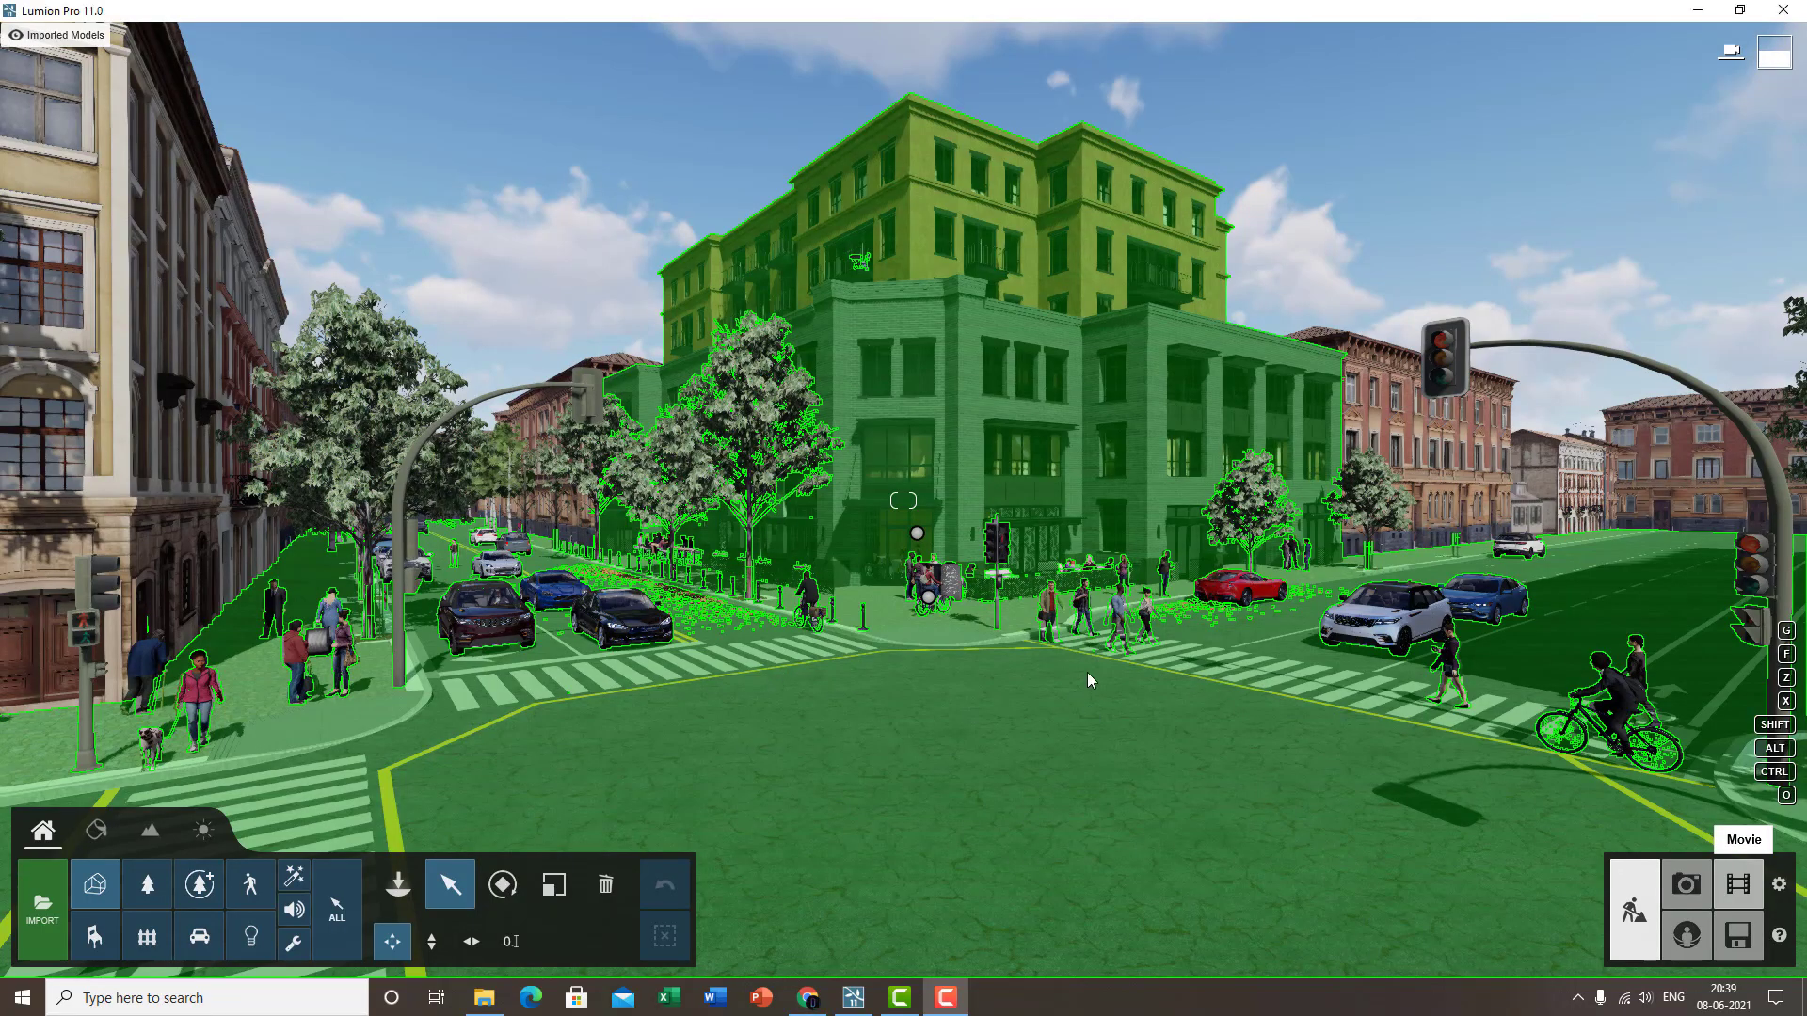
- Examine the corner building and street intersection from several viewpoints around the scene
right_click_drag(1086, 672, 890, 553)
key("w")
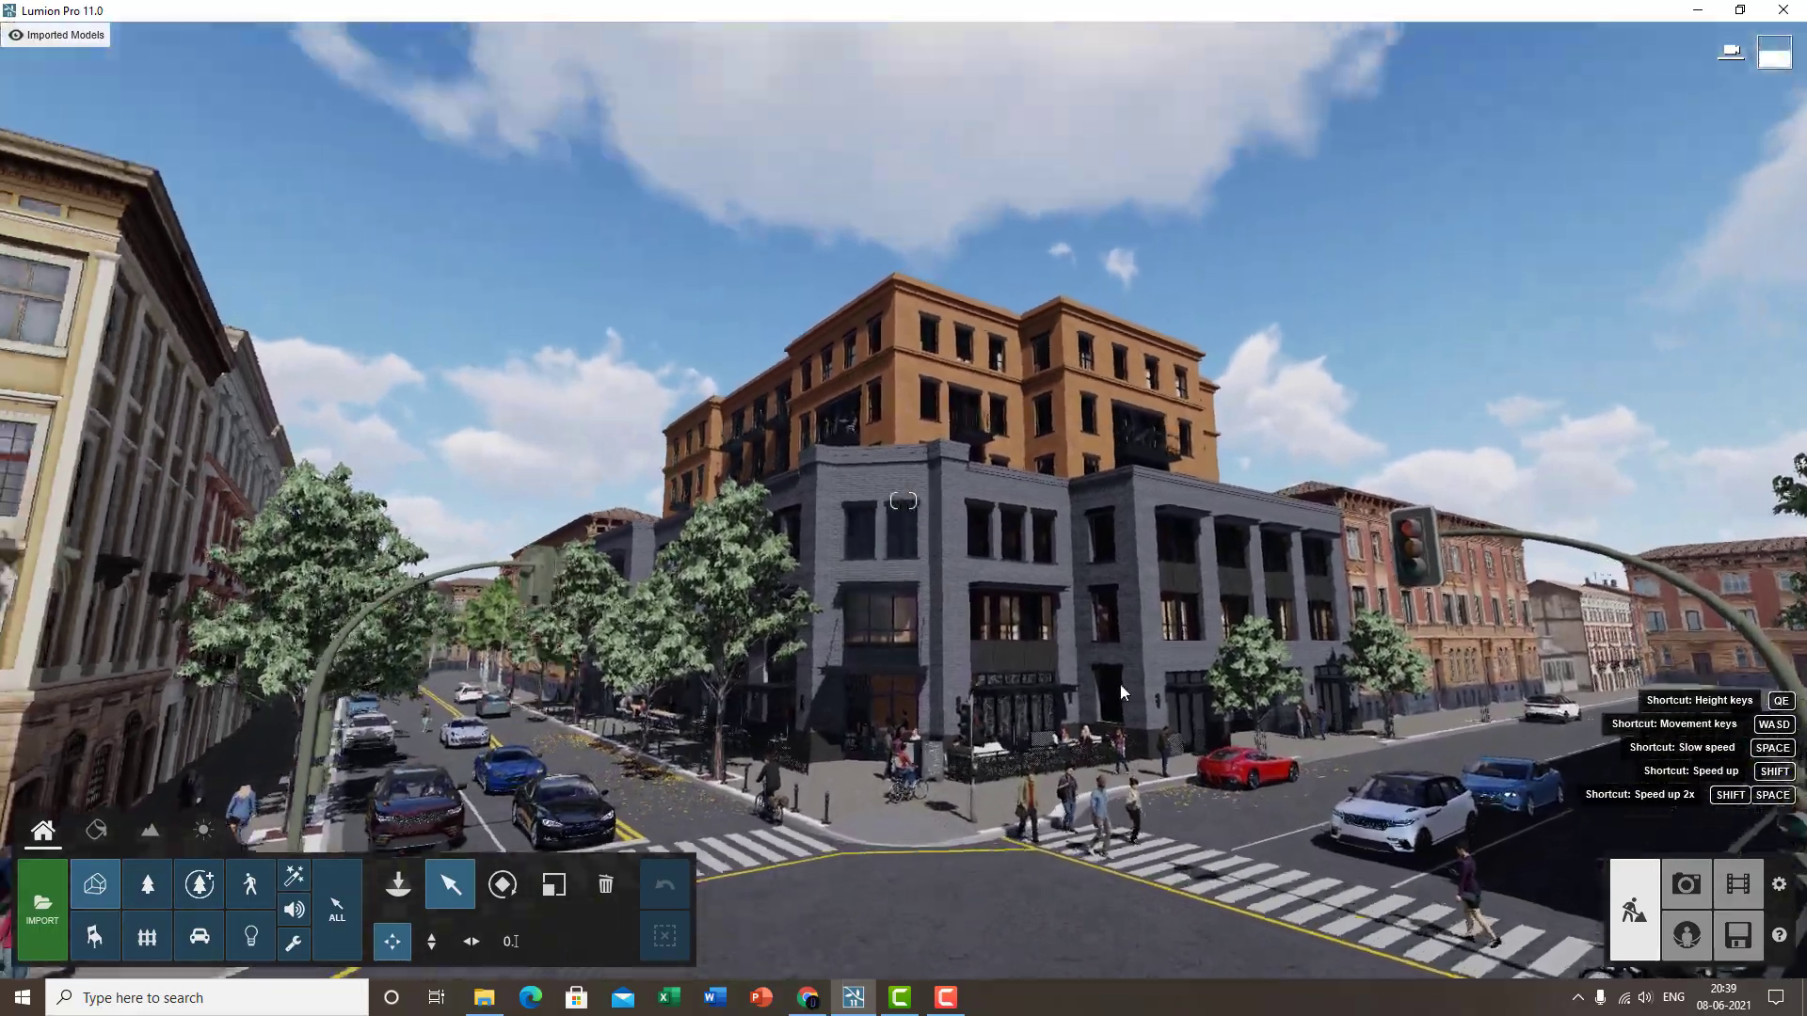
key("s")
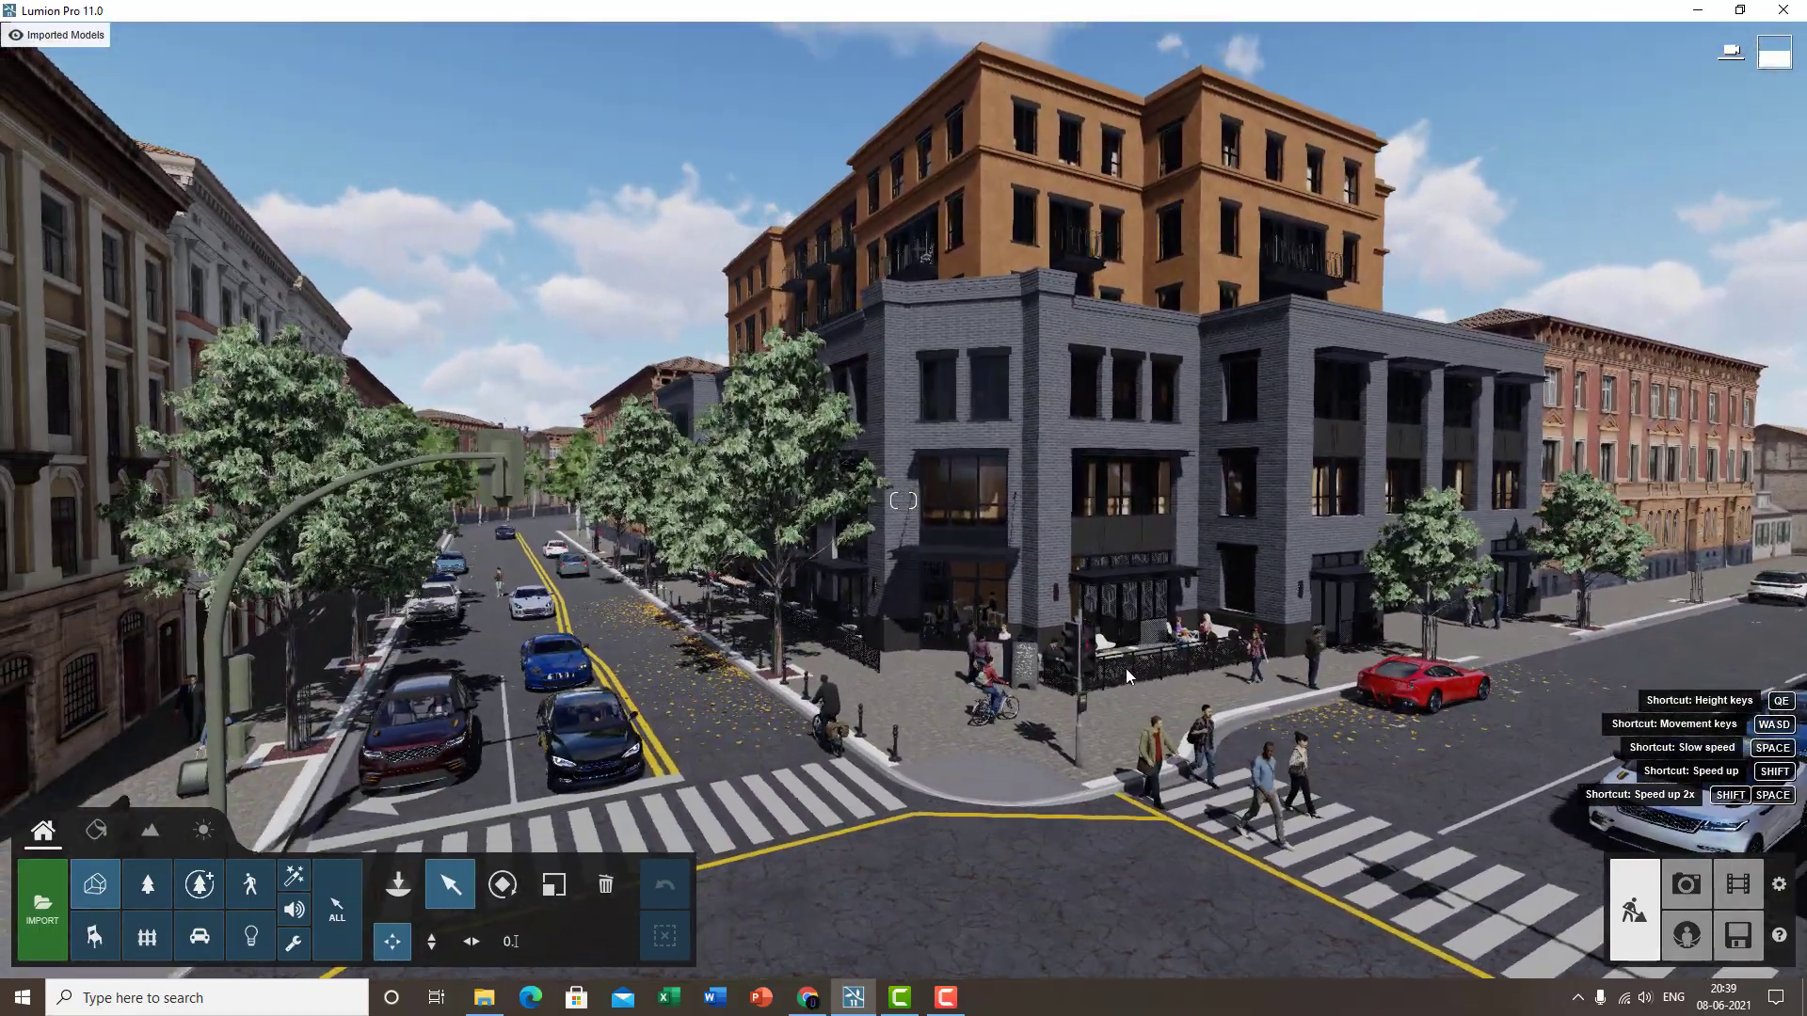
right_click_drag(1126, 668, 1078, 567)
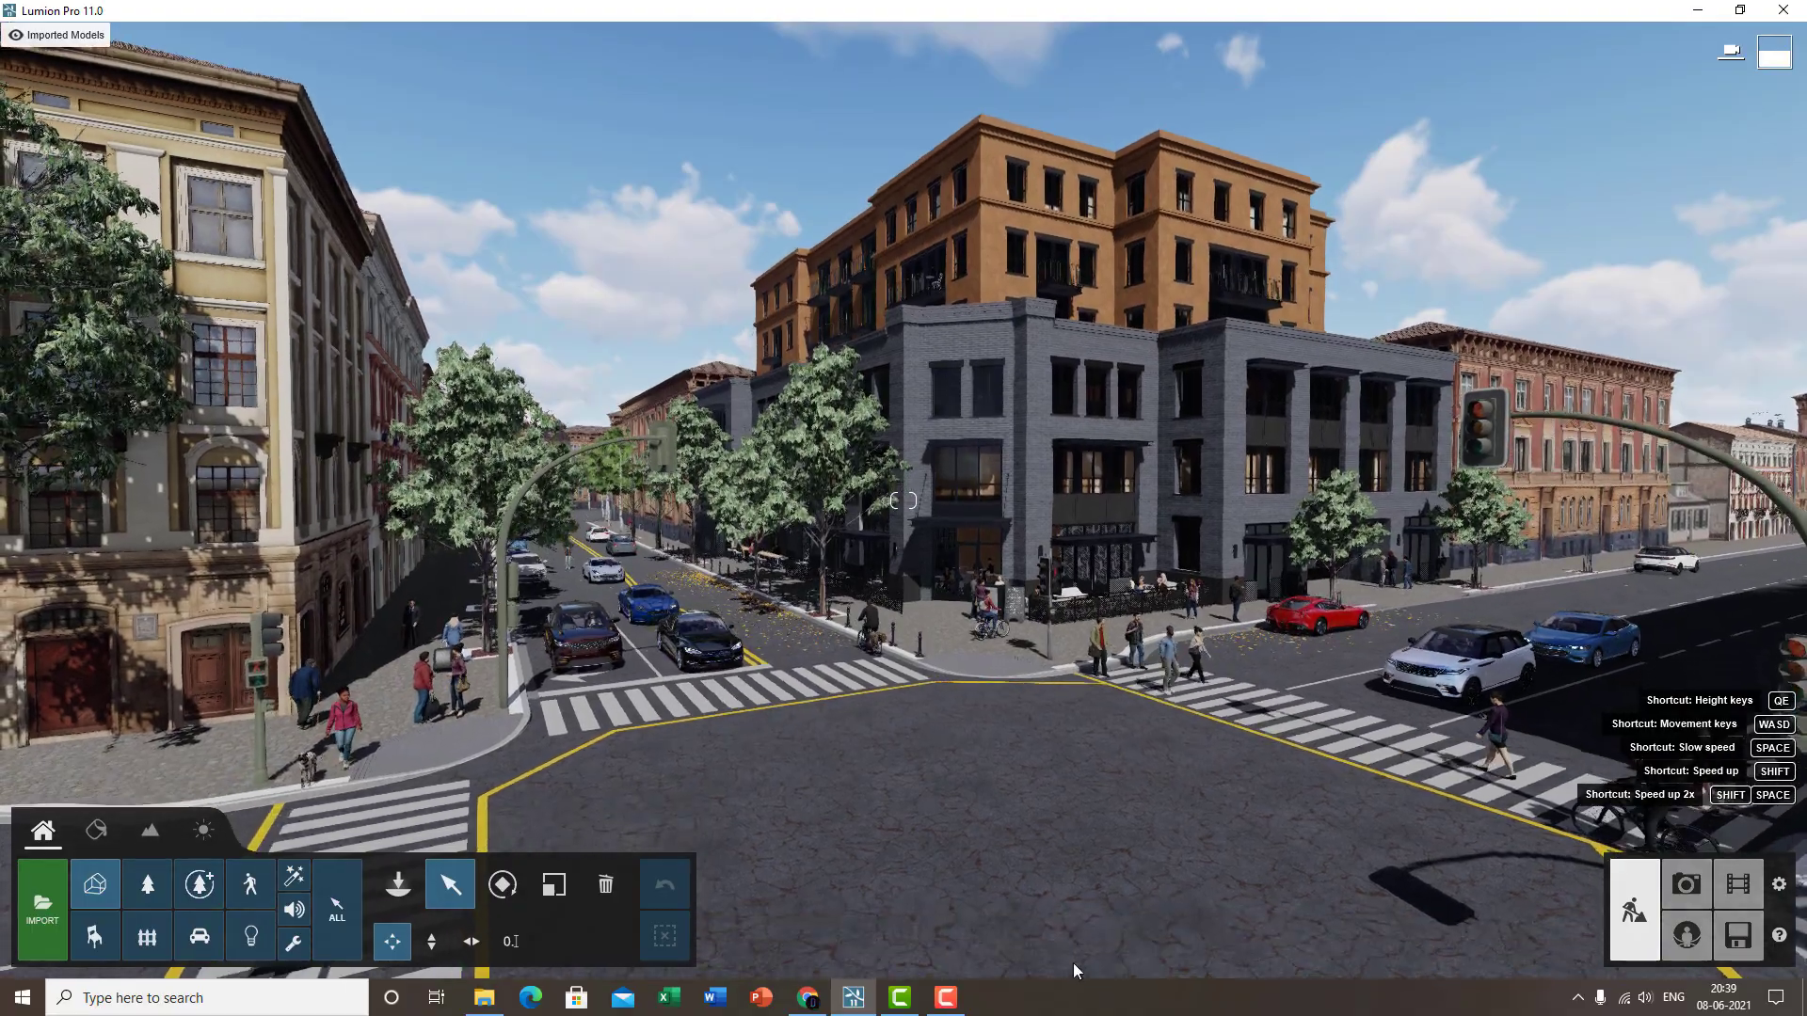
right_click_drag(1073, 962, 1185, 936)
key("w")
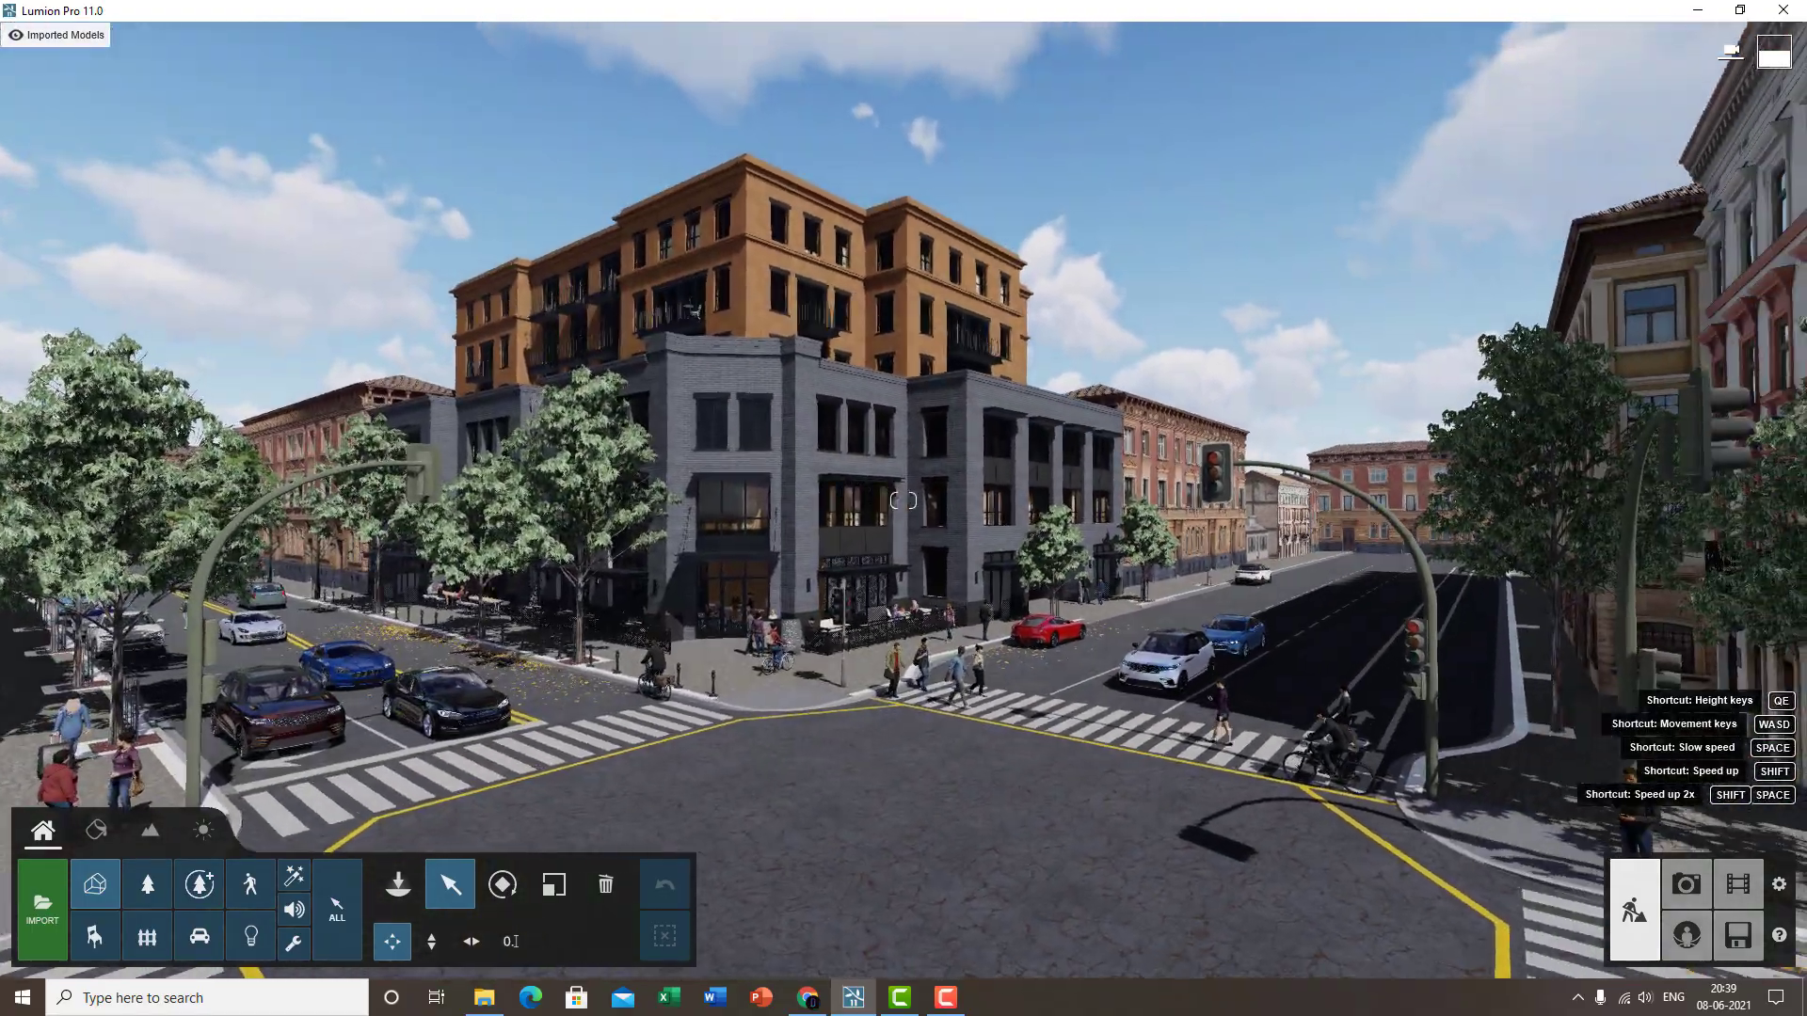
key("s")
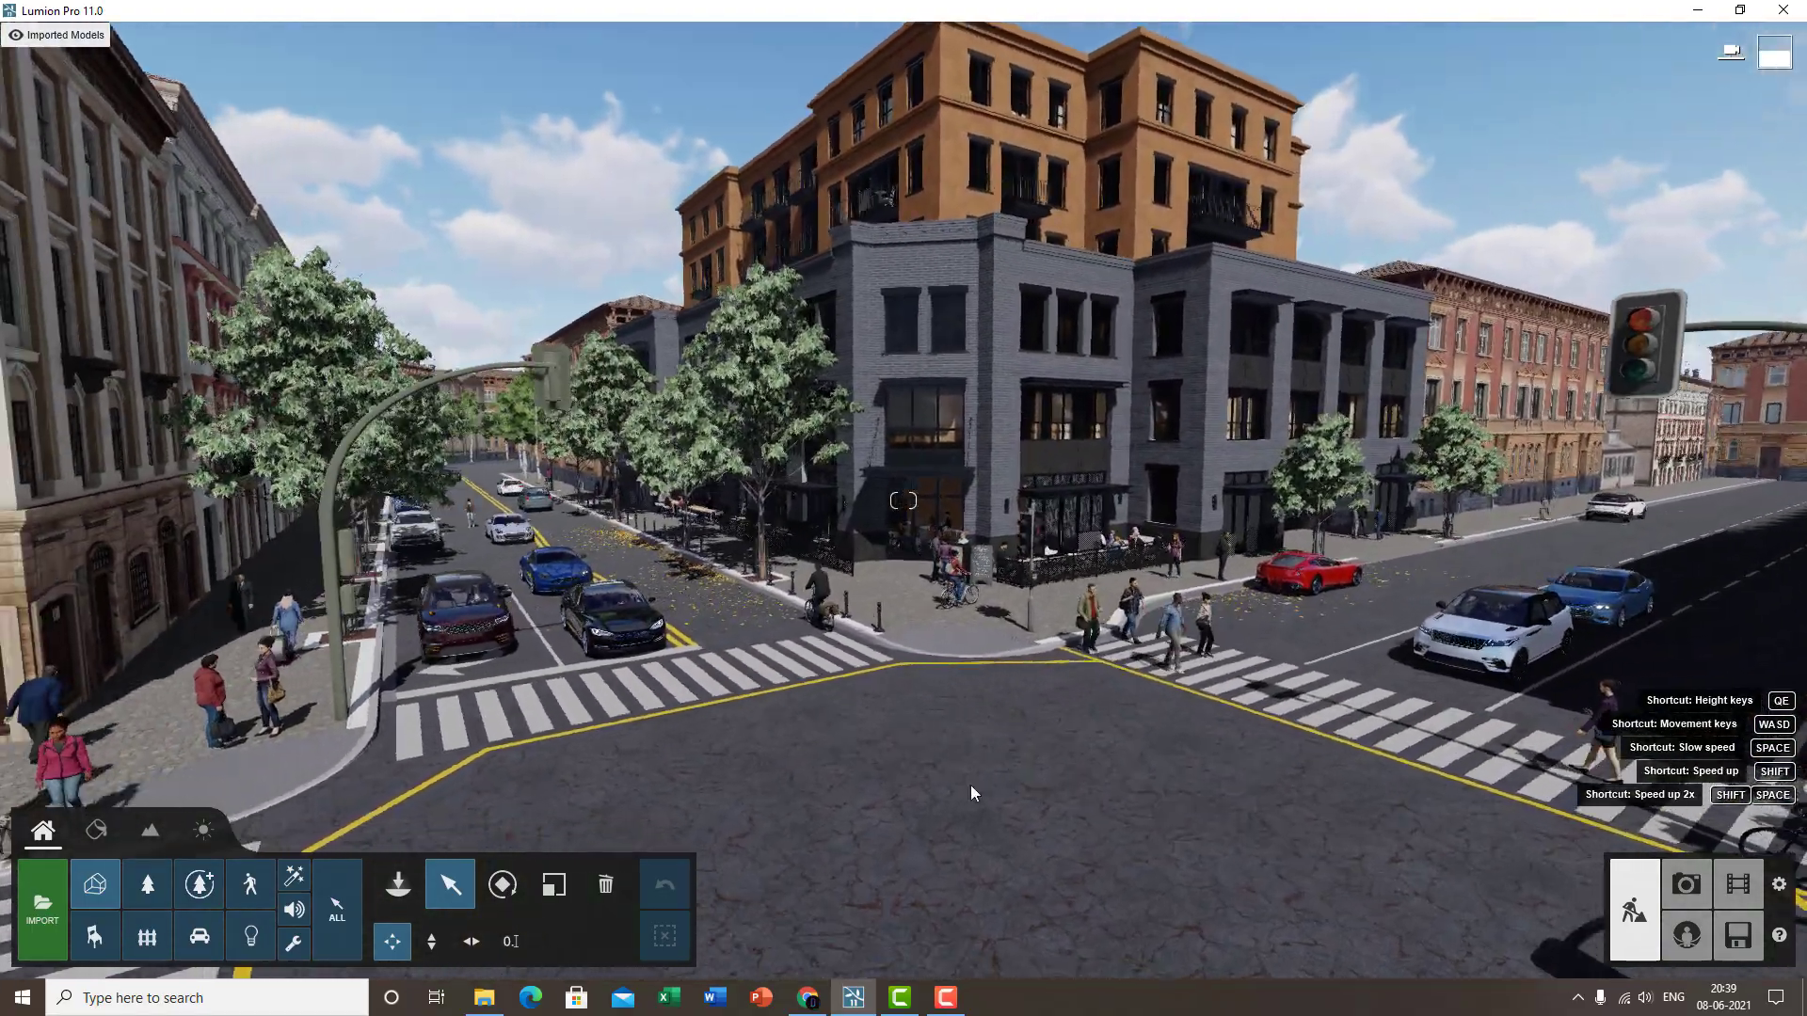
right_click_drag(998, 828, 1037, 832)
key("w")
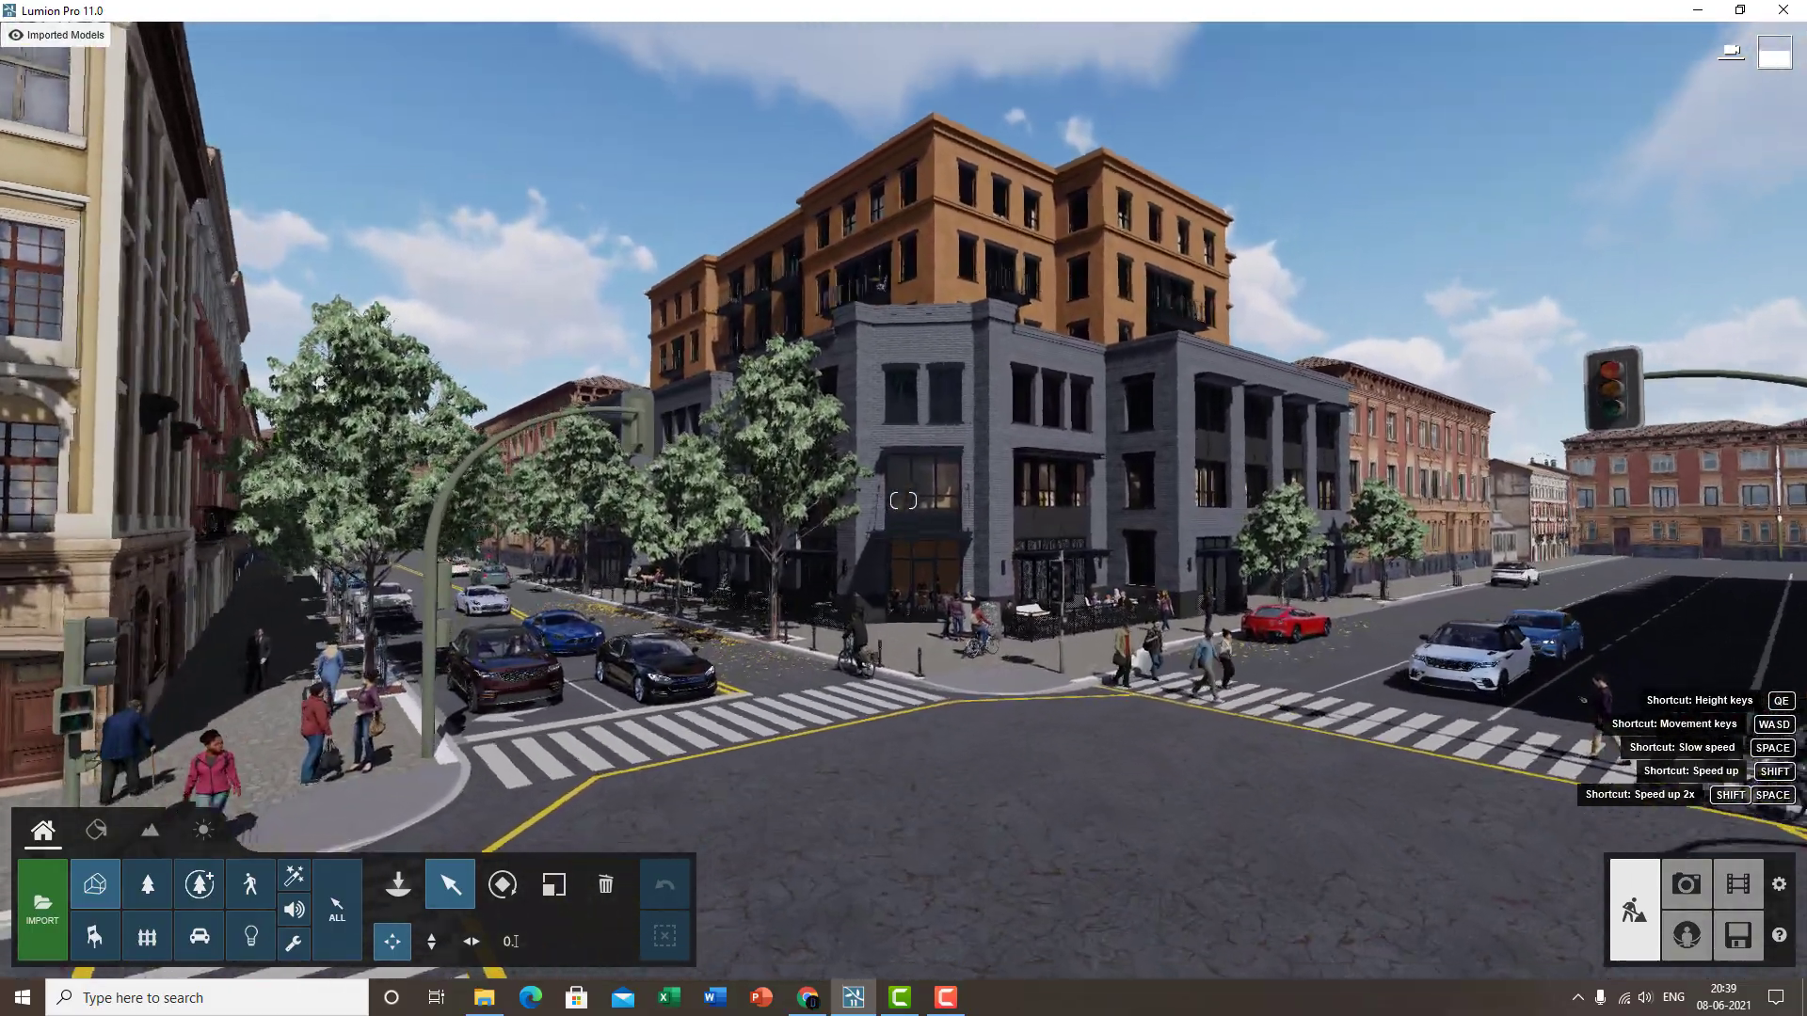
left_click(1037, 832)
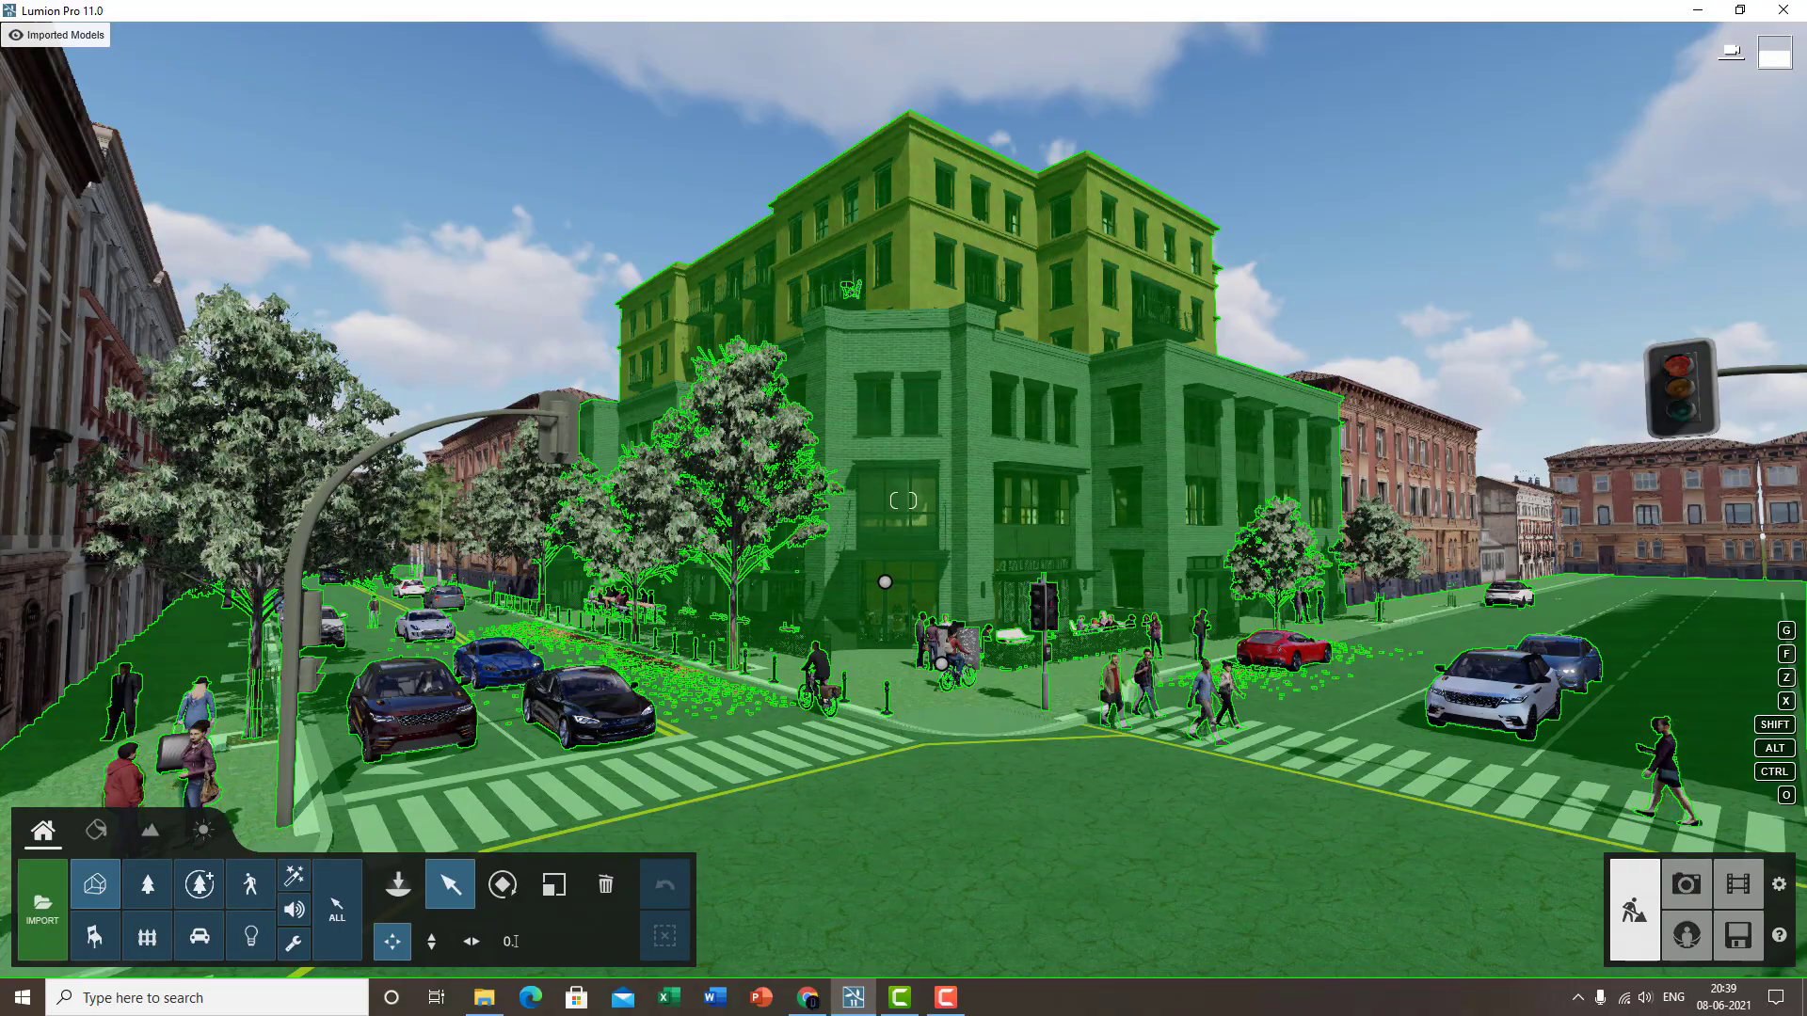
key("s")
key("w")
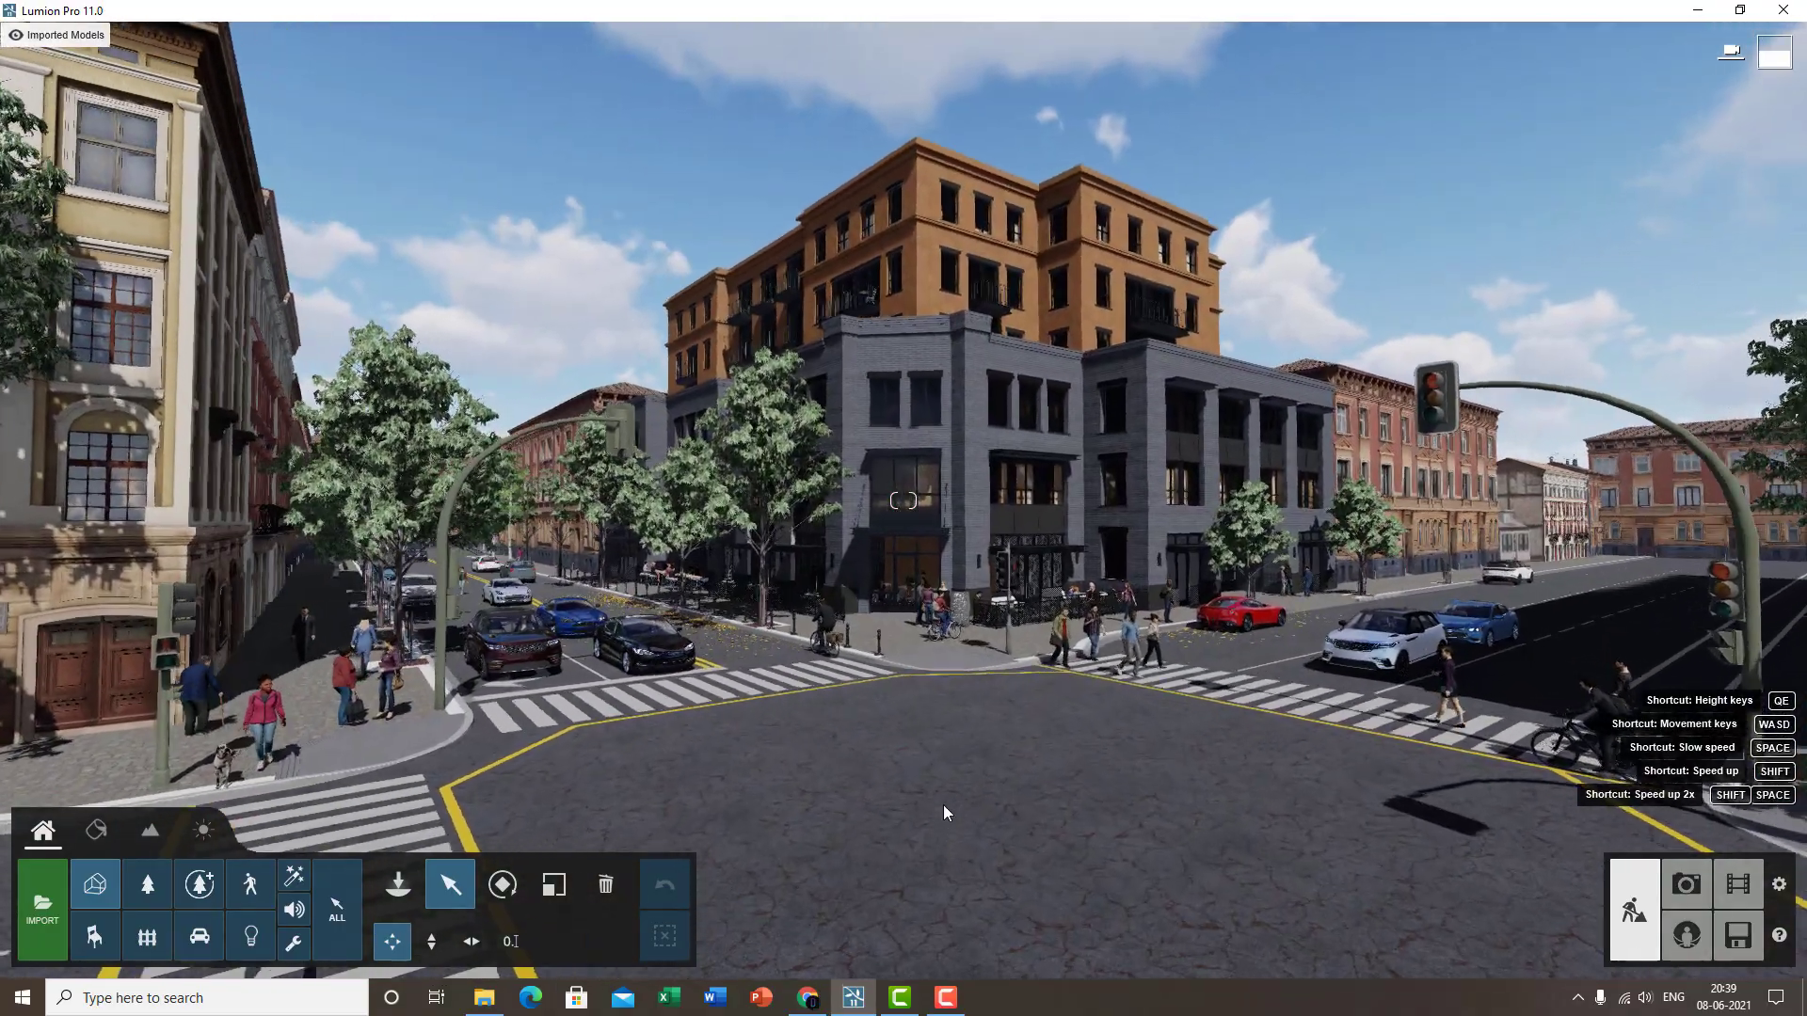
left_click(942, 804)
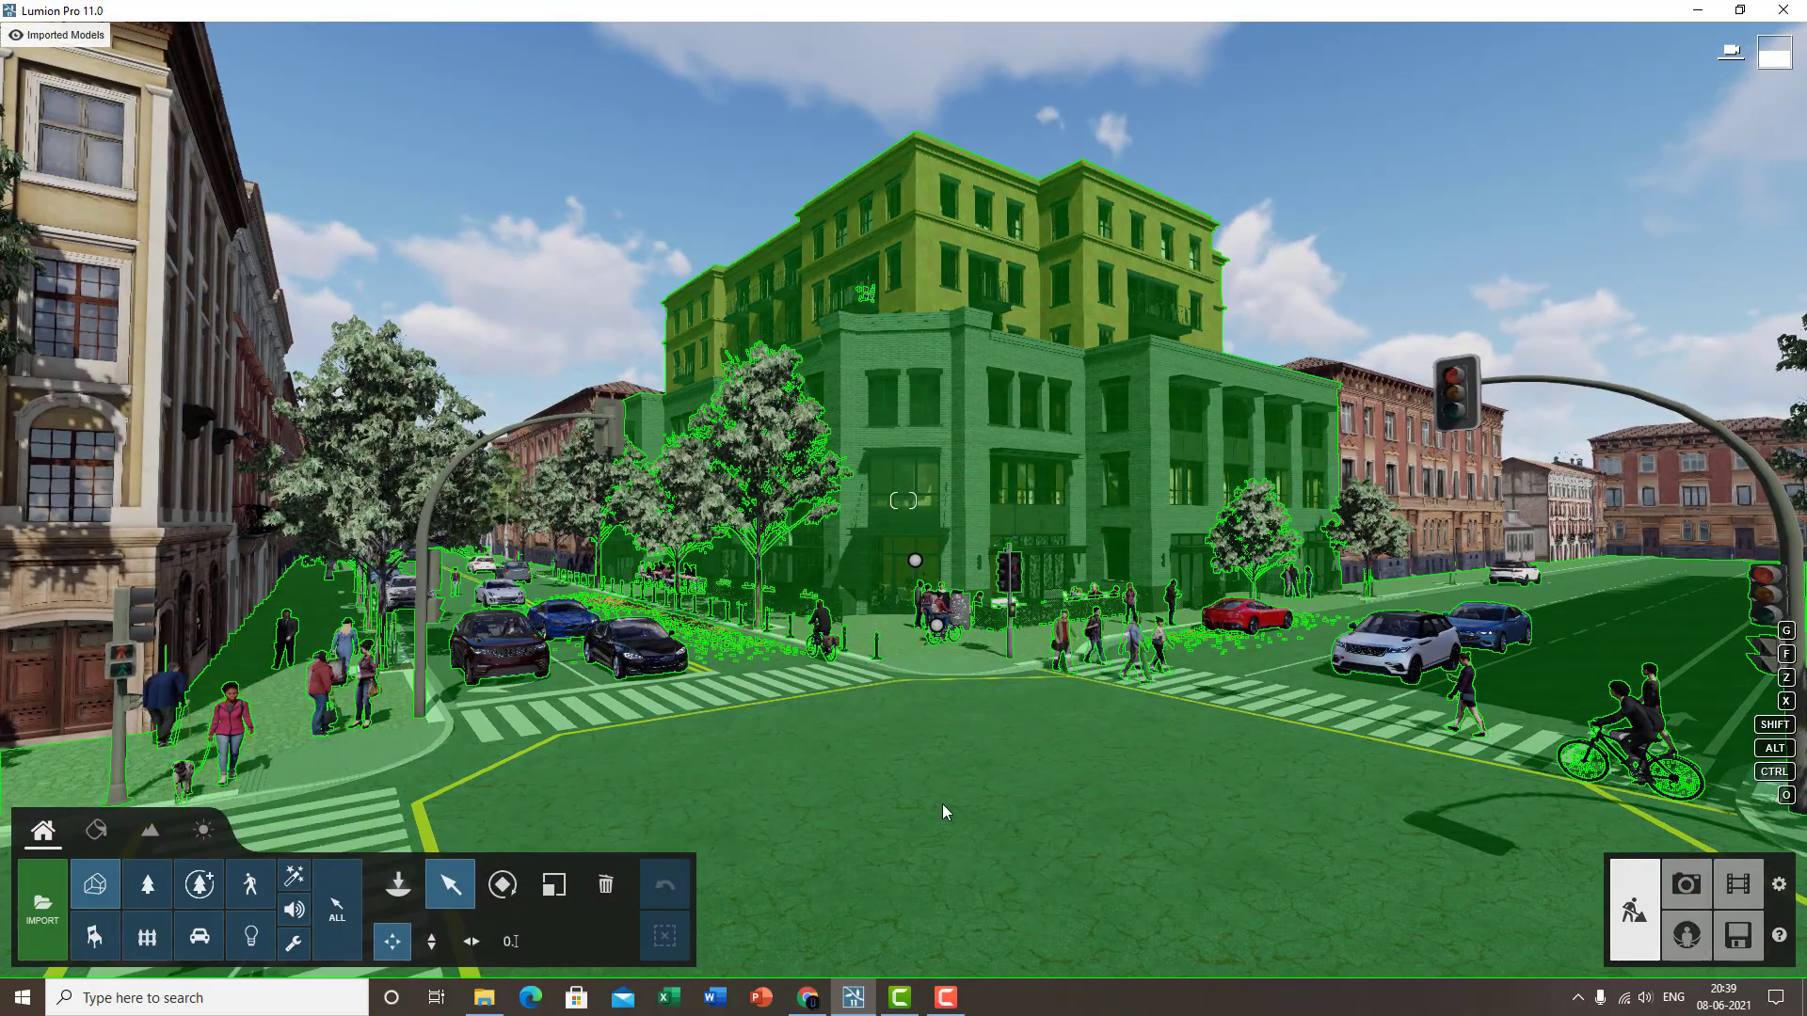
key("w")
key("s")
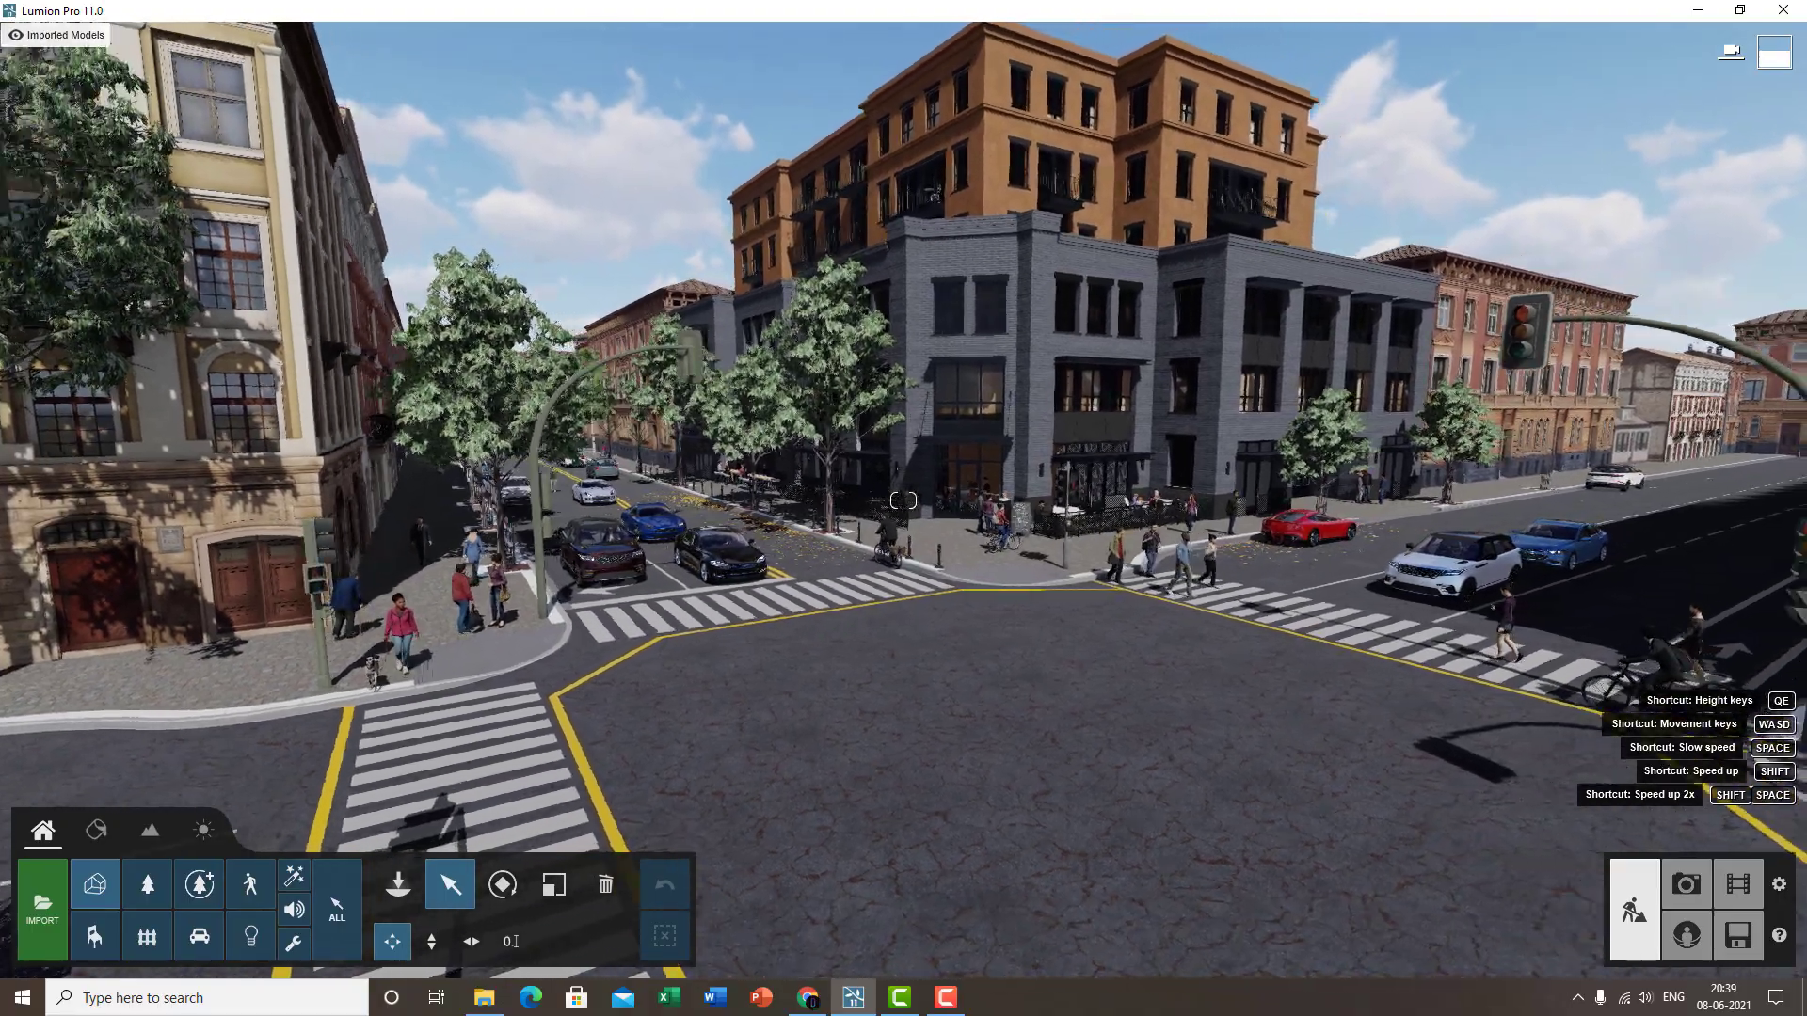
key("w")
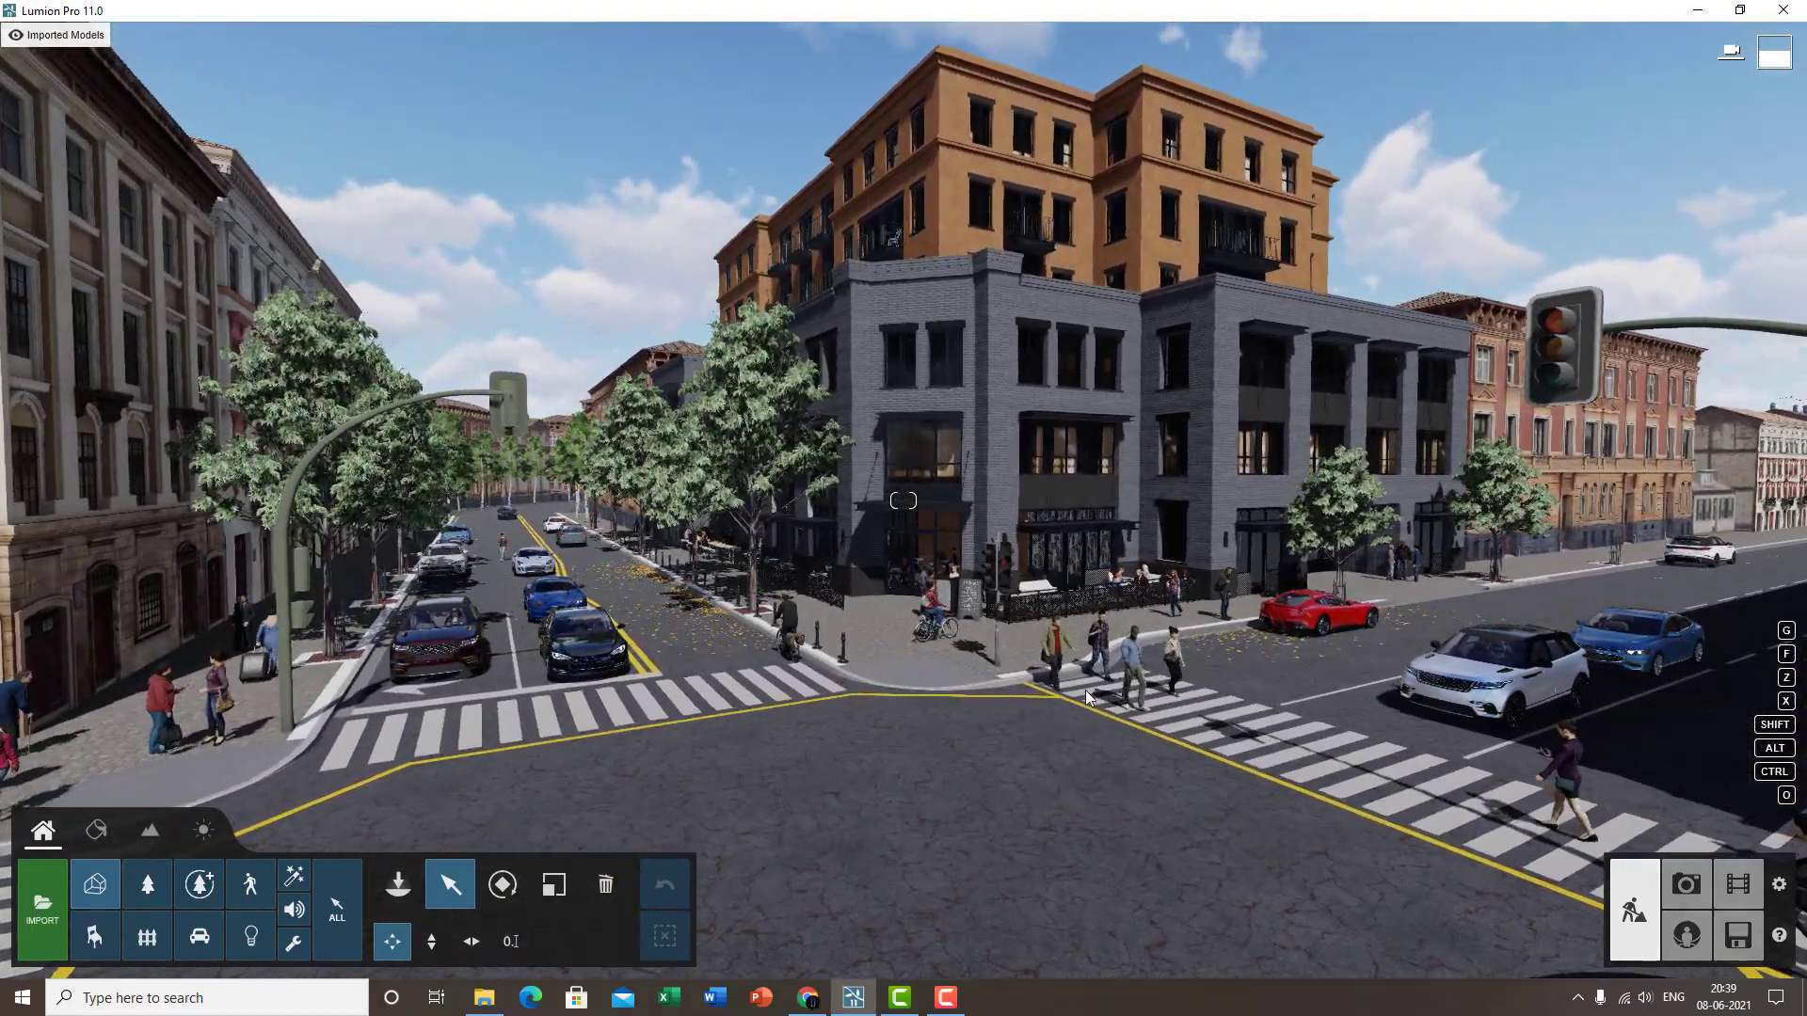
key("a")
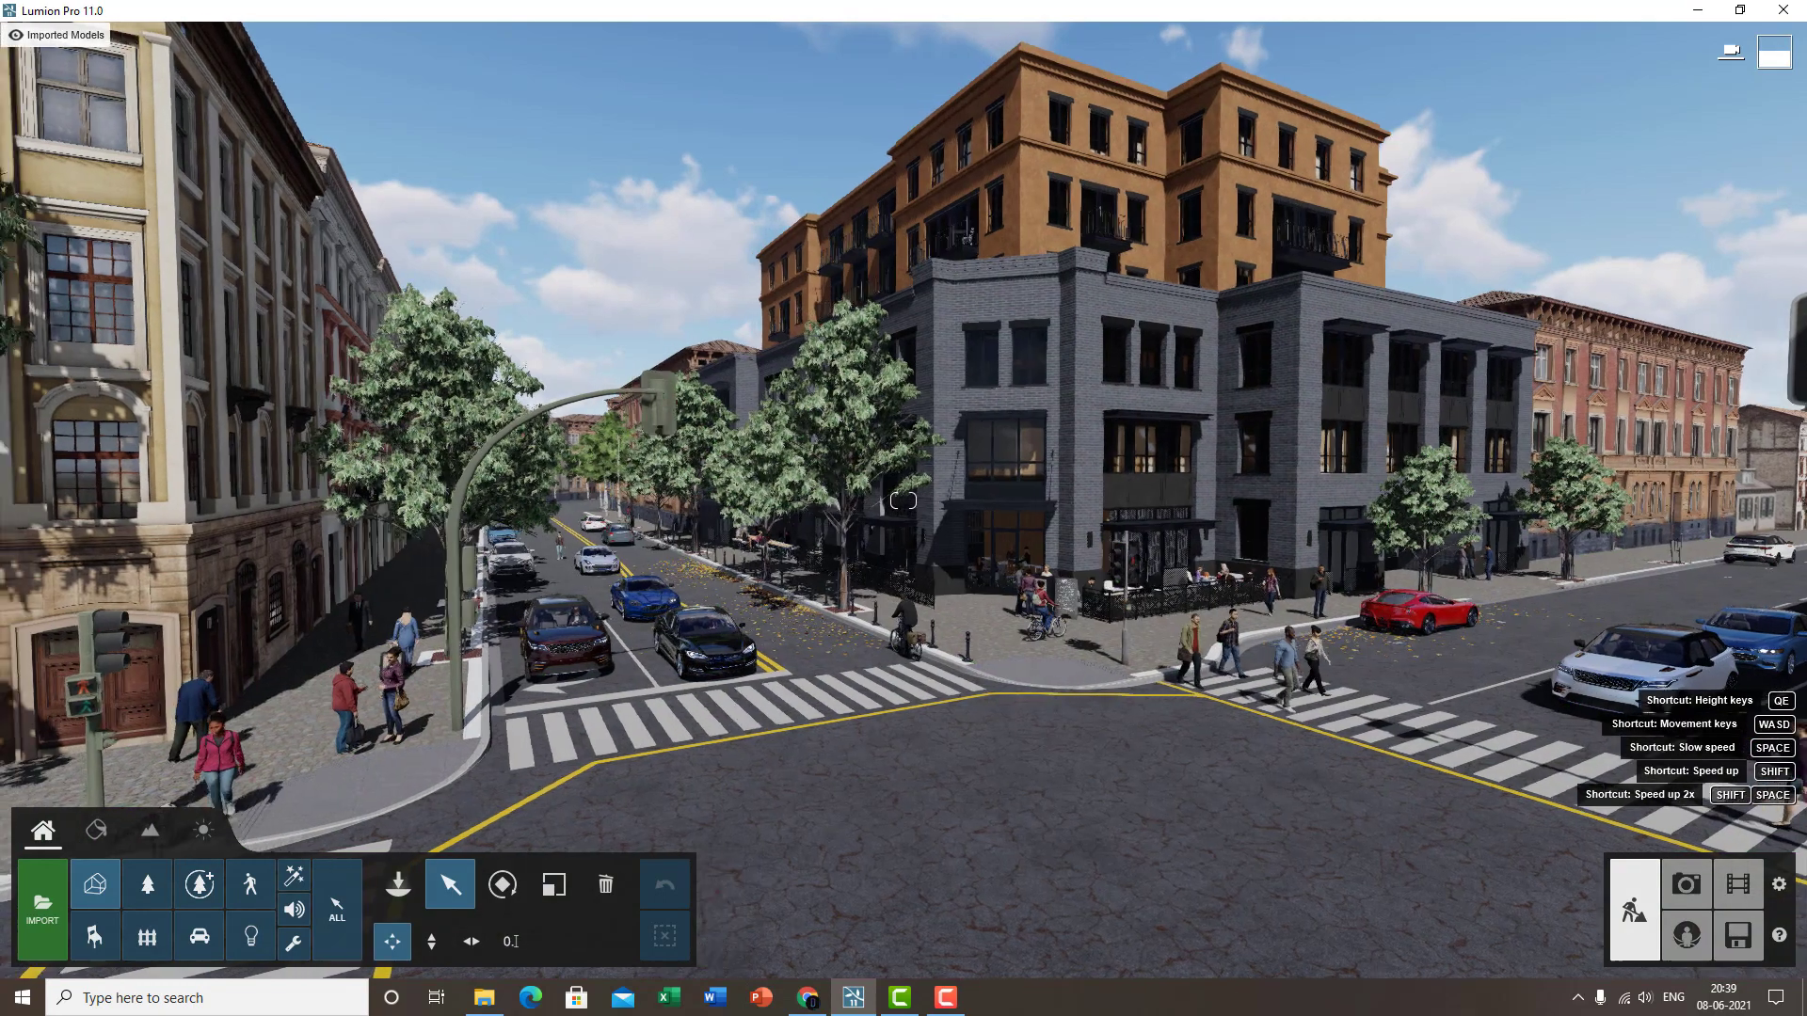
key("d")
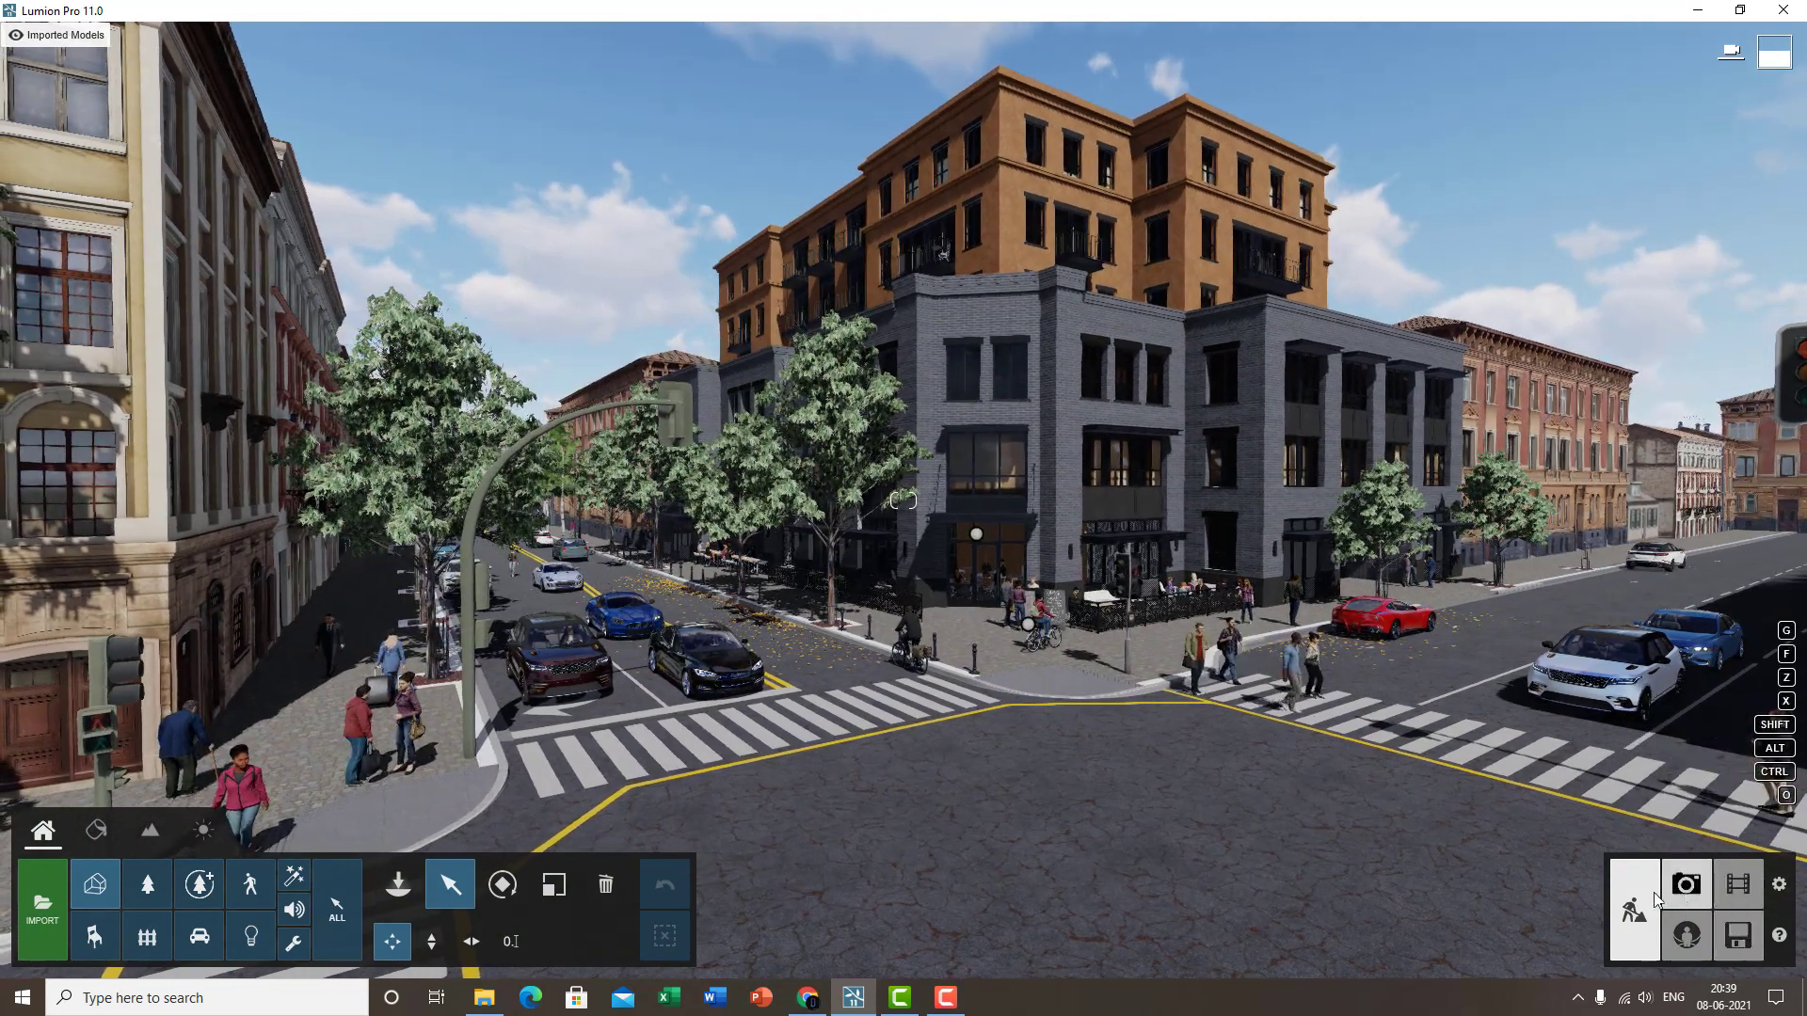
- Enter Photo mode, select the empty photo slot 8 and preview the available photo effects
left_click(1685, 885)
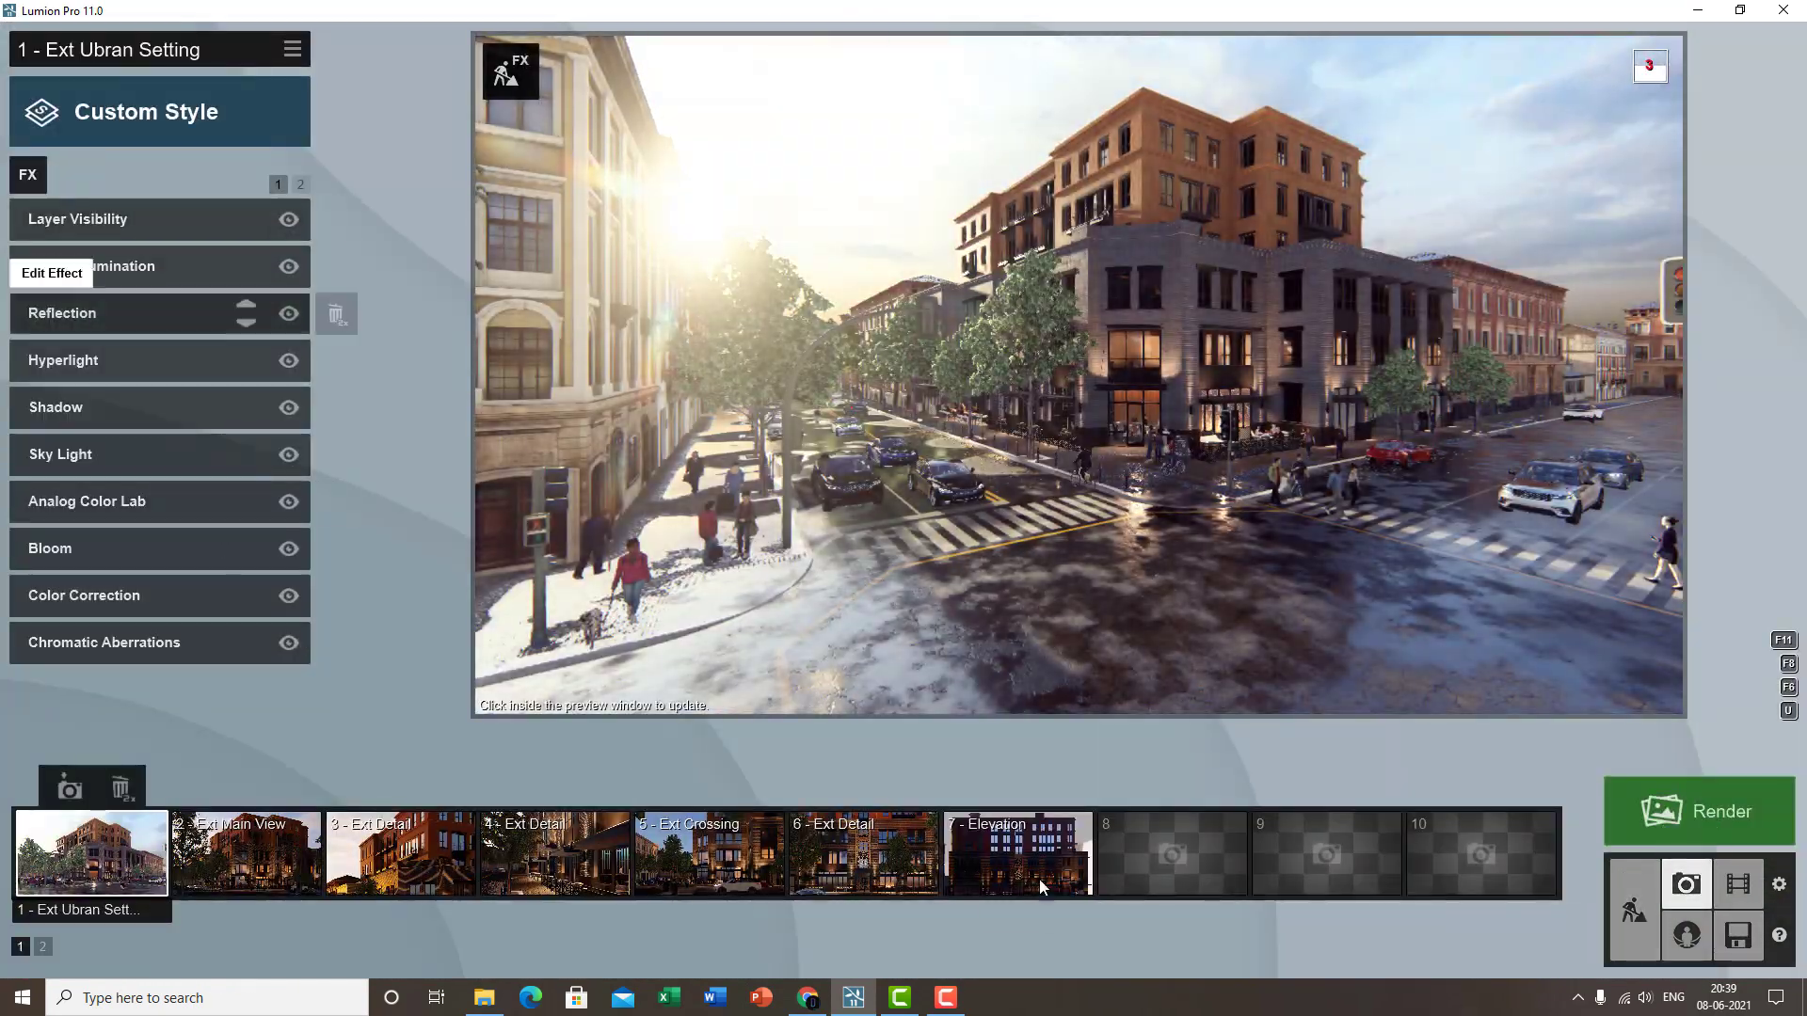
left_click(1150, 854)
left_click(34, 179)
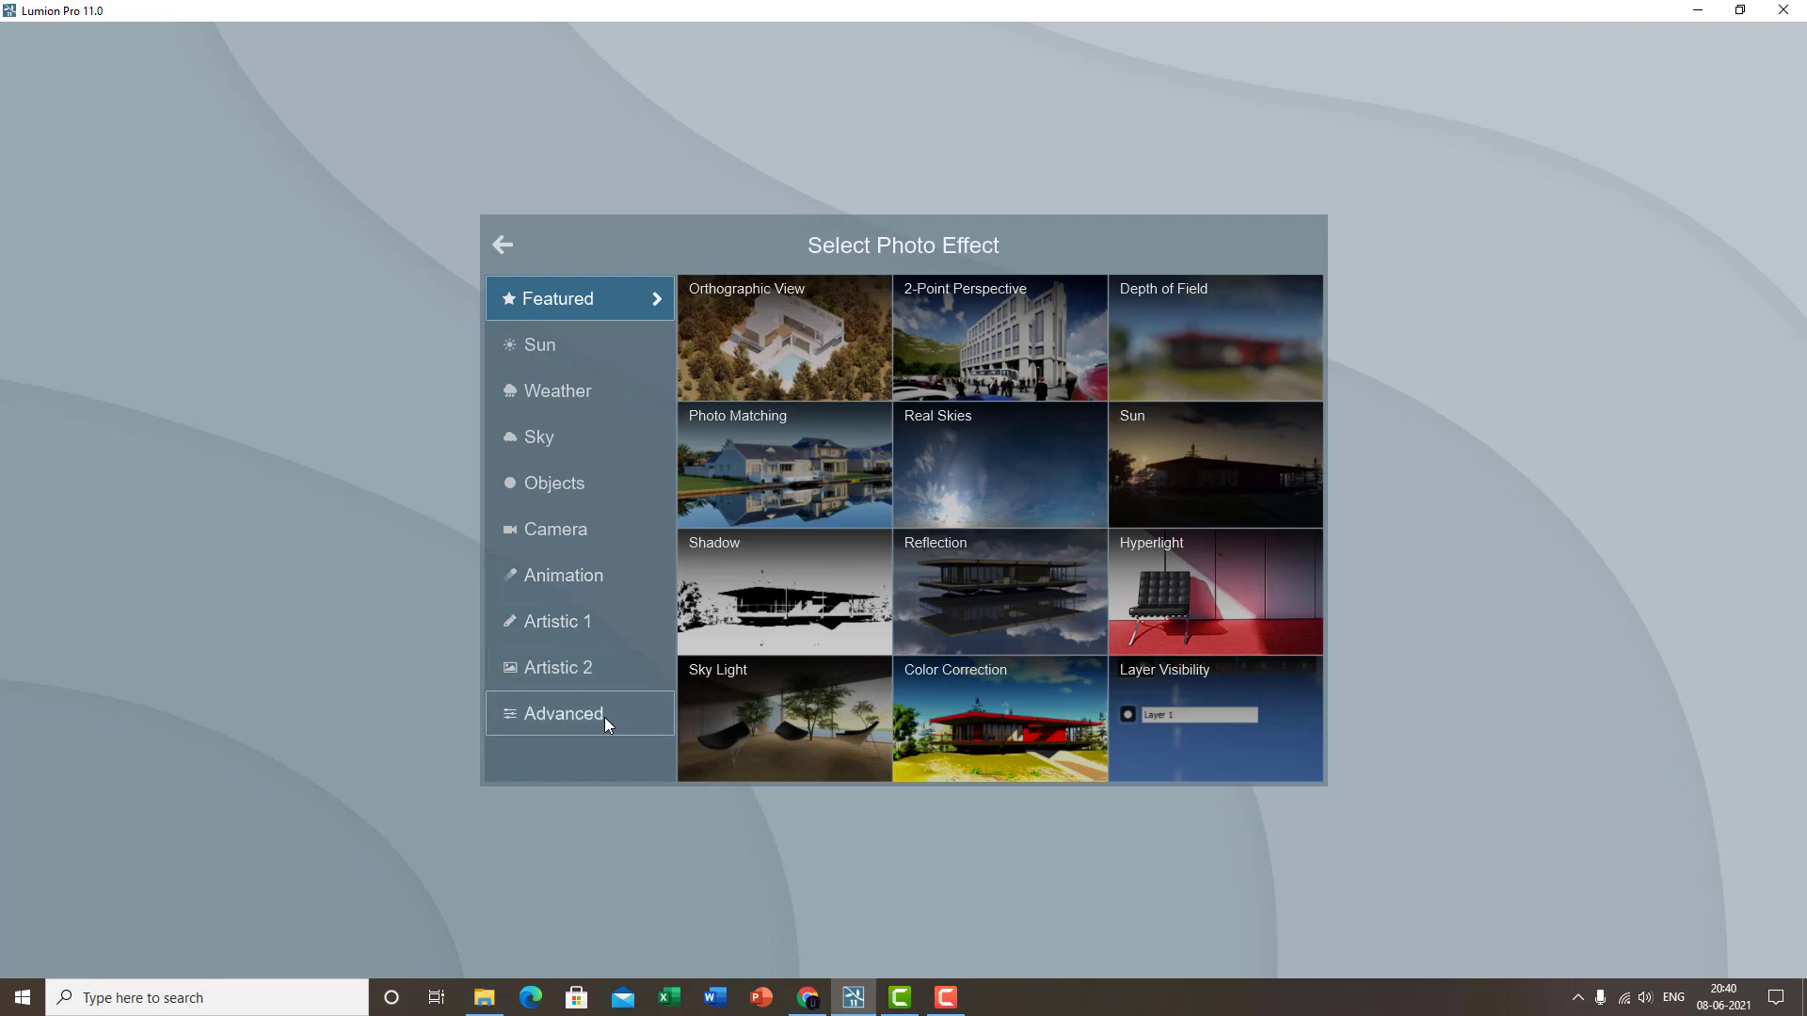
left_click(499, 244)
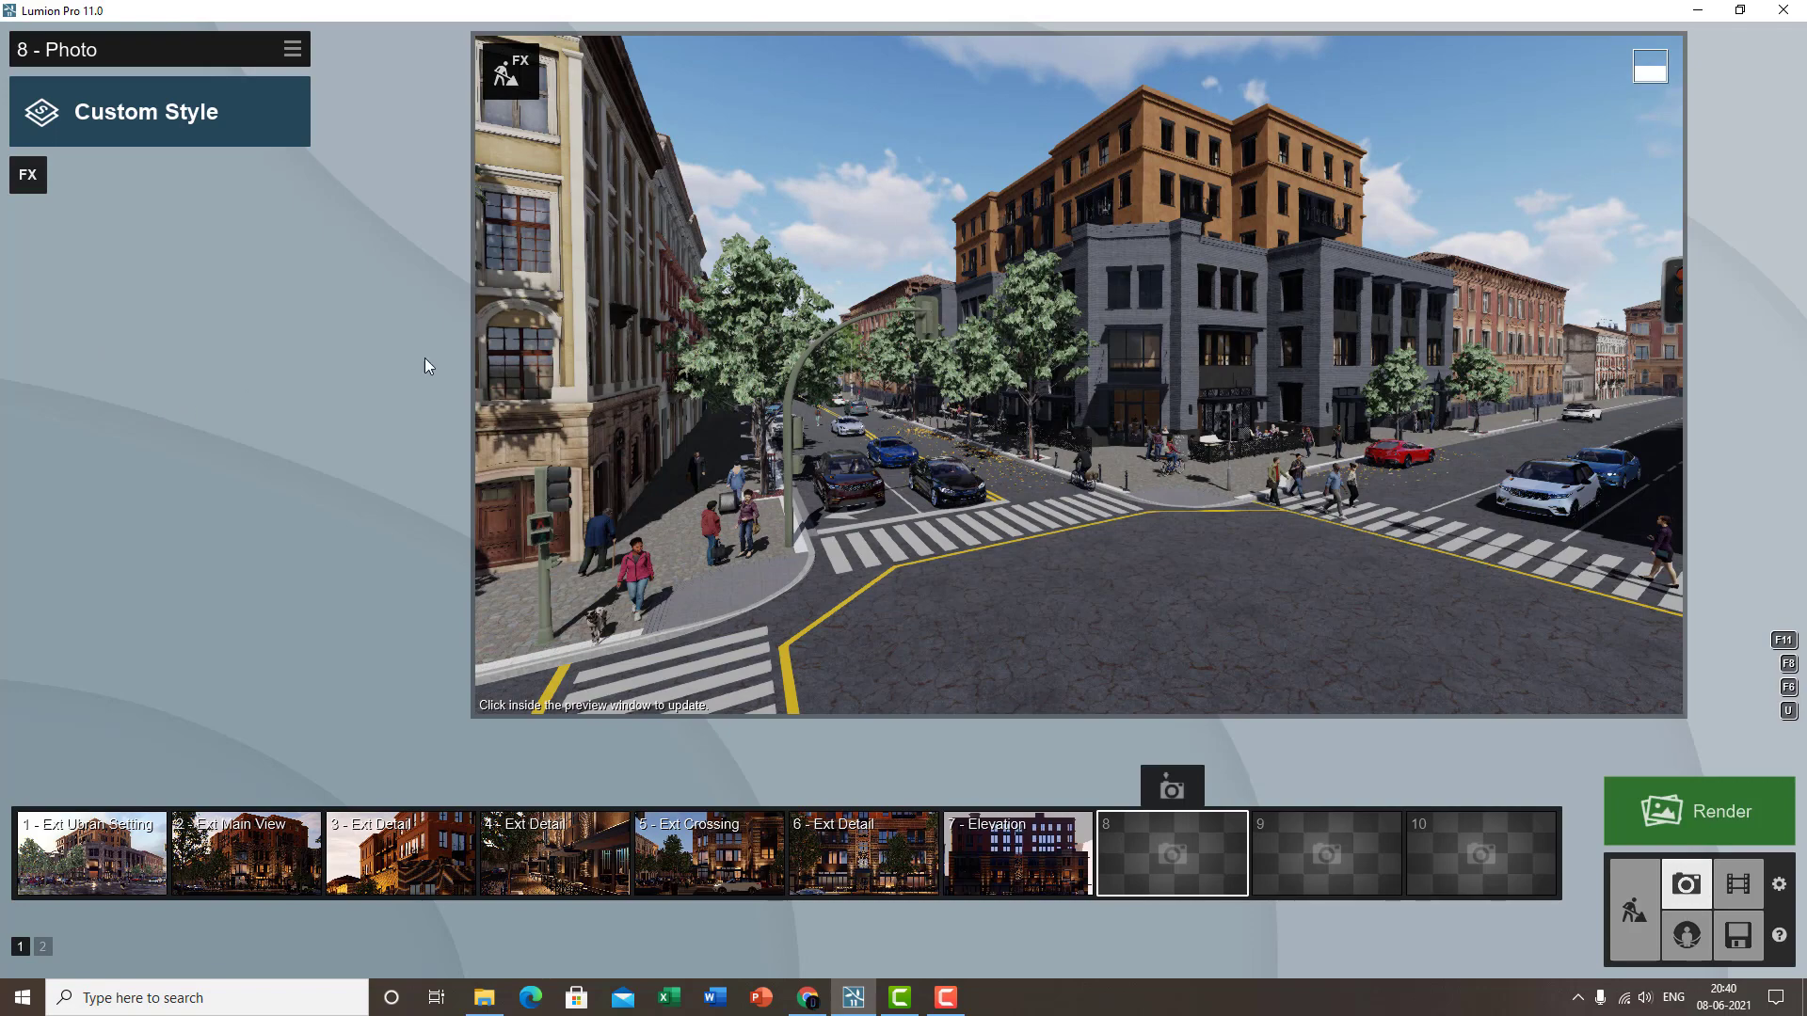
mouse_move(851, 448)
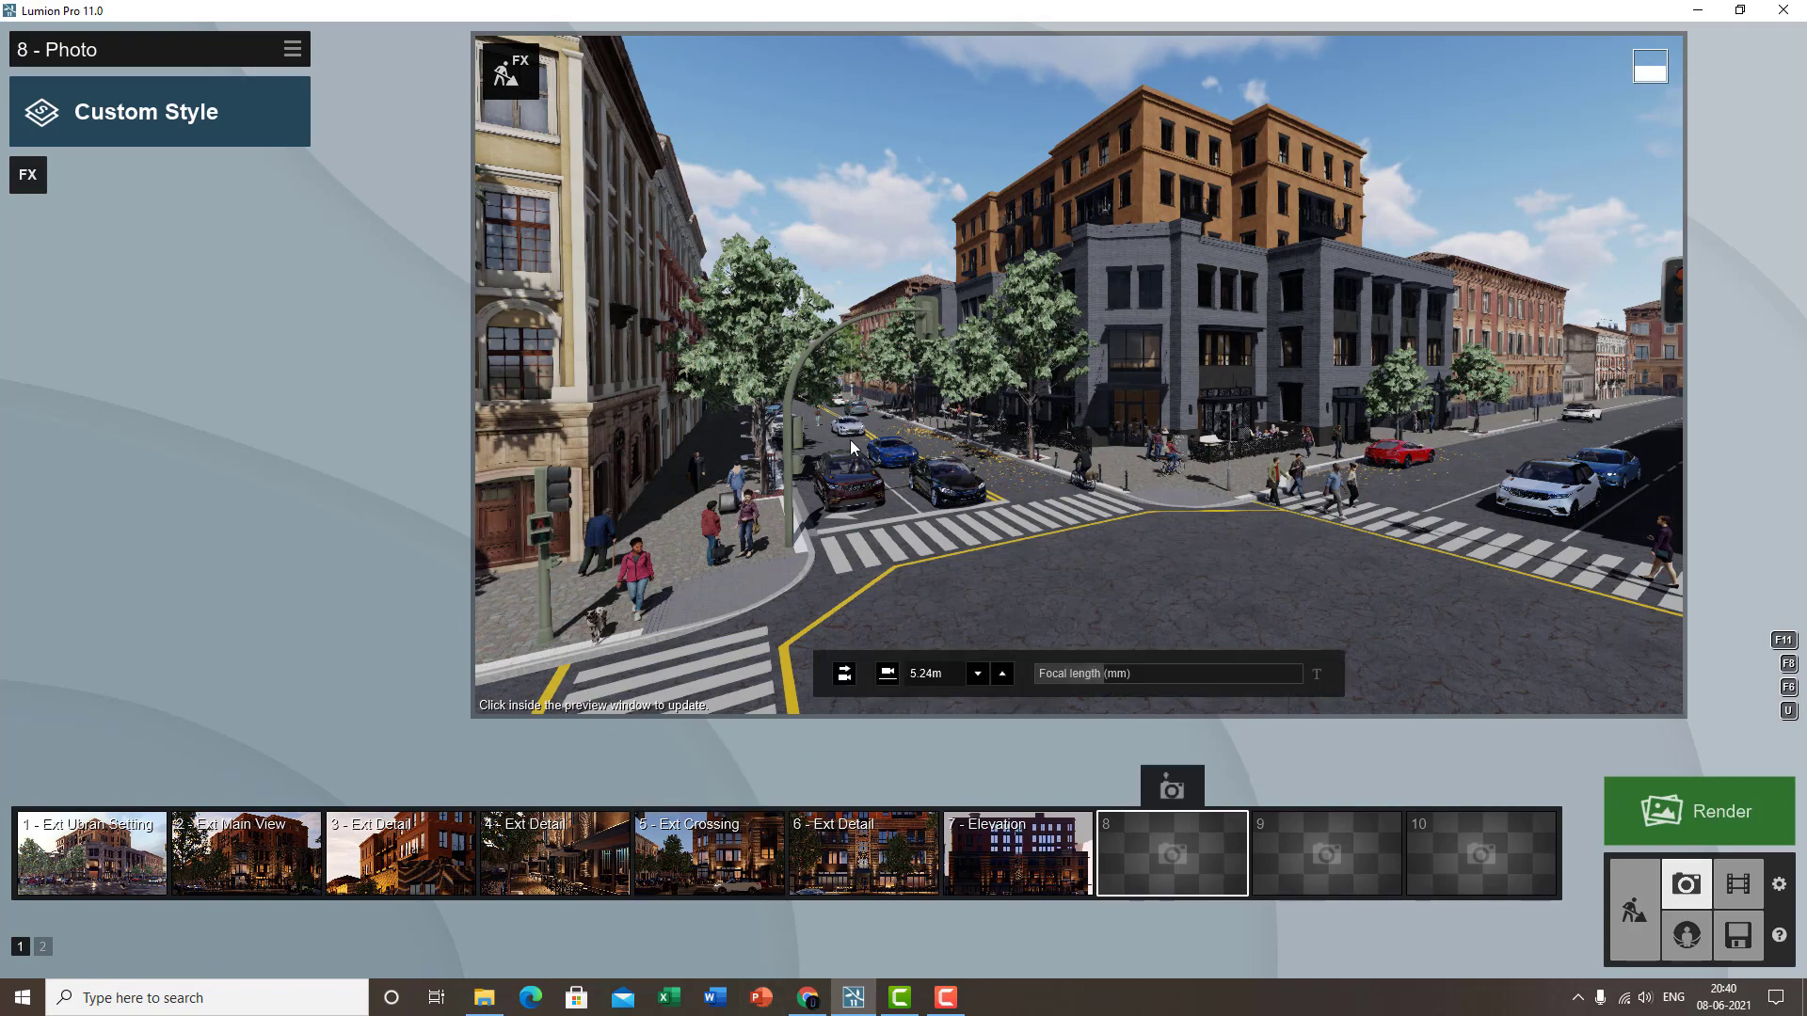
key("w")
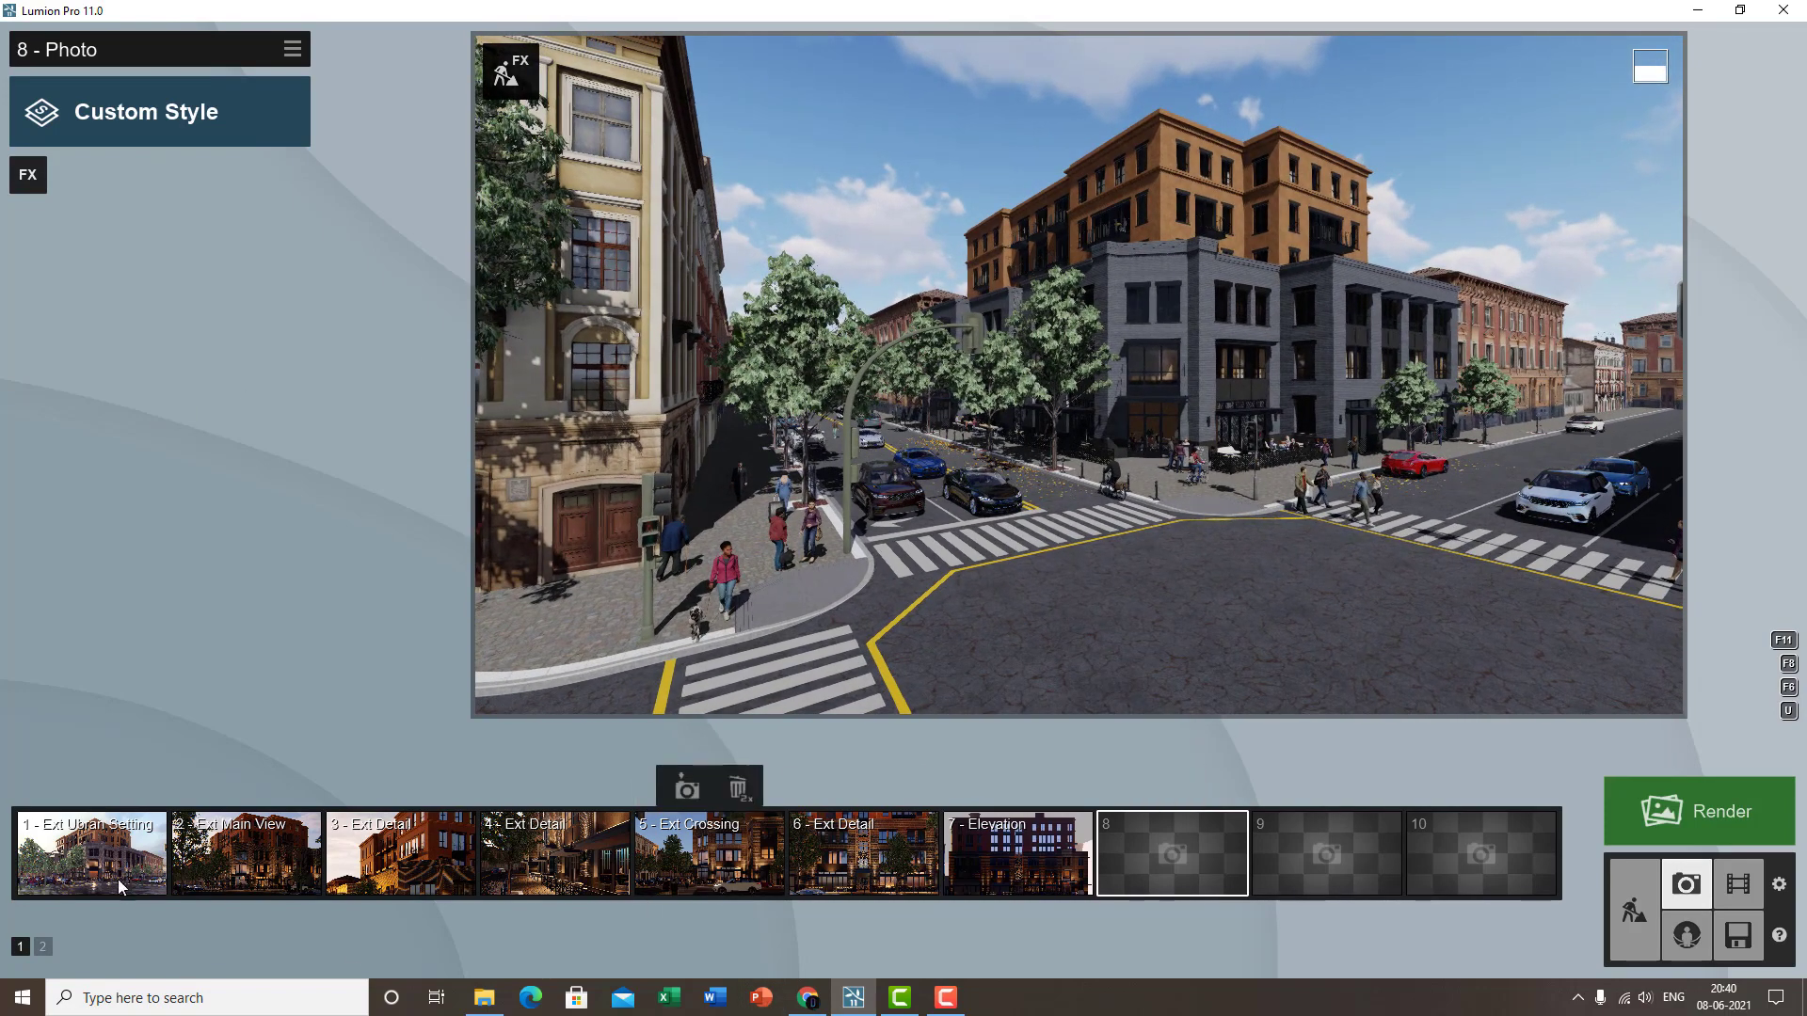
- Restore the camera of photo 1, Ext Ubran Setting, and store that view in photo slot 8
left_click(113, 872)
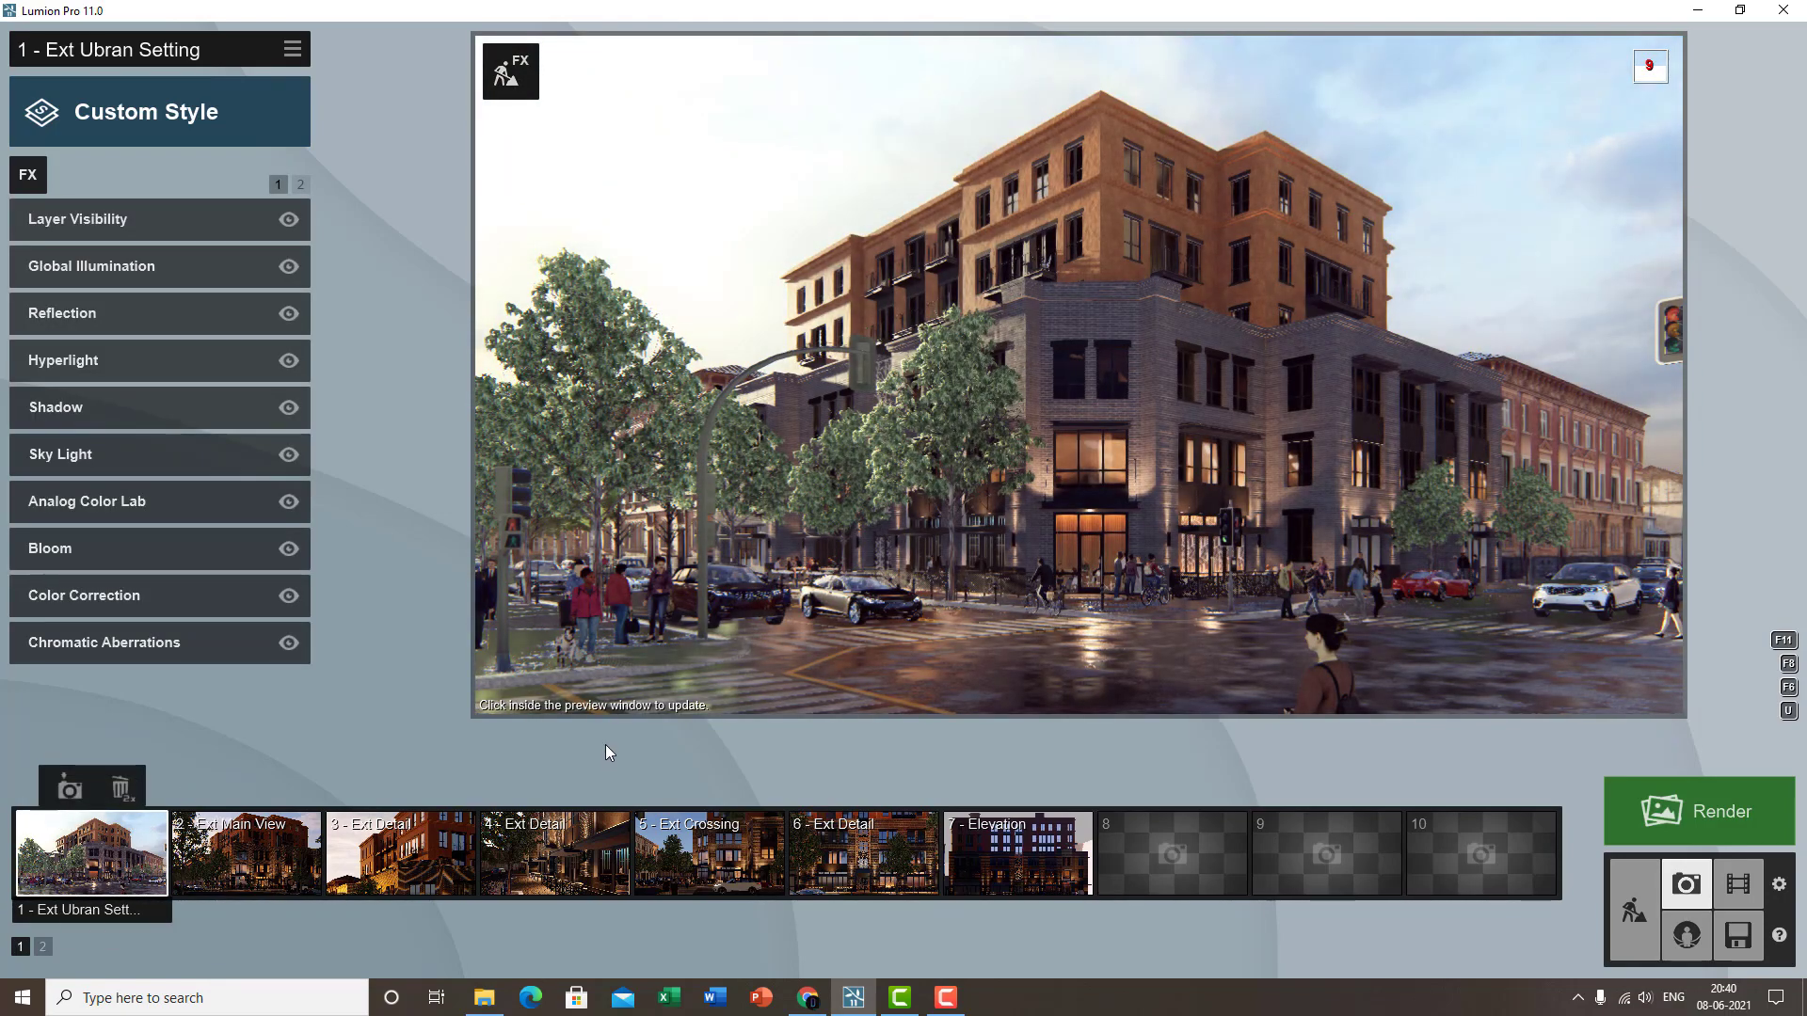
mouse_move(569, 621)
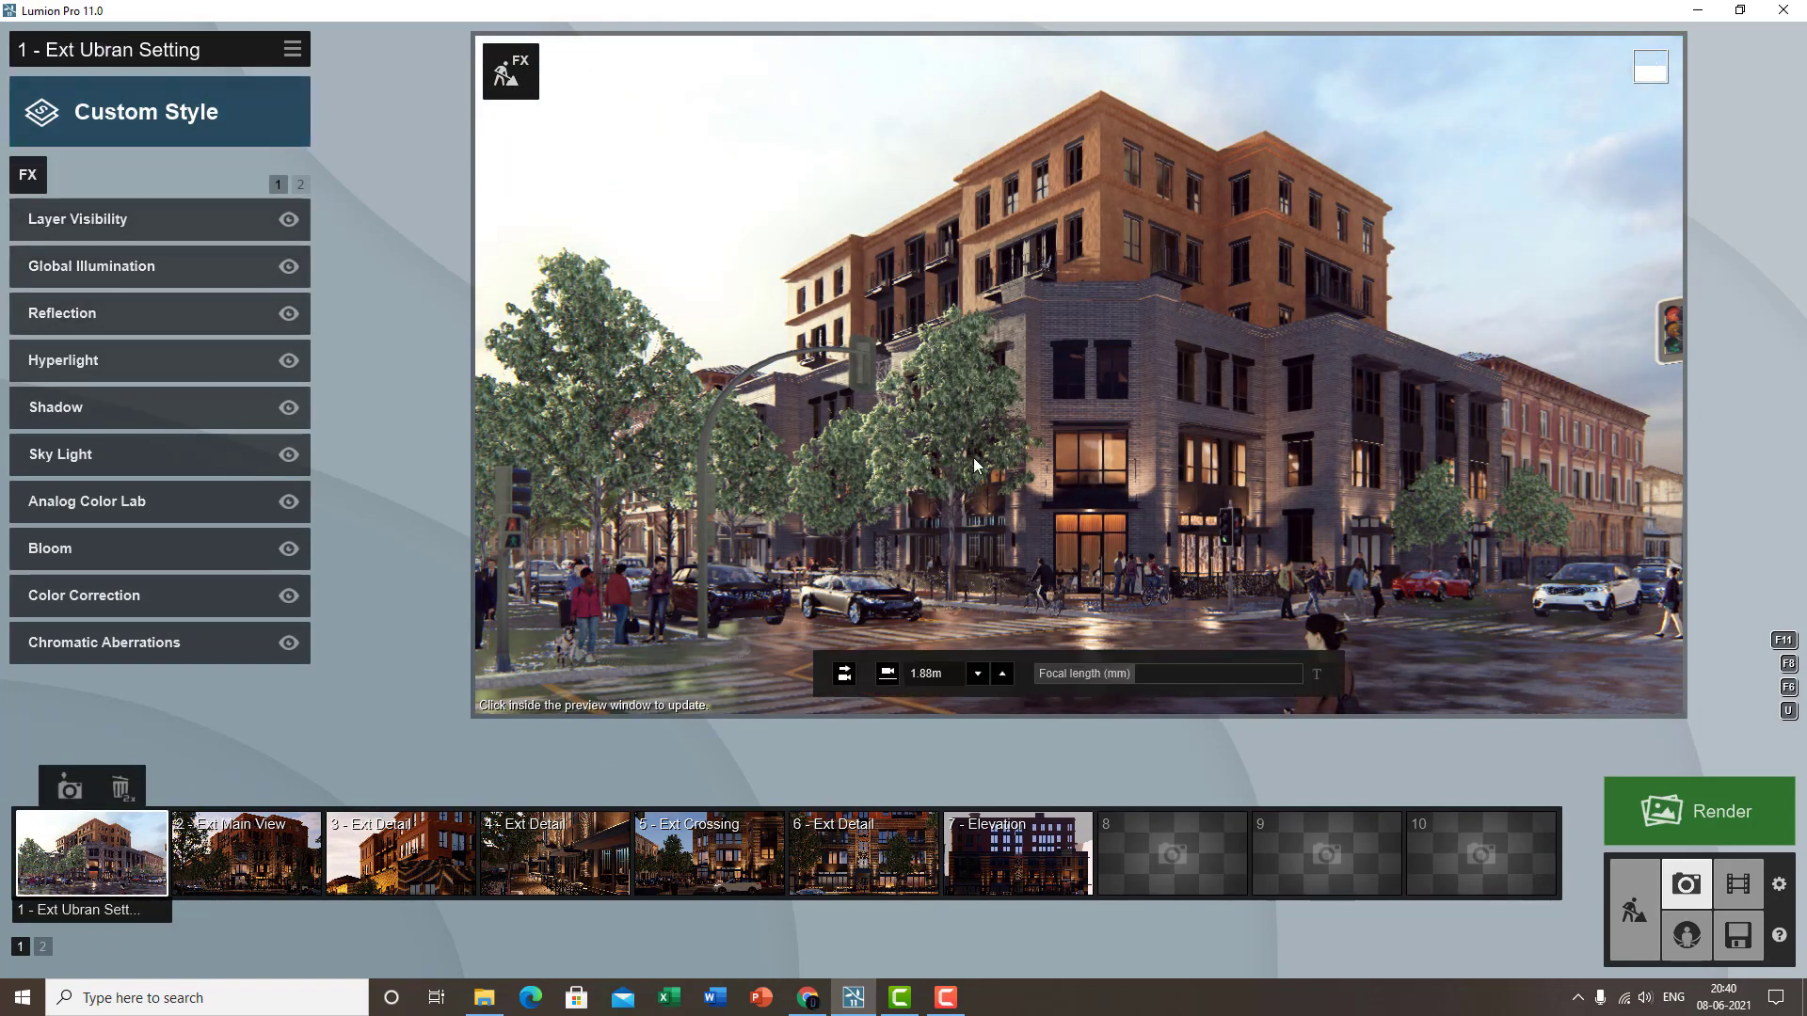
left_click(1125, 497)
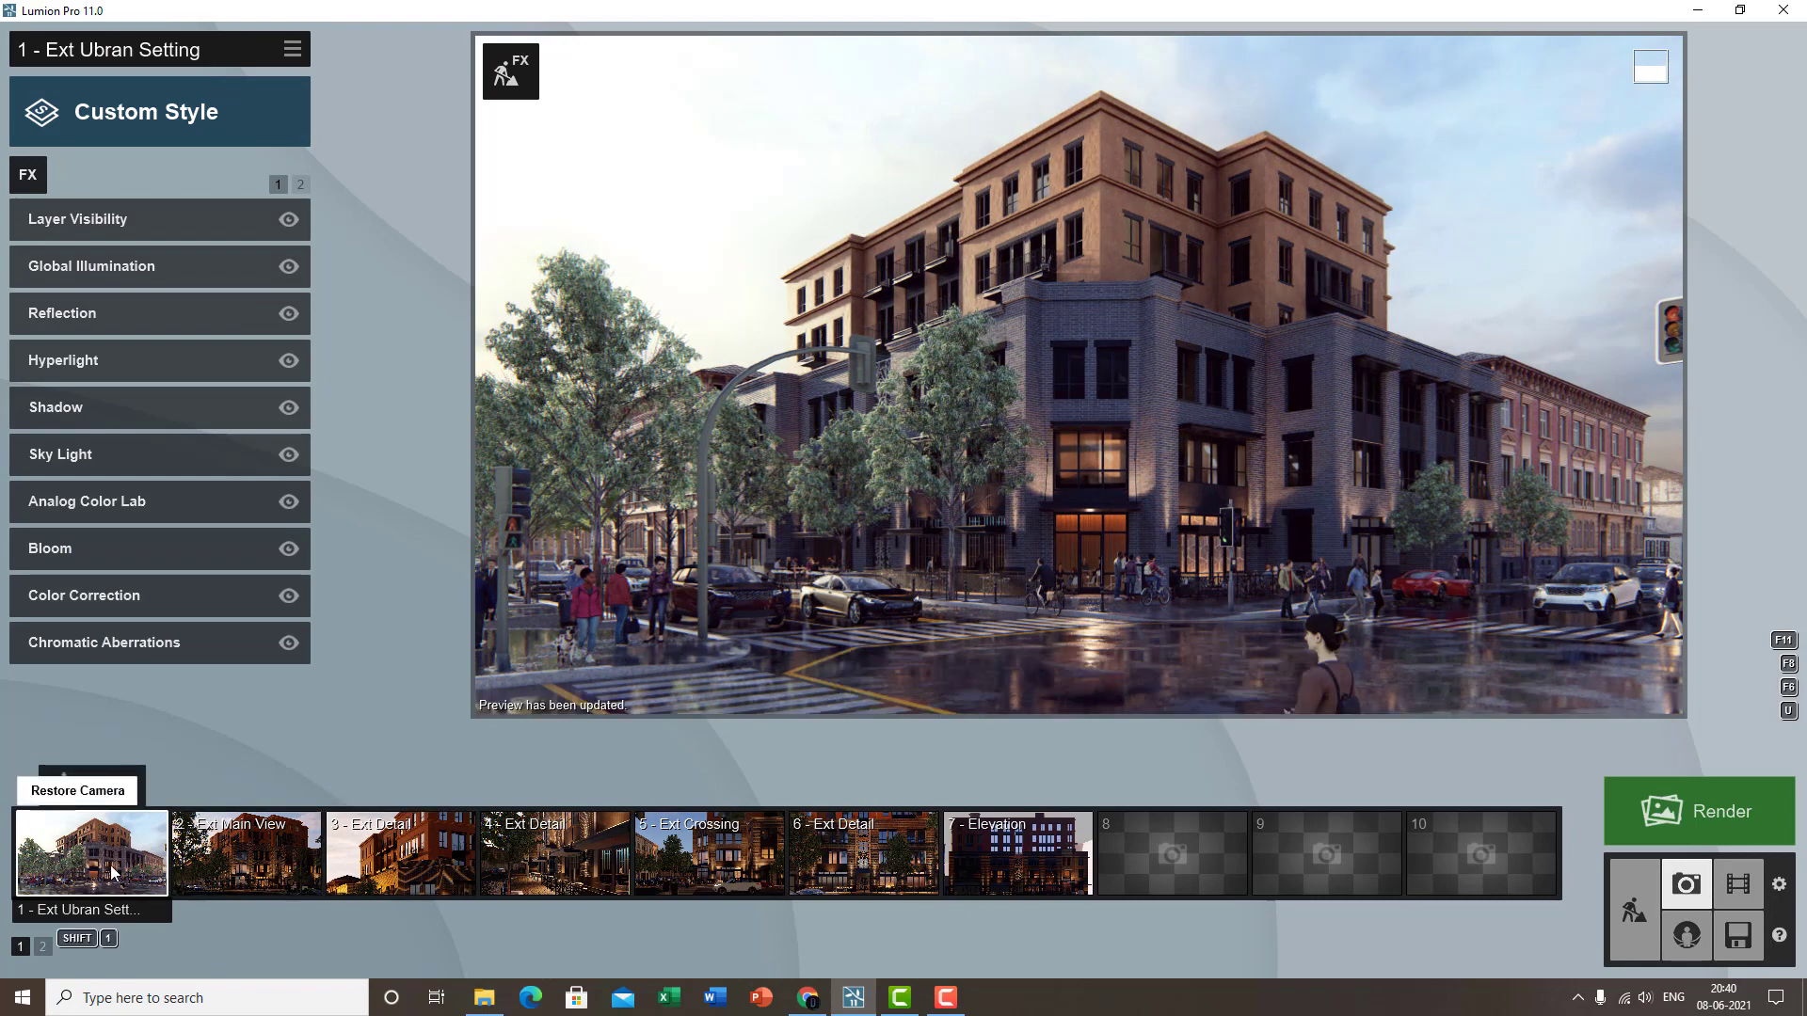
mouse_move(1195, 849)
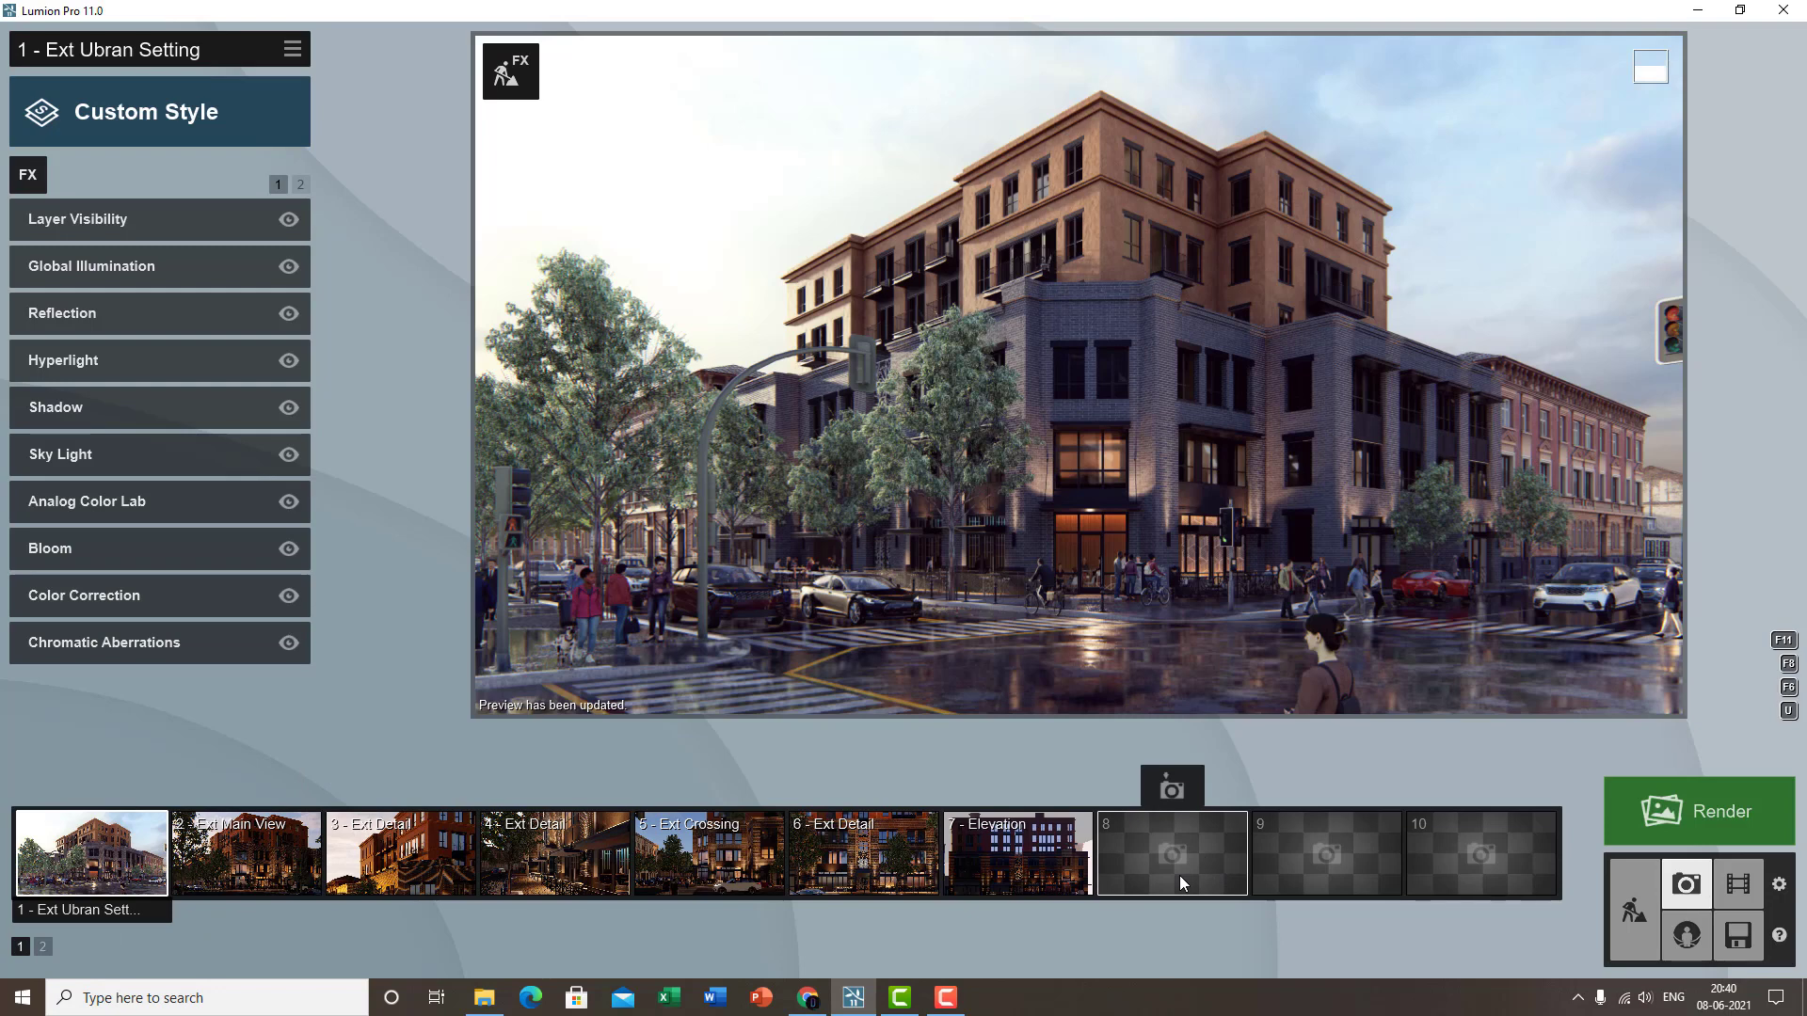
left_click(1169, 793)
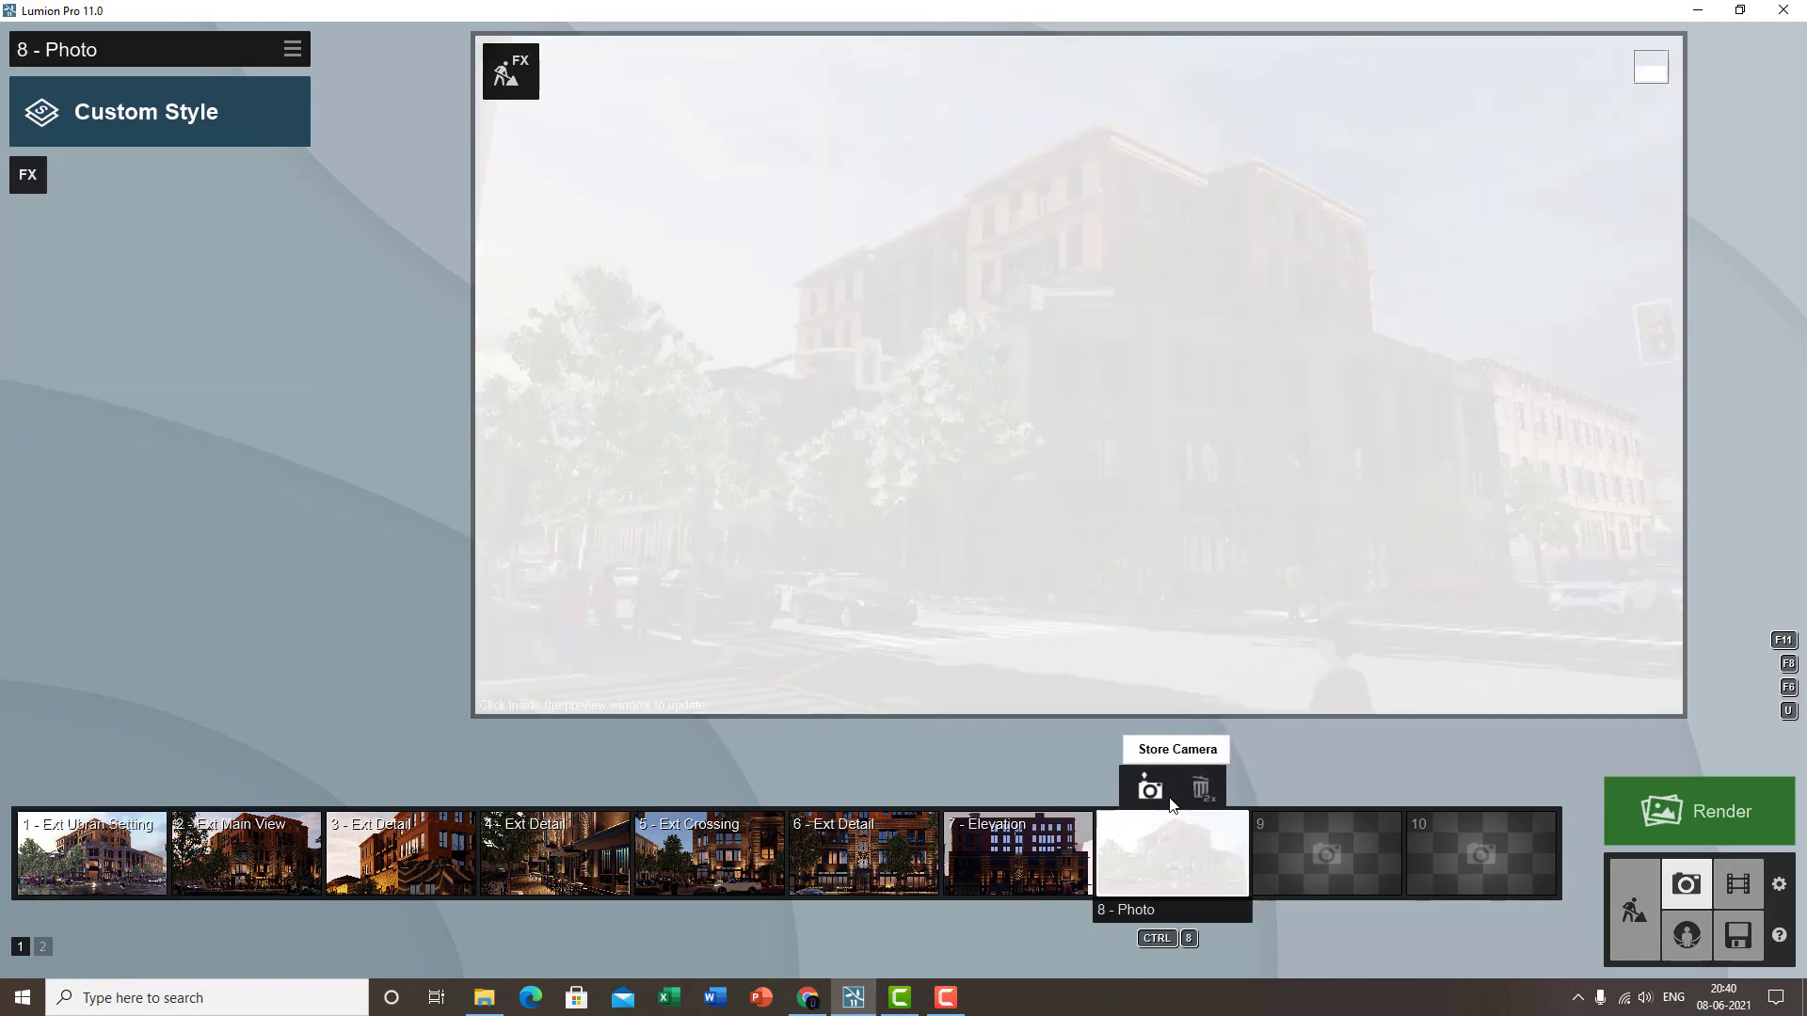
left_click(1131, 423)
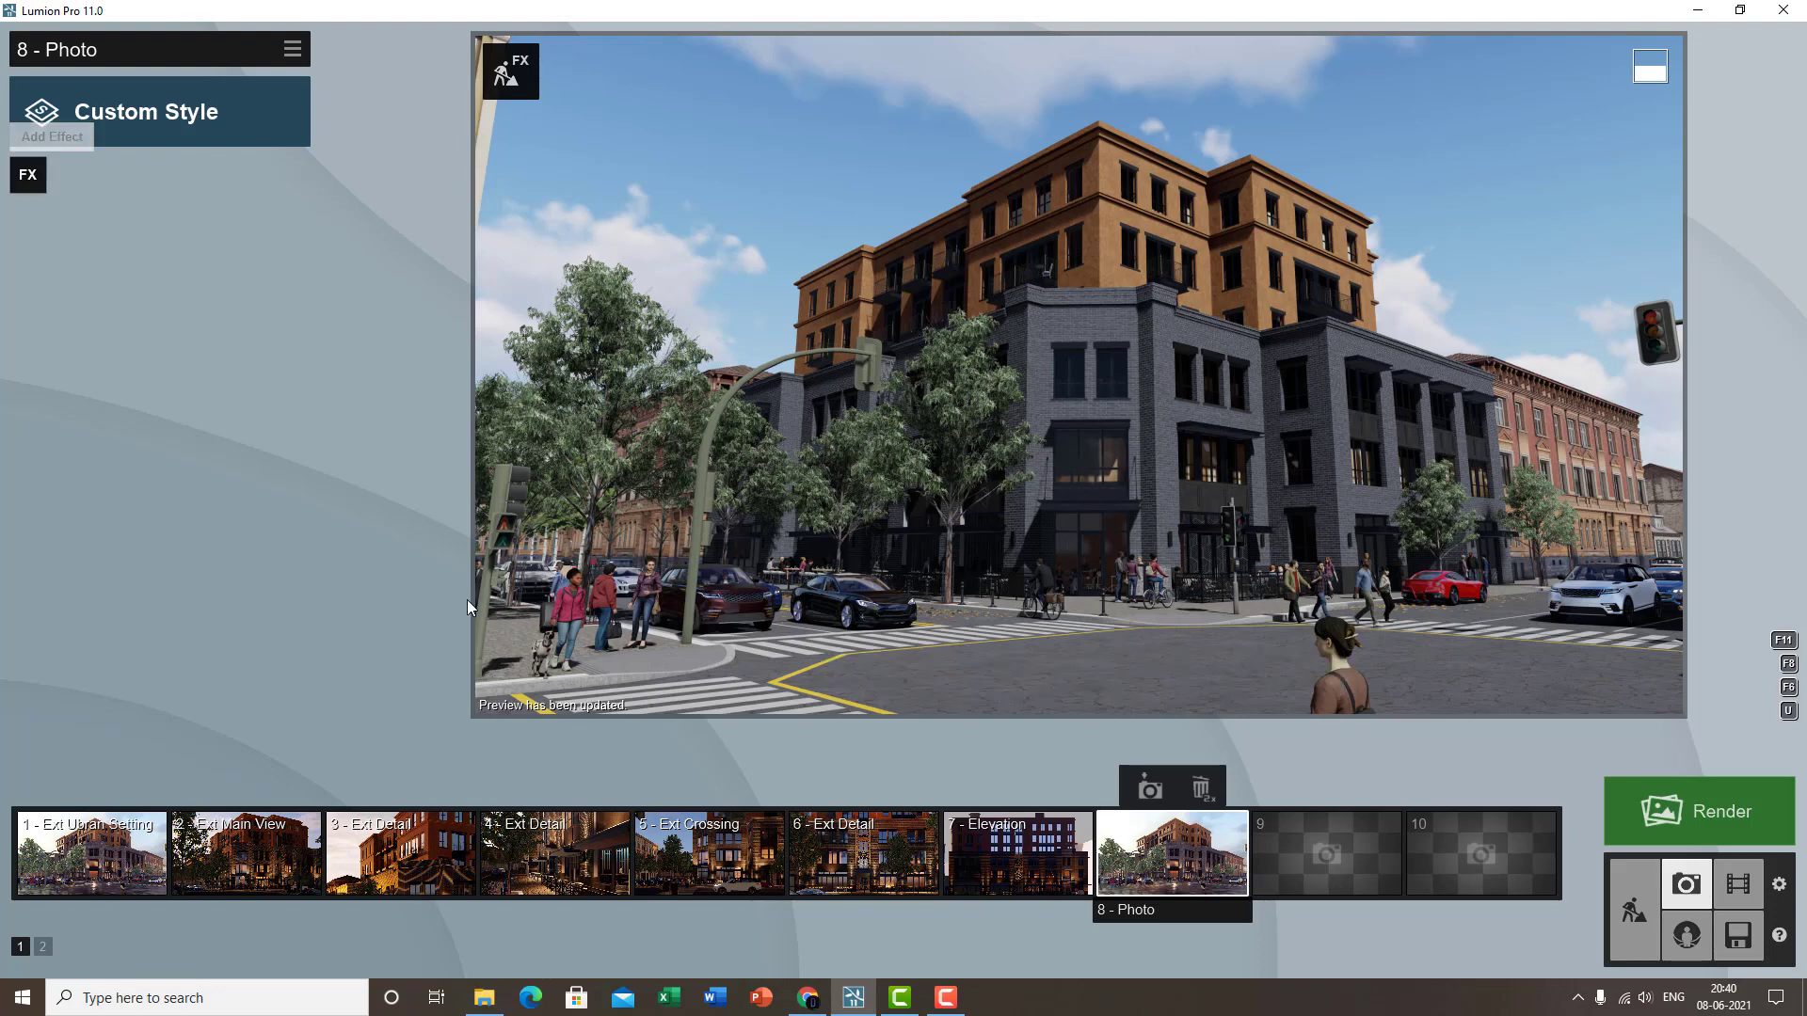
- Add the Sun effect from the Sun category to photo 8
left_click(29, 175)
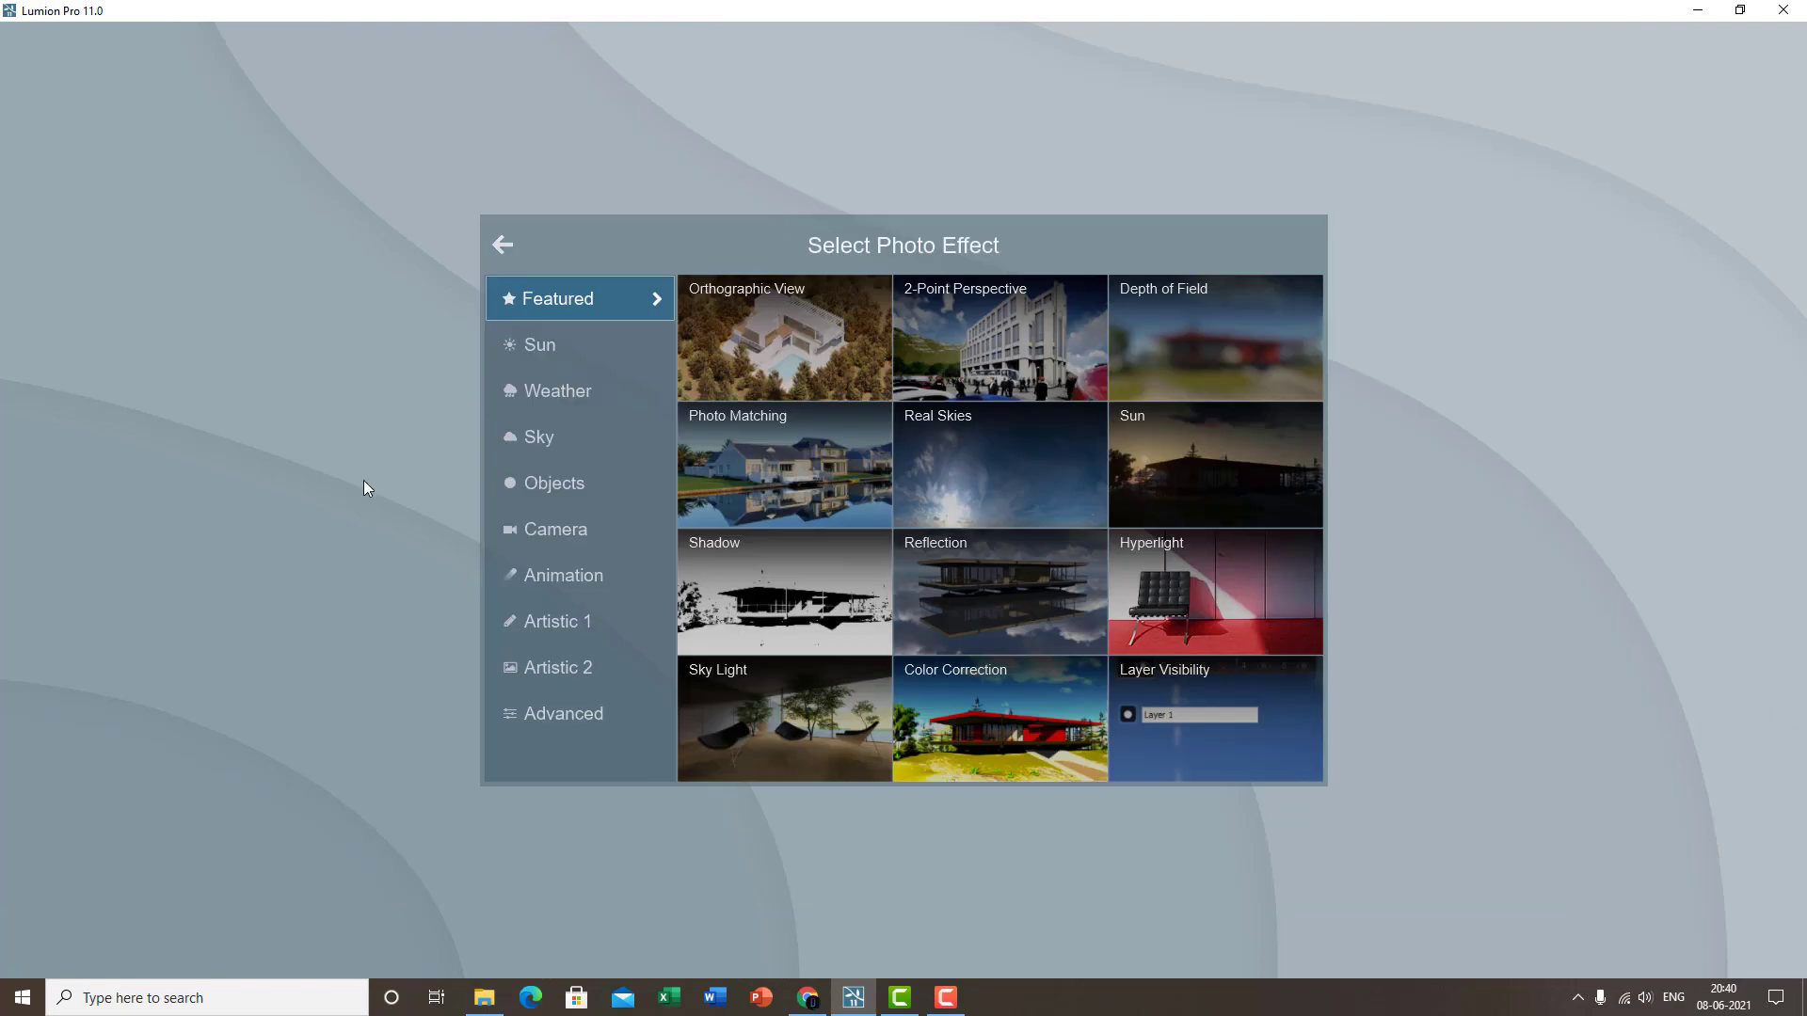
left_click(551, 343)
left_click(591, 293)
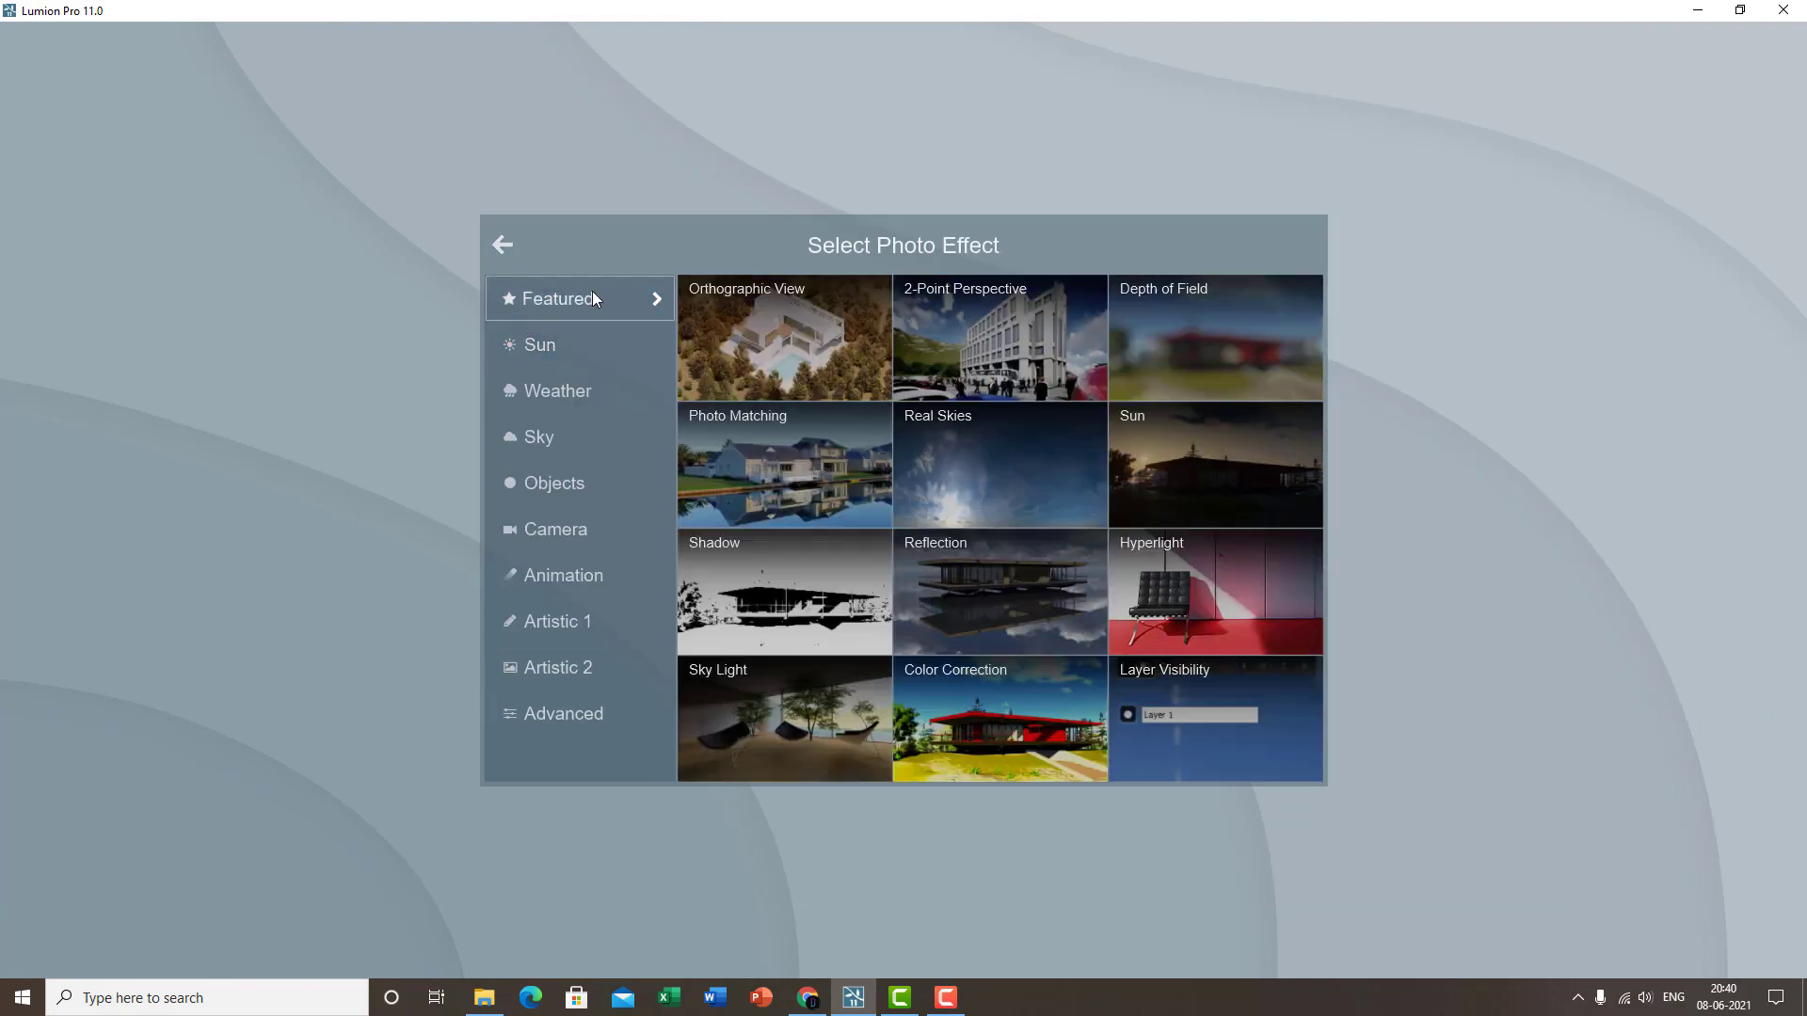
left_click(573, 354)
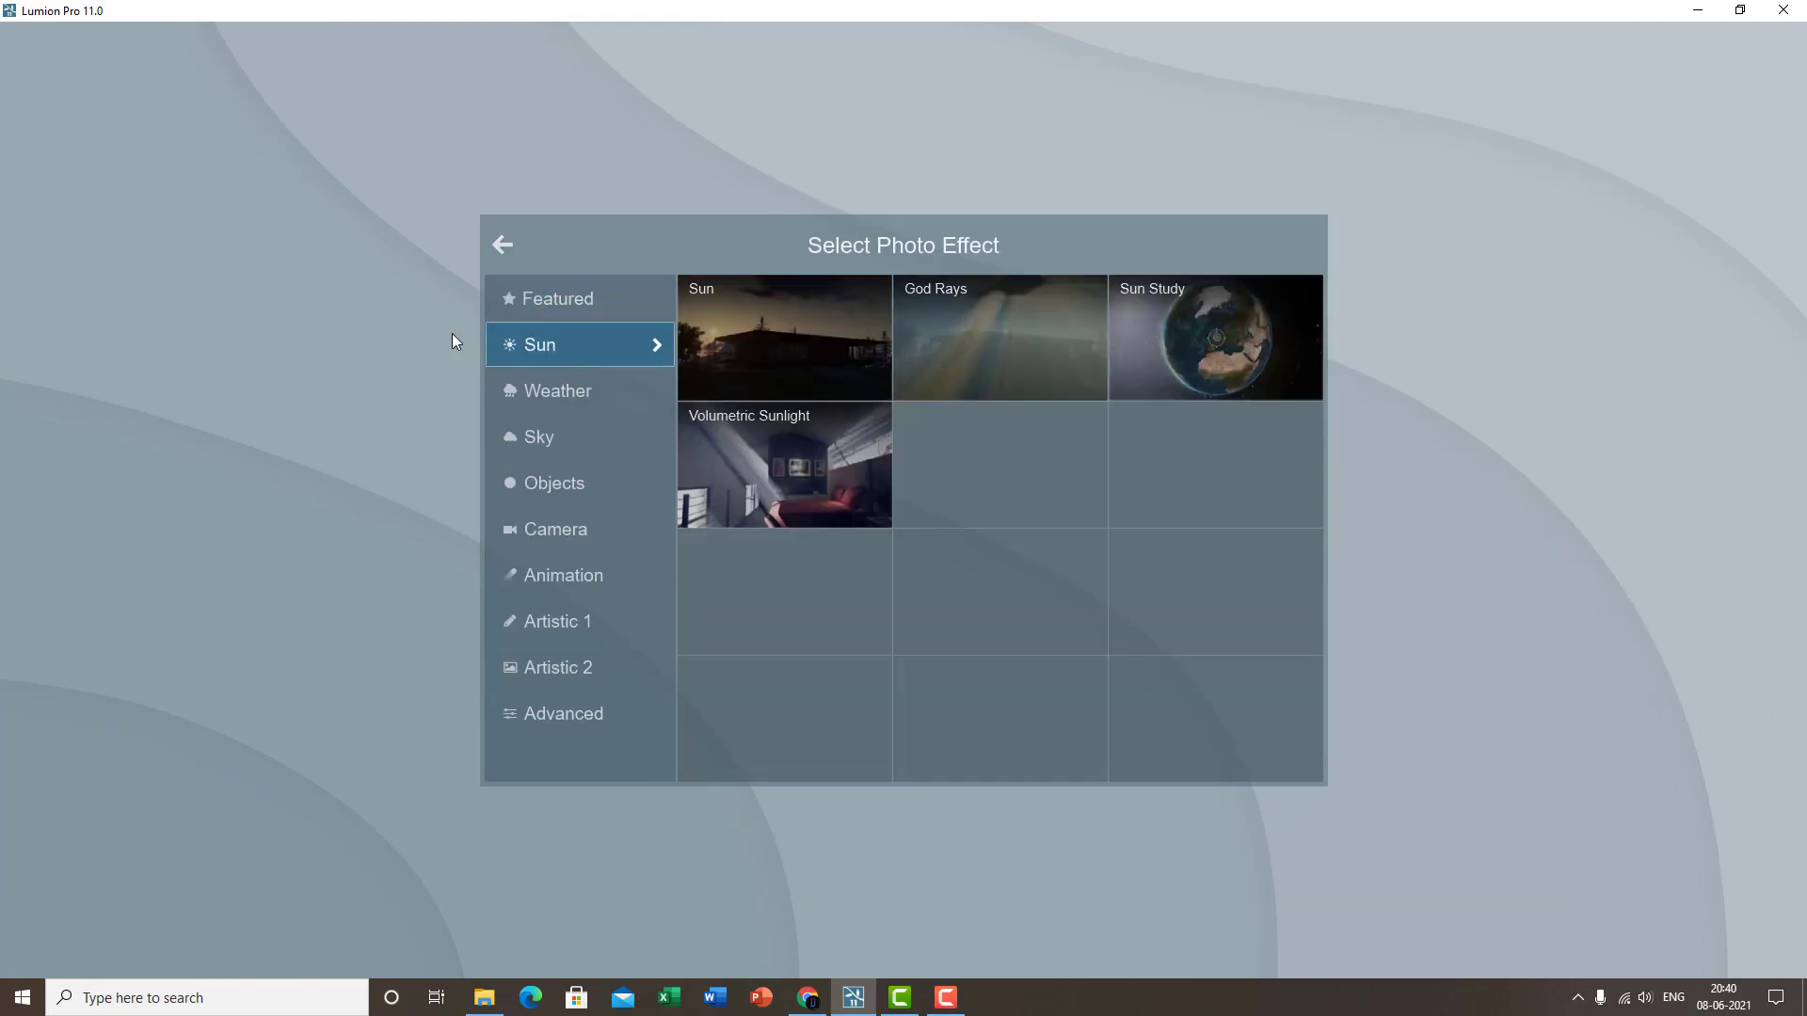
left_click(591, 301)
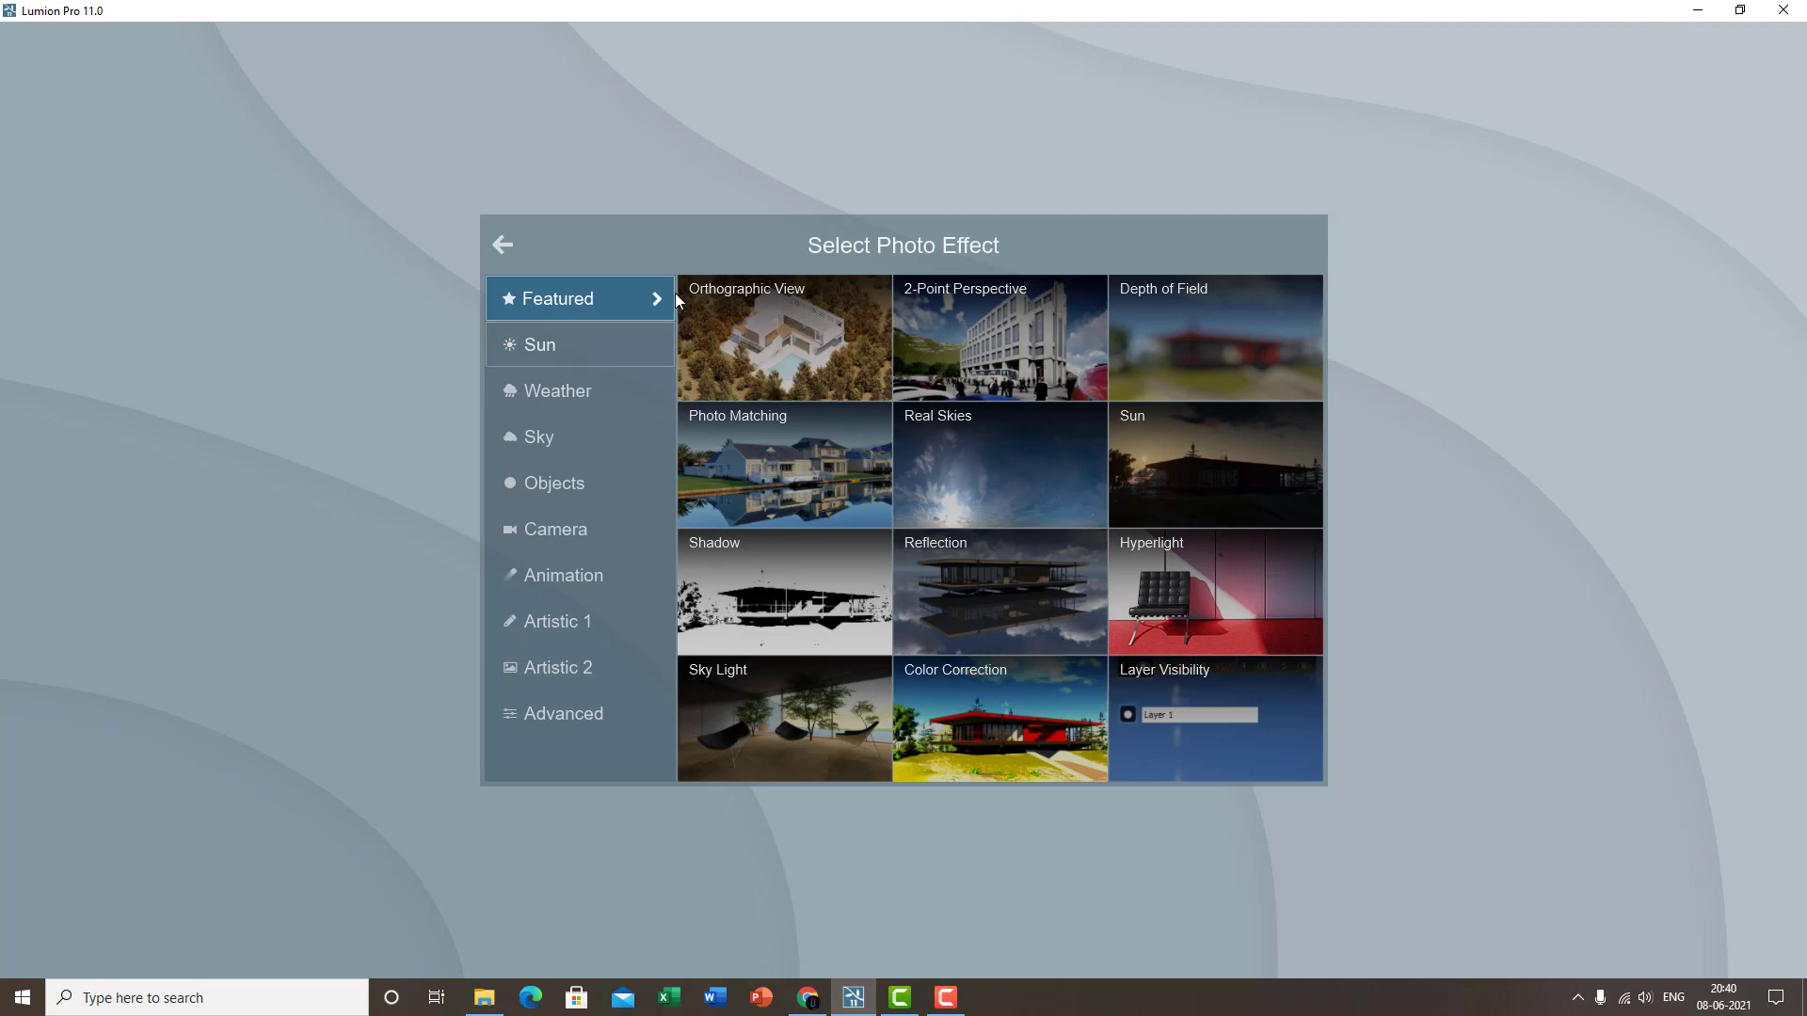
left_click(523, 350)
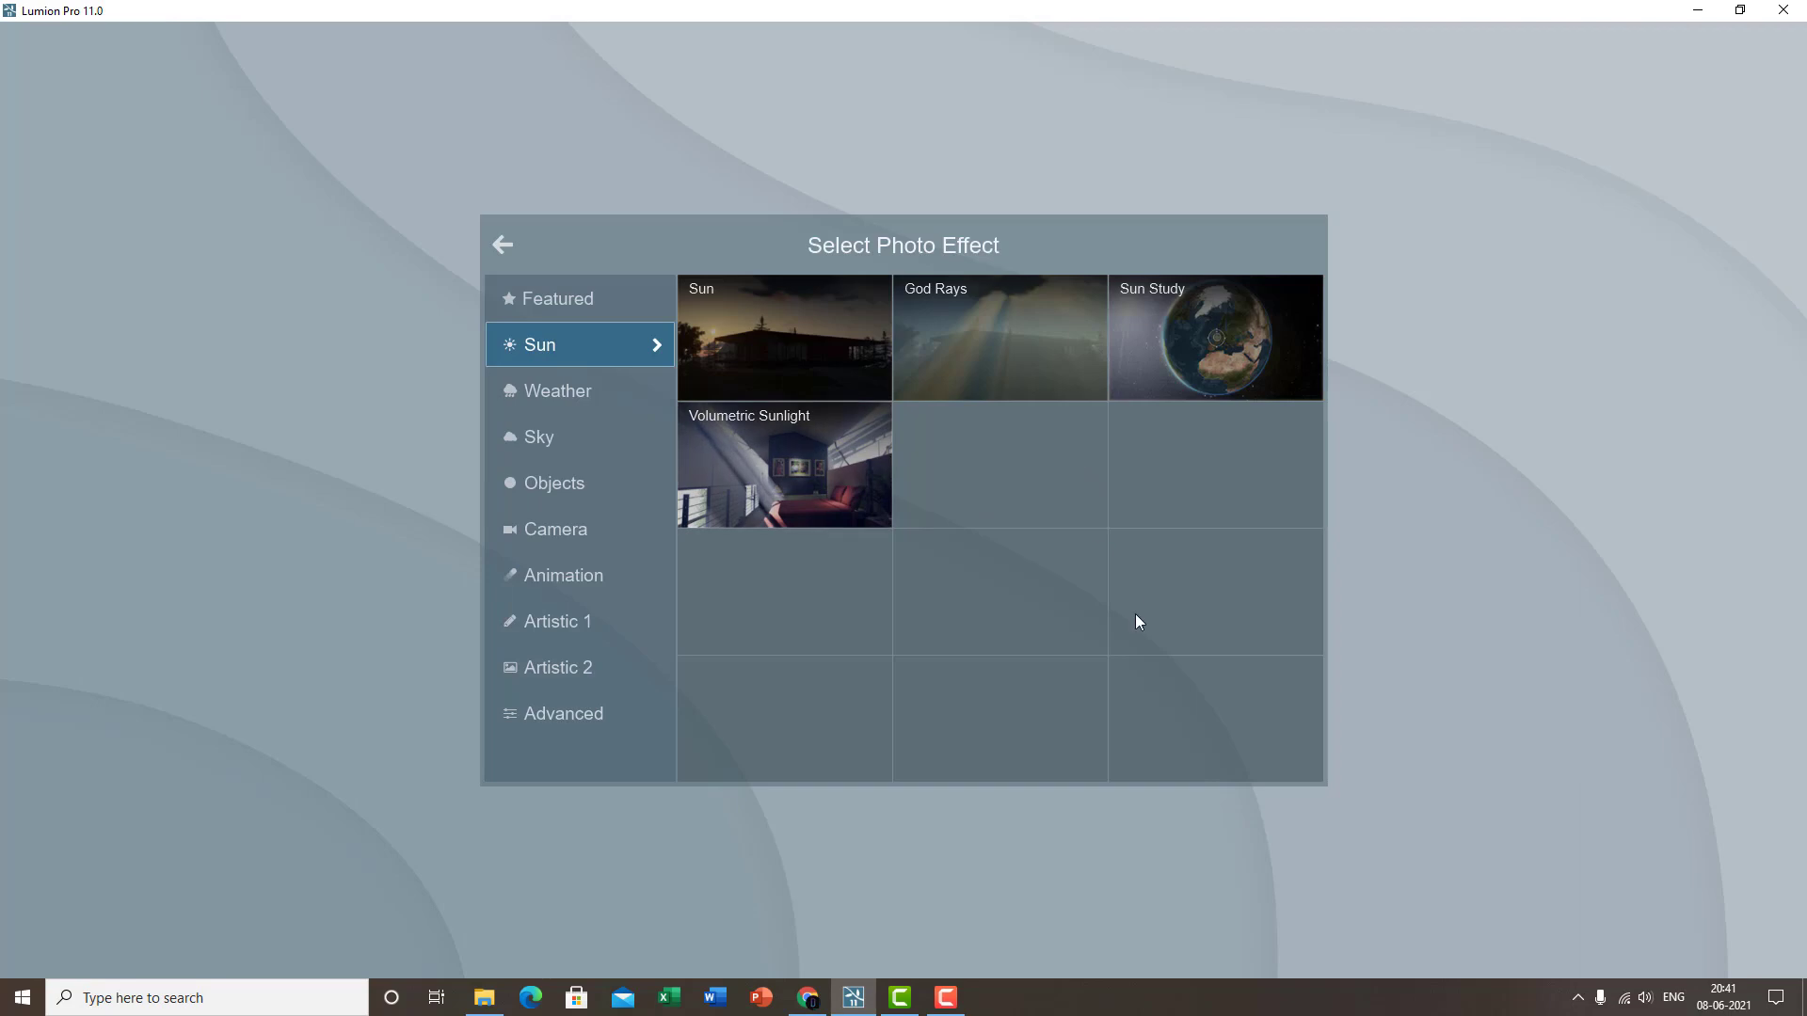
left_click(817, 354)
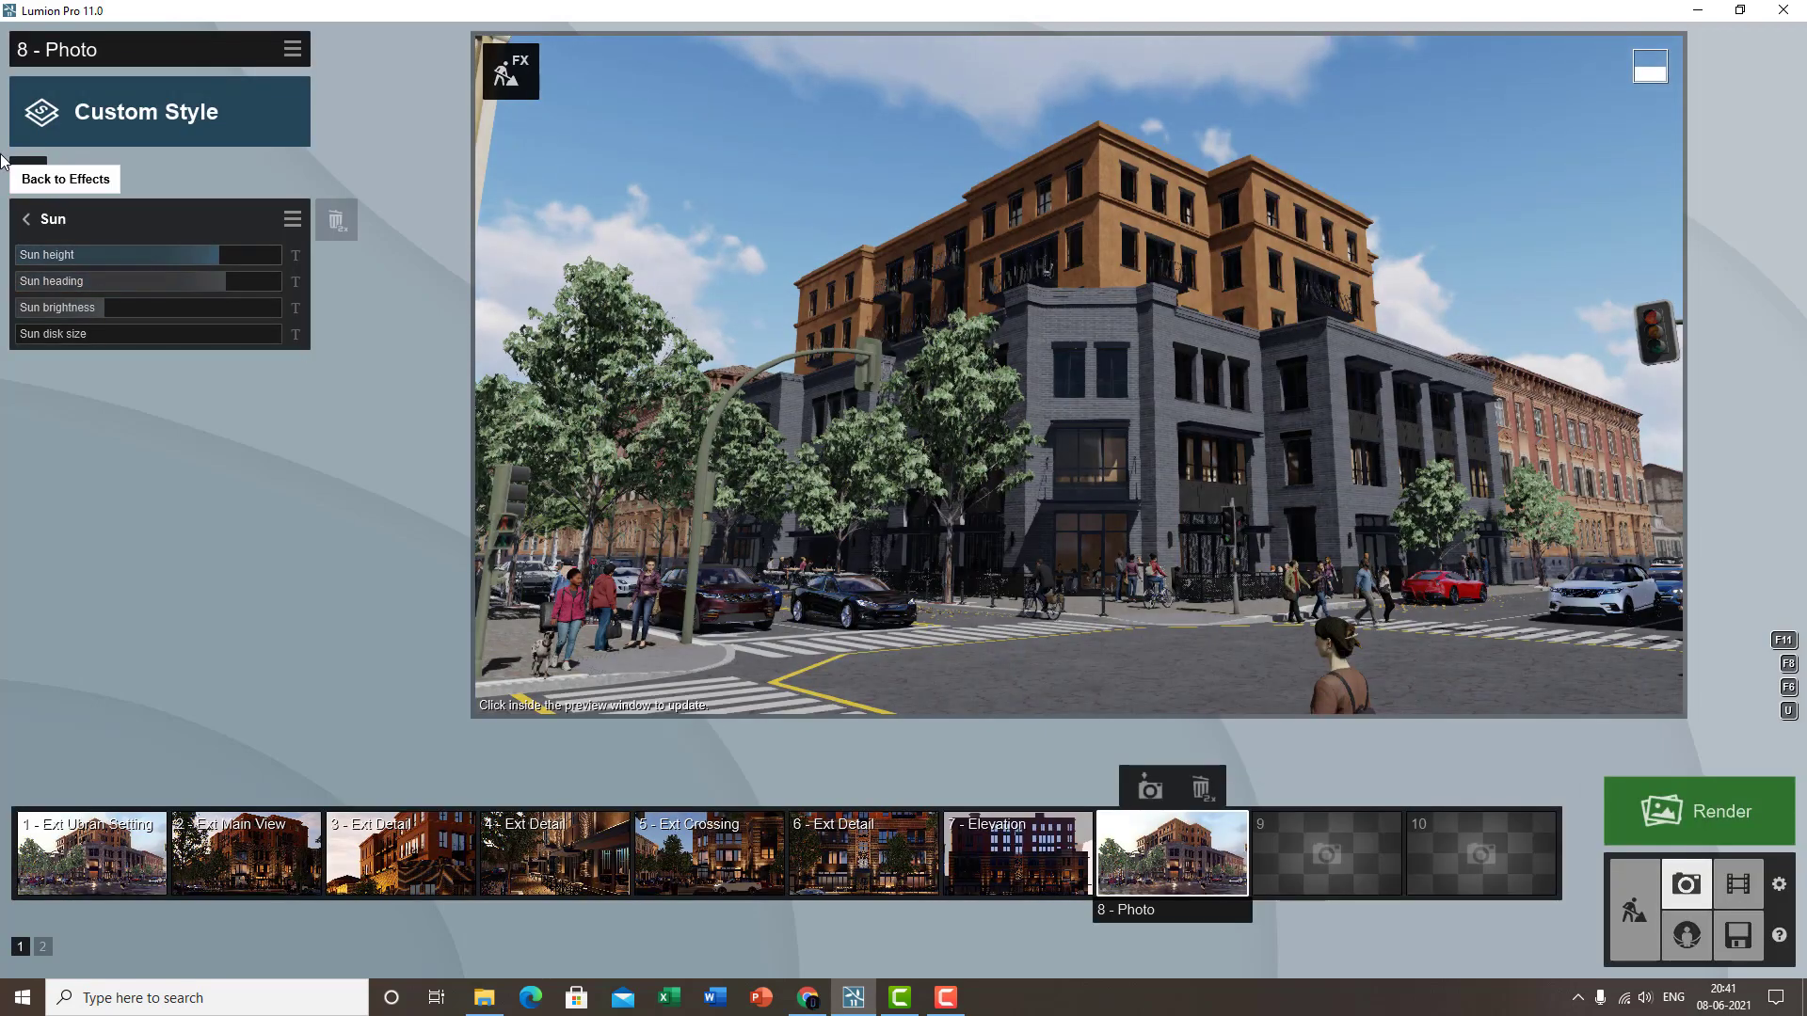
- Lower the Sun effect's sun height to -17.1° and update the photo preview
left_click(1138, 402)
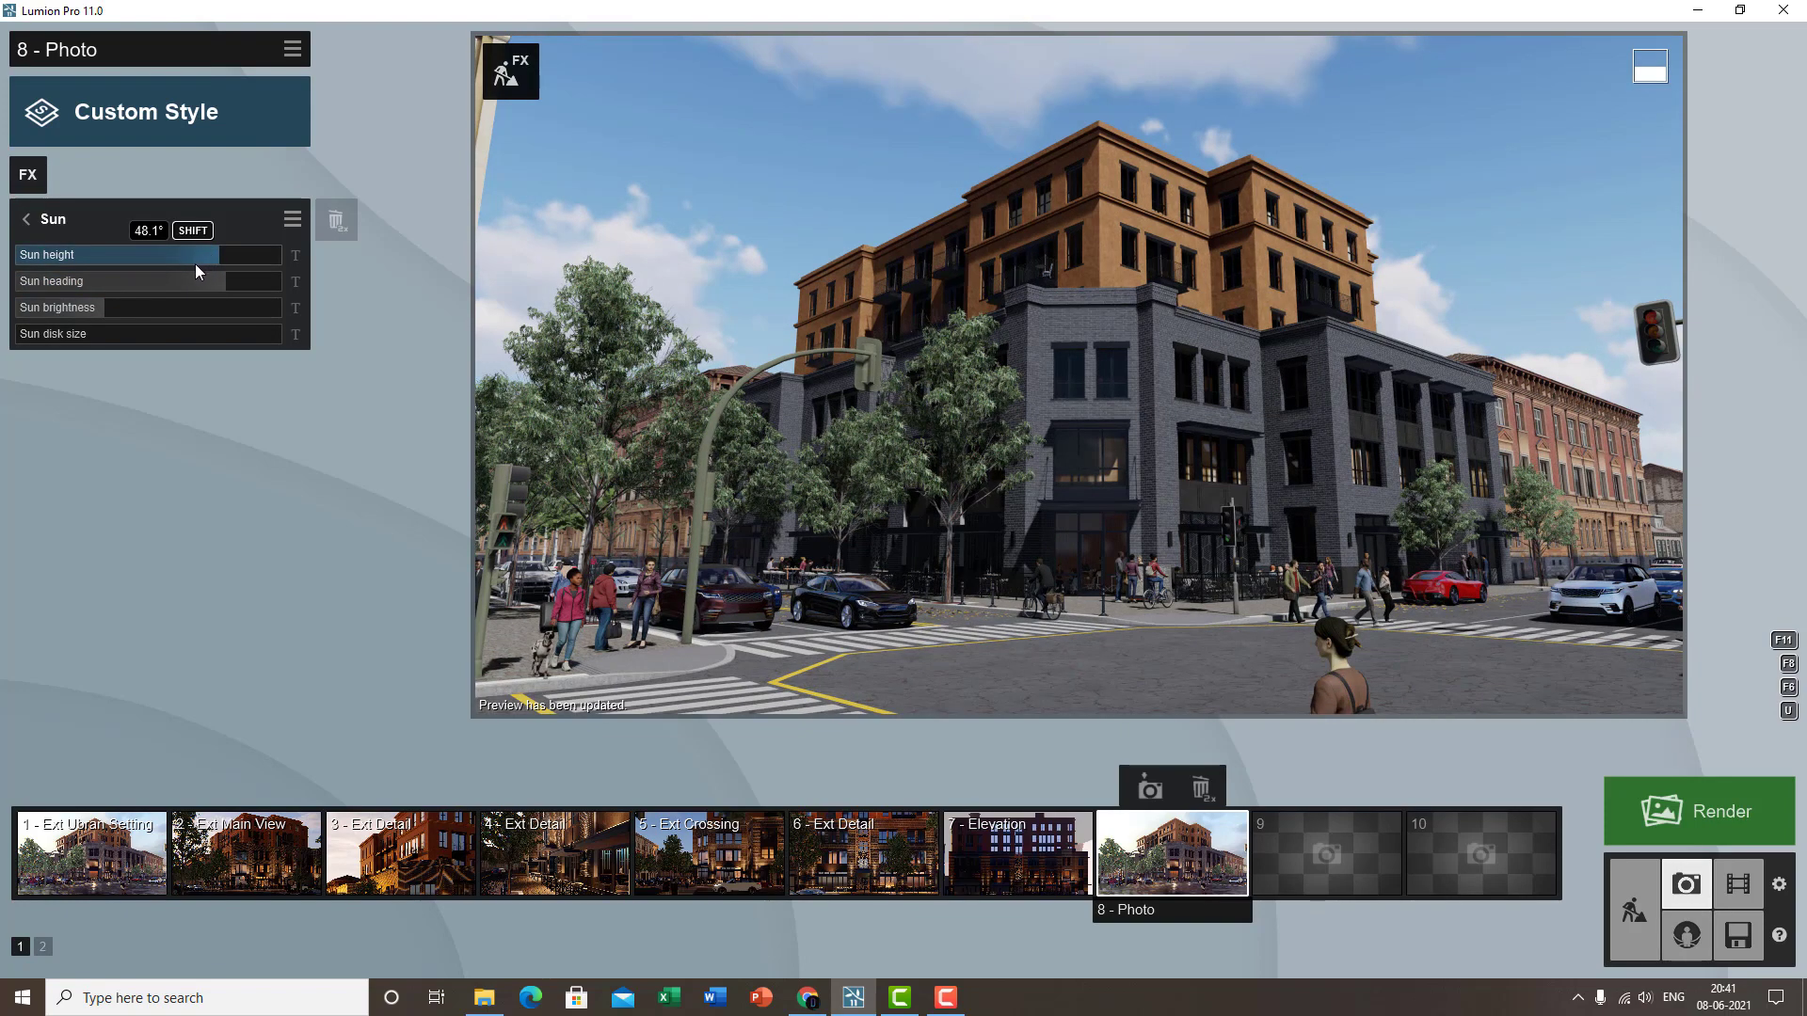
left_click_drag(203, 260, 189, 257)
left_click_drag(184, 254, 123, 254)
left_click(1177, 461)
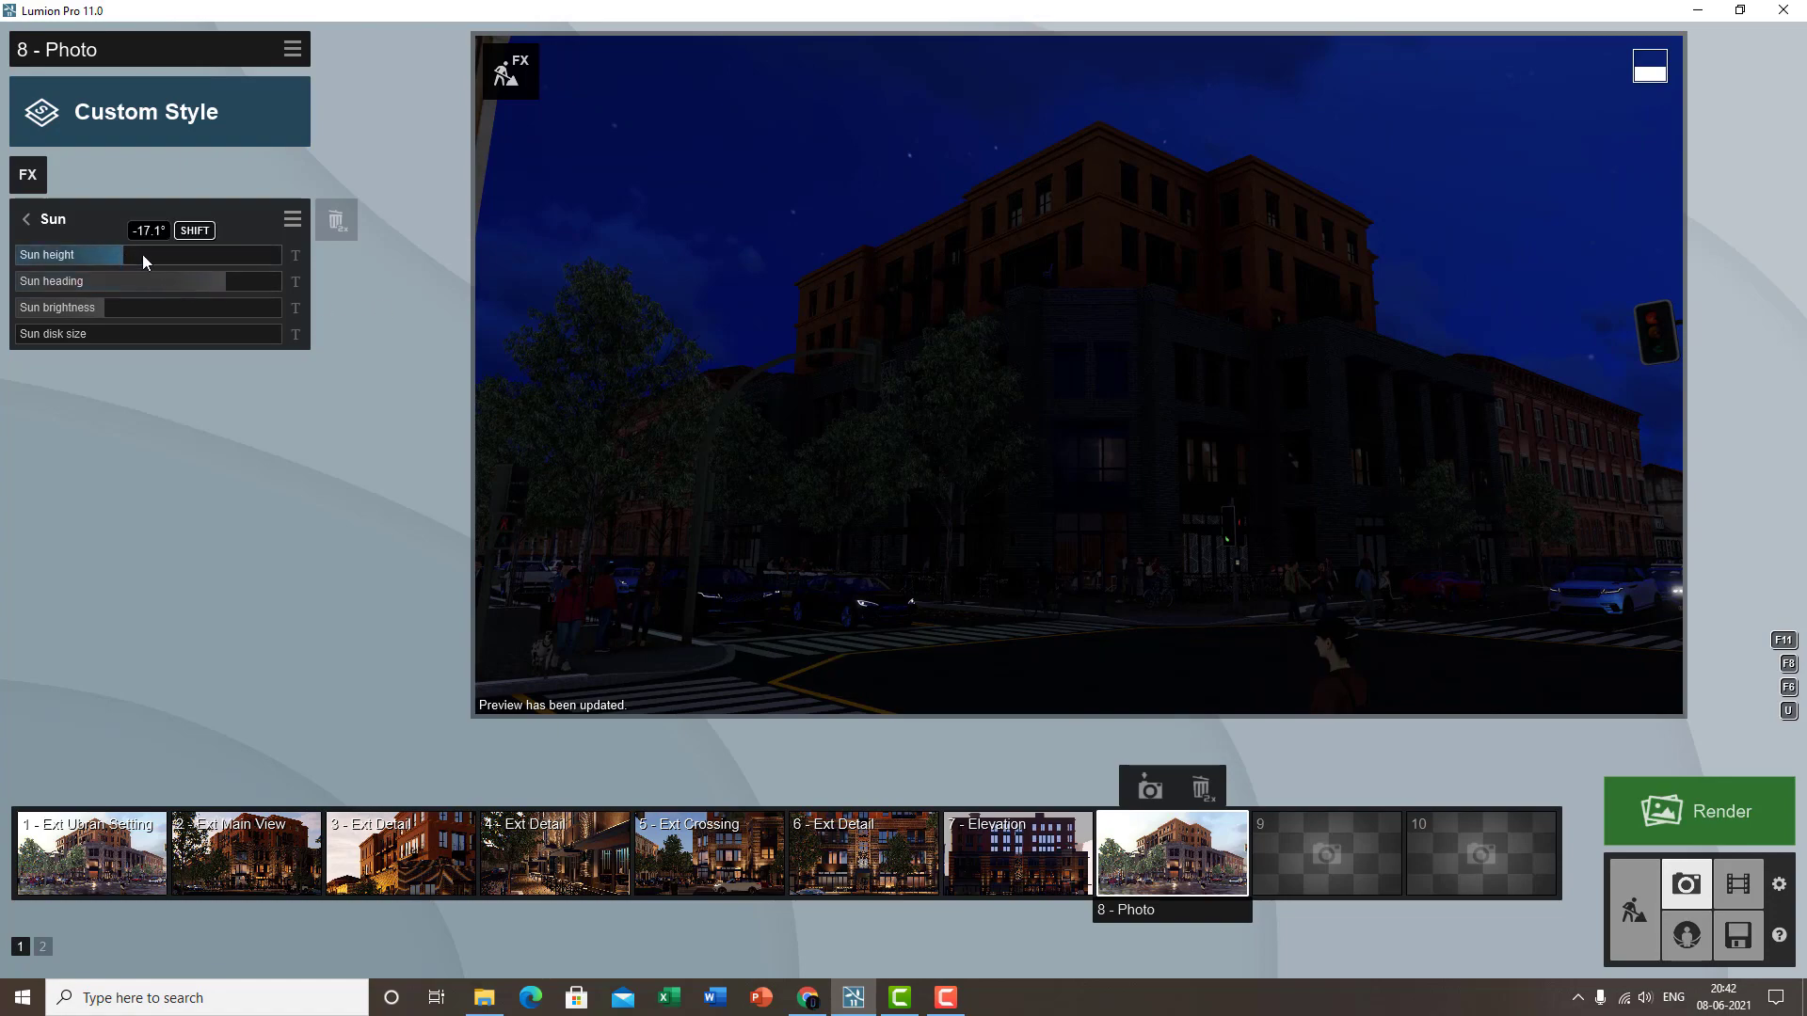
- Raise the Sun effect's sun height to about 24.7°
left_click_drag(130, 255, 186, 257)
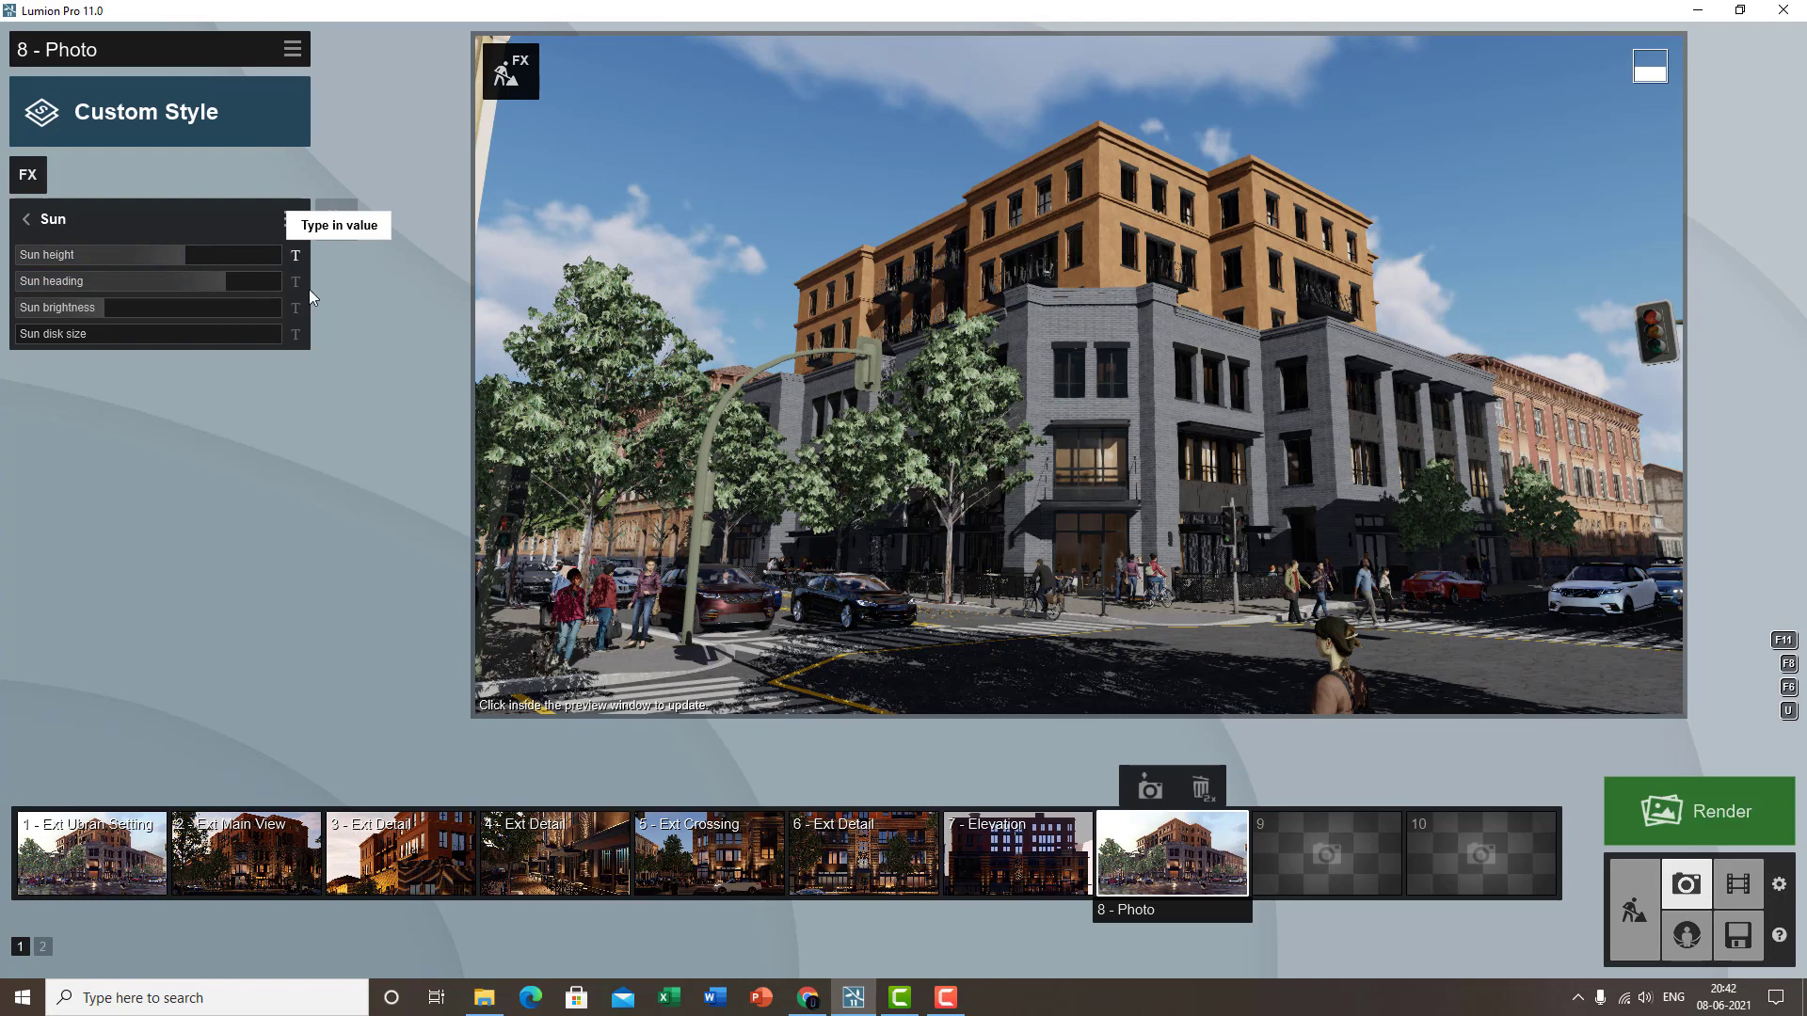
left_click(295, 255)
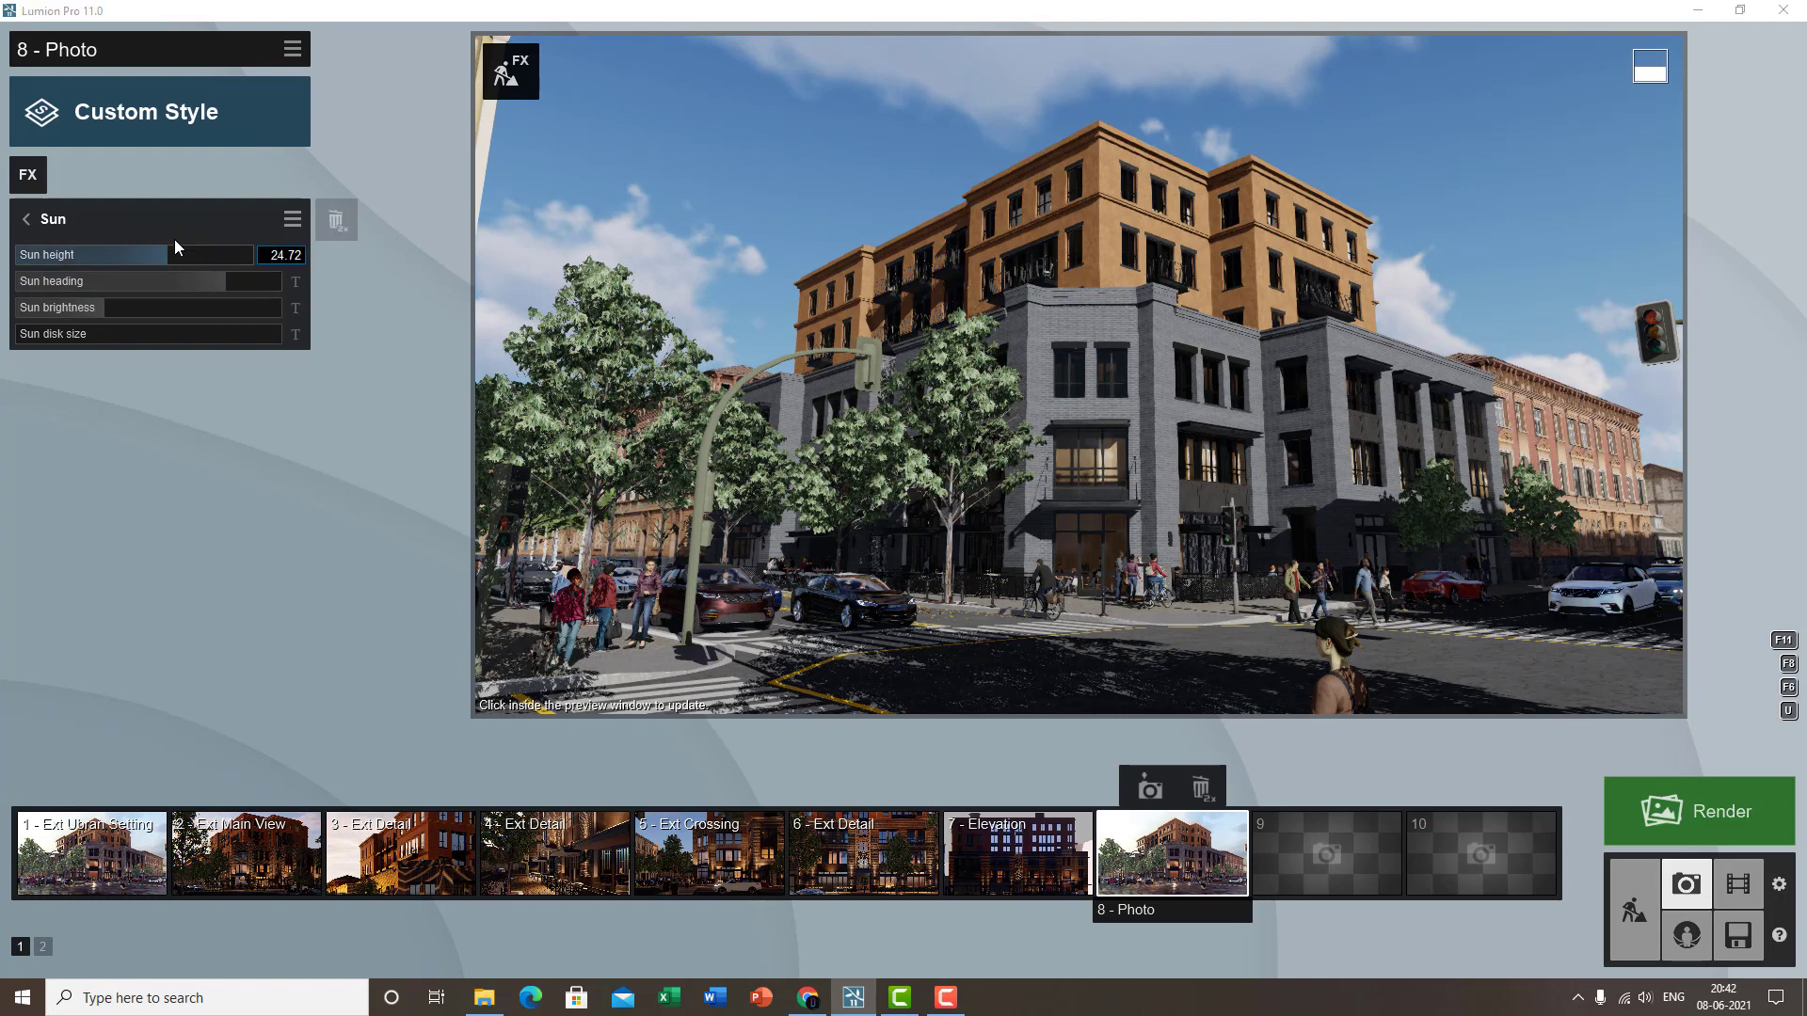
left_click(176, 215)
left_click(98, 209)
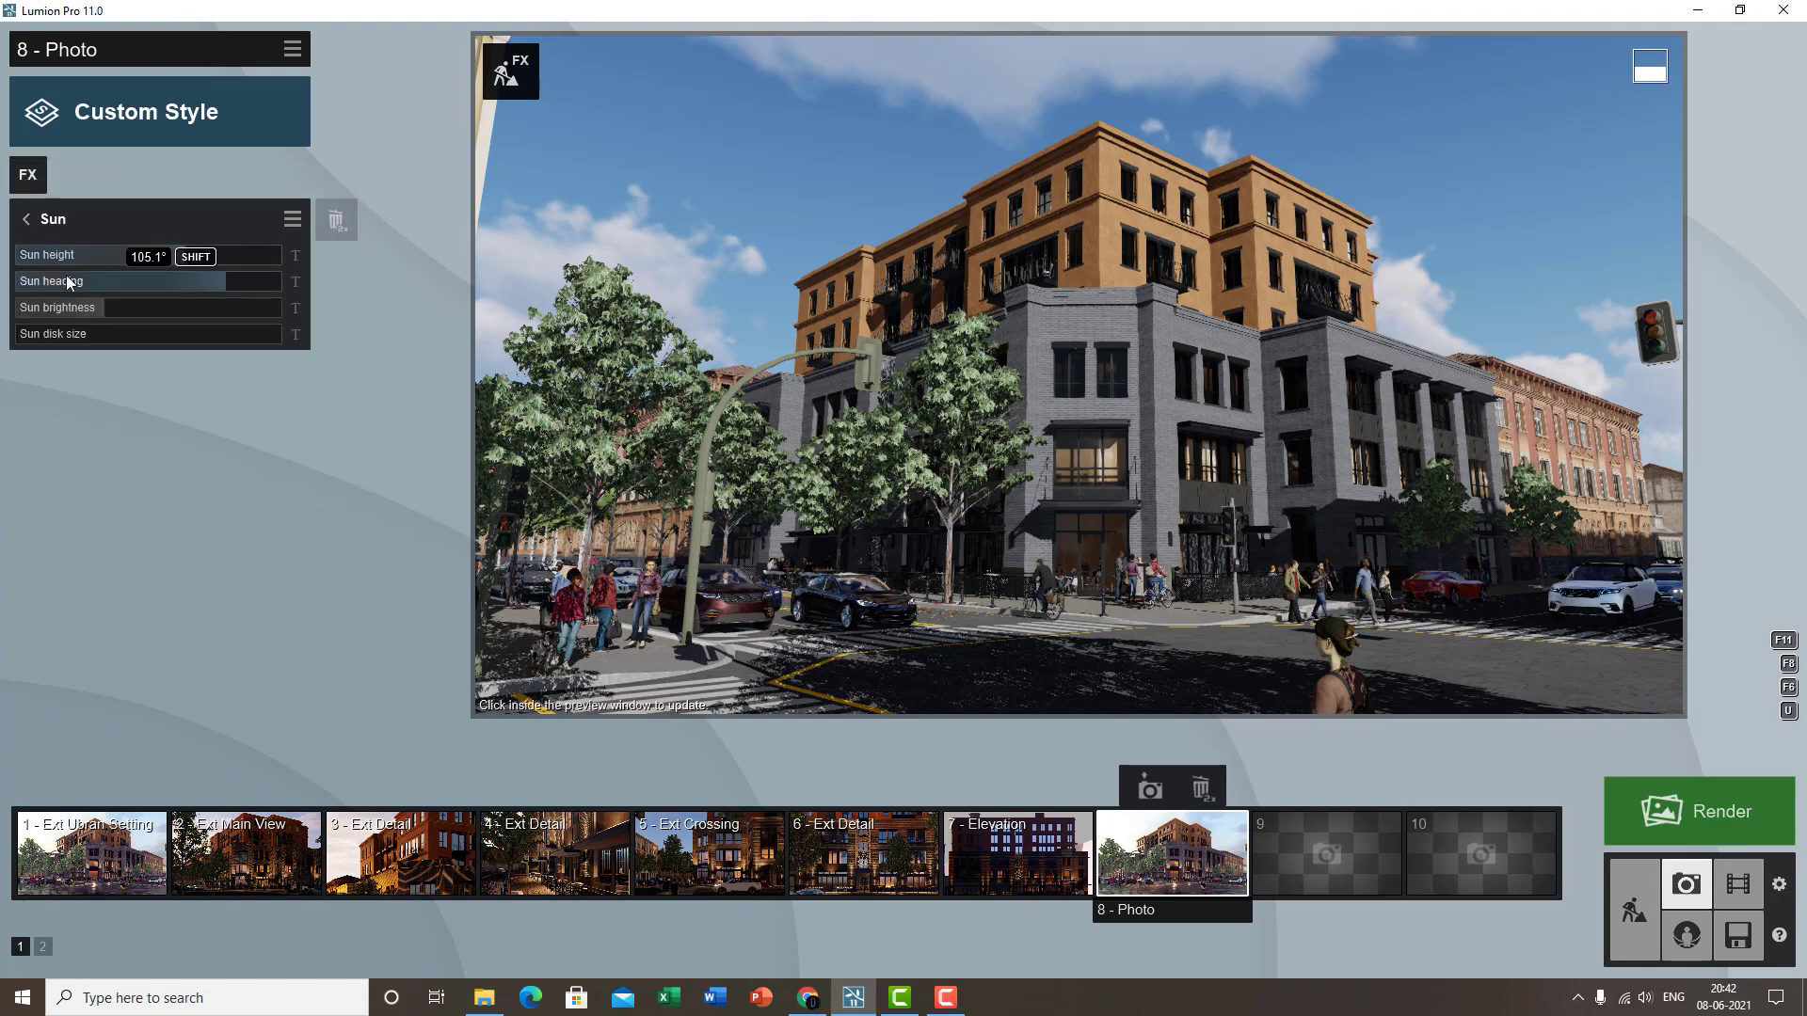
- Reduce the Sun effect's sun heading, set its sun brightness to 0.7, and refresh the preview at photo 8's stored view
left_click_drag(228, 288, 173, 252)
left_click(1057, 400)
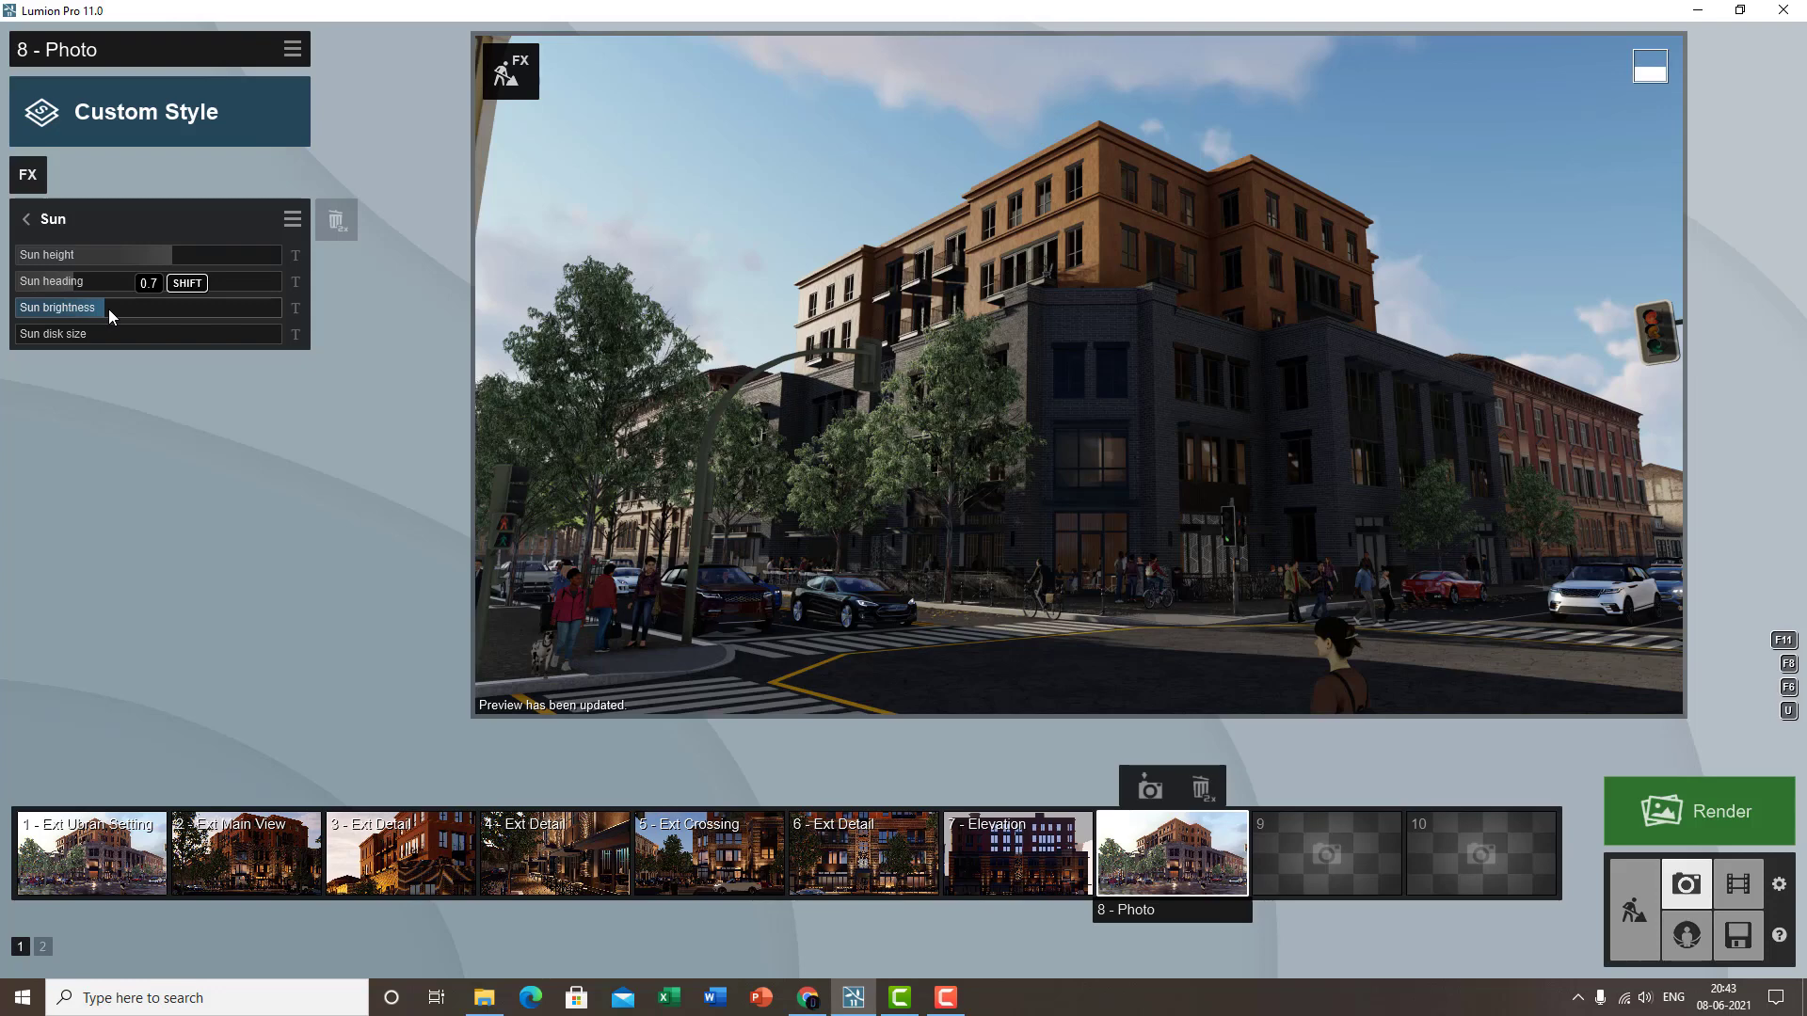
mouse_move(109, 308)
left_mouse_down()
mouse_move(197, 307)
mouse_move(113, 310)
left_mouse_up()
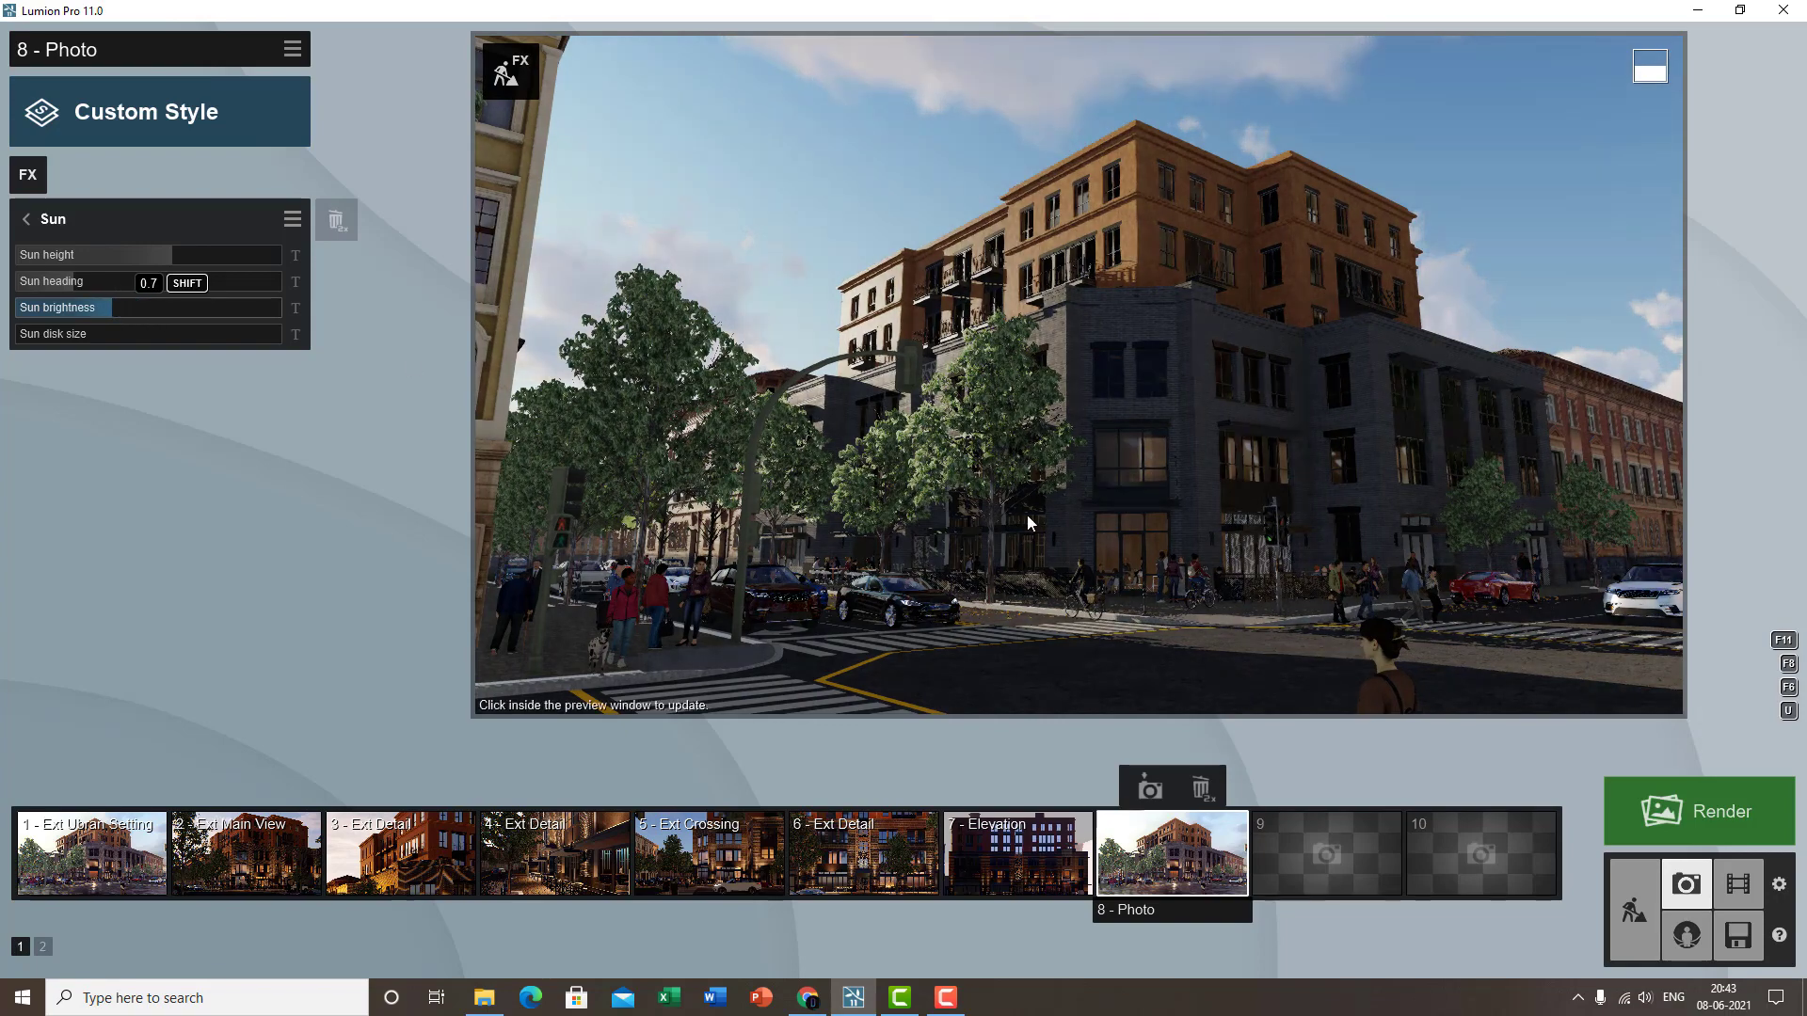
left_click(1193, 861)
left_click(1141, 446)
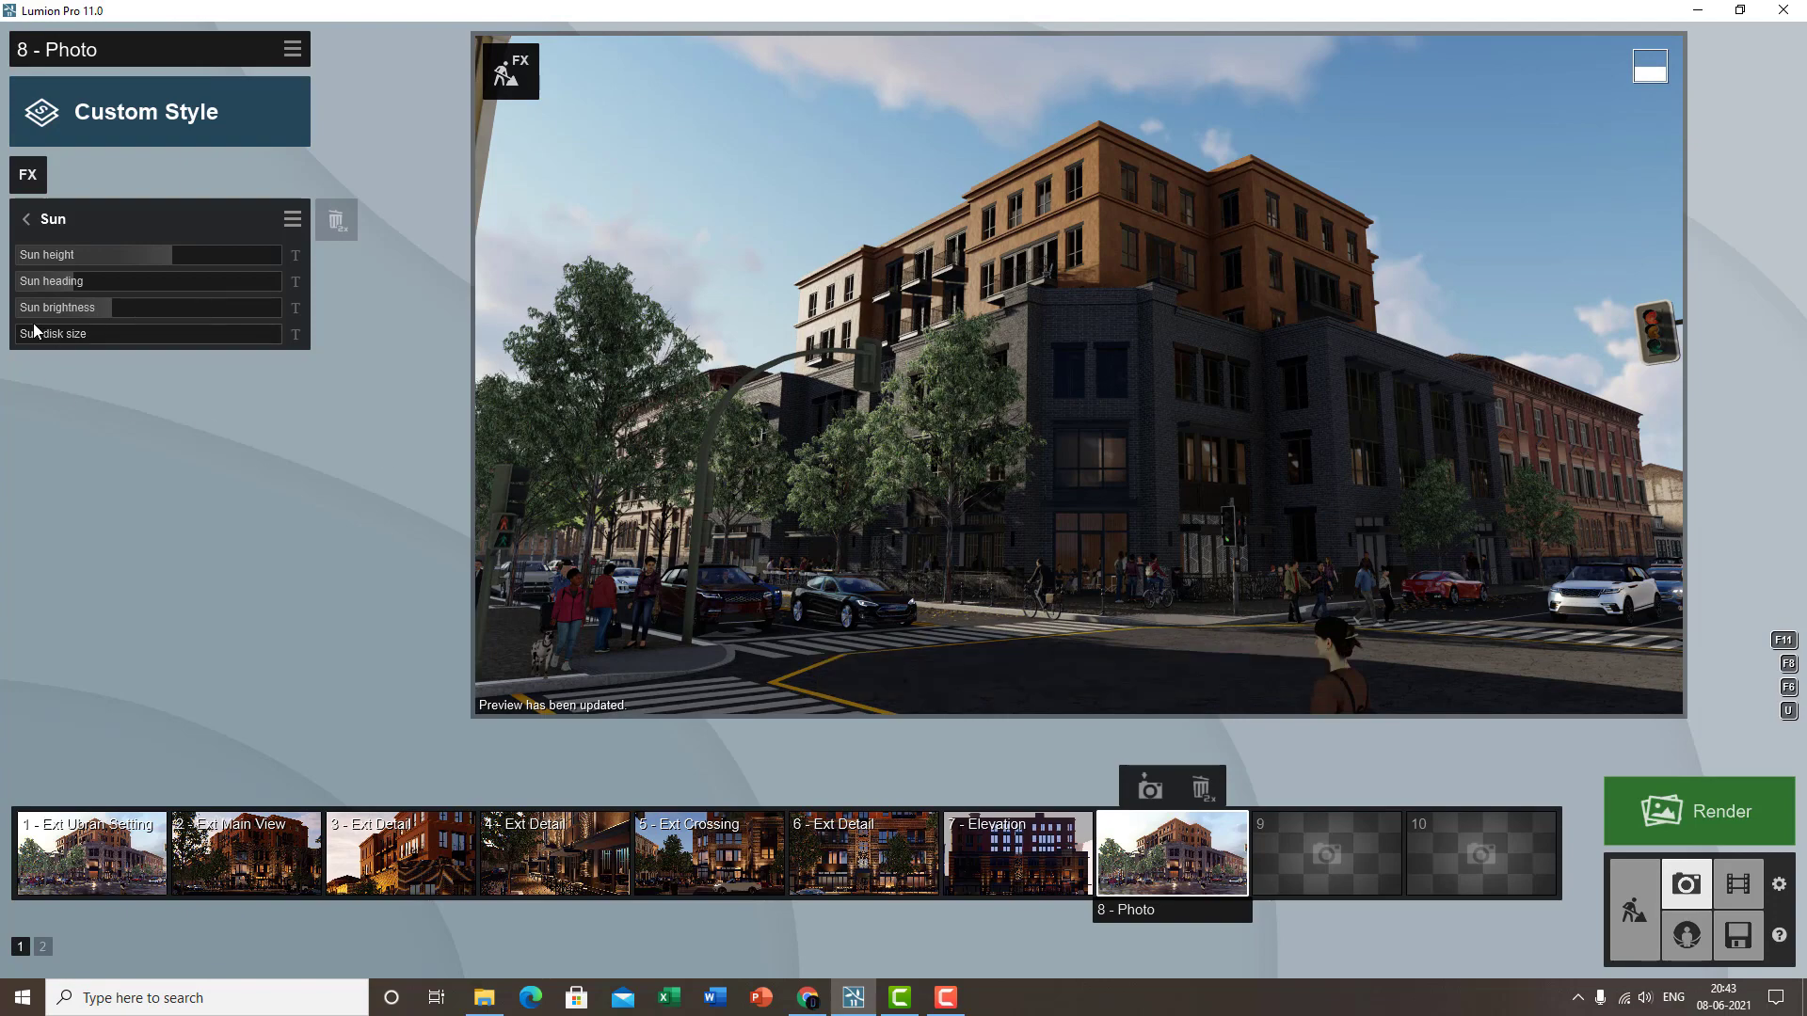
- Set the Sun effect's sun disk size to 0.3 and sun brightness to 0.7, and update the photo preview
left_click_drag(26, 339, 49, 338)
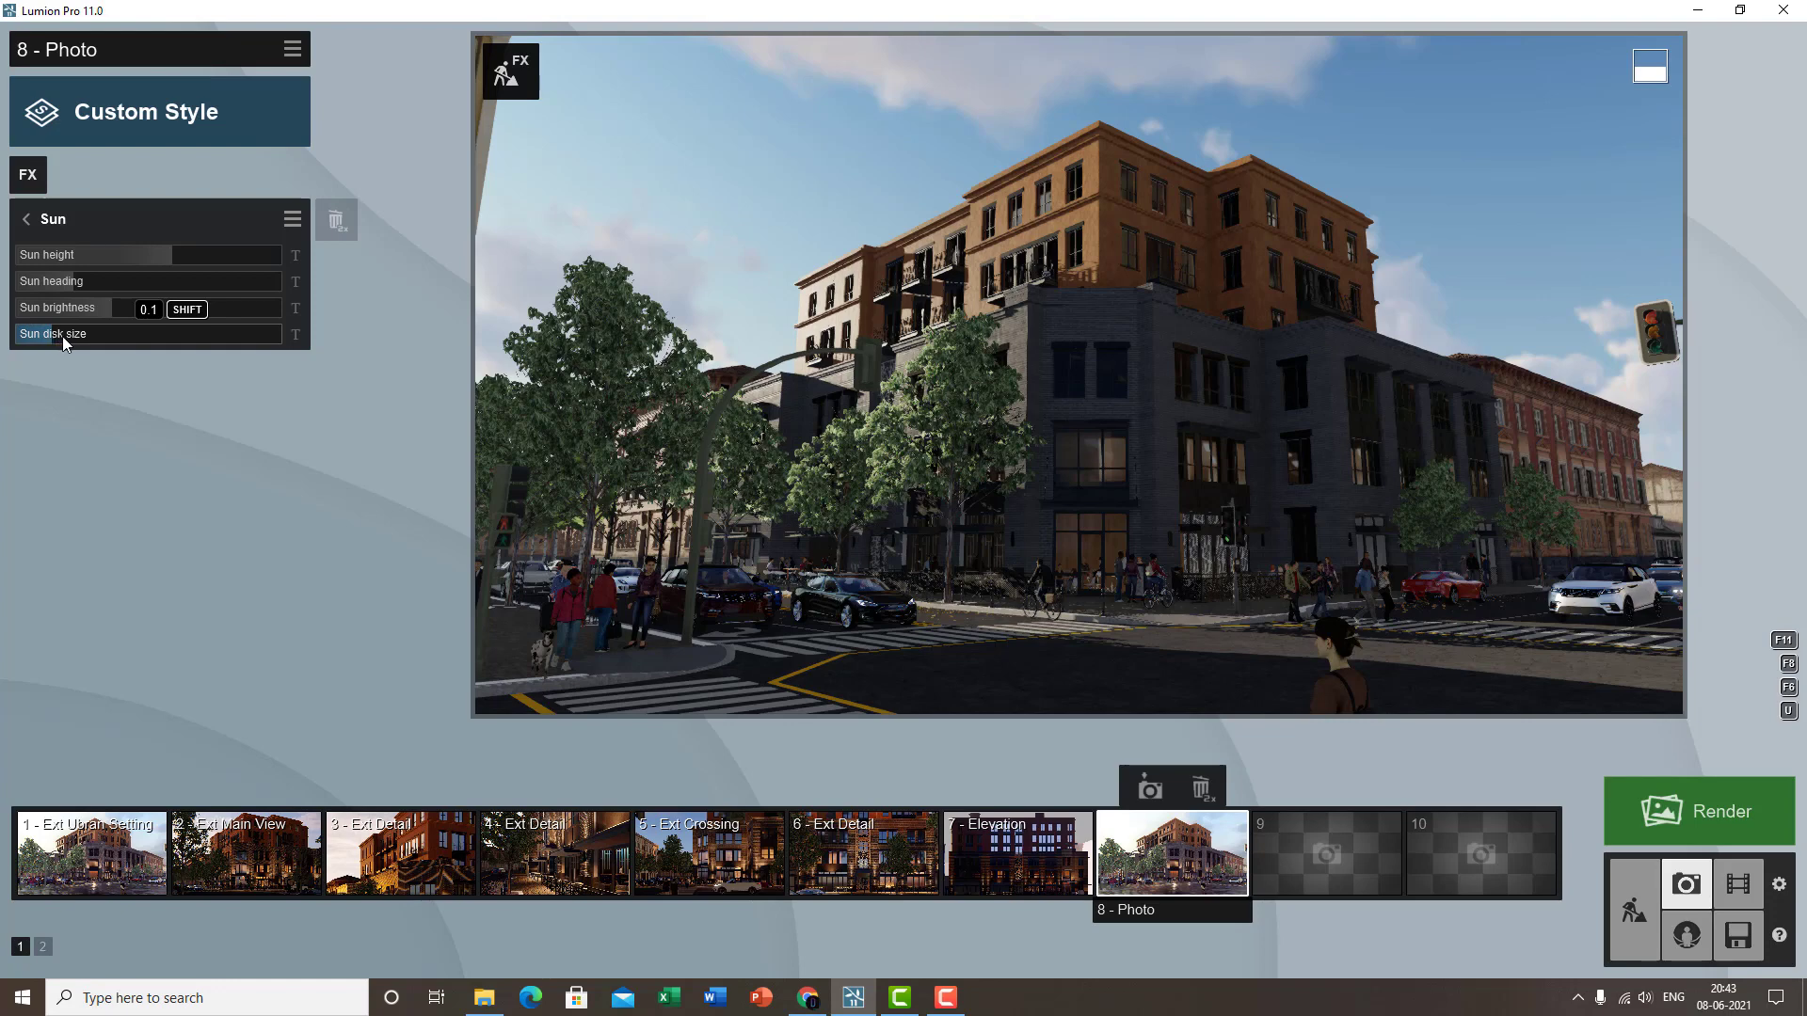
left_click_drag(79, 340, 56, 339)
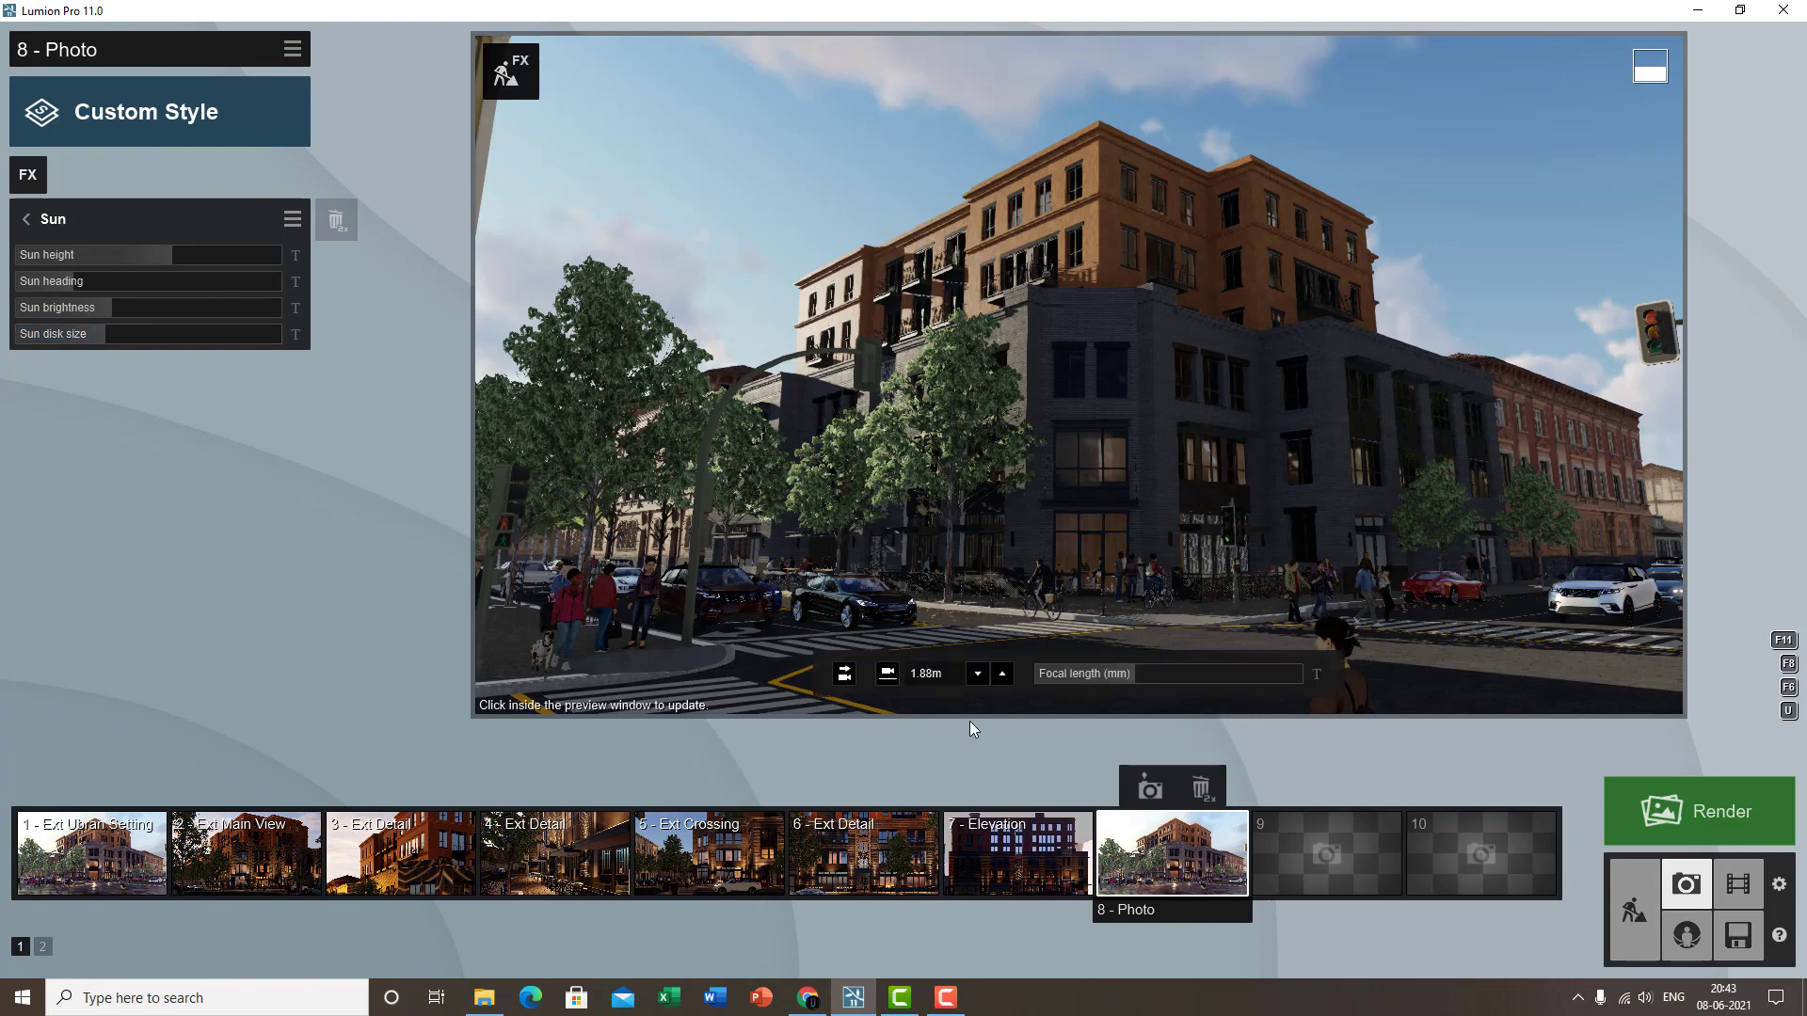
left_click(1022, 467)
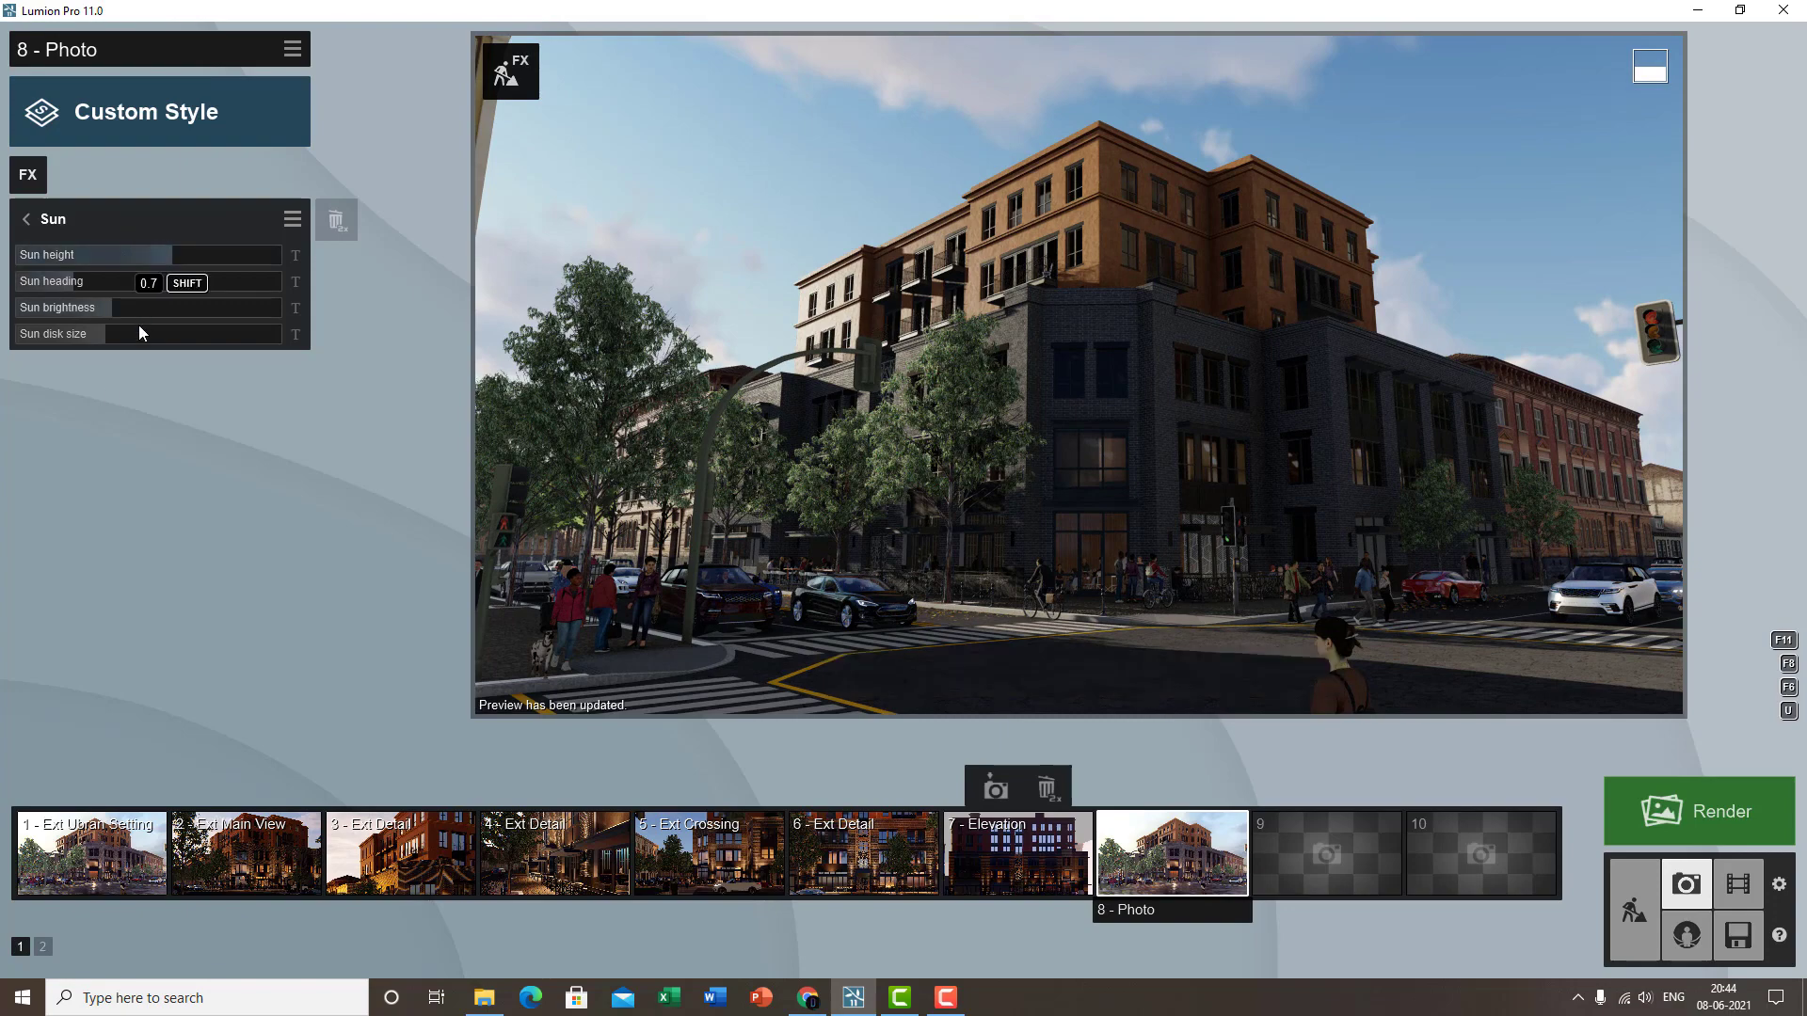
mouse_move(113, 336)
left_mouse_down()
mouse_move(88, 337)
mouse_move(128, 308)
mouse_move(99, 257)
mouse_move(83, 278)
mouse_move(102, 289)
mouse_move(58, 339)
mouse_move(129, 309)
mouse_move(87, 330)
left_mouse_up()
left_click_drag(141, 255, 75, 280)
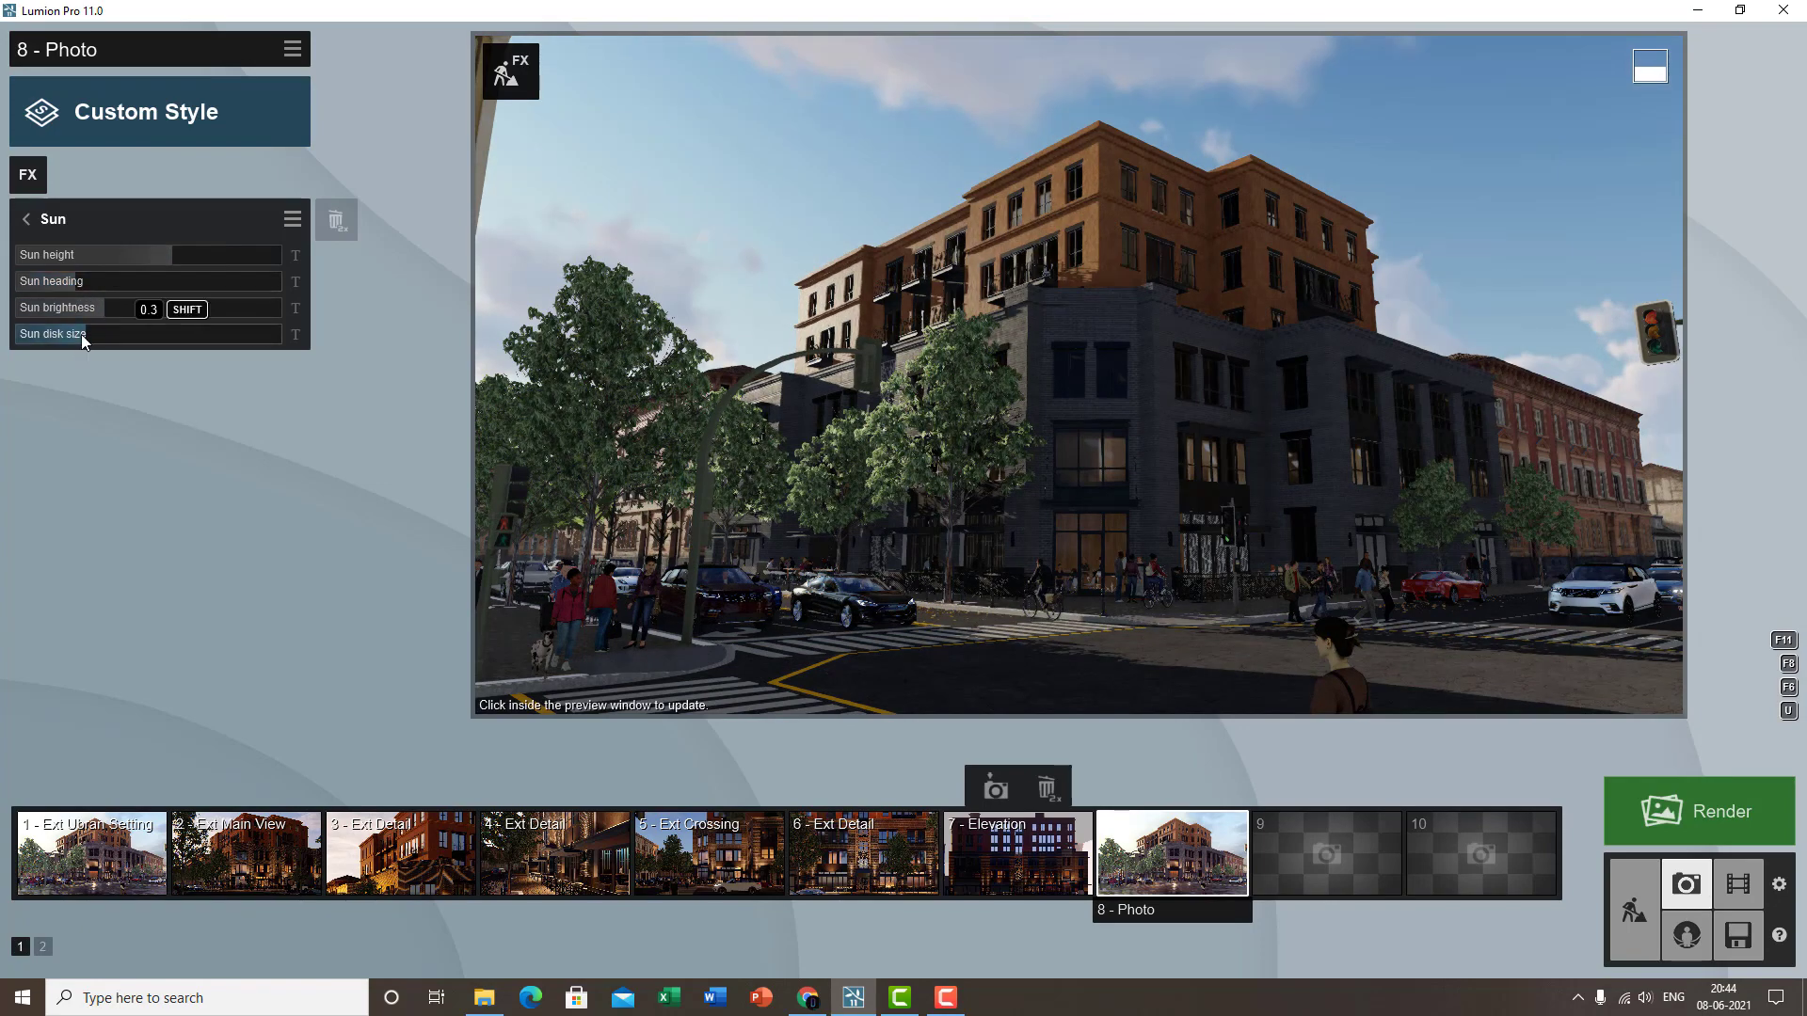
mouse_move(798, 427)
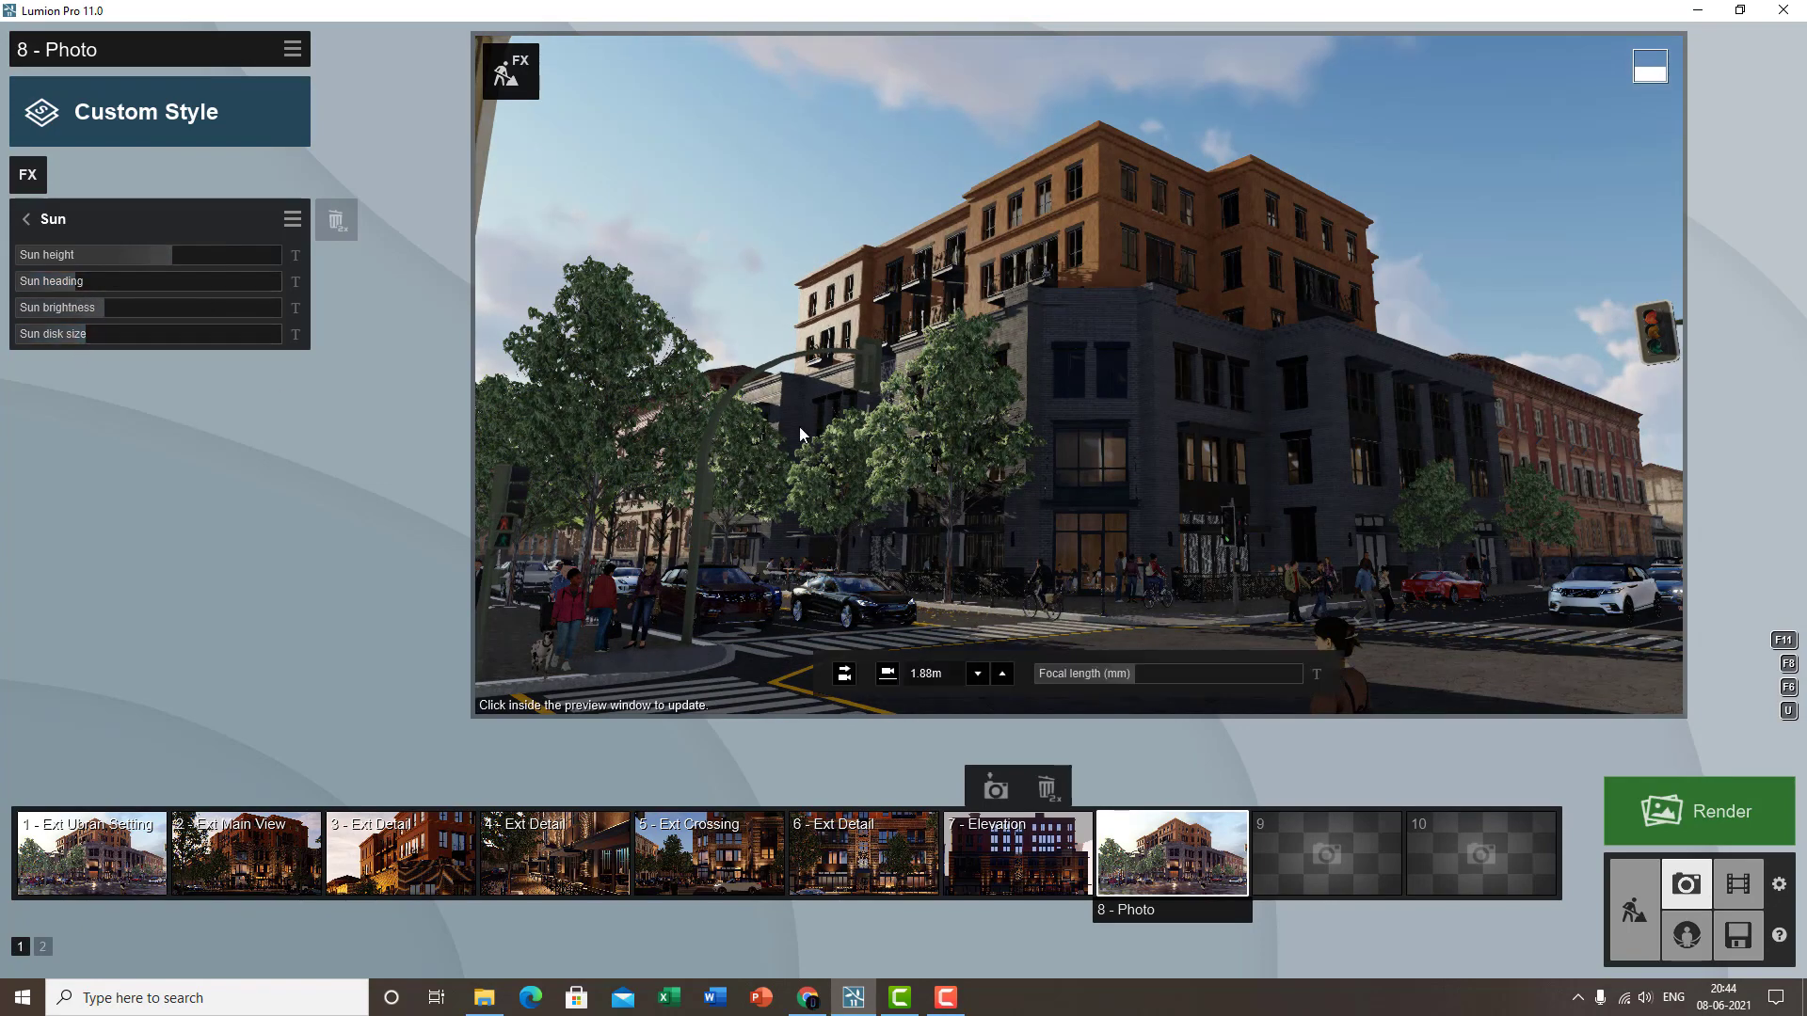
left_click(799, 426)
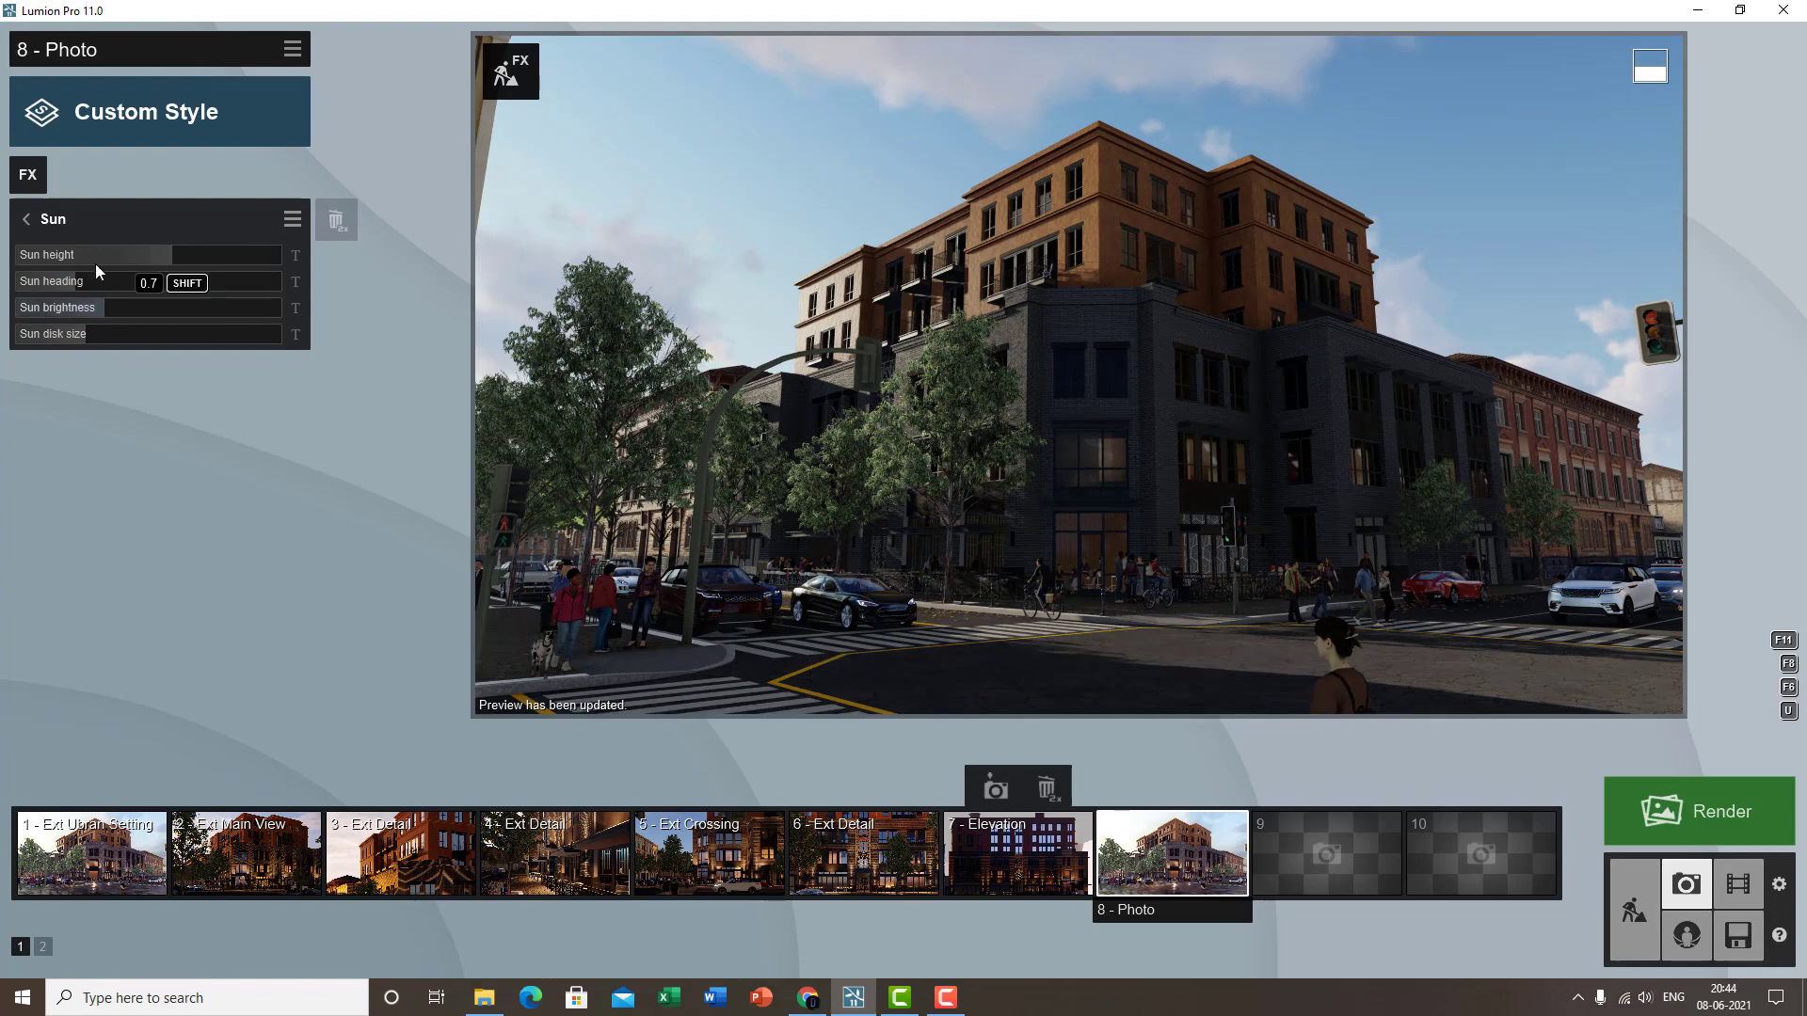
- Add the God Rays effect to photo 8, raising its decay to about half and its length to the maximum
left_click(27, 179)
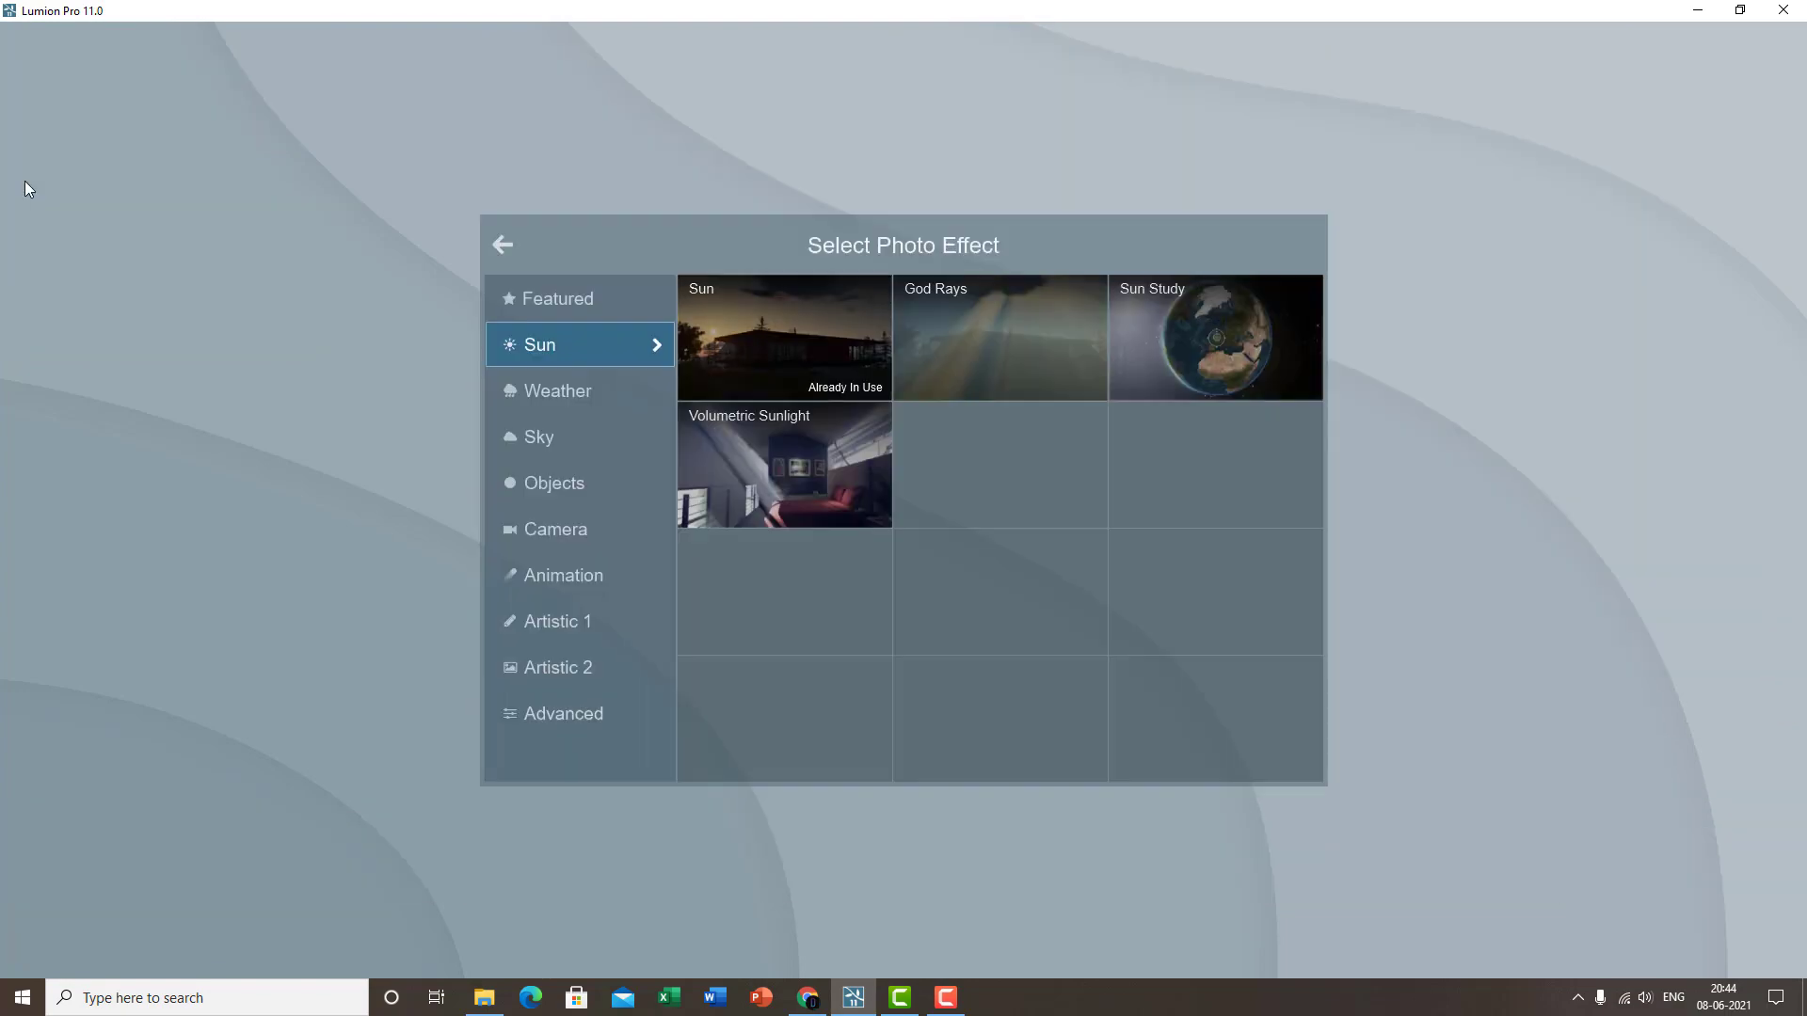
left_click(1011, 372)
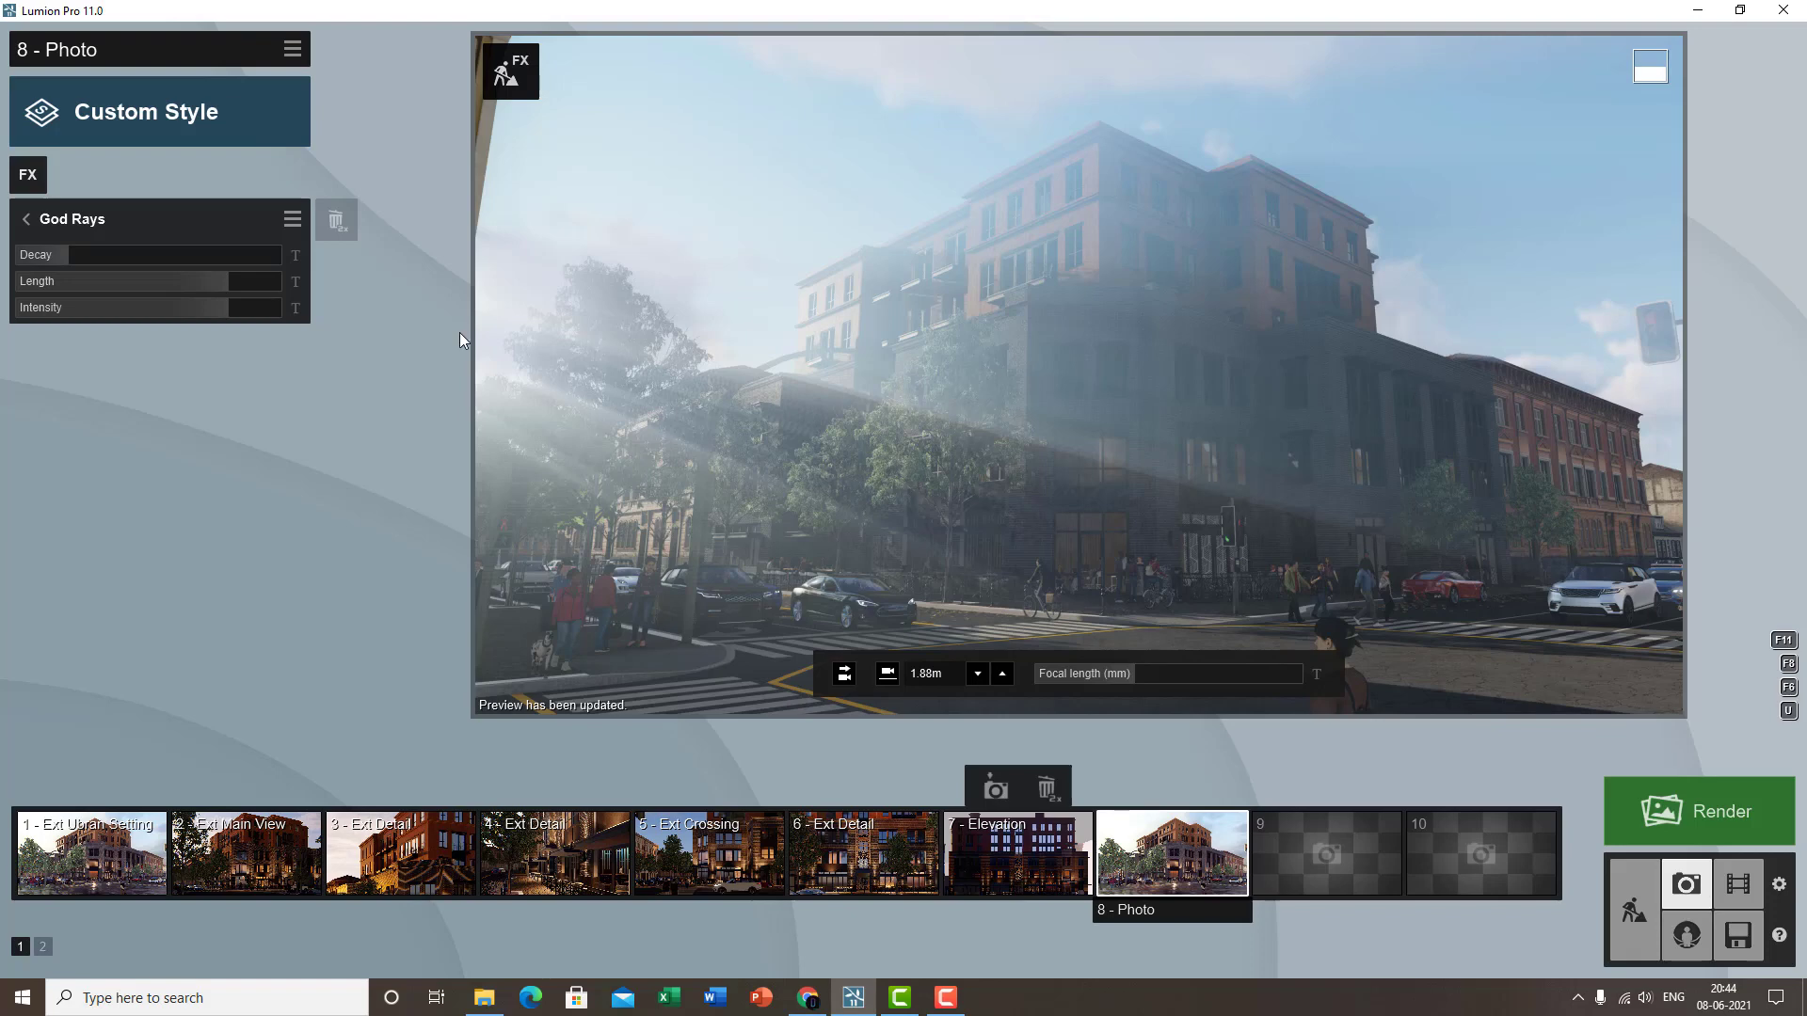
mouse_move(90, 252)
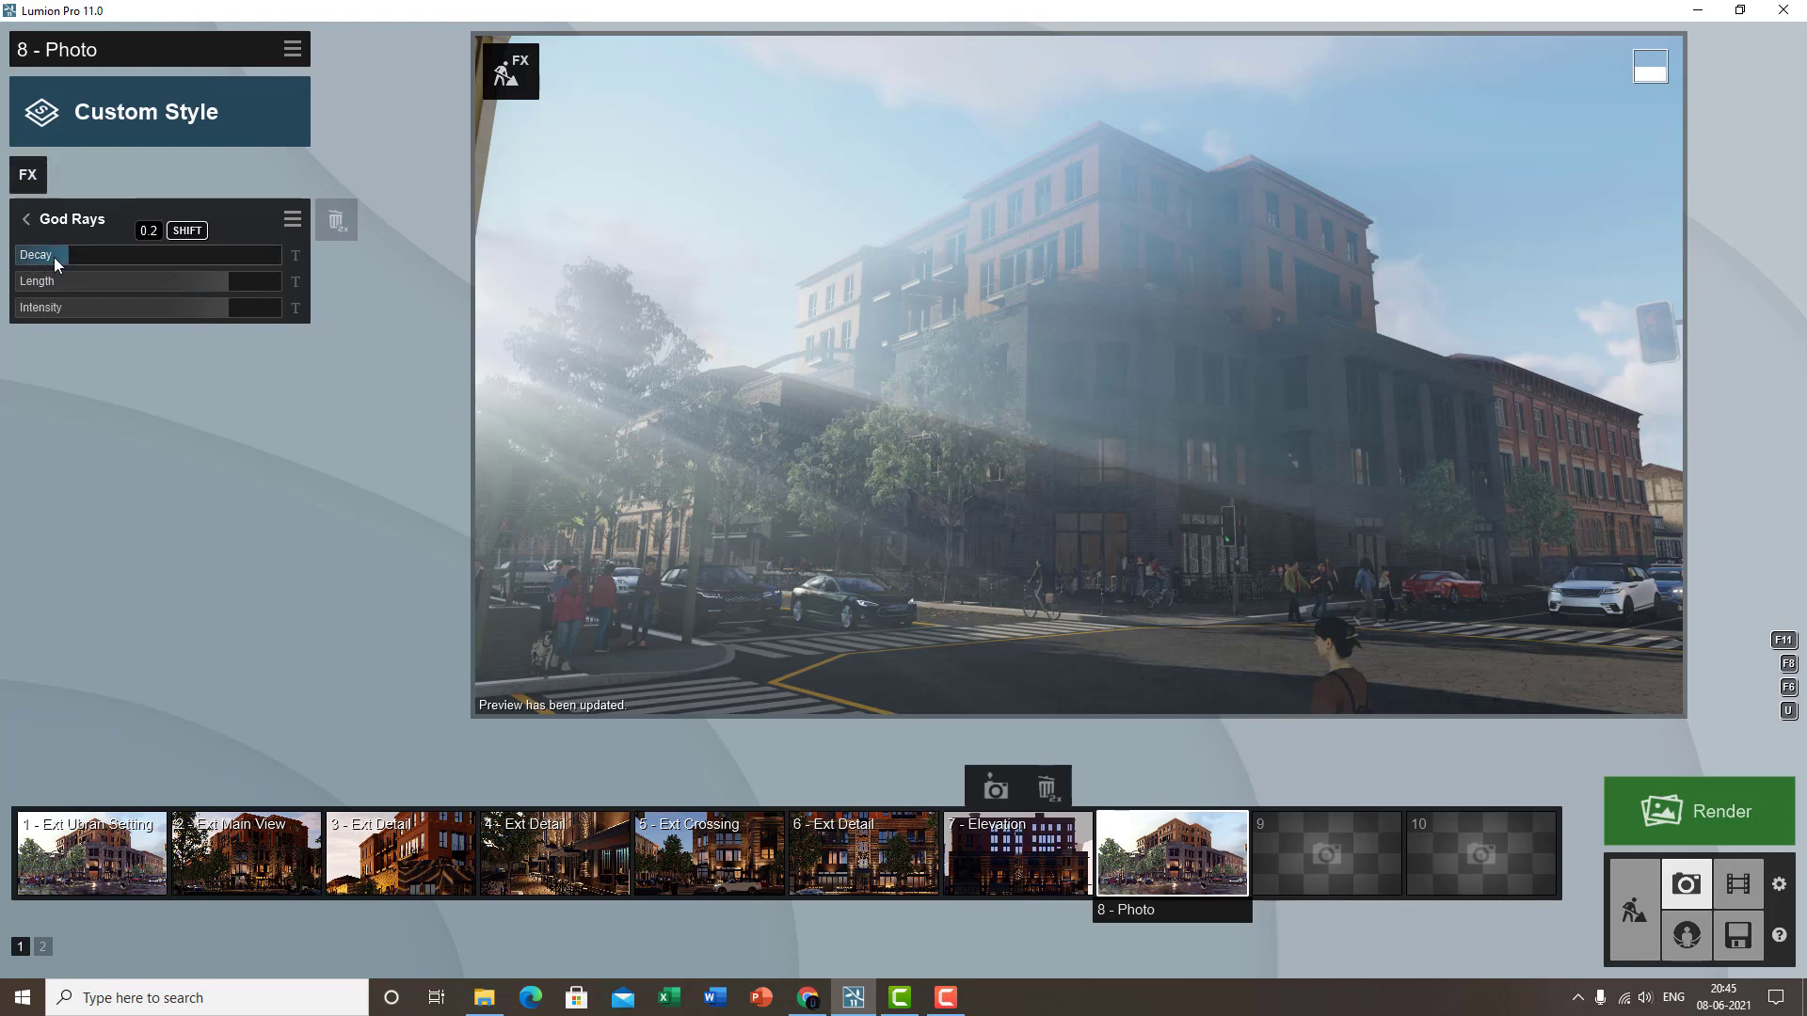
mouse_move(54, 256)
left_mouse_down()
mouse_move(159, 267)
mouse_move(35, 264)
left_mouse_up()
left_click_drag(47, 258, 336, 308)
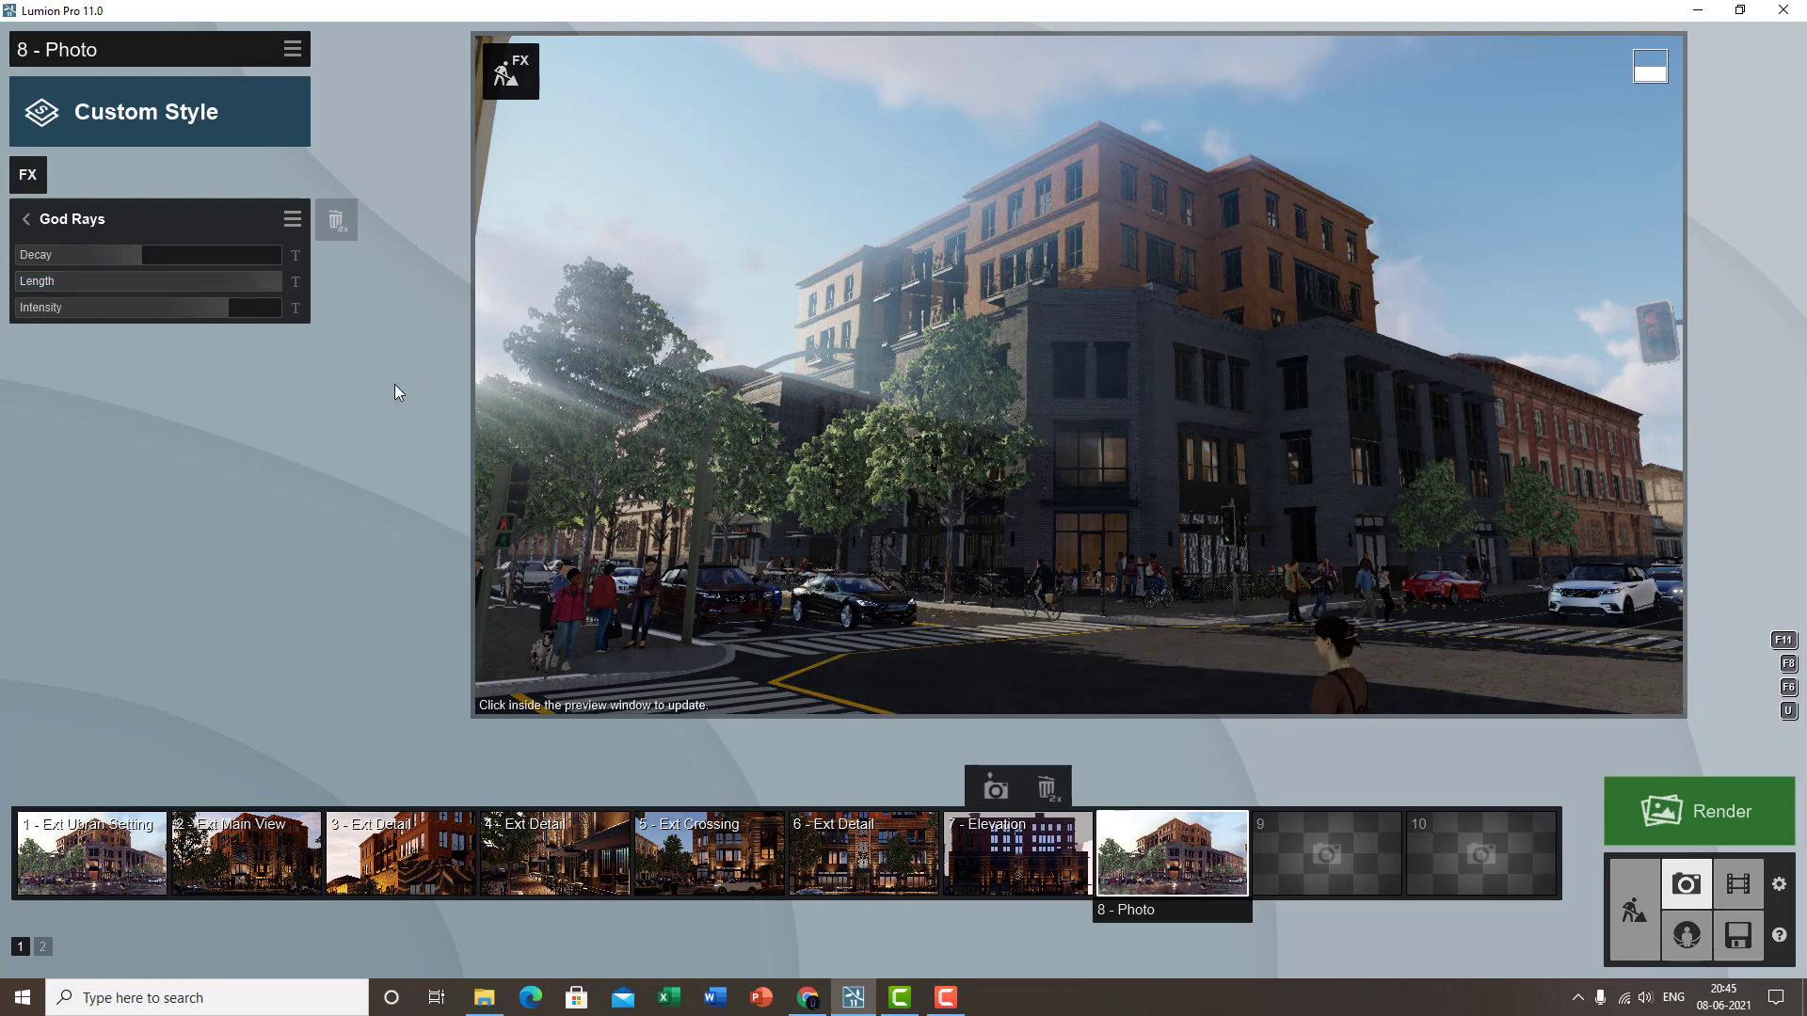
- Set the God Rays decay to 0.6 and reduce the intensity to slightly more than half of its range
mouse_move(225, 311)
left_mouse_down()
mouse_move(14, 286)
mouse_move(352, 286)
mouse_move(217, 306)
left_mouse_up()
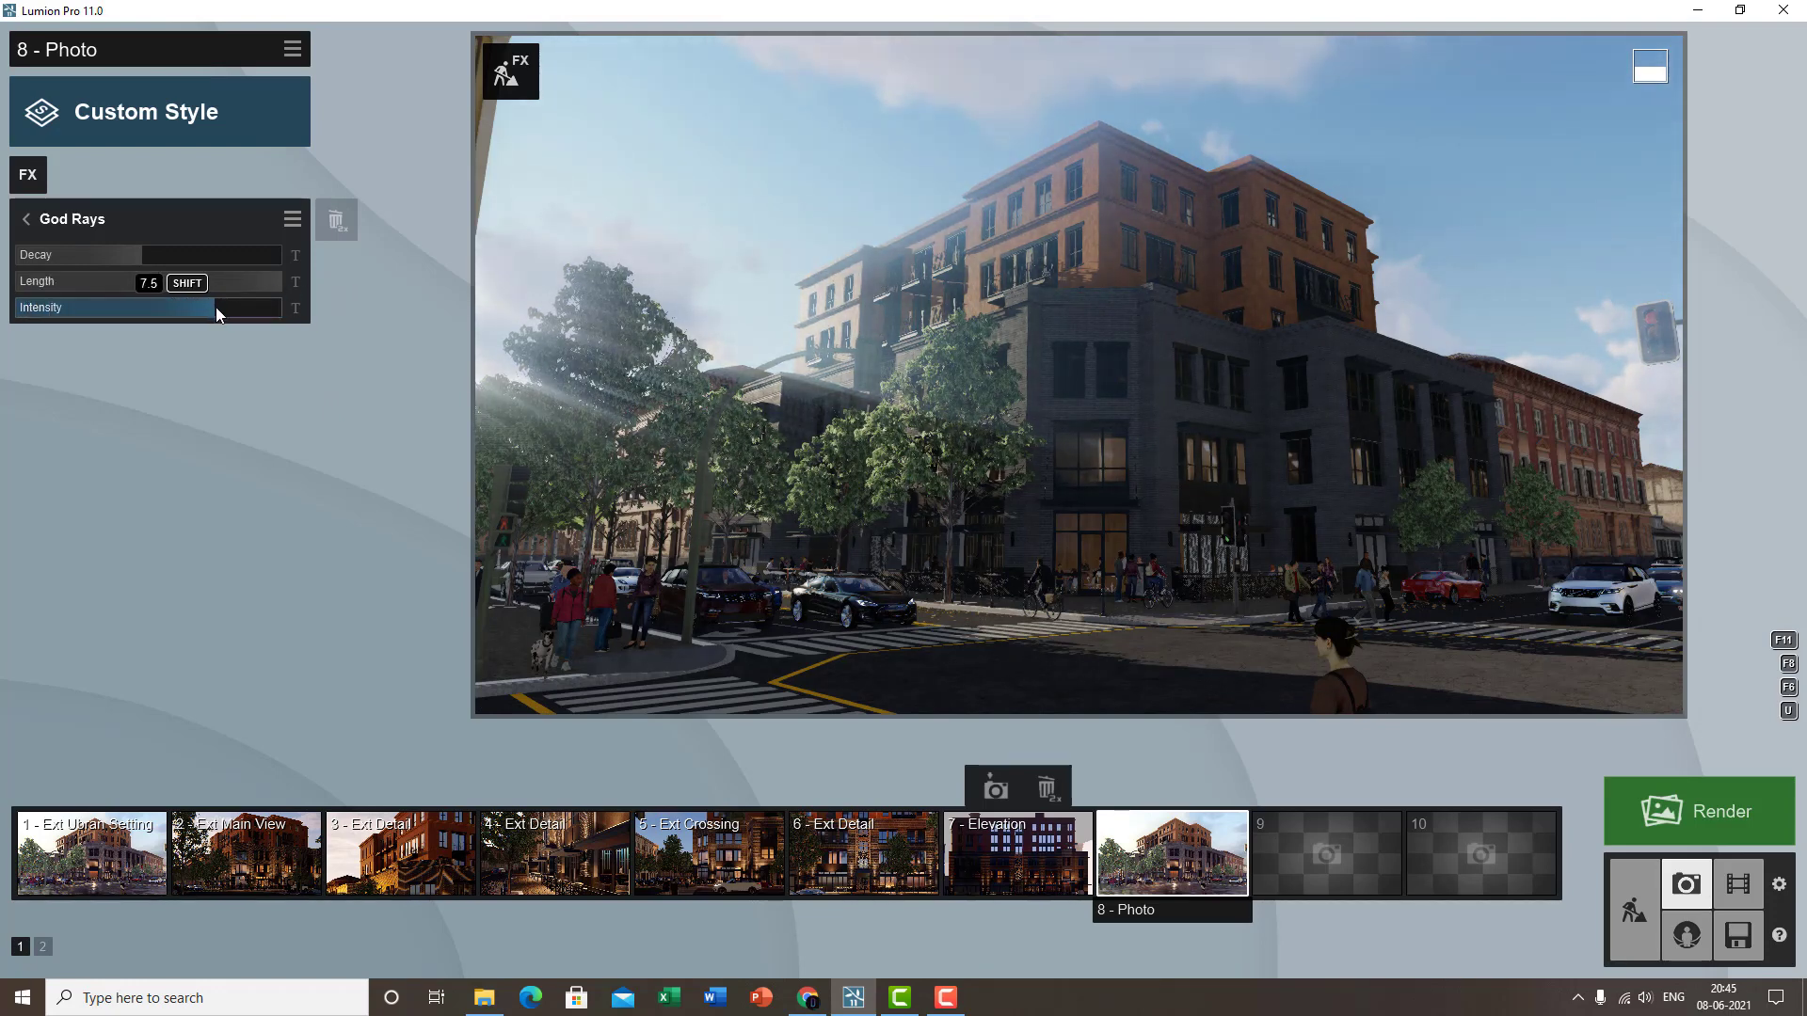
mouse_move(217, 307)
left_mouse_down()
mouse_move(262, 308)
mouse_move(178, 303)
mouse_move(269, 307)
mouse_move(231, 313)
left_mouse_up()
left_click_drag(216, 311, 251, 313)
left_click_drag(126, 254, 175, 256)
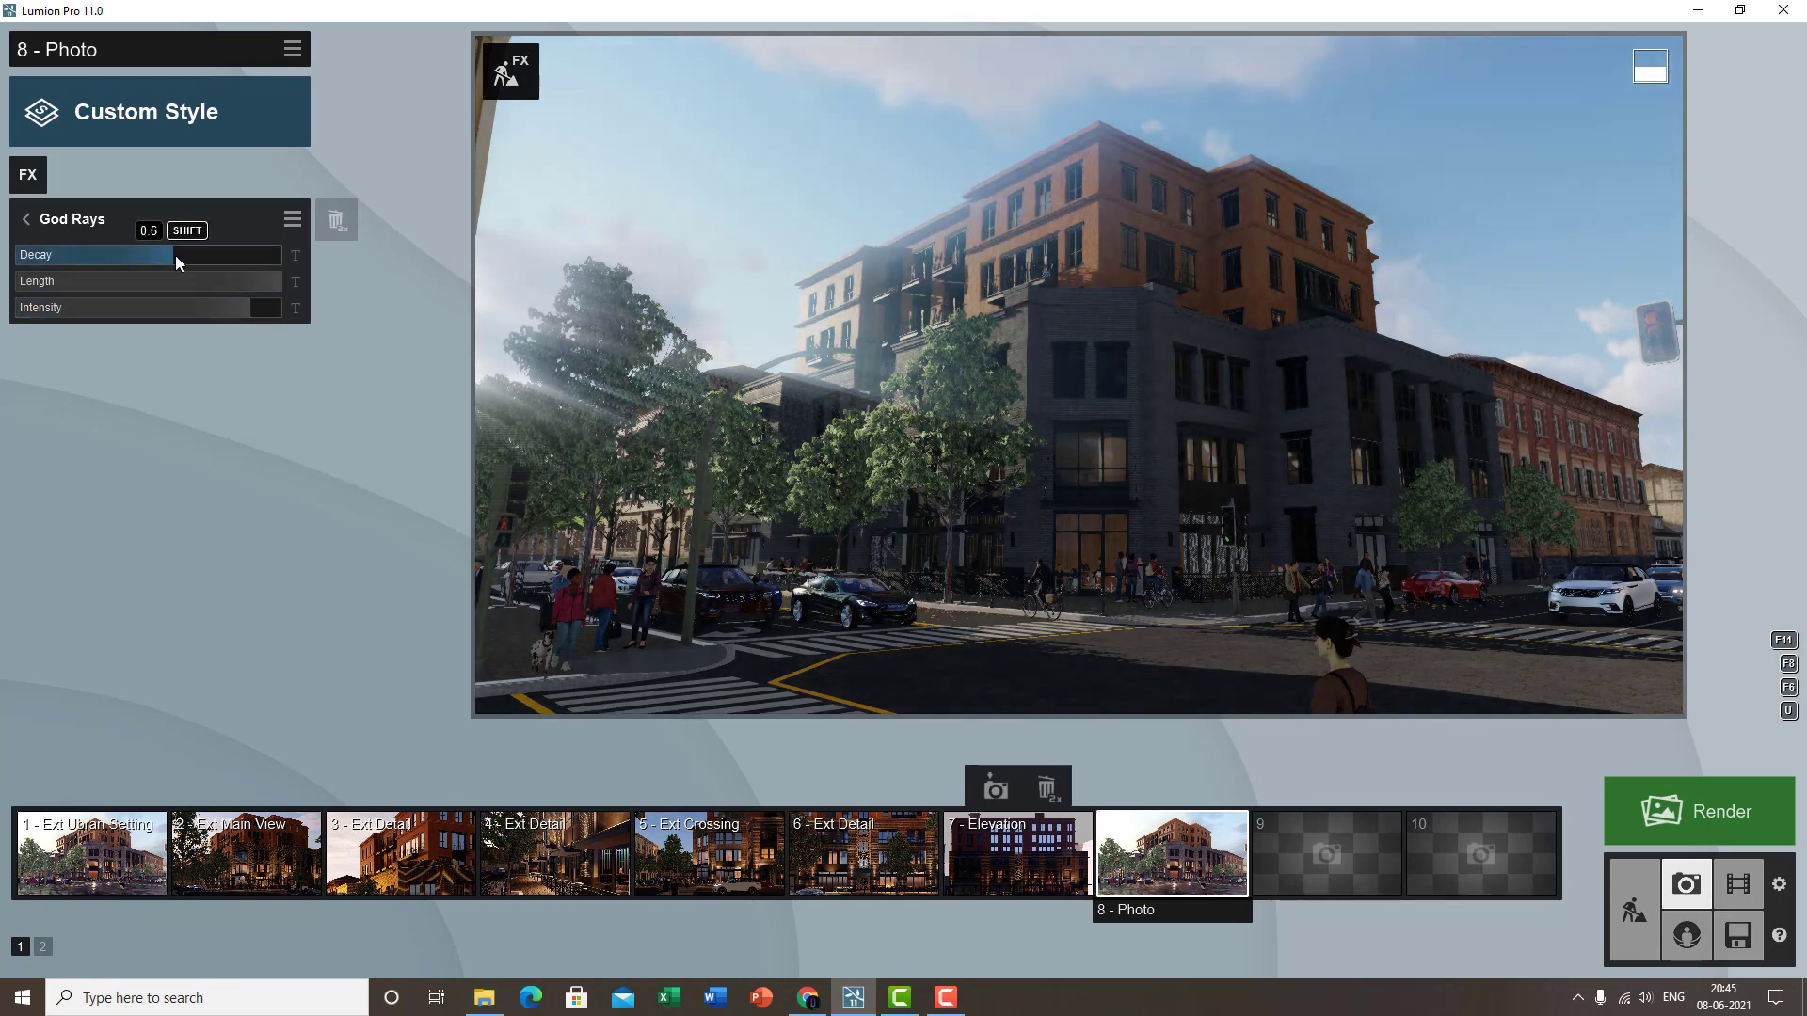
left_click_drag(237, 306, 160, 320)
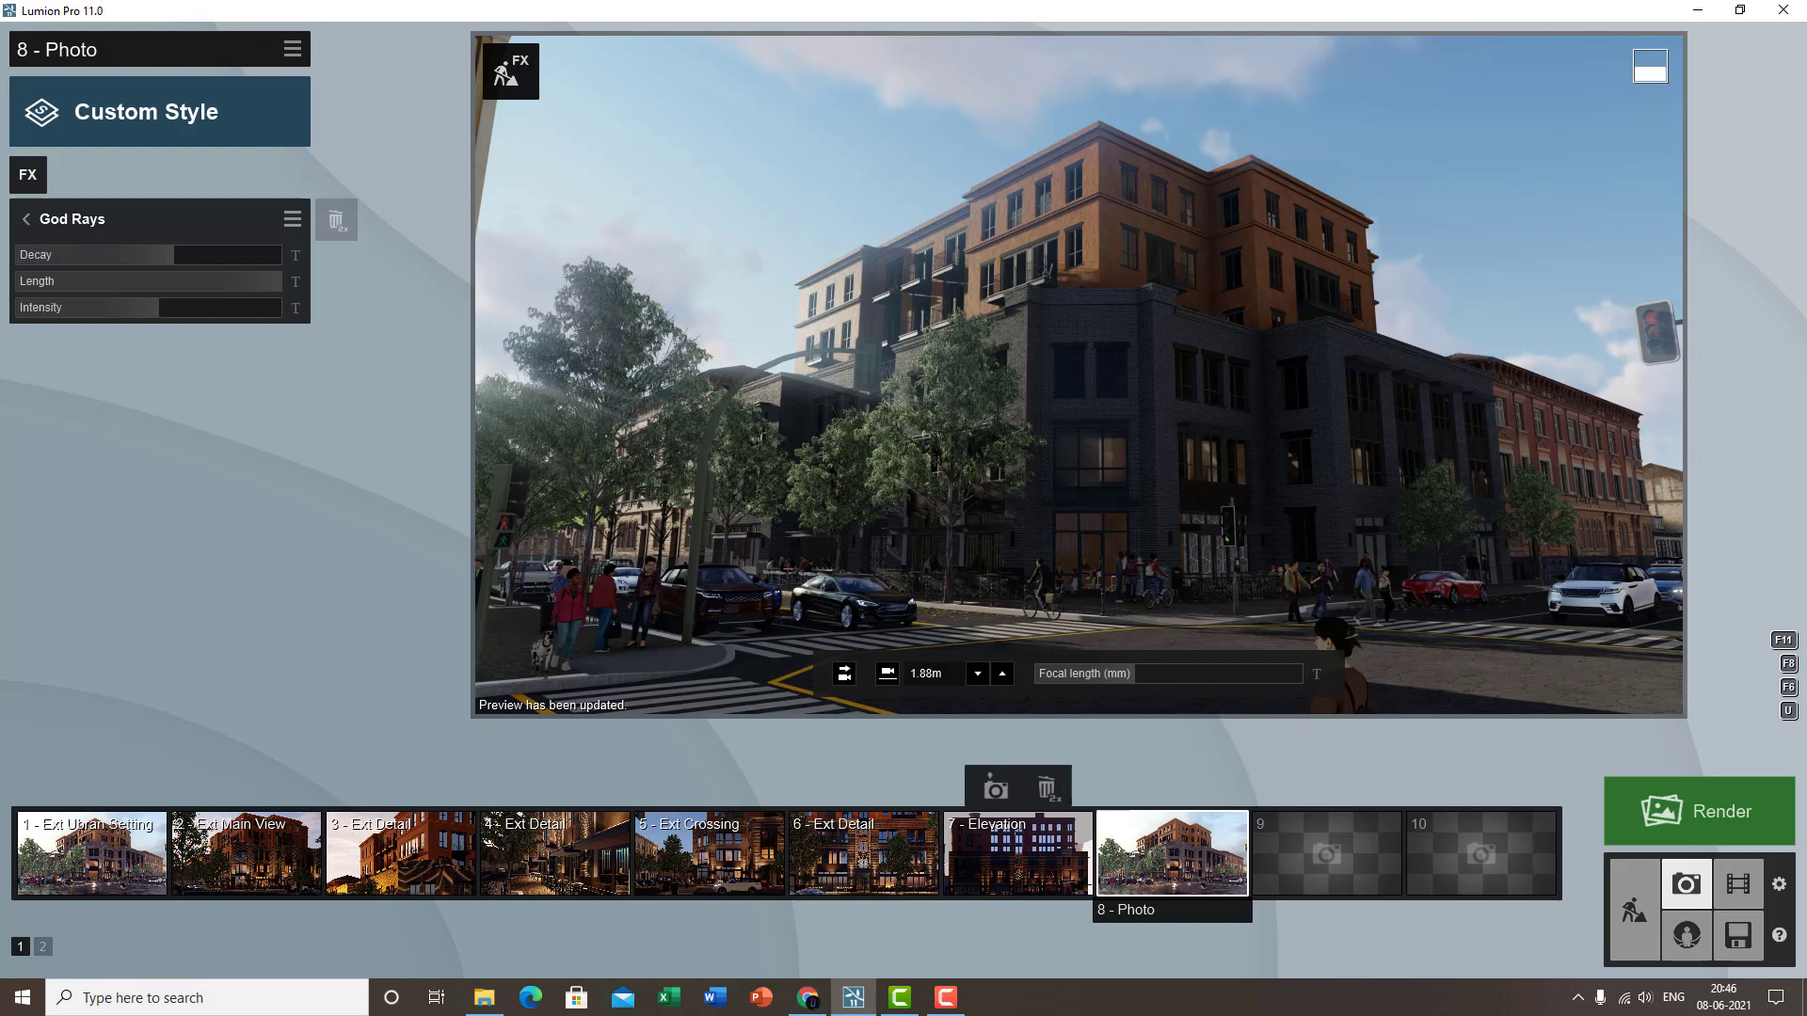
- Add the Volumetric Sunlight effect to photo 8, disable God Rays, and return to the Volumetric Sunlight settings
left_click(28, 176)
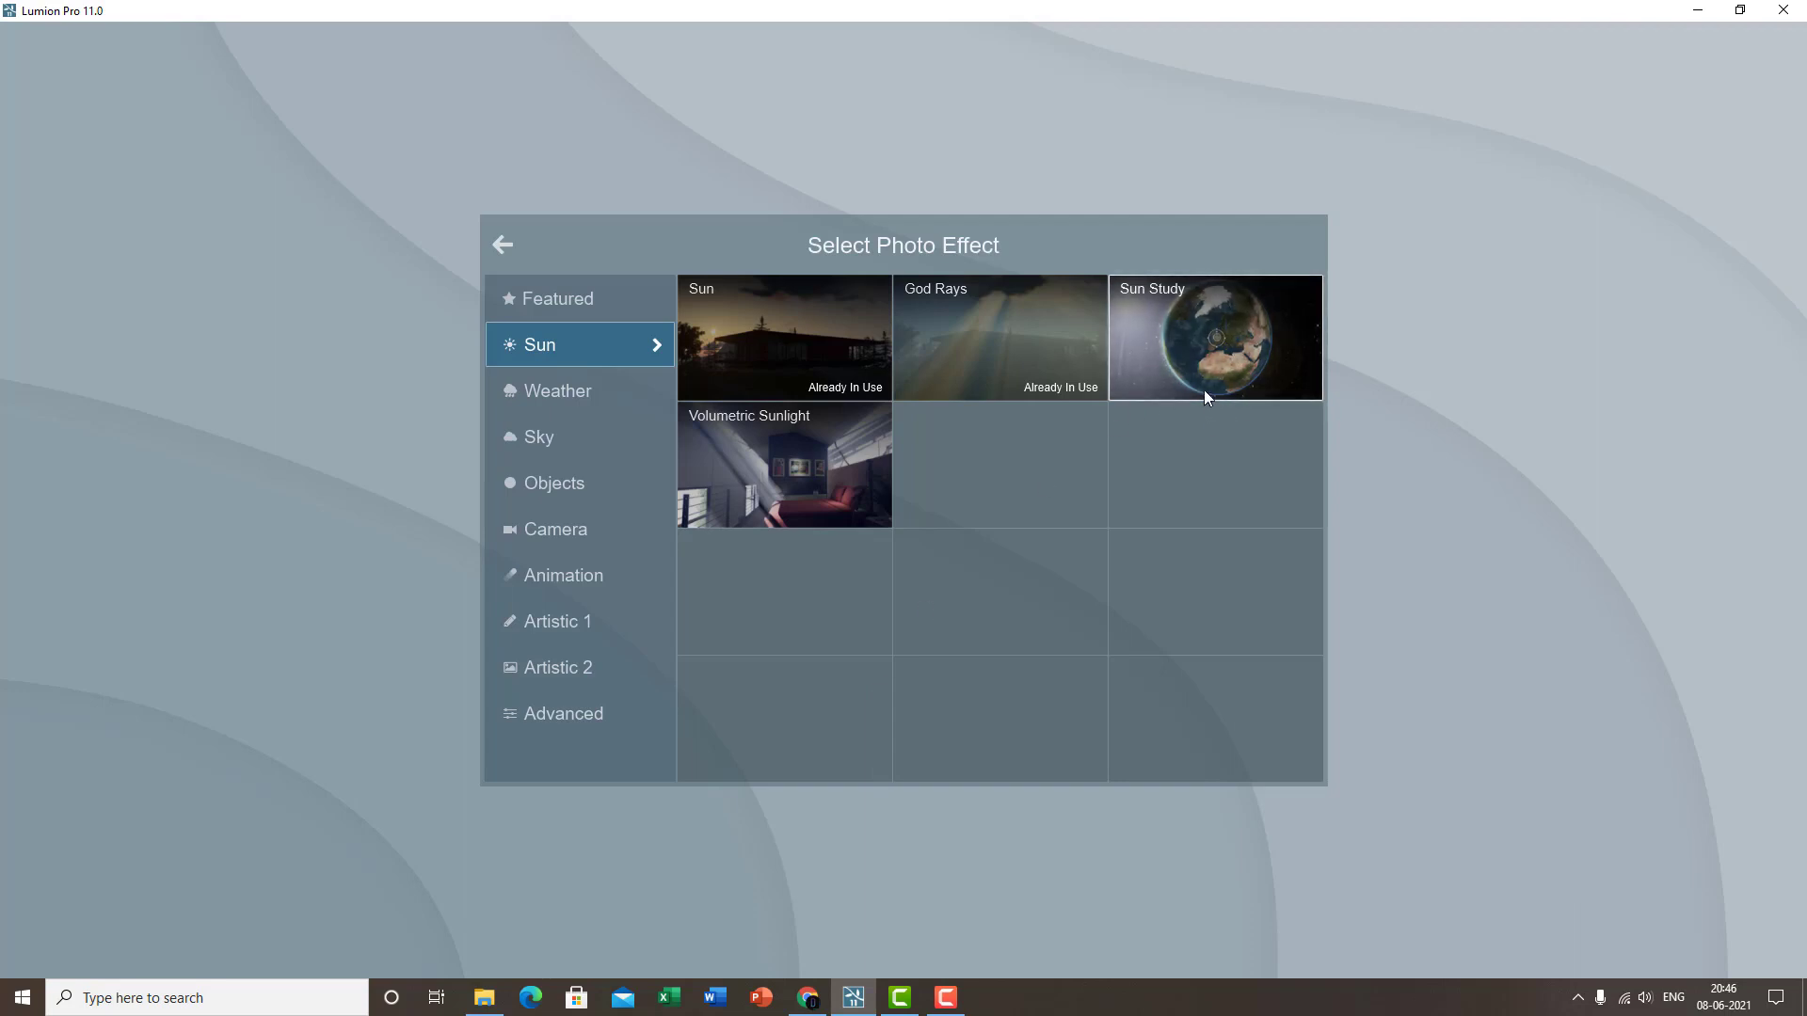
left_click(783, 477)
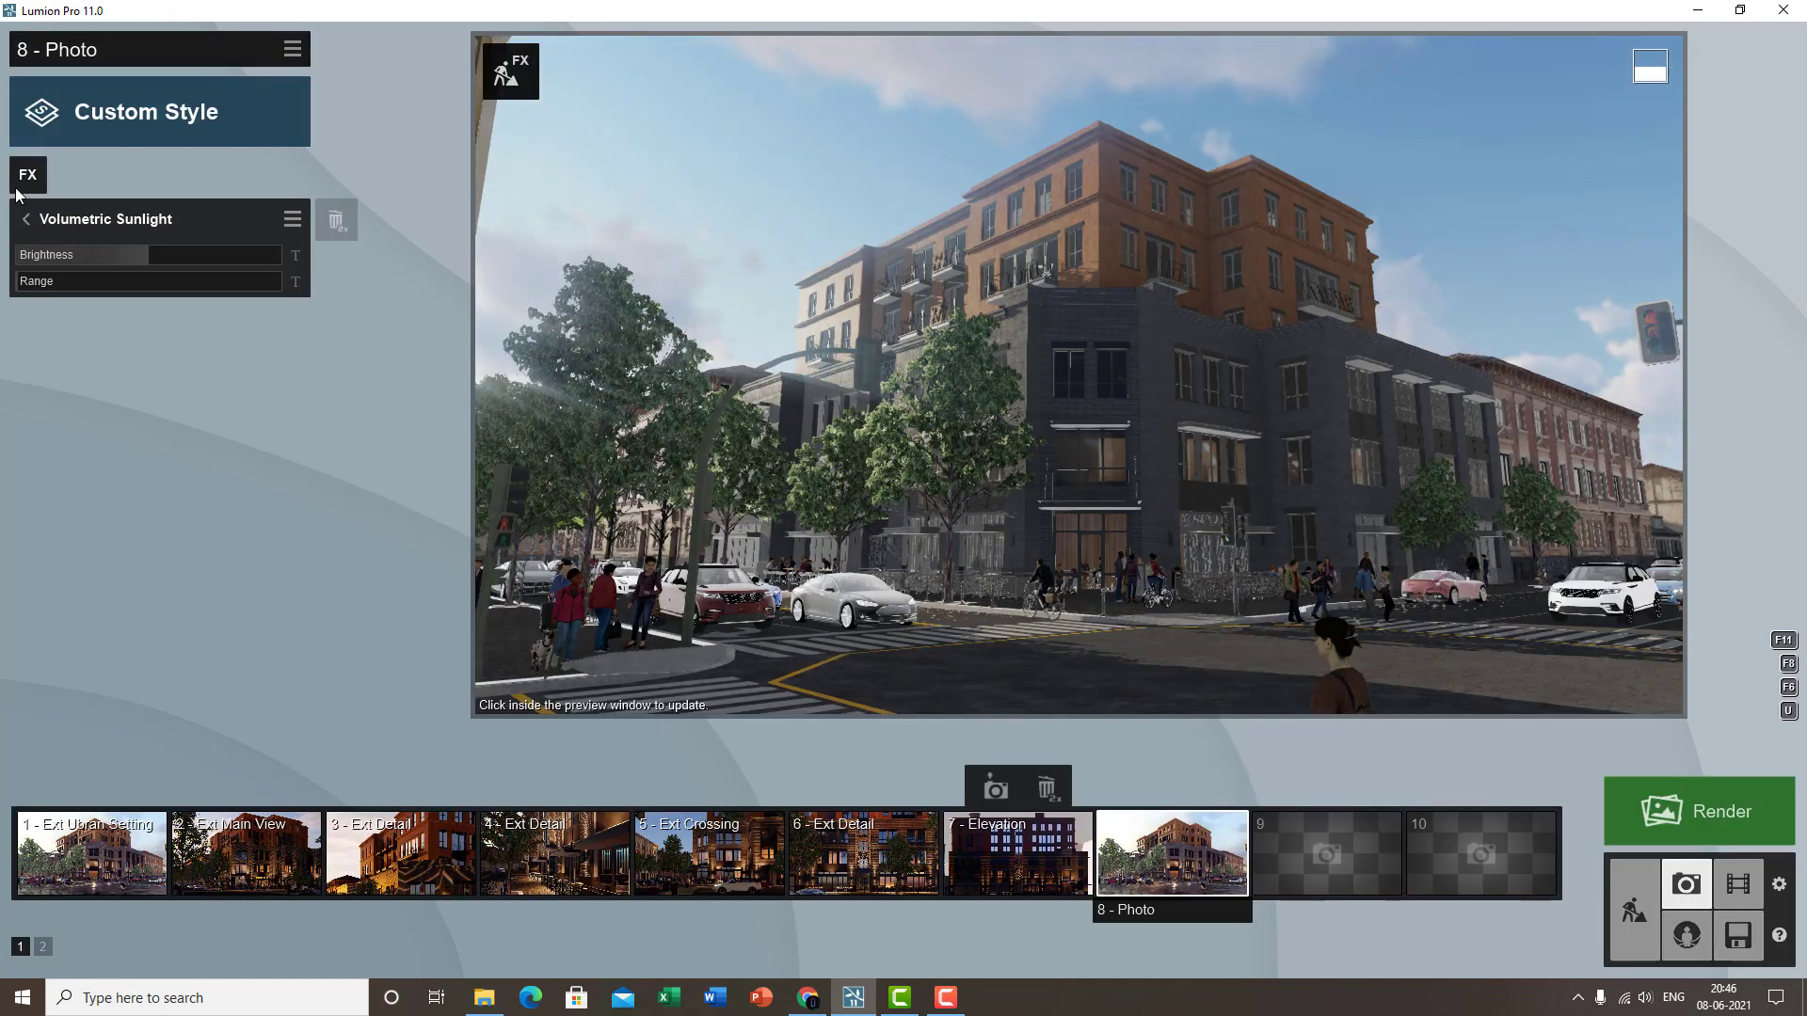
left_click(25, 218)
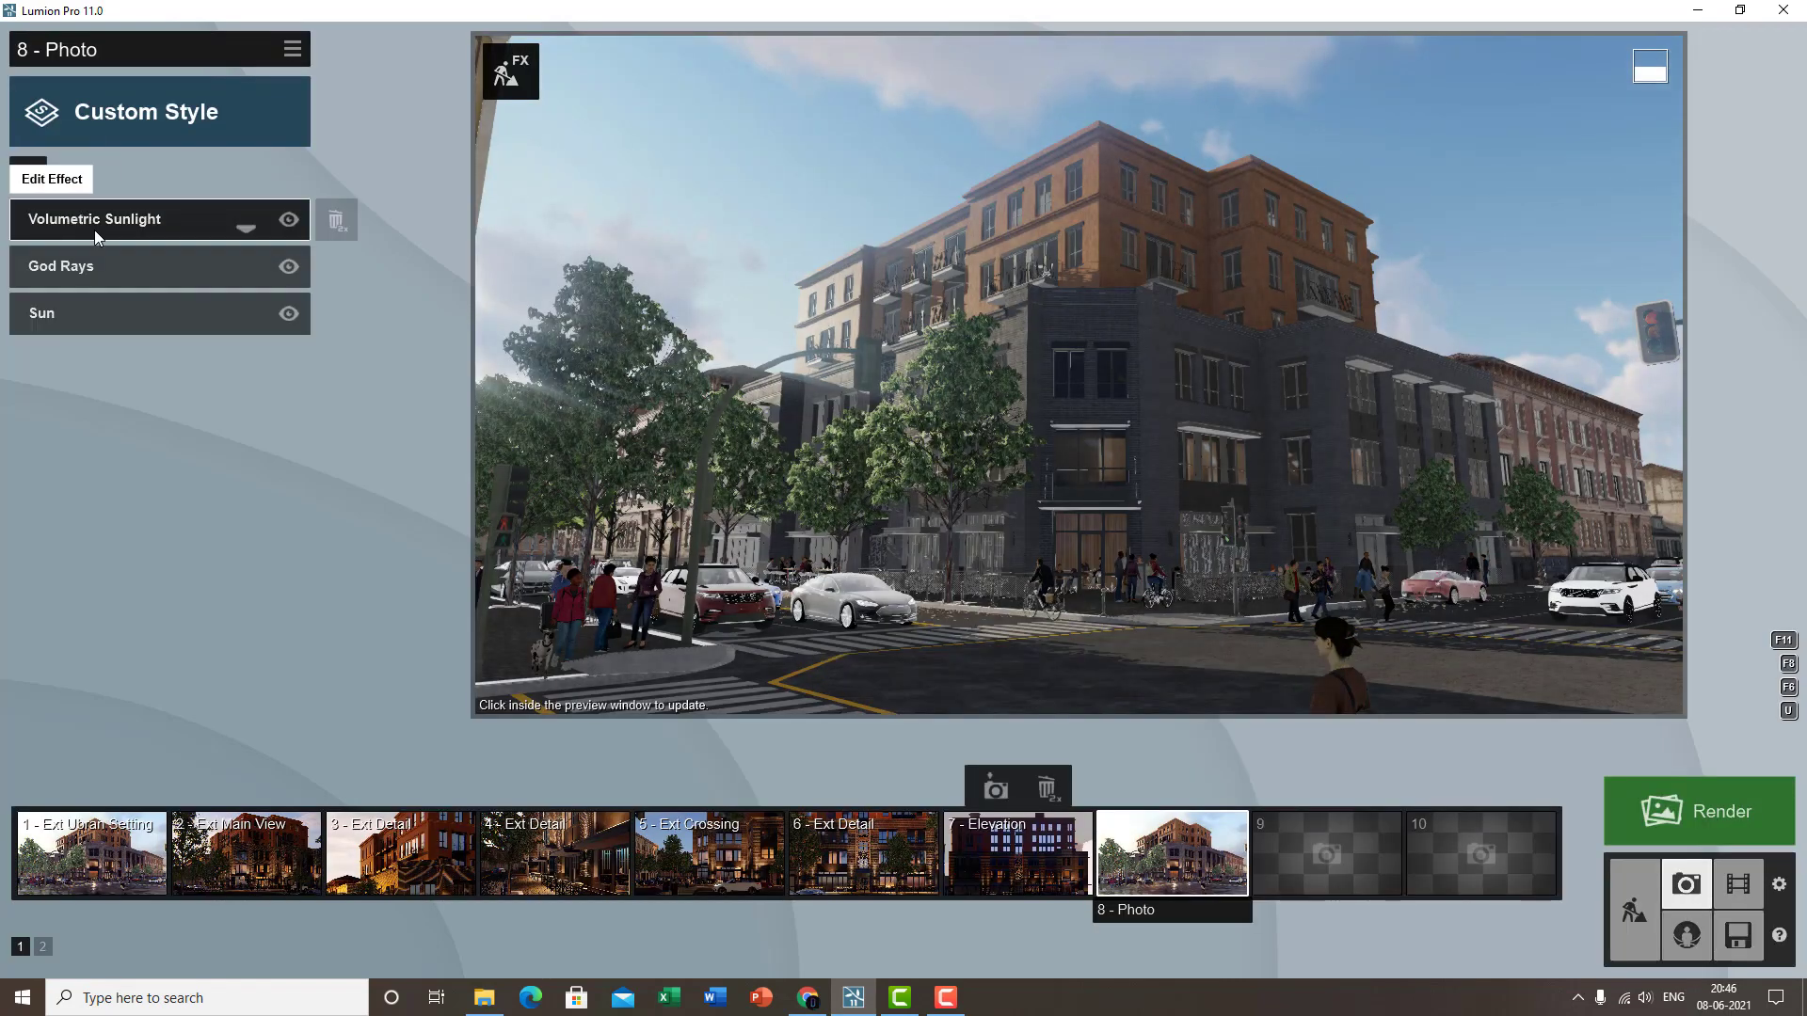
left_click(289, 270)
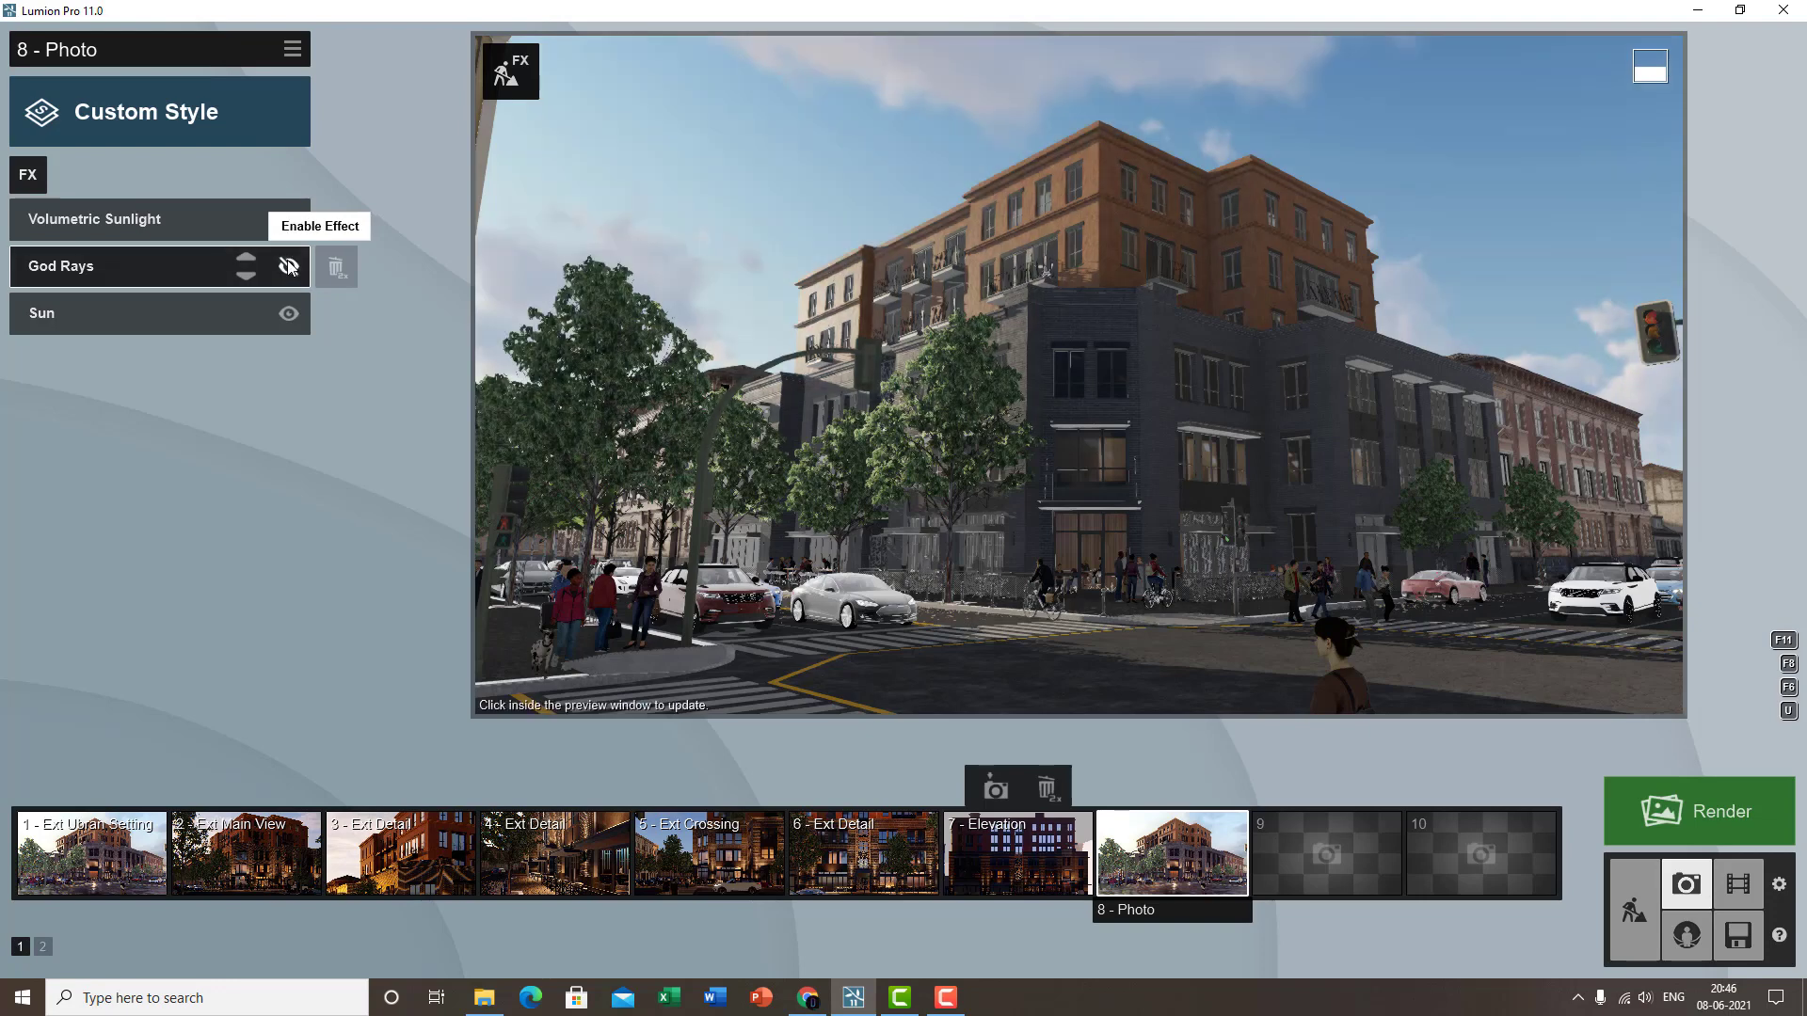
left_click(122, 223)
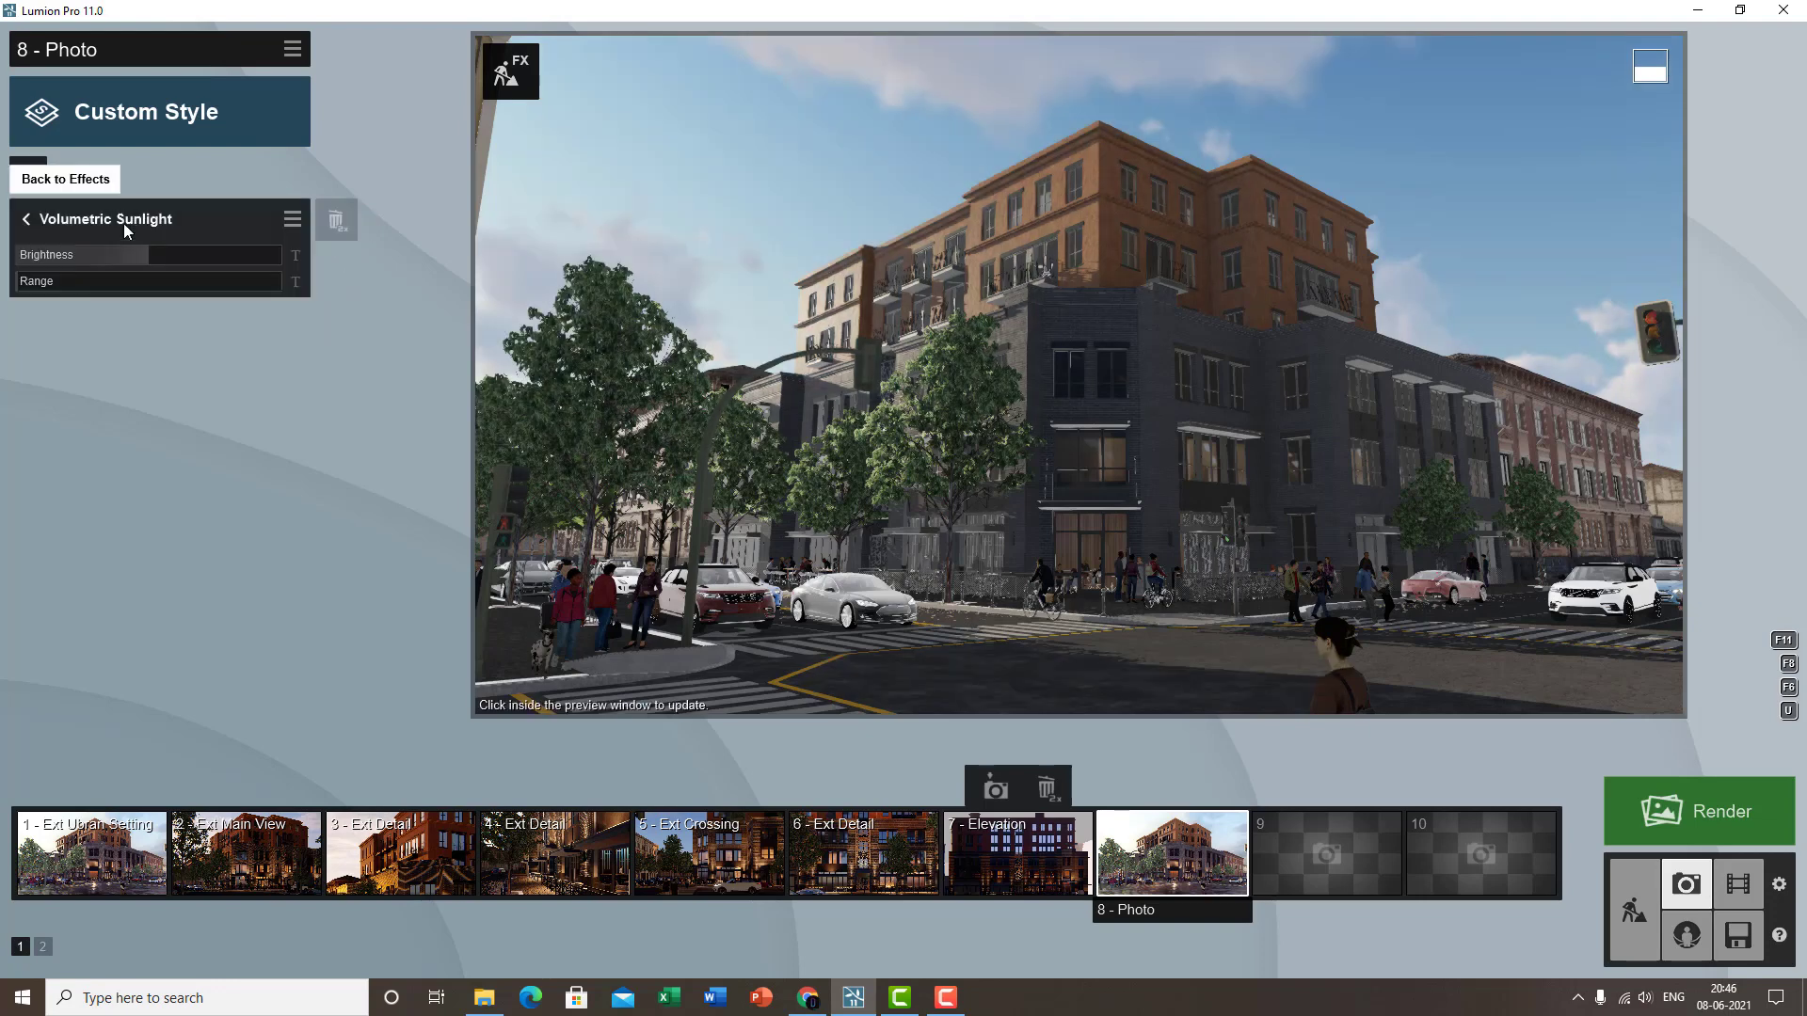
- Raise the Volumetric Sunlight brightness to about 0.6 and its range to 3.6
left_click_drag(149, 257, 212, 257)
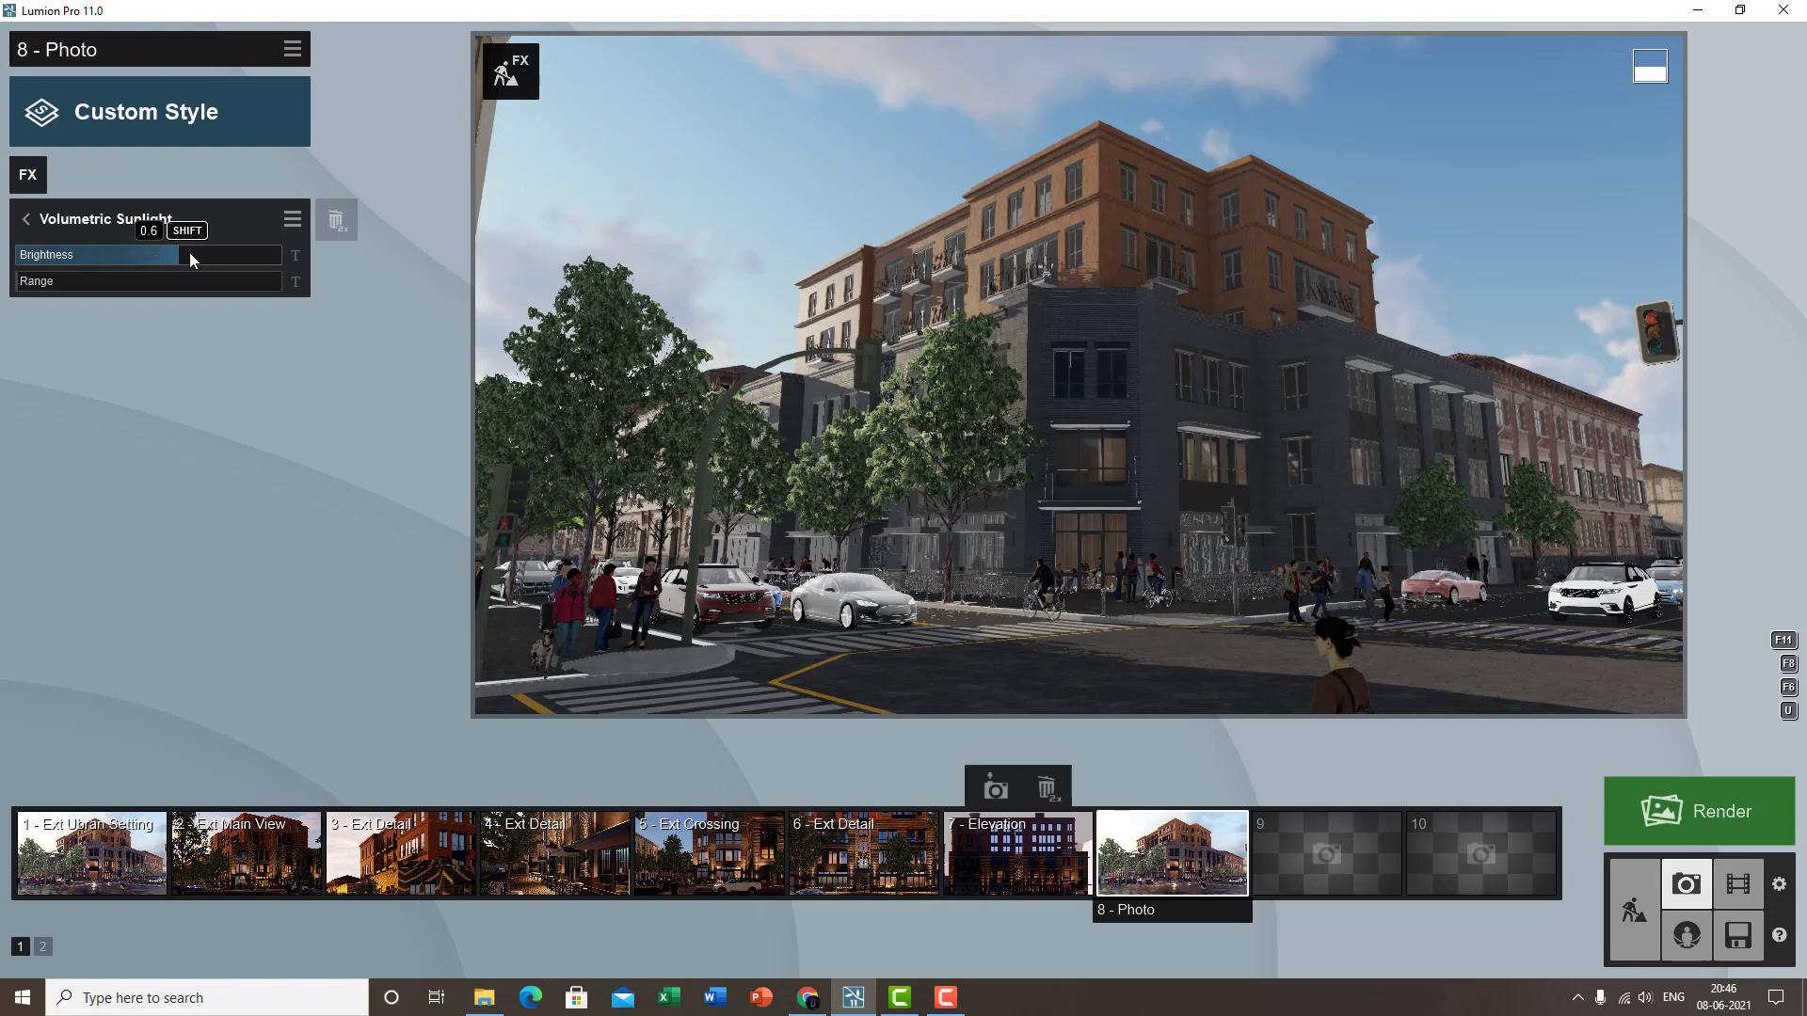
left_click_drag(189, 252, 93, 290)
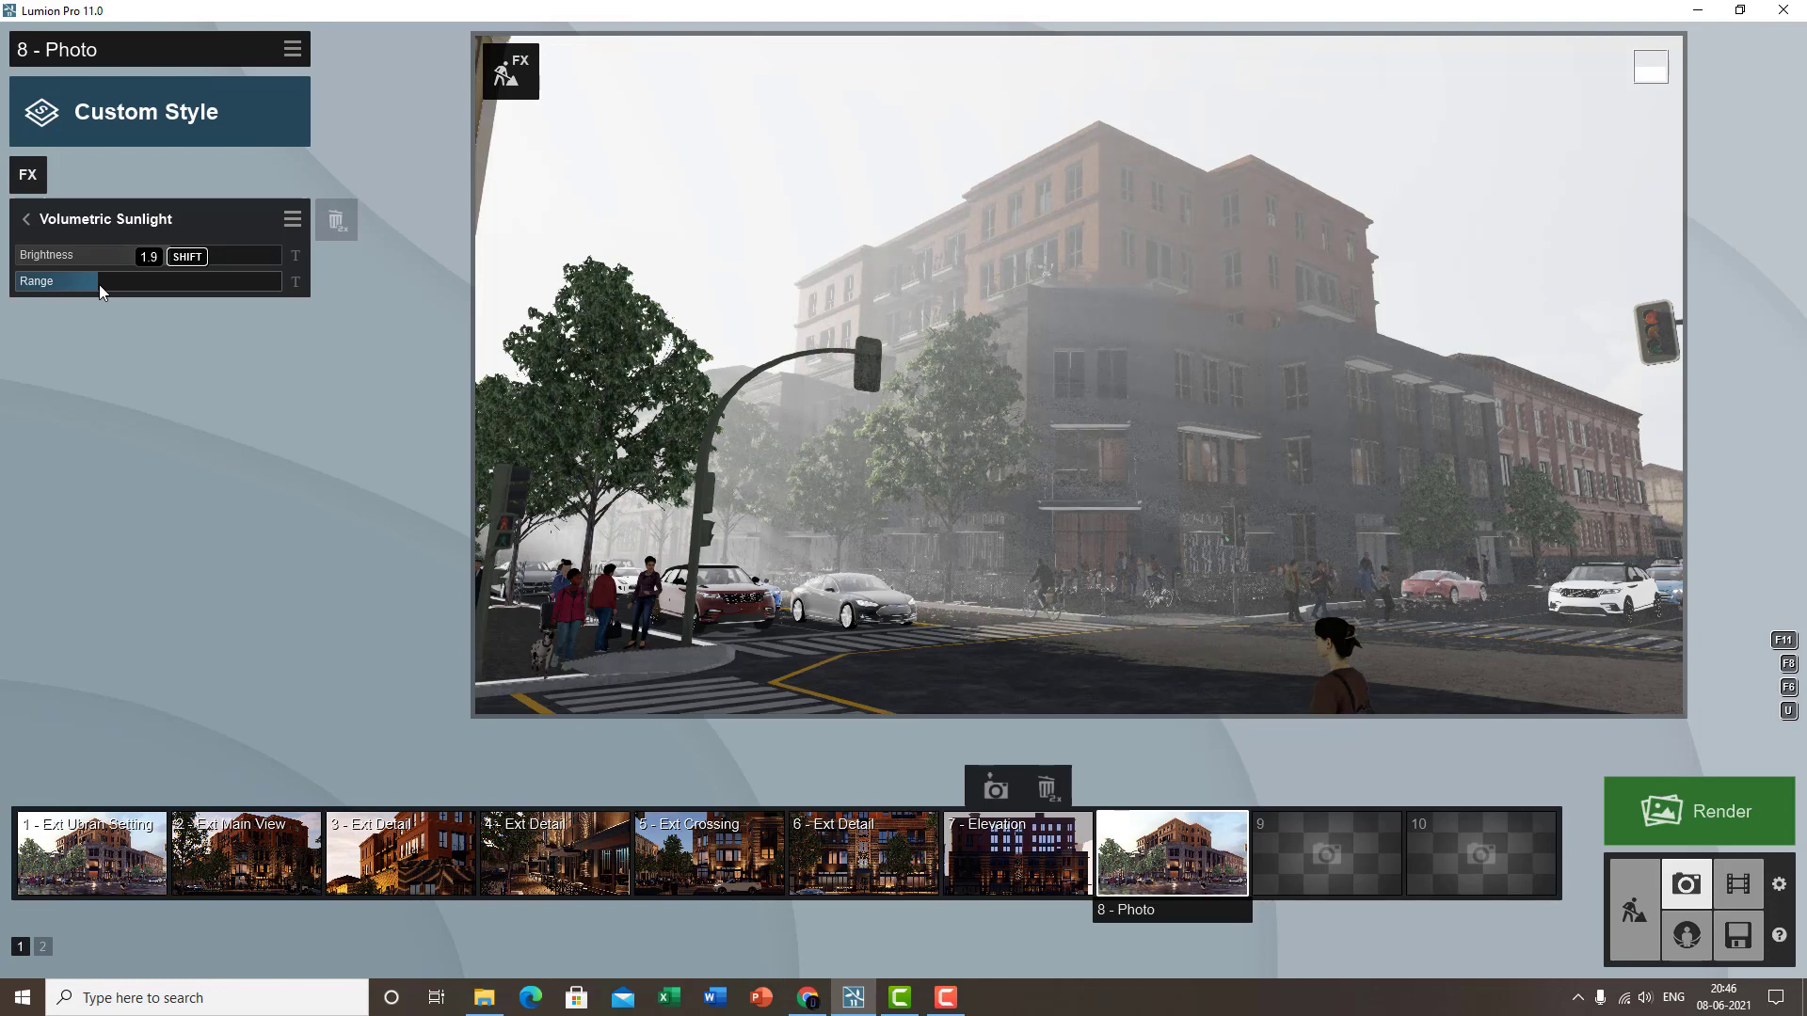
left_click_drag(101, 291, 111, 295)
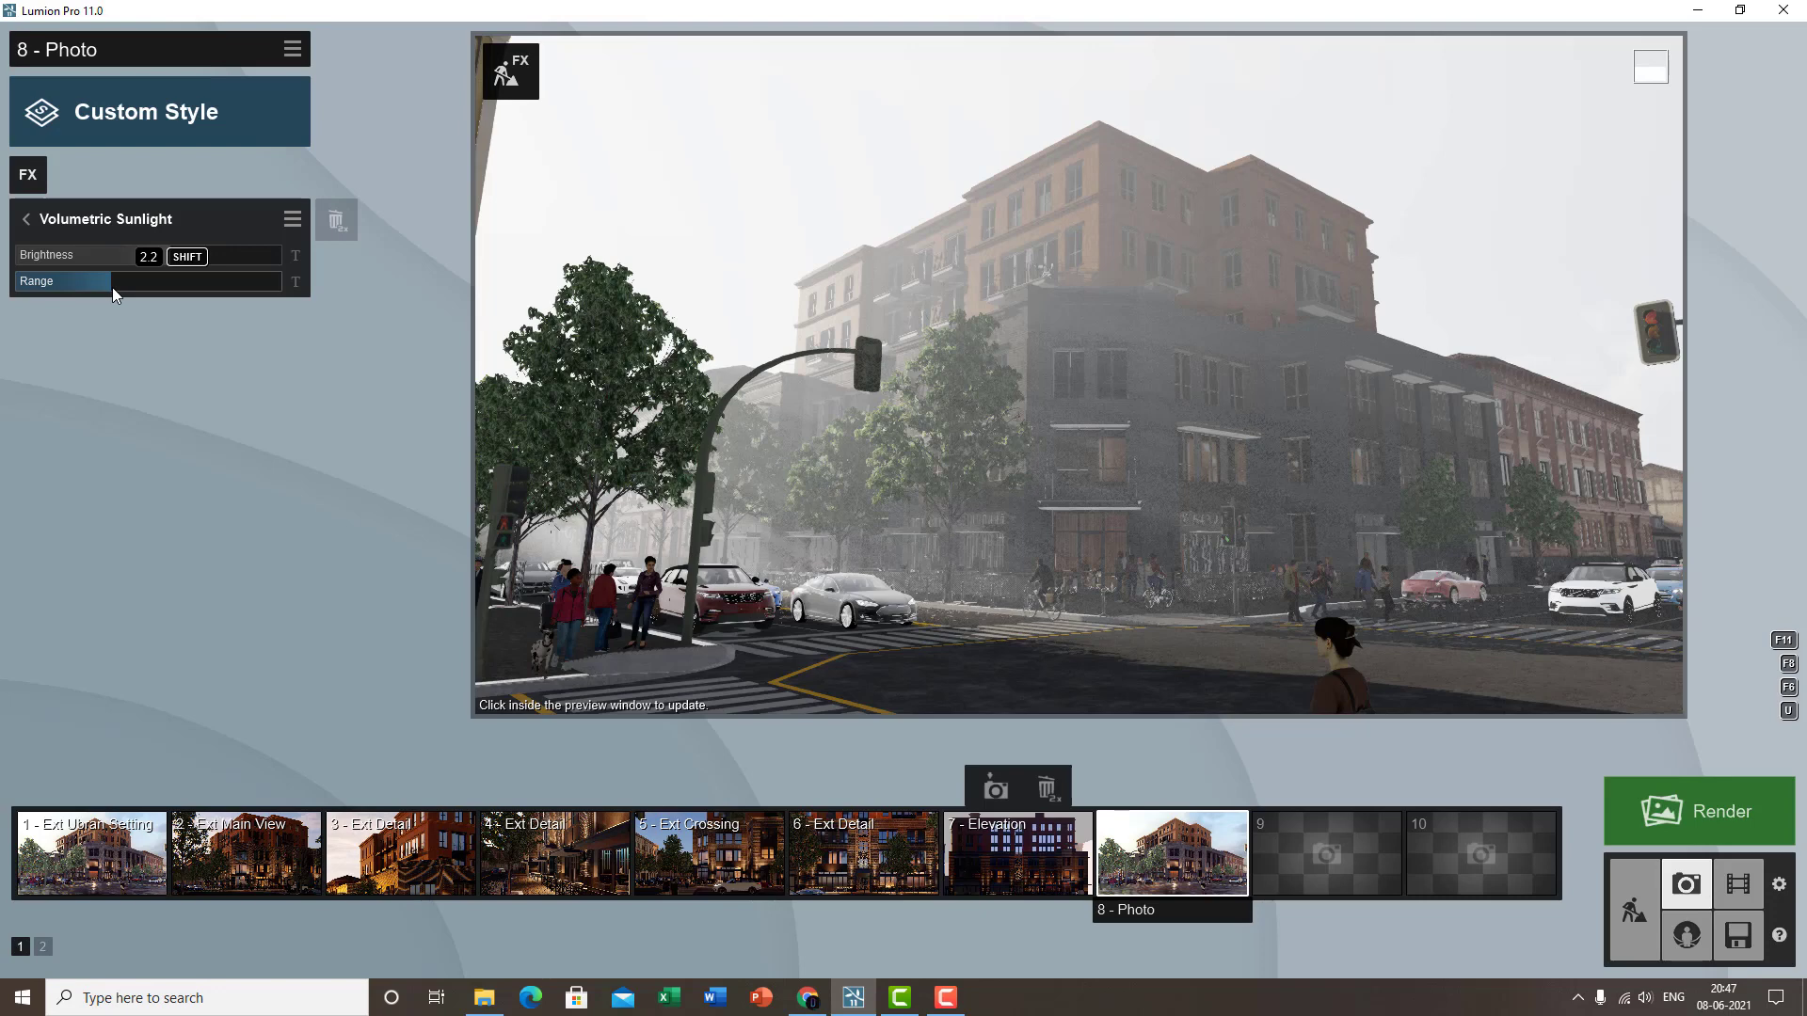
left_click_drag(126, 281, 167, 278)
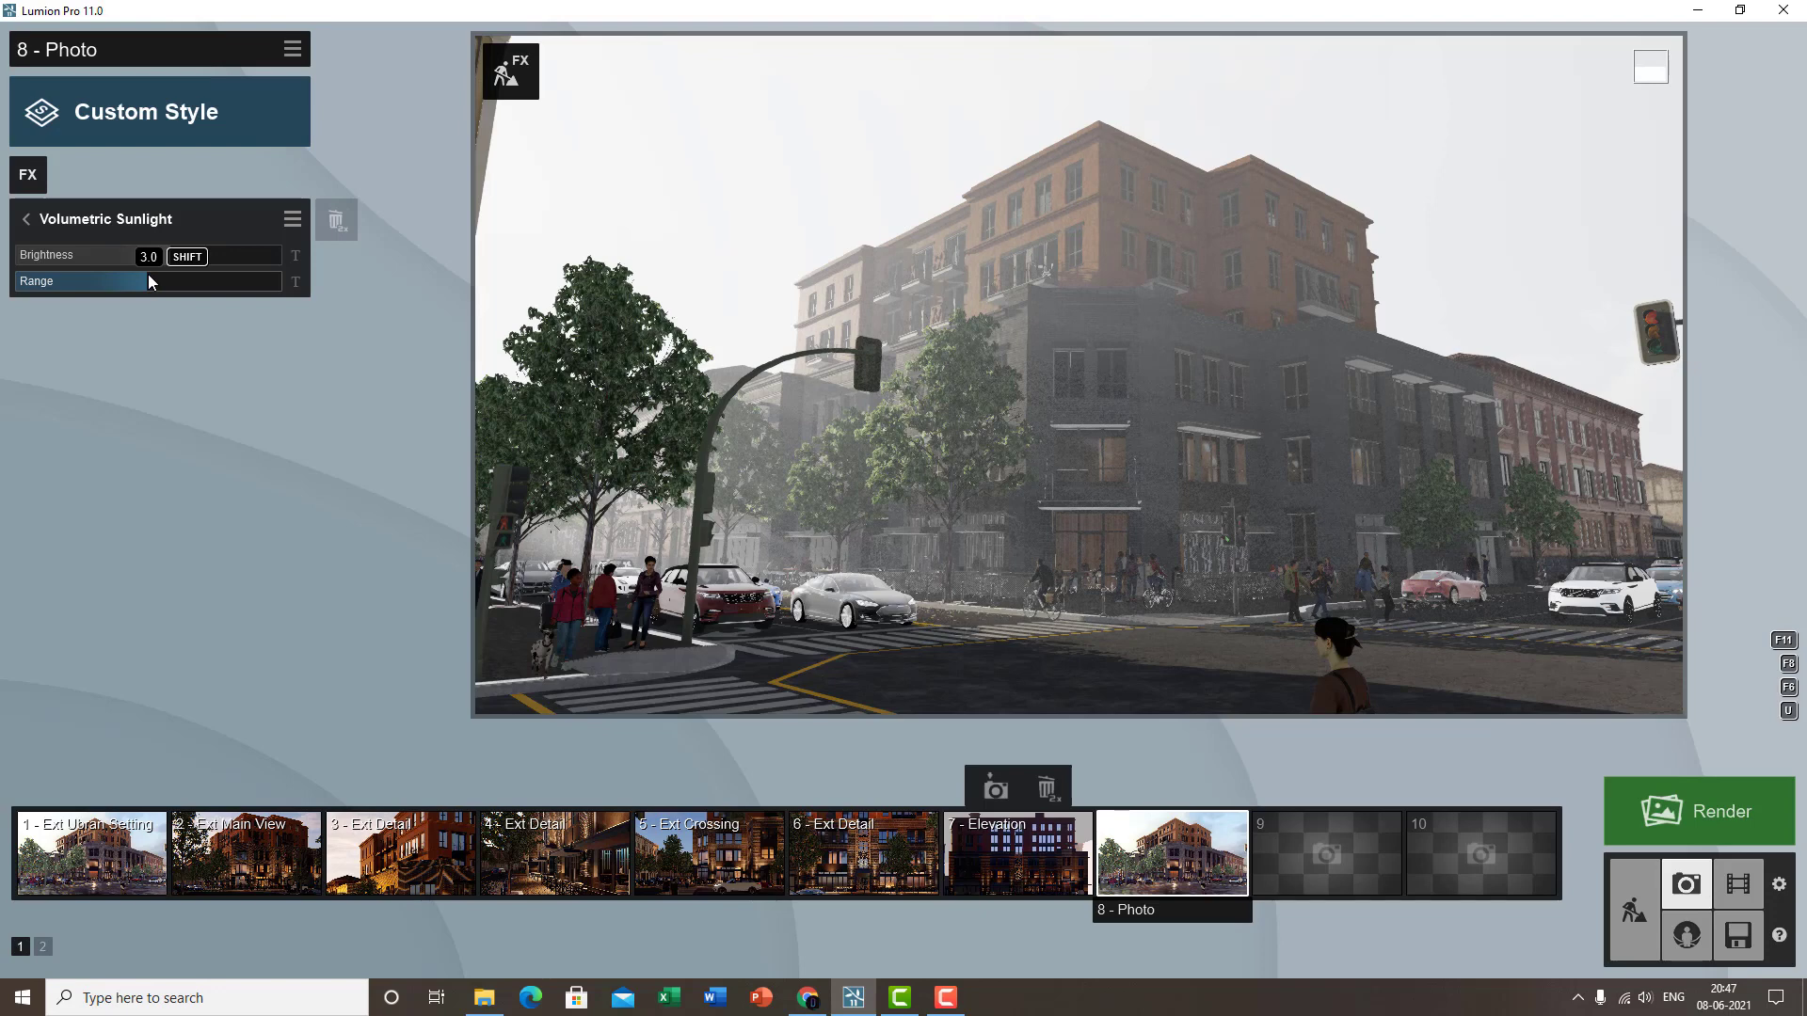
mouse_move(148, 281)
left_mouse_down()
mouse_move(120, 281)
mouse_move(175, 281)
left_mouse_up()
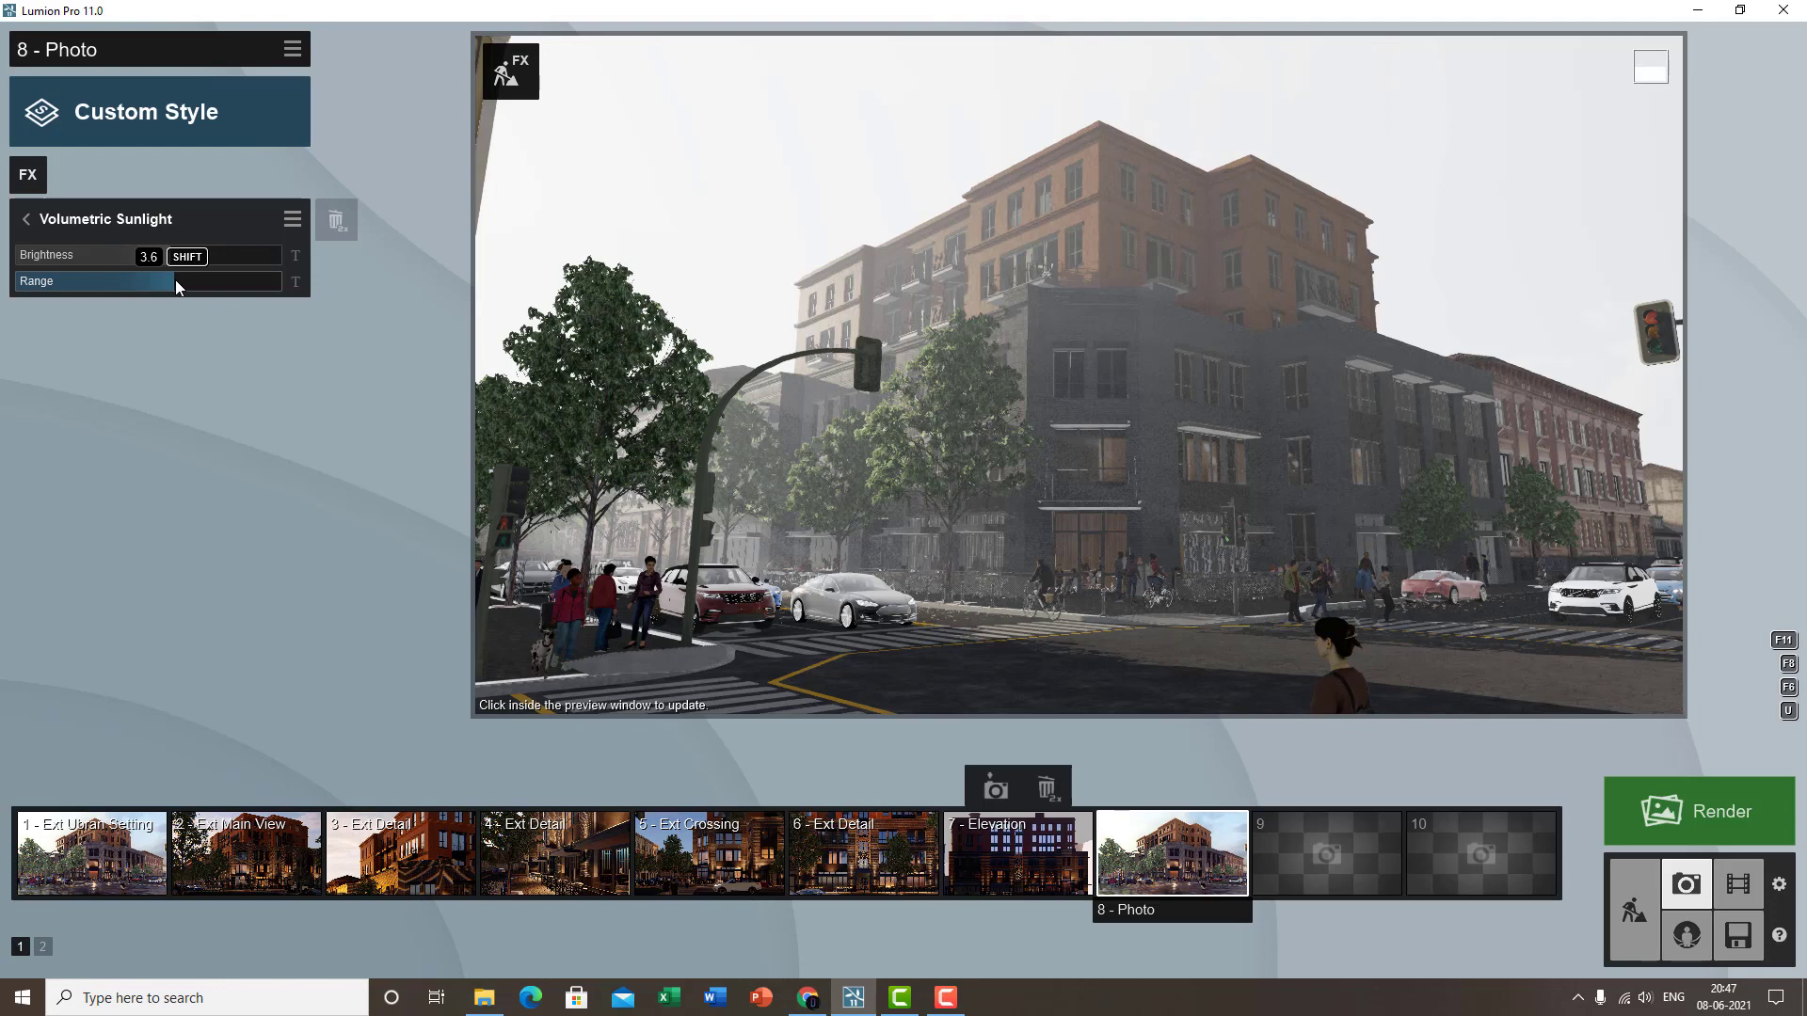
mouse_move(1011, 514)
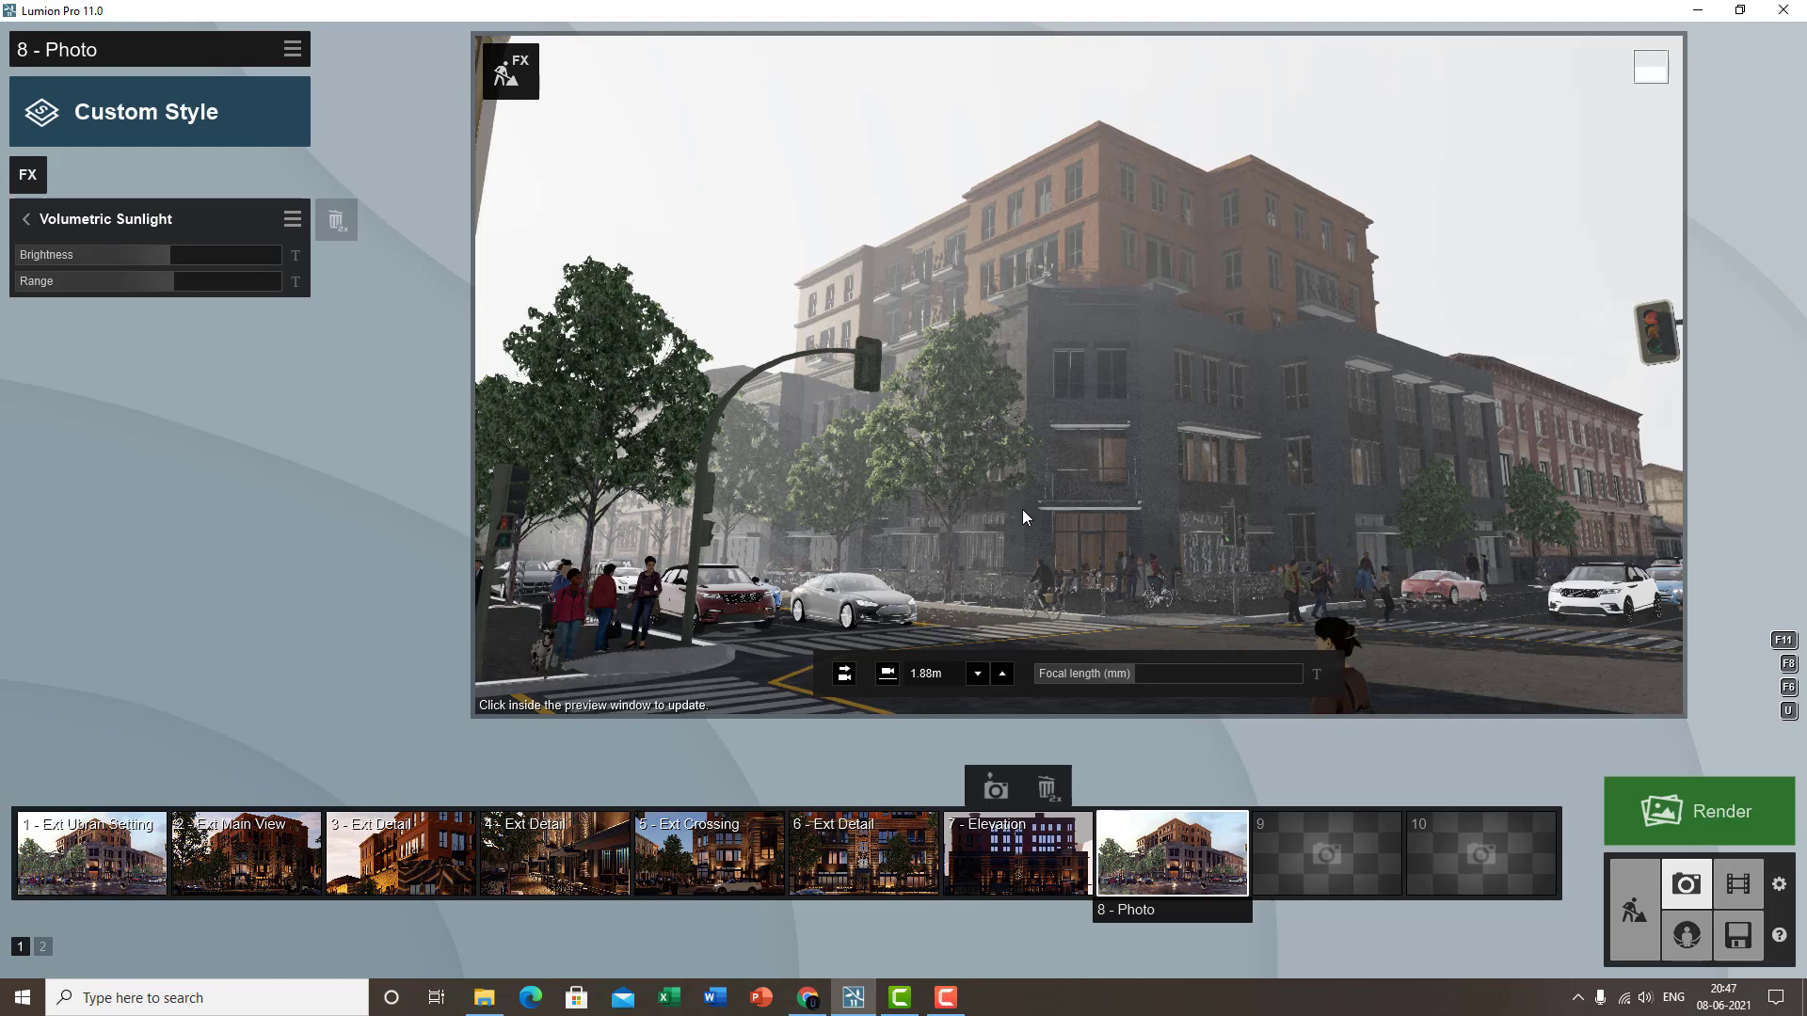
- Reduce both the Volumetric Sunlight brightness and range to 0.0, updating the photo preview
left_click_drag(154, 276, 3, 268)
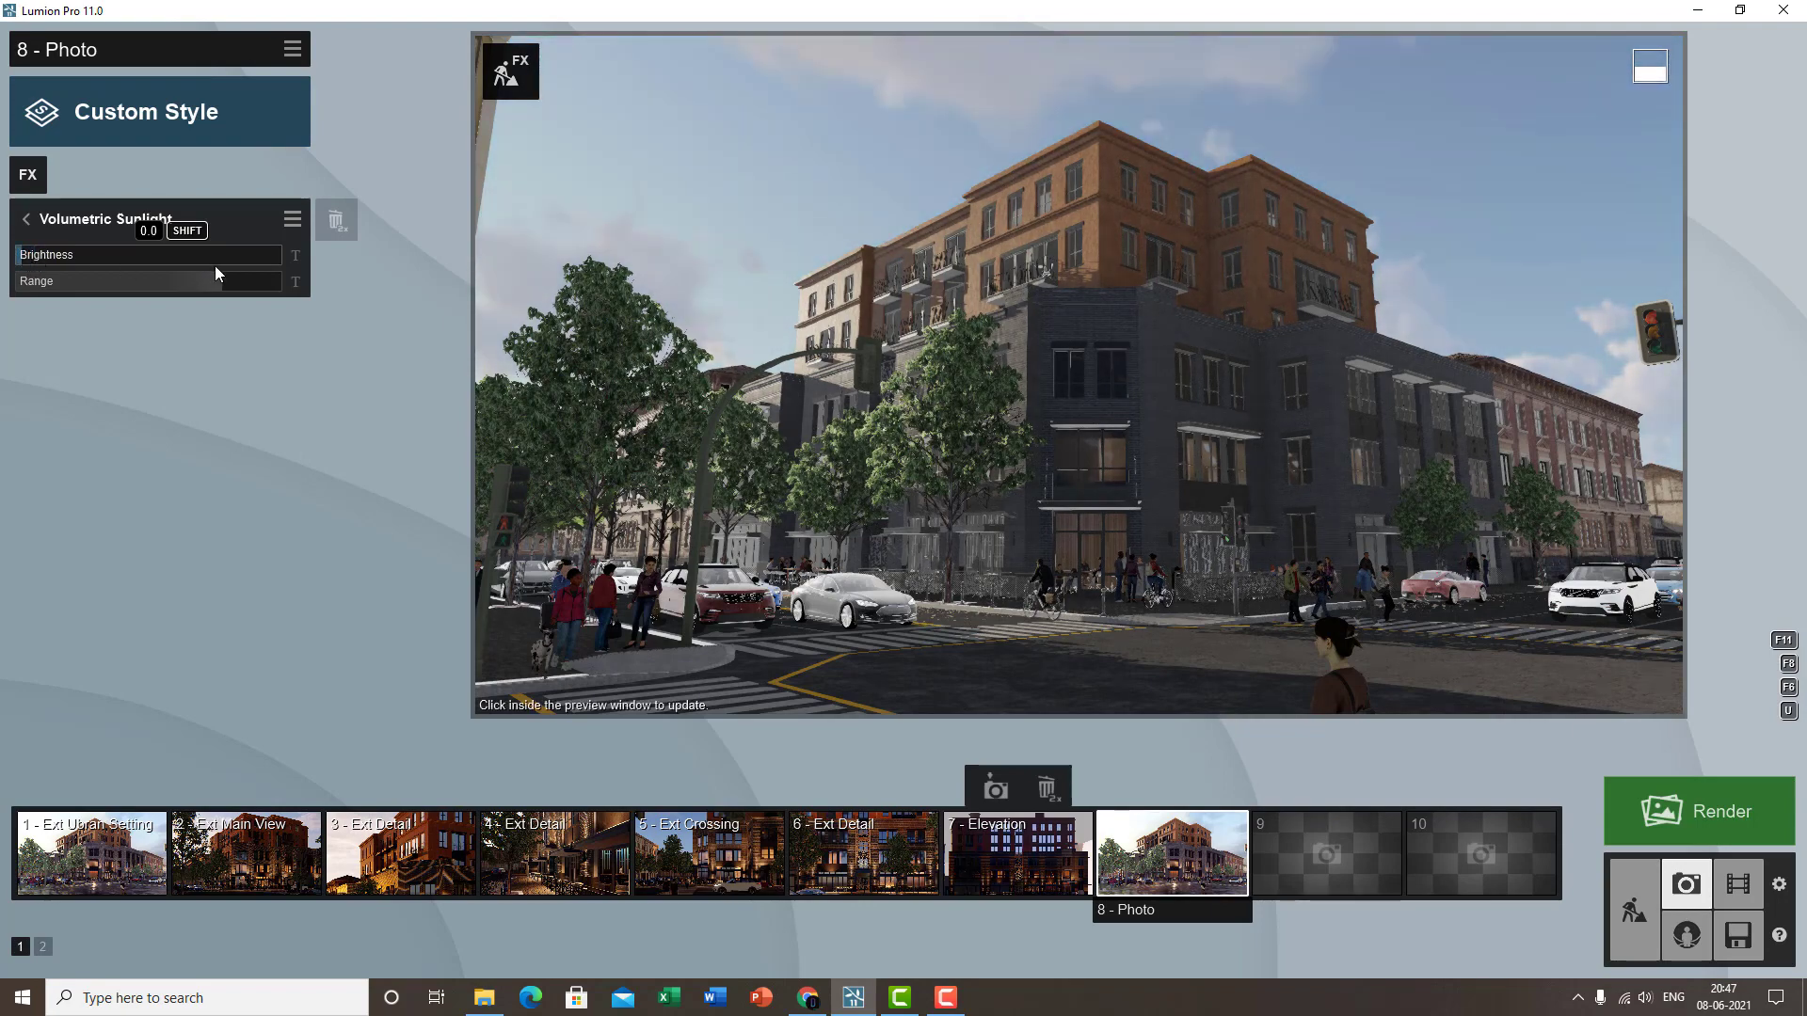
left_click(1101, 403)
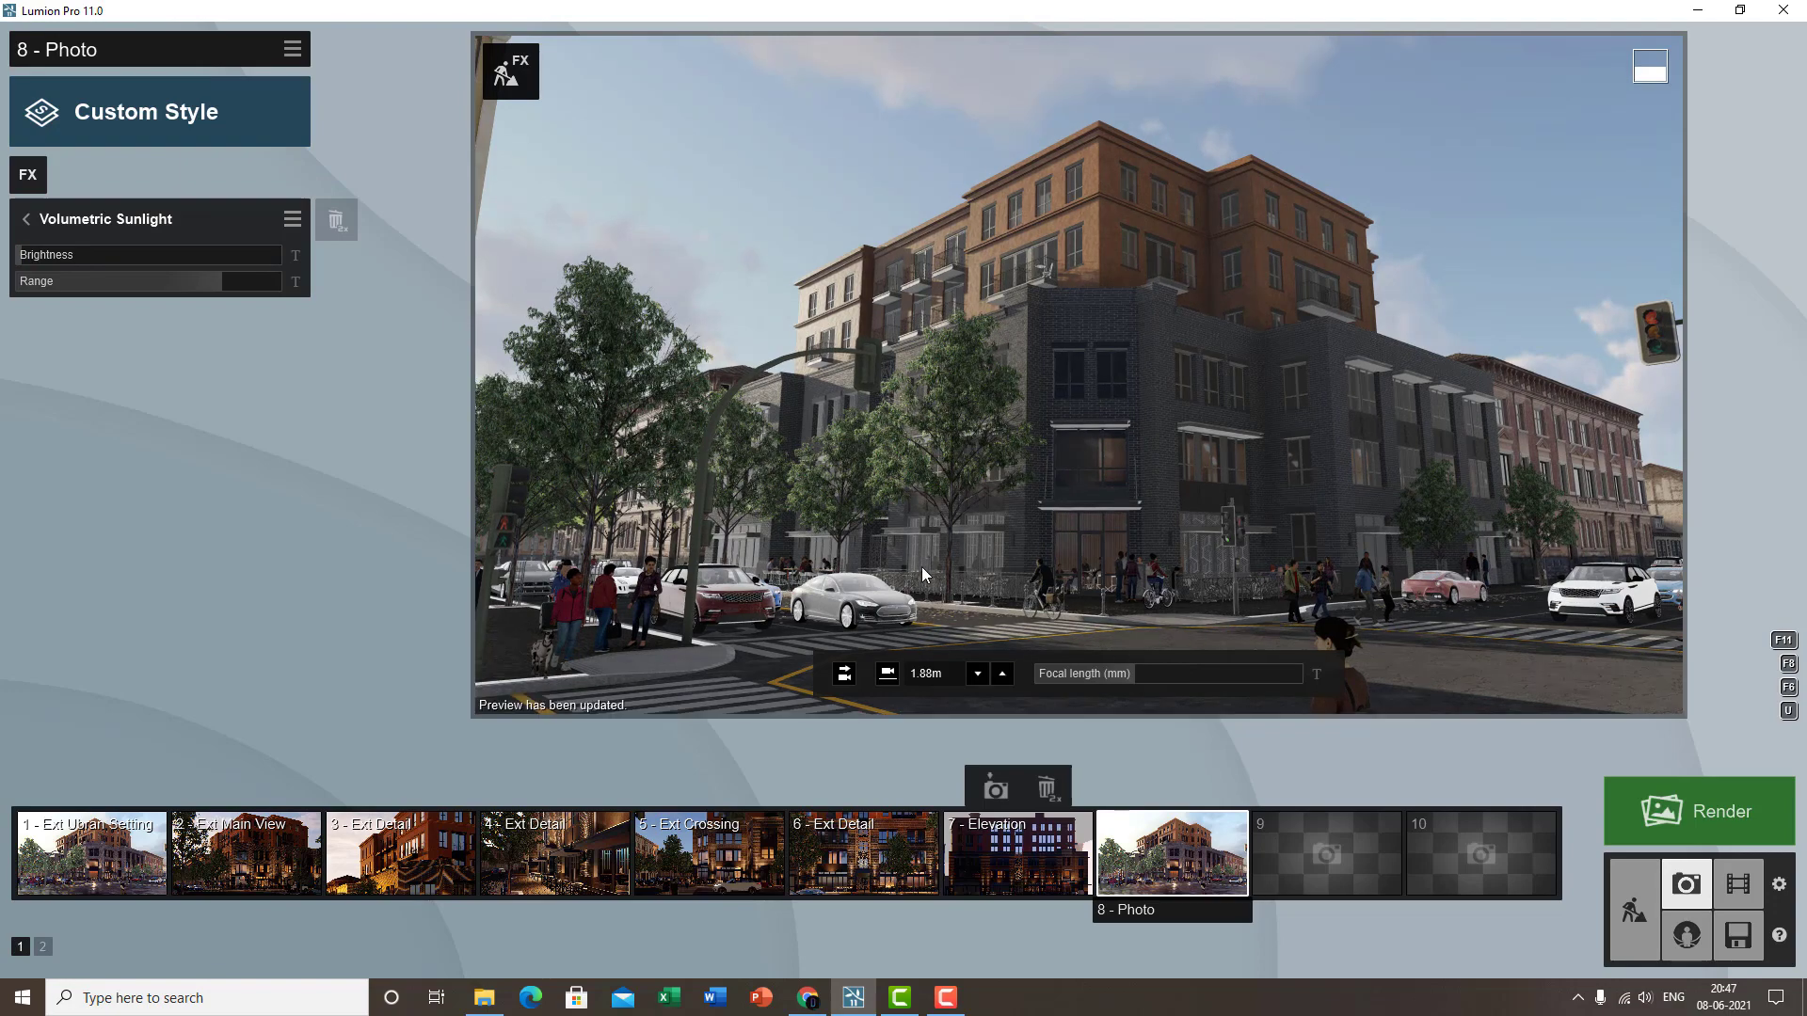
left_click_drag(192, 277, 1, 287)
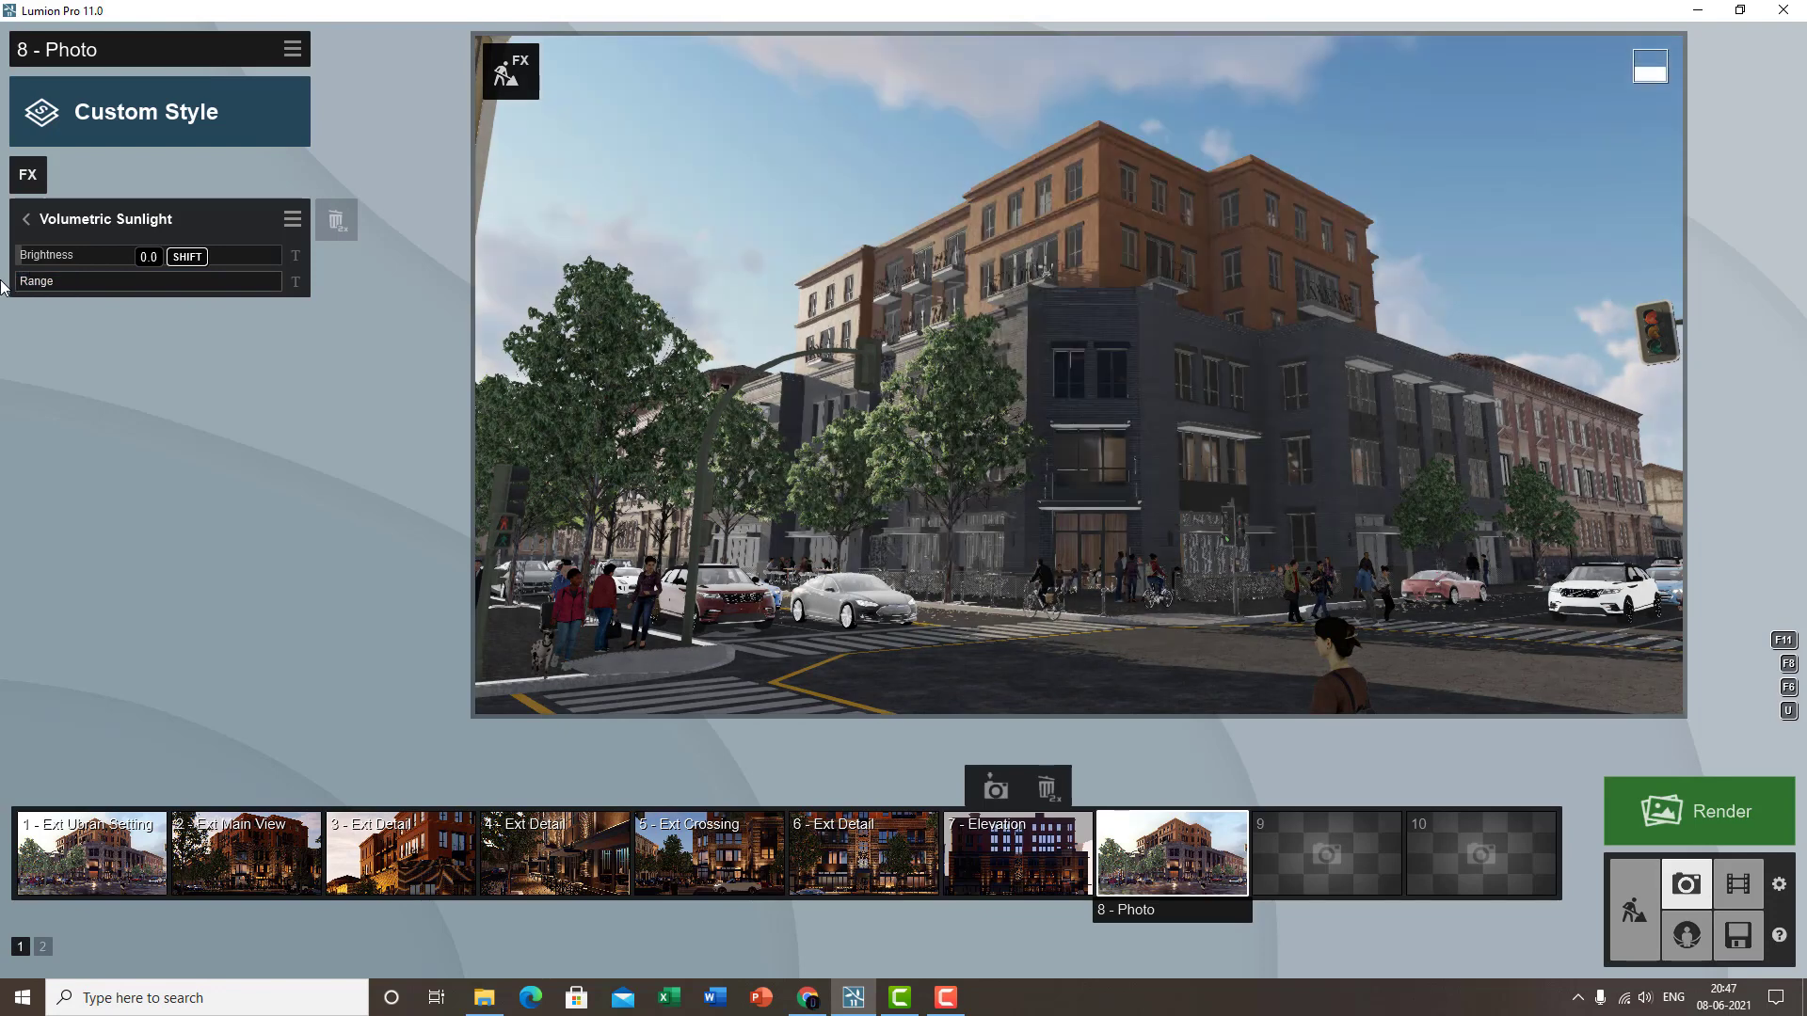
- Disable the Volumetric Sunlight effect and re-enable God Rays in photo 8's effect list
left_click(25, 218)
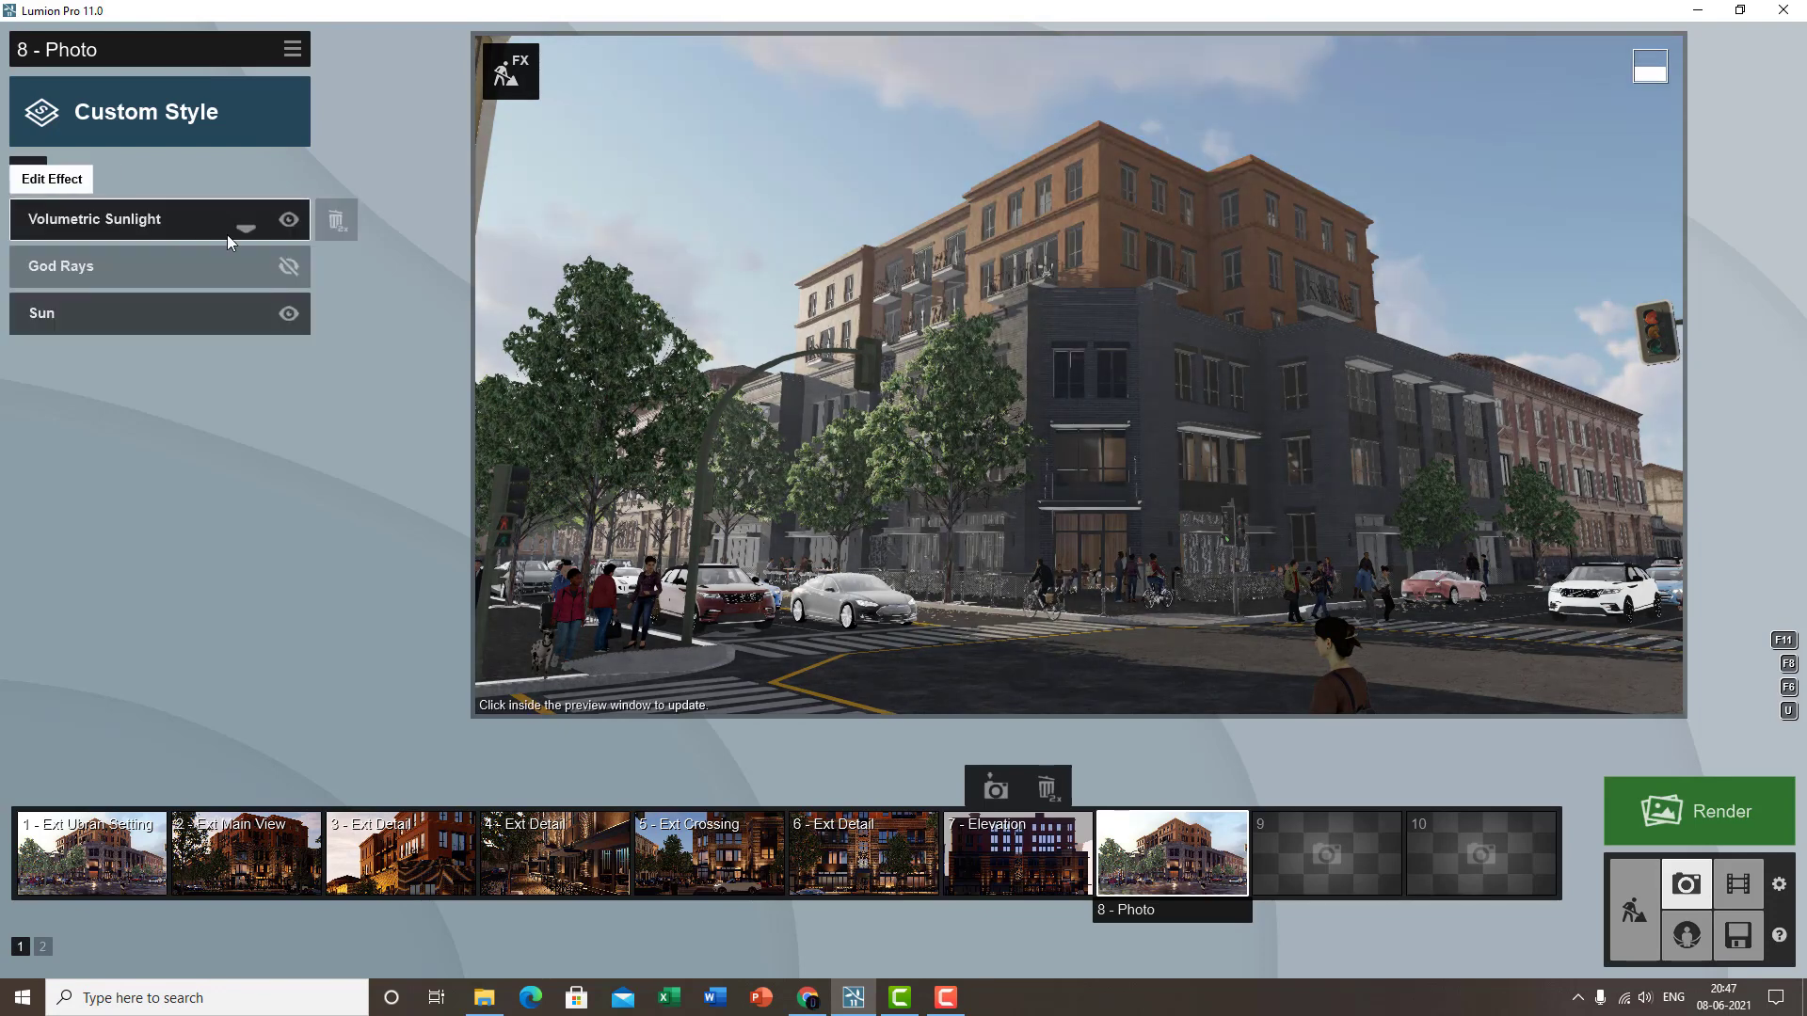
left_click(289, 219)
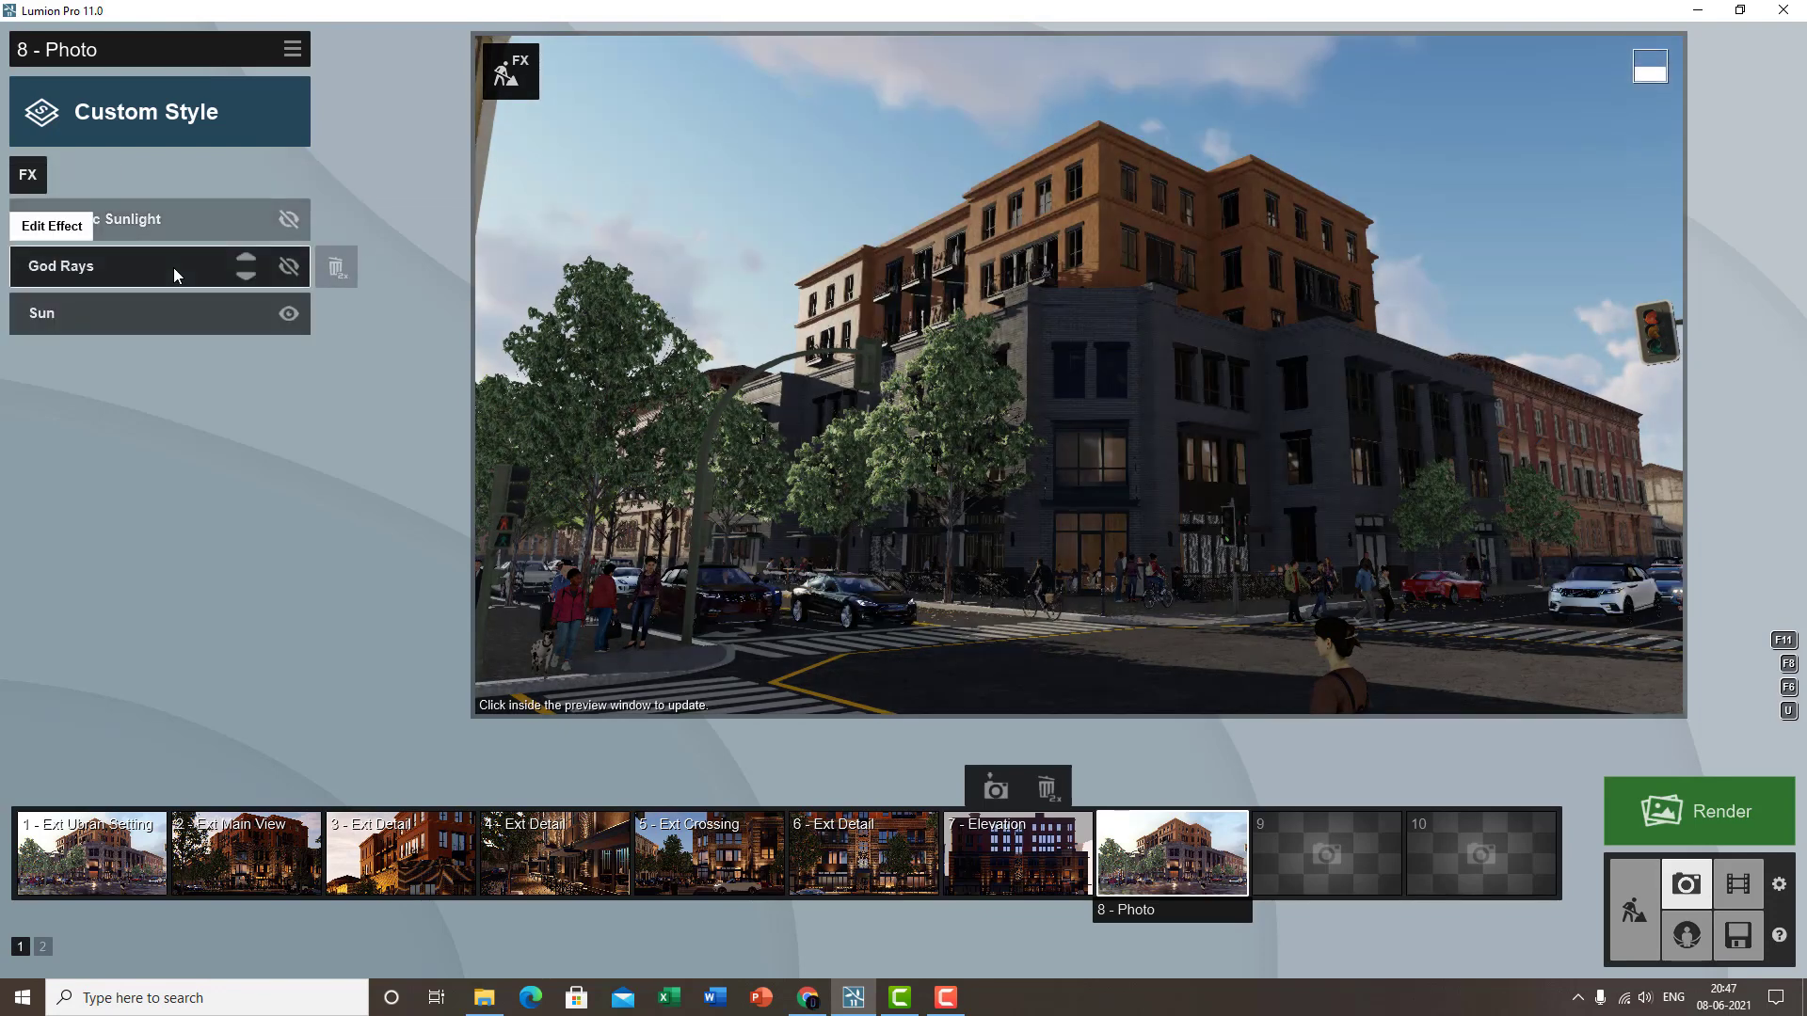
left_click(288, 267)
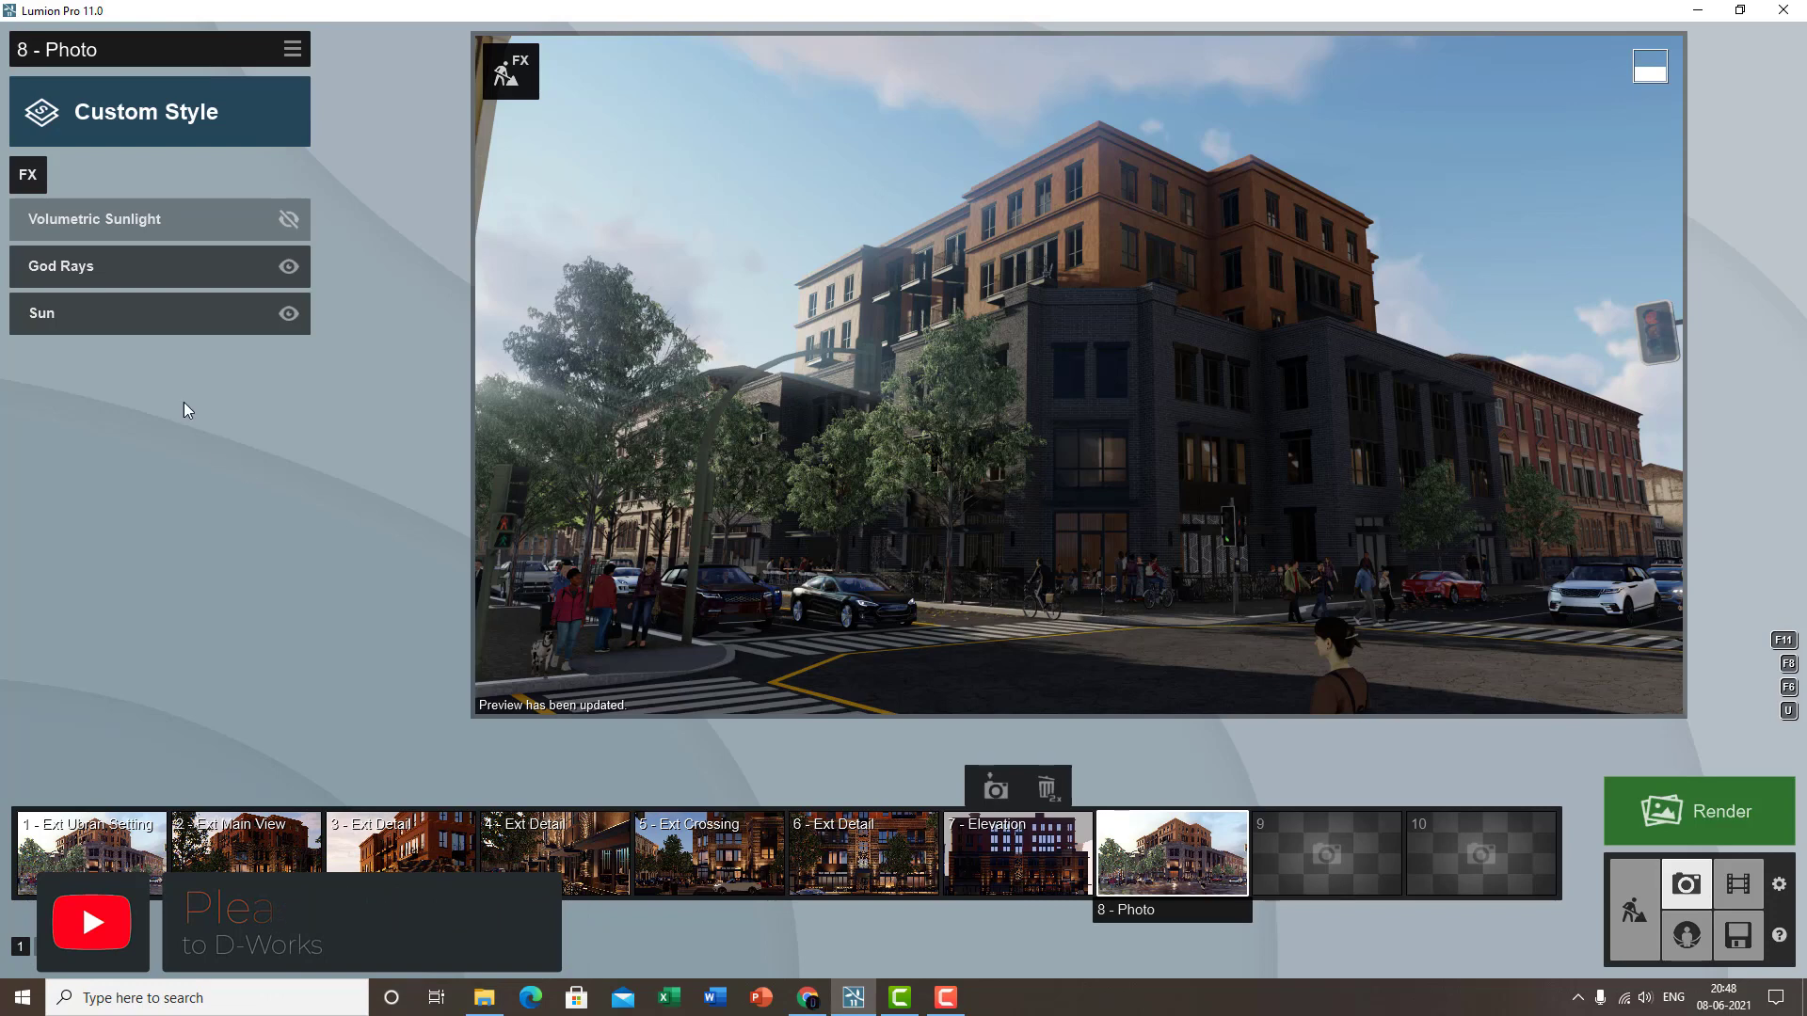
- Add the Sun Study effect from the Sun category to photo 8
left_click(28, 174)
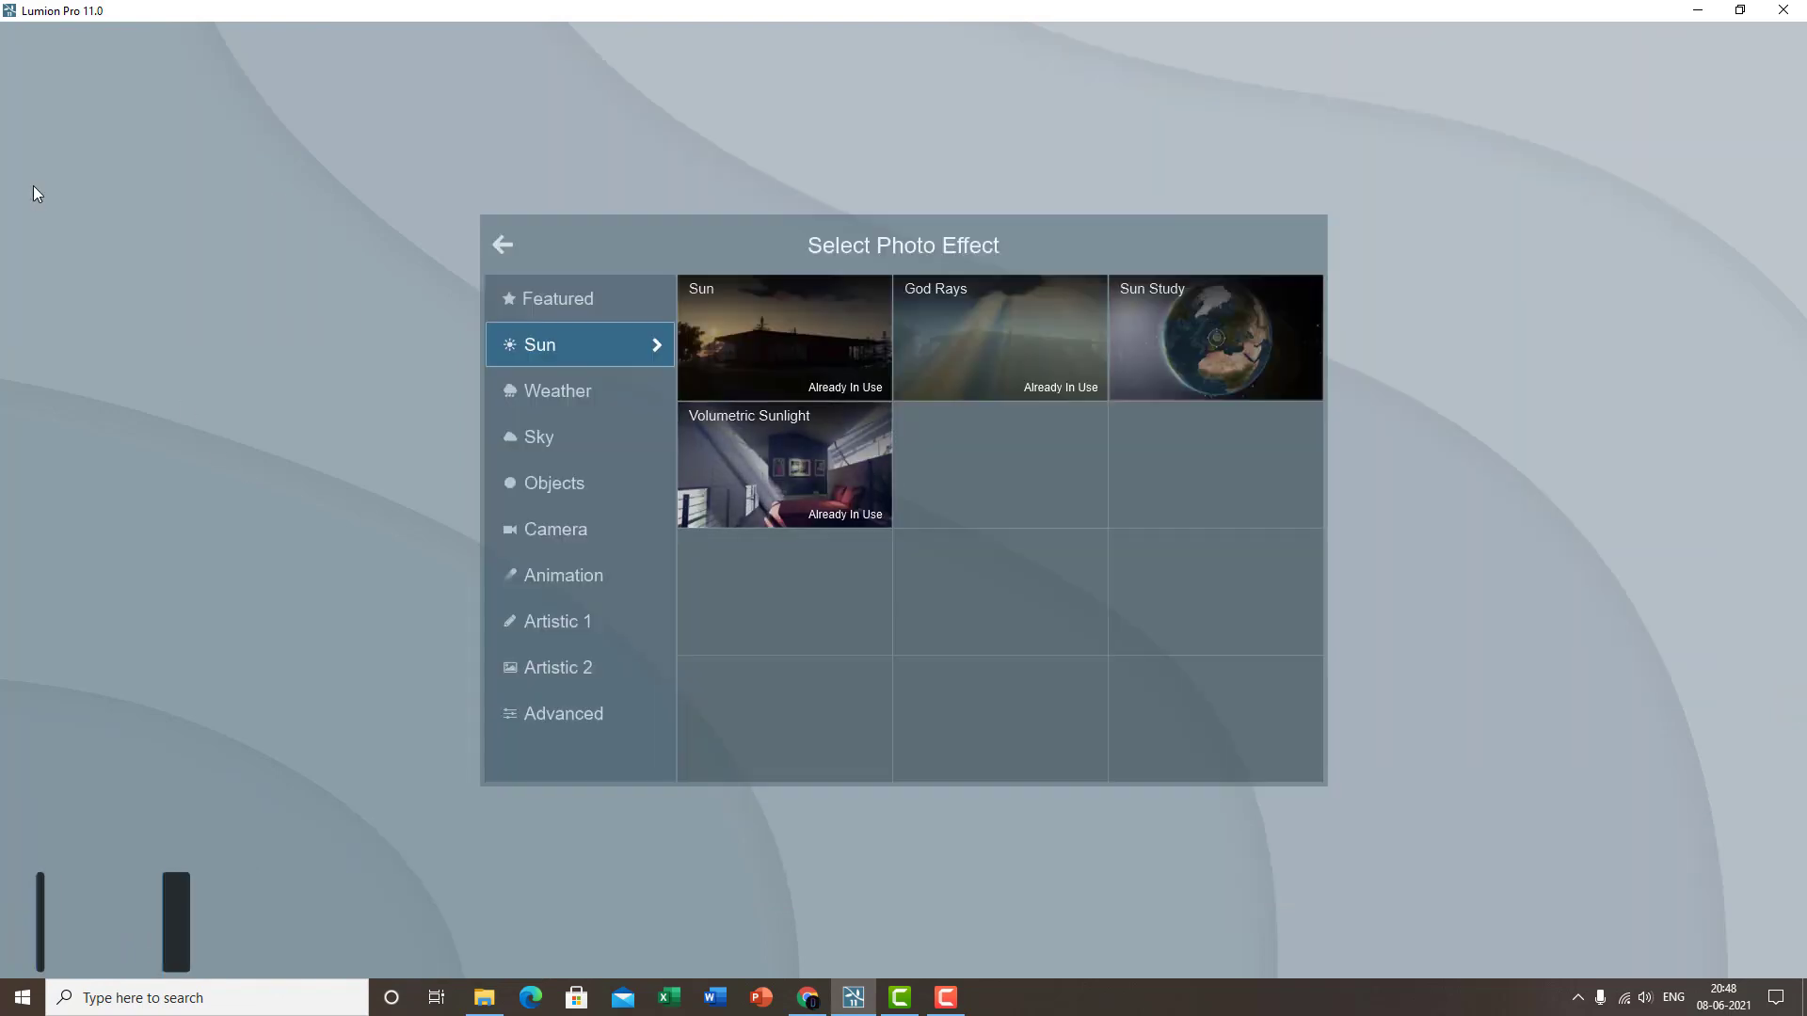
left_click(1231, 340)
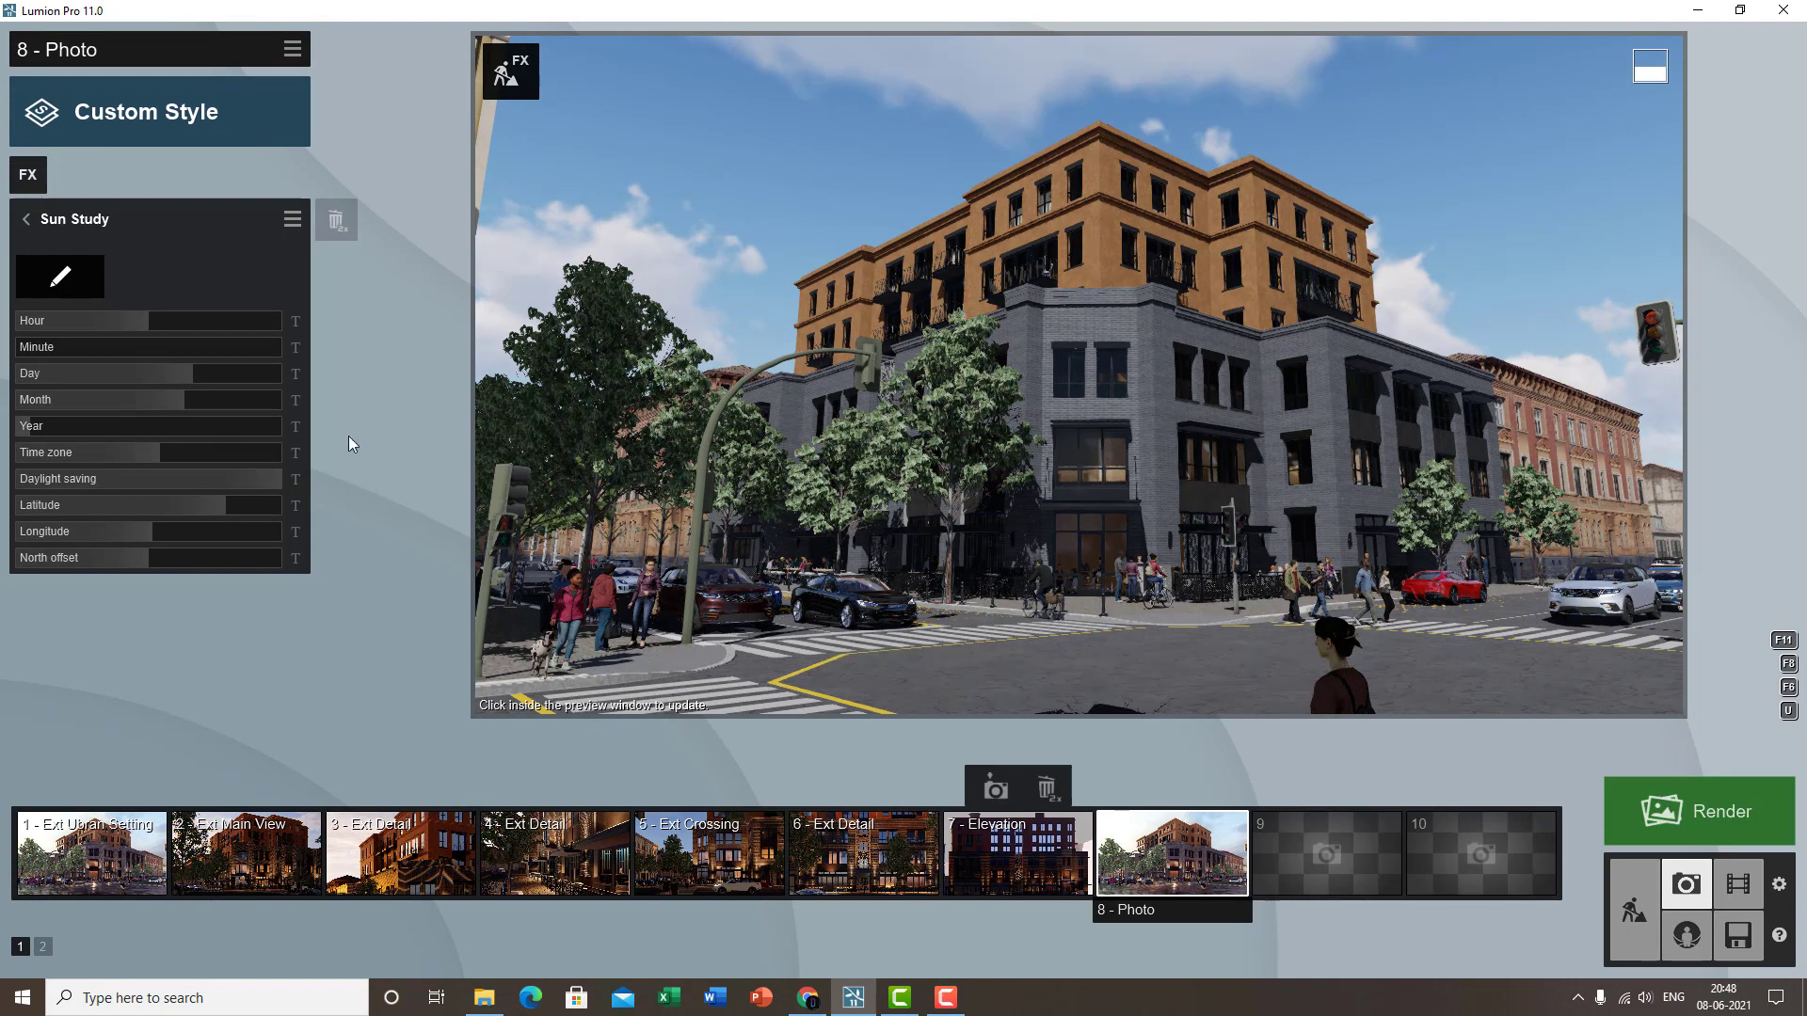
- Set the Sun Study location on the globe to eastern India, about 23.48 N / 86.26 E, and refresh the photo preview
left_click(77, 295)
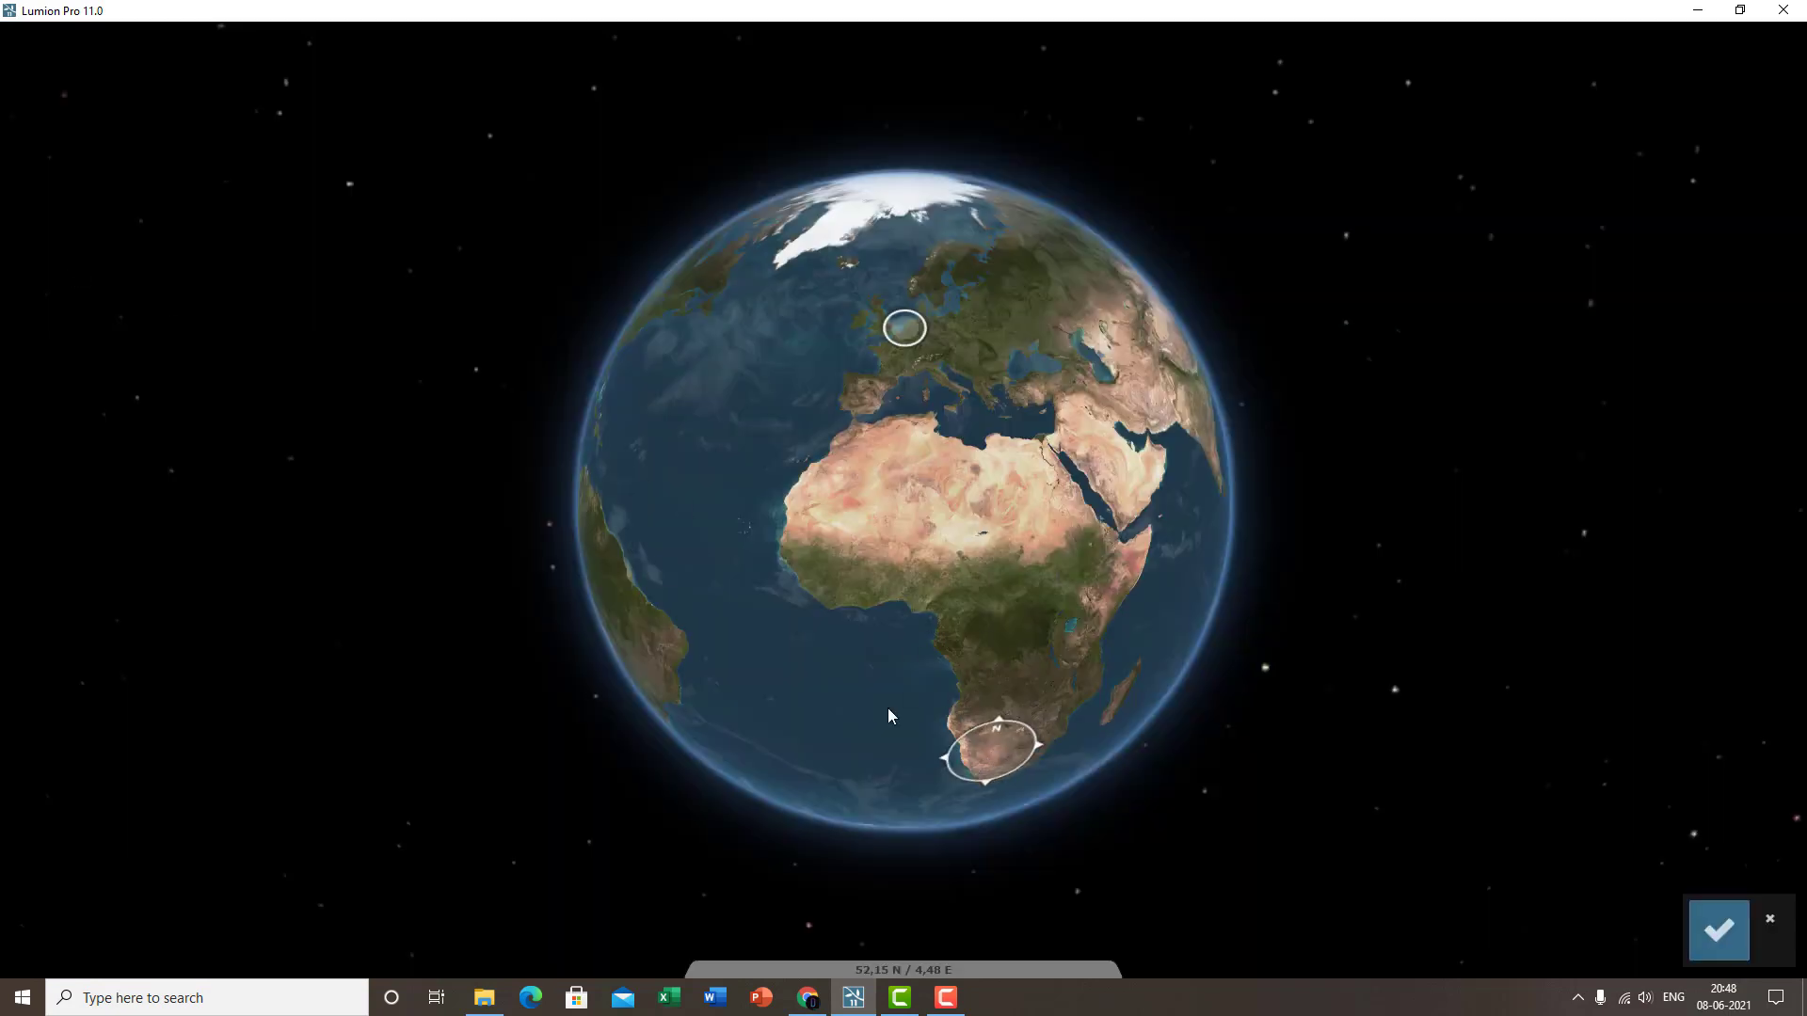
mouse_move(1191, 516)
left_mouse_down()
mouse_move(925, 601)
mouse_move(717, 381)
mouse_move(1184, 704)
mouse_move(1195, 528)
mouse_move(881, 662)
mouse_move(924, 553)
left_mouse_up()
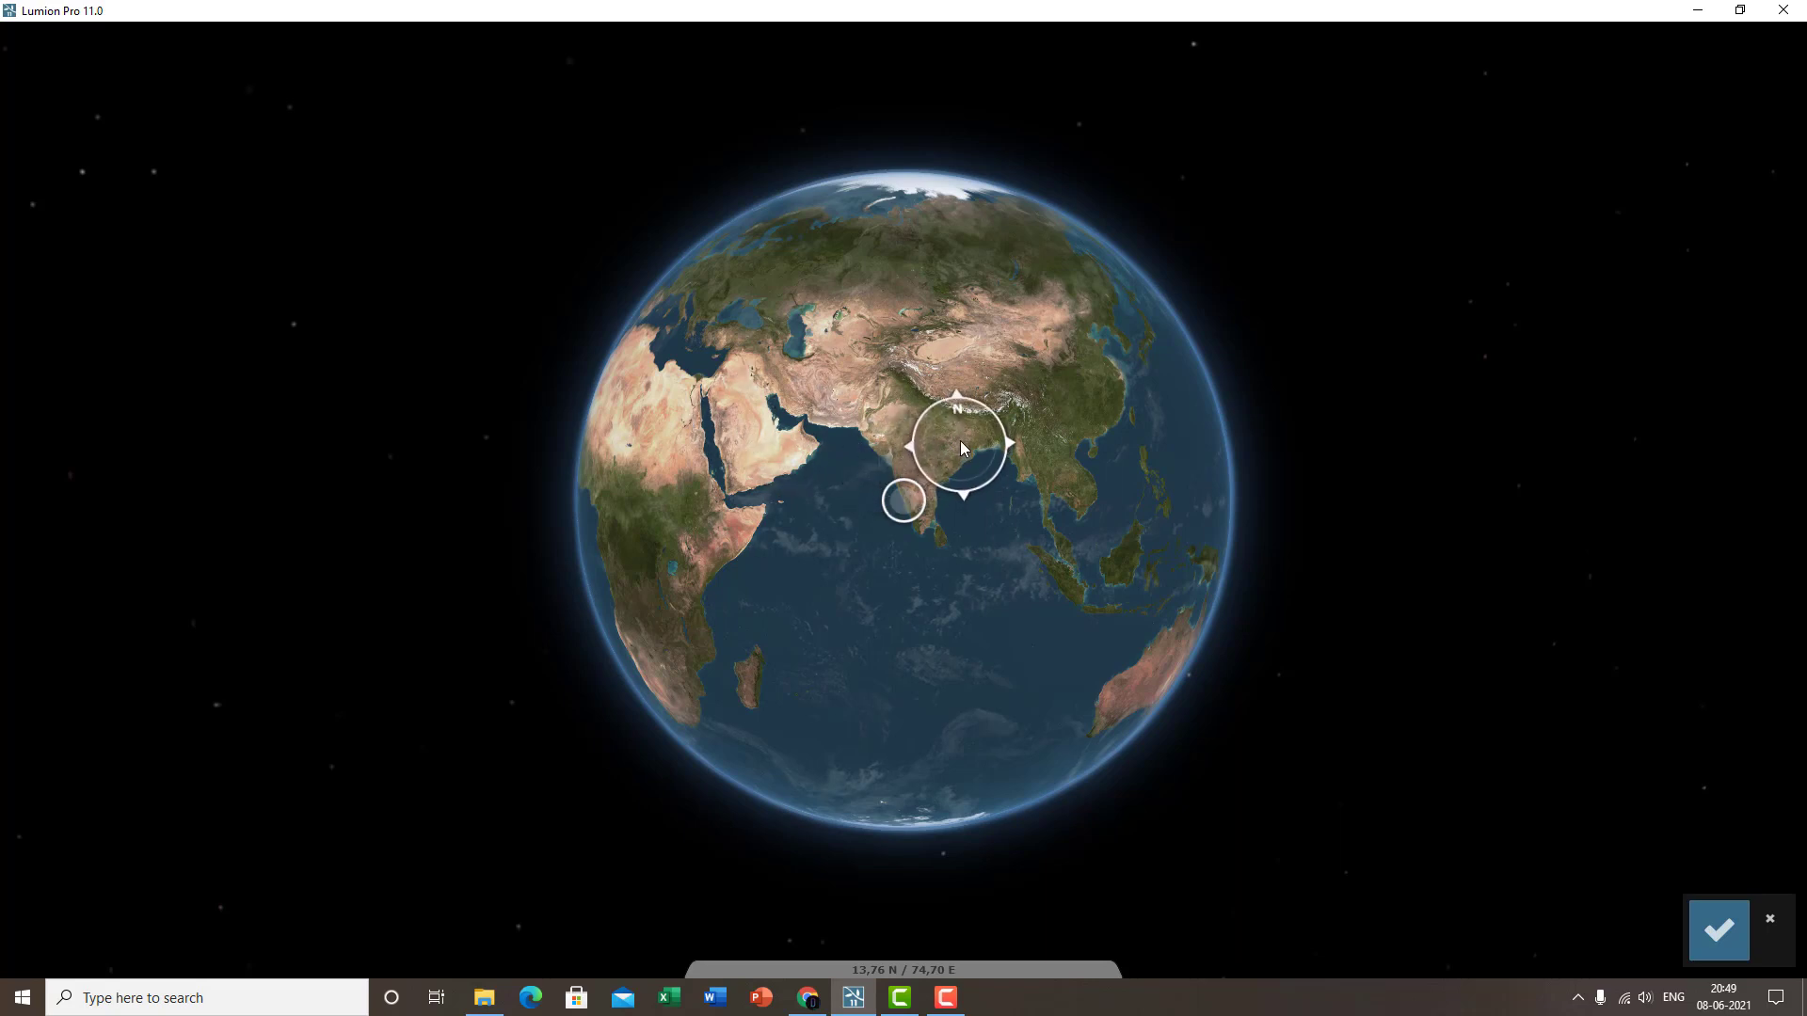
left_click(969, 442)
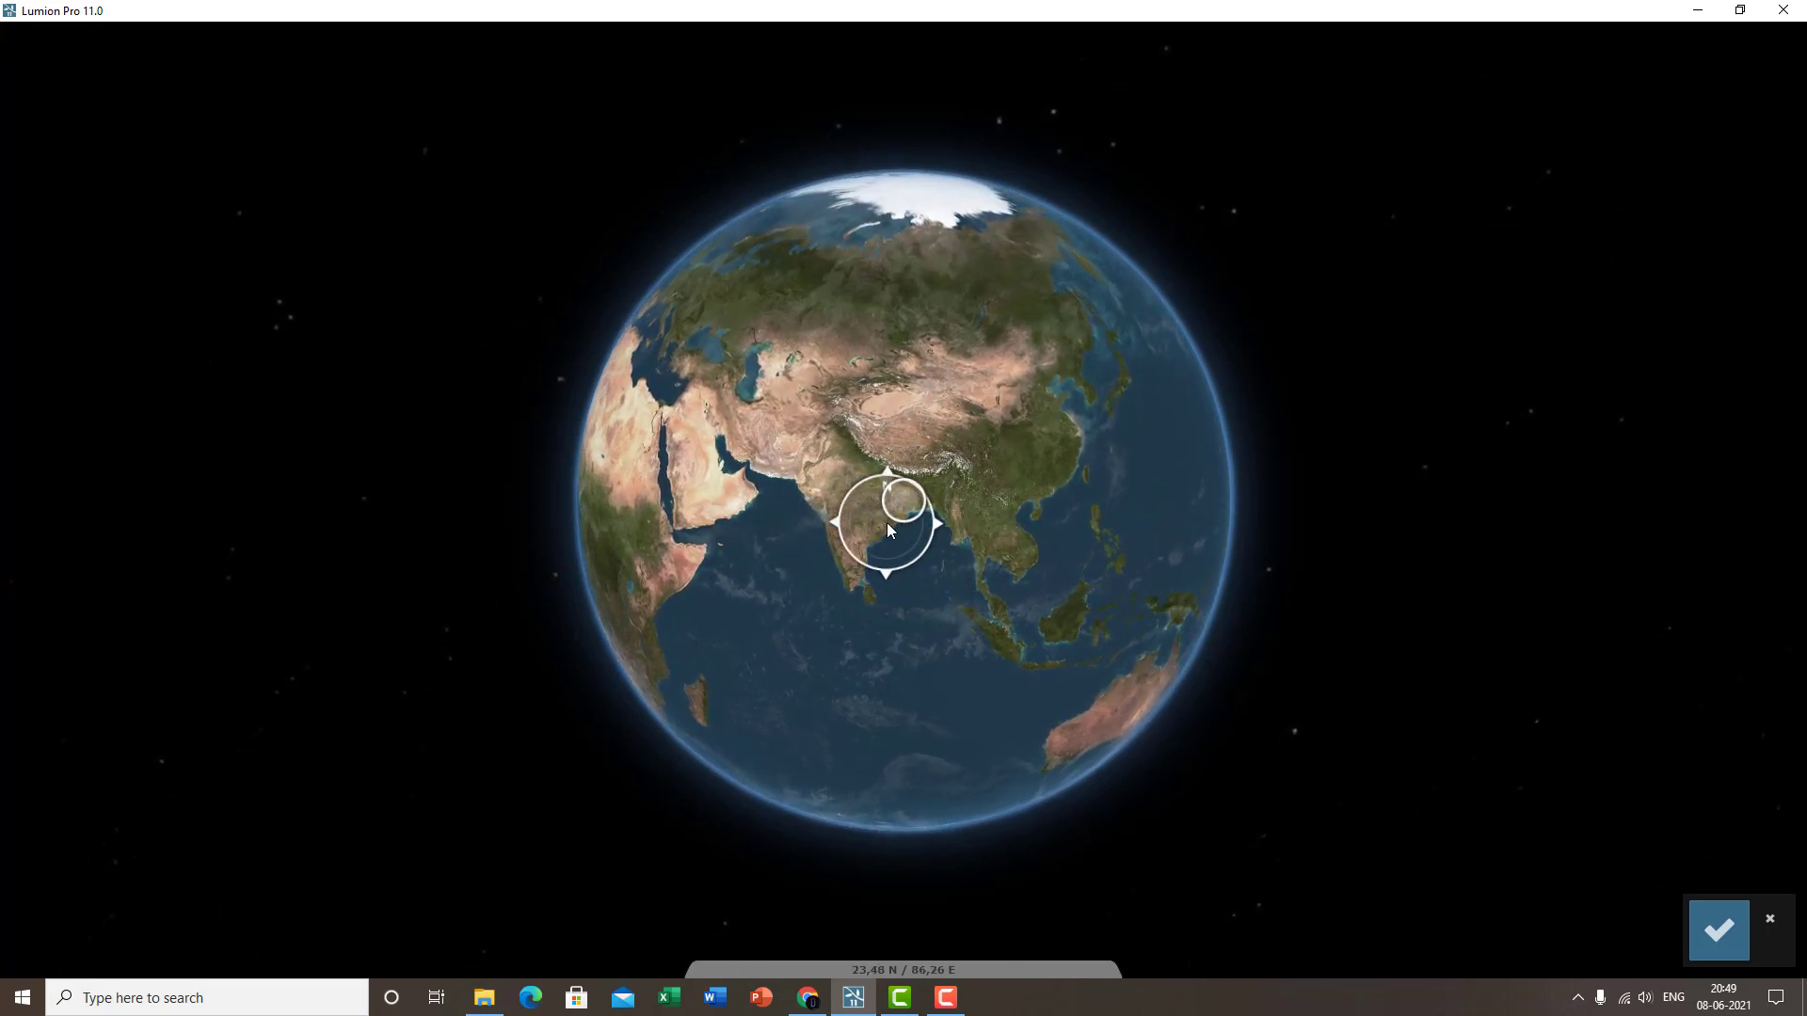
left_click(1718, 936)
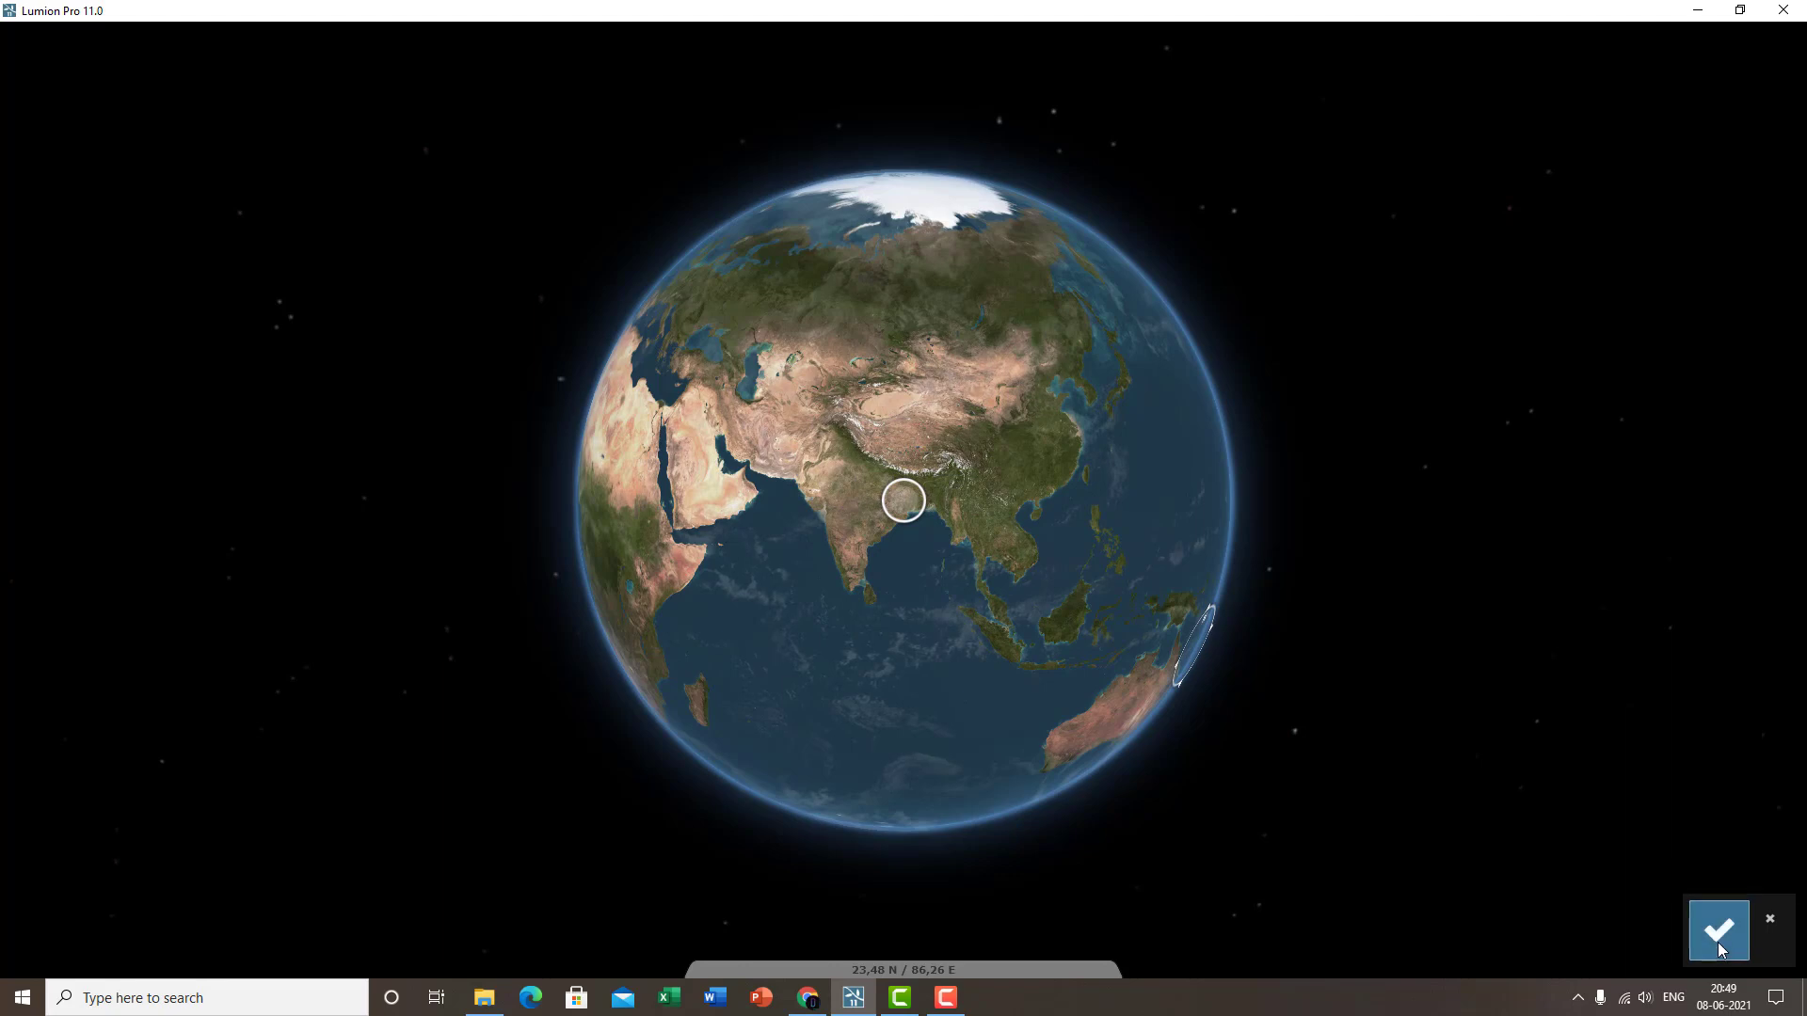
mouse_move(1183, 459)
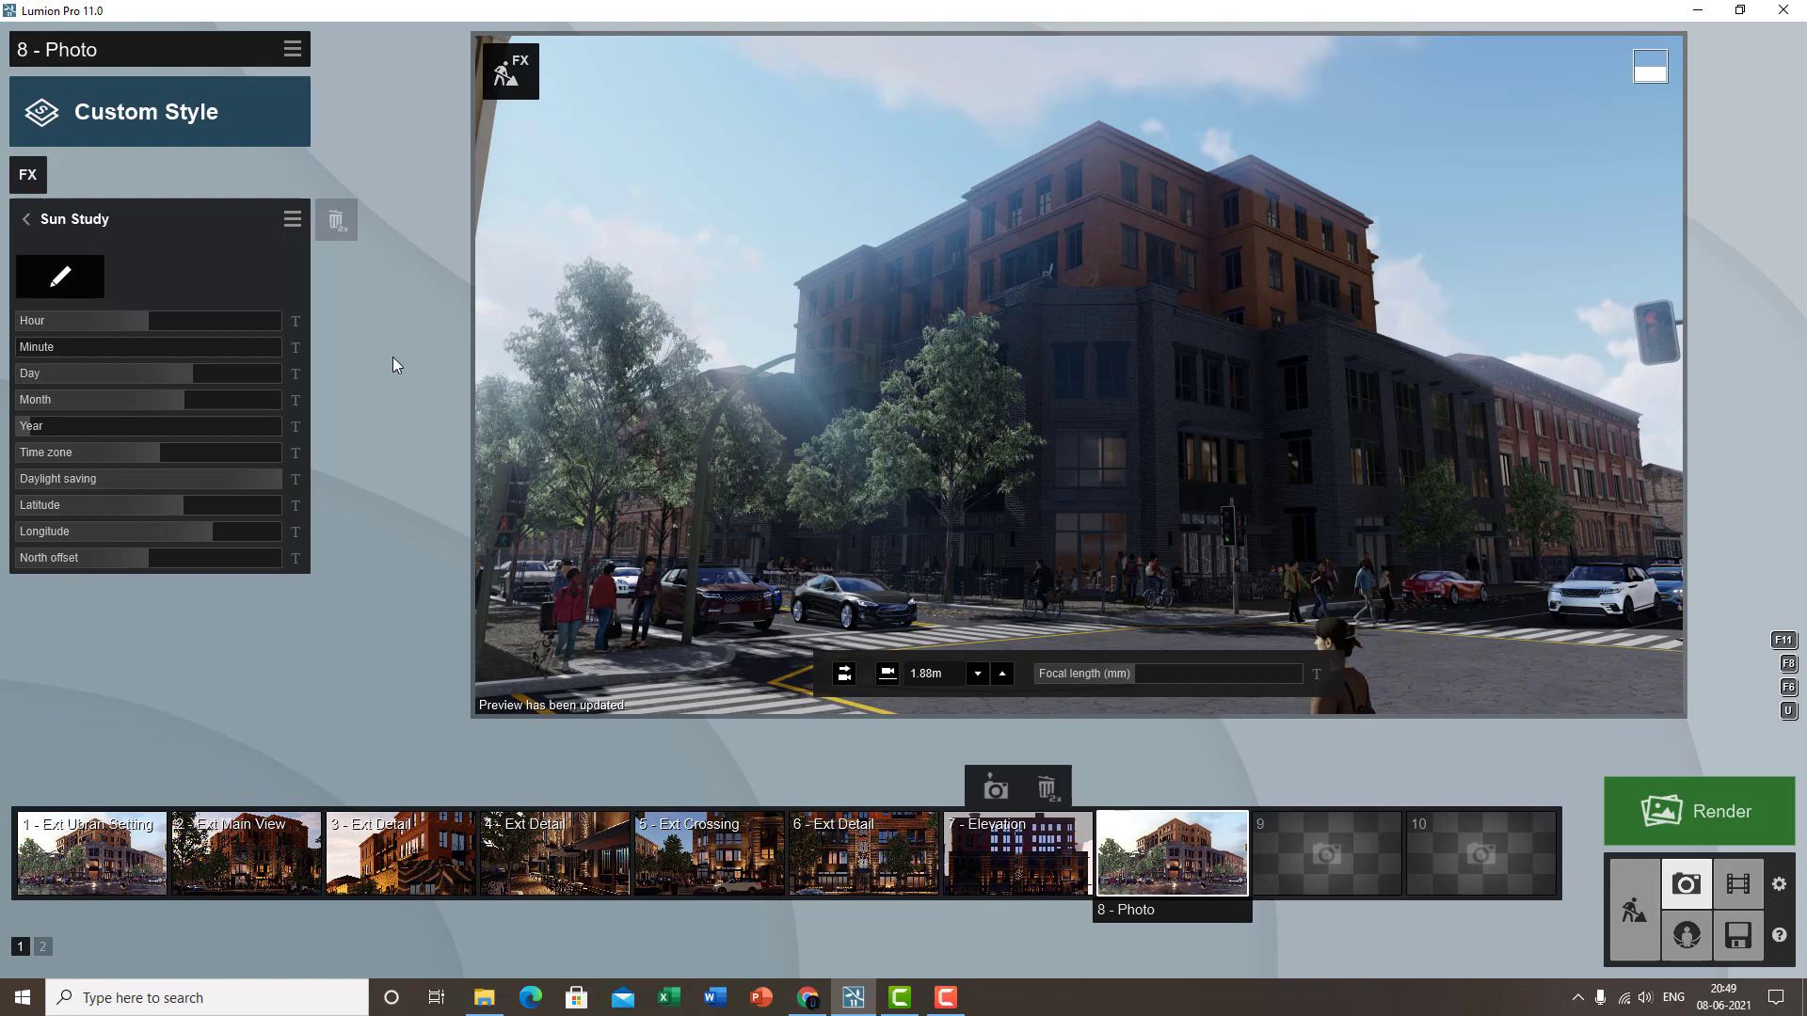
- Advance the Sun Study hour slightly and move the day and month to earlier dates
mouse_move(146, 322)
left_click_drag(149, 321, 171, 320)
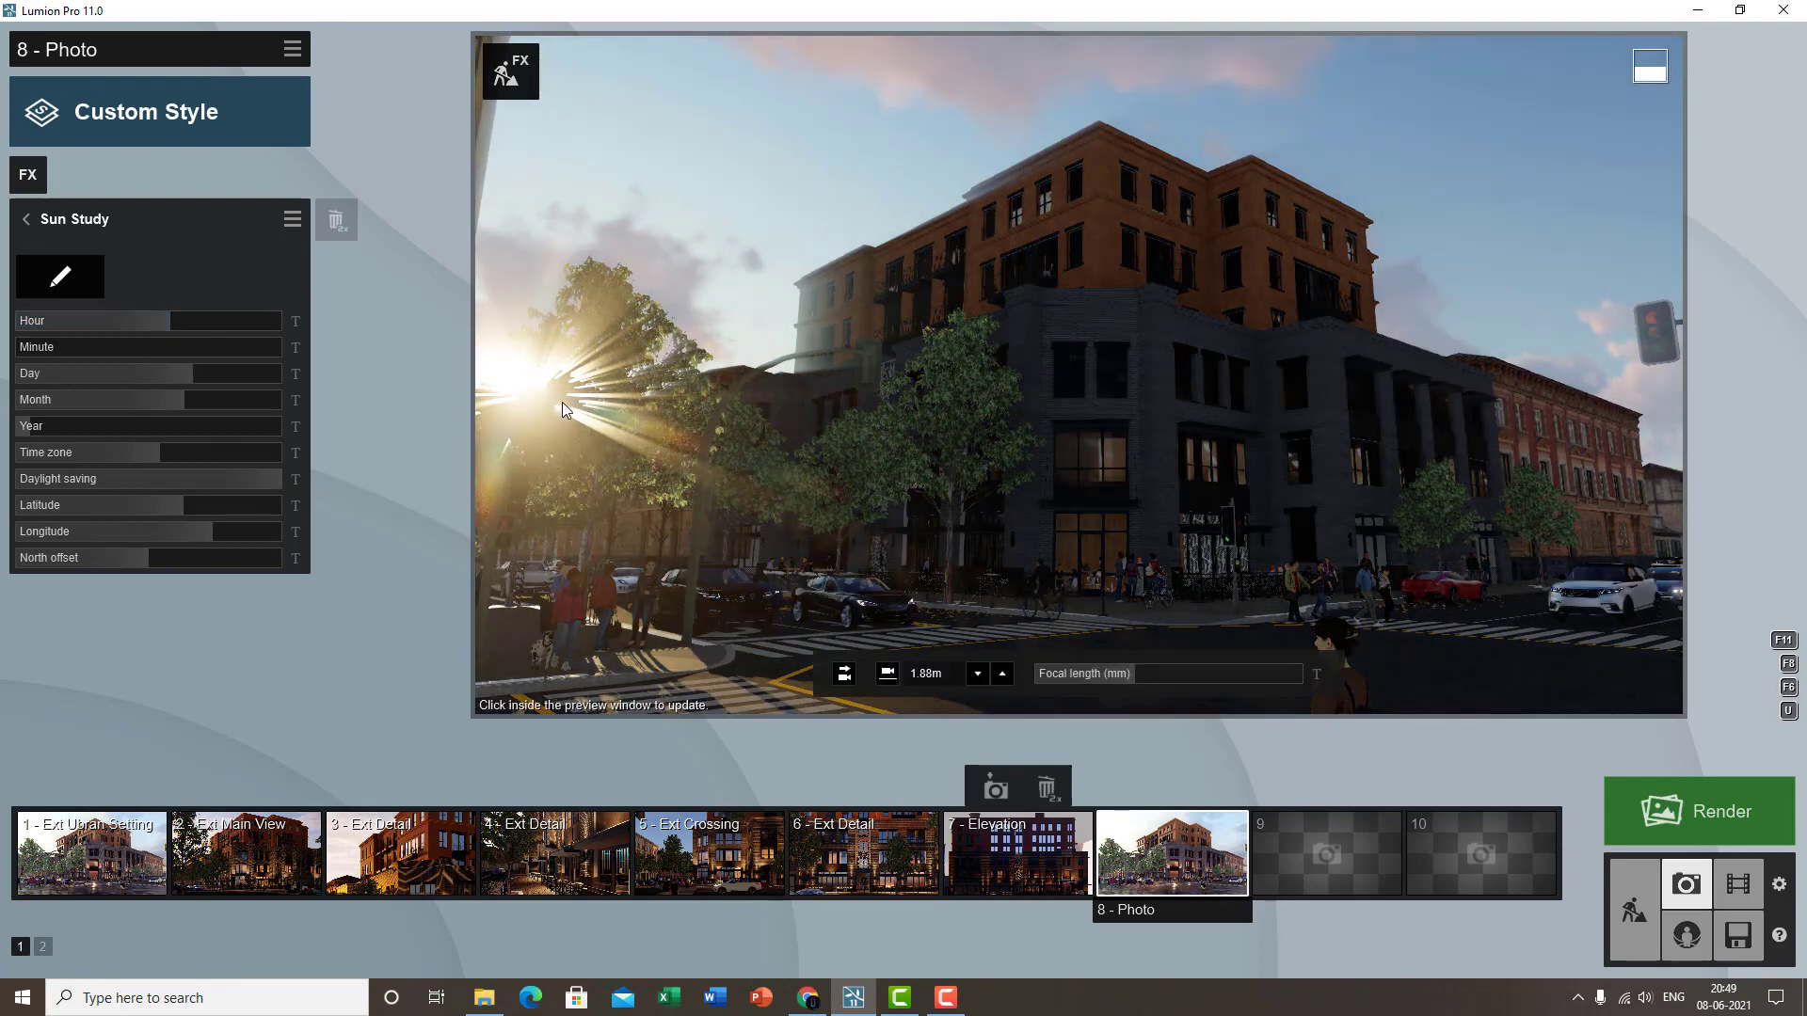
left_click(177, 376)
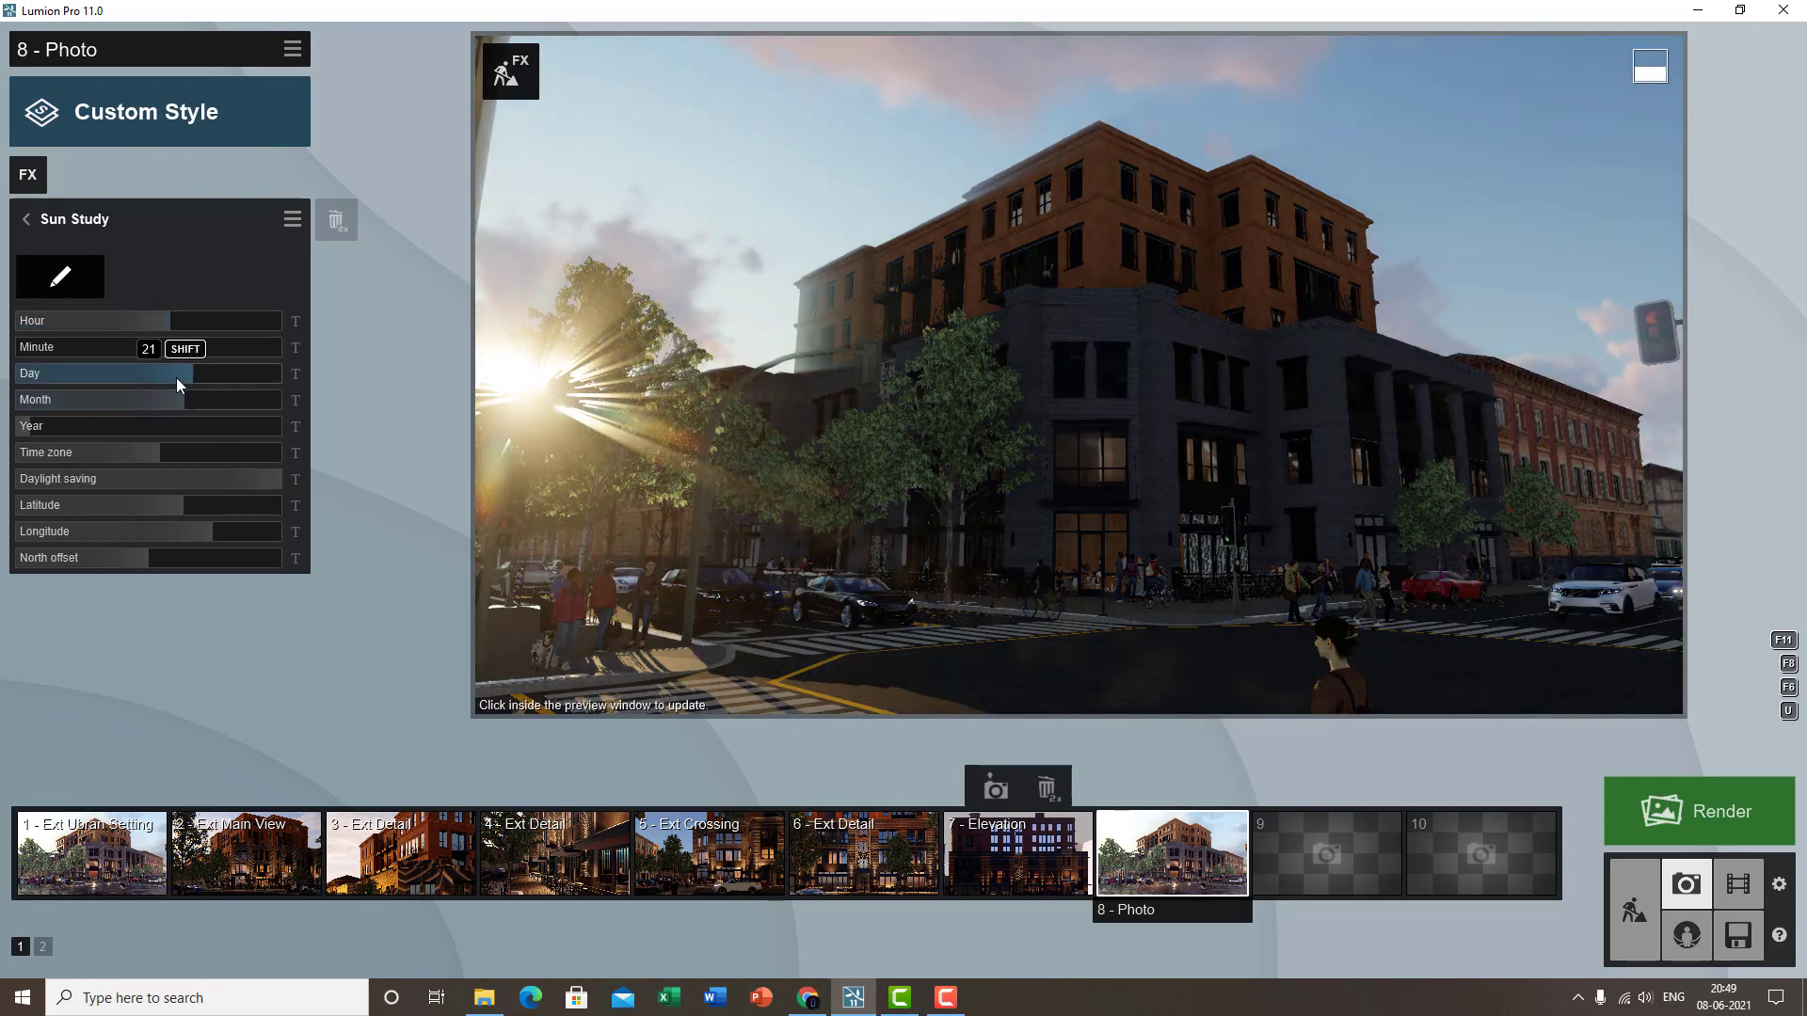
left_click_drag(175, 376, 140, 397)
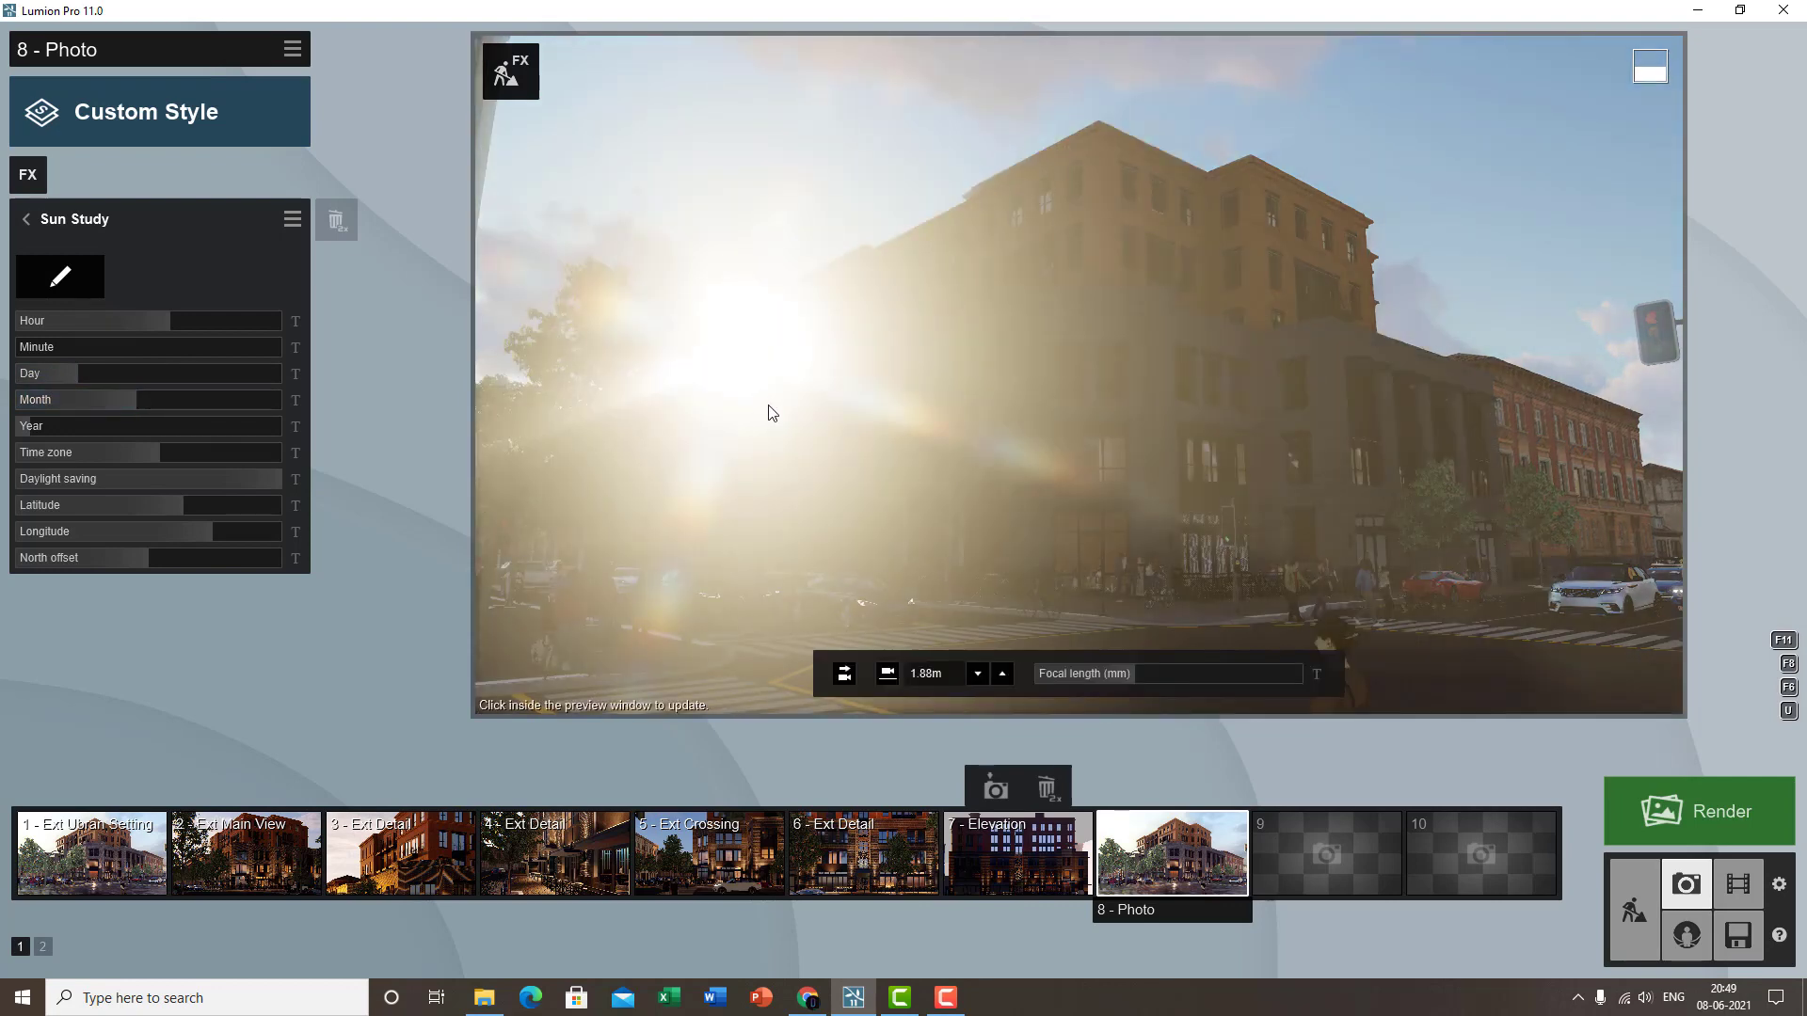
- Set the Sun Study year to 2020 and the minute to 0, and advance the hour to a night-time sky, refreshing the preview
mouse_move(24, 435)
mouse_move(47, 429)
left_mouse_down()
mouse_move(117, 422)
mouse_move(75, 416)
left_mouse_up()
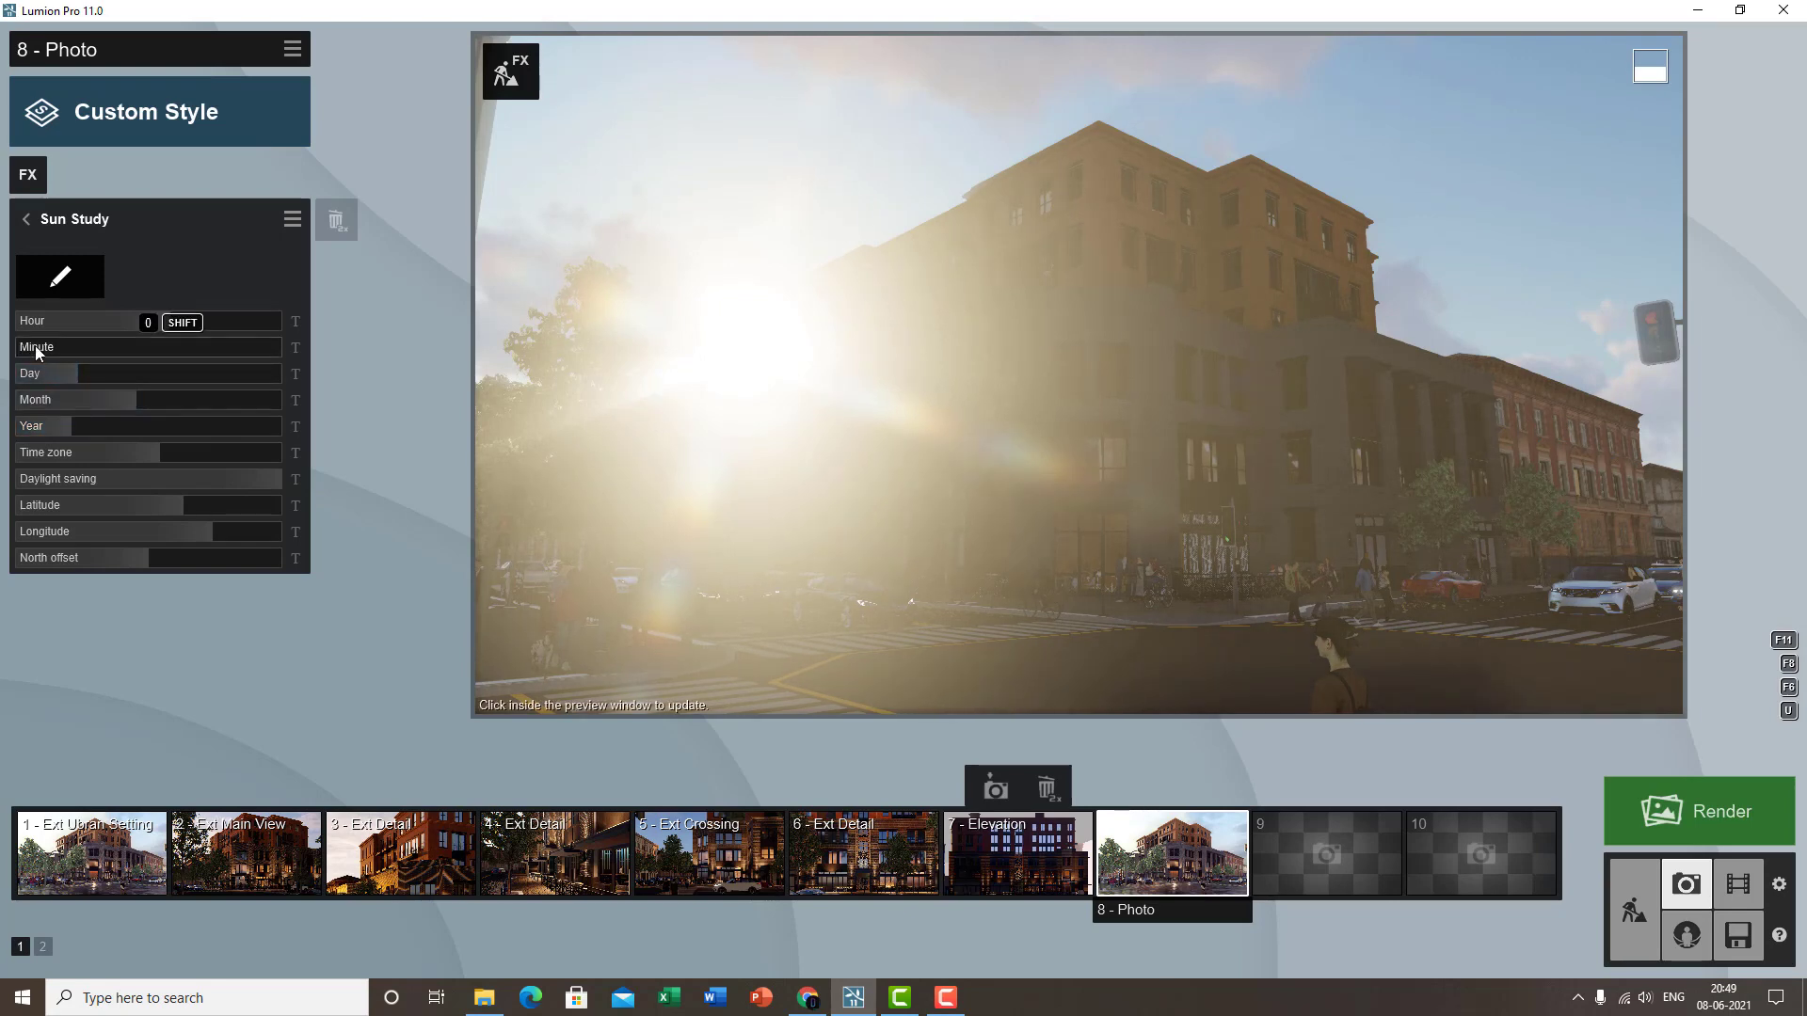
left_click_drag(36, 347, 2, 367)
left_click_drag(114, 328, 196, 328)
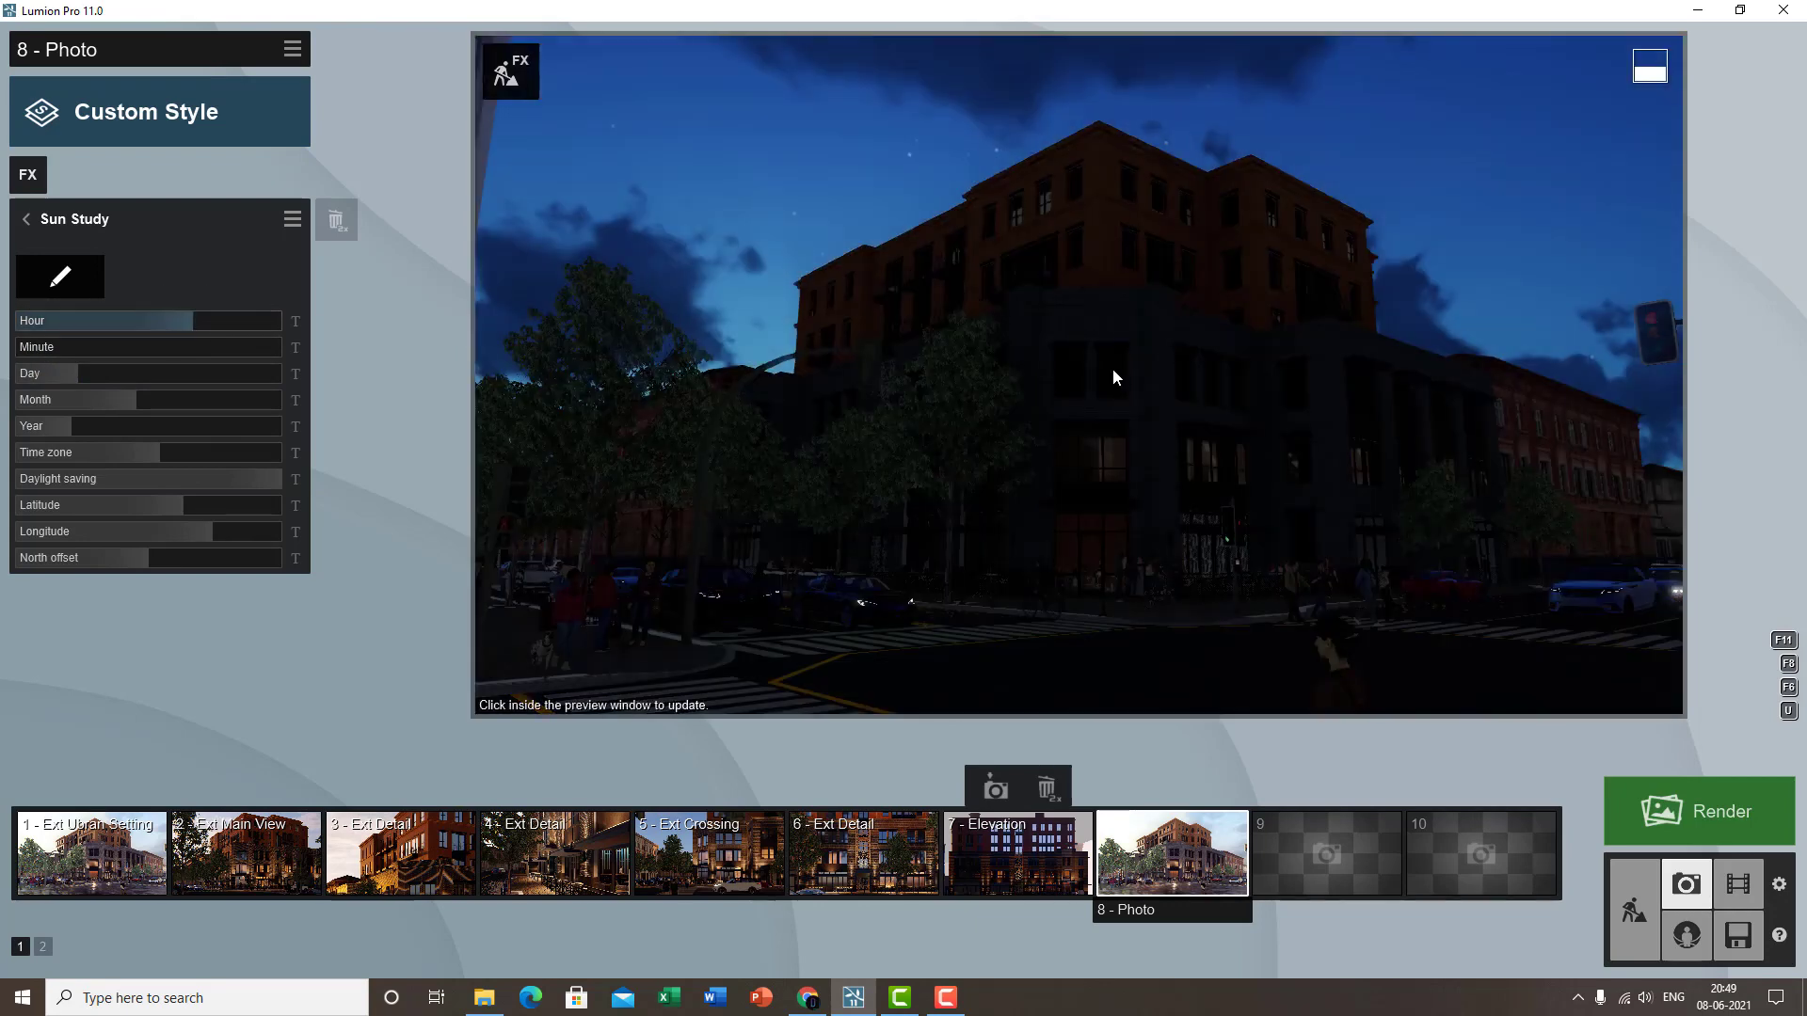
left_click(1093, 365)
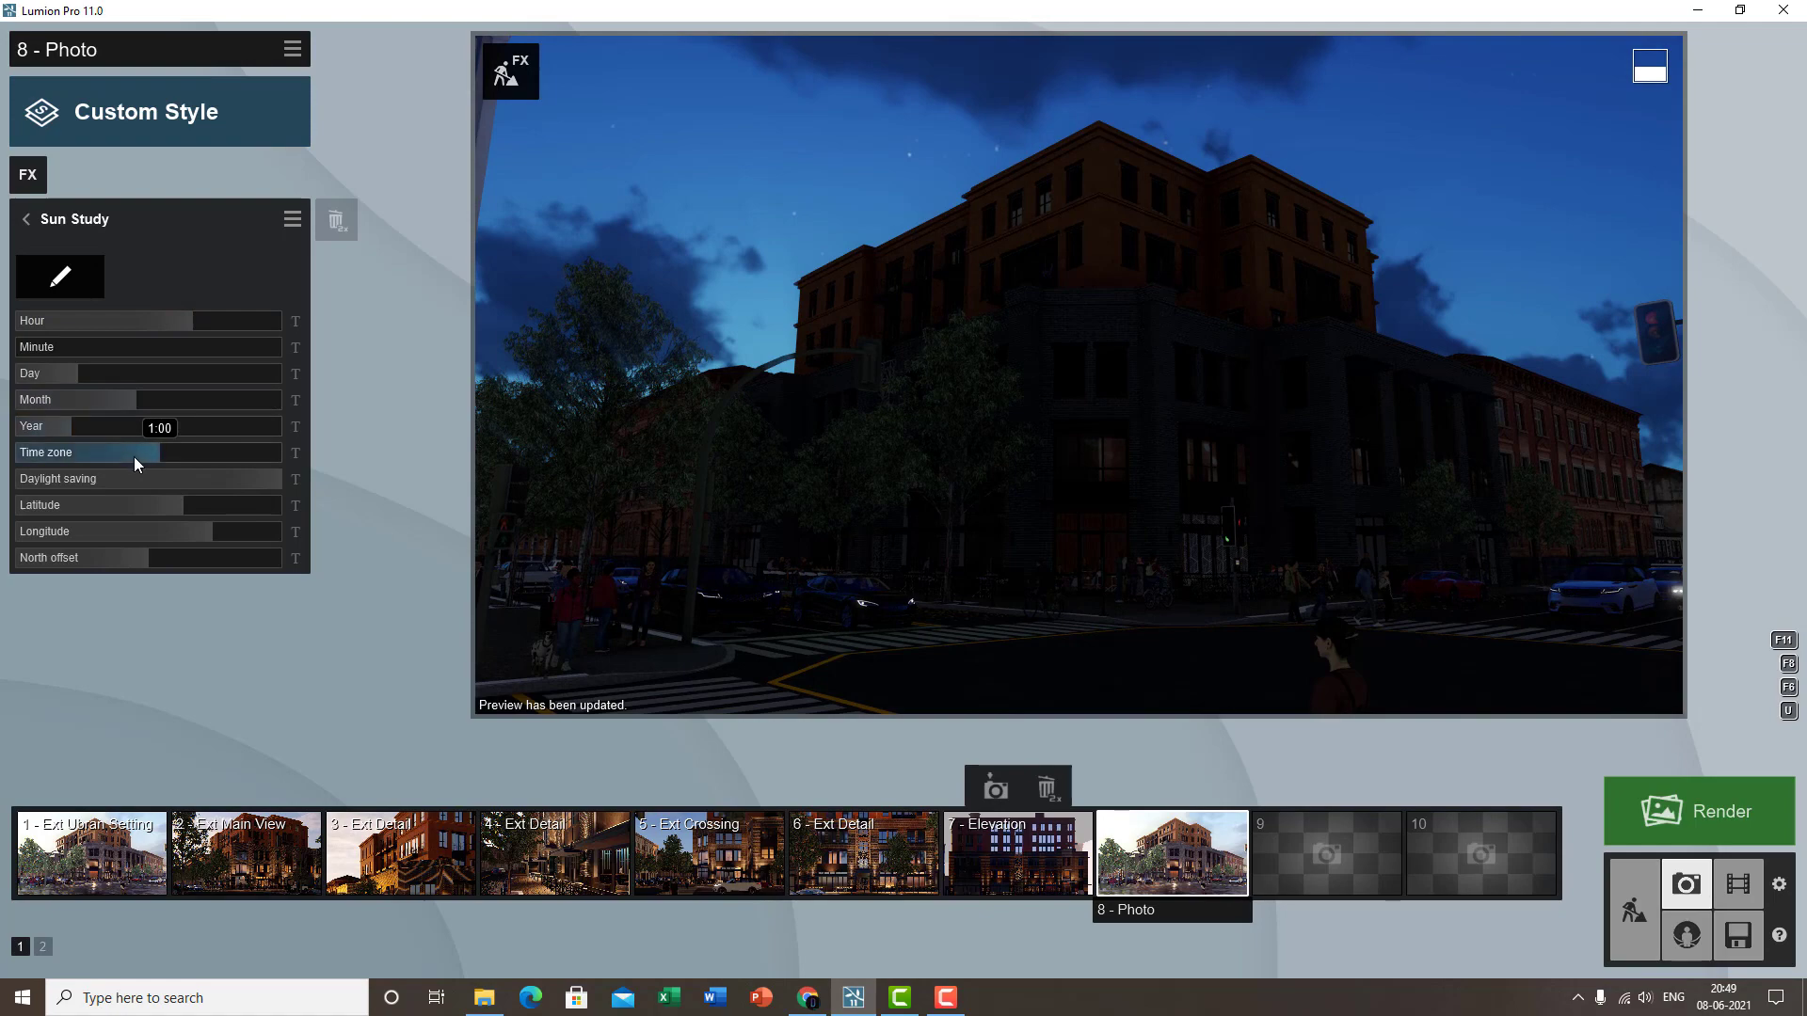
- Increase the Sun Study time zone and latitude, set the longitude to about 82.39 E, and refresh the preview
mouse_move(168, 450)
left_mouse_down()
mouse_move(211, 453)
mouse_move(194, 446)
left_mouse_up()
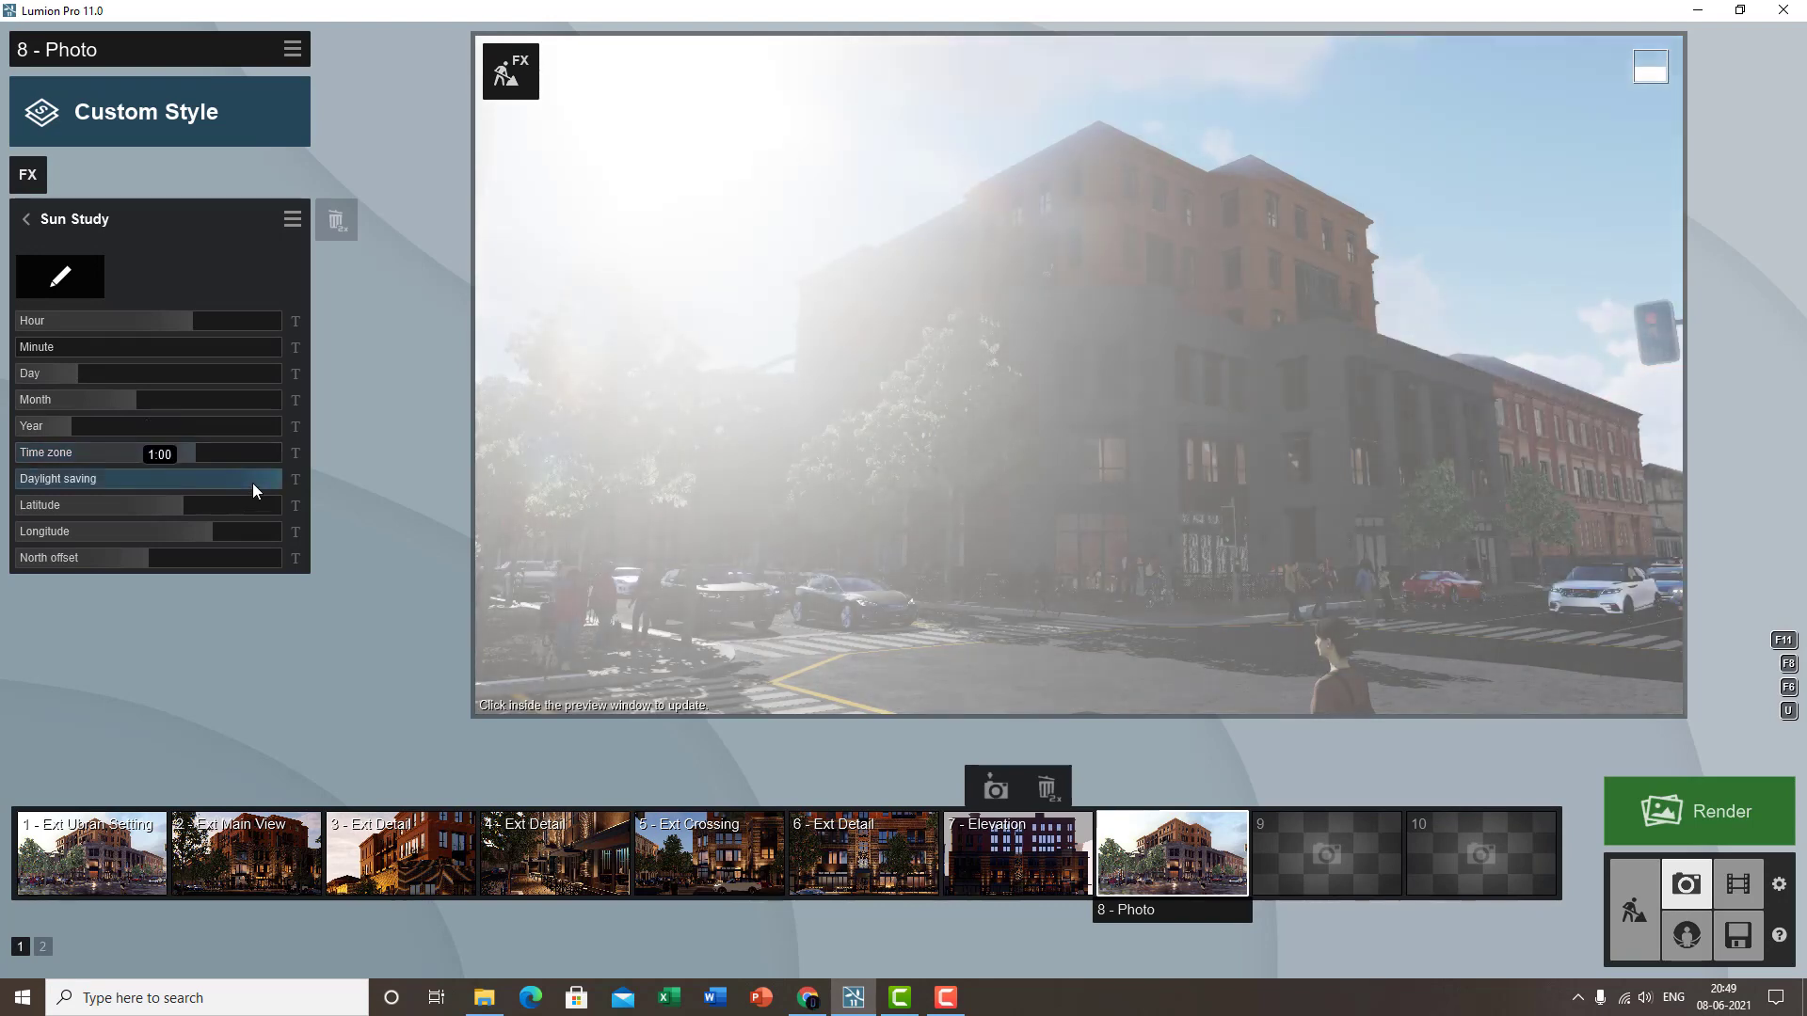
mouse_move(272, 481)
left_mouse_down()
mouse_move(50, 461)
mouse_move(295, 484)
left_mouse_up()
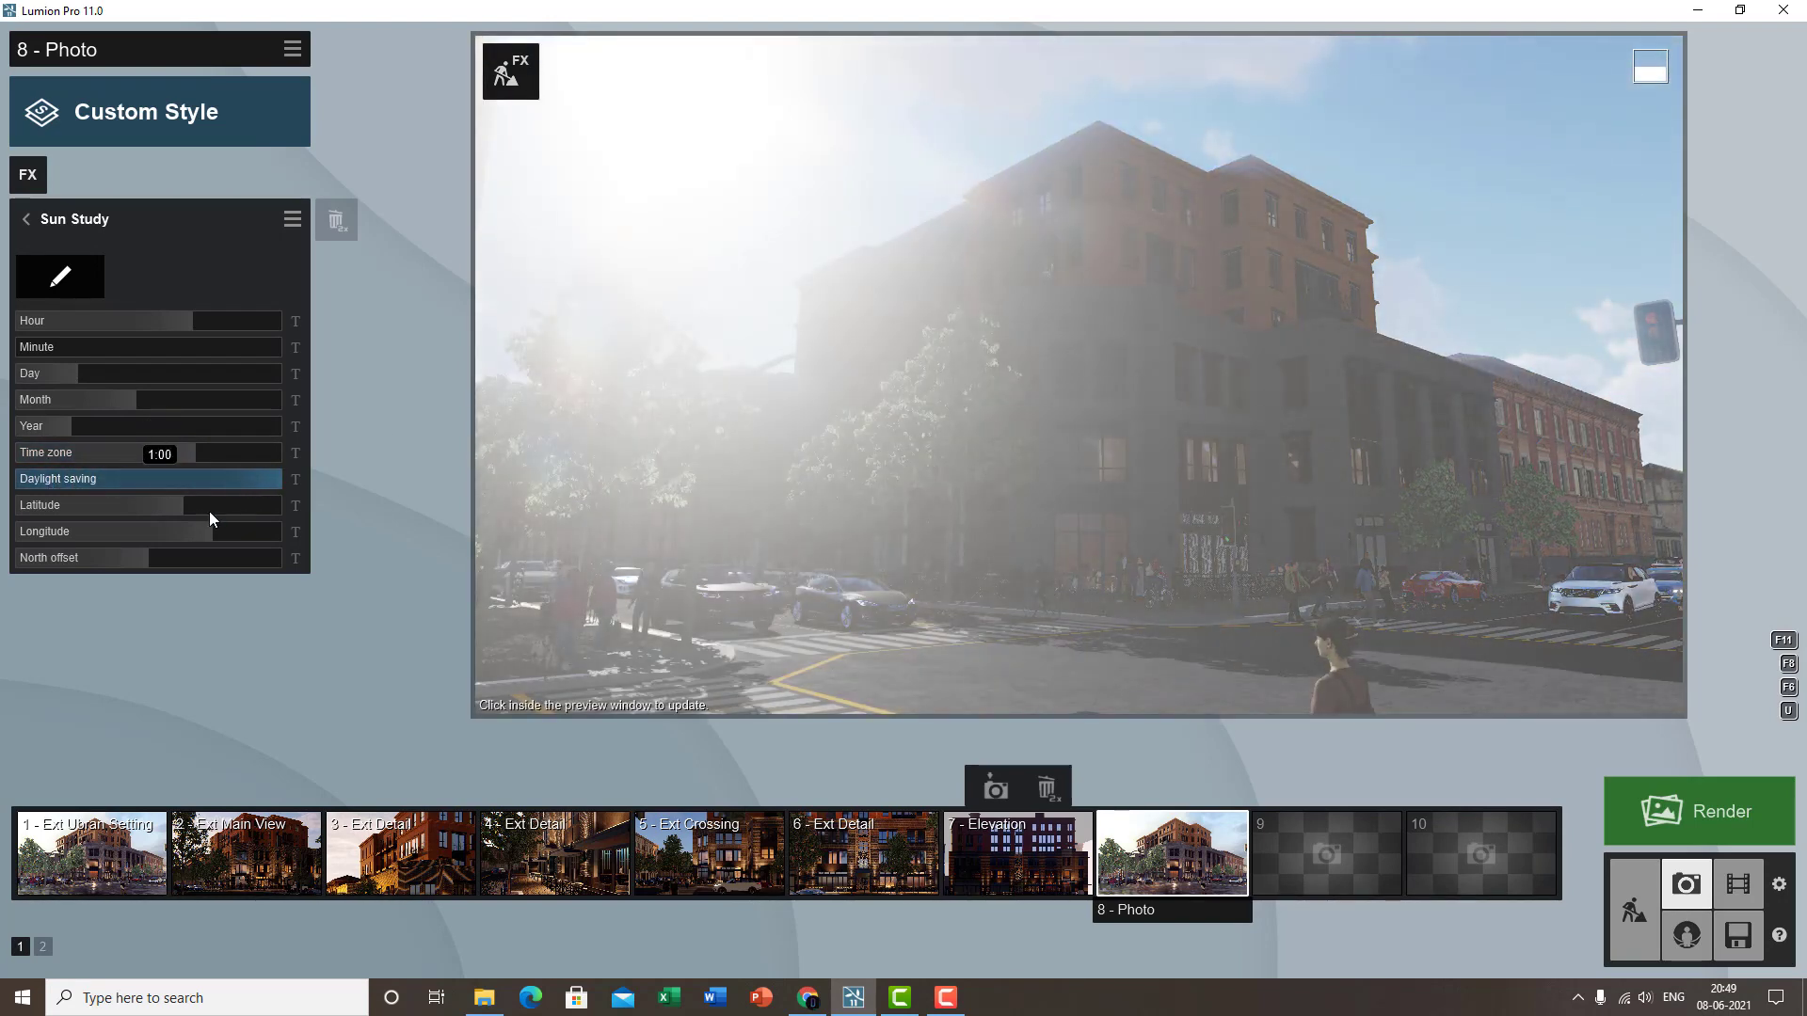
mouse_move(183, 508)
left_mouse_down()
mouse_move(160, 506)
mouse_move(244, 512)
mouse_move(226, 505)
mouse_move(237, 535)
mouse_move(211, 527)
left_mouse_up()
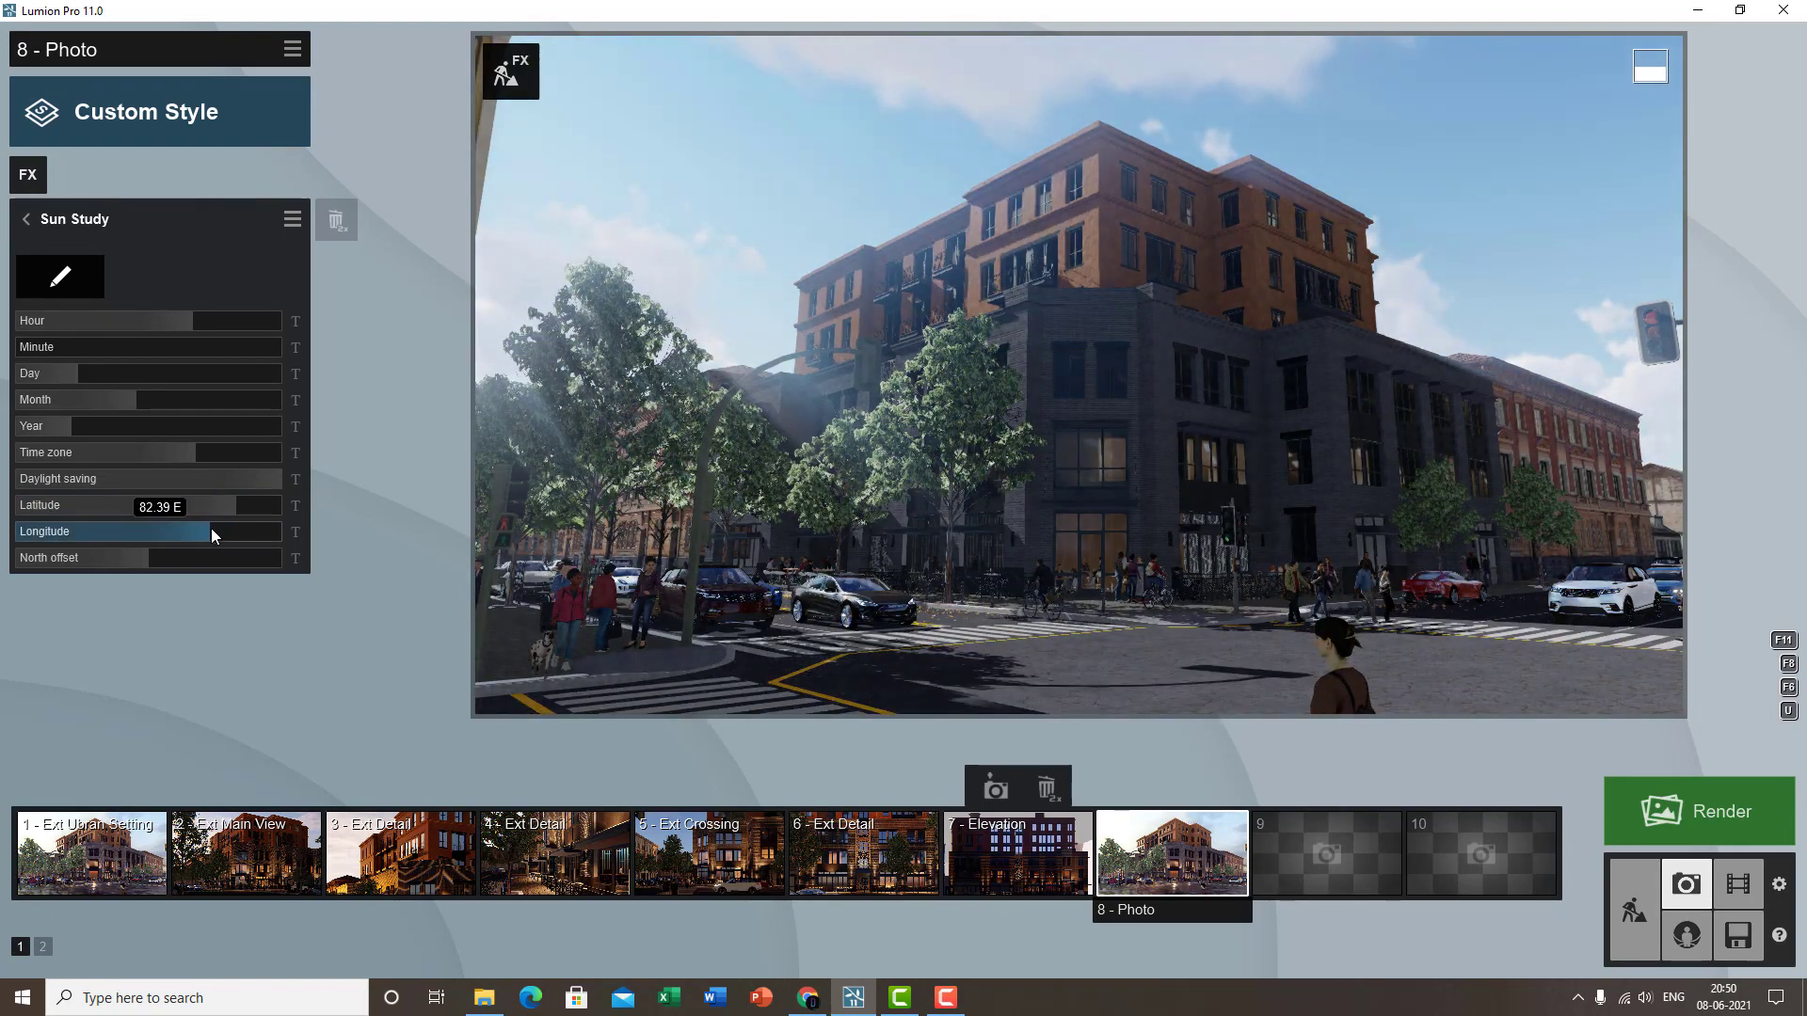
left_click(603, 500)
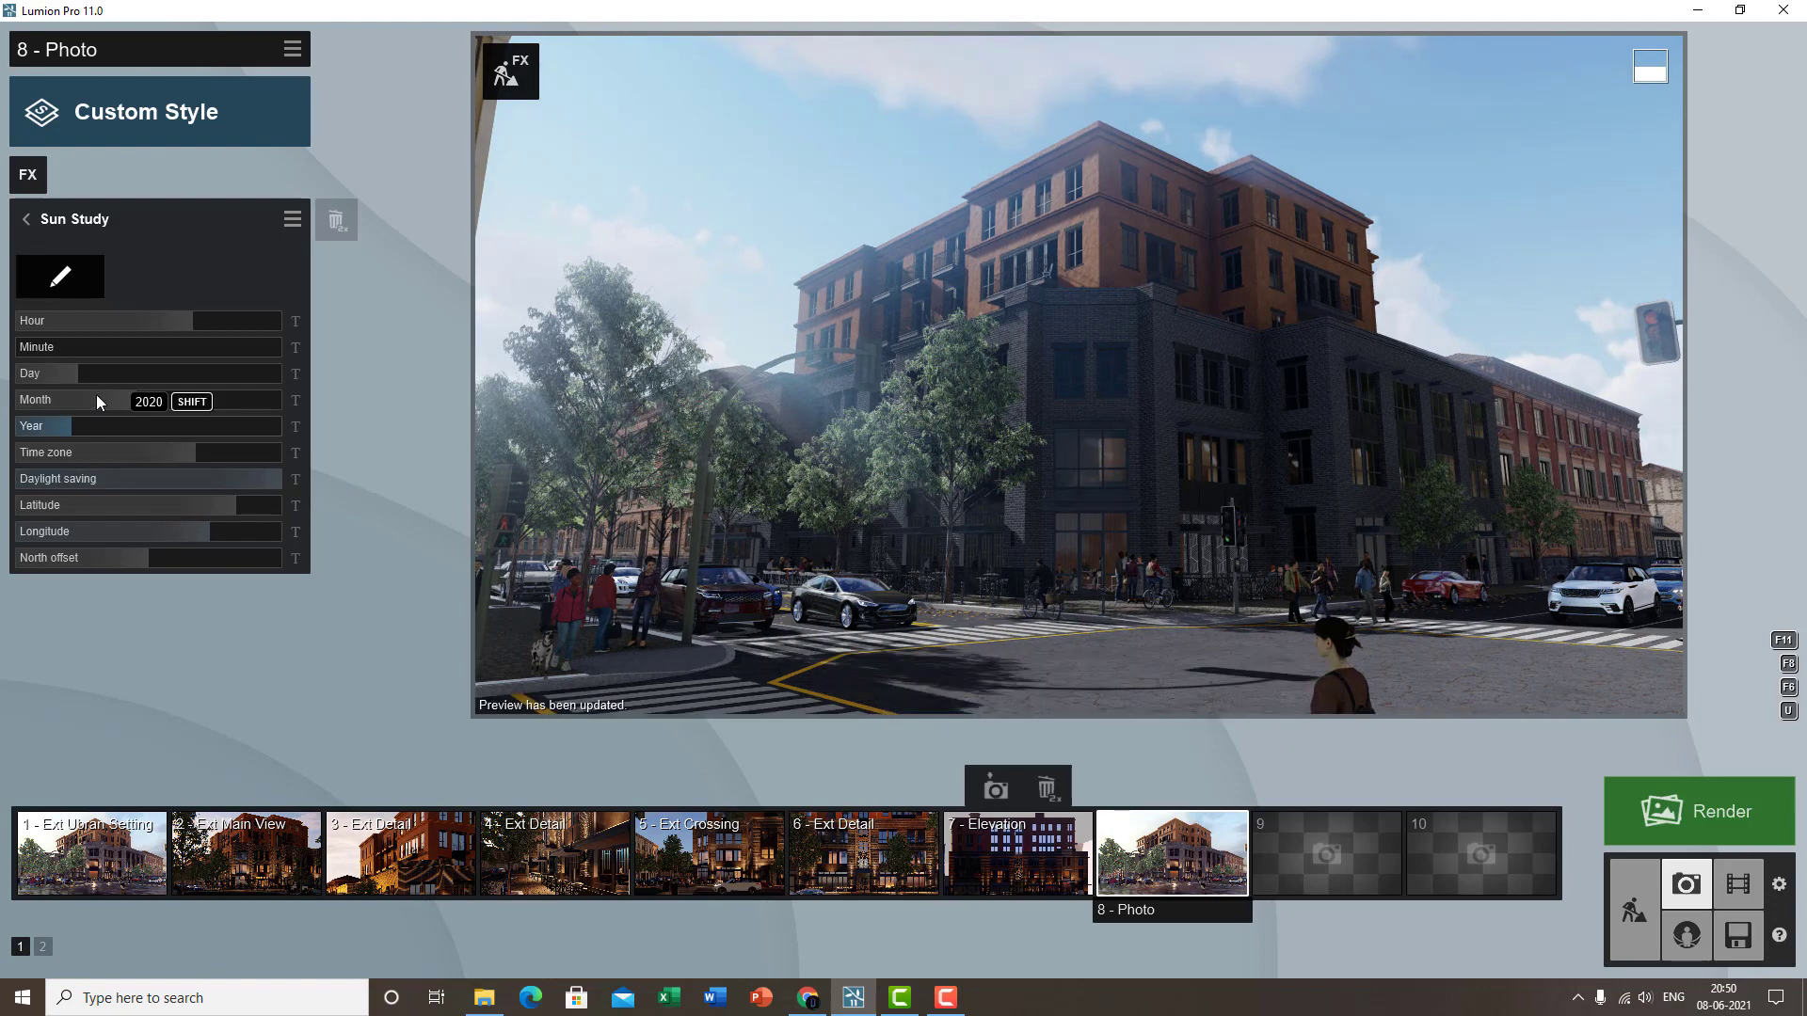
- Advance the Sun Study hour further into the evening and lower the time zone to reach a dusk sky
mouse_move(186, 446)
left_mouse_down()
mouse_move(208, 457)
mouse_move(162, 441)
mouse_move(200, 449)
mouse_move(184, 443)
left_mouse_up()
mouse_move(195, 320)
left_click_drag(199, 325, 225, 331)
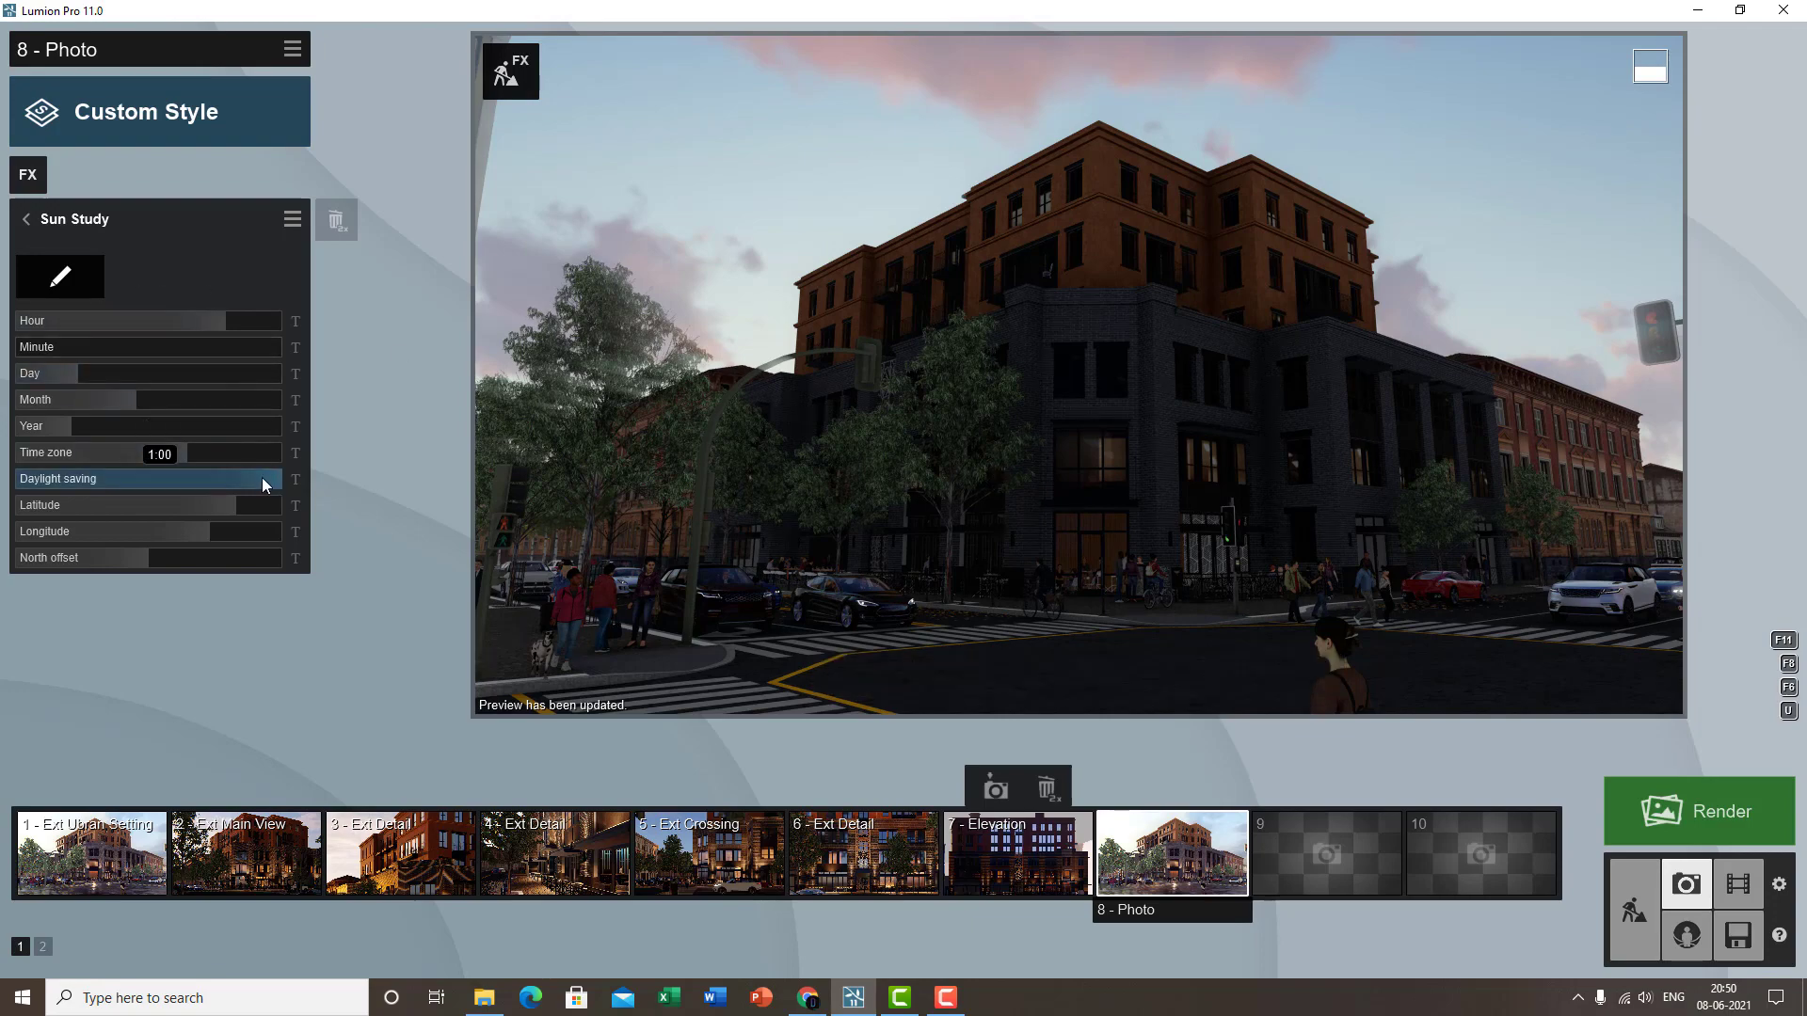
mouse_move(183, 457)
left_click_drag(183, 453, 169, 450)
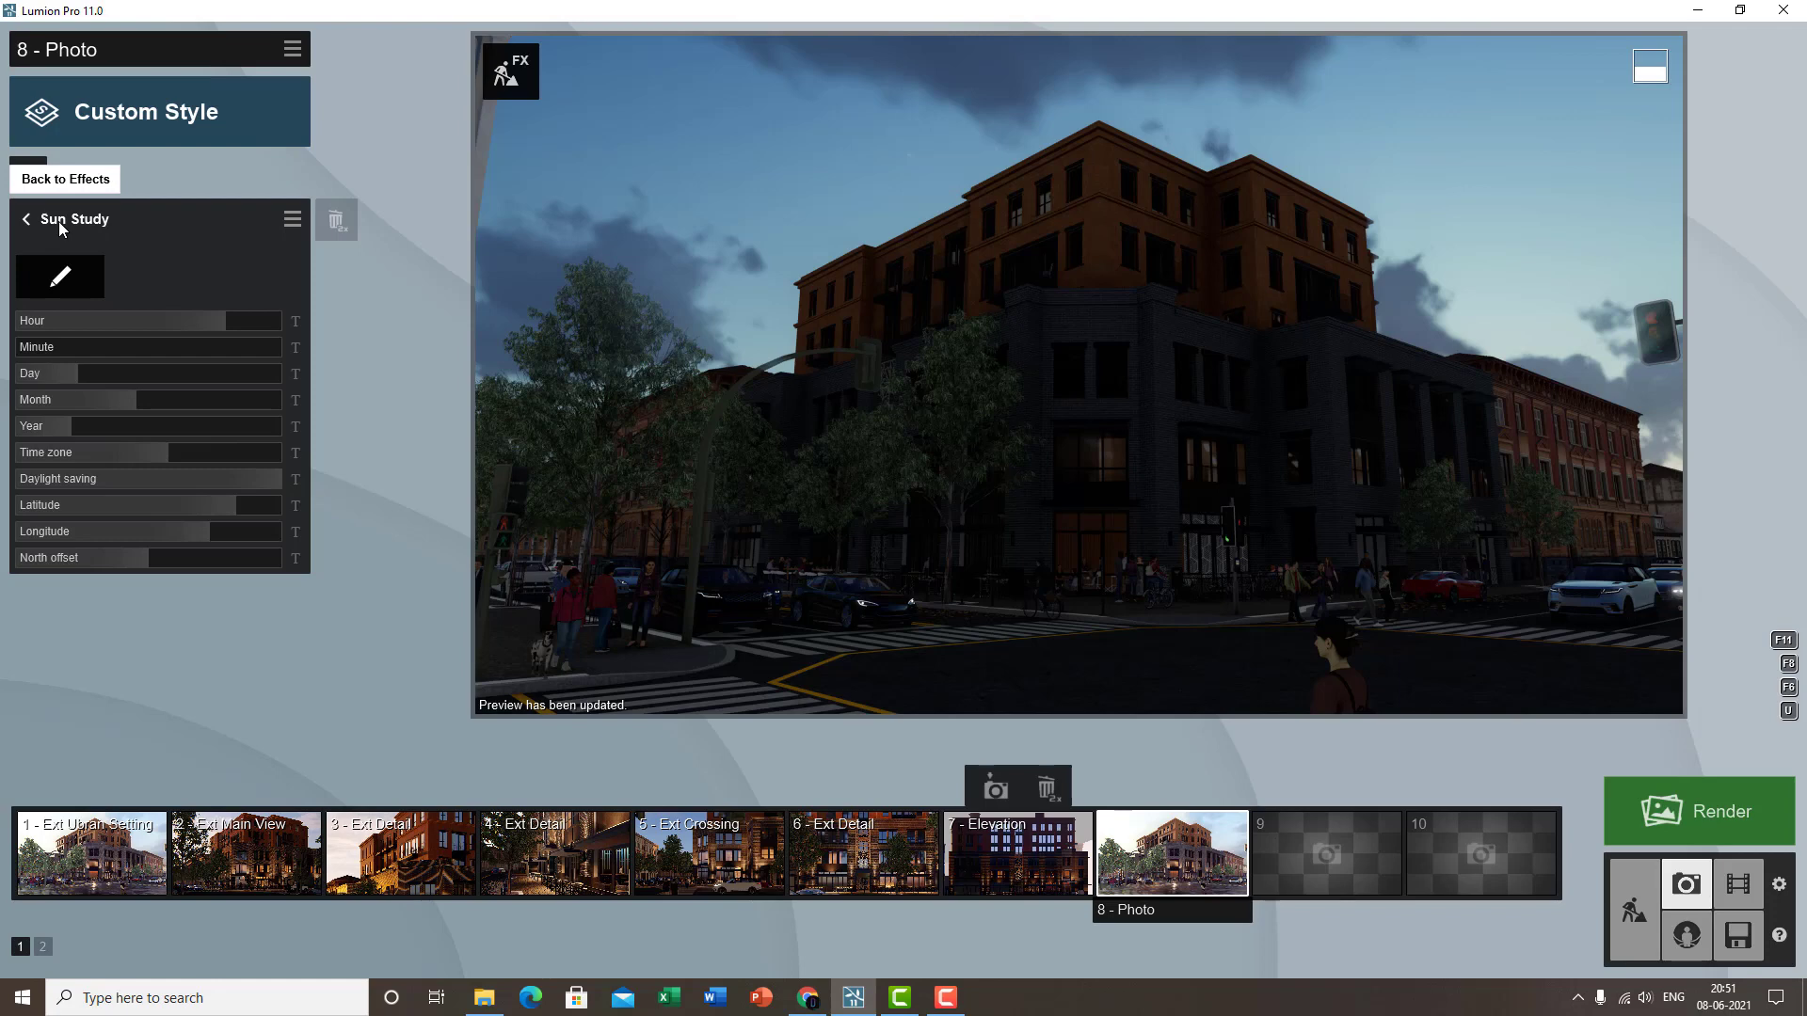
- Add the Fog effect from the Weather category to photo 8
left_click(53, 224)
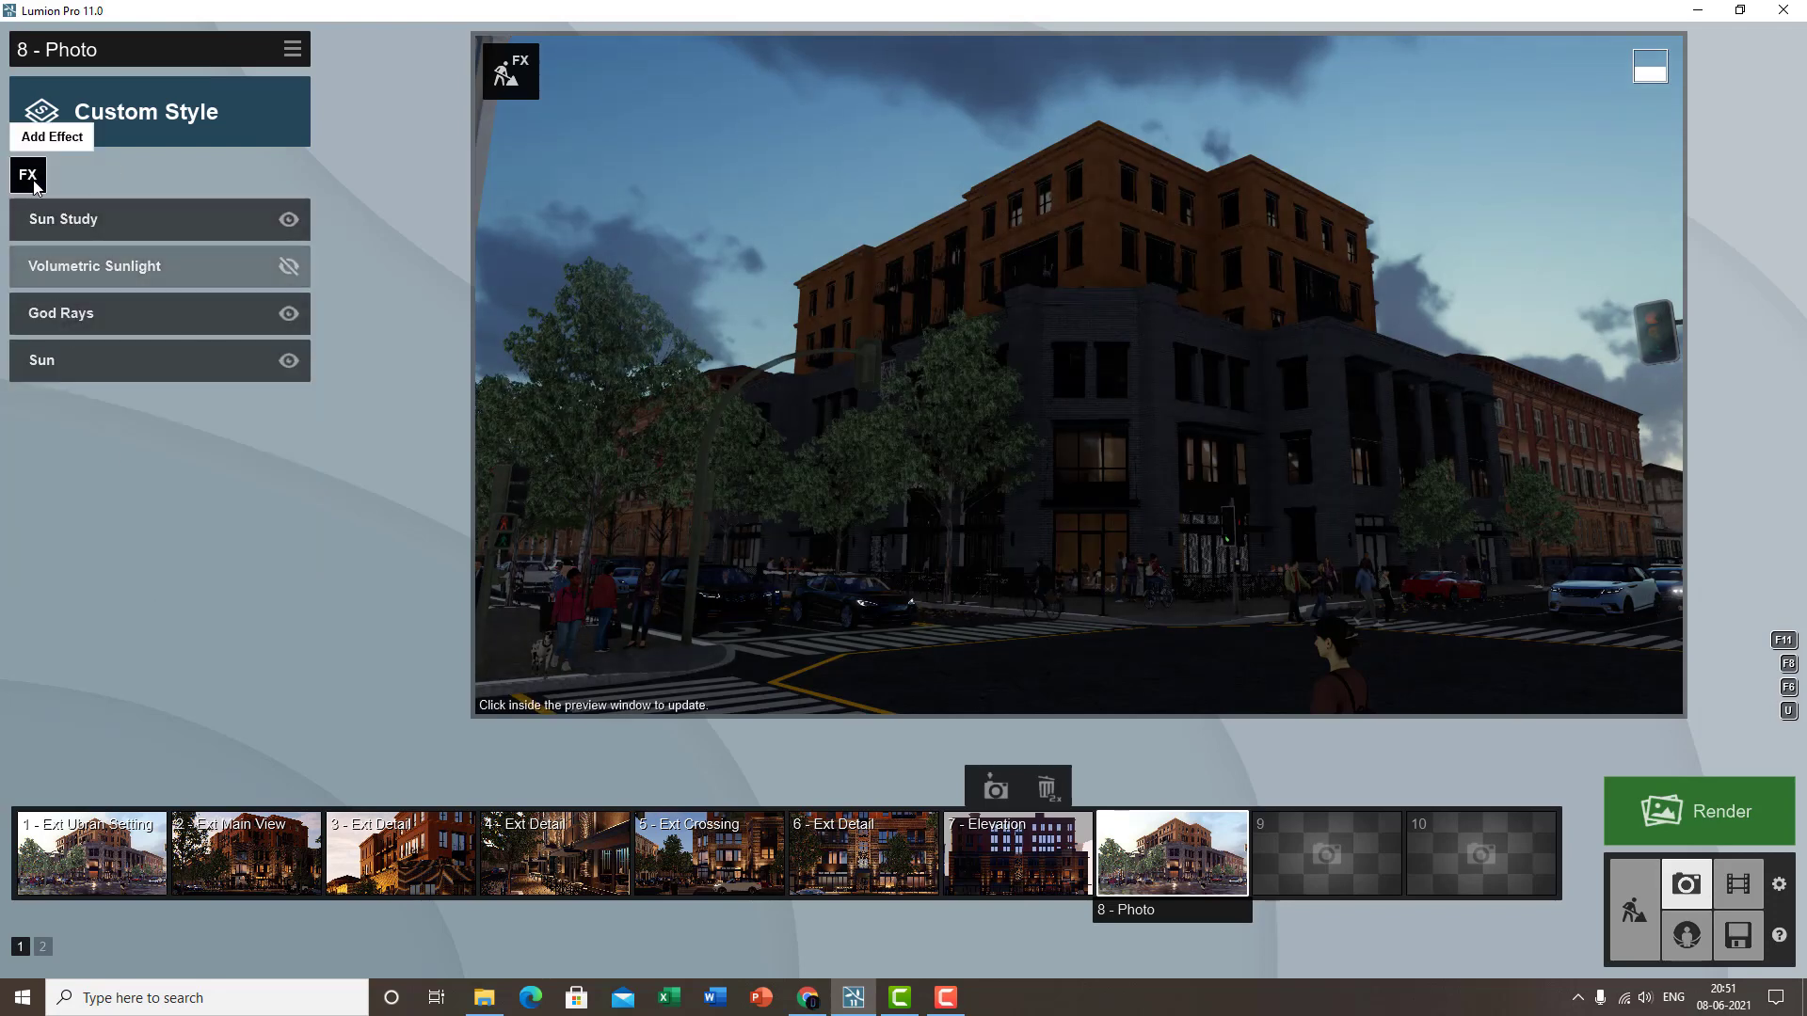
left_click(32, 175)
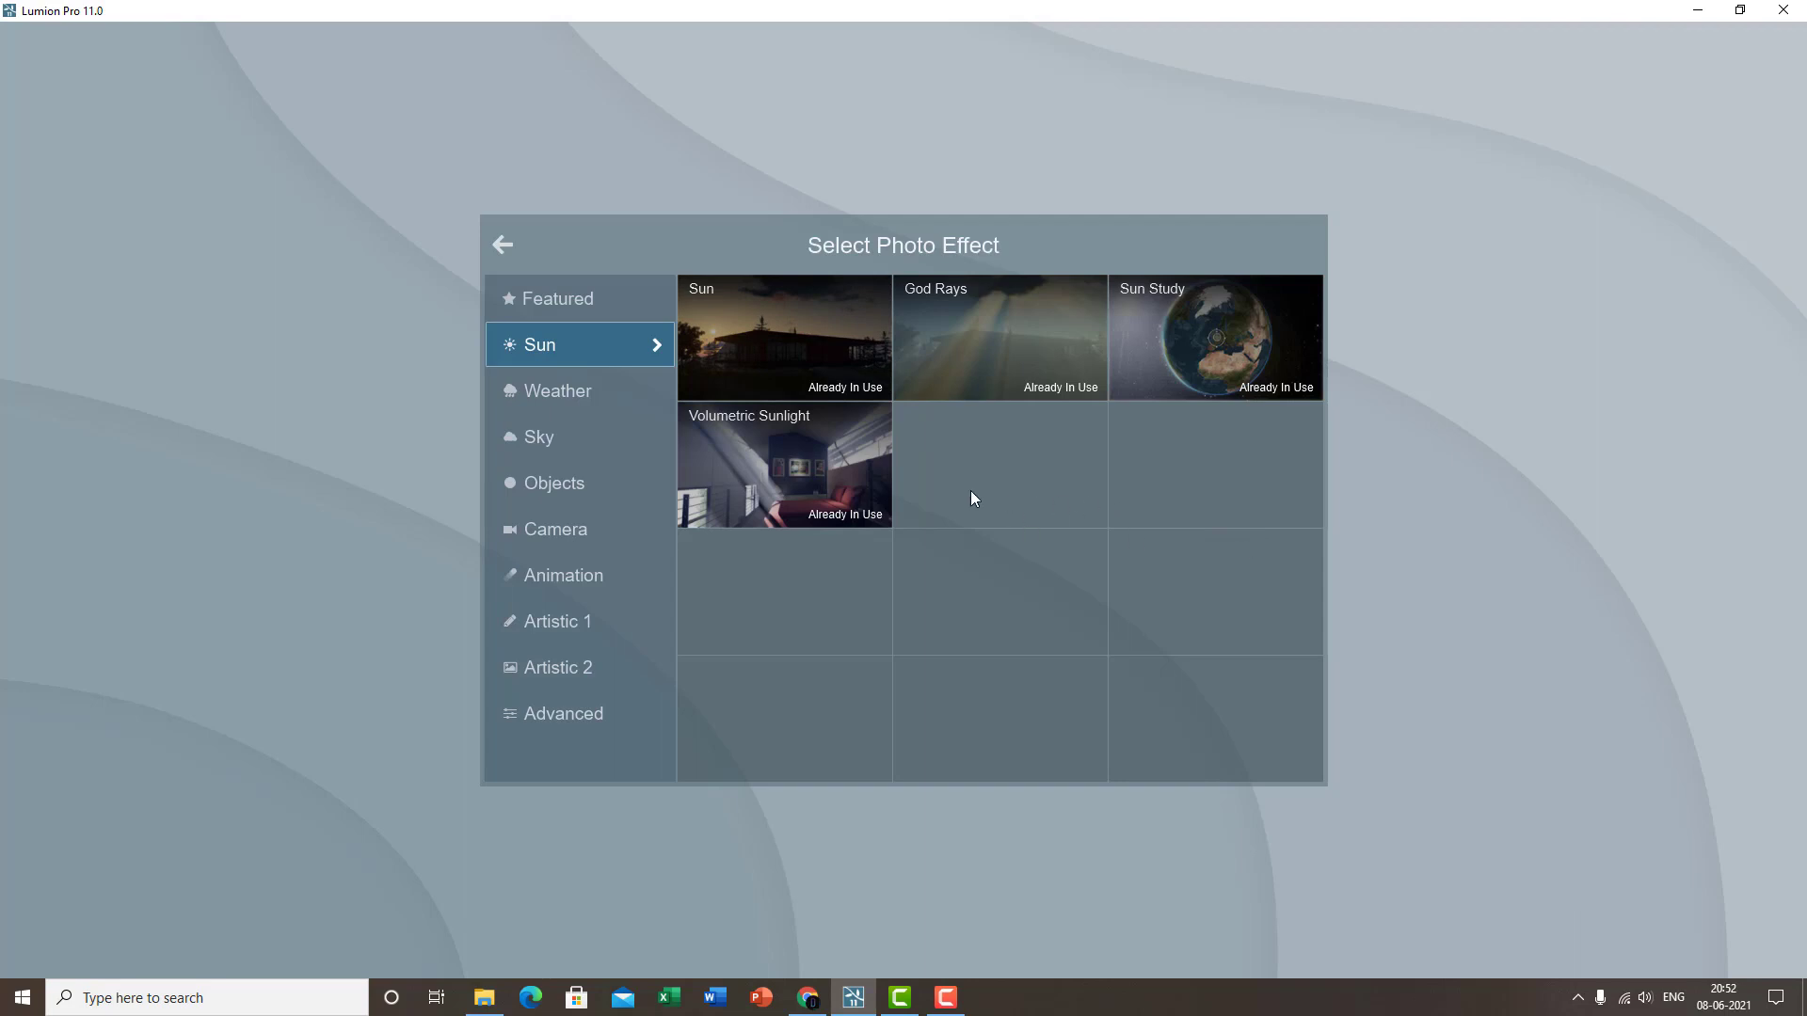
left_click(575, 401)
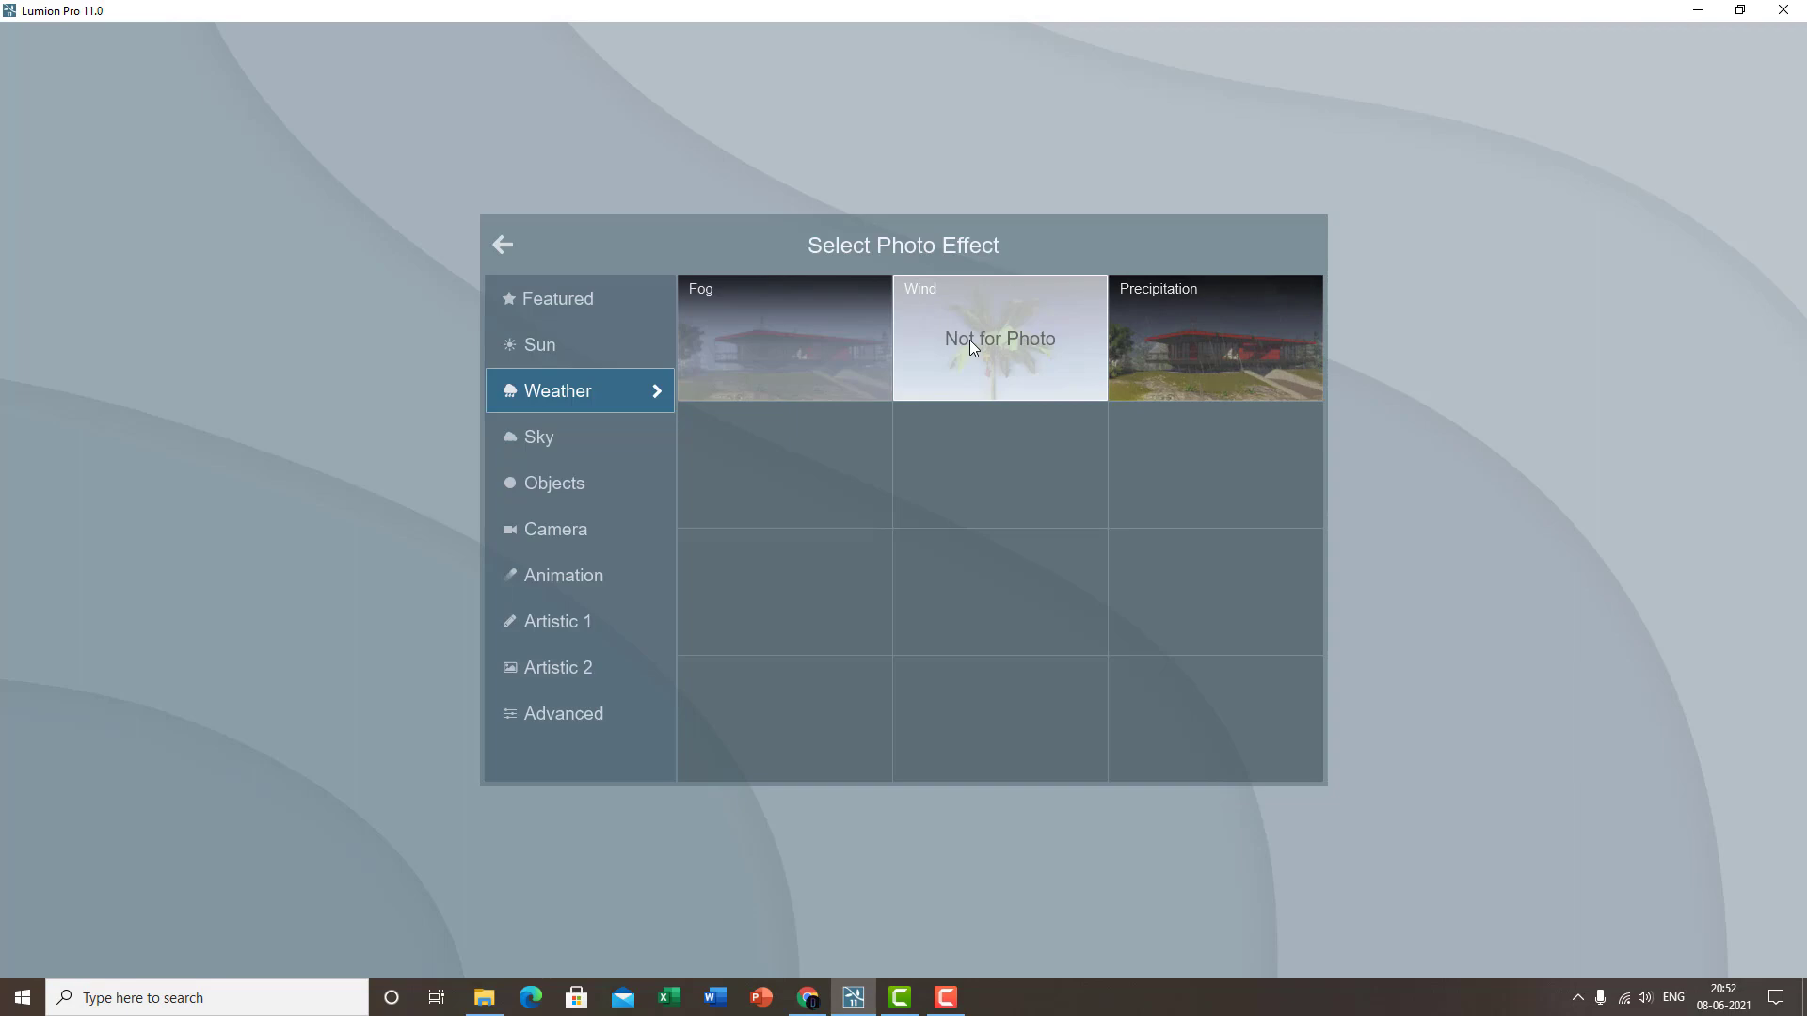
left_click(749, 356)
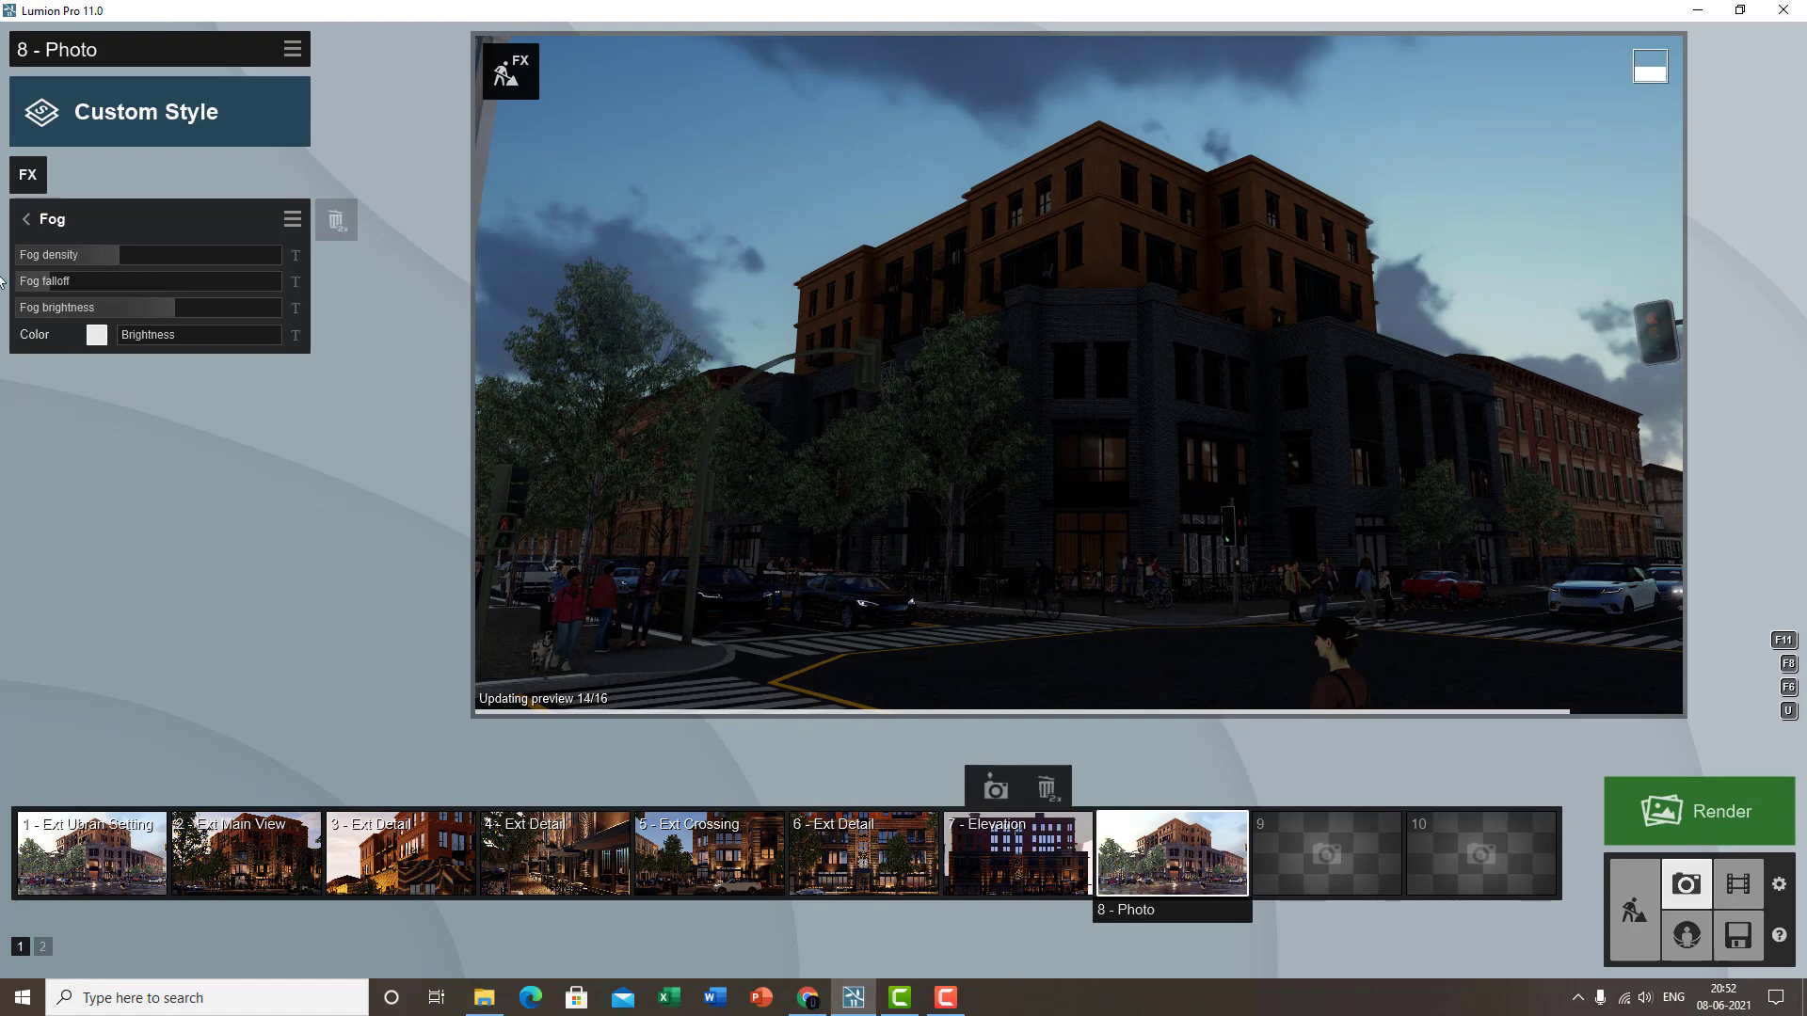
- Disable the Sun Study effect in photo 8's effect list and reopen the Fog settings
left_click(42, 225)
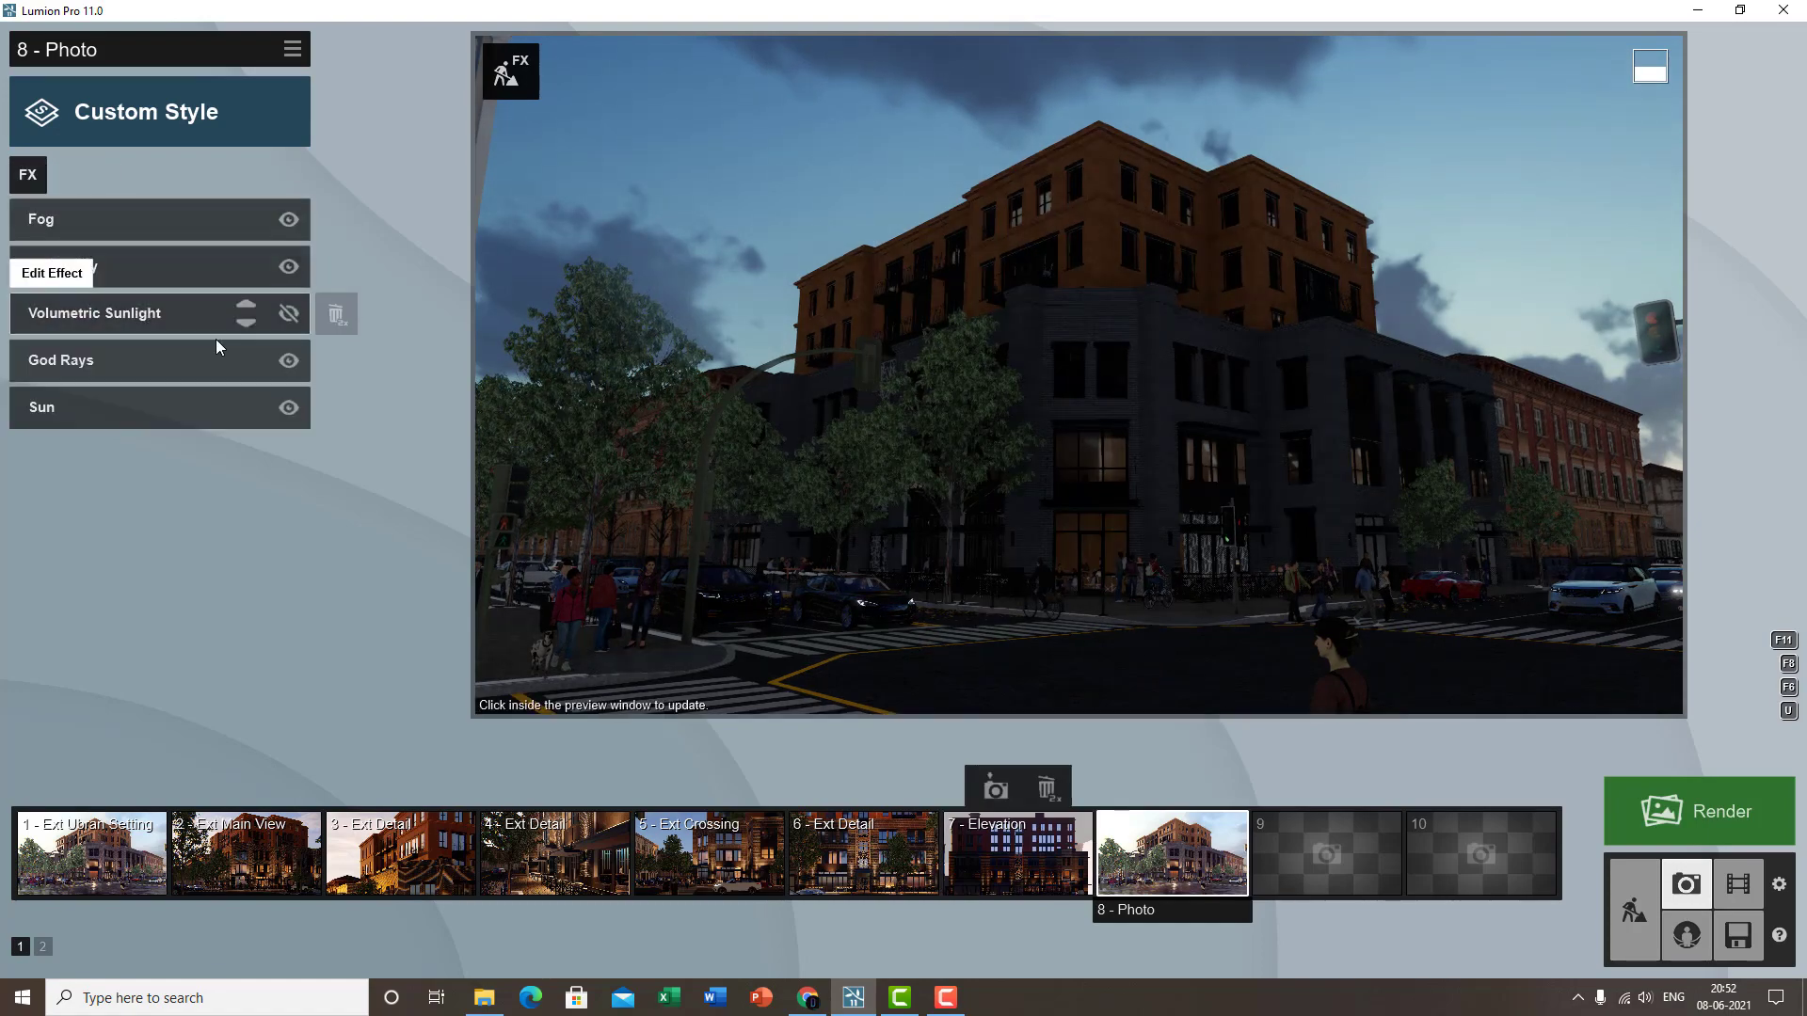
left_click(289, 266)
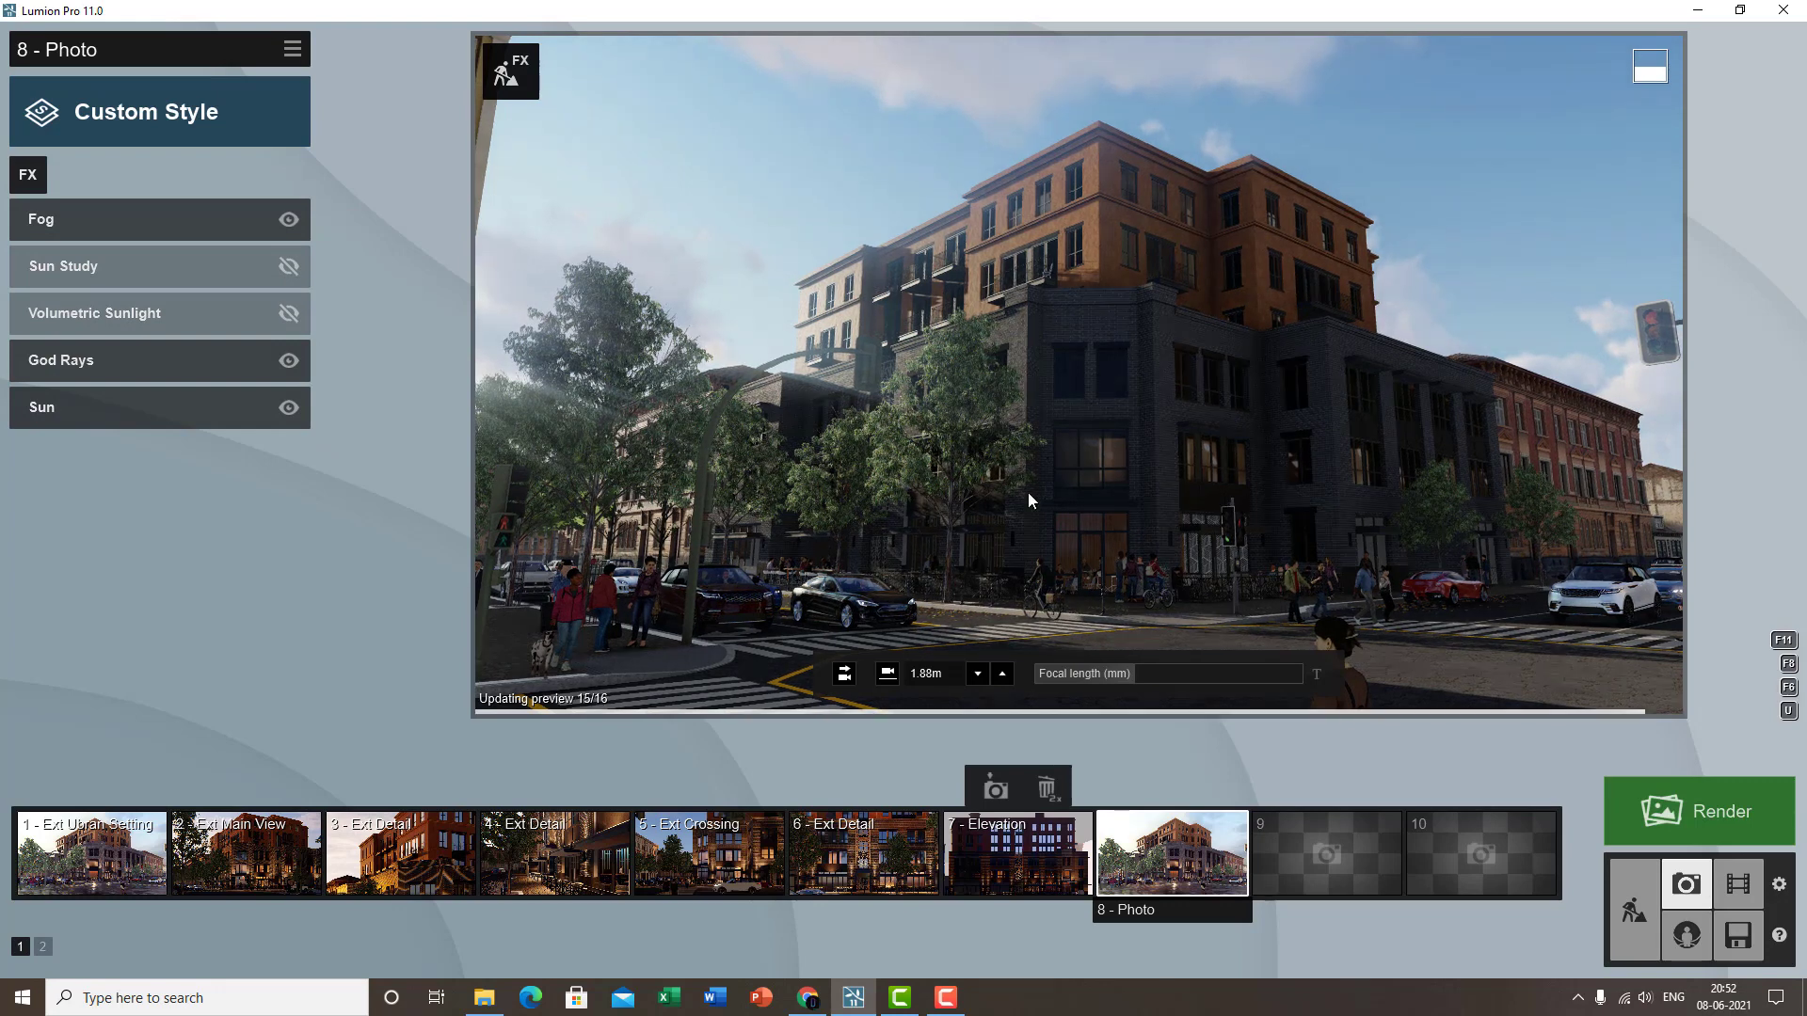
left_click(73, 222)
- Try a denser fog at about two thirds of the density range, along with a higher fog falloff
mouse_move(123, 261)
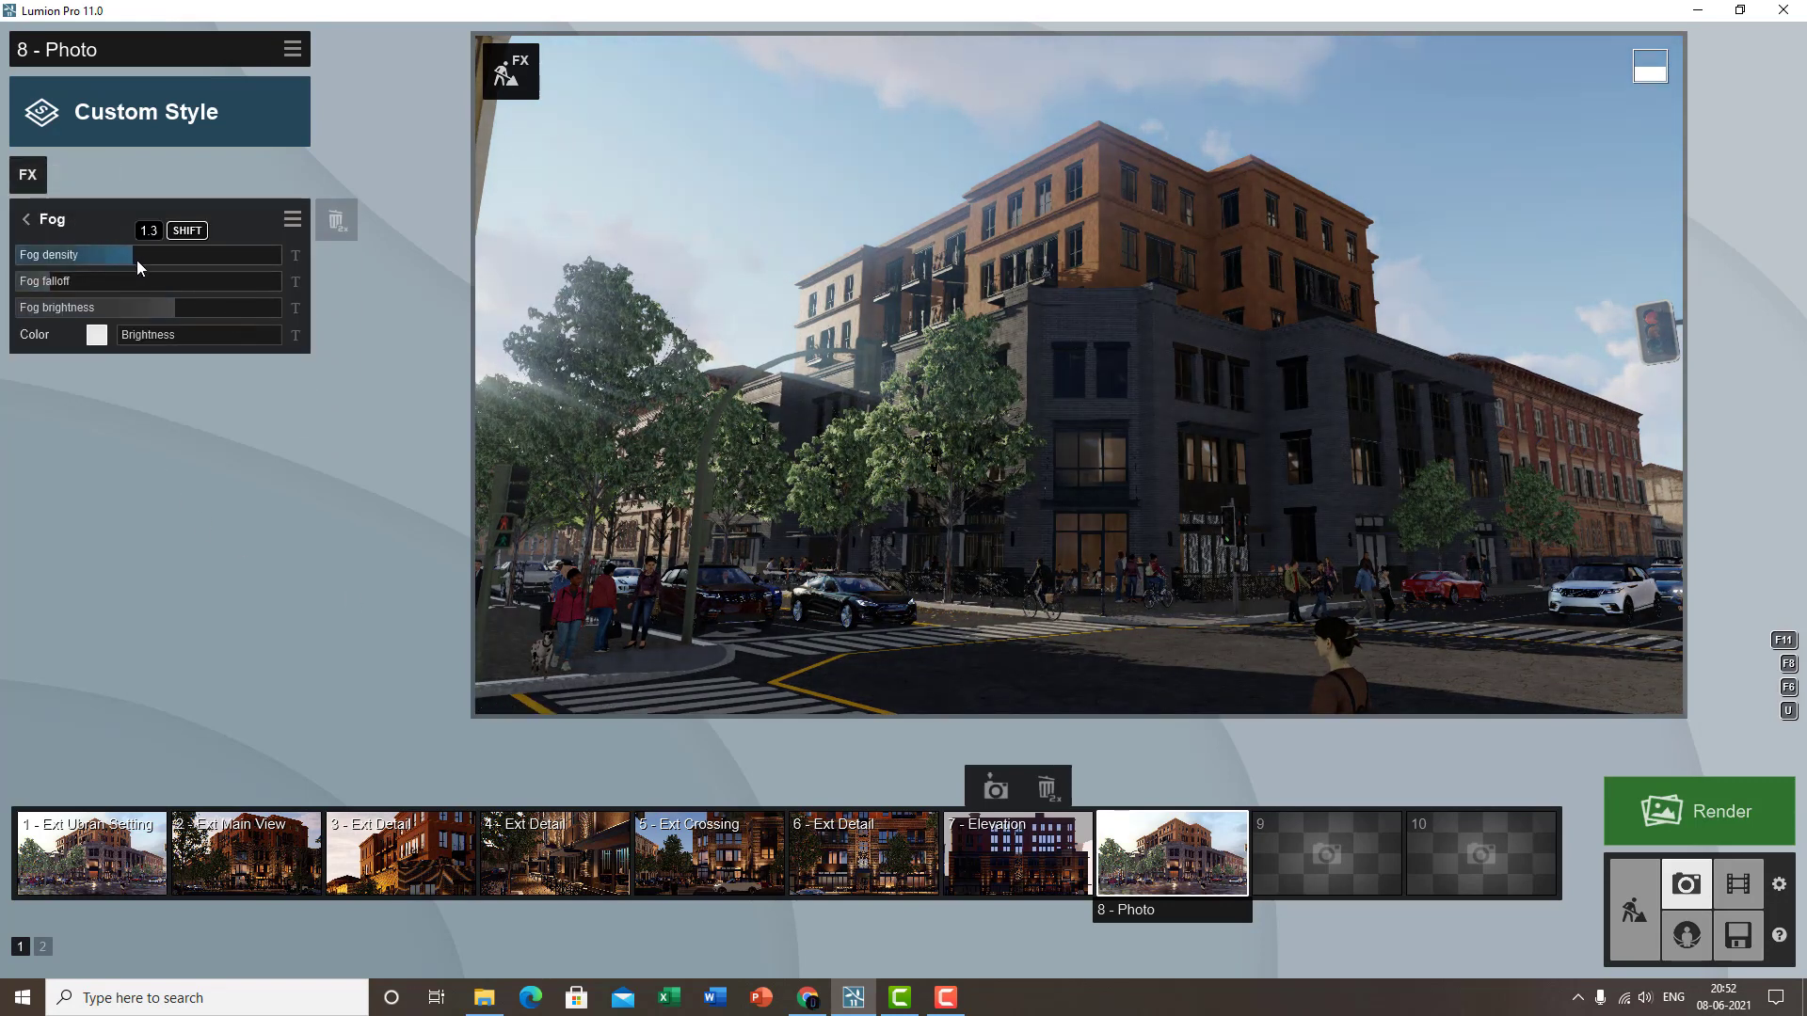
left_click_drag(122, 255, 189, 254)
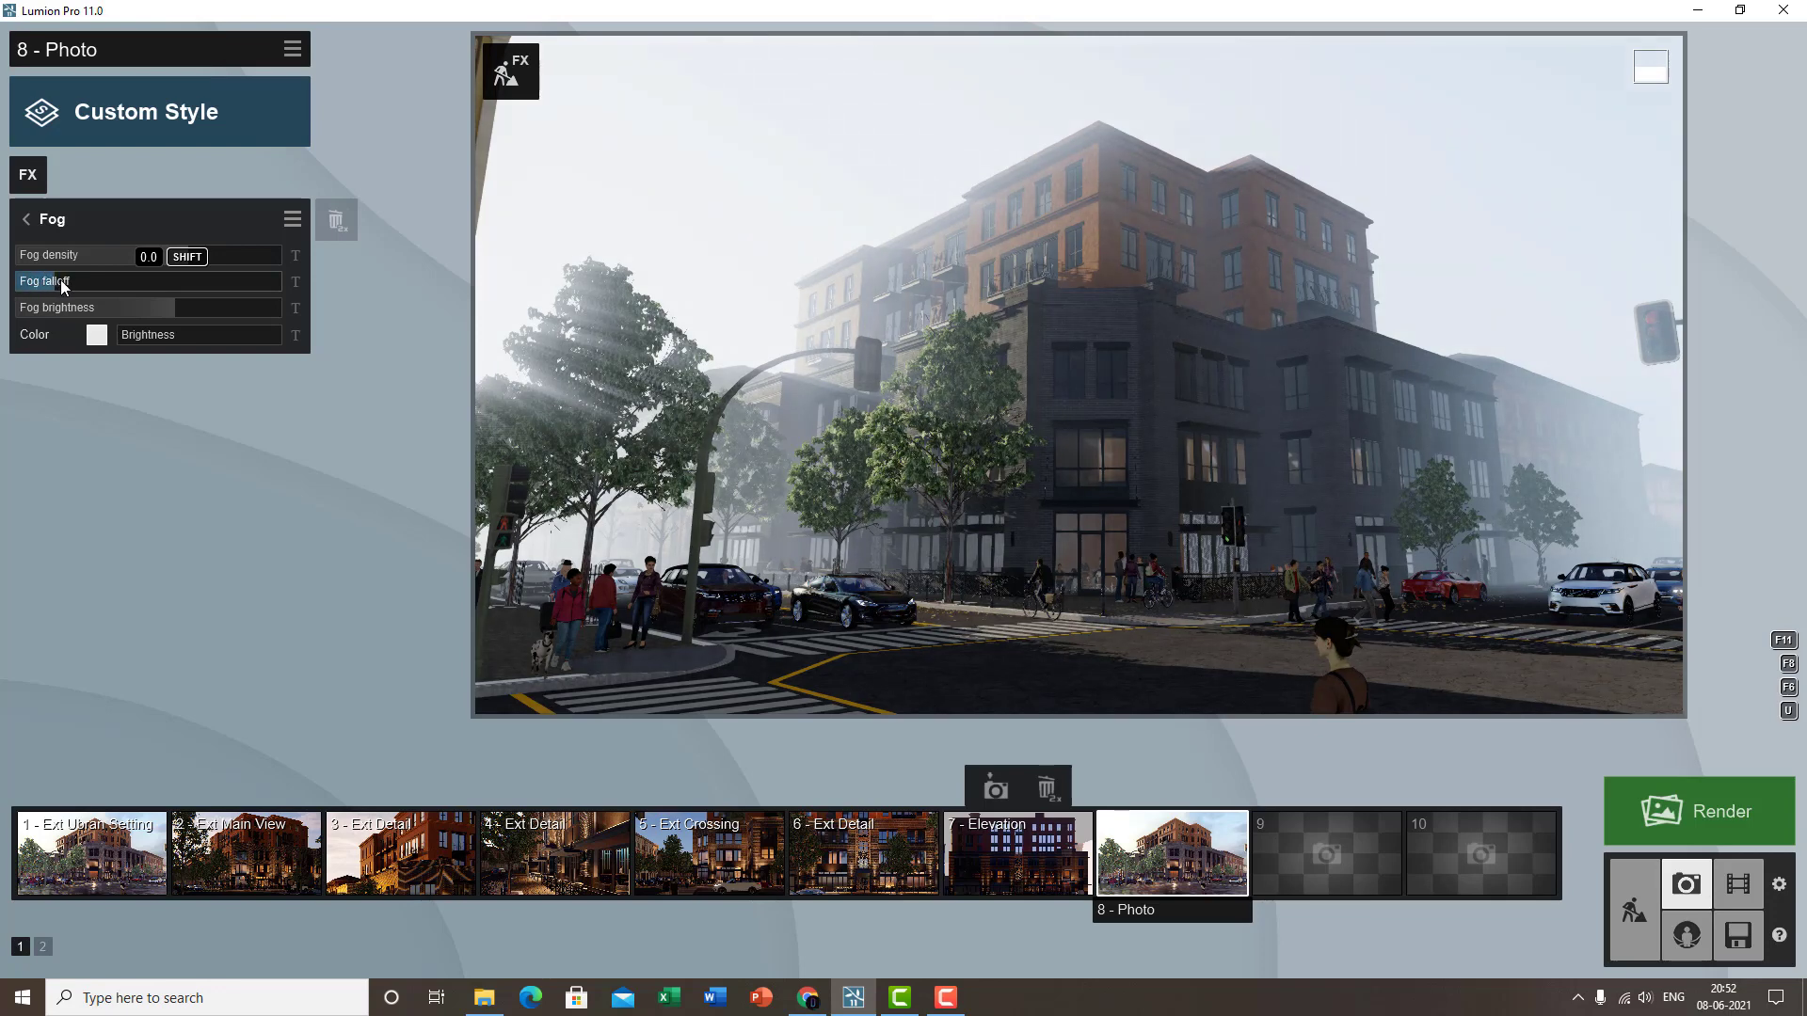
left_click_drag(60, 279, 129, 288)
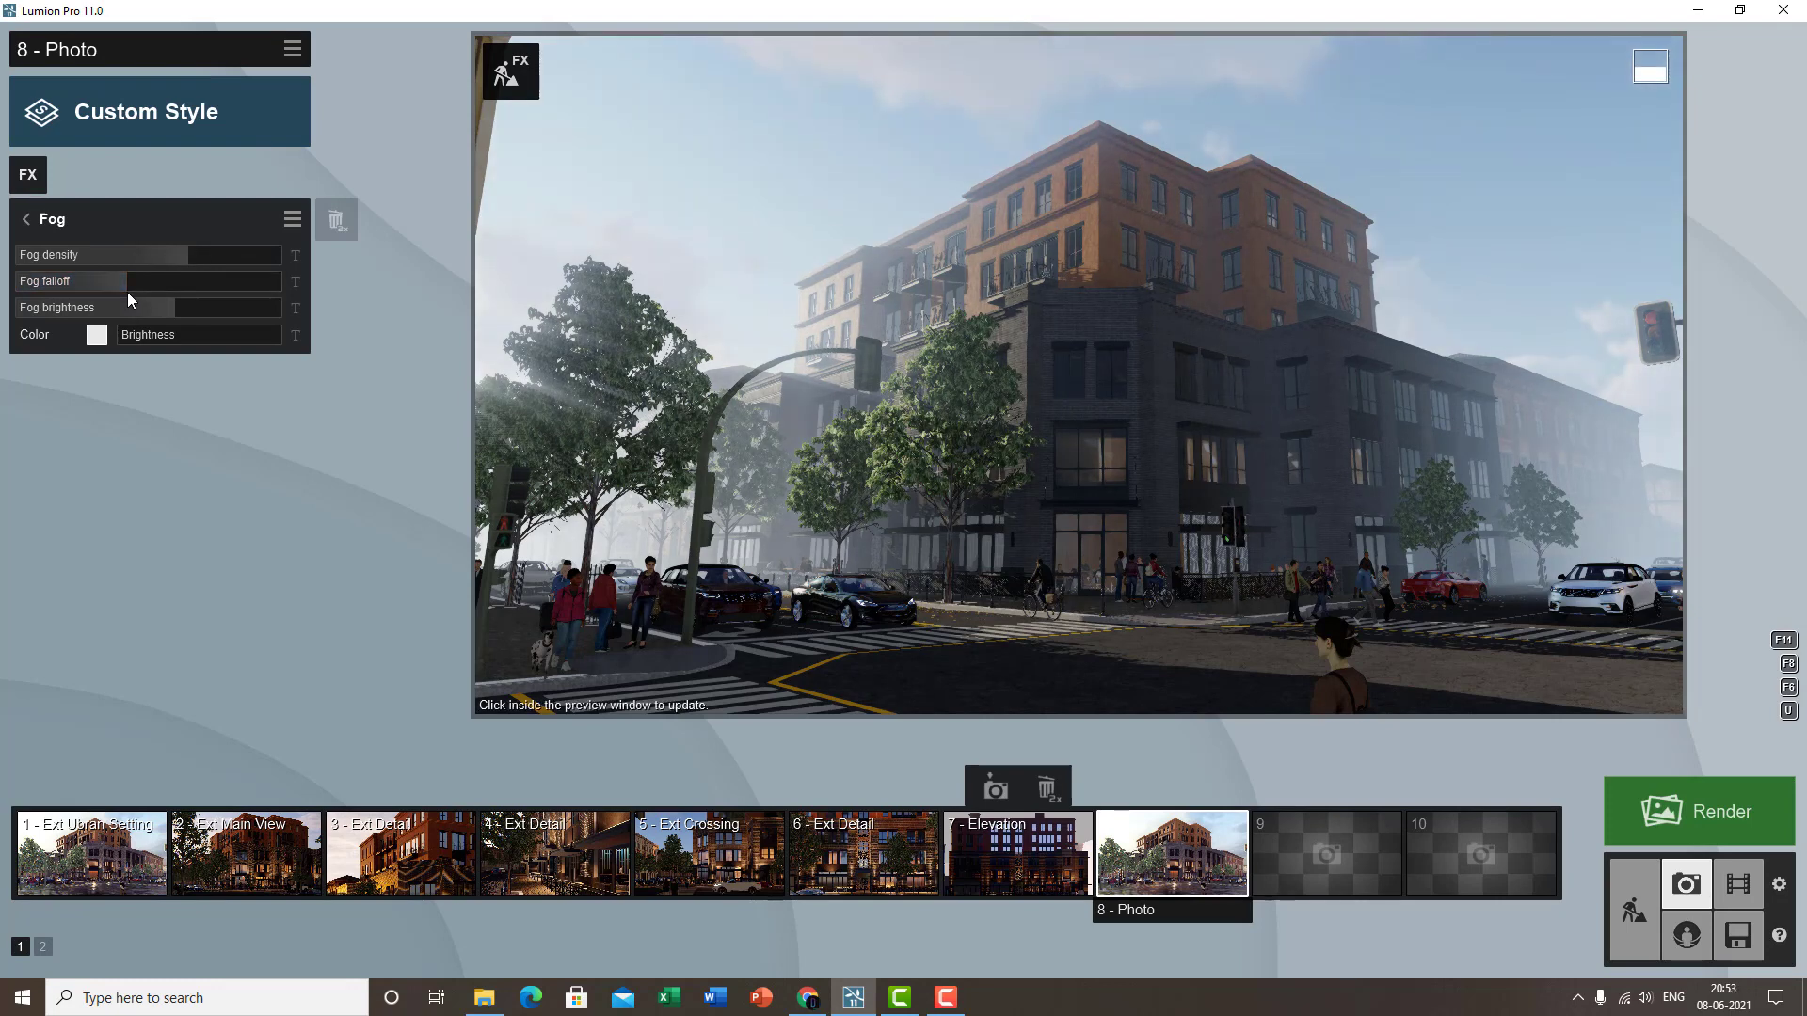
mouse_move(192, 254)
mouse_move(160, 257)
left_mouse_down()
mouse_move(122, 252)
mouse_move(213, 256)
mouse_move(145, 282)
mouse_move(179, 293)
mouse_move(59, 278)
mouse_move(190, 262)
left_mouse_up()
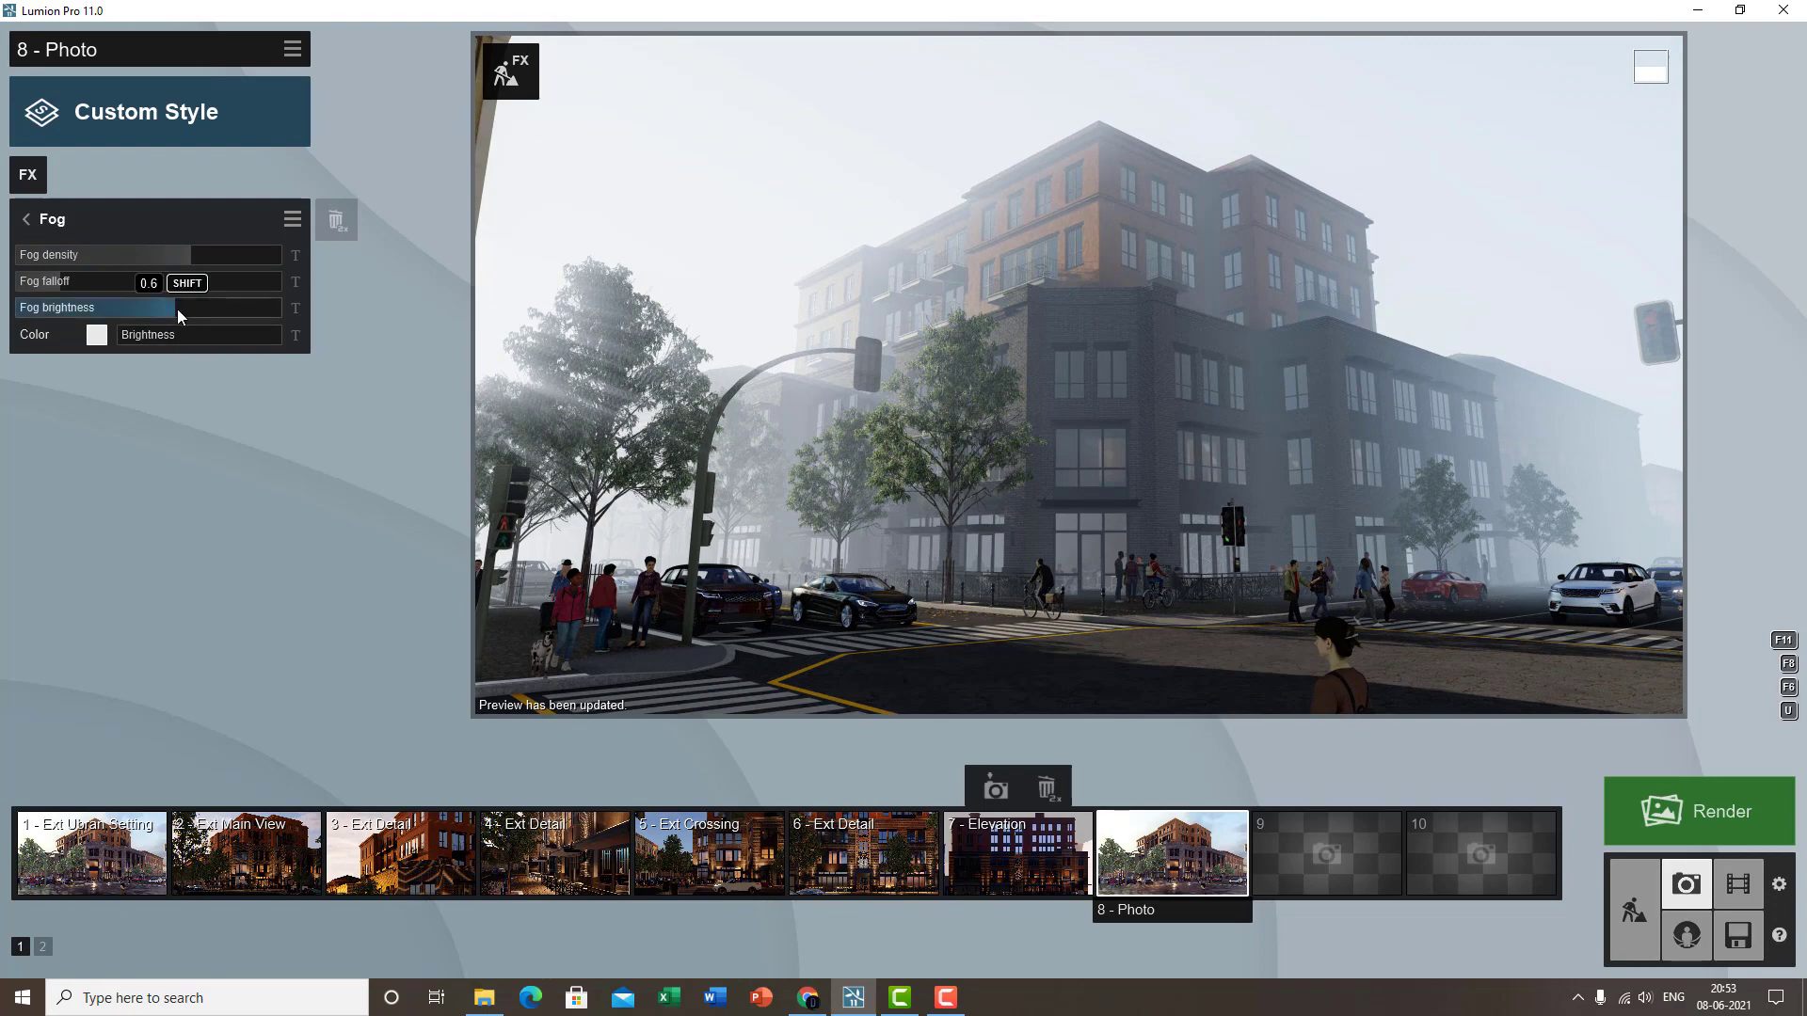
- Lower the fog brightness to about 0.5 and the fog density to about 1.5
left_click_drag(177, 308, 136, 313)
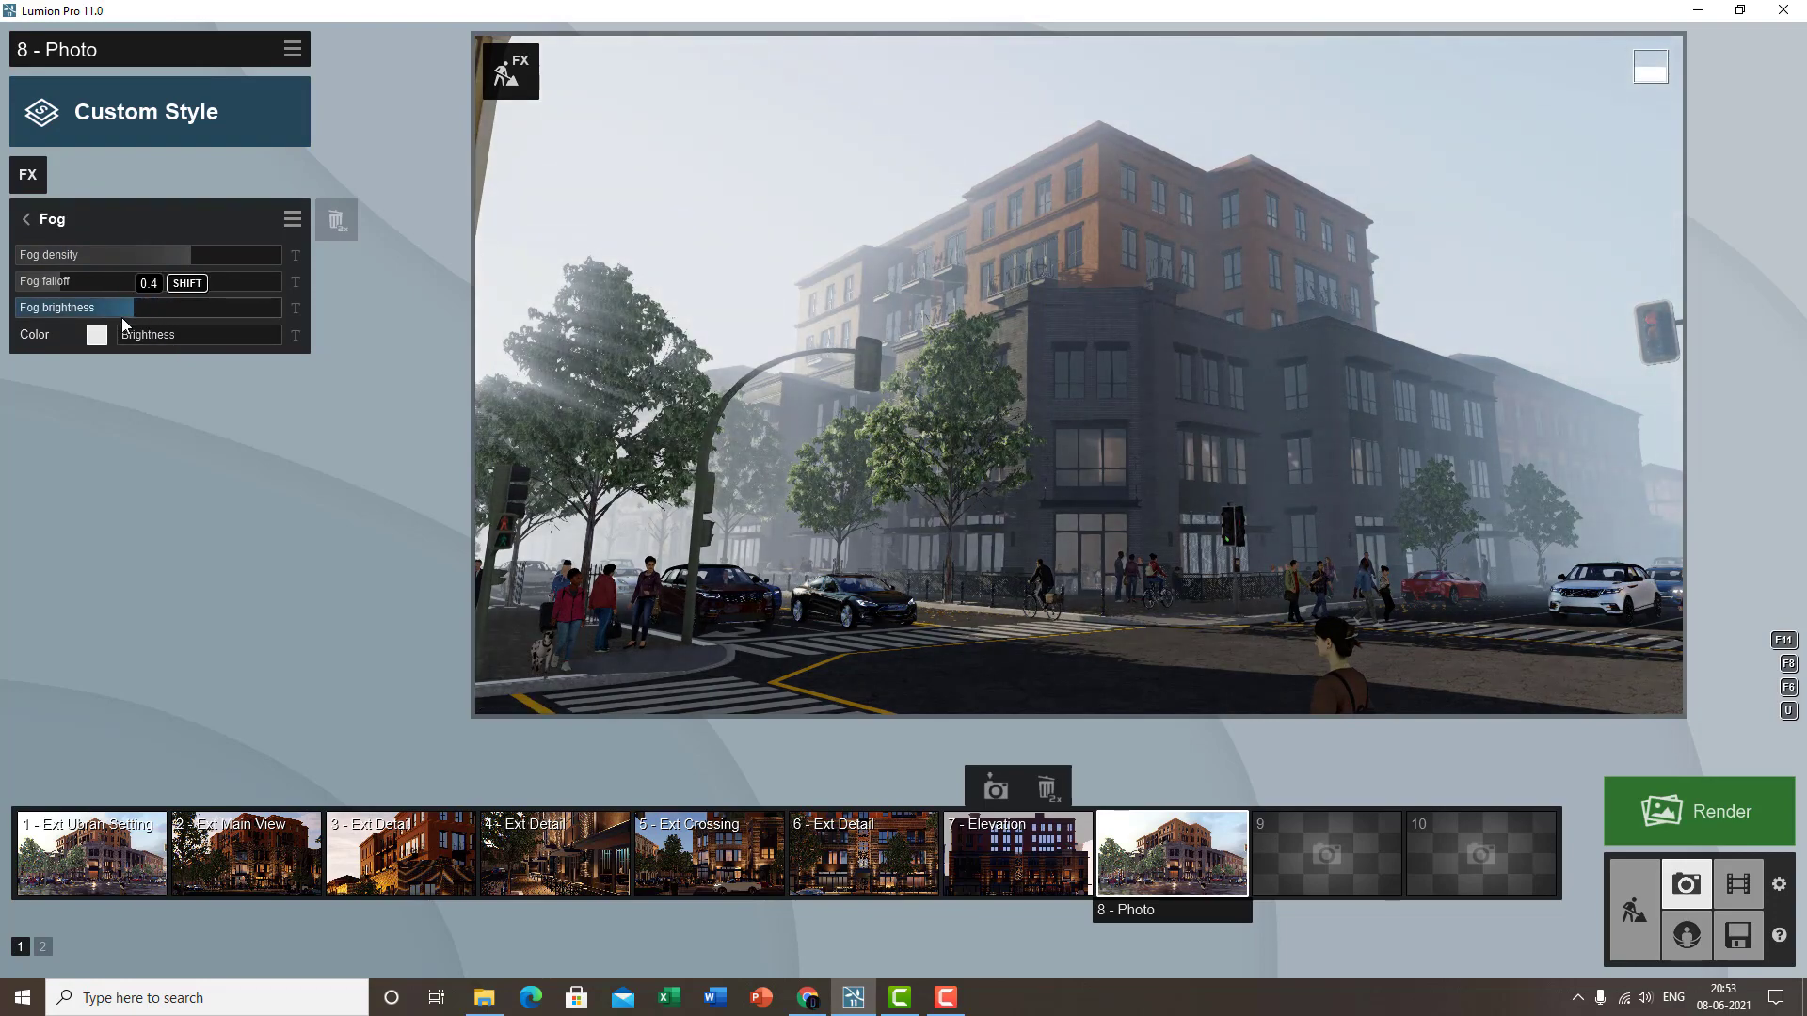
left_click_drag(120, 314, 159, 329)
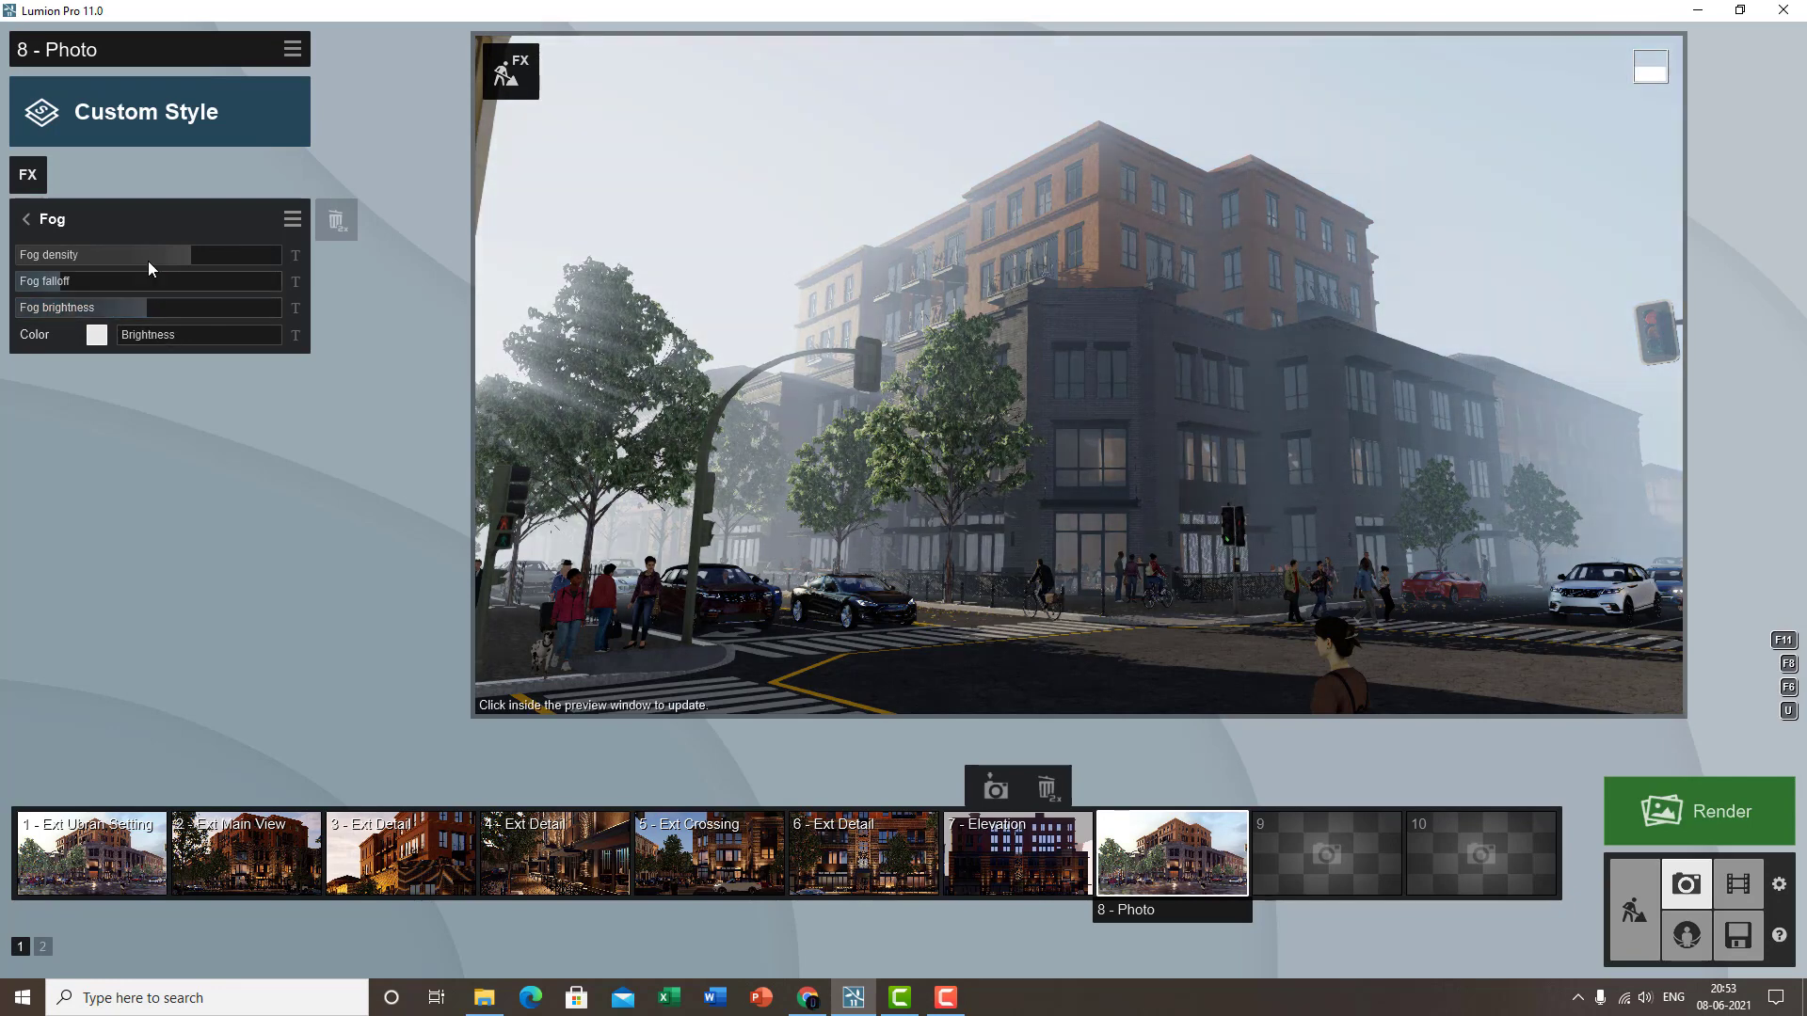
left_click_drag(149, 262, 173, 263)
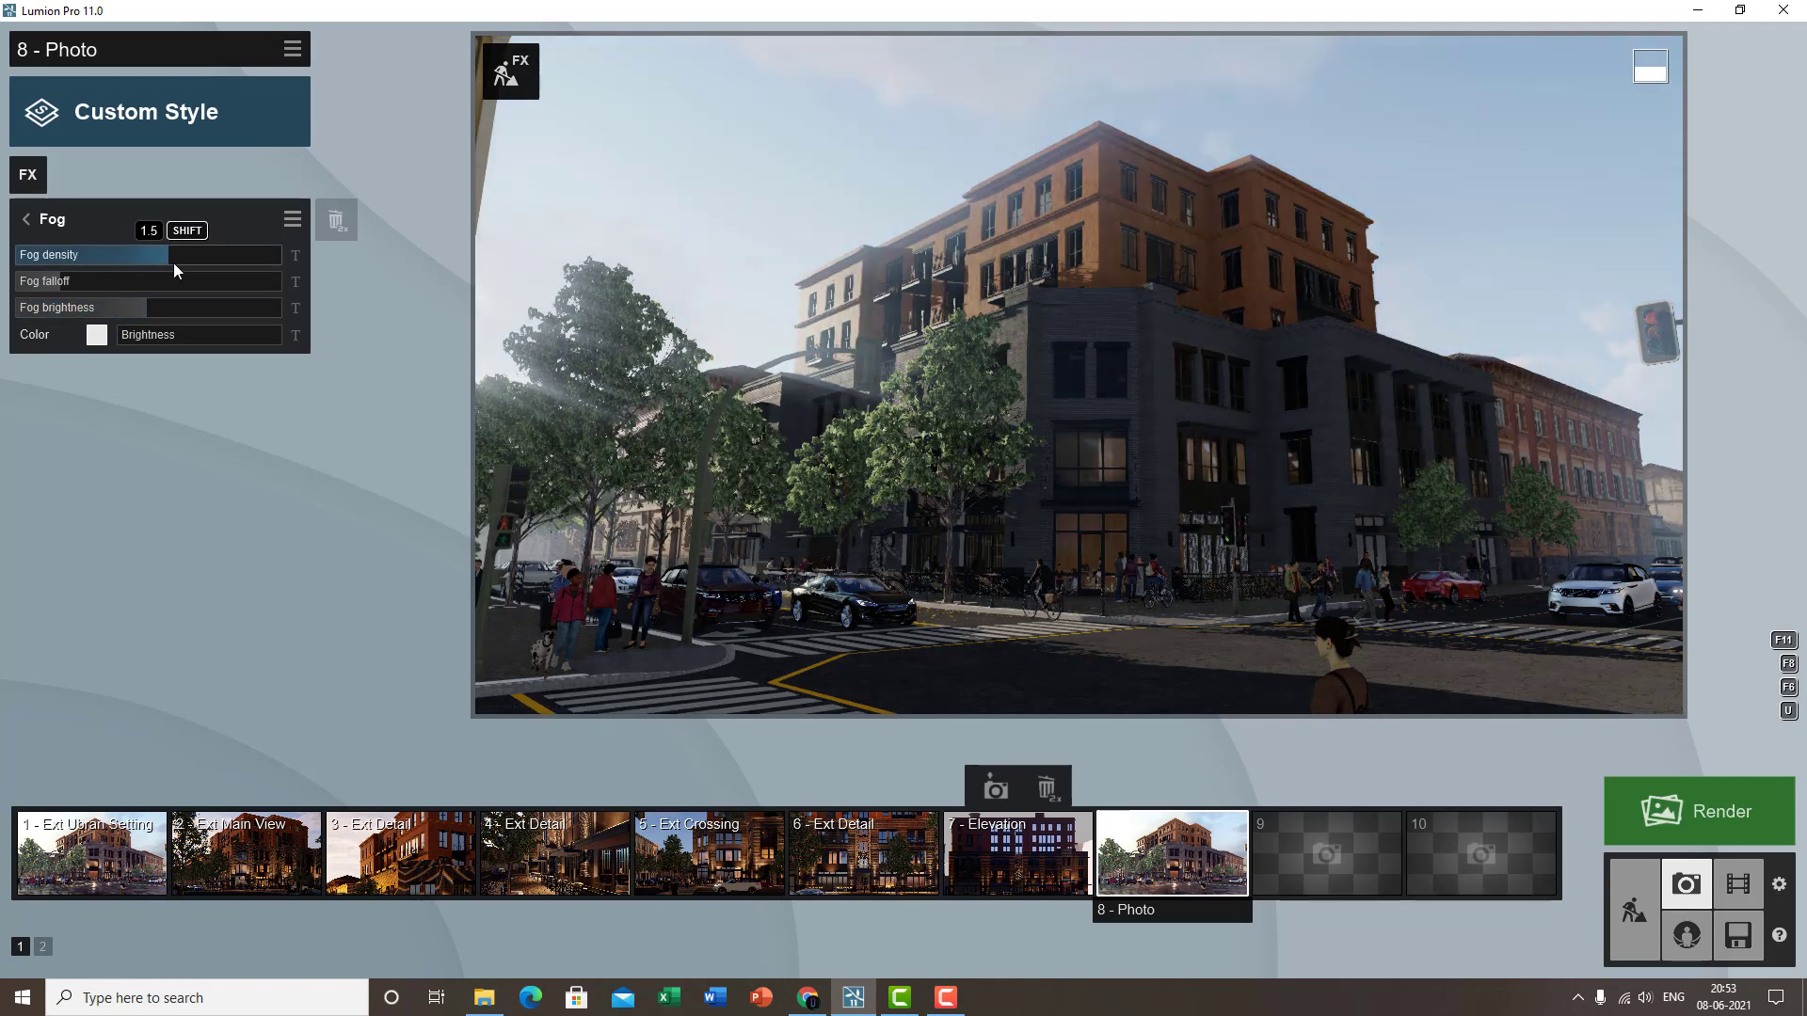
- Change the fog color to a light yellow-orange and refresh the photo preview
left_click(105, 340)
left_click_drag(372, 263, 397, 215)
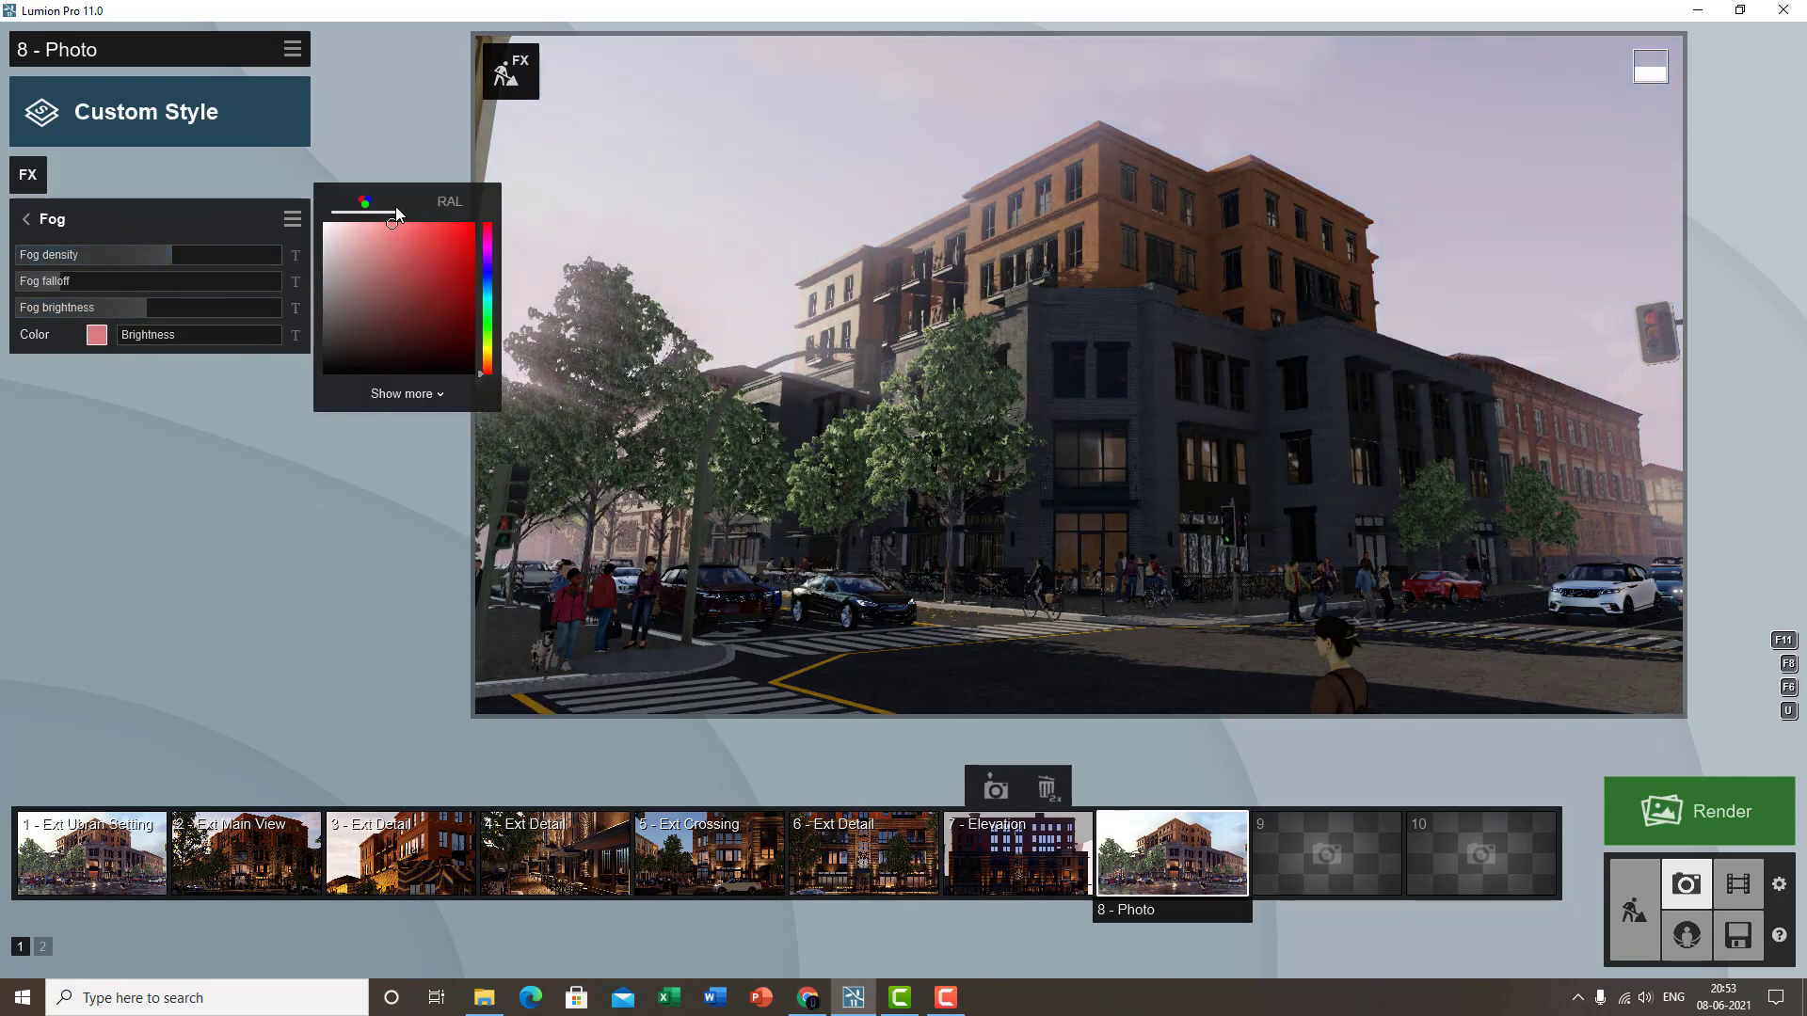
left_click(486, 363)
left_click(1155, 403)
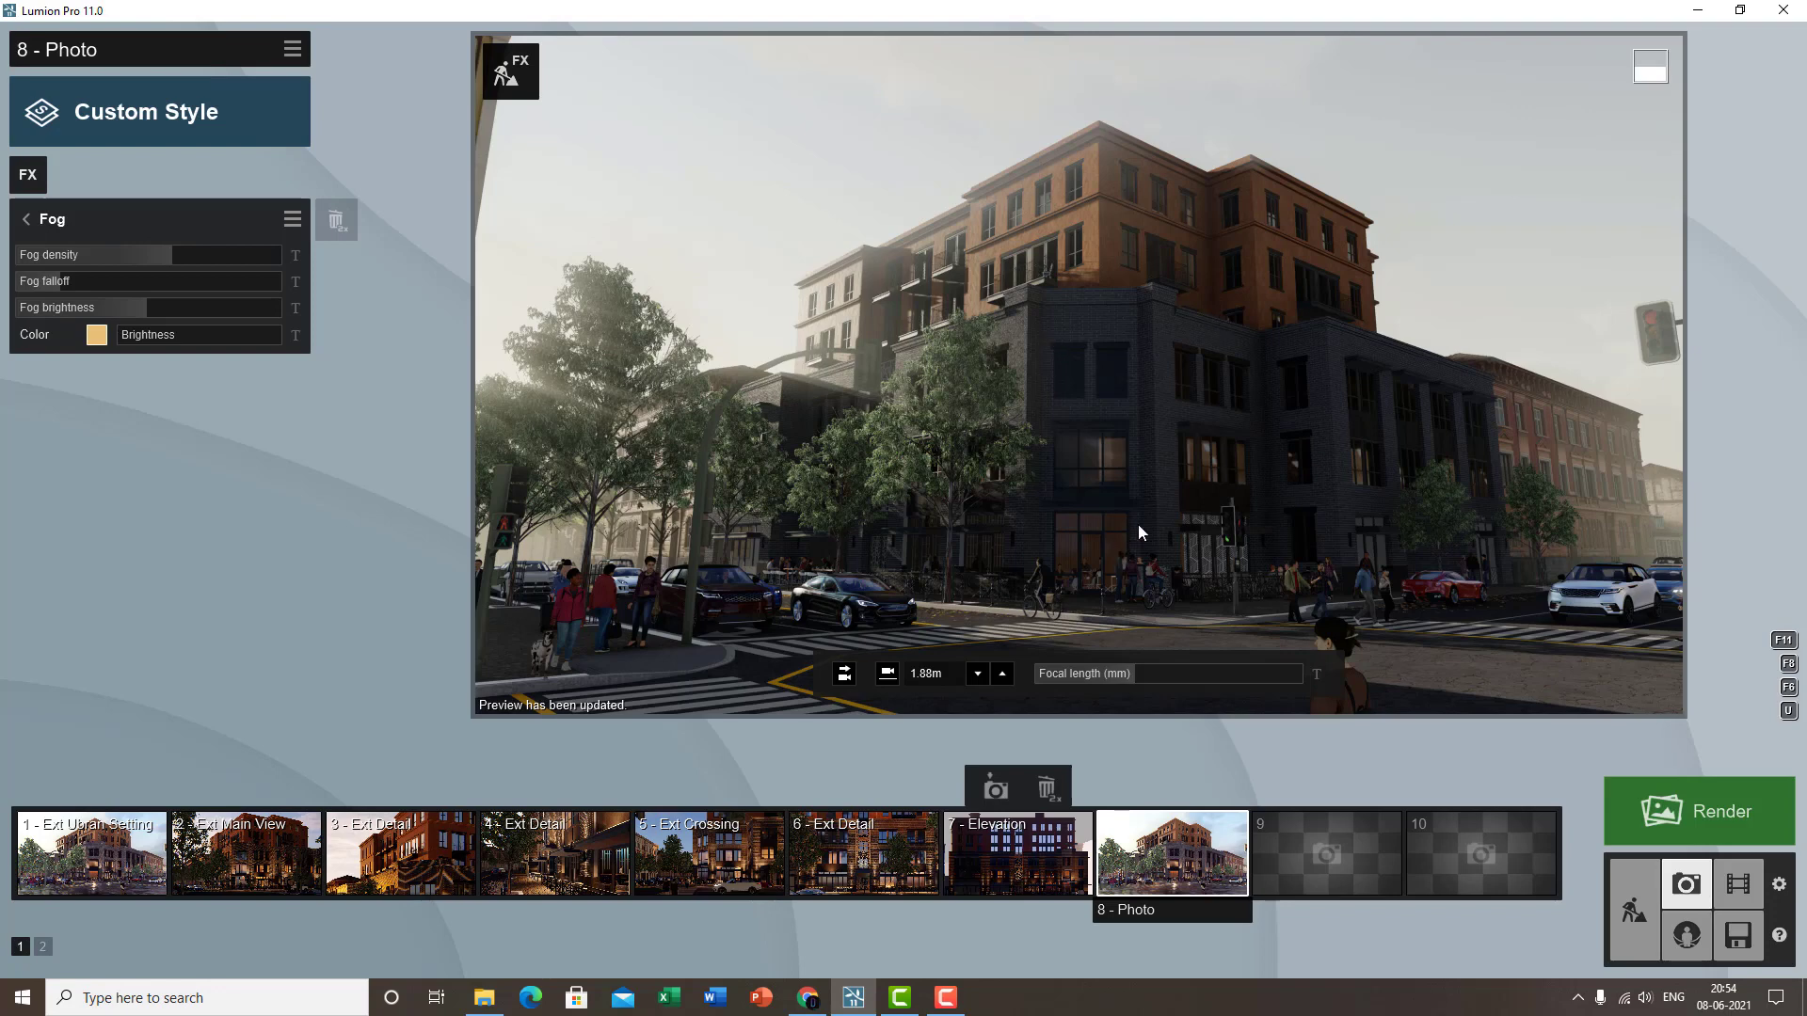
- Adjust the fog brightness to slightly above half of its range
left_click(132, 306)
left_click_drag(130, 307, 140, 313)
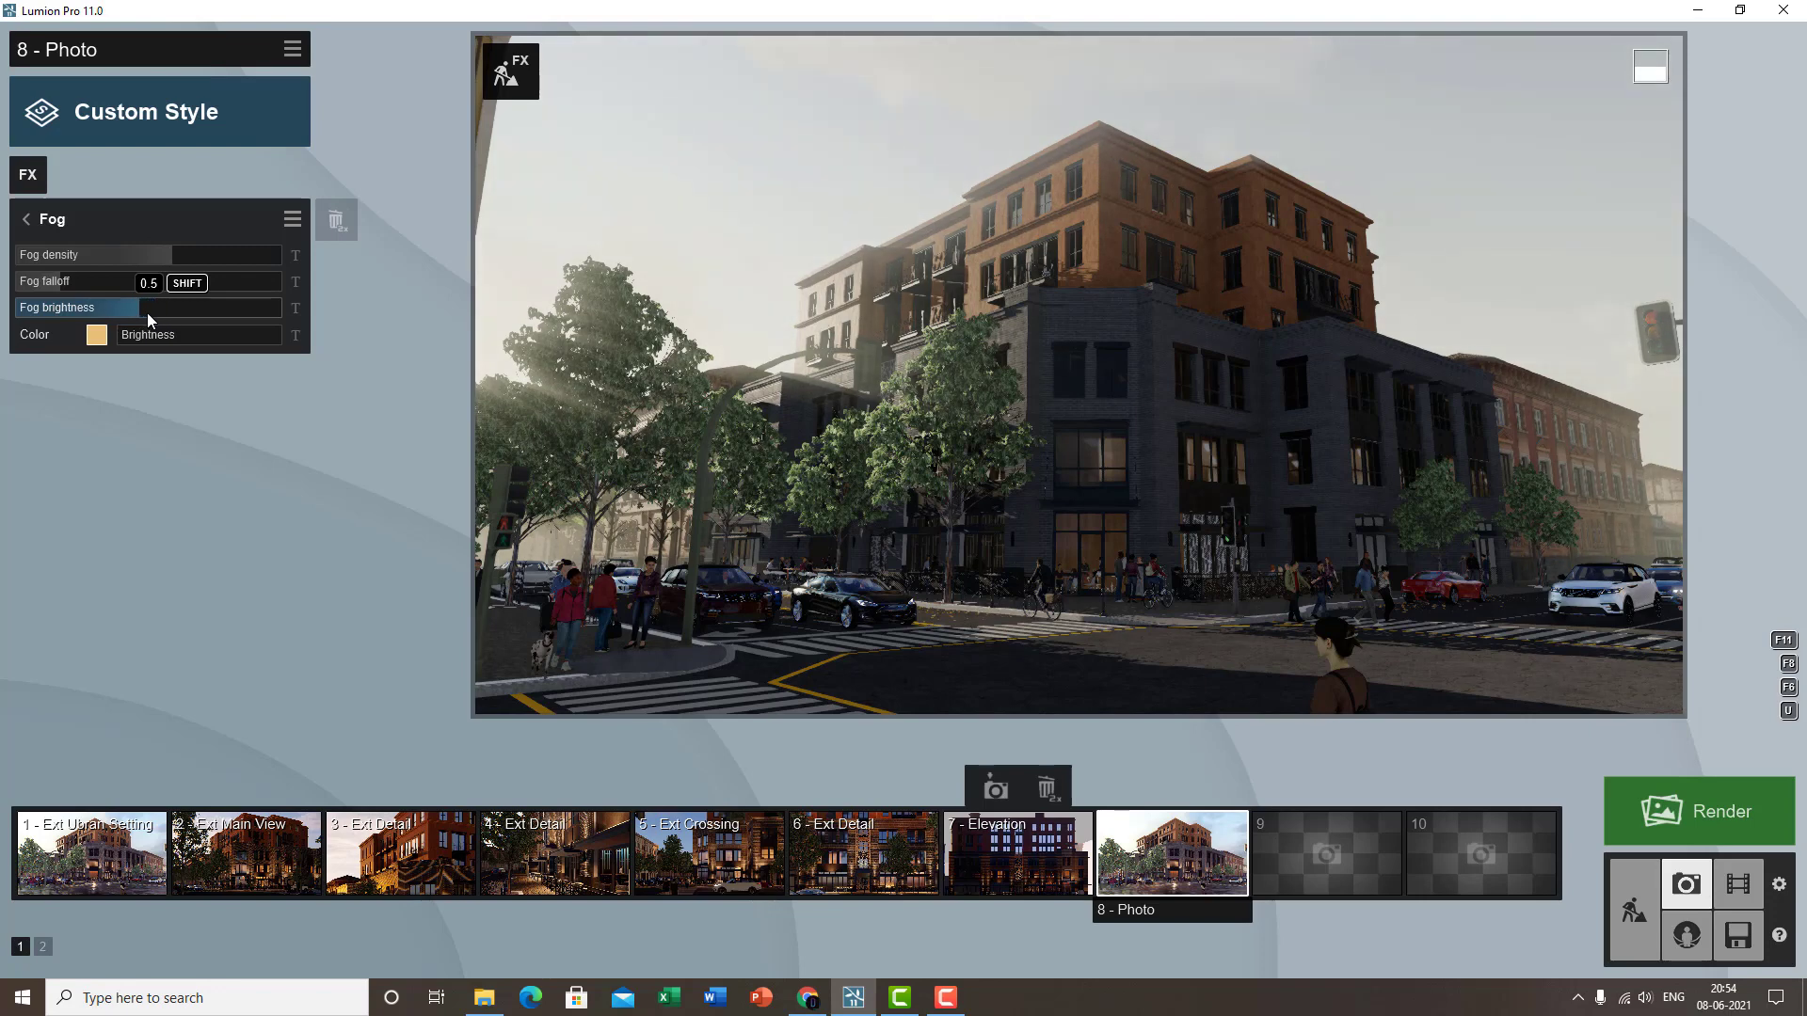
left_click(161, 308)
mouse_move(132, 308)
left_mouse_down()
mouse_move(195, 308)
mouse_move(160, 309)
left_mouse_up()
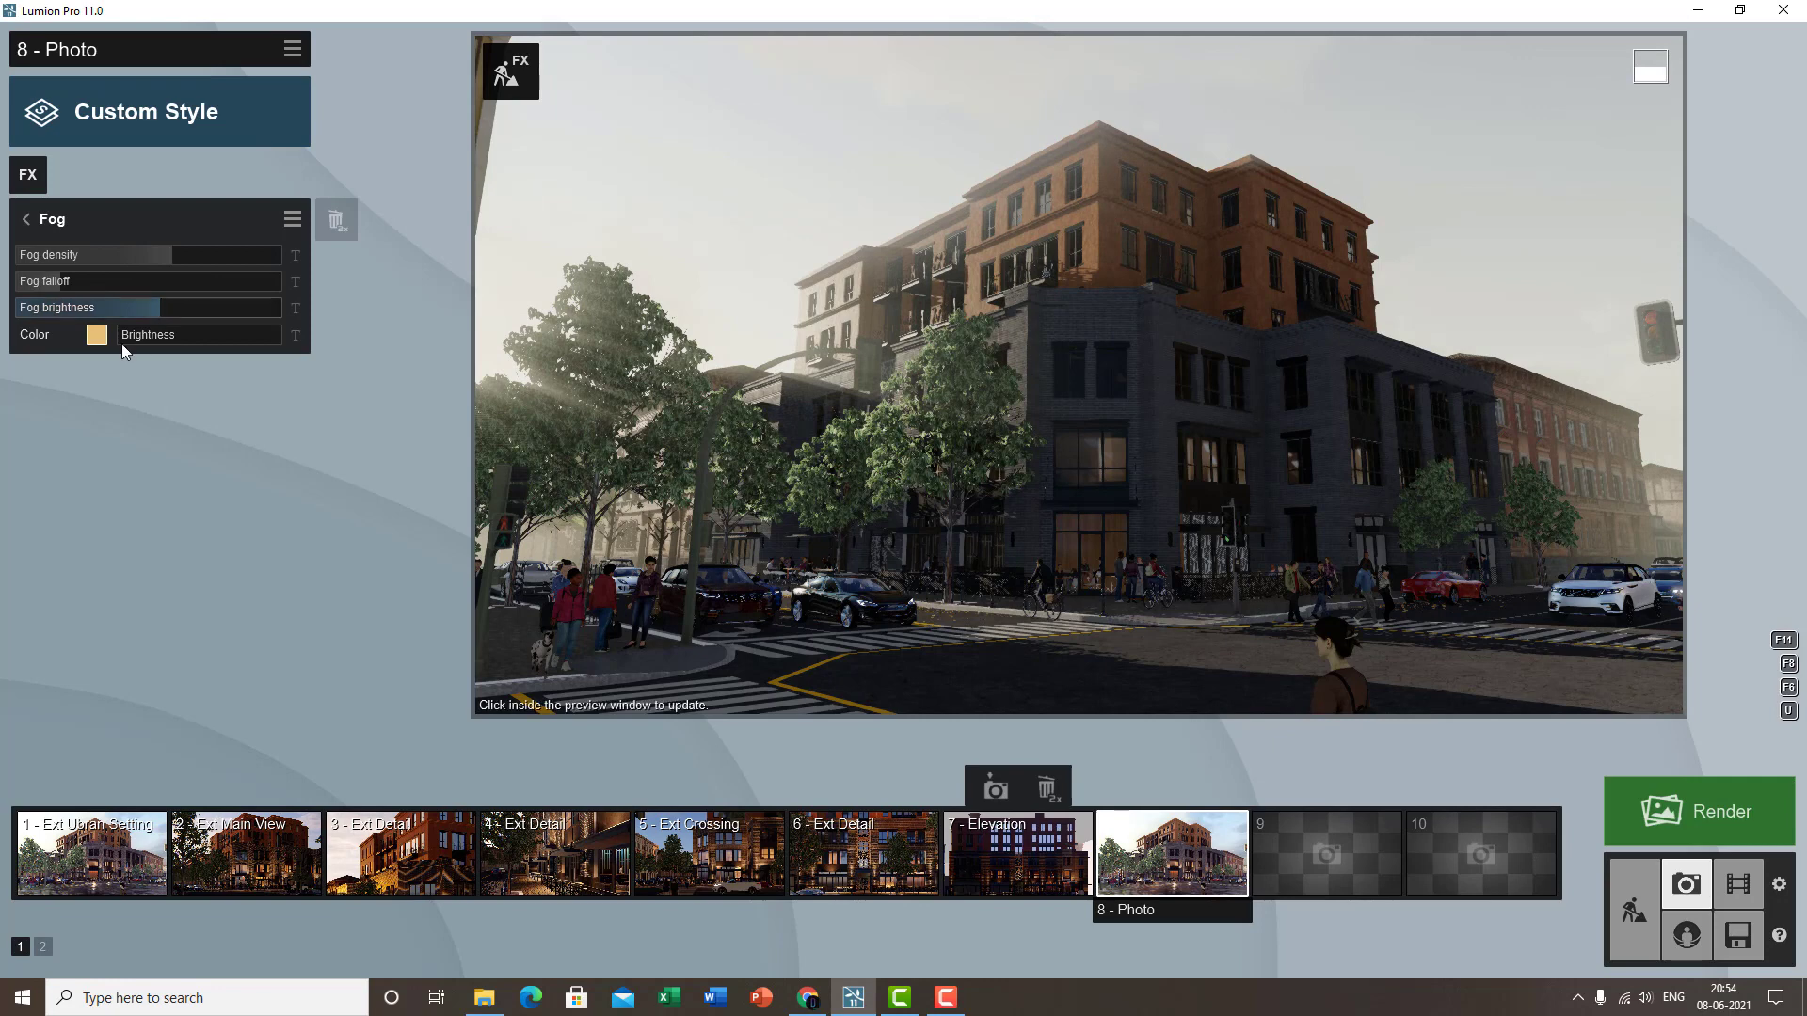
- Lighten the fog color to a paler yellow and refresh the photo preview
left_click(97, 335)
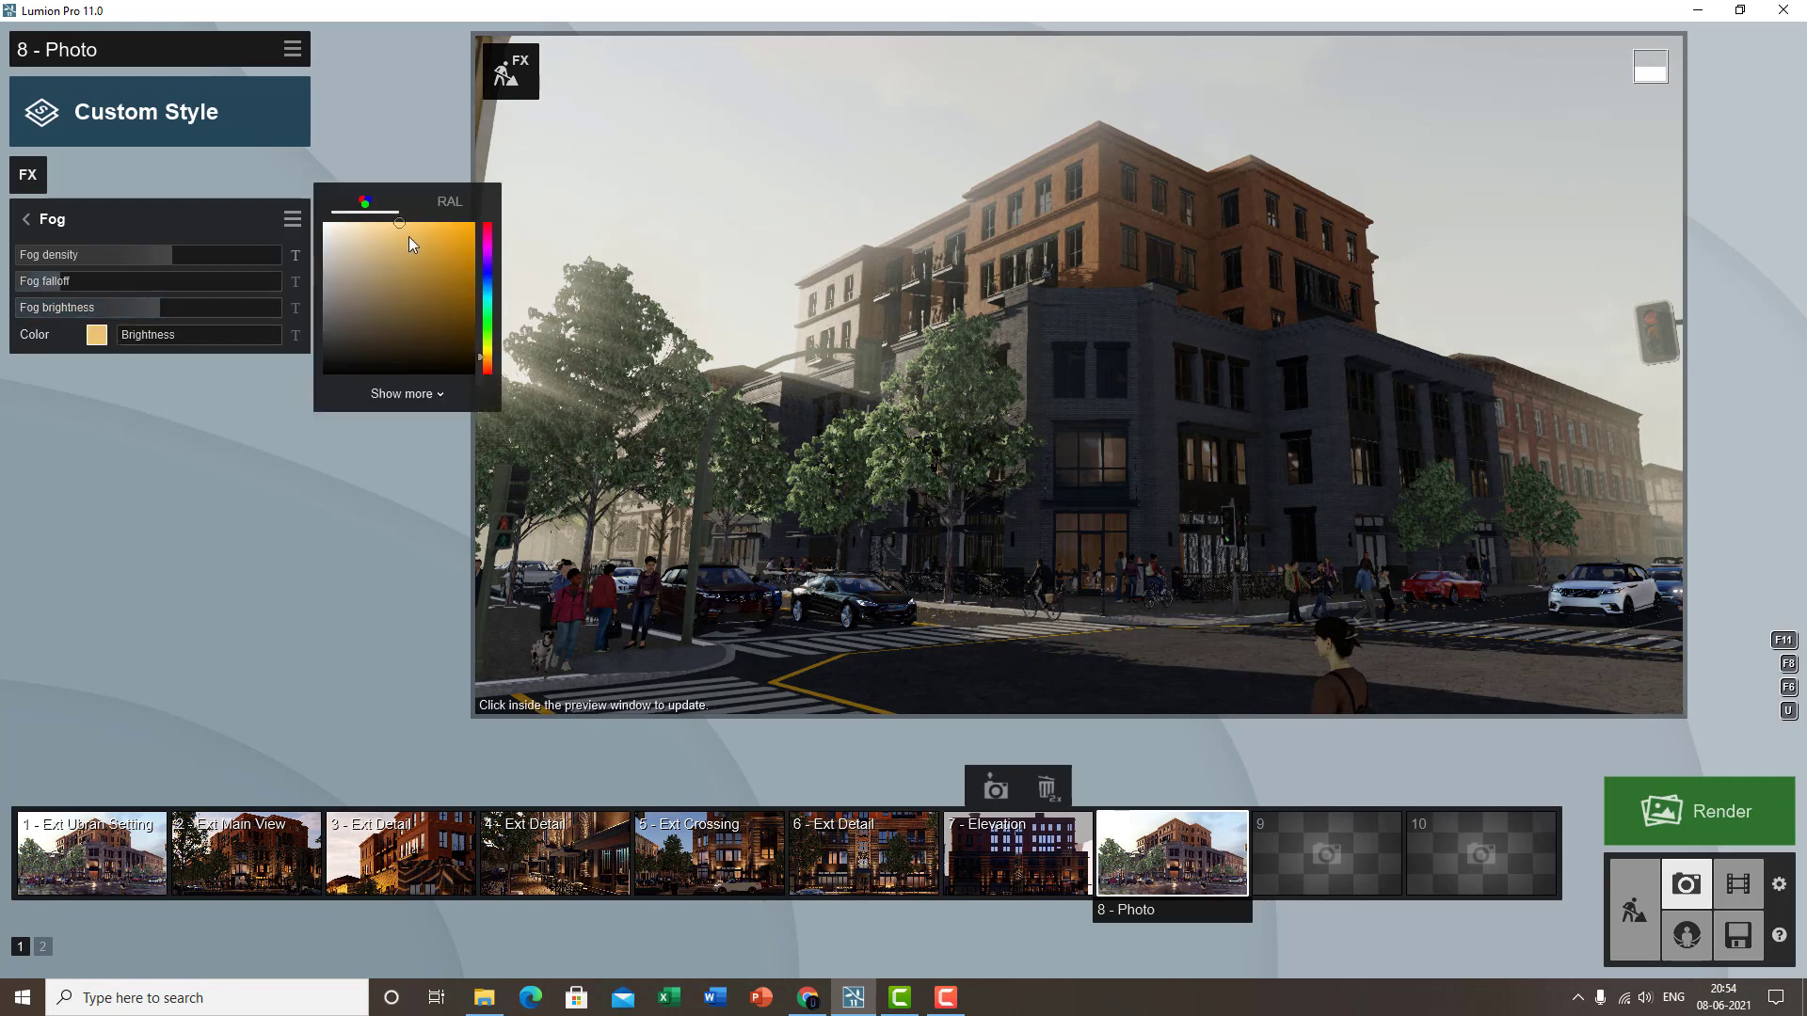
mouse_move(404, 238)
left_mouse_down()
mouse_move(320, 201)
mouse_move(382, 226)
left_mouse_up()
left_click(1263, 298)
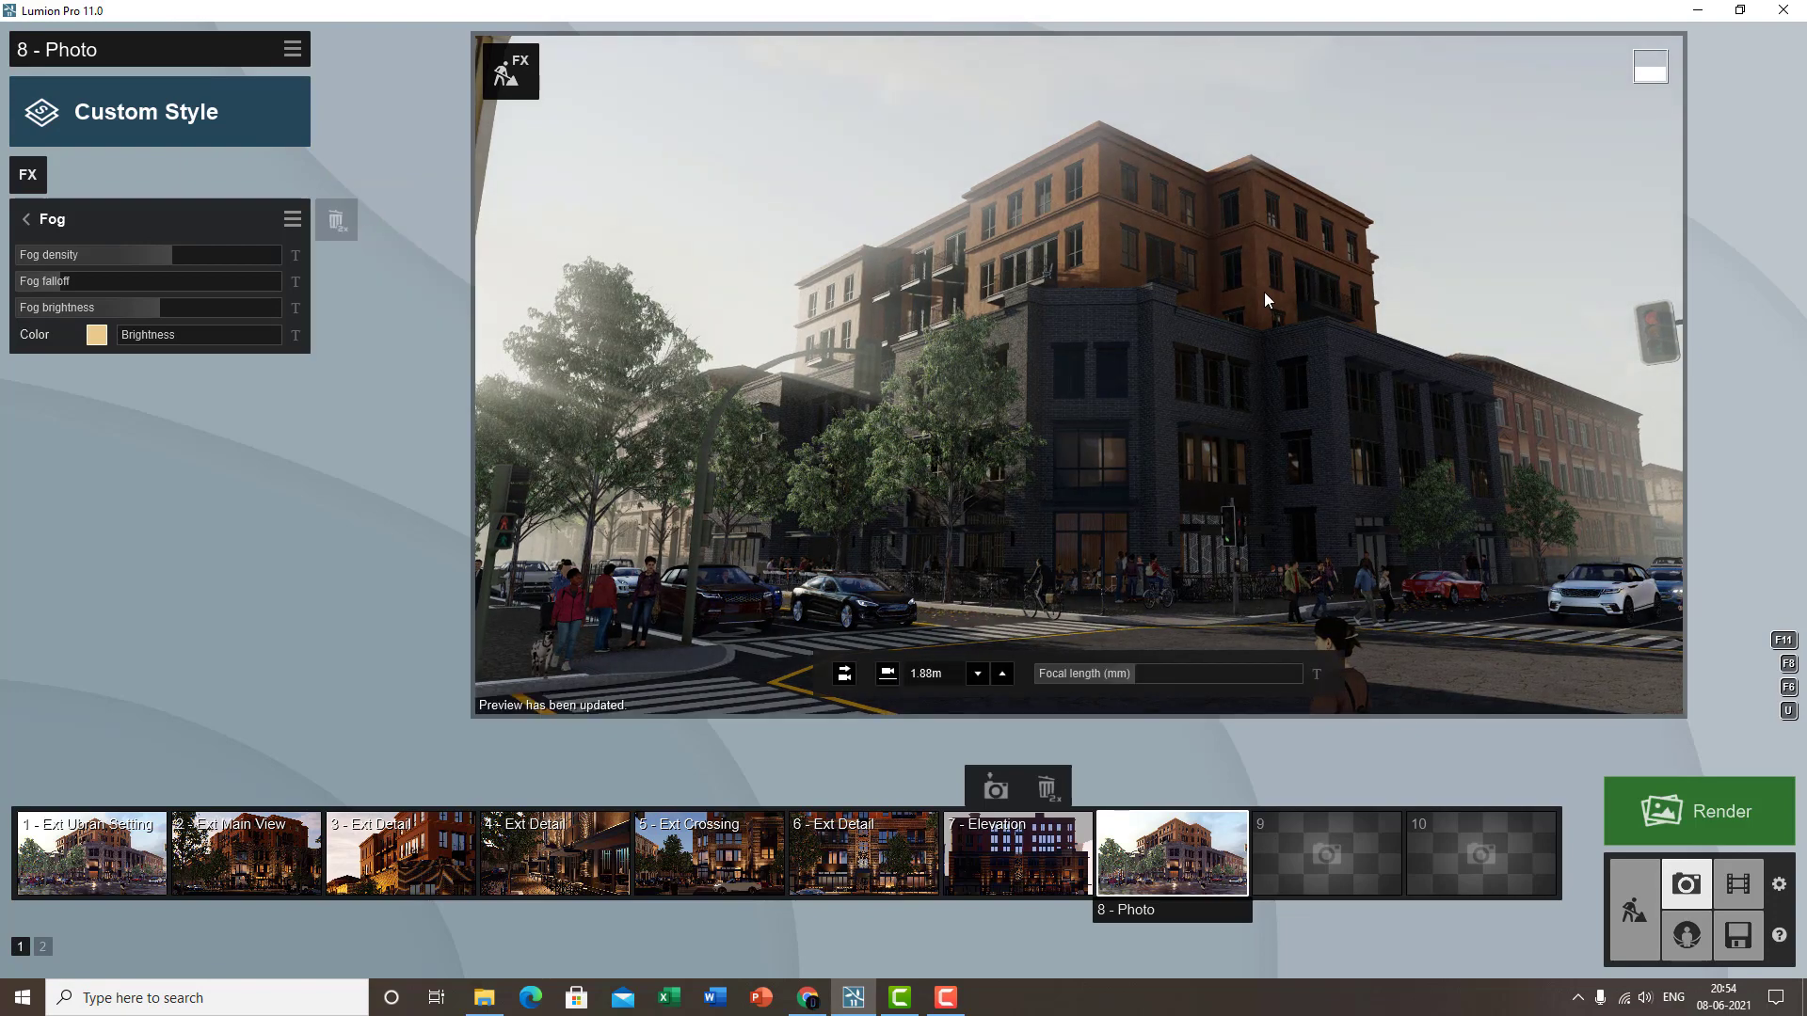
- Add the Precipitation effect from the Weather category to photo 8 and refresh the preview
left_click(27, 218)
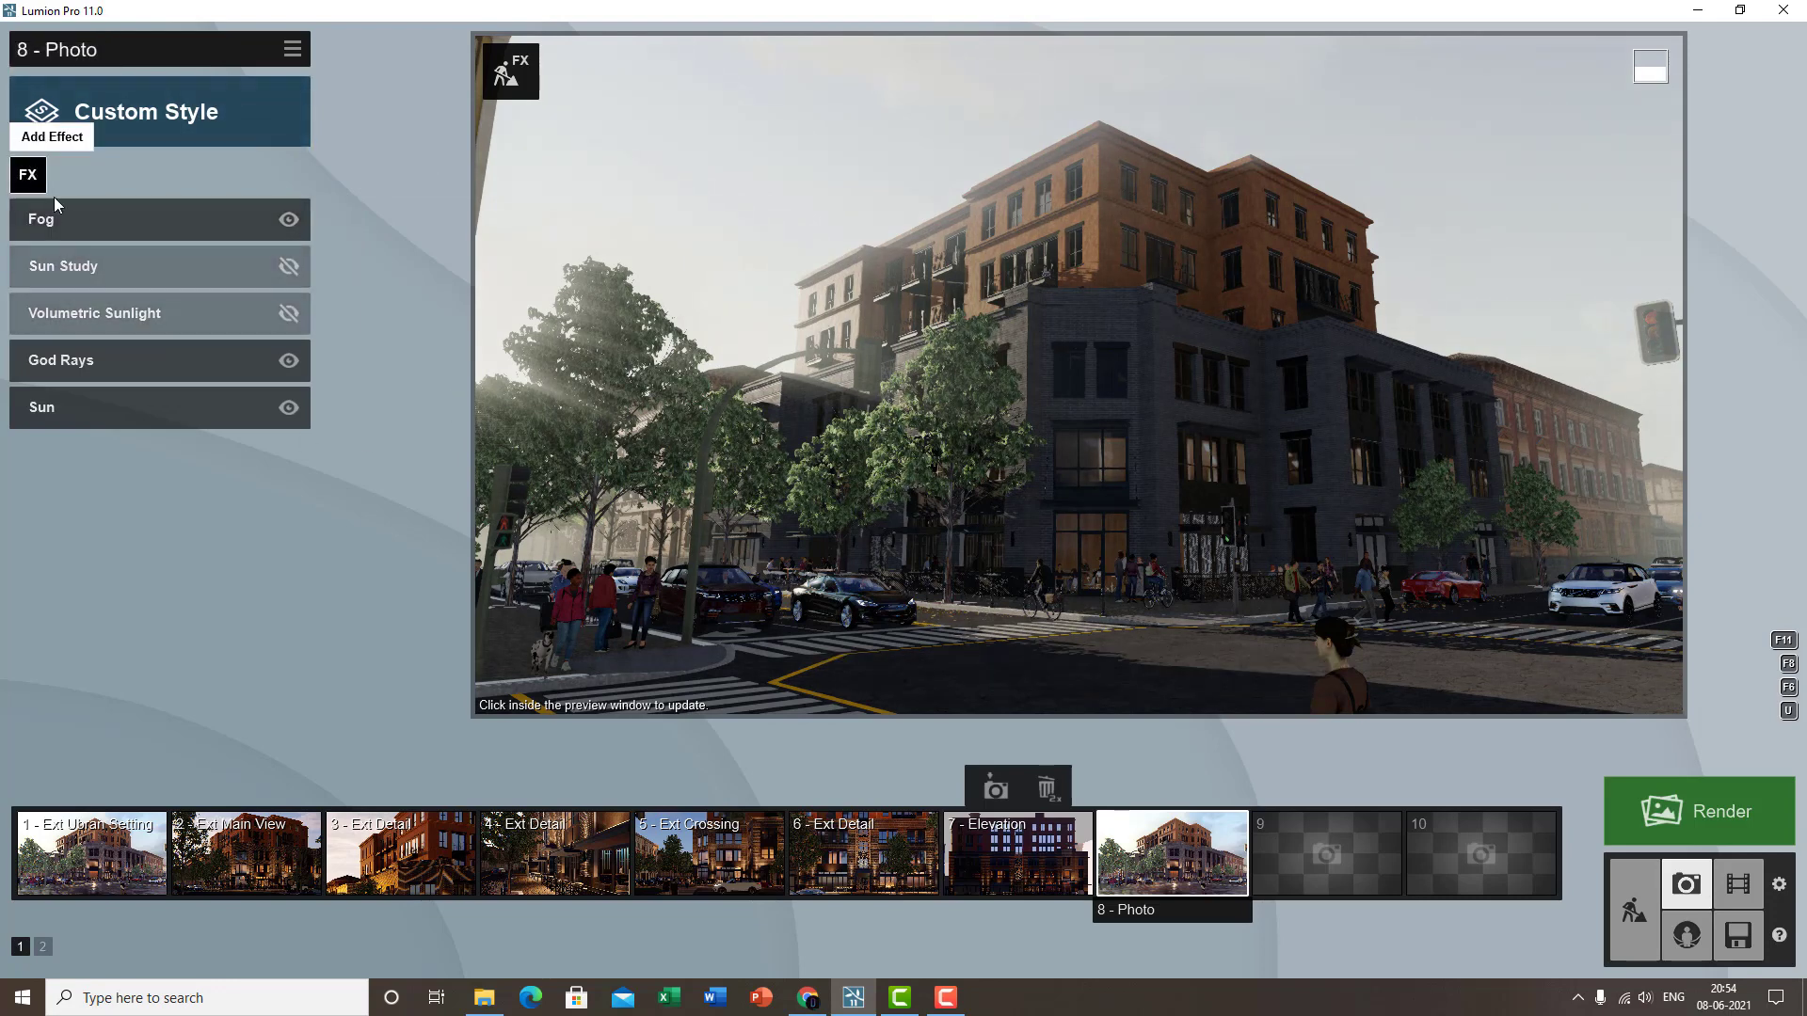
left_click(27, 174)
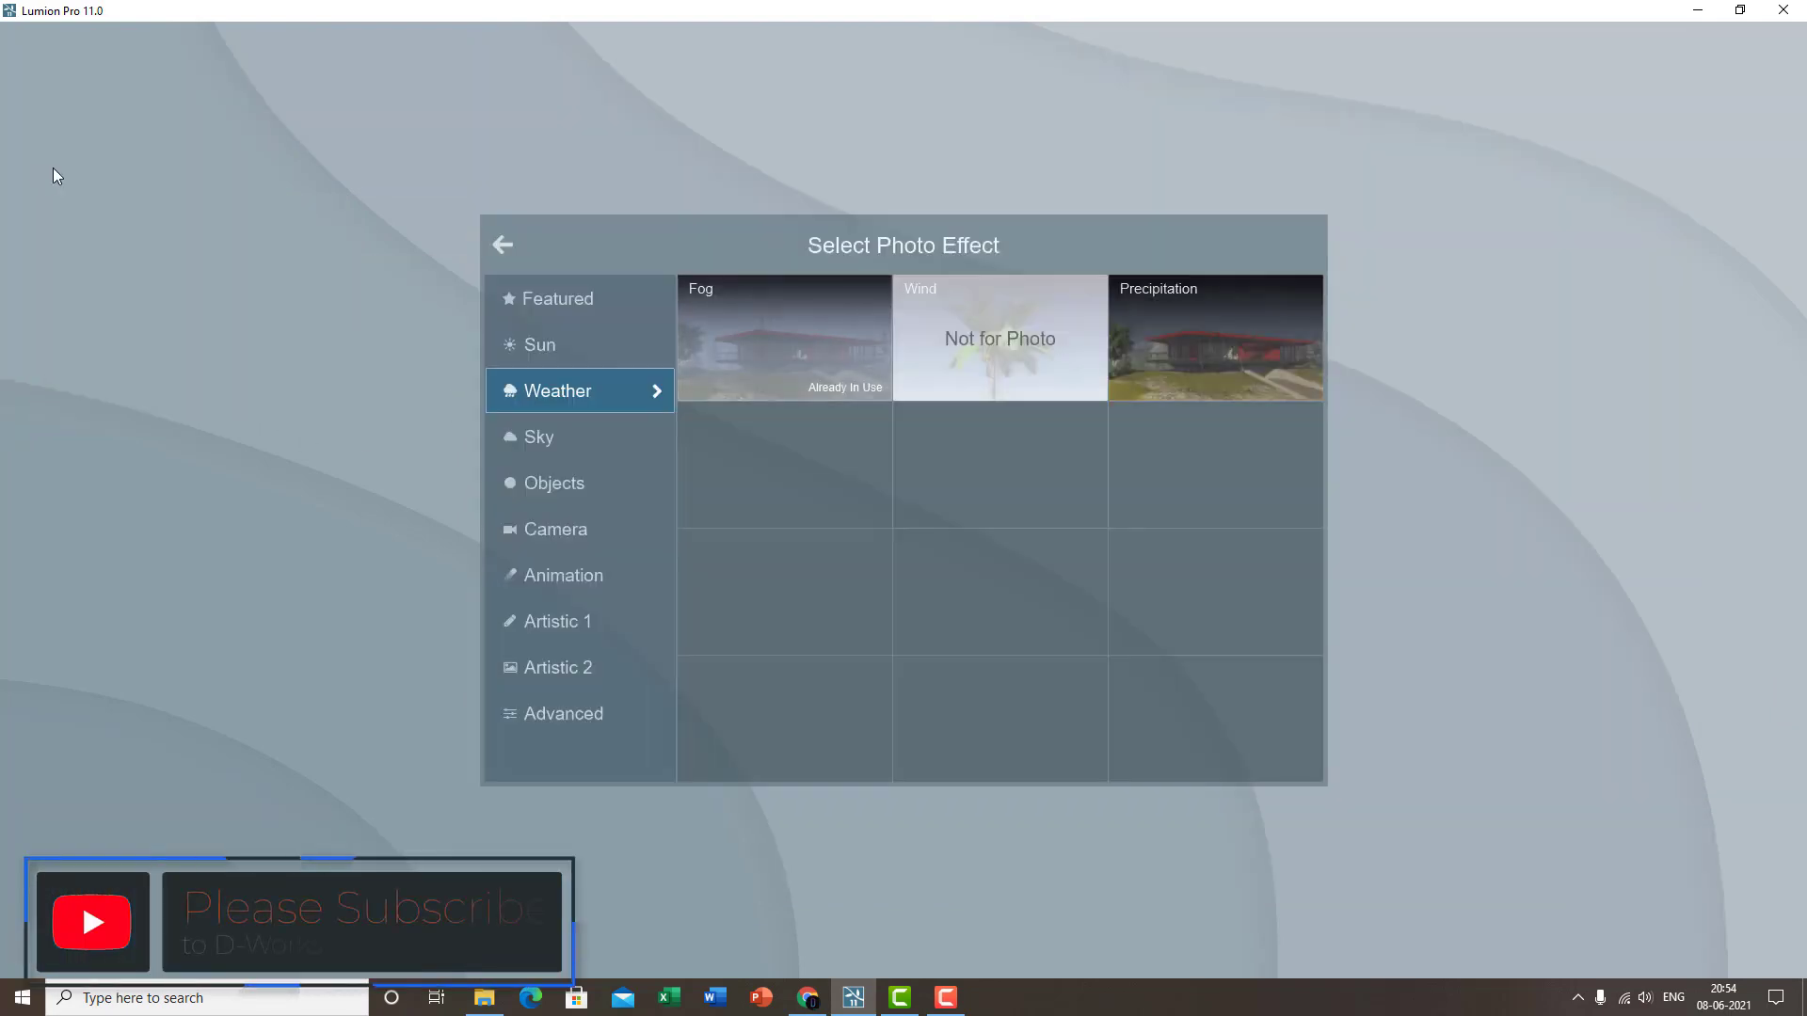
left_click(1211, 359)
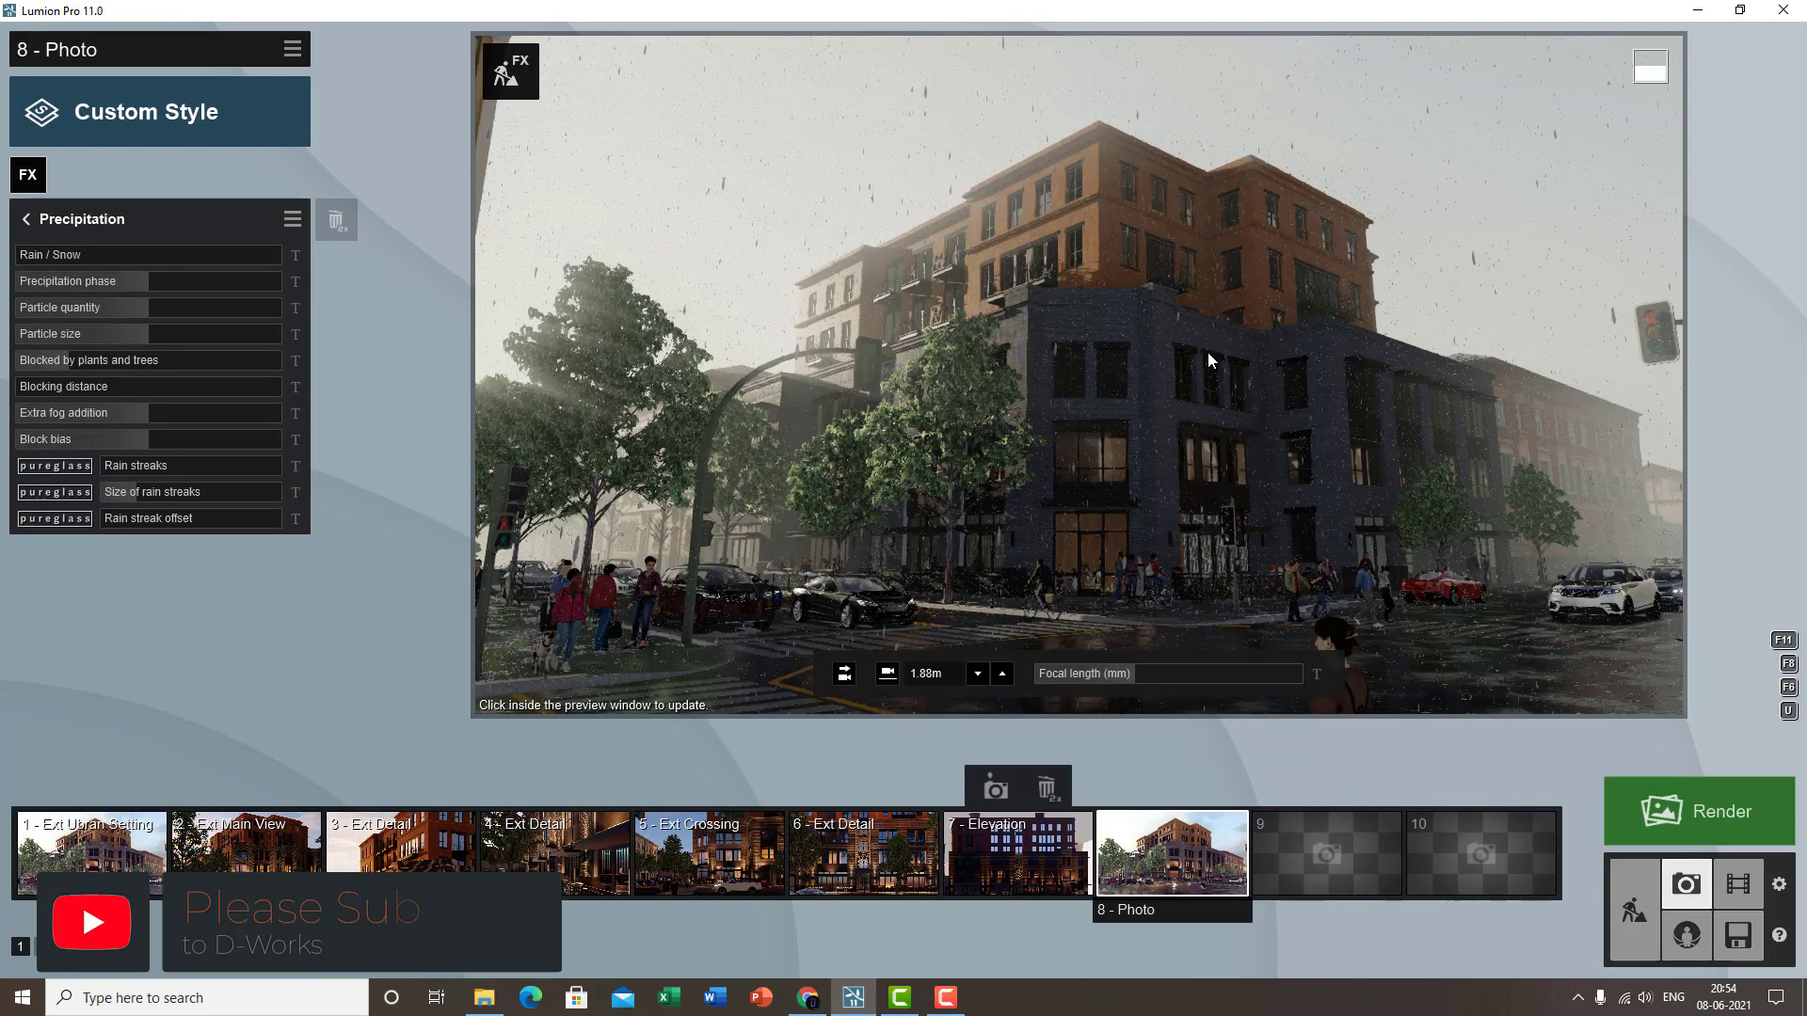
left_click(646, 397)
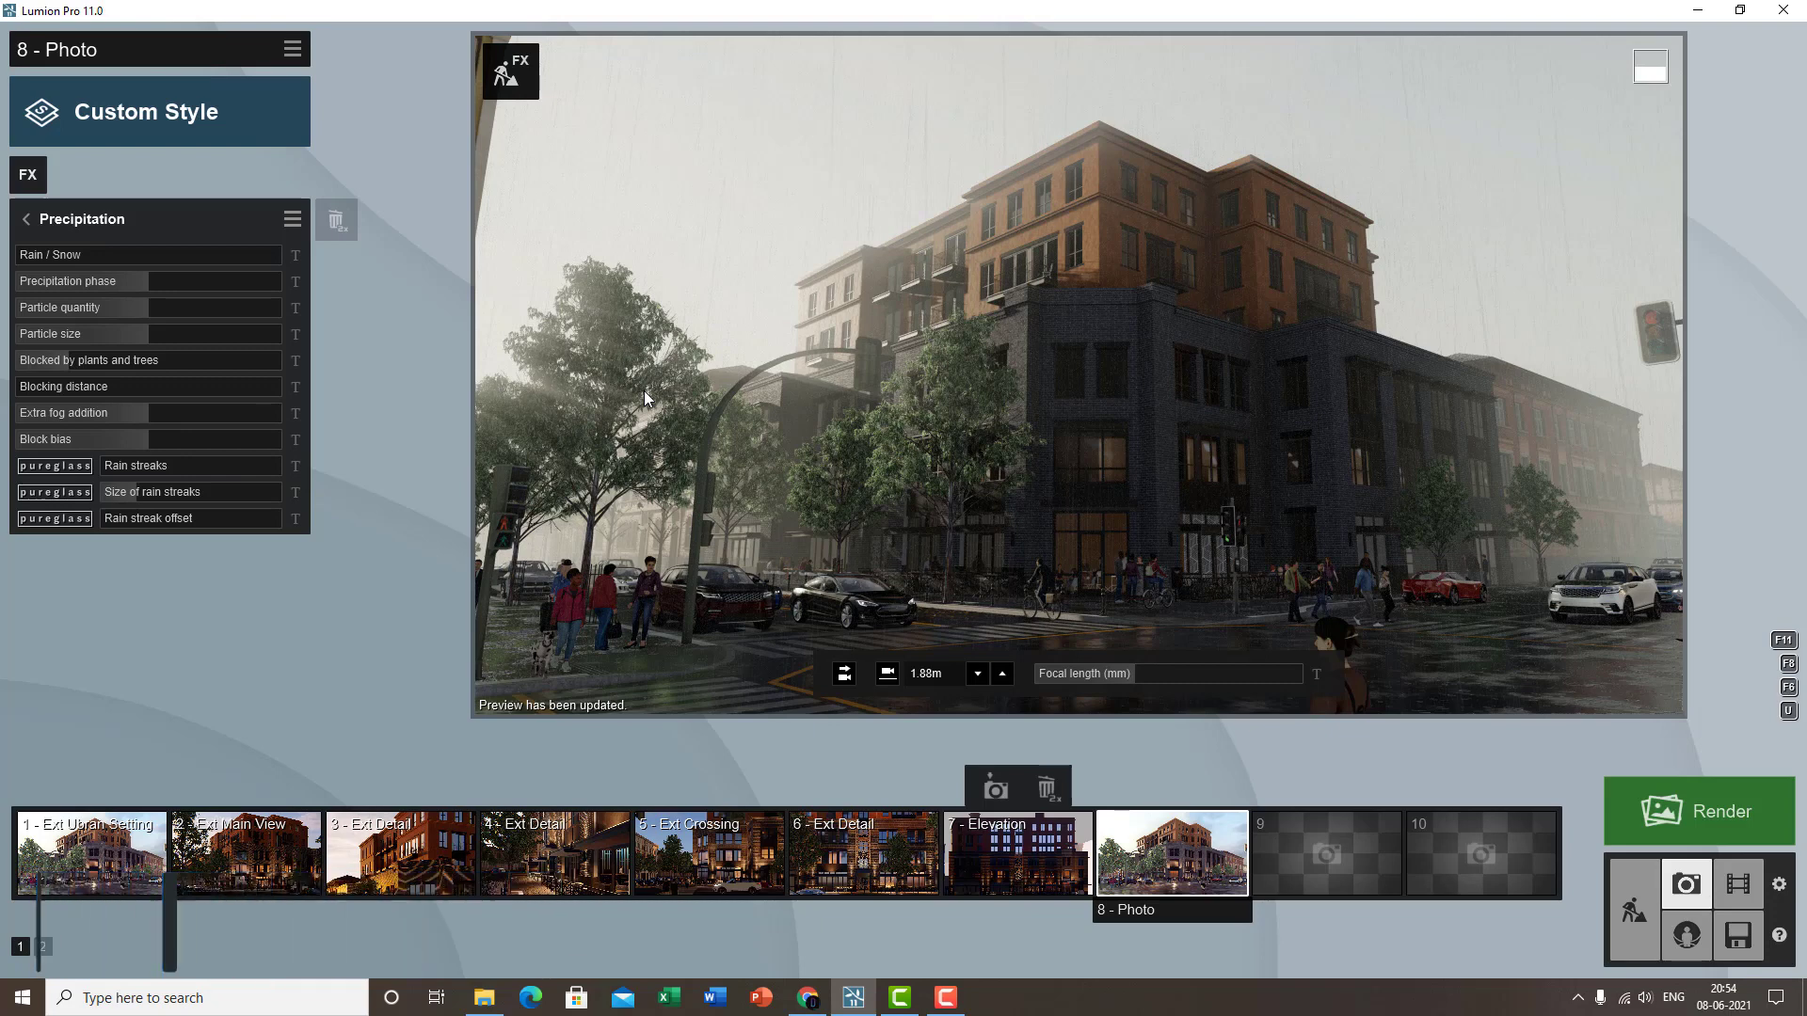
- Switch the precipitation from rain fully to snow and try precipitation phases from 0 up to 0.6
mouse_move(22, 260)
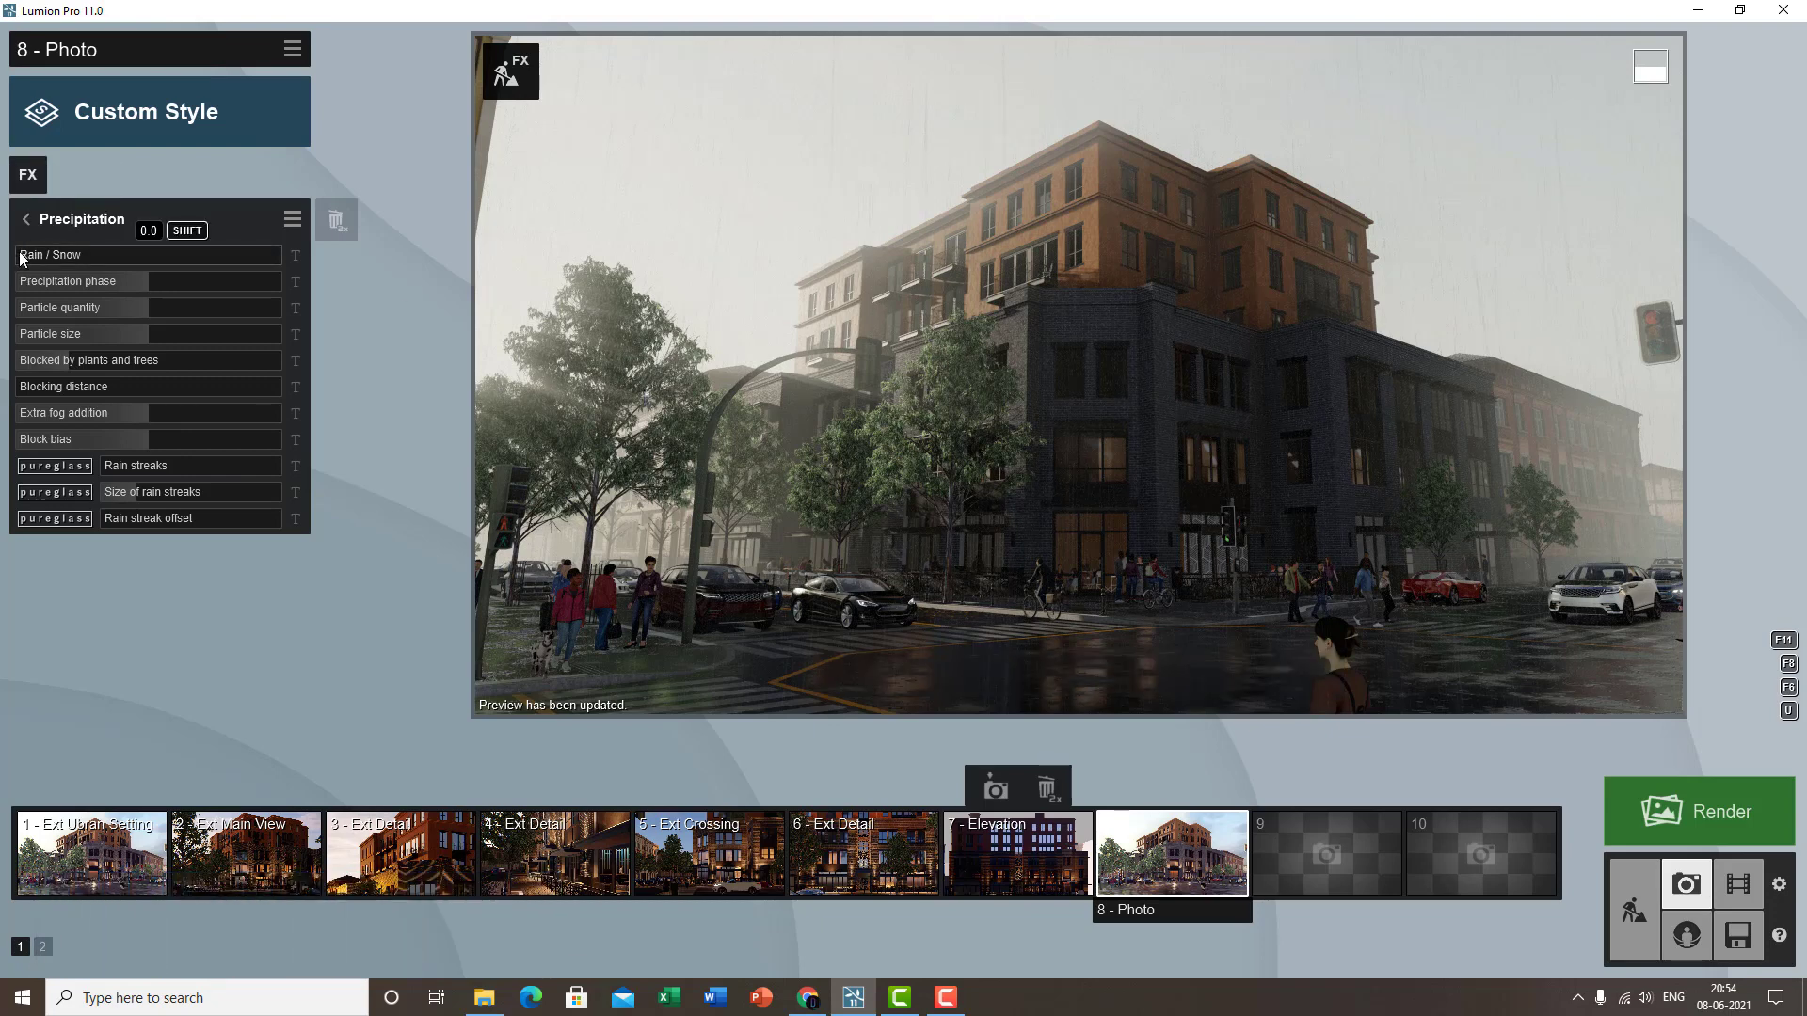
left_click_drag(23, 260, 299, 251)
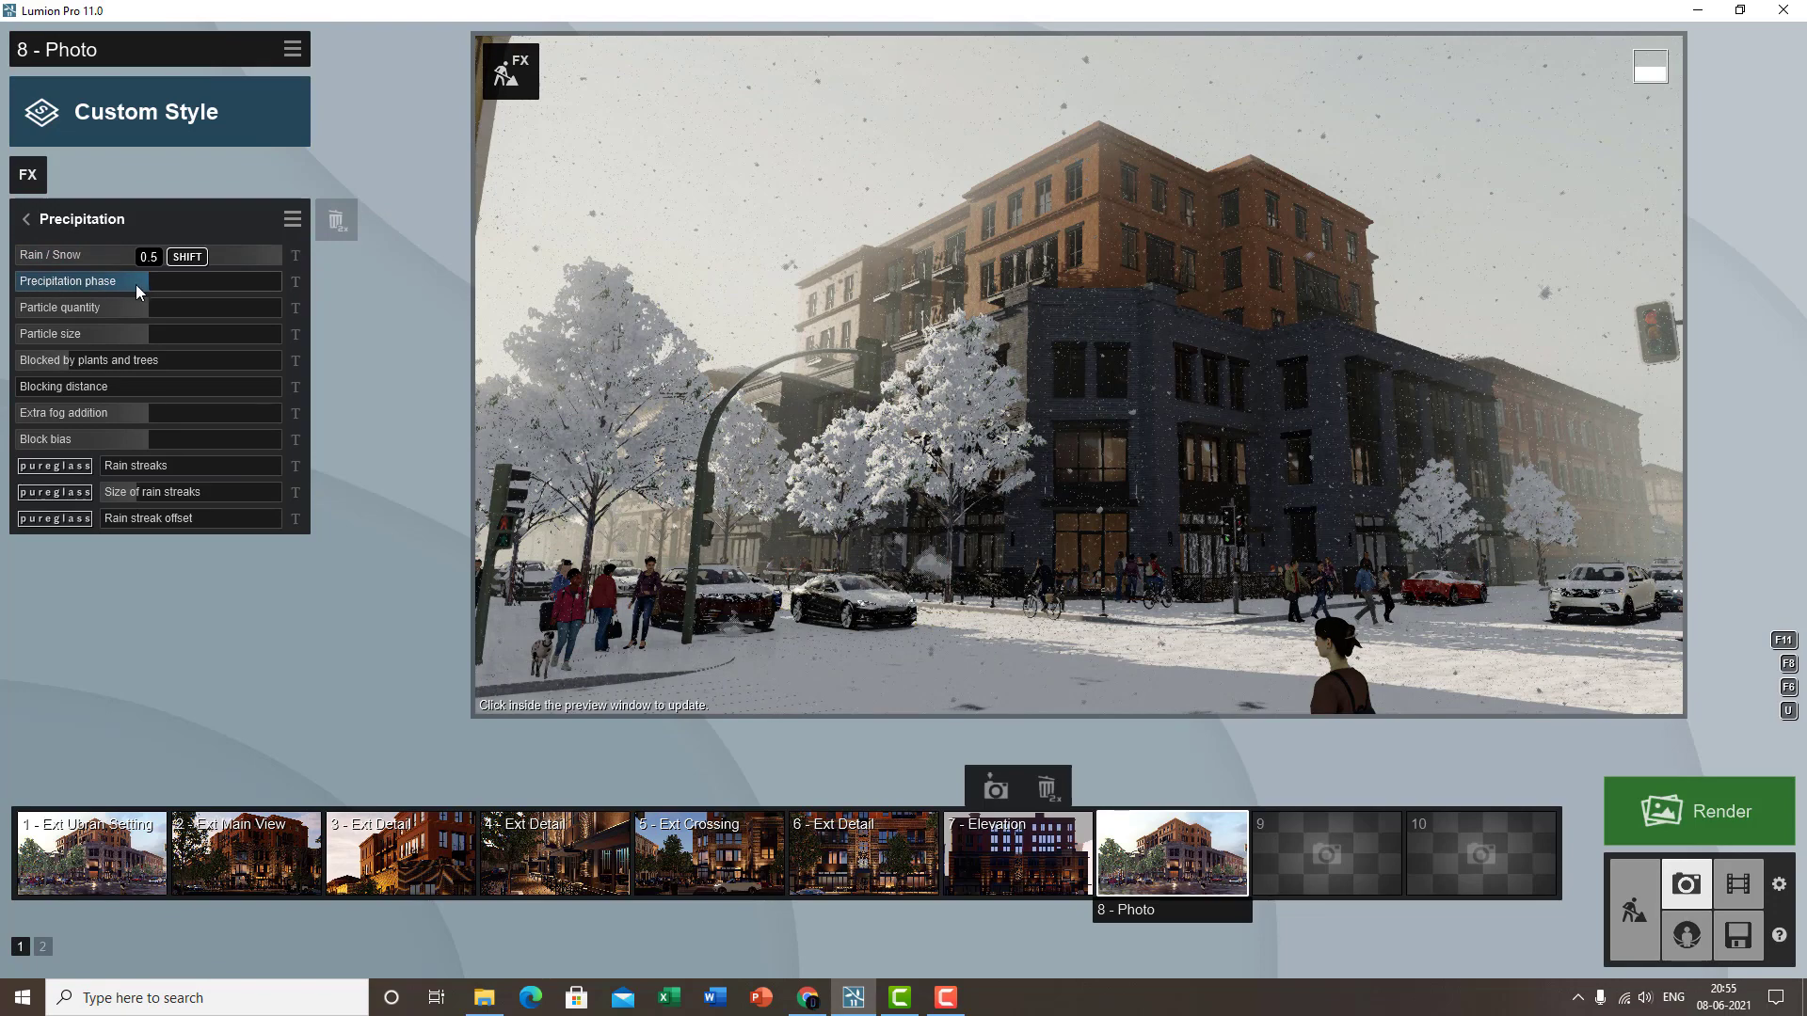
left_click_drag(135, 285, 7, 290)
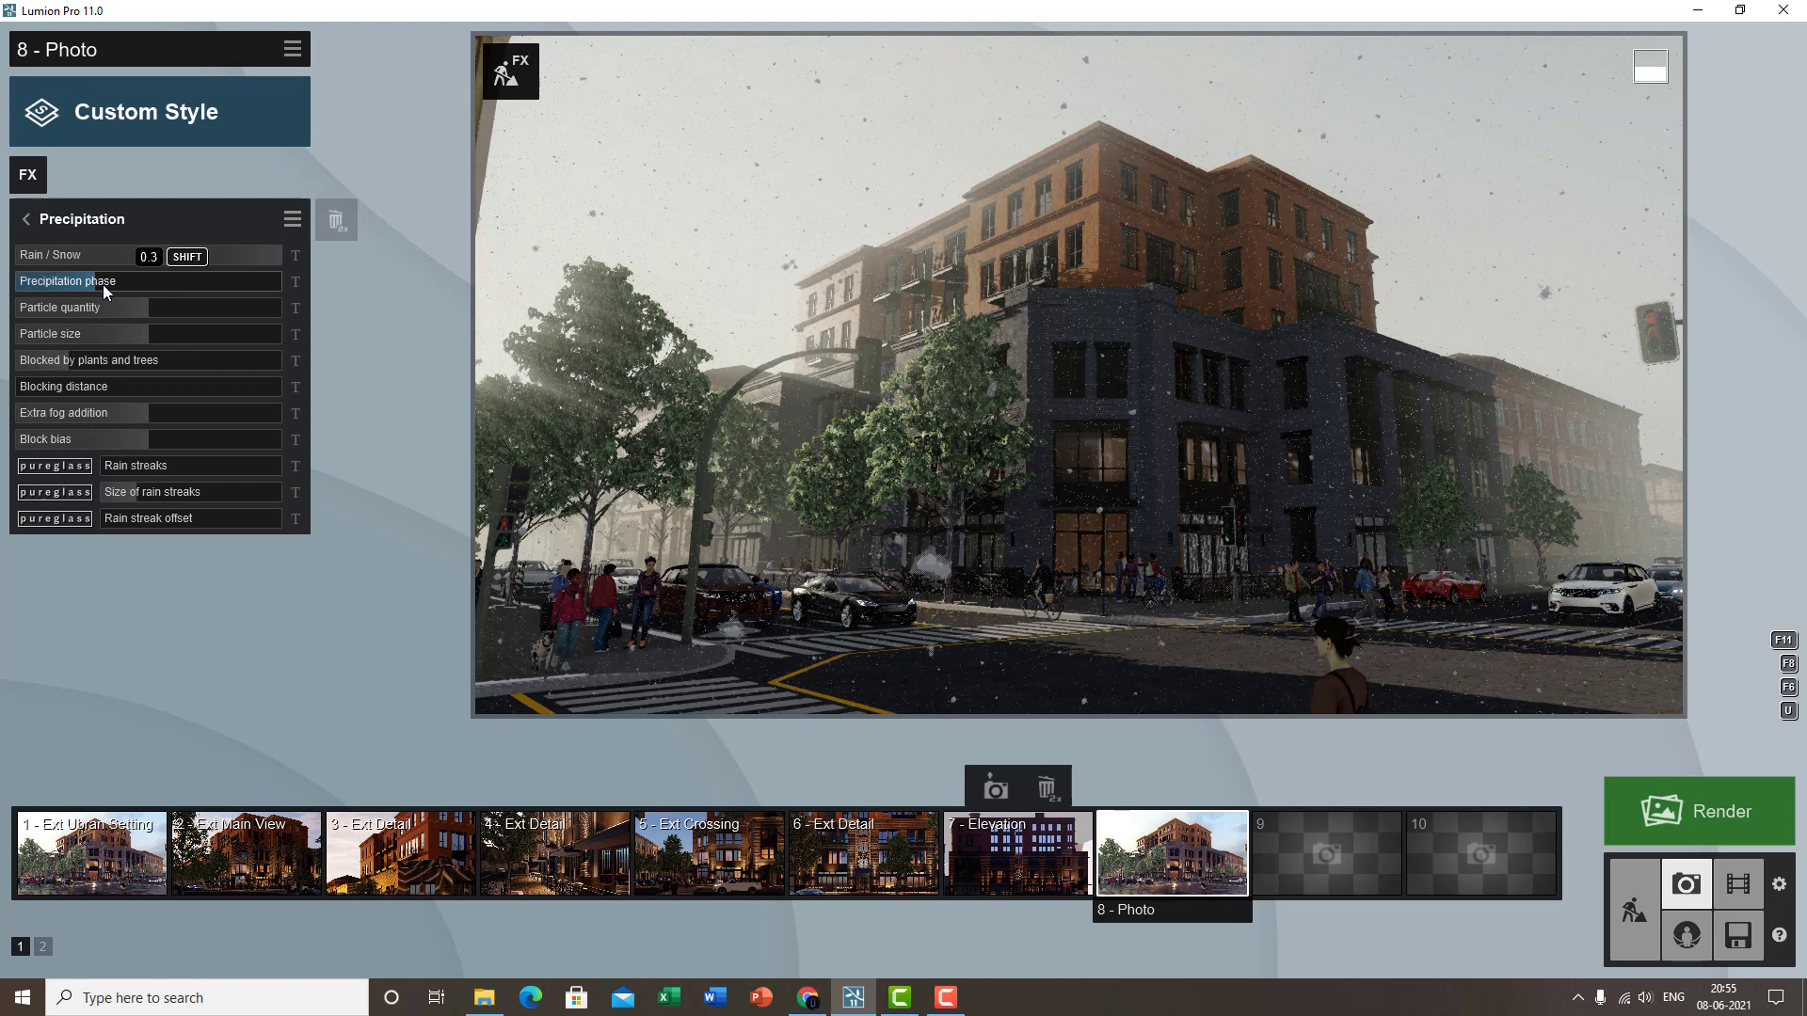
left_click_drag(103, 284, 138, 285)
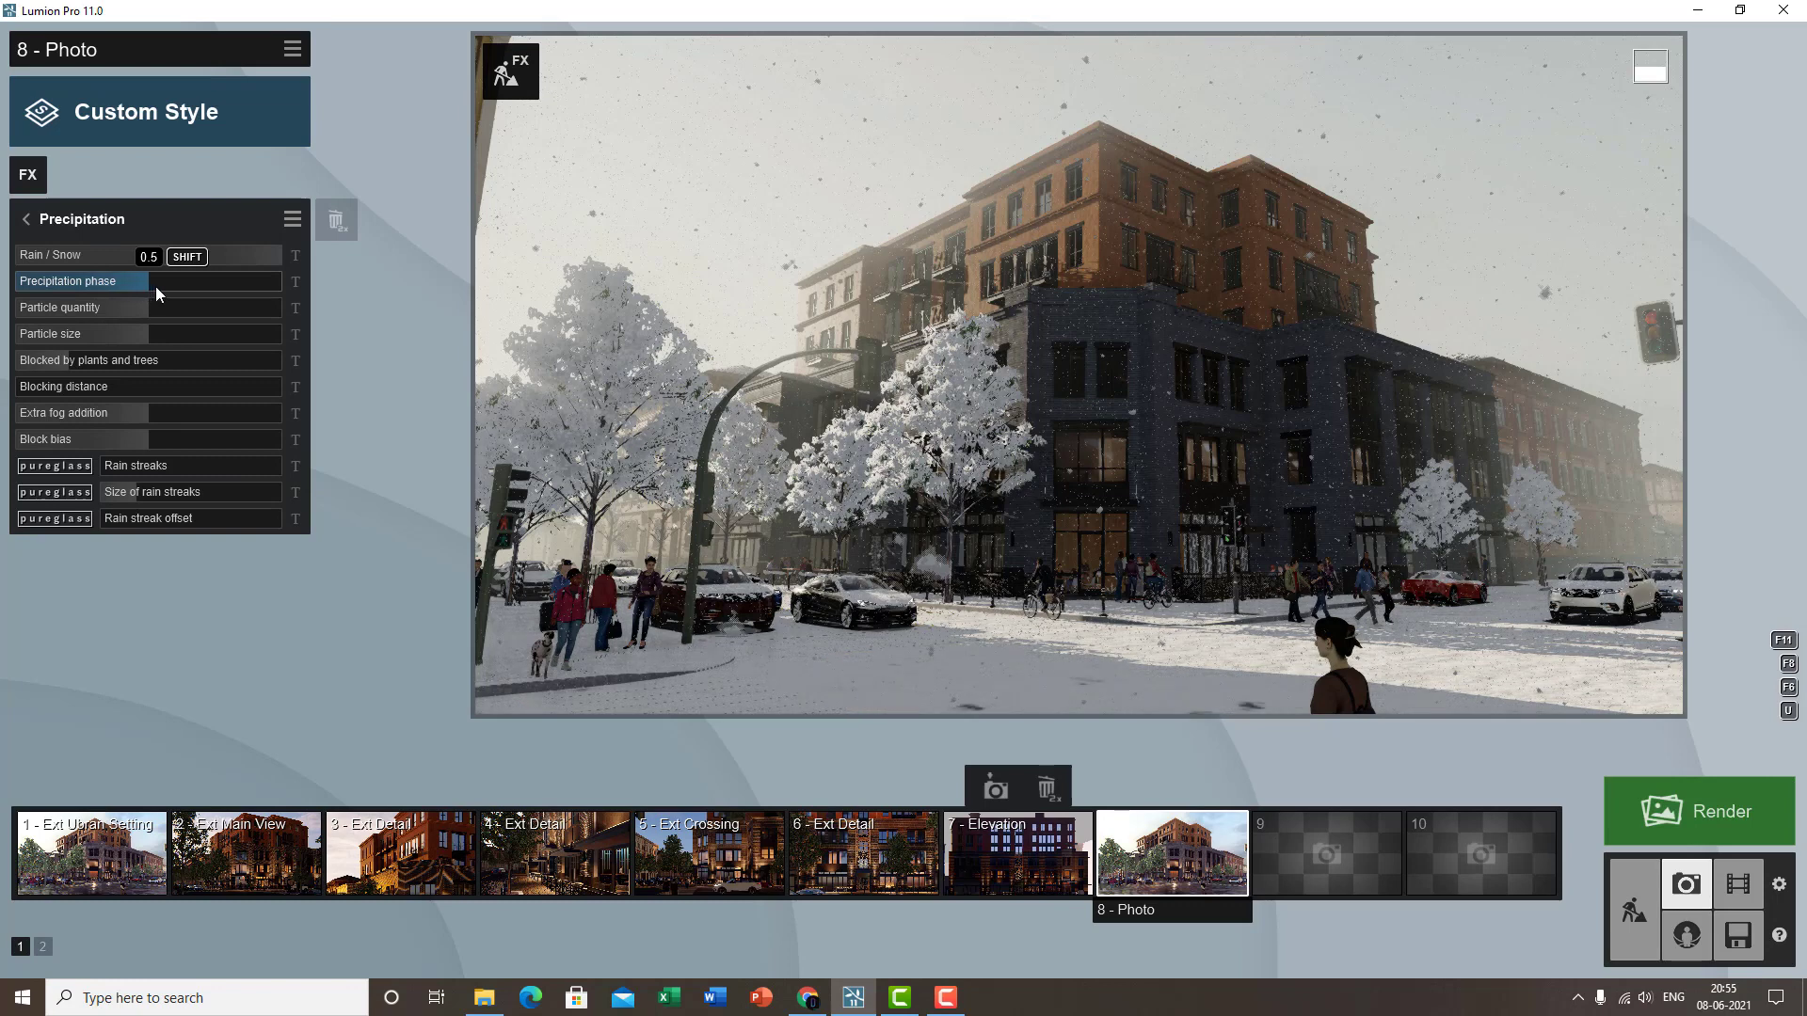
left_click_drag(156, 286, 179, 287)
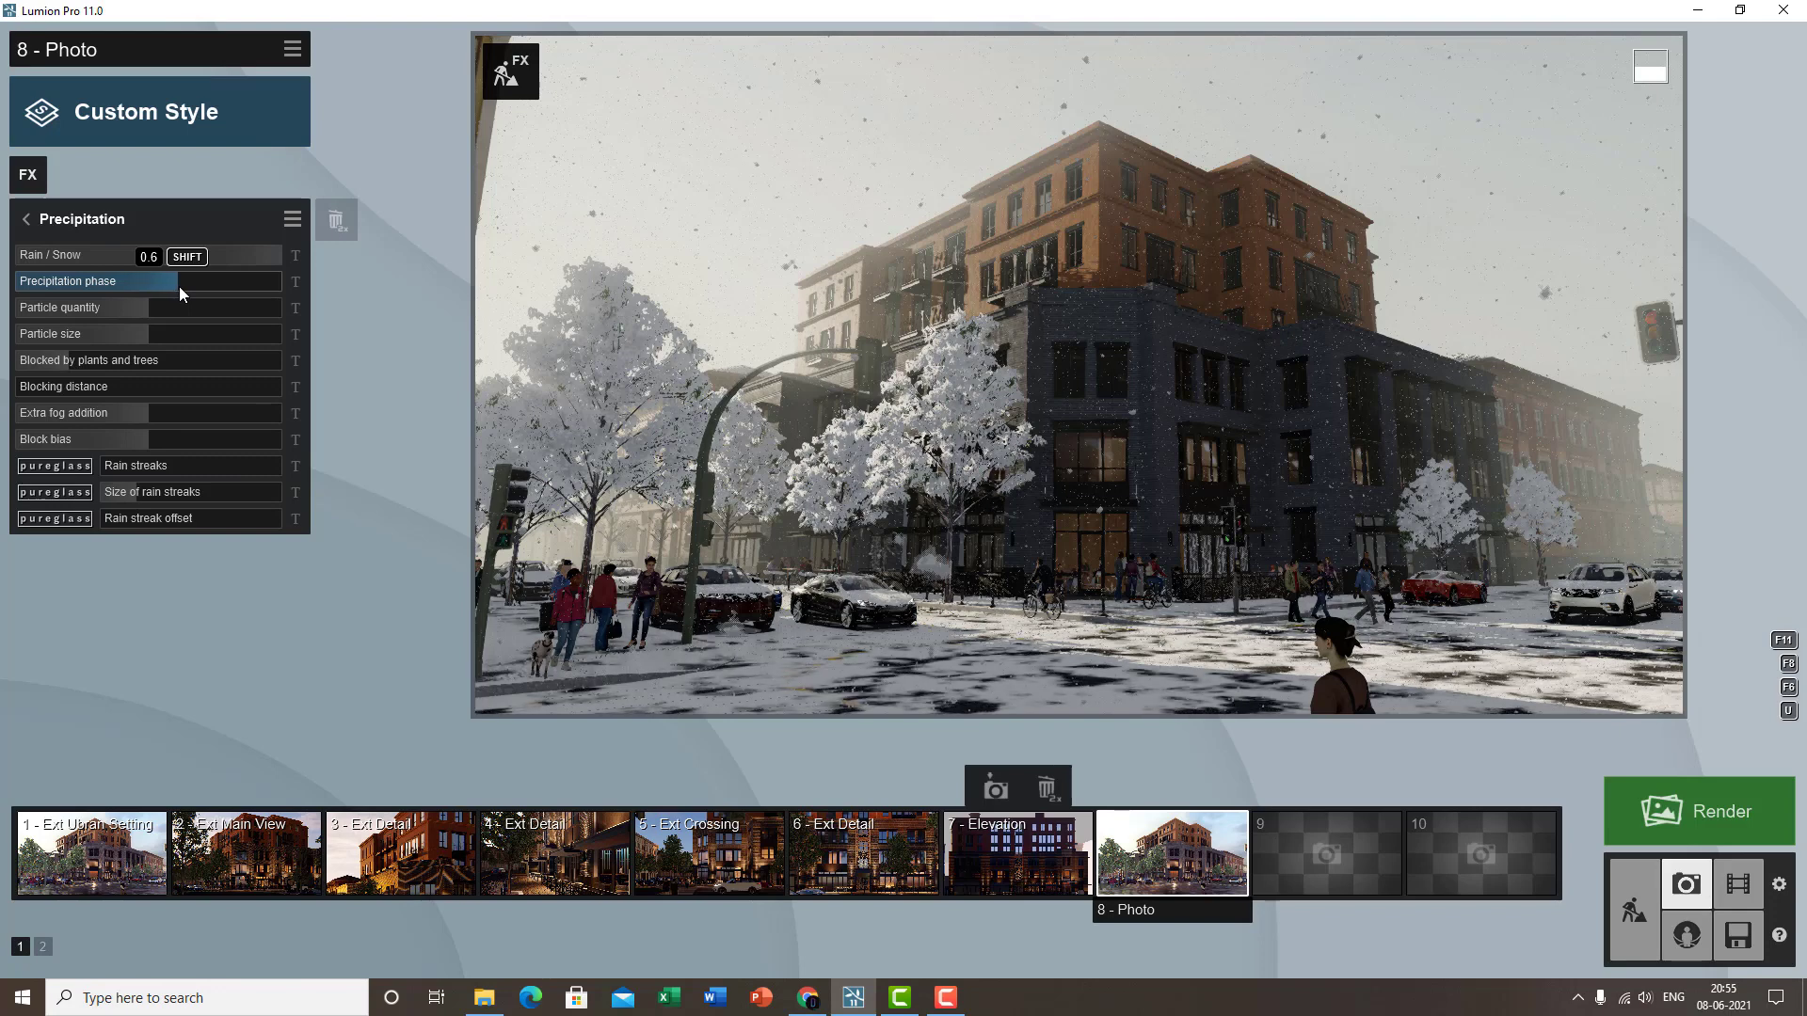
- Return the precipitation to rain, try precipitation phases up to 1.0, and lower the phase to about 0.3
mouse_move(178, 286)
left_mouse_down()
mouse_move(273, 285)
mouse_move(11, 254)
mouse_move(75, 285)
mouse_move(195, 285)
left_mouse_up()
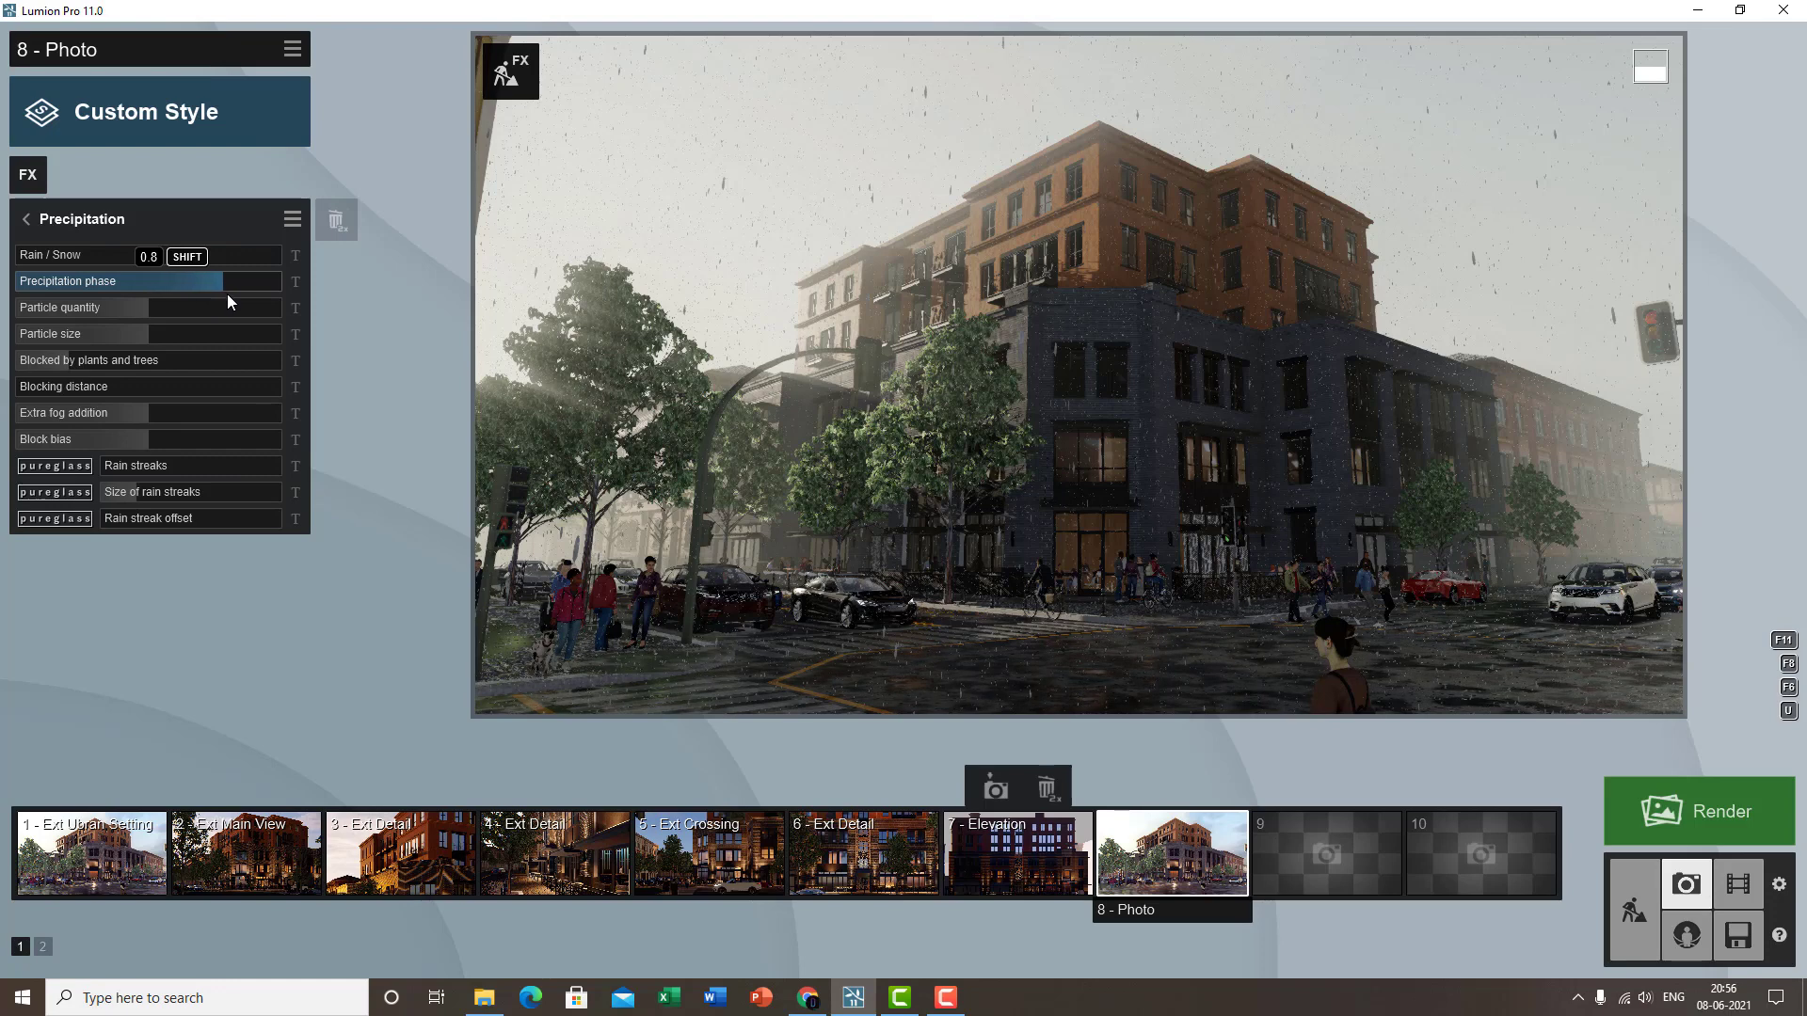
left_click_drag(239, 296, 298, 313)
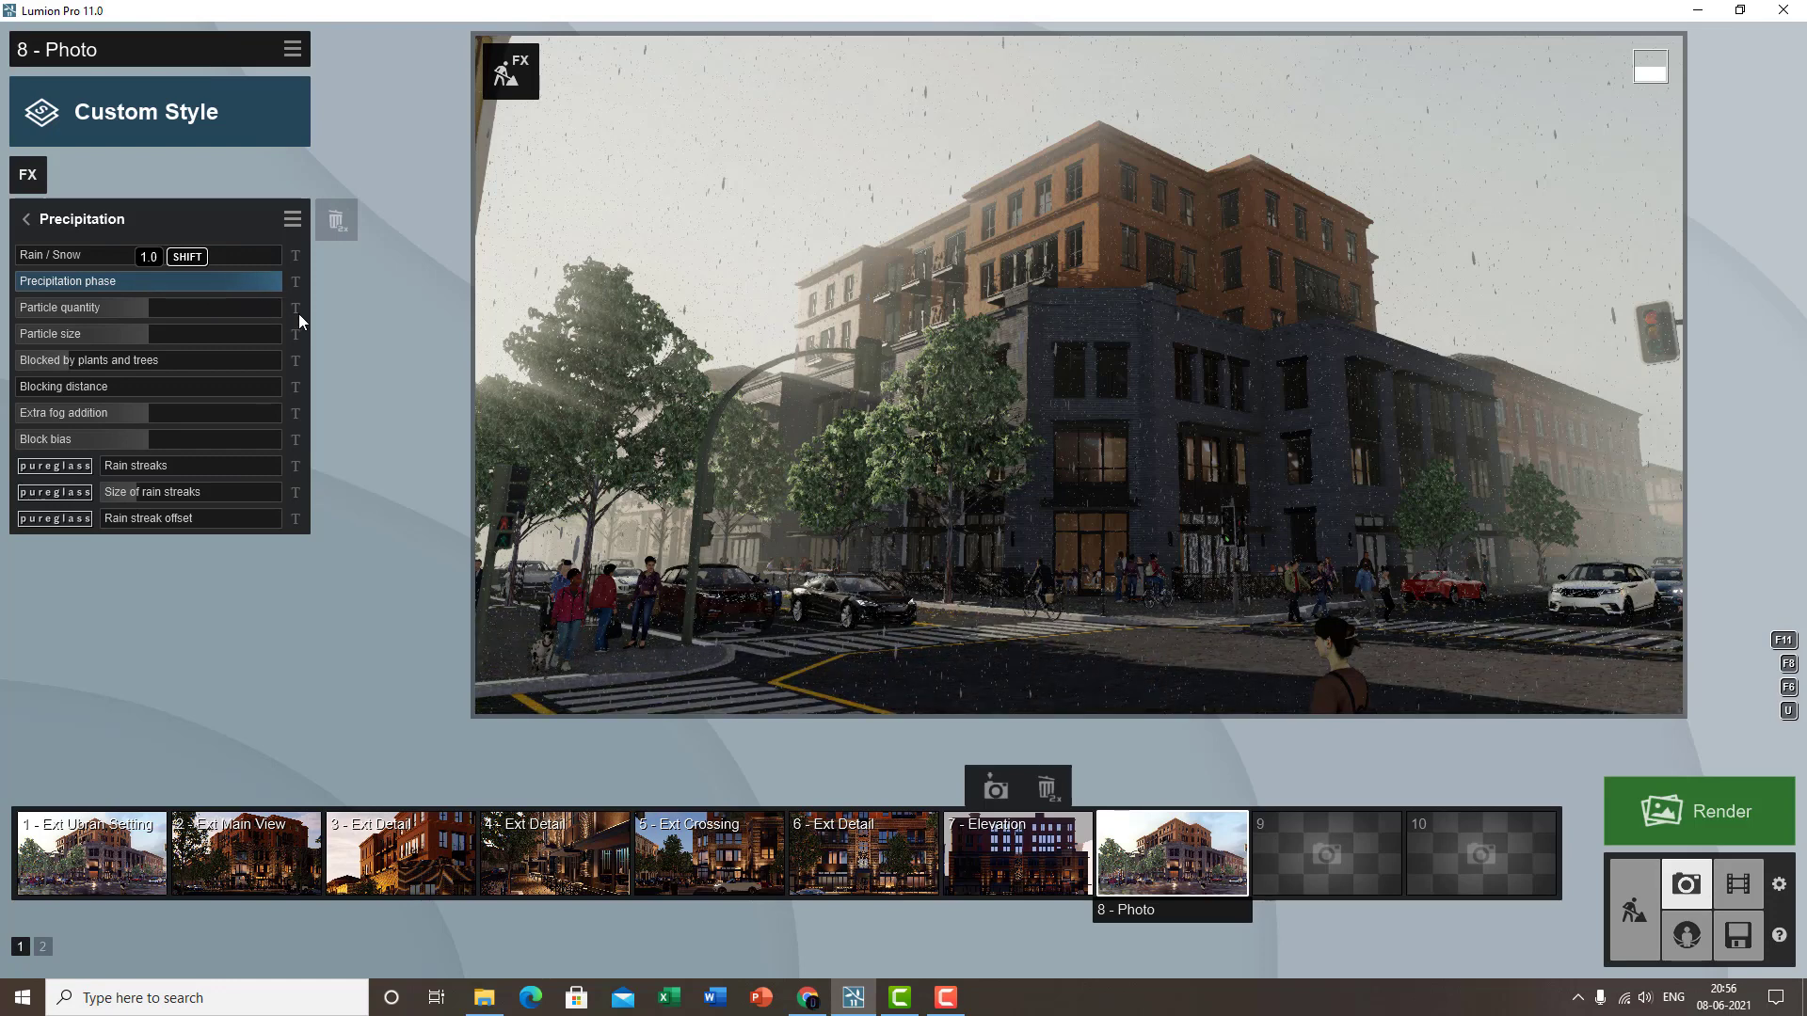
left_click_drag(189, 318, 100, 313)
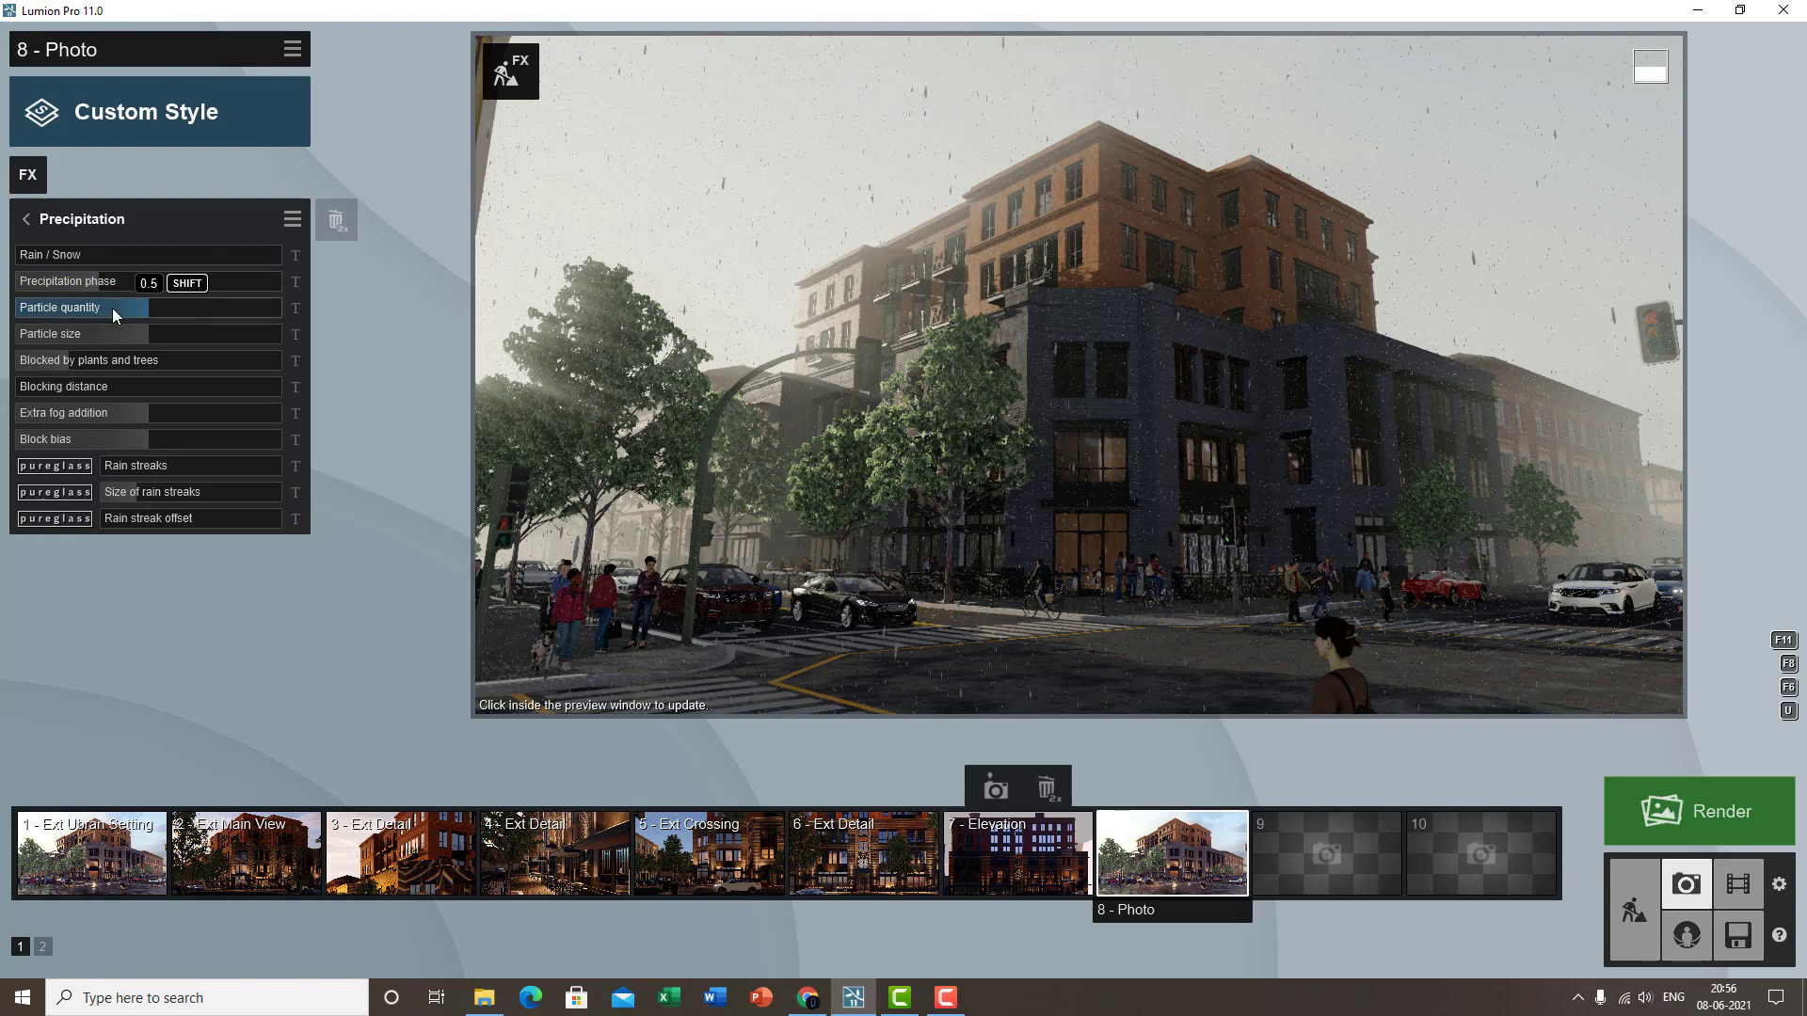
- Raise the rain's particle quantity to about 0.9 and set the particle size to about 0.6 after trying the maximum
left_click_drag(143, 309, 251, 363)
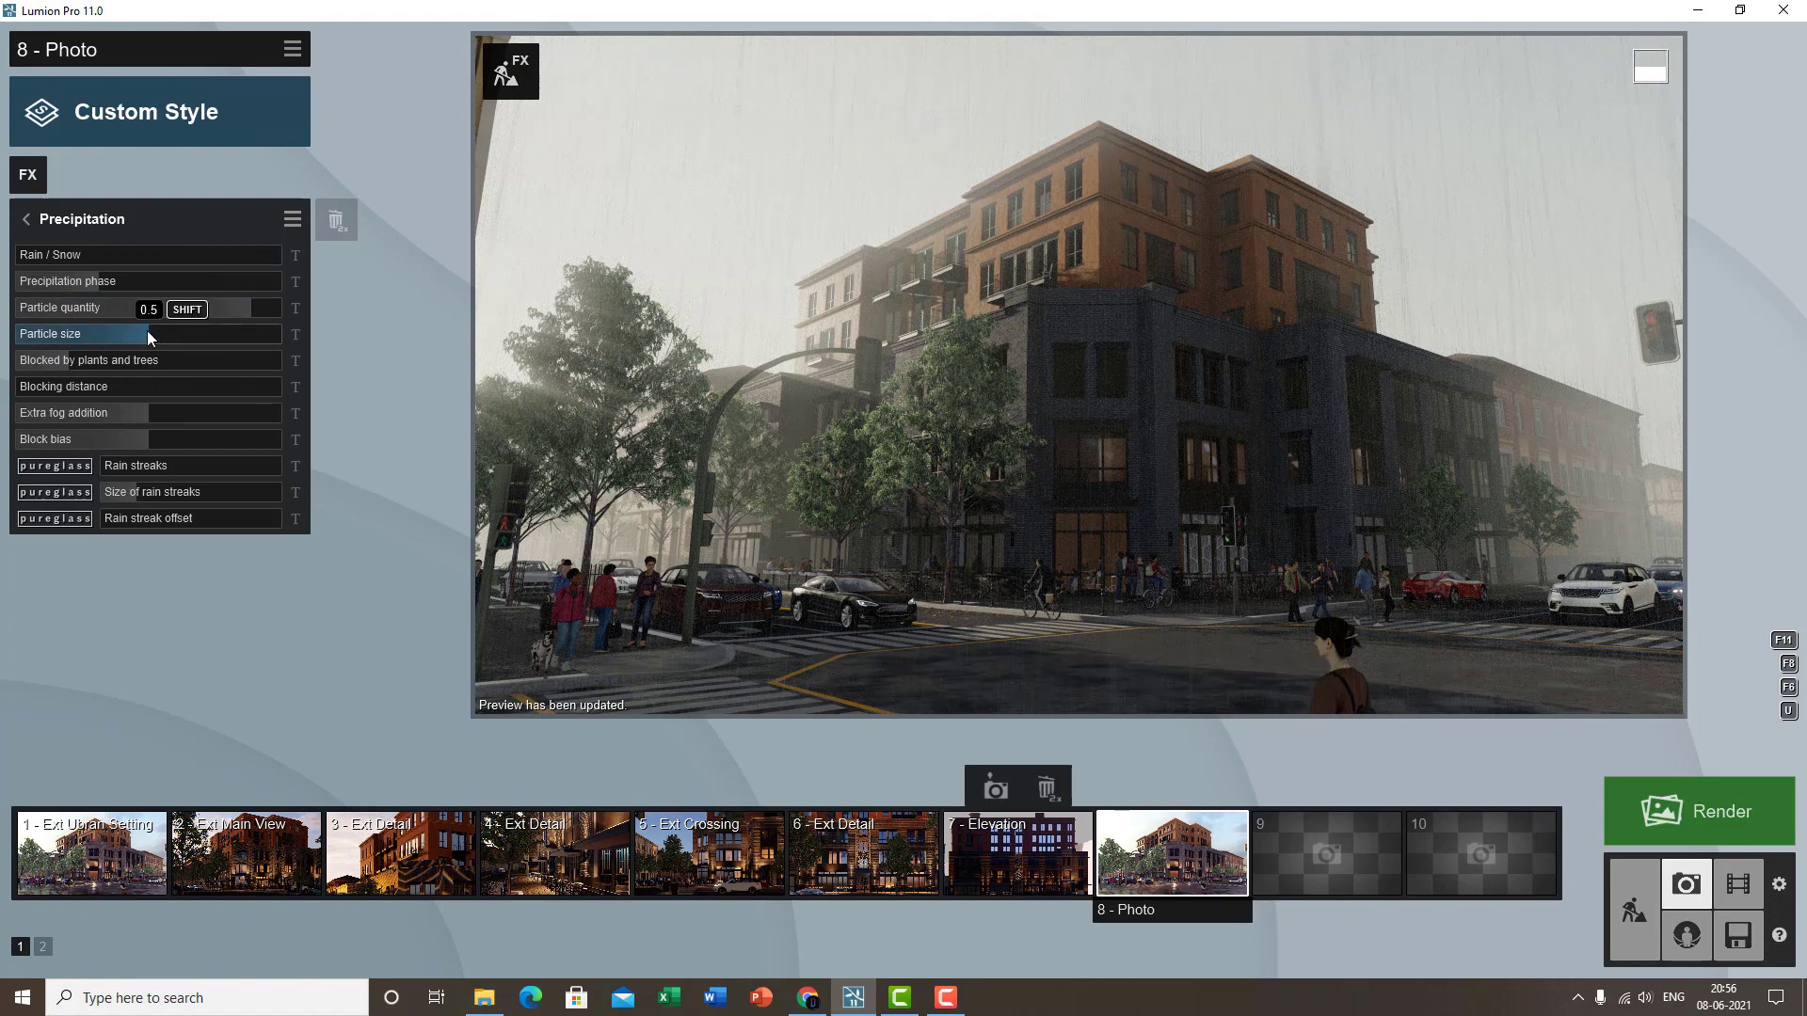
mouse_move(148, 334)
left_mouse_down()
mouse_move(273, 340)
mouse_move(109, 350)
mouse_move(302, 355)
left_mouse_up()
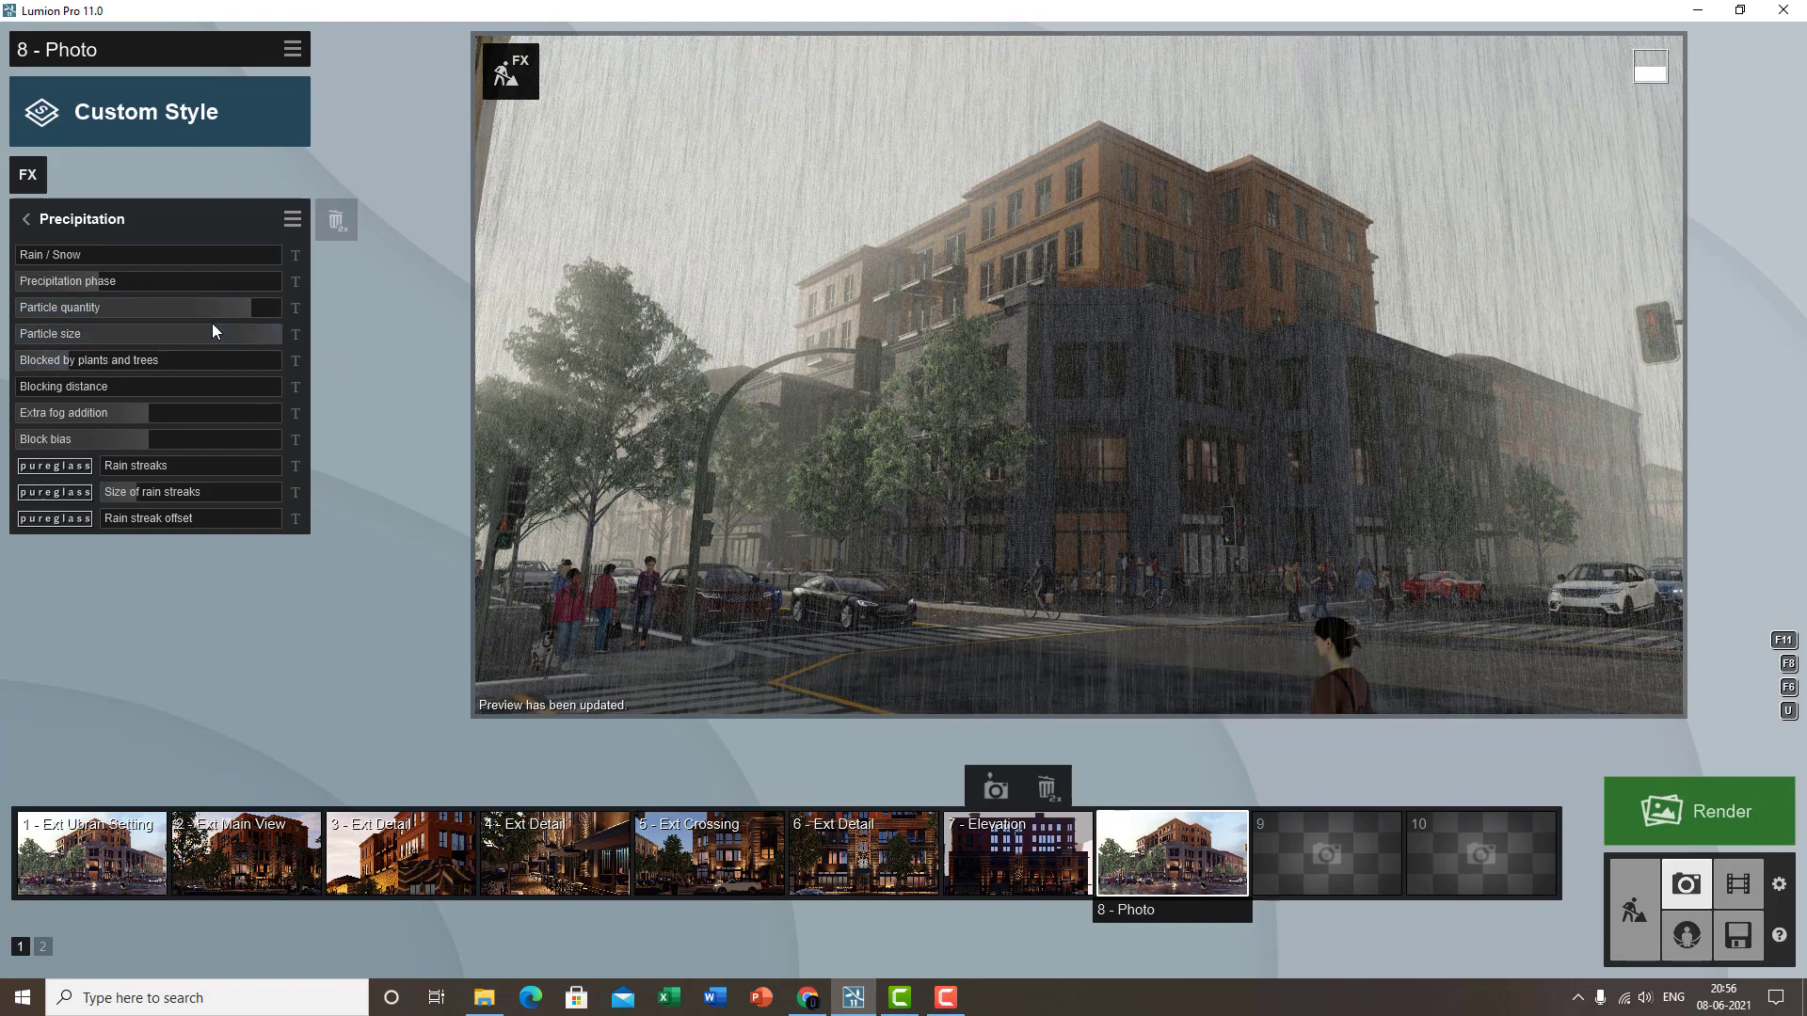
mouse_move(212, 328)
left_mouse_down()
mouse_move(102, 336)
mouse_move(170, 347)
left_mouse_up()
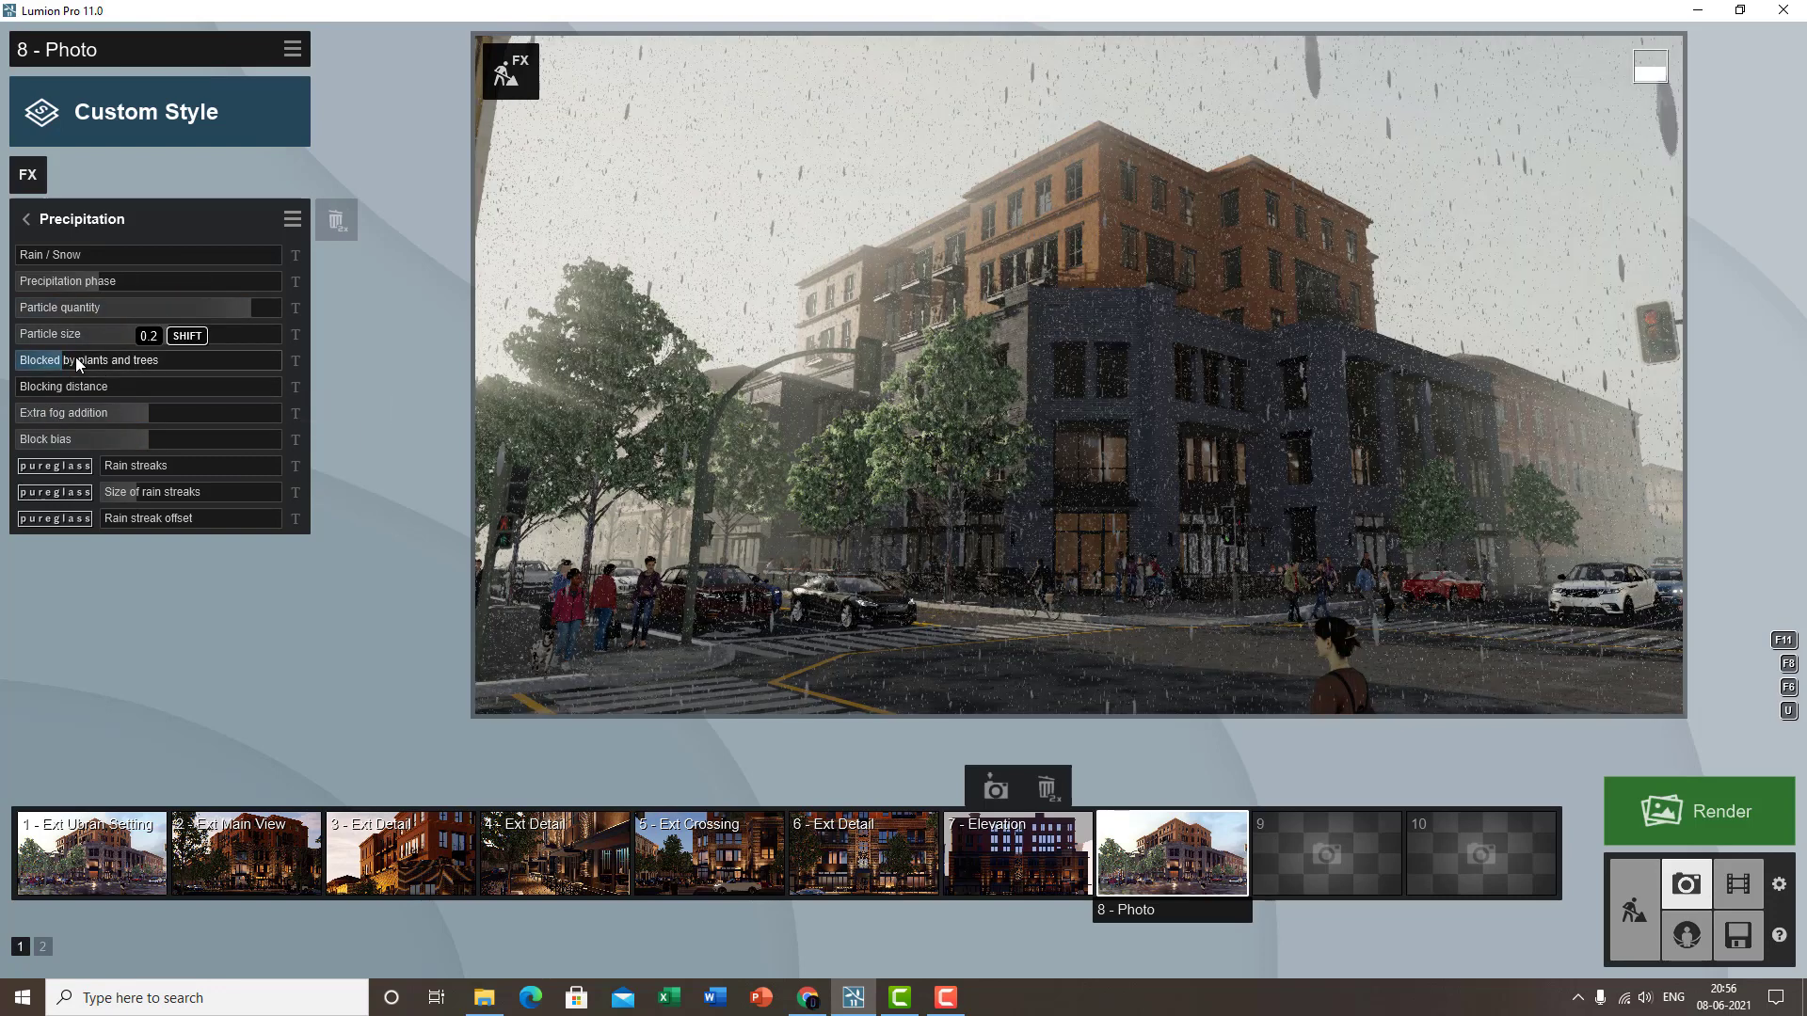
- Set the precipitation phase to about 0.5 and the blocking by plants and trees to 0.8 after trying none
left_click_drag(75, 357, 10, 346)
right_click_drag(1214, 381, 1079, 554)
left_click_drag(99, 280, 168, 276)
left_click_drag(28, 360, 240, 342)
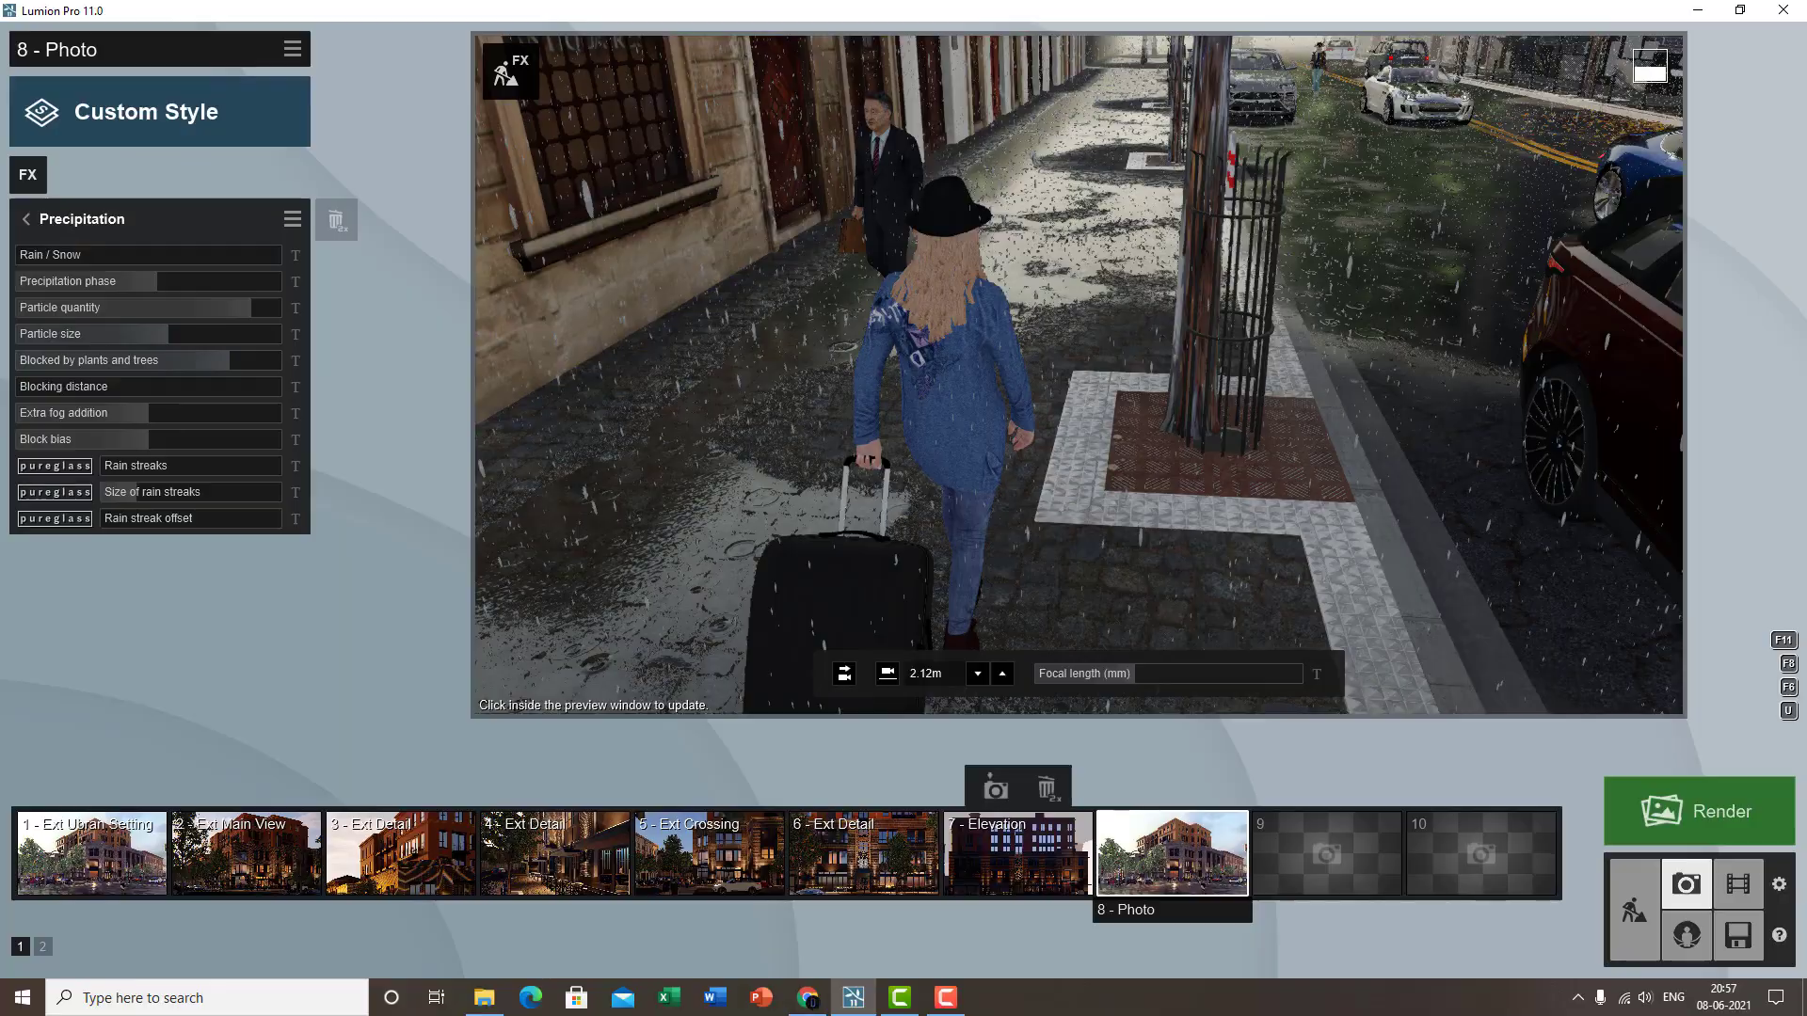
- Try a plants-and-trees blocking of 0.9 on the sidewalk around the woman with the suitcase
key("s")
key("s")
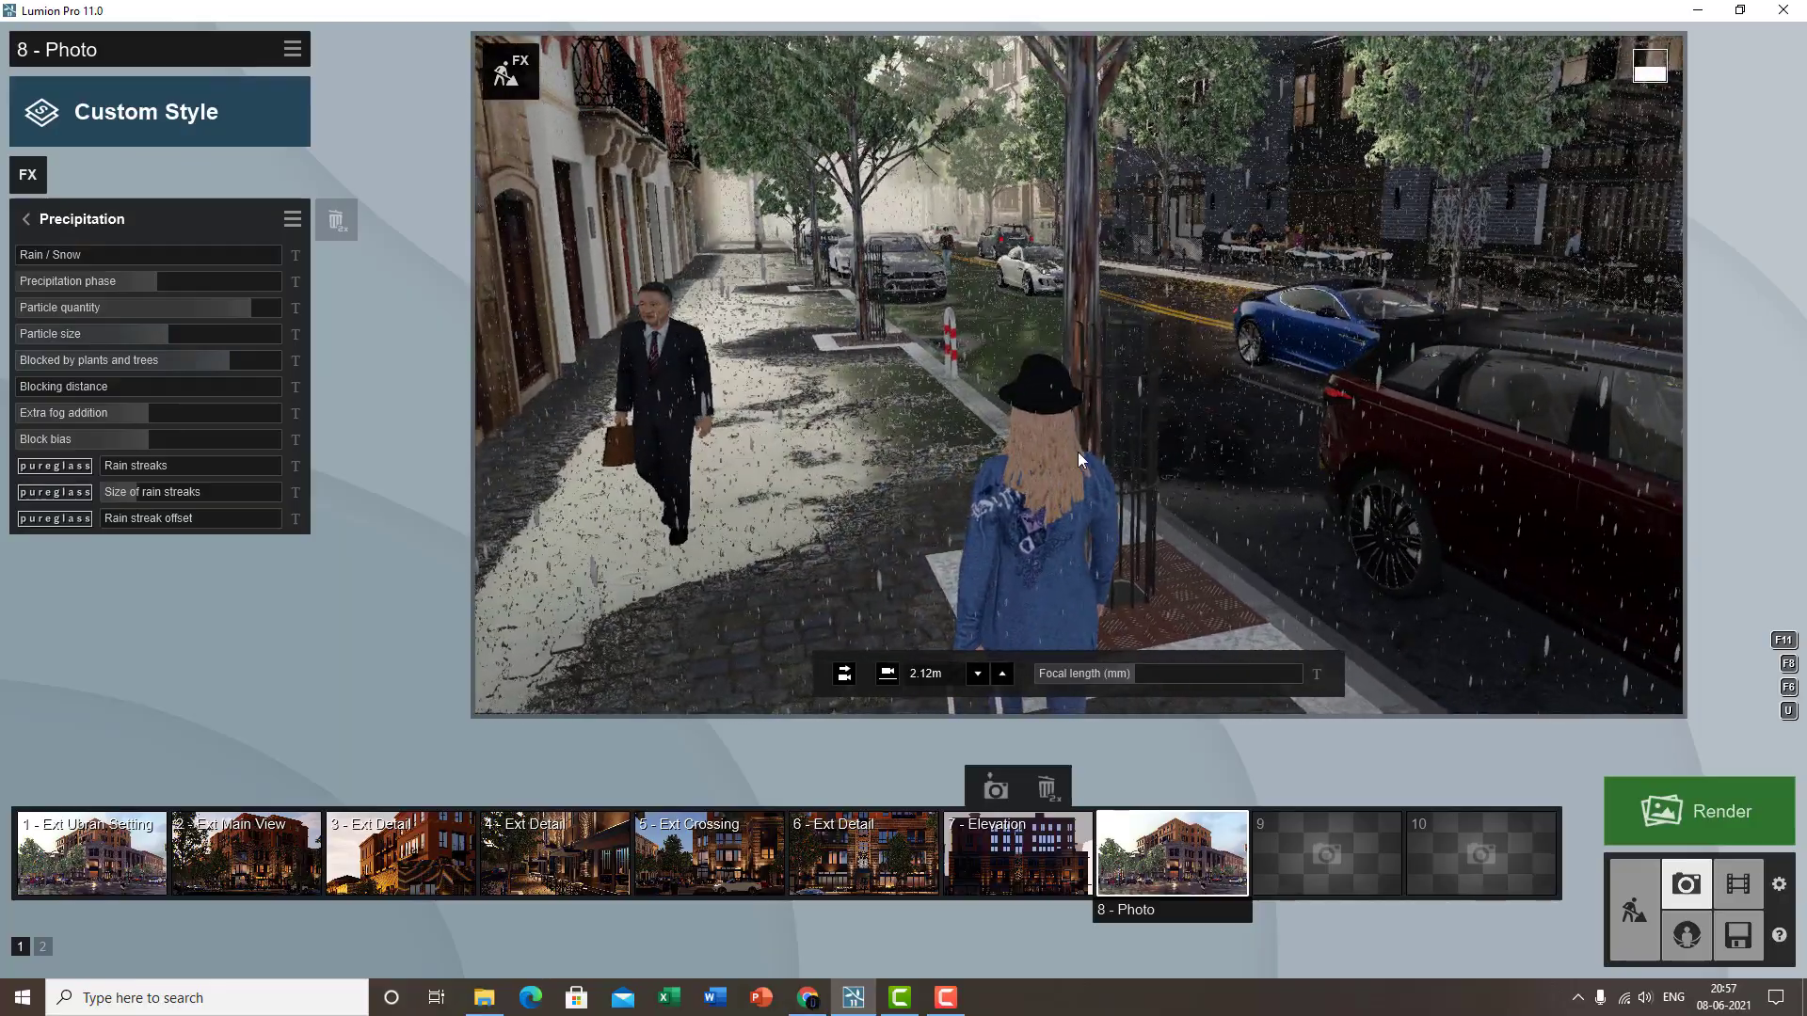
right_click_drag(1261, 346, 1224, 546)
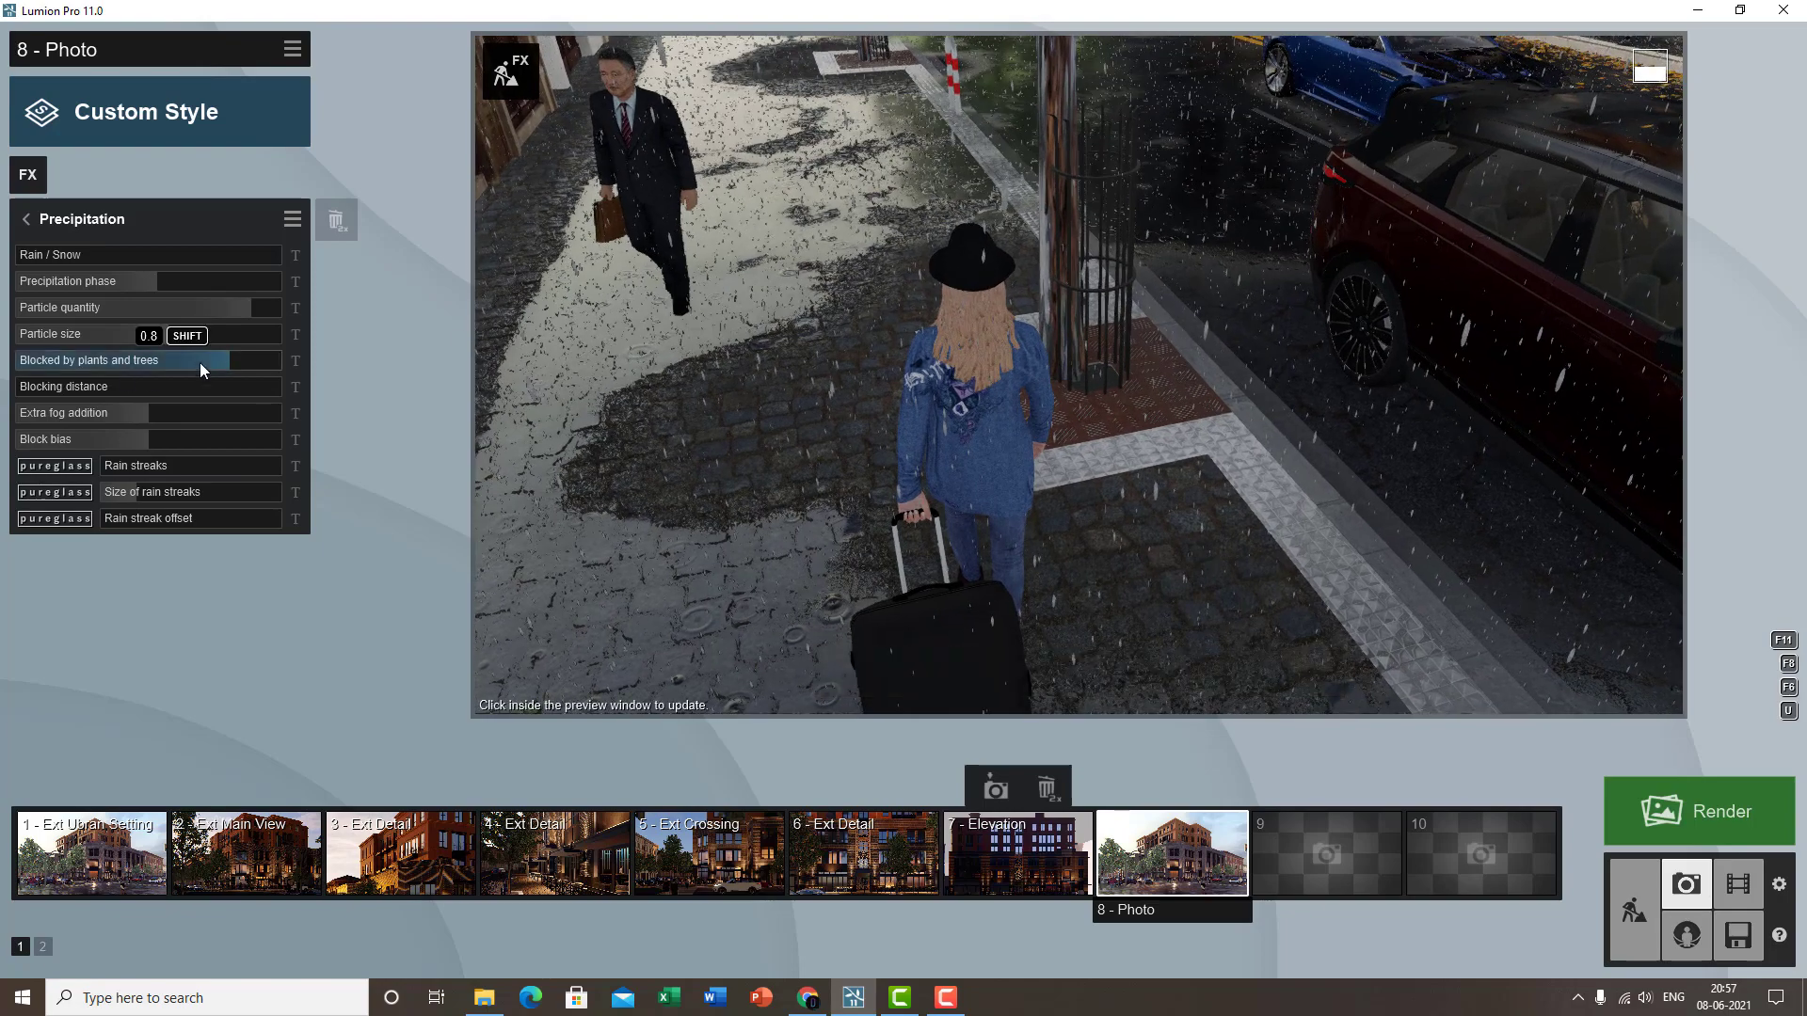
left_click_drag(199, 363, 261, 369)
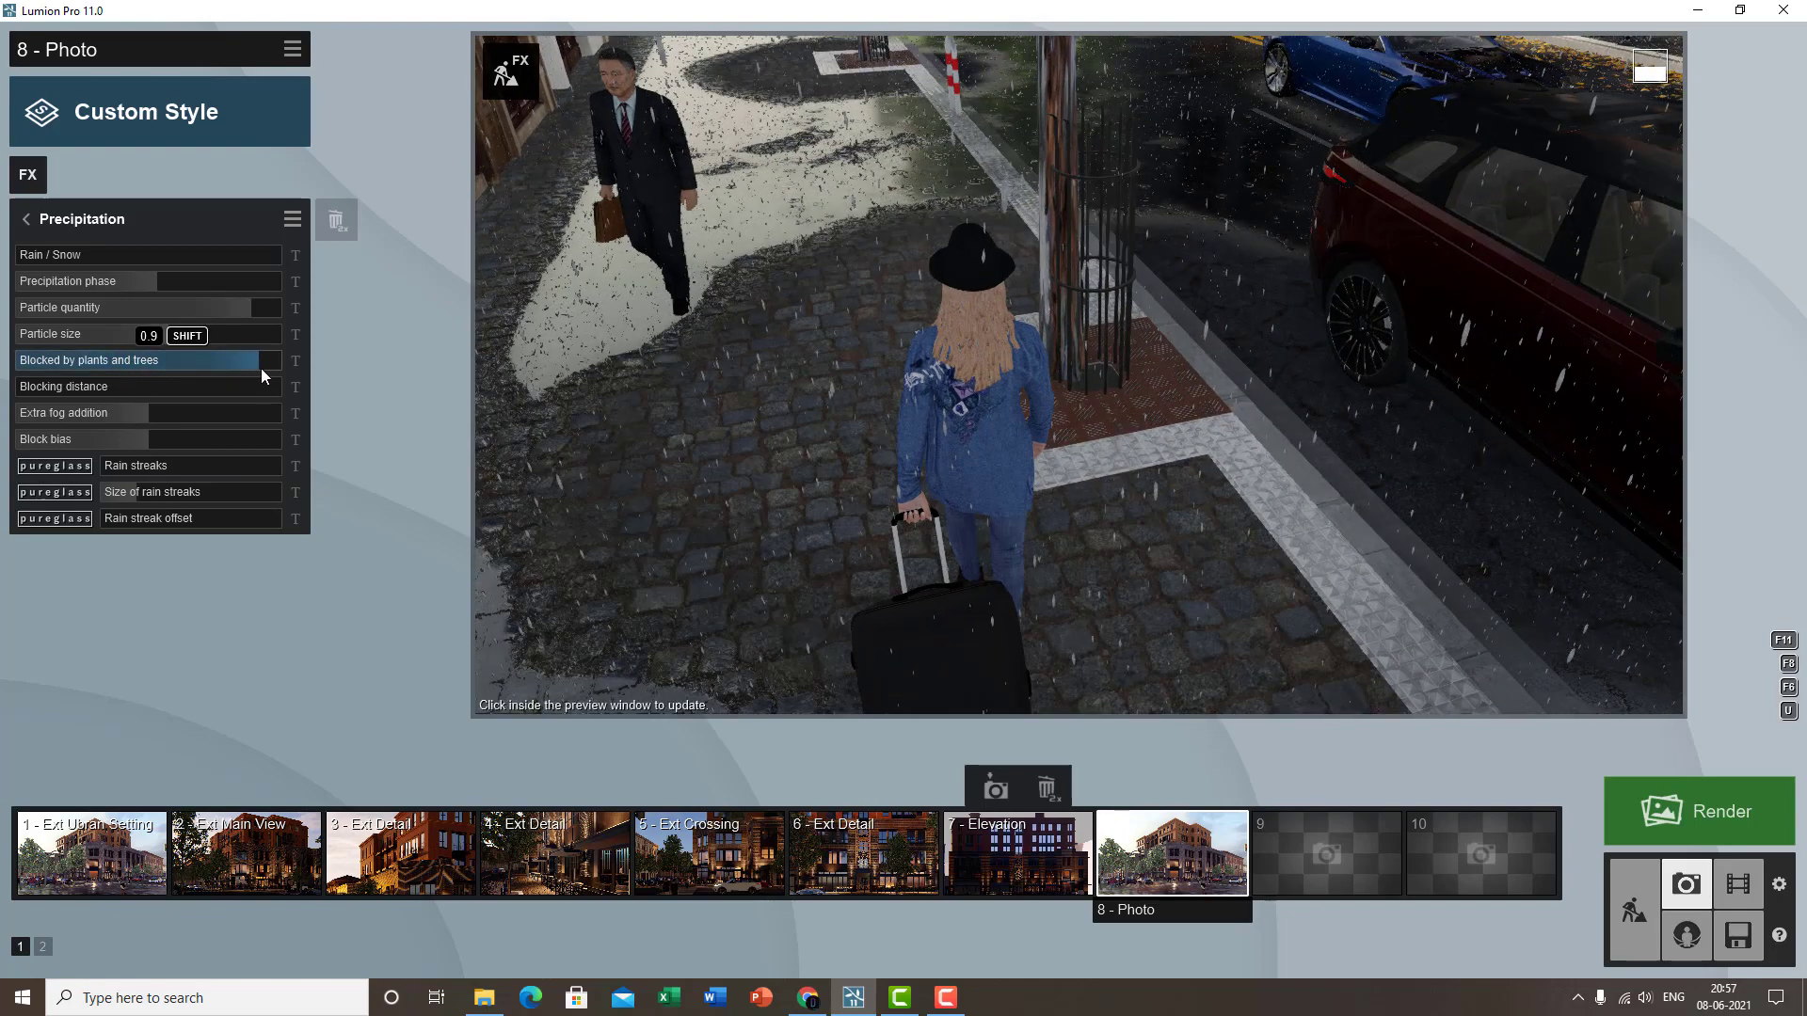
left_click(962, 359)
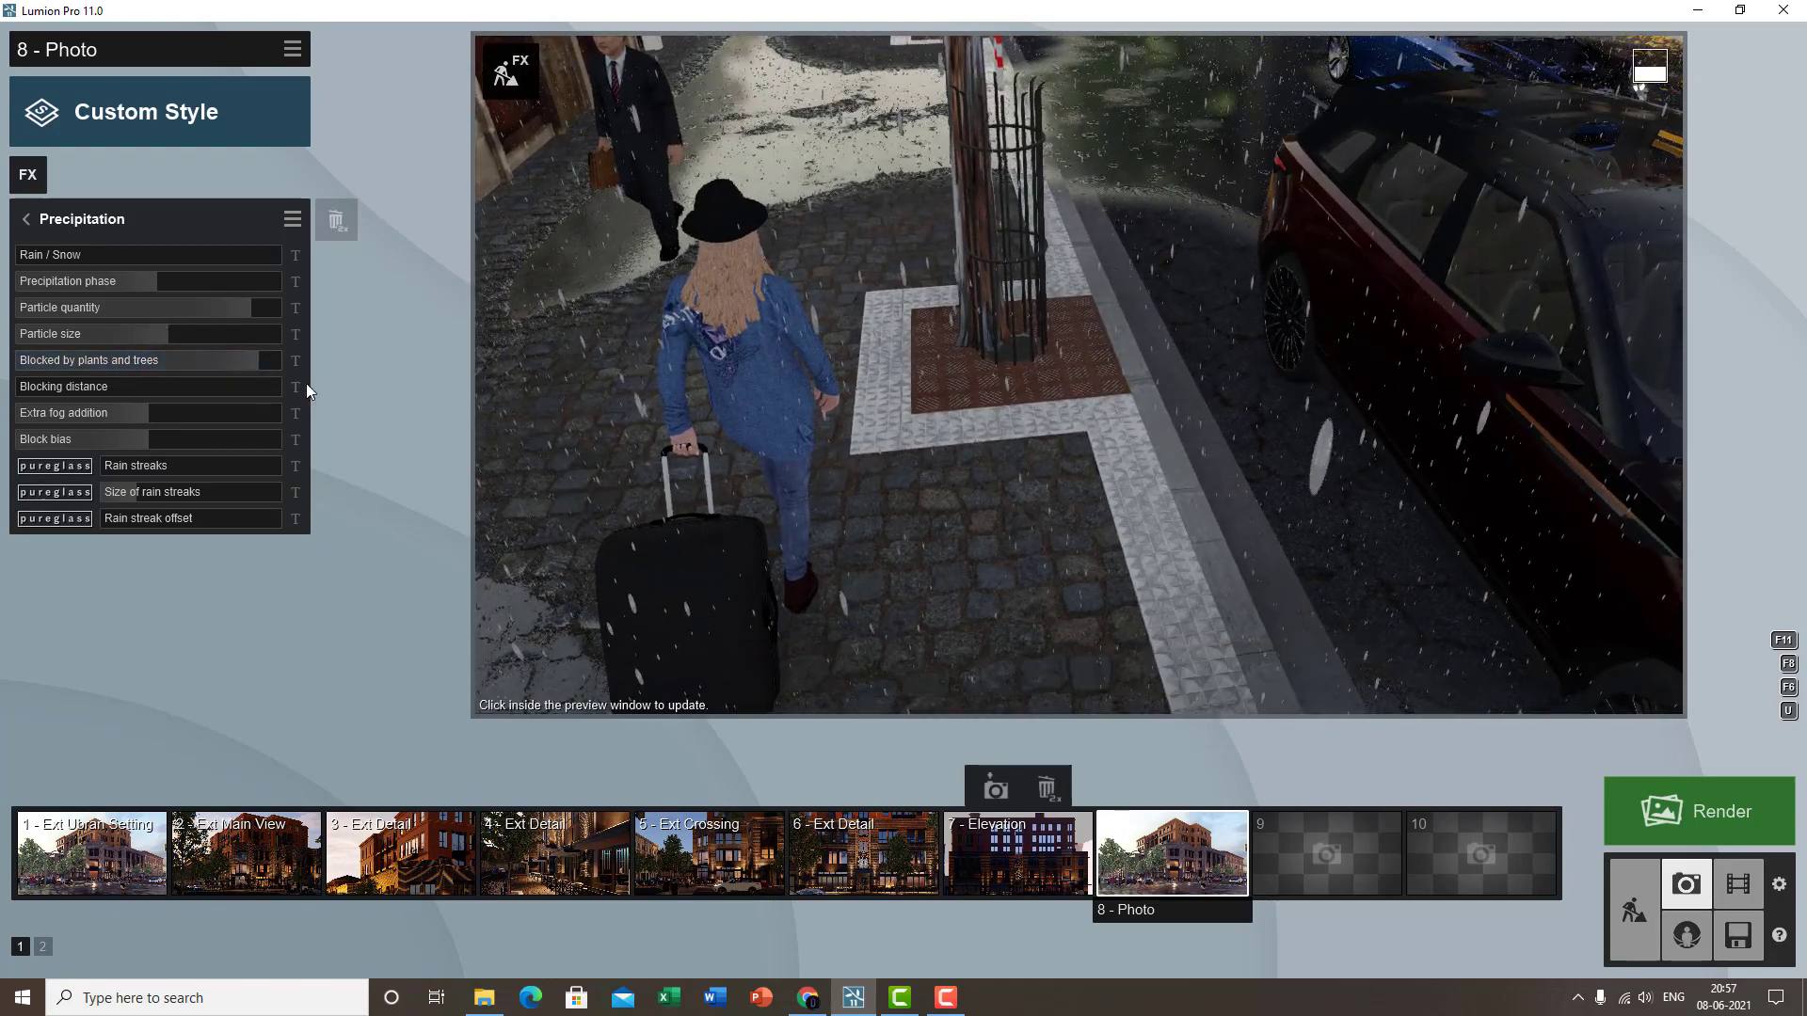
- Try the maximum of 1.0 for both the blocking by plants and trees and the blocking distance
left_click_drag(51, 382, 128, 374)
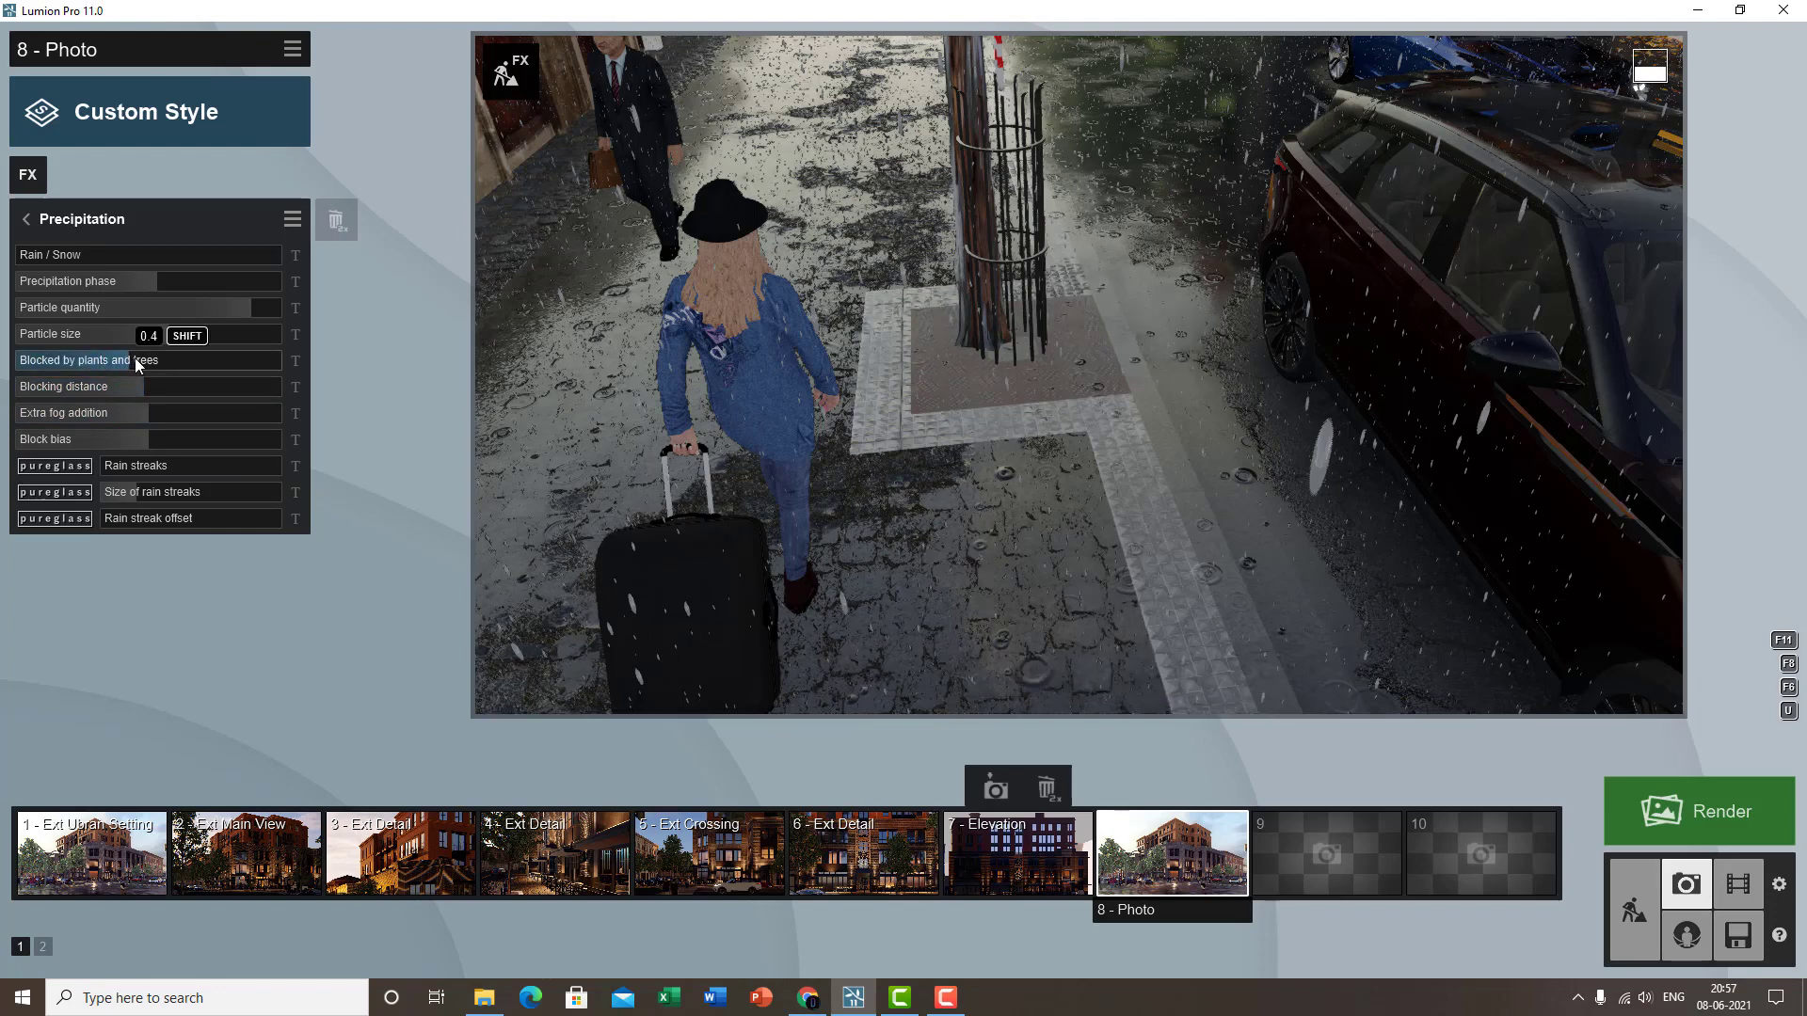
left_click_drag(177, 357, 184, 468)
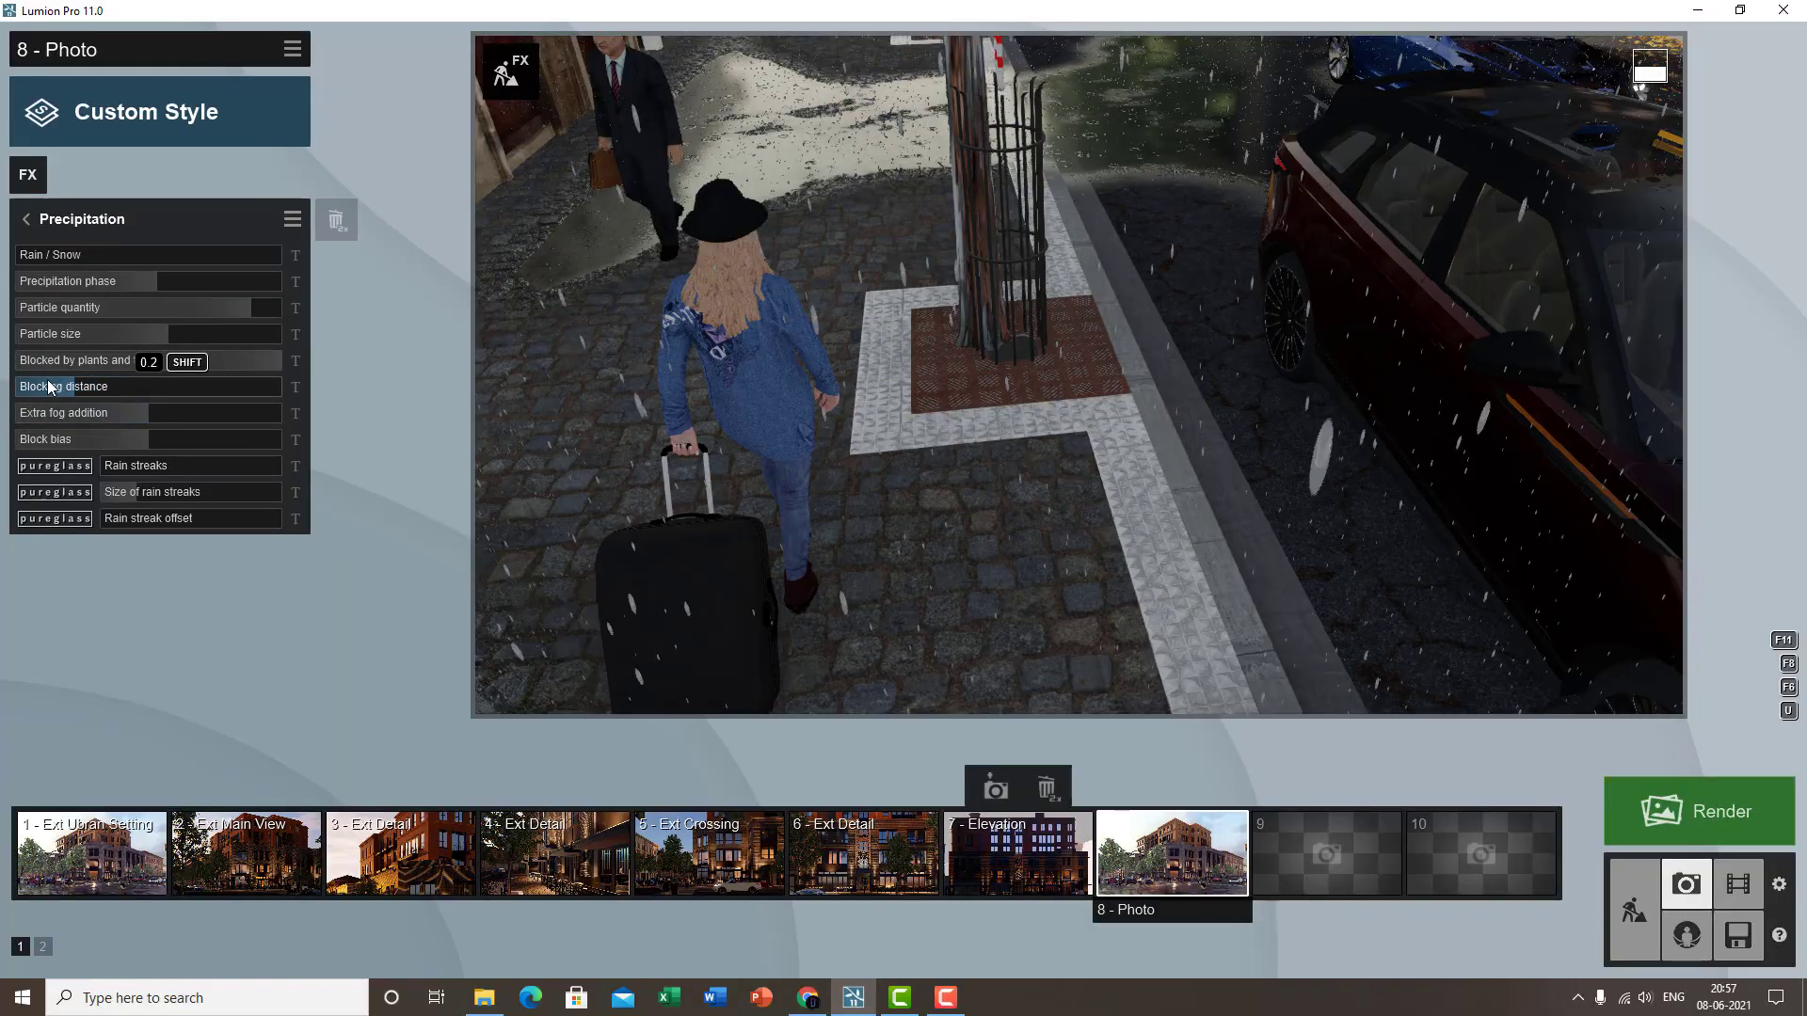
left_click_drag(154, 385, 296, 376)
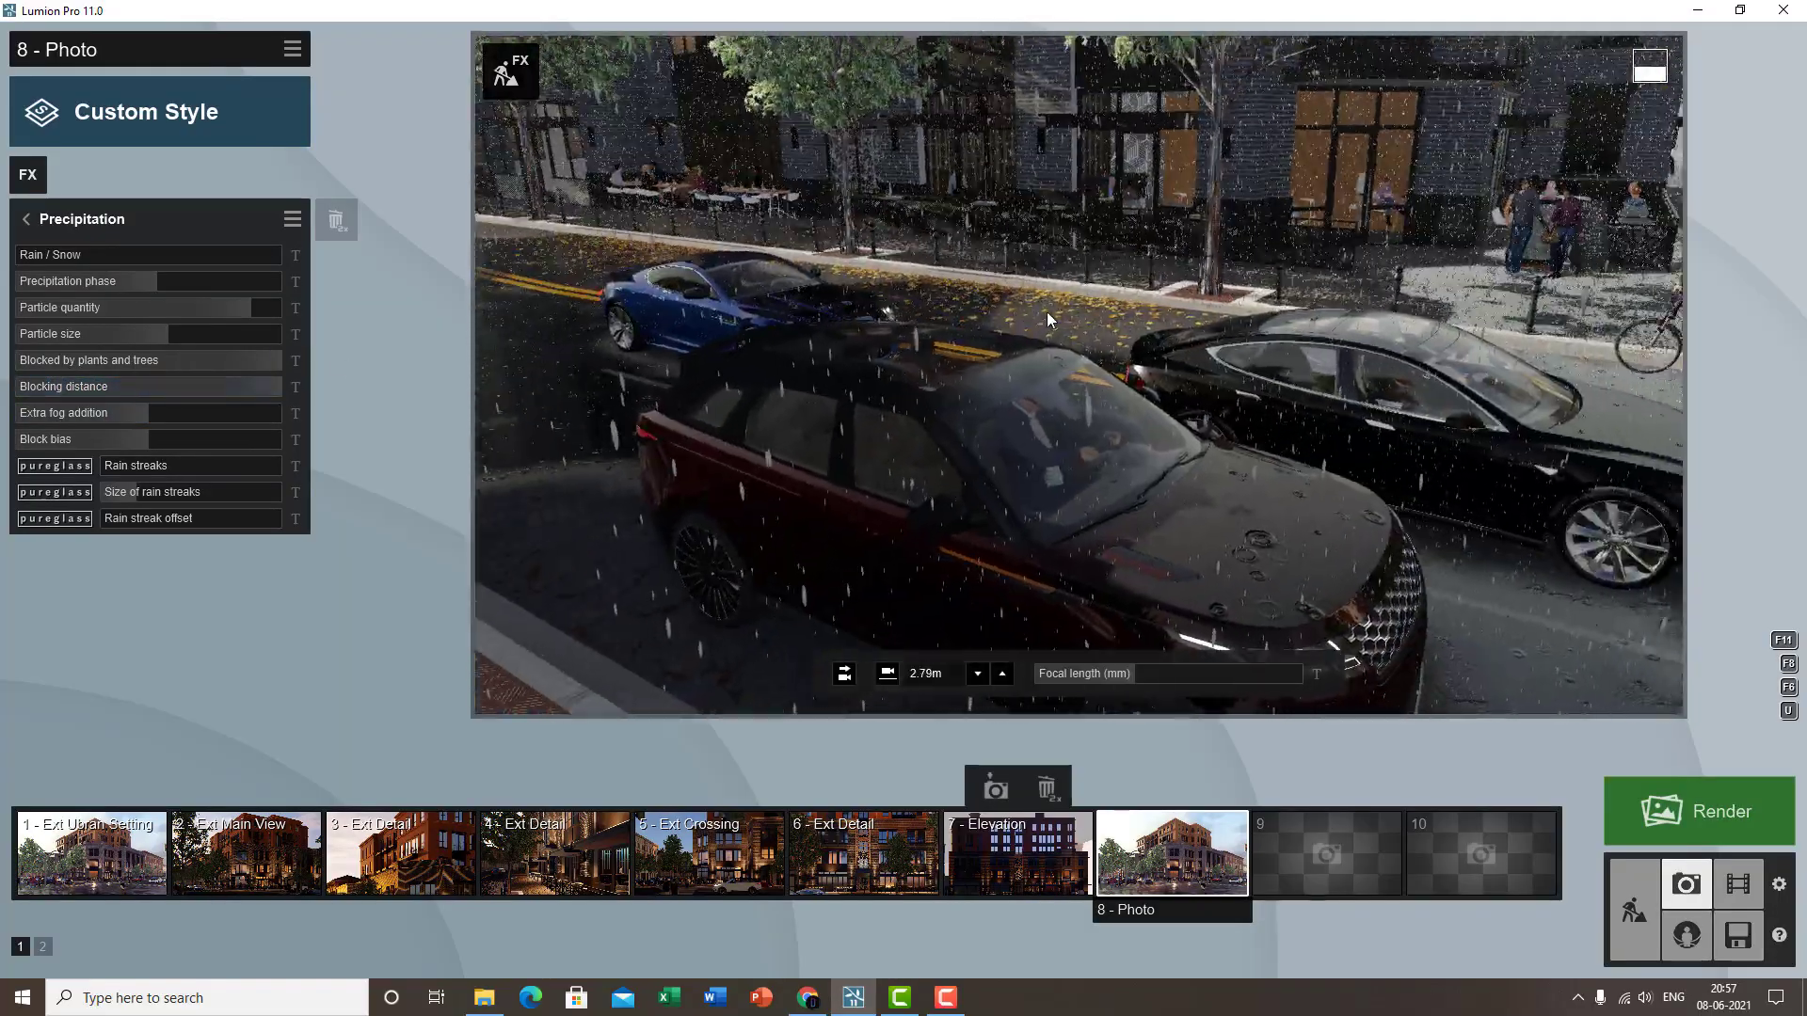
- Inspect the rain blocking along the leaf-covered street and lower the blocking distance to about 0.2
key("w")
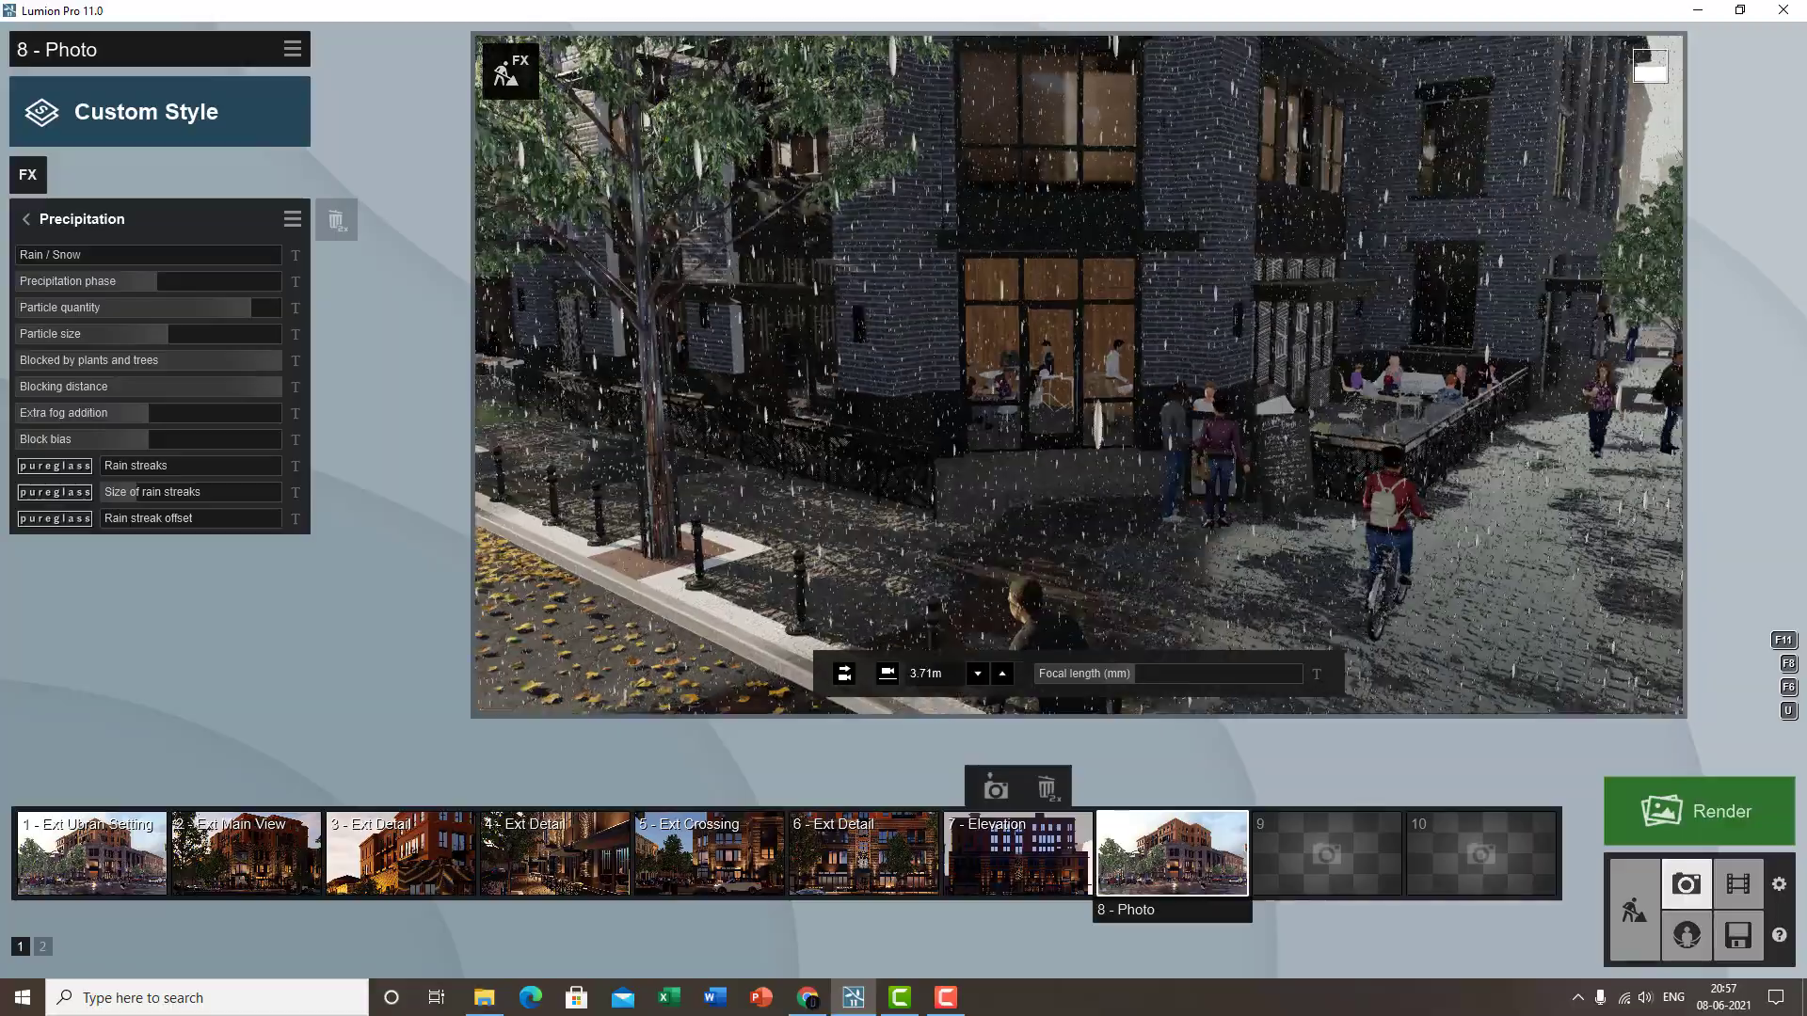
right_click_drag(1337, 207, 1231, 271)
key("w")
key("s")
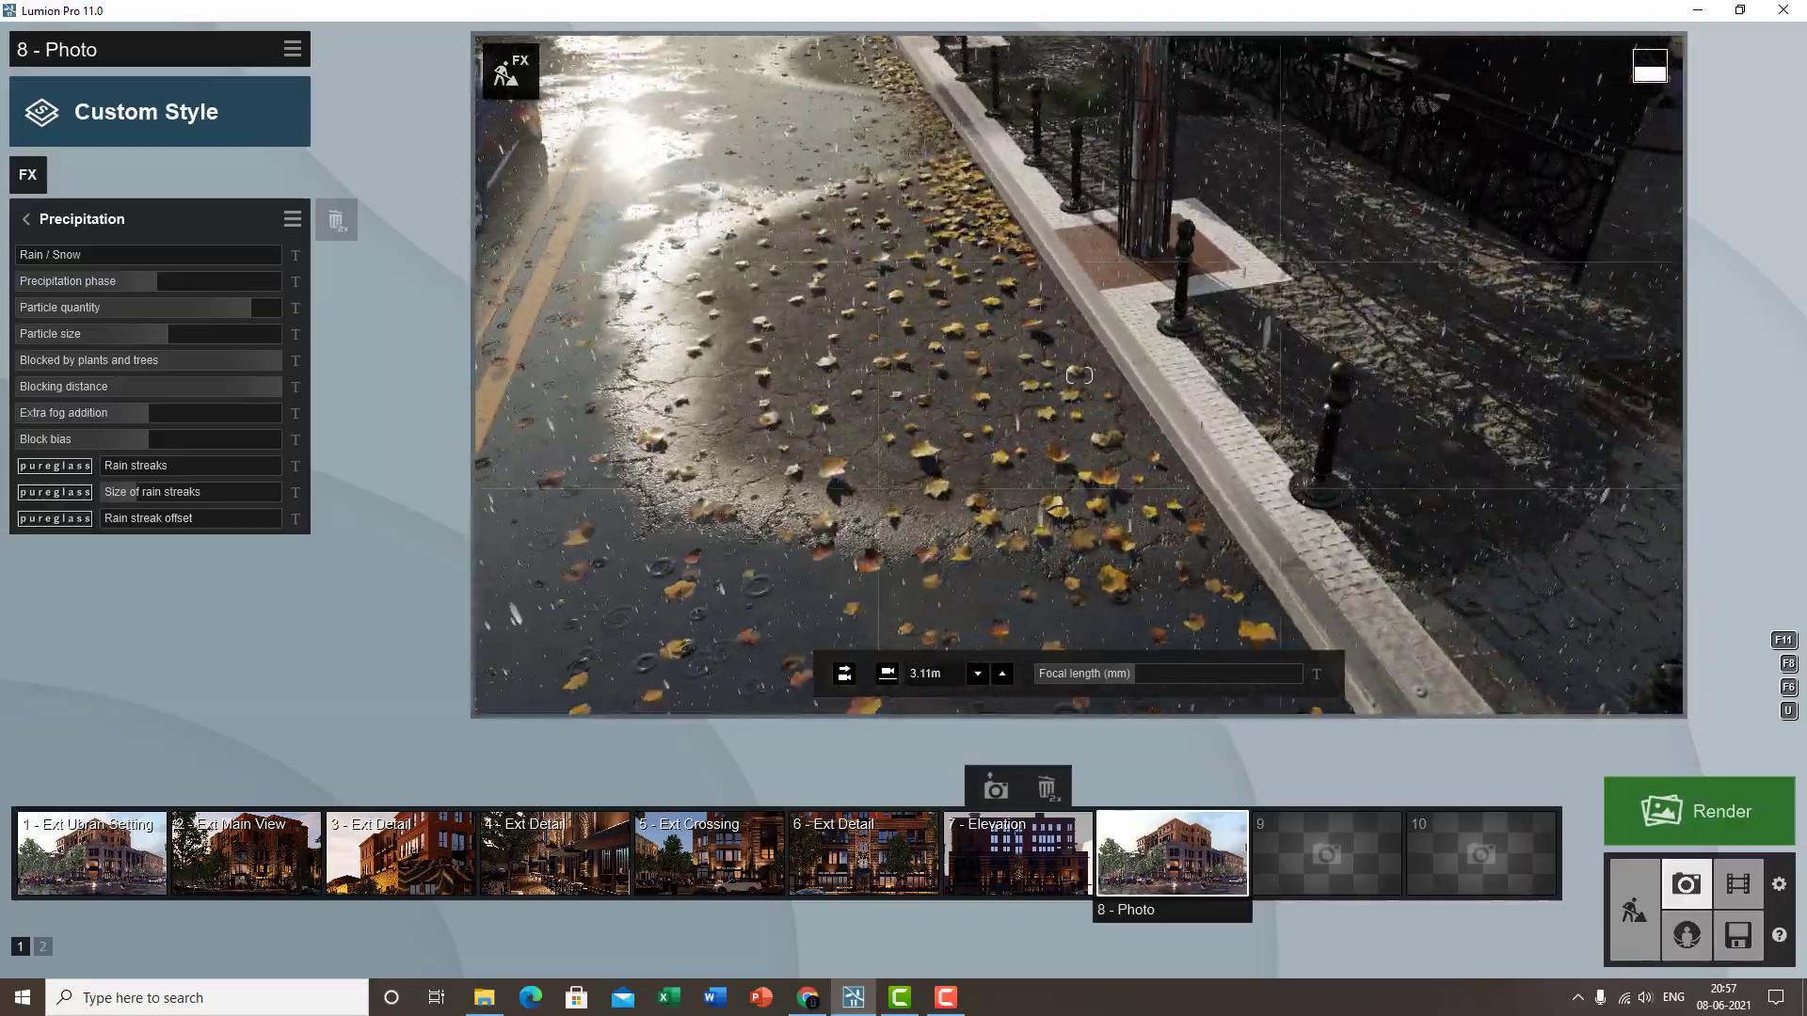
key("q")
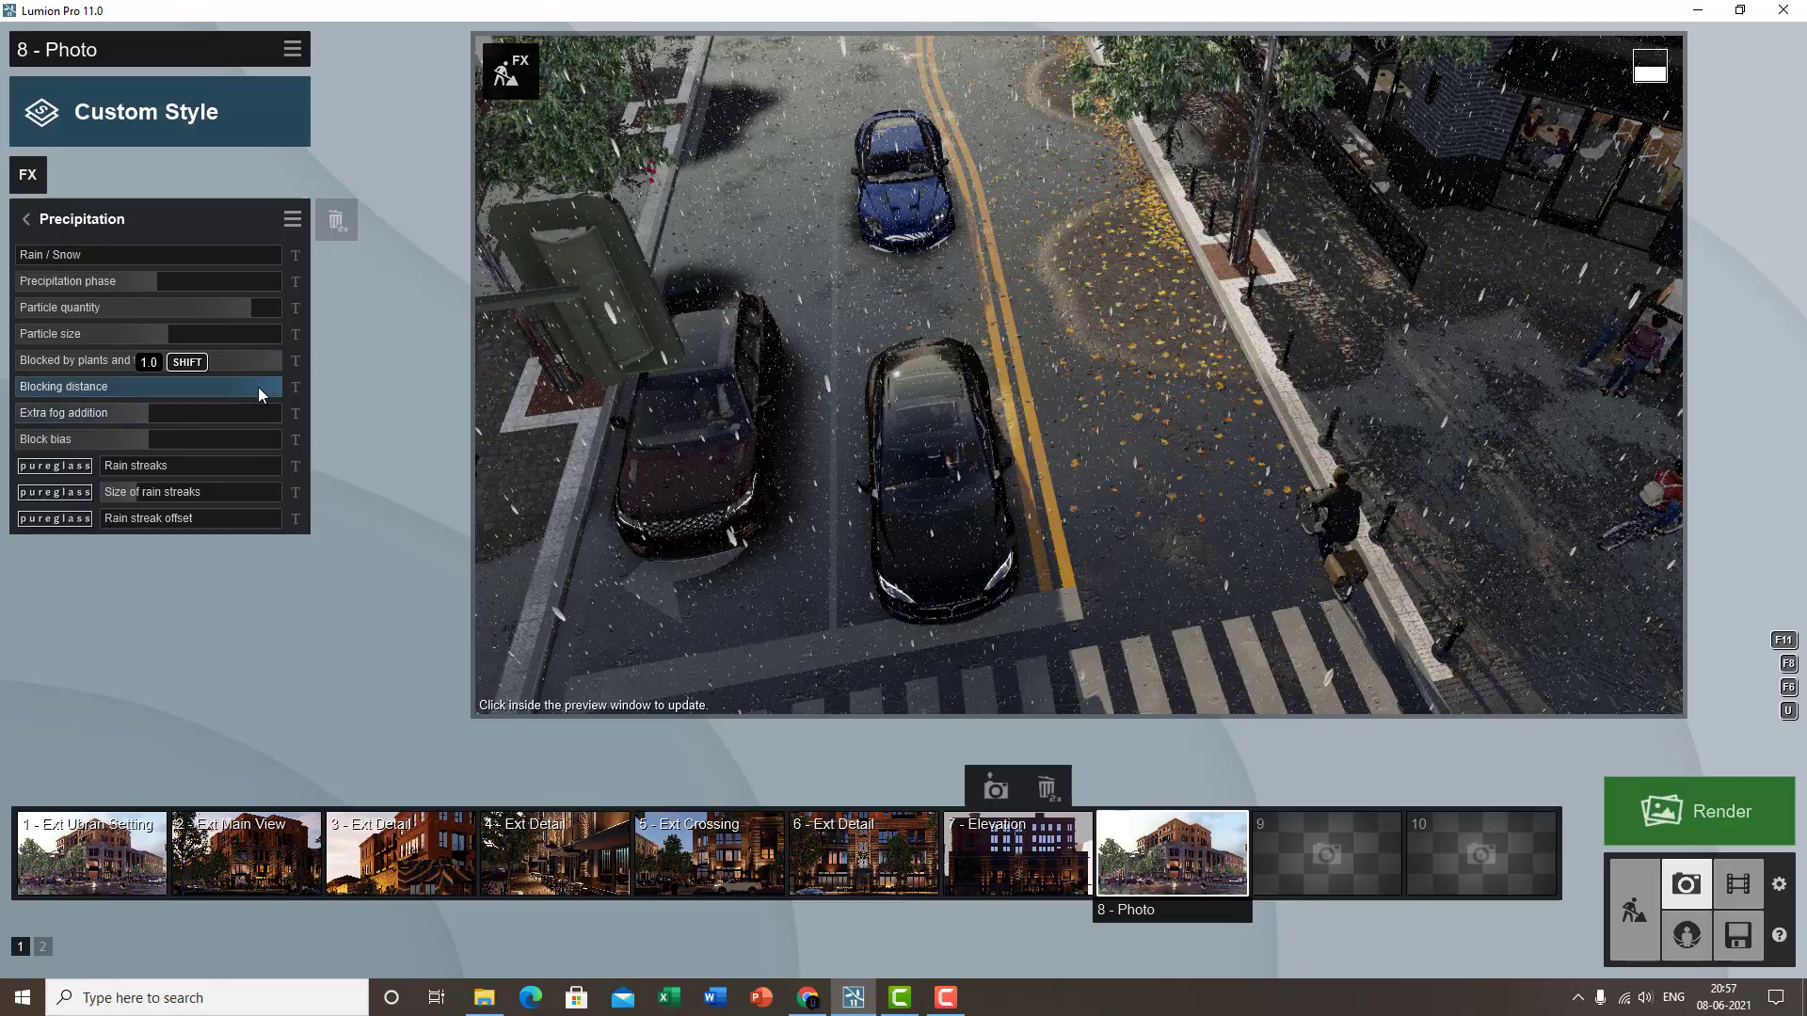
left_click_drag(180, 386, 116, 387)
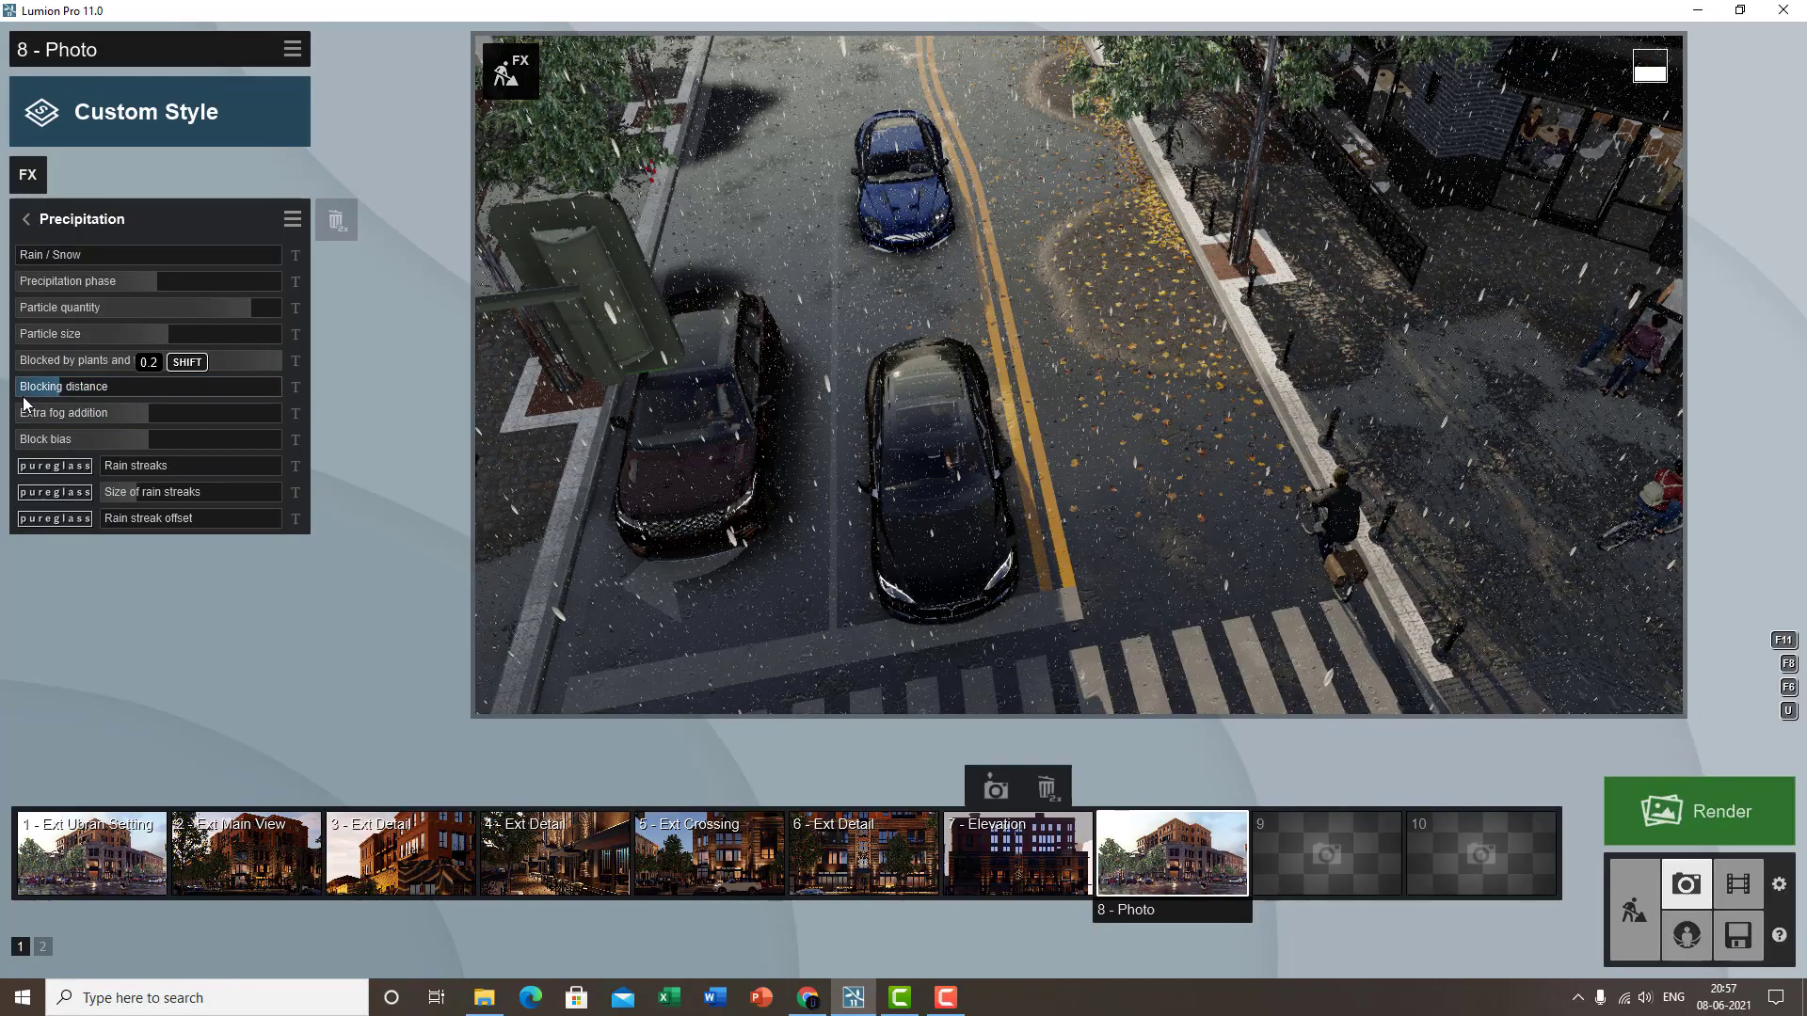
- Return to the sidewalk with the suitcase woman and reduce the blocking by plants and trees to about 0.6
right_click_drag(848, 315, 1209, 488)
key("a")
scroll(1189, 512, "up", 5)
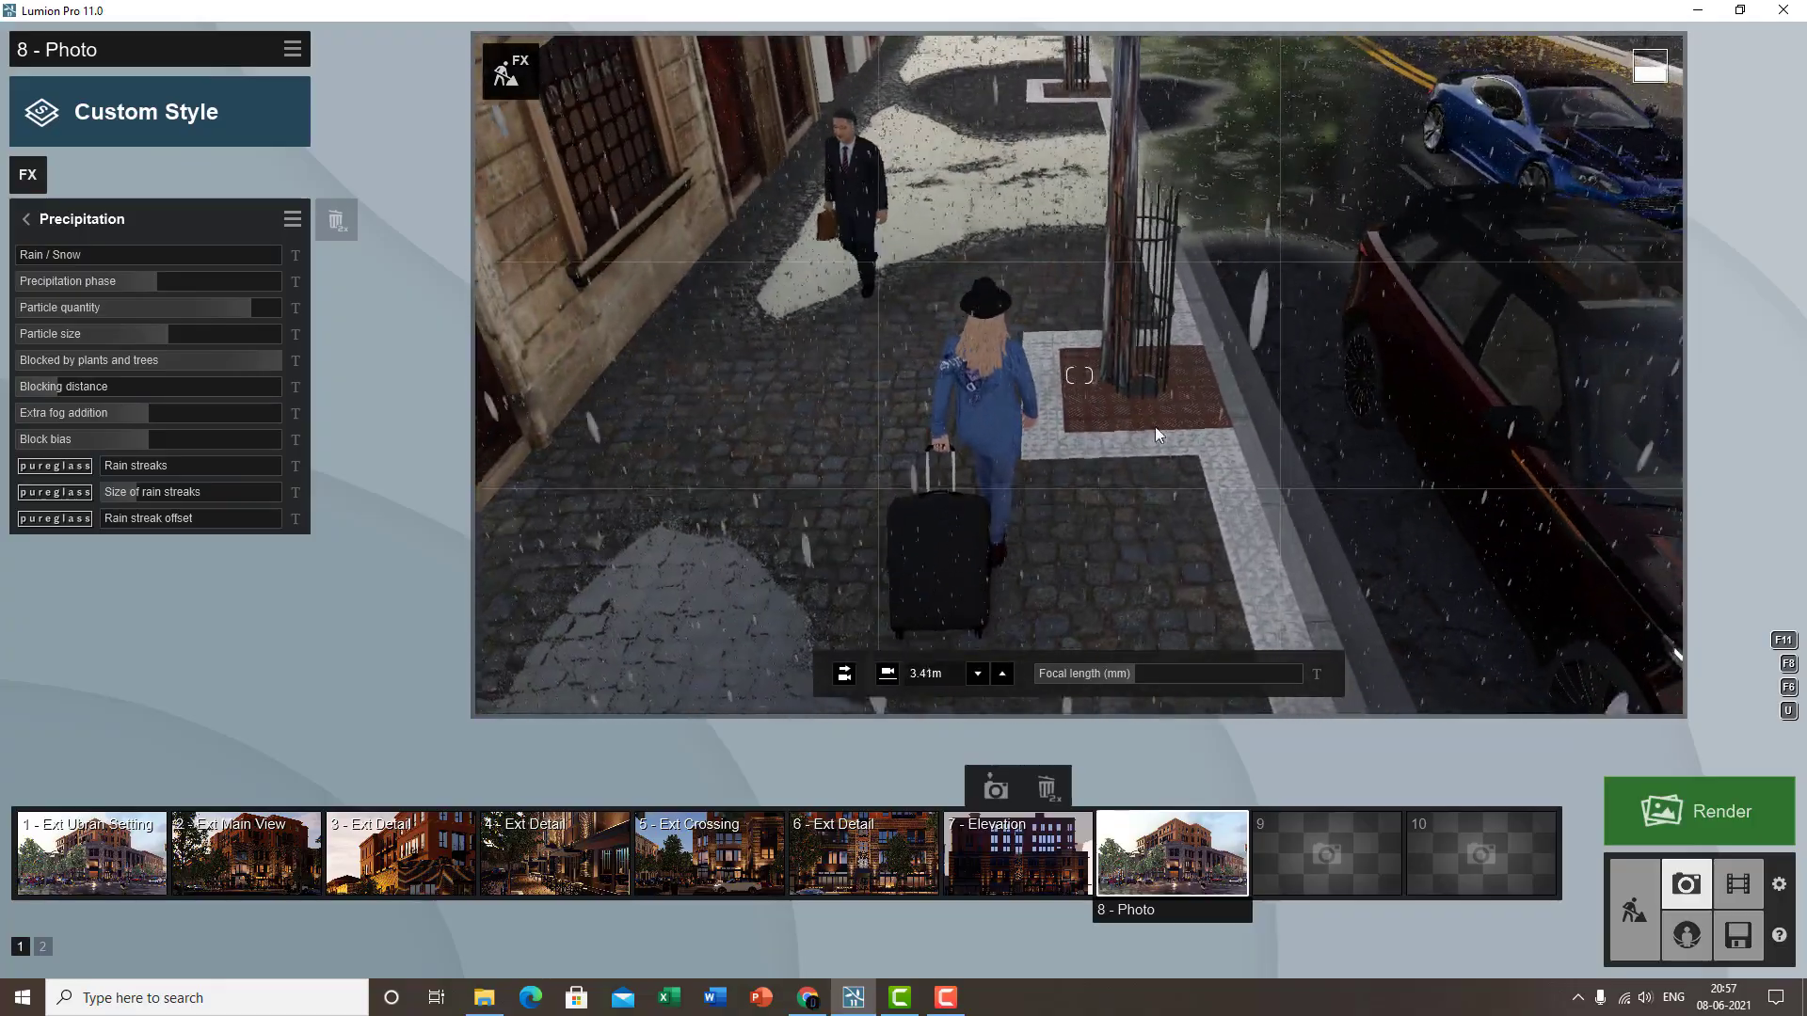
left_click_drag(250, 359, 174, 369)
- Check the rain on the parked cars, set the blocking distance to about 0.3, and frame the whole intersection
right_click_drag(941, 376, 1079, 375)
middle_click_drag(1079, 376, 922, 309)
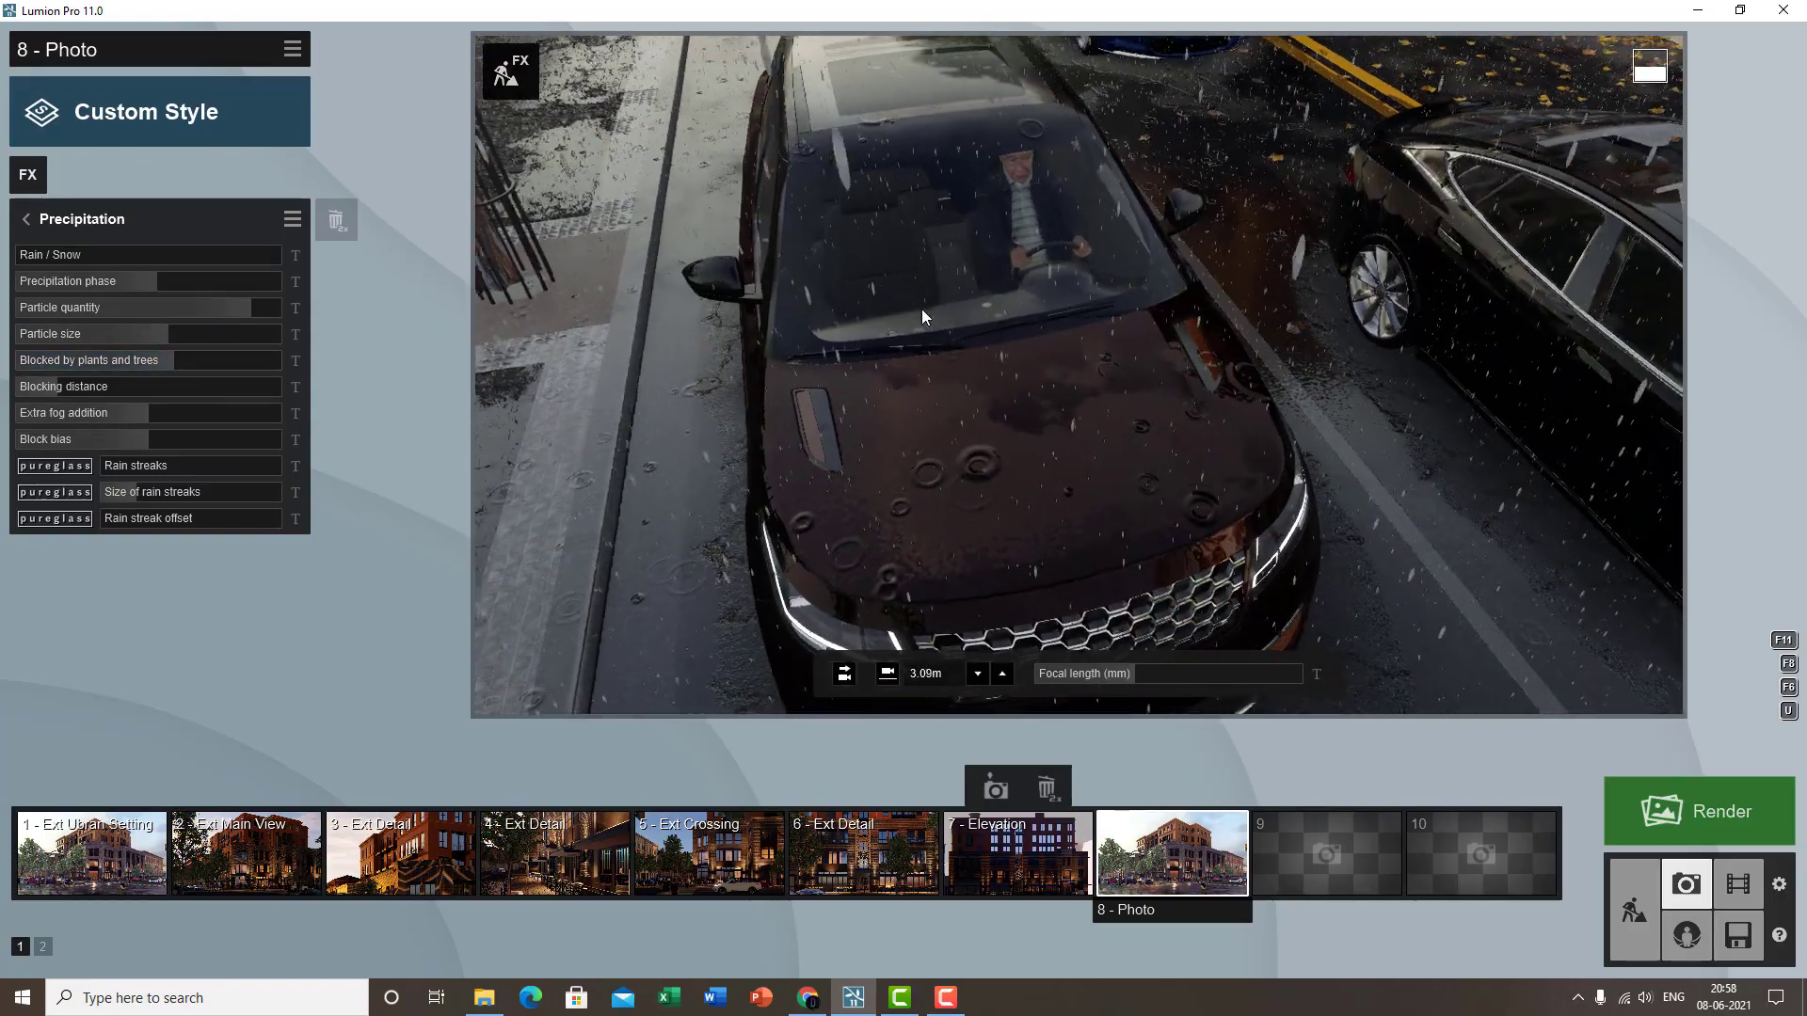
mouse_move(74, 382)
left_mouse_down()
mouse_move(257, 399)
mouse_move(94, 384)
left_mouse_up()
middle_click_drag(602, 450, 461, 207)
middle_click_drag(687, 414, 815, 426)
scroll(814, 426, "down", 6)
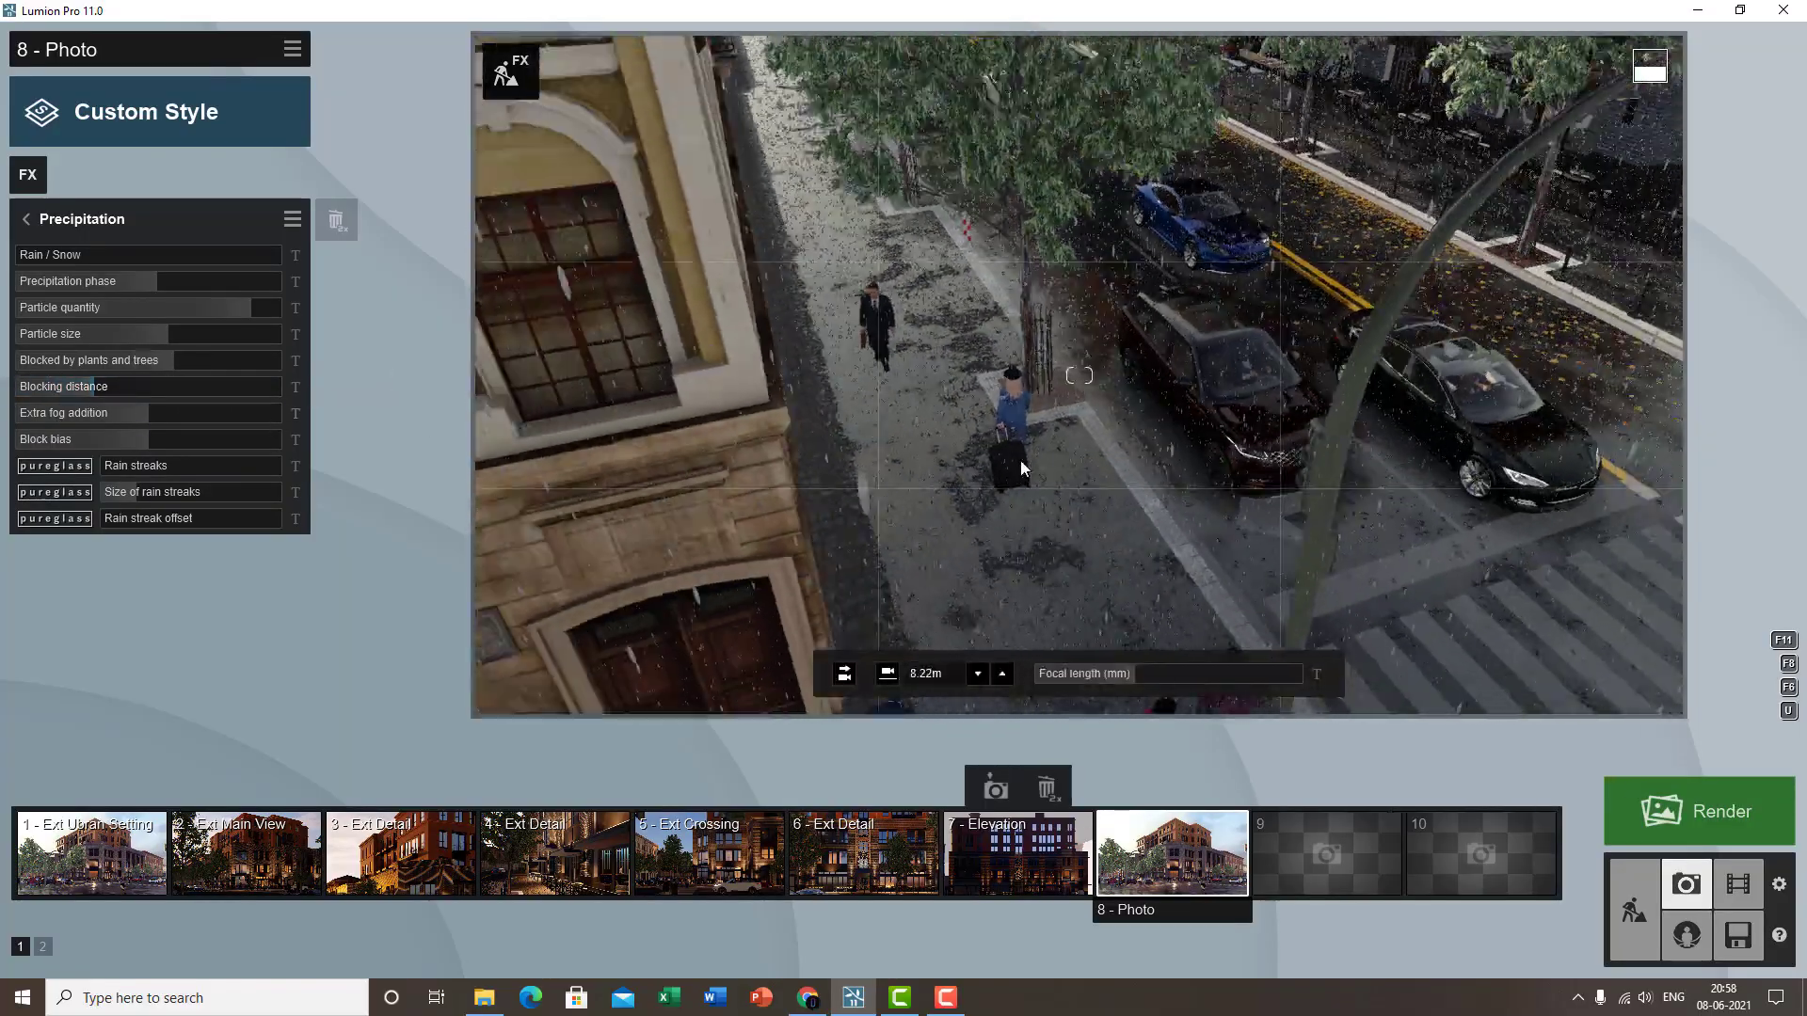
right_click_drag(1020, 460, 1035, 568)
scroll(1035, 568, "down", 3)
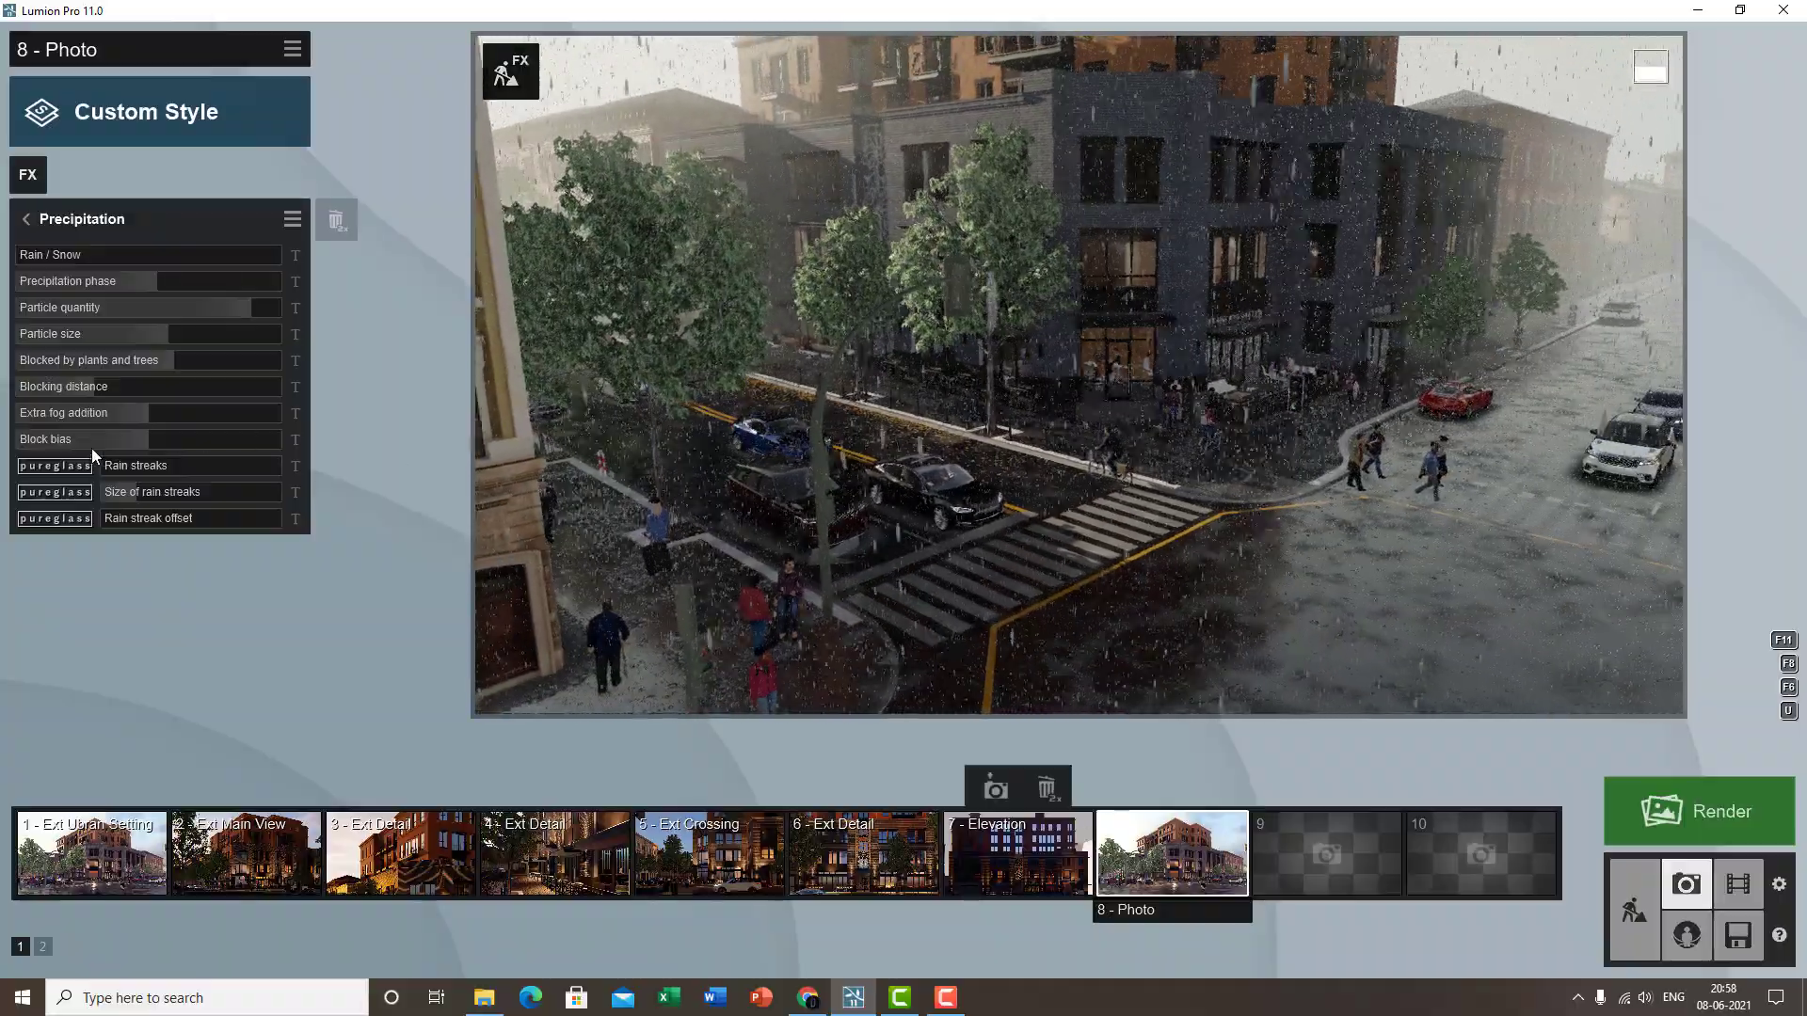
- Restore the saved camera of photo 8, refresh the preview, and raise the extra fog addition to about 0.8
scroll(1001, 388, "down", 3)
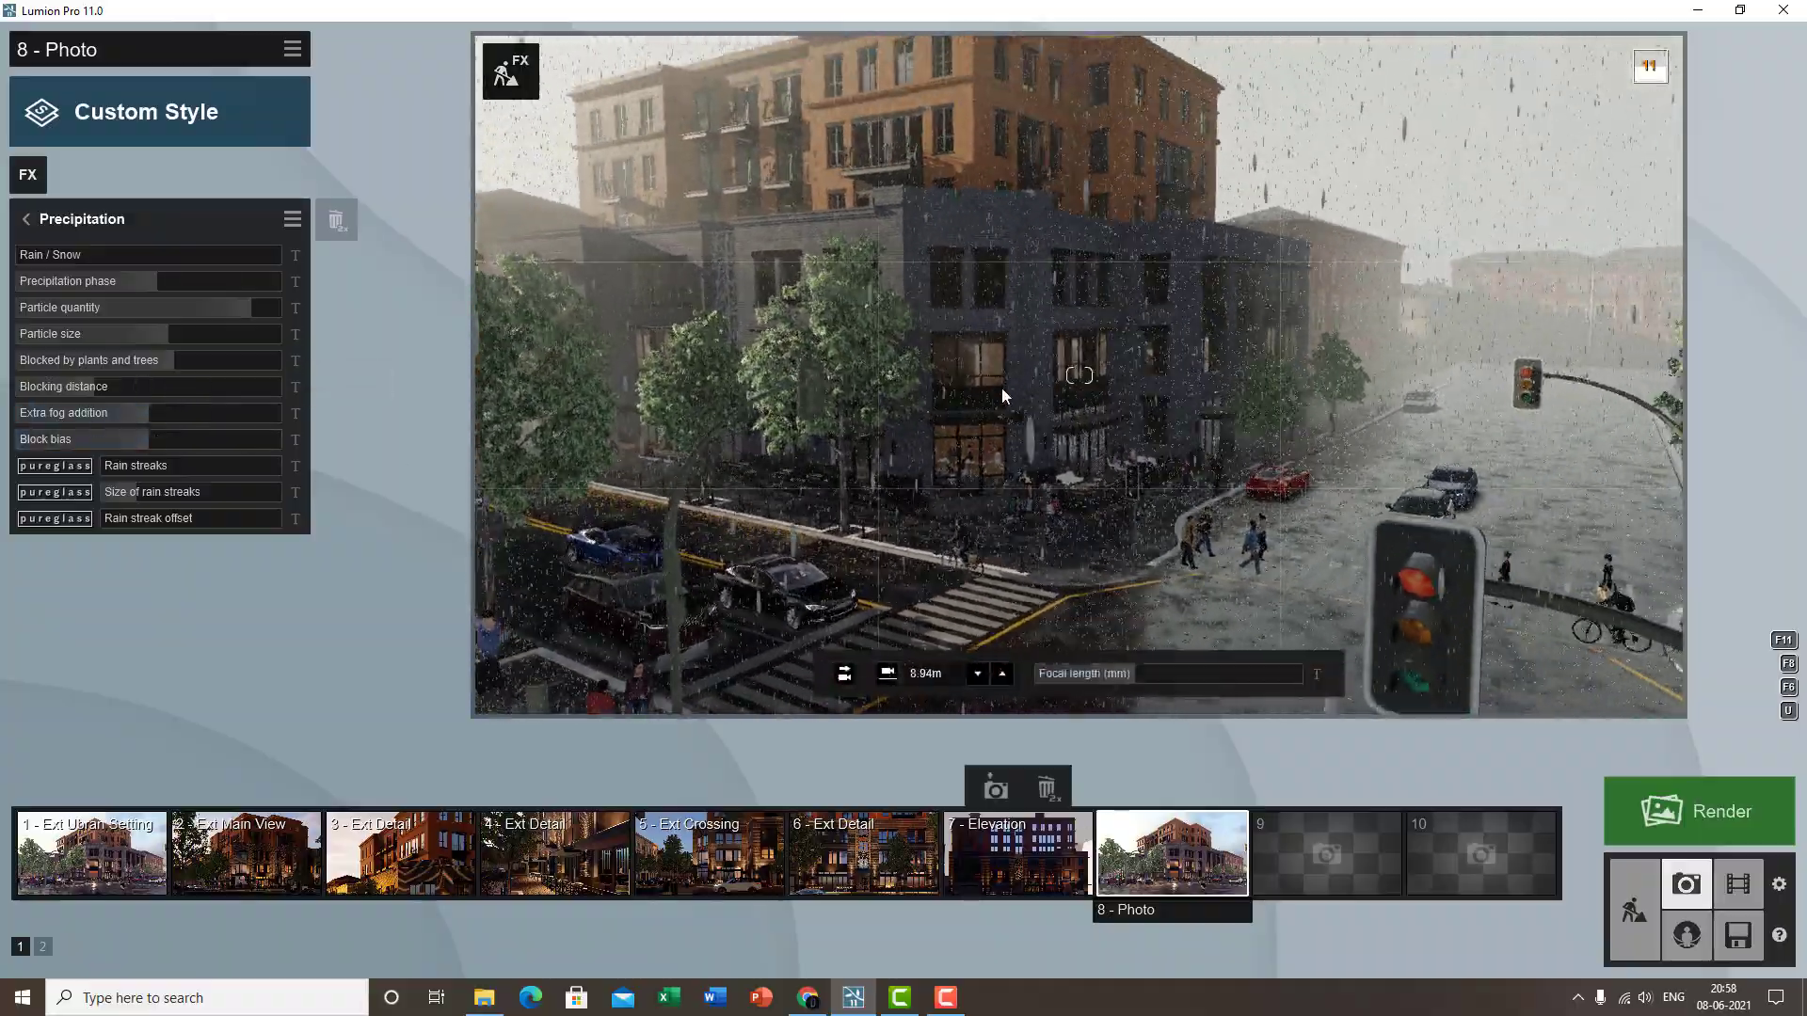
middle_click_drag(1002, 388, 1132, 615)
scroll(1132, 615, "down", 3)
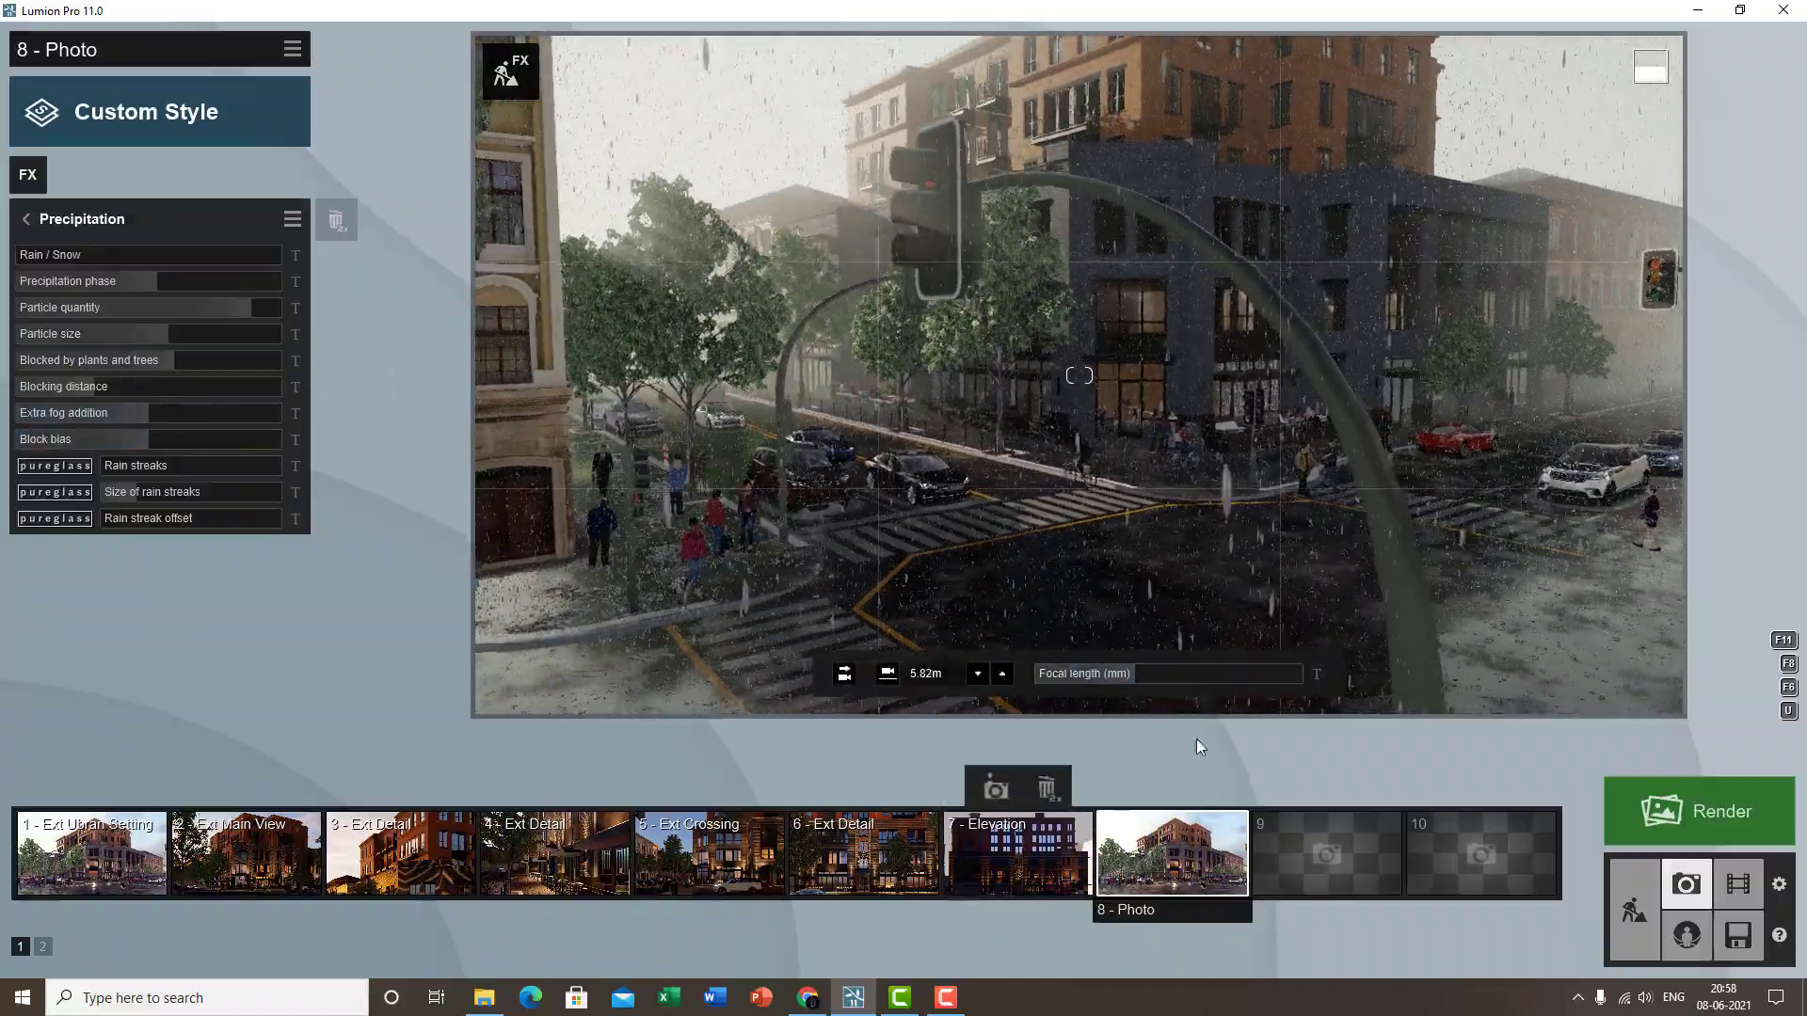
mouse_move(1115, 877)
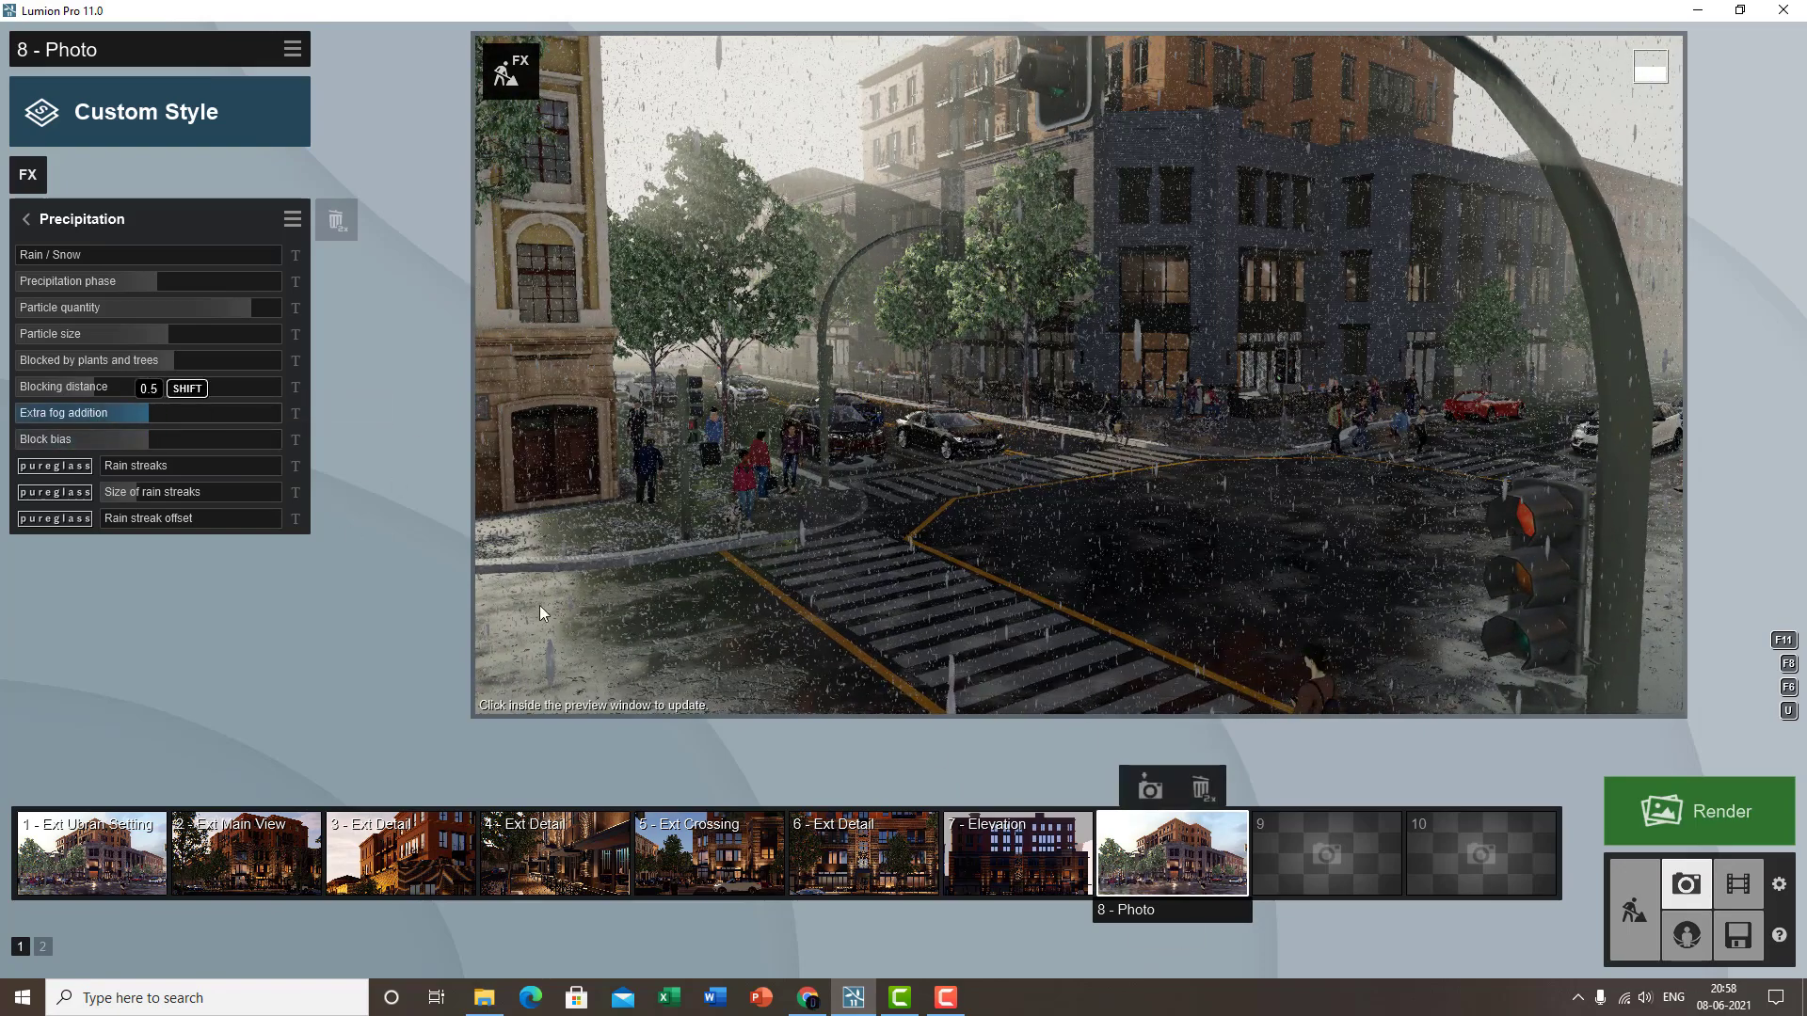
left_click(1179, 873)
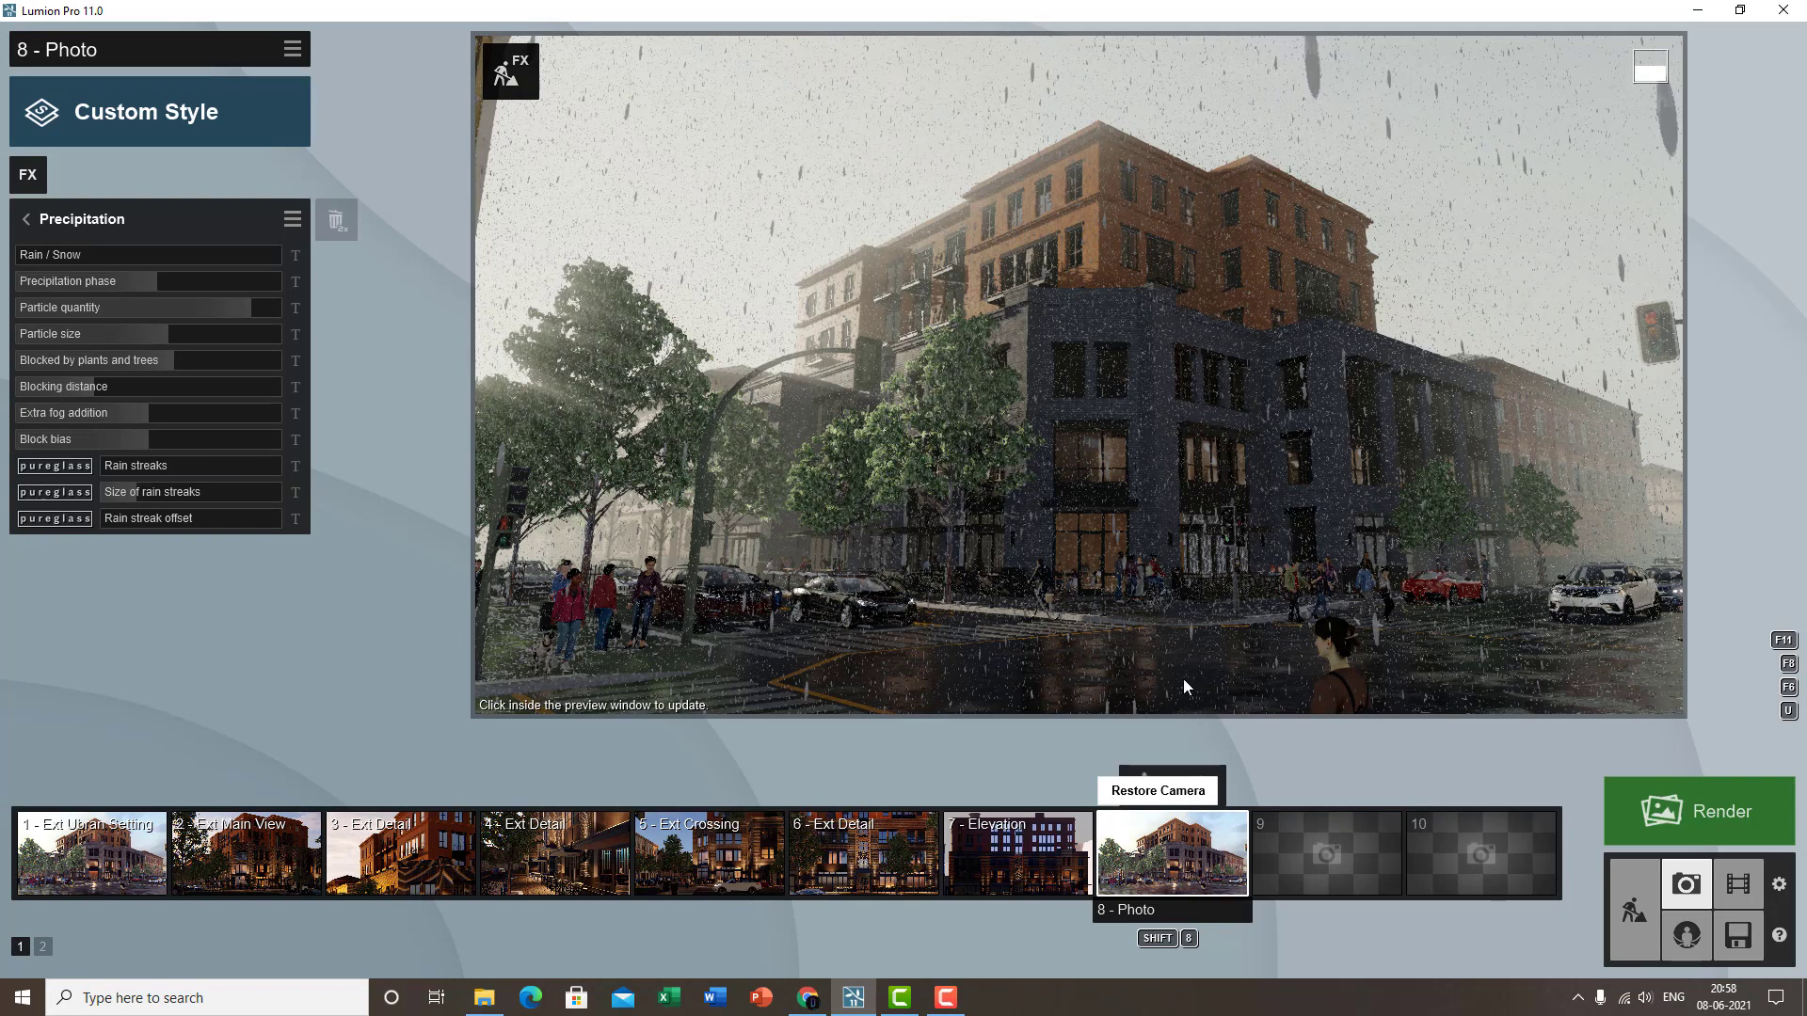
left_click(1169, 403)
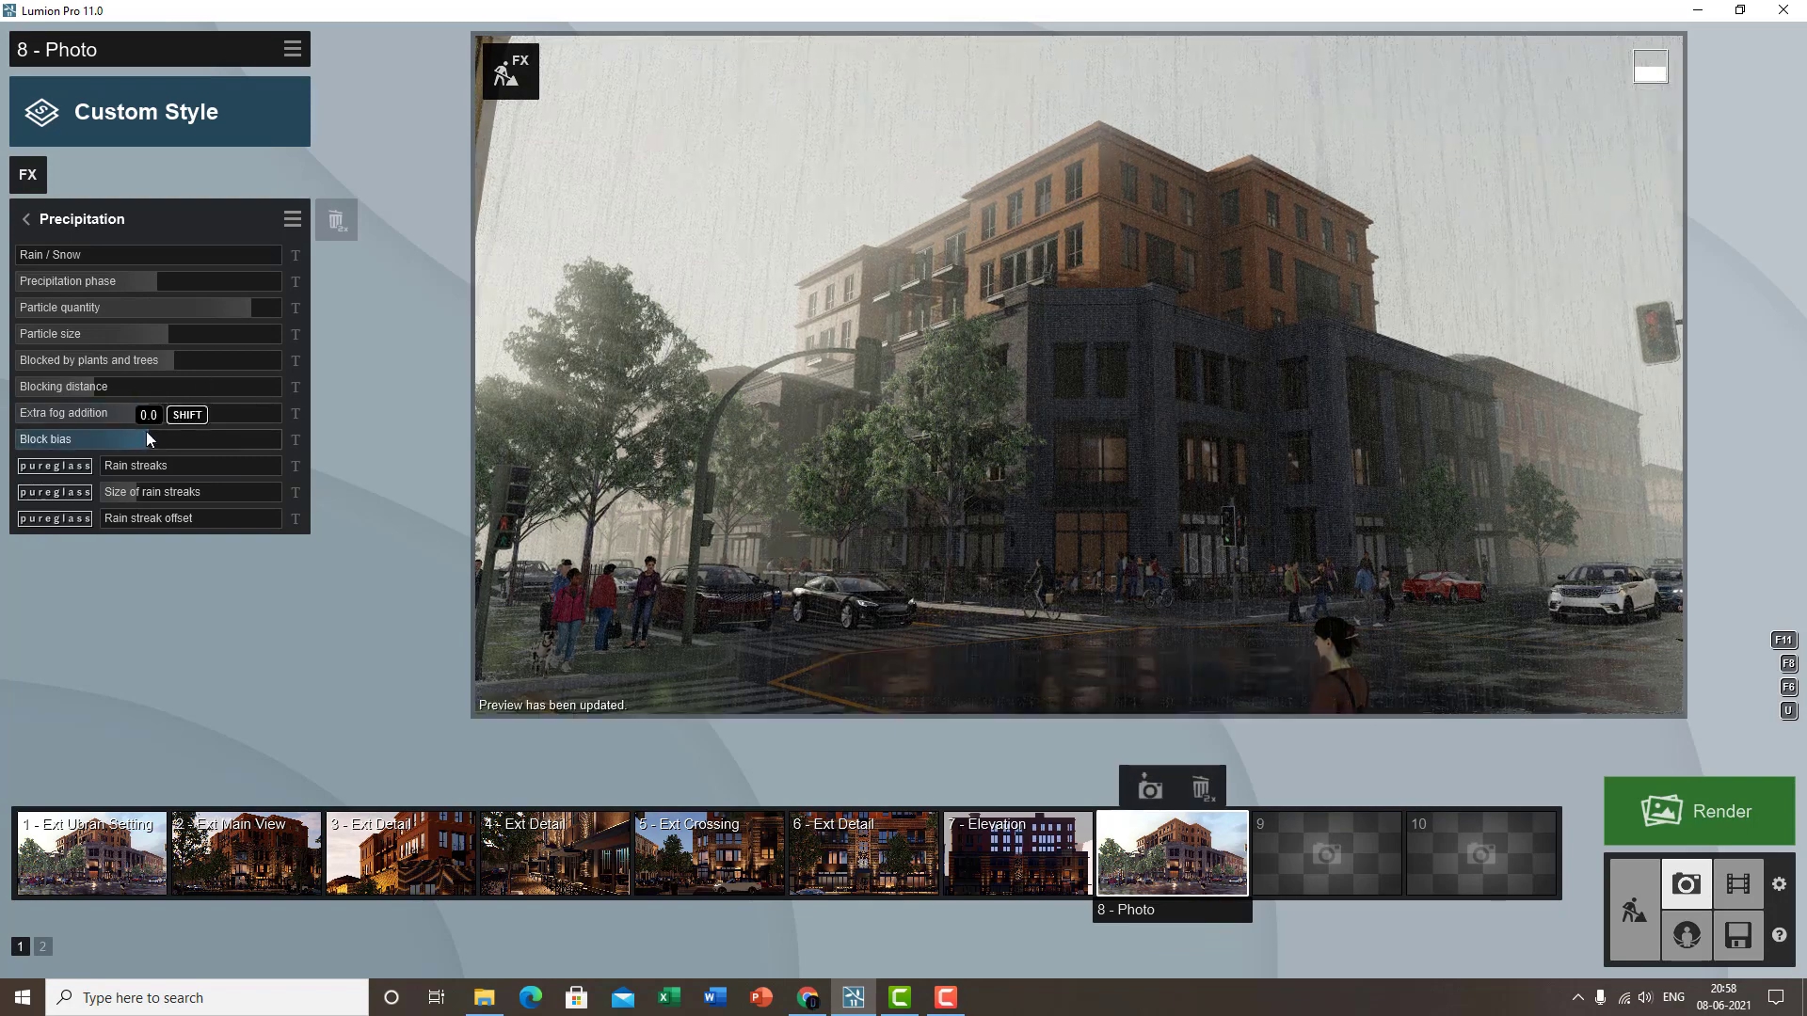
left_click_drag(156, 411, 231, 415)
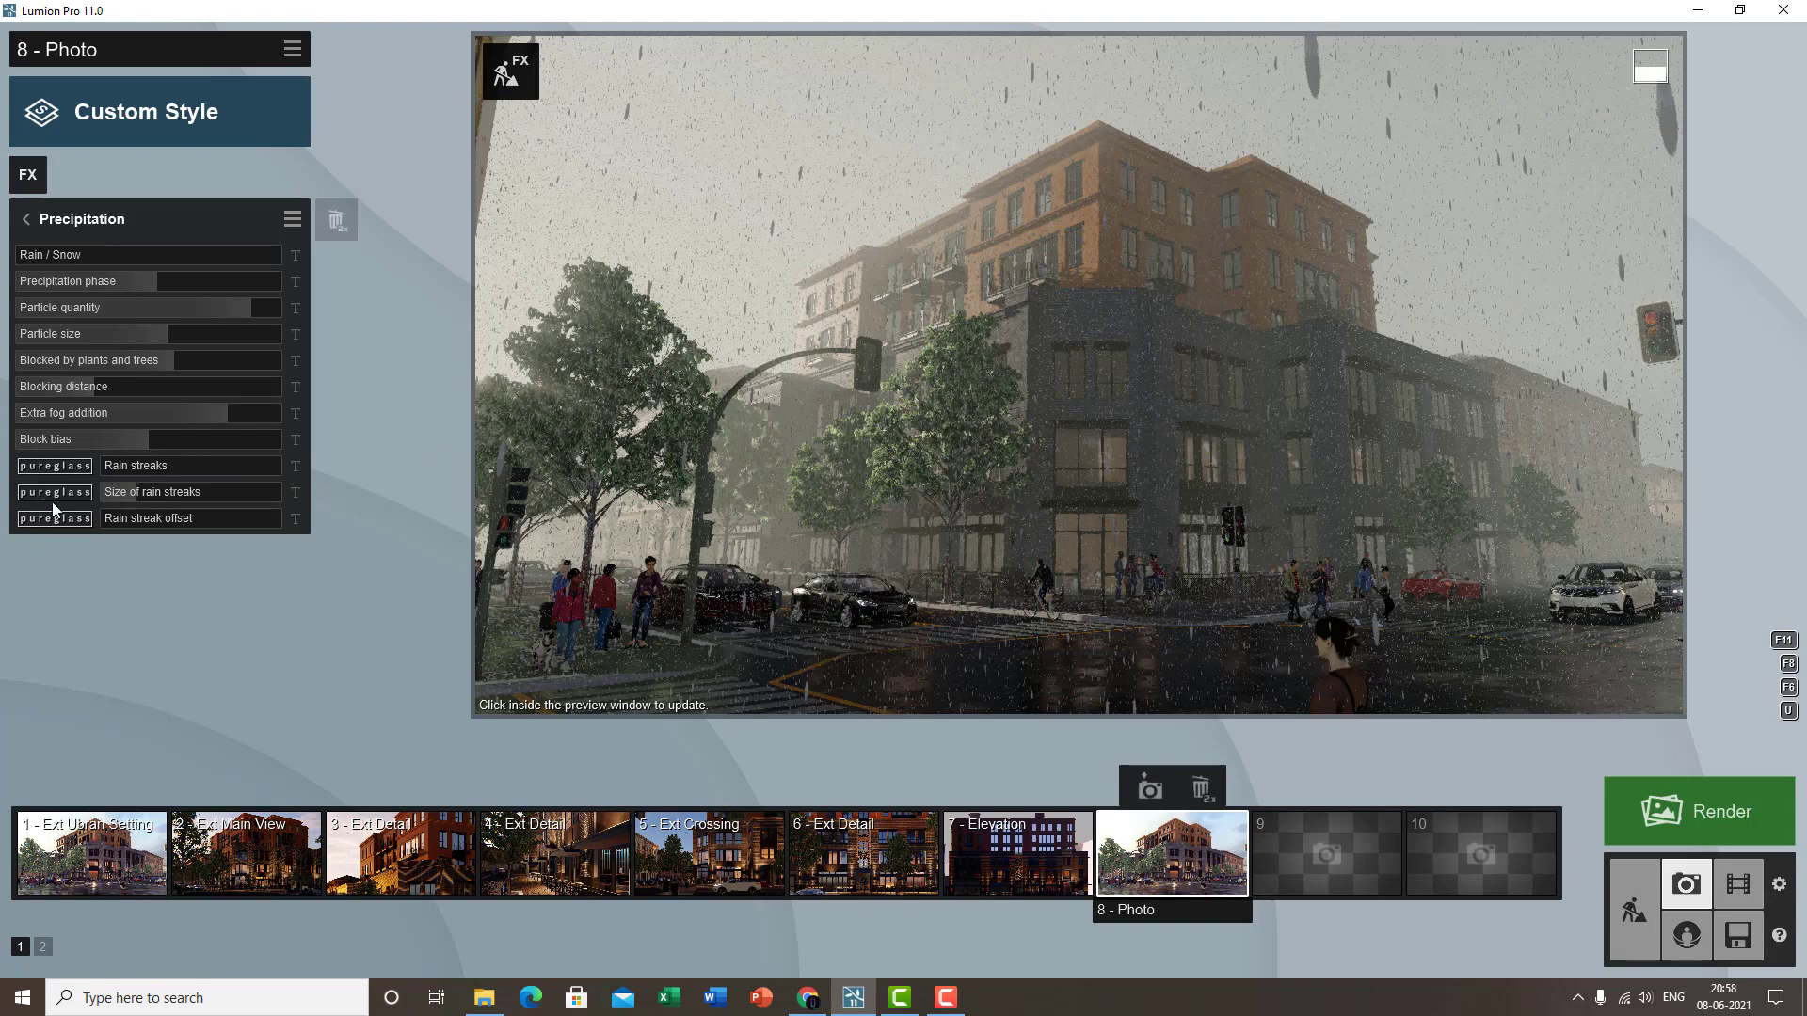
- Frame the suitcase woman beside the dark red car and try a block bias of -0.2
mouse_move(137, 436)
left_mouse_down()
mouse_move(184, 436)
mouse_move(146, 440)
left_mouse_up()
right_click_drag(1020, 478, 885, 476)
key("w")
key("w")
right_click_drag(1197, 235, 1182, 411)
right_click_drag(1212, 312, 1372, 378)
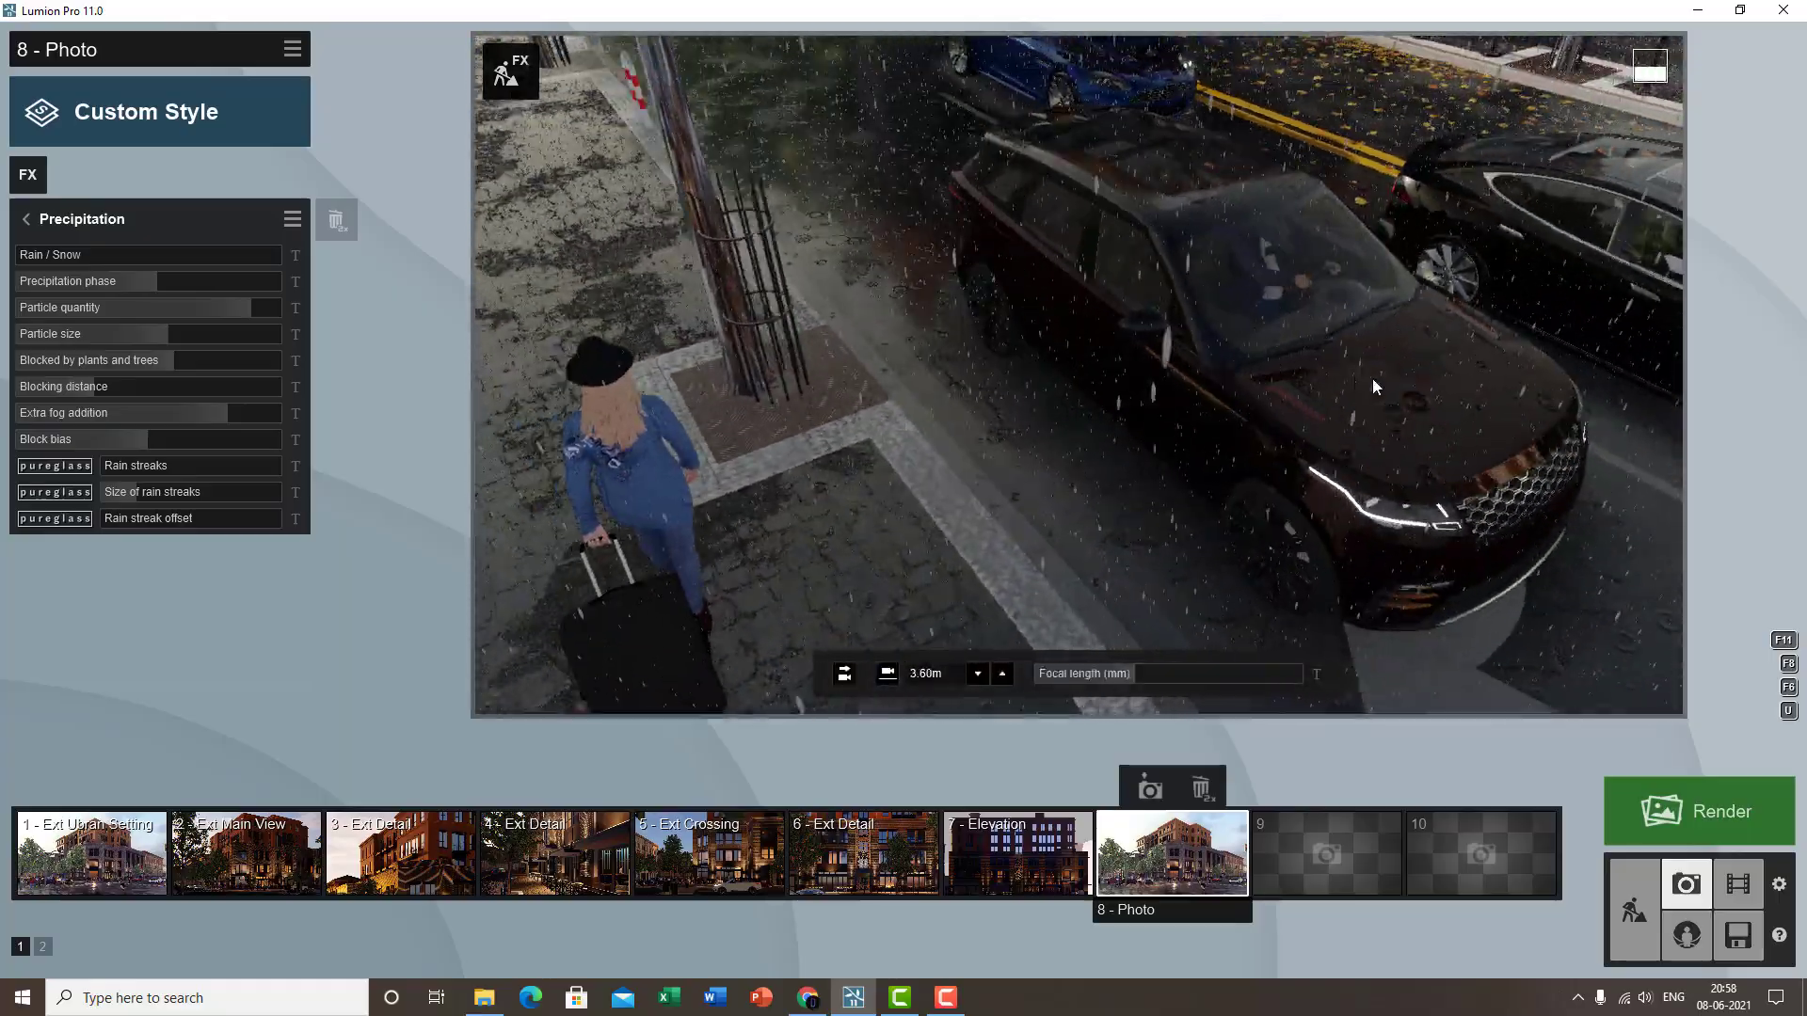
left_click_drag(155, 440, 120, 425)
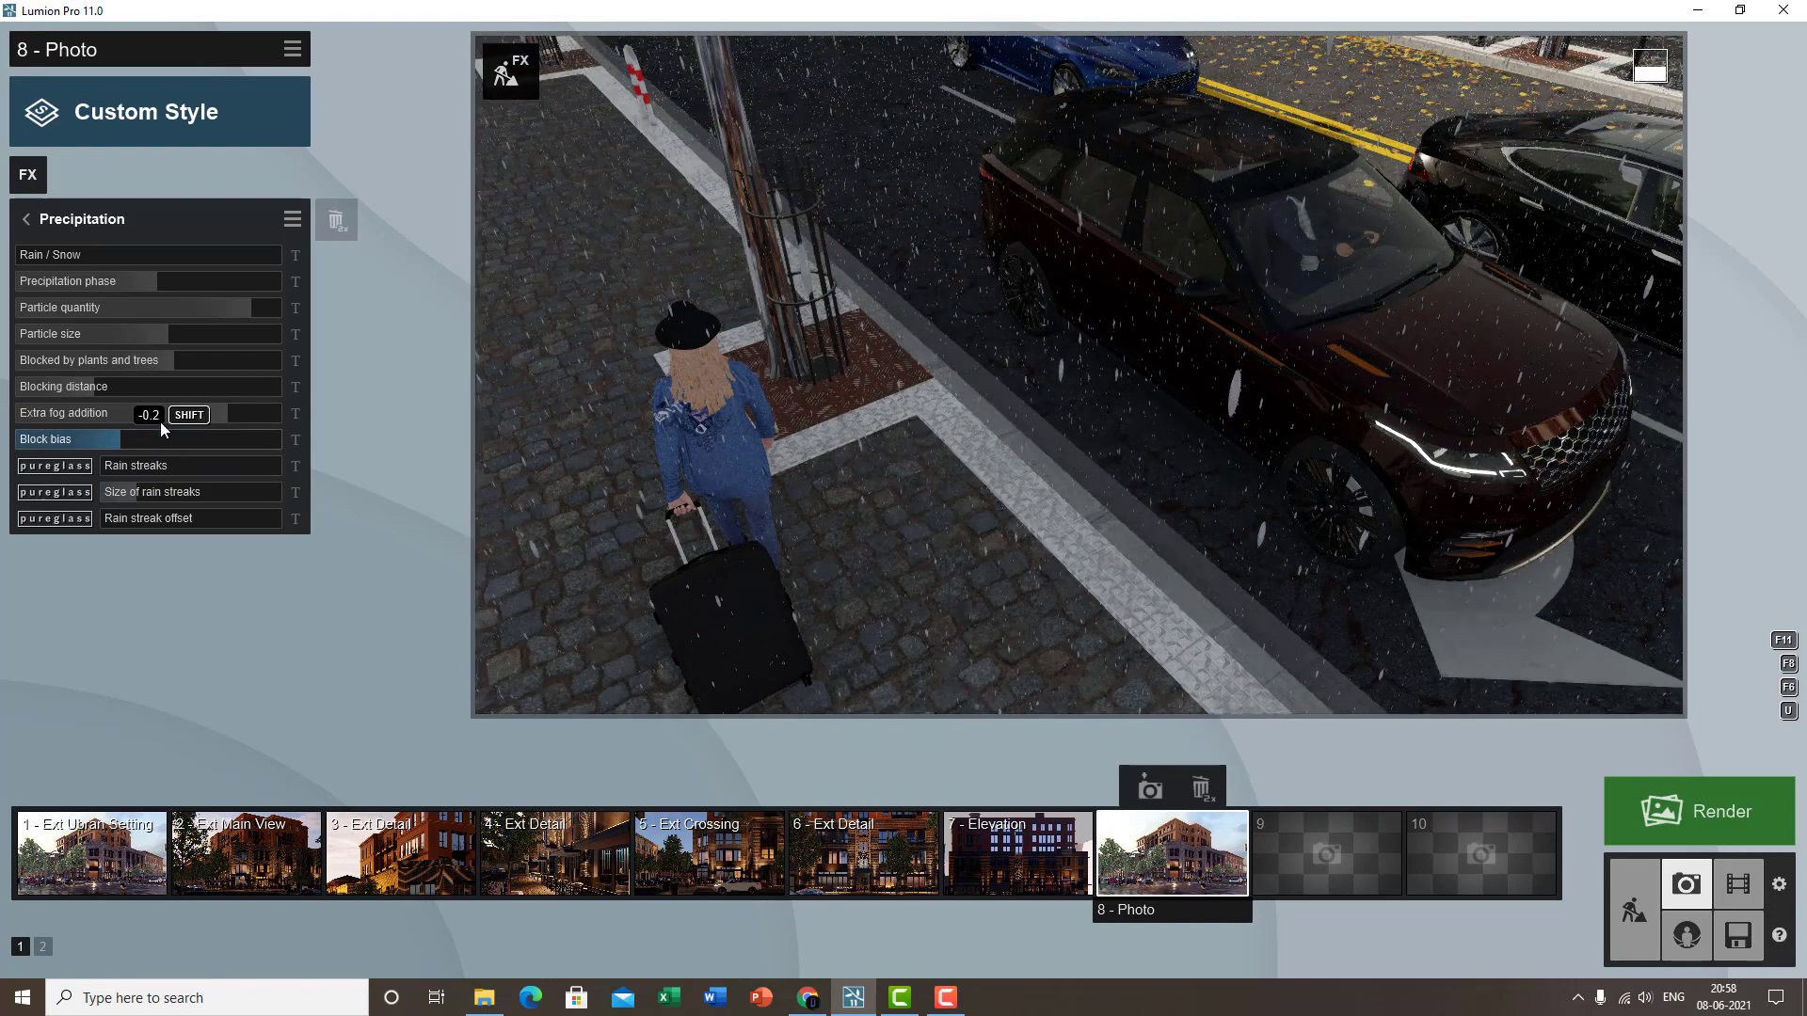
- Try block bias values of -0.7 and -0.3 on the sidewalk and parked car, and view the car from above
right_click_drag(677, 423, 805, 289)
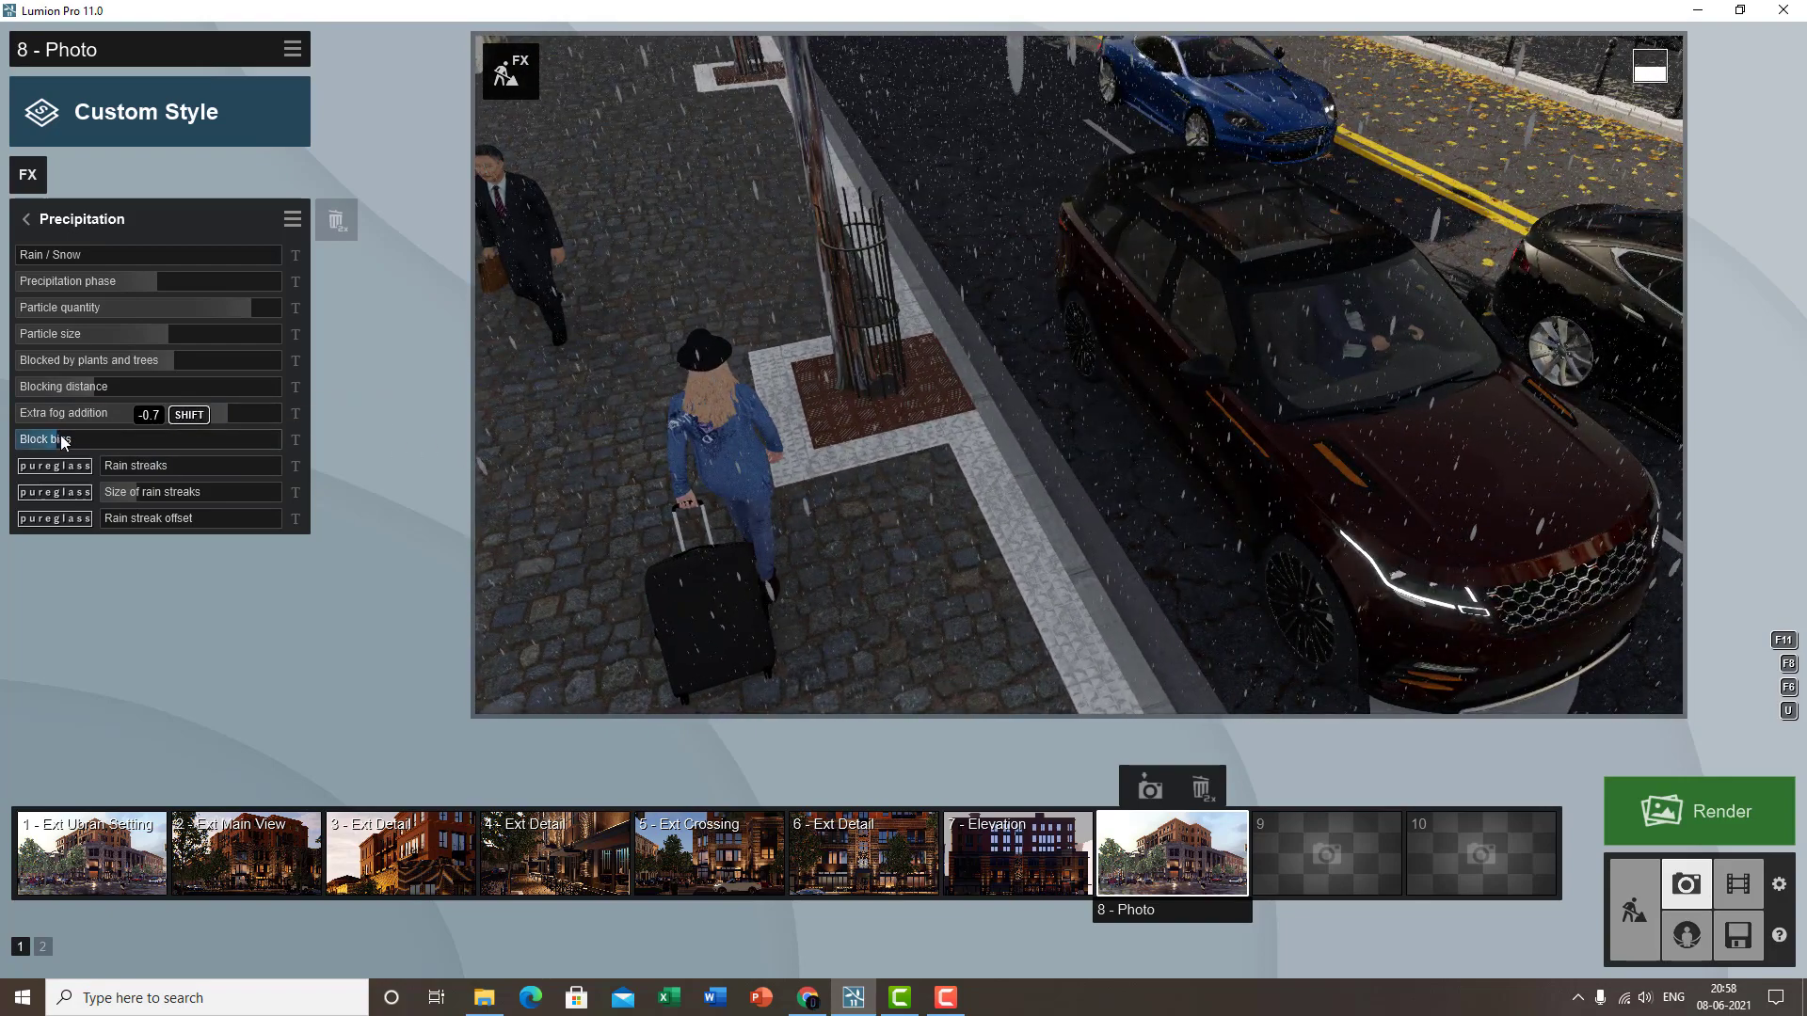
left_click_drag(61, 435, 114, 414)
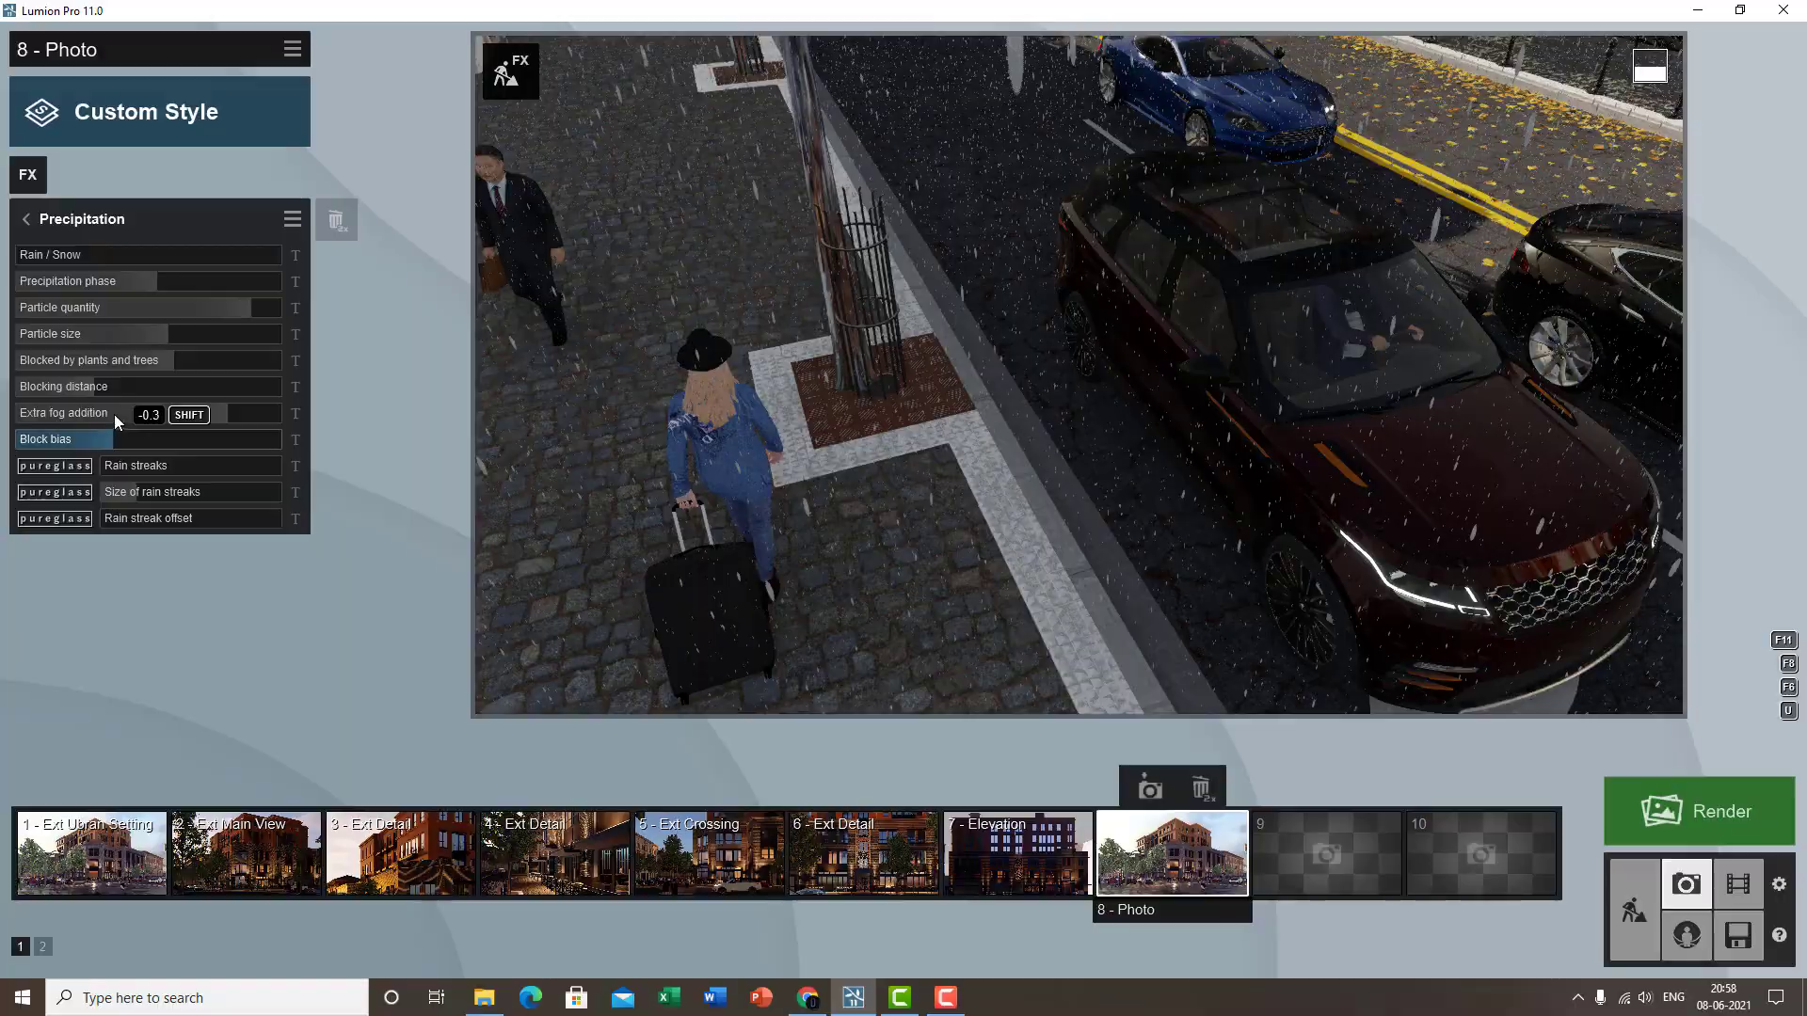
right_click_drag(964, 433, 1070, 436)
key("q")
key("w")
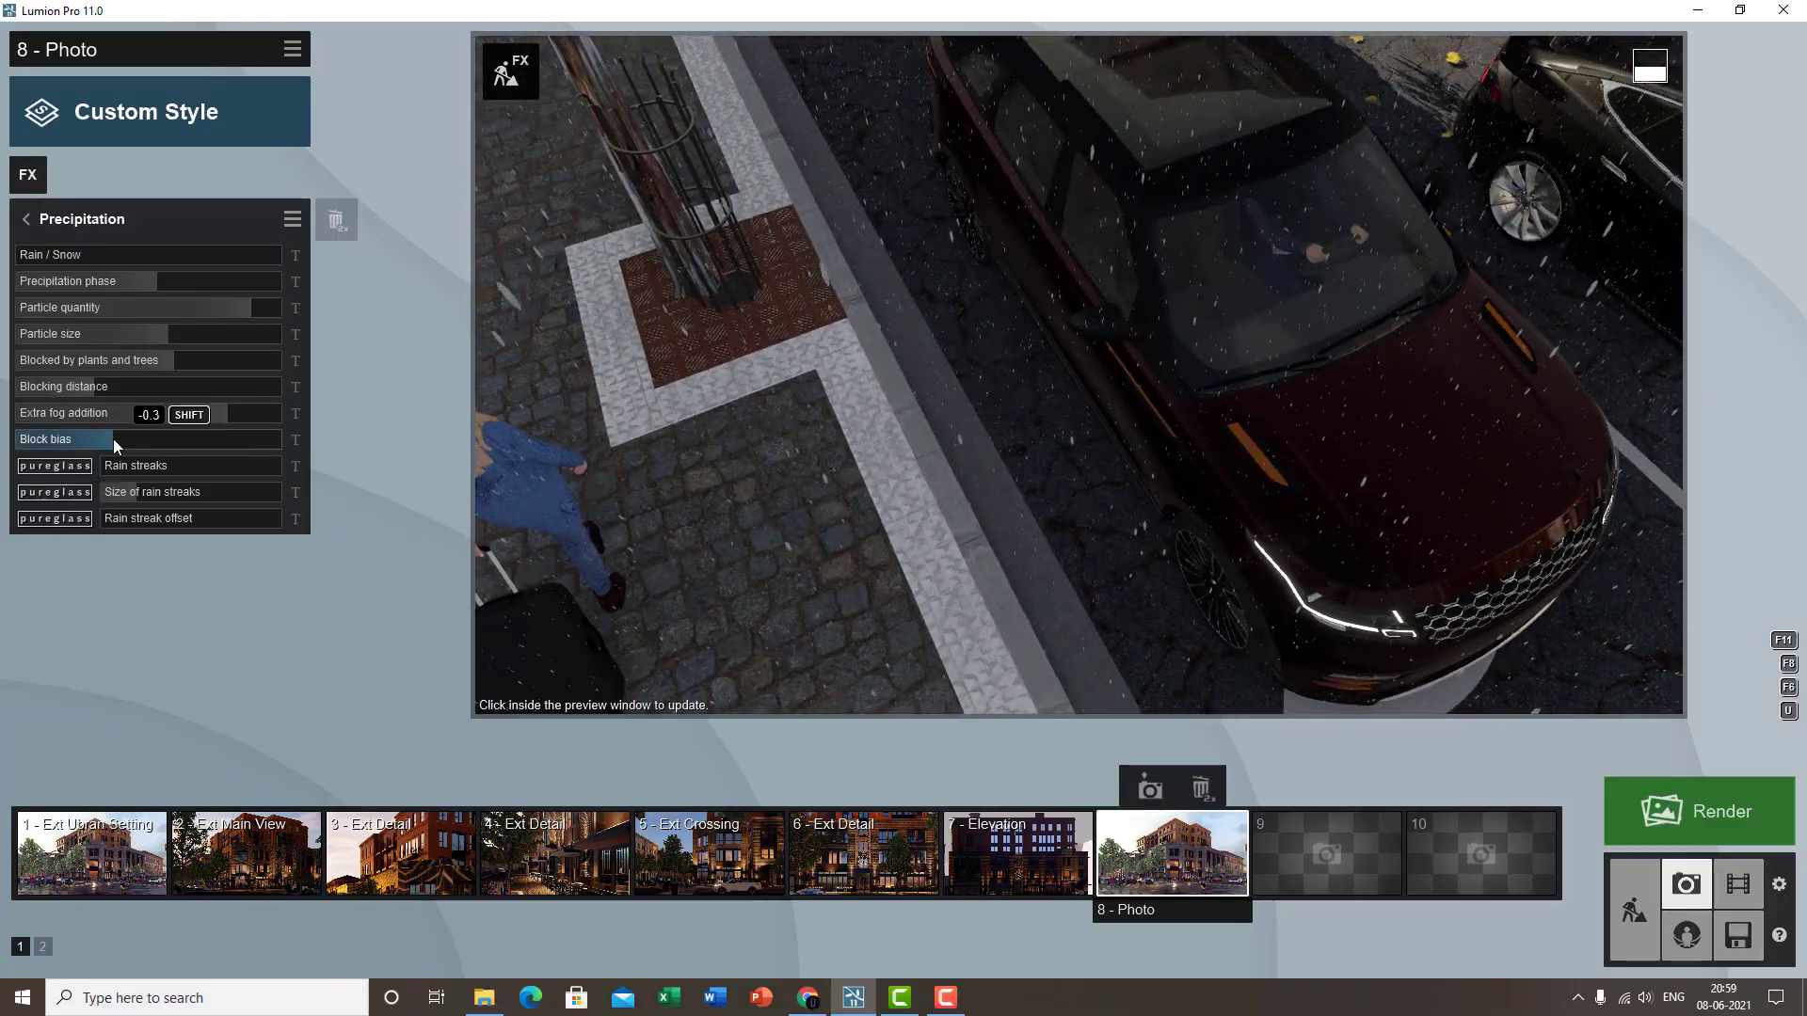
- Try a block bias of about 0.4 and check the rain ripples on the seats inside the dark red car
left_click_drag(113, 438, 202, 442)
scroll(929, 286, "up", 3)
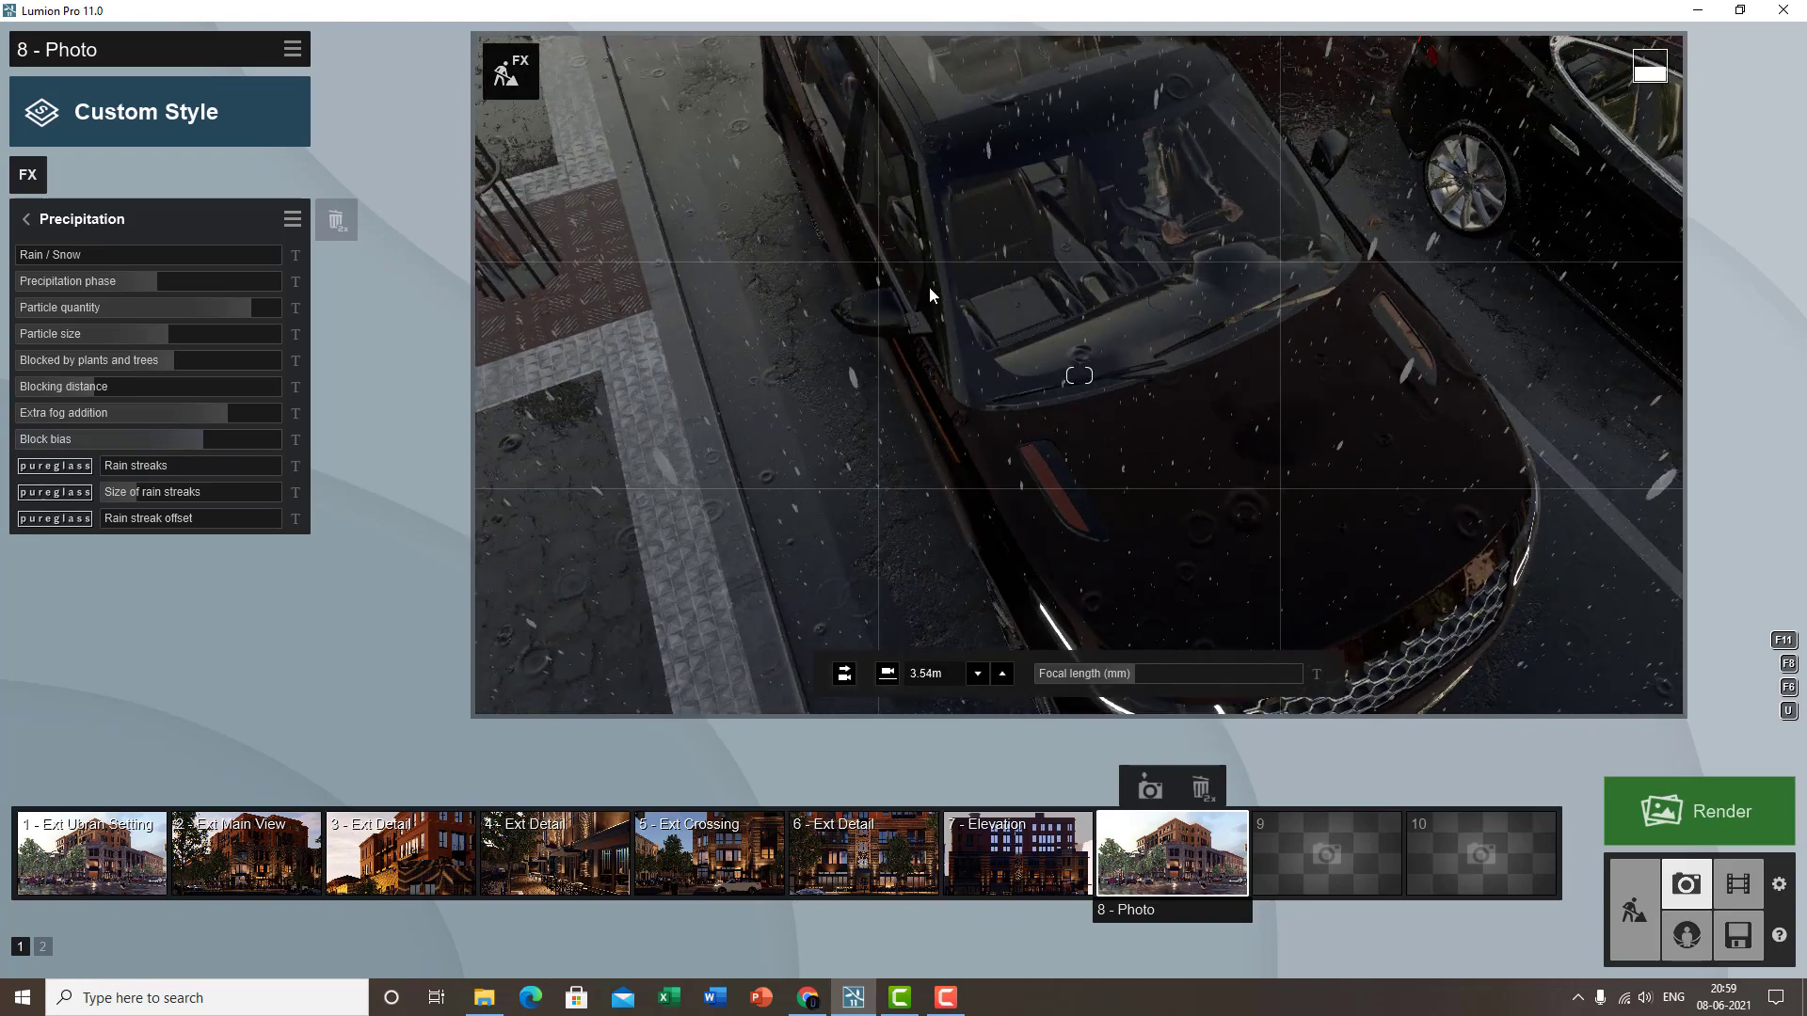
right_click_drag(884, 184, 1013, 444)
key("w")
scroll(1013, 444, "up", 5)
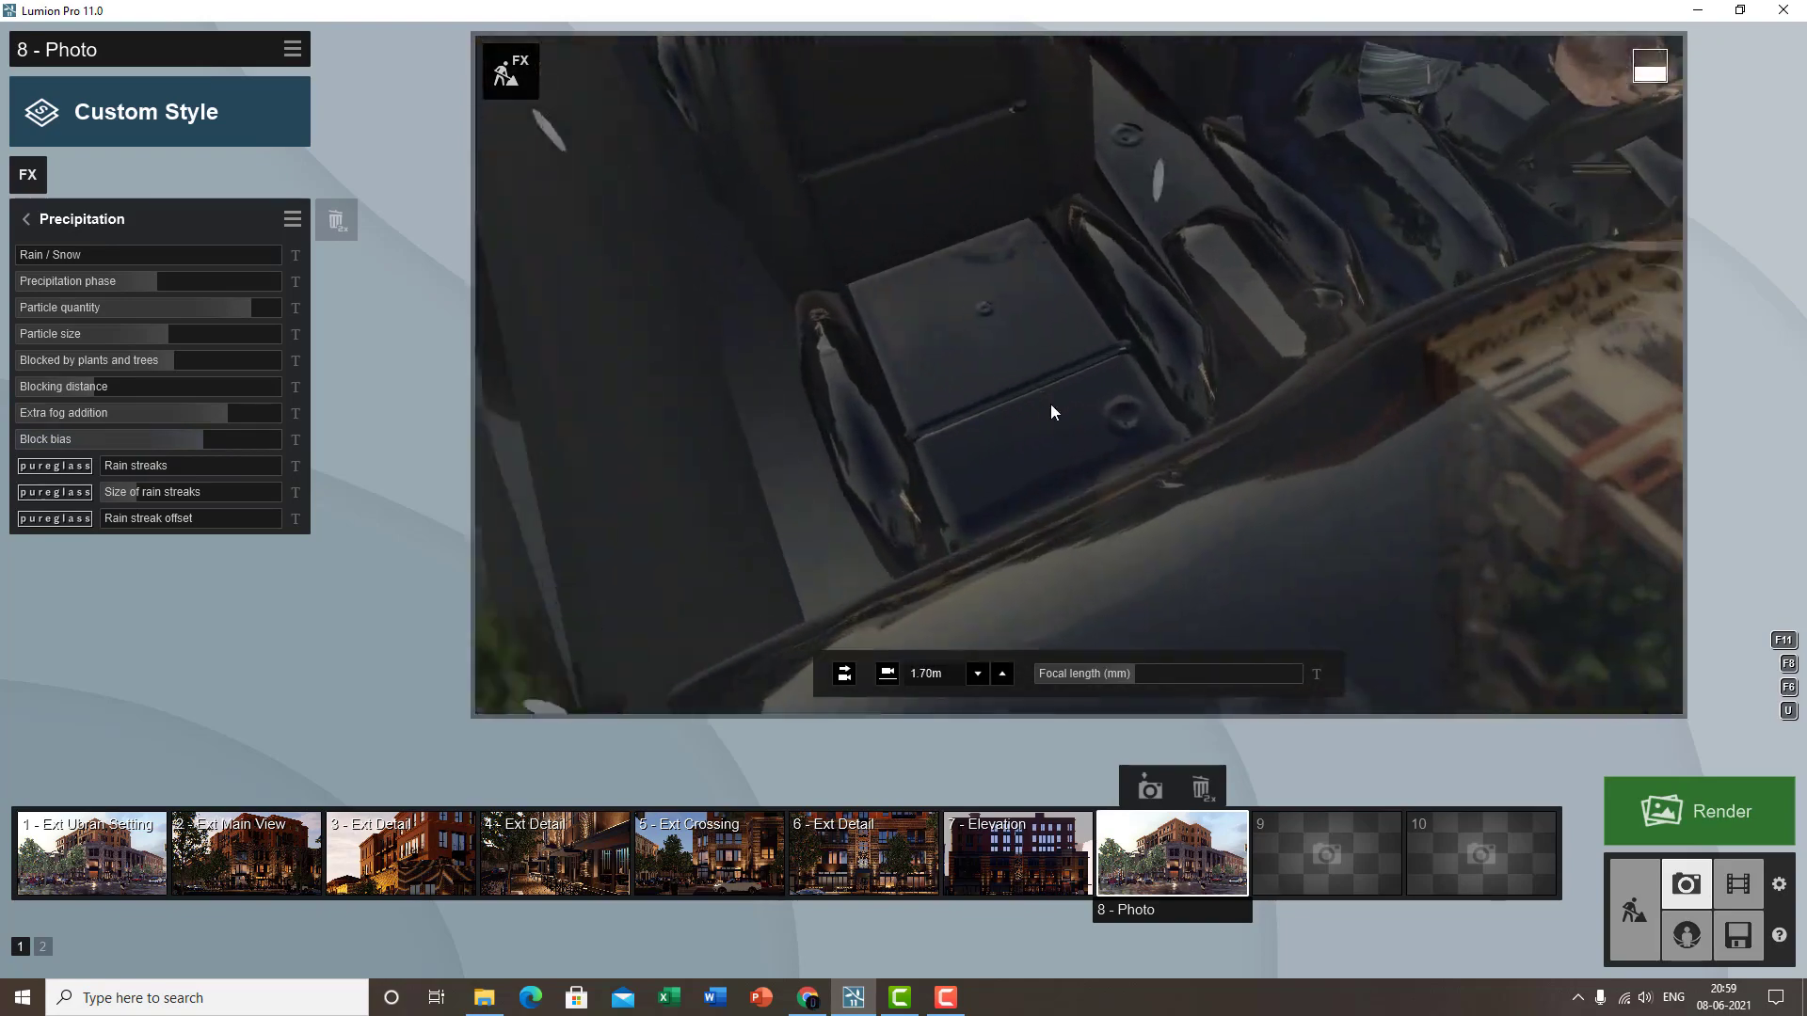
key("s")
right_click_drag(1050, 335, 1052, 483)
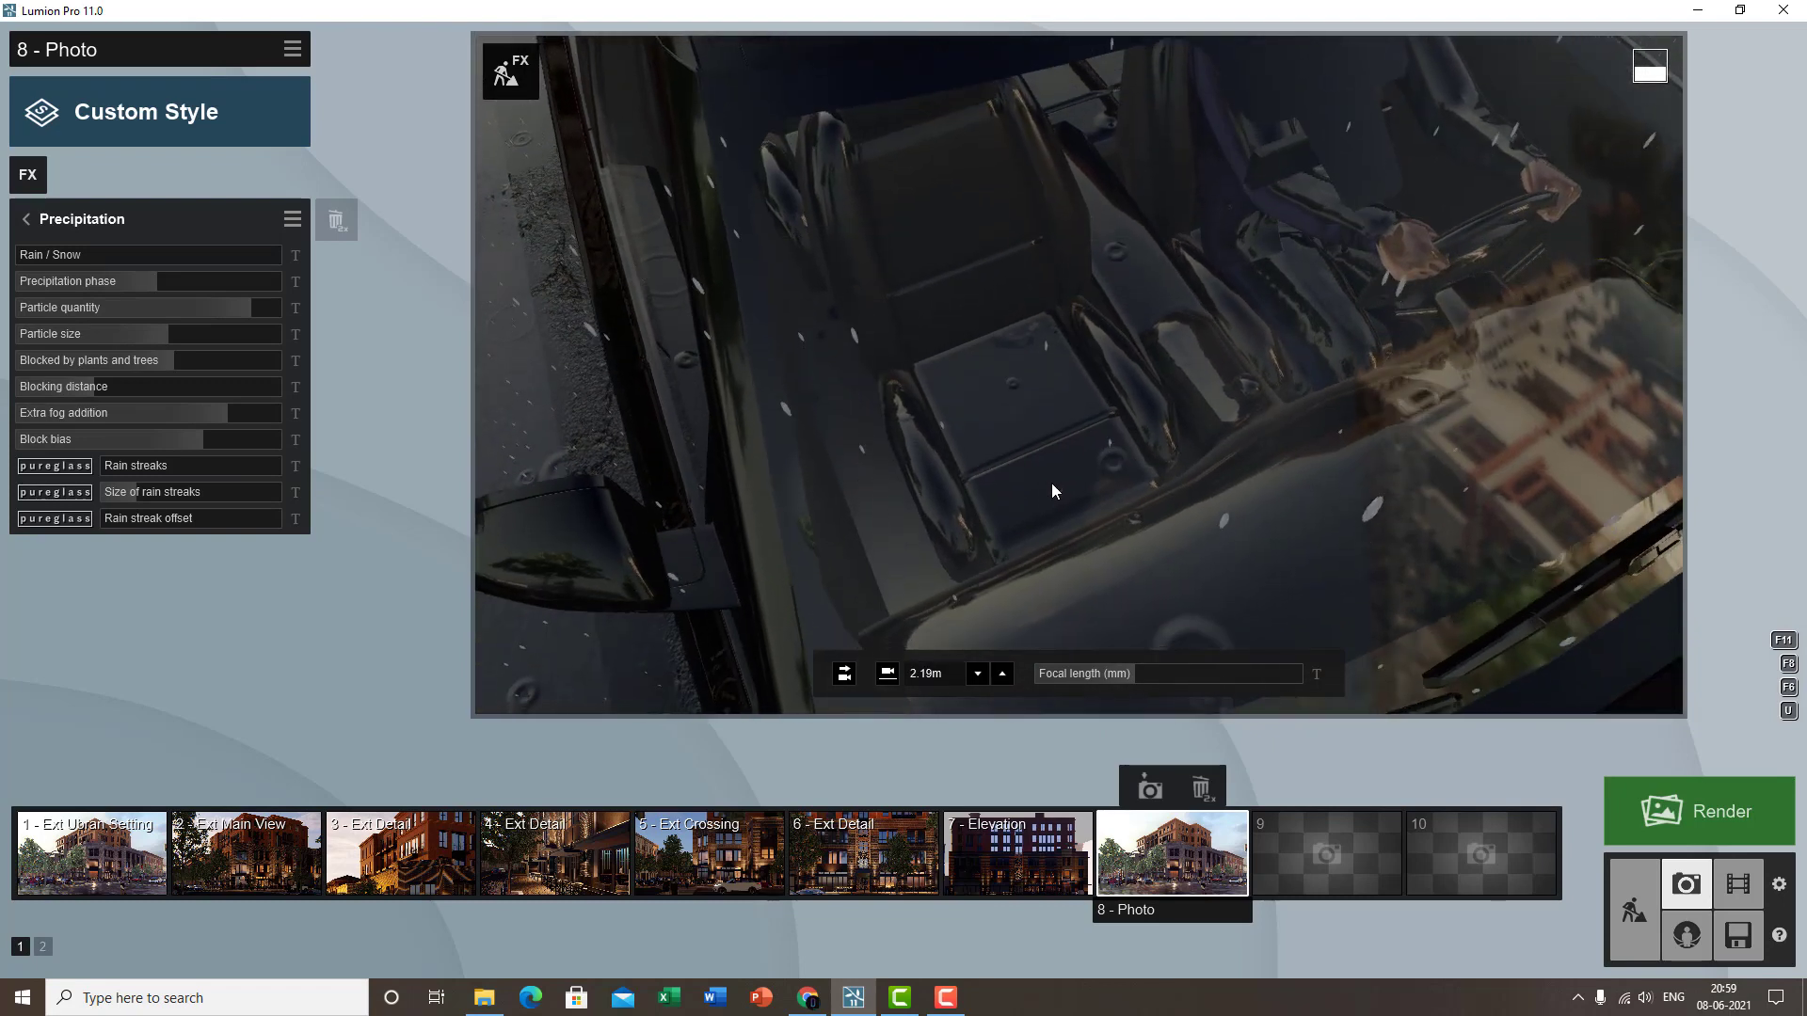
- Try the maximum block bias of 1.0 on the car interior, reset it to 0.0, and back away from the car
left_click_drag(205, 443, 259, 443)
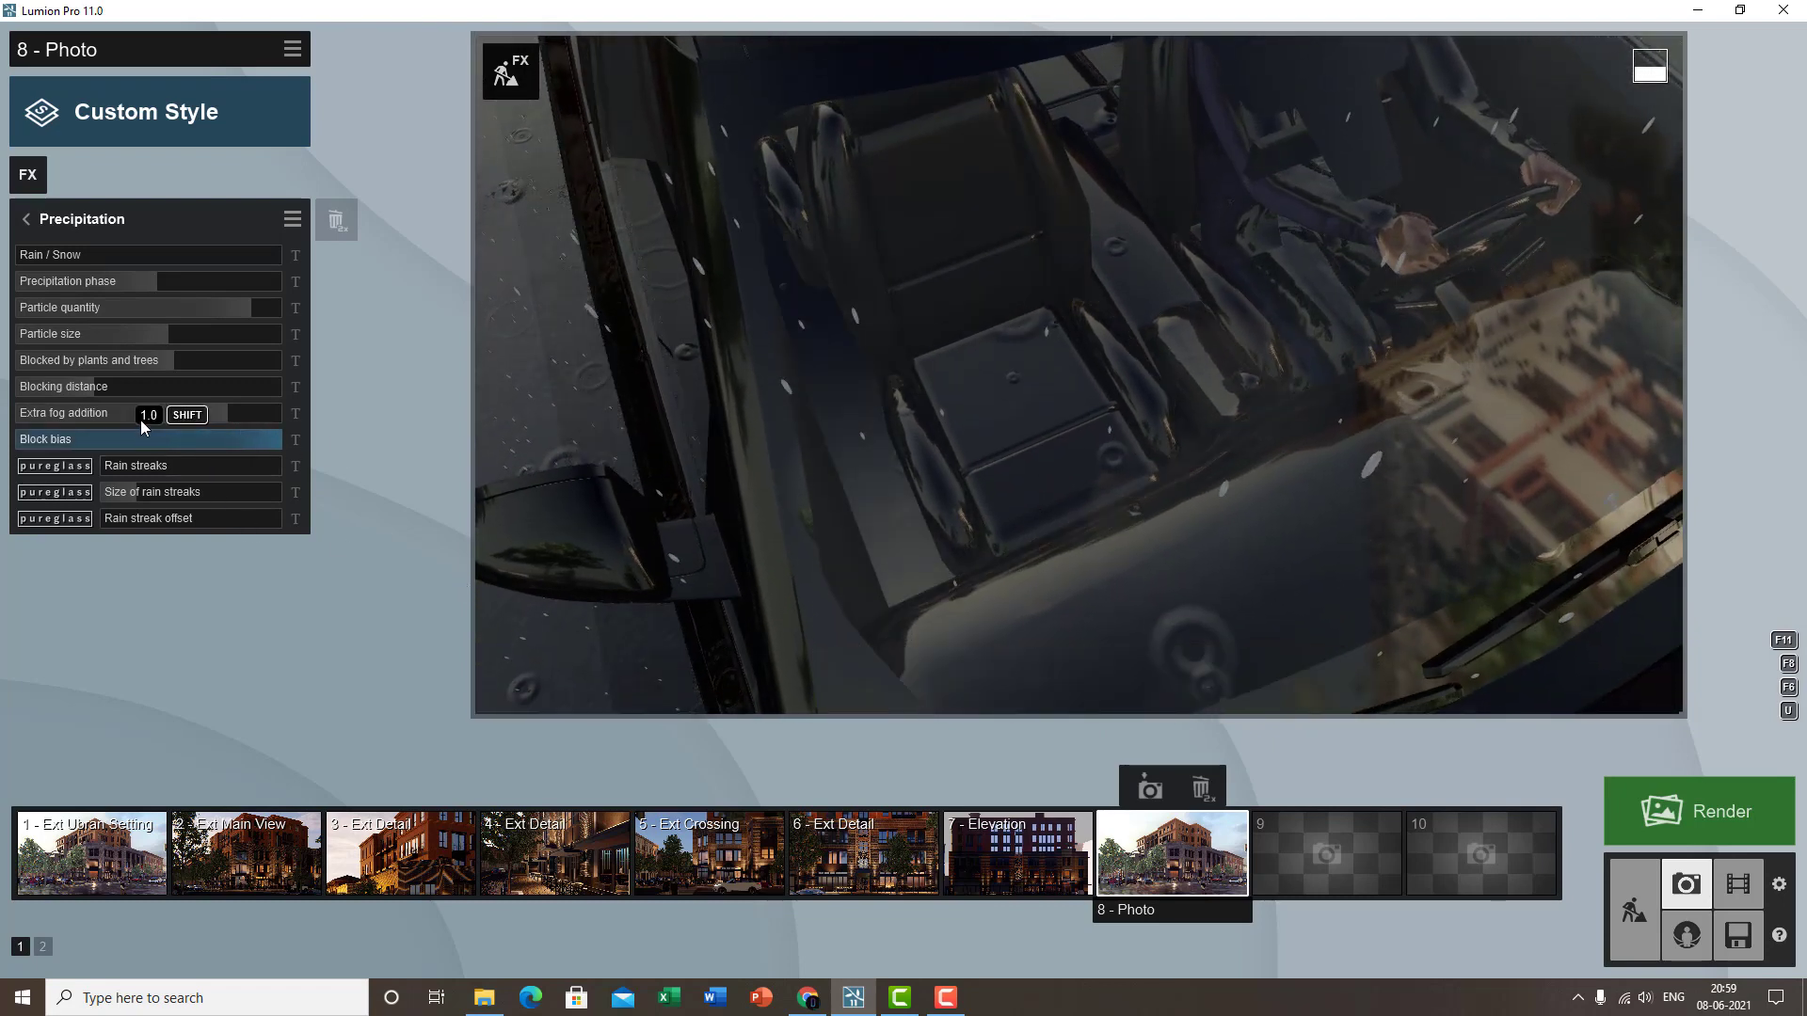
mouse_move(141, 426)
left_mouse_down()
mouse_move(111, 424)
mouse_move(152, 433)
left_mouse_up()
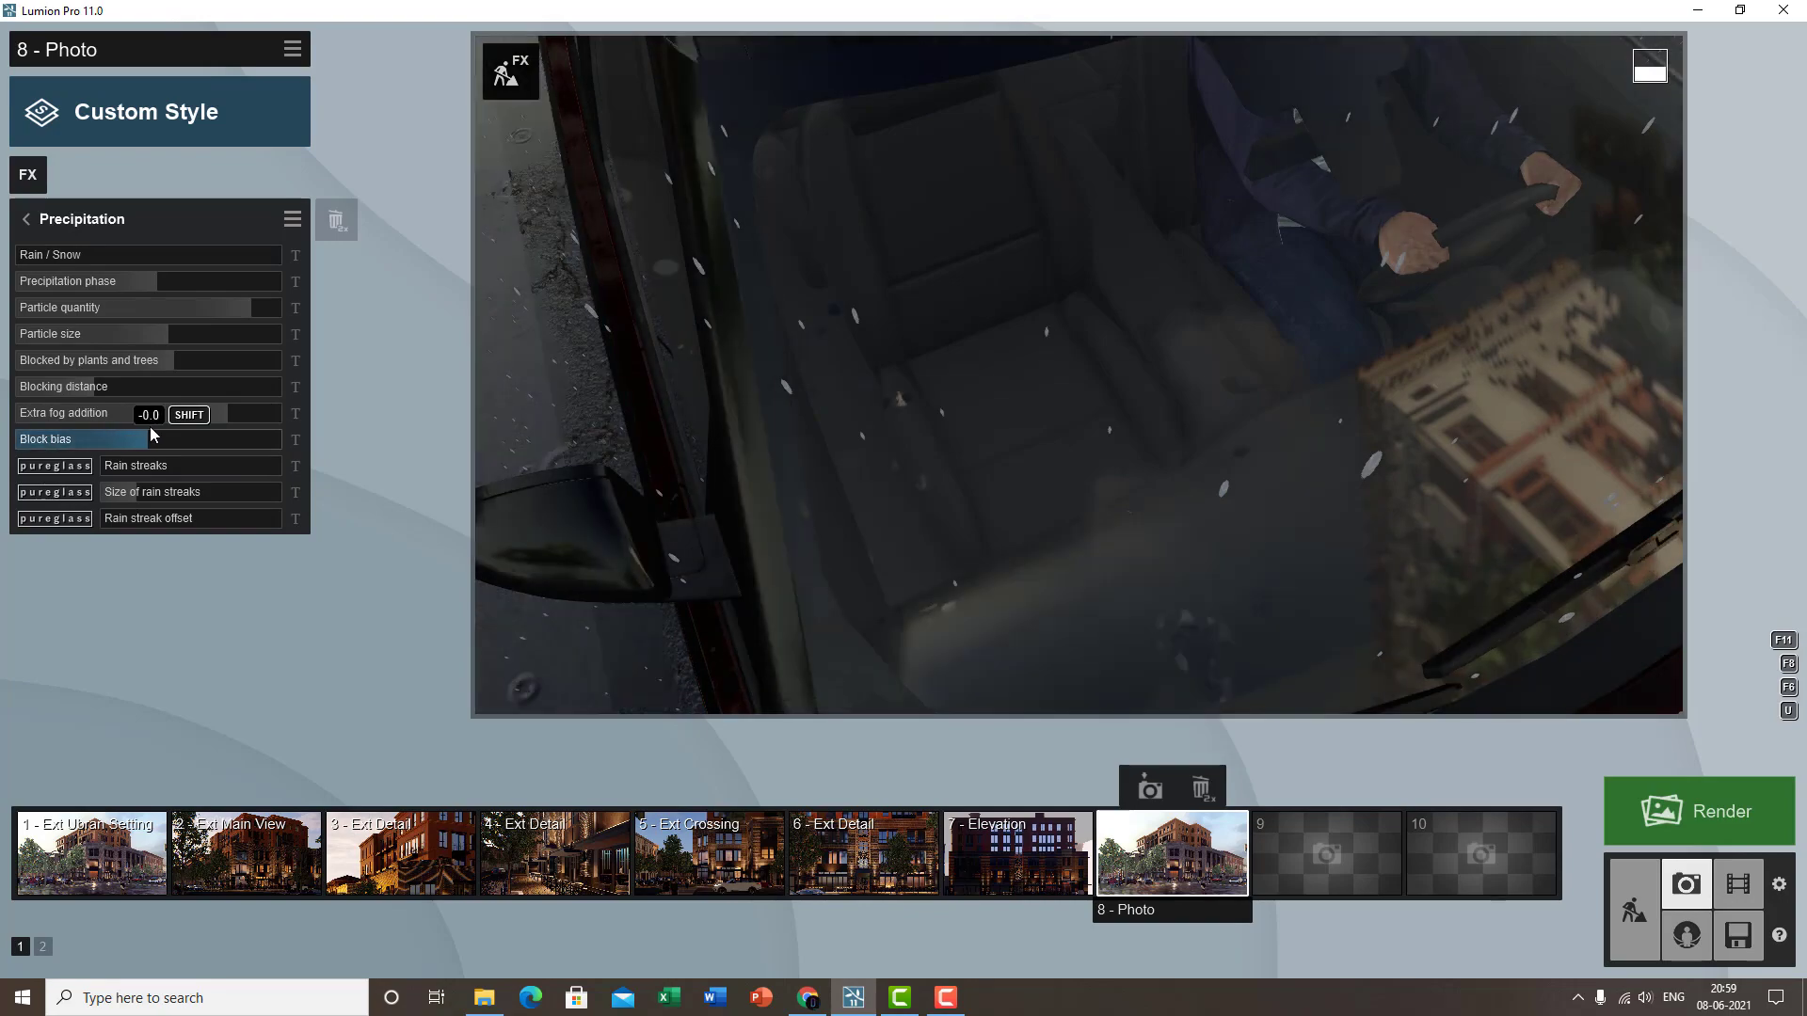
key("s")
right_click_drag(659, 316, 557, 800)
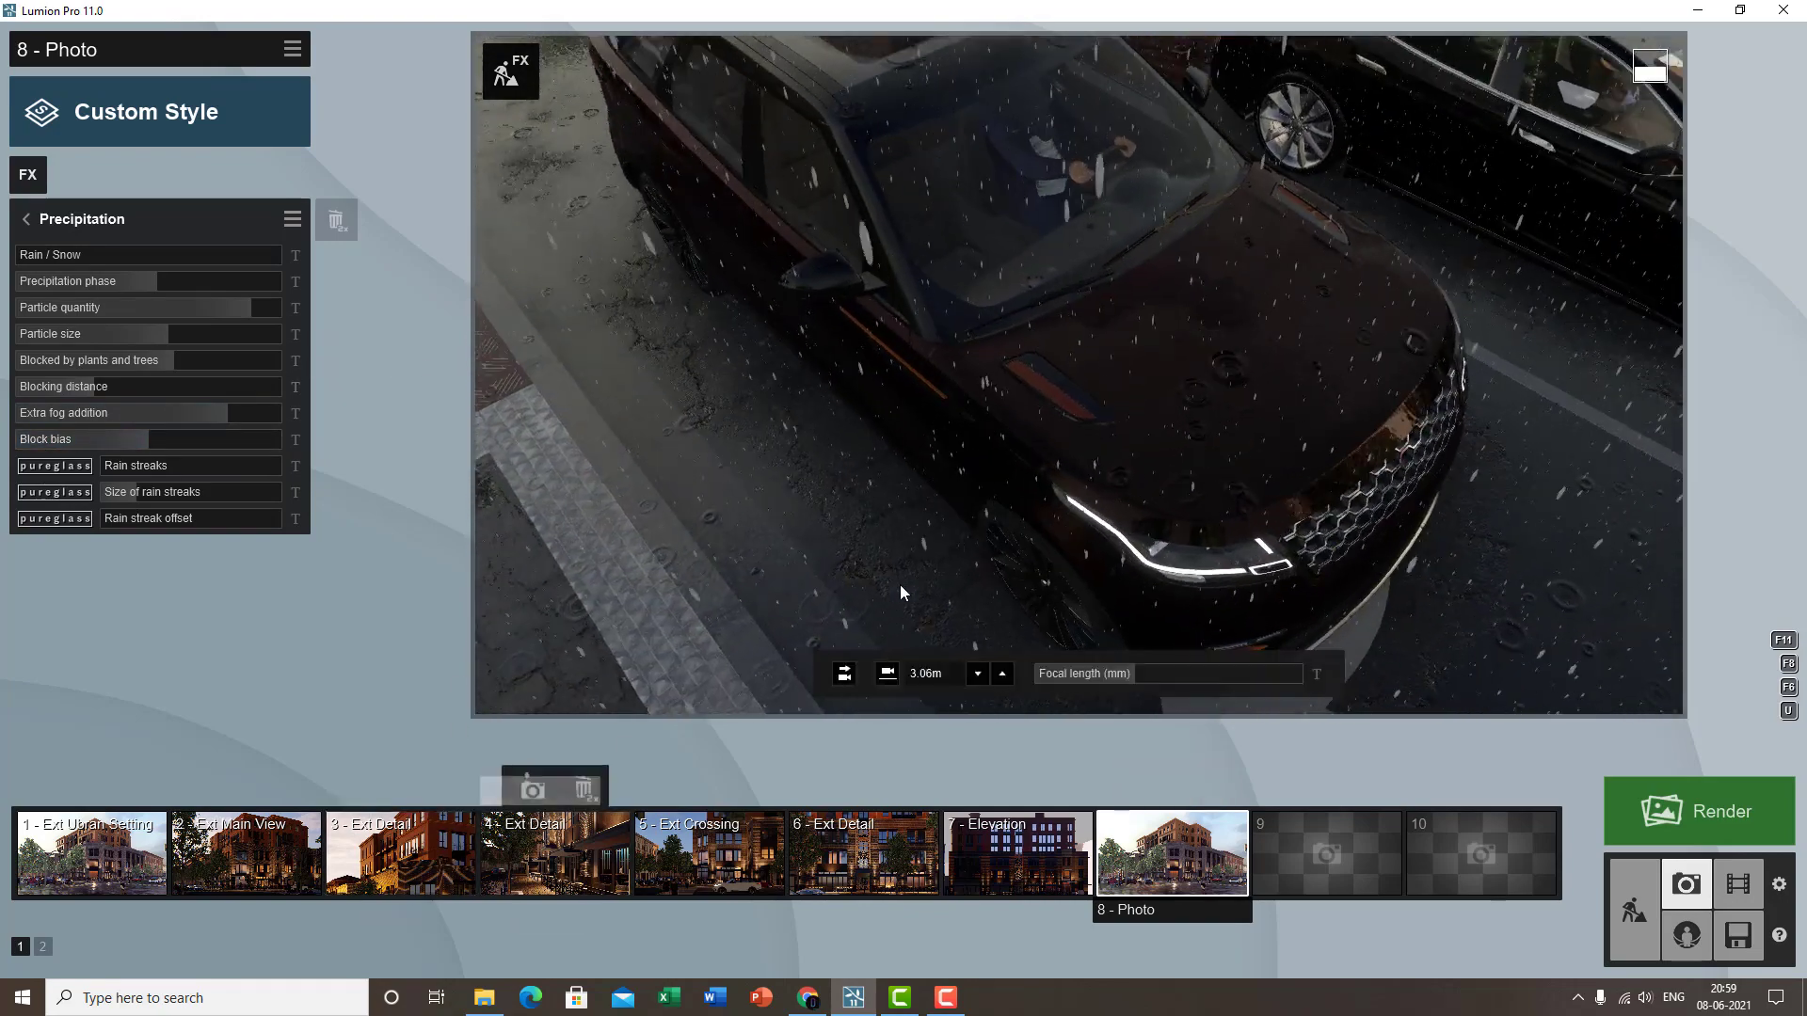
- Examine the rain on the dark red car's windshield and hood and on the sidewalk from several angles
right_click_drag(901, 585, 956, 576)
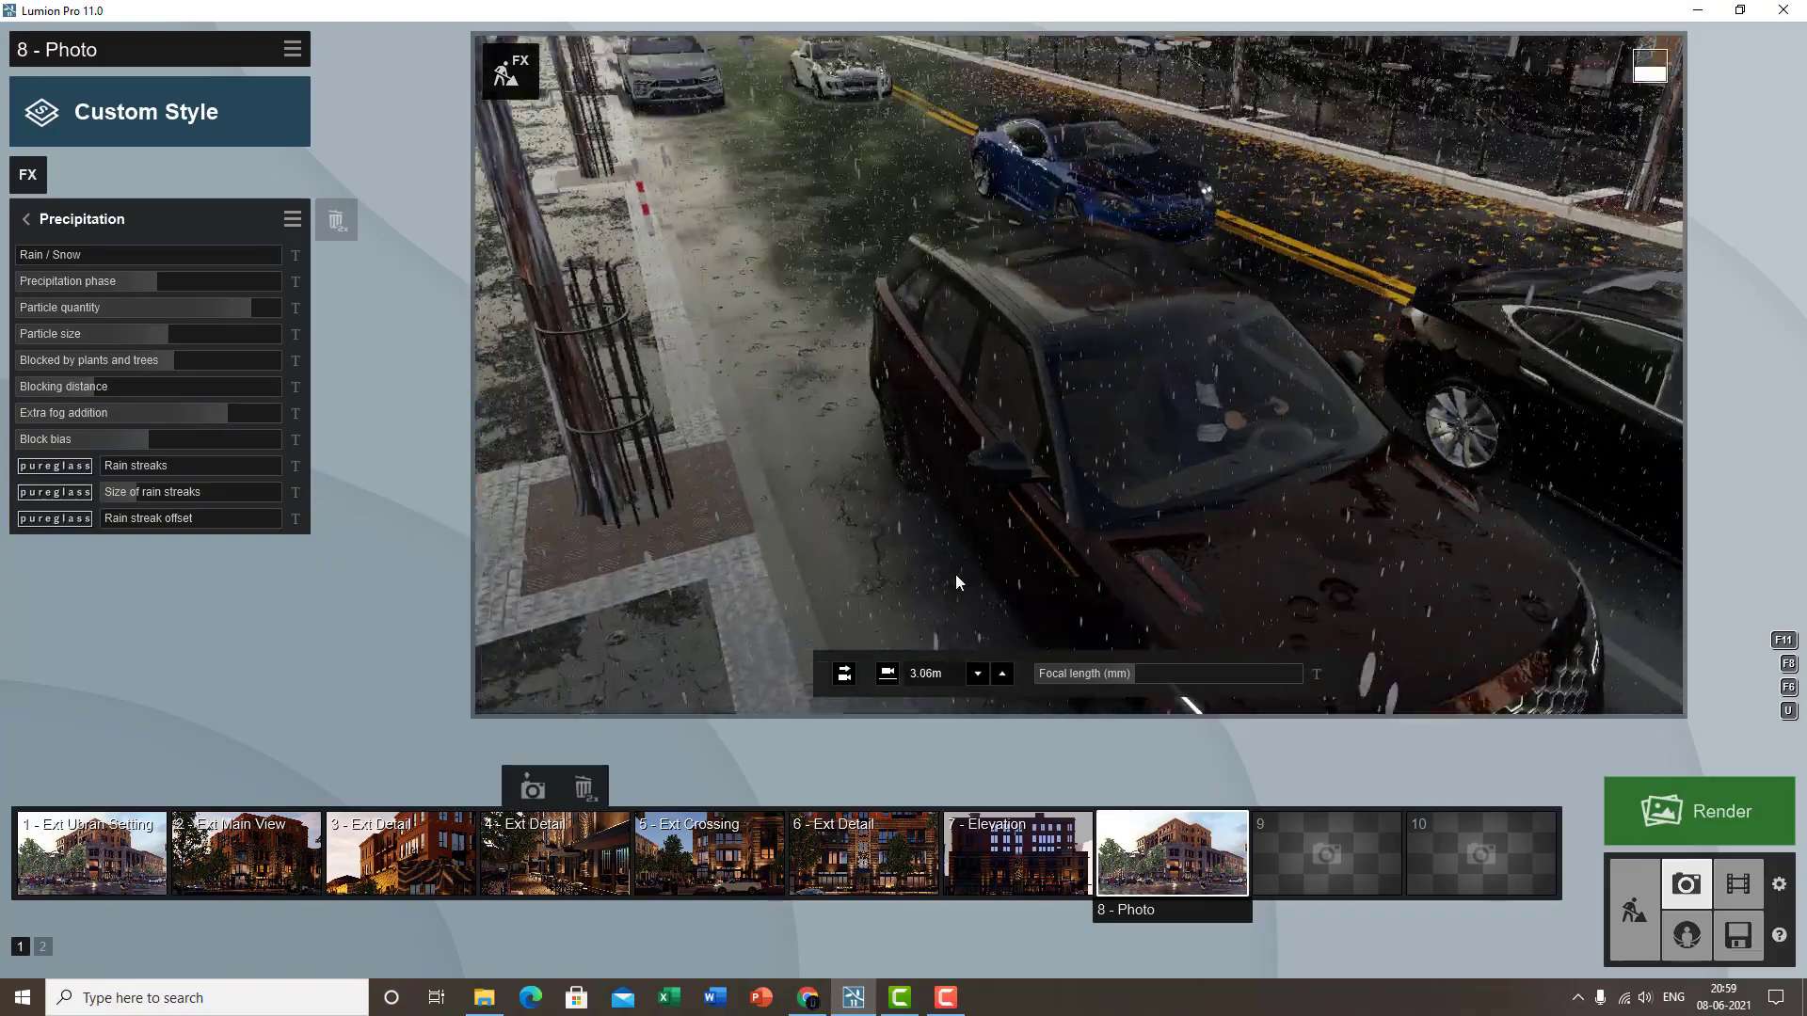
key("w")
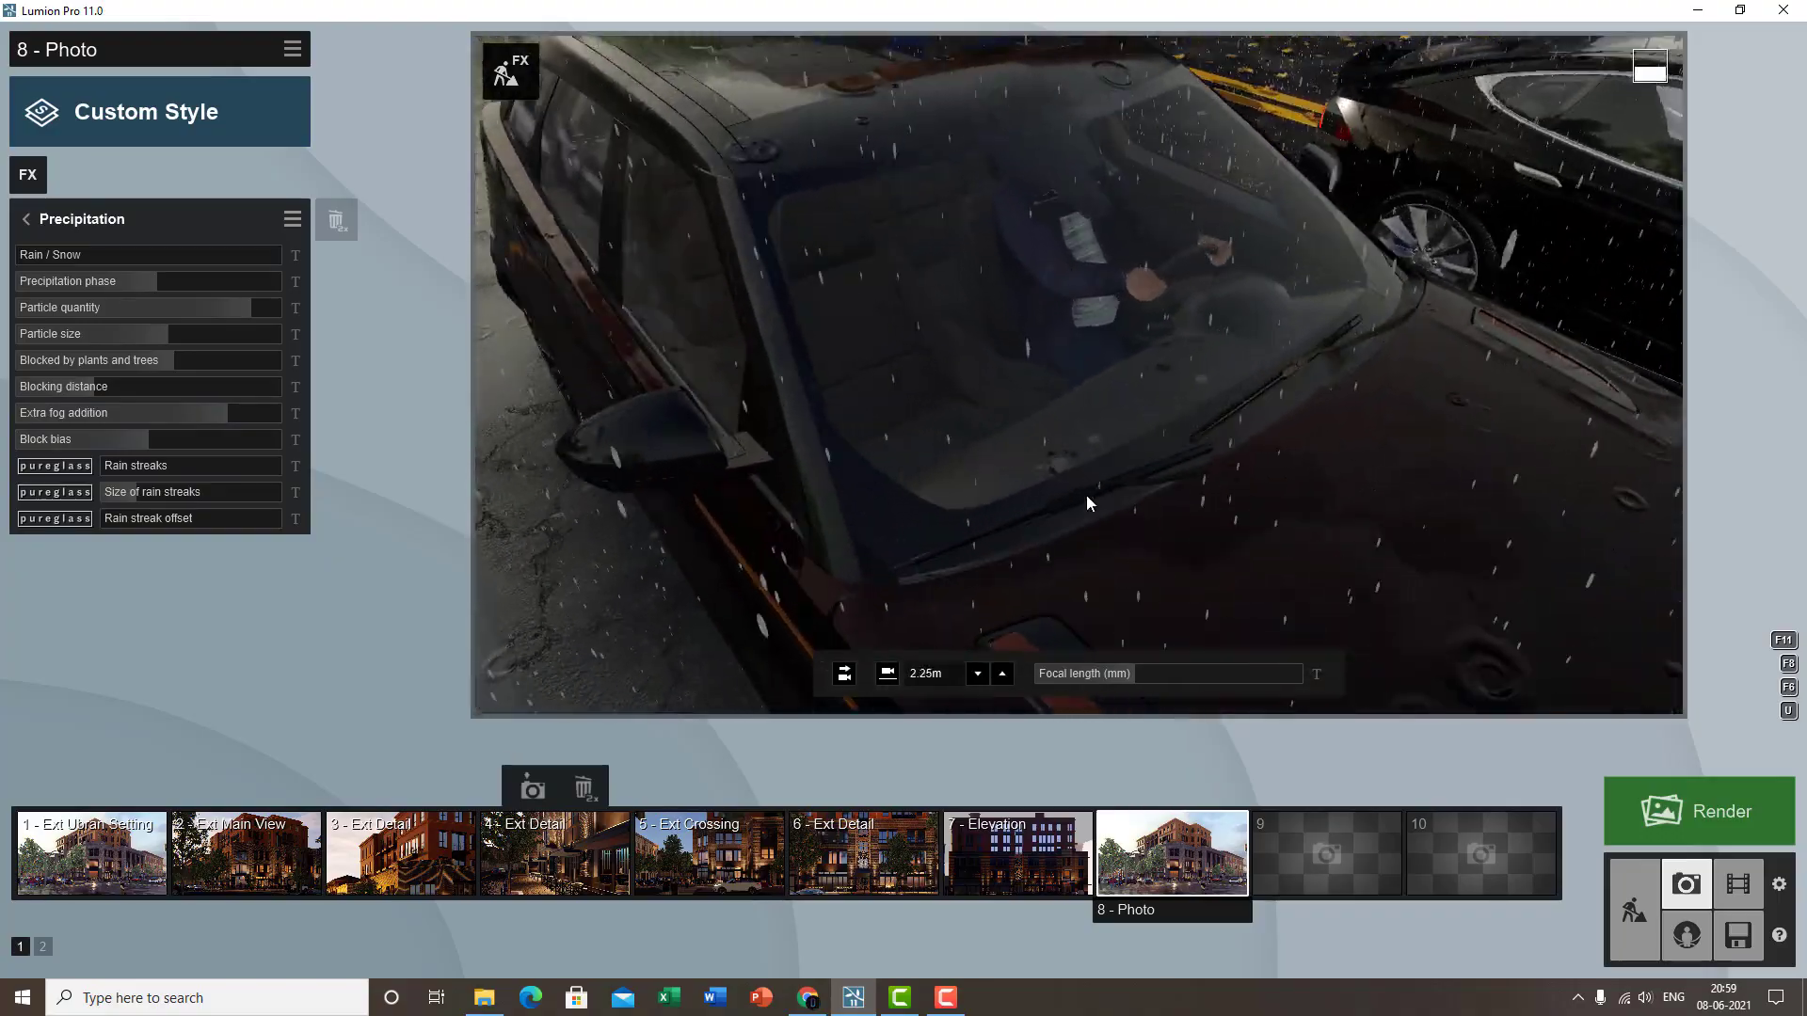
key("w")
key("a")
right_click_drag(1086, 494, 1141, 508)
key("s")
key("s")
key("w")
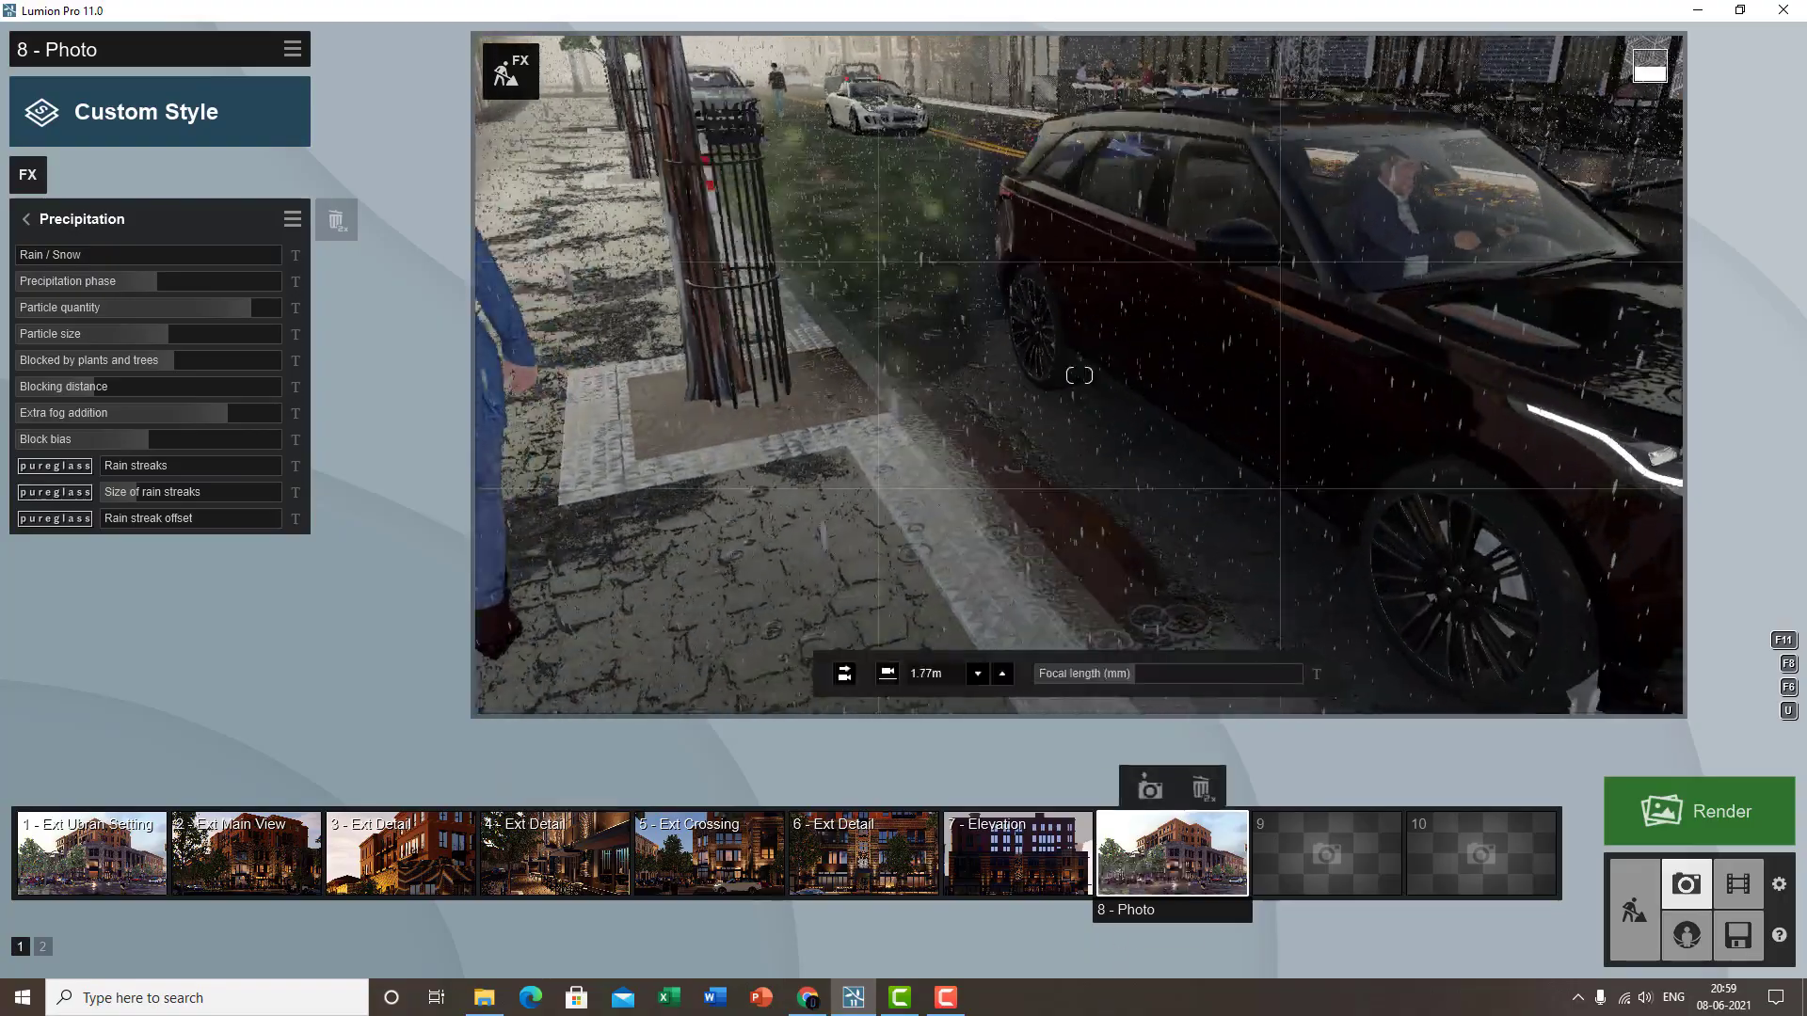
key("d")
right_click_drag(1156, 371, 1411, 169)
key("q")
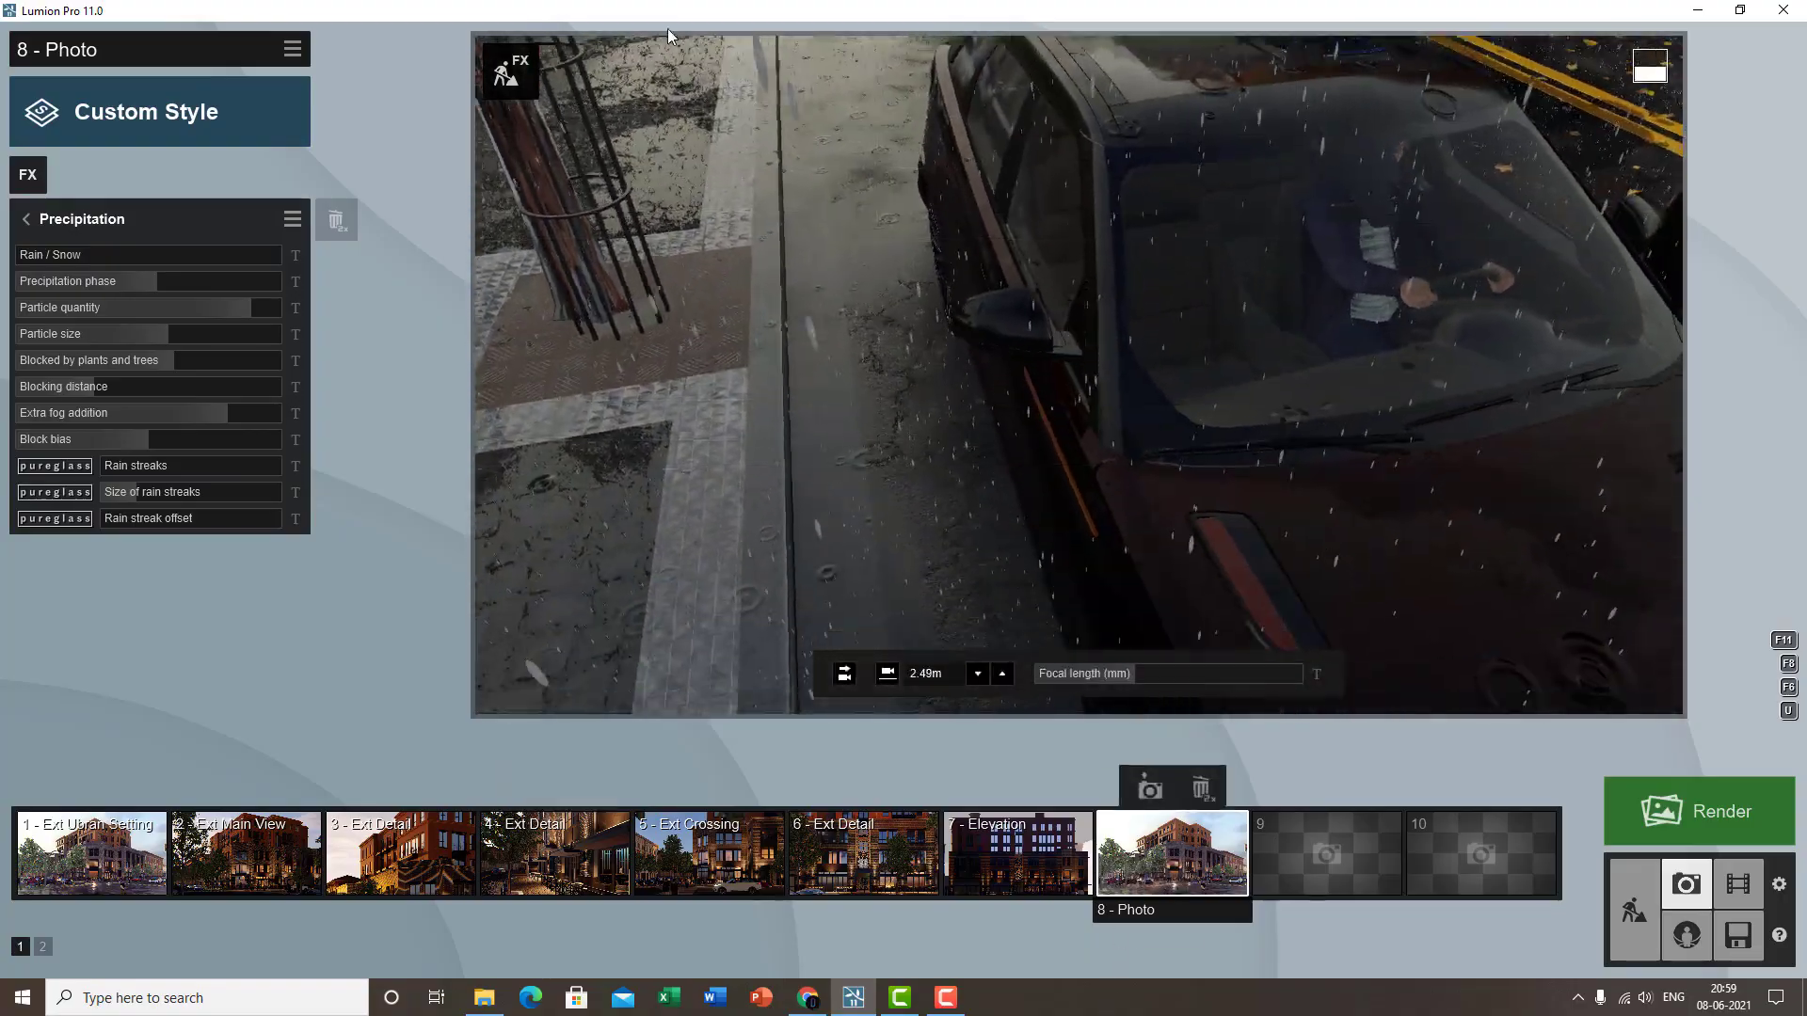
- Switch the precipitation fully to snow and try a block bias of 0.5 on the car's interior
left_click_drag(75, 255, 262, 274)
key("w")
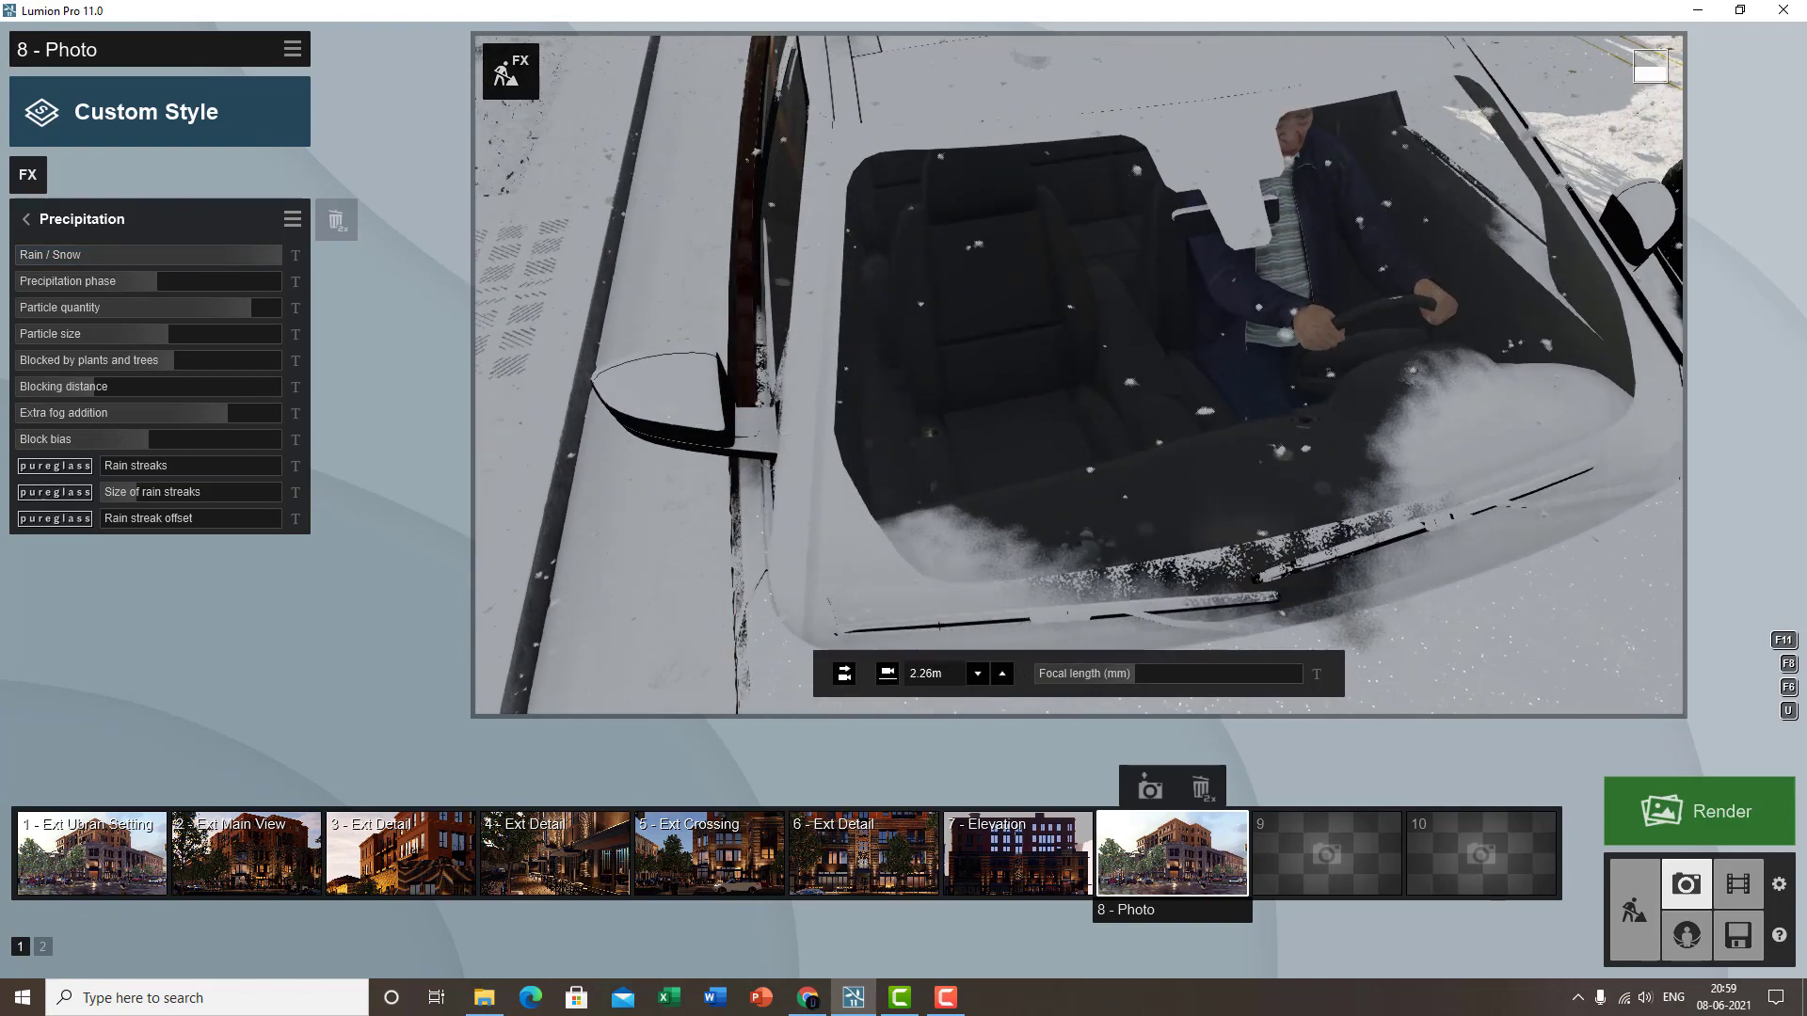
mouse_move(145, 447)
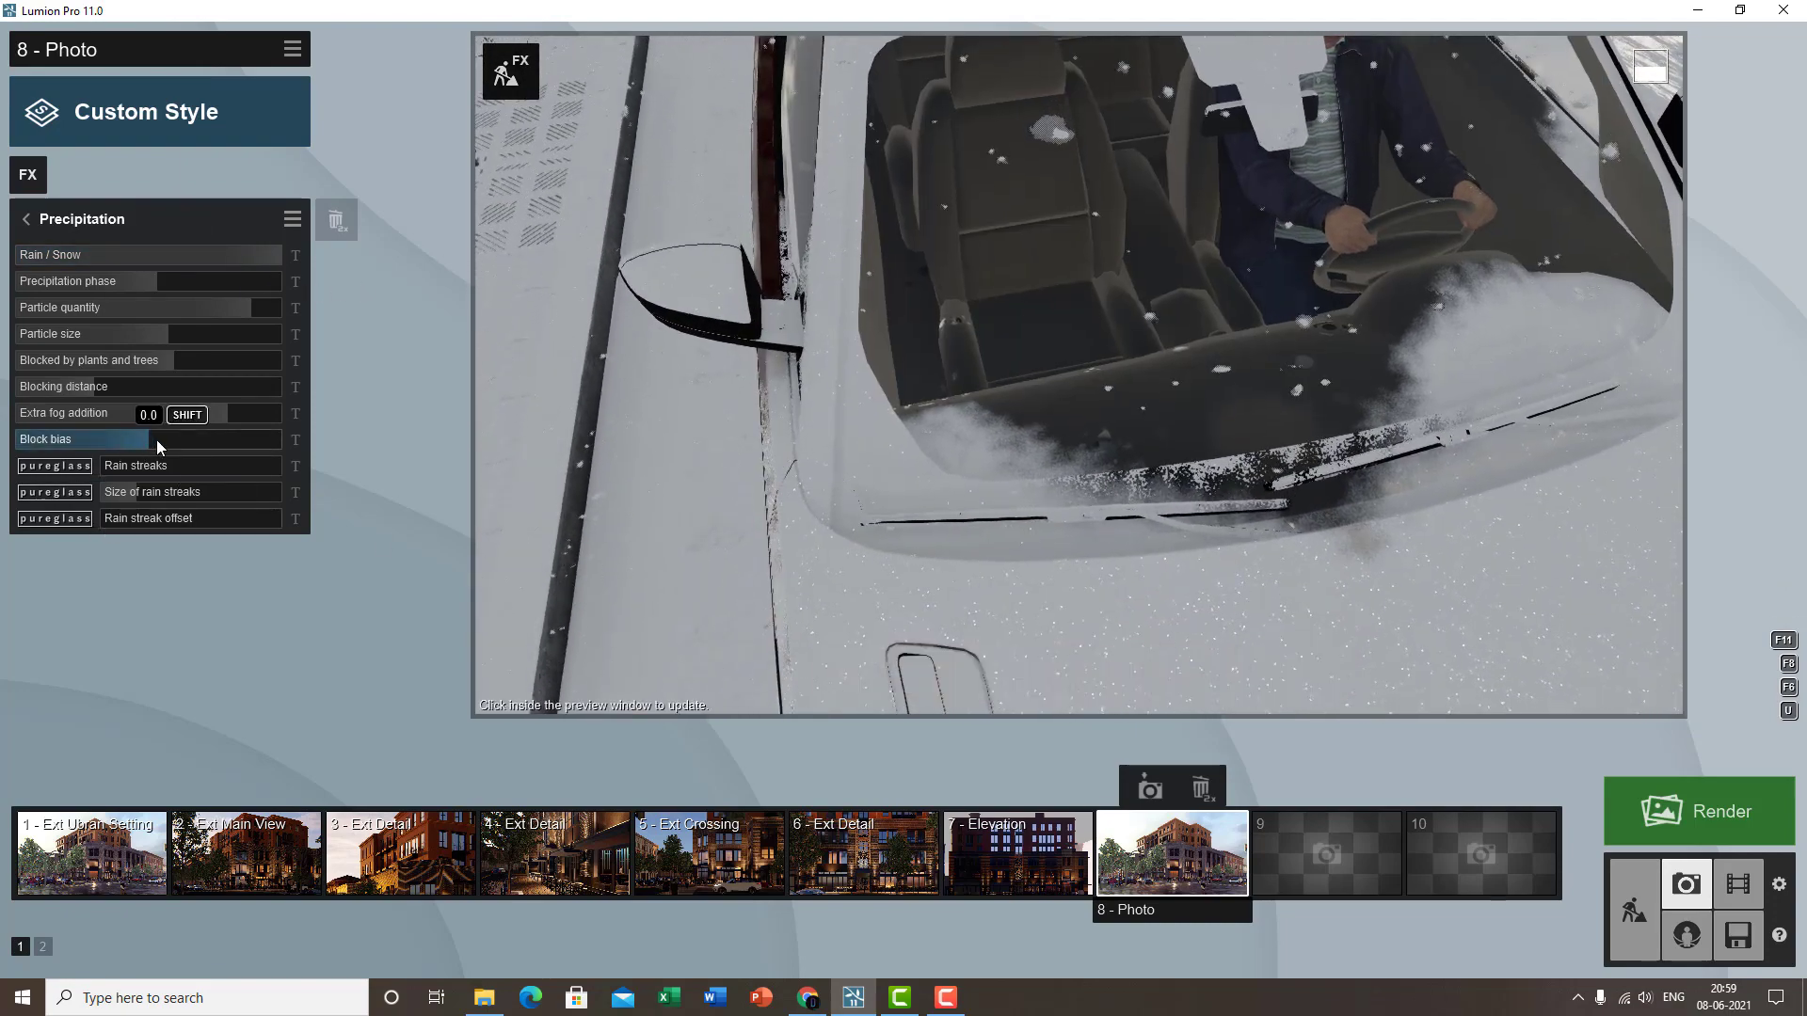
left_click_drag(156, 439, 223, 444)
key("w")
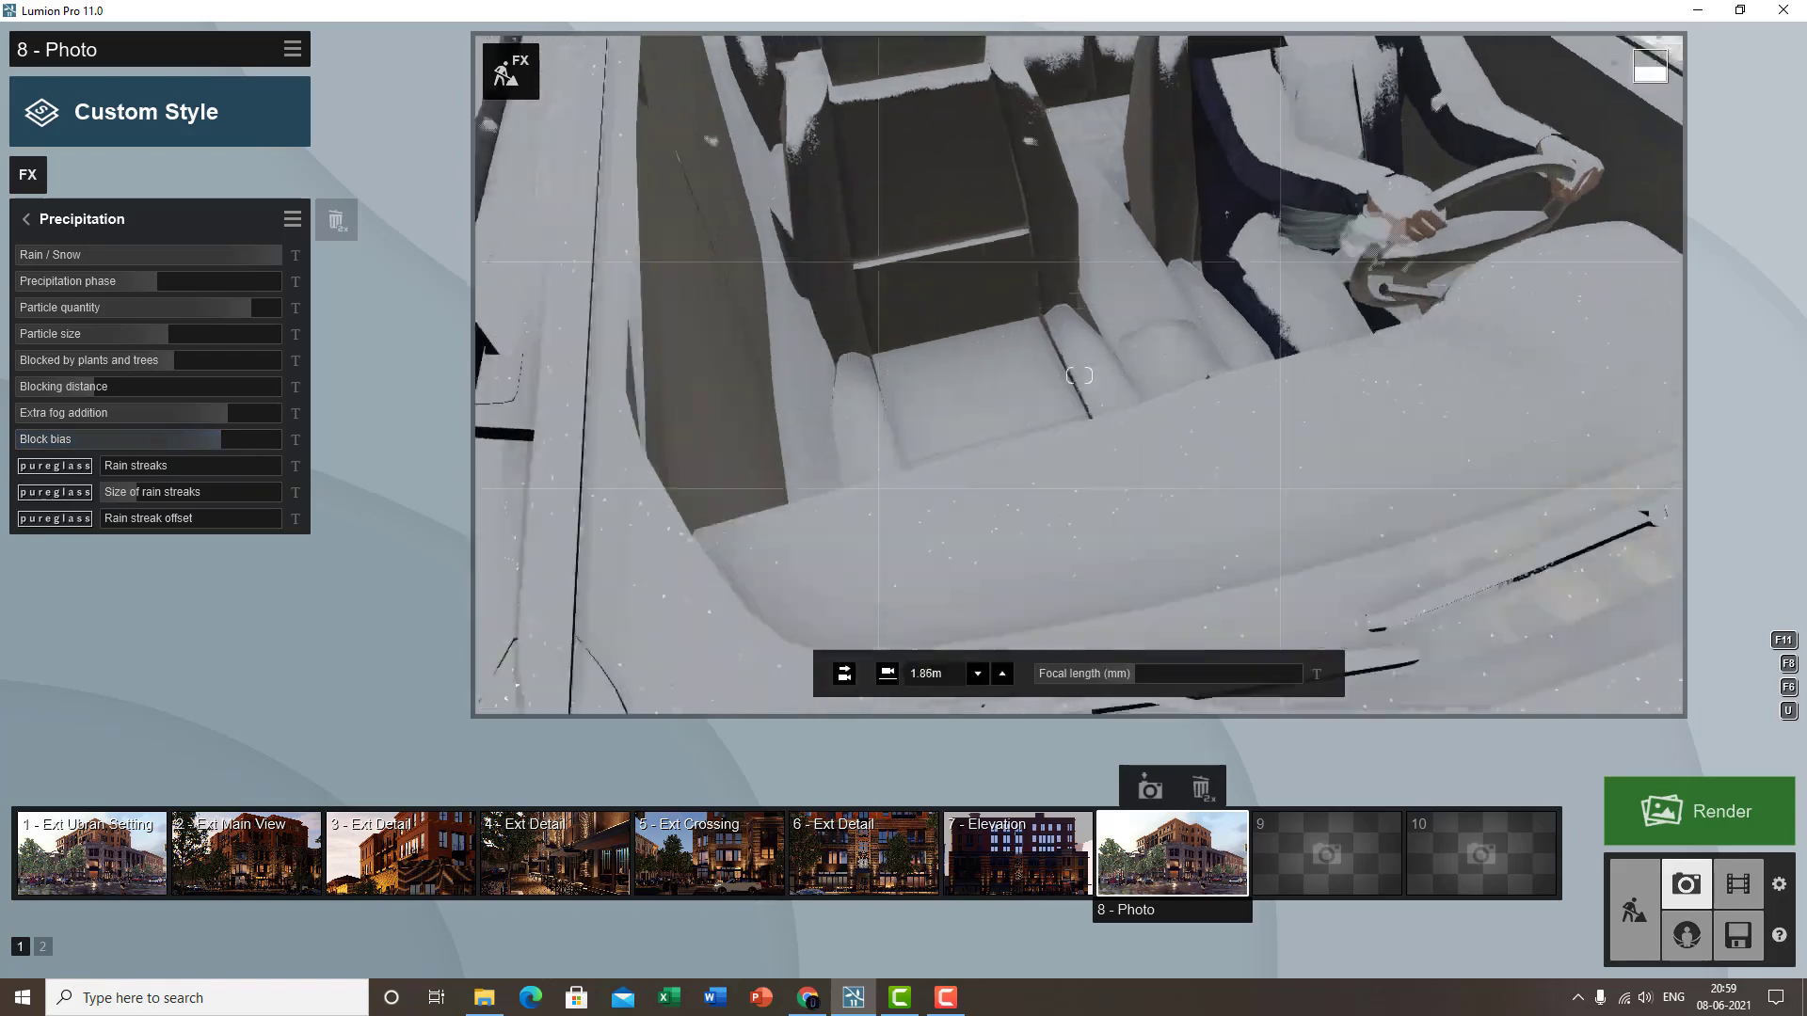
- Look at the snow on the driver and back seats inside the car, and lower the block bias to about 0.0
right_click_drag(1079, 376, 1315, 375)
key("s")
key("q")
key("w")
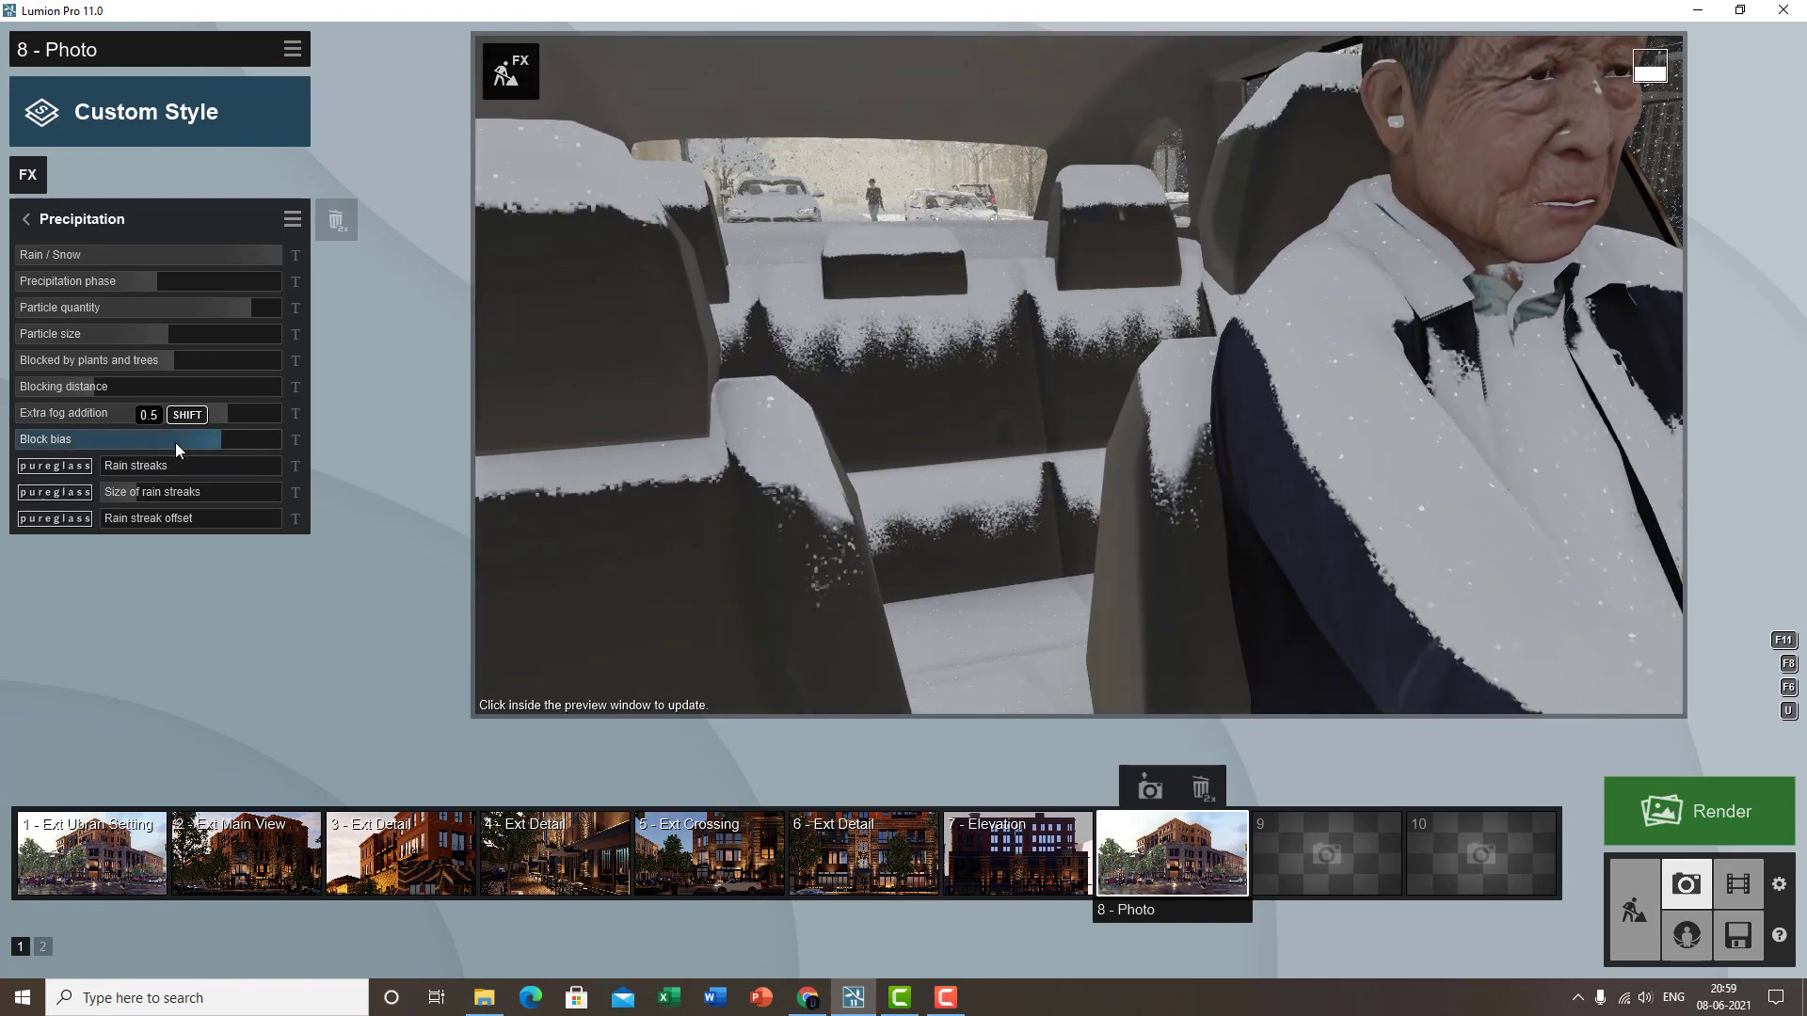
left_click_drag(175, 443, 143, 432)
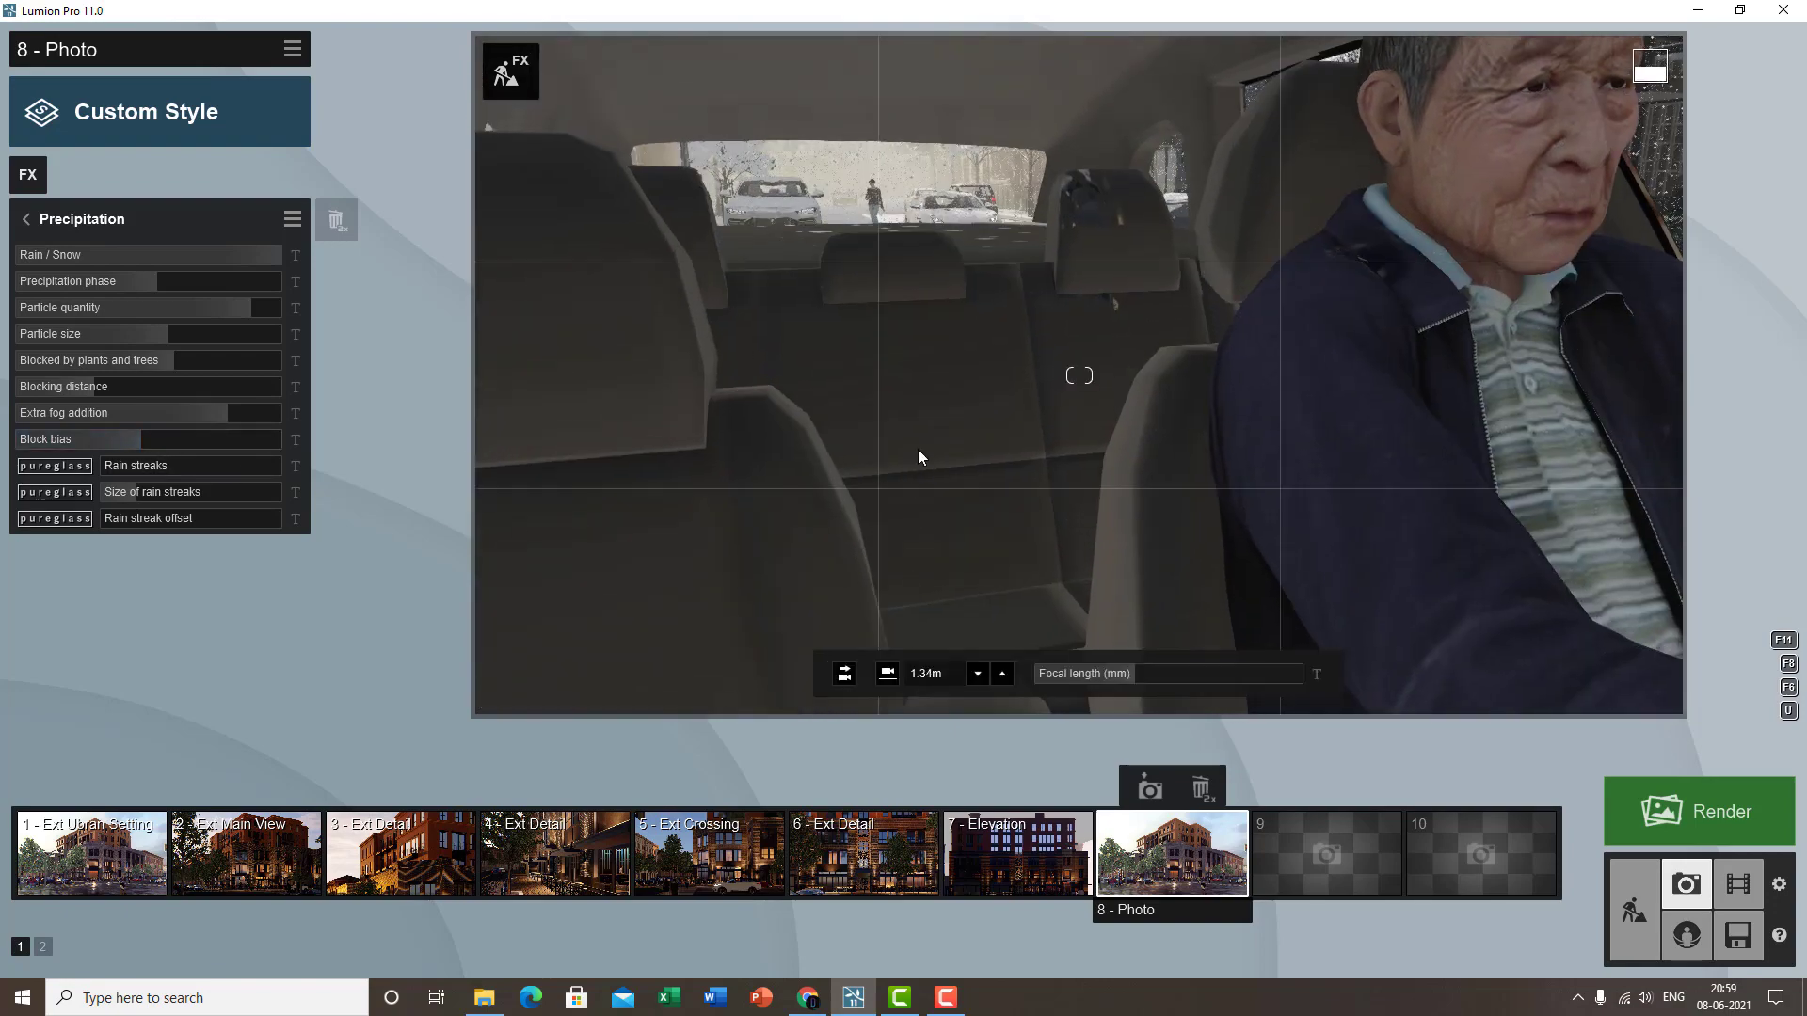
key("1")
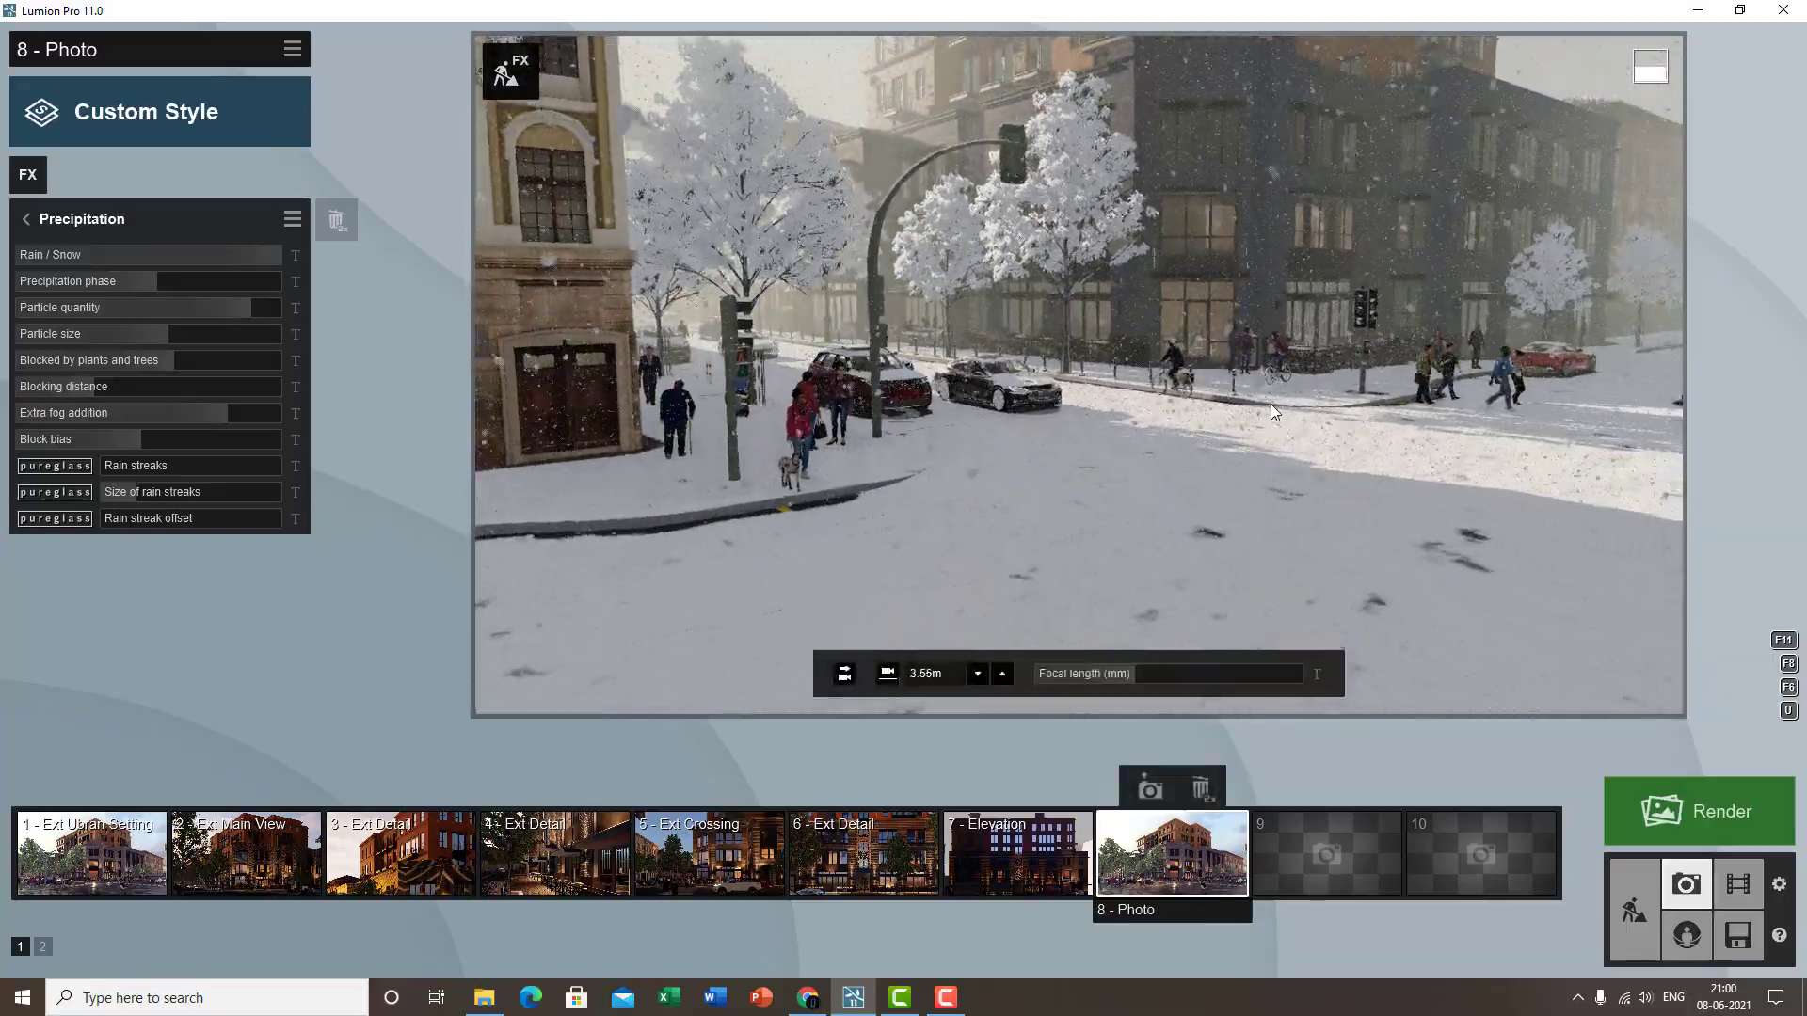
- Inspect the snowfall across the intersection and on the street, and approach a window of the dark brick building
key("w")
right_click_drag(1430, 407, 1432, 415)
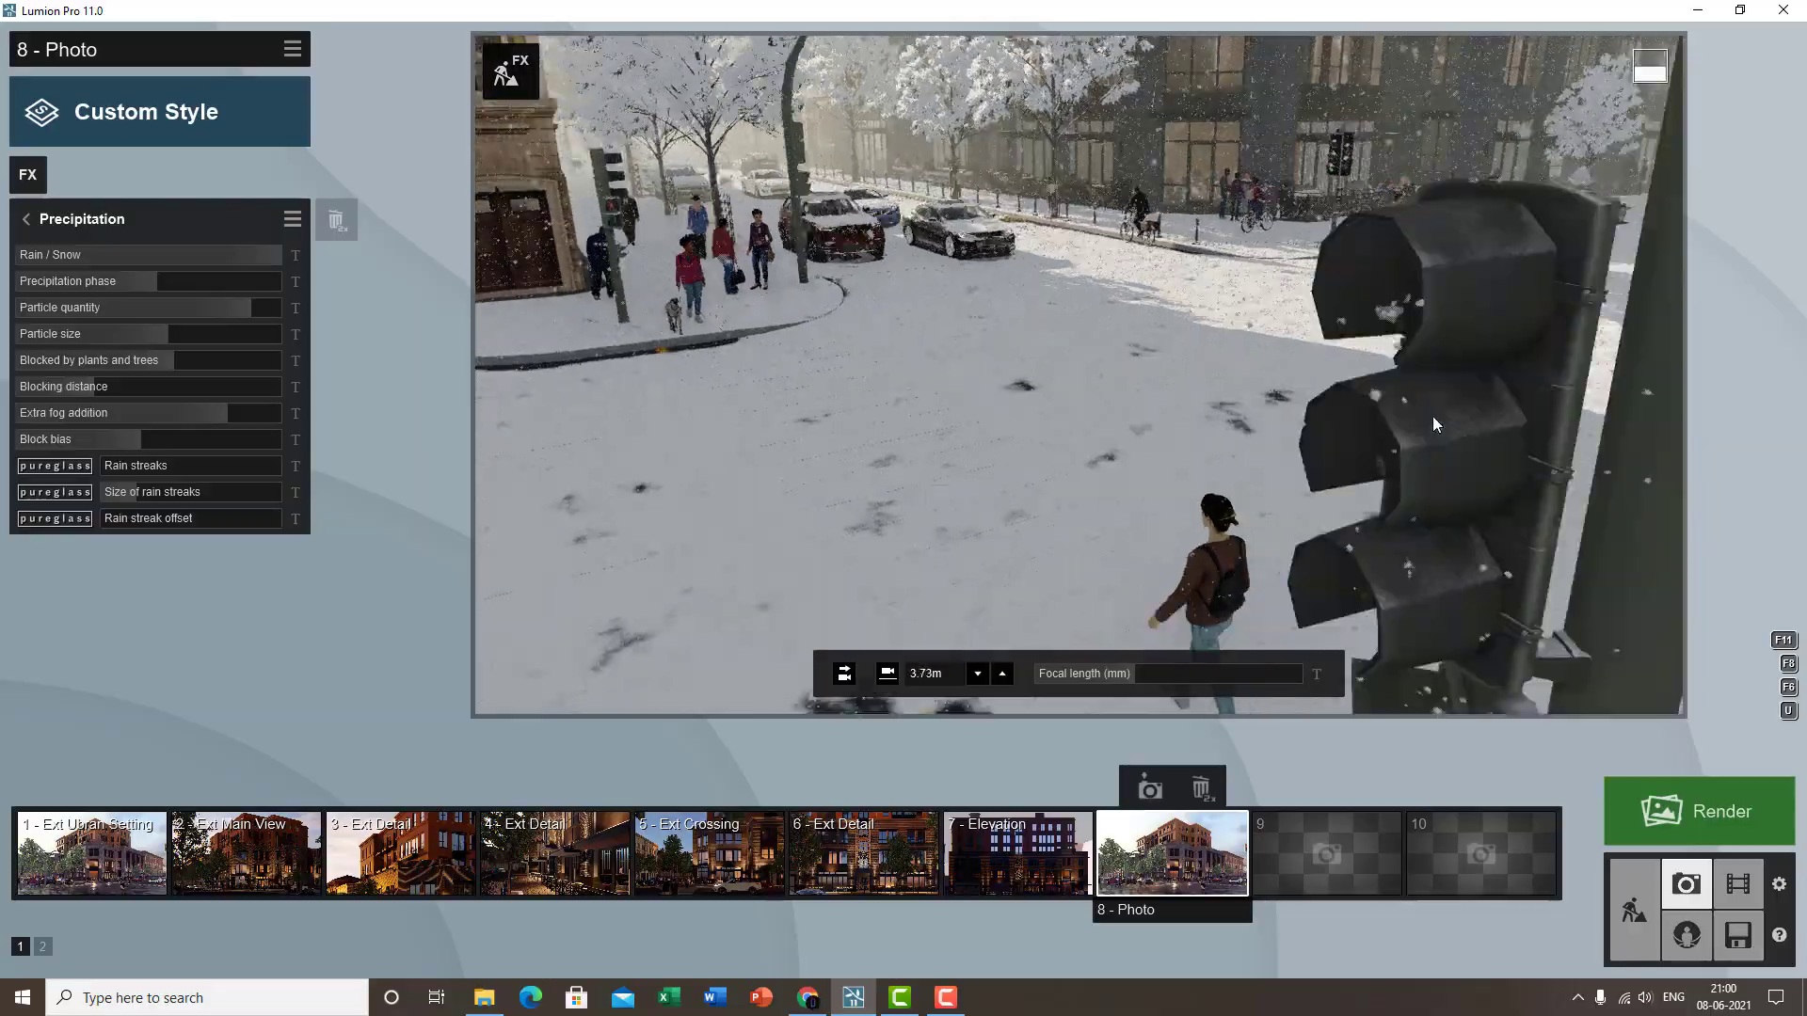
key("s")
right_click_drag(1068, 564, 1091, 575)
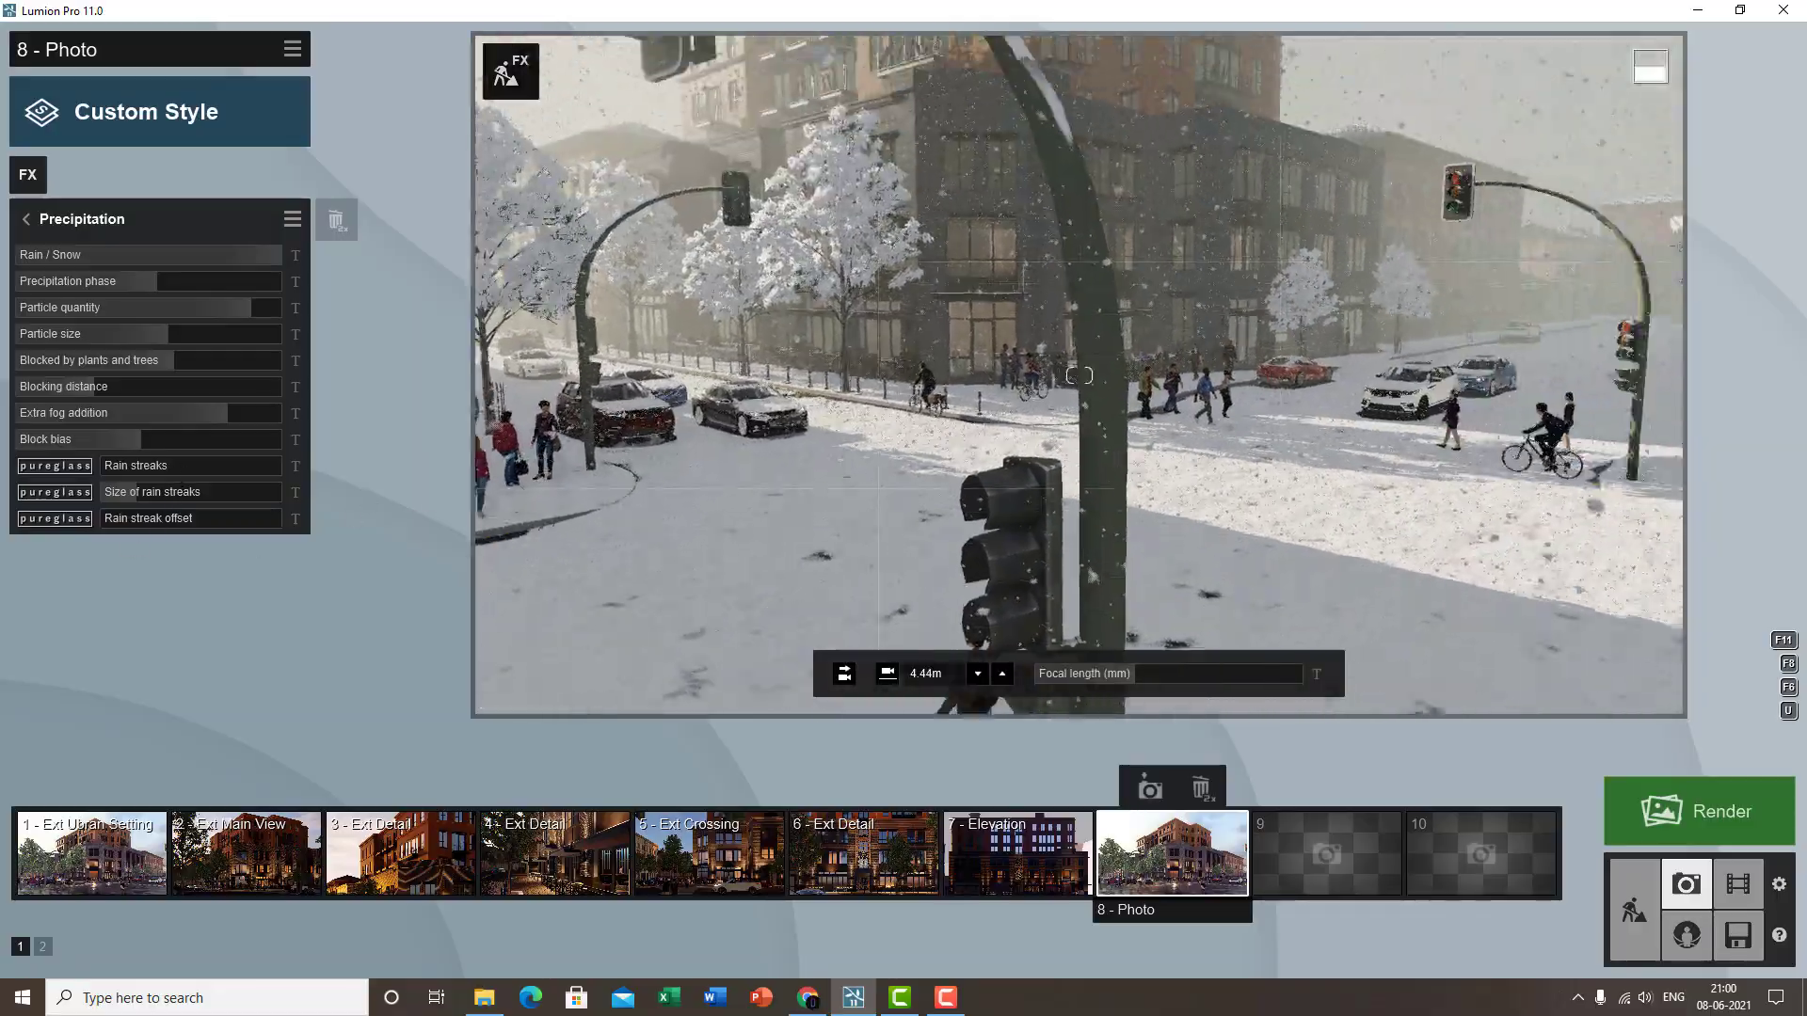
key("w")
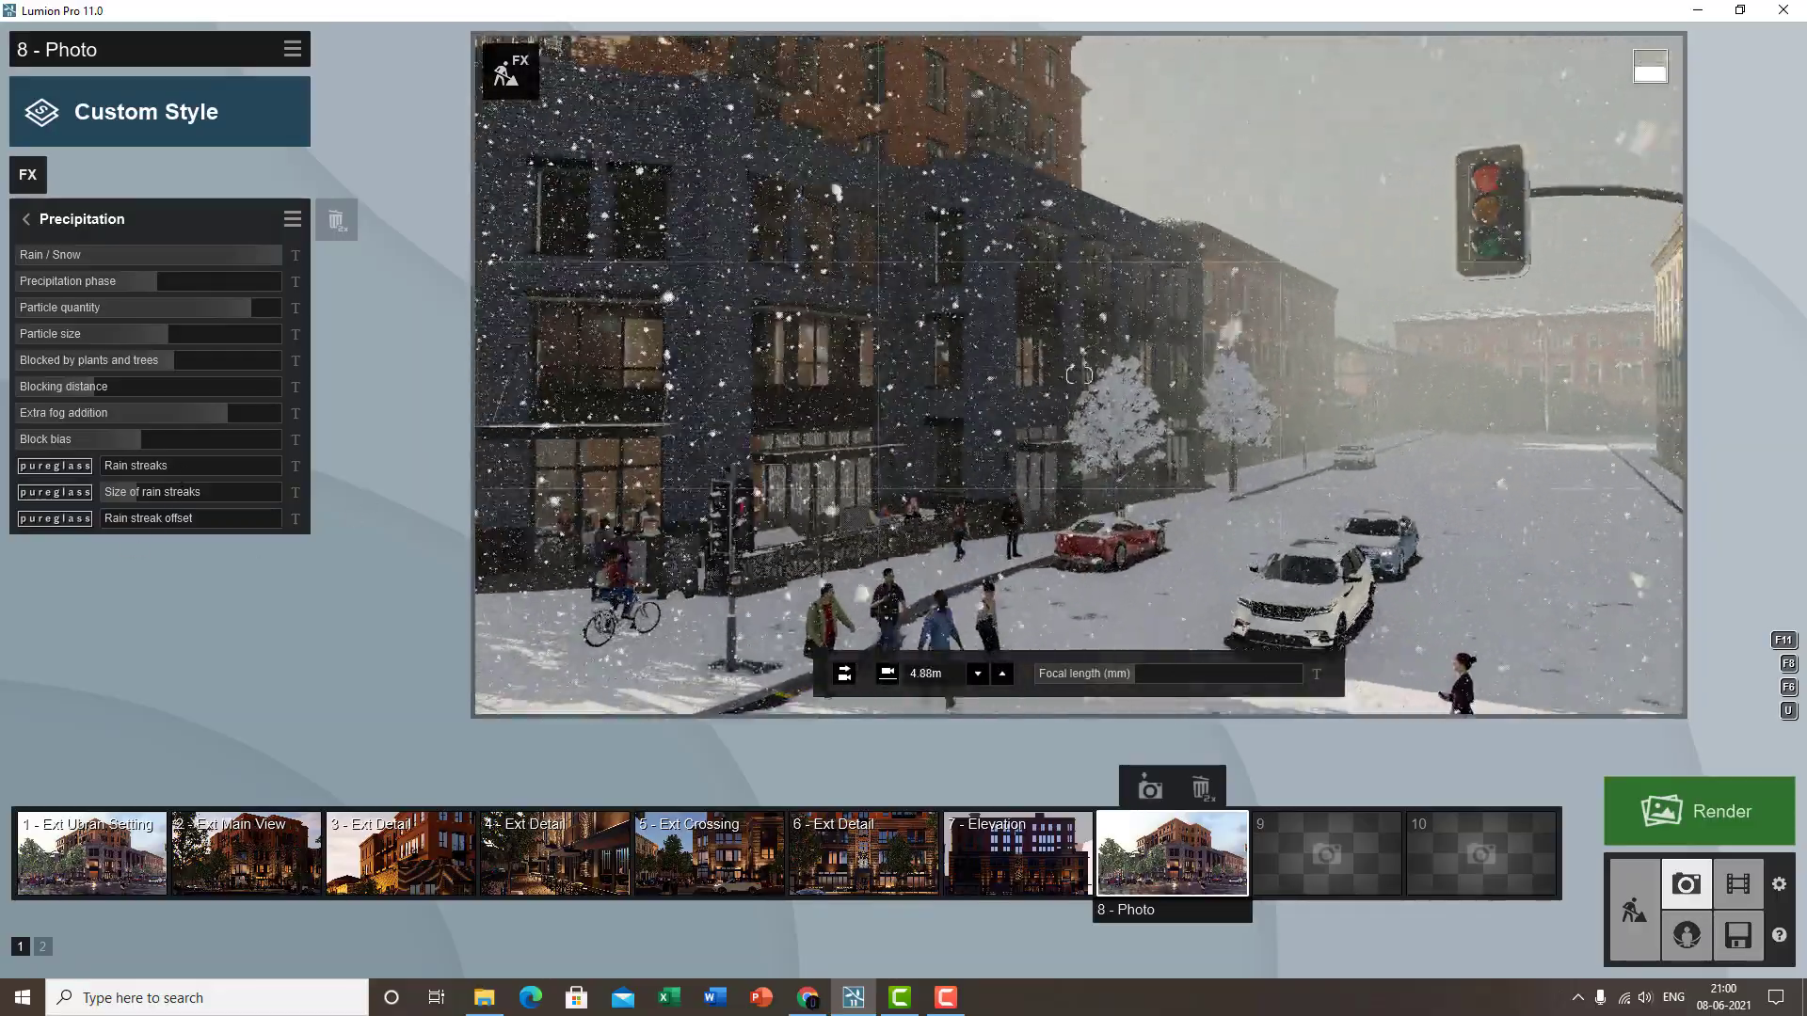
key("w")
right_click_drag(1079, 374, 1140, 455)
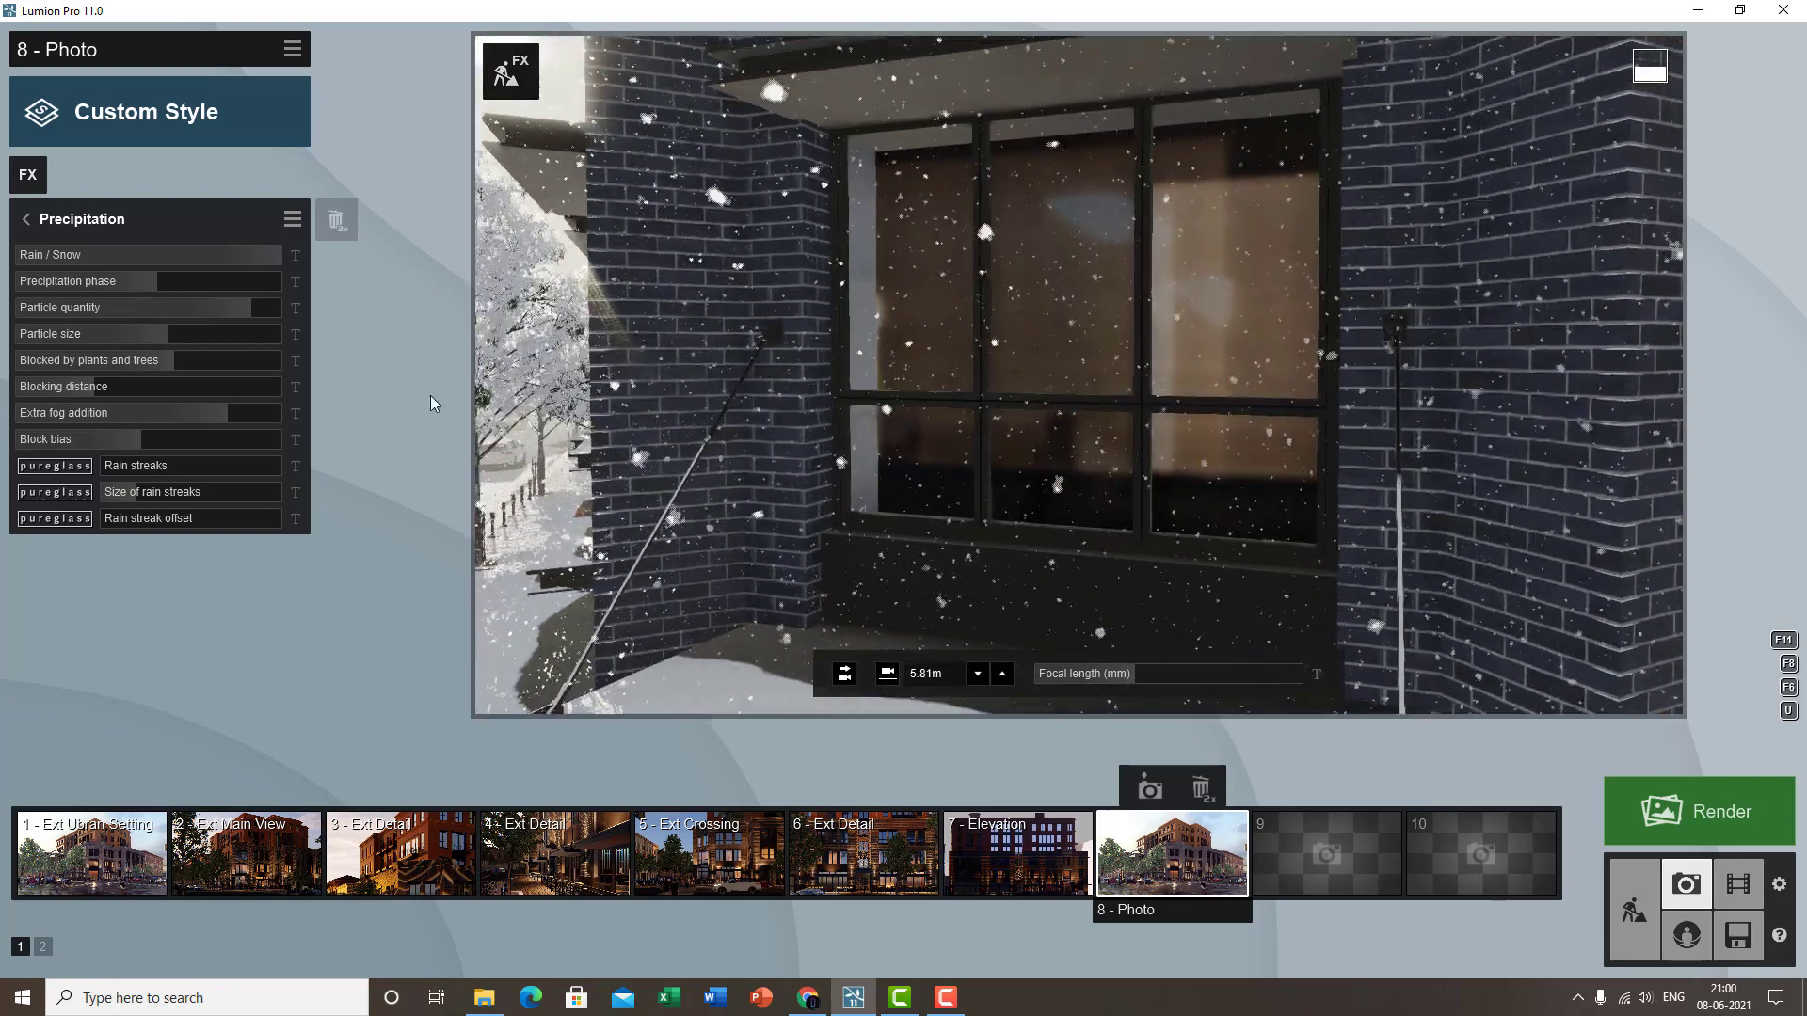
- Switch the precipitation back to rain, view the building's window glass up close, and set the rain streaks to 1.0
left_click(81, 254)
key("w")
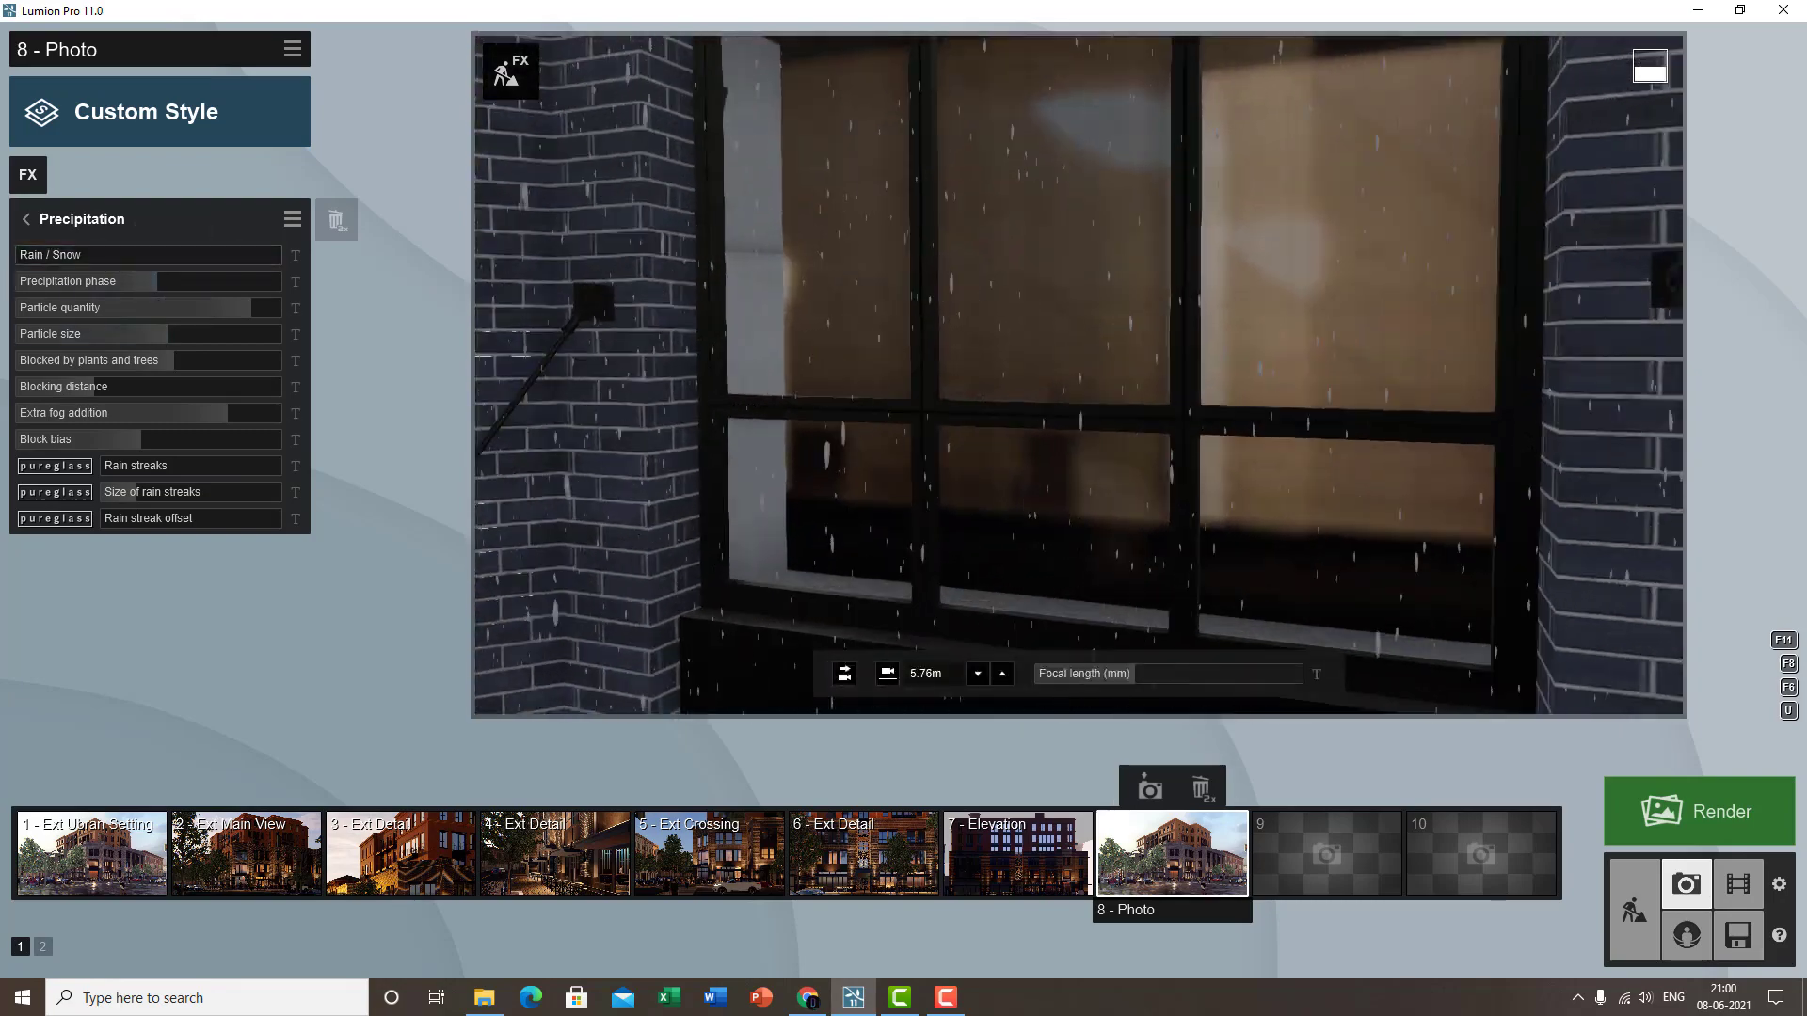
key("w")
mouse_move(1024, 487)
right_mouse_down()
mouse_move(1049, 384)
mouse_move(1077, 375)
mouse_move(978, 377)
right_mouse_up()
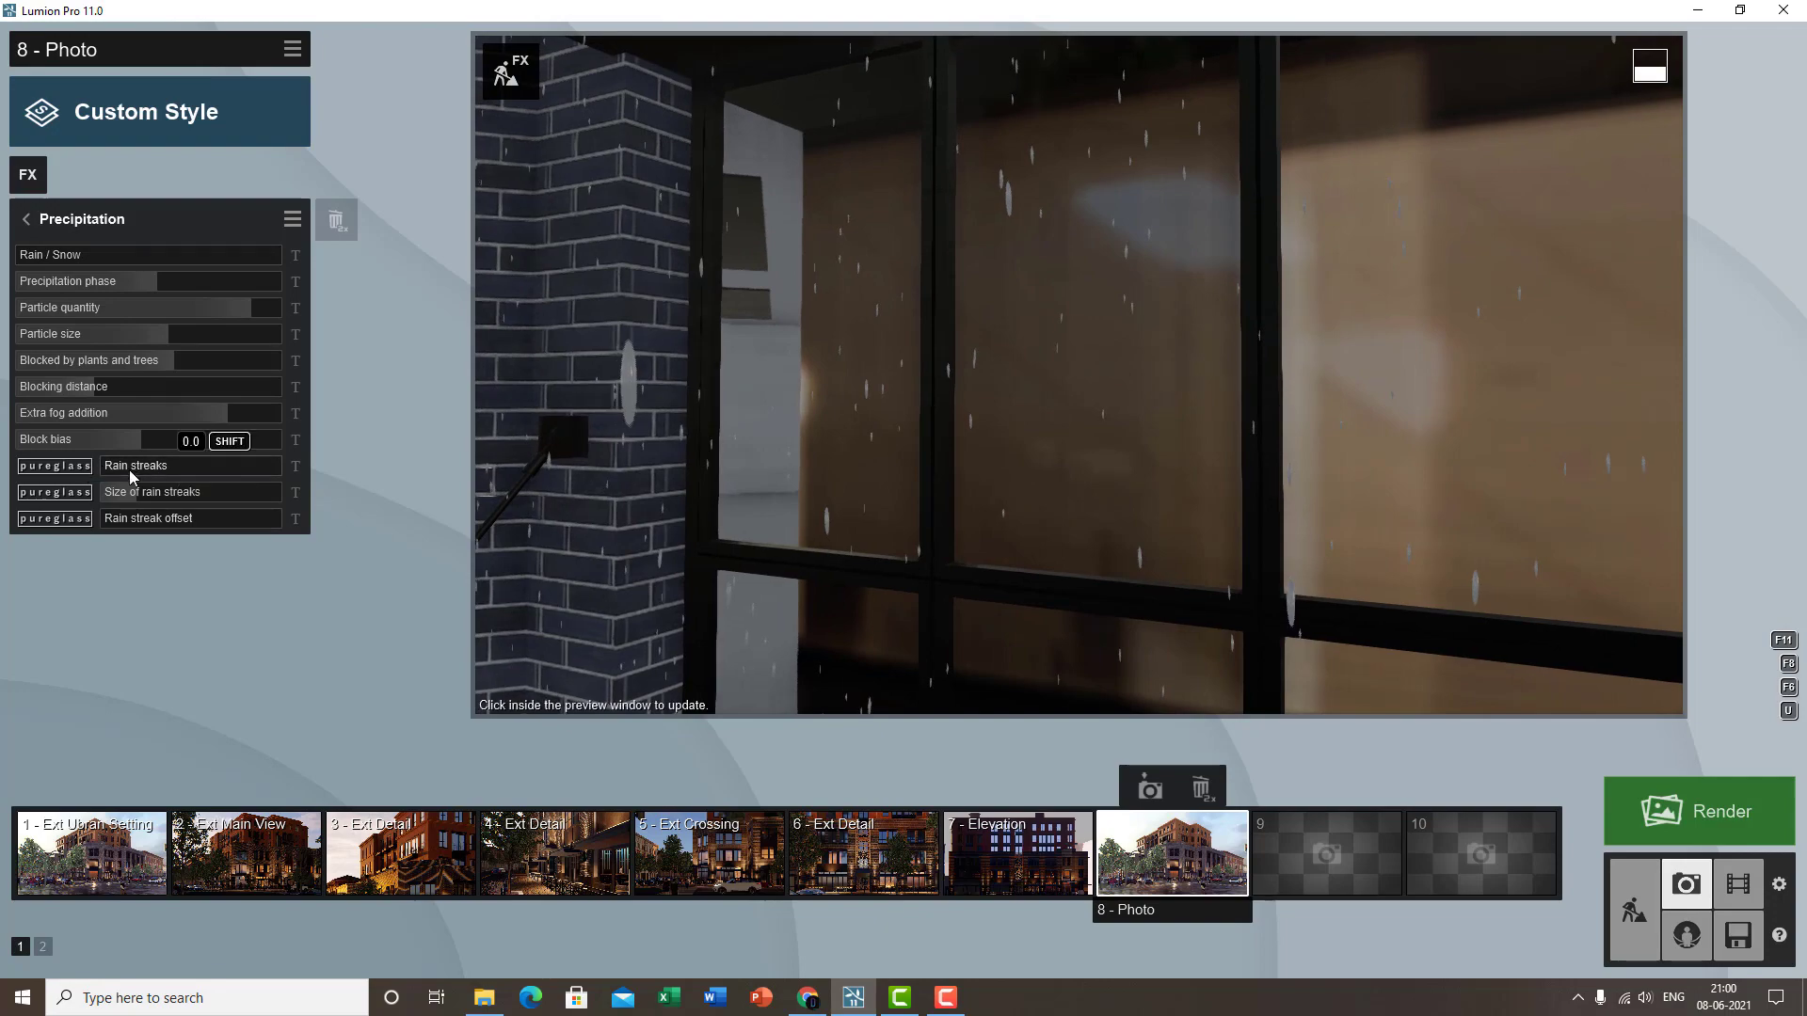
mouse_move(1016, 481)
right_mouse_down()
mouse_move(1172, 481)
mouse_move(1212, 302)
mouse_move(1306, 380)
mouse_move(1274, 650)
mouse_move(1345, 435)
mouse_move(1359, 210)
right_mouse_up()
key("a")
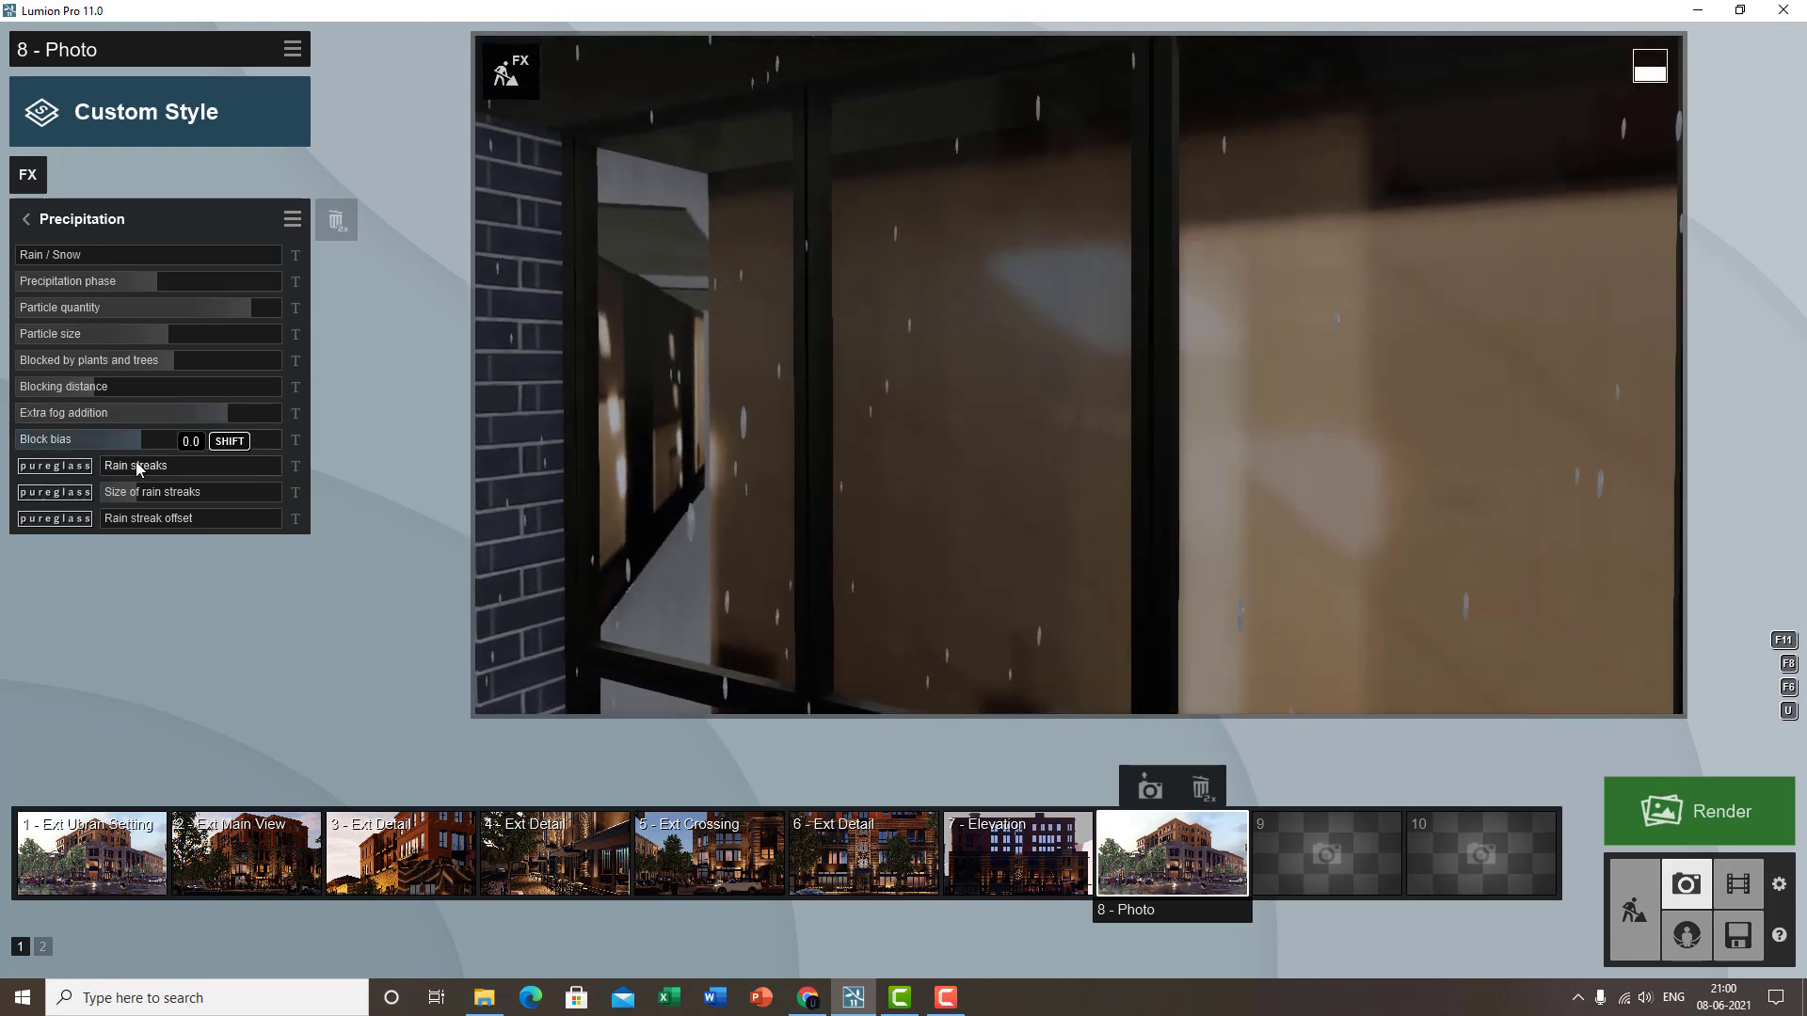
left_click_drag(131, 466, 160, 468)
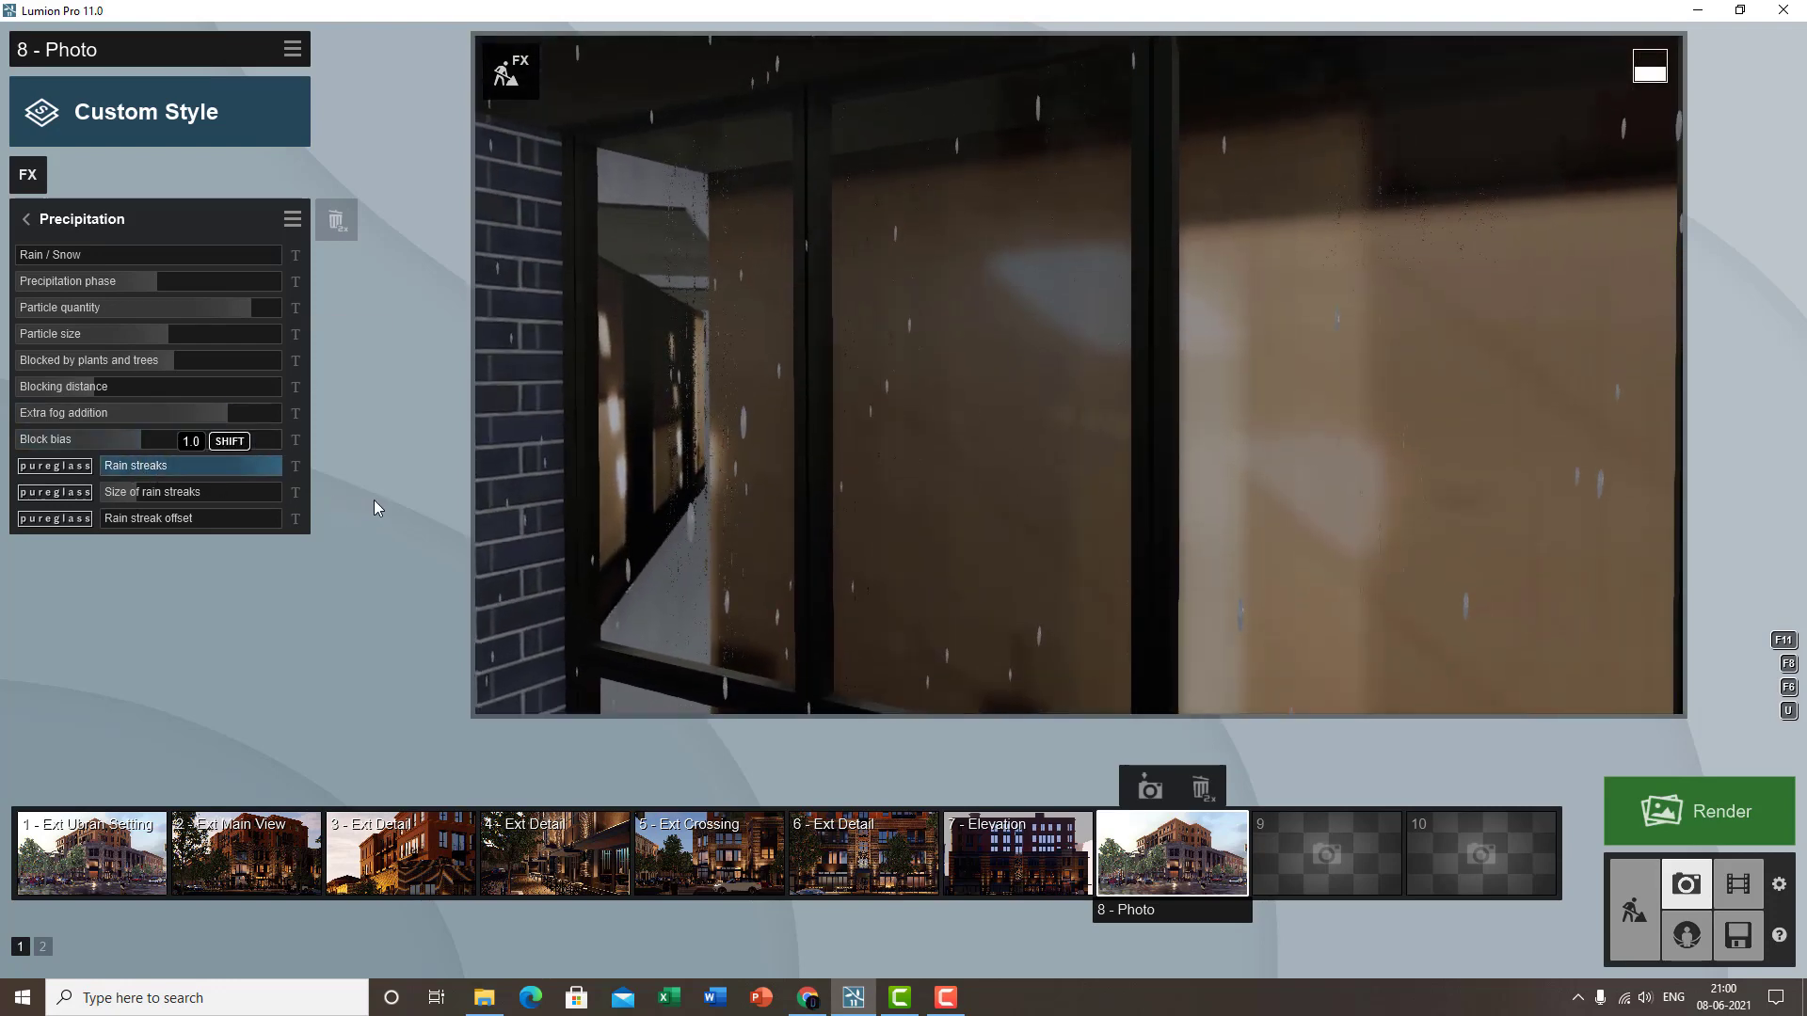
- Raise the size of the rain streaks to about 1.0 and view the effect on the building's window glass
right_click_drag(691, 511, 878, 570)
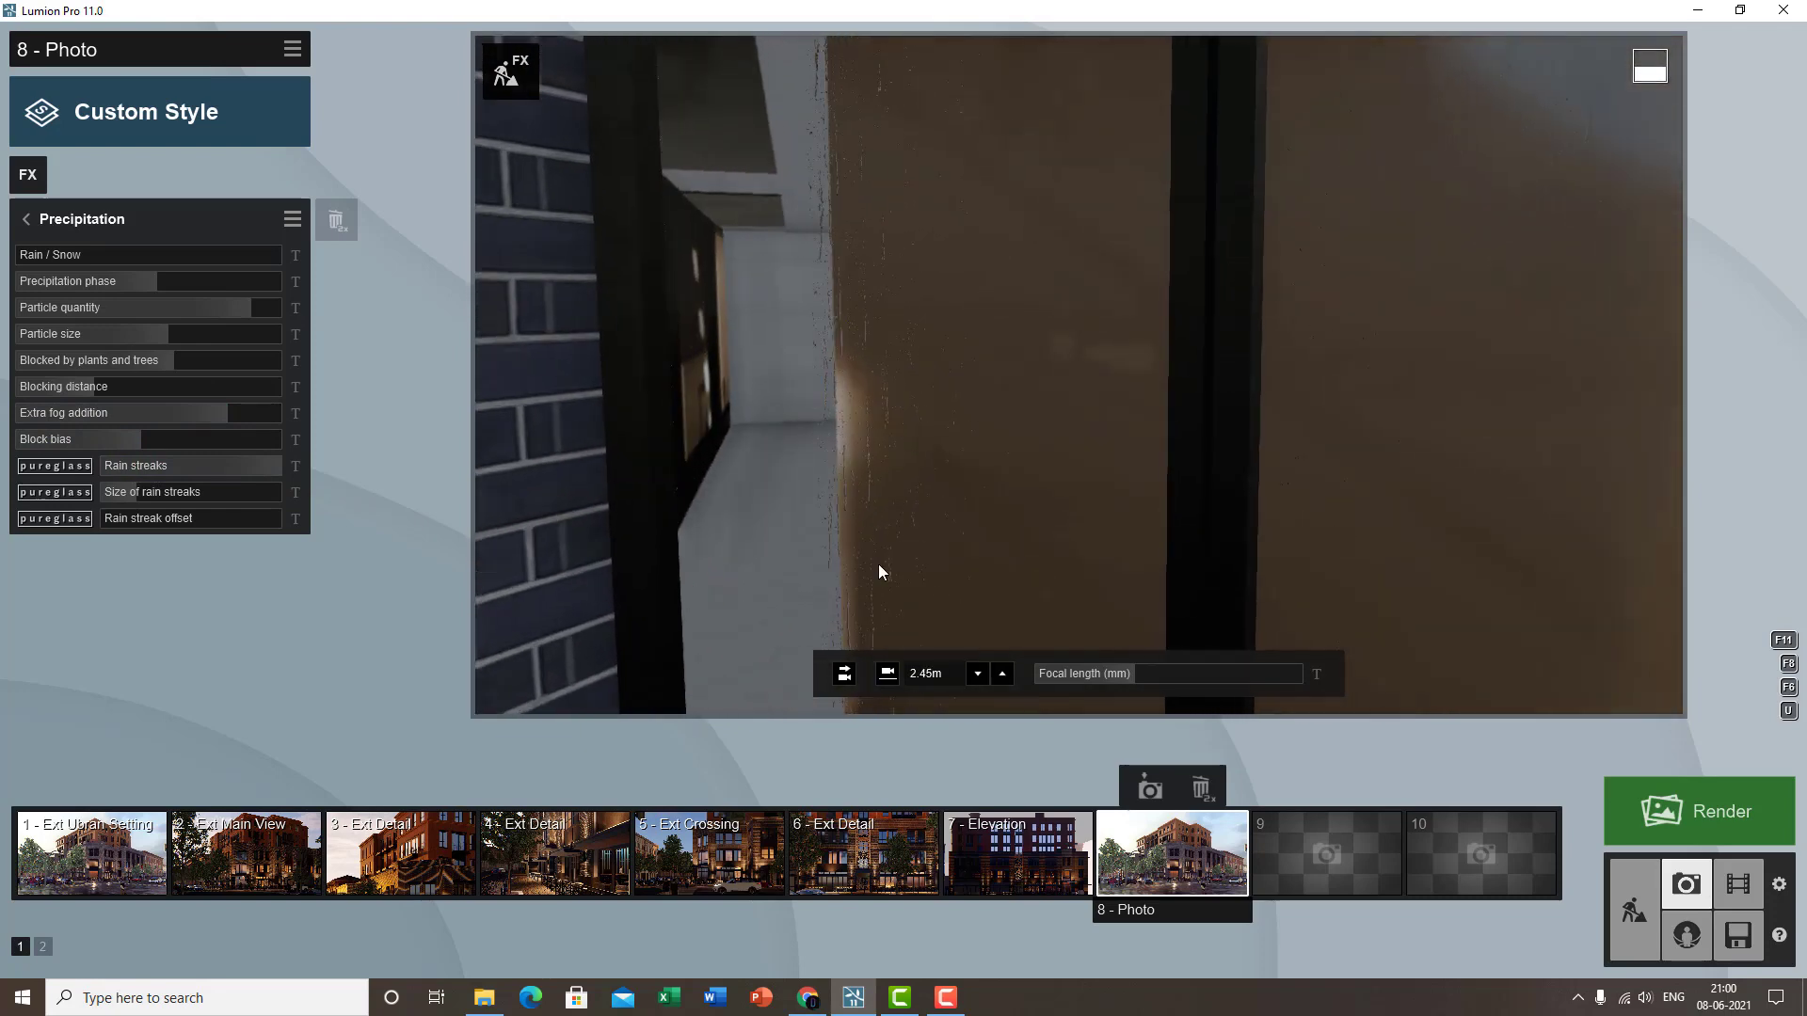
key("w")
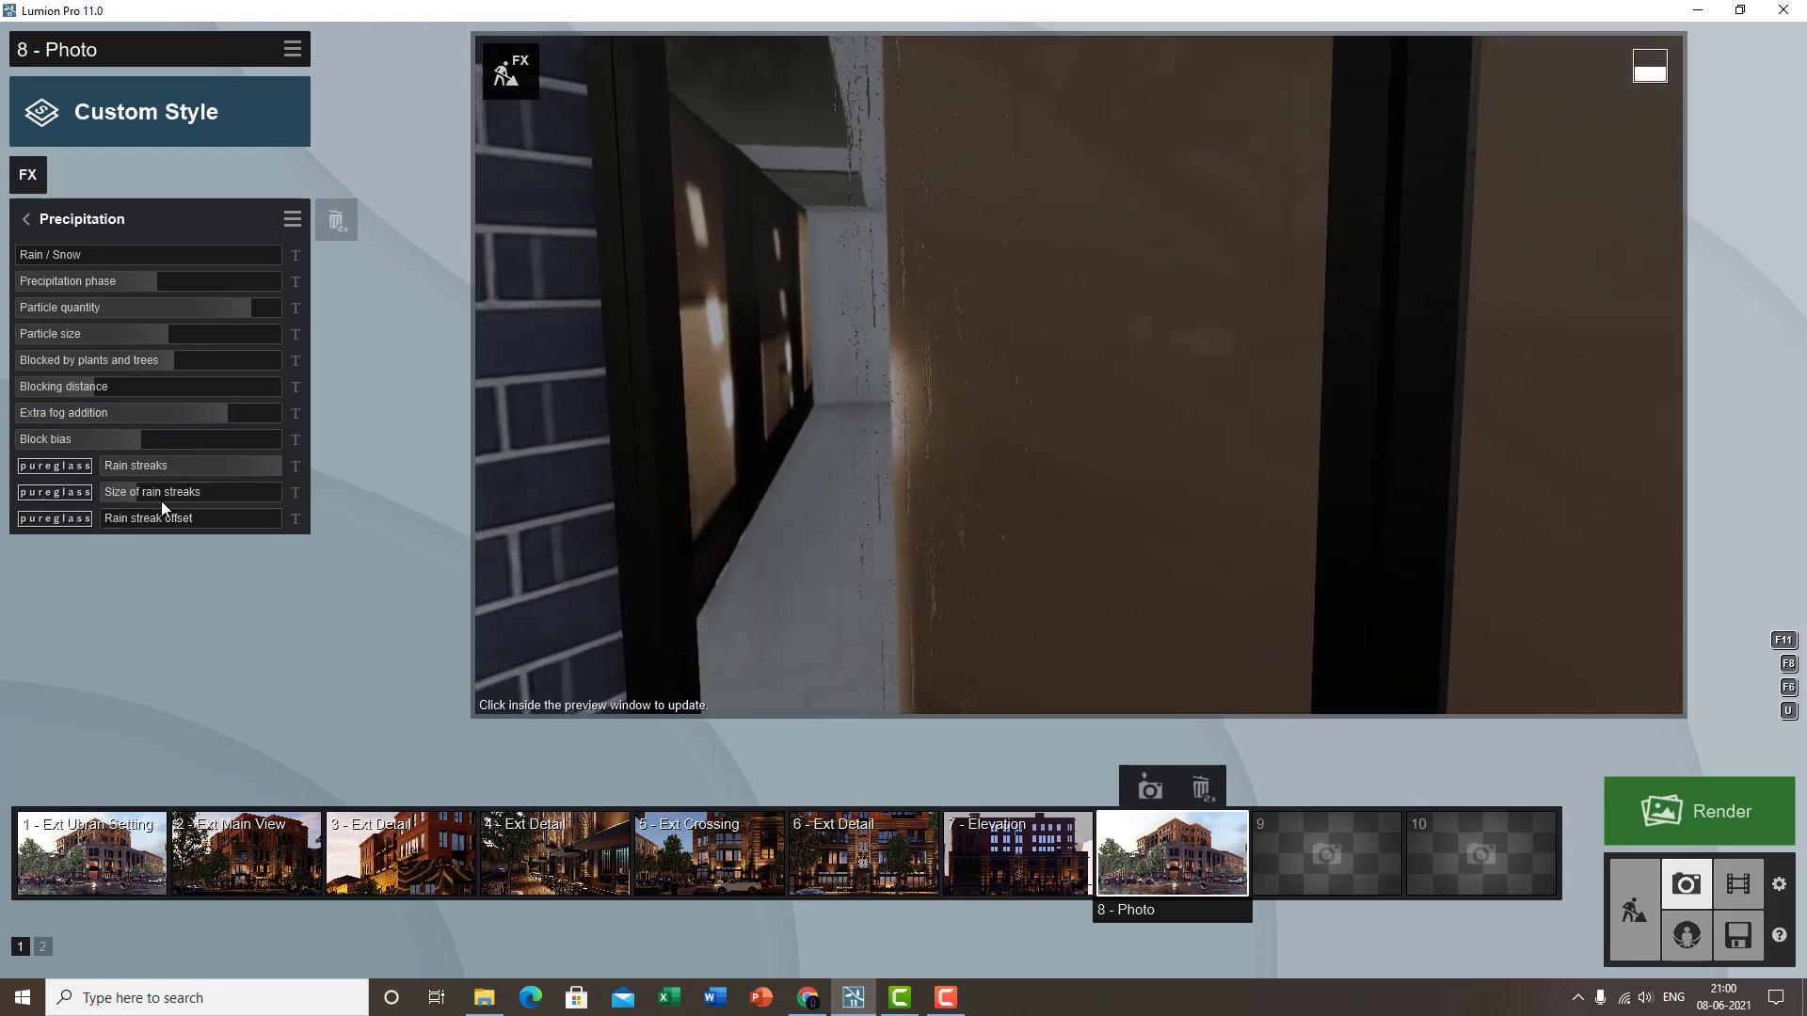
mouse_move(160, 498)
left_mouse_down()
mouse_move(145, 493)
mouse_move(273, 506)
left_mouse_up()
key("w")
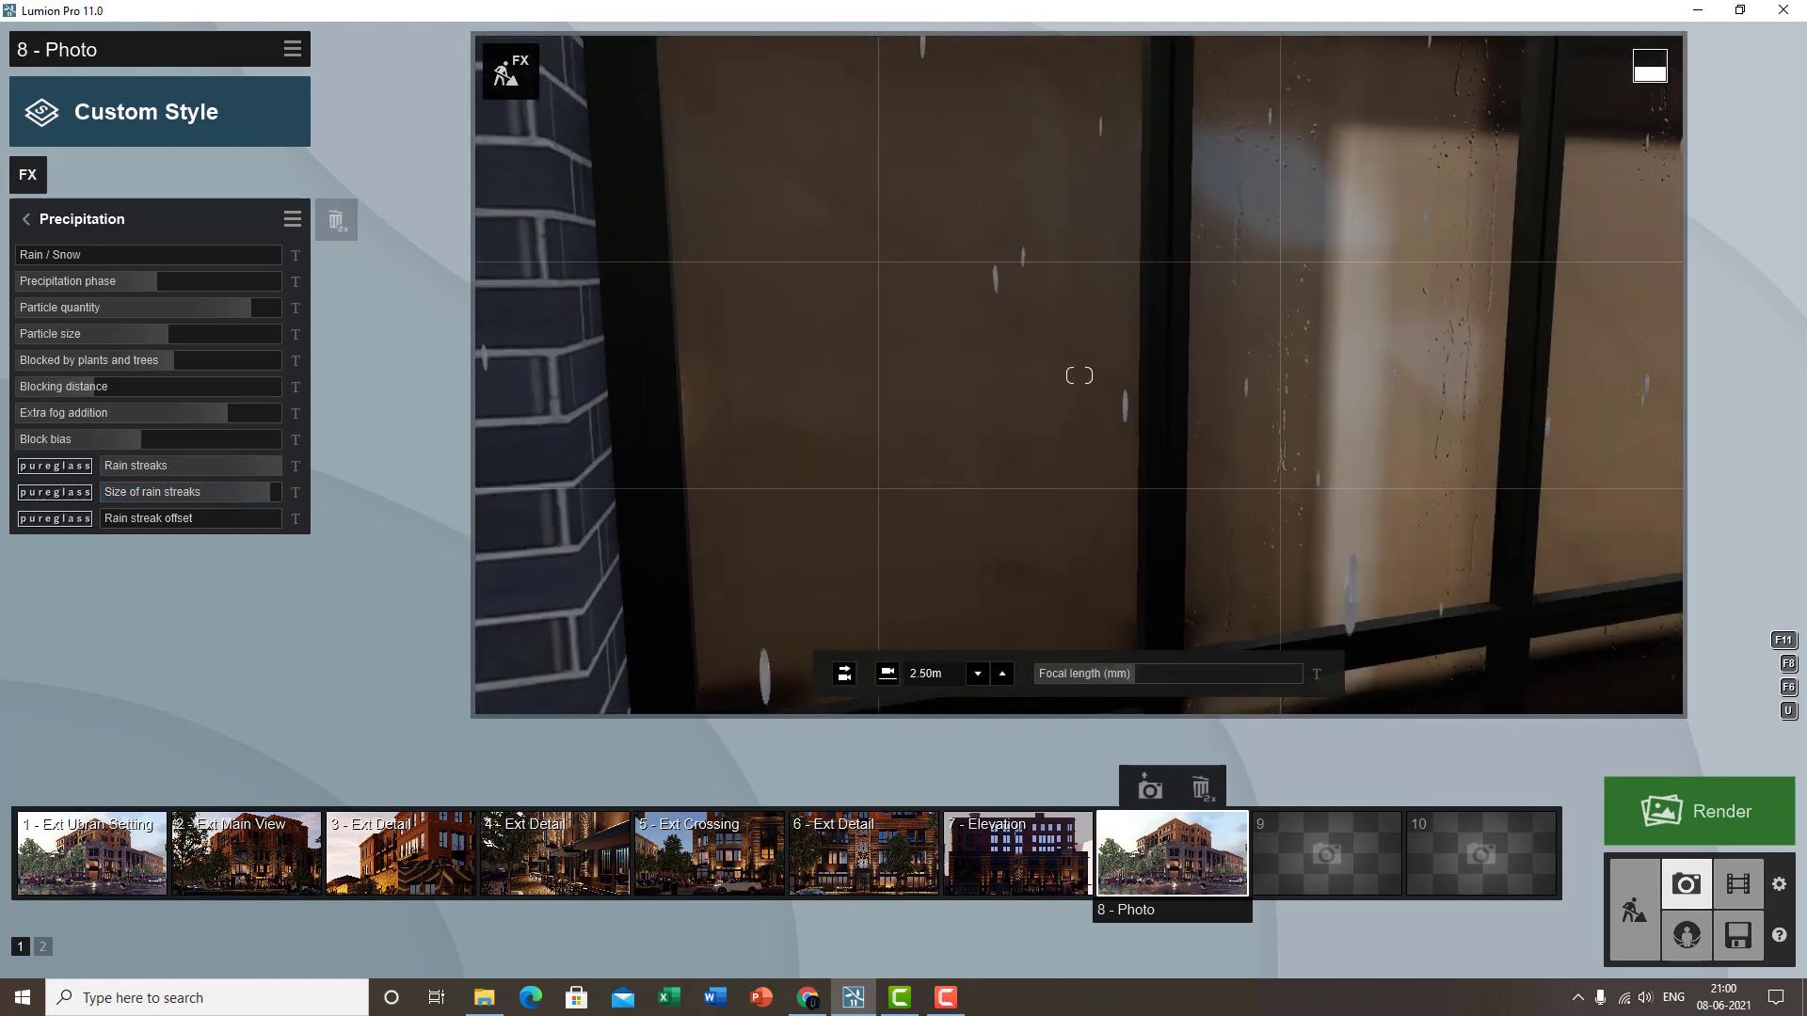
right_click_drag(1080, 375, 1145, 334)
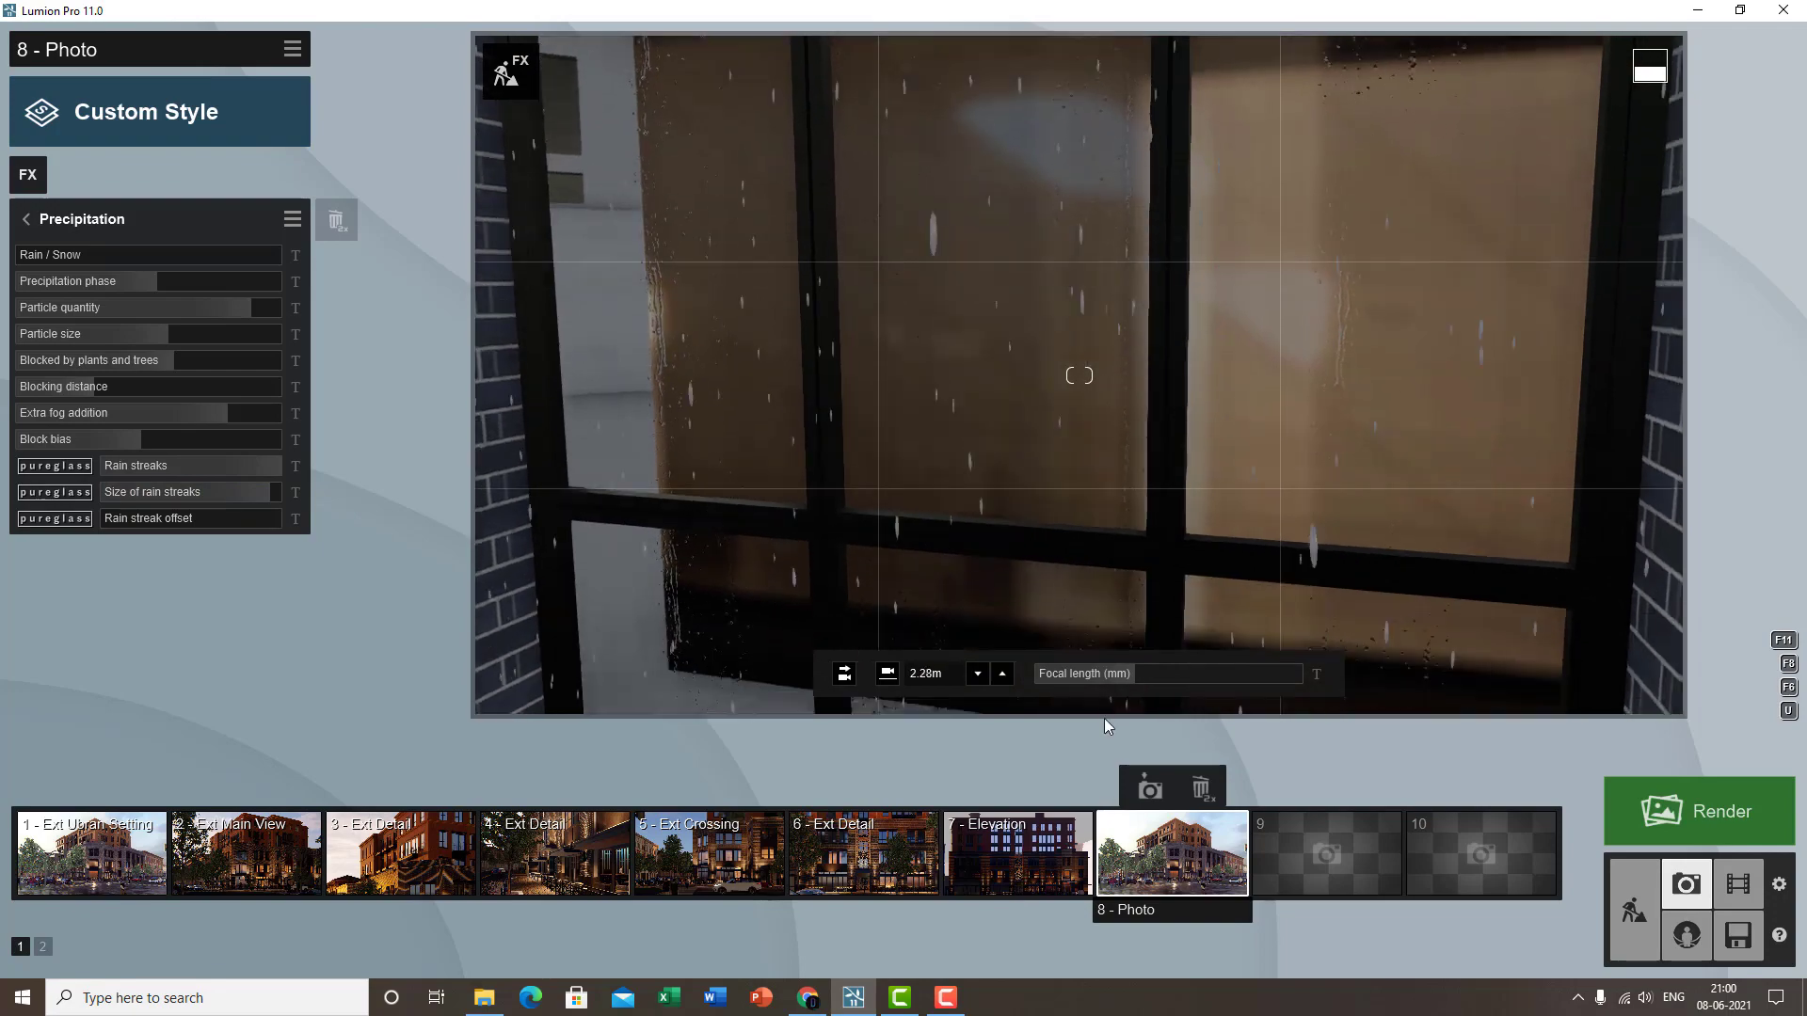
mouse_move(1103, 719)
right_mouse_down()
mouse_move(1312, 211)
mouse_move(1362, 292)
mouse_move(1336, 320)
mouse_move(1363, 325)
right_mouse_up()
key("w")
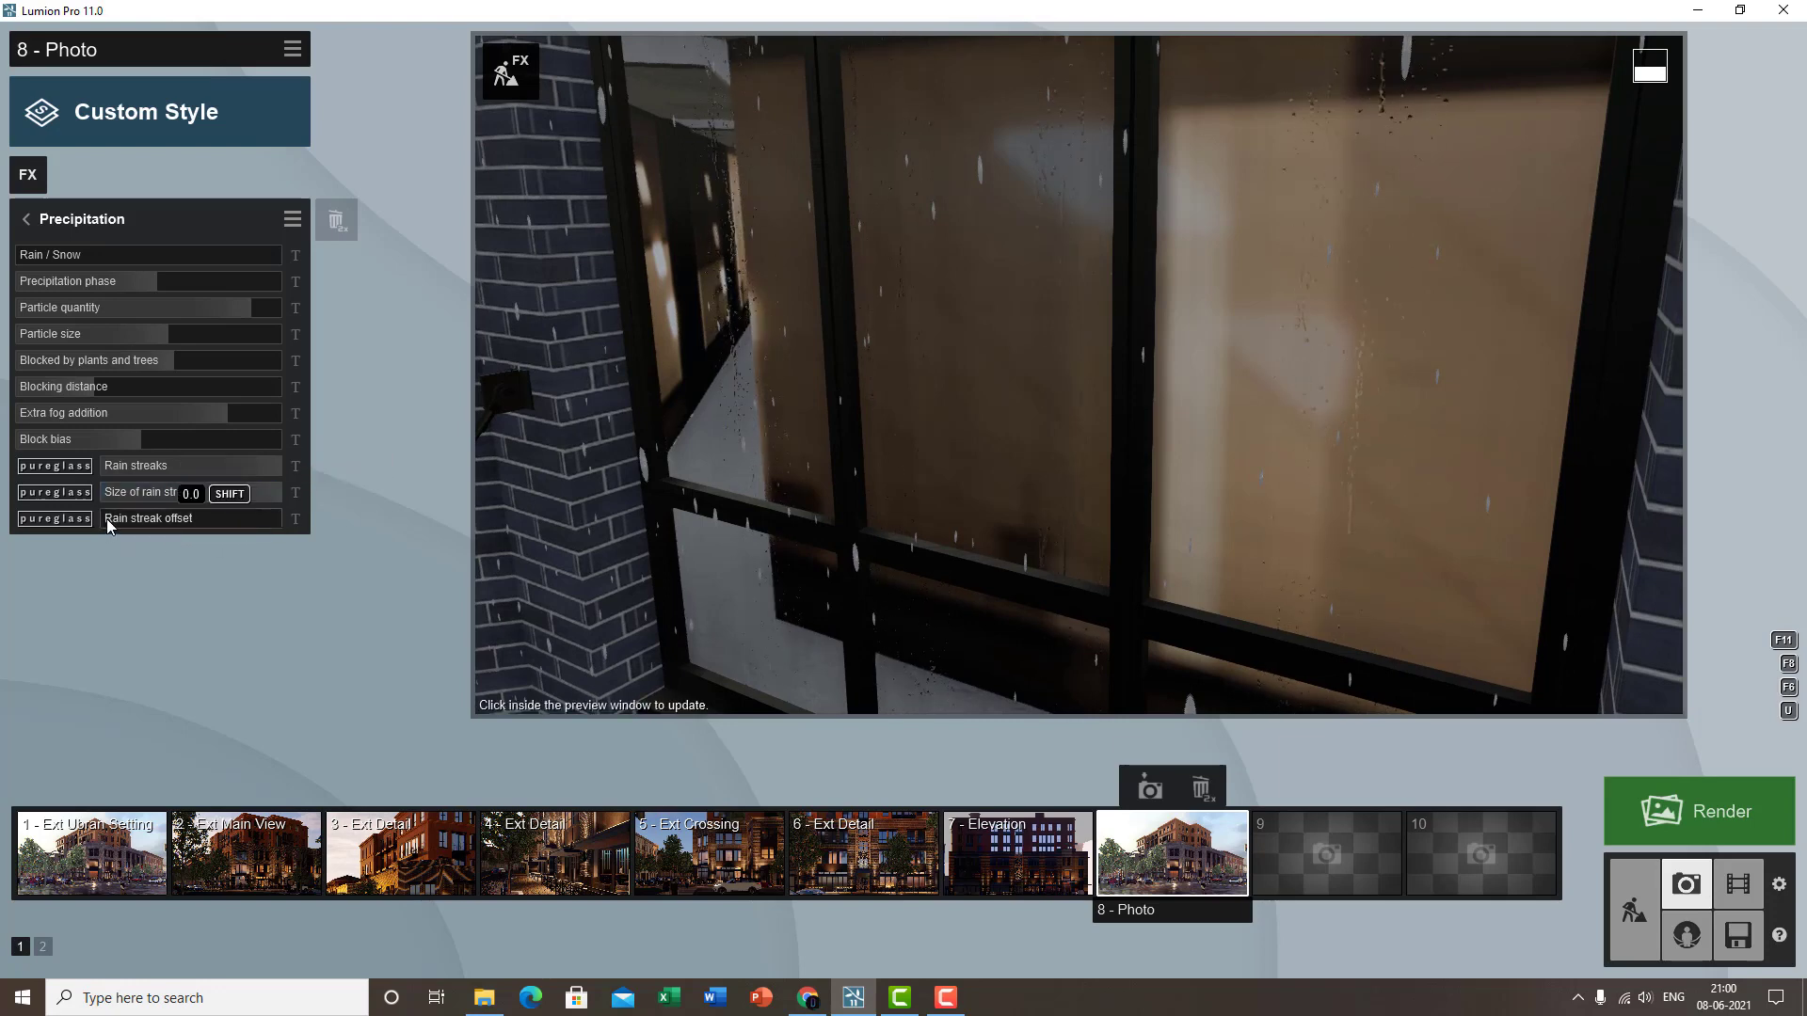
- Try rain streak offsets of about 0.6 and 0.4 on the window glass, and settle on about 0.2
left_click_drag(109, 525, 213, 523)
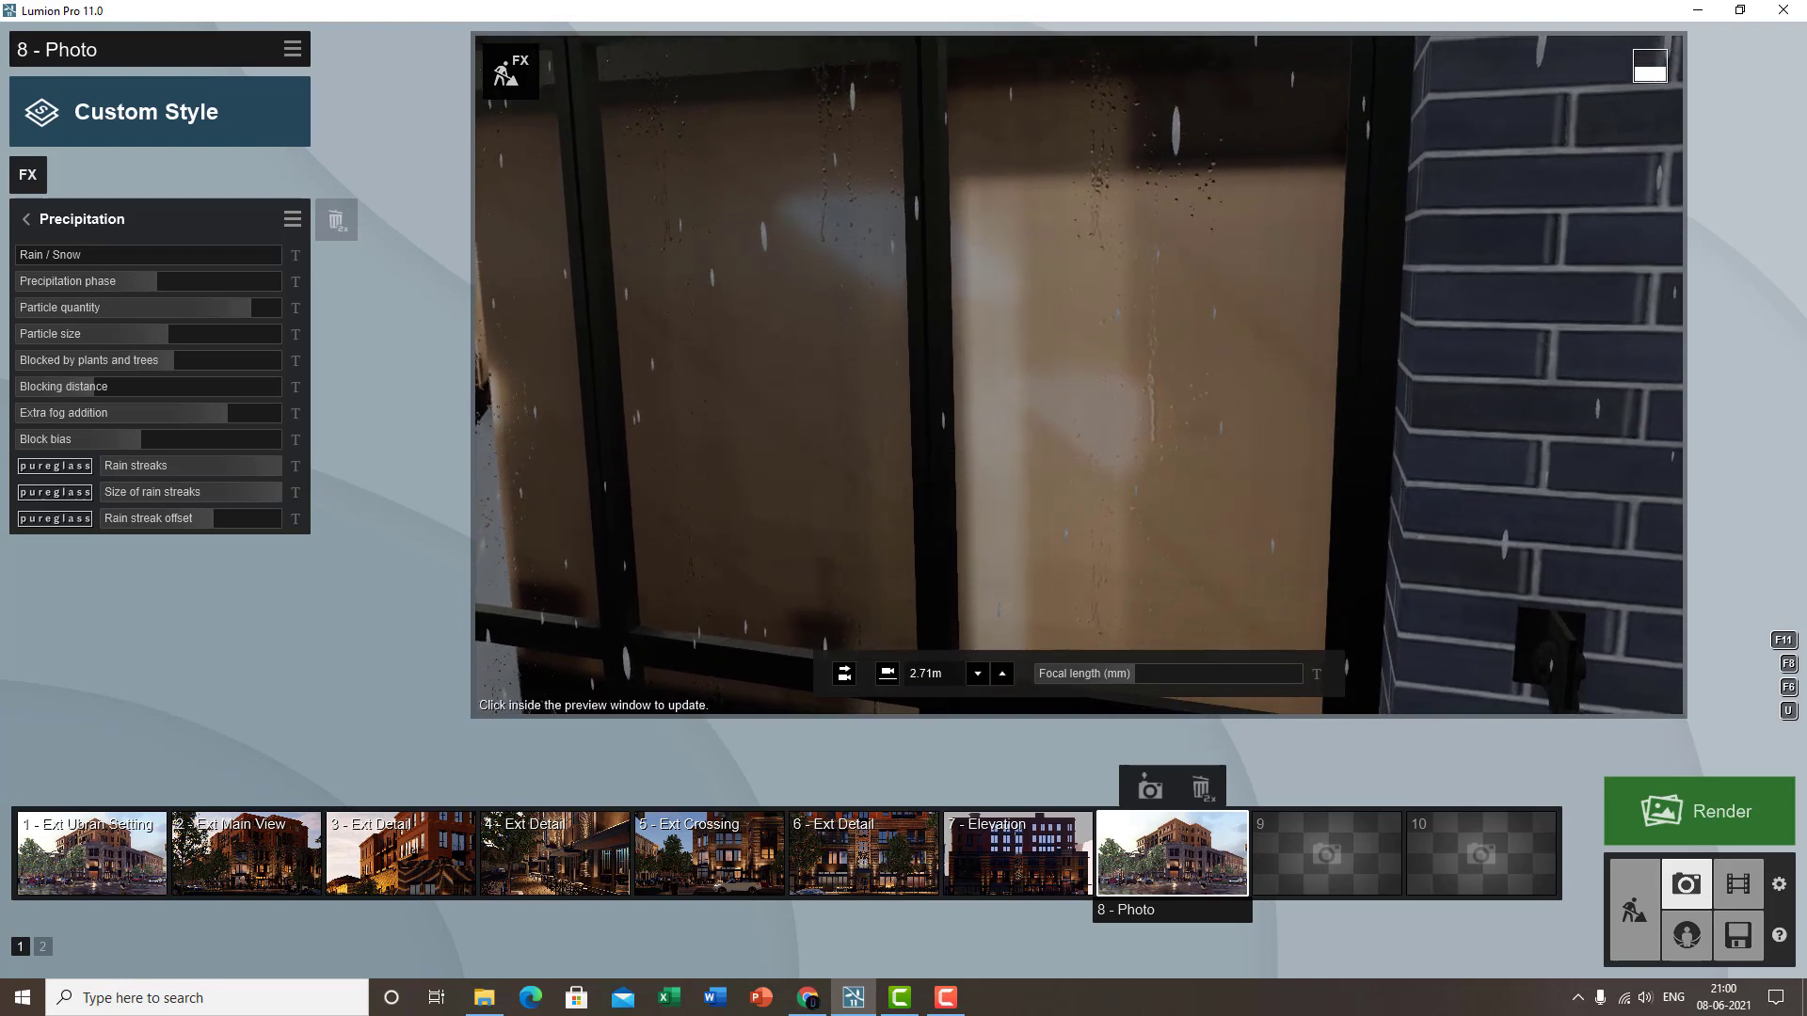
mouse_move(195, 514)
left_mouse_down()
mouse_move(115, 521)
mouse_move(168, 522)
left_mouse_up()
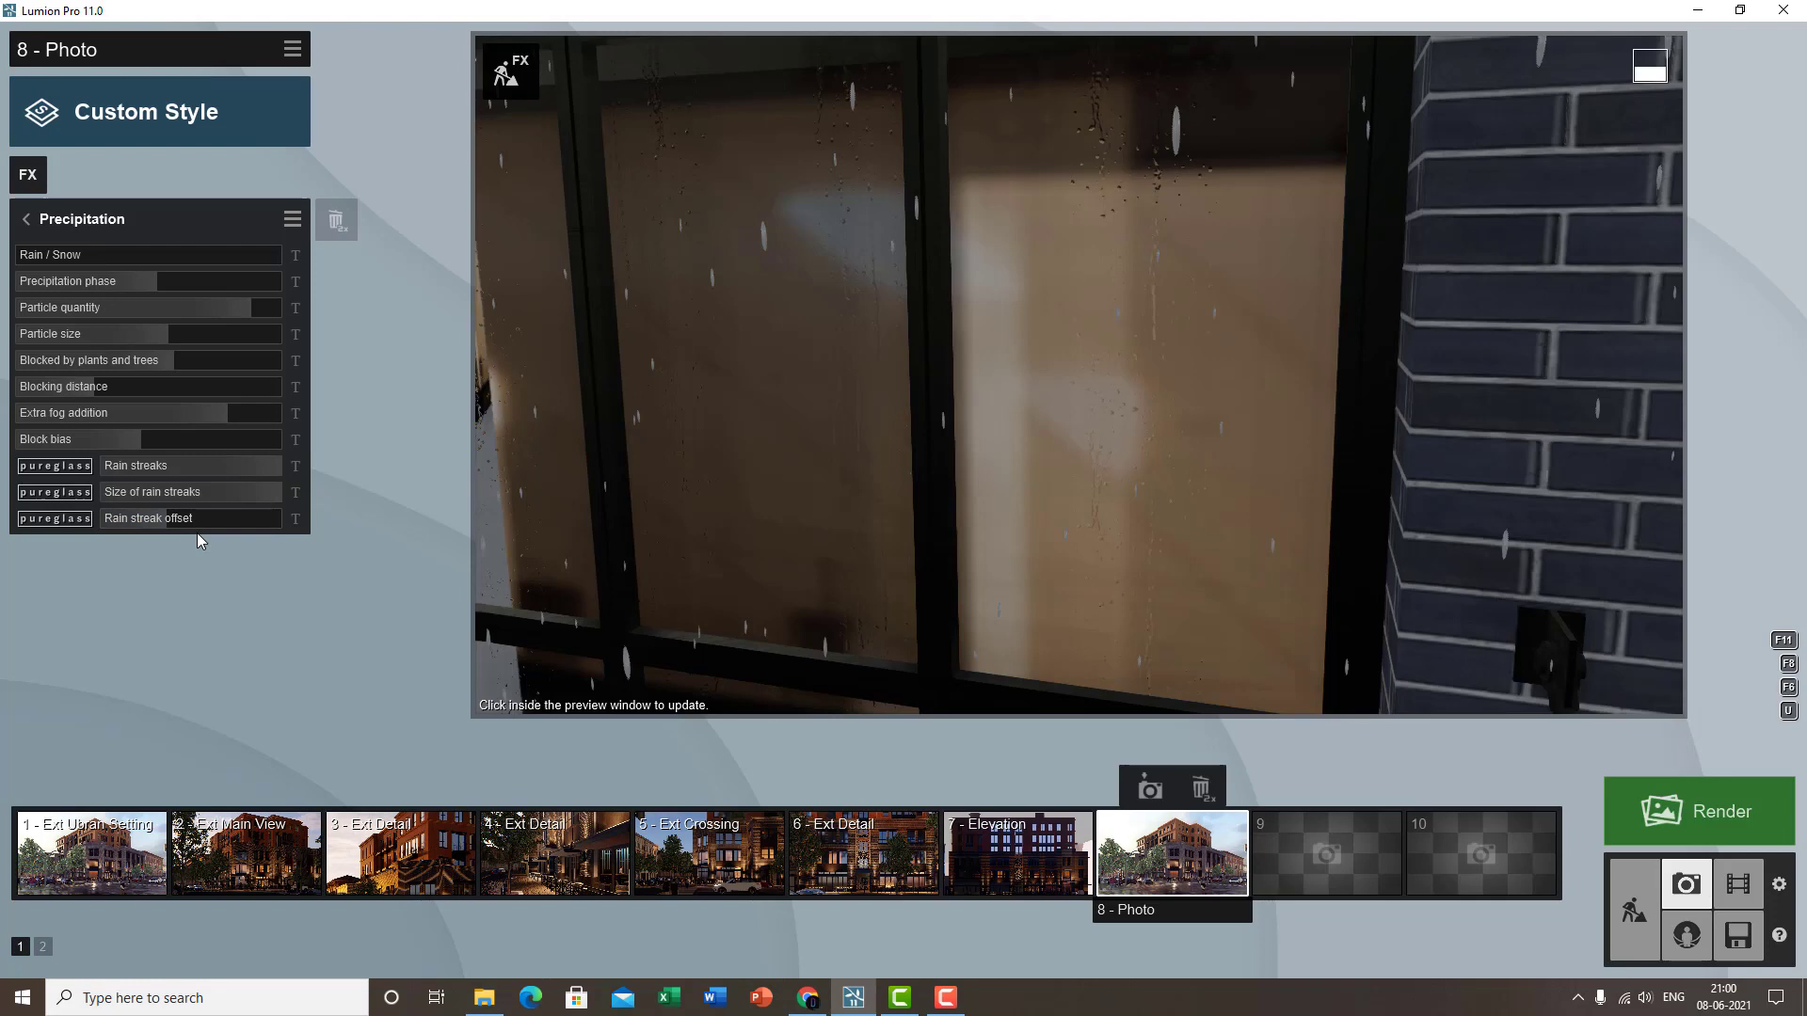
mouse_move(171, 525)
left_mouse_down()
mouse_move(227, 518)
mouse_move(138, 533)
left_mouse_up()
- Inspect the rain on the window, the brick facade and the street, and return to photo 8's saved camera
scroll(1070, 388, "down", 5)
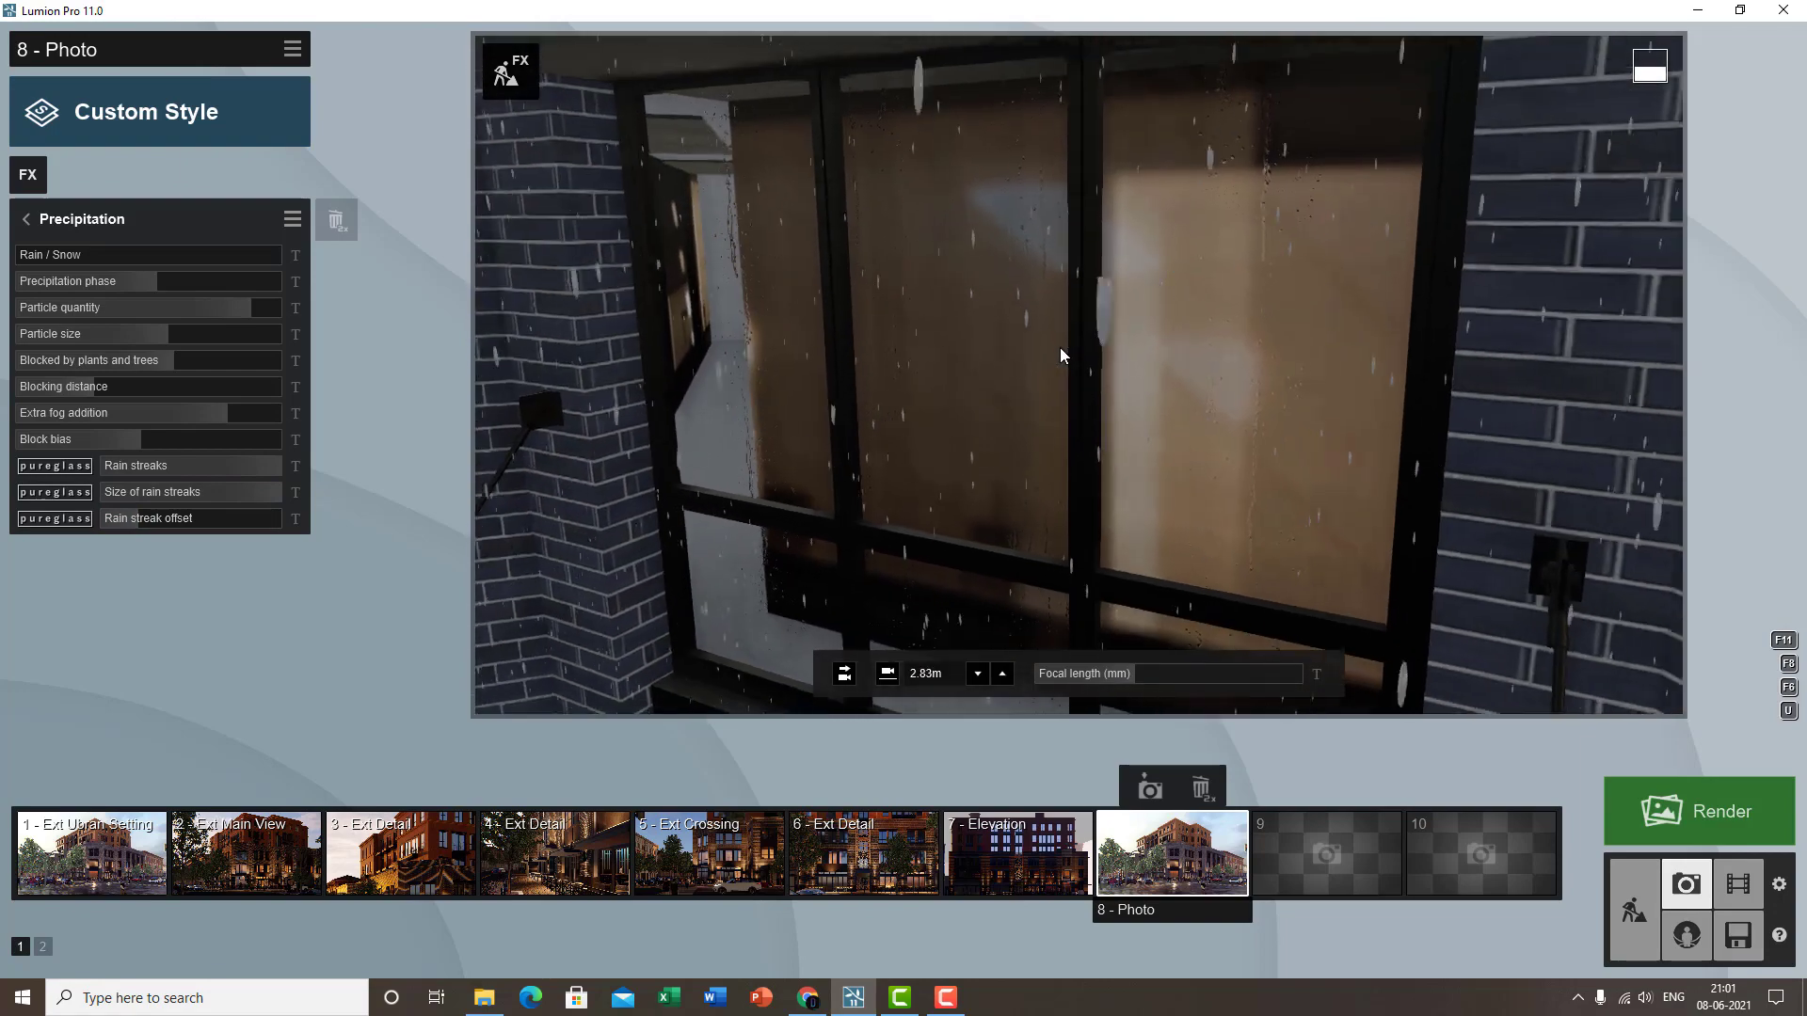
scroll(1118, 428, "up", 1)
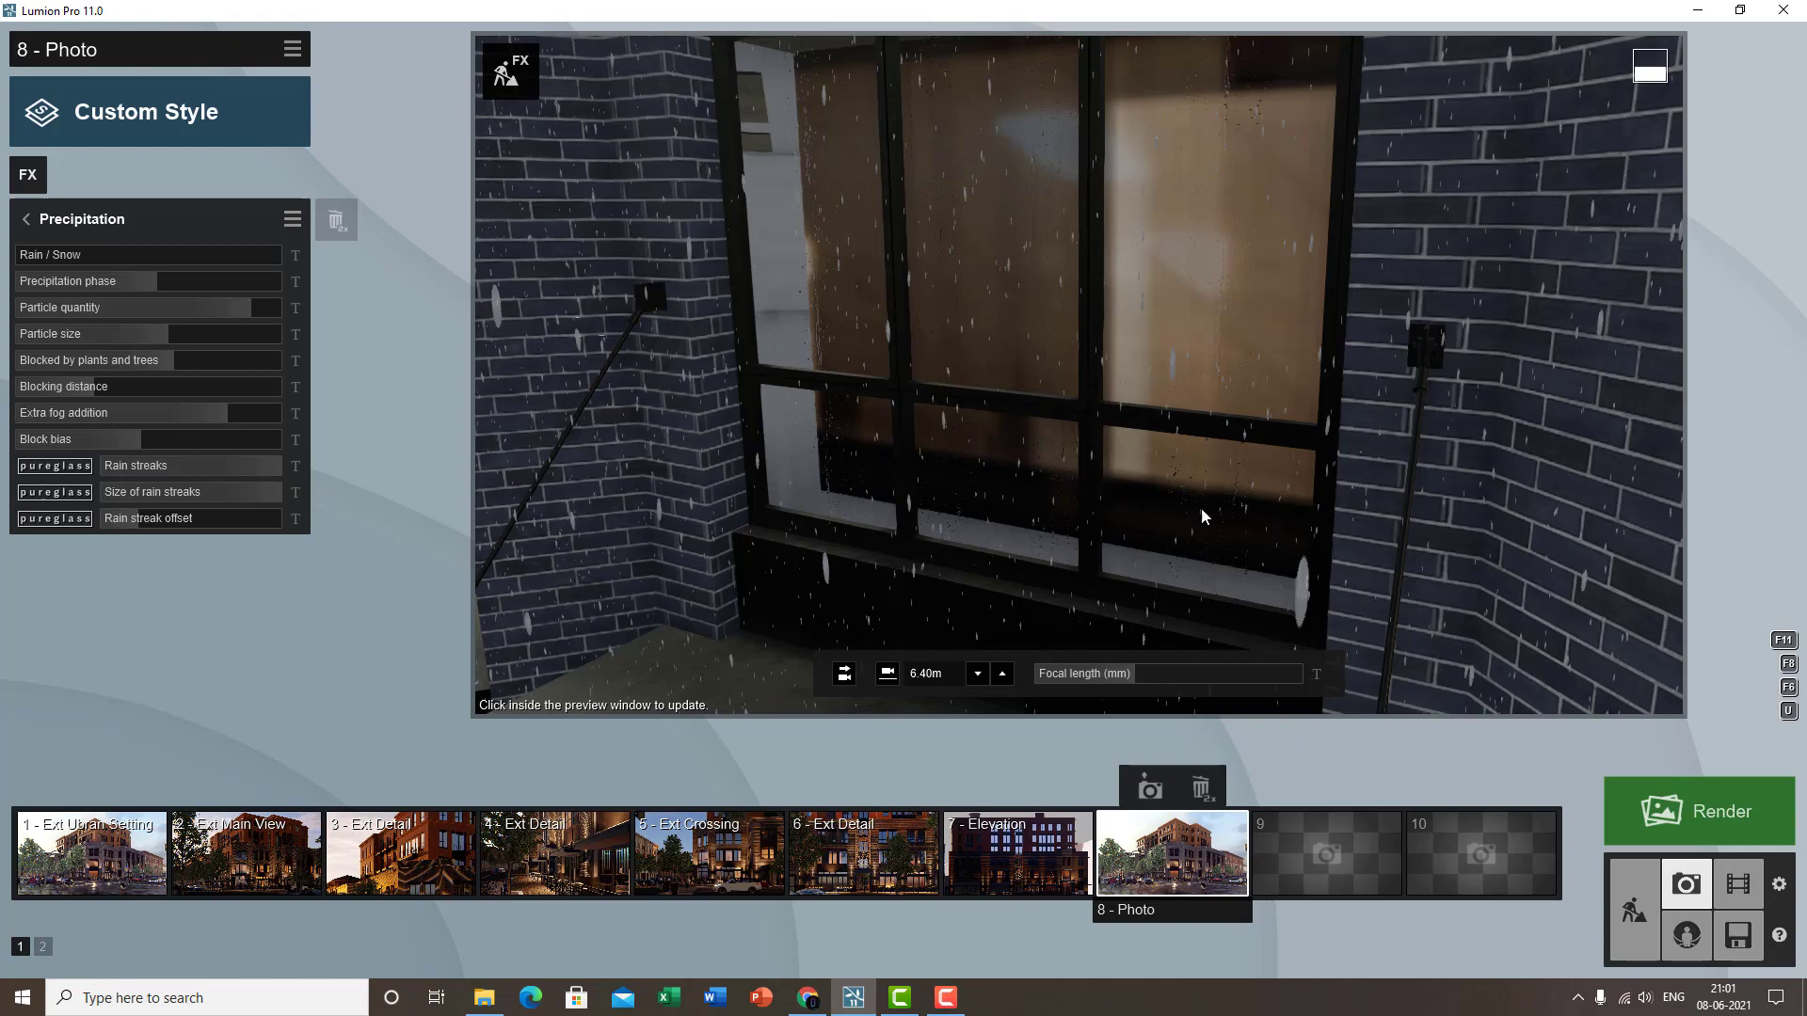
middle_click_drag(1201, 506, 1163, 478)
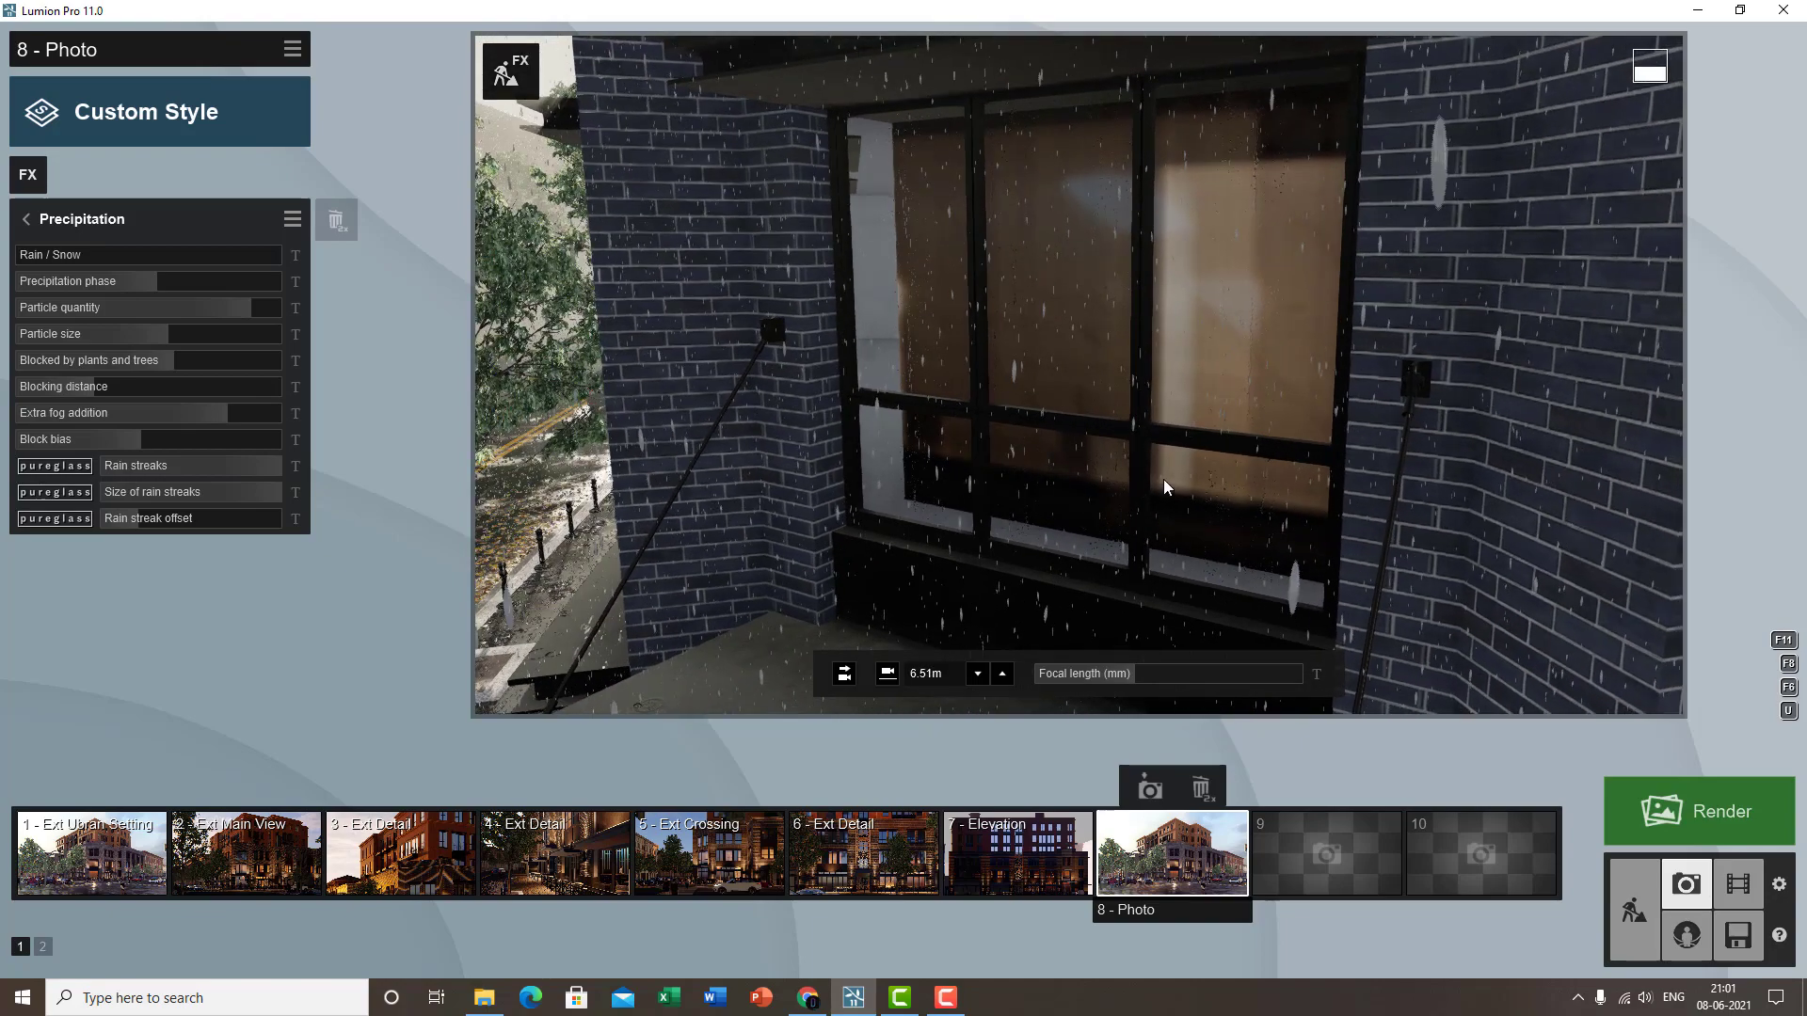
scroll(572, 500, "up", 2)
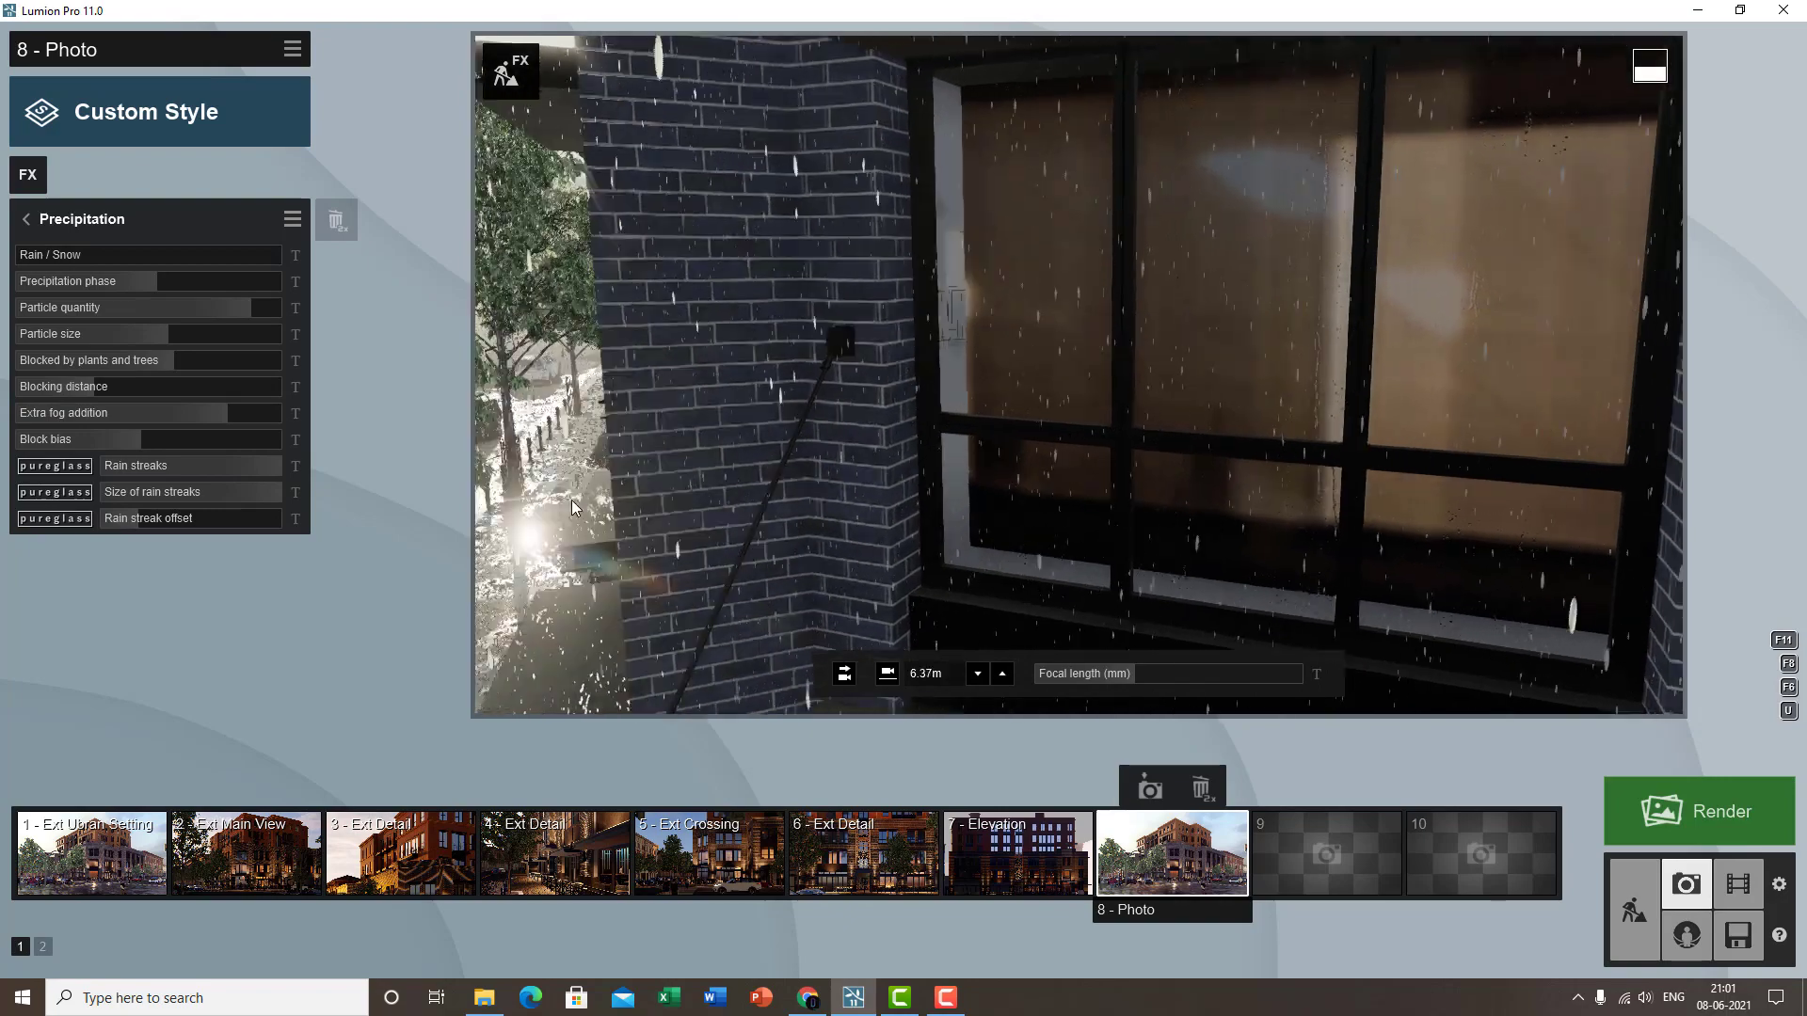
mouse_move(1242, 431)
right_mouse_down()
mouse_move(1393, 435)
mouse_move(1244, 395)
right_mouse_up()
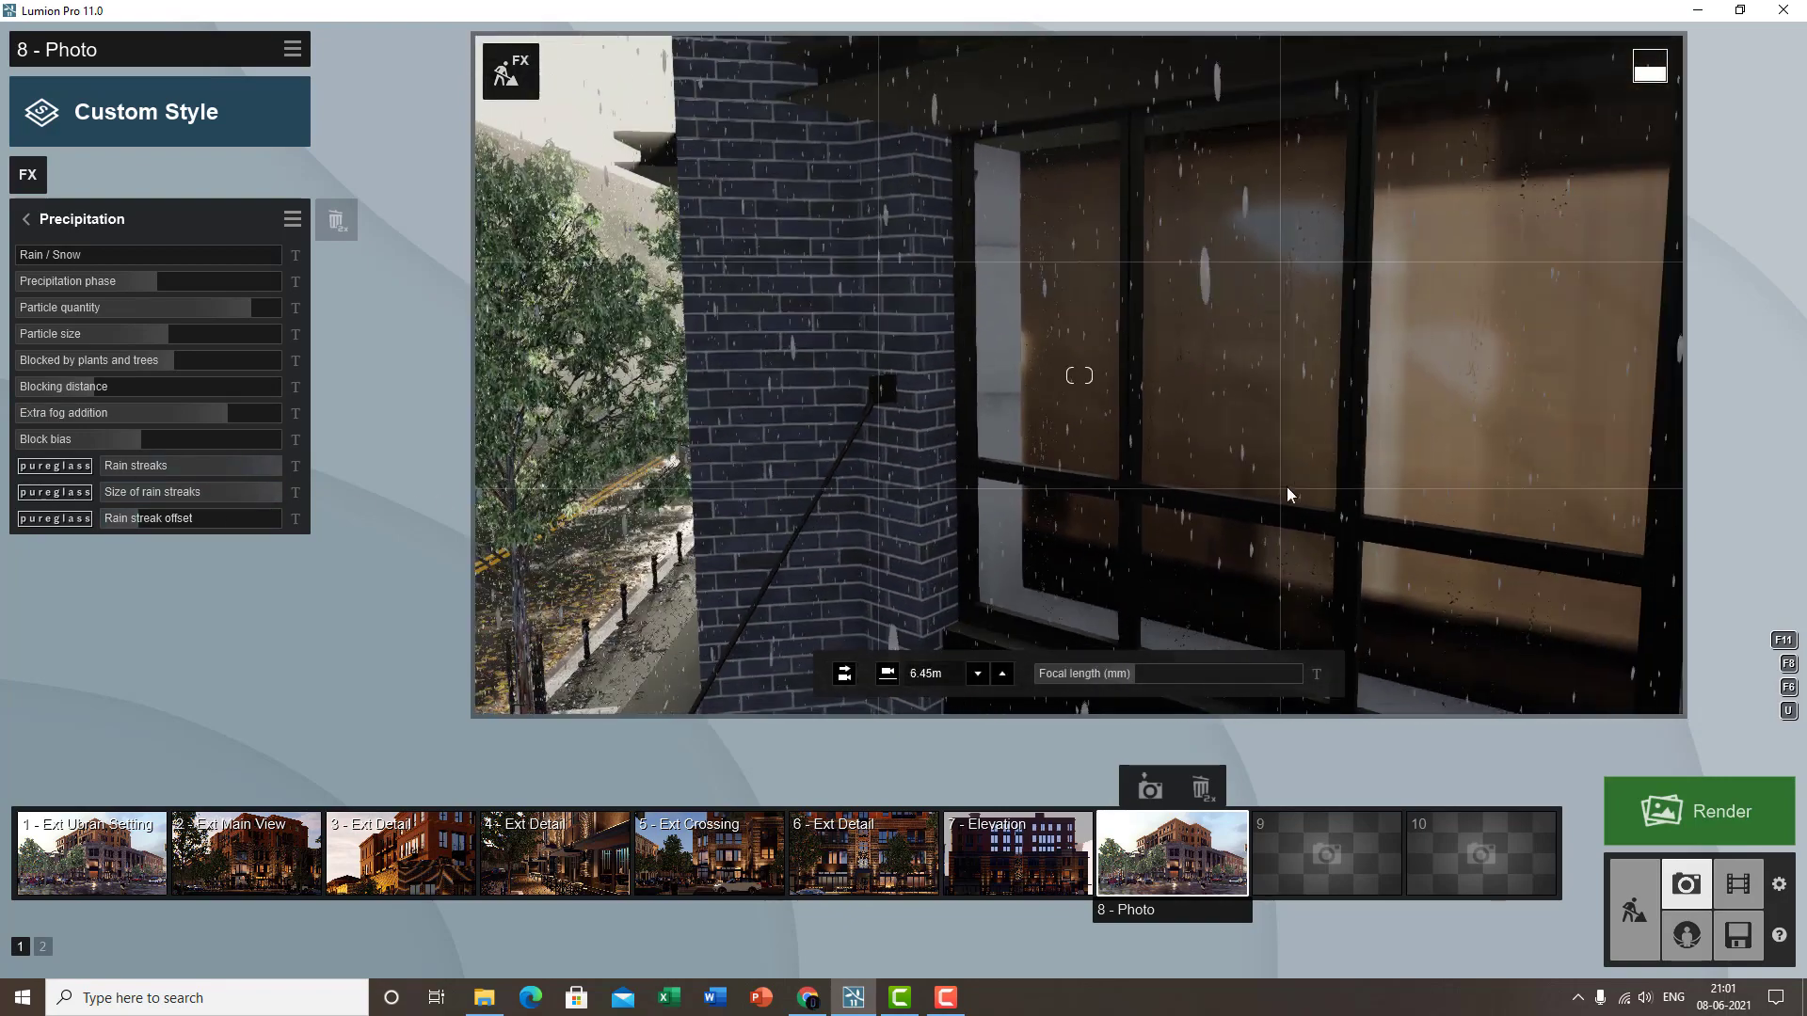
right_click_drag(1286, 488, 1287, 690)
right_click_drag(1331, 448, 1318, 453)
key("a")
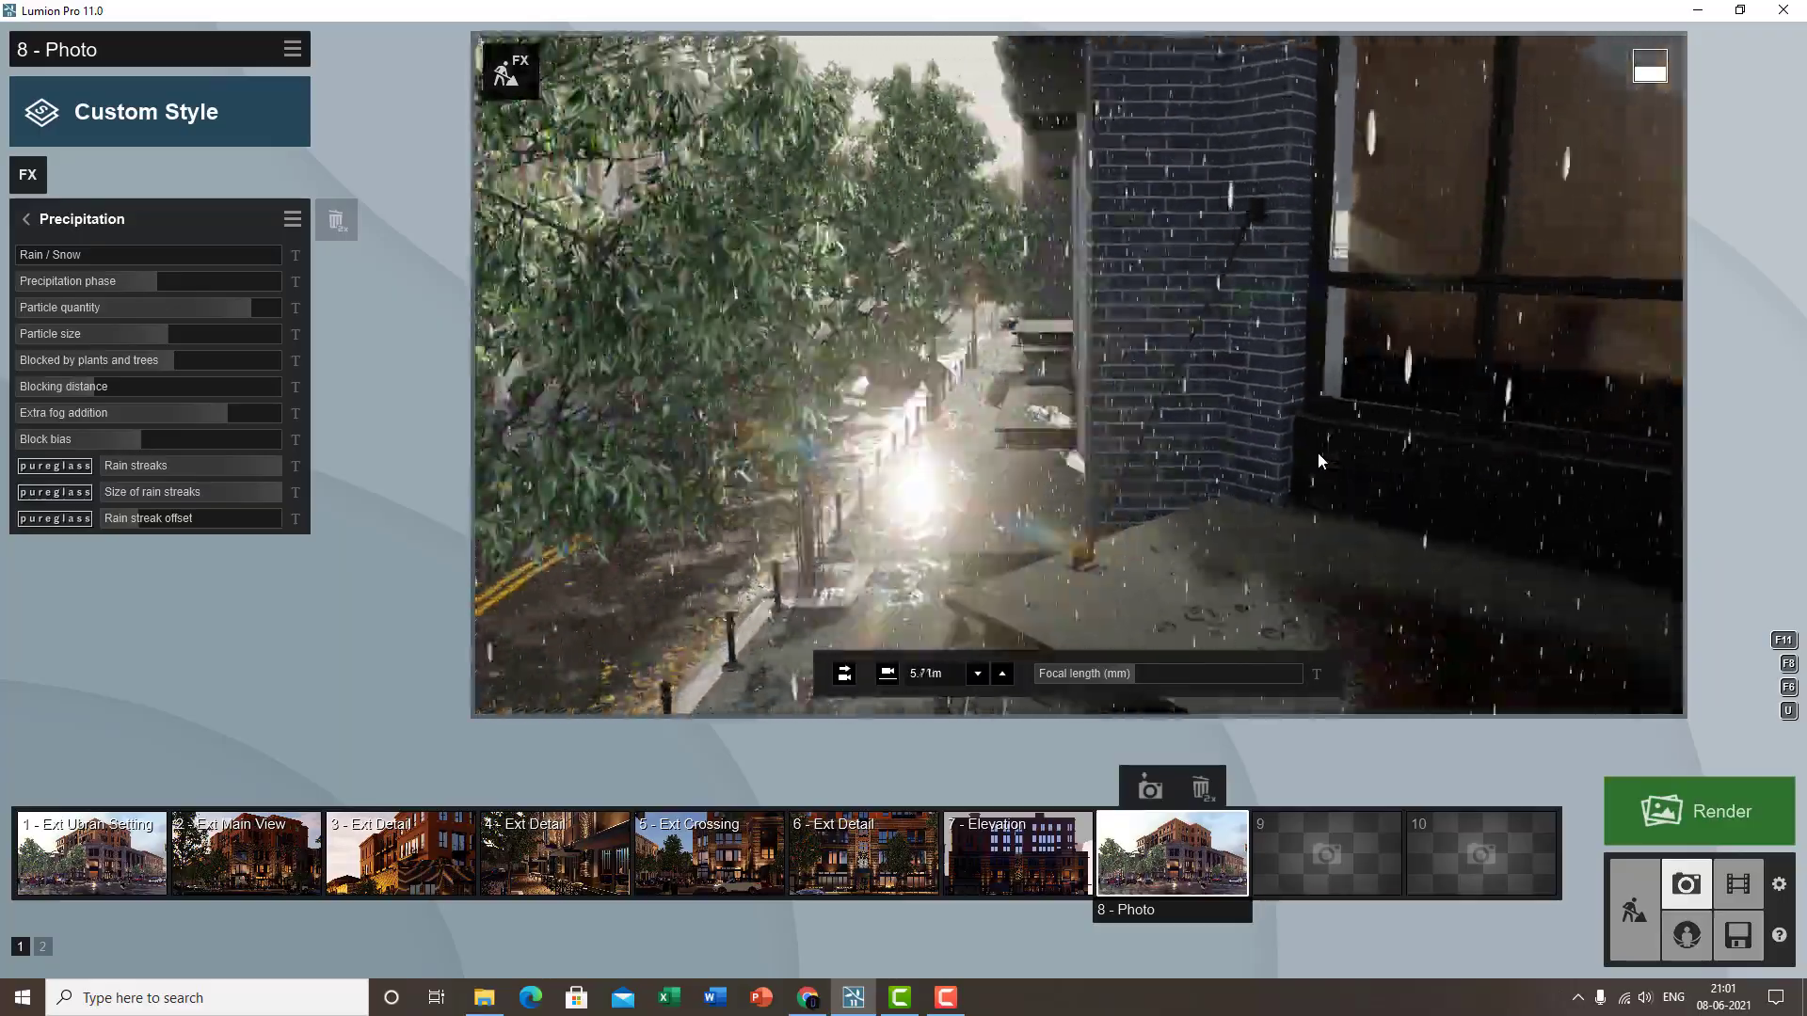
key("s")
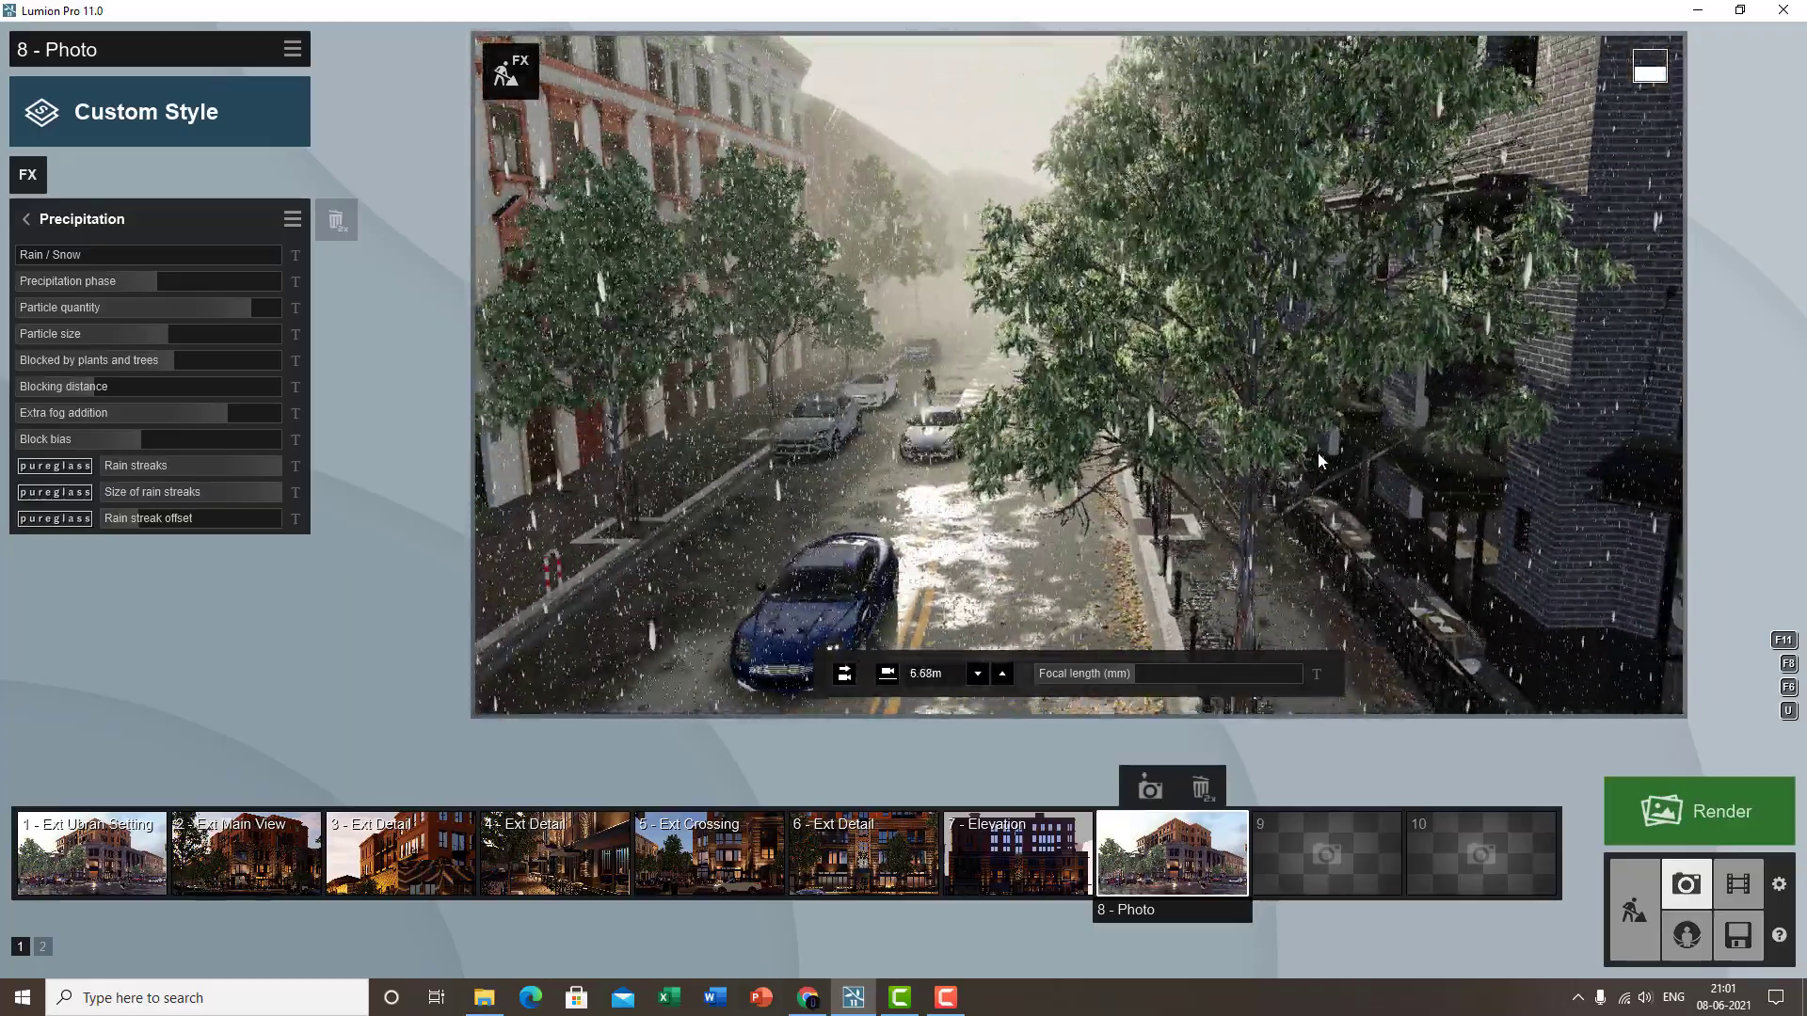
right_click_drag(1317, 453, 1014, 799)
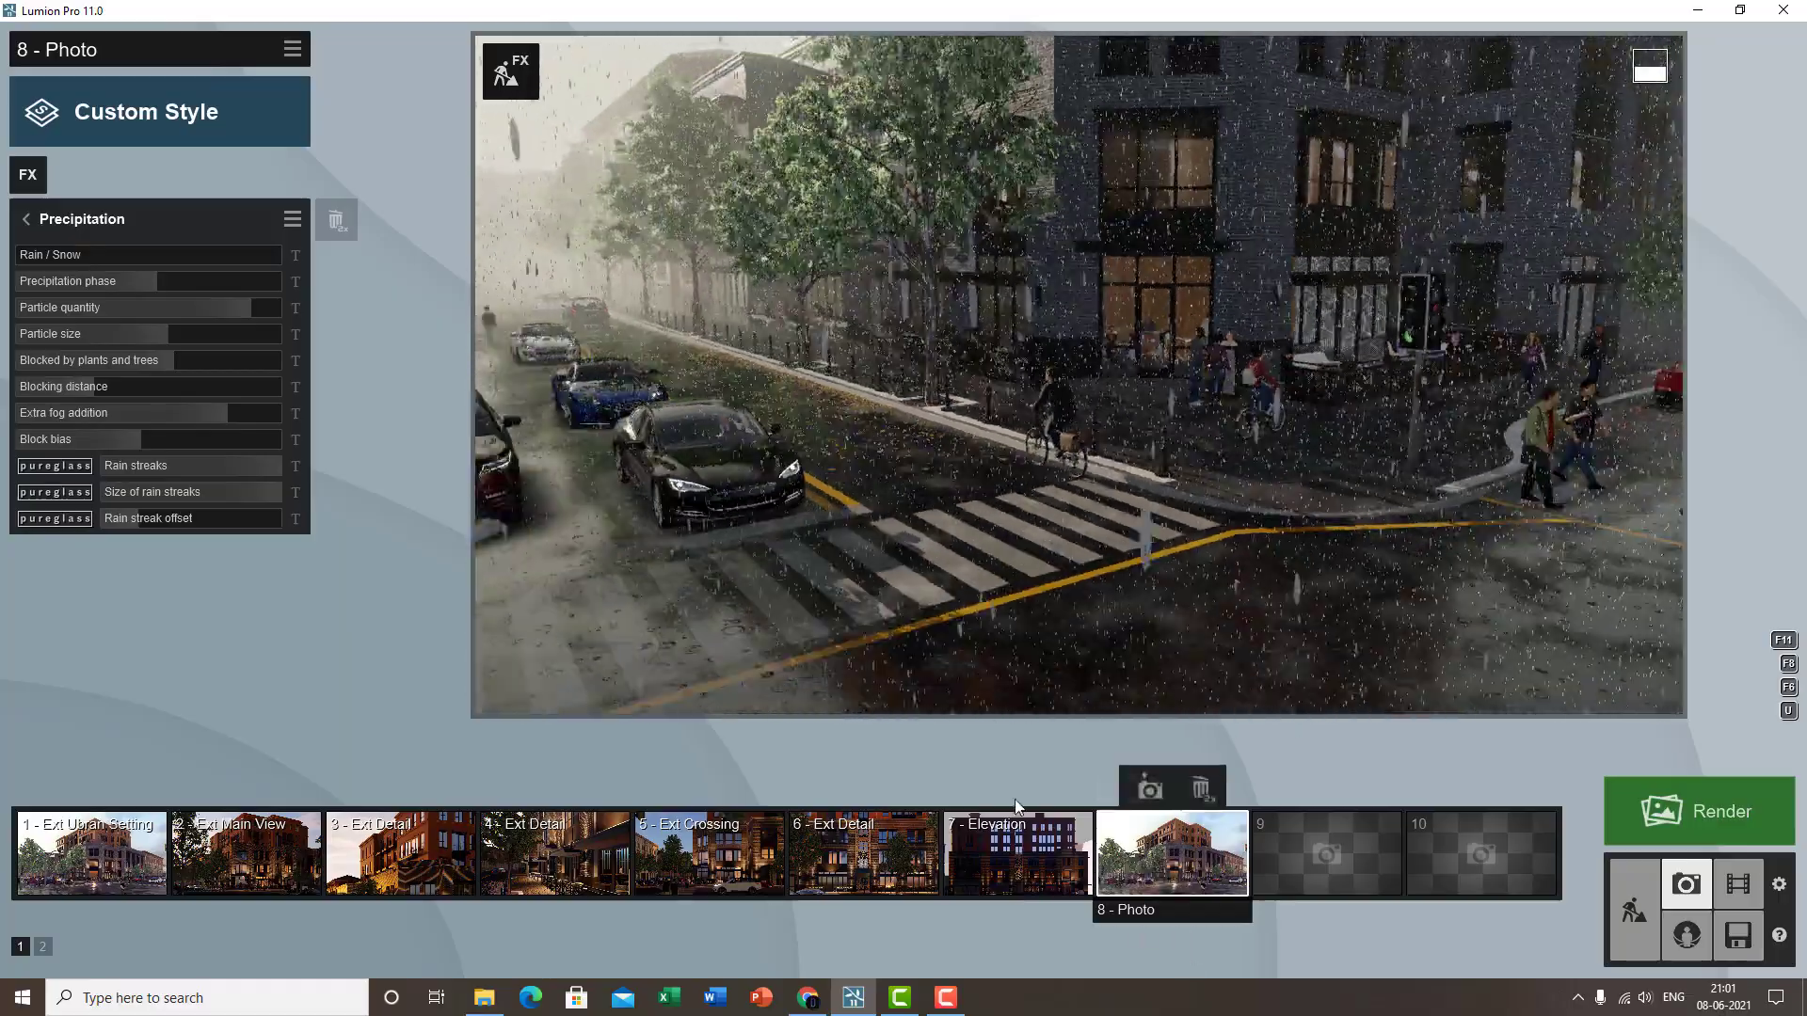
left_click(1167, 847)
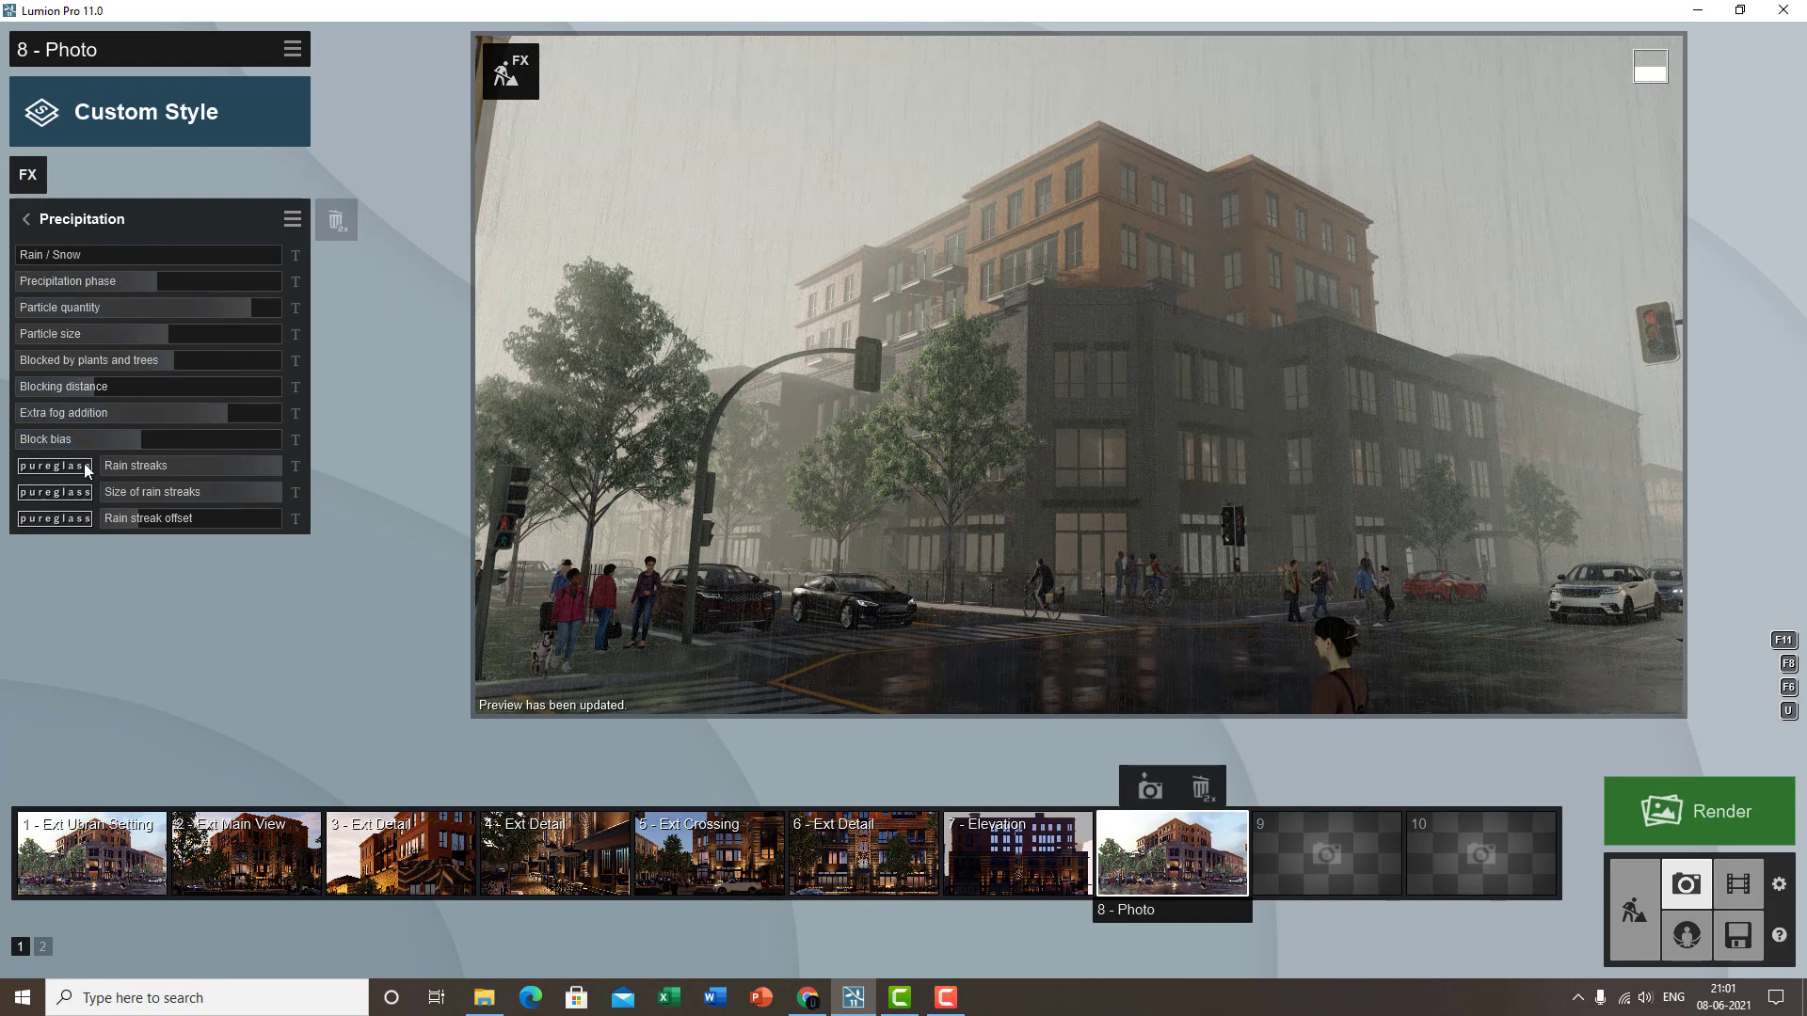
- Try a blocking distance of 0.4 inside the dark red car and 0.0 on the pavement beside it
left_click_drag(97, 387, 145, 386)
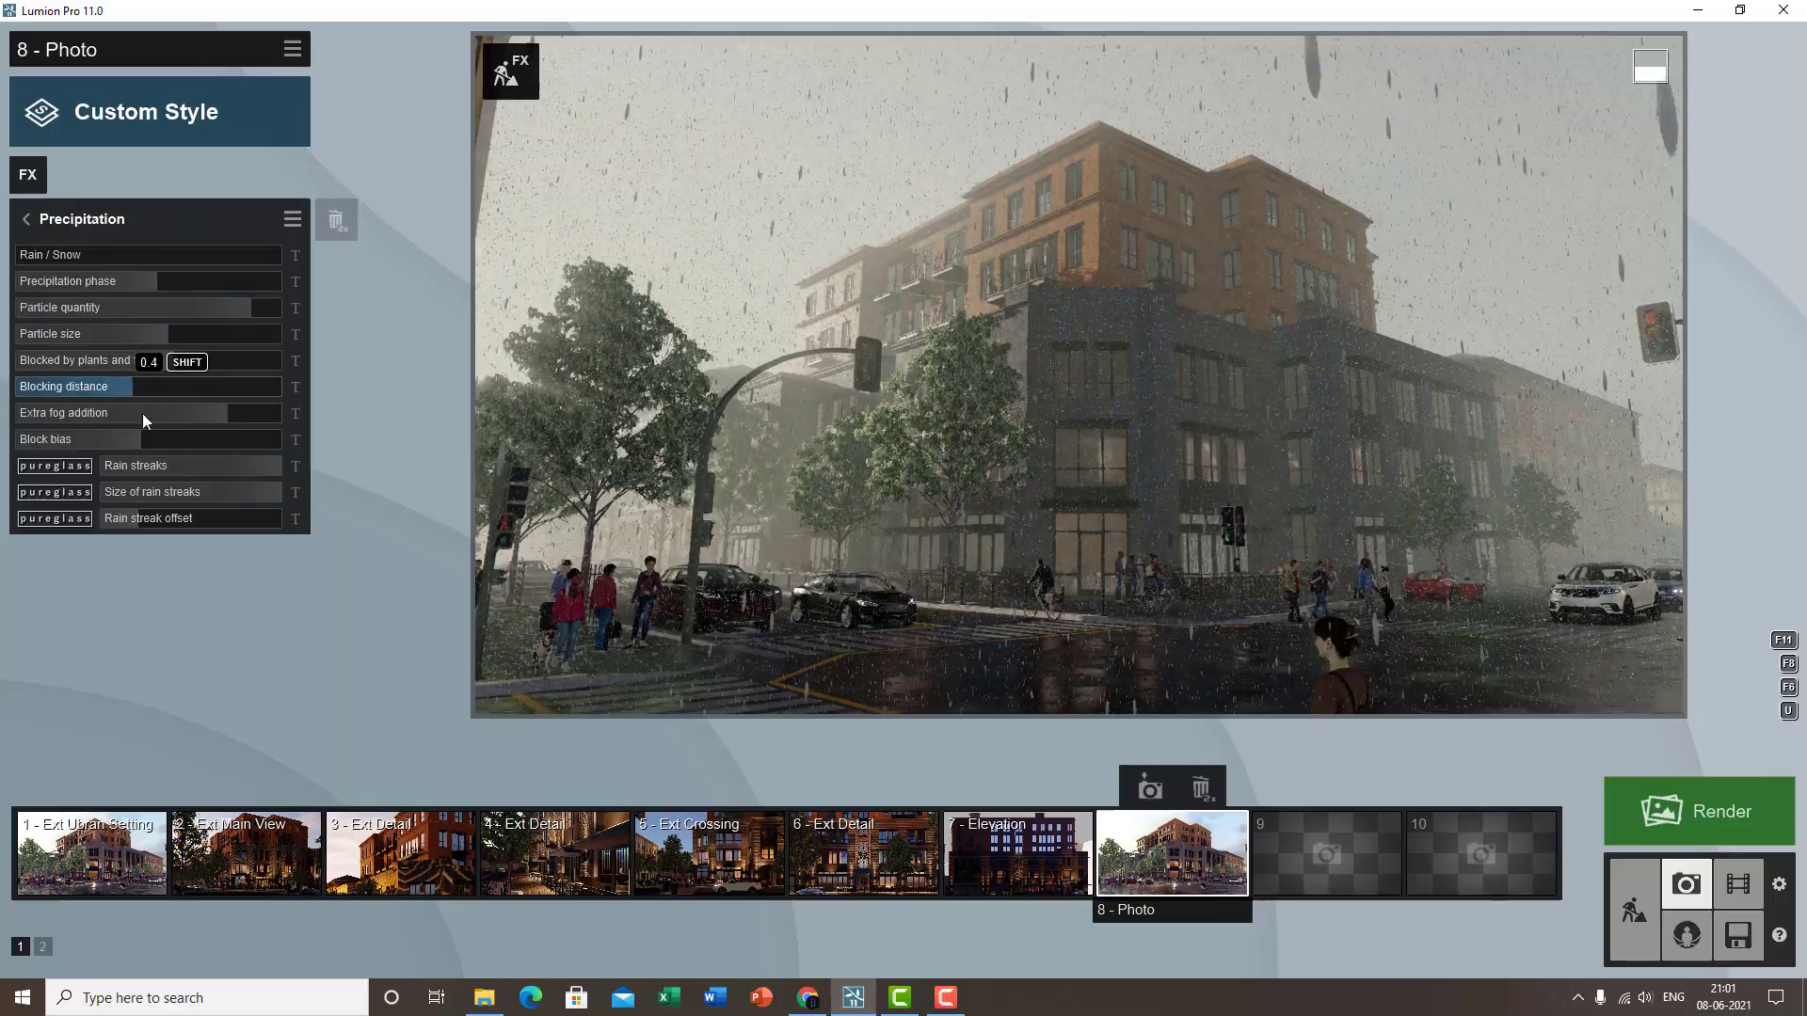
key("w")
right_click_drag(1157, 574, 1159, 369)
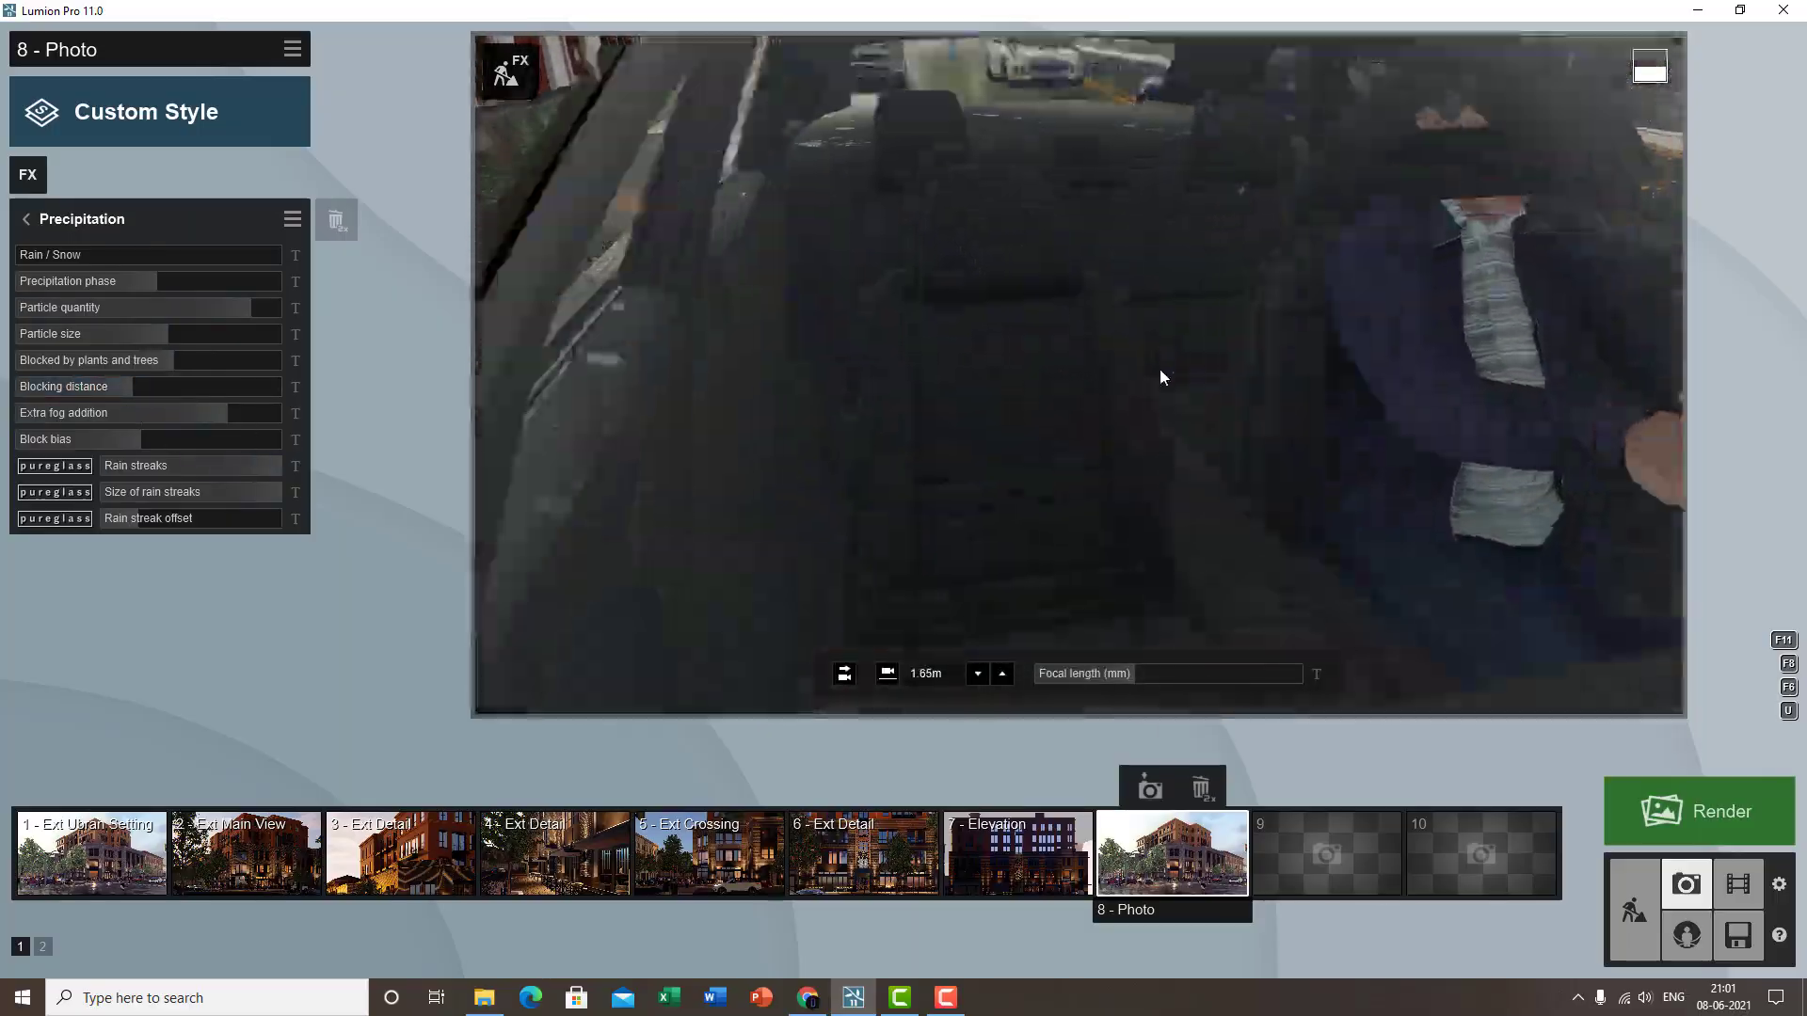
left_click_drag(143, 386, 11, 369)
key("s")
key("a")
right_click_drag(858, 267, 944, 413)
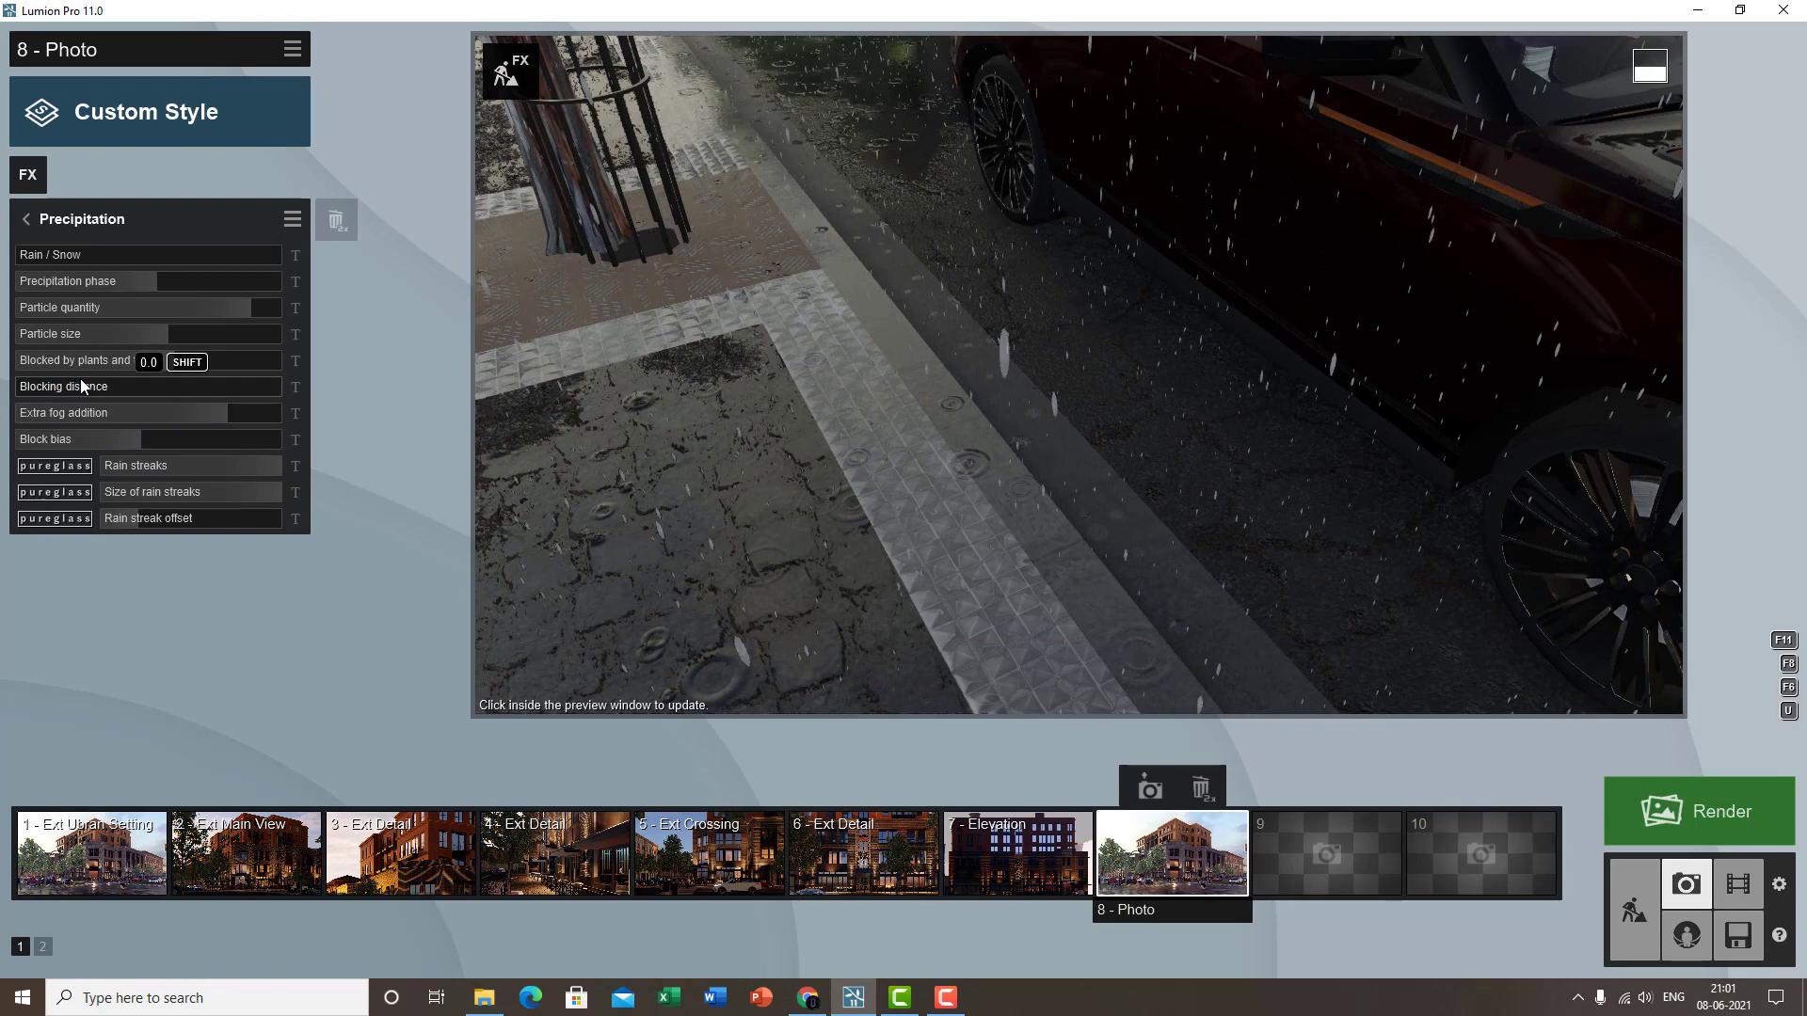
- Try a blocking distance of about 0.7 with block bias values of about 0.7 and 1.0 around the car's windshield
left_click_drag(81, 385, 202, 389)
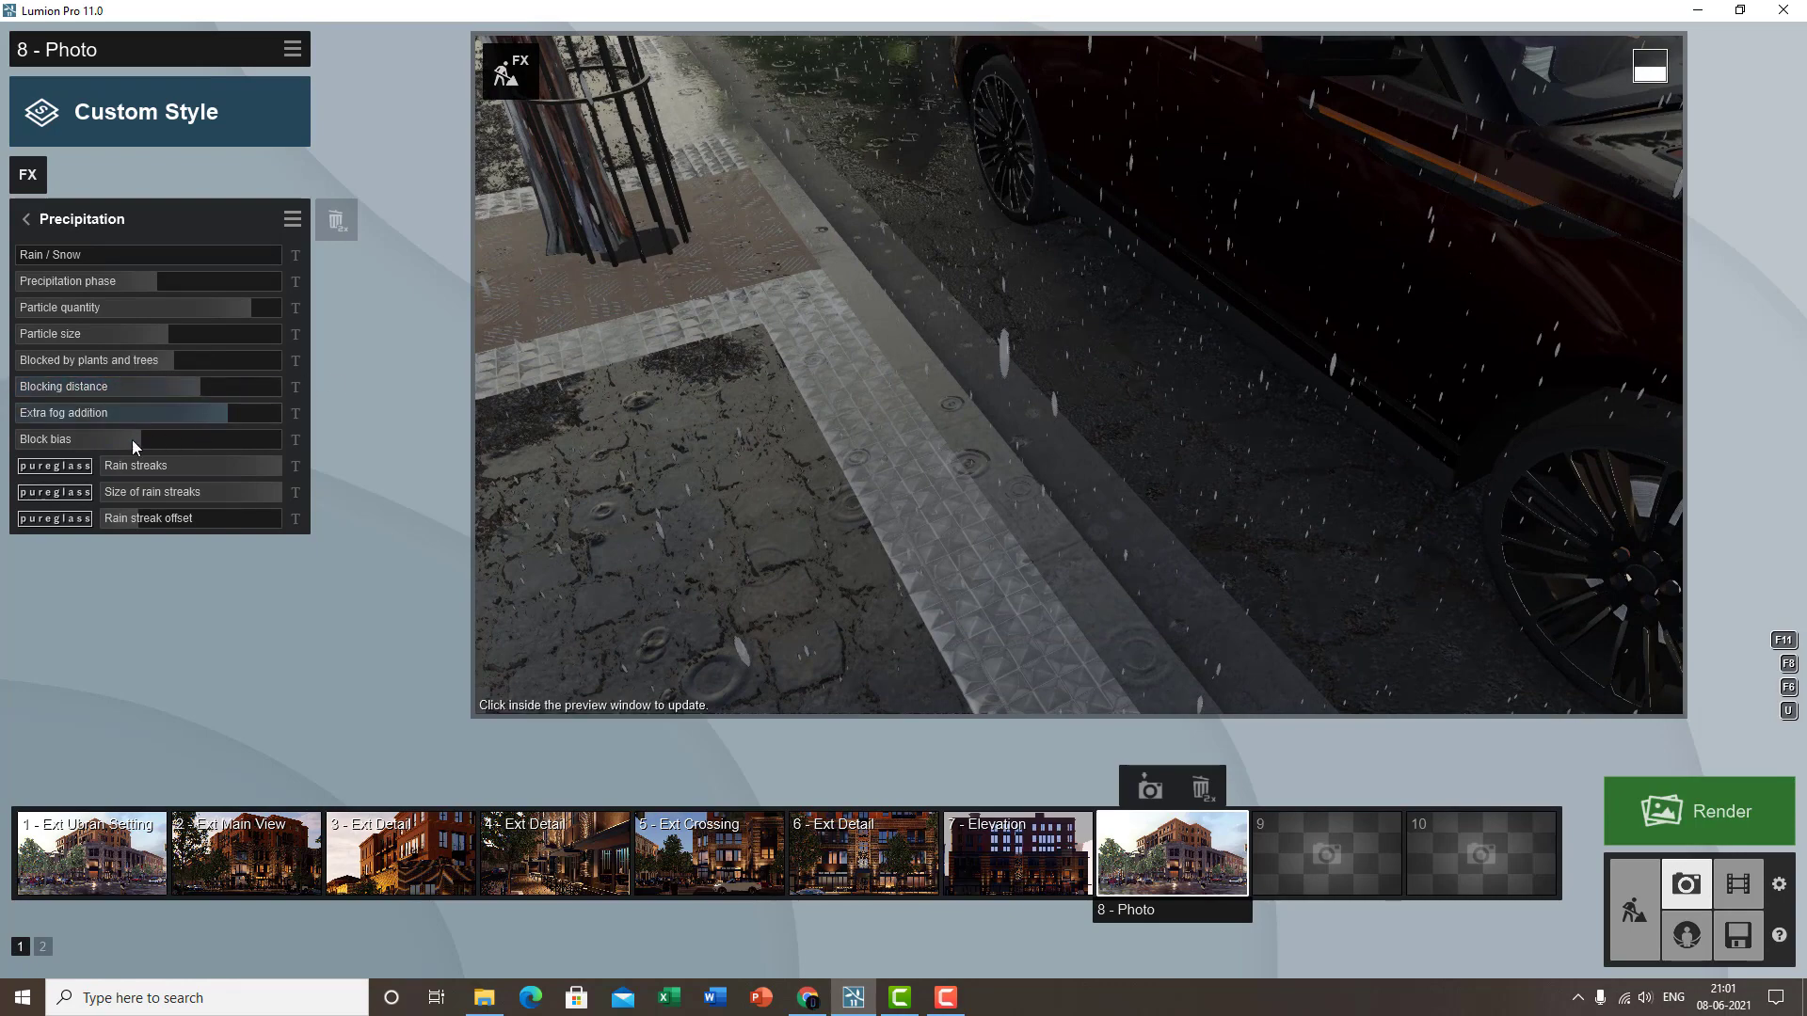
left_click_drag(132, 439, 194, 440)
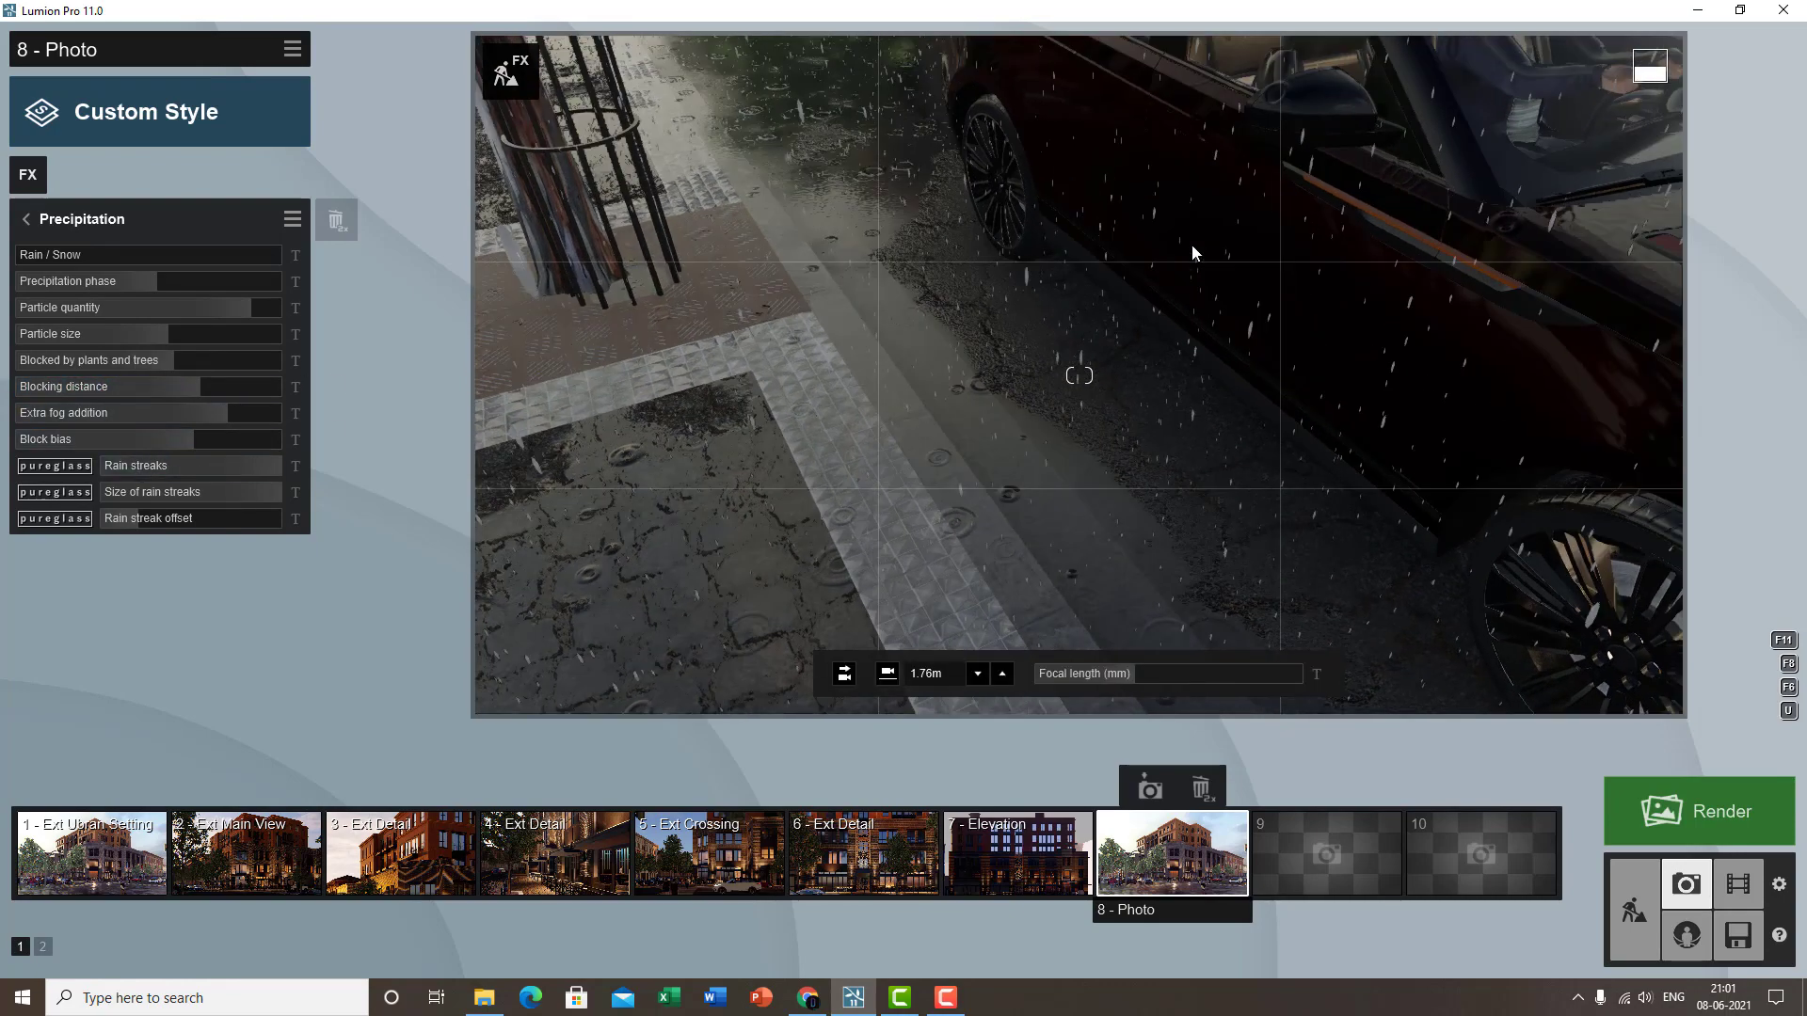
mouse_move(1192, 244)
right_mouse_down()
mouse_move(1201, 305)
mouse_move(1195, 280)
right_mouse_up()
scroll(1194, 279, "up", 3)
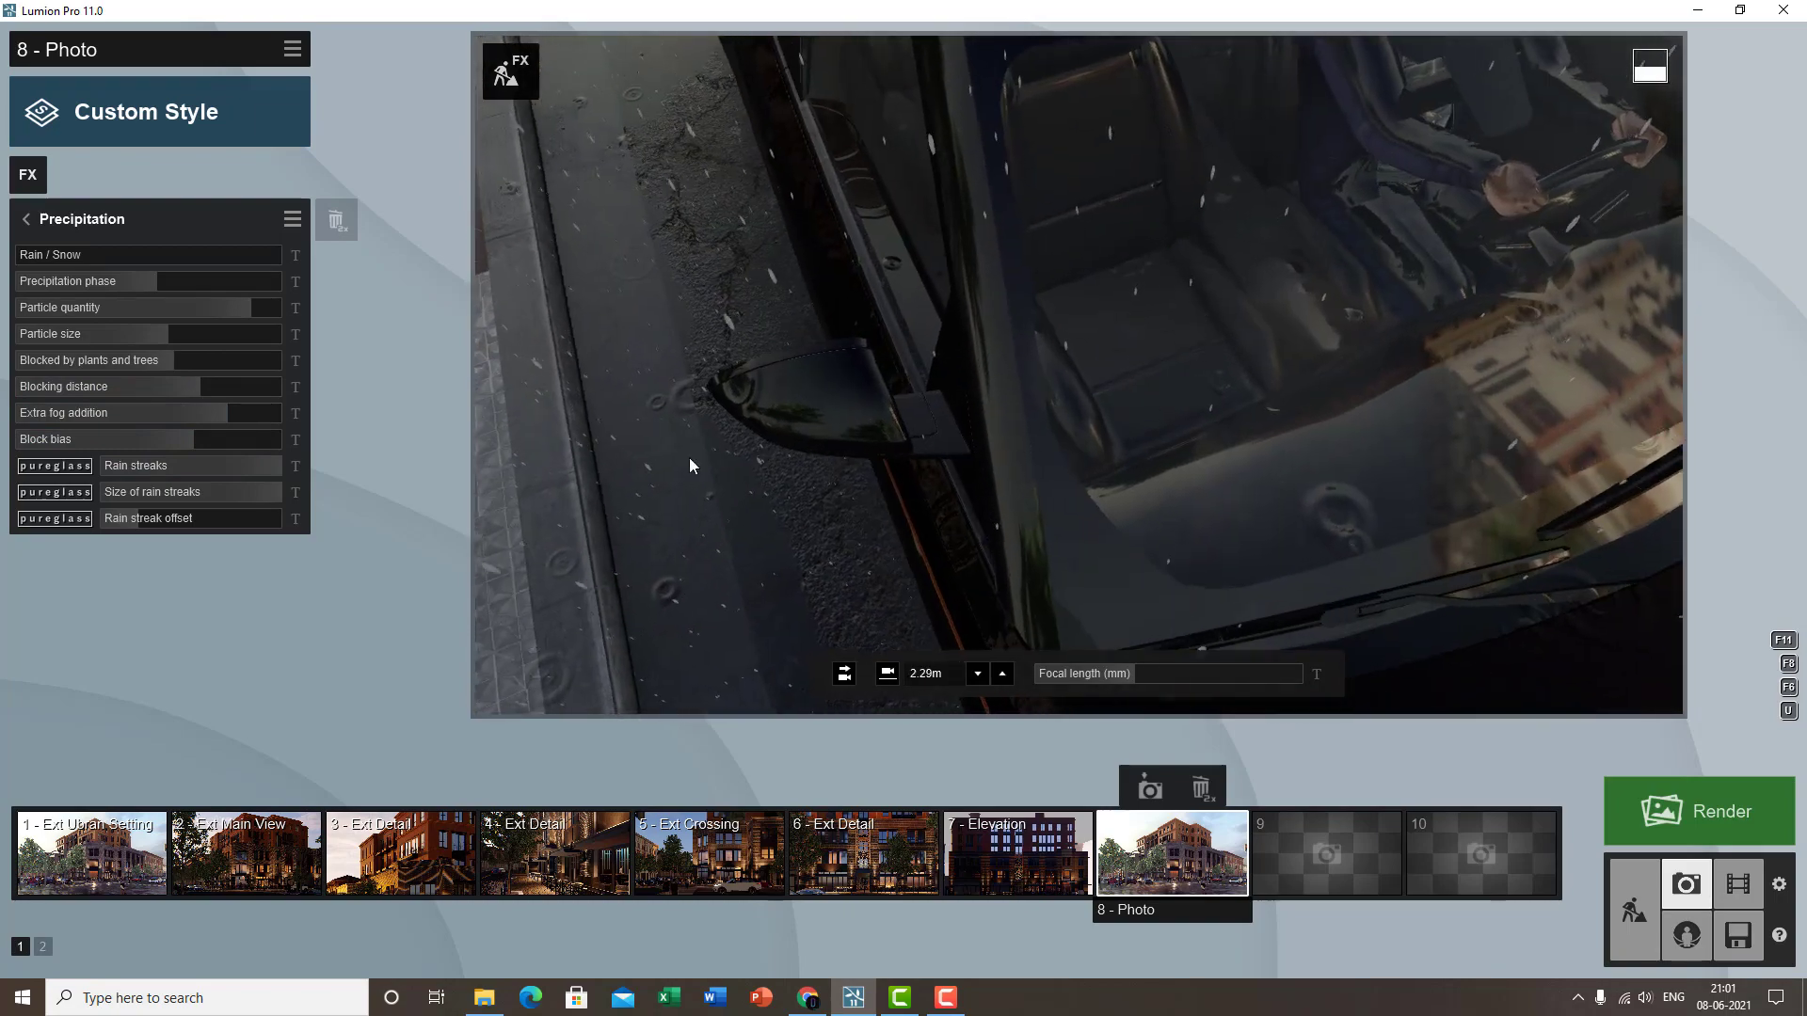
left_click_drag(220, 443, 297, 442)
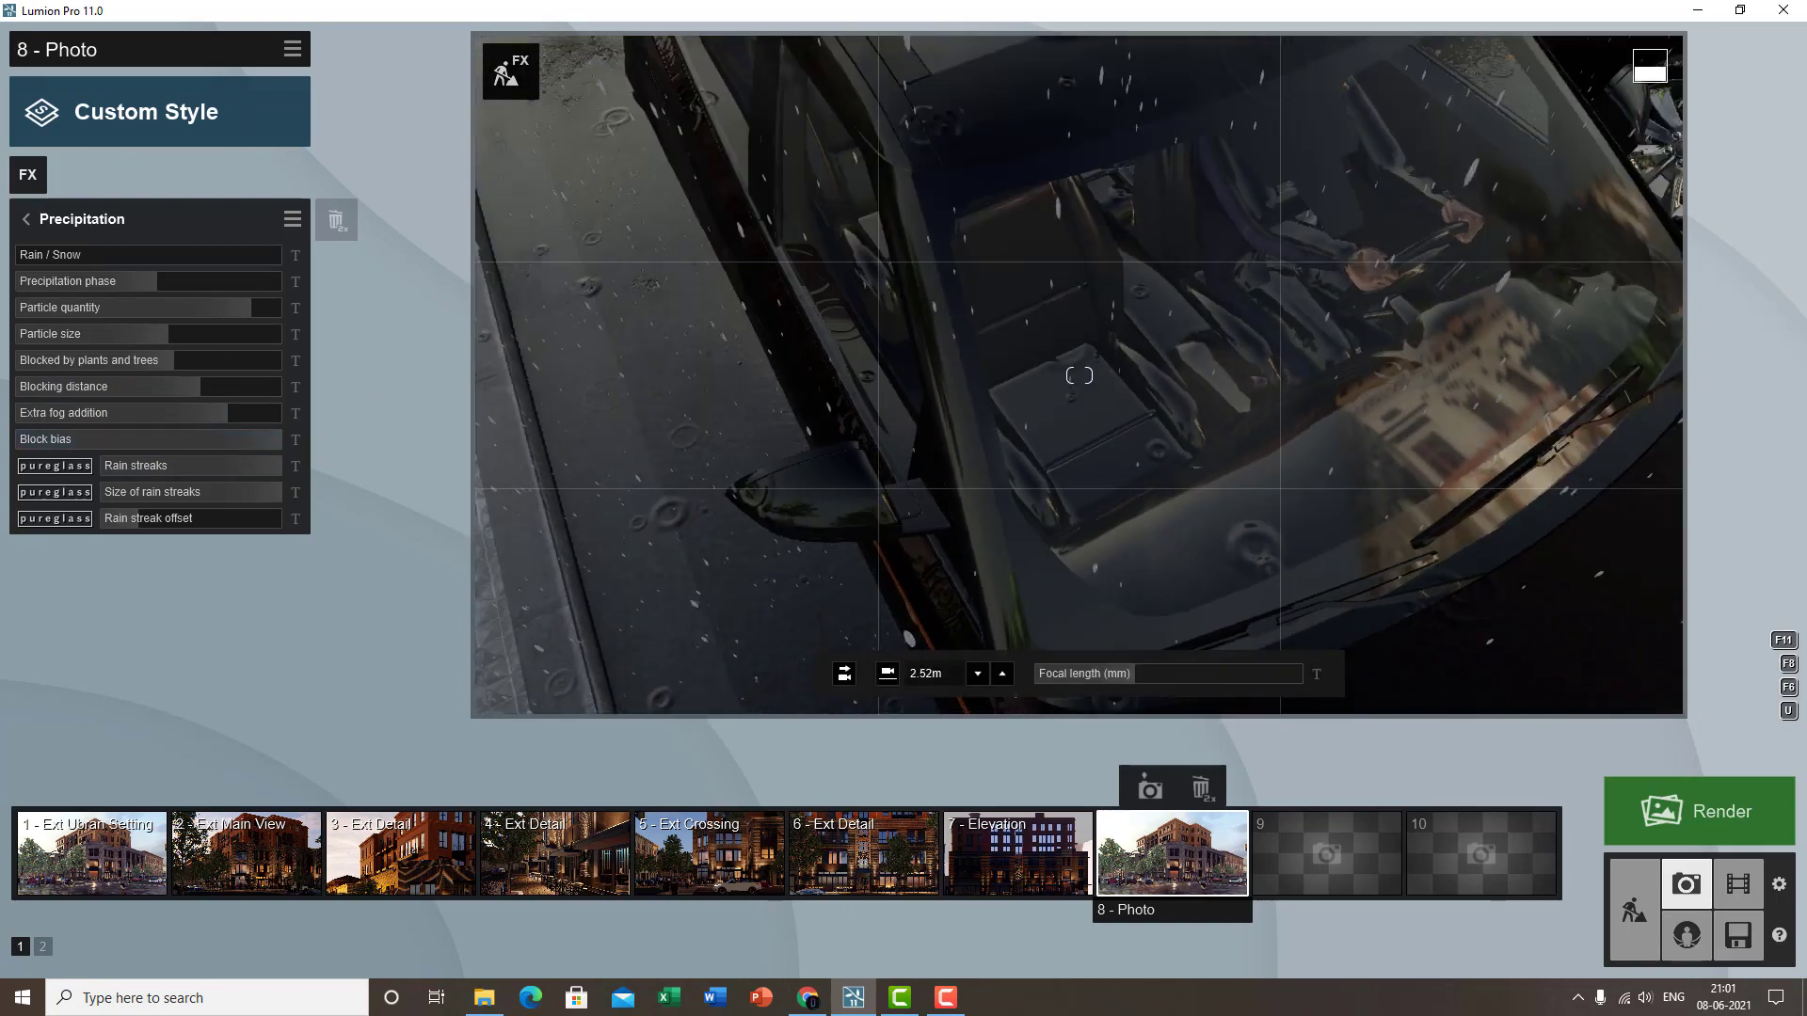
right_click_drag(762, 491, 843, 499)
scroll(843, 499, "down", 2)
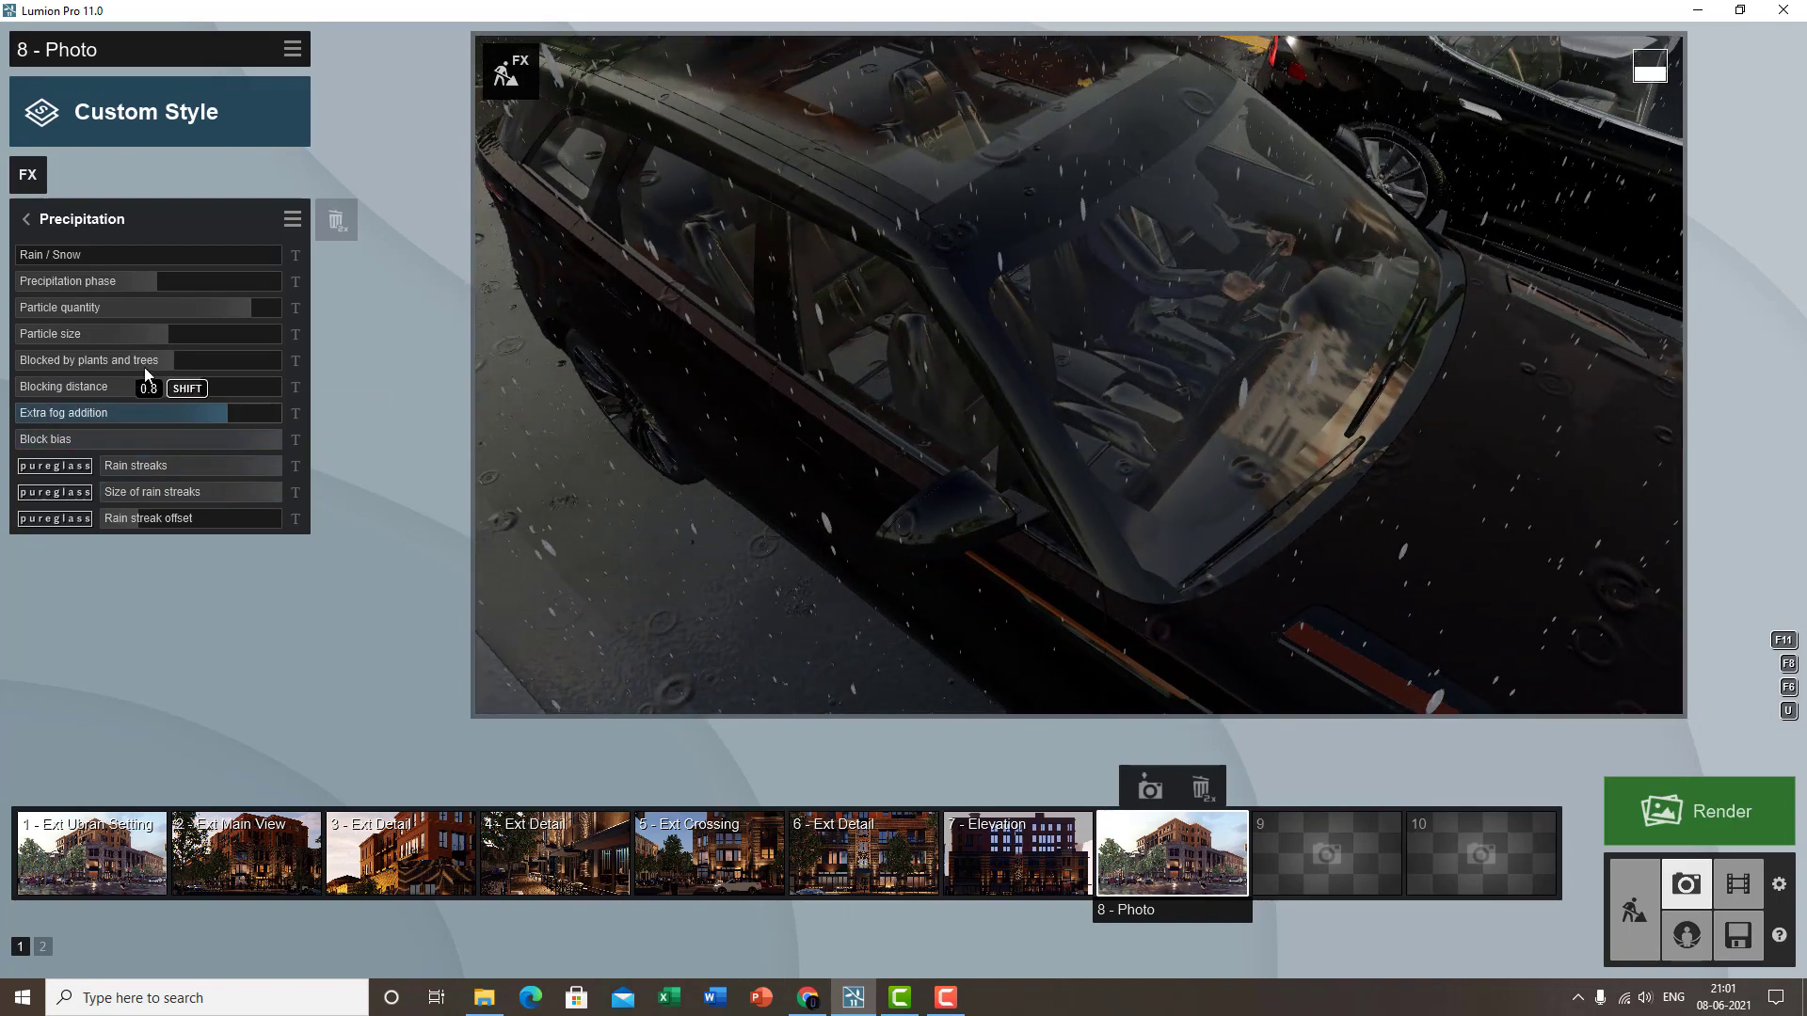
- Set the blocking distance to 0.0 and the block bias to about 0.5 while viewing the car on the street
mouse_move(3, 395)
left_mouse_down()
mouse_move(322, 416)
mouse_move(14, 416)
left_mouse_up()
key("s")
right_click_drag(677, 395, 382, 623)
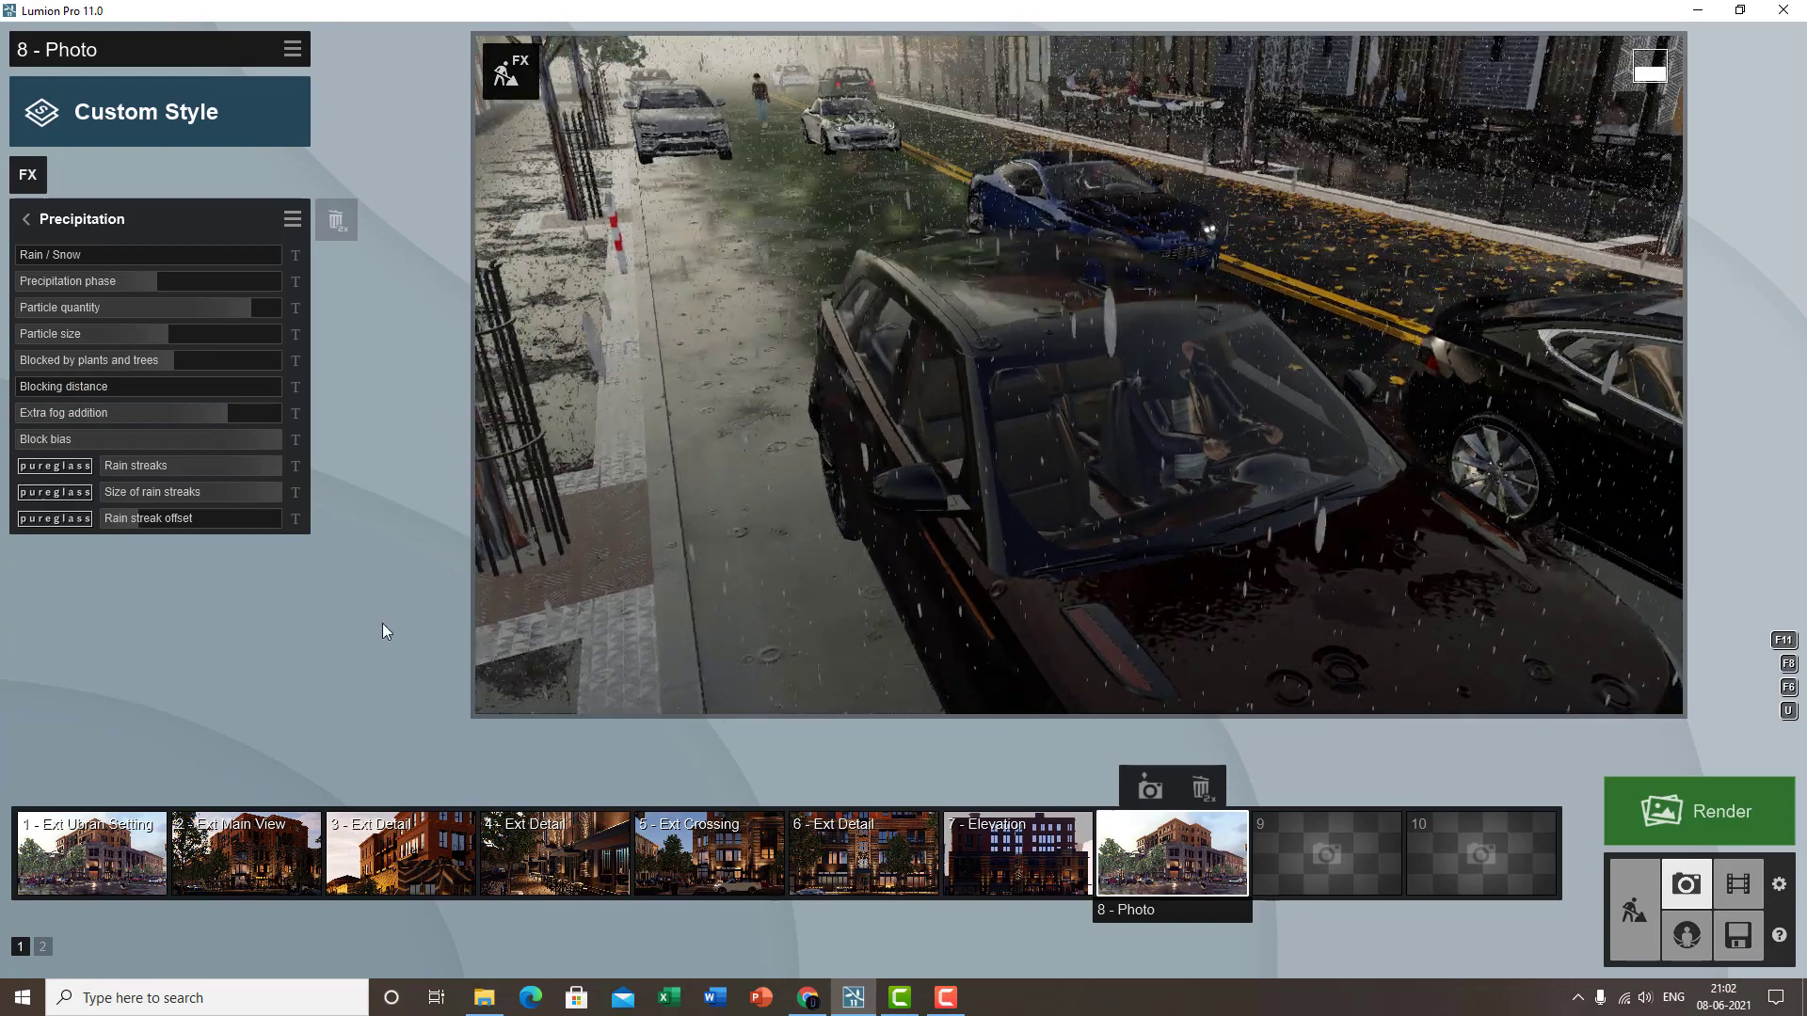
left_click_drag(196, 439, 145, 442)
key("s")
right_click_drag(1035, 60, 1047, 354)
- Restore photo 8's camera, update its preview, and go back to the list of applied effects
left_click(1223, 838)
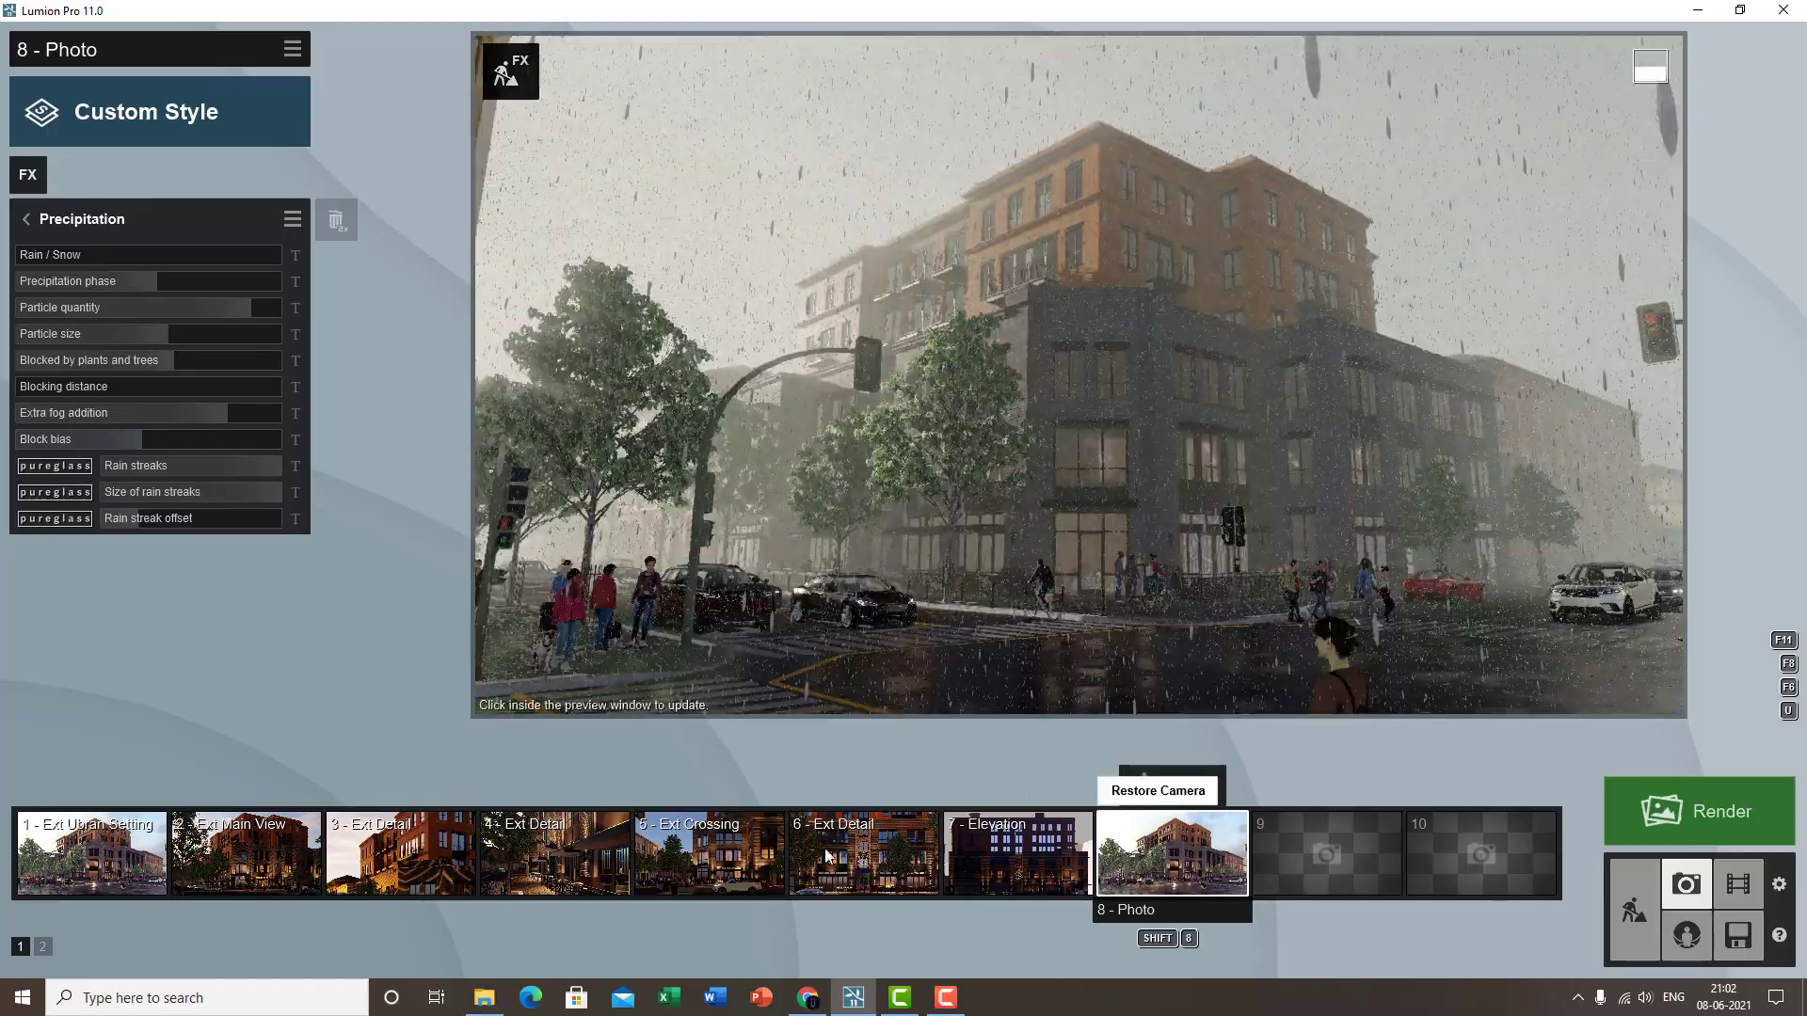
left_click(1397, 533)
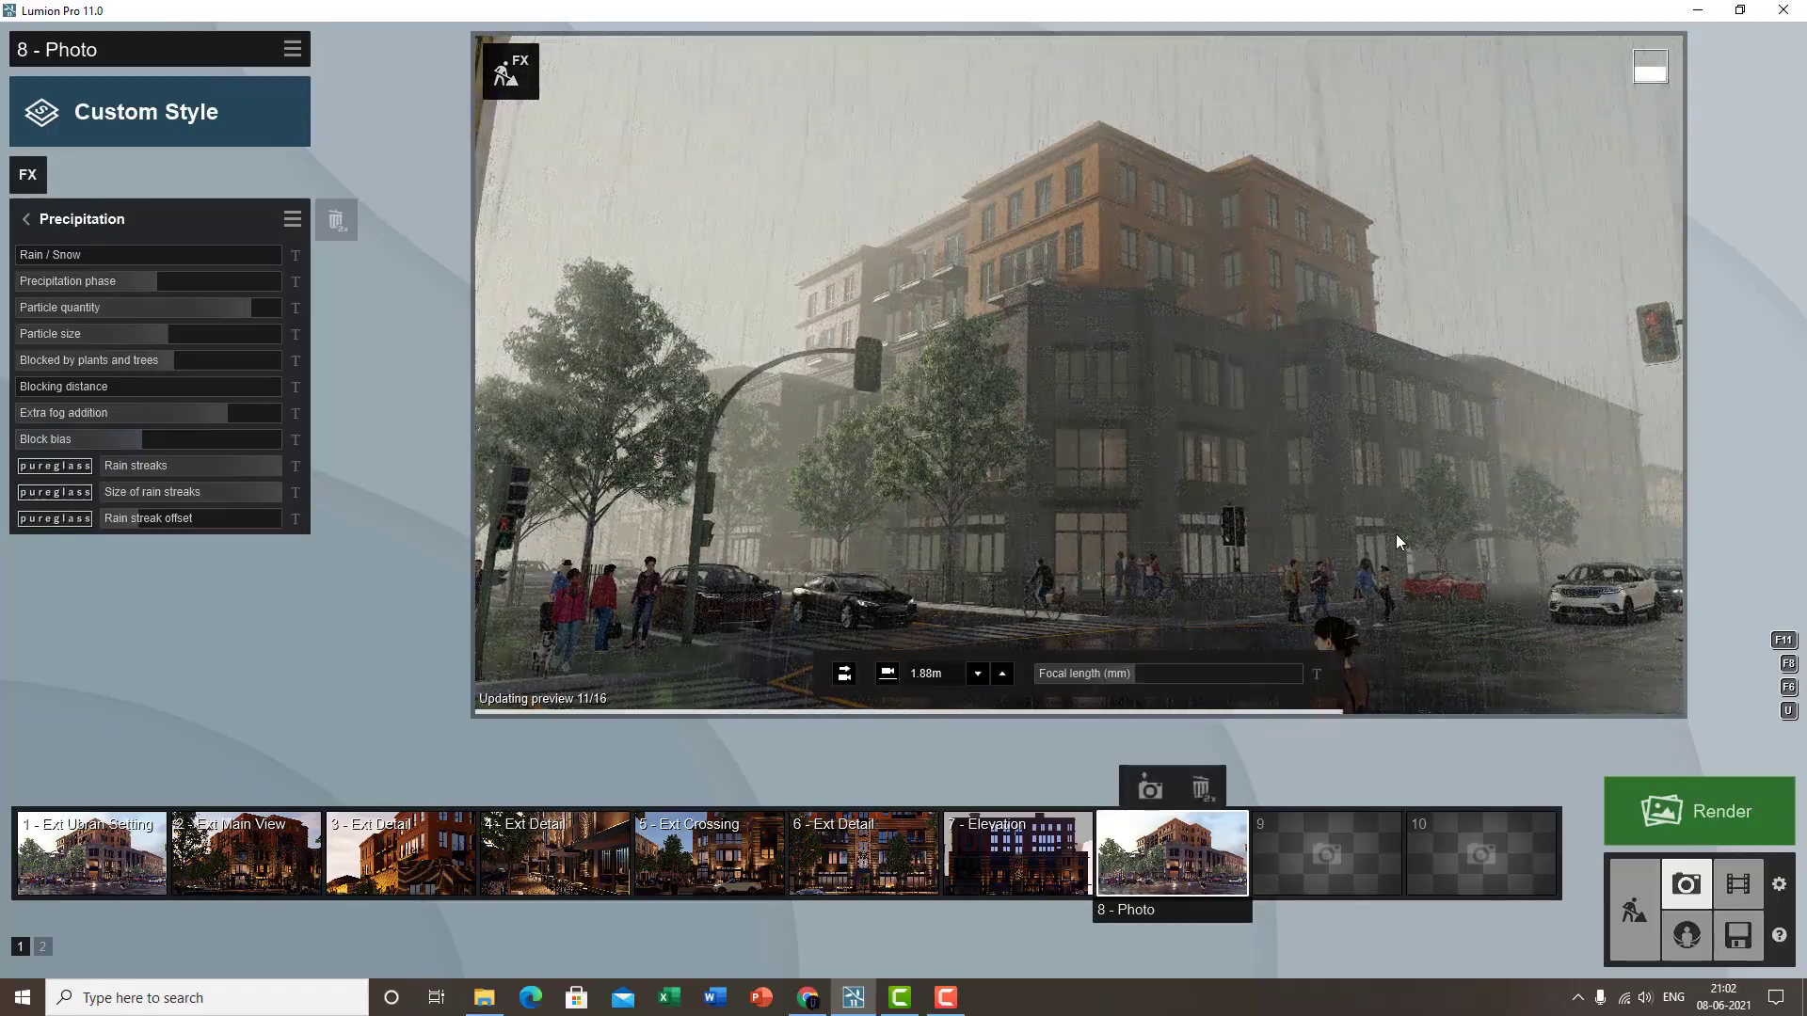
left_click(27, 218)
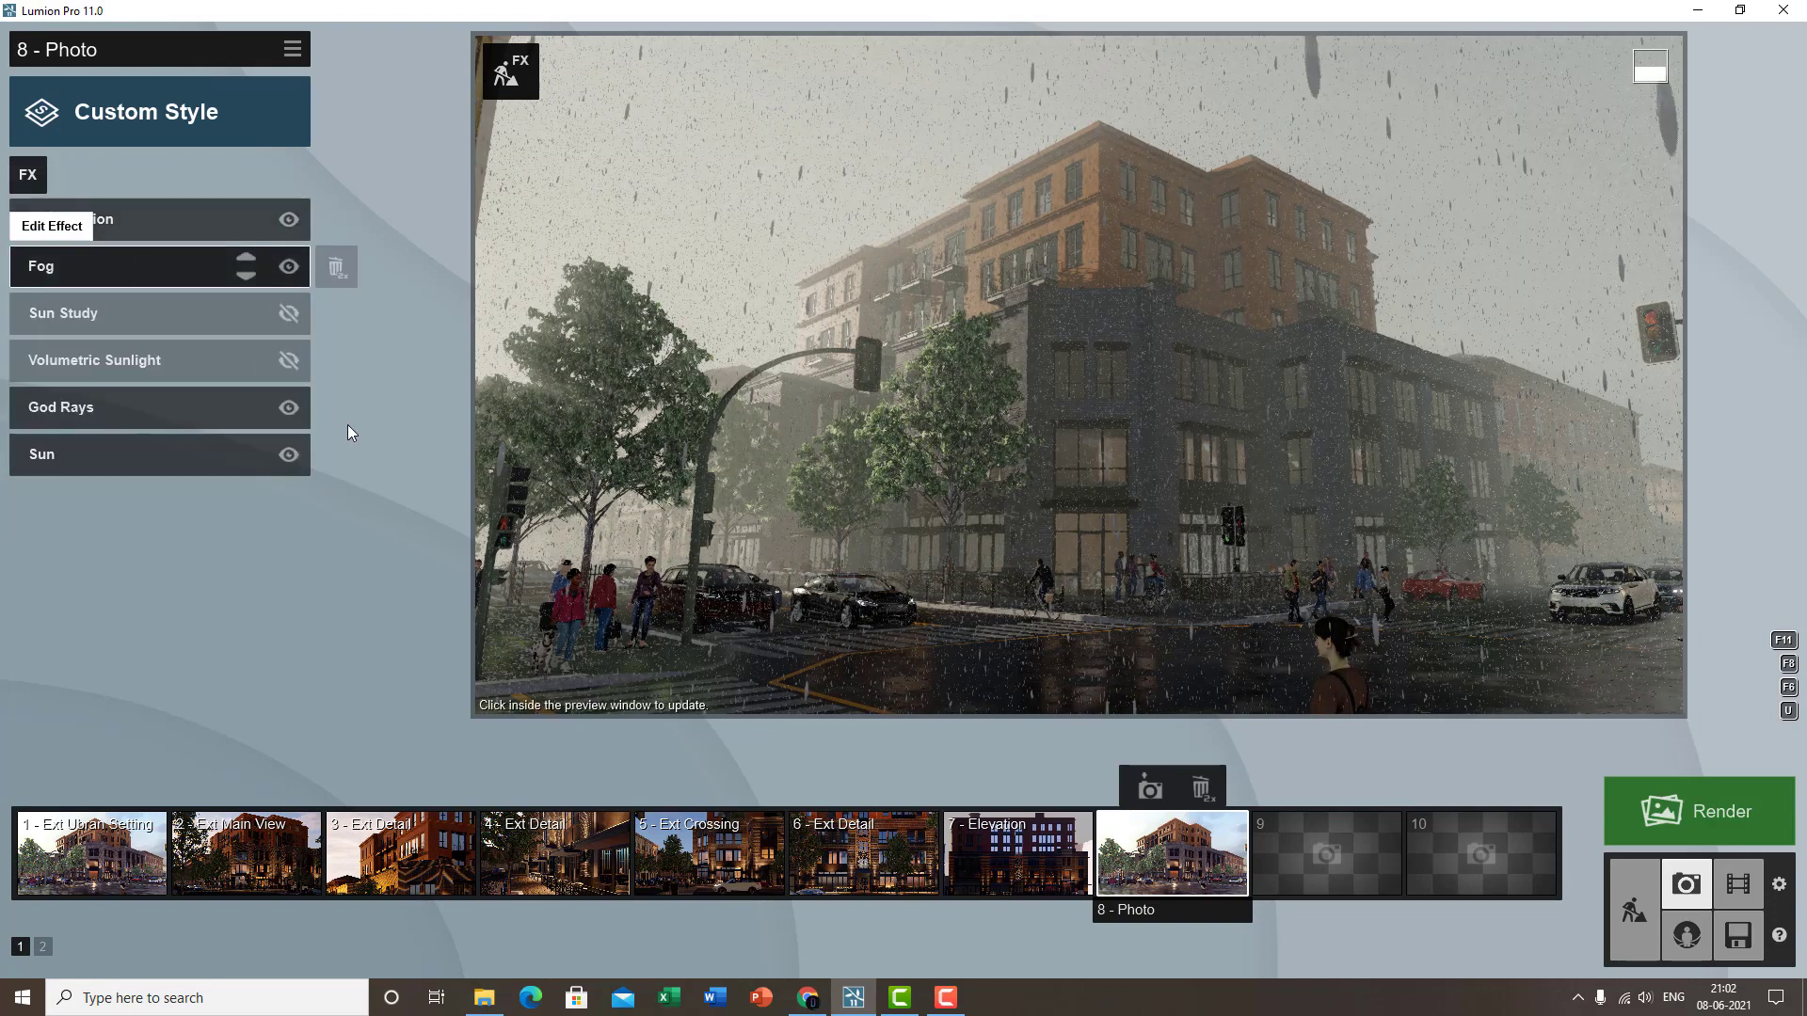
left_click(28, 175)
left_click(501, 247)
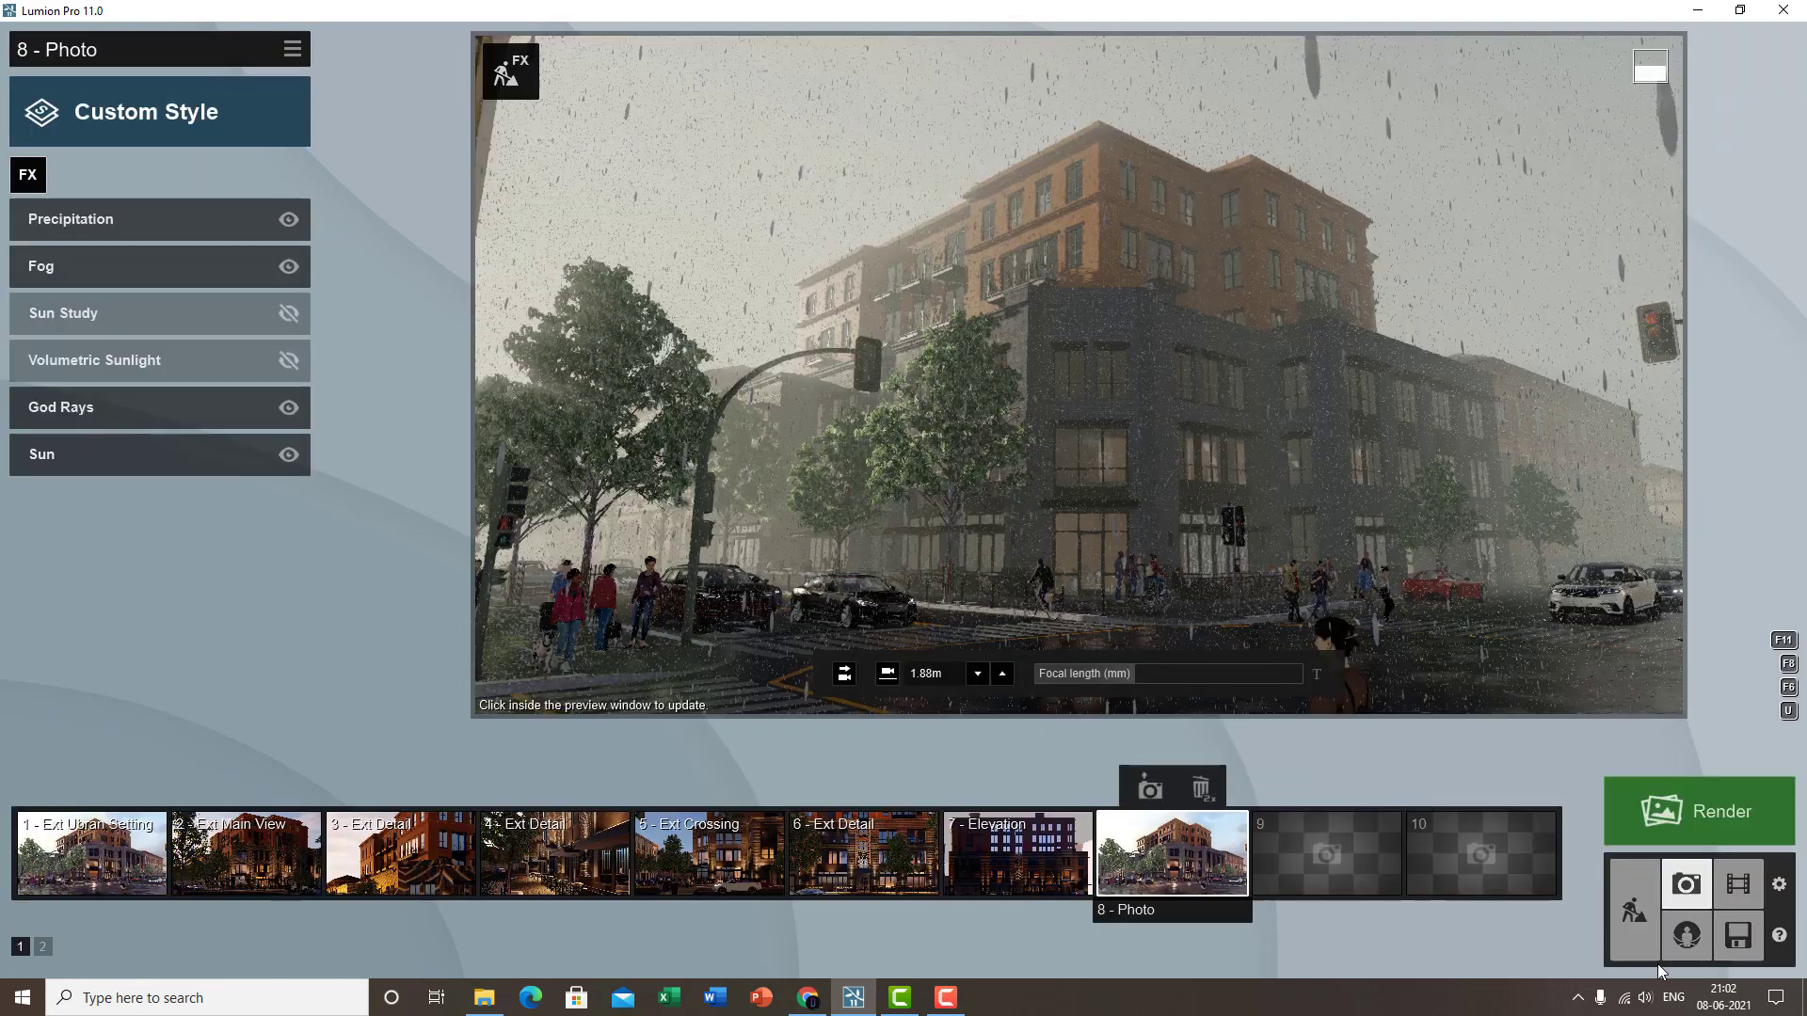
- Switch to movie mode and start recording a new clip in empty slot 5
left_click(1727, 886)
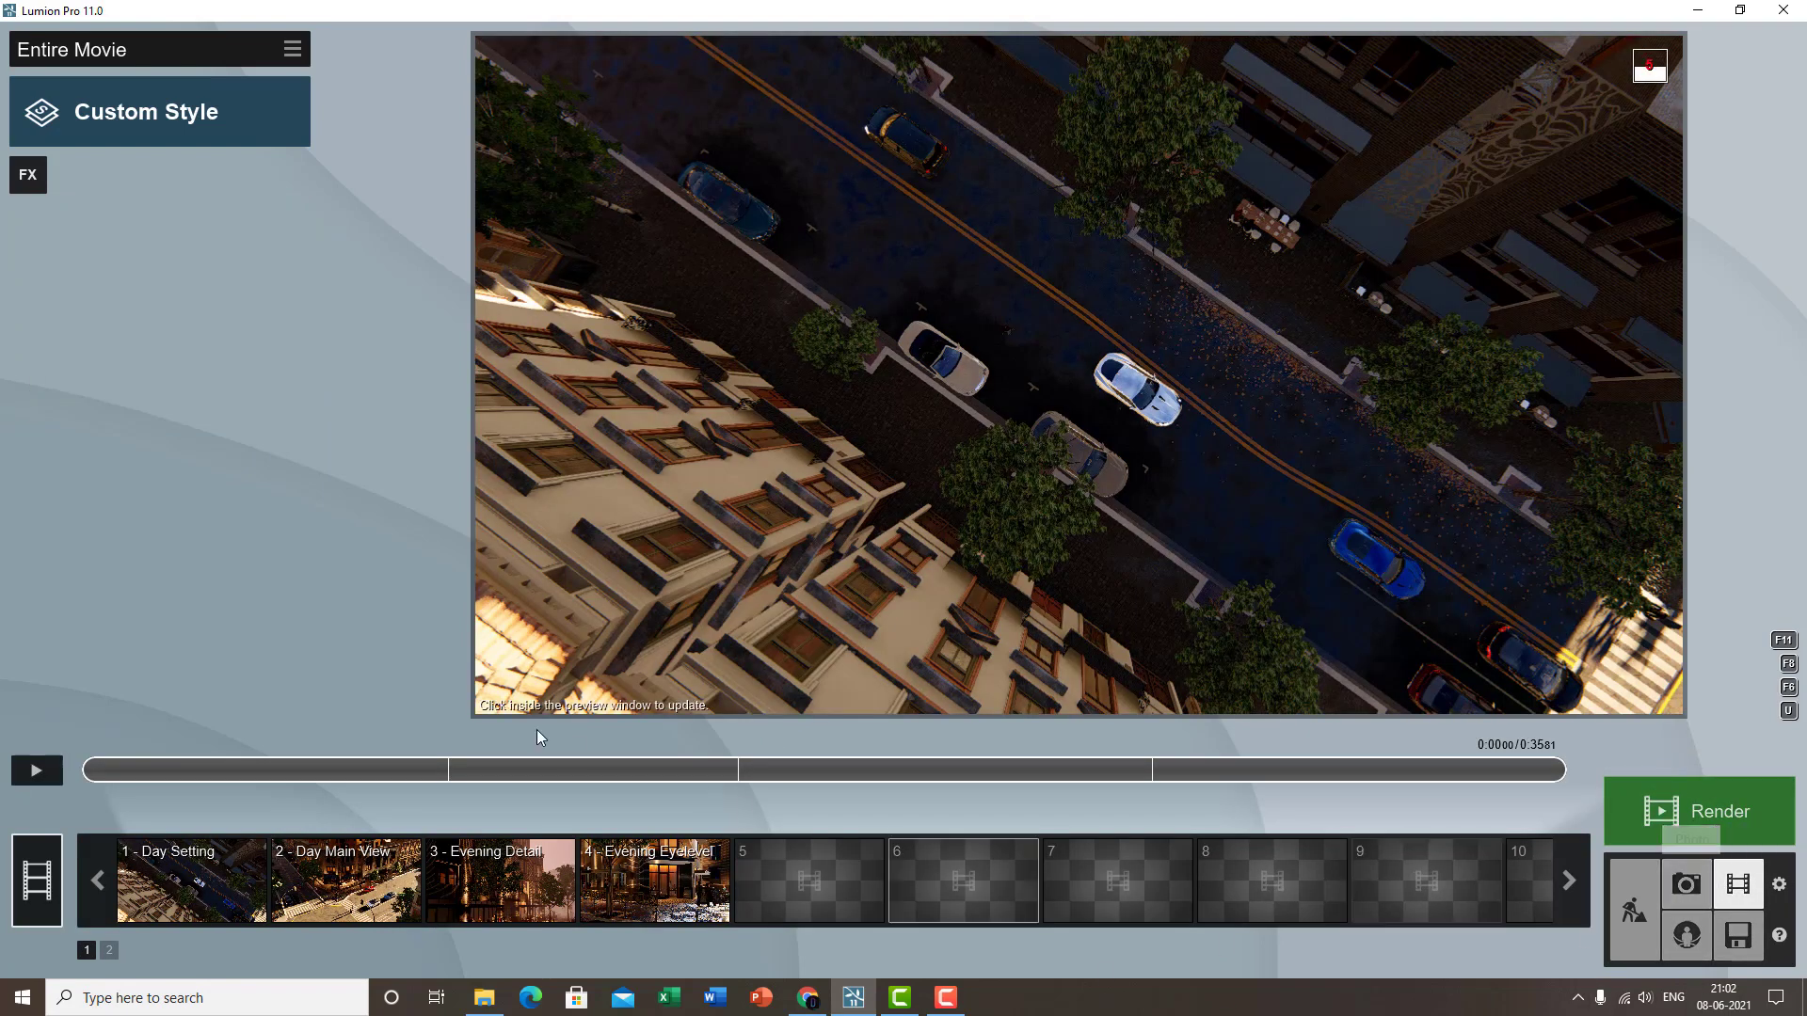
left_click(847, 879)
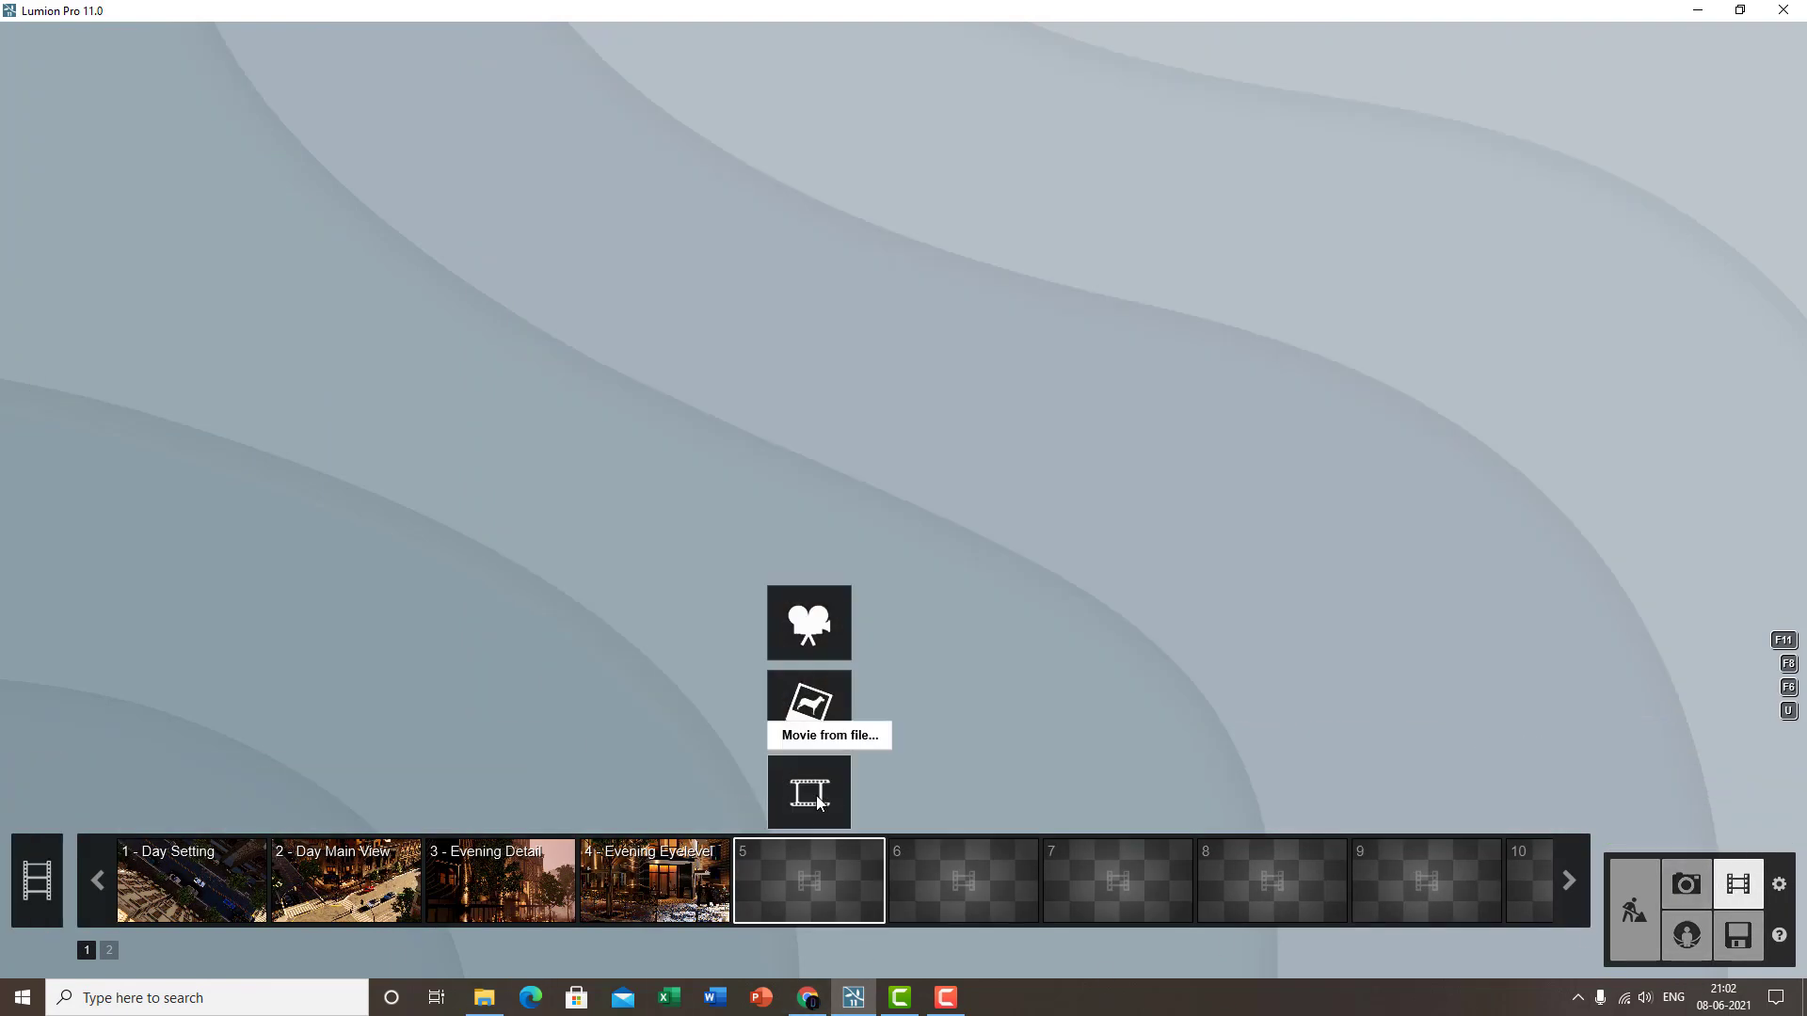
left_click(836, 641)
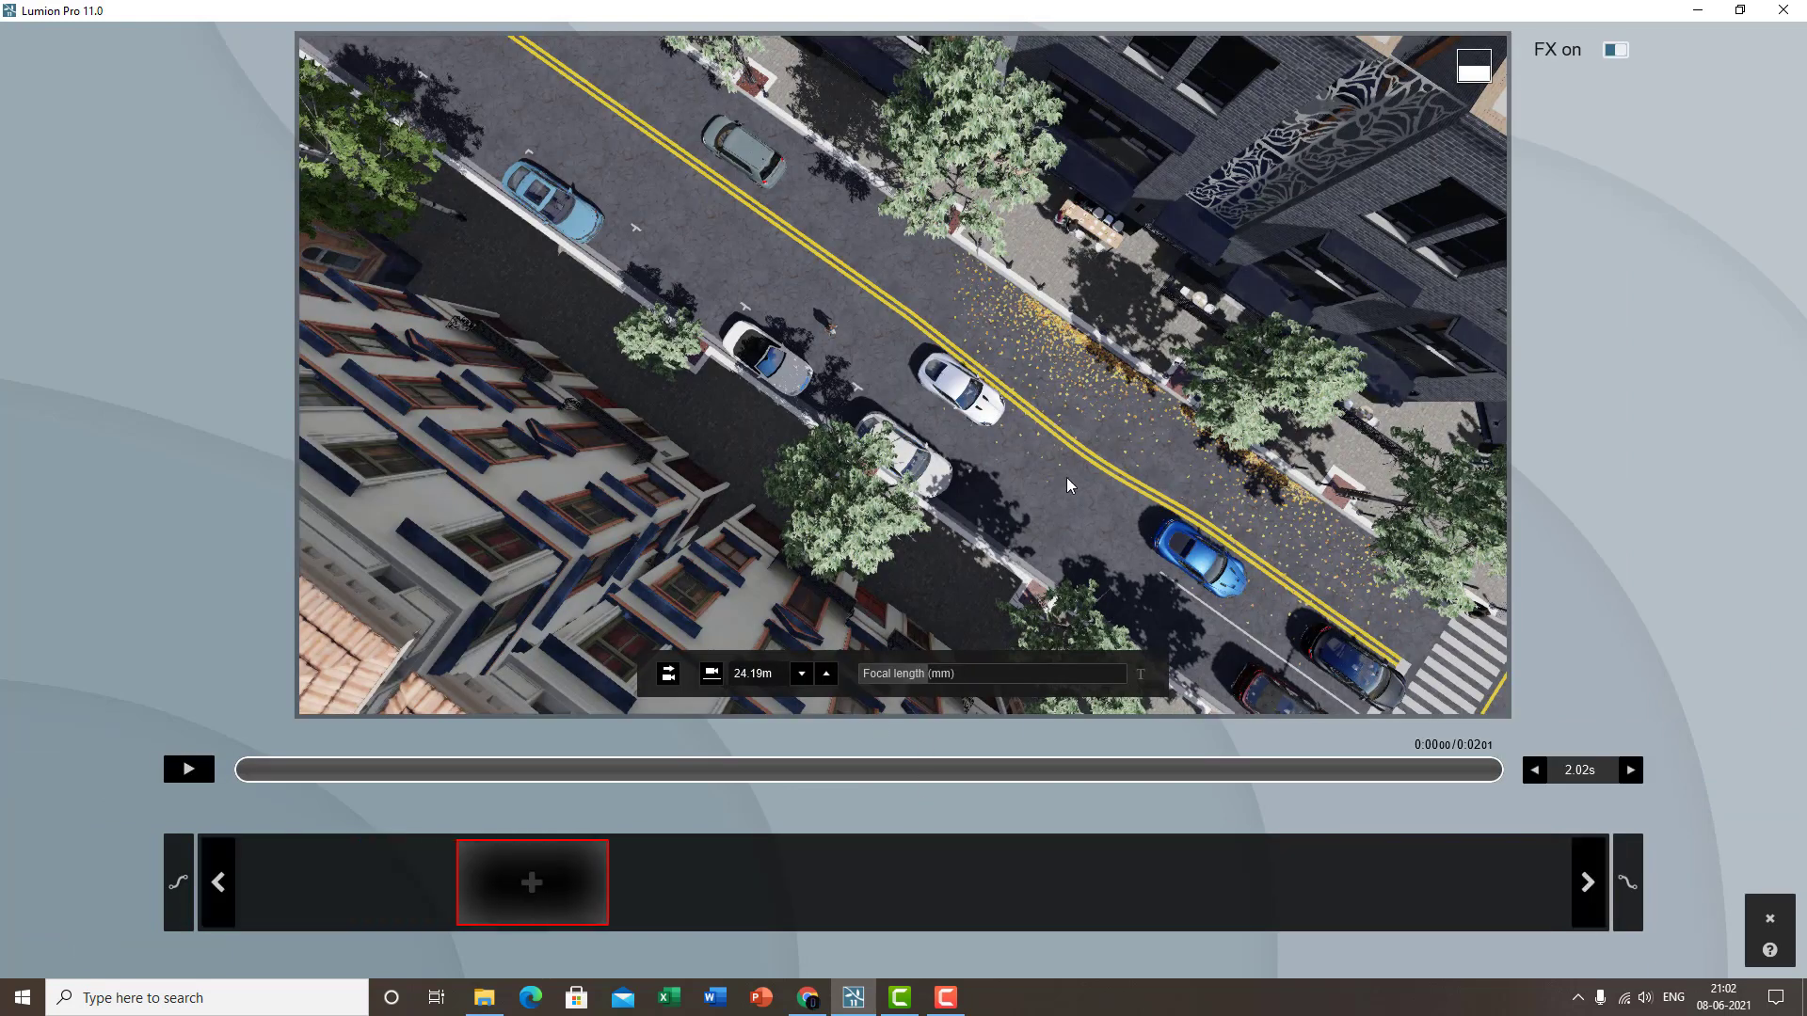
- Frame the intersection from the tree-shaded street corner beside the traffic light and capture two camera keyframes with slightly different views
right_click_drag(414, 574, 512, 565)
scroll(517, 602, "up", 5)
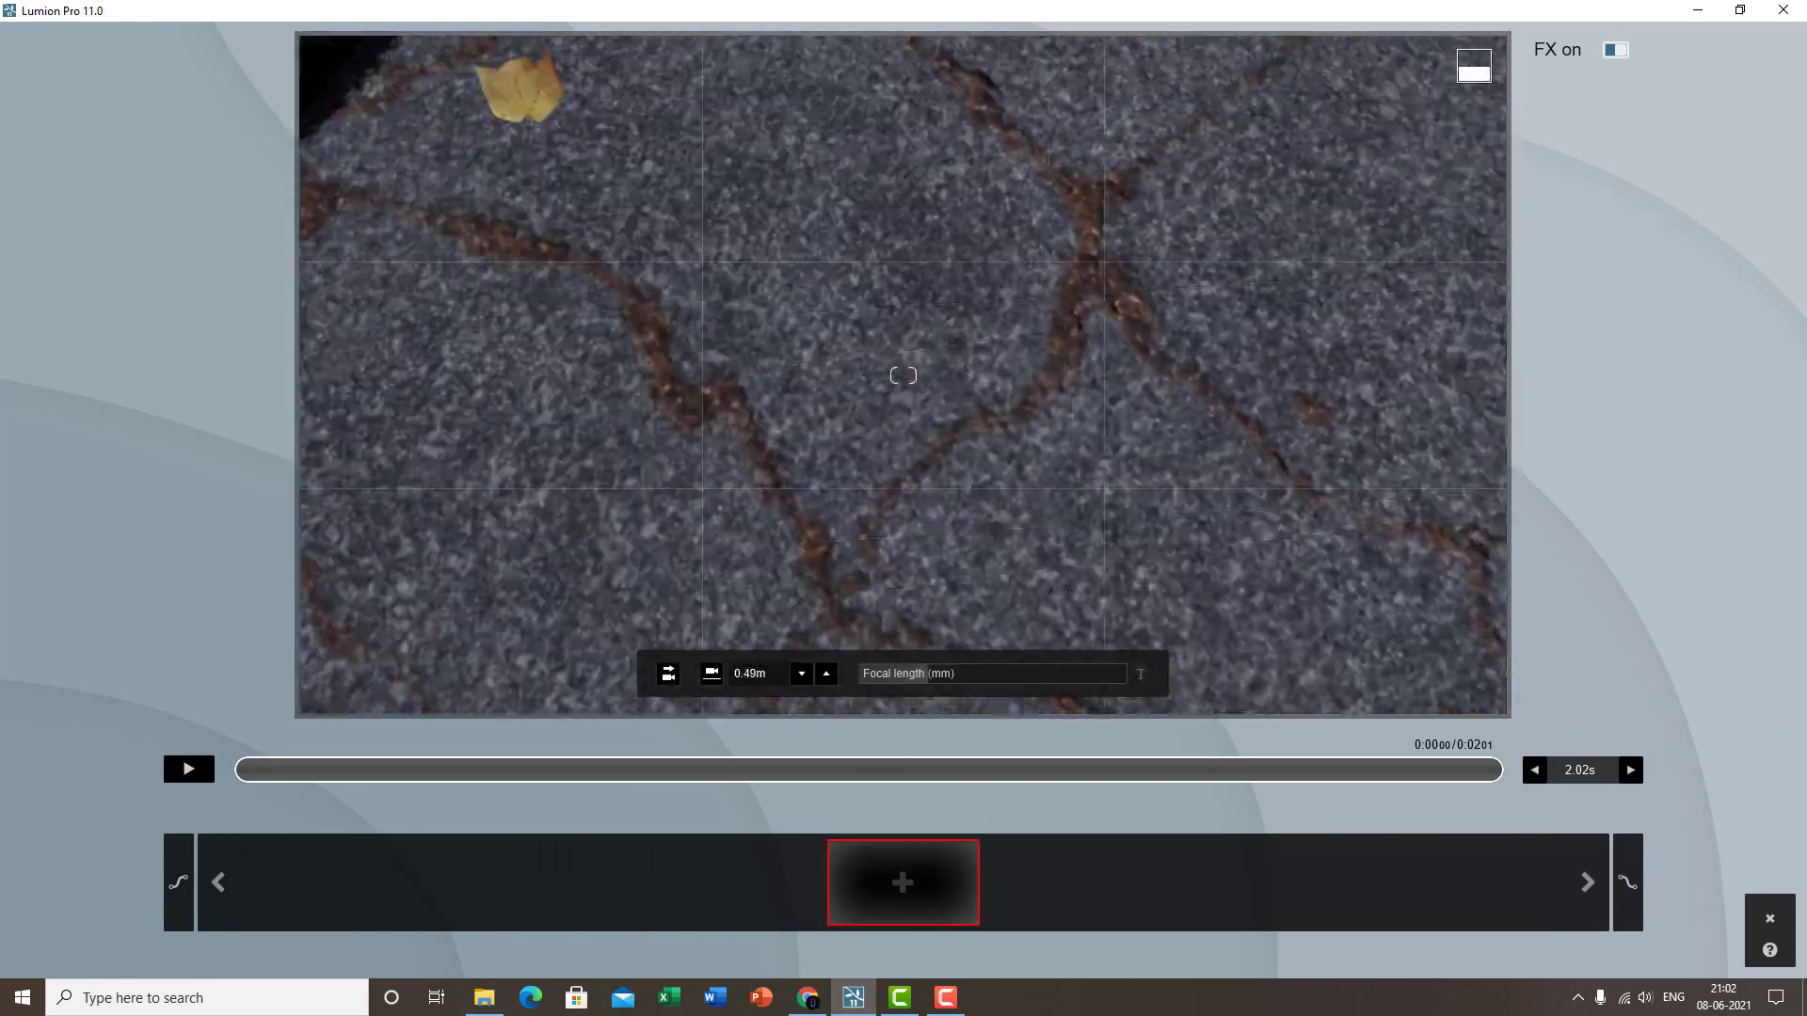
right_click_drag(517, 658, 537, 598)
key("w")
key("s")
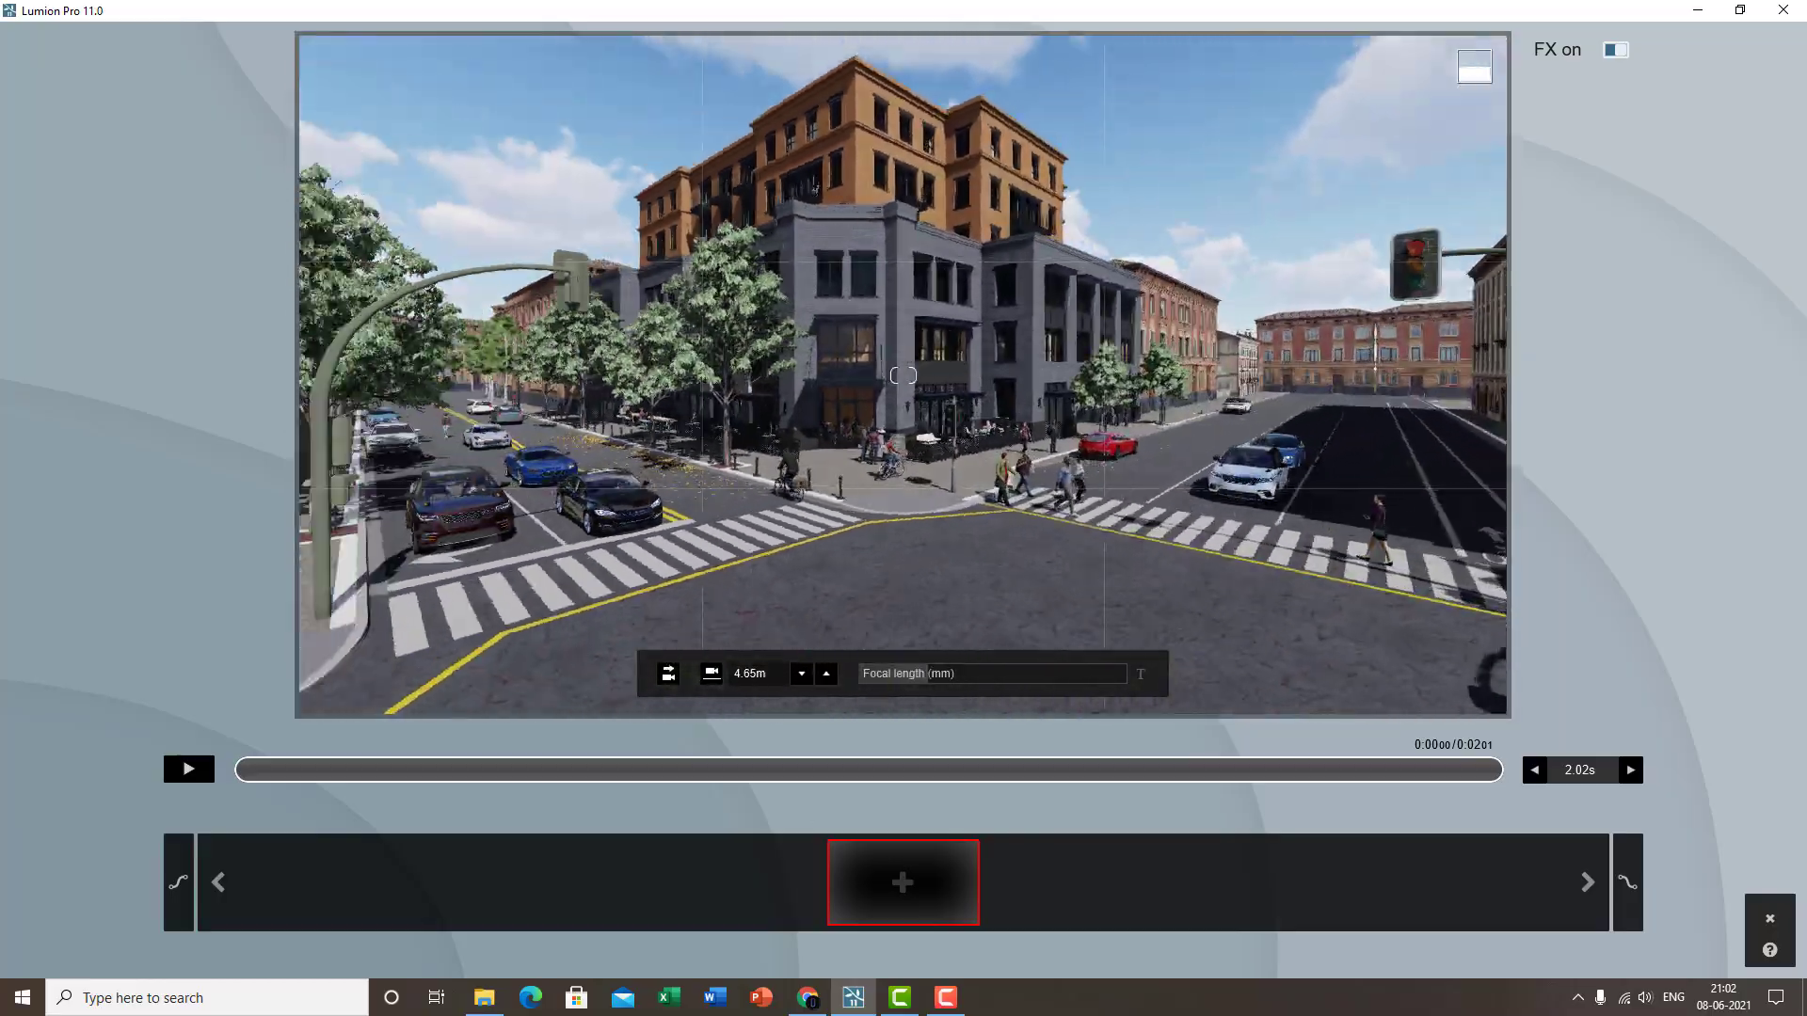
key("w")
key("e")
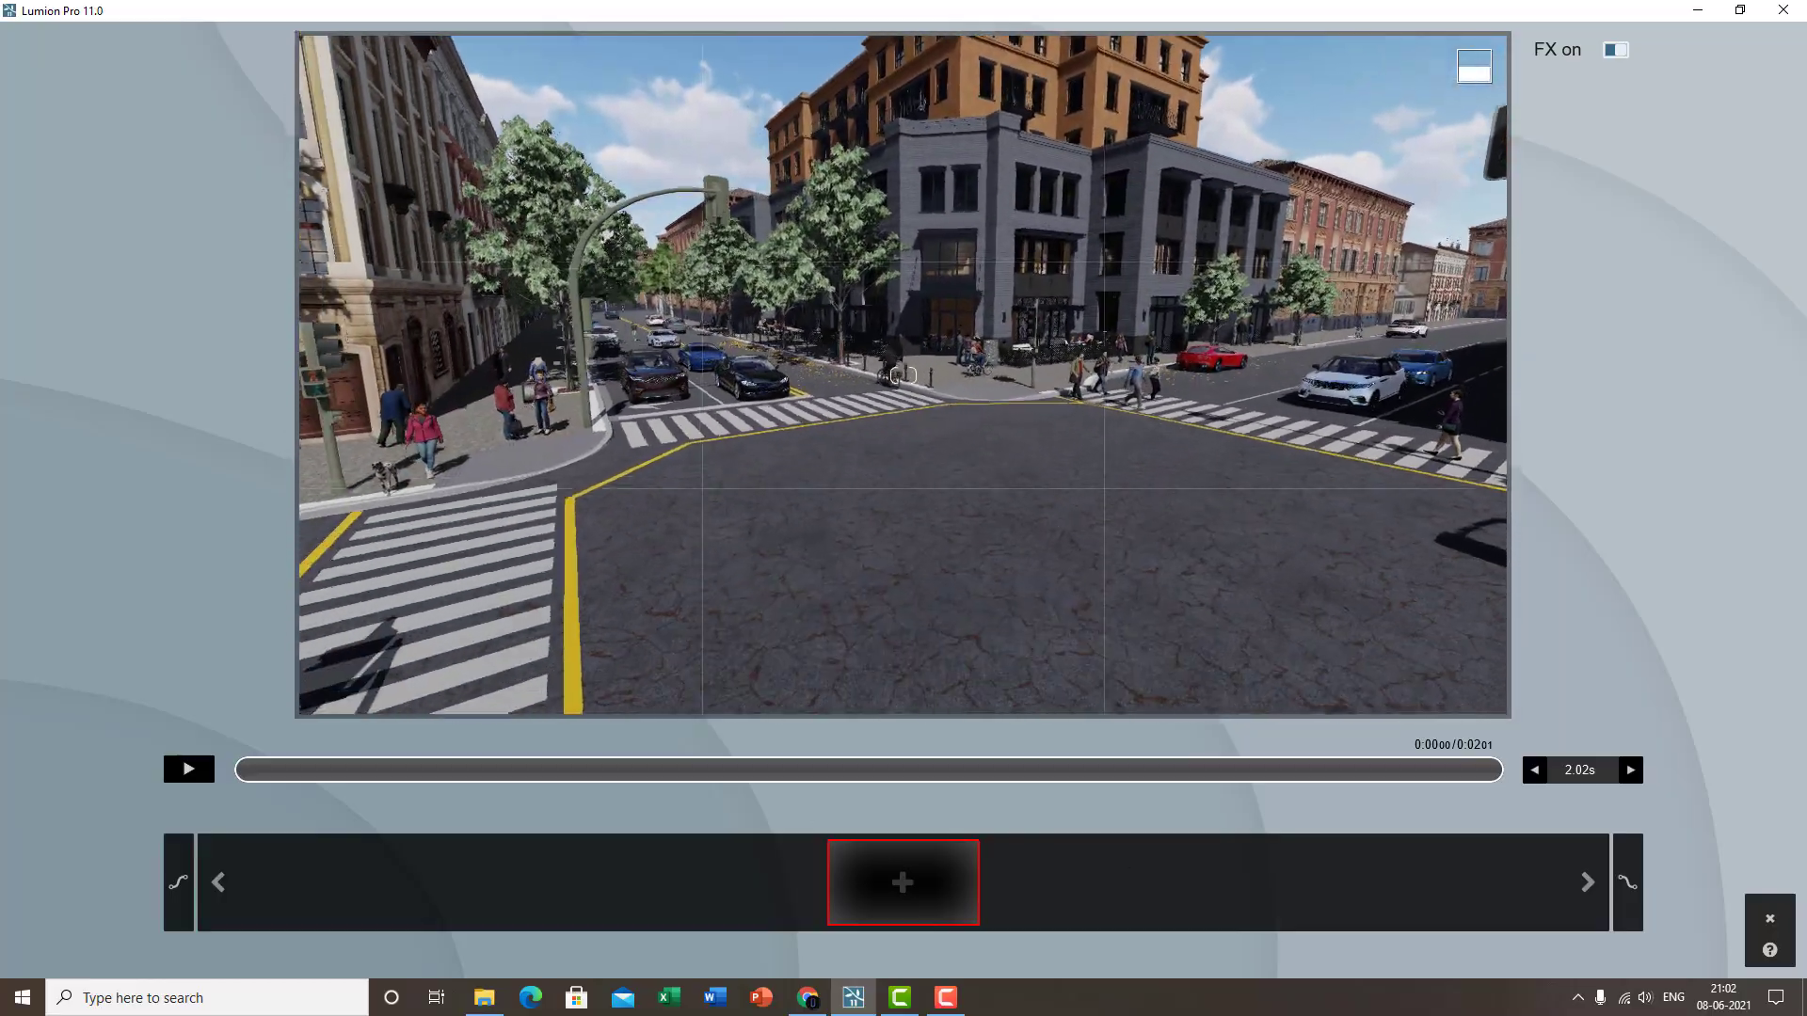
key("s")
right_click_drag(1016, 579, 1079, 506)
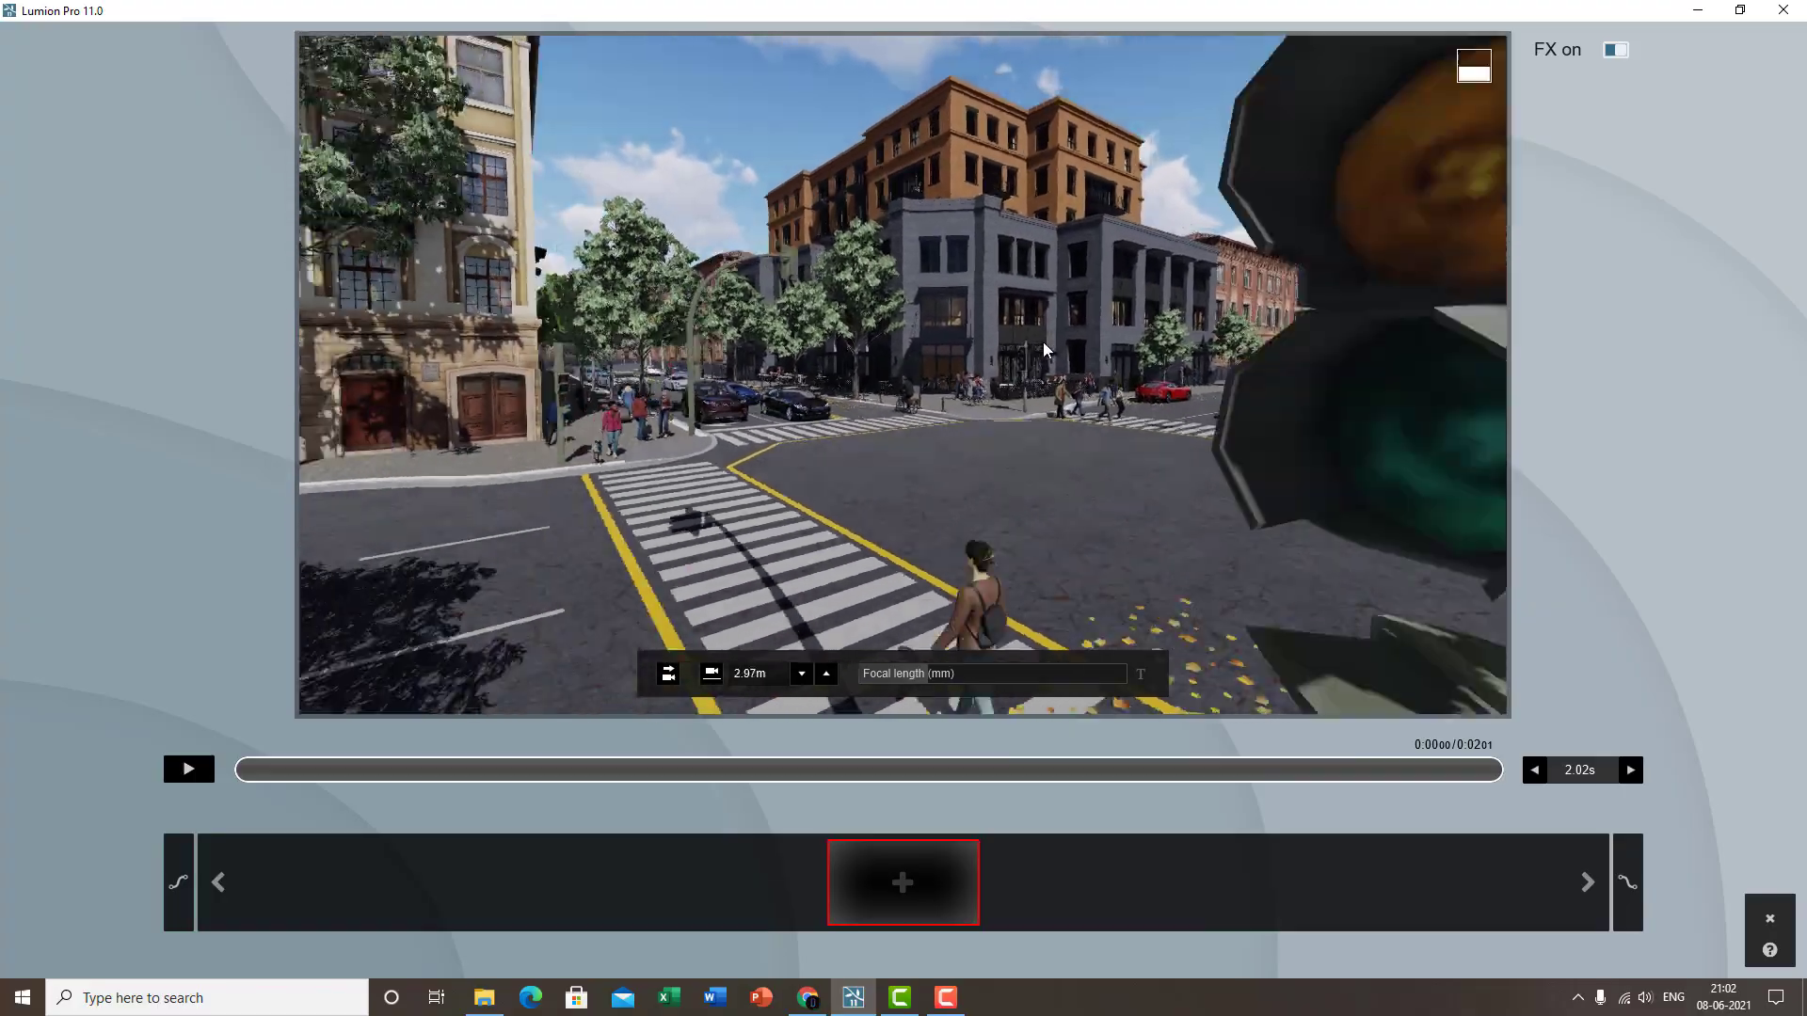
key("s")
key("q")
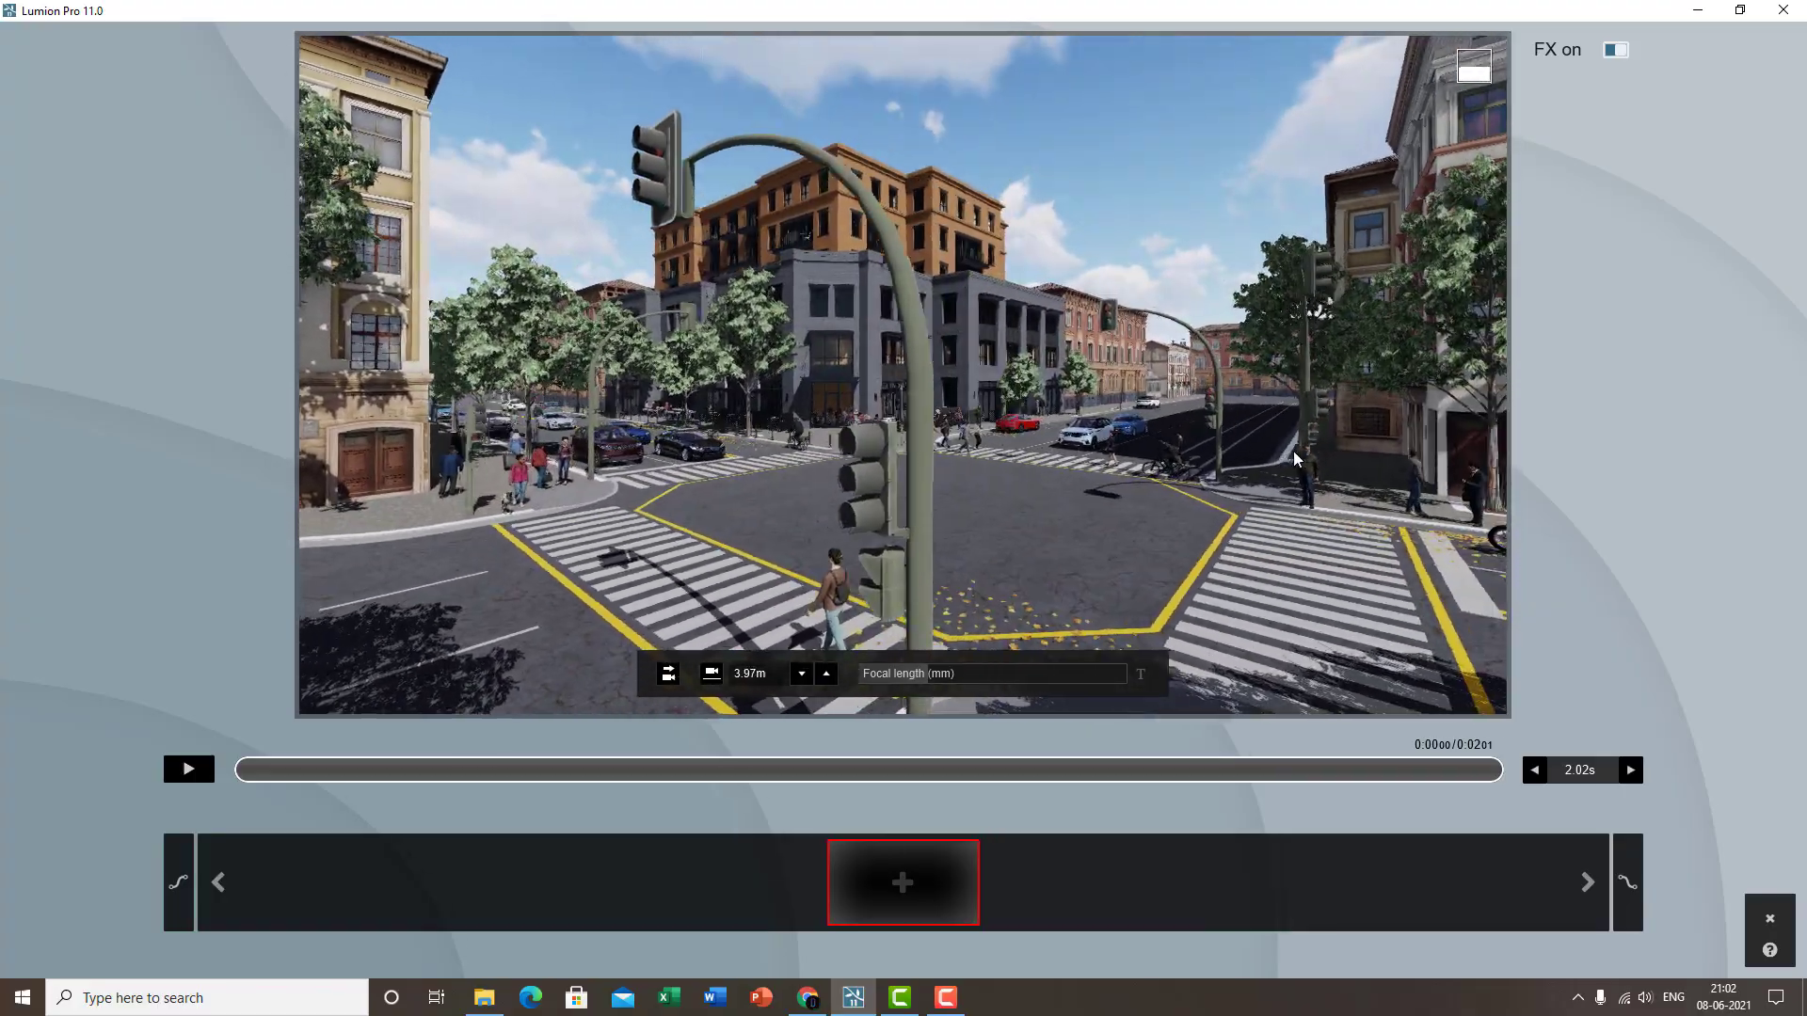
key("s")
key("d")
right_click_drag(903, 376, 733, 385)
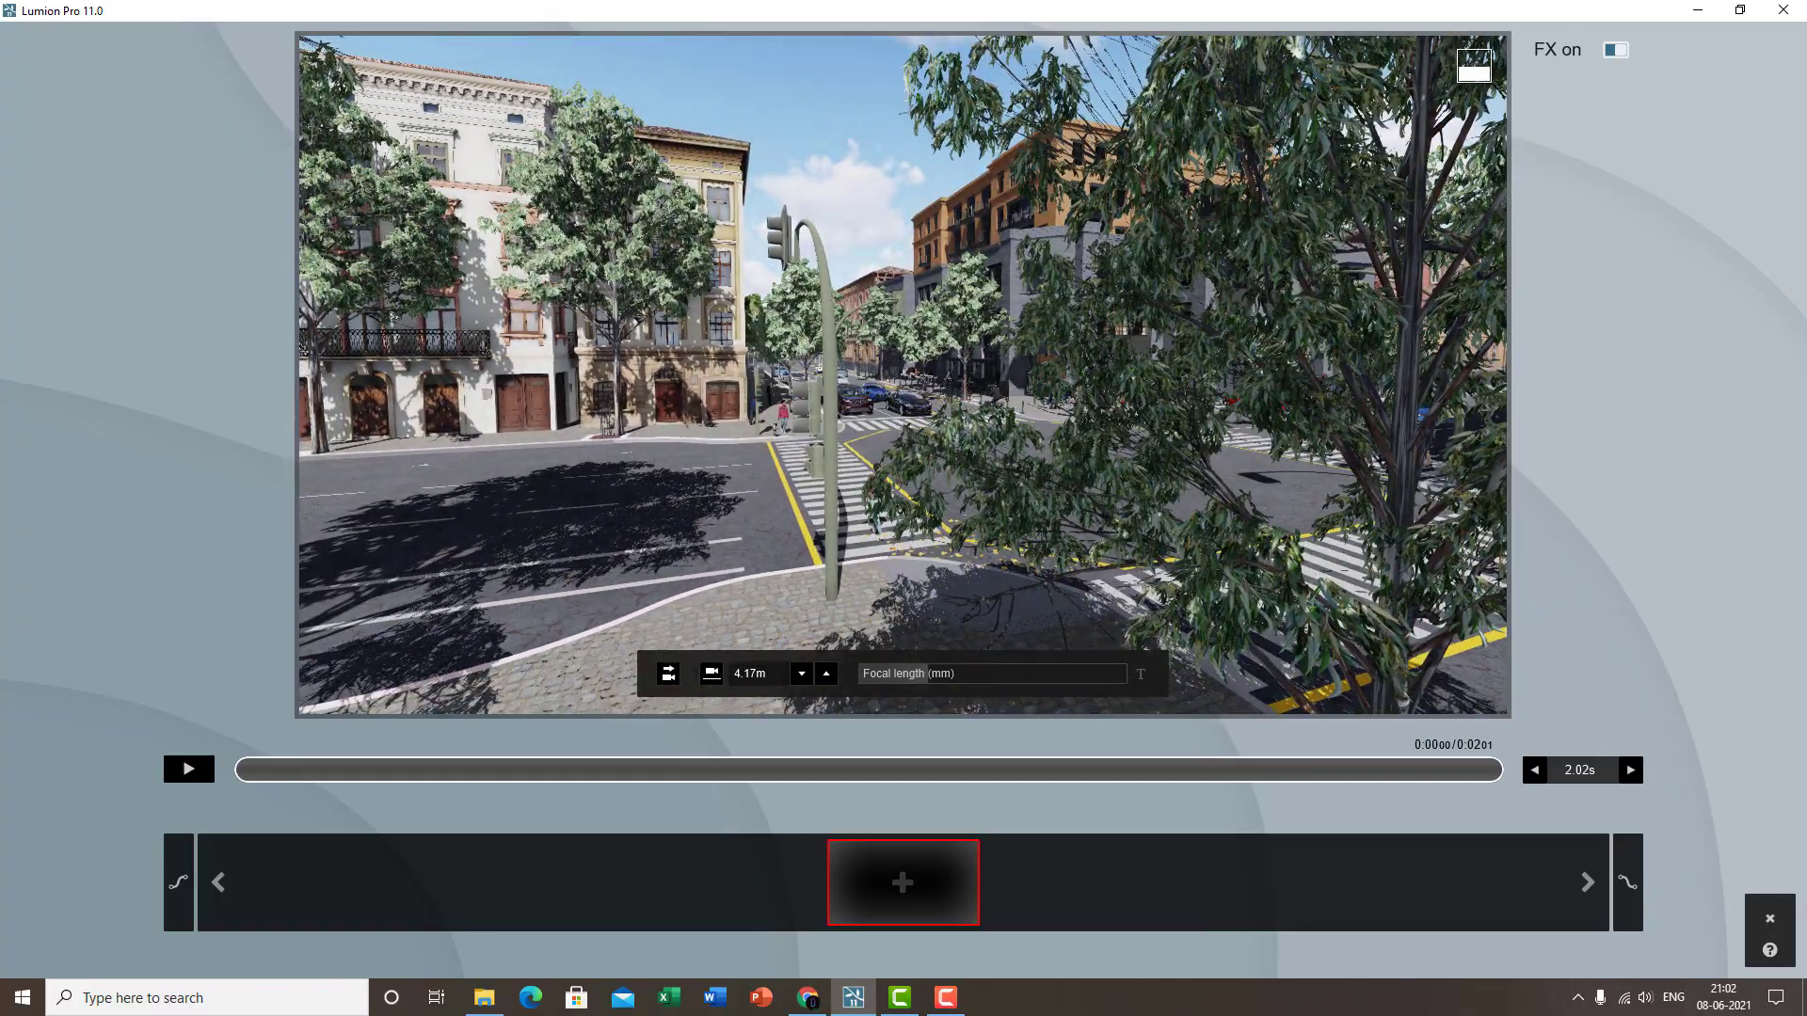
left_click(902, 882)
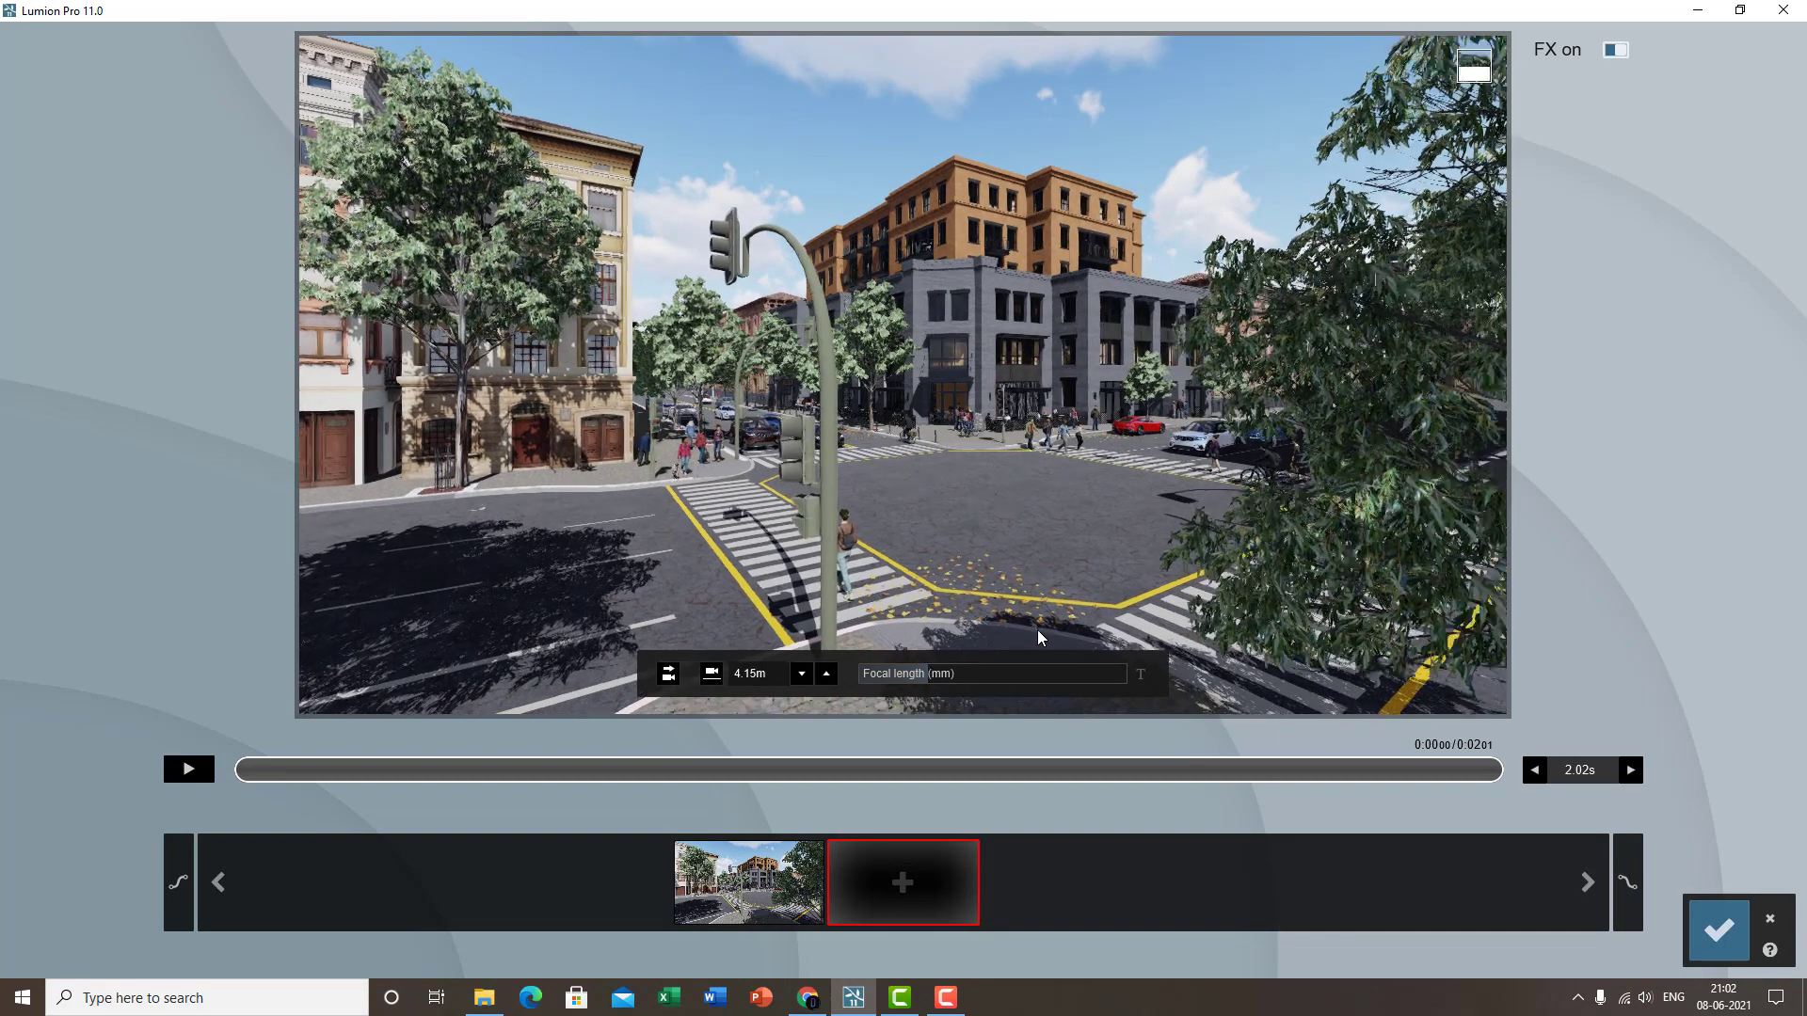
left_click(904, 881)
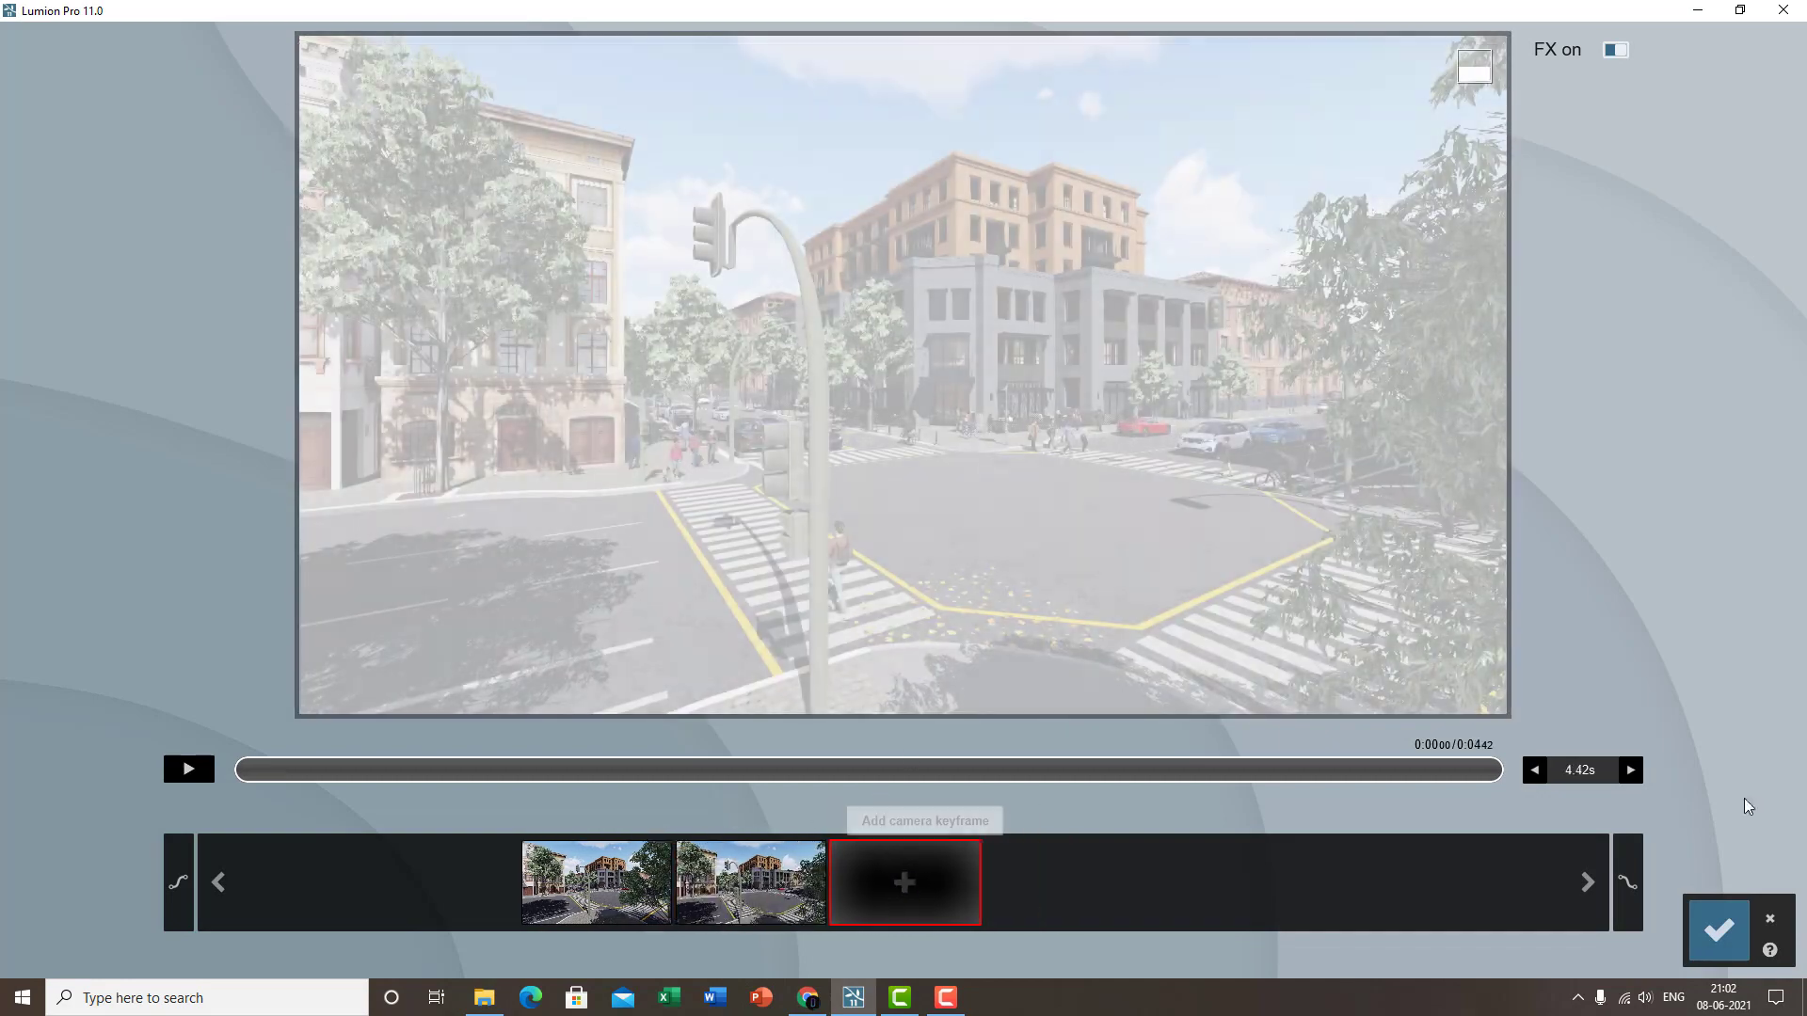
- Set both the ease-in and ease-out of the camera path to linear and save the recorded clip
left_click(1626, 885)
left_click(180, 885)
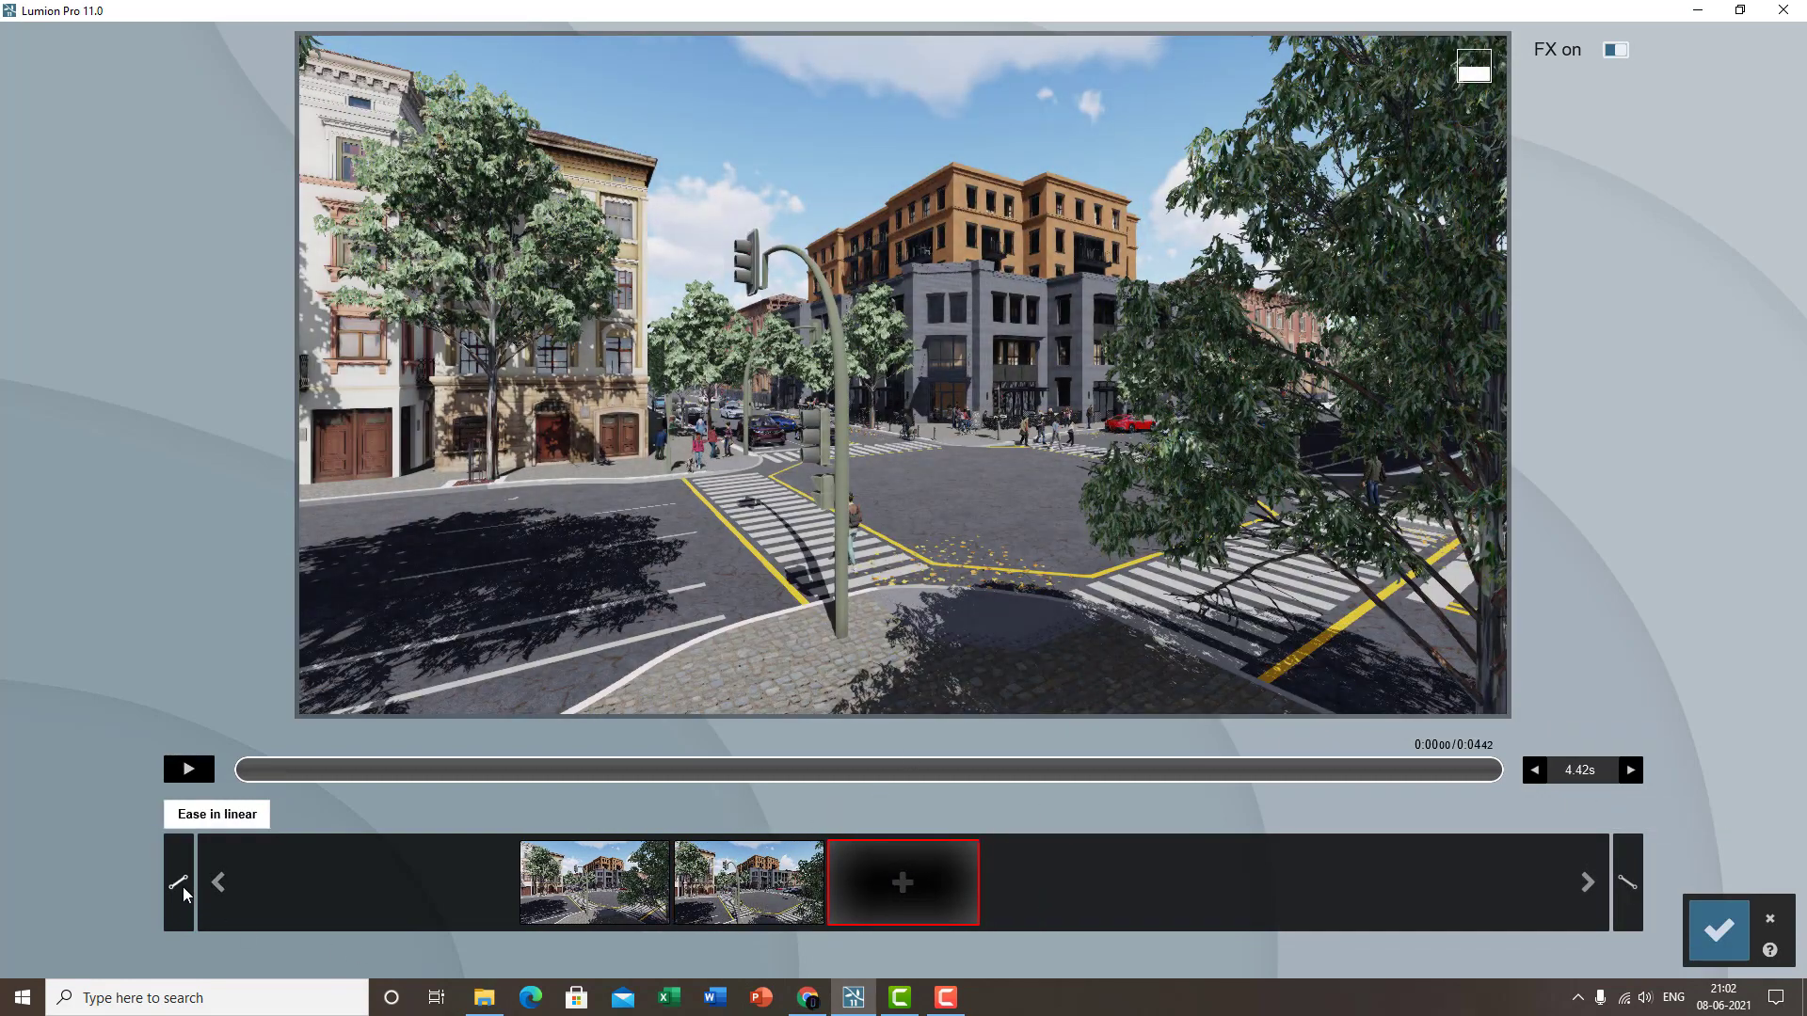
left_click(1718, 930)
- Add the Wind effect to clip 5, raise wind speed, wind direction and foliage wind to maximum, and preview the clip
left_click(34, 175)
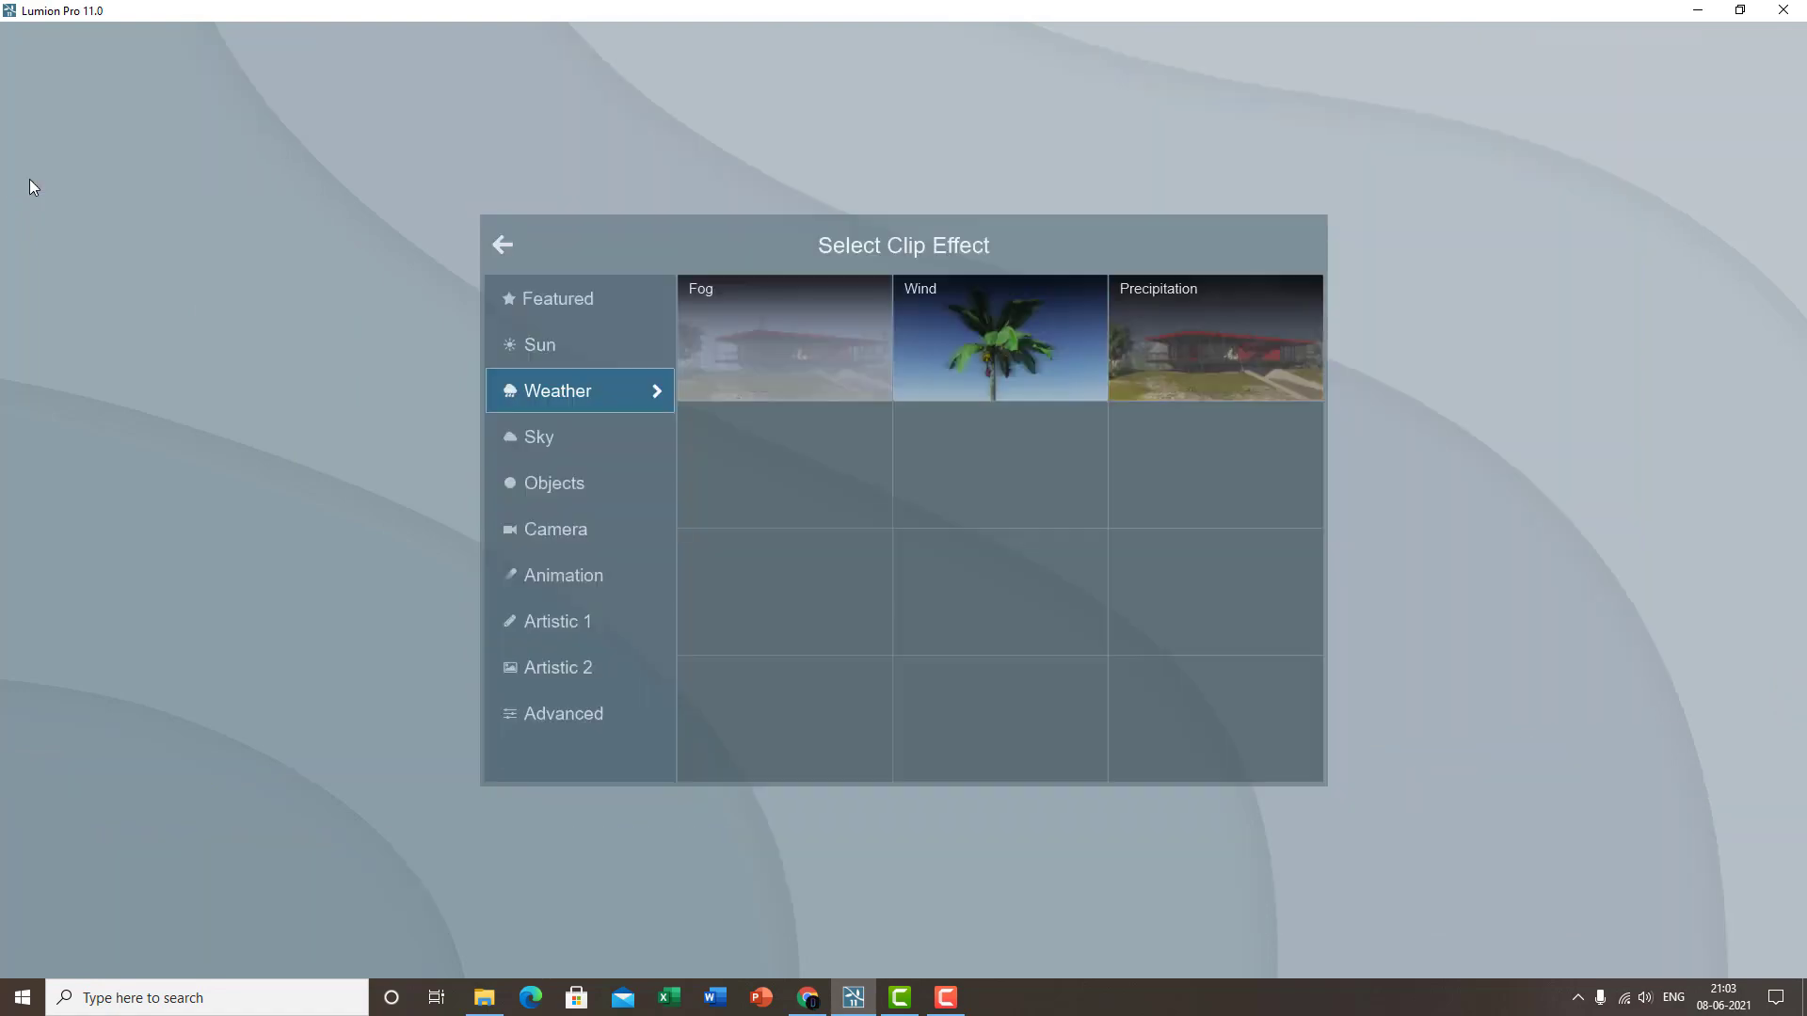
left_click(1033, 349)
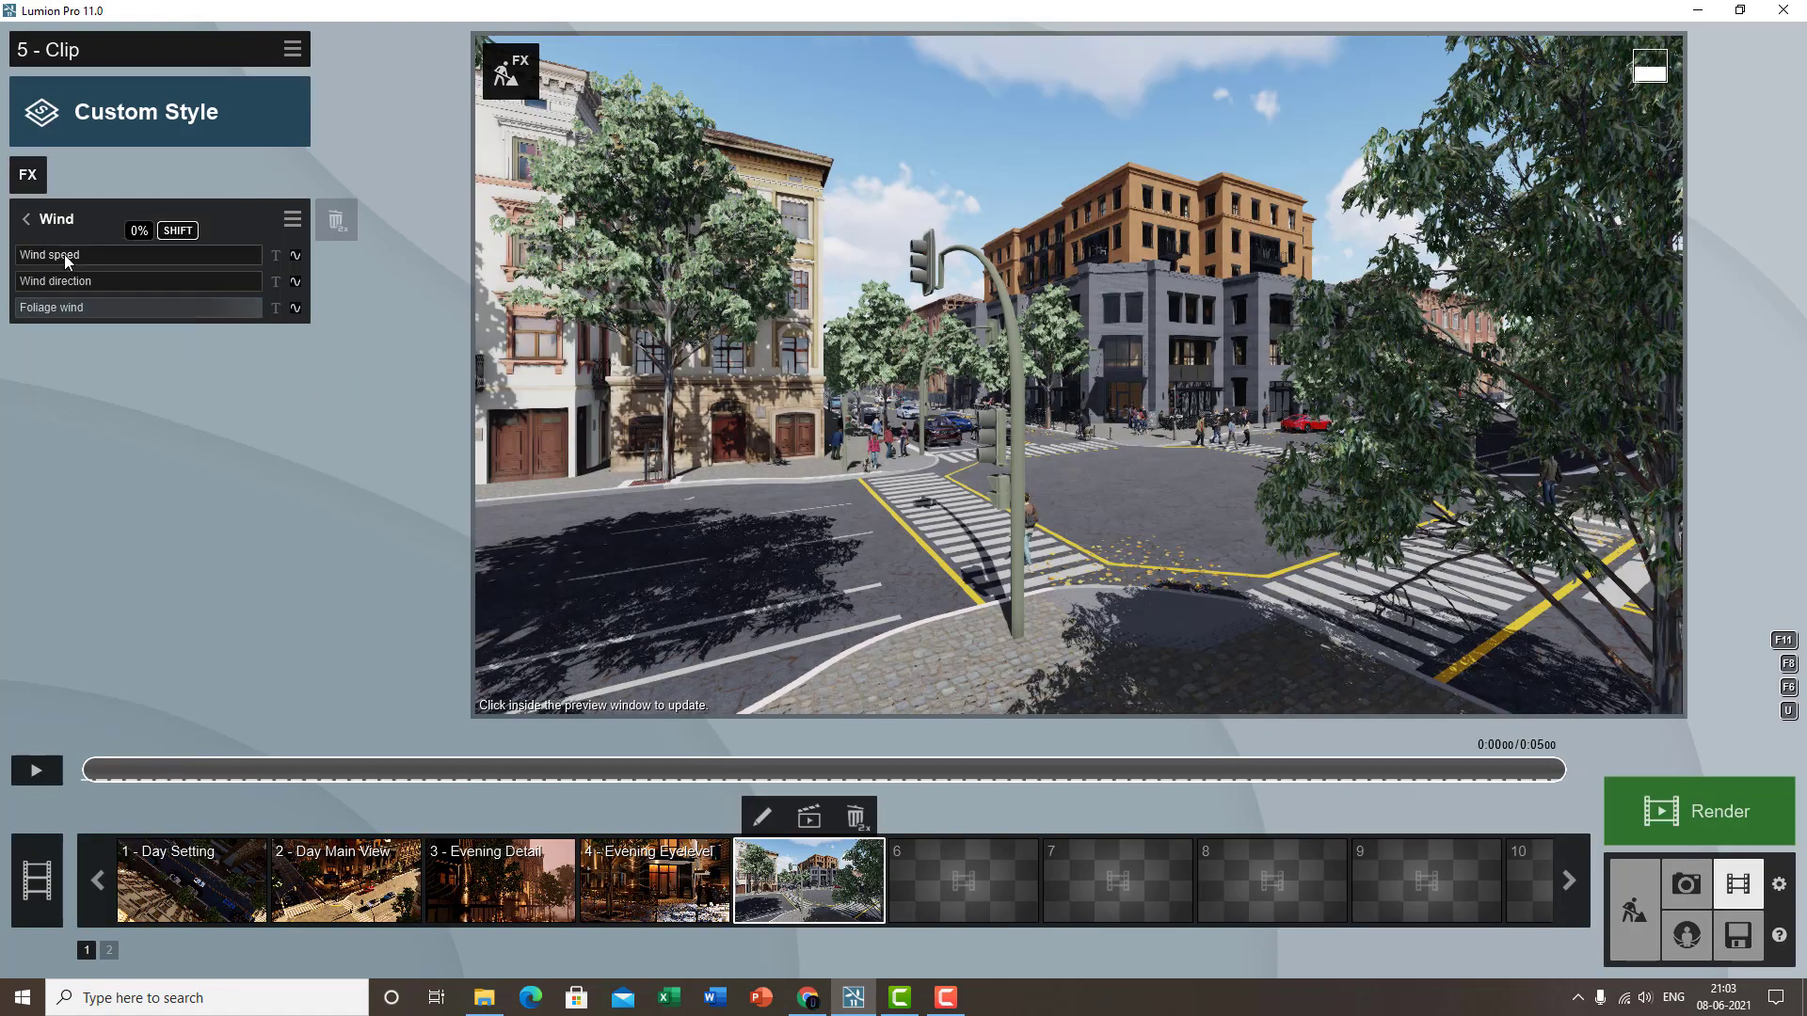
left_click_drag(24, 252, 65, 287)
left_click_drag(251, 313, 380, 304)
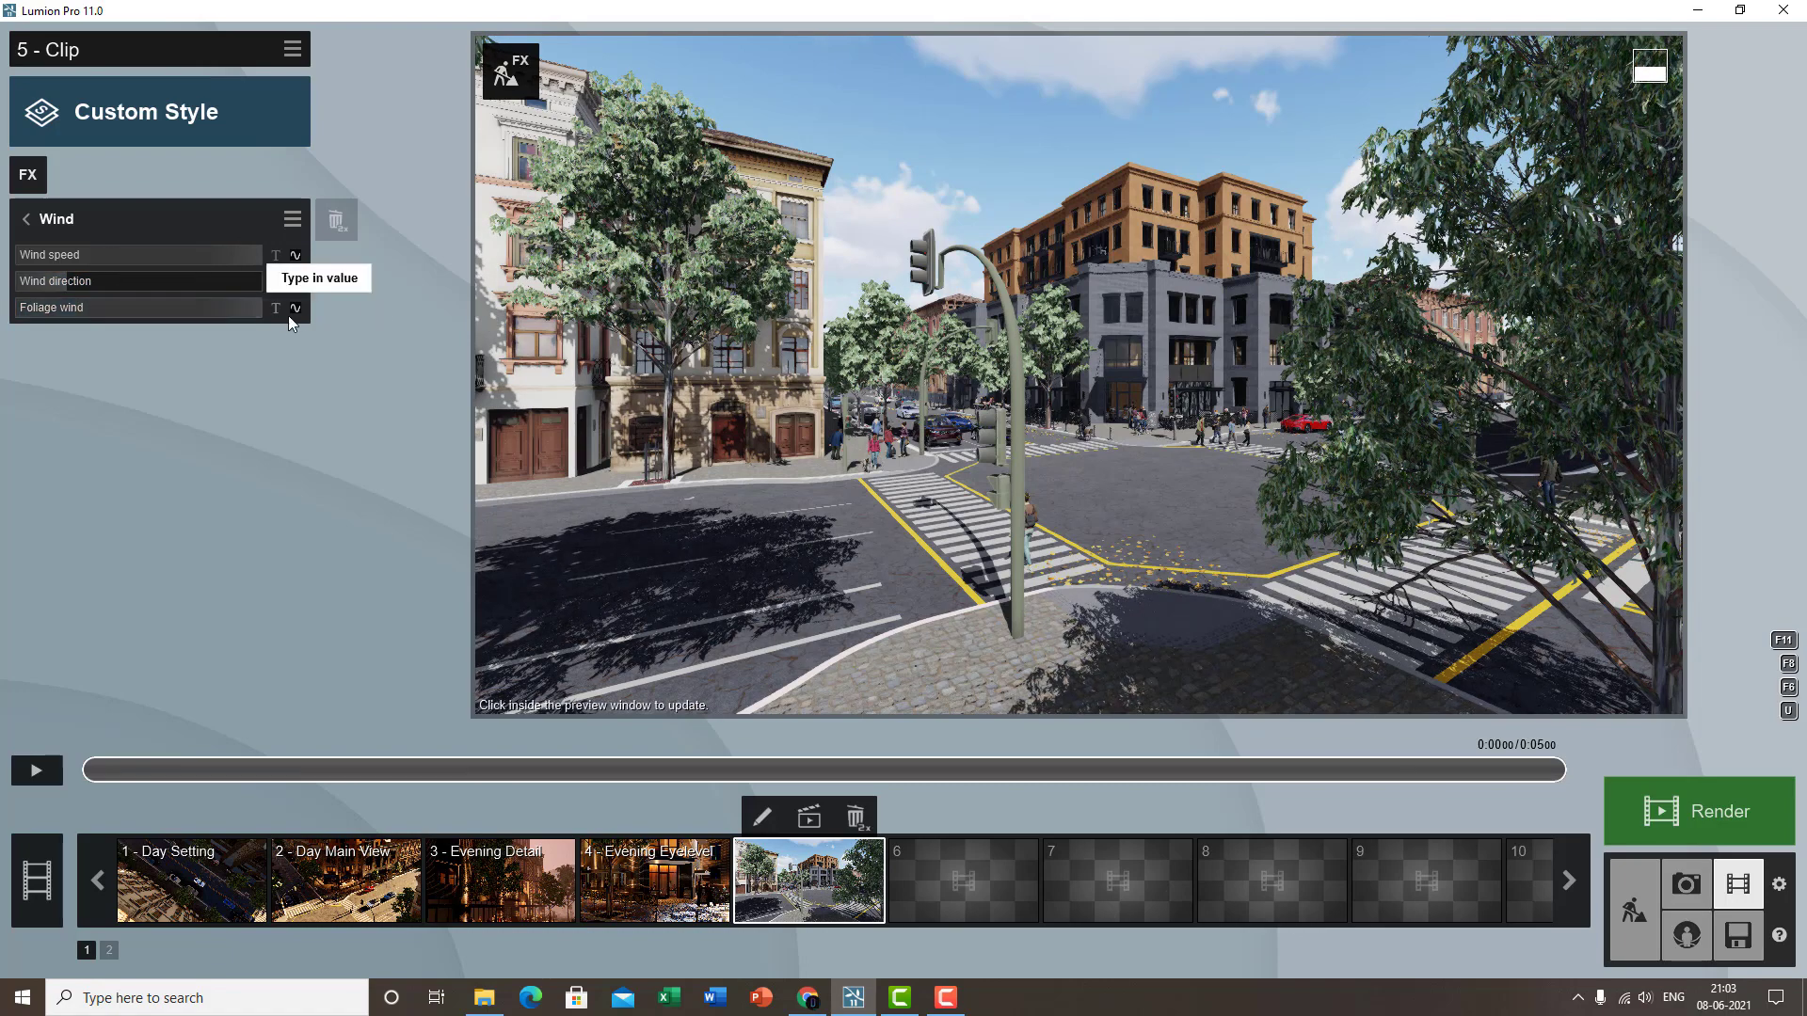
left_click(36, 772)
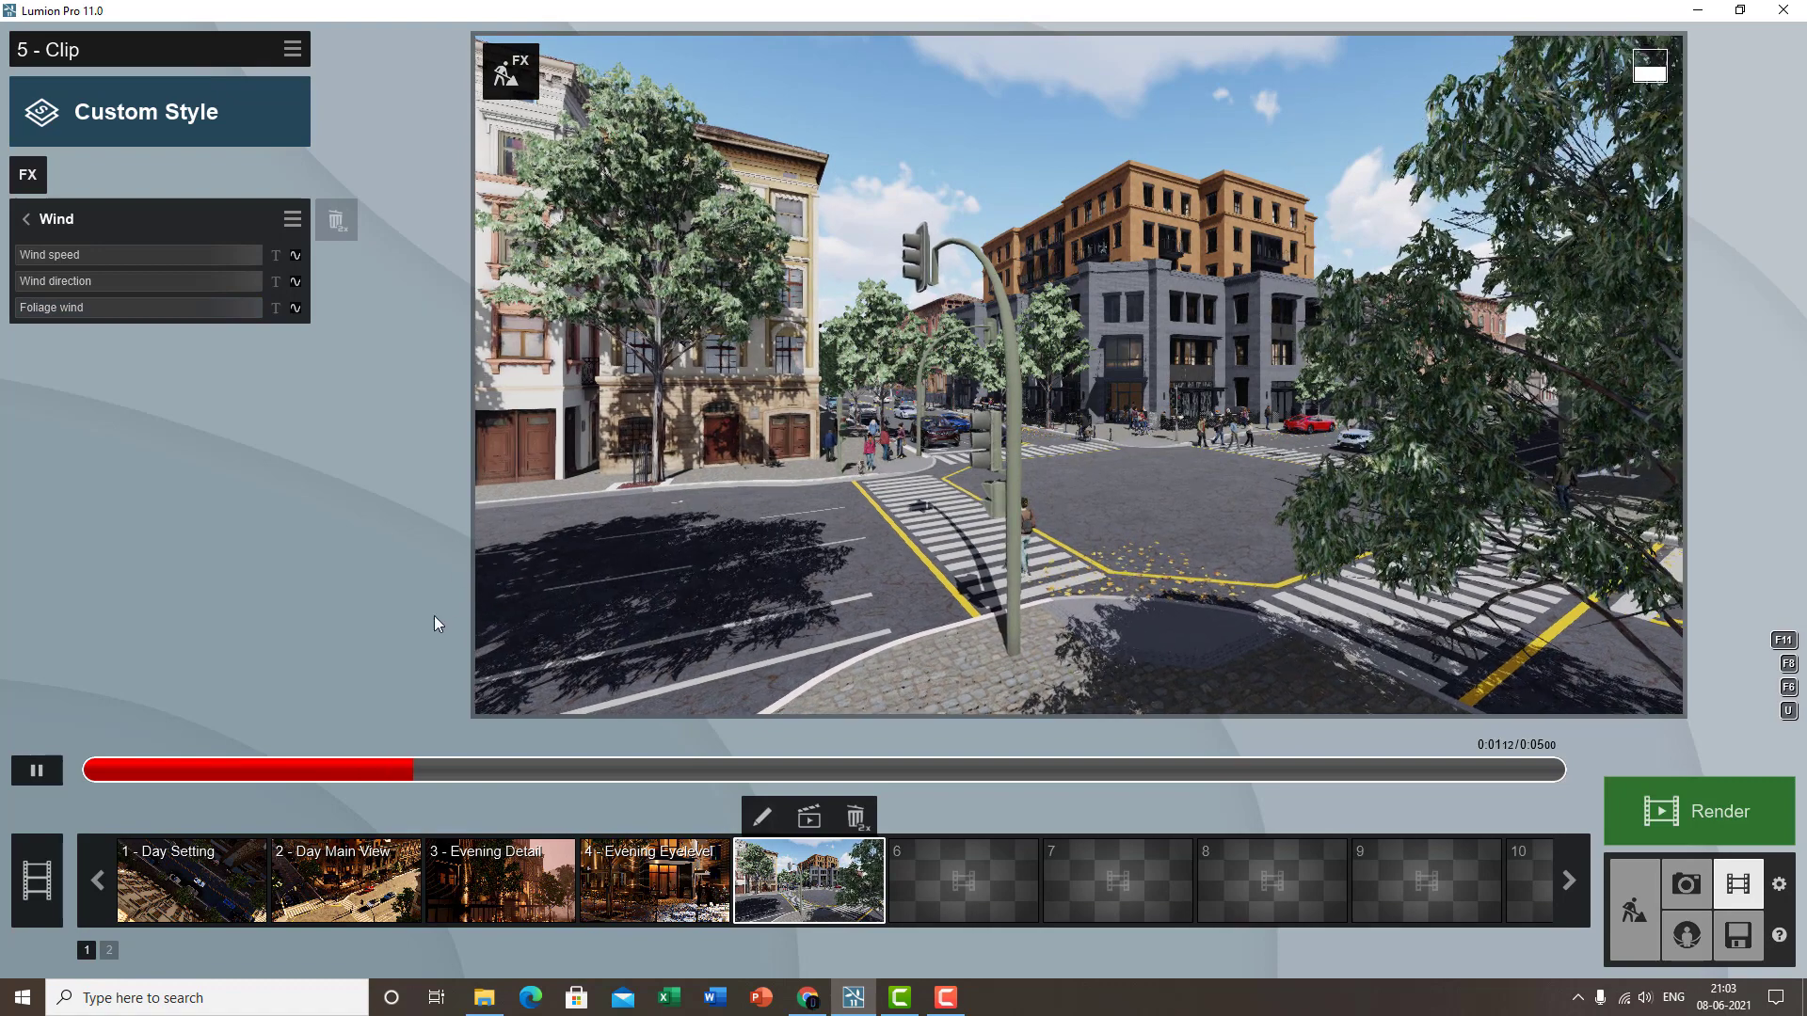
left_click(36, 771)
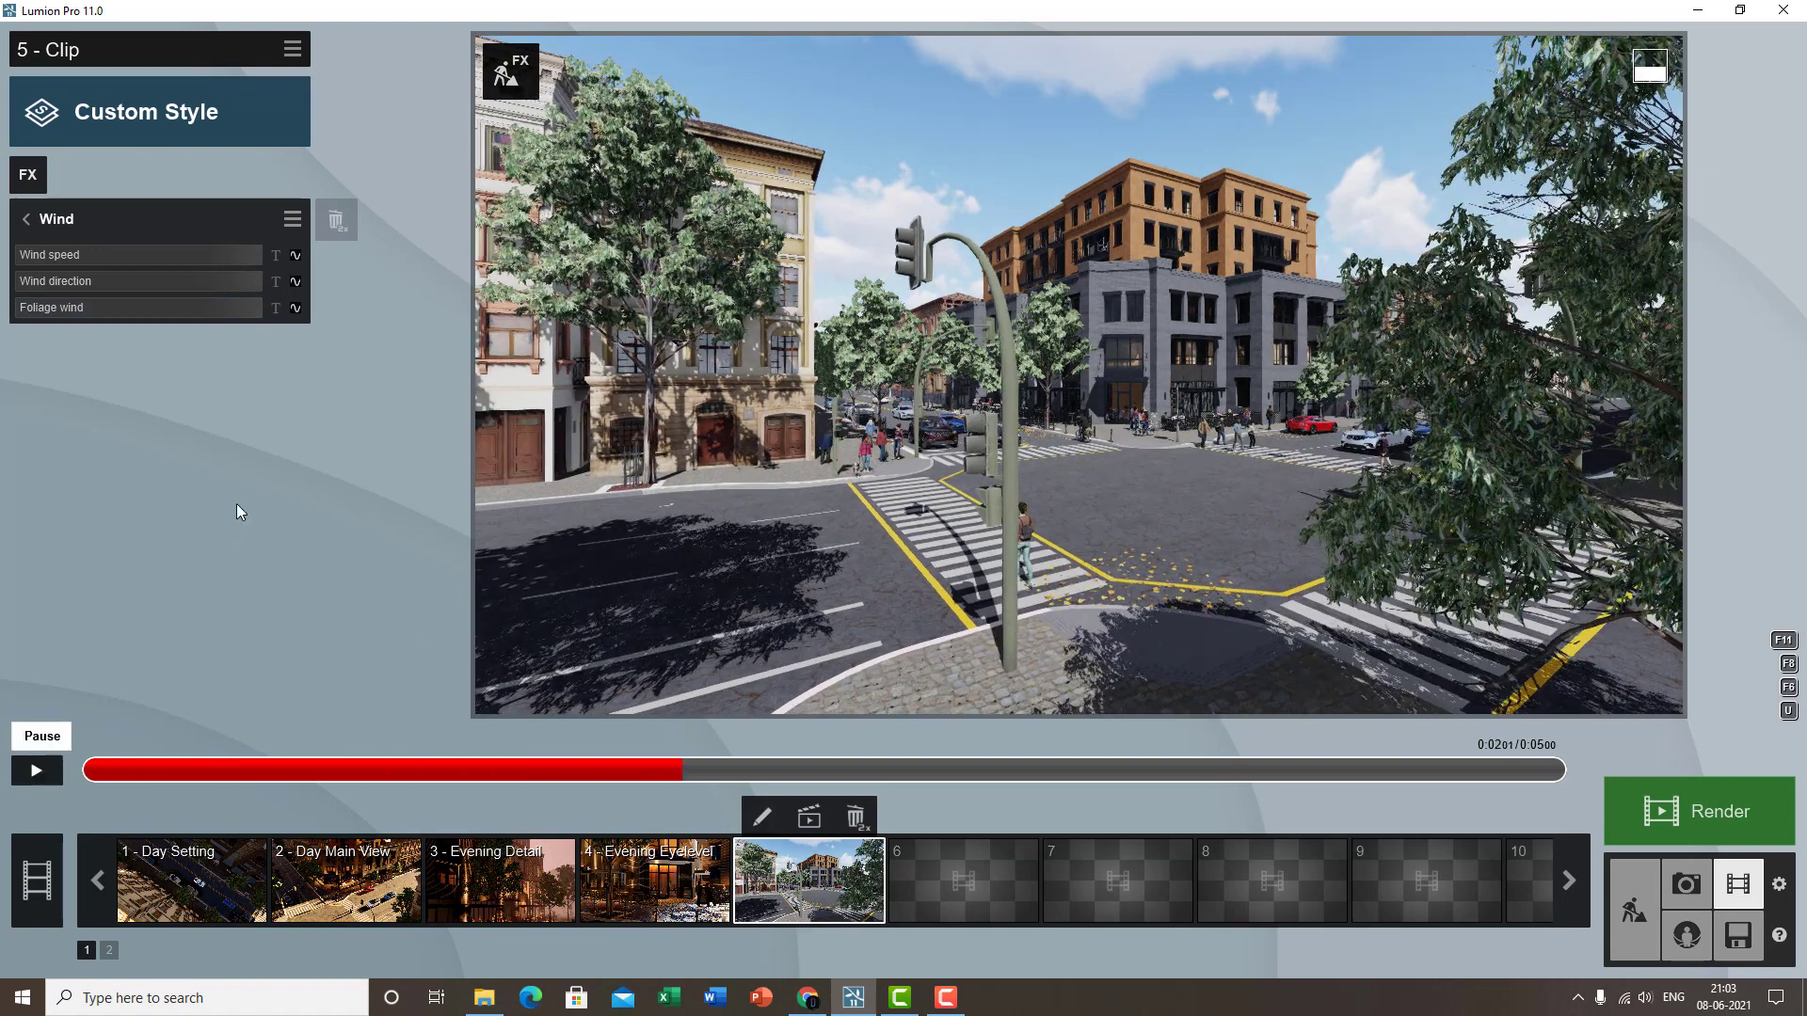
- Create wind speed keyframes at the very start of the clip and at about 0.8 s
left_click(296, 282)
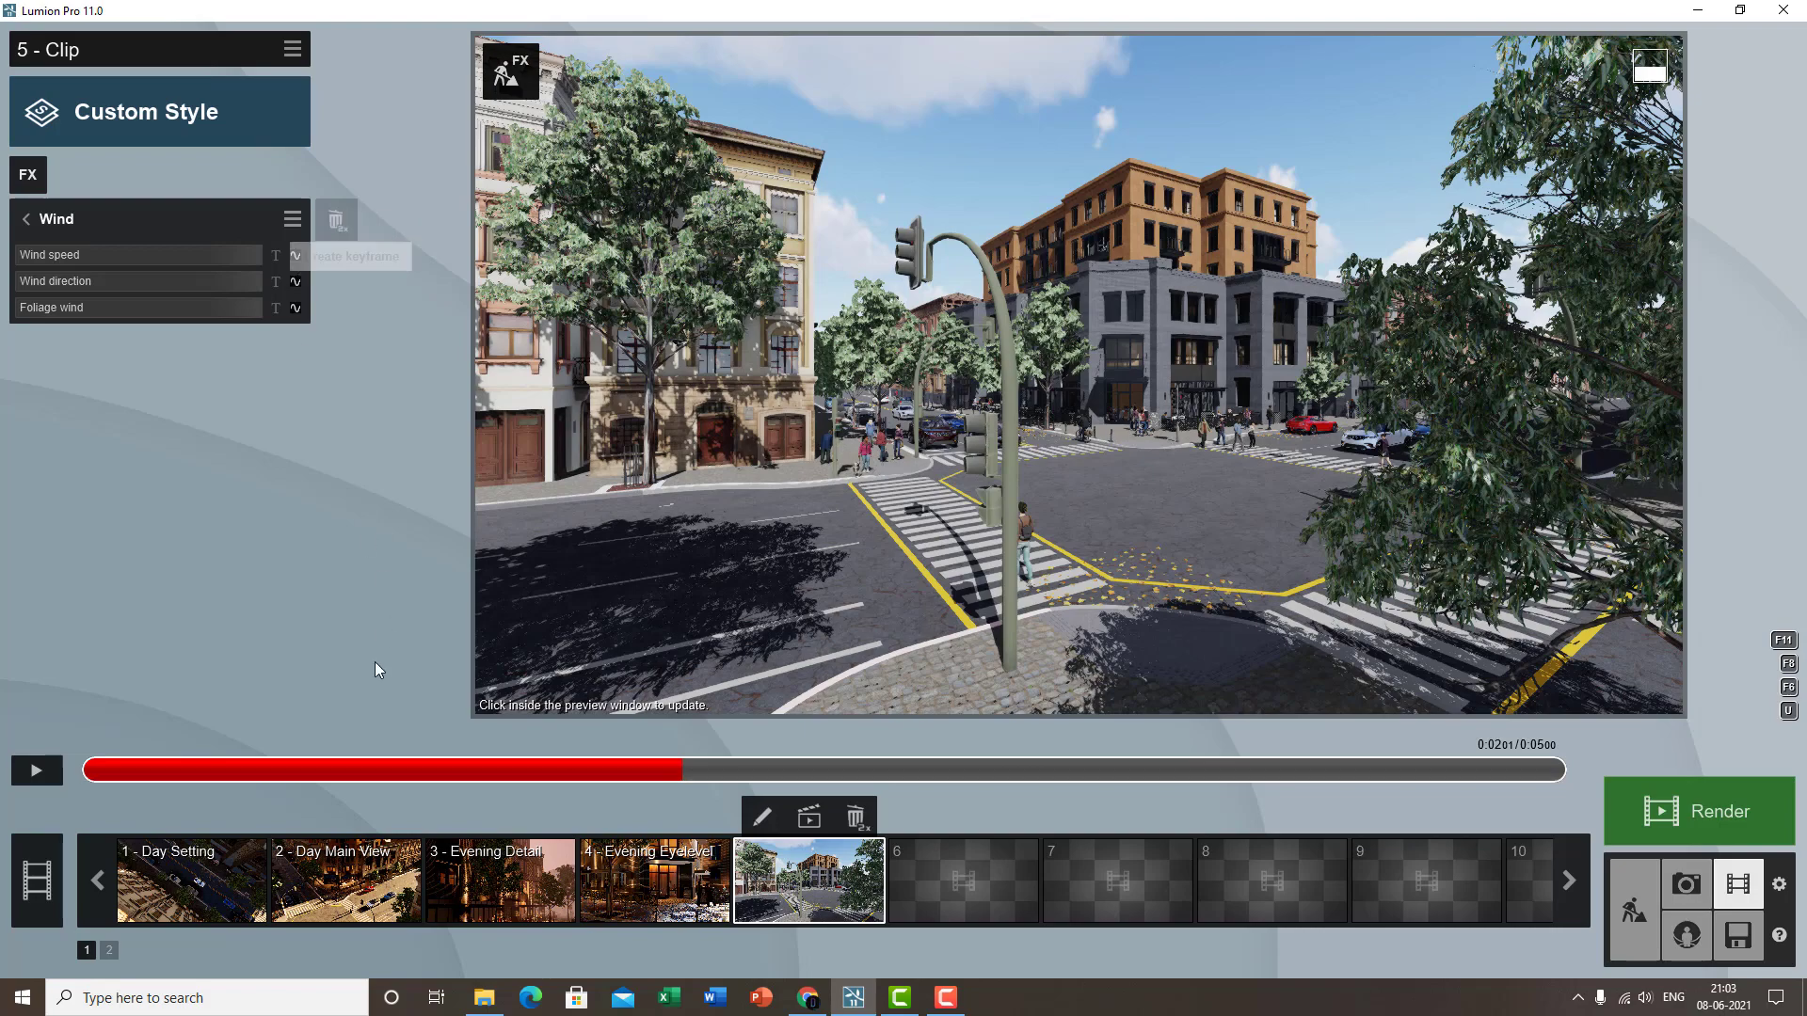
left_click_drag(234, 777, 86, 769)
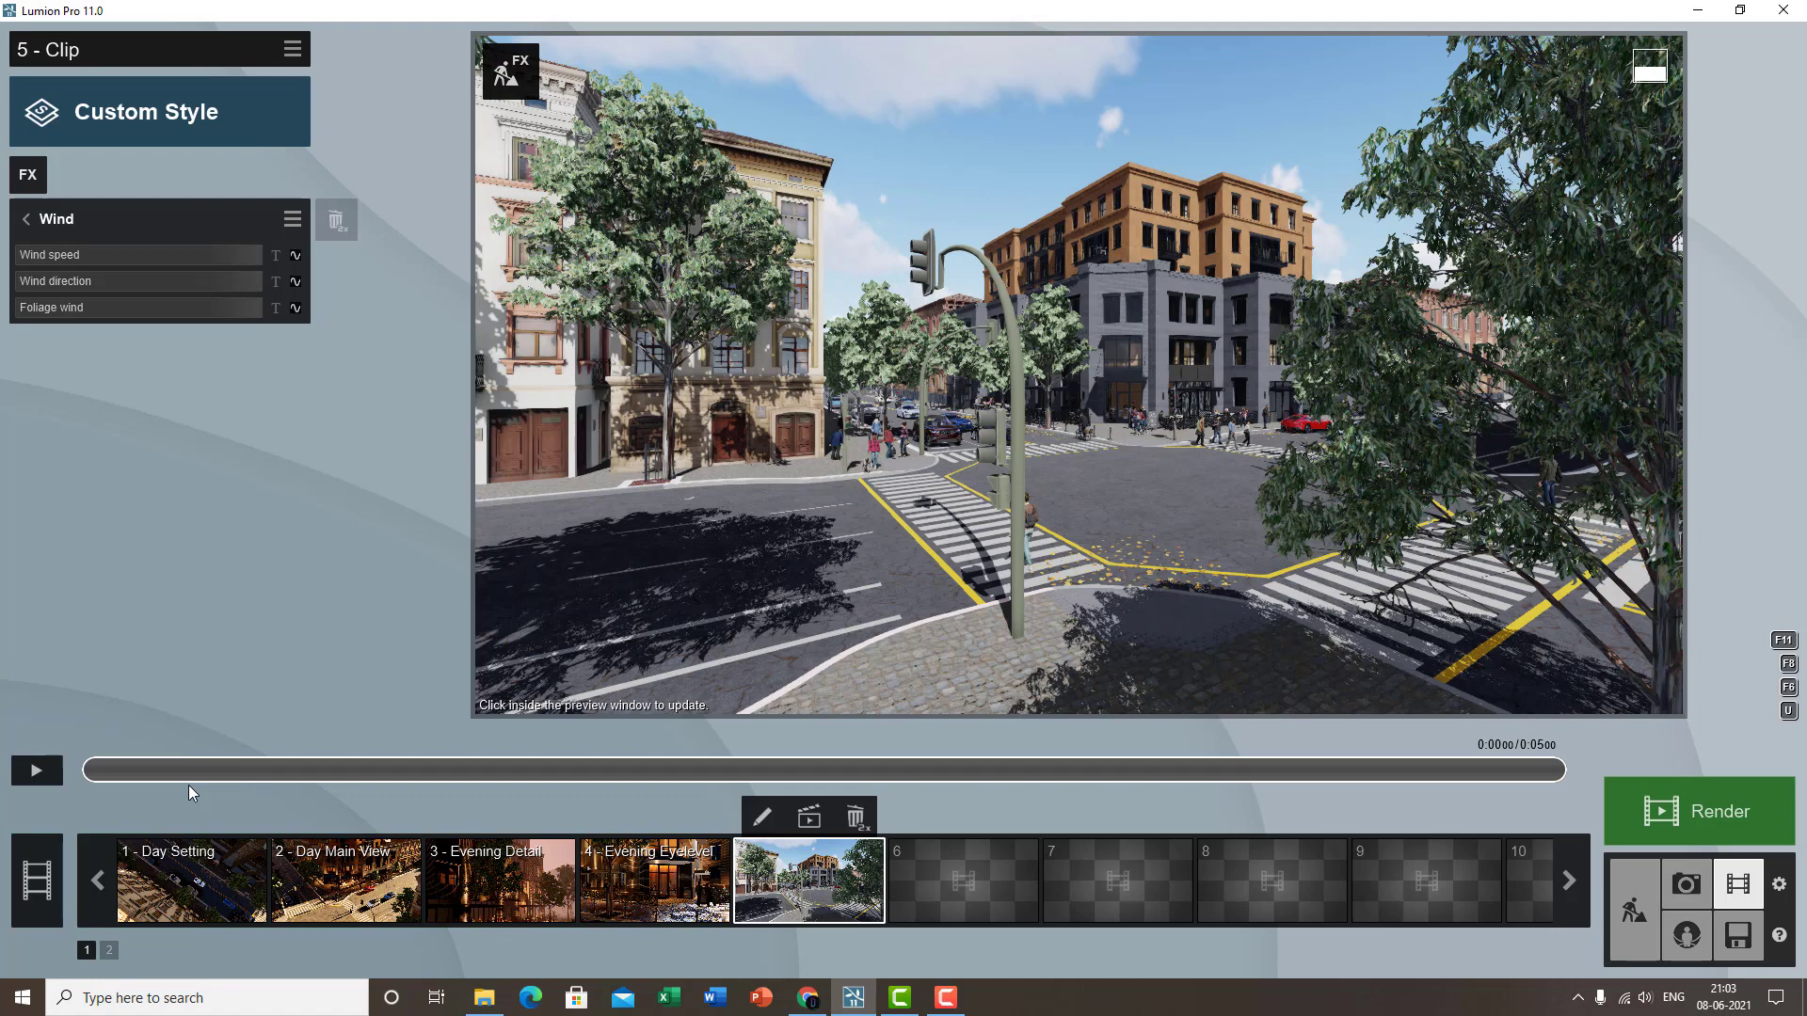
left_click(295, 256)
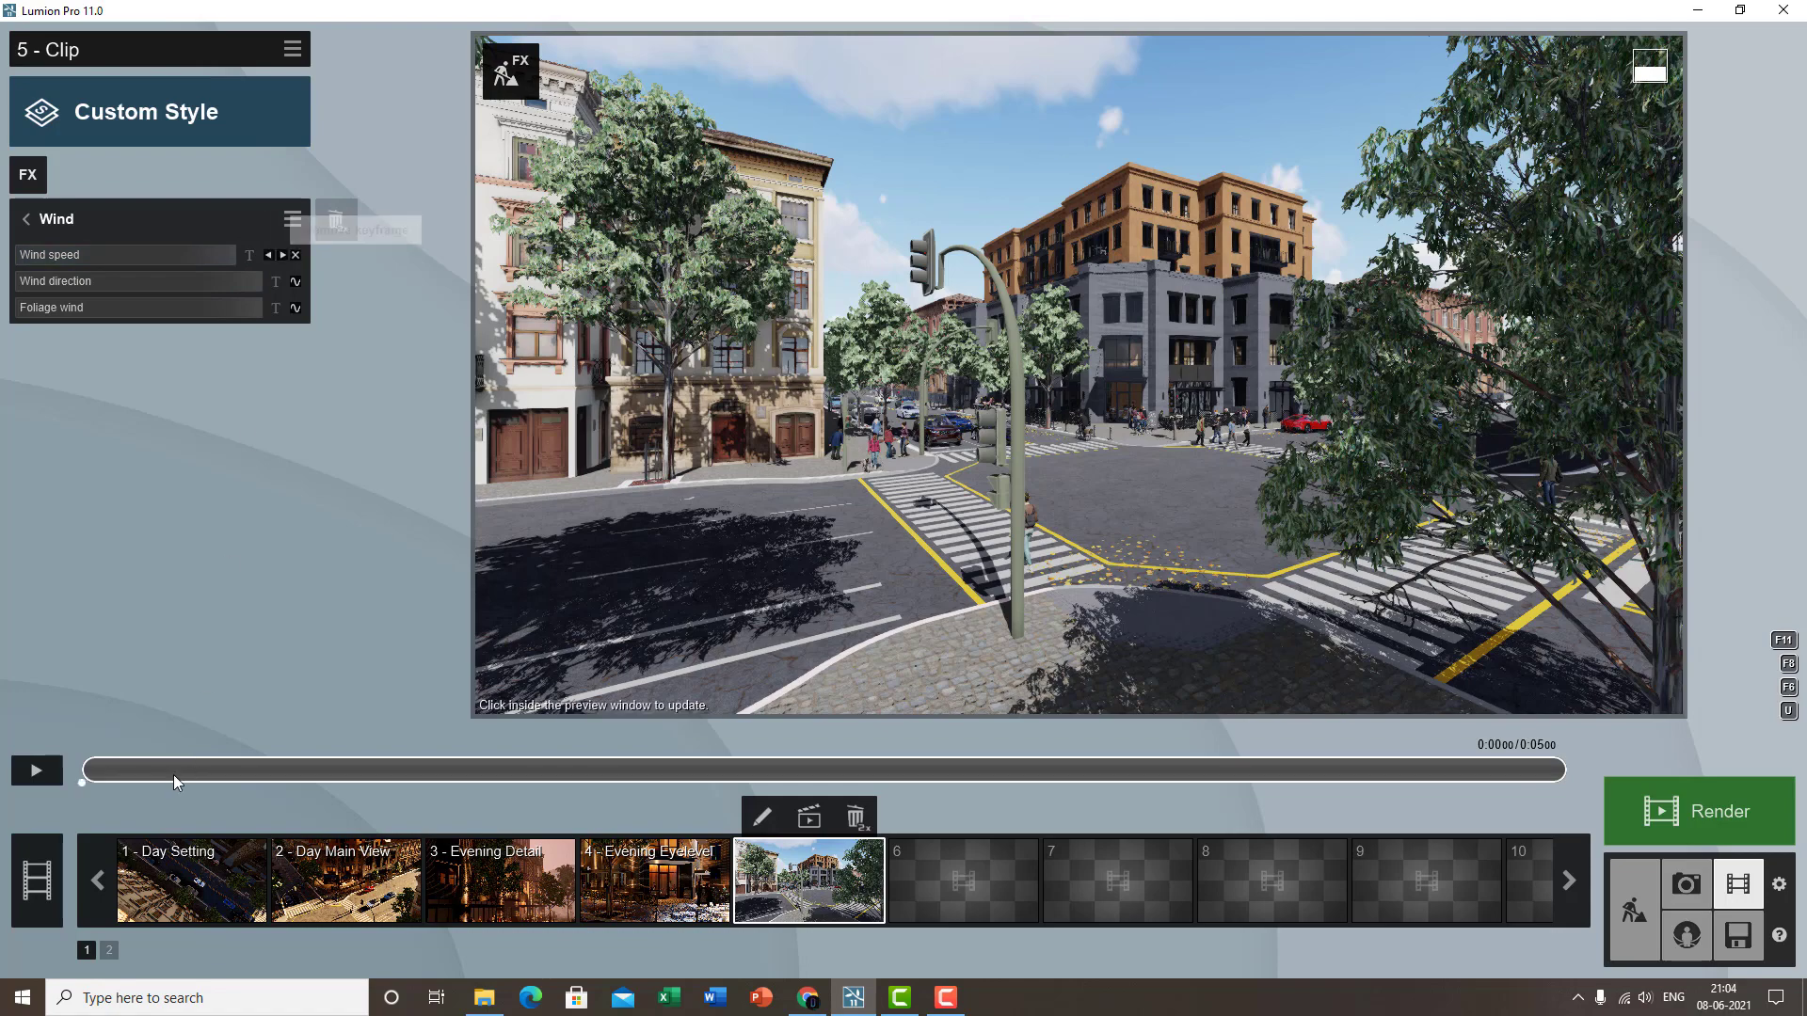
left_click(328, 775)
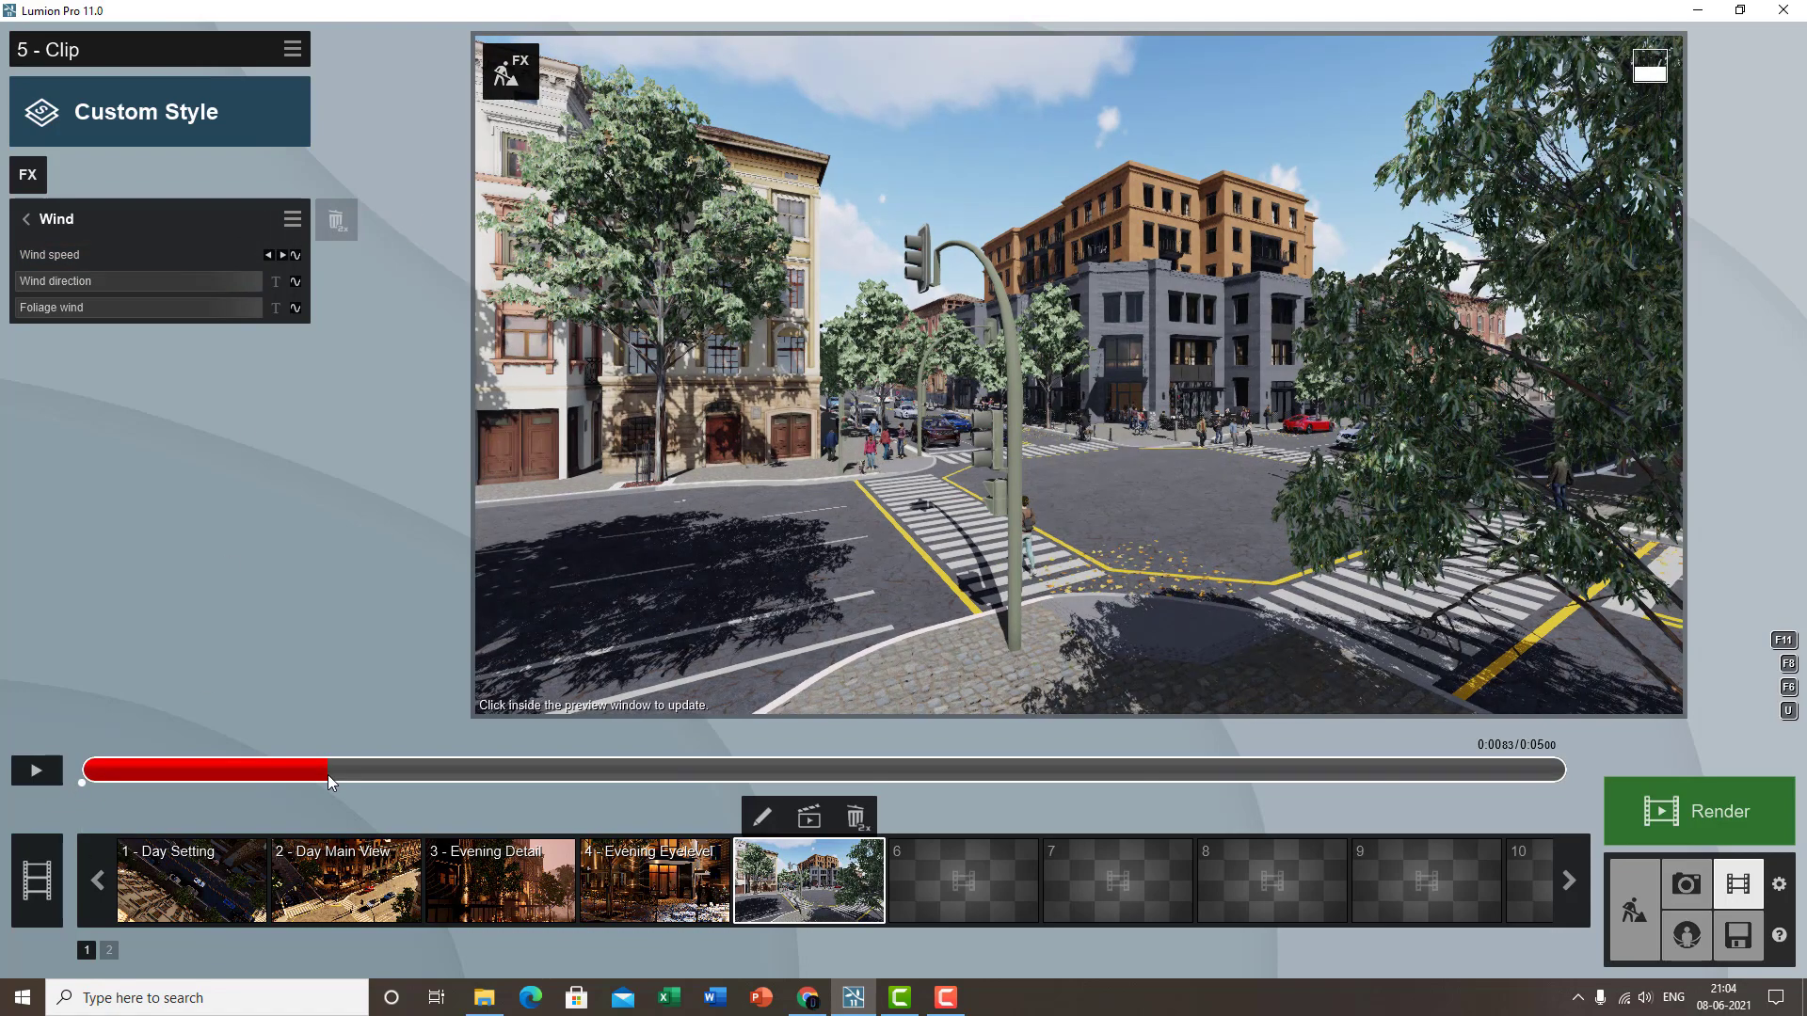
left_click(295, 255)
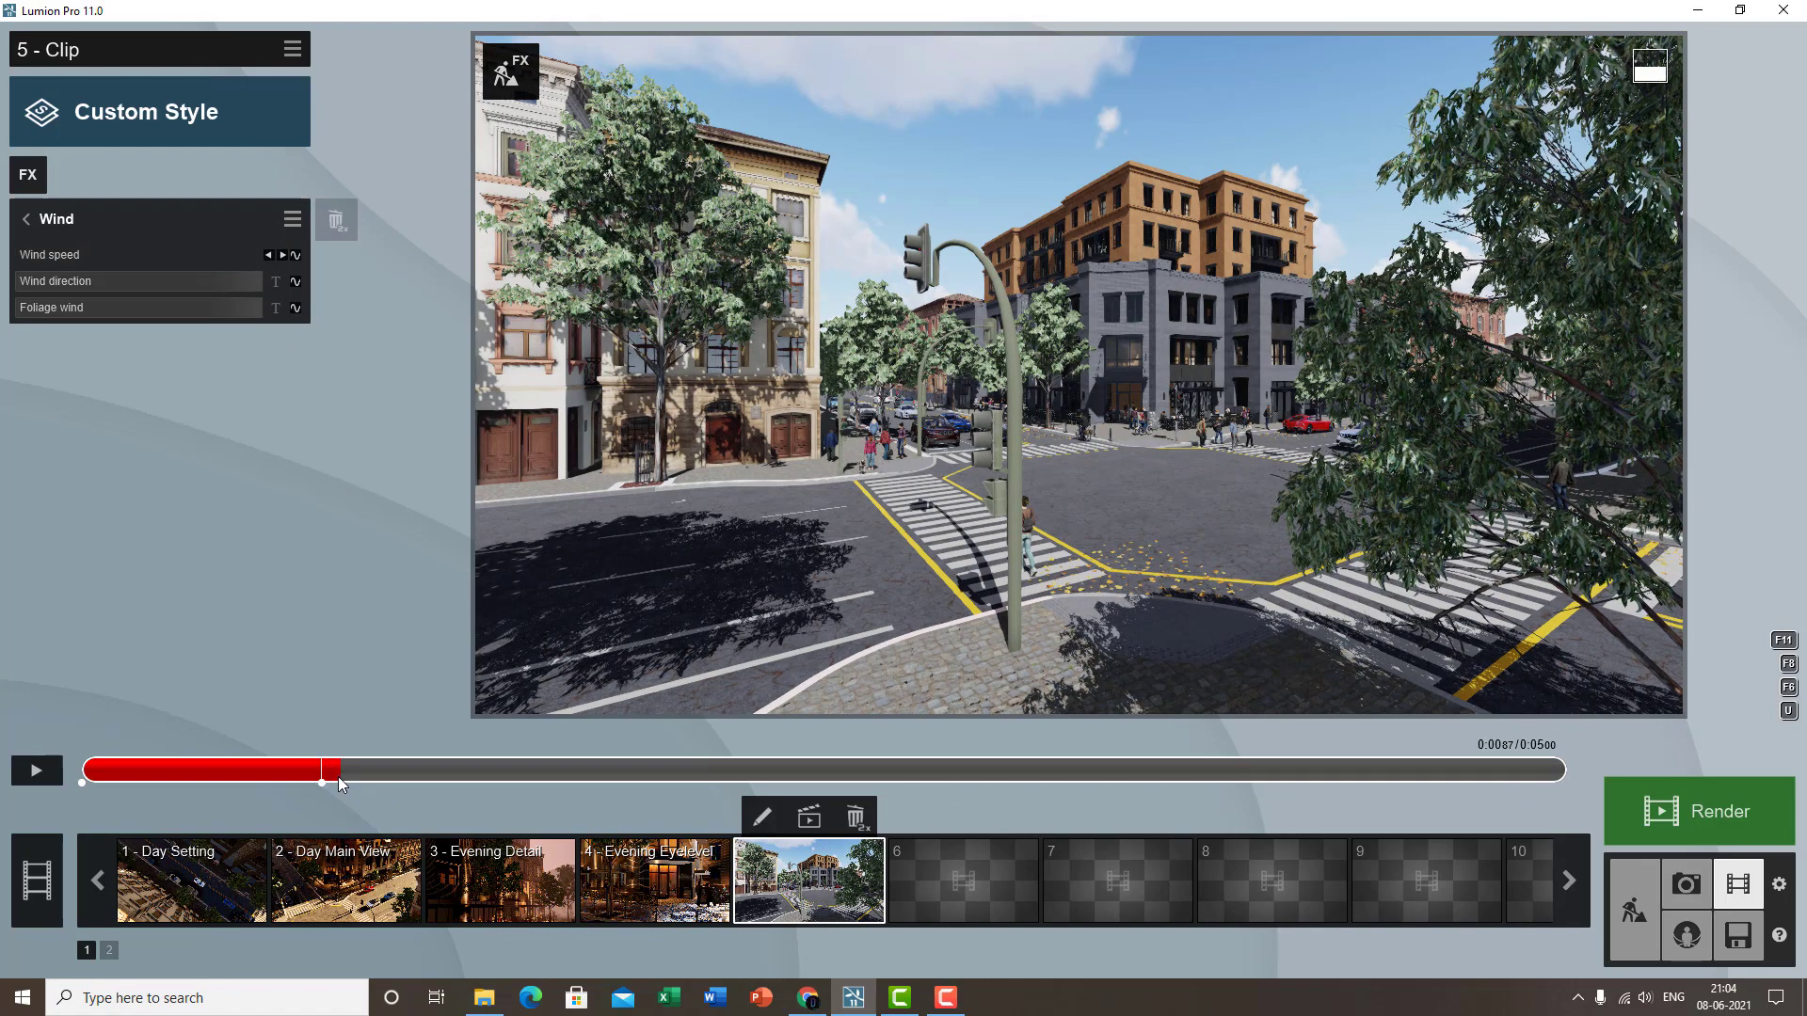
- Add a wind speed keyframe at about 0.9 s with the speed lowered to about half
left_click(297, 255)
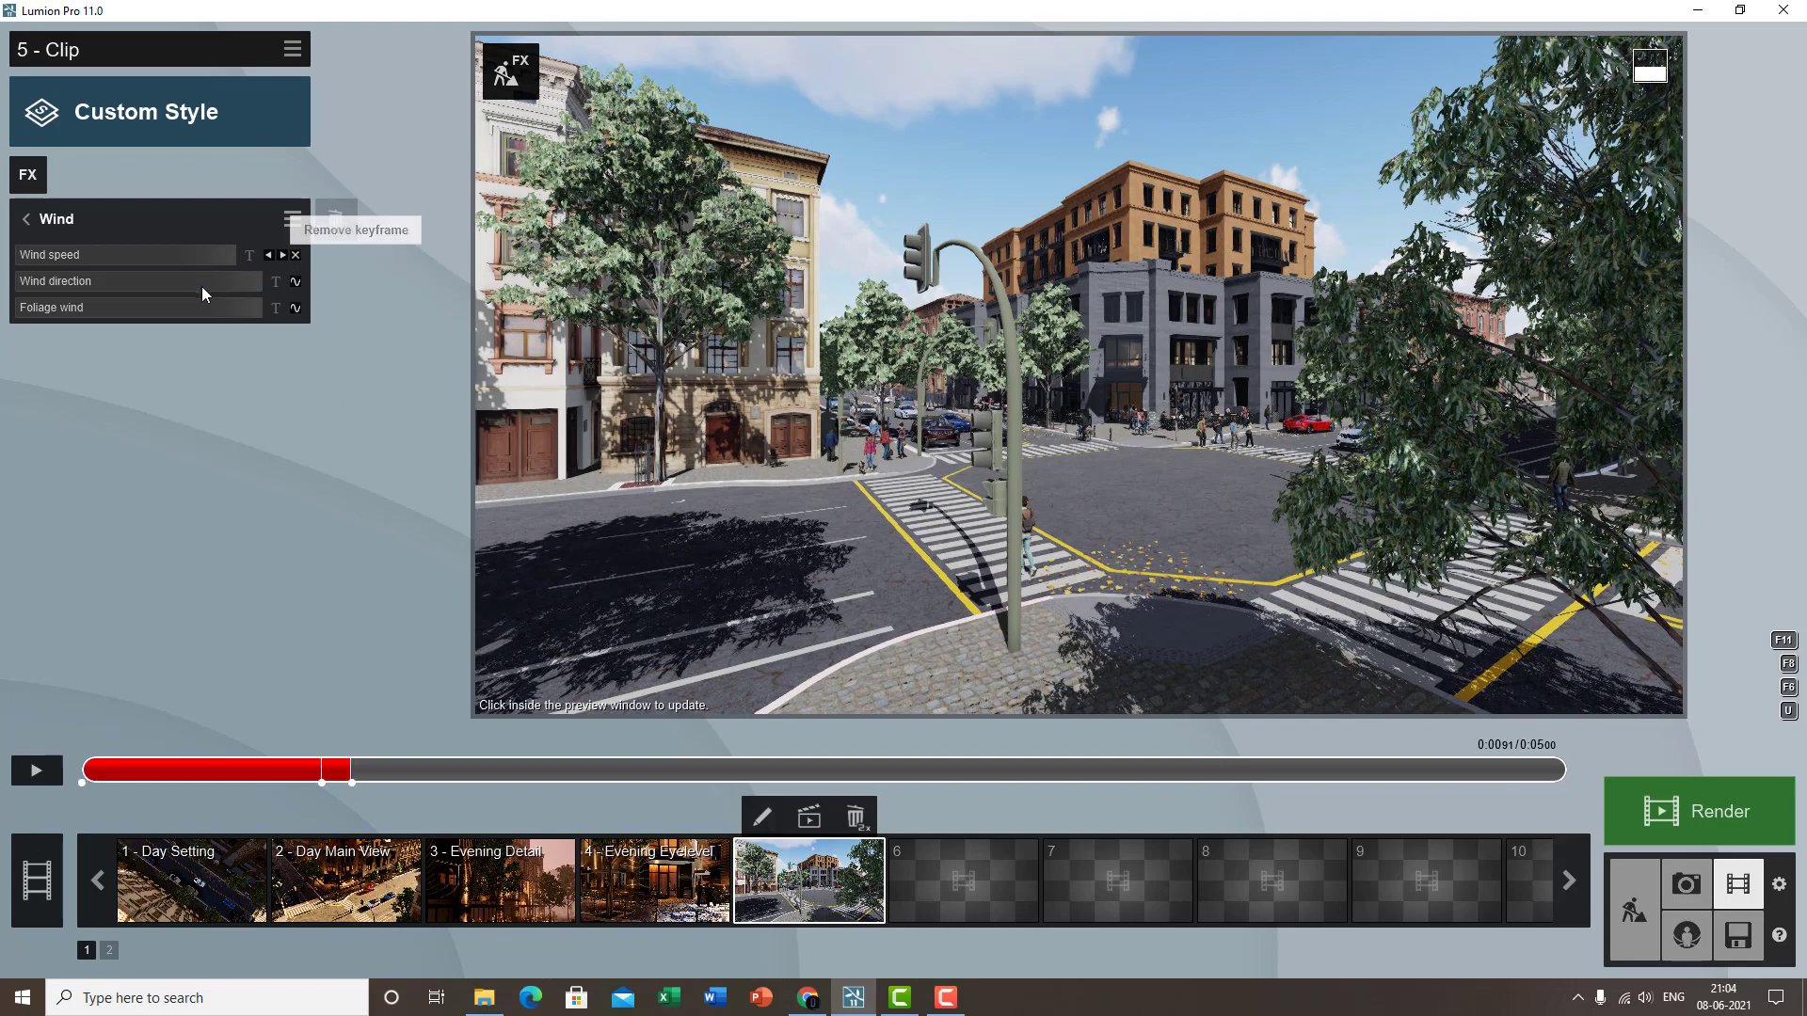
left_click(295, 254)
left_click(295, 255)
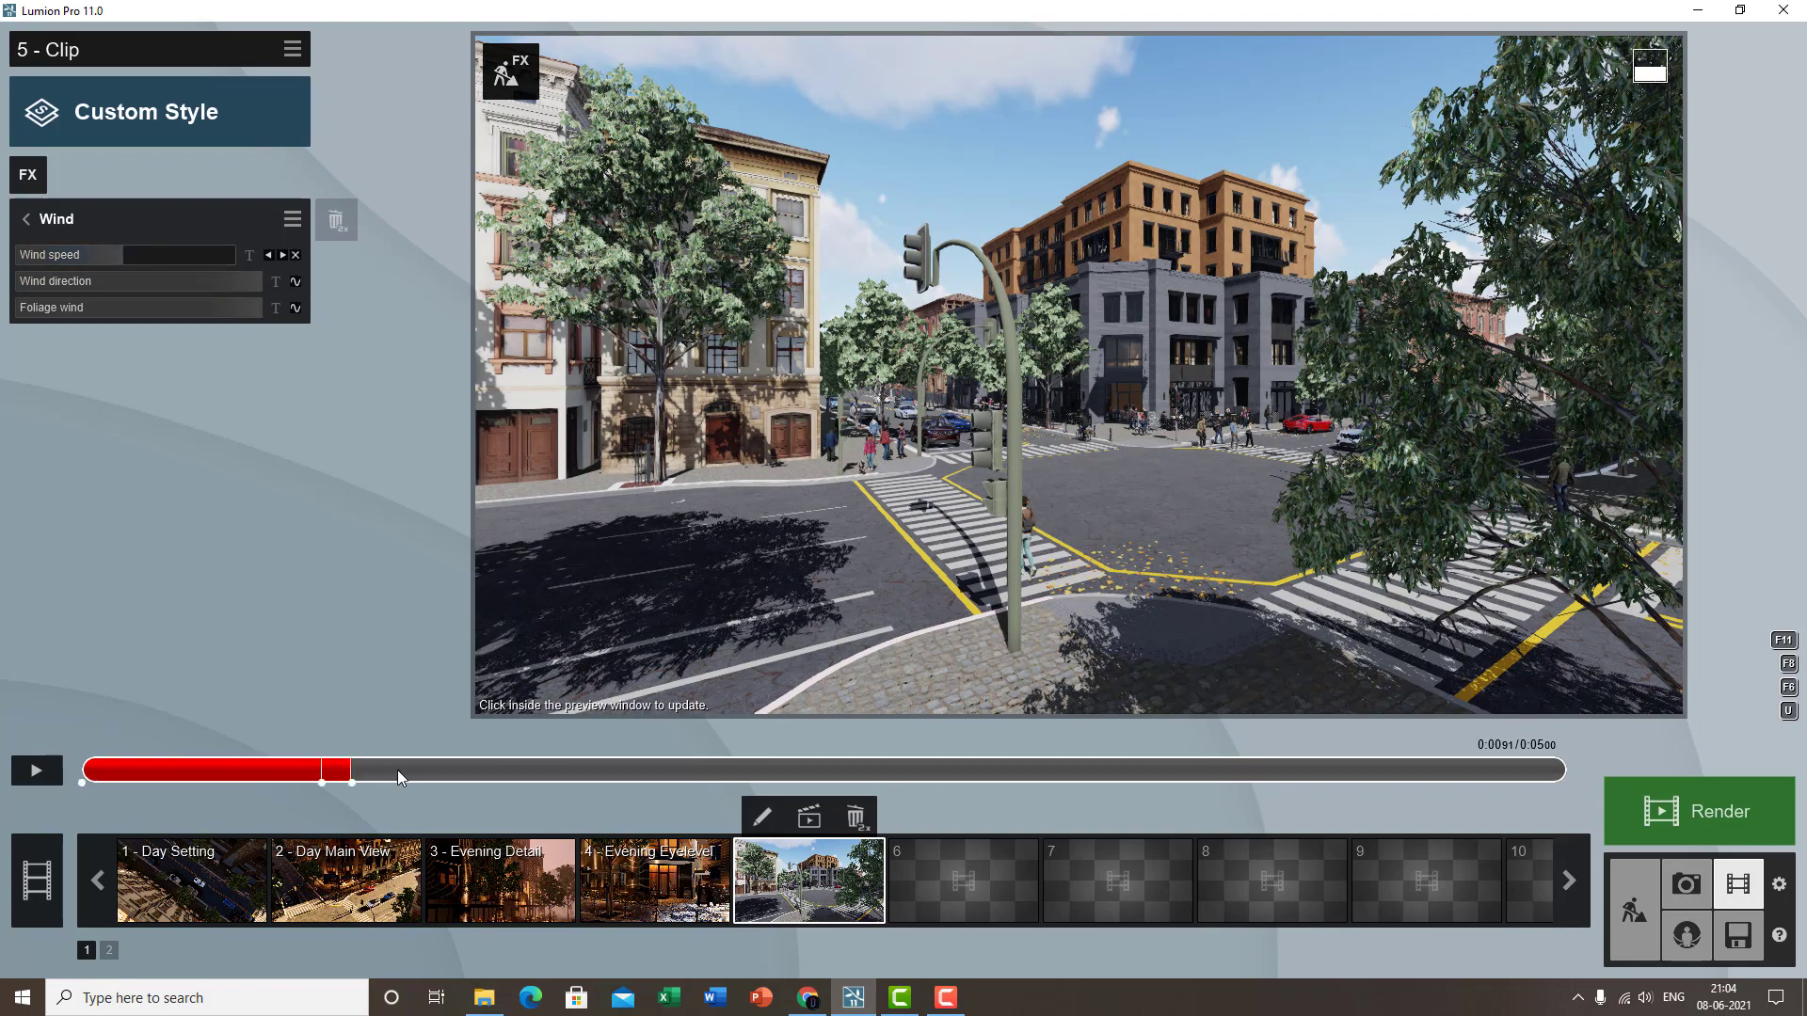
- Add a wind speed keyframe at about 3.5 s and set the wind speed there to 0%
left_click_drag(397, 769, 932, 765)
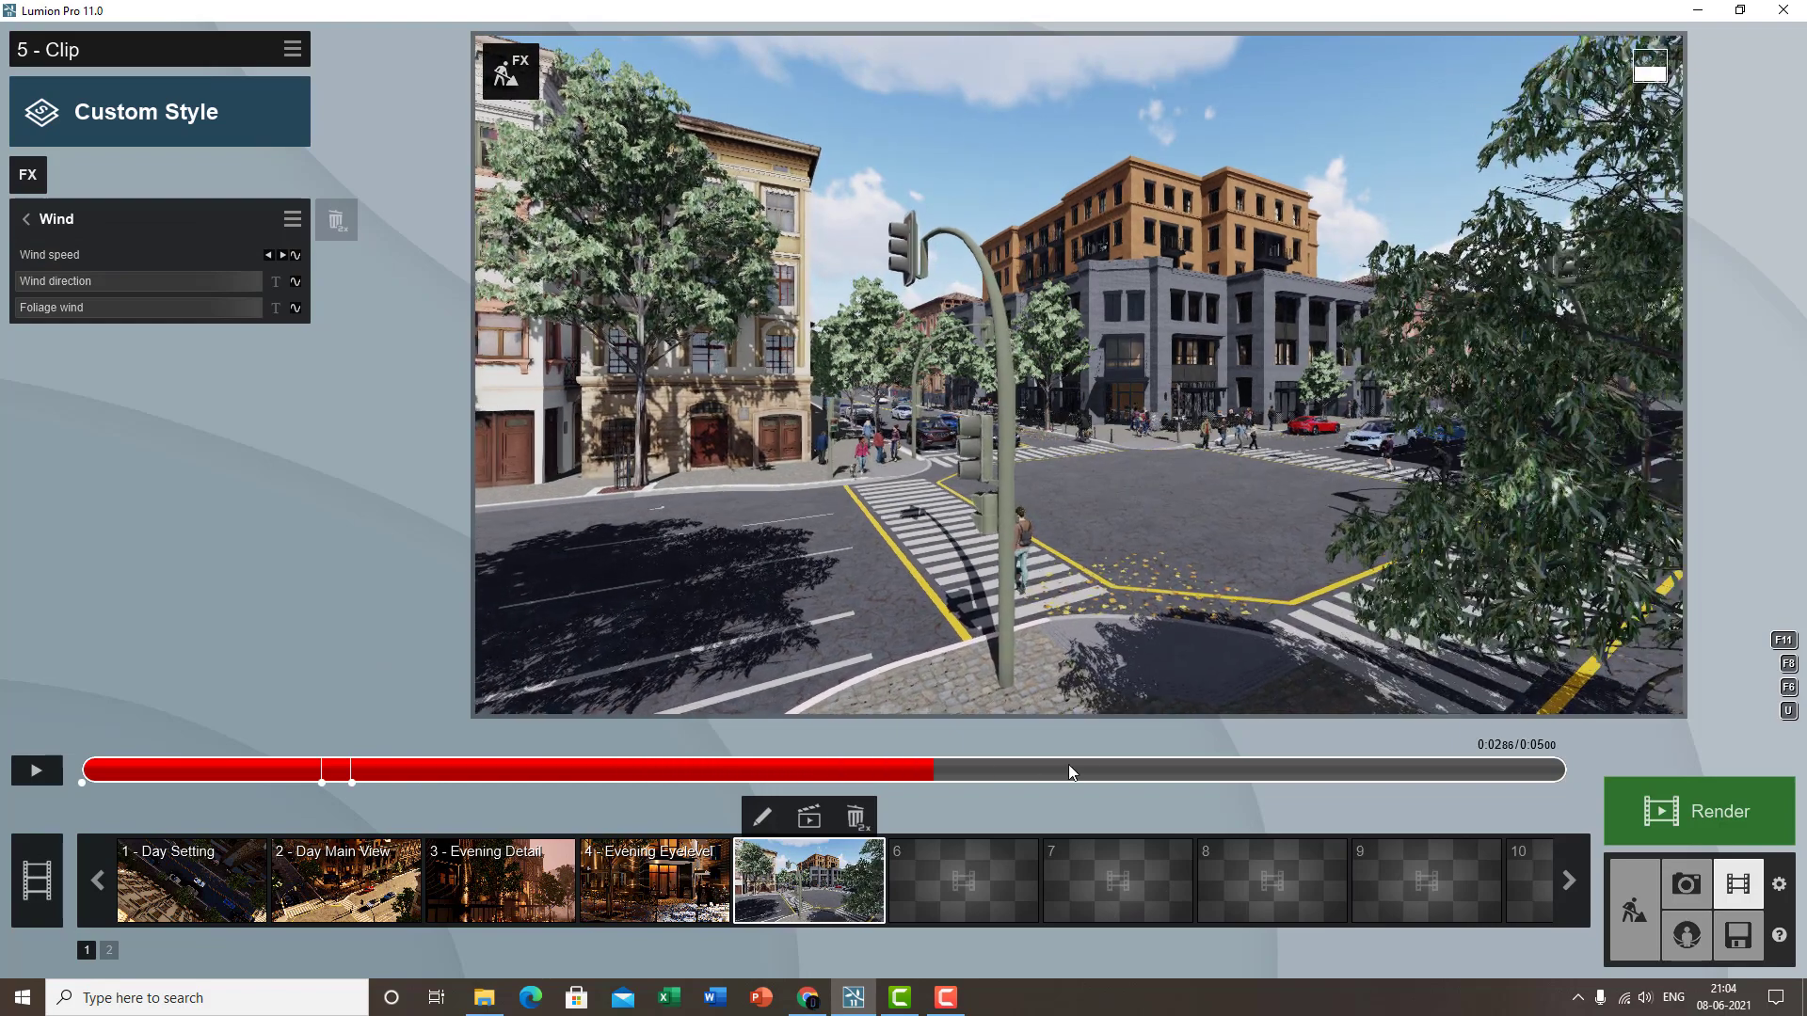
left_click_drag(1069, 771, 1116, 770)
left_click(295, 255)
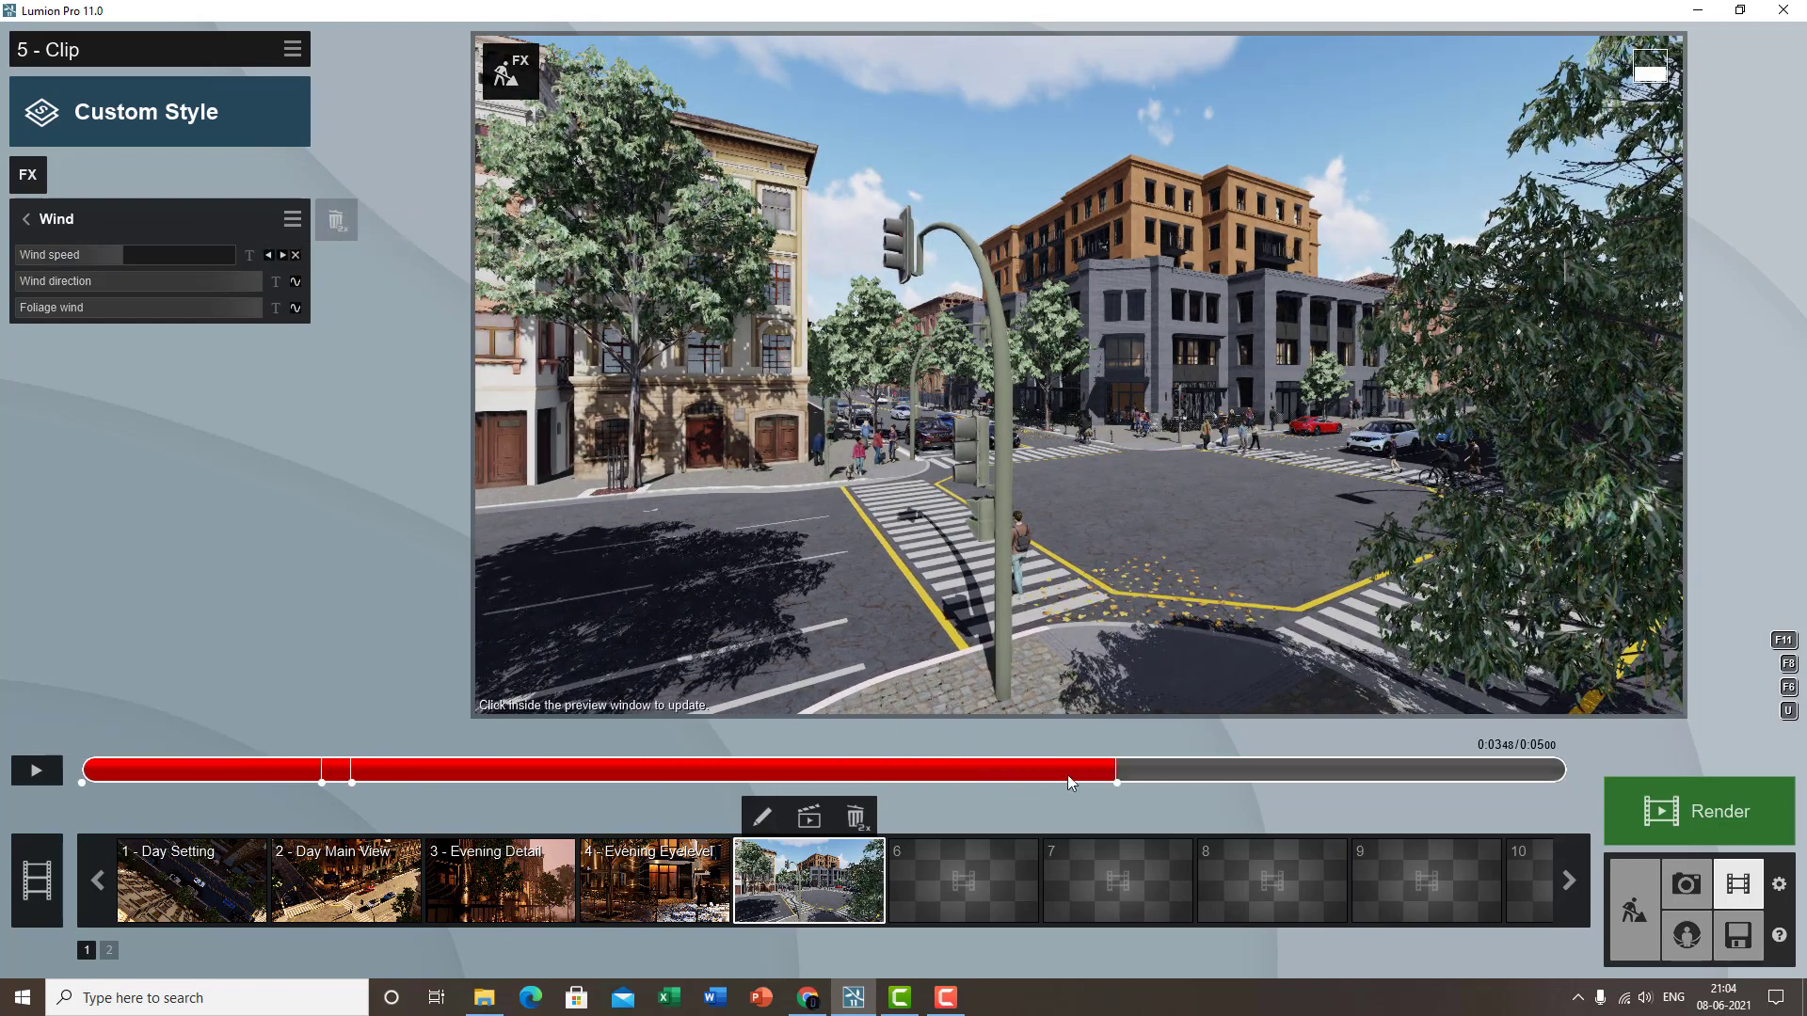
left_click_drag(100, 259, 2, 256)
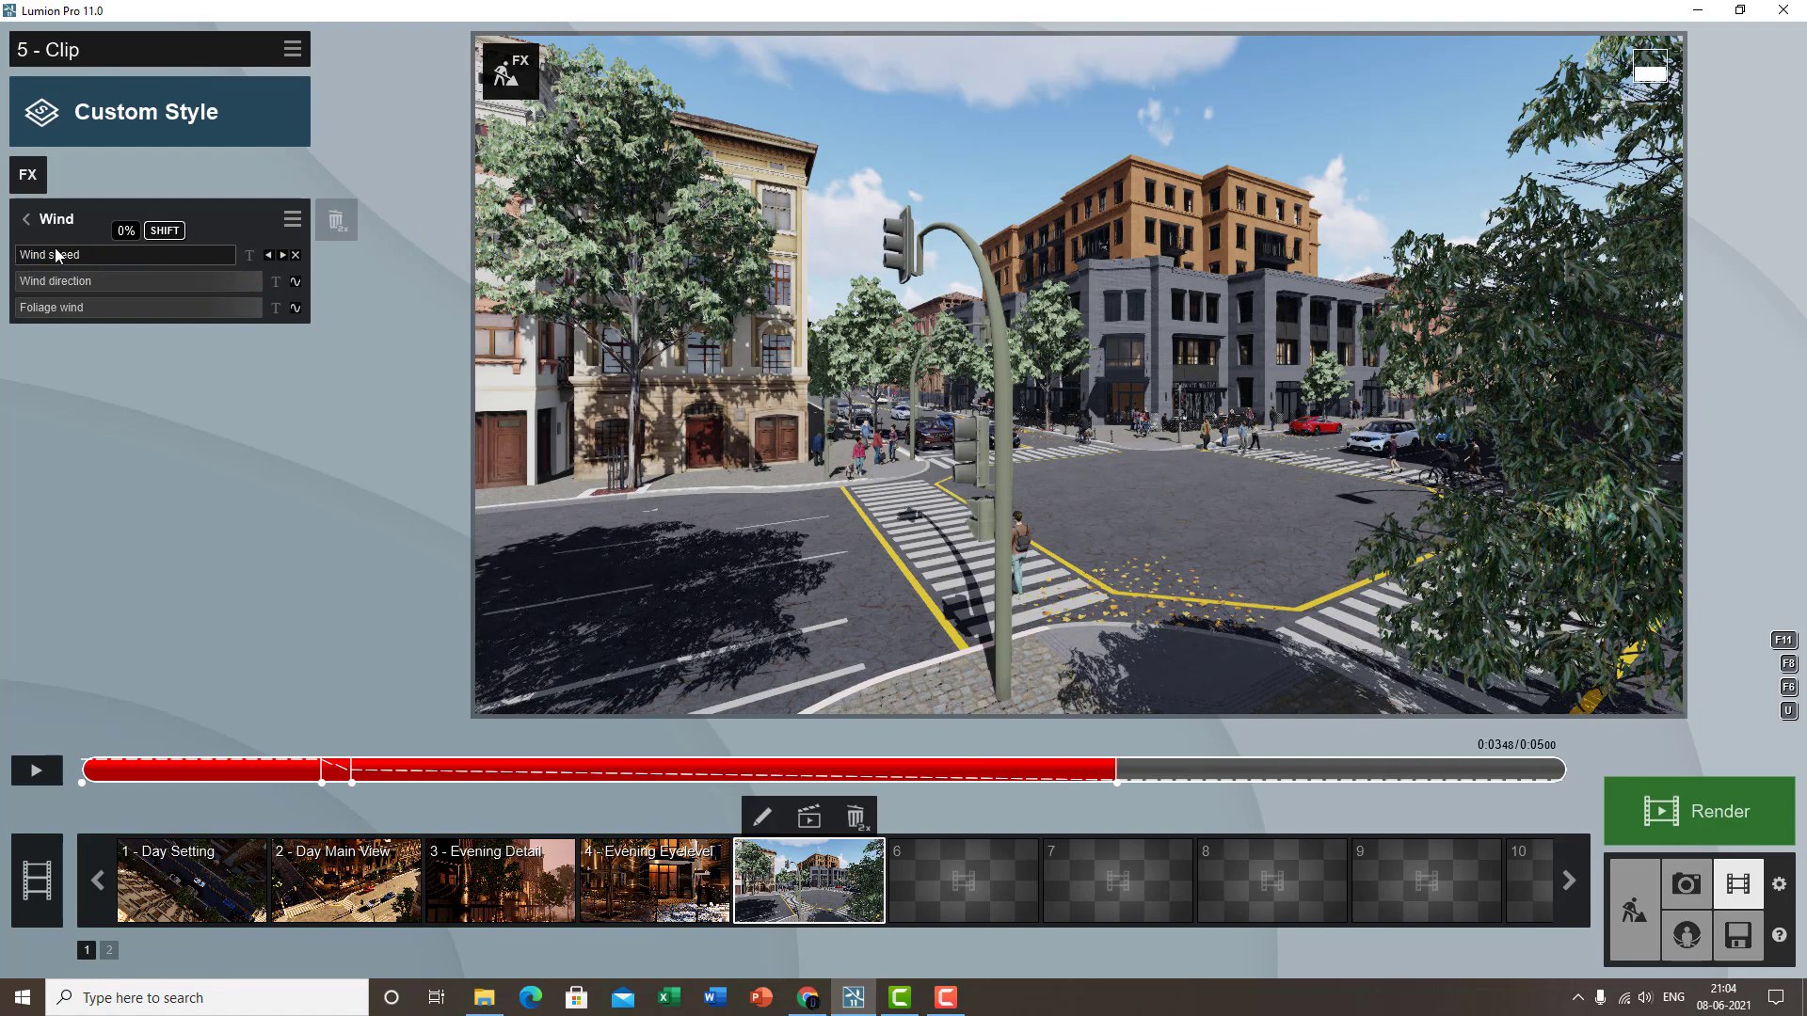
left_click(296, 255)
- Play back part of the clip to review the animated wind speed
left_click(1562, 768)
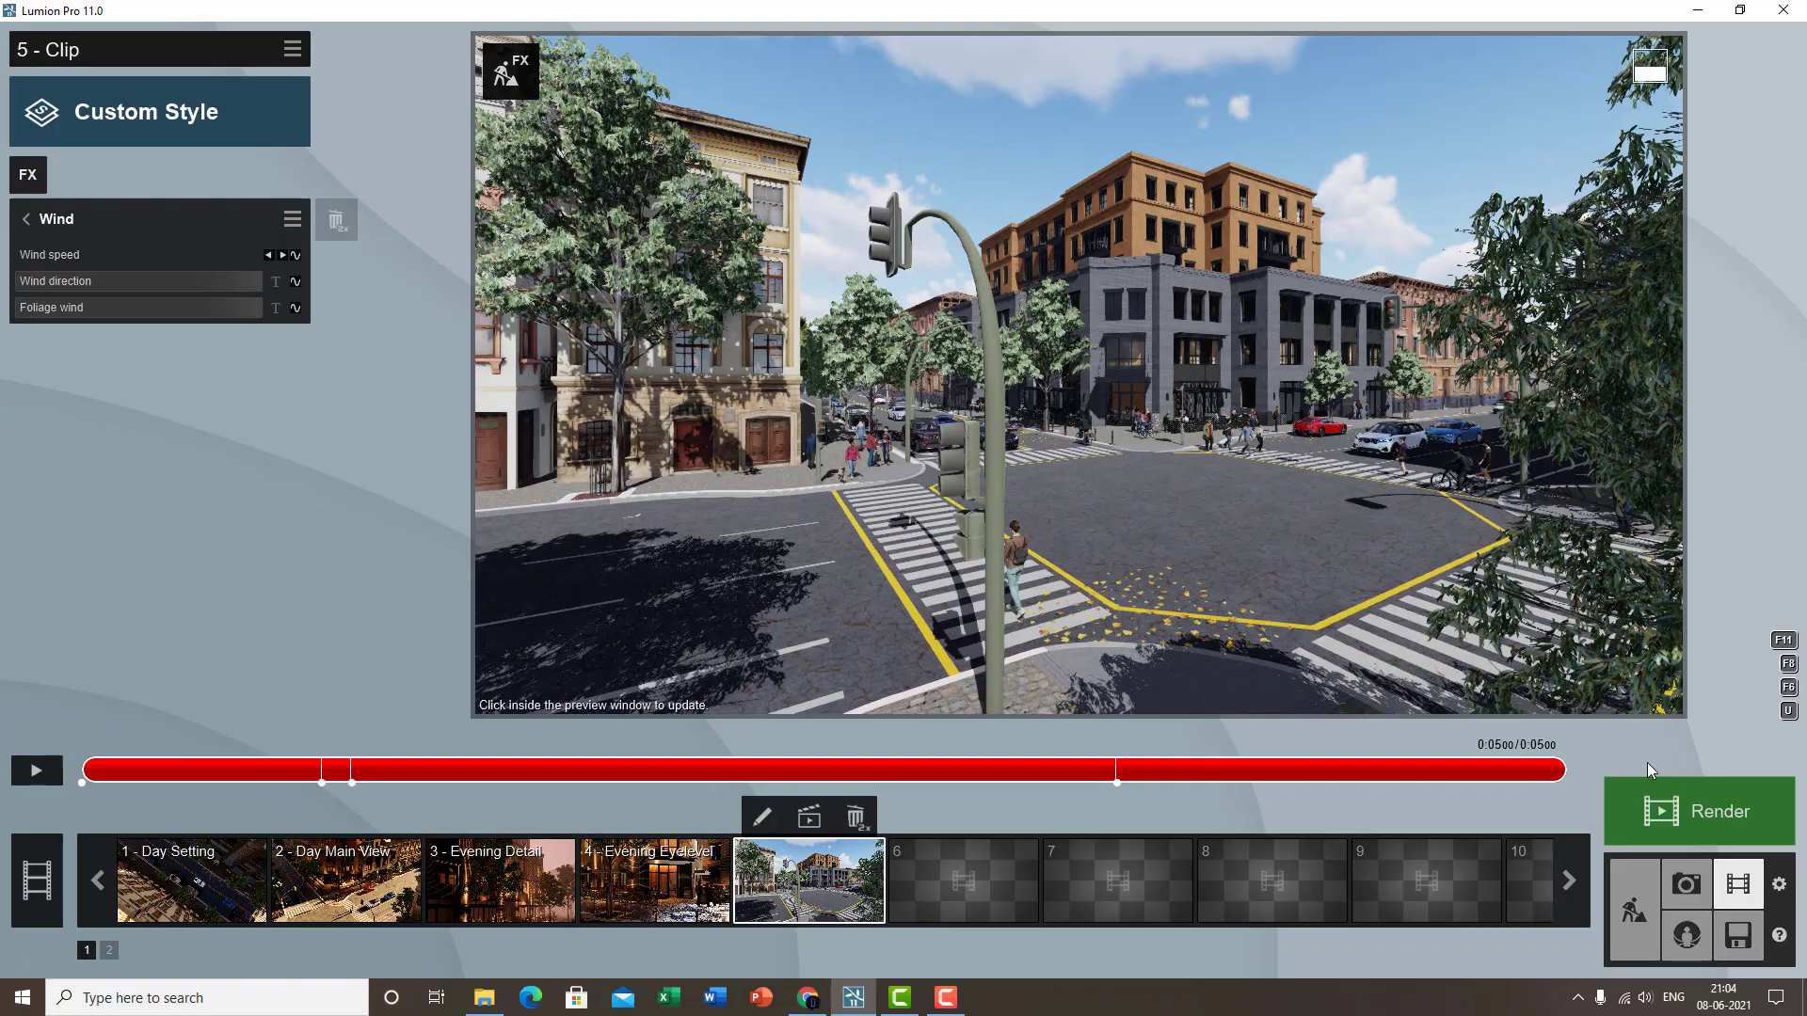
left_click(35, 771)
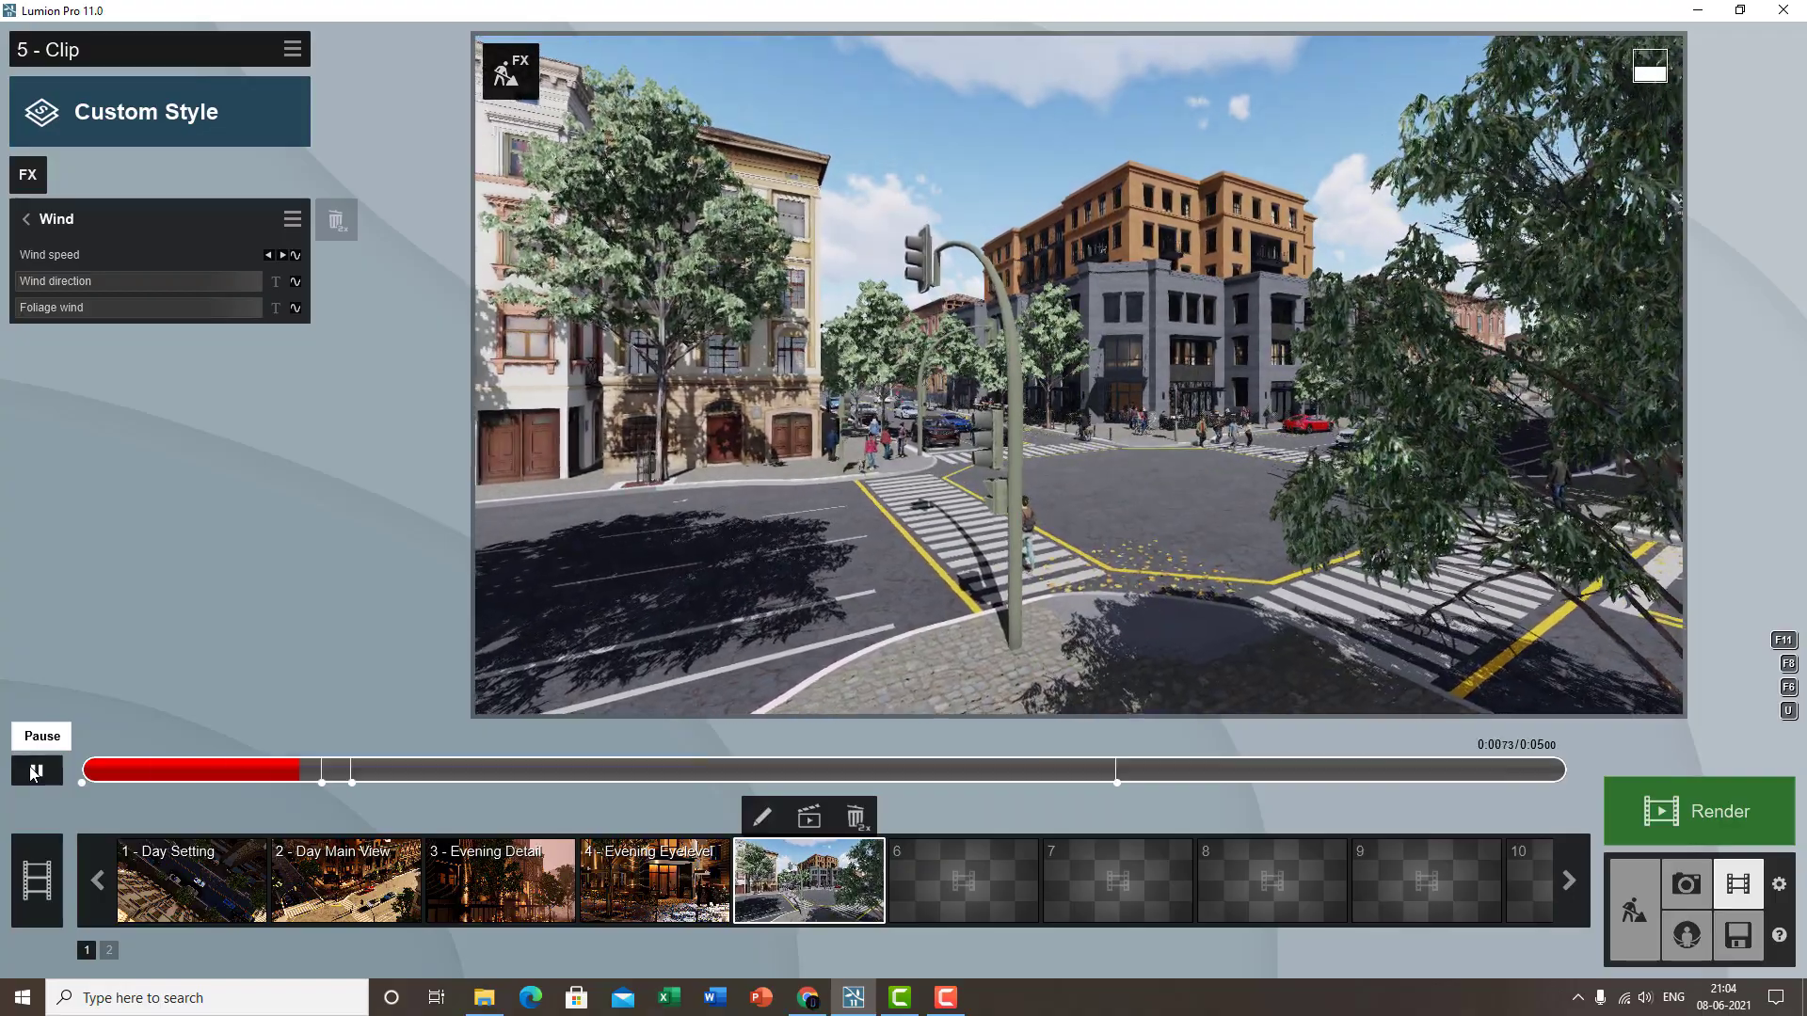
left_click(35, 770)
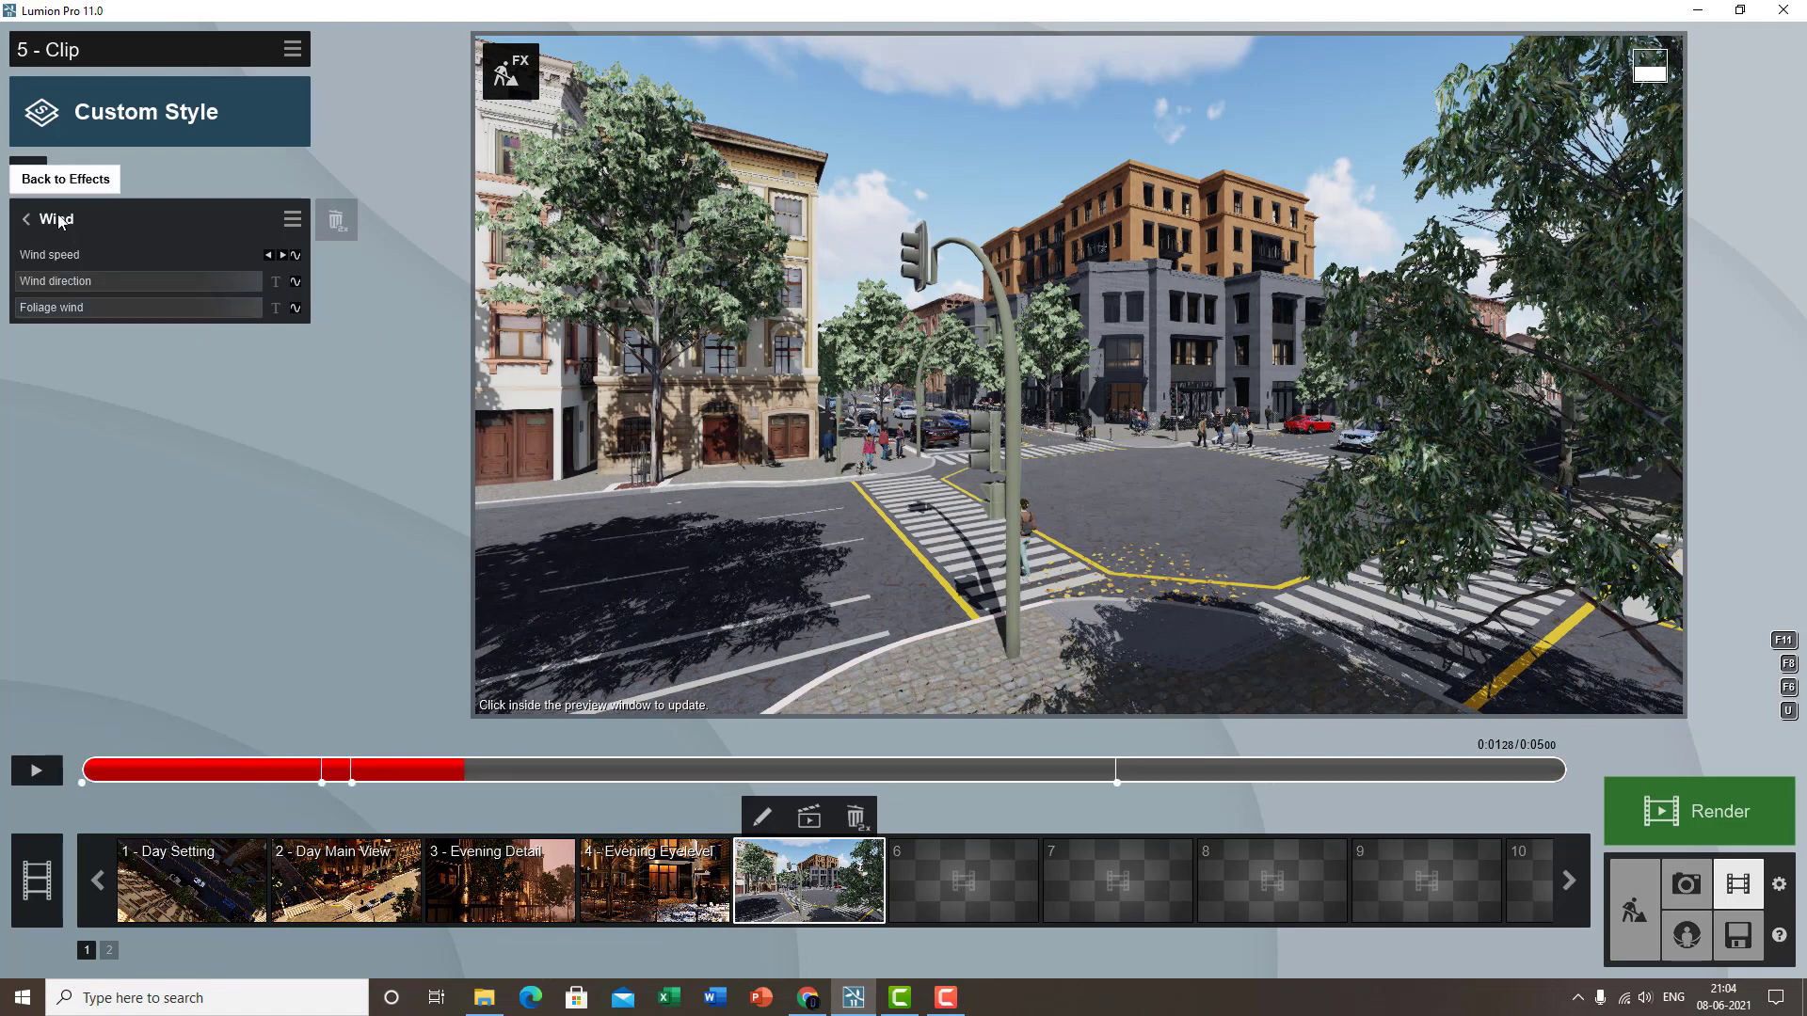
- Return to the list of effects and add the Precipitation effect from the Weather category to clip 5
left_click(25, 218)
left_click(28, 174)
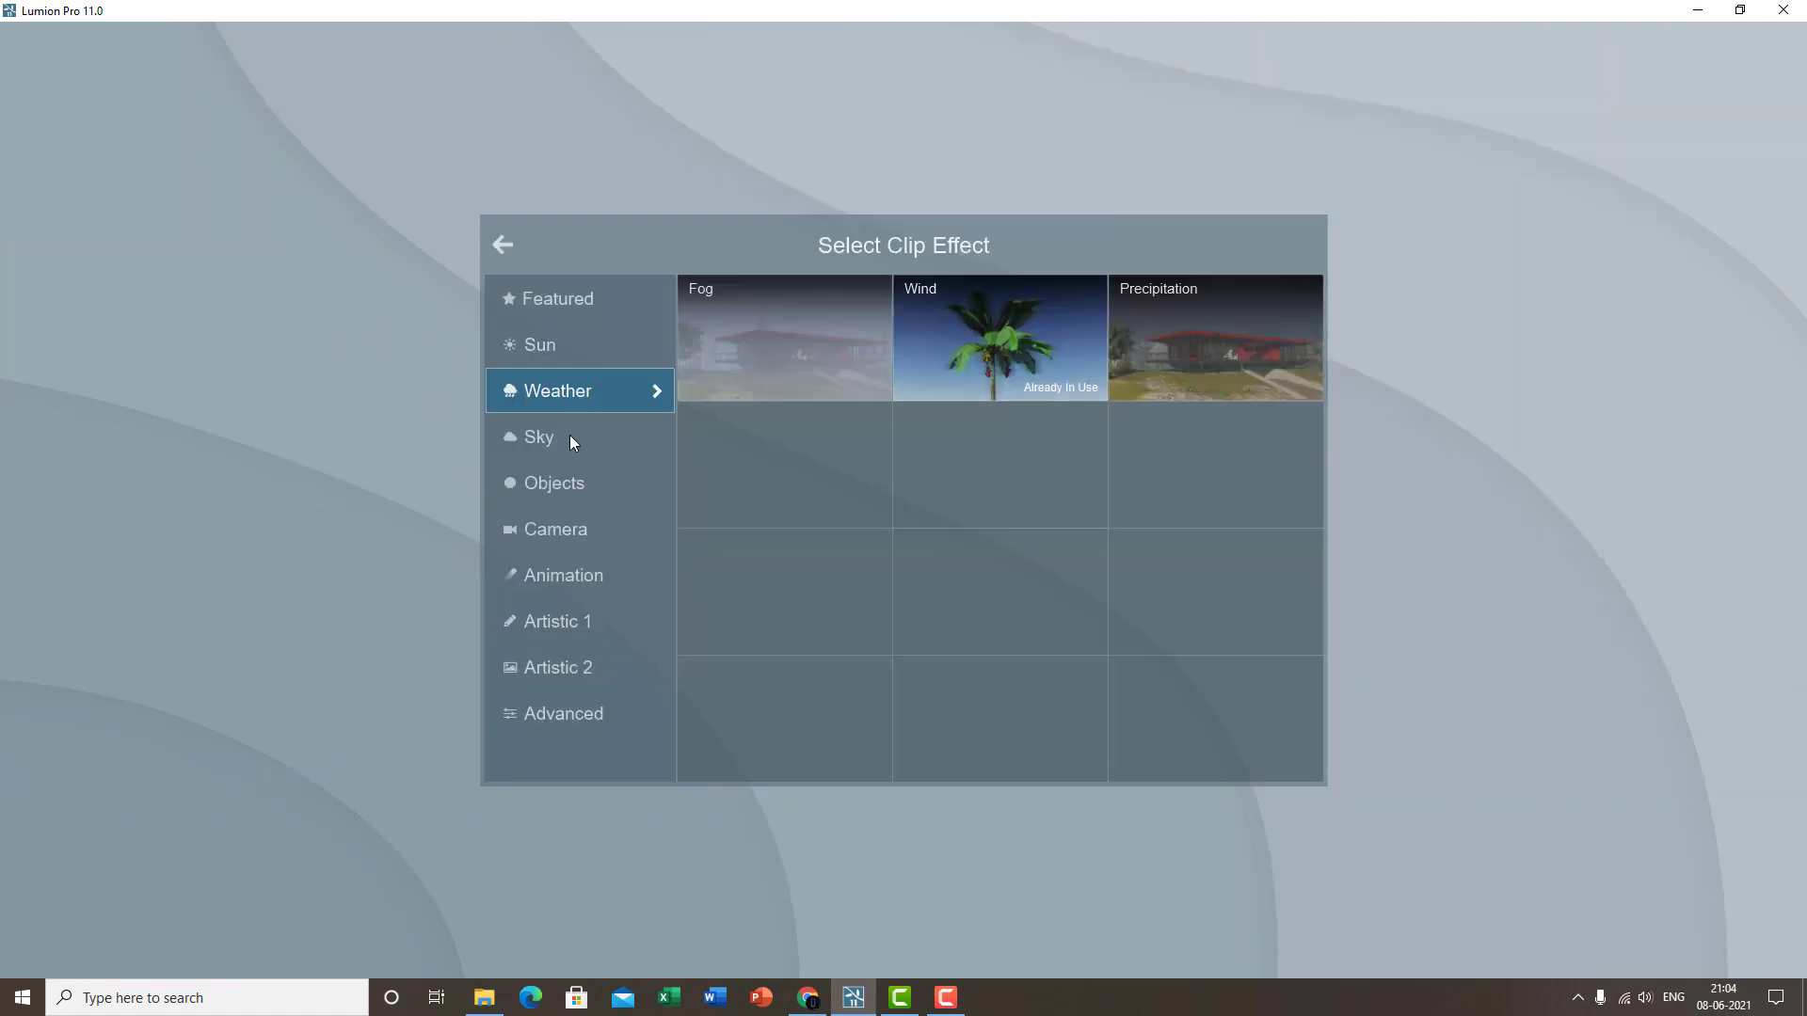
left_click(1144, 356)
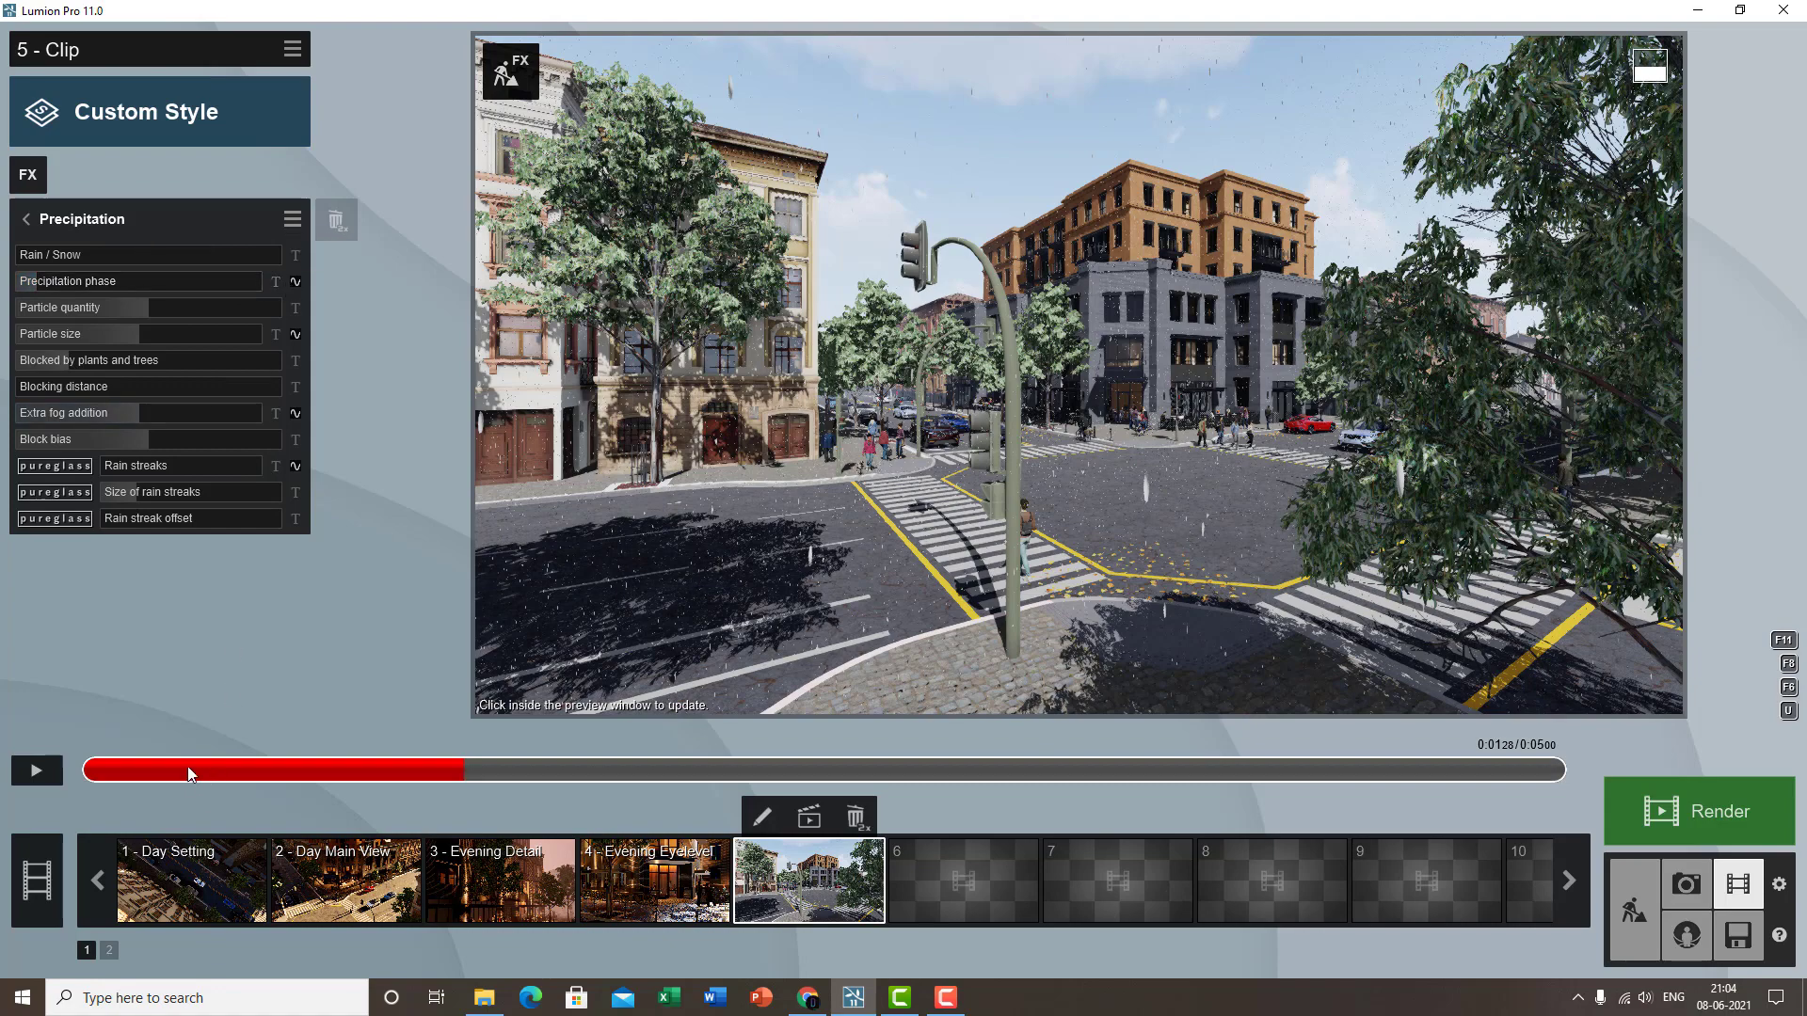
- Keyframe the precipitation phase at the clip's start and at about 0.55 s, setting the second keyframe to about 0.5
left_click_drag(188, 771, 2, 758)
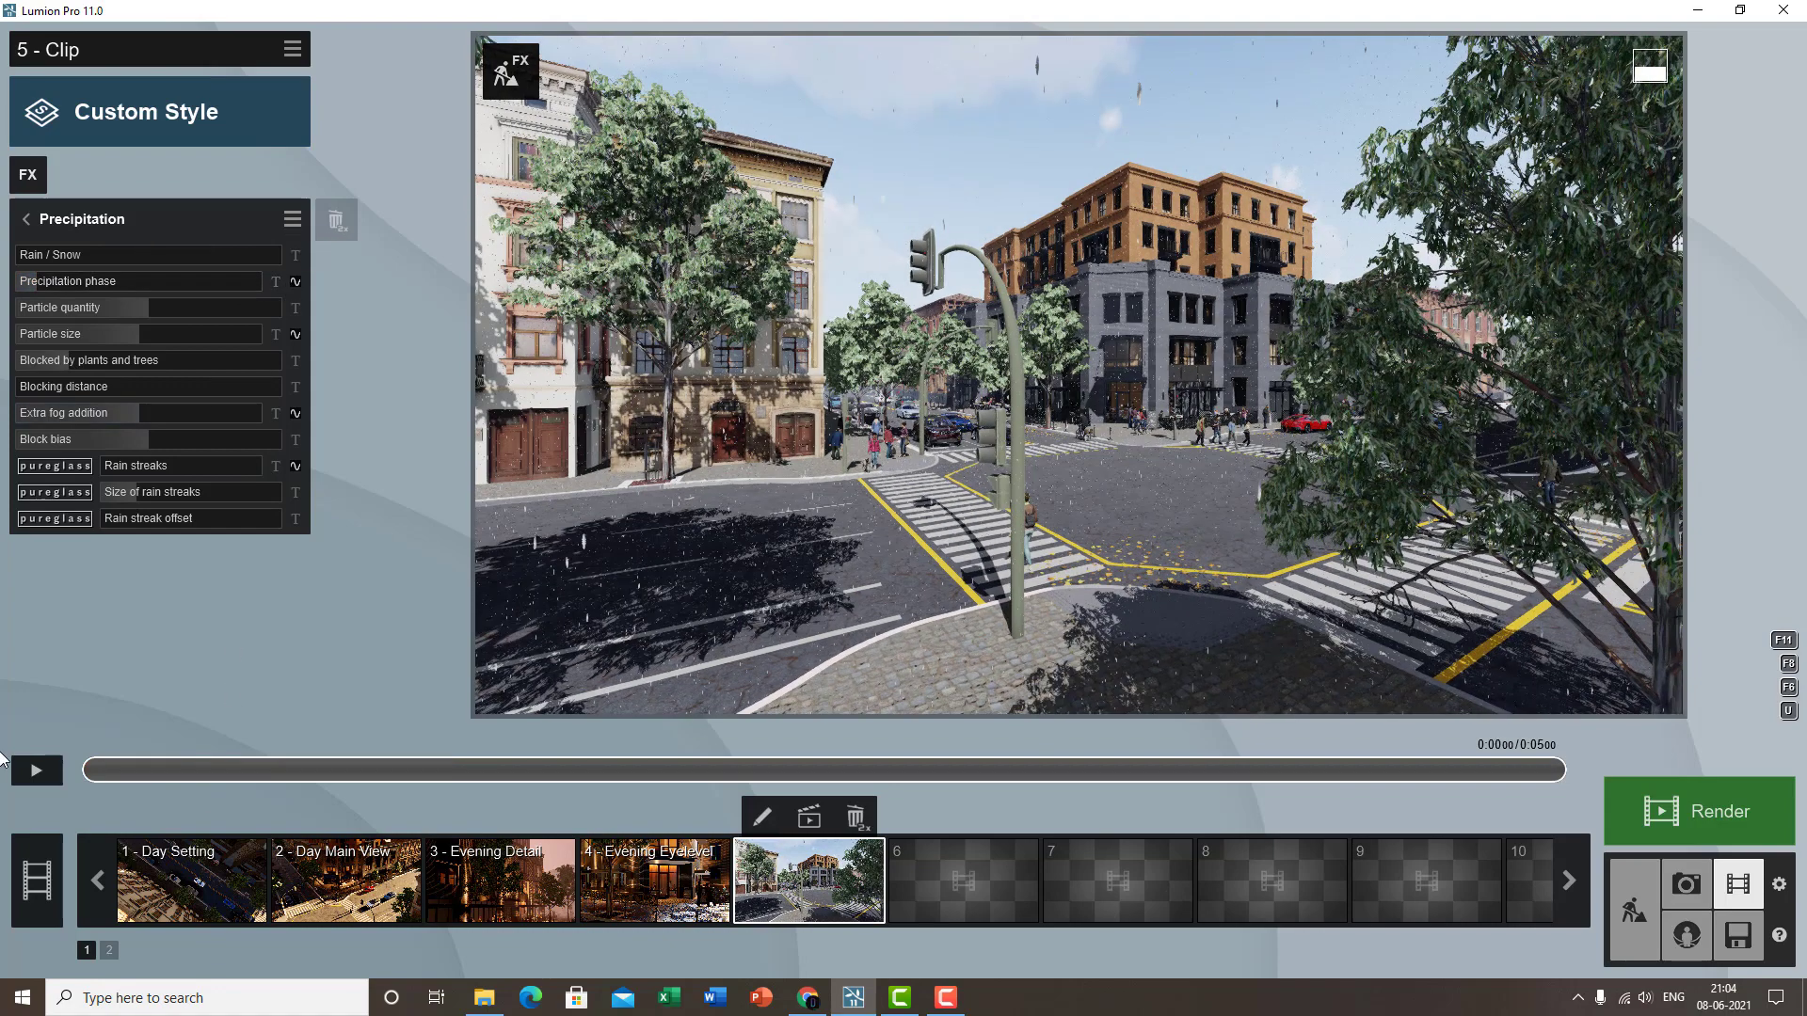
left_click(294, 282)
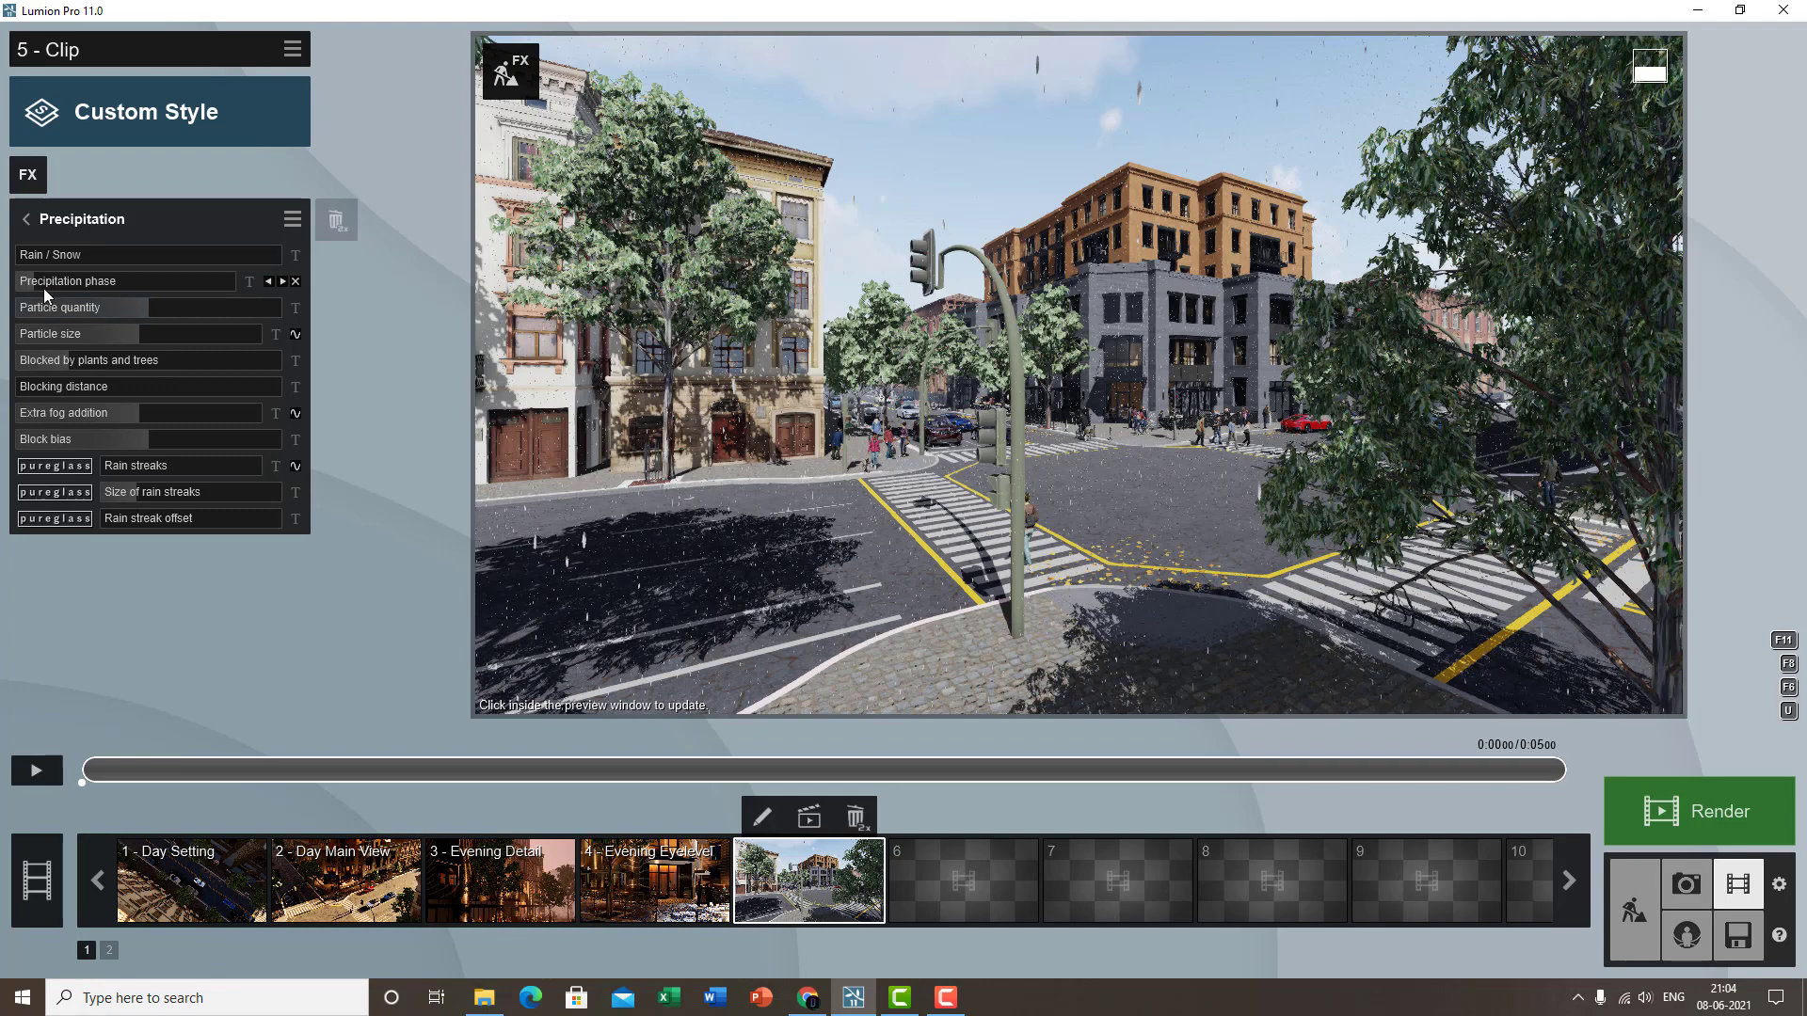
left_click(314, 769)
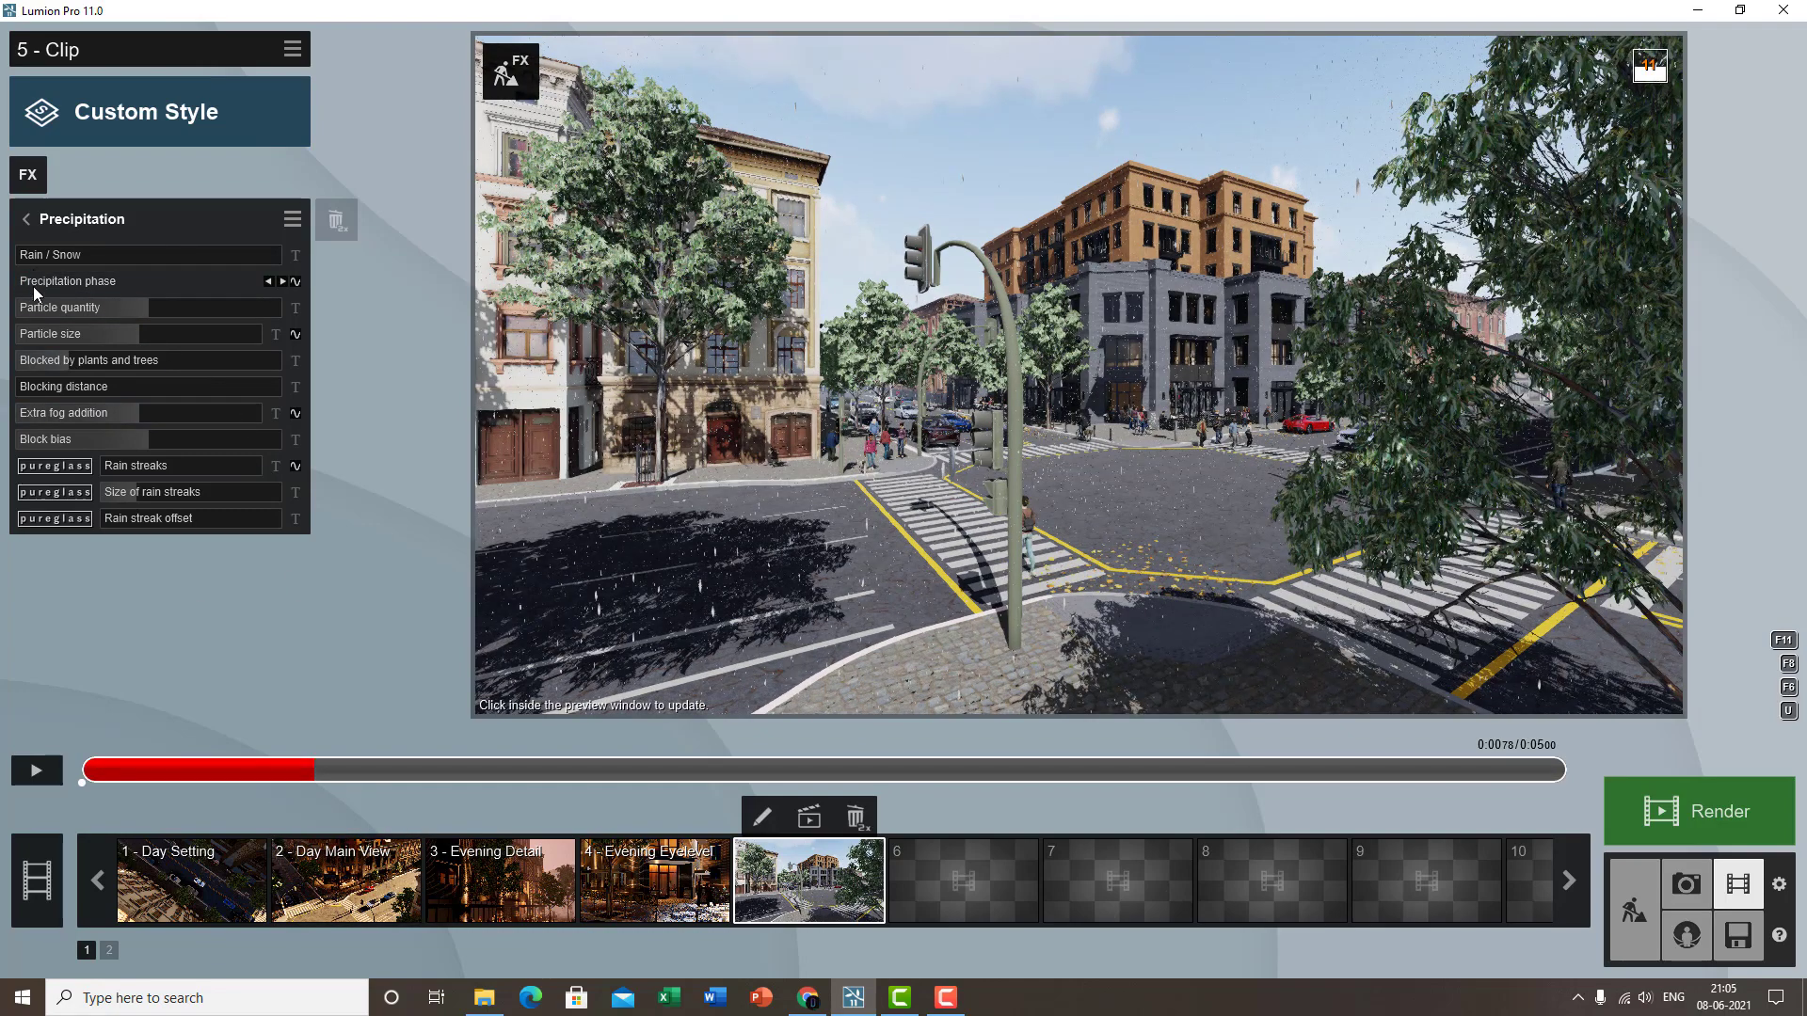
mouse_move(42, 280)
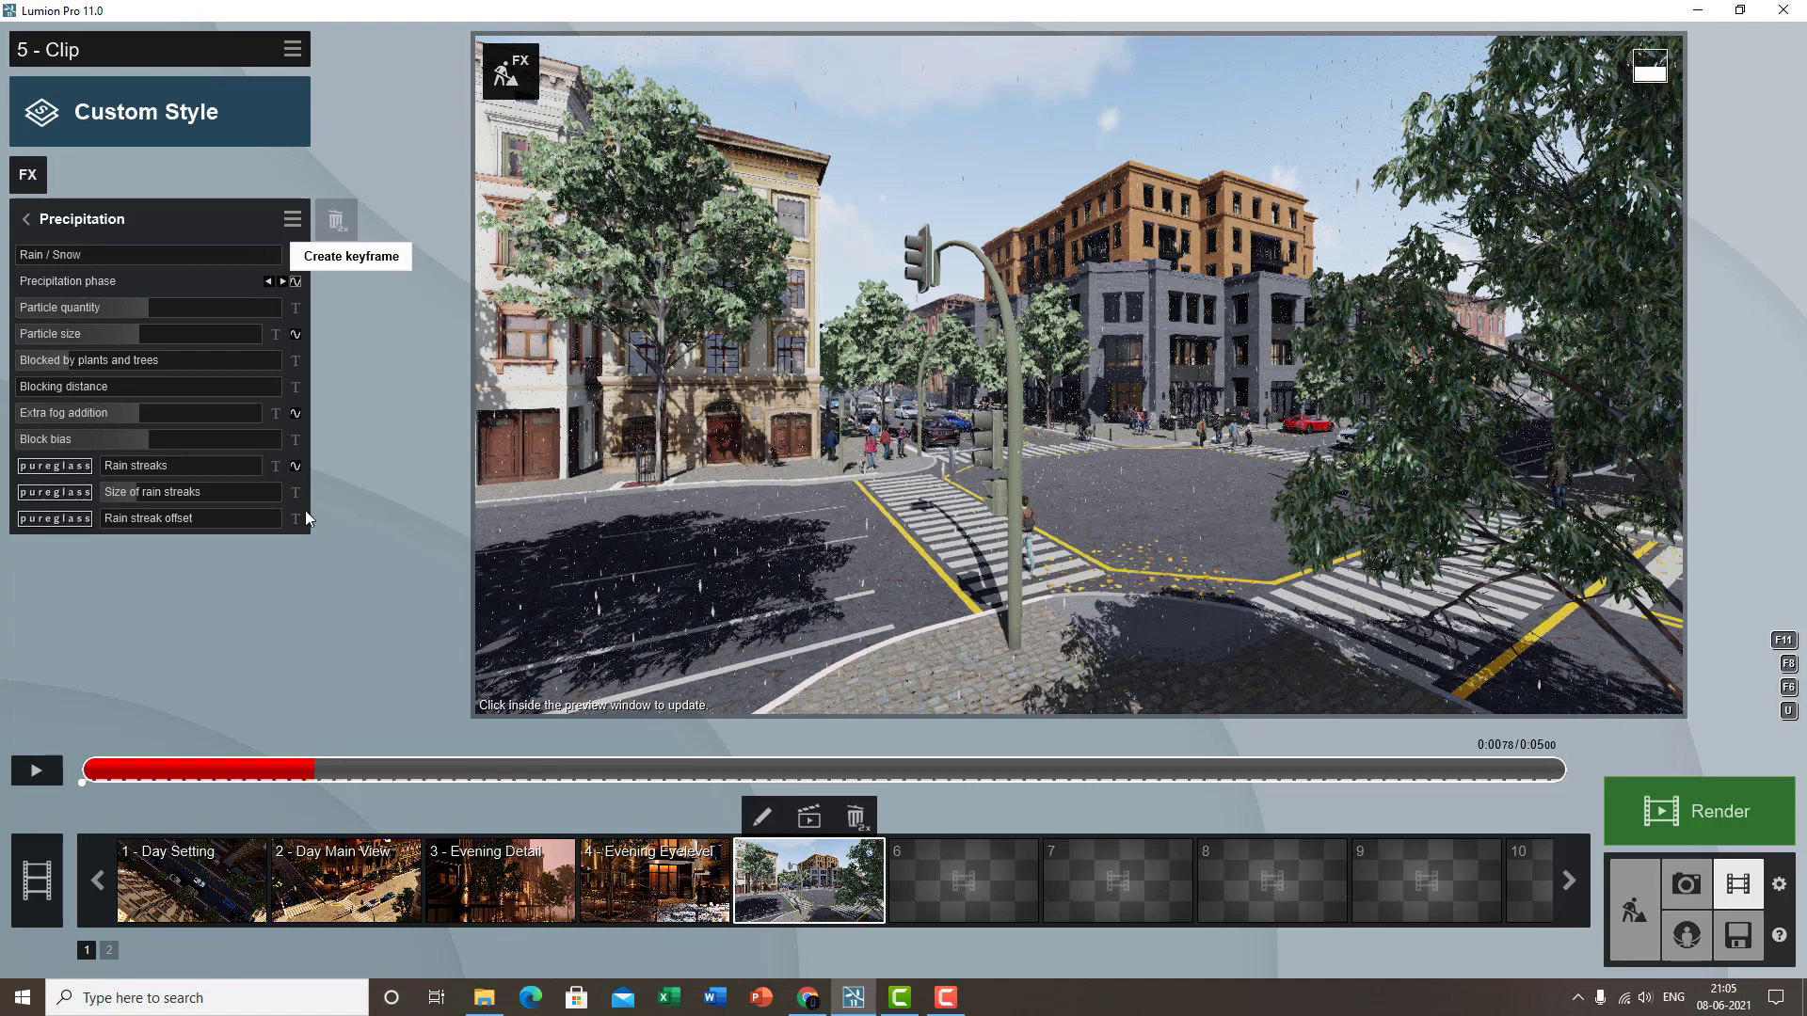
left_click(241, 762)
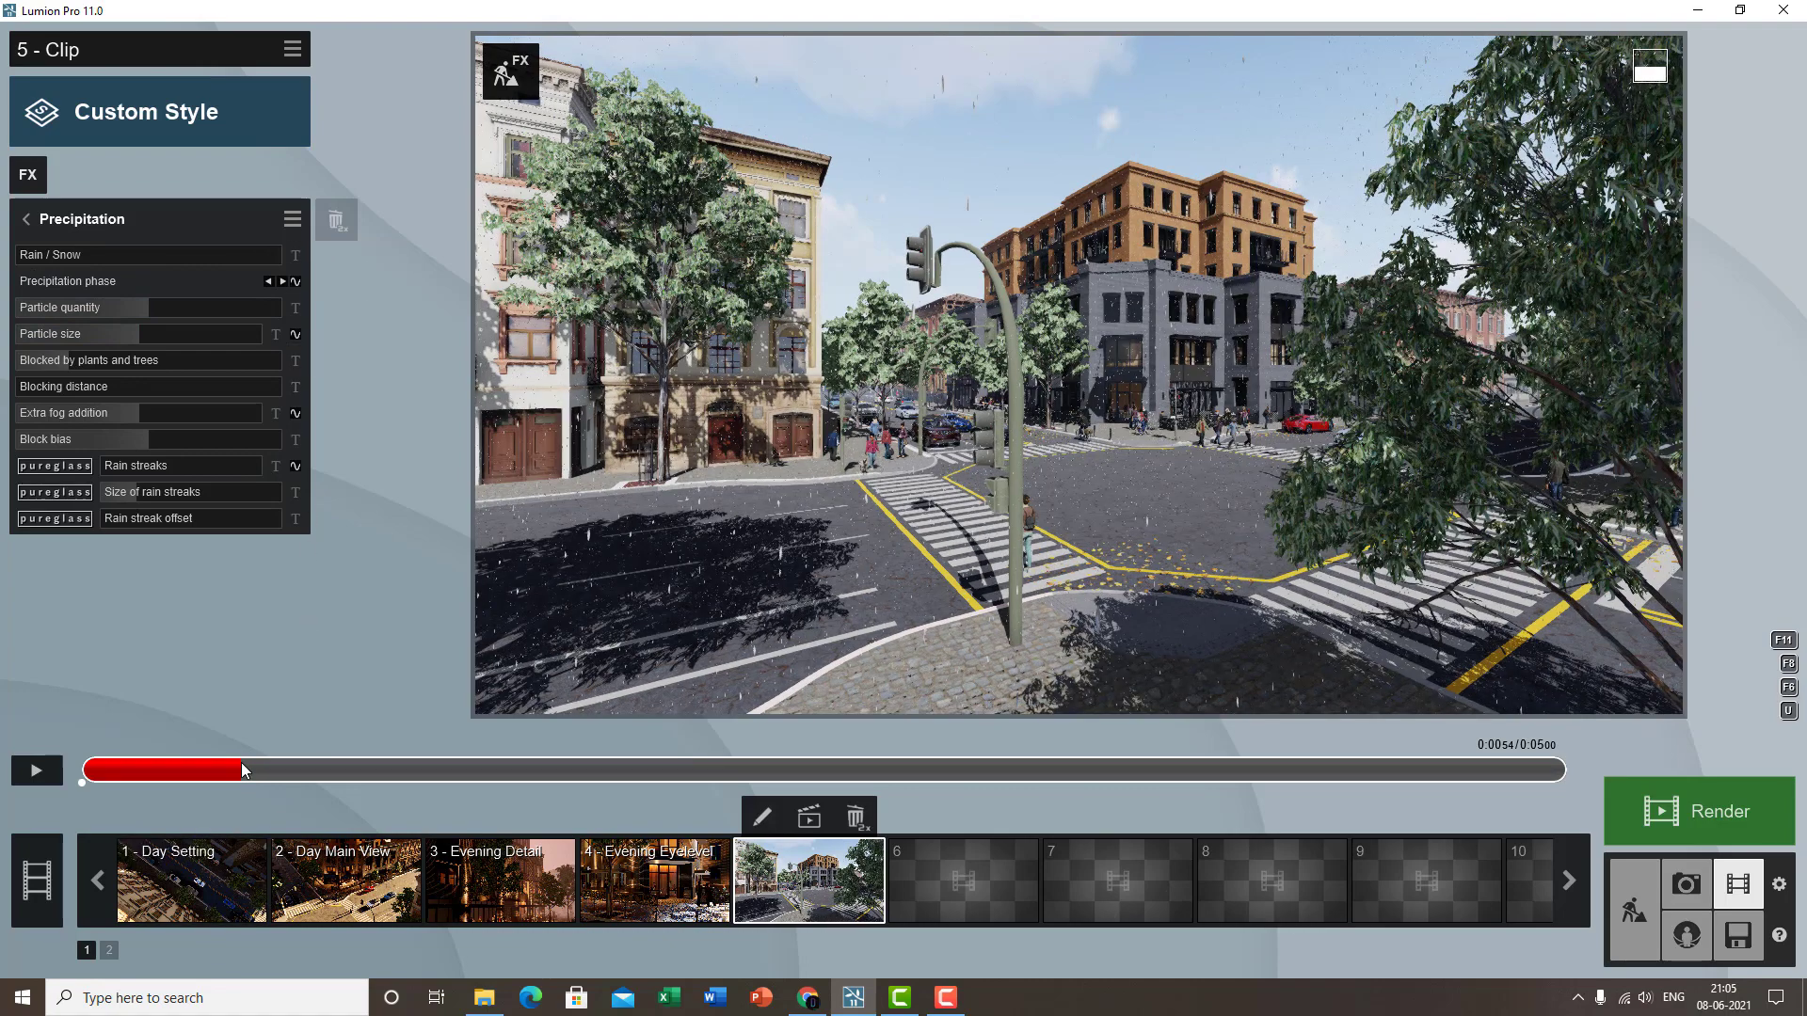
left_click(295, 281)
mouse_move(92, 287)
left_mouse_down()
mouse_move(68, 282)
mouse_move(103, 298)
left_mouse_up()
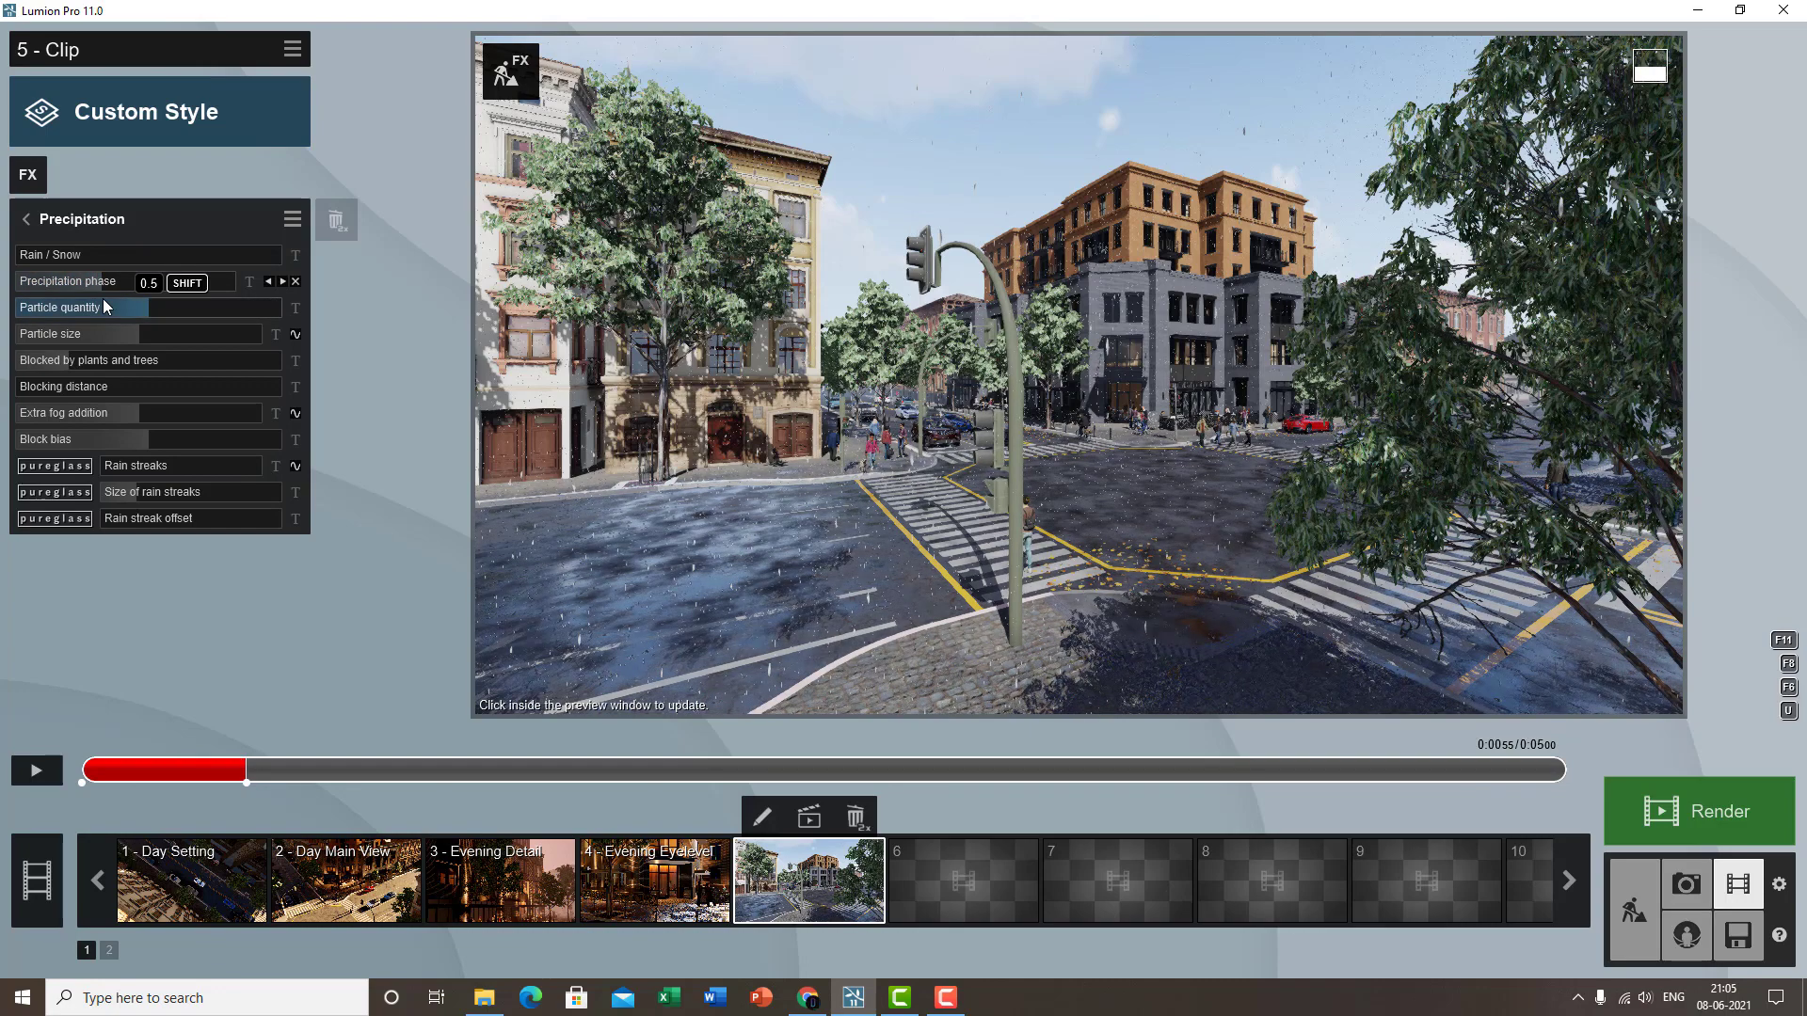
- Add a precipitation phase keyframe at about 2.5 s and raise the phase there slightly above the middle of its range
left_click(822, 769)
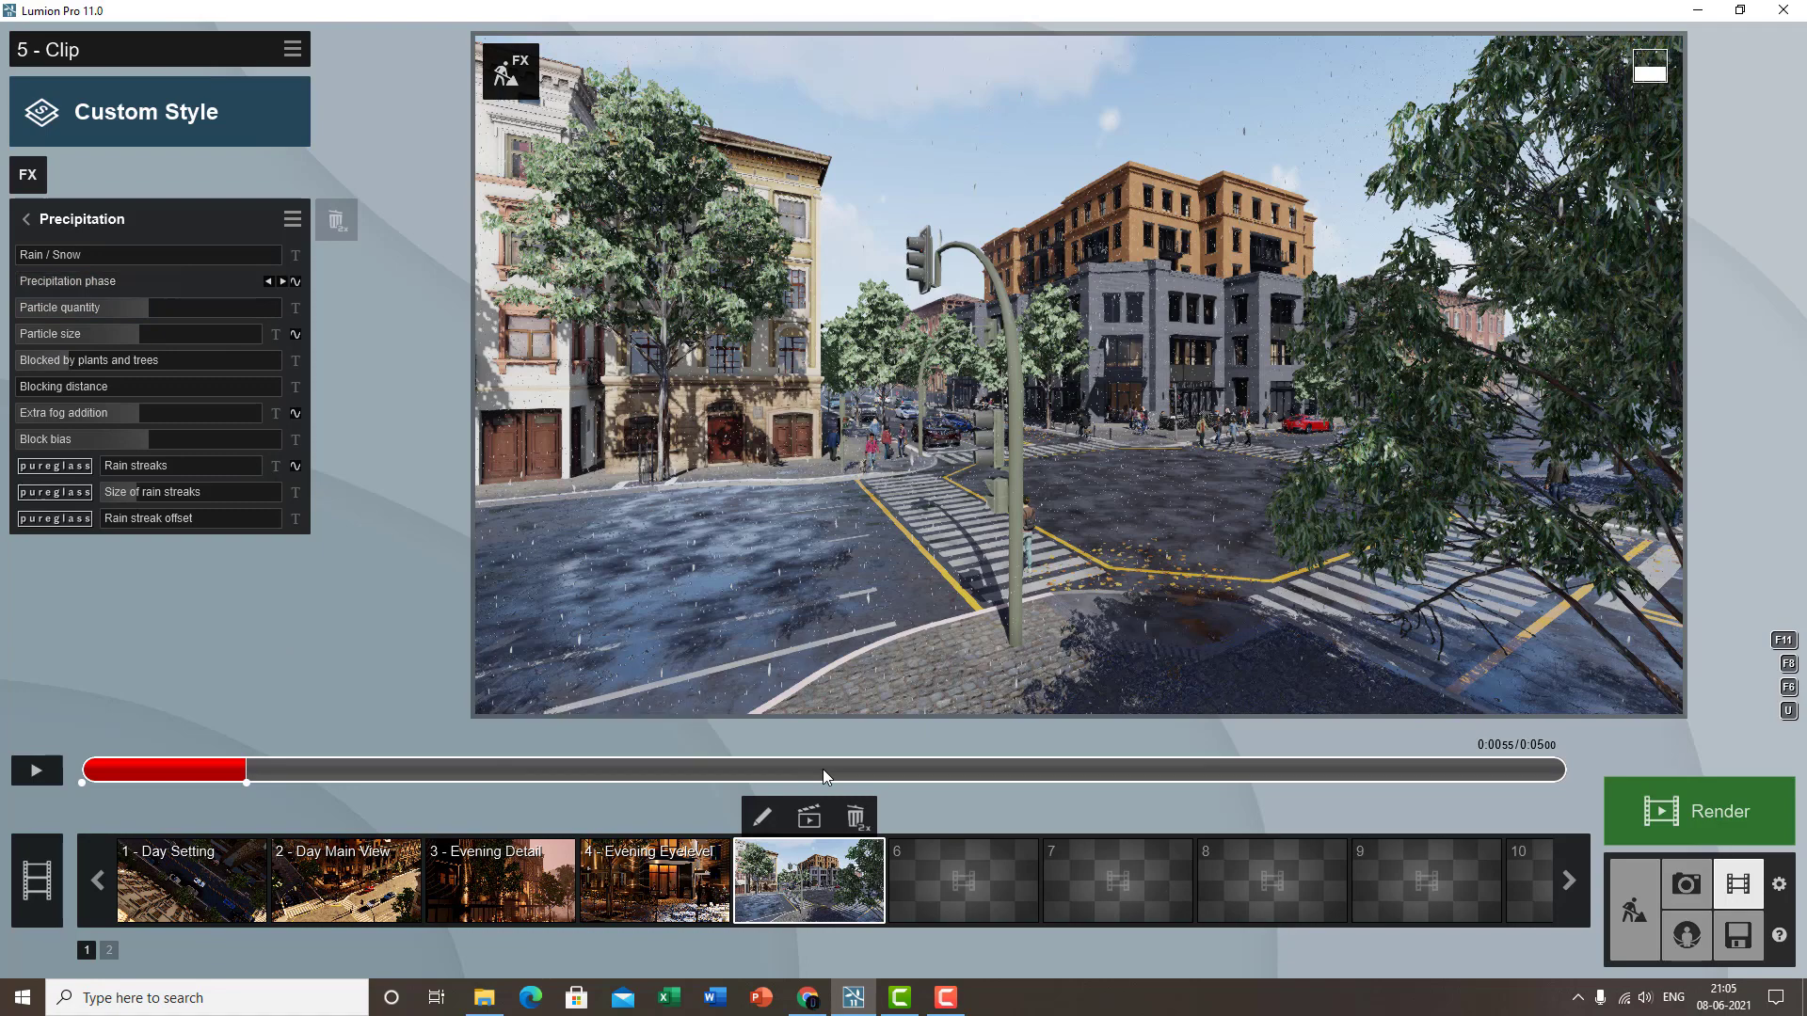
left_click(294, 280)
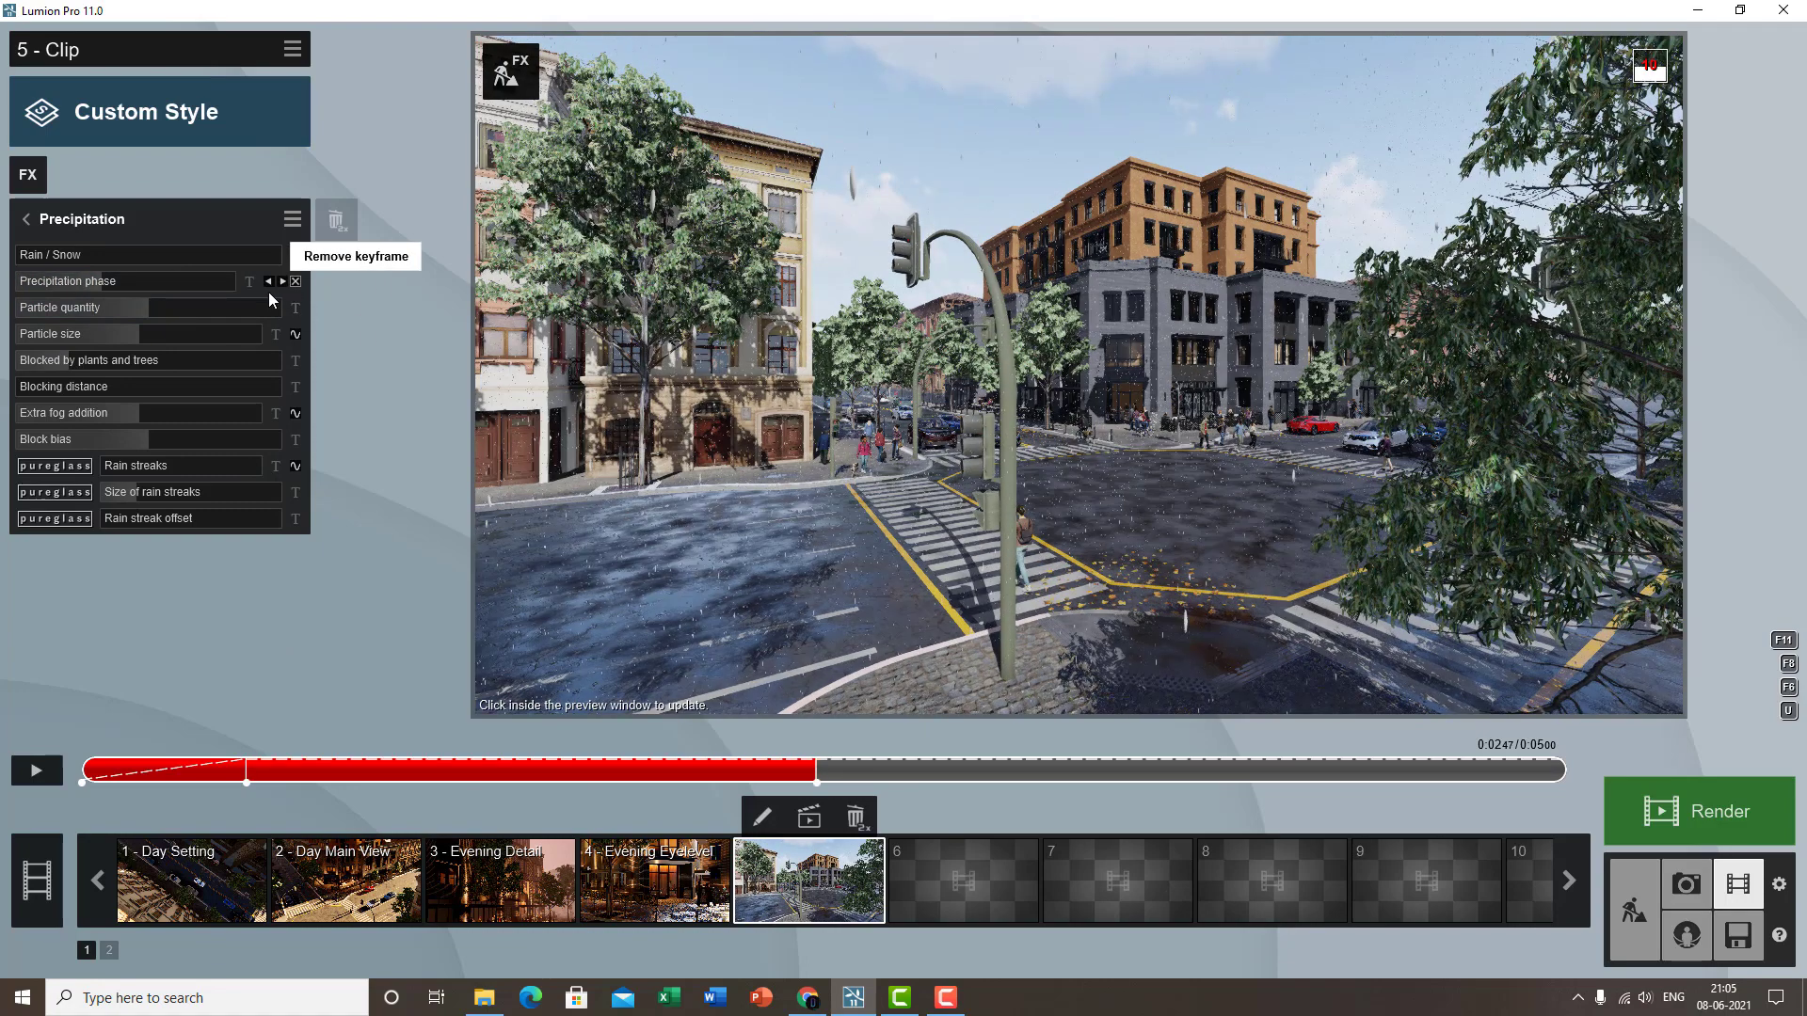
left_click_drag(166, 285, 144, 281)
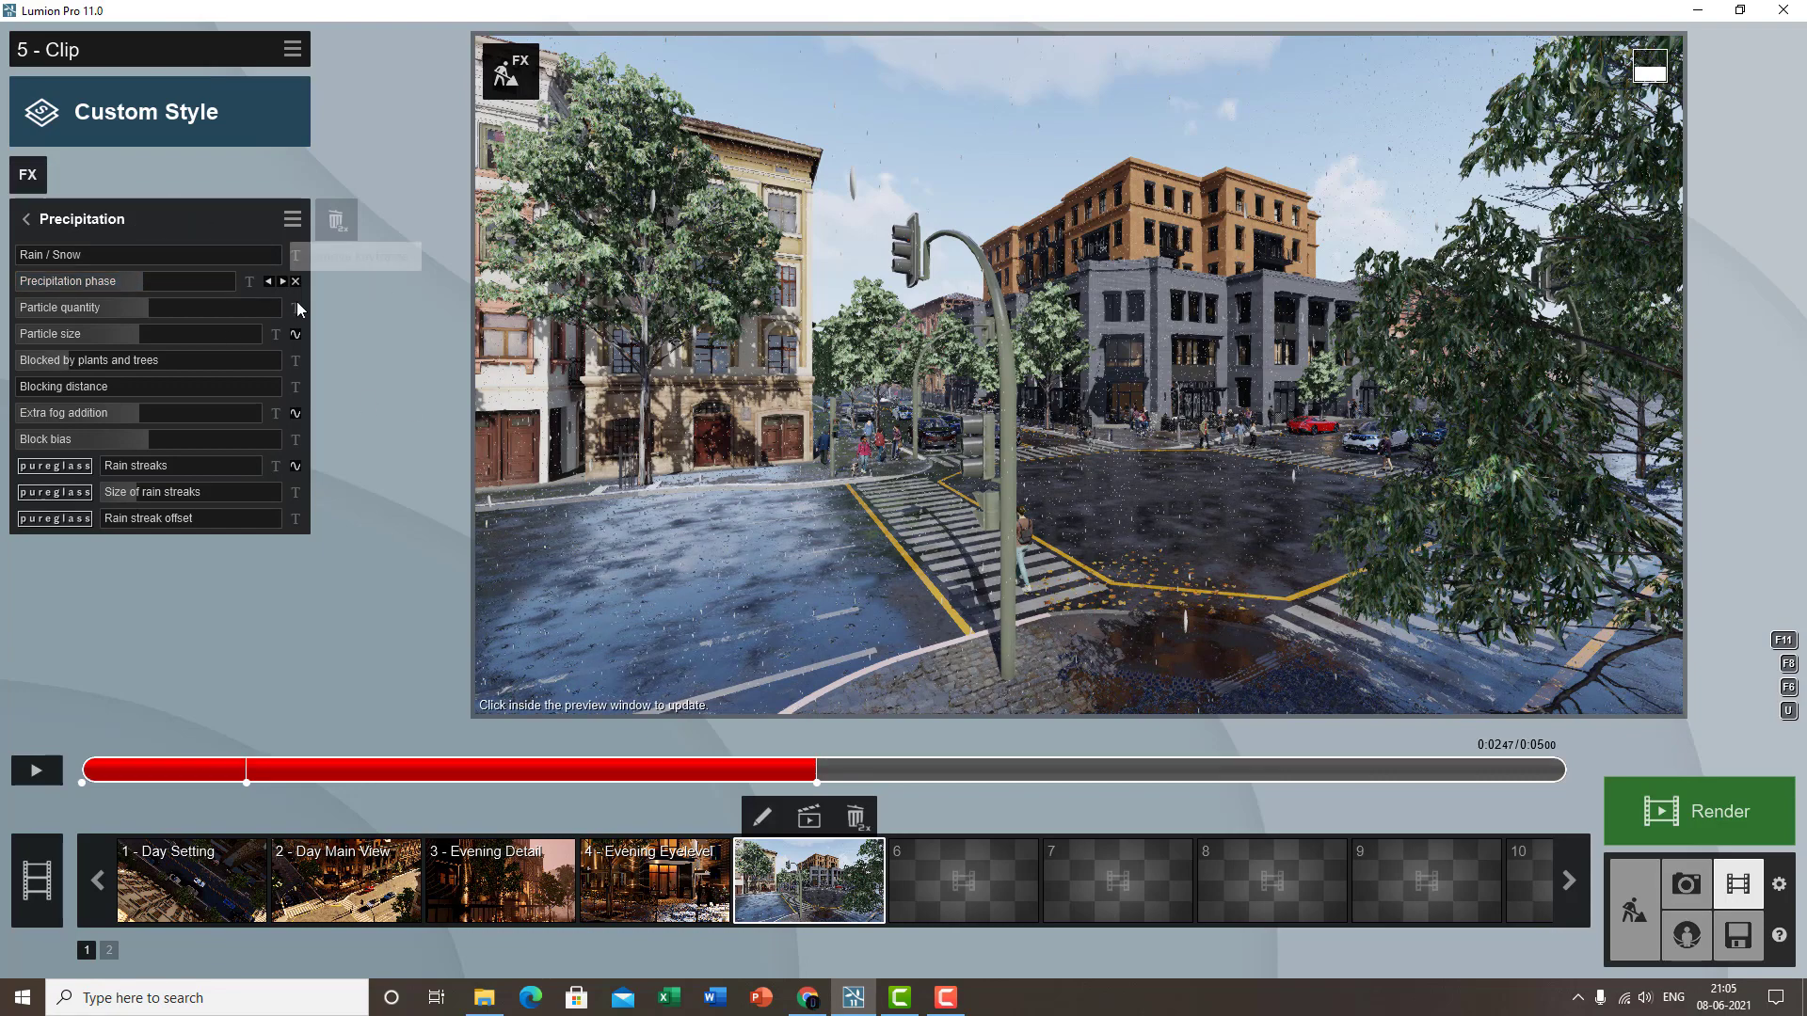
- At about 3.4 s, add precipitation phase and particle size keyframes and raise the phase close to its maximum
left_click(1080, 781)
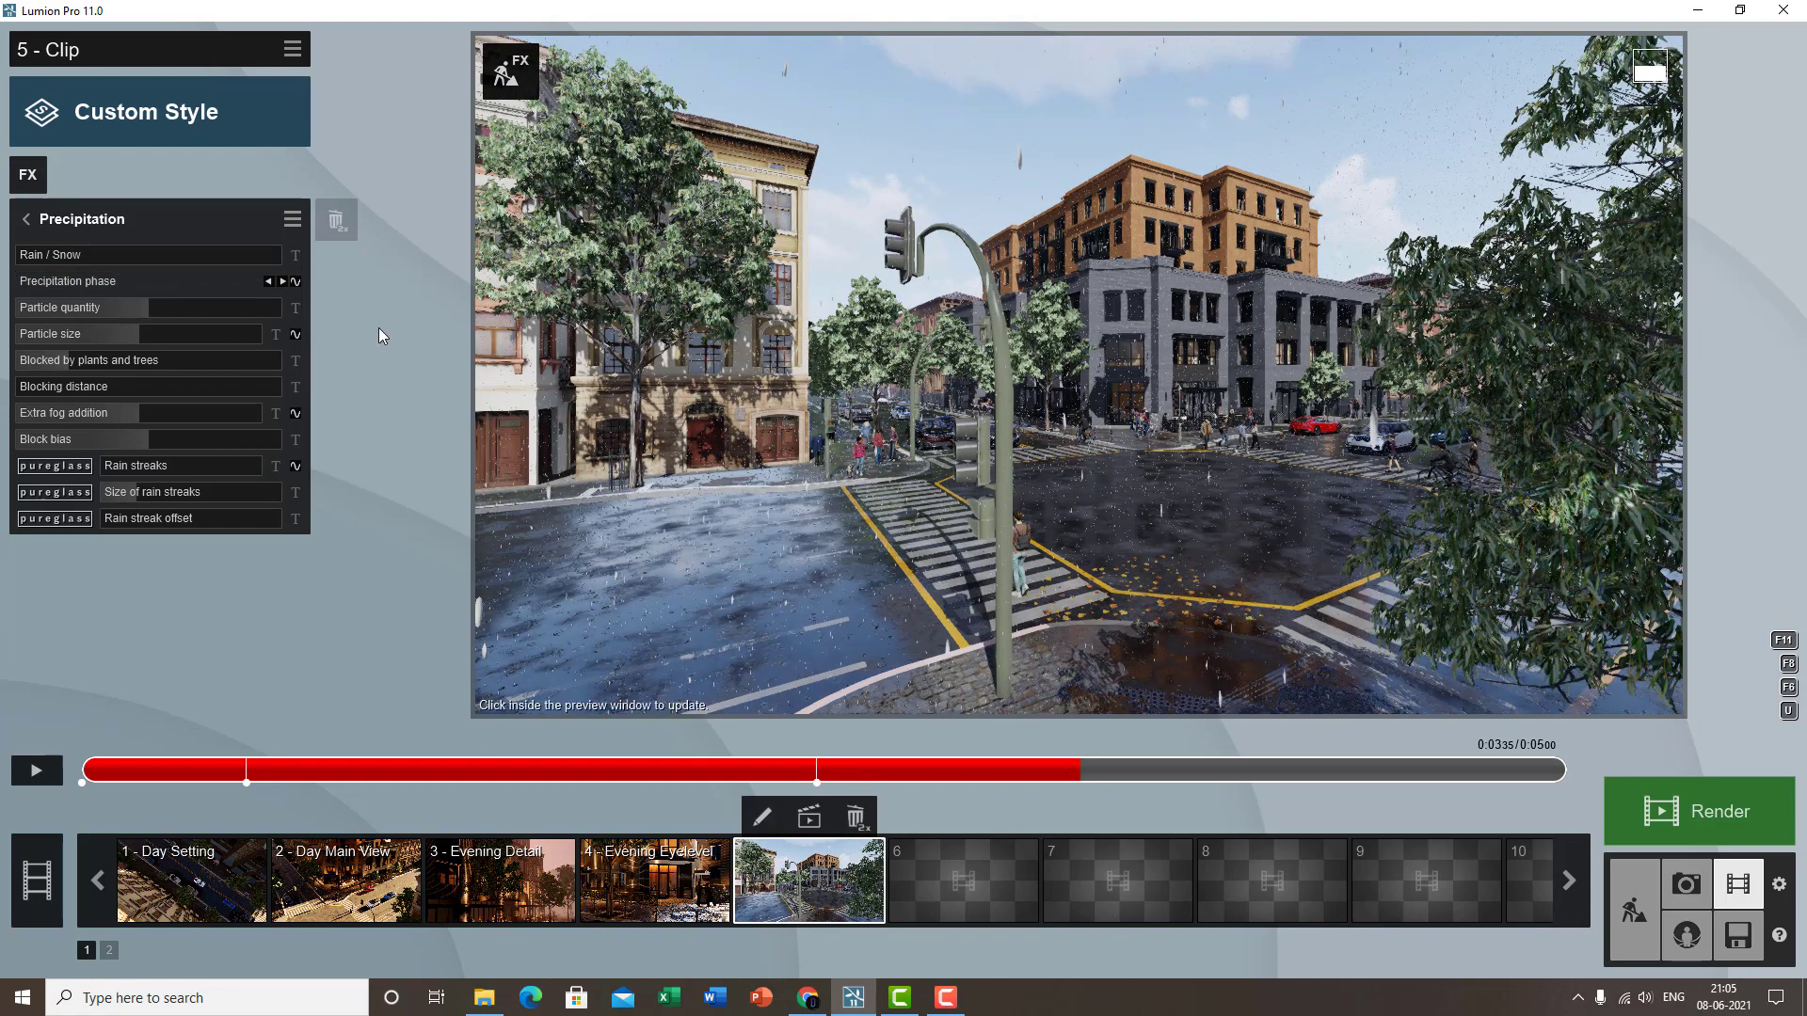
left_click(294, 281)
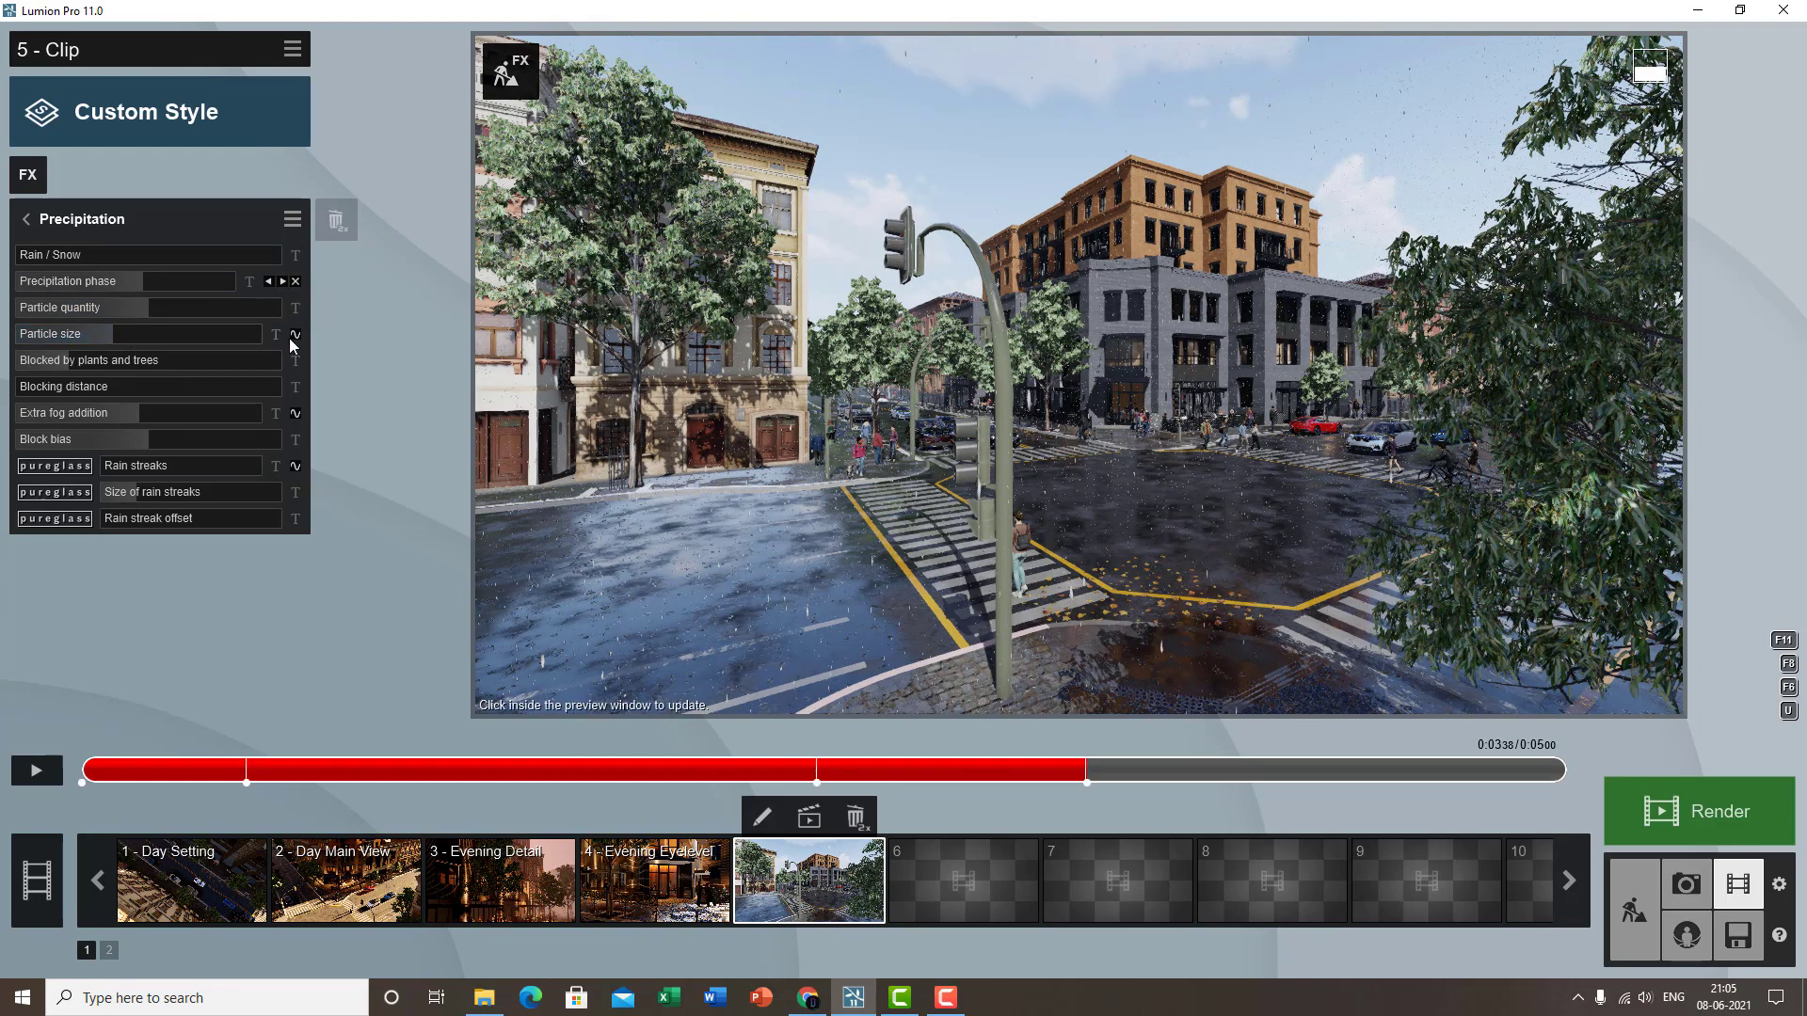
left_click(295, 335)
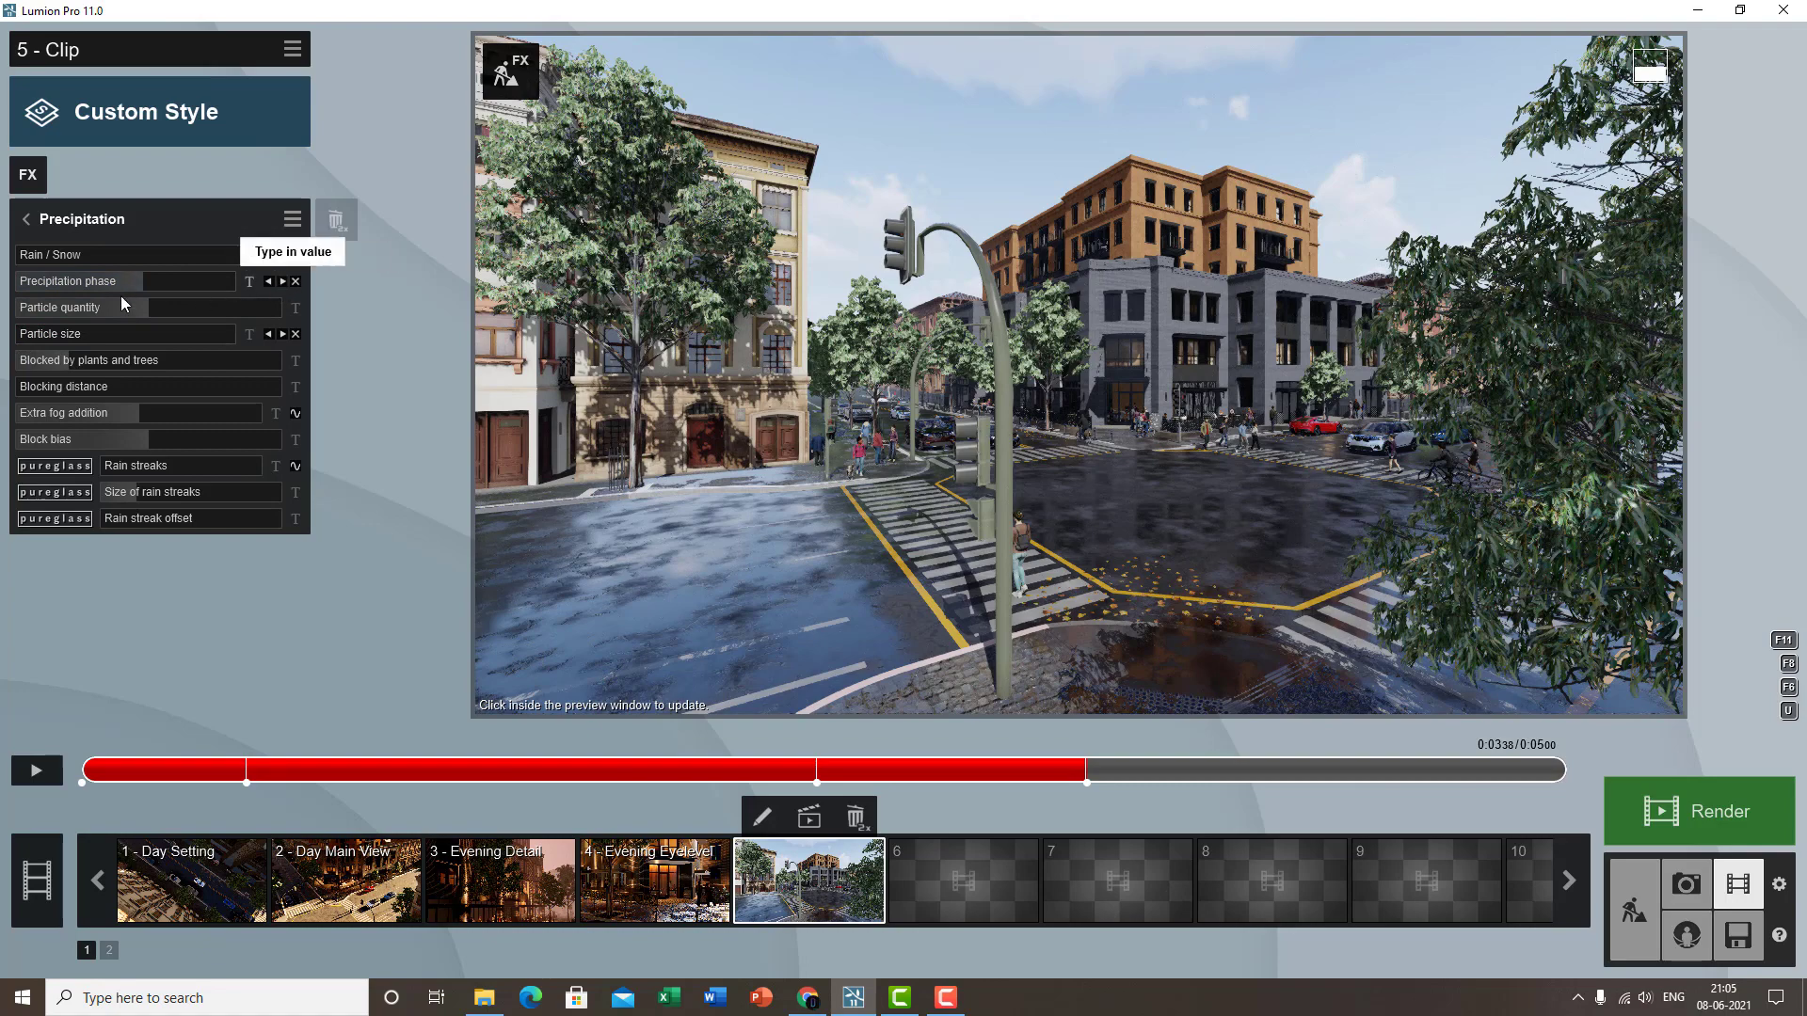
left_click_drag(146, 275, 215, 287)
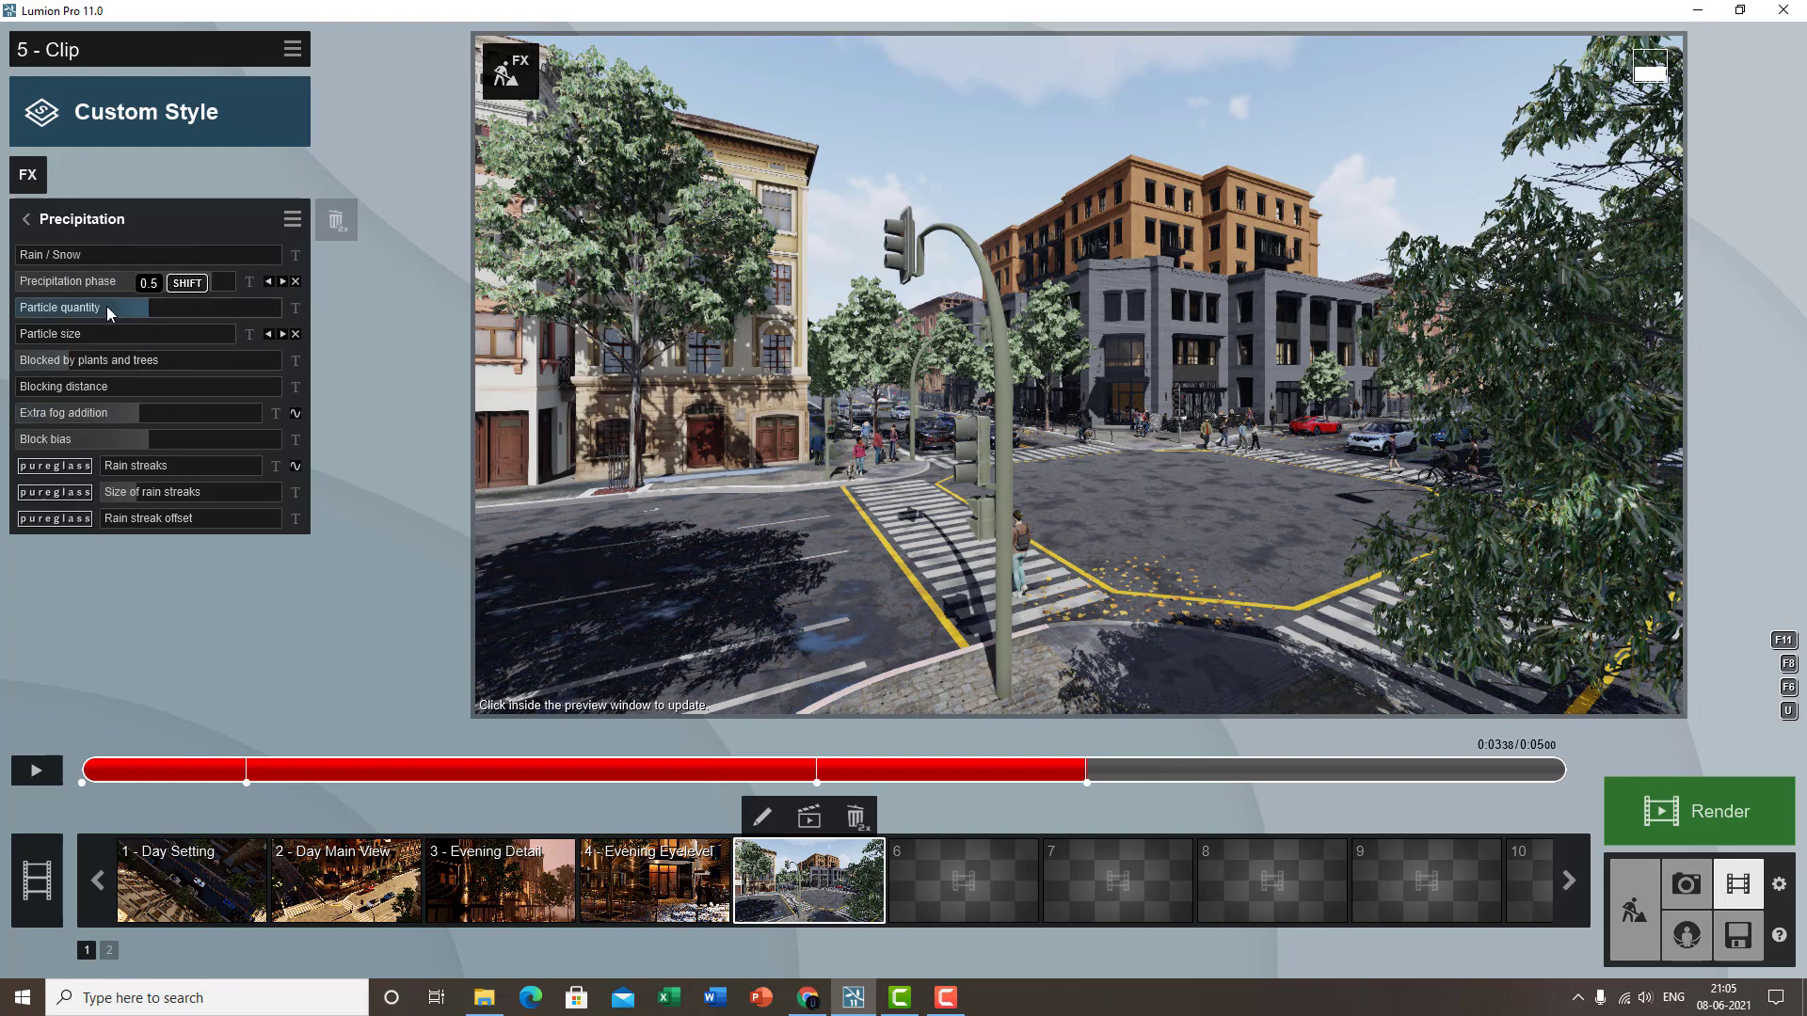
- Add a precipitation phase keyframe at about 4.5 s with the value 1.0 and briefly play the clip
left_click(1434, 769)
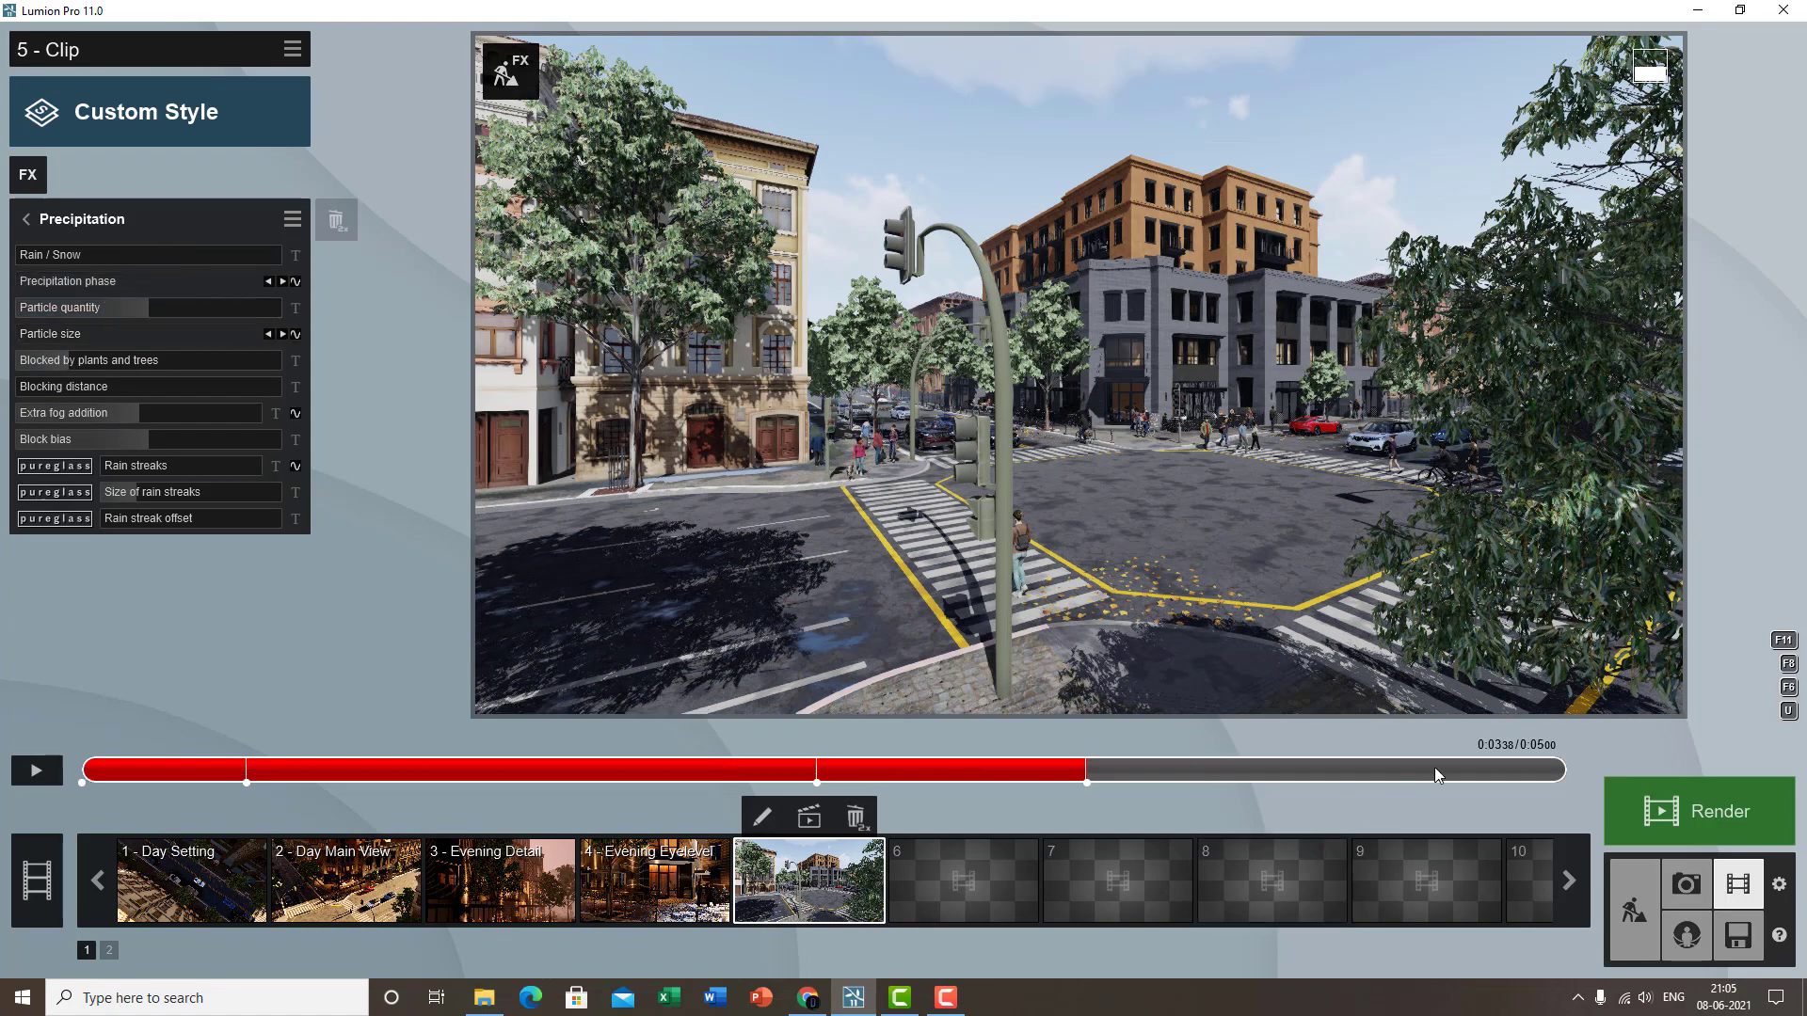
left_click(295, 281)
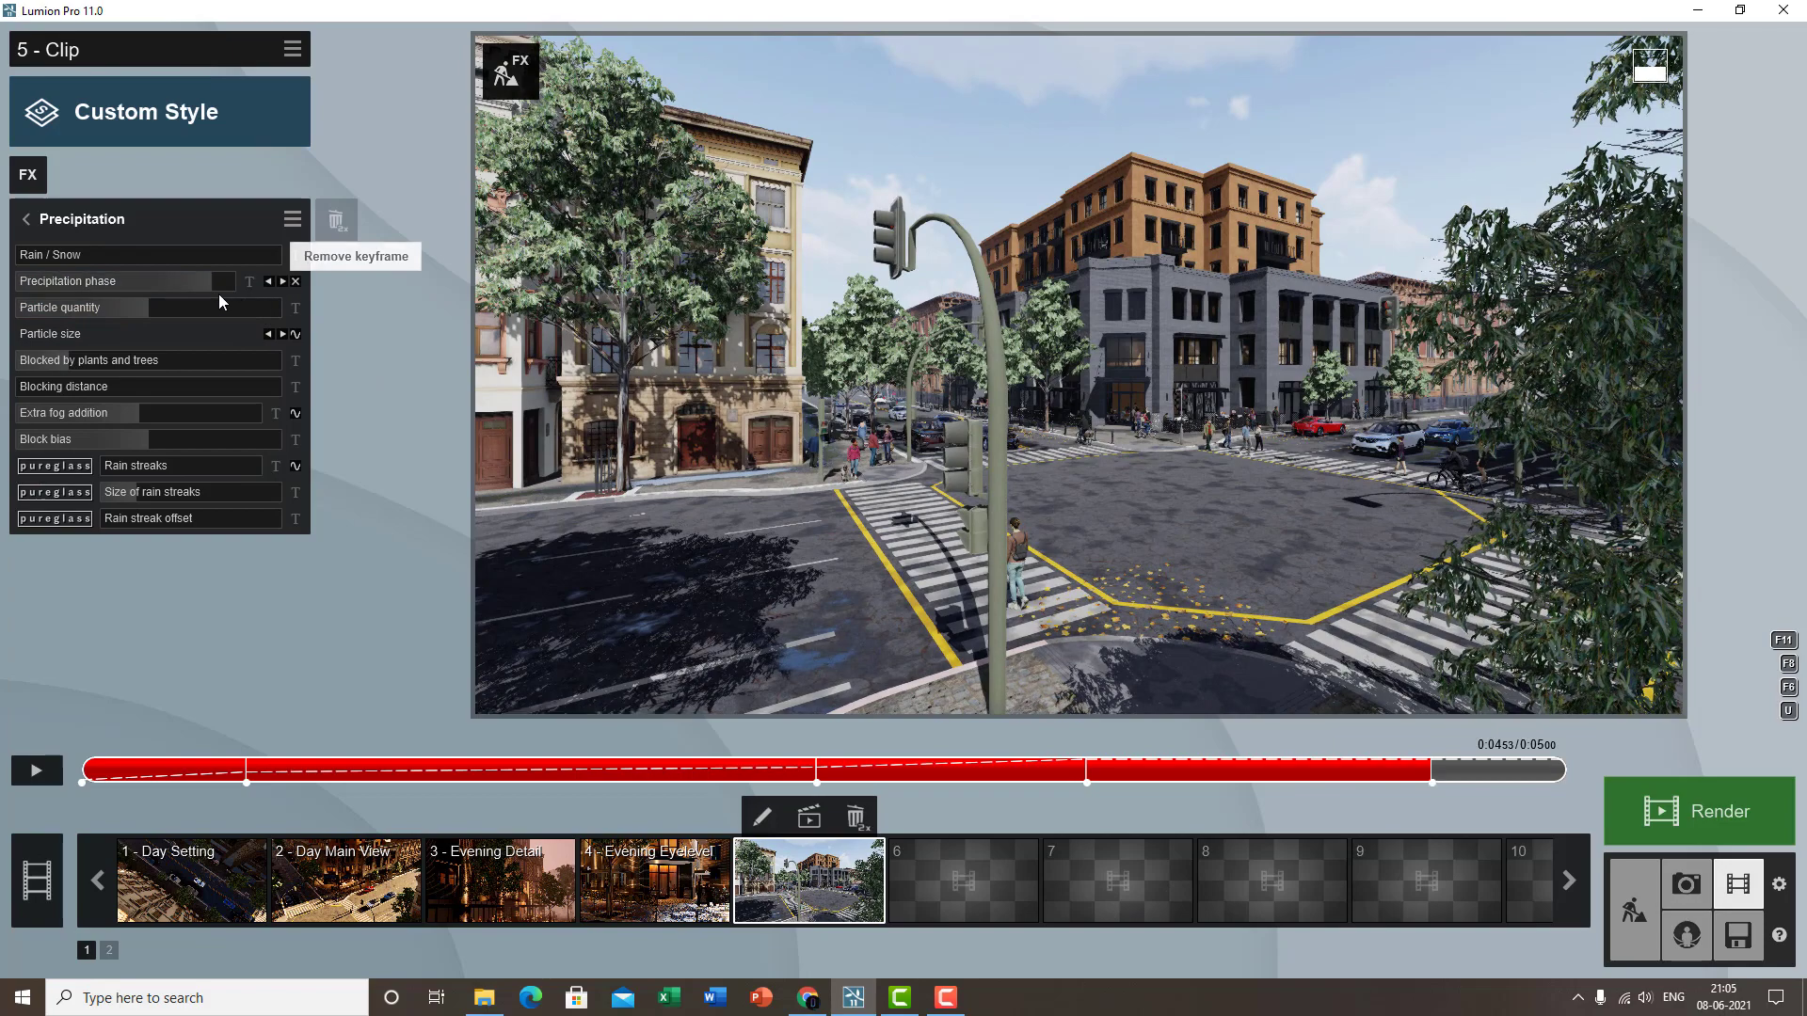
left_click_drag(218, 290, 248, 286)
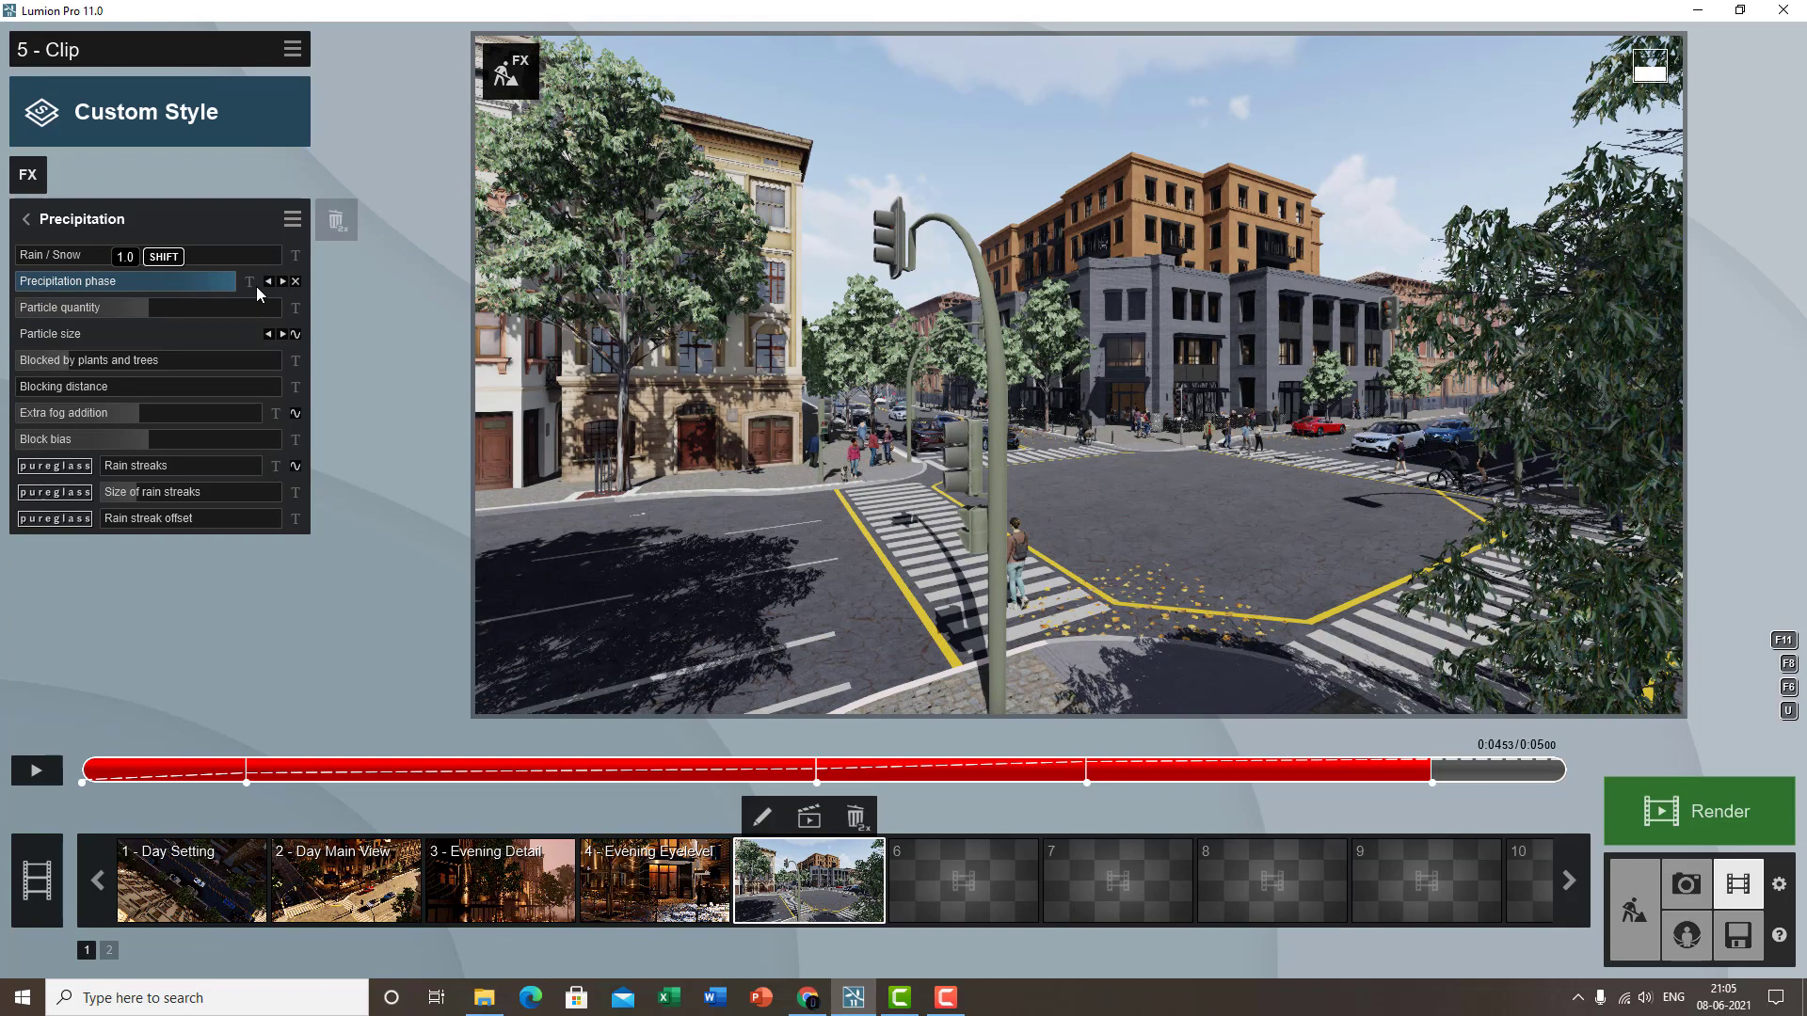
left_click(37, 770)
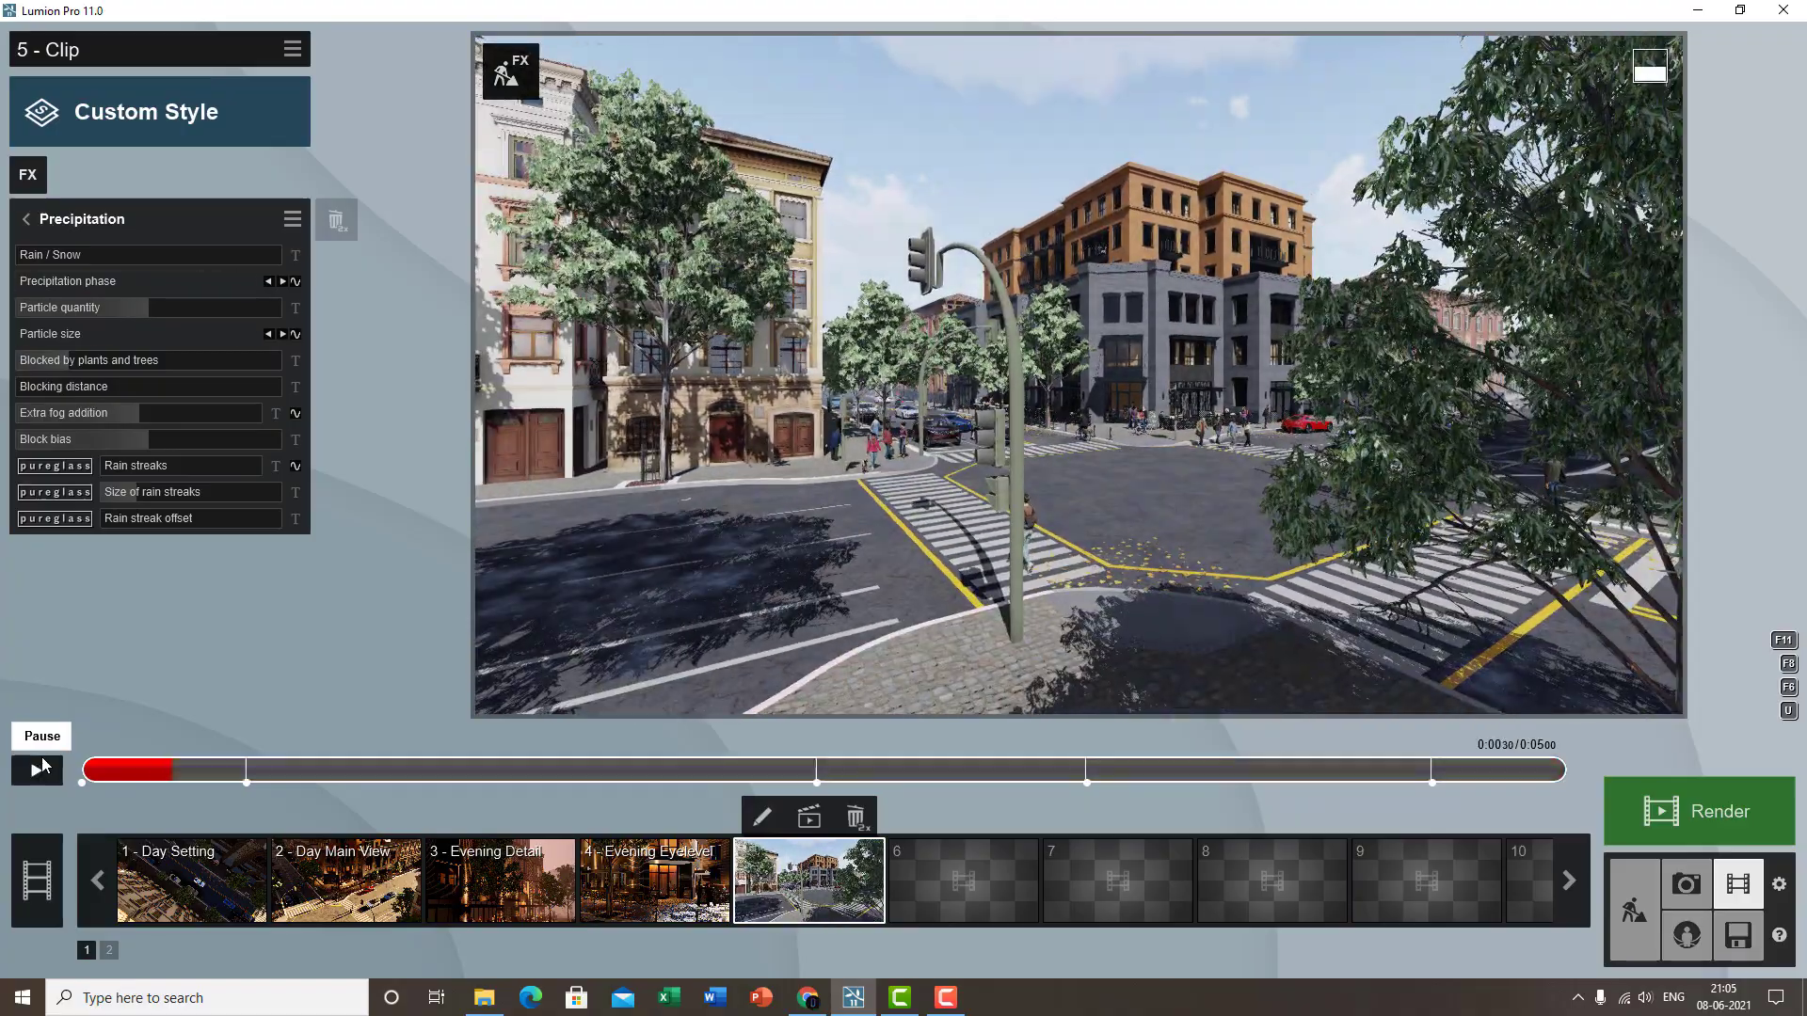
left_click(40, 768)
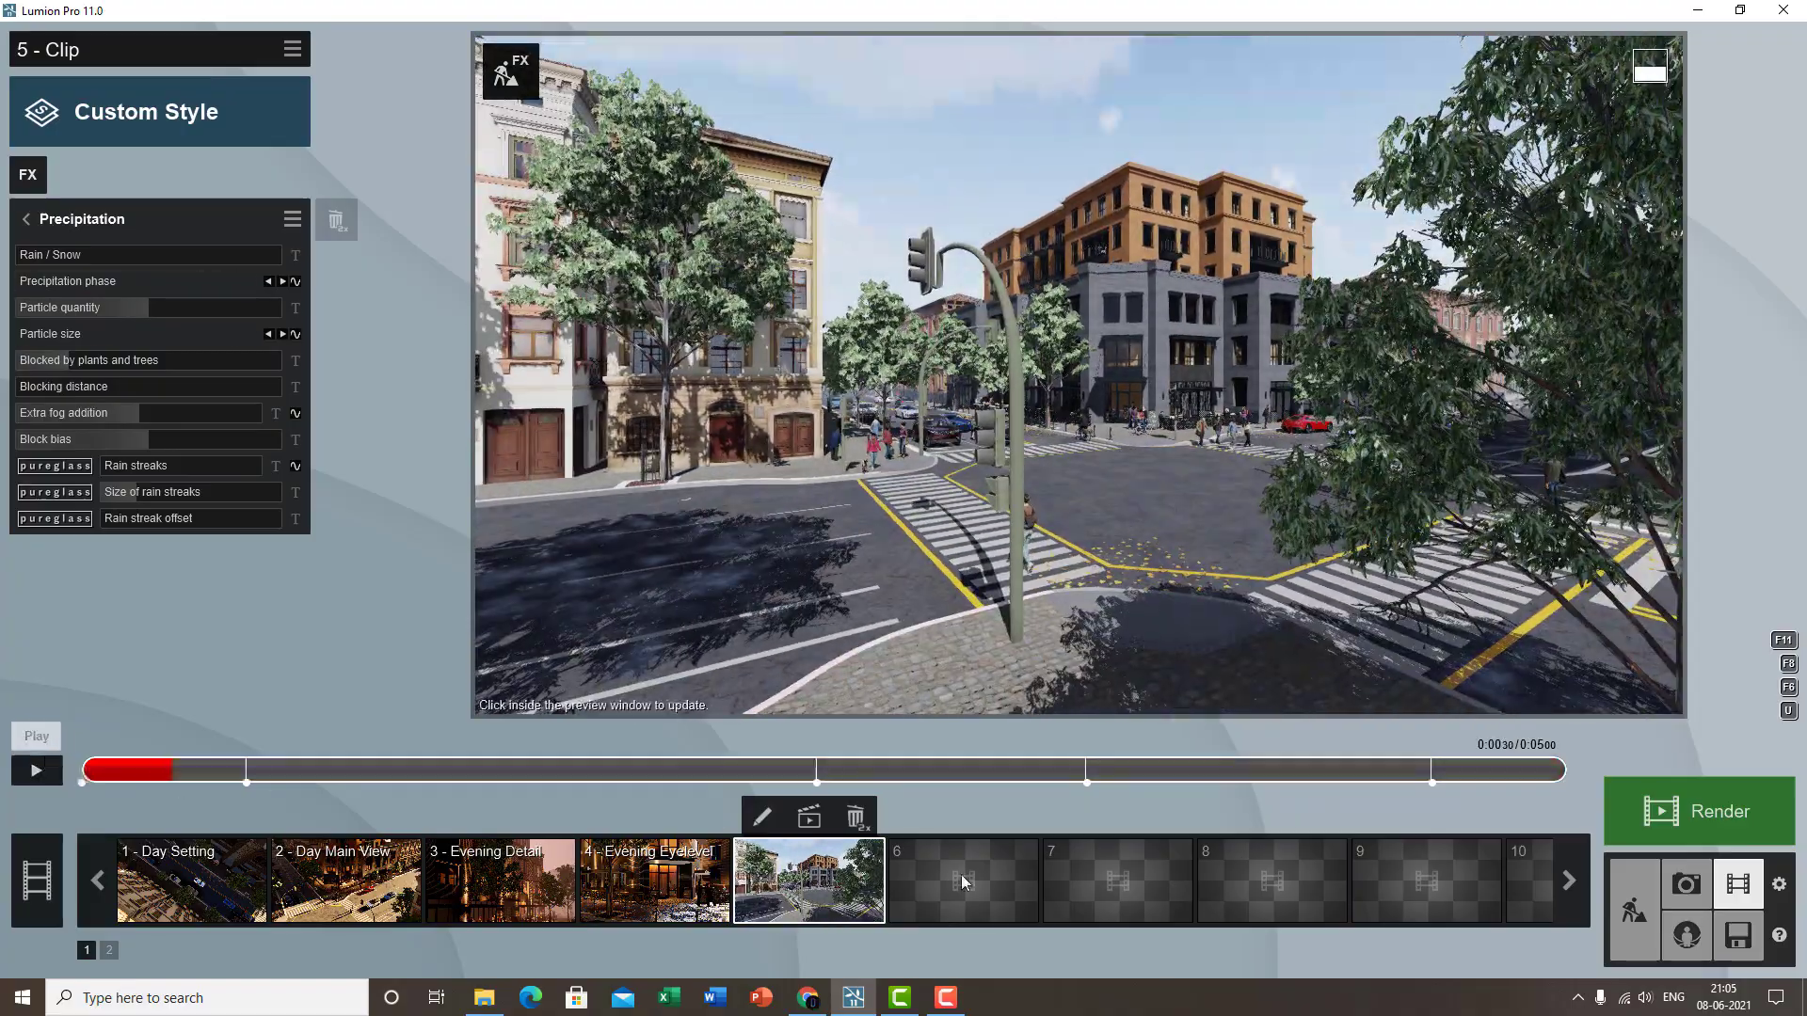
- At the clip's start, keyframe the particle size at about 0.8 and raise the particle quantity close to its maximum
left_click_drag(164, 774, 85, 772)
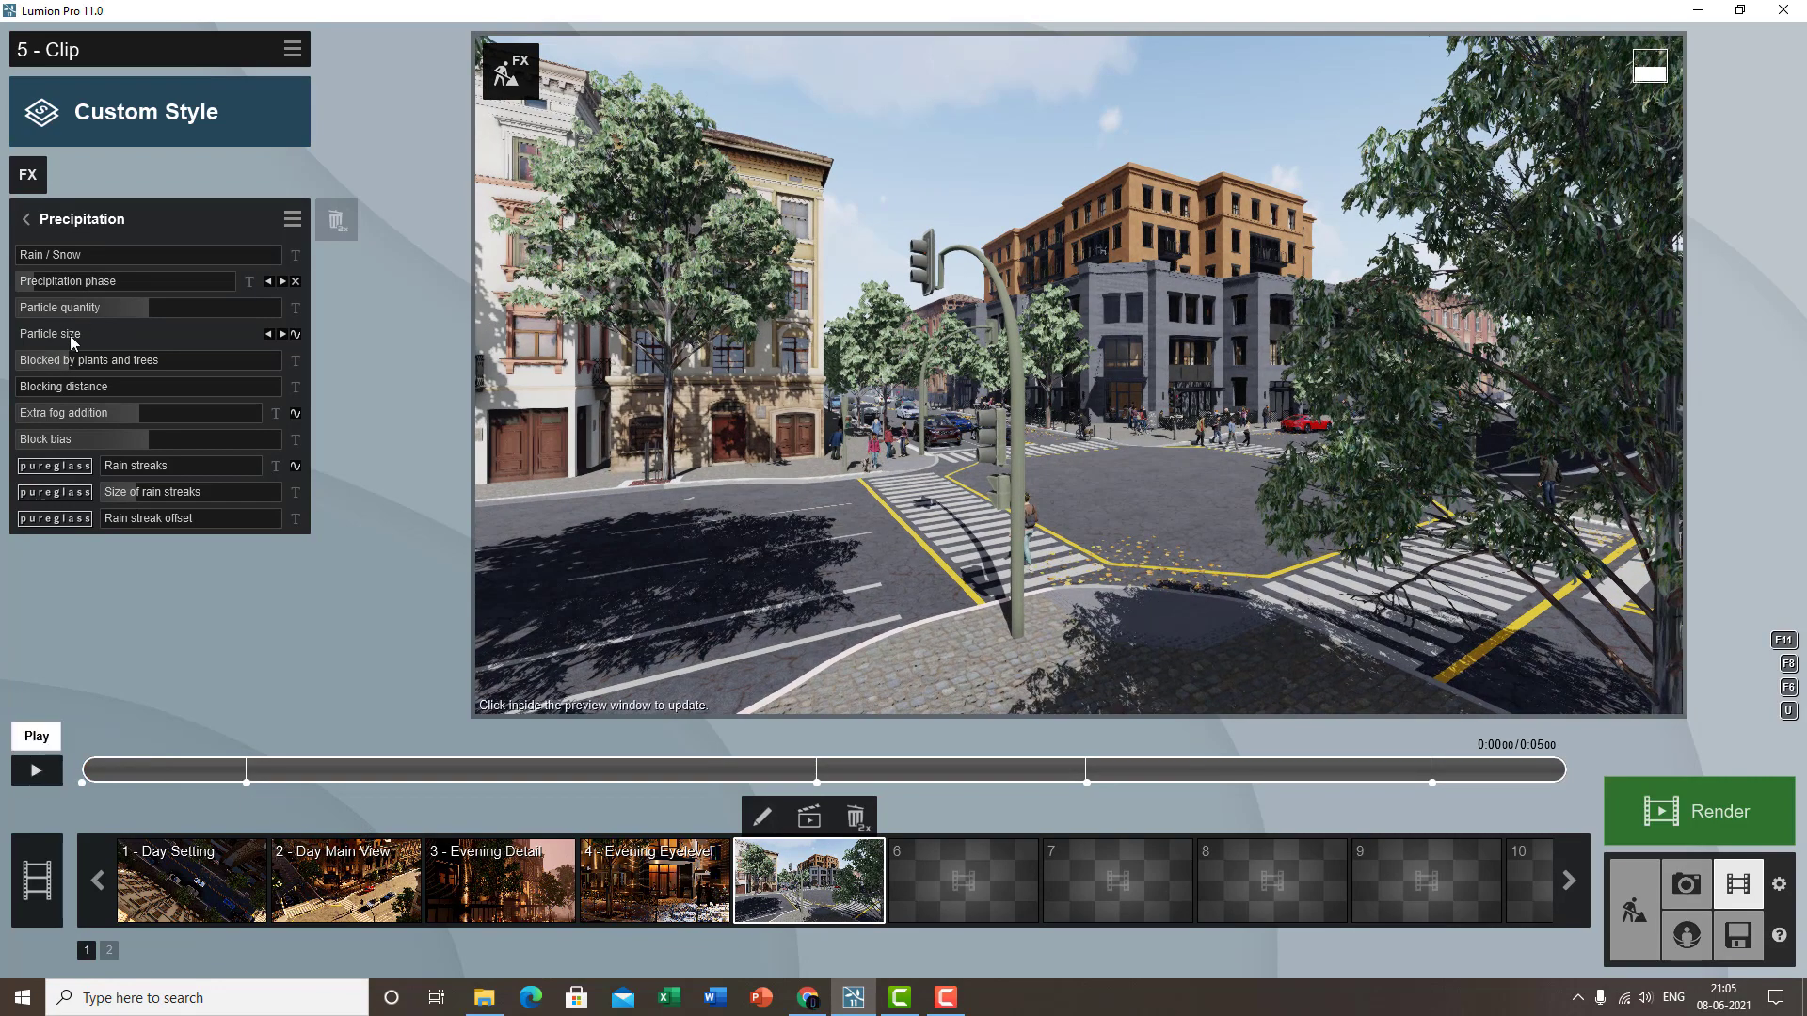
left_click(295, 334)
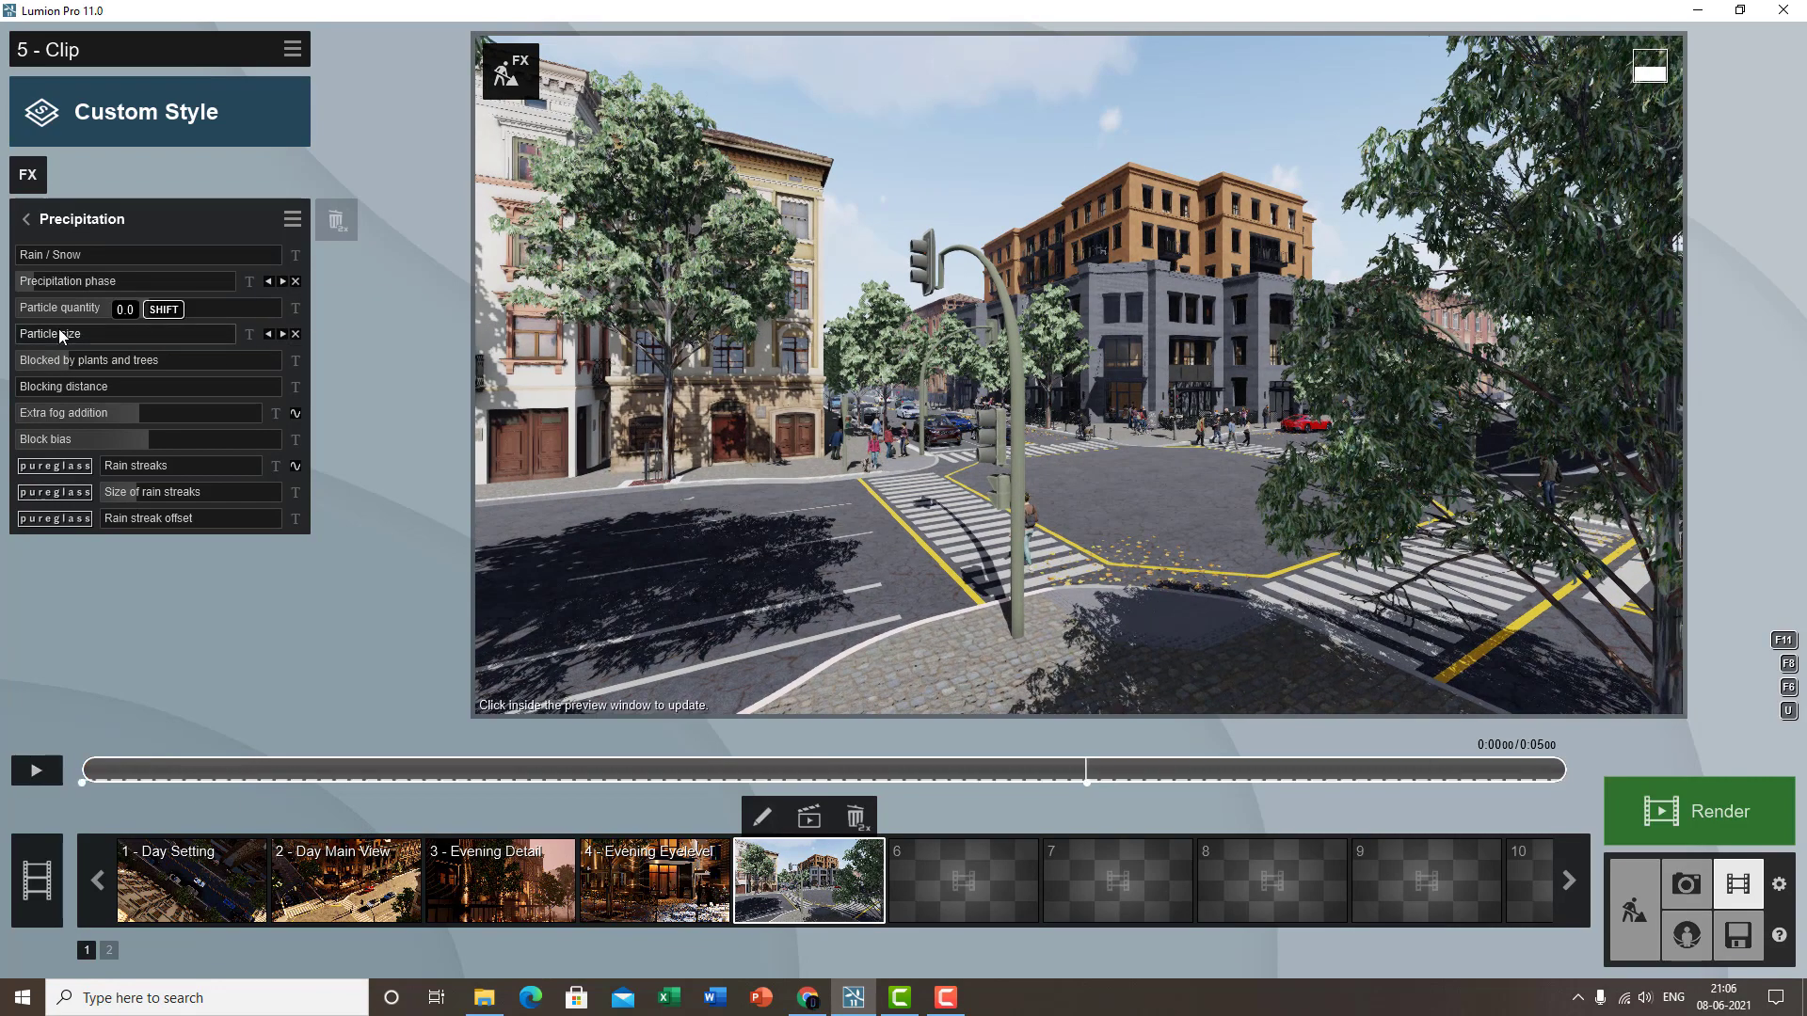
left_click_drag(58, 331, 143, 331)
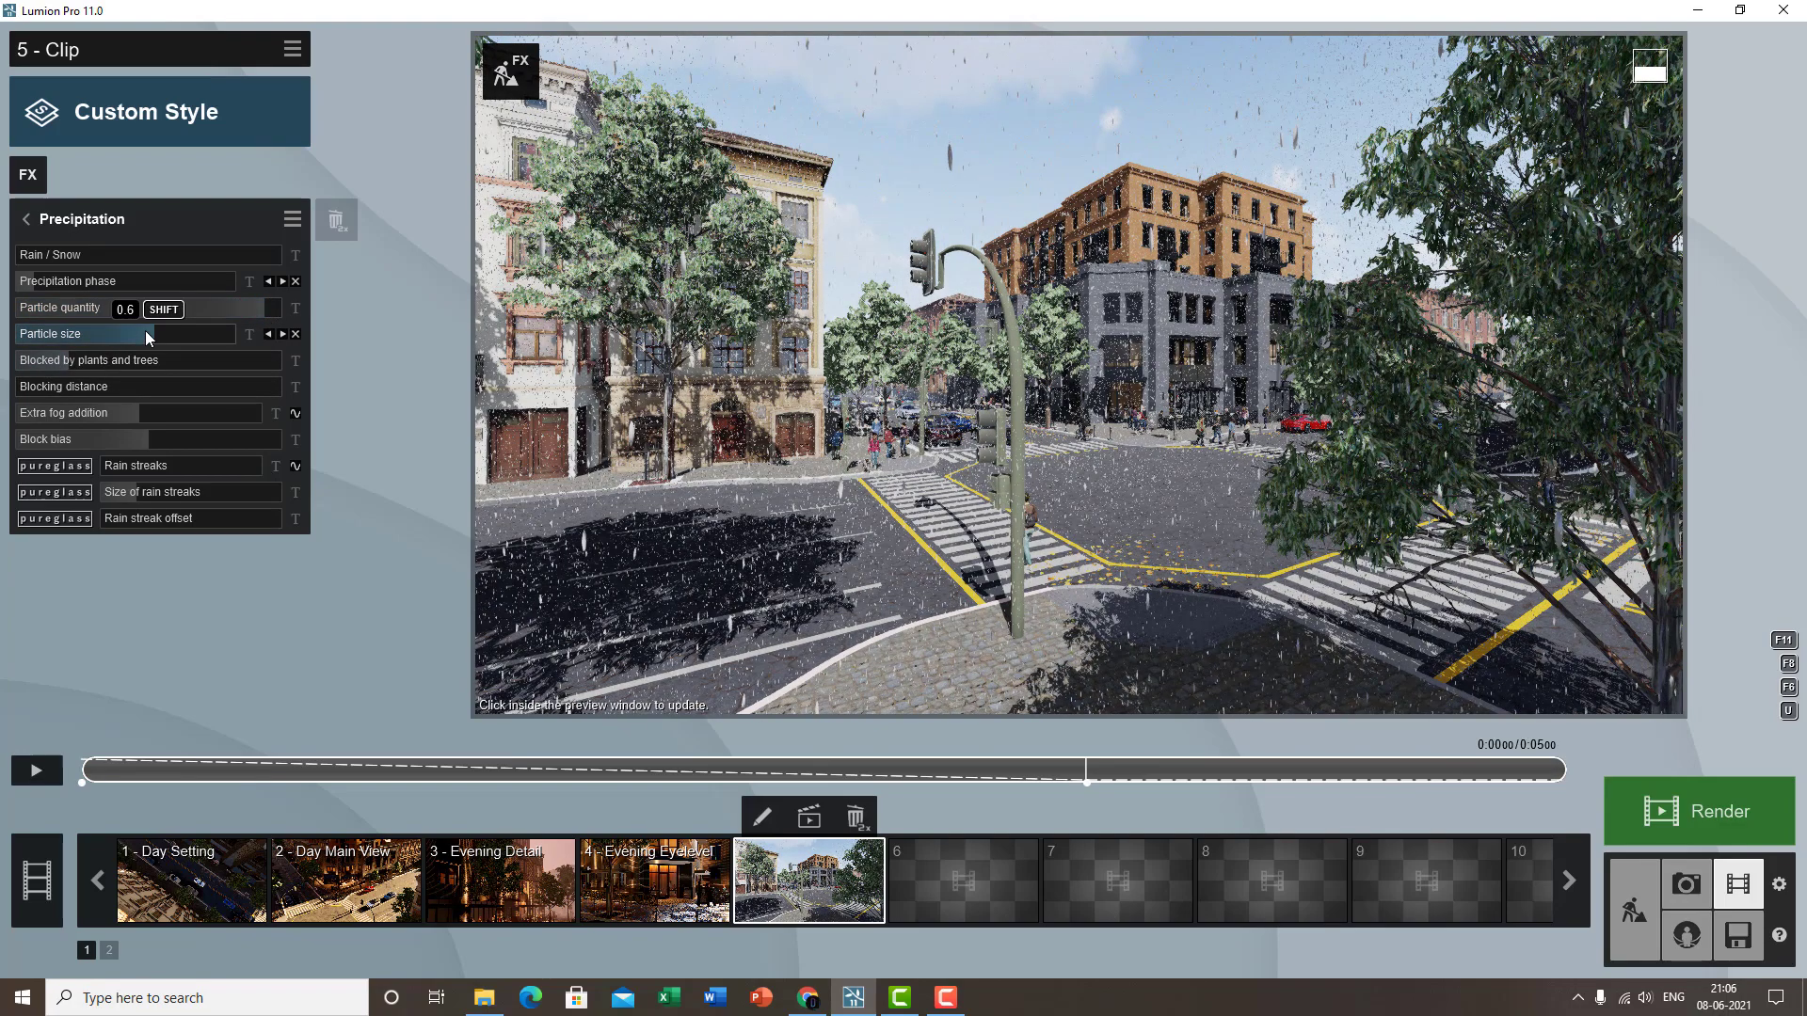
left_click_drag(175, 337, 185, 335)
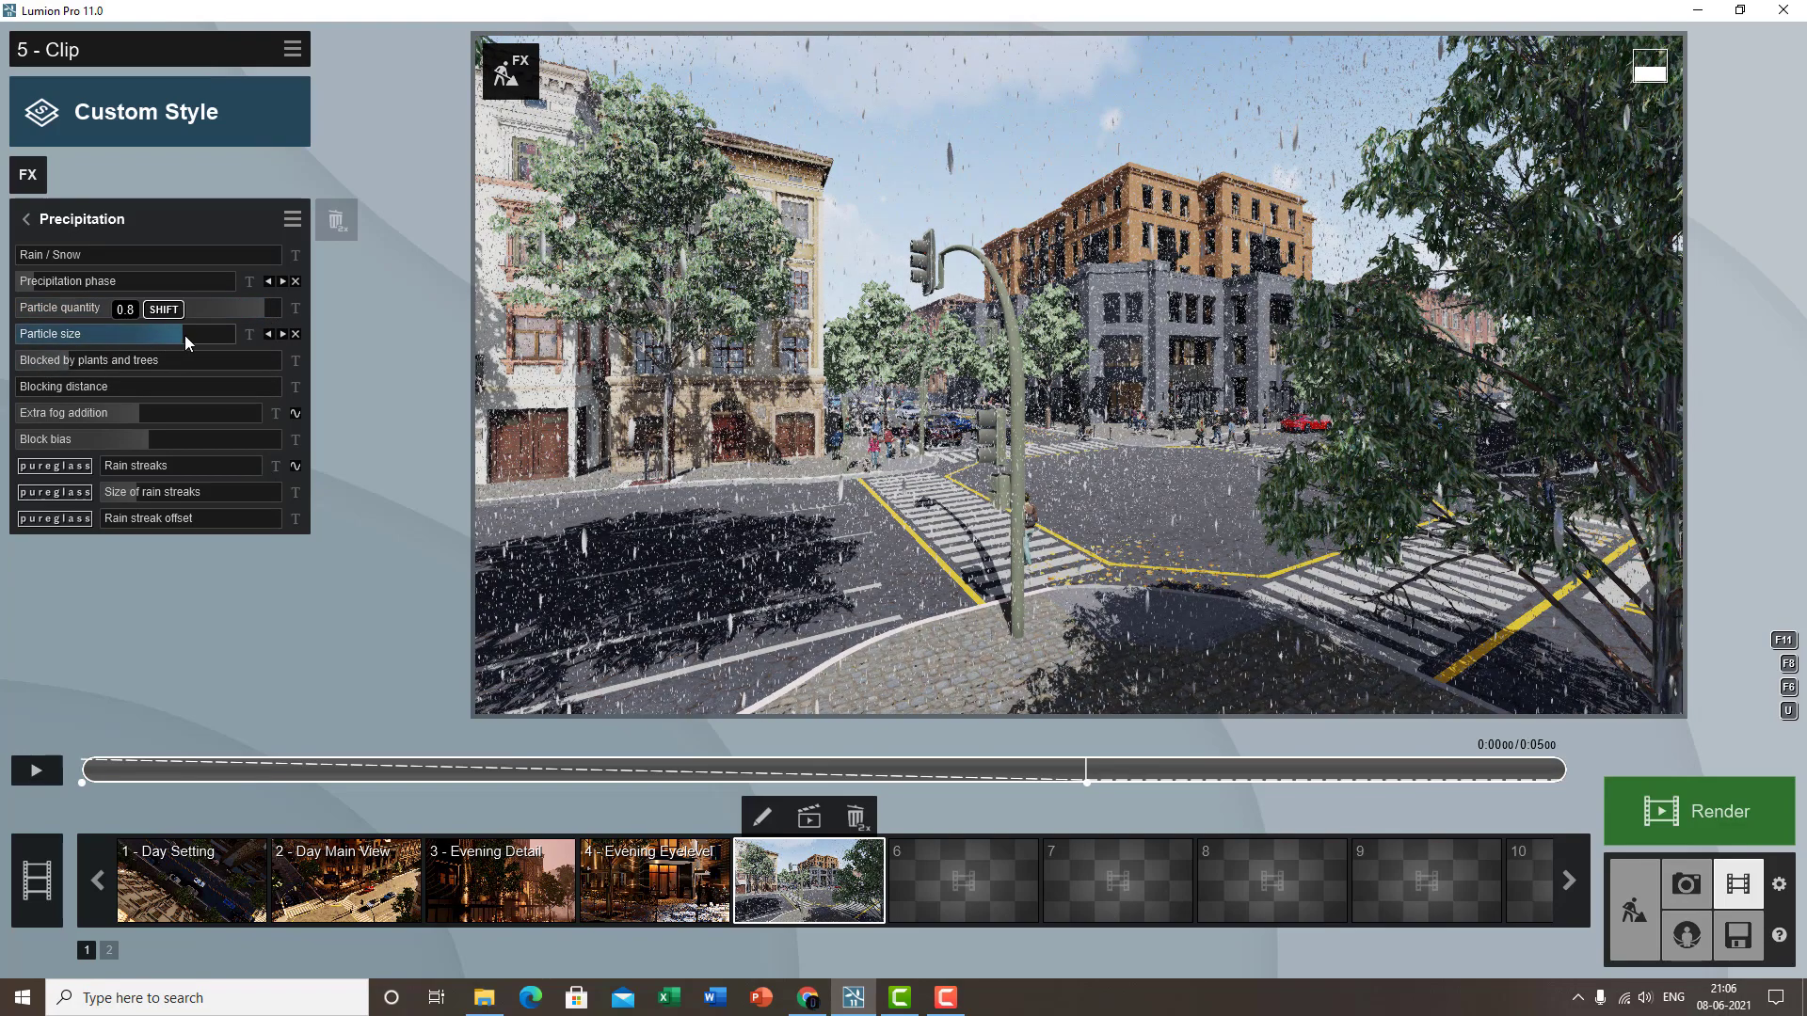
- Play back the clip to about 4 s to review the animated precipitation
left_click(25, 772)
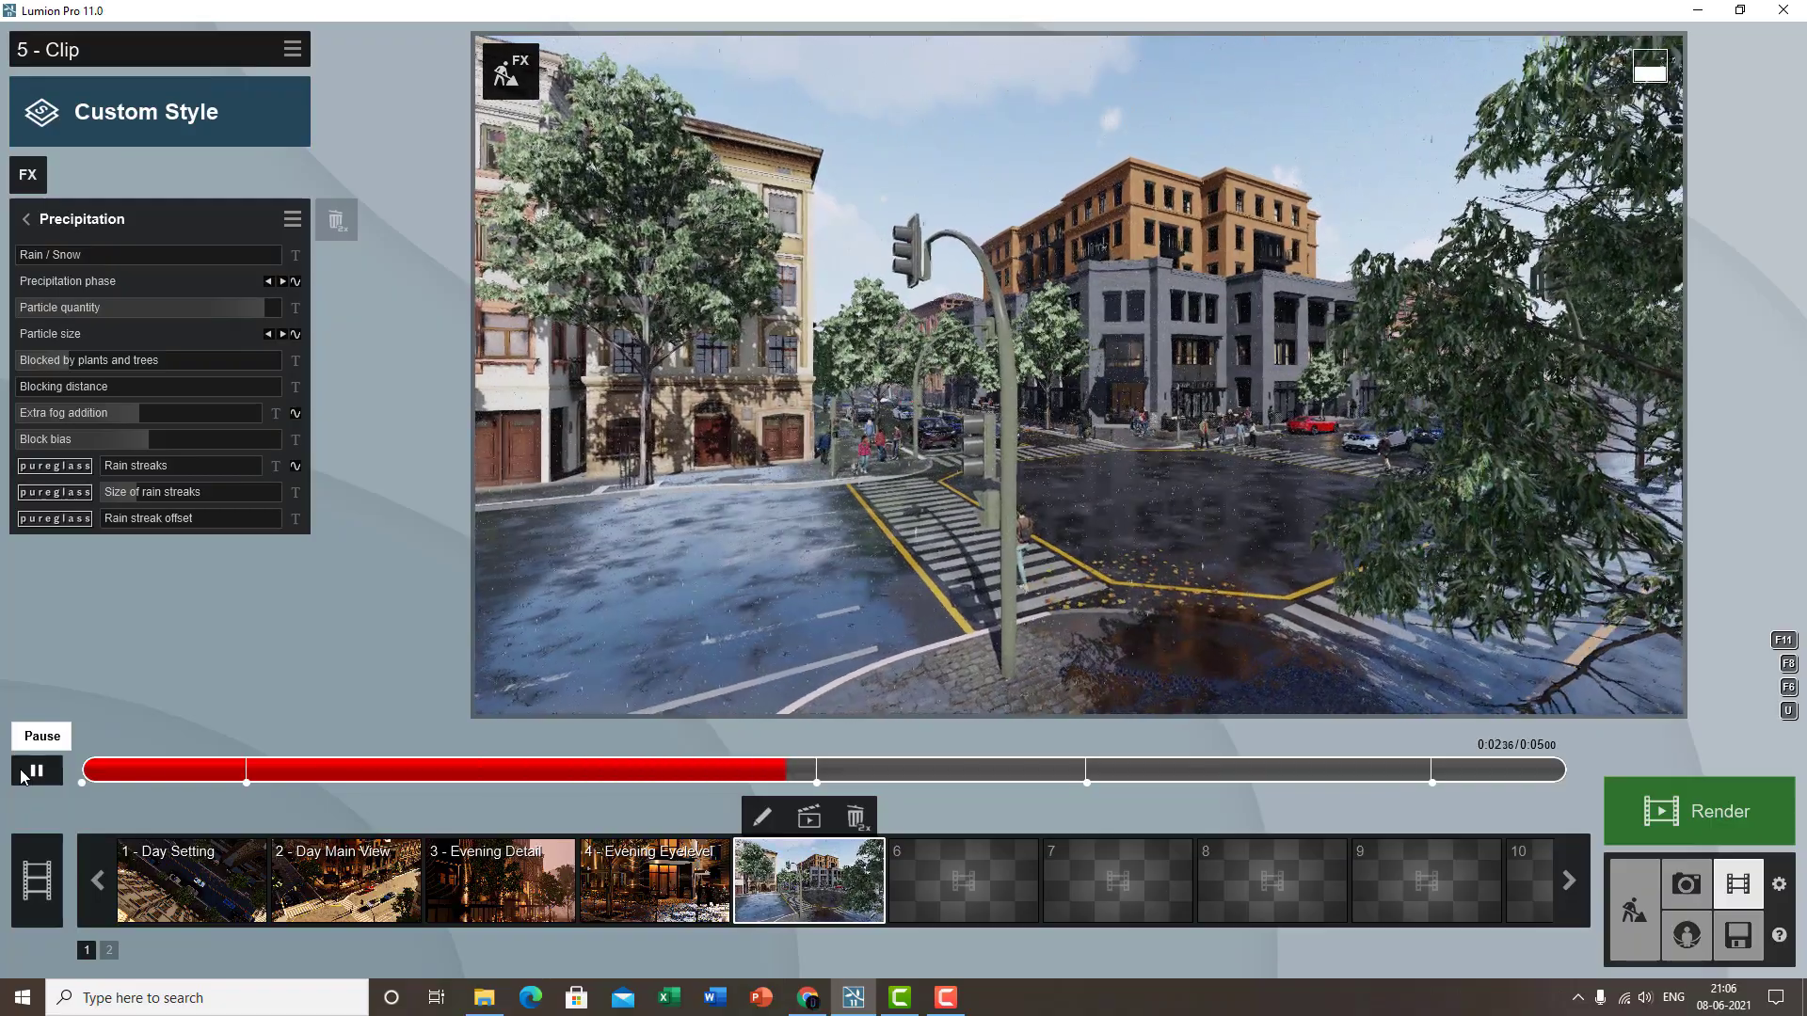
left_click(24, 776)
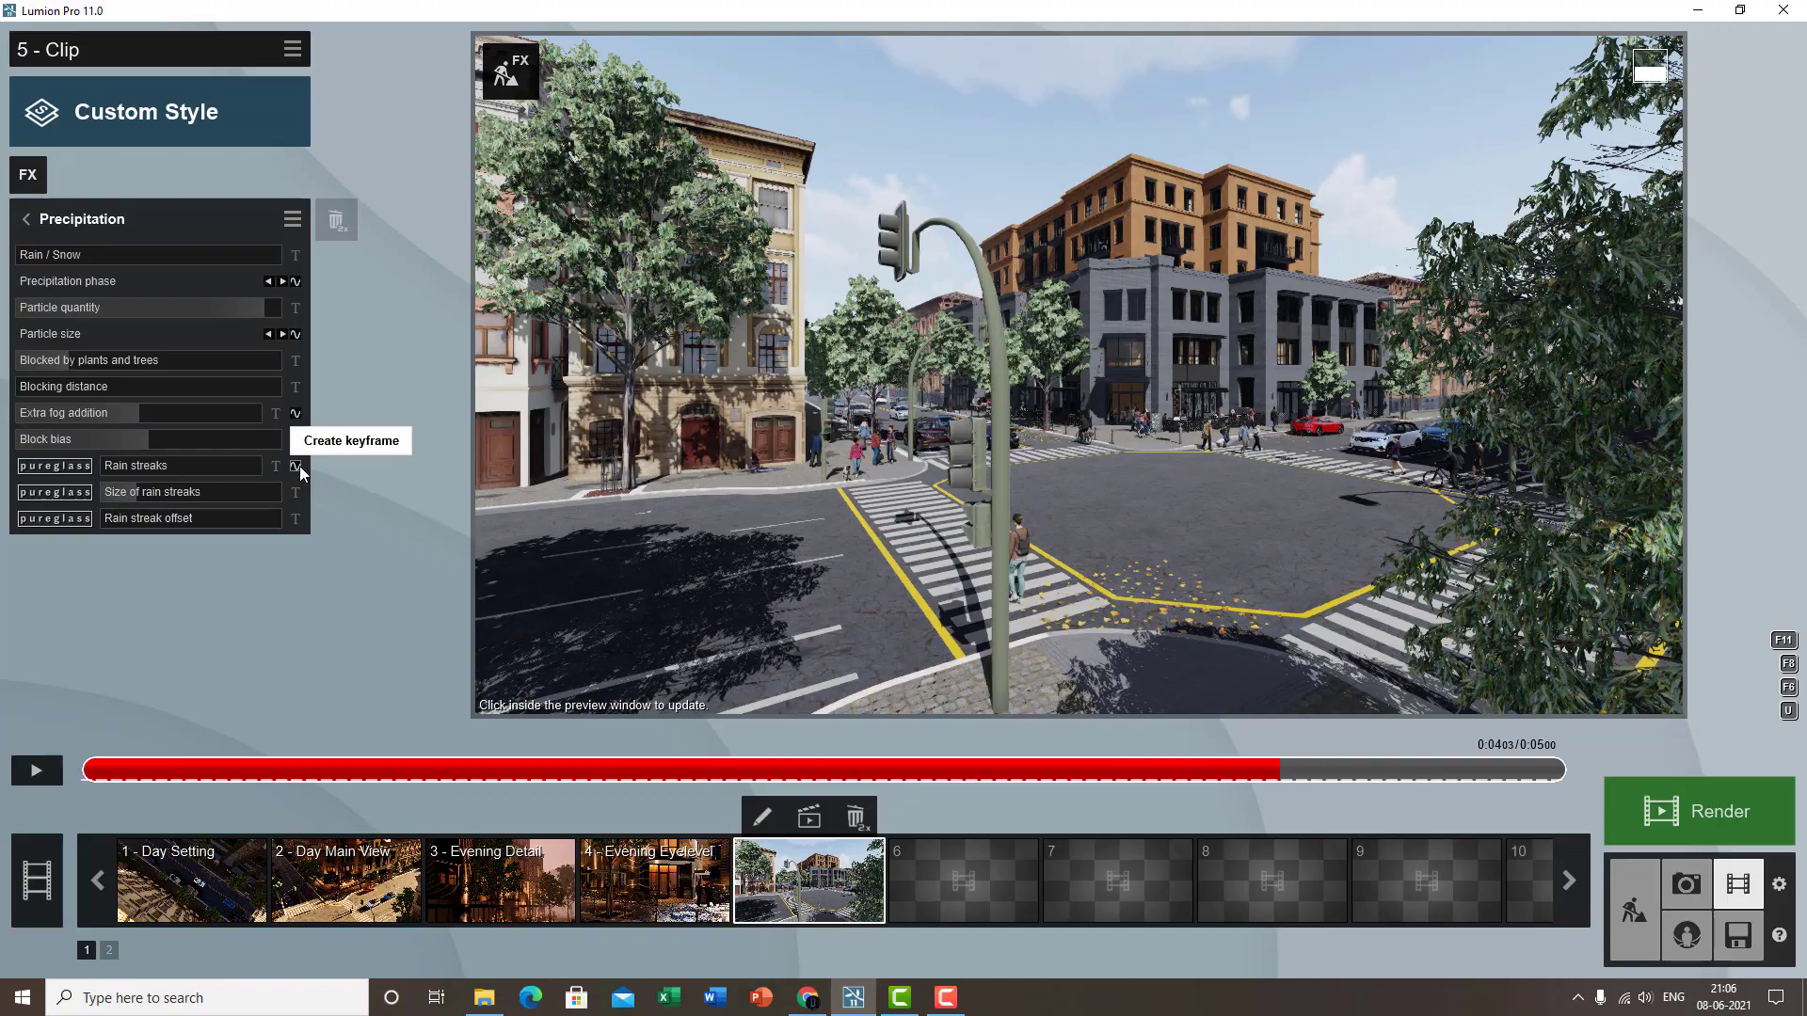
- Open clip 5 for camera editing, fly toward the grey brick building's window and delete both existing camera keyframes
left_click(762, 817)
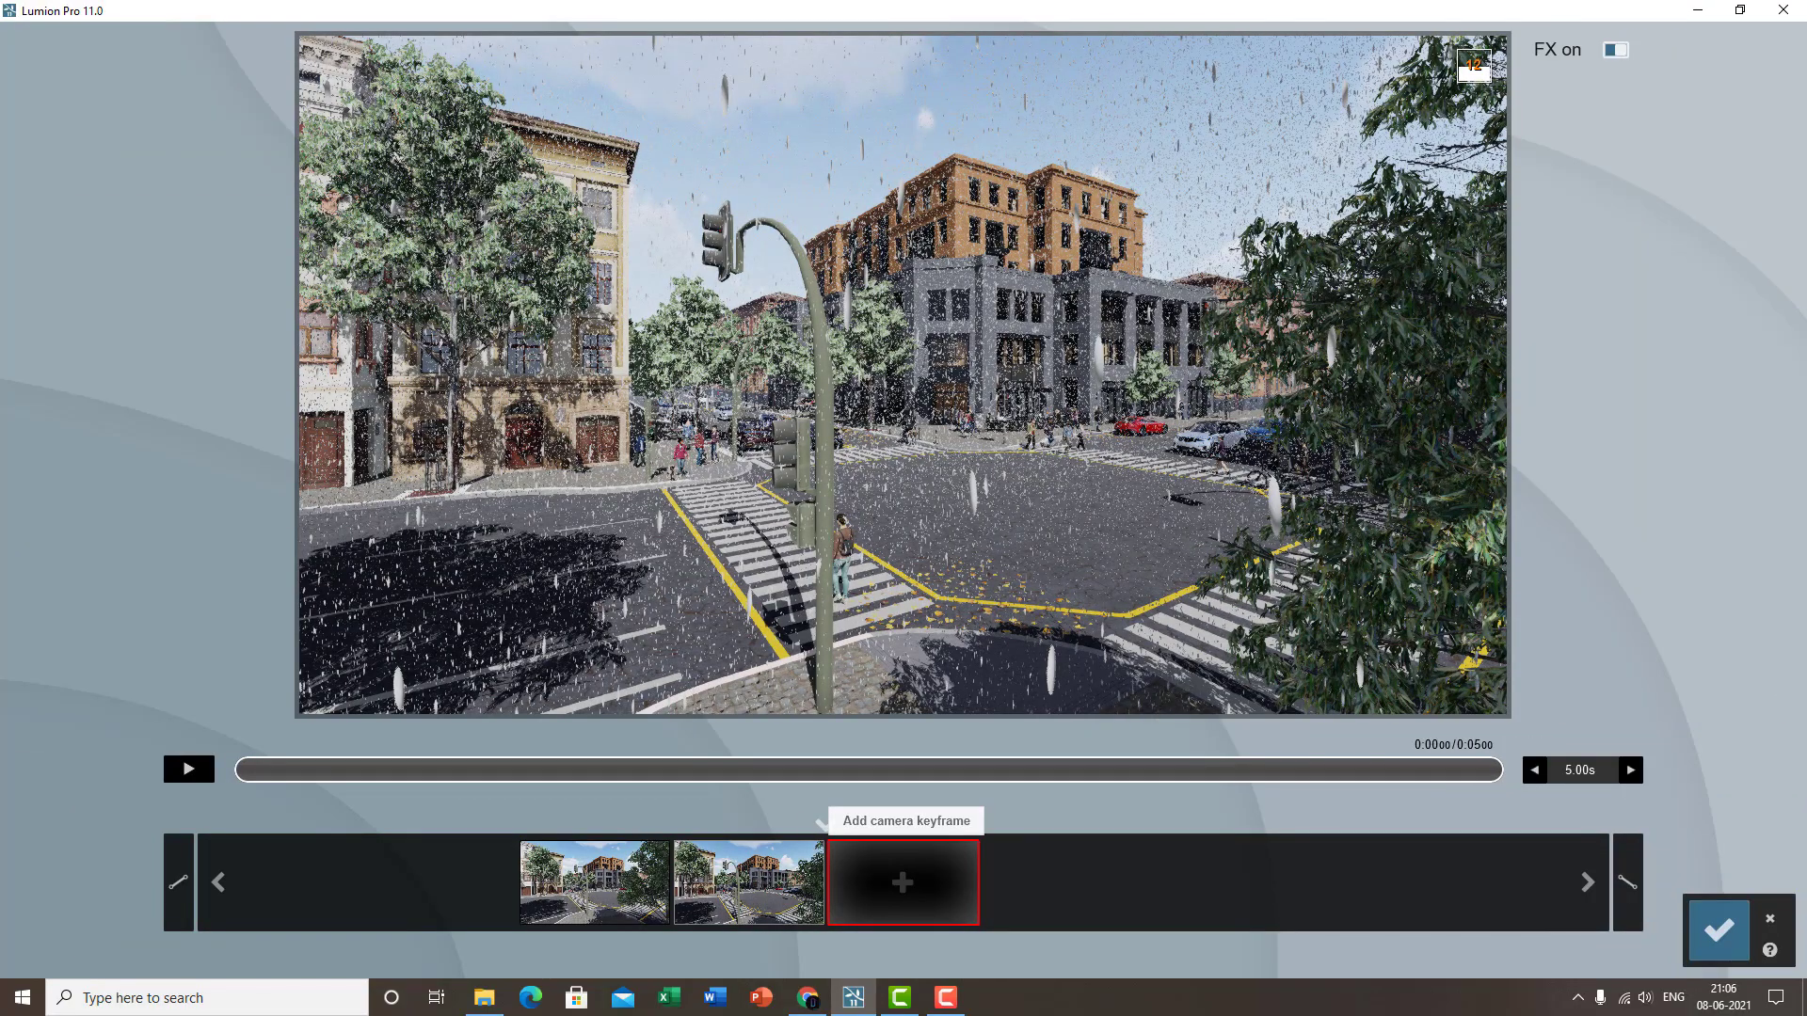
key("w")
right_click_drag(811, 545, 998, 826)
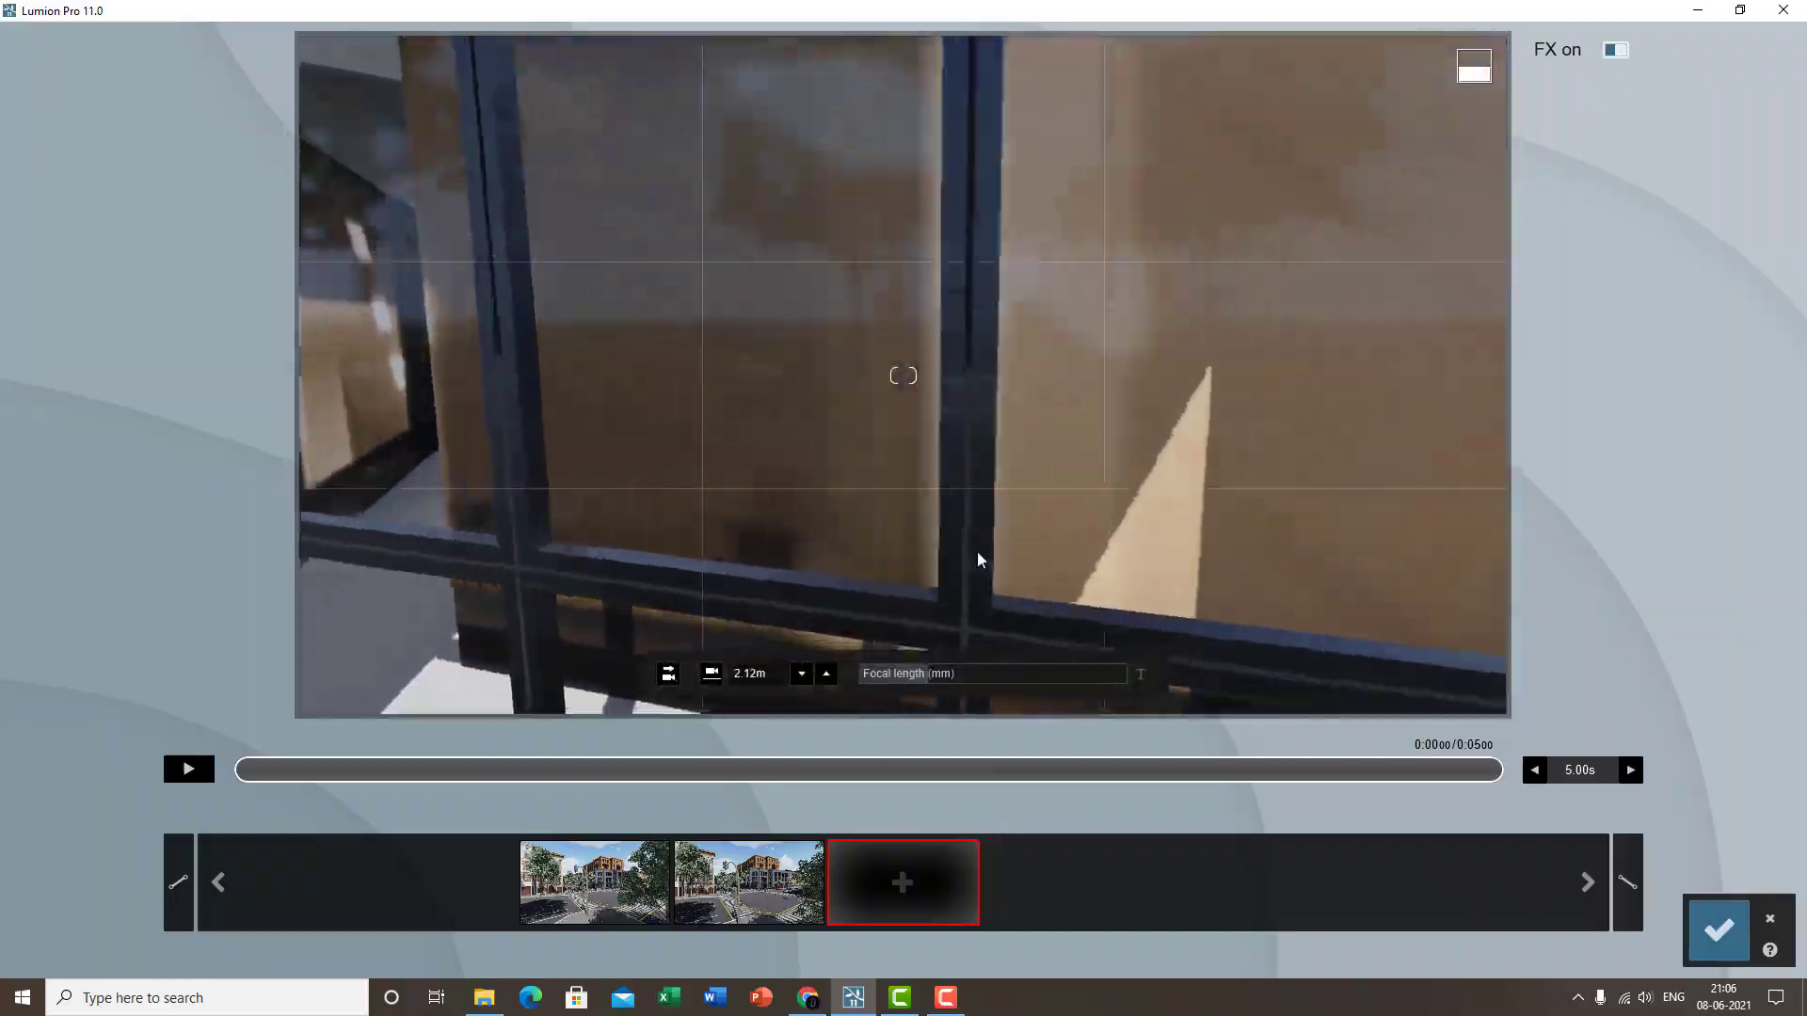
right_click_drag(997, 826, 757, 922)
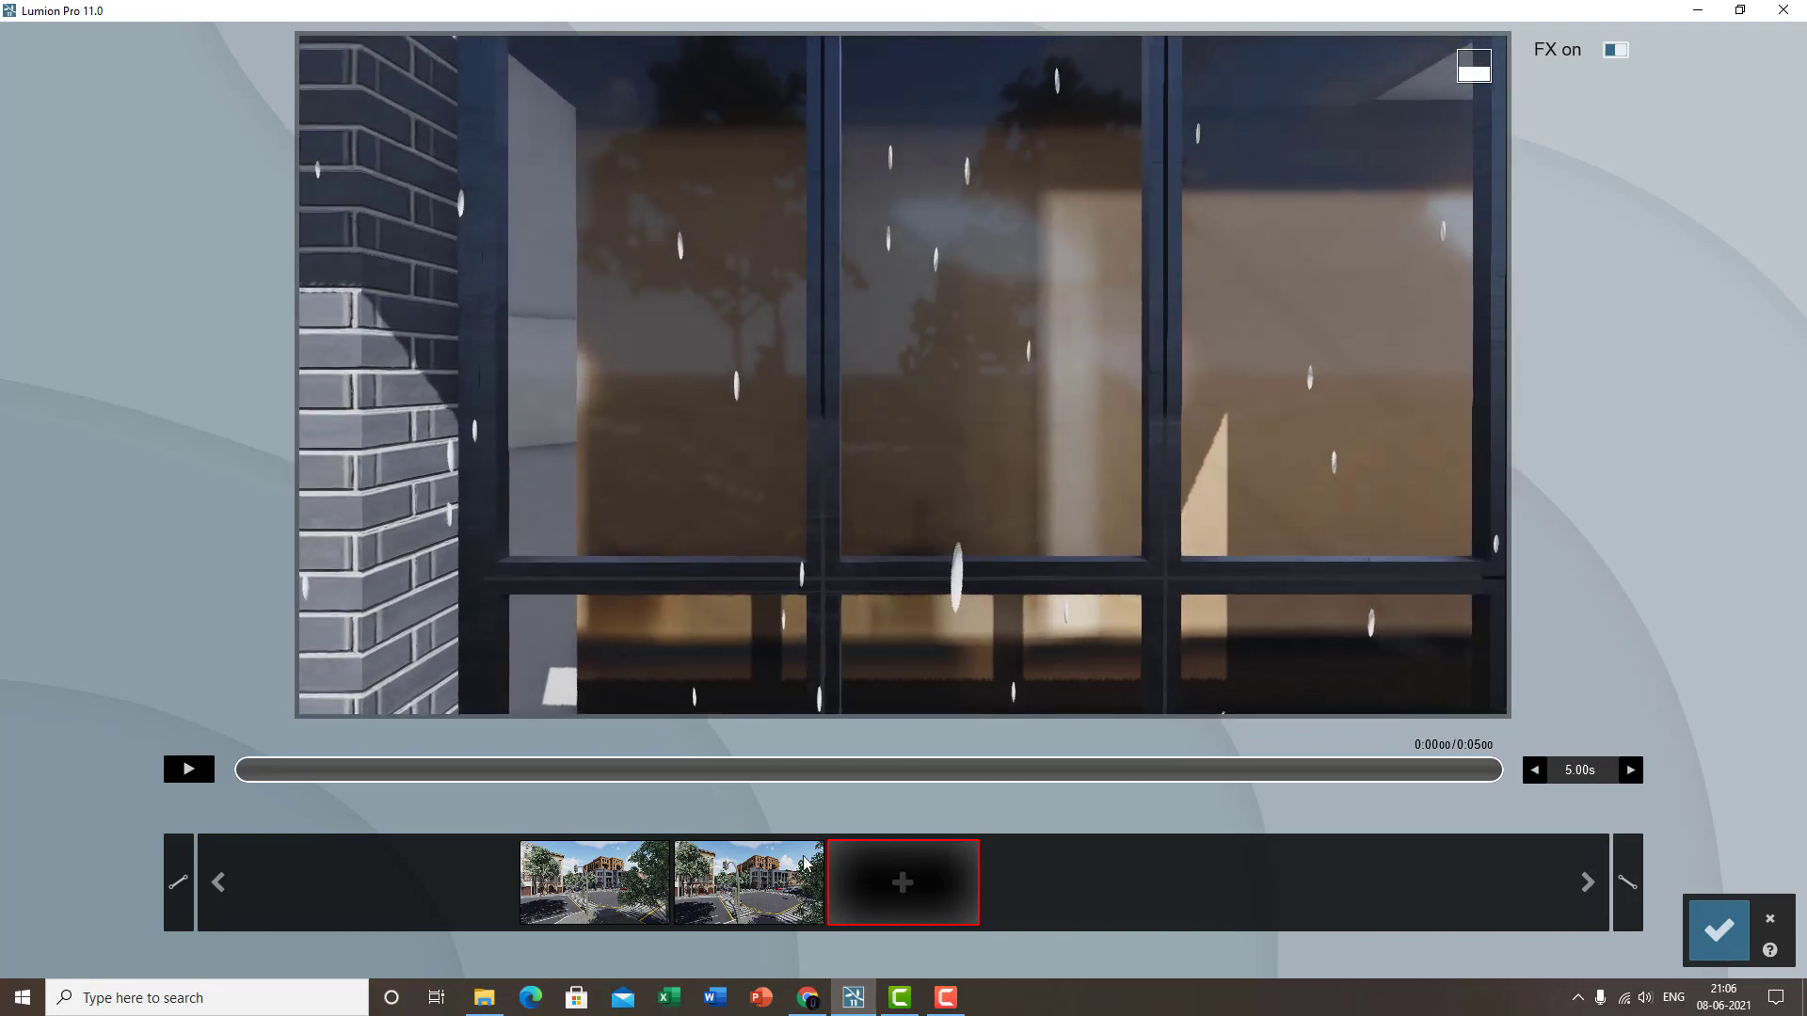
left_click(757, 922)
left_click(758, 902)
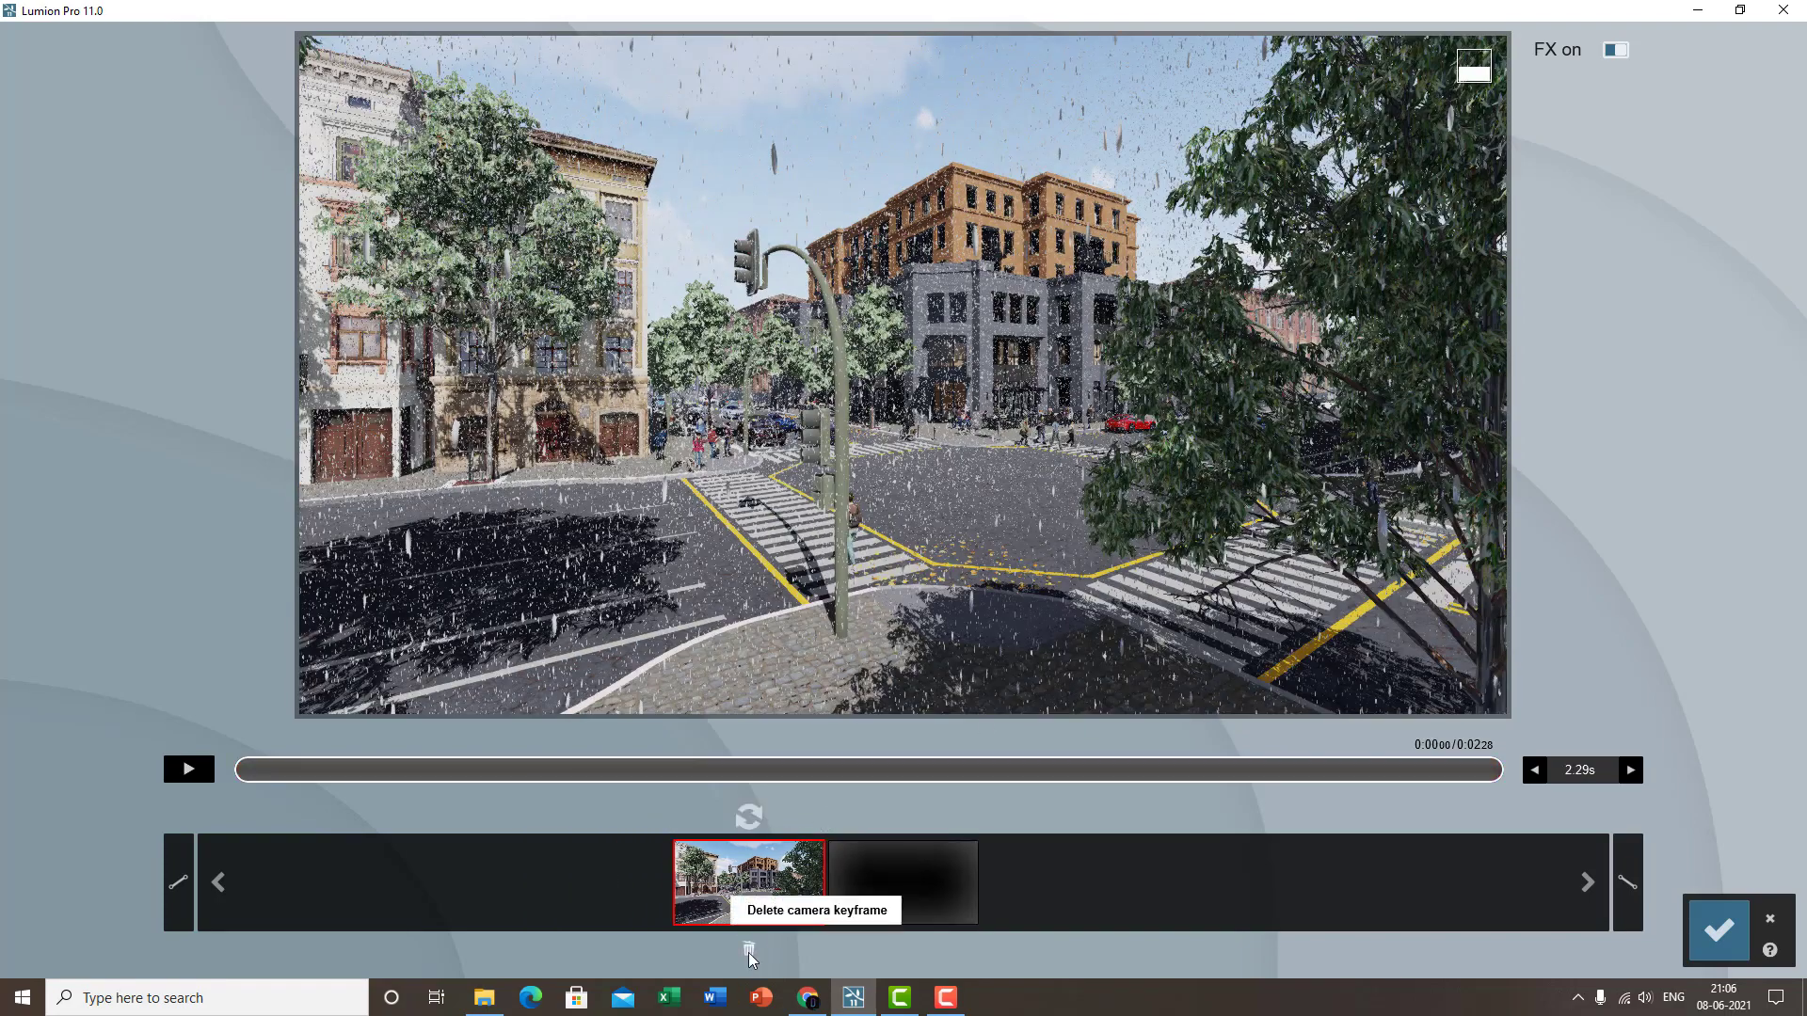
left_click(758, 901)
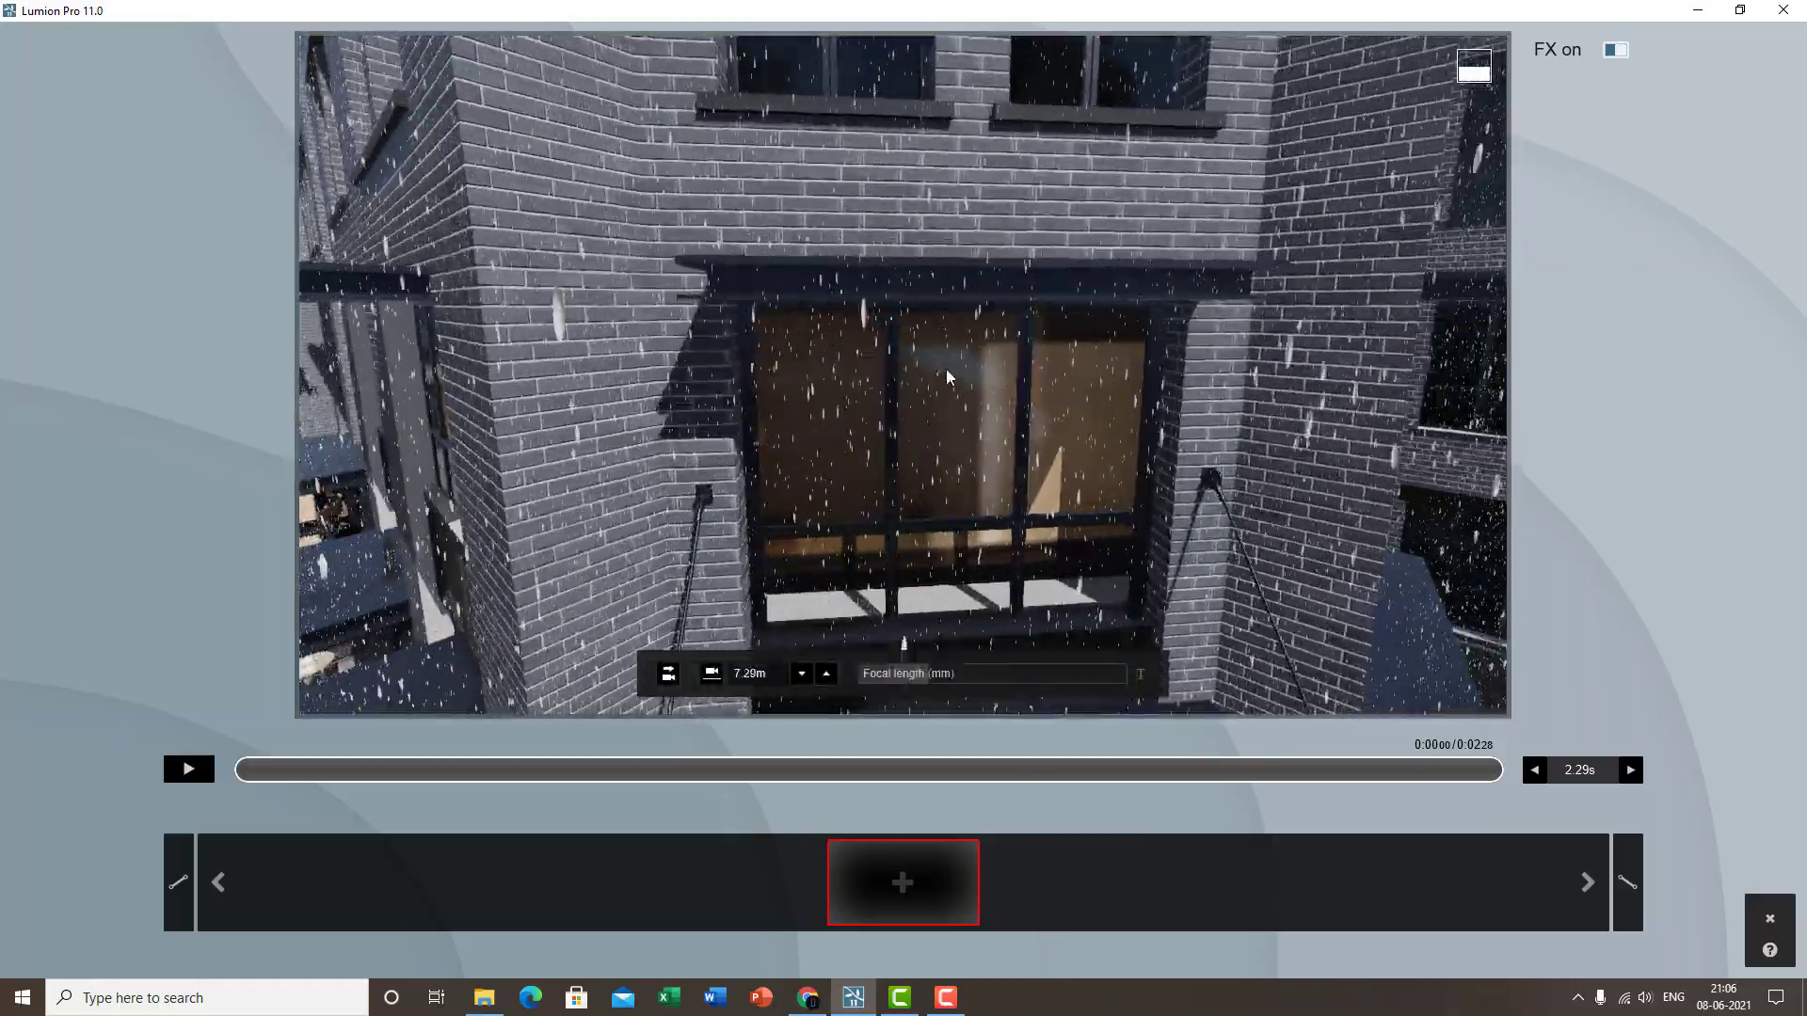
- Frame the brick building's window up close, capture three camera keyframes of that view and save the clip
scroll(944, 625, "up", 5)
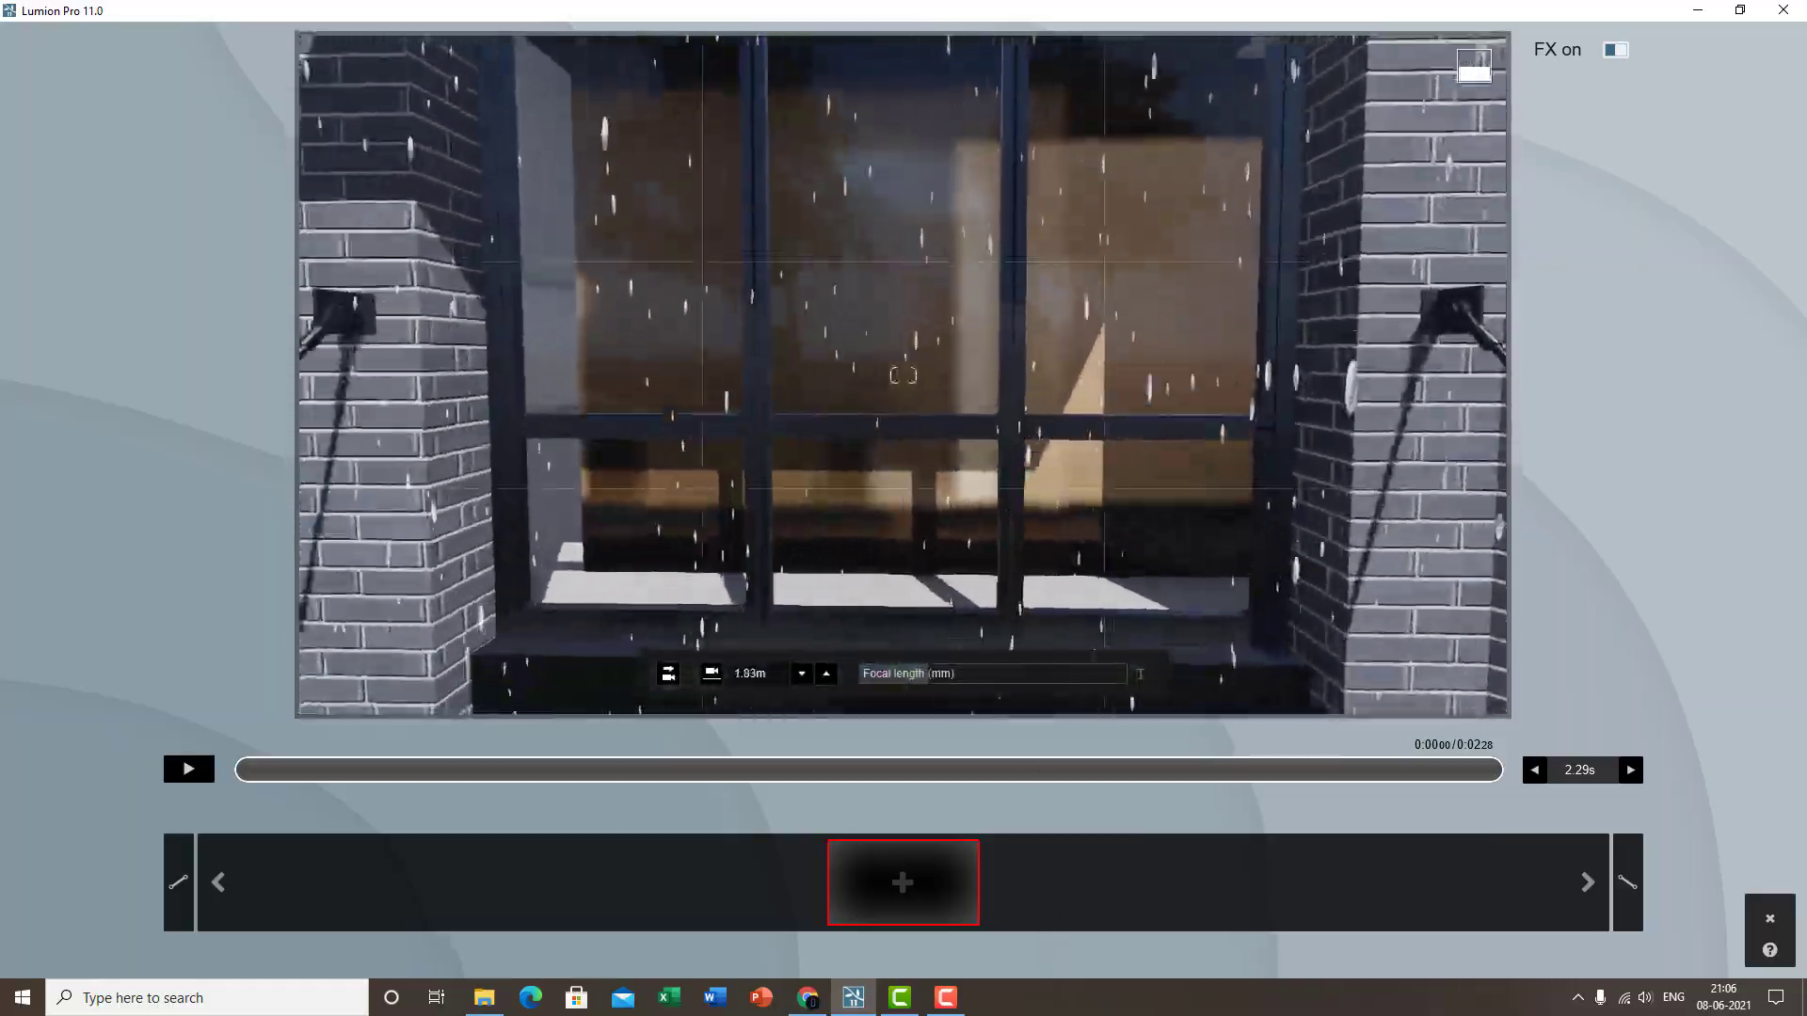
scroll(902, 375, "down", 2)
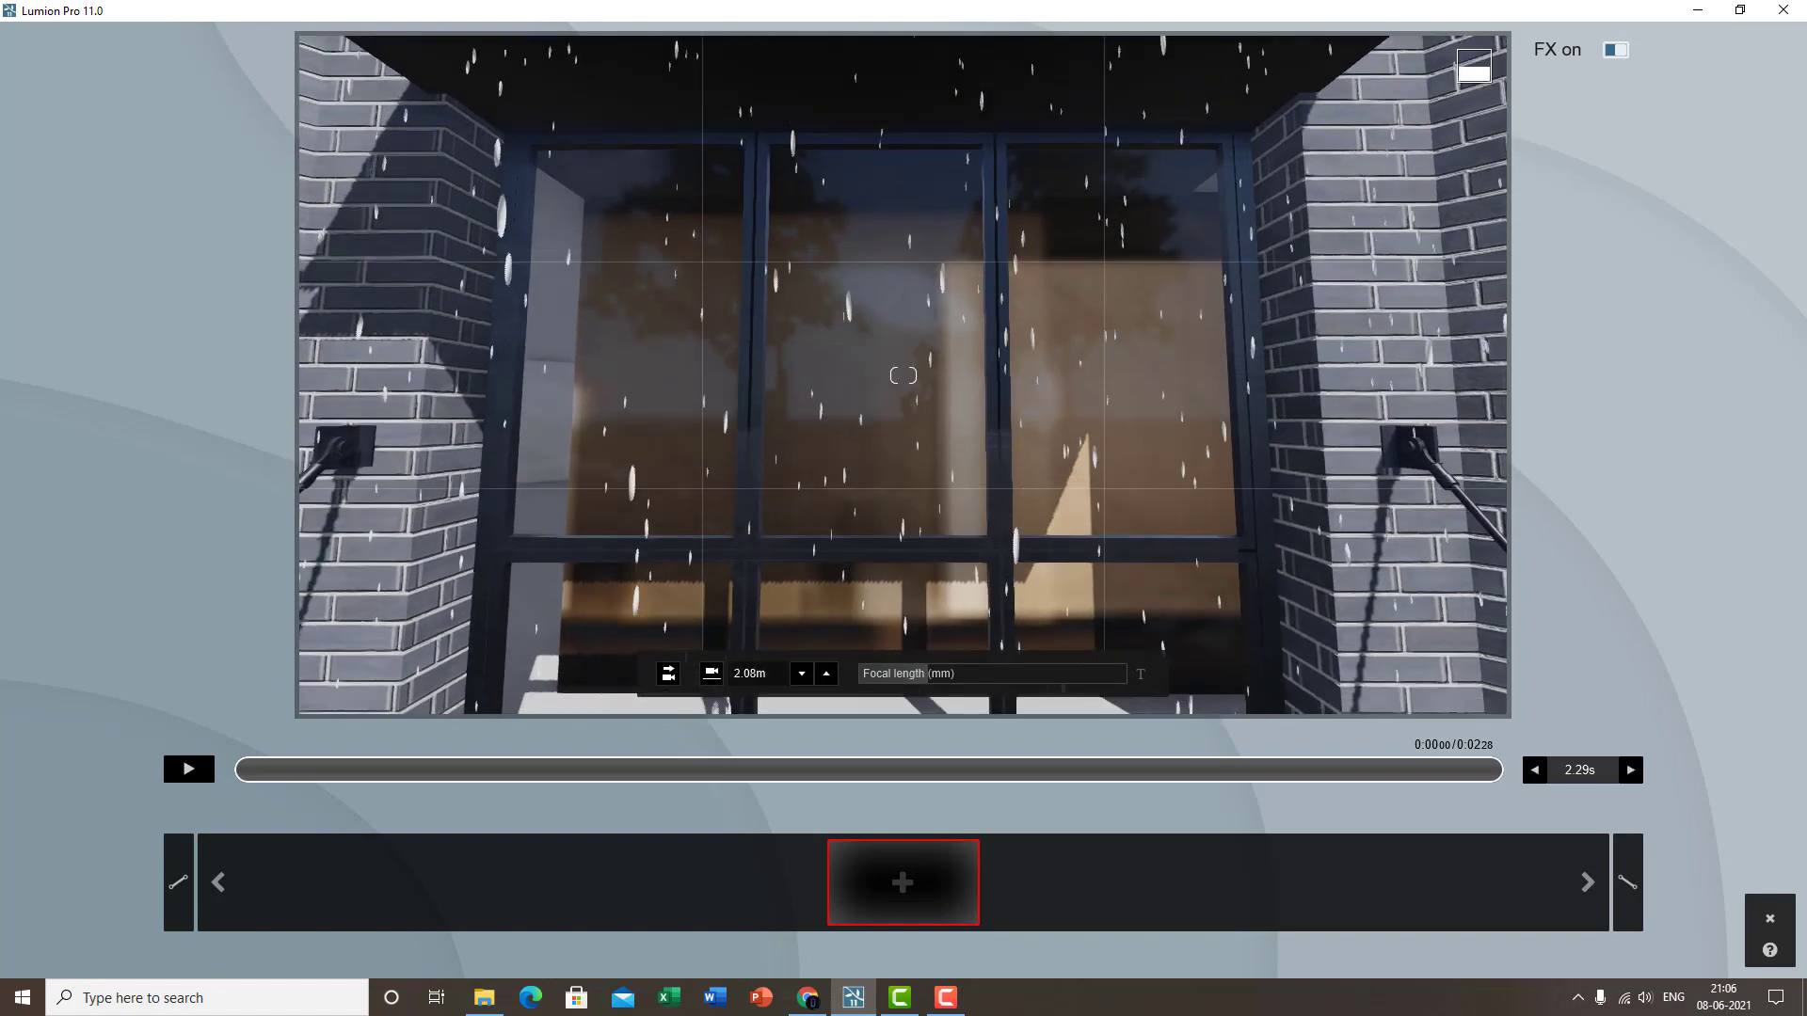
left_click(911, 879)
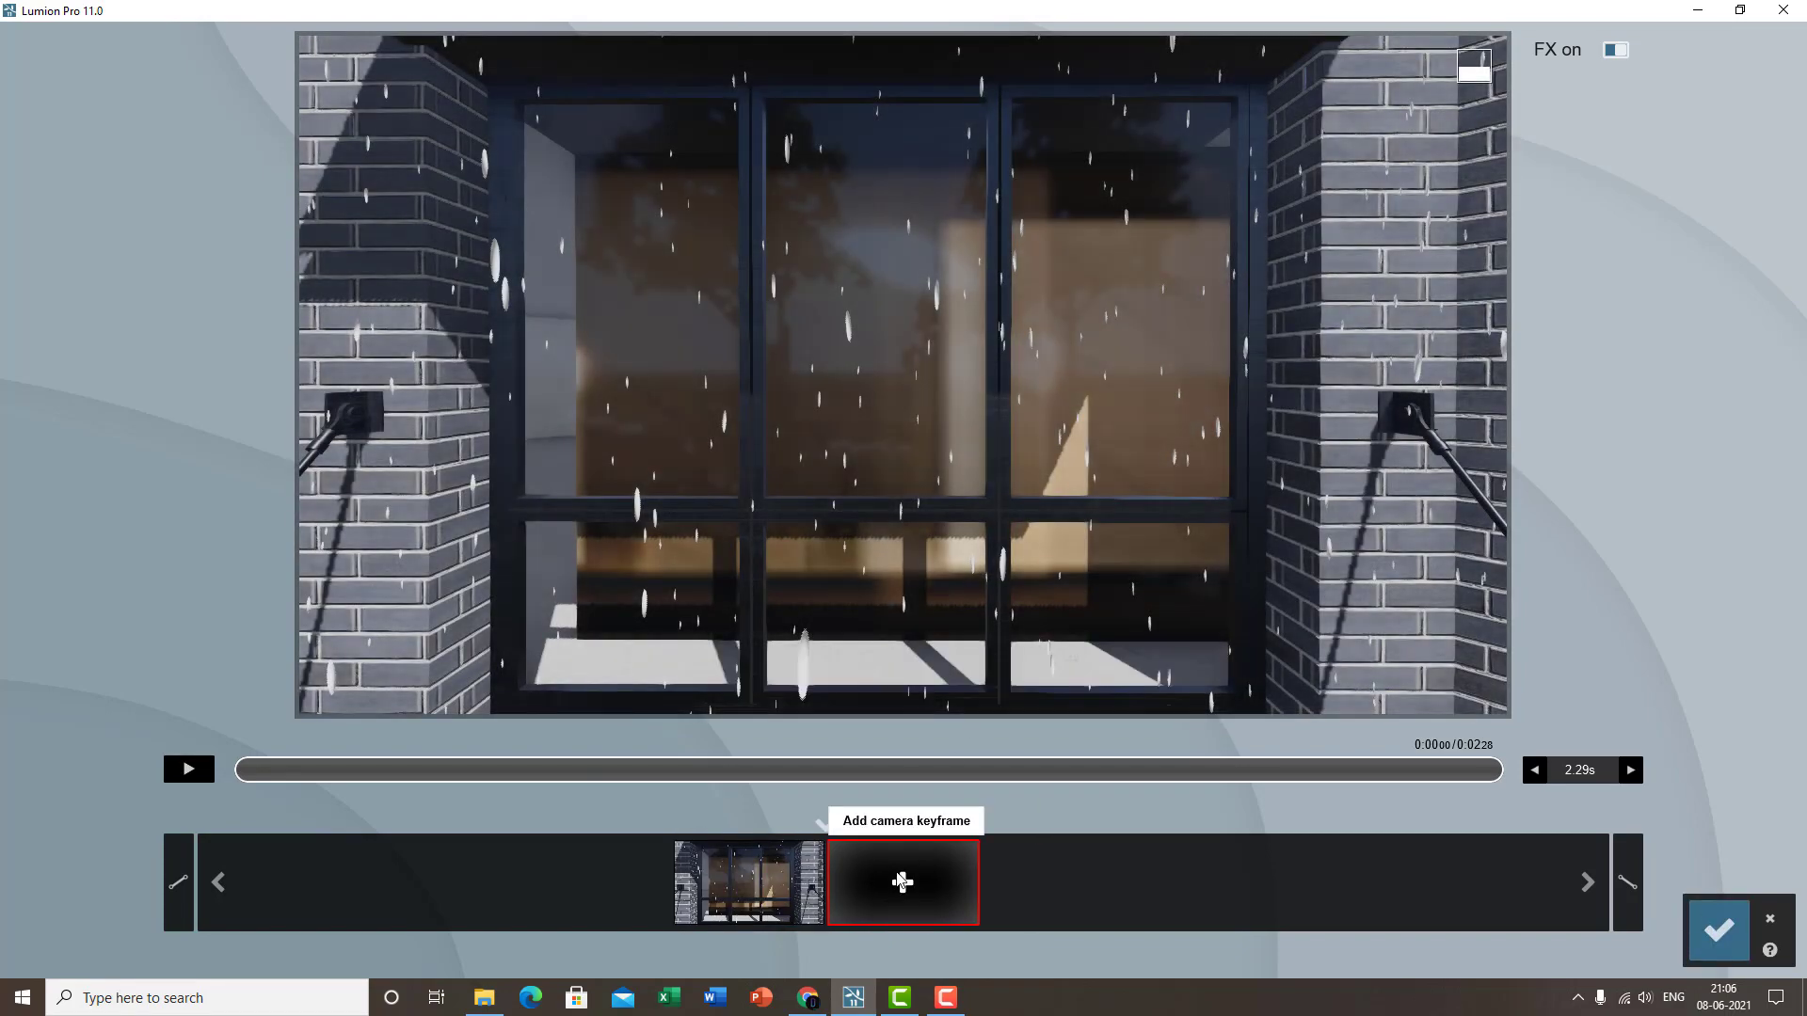
left_click(901, 882)
left_click(902, 882)
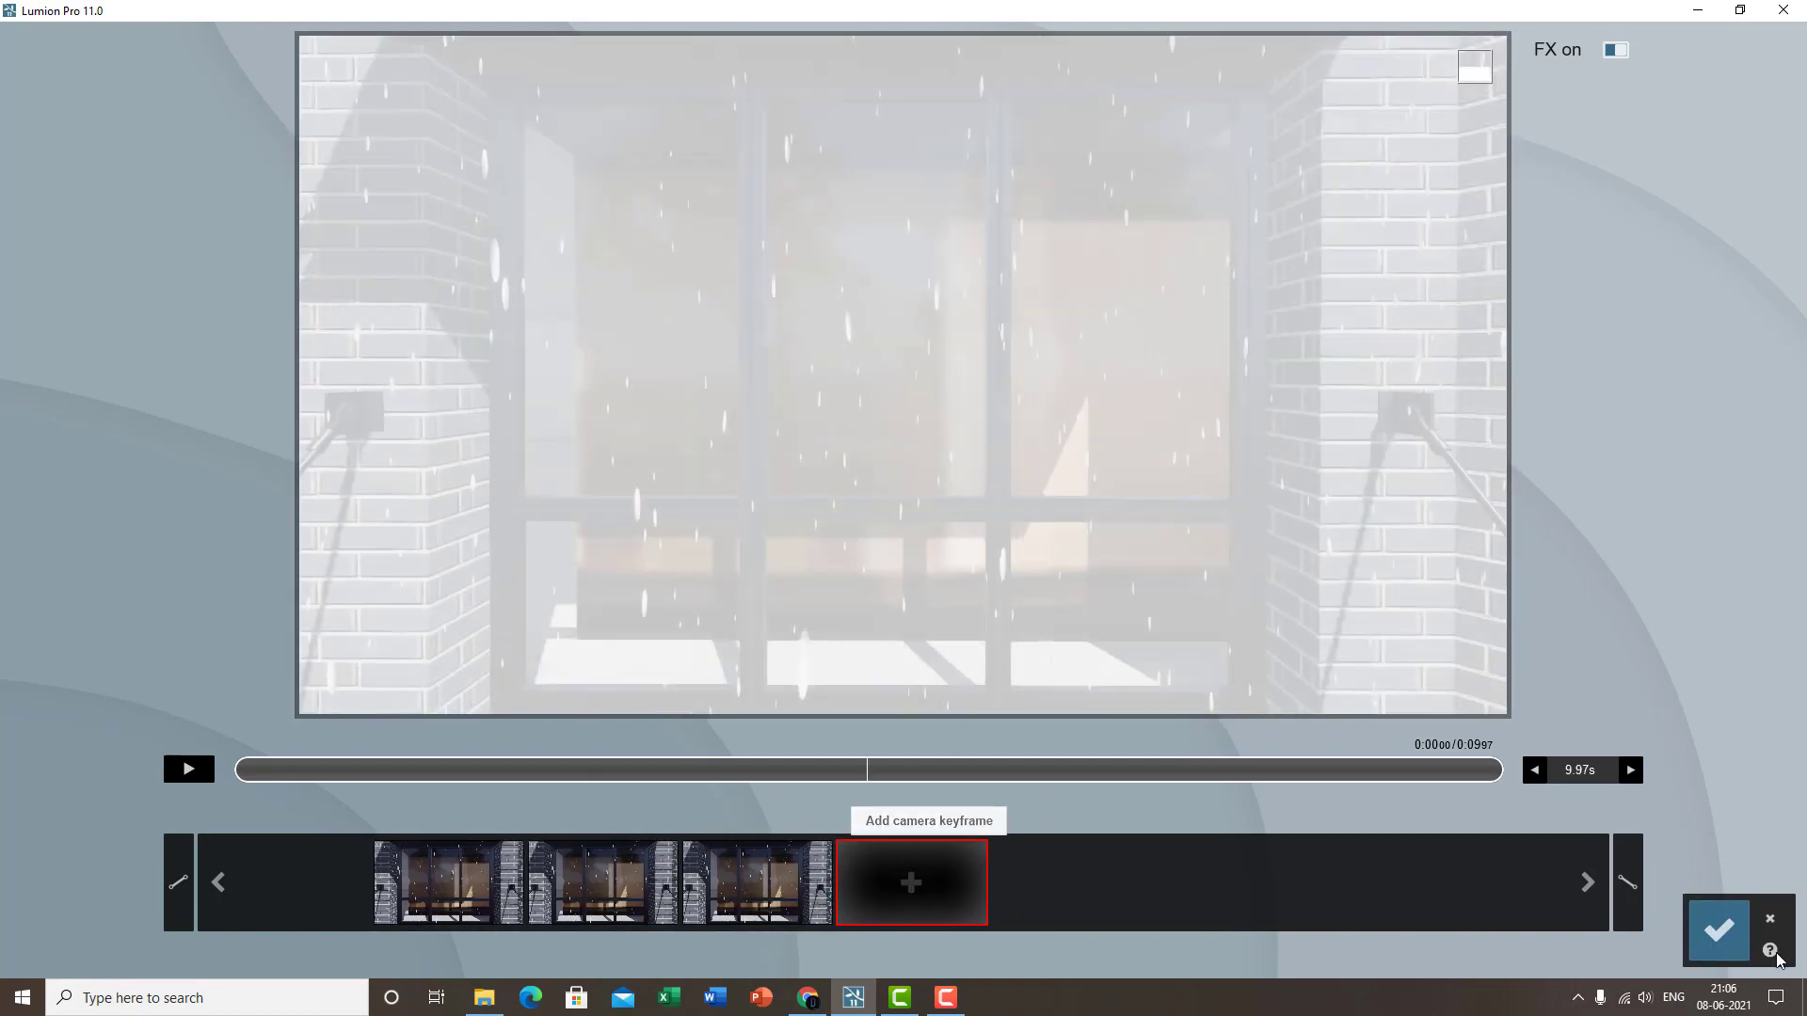
left_click(1718, 933)
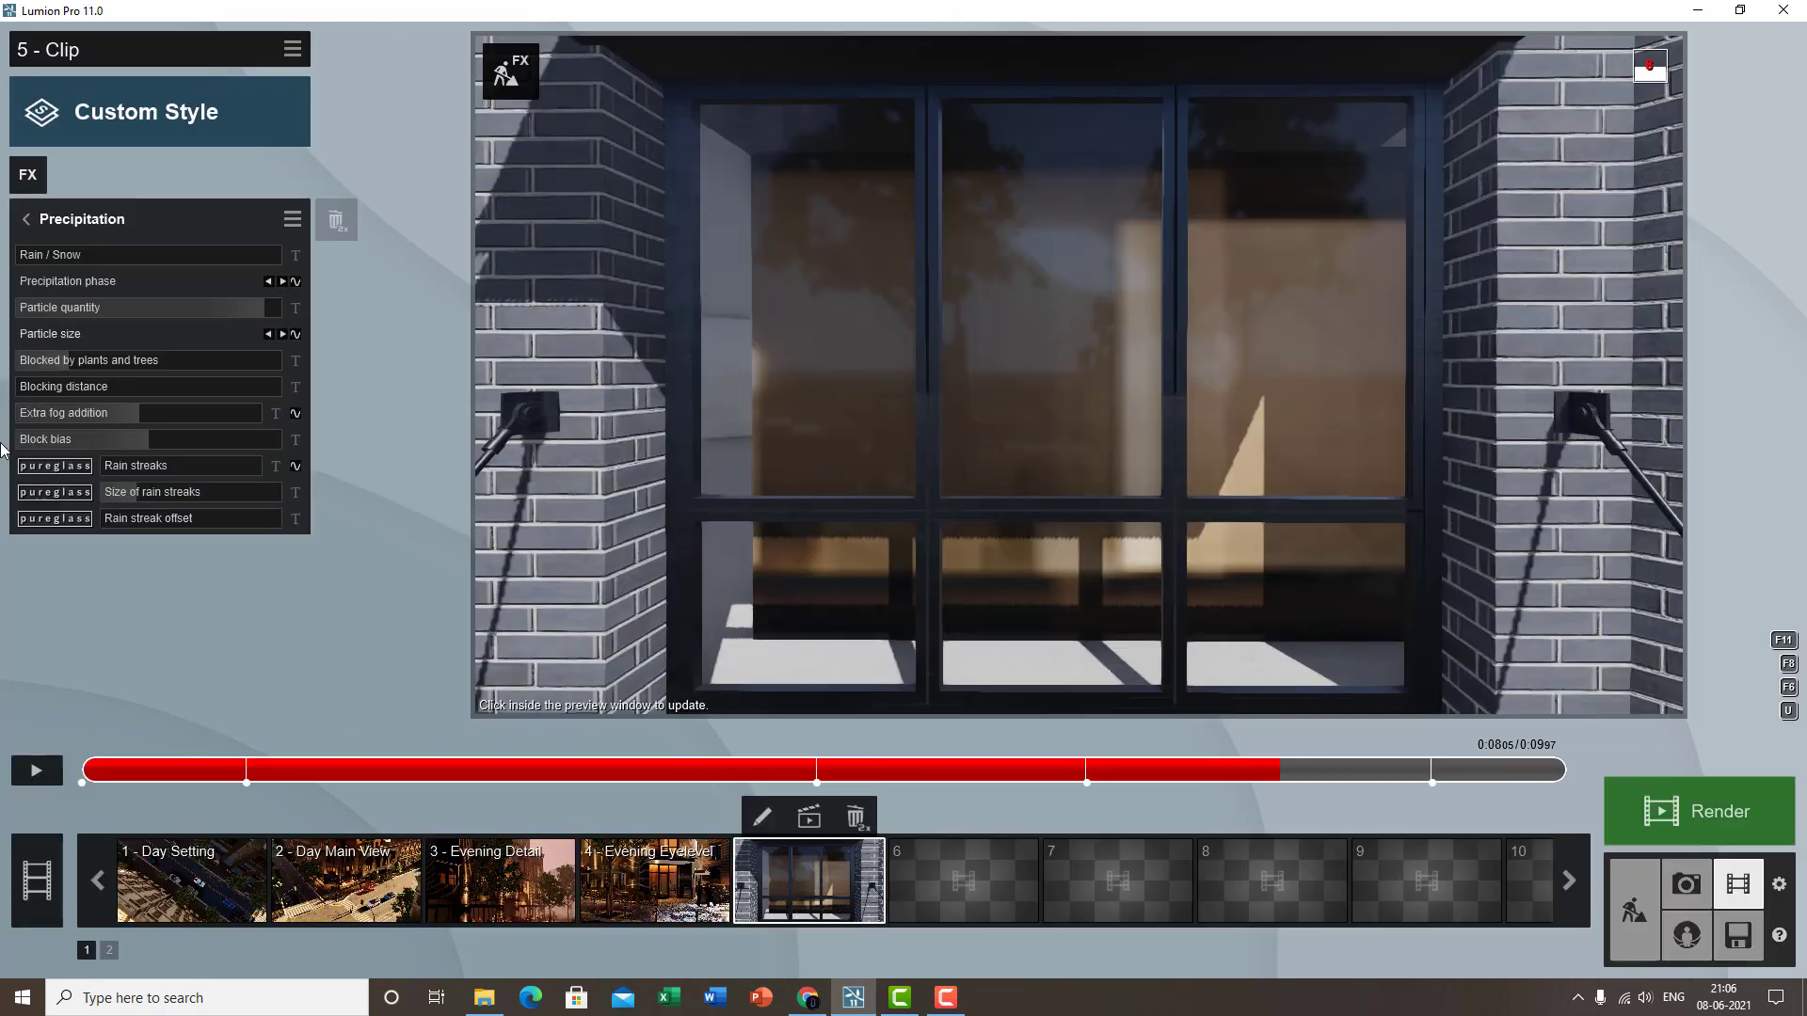
- Set the pureglass rain streaks to 1.0, removing the stray particle size keyframe added at about 8 s
left_click_drag(126, 466, 398, 461)
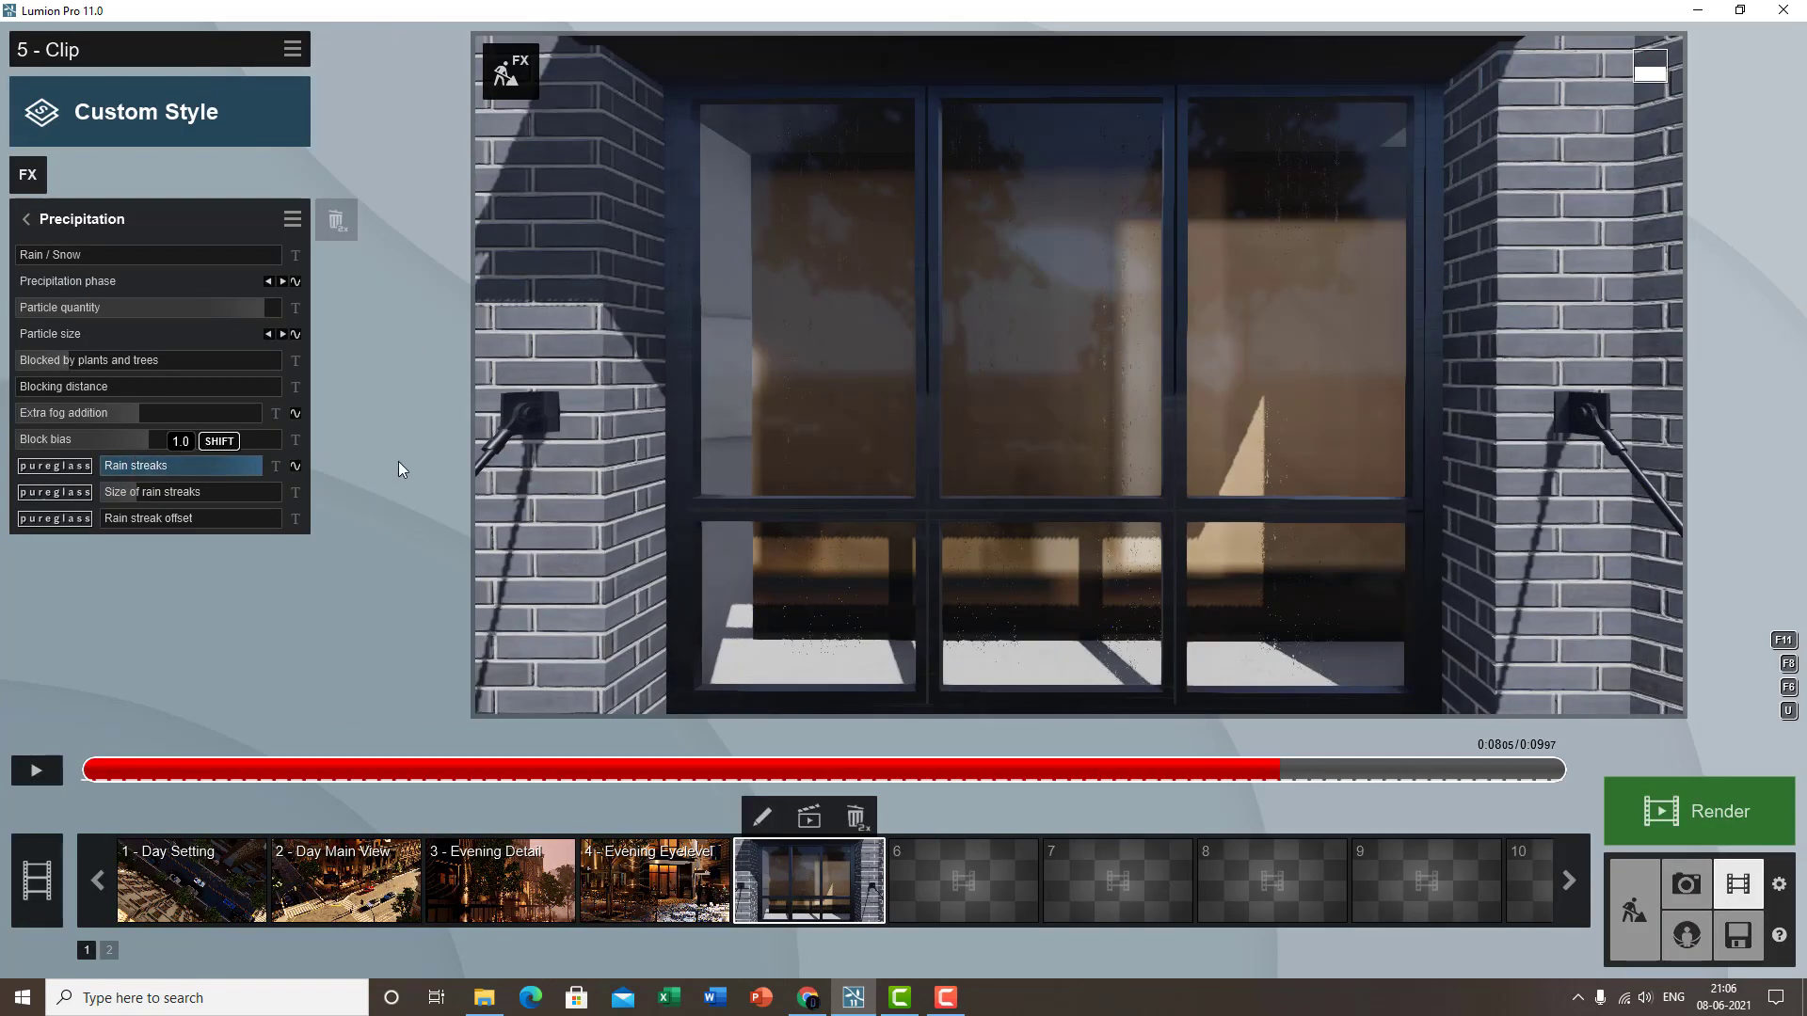
left_click(296, 334)
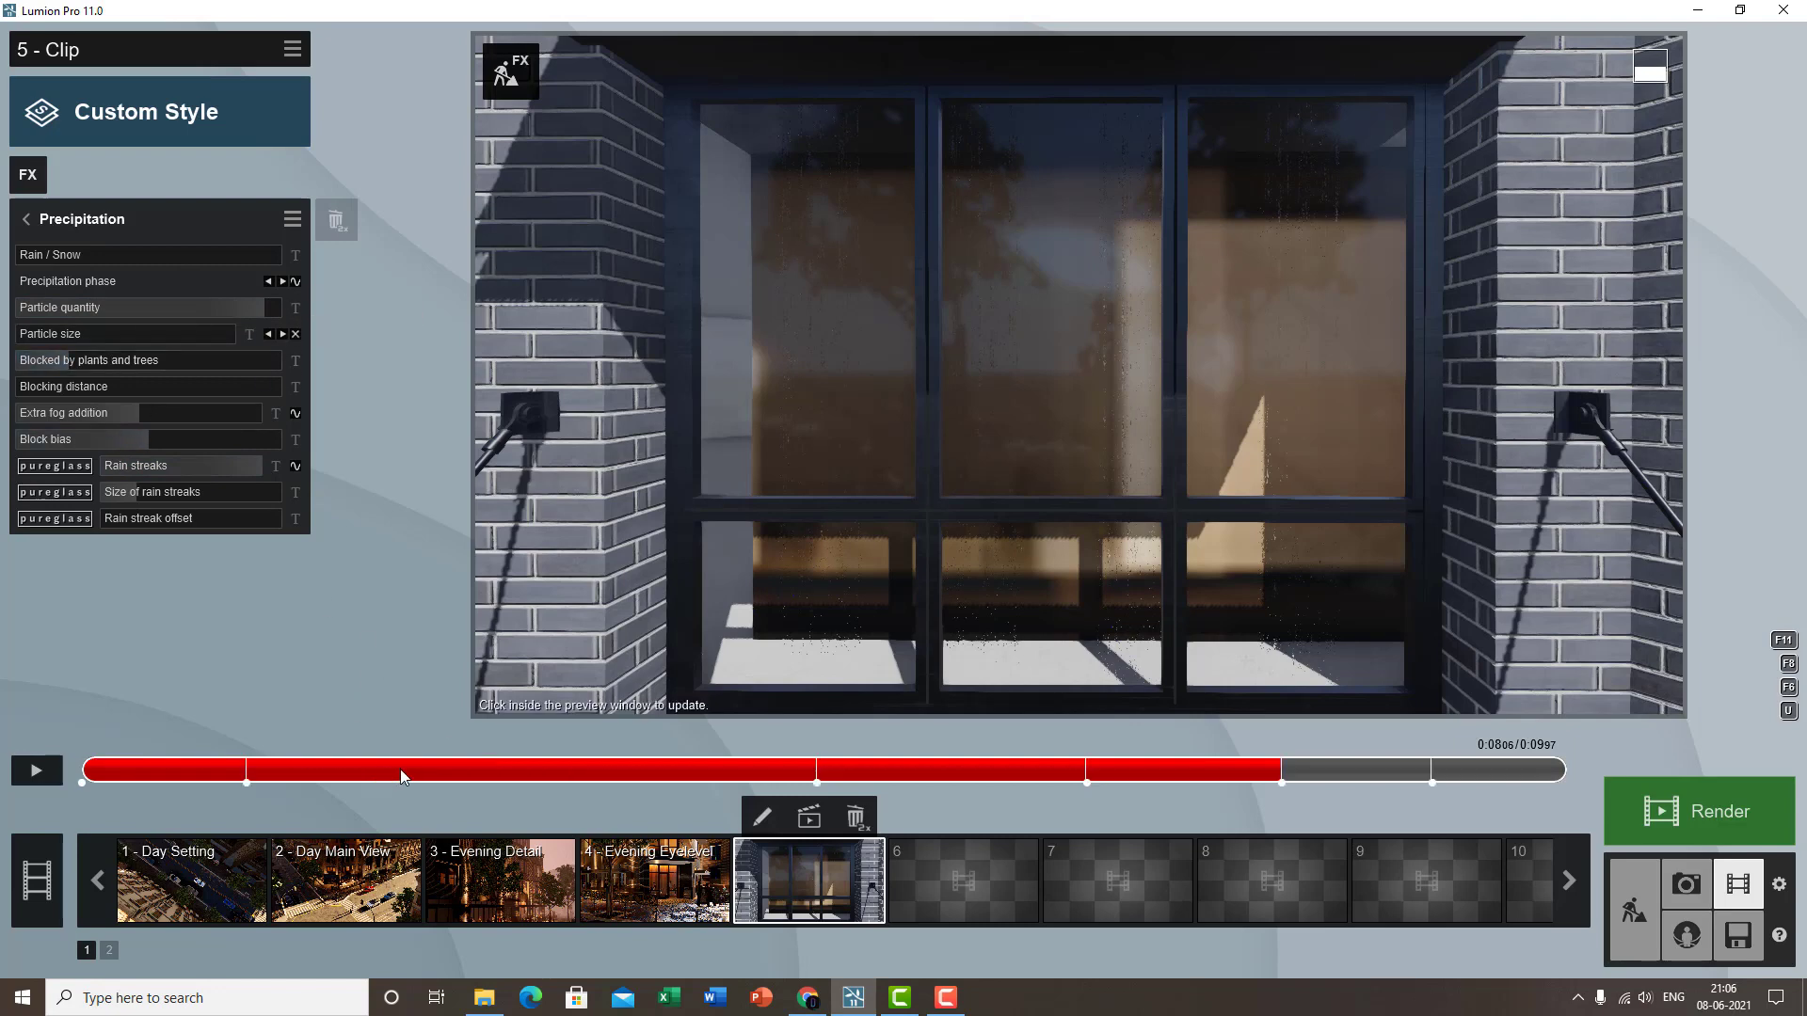
left_click(296, 333)
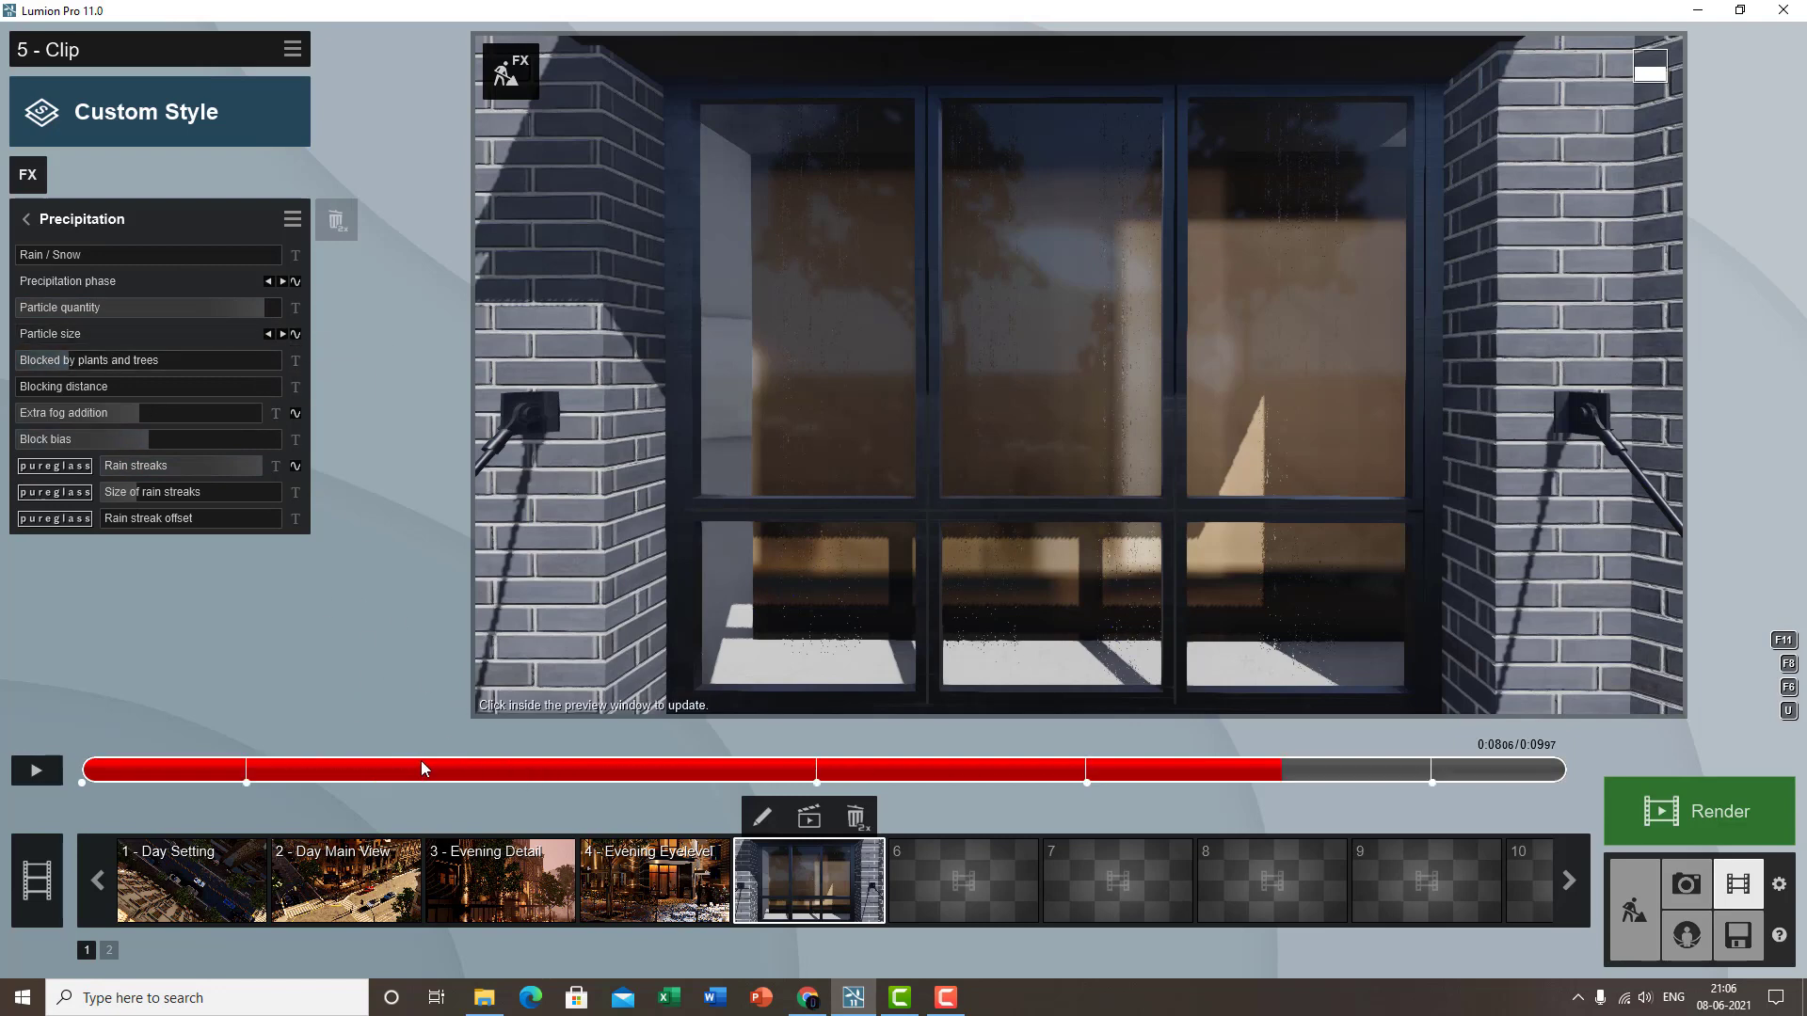
- Raise the size of rain streaks close to maximum and the rain streak offset above halfway, and play the clip from its start
left_click_drag(421, 770, 3, 783)
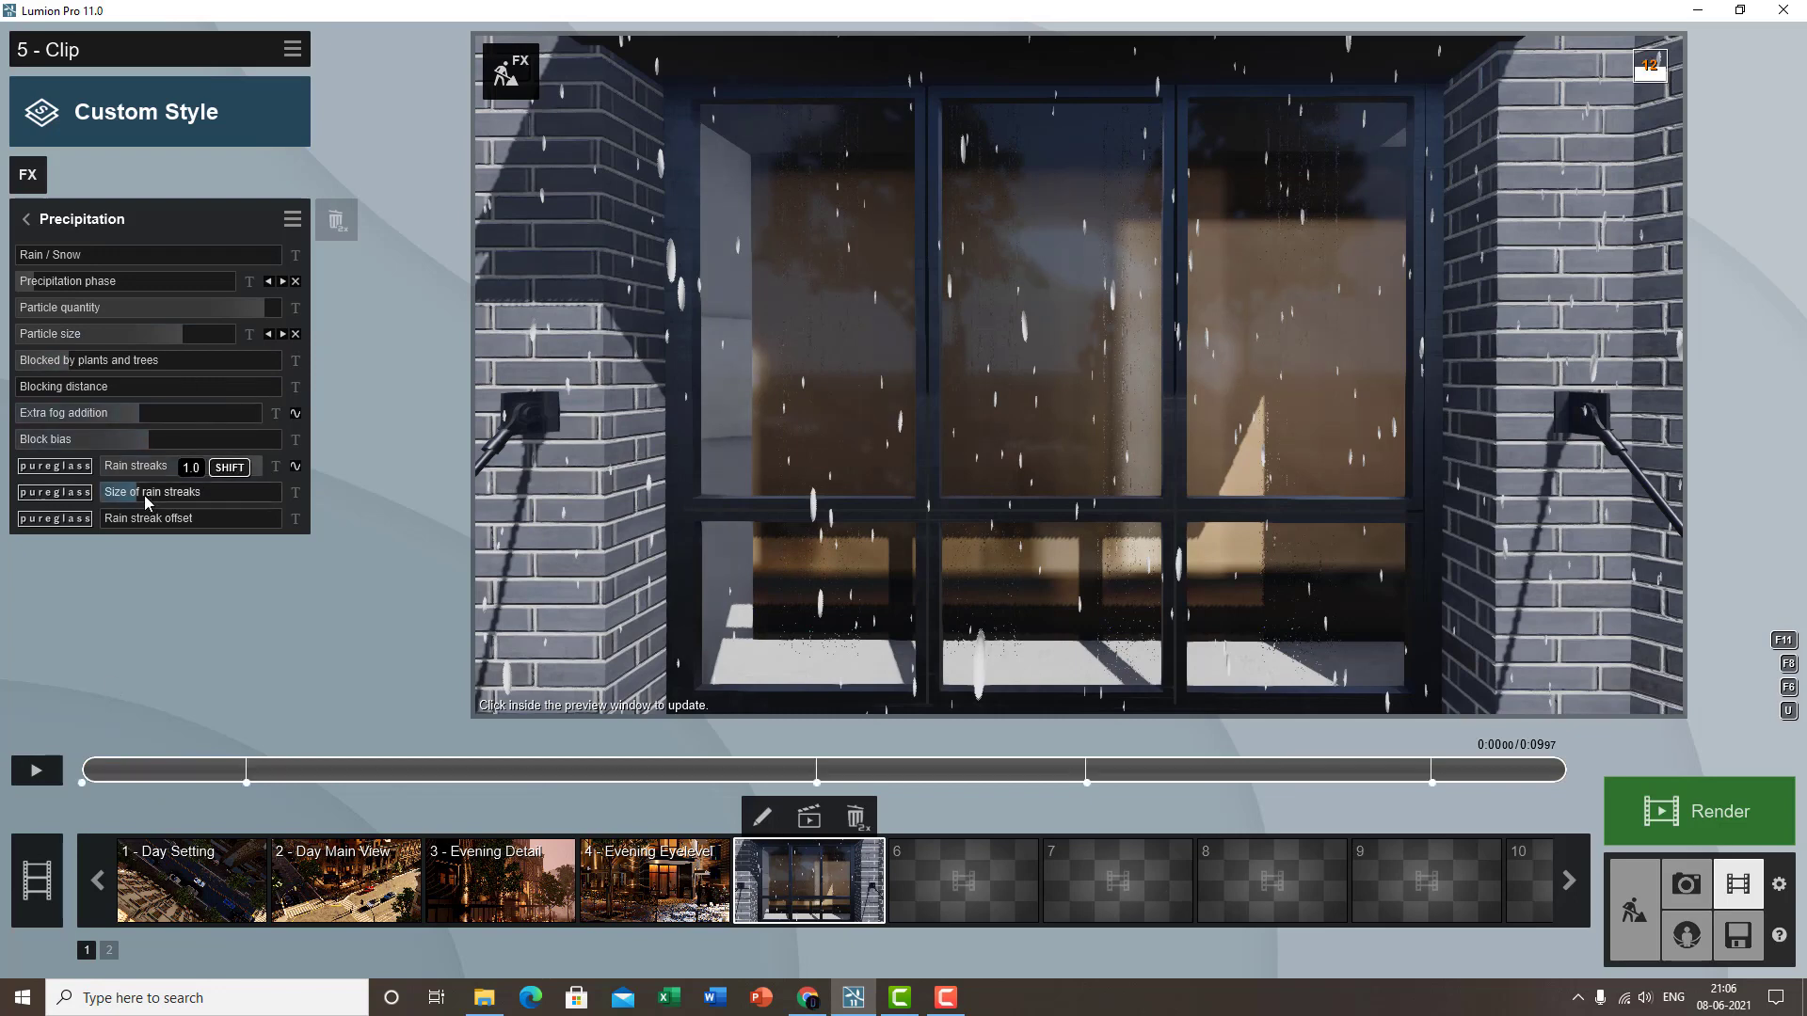
left_click_drag(259, 498, 275, 500)
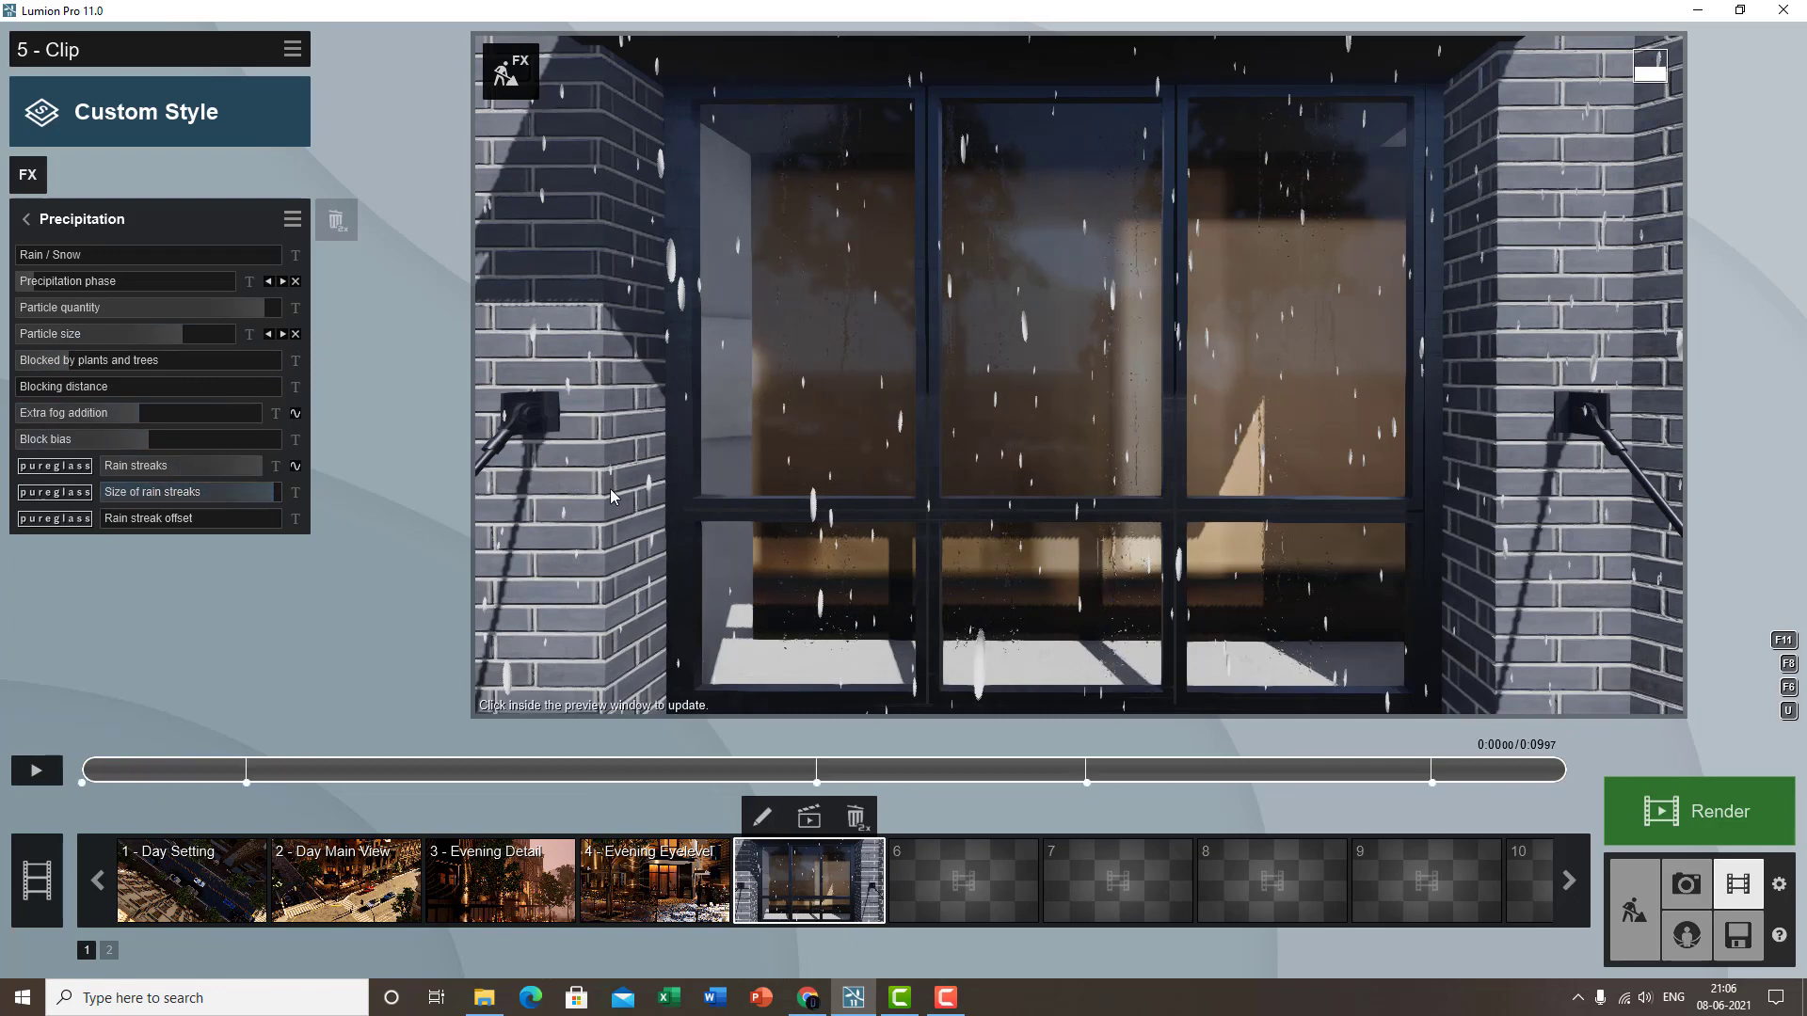
left_click_drag(119, 519, 222, 517)
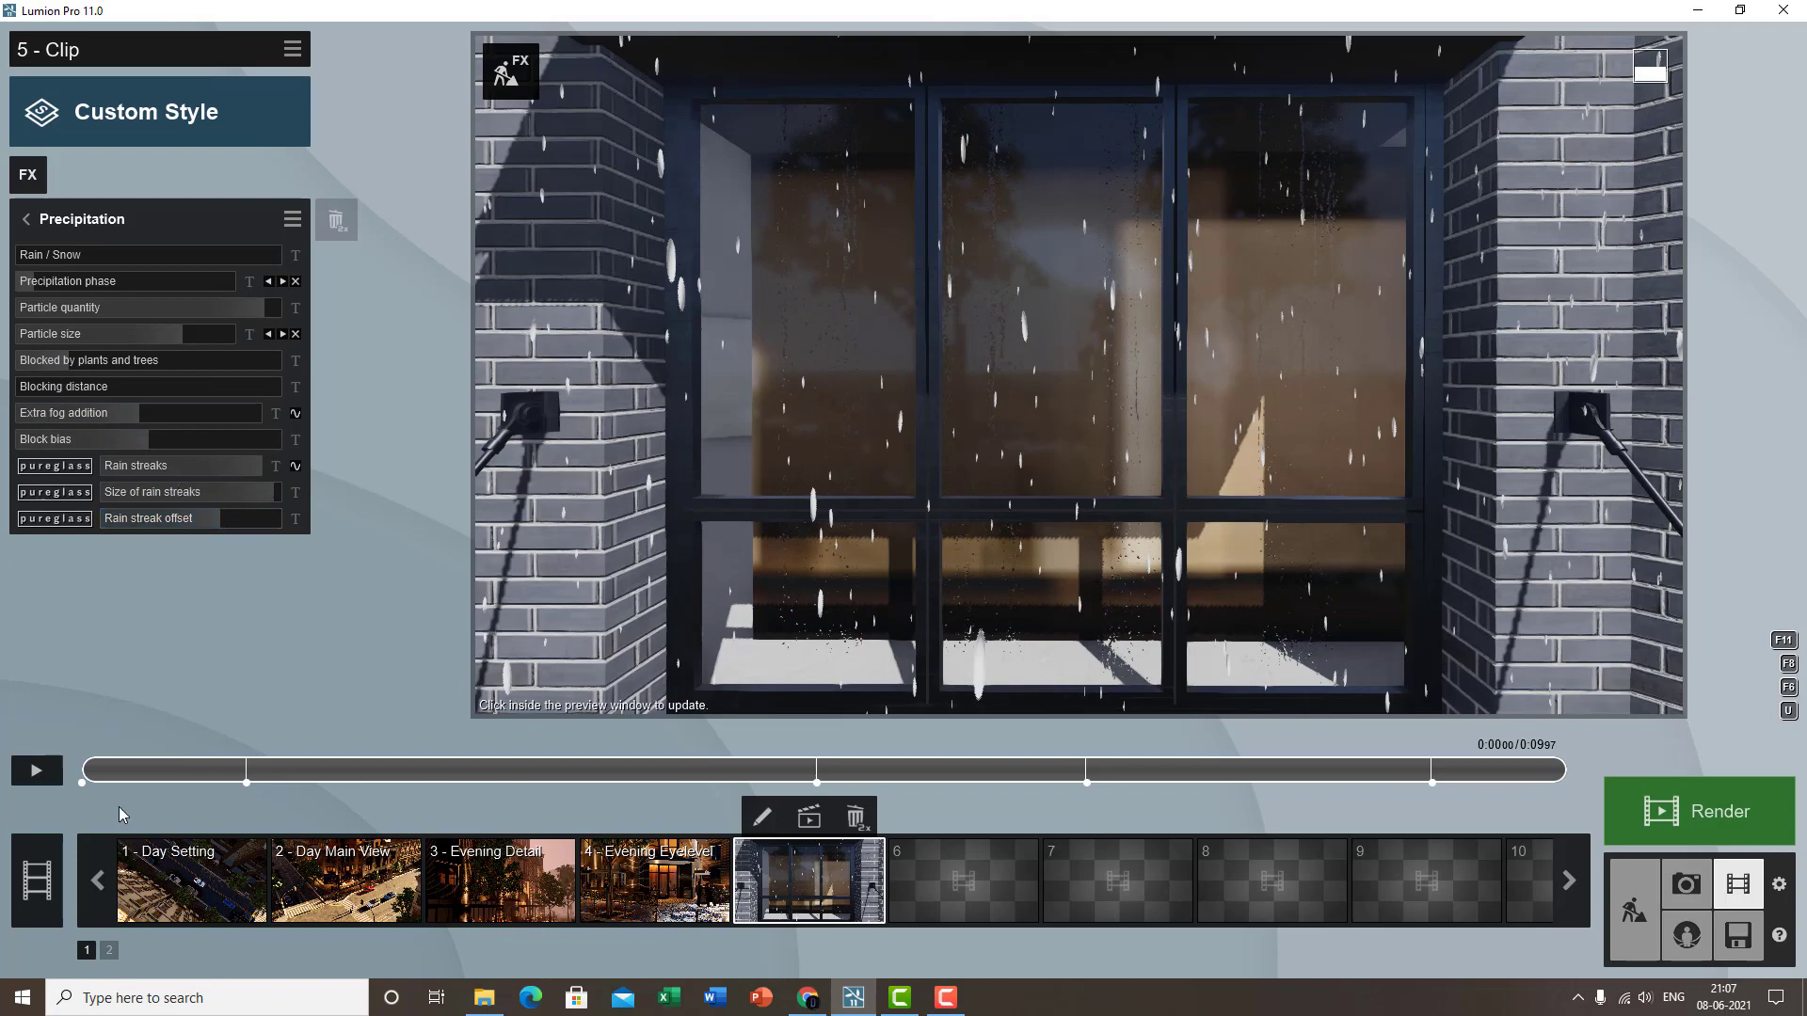
left_click(36, 771)
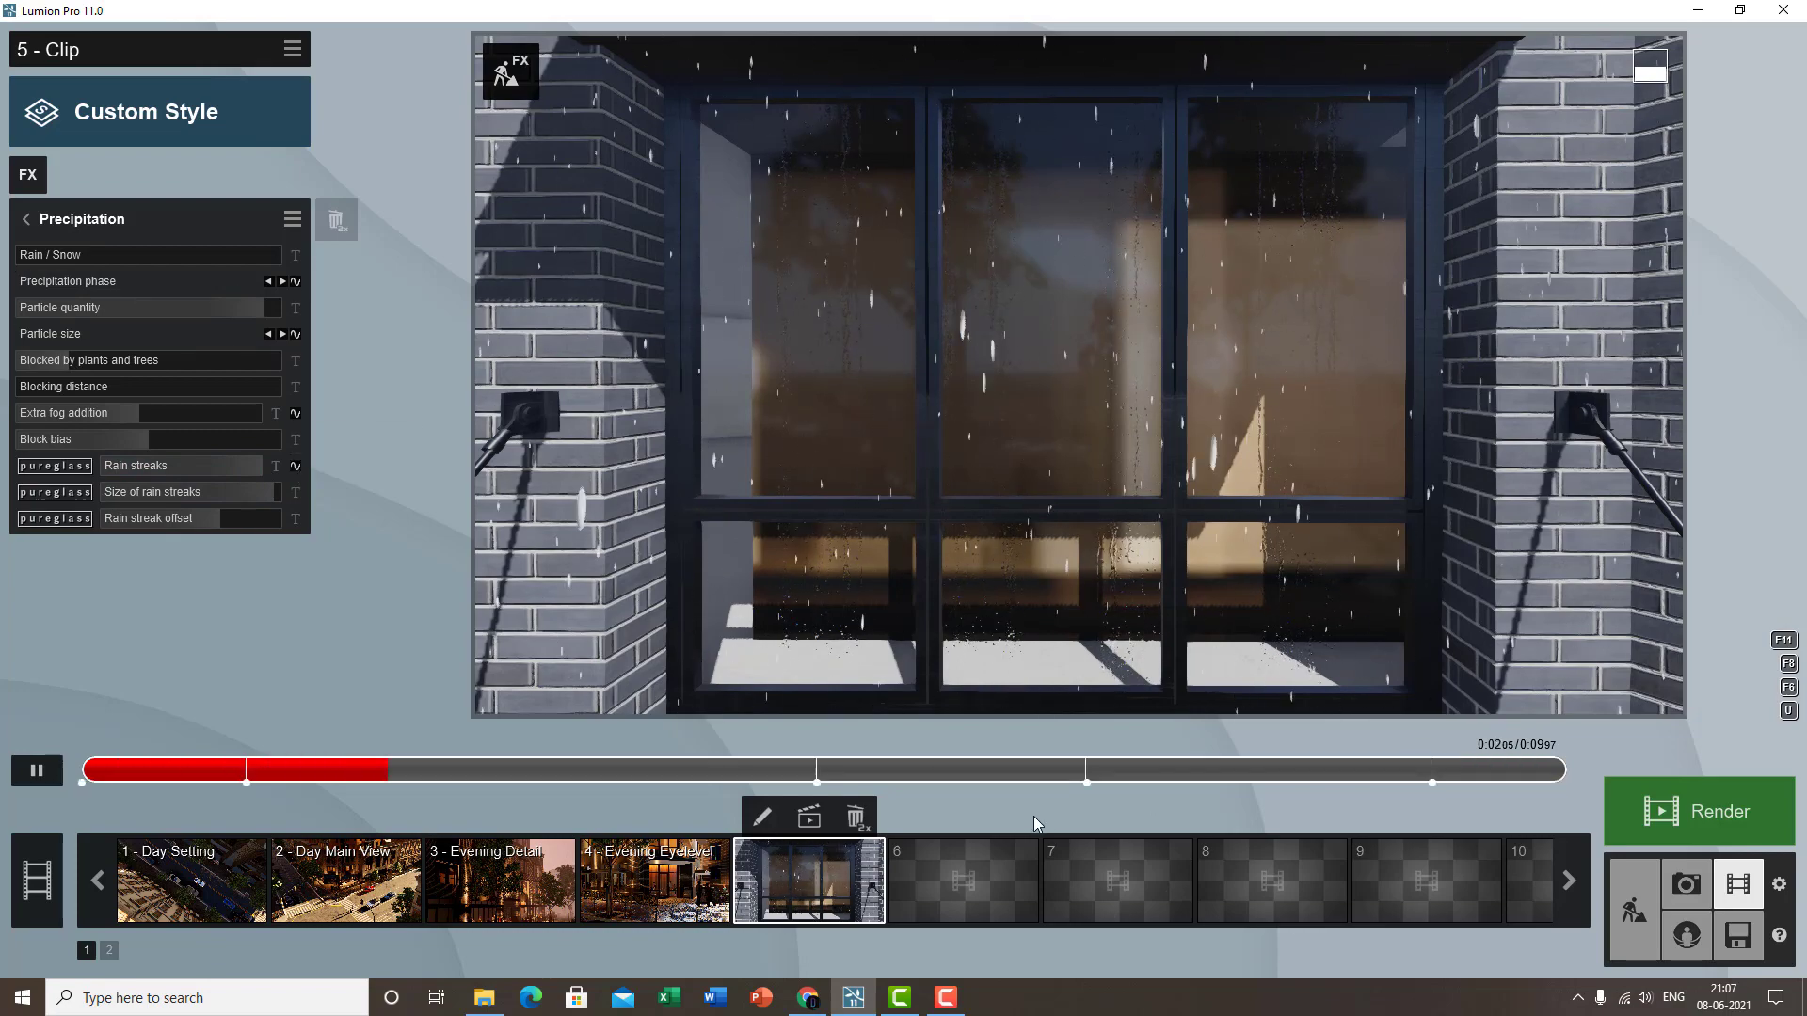
- Pause the clip, keyframe the pureglass rain streaks at 0.0 at about 6.7 s, and resume playback
key("space")
left_click(1150, 771)
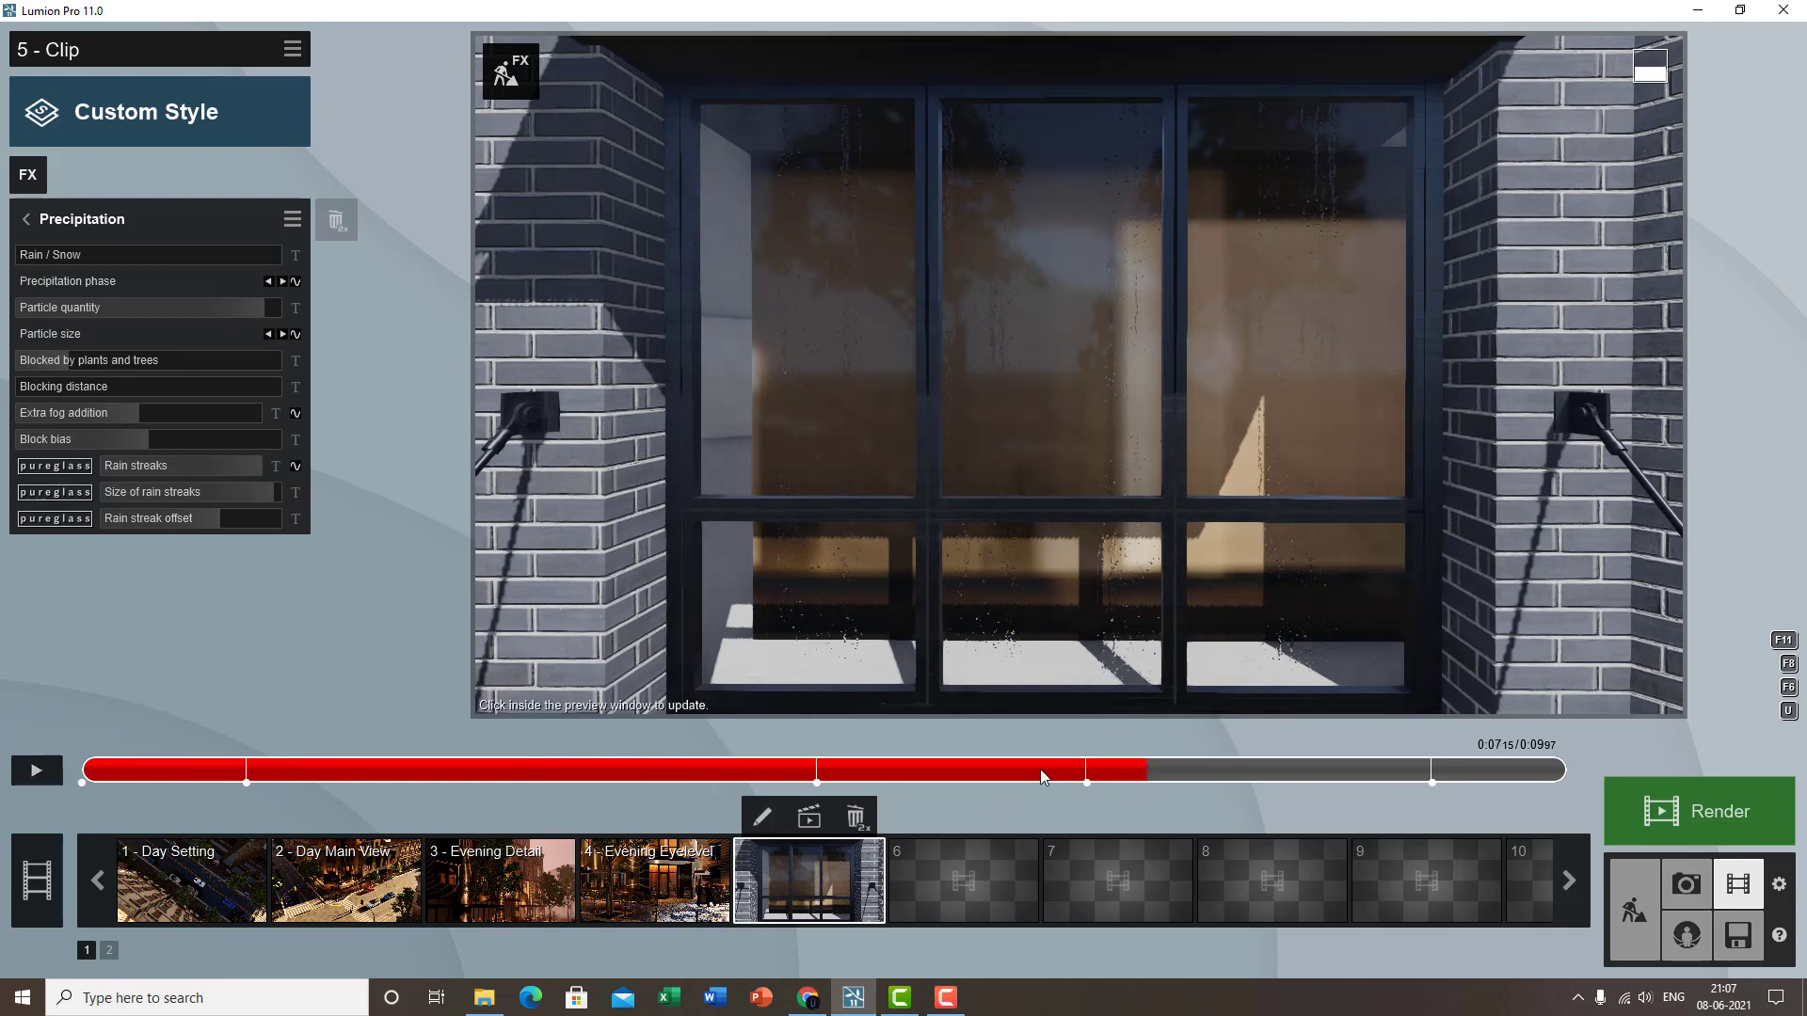
left_click(1041, 770)
left_click(1066, 770)
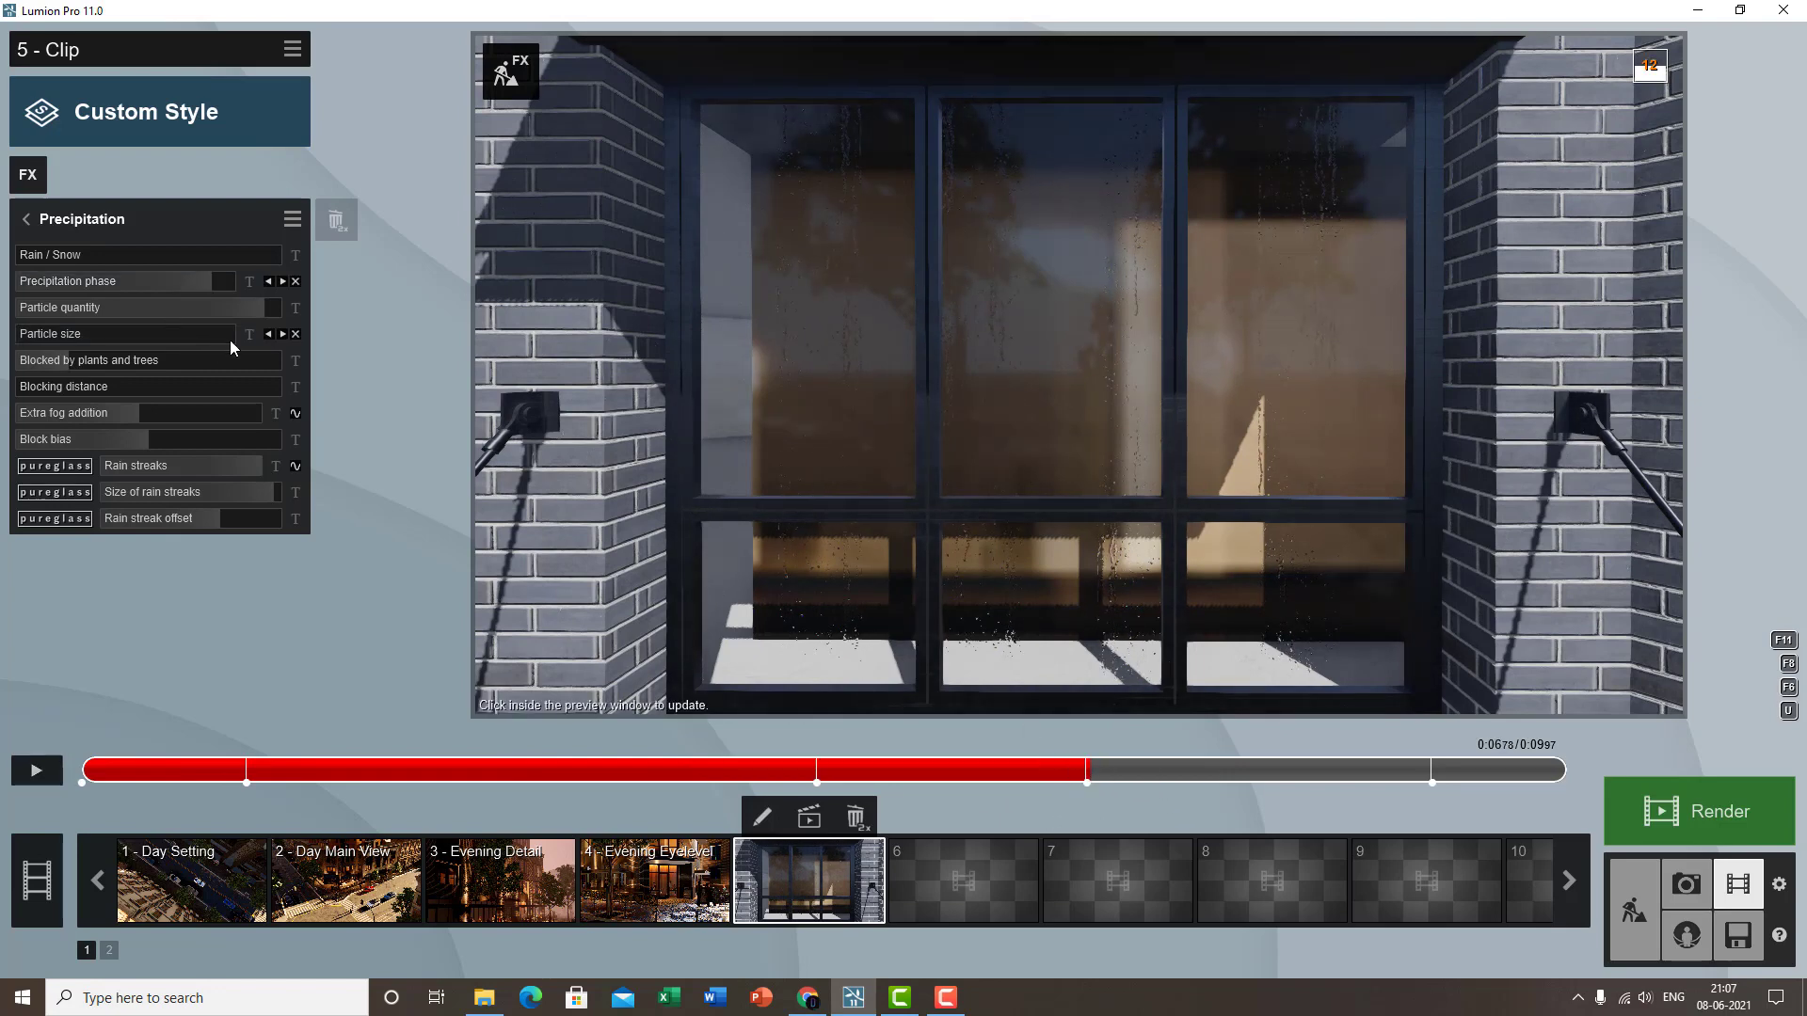
left_click(297, 467)
left_click_drag(226, 465, 31, 484)
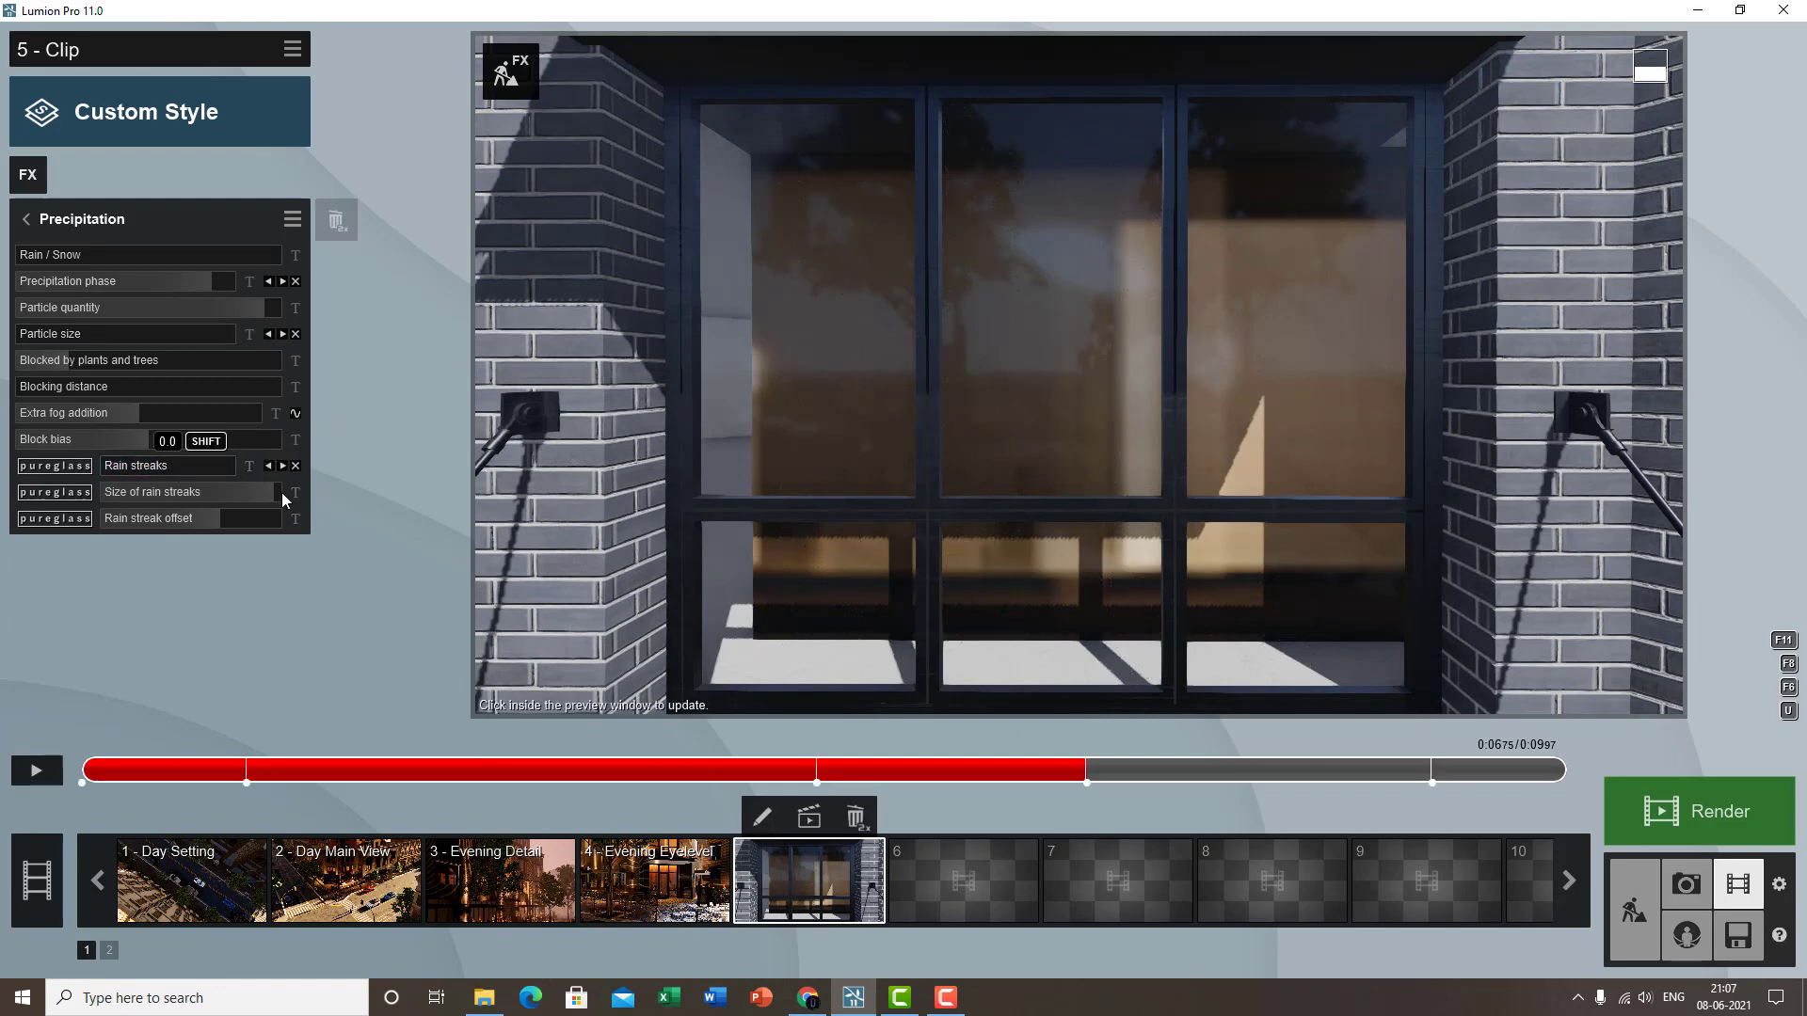
left_click(35, 770)
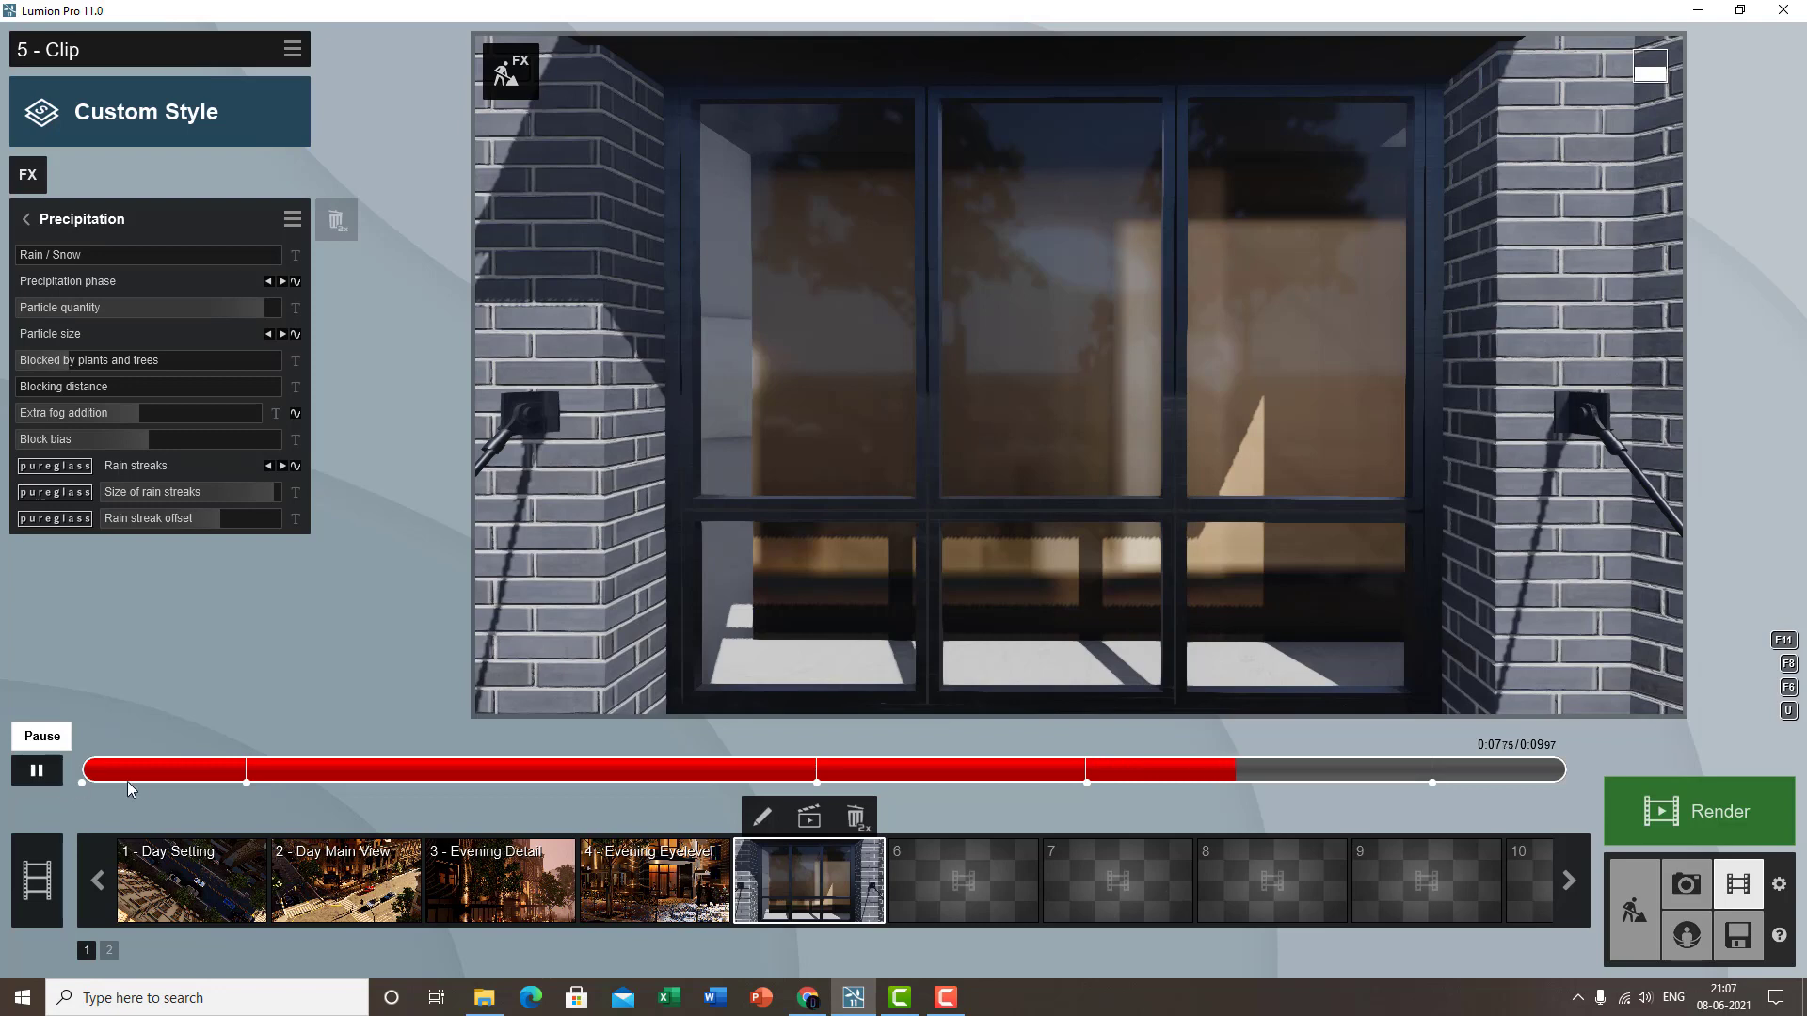
- Keyframe the pureglass rain streaks at maximum at the start of the clip and play it
left_click(100, 770)
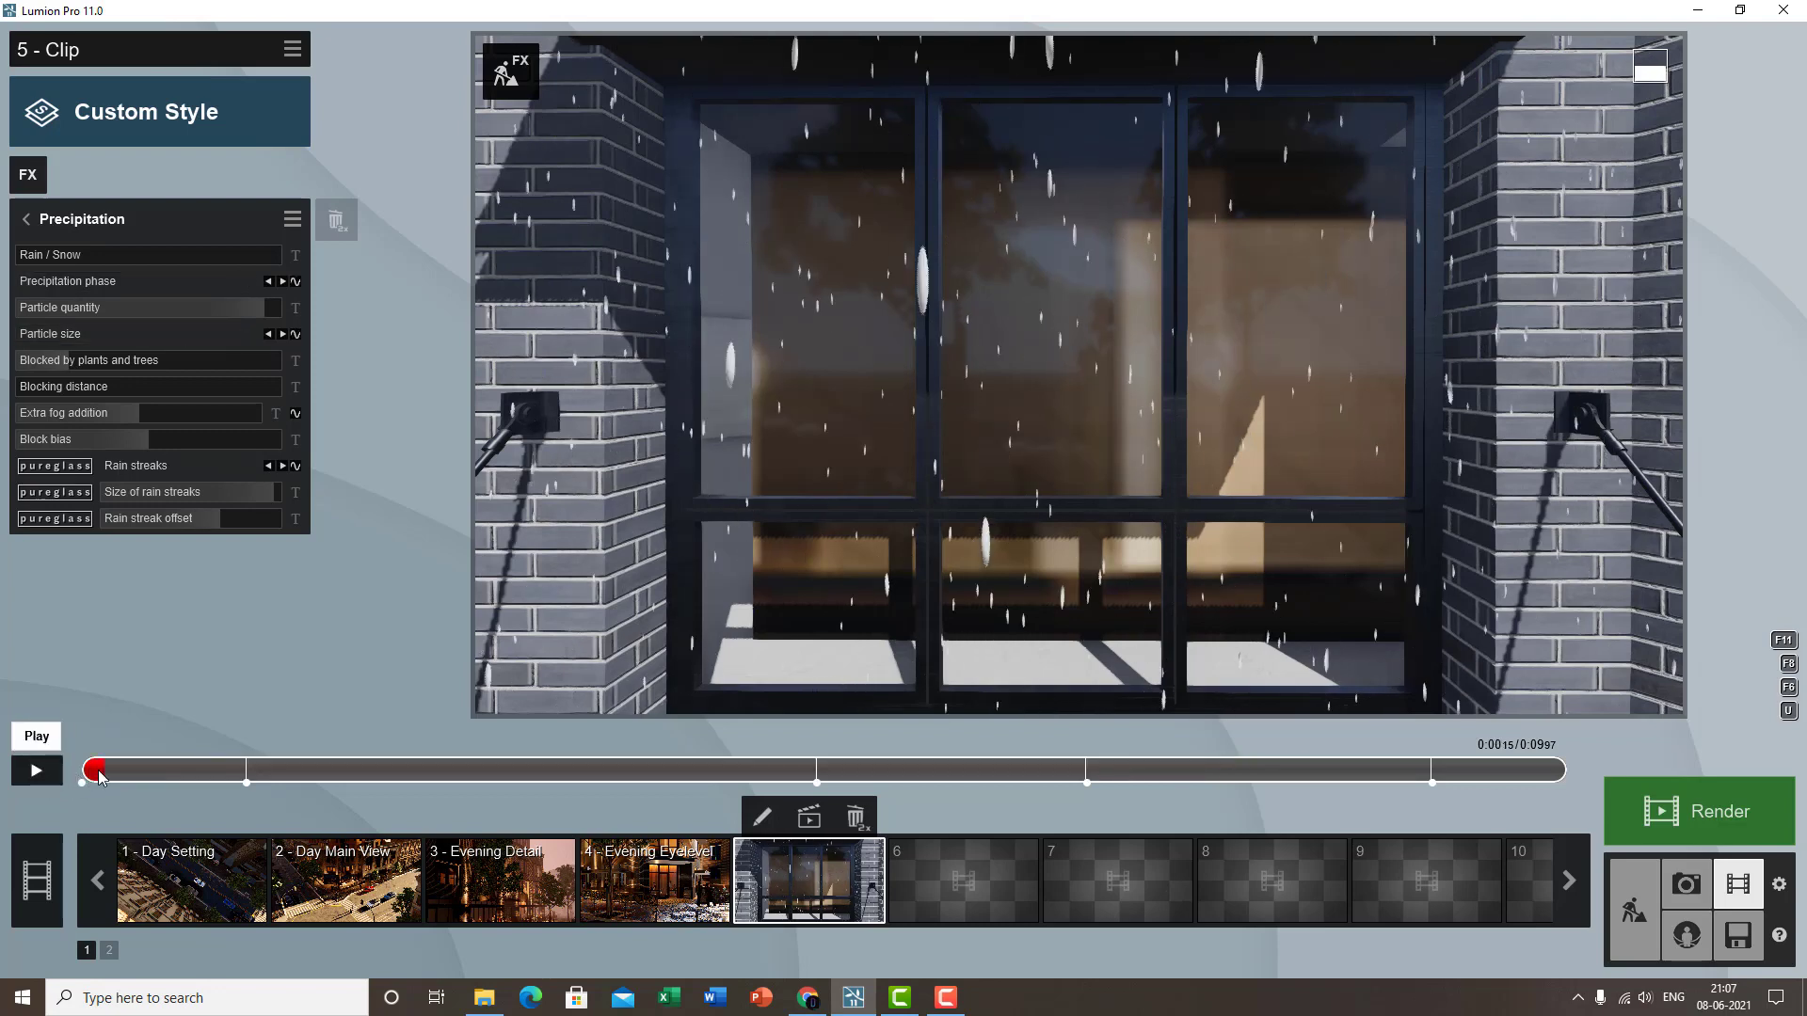
left_click(296, 466)
left_click_drag(162, 467, 395, 471)
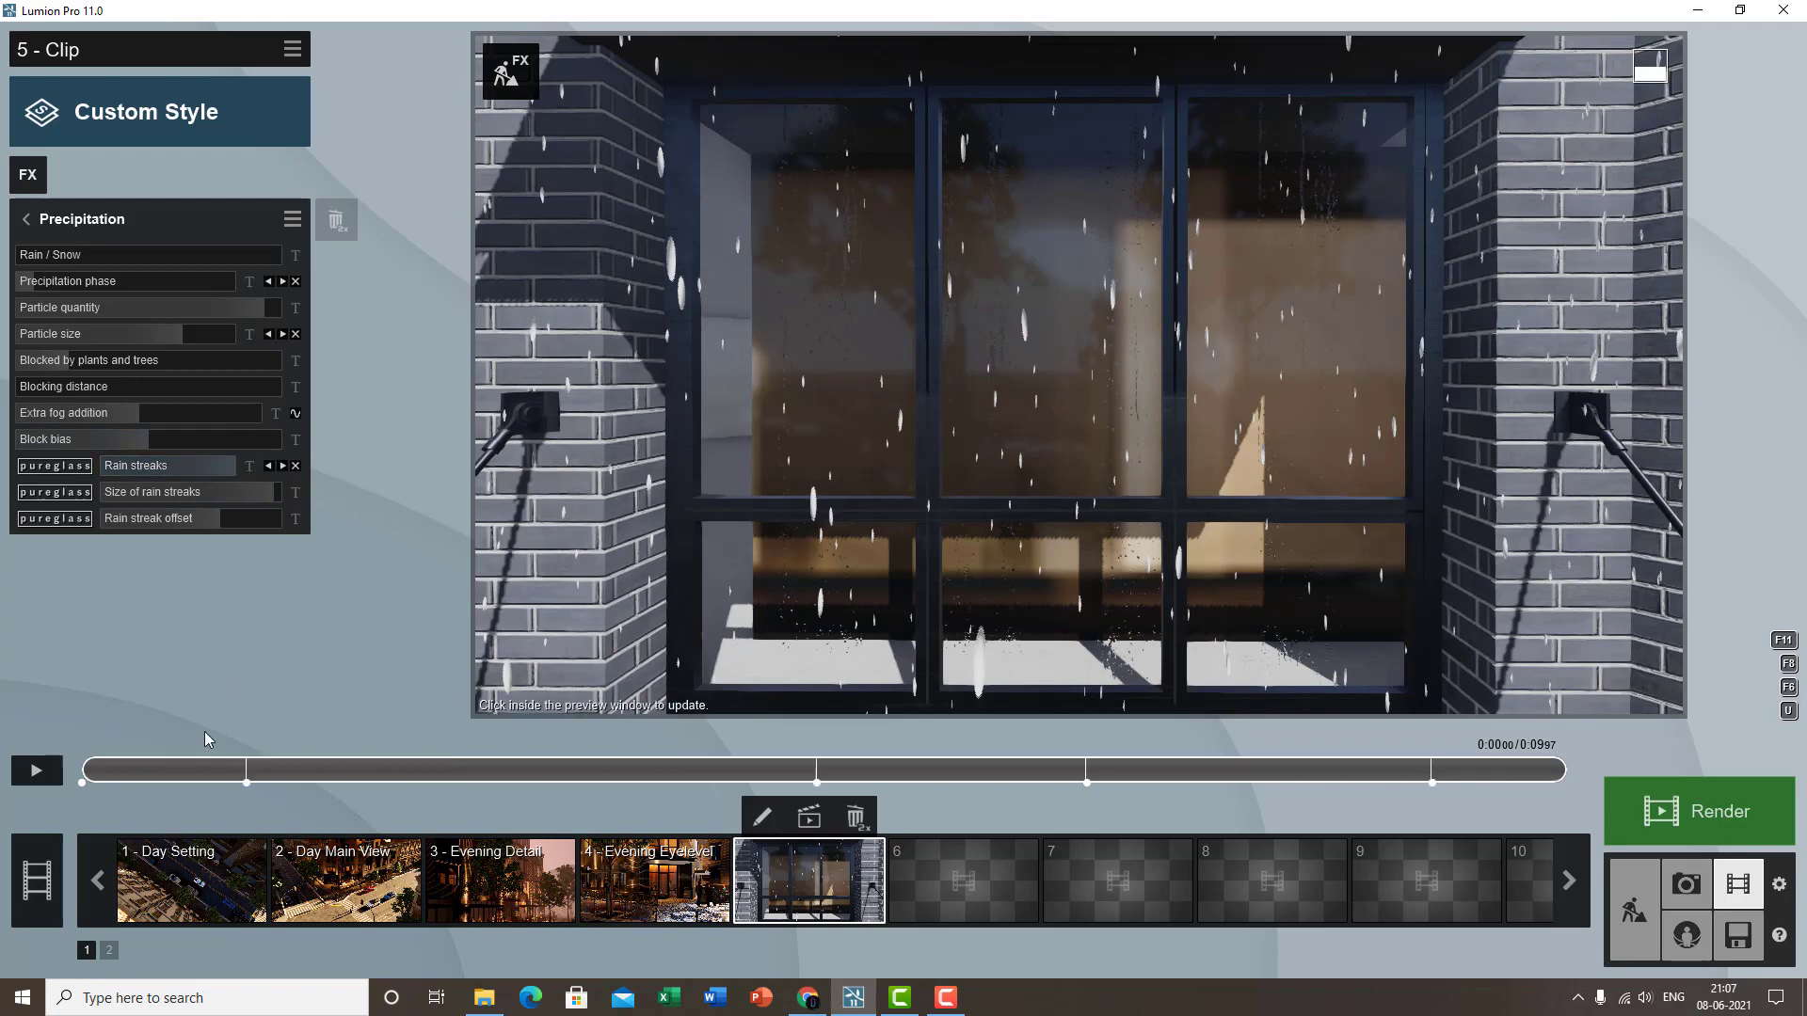
left_click(37, 772)
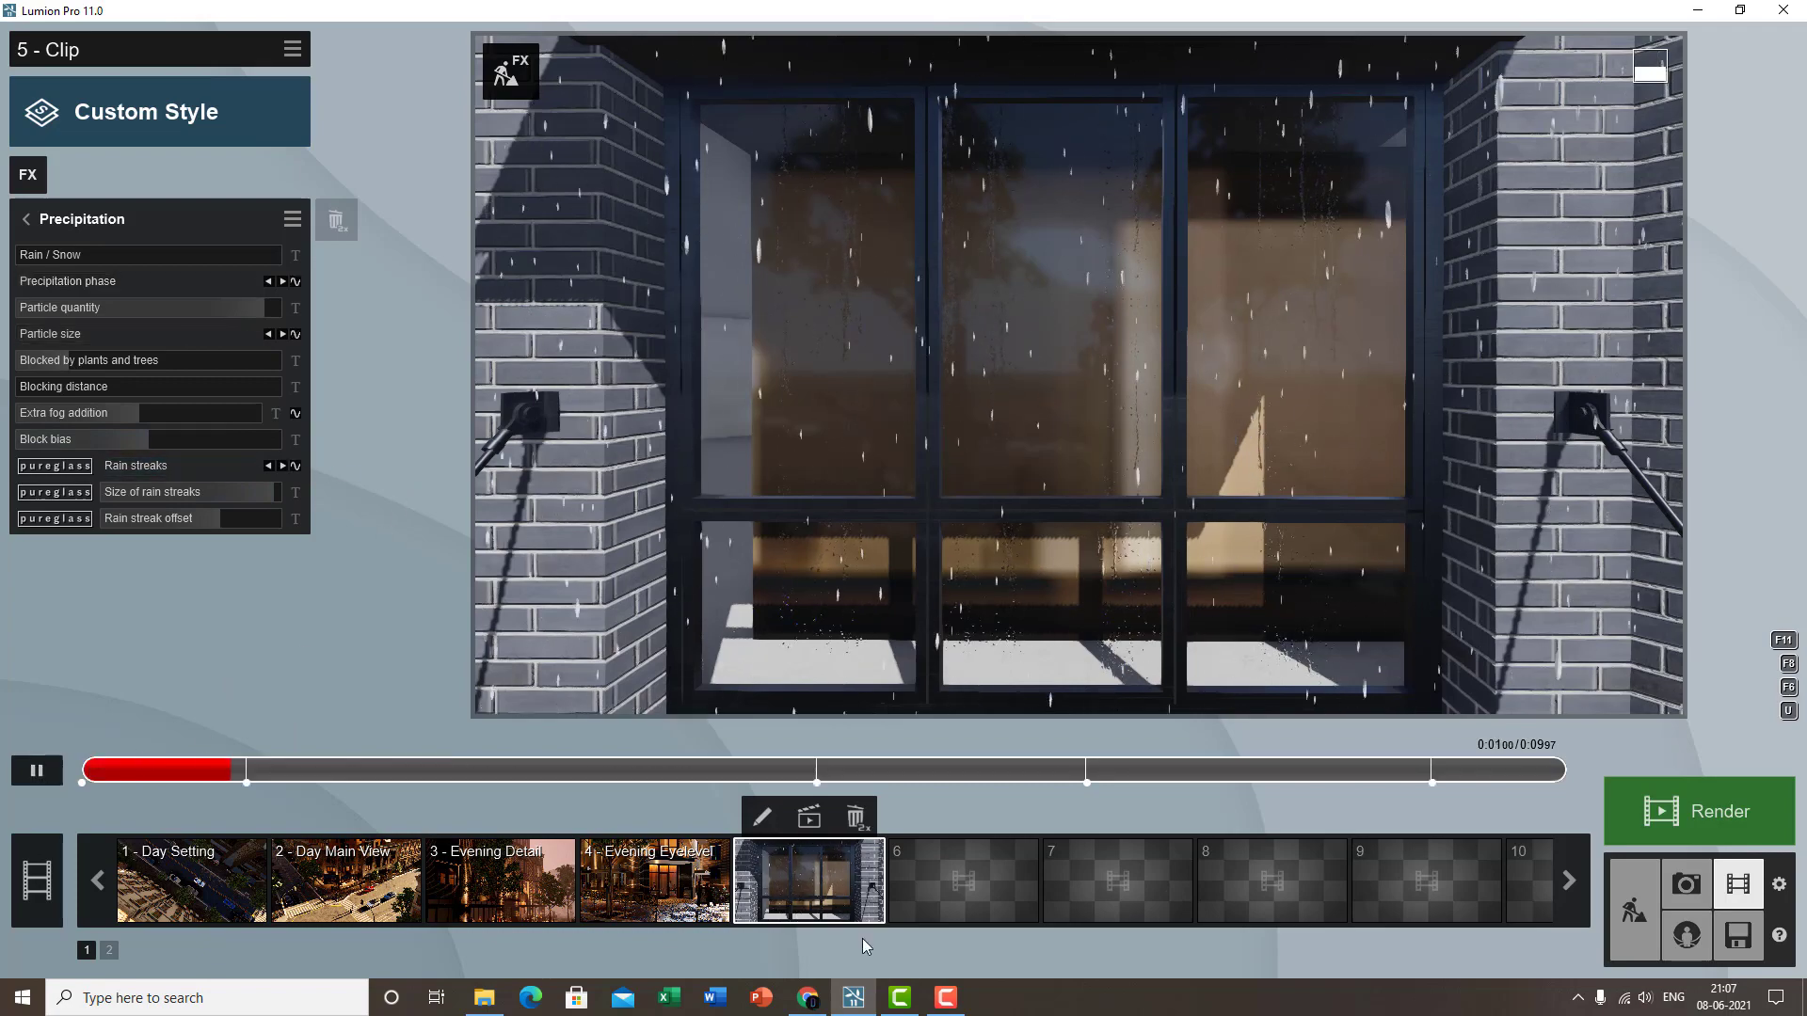
mouse_move(949, 1005)
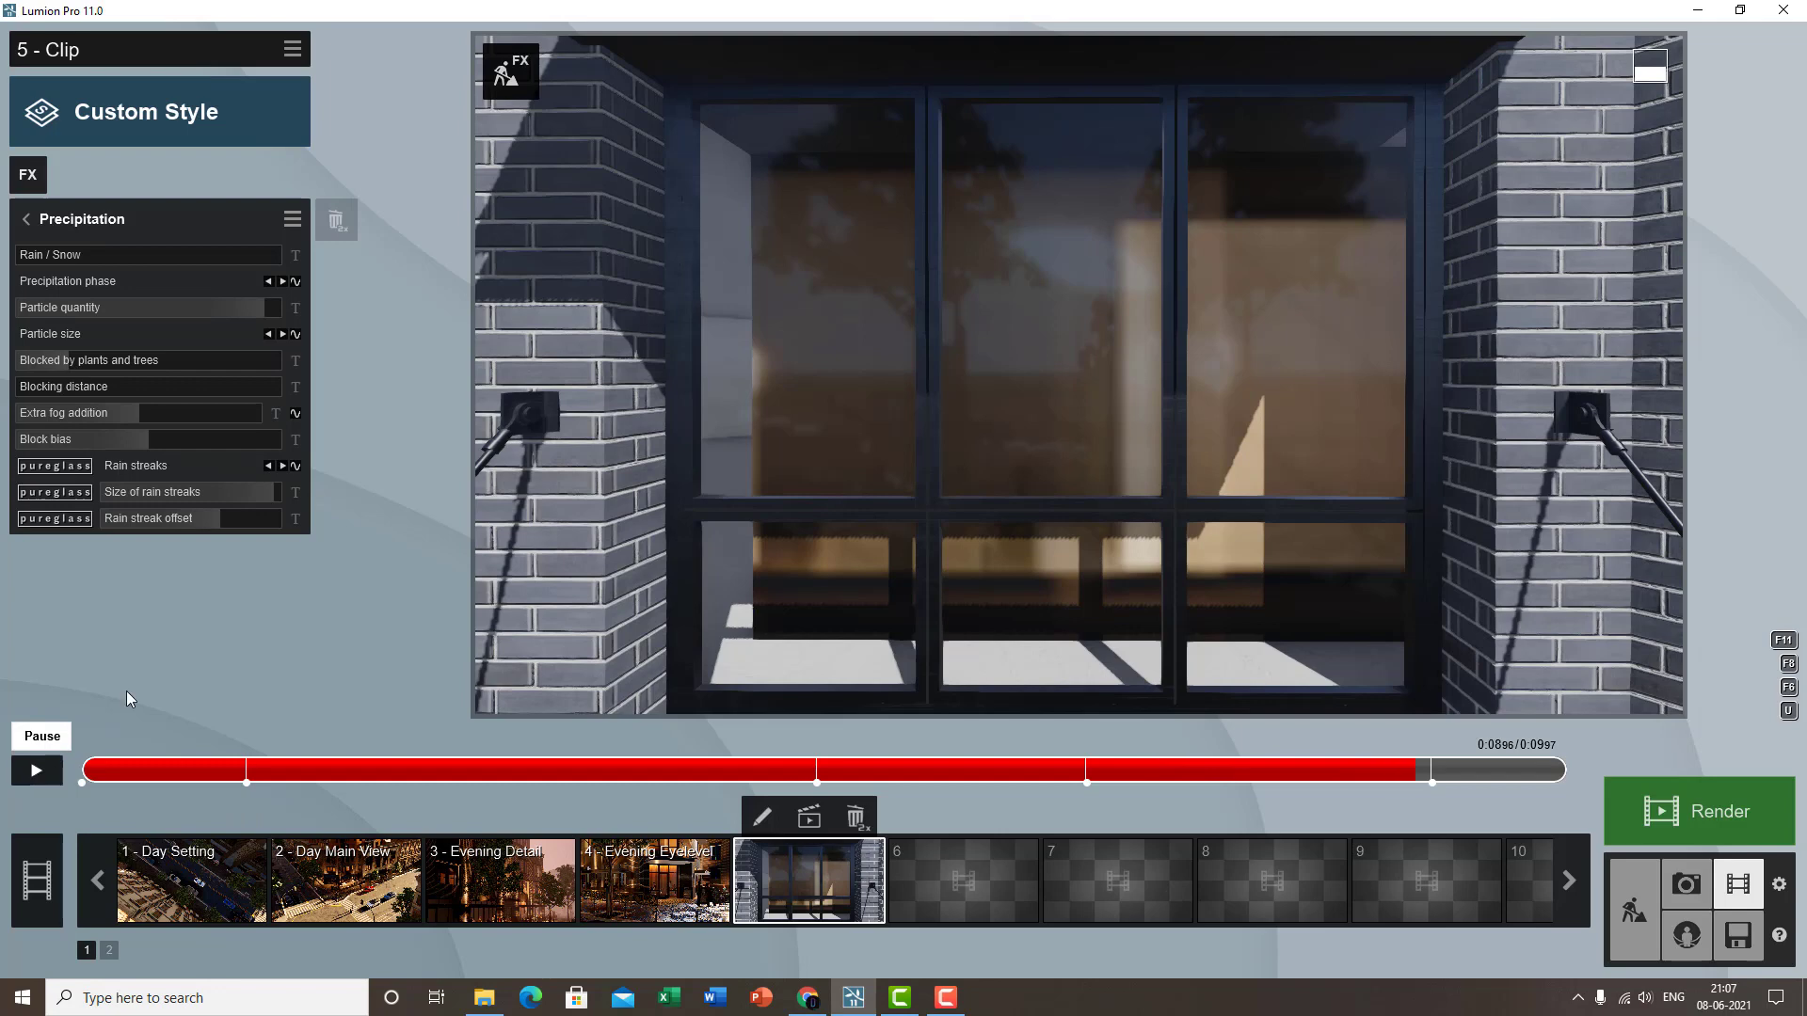
- Switch to Photo mode, update the preview of photo 8 and browse the Sun and Weather photo effects
left_click(1704, 894)
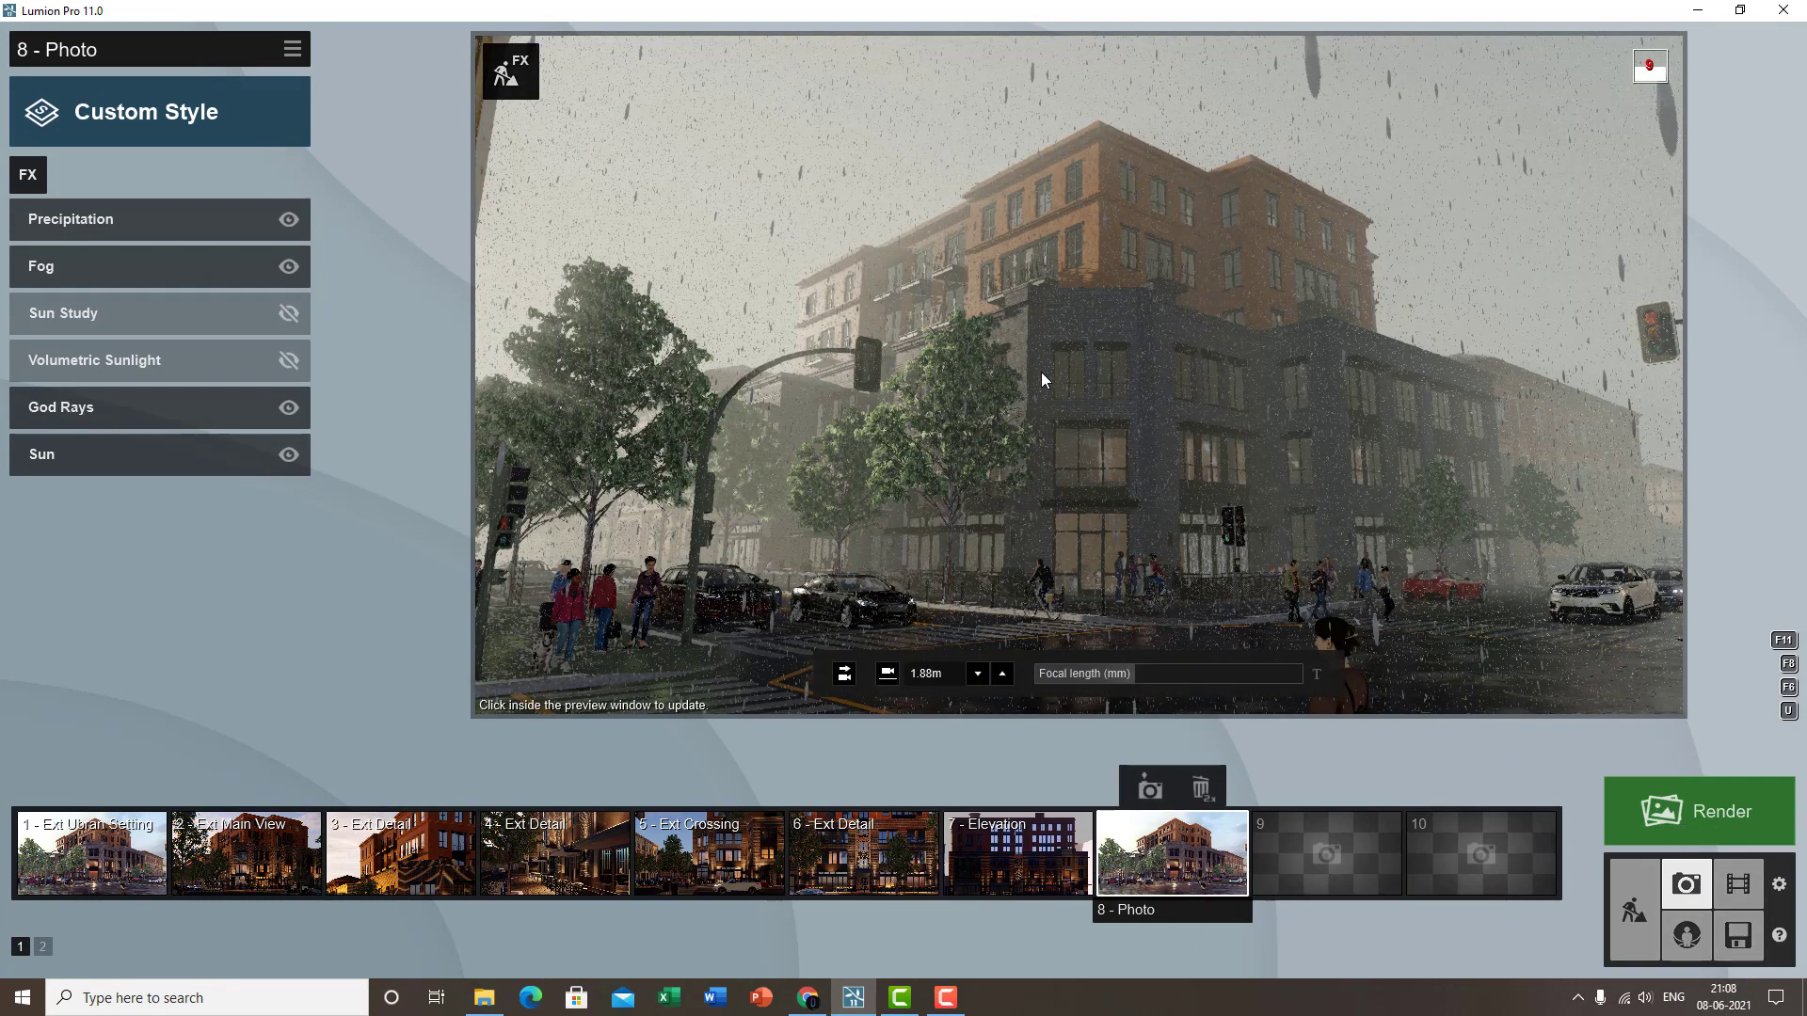
left_click(1040, 380)
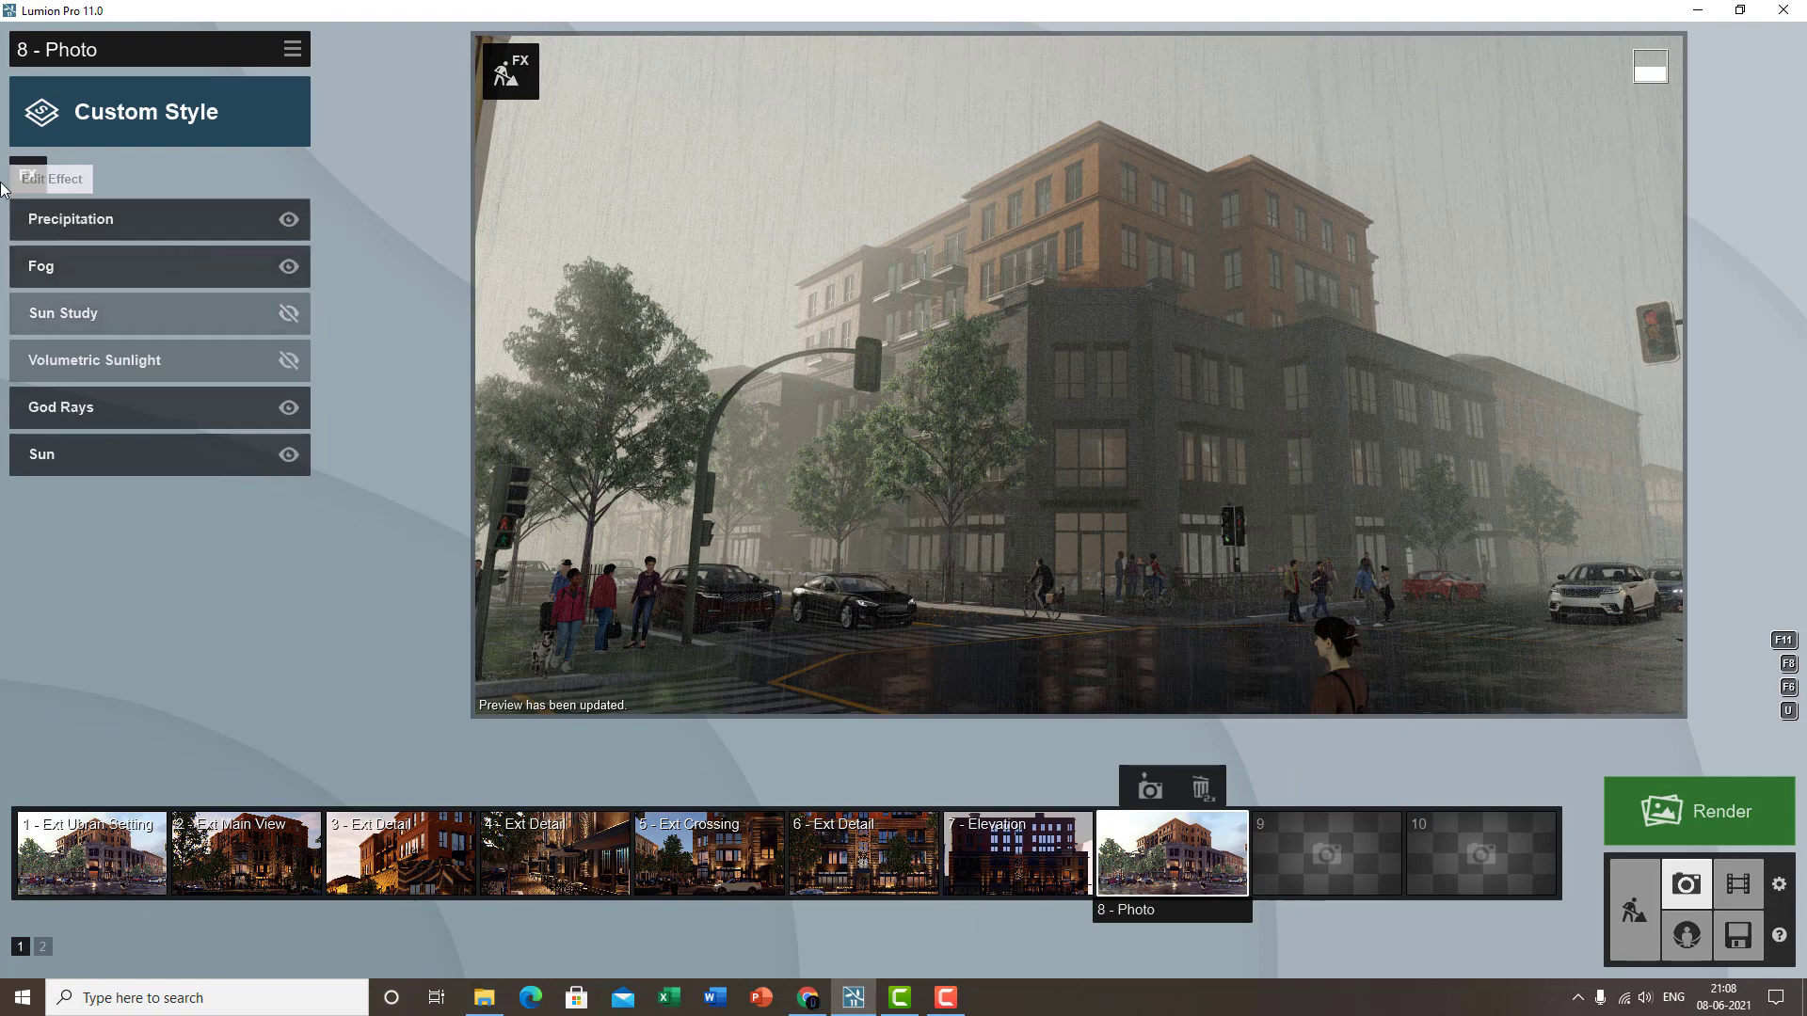
left_click(27, 175)
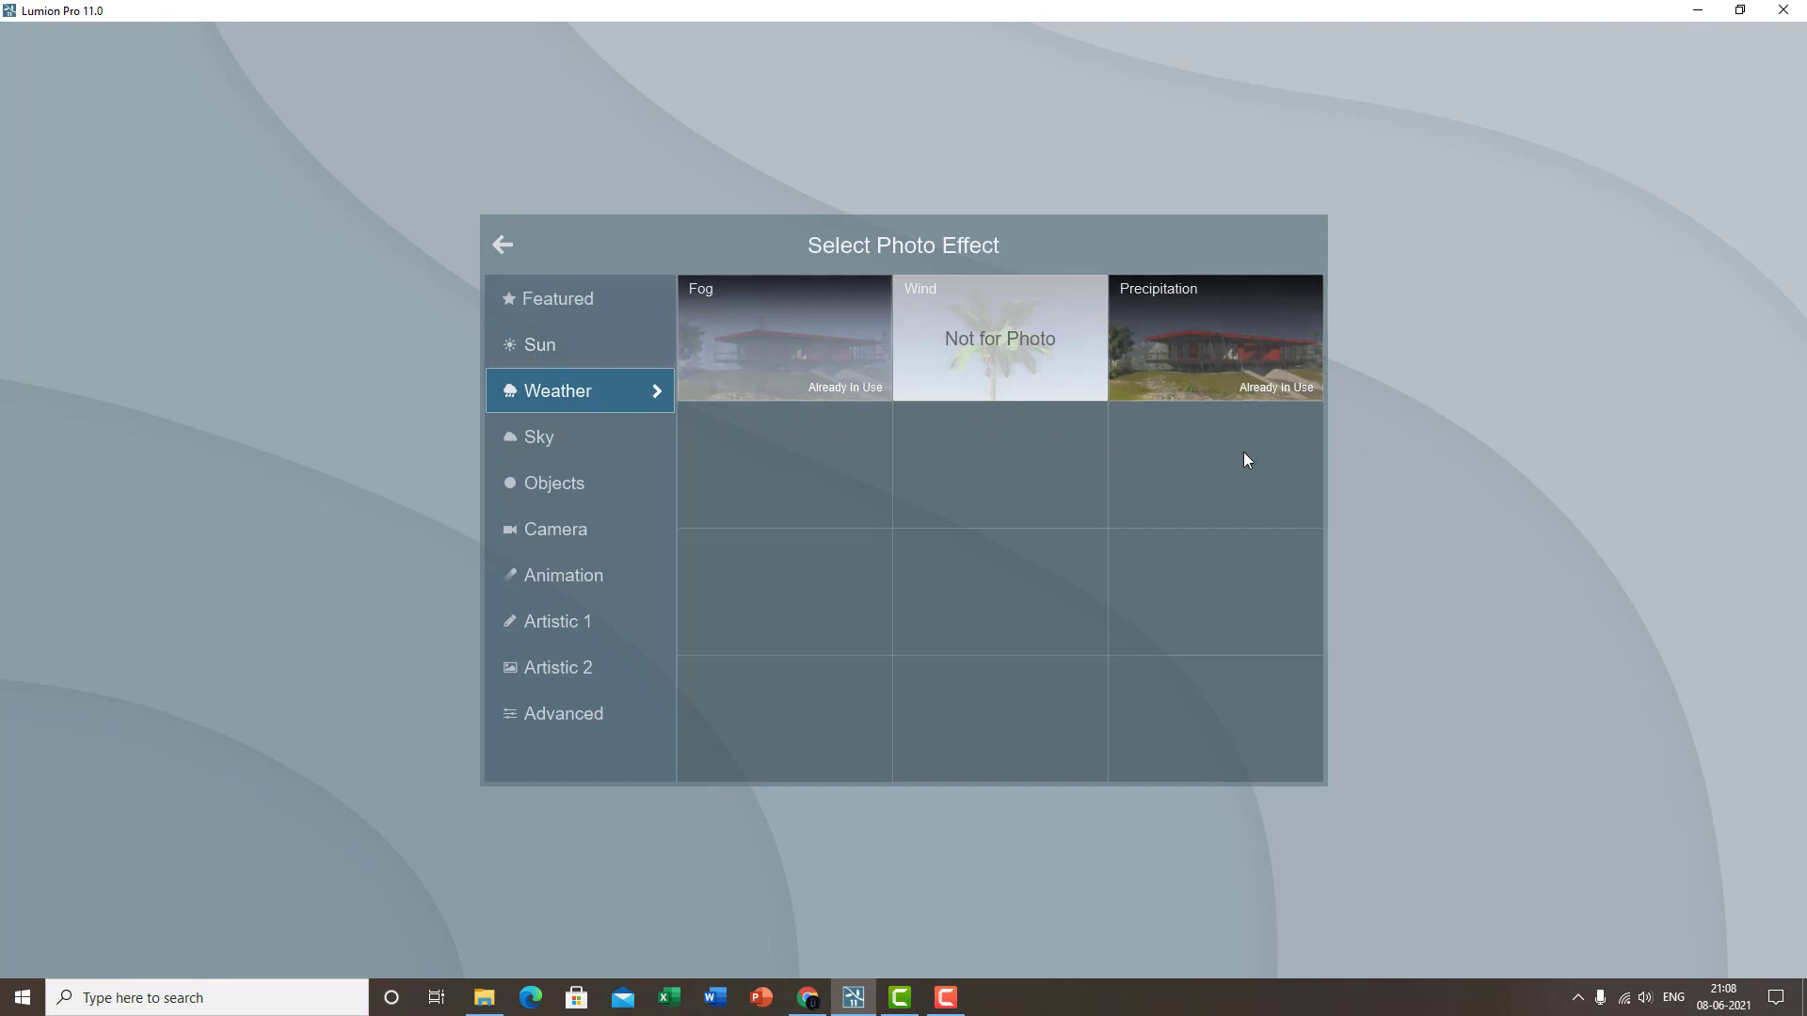
left_click(570, 362)
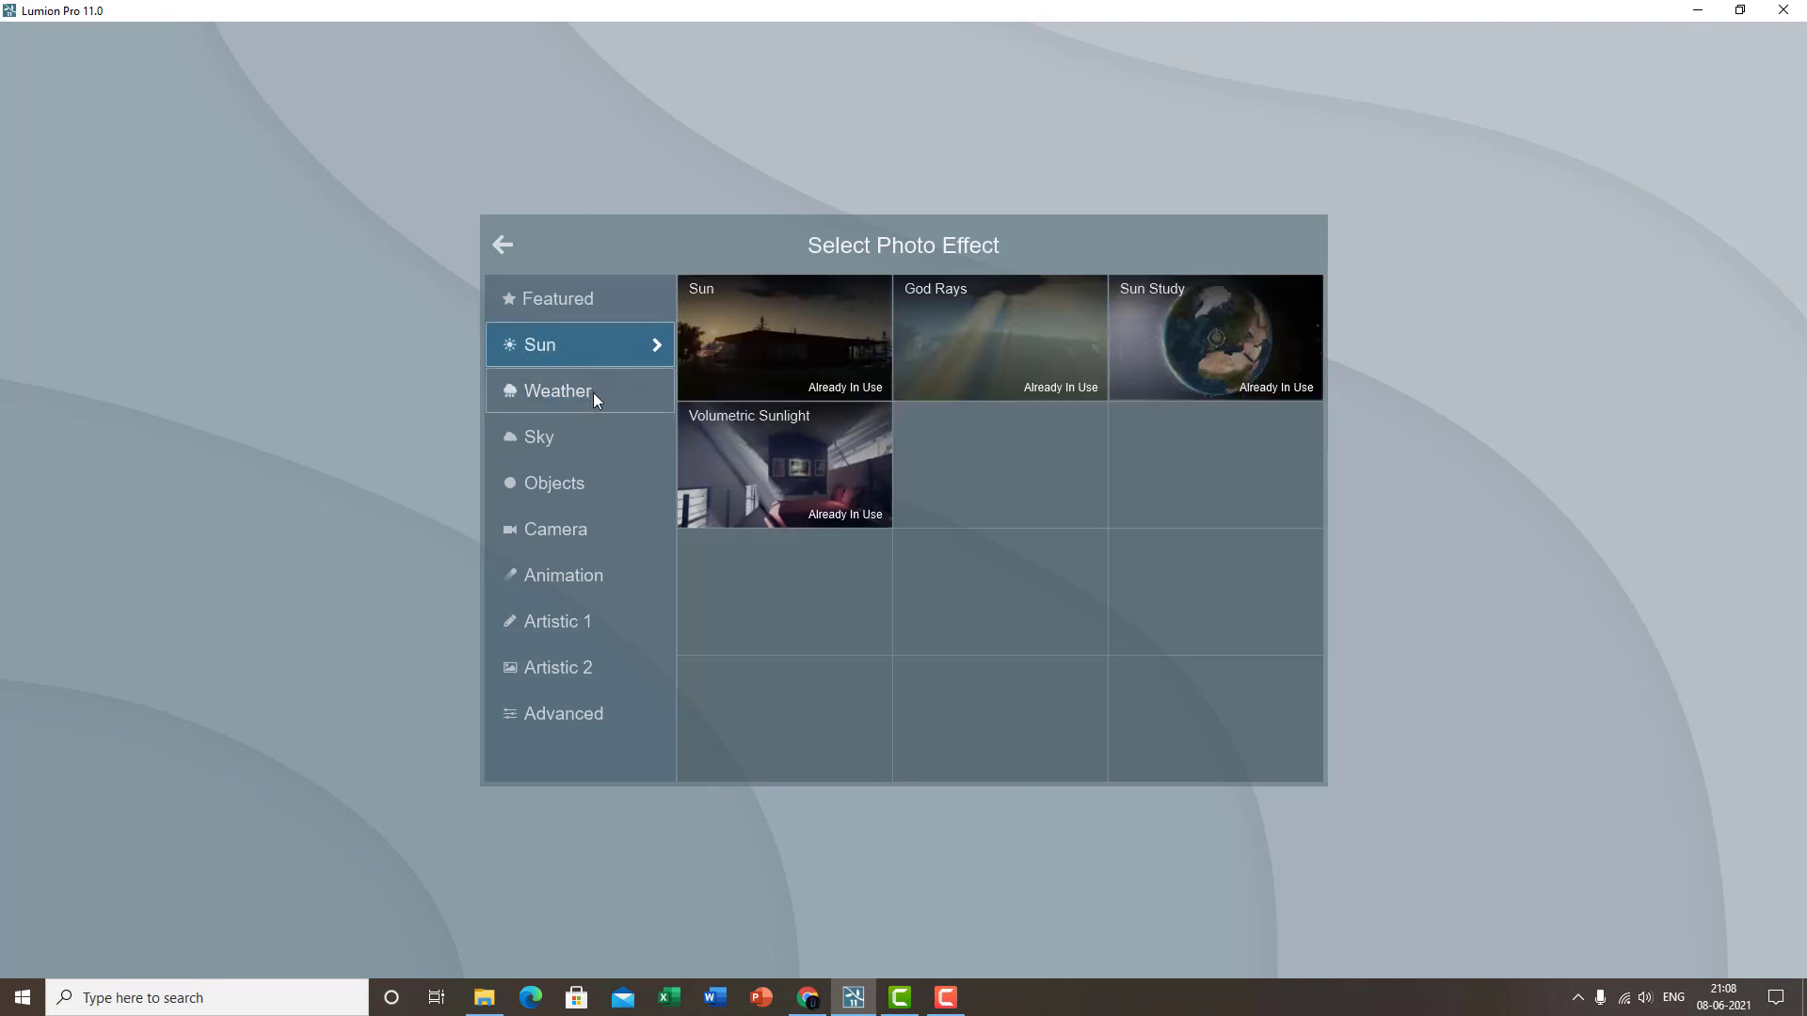
left_click(593, 393)
left_click(617, 356)
left_click(625, 407)
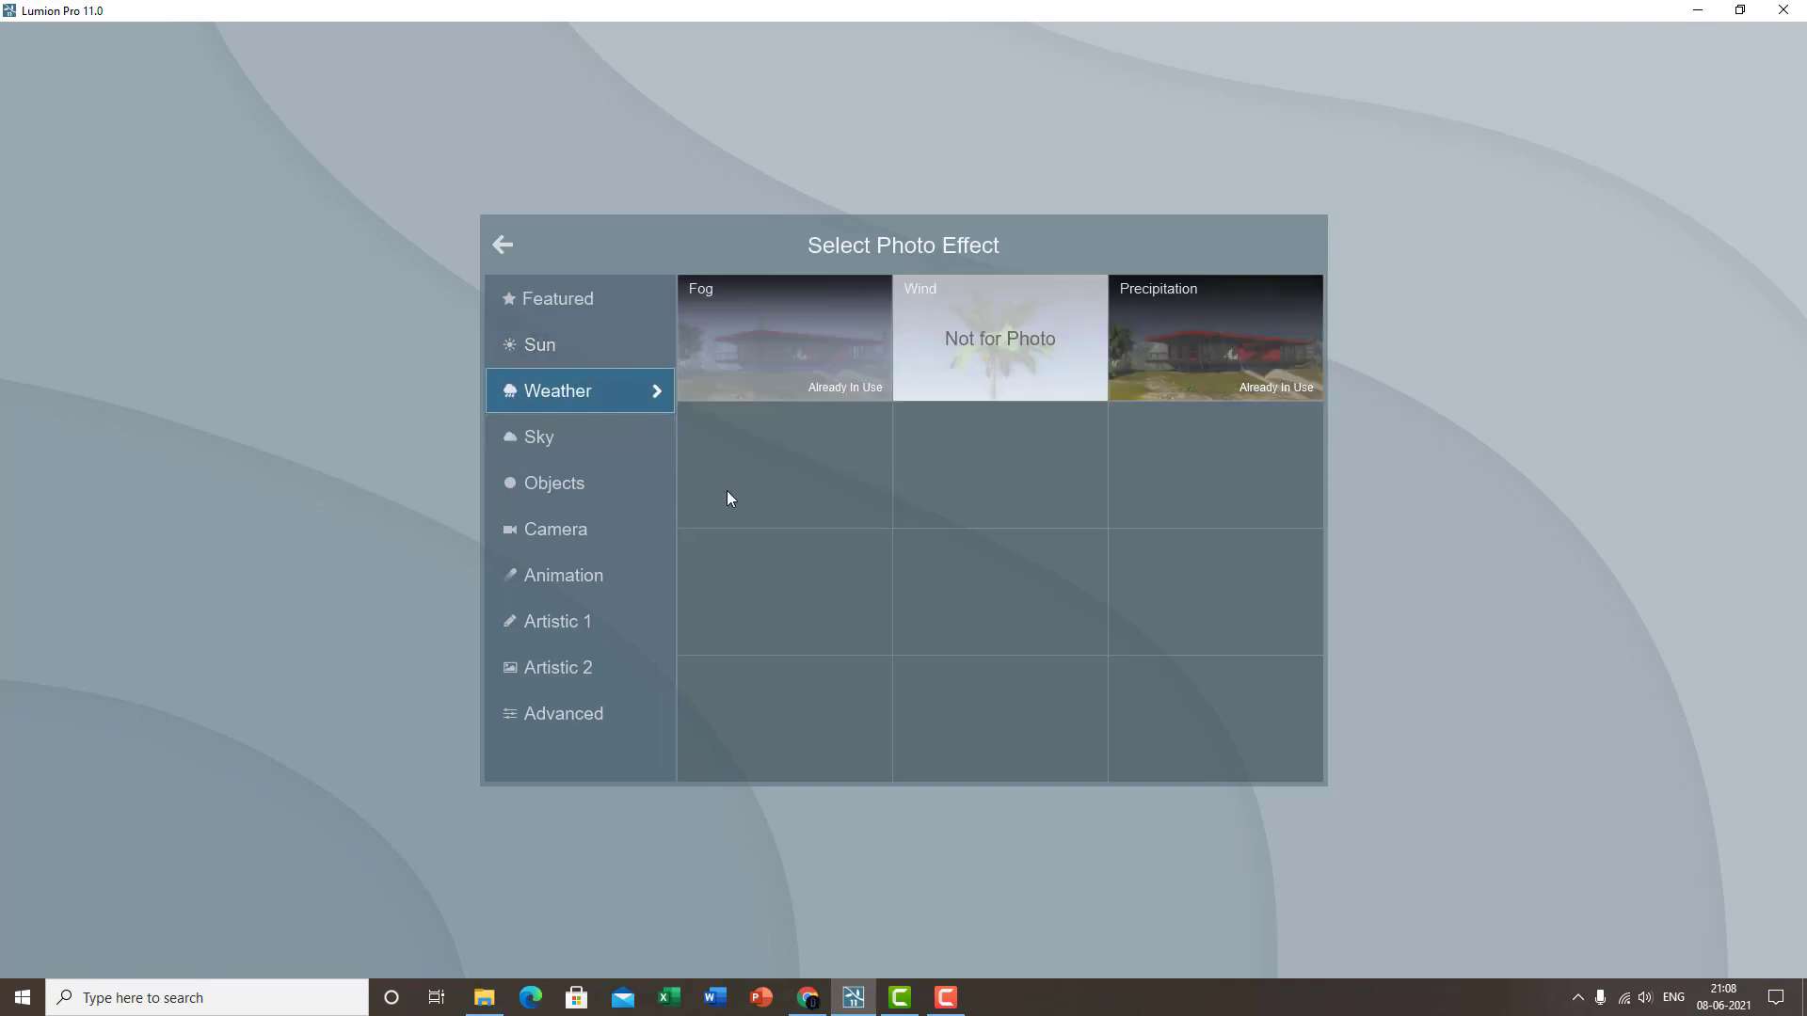
- Add the Aurora Borealis sky effect to photo 8 and disable its Precipitation, Fog and God Rays effects
left_click(577, 438)
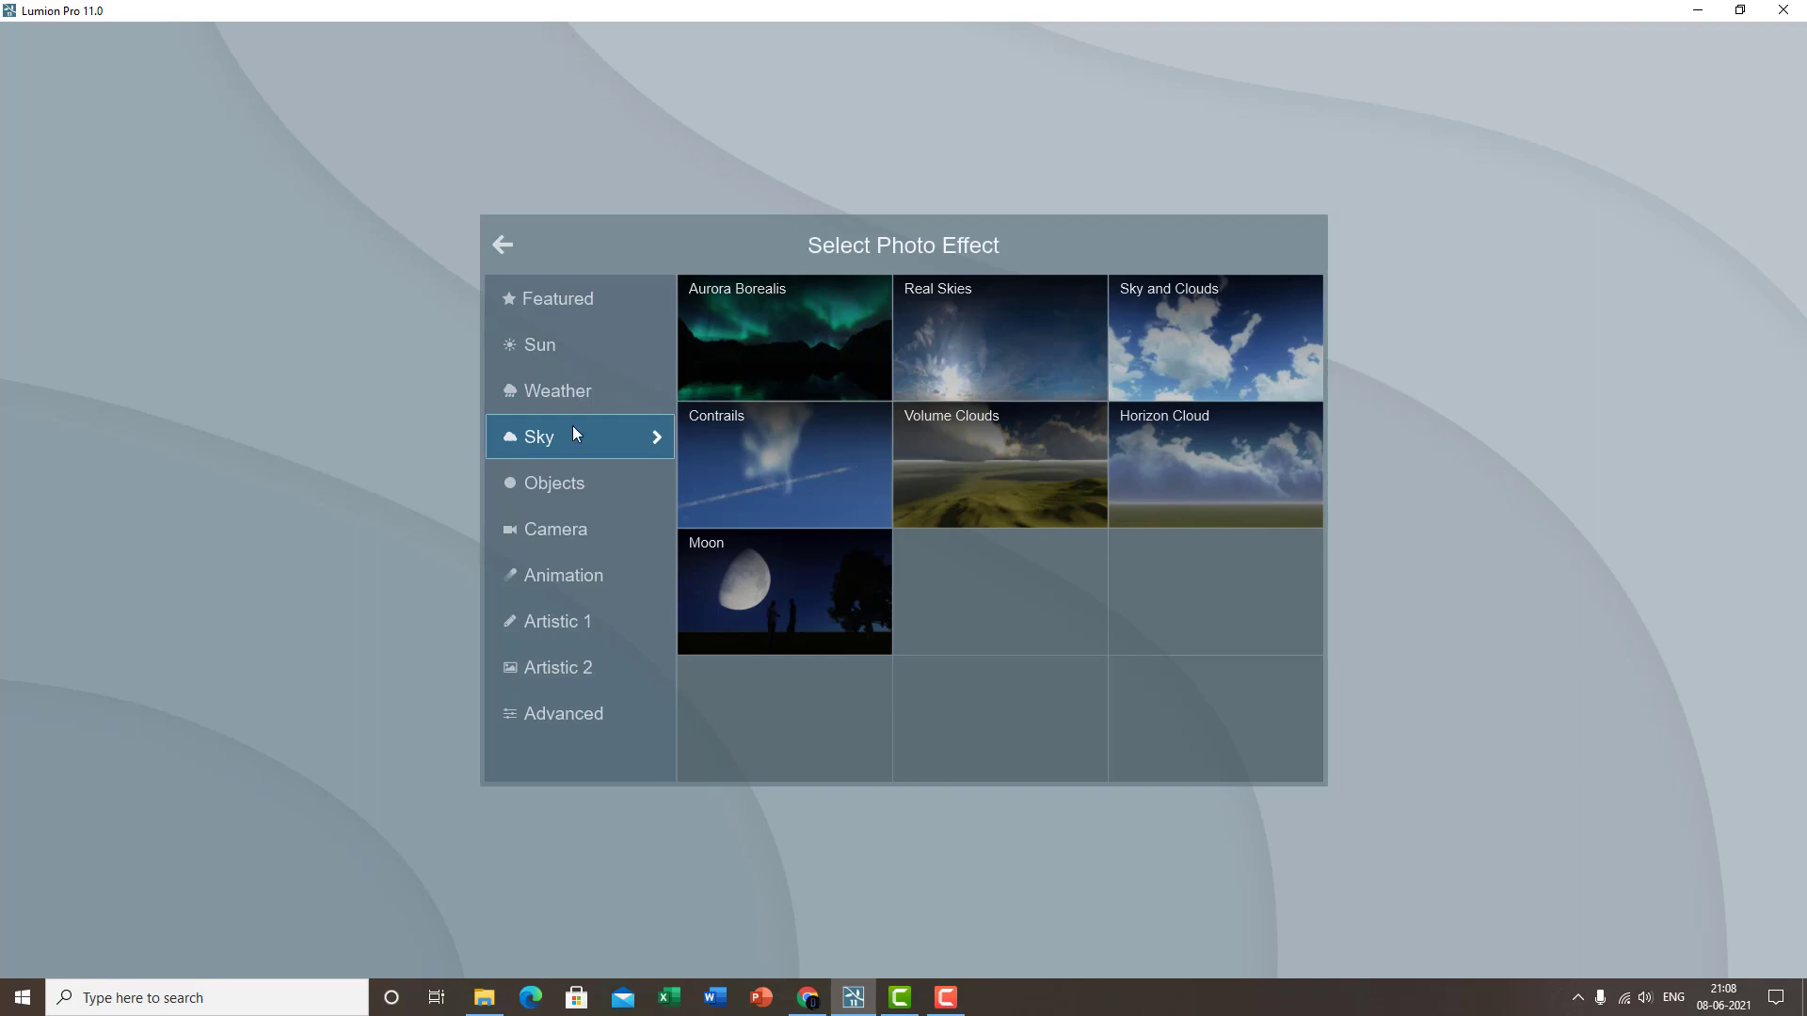
left_click(770, 337)
left_click(28, 174)
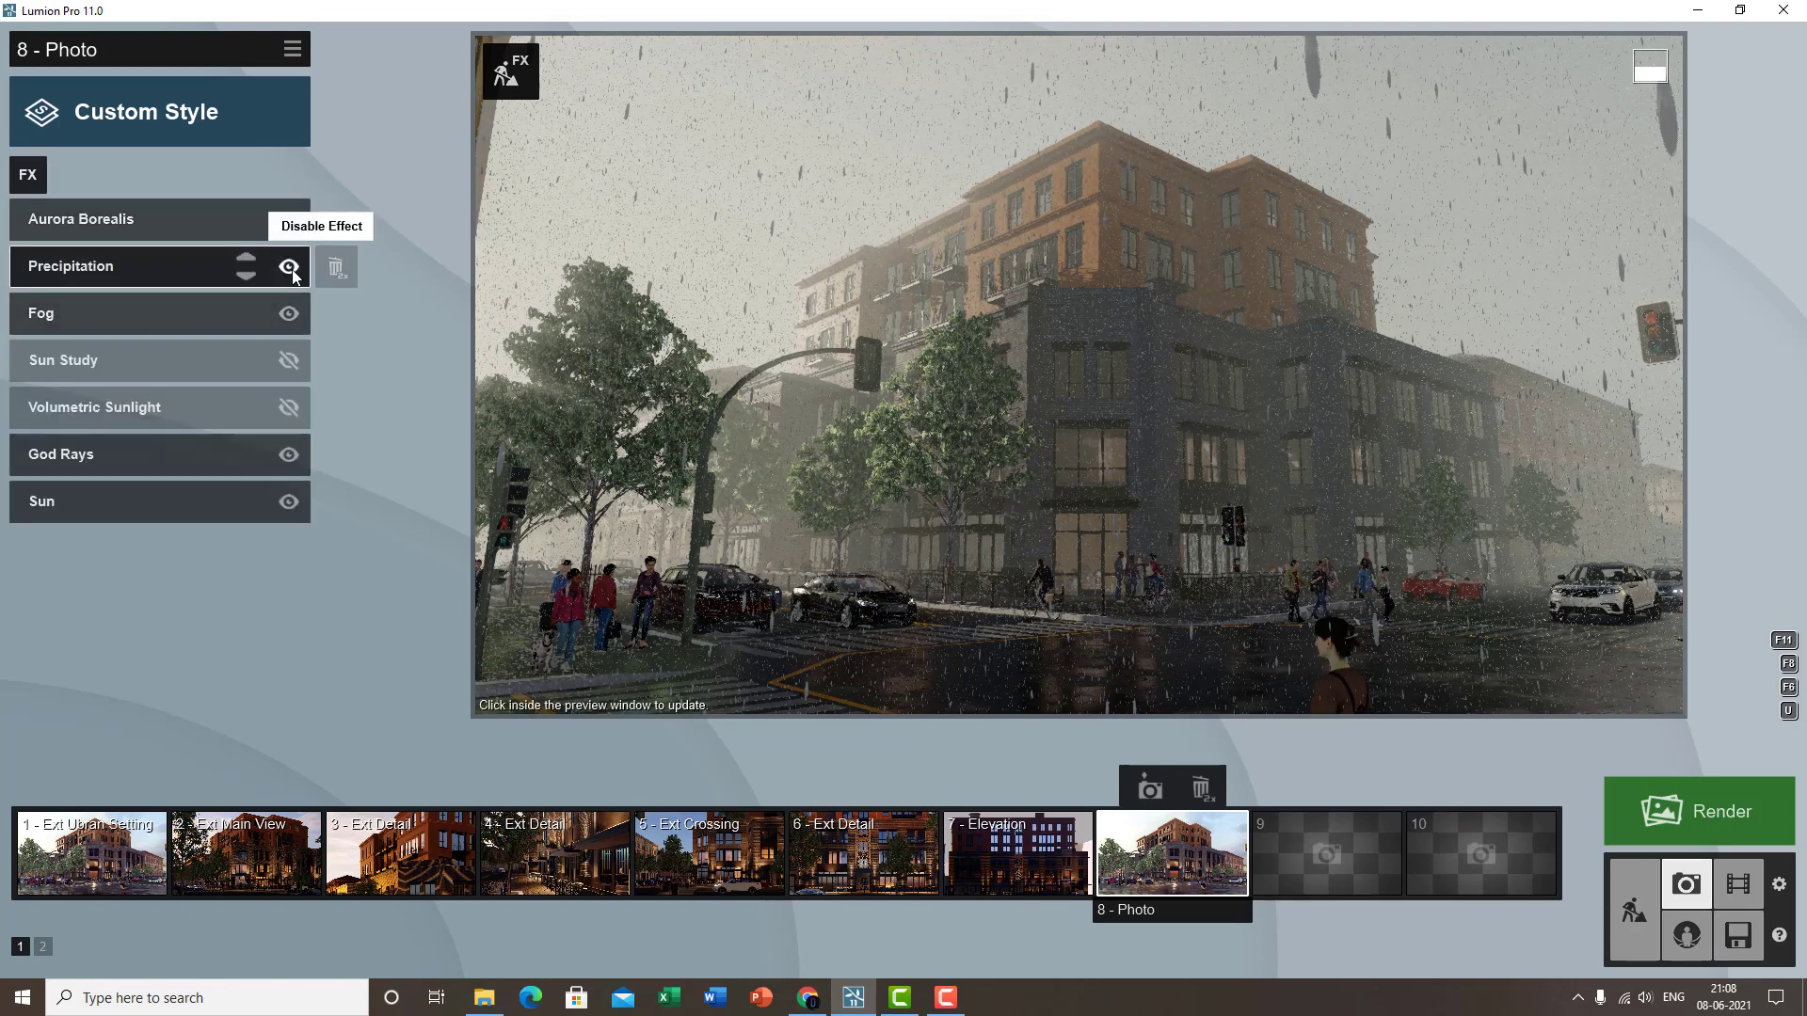
left_click(289, 268)
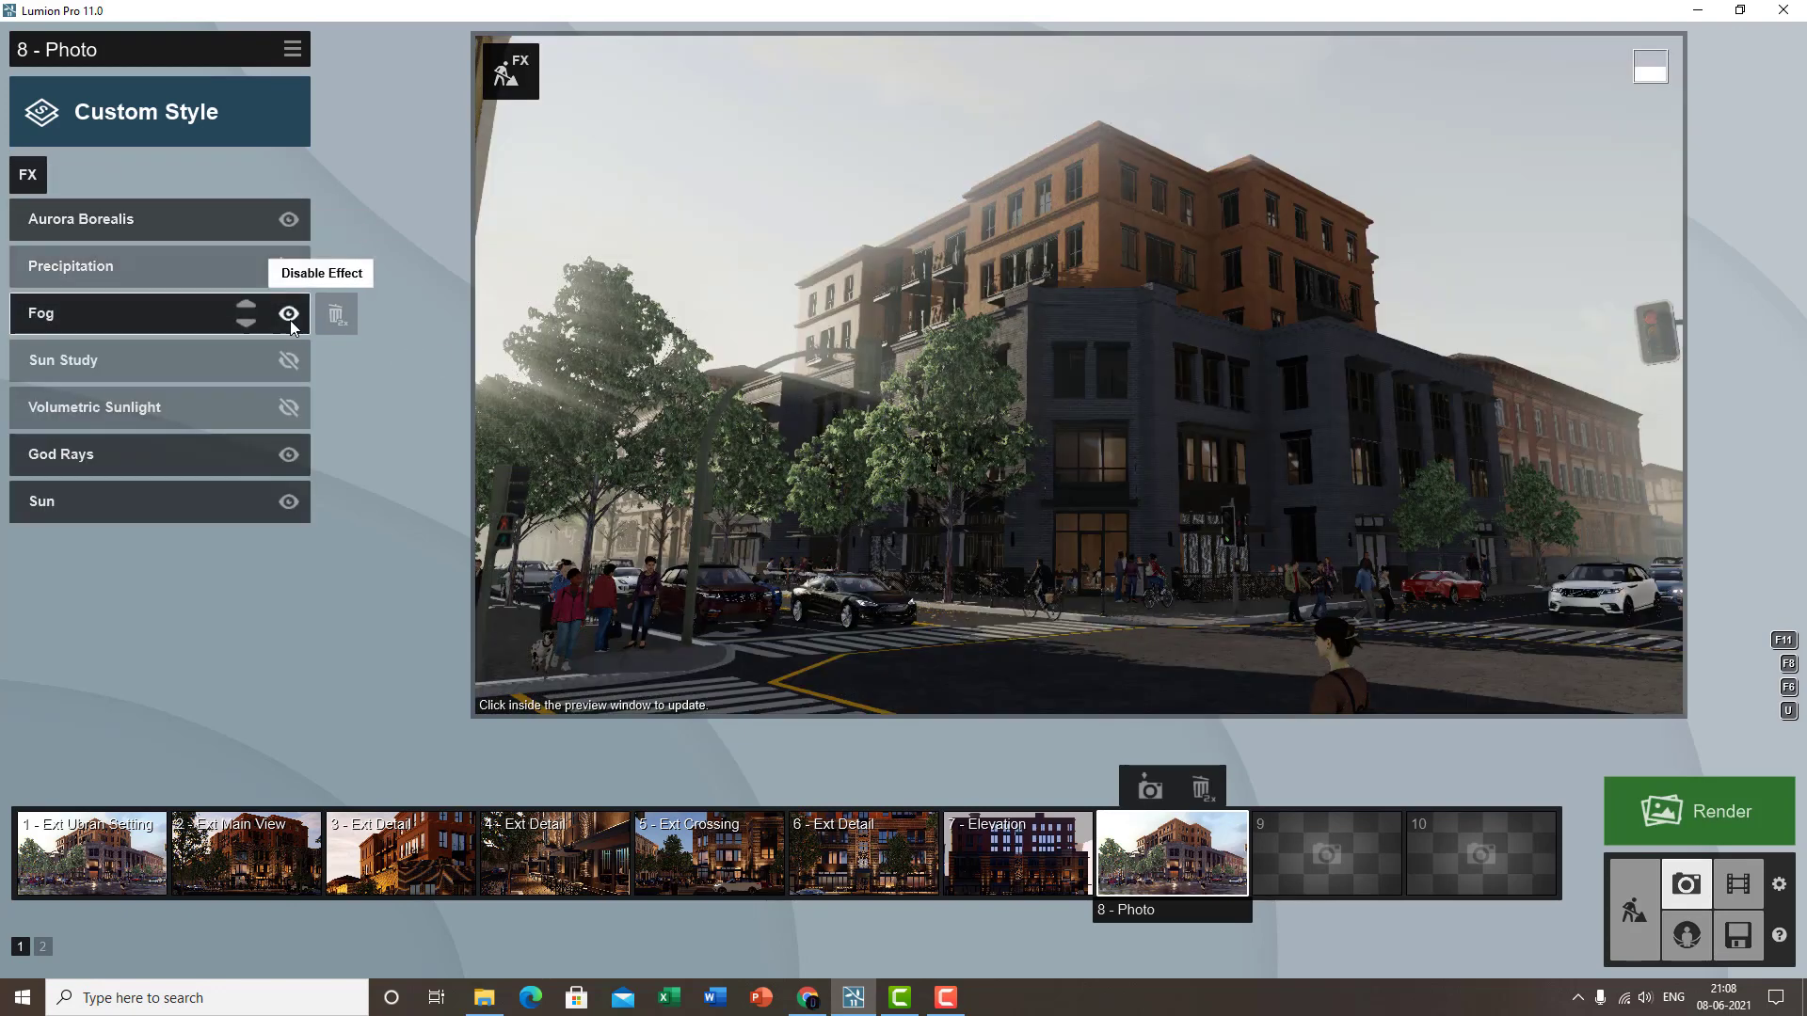
left_click(289, 314)
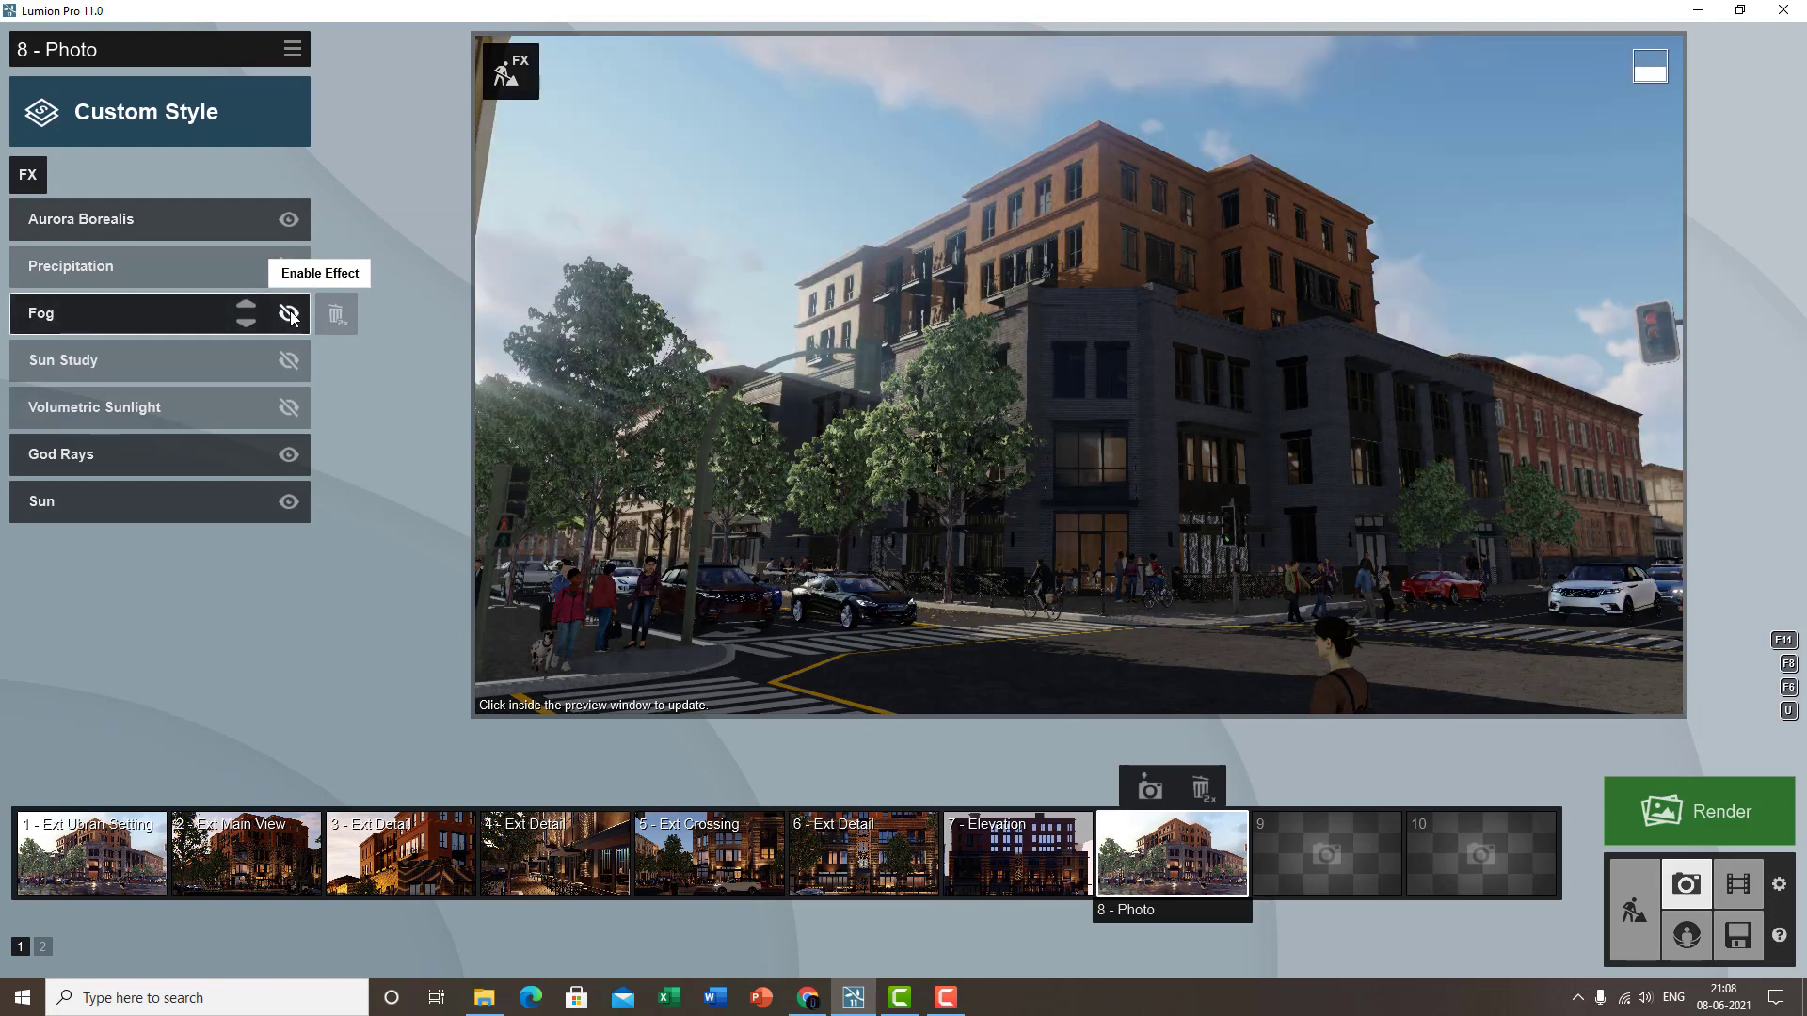
left_click(289, 455)
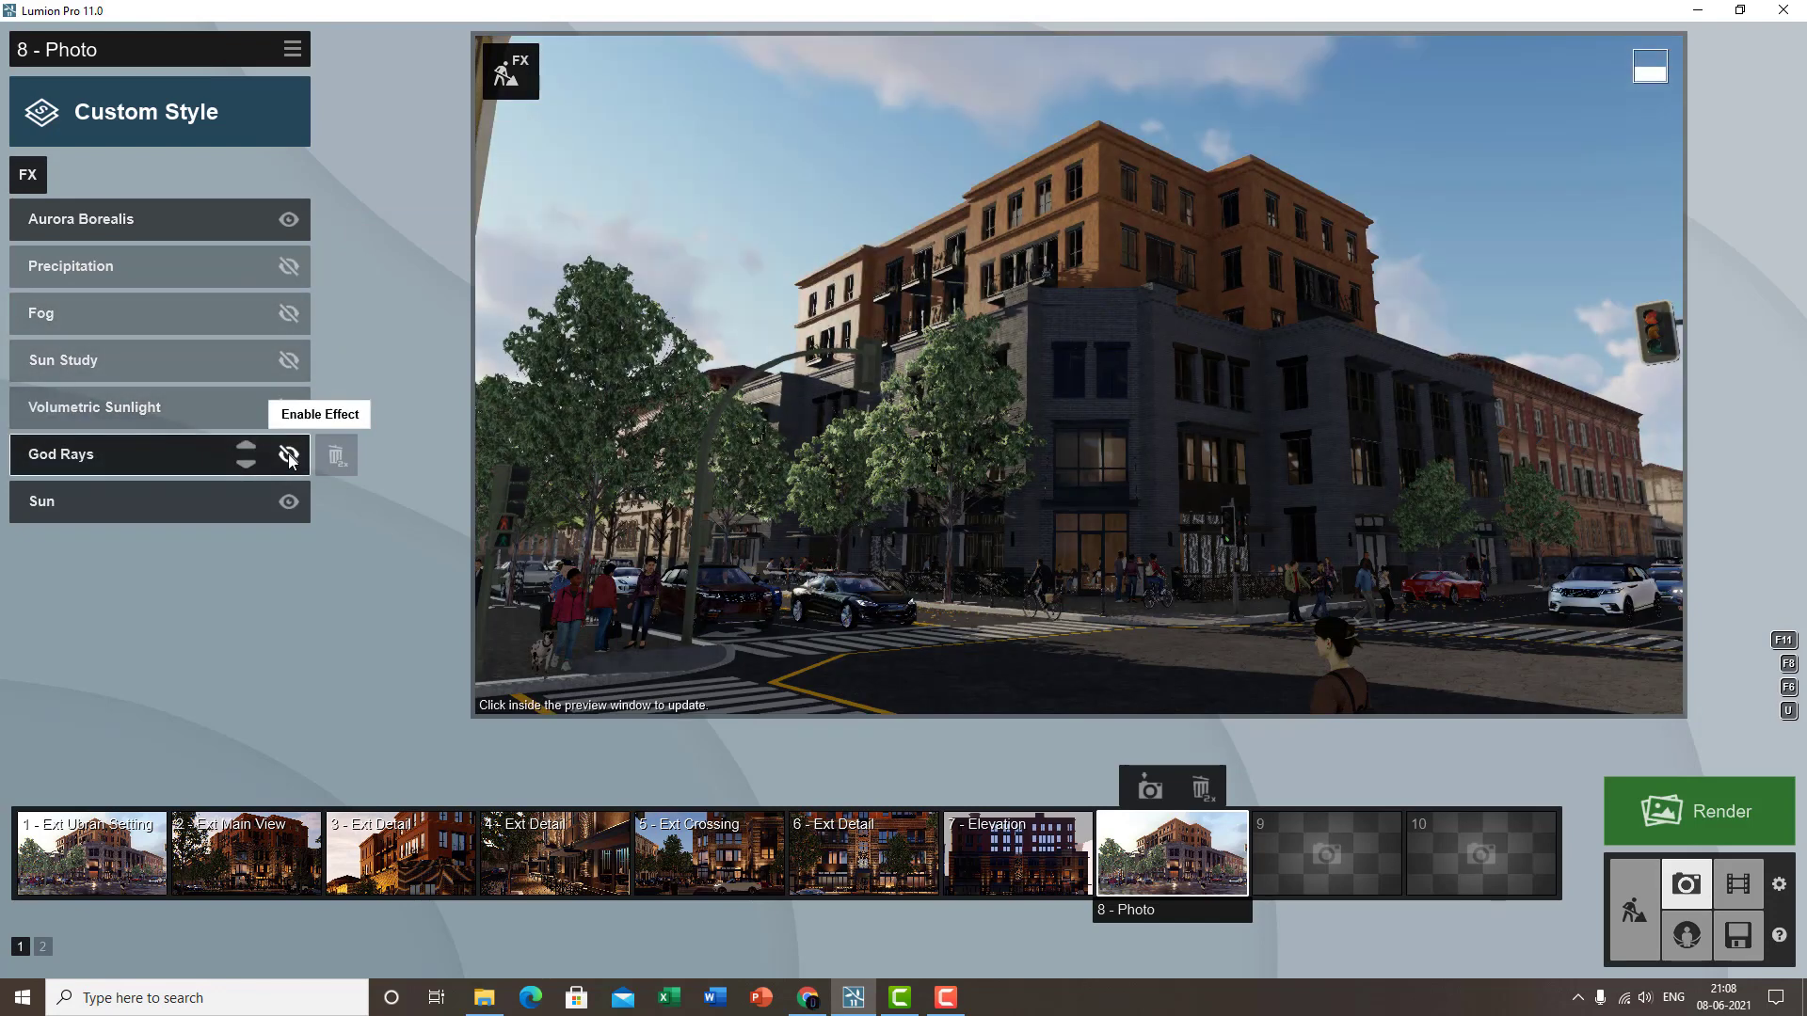
- Lower the Sun effect's sun height until photo 8 becomes a dark blue night scene and update the preview
left_click(109, 508)
left_click(137, 257)
left_click_drag(135, 256, 120, 256)
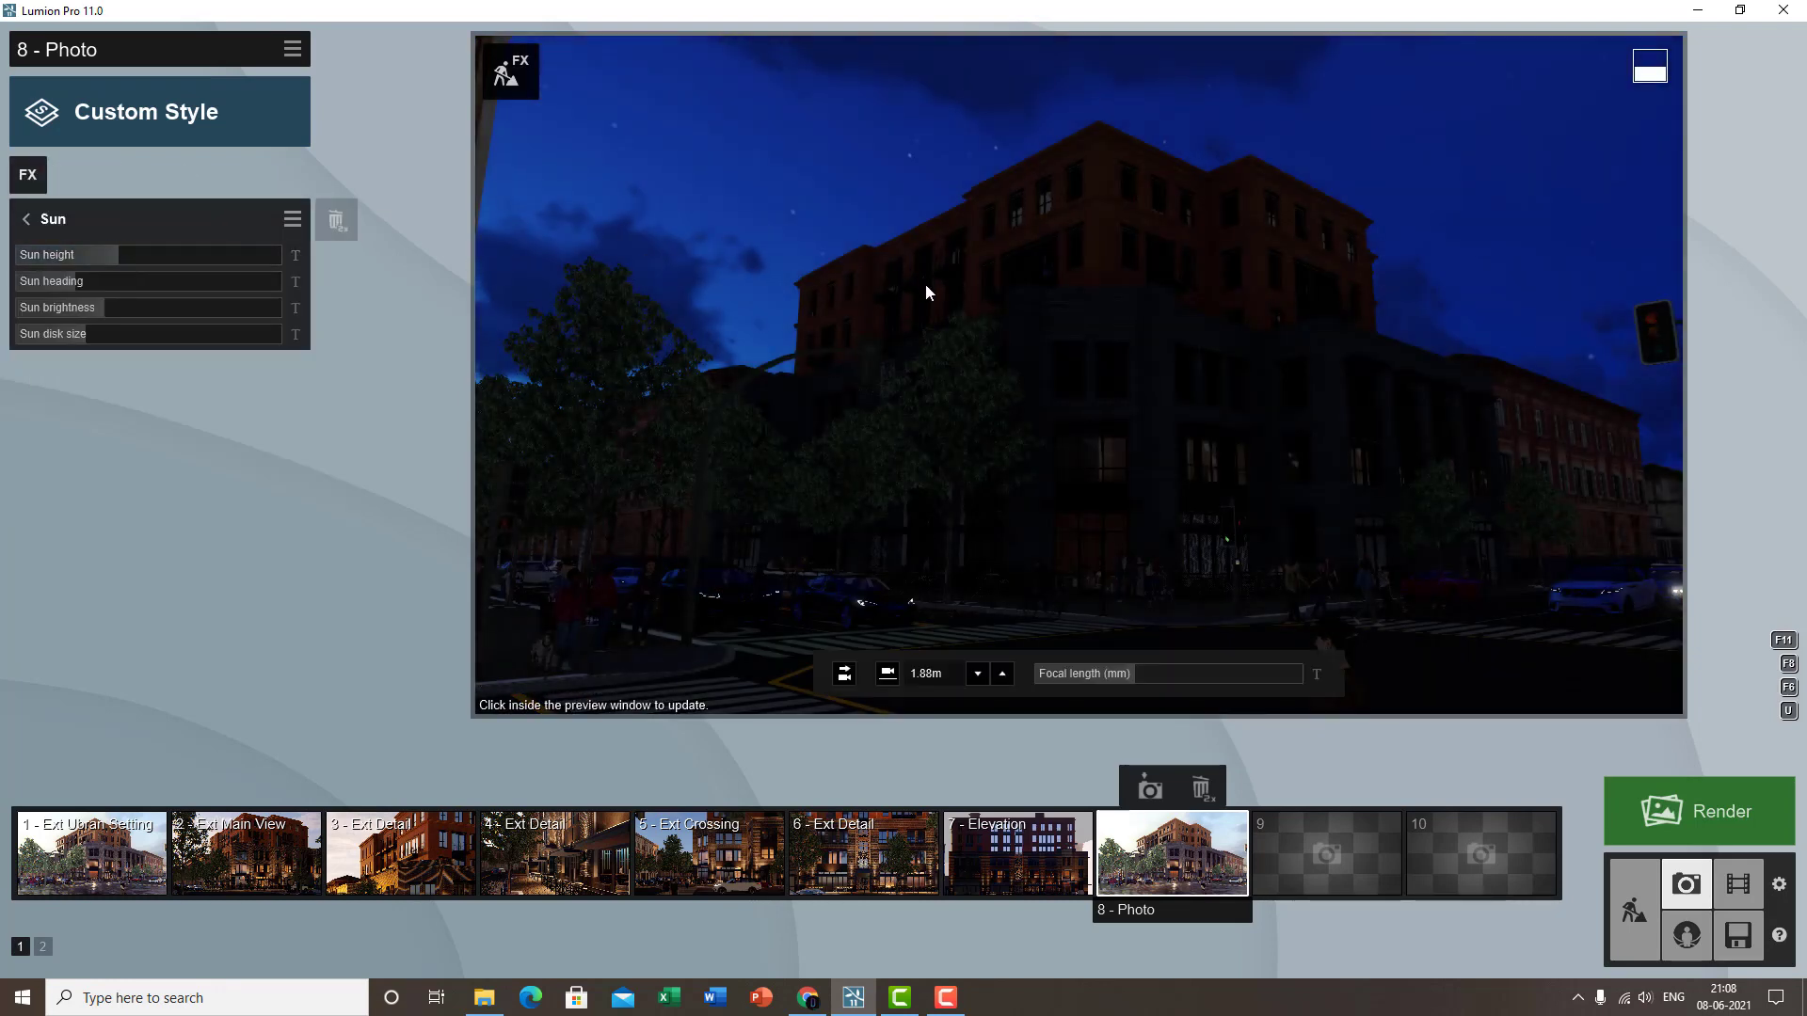
left_click(924, 284)
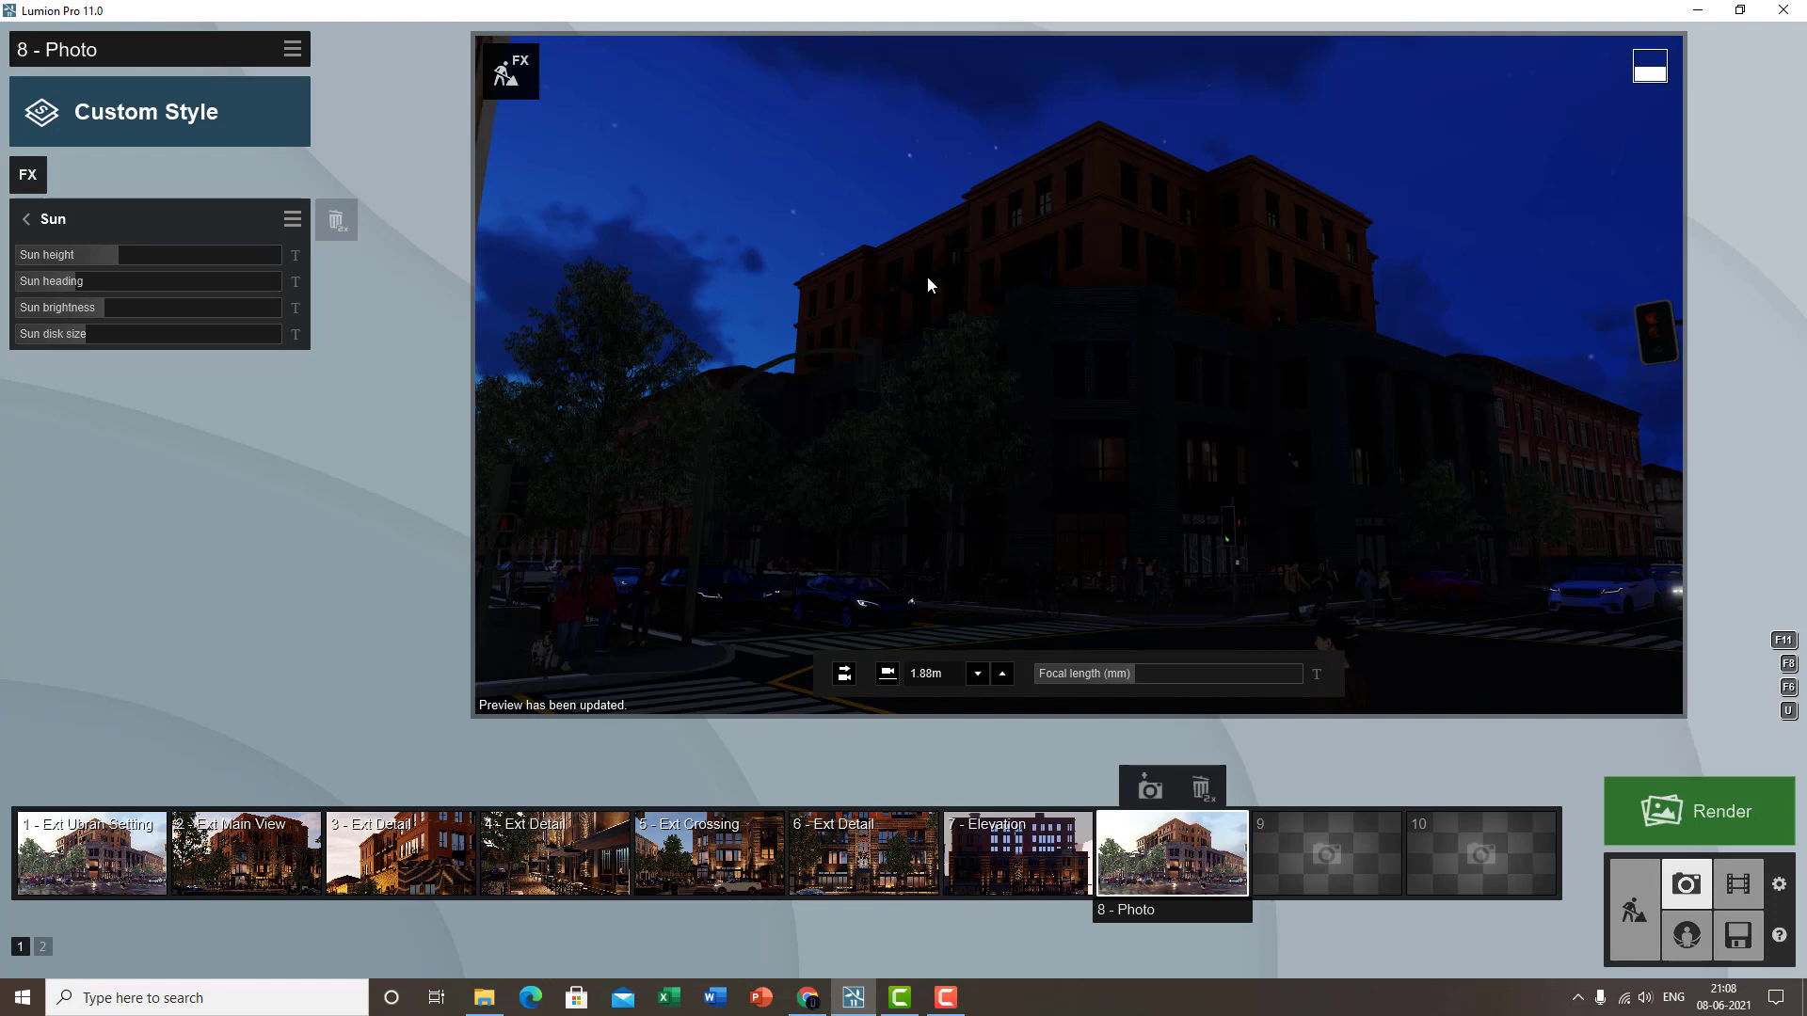
left_click(25, 218)
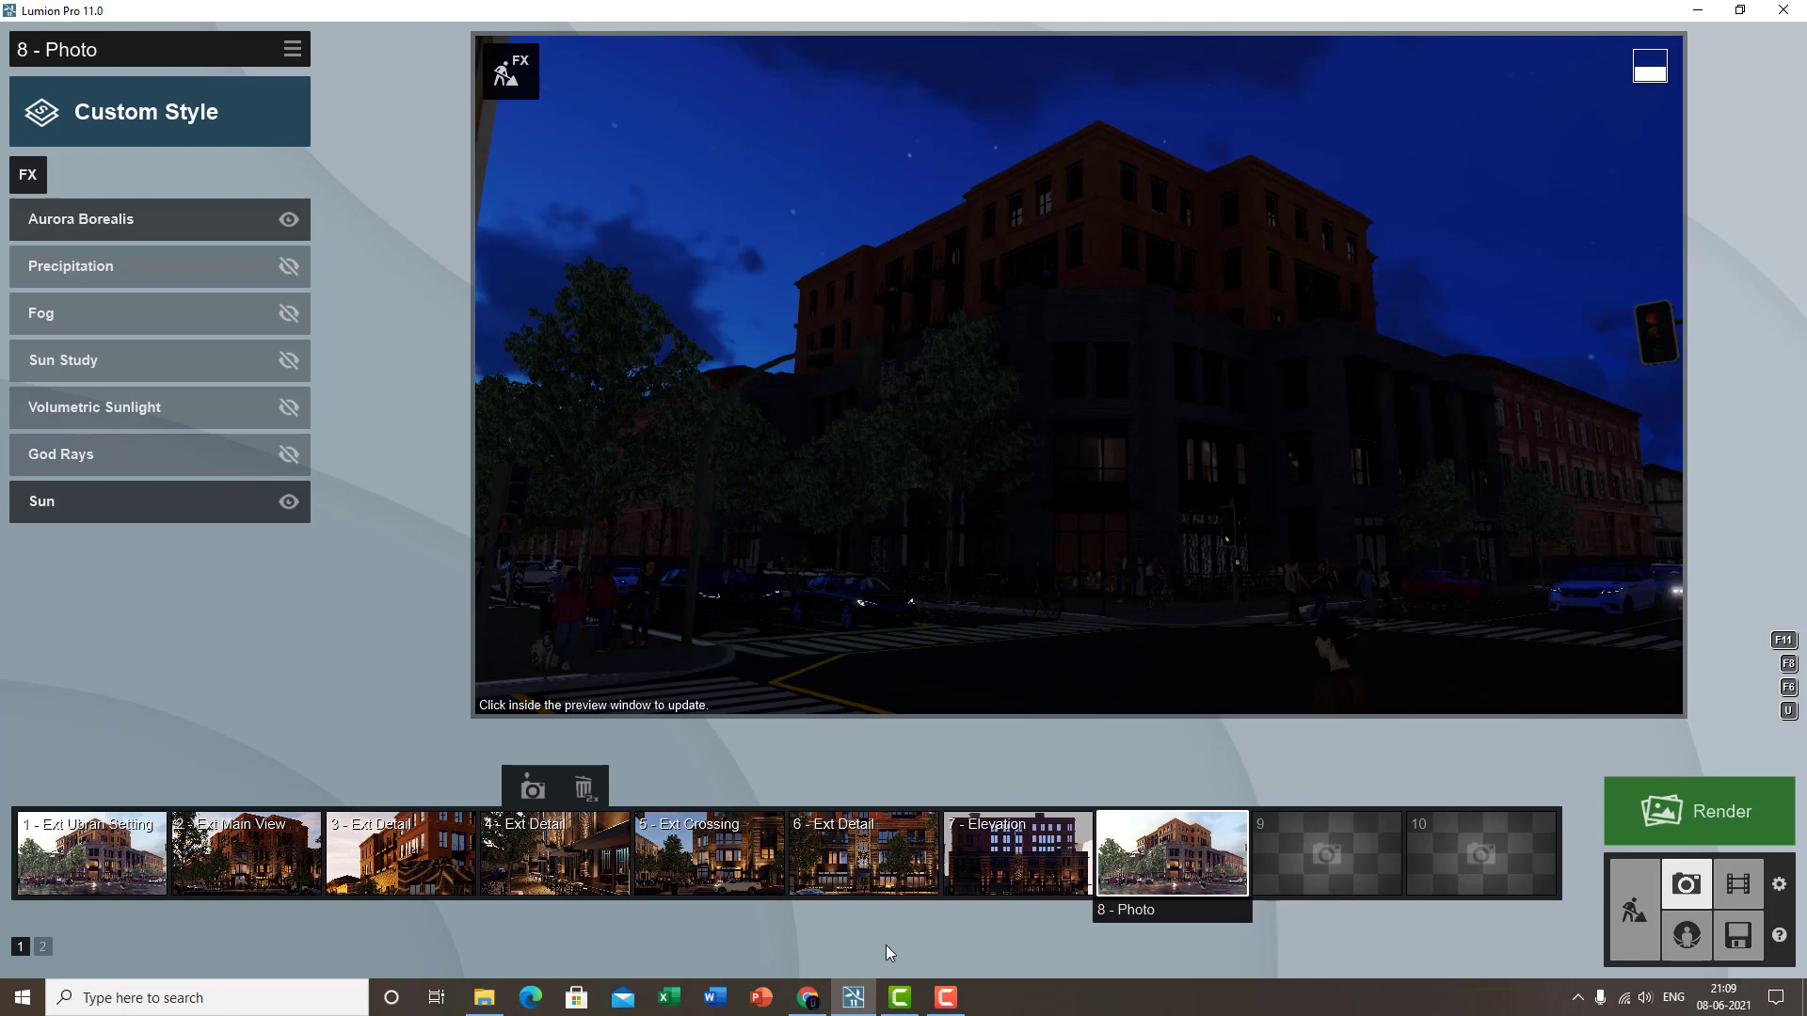
- Switch to Chrome, search Google for aurora borealis in a new tab, review the description, and return to Lumion
left_click(808, 999)
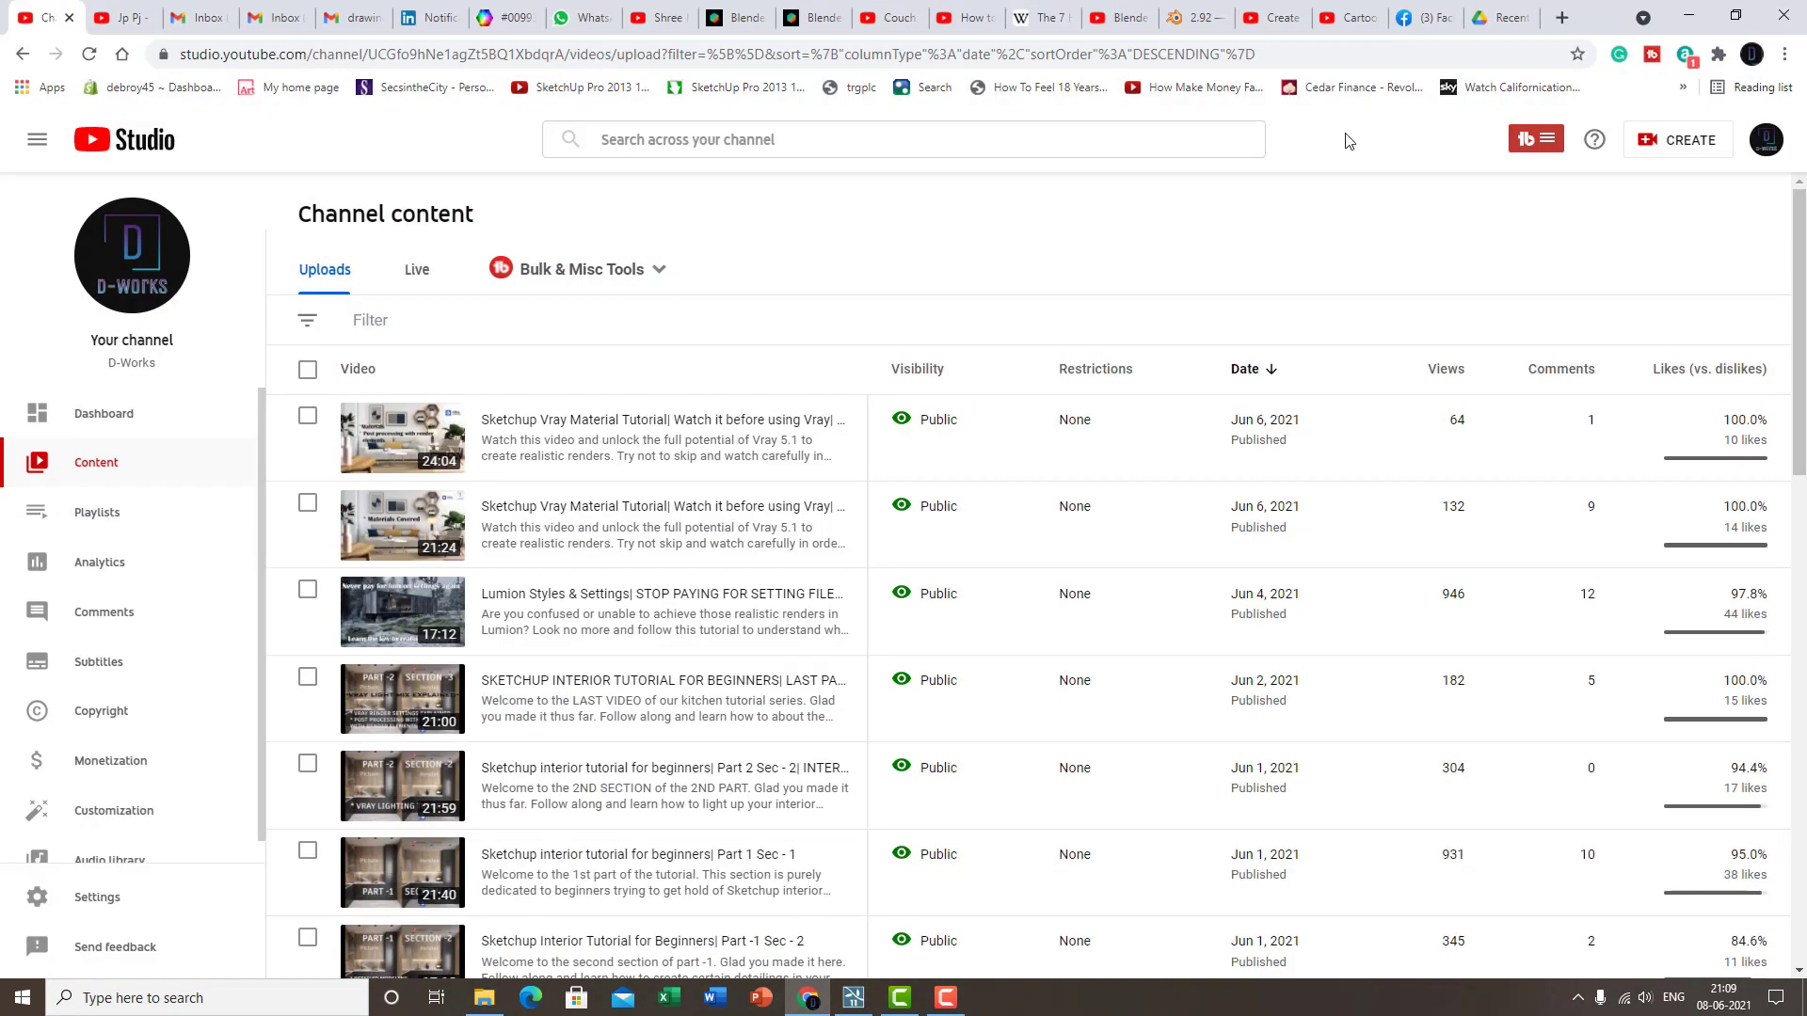
left_click(1561, 17)
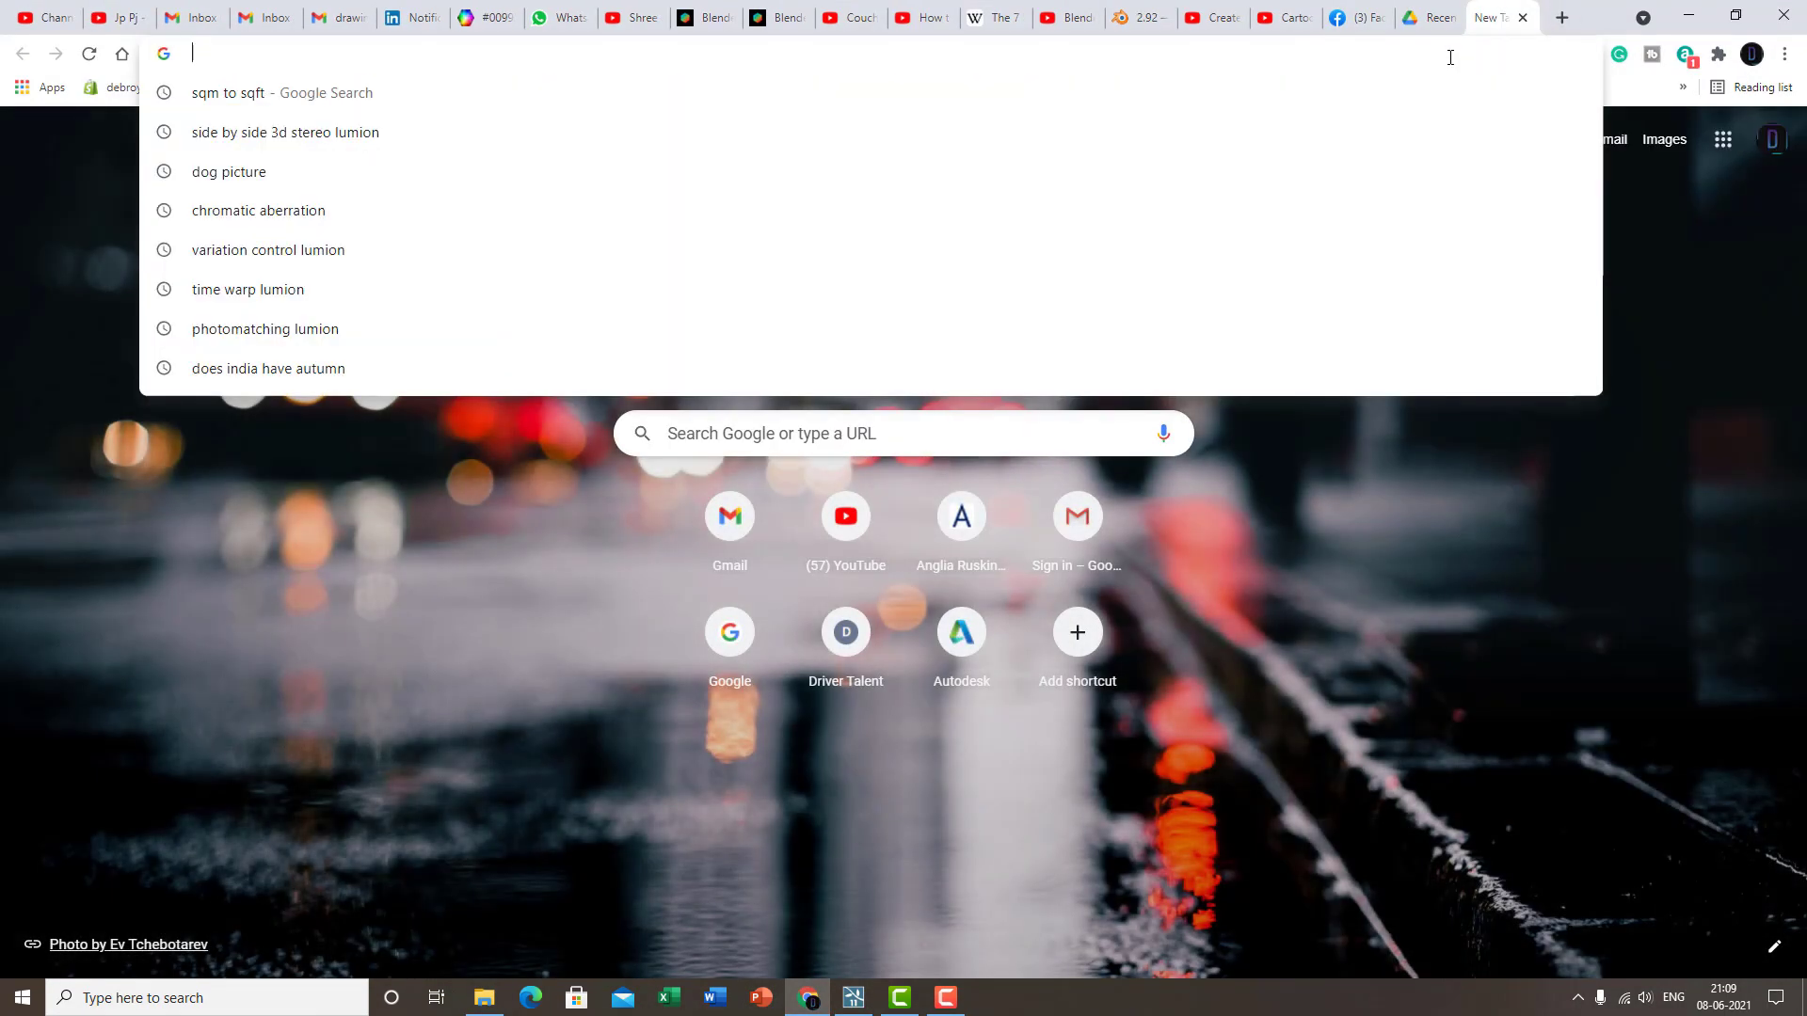
type("aurora")
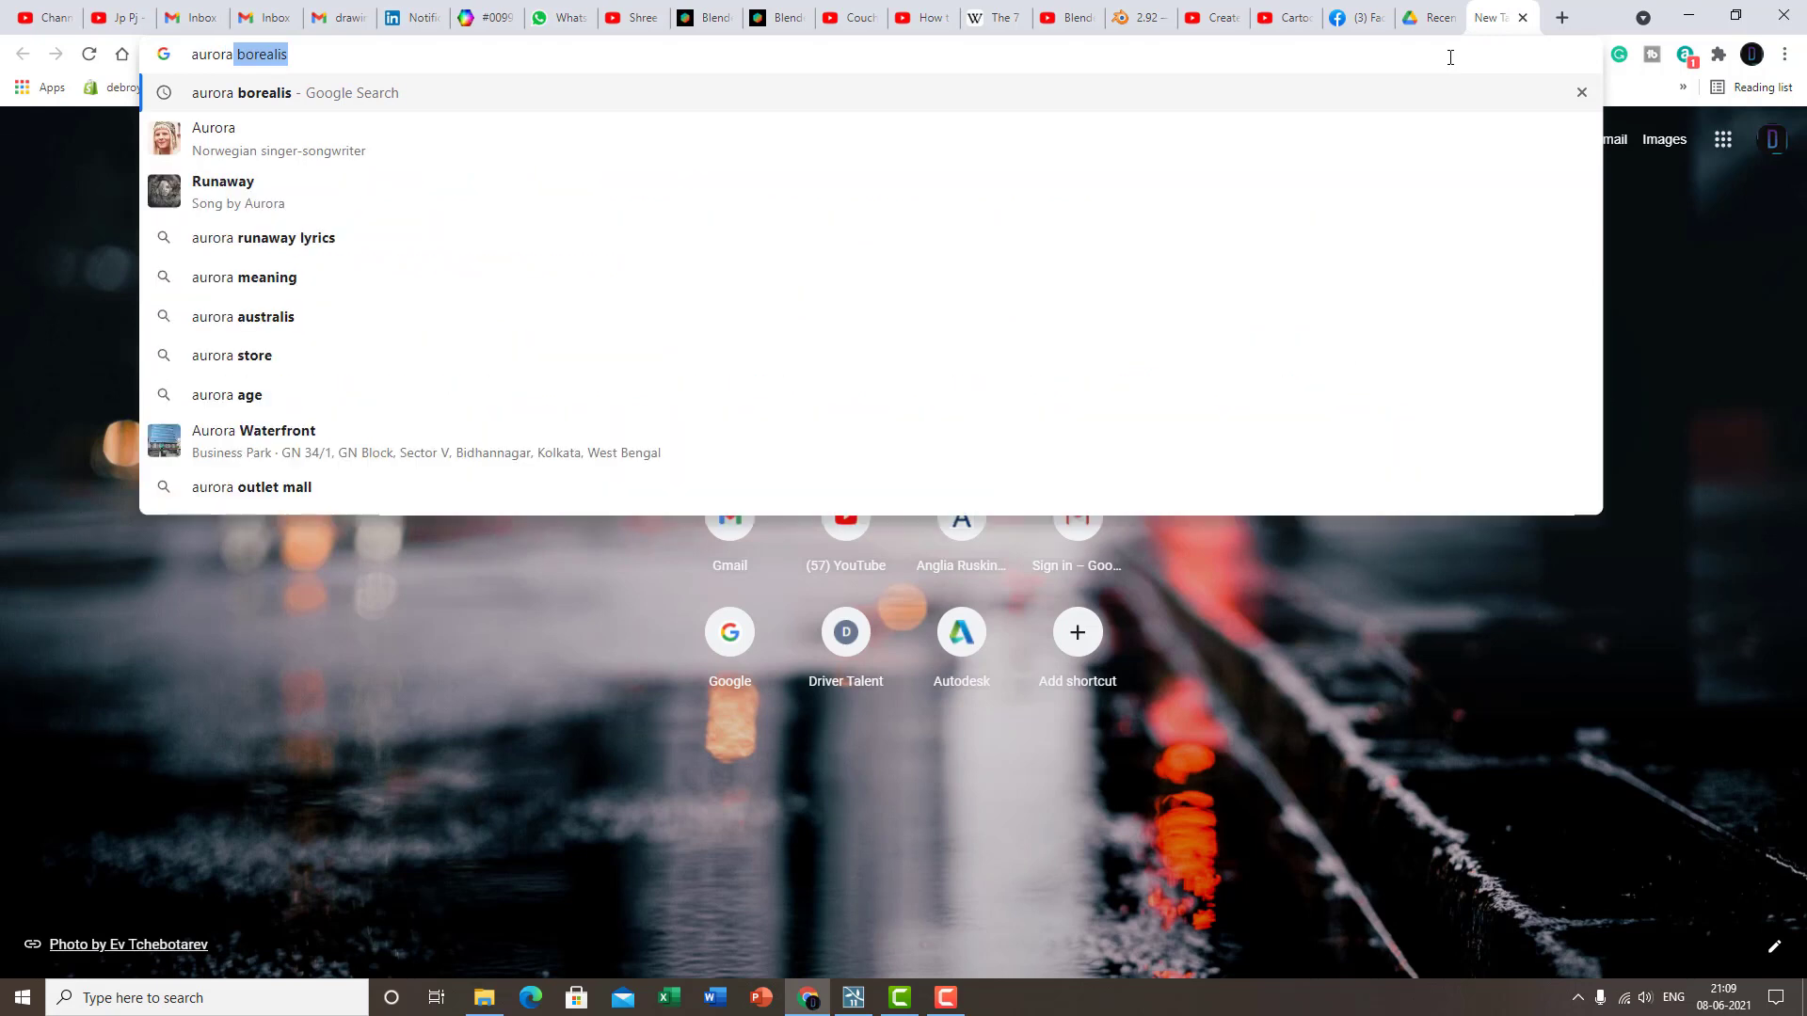
key("Return")
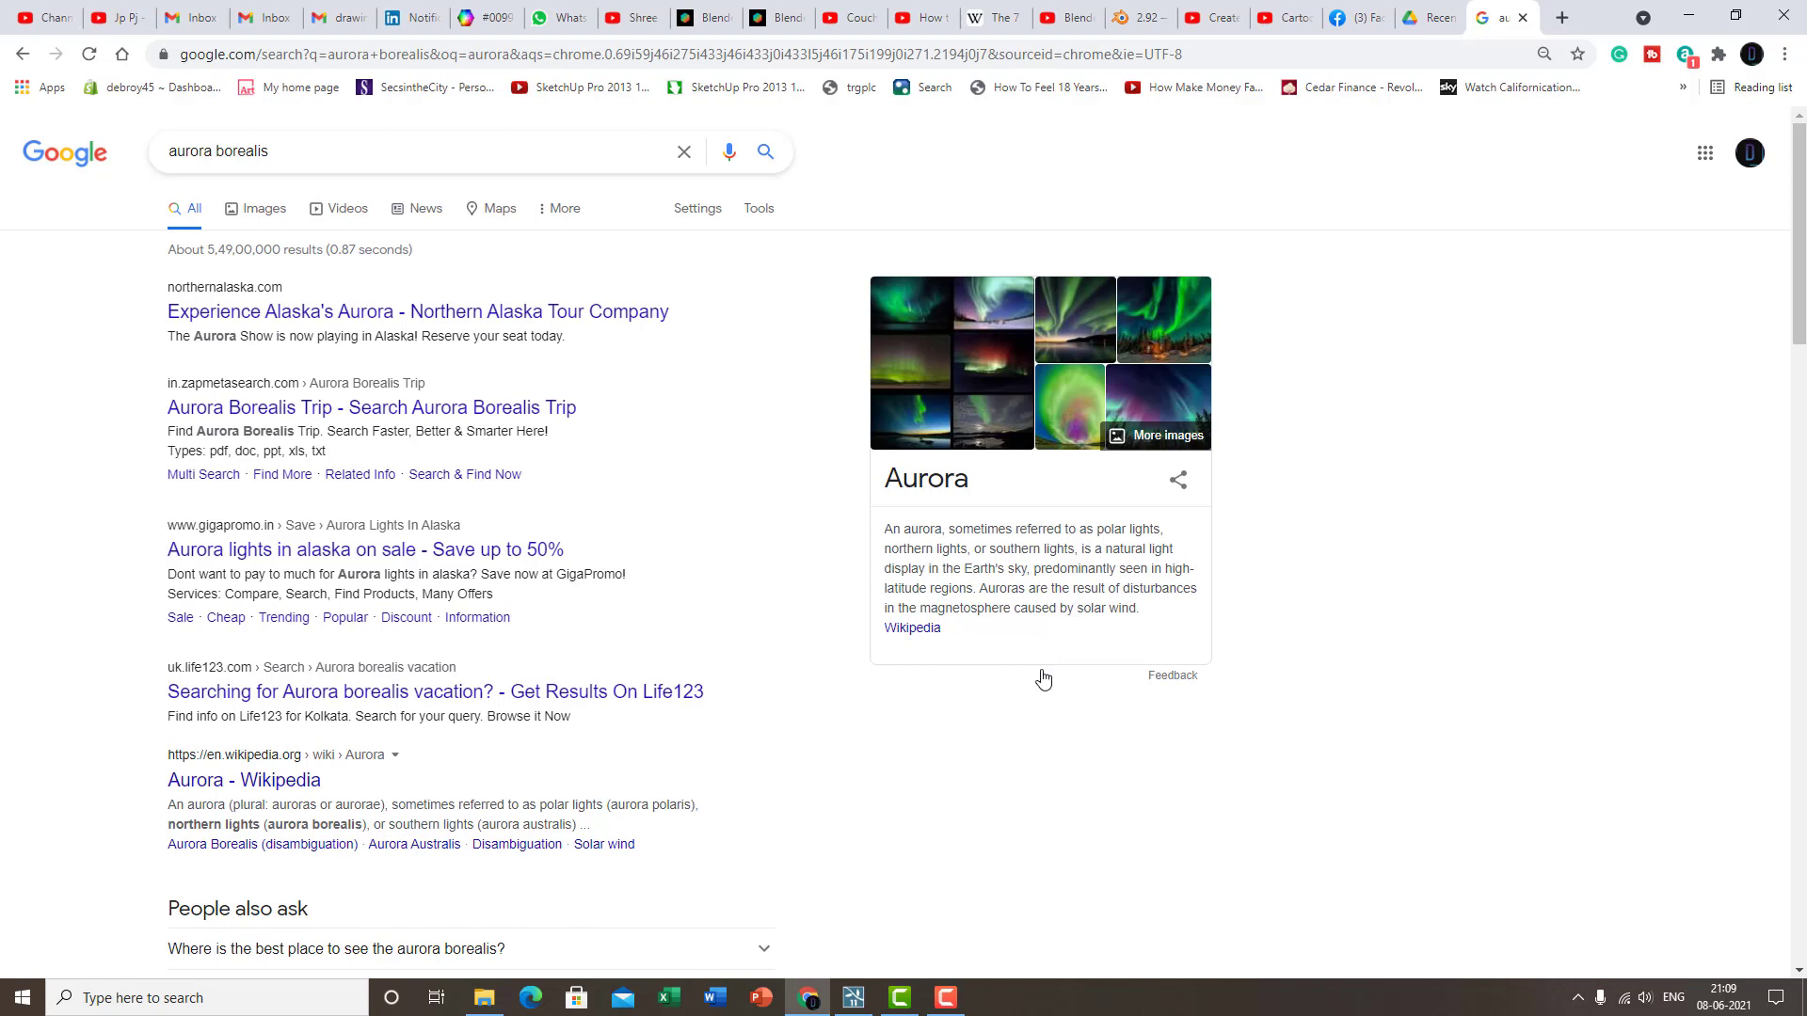
left_click(1677, 5)
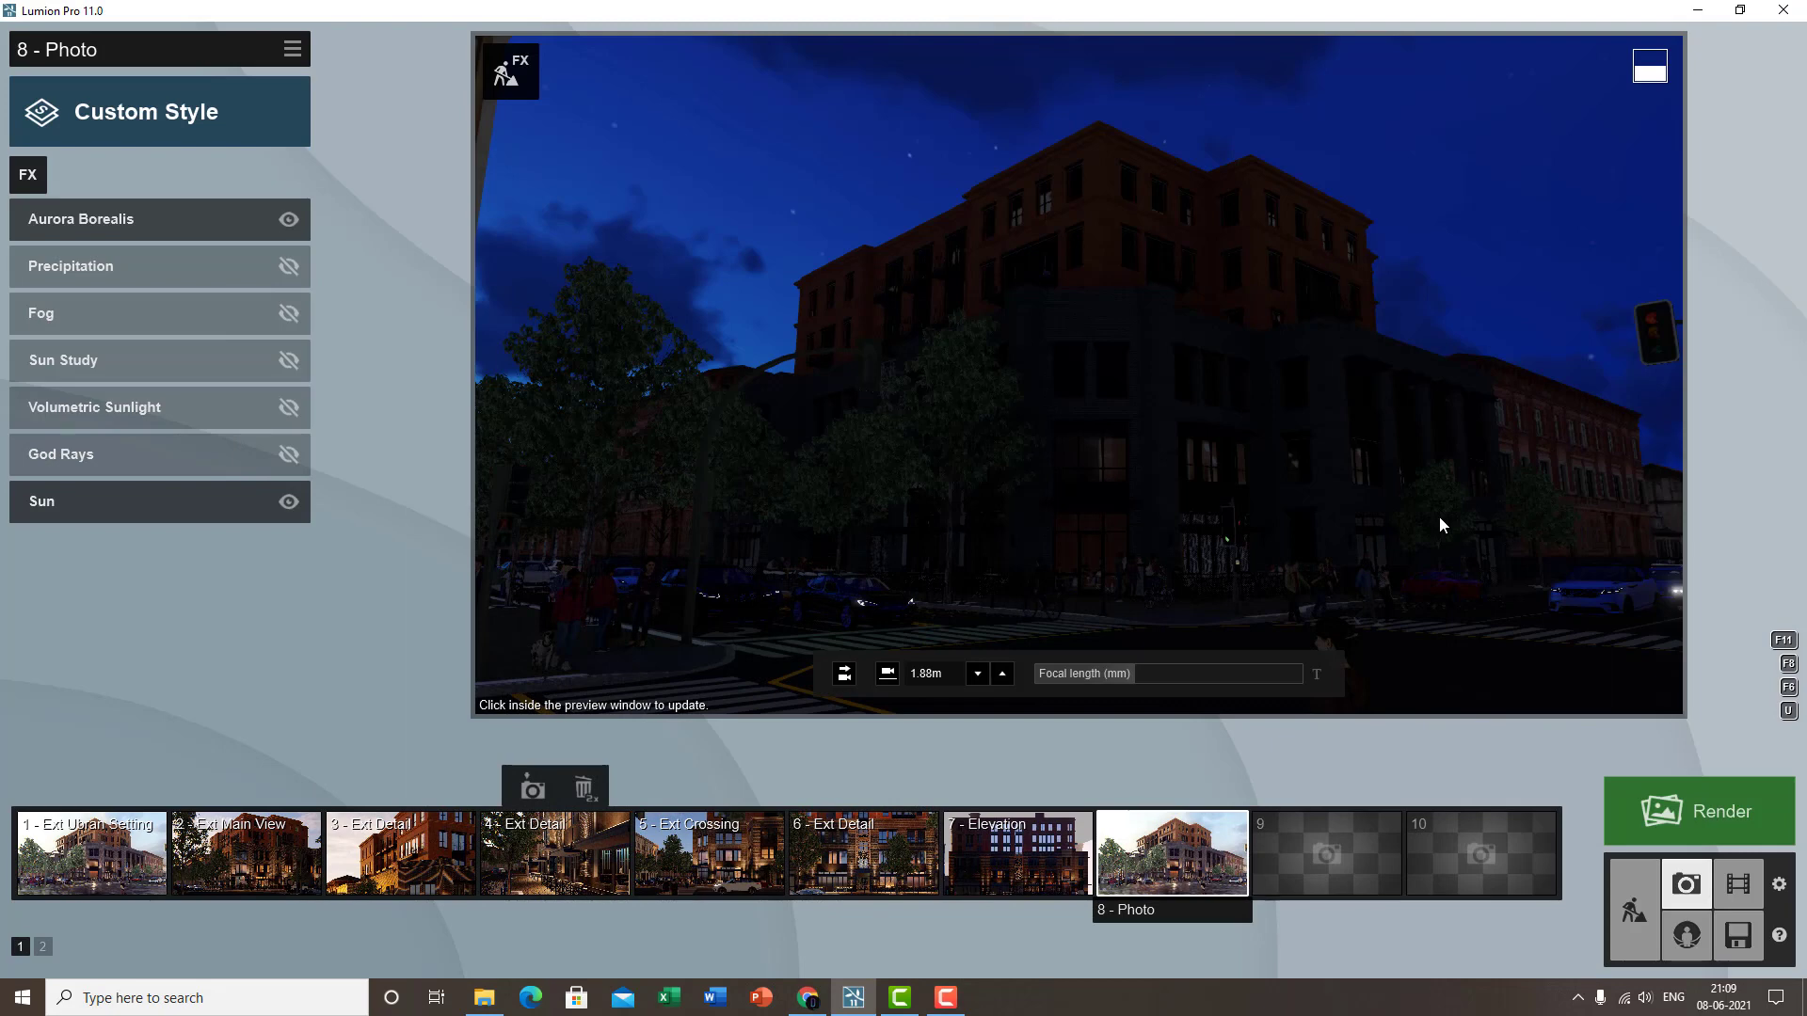
- Raise the Aurora Borealis brightness to maximum, increase its color shift, and set the speed to 2.0x and time offset to about 64 s
left_click(181, 226)
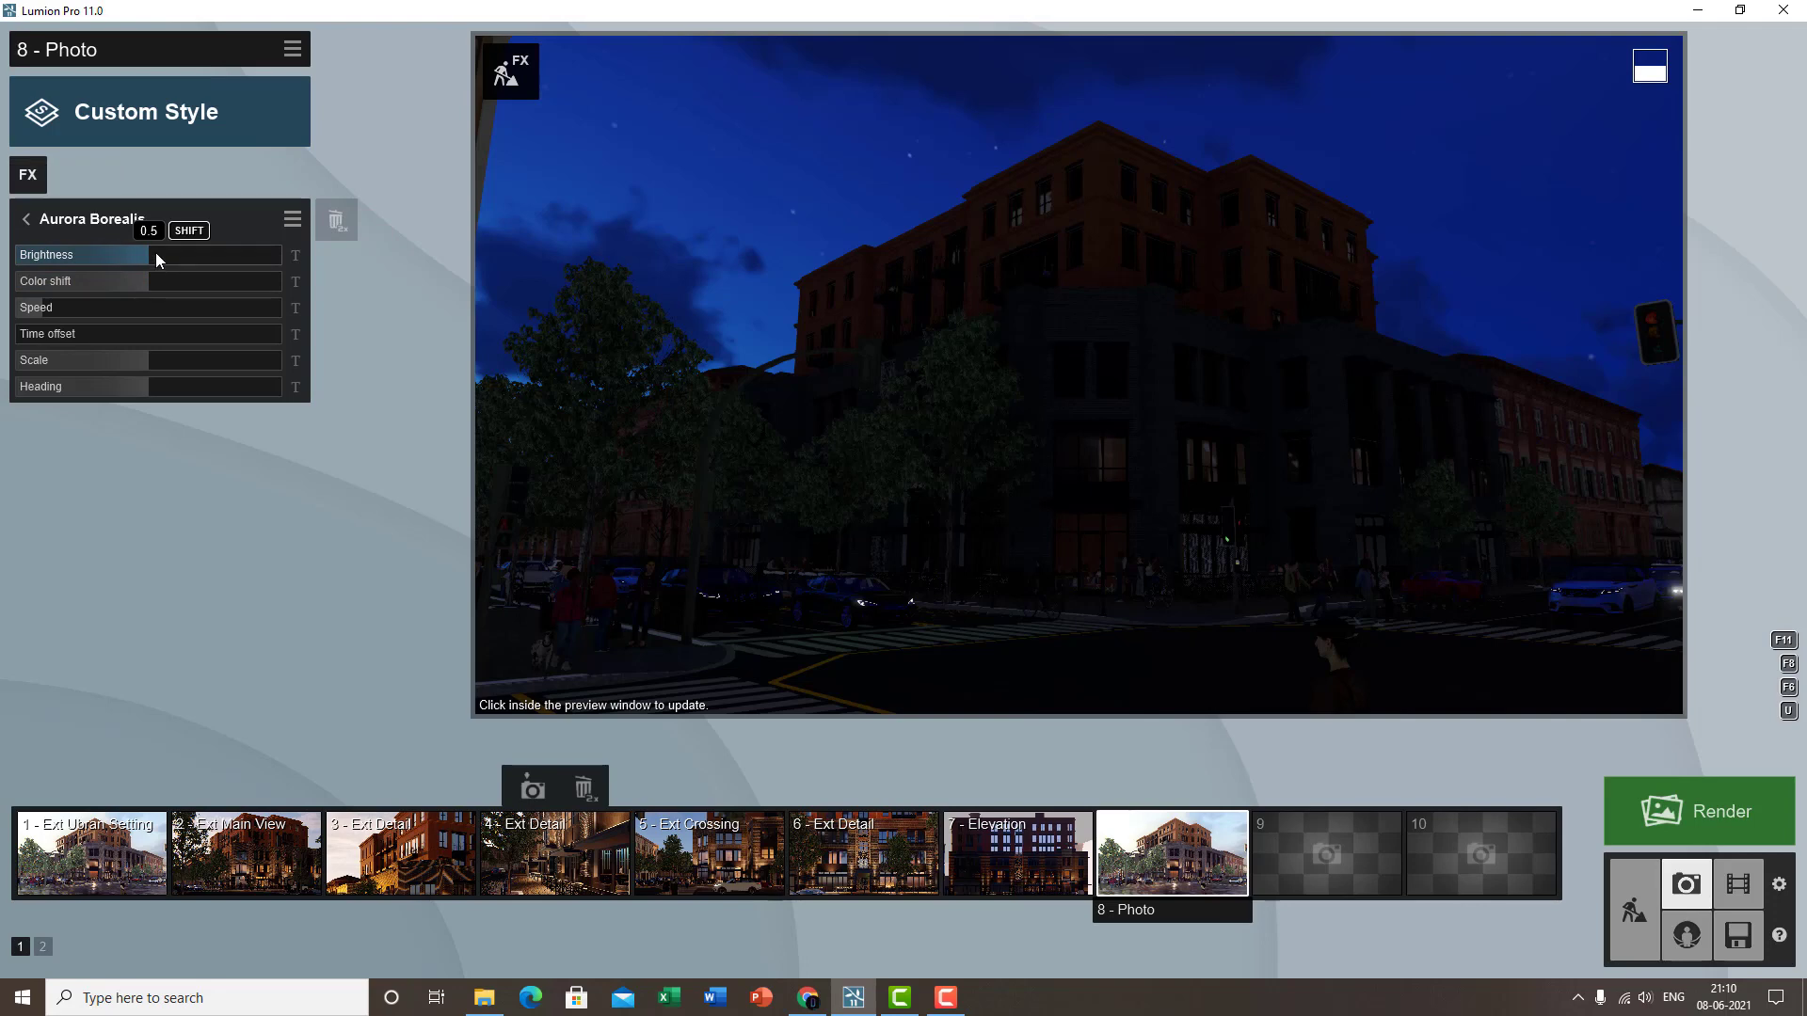
left_click_drag(155, 252, 319, 263)
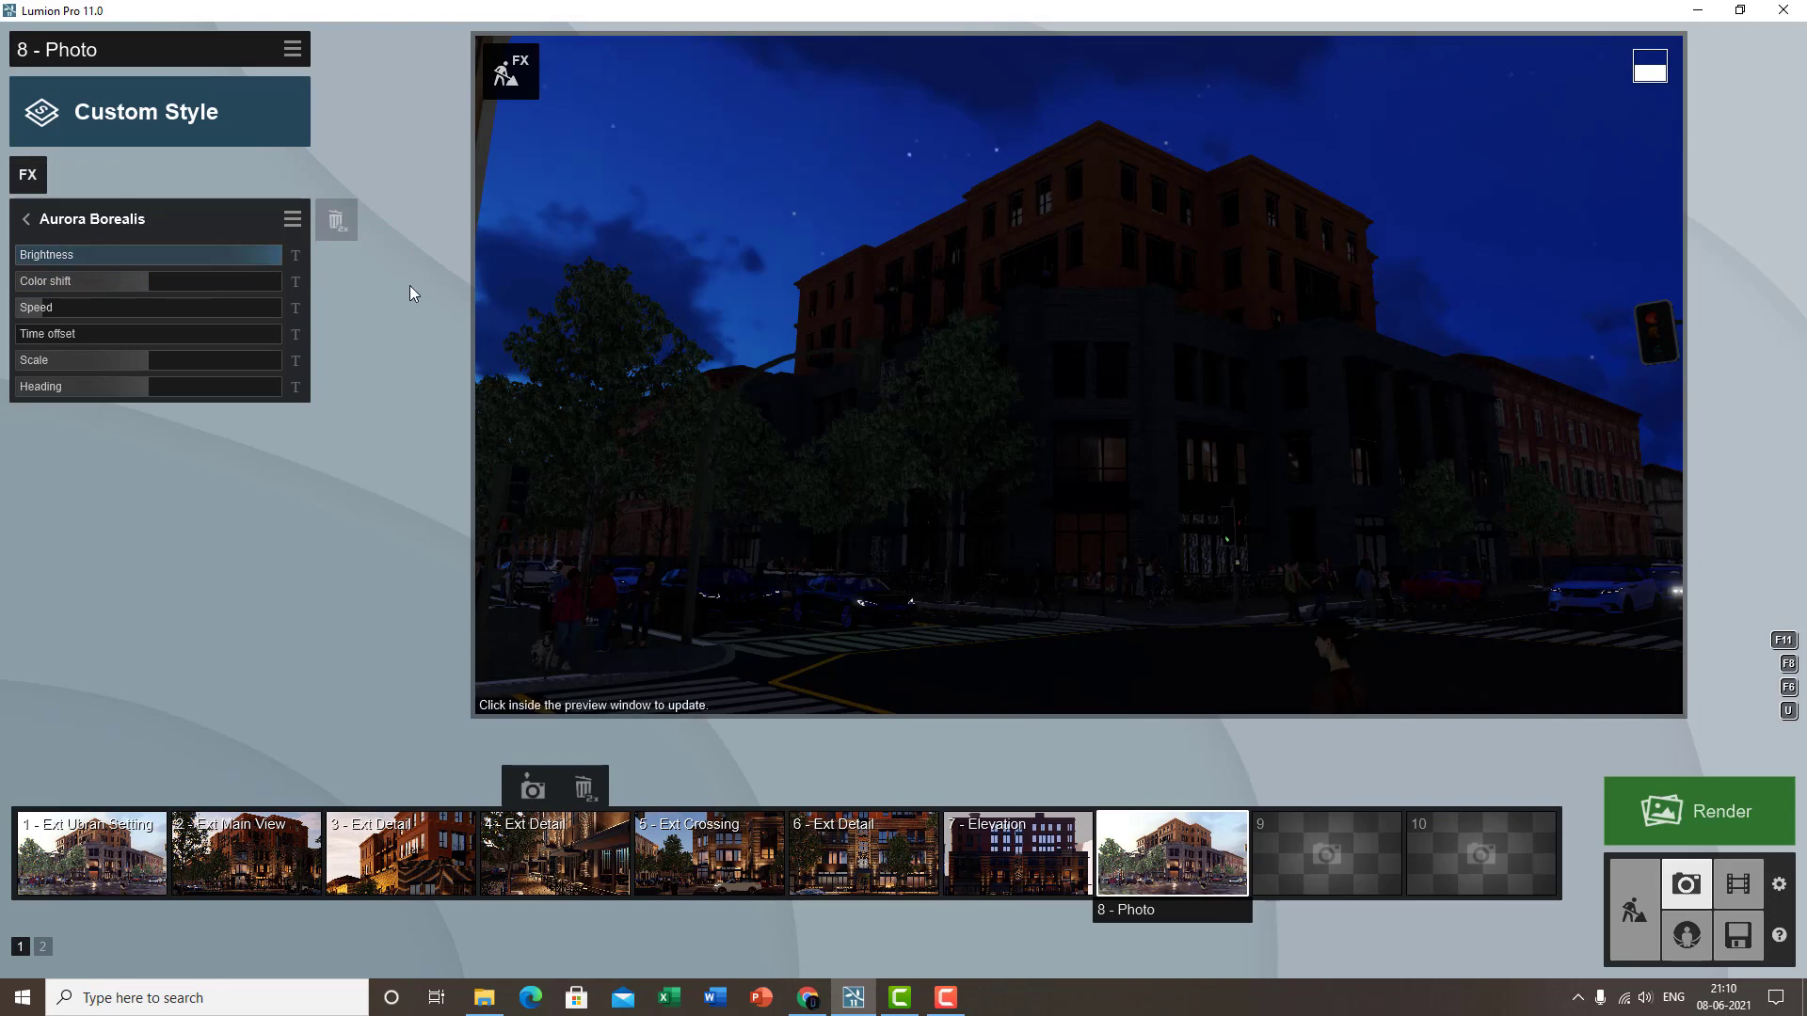
mouse_move(754, 375)
right_mouse_down()
mouse_move(749, 292)
mouse_move(753, 358)
right_mouse_up()
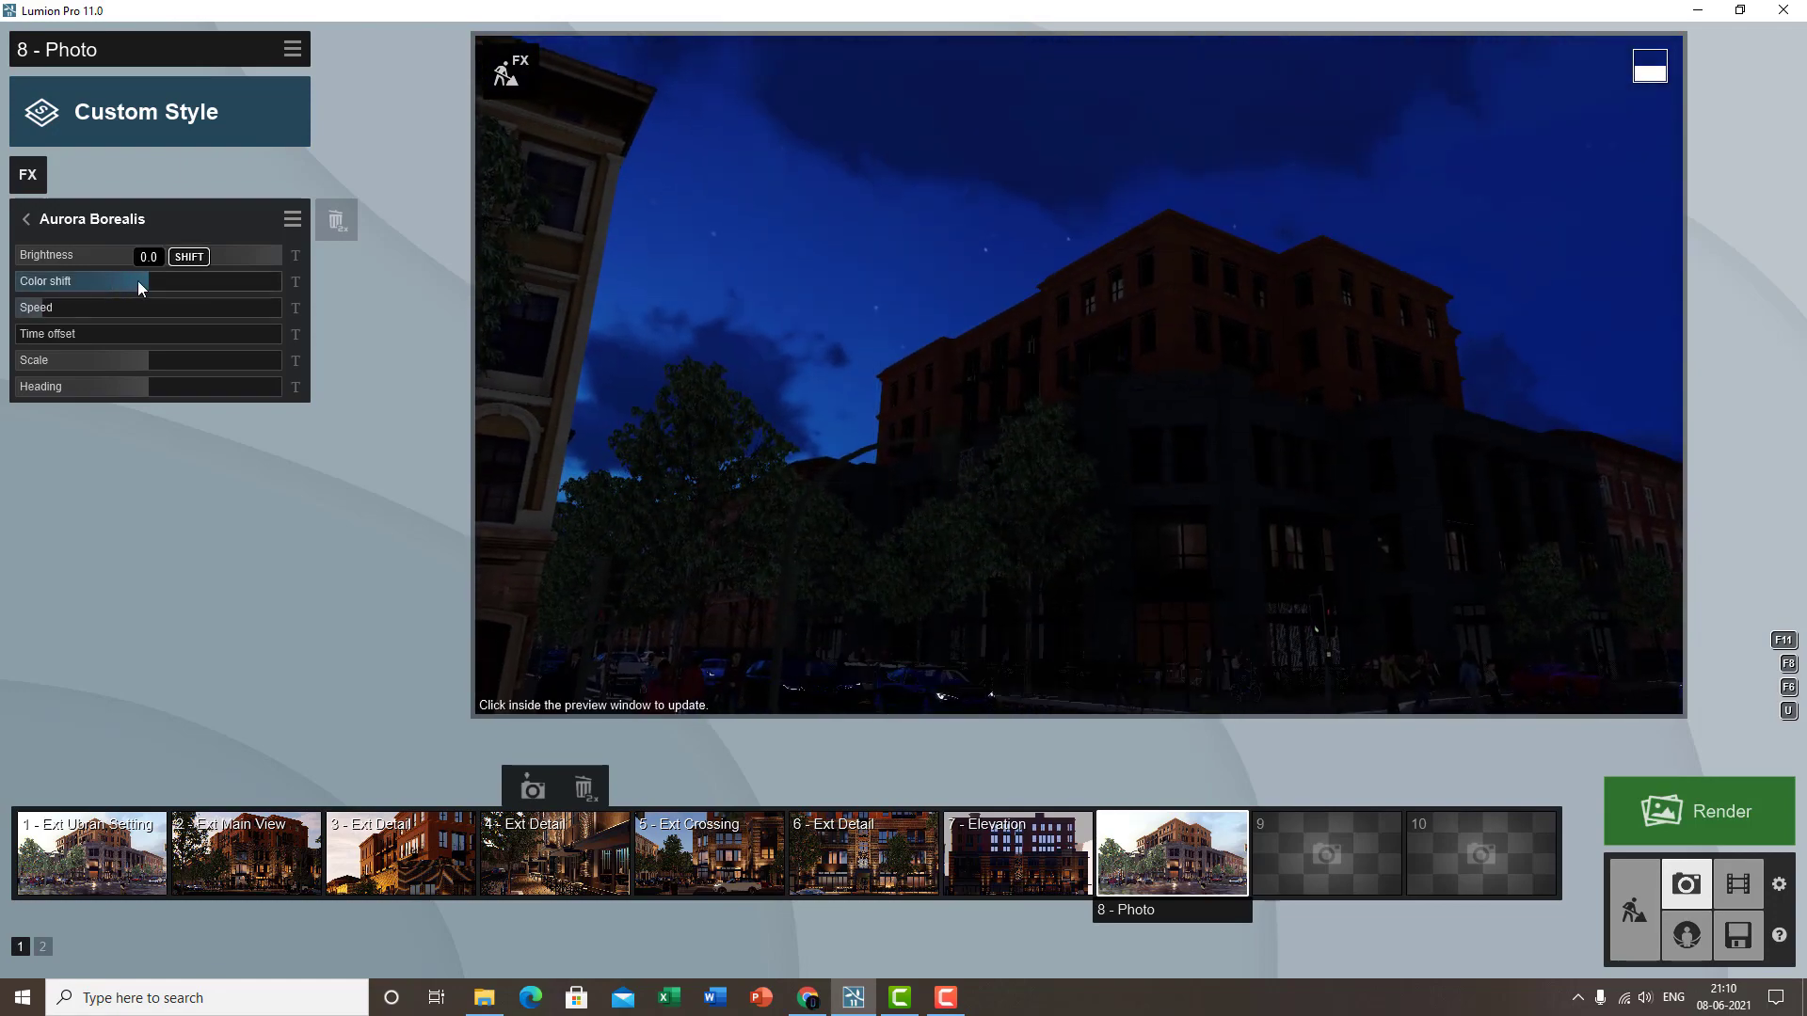
left_click_drag(177, 281, 160, 336)
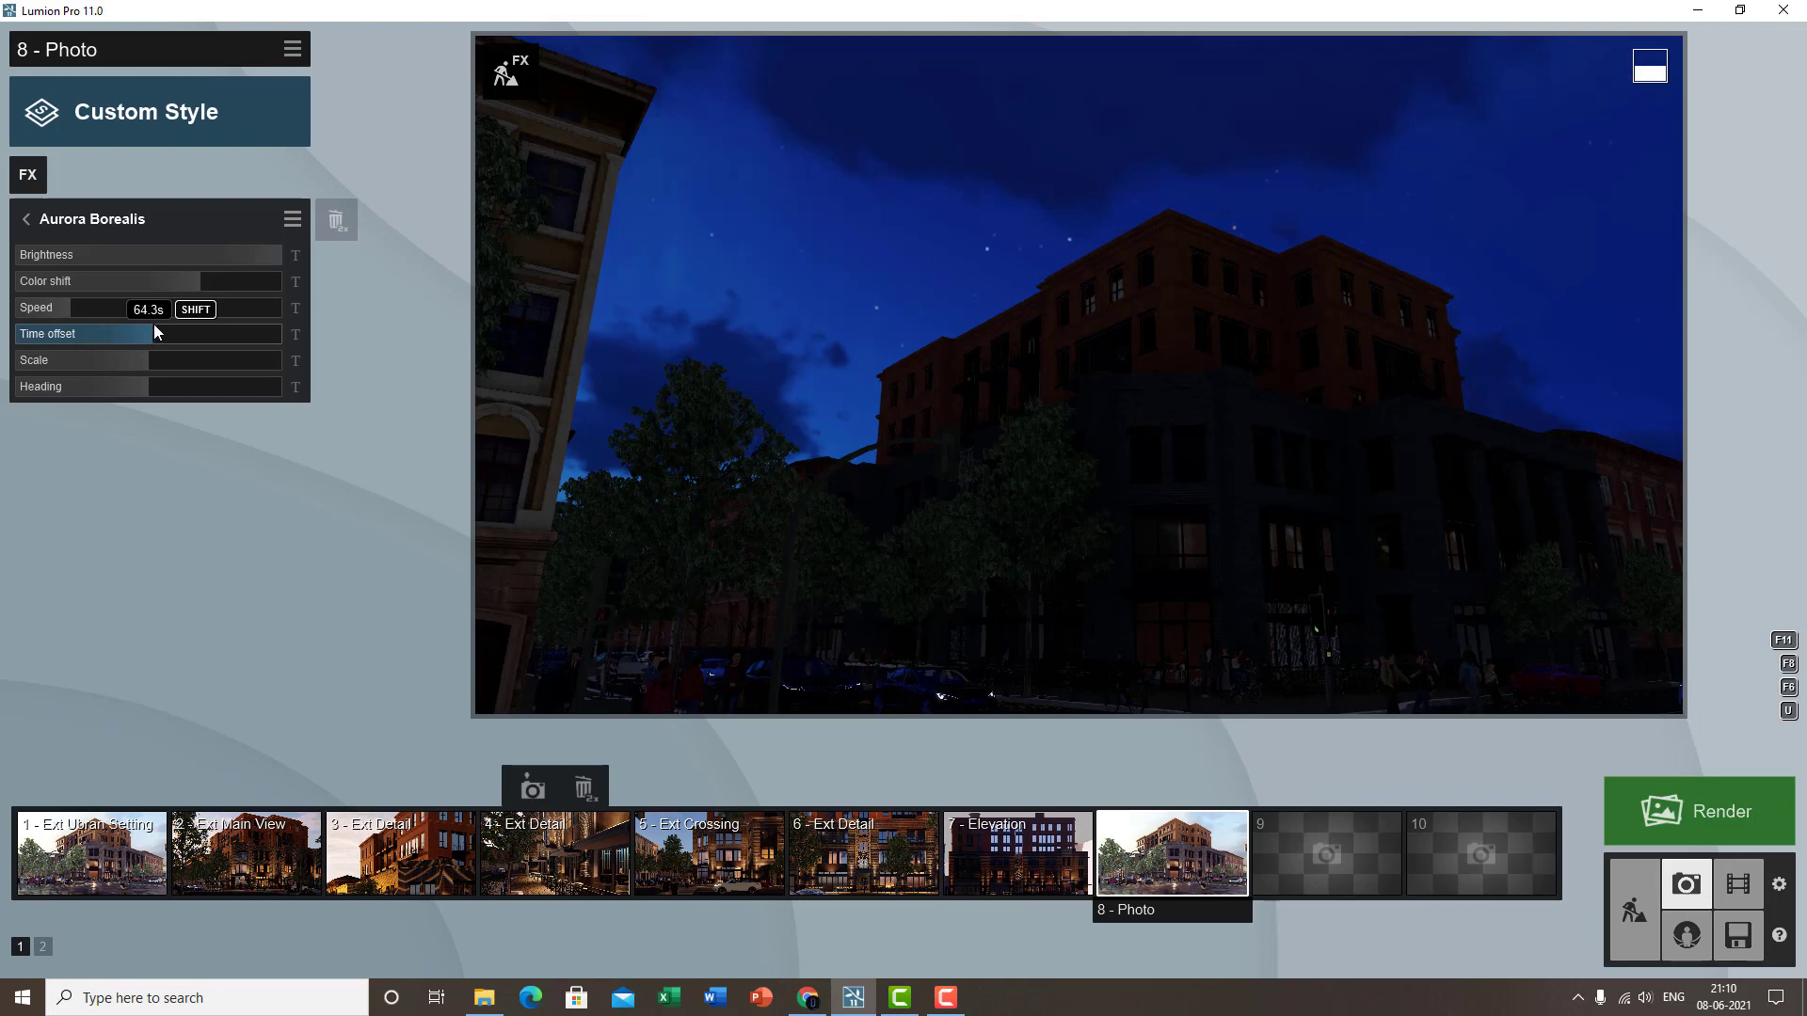
left_click(27, 174)
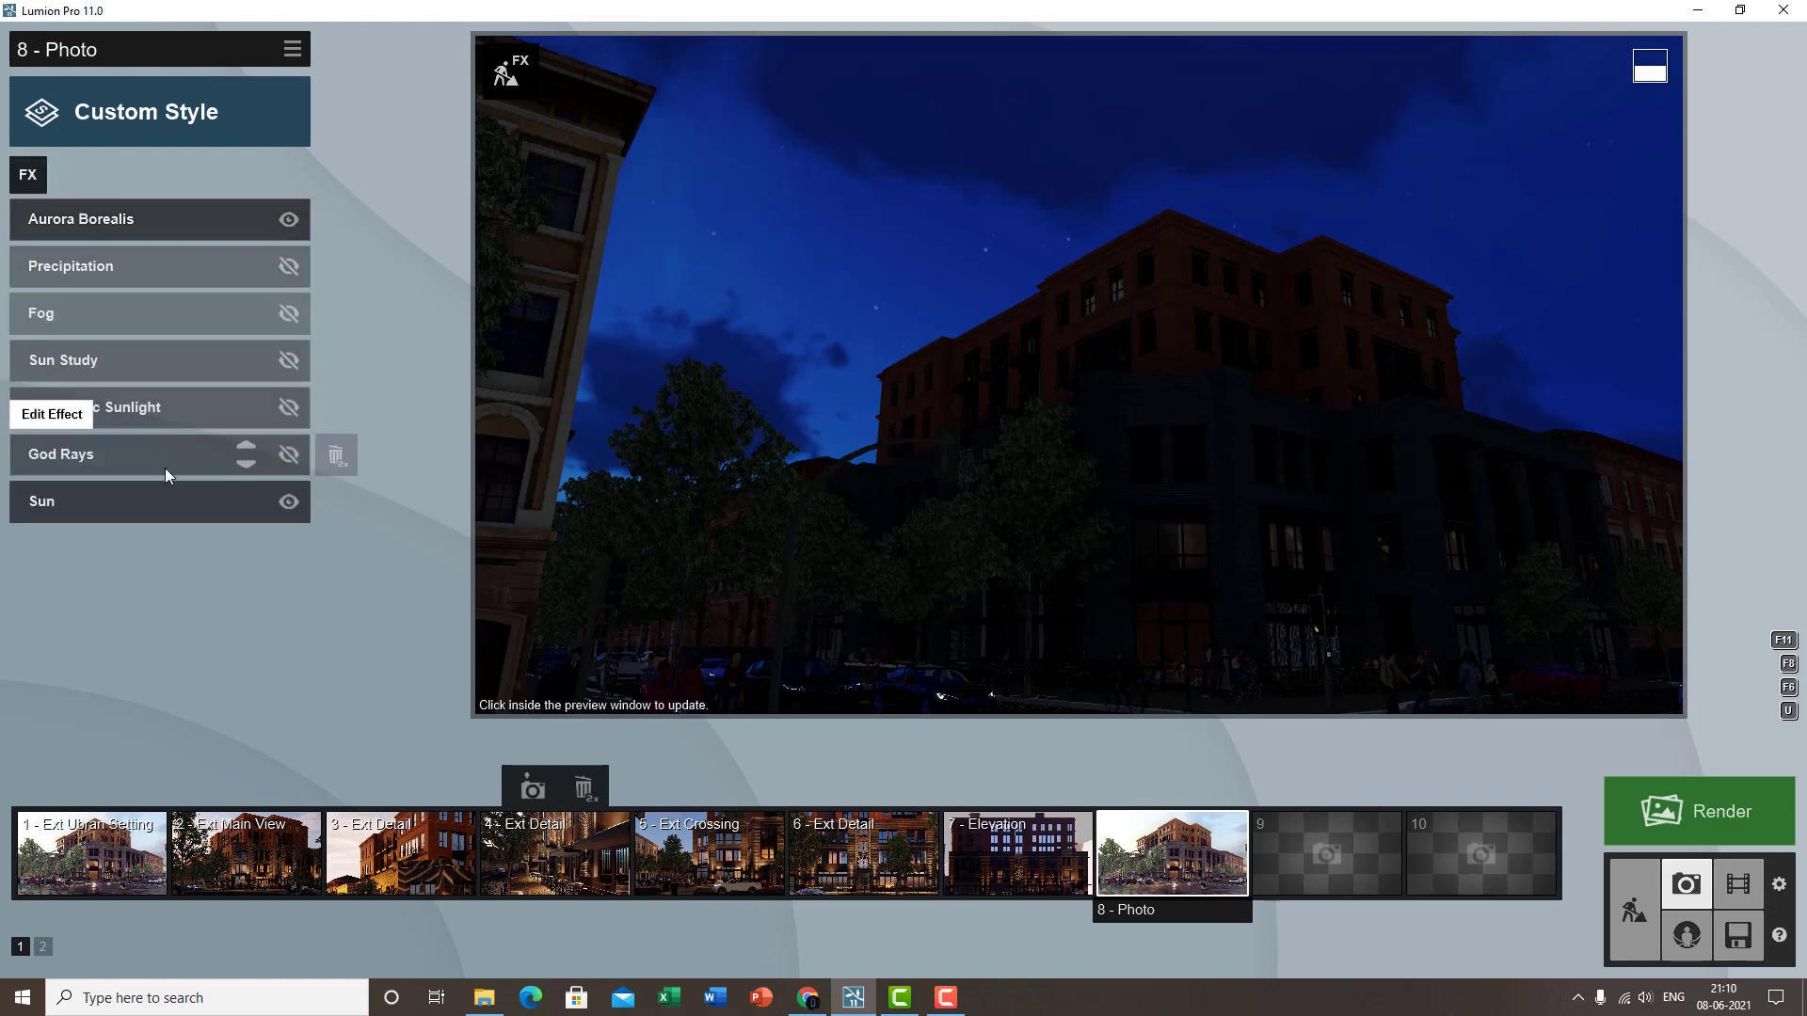
left_click(104, 501)
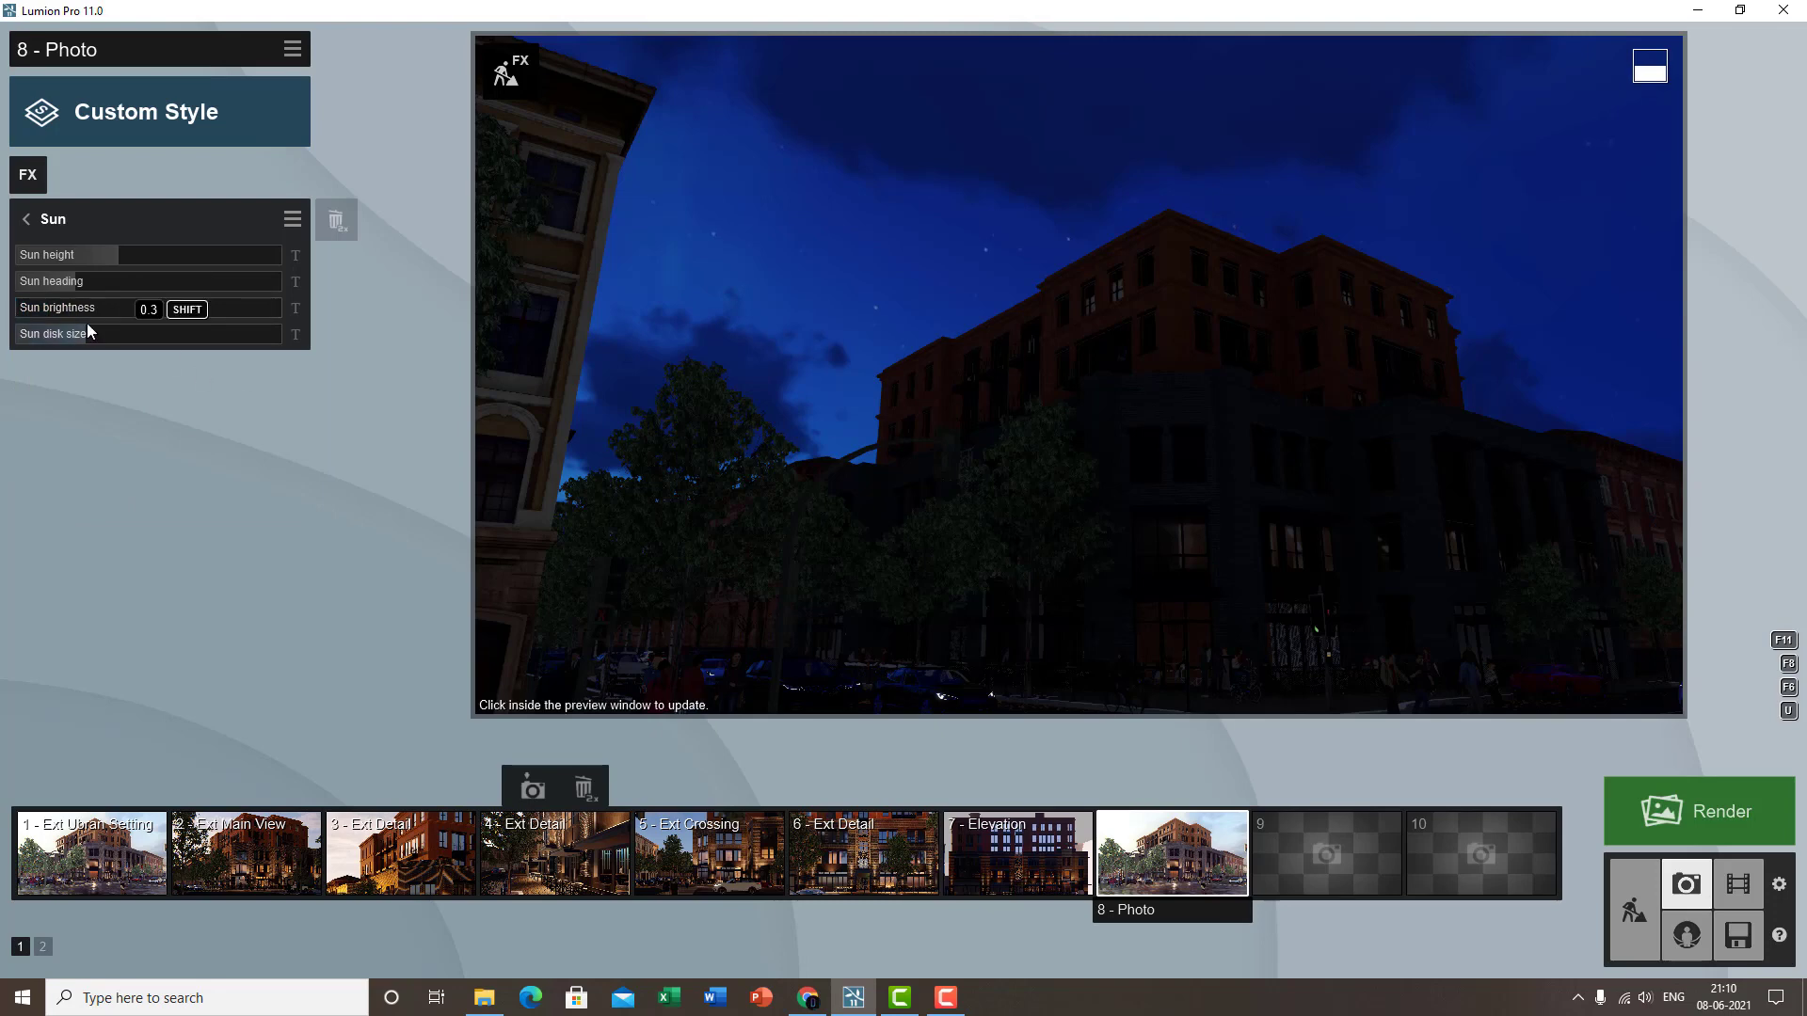
left_click(49, 218)
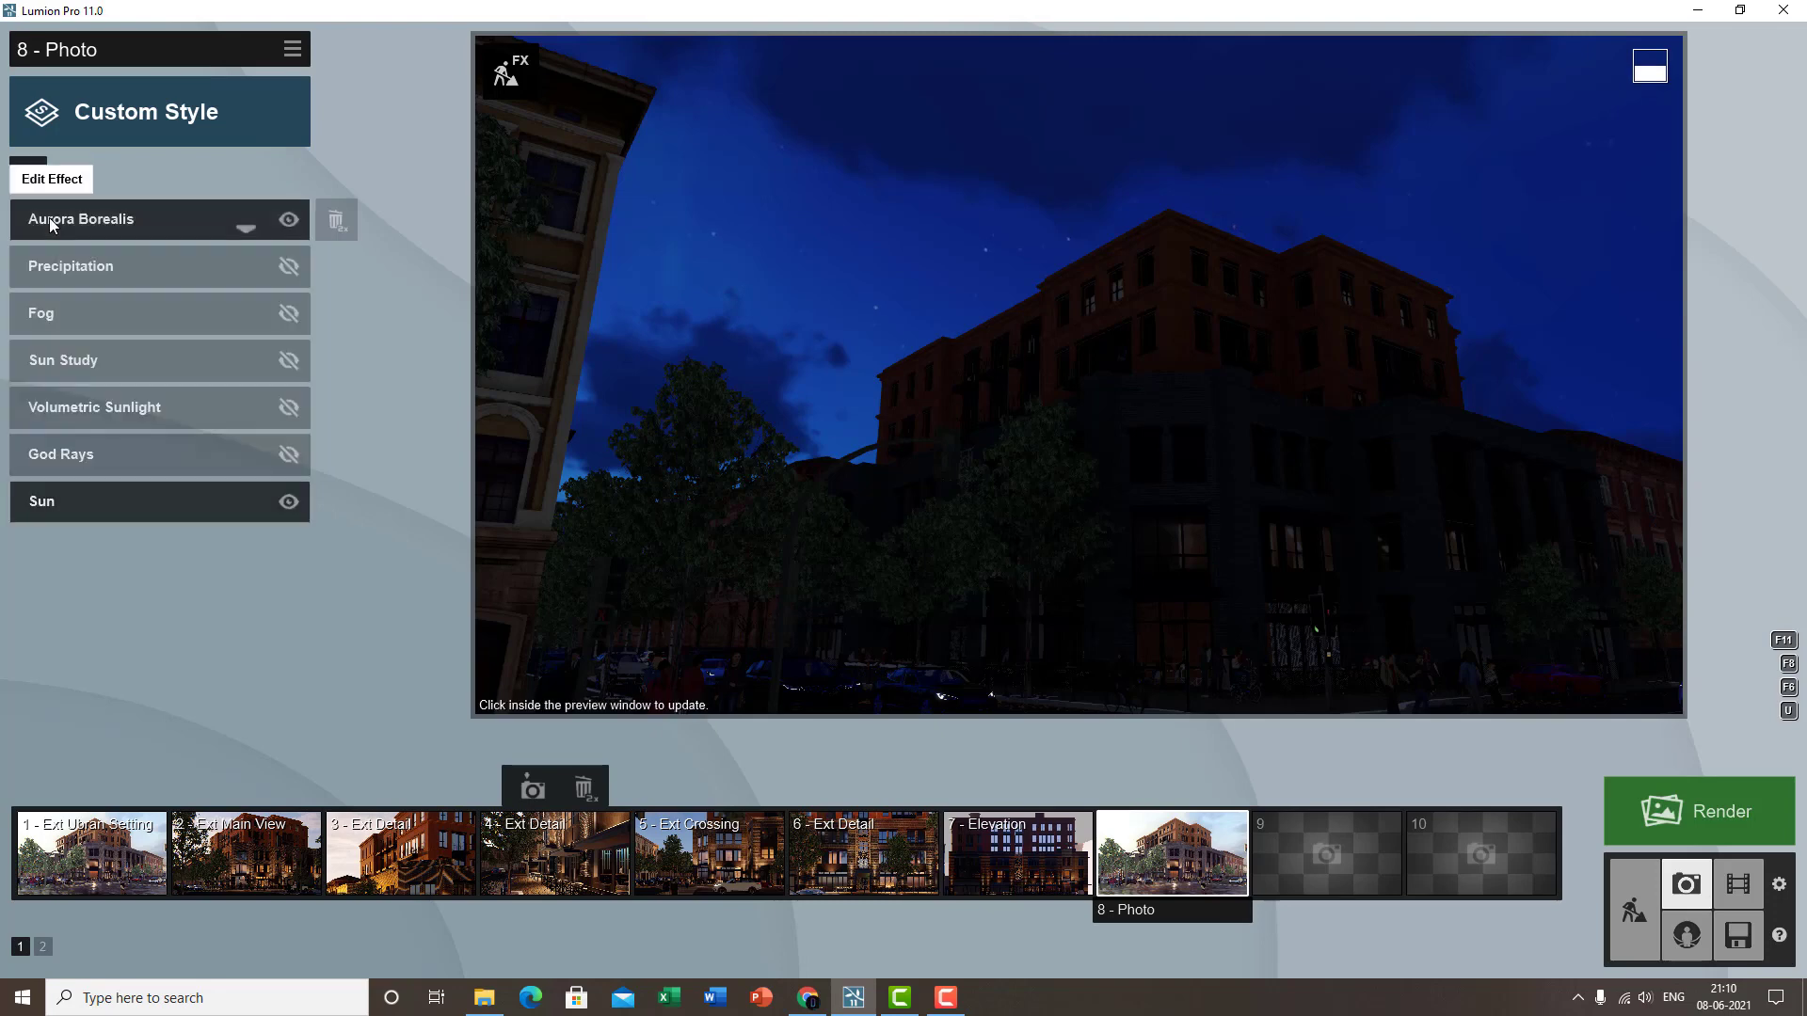
- Set the Aurora Borealis scale just above the middle of its range and aim the photo camera at the open sky above the rooftops
left_click(85, 220)
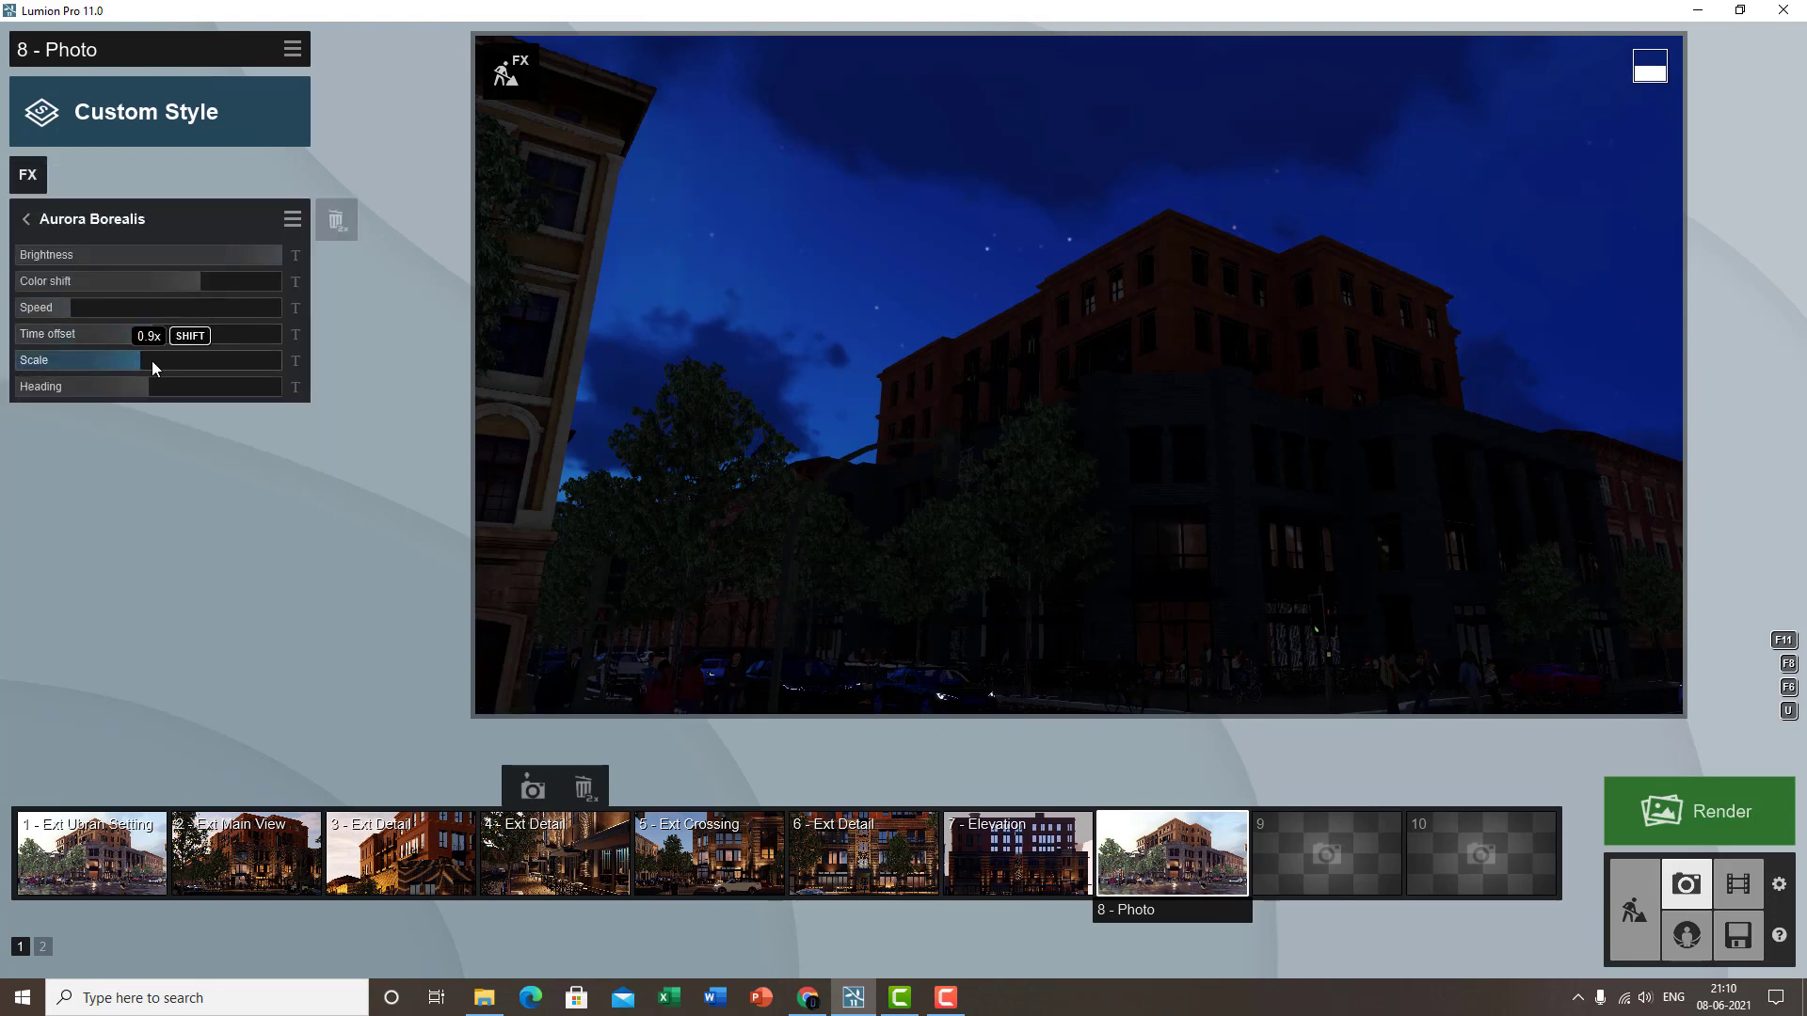
mouse_move(156, 367)
left_mouse_down()
mouse_move(196, 369)
mouse_move(156, 354)
left_mouse_up()
right_click_drag(697, 483, 1007, 235)
key("q")
key("q")
key("q")
key("q")
right_click_drag(1016, 302, 847, 410)
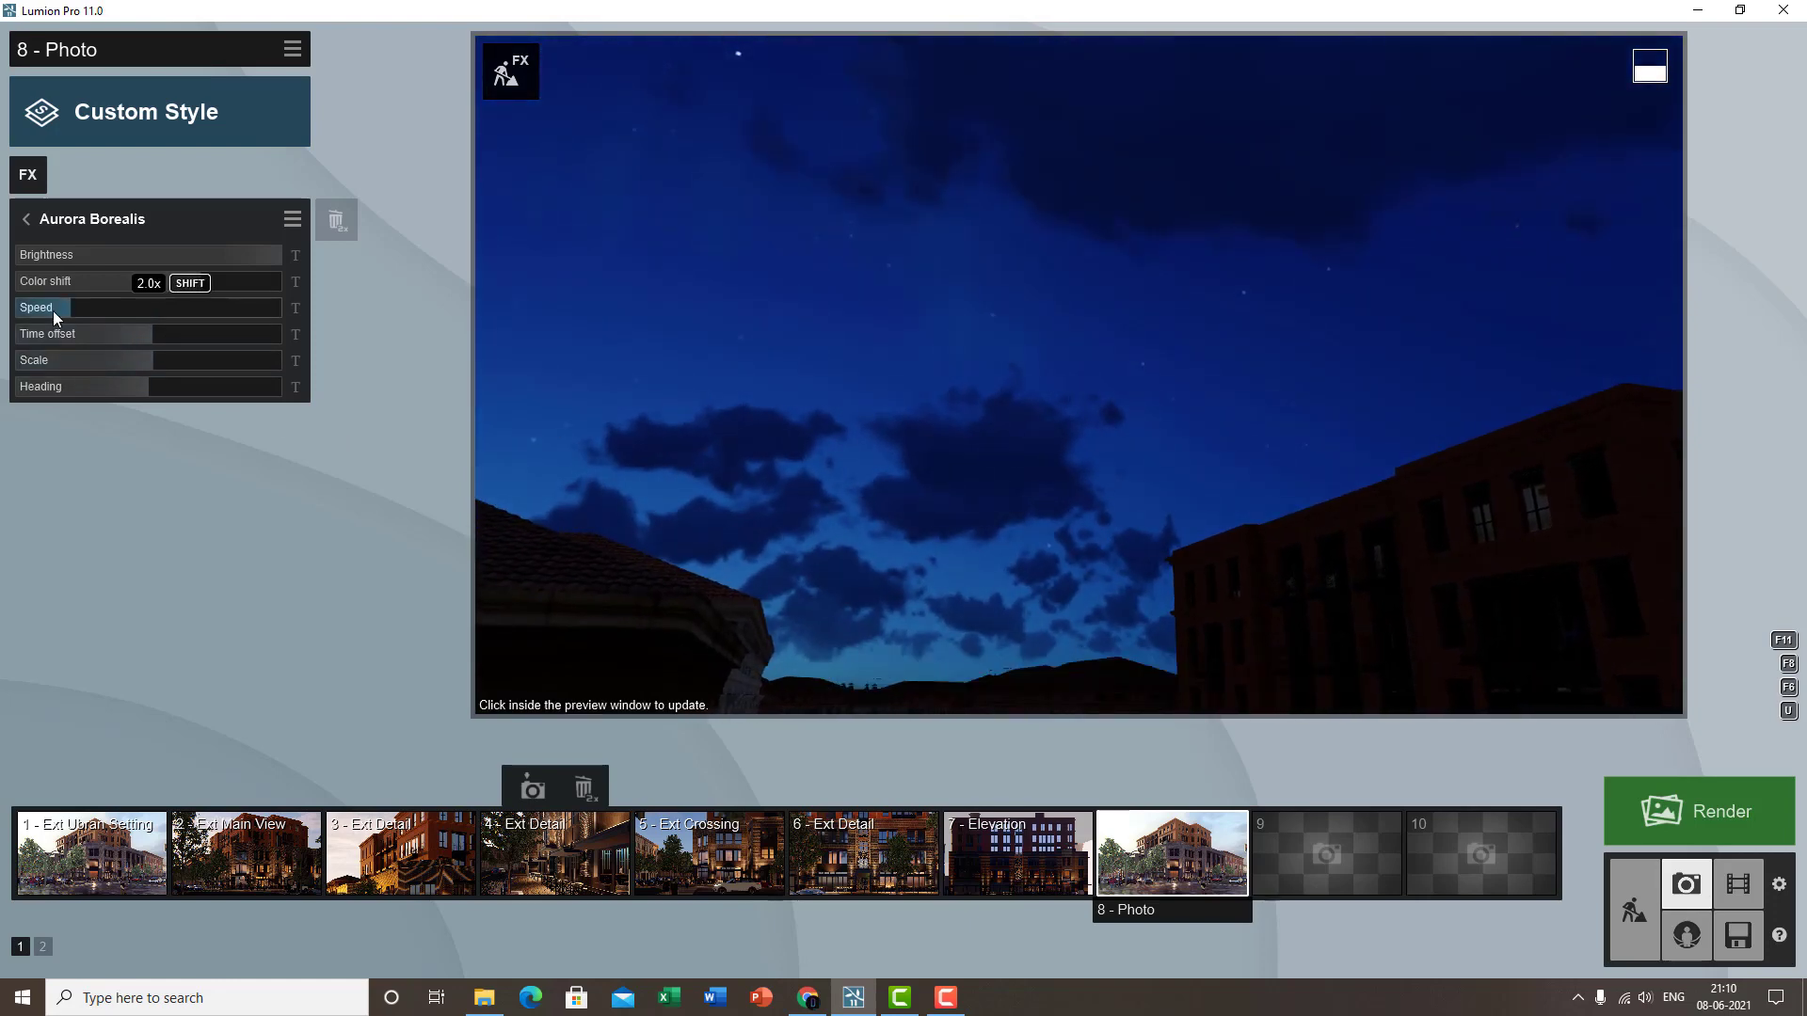
- Lower the Aurora Borealis speed to near minimum, reduce the scale to about a third, and set the heading to 16.5°
mouse_move(53, 311)
left_mouse_down()
mouse_move(123, 302)
mouse_move(36, 307)
left_mouse_up()
left_click_drag(139, 337, 177, 330)
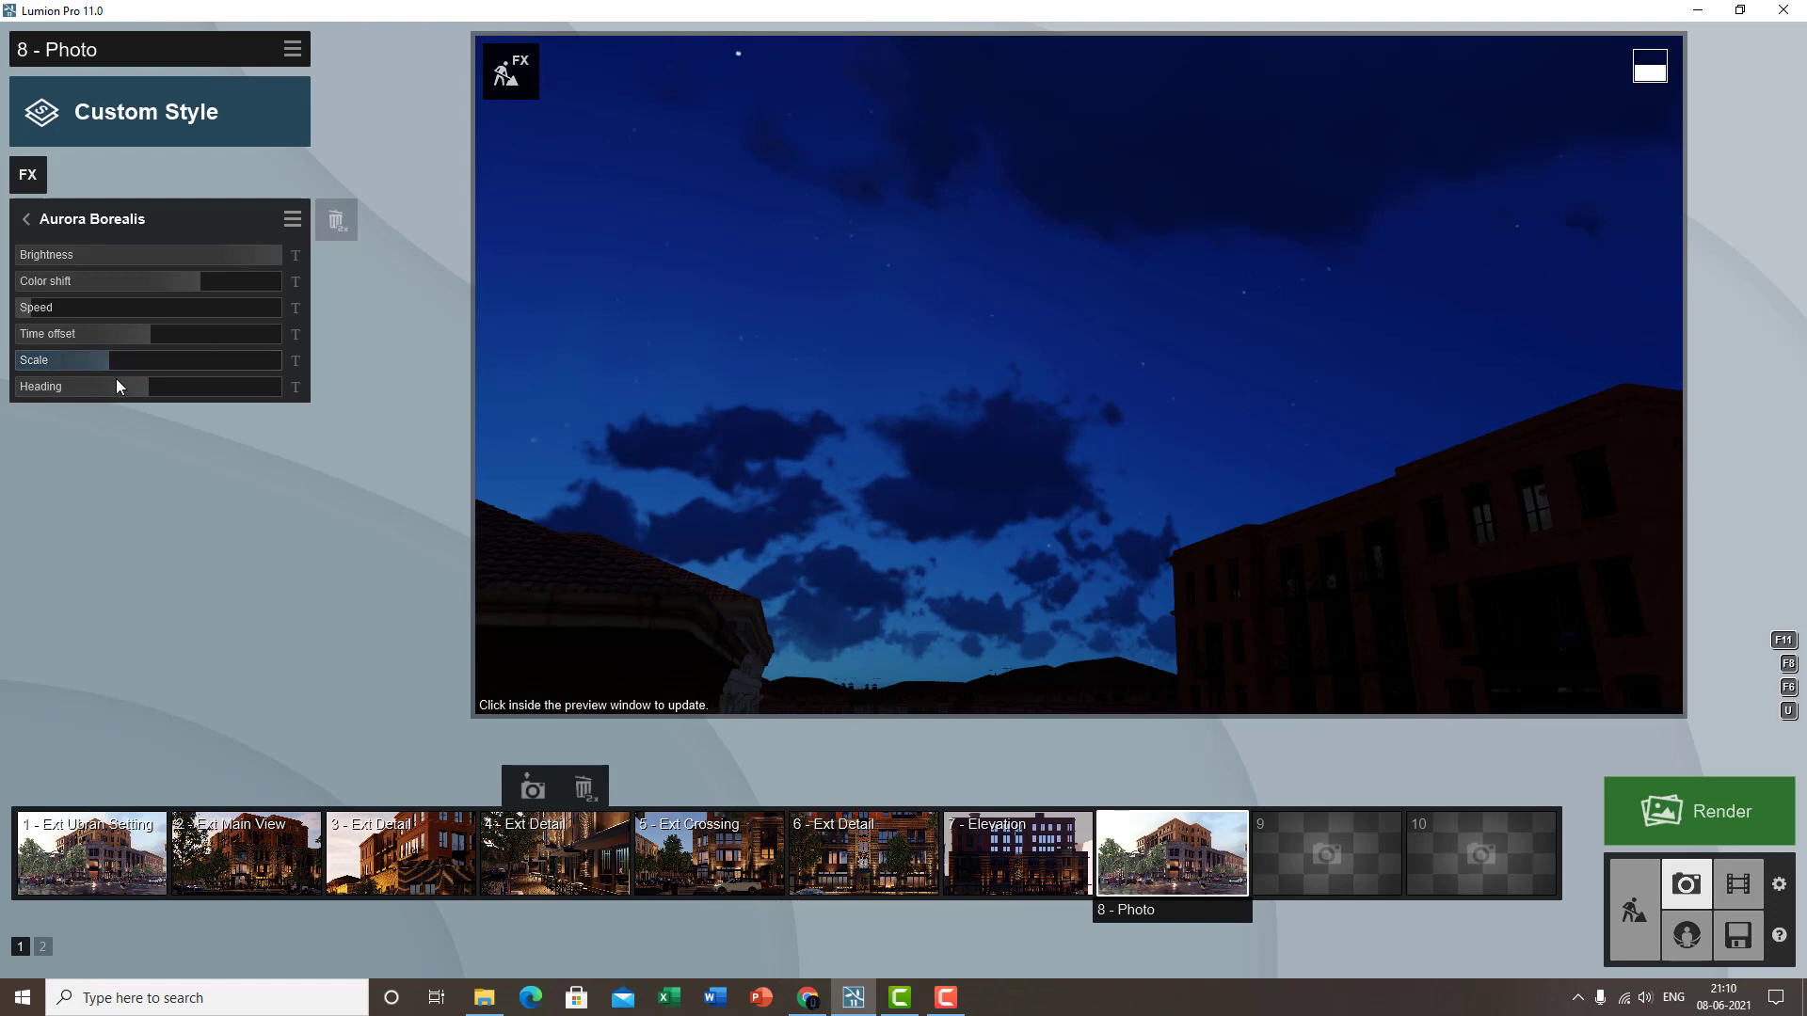
left_click_drag(116, 380, 97, 393)
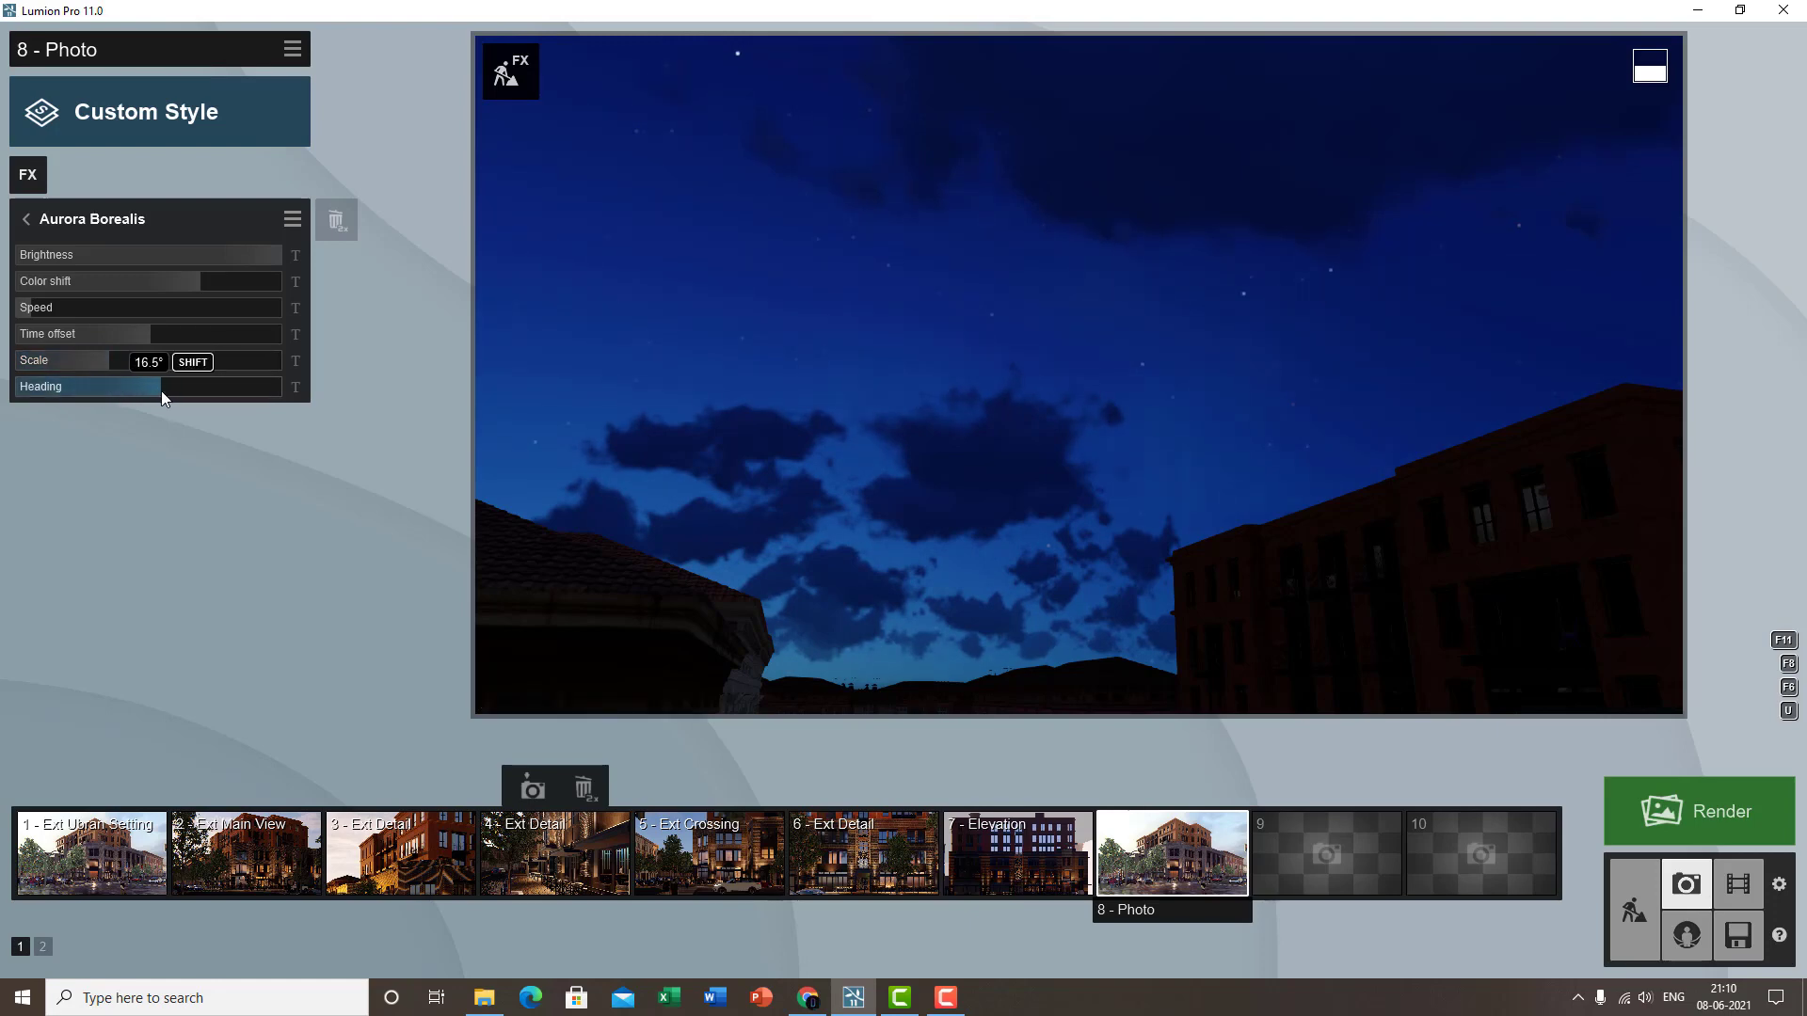
- Add the Real Skies effect to photo 8 with the first Night sky and restore the photo's saved camera
left_click(27, 174)
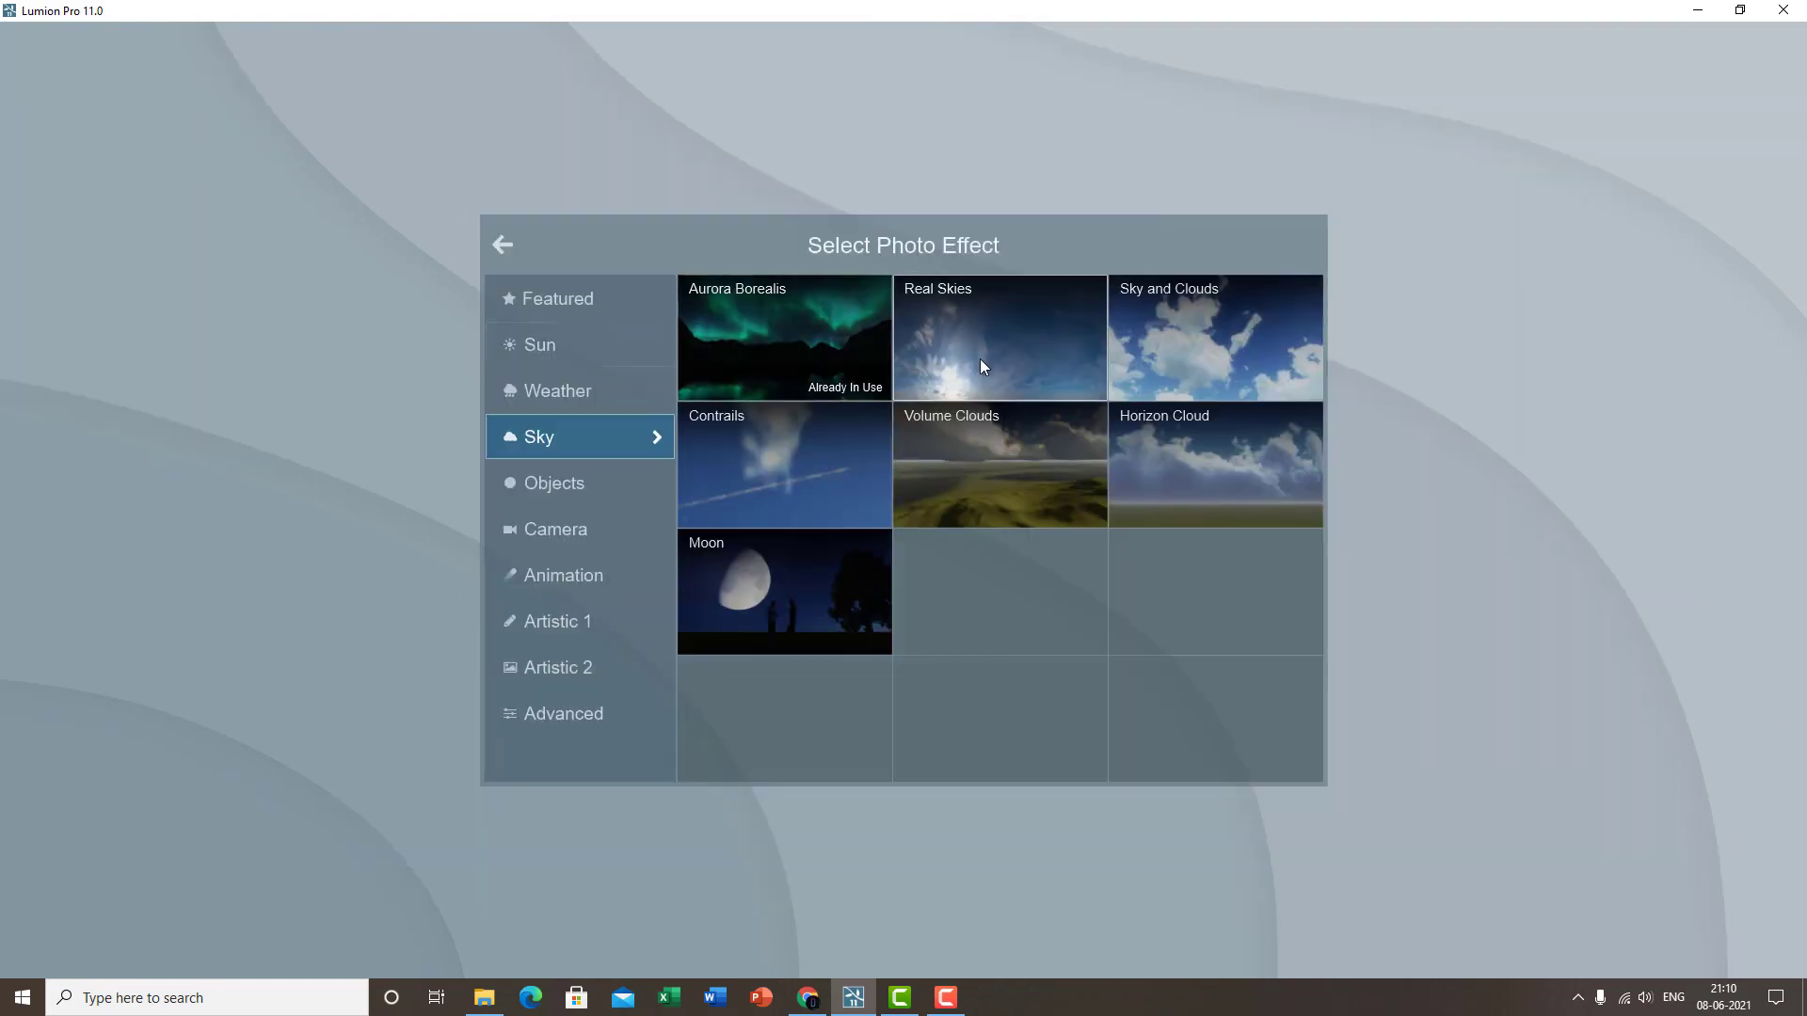
left_click(602, 472)
left_click(596, 445)
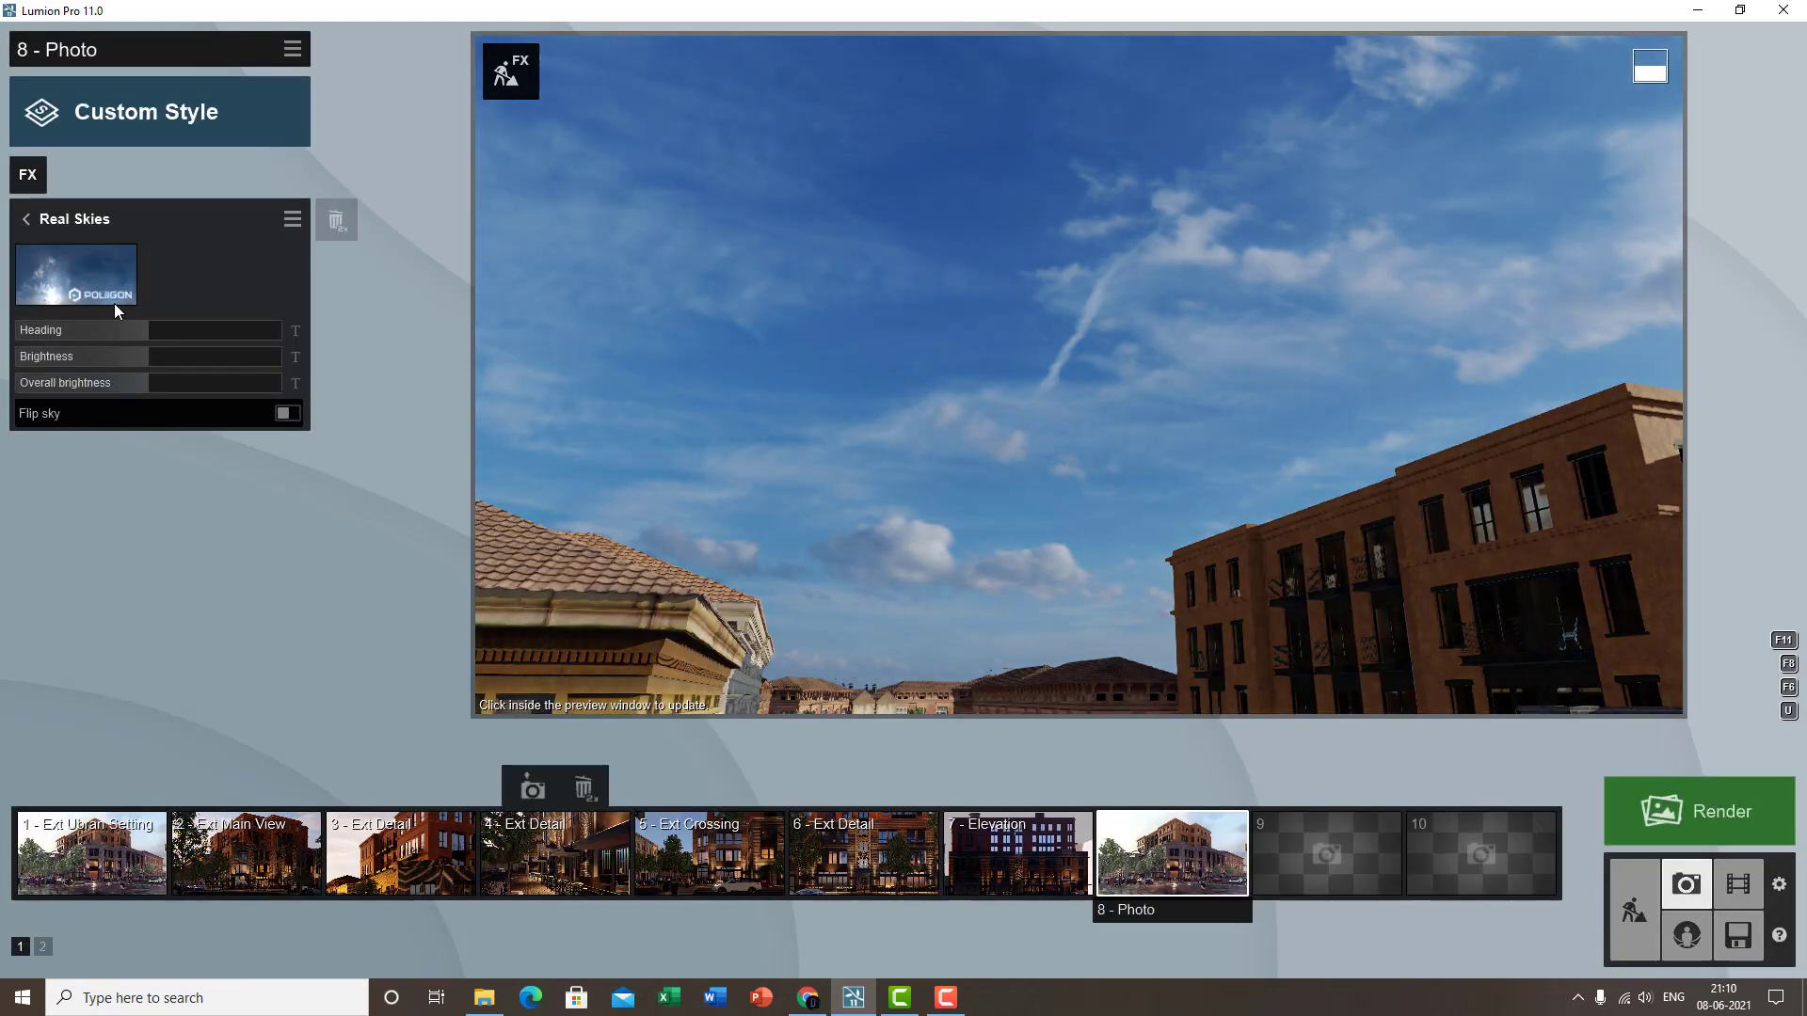
left_click(111, 286)
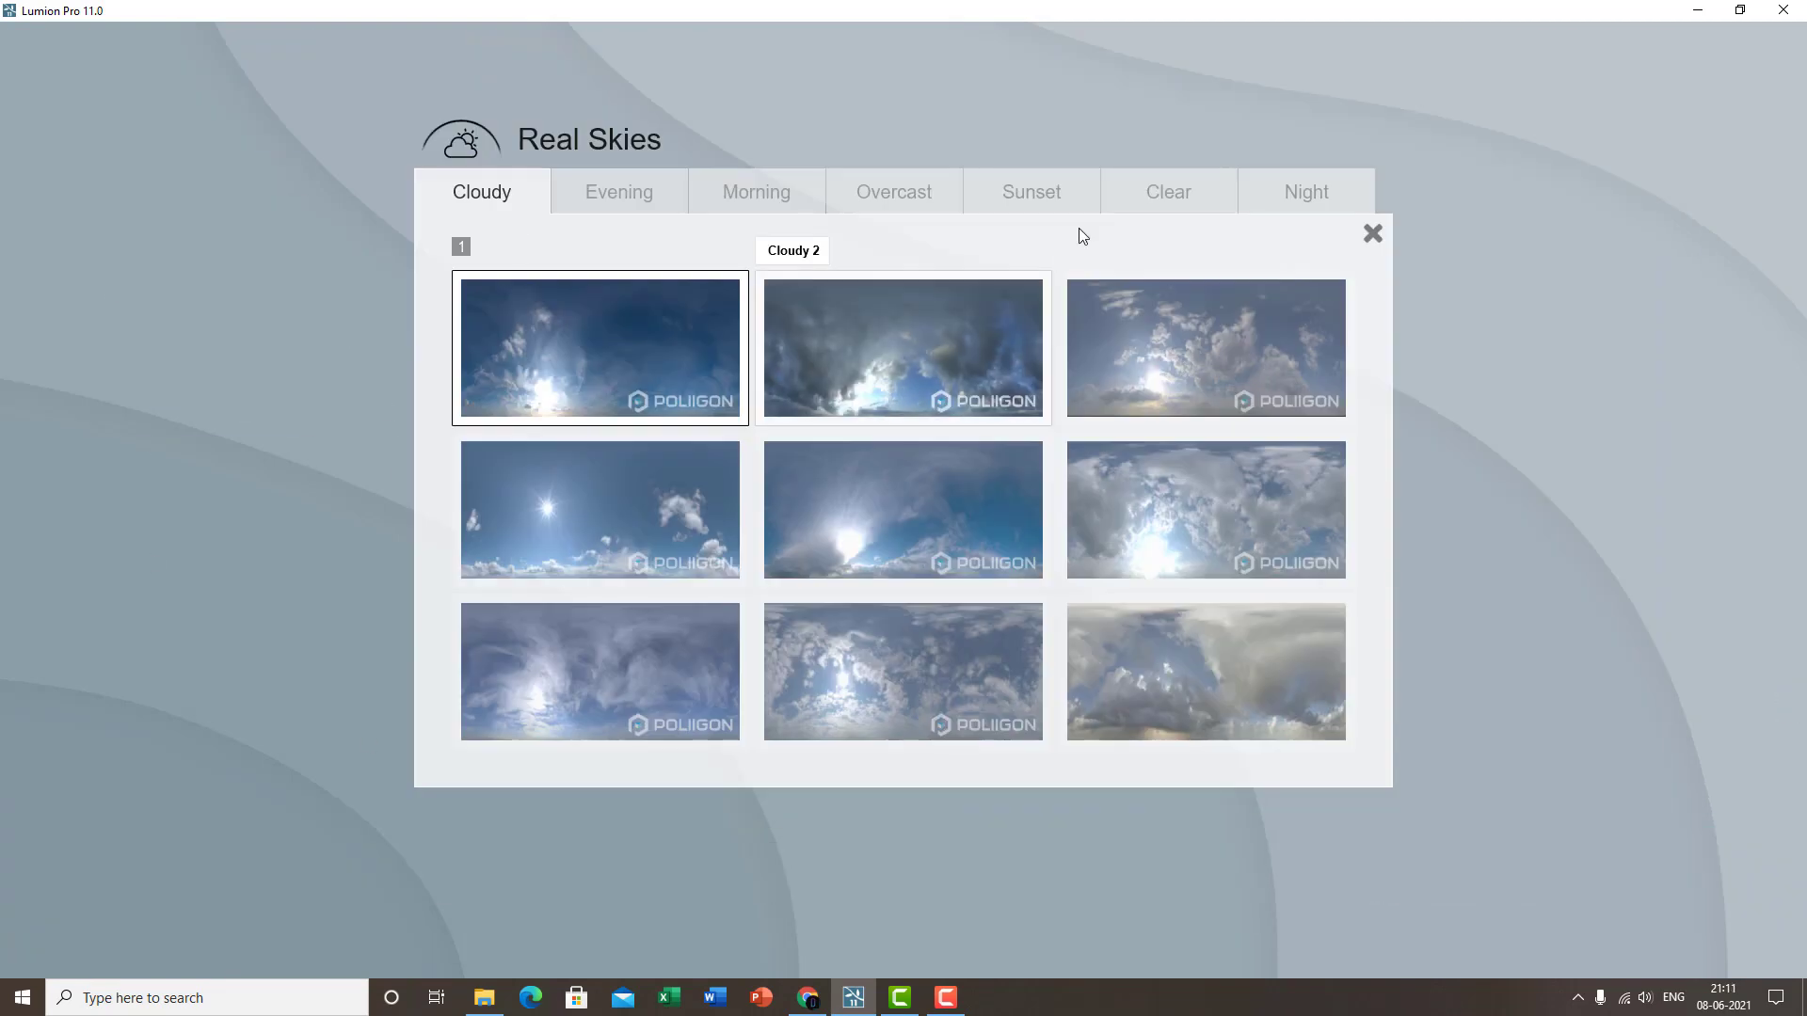
left_click(1267, 200)
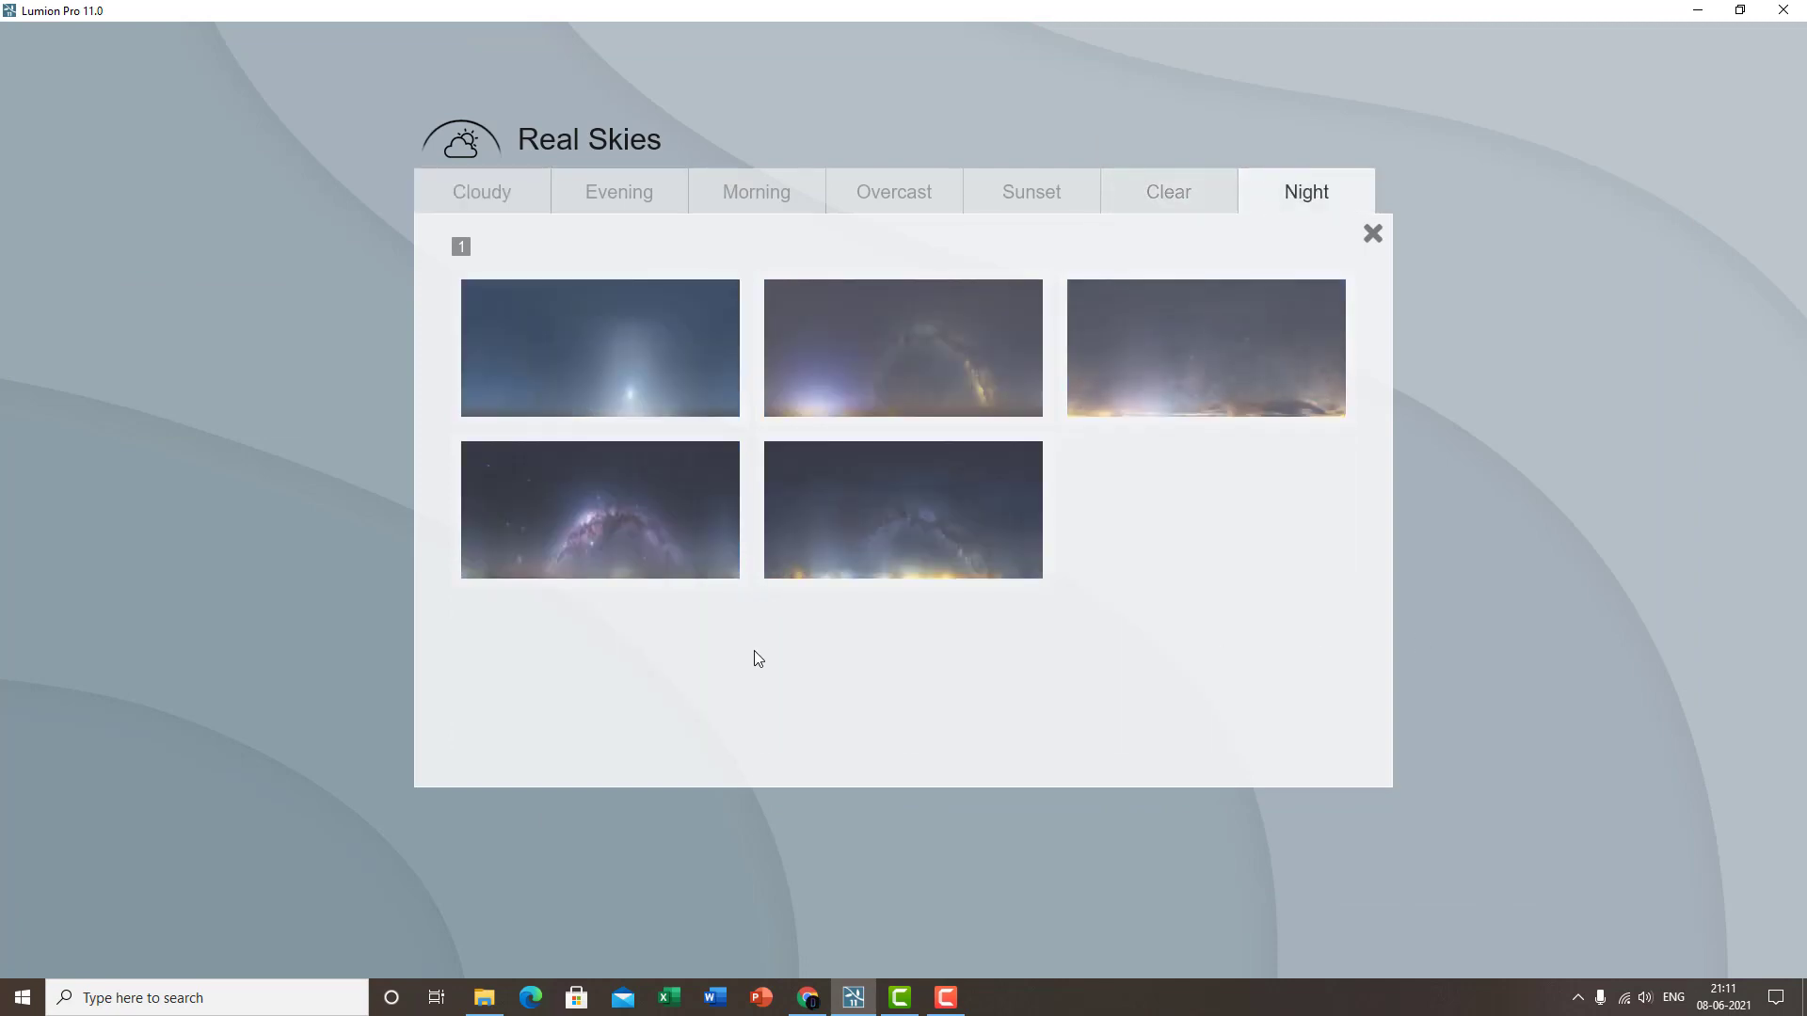
left_click(634, 353)
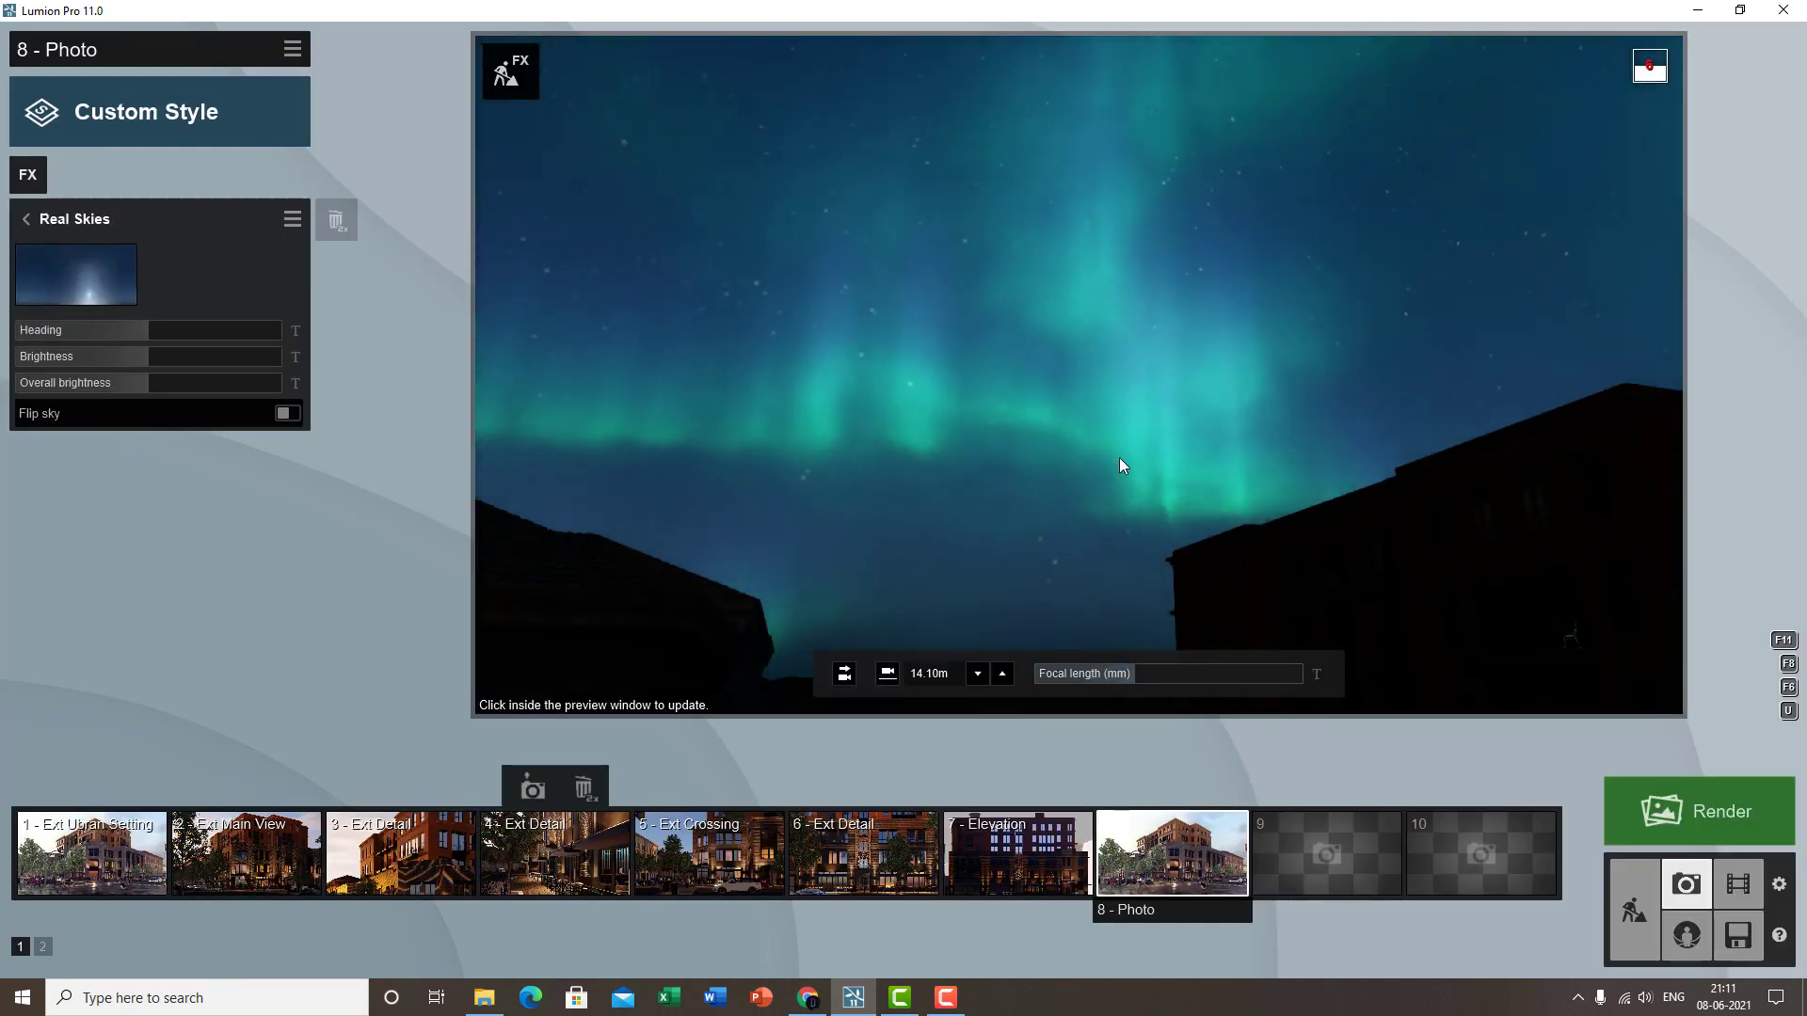
right_click_drag(1120, 458, 1000, 713)
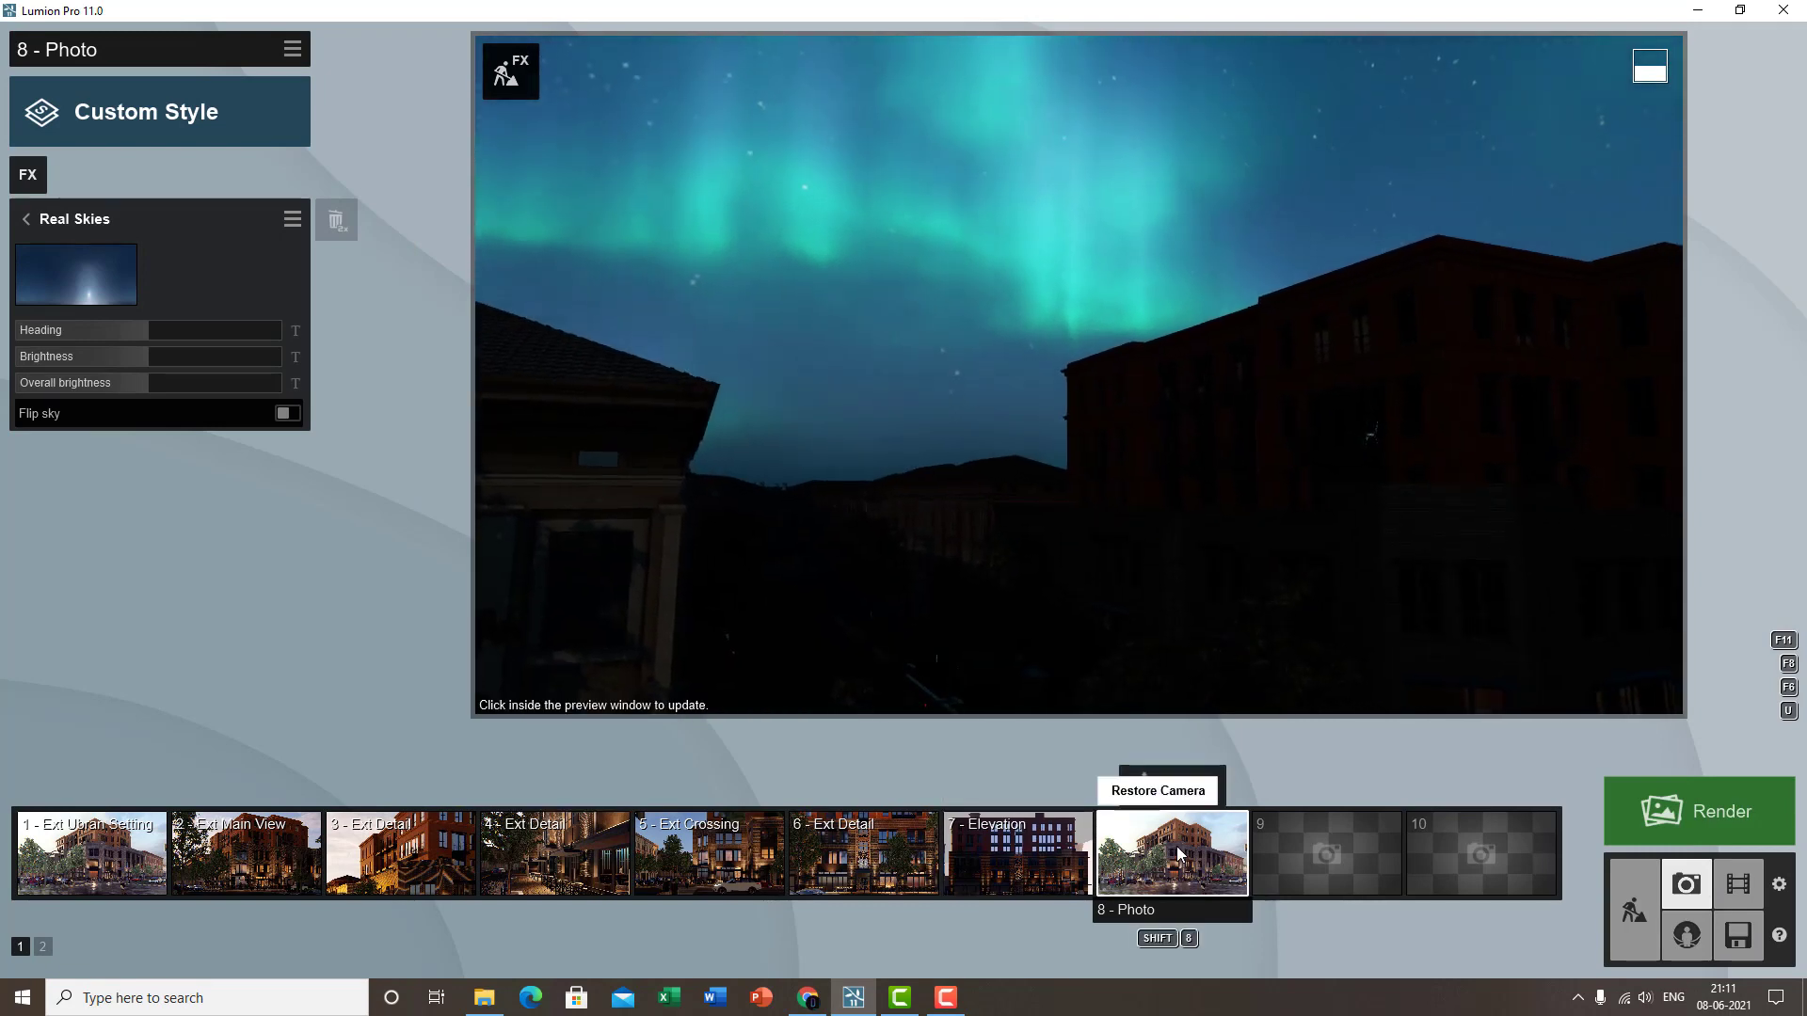
left_click(1200, 857)
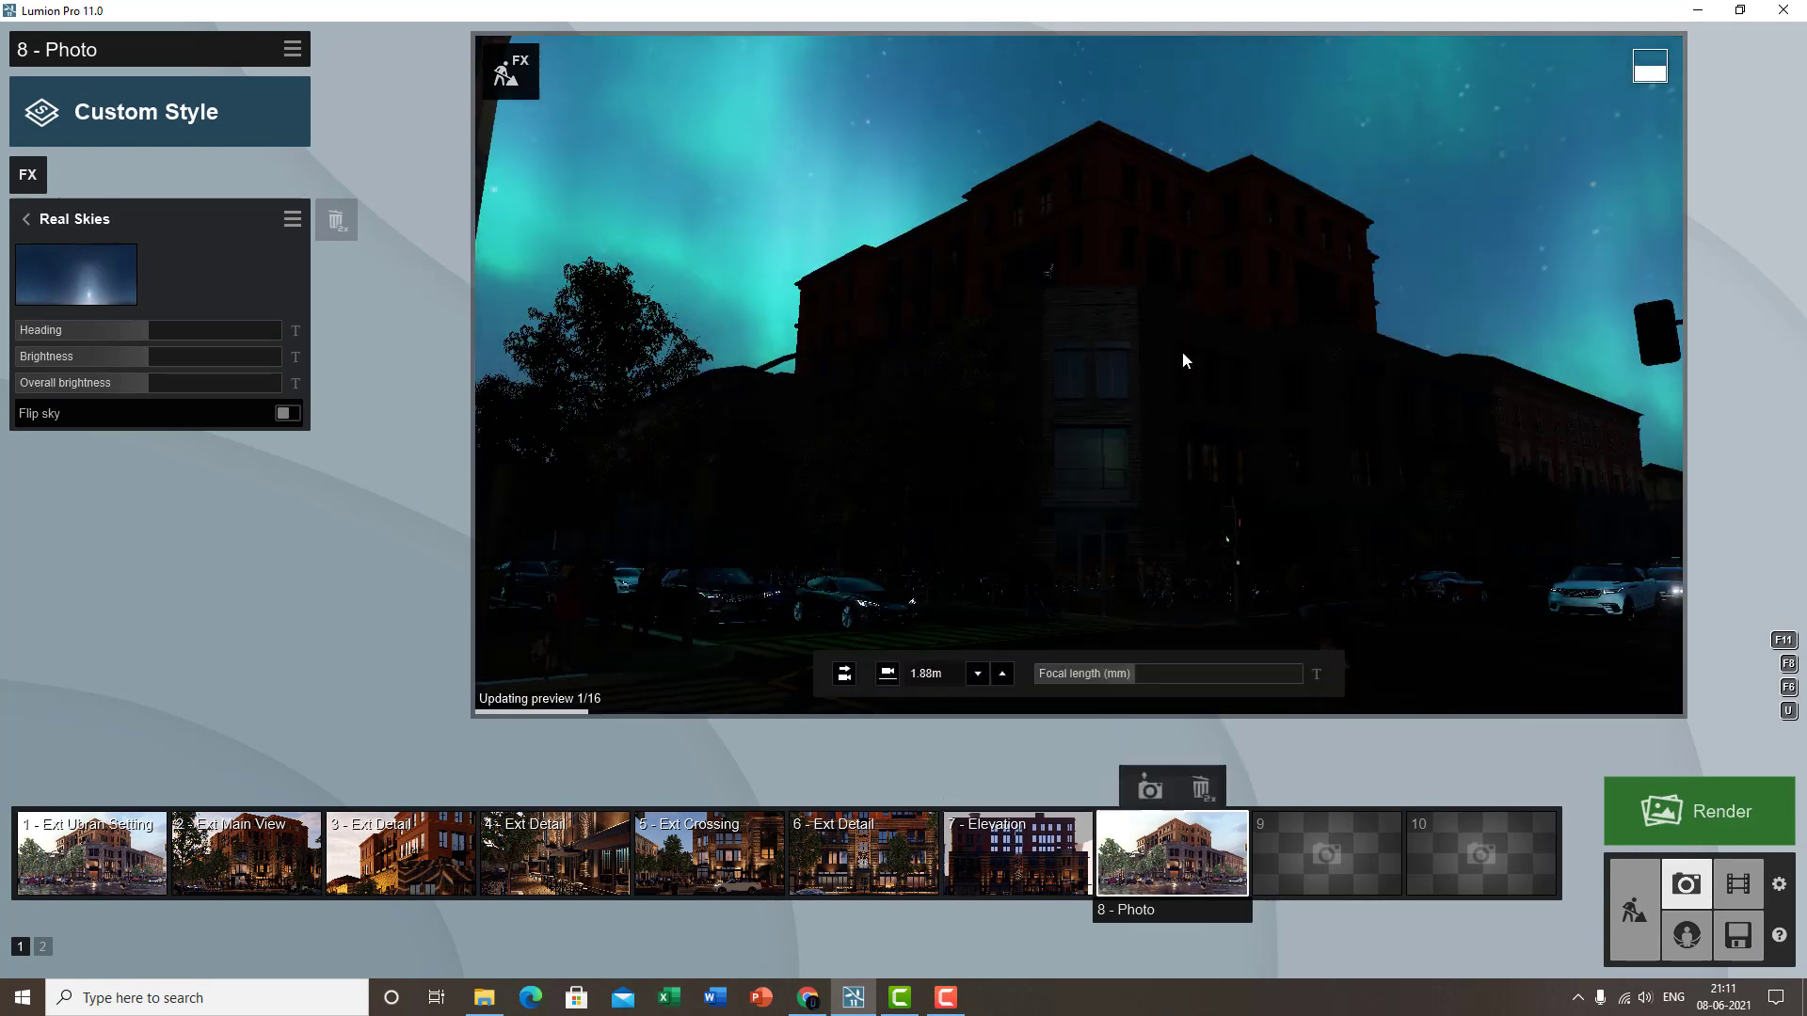
- Set the photo's Aurora Borealis color shift and speed to minimum, raise the time offset and heading slightly, and reduce the scale slightly
left_click(26, 218)
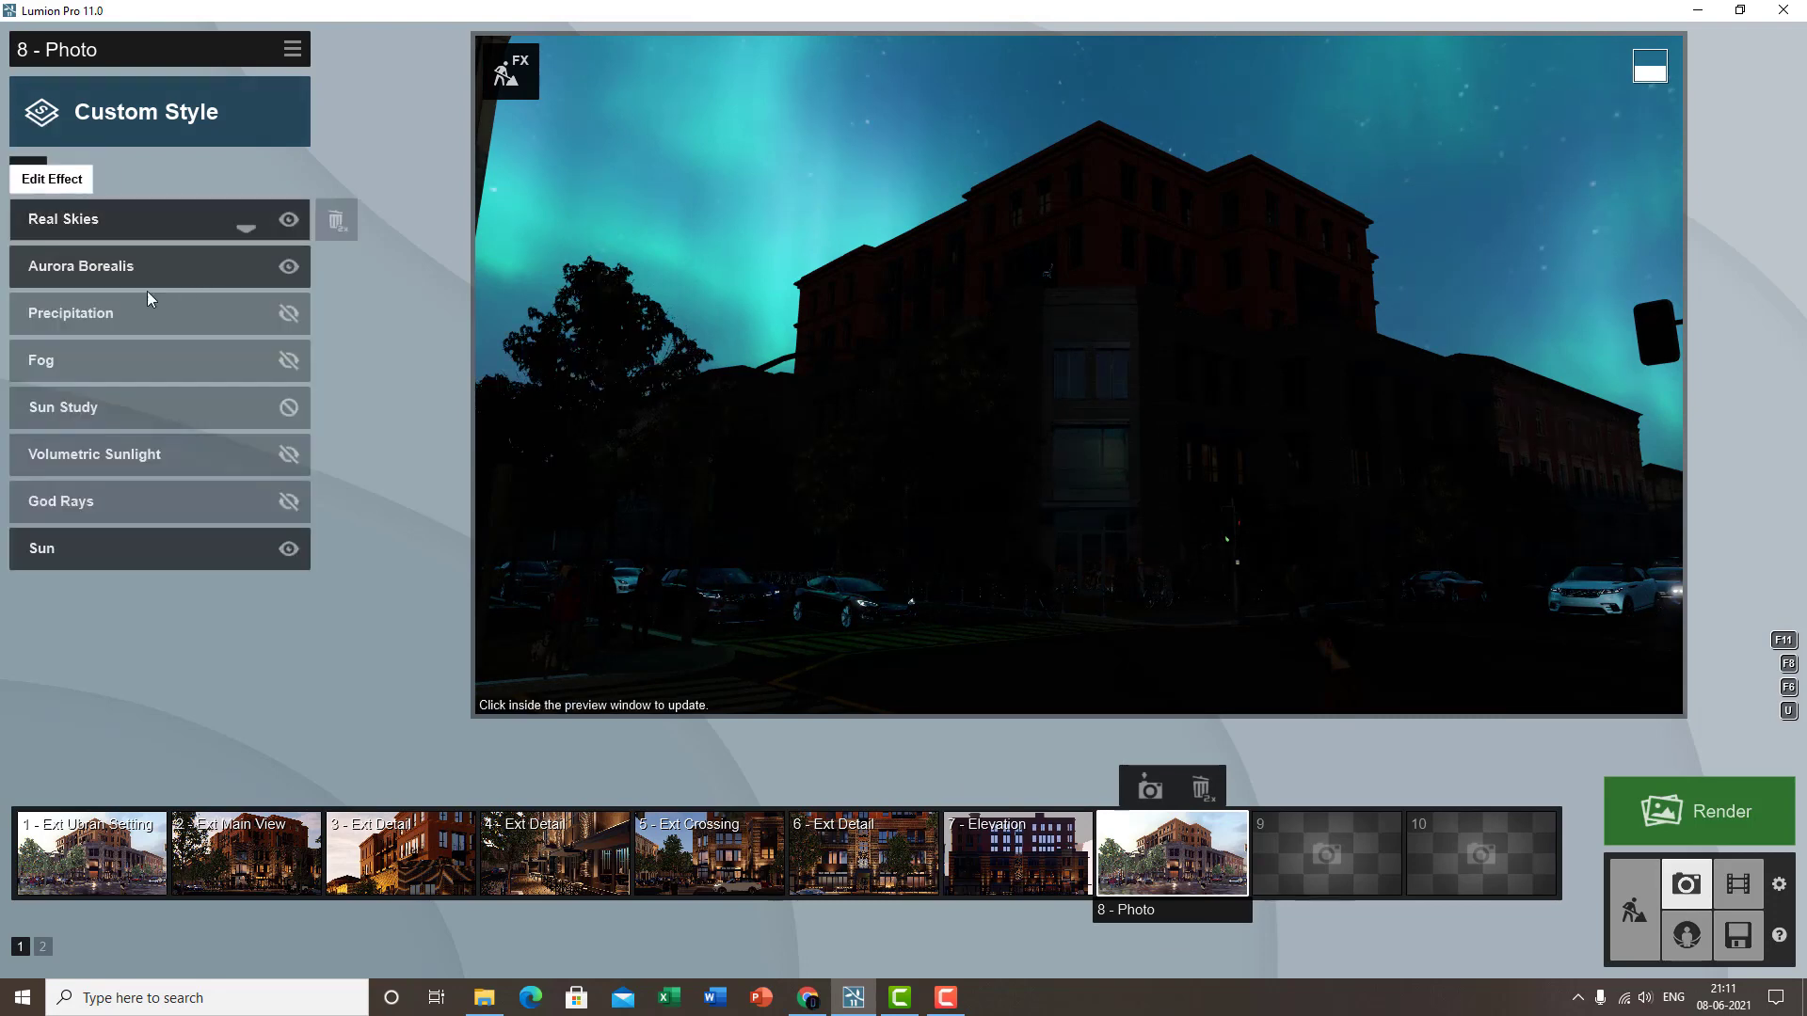
left_click(146, 268)
left_click_drag(146, 269, 292, 262)
left_click_drag(186, 294, 19, 311)
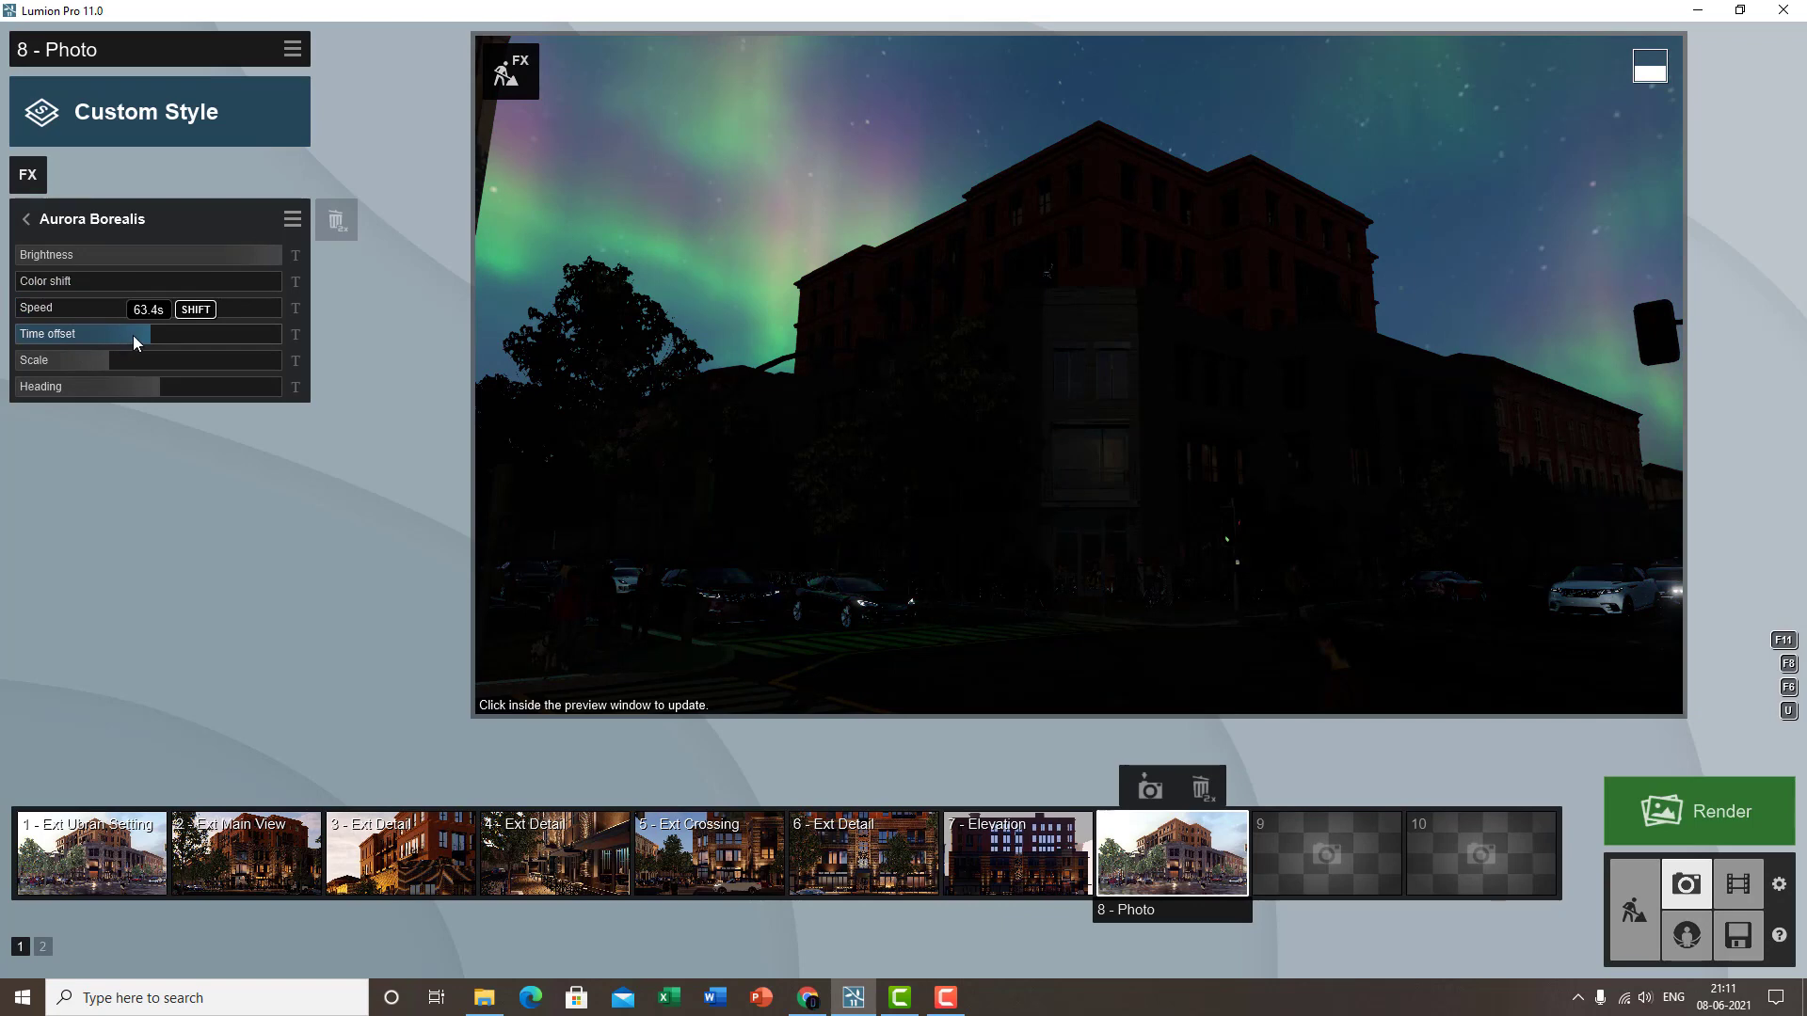
left_click_drag(133, 335, 179, 402)
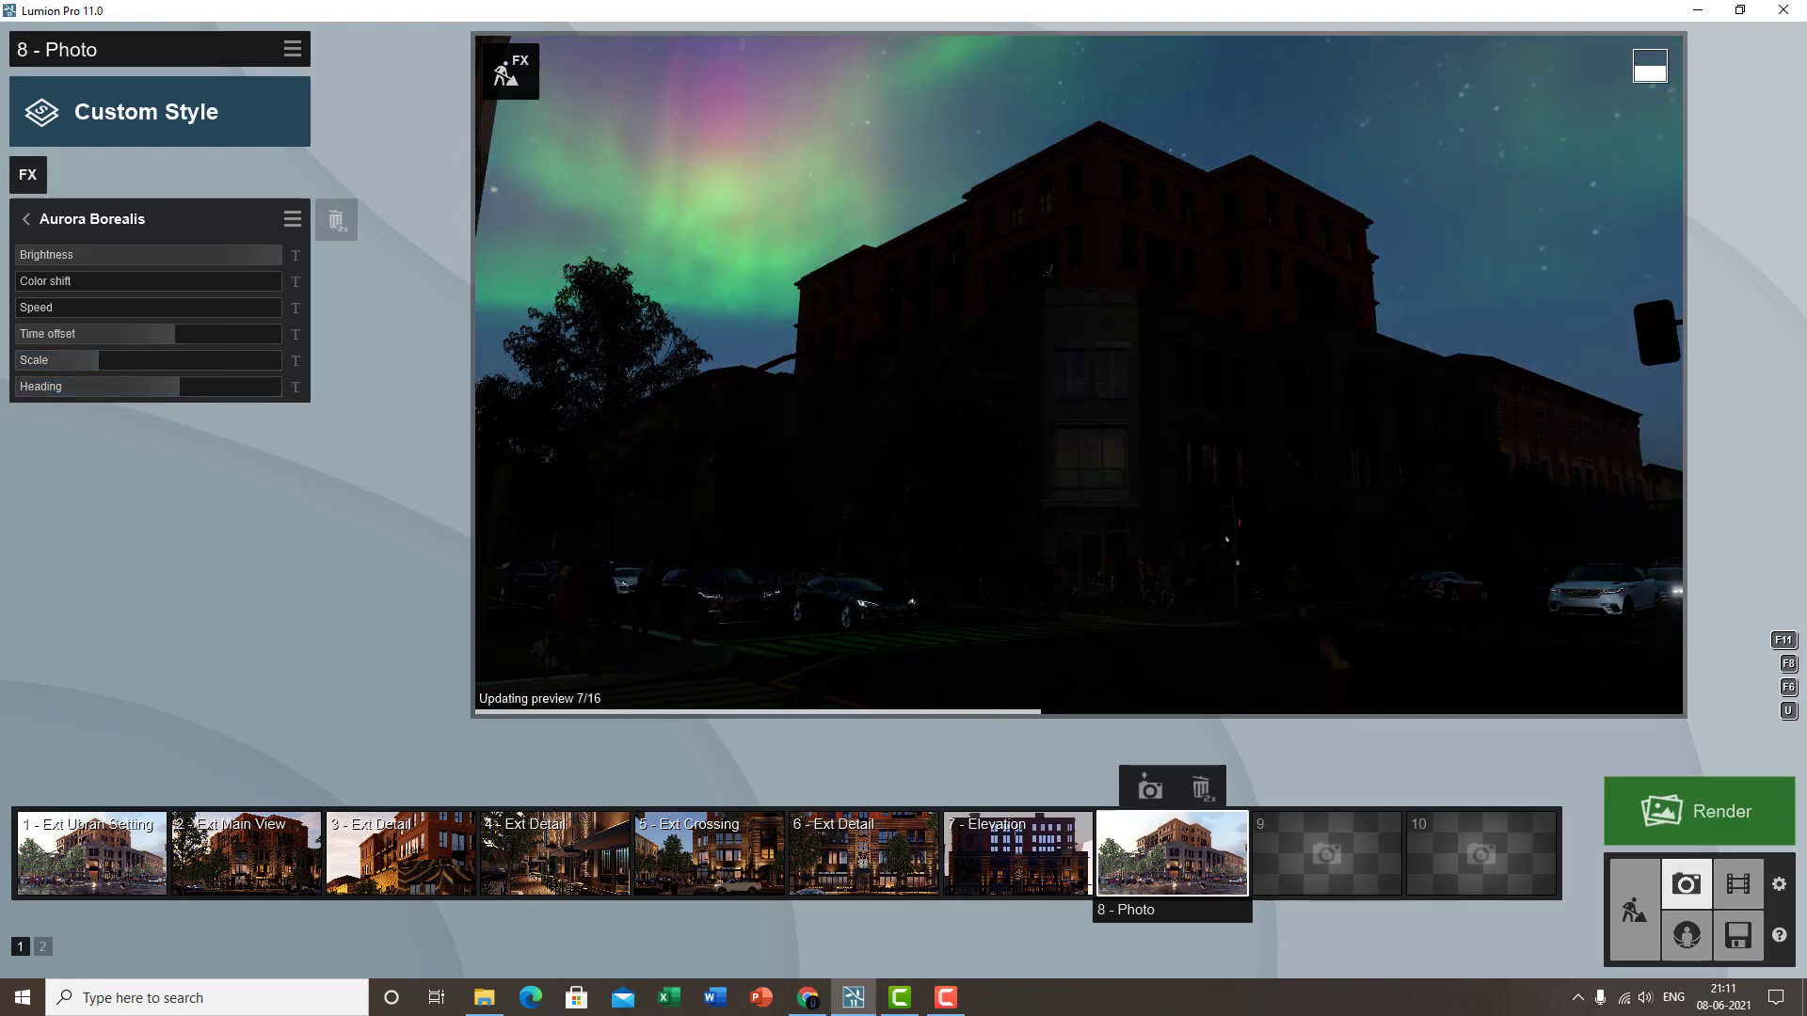
- Open movie clip 5 for editing and add two keyframes of the street intersection view
left_click(1737, 889)
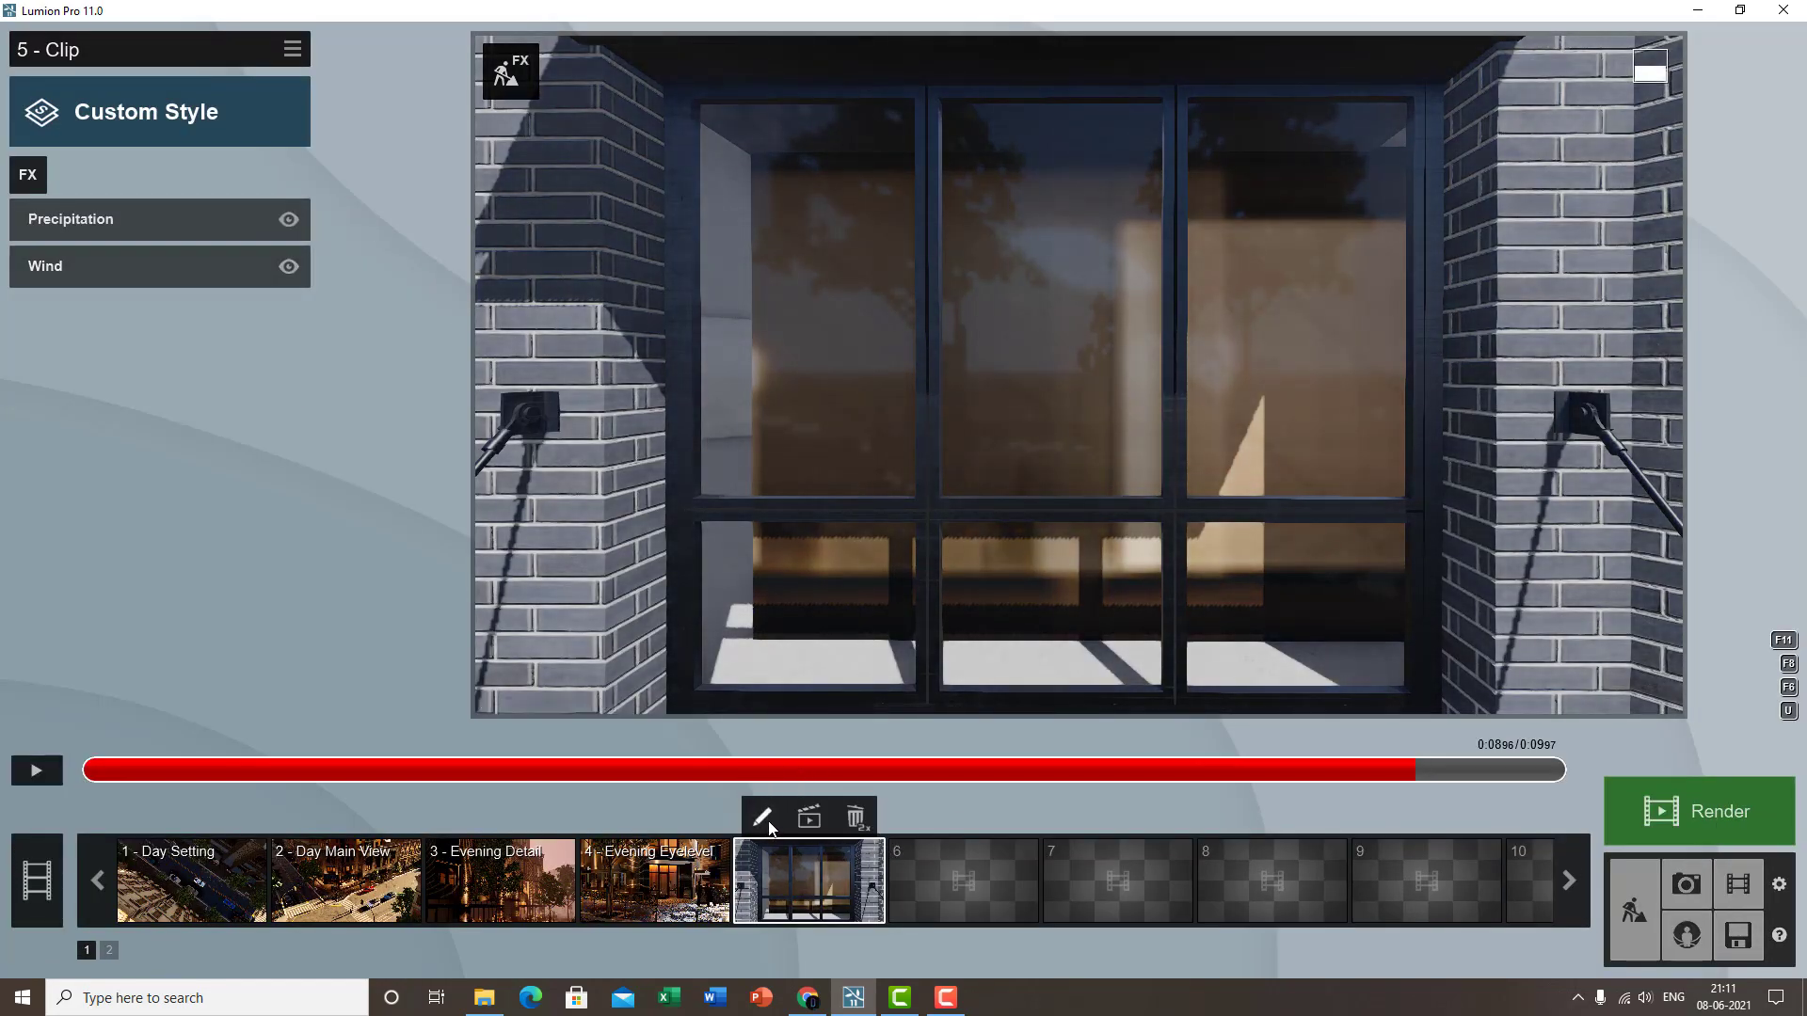
left_click(762, 817)
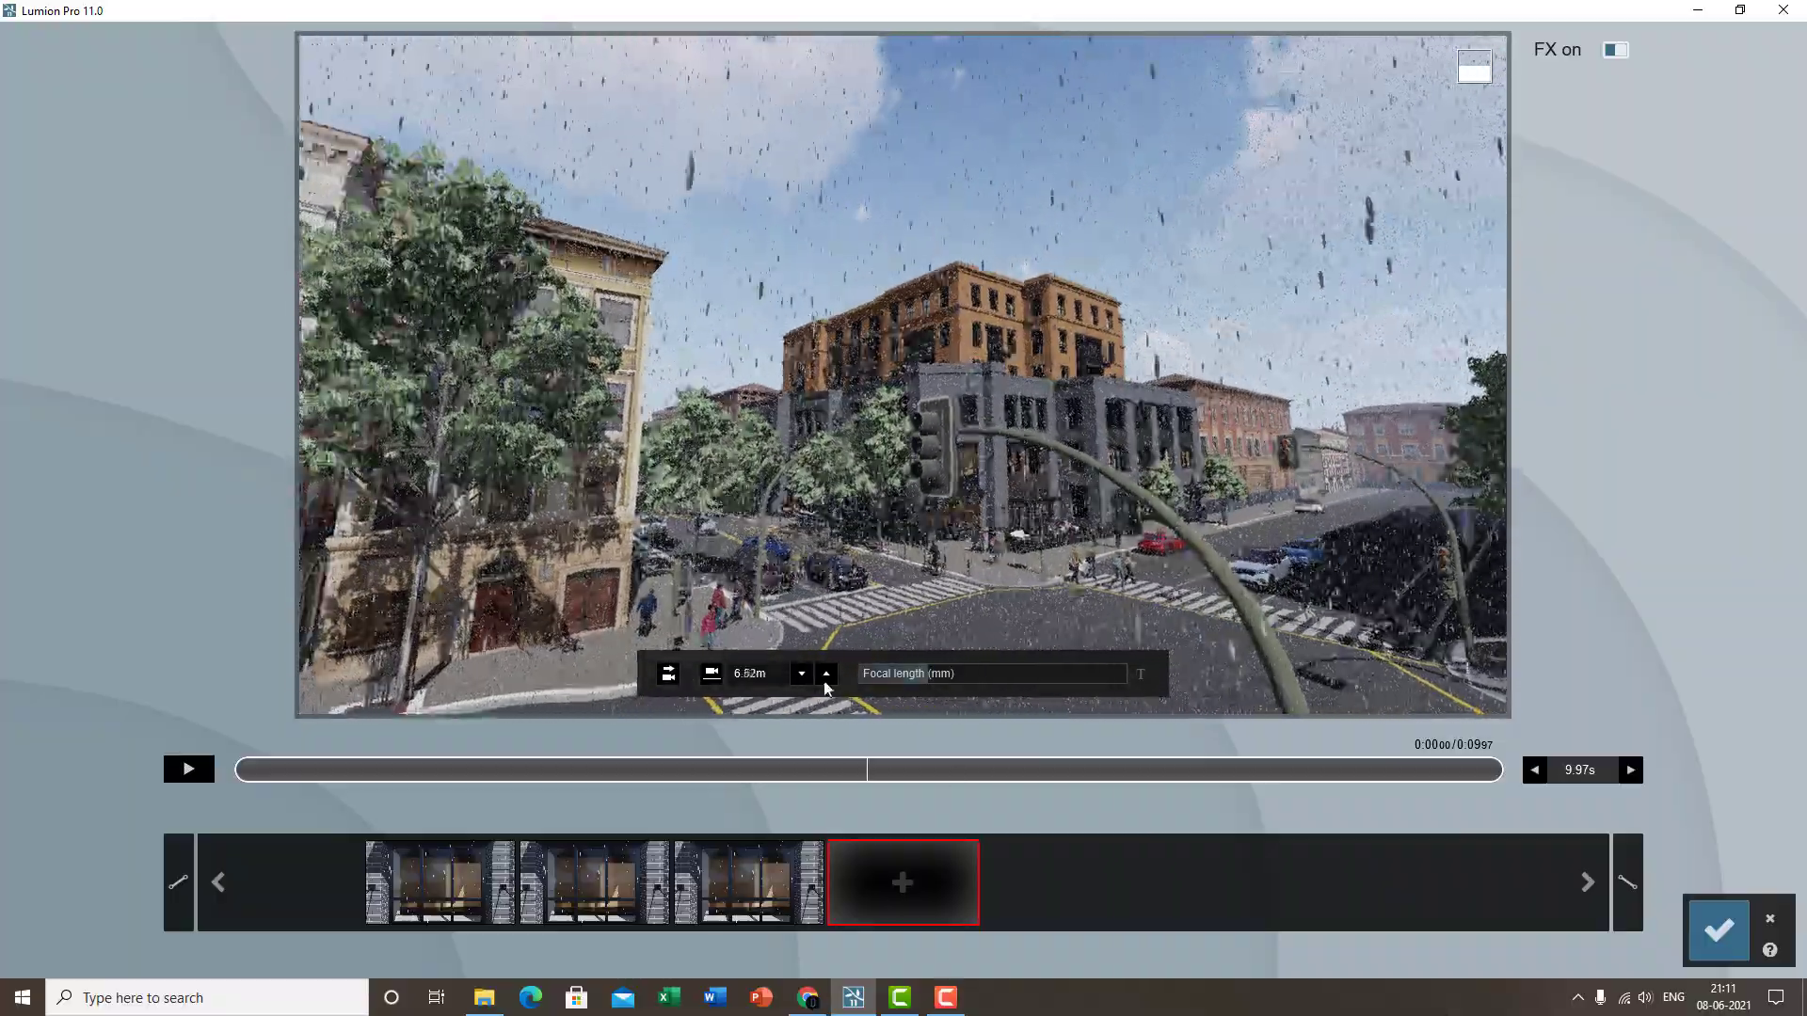
left_click(850, 908)
left_click(849, 908)
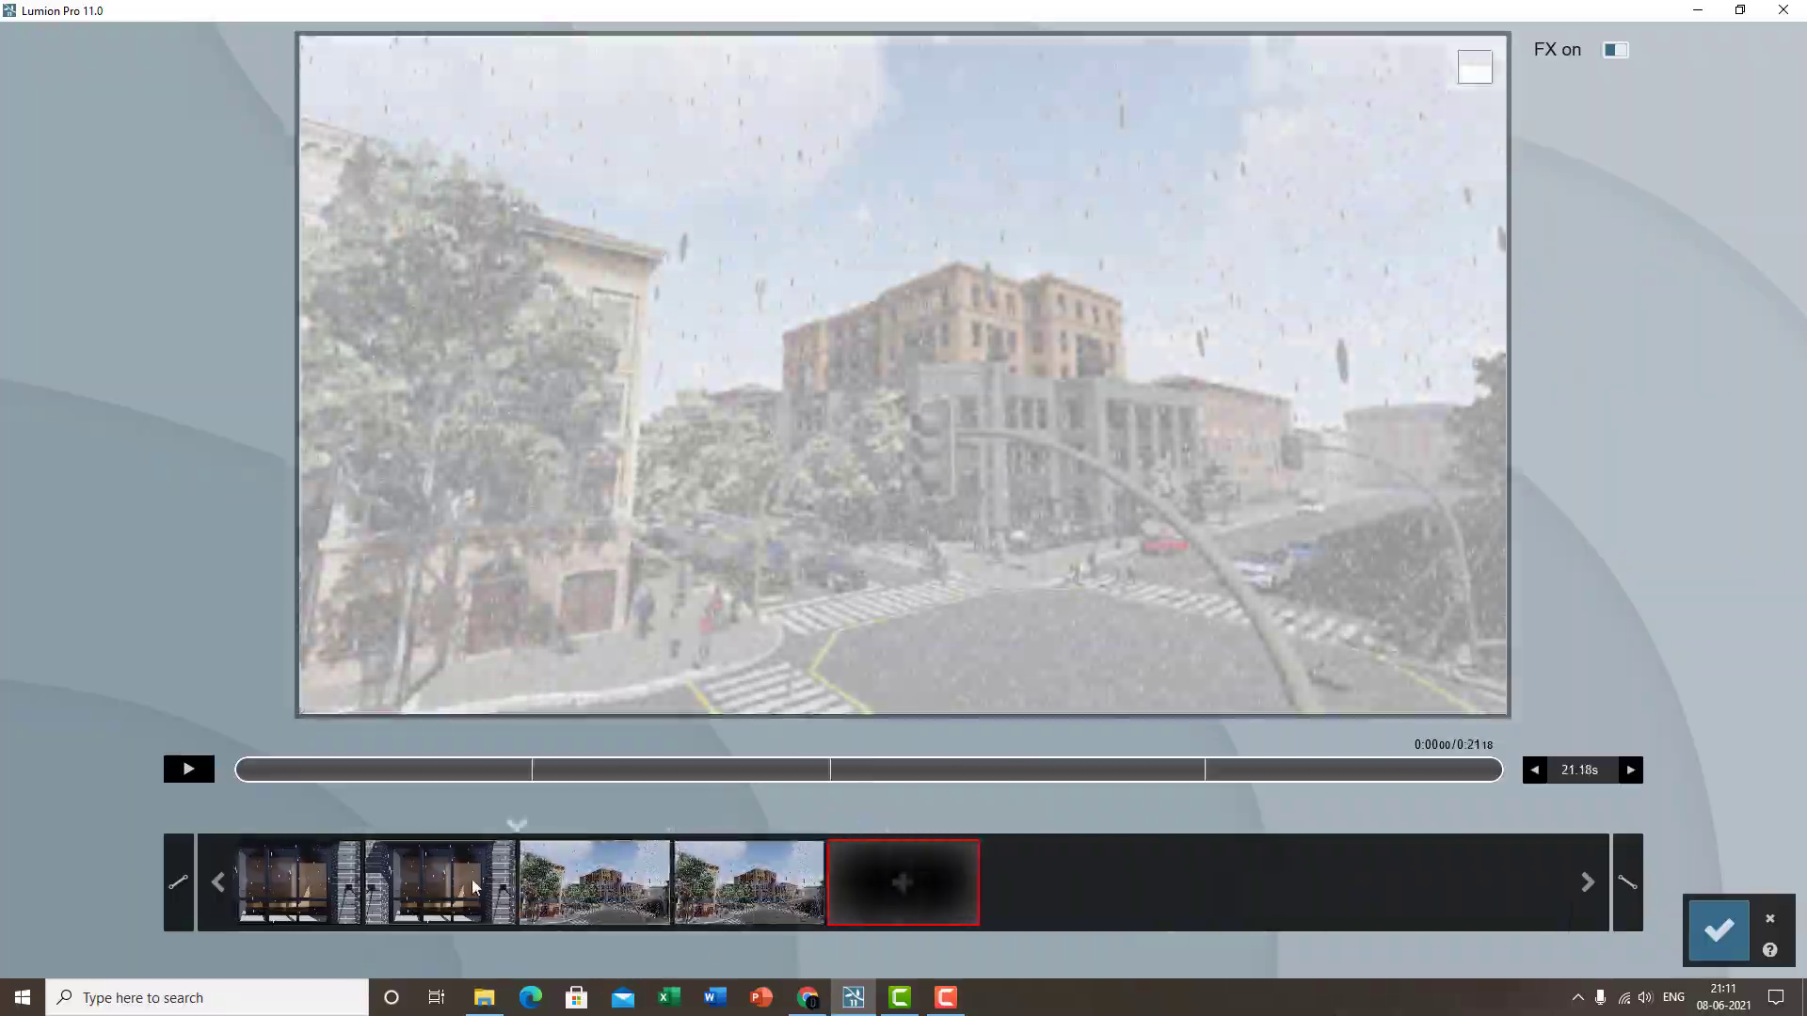
- Delete the three window-view keyframes from clip 5, leaving only the intersection keyframes, and save the clip
left_click(428, 889)
left_click(439, 949)
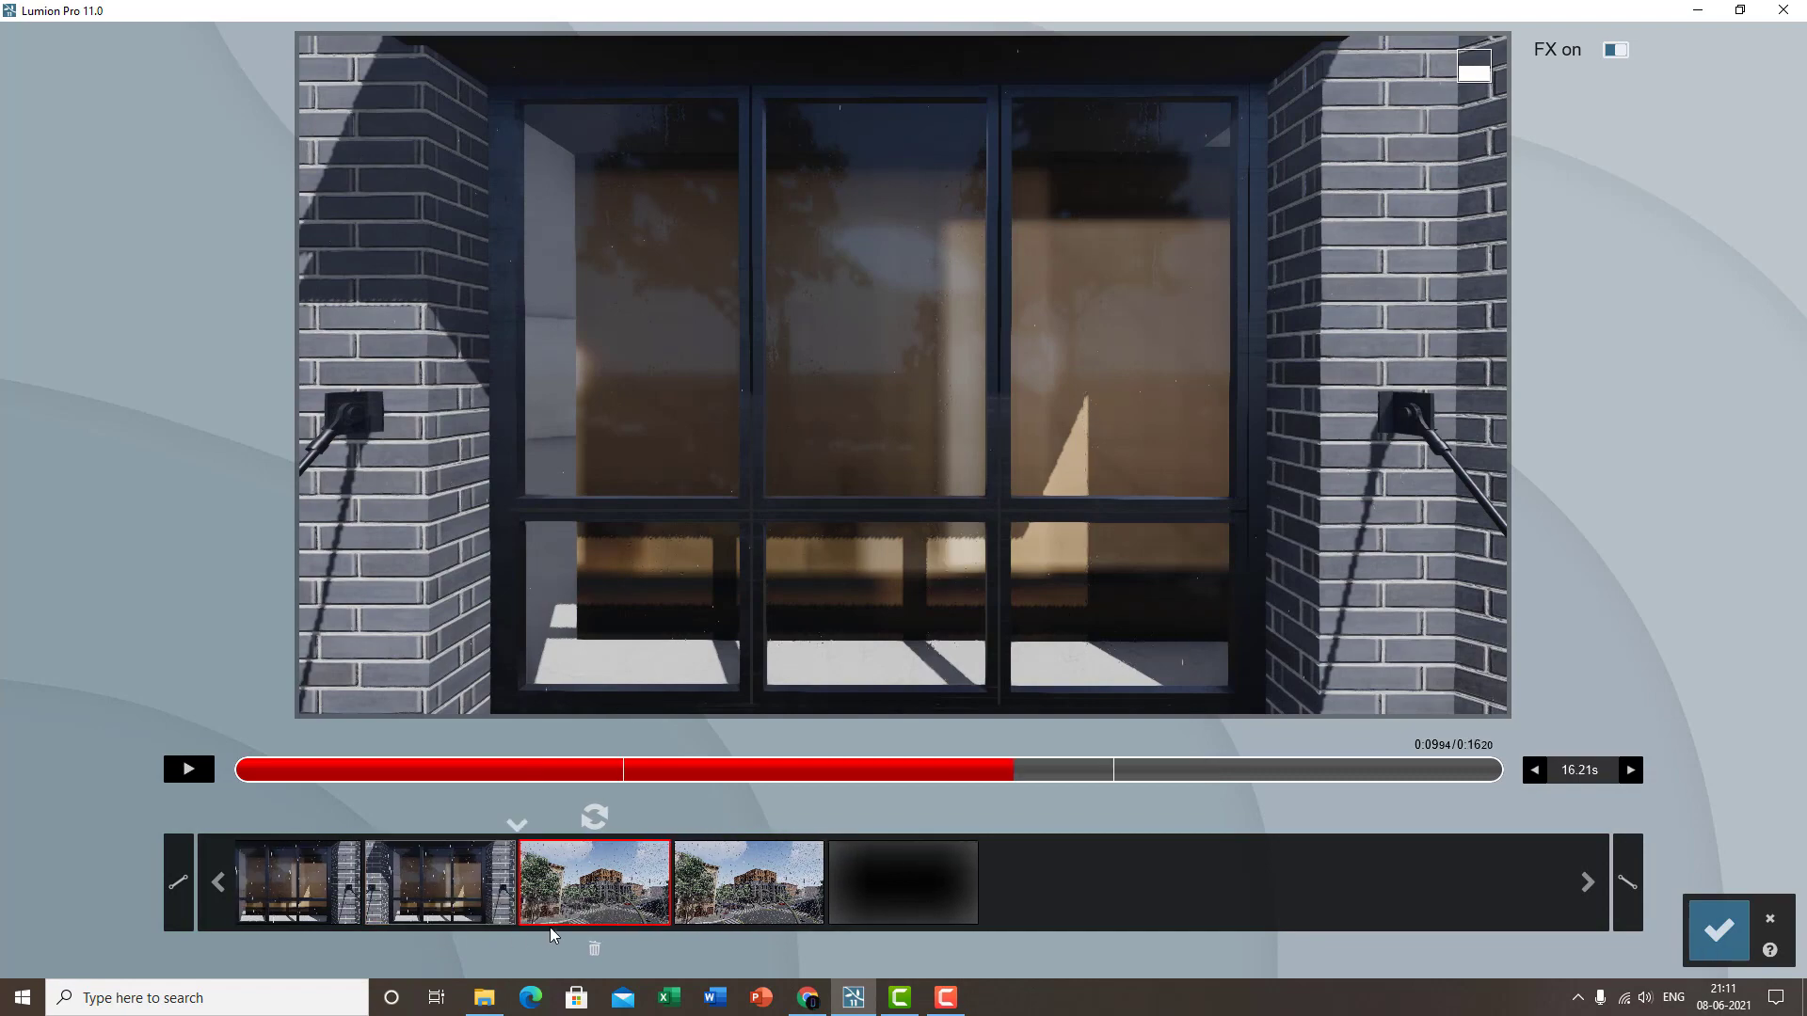
left_click(437, 918)
left_click(439, 945)
left_click(450, 884)
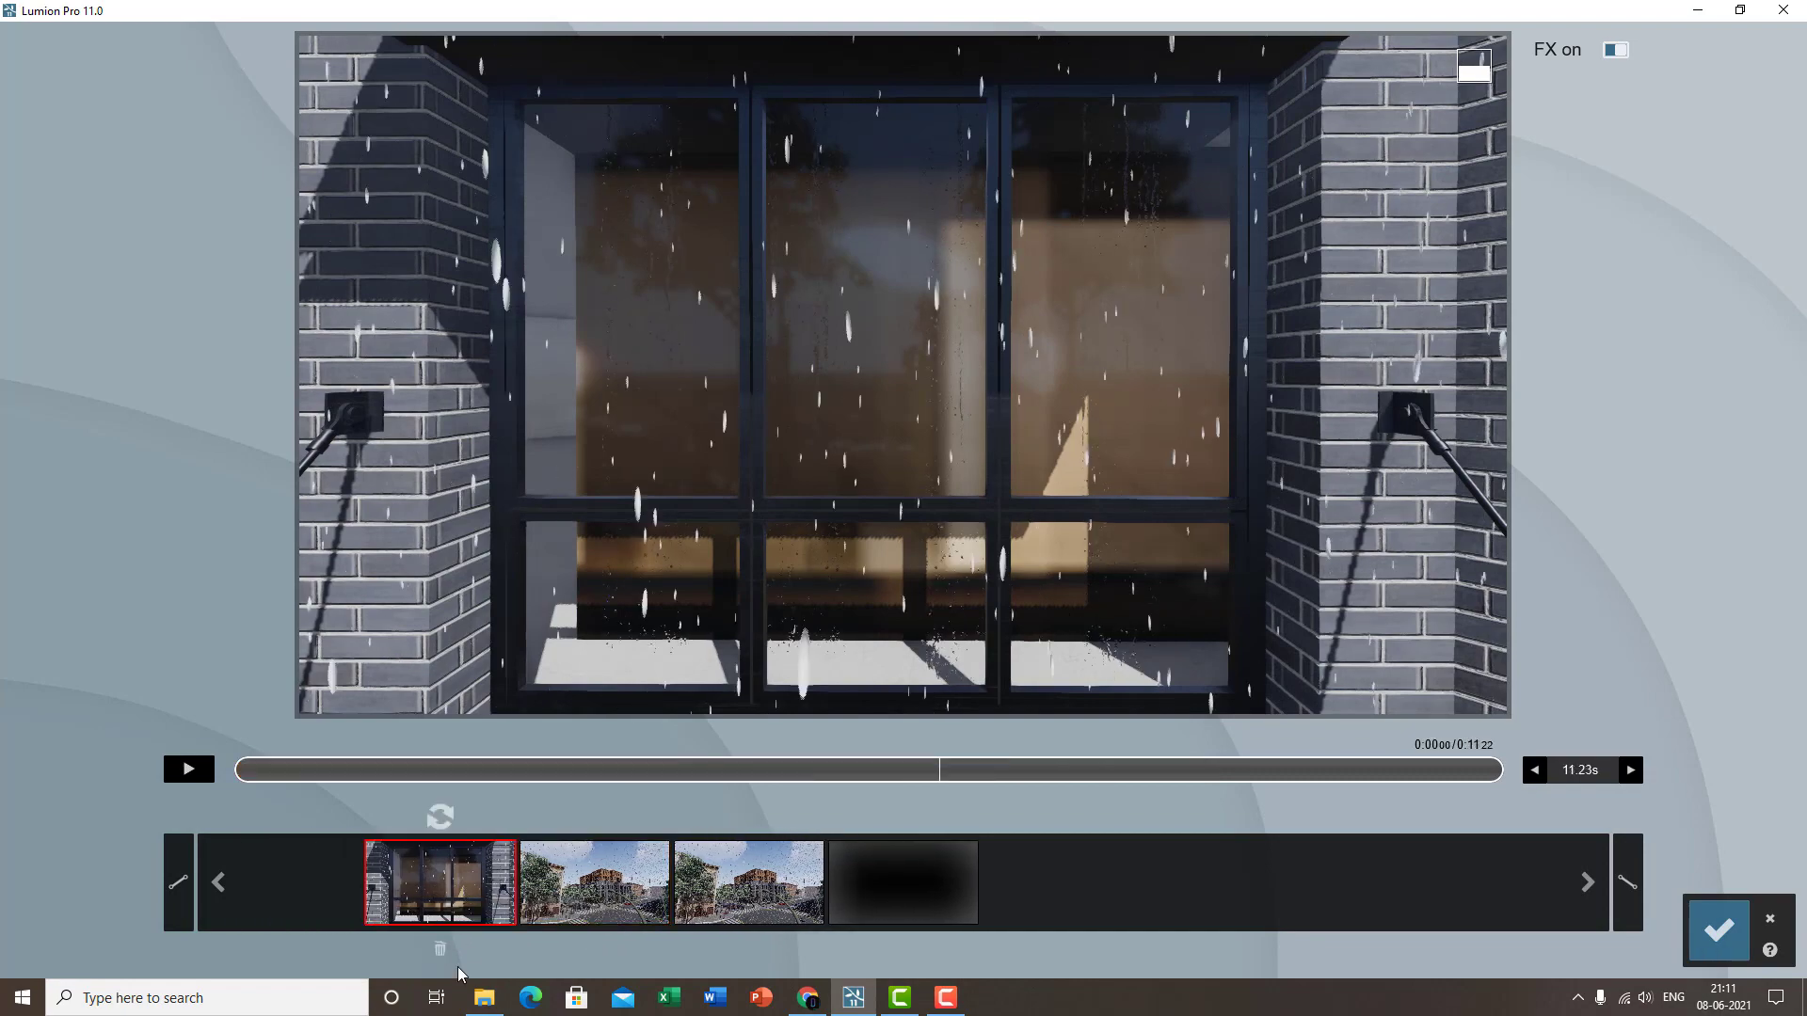
left_click(438, 949)
left_click(613, 915)
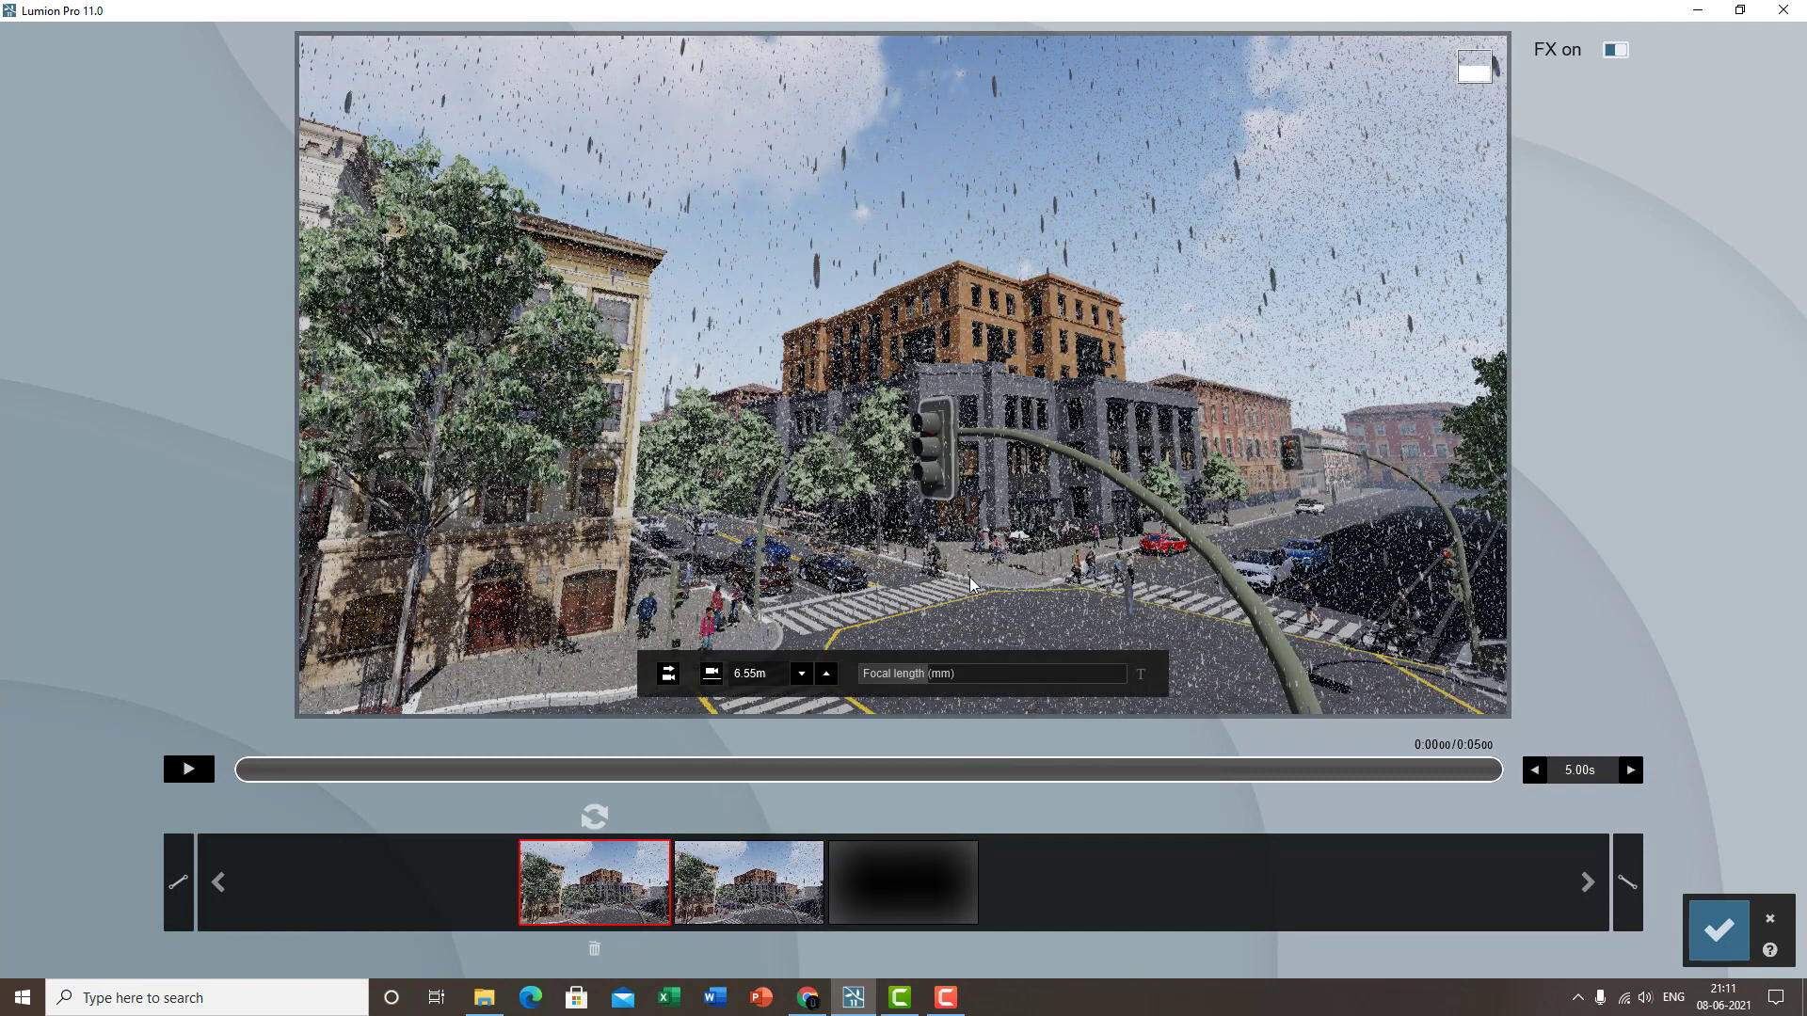
left_click(1719, 932)
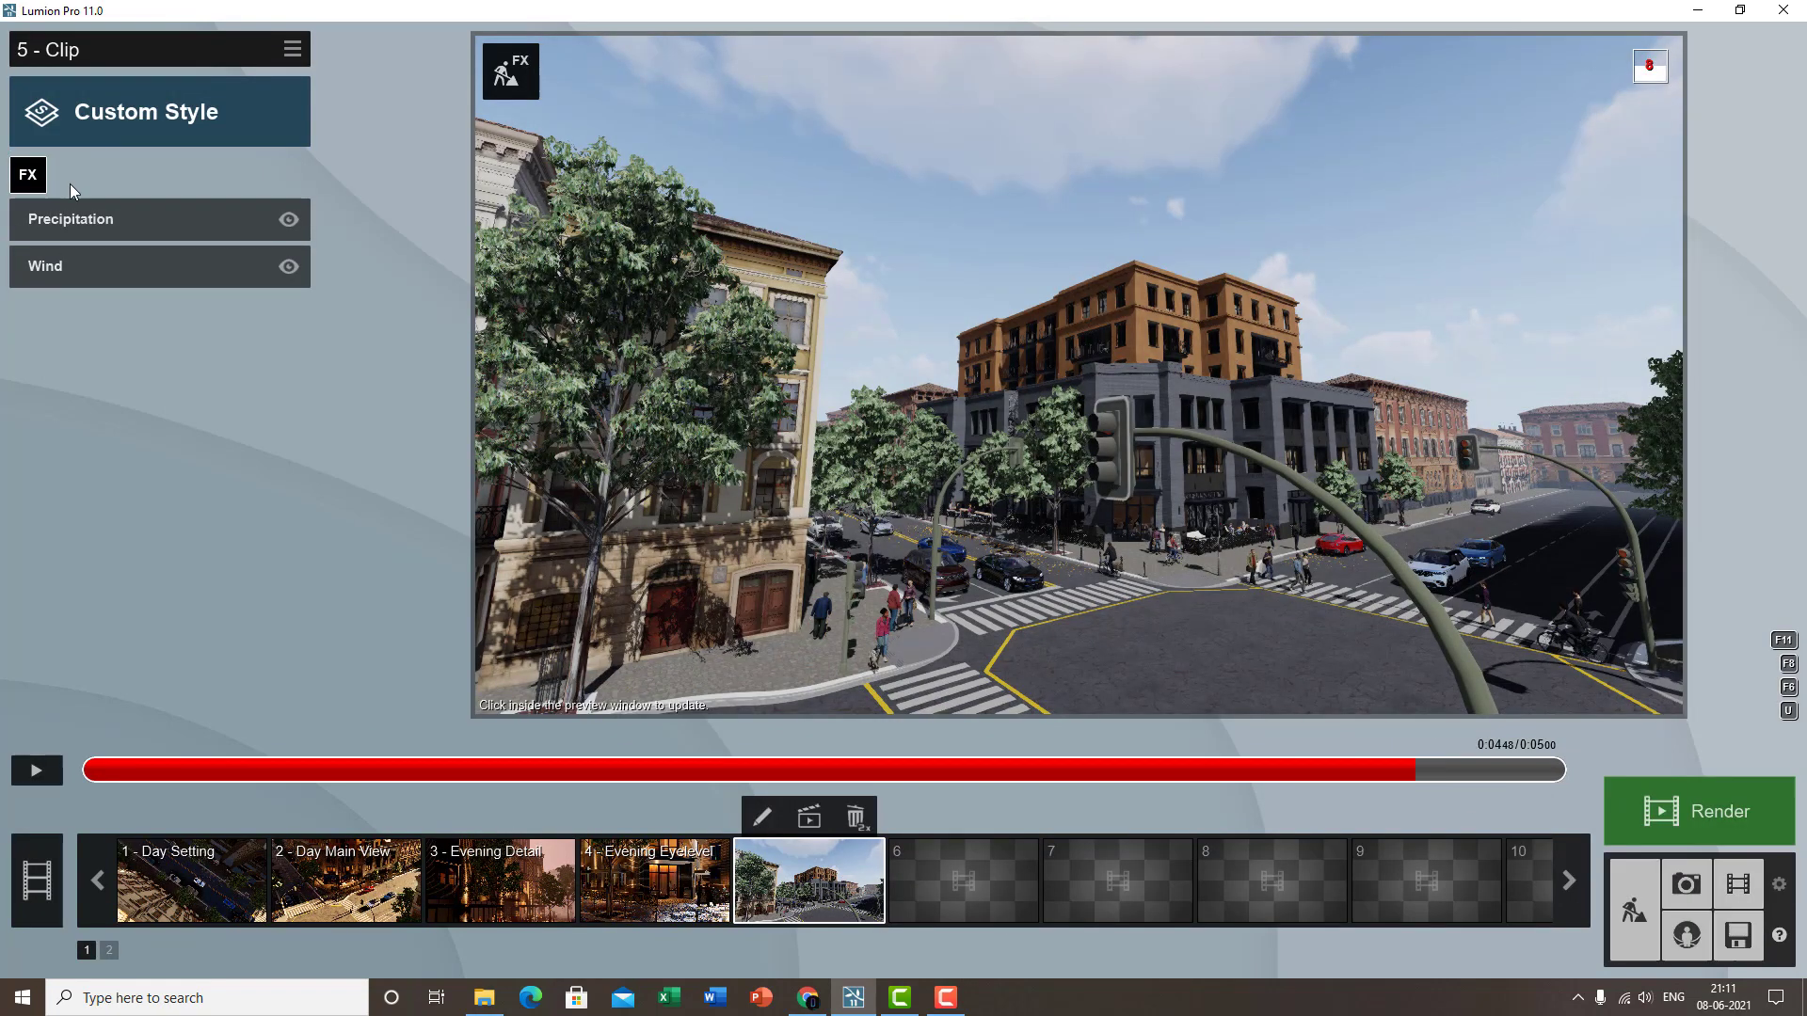
- Add the Real Skies effect to clip 5 and choose the first Night sky
left_click(28, 175)
left_click(973, 342)
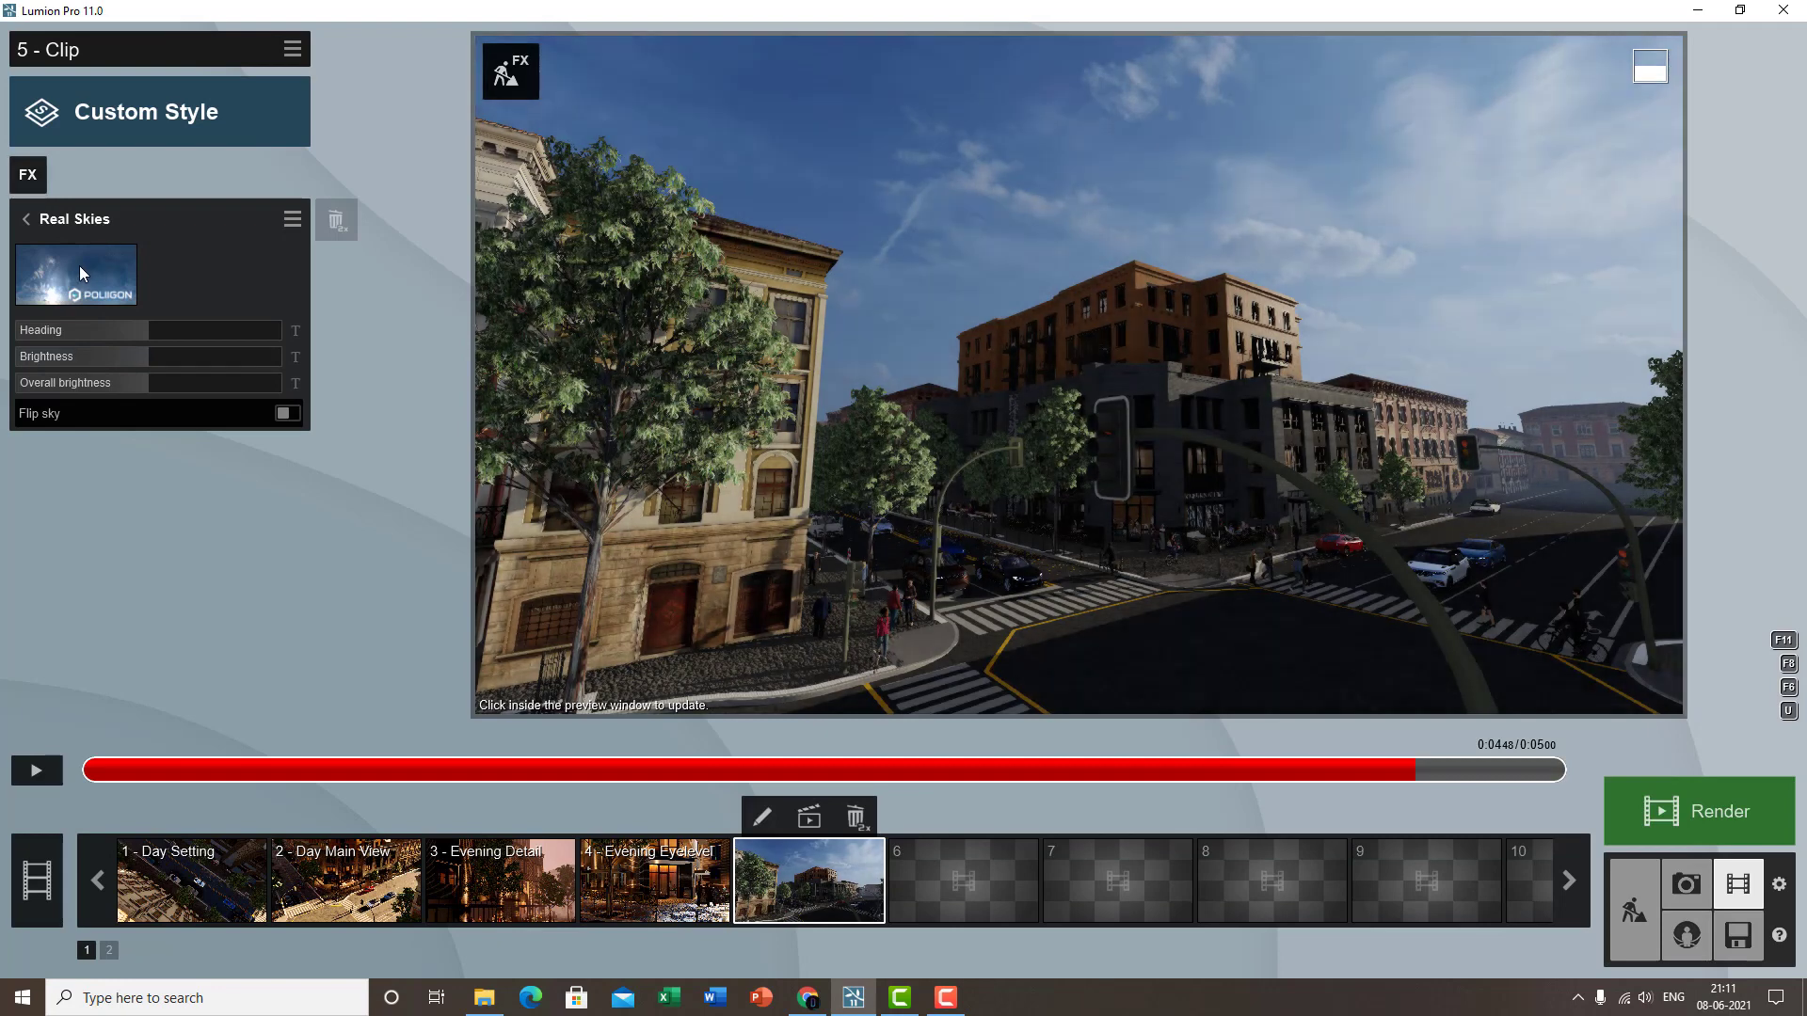
left_click(79, 268)
left_click(1285, 188)
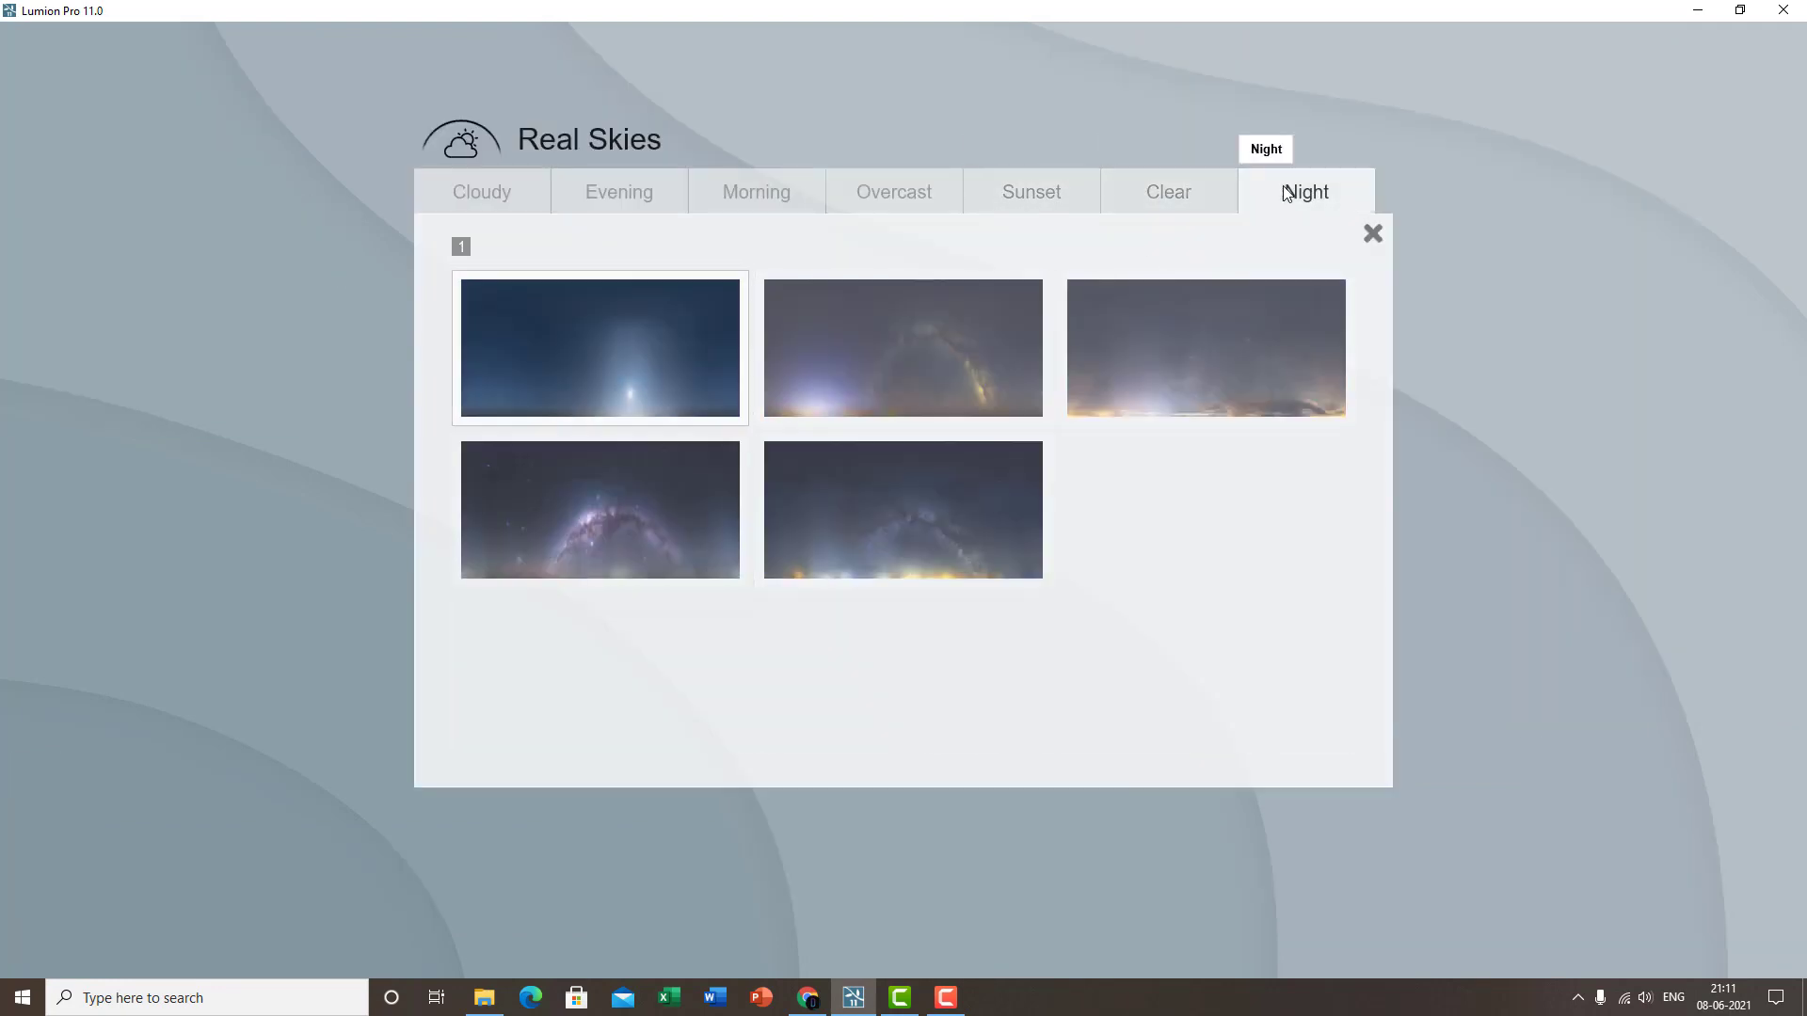
left_click(692, 357)
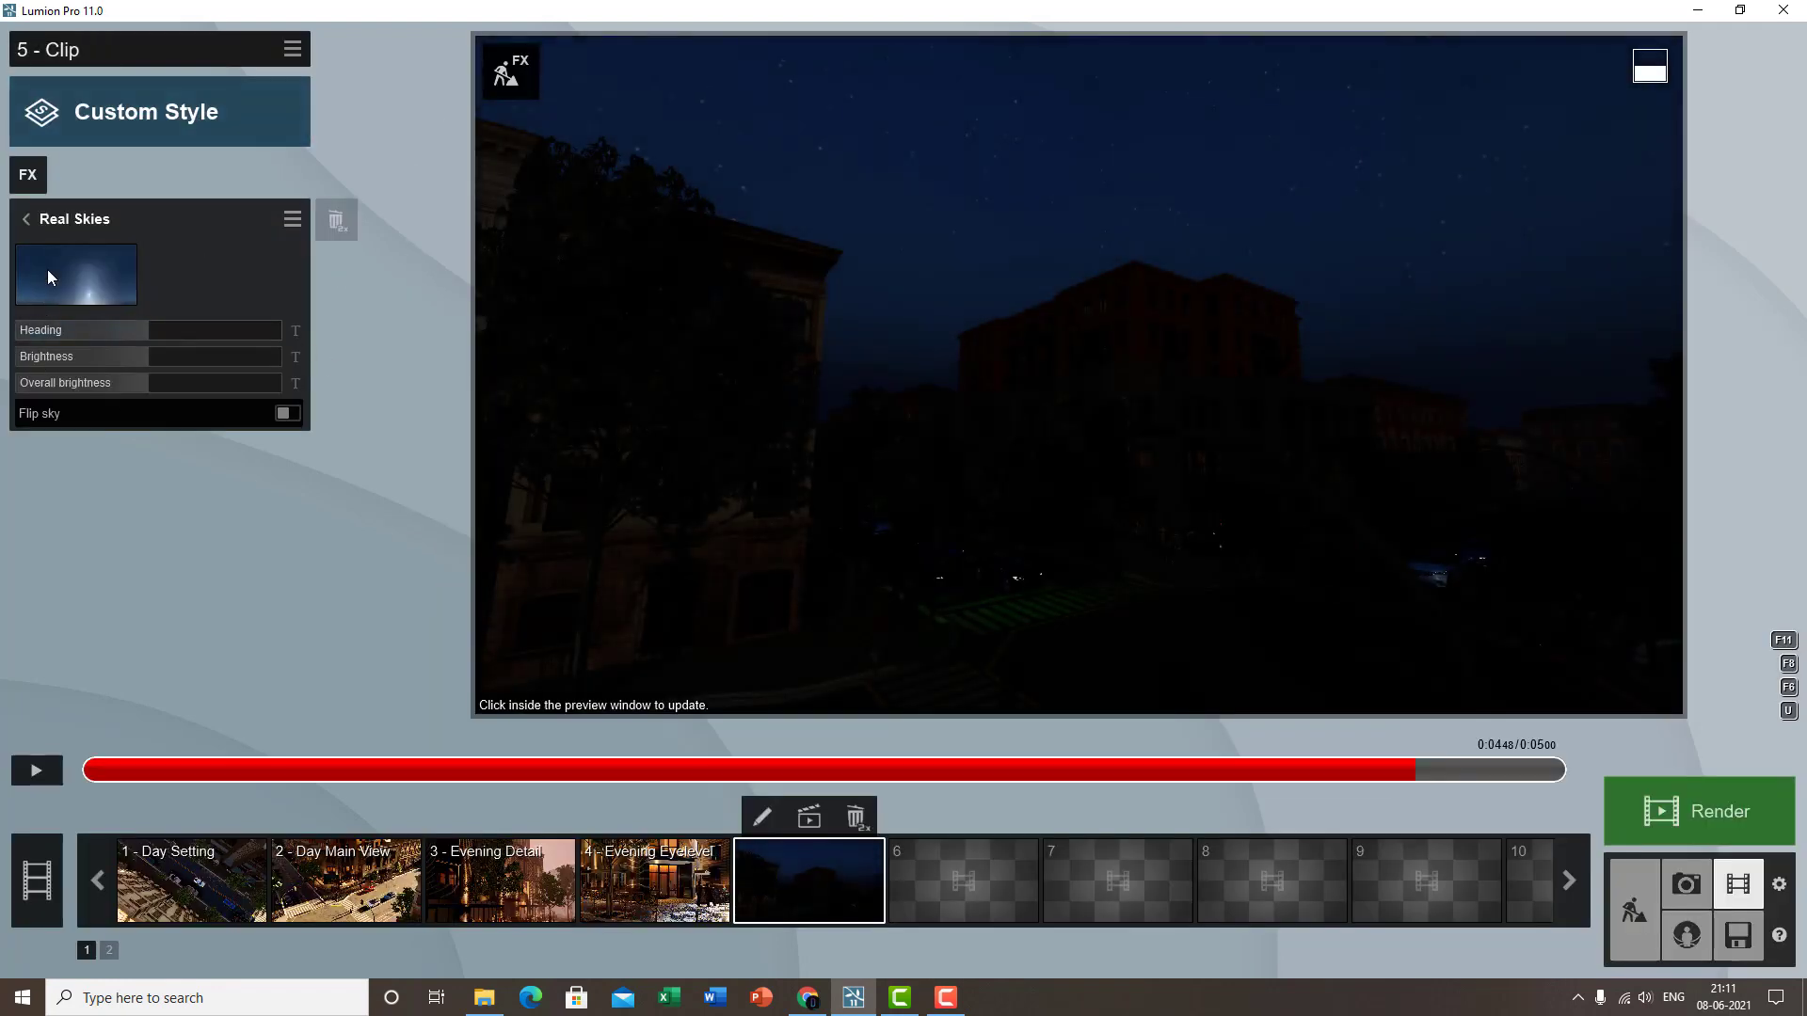
- Add Aurora Borealis to clip 5 with maximum brightness, a color shift above the middle, and a speed just under the middle
left_click(27, 174)
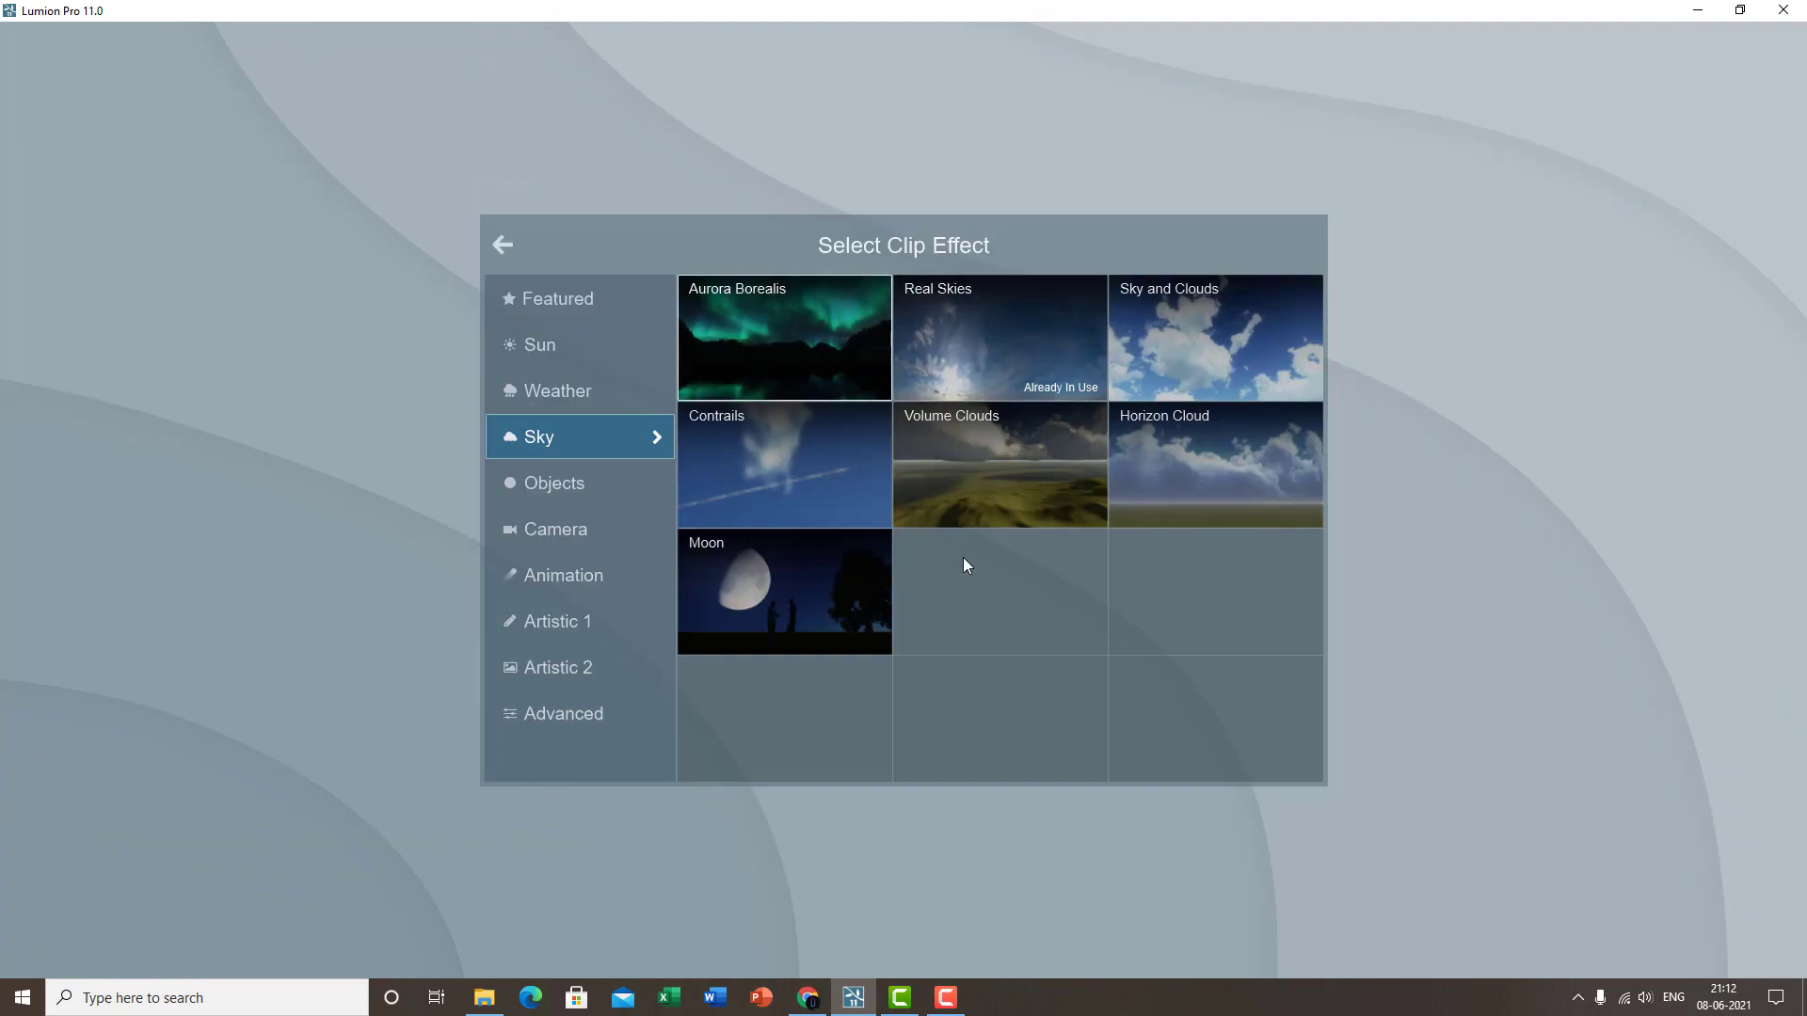
left_click(772, 357)
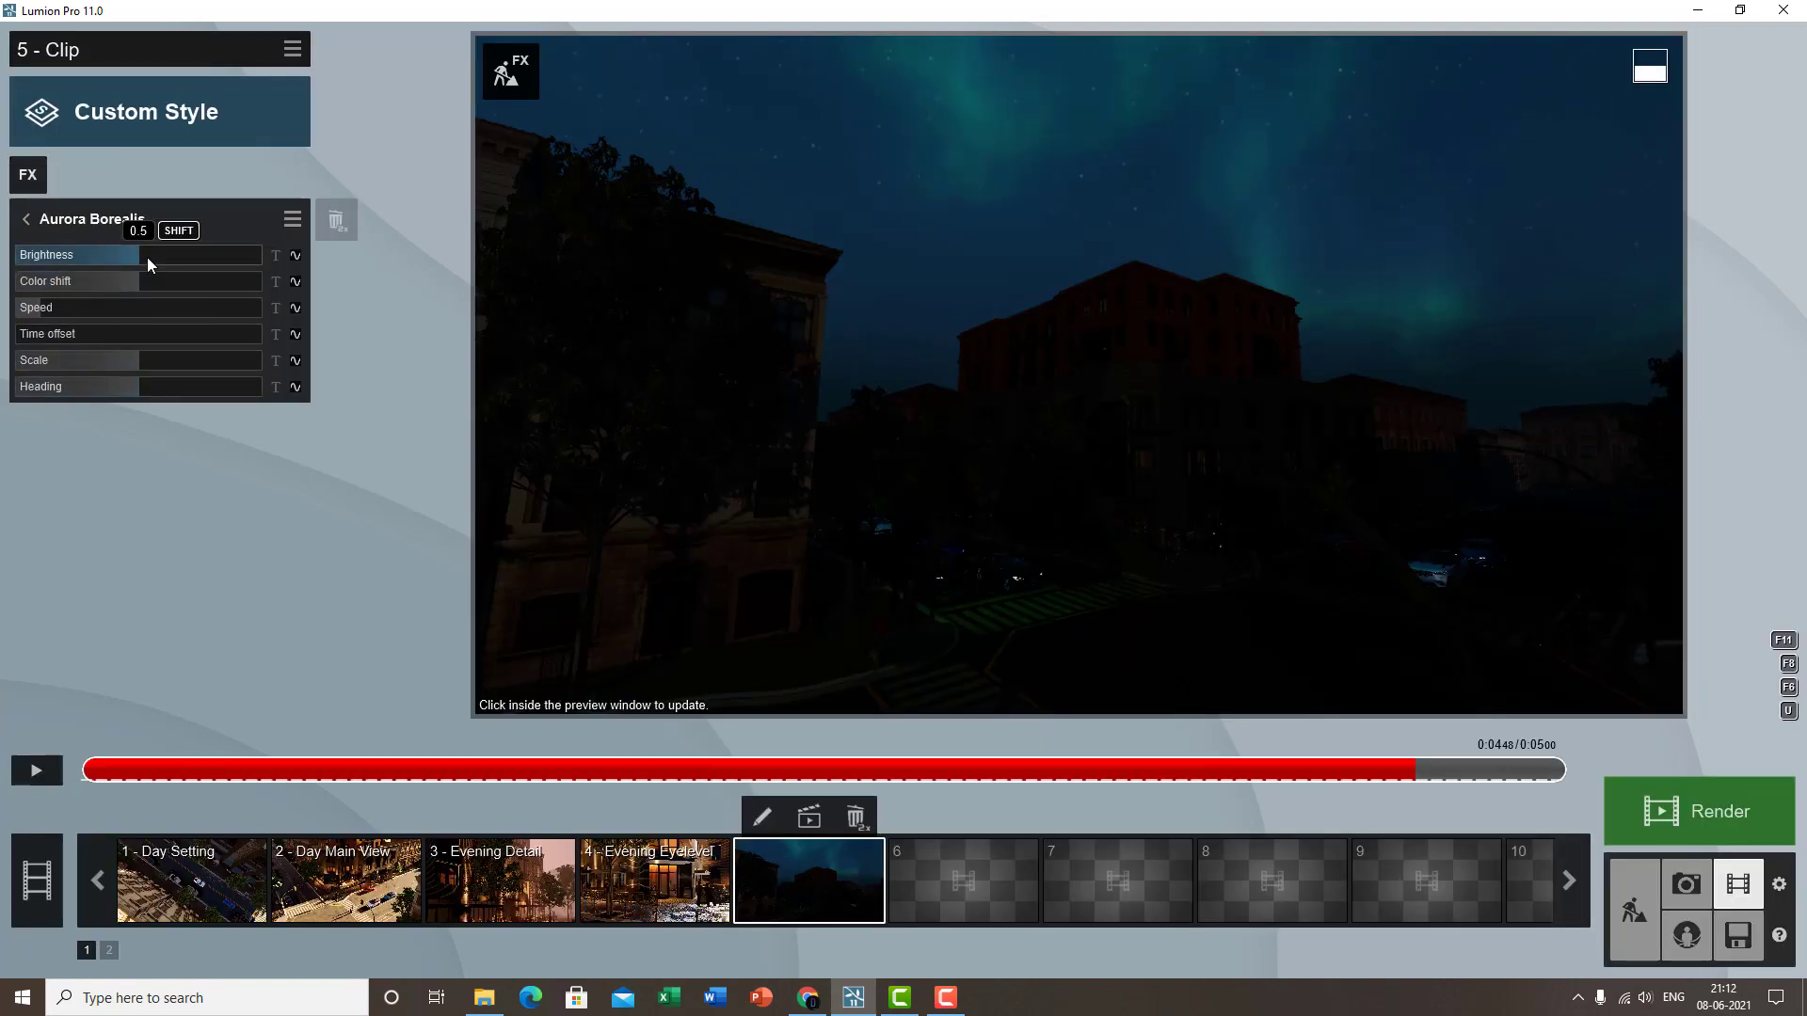
left_click_drag(147, 257, 116, 308)
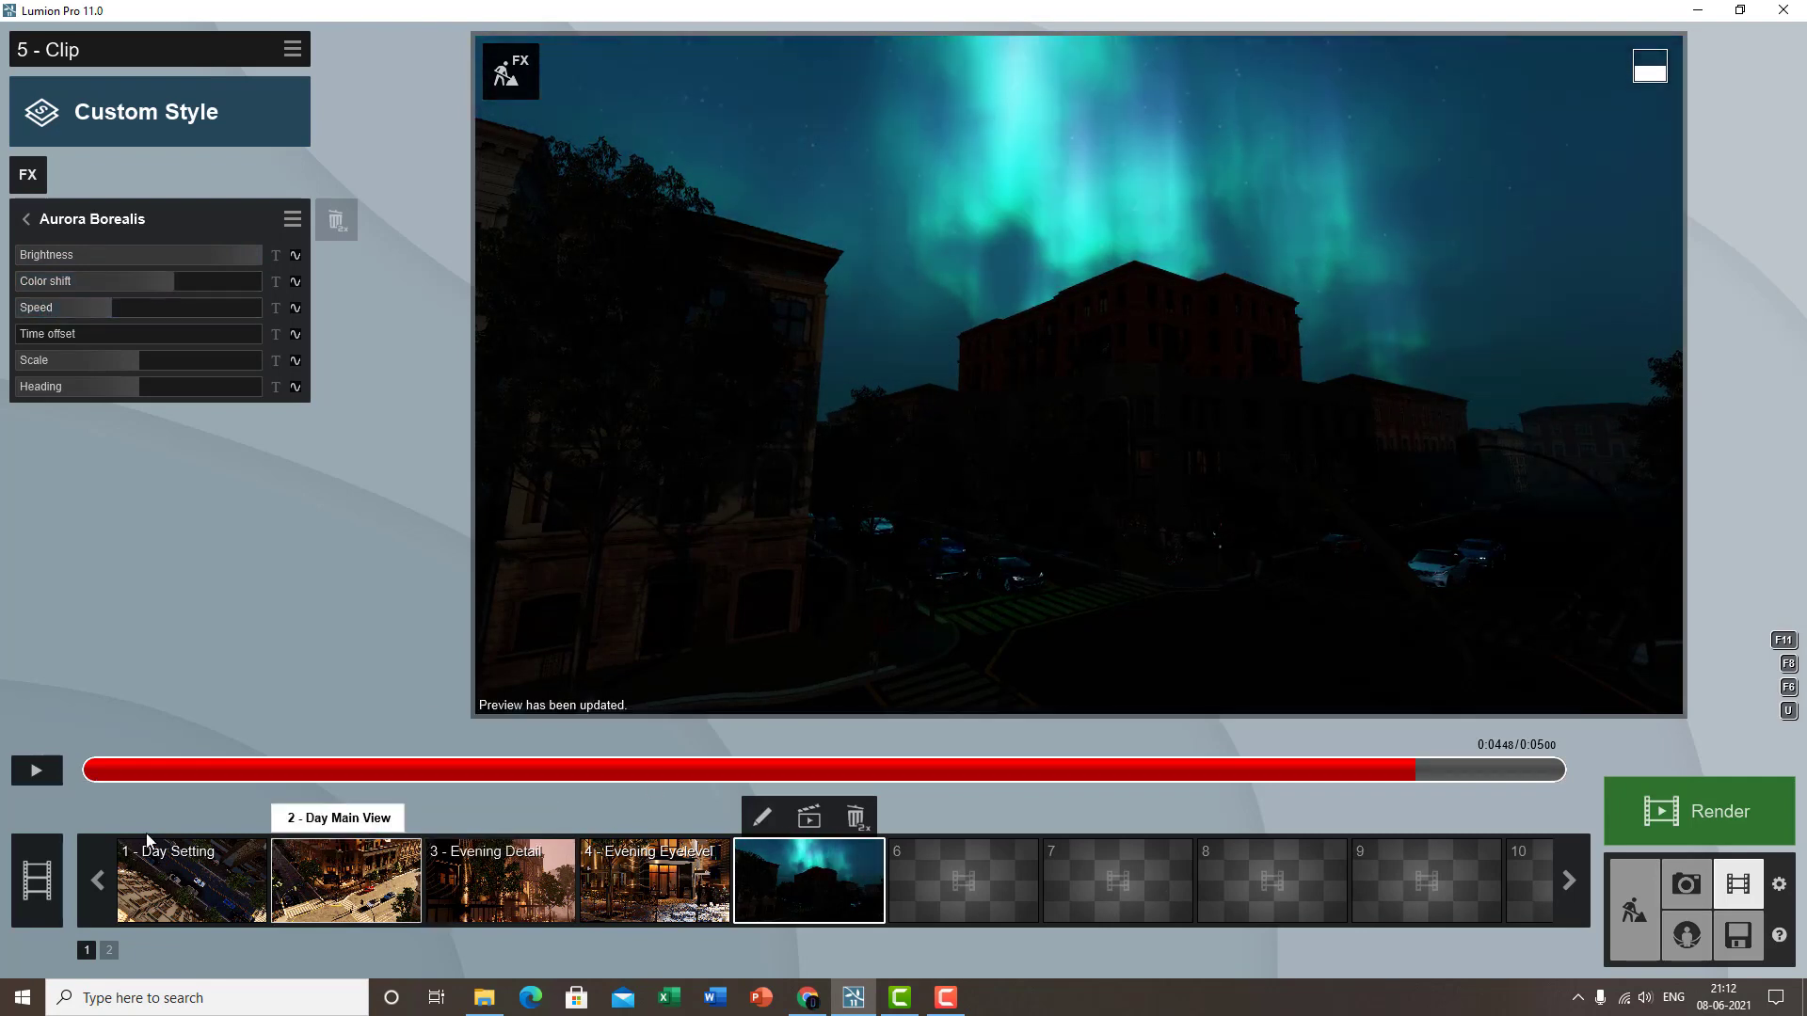
- Play clip 5 to check the aurora's movement, raise its speed slightly, and return to the clip's effect list
left_click(42, 770)
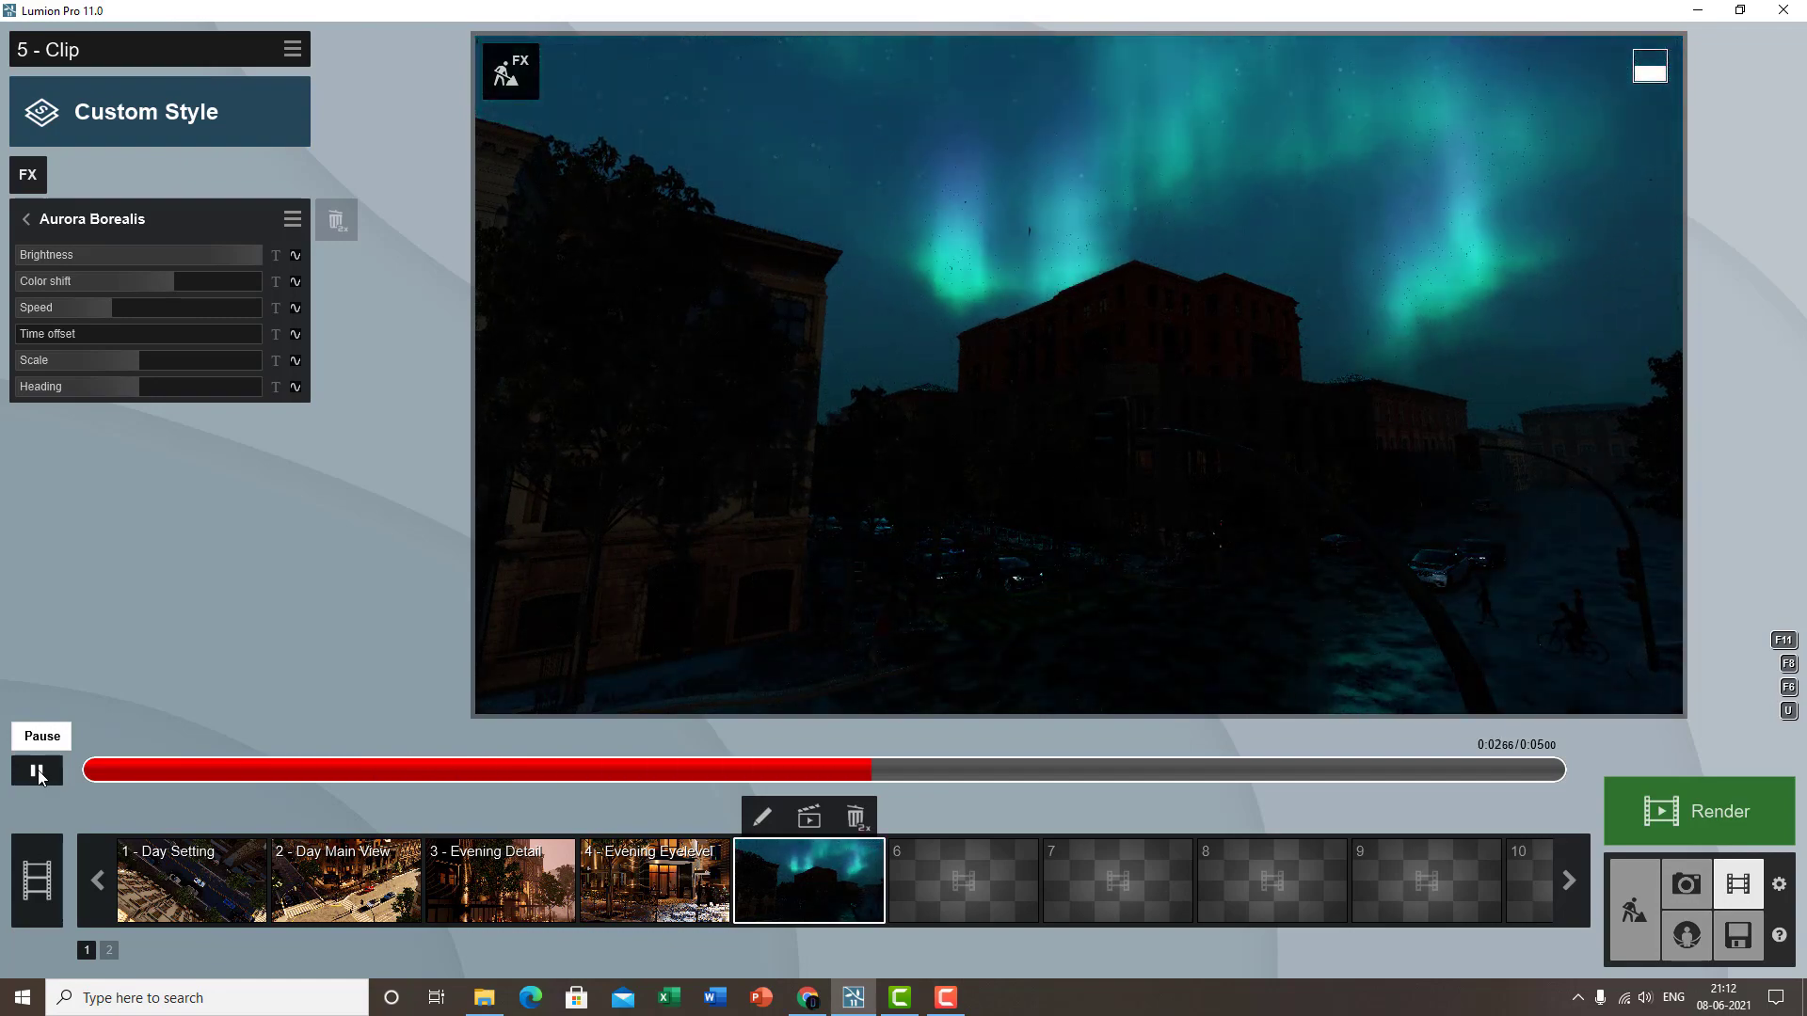
left_click(38, 771)
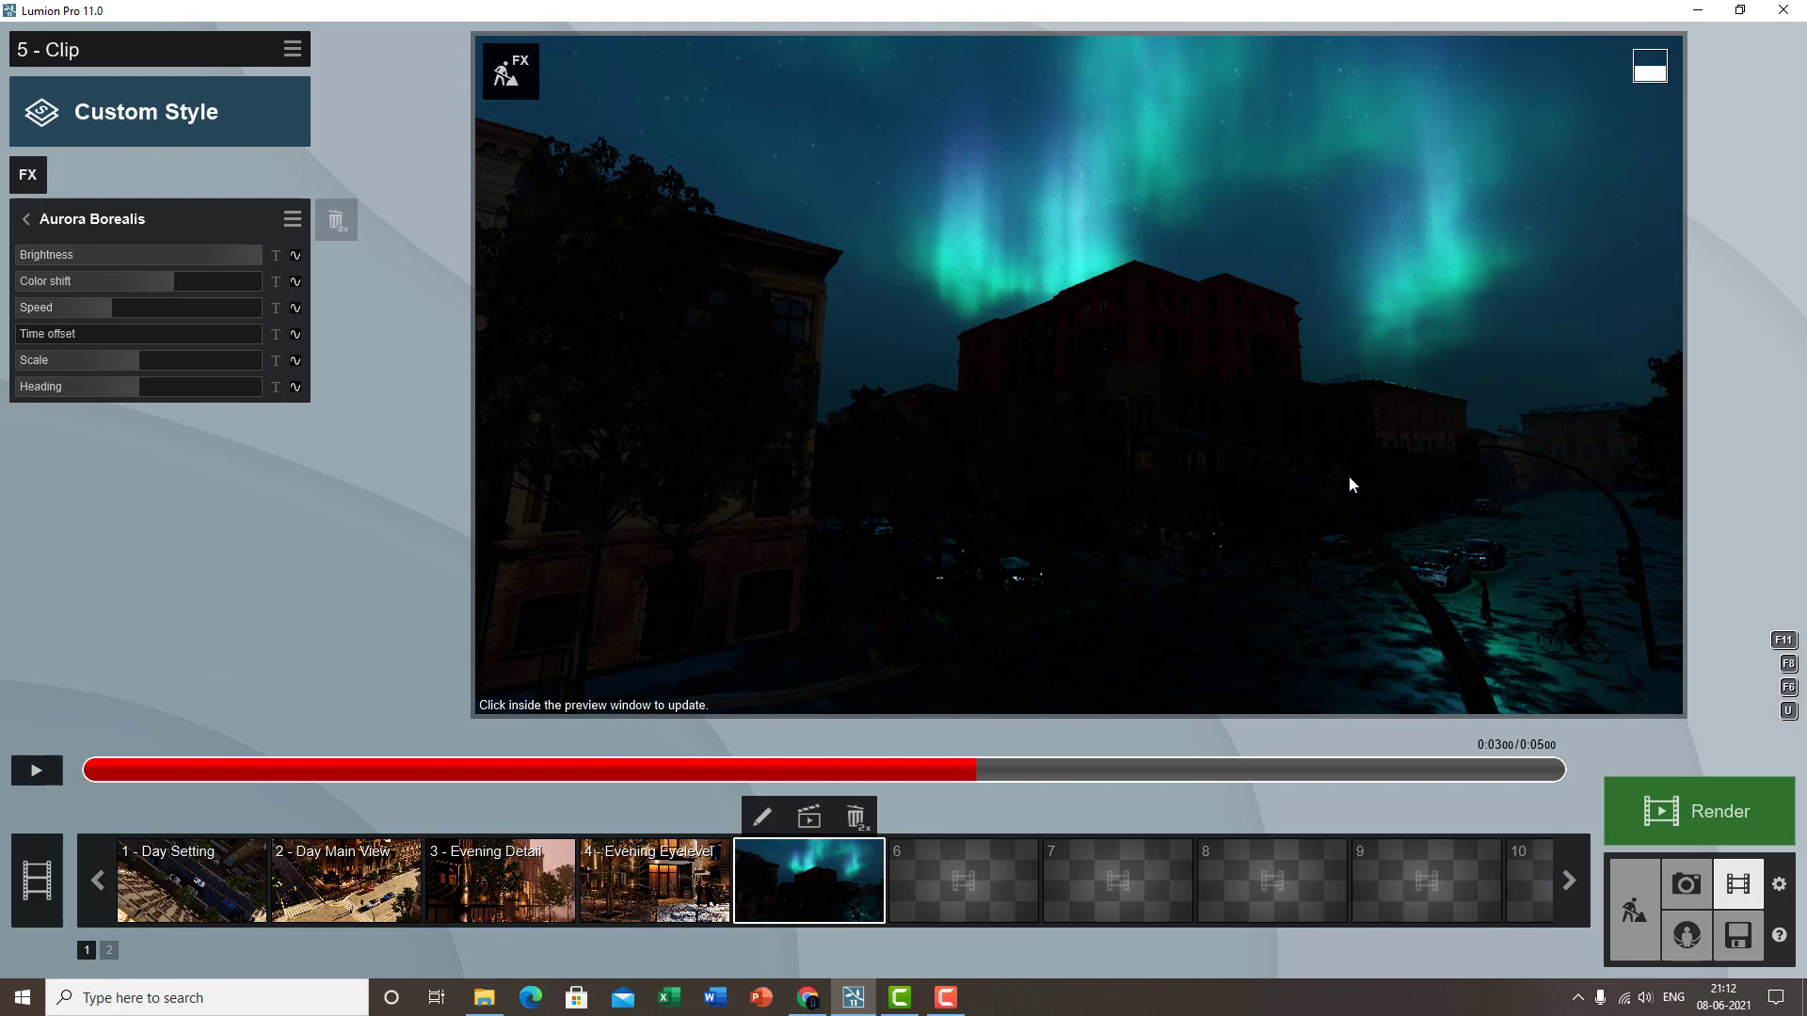
left_click_drag(106, 308, 119, 307)
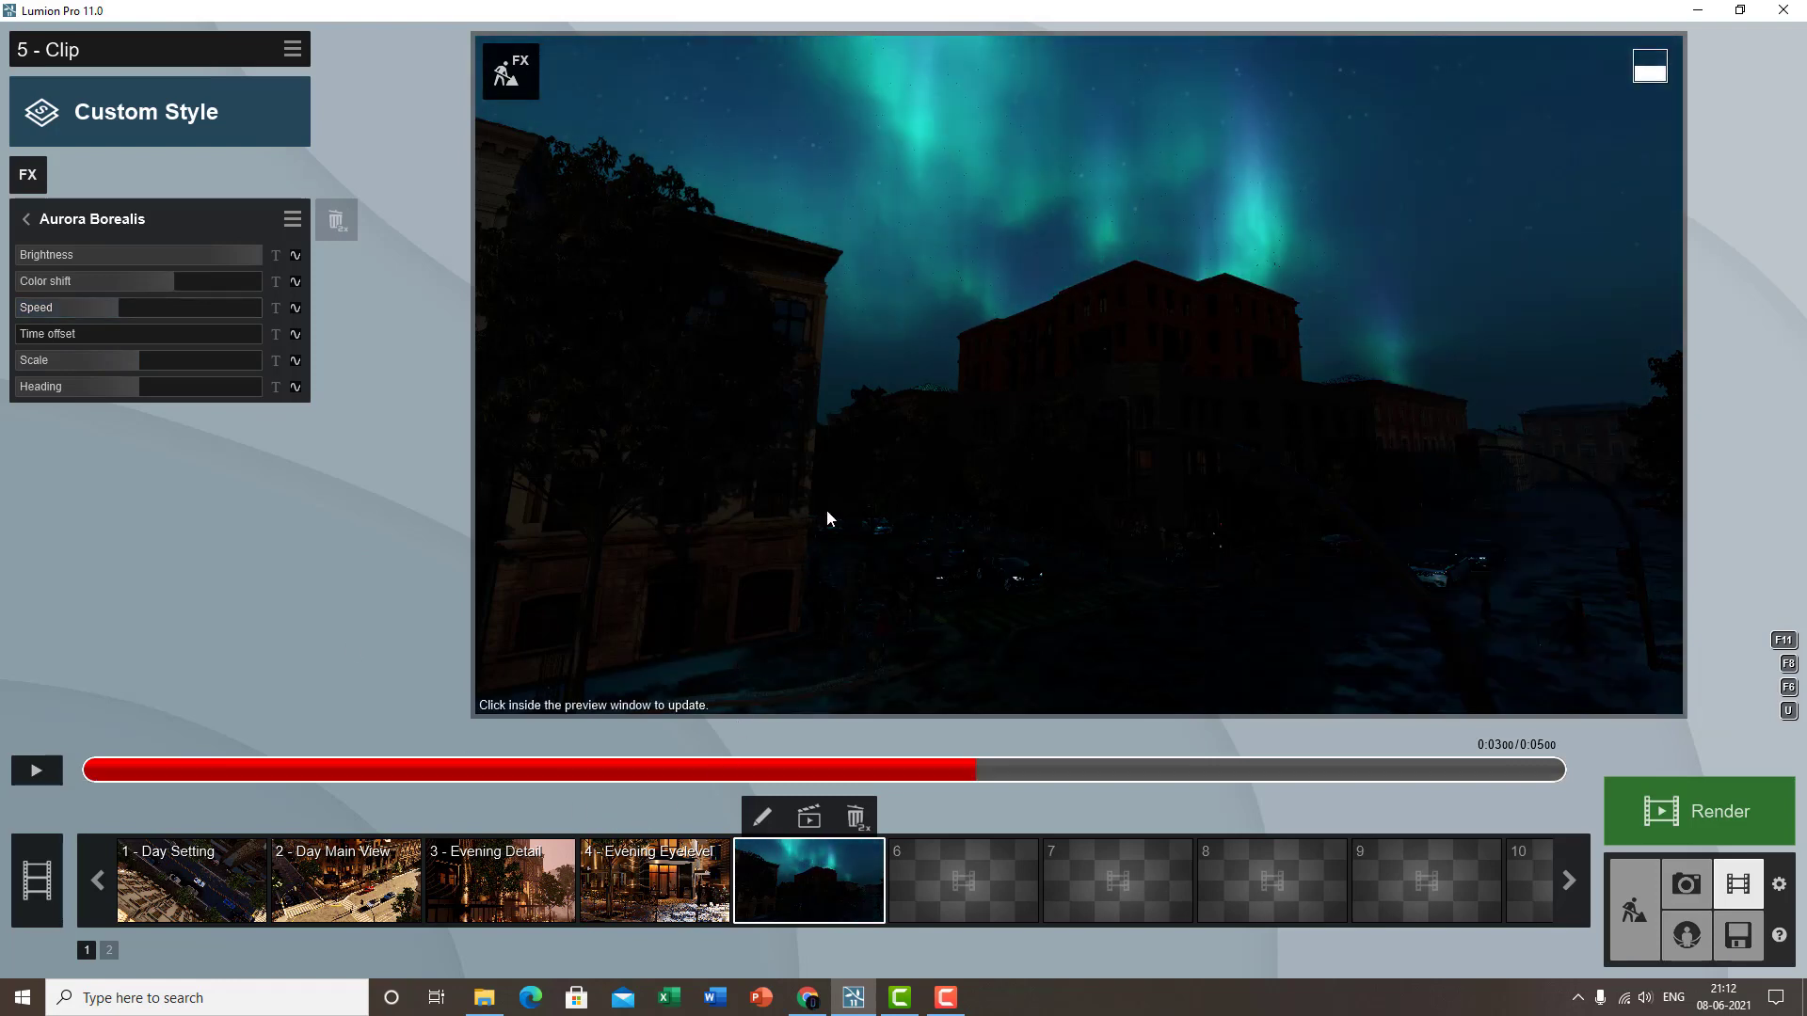
left_click(87, 222)
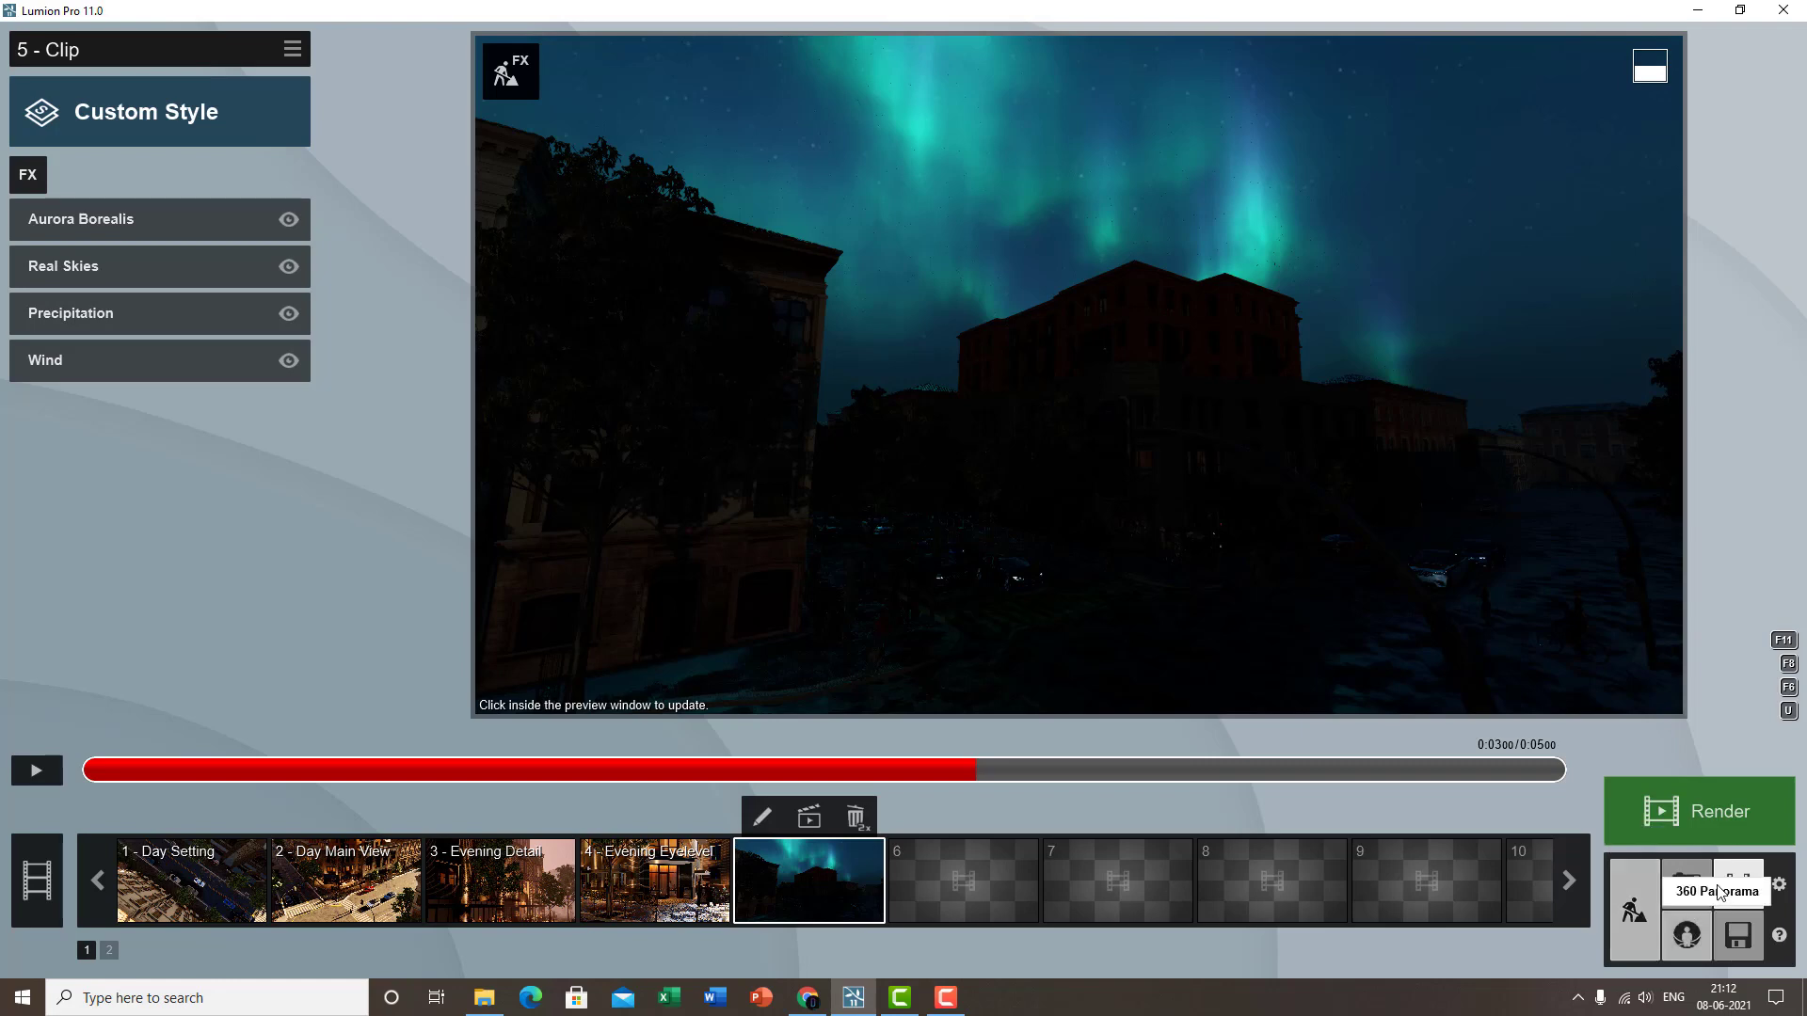
- Return to photo 8 in Photo mode, hide its Aurora Borealis effect, and remove that effect
left_click(1668, 885)
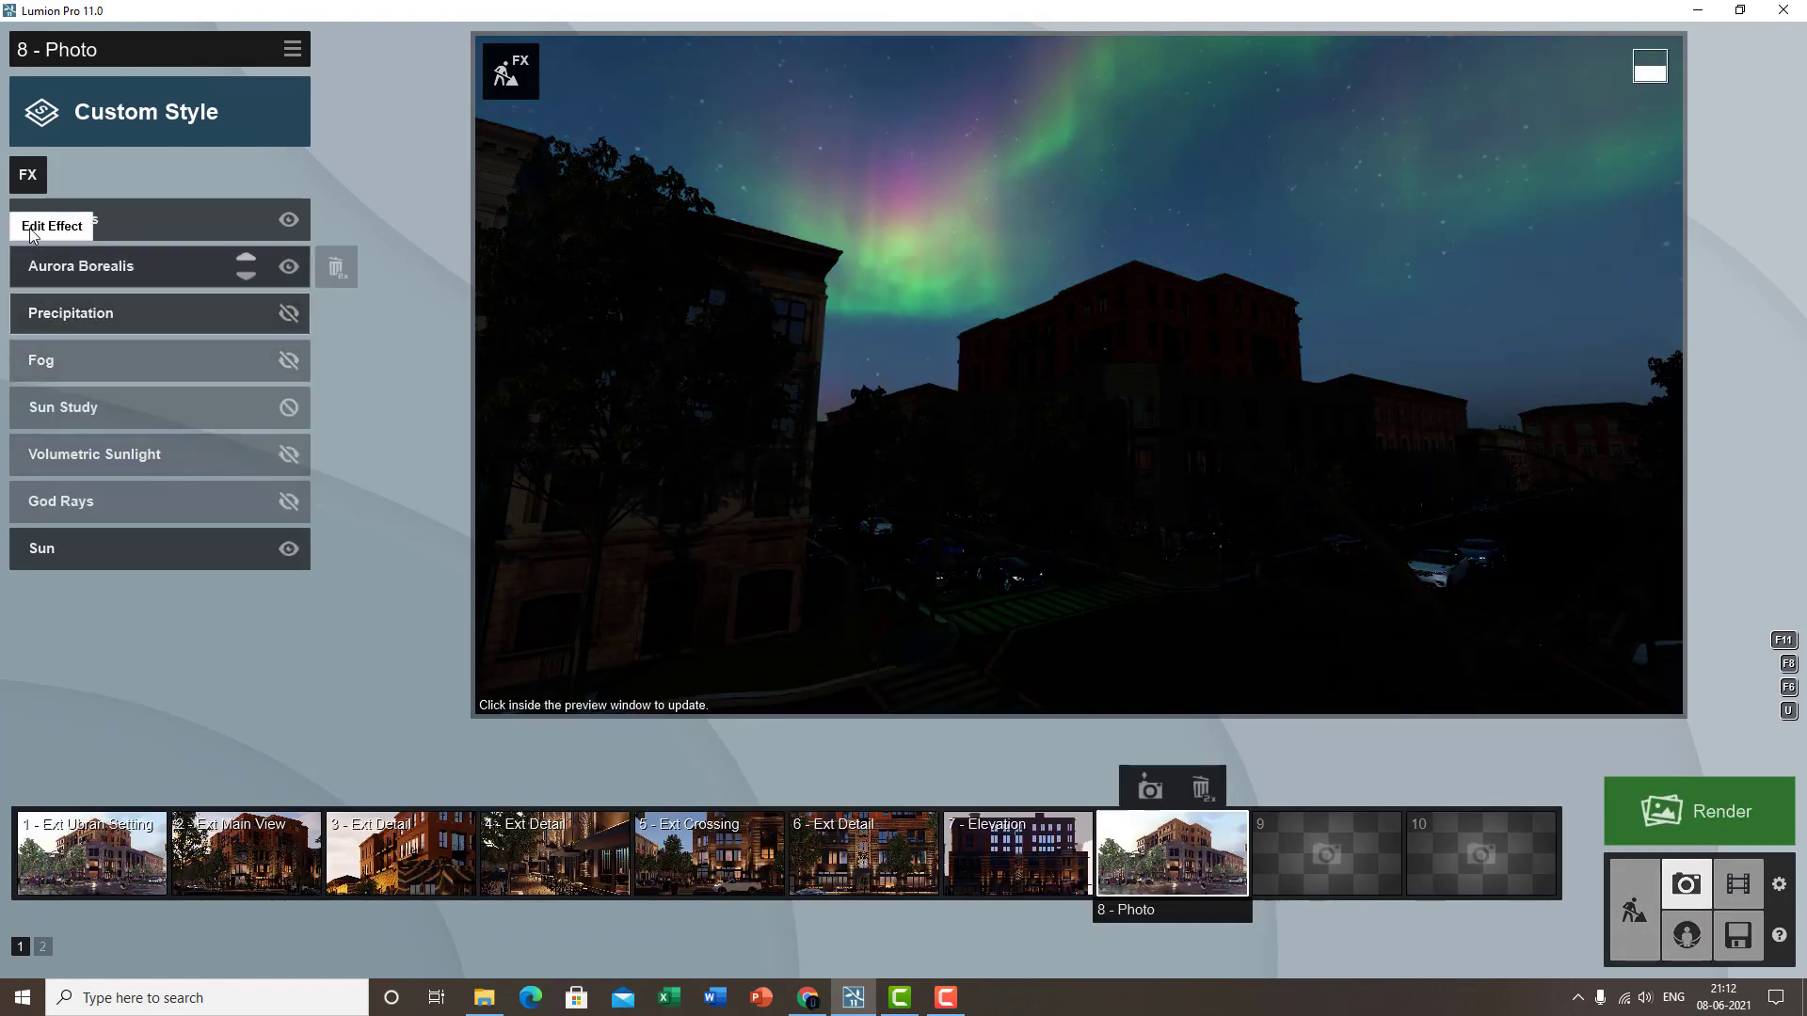
left_click(287, 269)
left_click(212, 270)
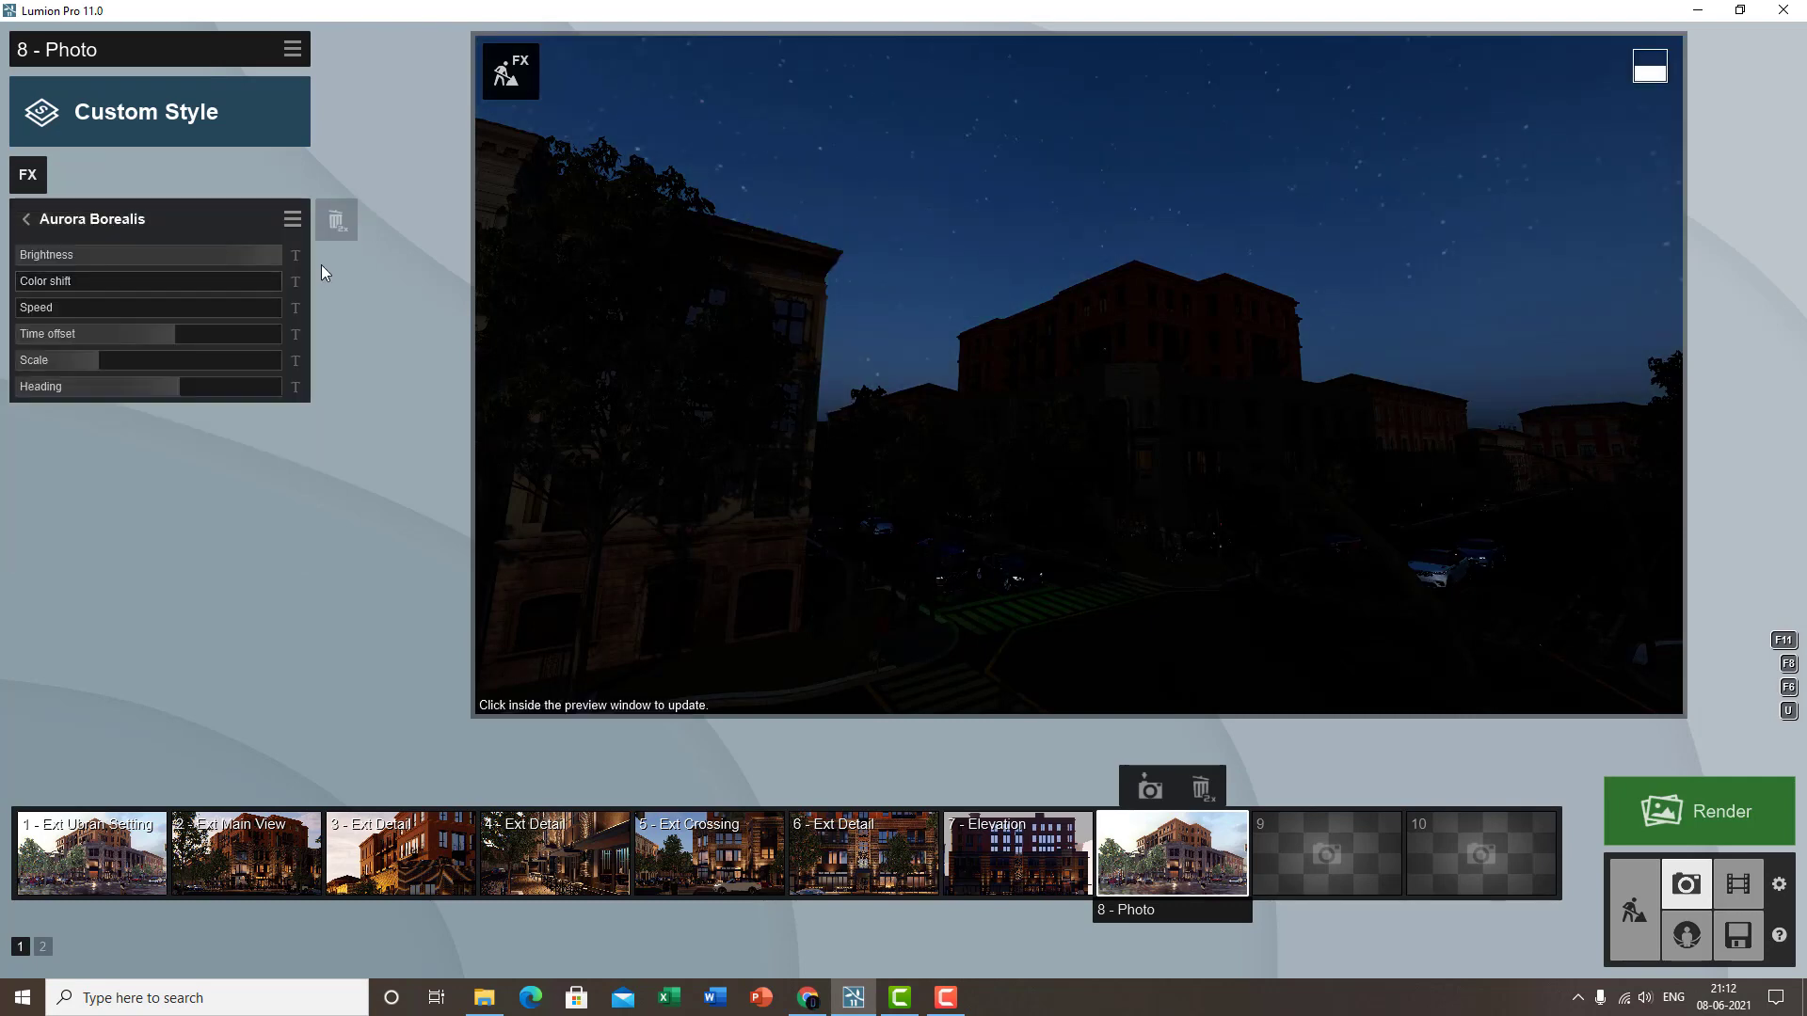
left_click(28, 219)
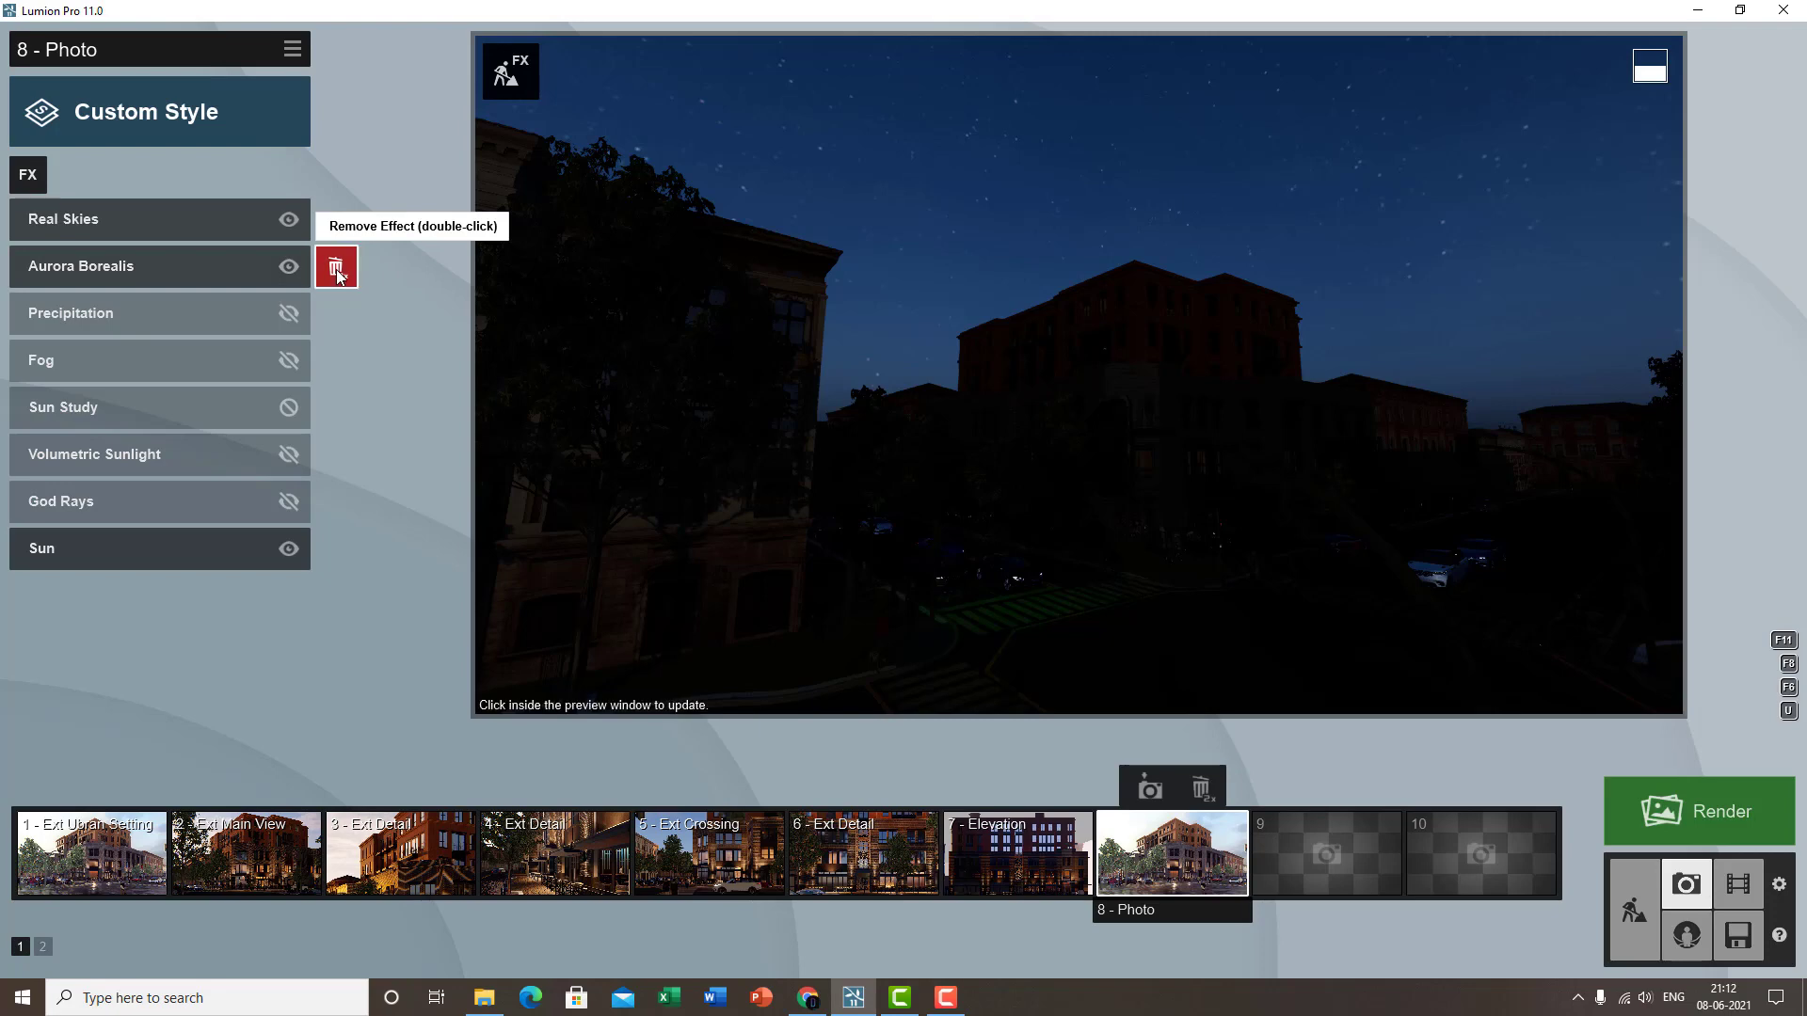
double_click(336, 268)
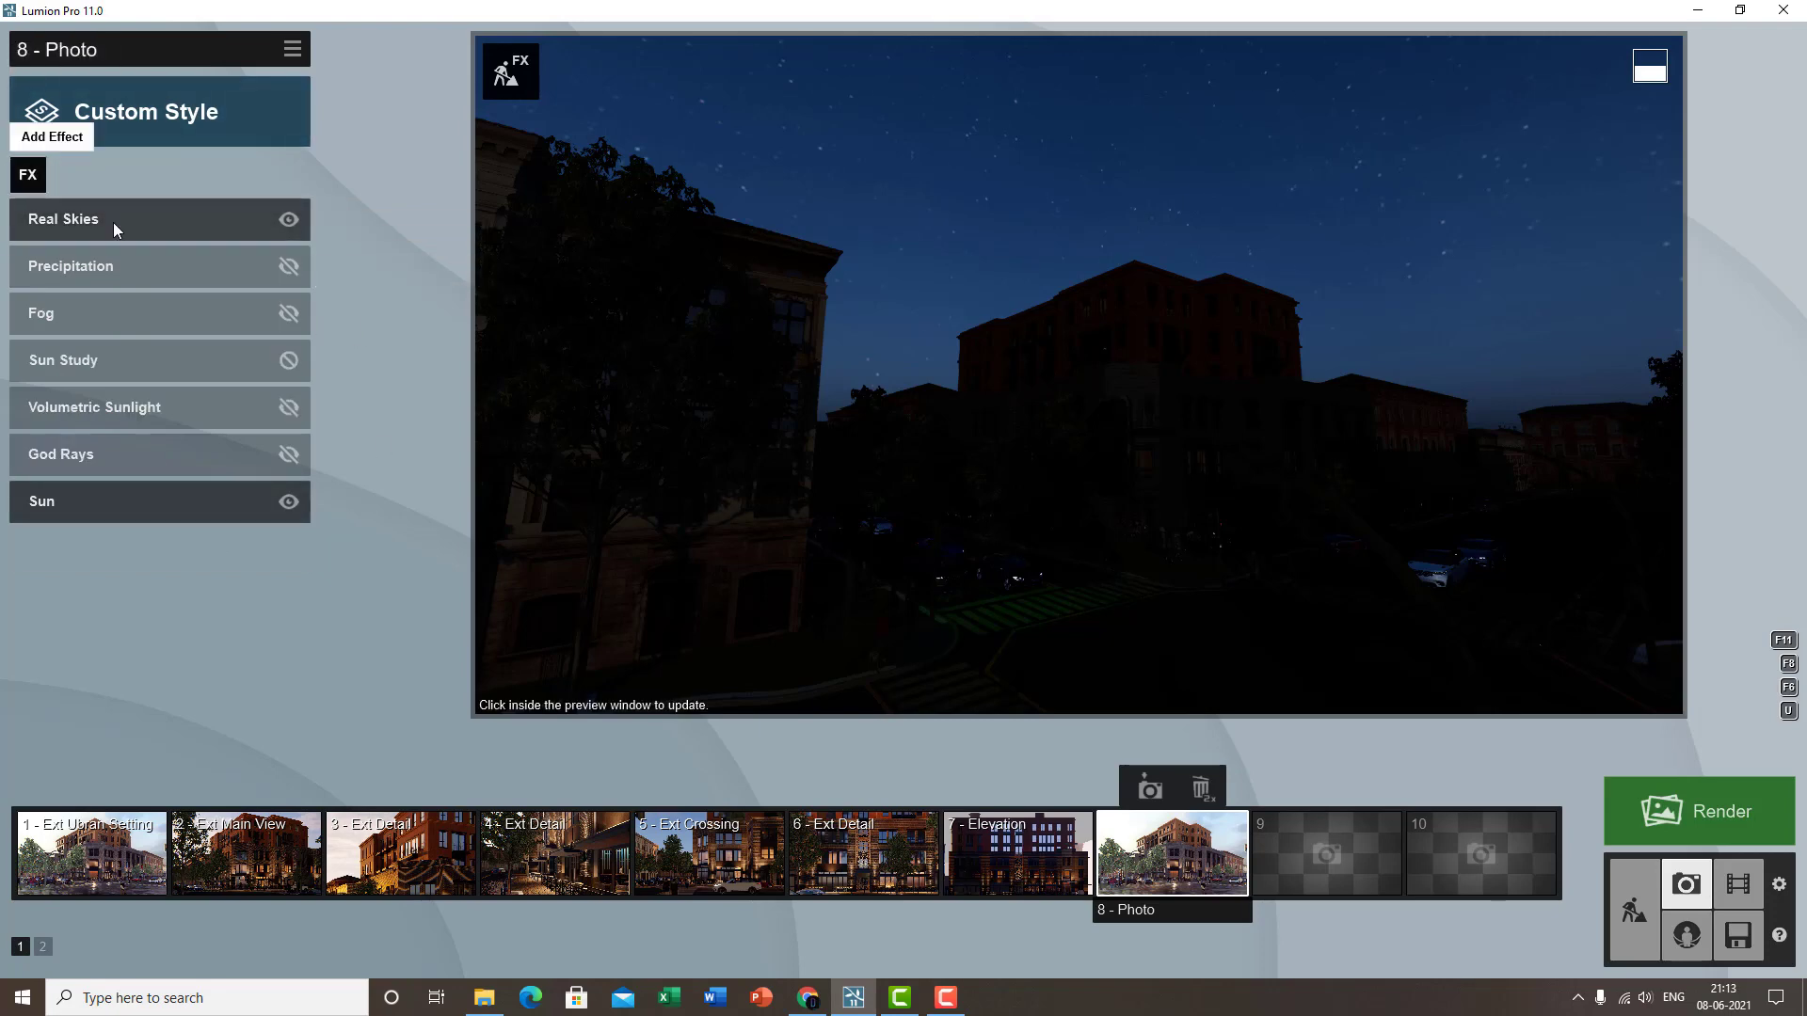
- Open photo 8's existing Real Skies effect from the Sky effects and activate the preview camera
left_click(137, 232)
left_click(28, 218)
left_click(28, 168)
left_click(997, 348)
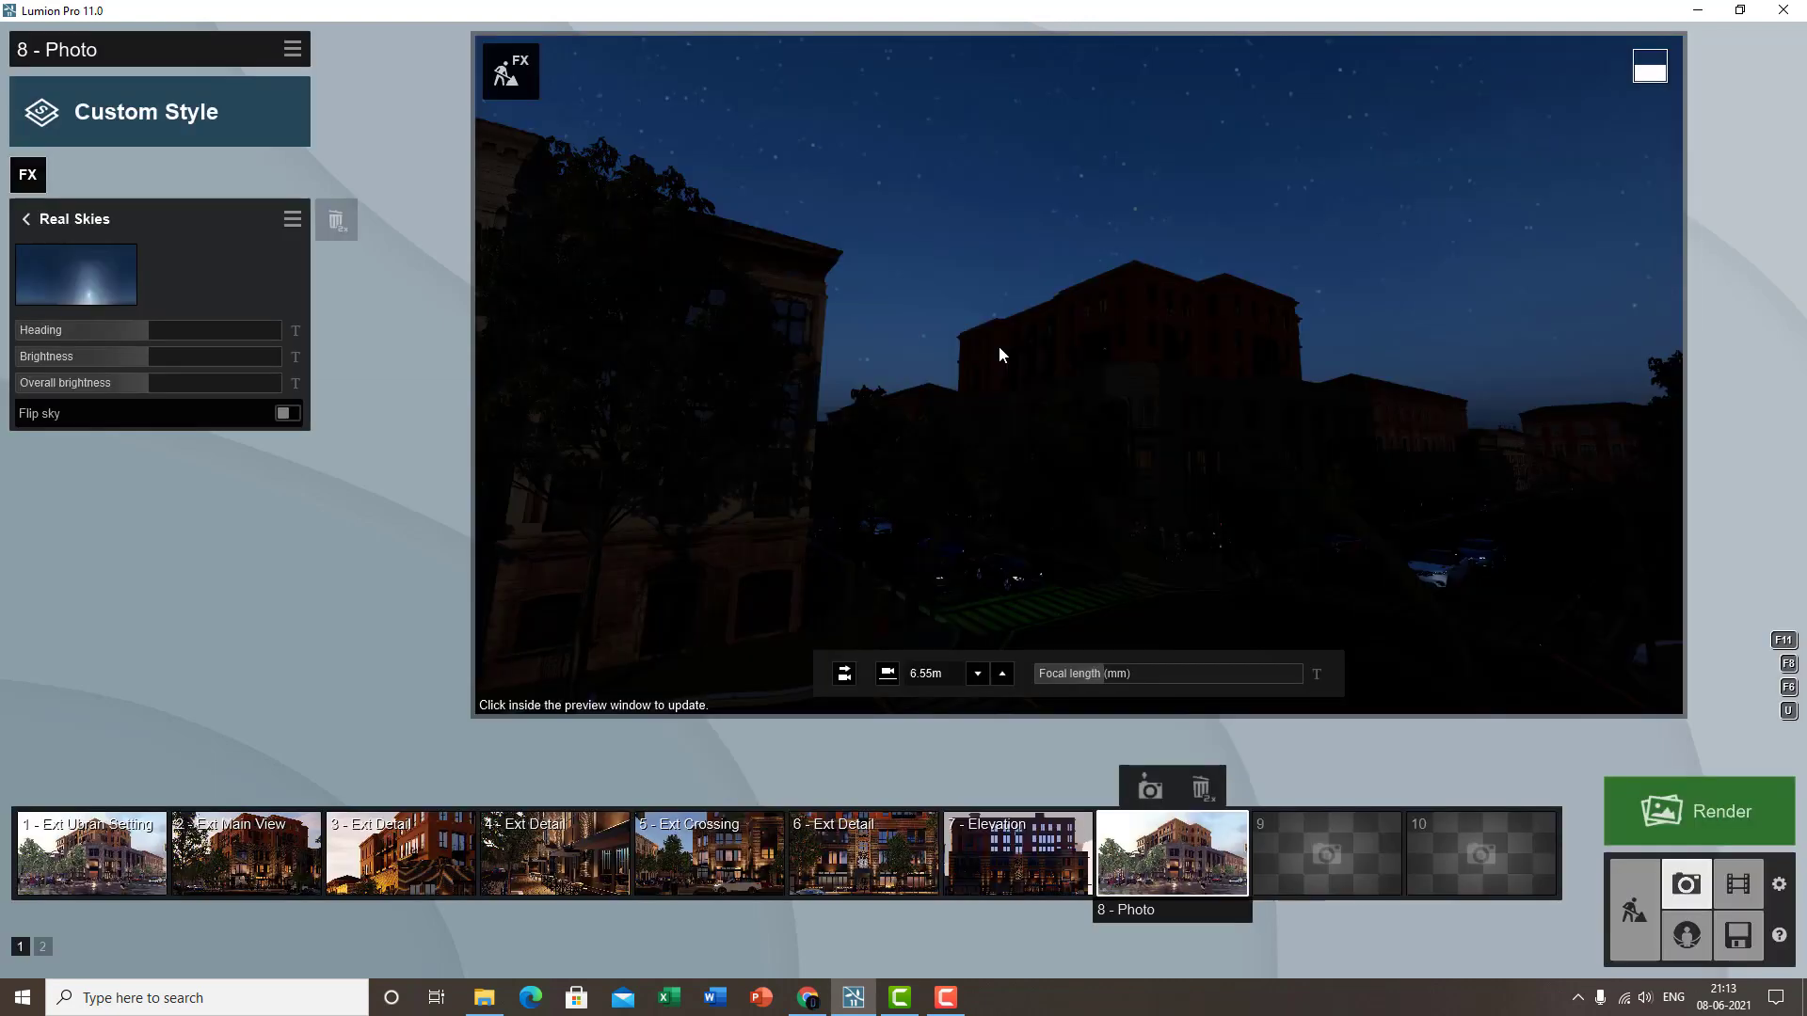
left_click(658, 335)
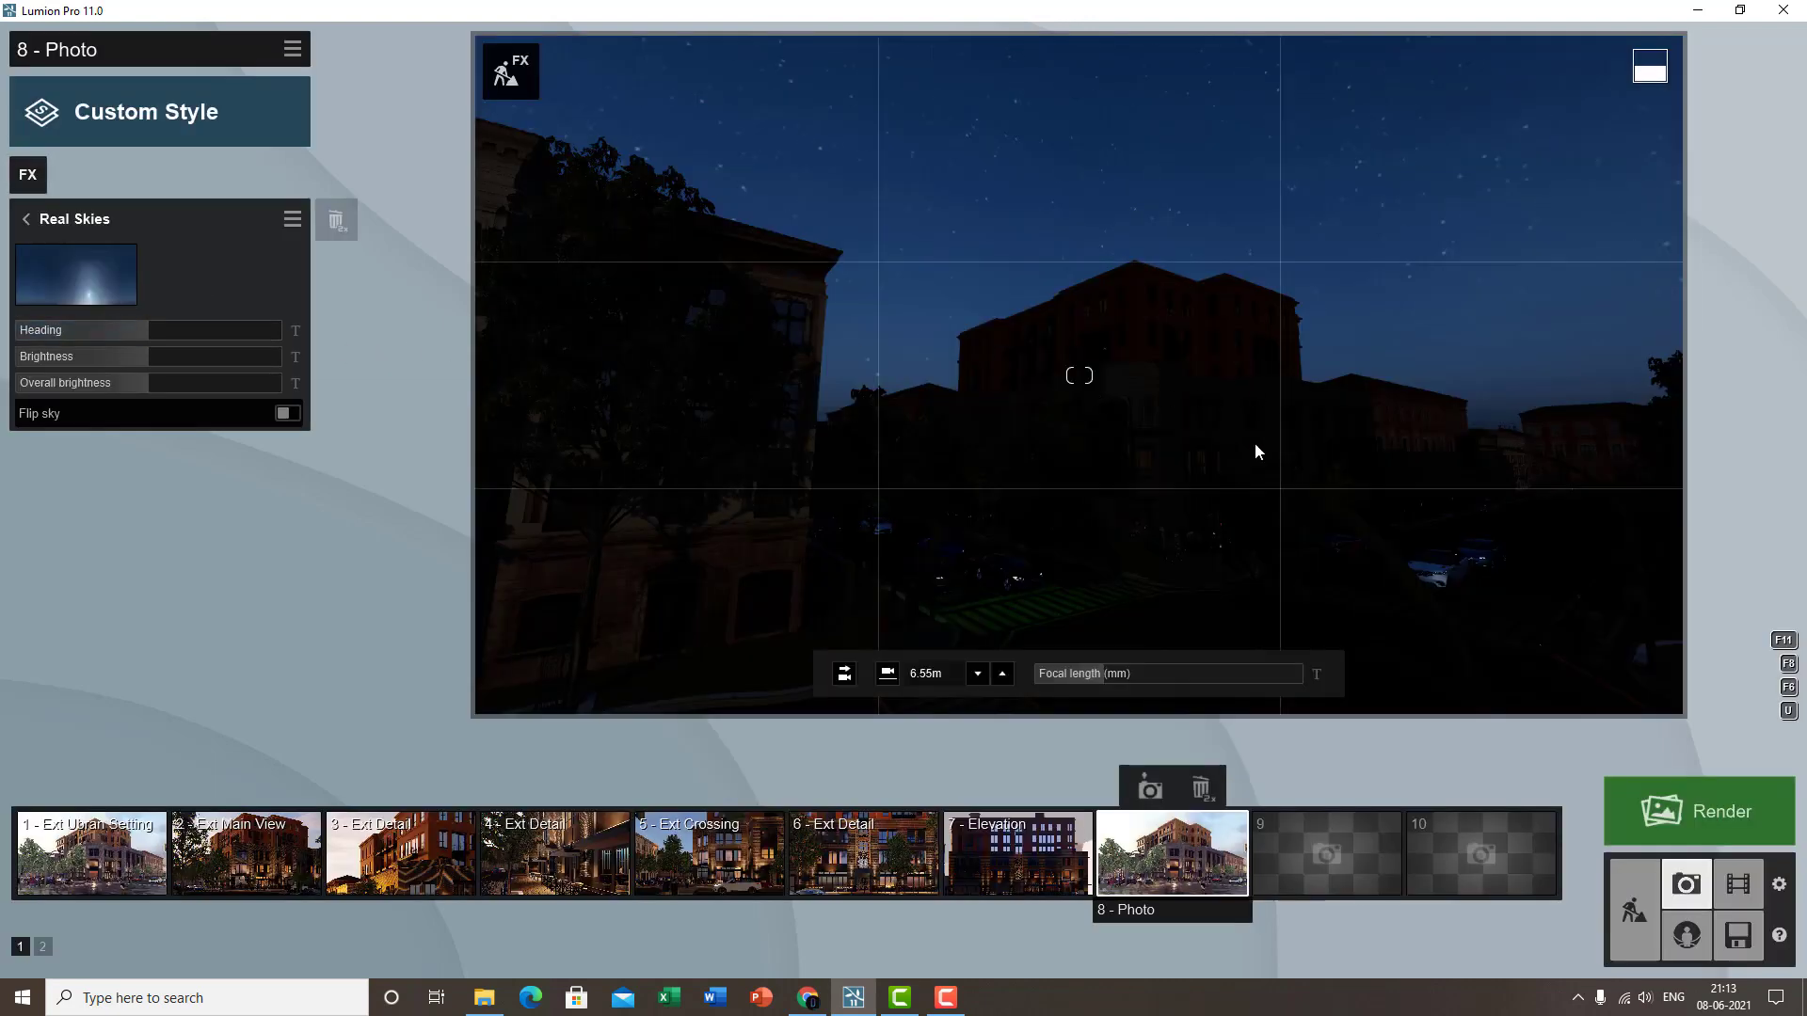
- Move the preview camera down to street level, with the pedestrian crossing in front and the corner building behind it
key("w")
right_click_drag(1263, 501, 1265, 602)
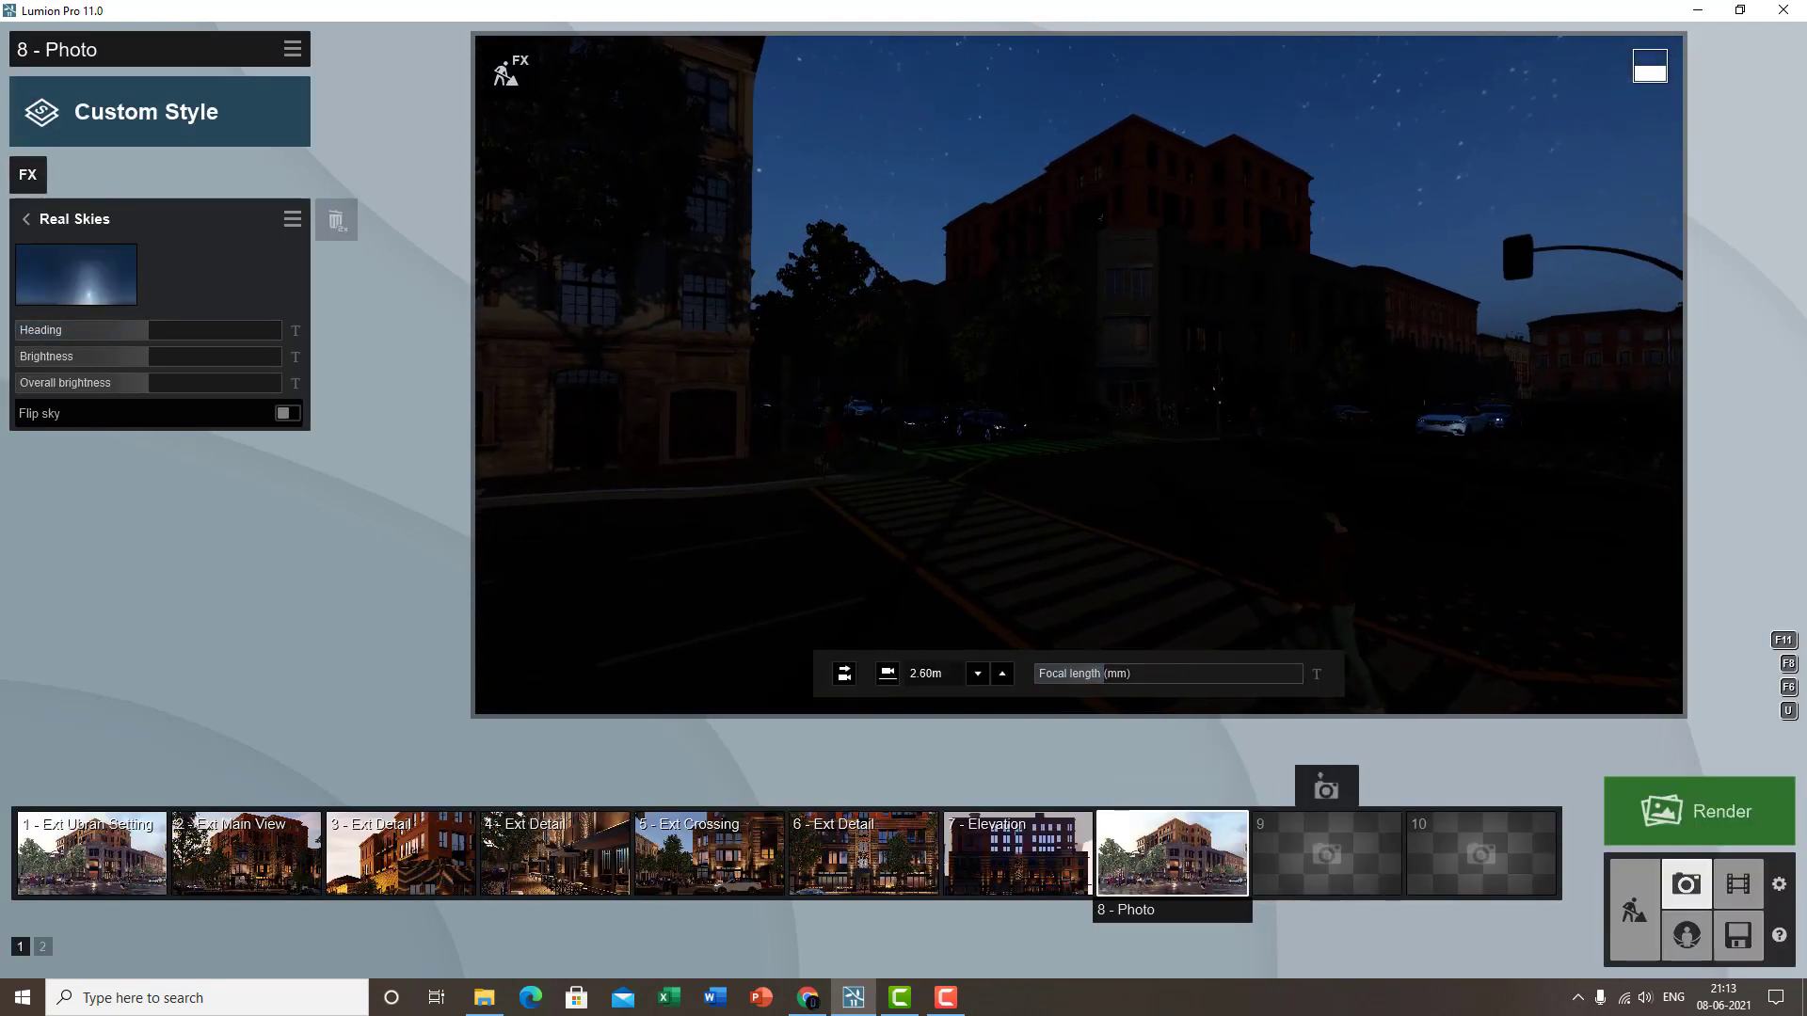
key("s")
key("d")
key("a")
right_click_drag(1171, 455, 1182, 482)
key("w")
key("d")
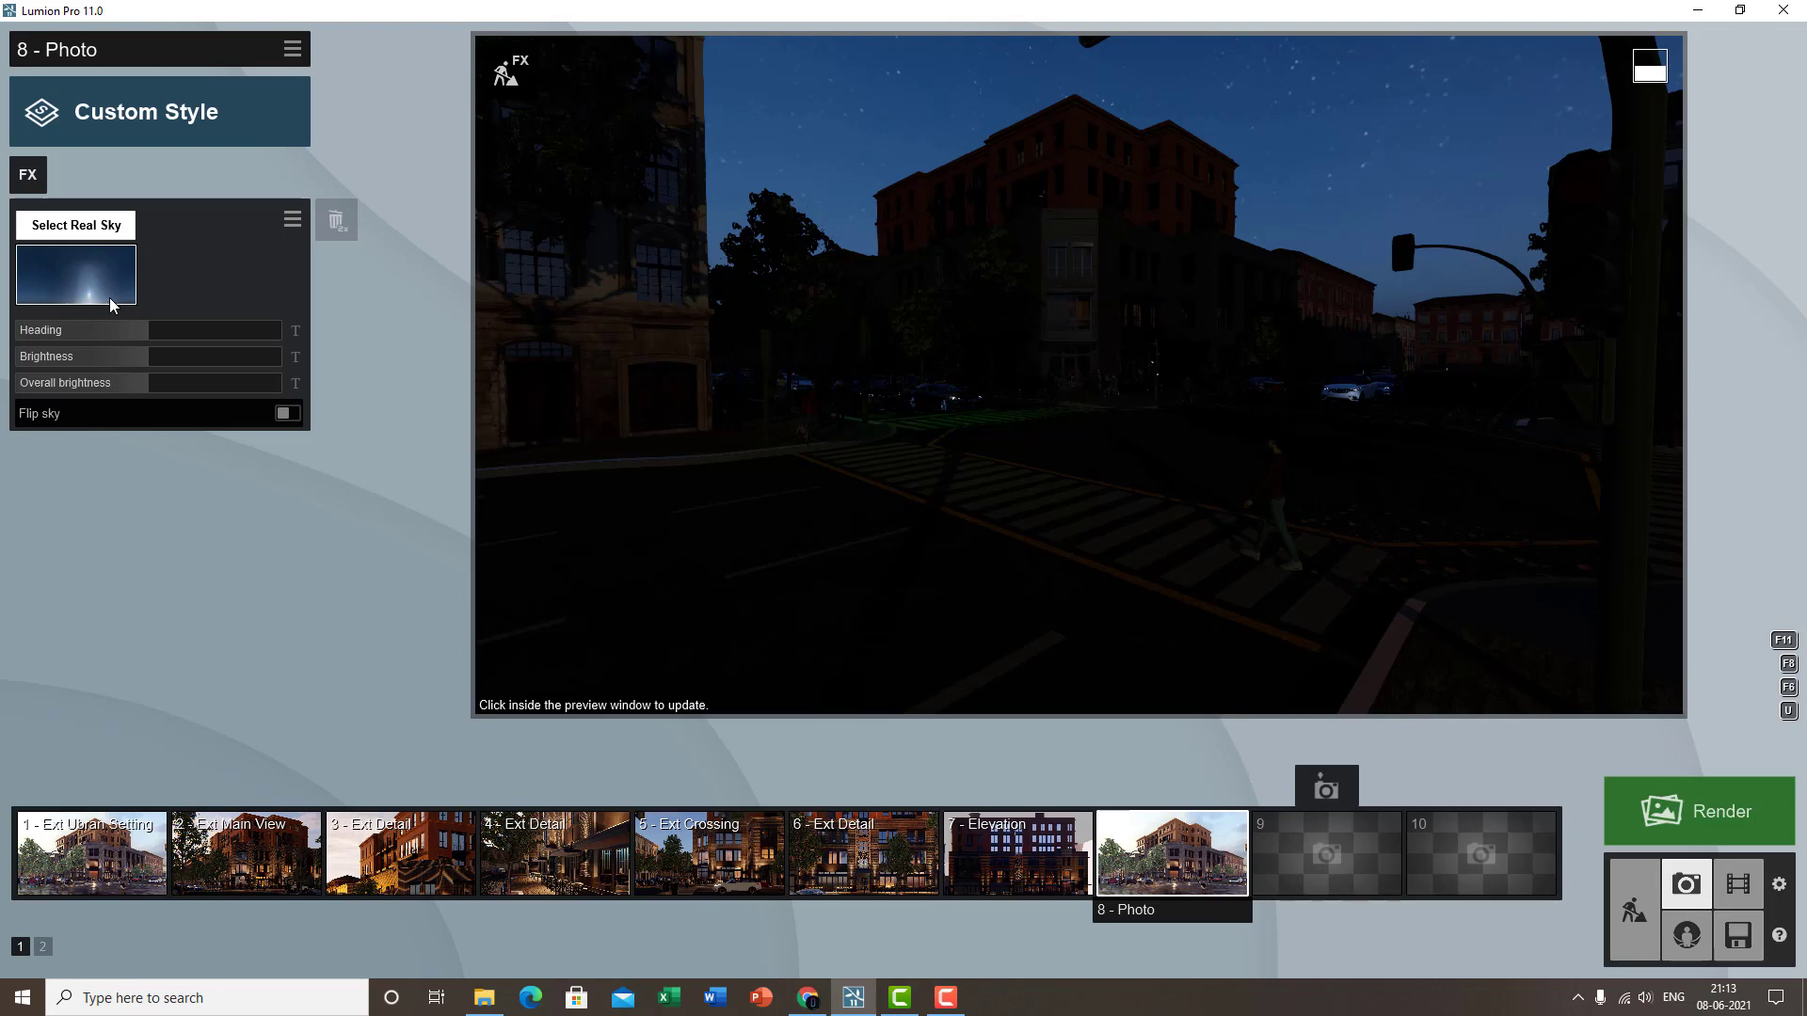
- Browse the Real Skies categories from Cloudy through Evening, Morning, Overcast, Sunset and Clear to Night, and apply the third Night sky
left_click(107, 285)
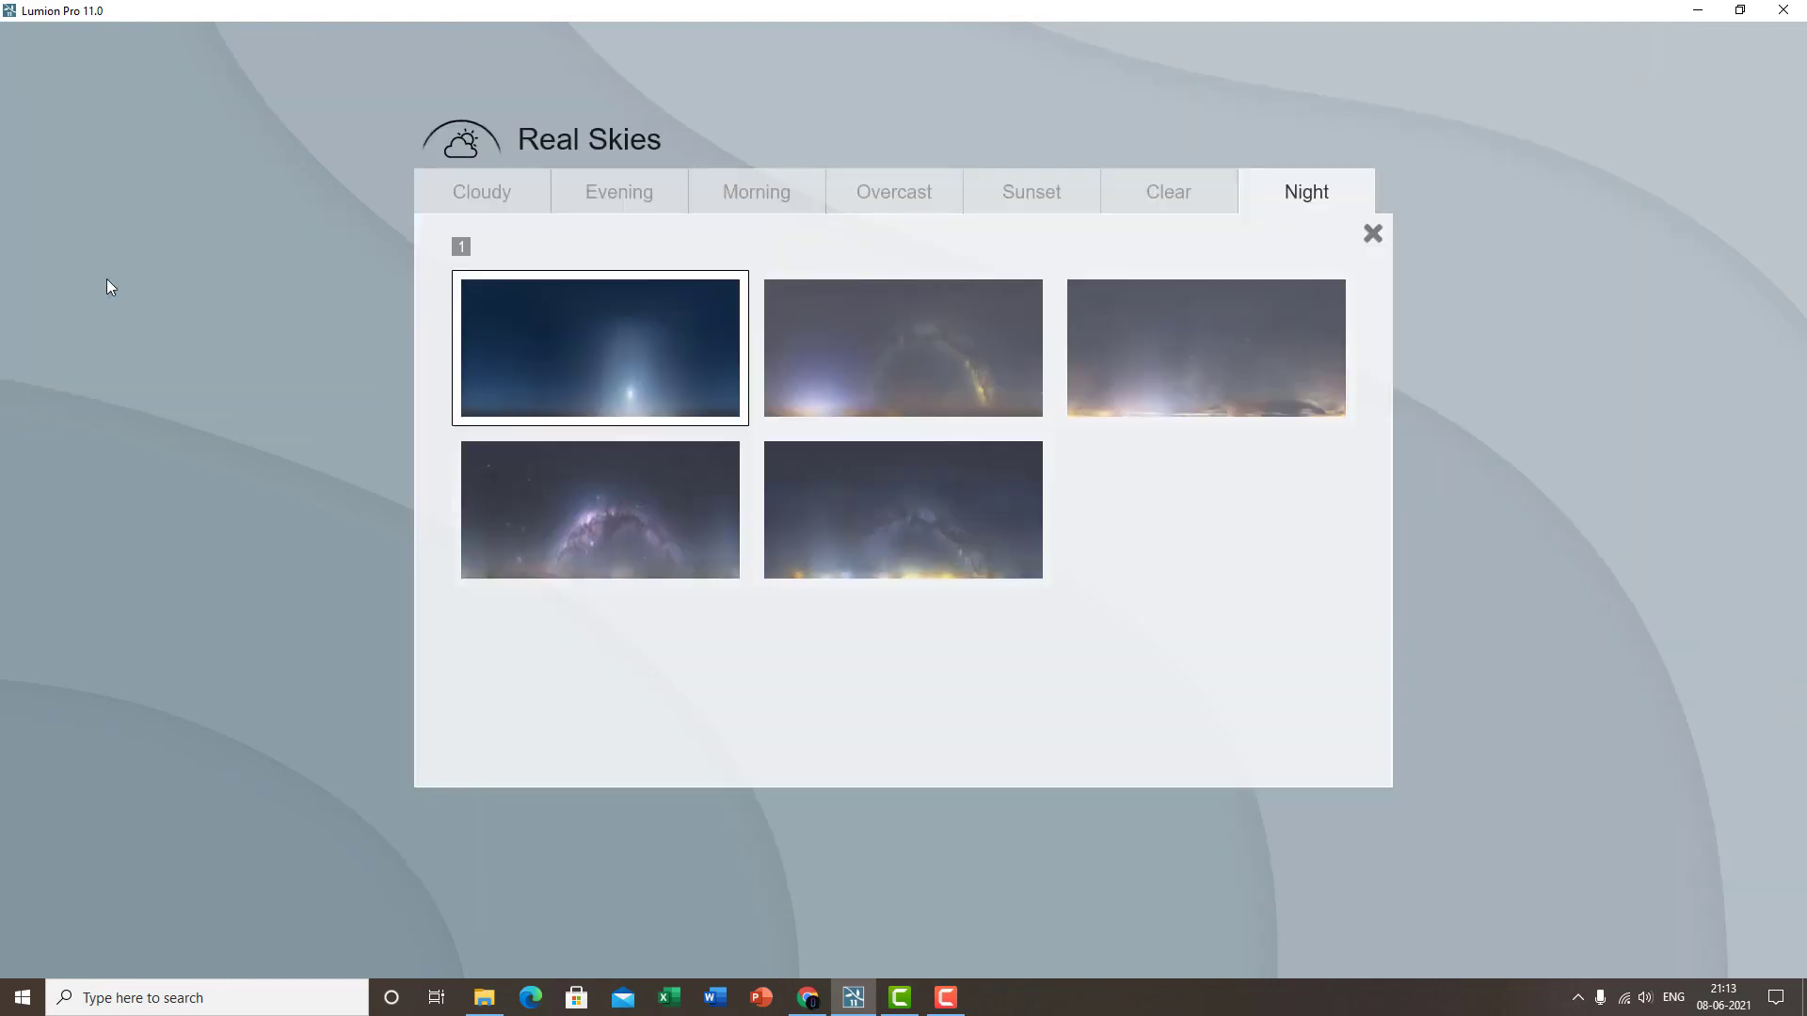
left_click(489, 179)
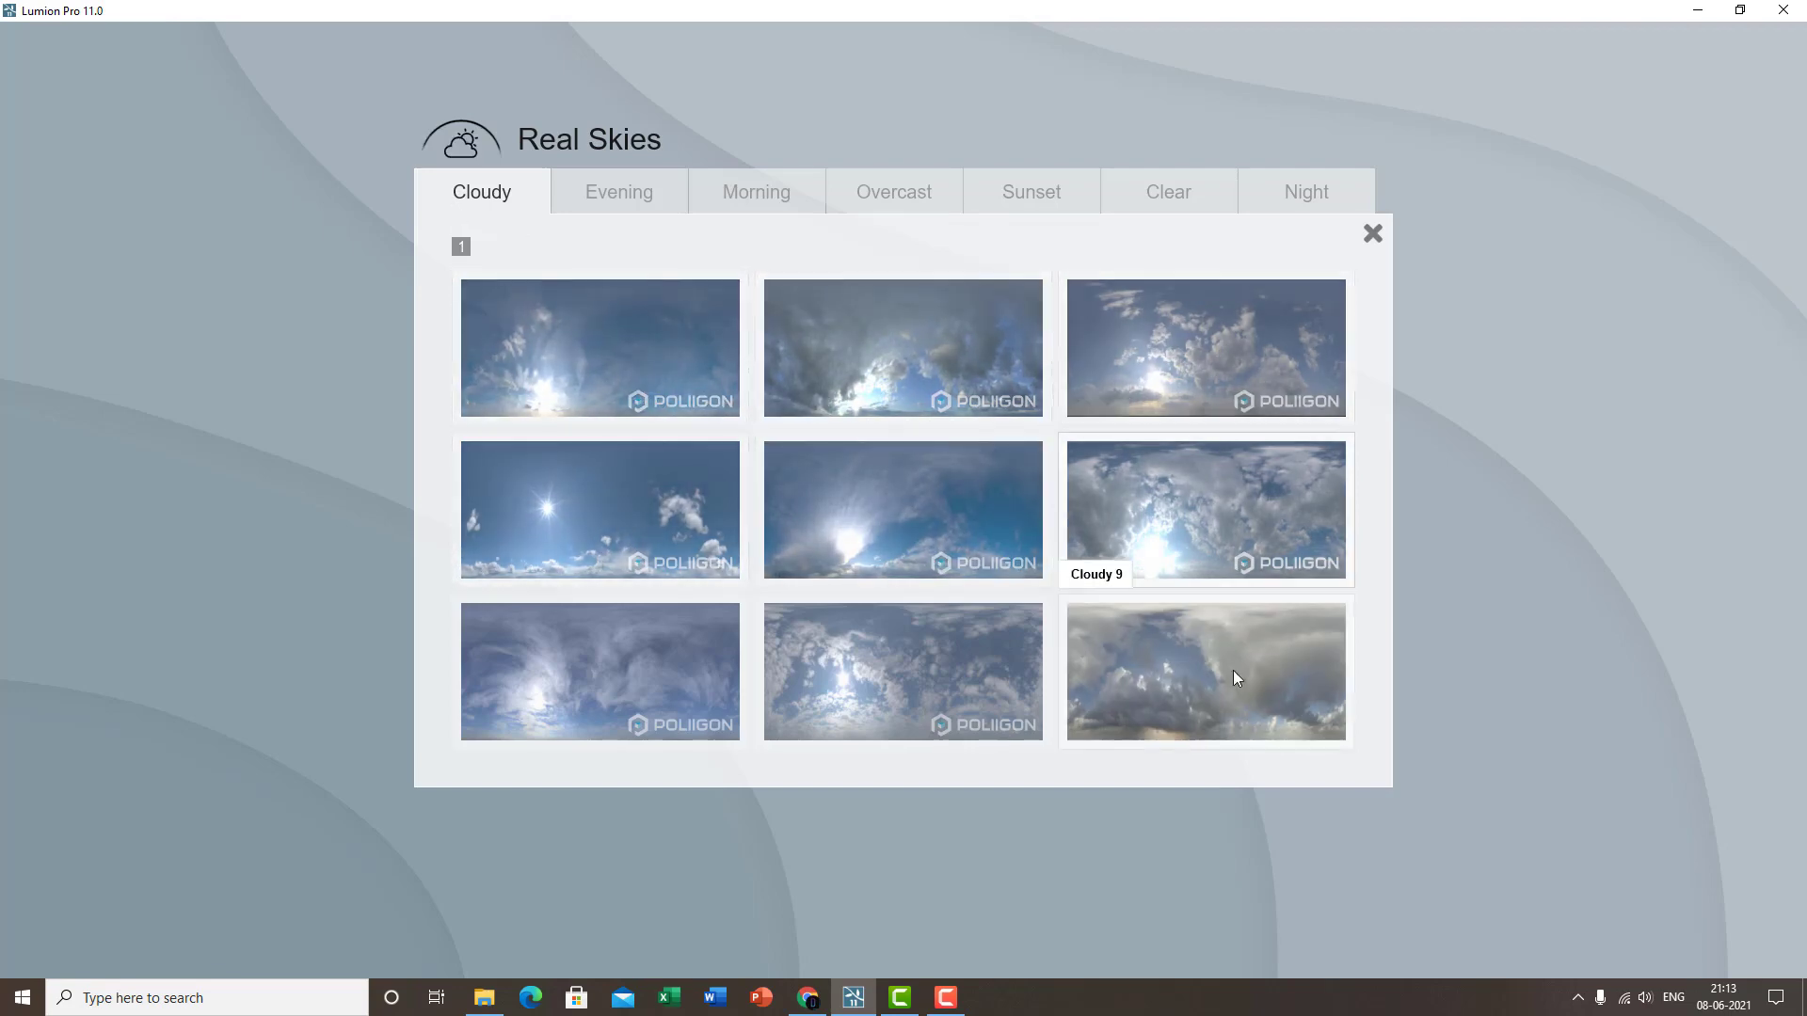
left_click(632, 185)
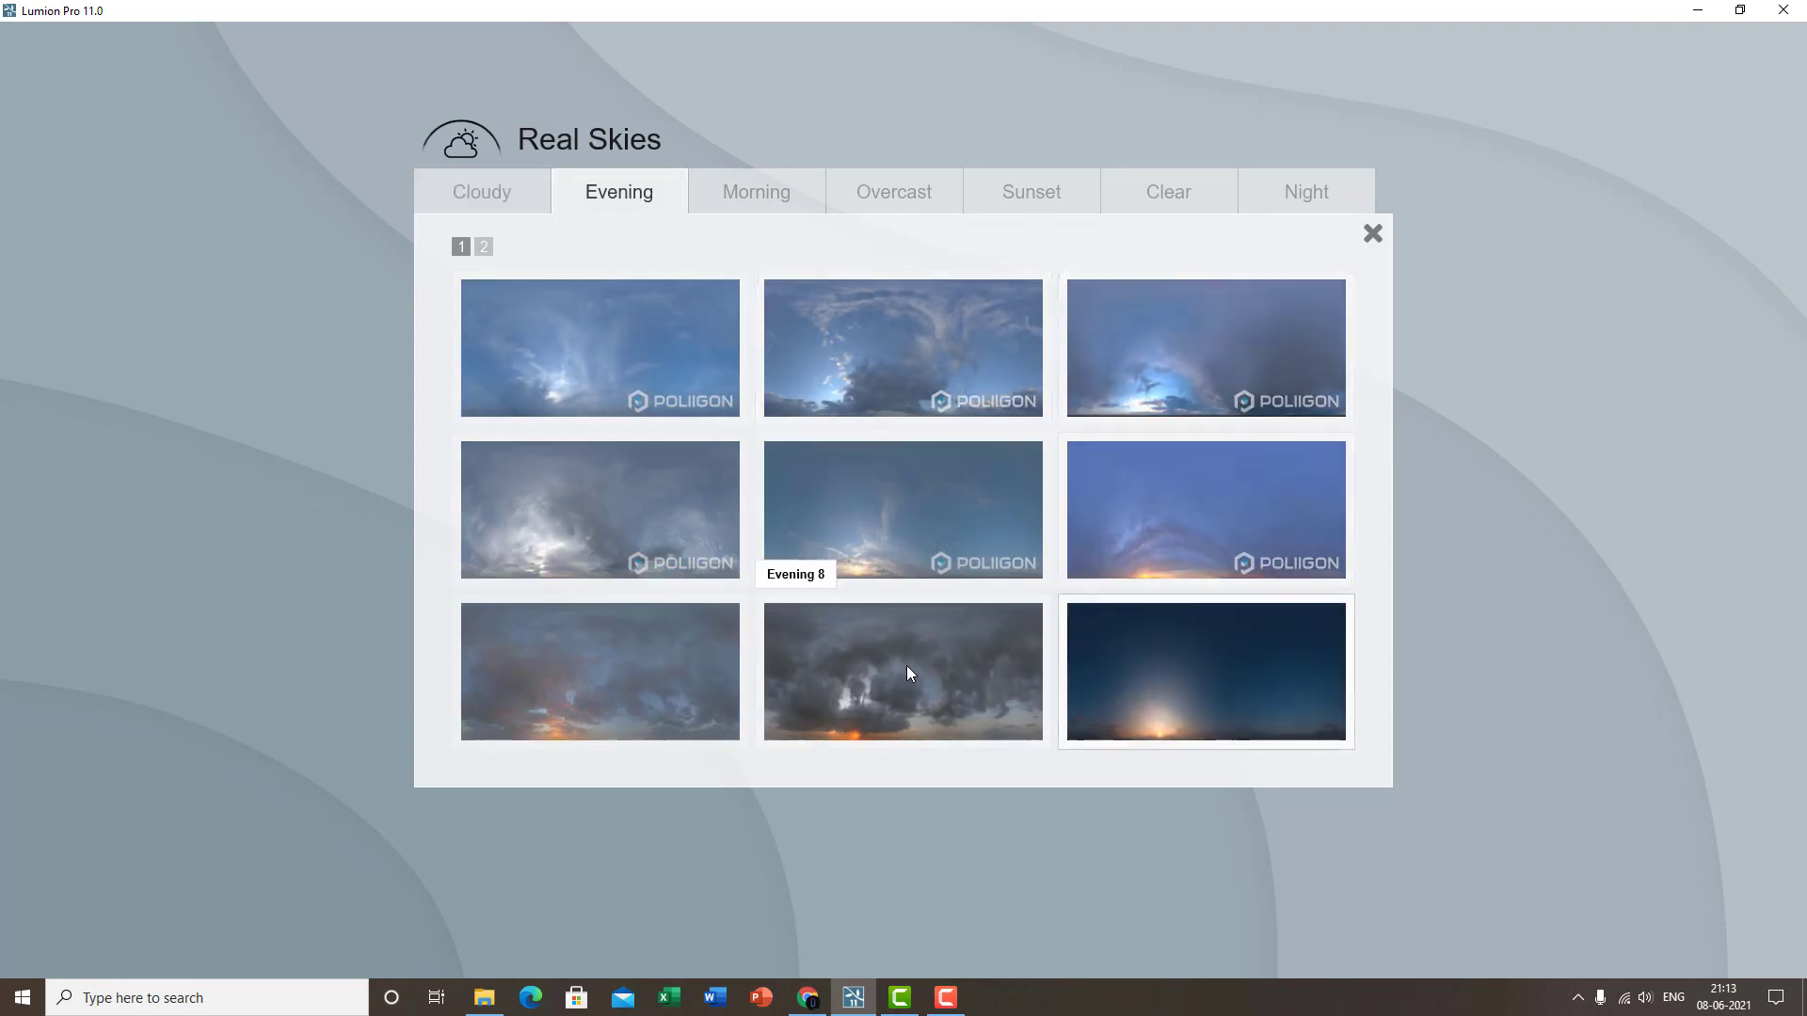
left_click(485, 247)
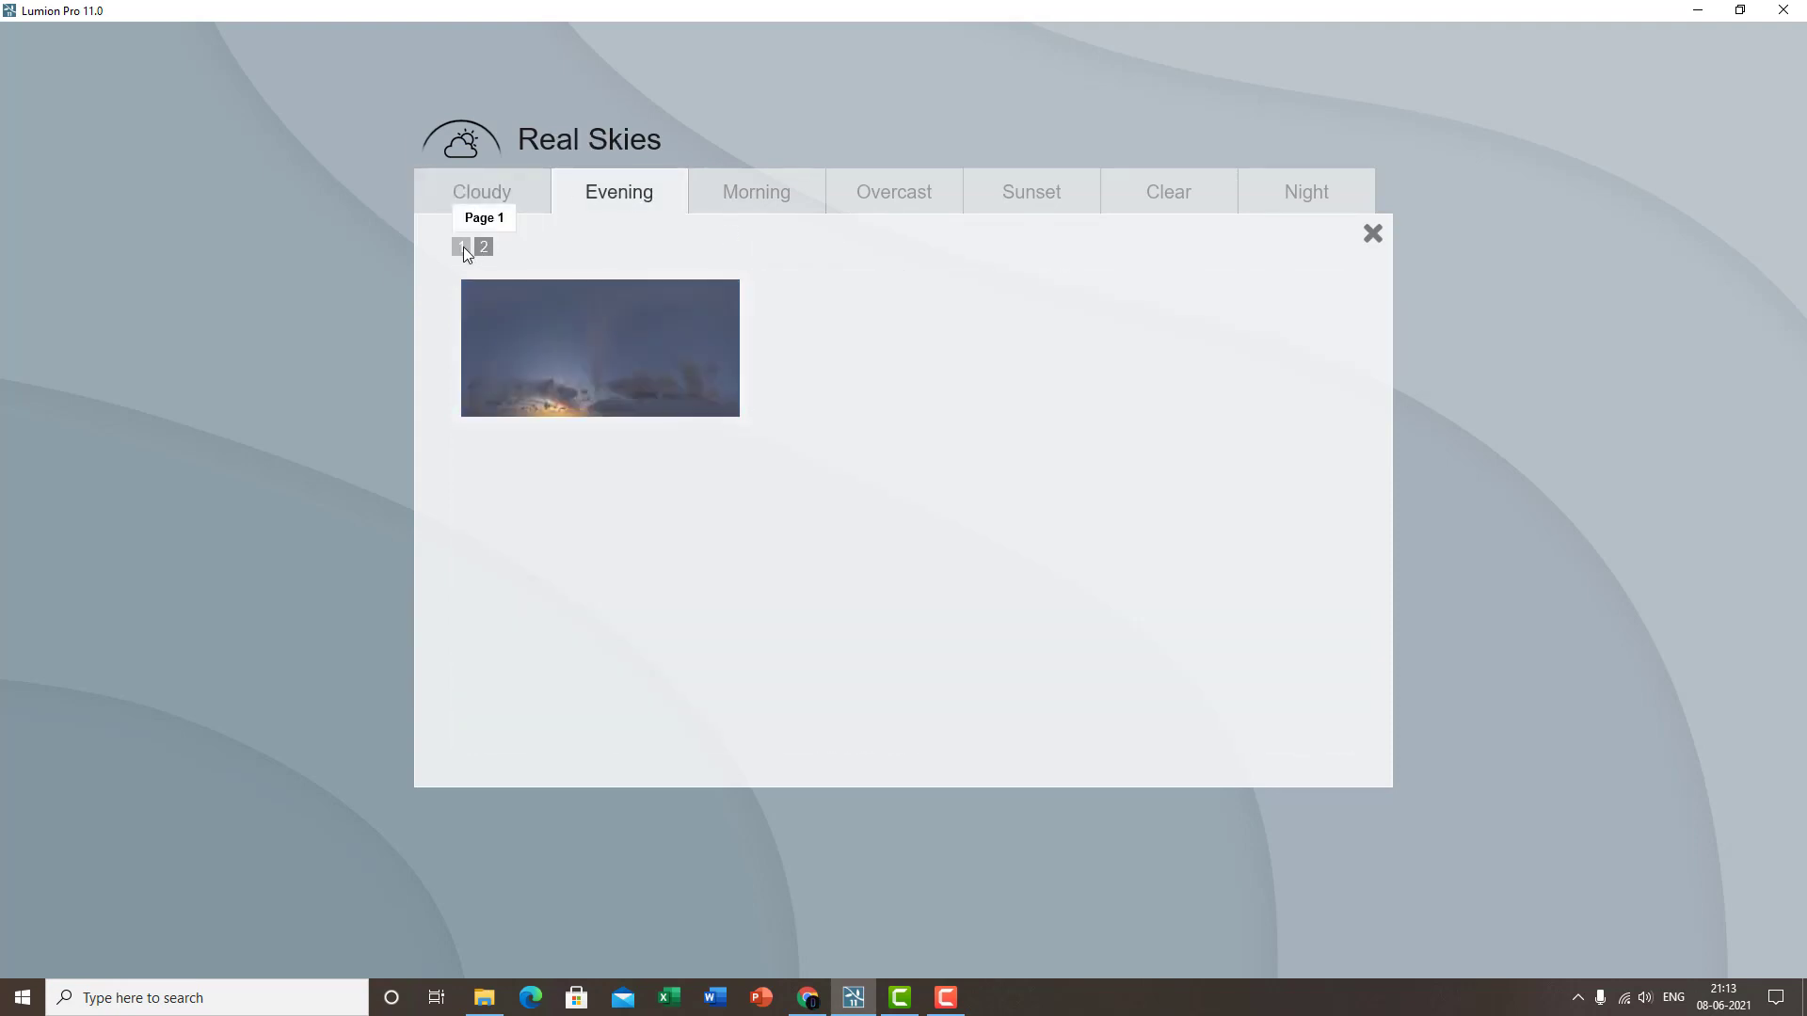
left_click(462, 247)
left_click(796, 205)
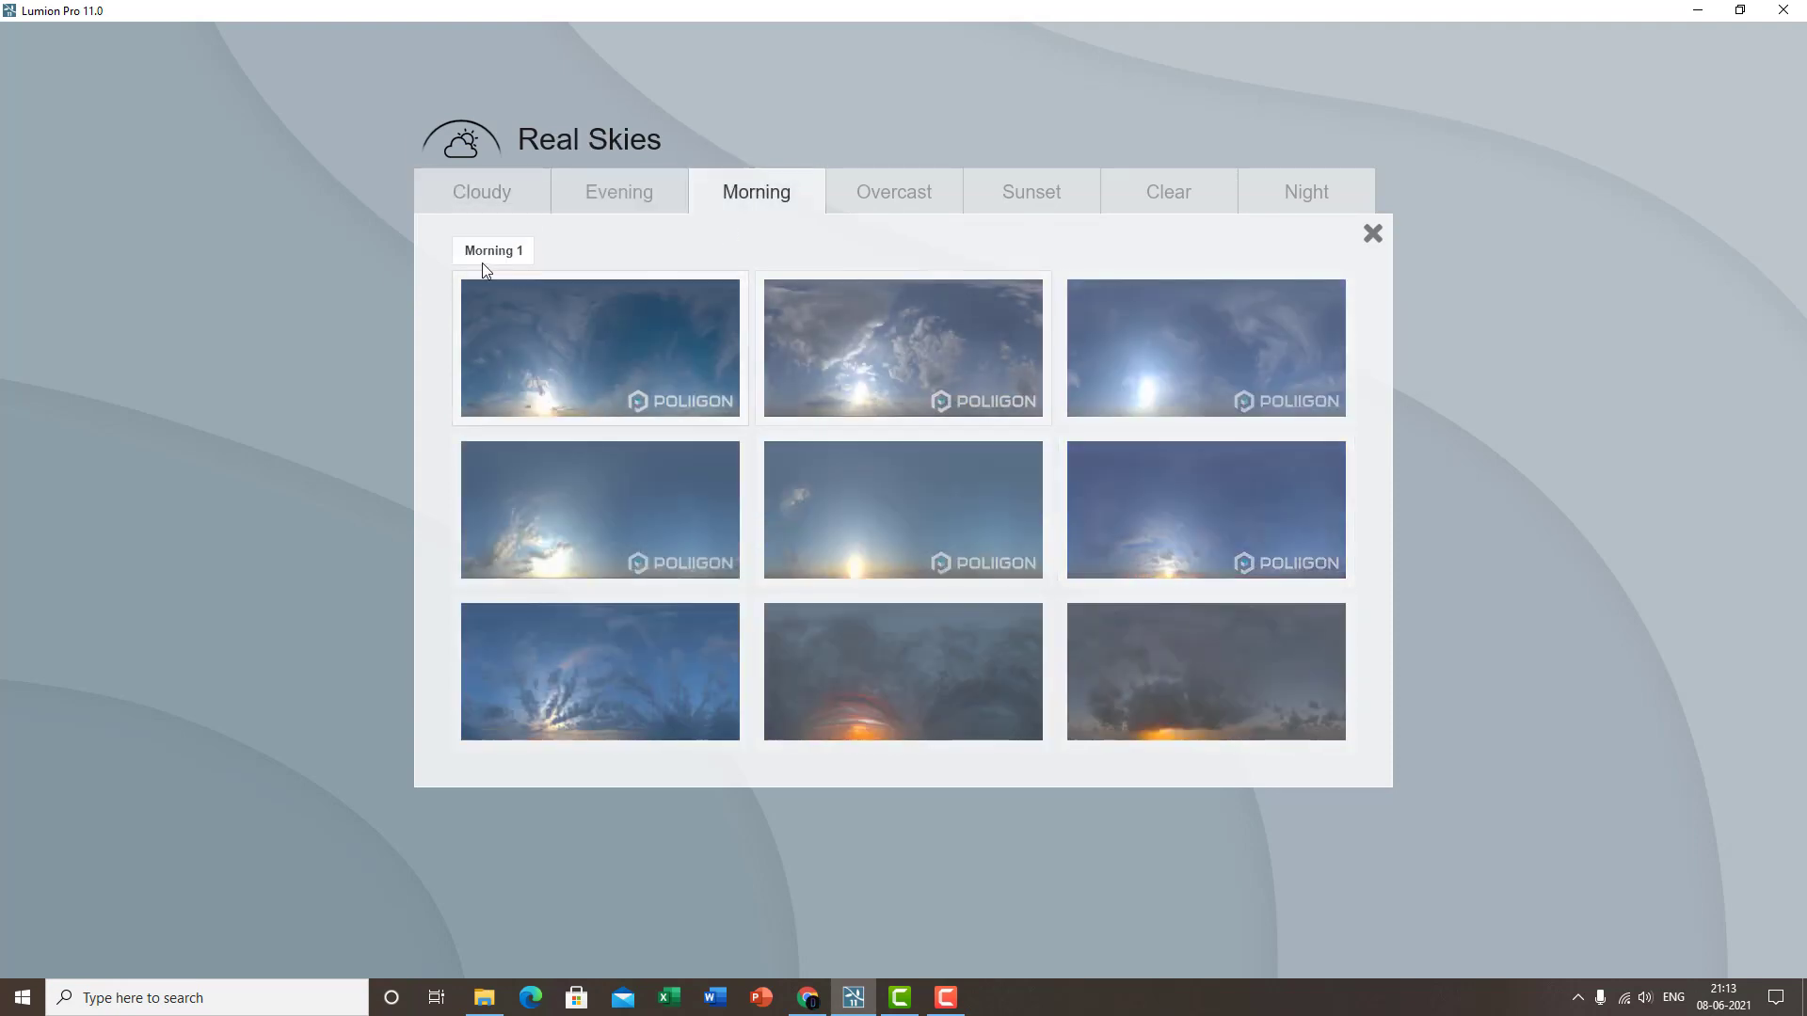
left_click(890, 189)
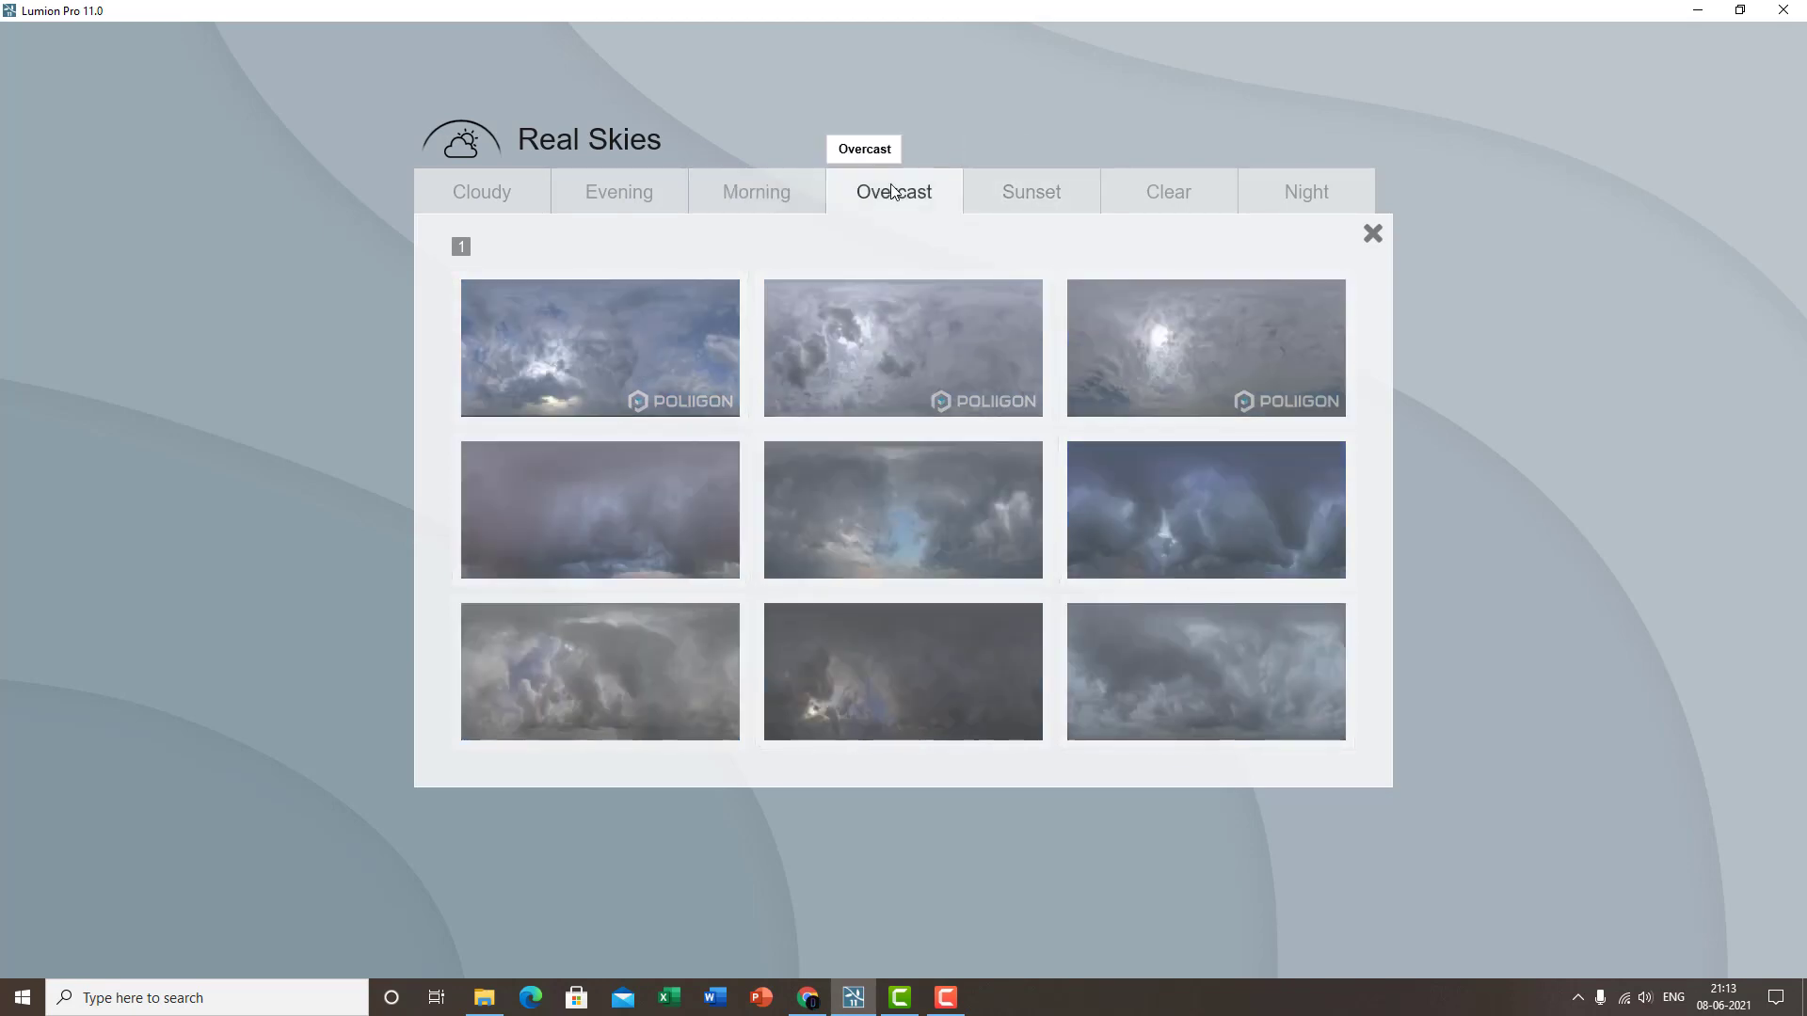
left_click(1067, 211)
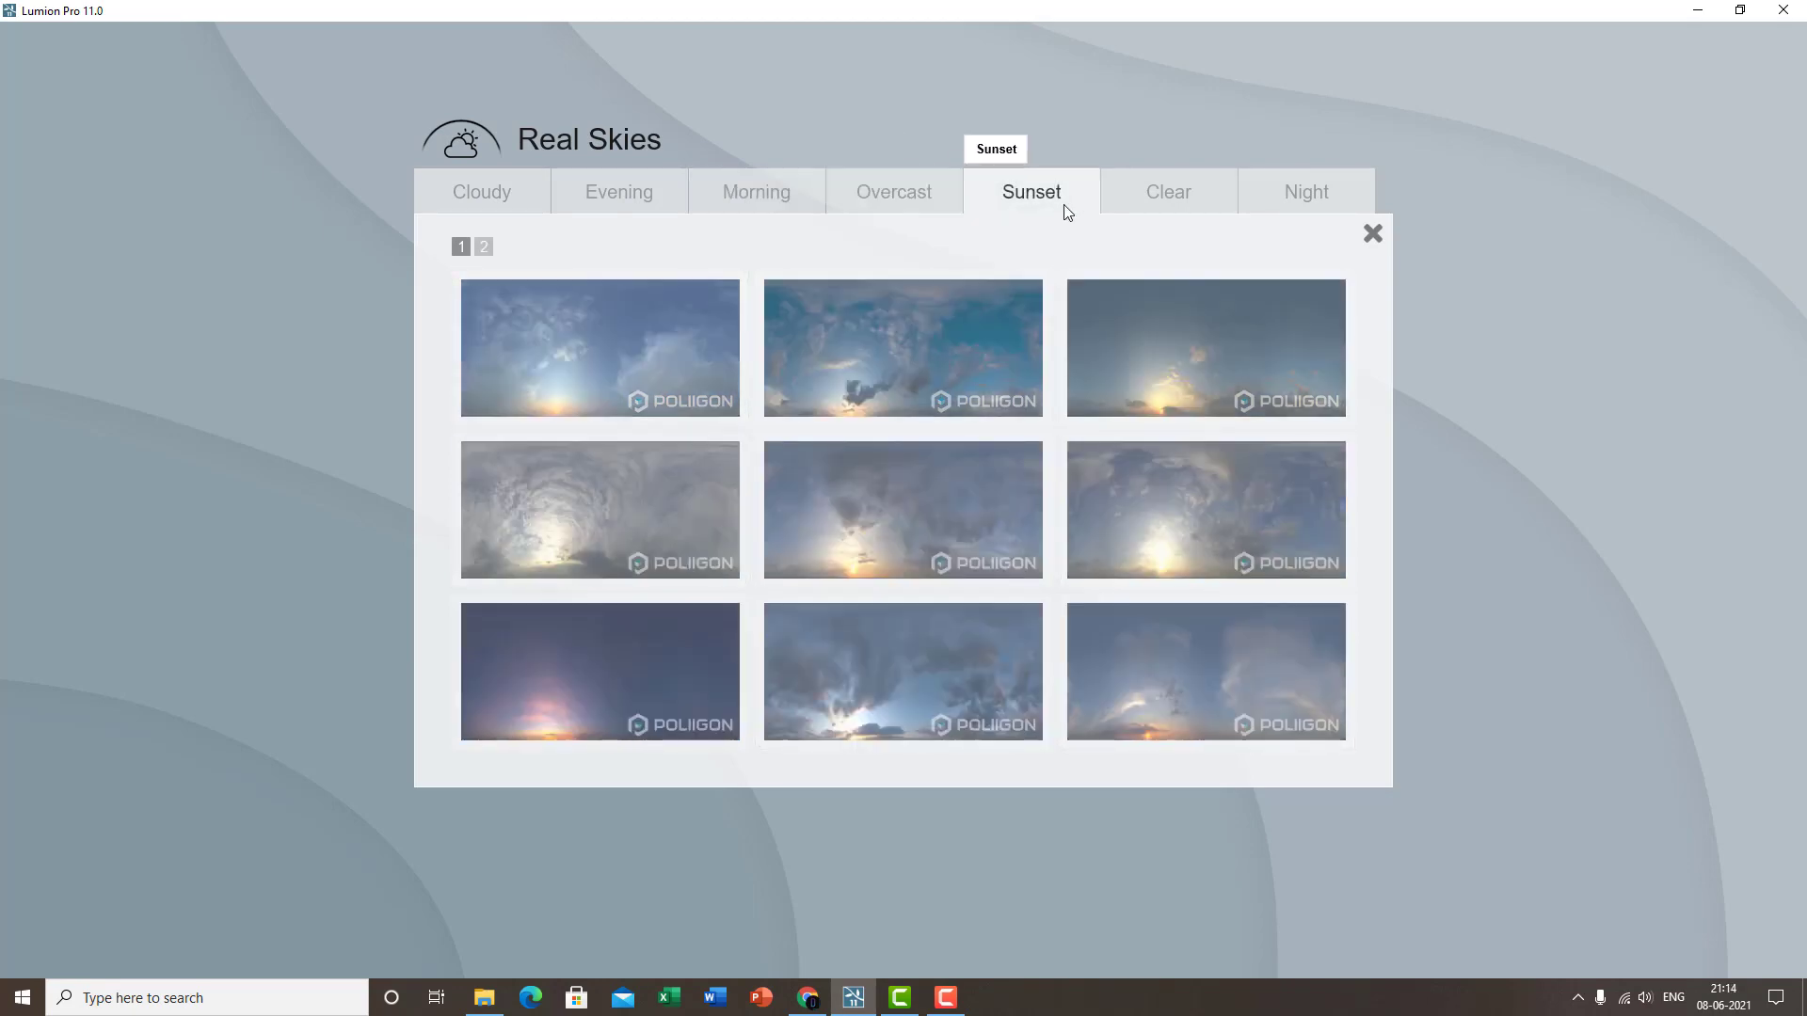
left_click(1138, 195)
left_click(1284, 206)
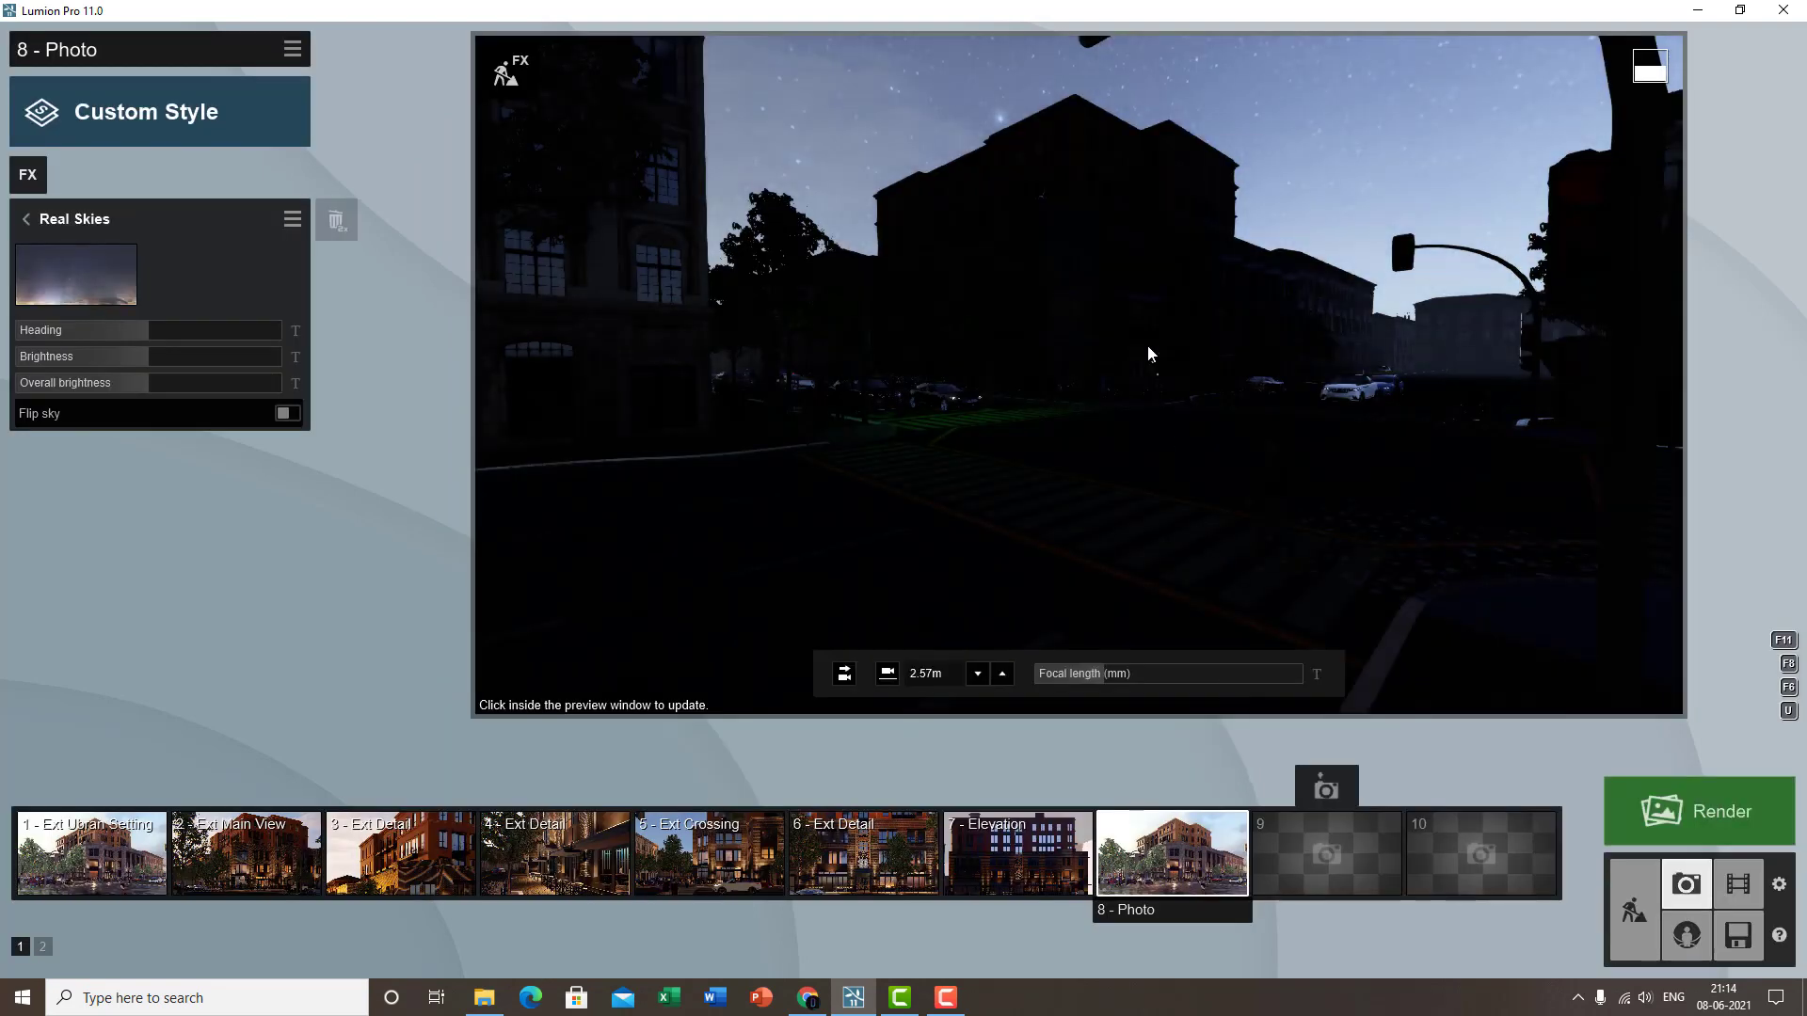
- Restore photo 8's saved camera and replace its real sky with the third sky in the second row of the Cloudy category
left_click(1172, 852)
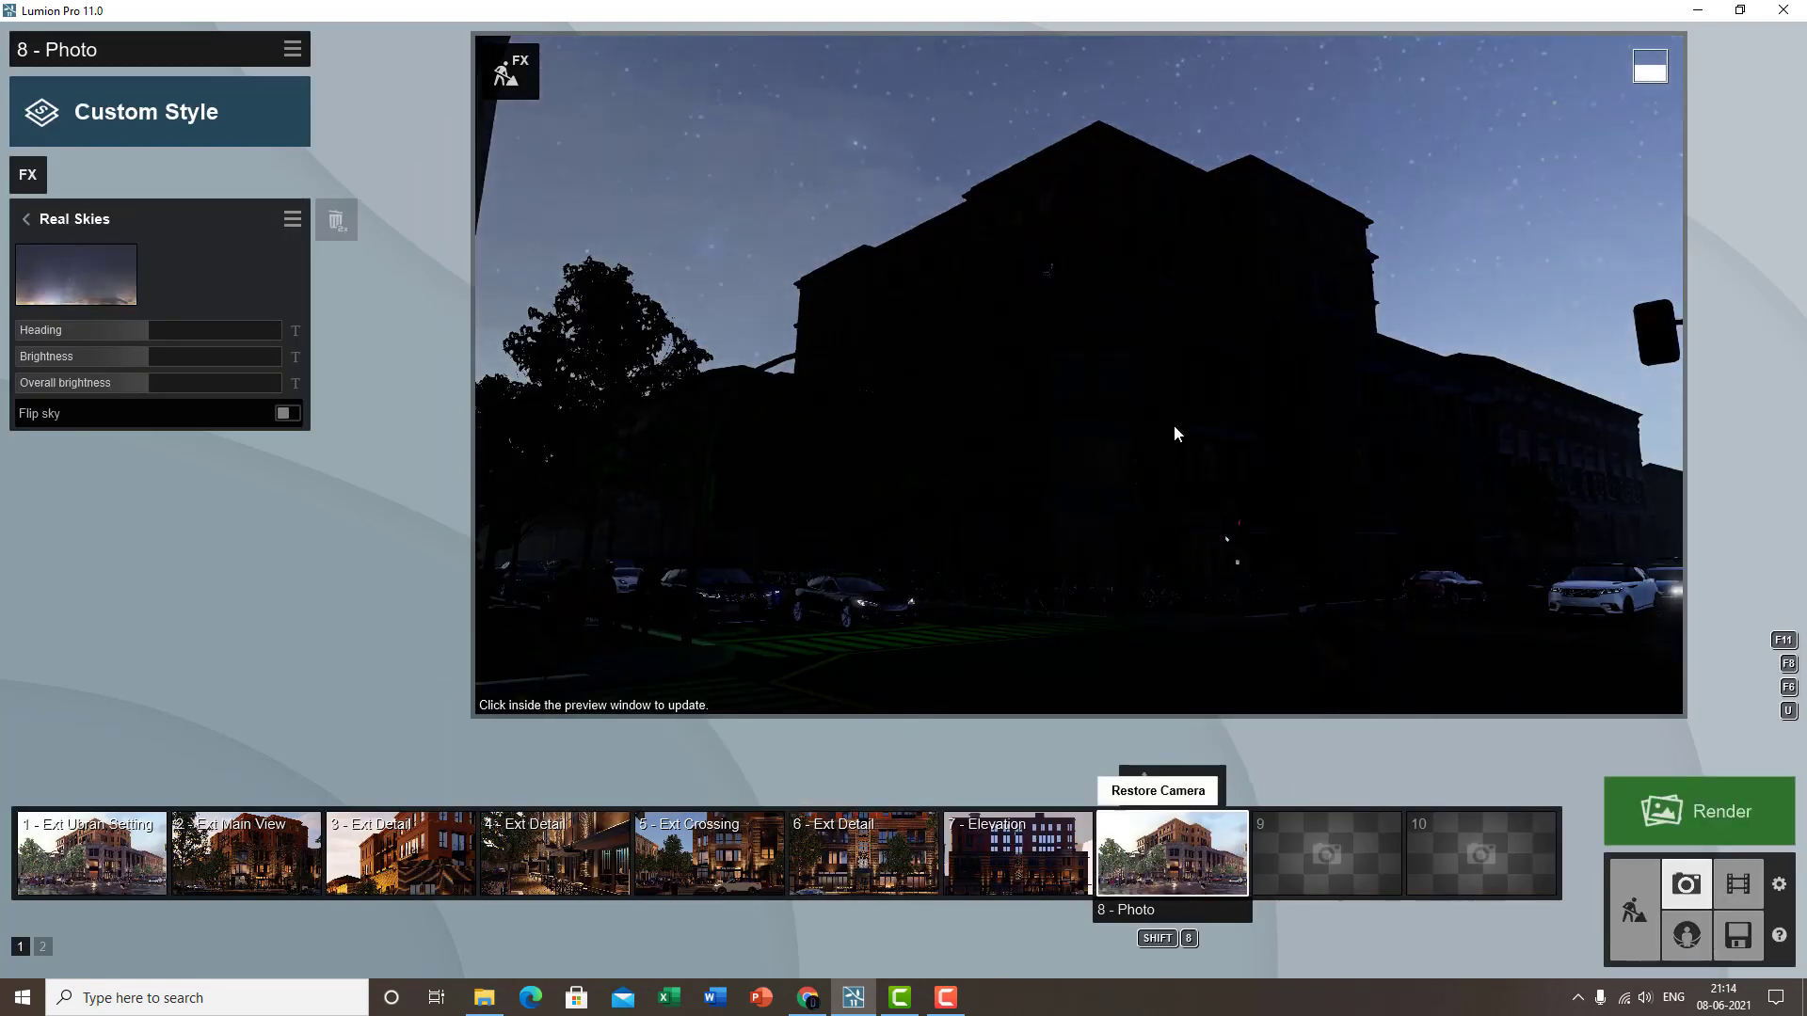
left_click(76, 273)
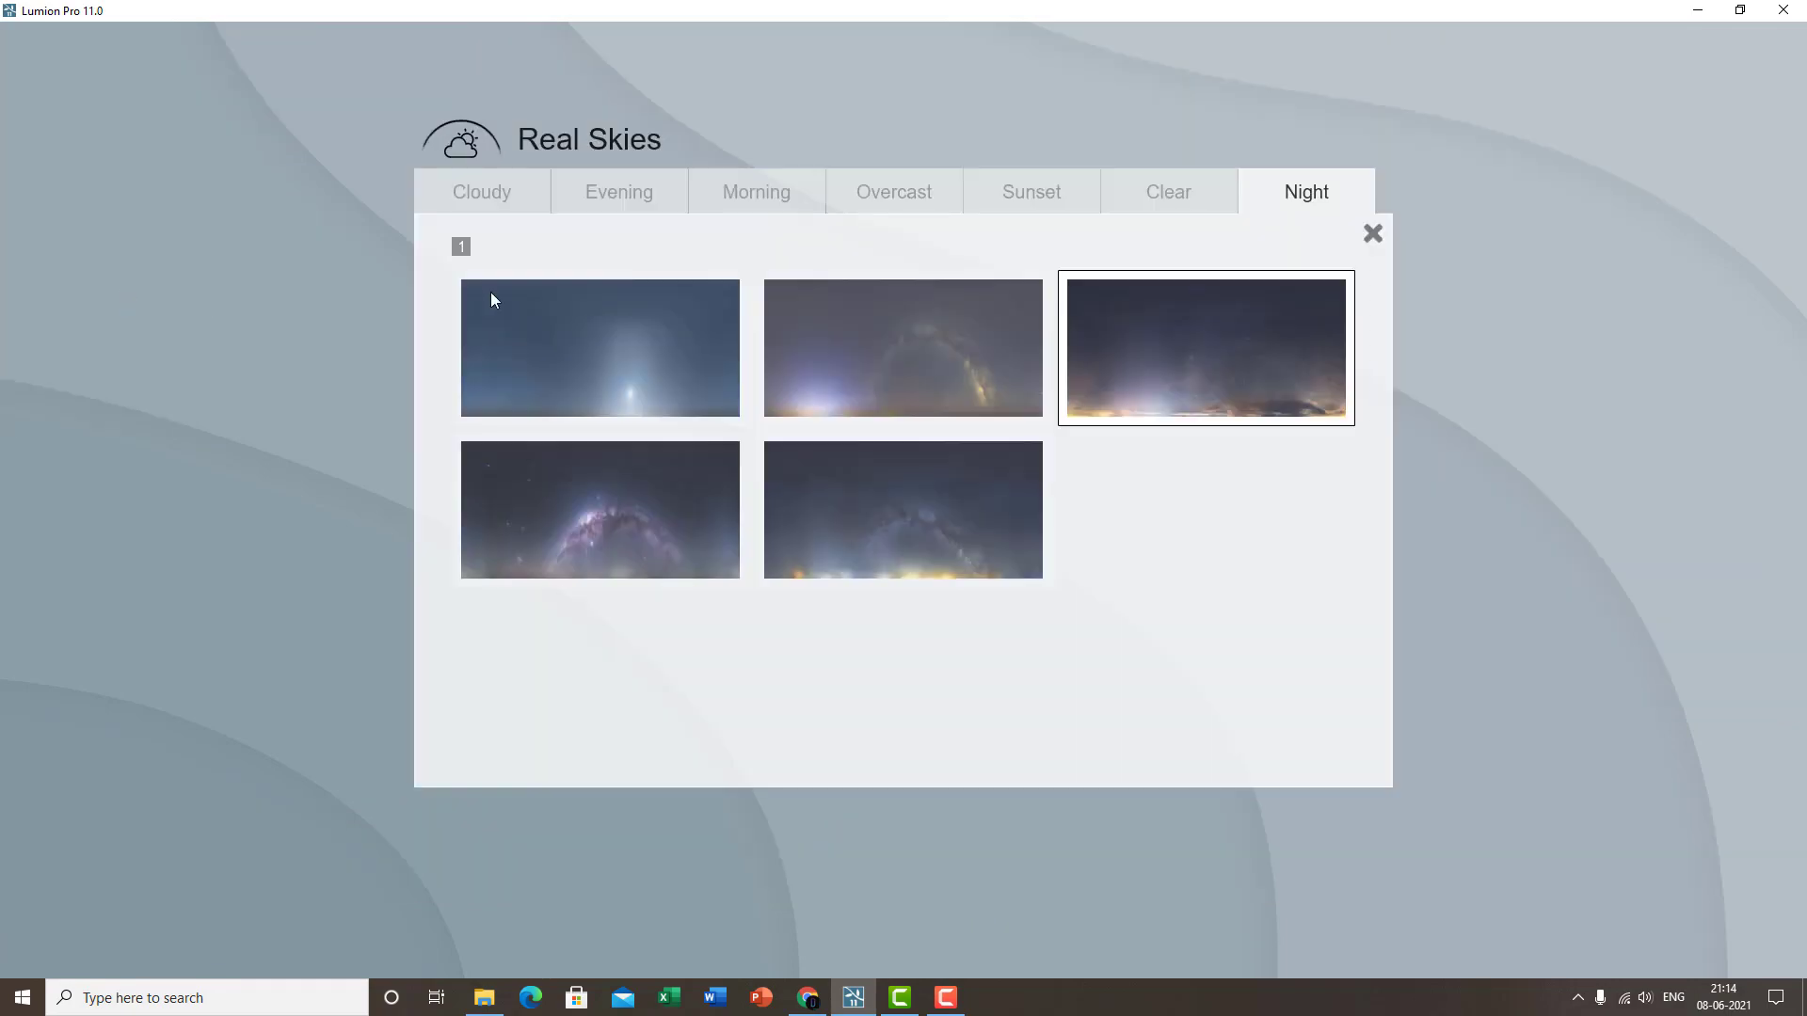
left_click(470, 184)
left_click(1220, 518)
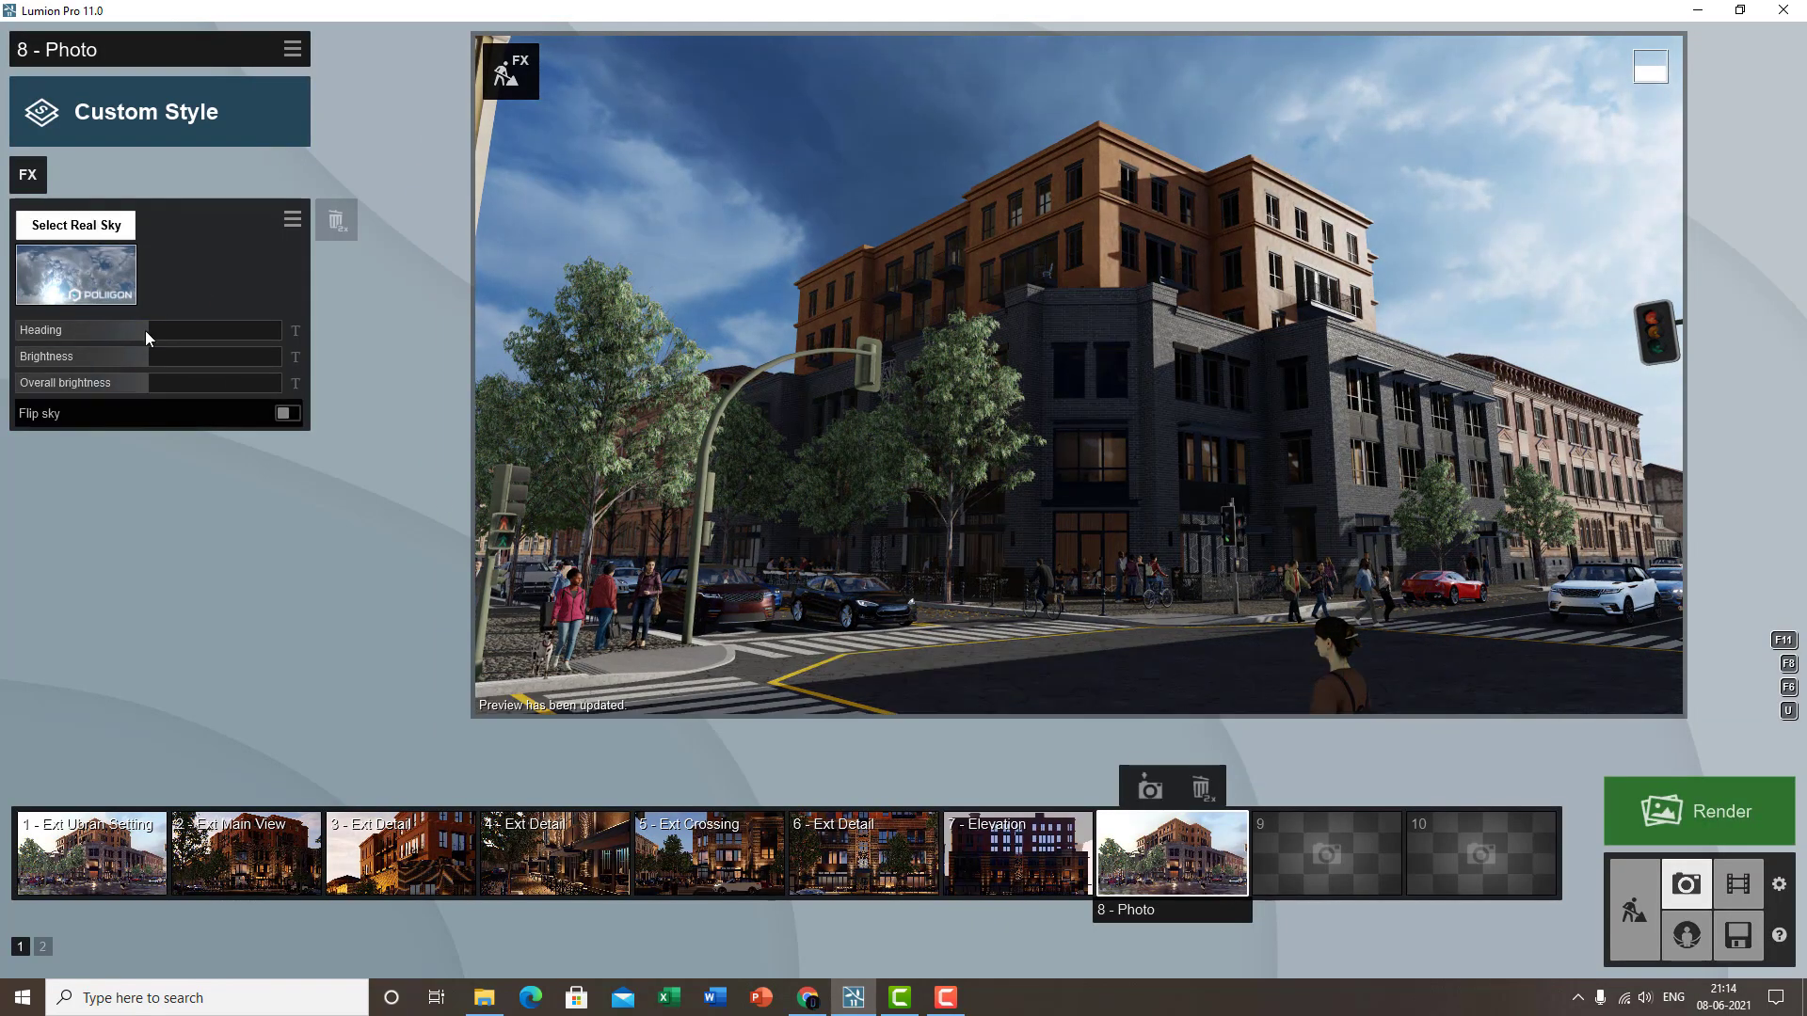
- Set the sky's heading slightly above the middle and raise Brightness and Overall brightness to about 80% of their range
left_click_drag(145, 330, 240, 394)
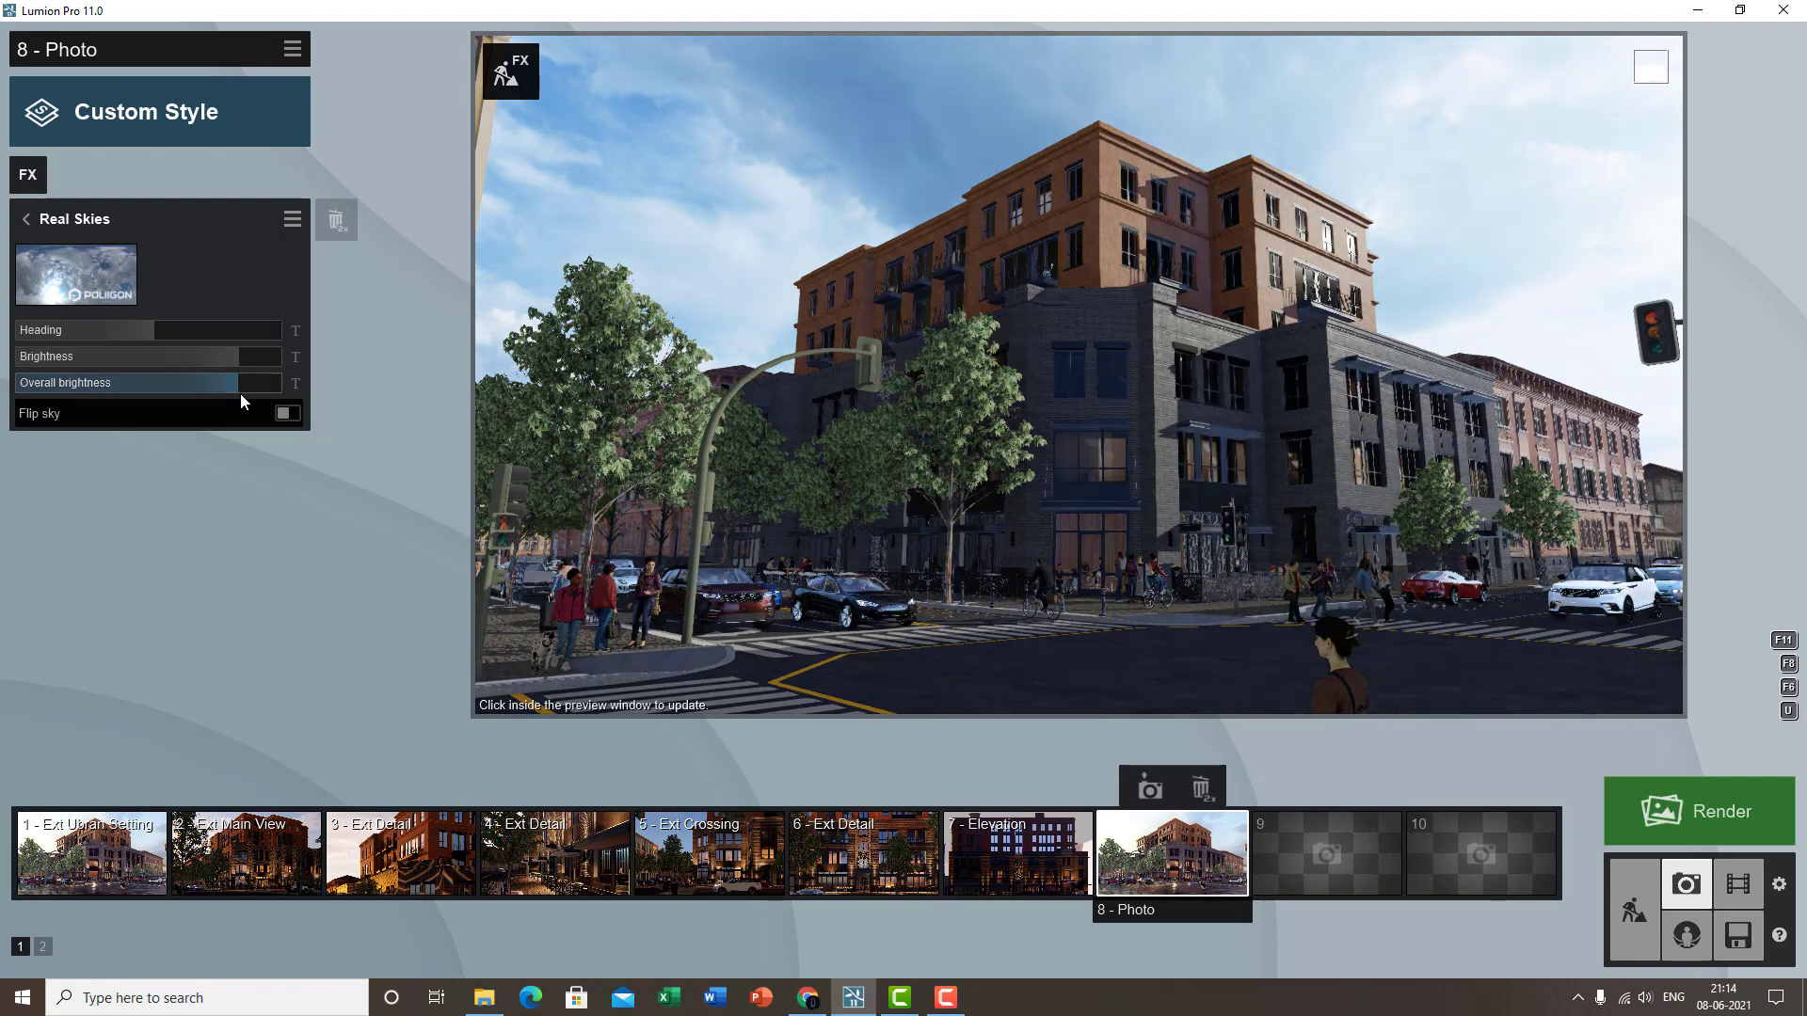
- Try flipping the sky in the Real Skies effect, and turn the flip off again
left_click(966, 414)
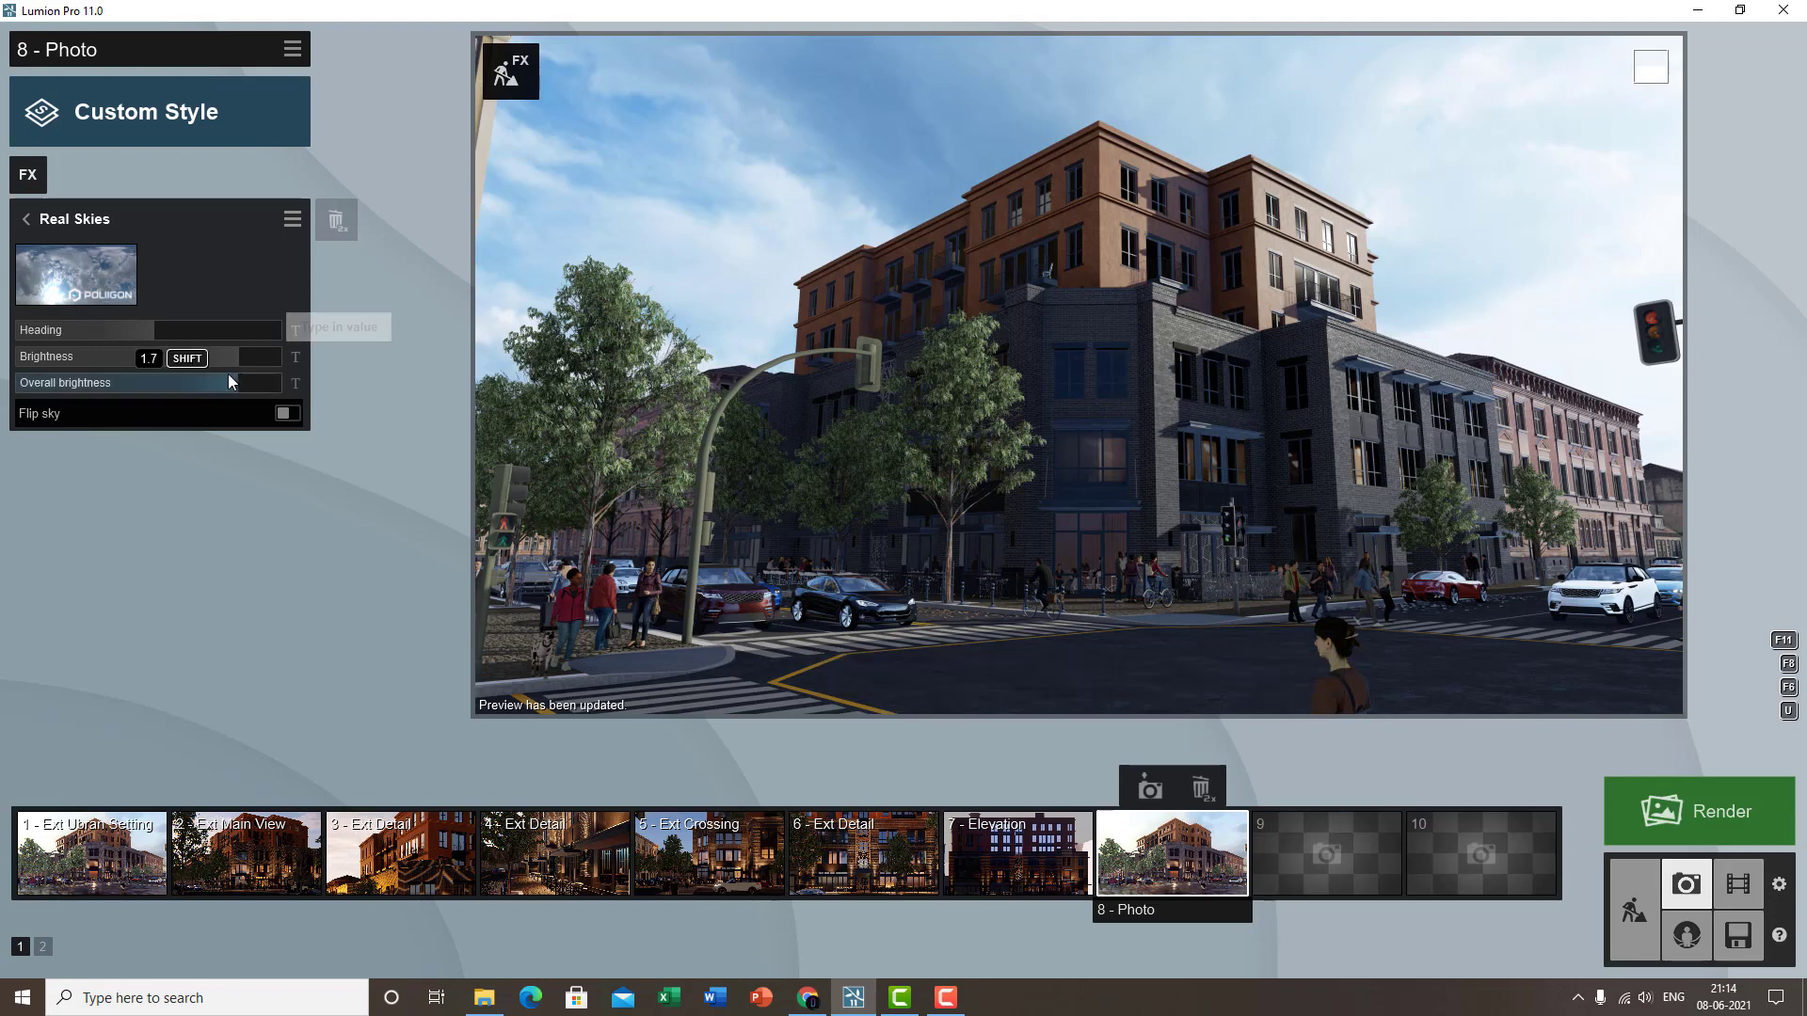
left_click(287, 414)
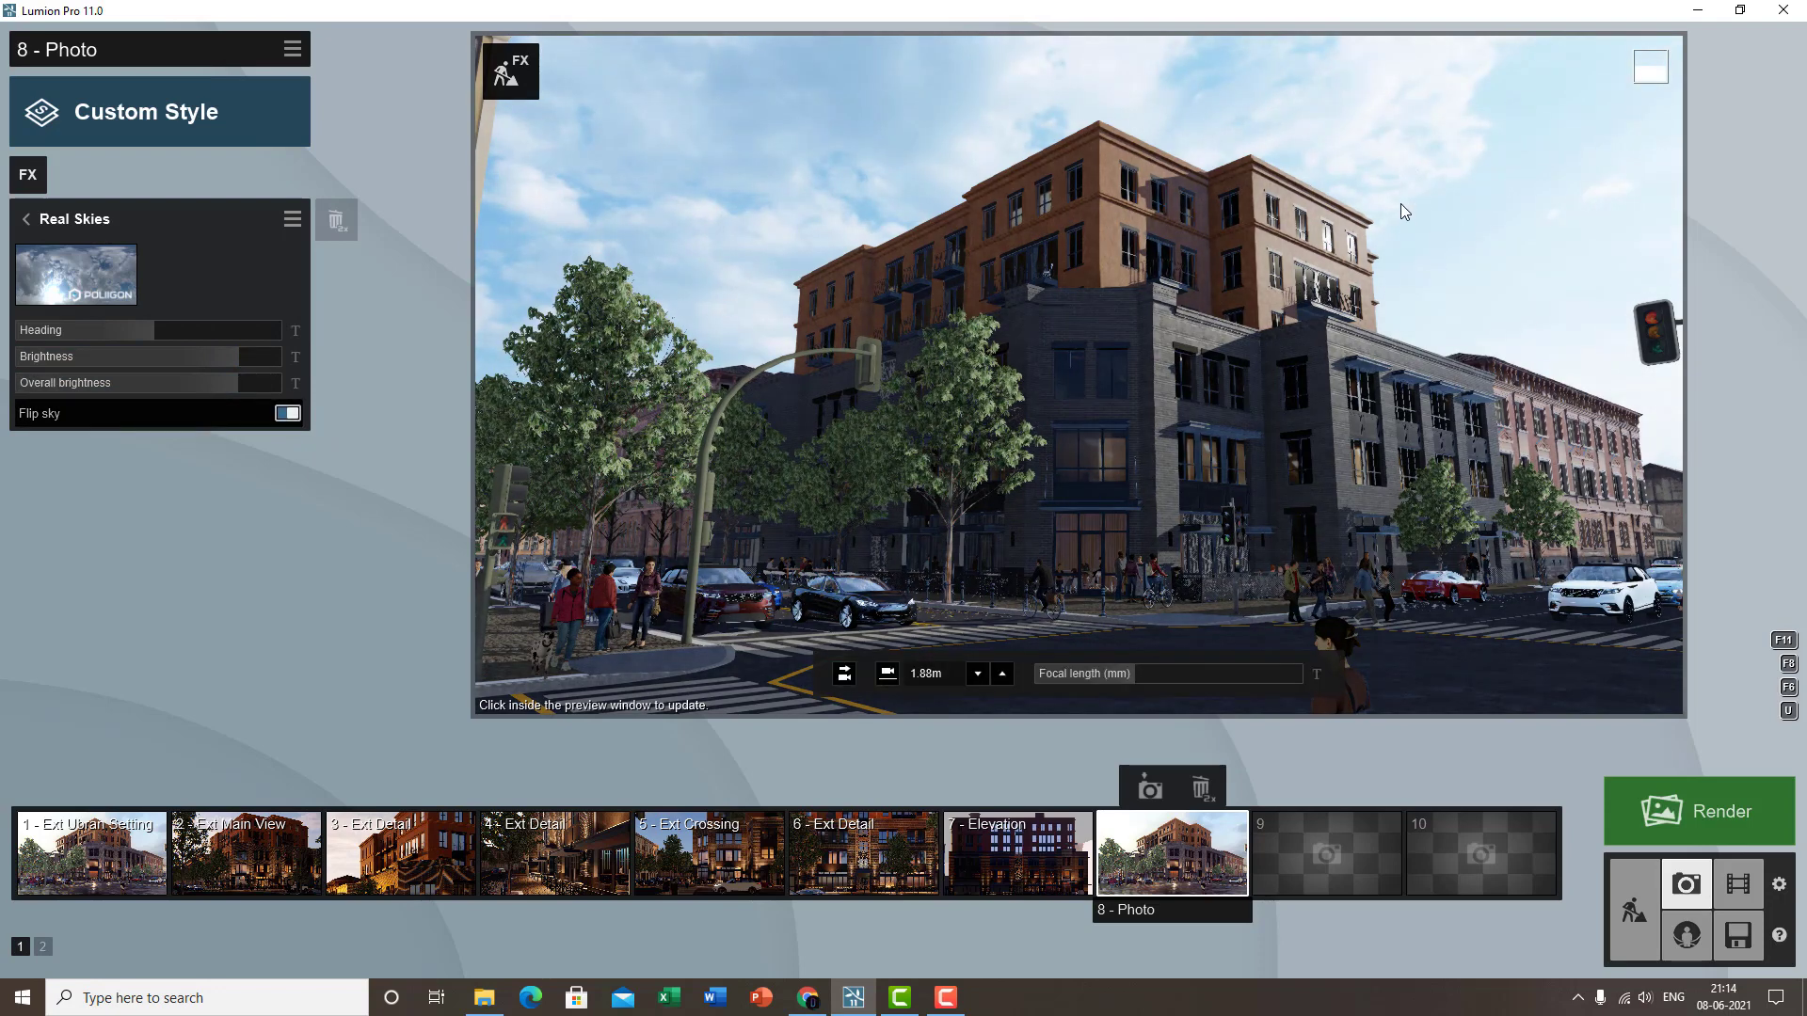
left_click(287, 414)
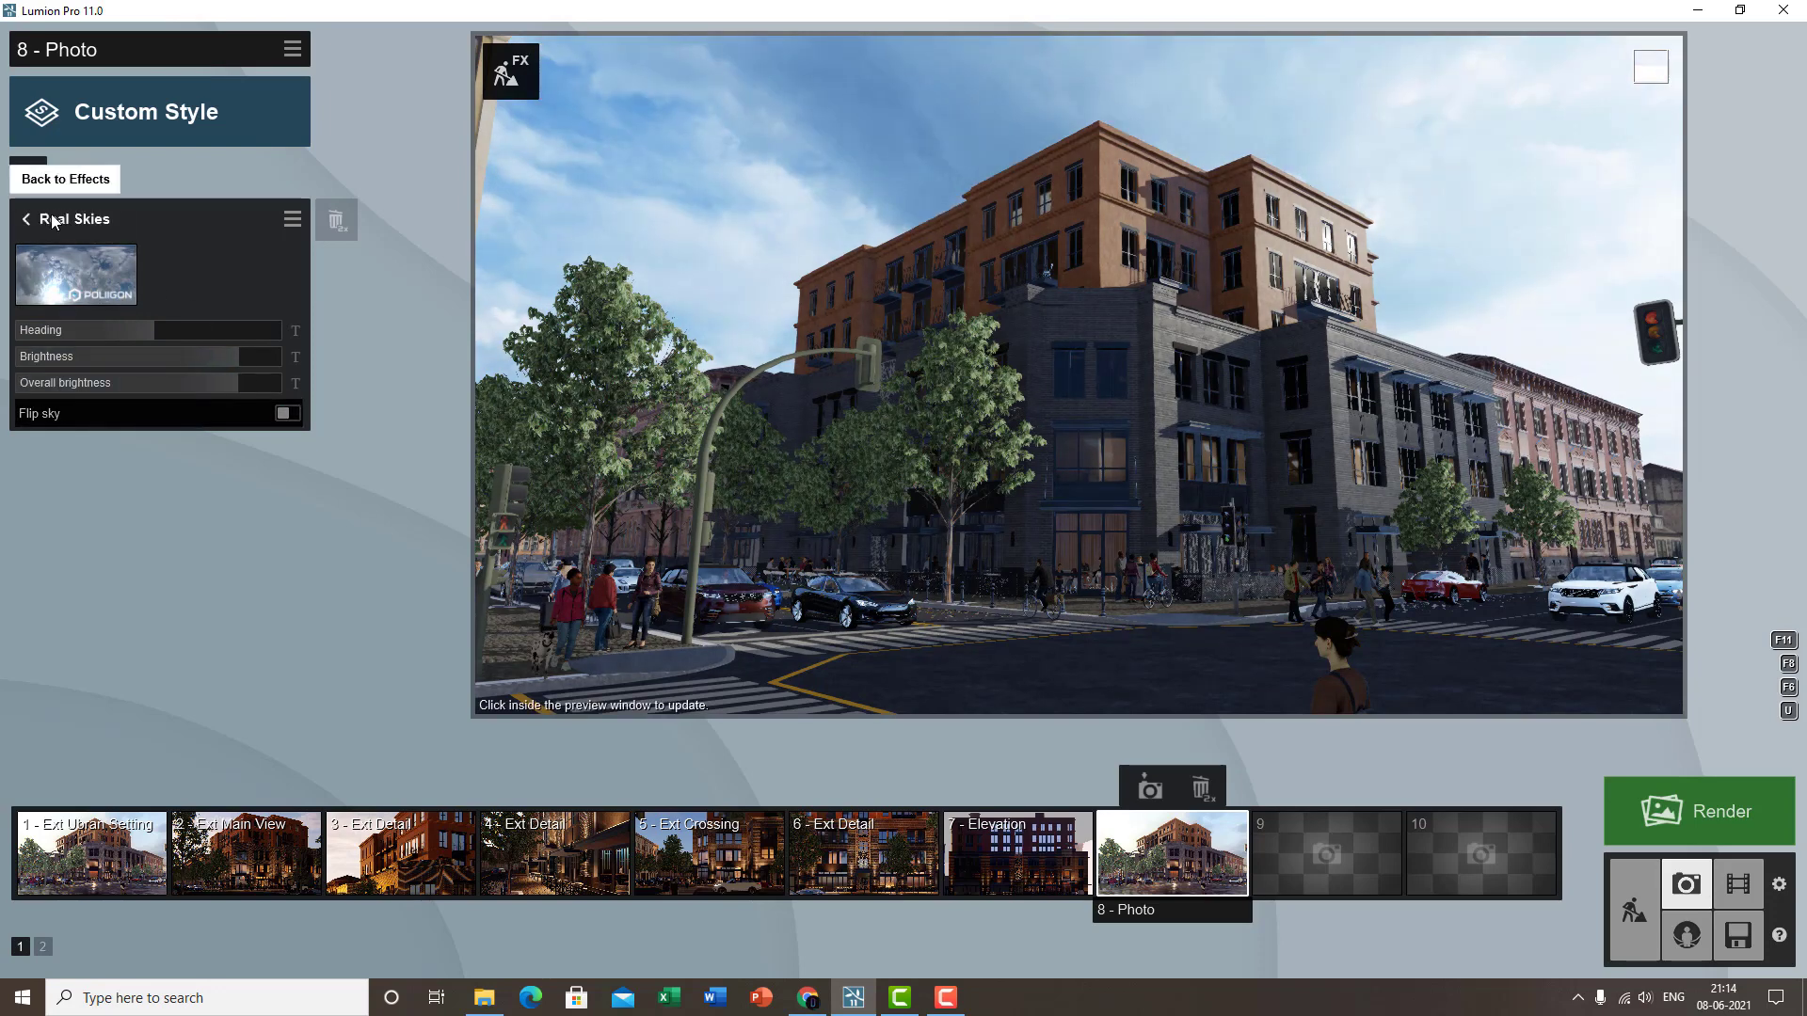
- Adjust the Sun effect's height and heading, and raise the sun brightness to about 1.3
left_click(26, 218)
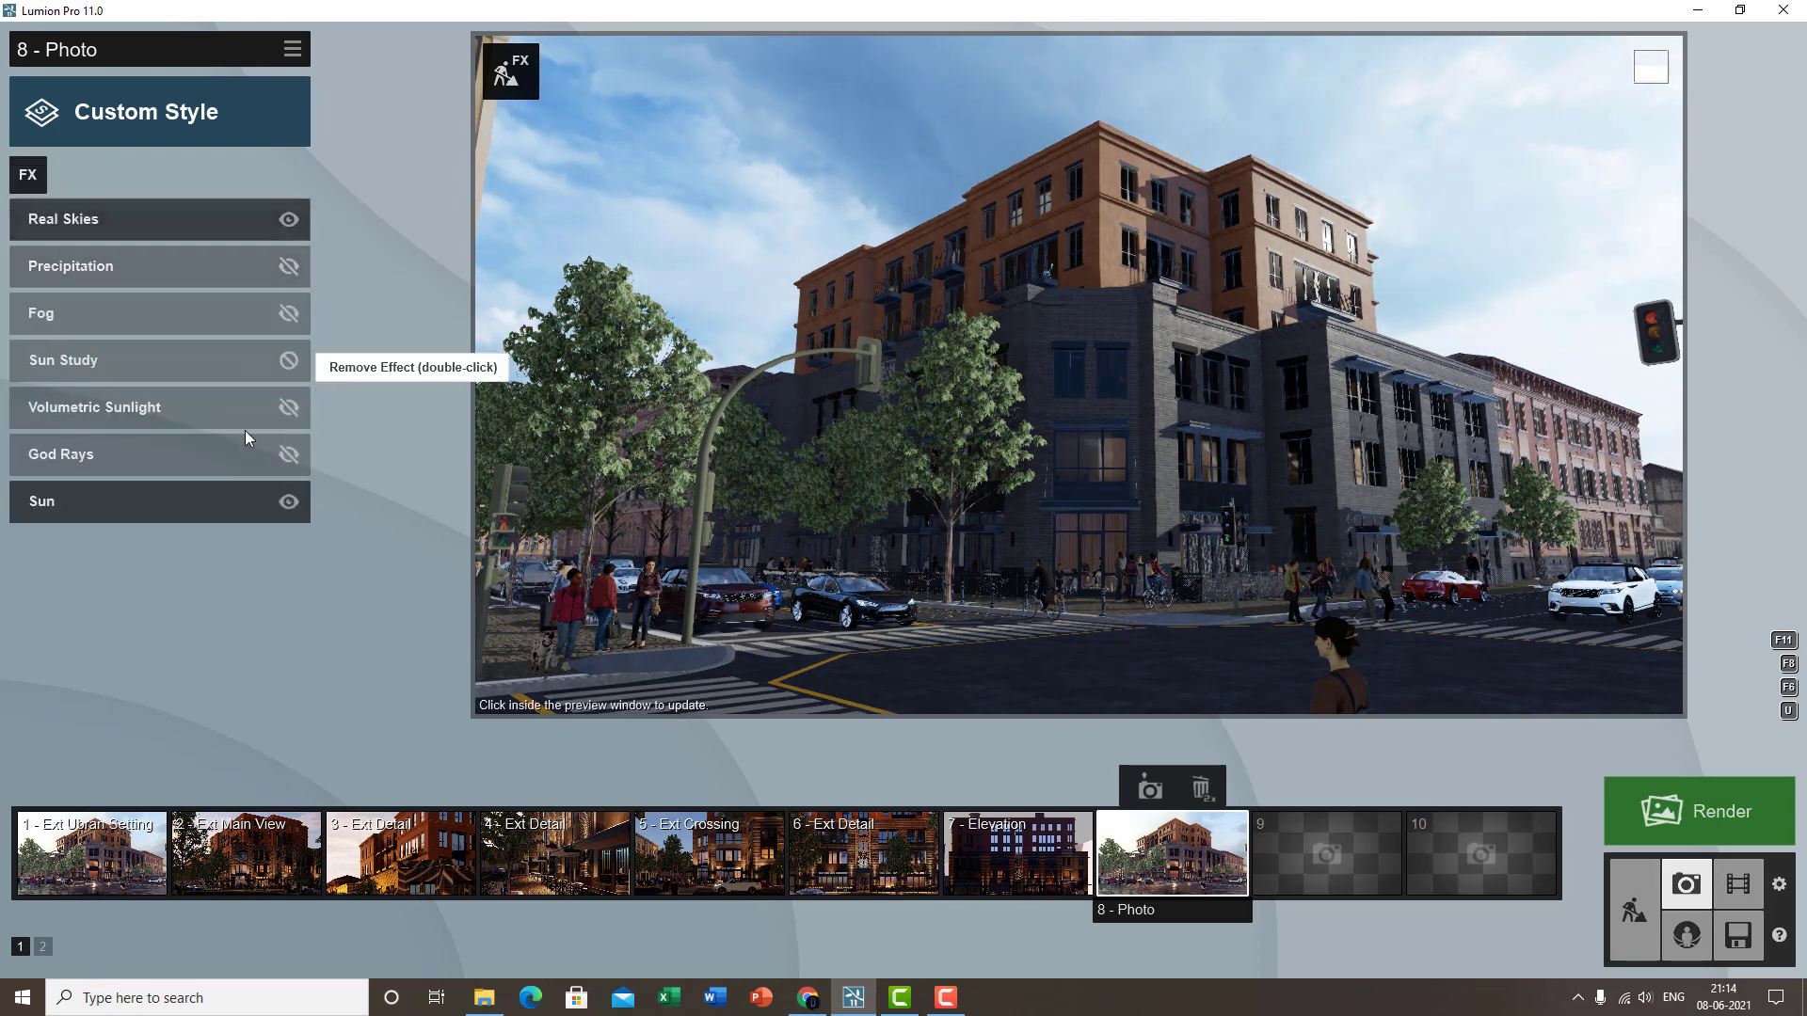
left_click(87, 506)
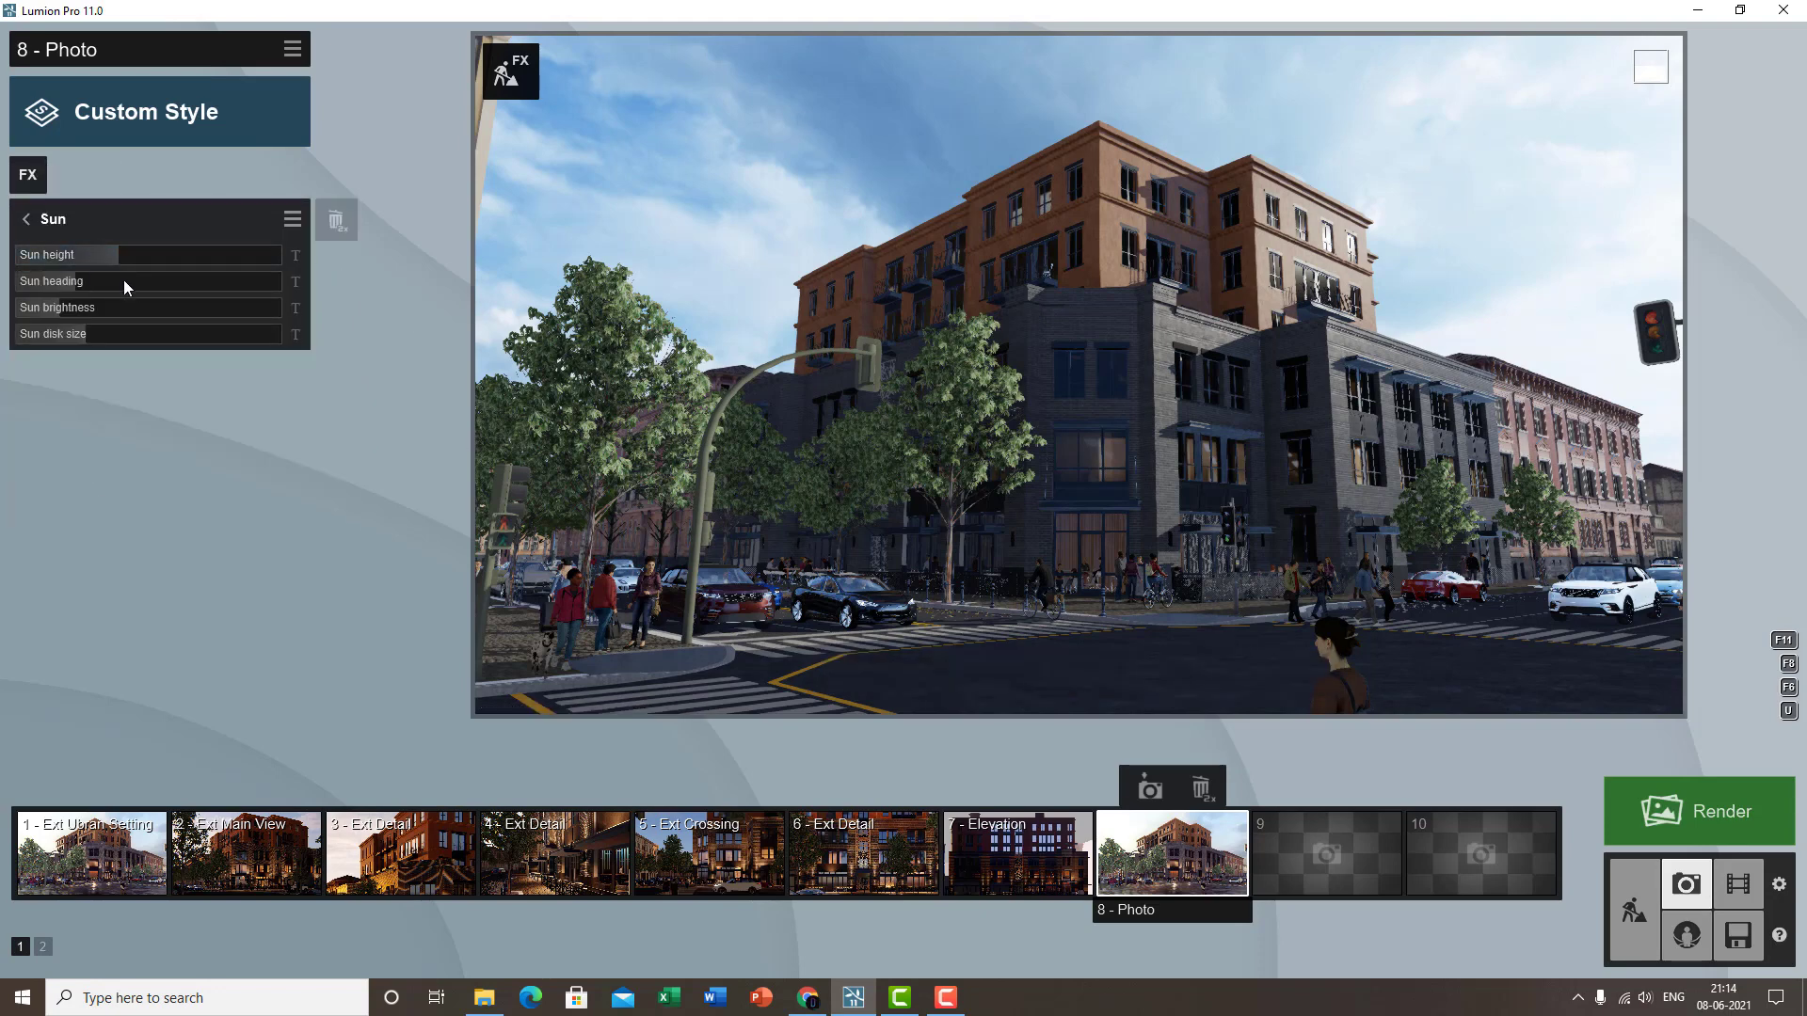
left_click(100, 284)
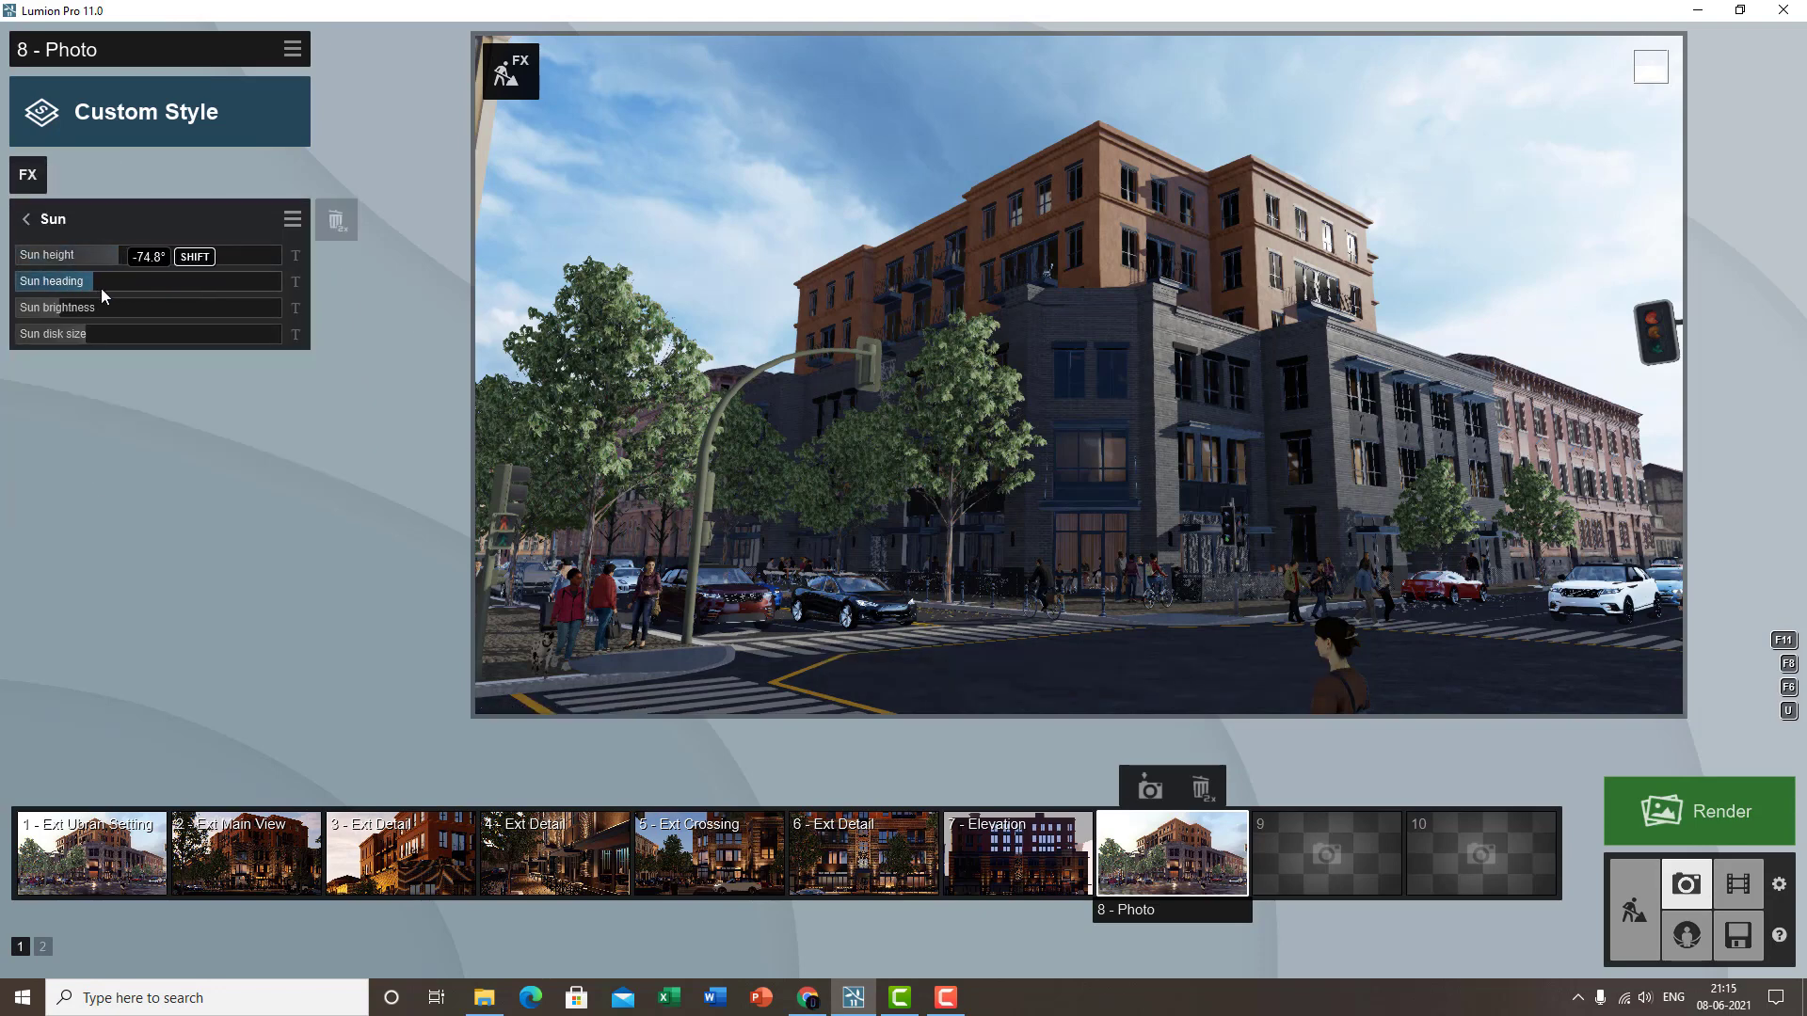
left_click(155, 260)
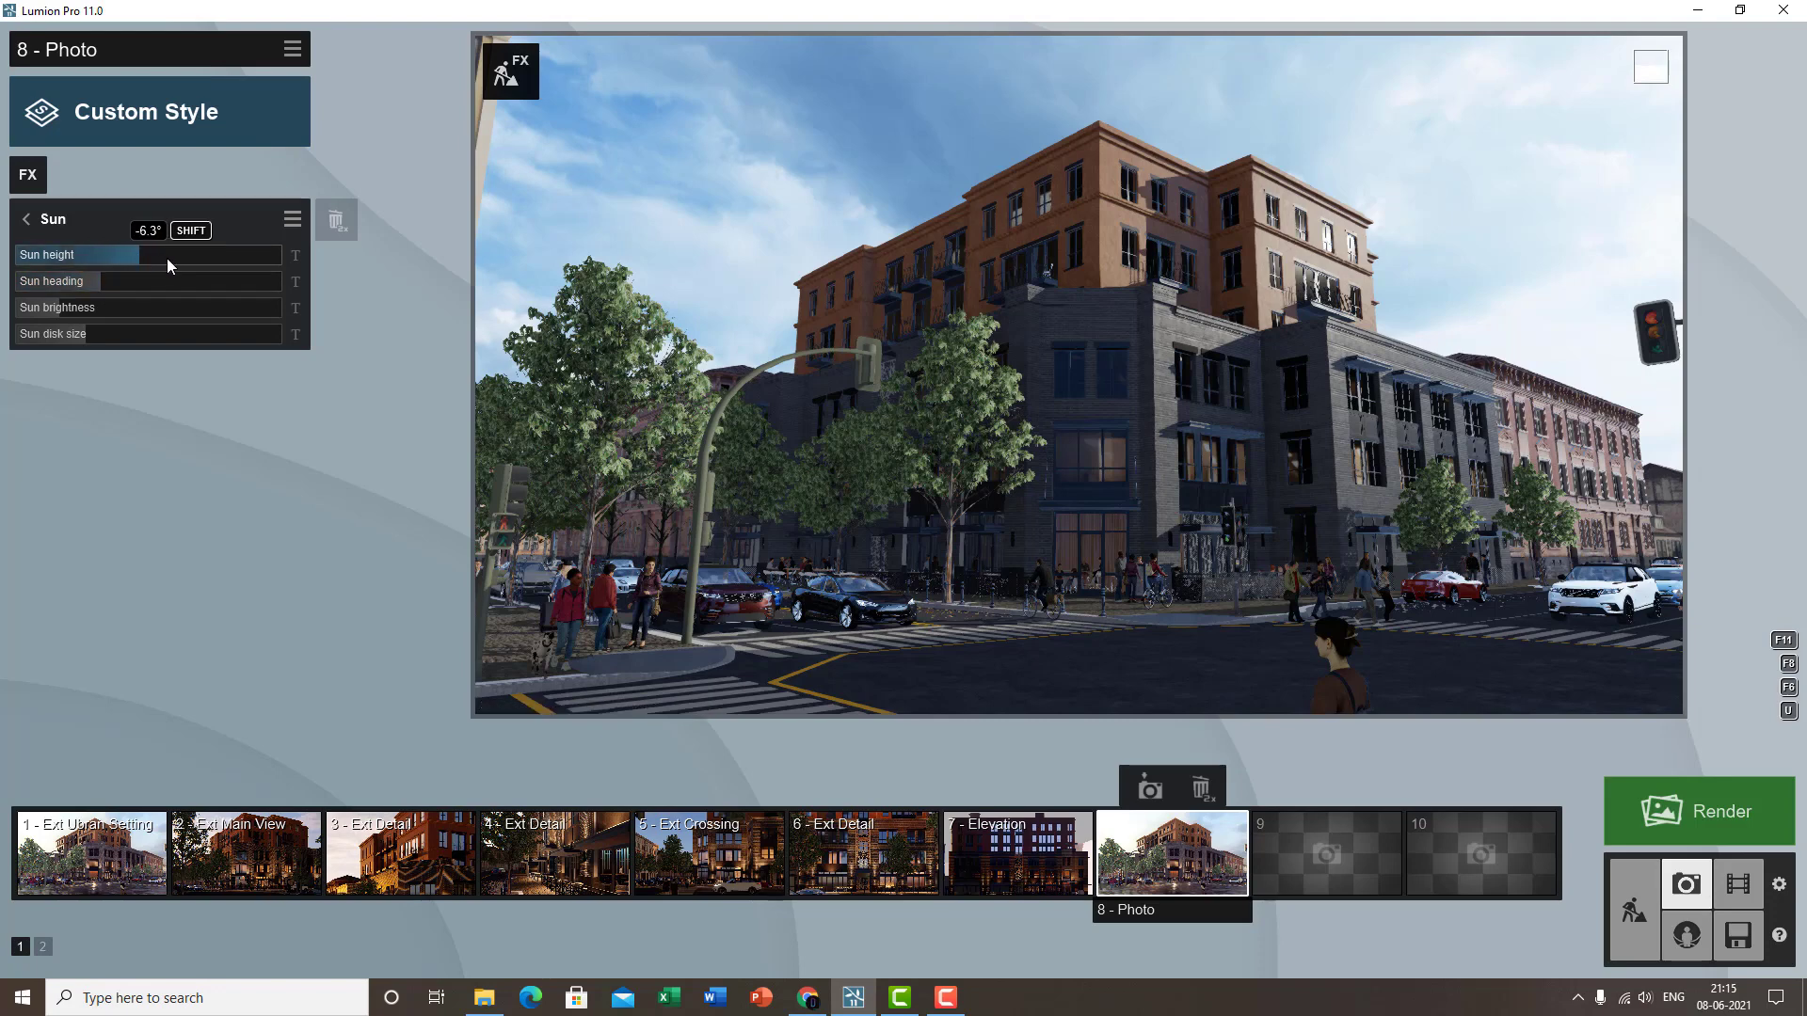
left_click(141, 282)
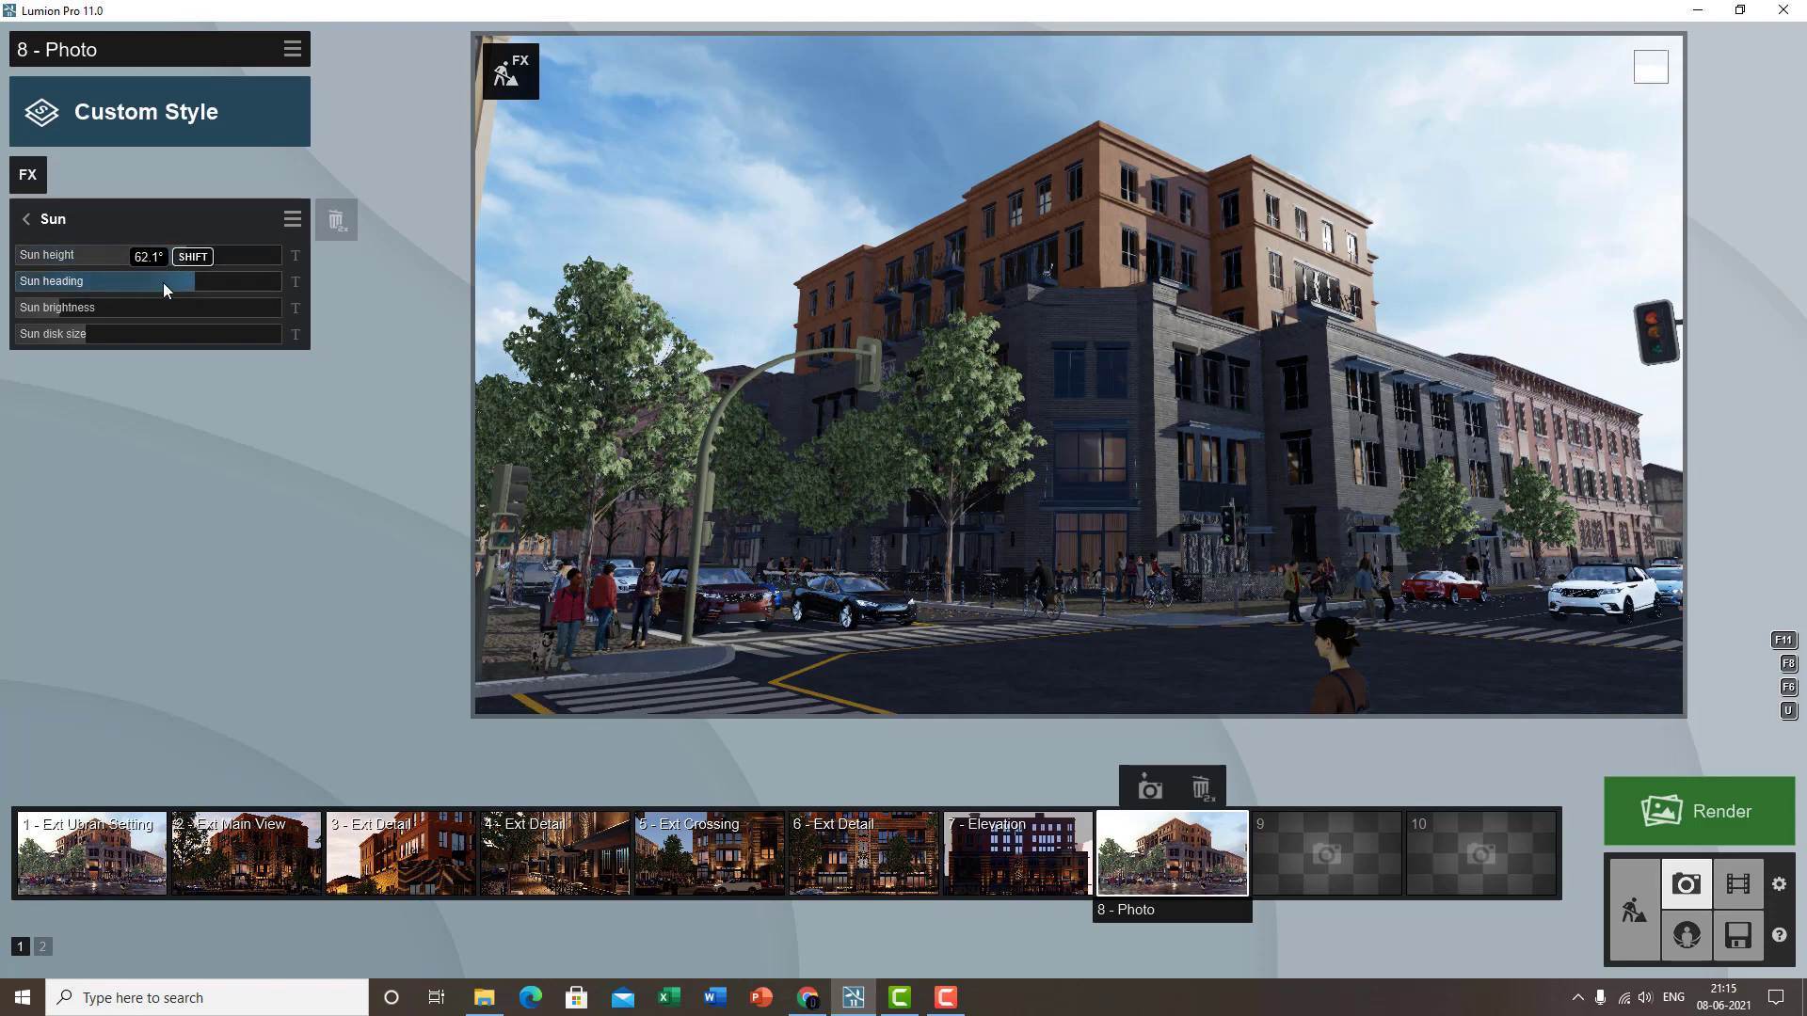
left_click(221, 254)
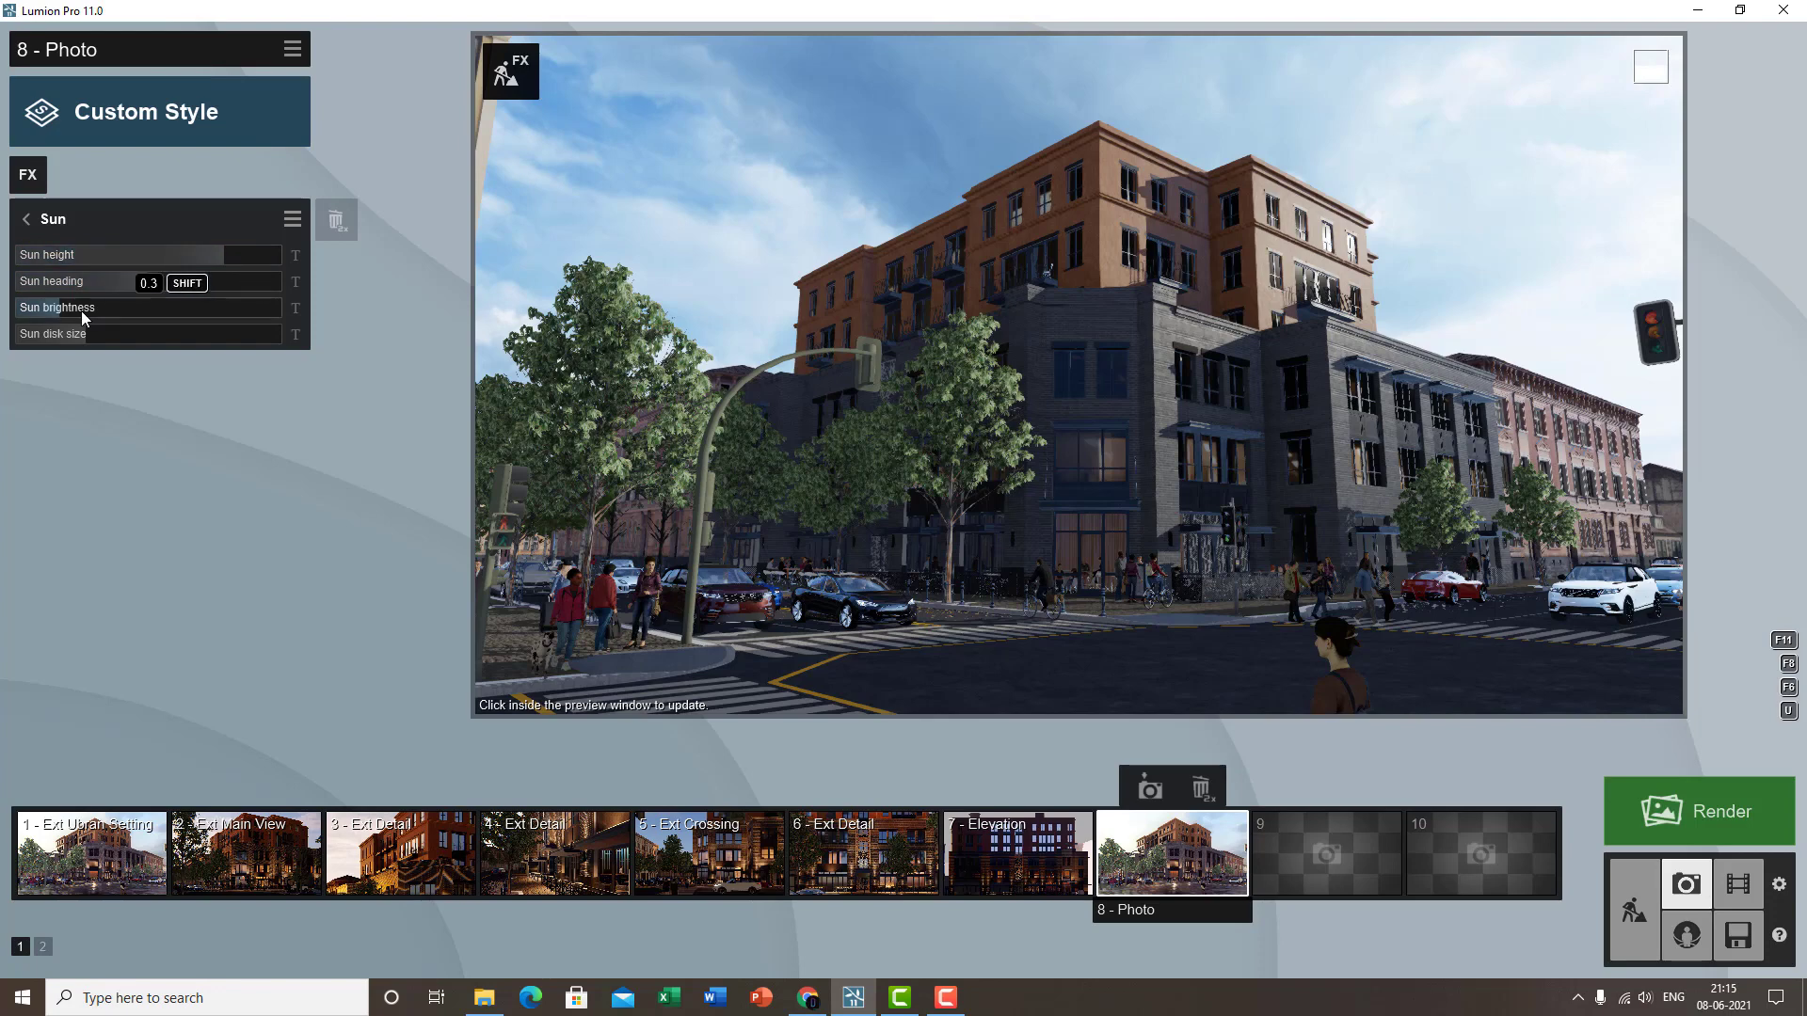
left_click_drag(81, 311, 243, 322)
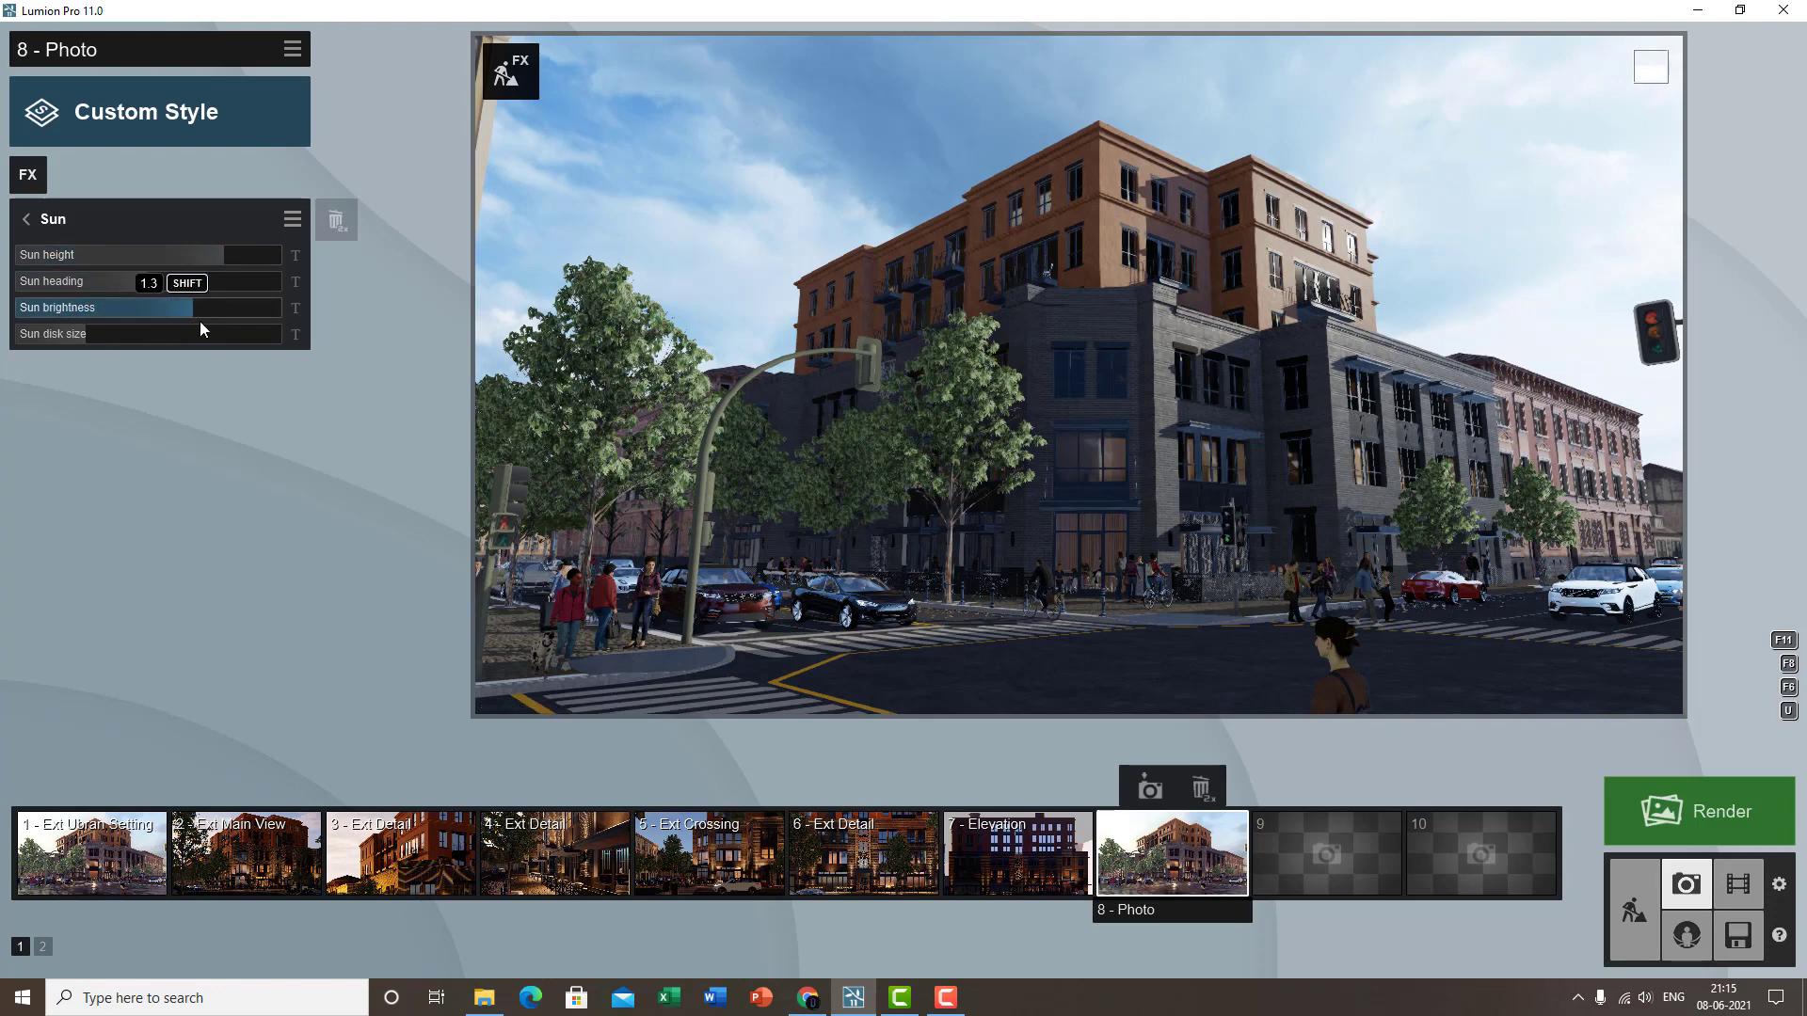
left_click_drag(160, 280, 119, 292)
left_click(81, 220)
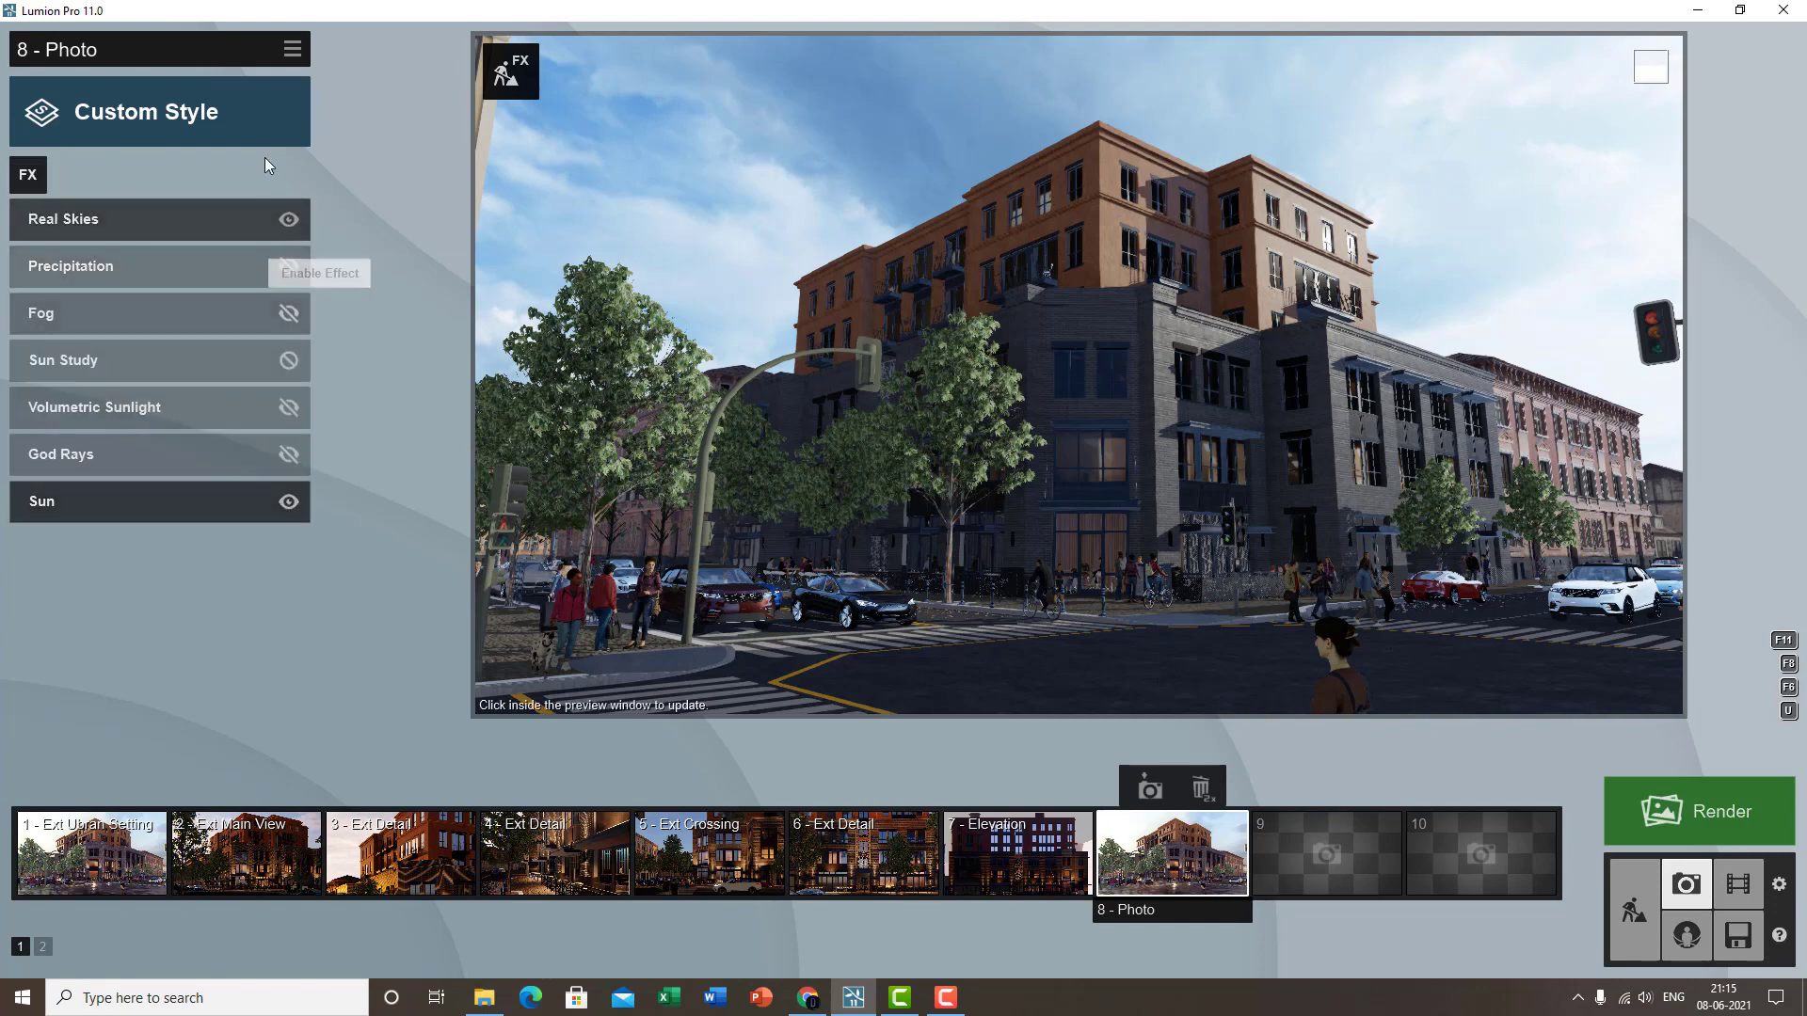
- Turn the Real Skies effect off and on again to compare the lighting in the preview
left_click(289, 219)
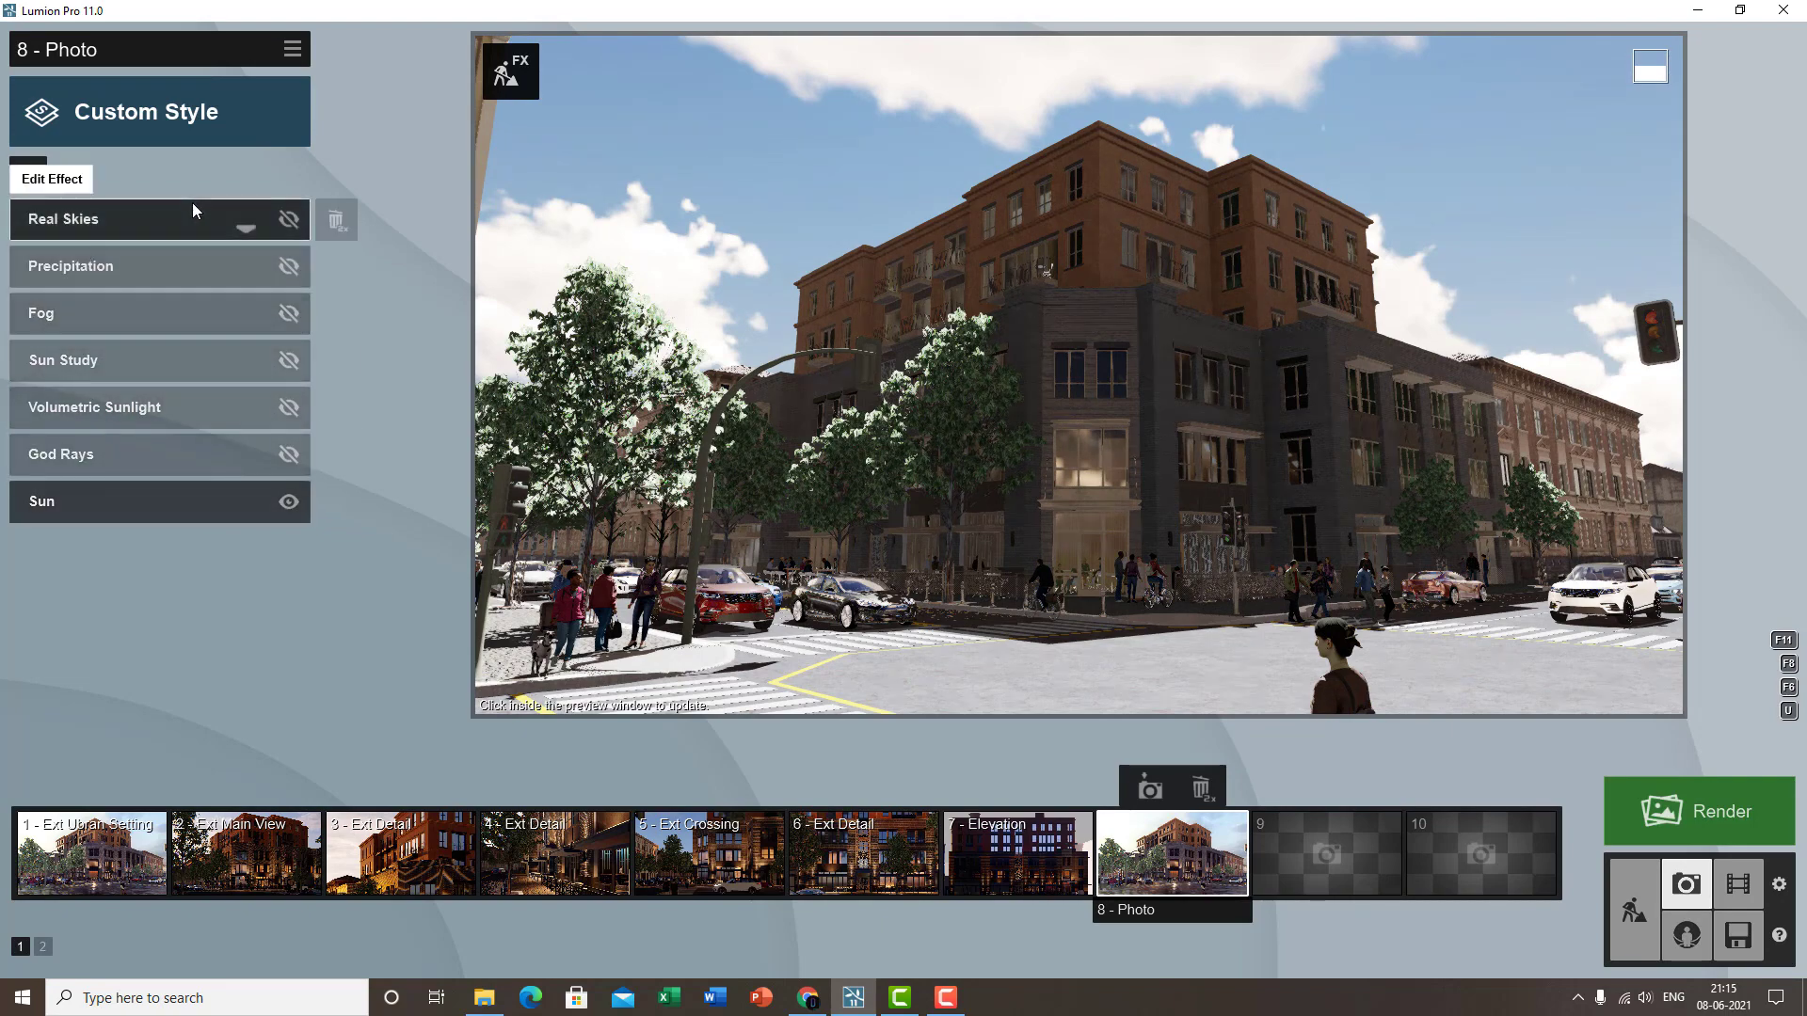
left_click(288, 220)
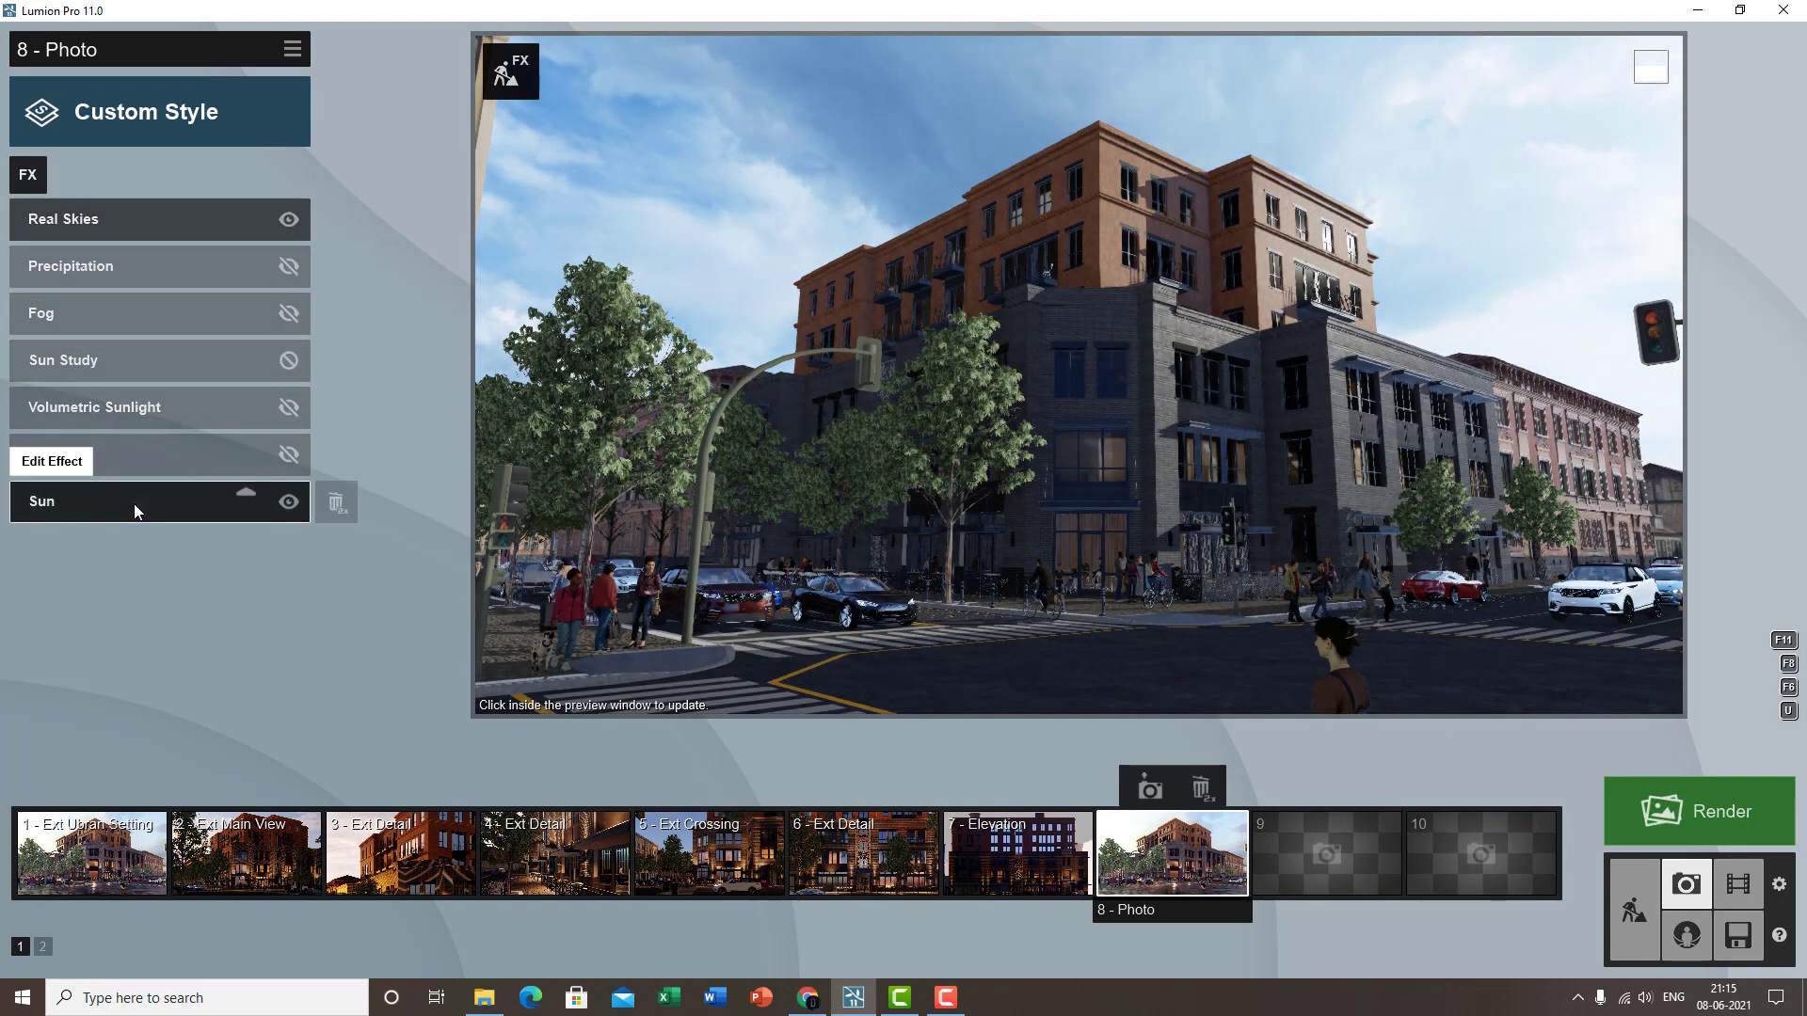
- Change the sun heading and slightly enlarge the sun disk in the Sun effect
left_click(139, 510)
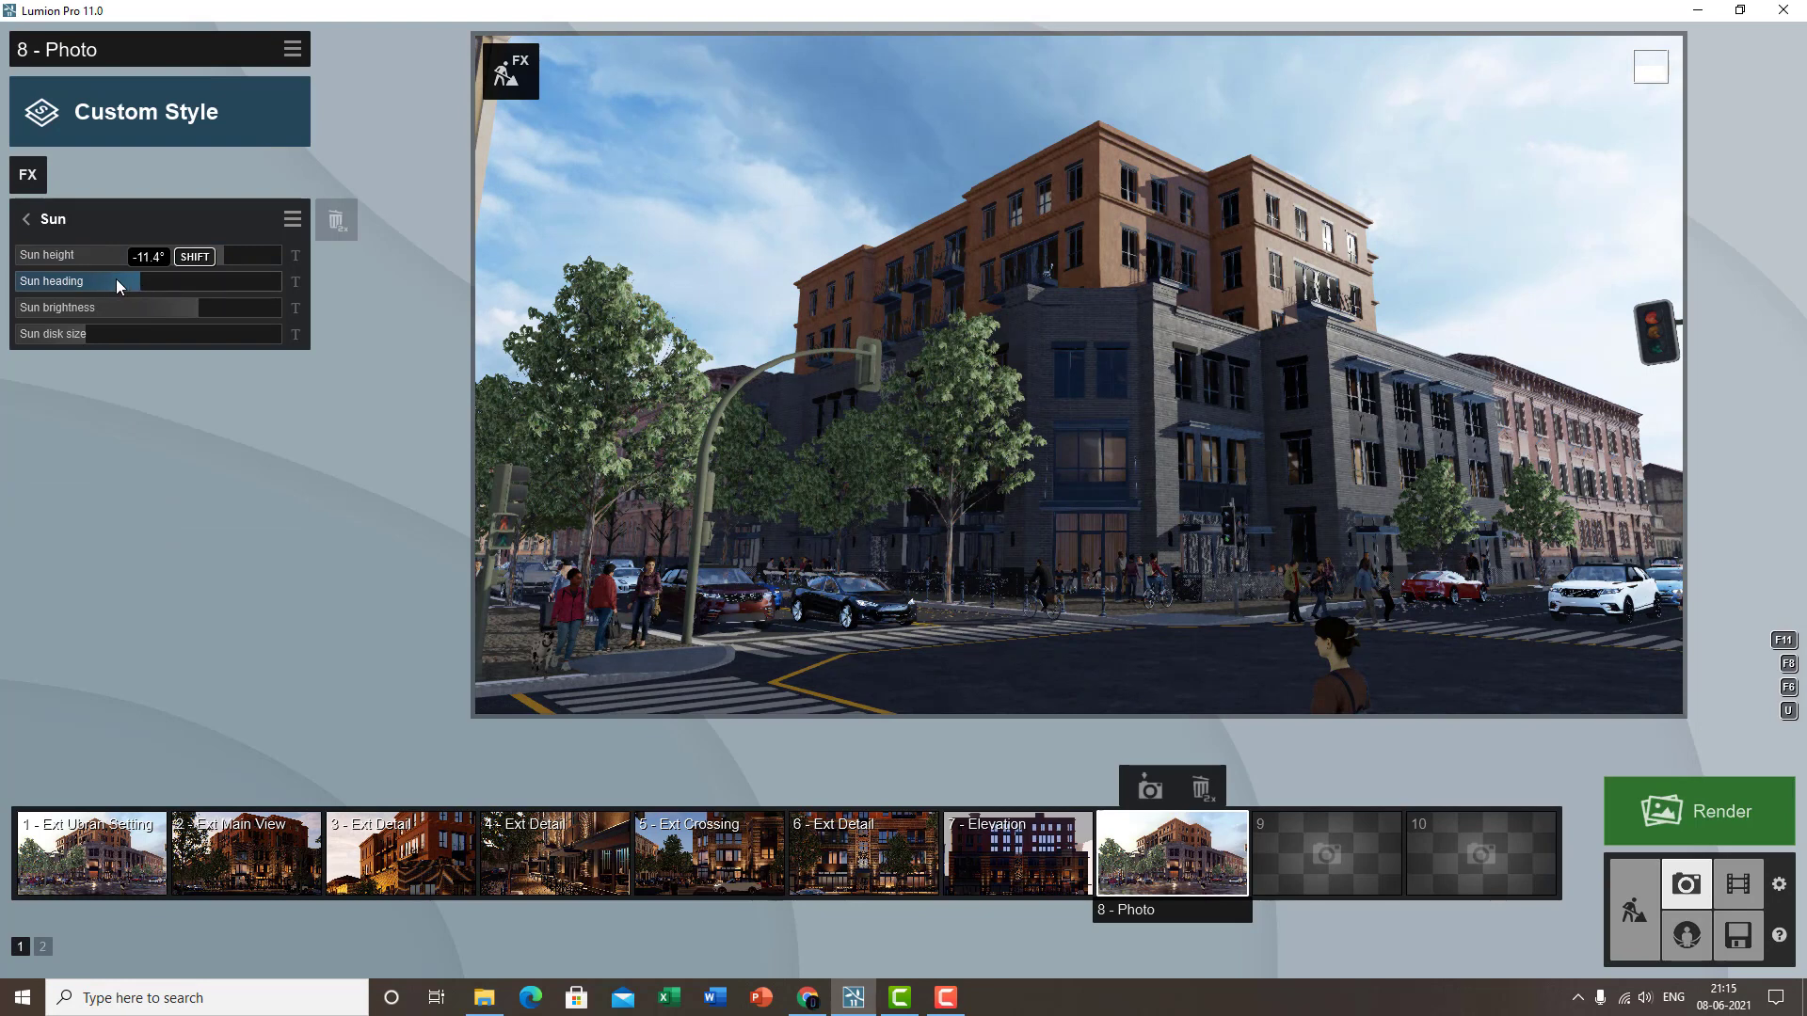
left_click(112, 282)
left_click(100, 331)
left_click(145, 222)
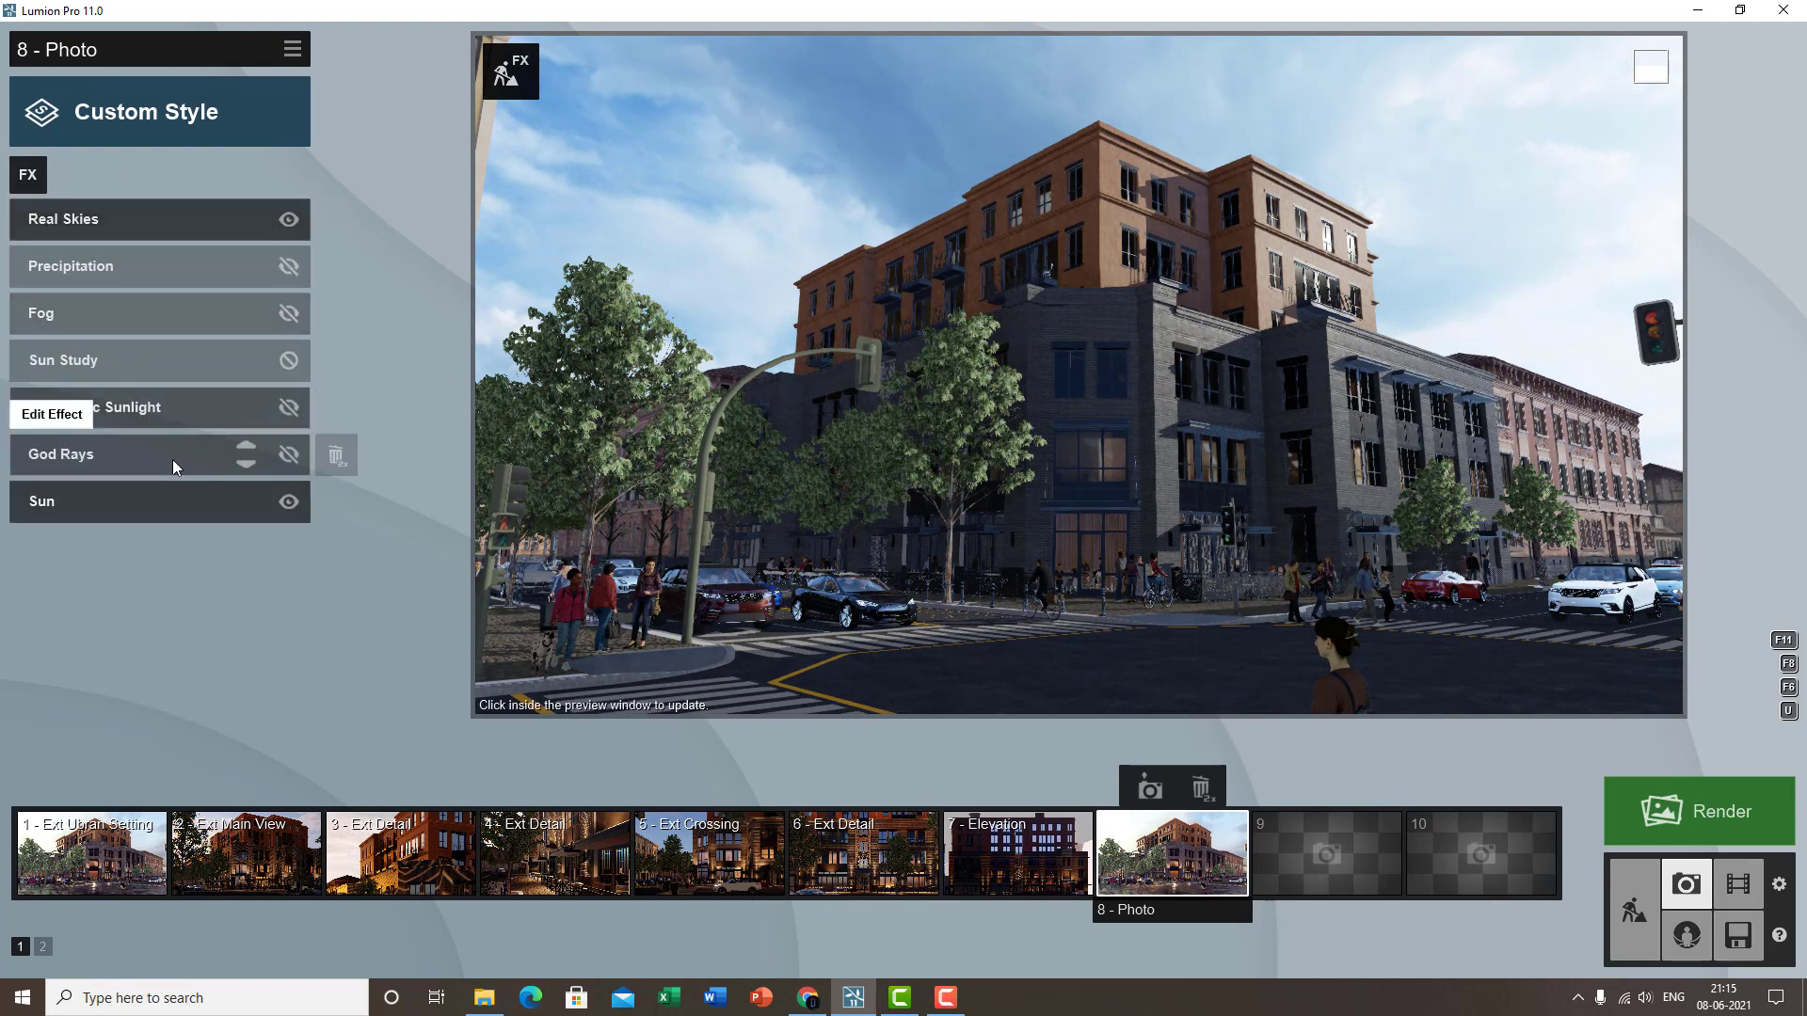
- Replace the sky with a blue preset from the Morning category of Real Skies
left_click(137, 238)
left_click(91, 301)
left_click(647, 199)
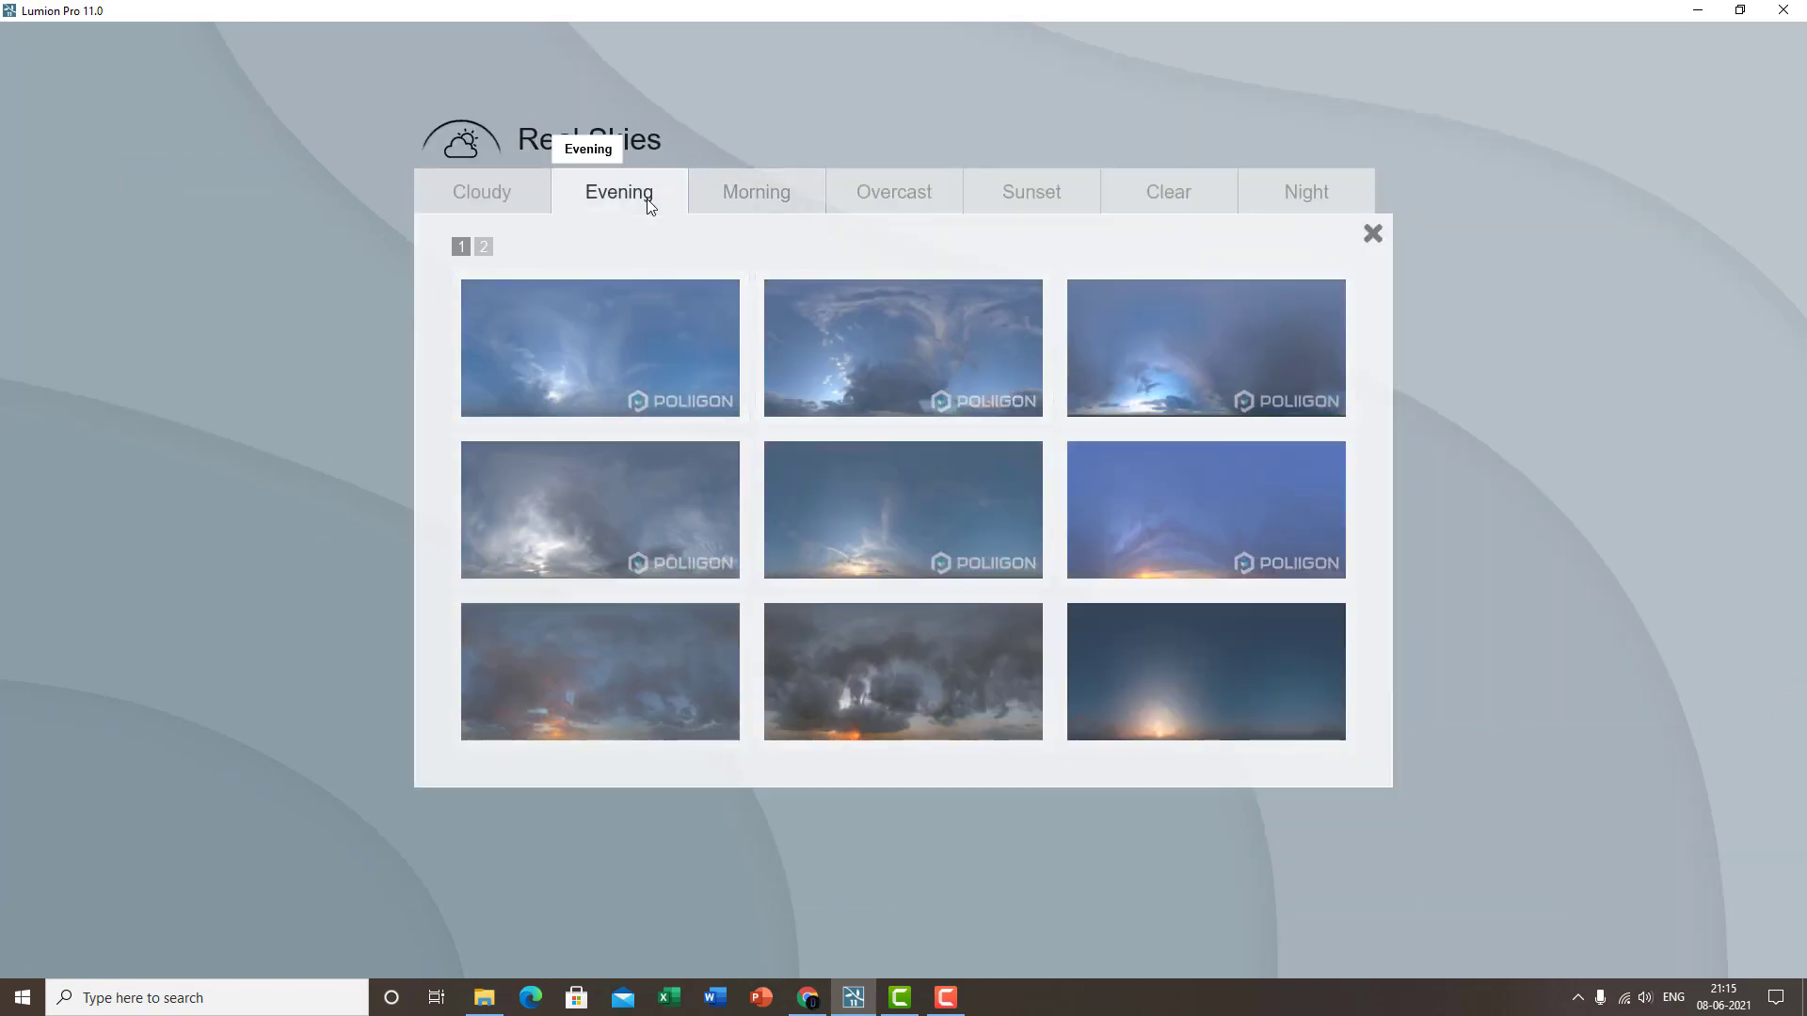
left_click(745, 196)
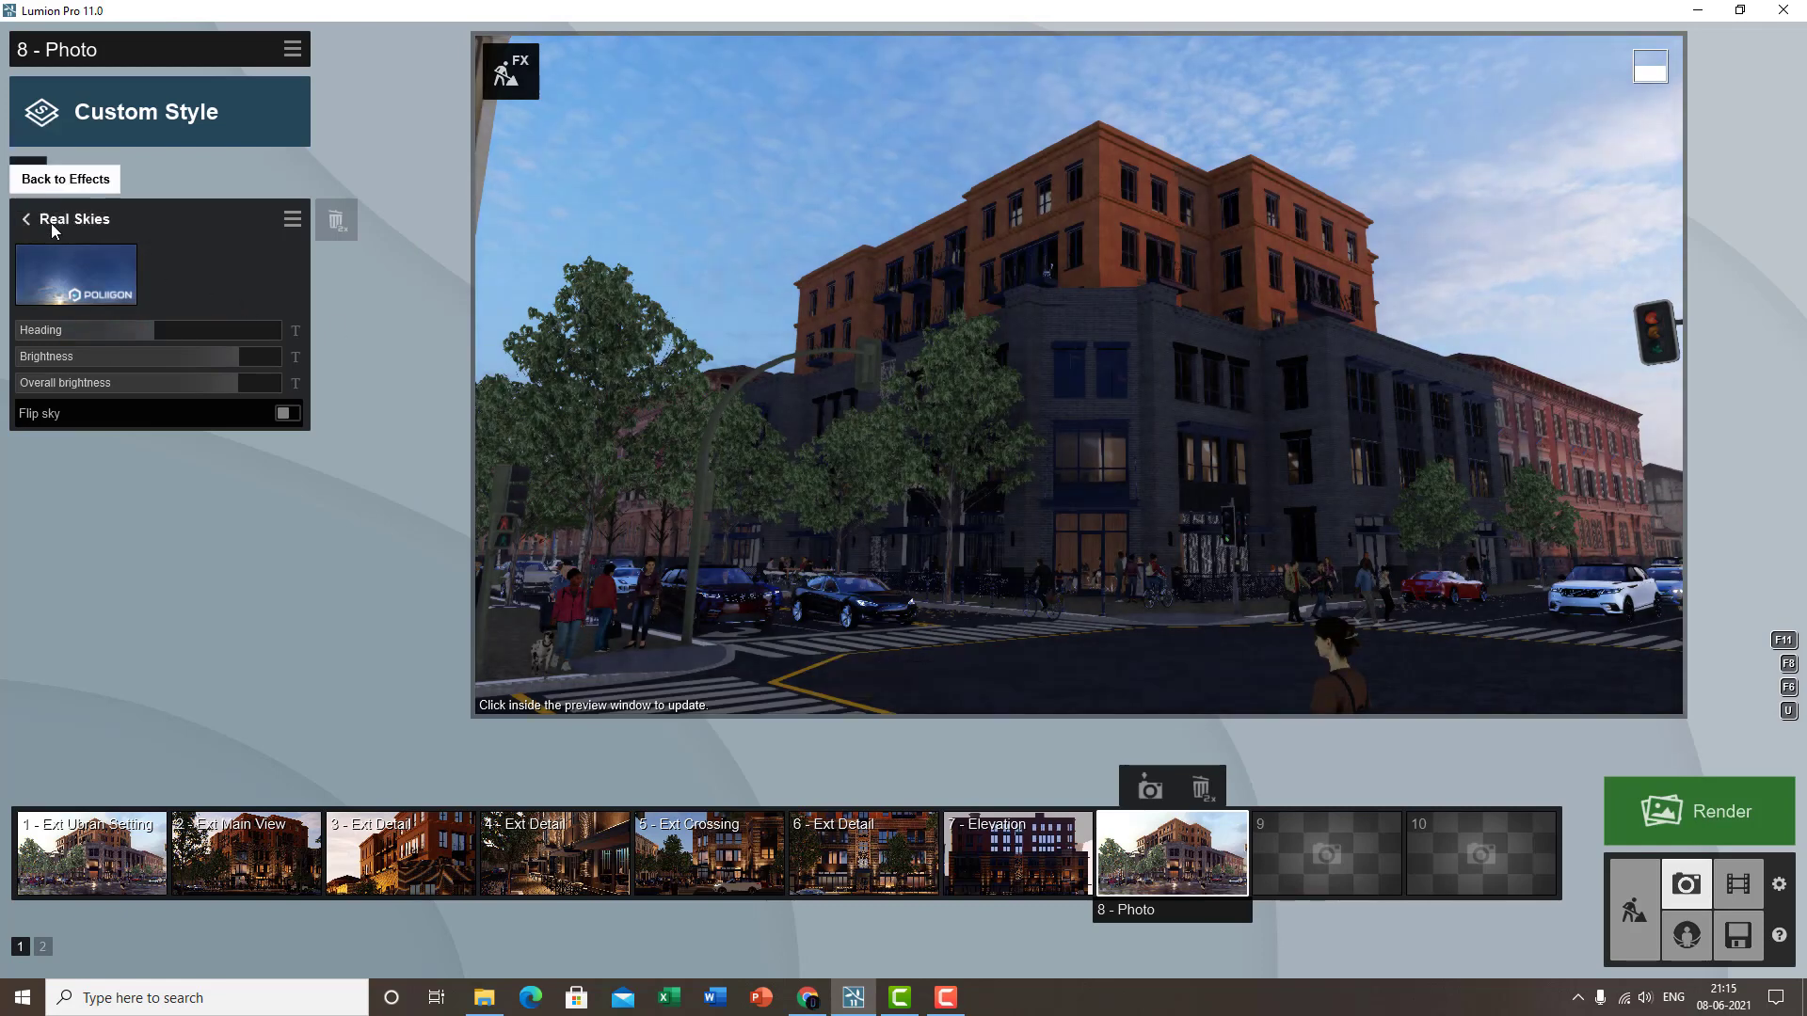
- Set the Real Skies brightness to 0.8 and lower the overall brightness to a similar level
left_click(53, 227)
left_click(71, 222)
left_click(130, 358)
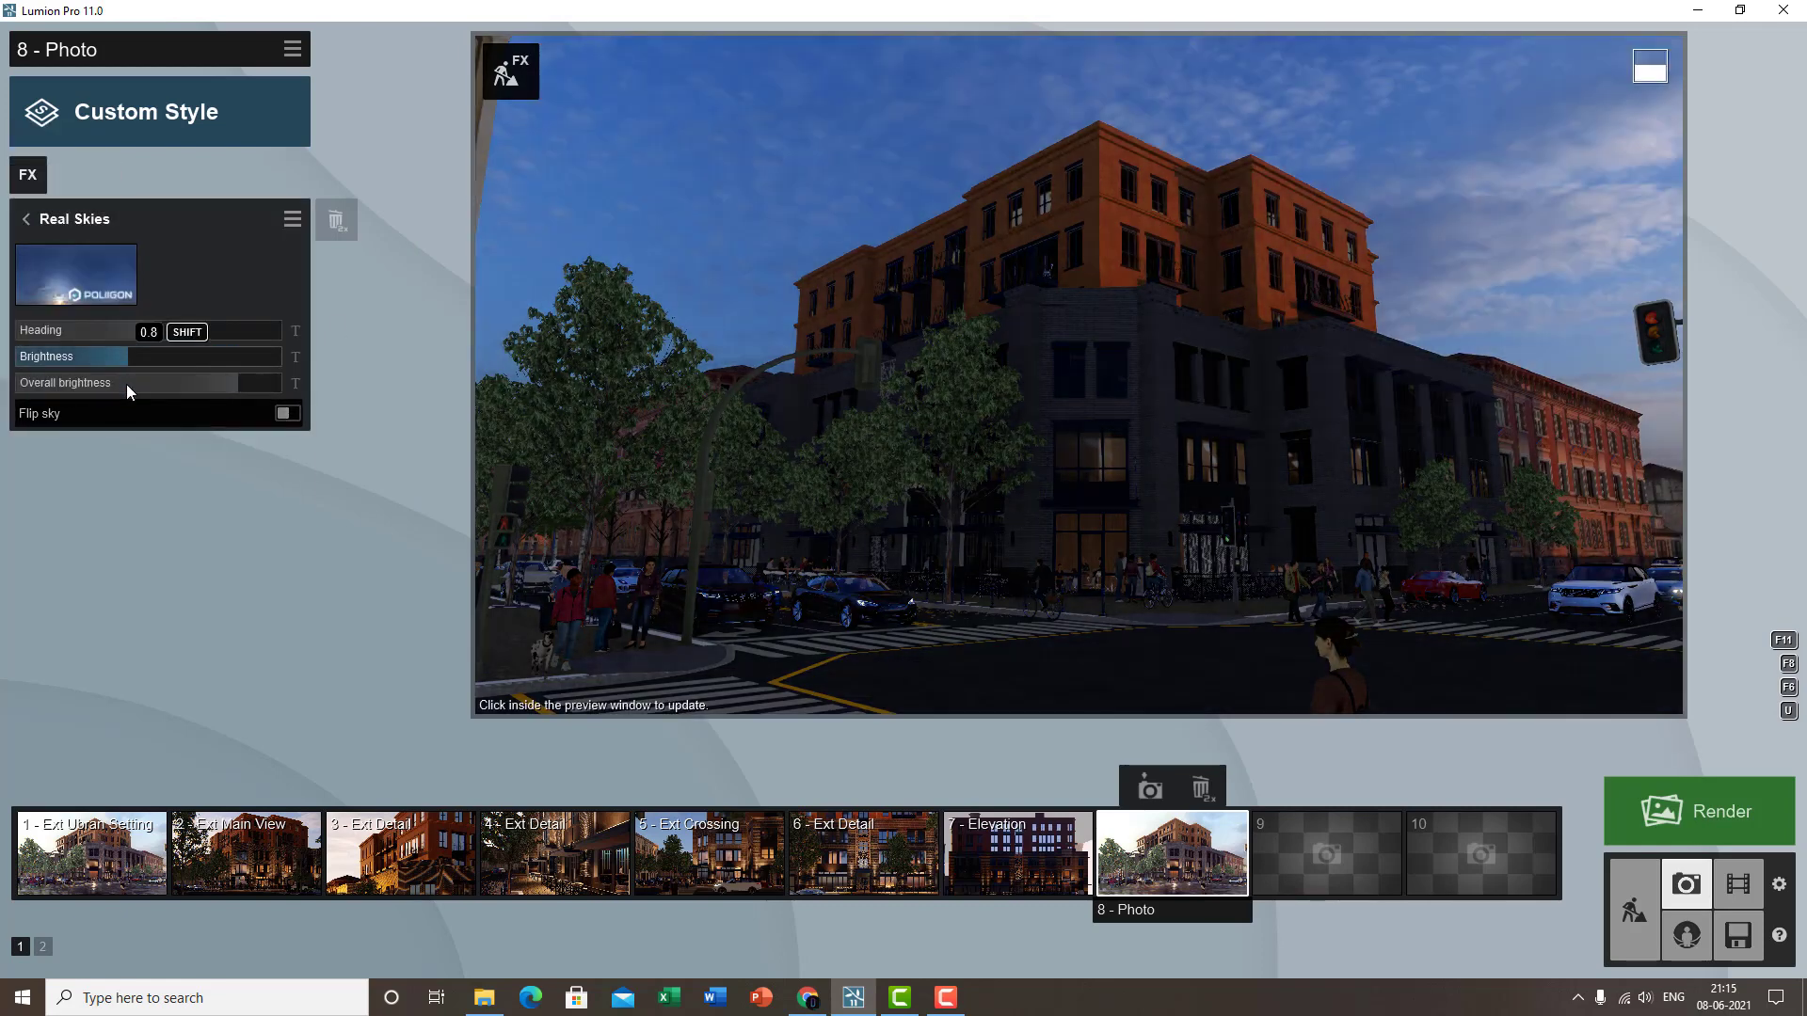
left_click(126, 384)
left_click(59, 224)
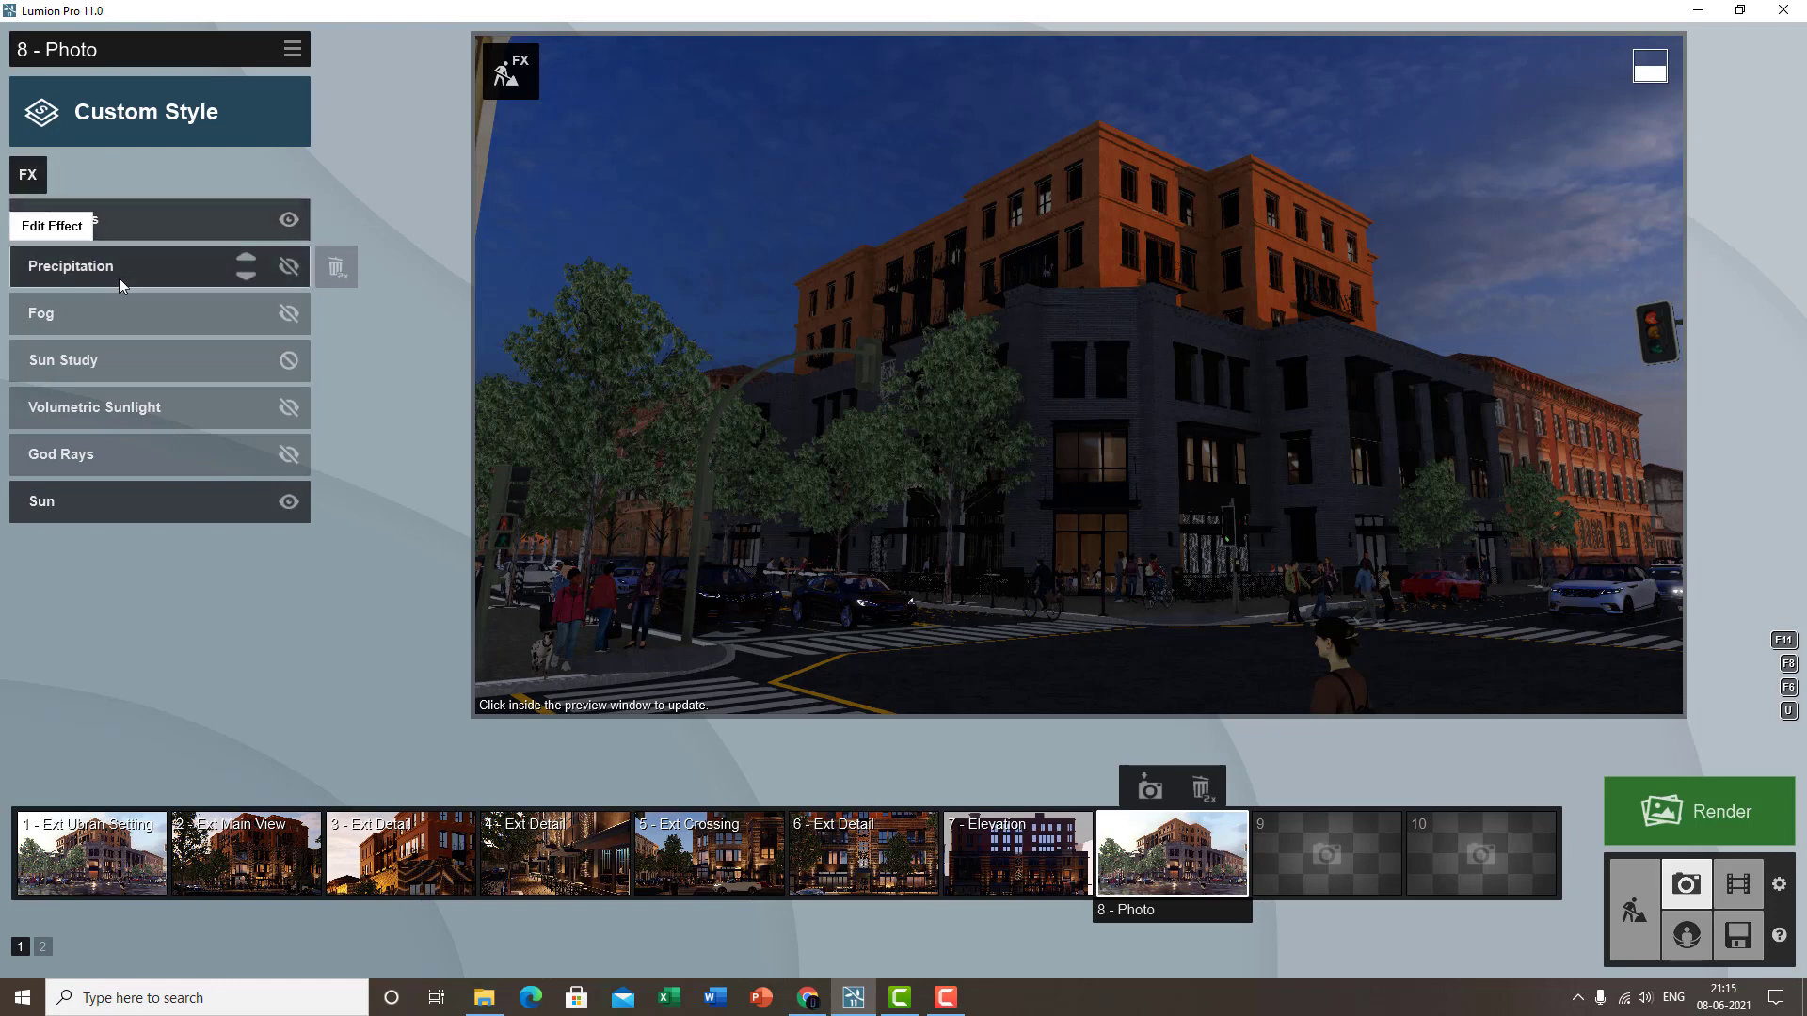
- Adjust the Sun effect's height, heading and brightness, and reduce the sun disk size to 0.1
left_click(116, 505)
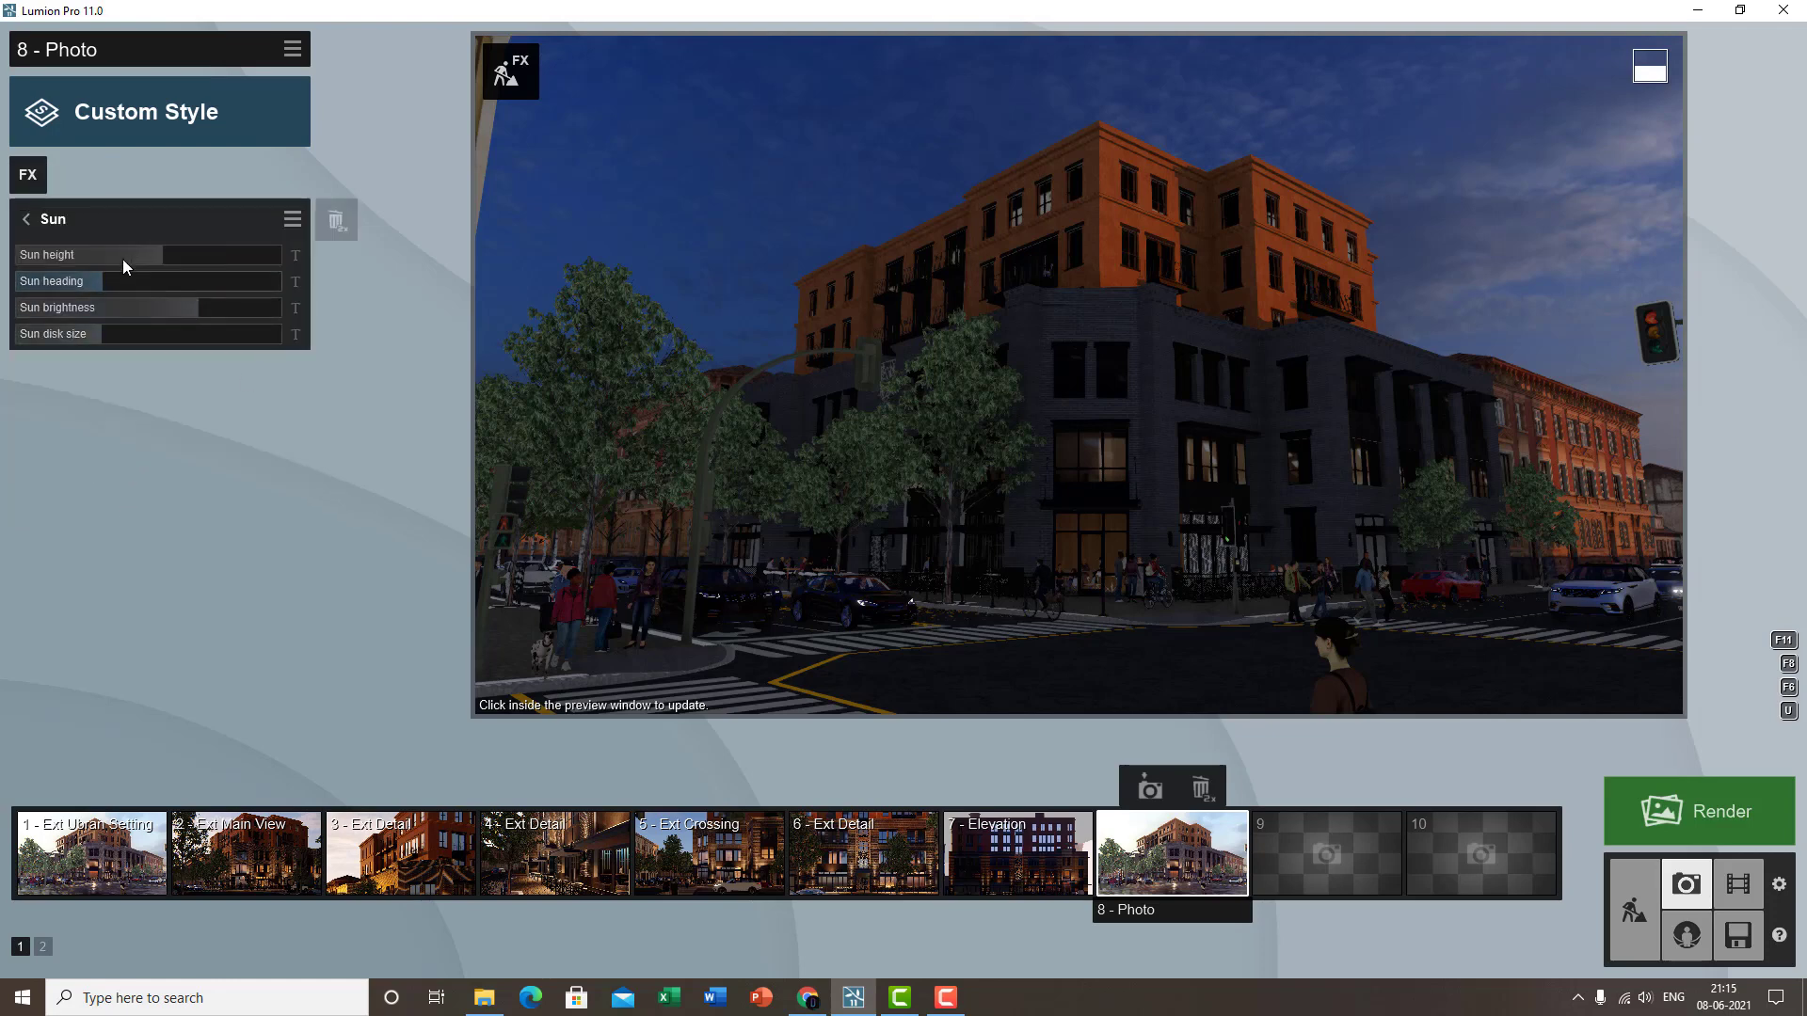
mouse_move(102, 280)
left_mouse_down()
mouse_move(179, 281)
mouse_move(72, 280)
mouse_move(154, 290)
mouse_move(109, 303)
left_mouse_up()
left_click(131, 288)
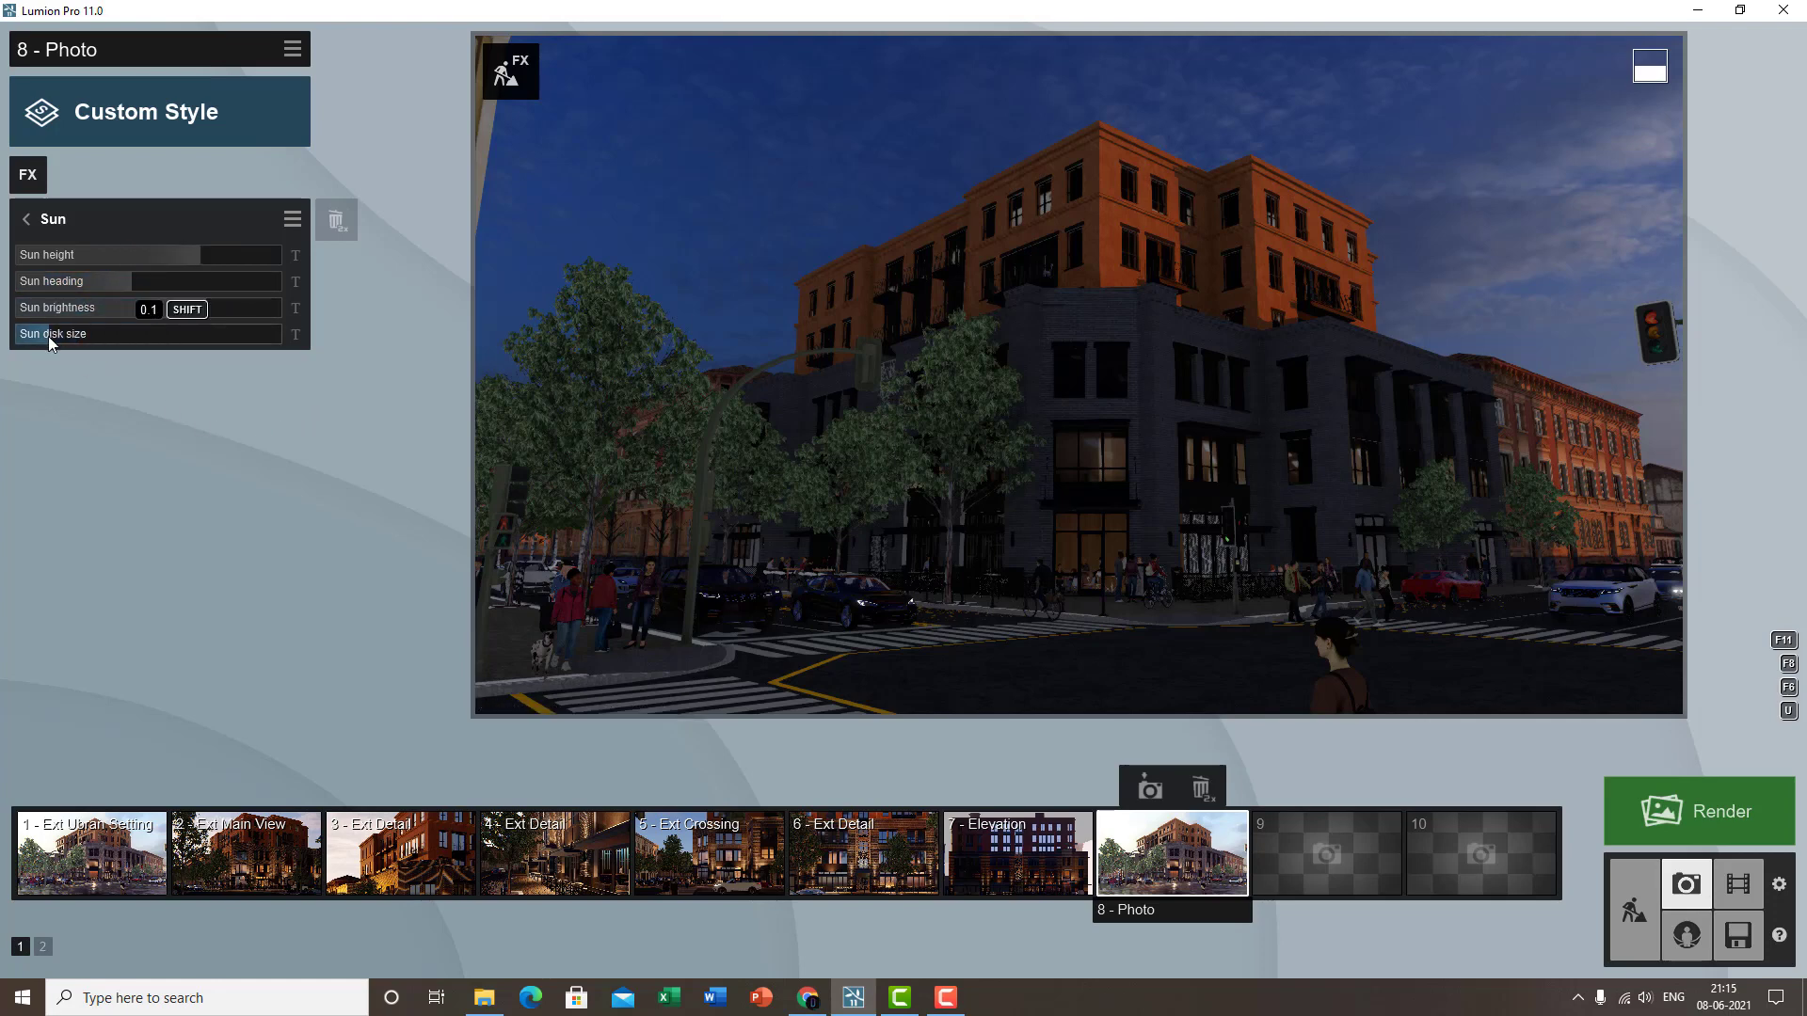
- Try a sun heading of about 84° while viewing the sky above the buildings, and reduce the heading slightly
scroll(1300, 376, "down", 10)
right_click_drag(1300, 376, 1239, 395)
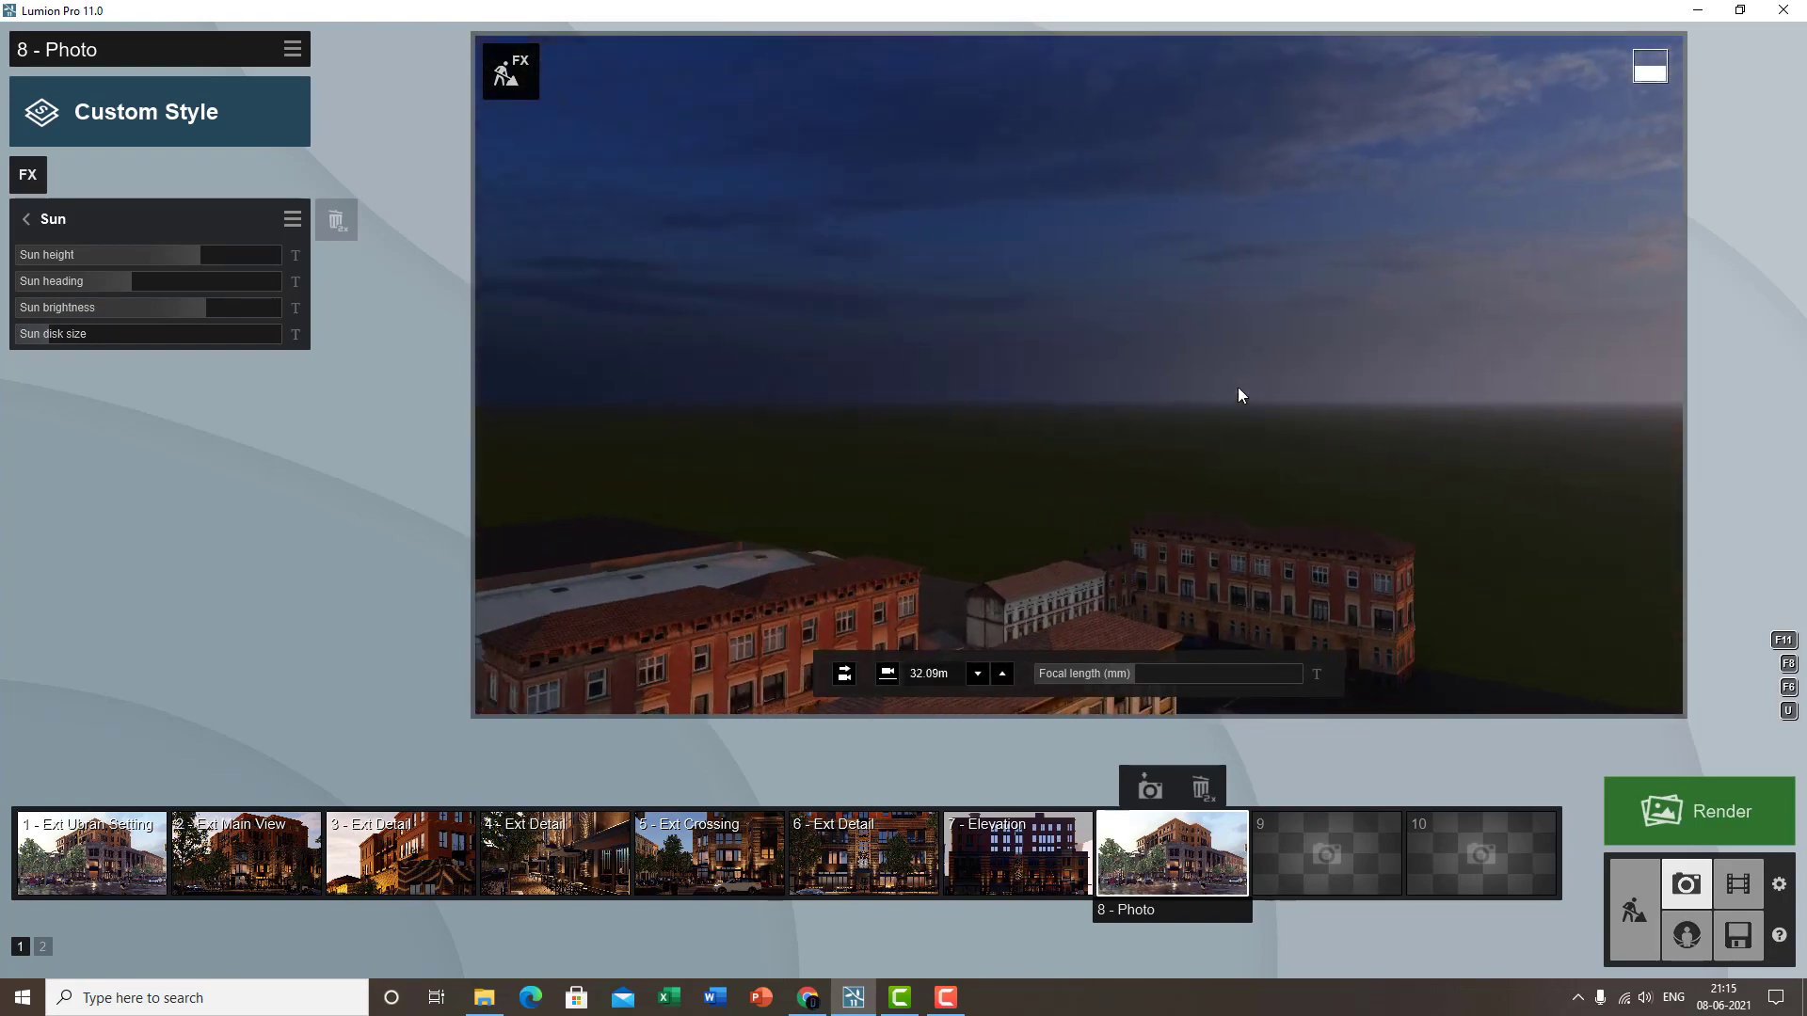
left_click_drag(181, 287, 217, 292)
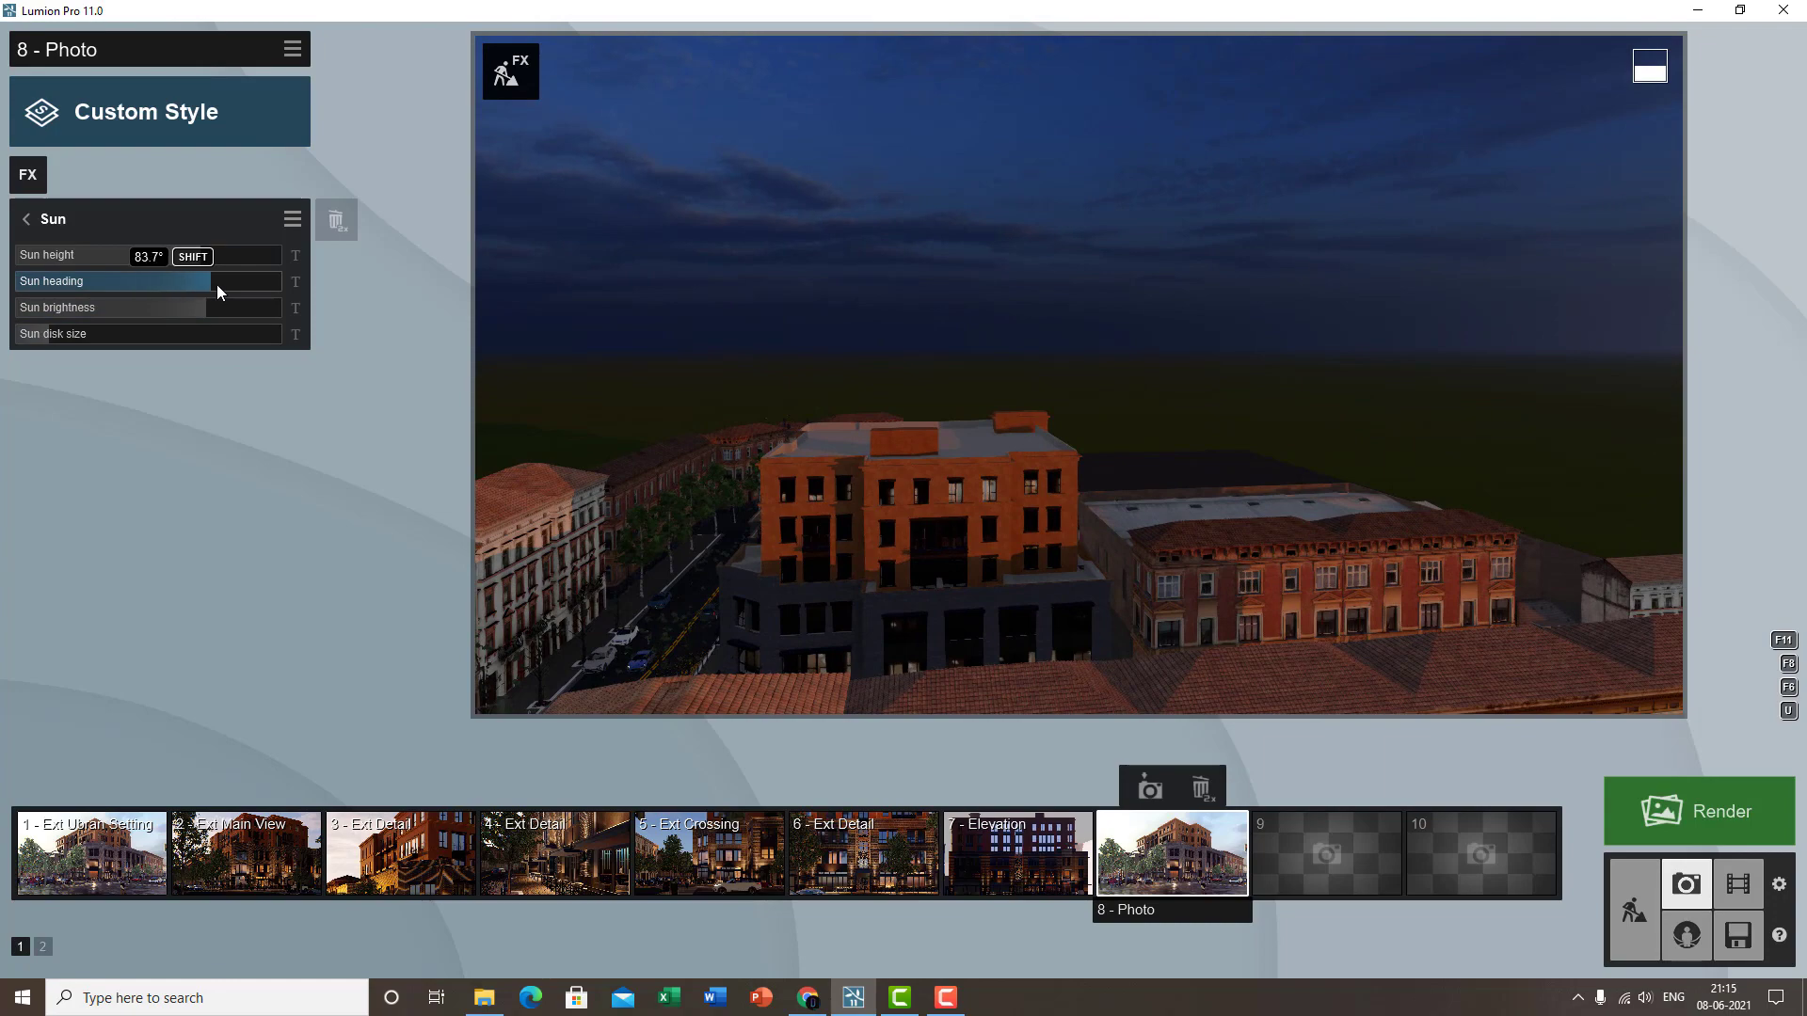
right_click_drag(1076, 375, 997, 301)
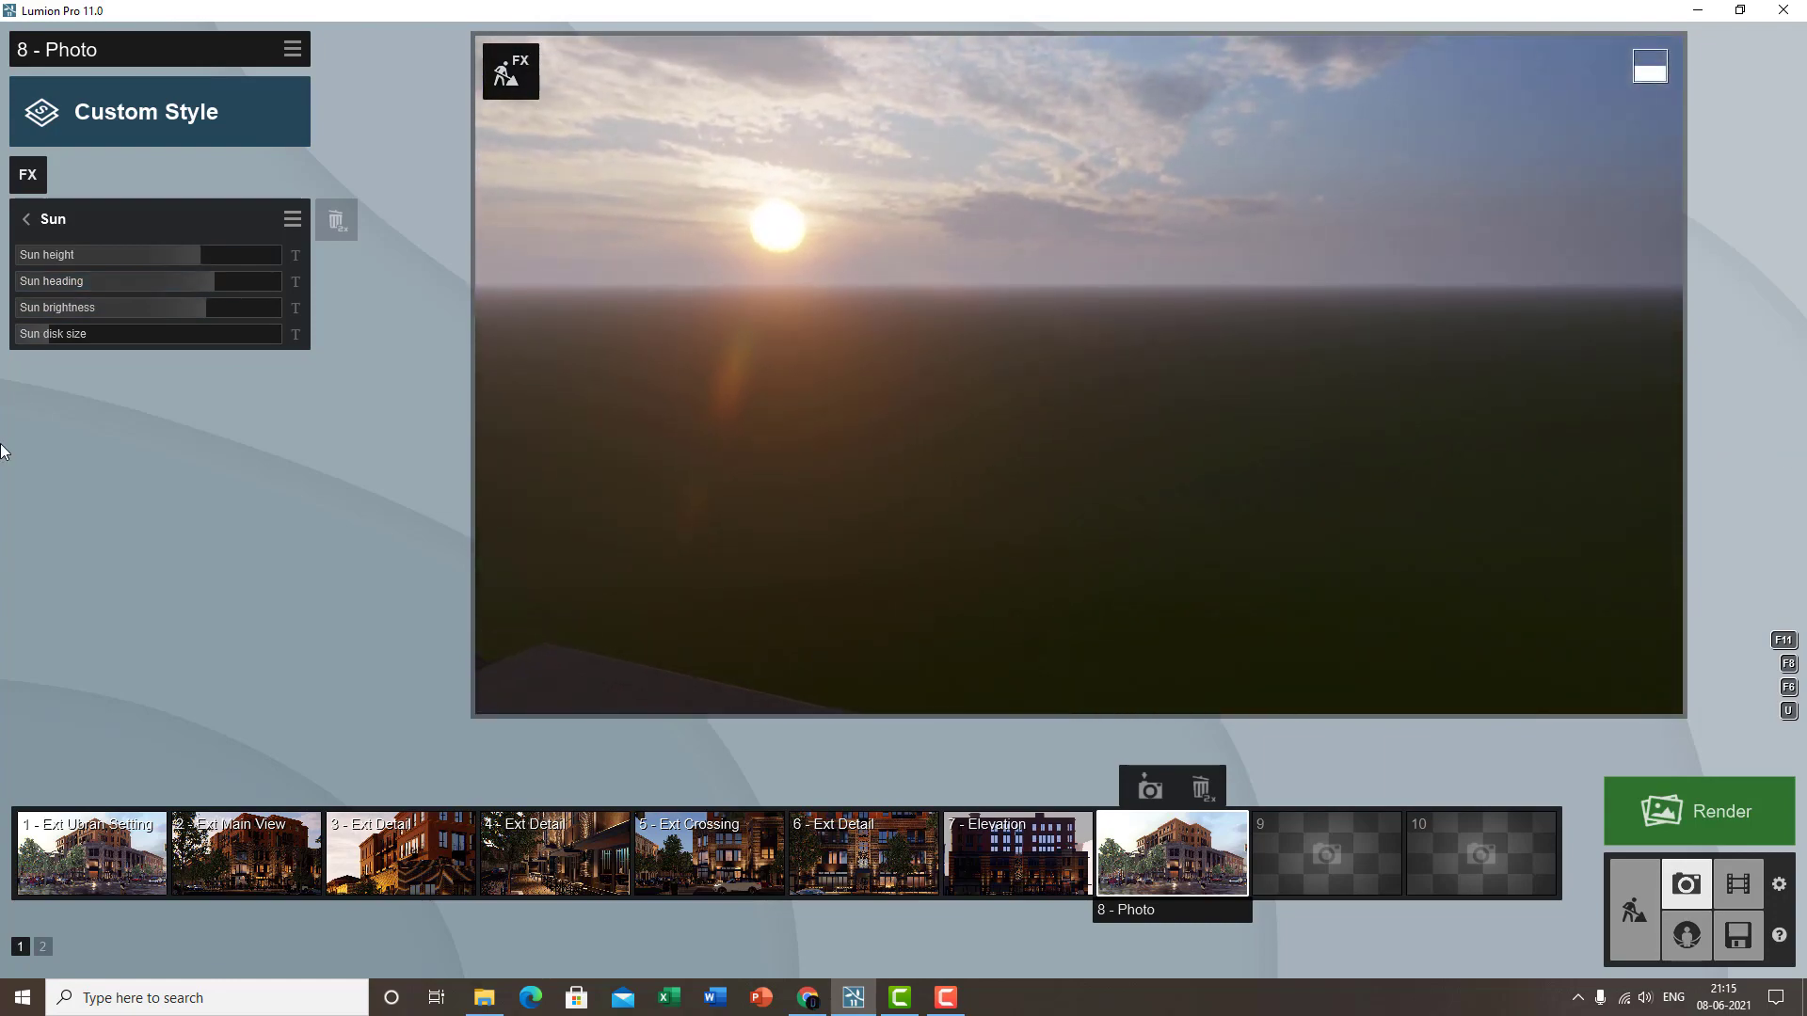
mouse_move(165, 281)
left_mouse_down()
mouse_move(103, 282)
mouse_move(179, 282)
left_mouse_up()
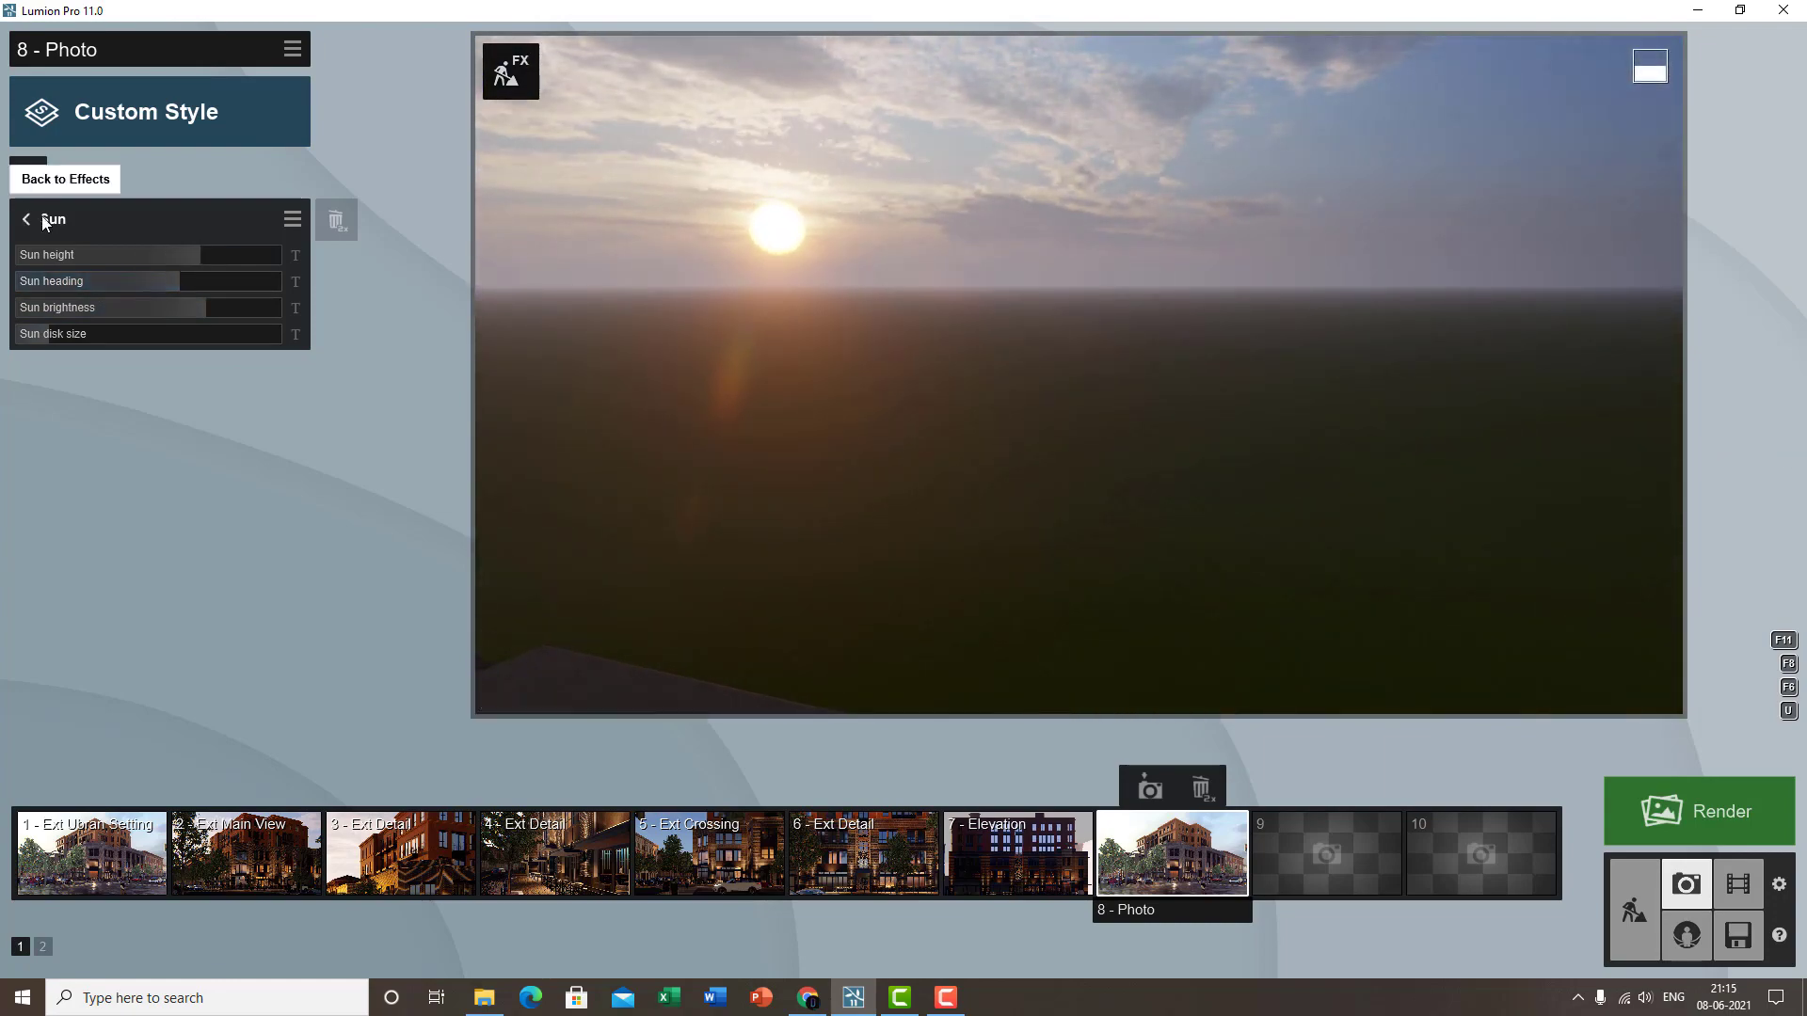
left_click(42, 221)
- Replace the sky with an Overcast preset in Real Skies and inspect its lighting on the street intersection
left_click(88, 214)
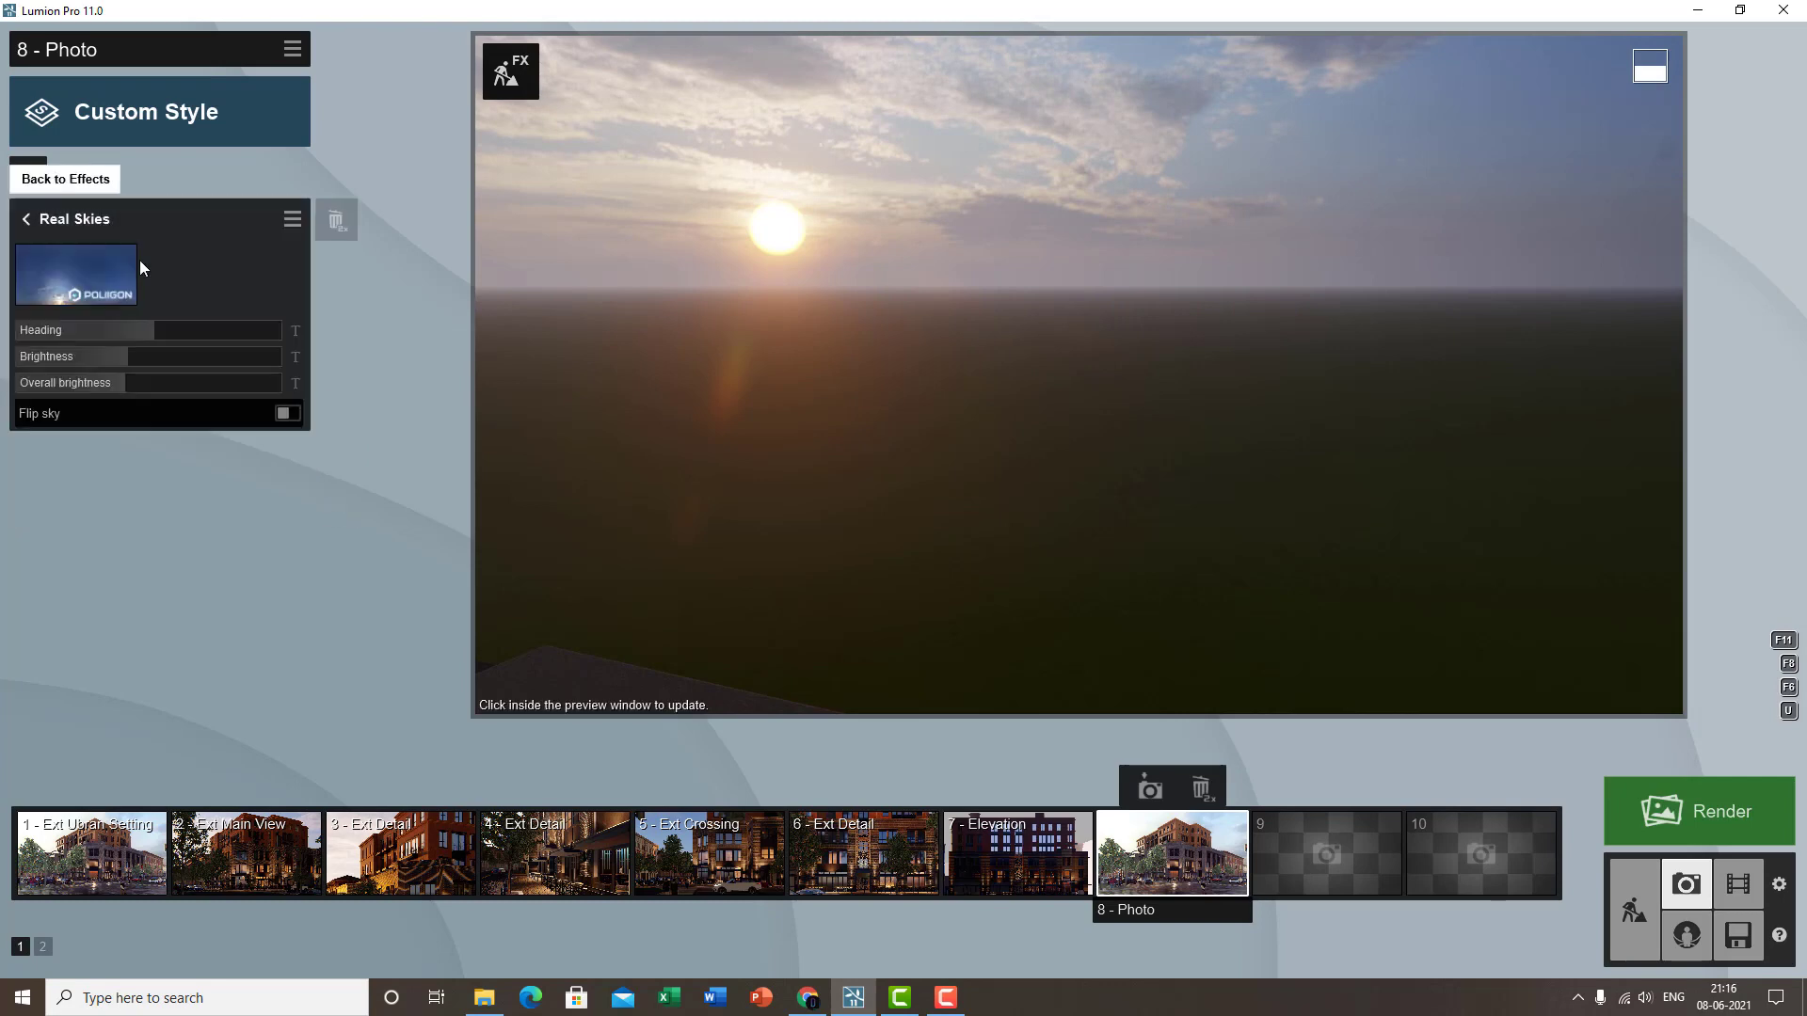
left_click(92, 262)
left_click(844, 180)
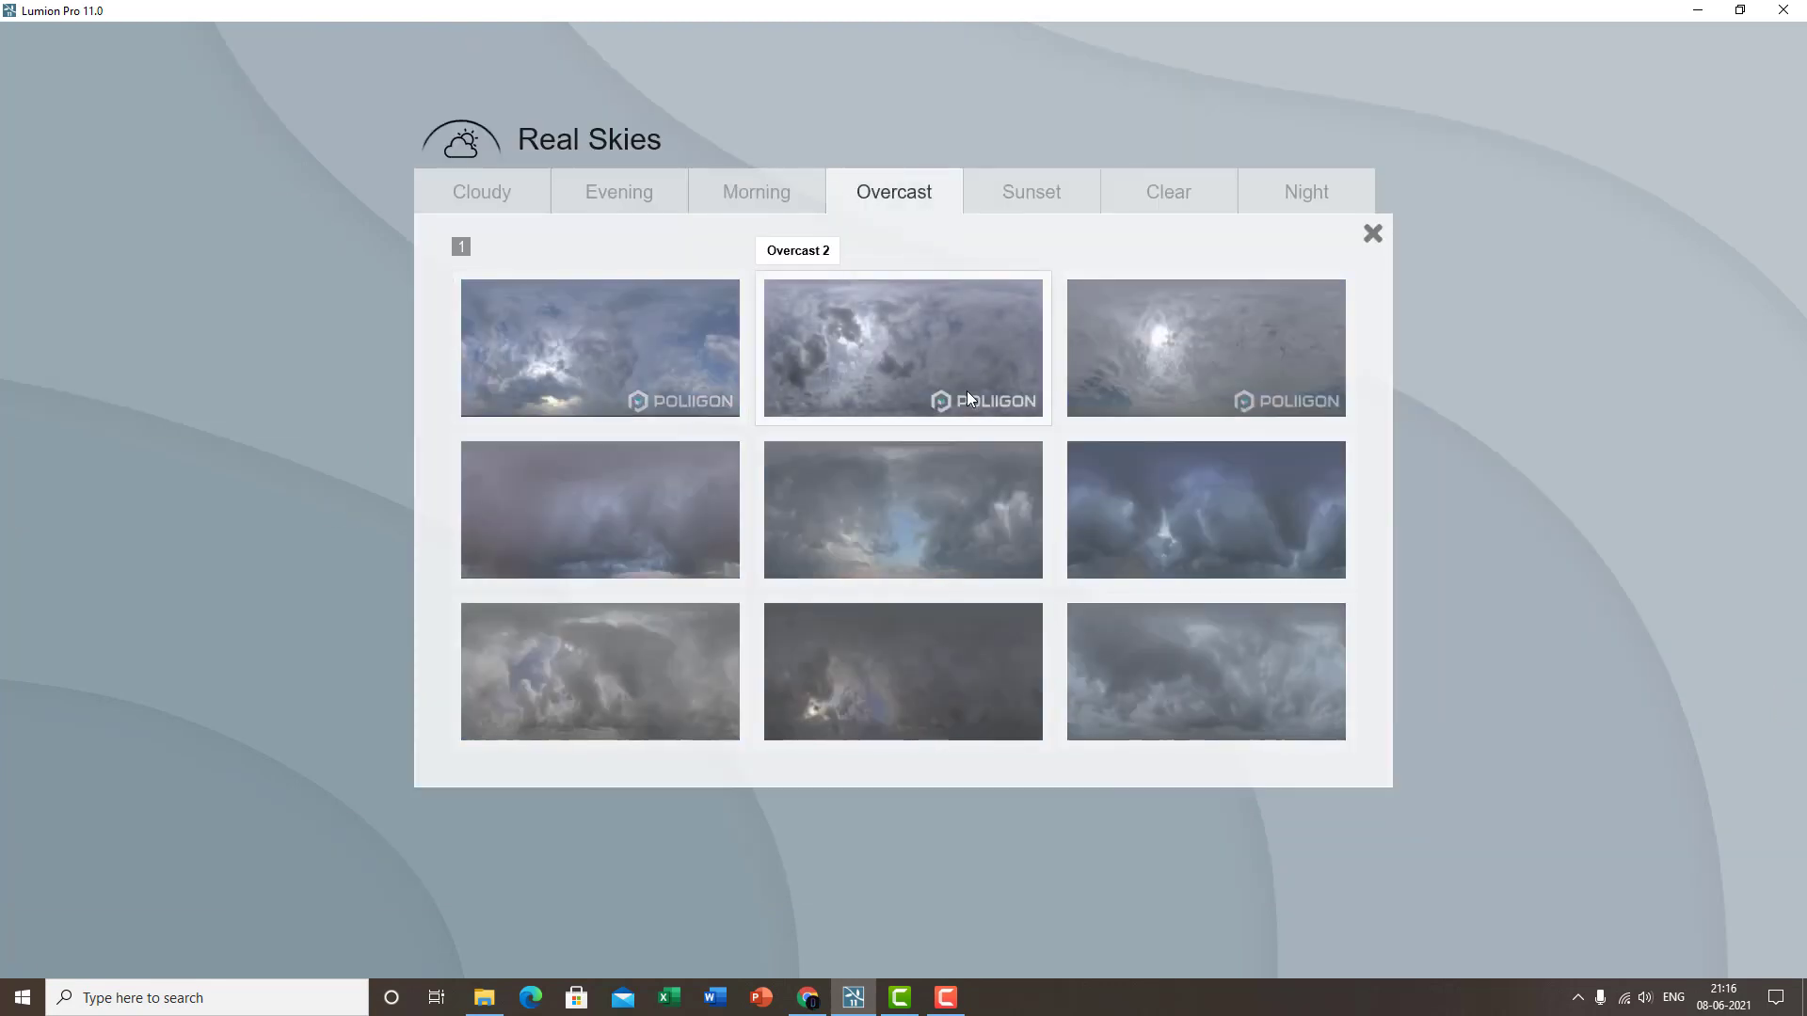
left_click(1248, 355)
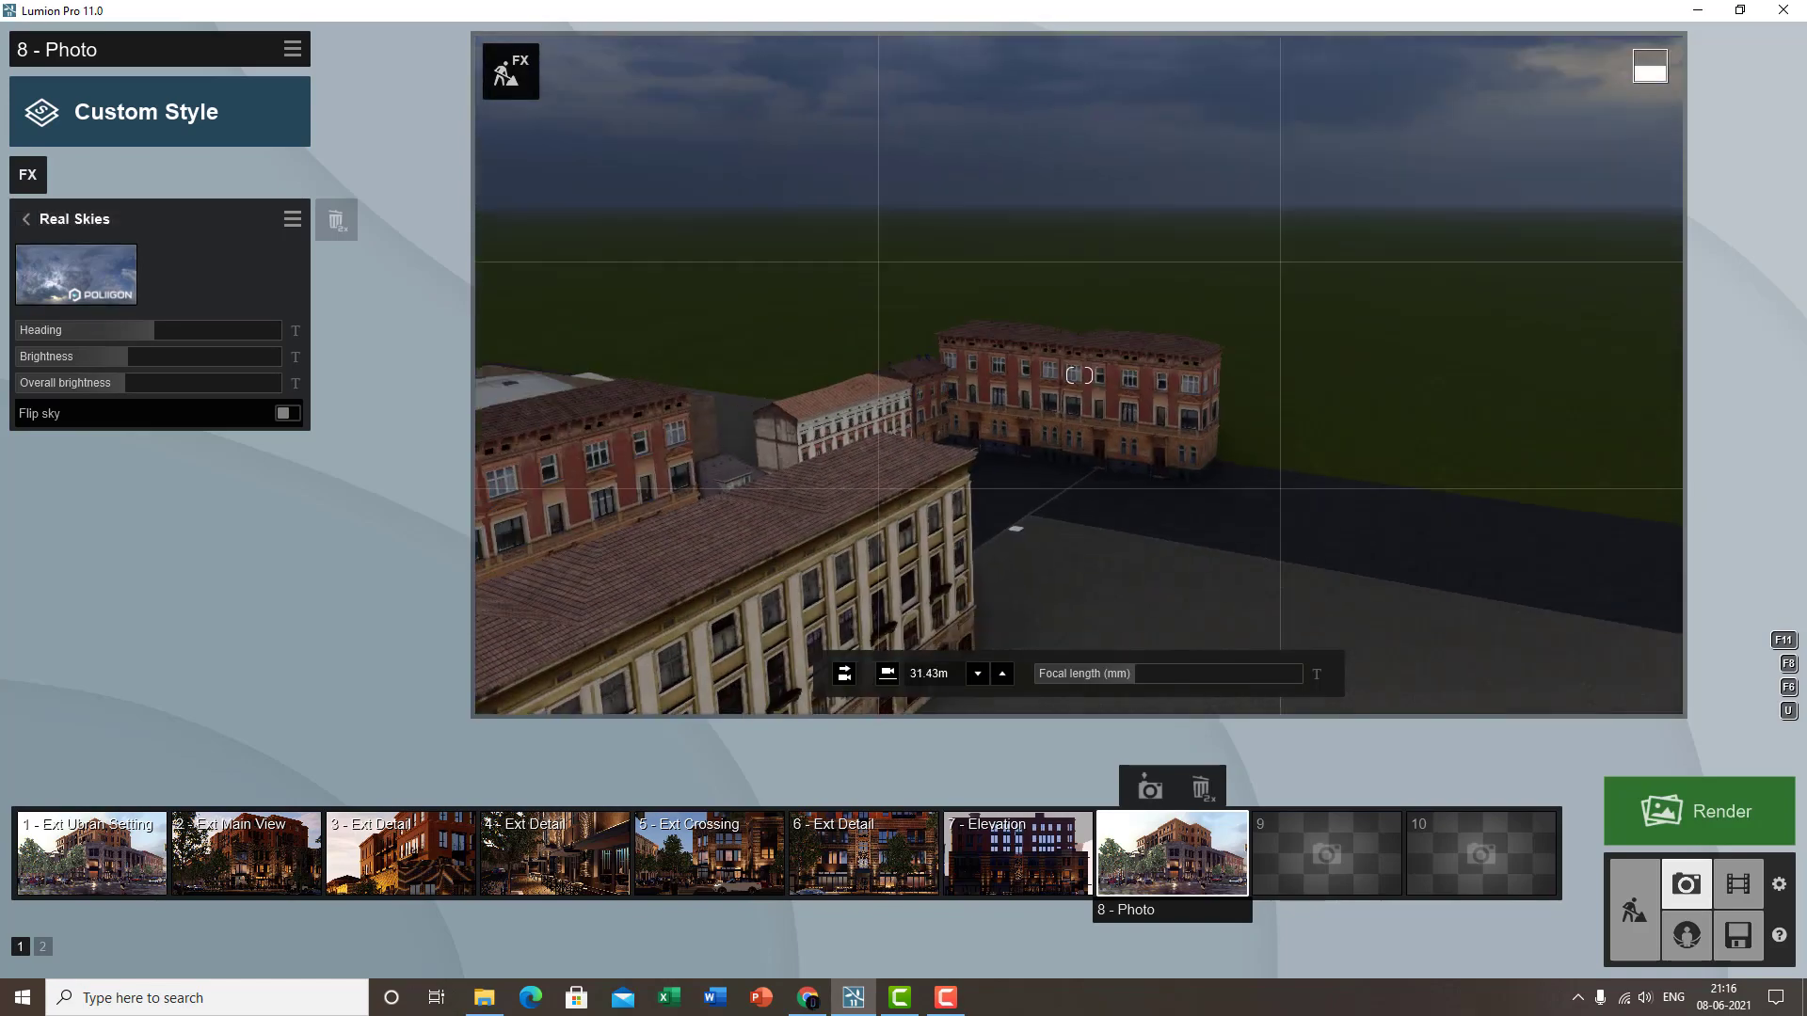
right_click_drag(1248, 356, 1262, 312)
key("w")
right_click_drag(1216, 420, 1203, 384)
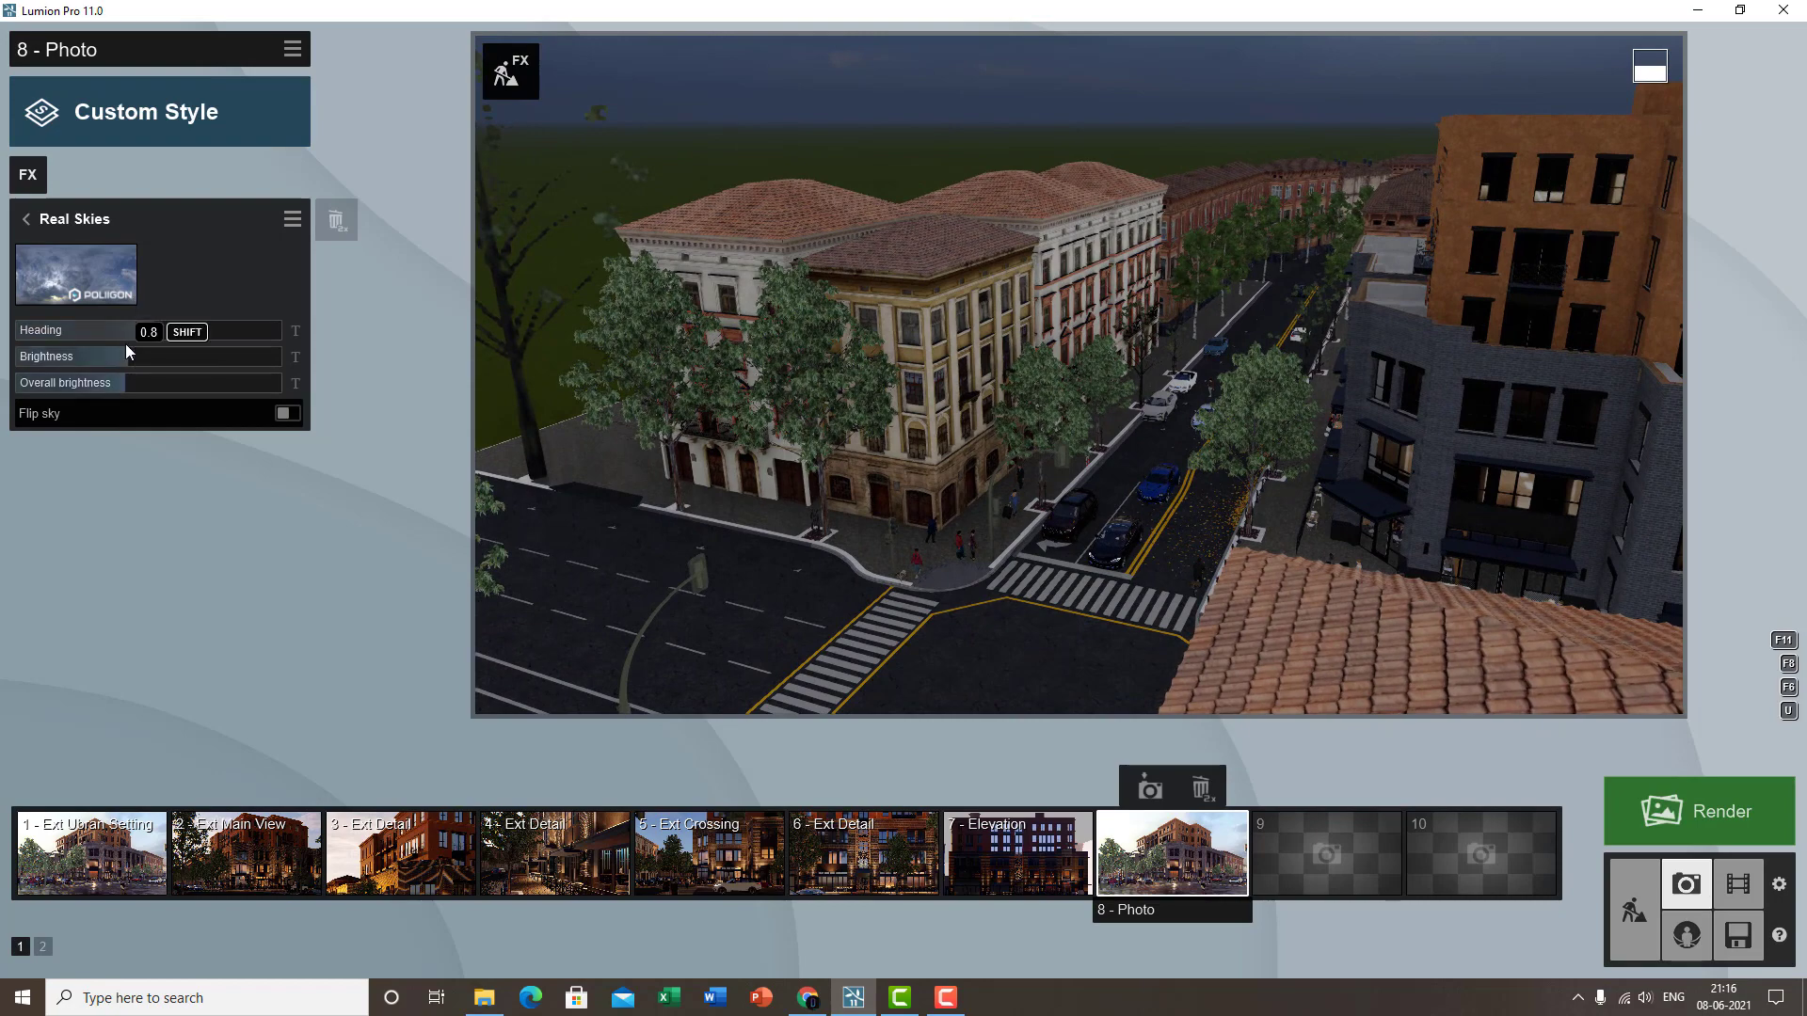
left_click(77, 221)
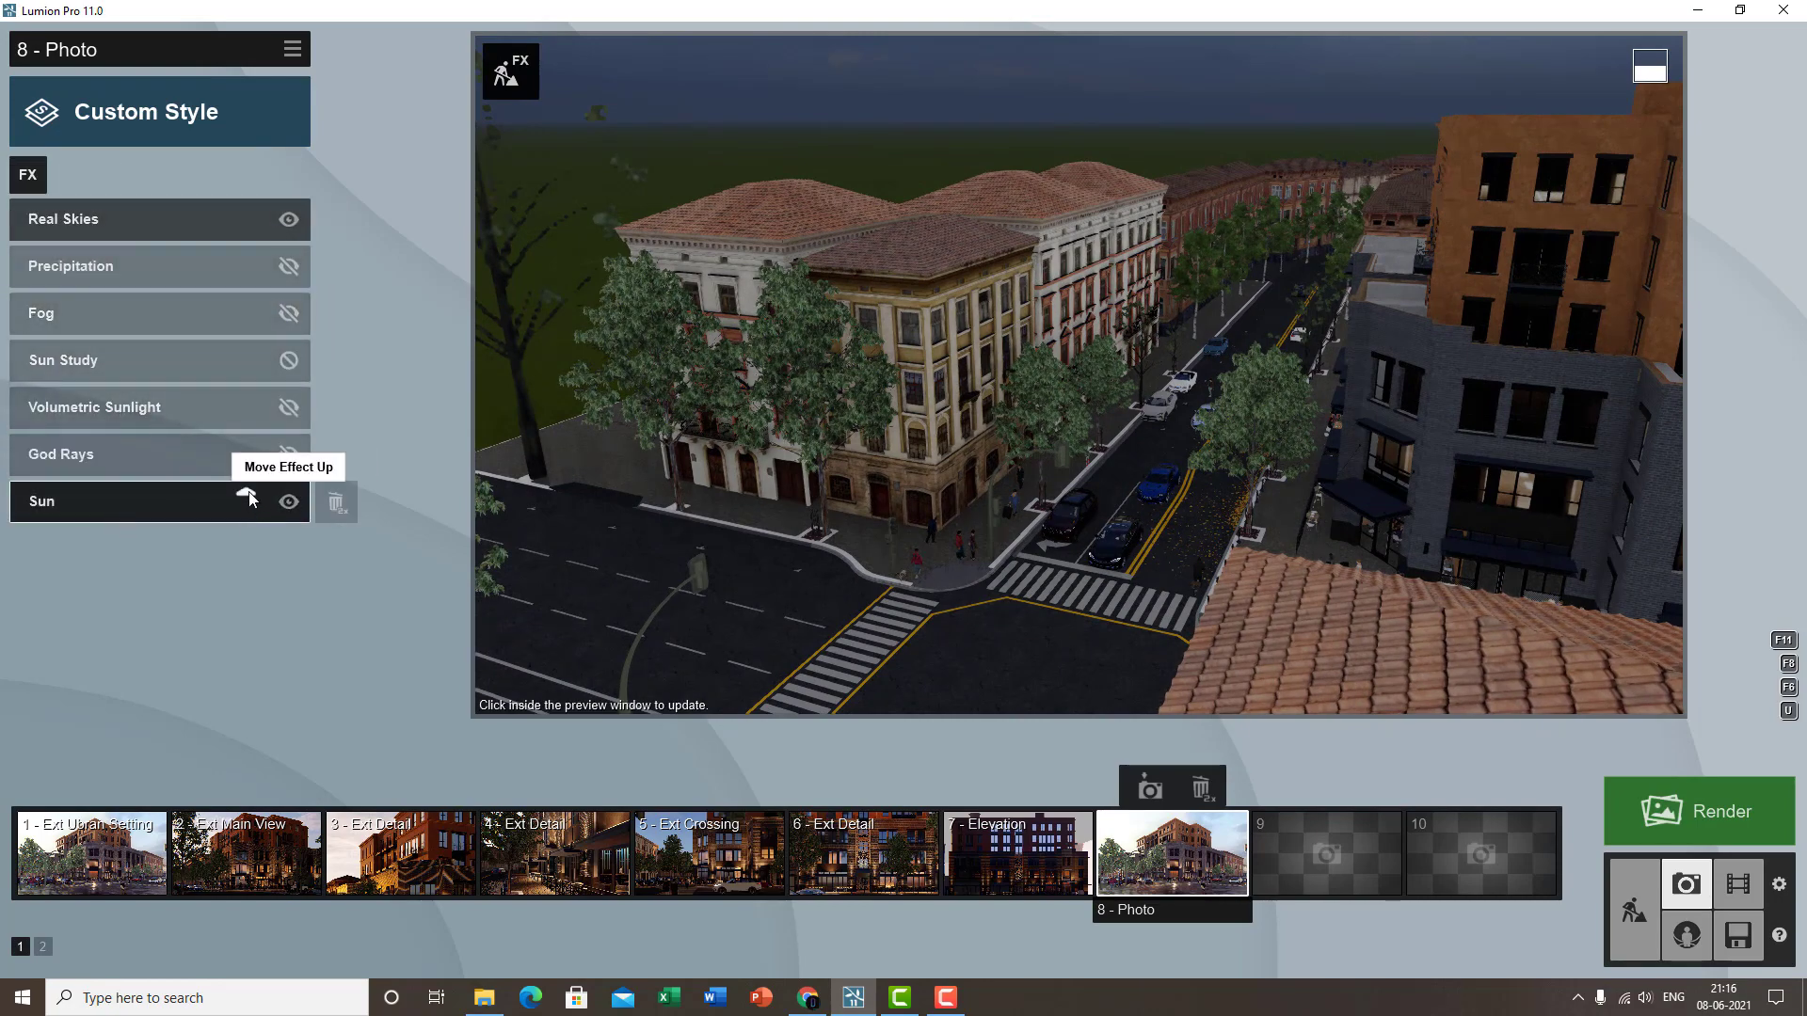
- Move the Sun effect to the top of the effects list, above Real Skies, and check the building facade
left_click(248, 499)
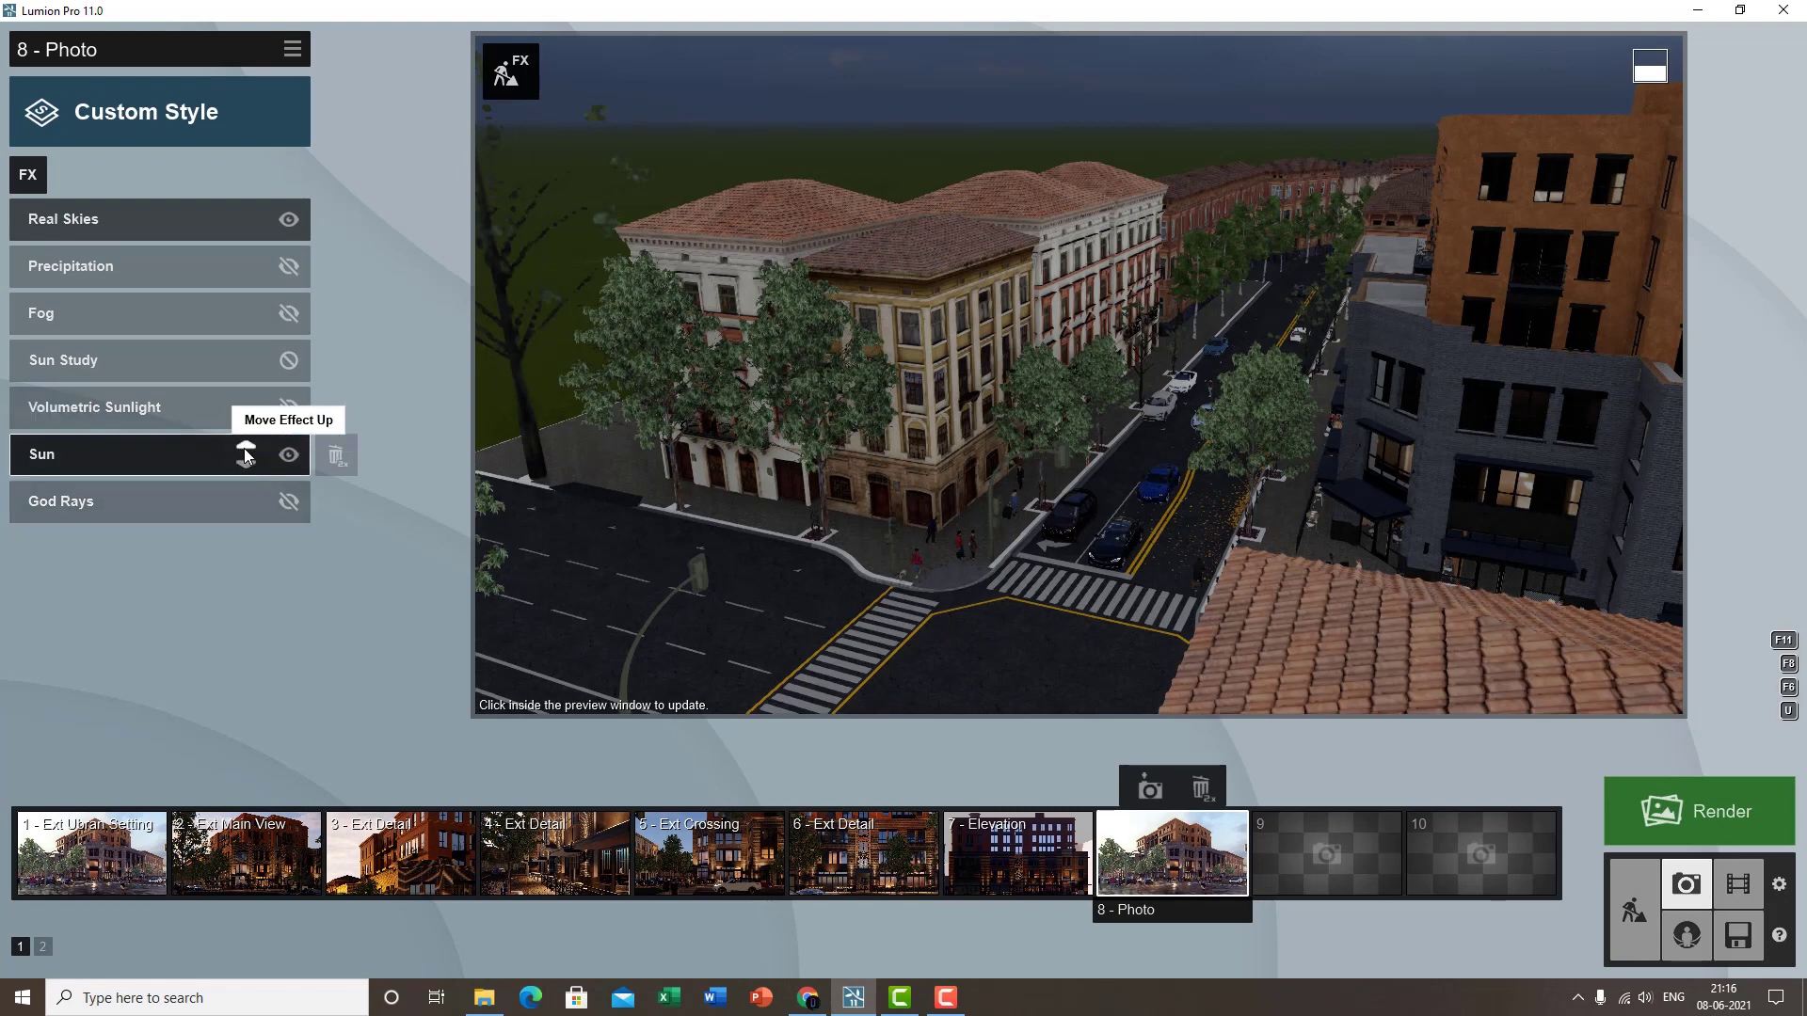
left_click(245, 450)
left_click(244, 400)
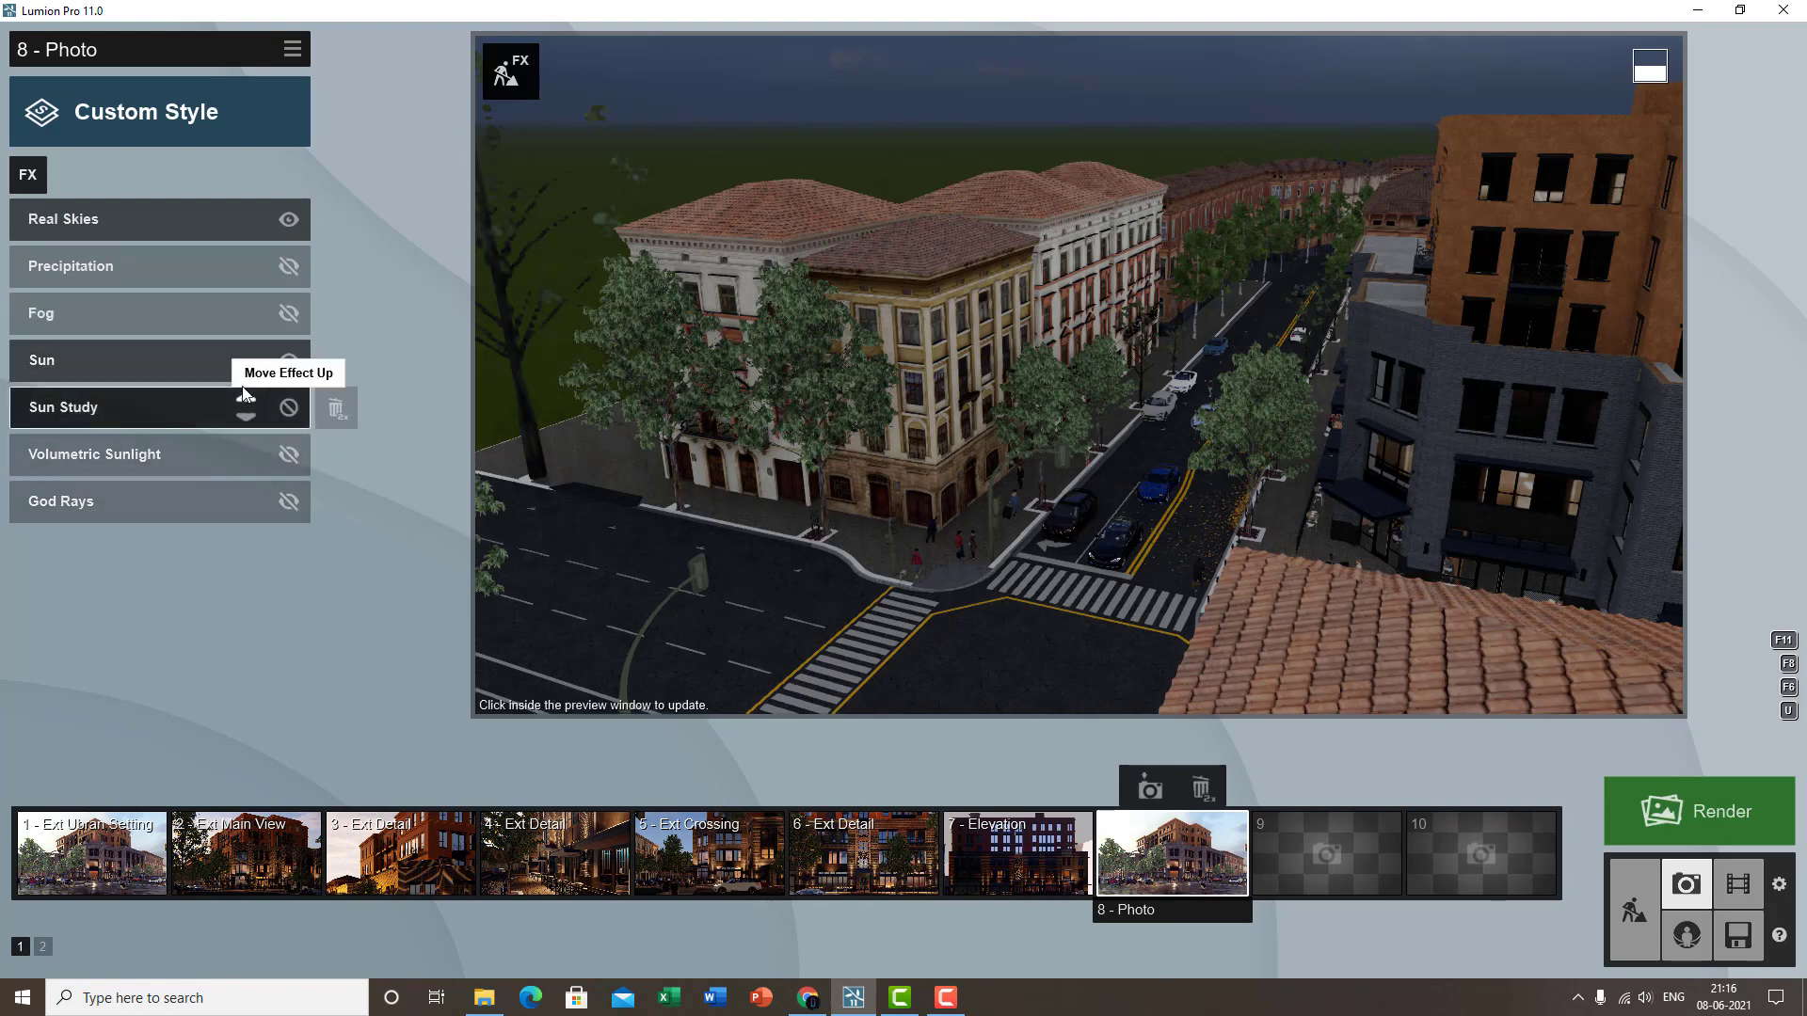
left_click(246, 351)
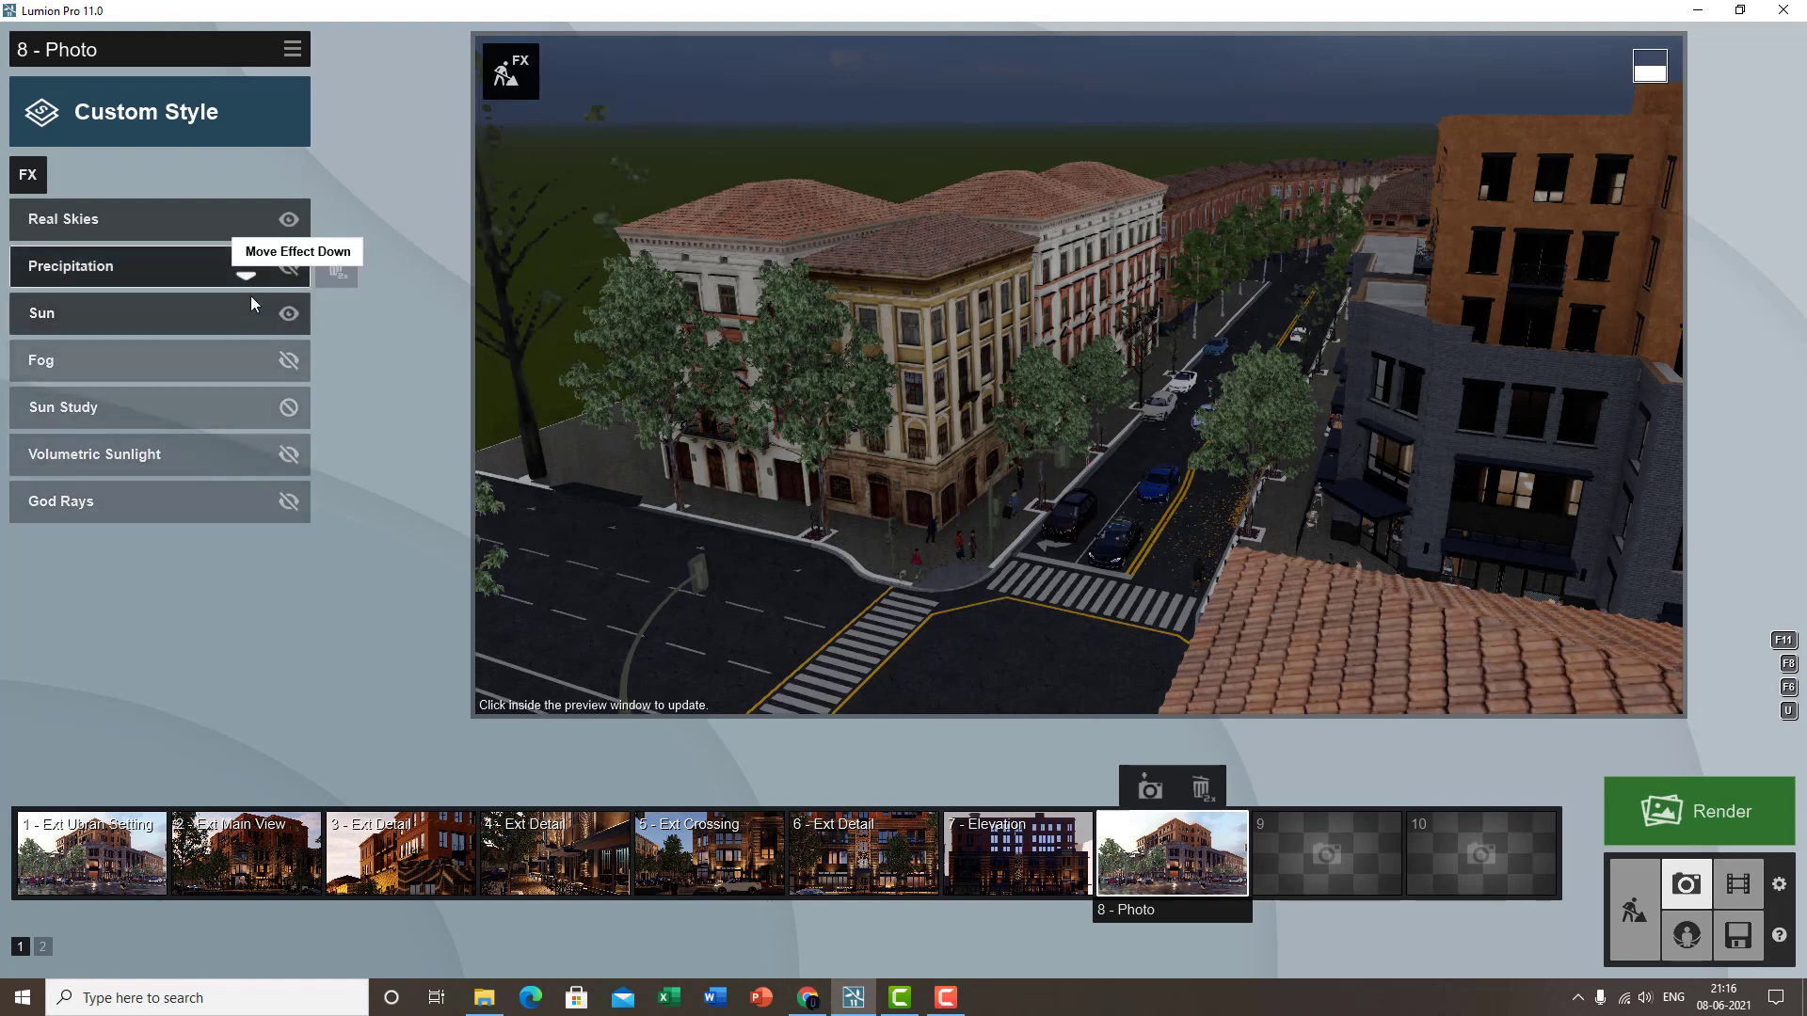
left_click(245, 305)
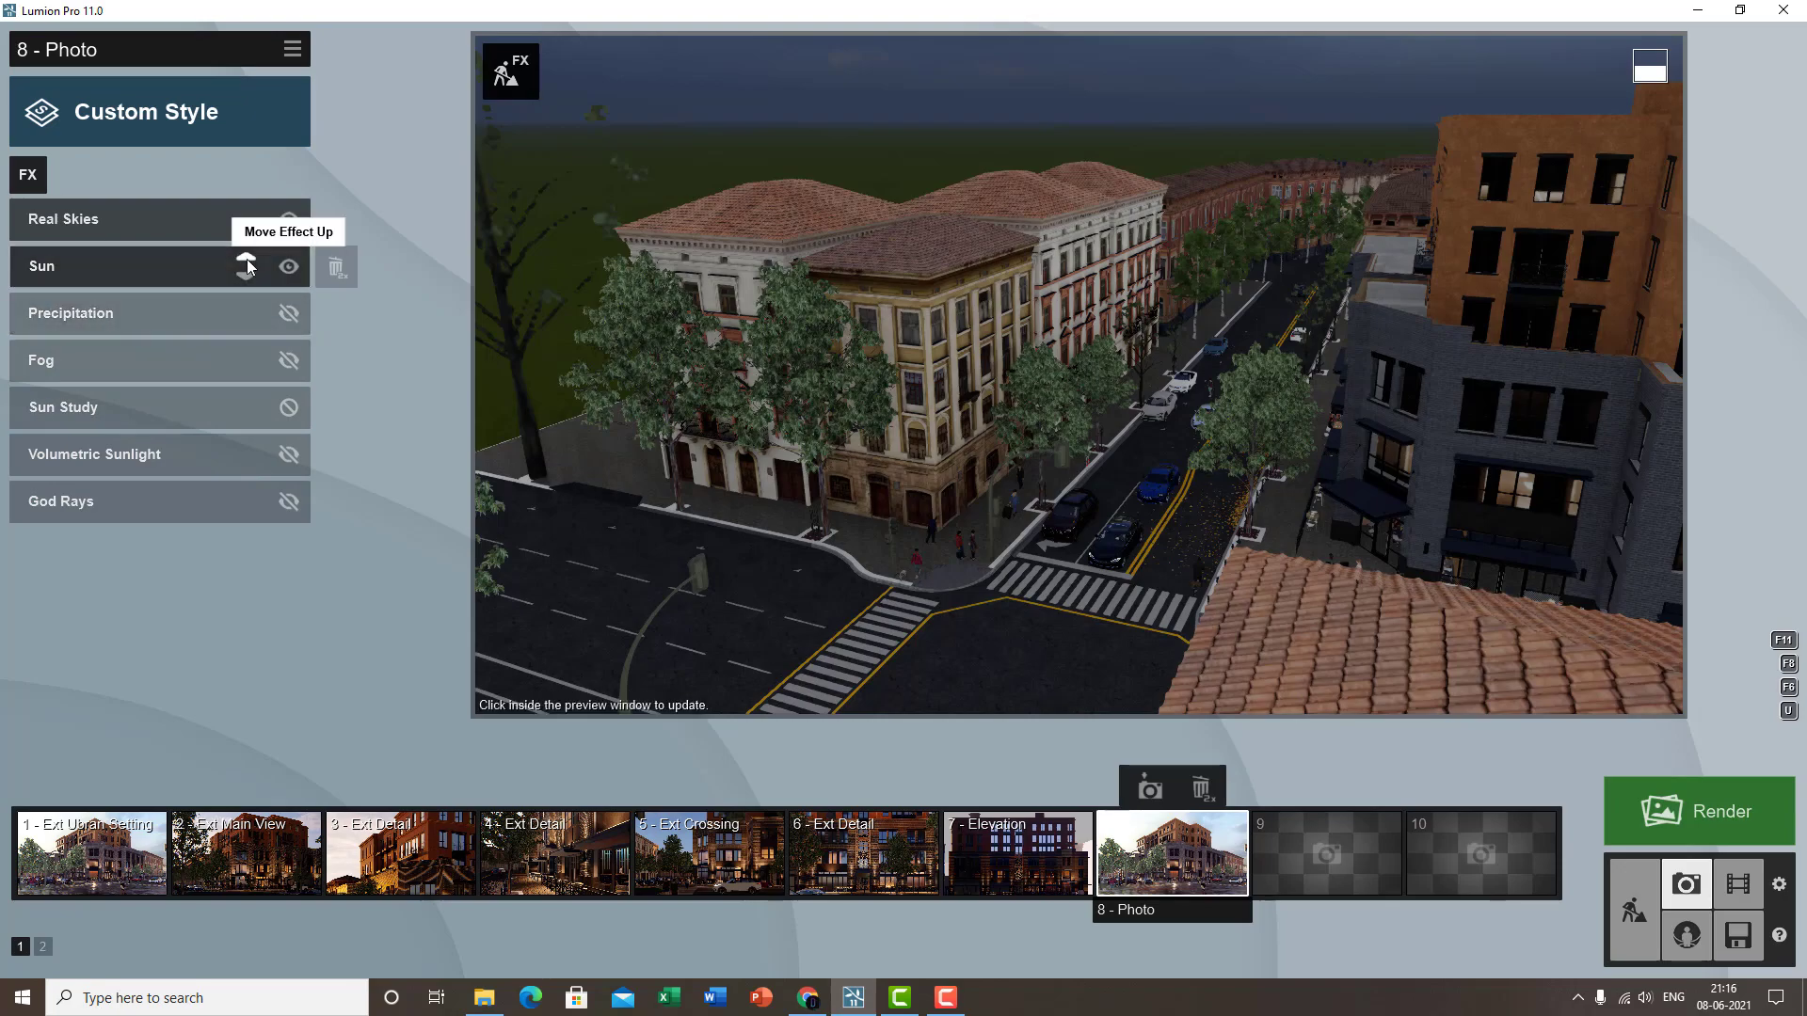
left_click(245, 265)
left_click(969, 473)
key("w")
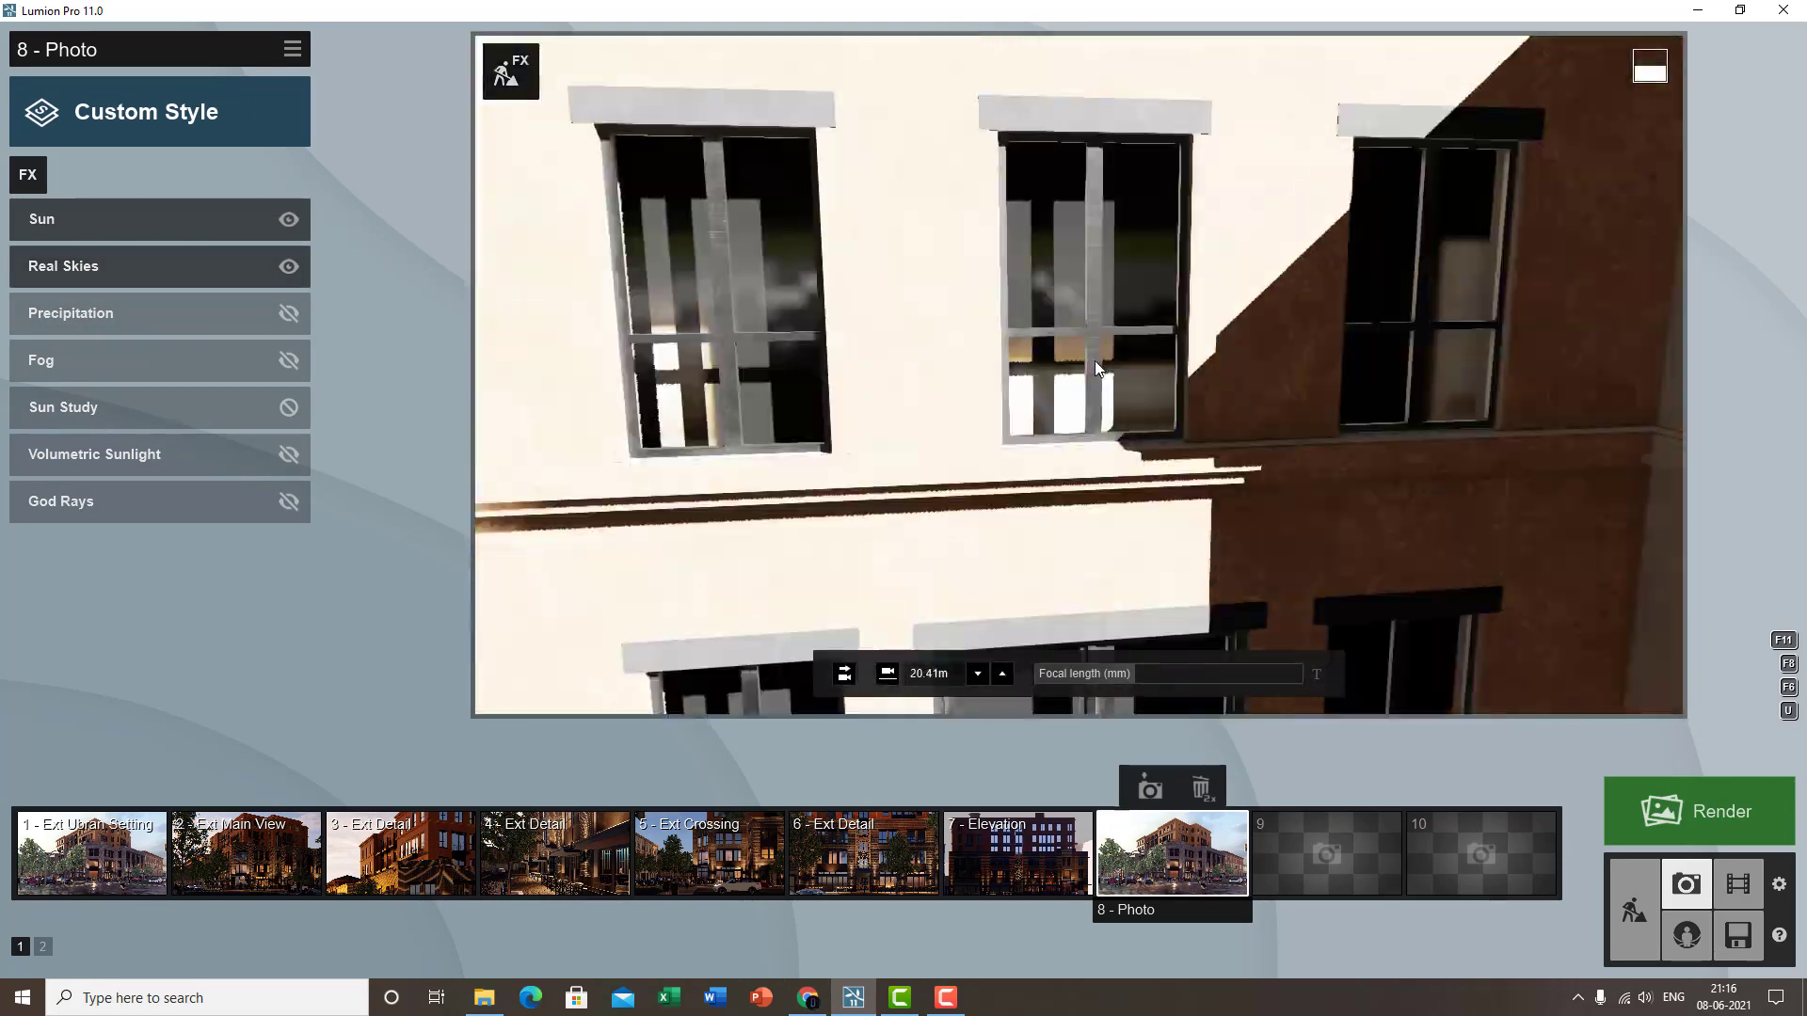
- Restore photo 8's saved camera view of the street corner and refresh its preview
key("s")
right_click_drag(1093, 359, 584, 278)
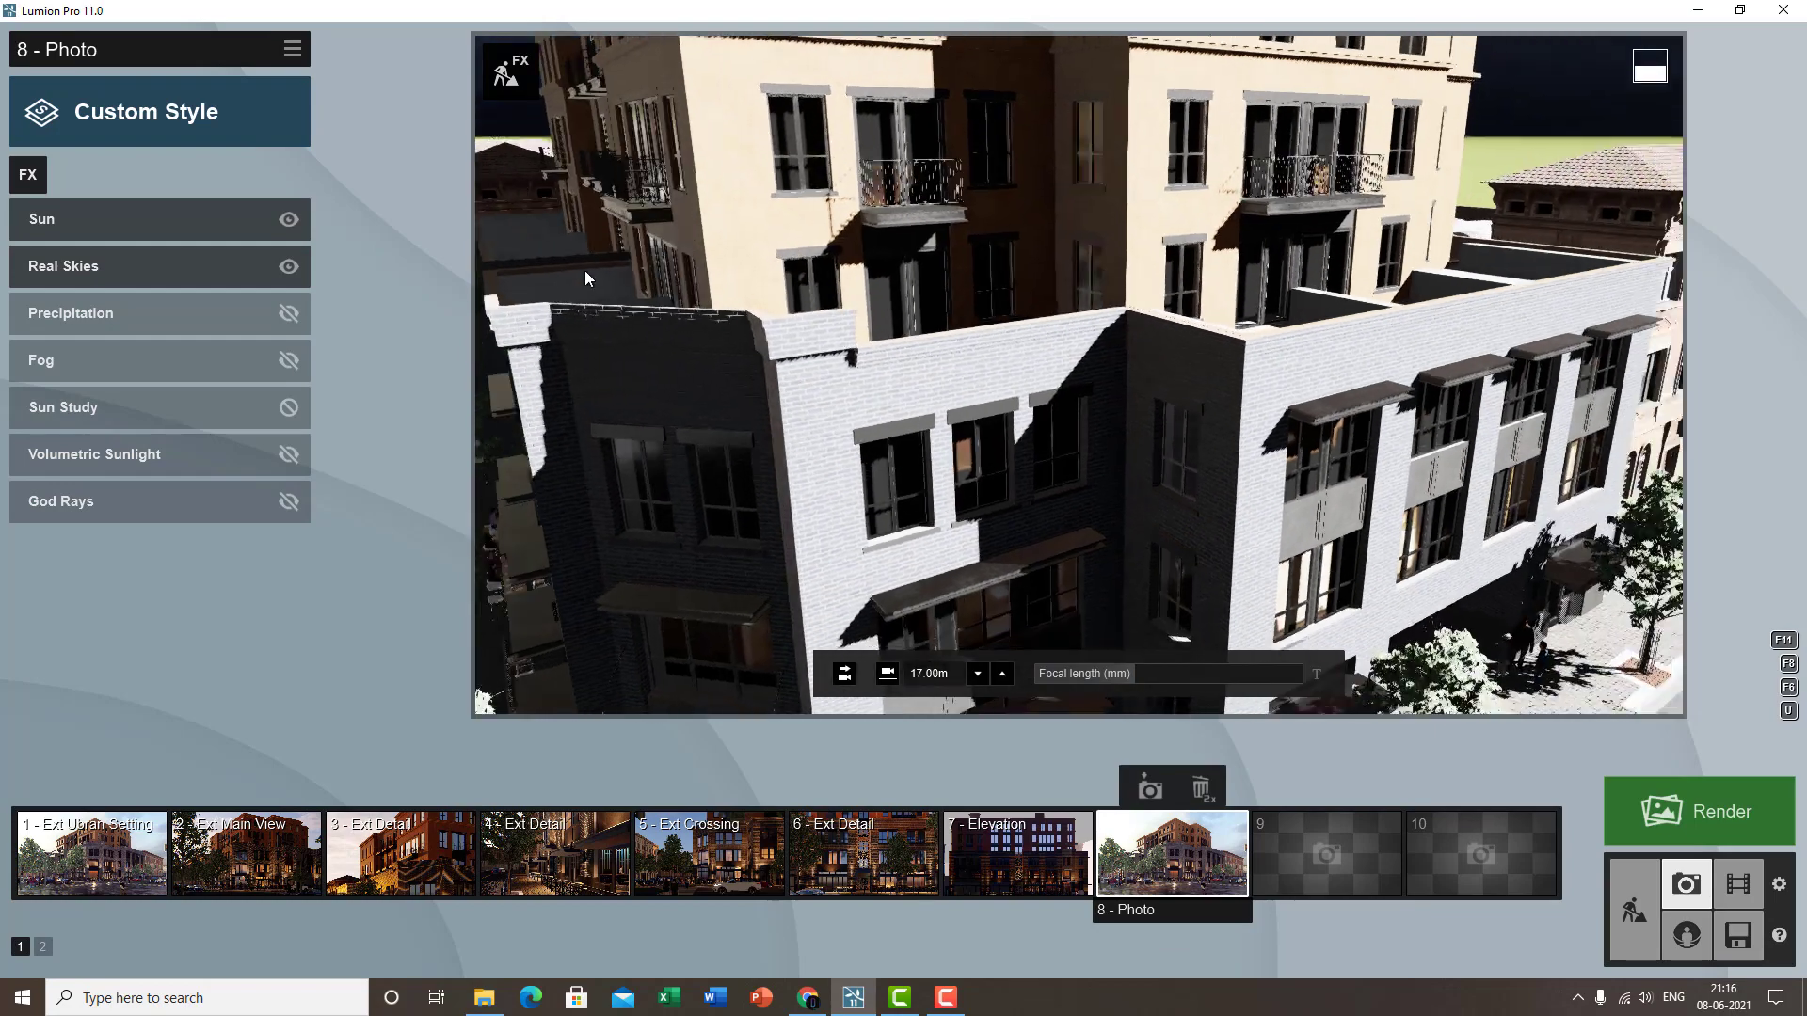
left_click(1150, 789)
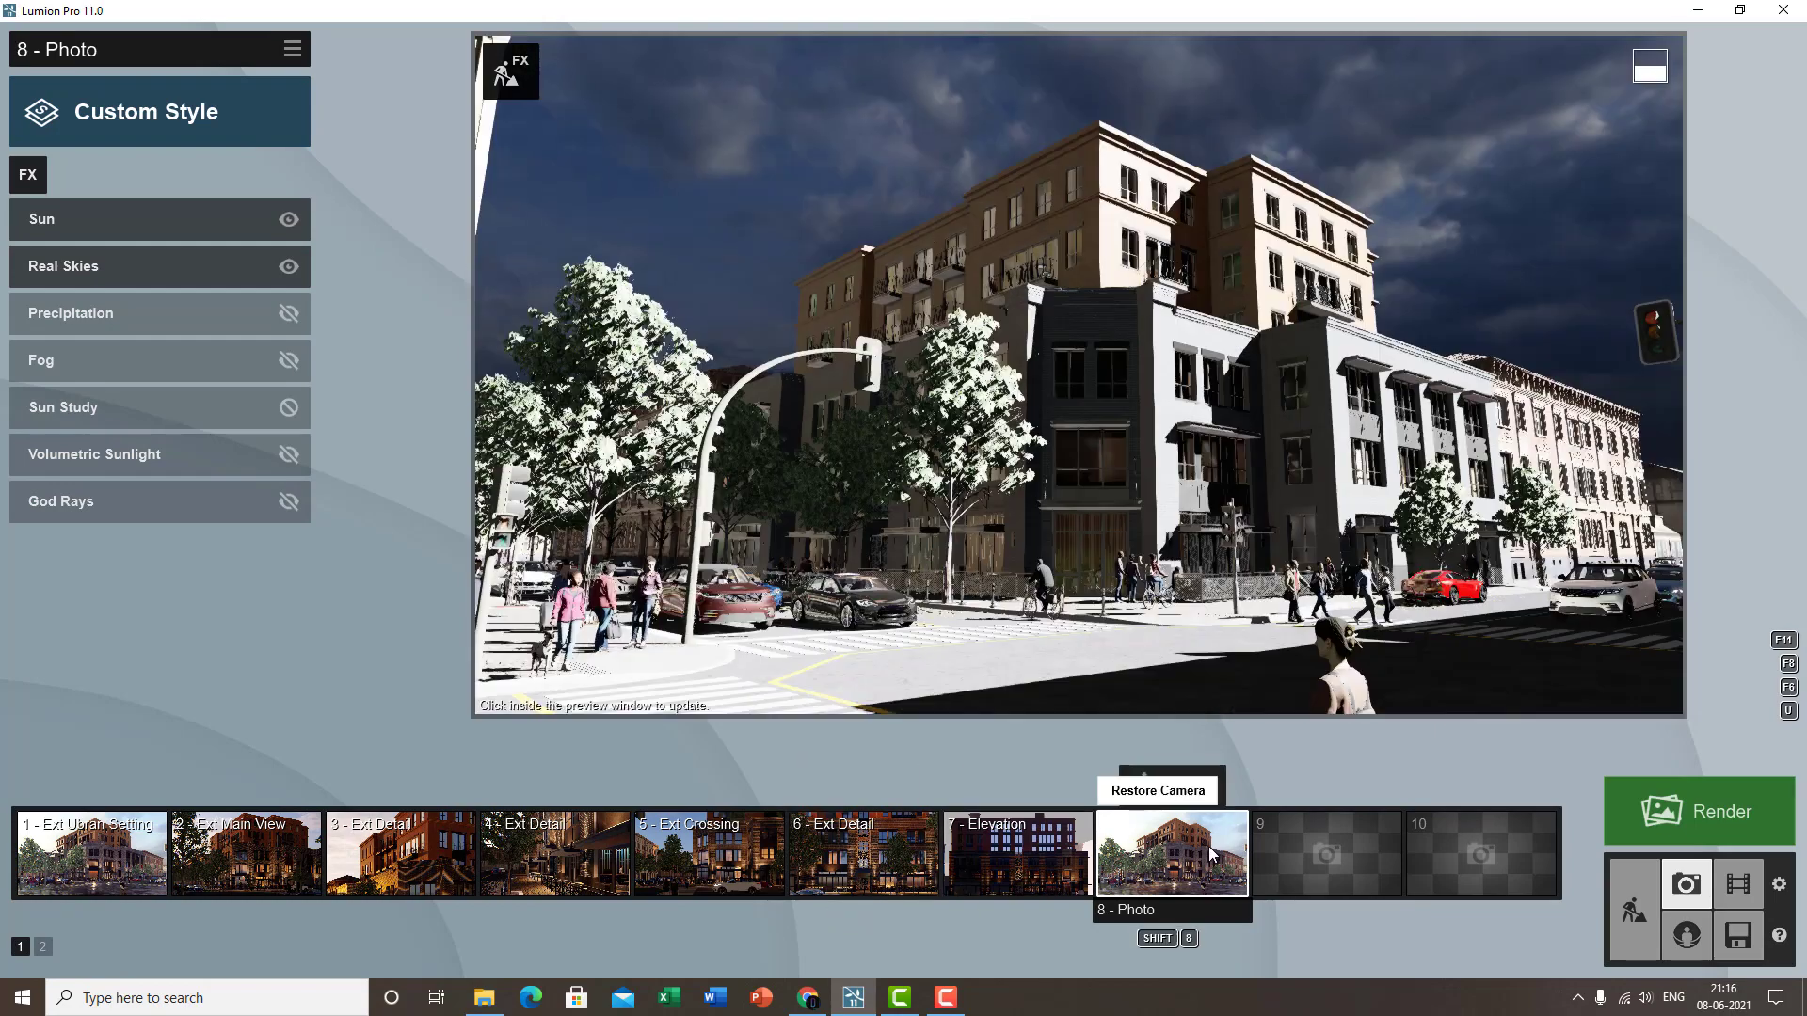
left_click(1155, 509)
- Check the settings of the Sun effect and the Real Skies effect in photo 8
left_click(67, 222)
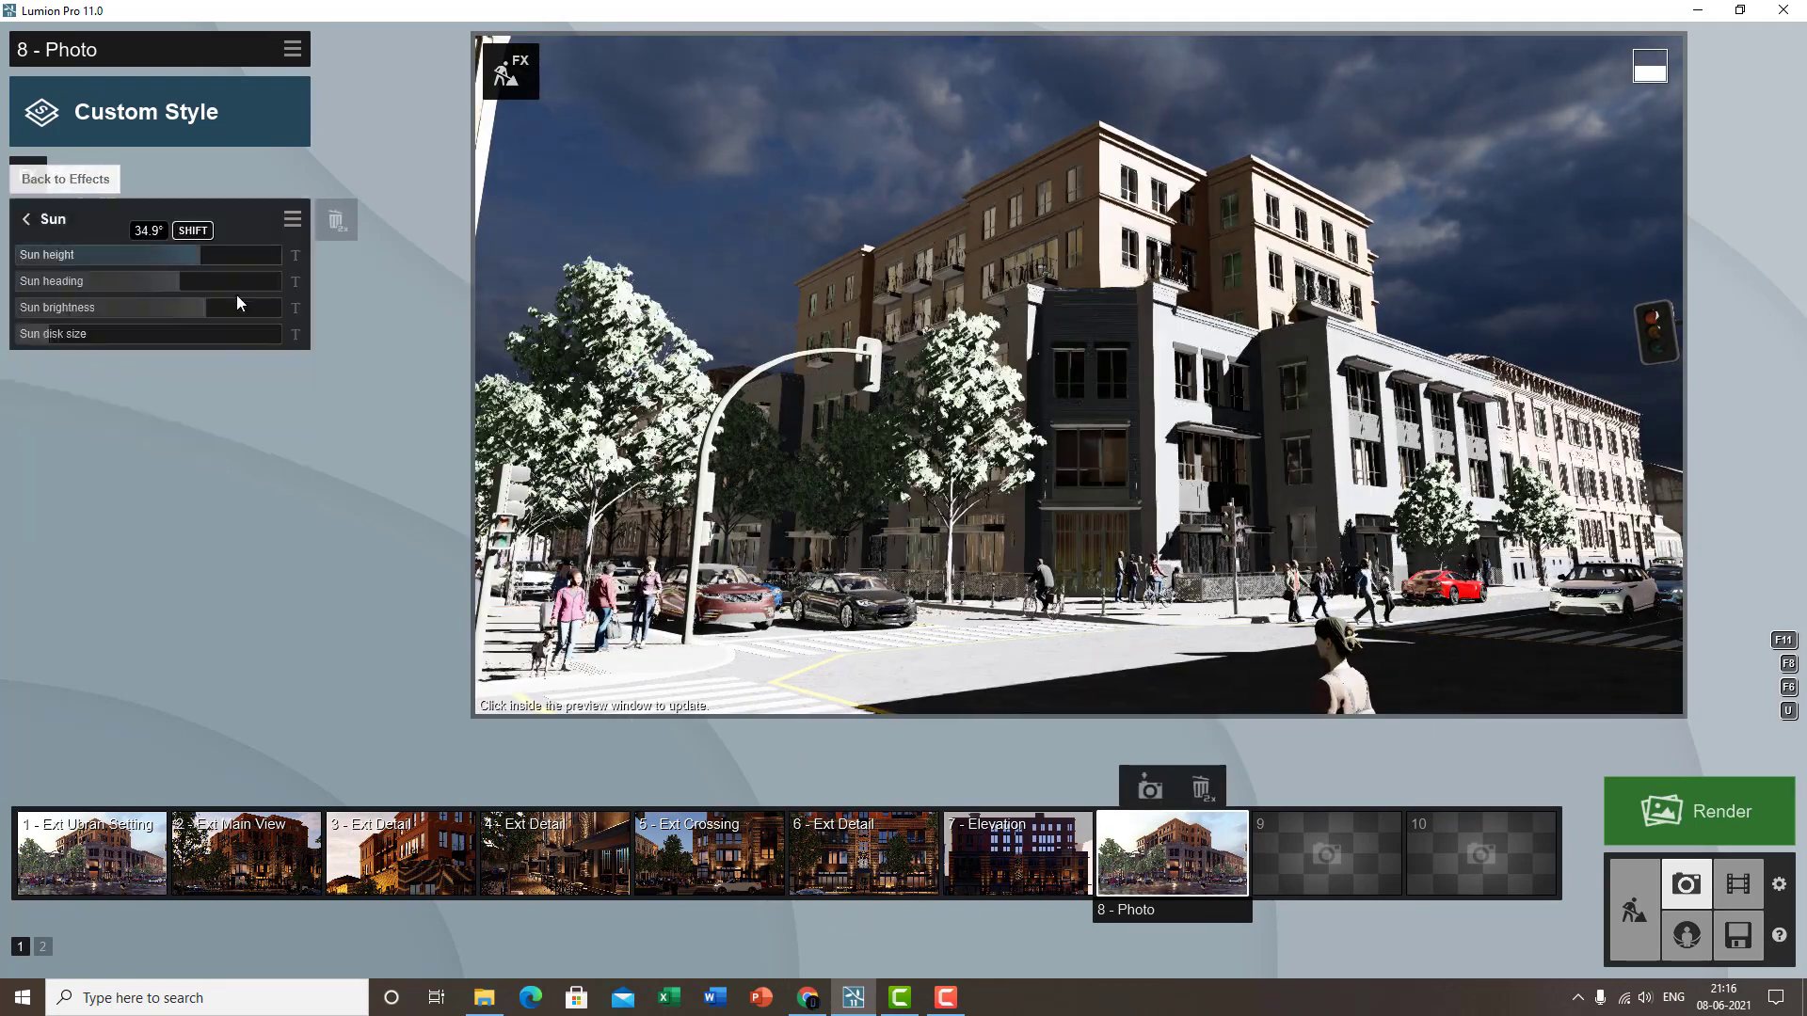
left_click(26, 219)
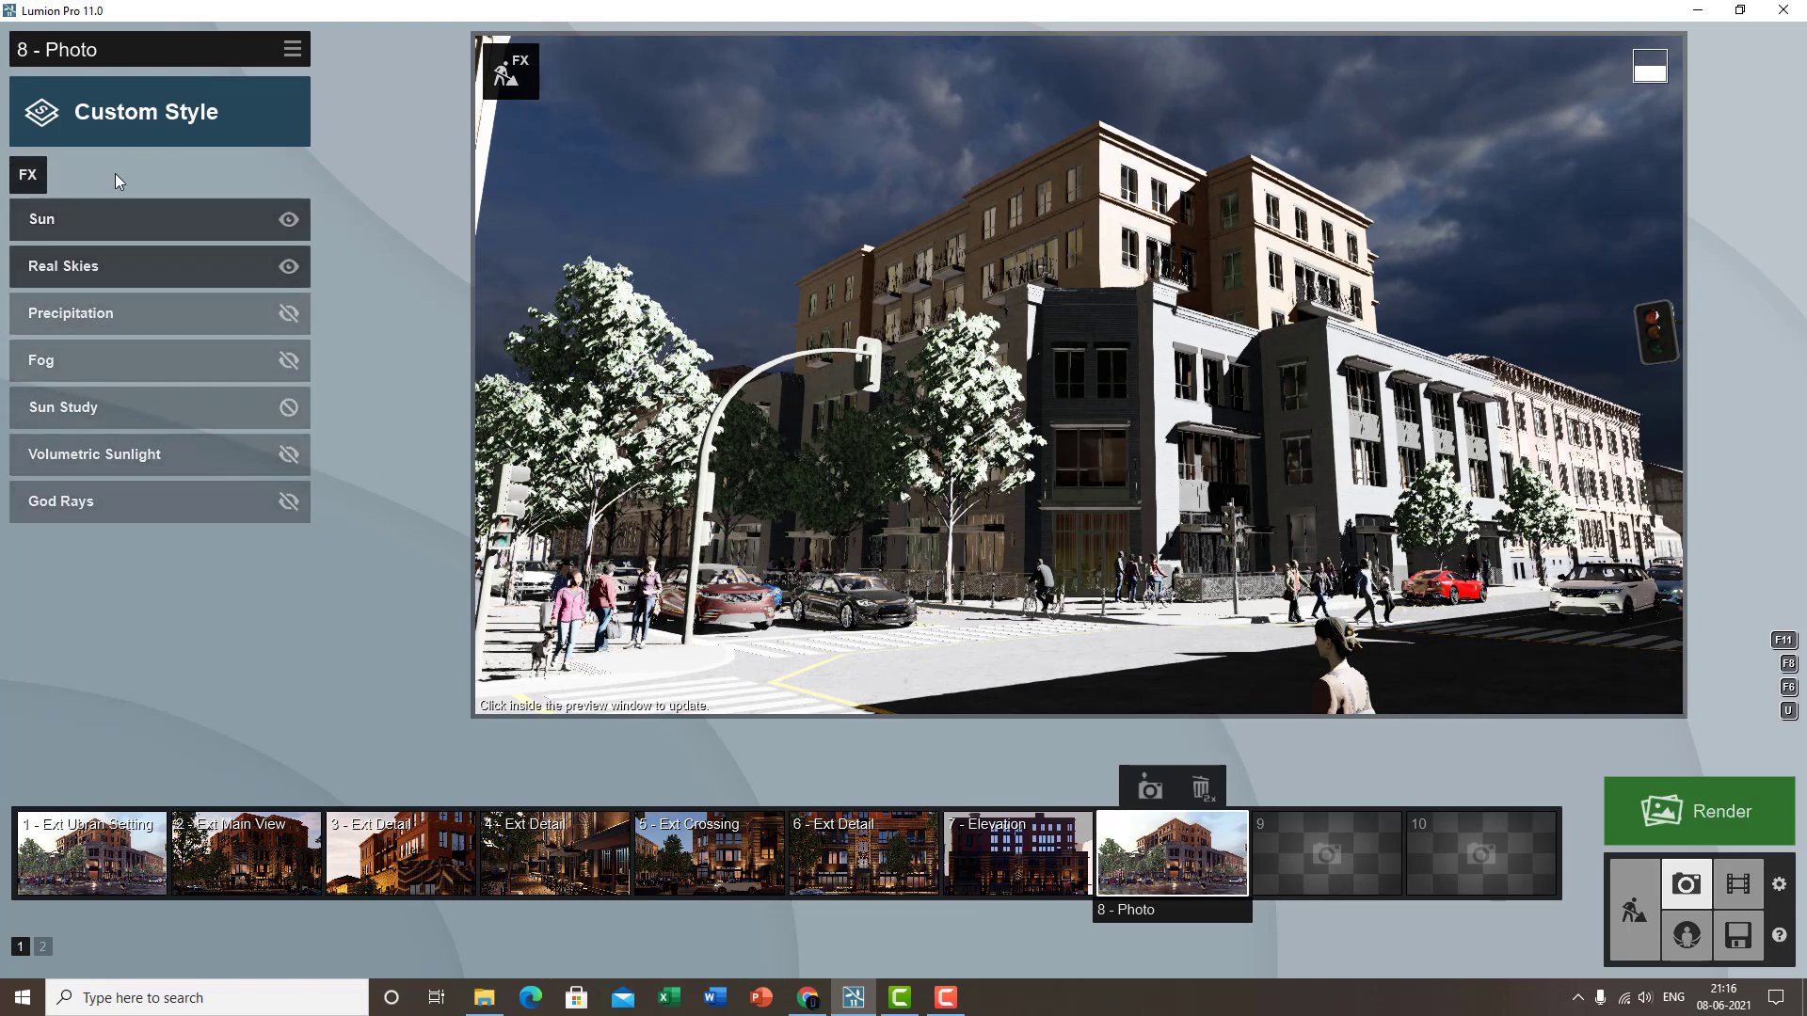
left_click(56, 265)
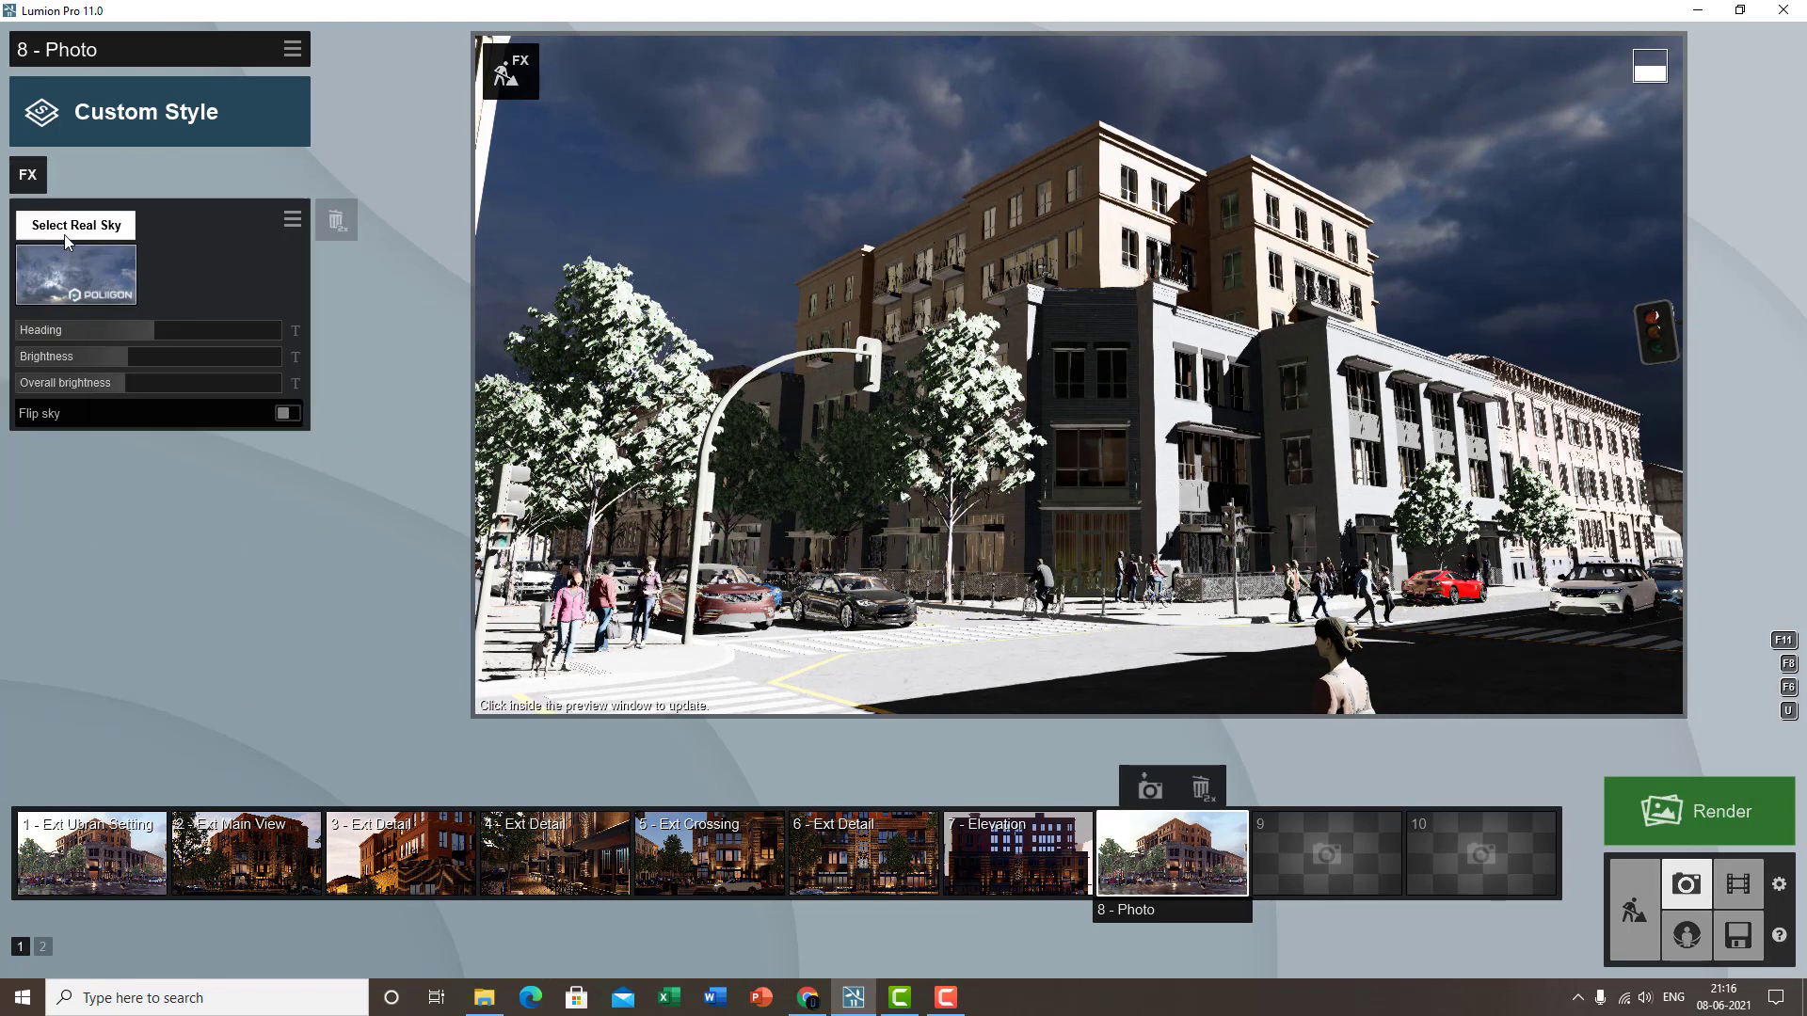
left_click(68, 225)
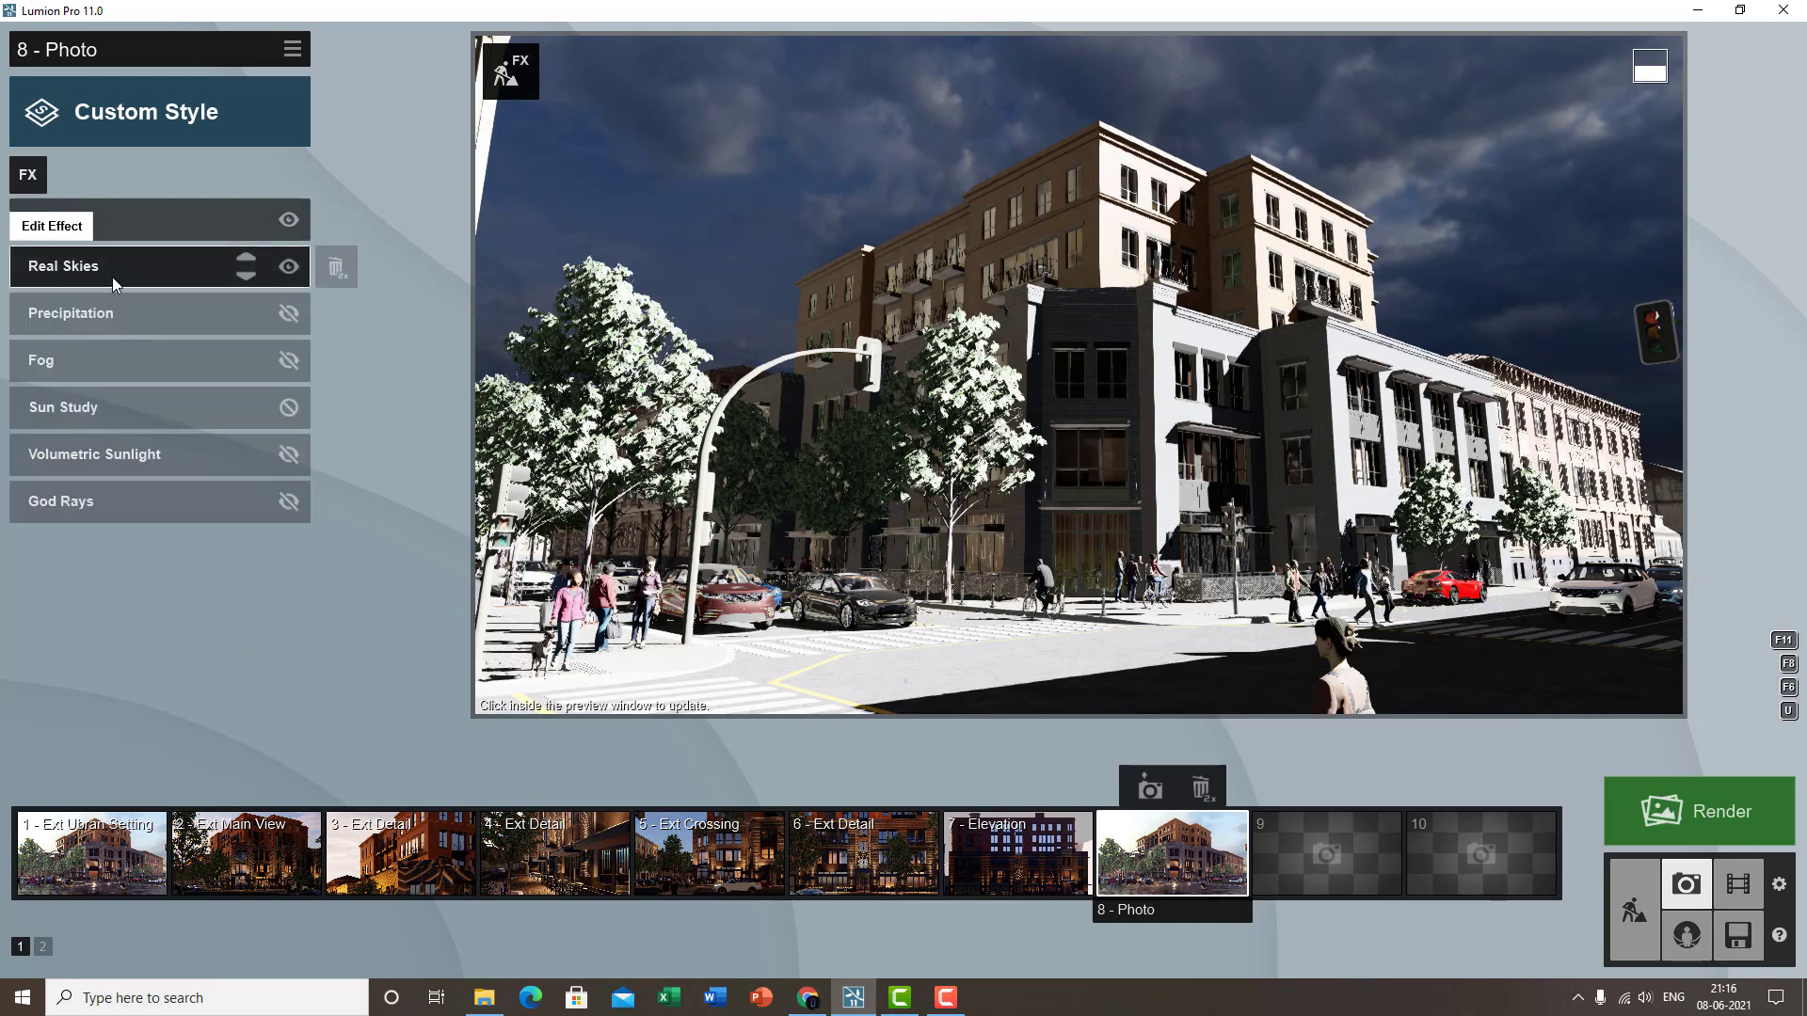
- Lower the Sun effect's height to about 15.8°, reduce its heading and brightness, and refresh the preview
left_click(154, 233)
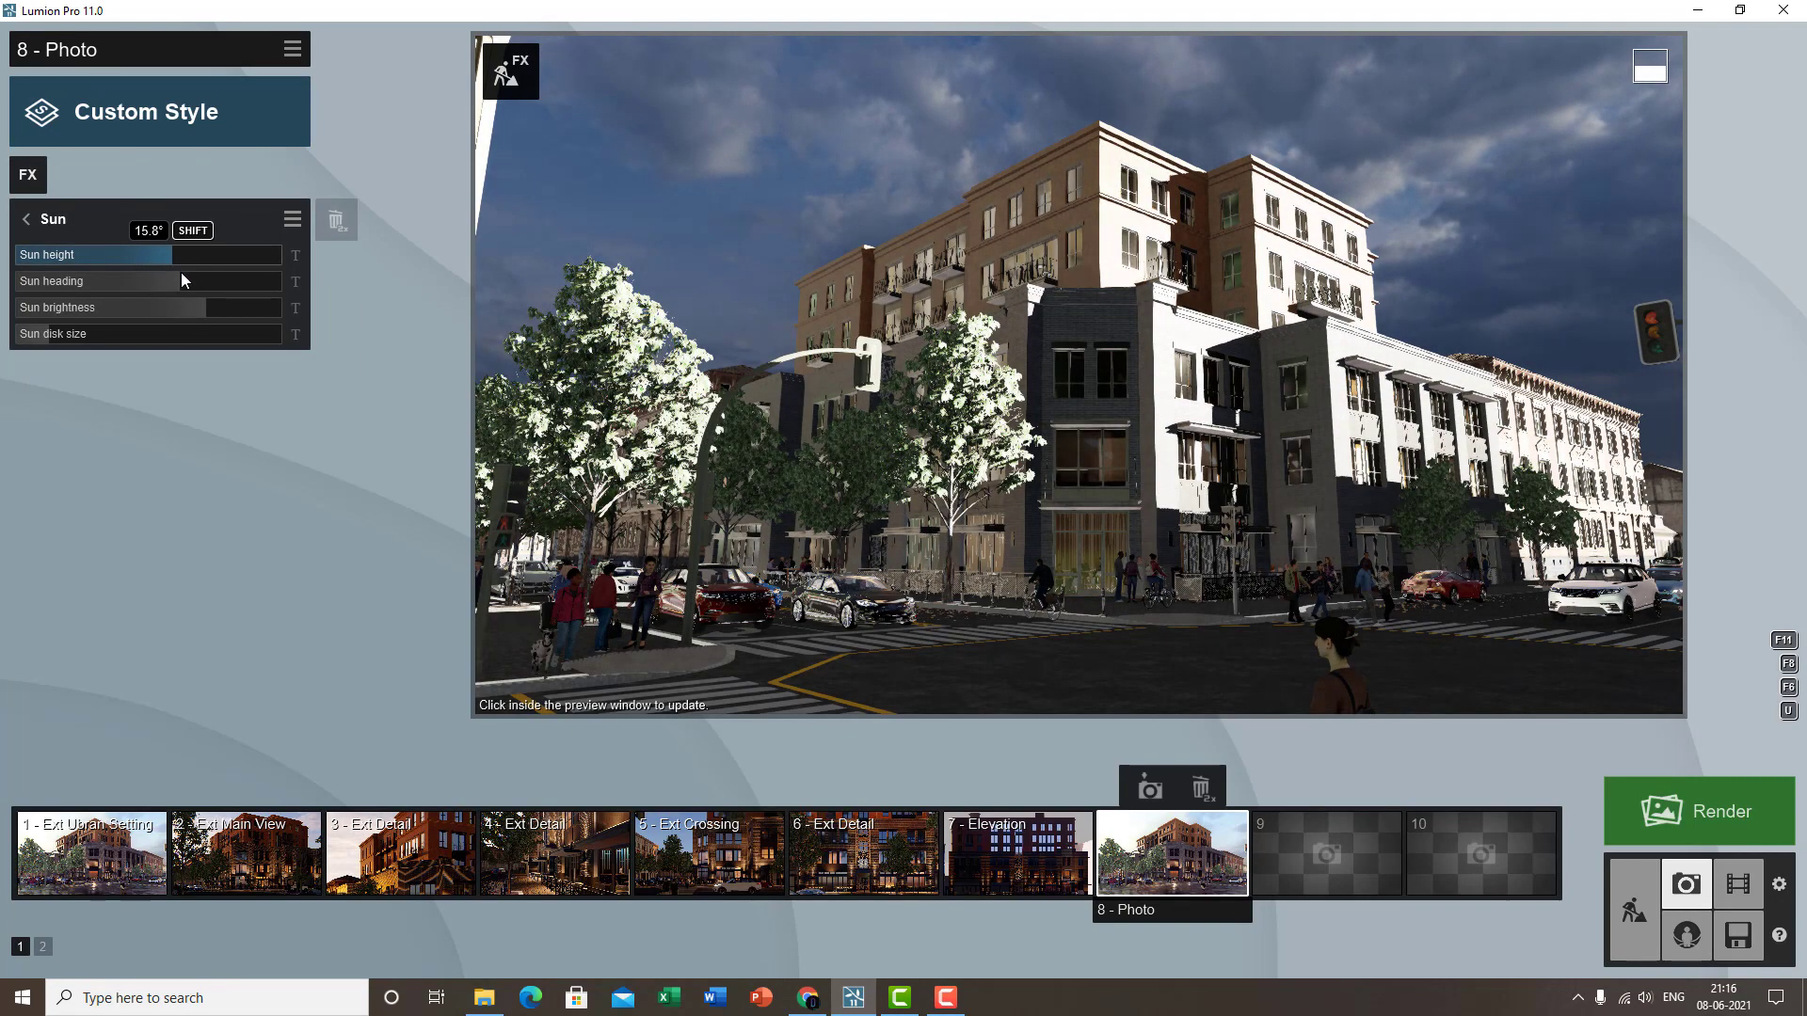
left_click_drag(181, 272, 77, 290)
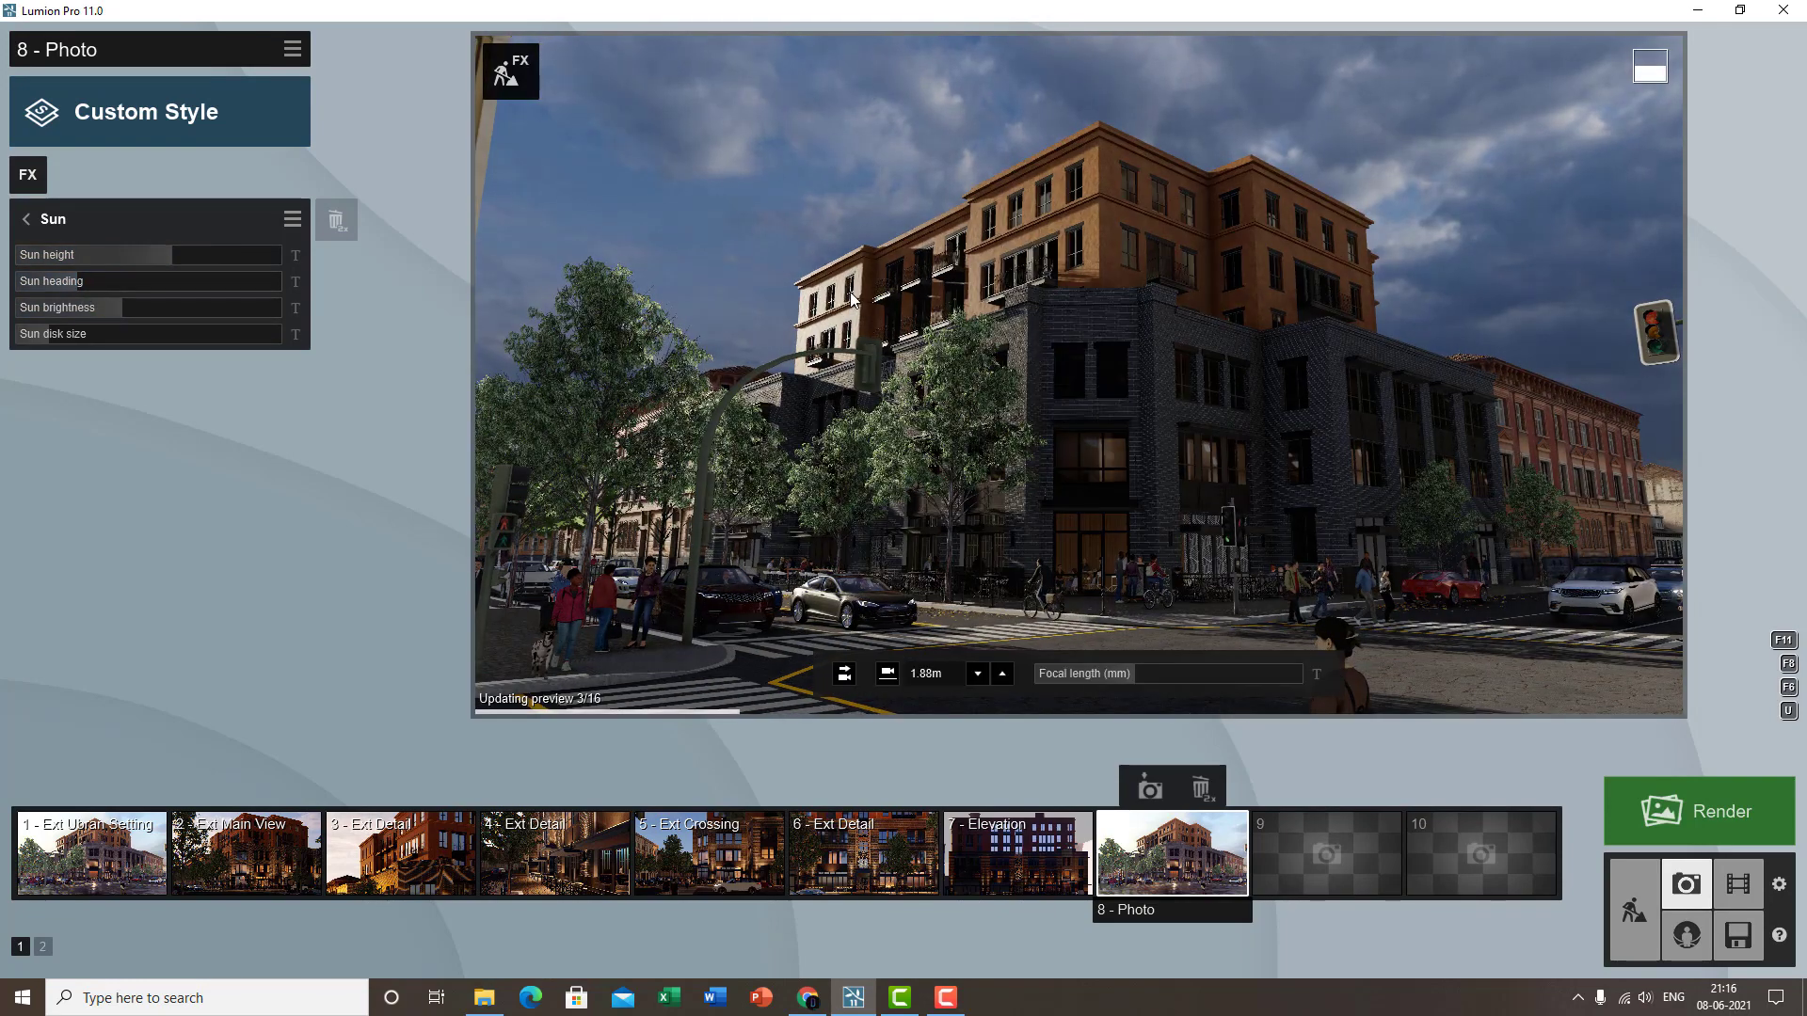
left_click(41, 226)
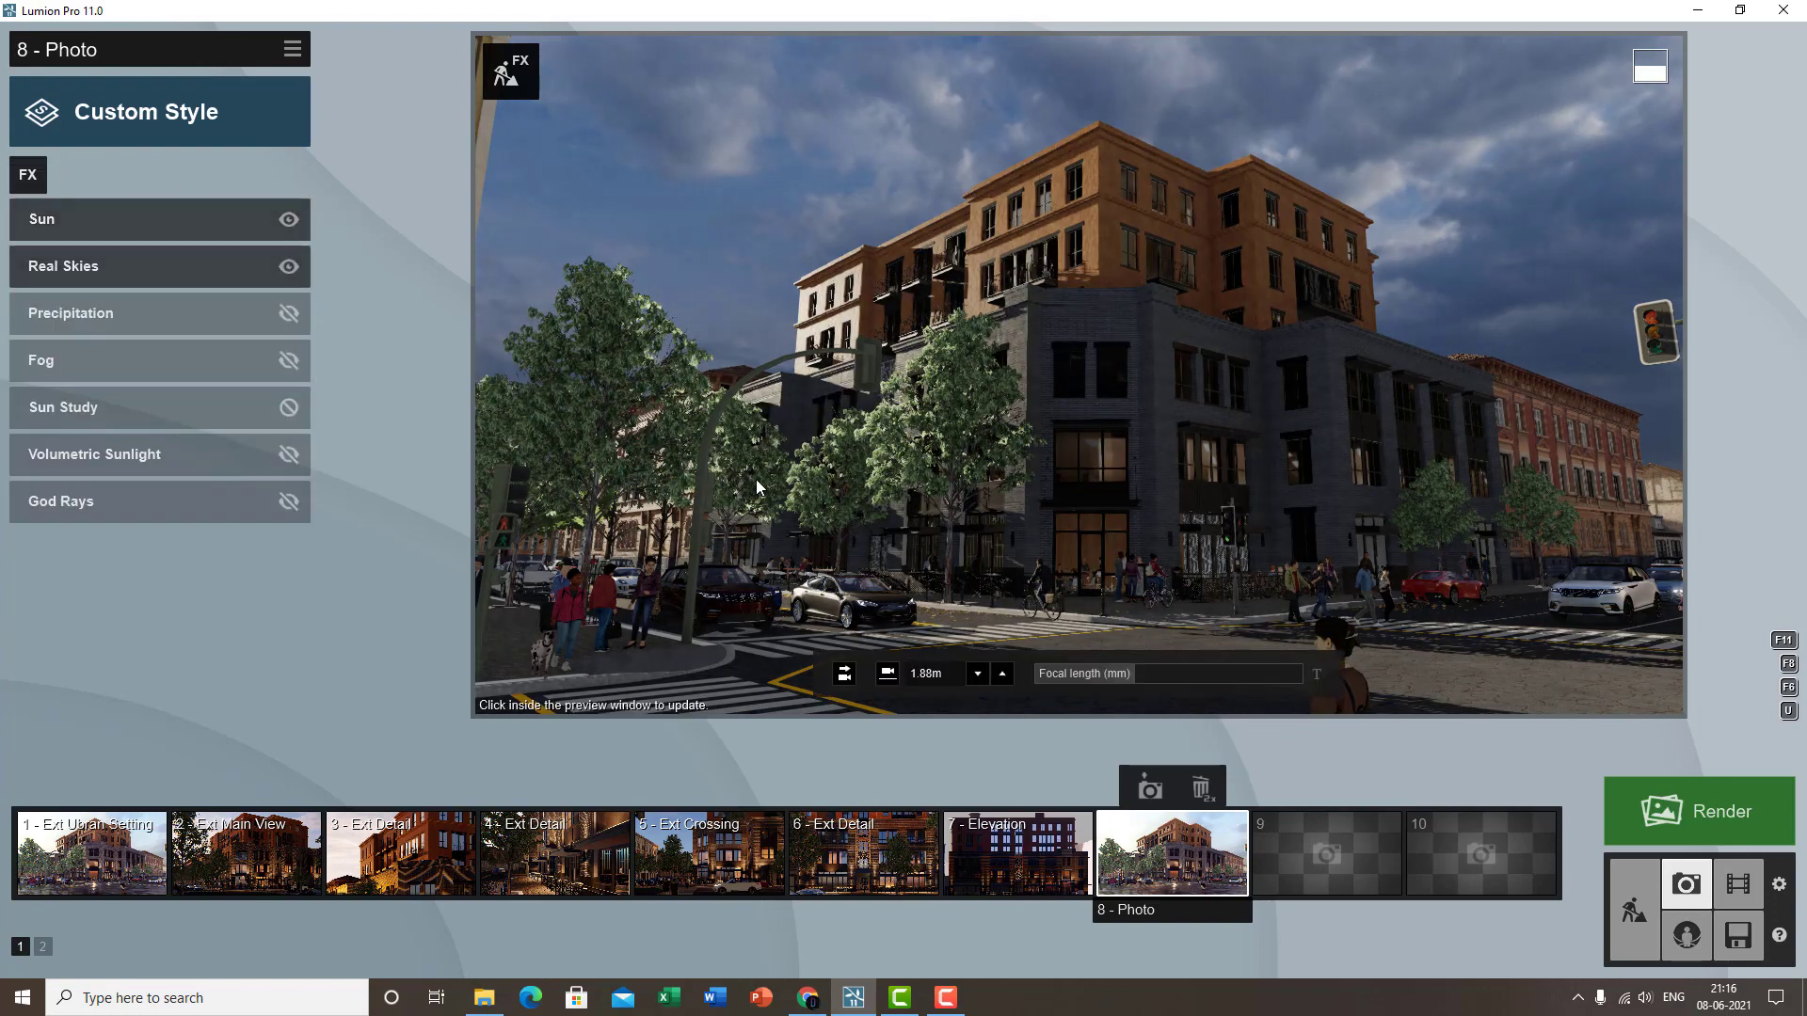
left_click(708, 448)
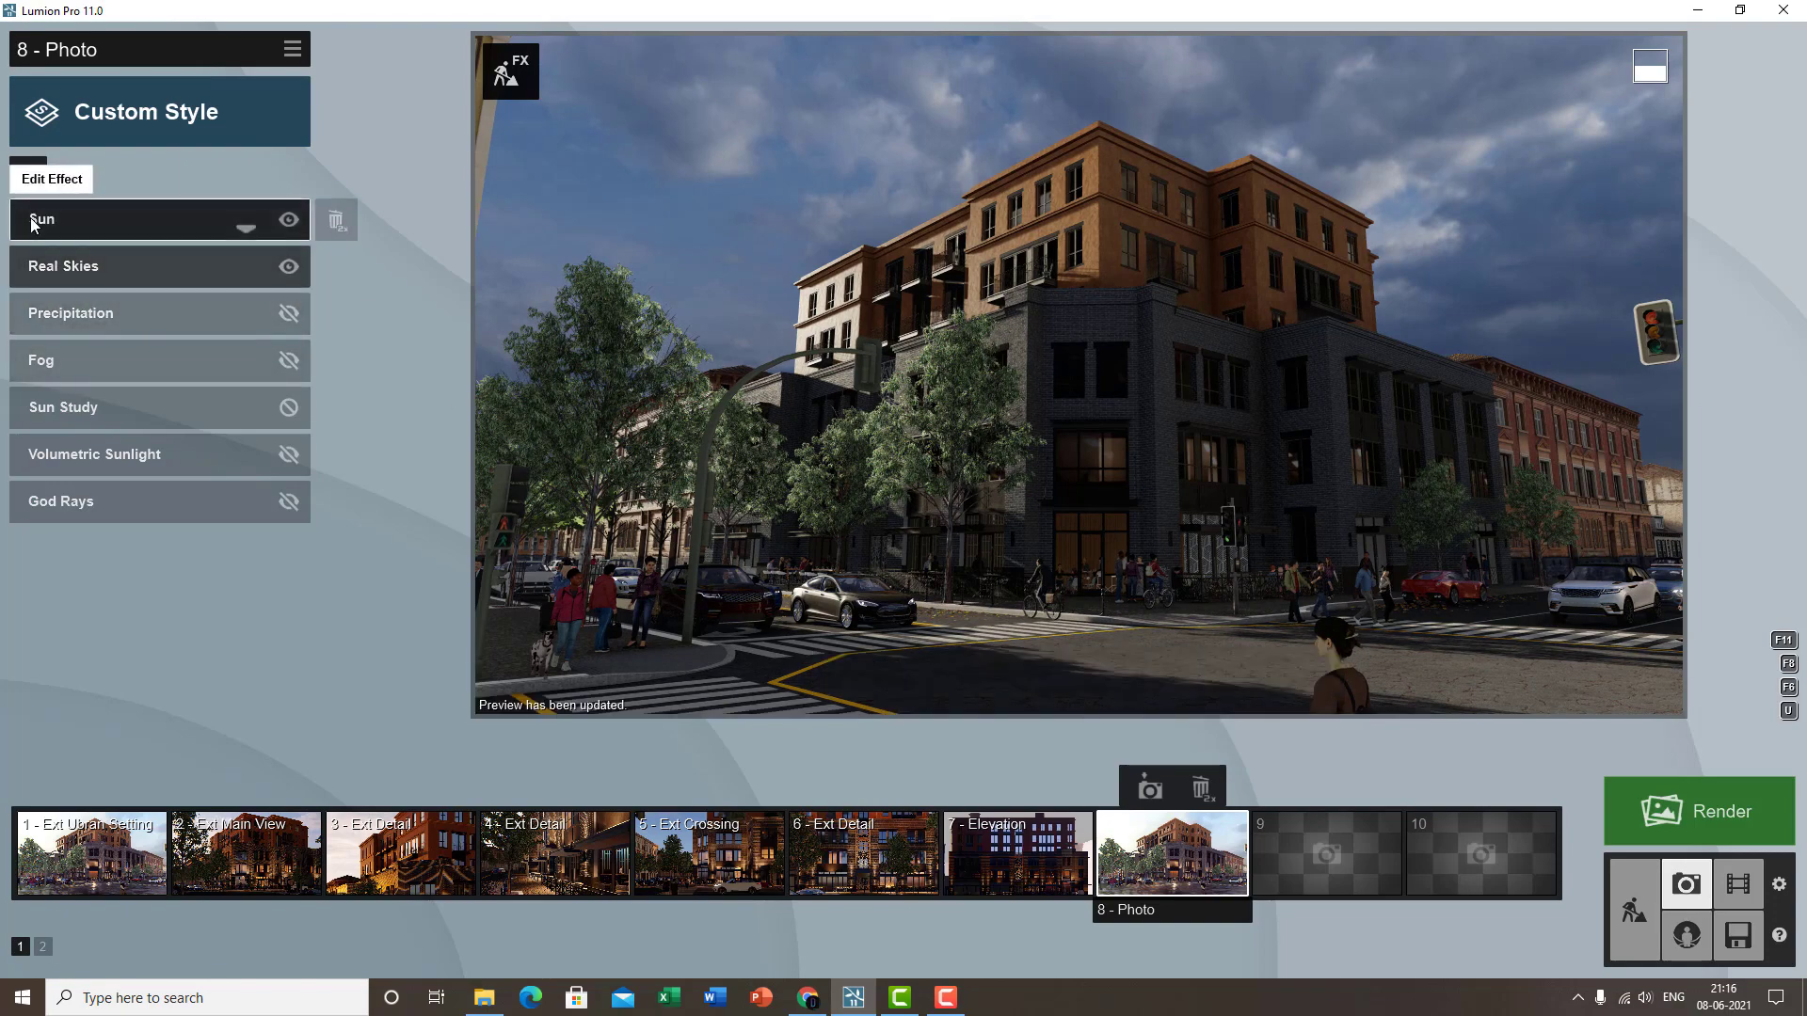
- Disable the Real Skies effect and add the Sky and Clouds effect to photo 8
left_click(28, 175)
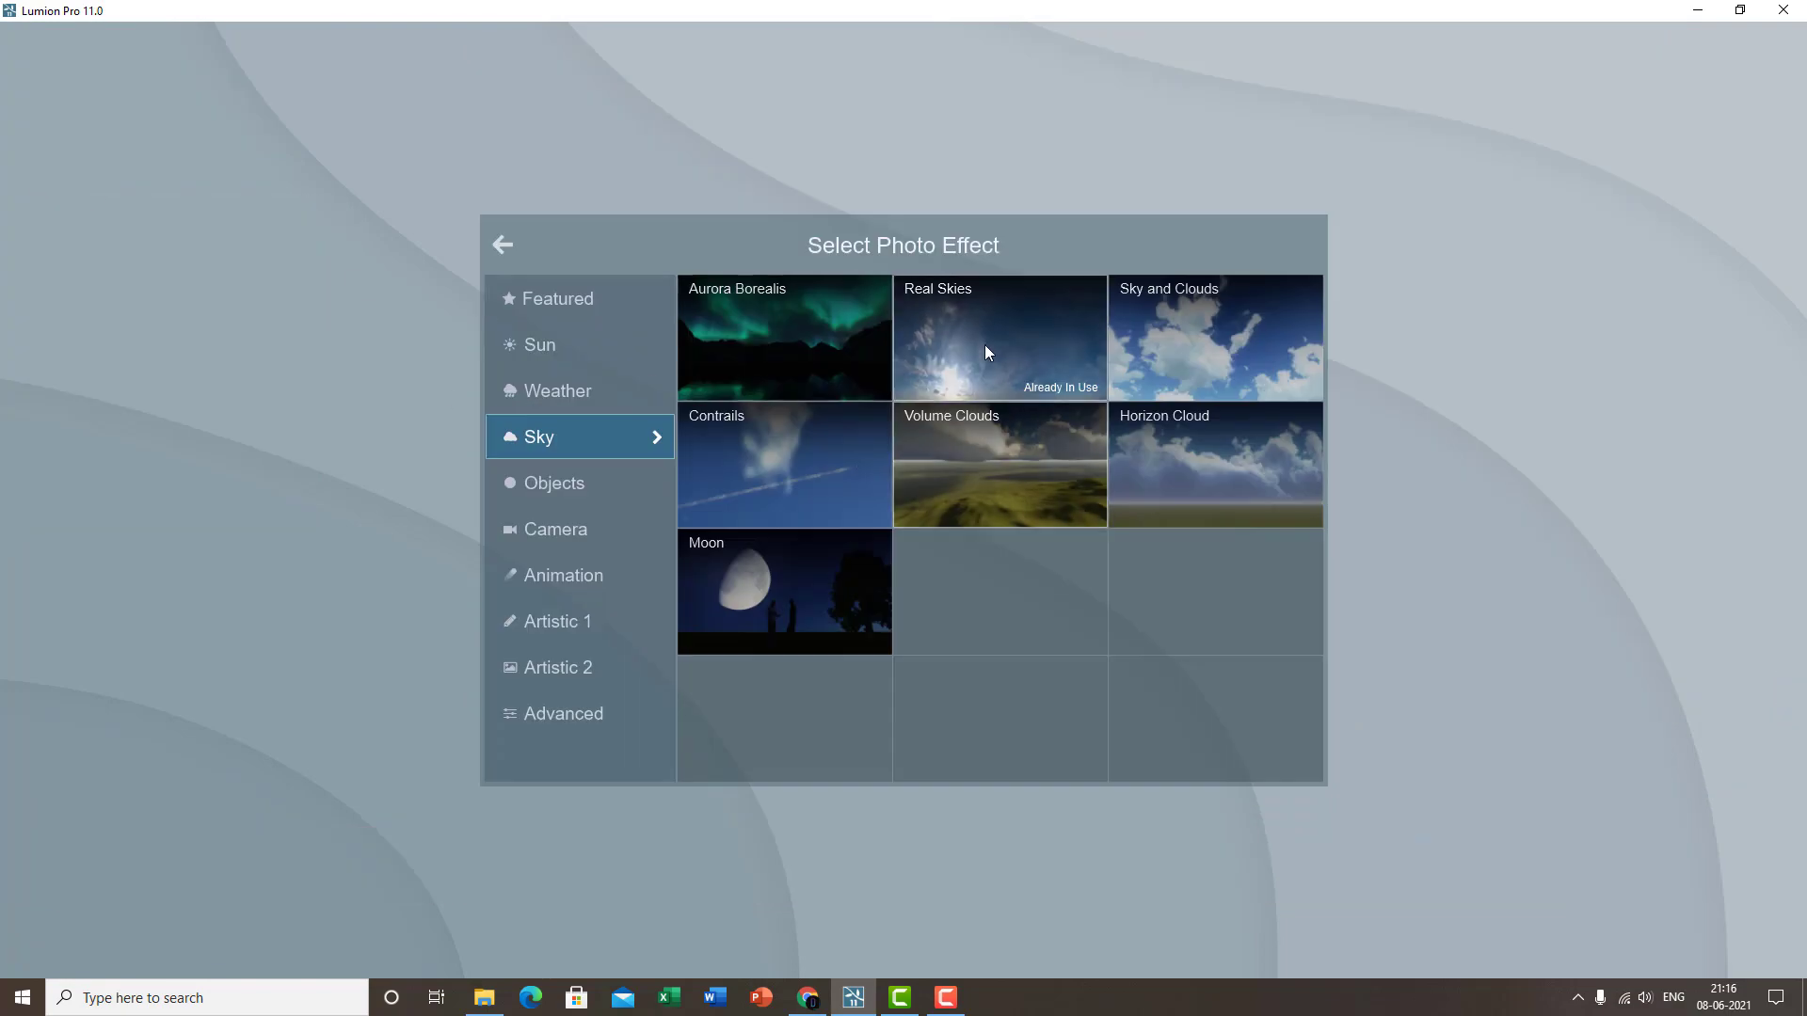
left_click(514, 252)
left_click(288, 268)
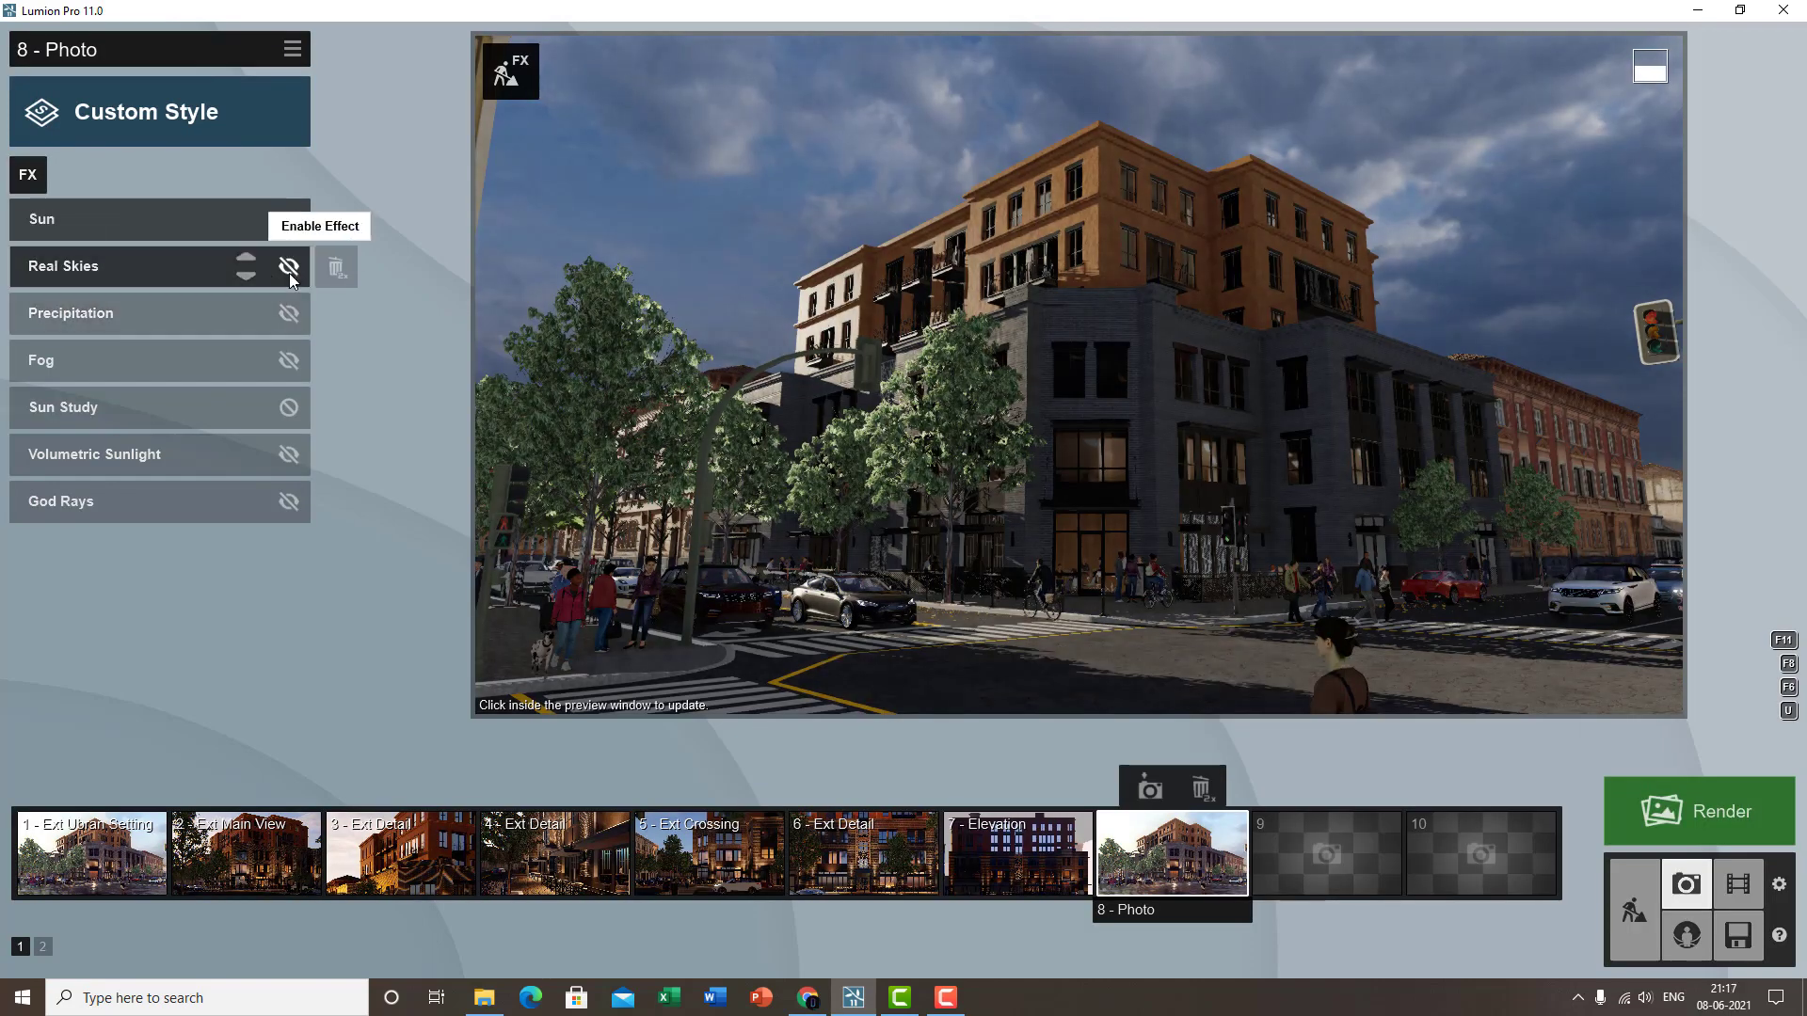
left_click(28, 175)
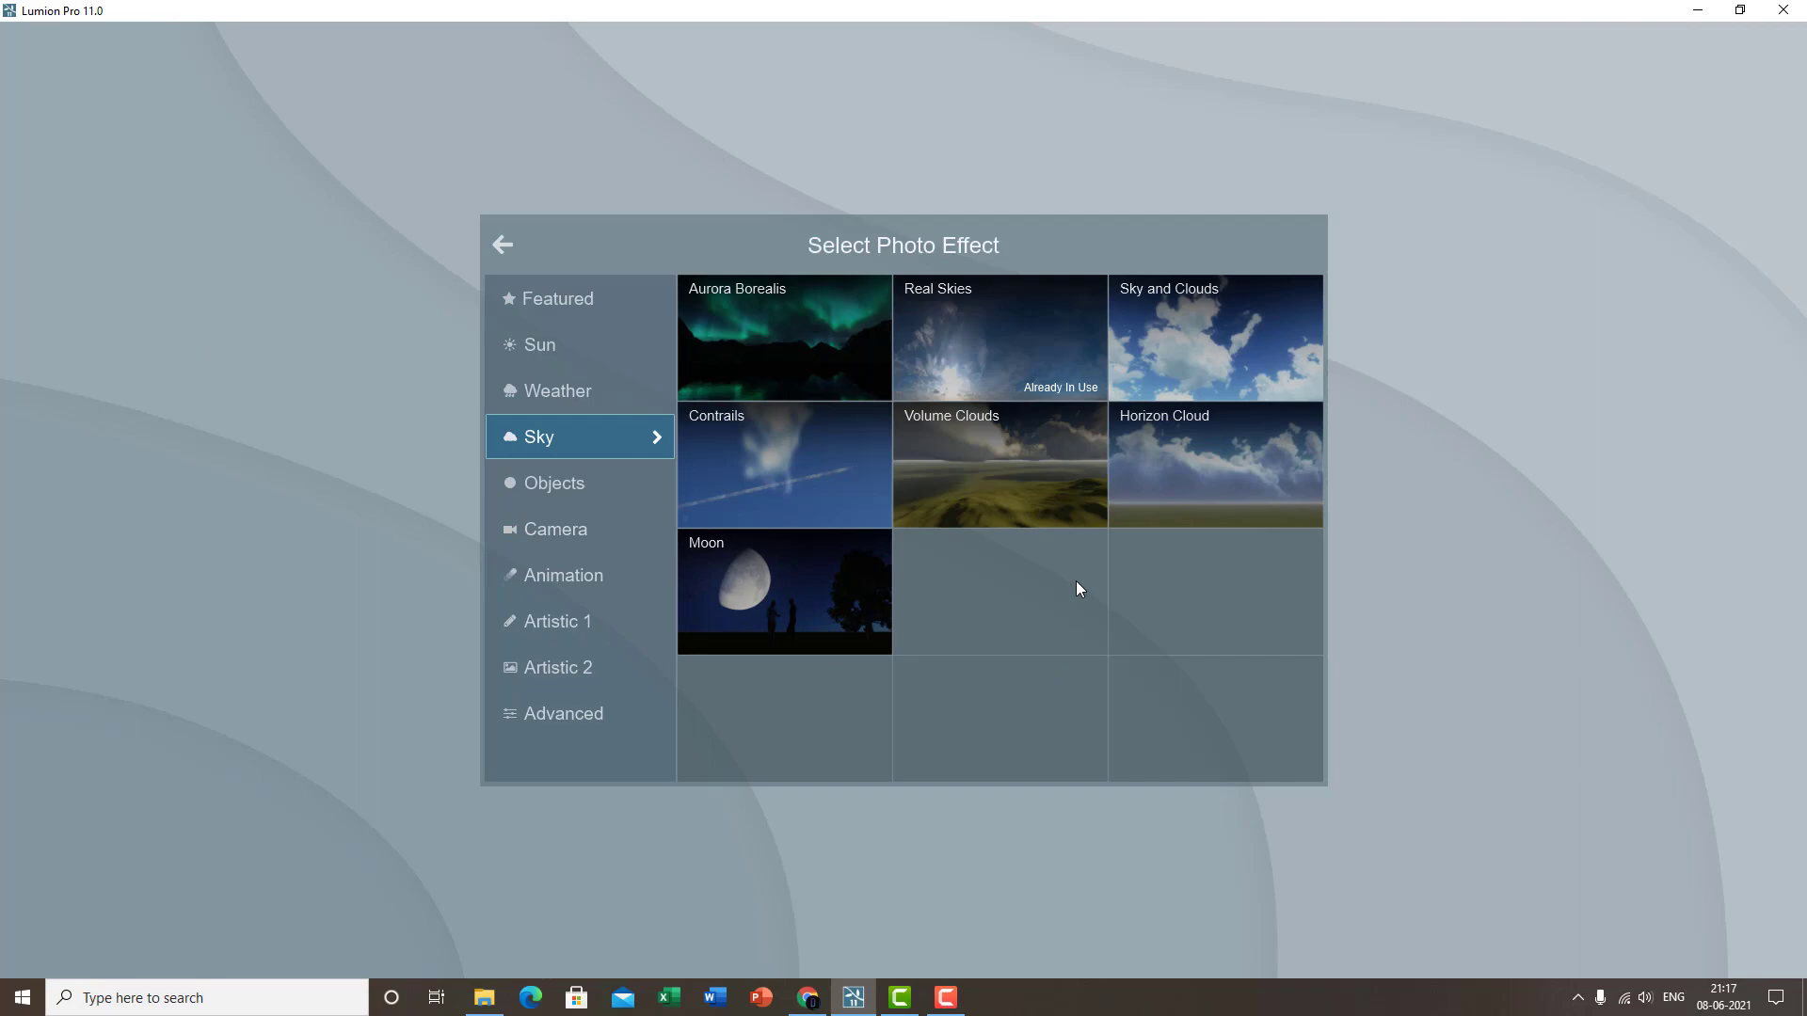
left_click(1229, 364)
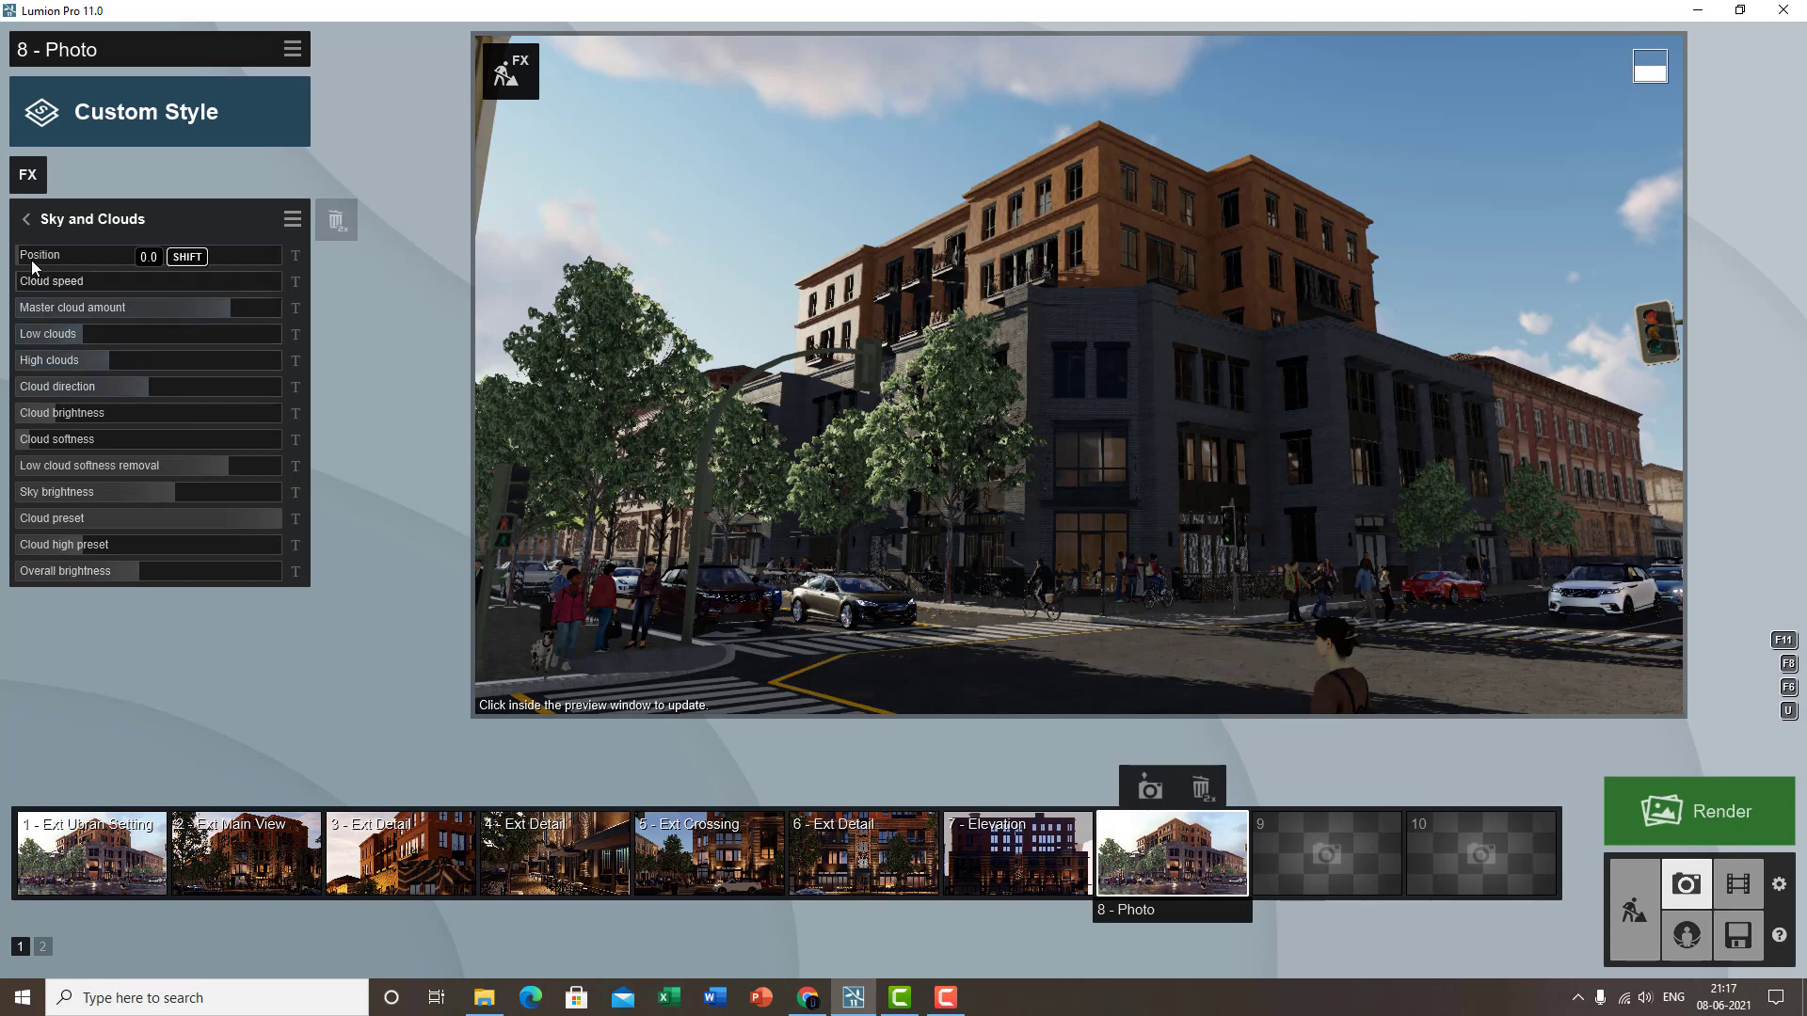
- Shift the cloud position slightly in Sky and Clouds and try cloud speeds such as 1.8 and 0.8
mouse_move(35, 258)
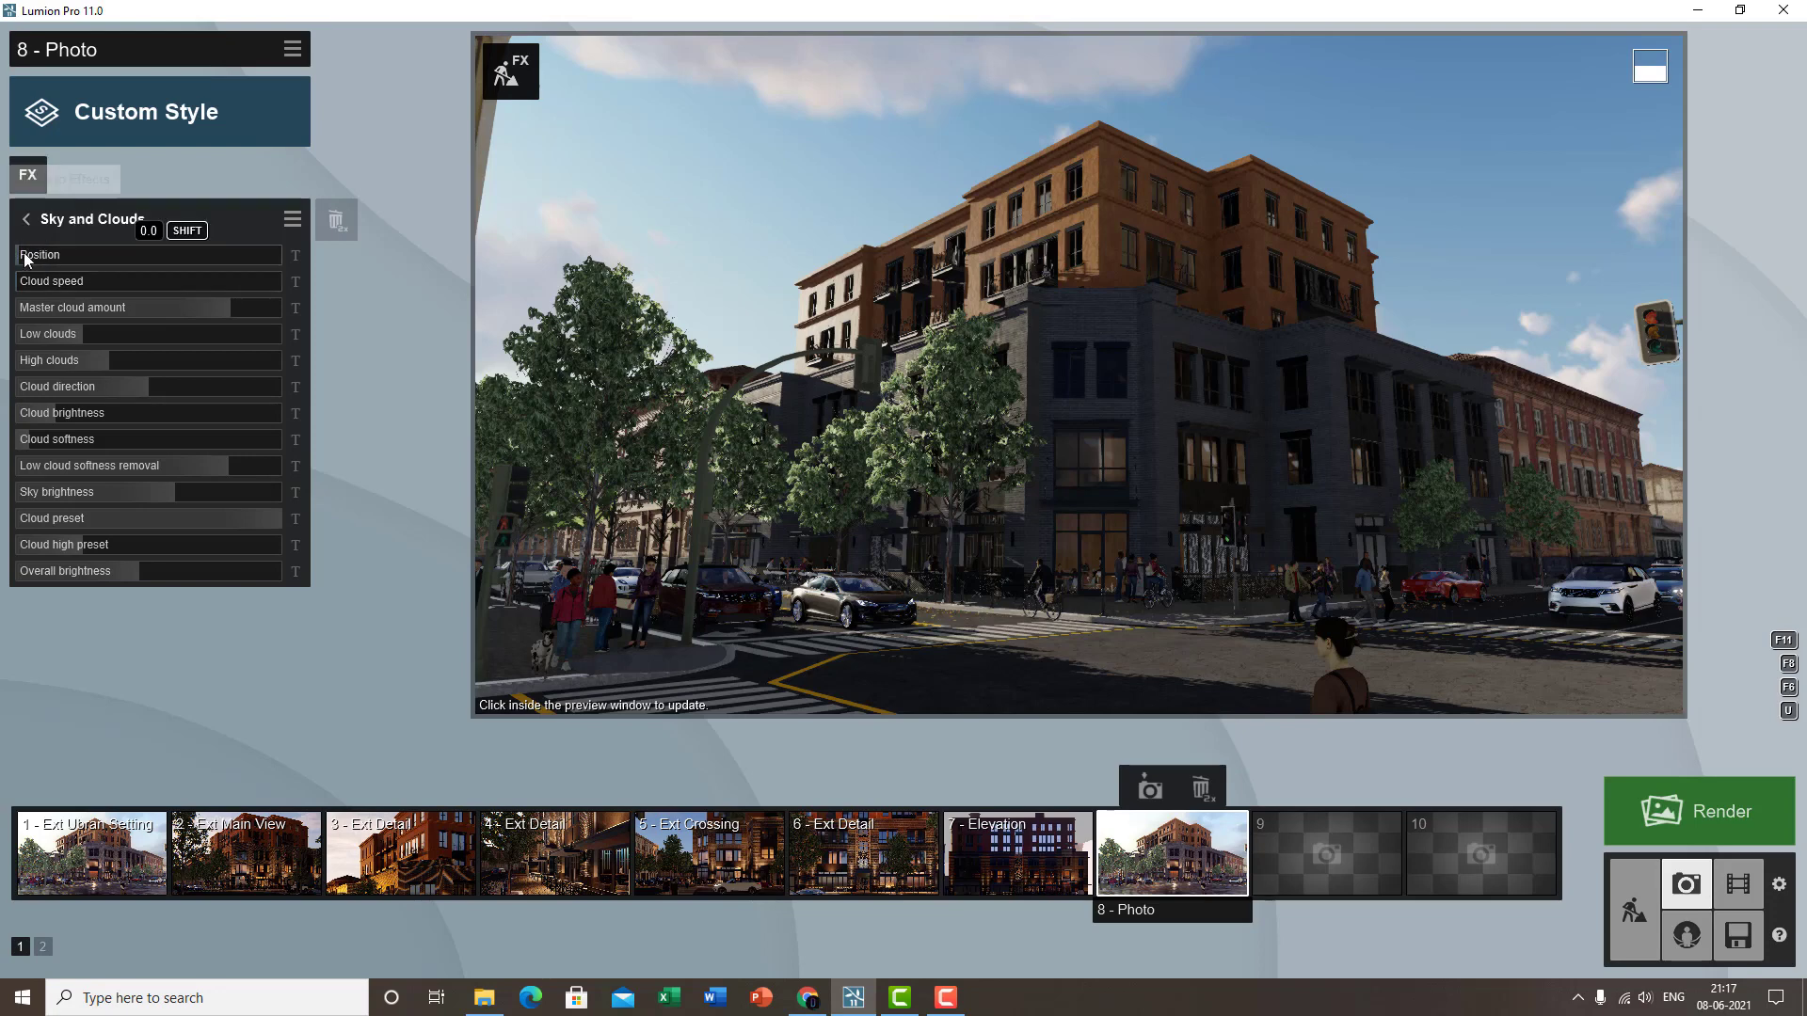
mouse_move(25, 254)
left_mouse_down()
mouse_move(88, 261)
mouse_move(43, 237)
left_mouse_up()
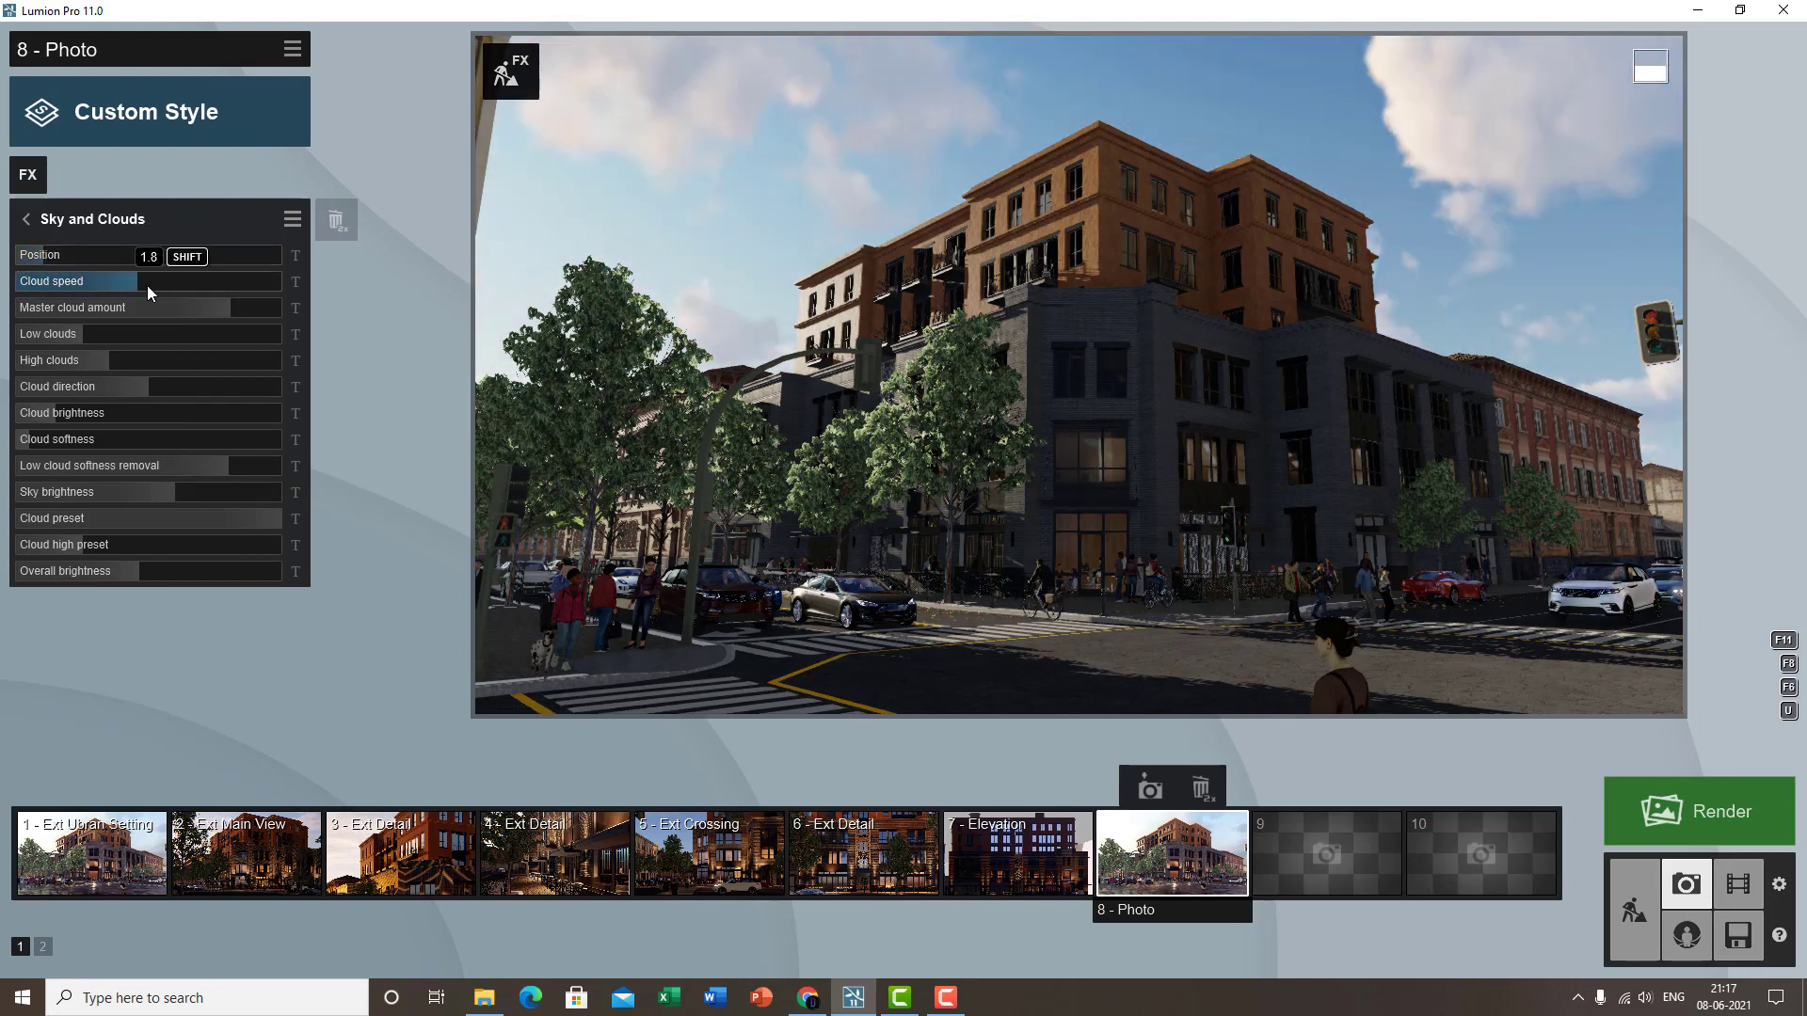
left_click_drag(150, 285, 15, 285)
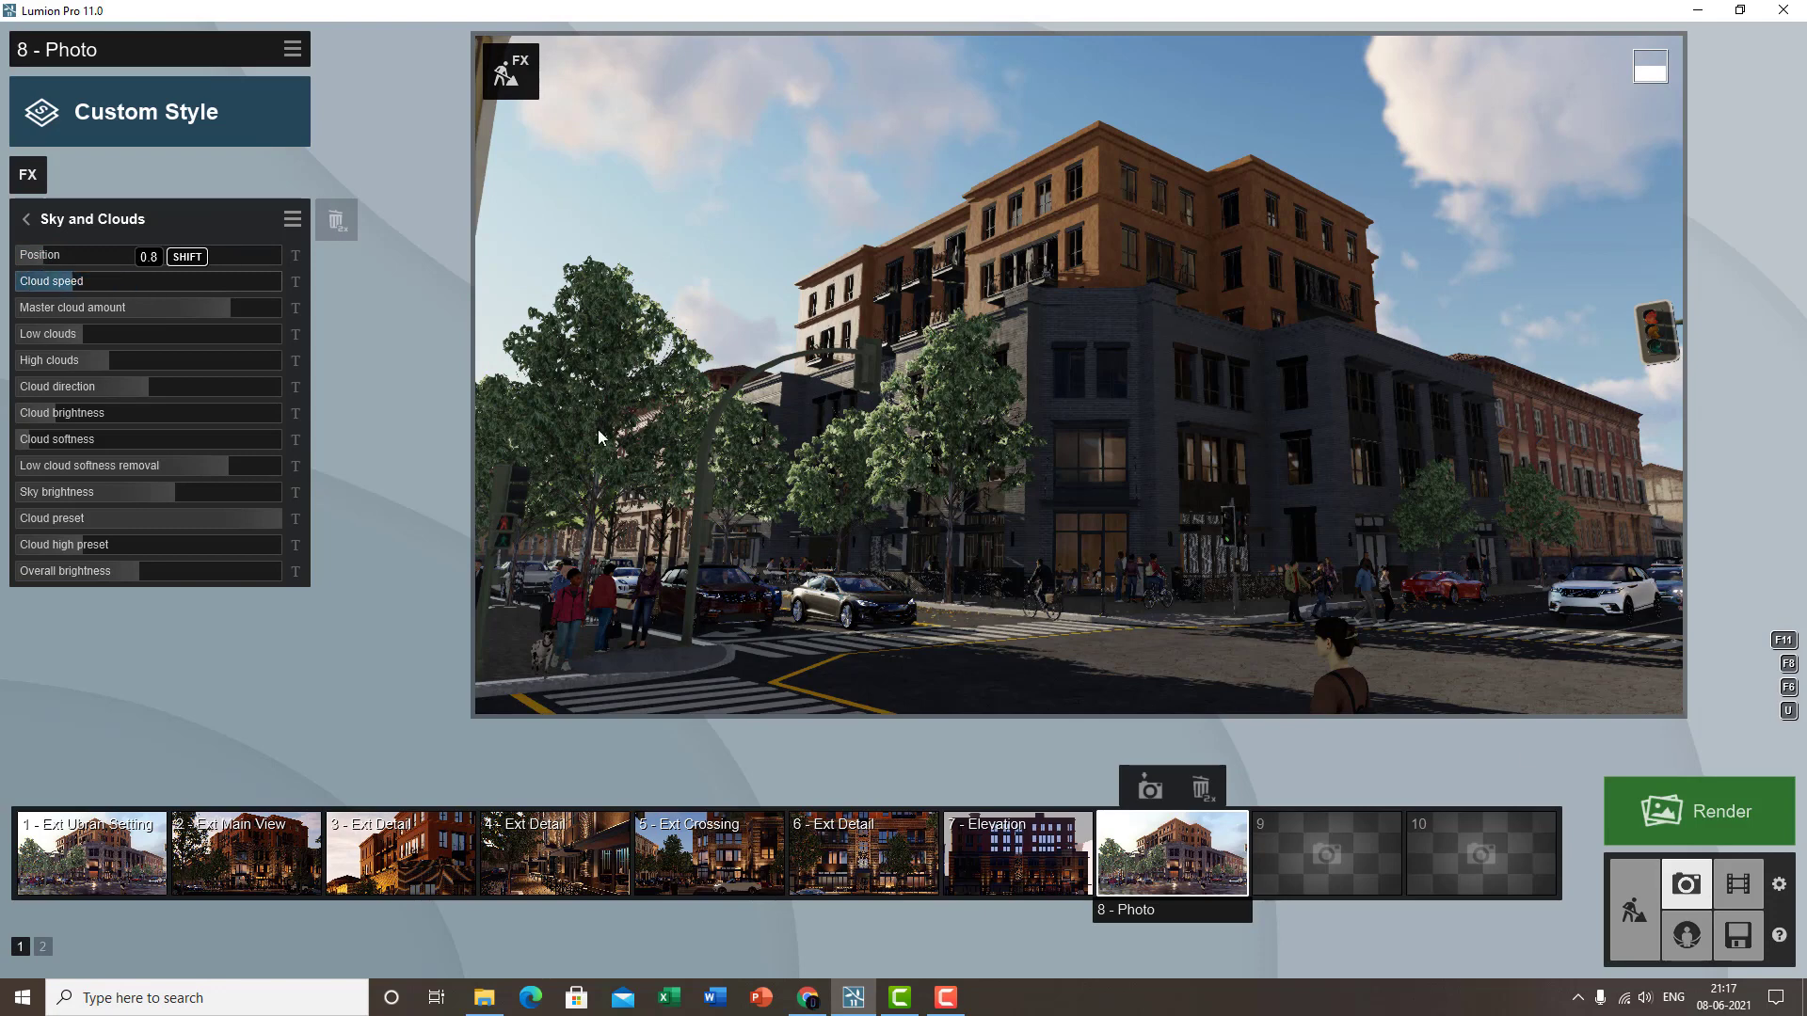
- Switch to movie clip 5, disable its Aurora Borealis and Real Skies effects, and add Sky and Clouds
left_click(1737, 884)
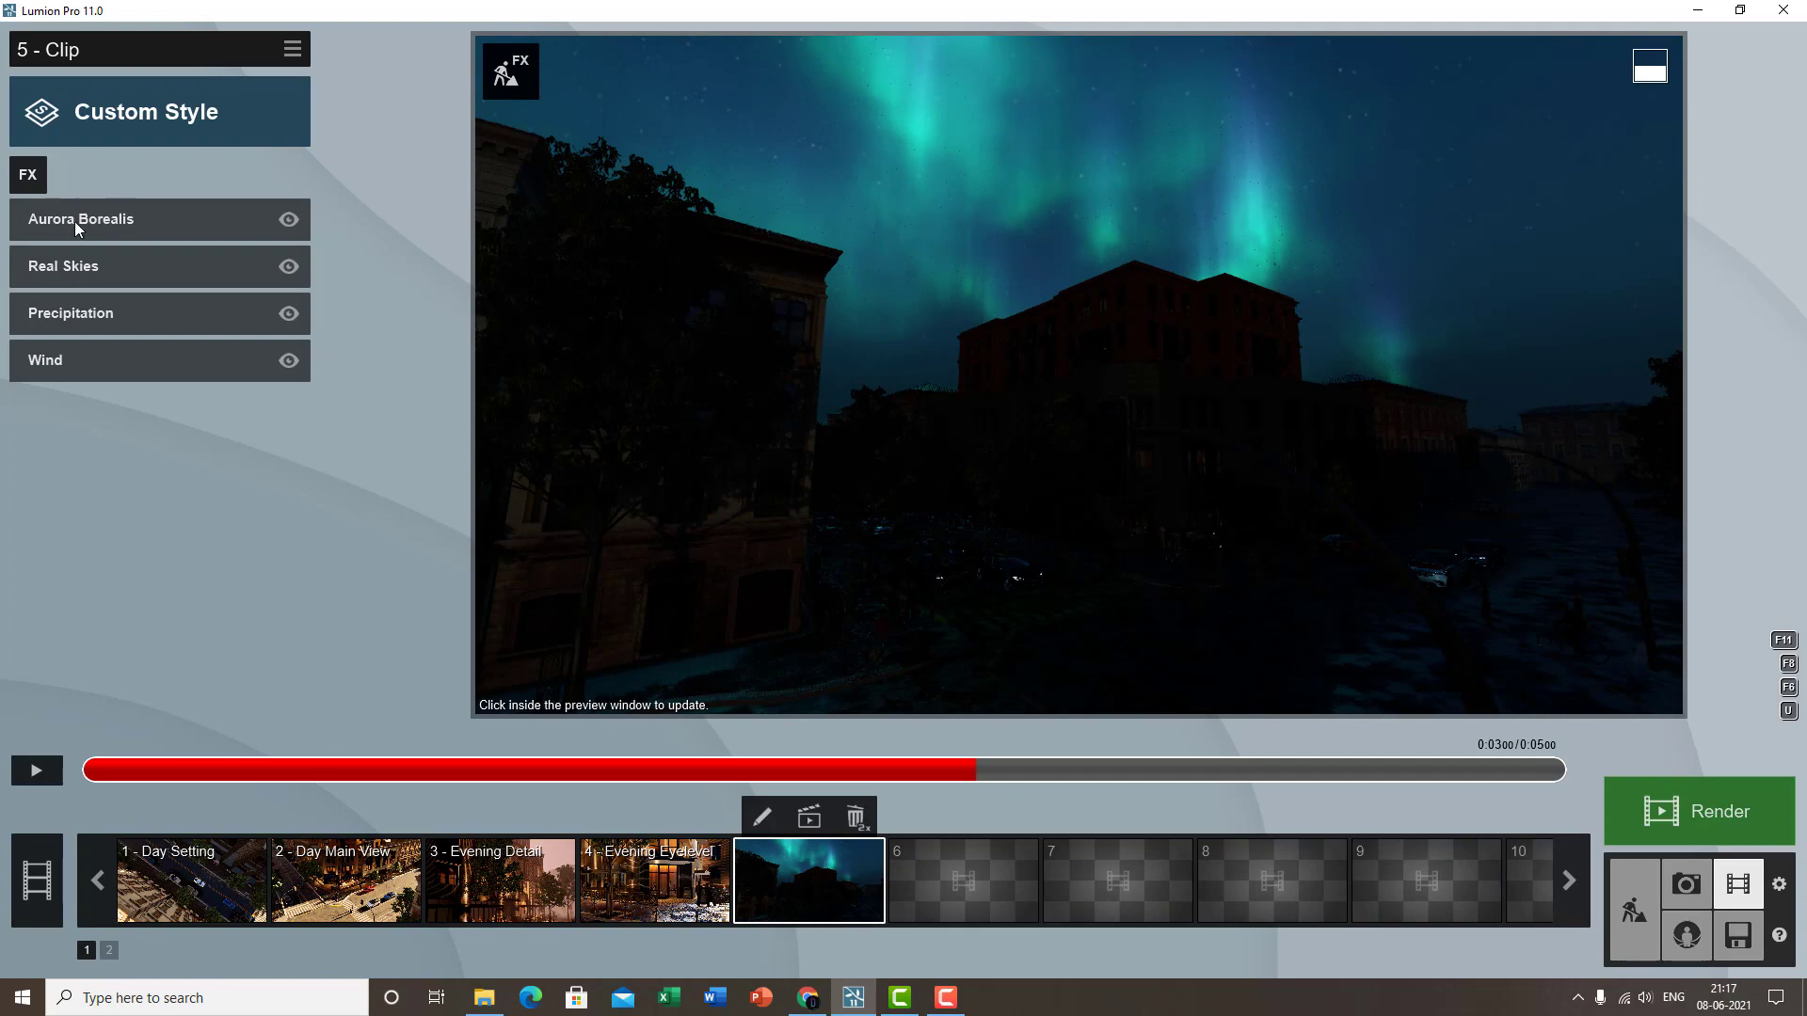
left_click(289, 220)
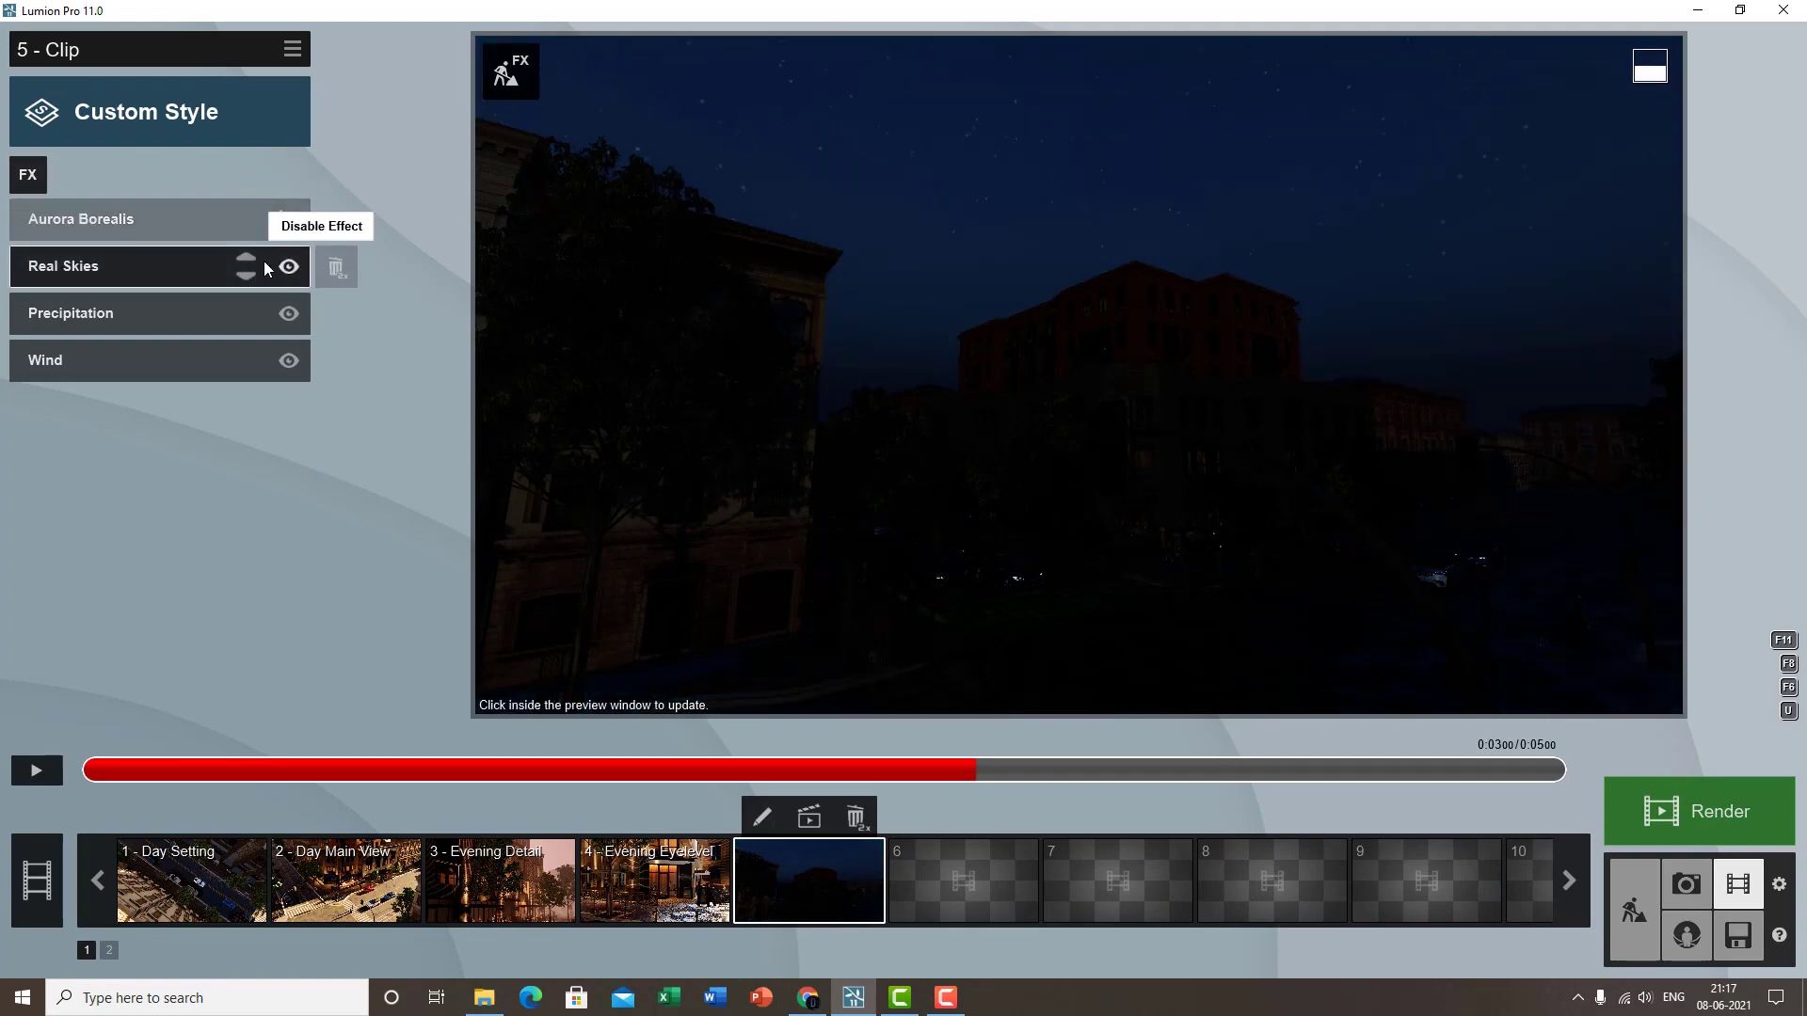
left_click(288, 267)
left_click(33, 183)
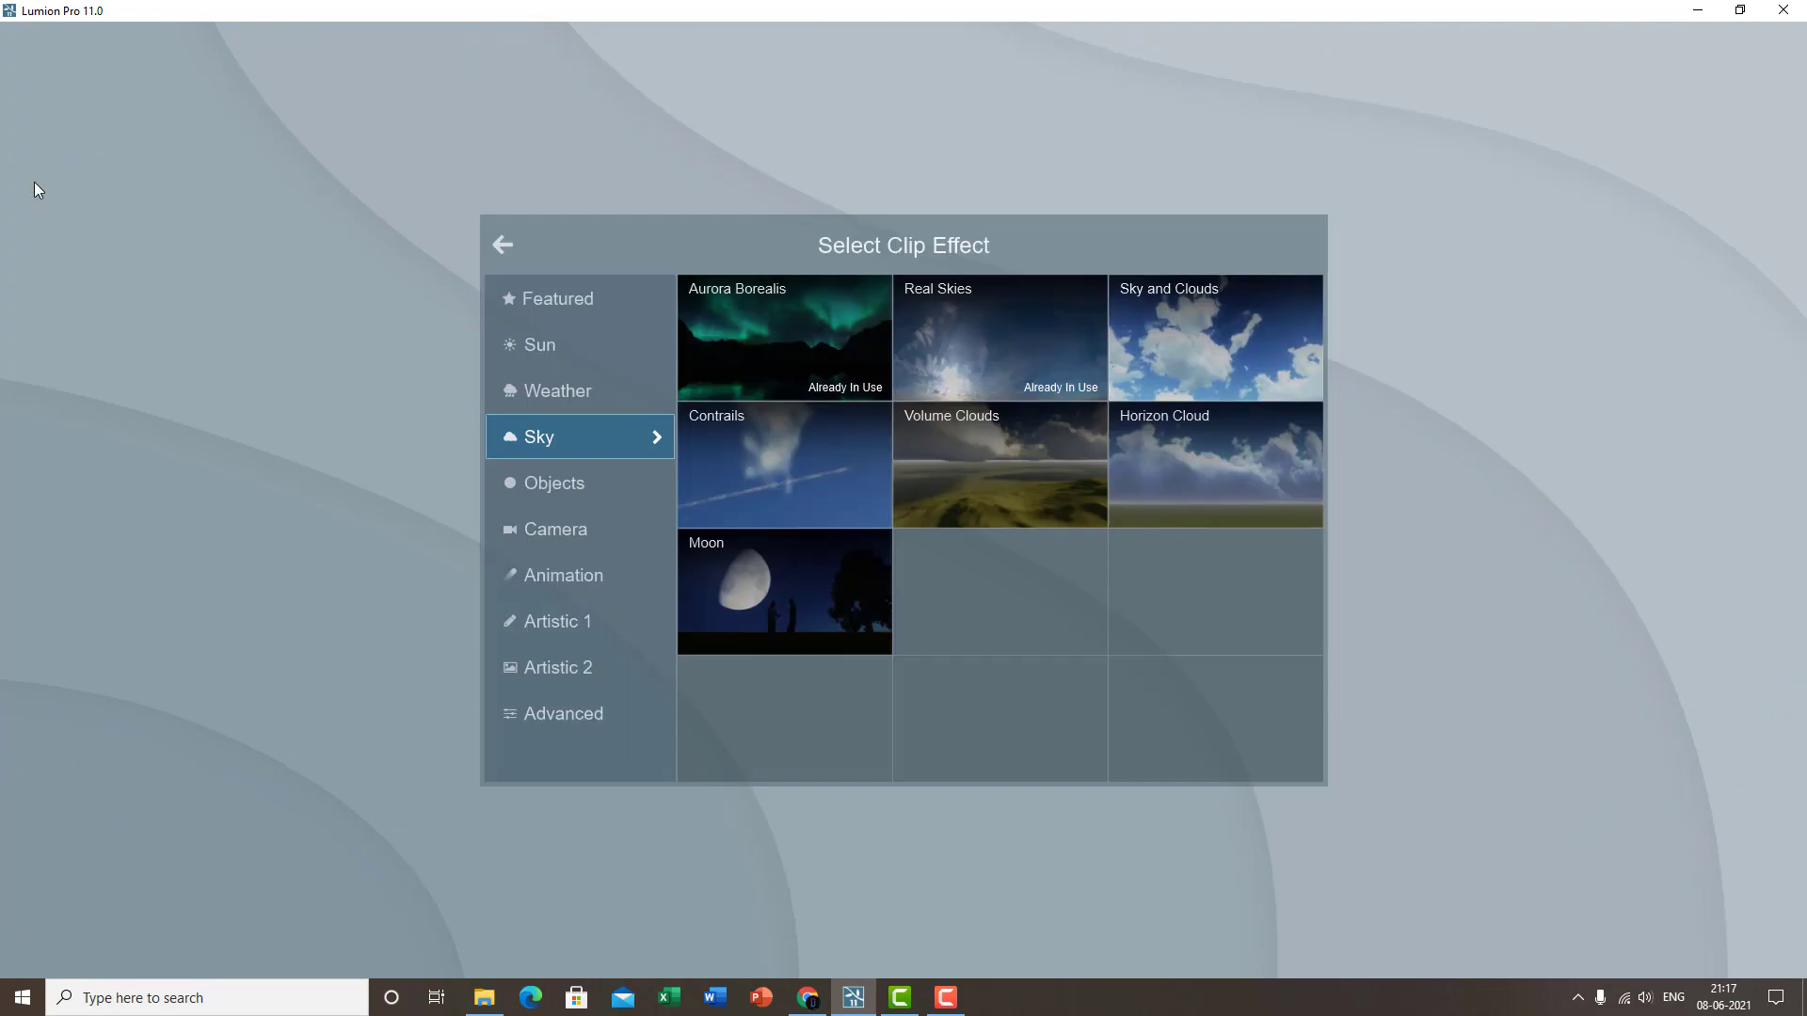
left_click(1127, 348)
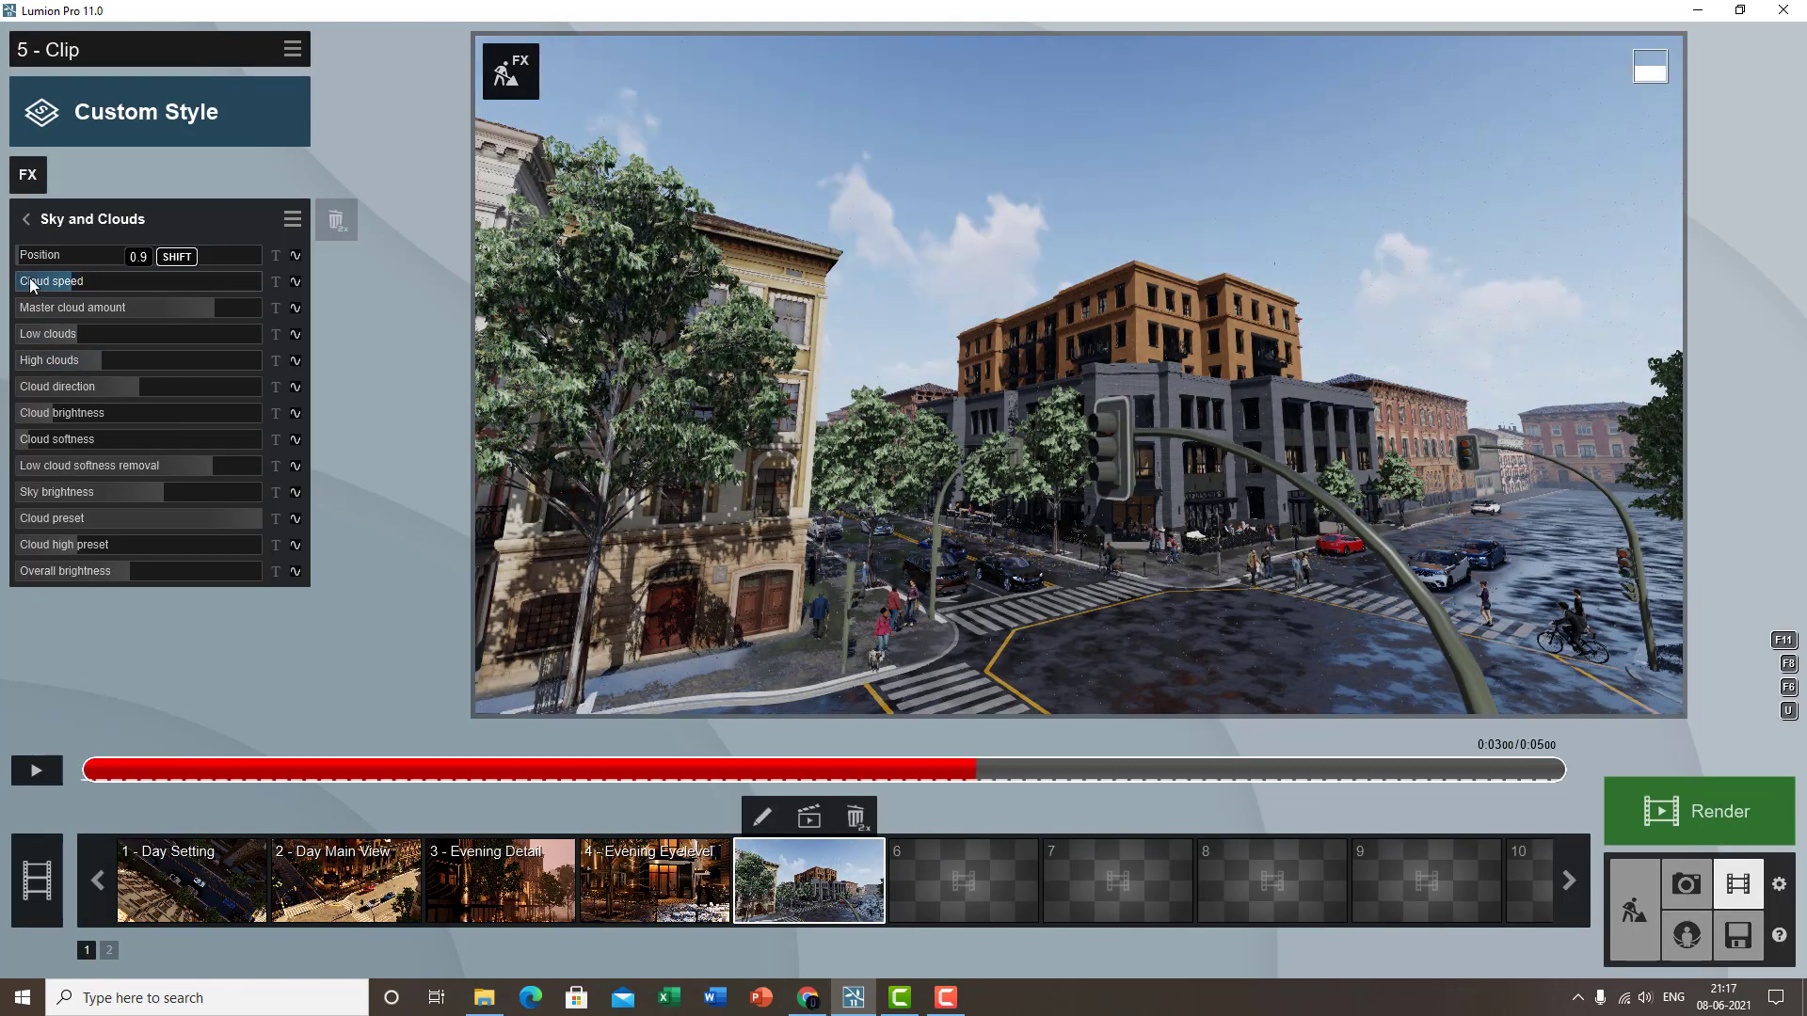
- Keyframe the clip's cloud speed at about 0.2 near 3 seconds and close to maximum near 4.65 seconds
left_click(295, 281)
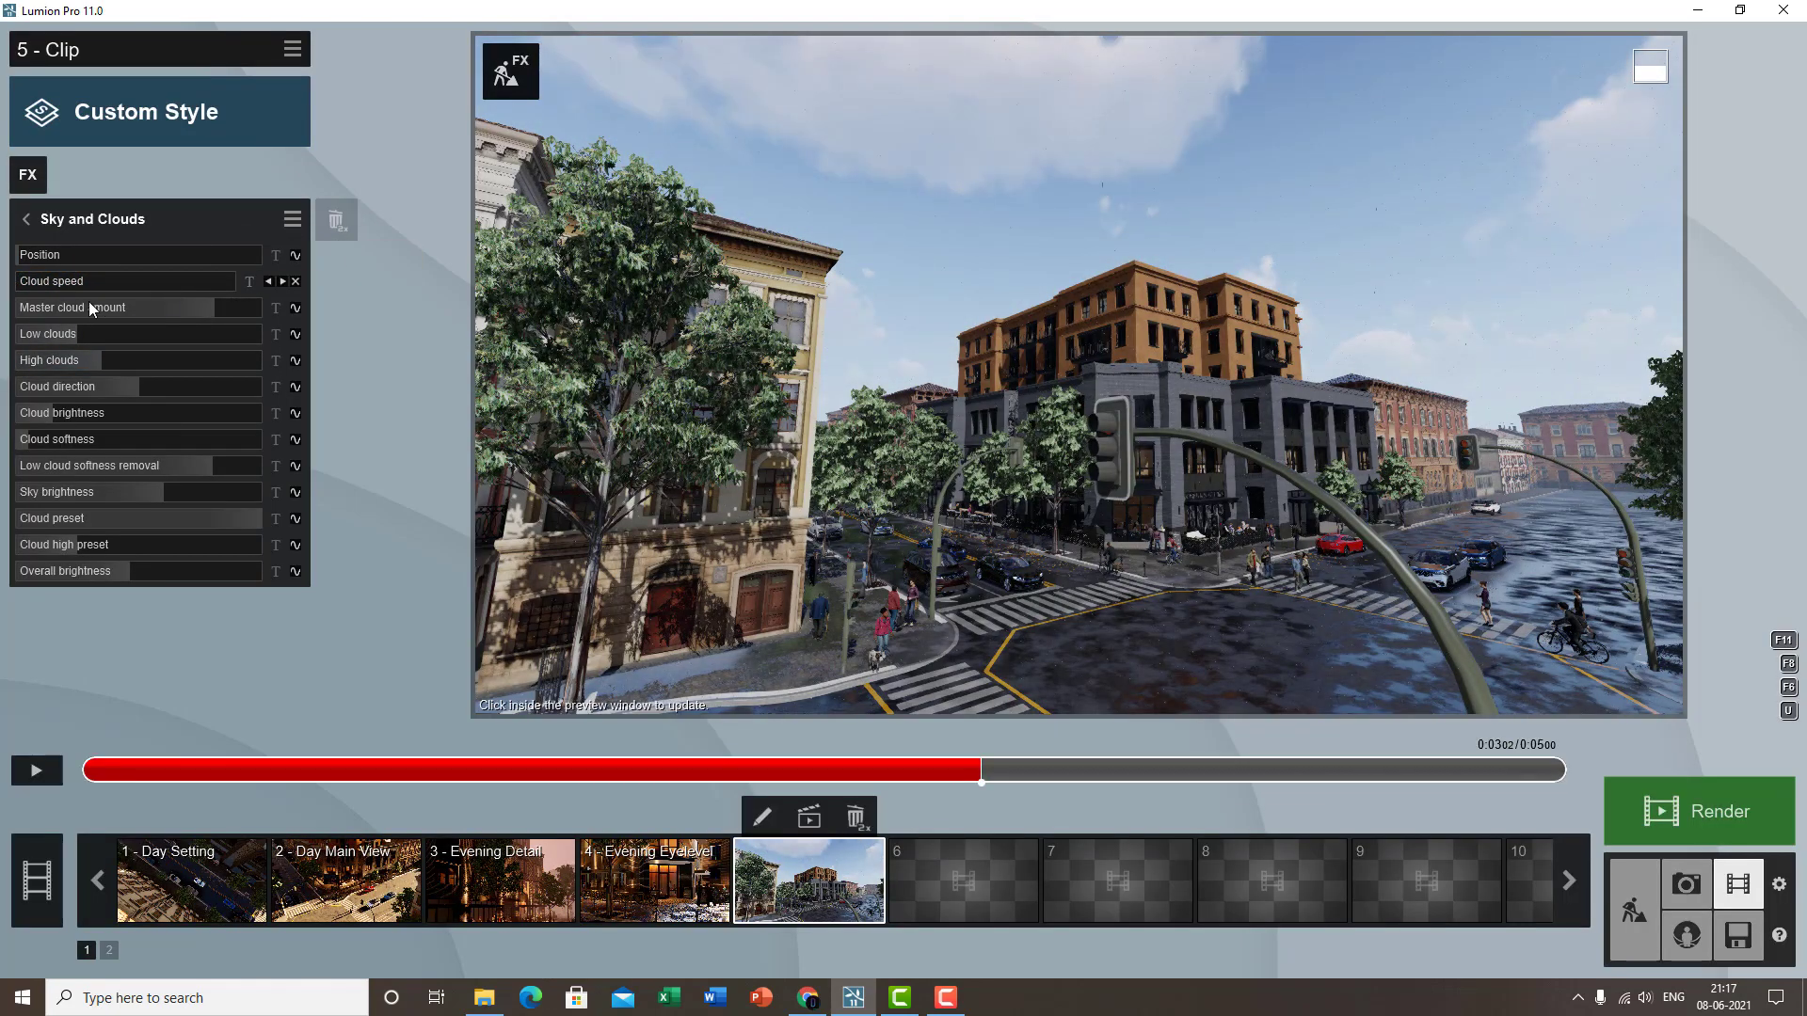
left_click_drag(53, 280, 181, 280)
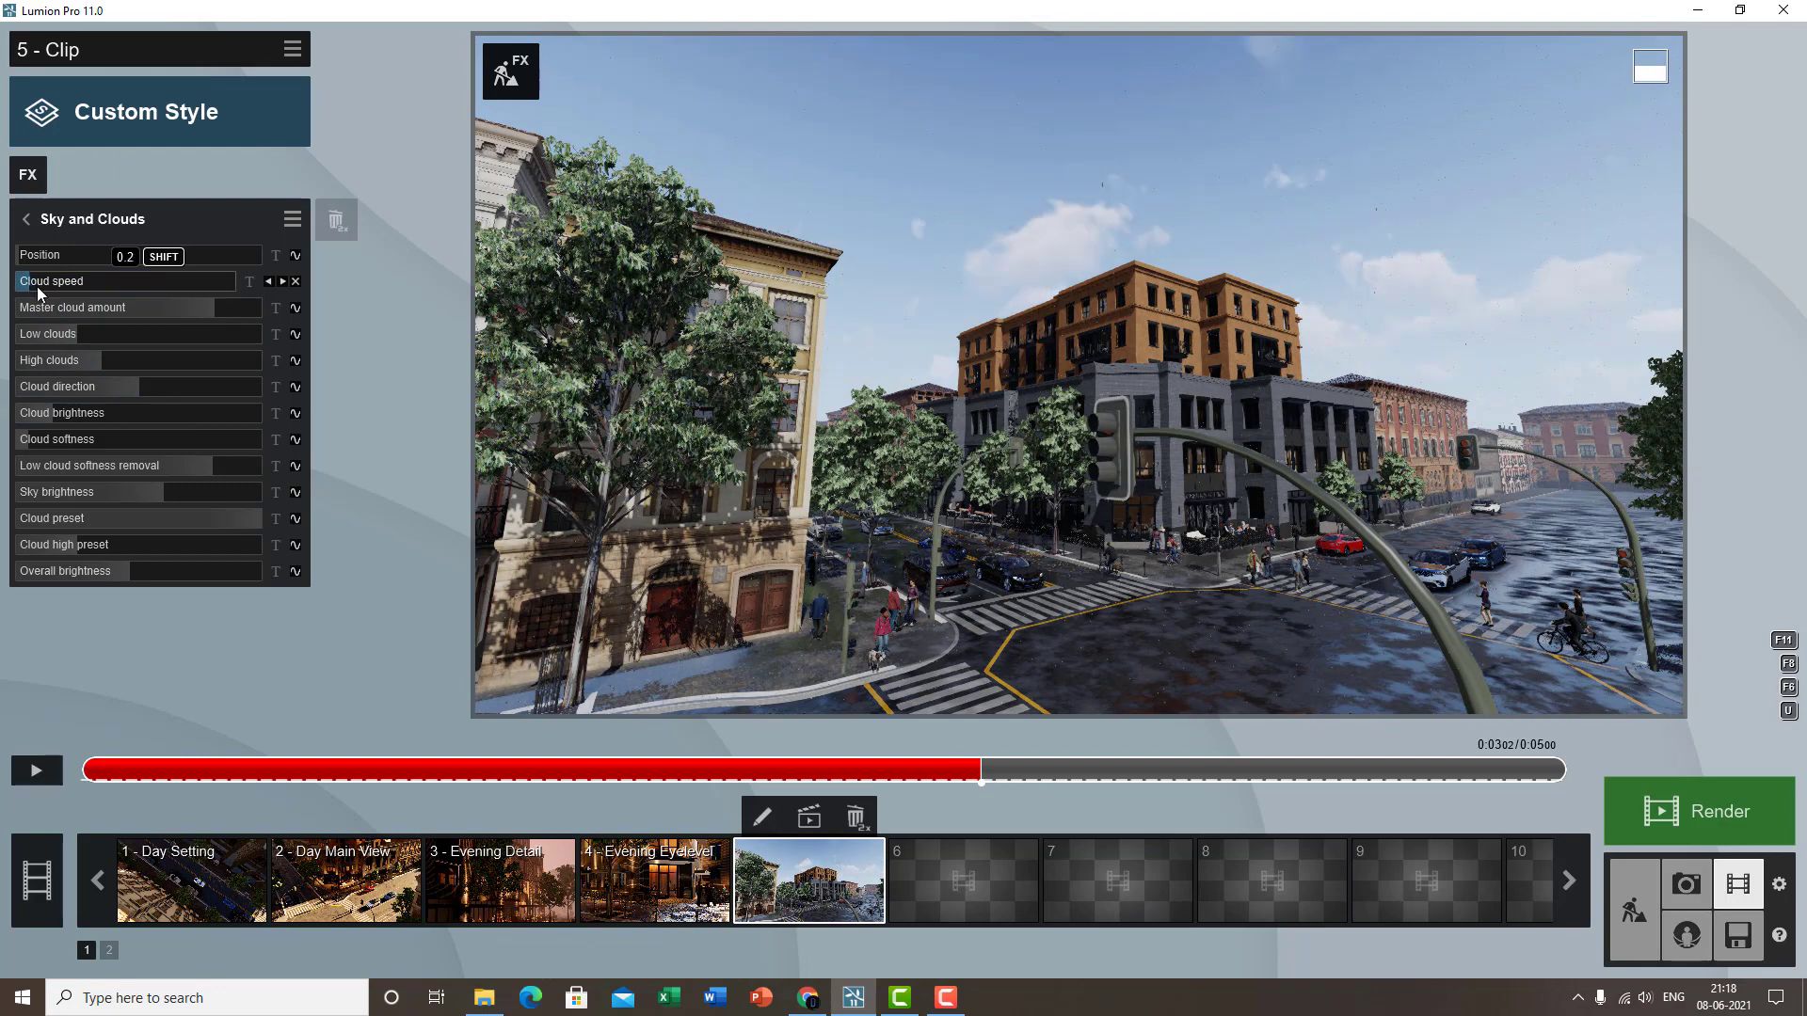
left_click(1204, 770)
left_click(1457, 771)
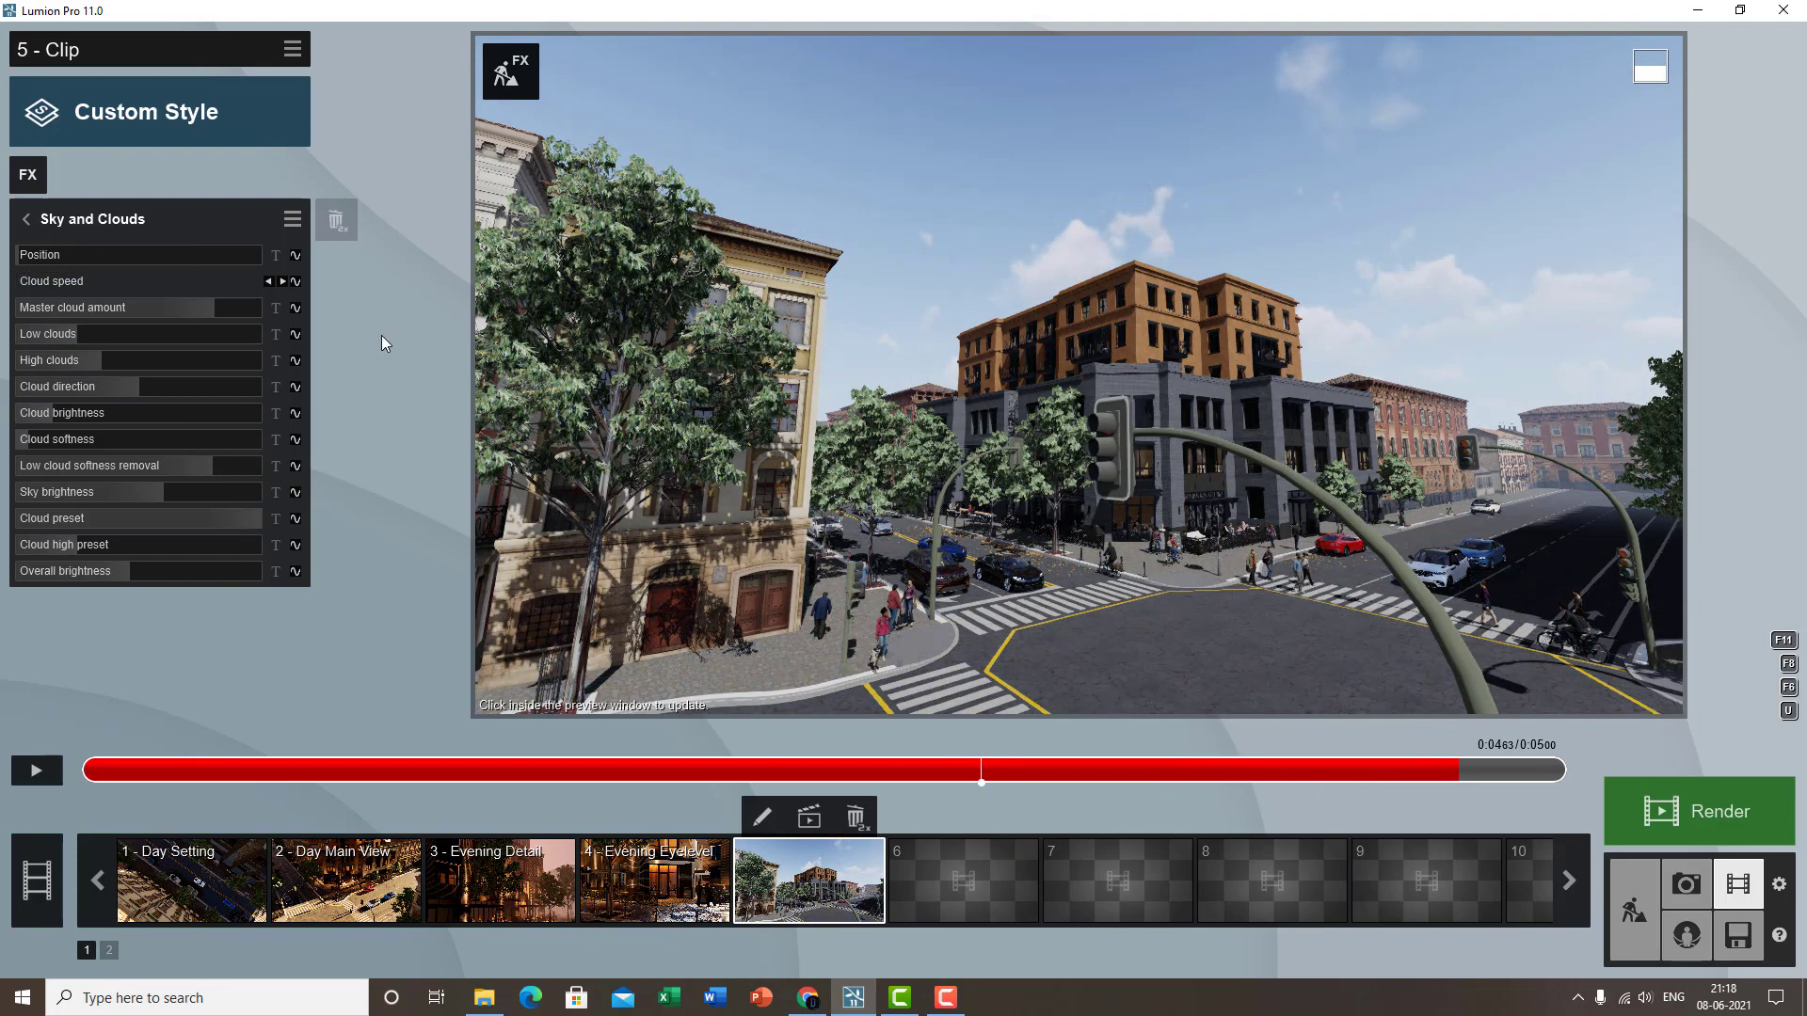
left_click(295, 280)
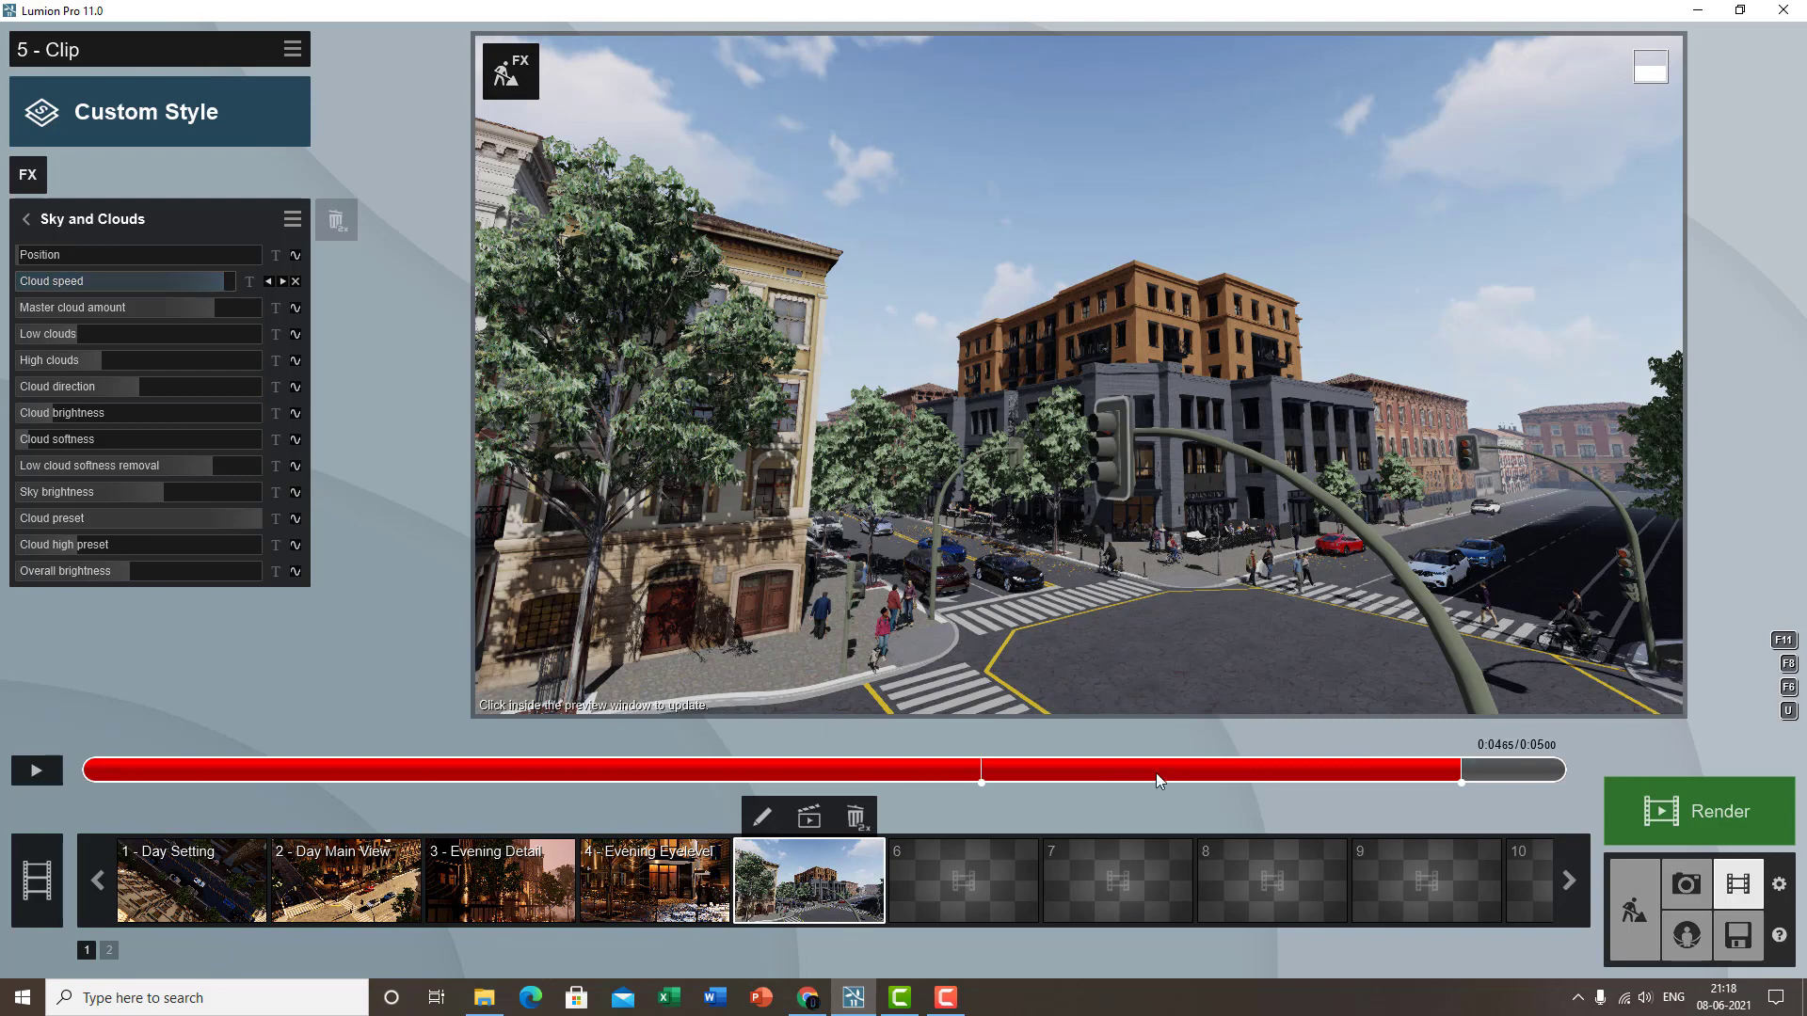
- Play clip 5 from just before the first cloud speed keyframe to check the cloud movement
left_click_drag(990, 771, 932, 766)
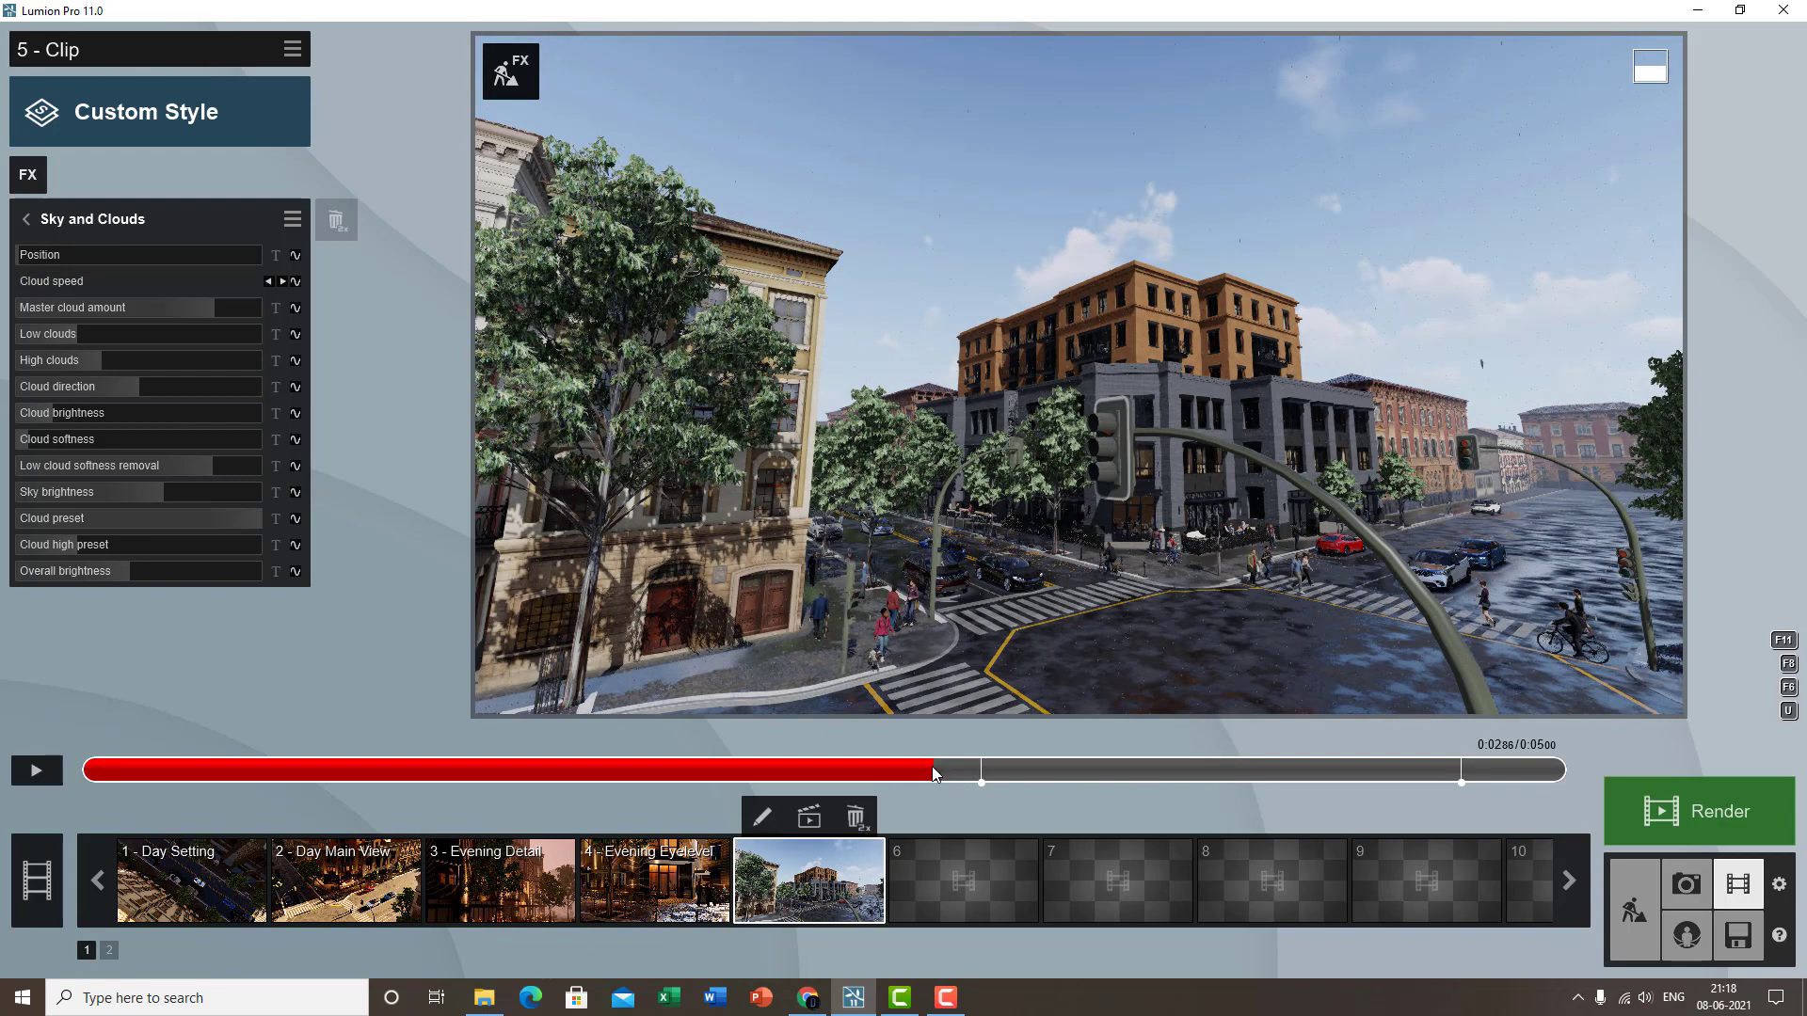
left_click(37, 772)
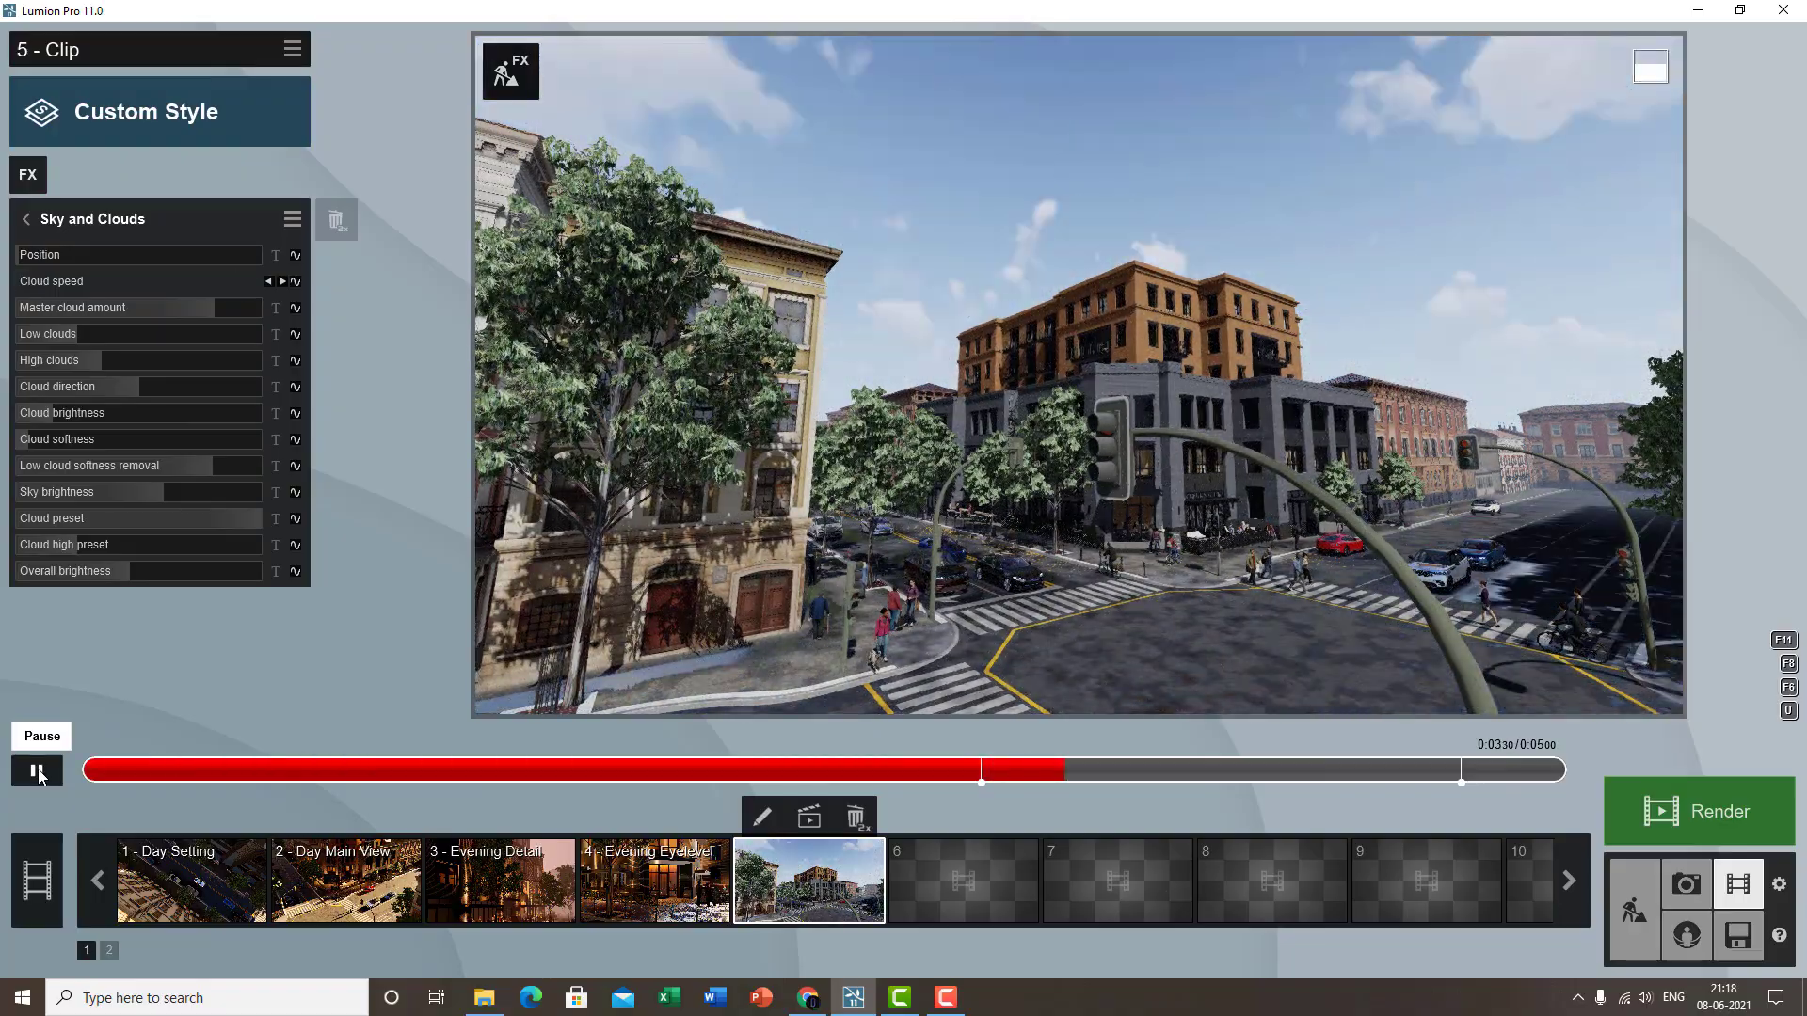
left_click(37, 773)
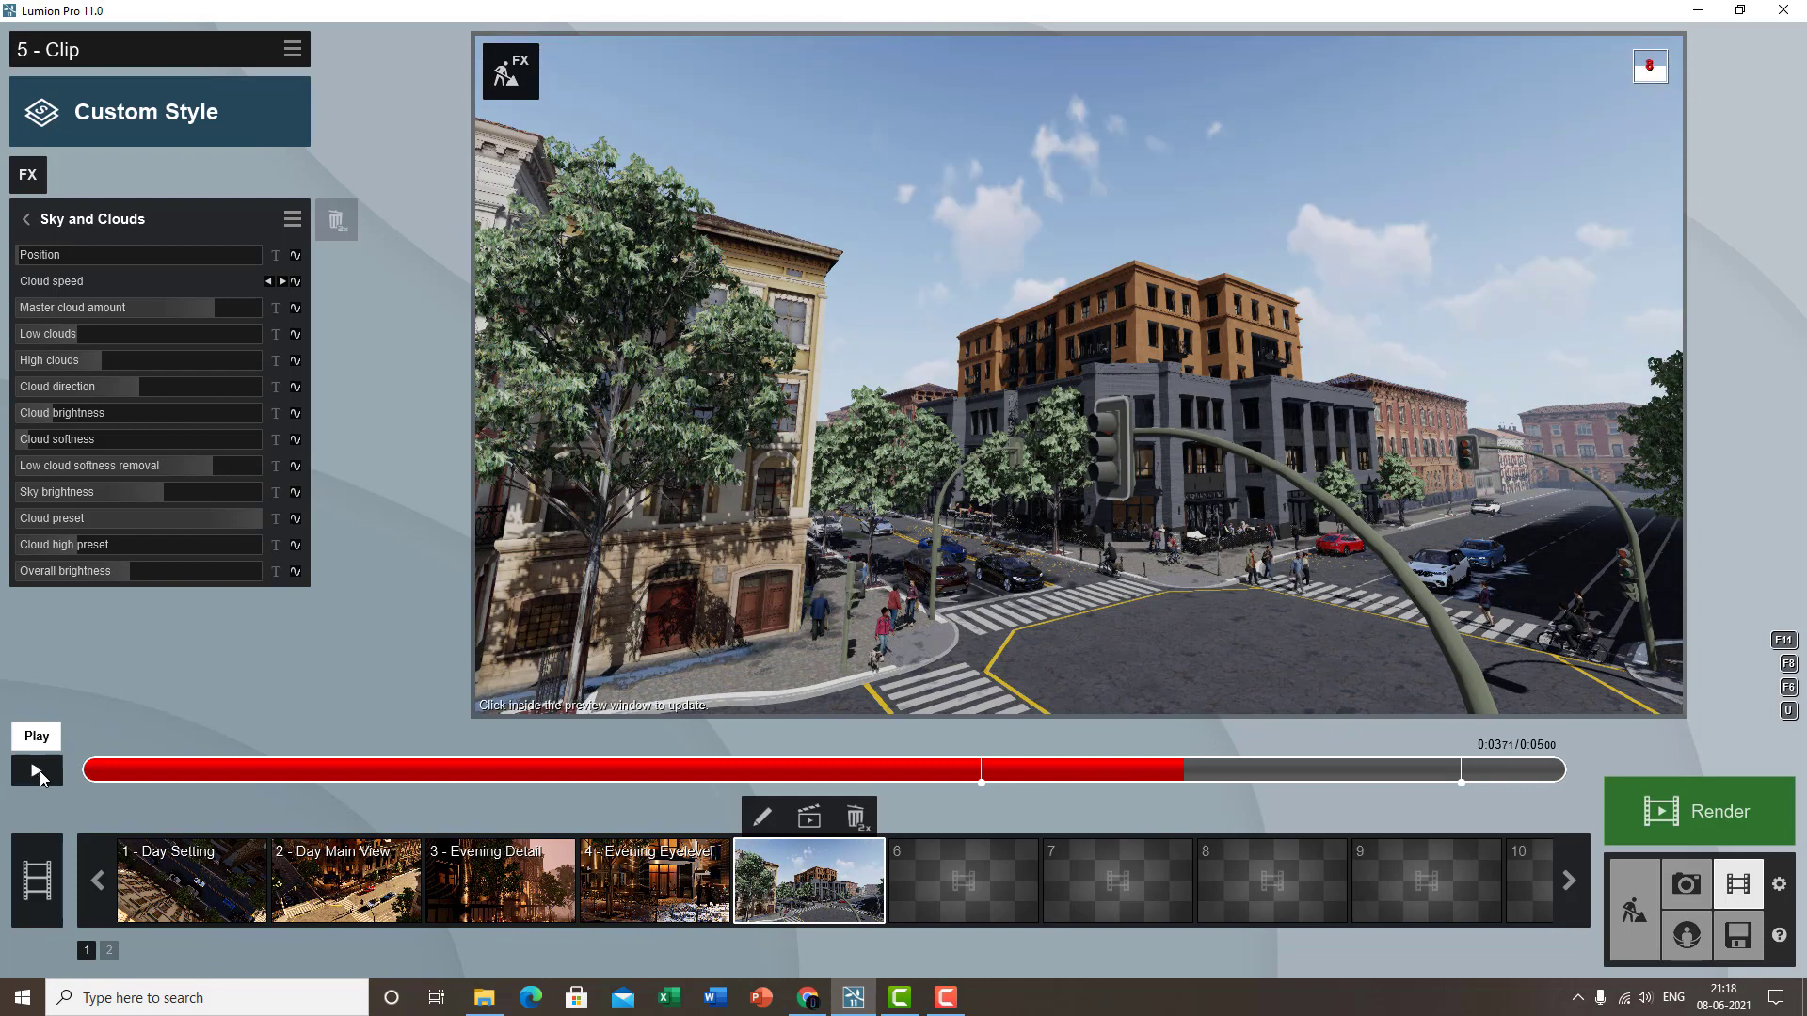
- Return to photo 8 with its saved camera view, reduce the cloud speed to minimum and adjust the cloud position
left_click(1701, 883)
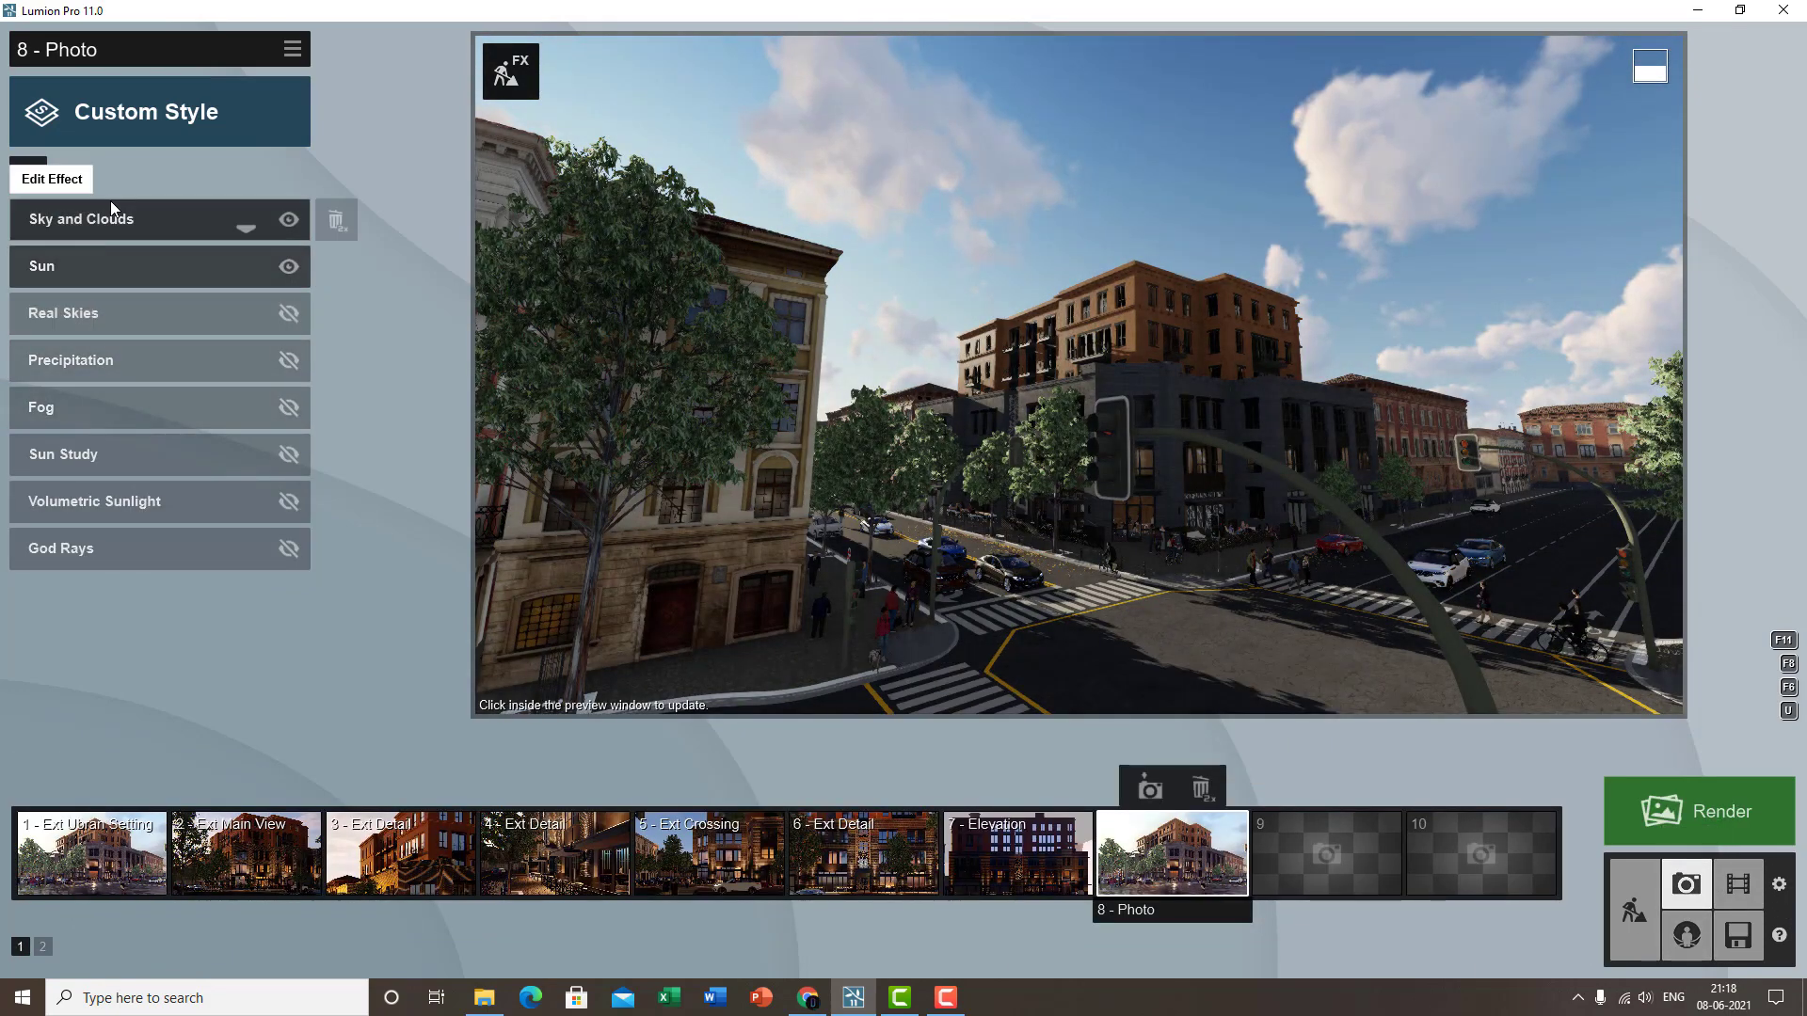
left_click(1184, 862)
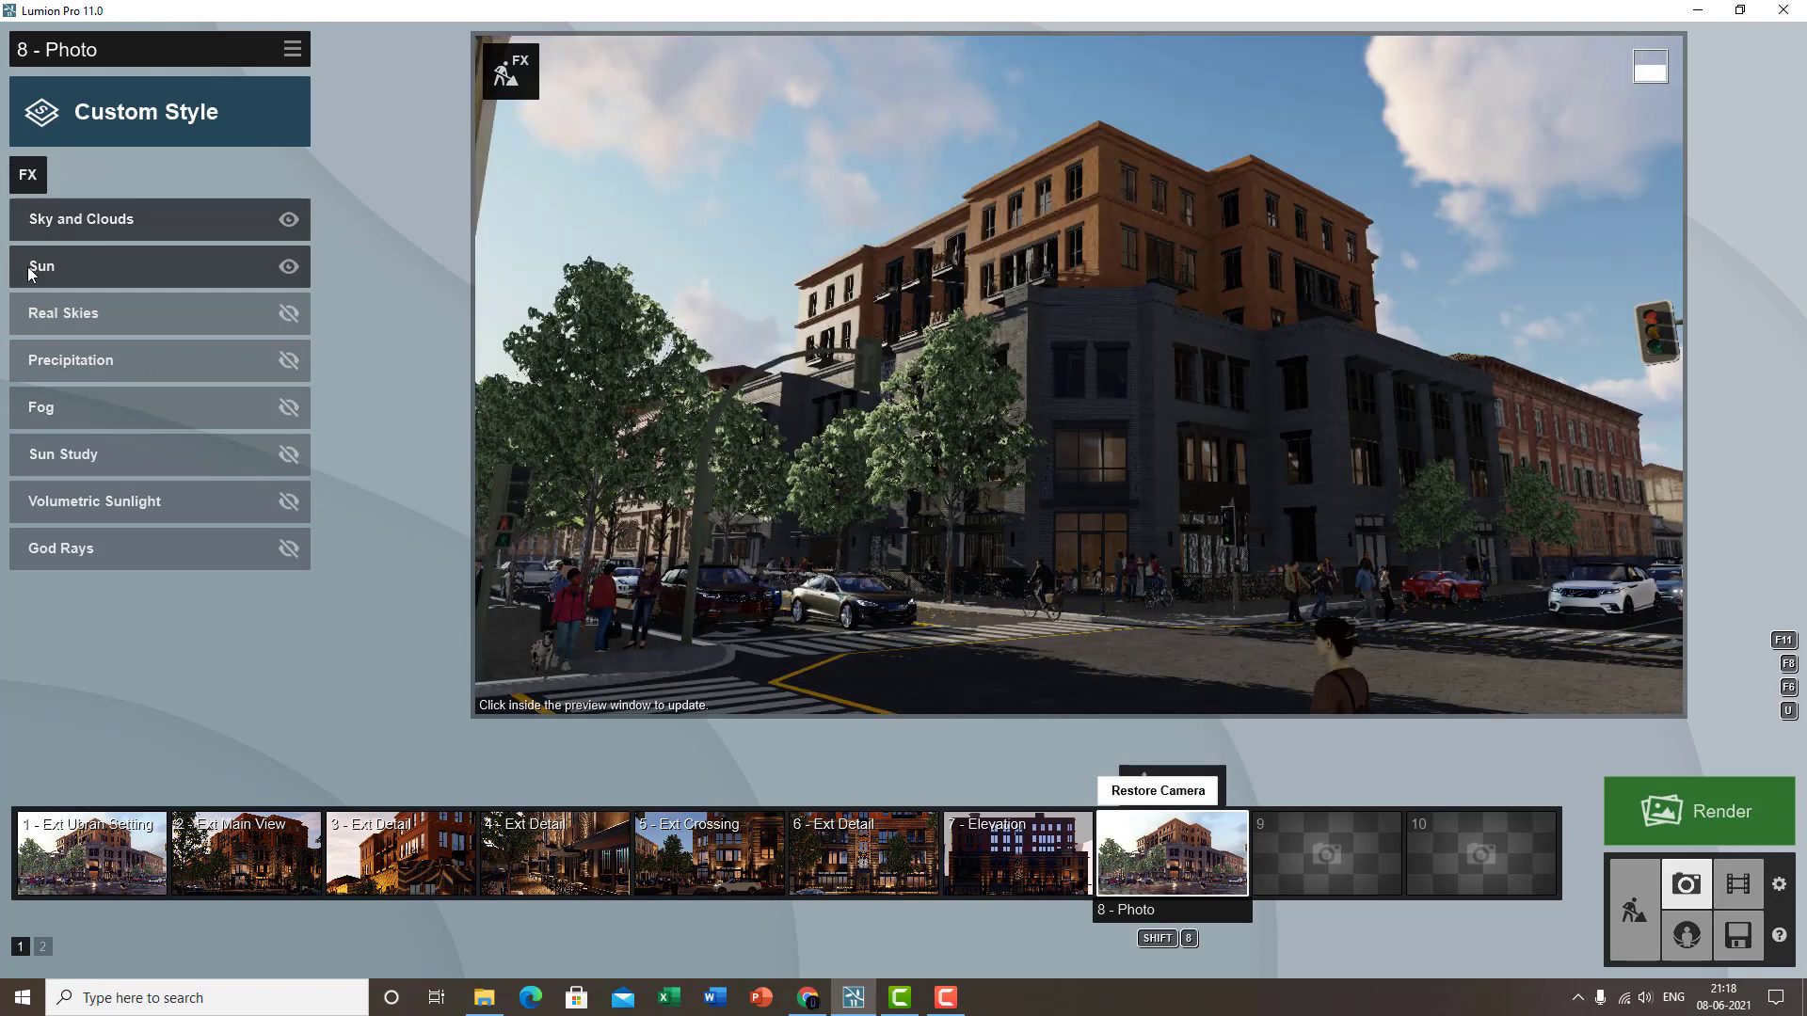
left_click(66, 231)
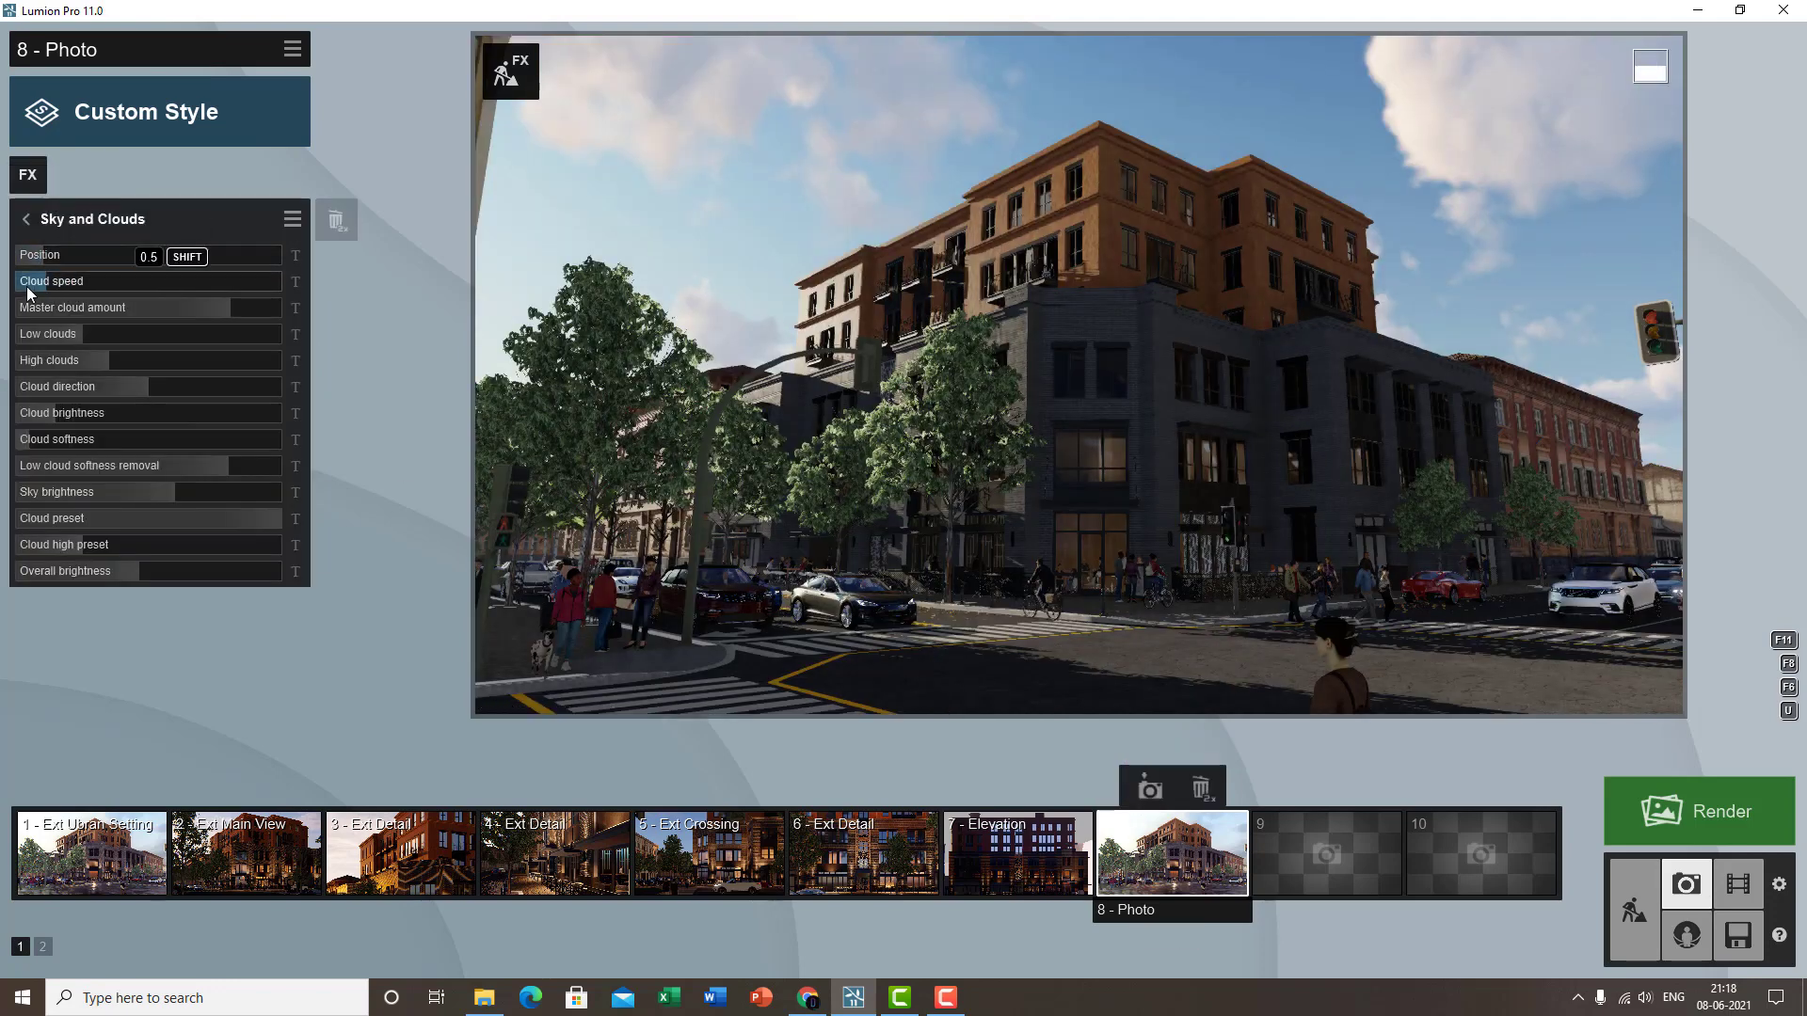
left_click(26, 286)
left_click(42, 257)
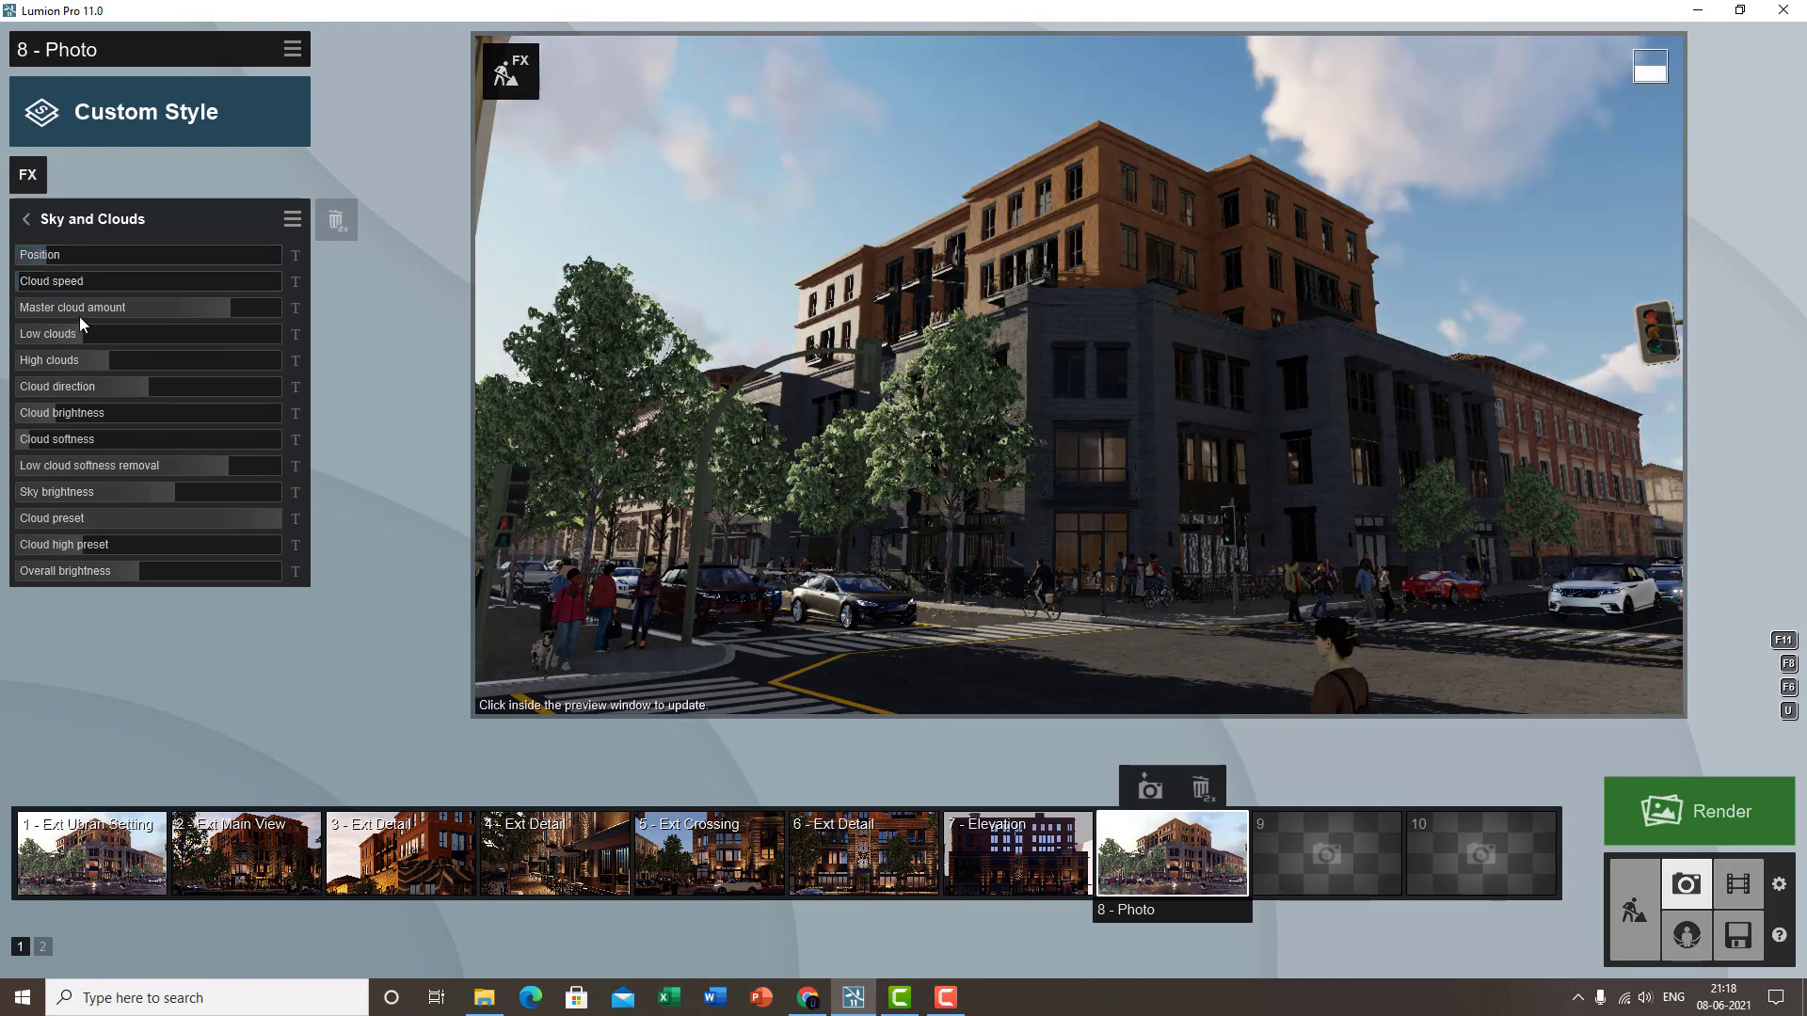
- Try master cloud amounts of about 0.3 and 0.5, and raise the amount to the maximum
left_click_drag(226, 311, 30, 297)
left_click_drag(219, 309, 99, 296)
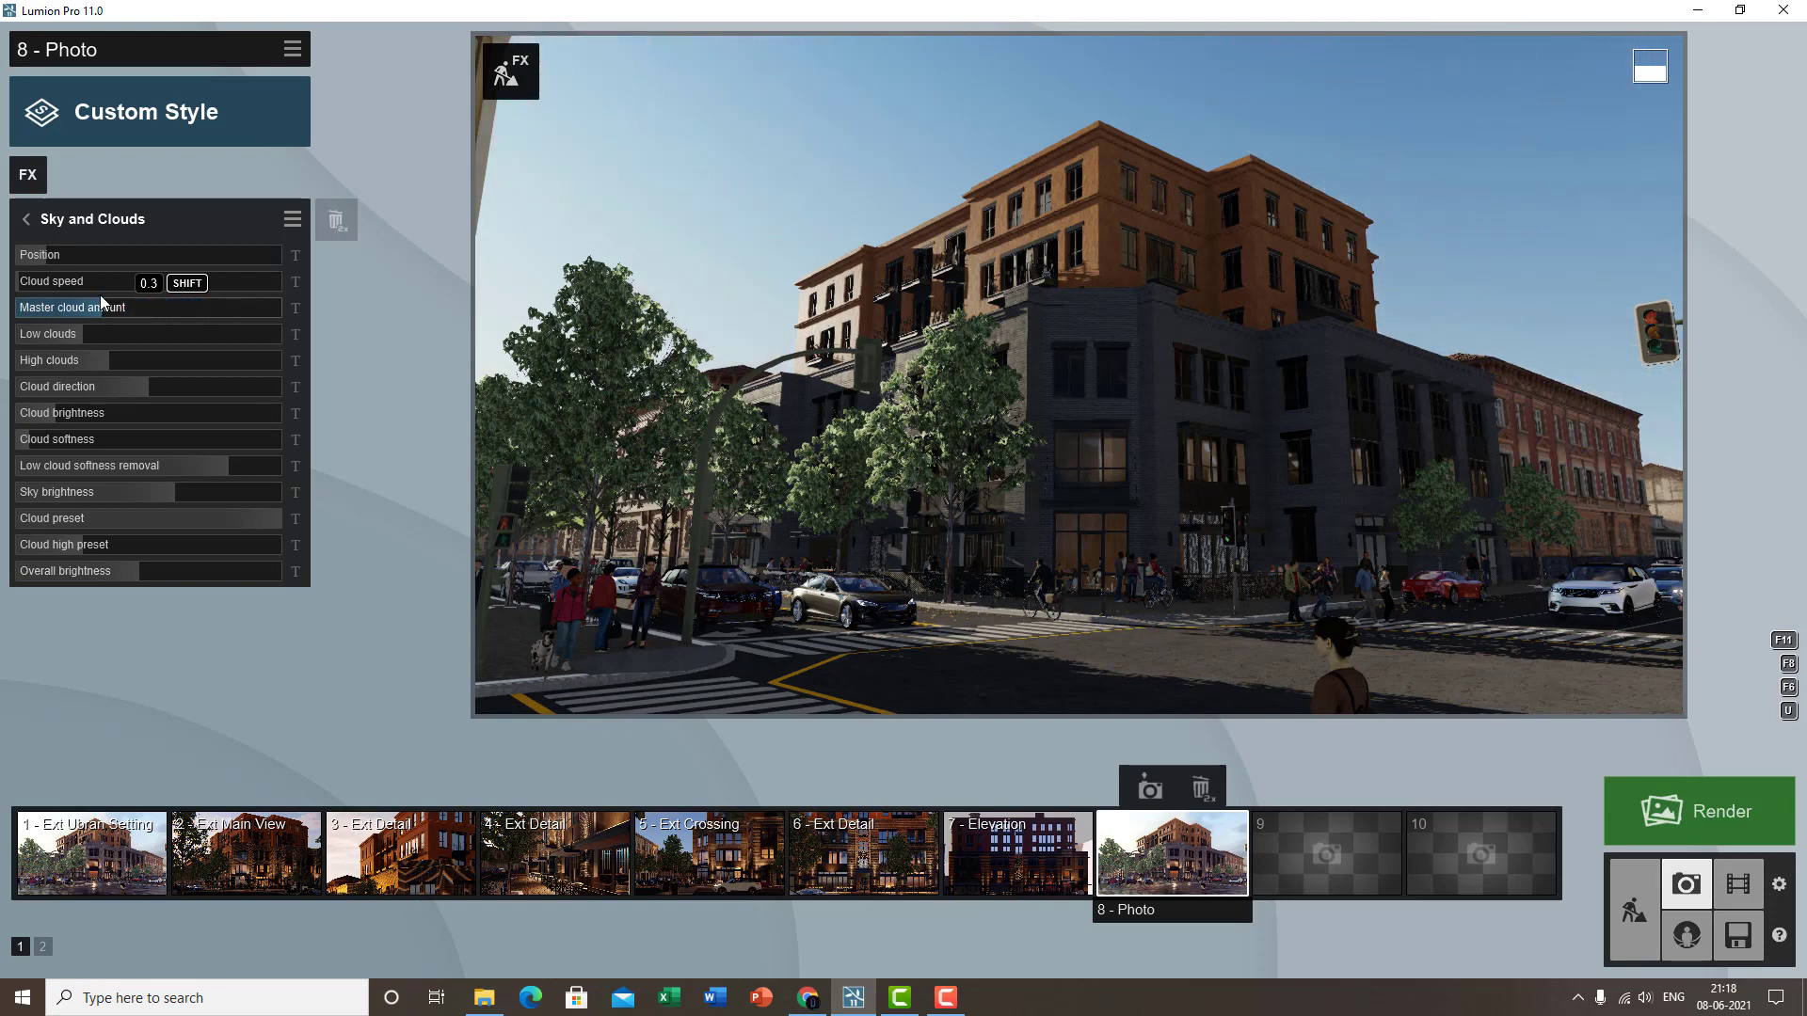
left_click(158, 308)
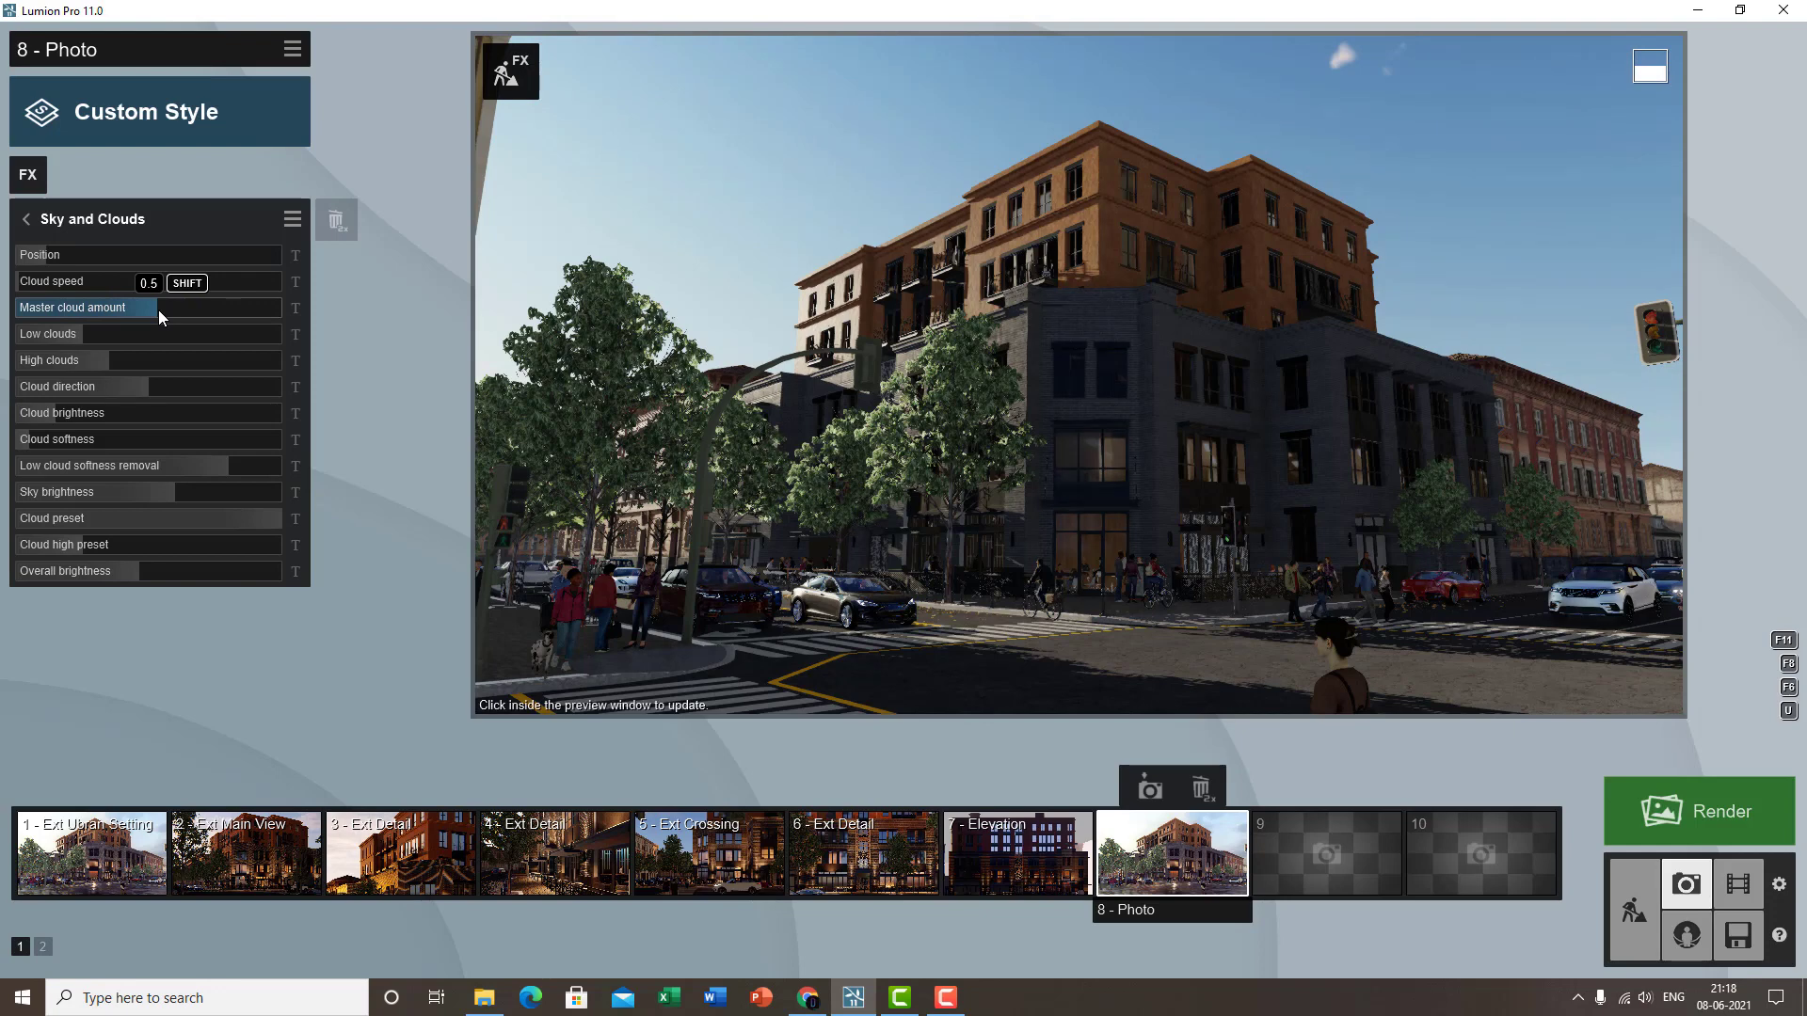
left_click_drag(156, 314, 297, 301)
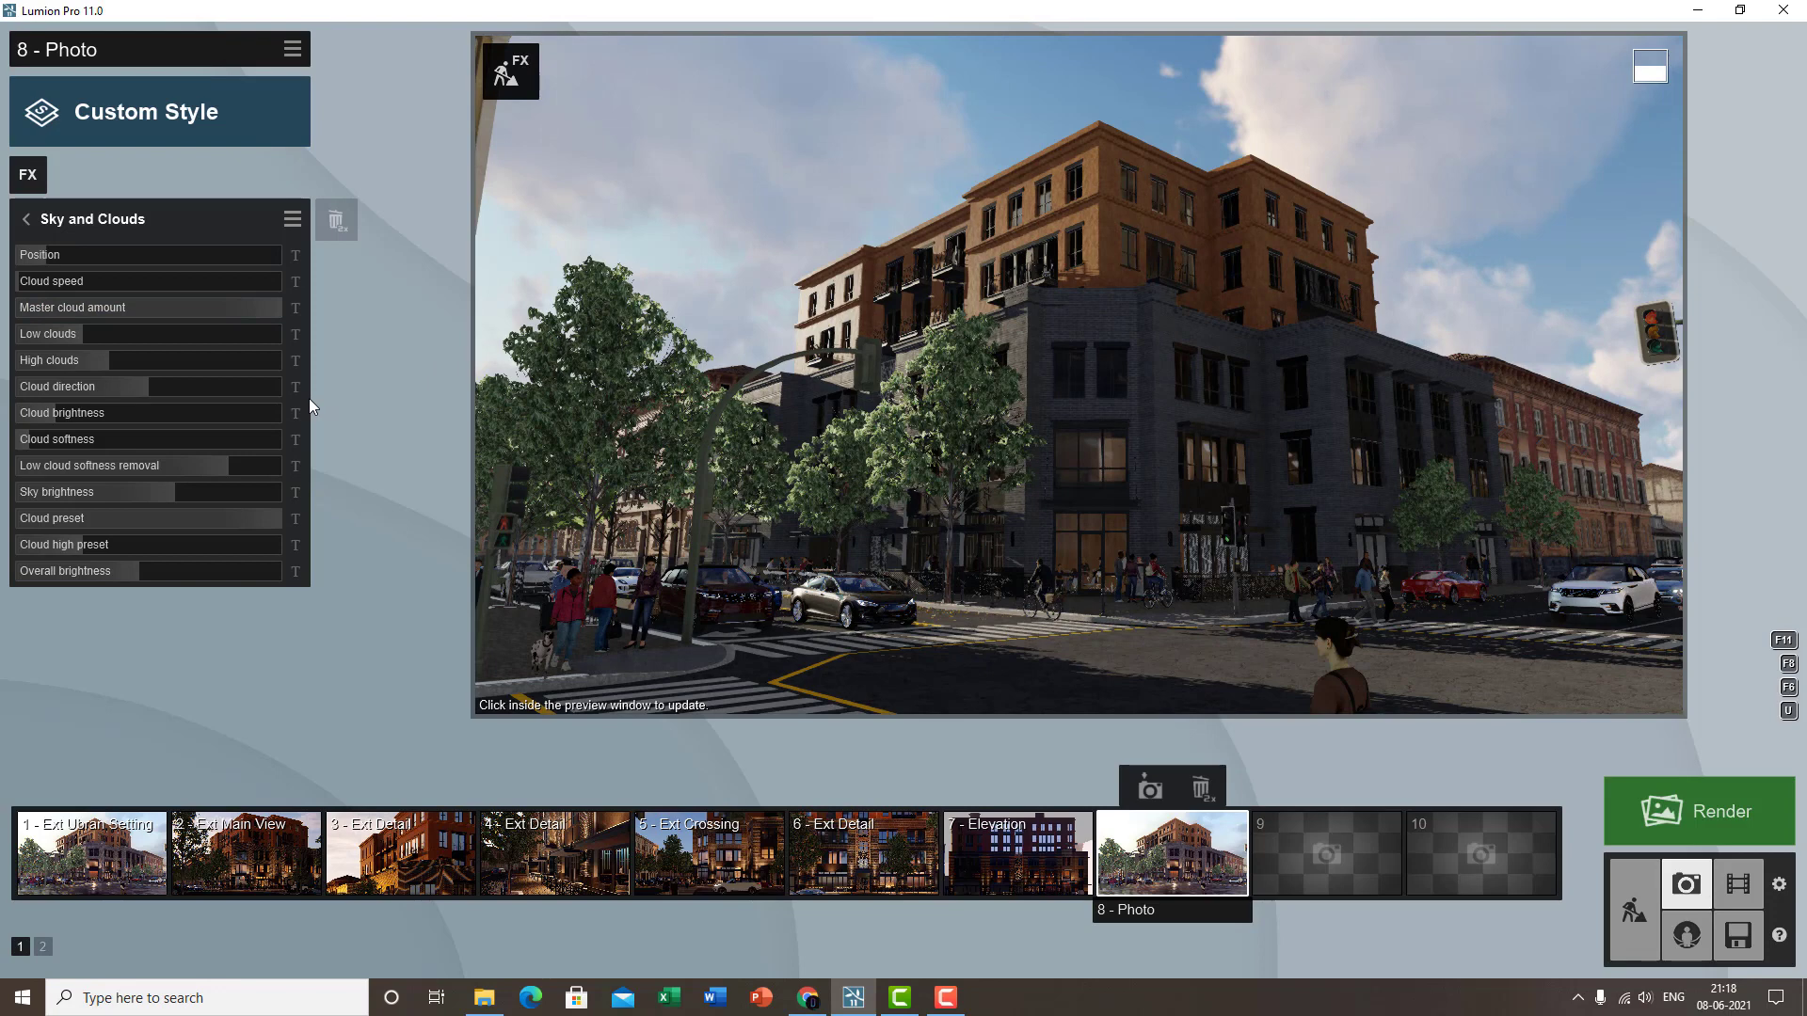
- Set photo 8's low clouds to about 0.3 and high clouds to about 0.6, and view the sky above the rooftops
mouse_move(90, 334)
left_mouse_down()
mouse_move(134, 335)
mouse_move(57, 341)
mouse_move(86, 331)
left_mouse_up()
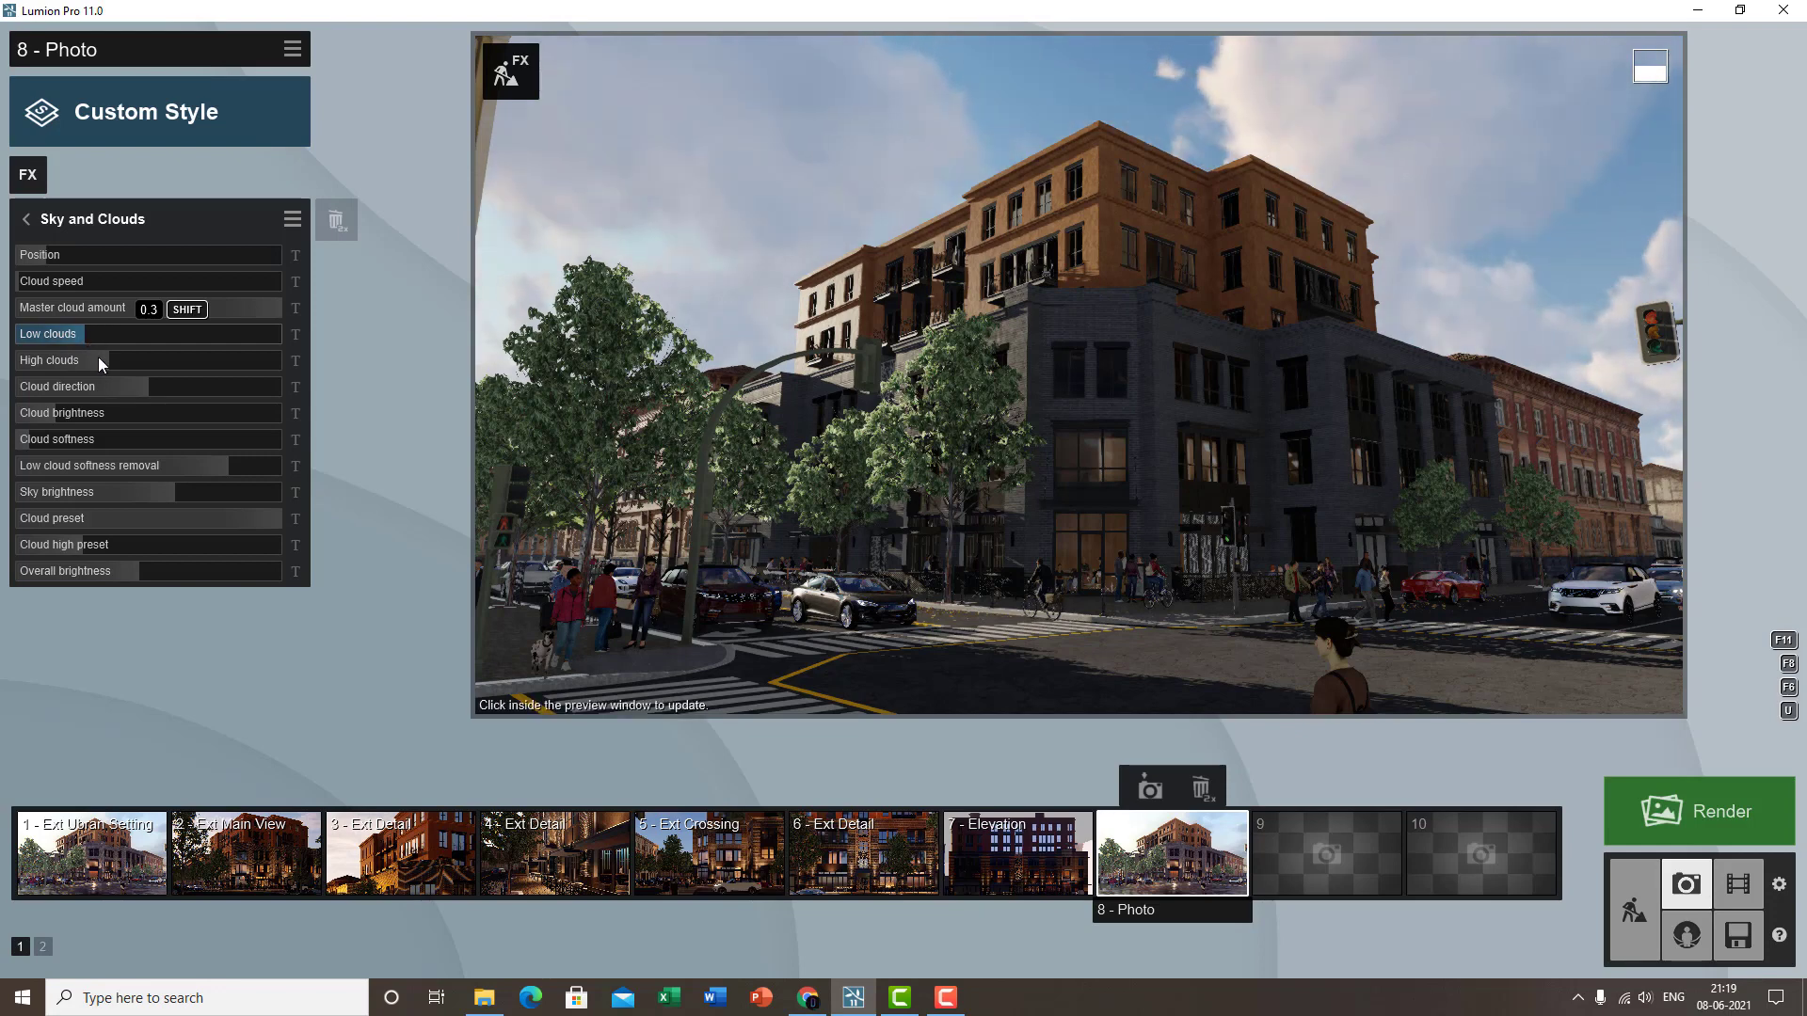
left_click_drag(98, 359, 185, 414)
right_click_drag(650, 470, 1129, 395)
key("w")
- Try a cloud direction of -180° in photo 8 and raise it to slightly above the middle of its range
left_click_drag(179, 386, 2, 397)
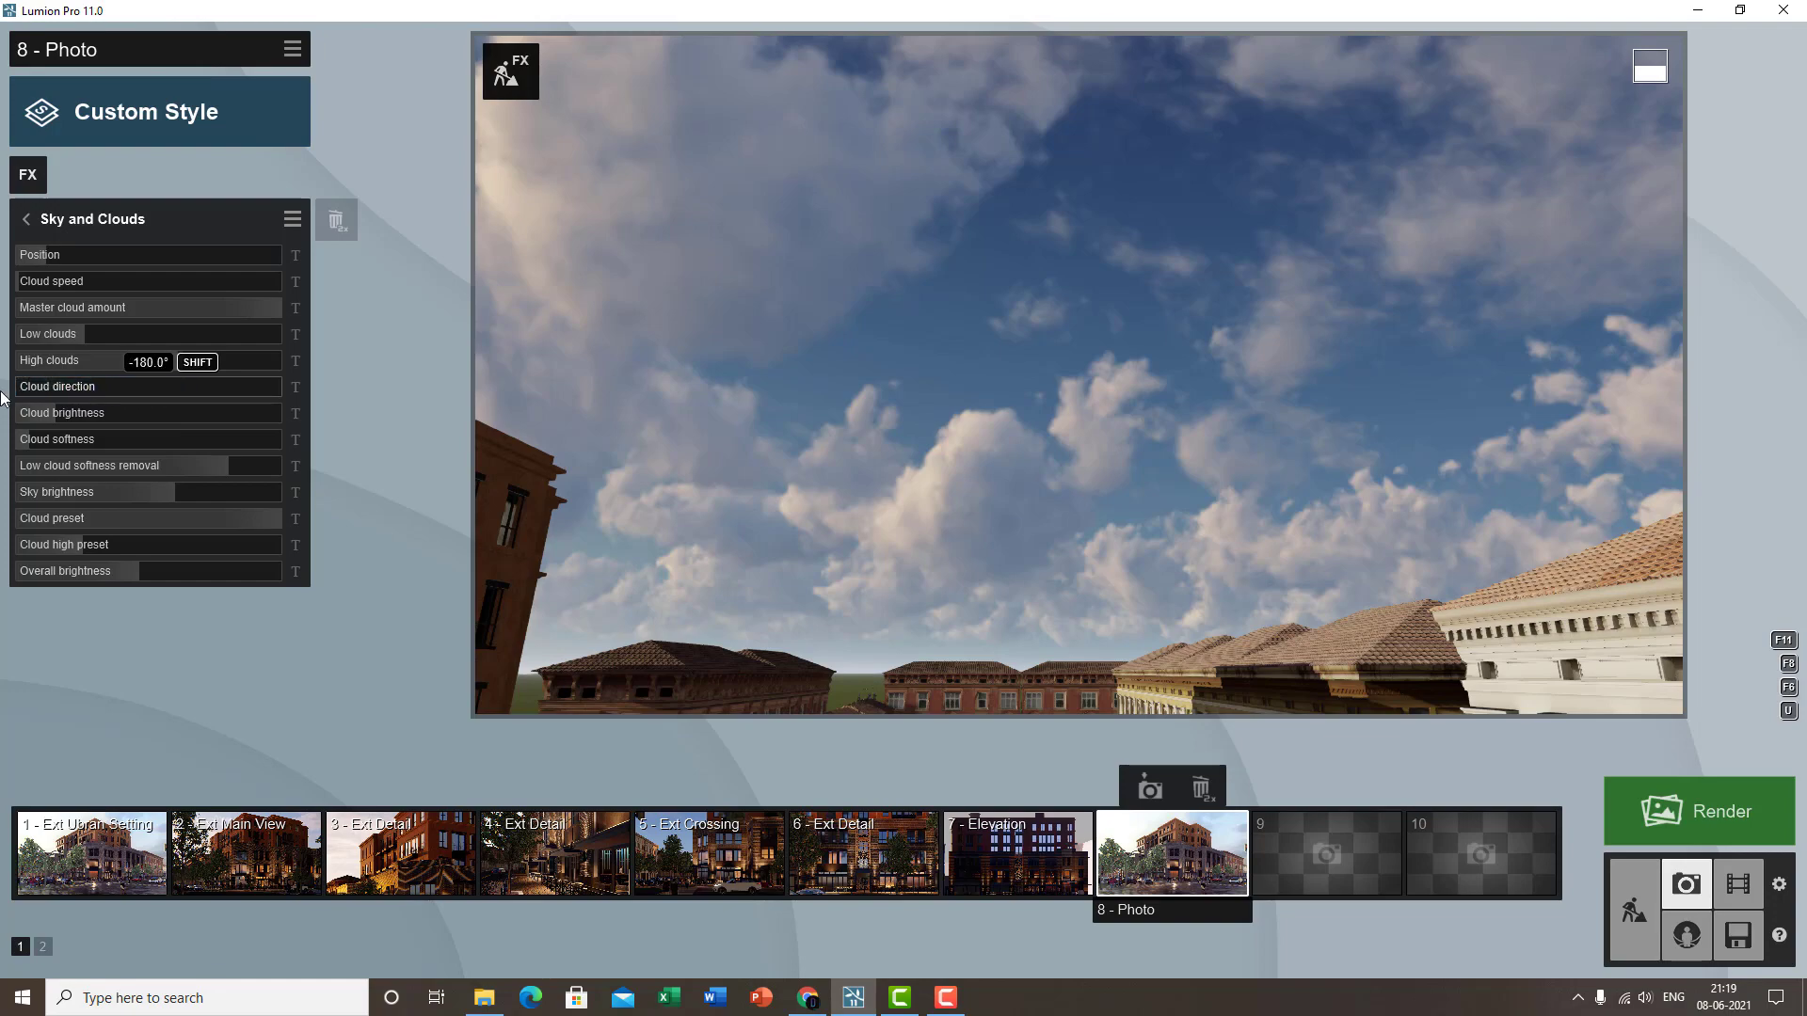
mouse_move(696, 487)
right_mouse_down()
mouse_move(696, 527)
mouse_move(752, 546)
mouse_move(696, 487)
right_mouse_up()
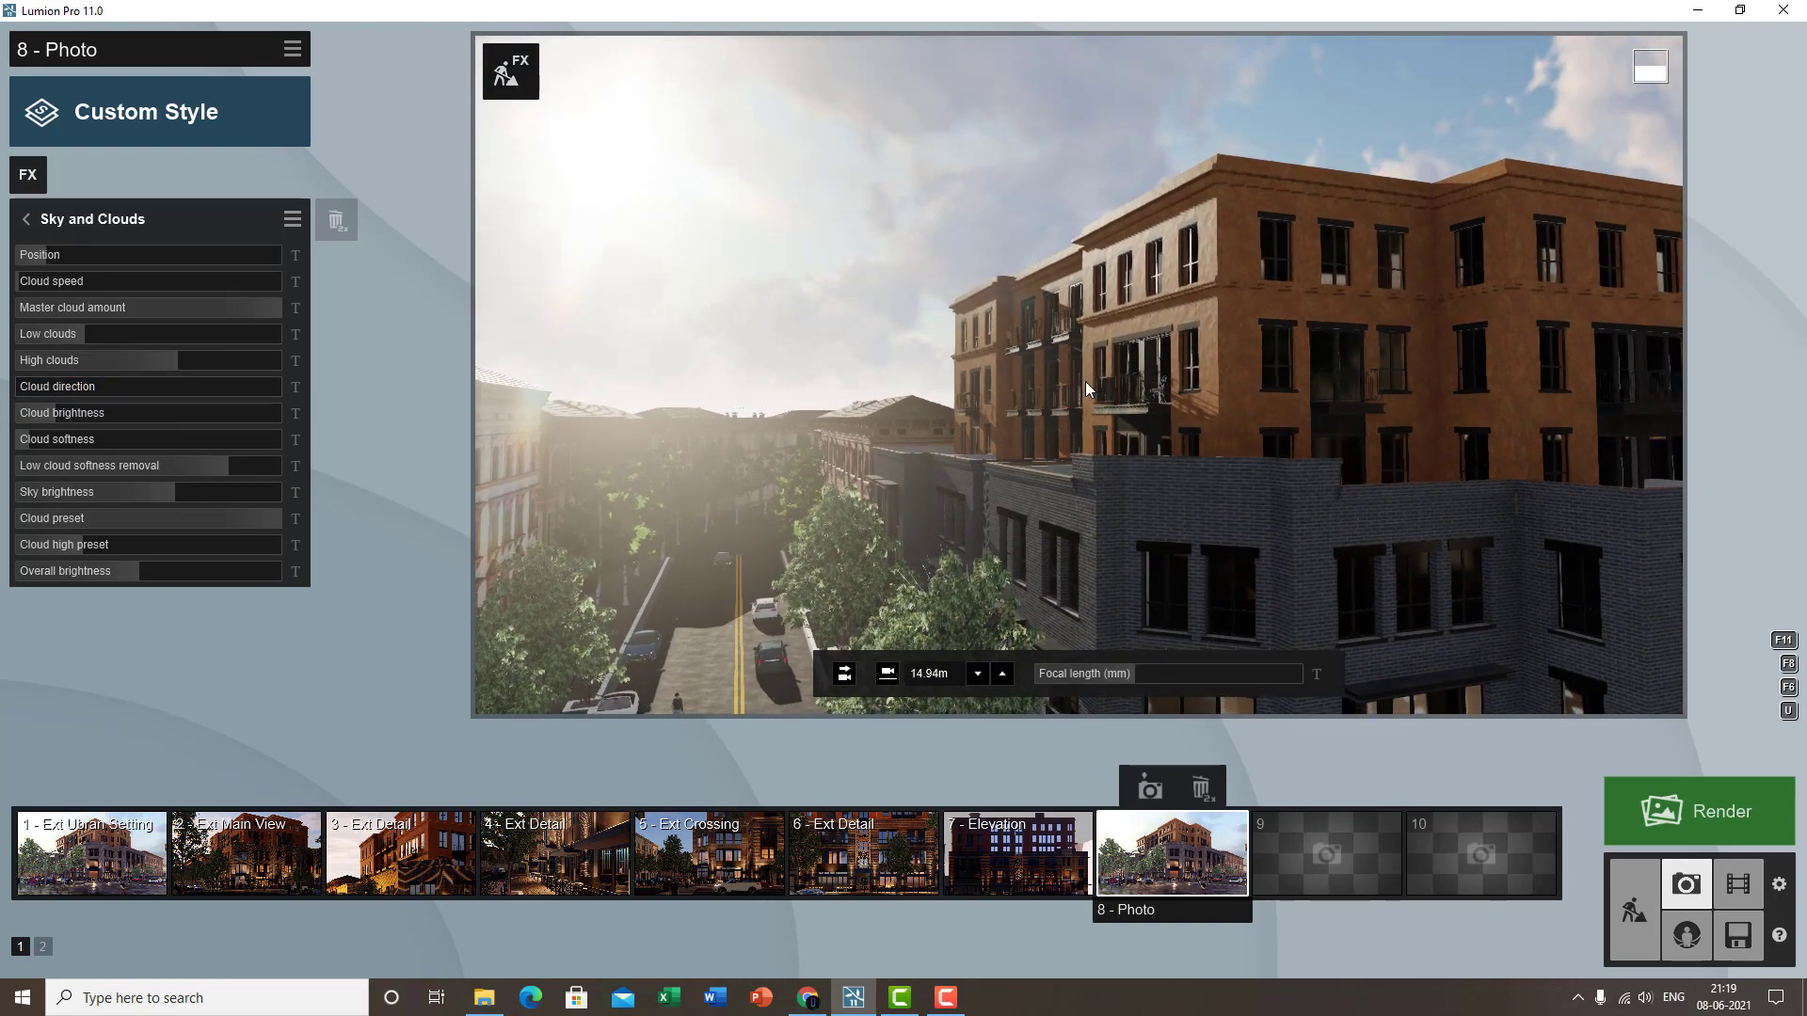
right_click_drag(1086, 381, 1053, 404)
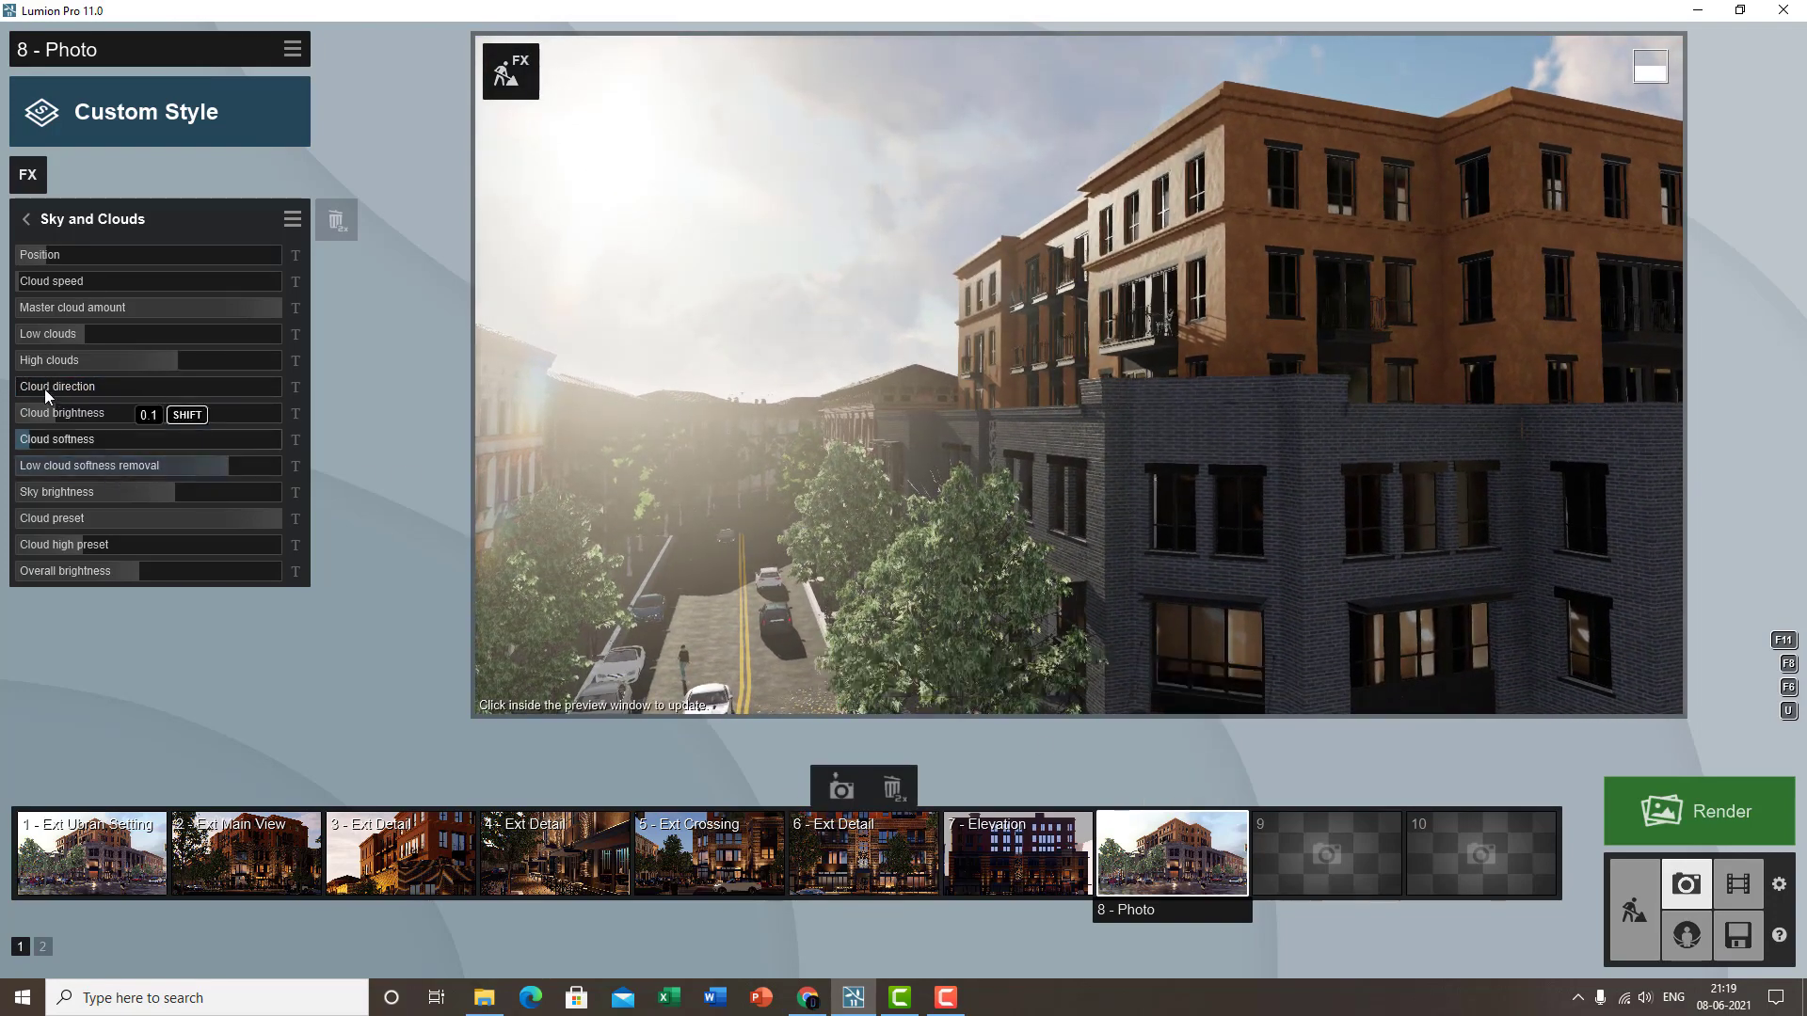
left_click_drag(43, 388, 120, 412)
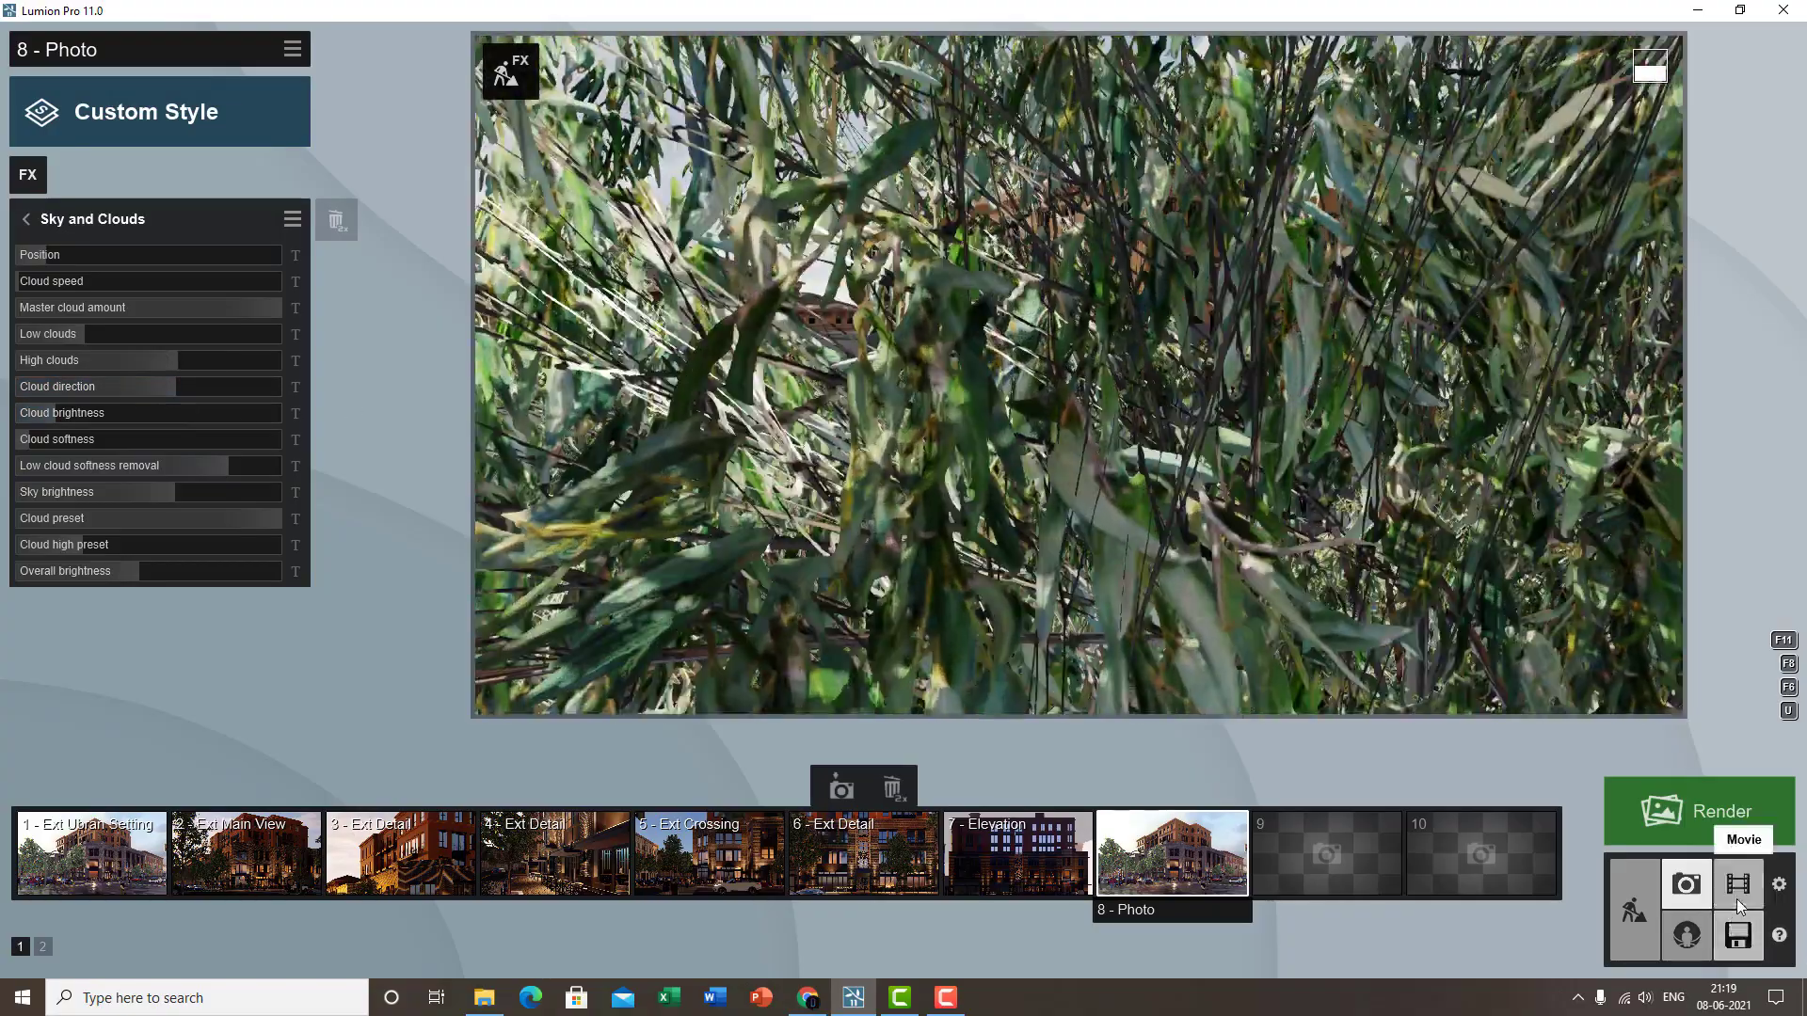
- Switch to clip 5 and set its Sky and Clouds cloud direction to about -50°
left_click(1739, 903)
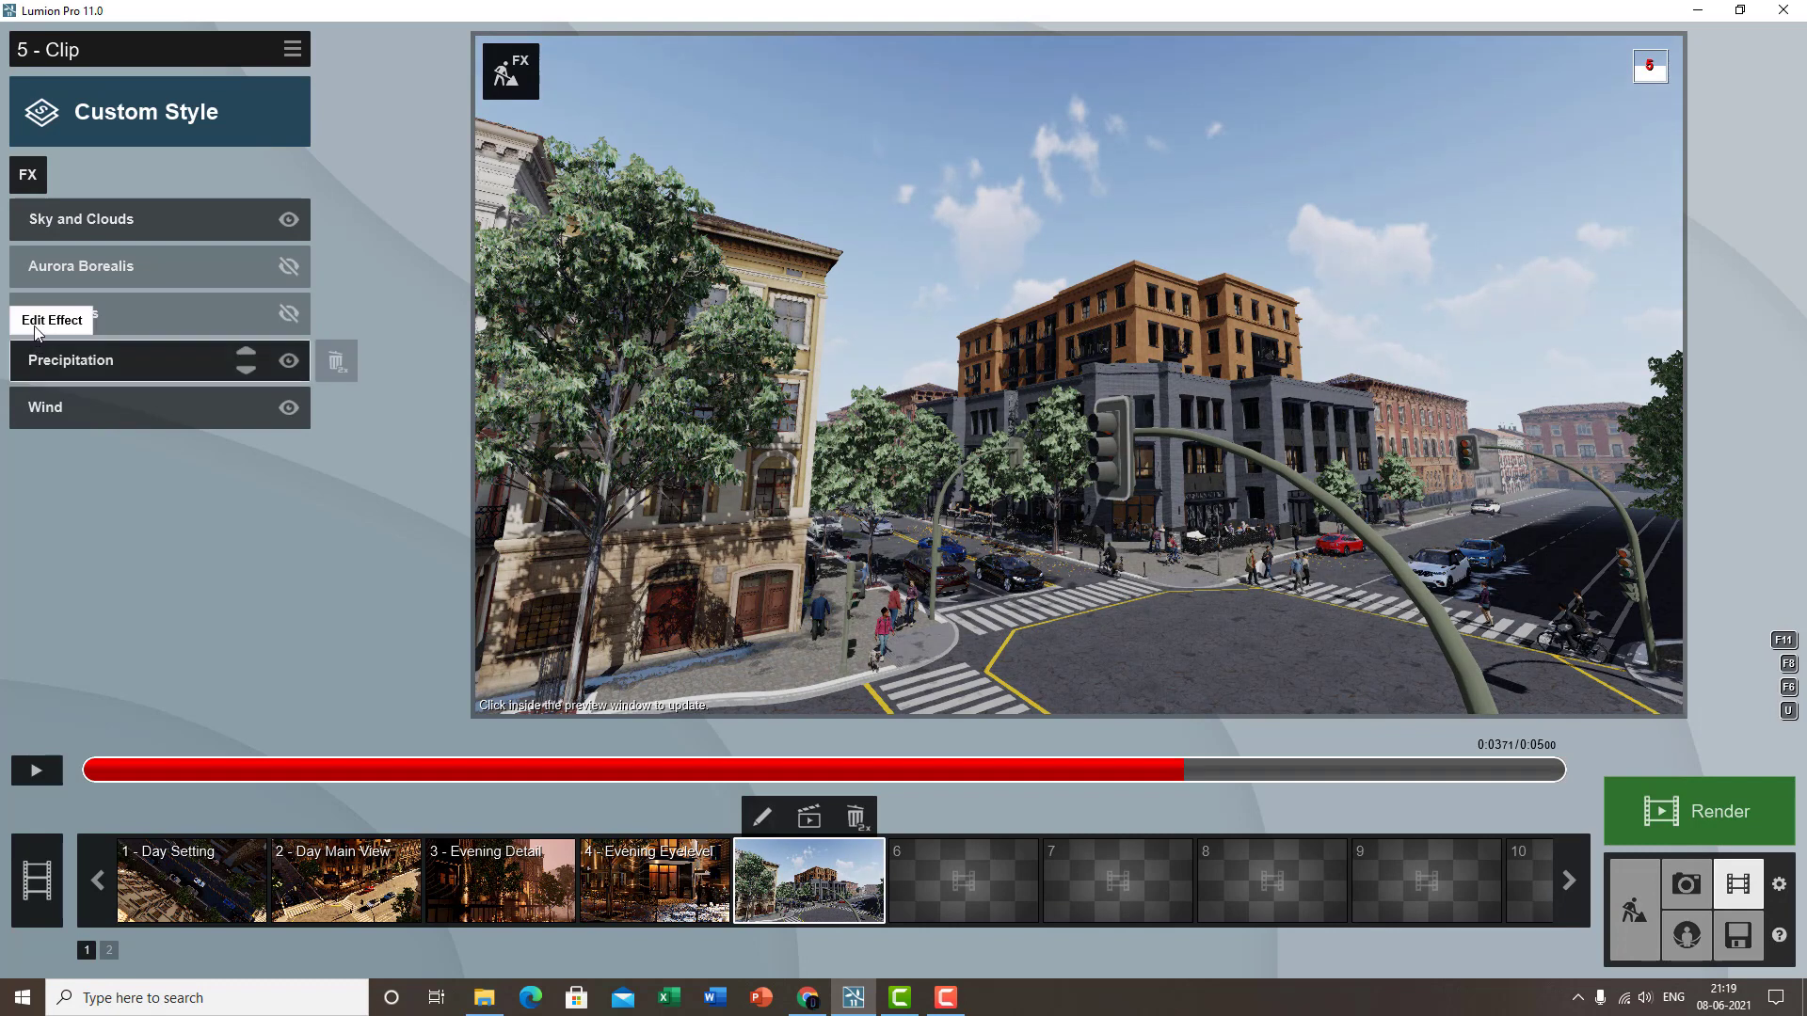
left_click(38, 218)
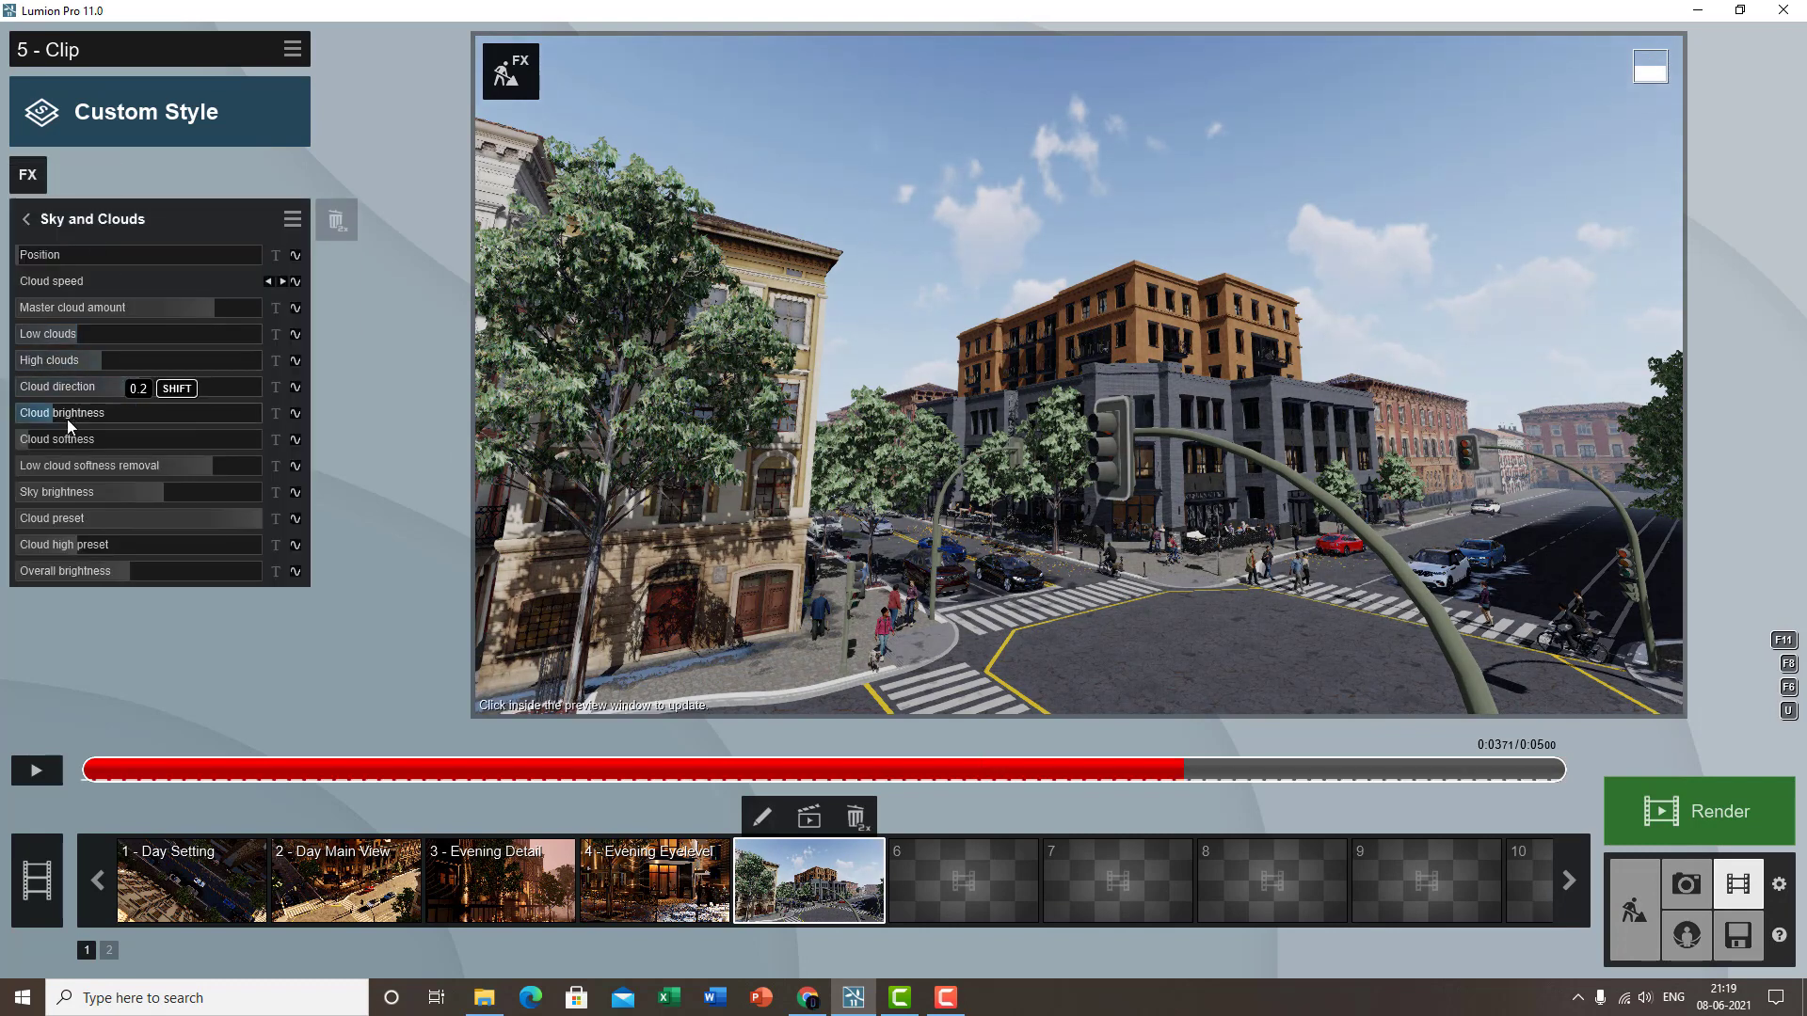
mouse_move(127, 386)
left_mouse_down()
mouse_move(224, 387)
mouse_move(72, 375)
mouse_move(273, 418)
mouse_move(48, 398)
mouse_move(117, 403)
left_mouse_up()
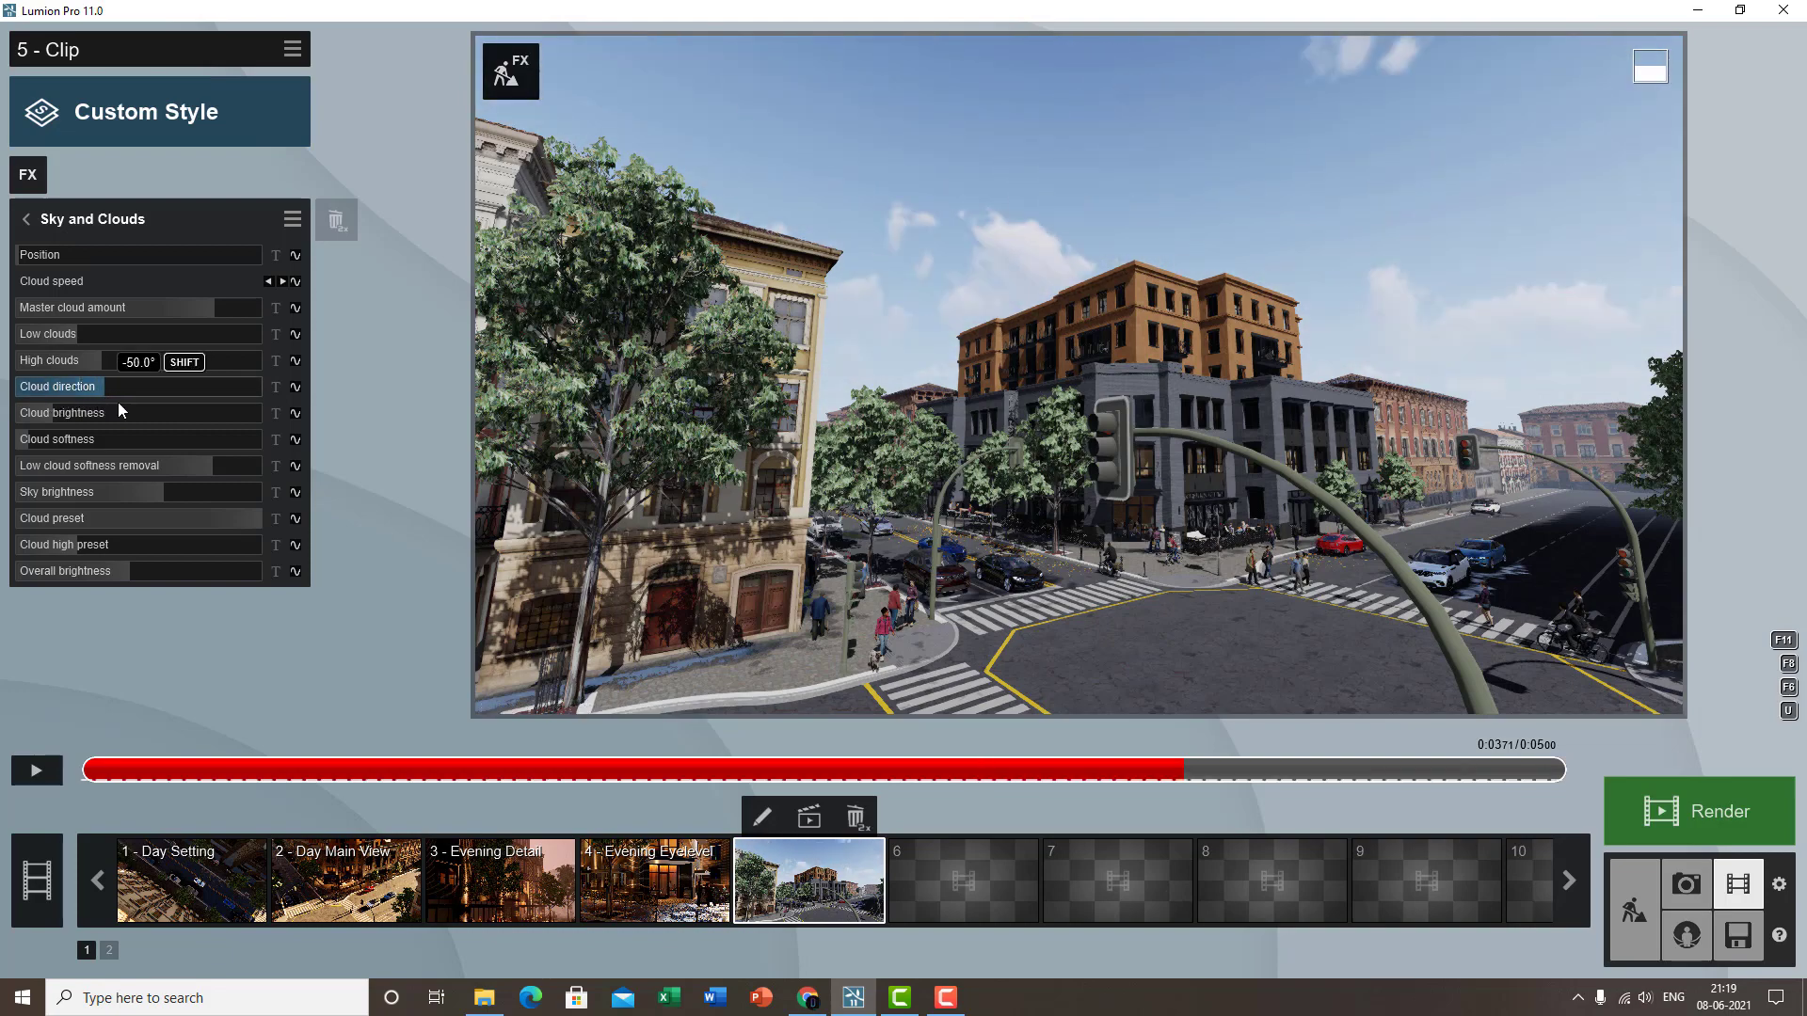
- Return to photo 8, open its Sky and Clouds settings and restore the saved camera view
left_click(1685, 884)
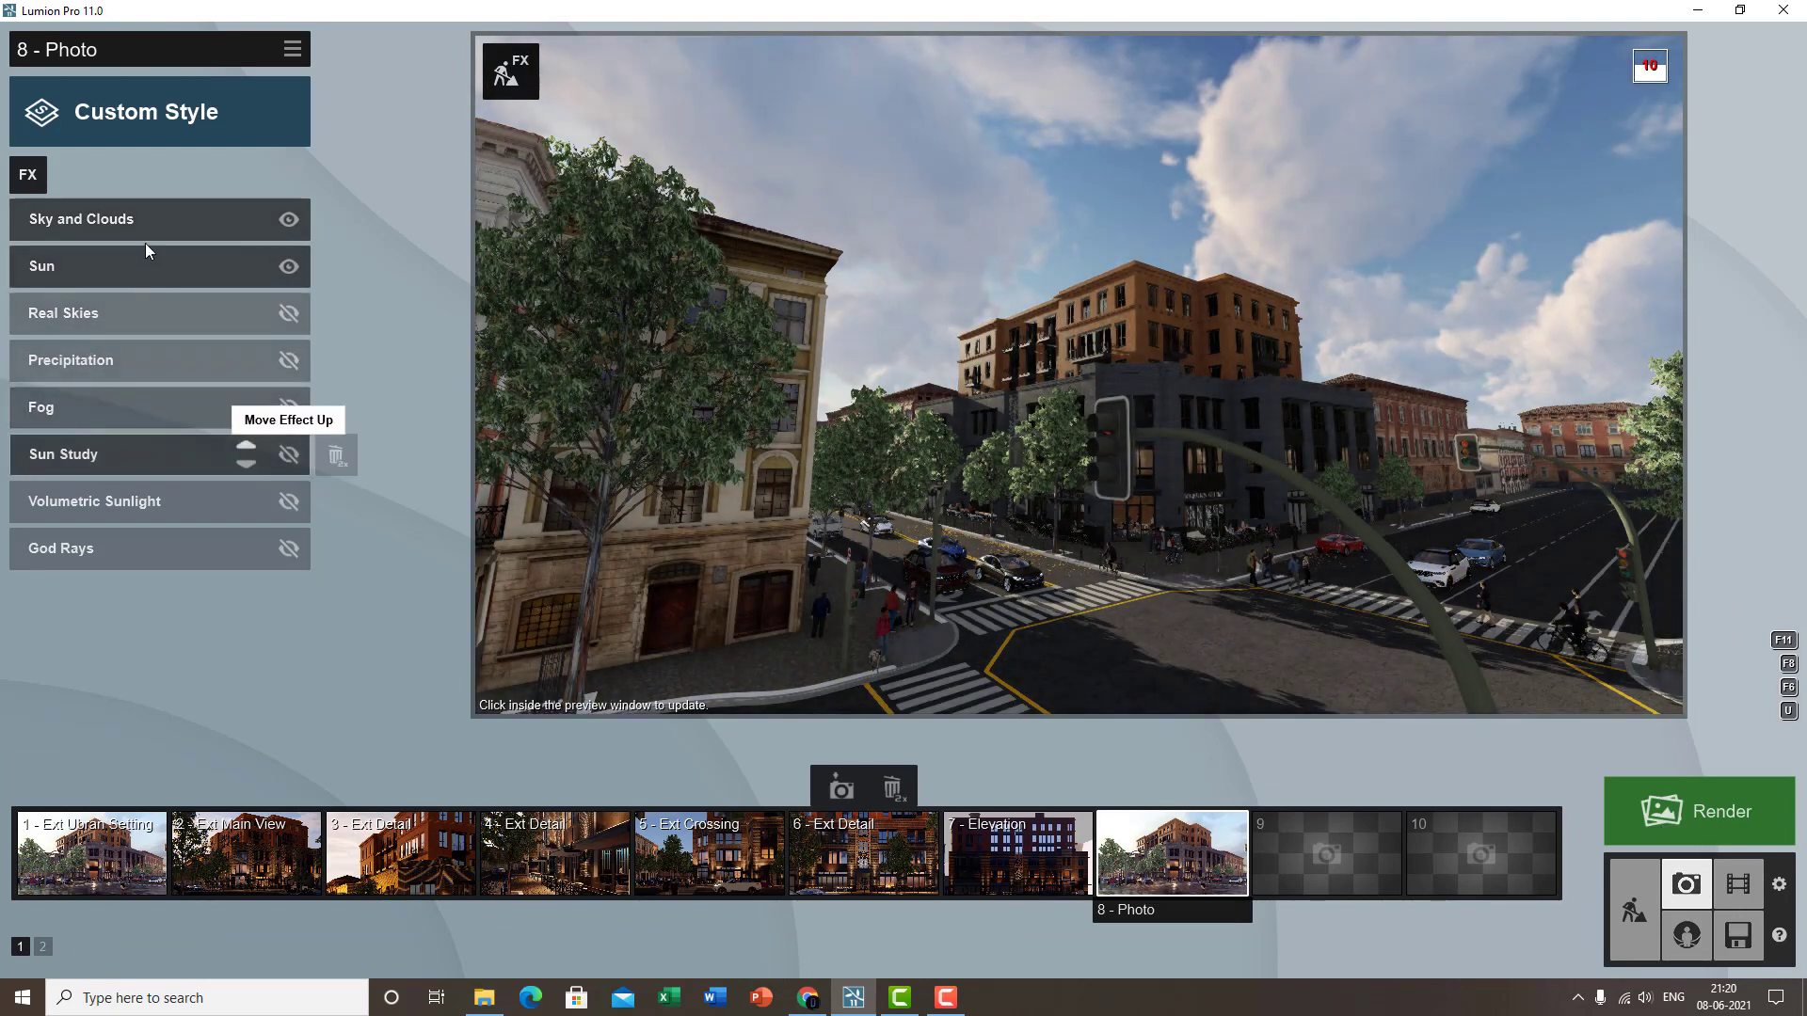
left_click(145, 237)
left_click(1159, 869)
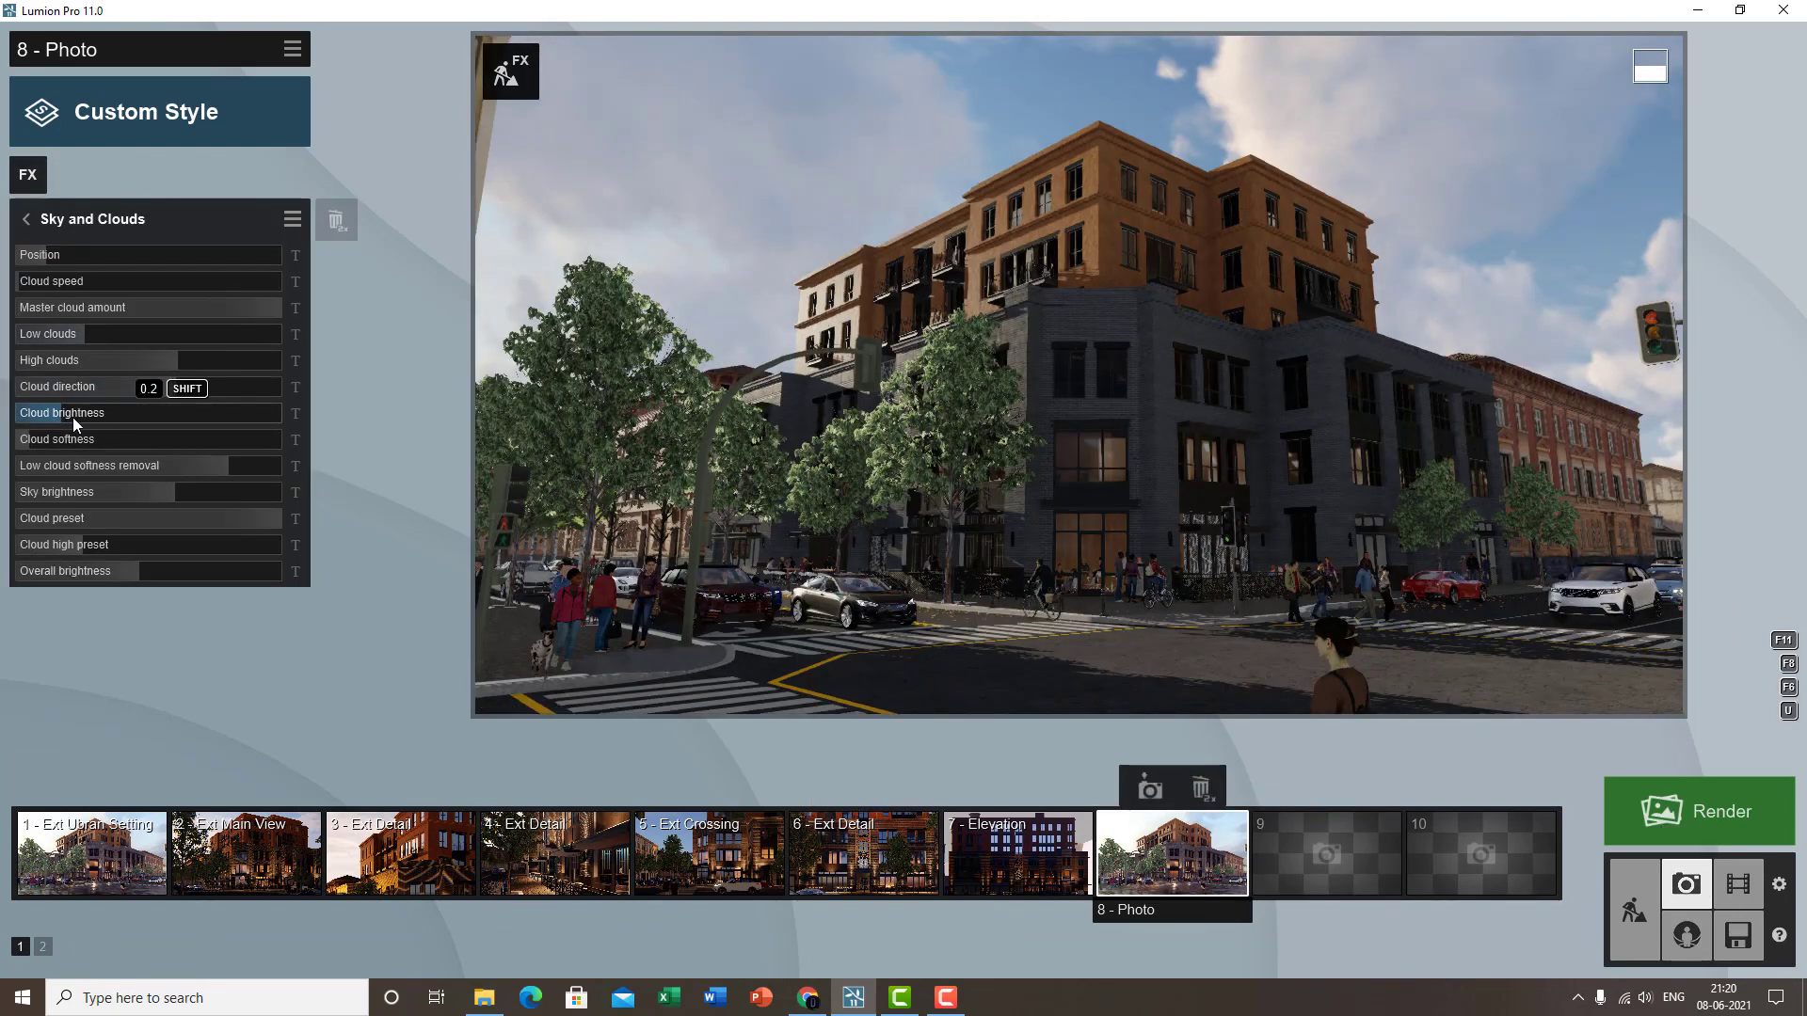
- Try cloud brightness at about 0.5 and at minimum, and set it to about 0.7
left_click_drag(228, 422, 145, 429)
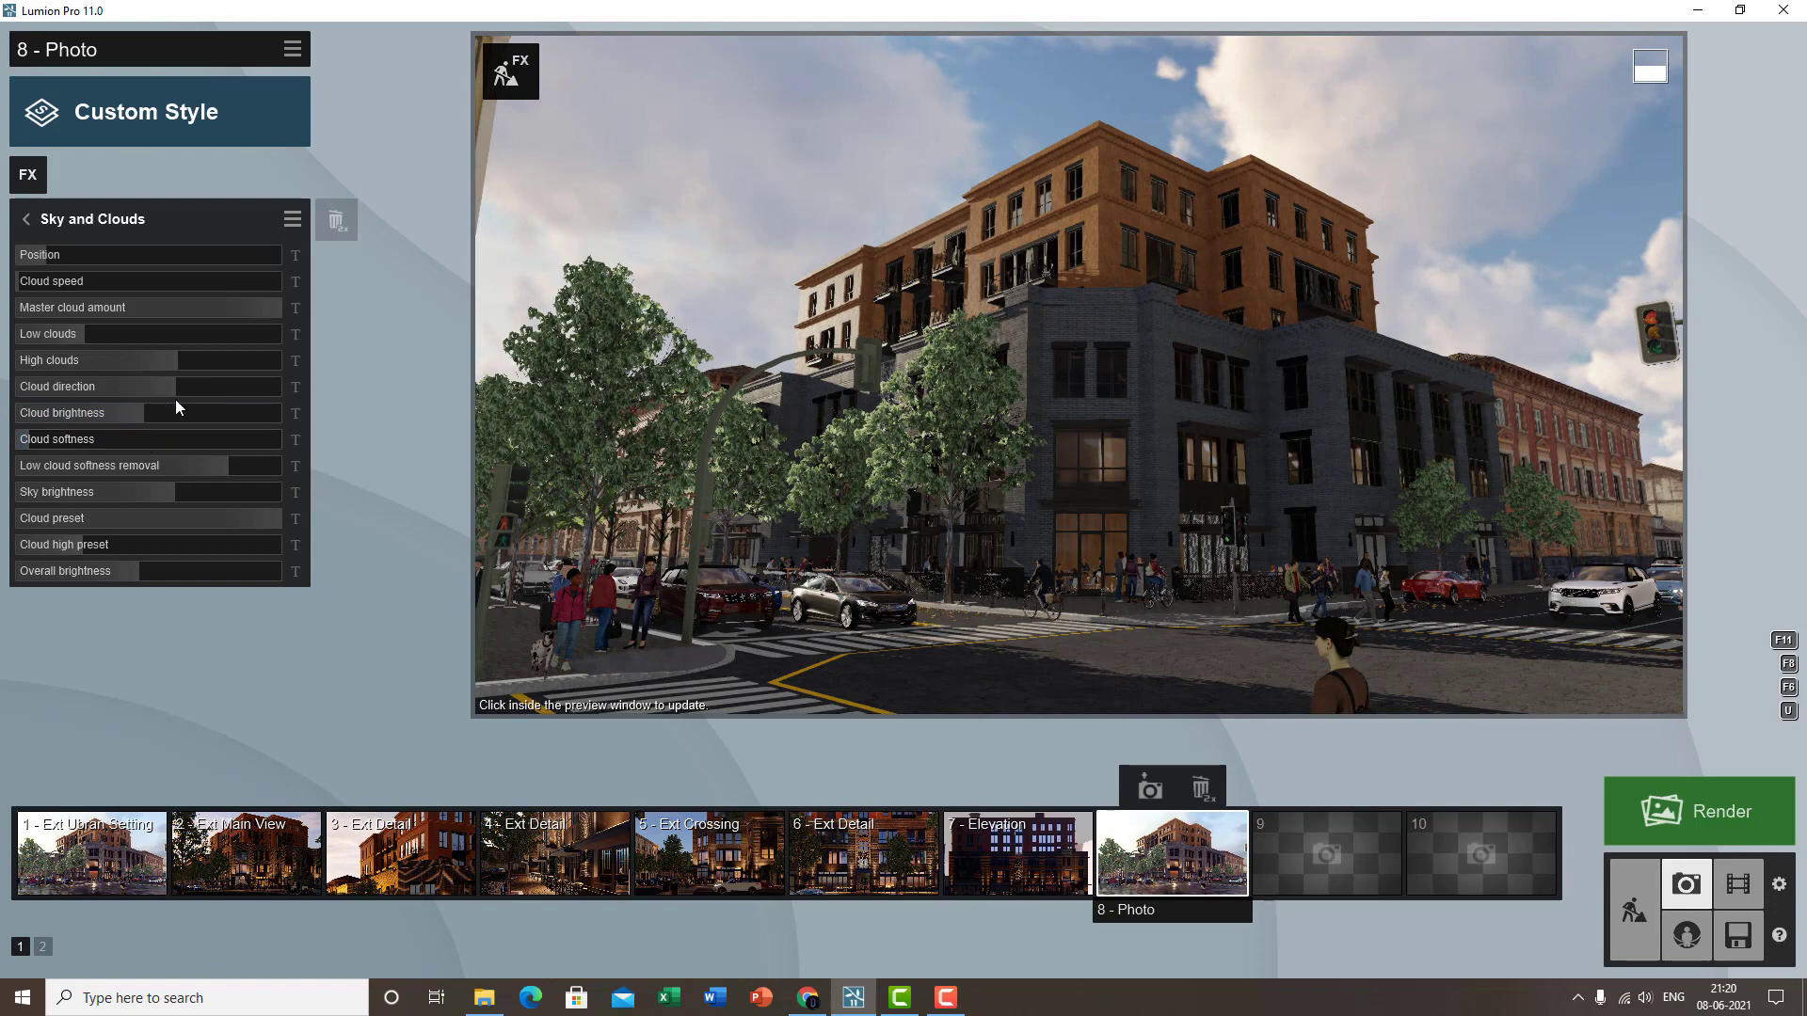
left_click_drag(133, 414, 19, 414)
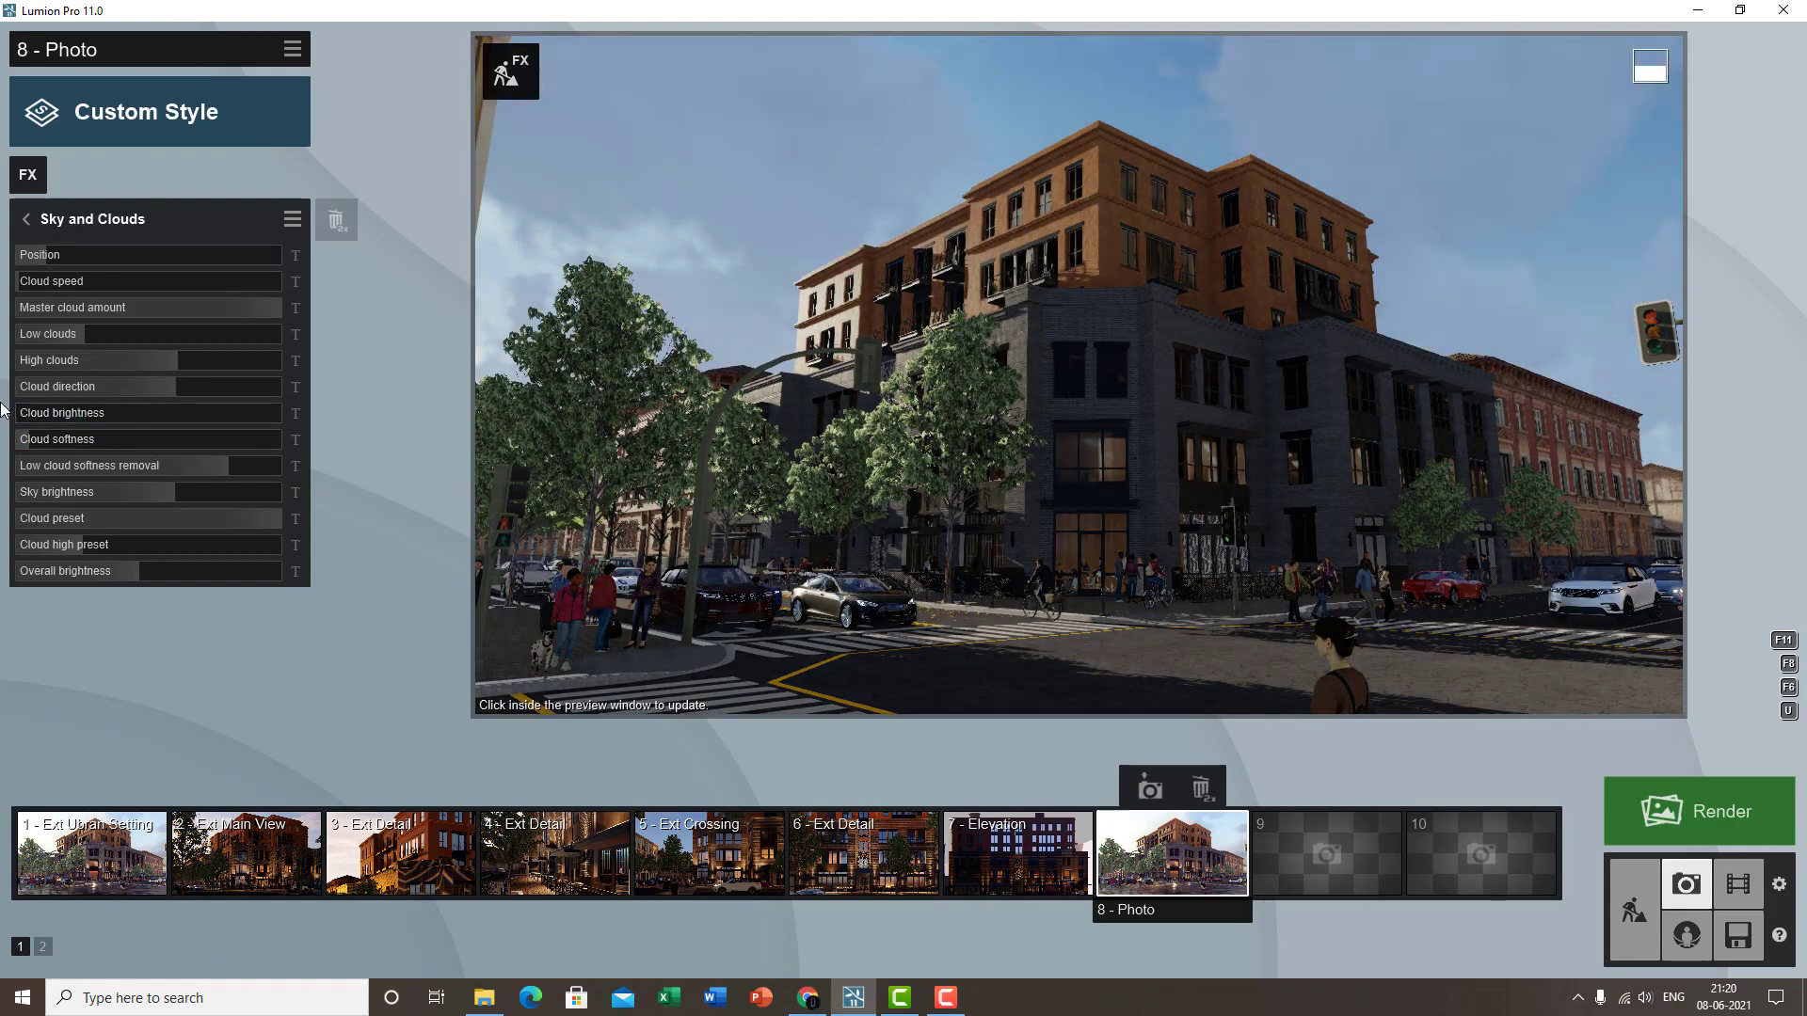
left_click_drag(62, 416, 217, 416)
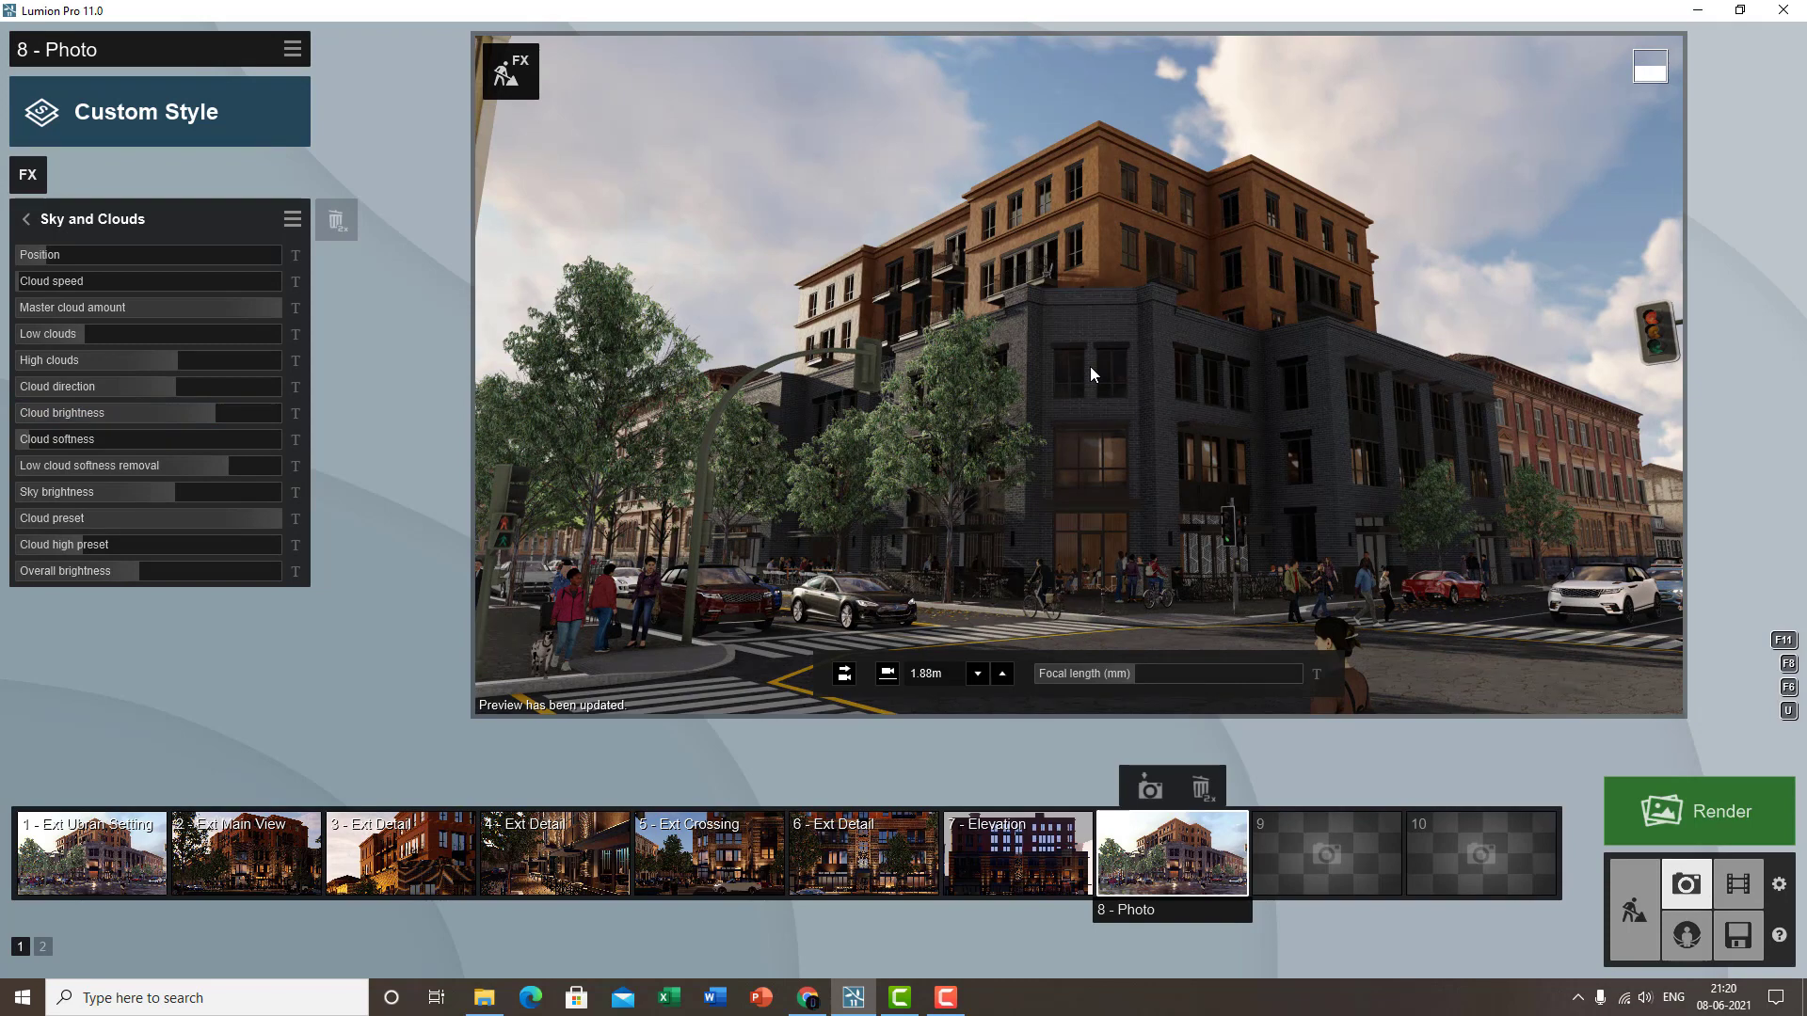
left_click_drag(183, 414, 171, 414)
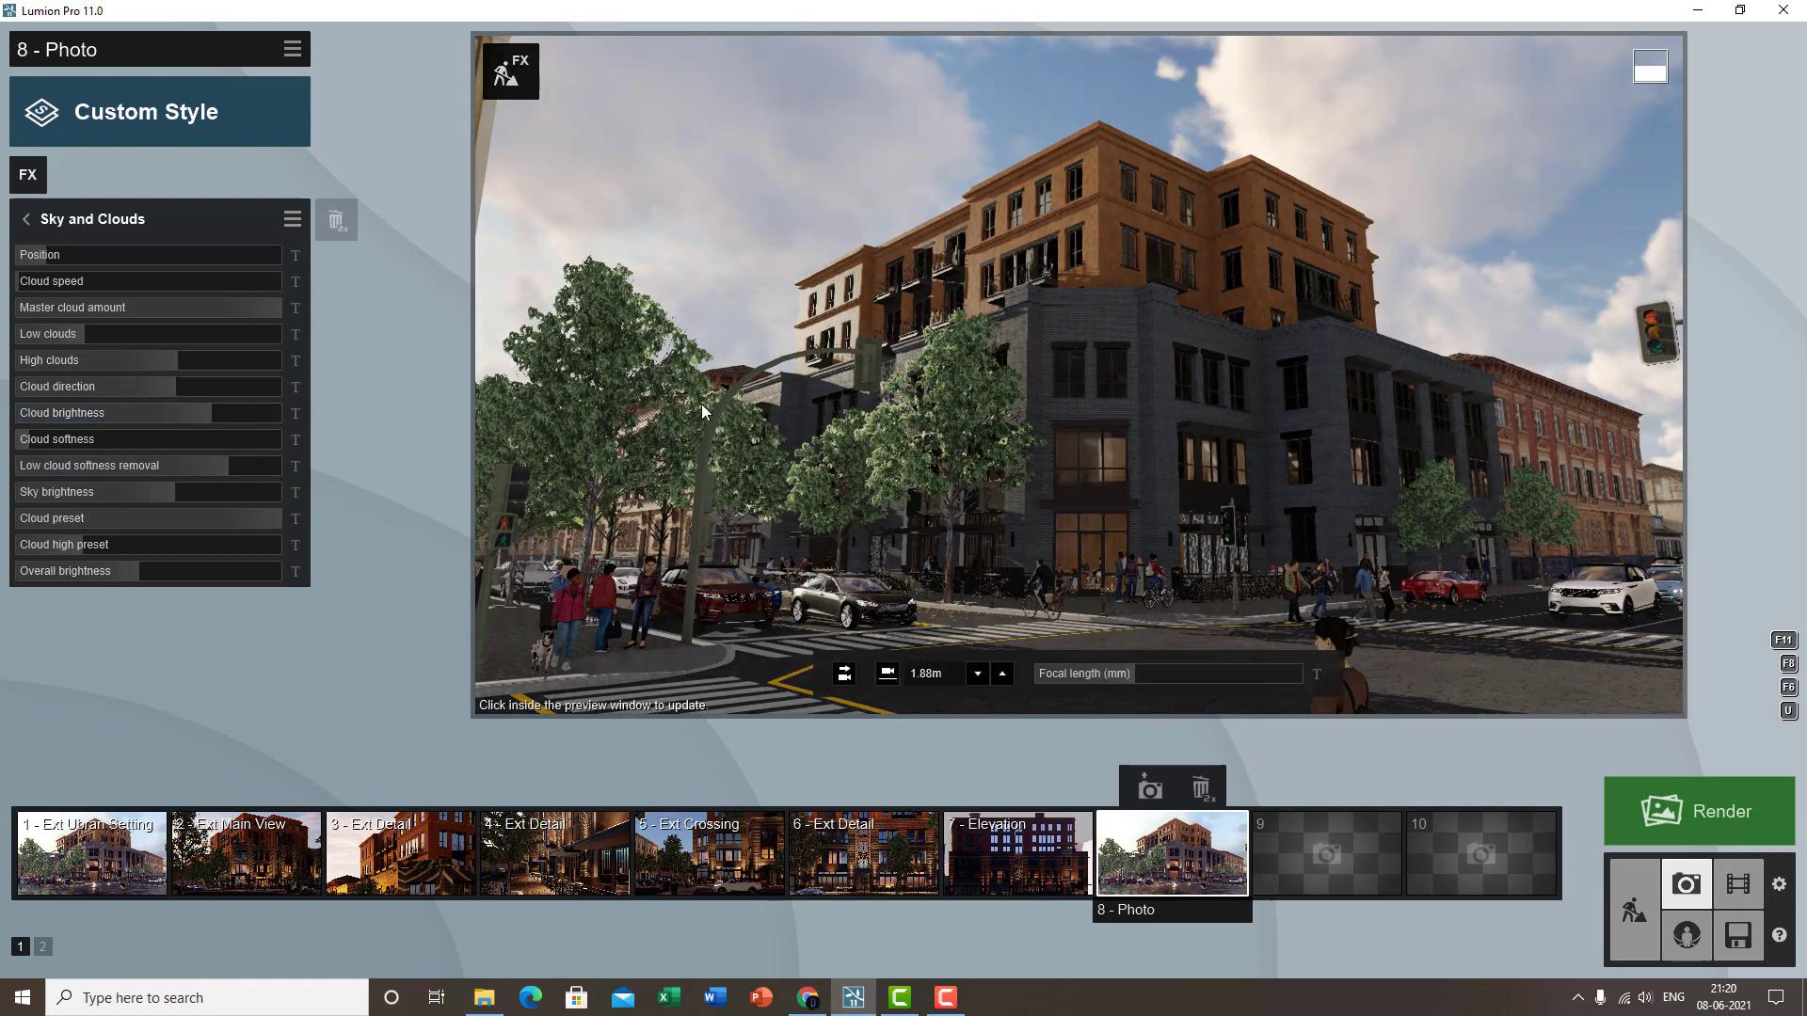
- Try a cloud softness of 0.6 and reduce it to about 0.2 while checking the clouds above the building
left_click_drag(26, 443, 166, 456)
key("a")
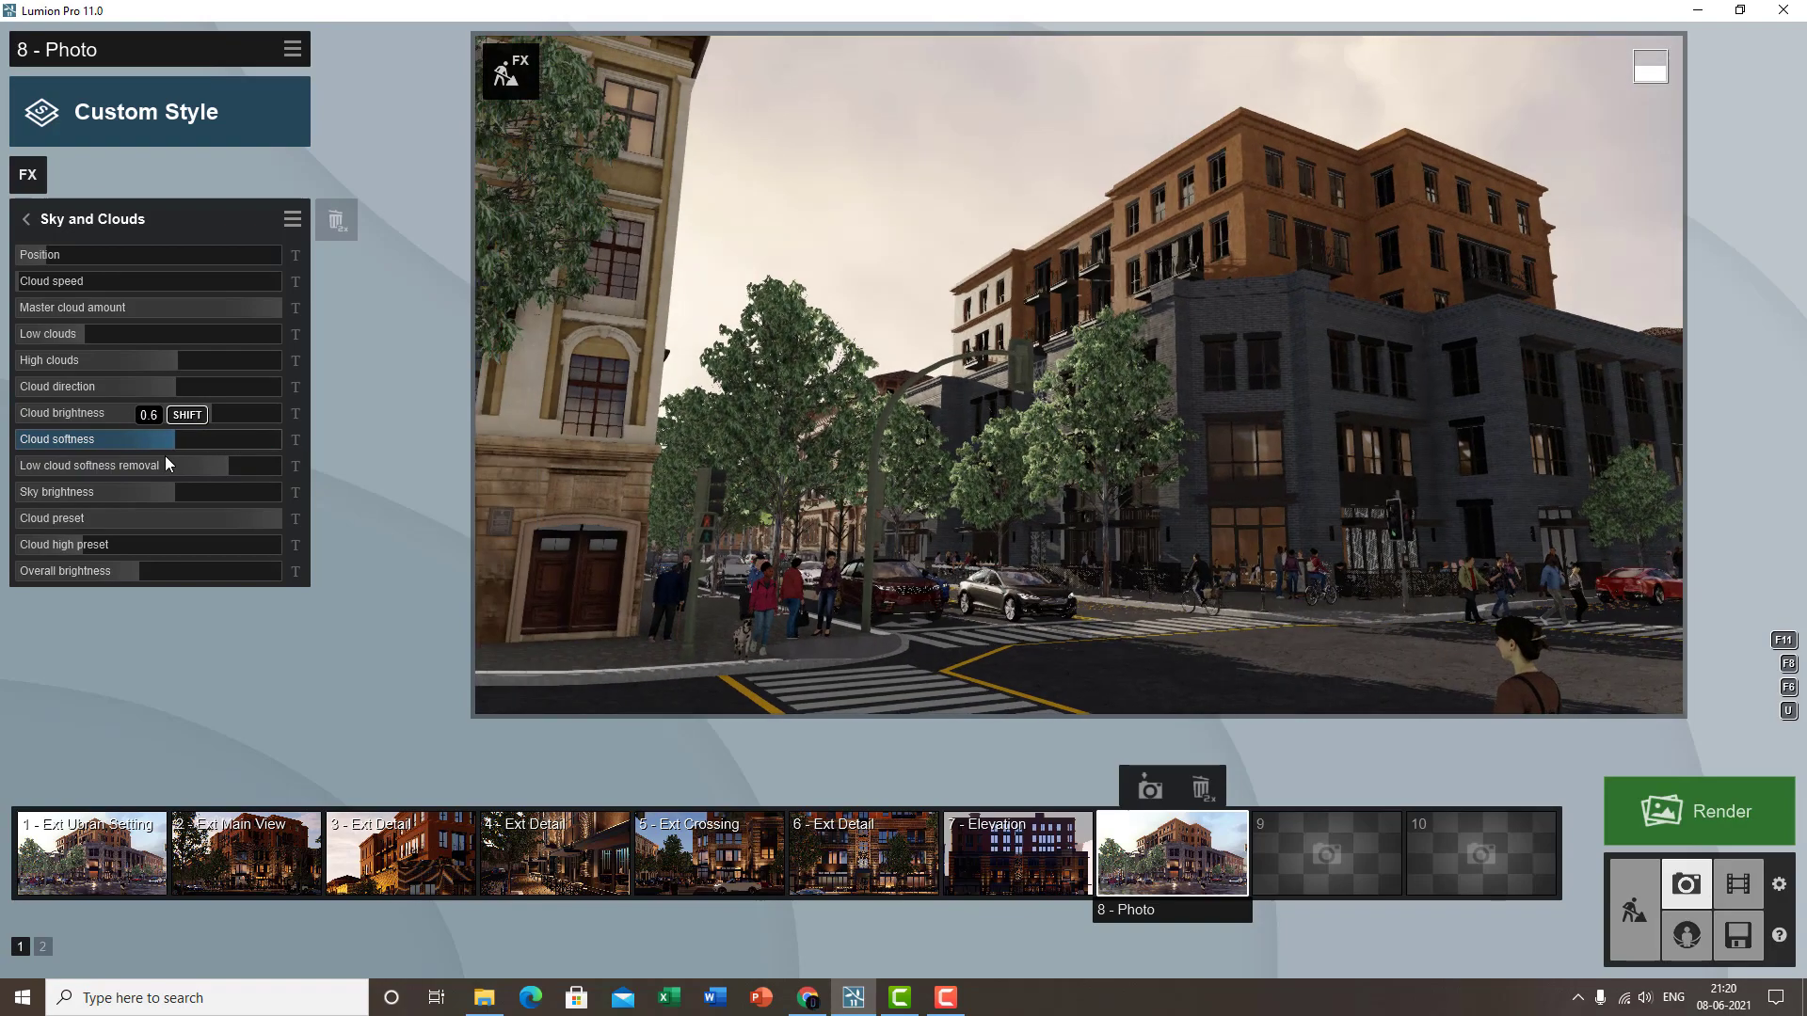
right_click_drag(928, 512, 941, 499)
left_click_drag(138, 435, 69, 486)
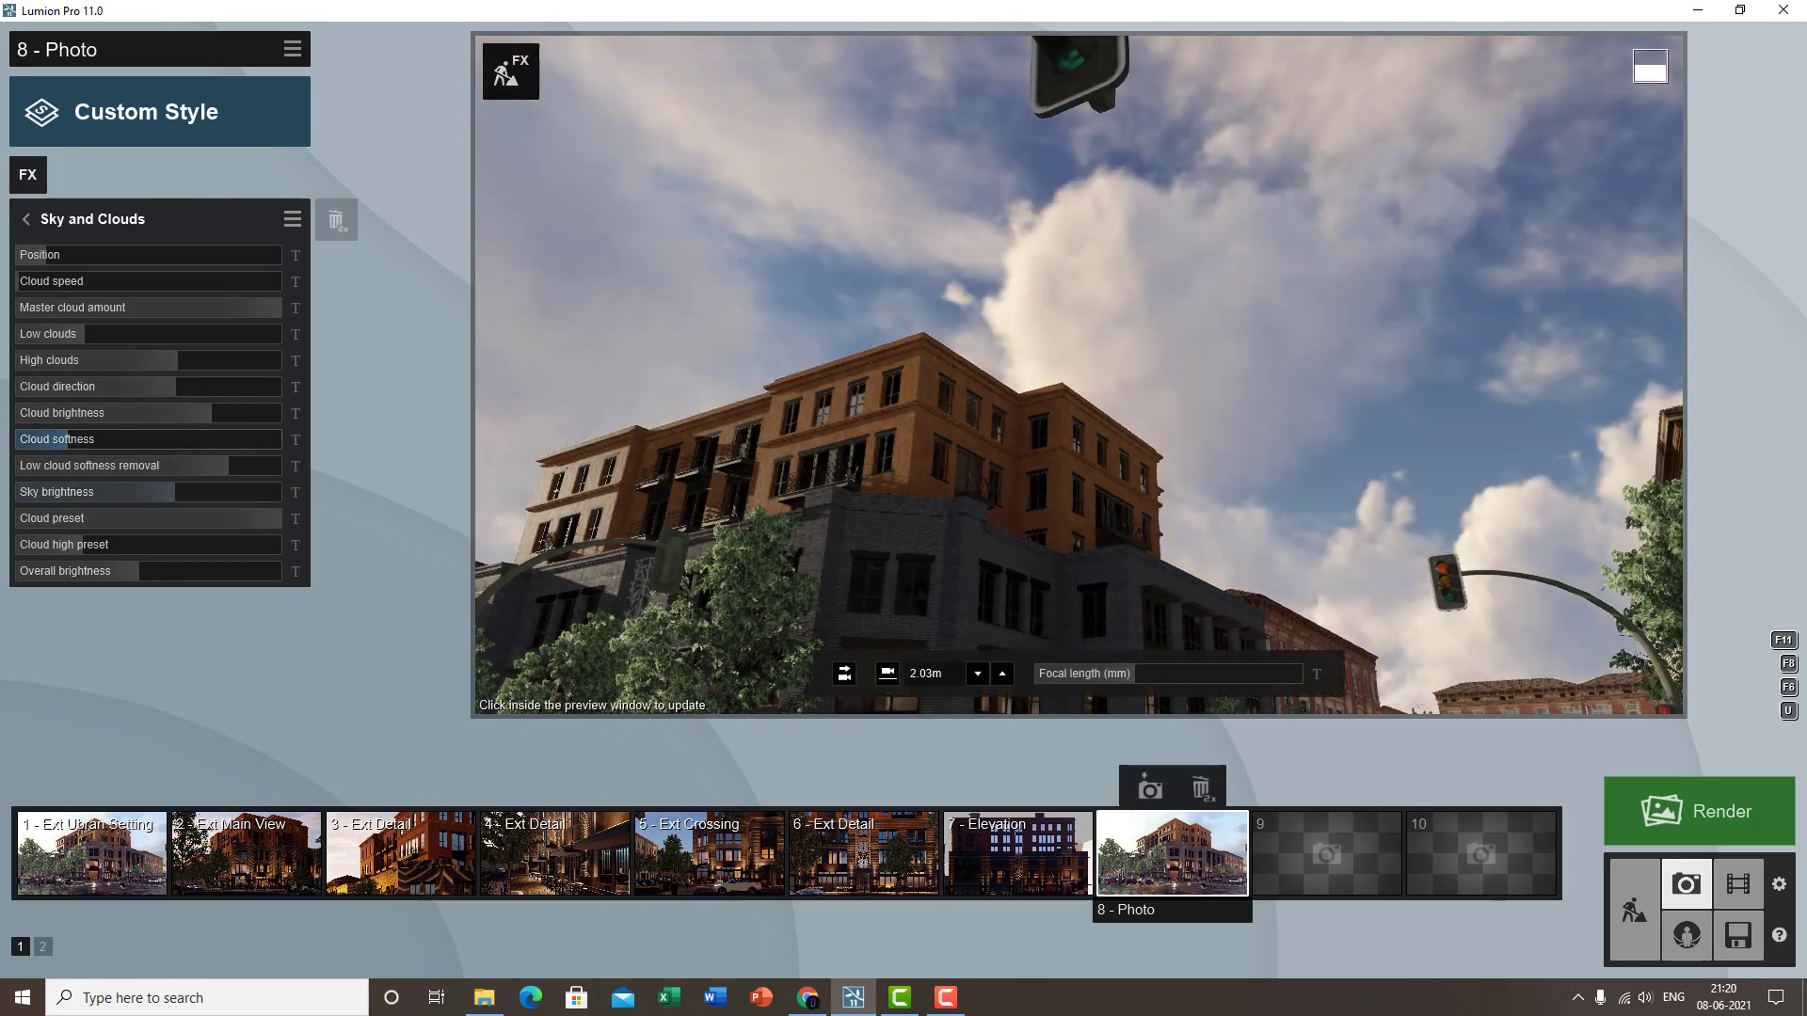
mouse_move(1223, 311)
right_mouse_down()
mouse_move(1249, 467)
mouse_move(1291, 263)
mouse_move(1242, 303)
right_mouse_up()
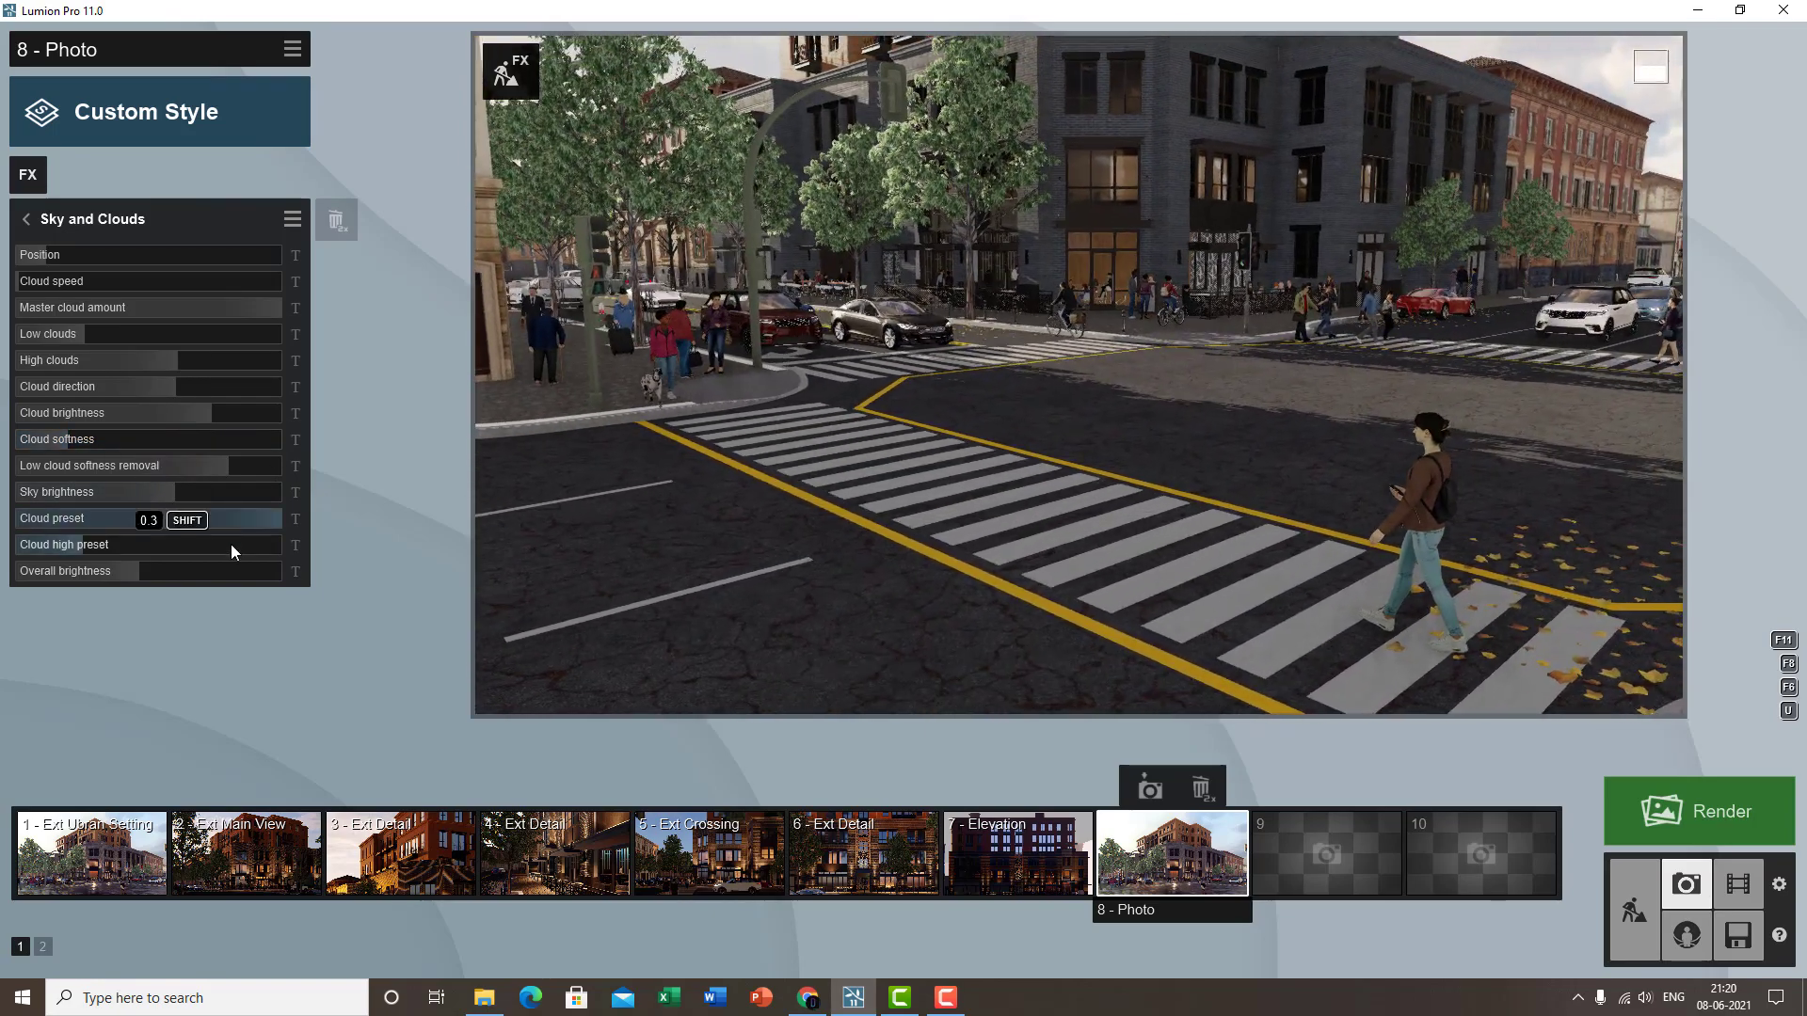
- Raise the low cloud softness removal to 0.9 and on to 1.0, checking the clouds over the crossing
right_click_drag(1355, 320, 790, 207)
key("q")
key("s")
right_click_drag(1526, 448, 950, 521)
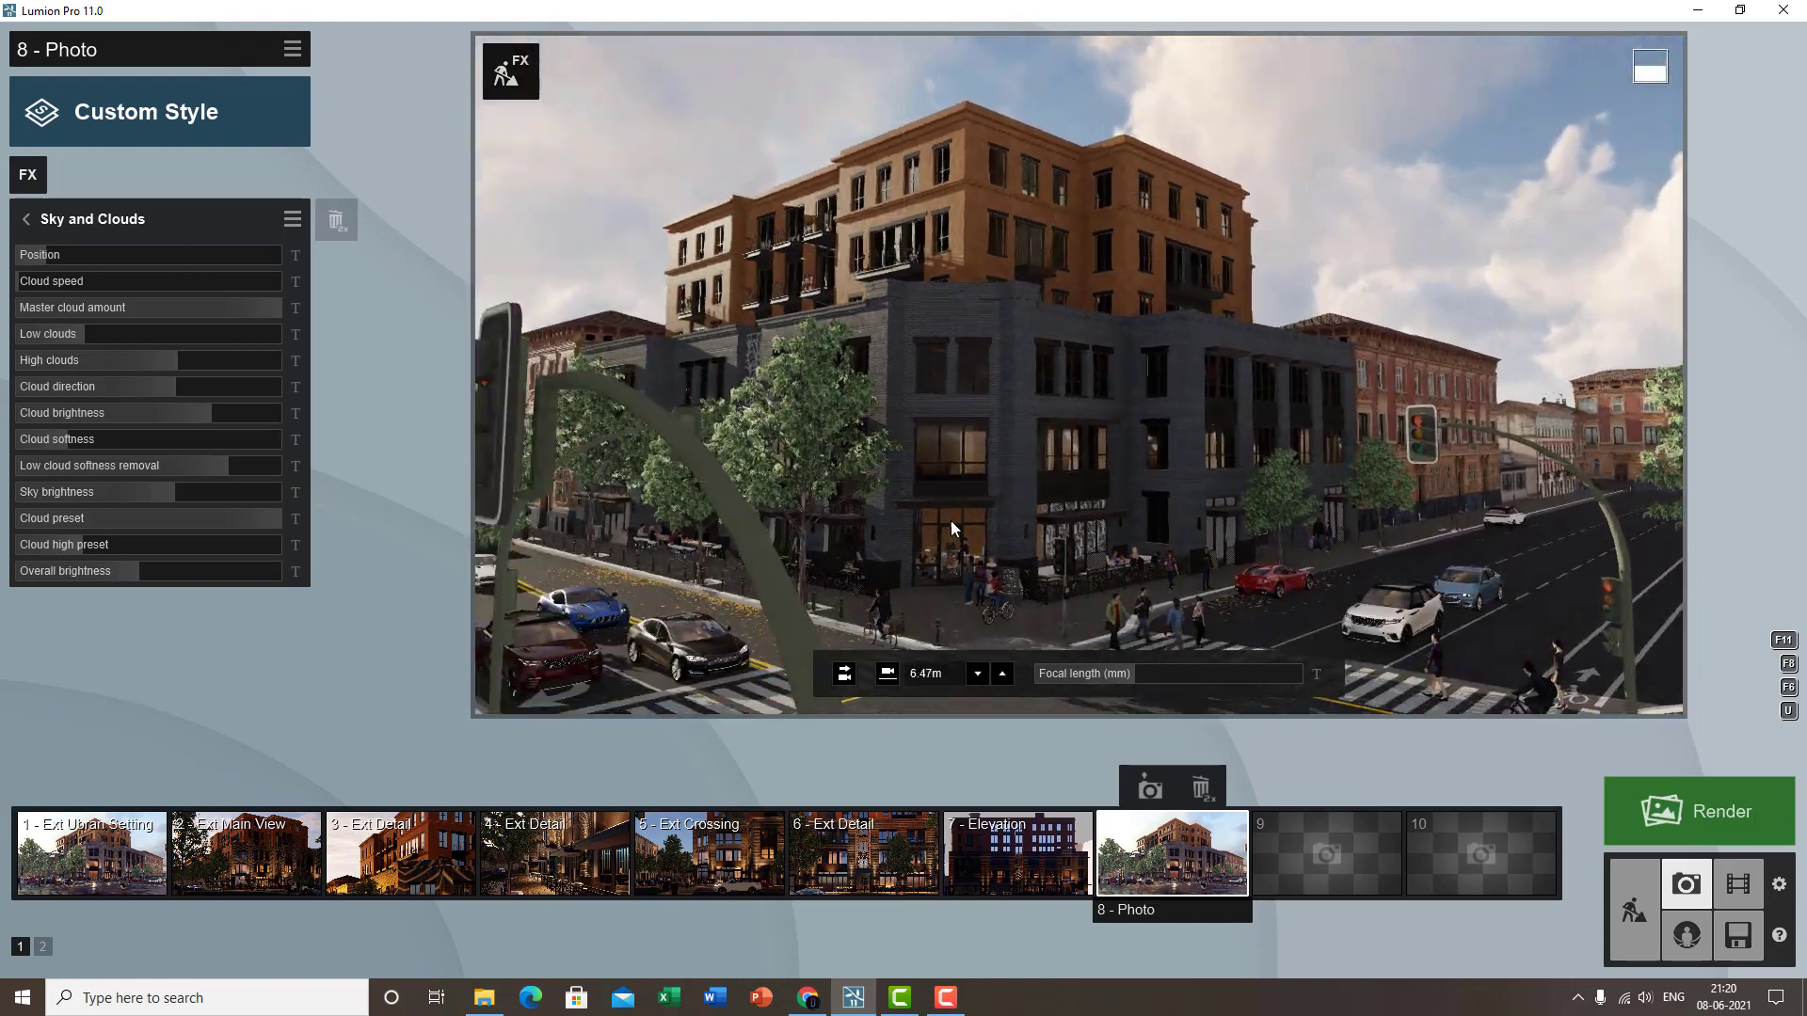
left_click_drag(210, 467, 266, 463)
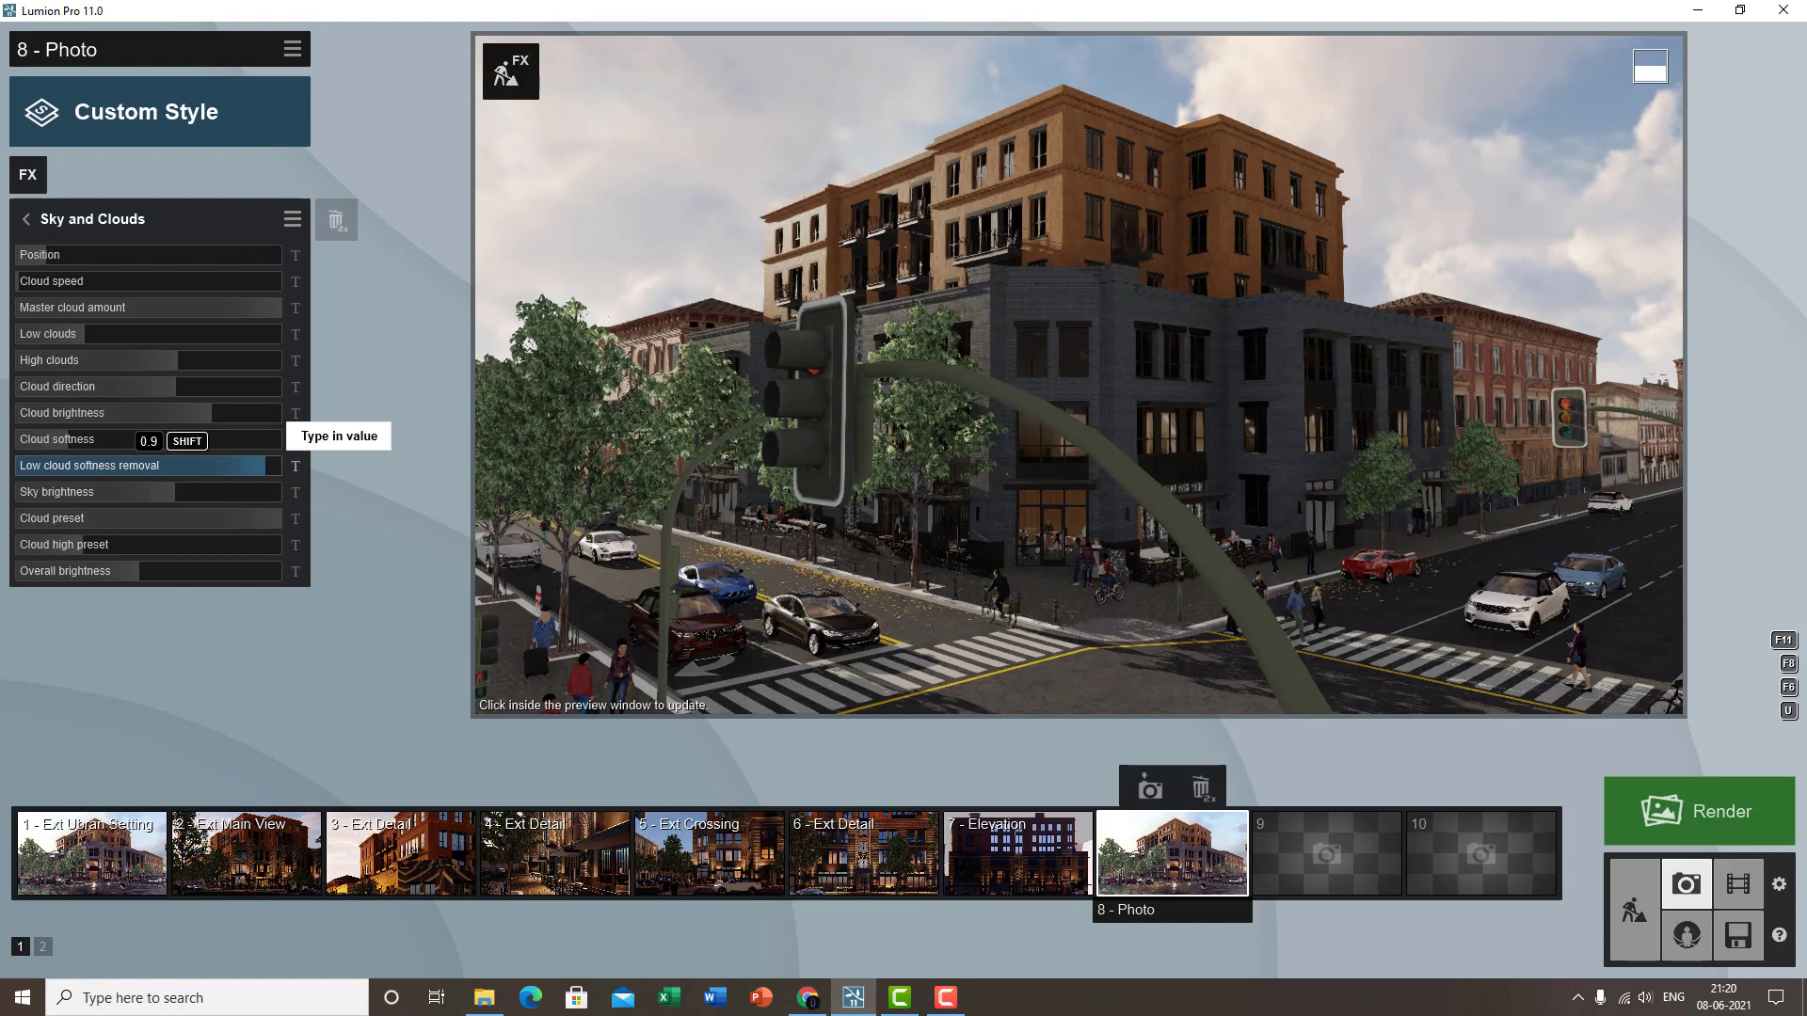
right_click_drag(800, 471, 1080, 320)
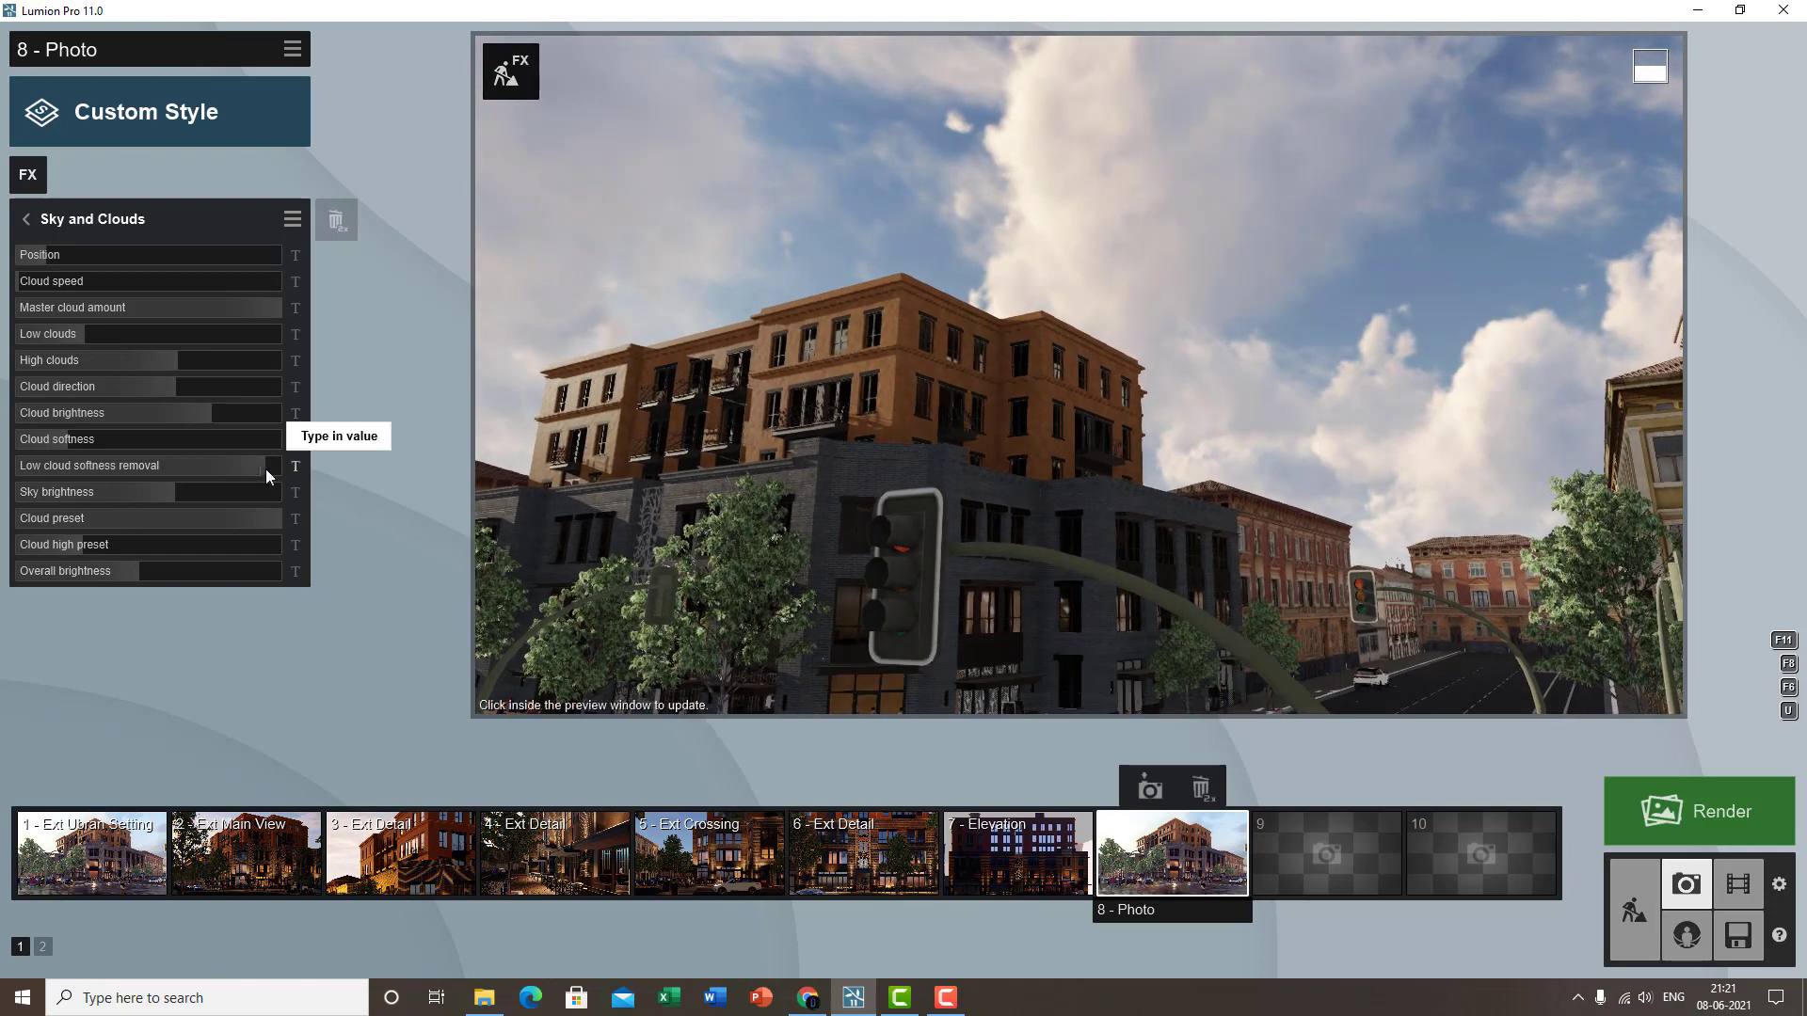
left_click_drag(226, 461, 399, 468)
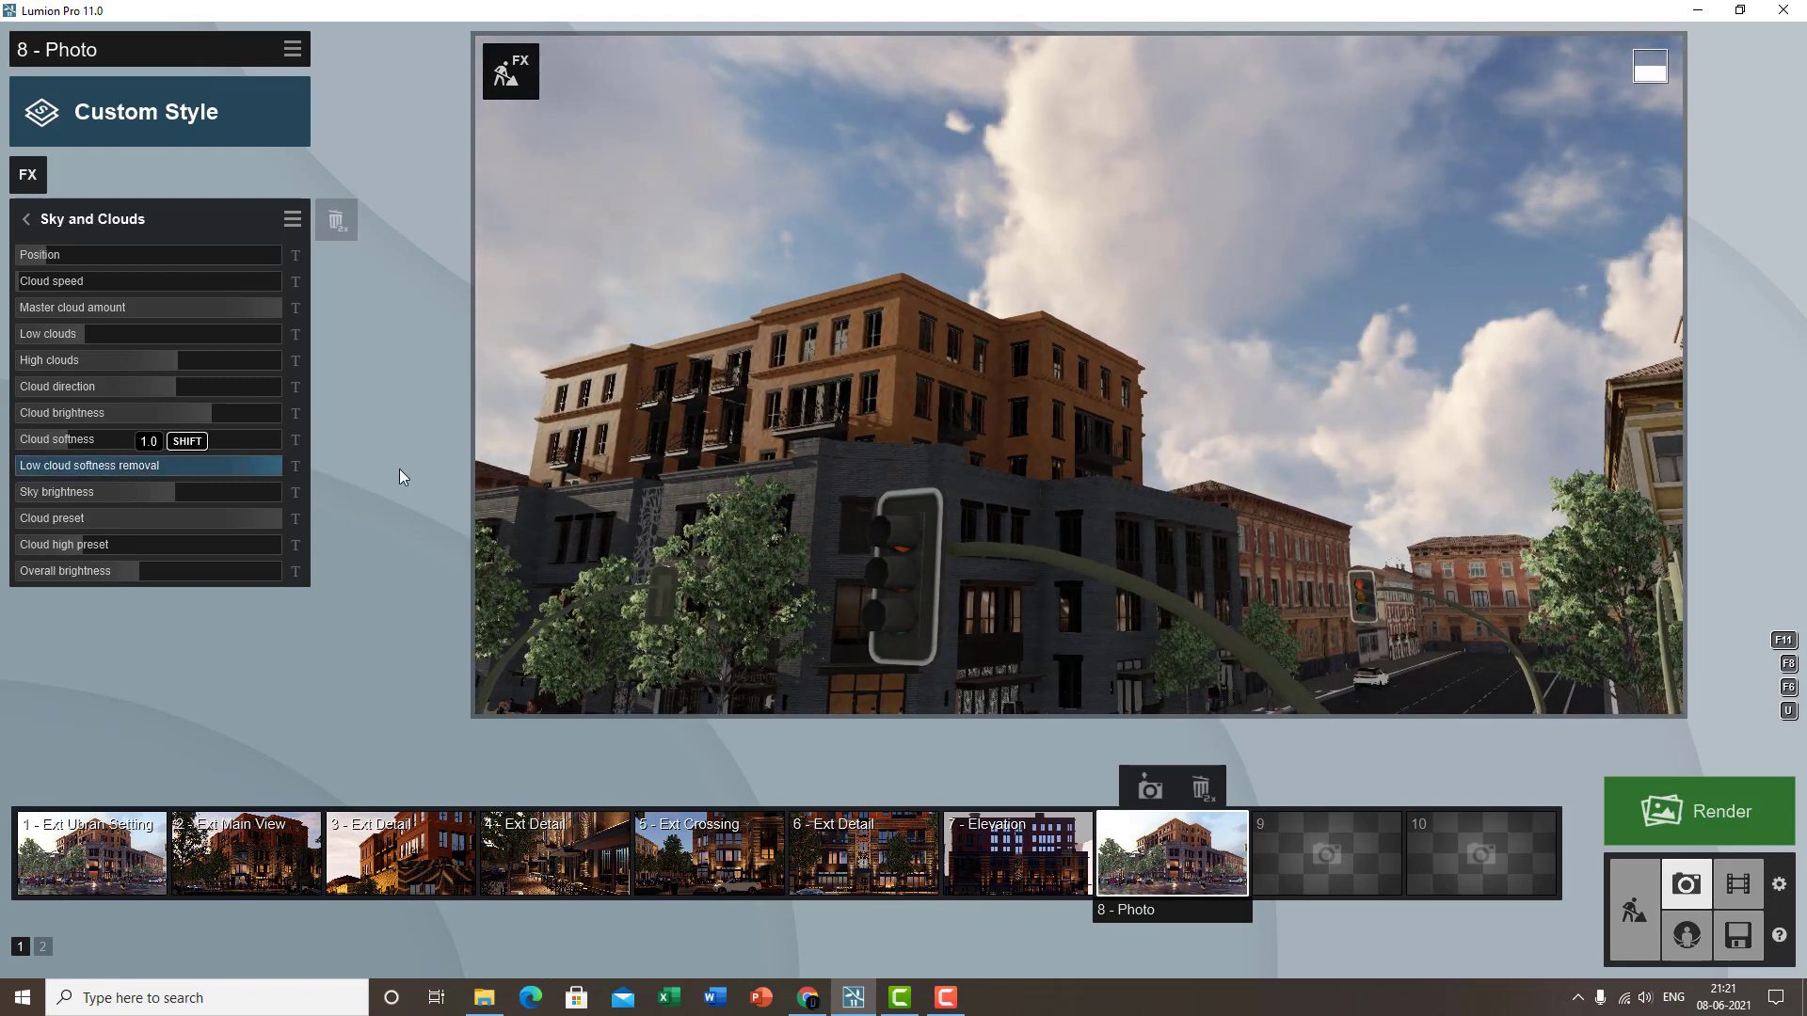
- Fine-tune the cloud softness to 0.2 and return to photo 8's saved camera view
mouse_move(79, 439)
left_mouse_down()
mouse_move(173, 439)
mouse_move(61, 438)
left_mouse_up()
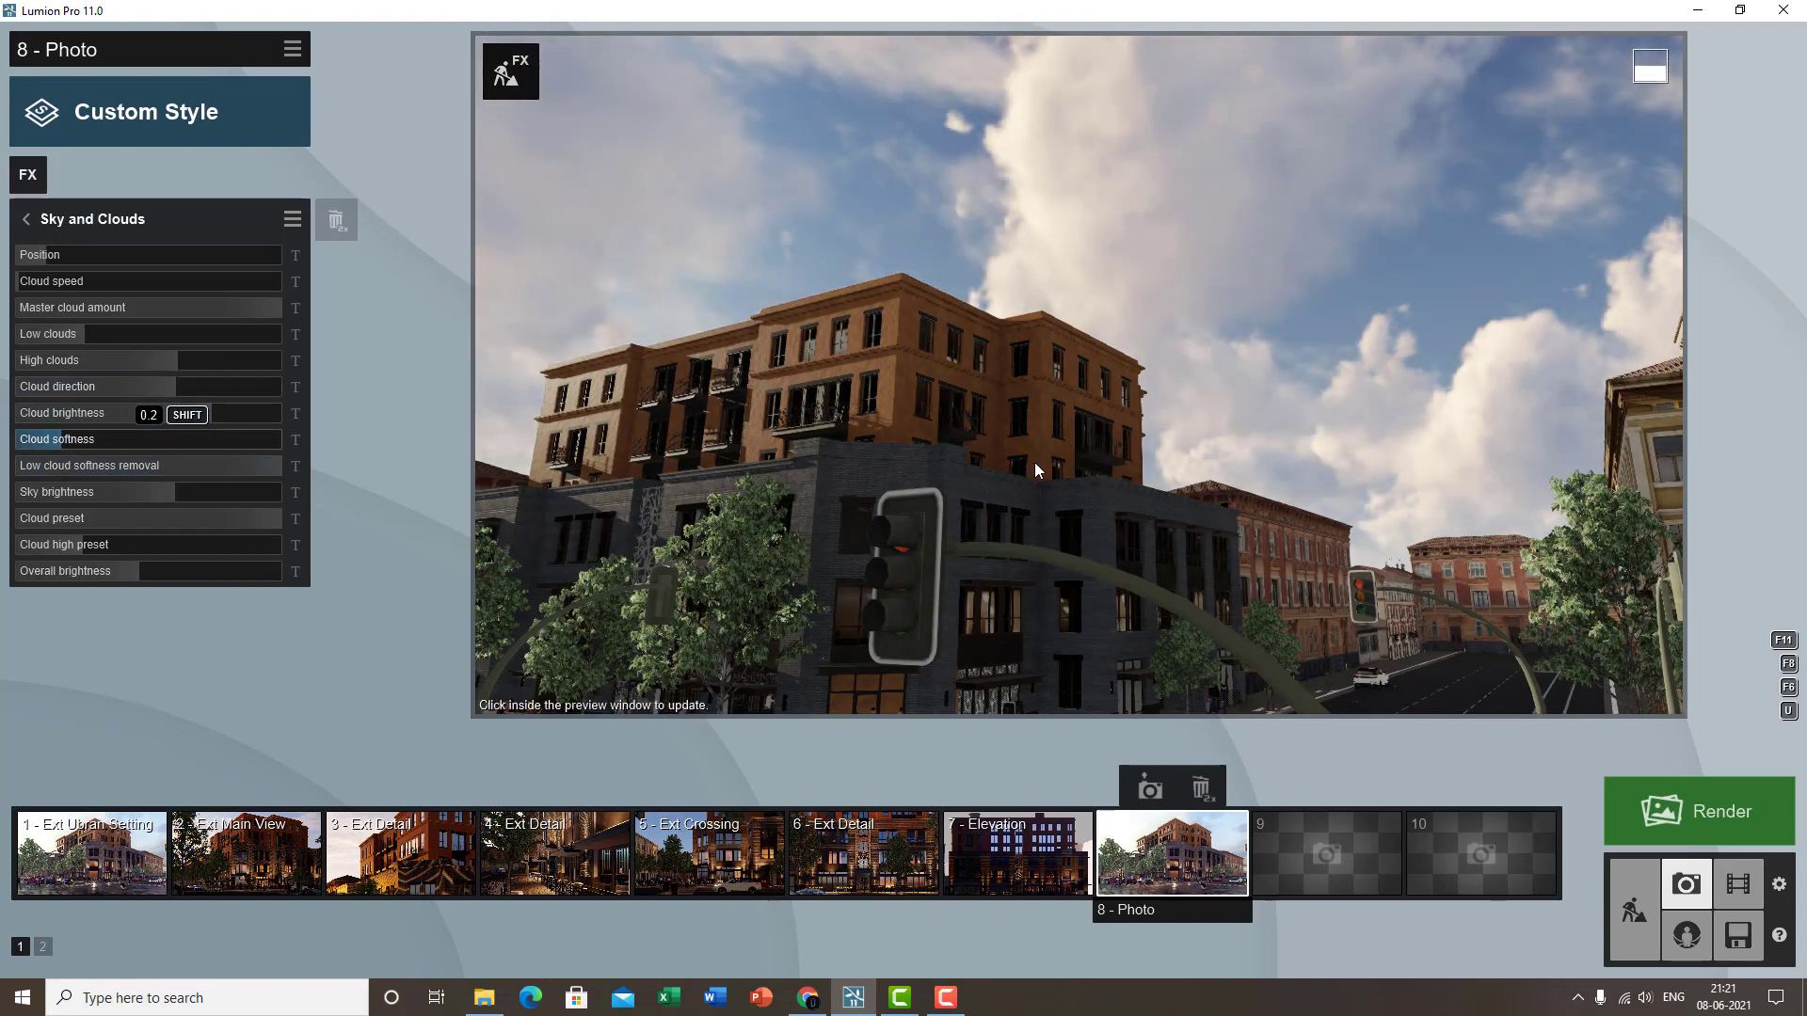
right_click_drag(1035, 462, 1026, 427)
left_click(1146, 787)
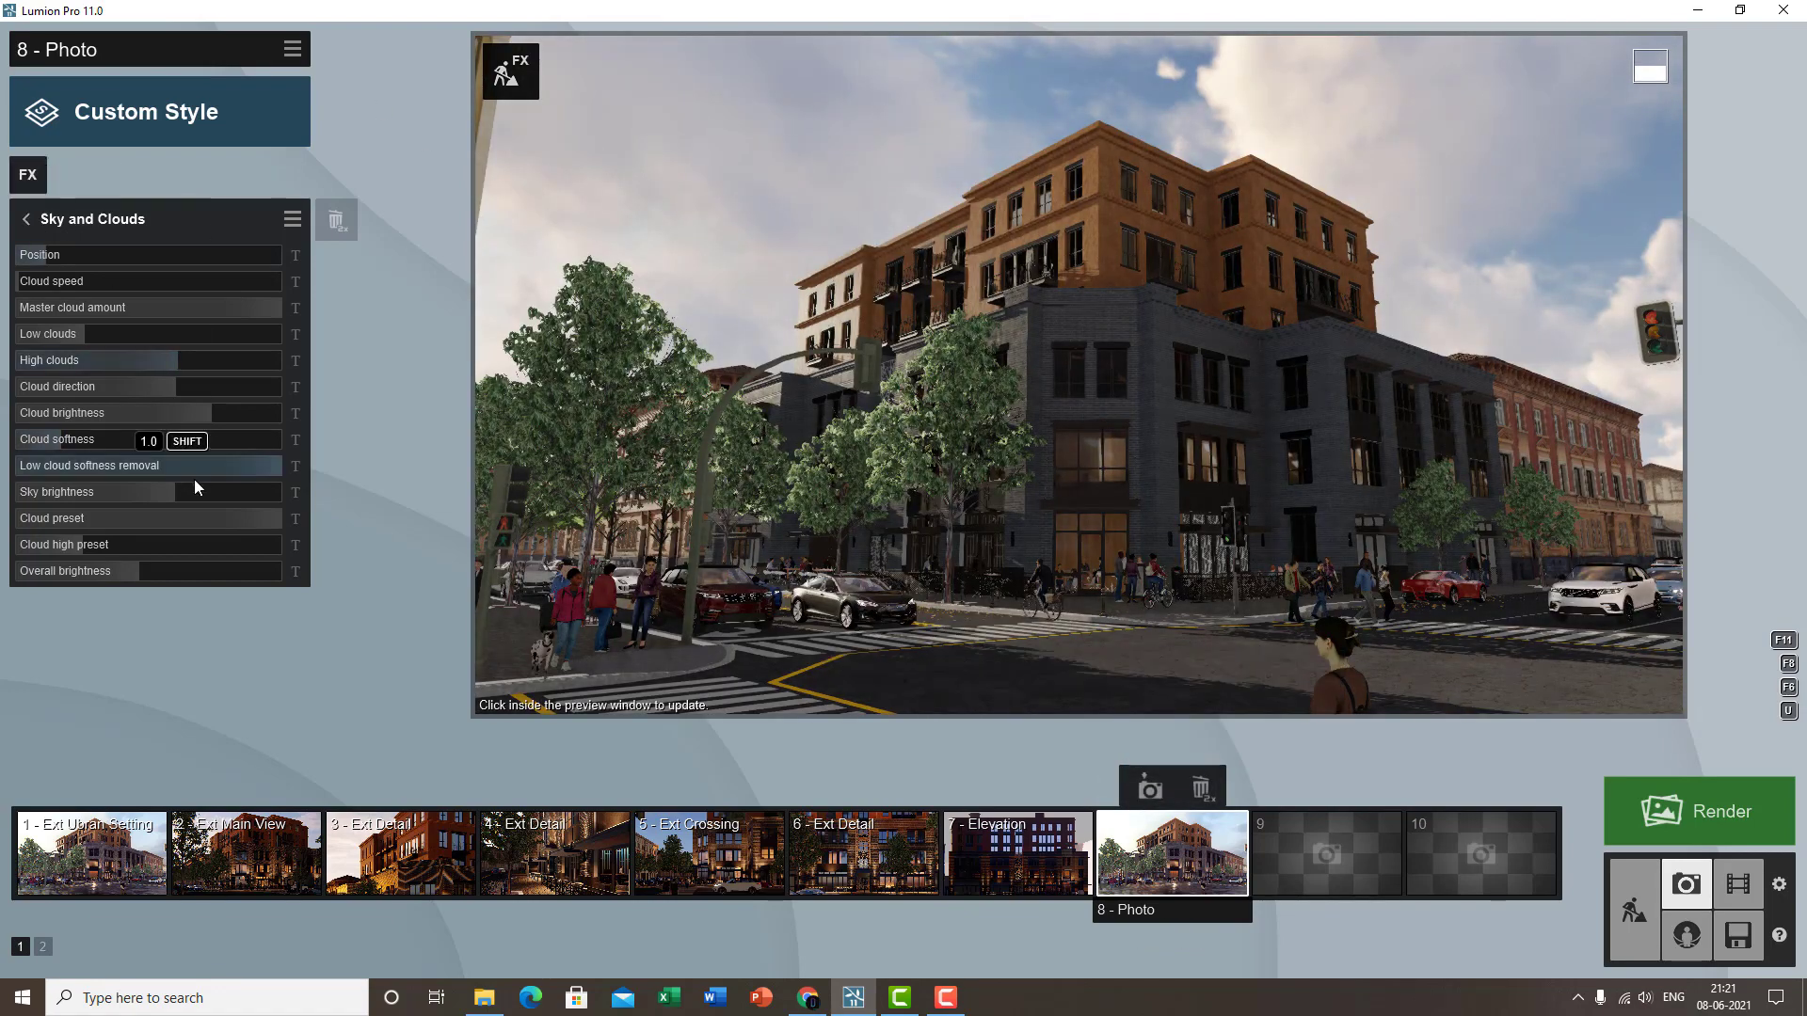
- Try sky brightness at 0.4 and at maximum, refreshing the preview, and set it to about 0.6
left_click_drag(188, 494, 114, 471)
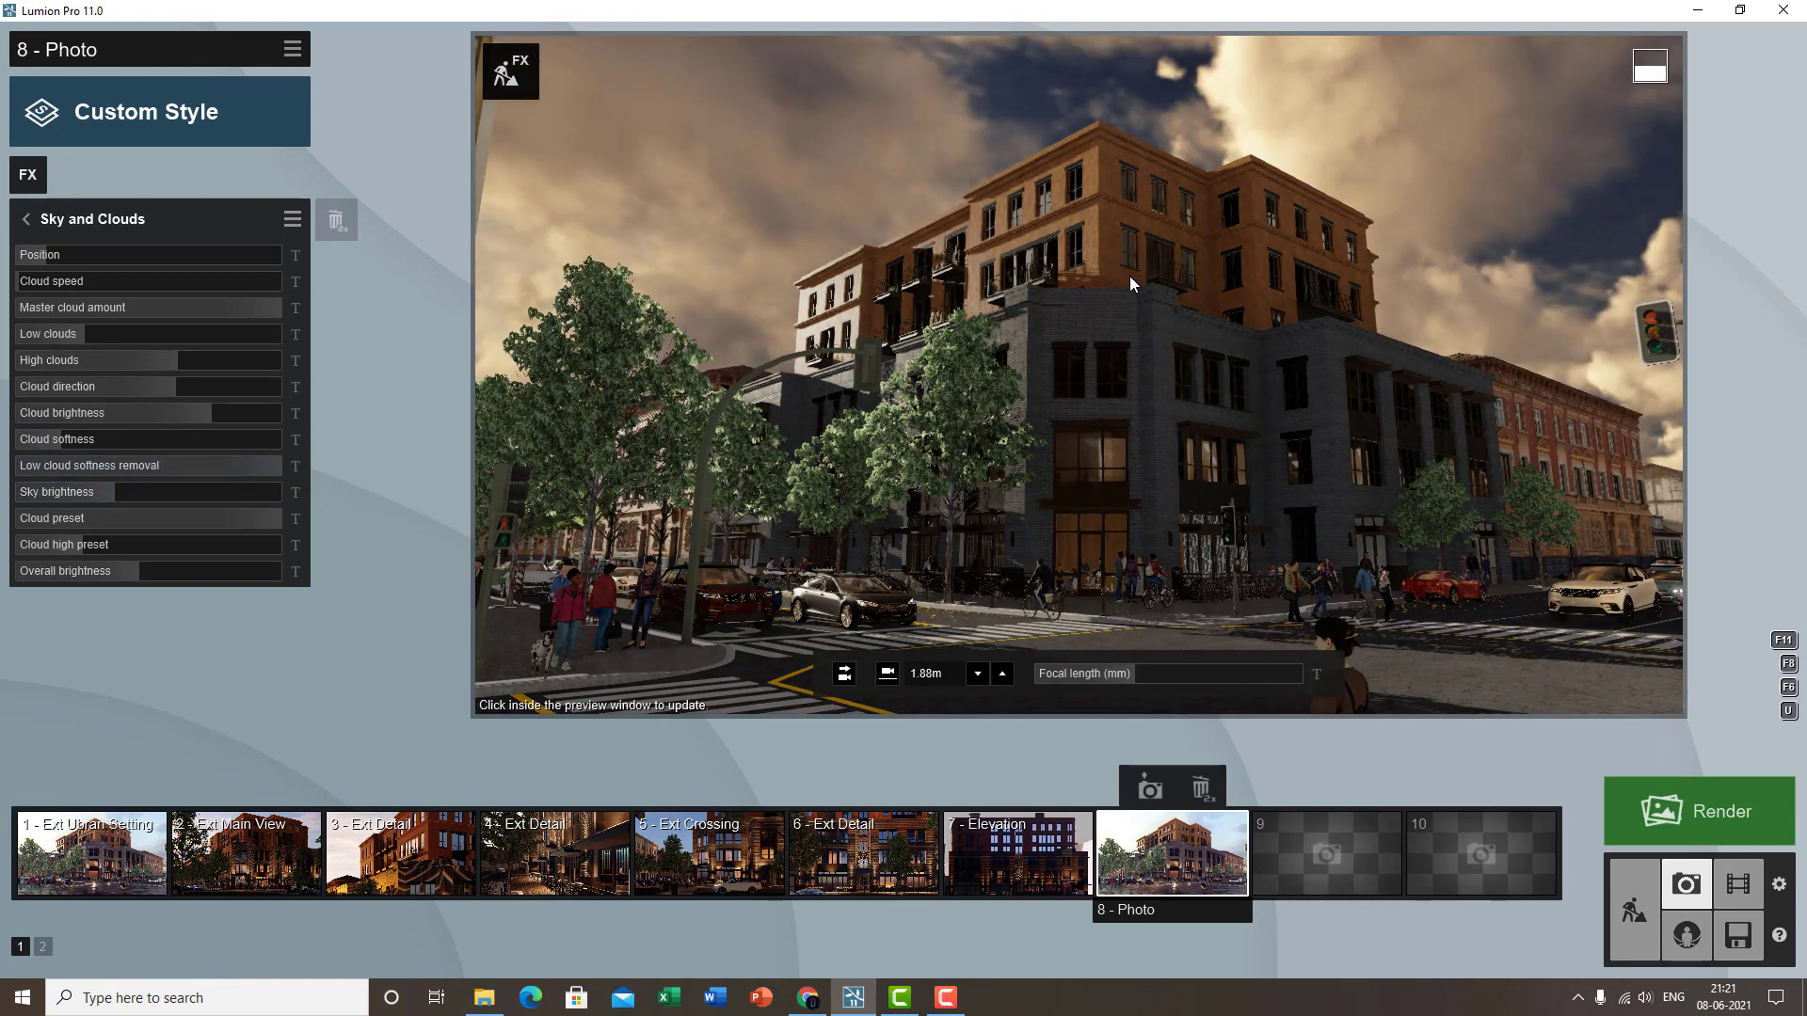
left_click(1130, 277)
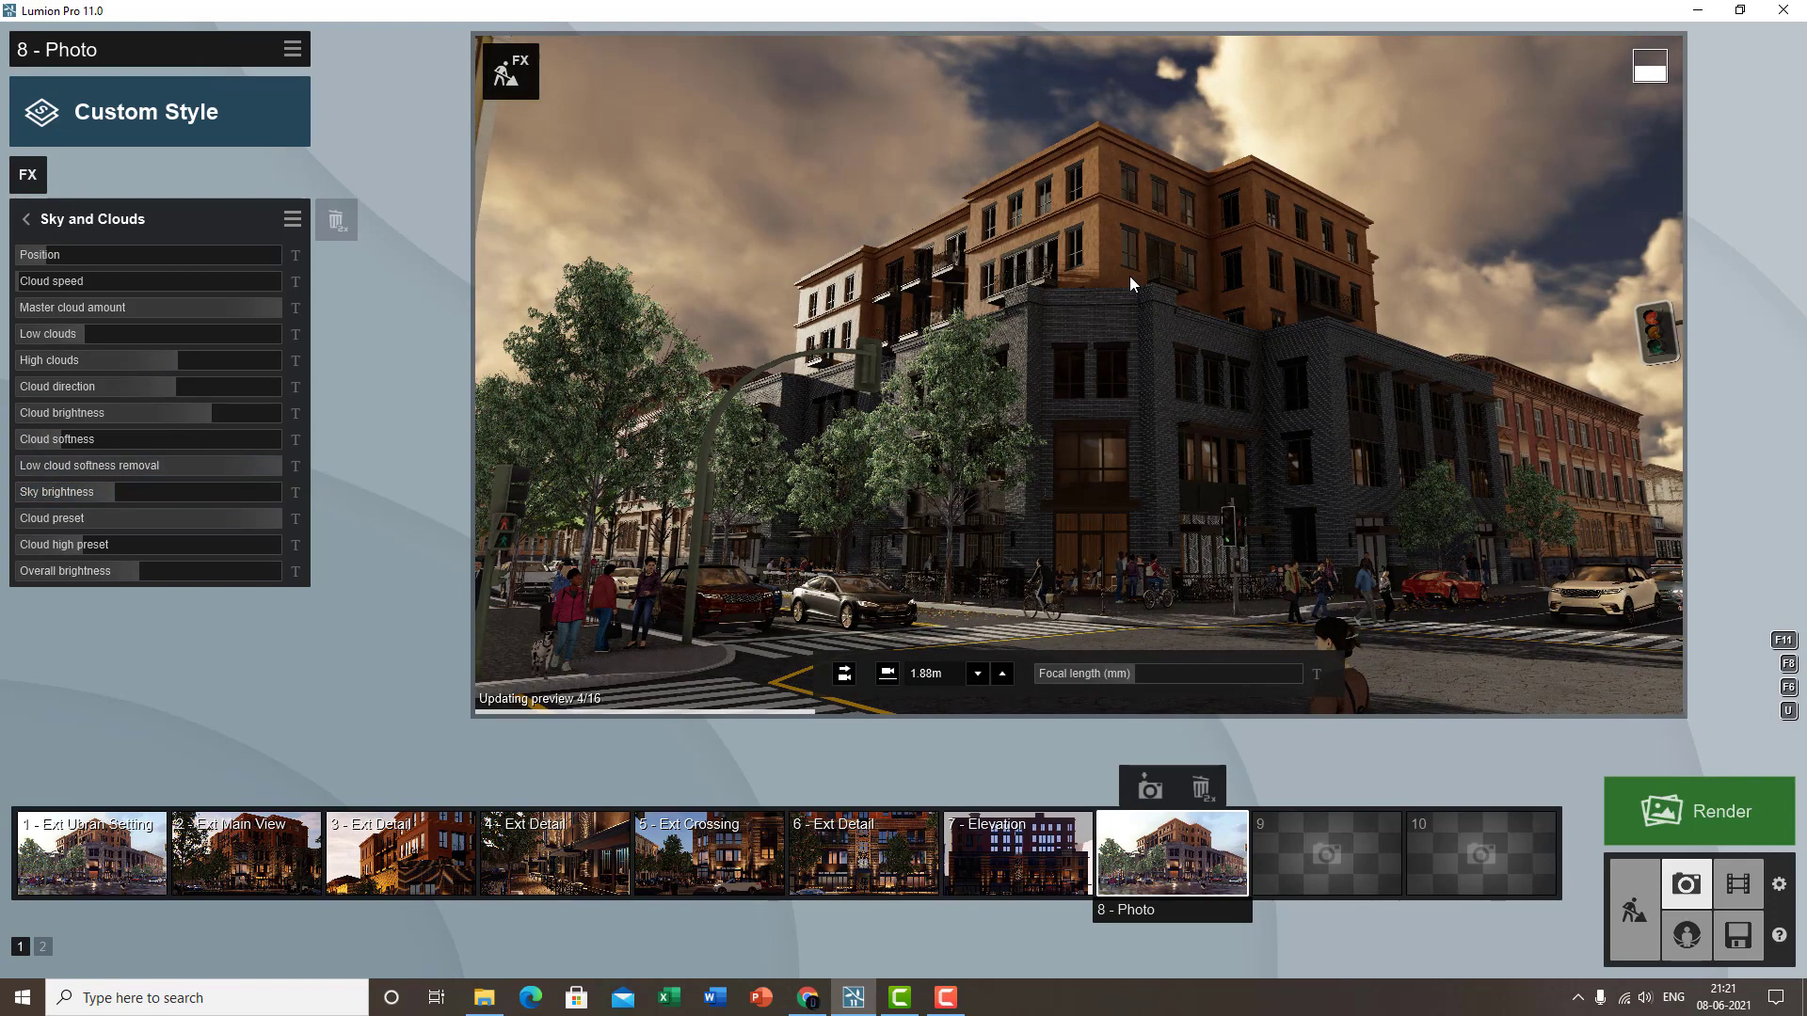
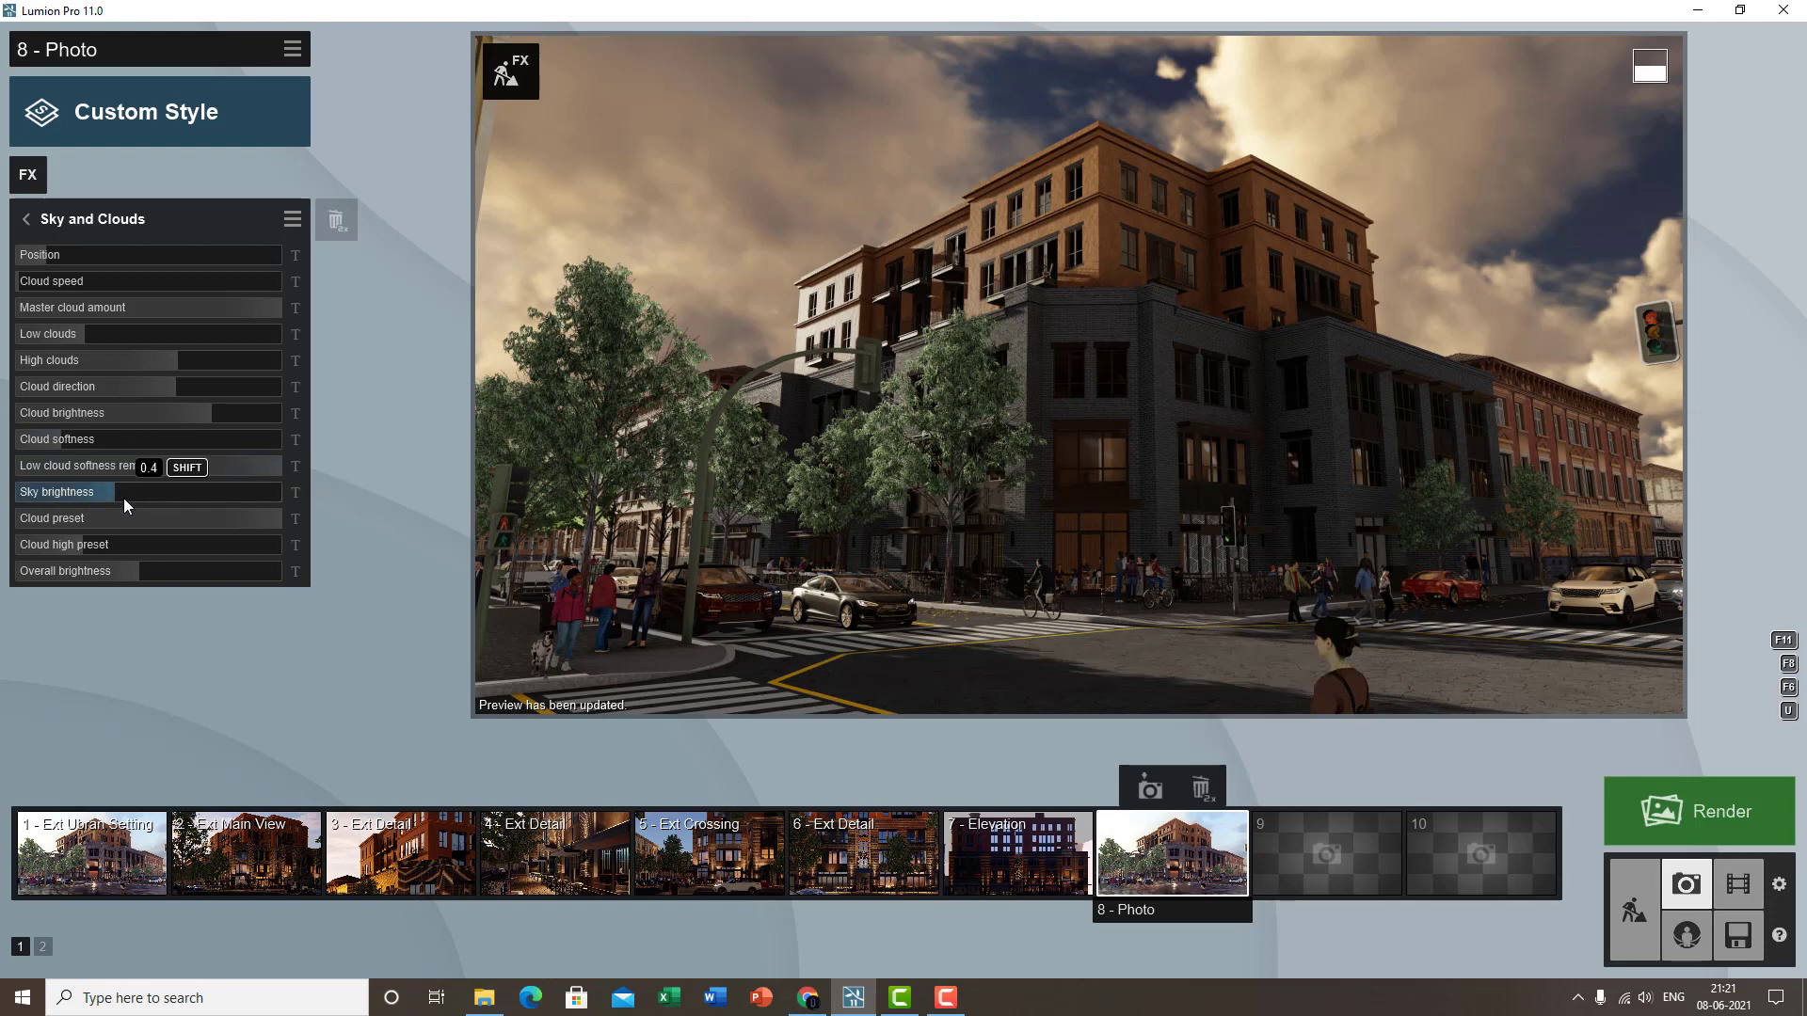
left_click_drag(98, 495, 357, 493)
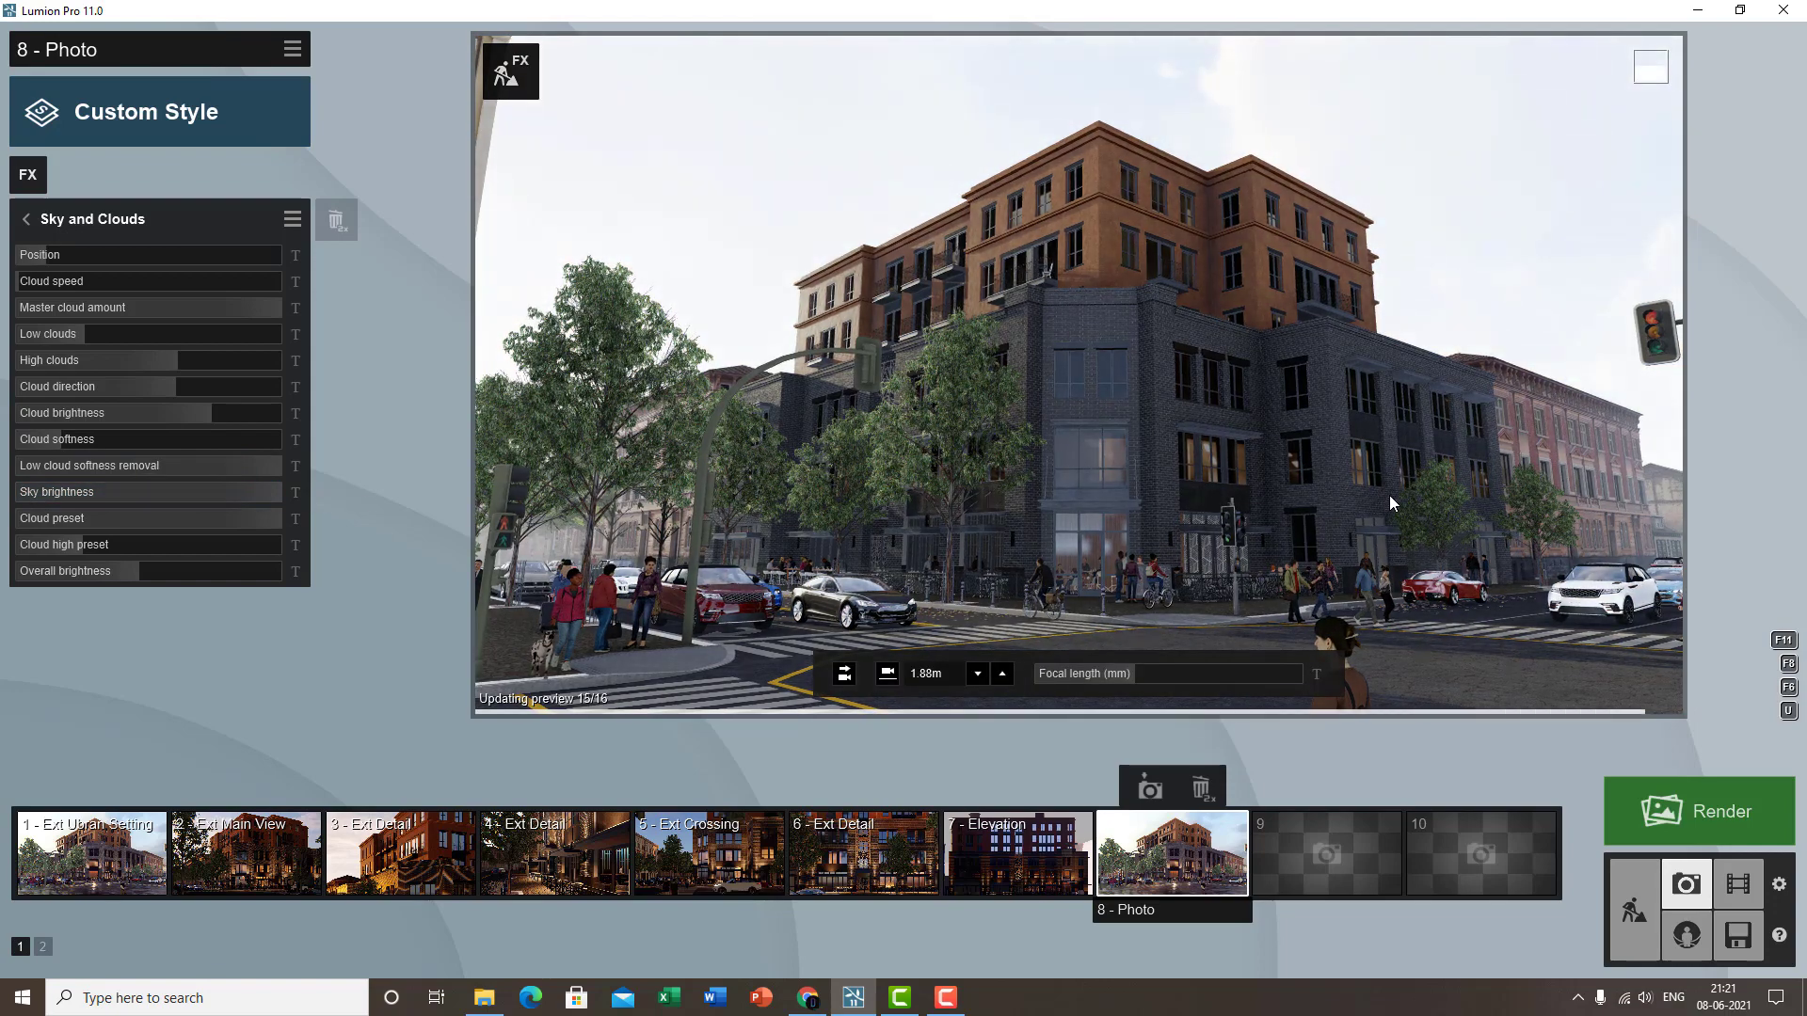
left_click_drag(261, 499, 166, 497)
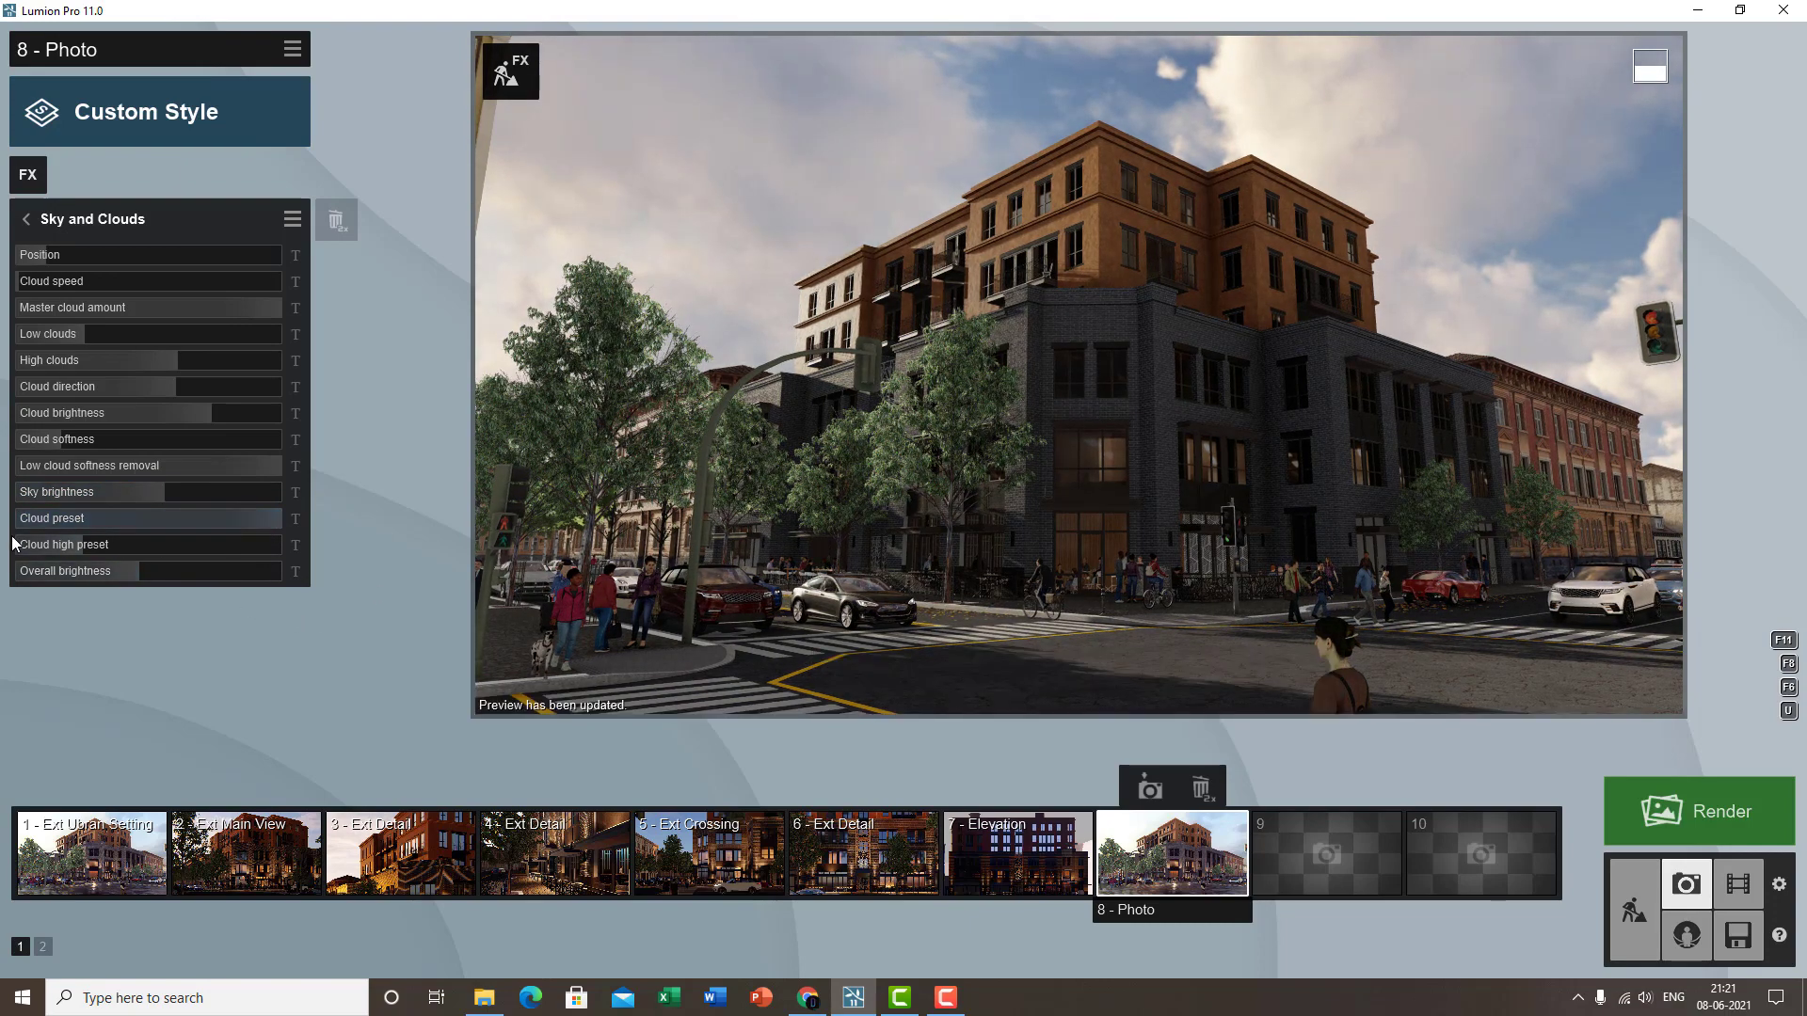
- Try a cloud preset of about 0.7 and a master cloud amount of 0.6, and set them to maximum and about 0.9
left_click_drag(273, 528, 209, 515)
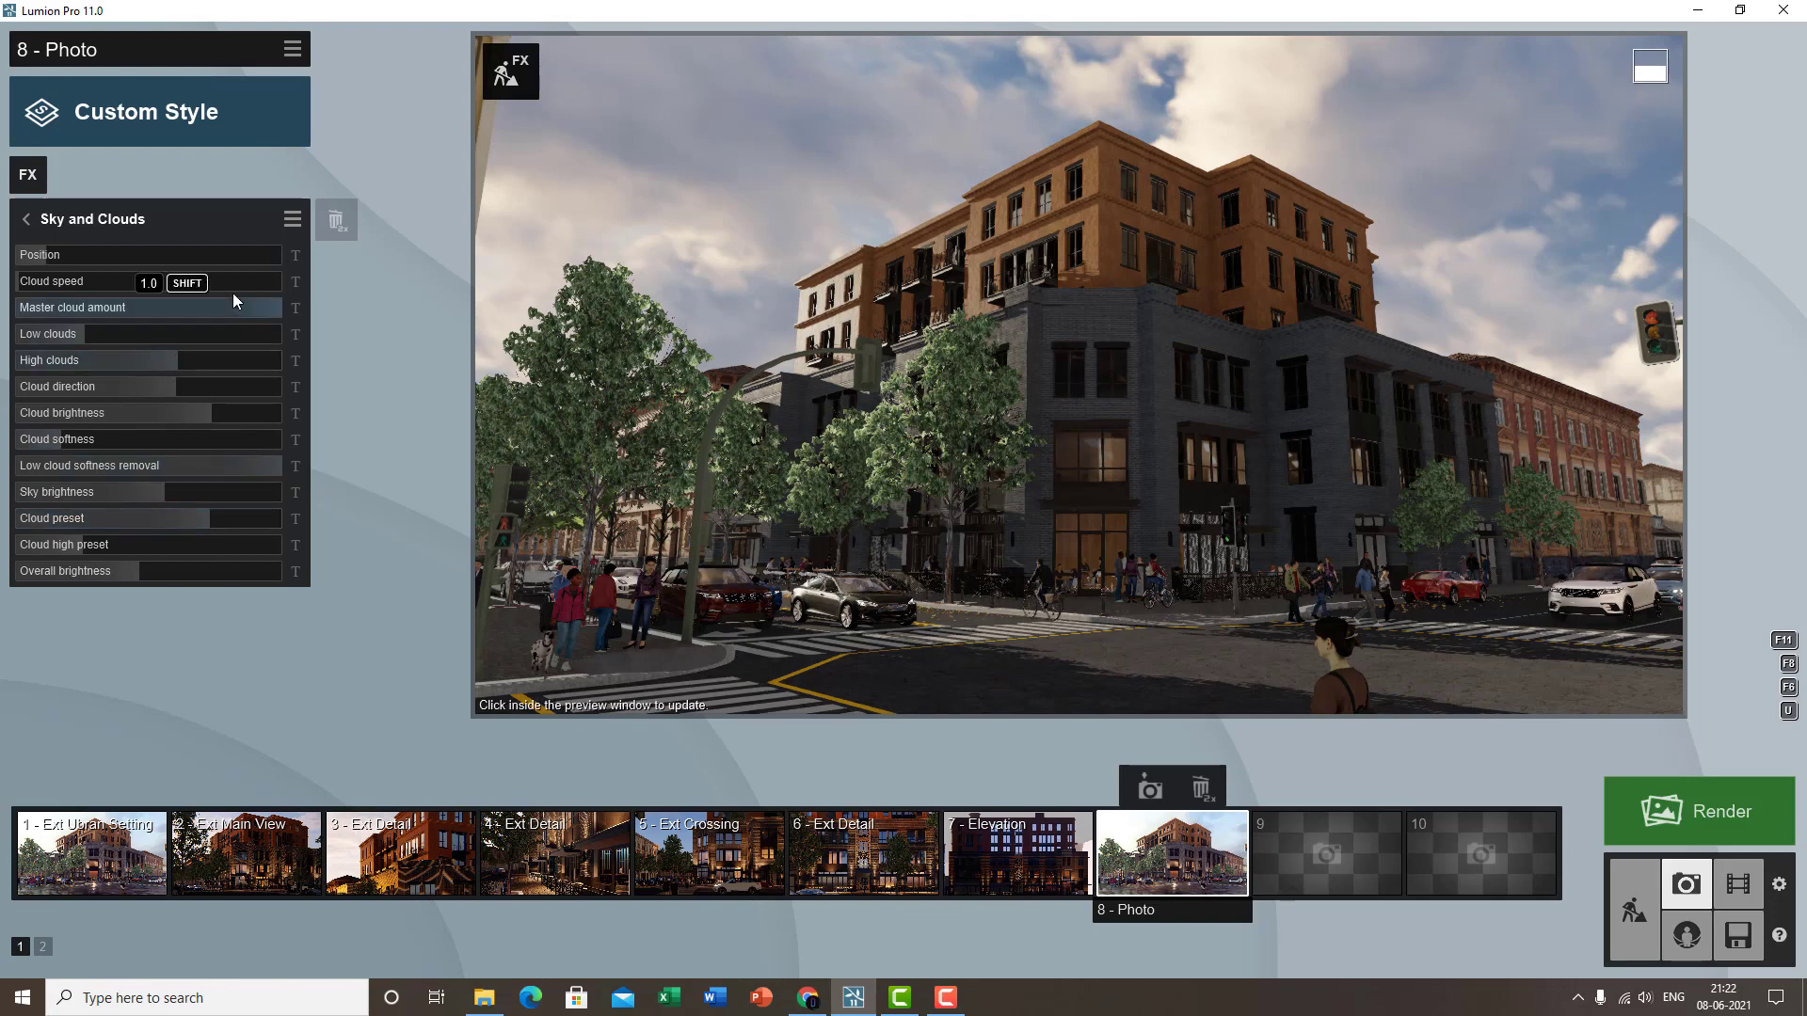
left_click_drag(239, 311, 179, 302)
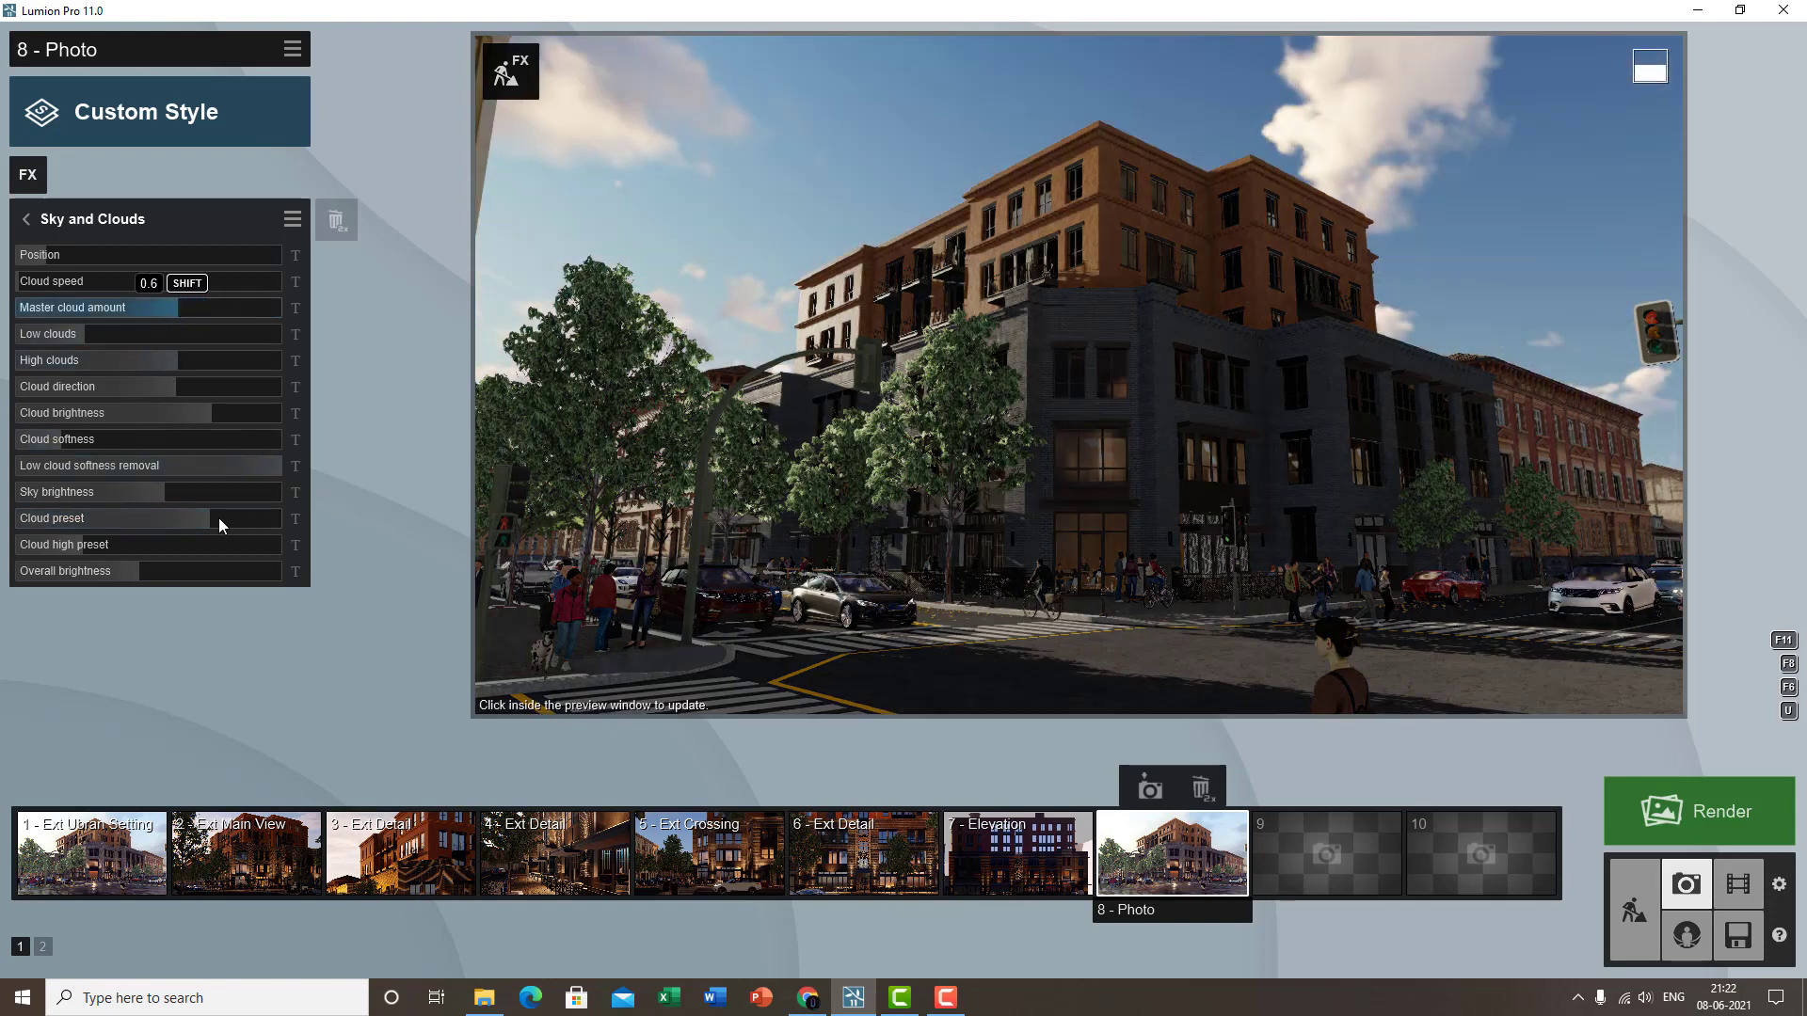
left_click_drag(218, 518, 301, 533)
left_click_drag(196, 311, 246, 312)
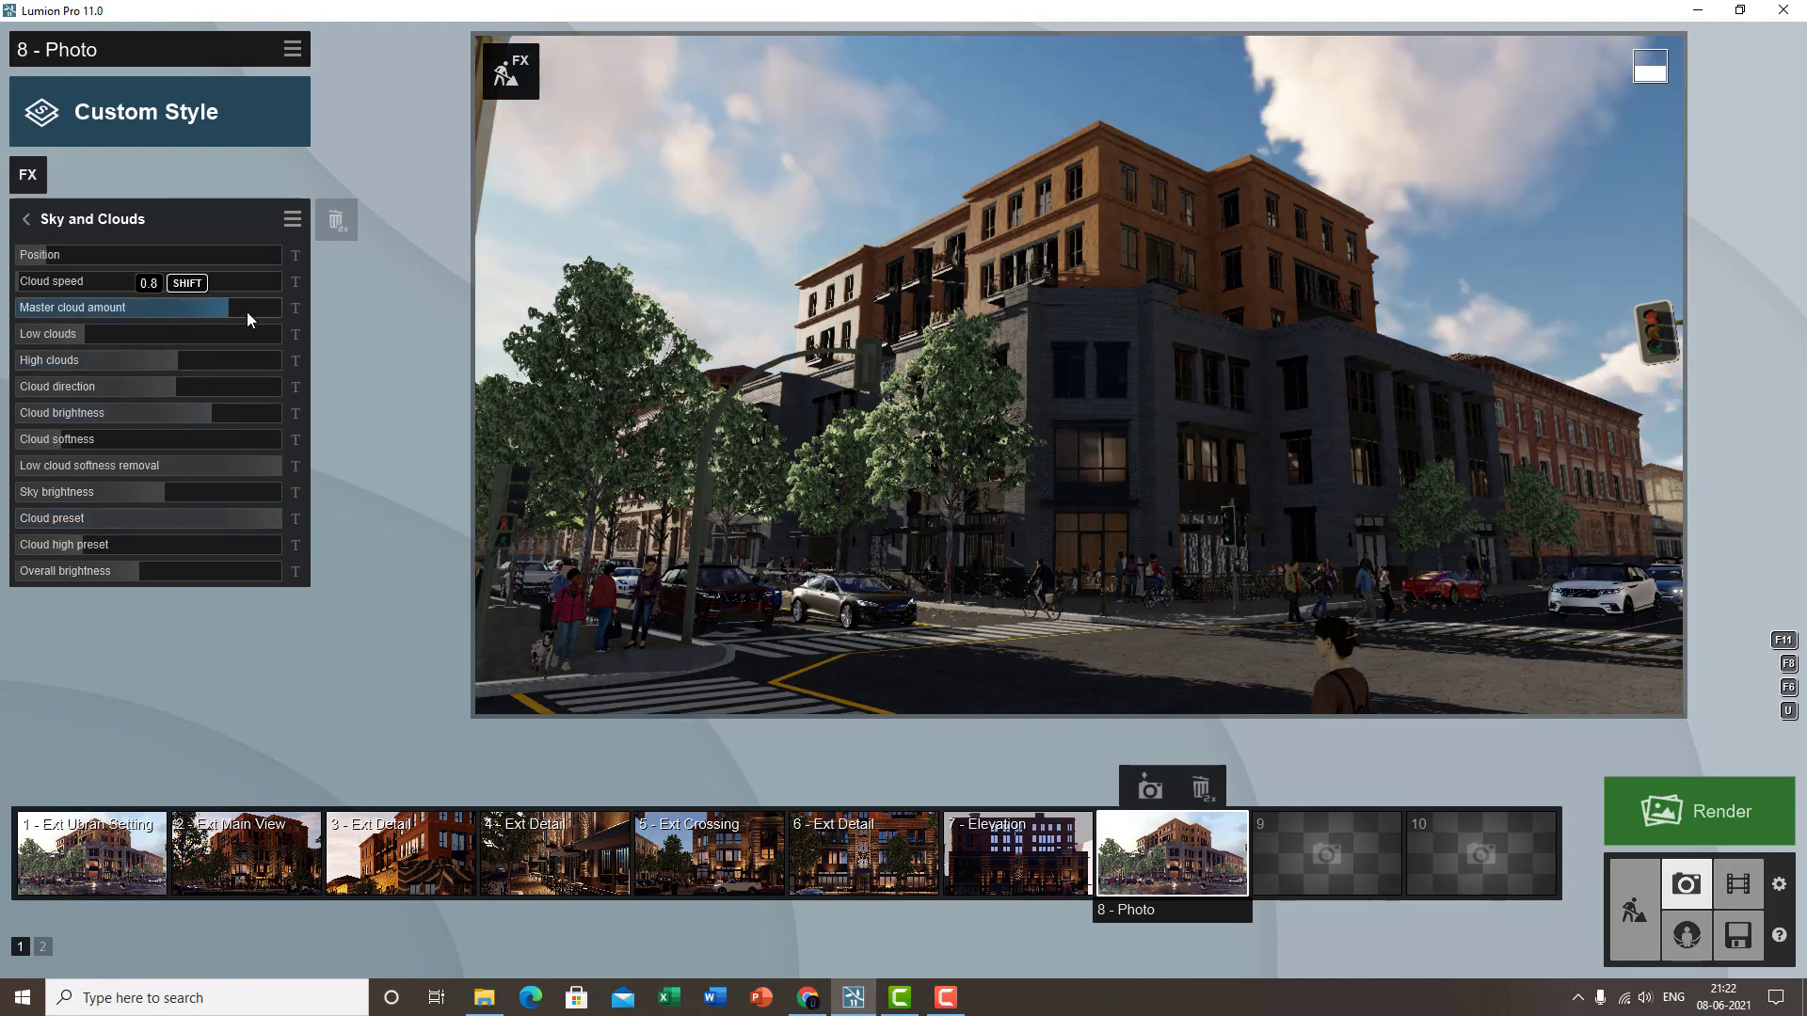
- Try cloud preset values of about 0.6 and 0.5 and return the preset to maximum
left_click_drag(229, 517, 183, 523)
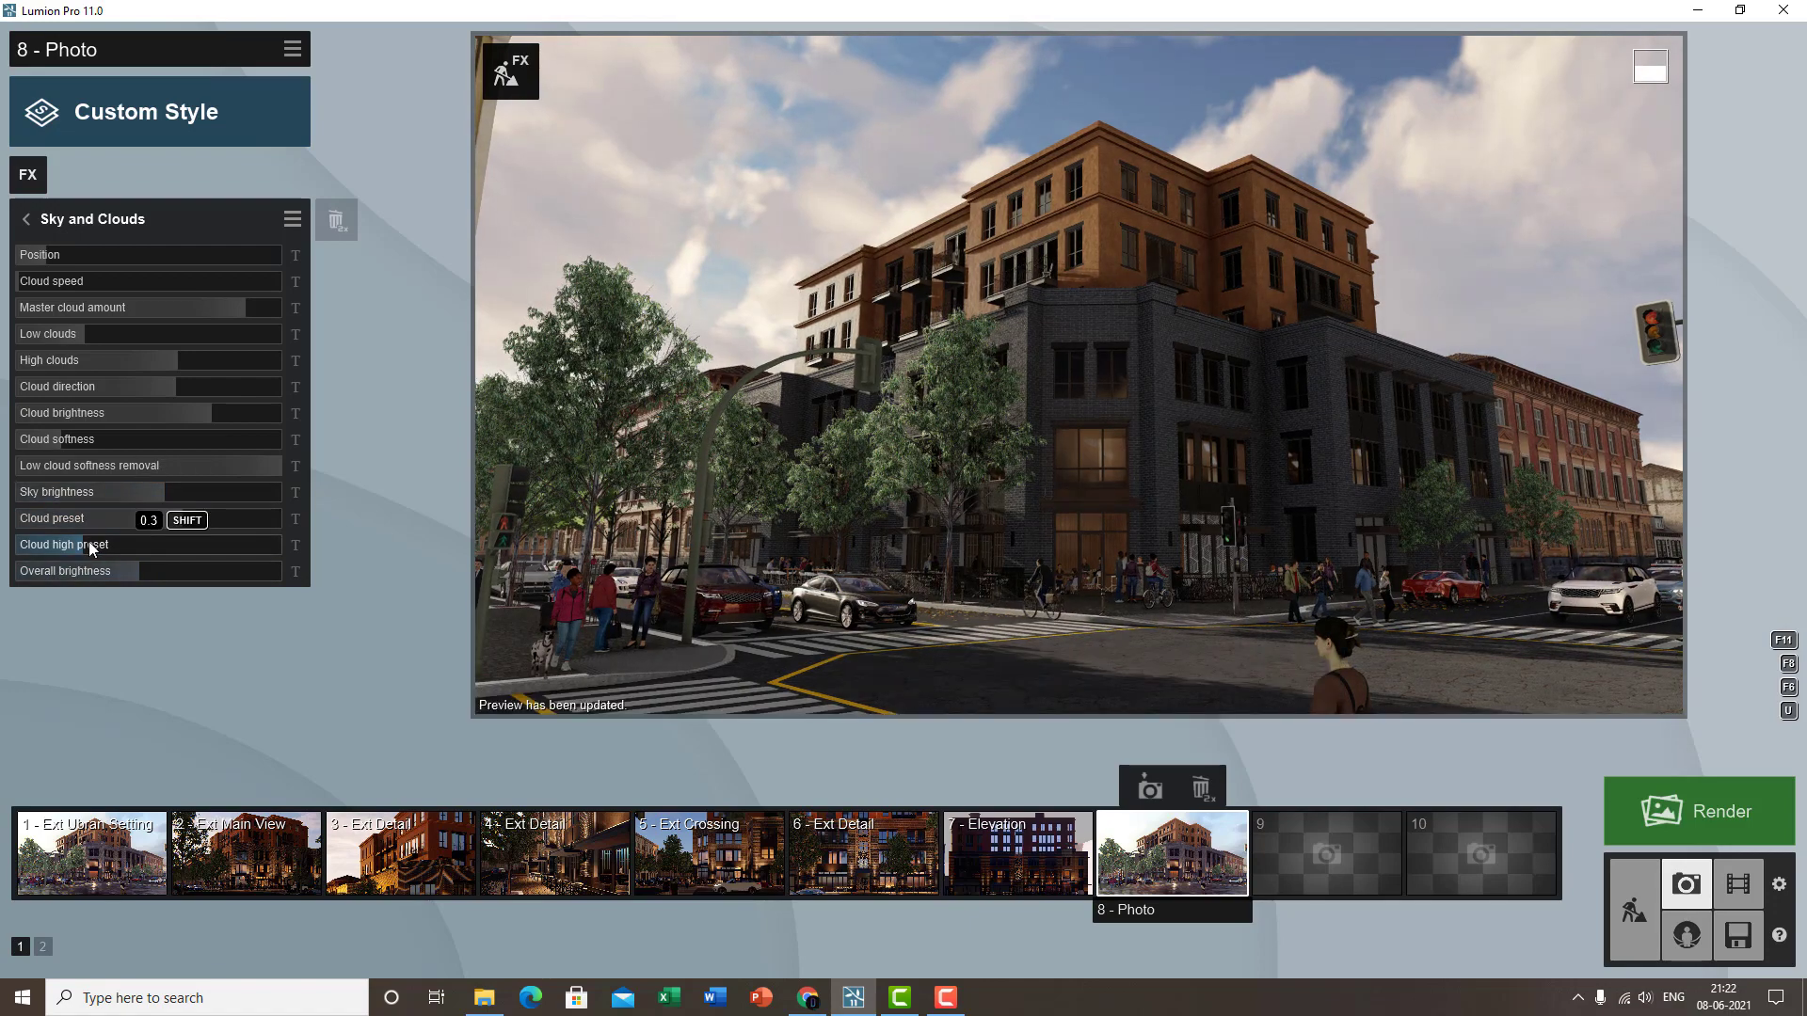
left_click(147, 527)
left_click(277, 517)
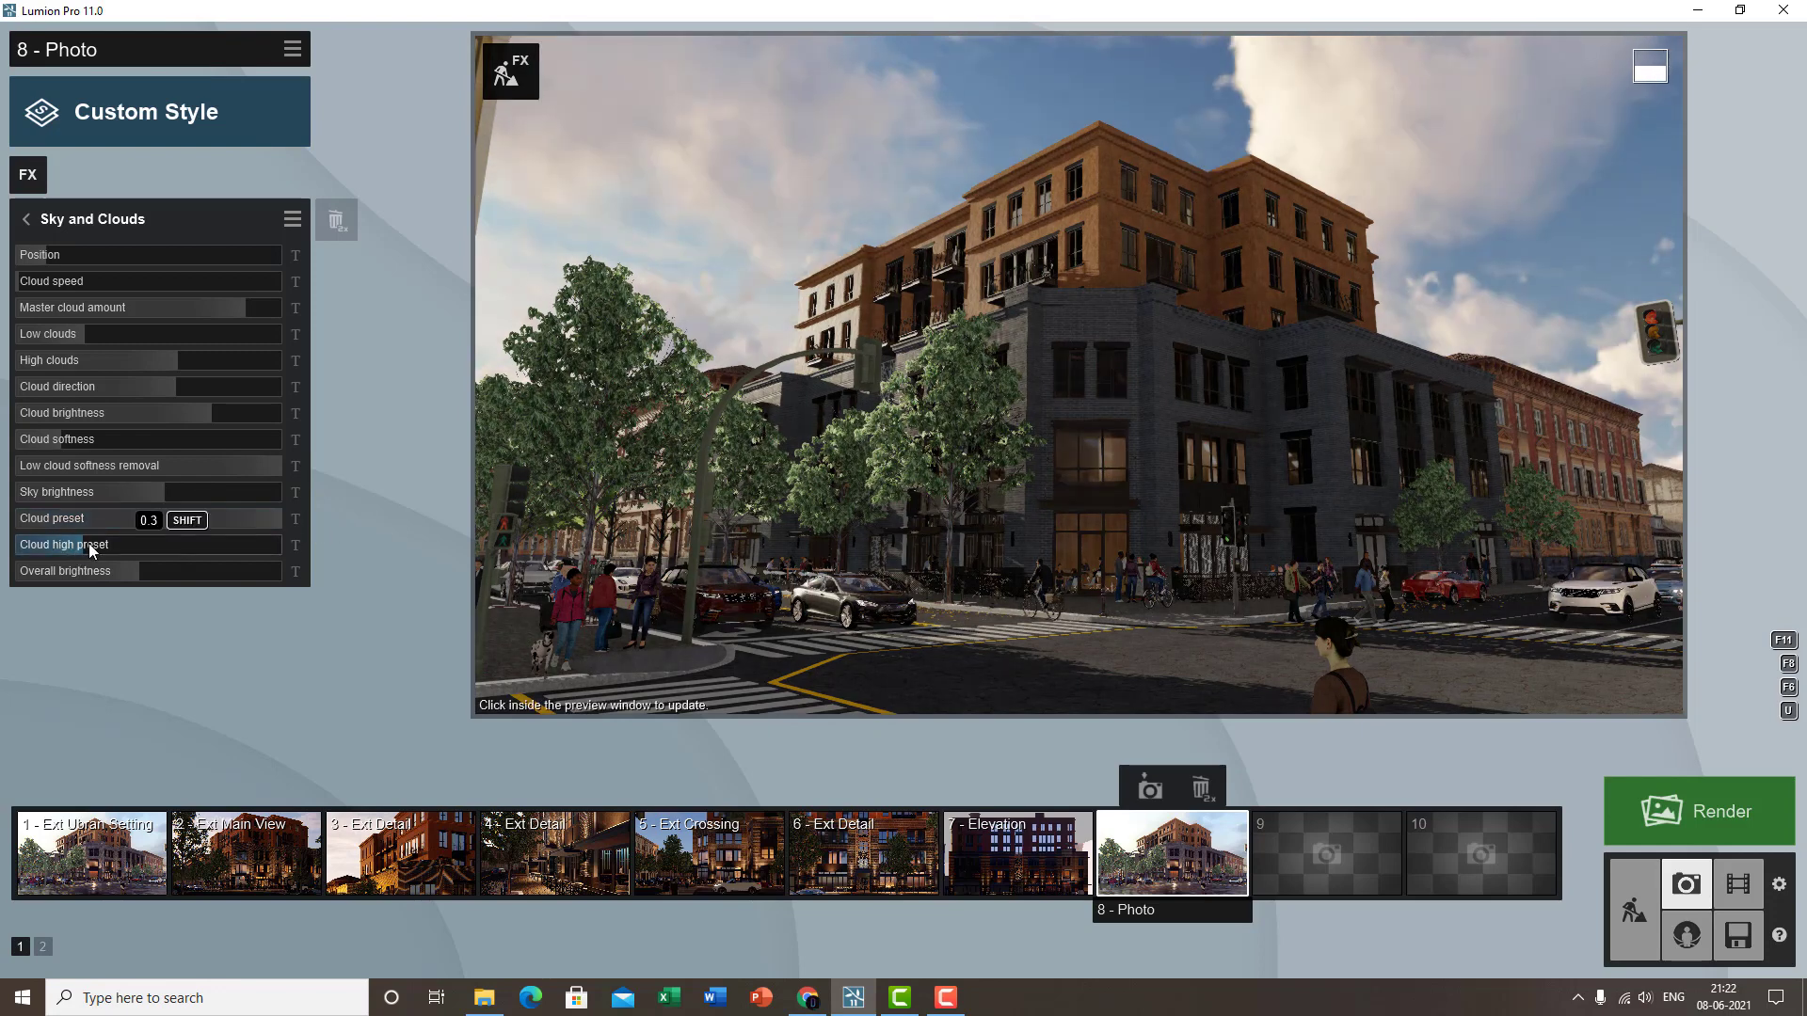
- Set the cloud high preset to about 0.6 and raise the overall brightness to about two-thirds of its range
left_click_drag(87, 542, 187, 544)
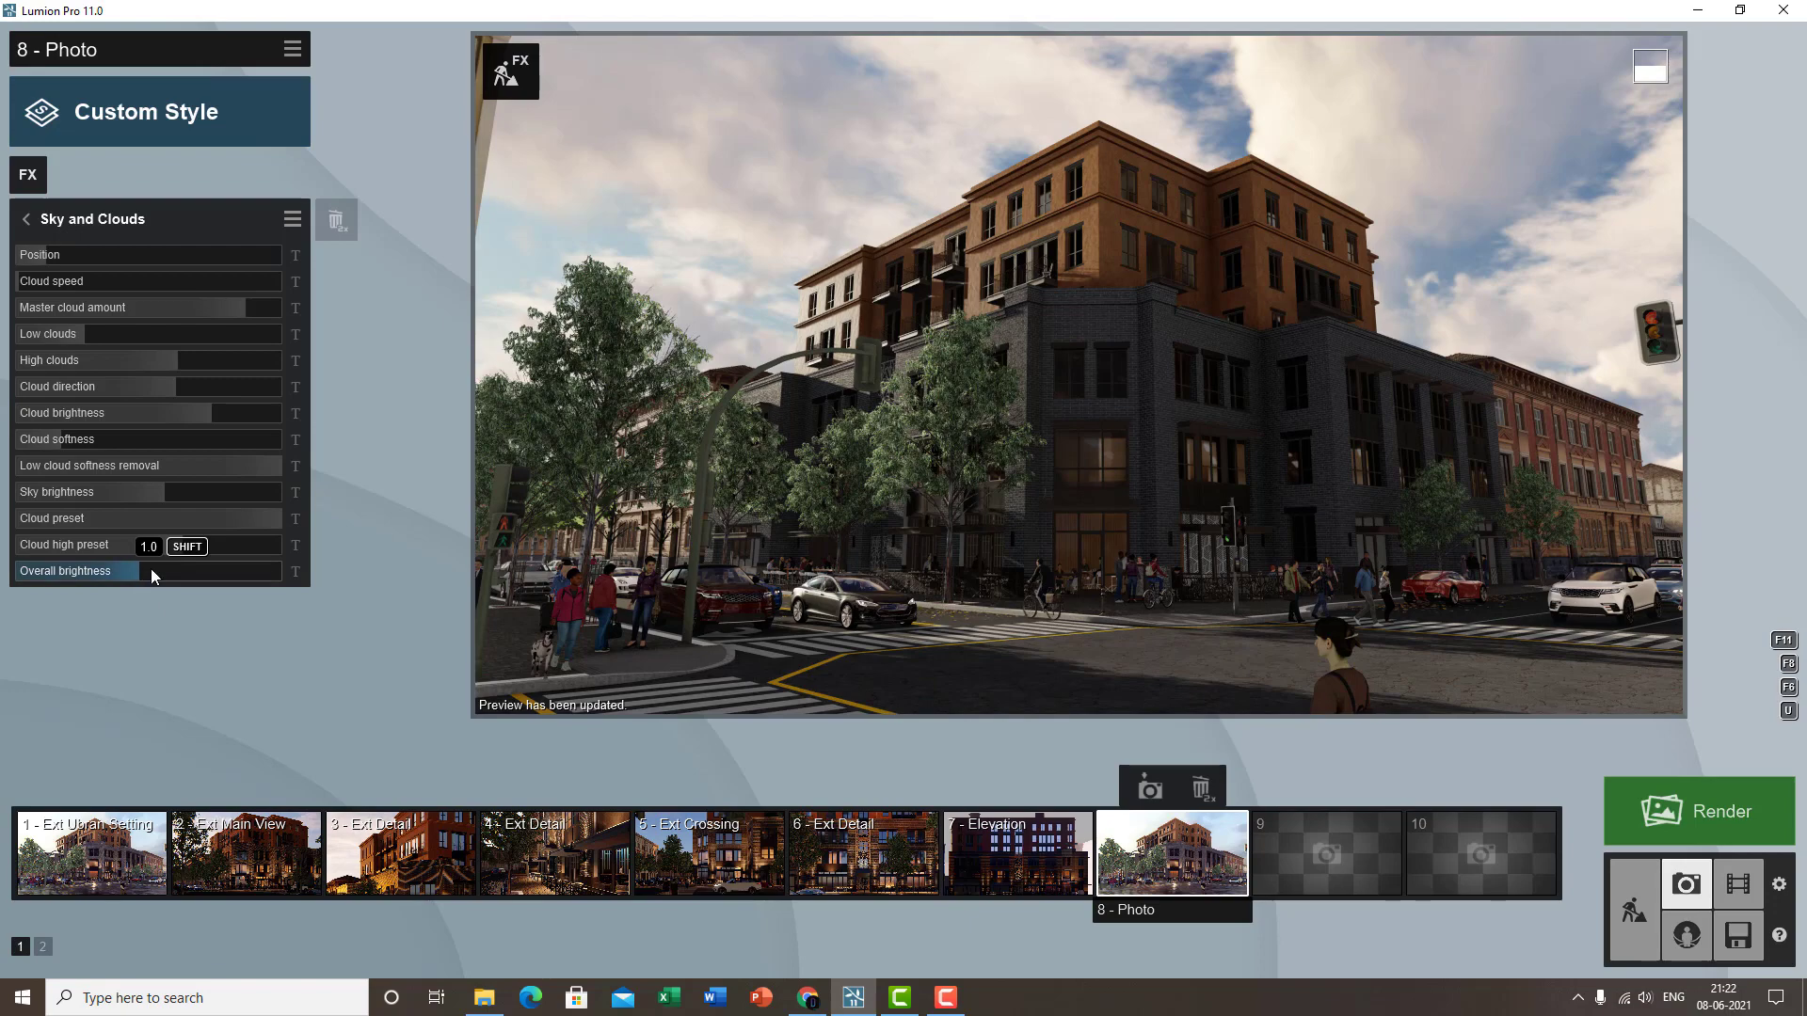
left_click_drag(150, 573, 202, 580)
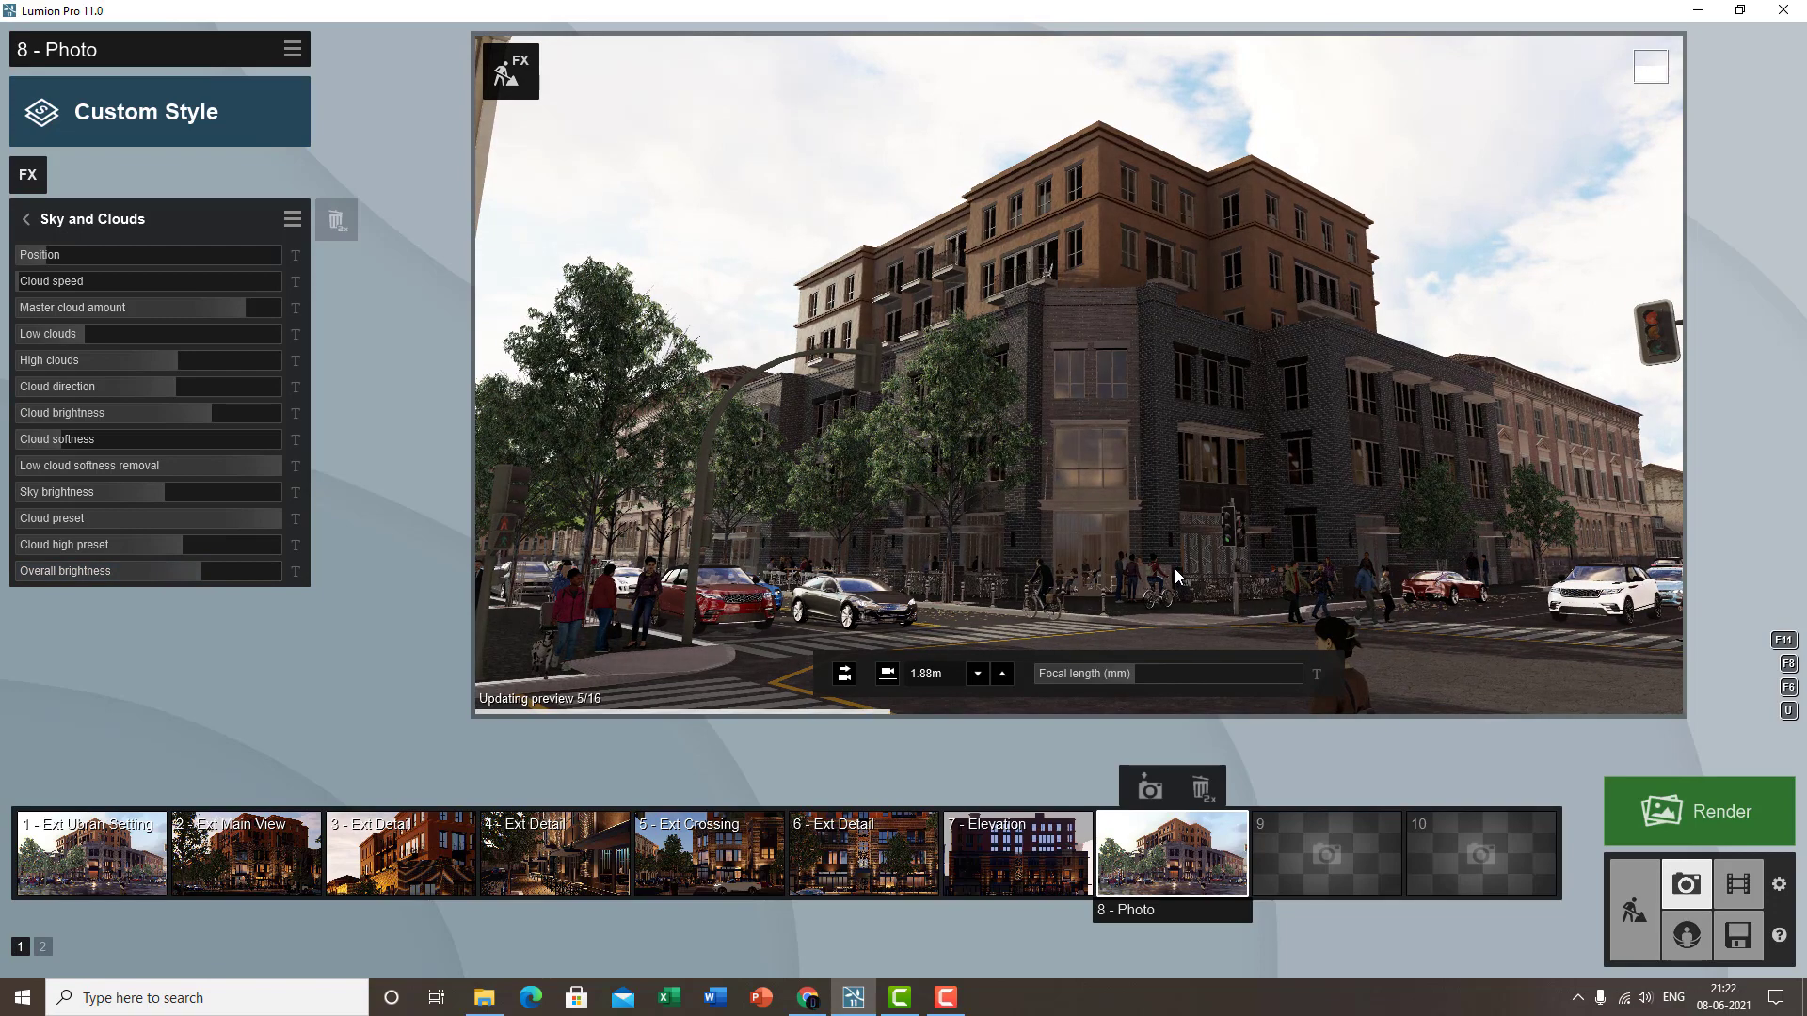
- Lower the Sky and Clouds overall brightness to about half of its range and add the Contrails effect
mouse_move(151, 568)
left_mouse_down()
mouse_move(107, 572)
mouse_move(146, 583)
left_mouse_up()
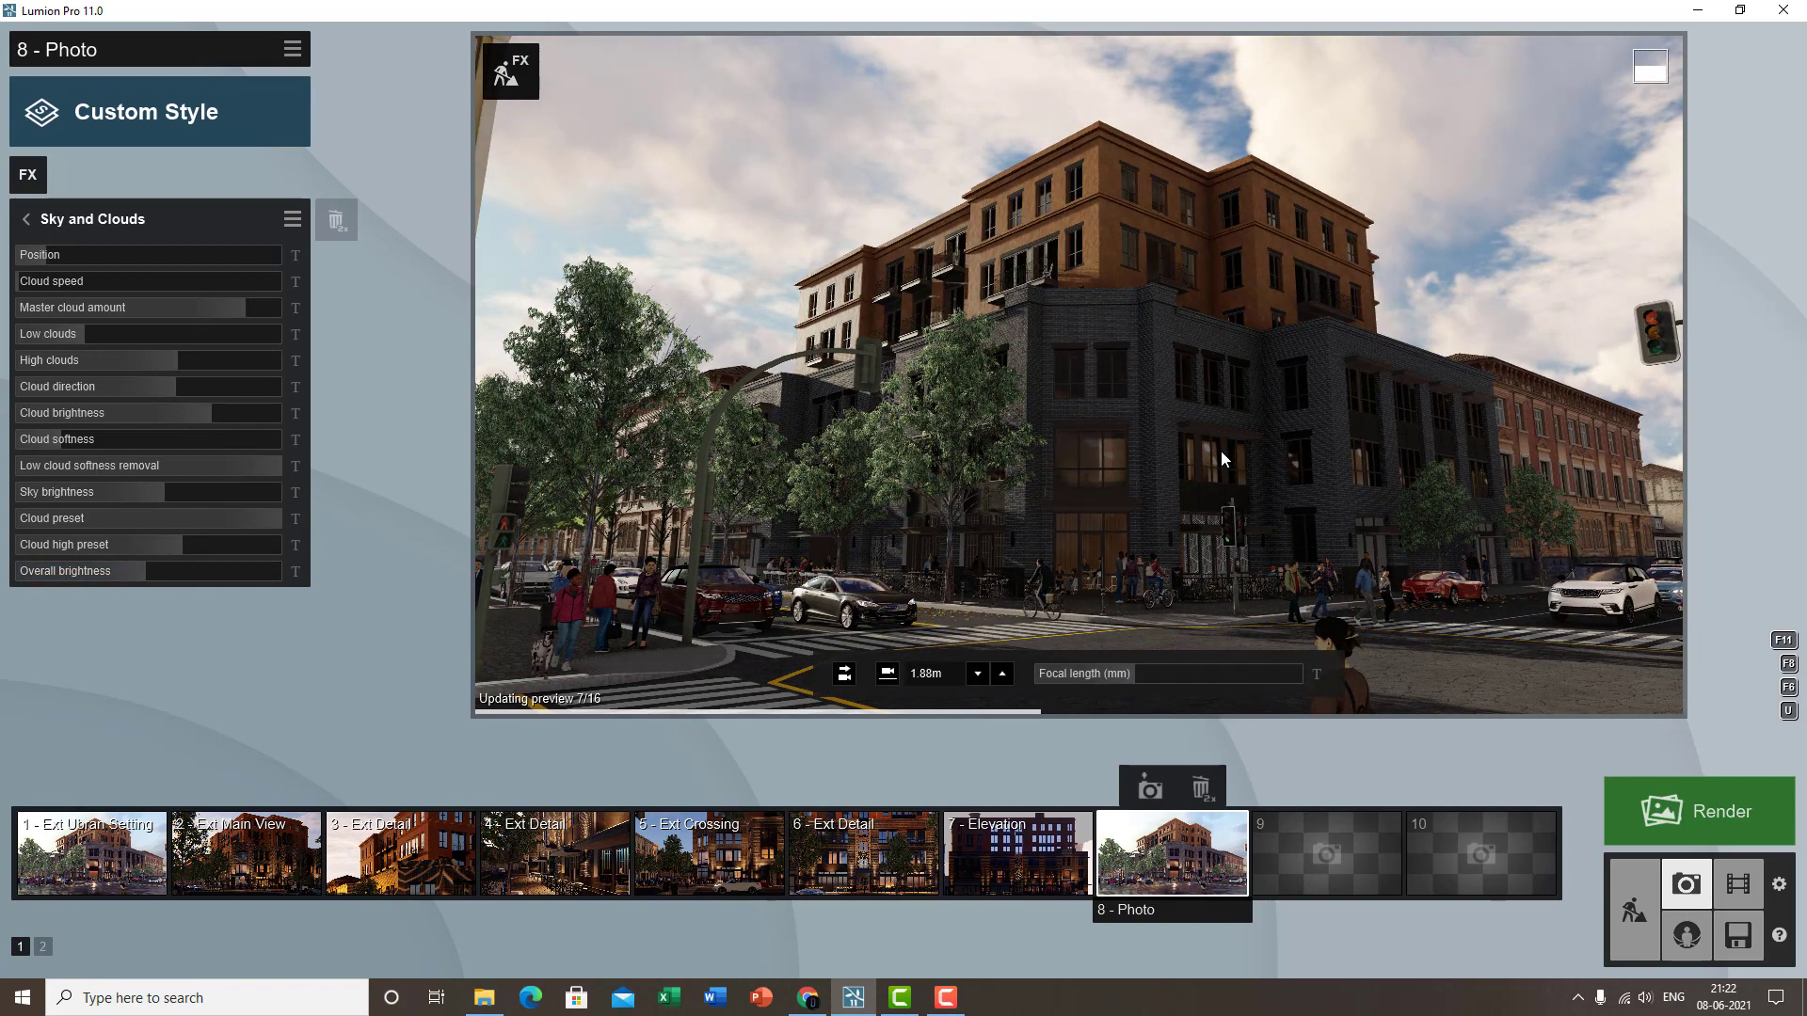
left_click(29, 222)
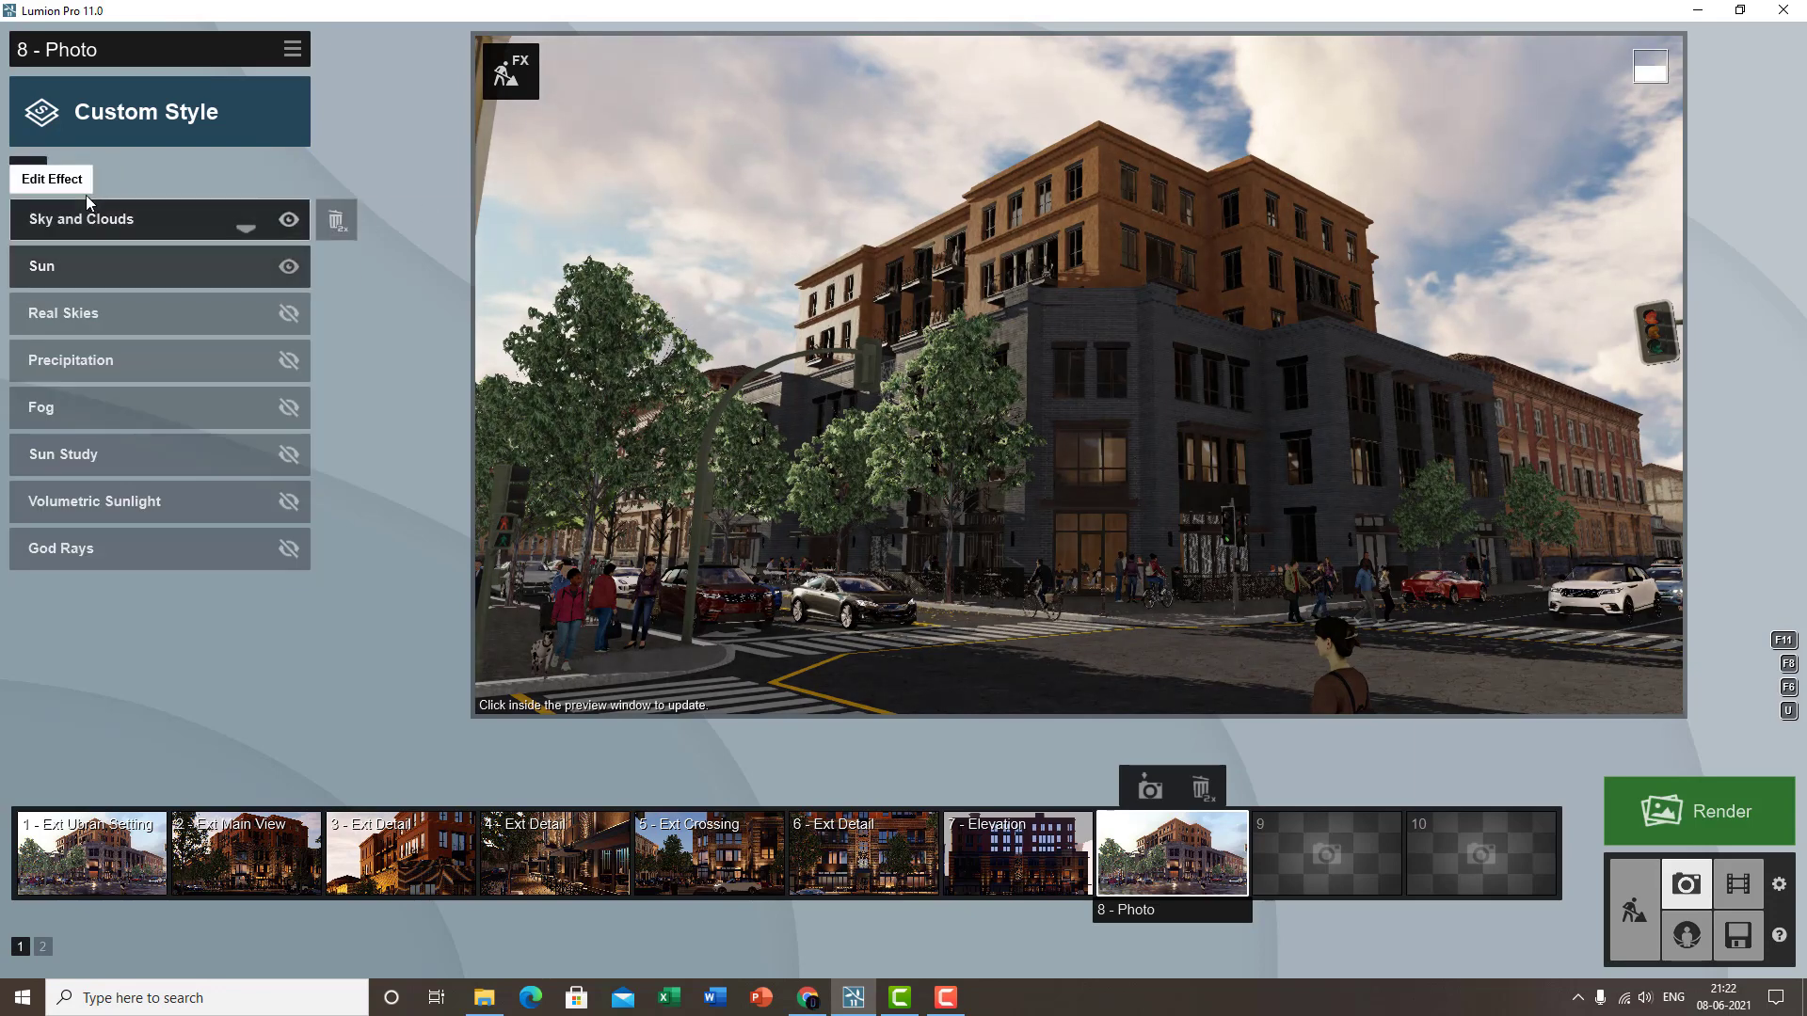
left_click(15, 176)
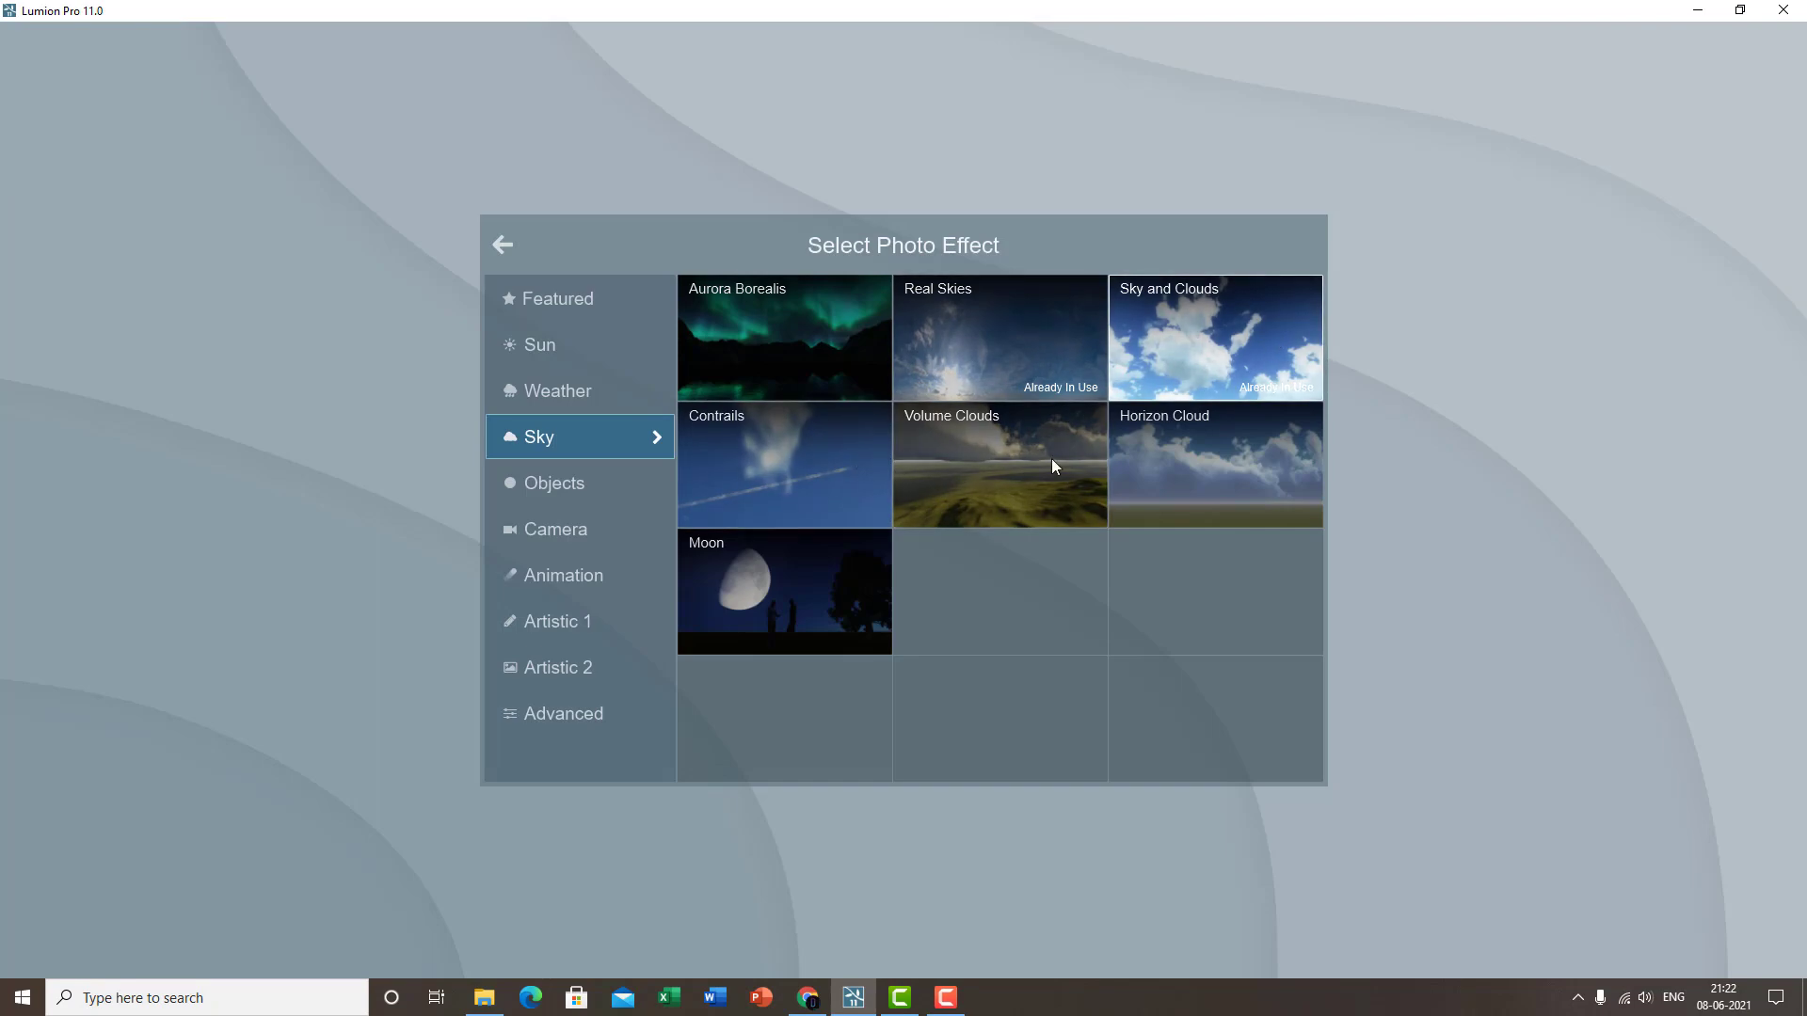
left_click(826, 482)
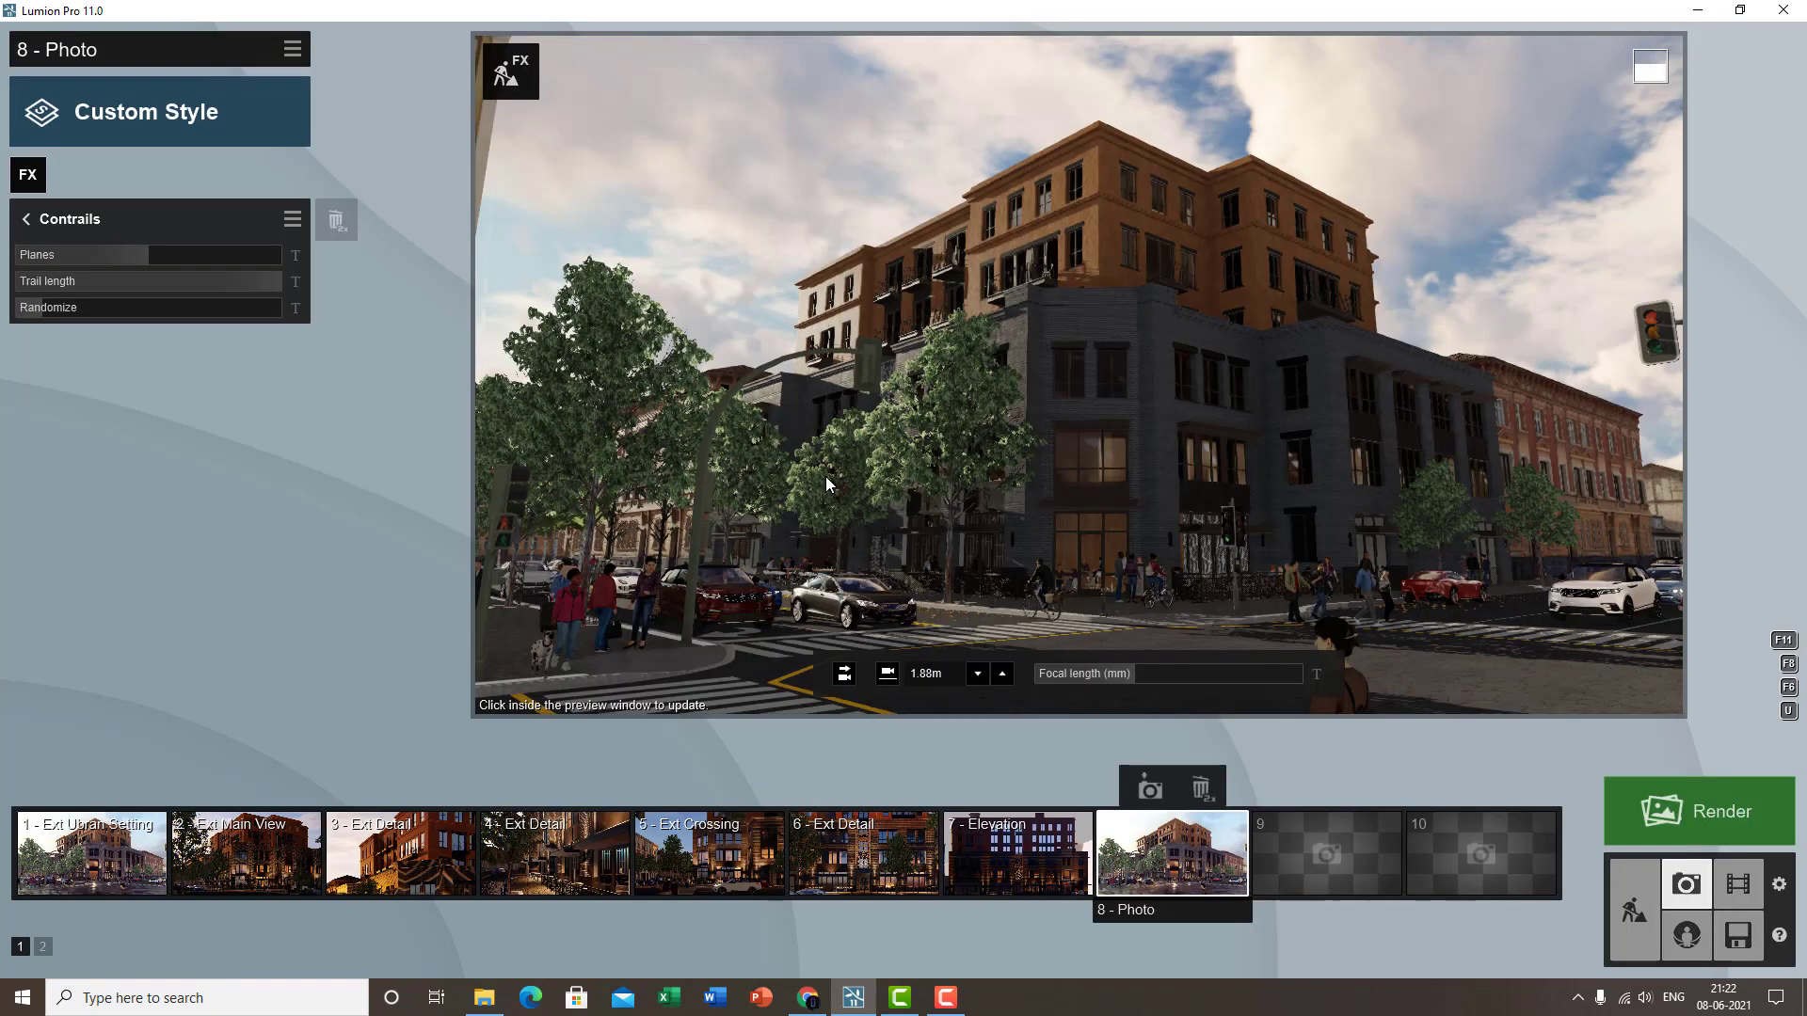
- Turn off the Sky and Clouds effect and reopen the Contrails settings
left_click(60, 220)
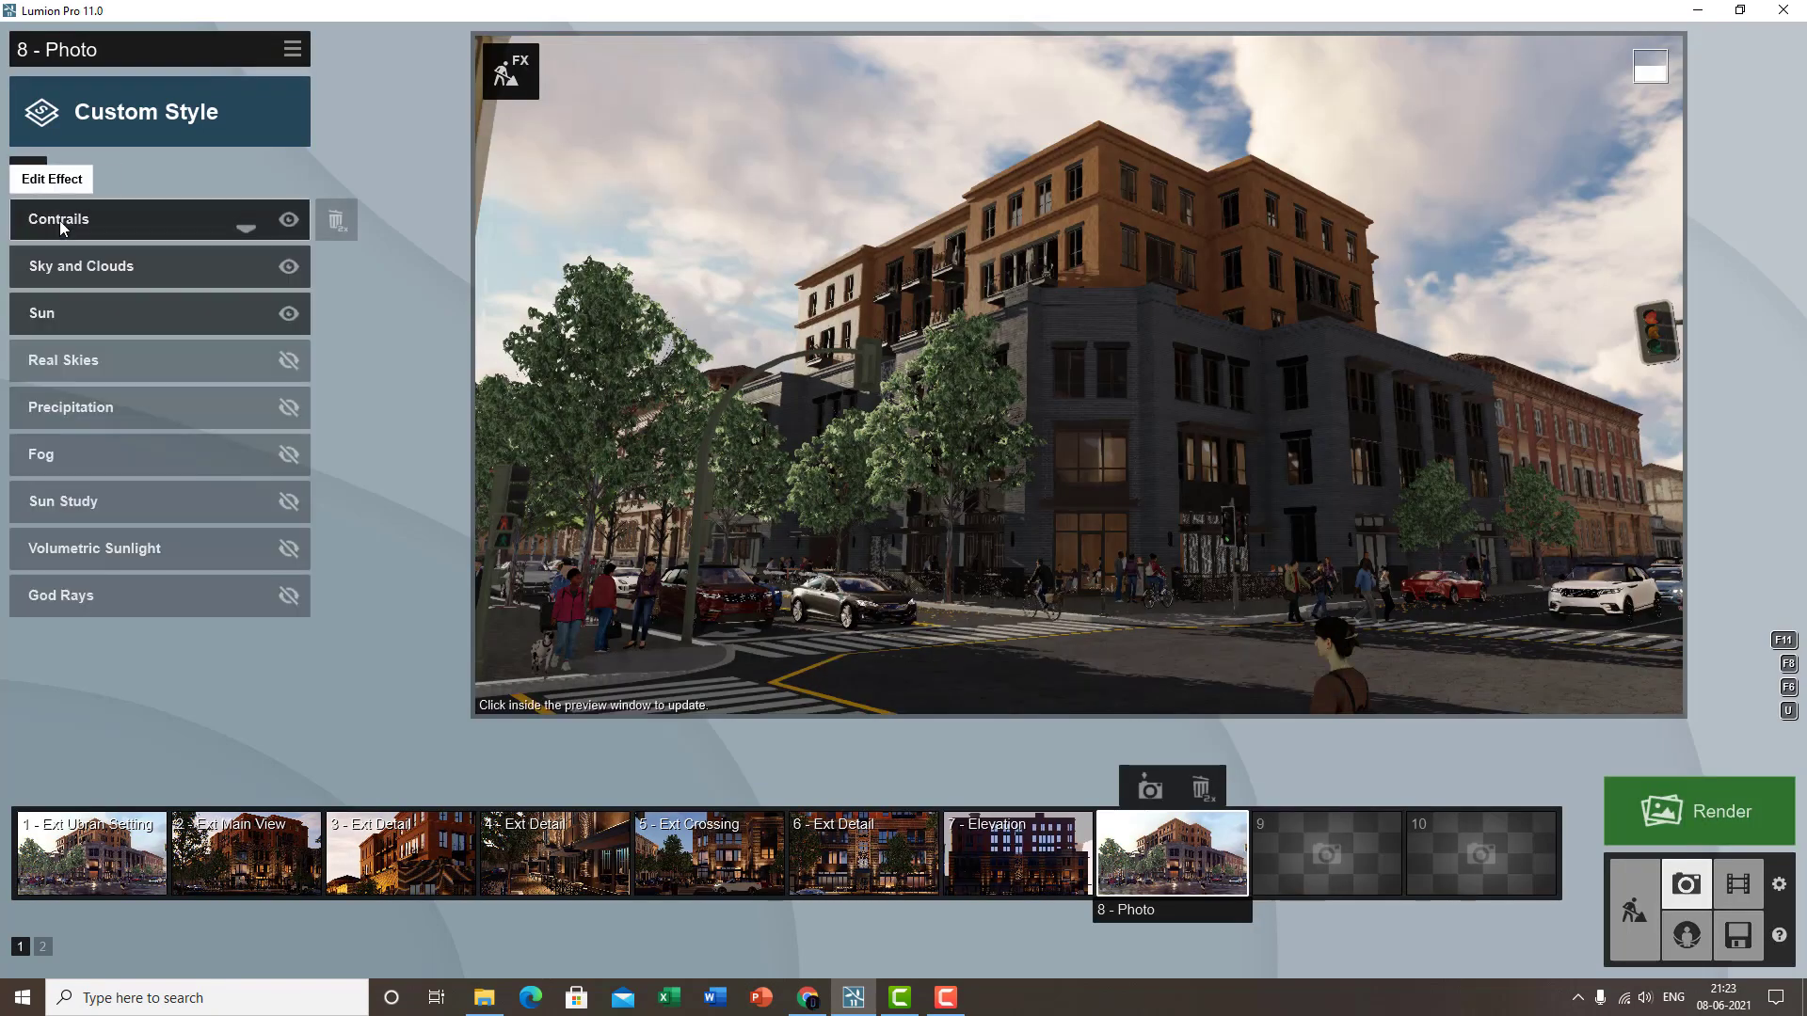
left_click(289, 270)
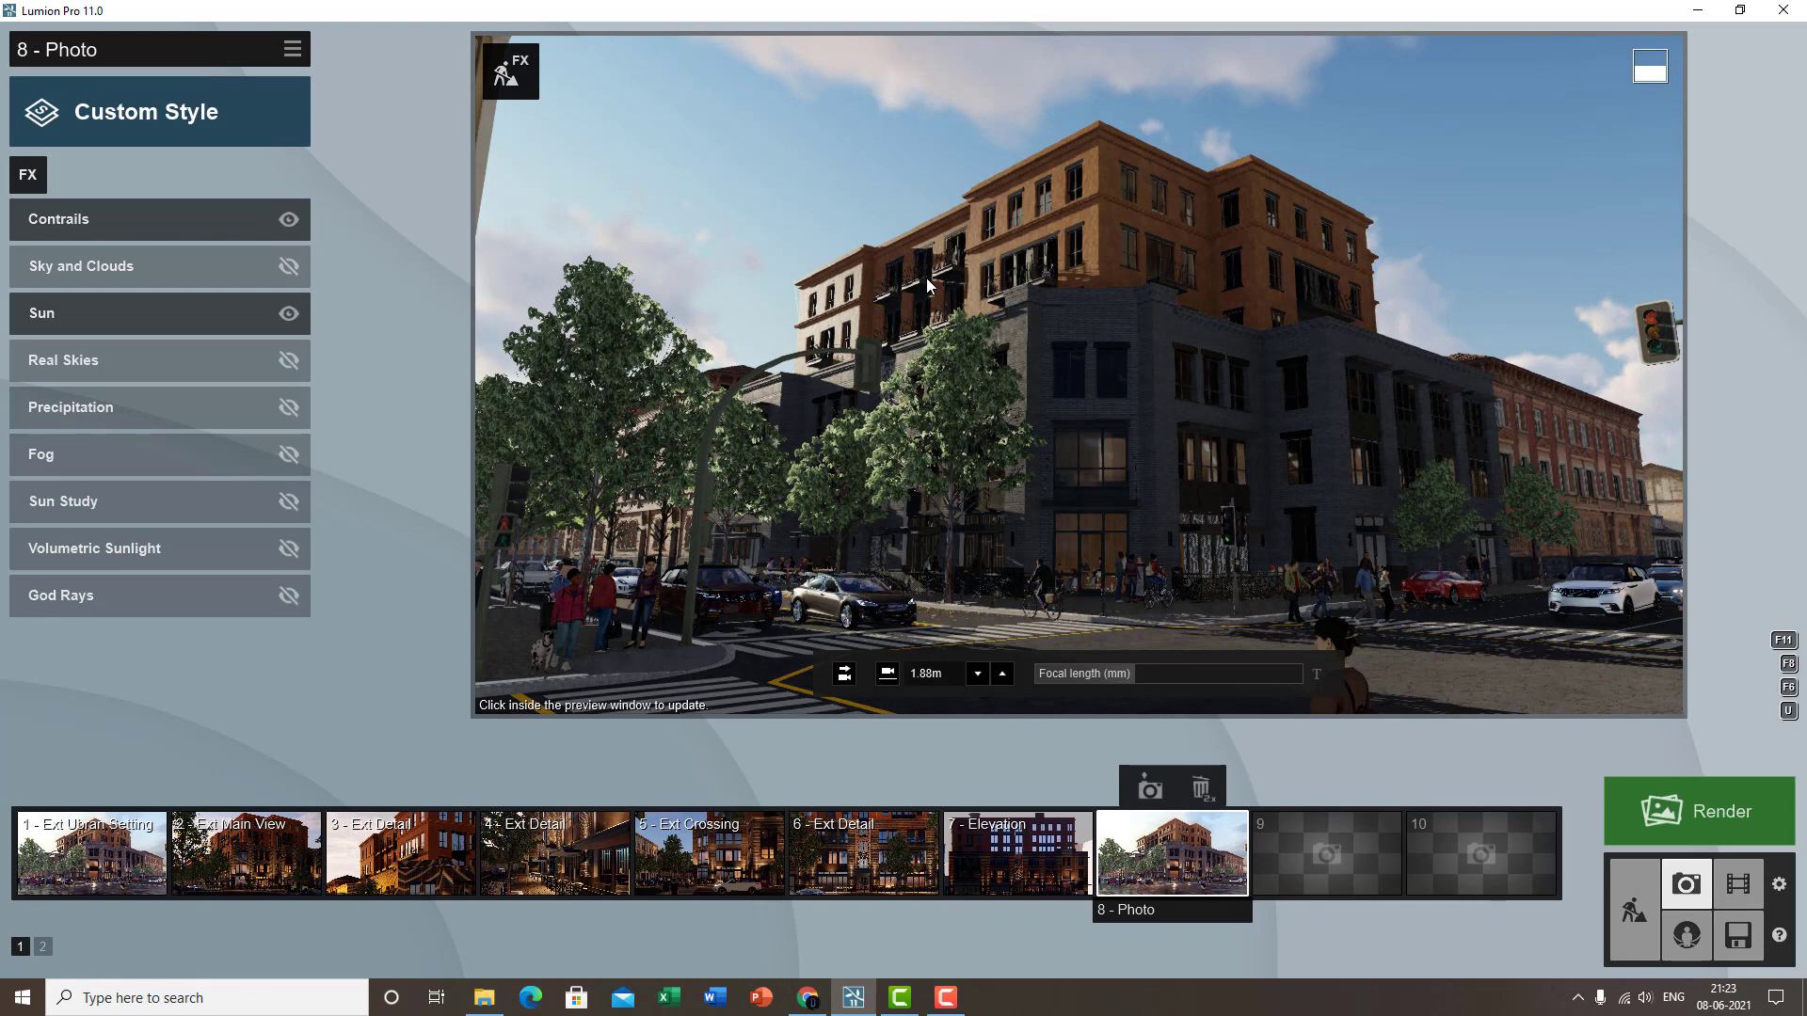
left_click(133, 226)
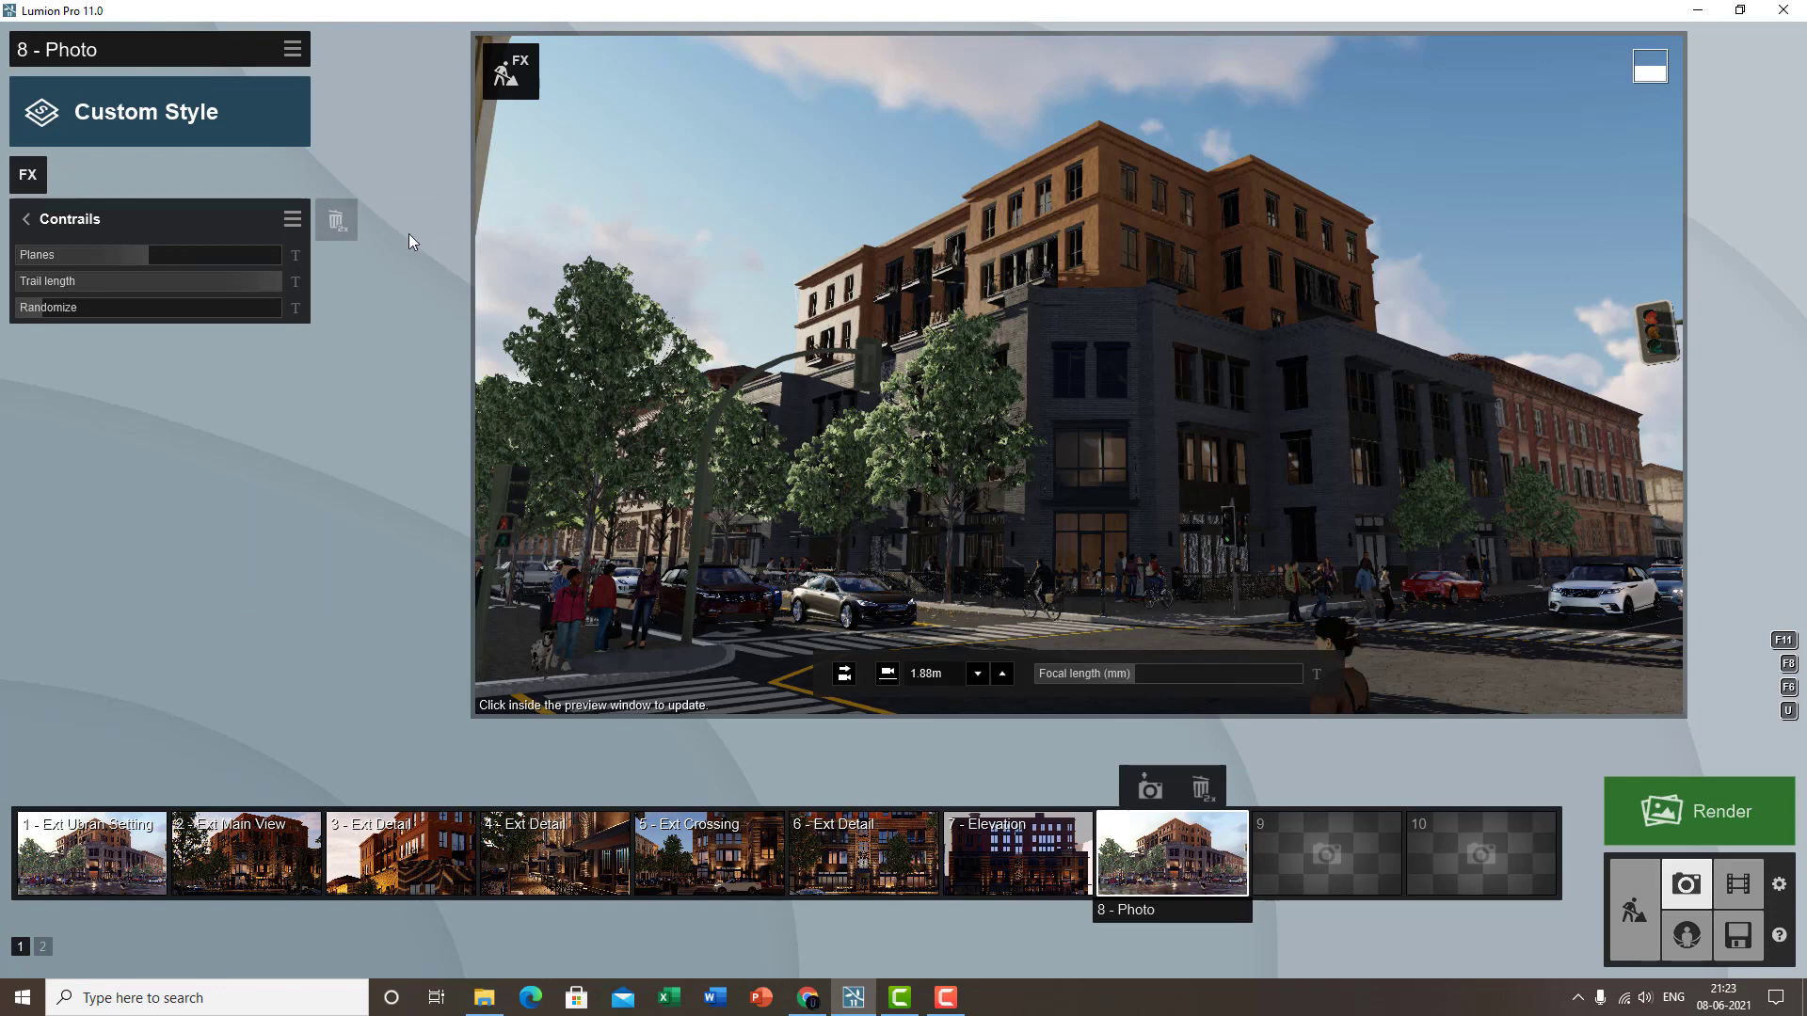
- Try a Contrails planes value of 21.3 and set it to maximum
mouse_move(150, 252)
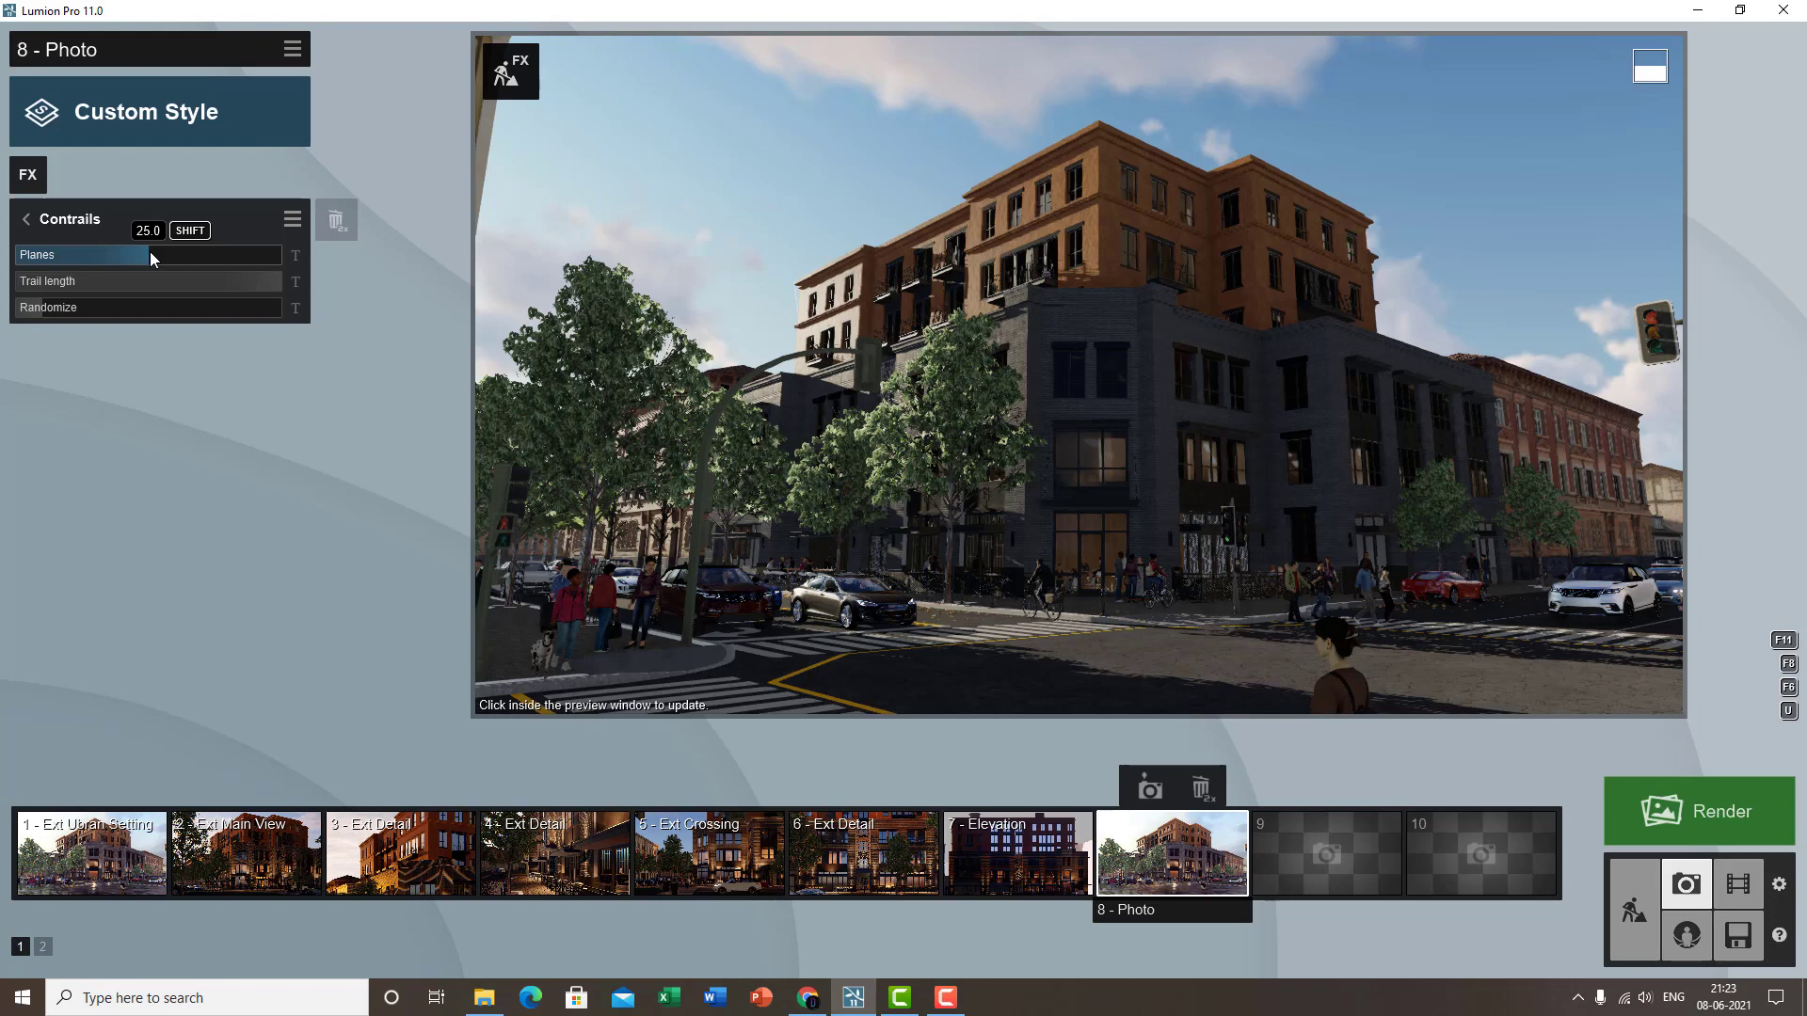
left_click(129, 258)
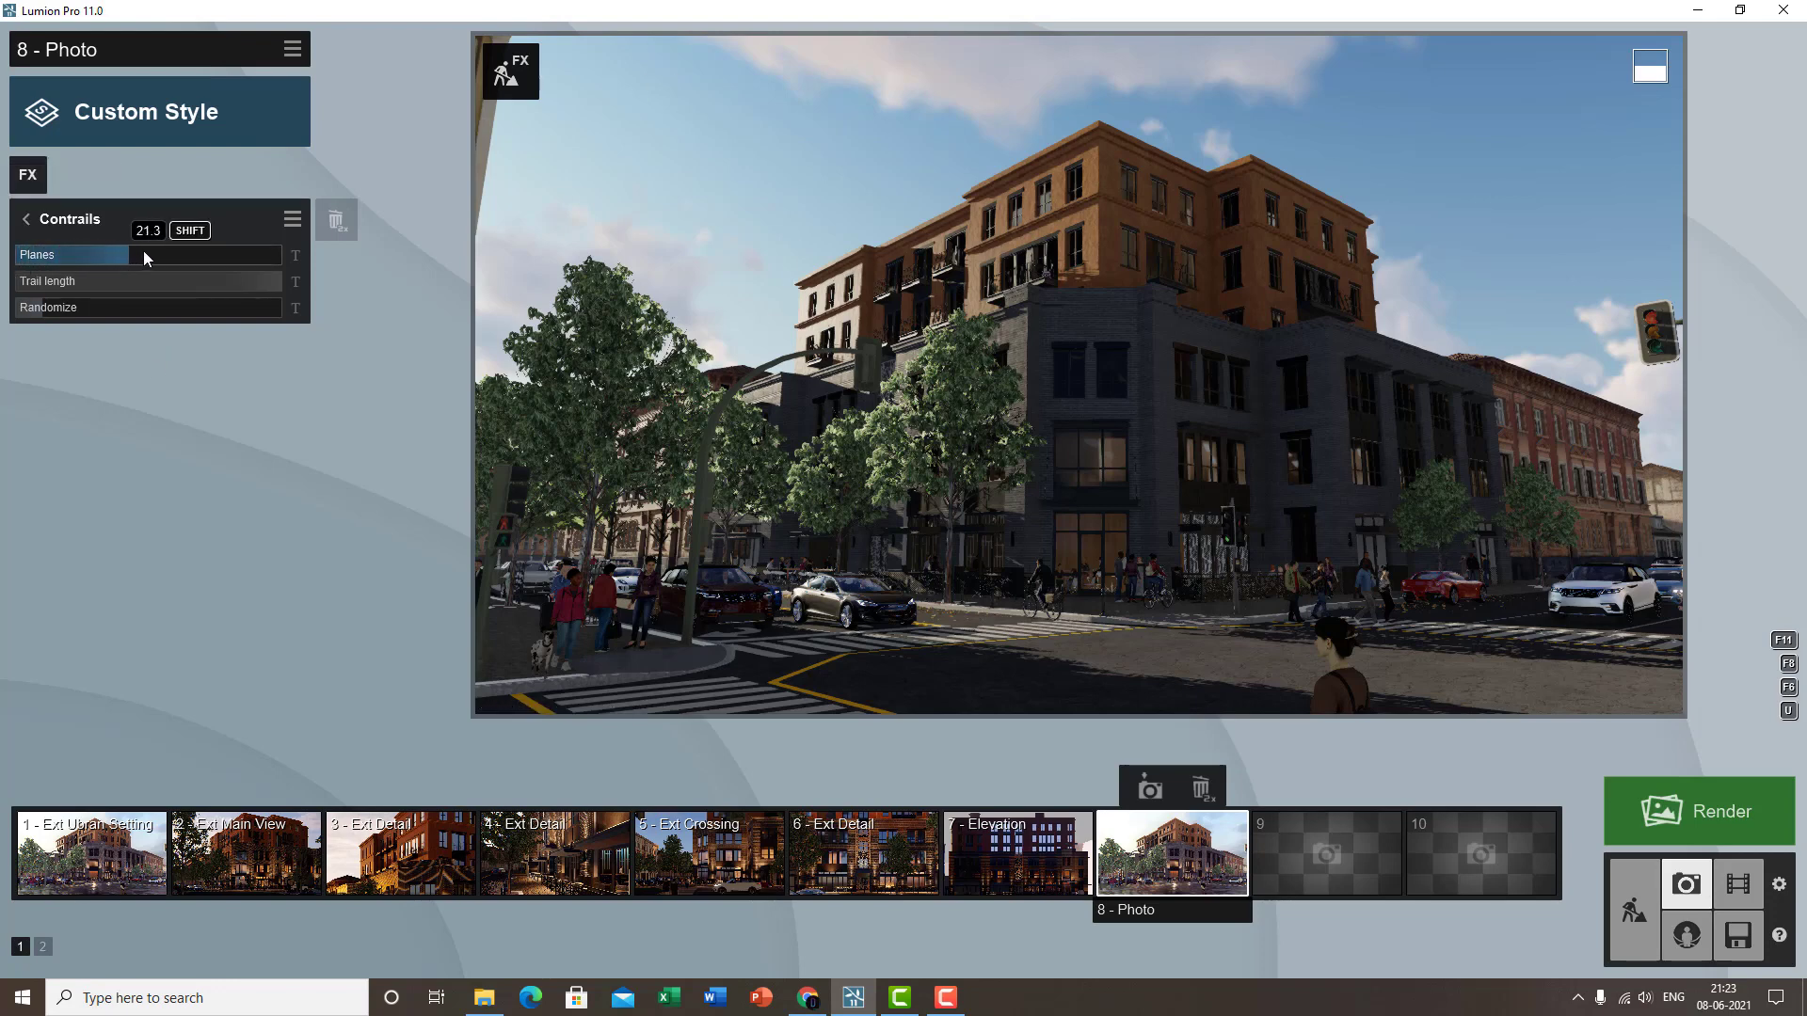
left_click(167, 254)
mouse_move(175, 250)
left_mouse_down()
mouse_move(271, 269)
mouse_move(114, 267)
mouse_move(318, 262)
left_mouse_up()
mouse_move(113, 254)
left_mouse_down()
mouse_move(65, 247)
mouse_move(289, 265)
left_mouse_up()
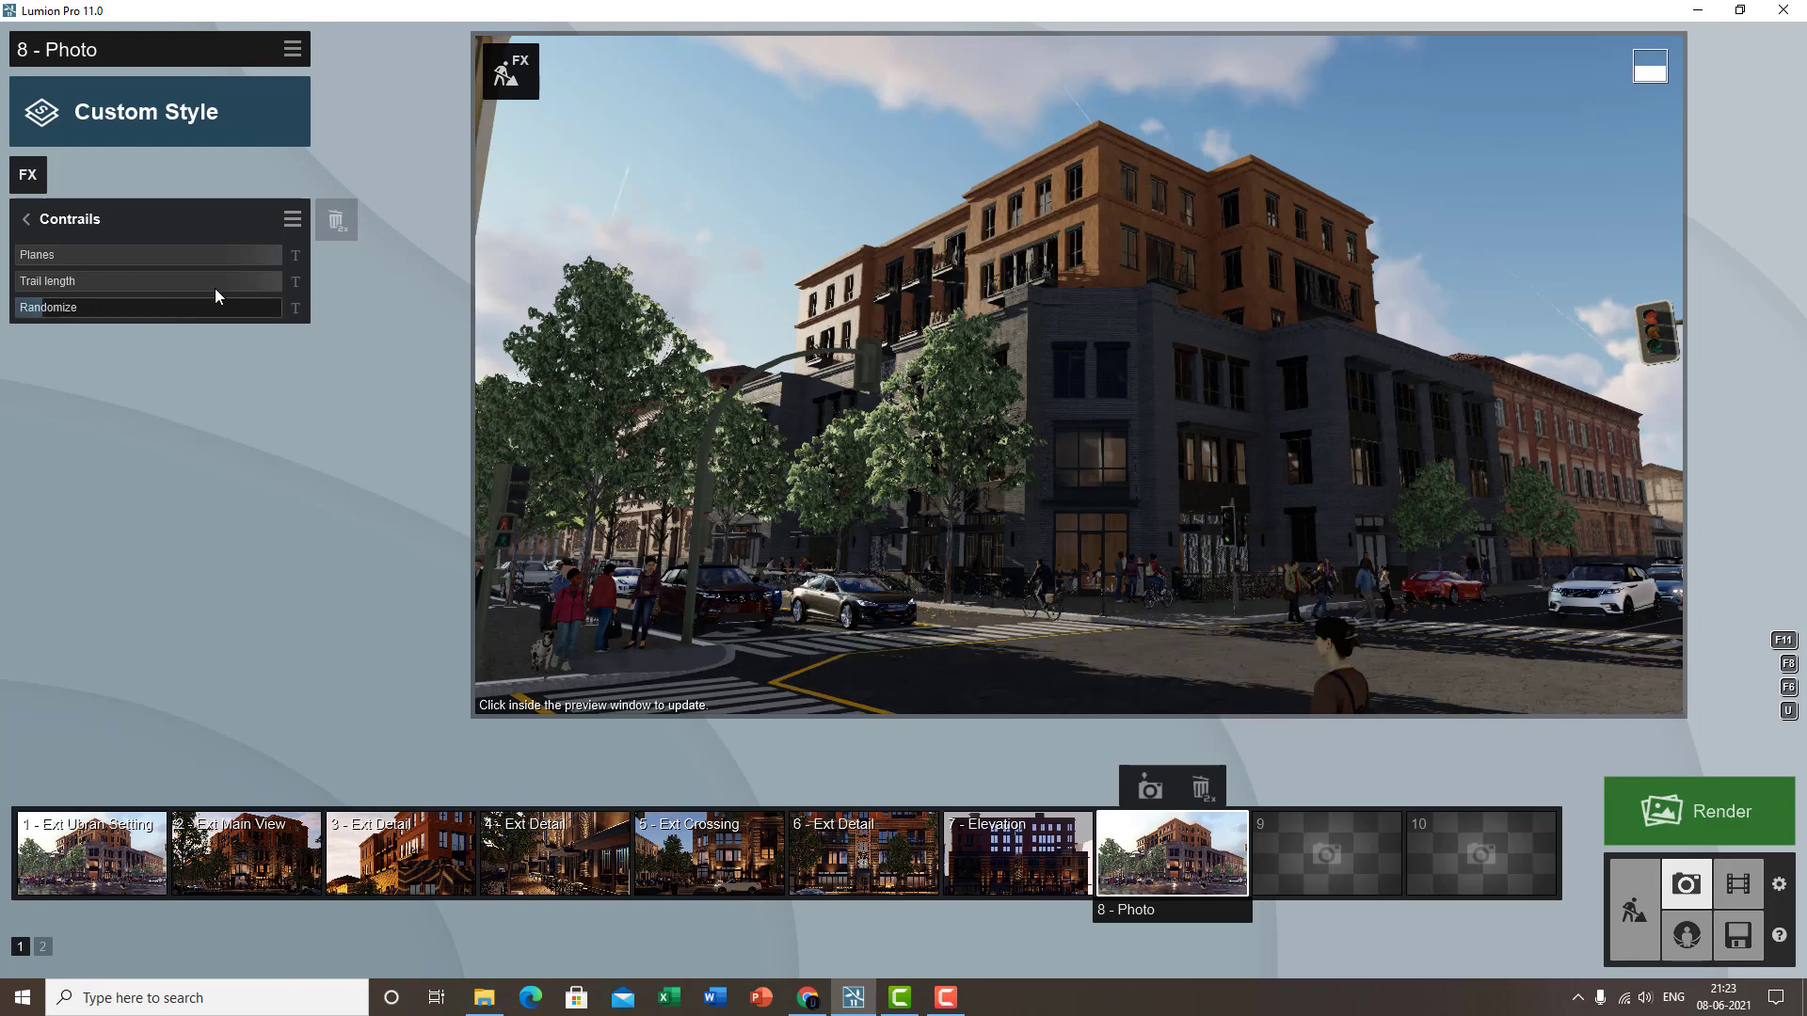
- Try the maximum contrail trail length, settle on about 0.7, and set Randomize to maximum
left_click(250, 281)
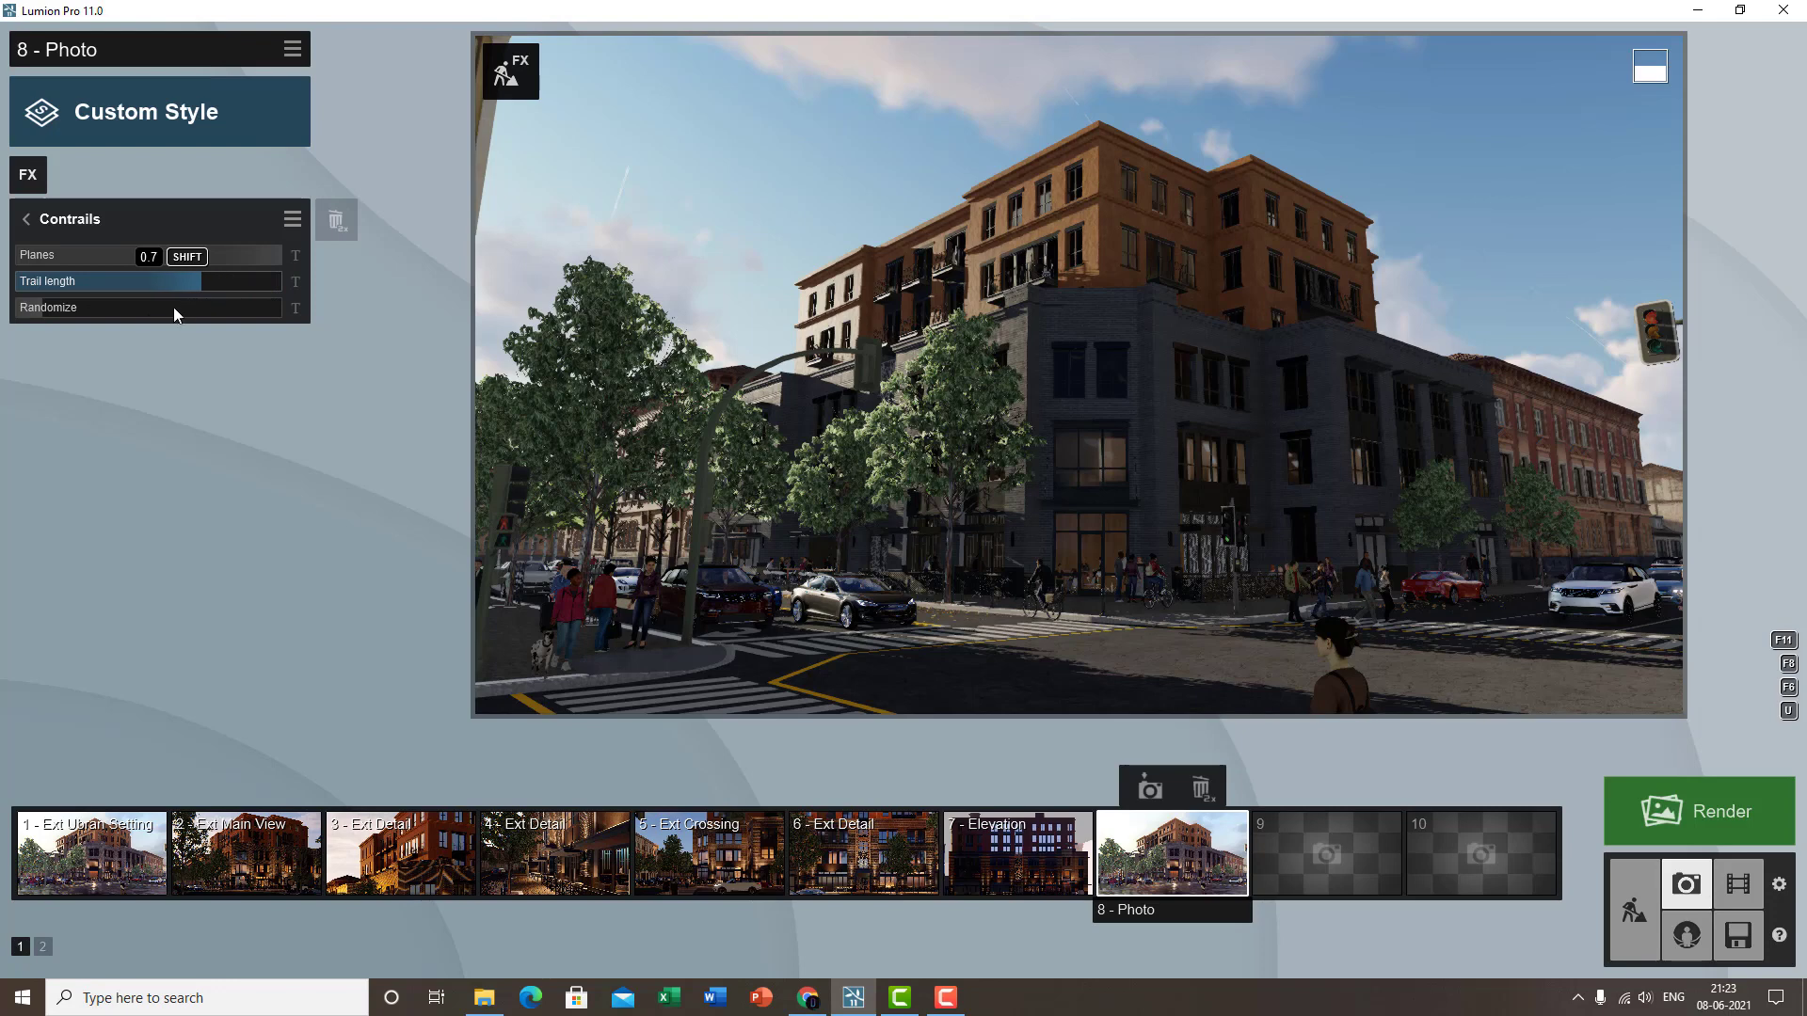
left_click_drag(173, 306, 409, 305)
left_click_drag(200, 308, 365, 310)
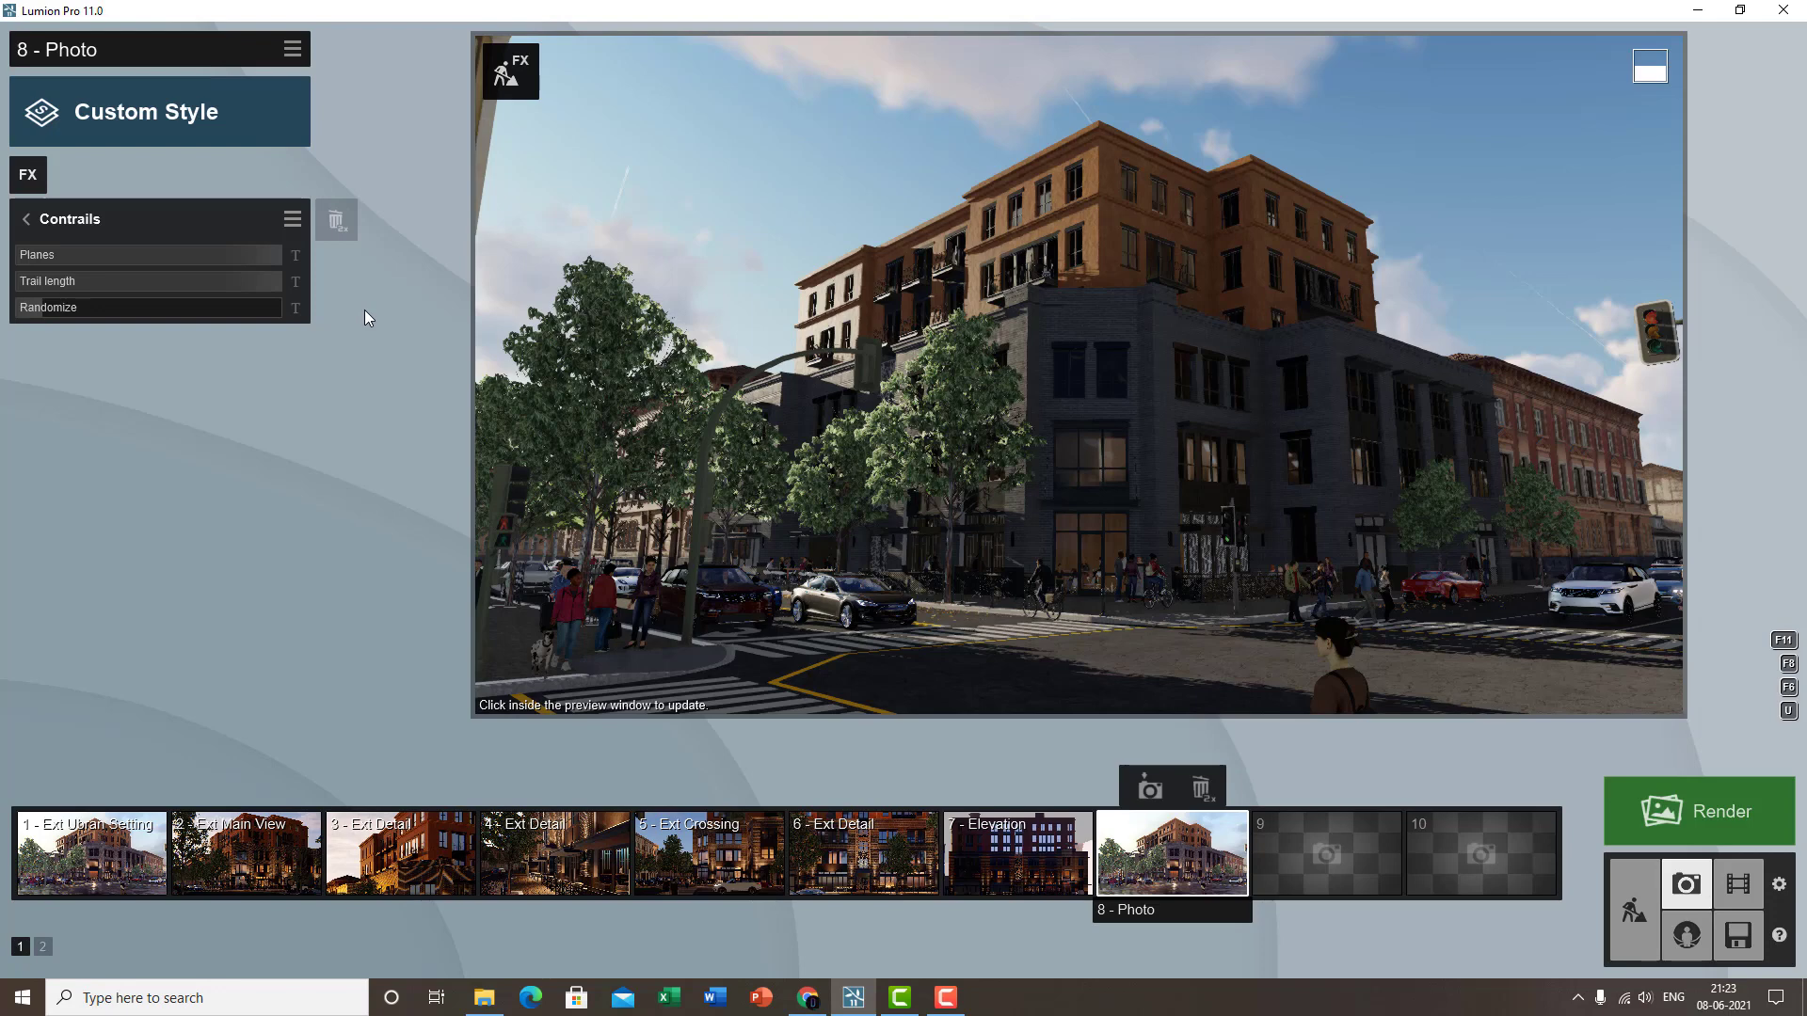
left_click_drag(173, 288, 405, 263)
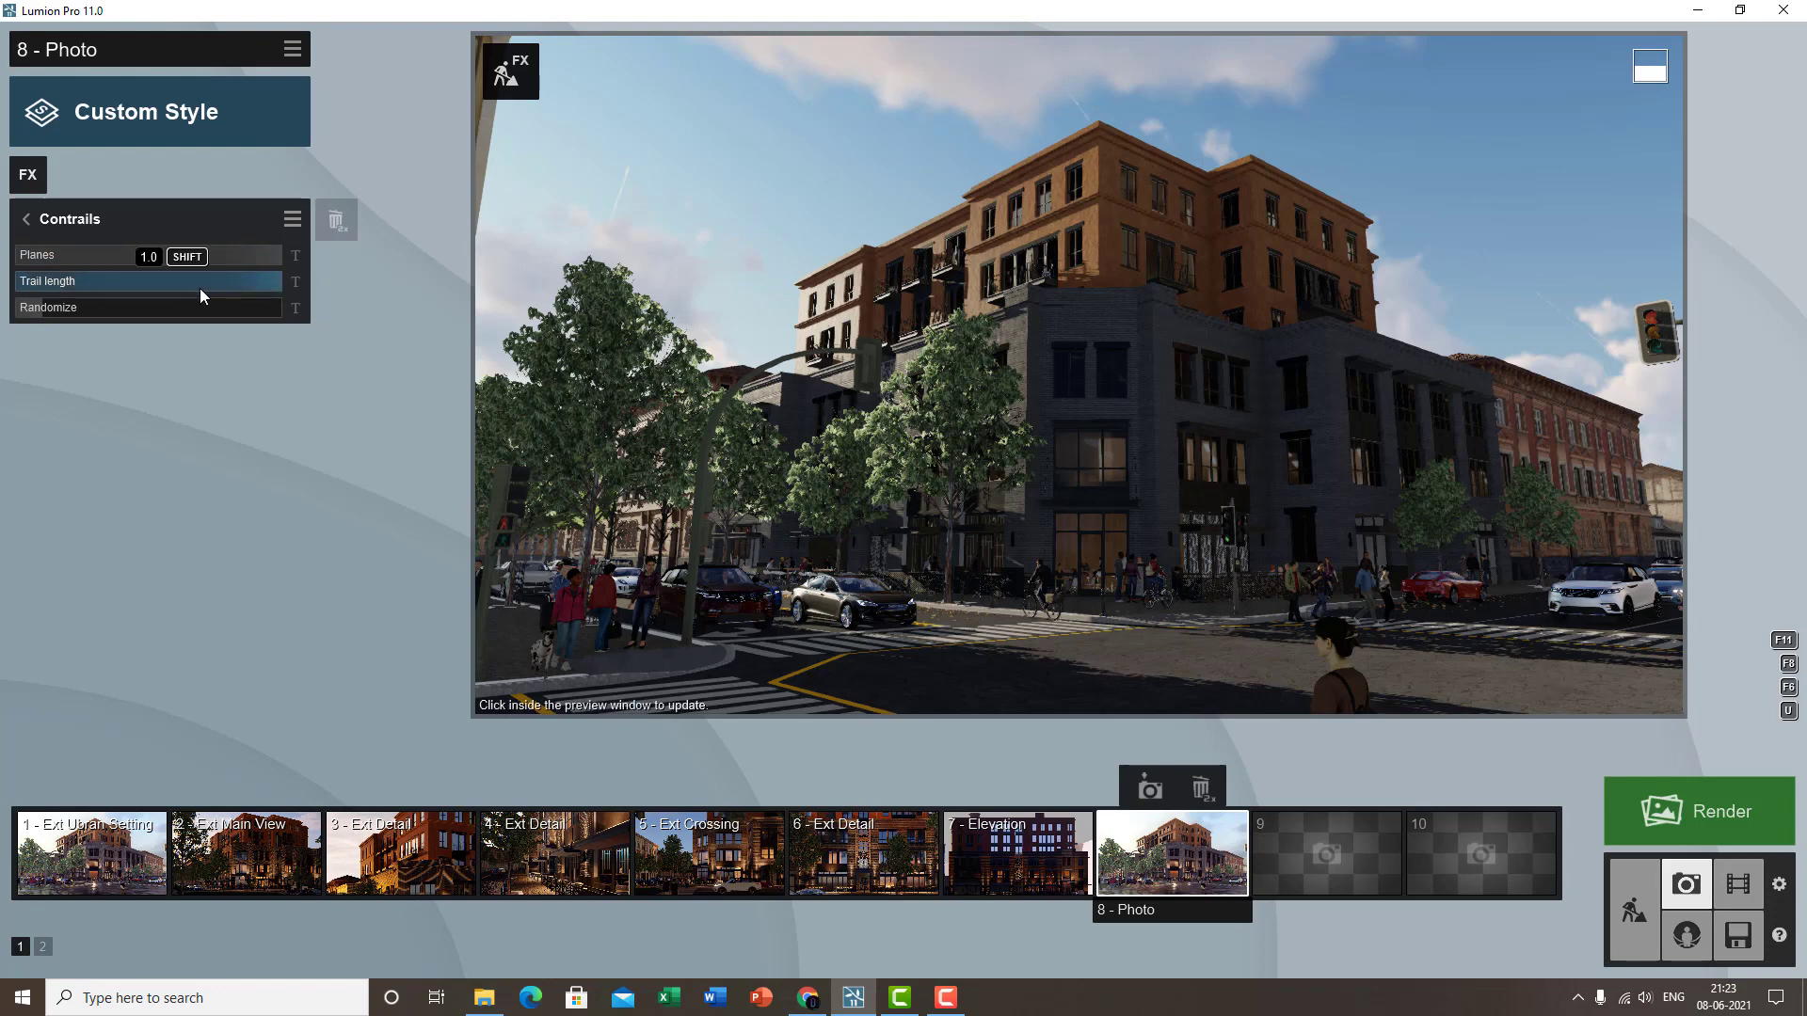
left_click_drag(149, 280, 311, 288)
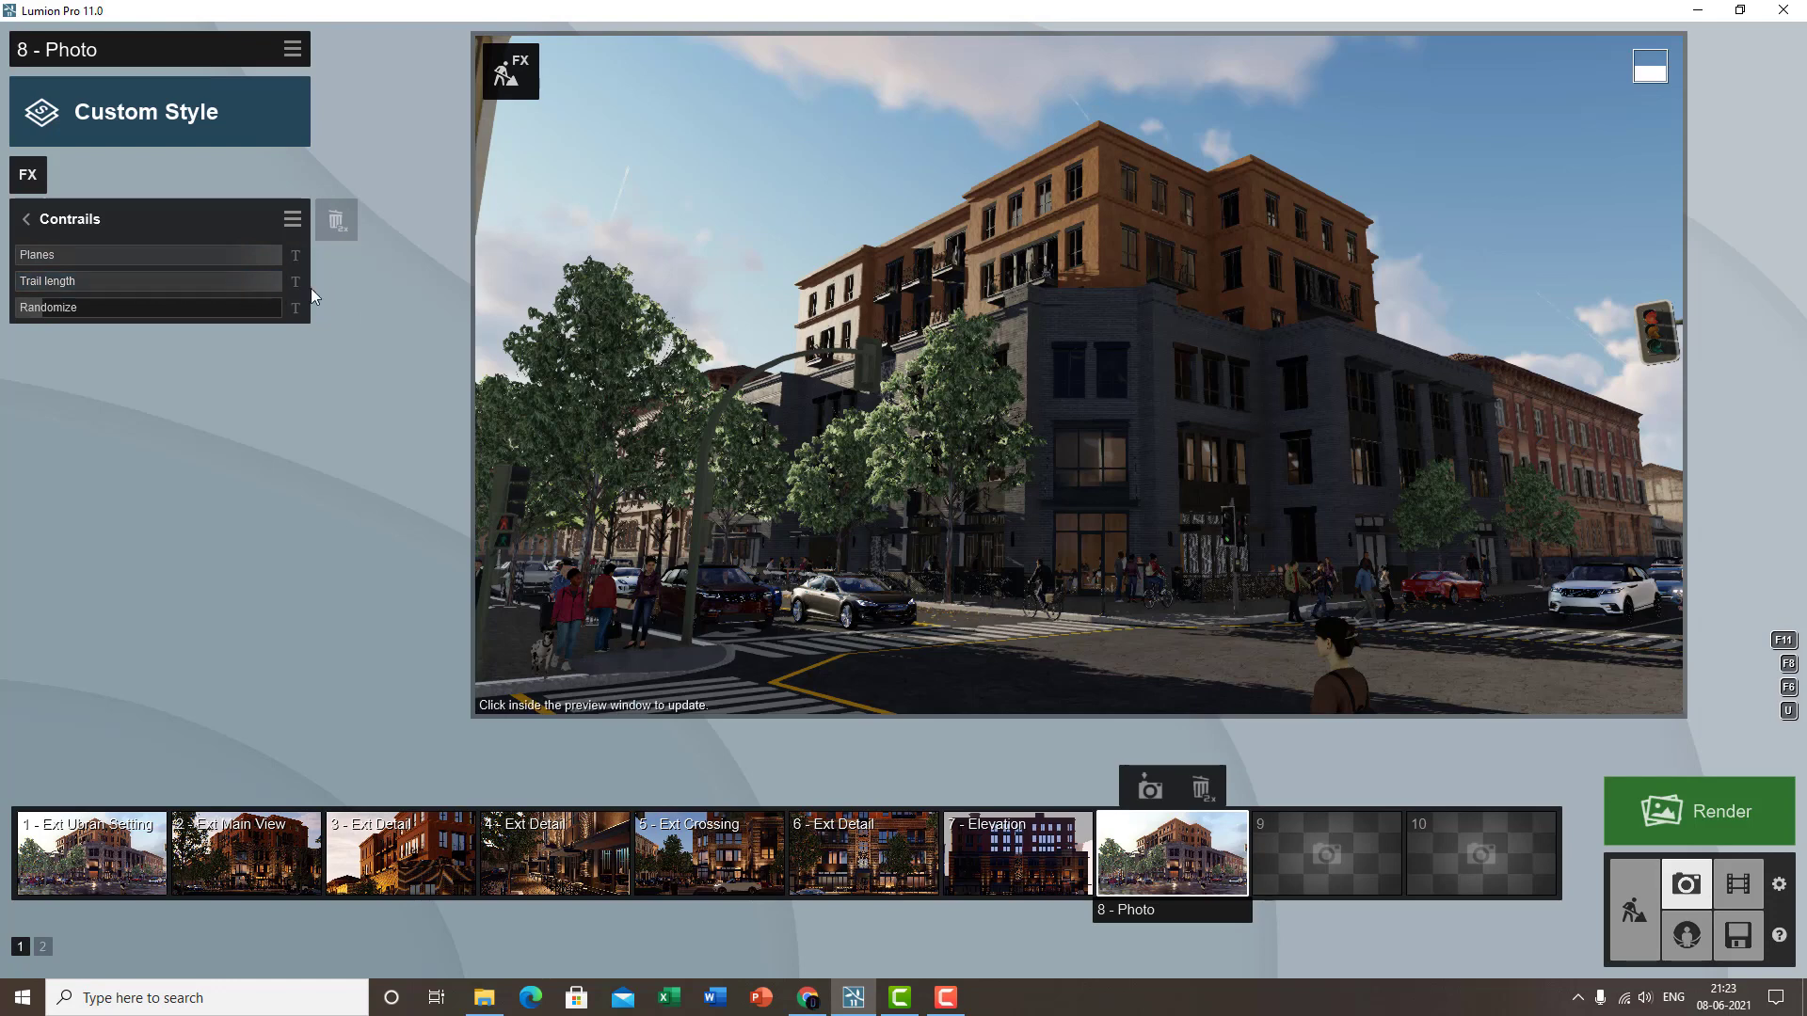
left_click_drag(102, 322, 1035, 165)
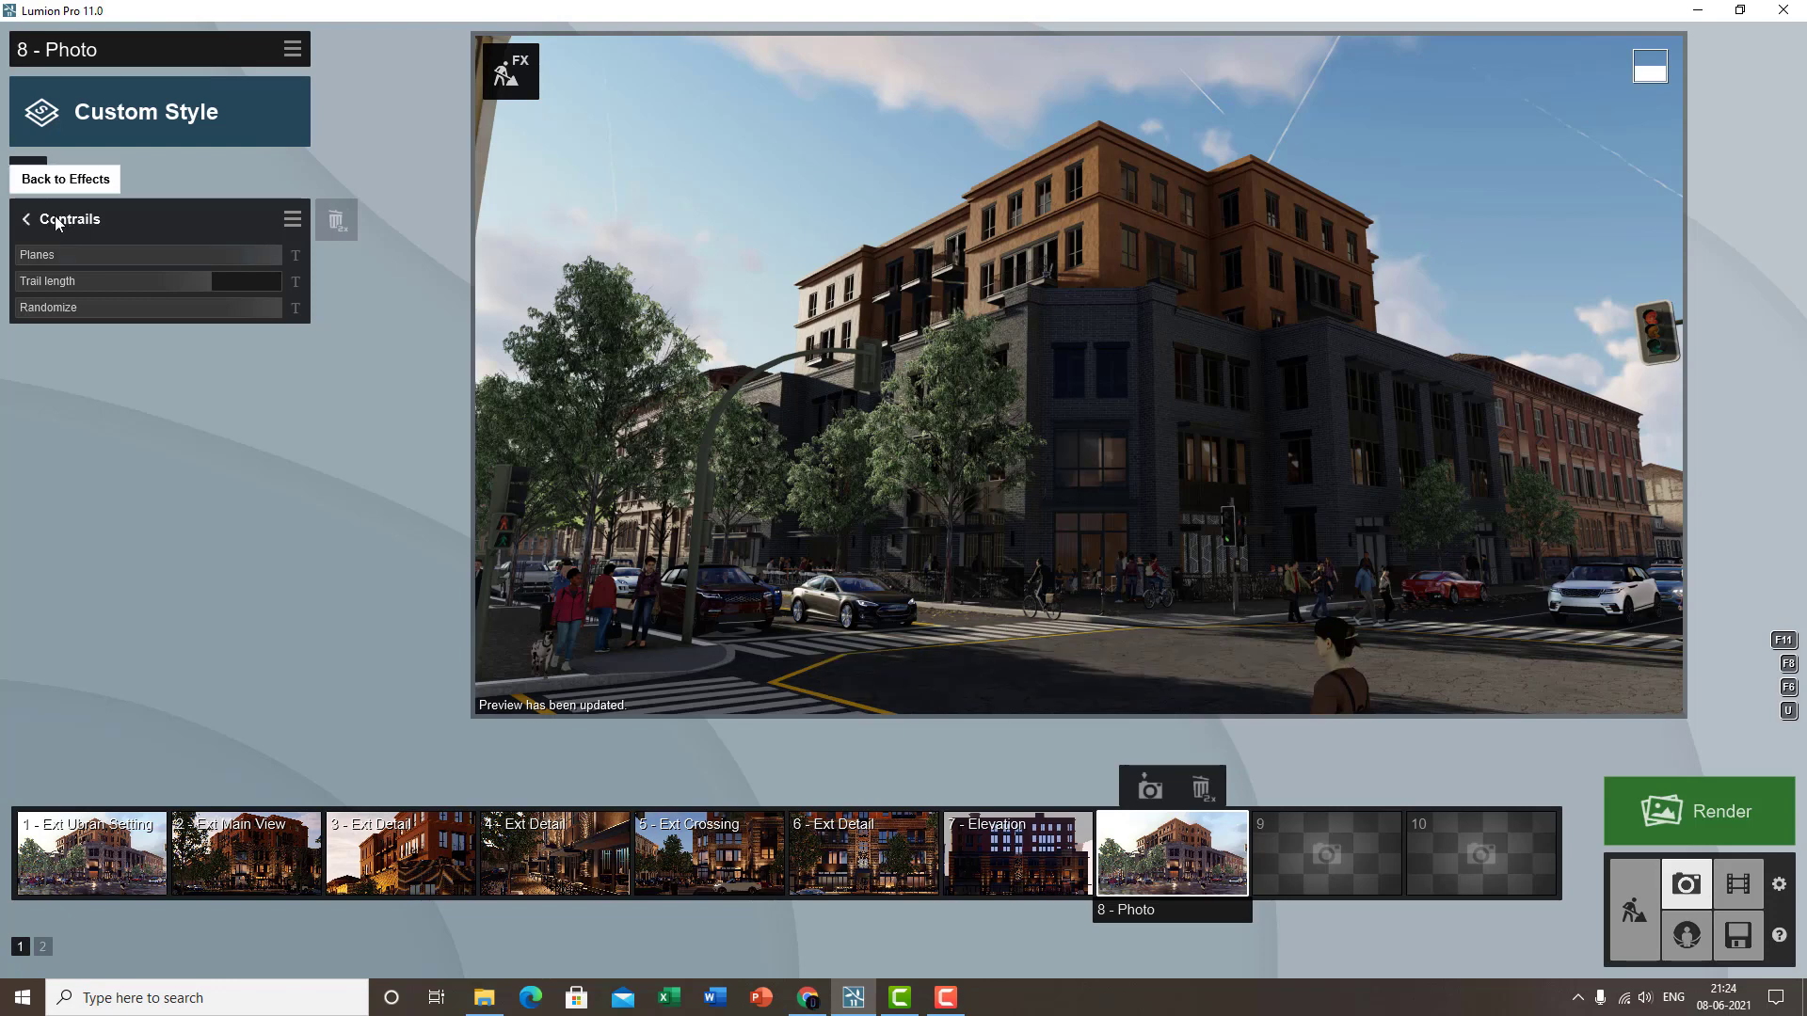
- Add the Volume Clouds effect, try a cloud amount of 0.3 and set it to 0.2, refreshing the preview
left_click(27, 218)
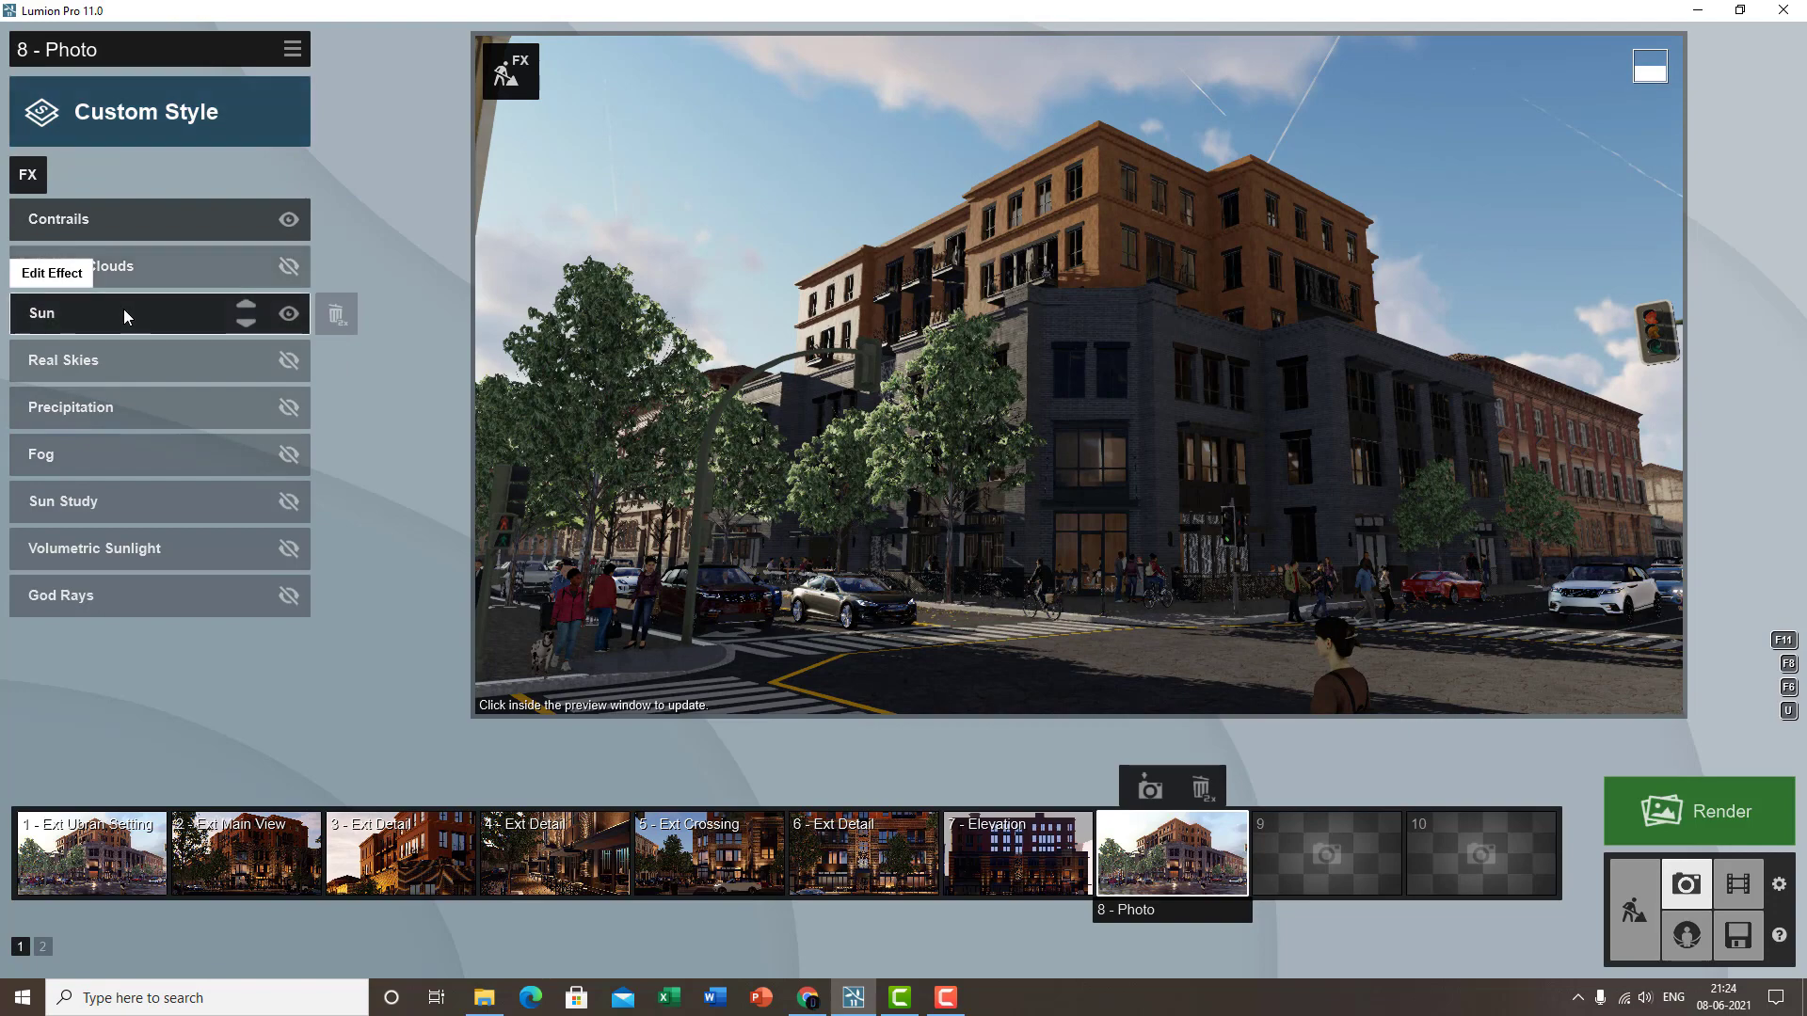
left_click(28, 175)
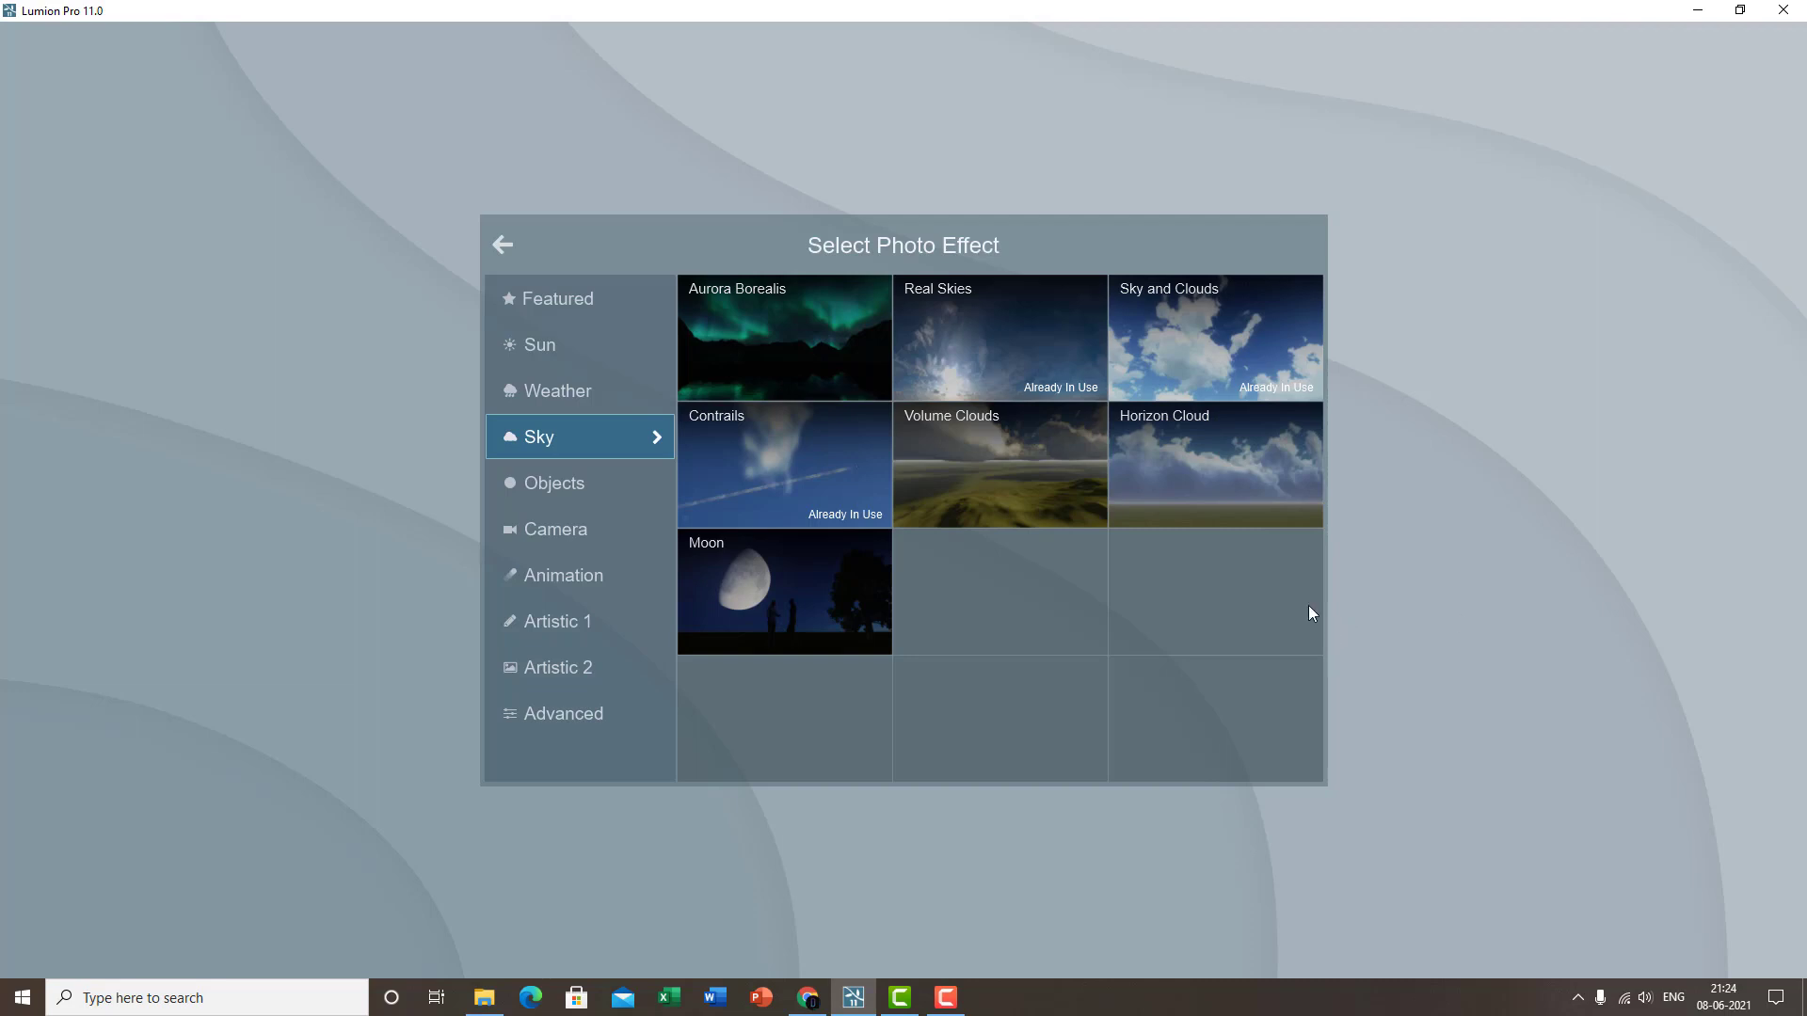
left_click(1000, 474)
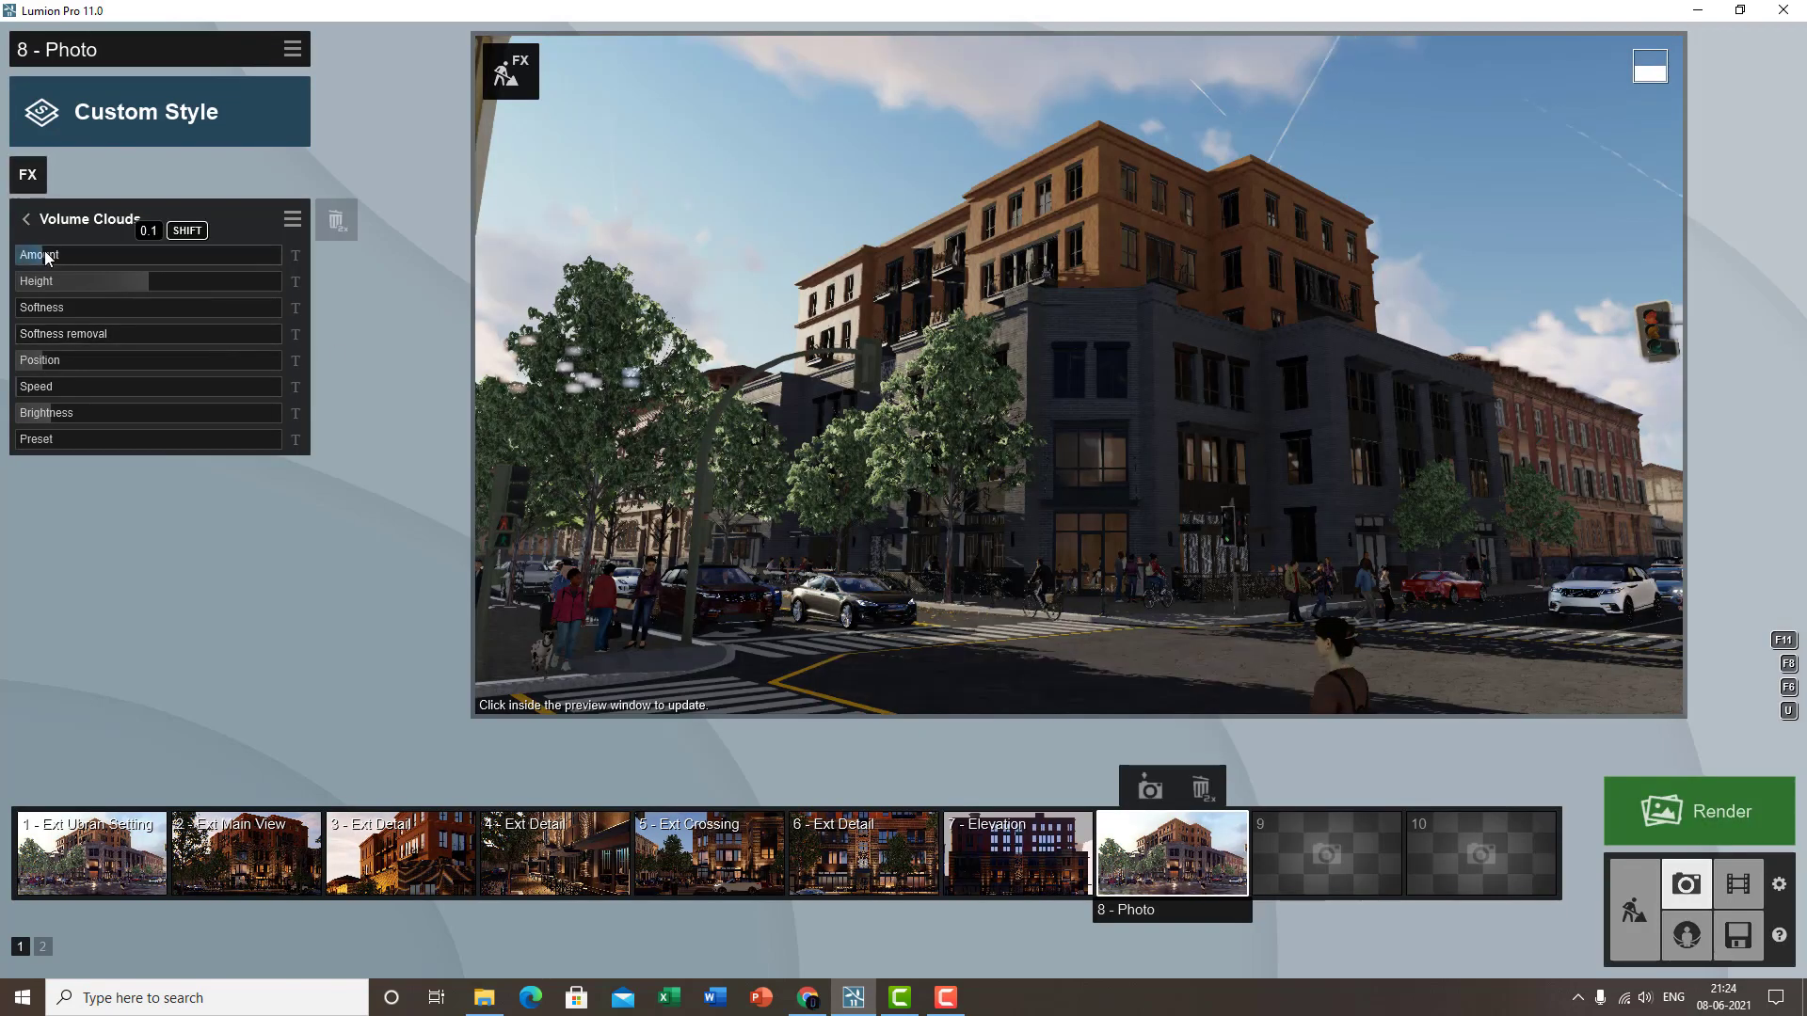
left_click(93, 256)
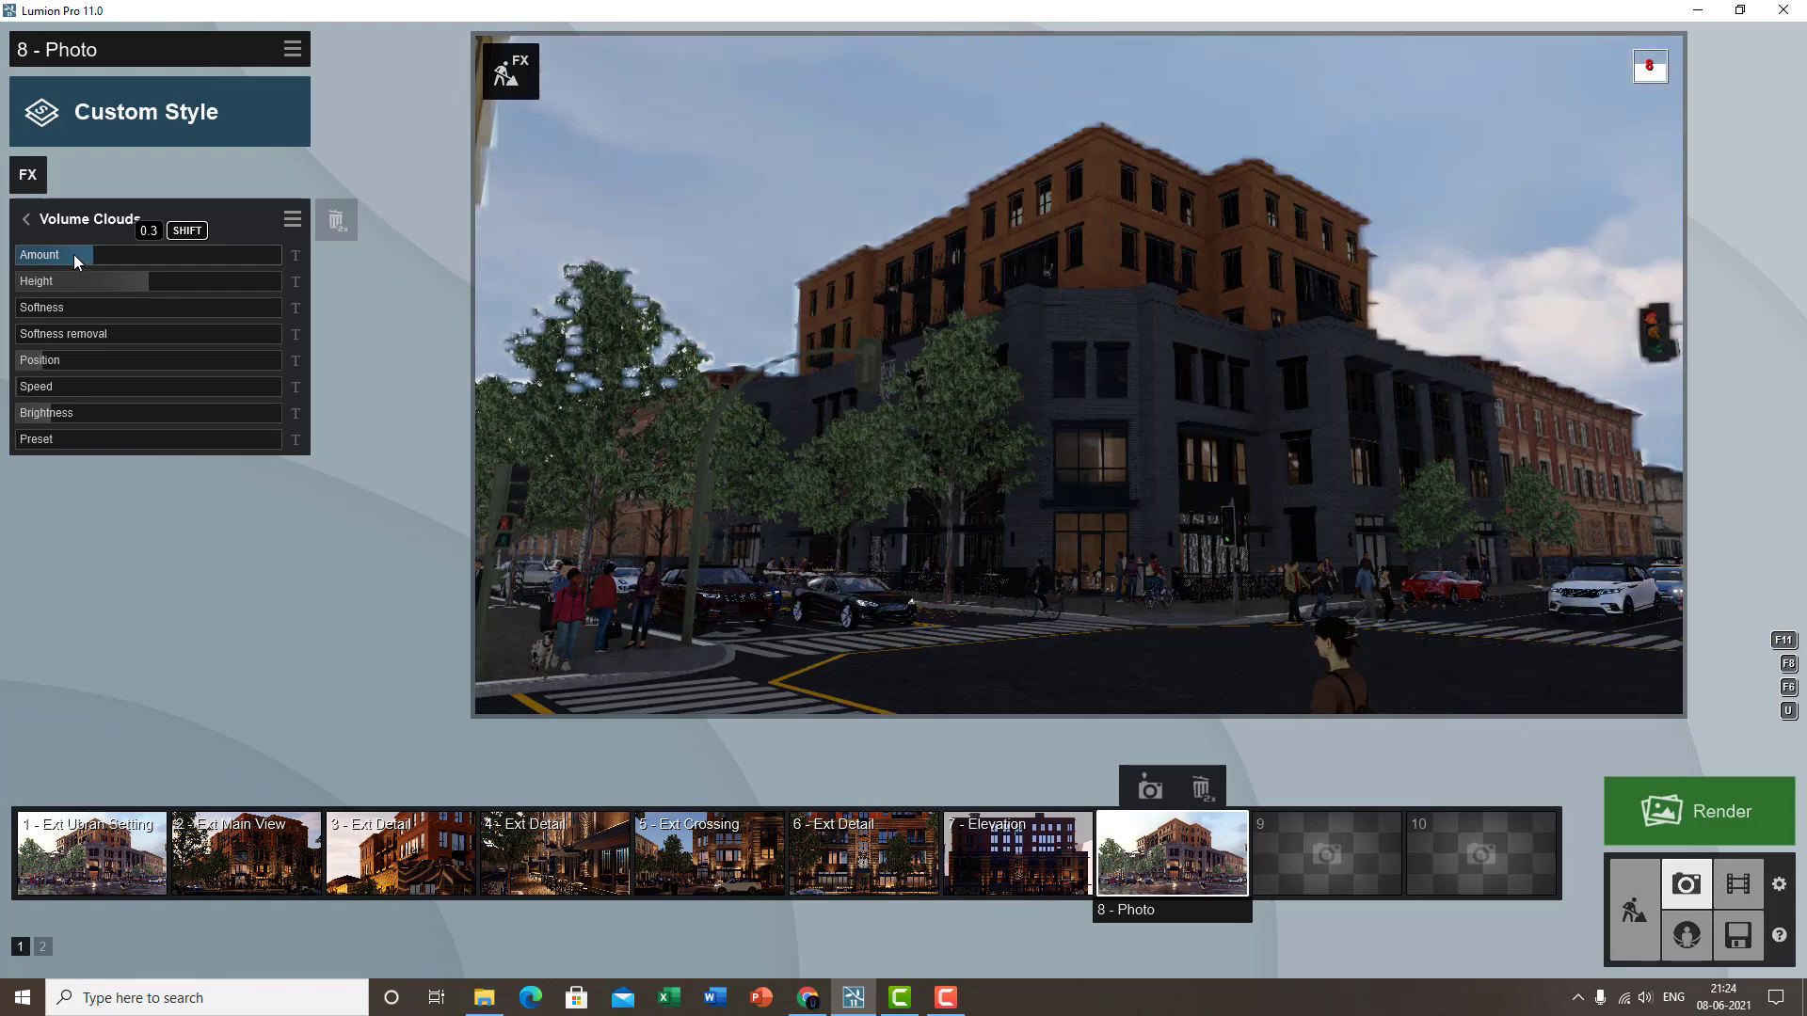
left_click_drag(61, 254, 65, 252)
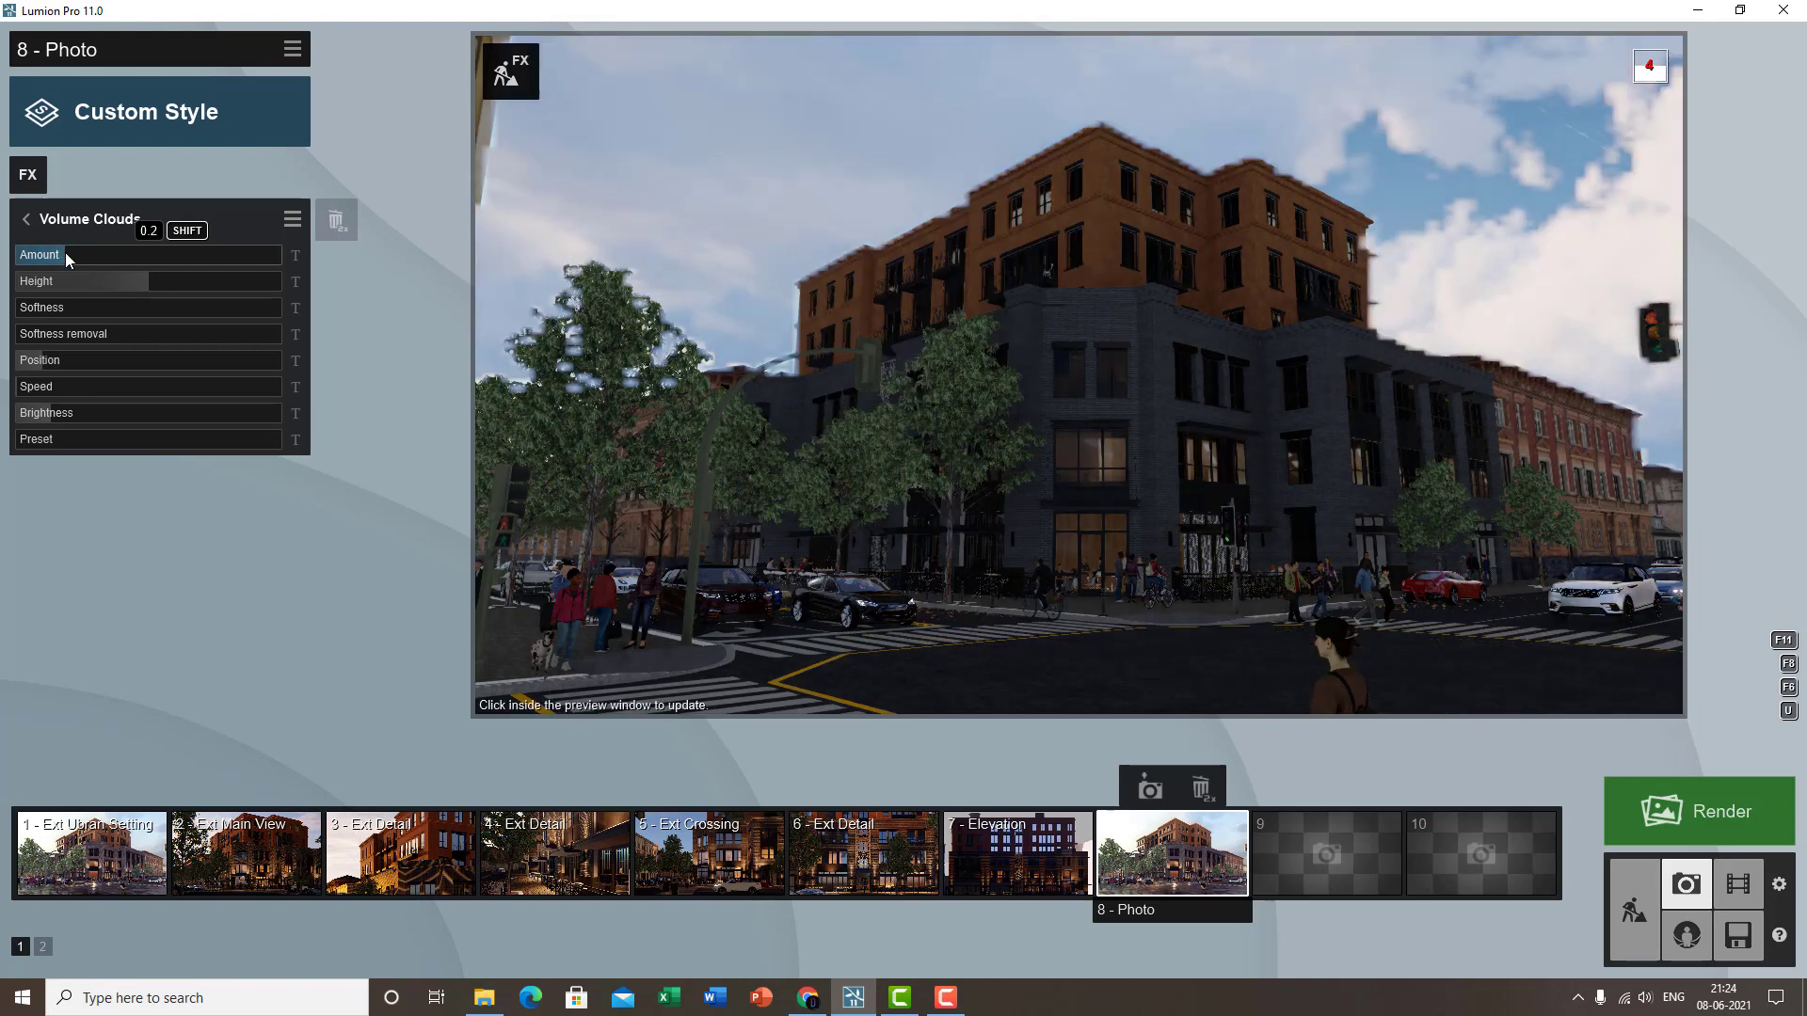
left_click(1120, 337)
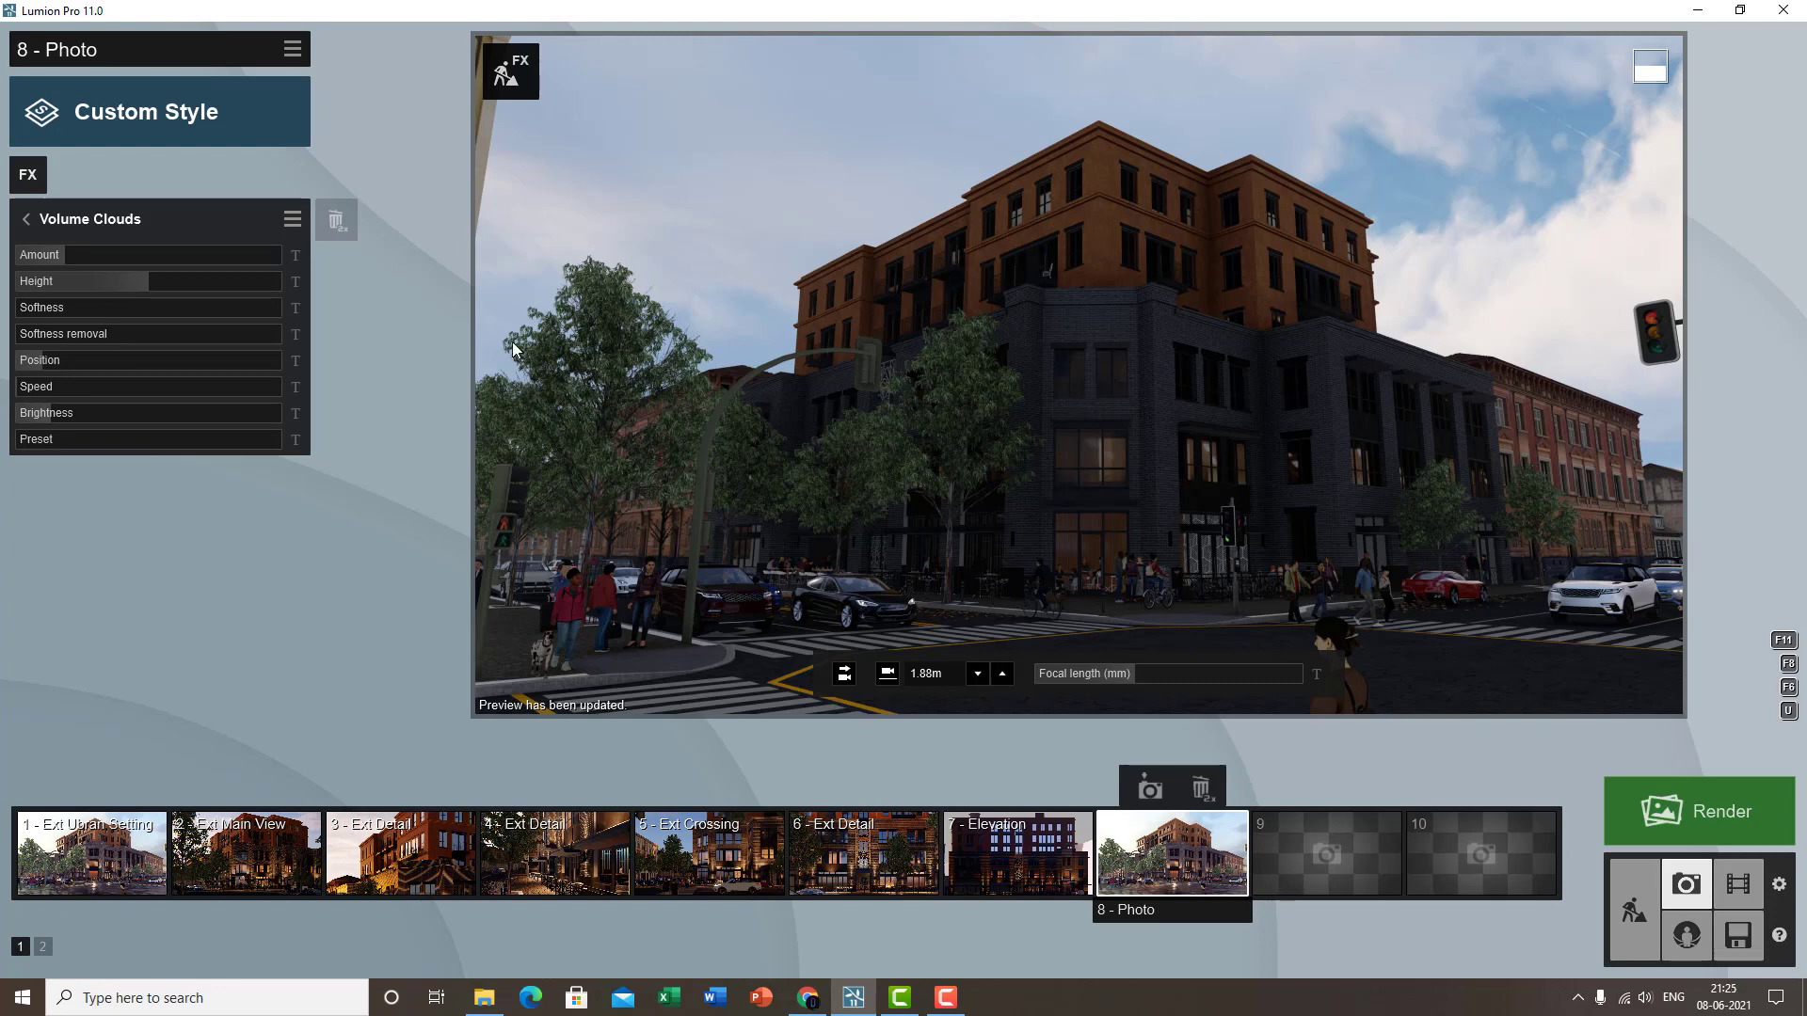
- Raise the volume clouds' height to about three-quarters of its range and their softness to about 0.4
mouse_move(133, 285)
left_click_drag(195, 286, 219, 289)
mouse_move(36, 314)
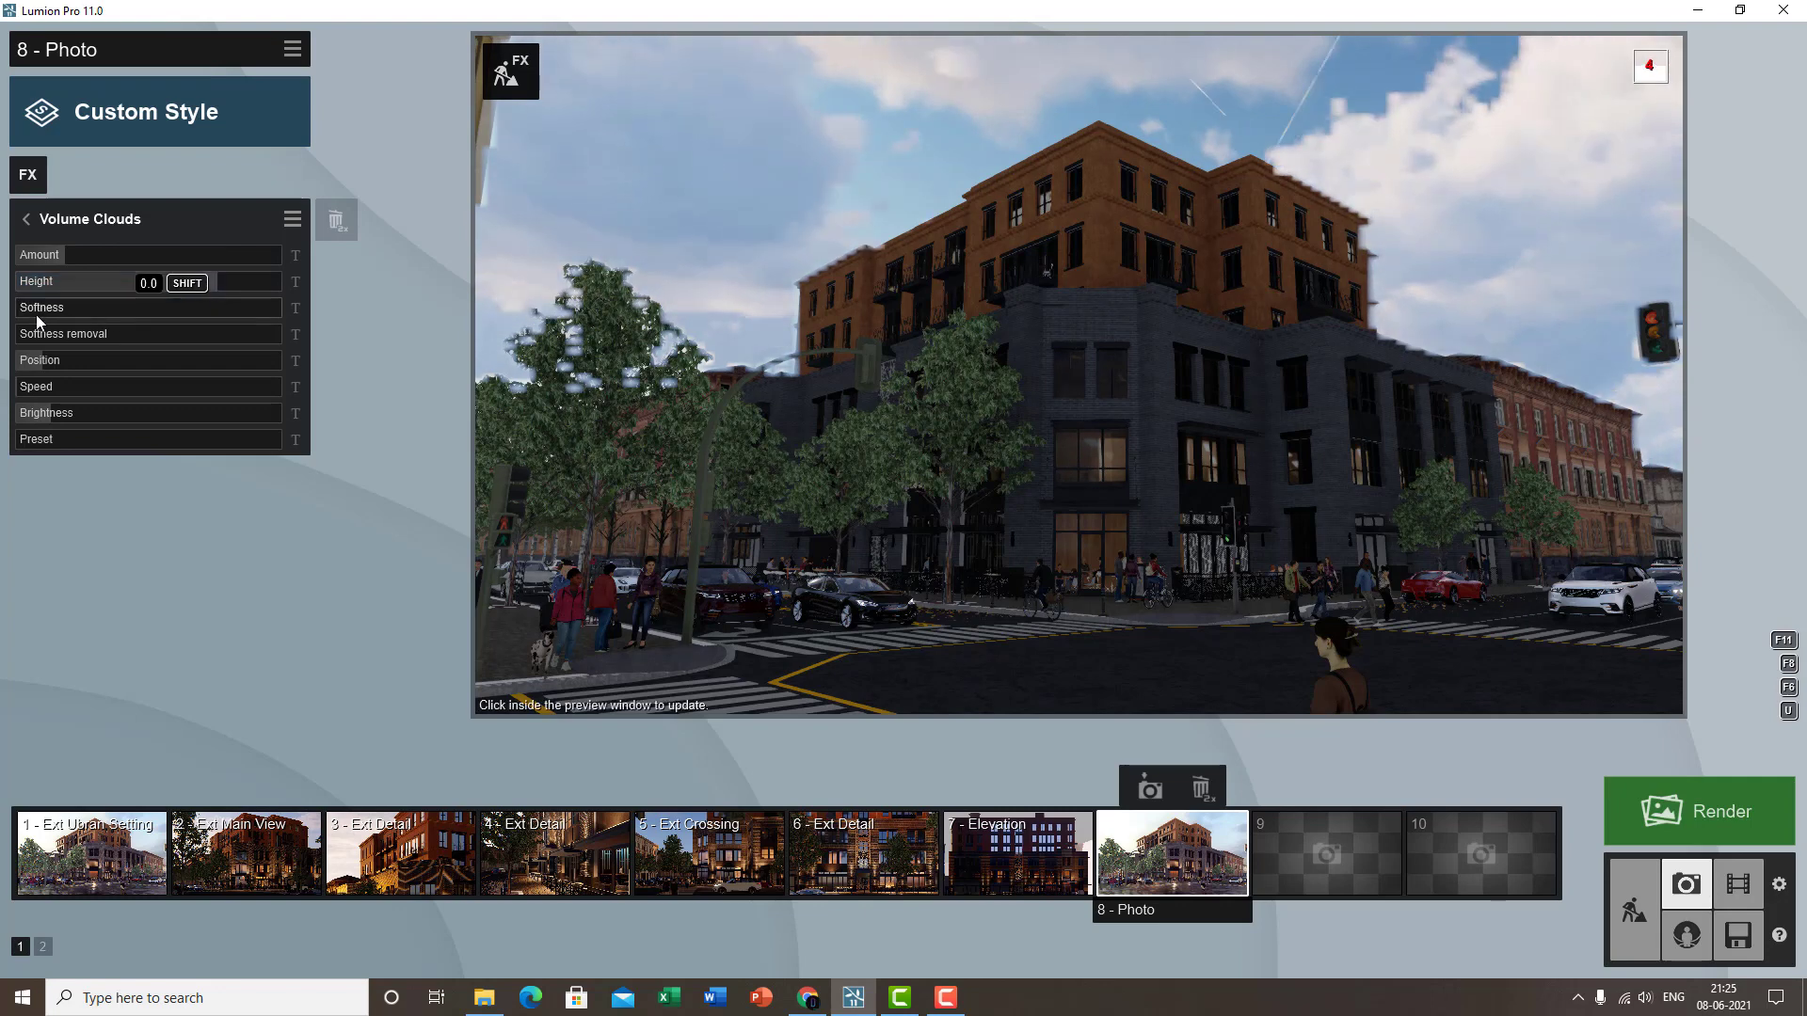
left_click_drag(66, 314, 122, 312)
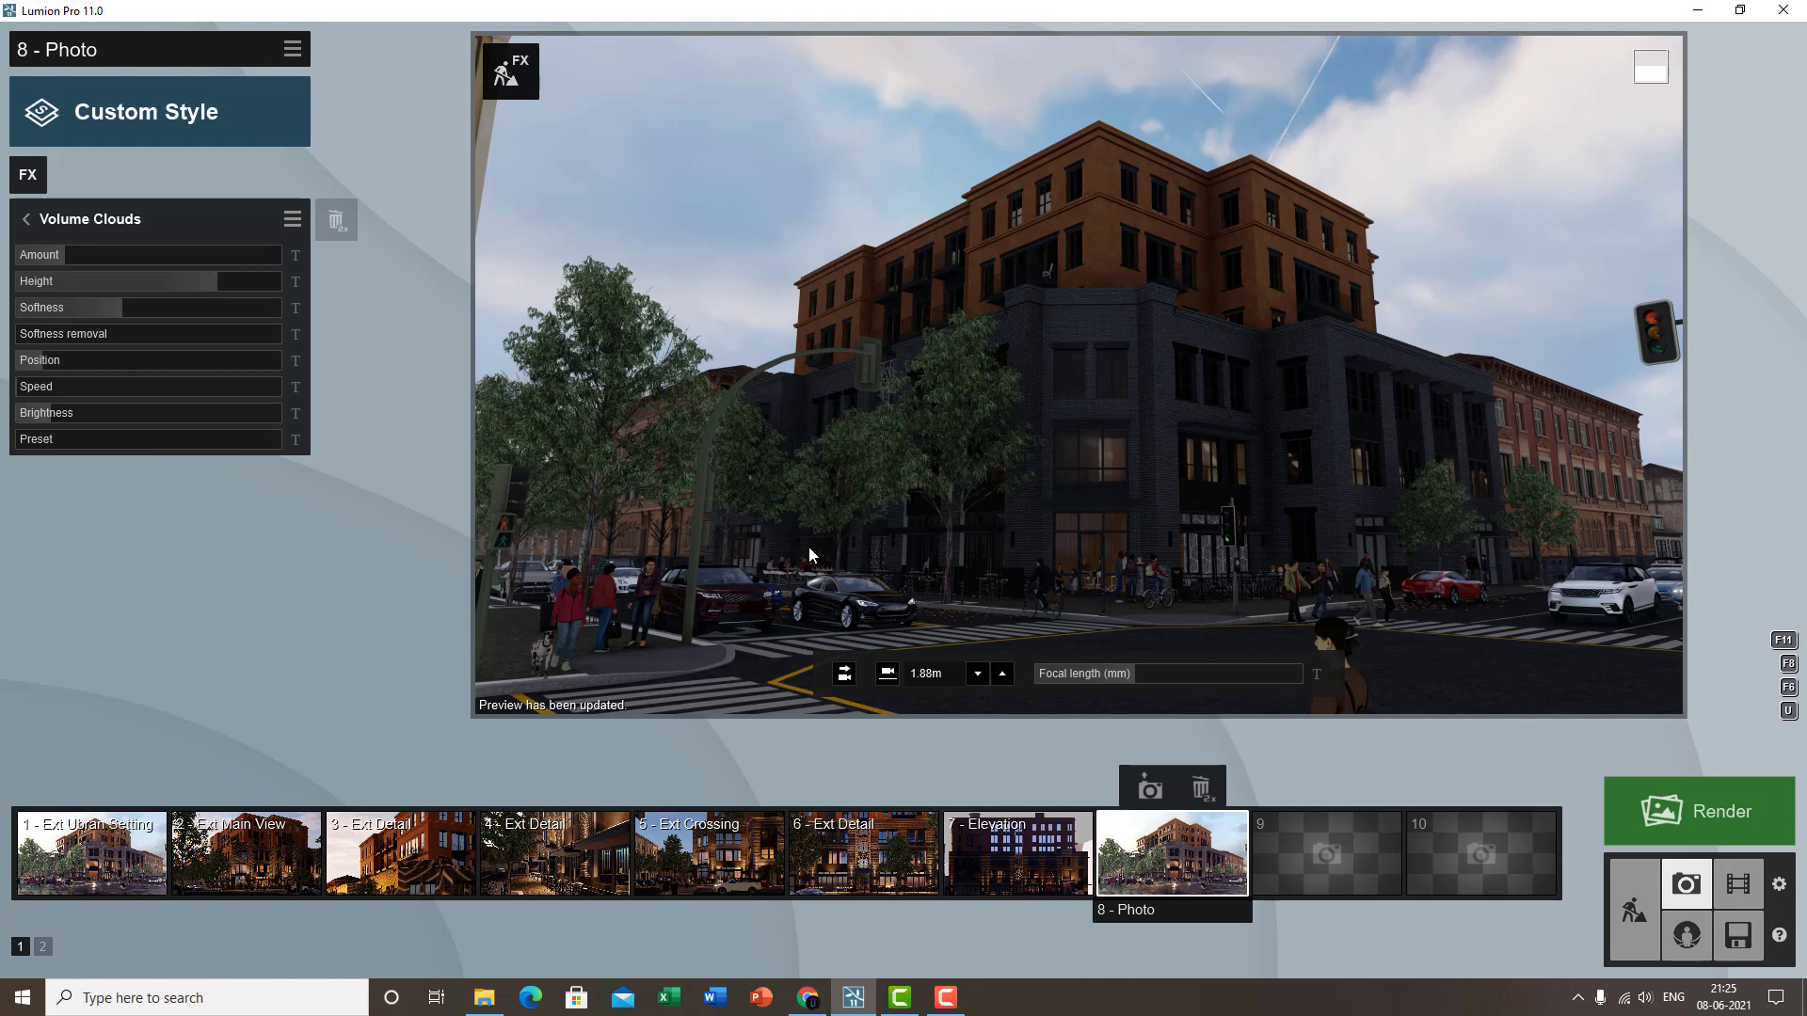
- Reduce the volume clouds' softness to nearly zero and their amount to about 0.1, refreshing the preview
left_click(103, 309)
left_click_drag(37, 311, 26, 310)
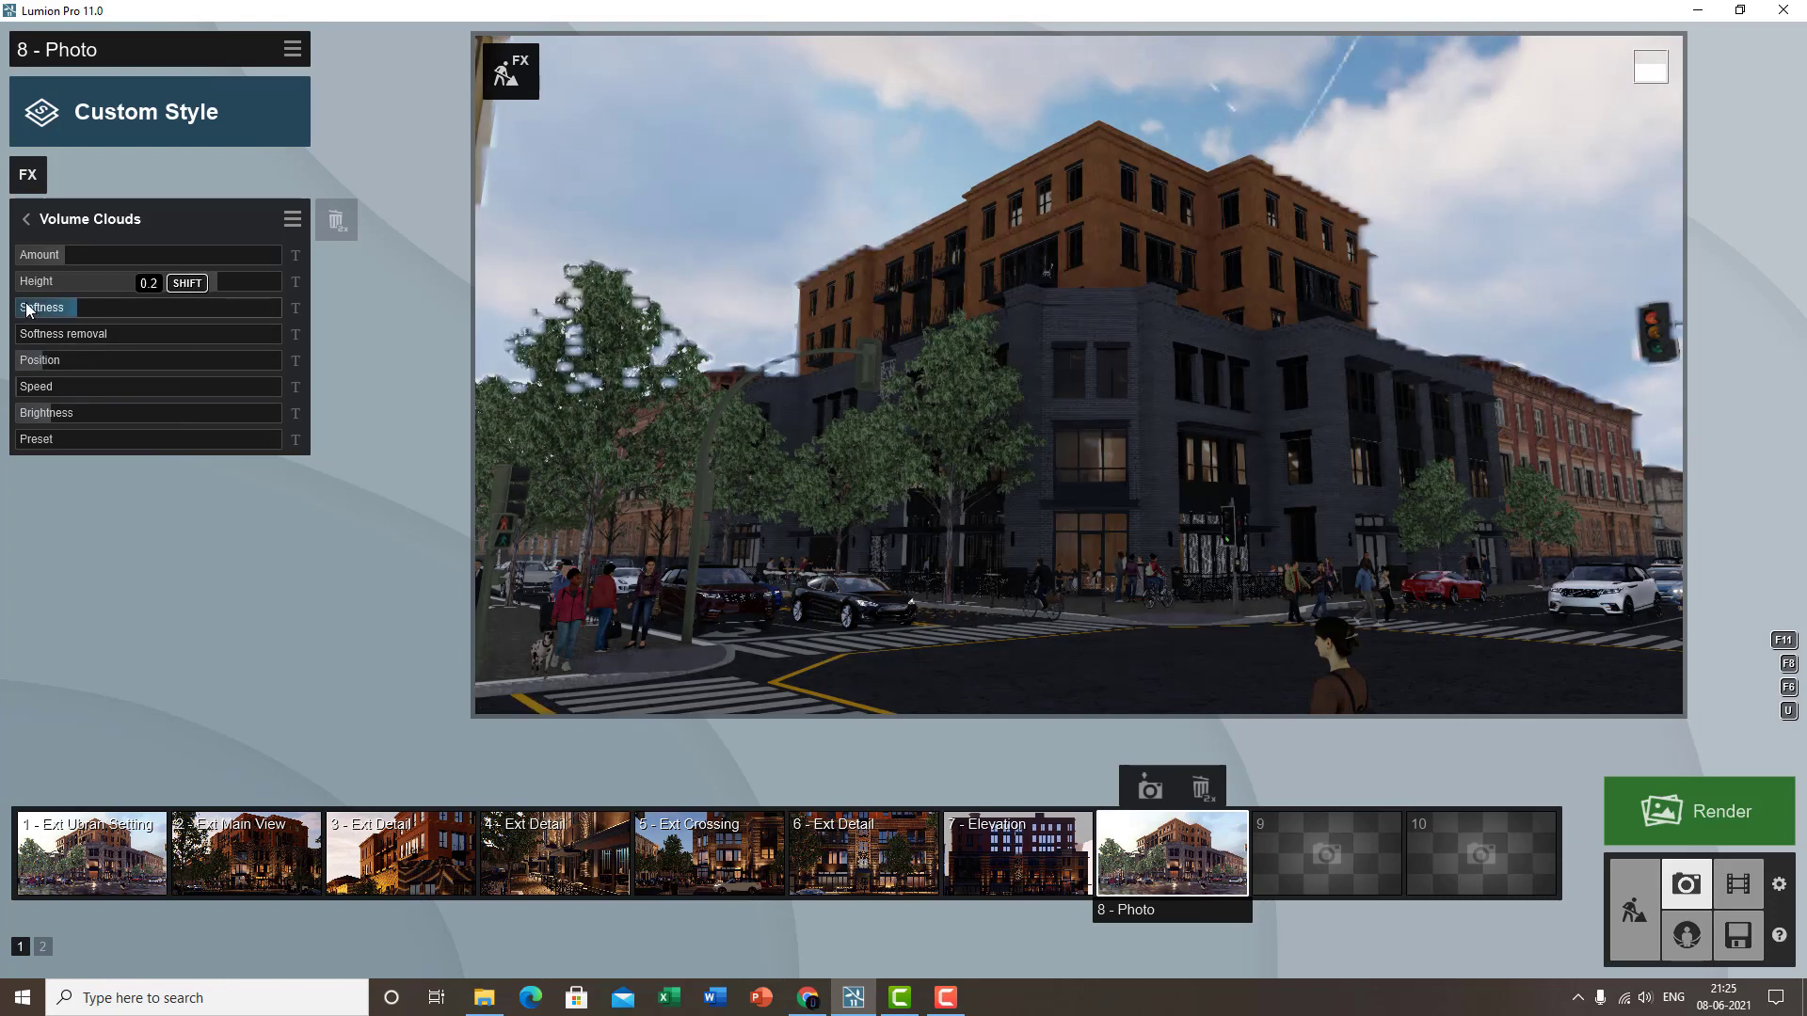
left_click(1460, 391)
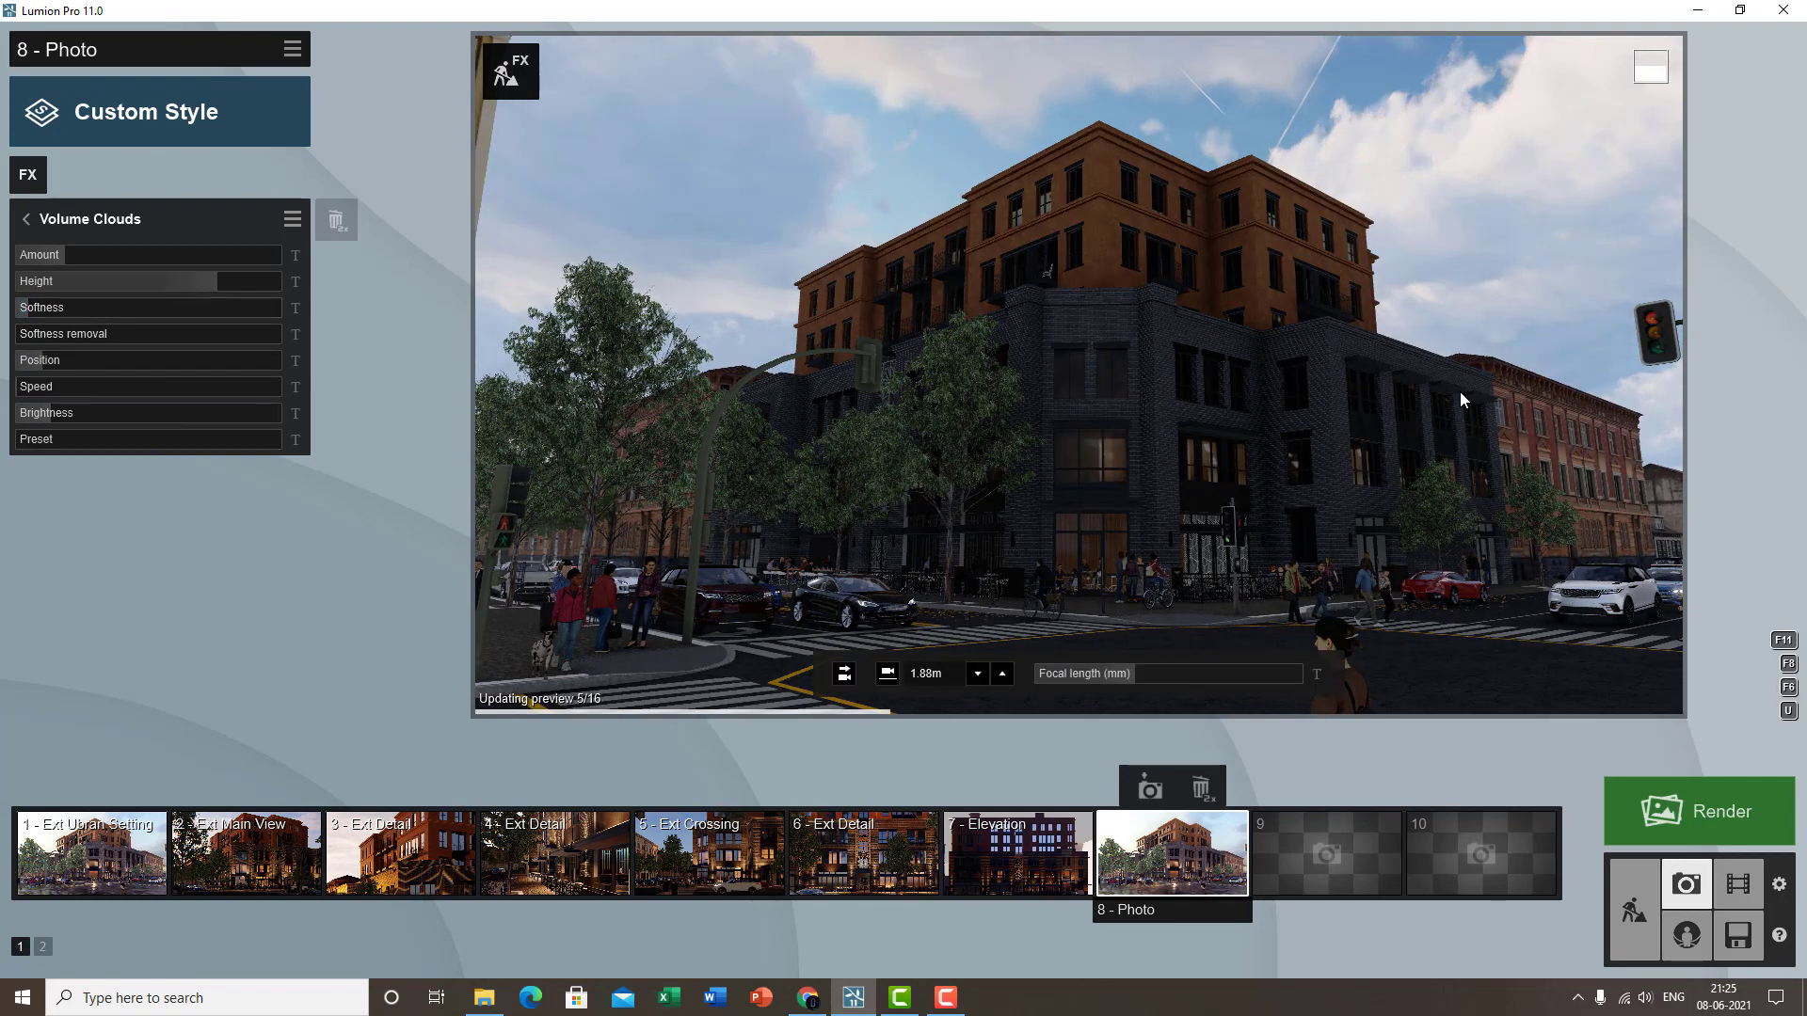
left_click(37, 255)
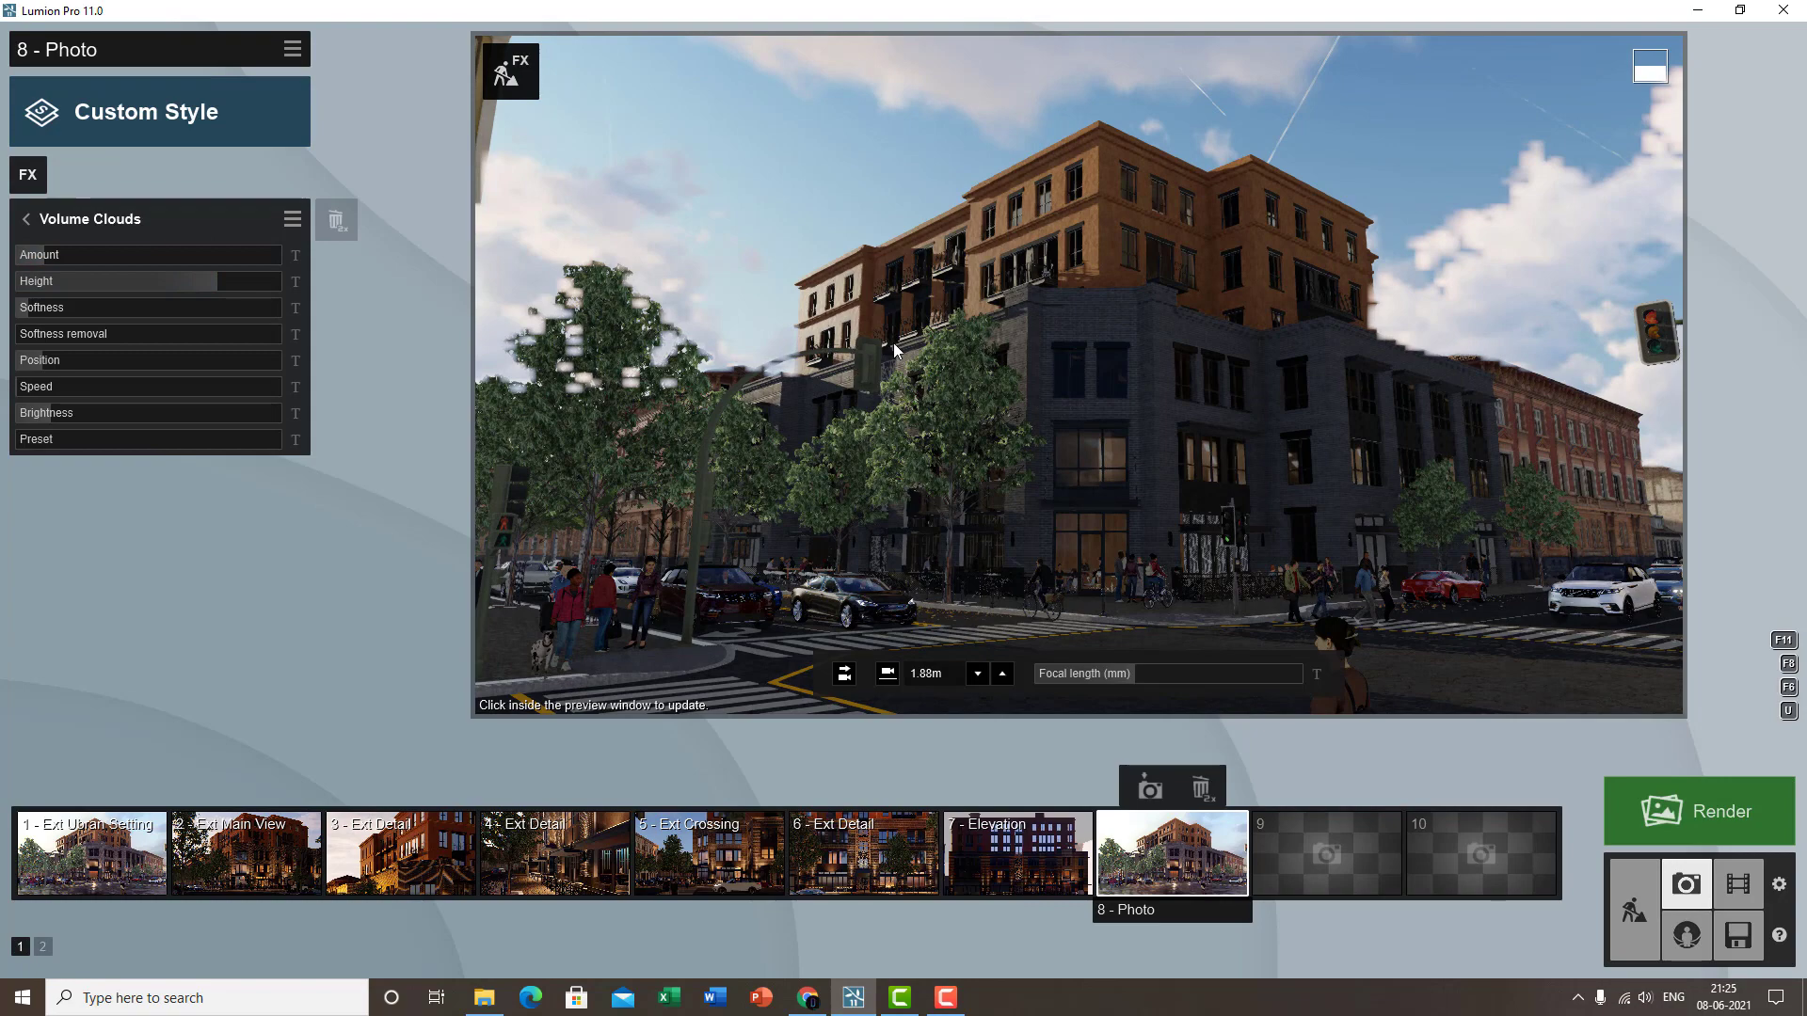
left_click(1095, 329)
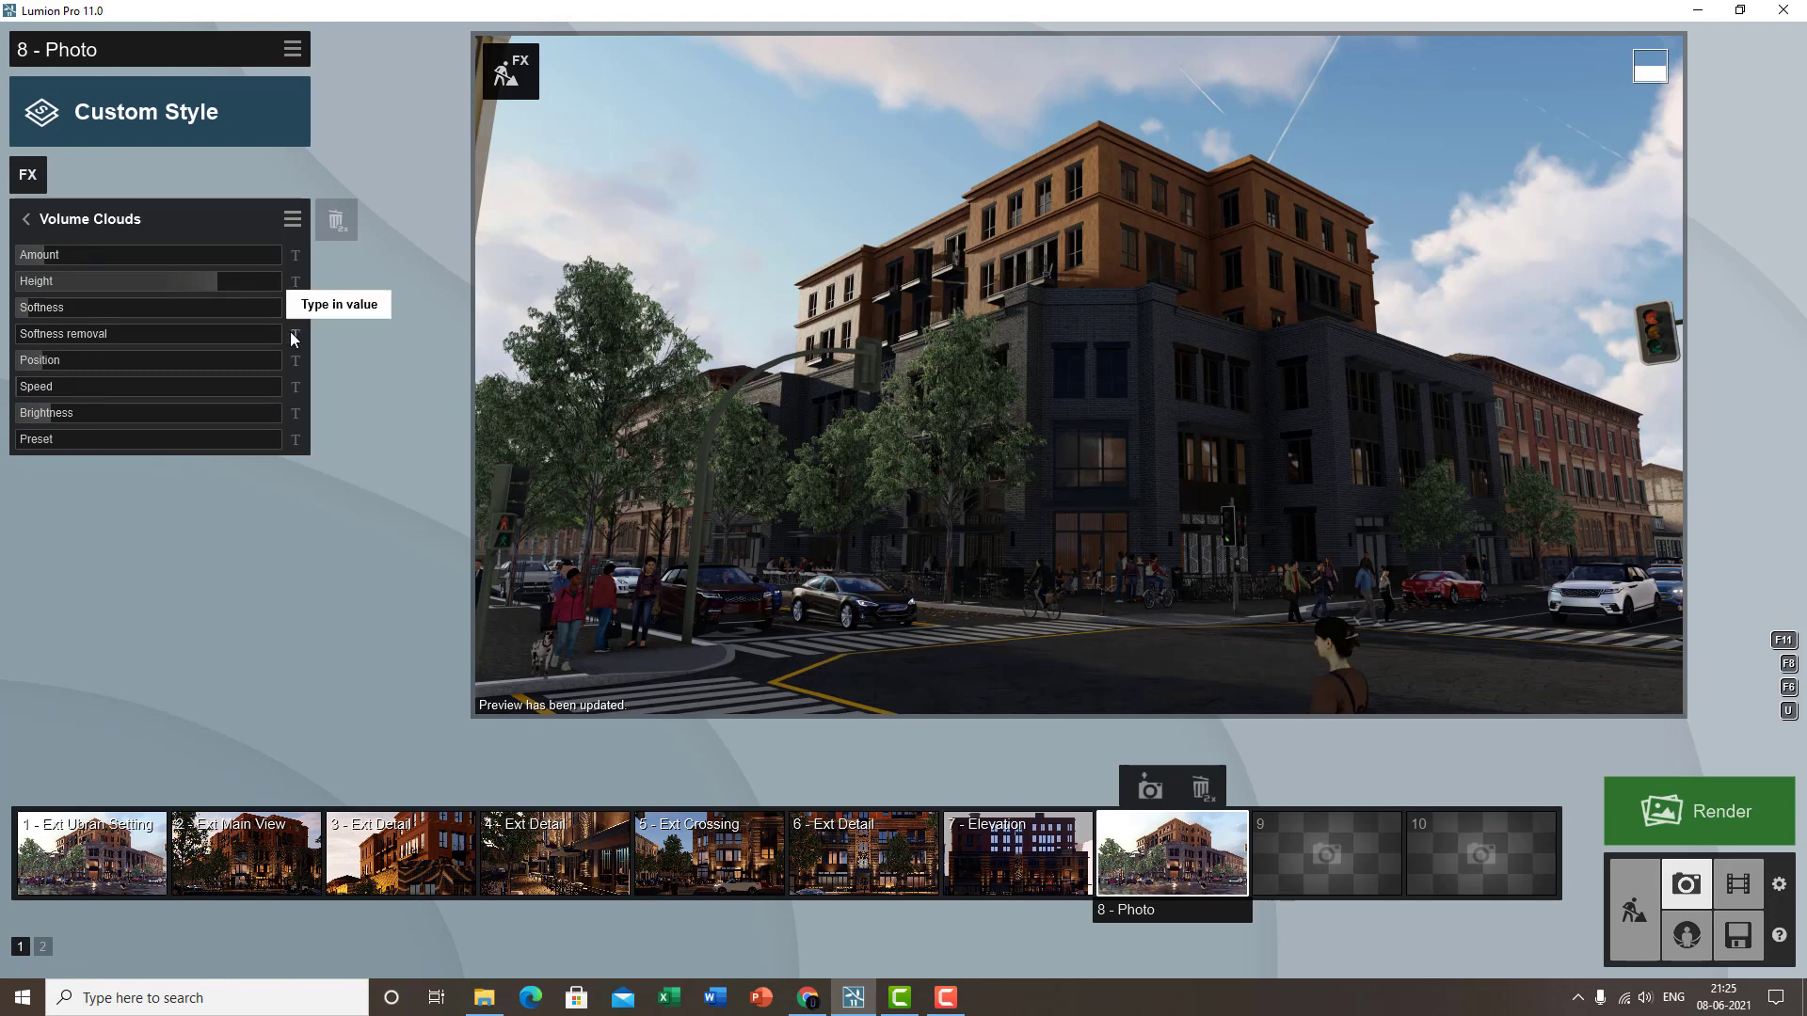
- Set the volume clouds' softness removal to 0.5 and their softness to about 0.2
mouse_move(40, 324)
left_click_drag(38, 334, 148, 338)
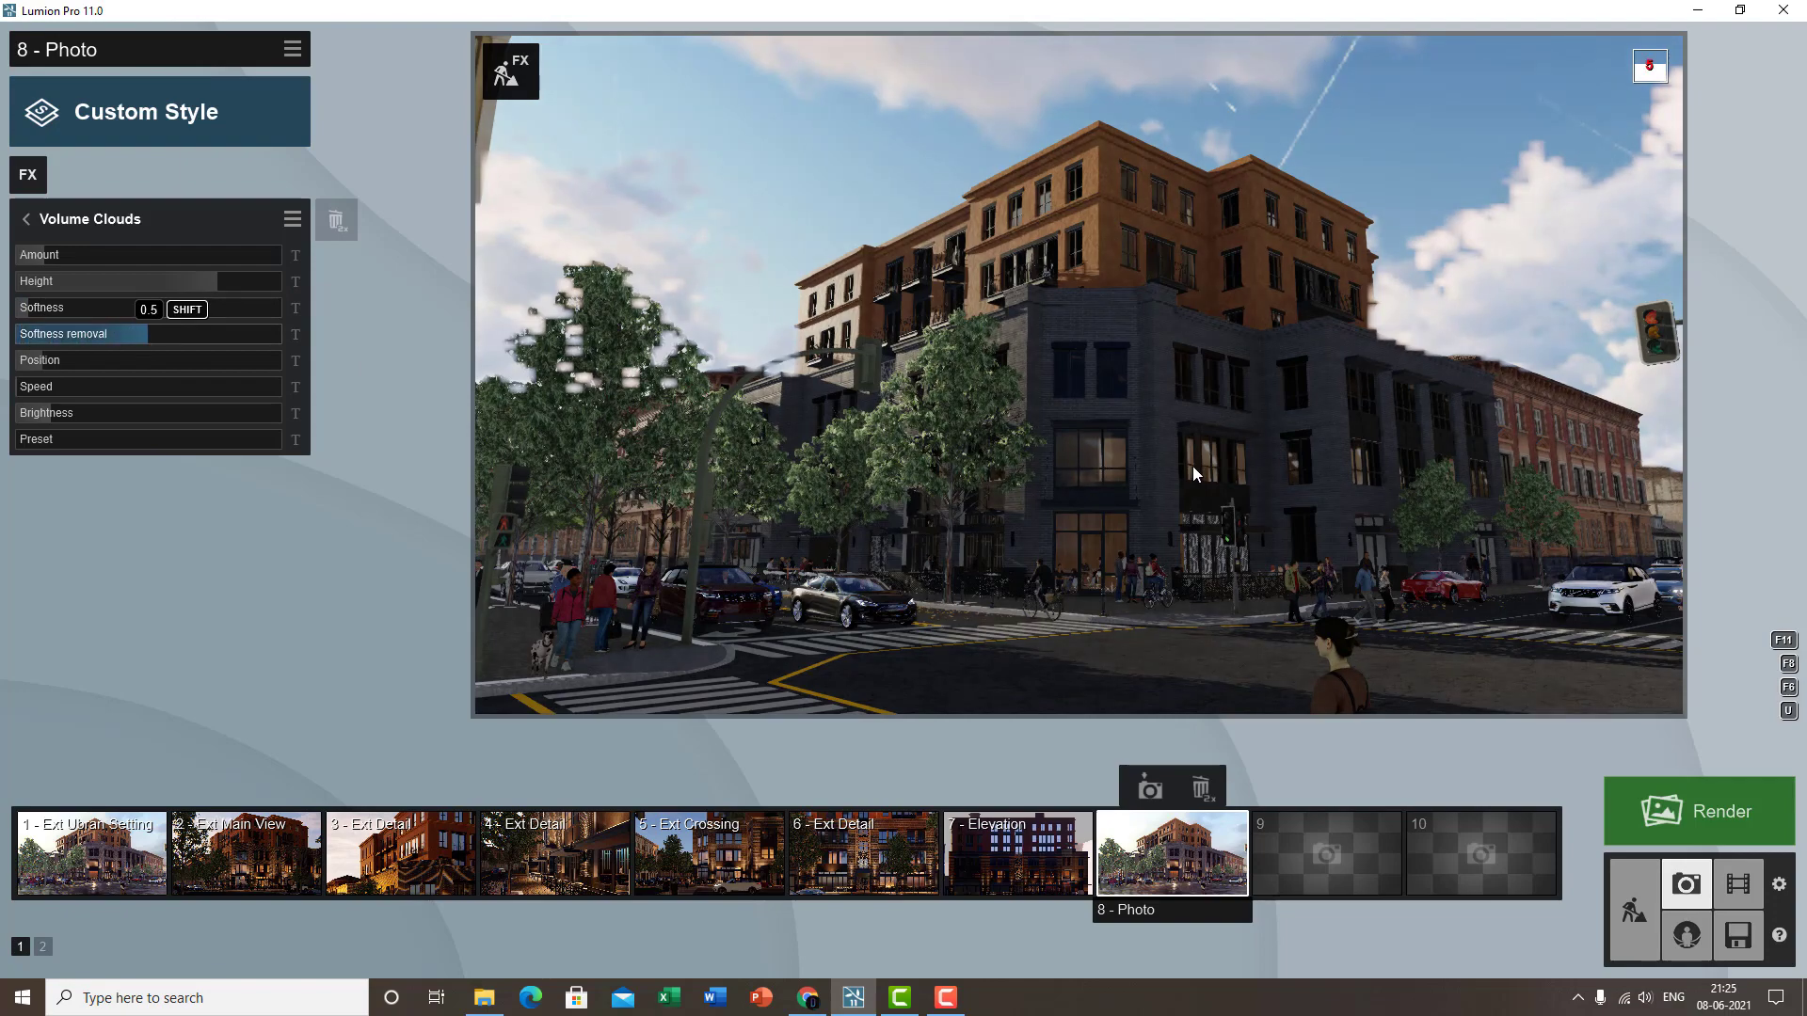
left_click_drag(28, 309, 68, 308)
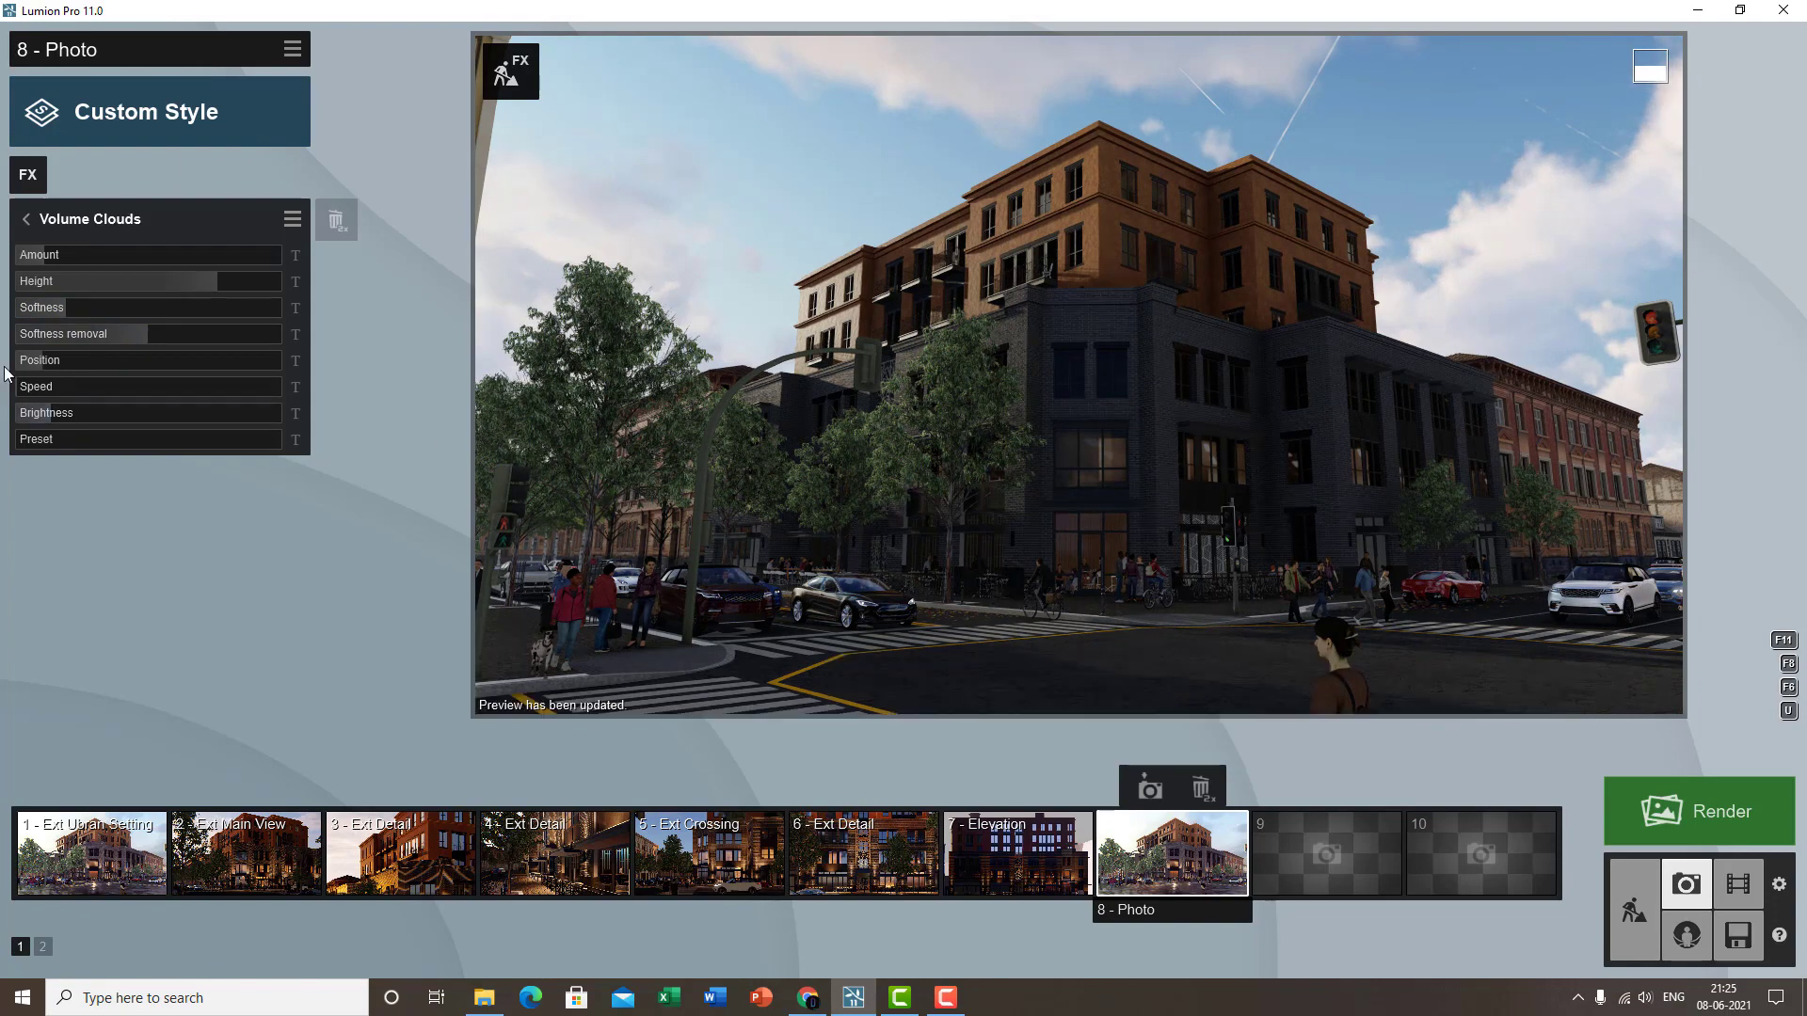
- Shift the volume clouds' position to about 0.2 and refresh the preview
mouse_move(67, 335)
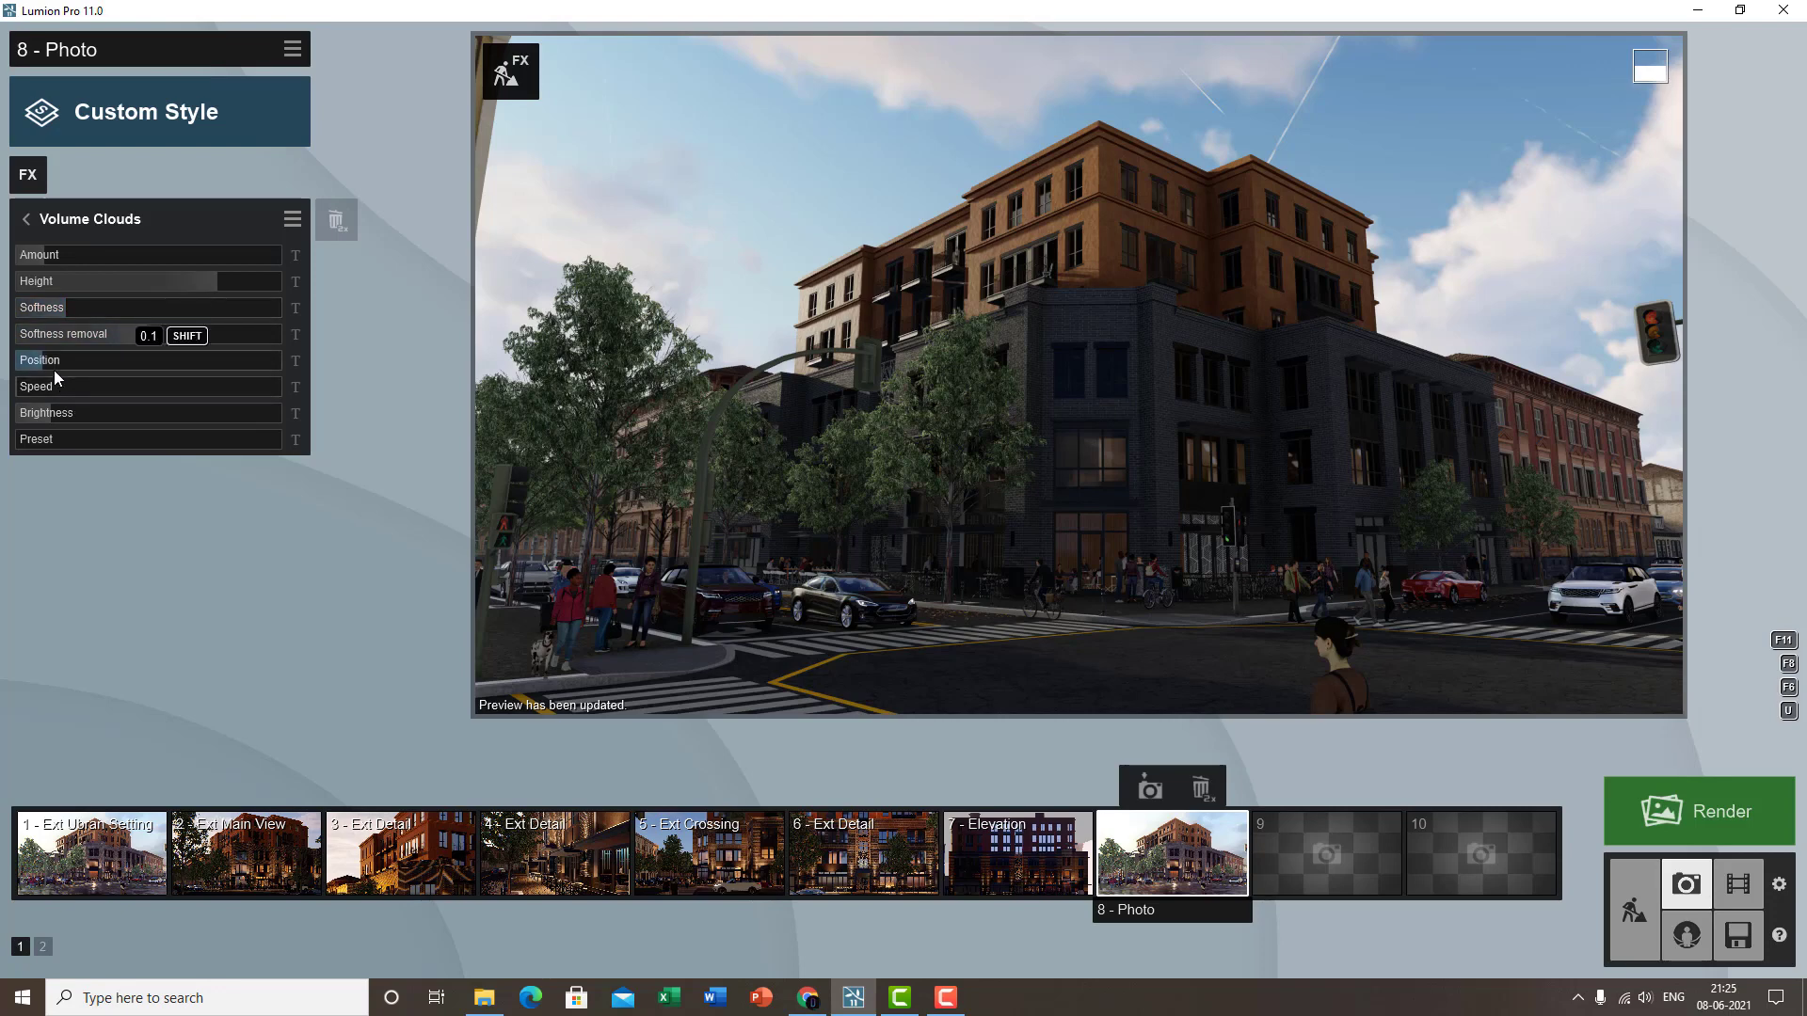
mouse_move(53, 369)
left_mouse_down()
mouse_move(77, 361)
mouse_move(56, 357)
left_mouse_up()
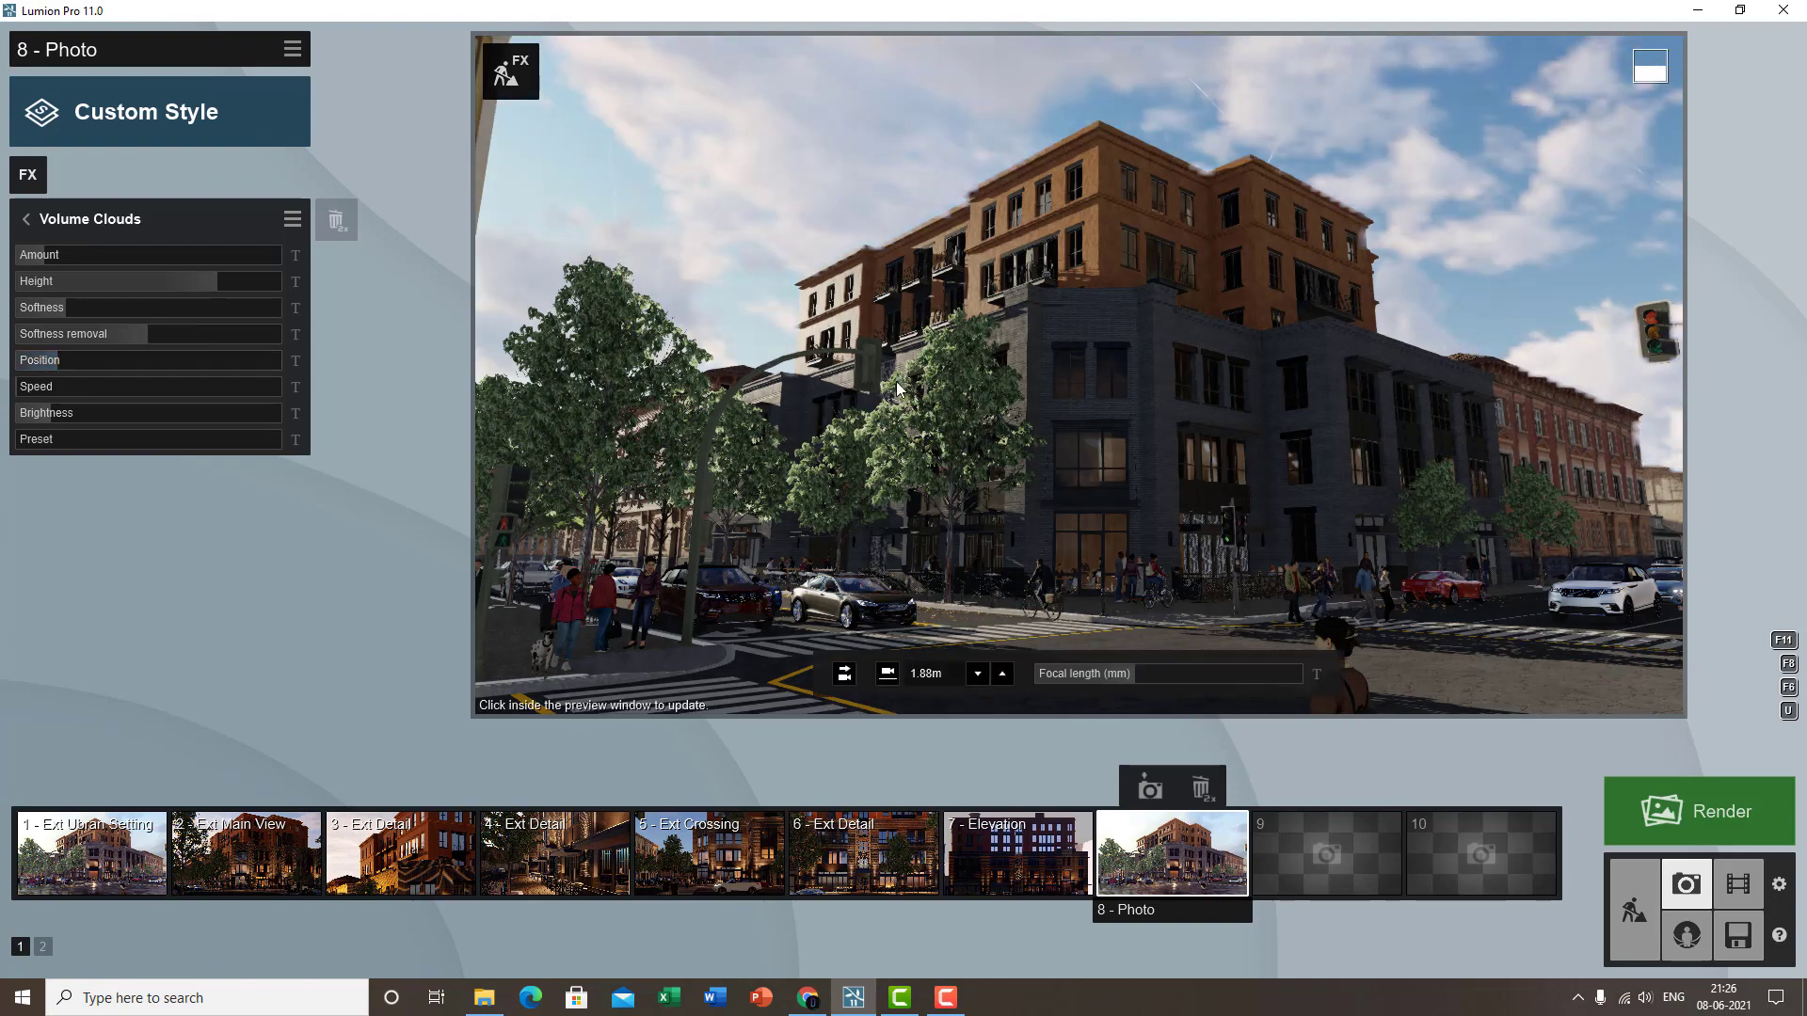
left_click(1474, 455)
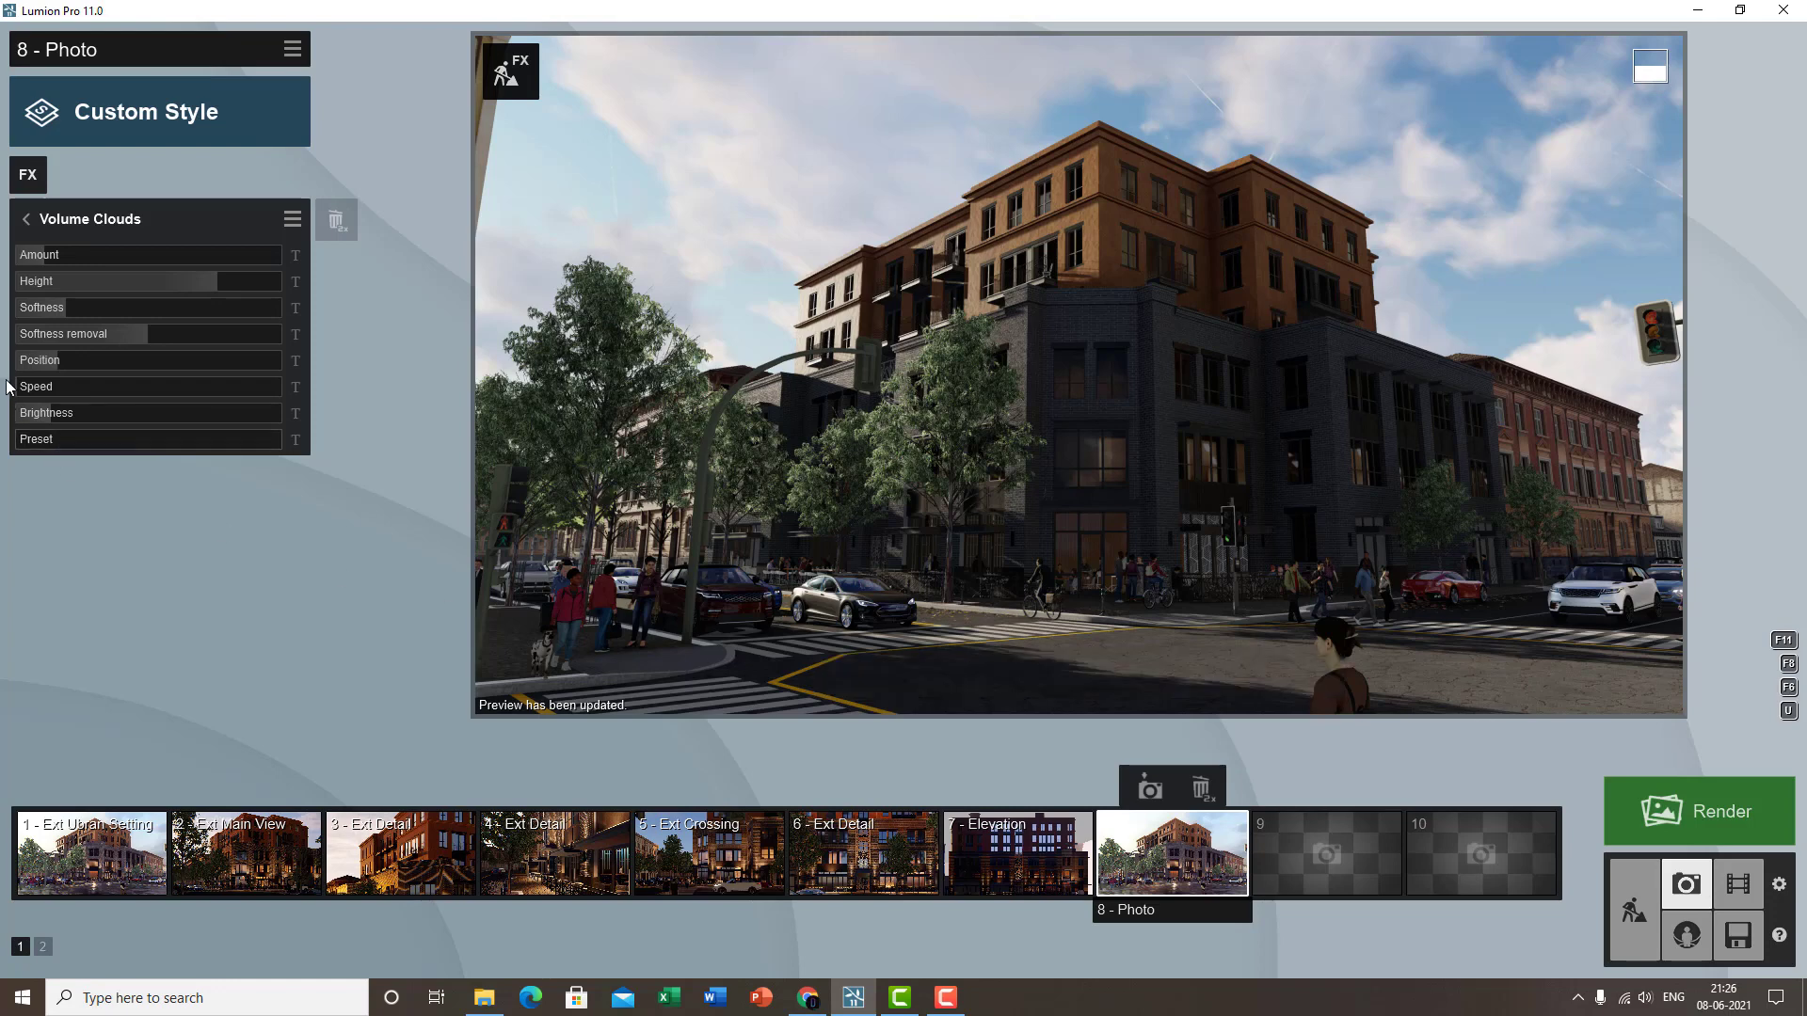
- Try a volume cloud speed of 0.3, return it to zero, and raise the brightness to about one-third of its range
mouse_move(24, 388)
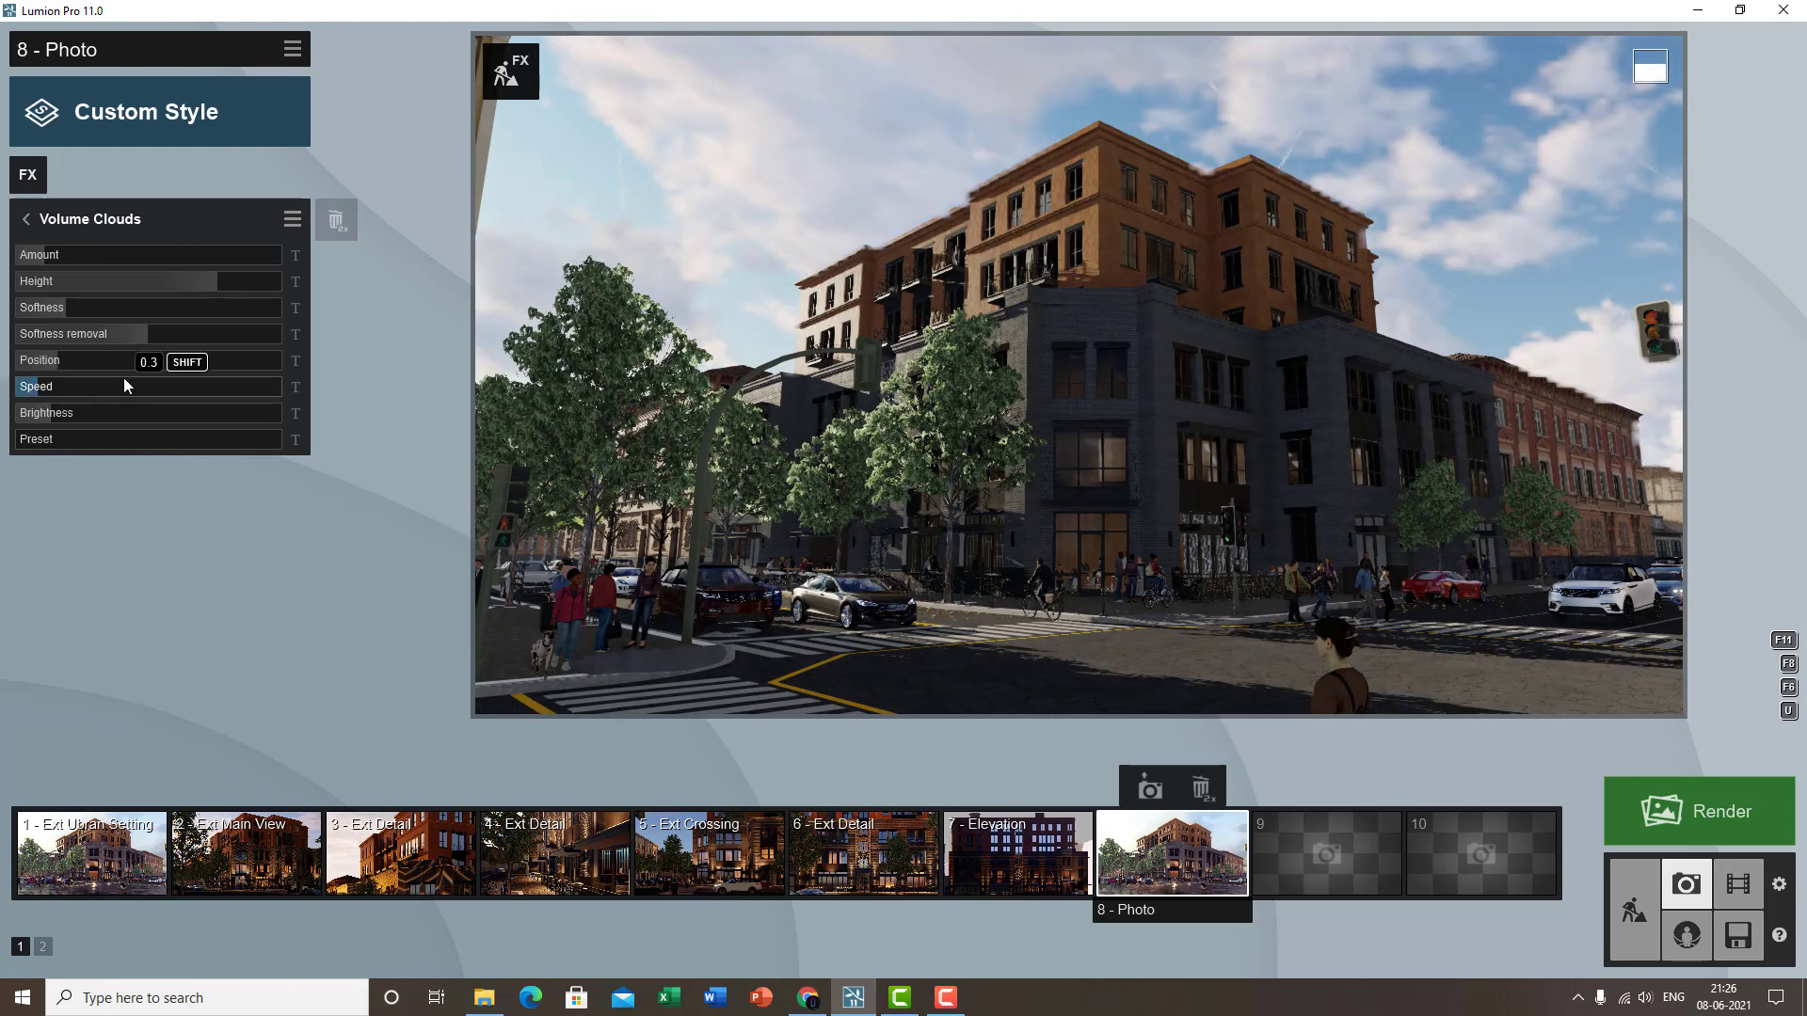
left_click_drag(125, 384, 16, 393)
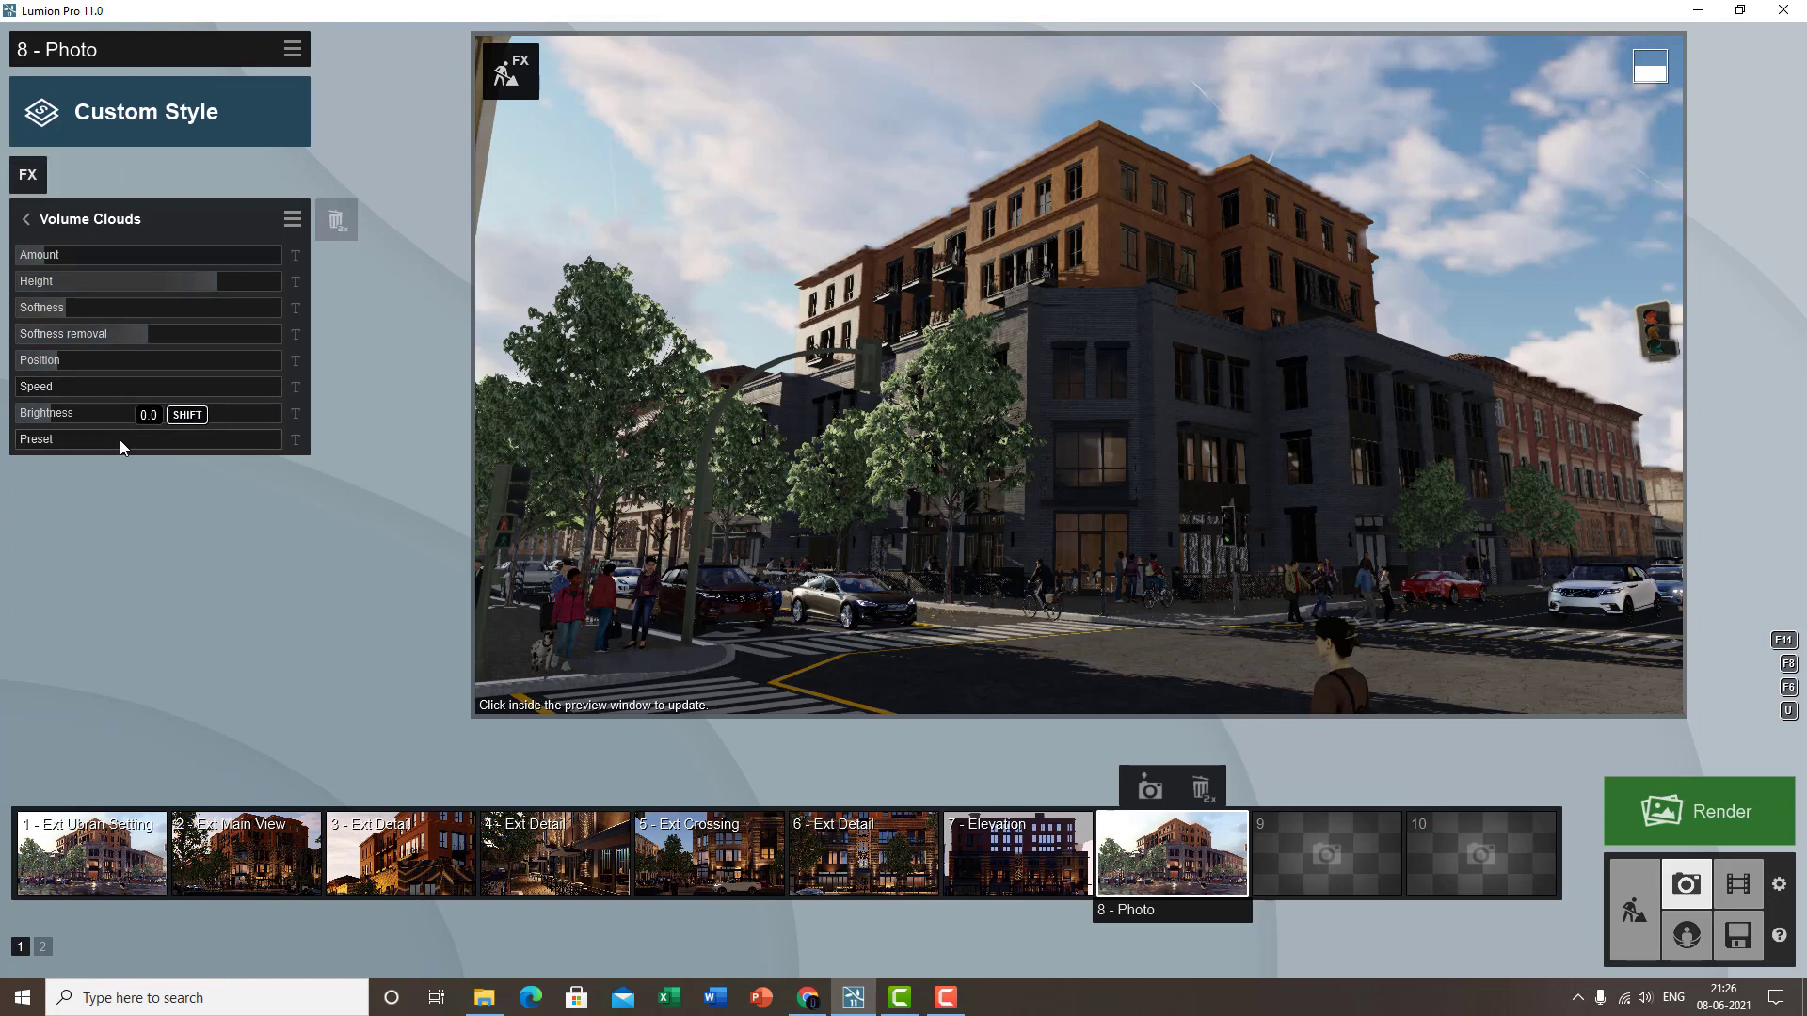
left_click_drag(47, 412, 110, 412)
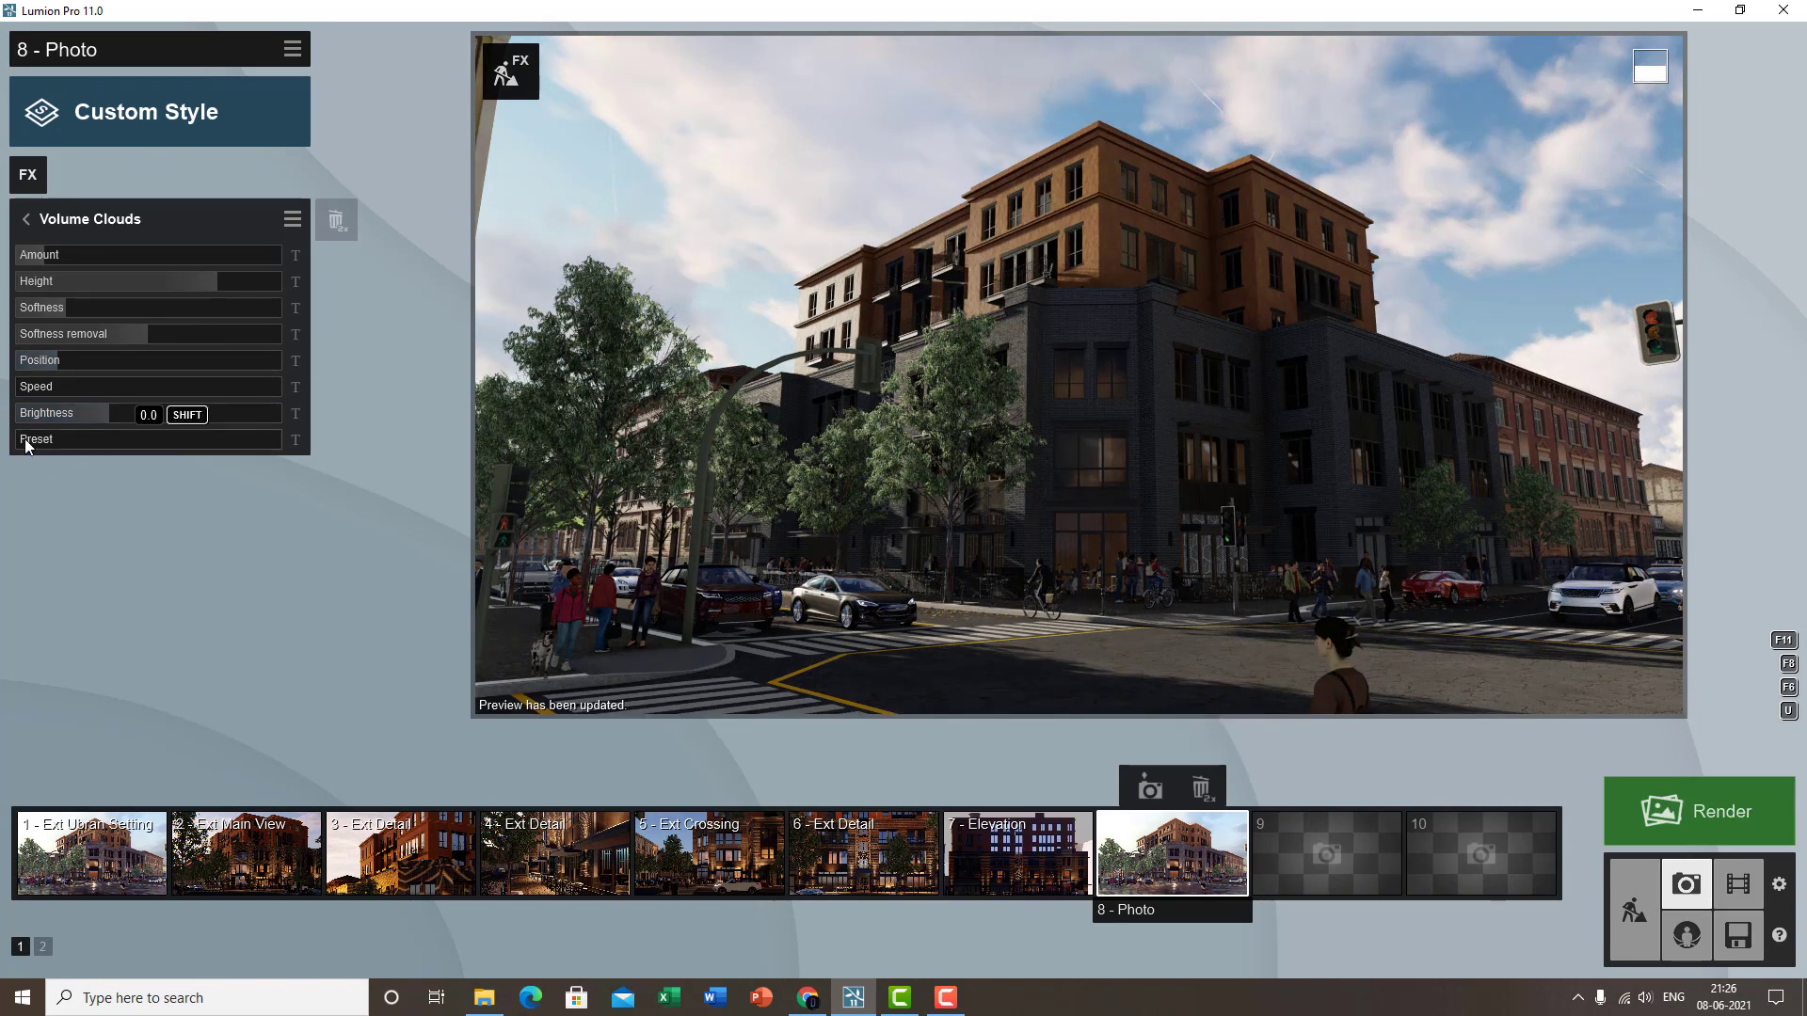
- Try the volume clouds' preset at maximum, set their amount to 0.2 and preset to 0.6, and refresh the preview
left_click_drag(65, 439, 305, 465)
left_click(69, 254)
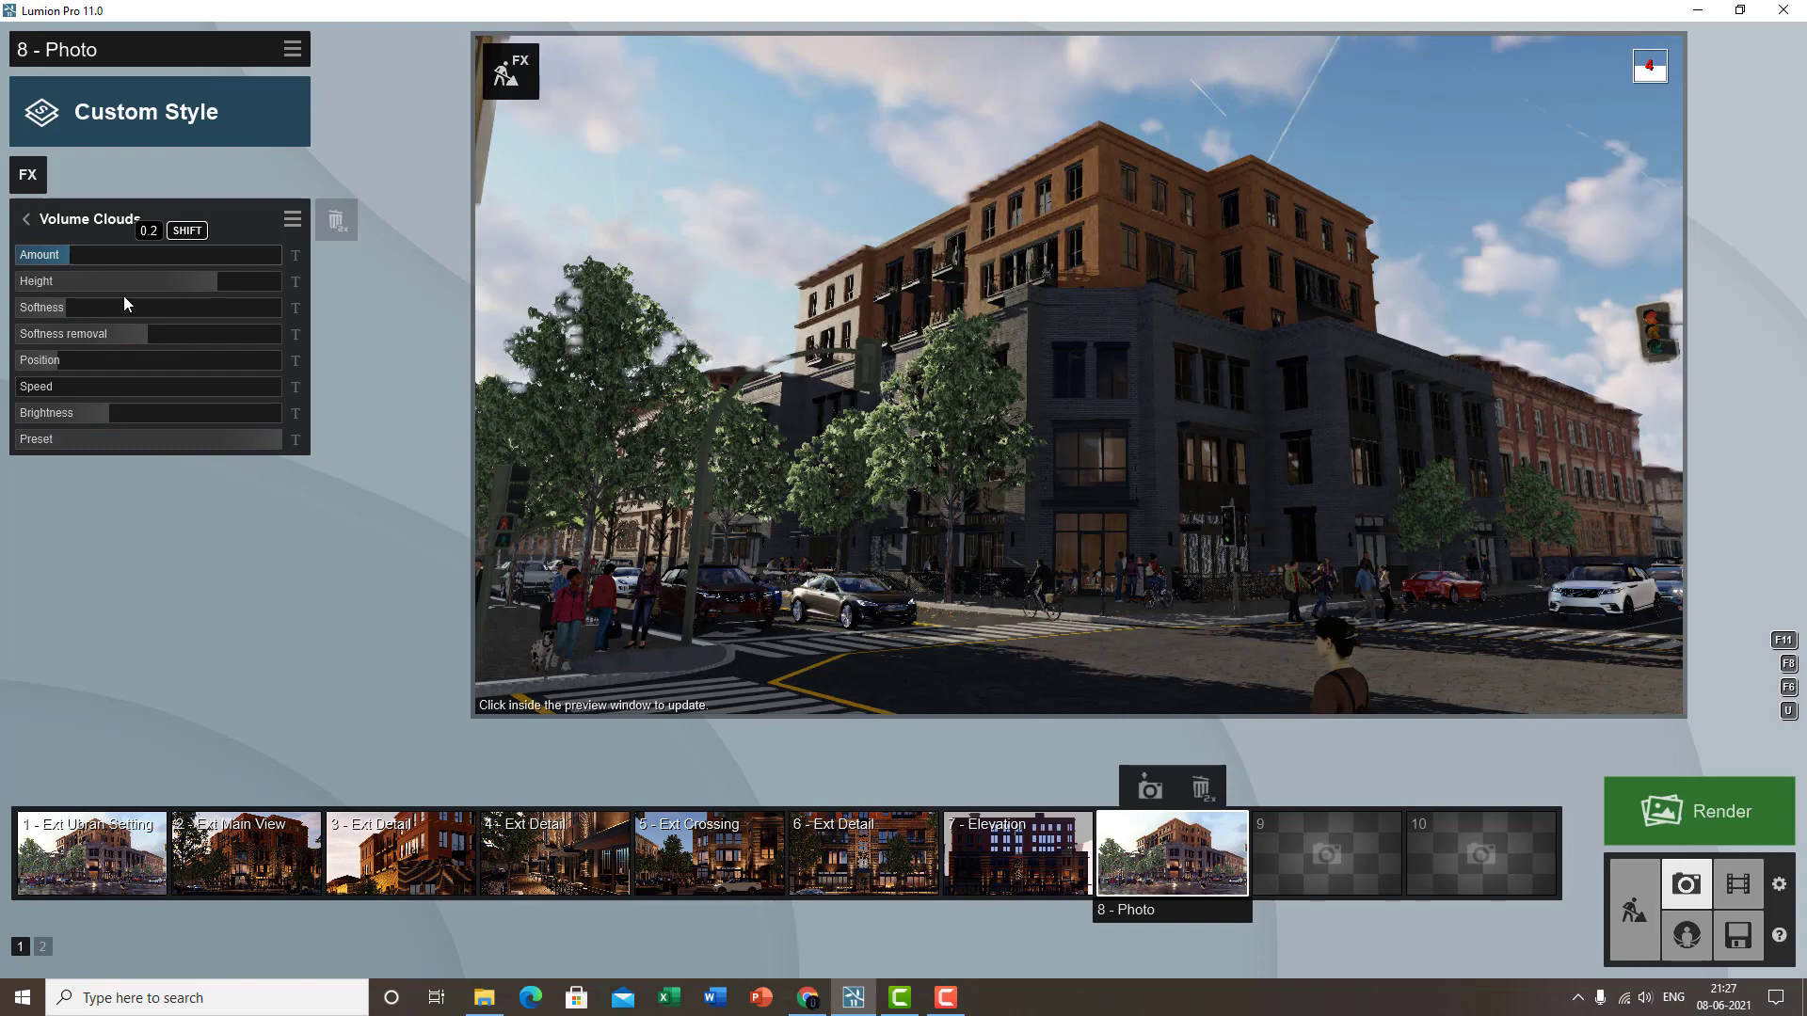
left_click(91, 254)
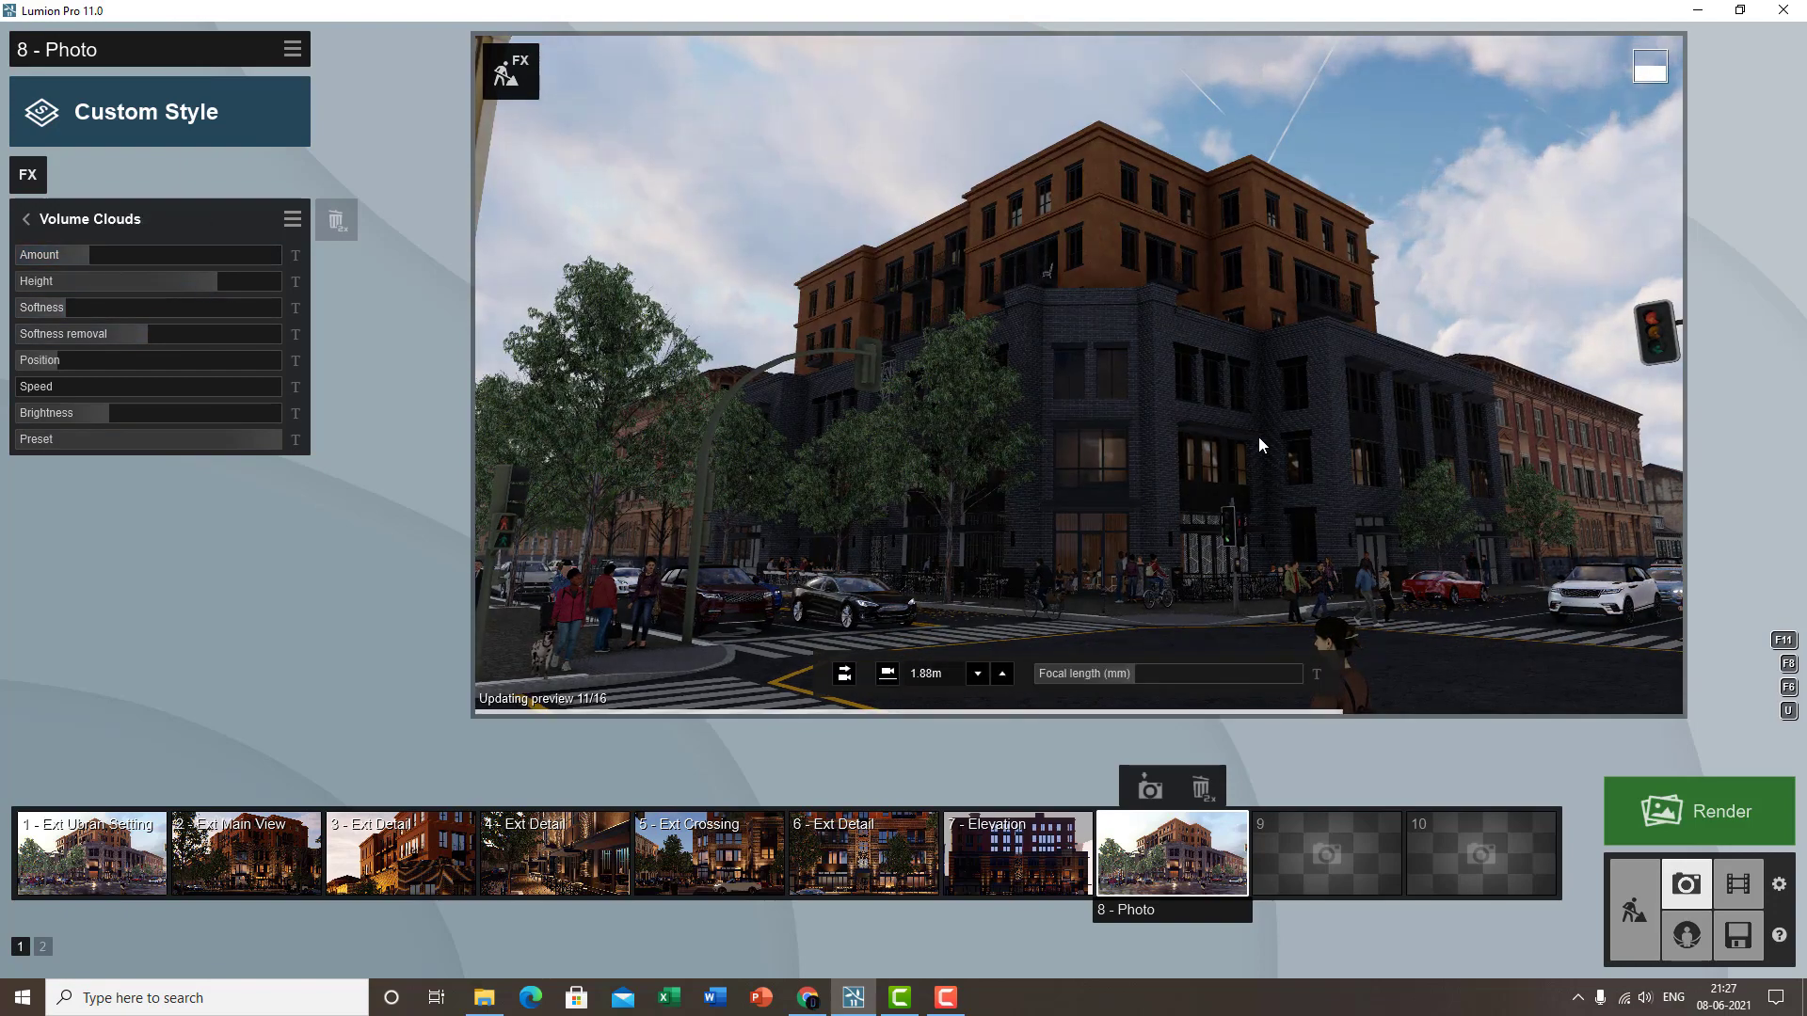
left_click(64, 255)
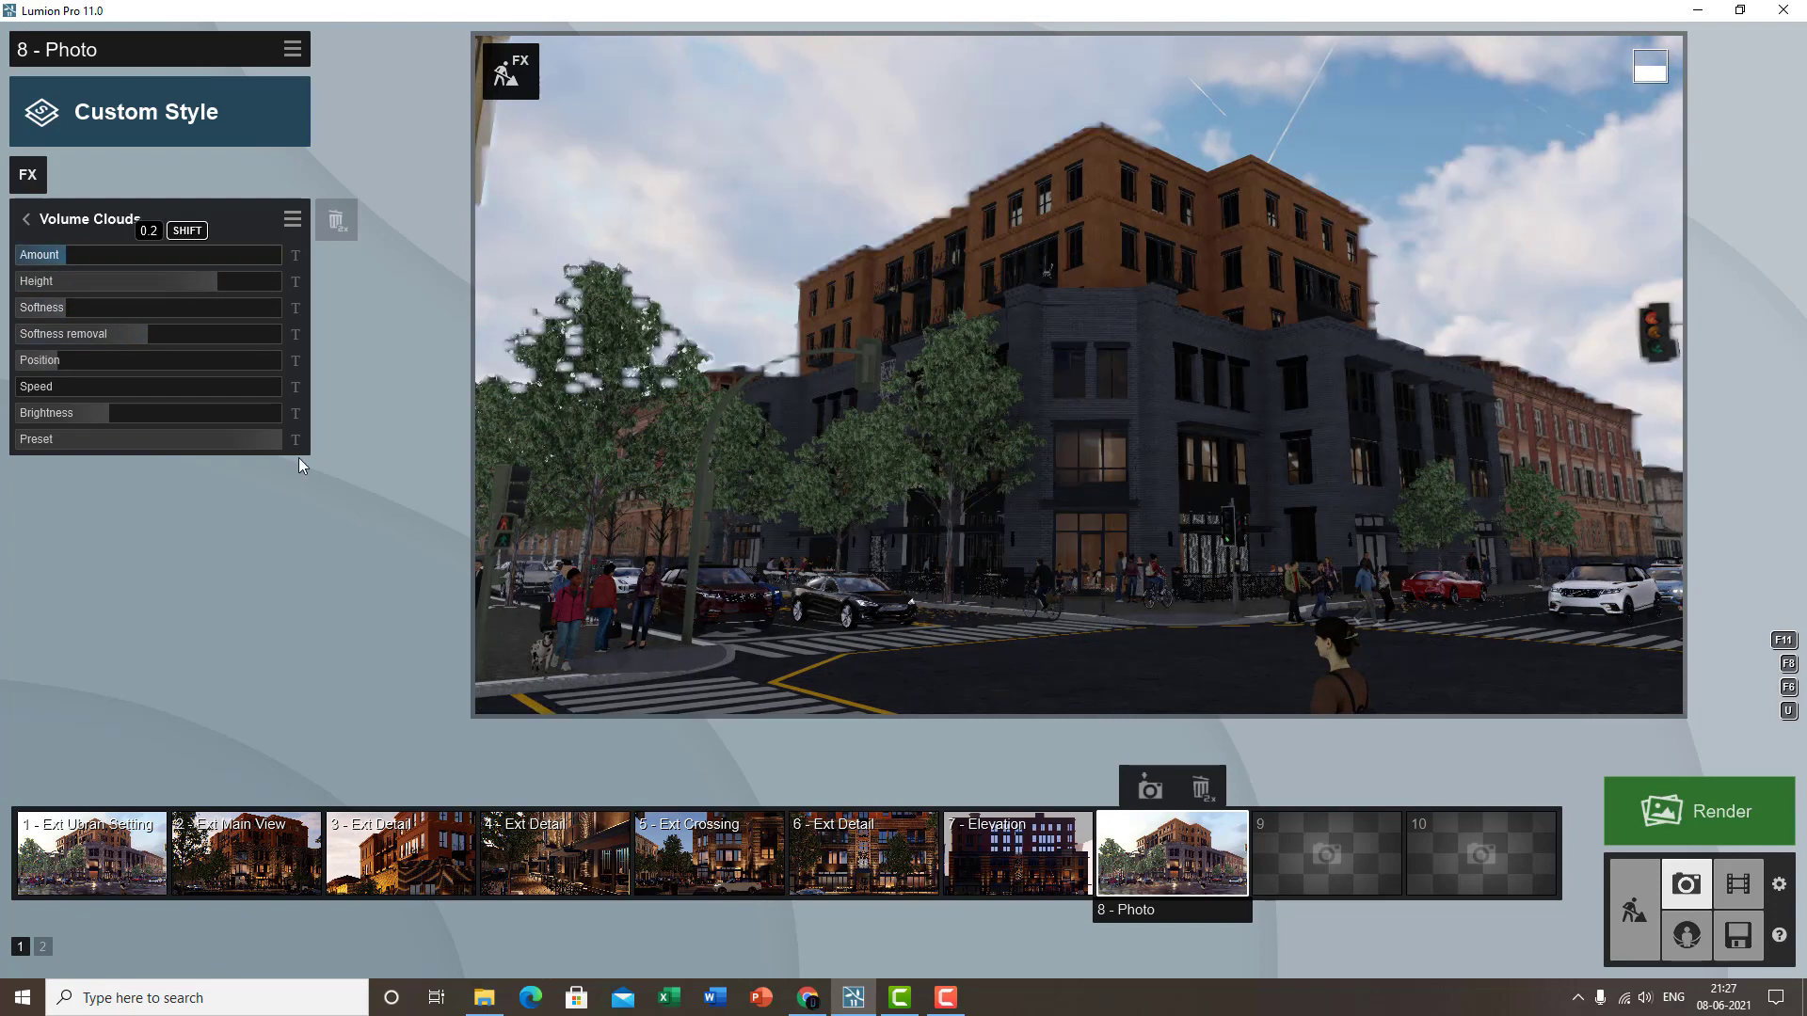
left_click(166, 442)
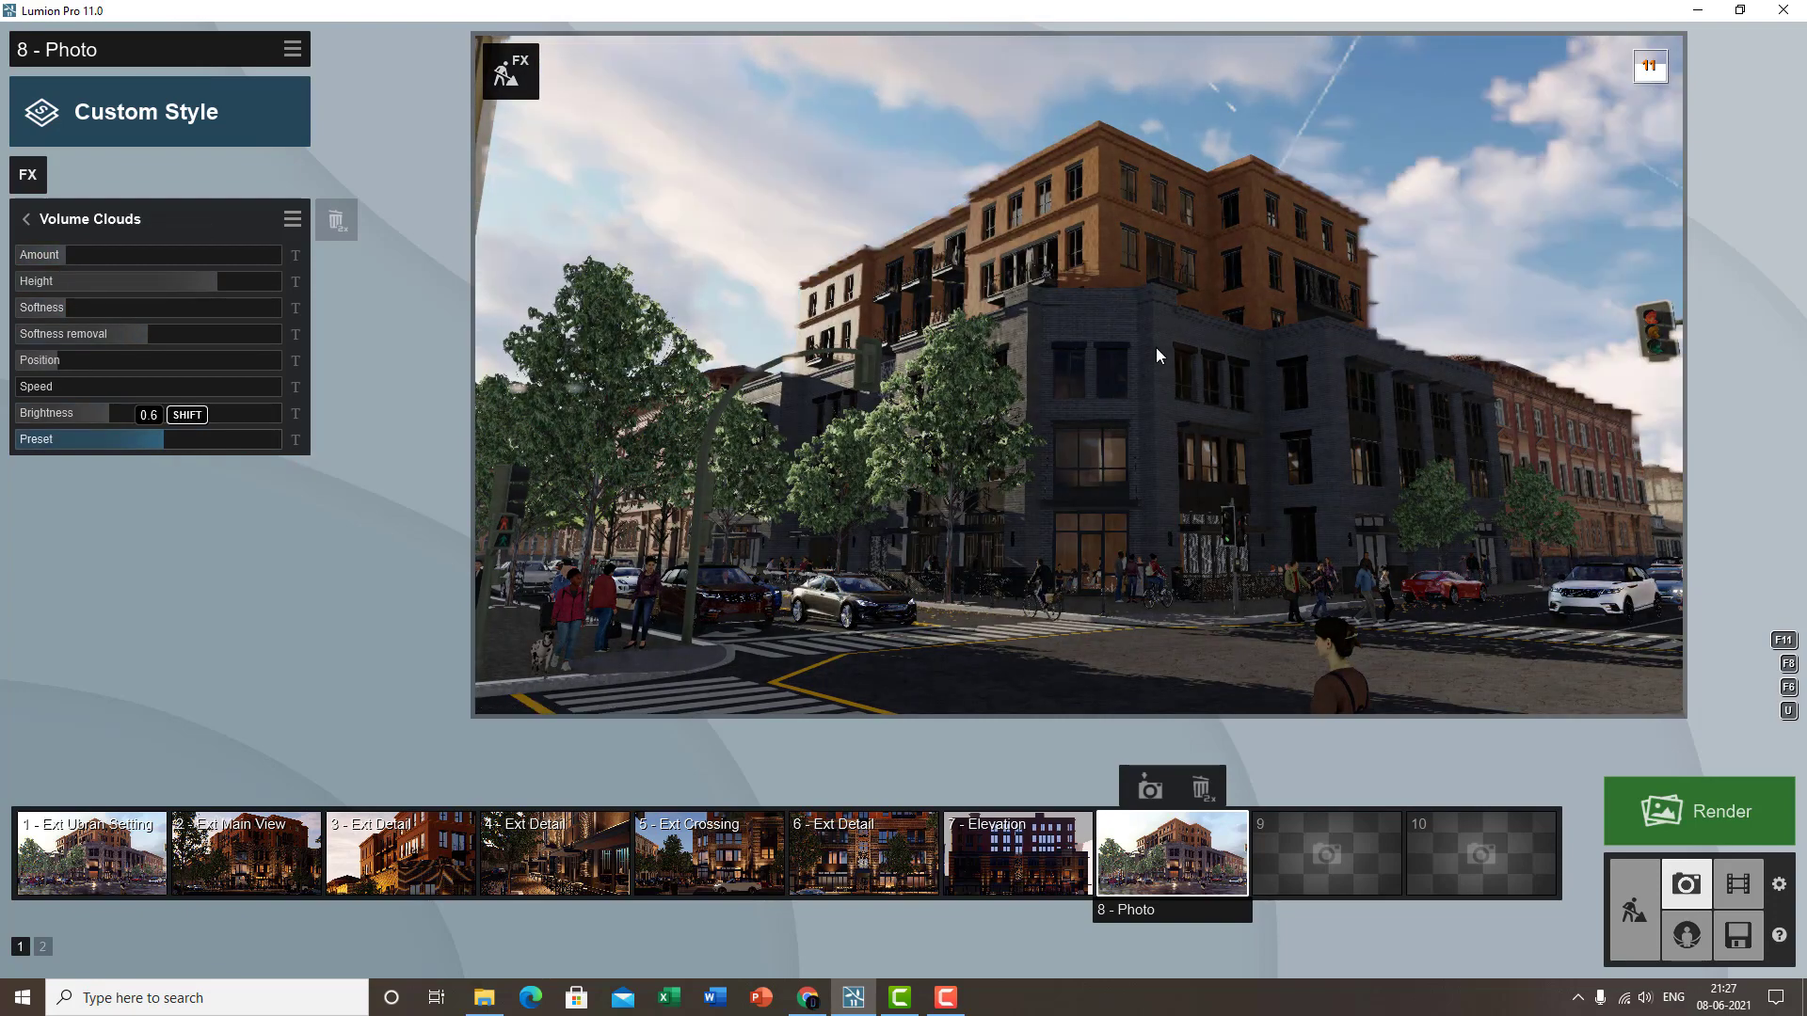
left_click(1267, 360)
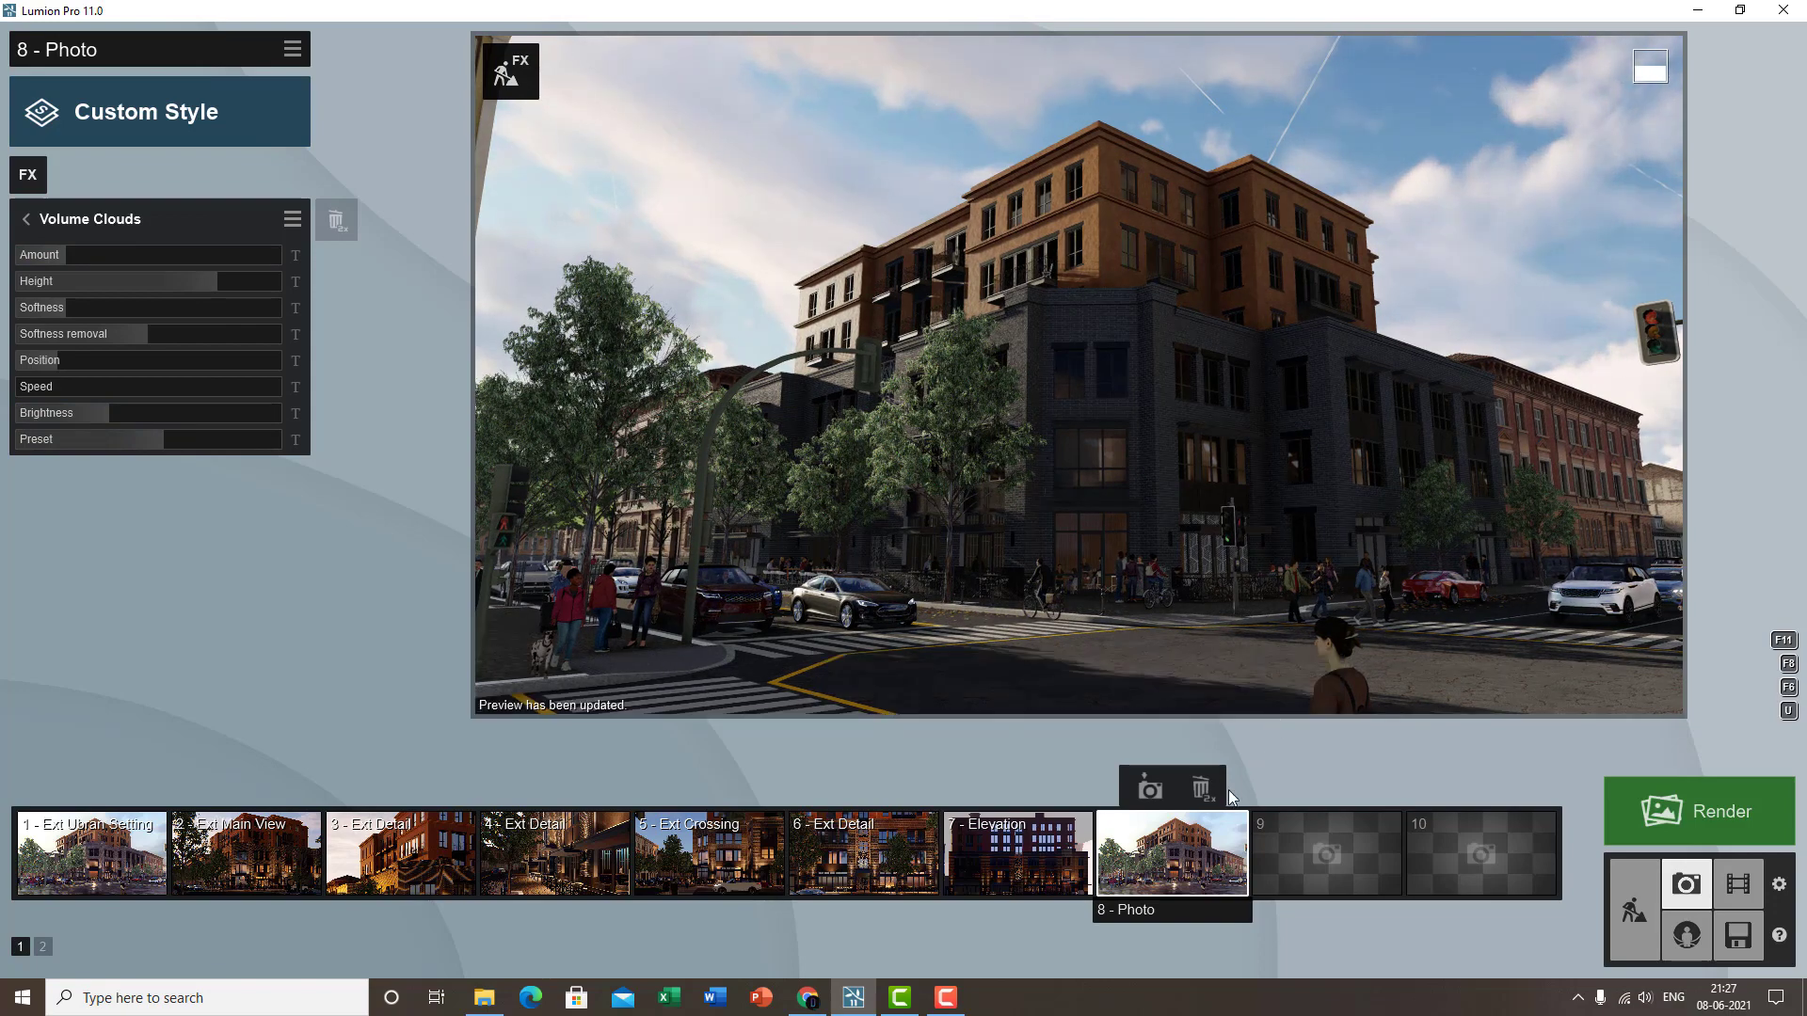
- Add the Horizon Cloud sky effect to the photo
left_click(43, 222)
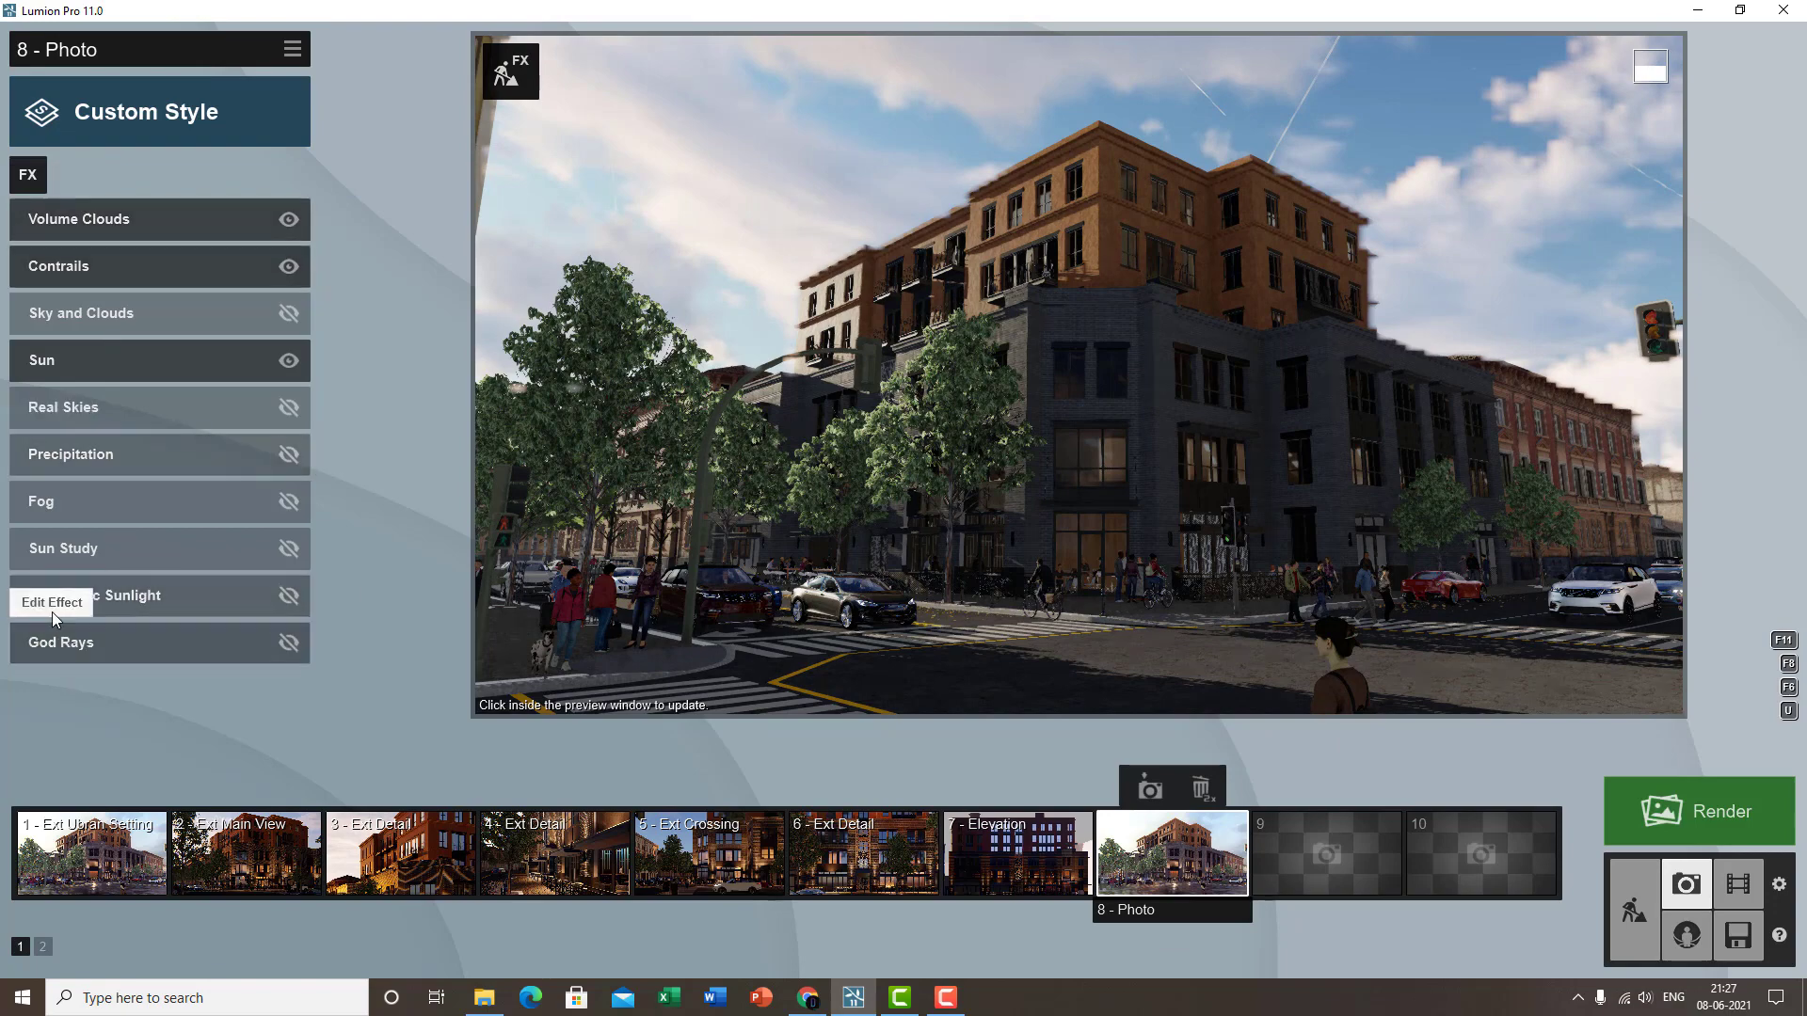
left_click(26, 181)
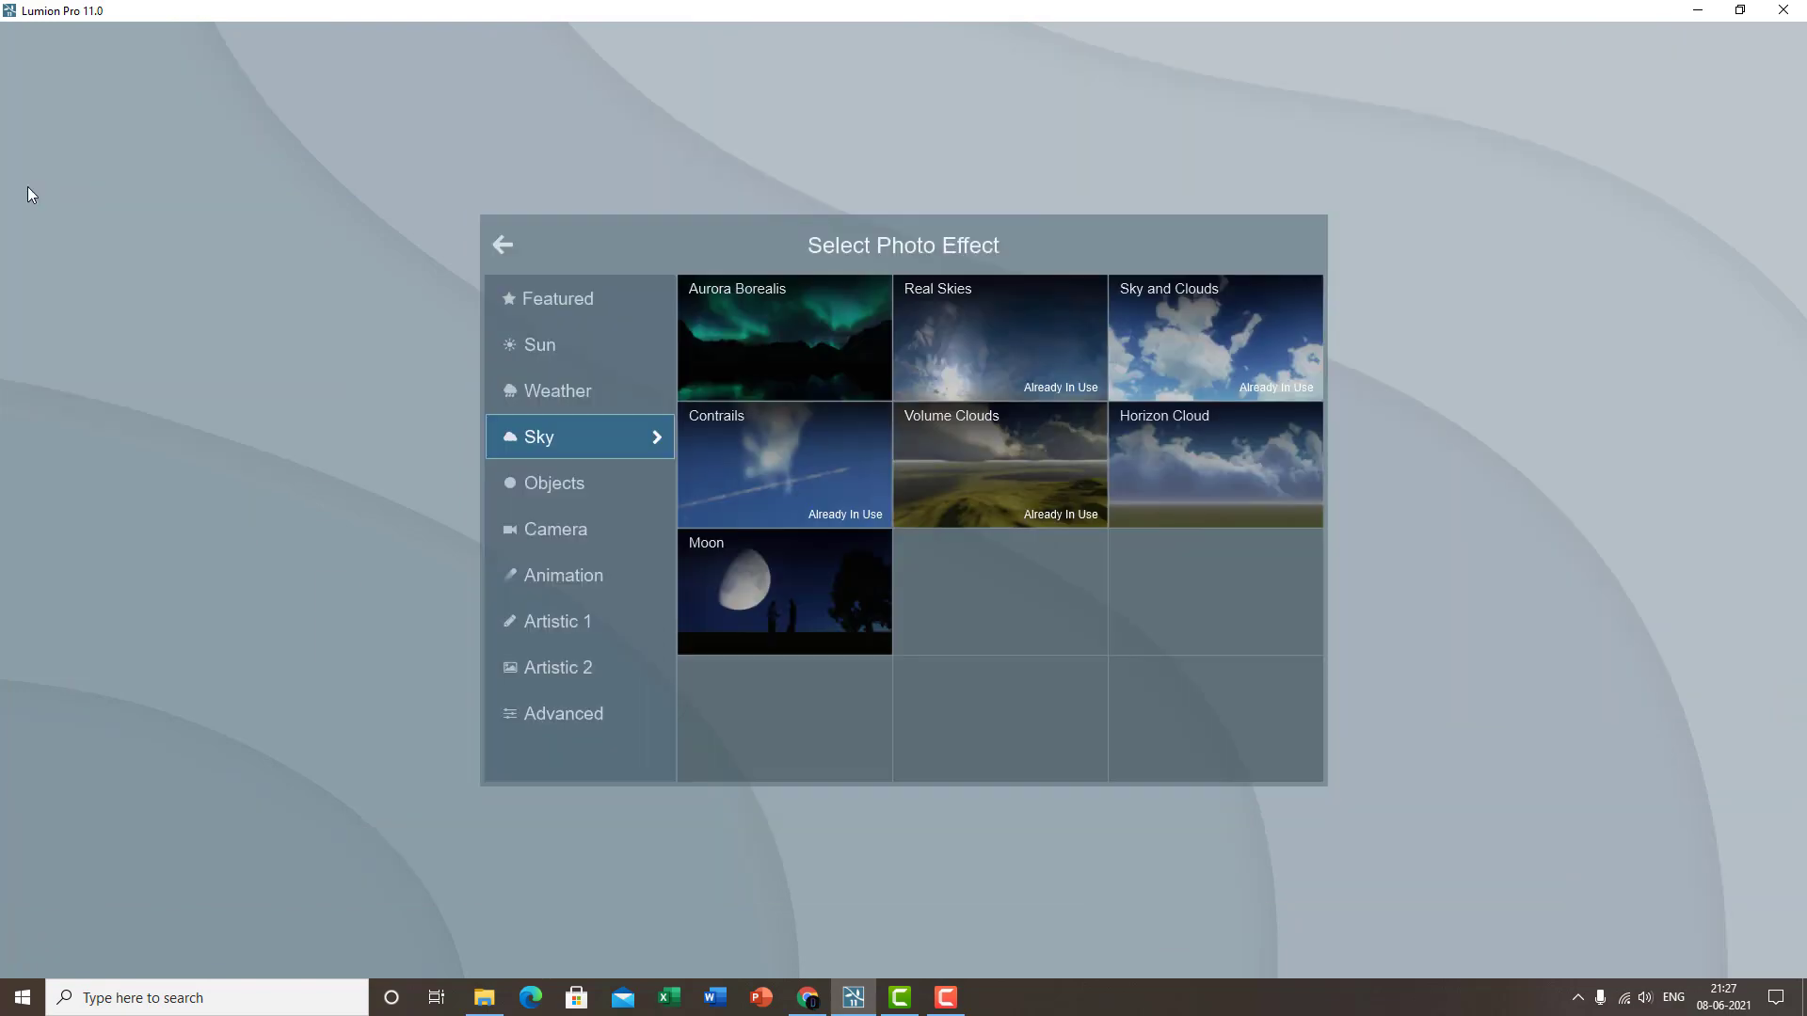
left_click(1200, 499)
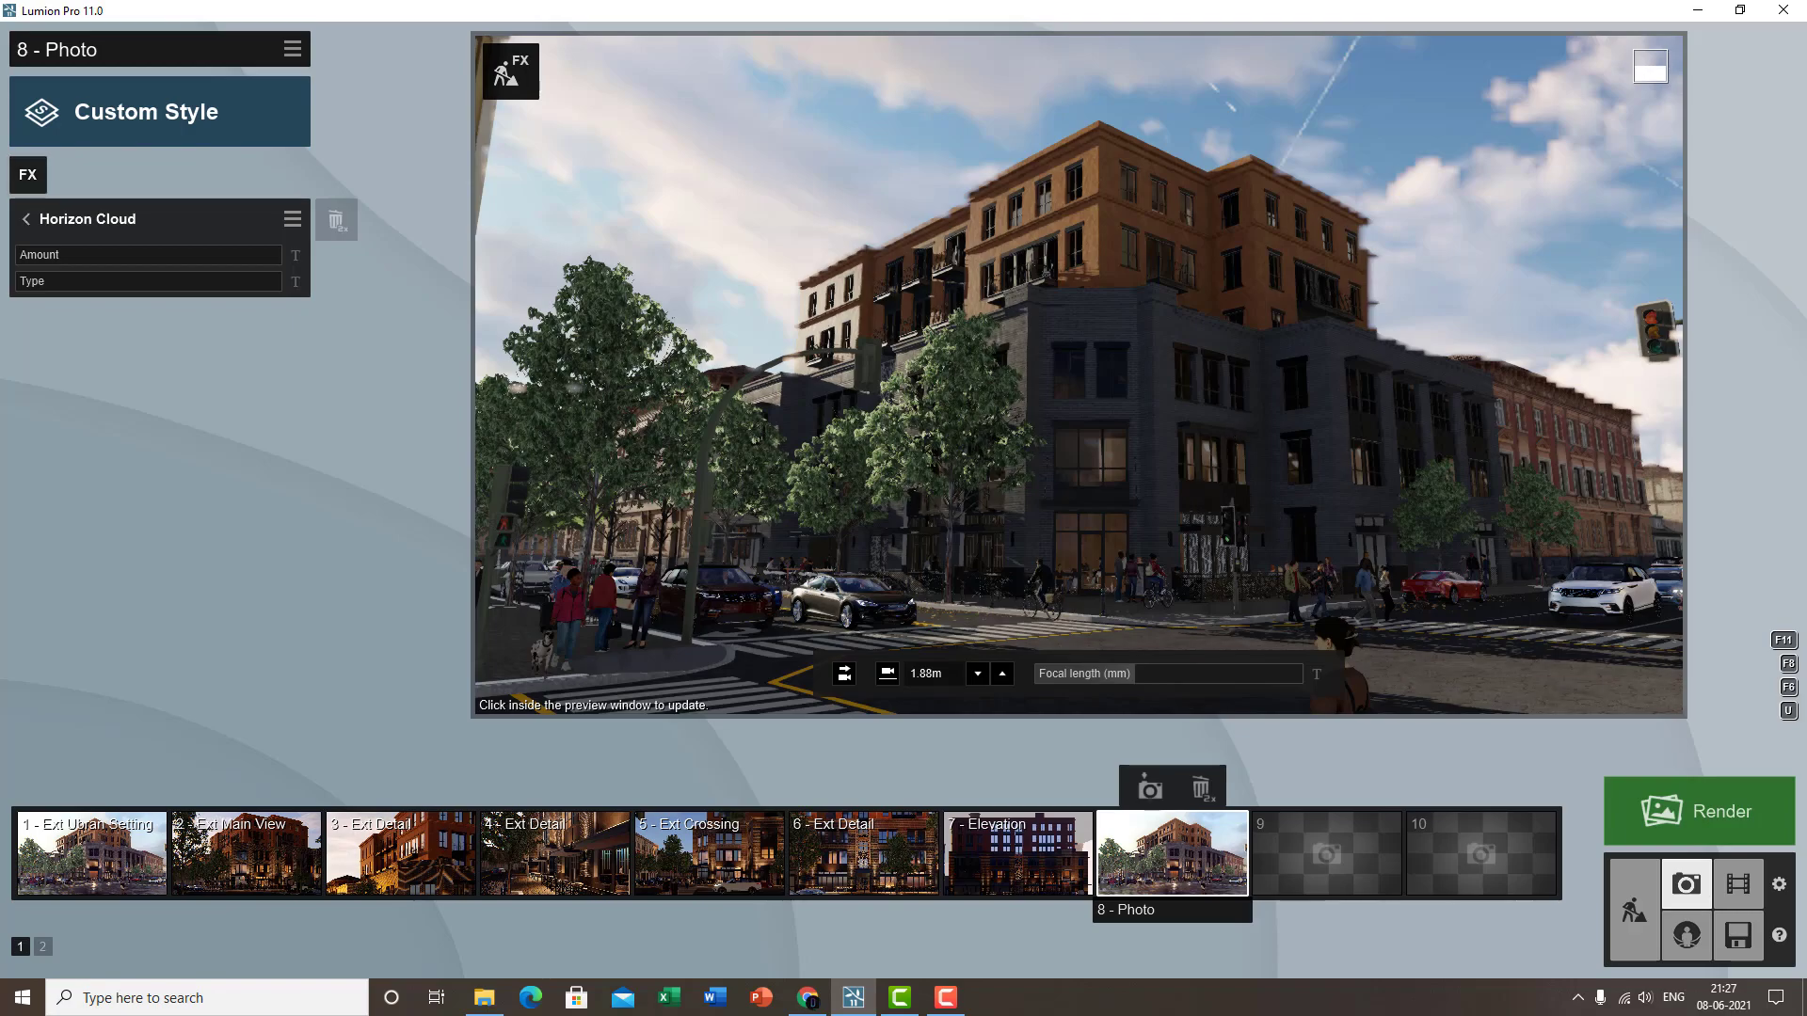
- Raise the horizon cloud amount to its maximum while viewing the open horizon above the rooftops
key("w")
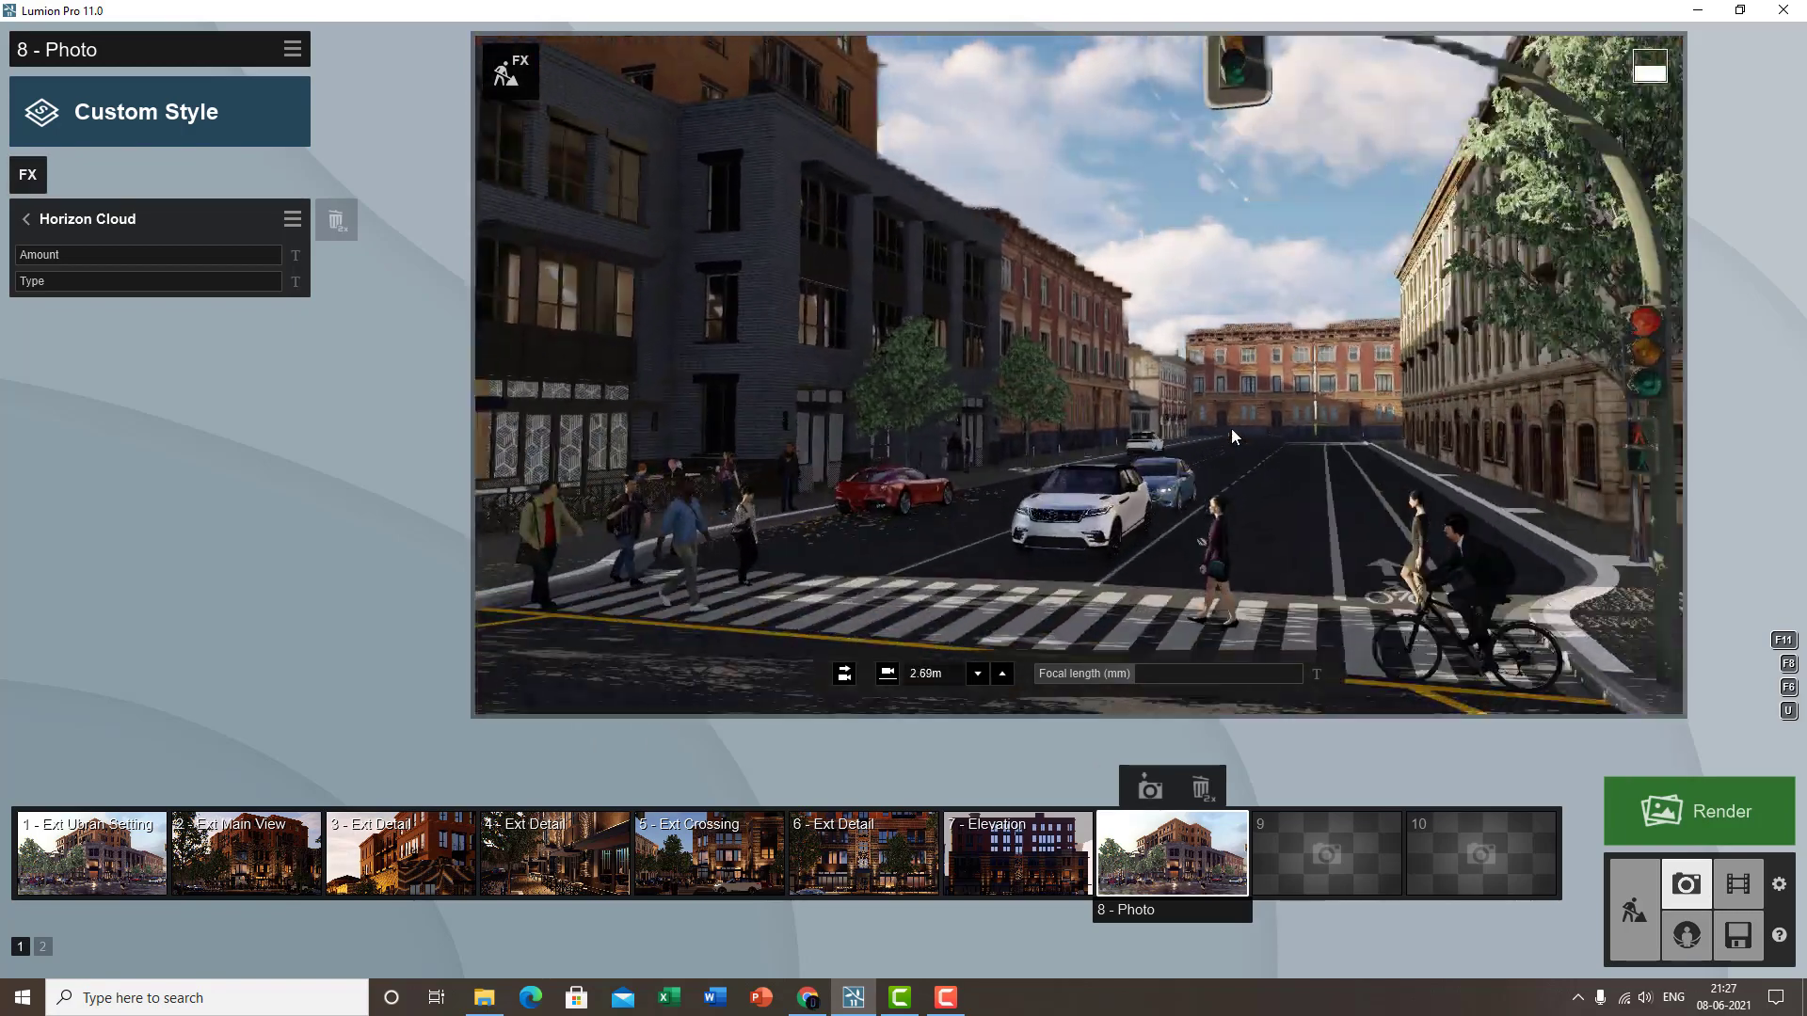
key("w")
right_click_drag(1229, 431, 853, 497)
right_click_drag(863, 386, 701, 395)
mouse_move(36, 260)
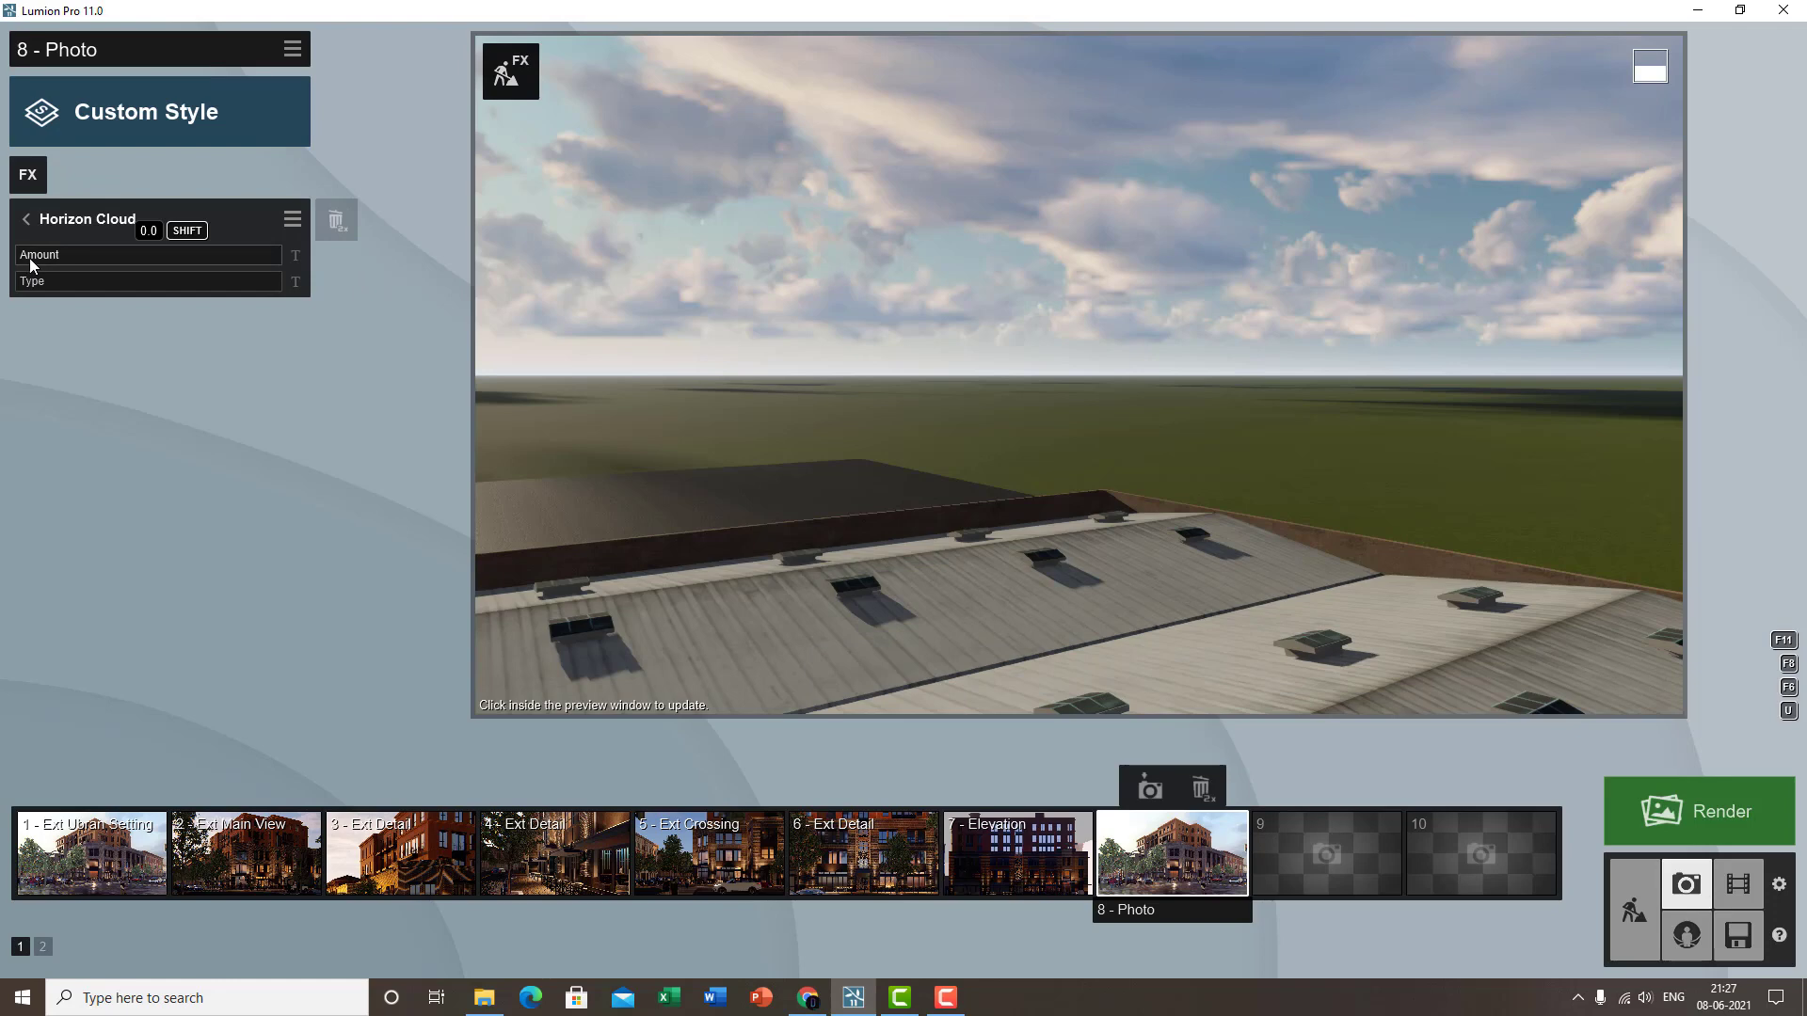
left_click_drag(87, 261, 127, 274)
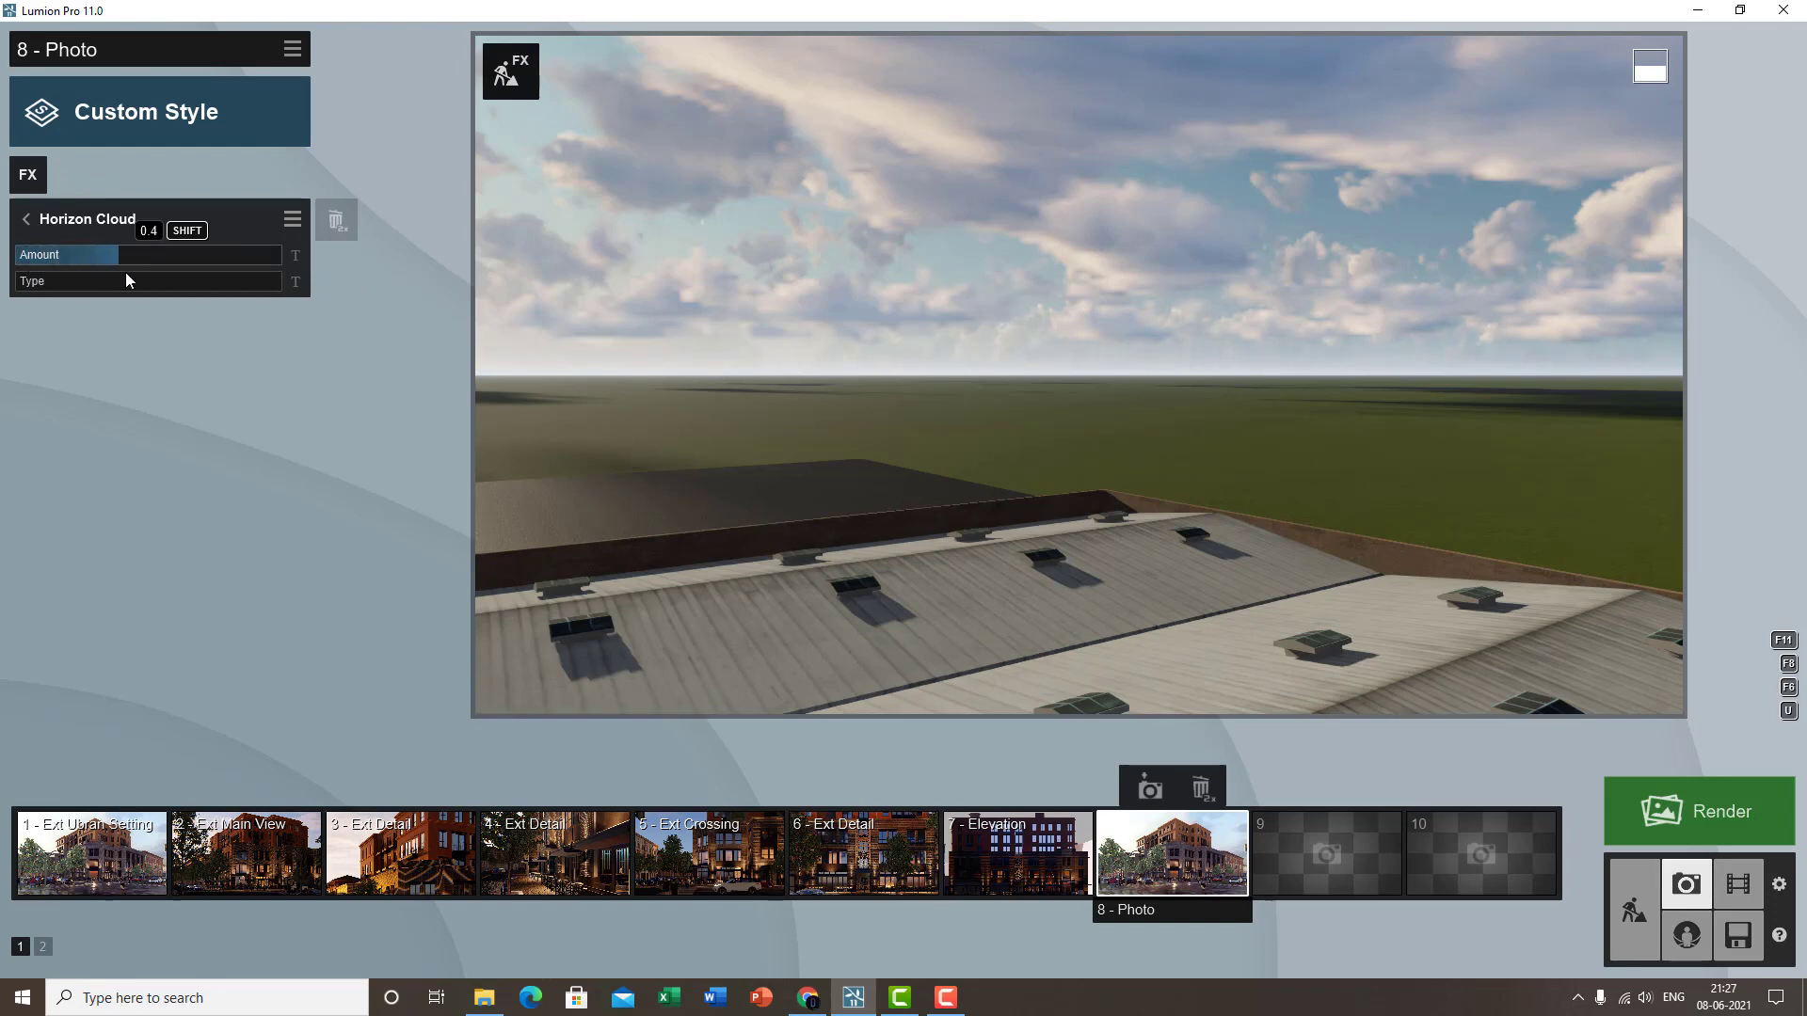
left_click_drag(245, 276, 300, 273)
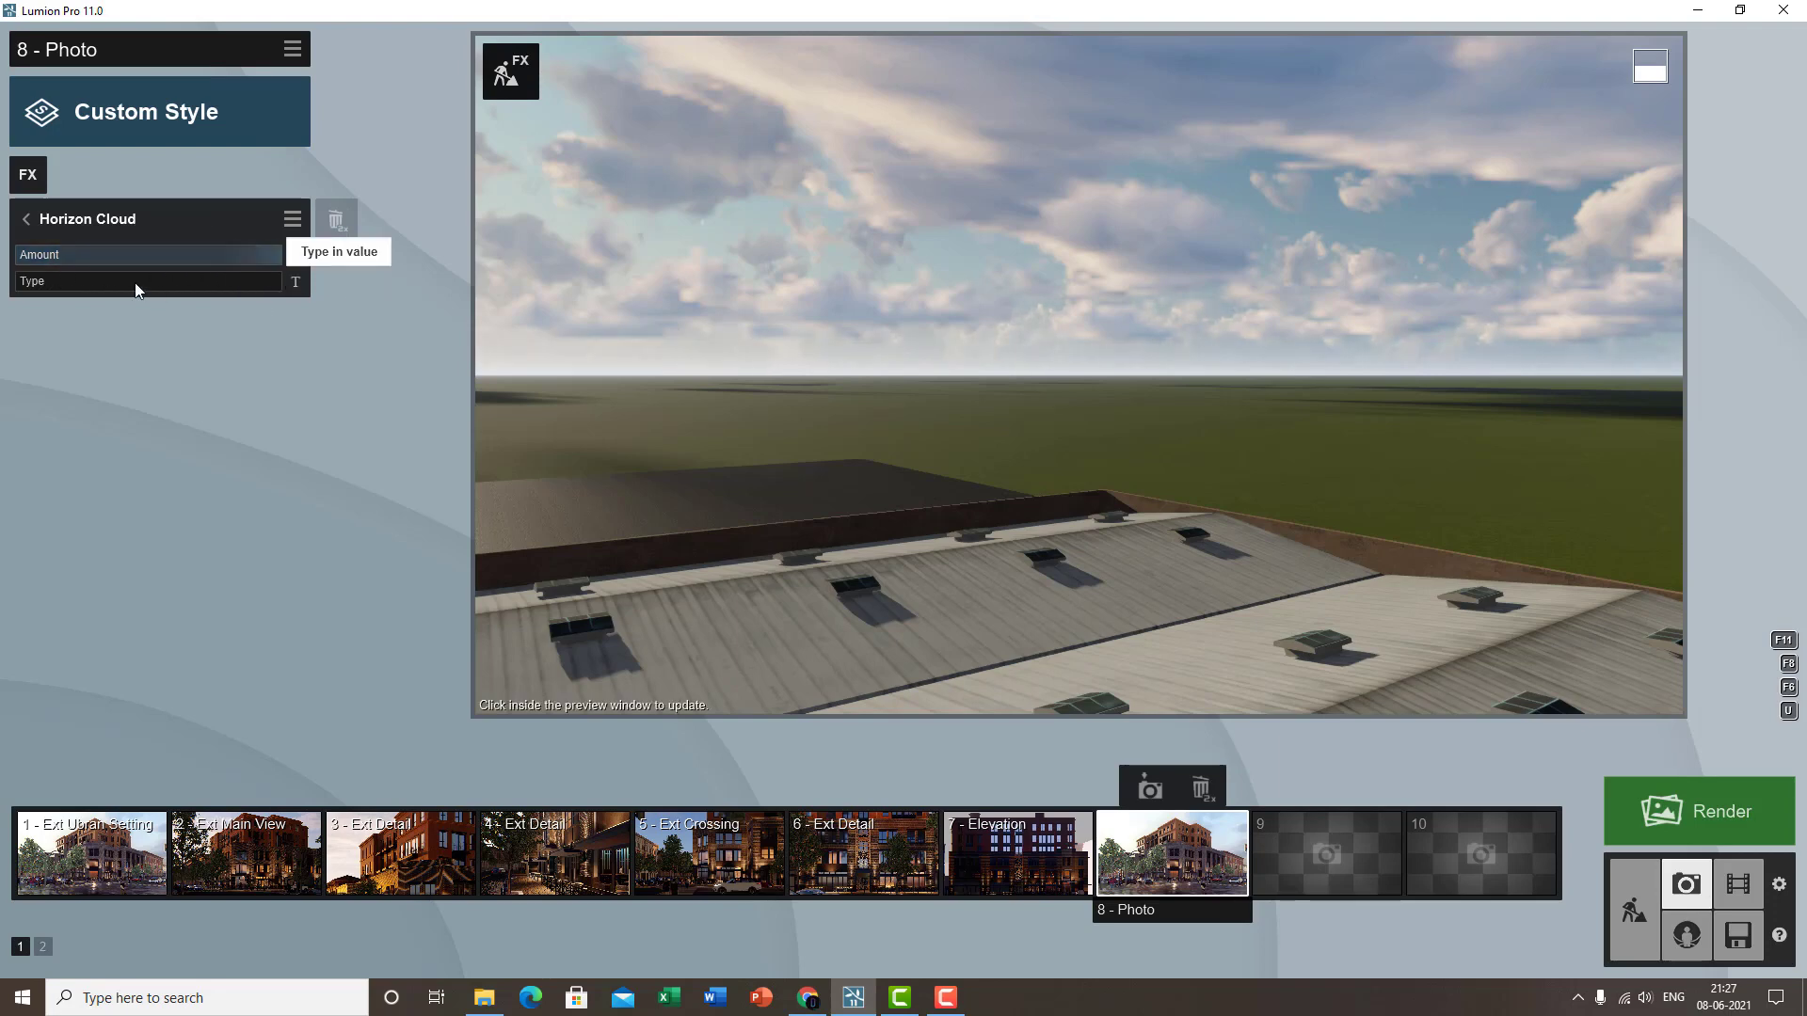
- Try a horizon cloud type of about 0.6, refresh the preview, and return the type to zero
left_click_drag(132, 282, 183, 288)
right_click_drag(1280, 374, 1375, 343)
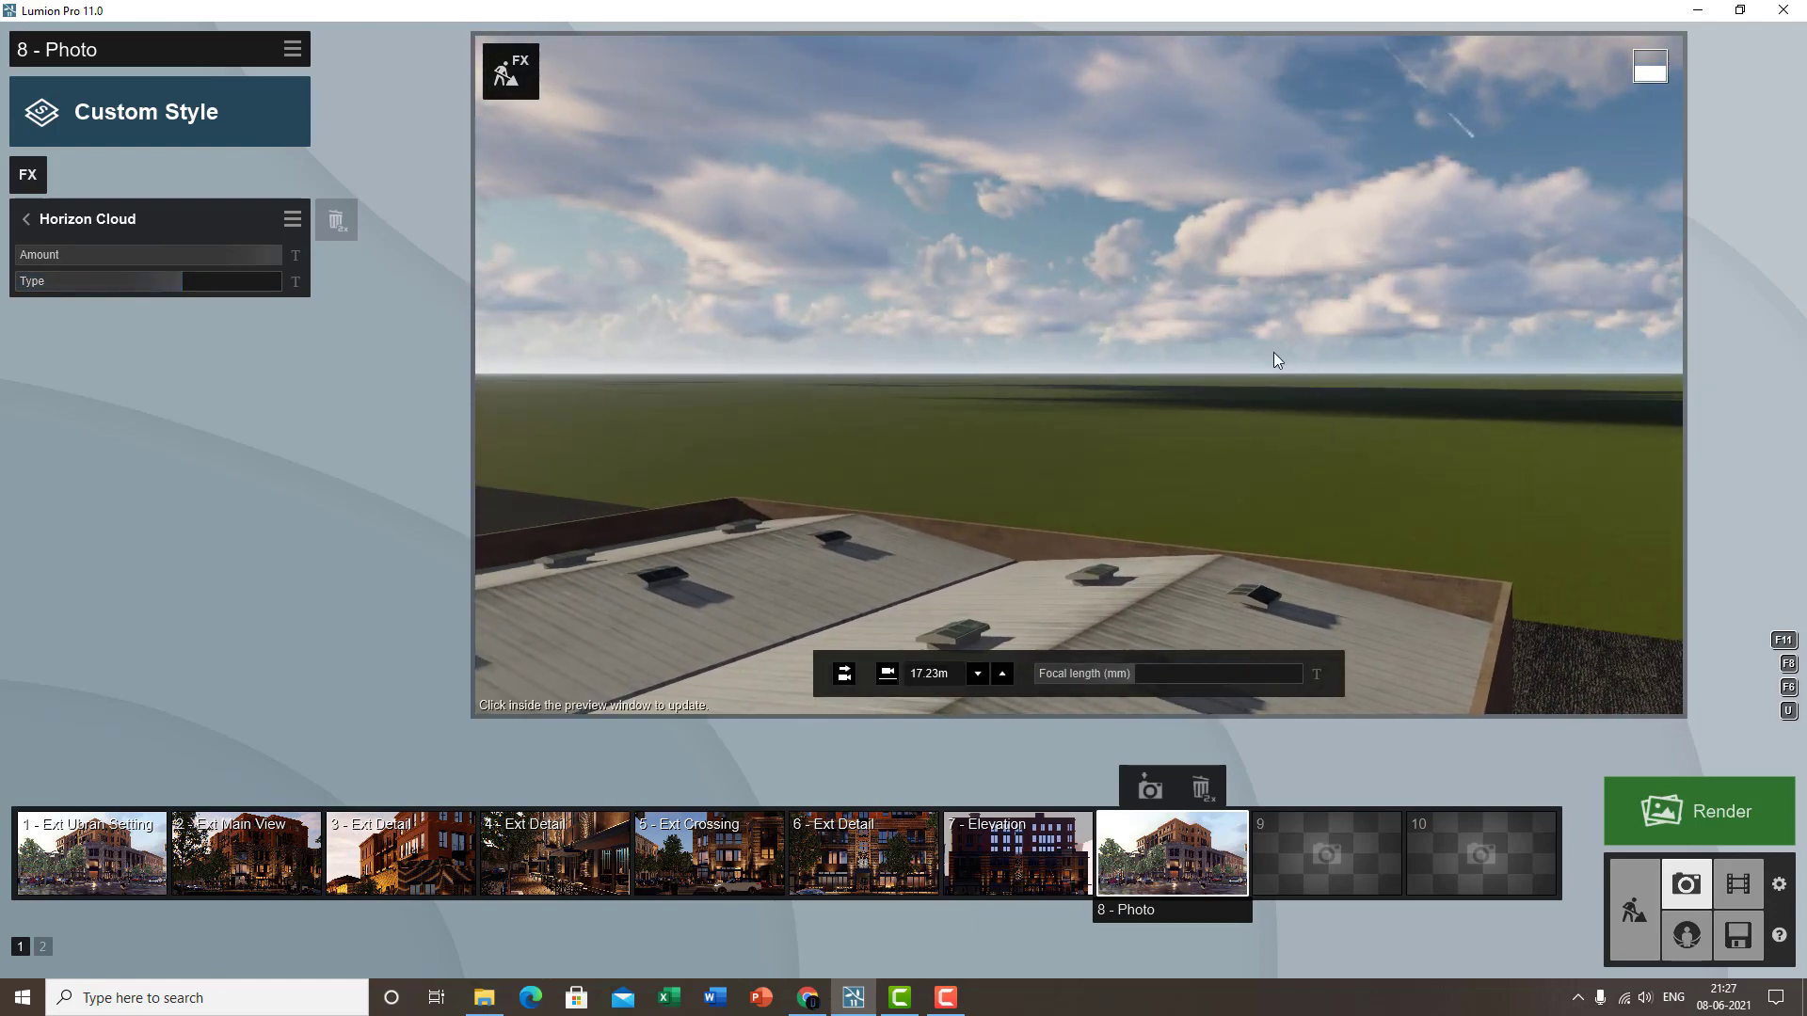
left_click(1210, 342)
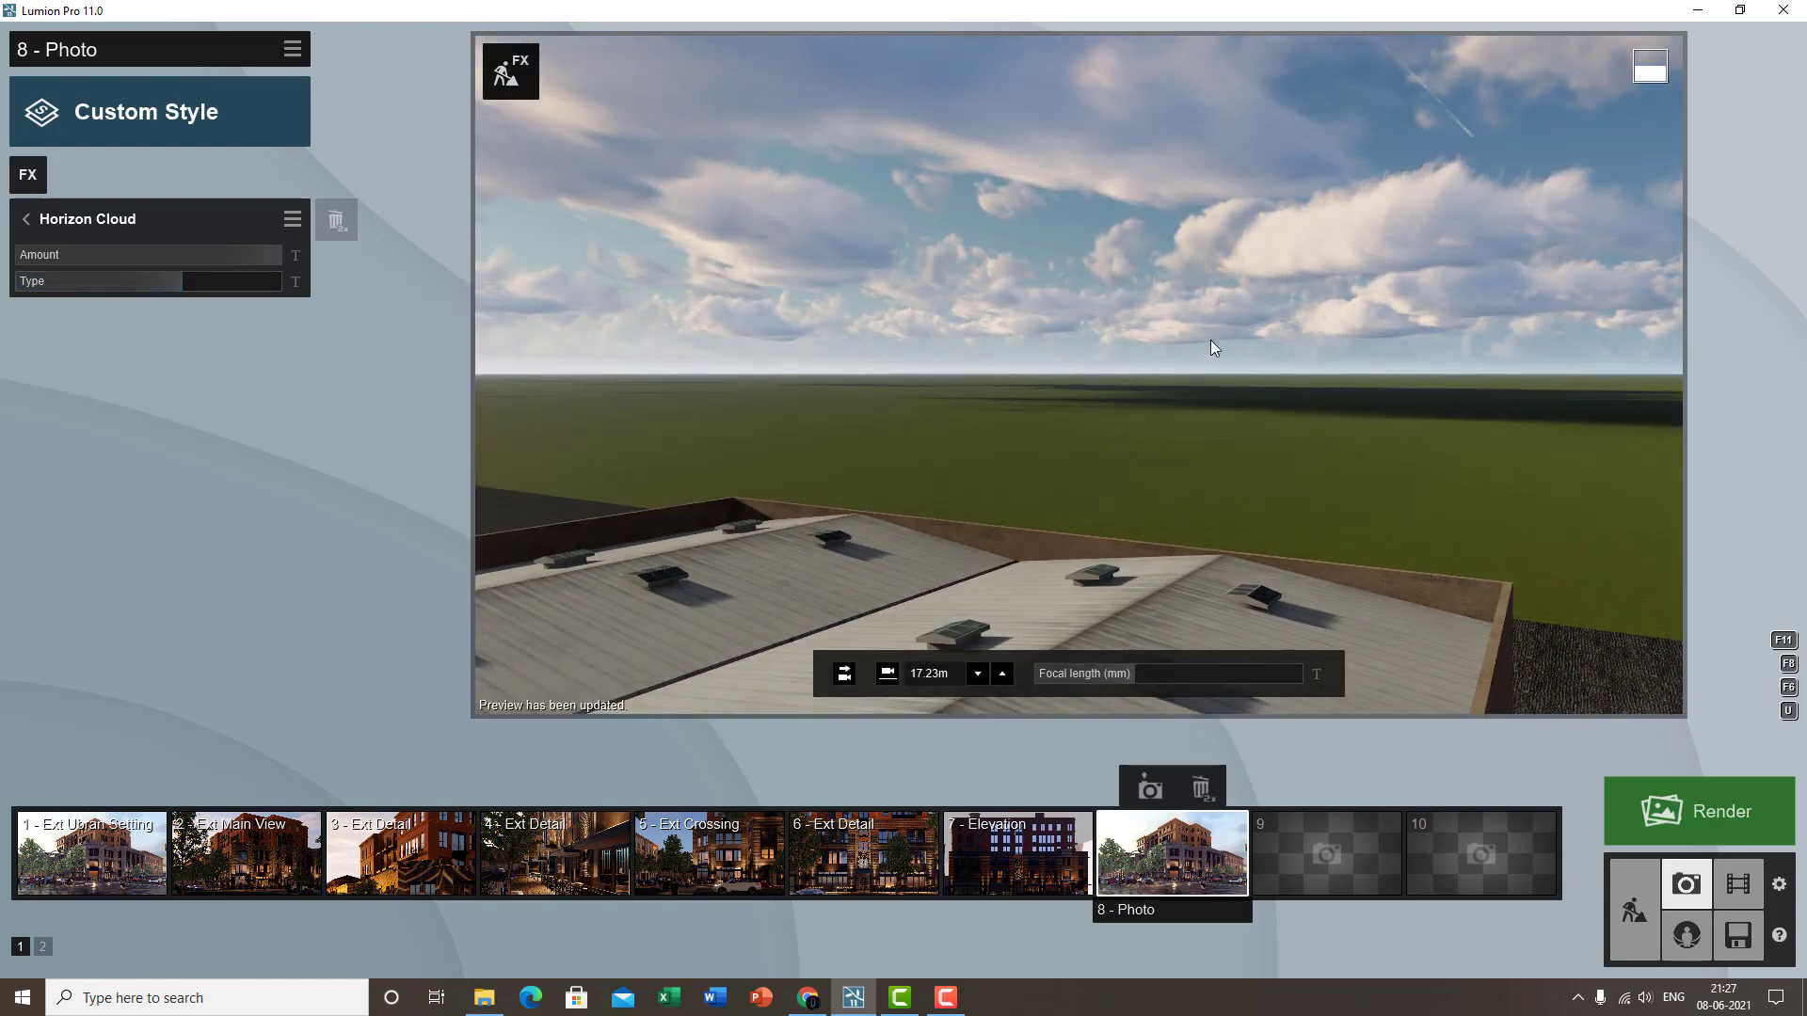
right_click_drag(1222, 452, 1129, 433)
left_click_drag(145, 295, 18, 290)
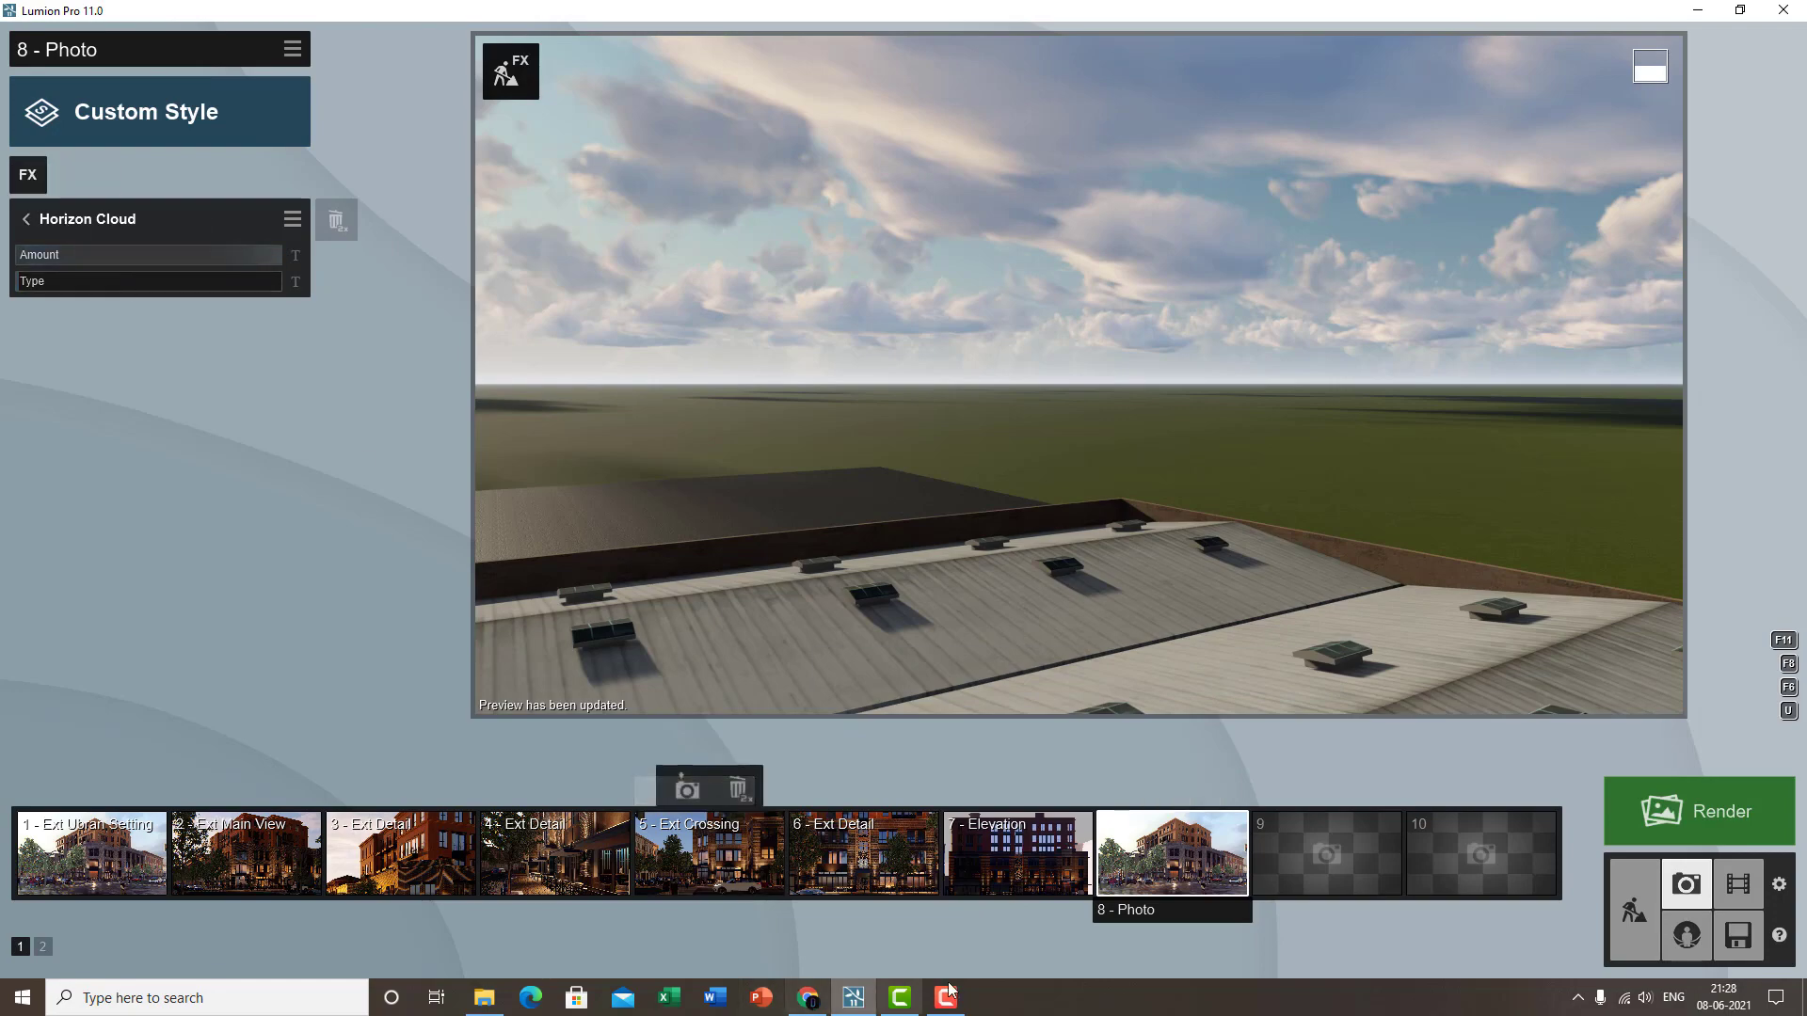
- Restore the saved camera view of photo 8 and add the Moon sky effect to it
left_click(1213, 875)
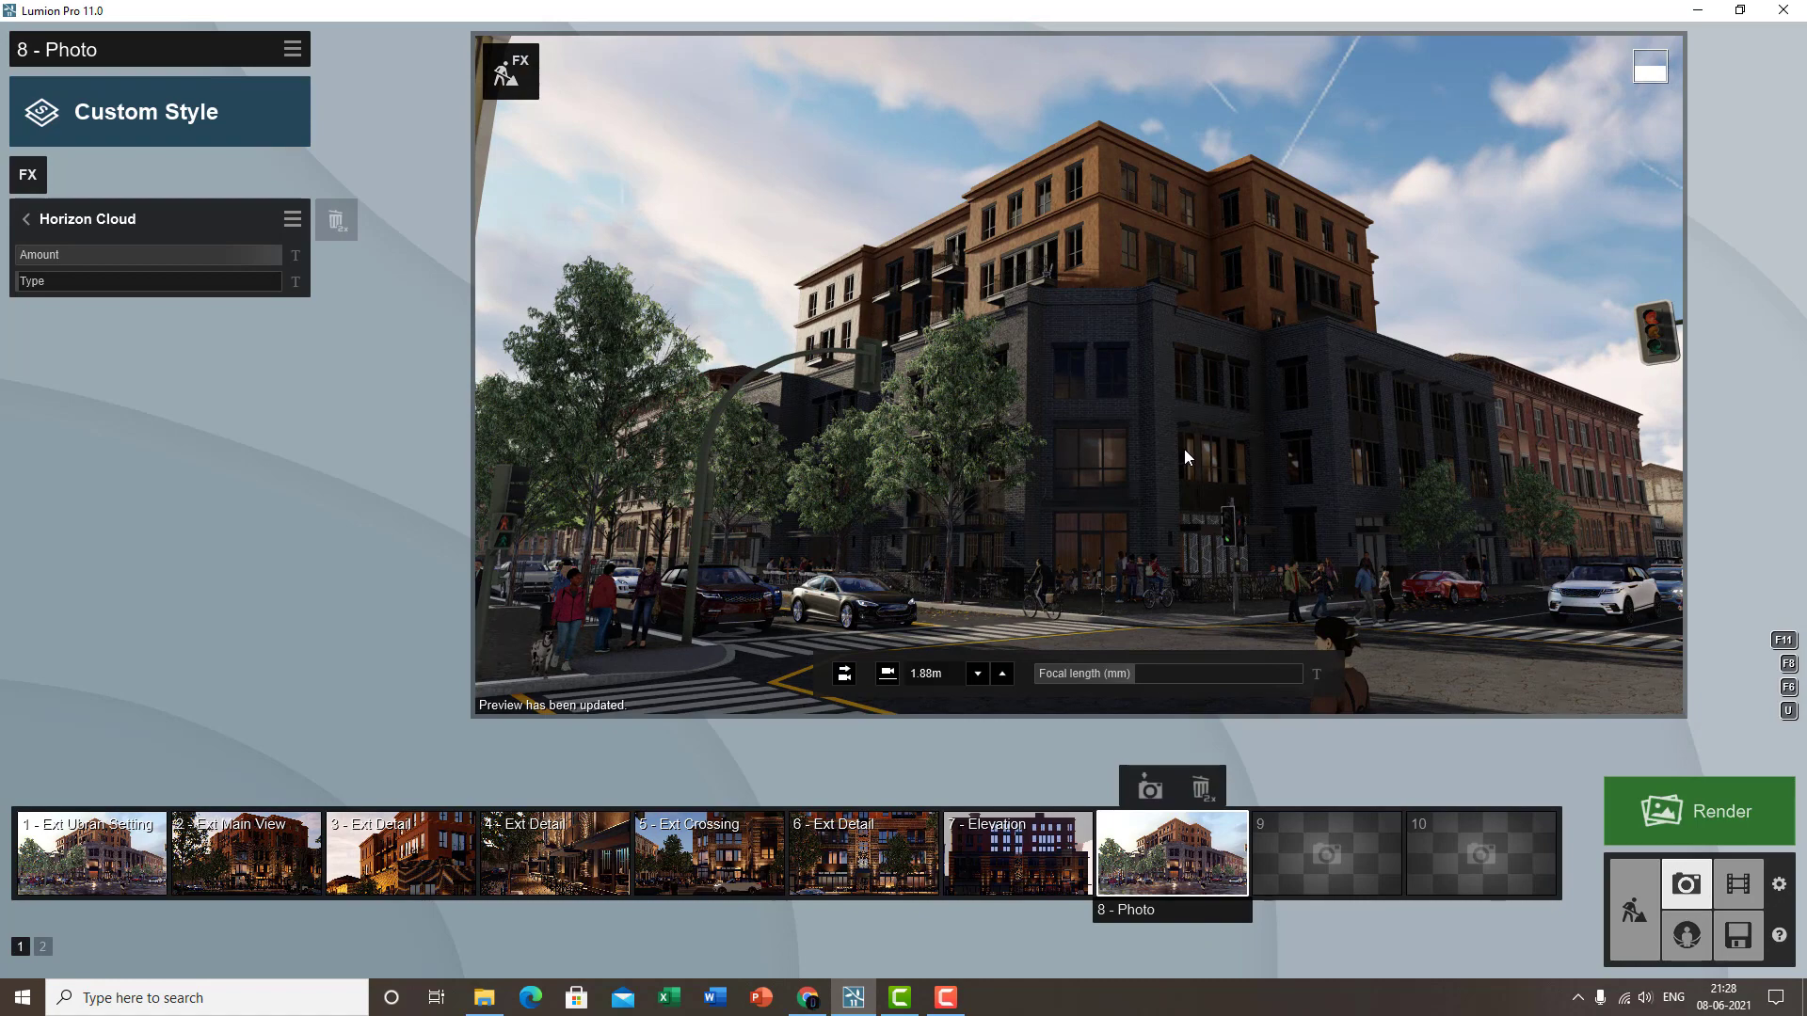
left_click(47, 218)
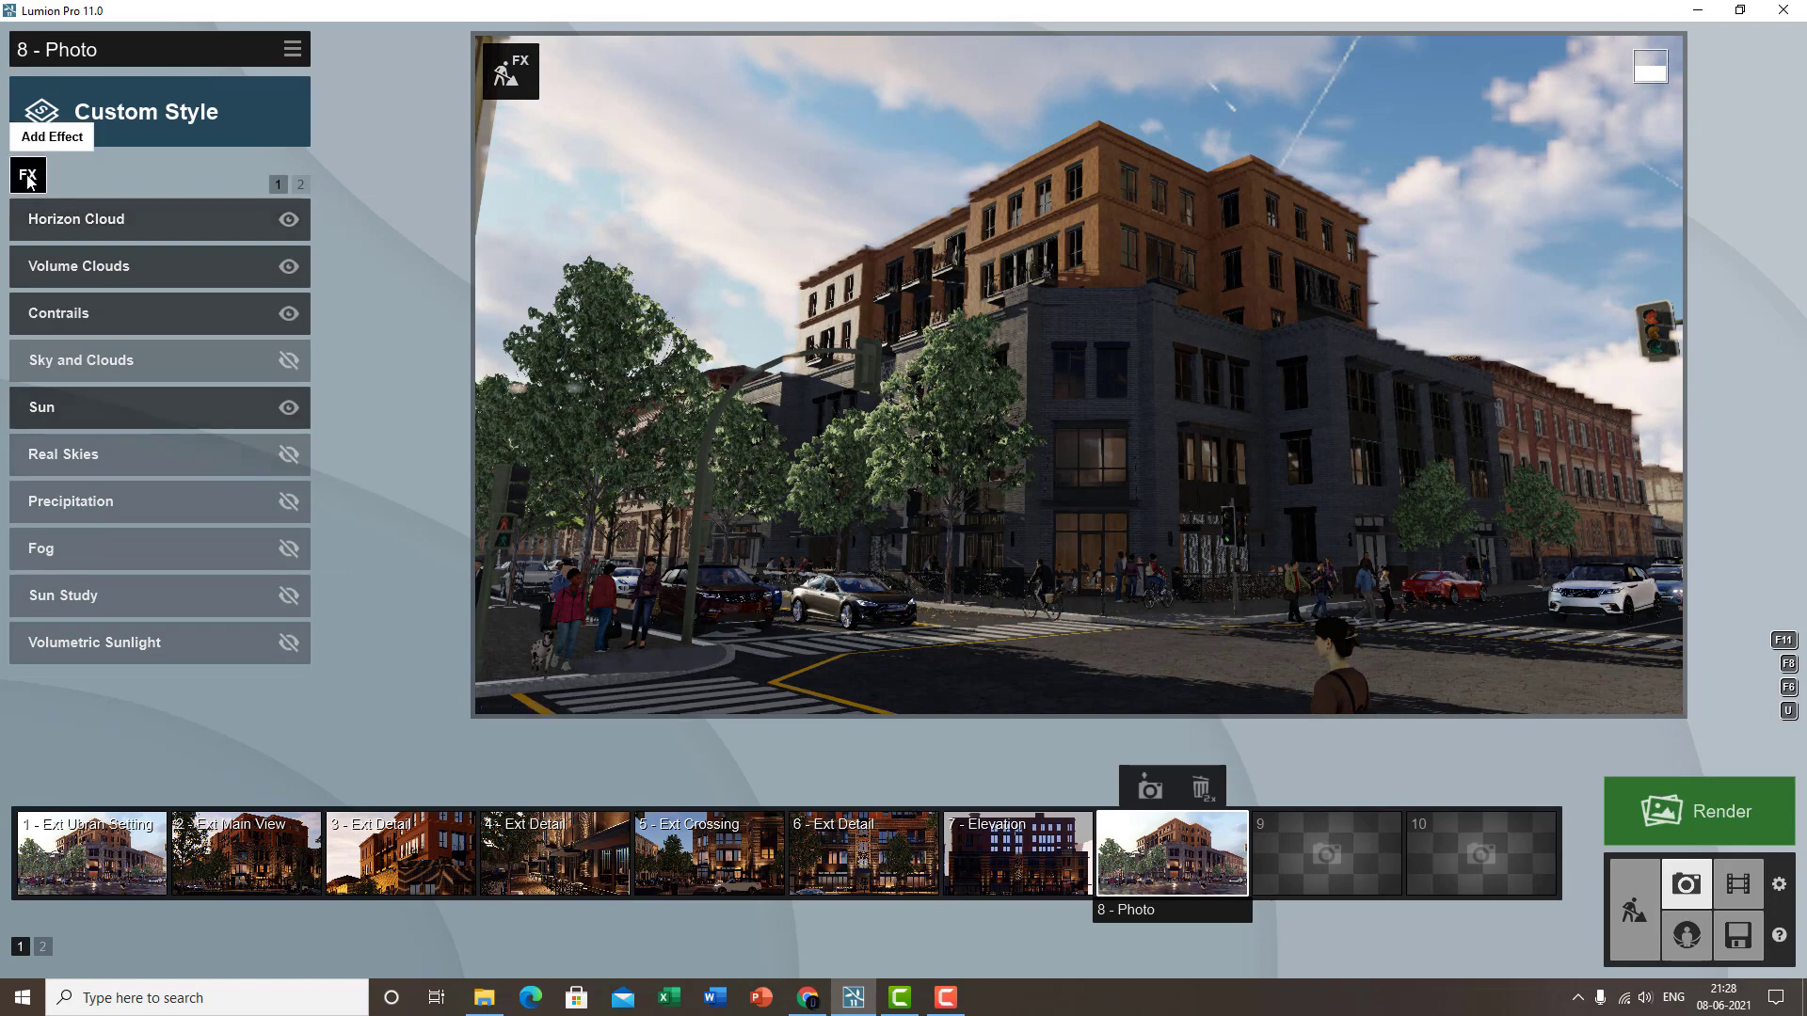
left_click(28, 179)
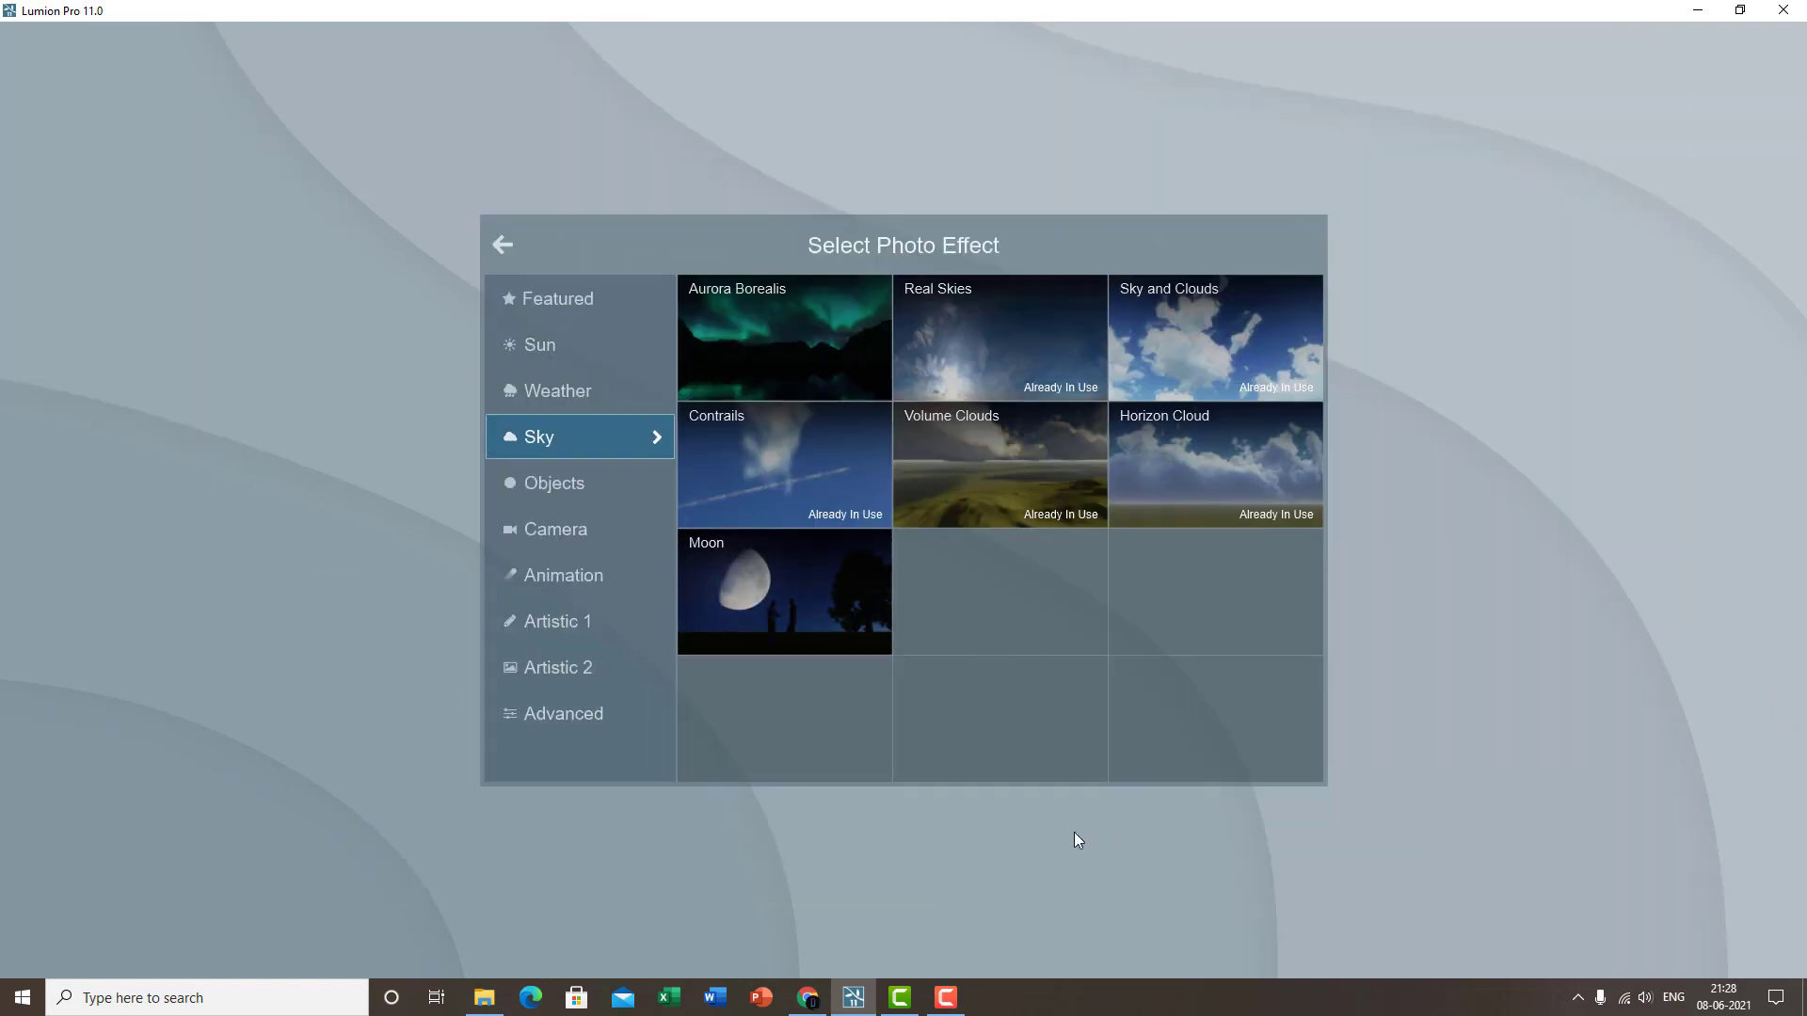
left_click(807, 626)
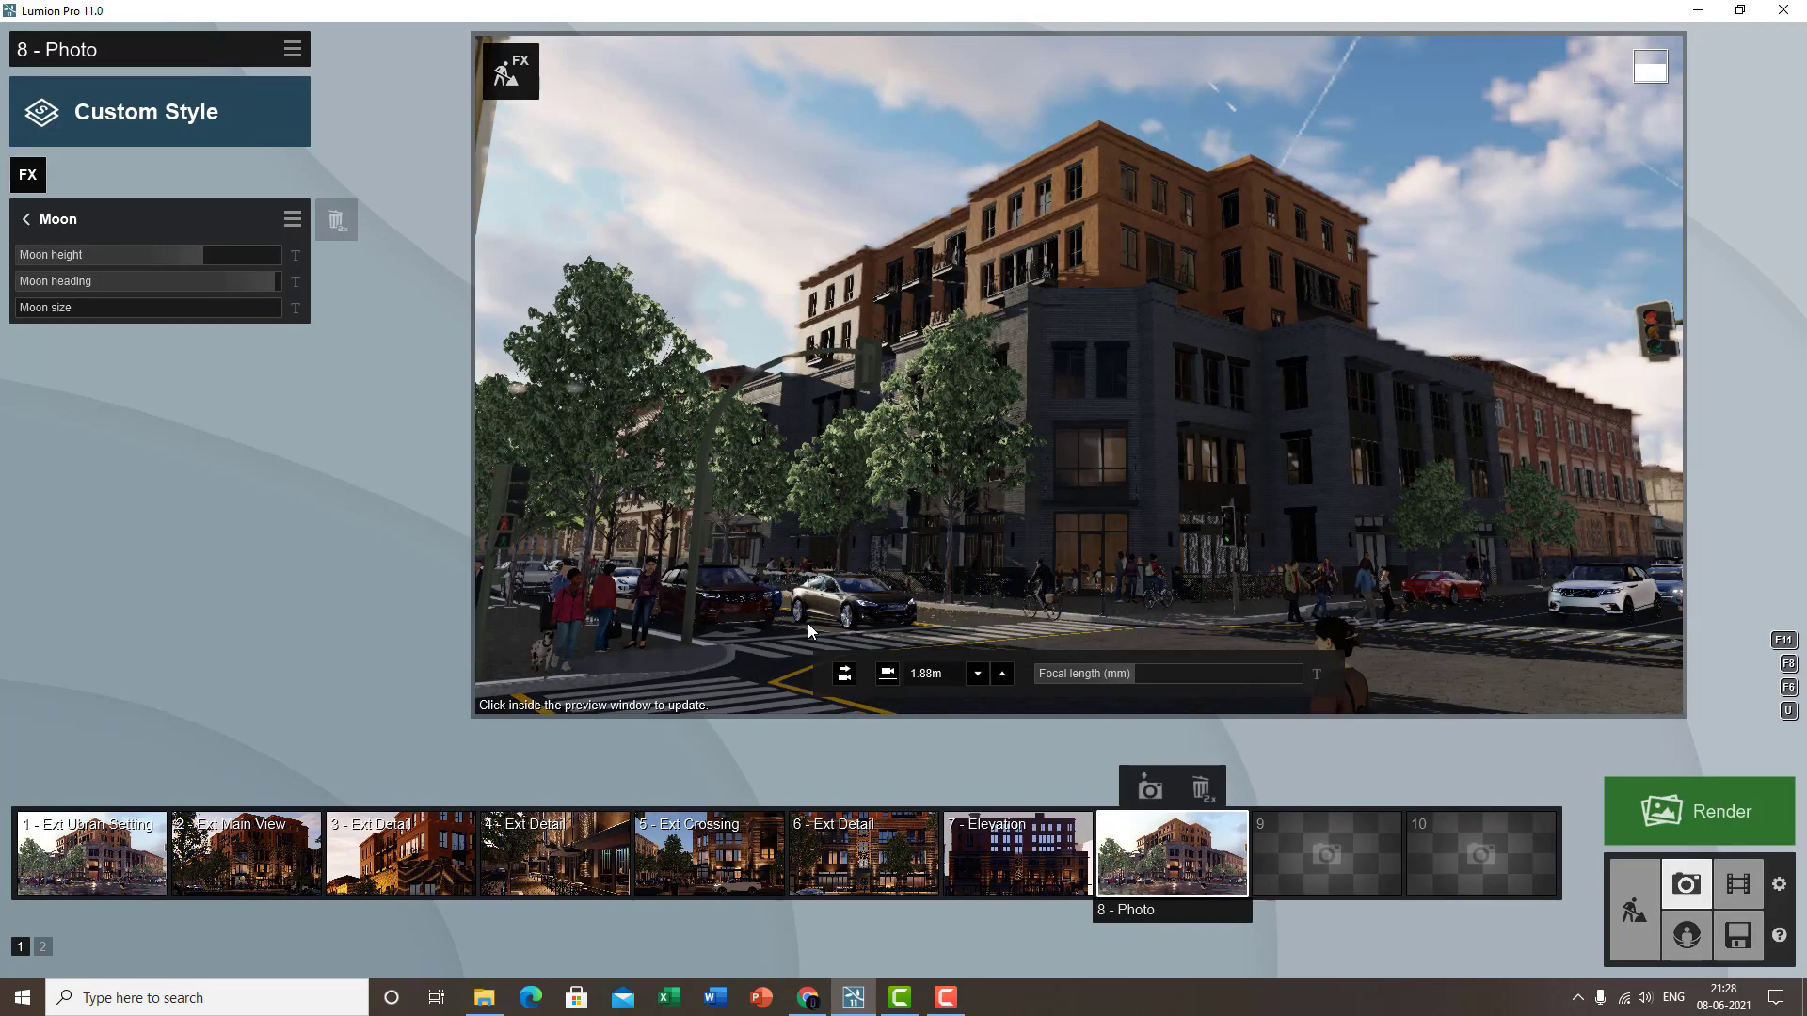
- Lower the sun height to about 40 percent of its range for a night scene and refresh the preview
left_click(30, 219)
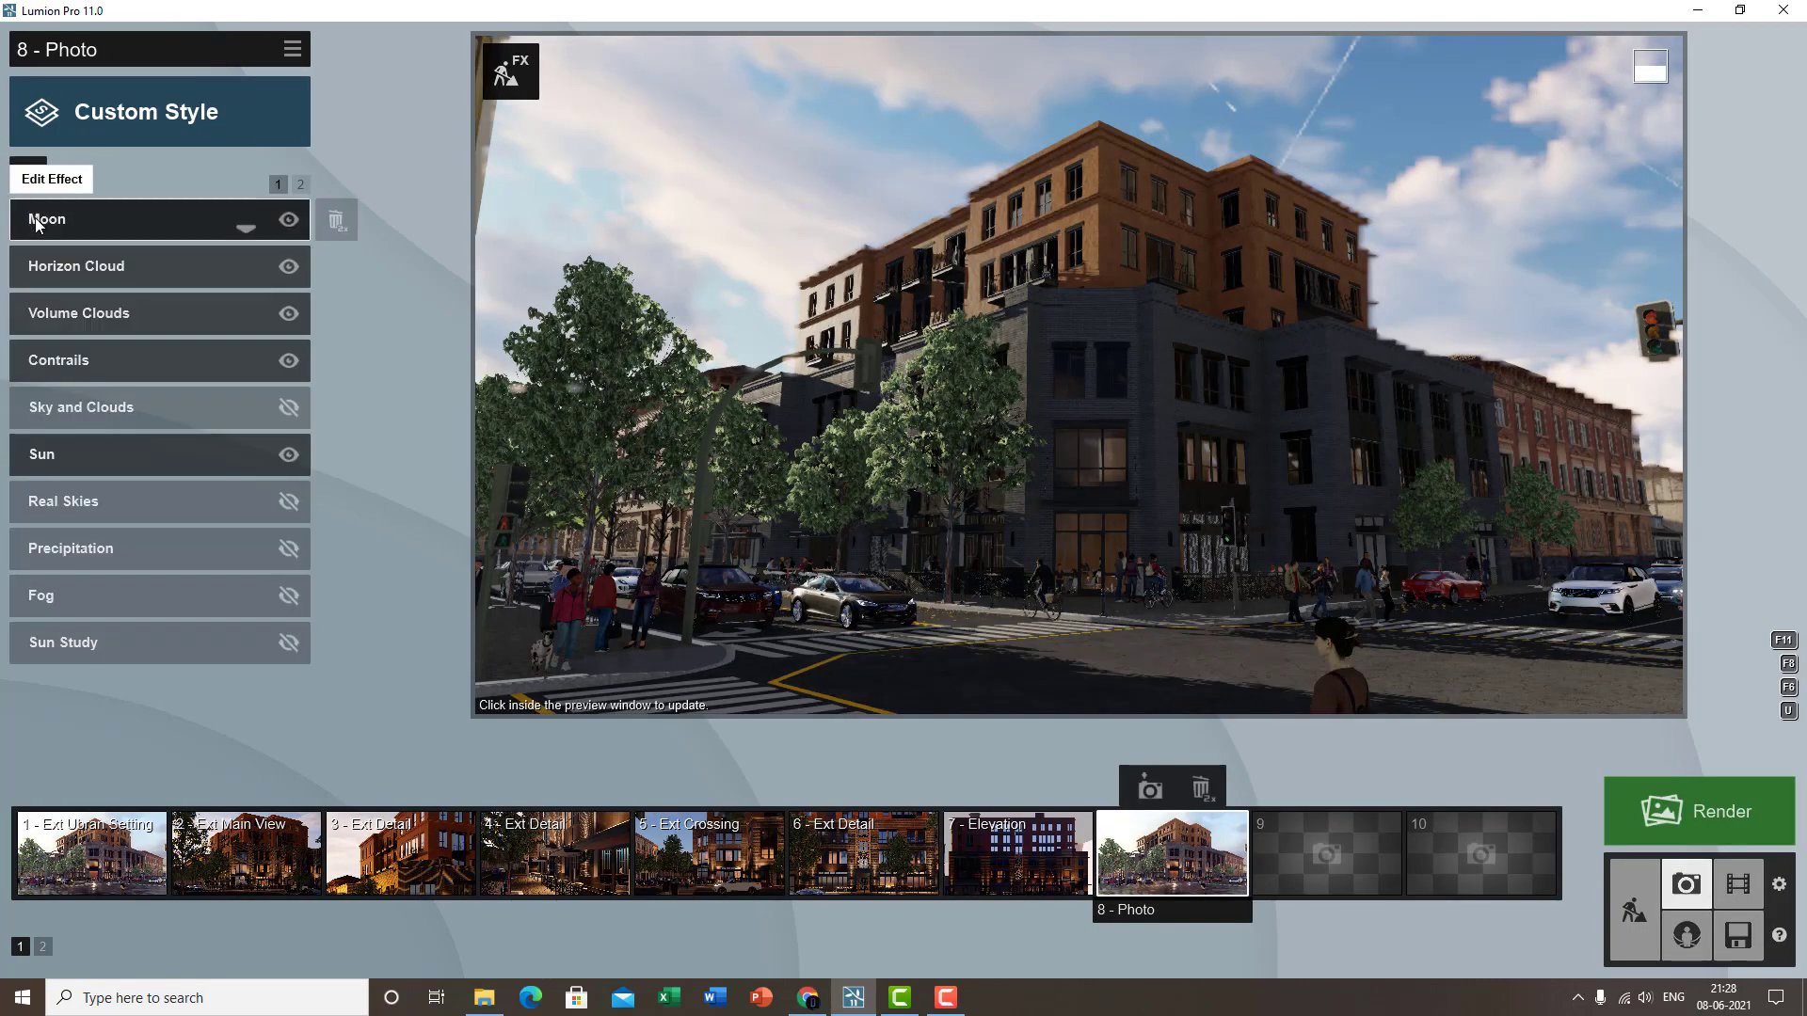
left_click(165, 463)
left_click_drag(139, 256, 126, 252)
left_click(979, 307)
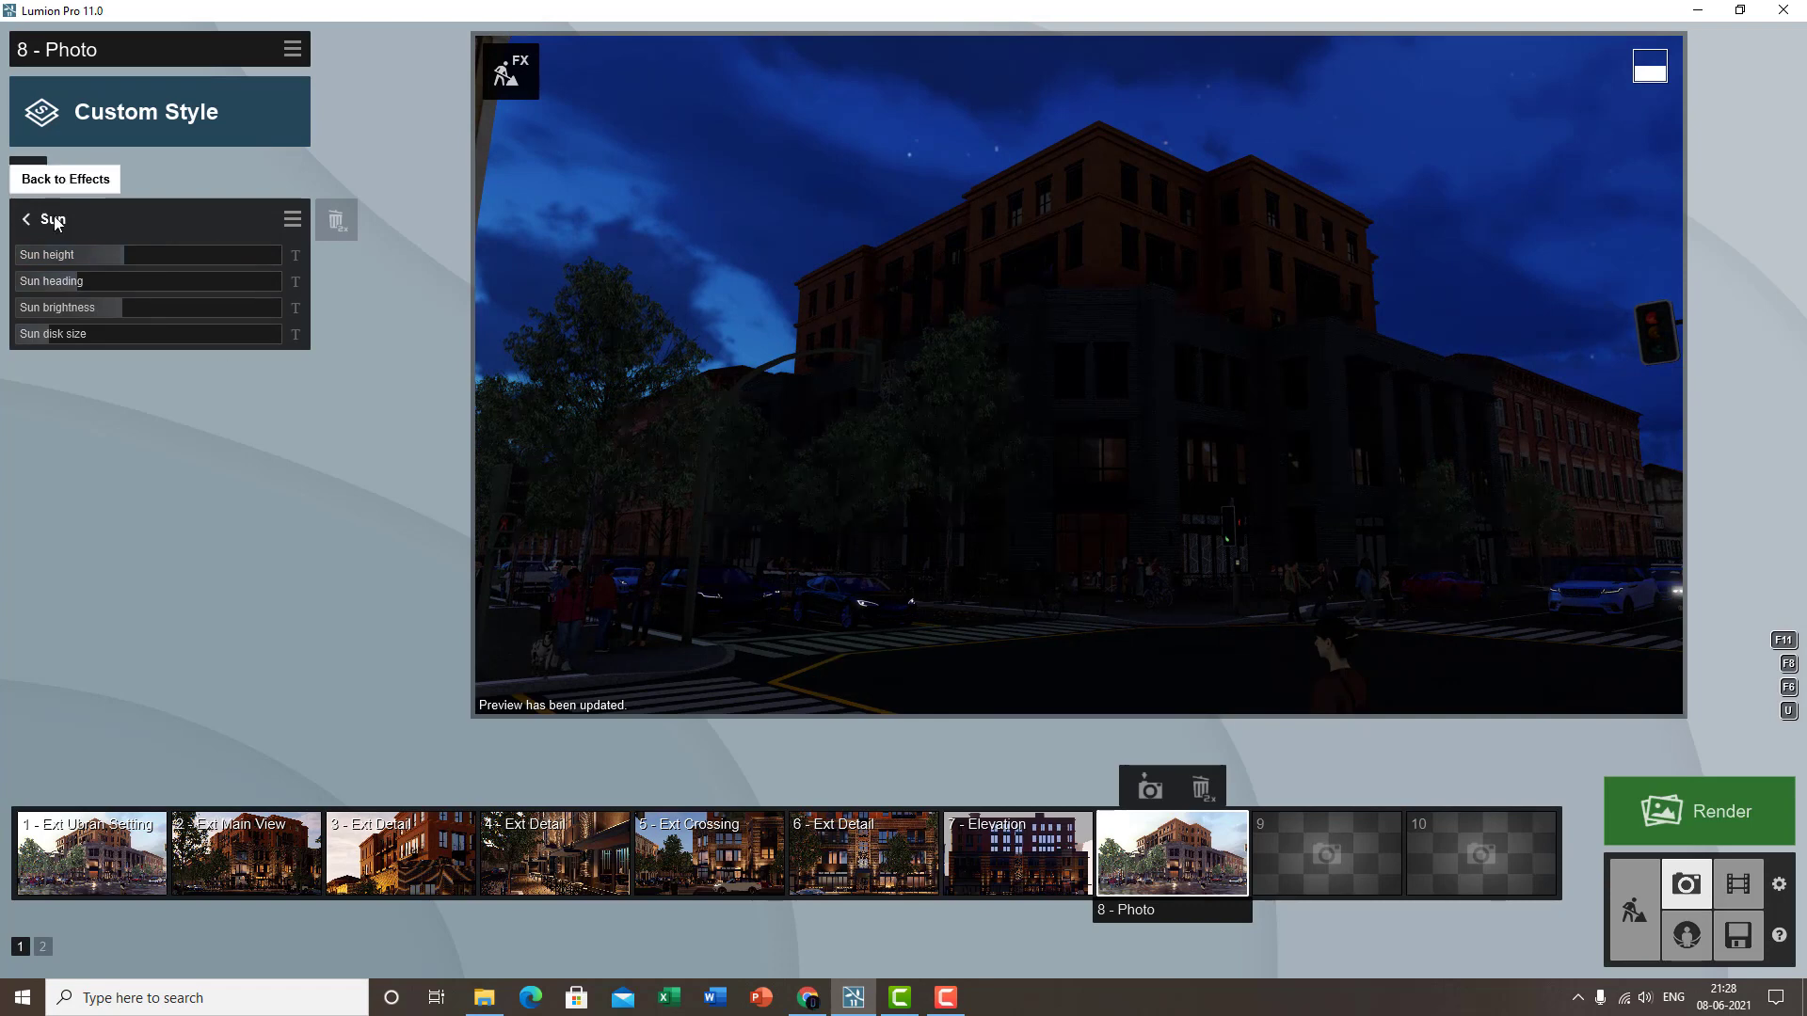
- Disable the Horizon Cloud and Volume Clouds effects and set the moon height to about 18.4°
left_click(26, 218)
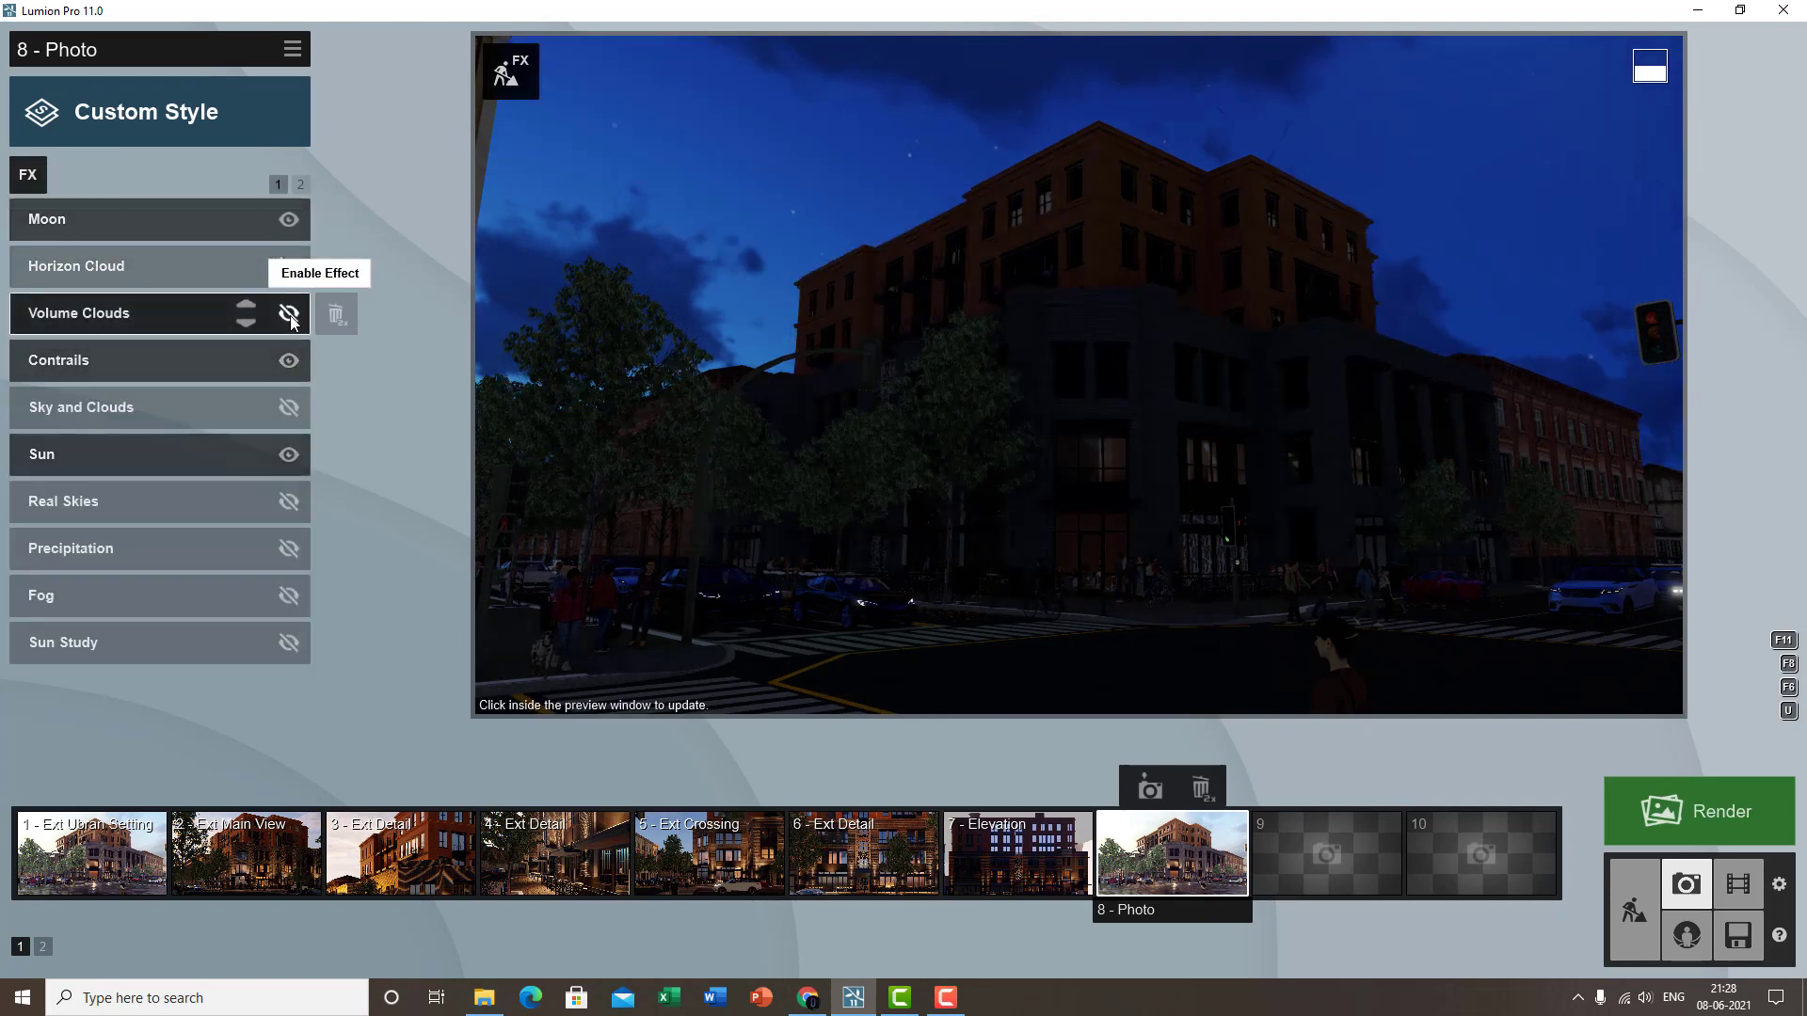
left_click(105, 218)
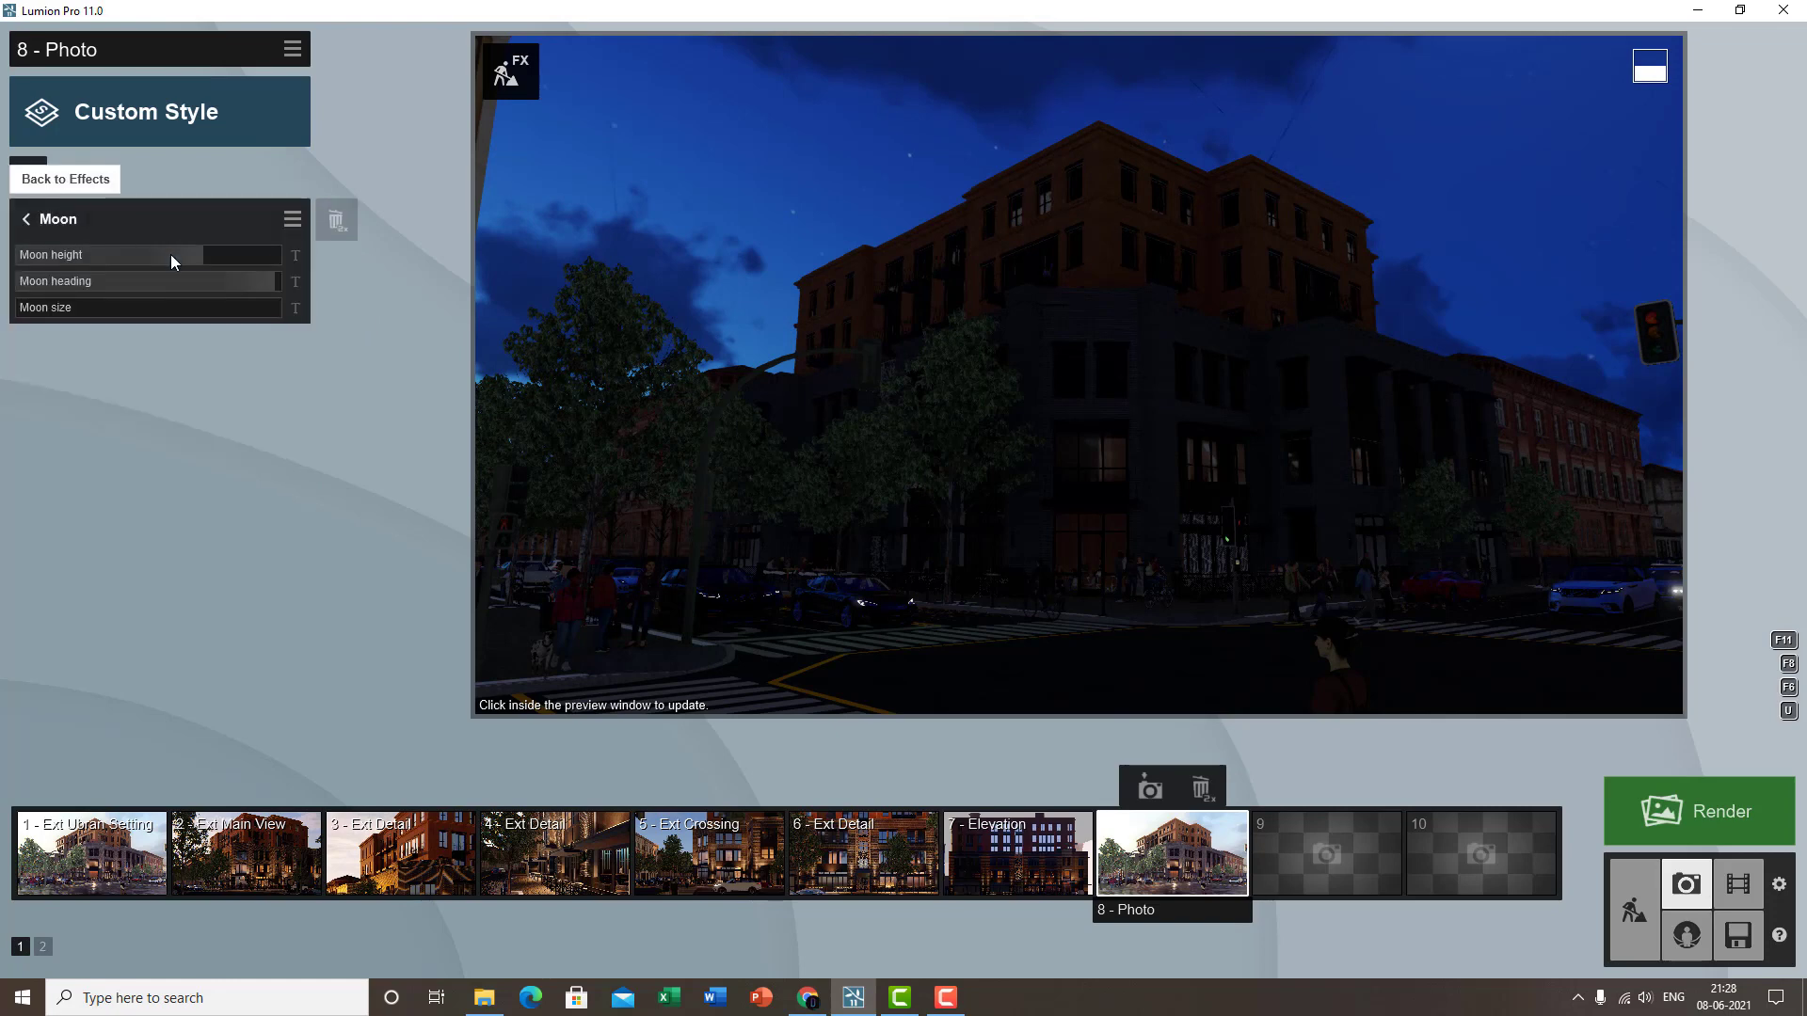
left_click_drag(194, 256, 180, 256)
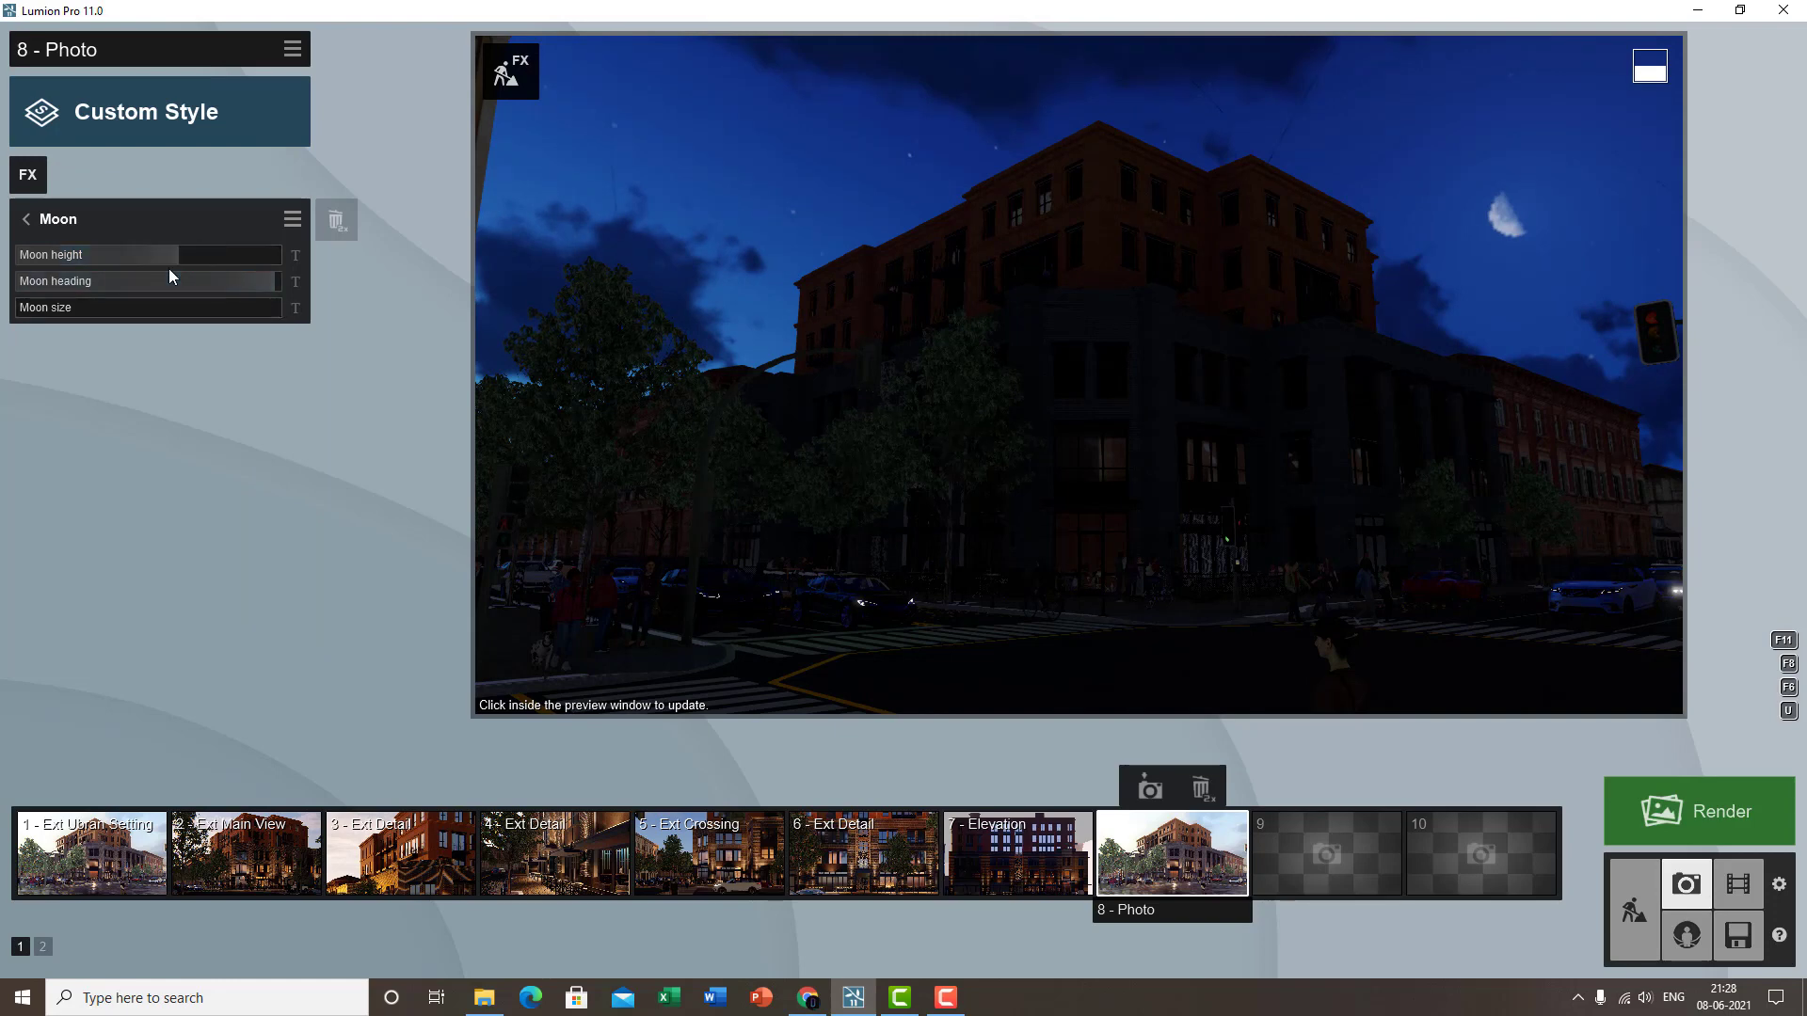
left_click_drag(172, 252, 180, 261)
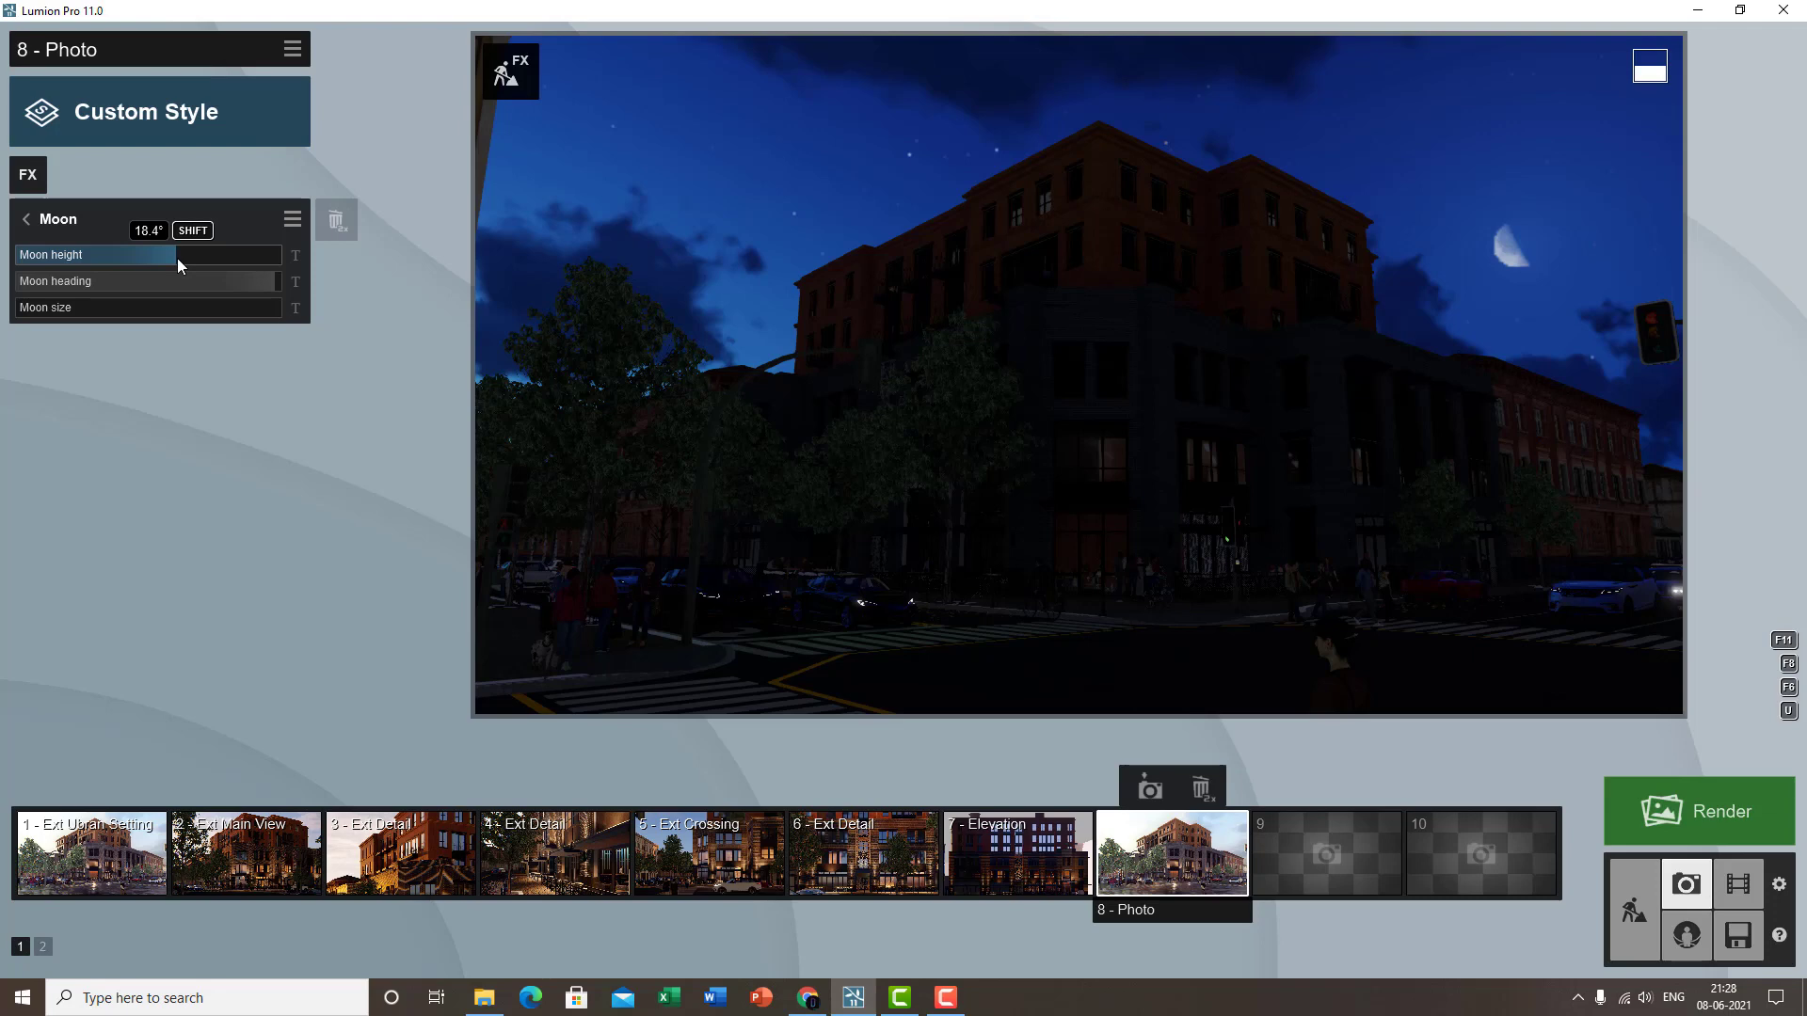
- Try a lower moon heading, set it close to its maximum, and refresh the preview
mouse_move(266, 284)
left_mouse_down()
mouse_move(223, 281)
mouse_move(281, 281)
mouse_move(257, 284)
left_mouse_up()
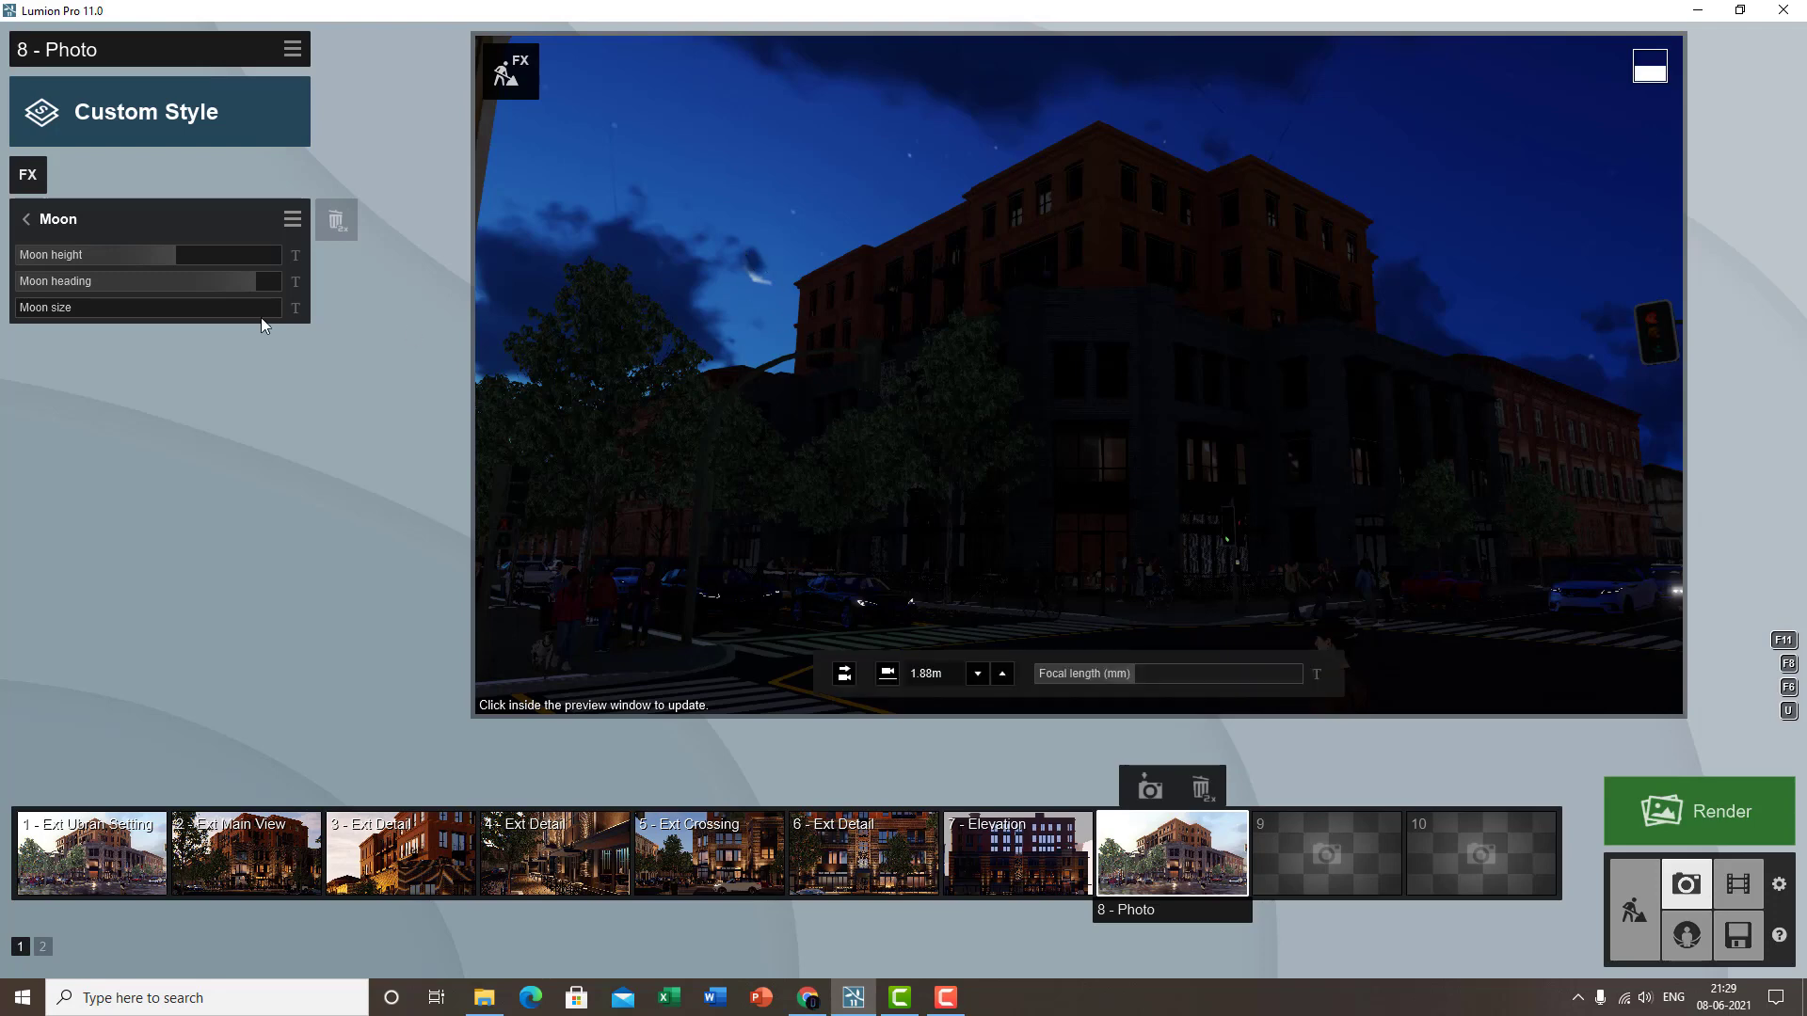
mouse_move(244, 284)
left_mouse_down()
mouse_move(228, 284)
mouse_move(278, 296)
left_mouse_up()
left_click(1184, 314)
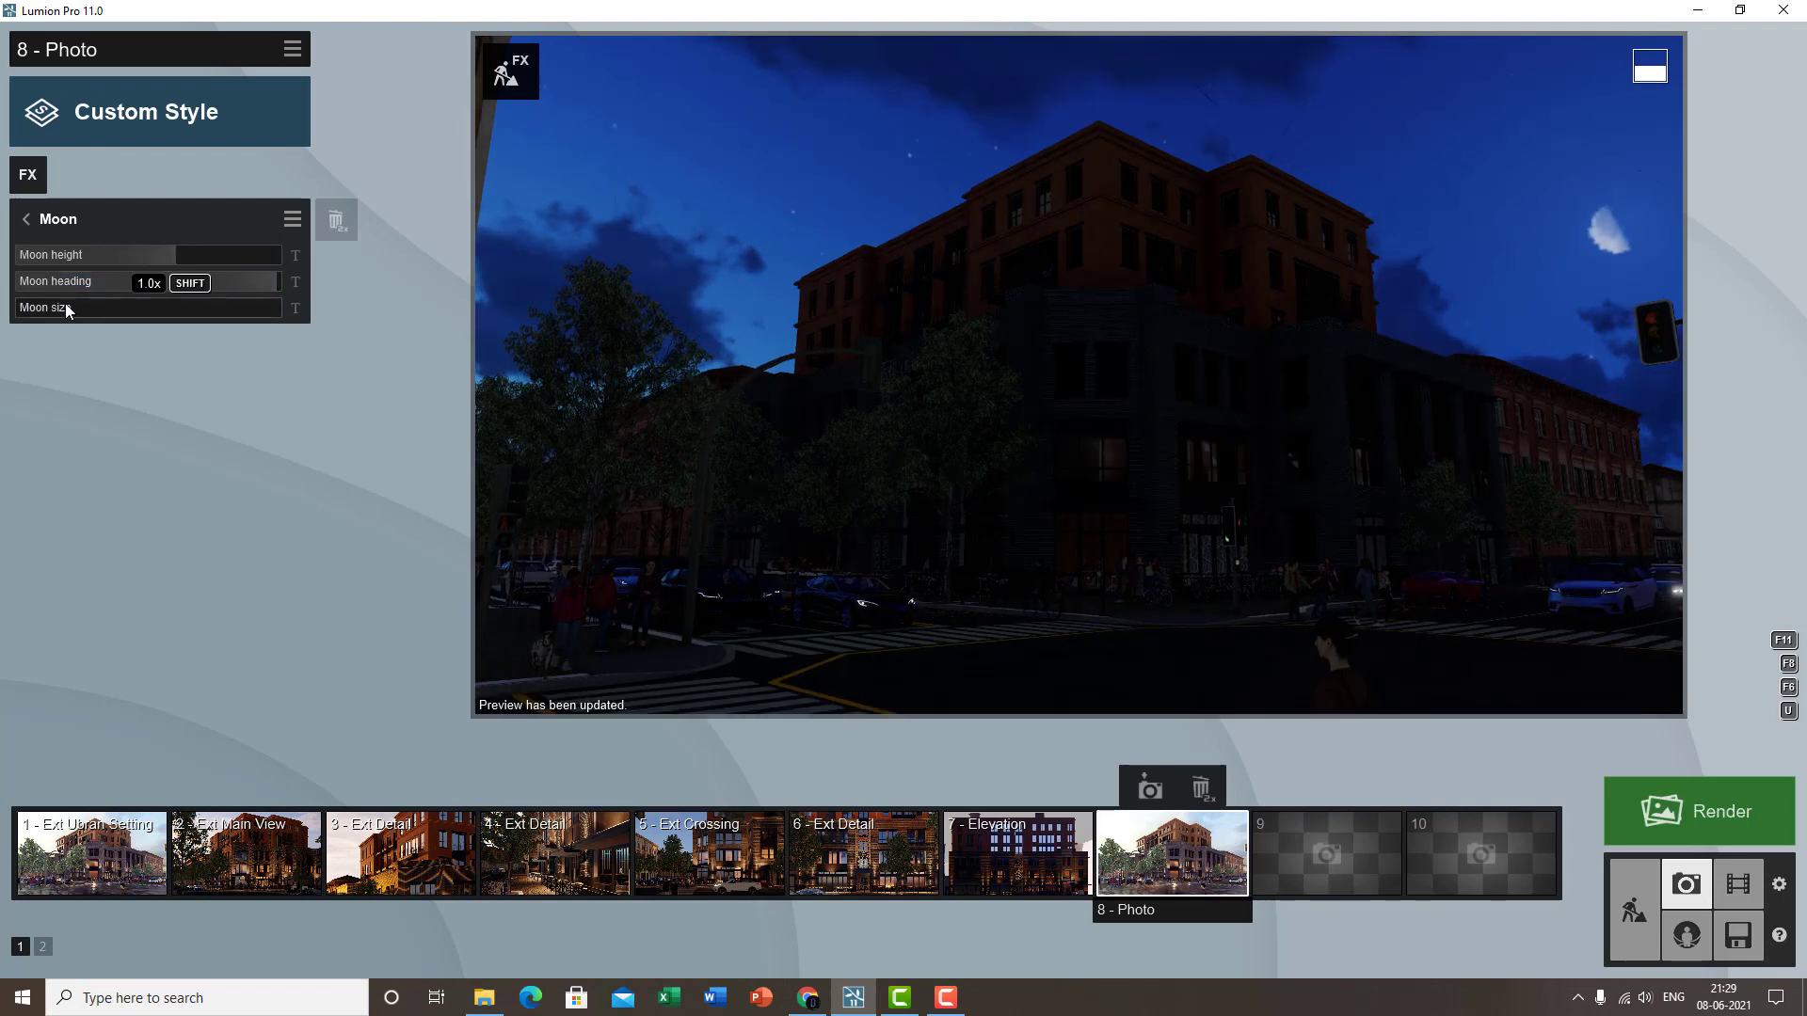
- Try moon sizes of 4.0x, 1.4x and 3.4x with preview refreshes, and return the size to its minimum
mouse_move(65, 303)
left_mouse_down()
mouse_move(81, 304)
mouse_move(43, 298)
mouse_move(71, 313)
left_mouse_up()
left_click(947, 371)
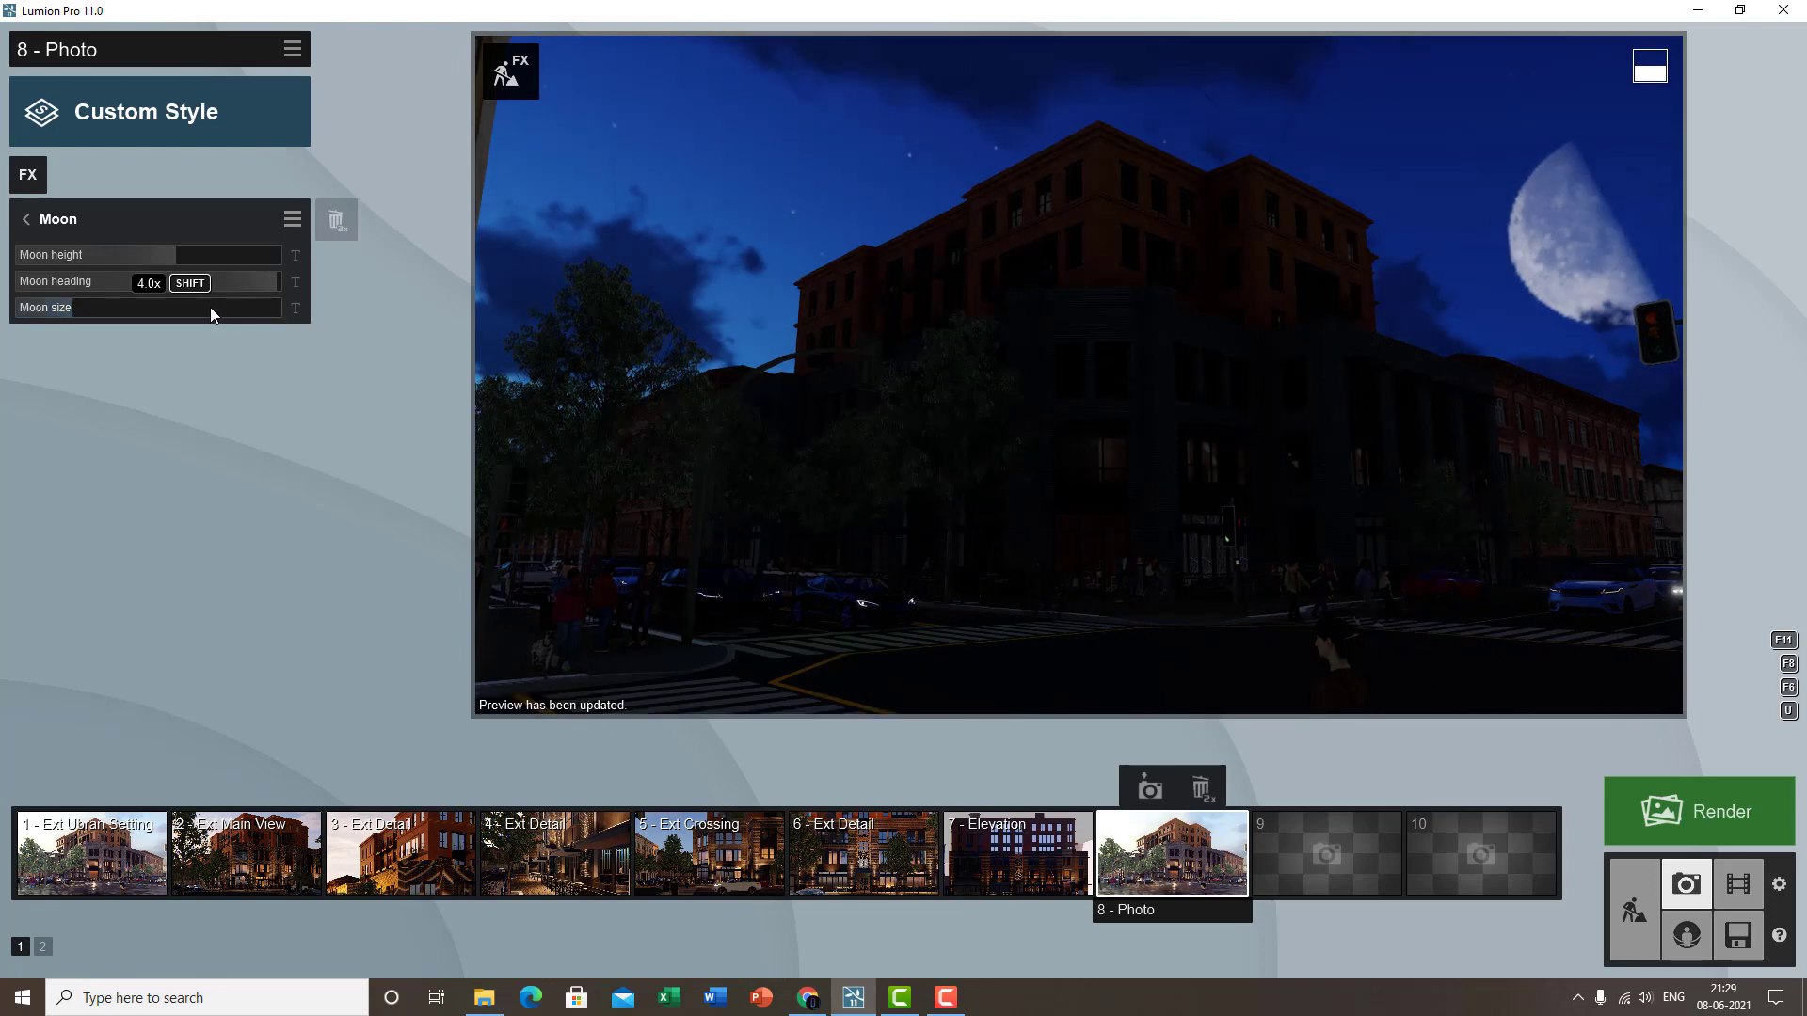
left_click_drag(45, 312, 25, 312)
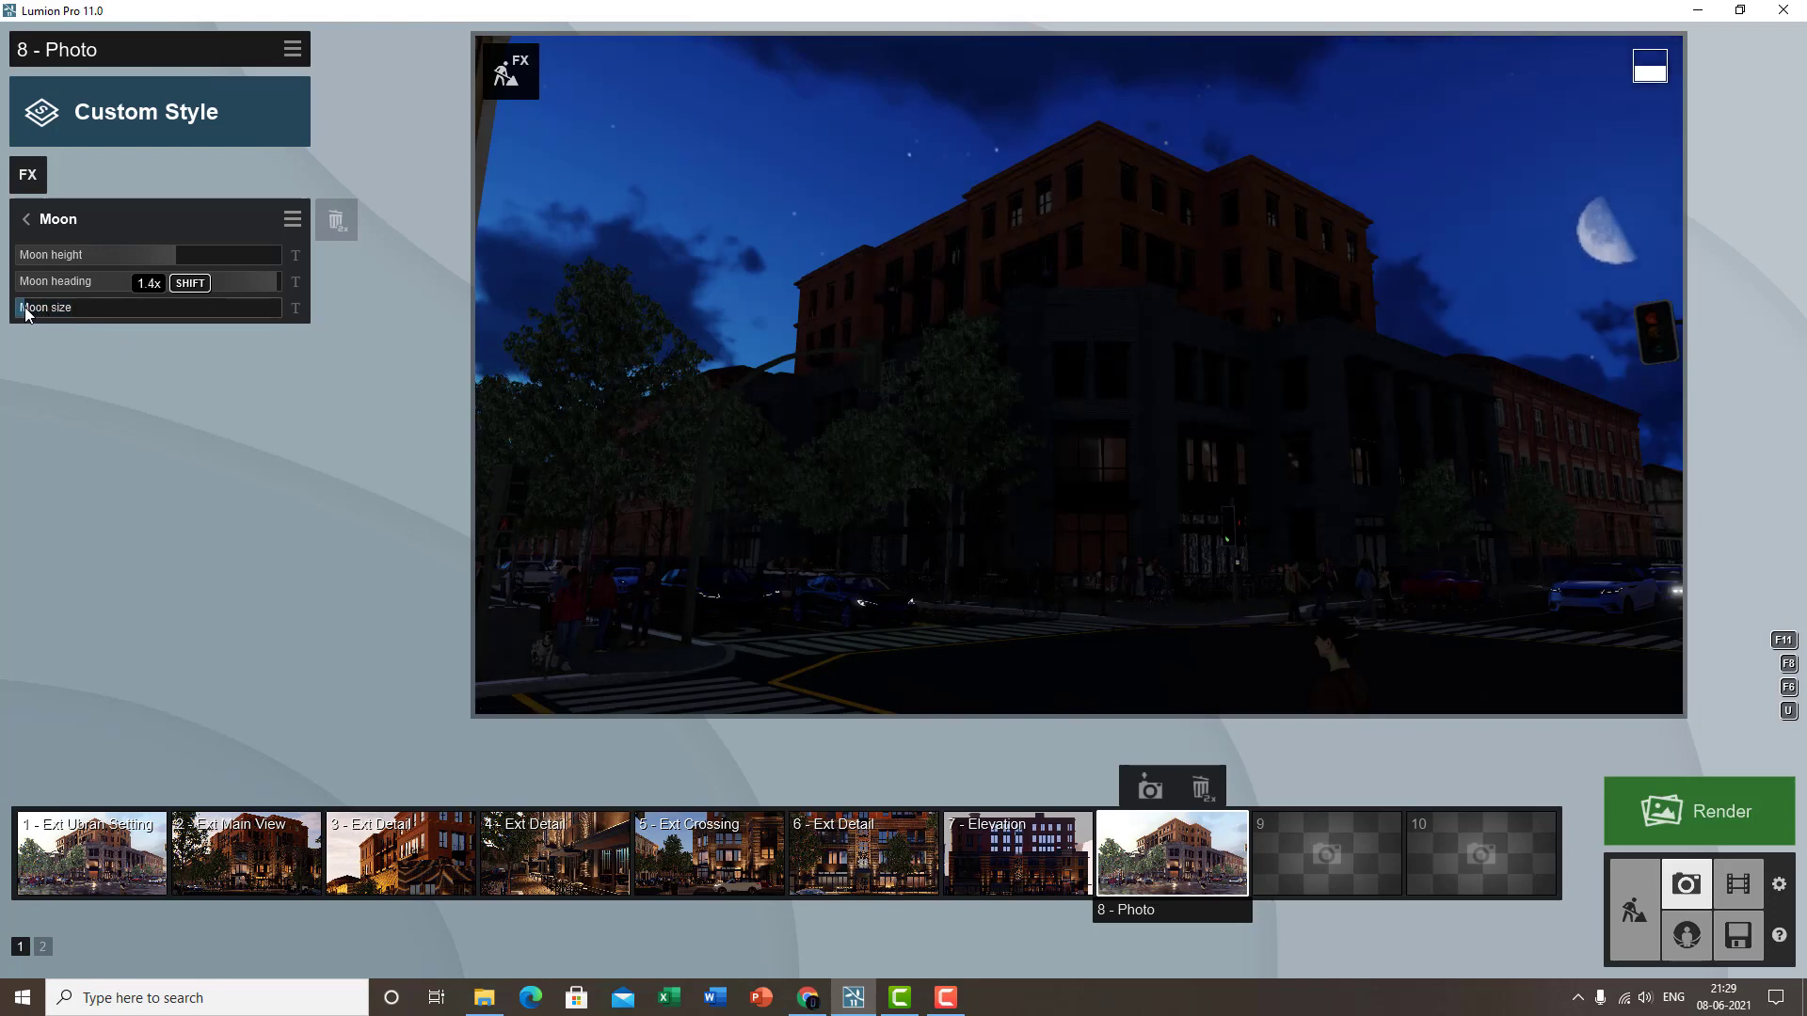
left_click(1125, 371)
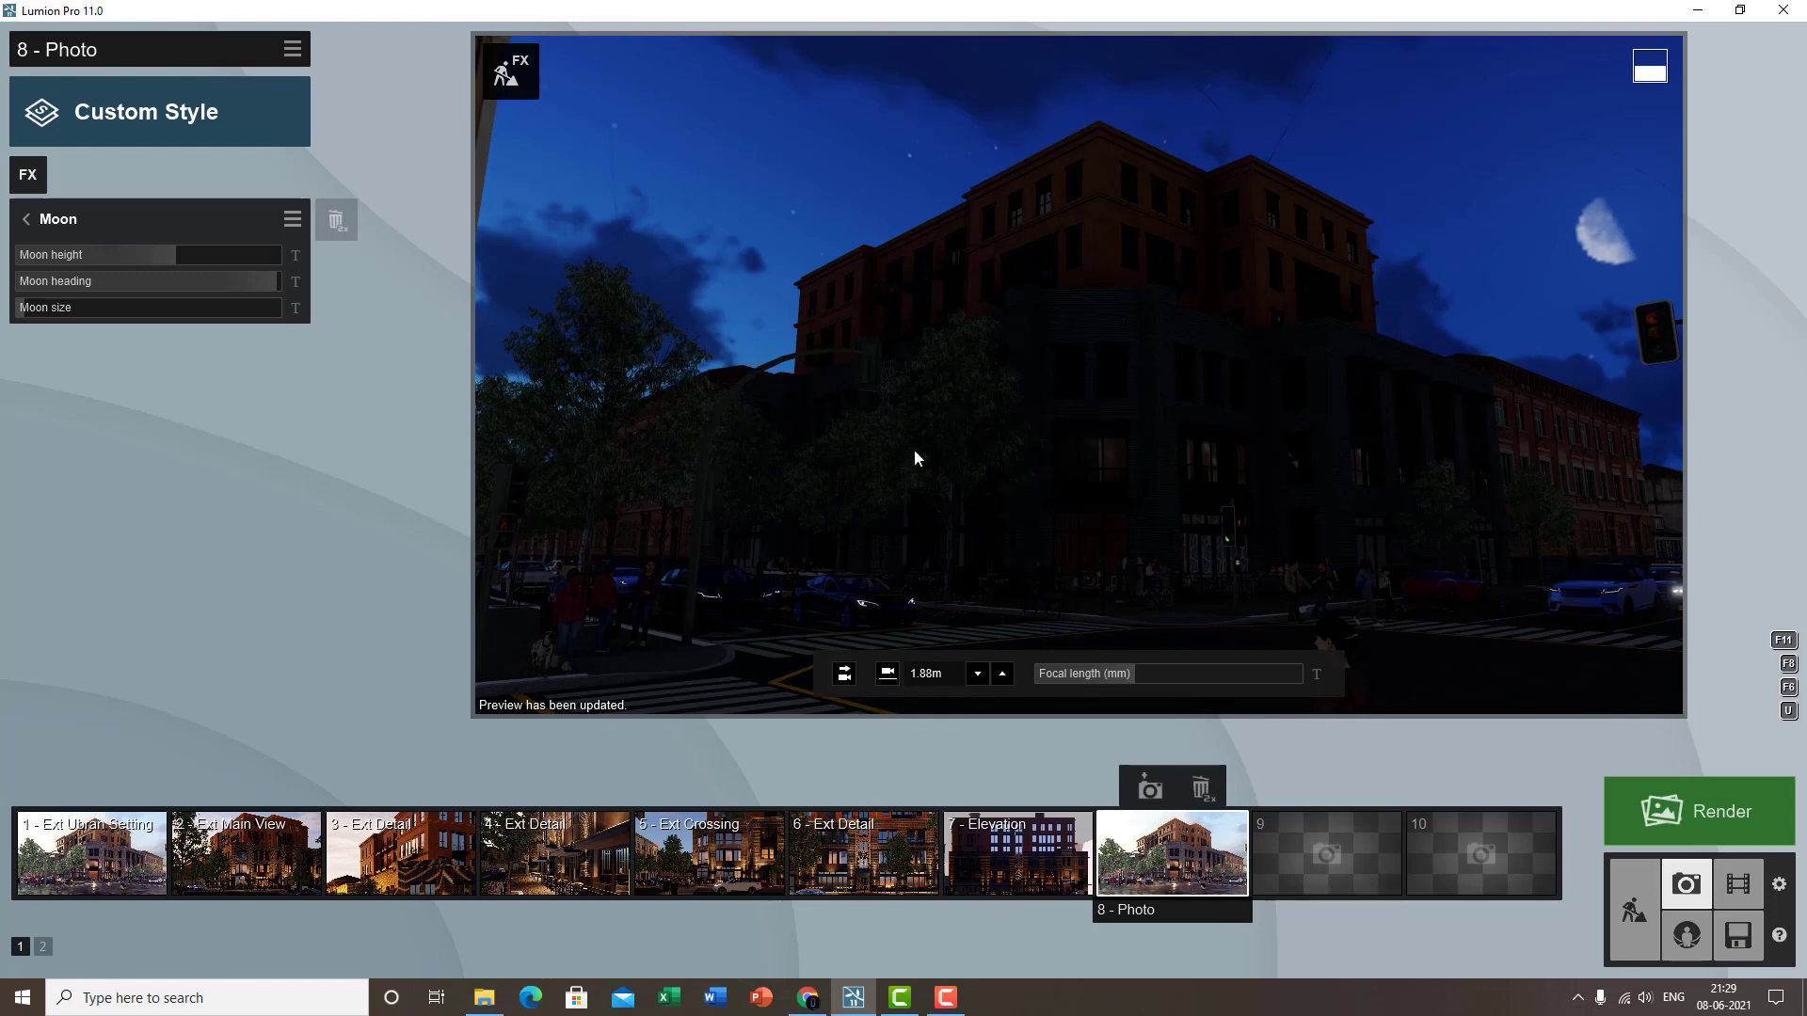
left_click_drag(34, 308, 65, 314)
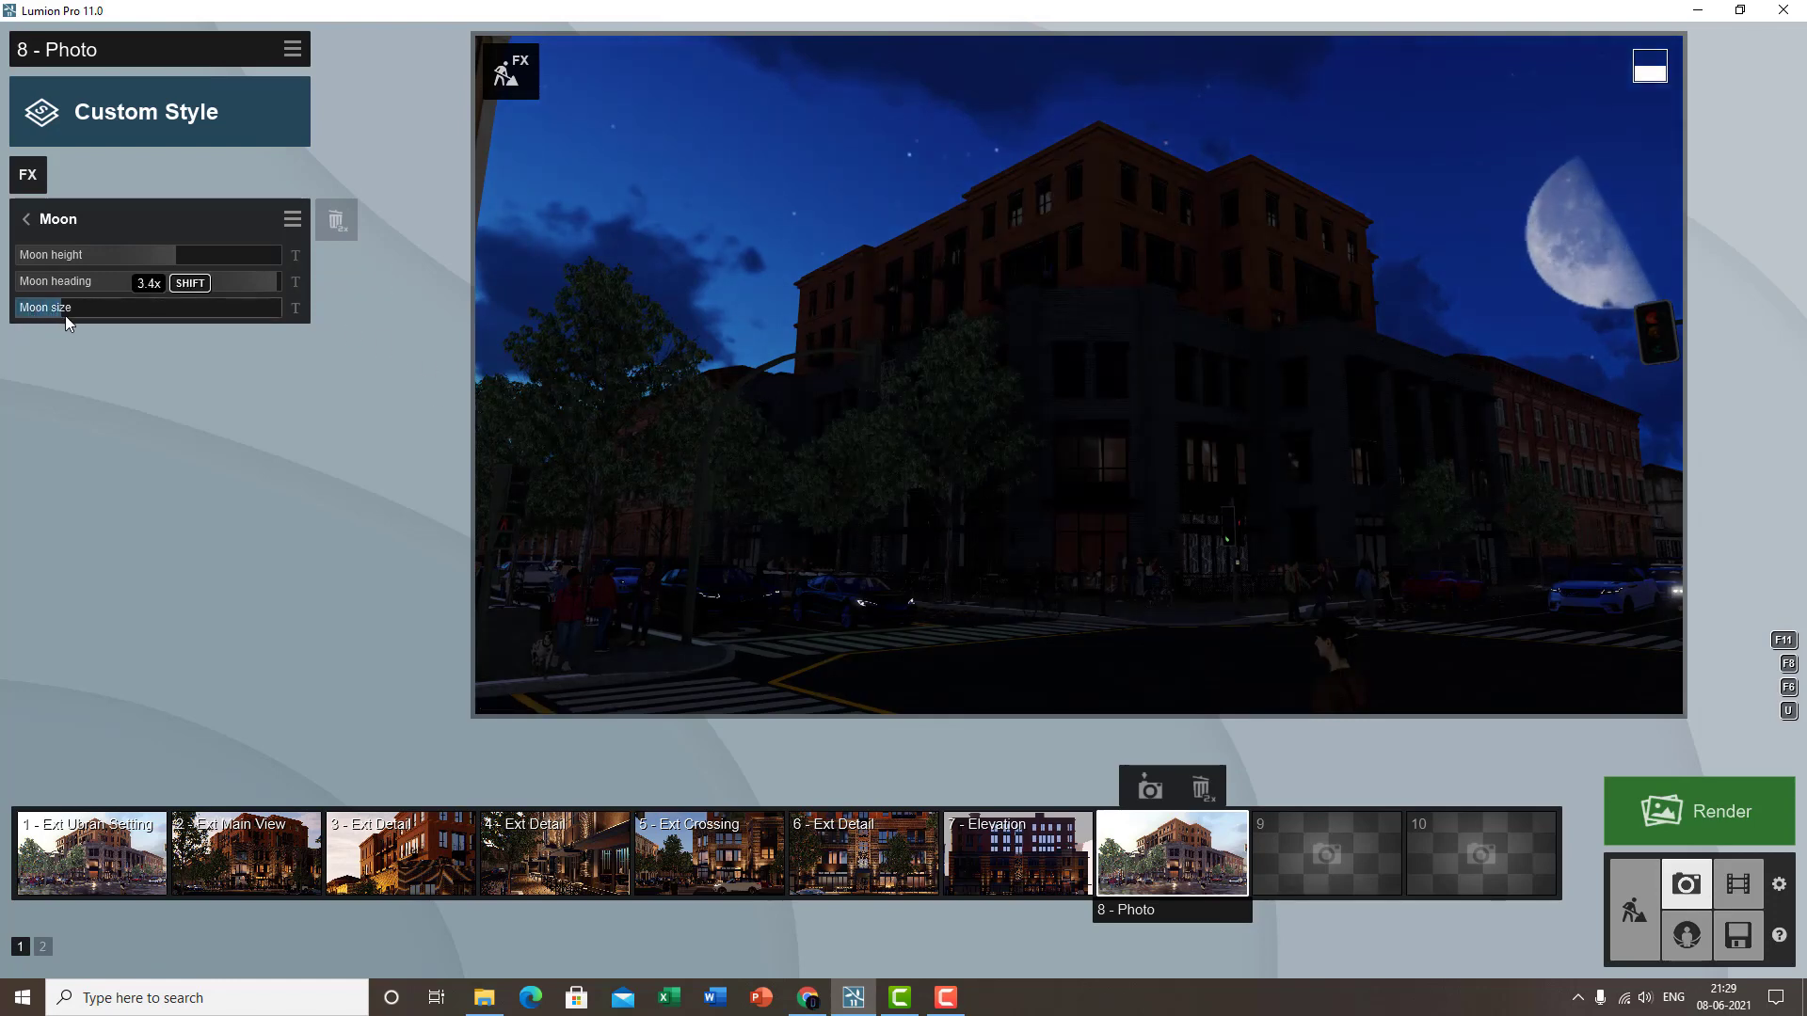
left_click(1191, 369)
left_click_drag(56, 314, 17, 370)
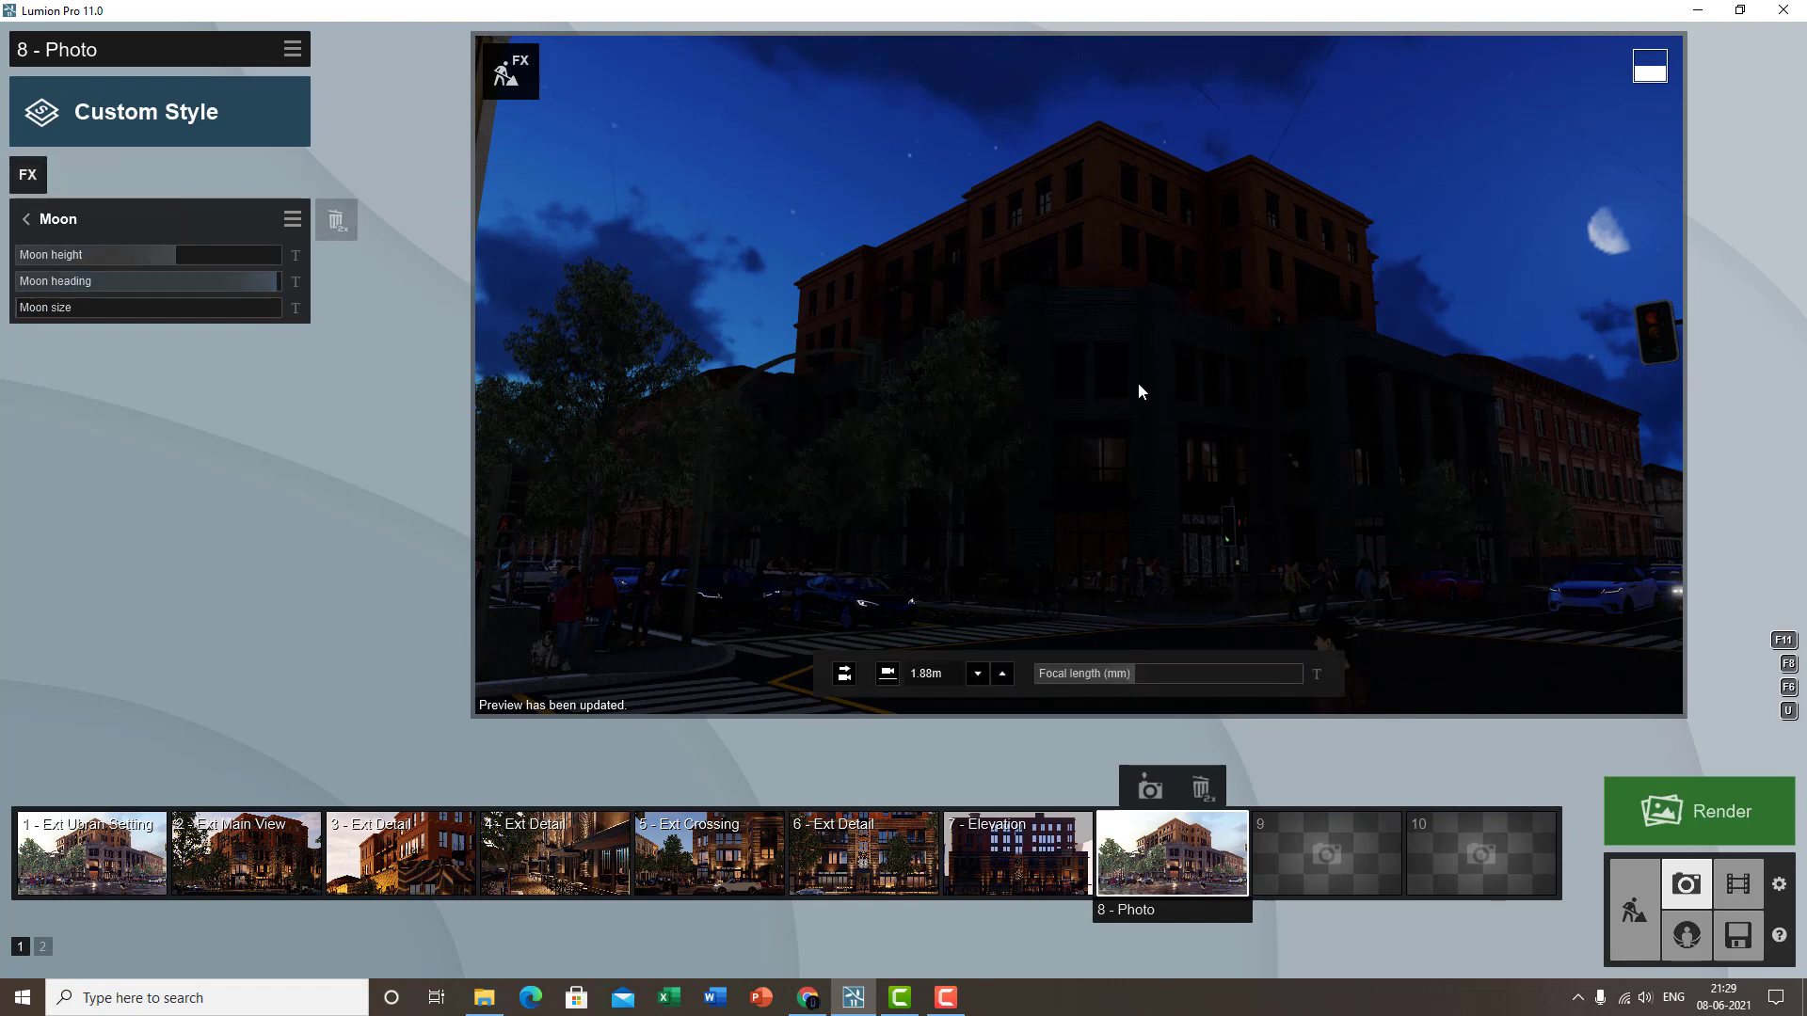
- Switch to clip 5 in movie mode, add a Sun effect and lower its sun height to about -54.4°
mouse_move(1438, 877)
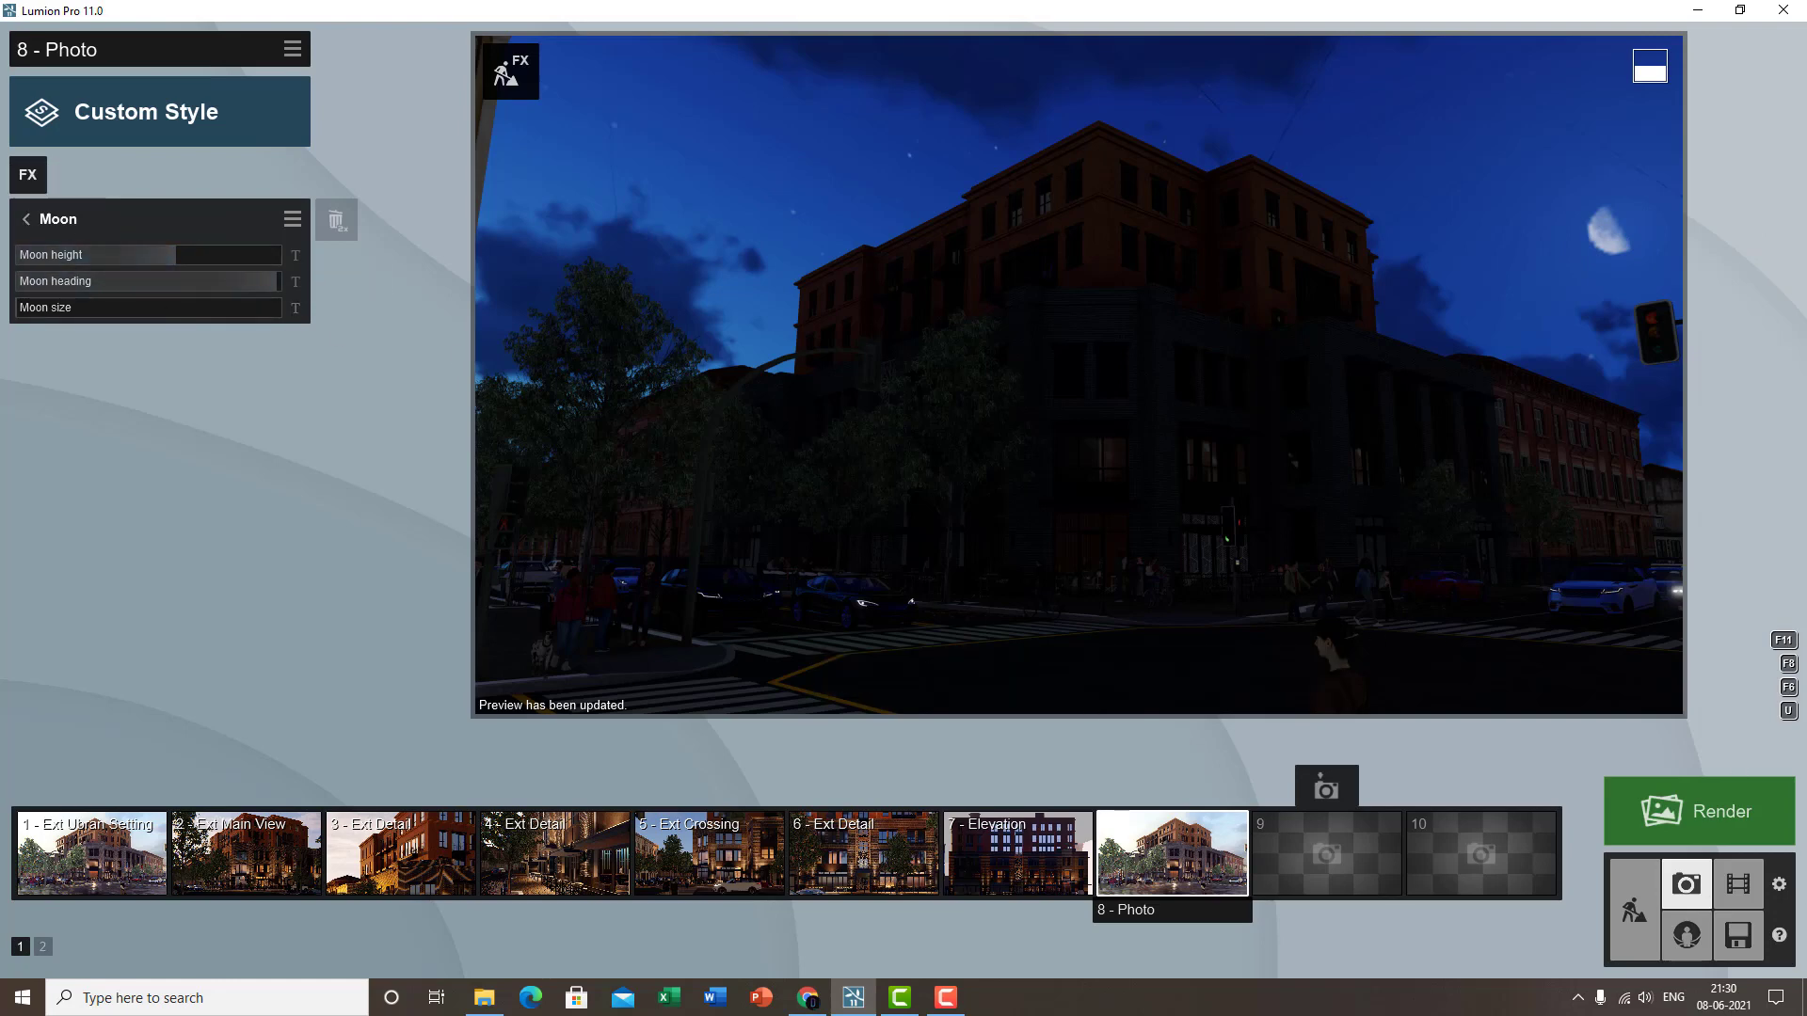
left_click(1742, 902)
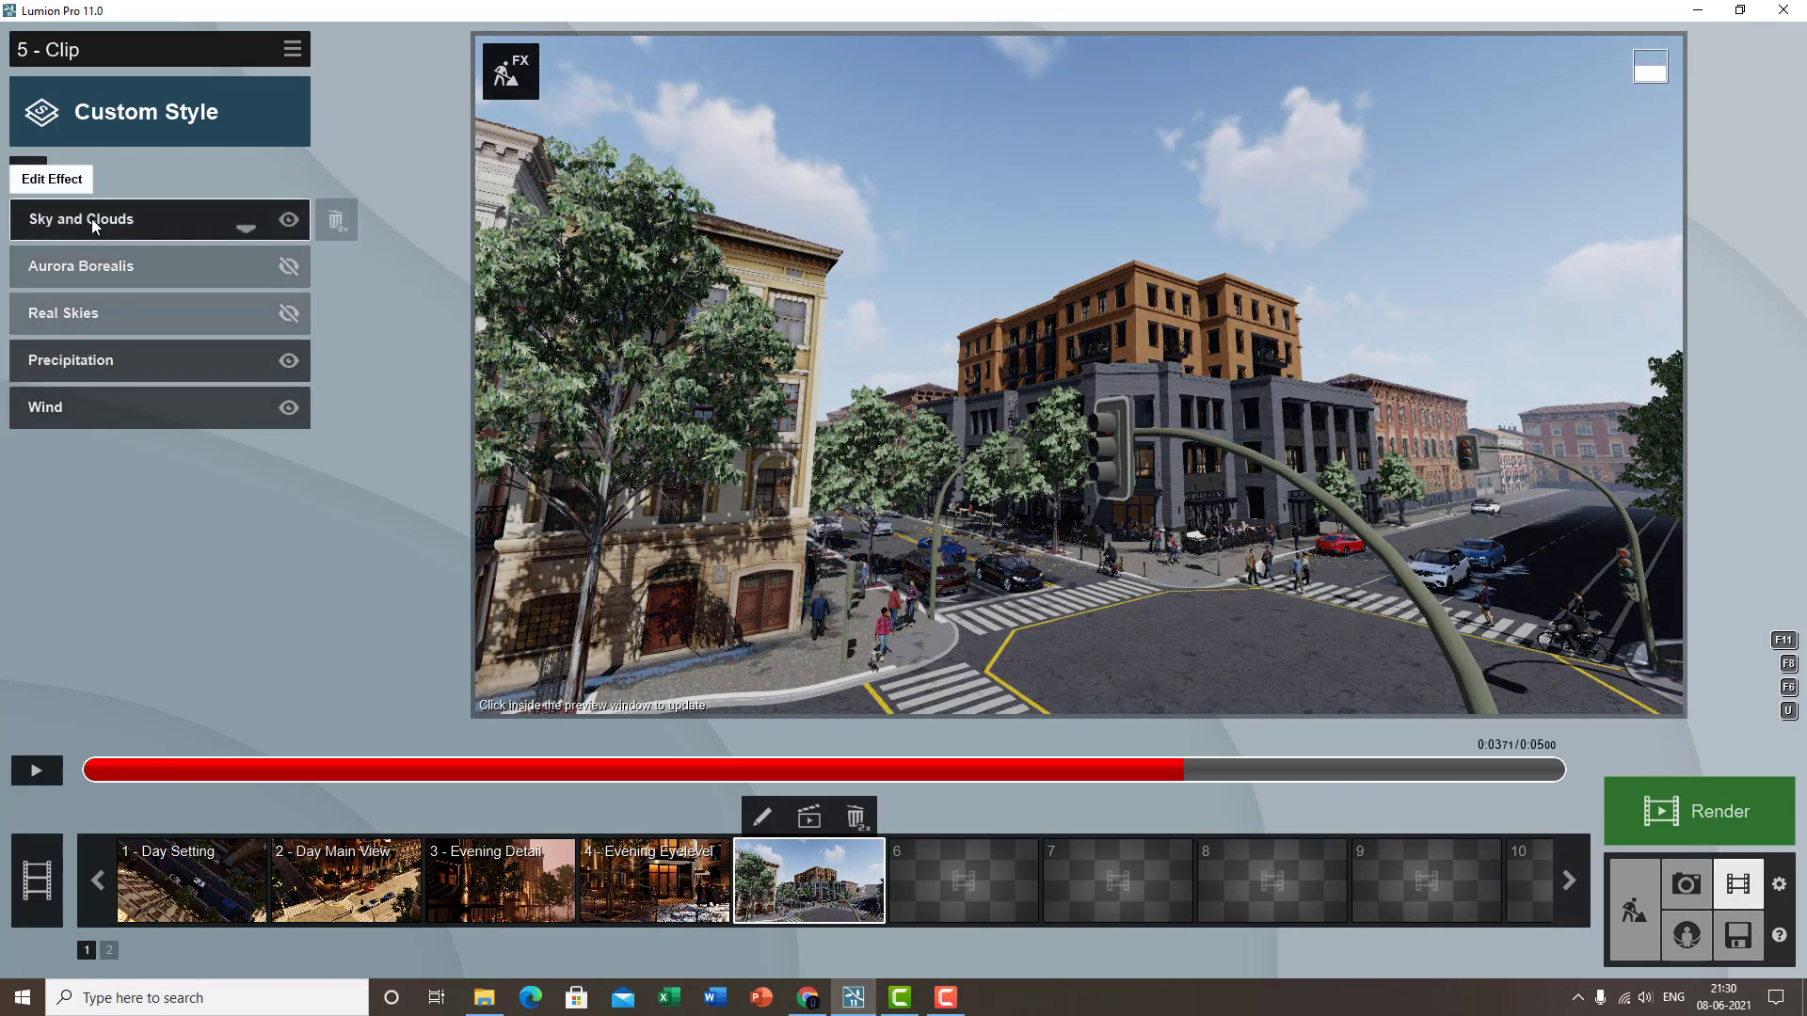
left_click(92, 219)
left_click(92, 218)
left_click(27, 174)
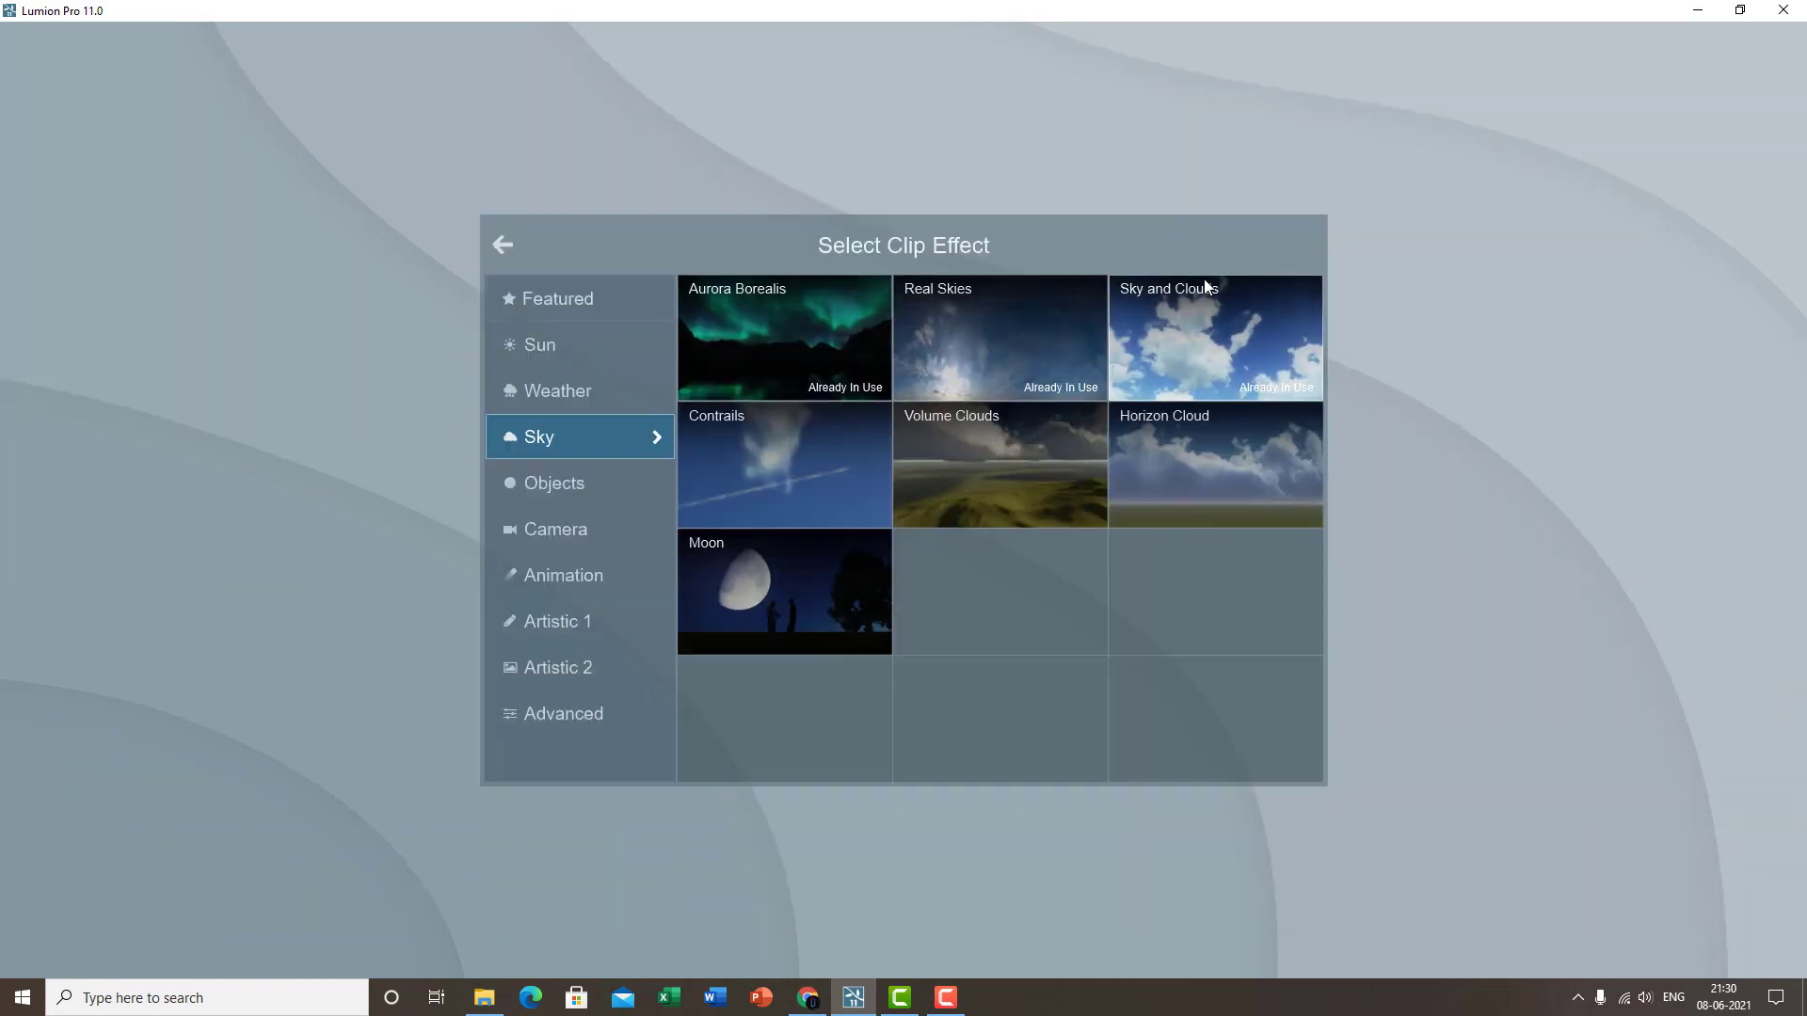
left_click(593, 352)
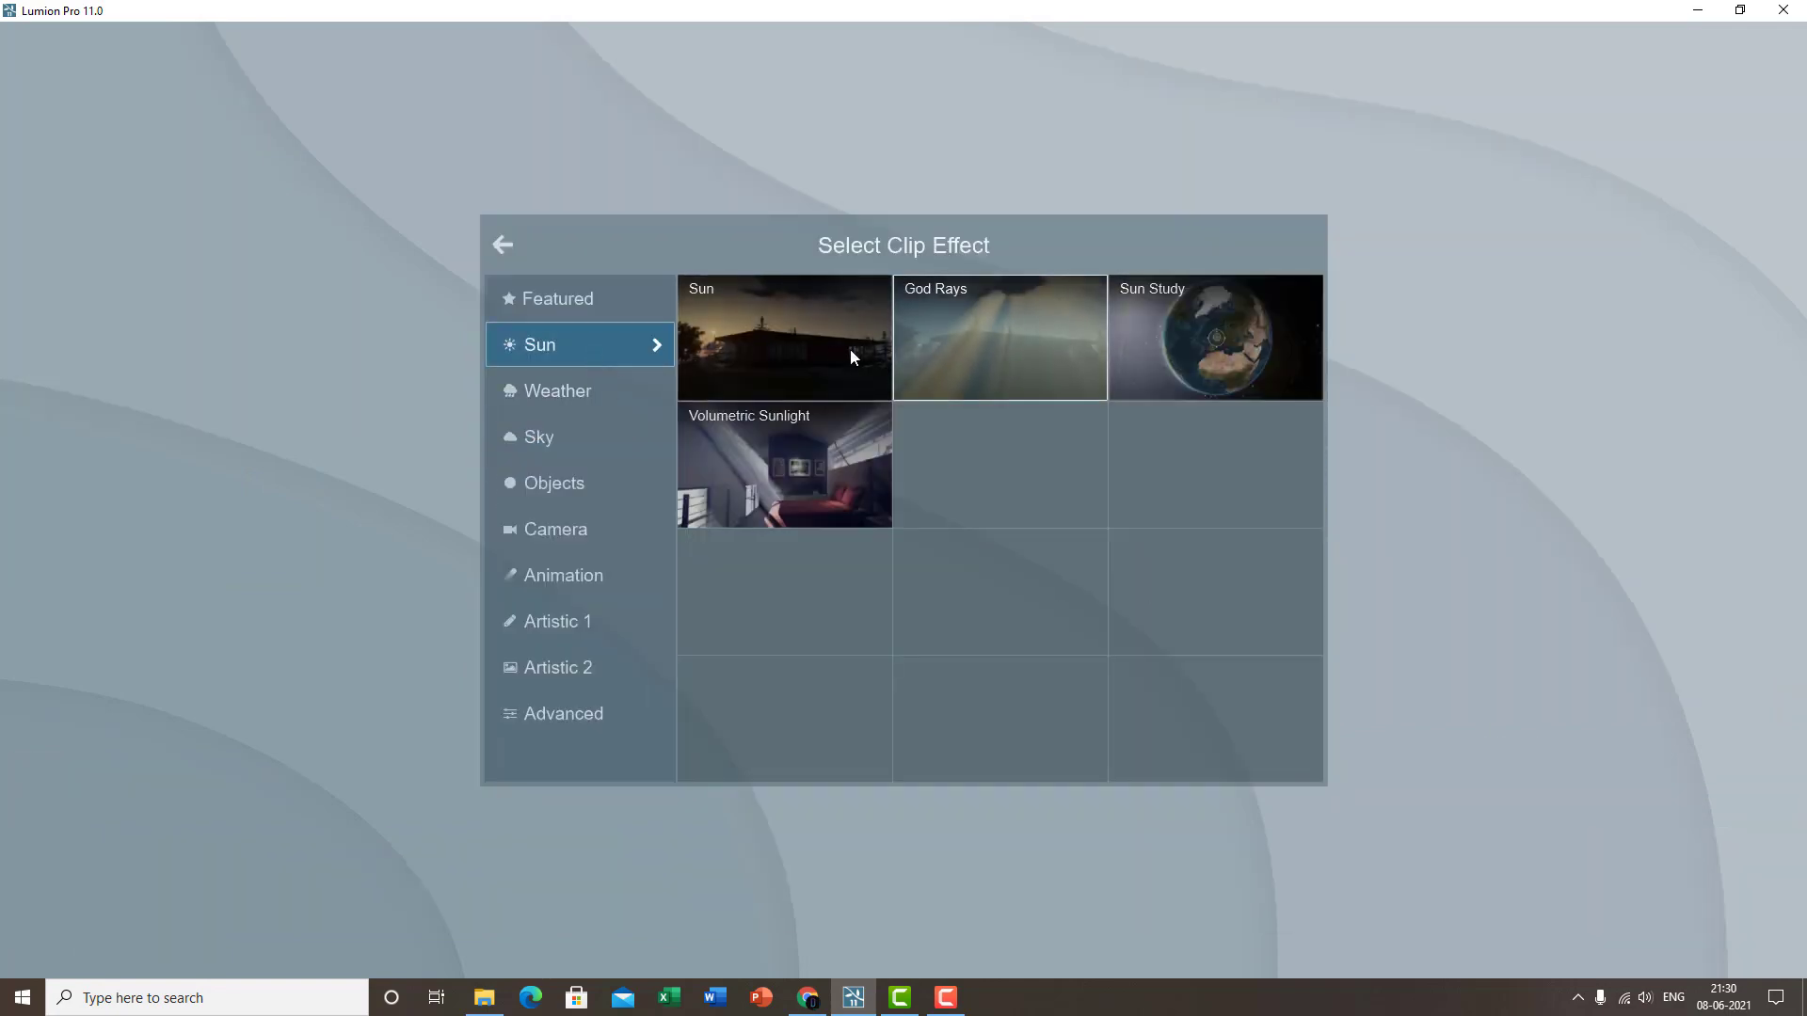
left_click(212, 342)
left_click(66, 257)
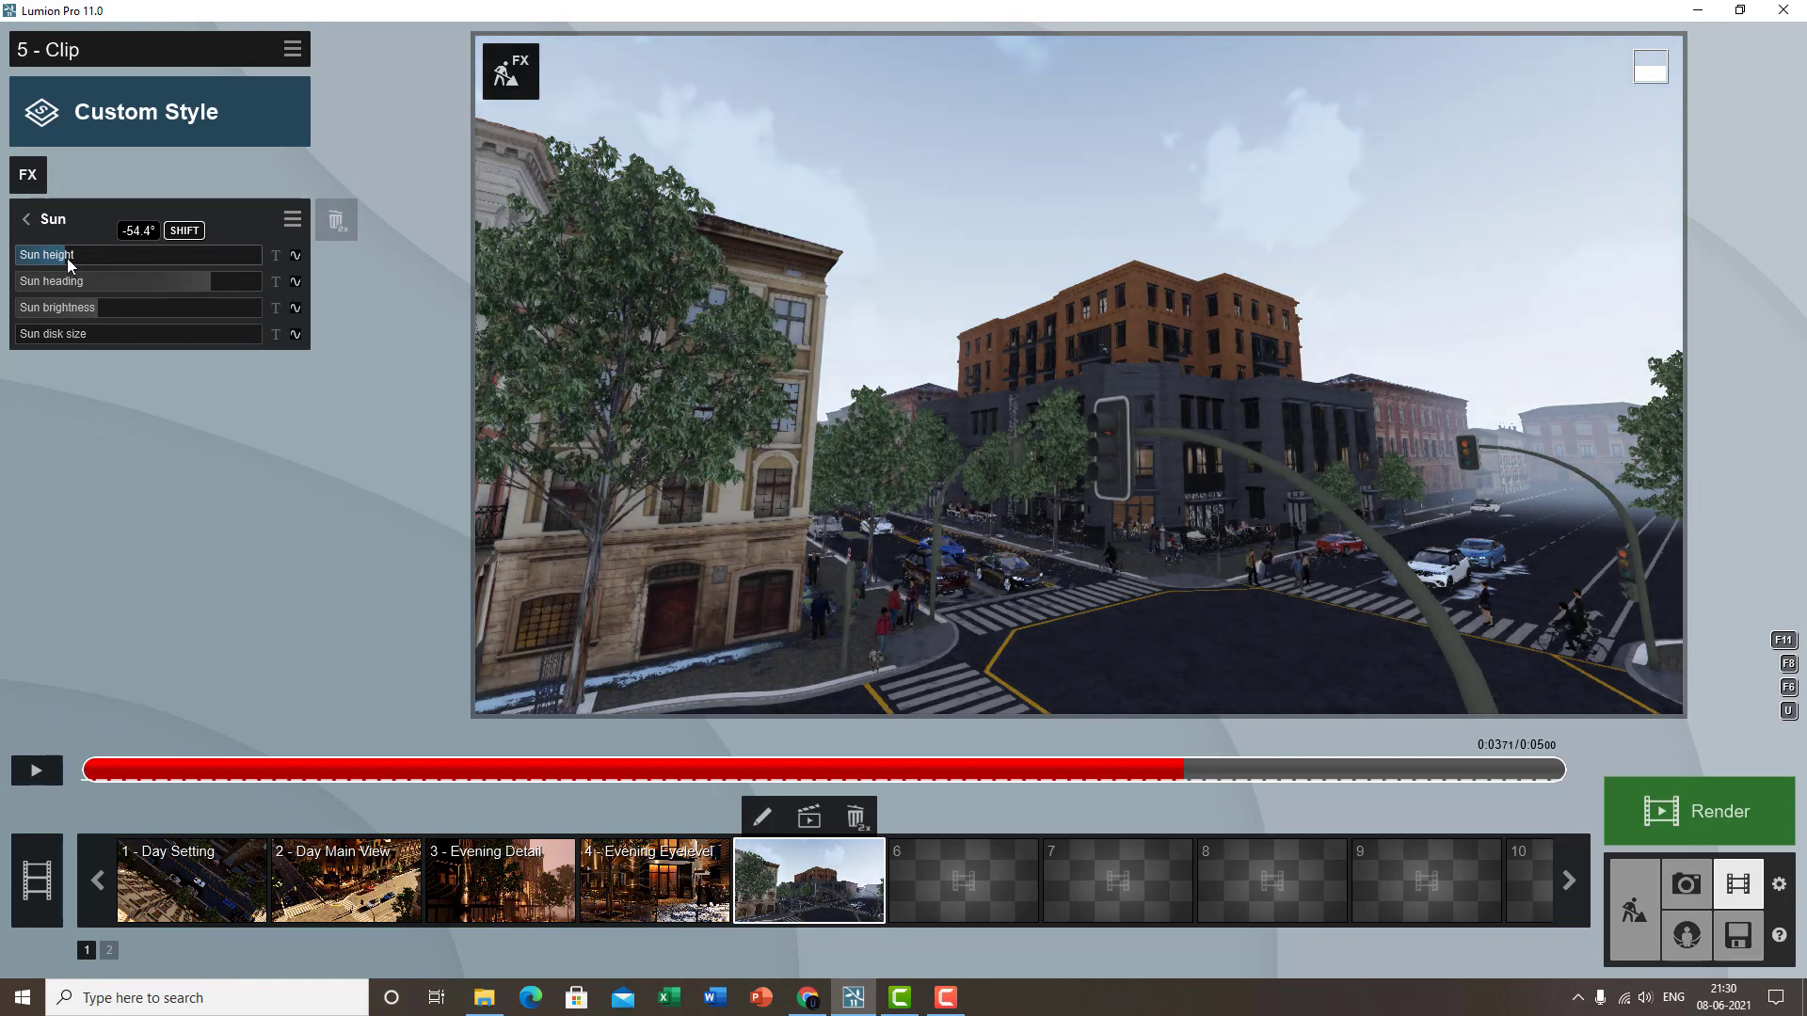
left_click(39, 220)
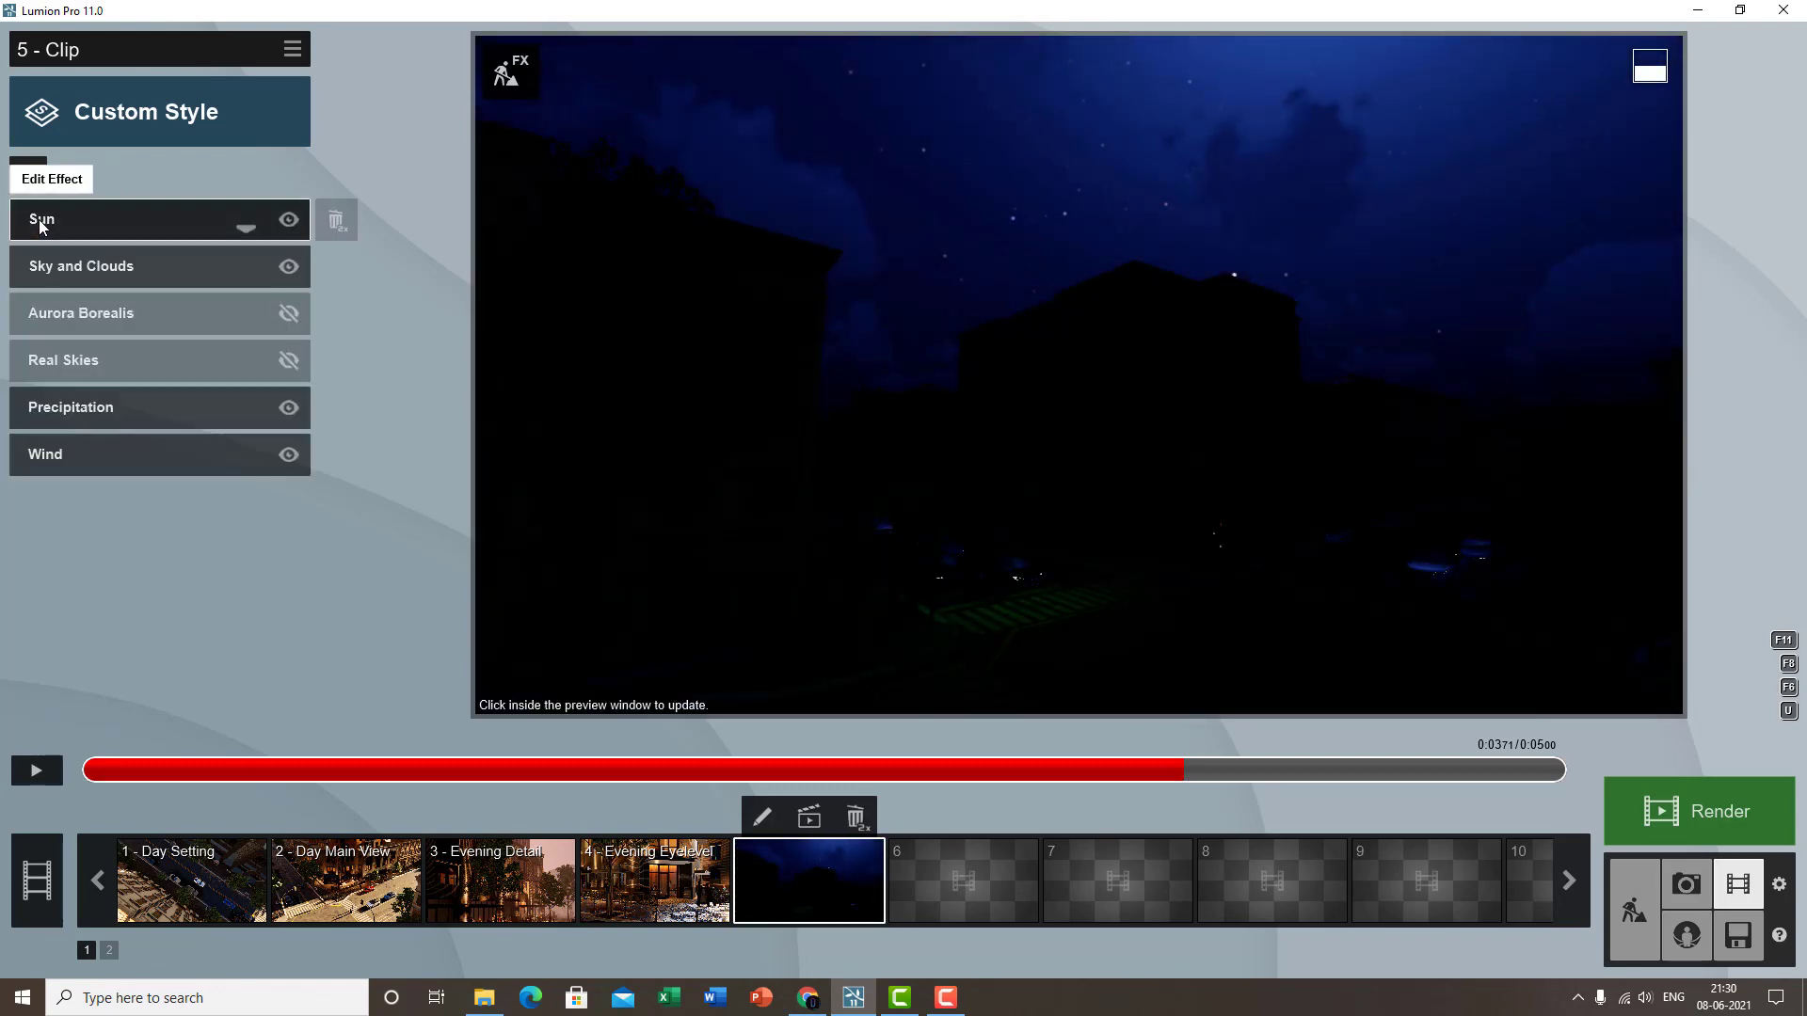
- Add the Moon effect to clip 5, refresh the preview, and lower the moon height to about 12.7°
left_click(29, 186)
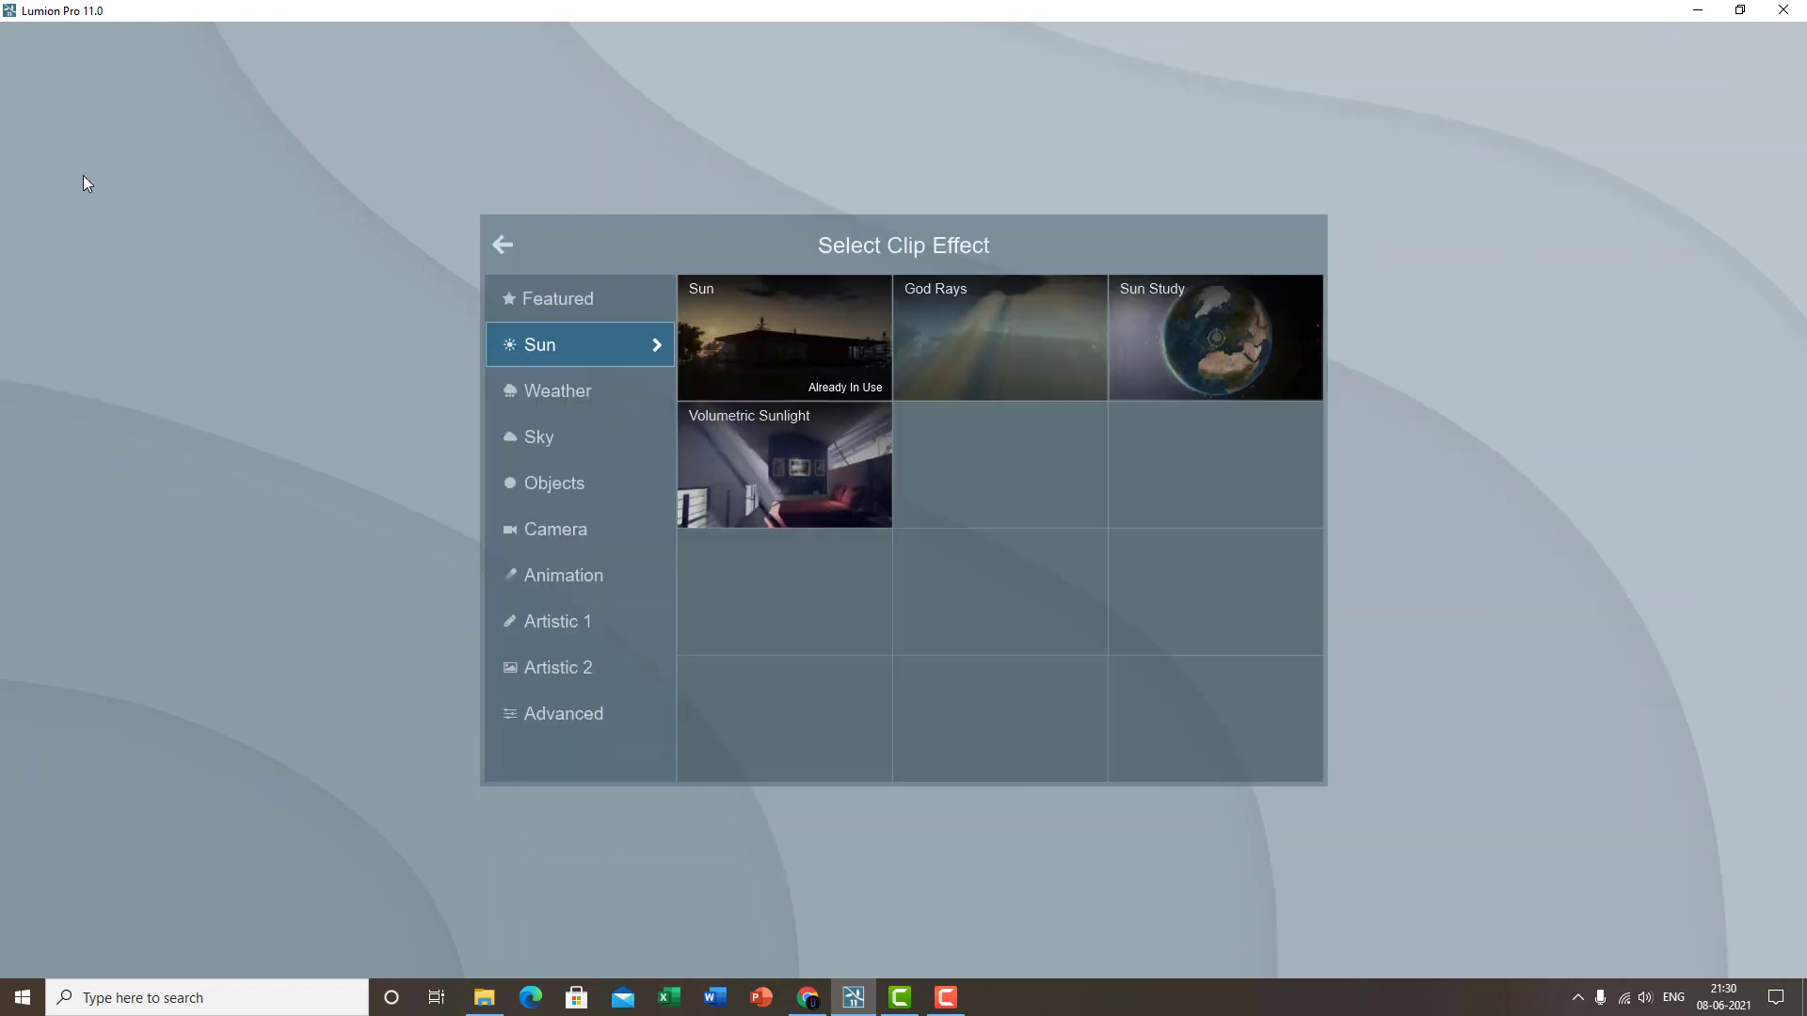
left_click(534, 439)
left_click(600, 386)
left_click(501, 436)
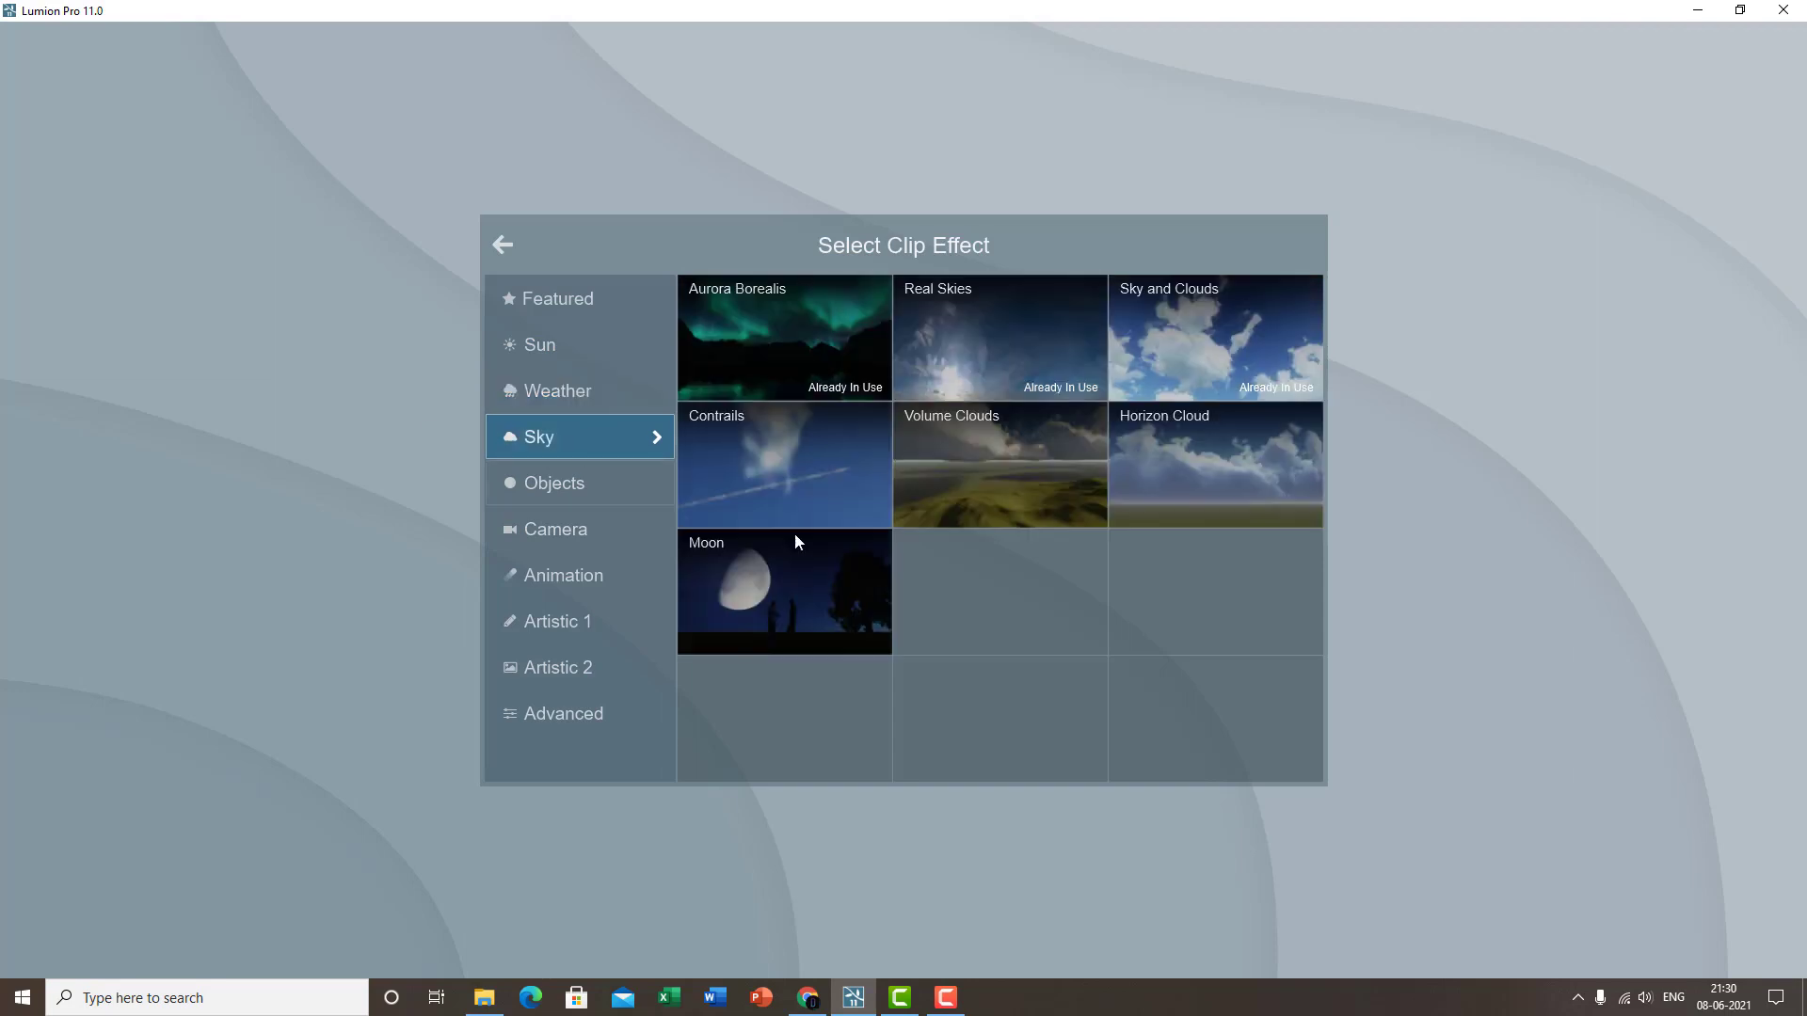
left_click(823, 591)
left_click(1424, 216)
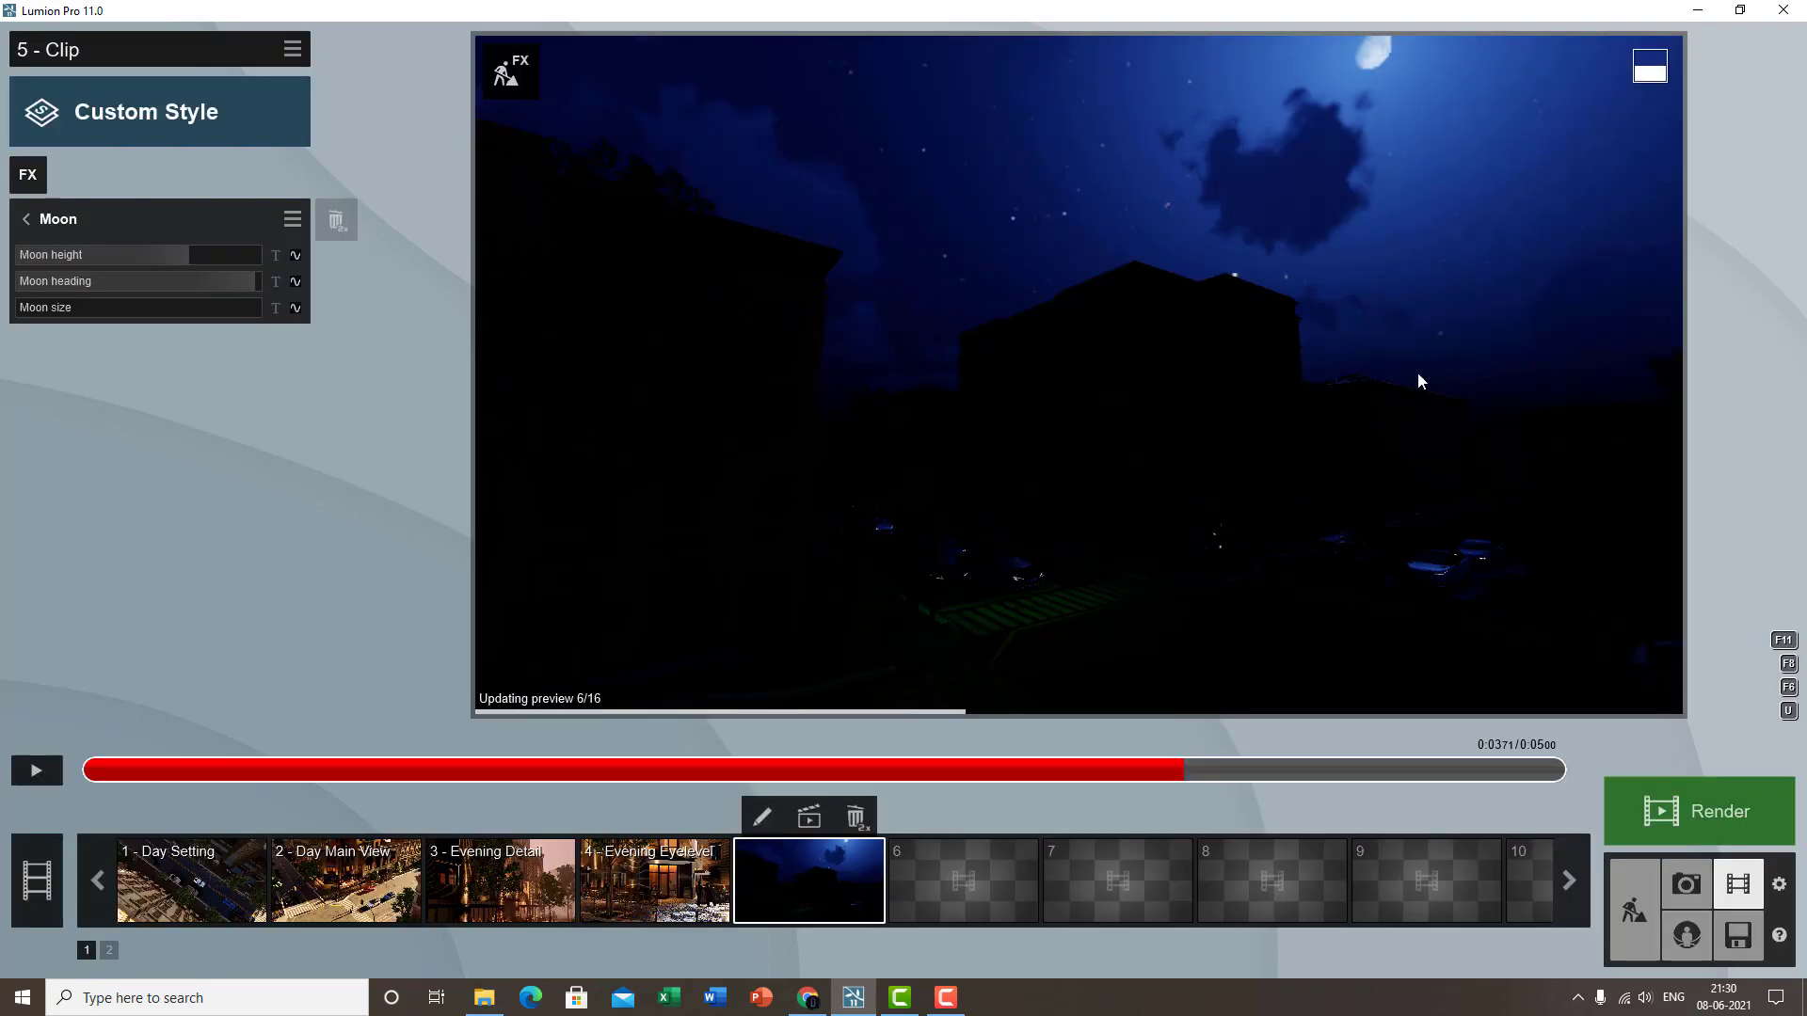
left_click_drag(206, 254, 157, 250)
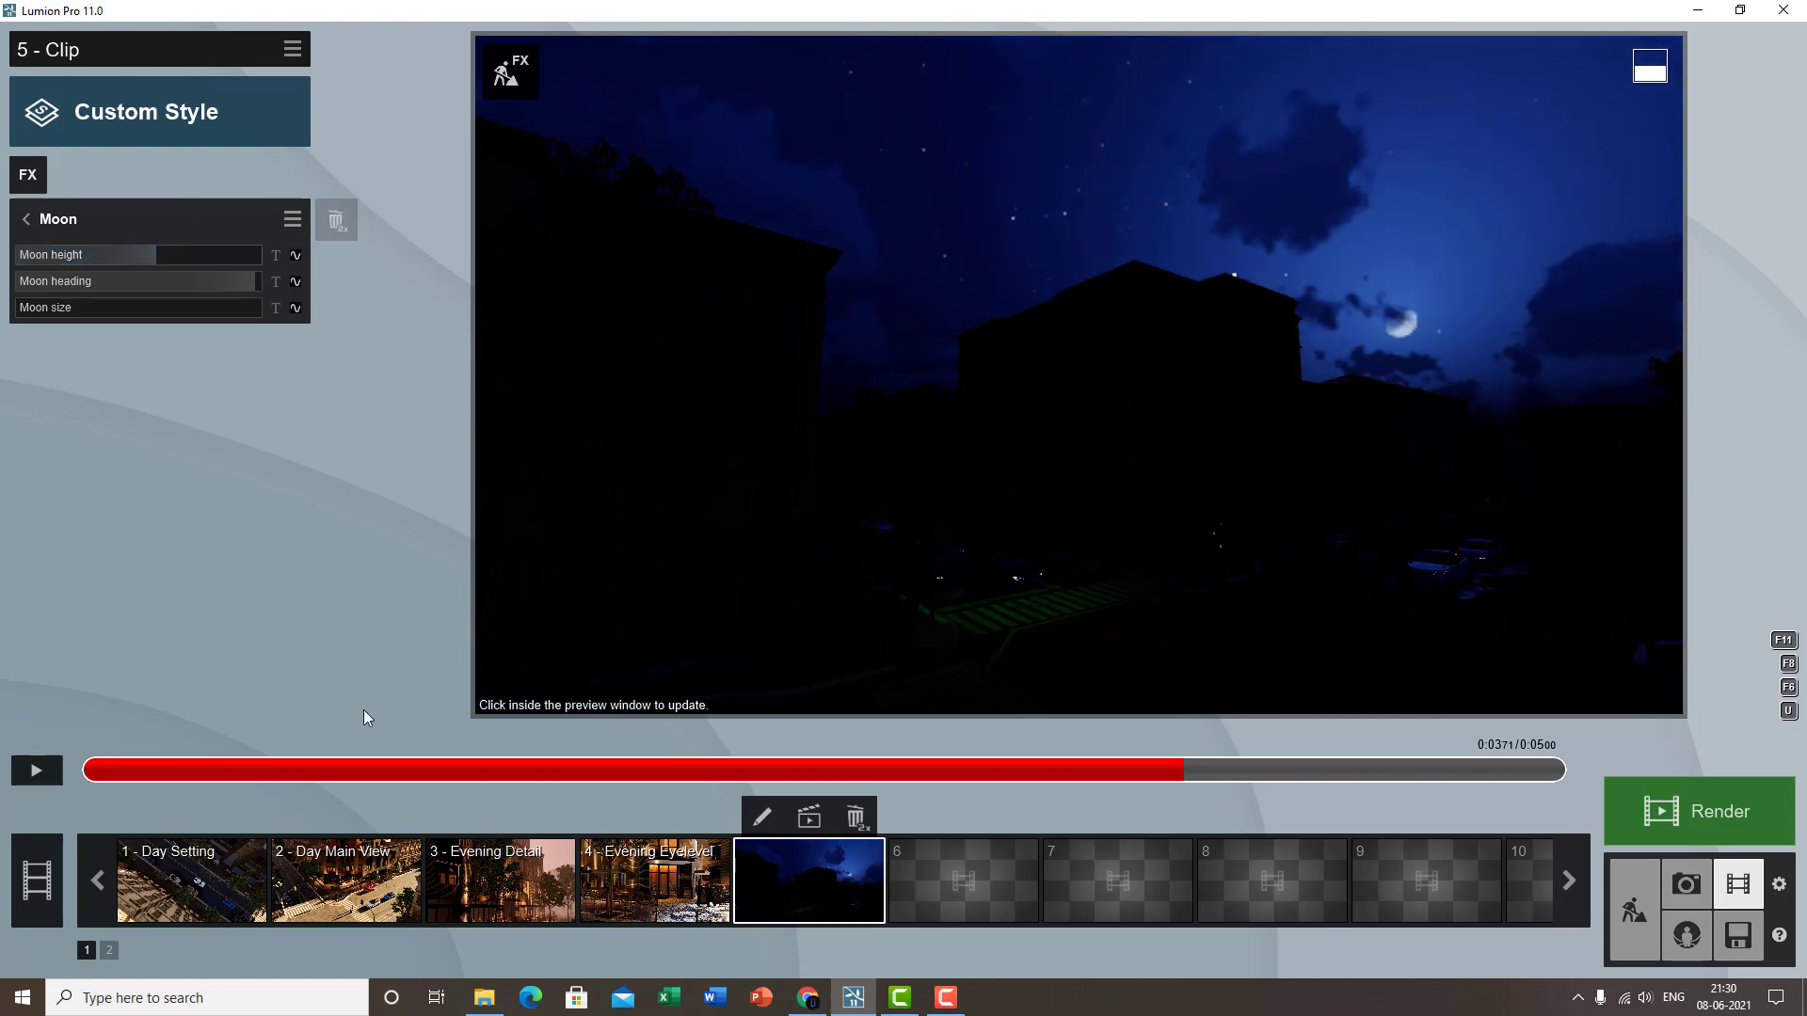
- Animate the moon height with a keyframe at the clip's start and one of 31.8° at about 4.6 seconds, and play the clip
left_click_drag(166, 775, 84, 771)
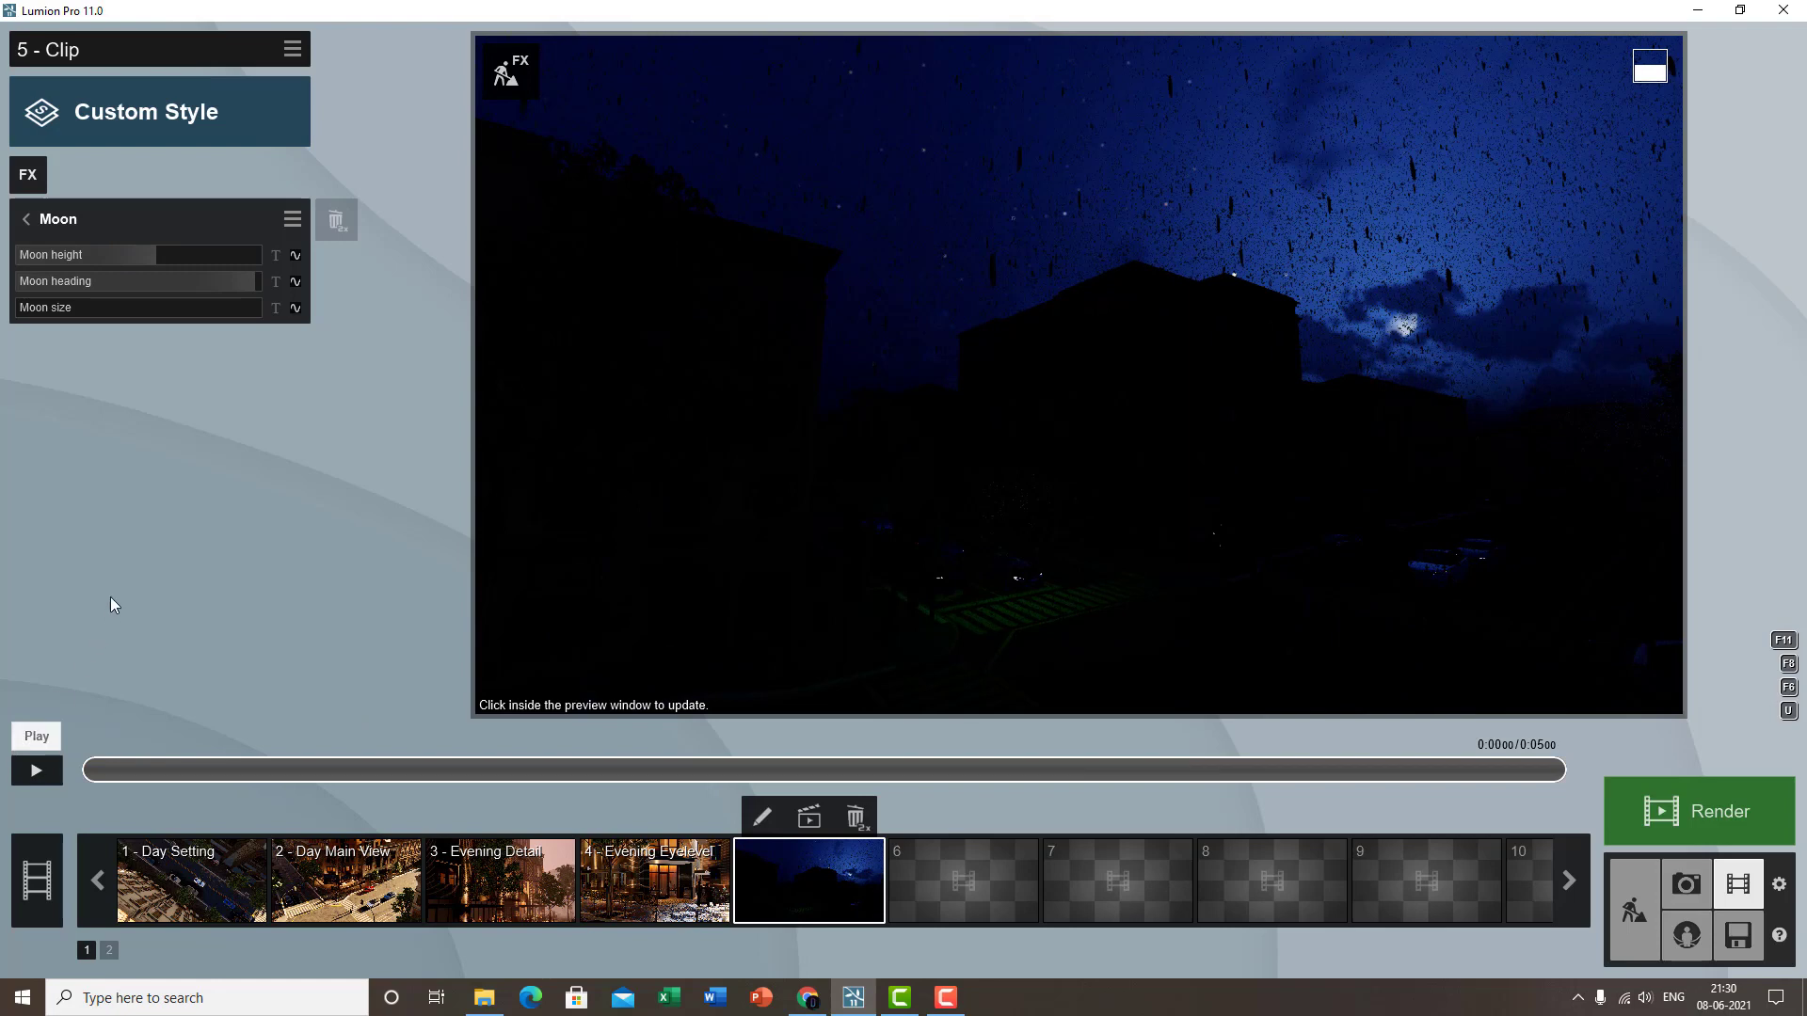
left_click(295, 255)
left_click(385, 770)
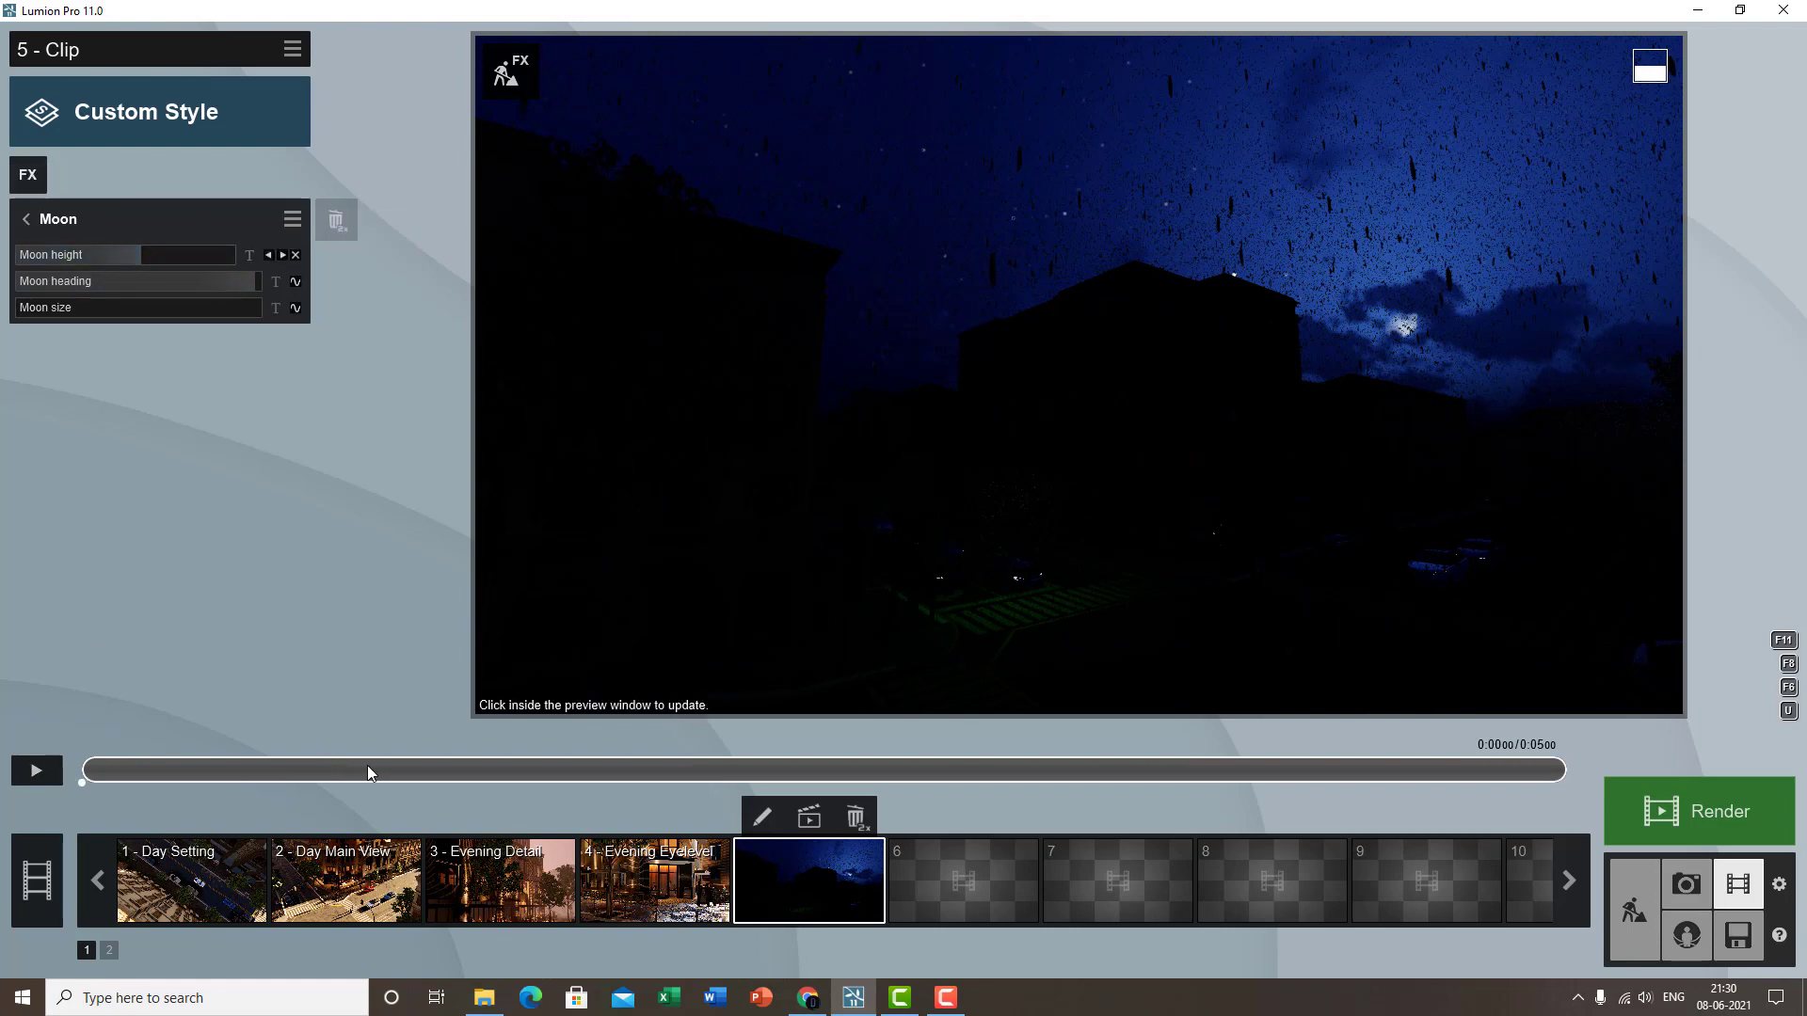
left_click_drag(560, 775, 1292, 739)
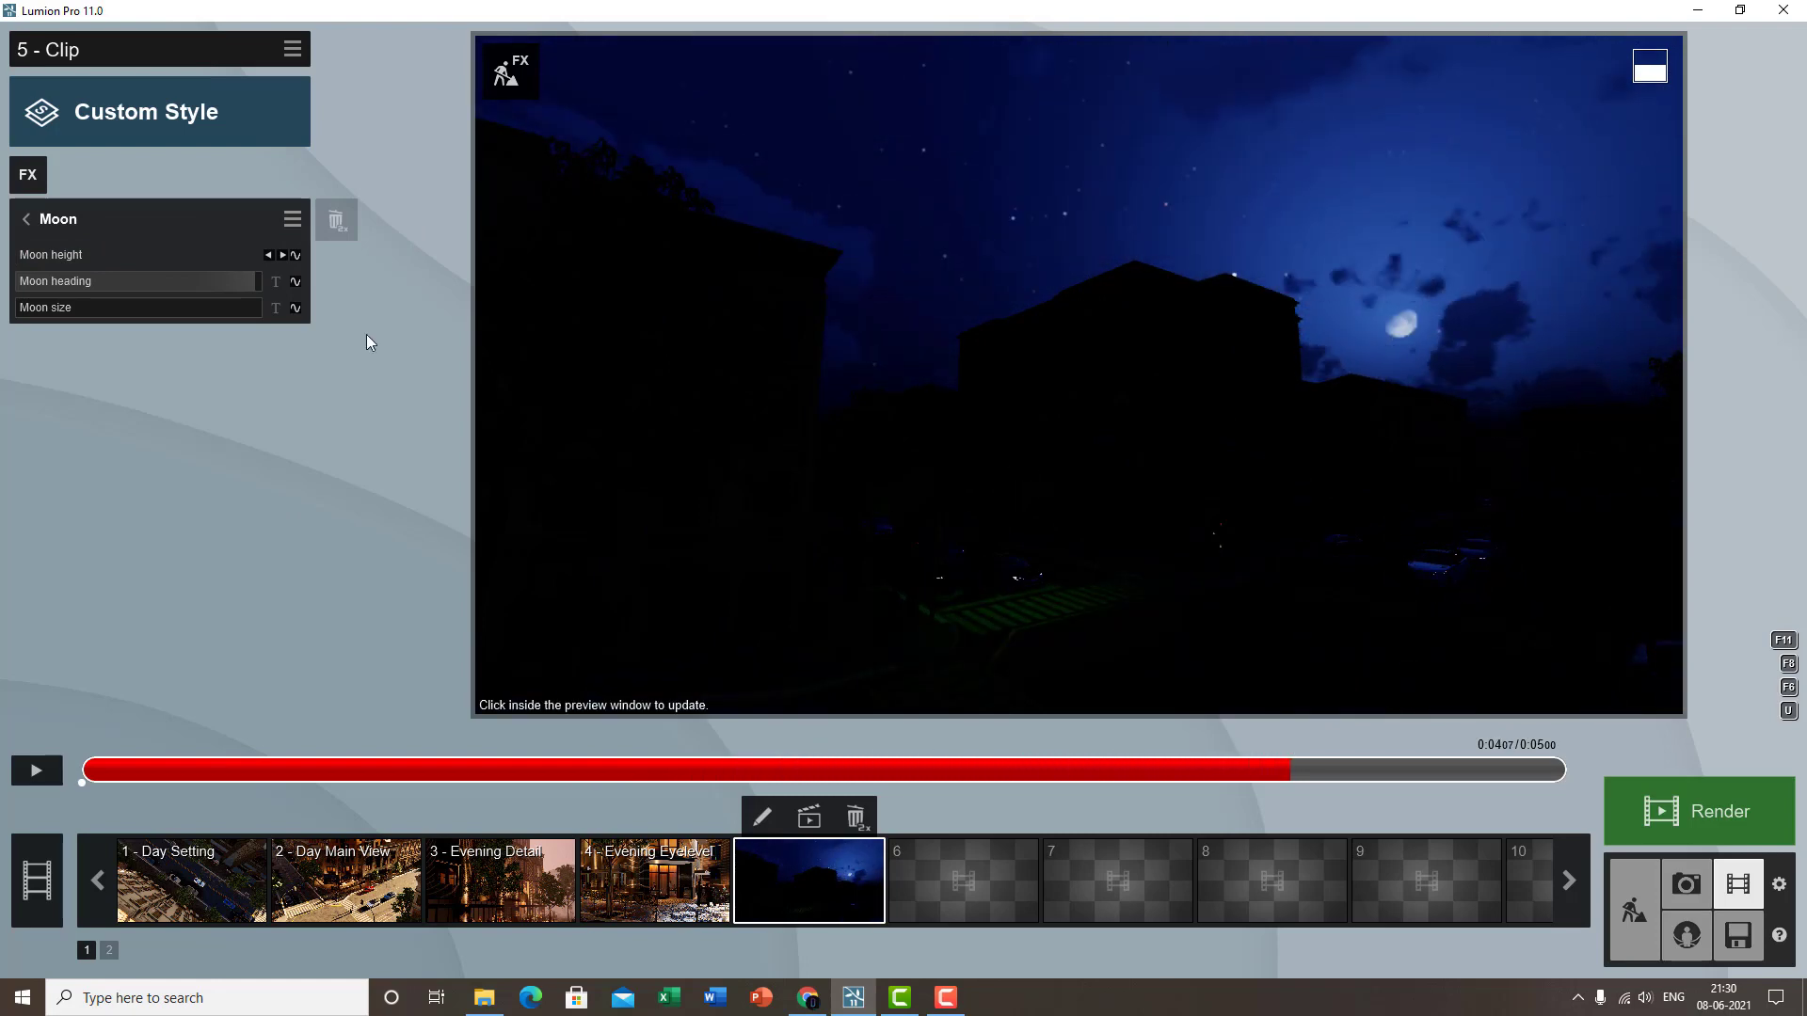
left_click(1449, 768)
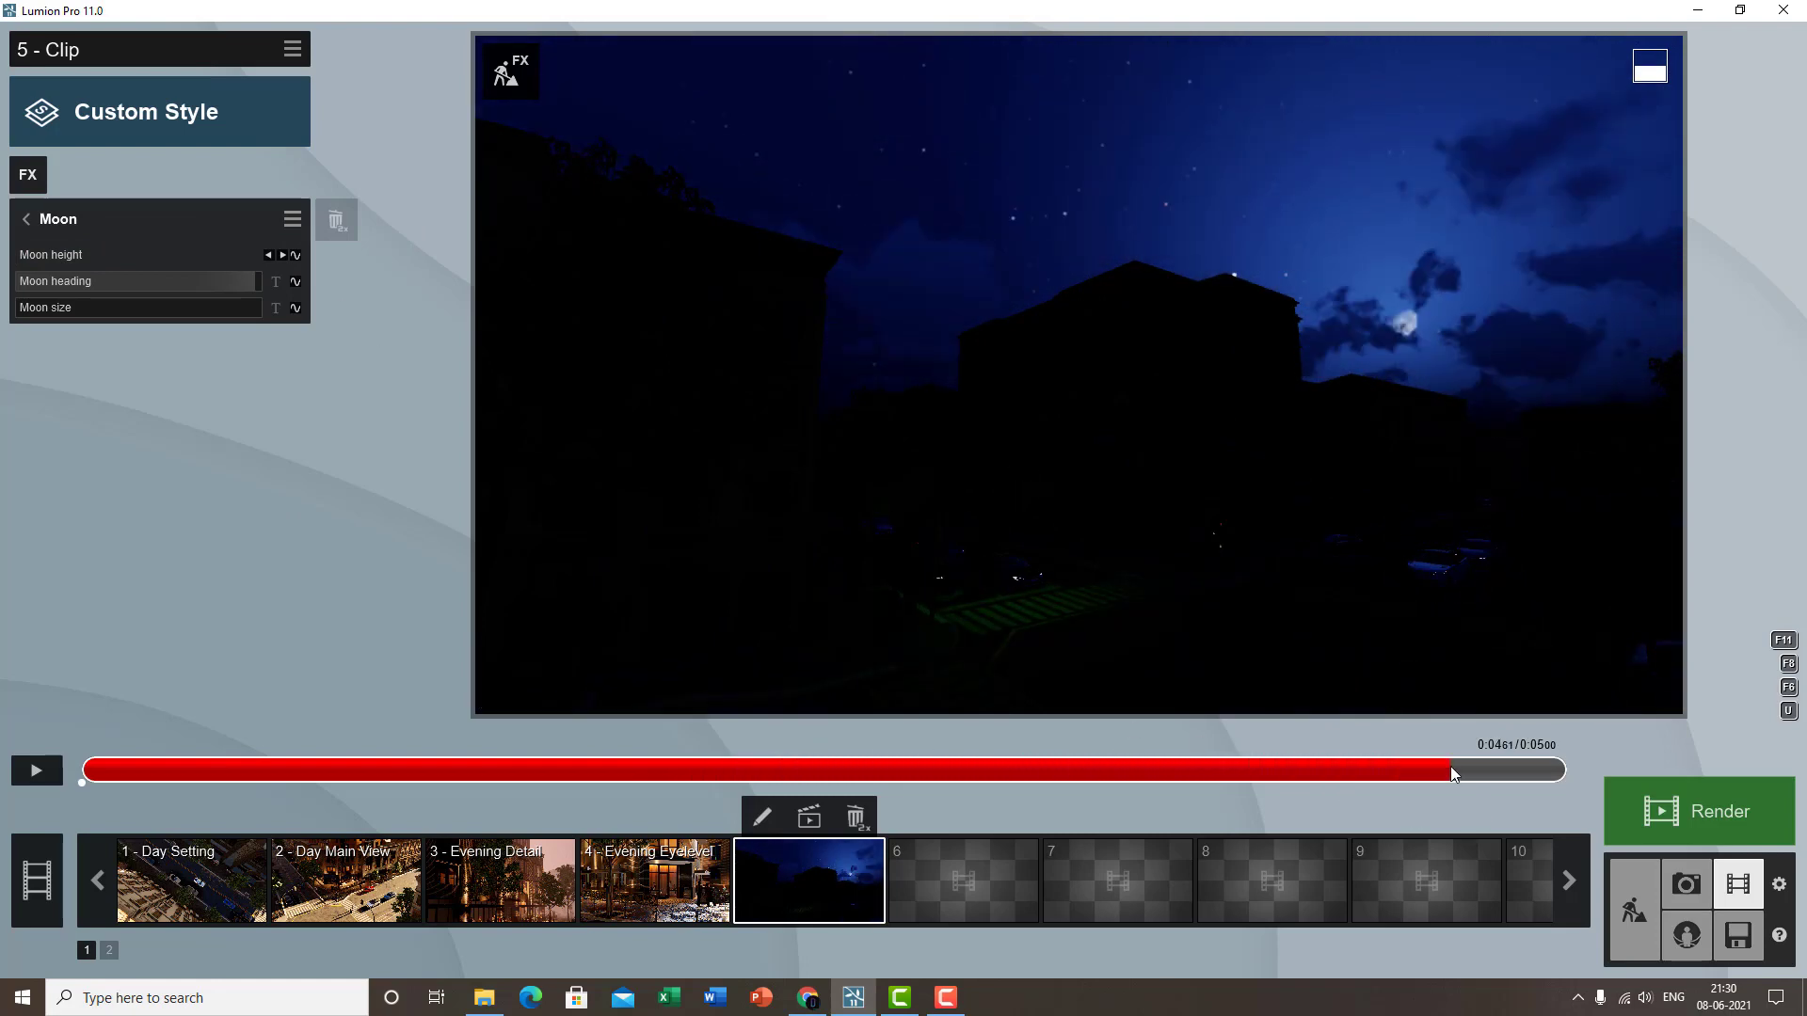
left_click(294, 256)
mouse_move(217, 254)
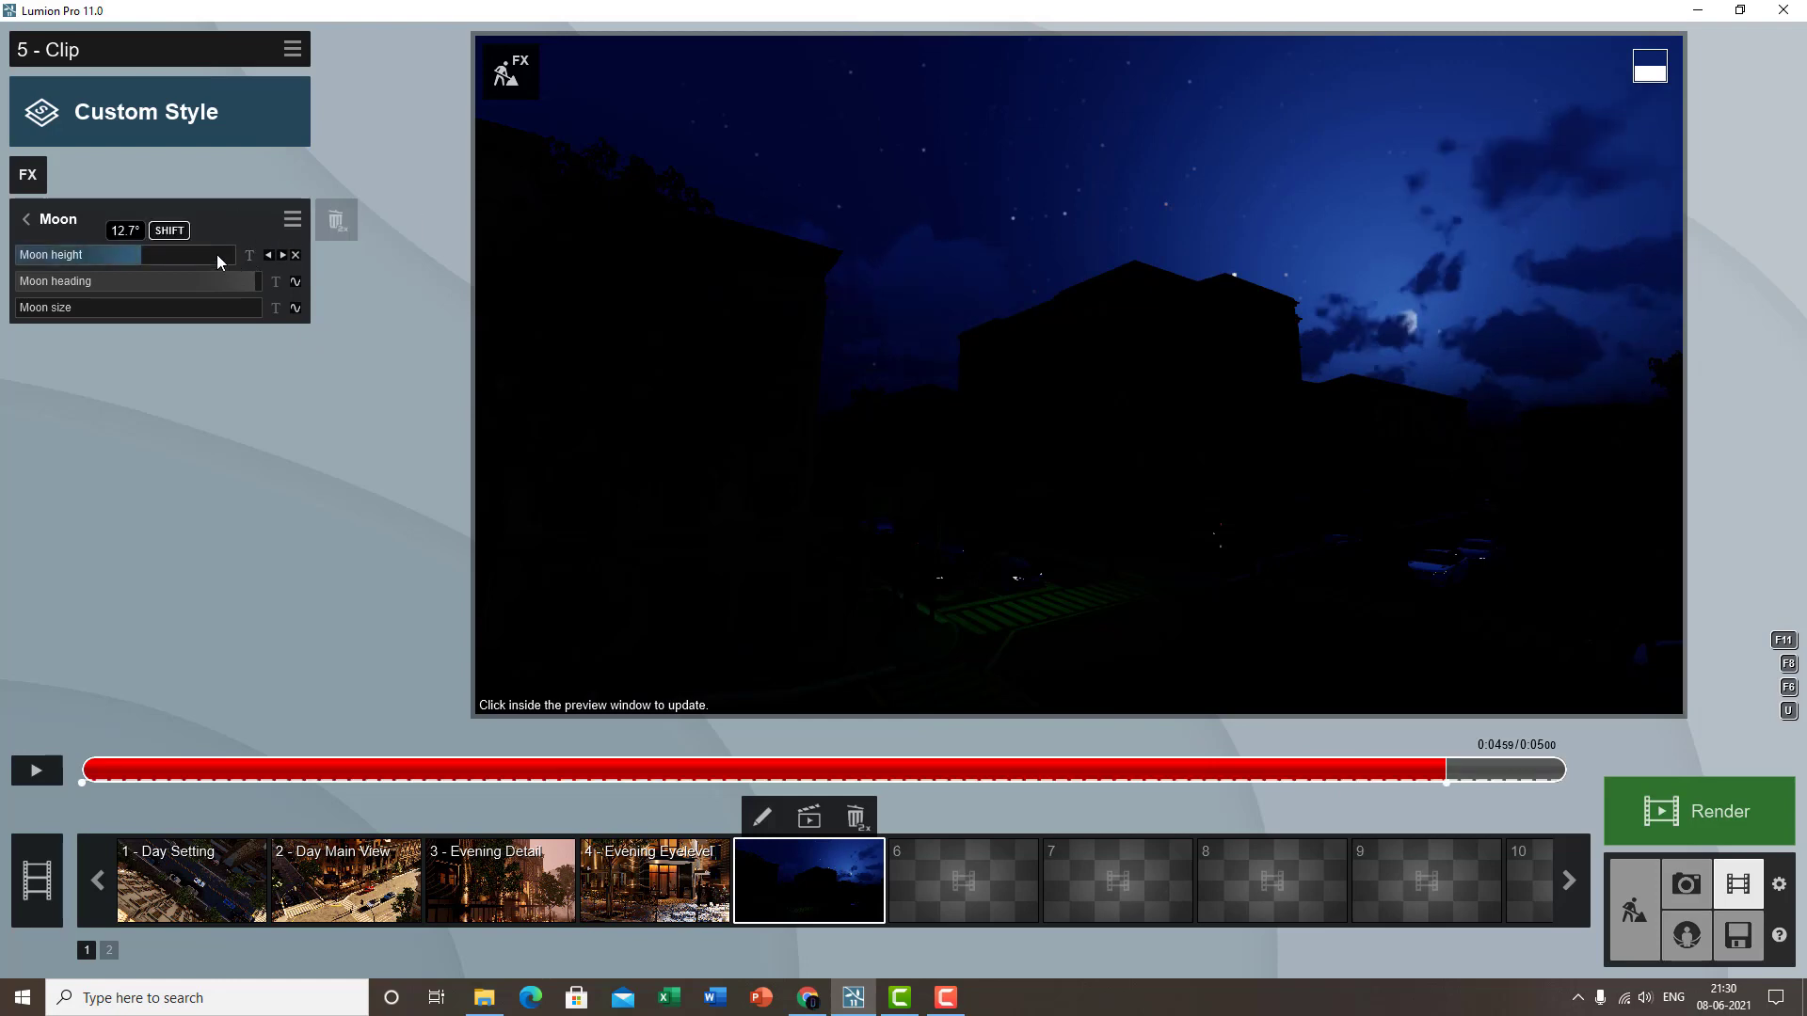
left_click_drag(217, 254, 166, 252)
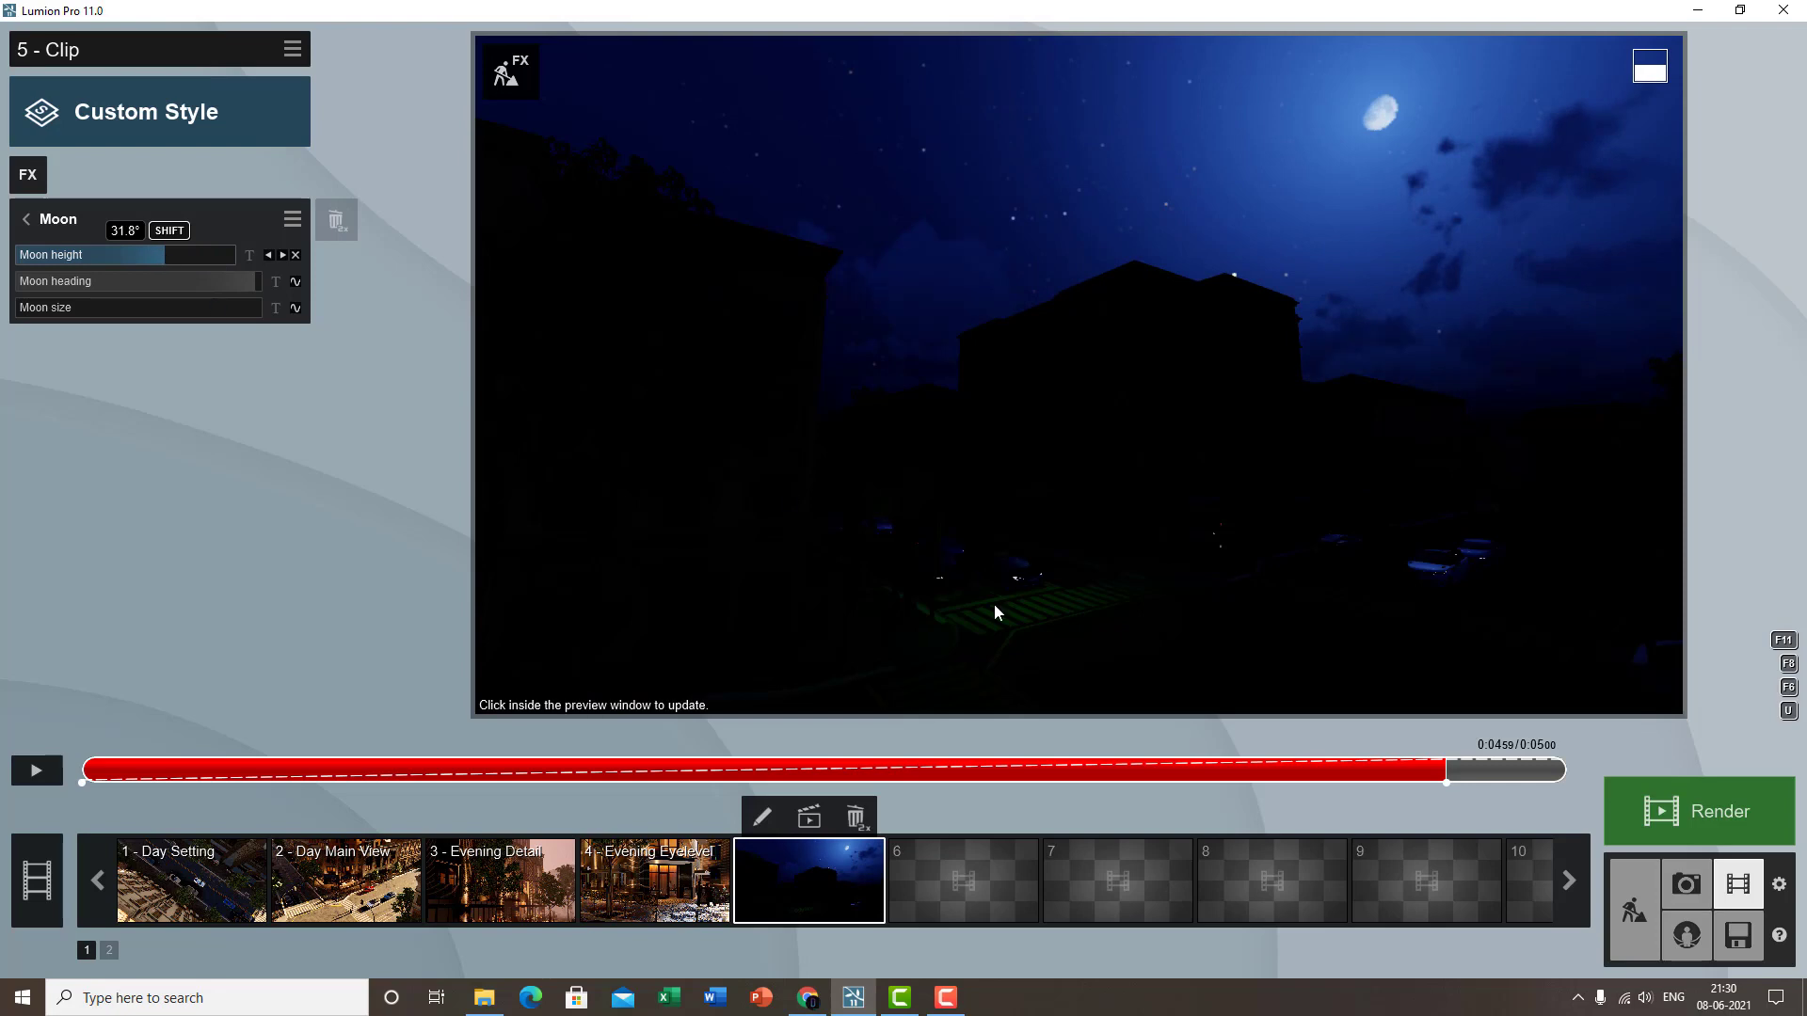
left_click(35, 773)
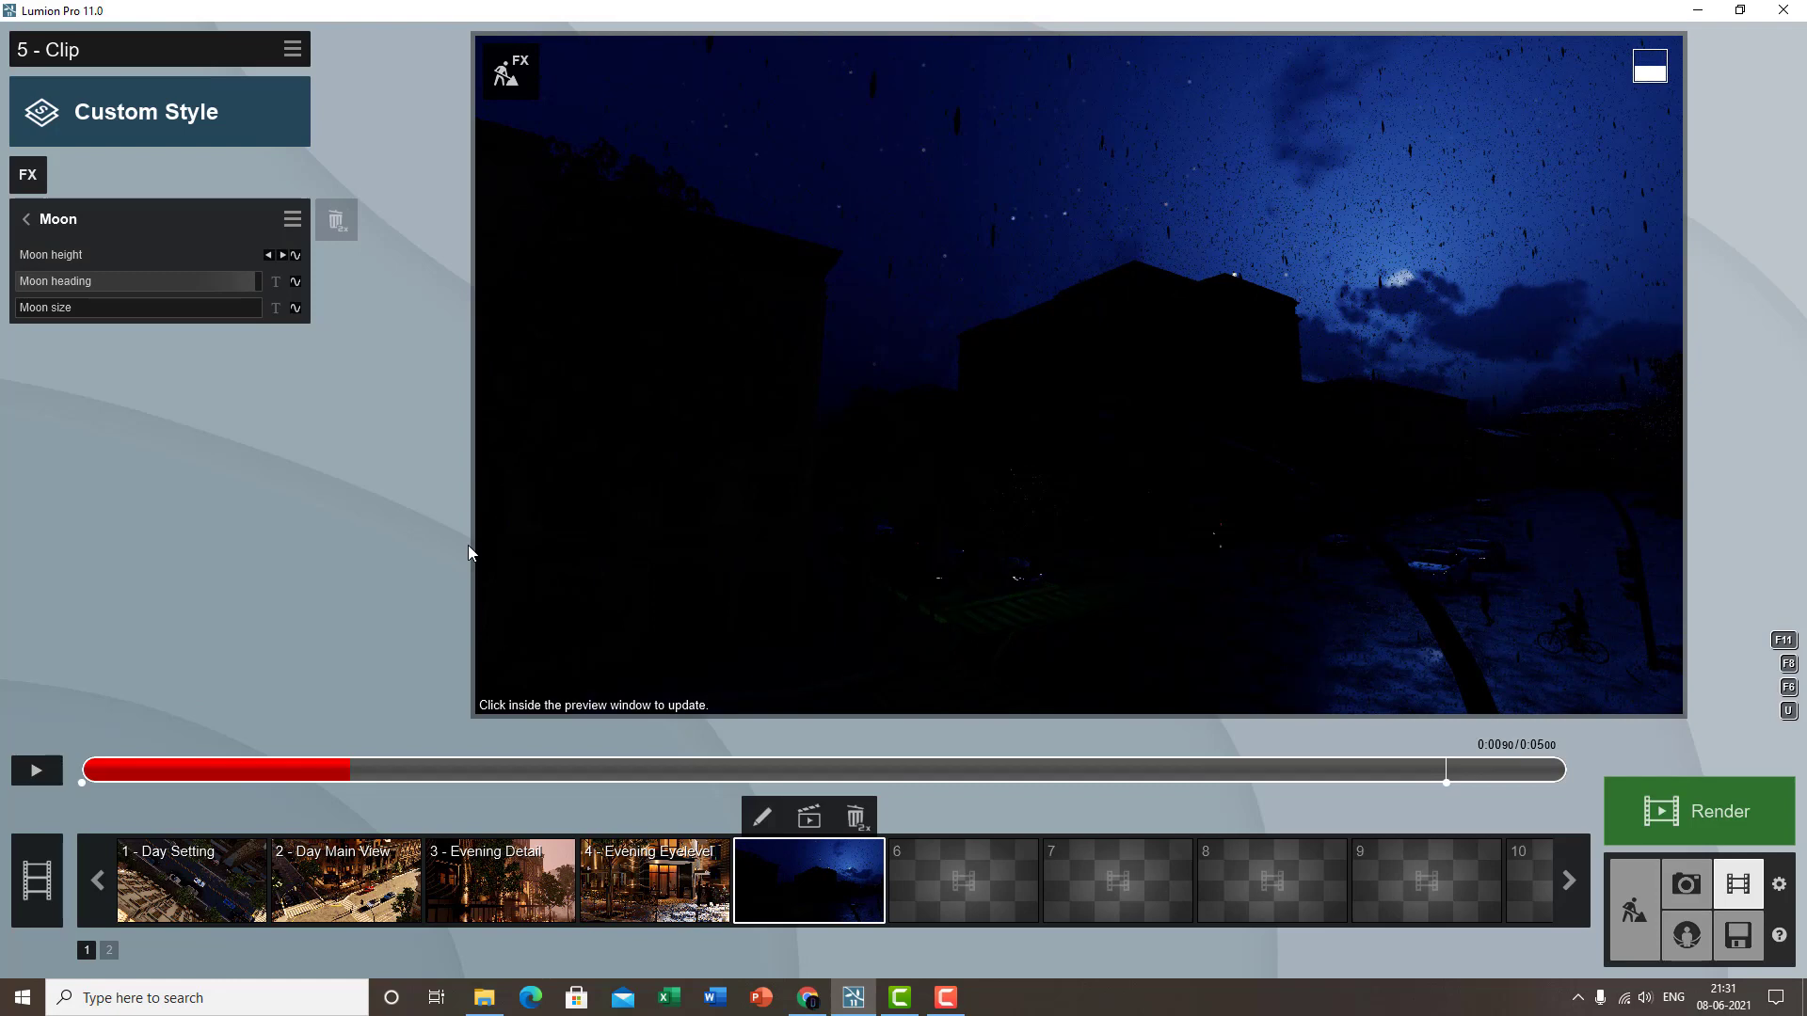
- Return to photo 8, restore its saved camera view and disable its Moon effect
left_click(1687, 883)
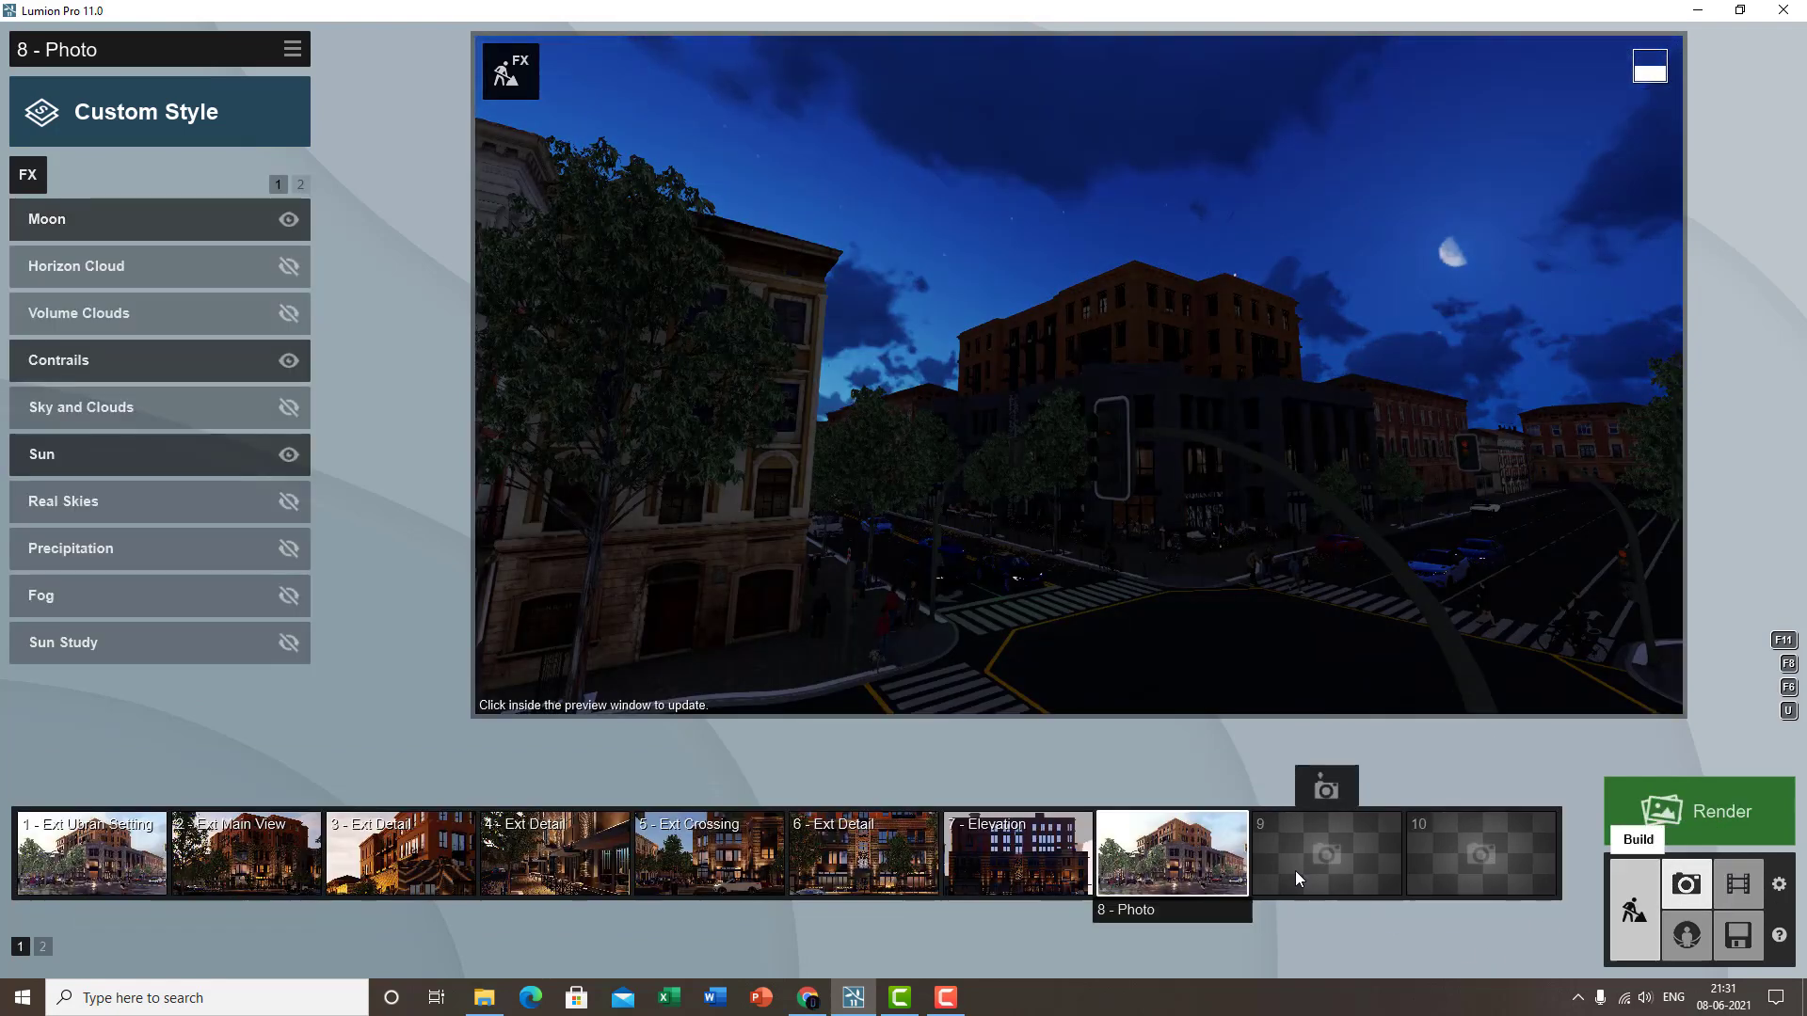
left_click(1244, 500)
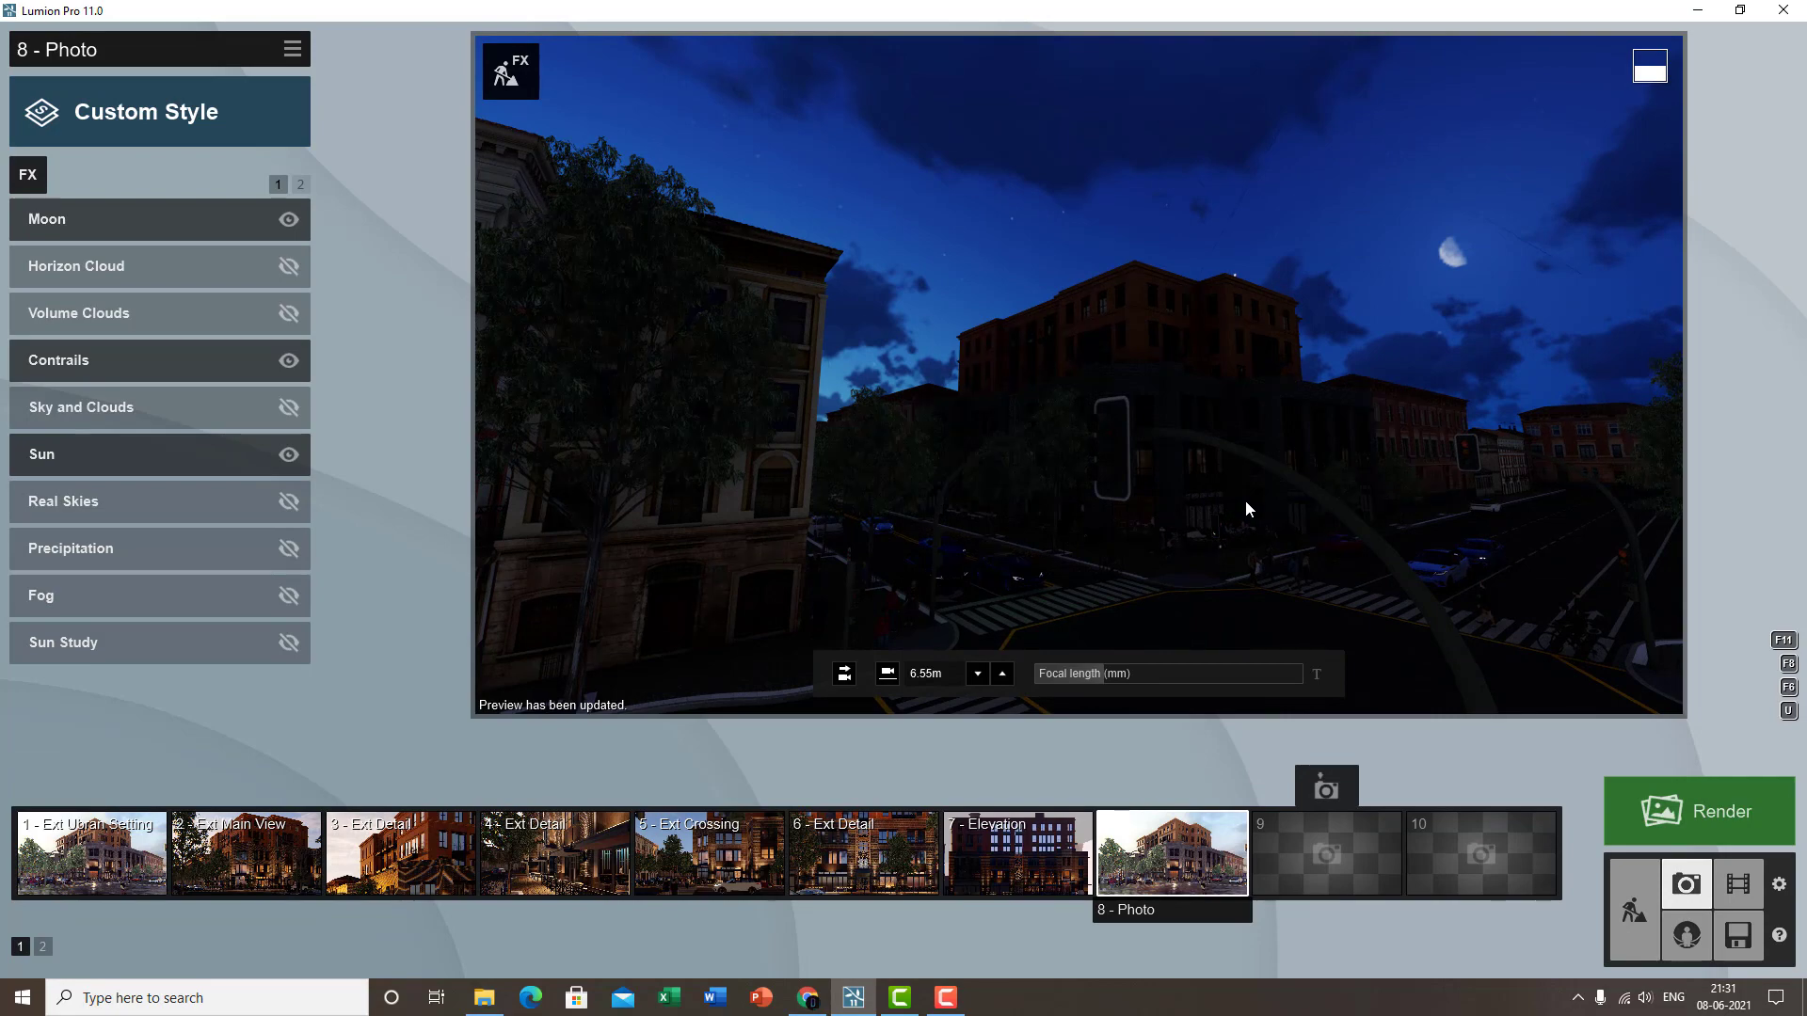
left_click(1150, 790)
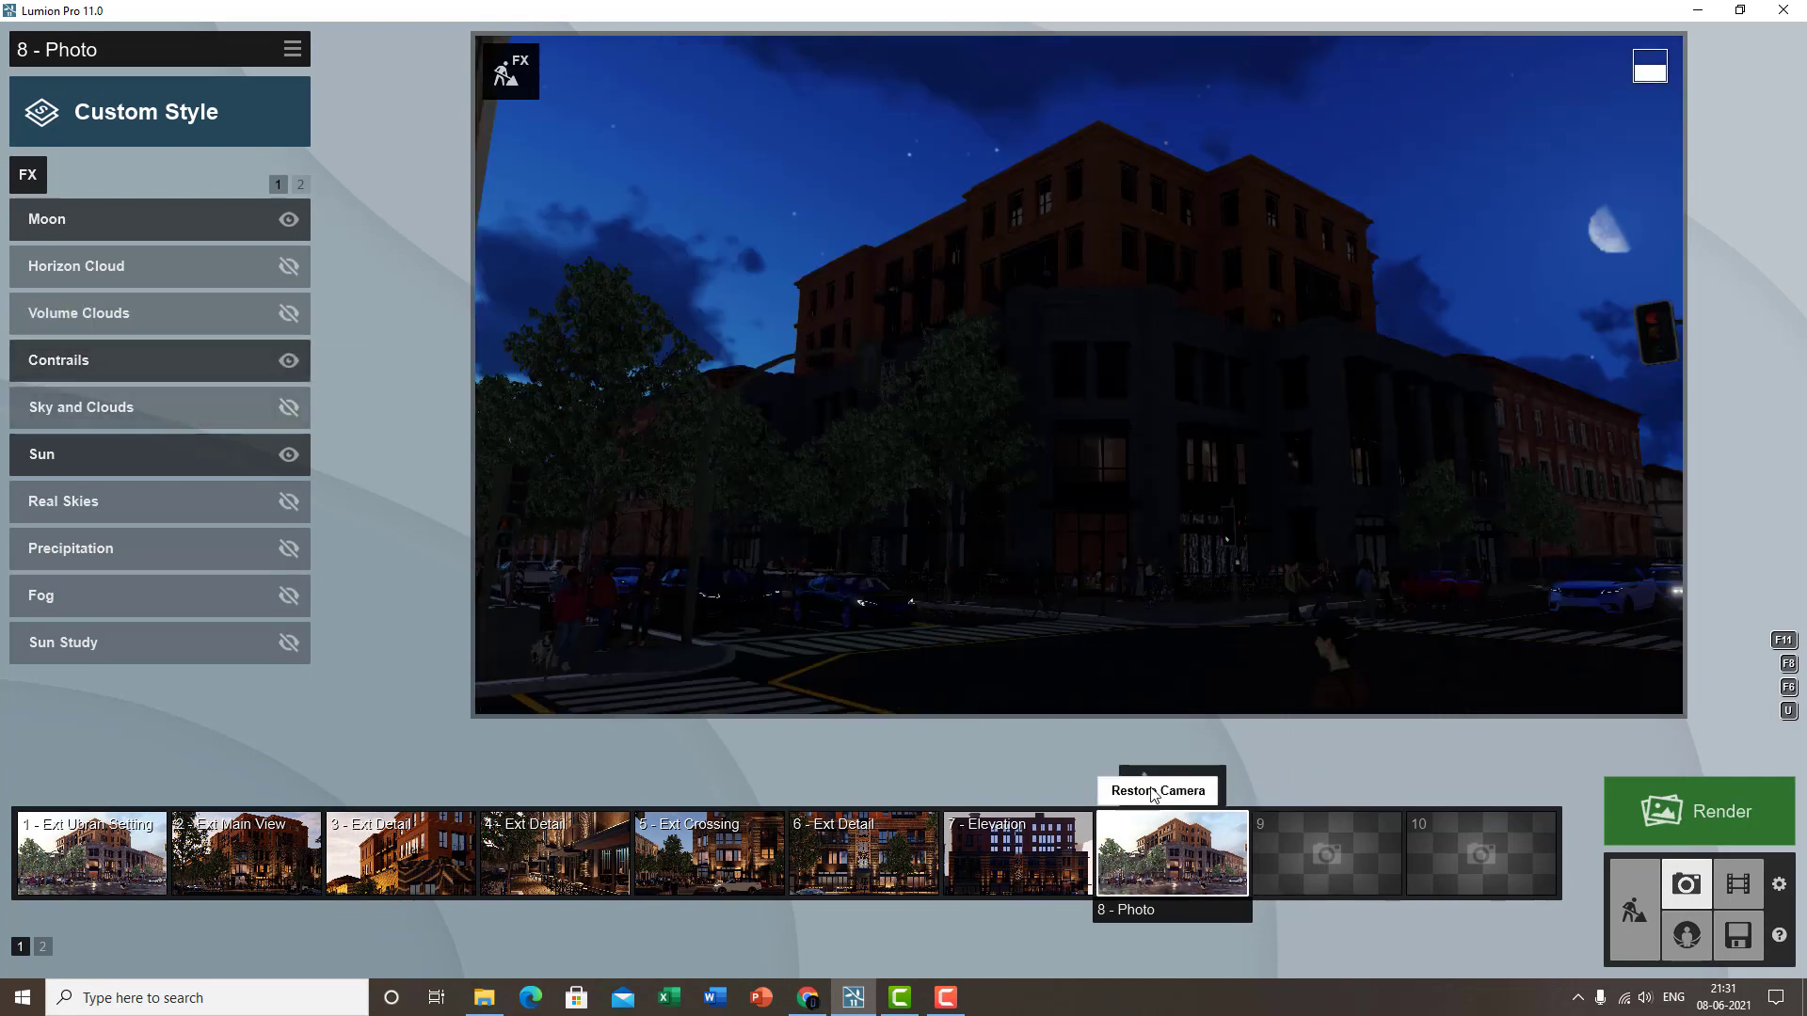
left_click(302, 223)
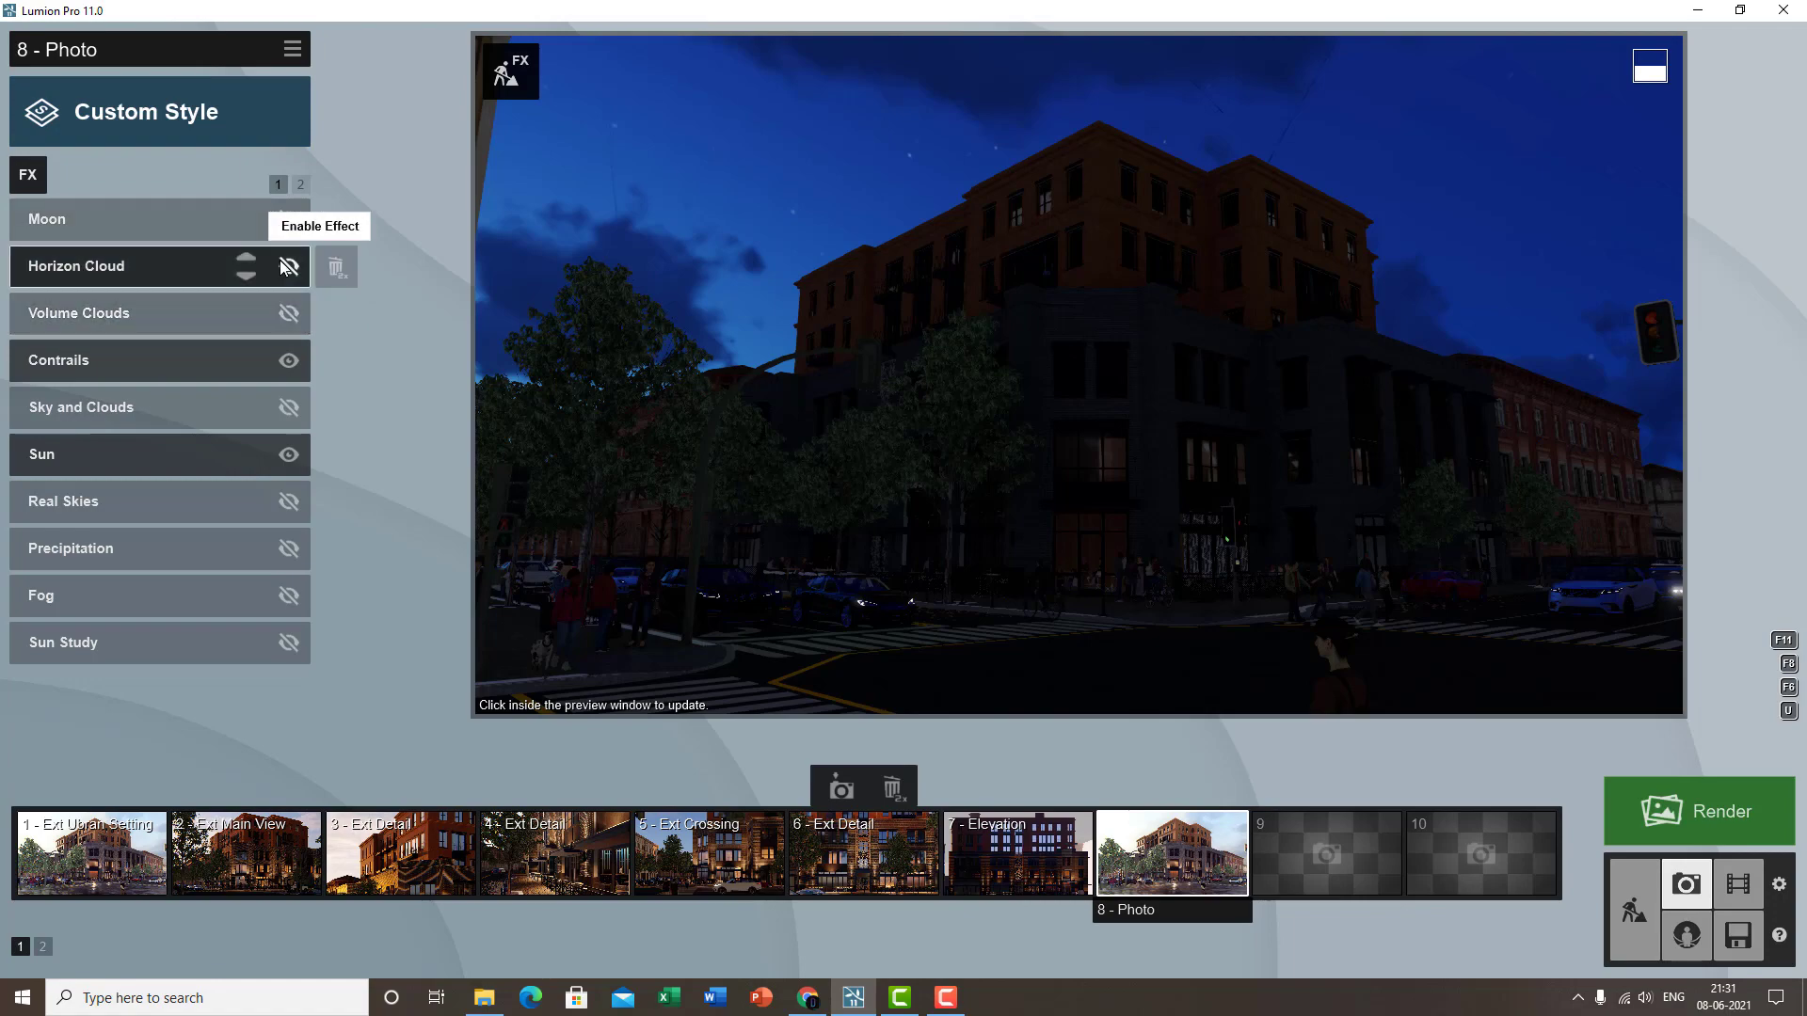
- Try a sun height of about 11.4° in photo 8, raise it to 18.4°, and refresh the preview
left_click(81, 463)
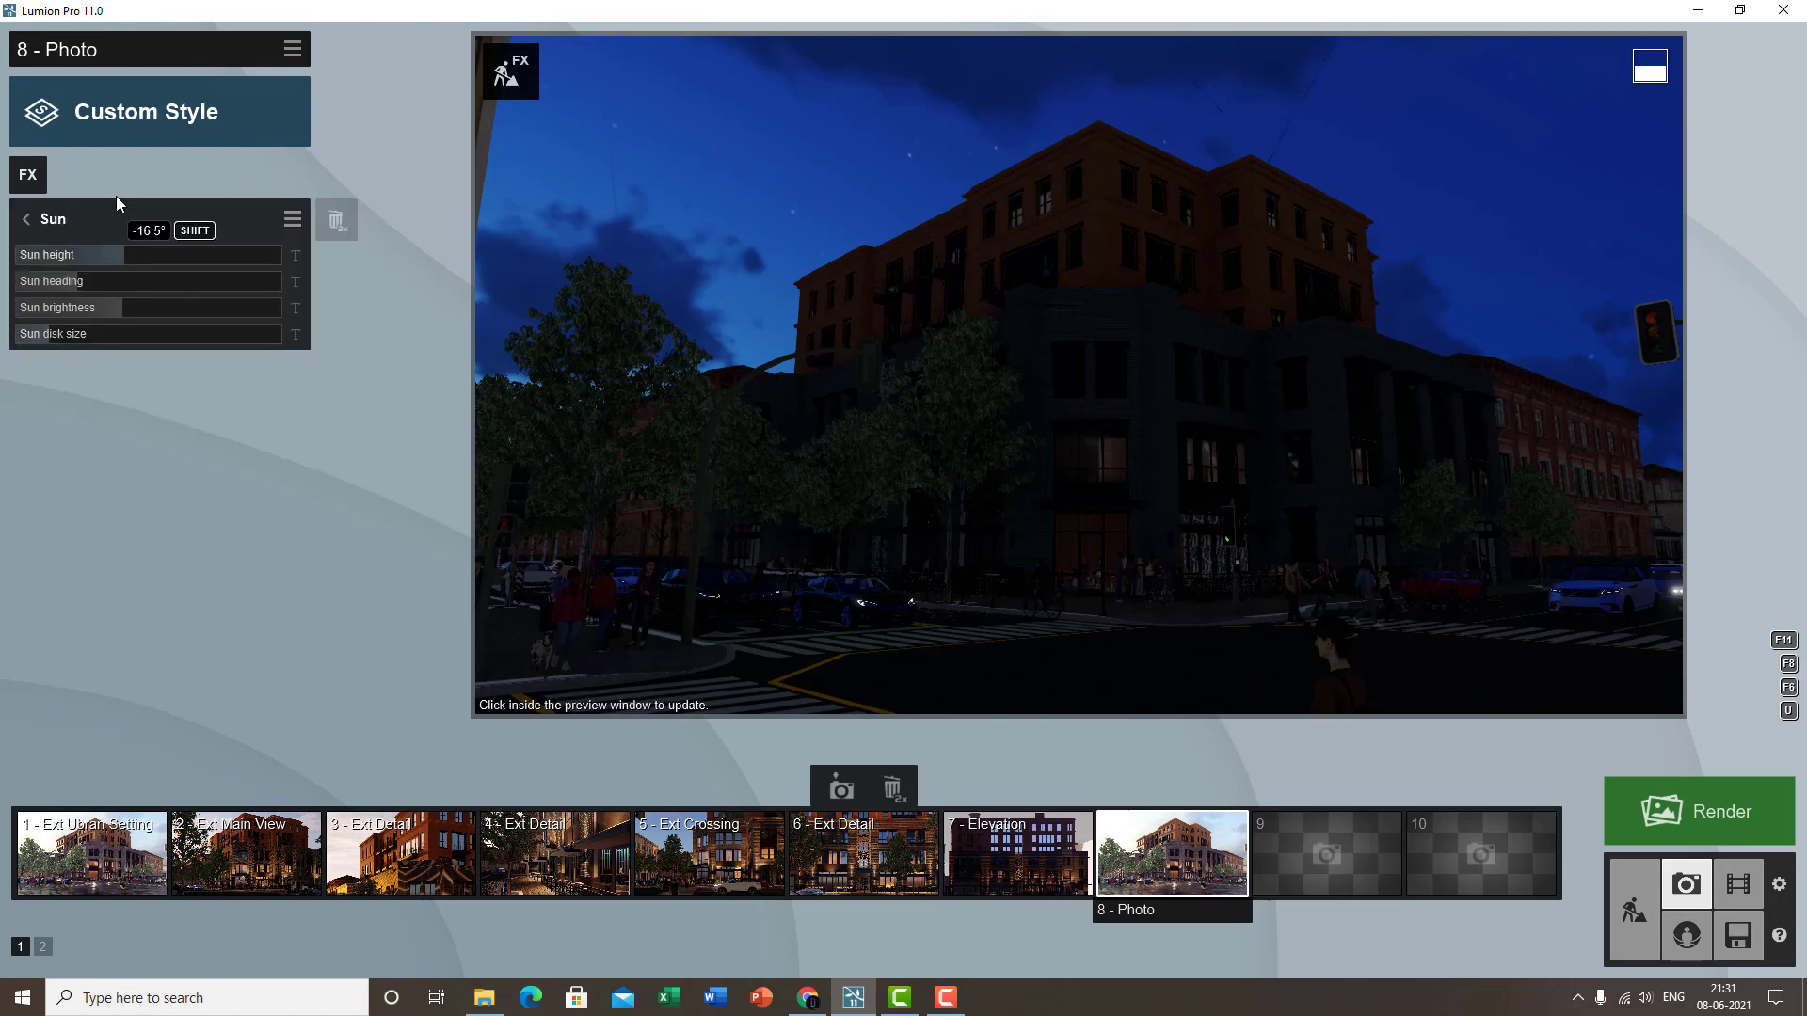
left_click_drag(150, 255, 175, 252)
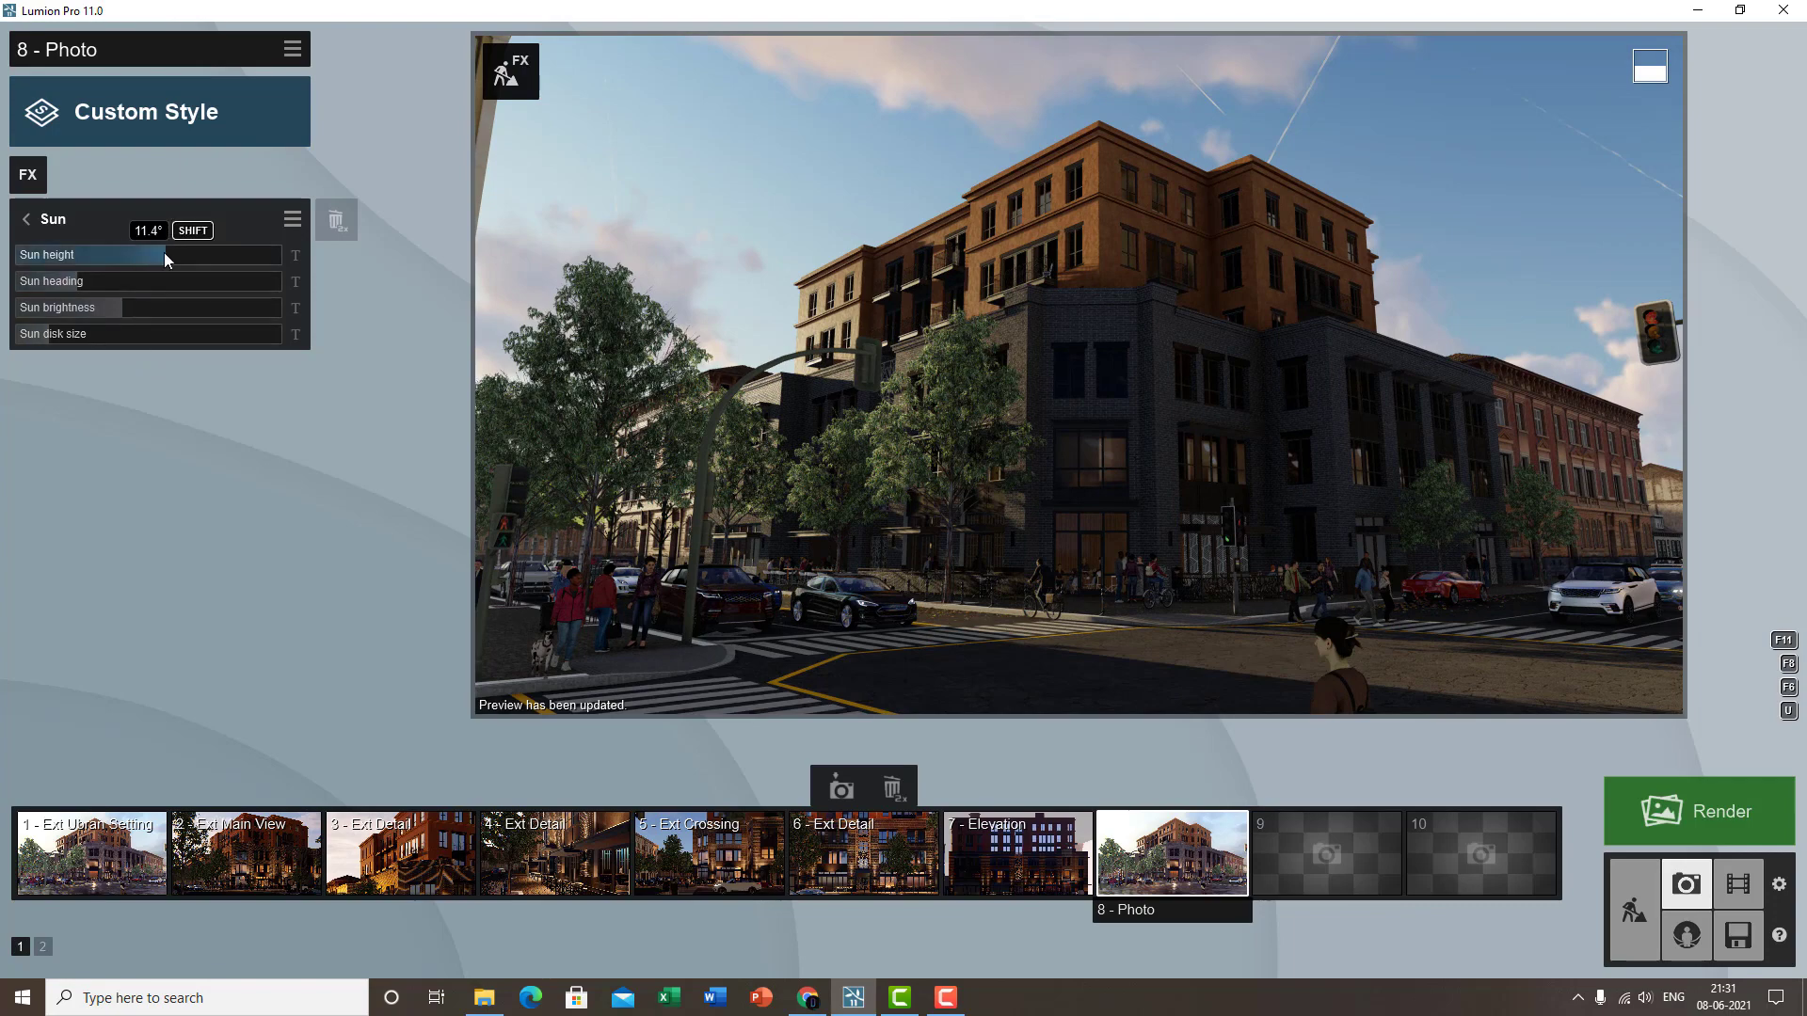
scroll(163, 253, "down", 2)
left_click(1241, 420)
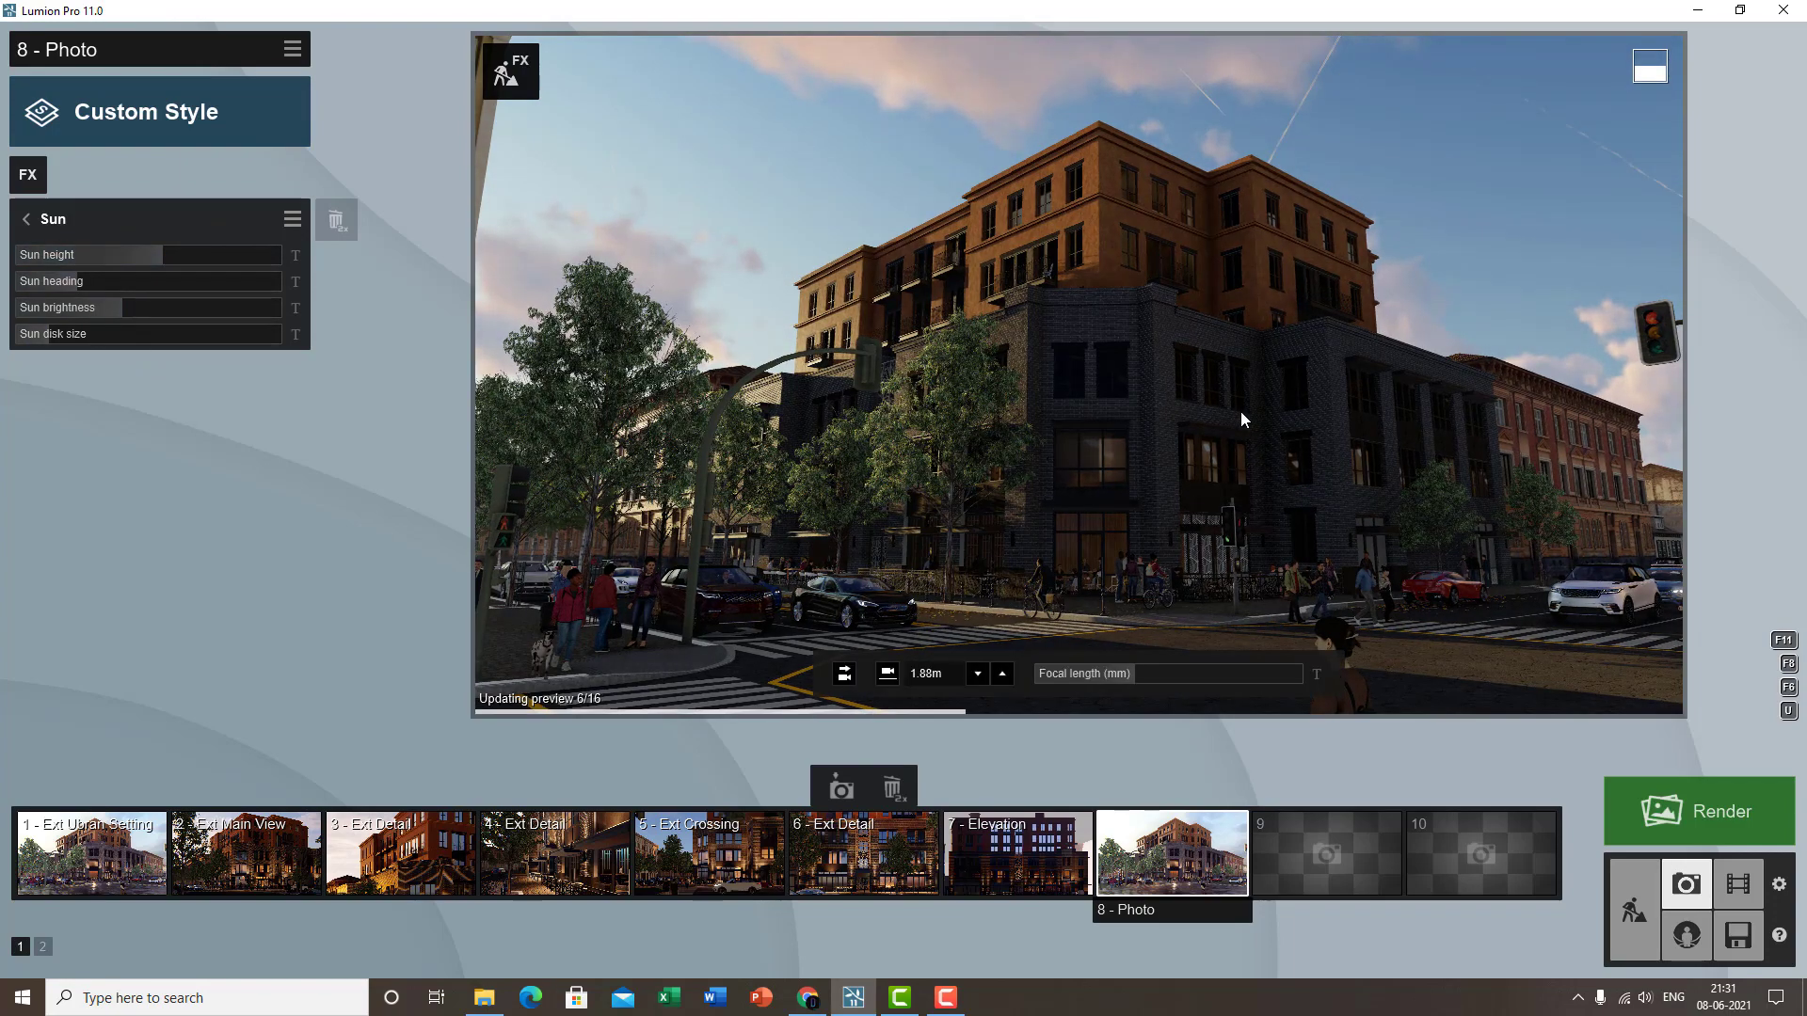
left_click_drag(187, 257, 78, 283)
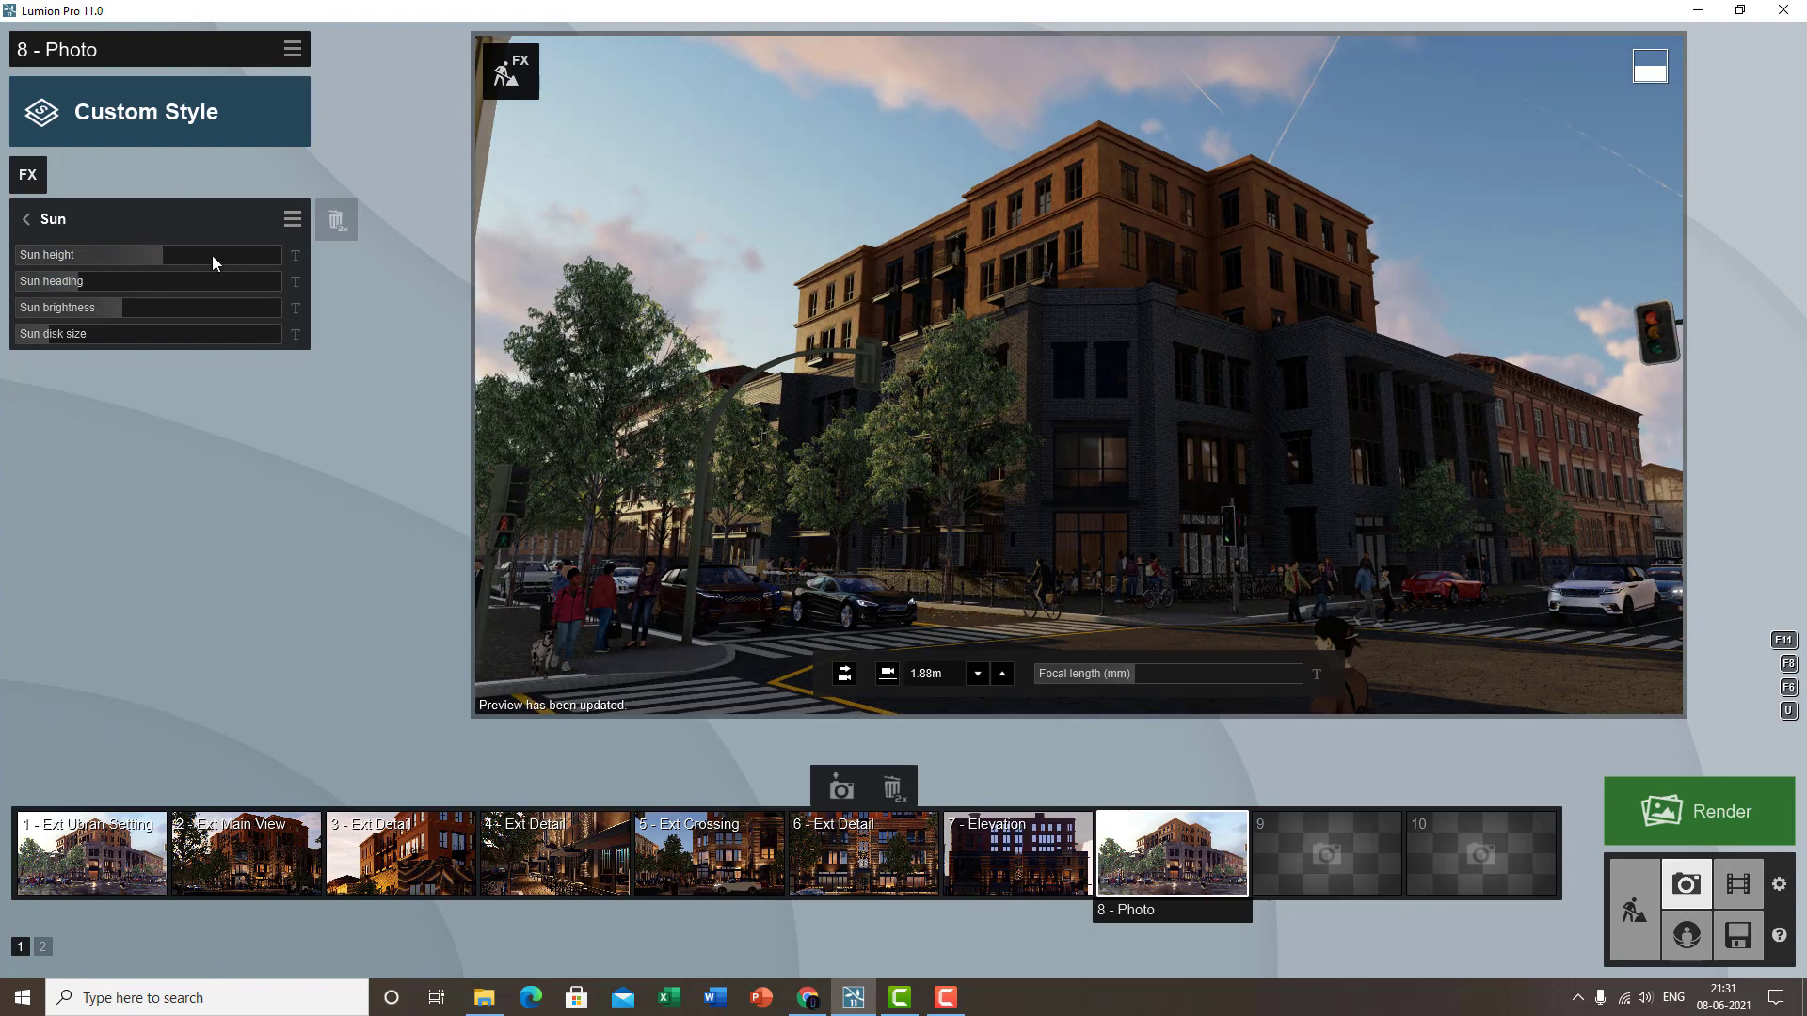
left_click(174, 258)
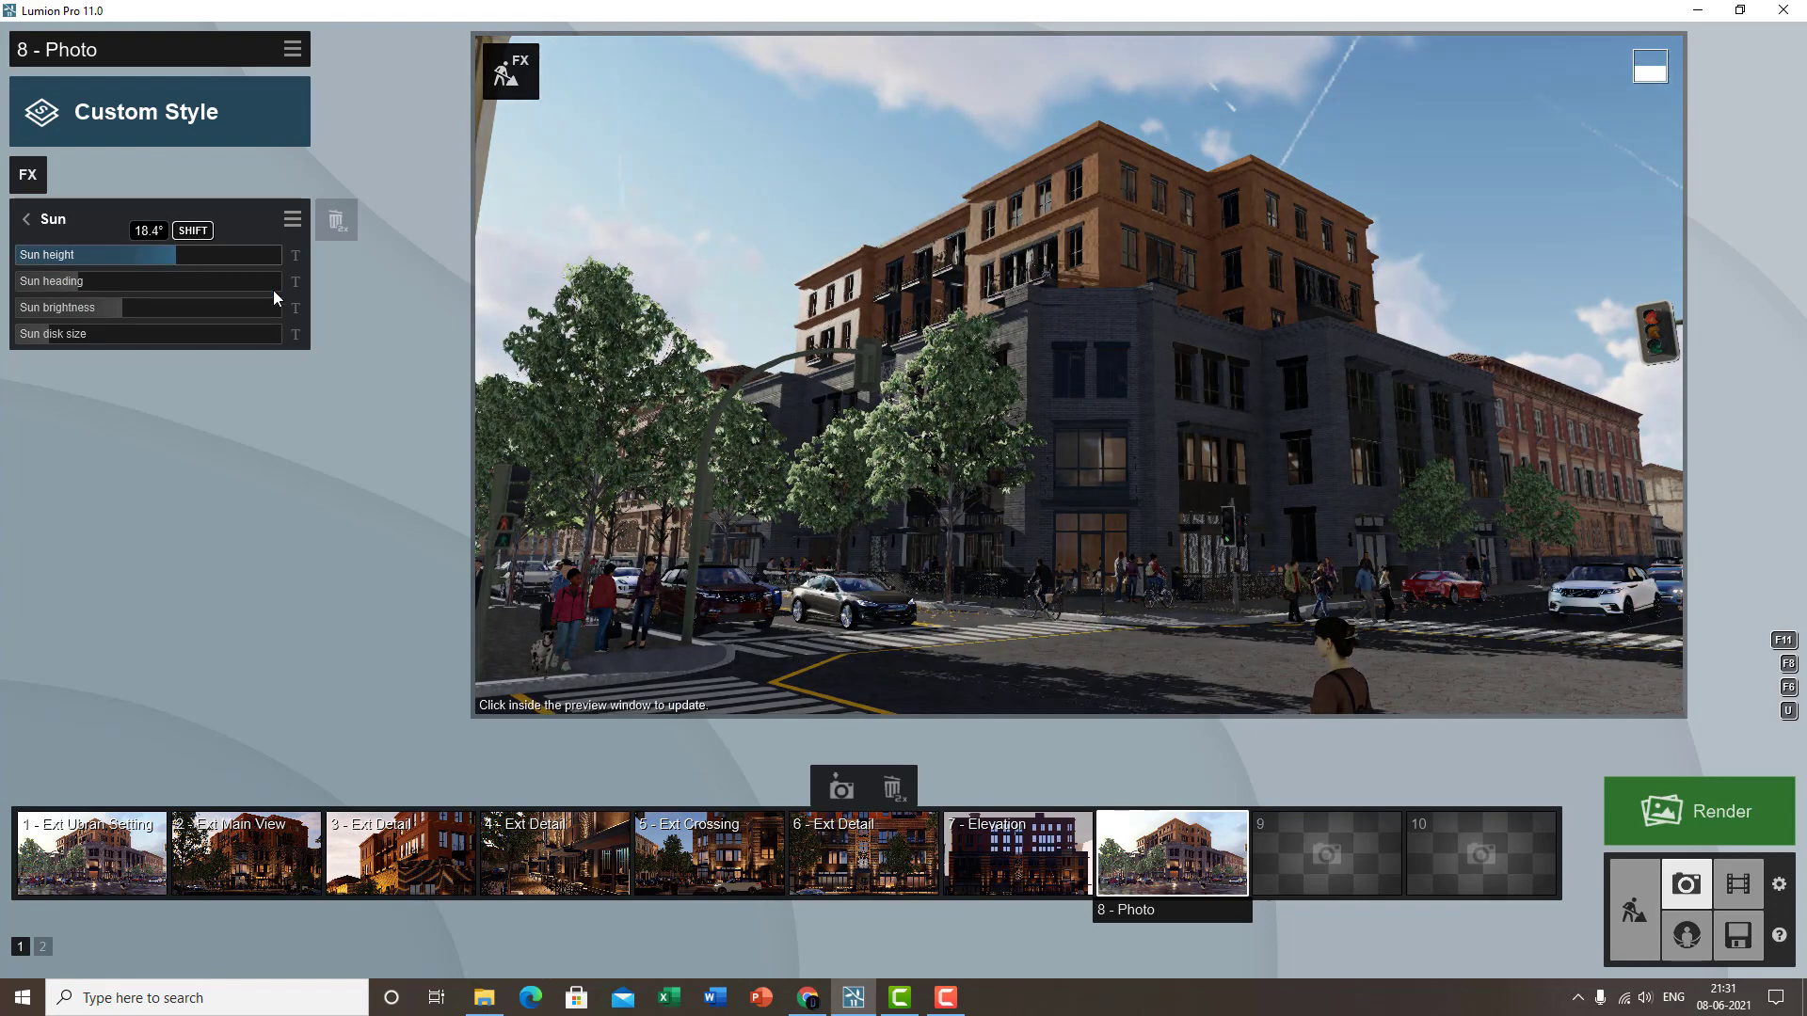
left_click(999, 414)
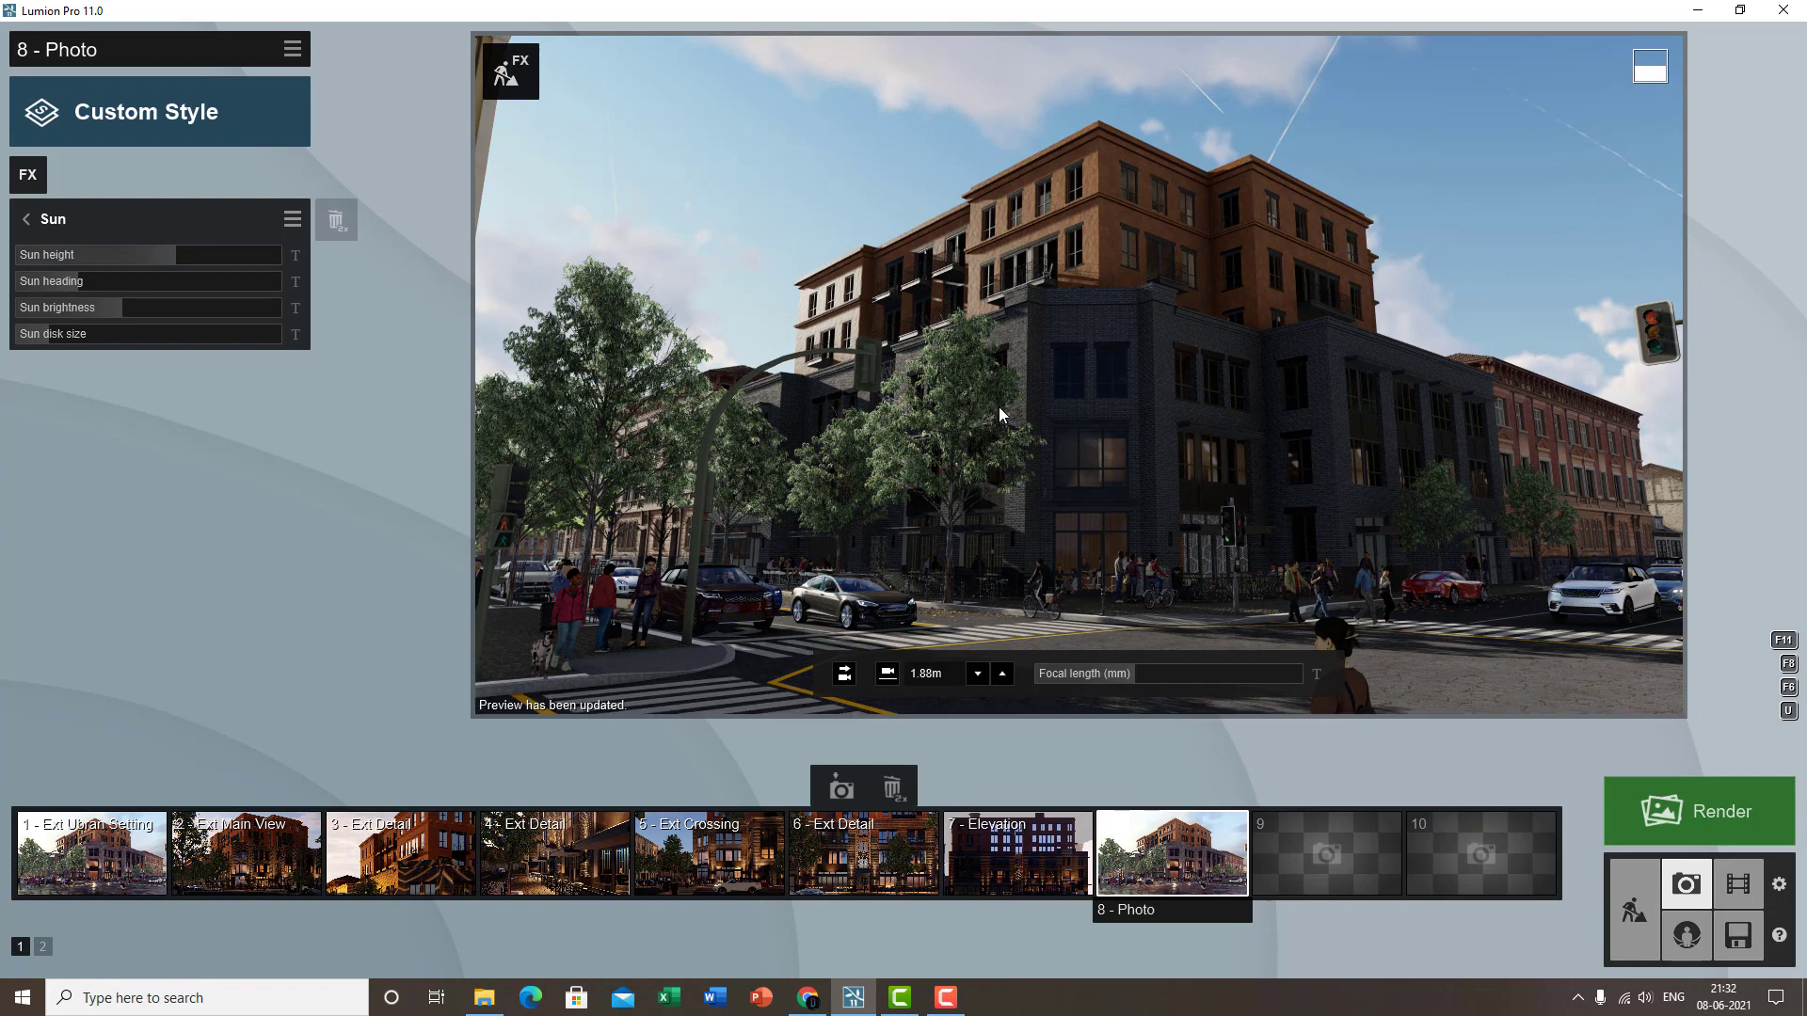
- Review the Sky, Sun, Weather and Objects effect categories and add the Water effect to photo 8
left_click(31, 179)
left_click(37, 188)
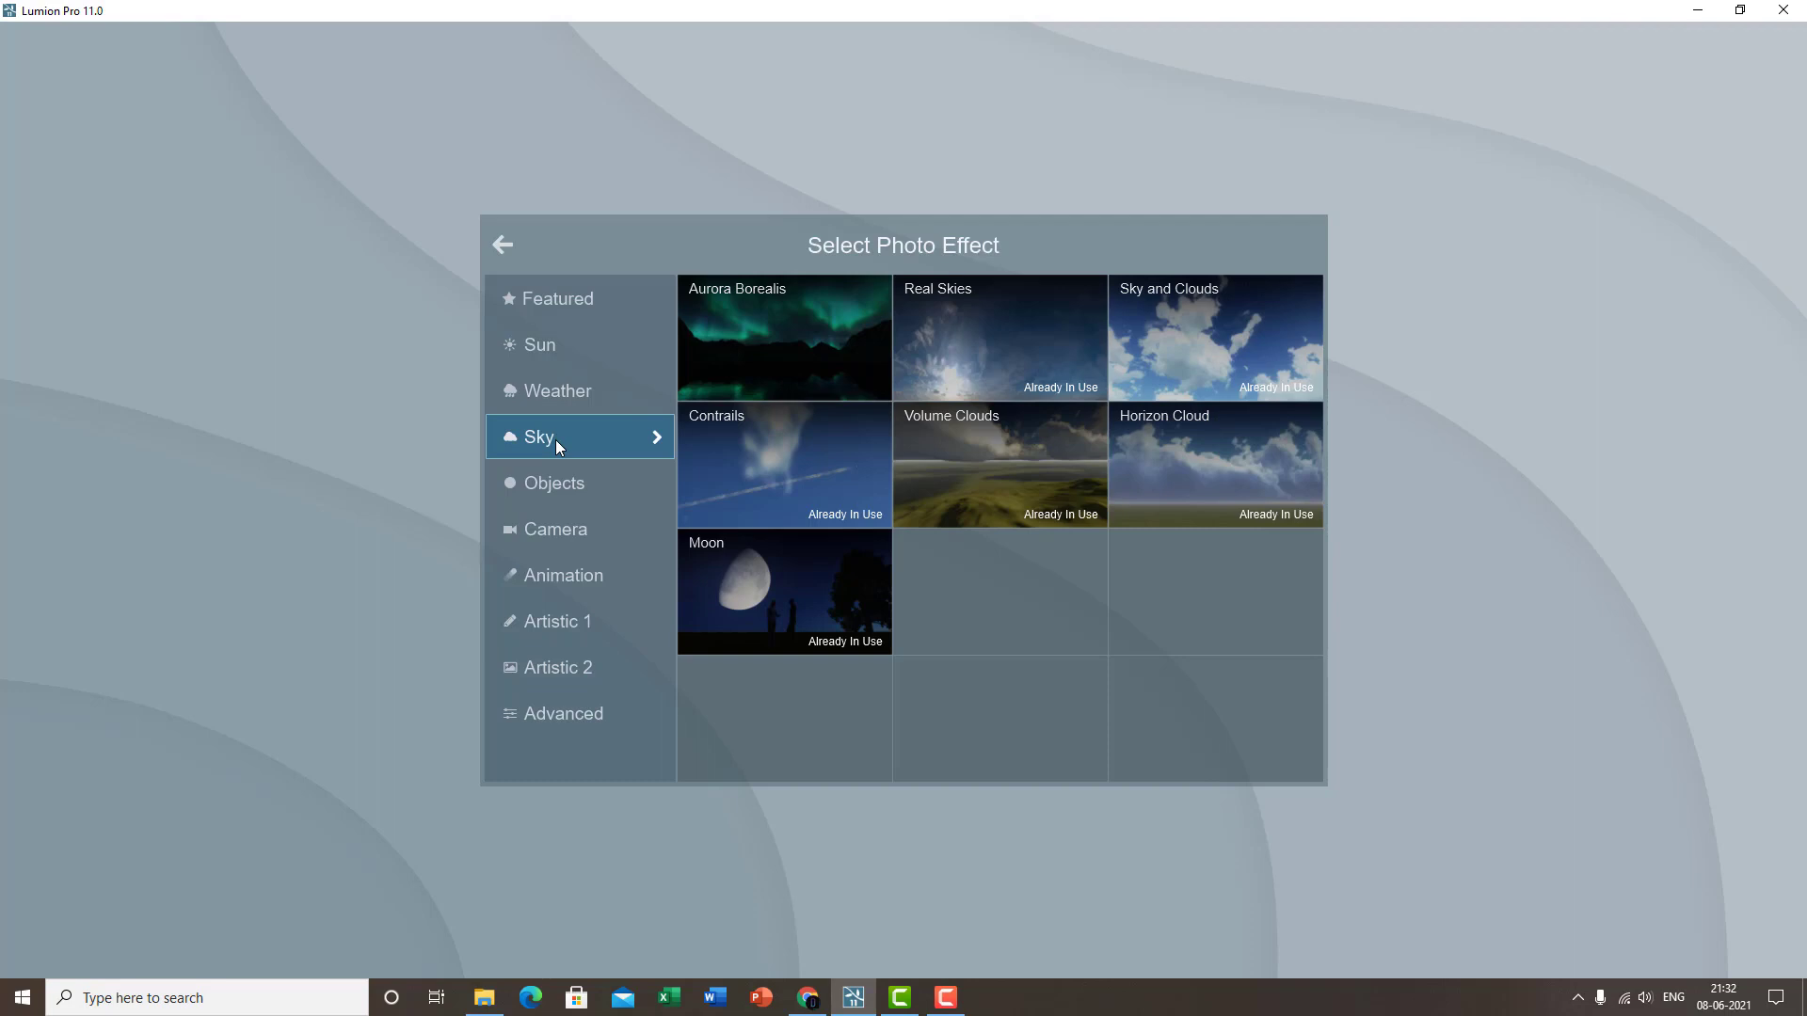
left_click(567, 346)
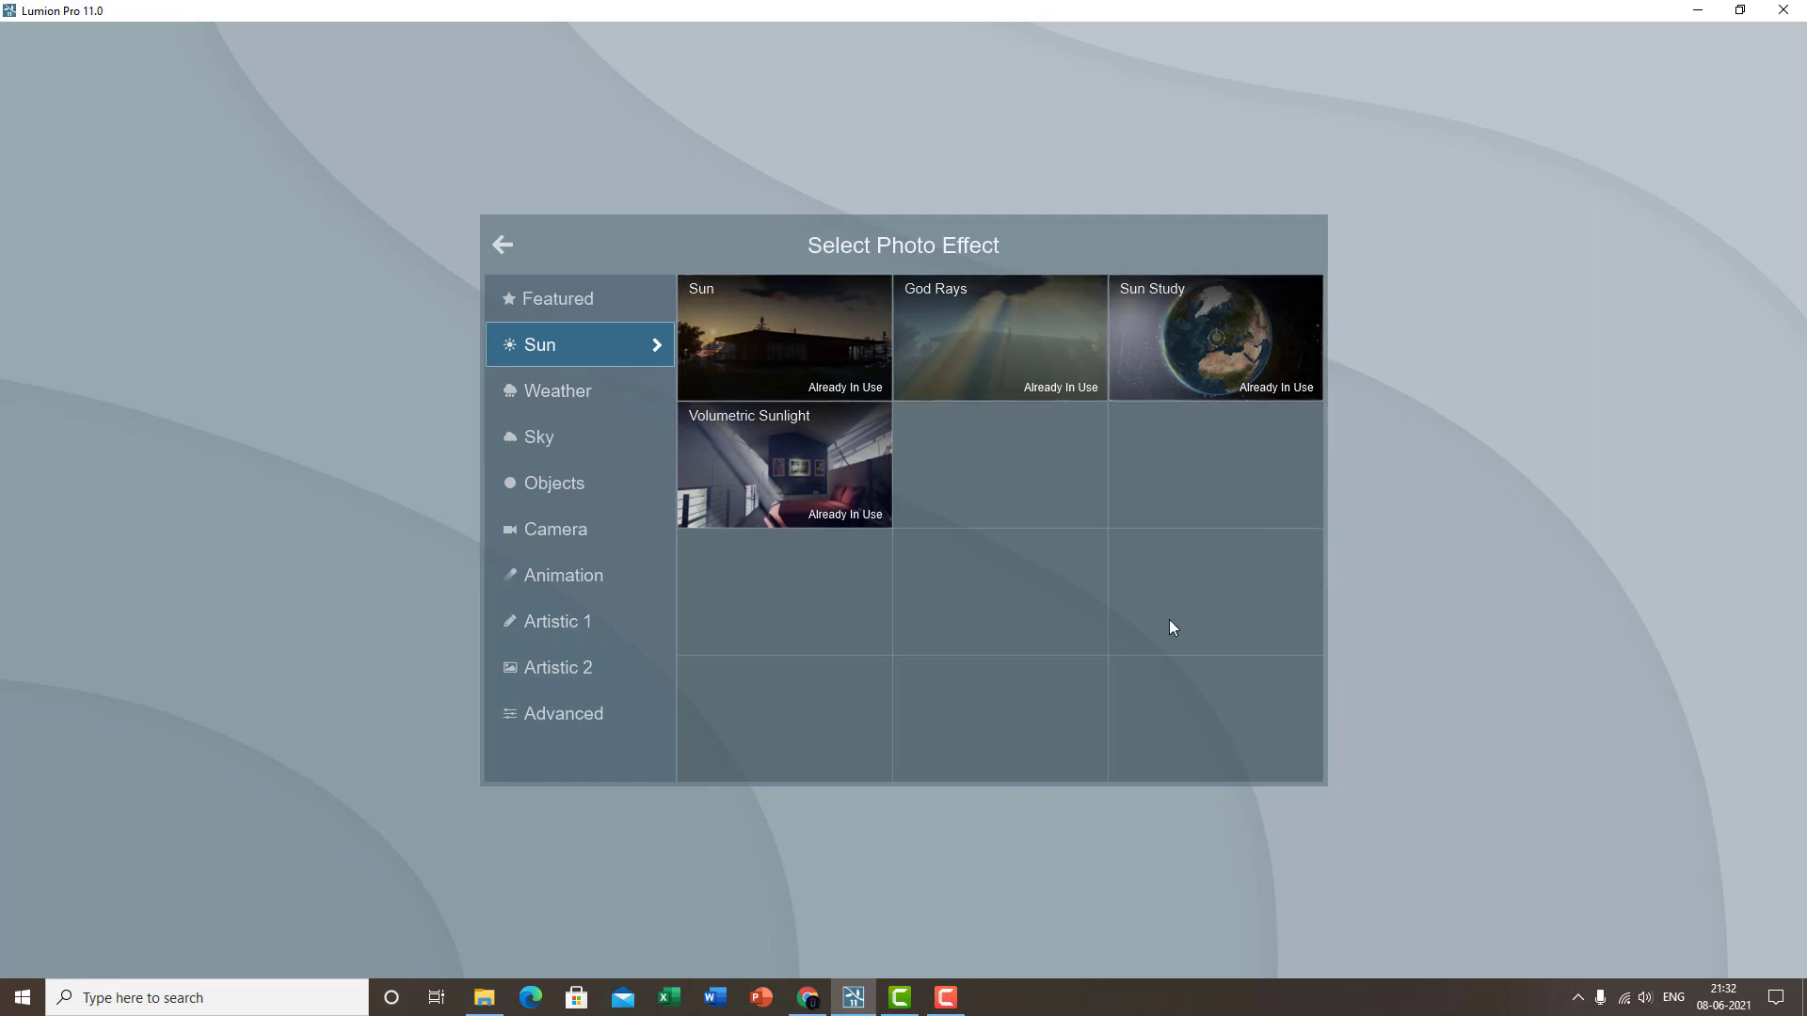
left_click(594, 404)
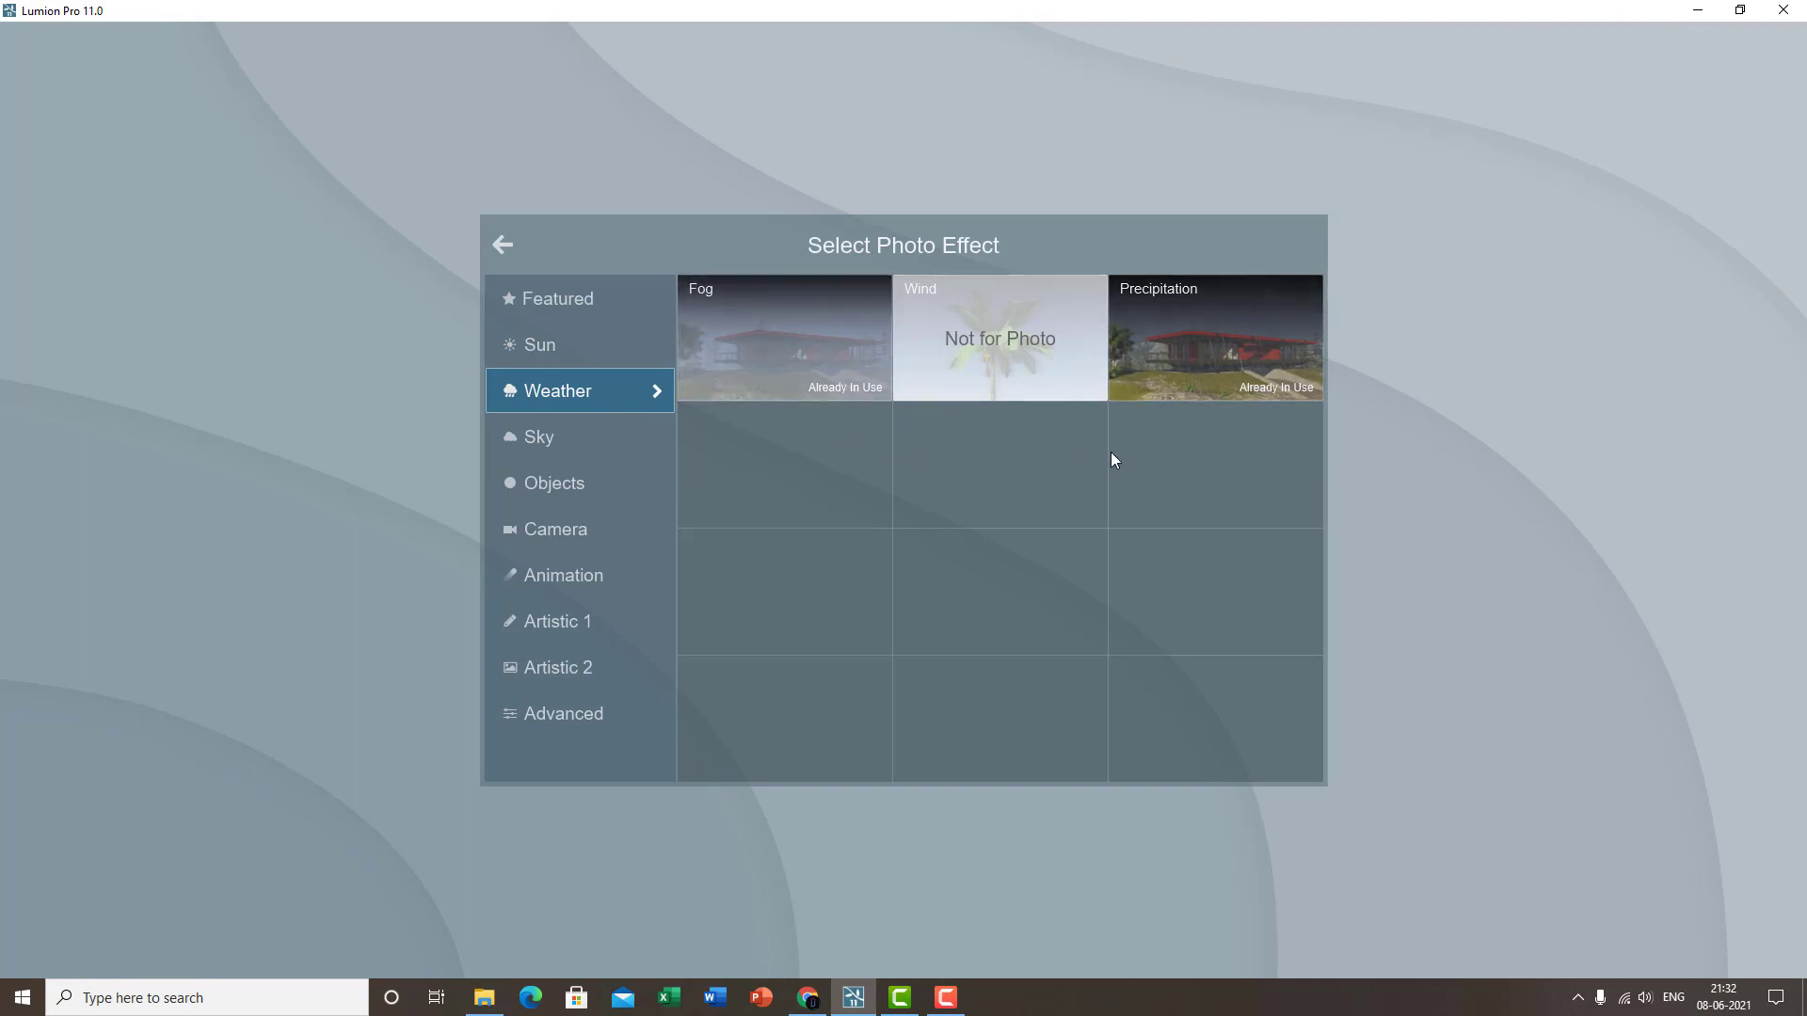
left_click(624, 456)
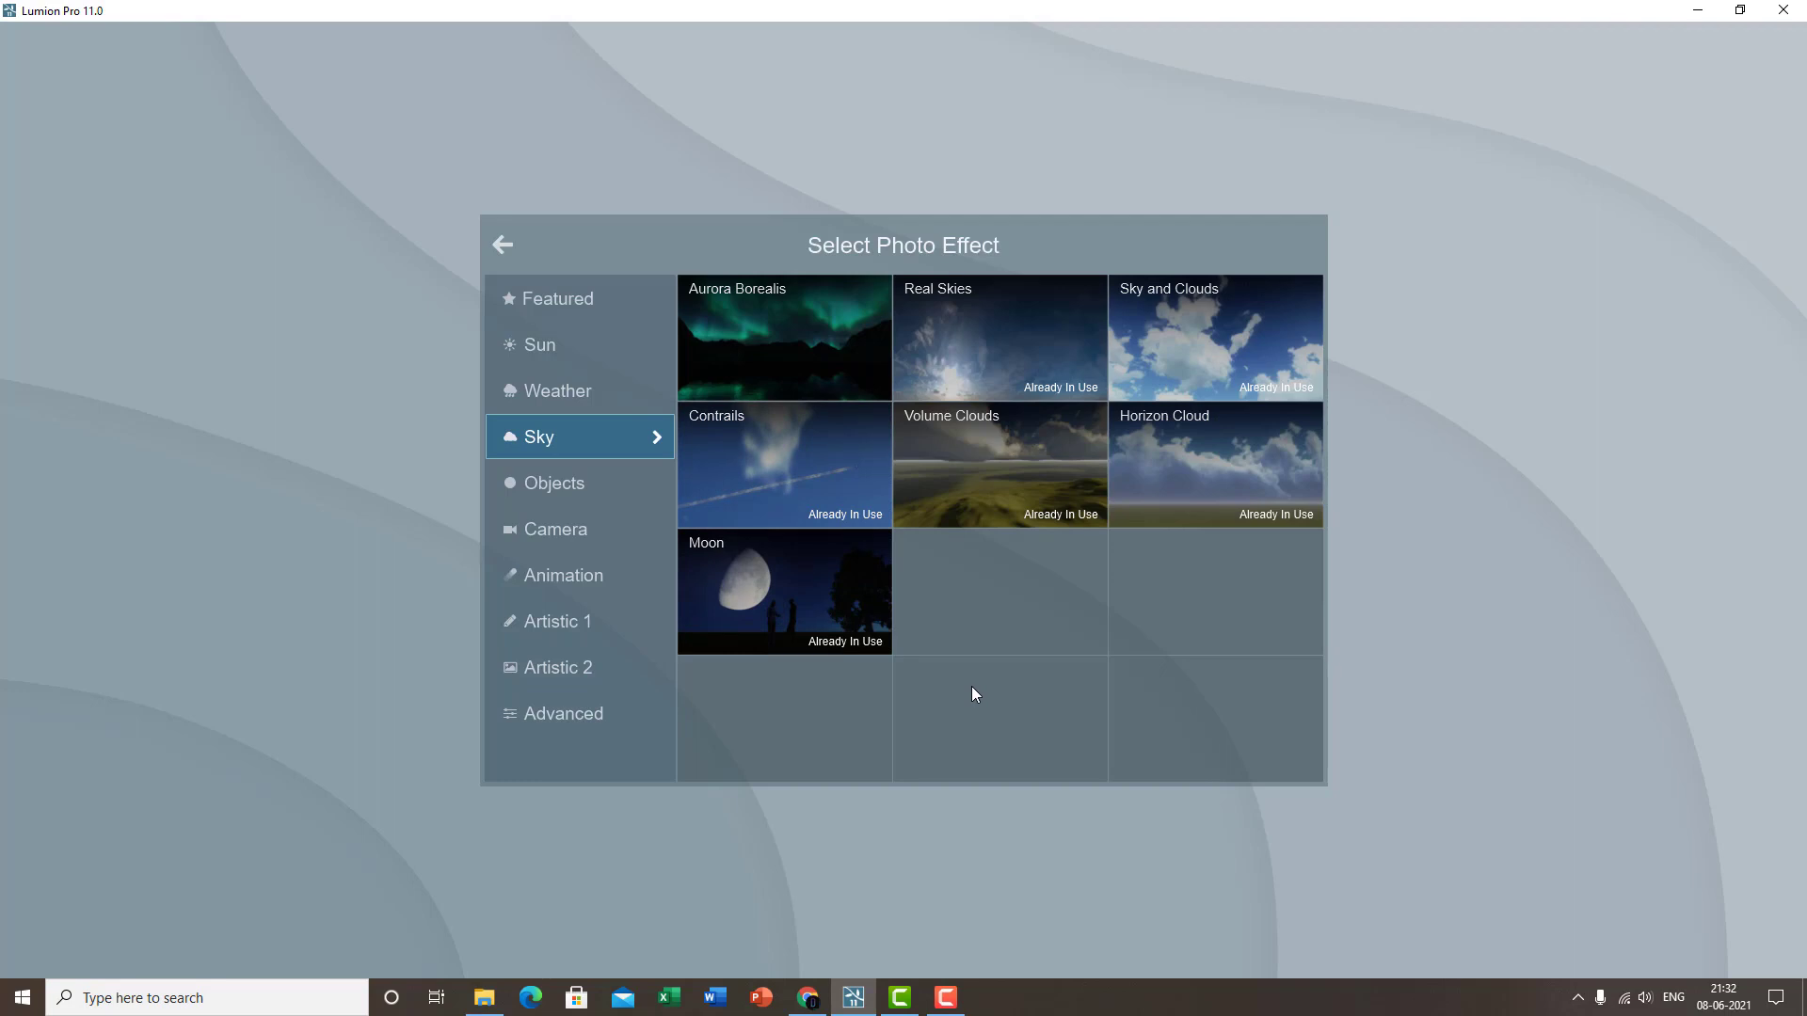
left_click(541, 482)
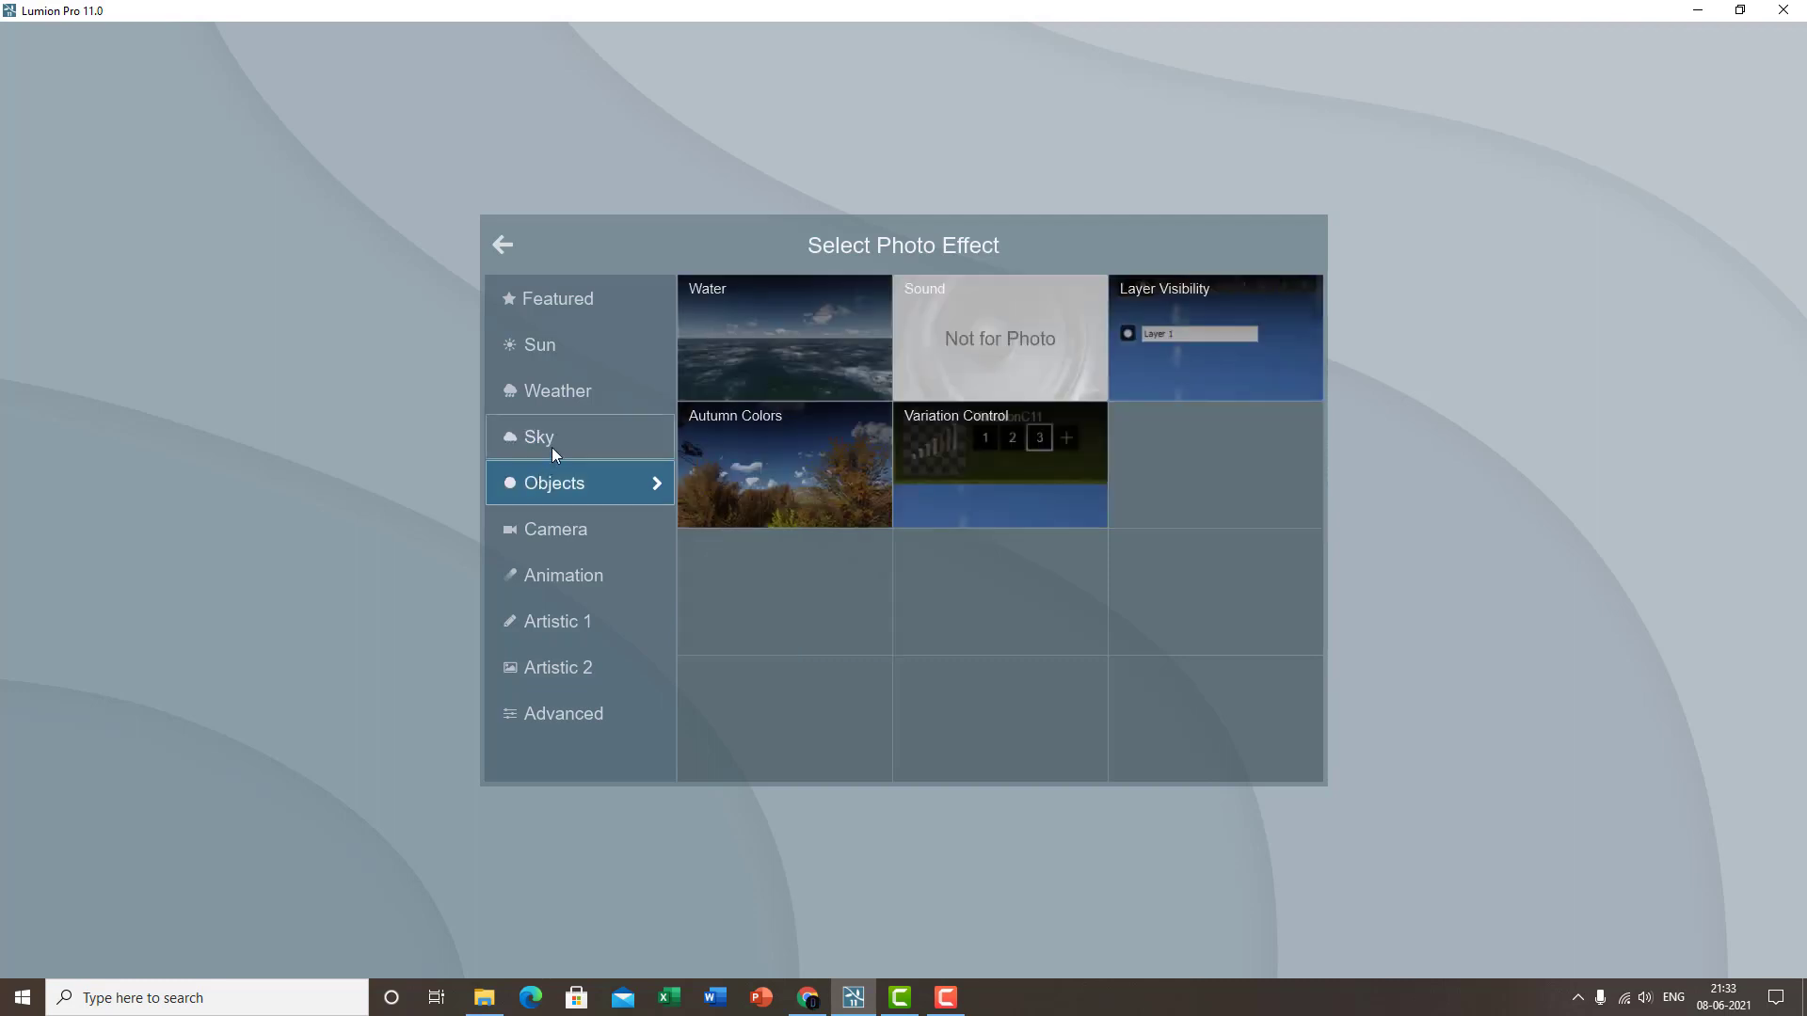
left_click(566, 450)
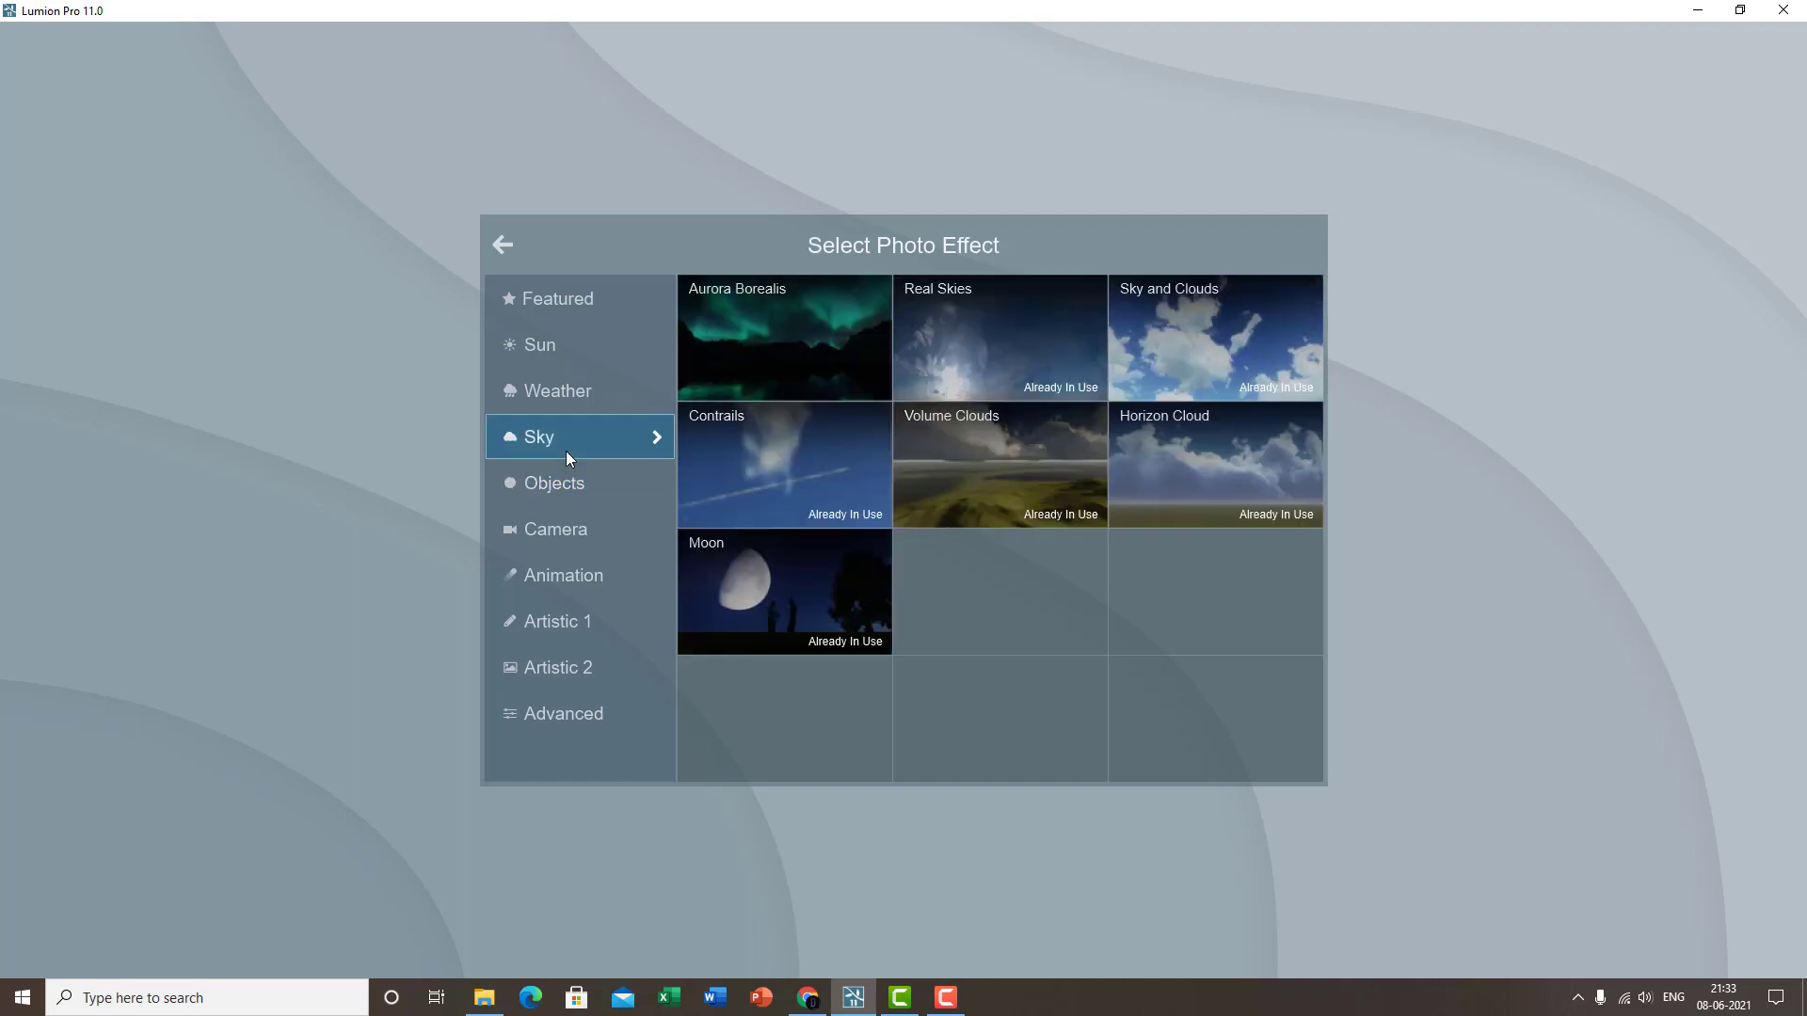
left_click(583, 493)
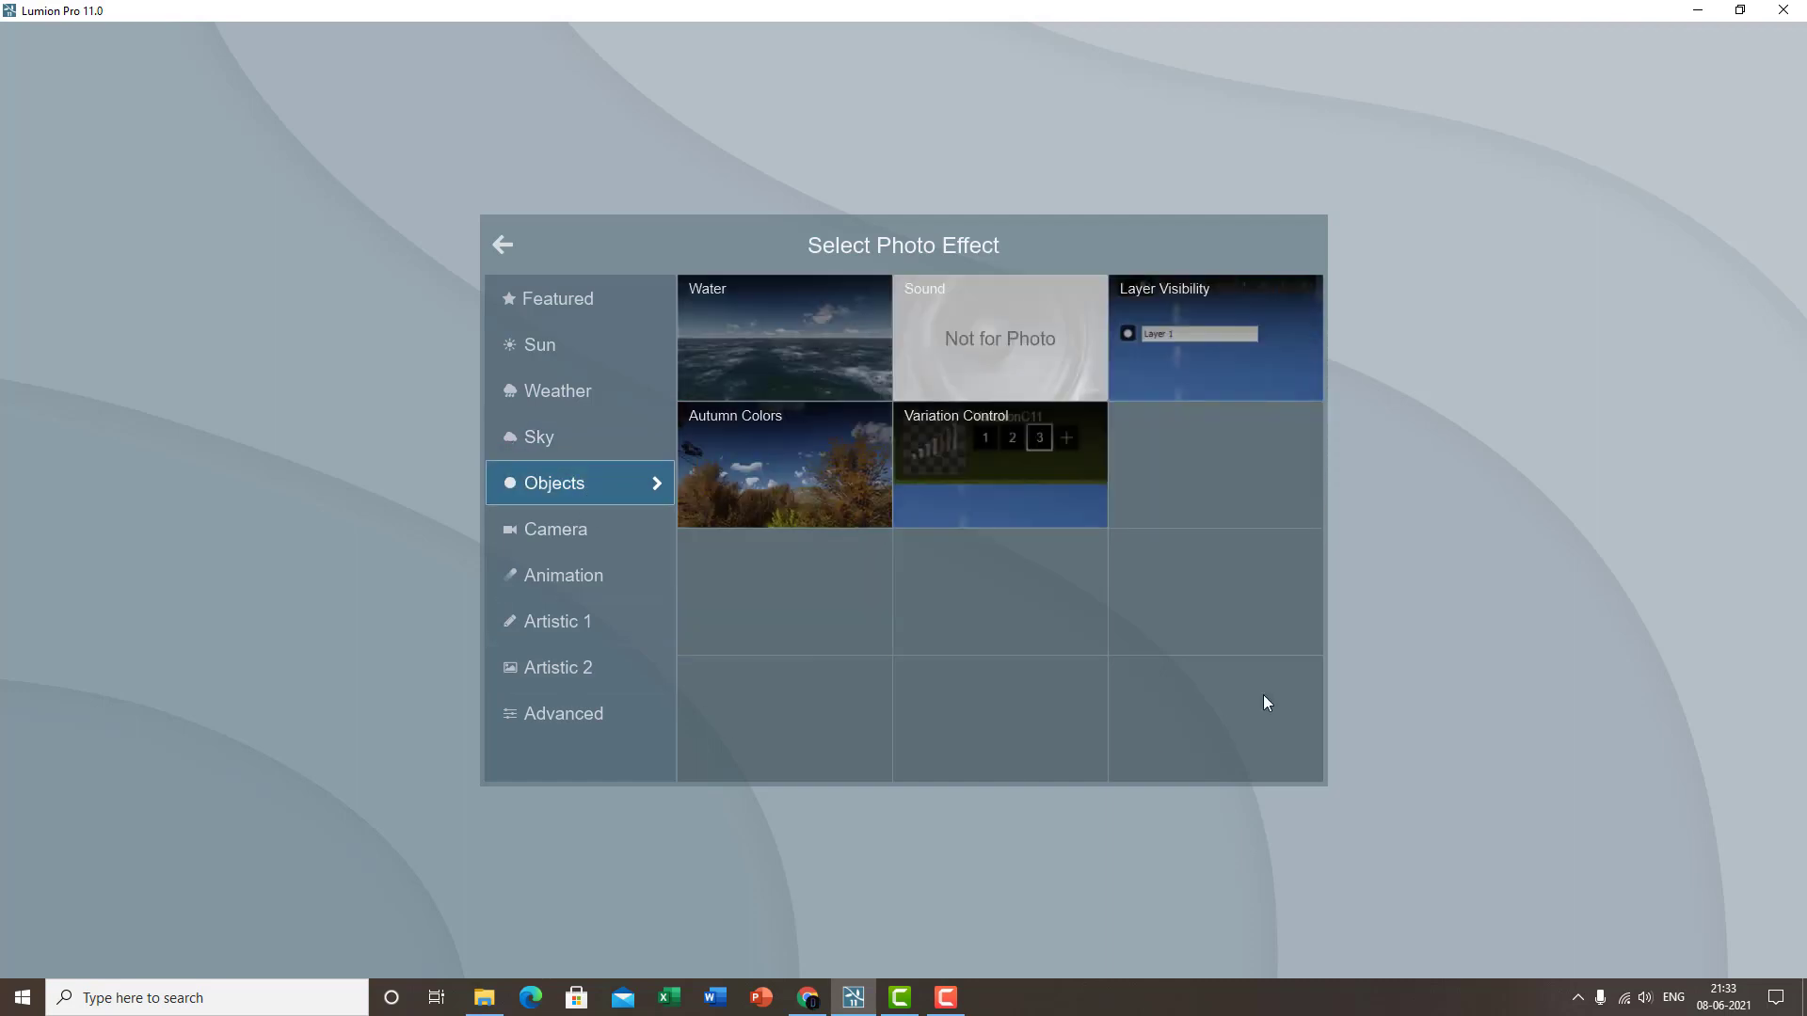
left_click(801, 368)
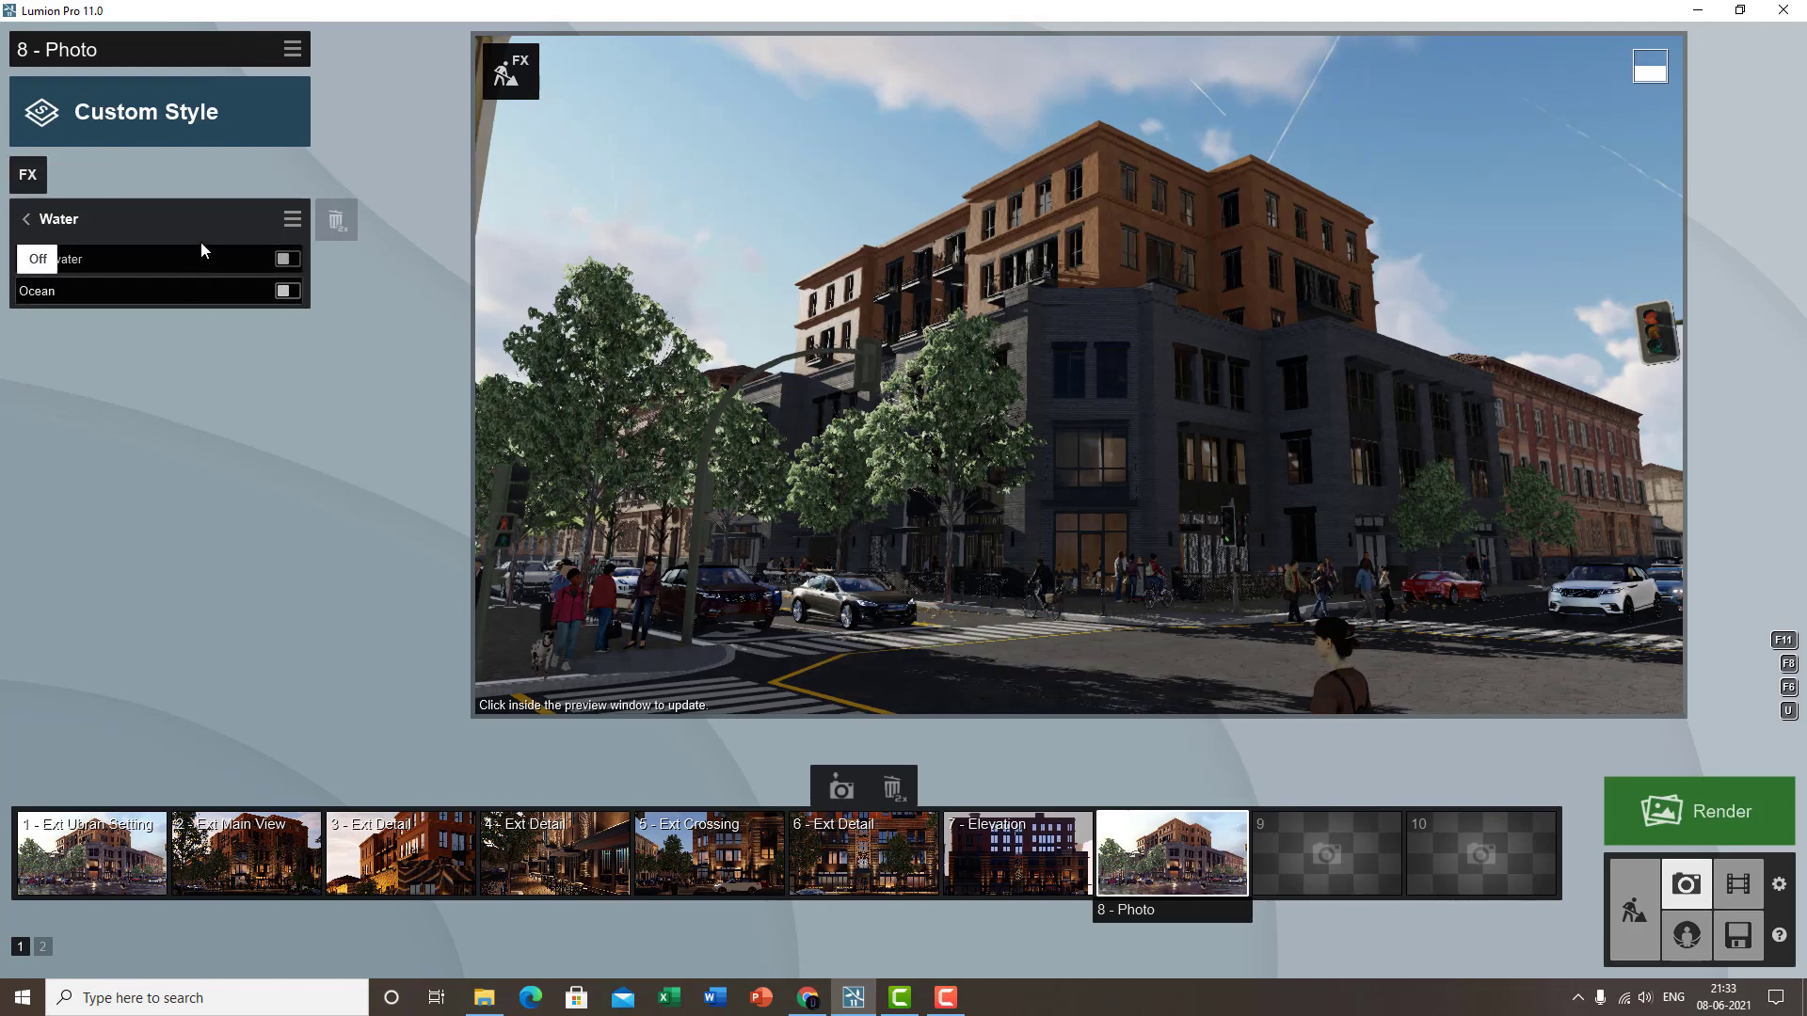
- Try the Underwater option of photo 8's Water effect, check the view from a changed camera height, and disable the option again
left_click(288, 260)
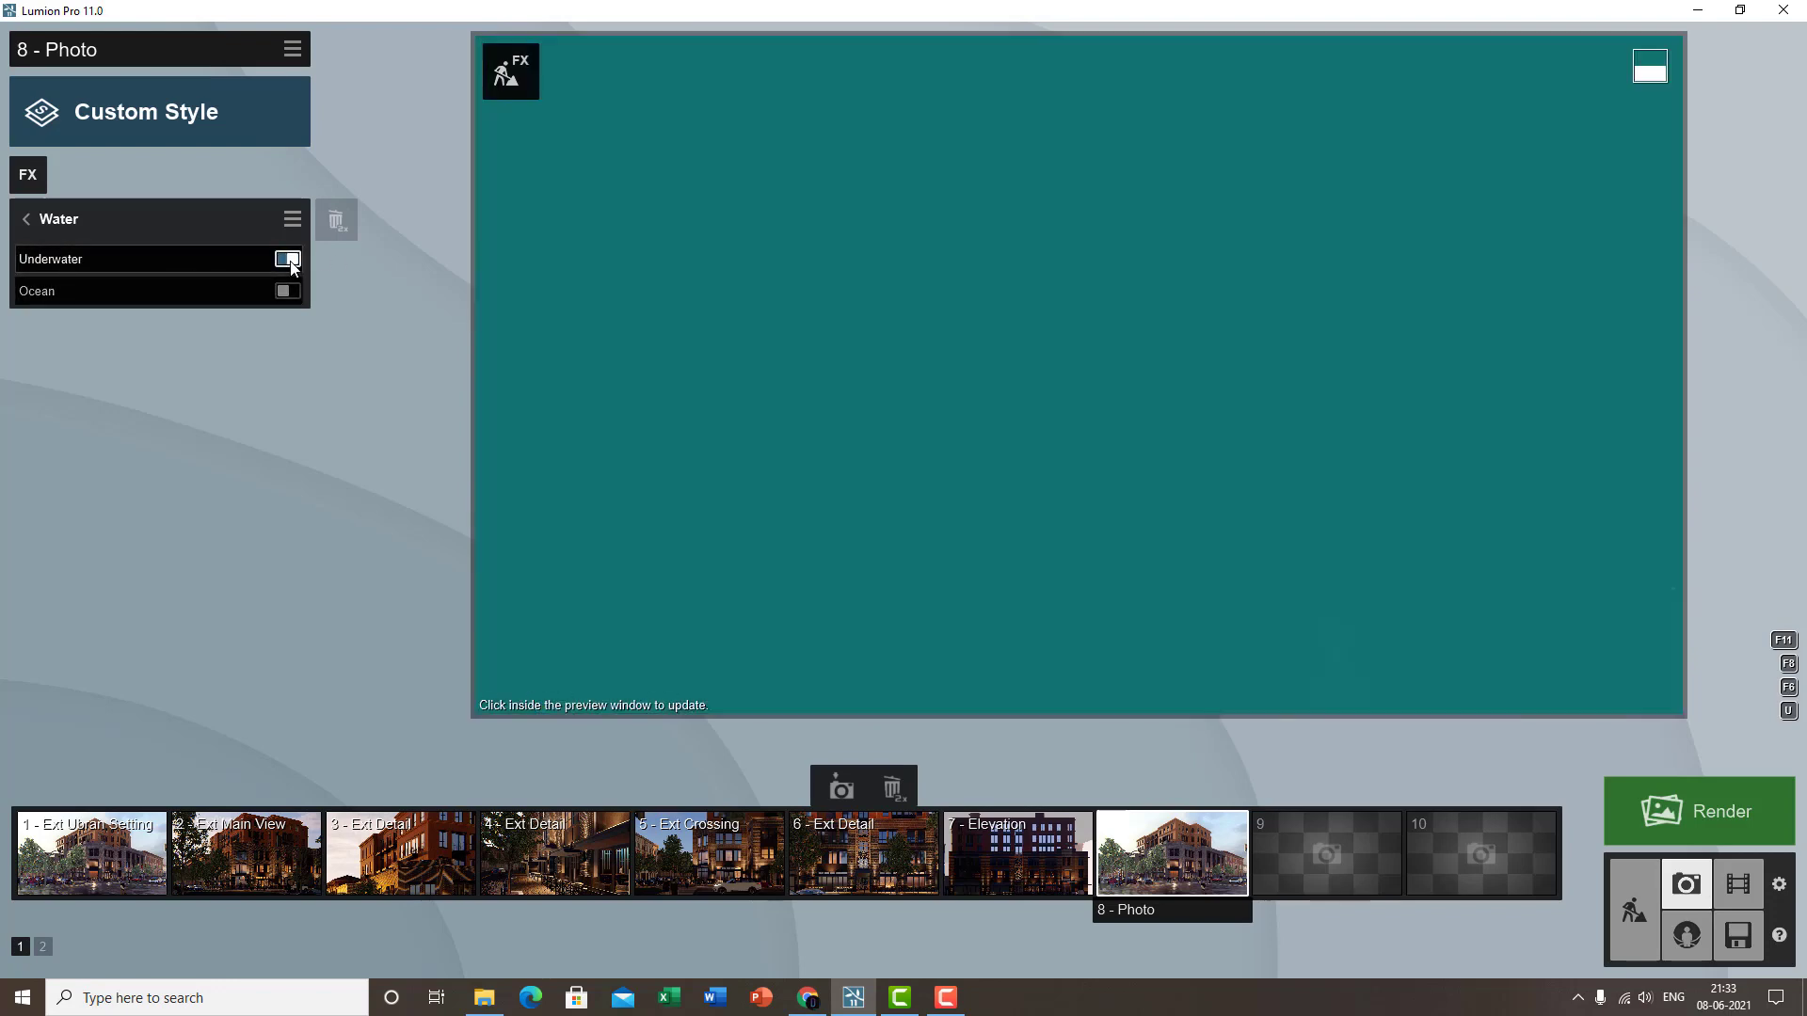
key("q")
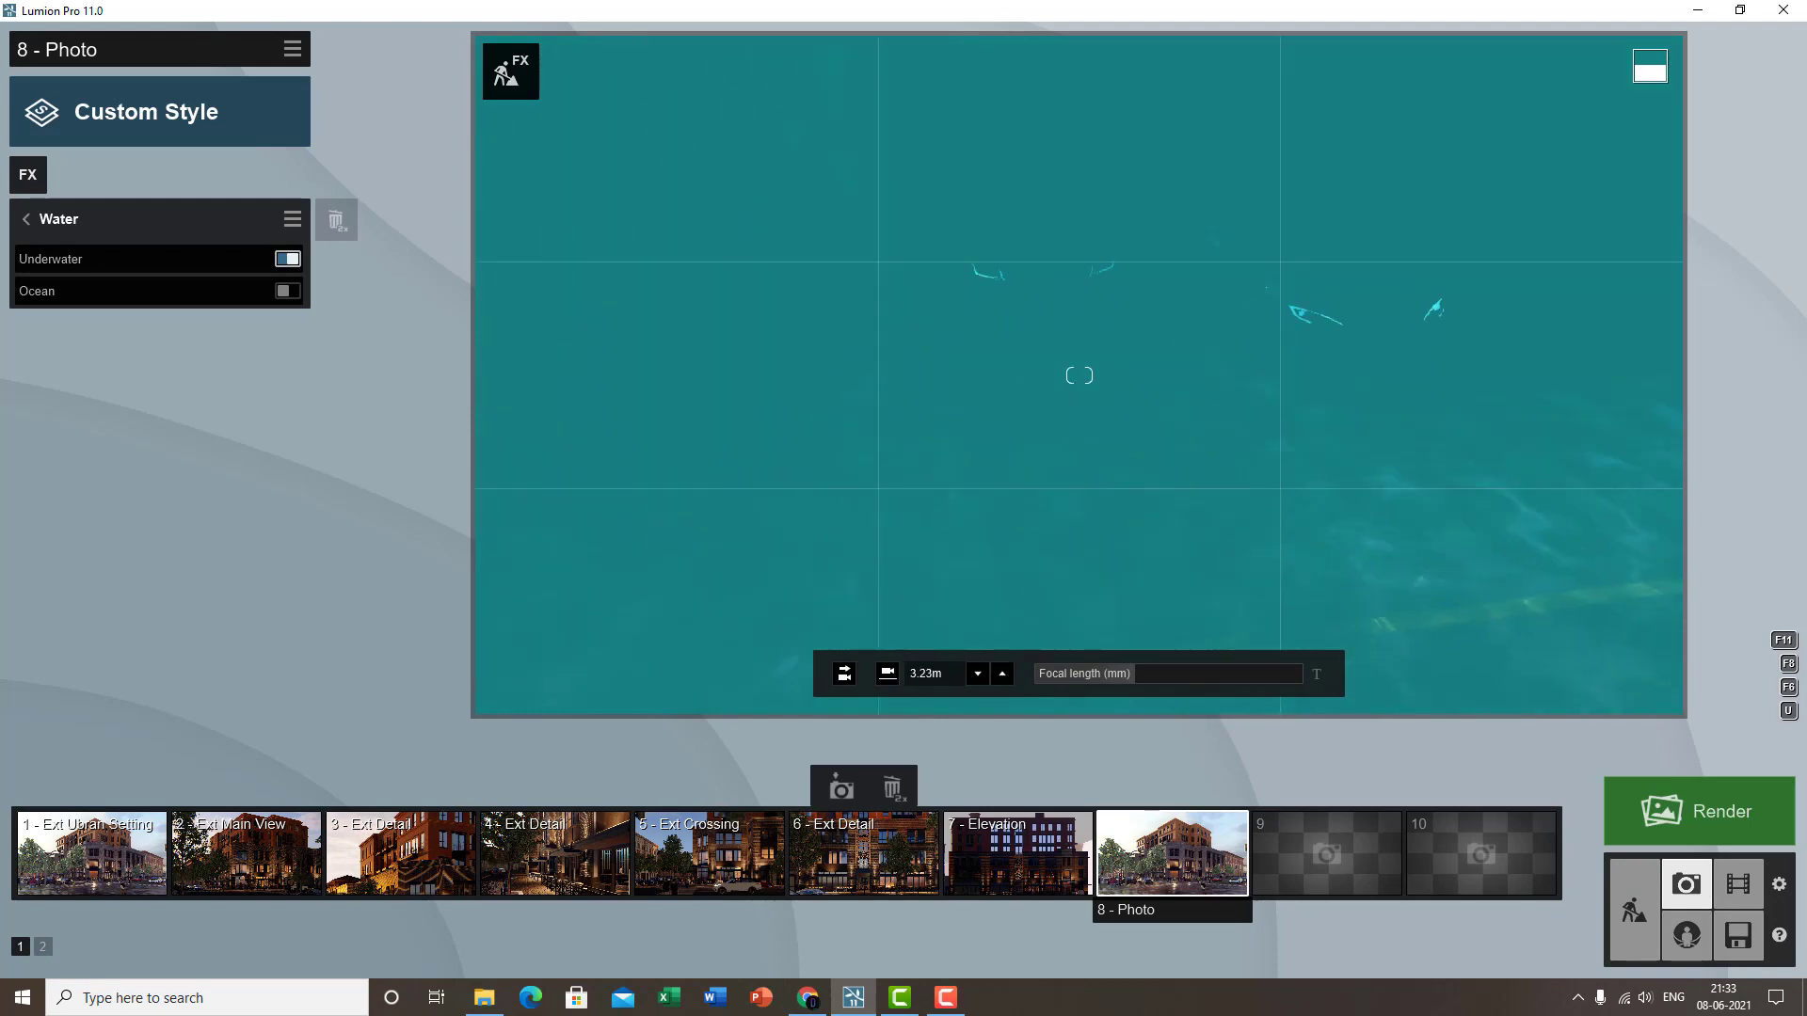
left_click(287, 260)
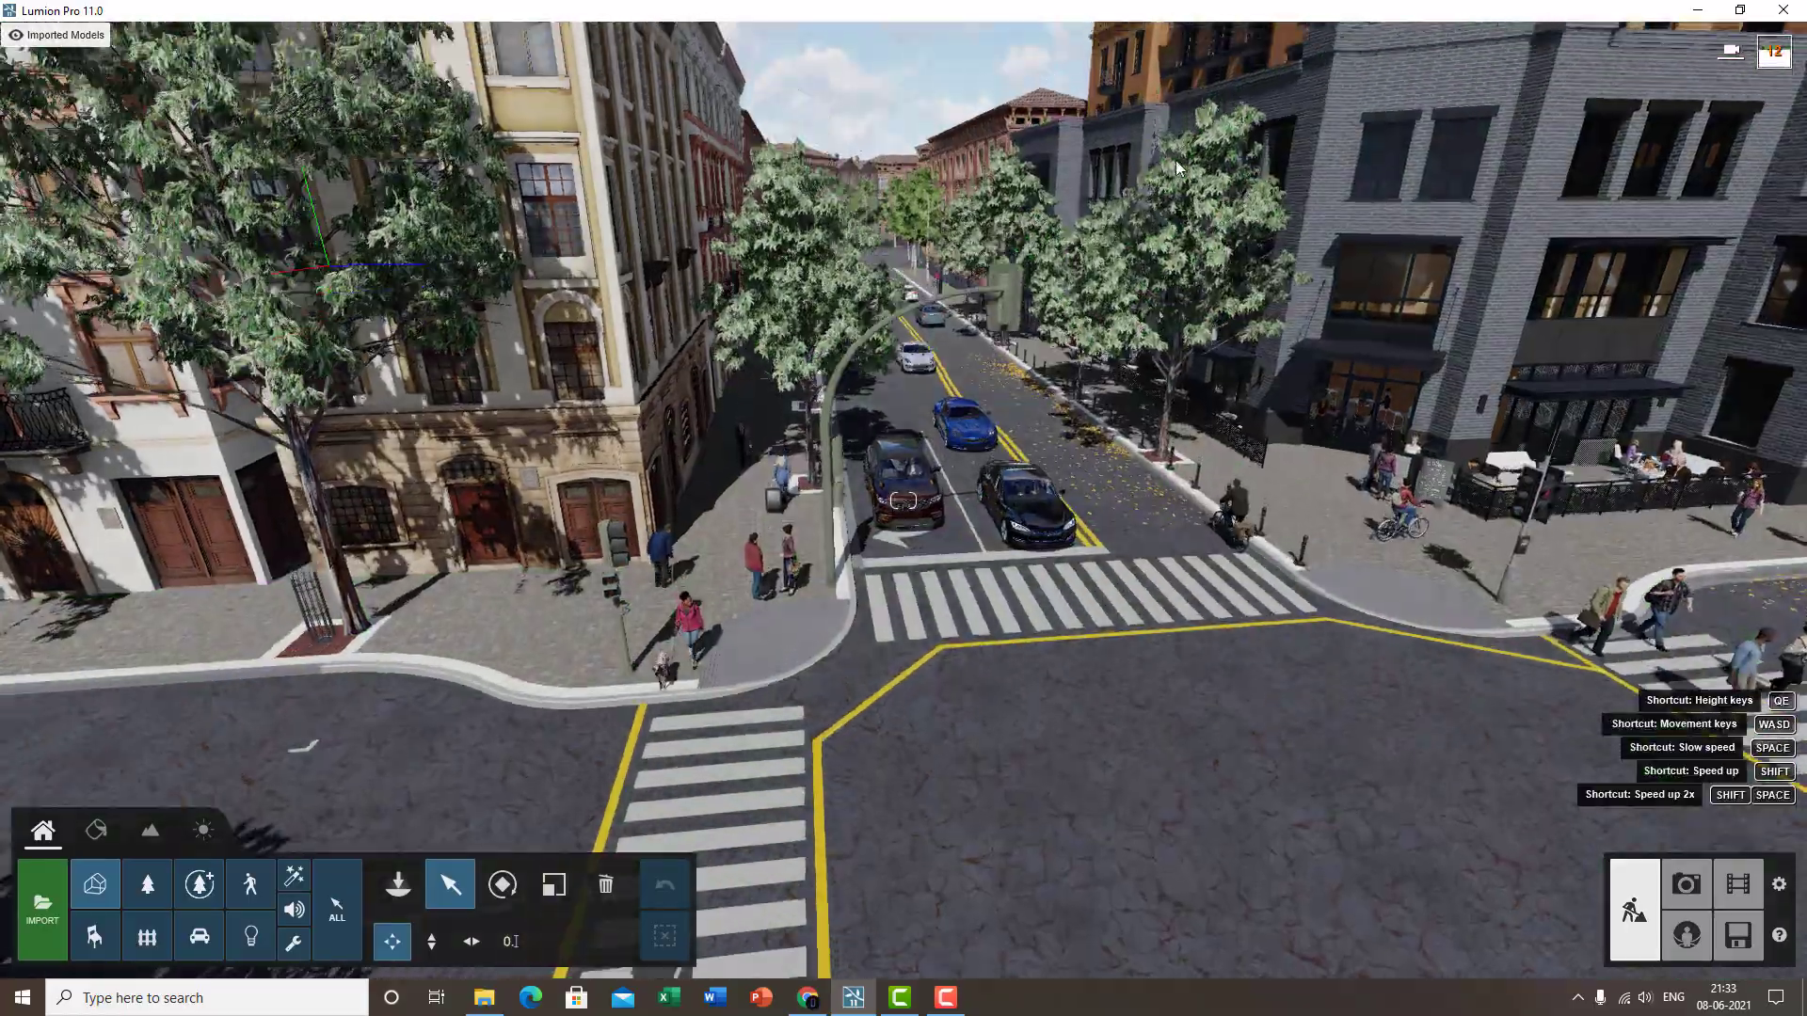
- In Build mode, go to the grass beyond the road and lower the terrain there with a few Height brush strokes
right_click_drag(1176, 160, 1082, 160)
right_click_drag(1524, 508, 1346, 477)
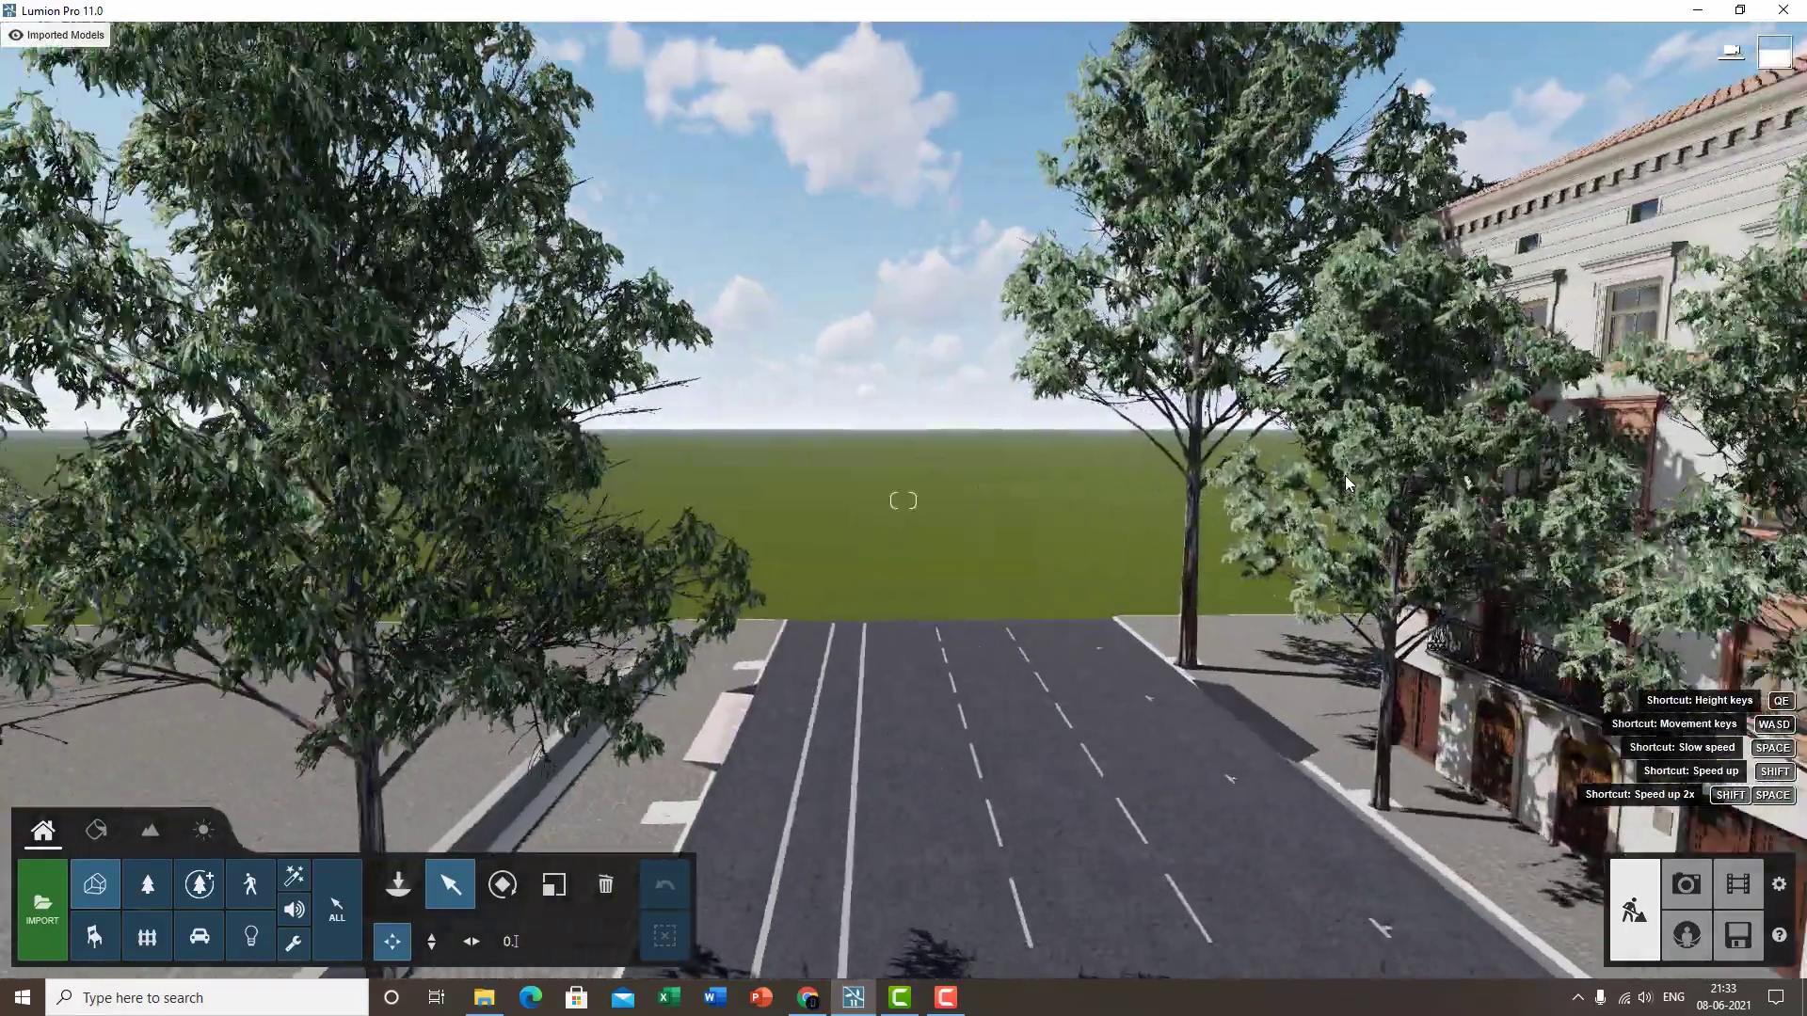
key("w")
right_click_drag(1421, 523, 1052, 652)
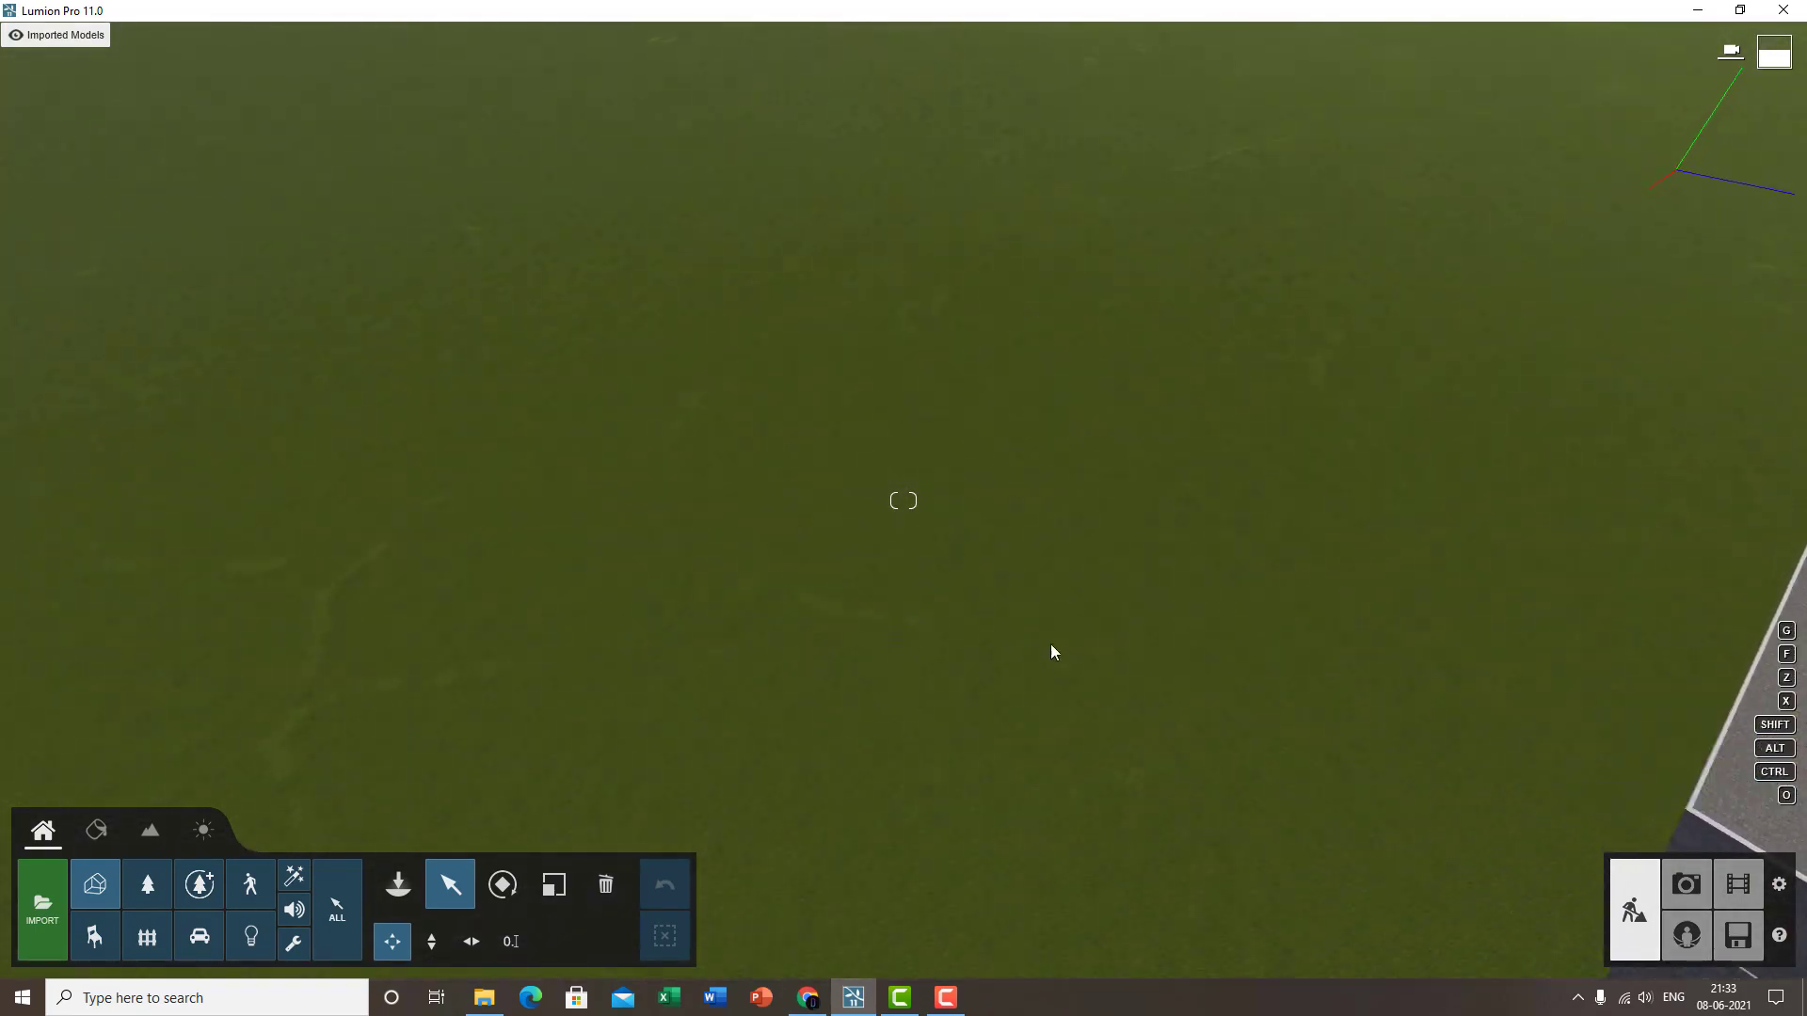
left_click(149, 835)
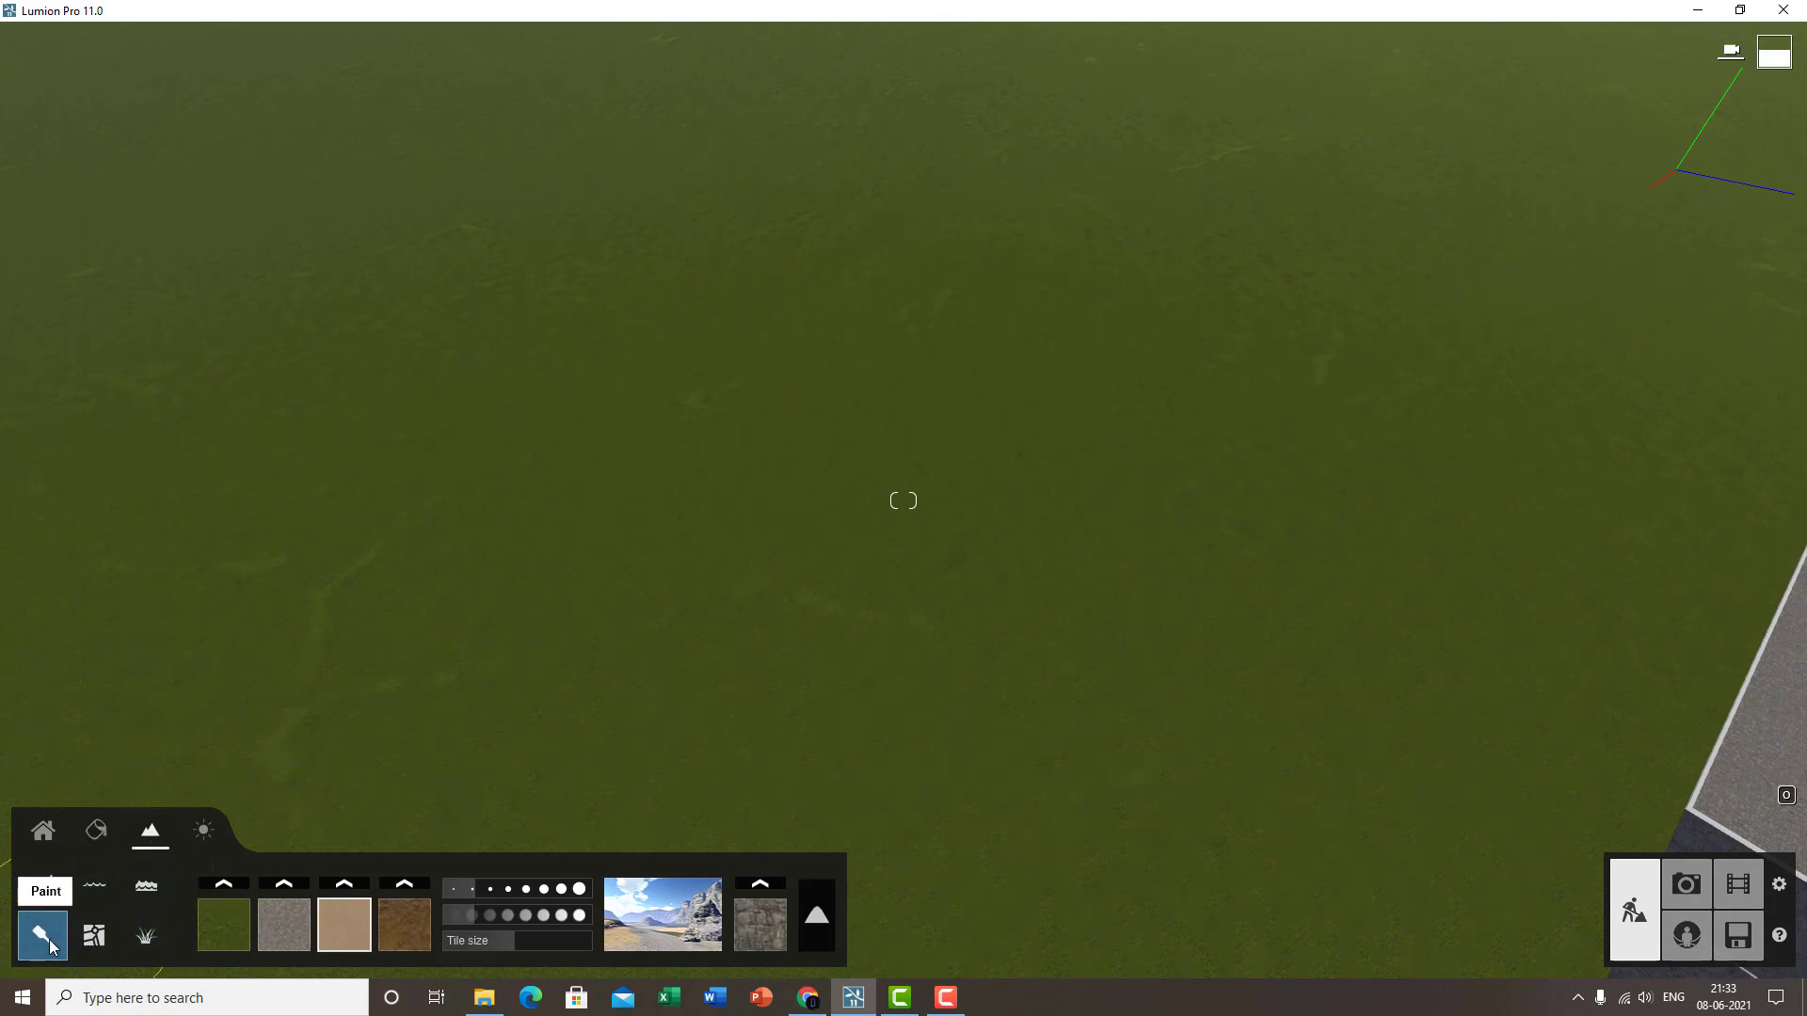
left_click(42, 890)
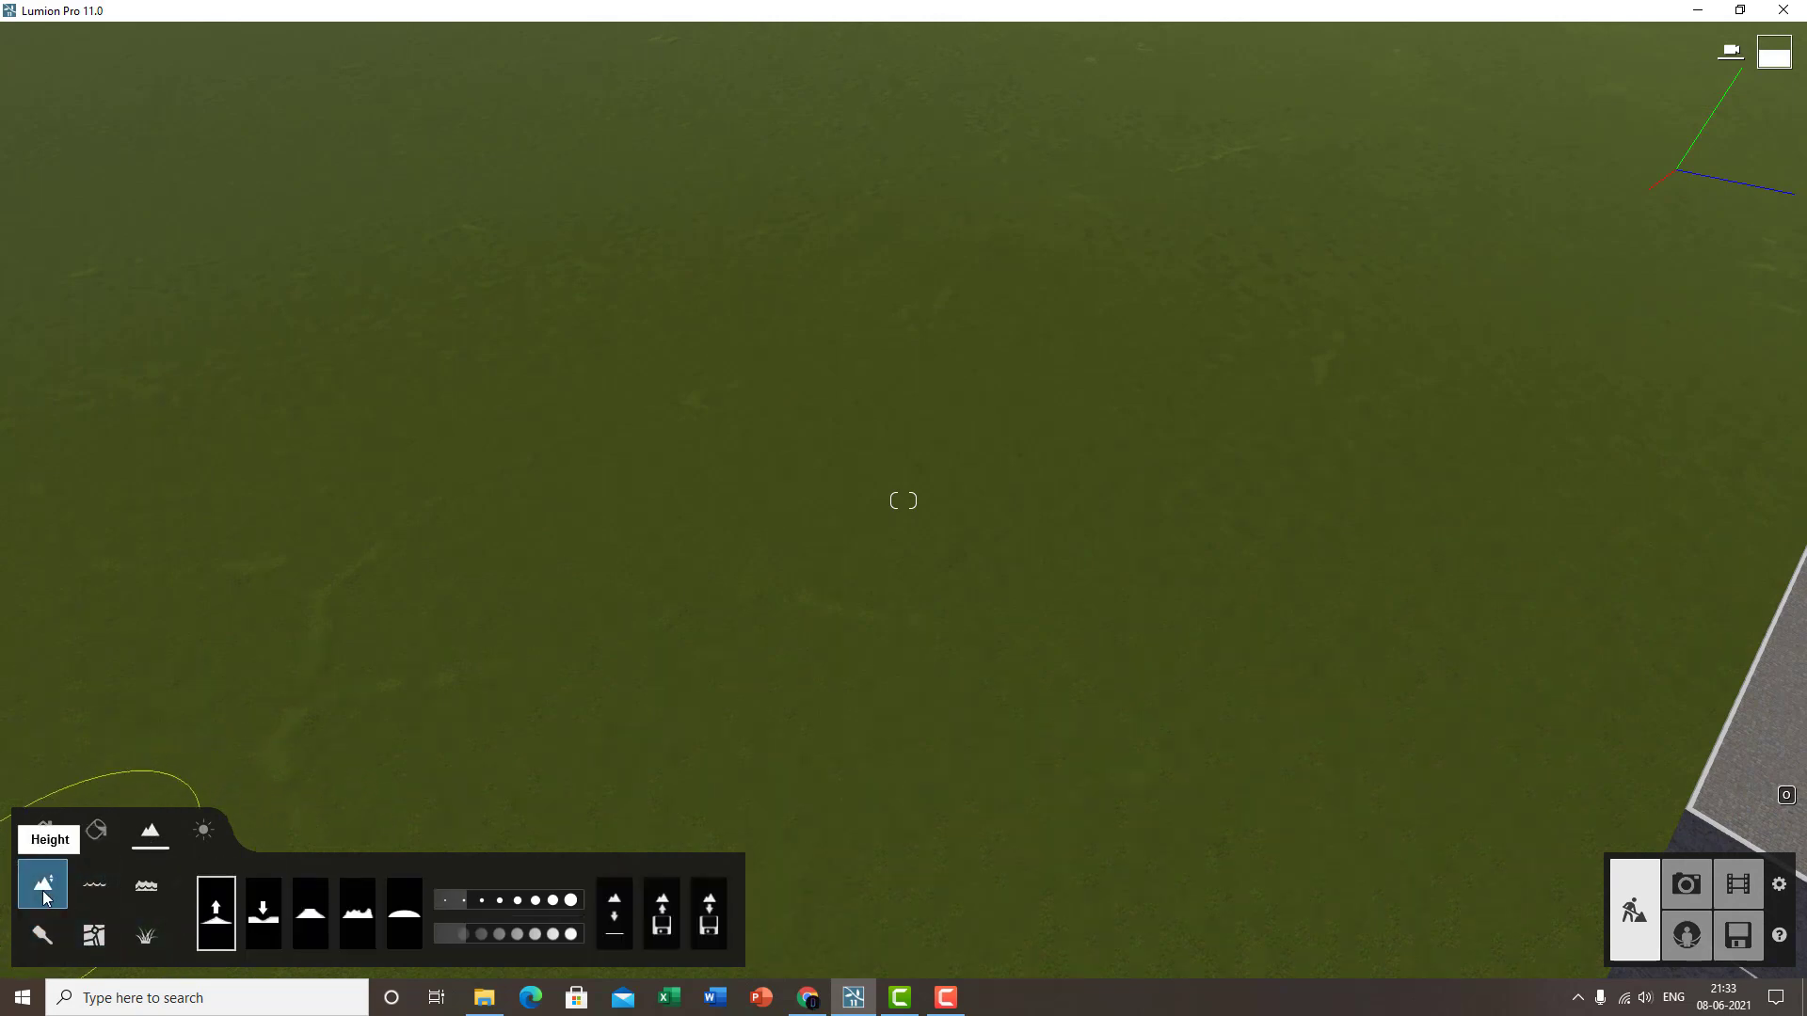
left_click(264, 911)
left_click(852, 508)
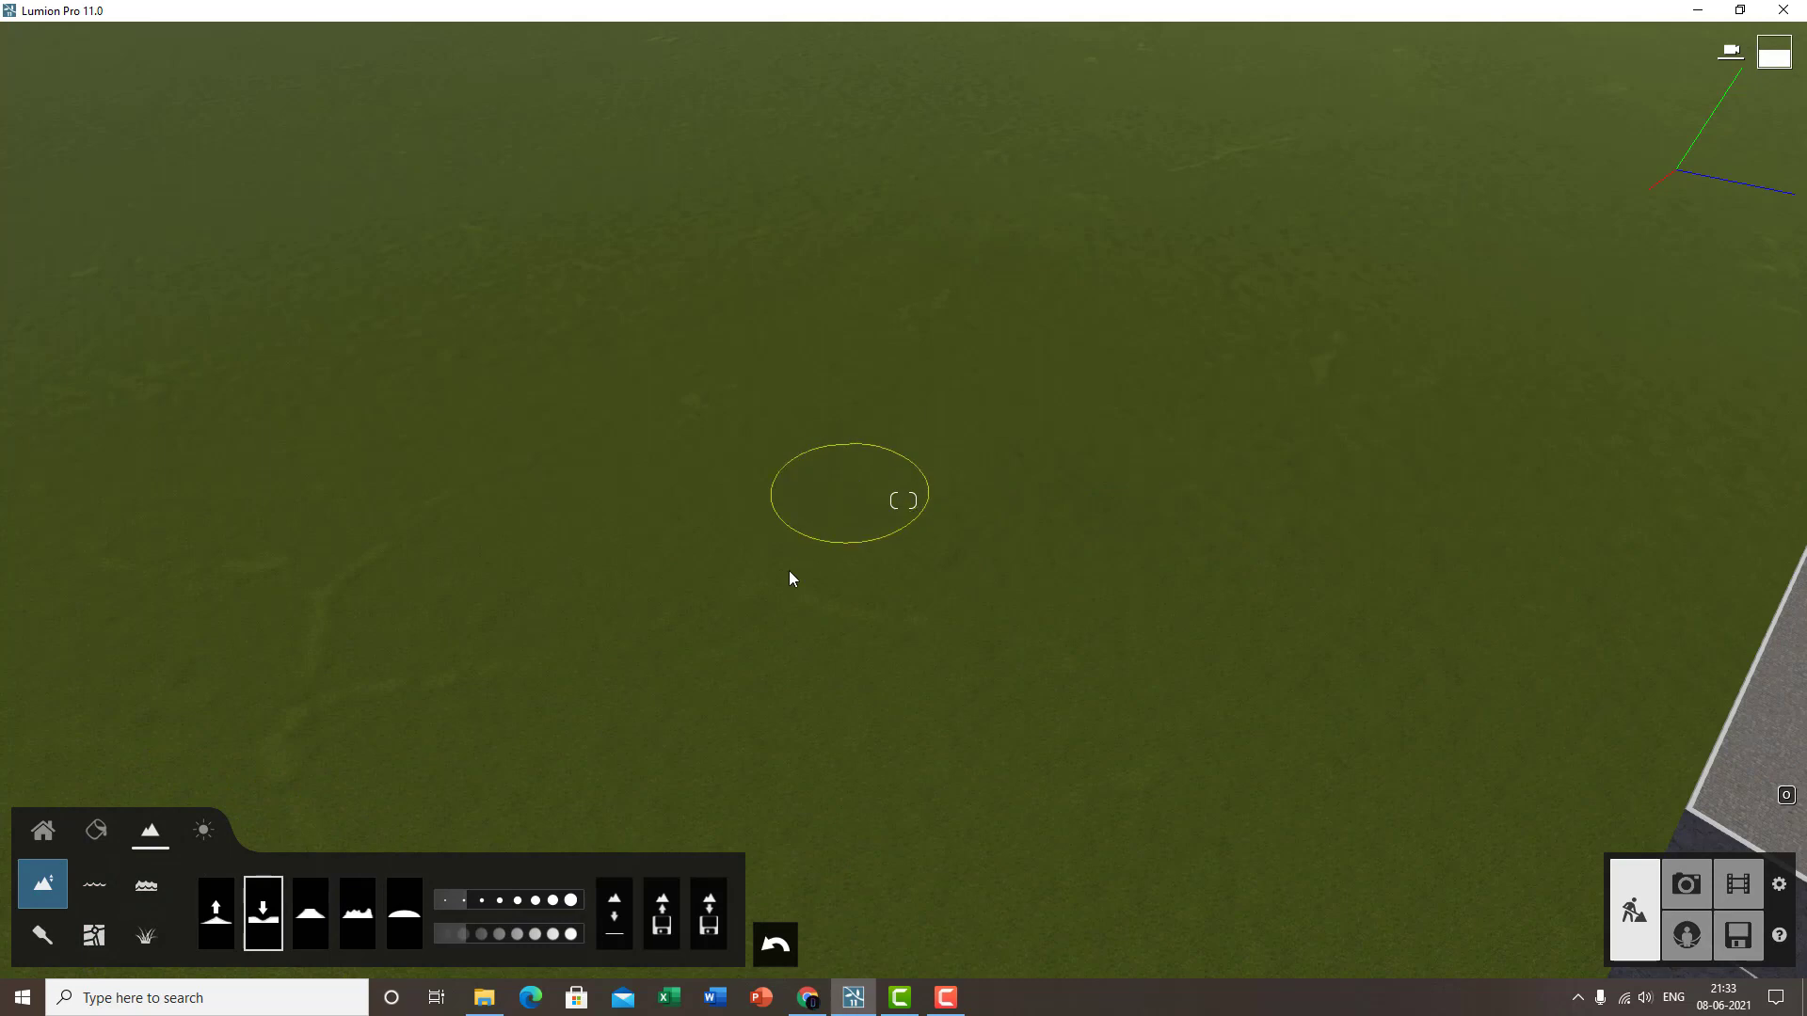
mouse_move(827, 718)
left_mouse_down()
mouse_move(621, 766)
mouse_move(636, 737)
left_mouse_up()
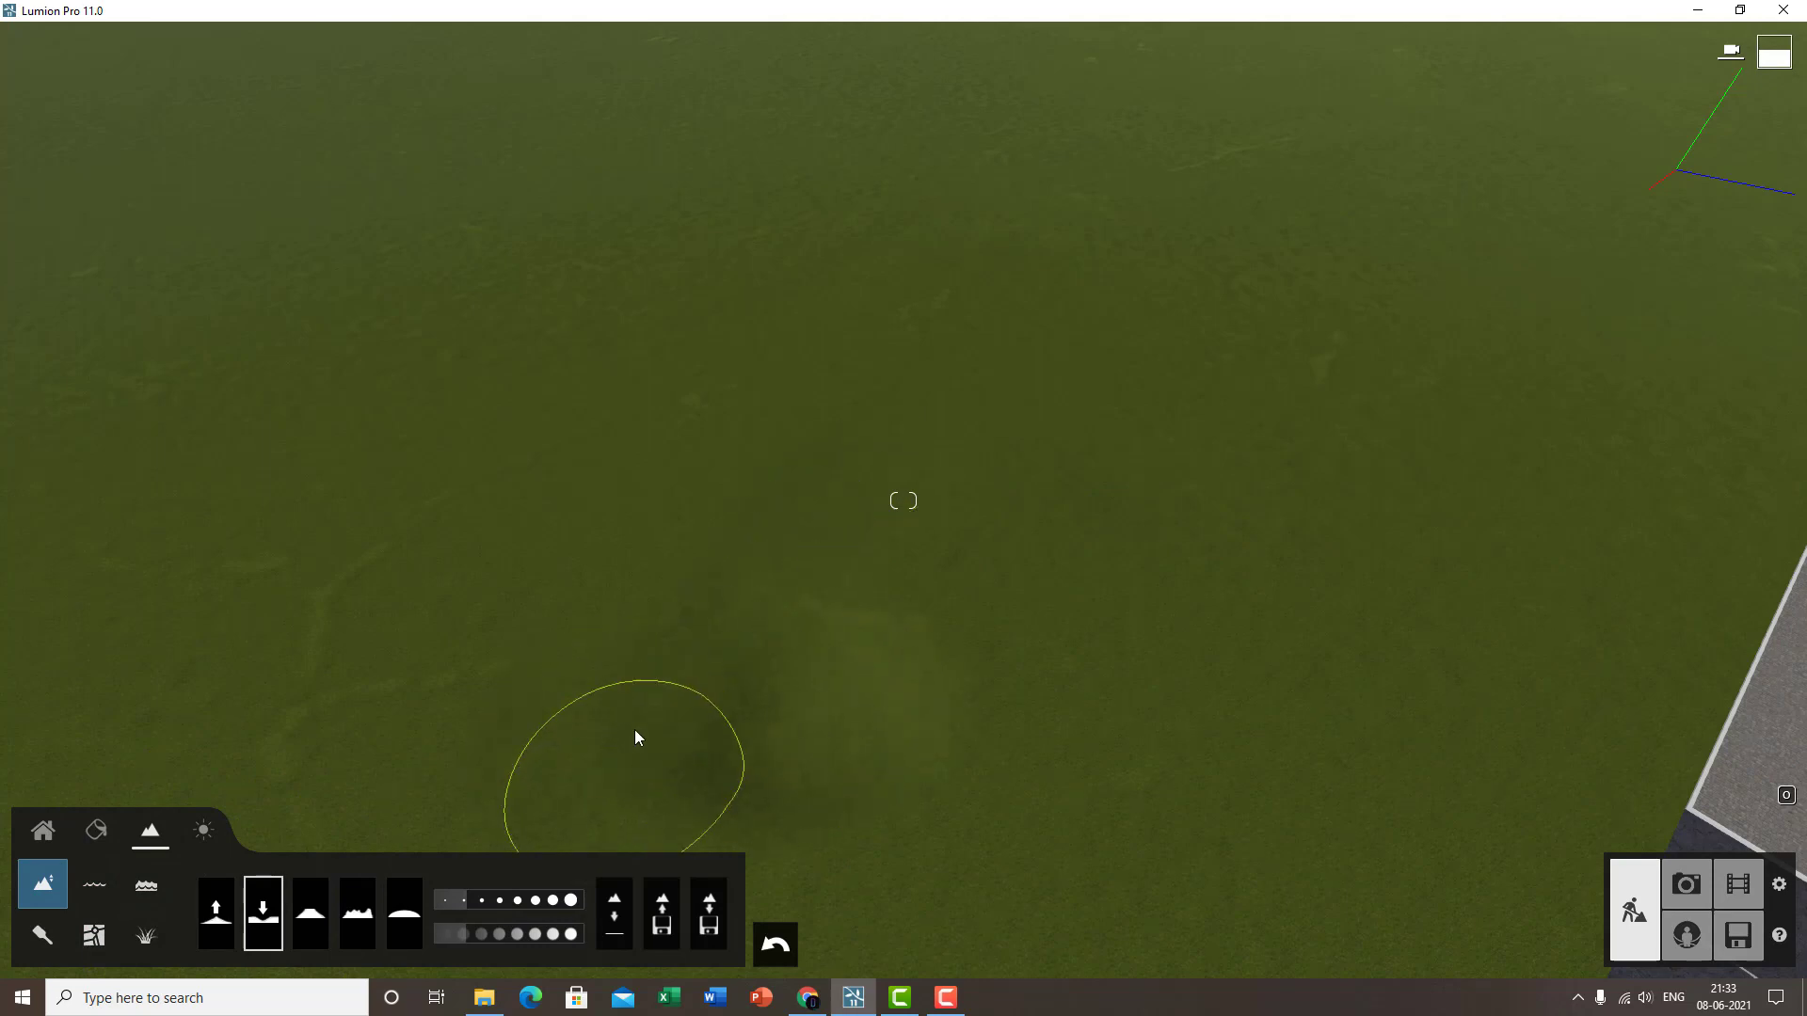
- Increase the terrain brush size, adjust the brush speed, and dig a deep pit into the grass
left_click_drag(480, 902, 501, 901)
mouse_move(790, 684)
left_mouse_down()
mouse_move(775, 649)
mouse_move(886, 672)
left_mouse_up()
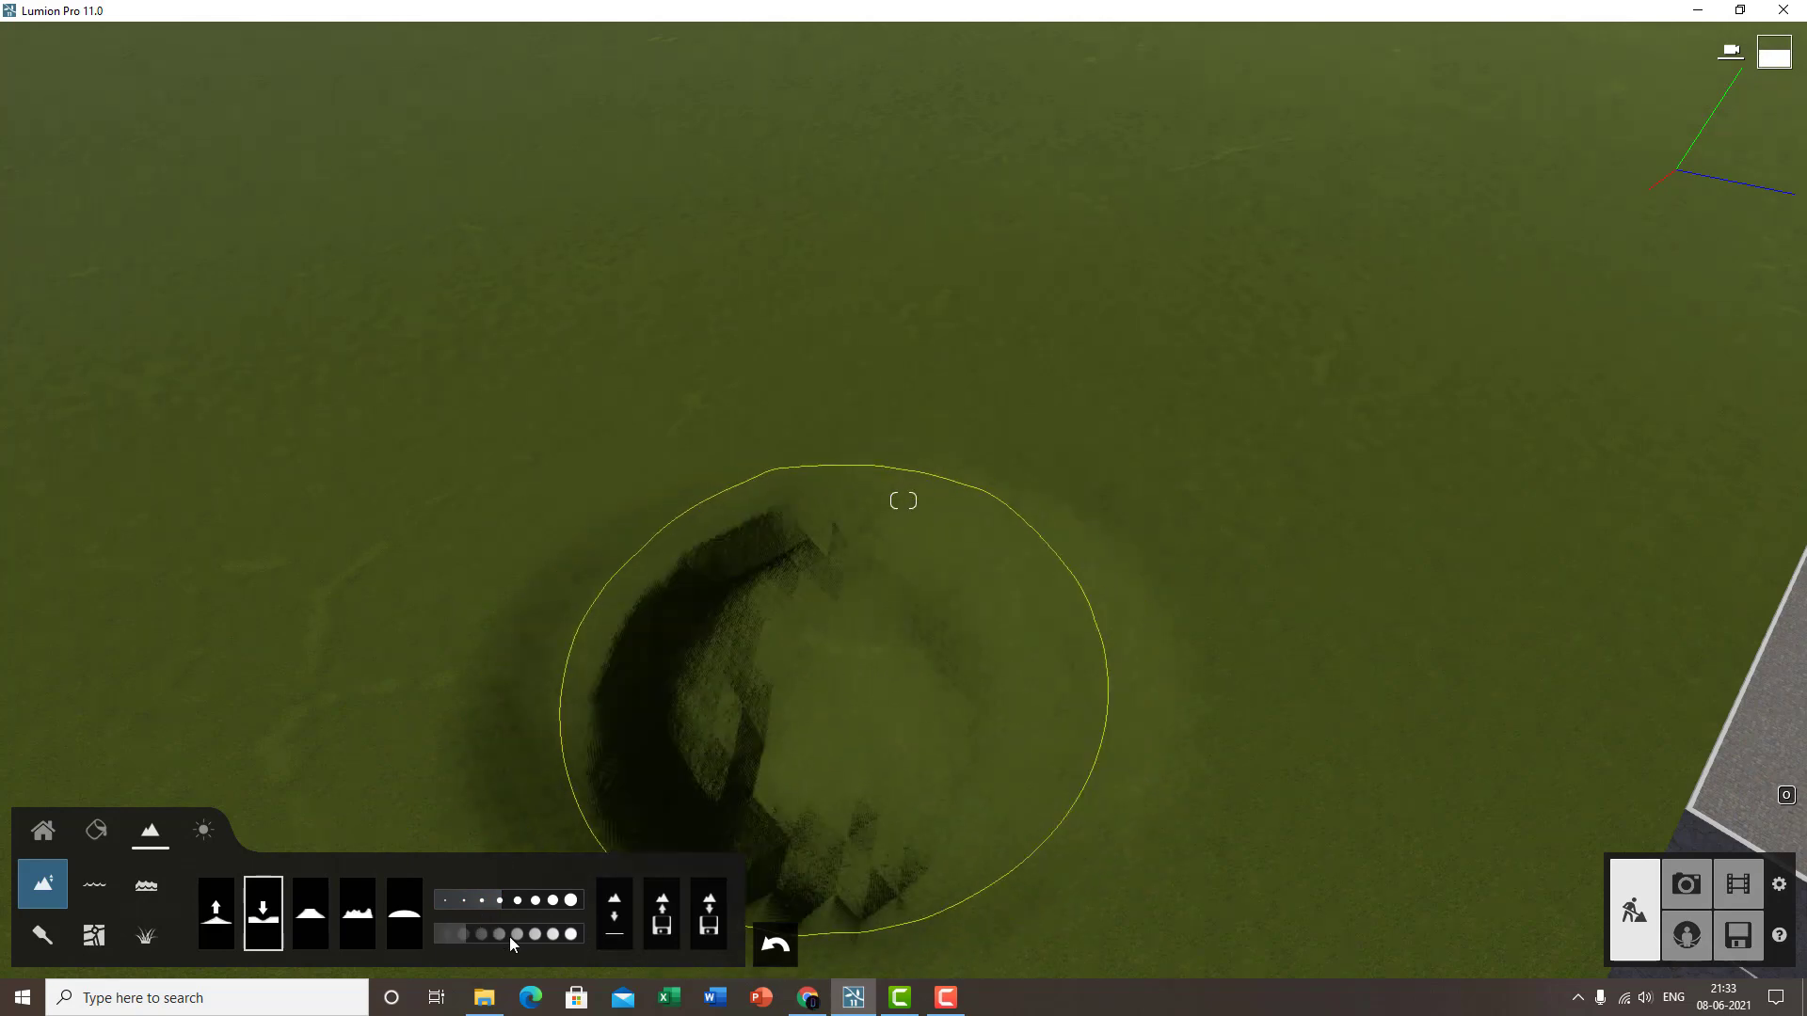
left_click_drag(481, 935, 497, 935)
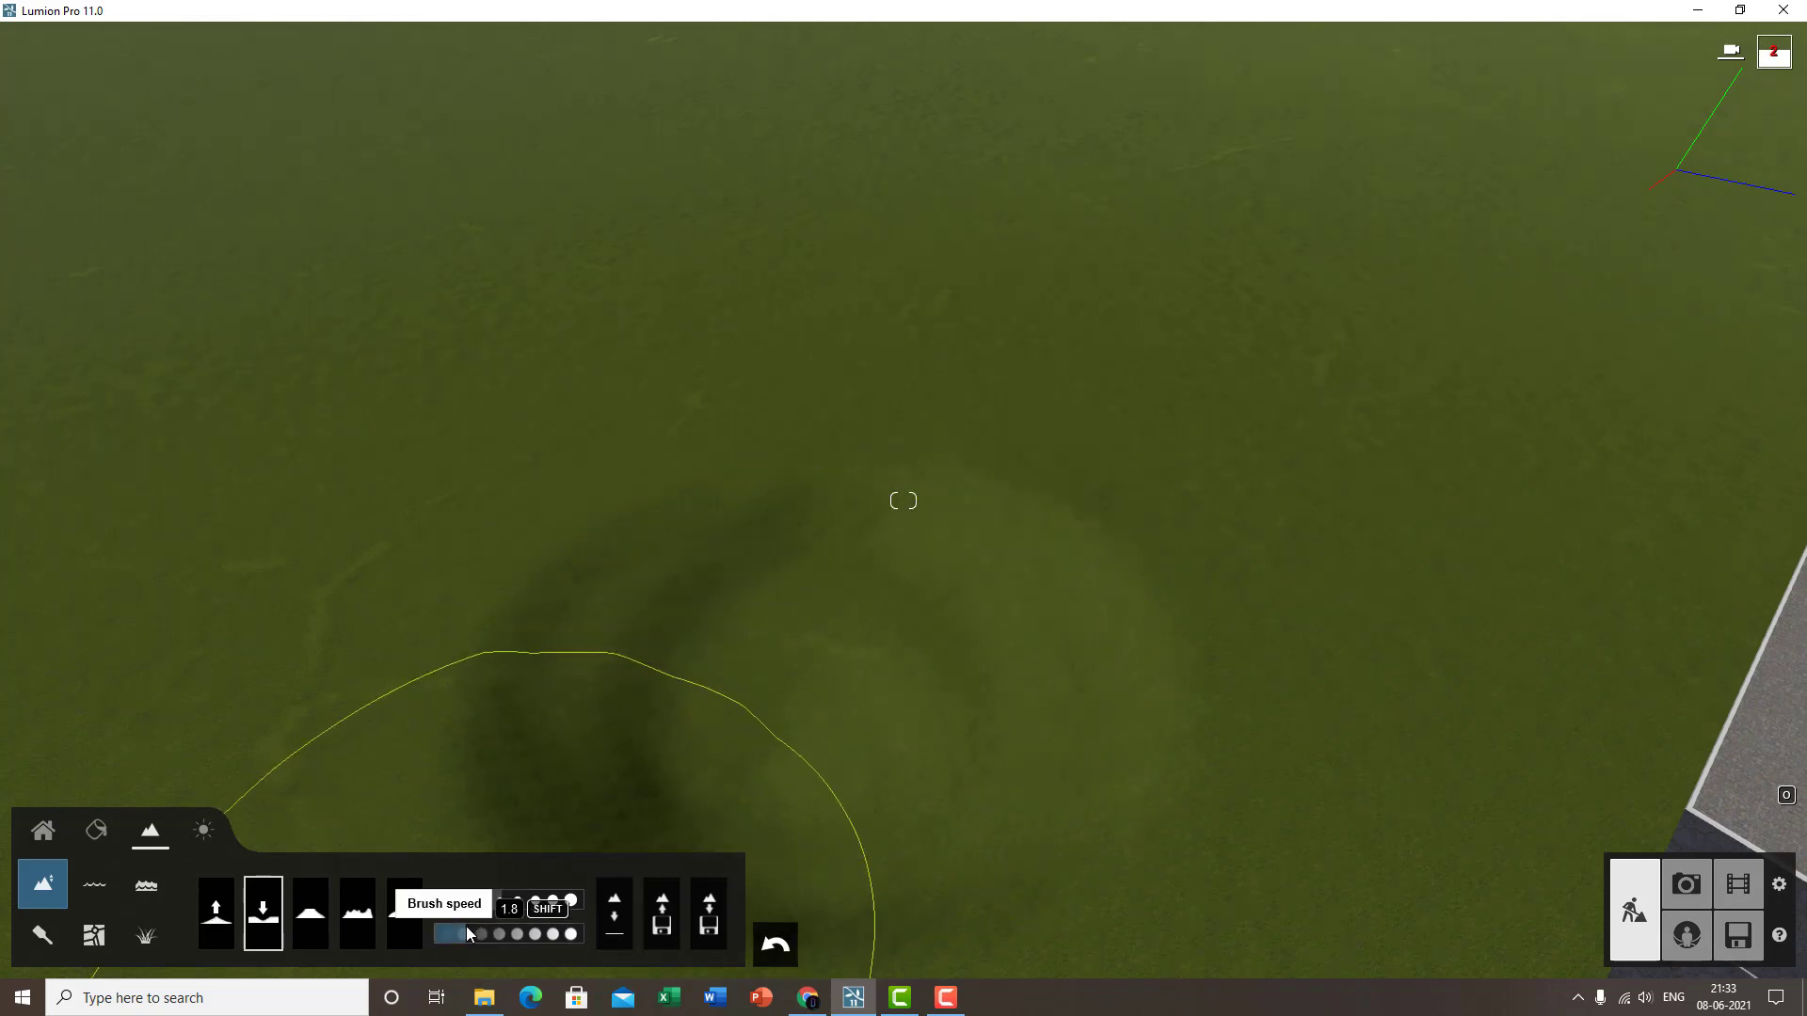
mouse_move(711, 807)
left_mouse_down()
mouse_move(923, 630)
mouse_move(738, 653)
mouse_move(686, 706)
mouse_move(745, 787)
mouse_move(845, 851)
mouse_move(939, 814)
mouse_move(884, 707)
mouse_move(736, 722)
left_mouse_up()
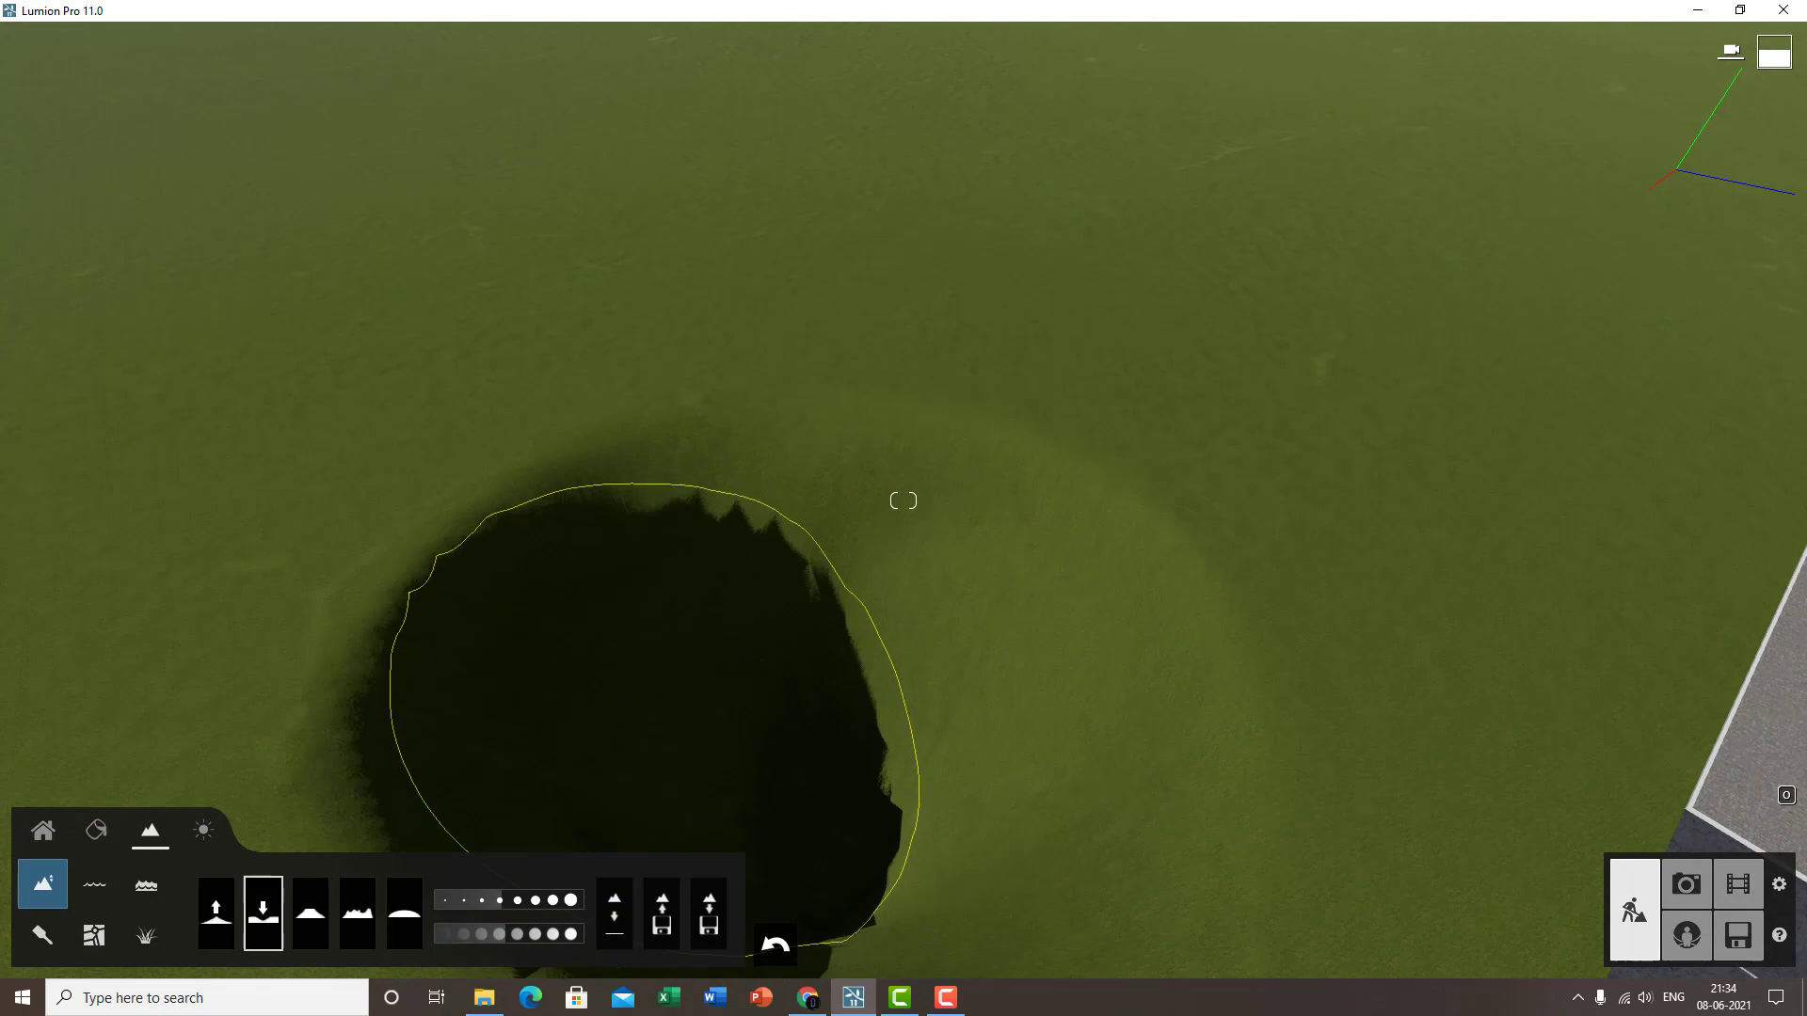
mouse_move(1492, 634)
right_mouse_down()
mouse_move(1101, 596)
mouse_move(972, 493)
mouse_move(1149, 577)
mouse_move(1195, 643)
mouse_move(1205, 625)
mouse_move(1559, 607)
mouse_move(1347, 609)
mouse_move(1004, 843)
mouse_move(979, 740)
right_mouse_up()
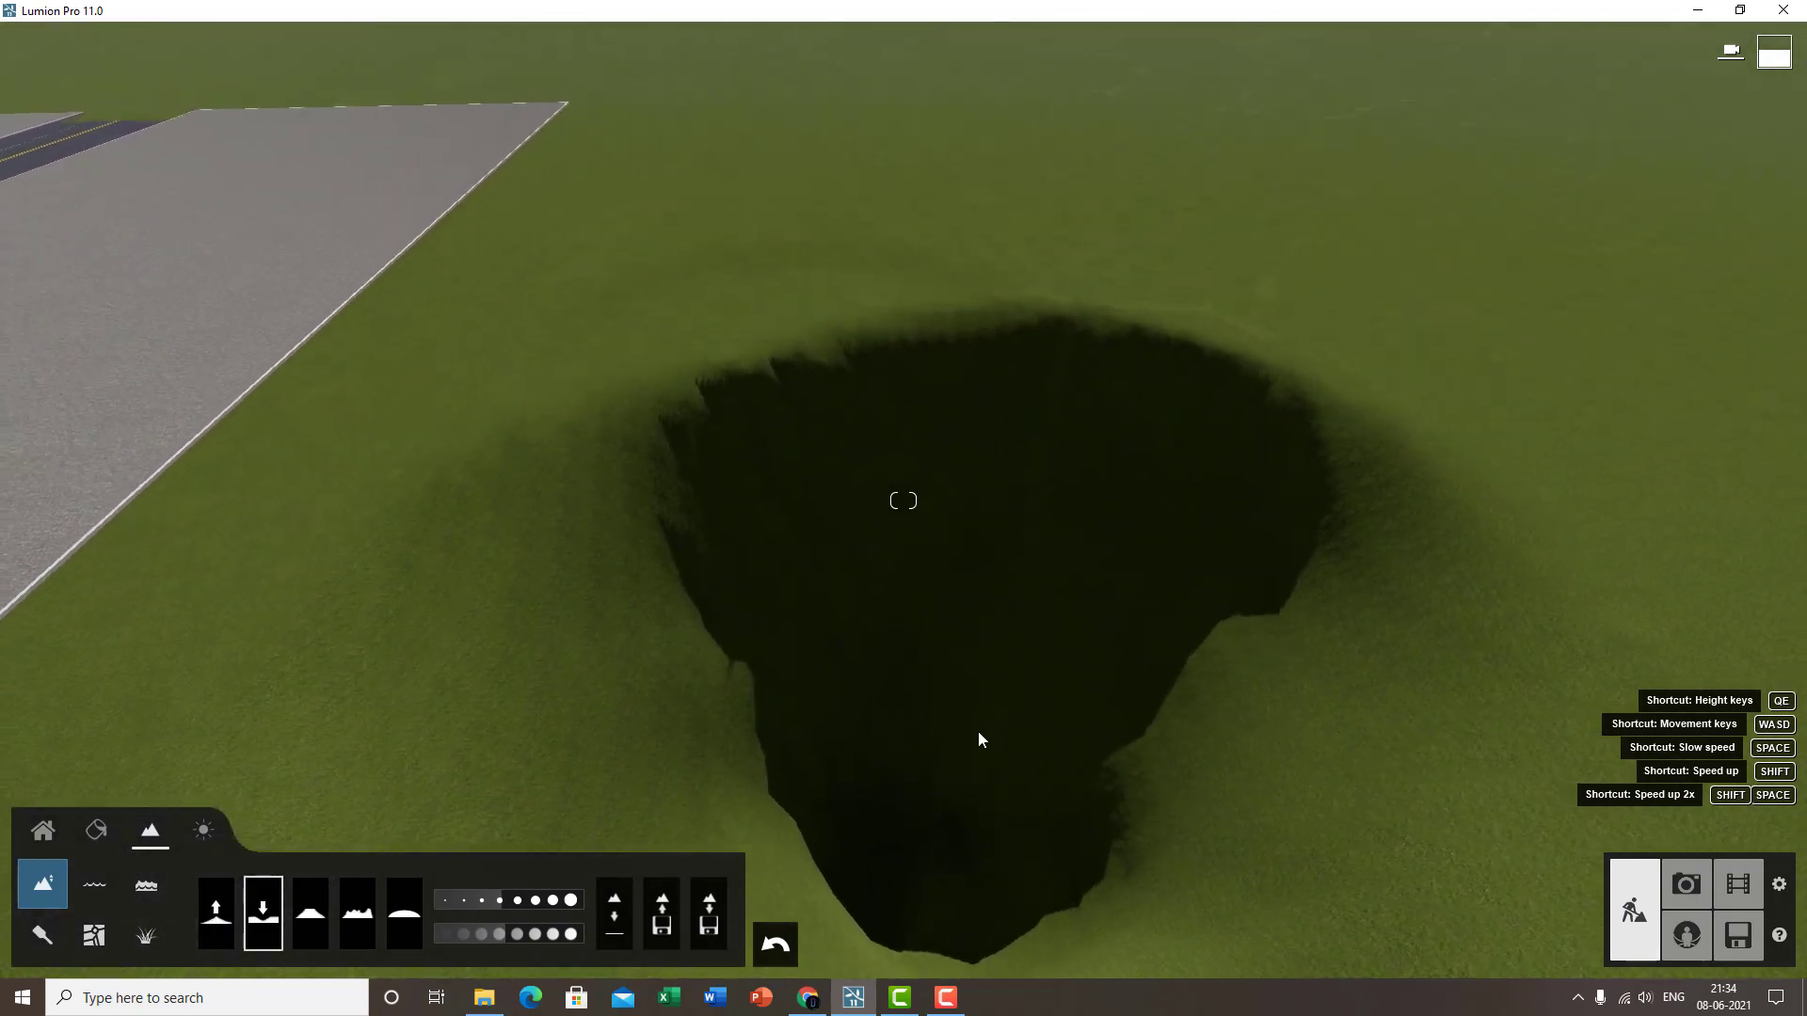
- Widen the pit by lowering the surrounding terrain with further Height brush strokes
left_click(94, 885)
left_click(42, 885)
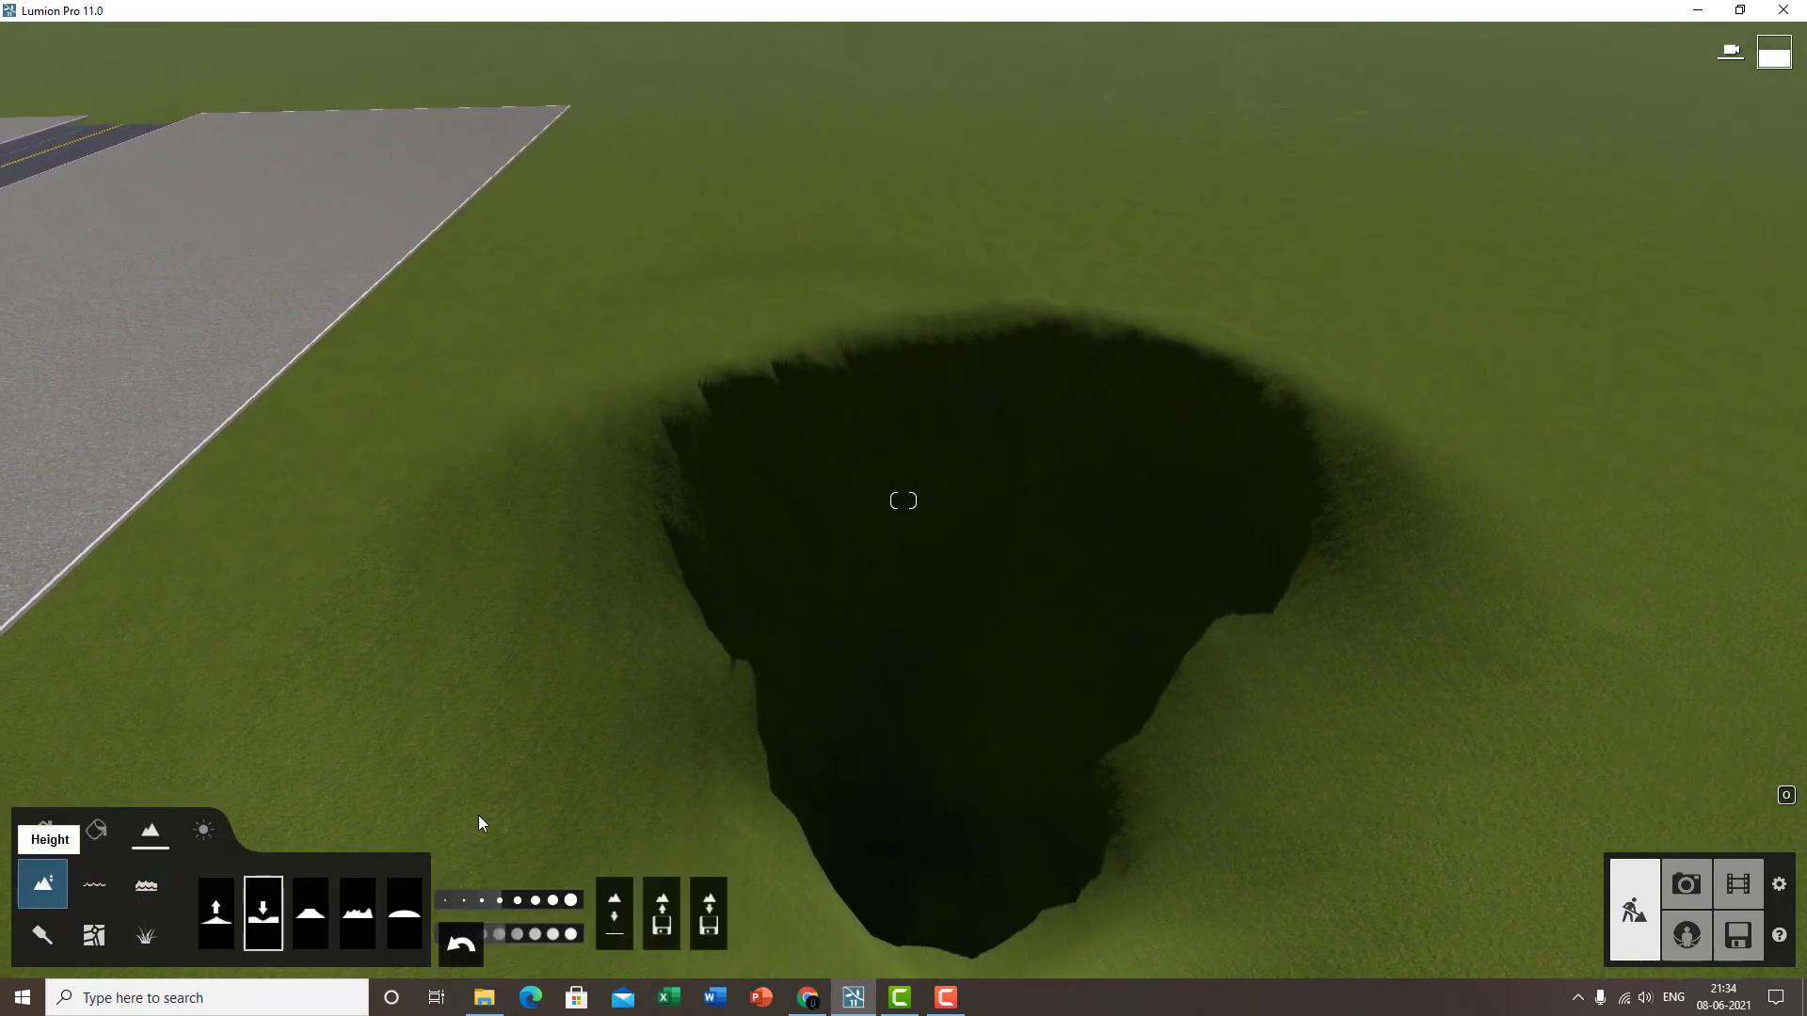
mouse_move(1308, 720)
left_mouse_down()
mouse_move(1513, 720)
mouse_move(1597, 561)
mouse_move(1505, 488)
mouse_move(1411, 528)
mouse_move(1275, 489)
mouse_move(1020, 371)
mouse_move(1010, 416)
left_mouse_up()
mouse_move(1245, 686)
right_mouse_down()
mouse_move(1097, 602)
mouse_move(990, 638)
right_mouse_up()
mouse_move(1056, 616)
left_mouse_down()
mouse_move(947, 633)
mouse_move(863, 524)
mouse_move(1341, 627)
mouse_move(1274, 568)
mouse_move(1202, 597)
mouse_move(1415, 665)
left_mouse_up()
mouse_move(1416, 665)
right_mouse_down()
mouse_move(1224, 649)
mouse_move(1403, 650)
right_mouse_up()
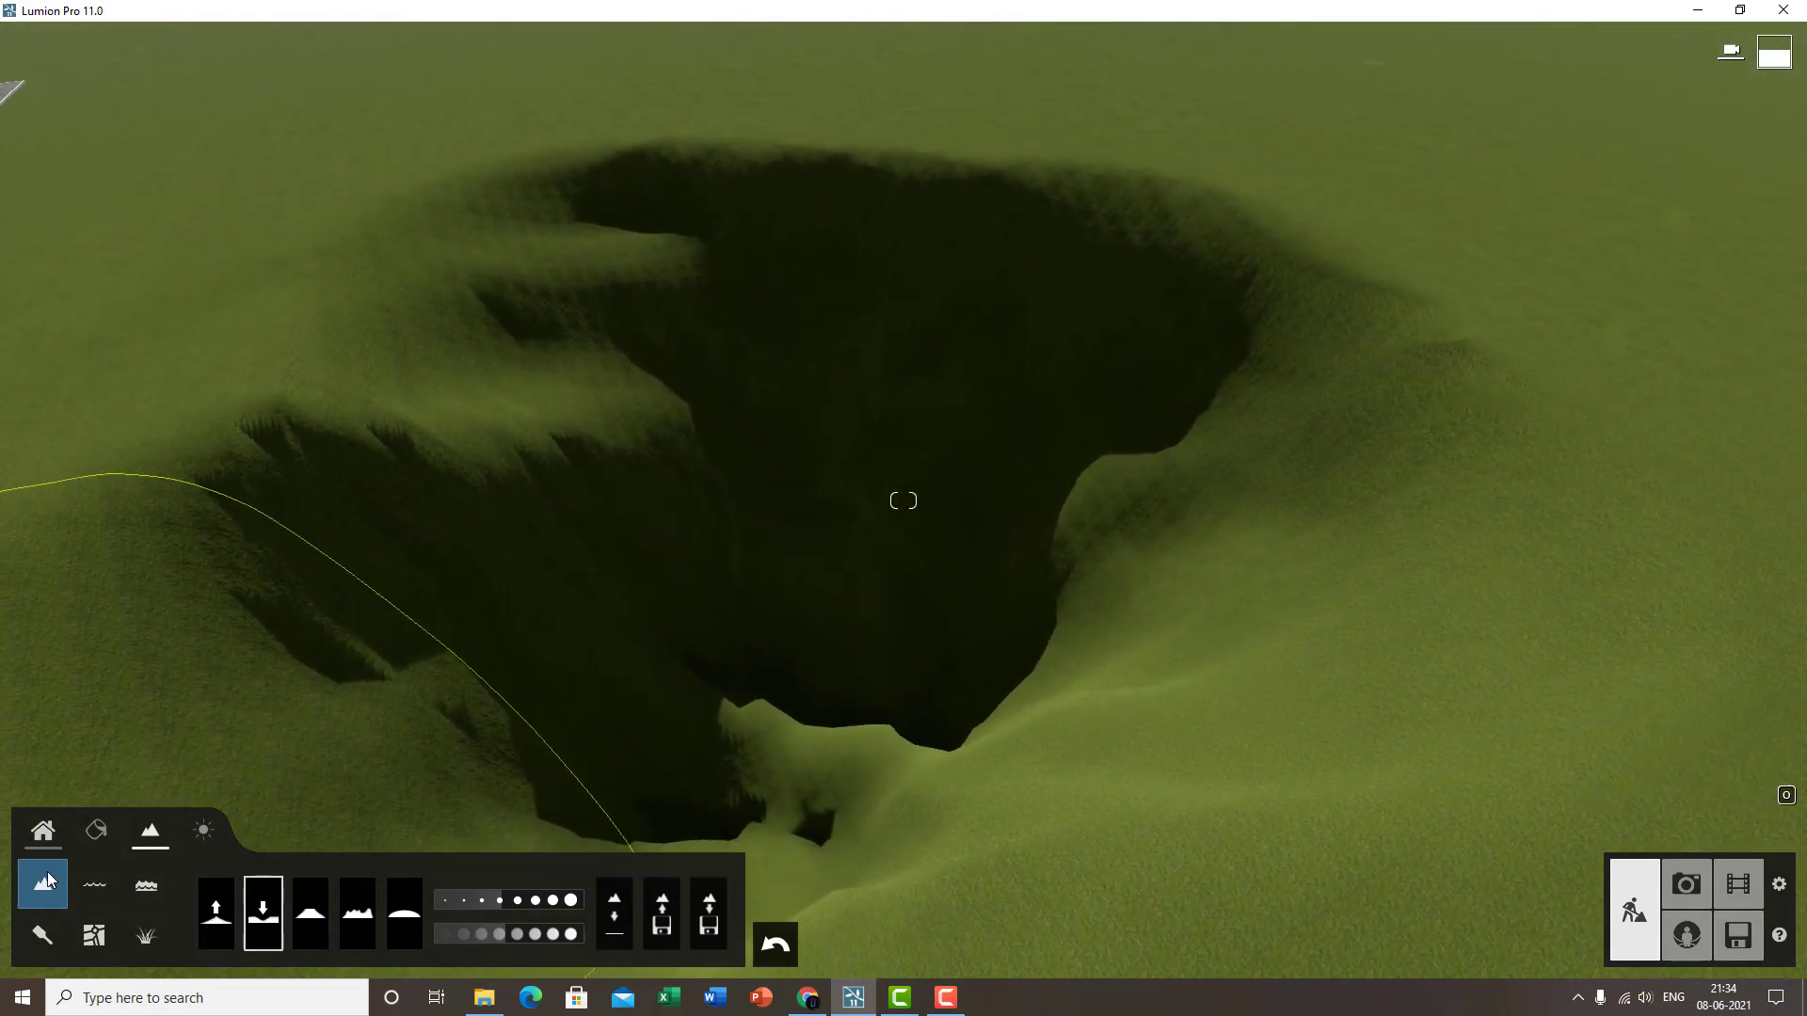
- Place a water body inside the pit and stretch its corners outward to span most of the excavation
left_click(94, 884)
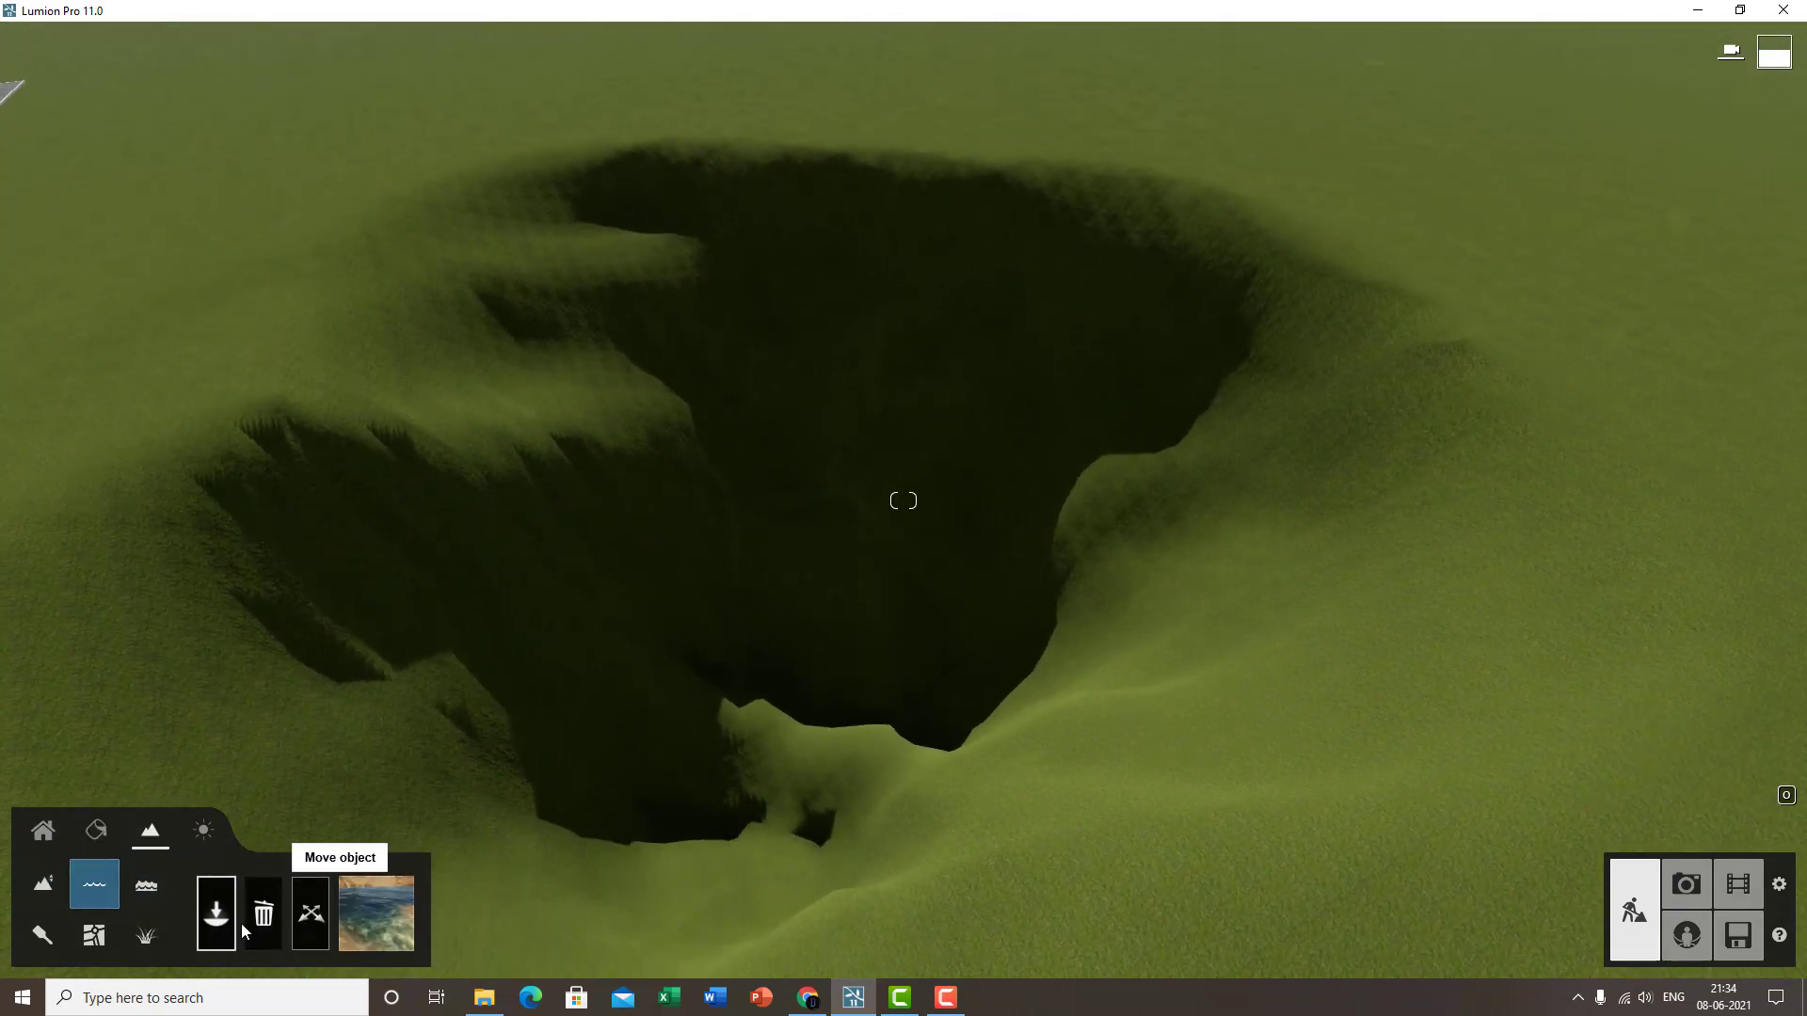
left_click(798, 604)
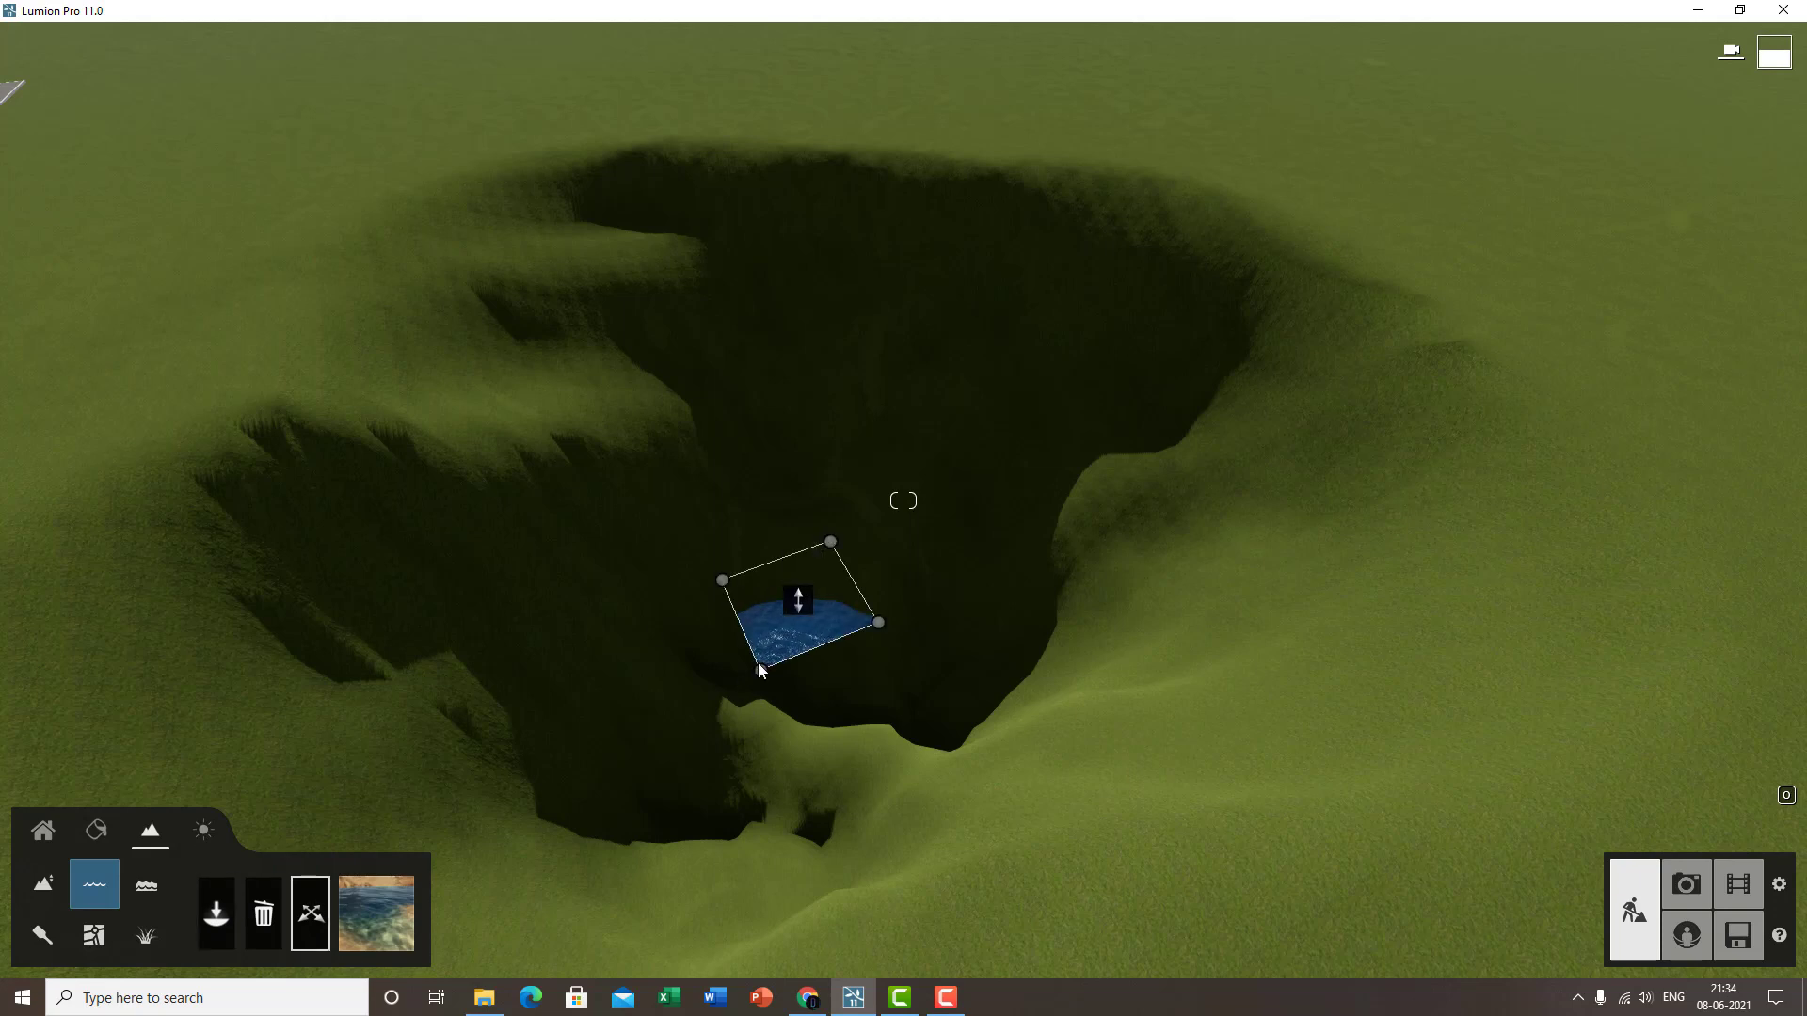
left_click_drag(761, 671, 510, 961)
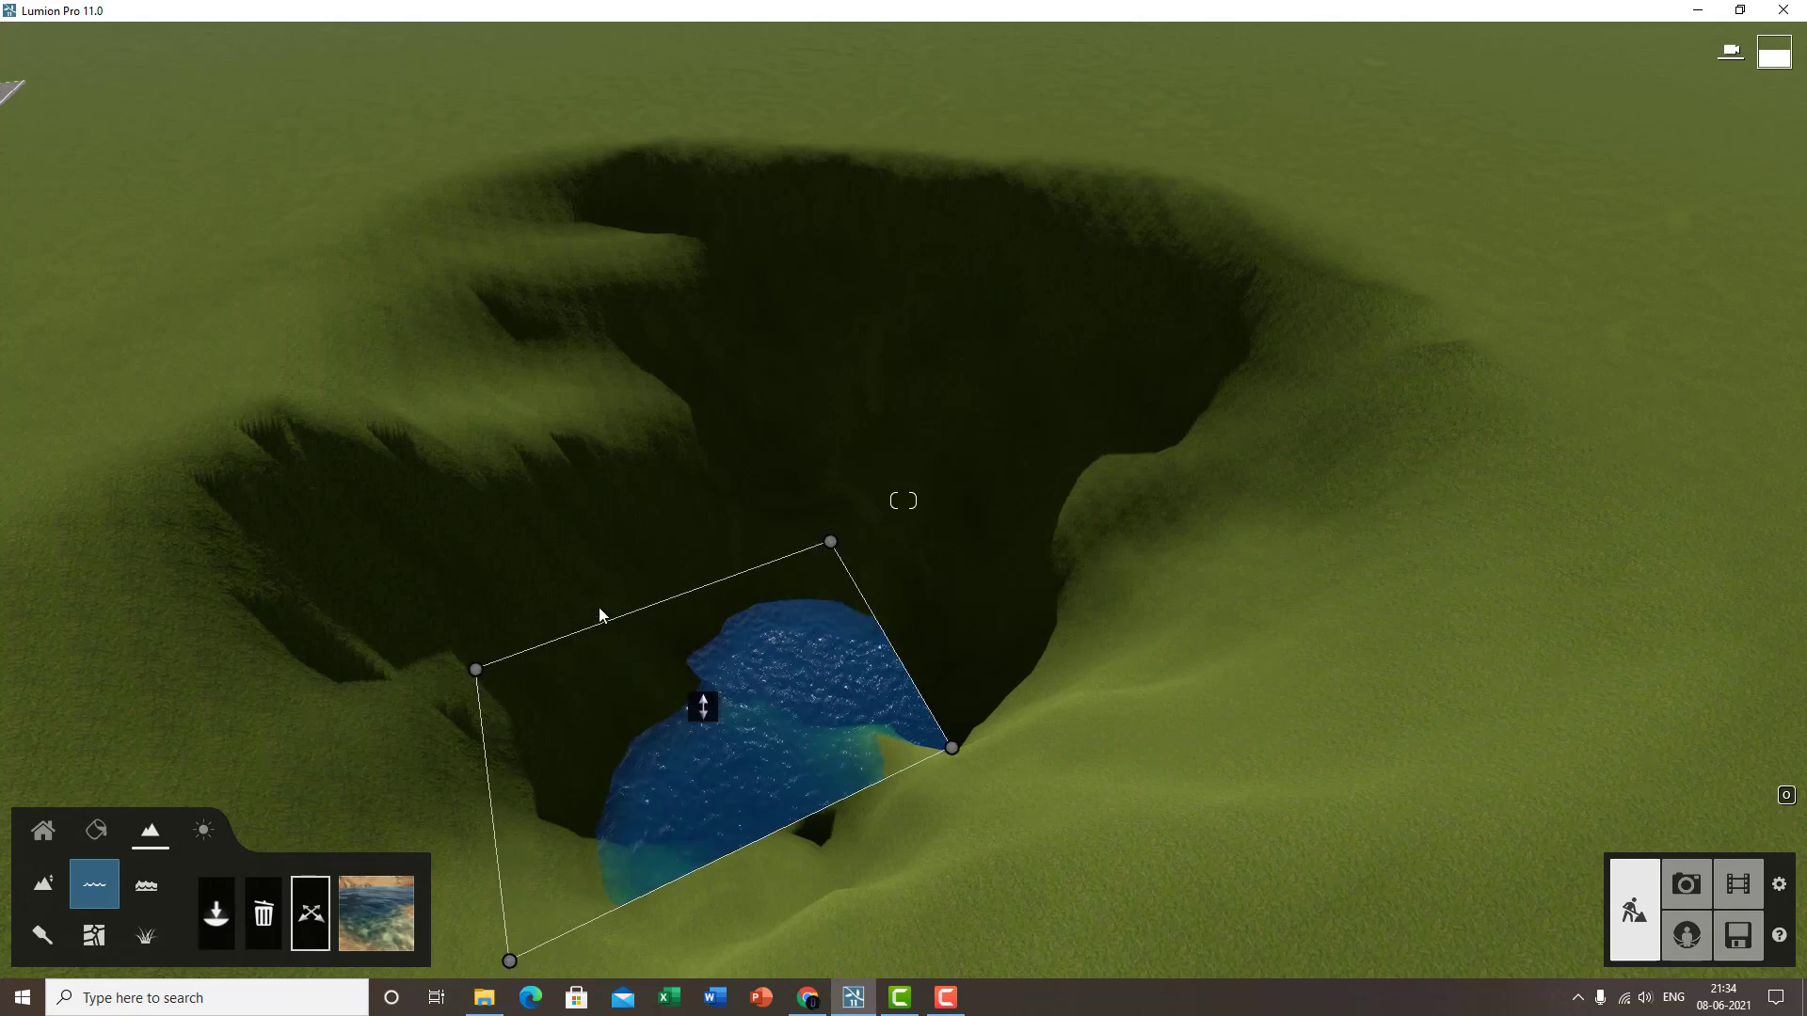
left_click_drag(476, 670, 405, 501)
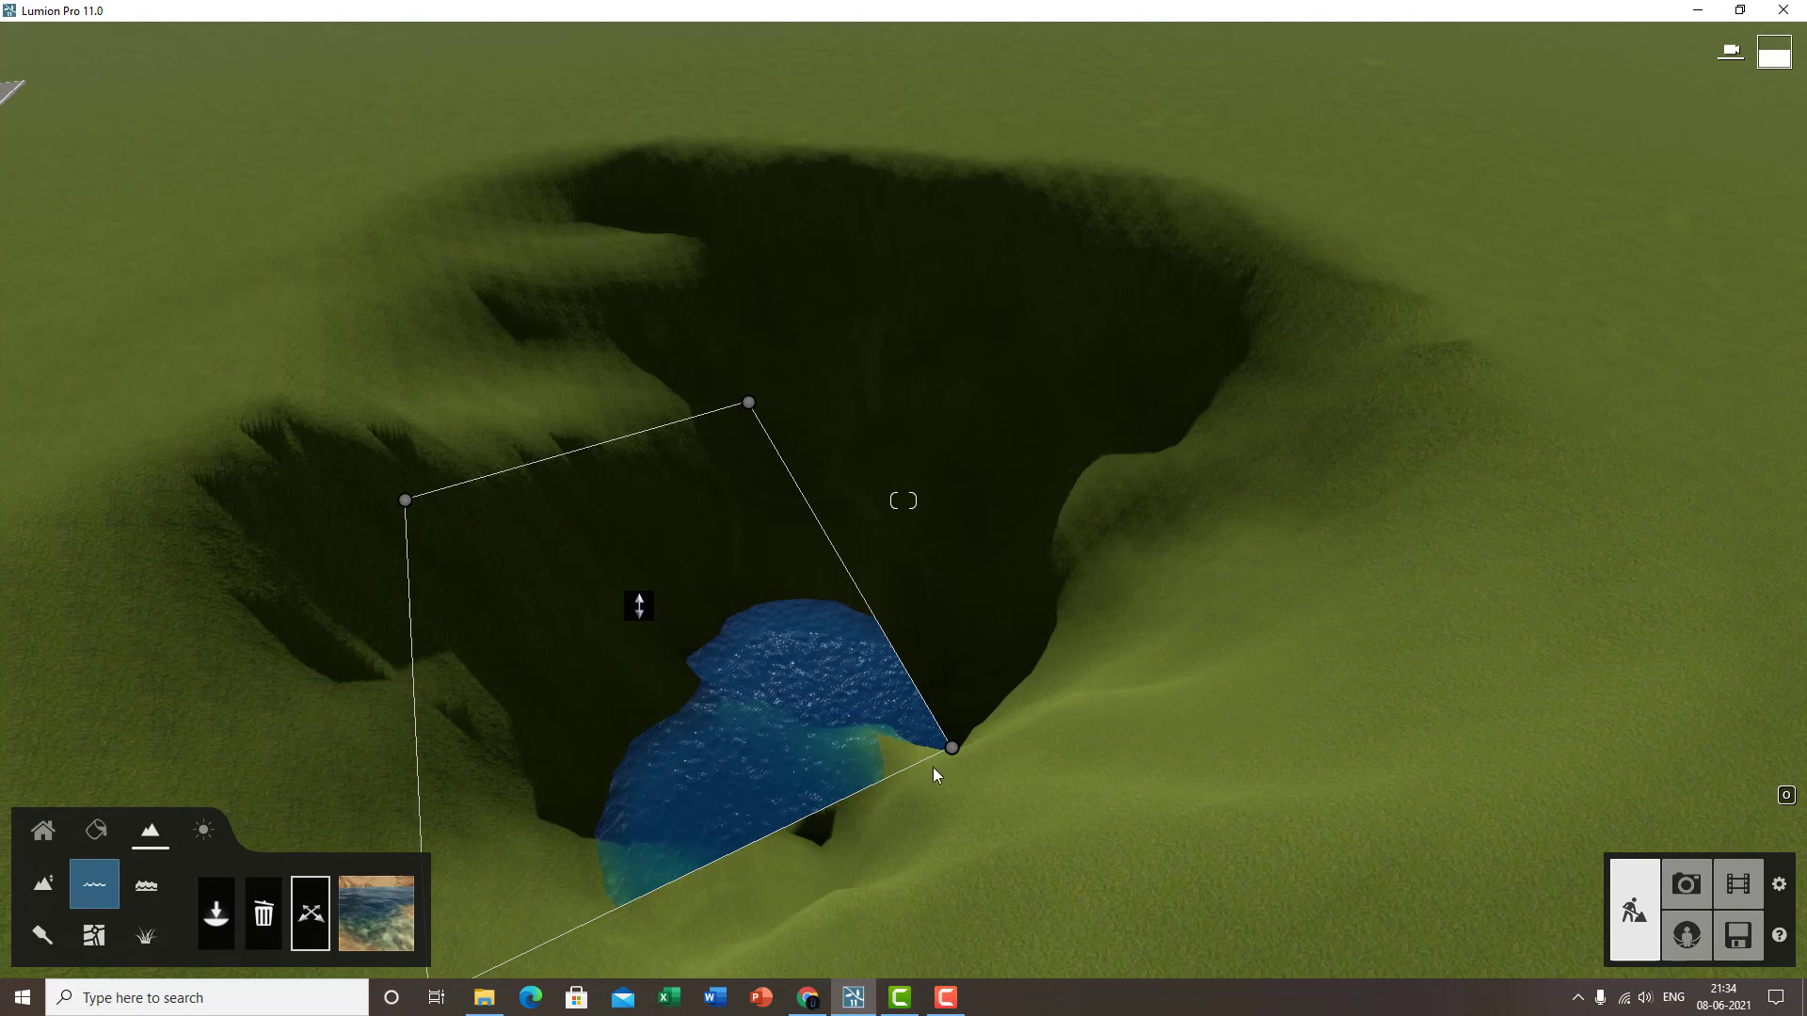
left_click_drag(951, 747, 1601, 584)
left_click_drag(1156, 286, 1049, 140)
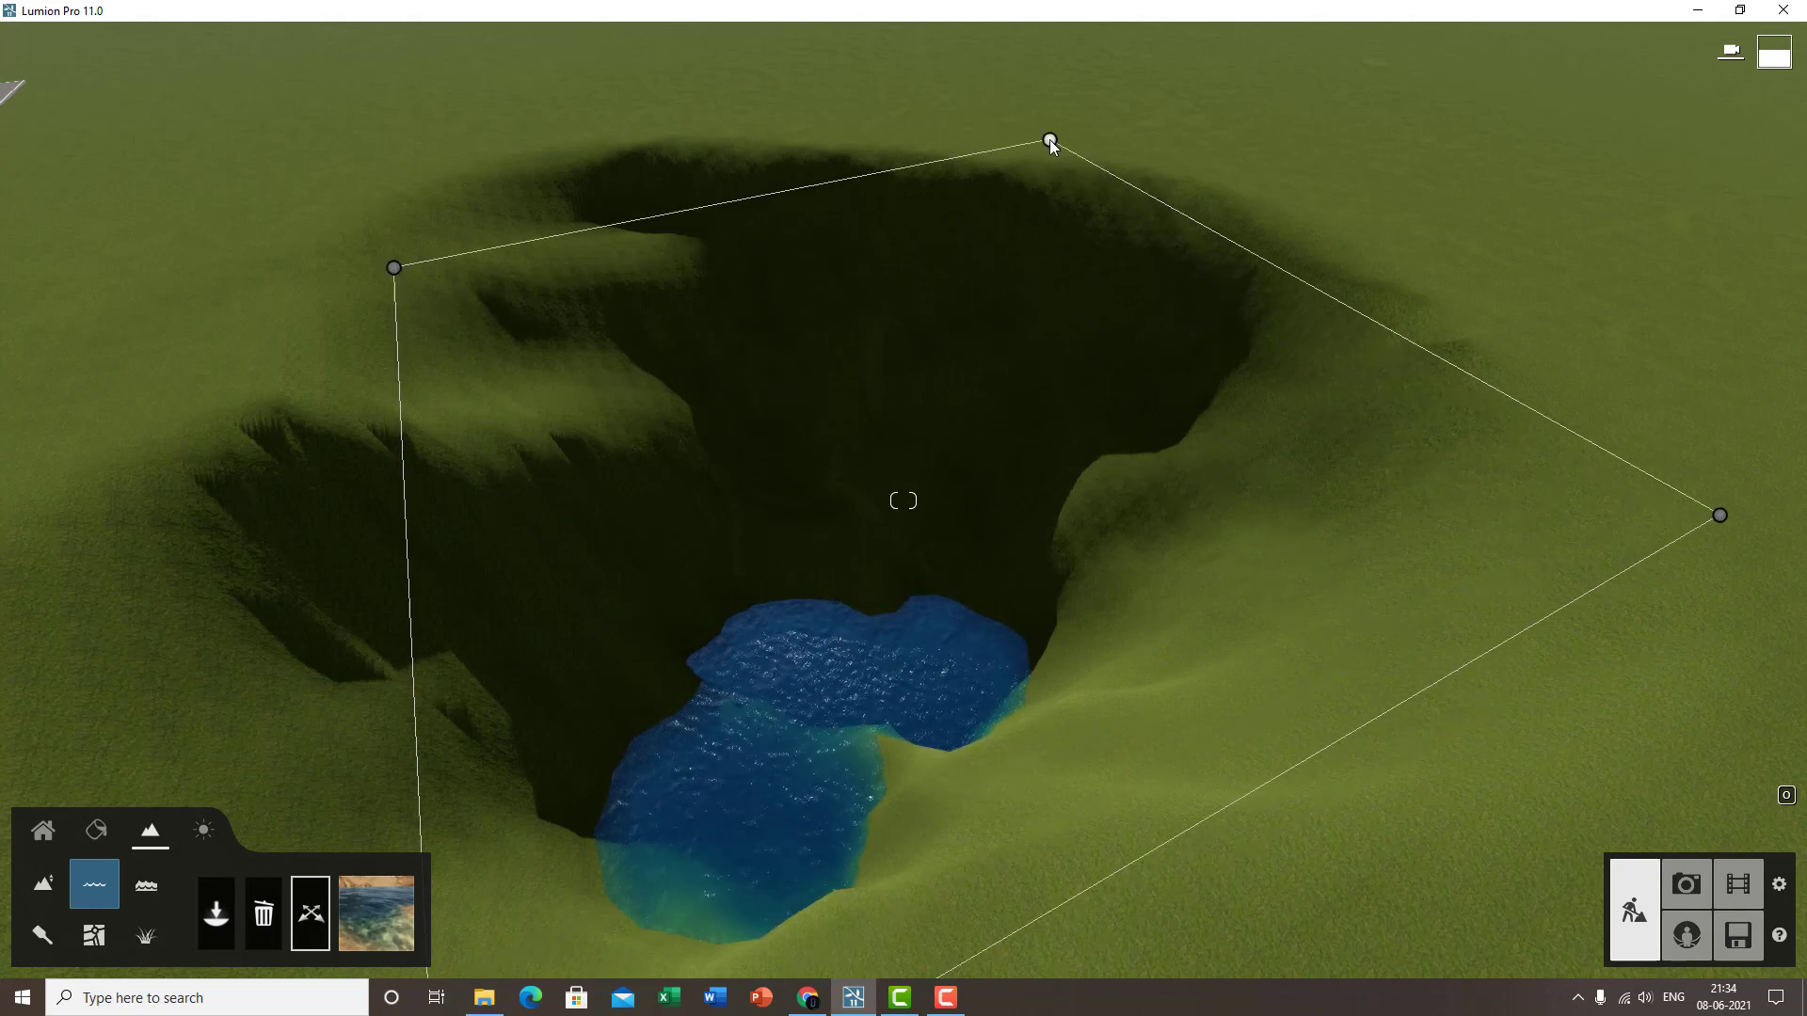
left_click_drag(391, 267, 159, 281)
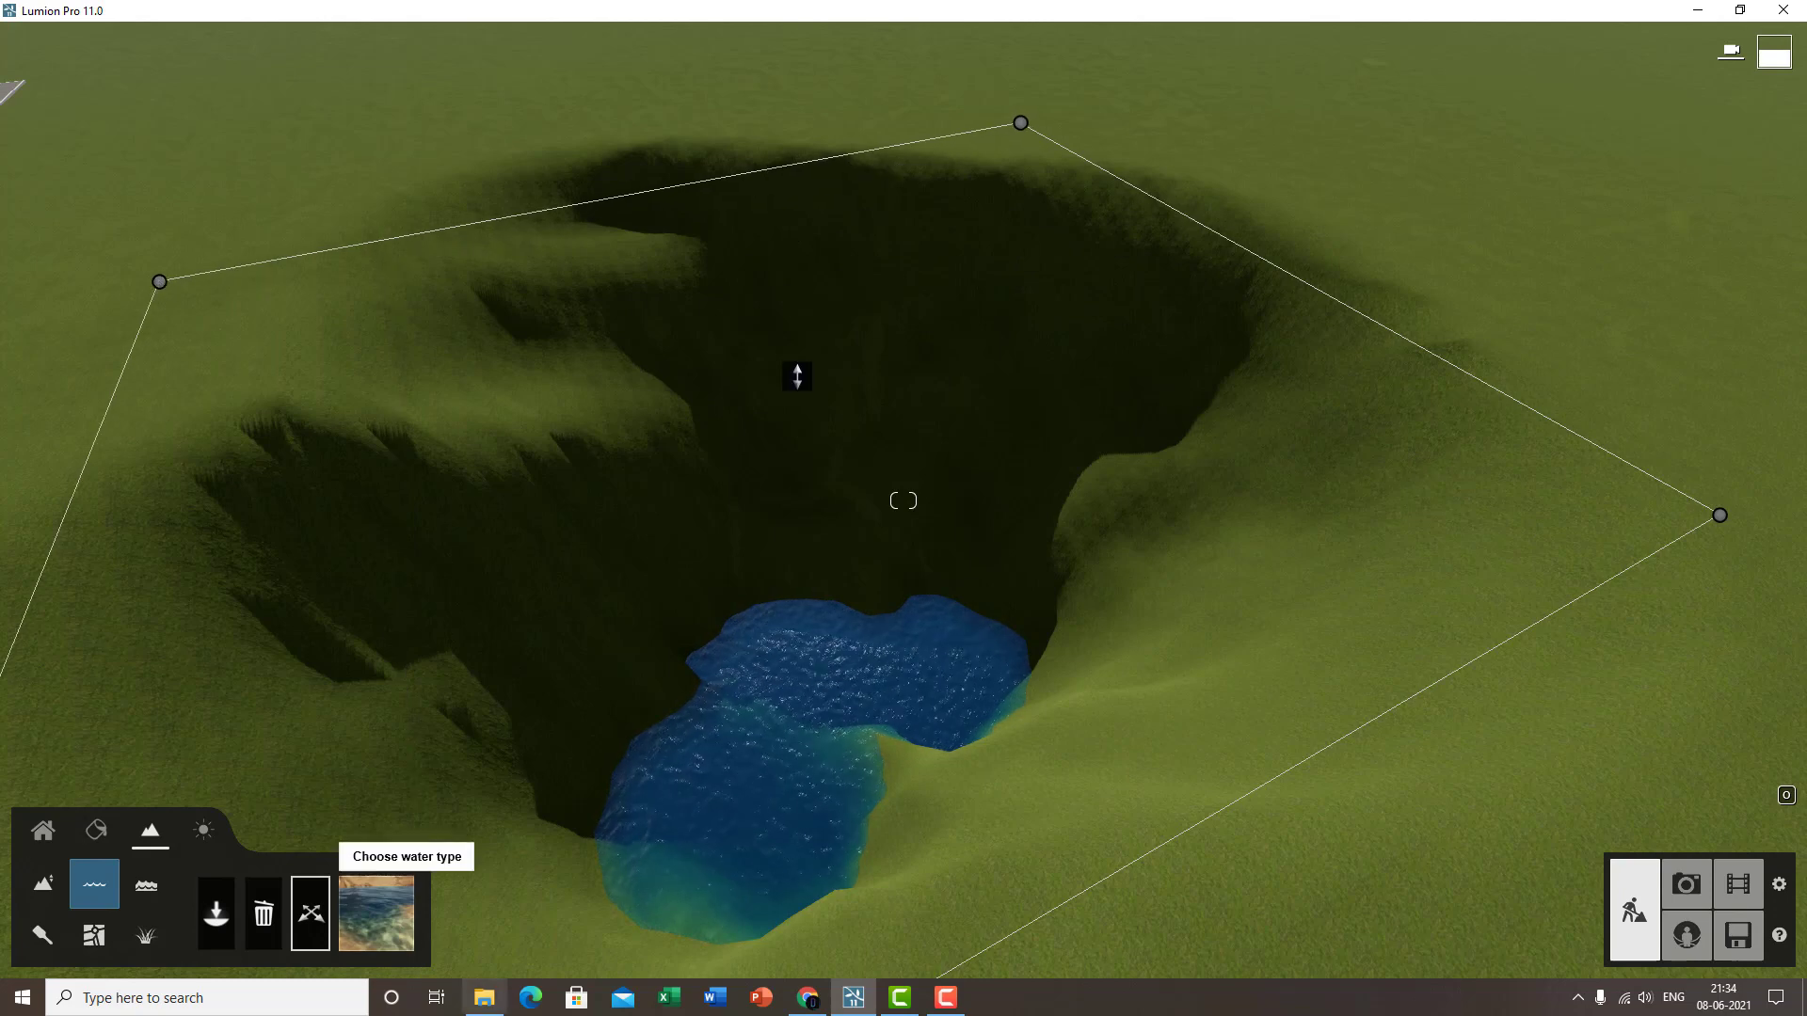
- Raise the water level so the water fills the pit, and inspect its surface up close
scroll(903, 812, "down", 3)
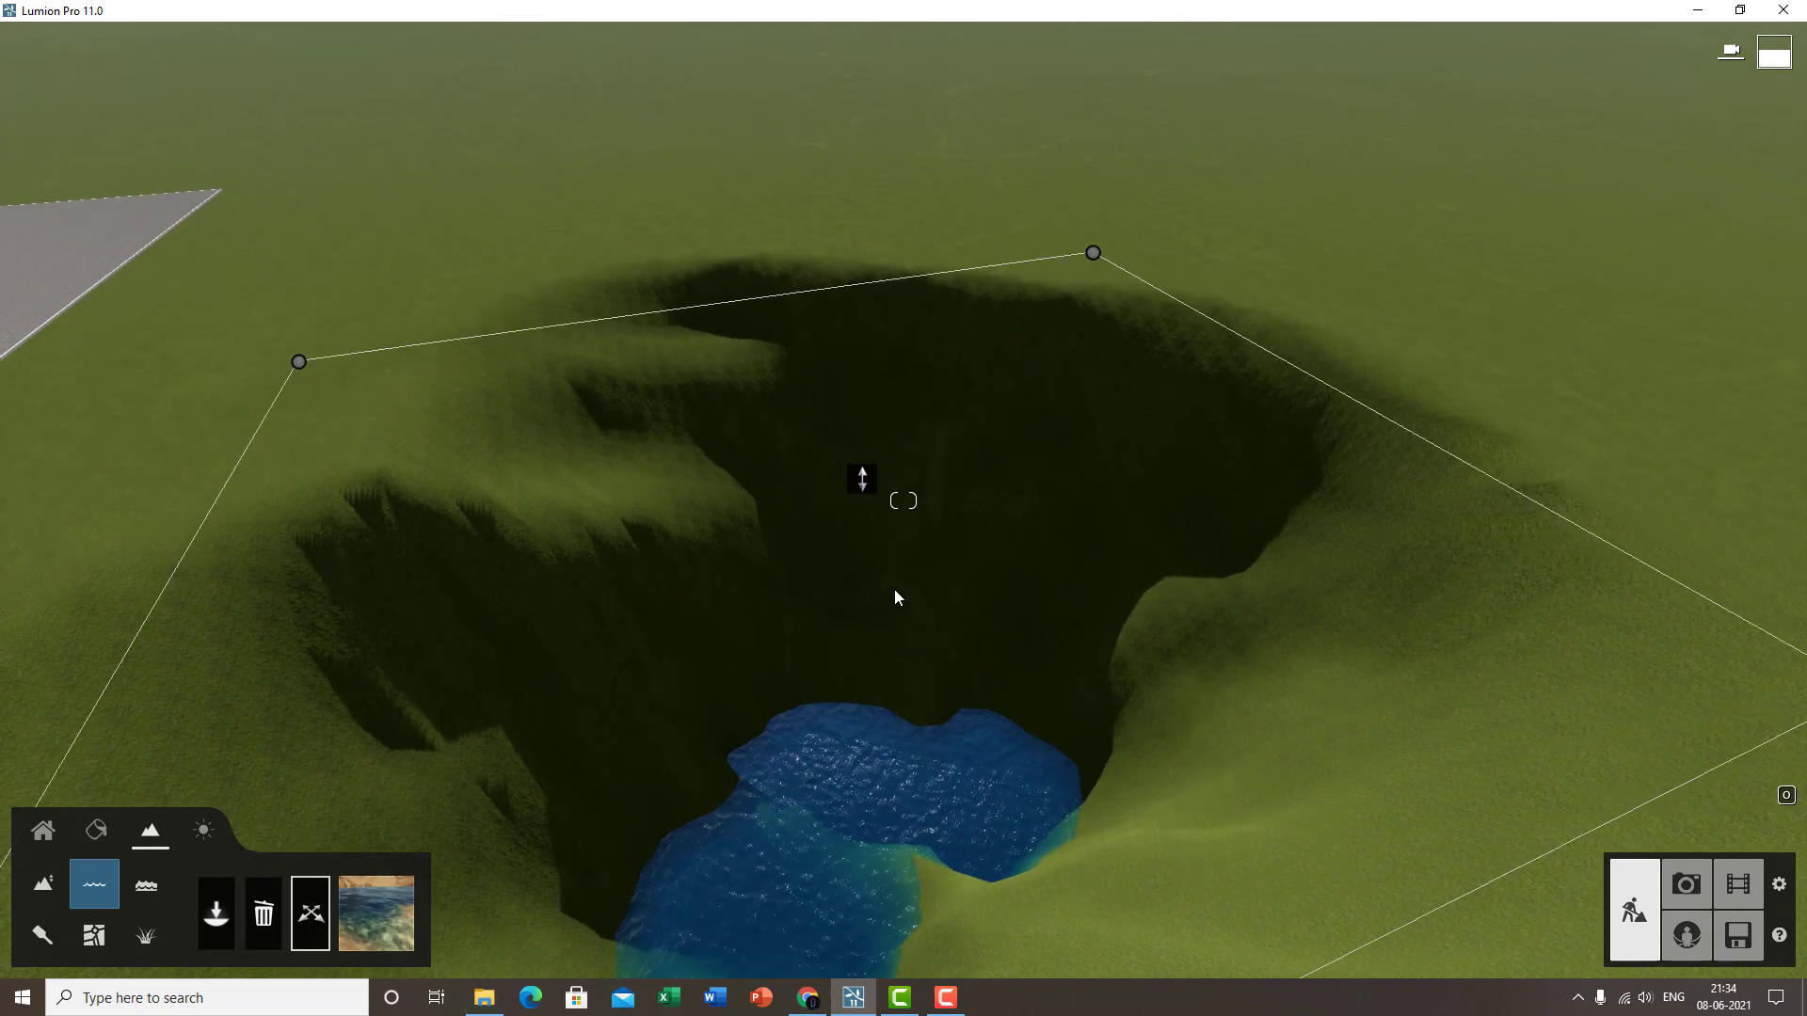
left_click_drag(862, 481, 1071, 480)
scroll(1186, 456, "up", 5)
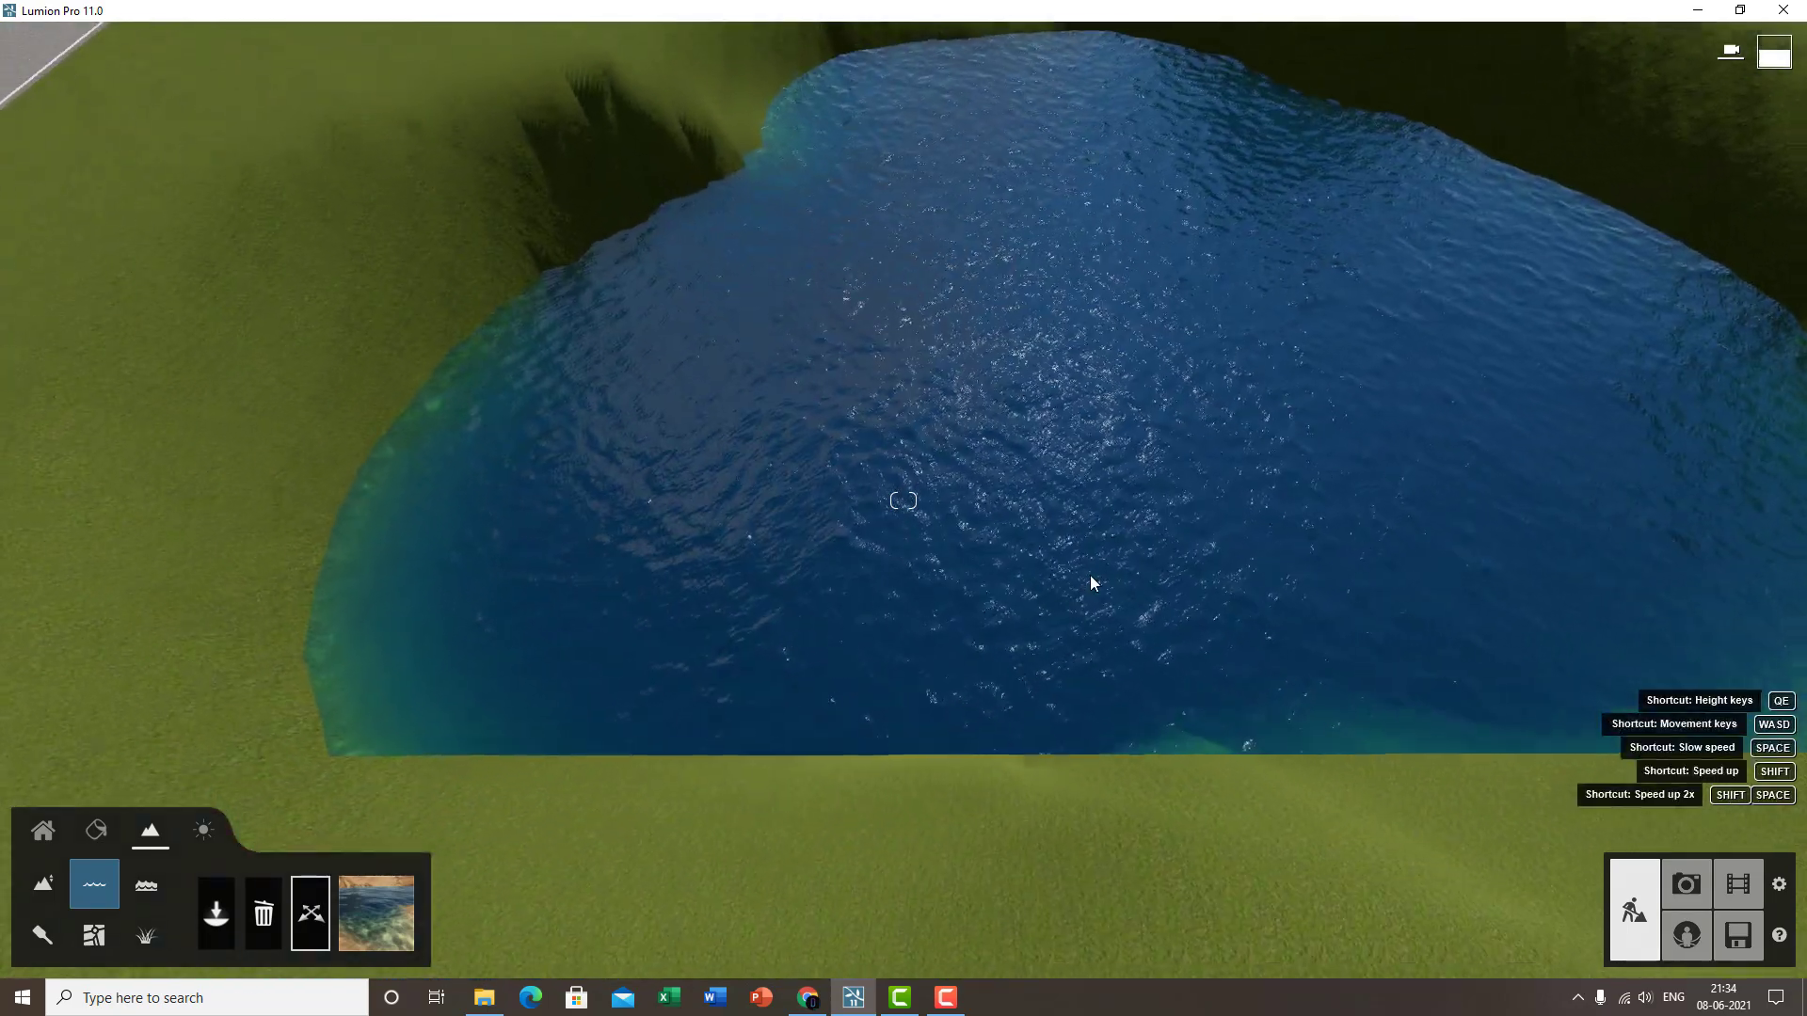
right_click_drag(1119, 638, 940, 696)
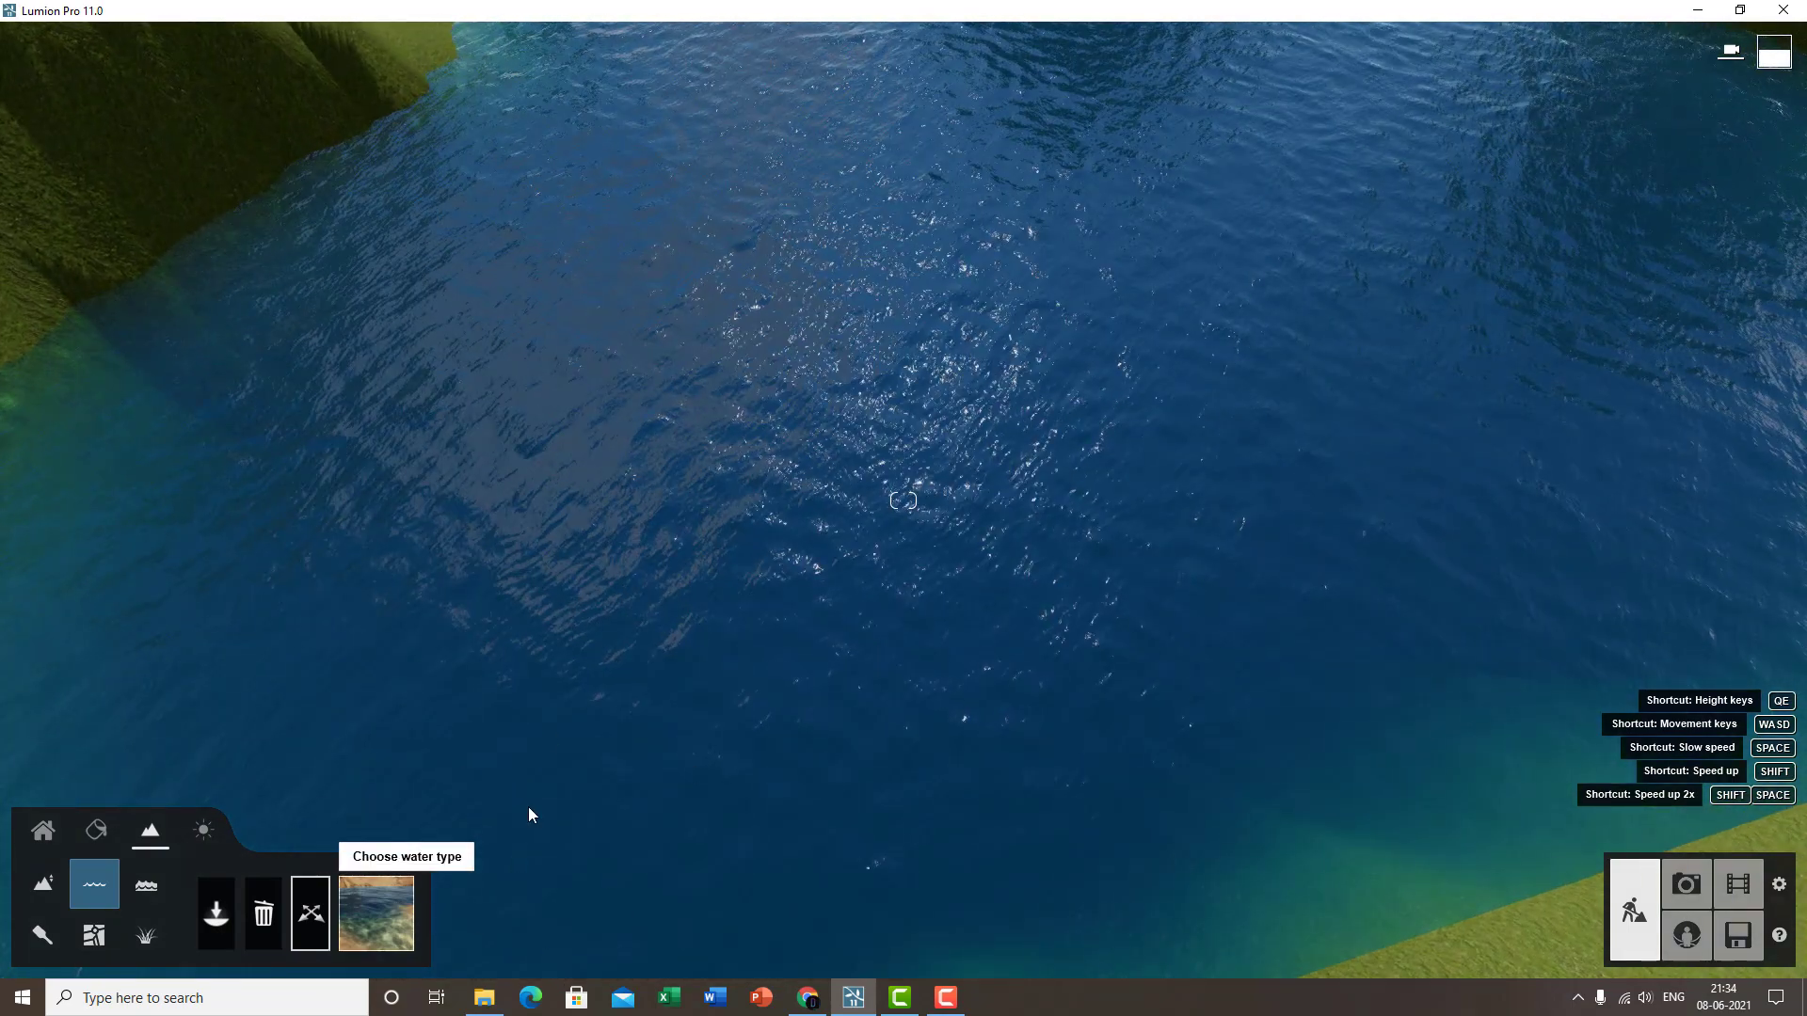
- Change the water type to the light turquoise one and view the pool from below and above its surface
left_click(452, 868)
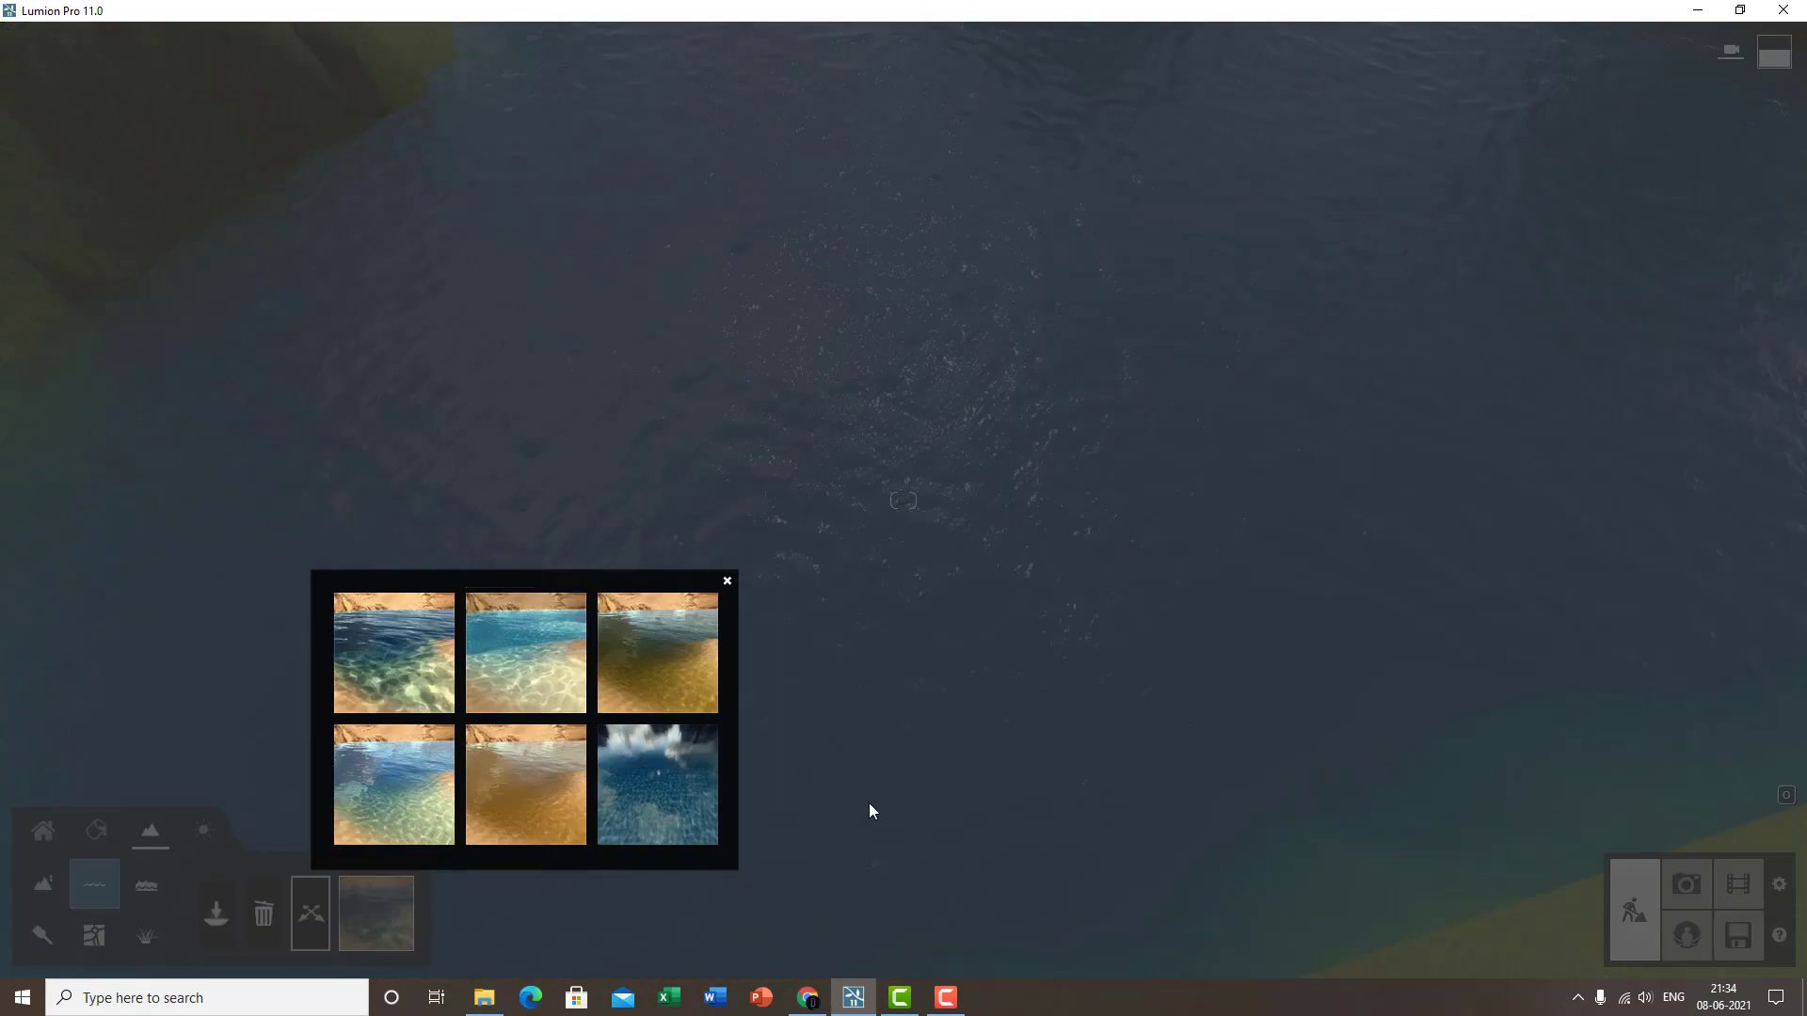
left_click(499, 668)
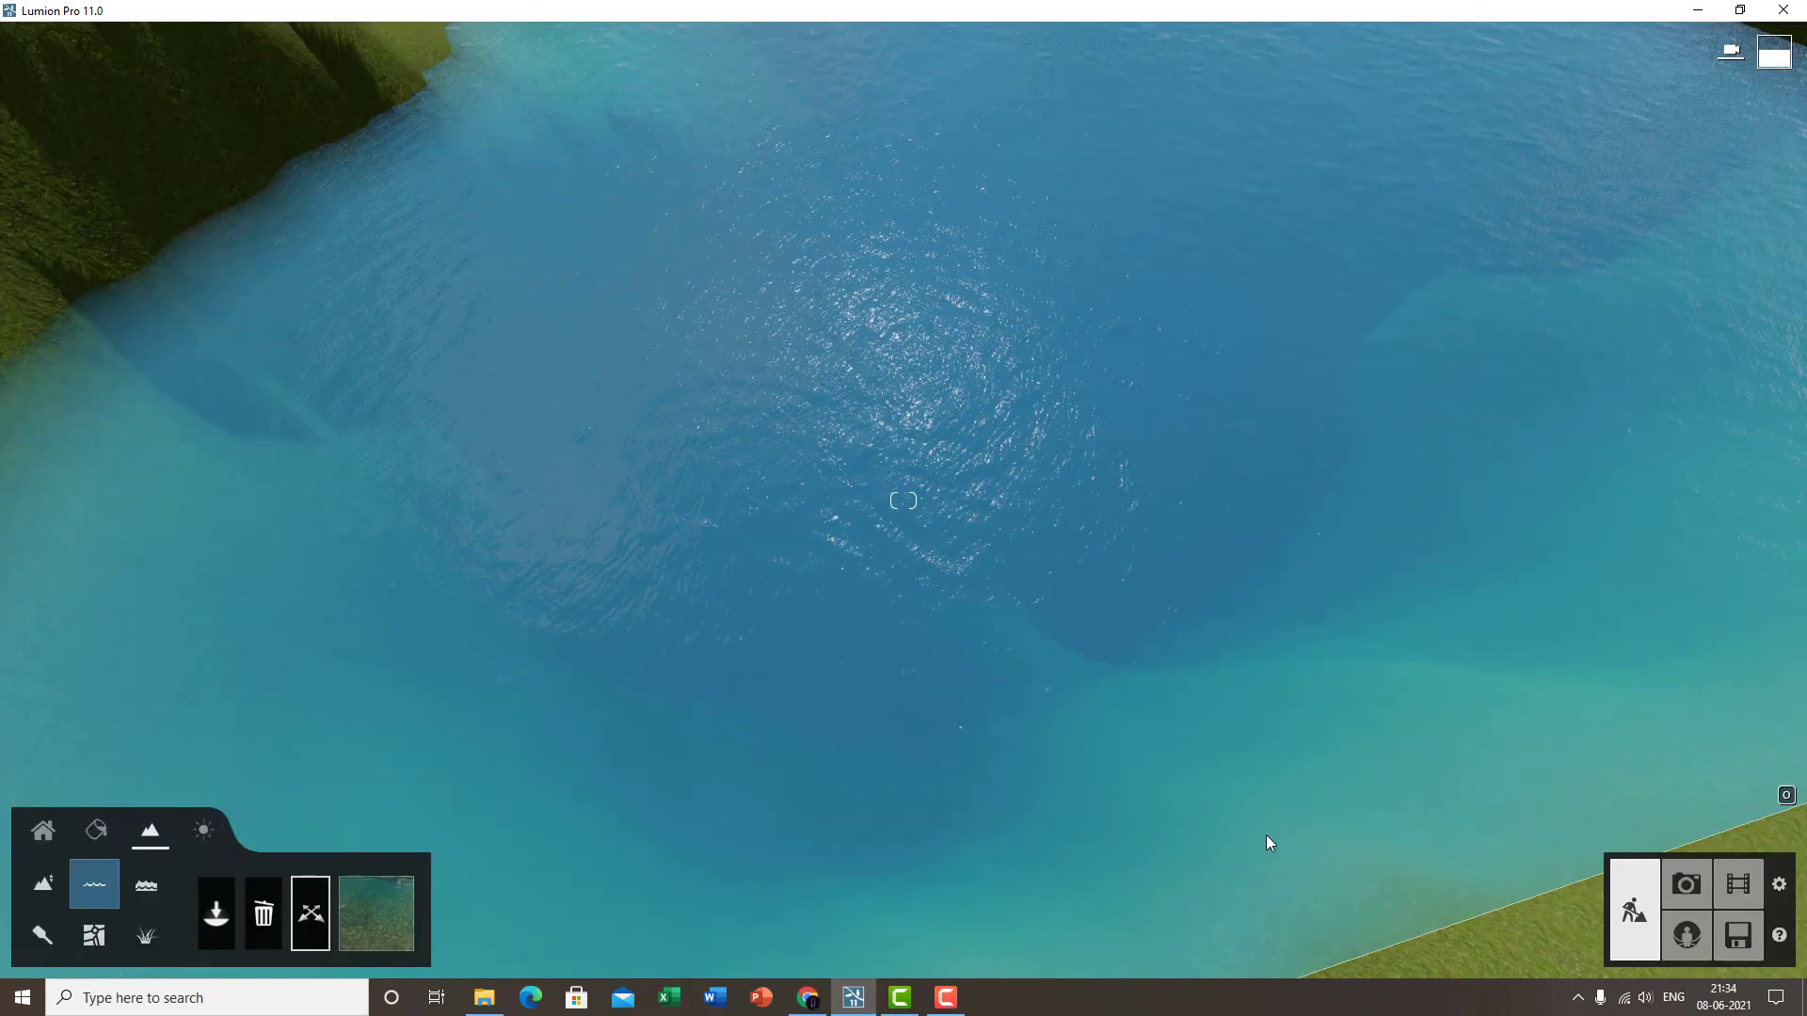
right_click_drag(1267, 833, 1233, 818)
key("e")
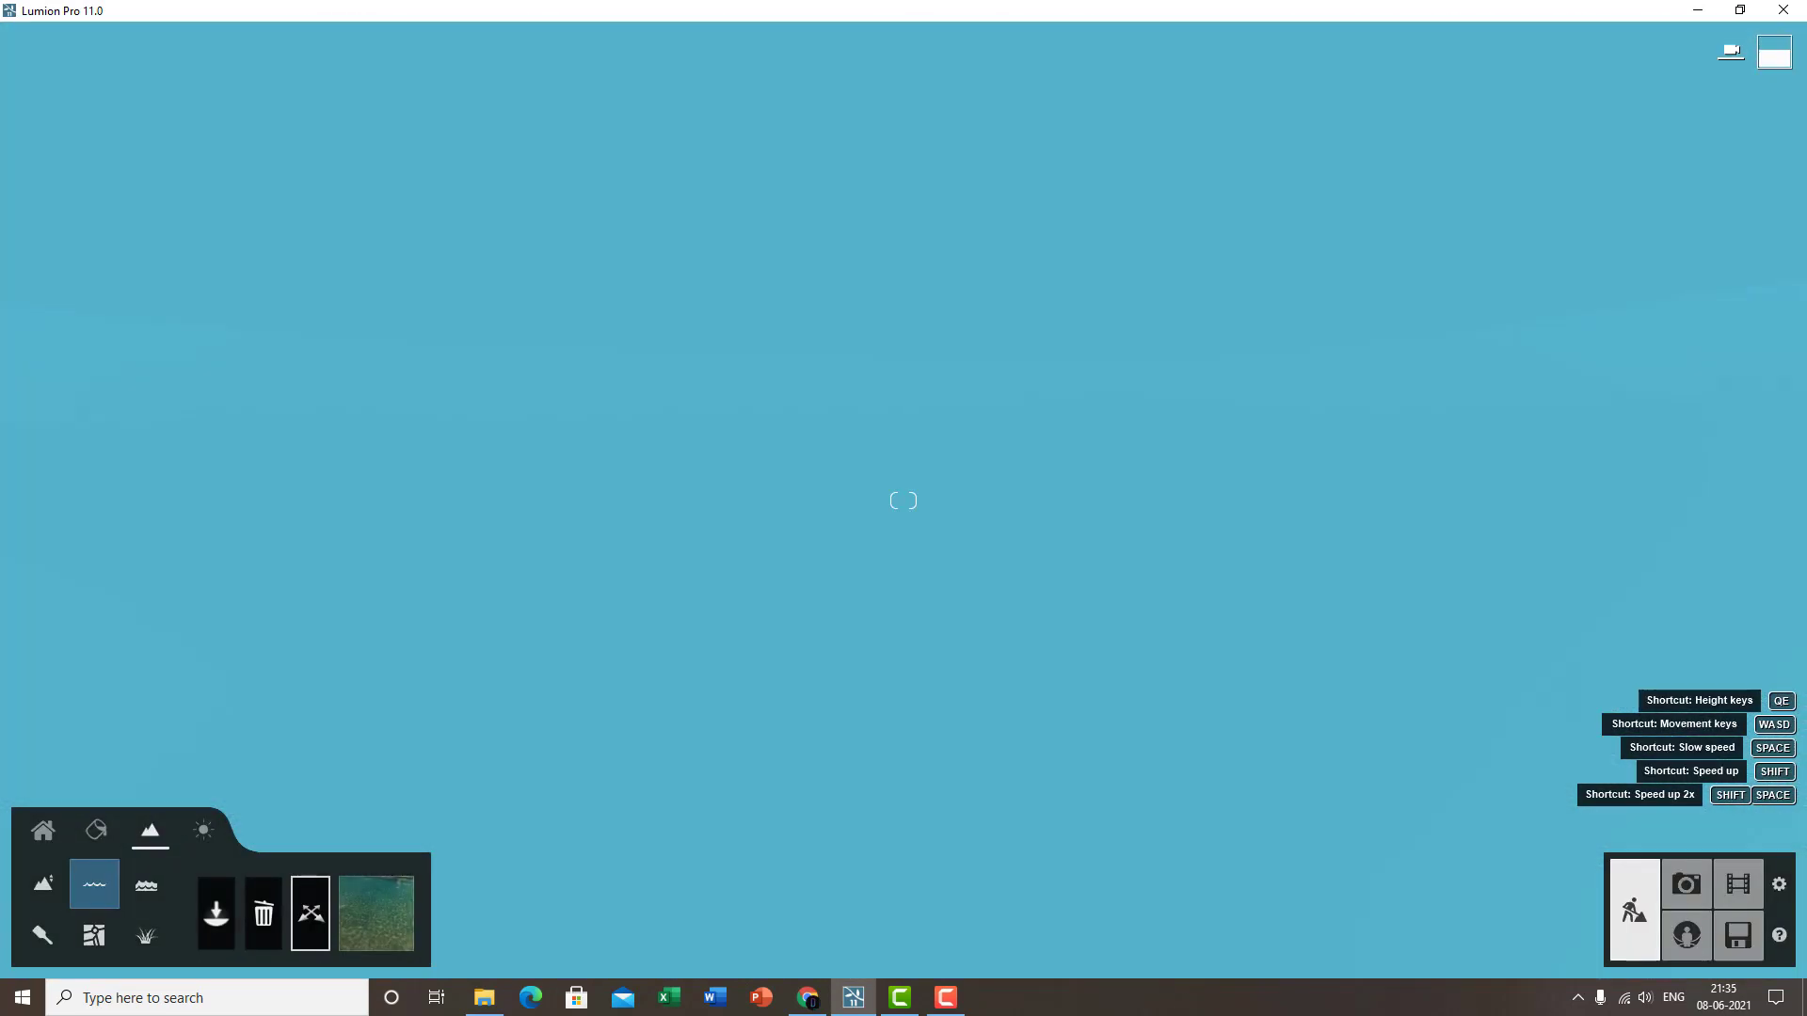
key("q")
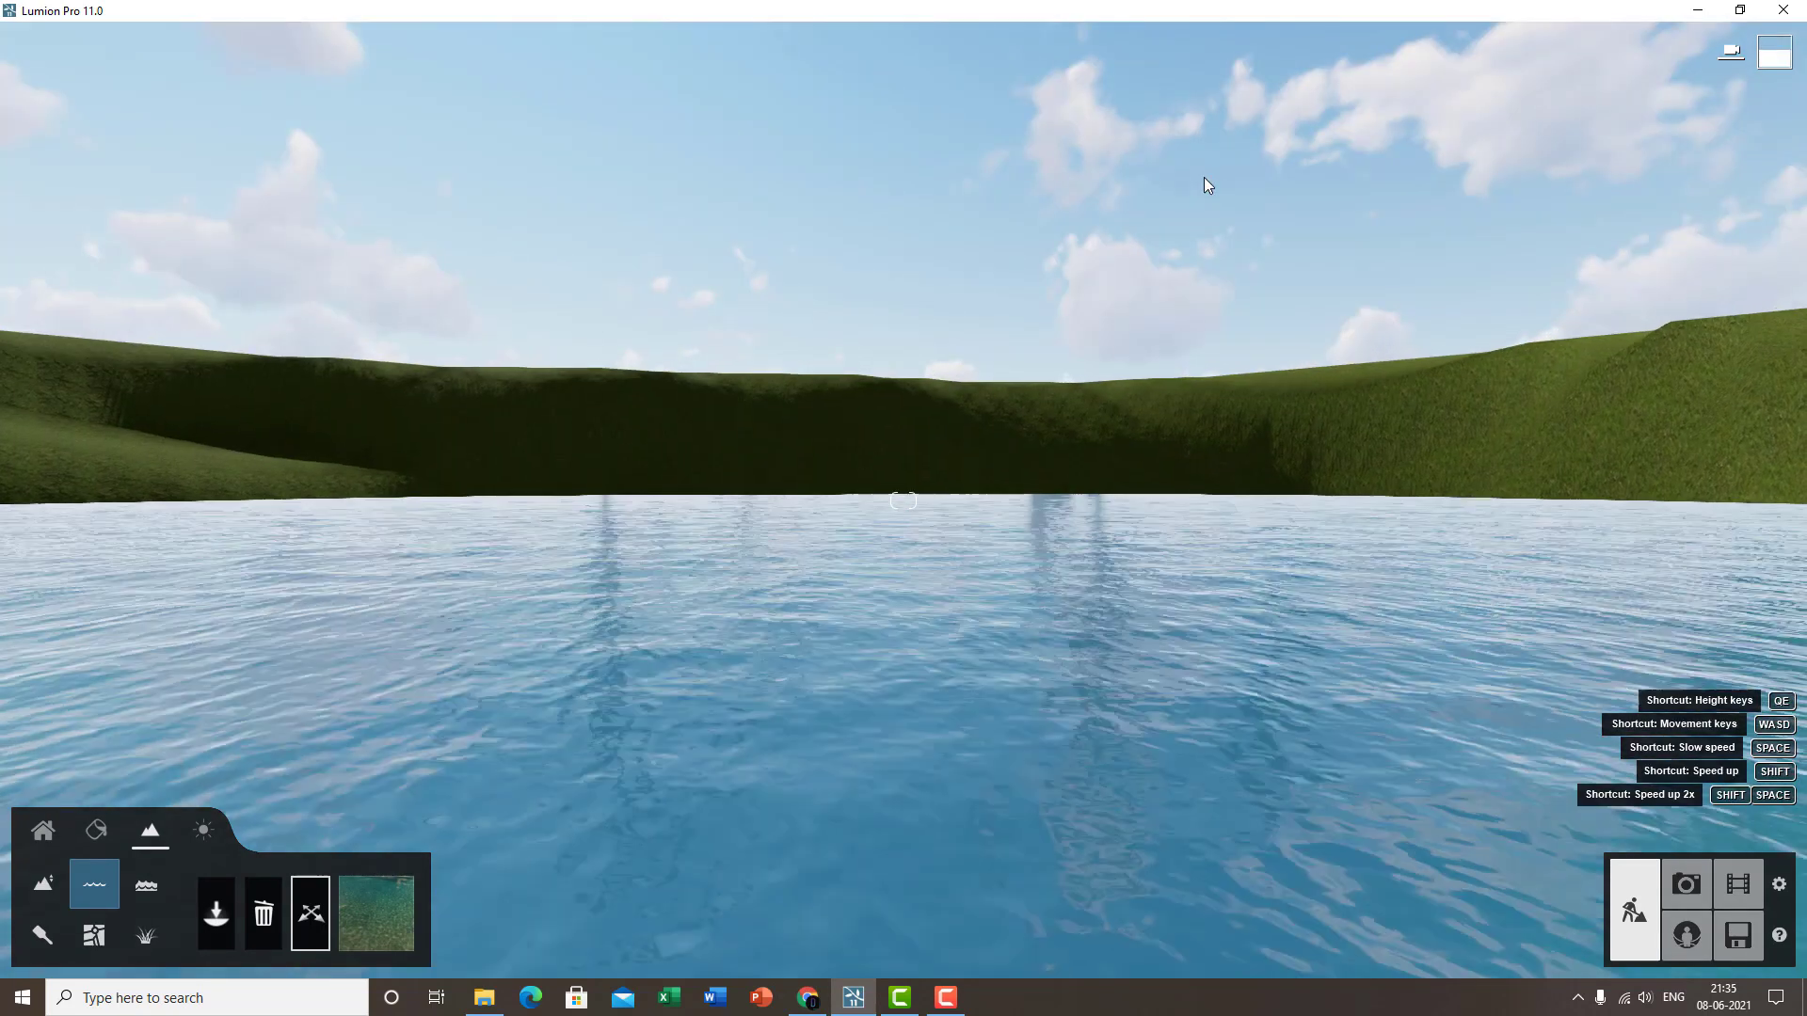
key("e")
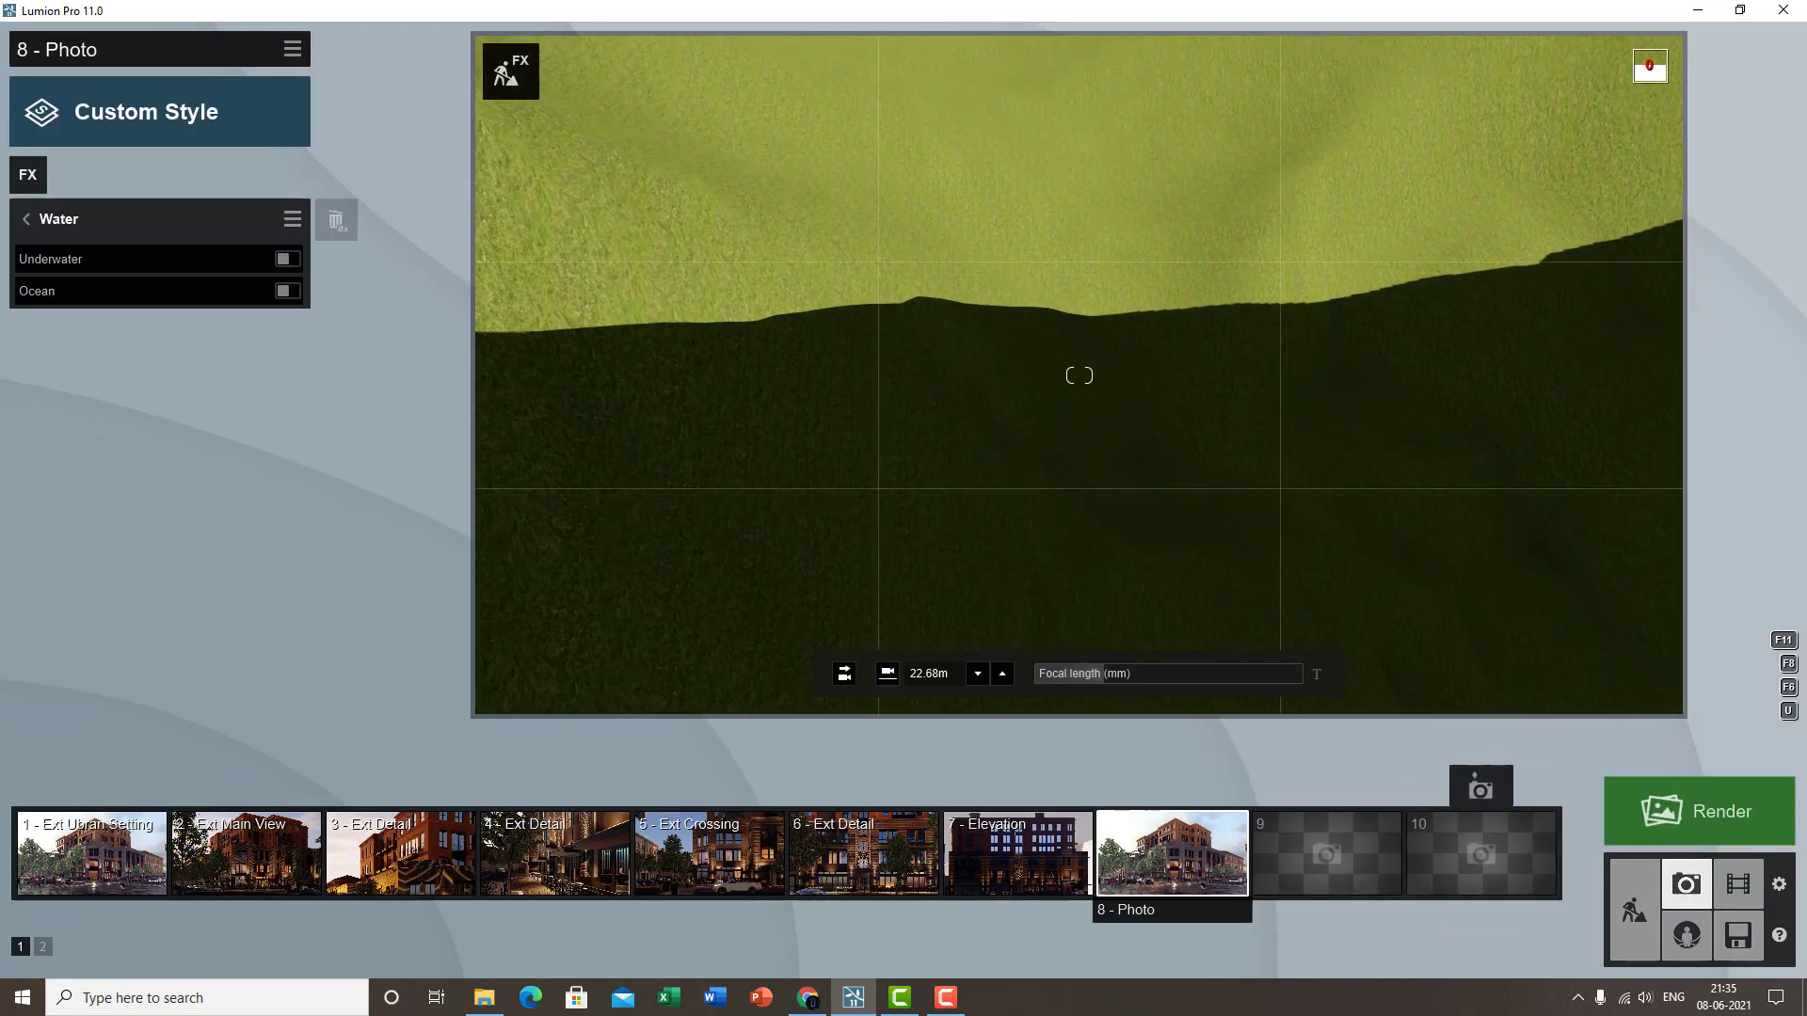
- Enable the Ocean option in photo 8's Water effect and raise the camera to view the water surface in the pit
right_click_drag(1079, 375, 867, 476)
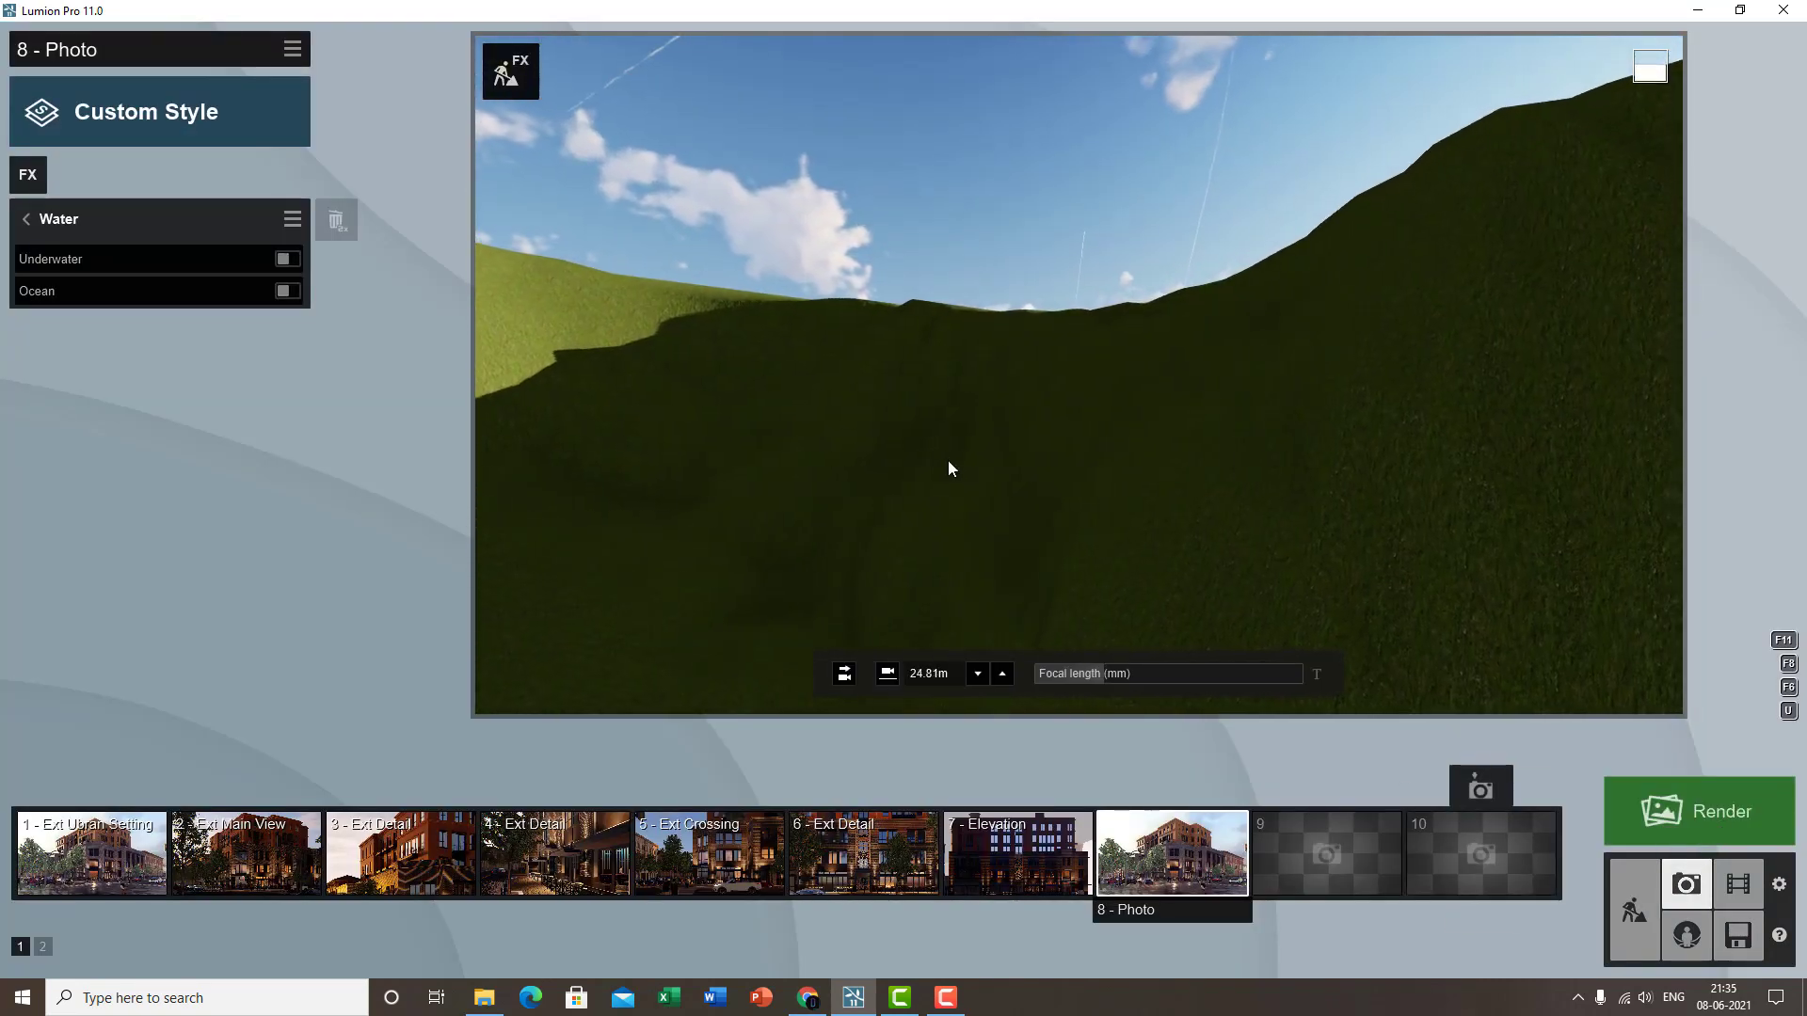
left_click(286, 291)
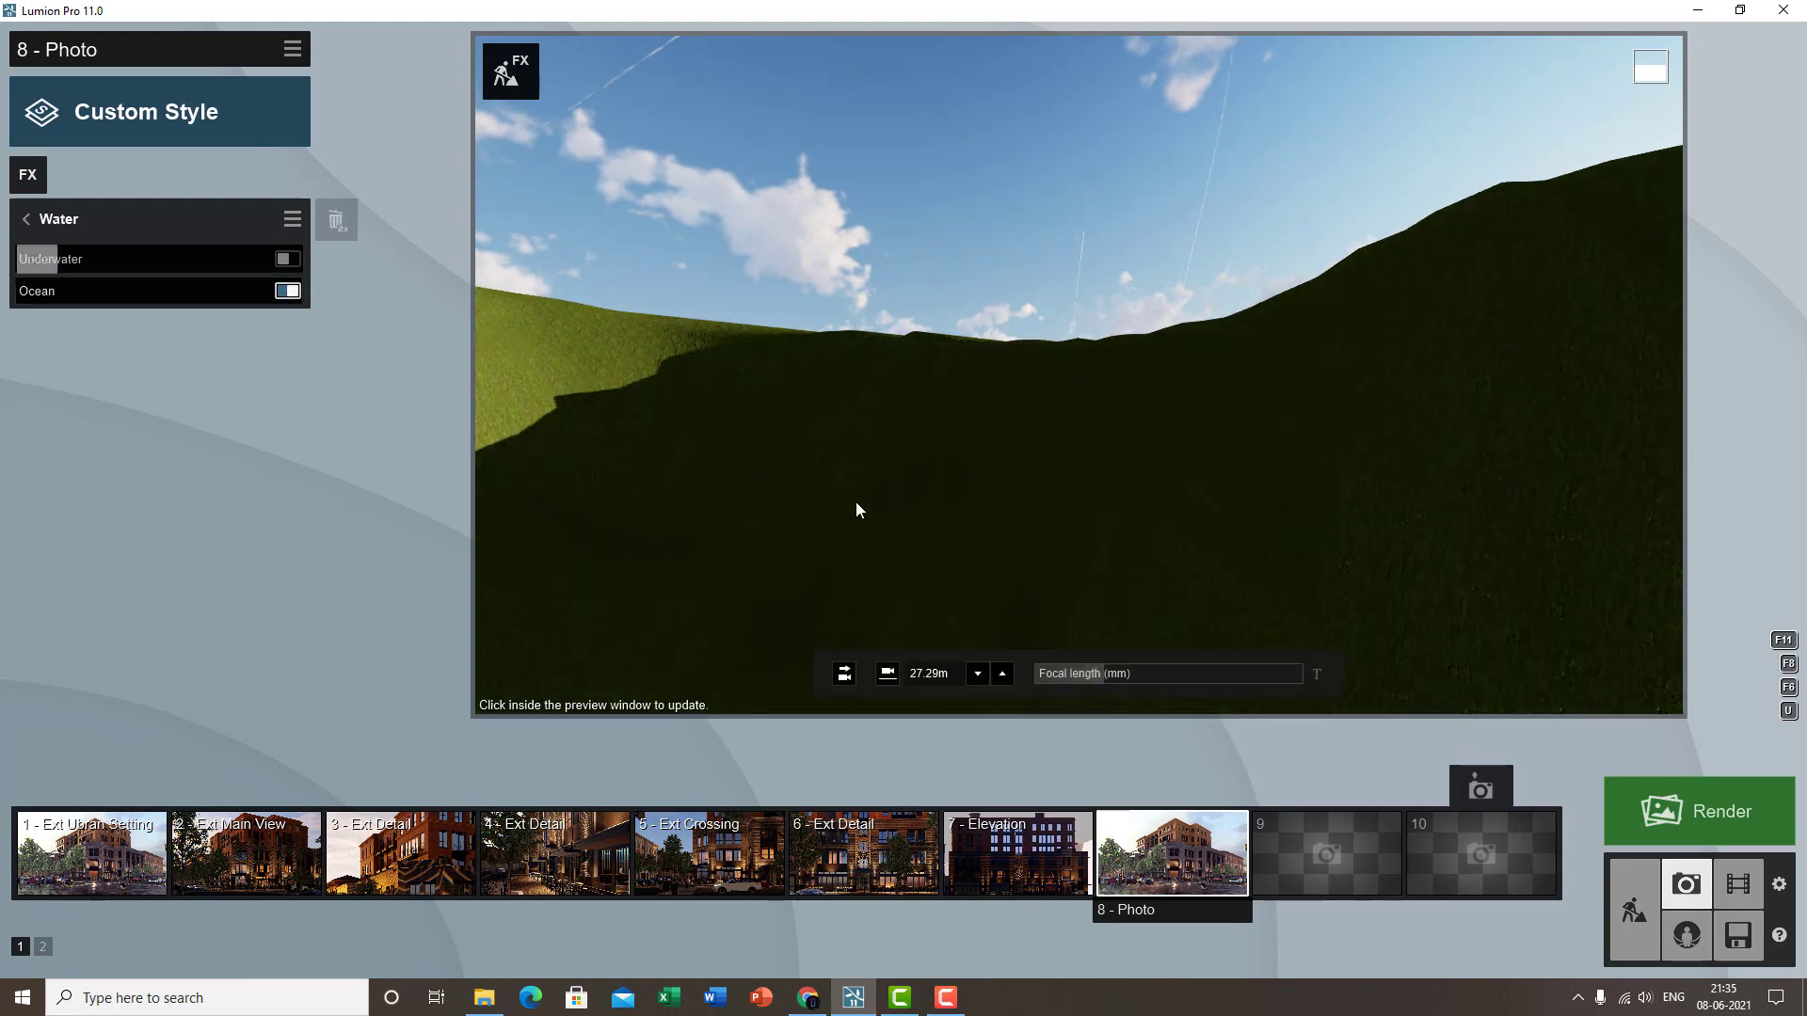
key("q")
right_click_drag(1194, 506, 1315, 569)
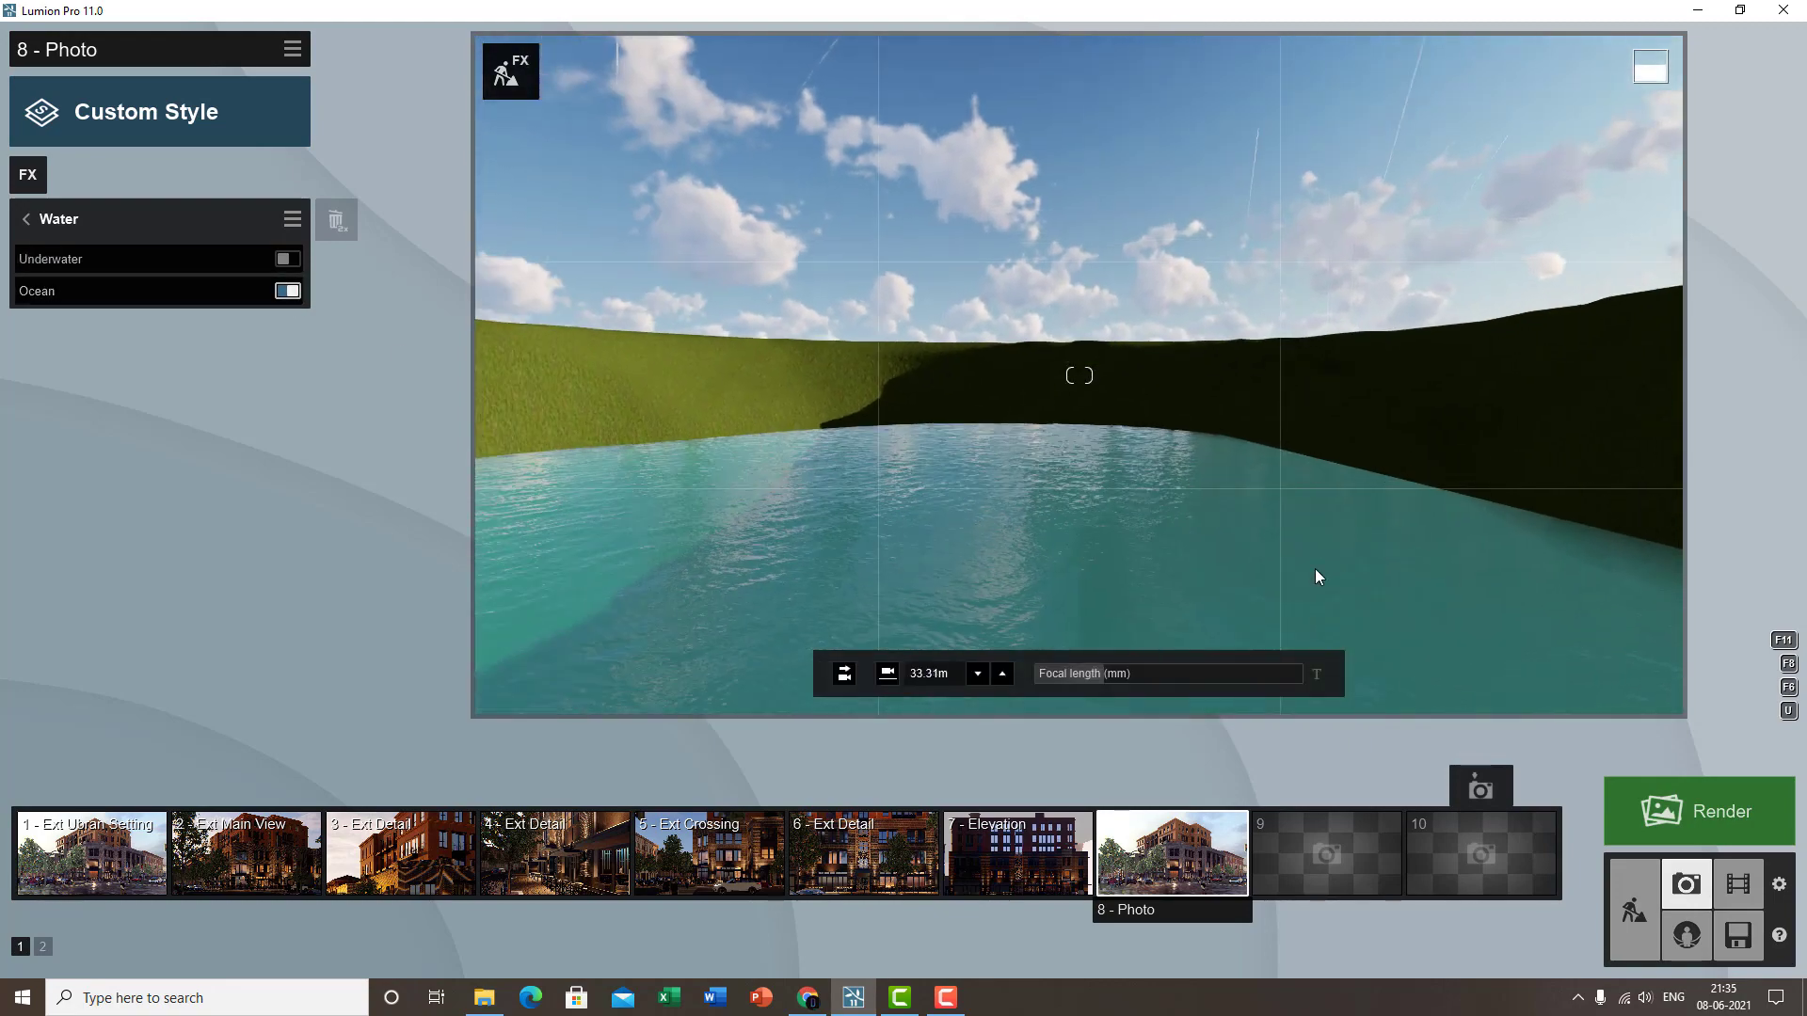
- Lower the camera beneath the ocean surface and examine the submerged pit from different heights and angles
key("e")
key("e")
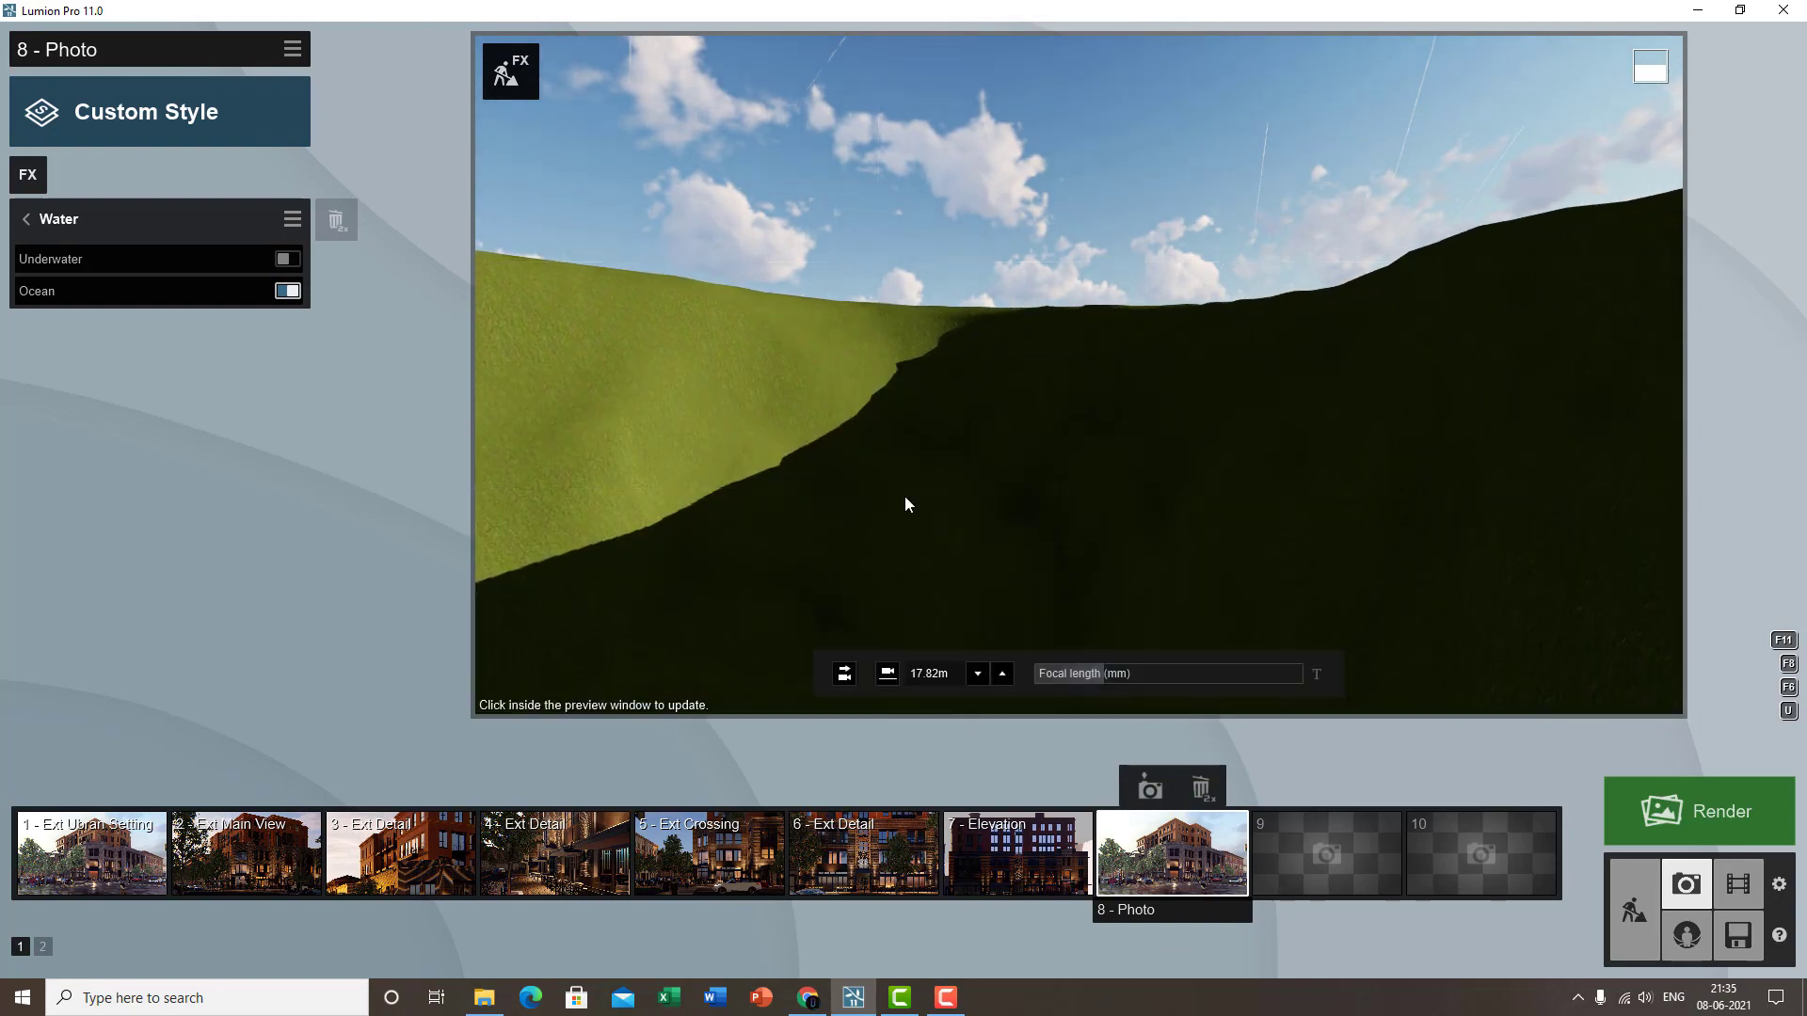
right_click_drag(905, 505, 1019, 308)
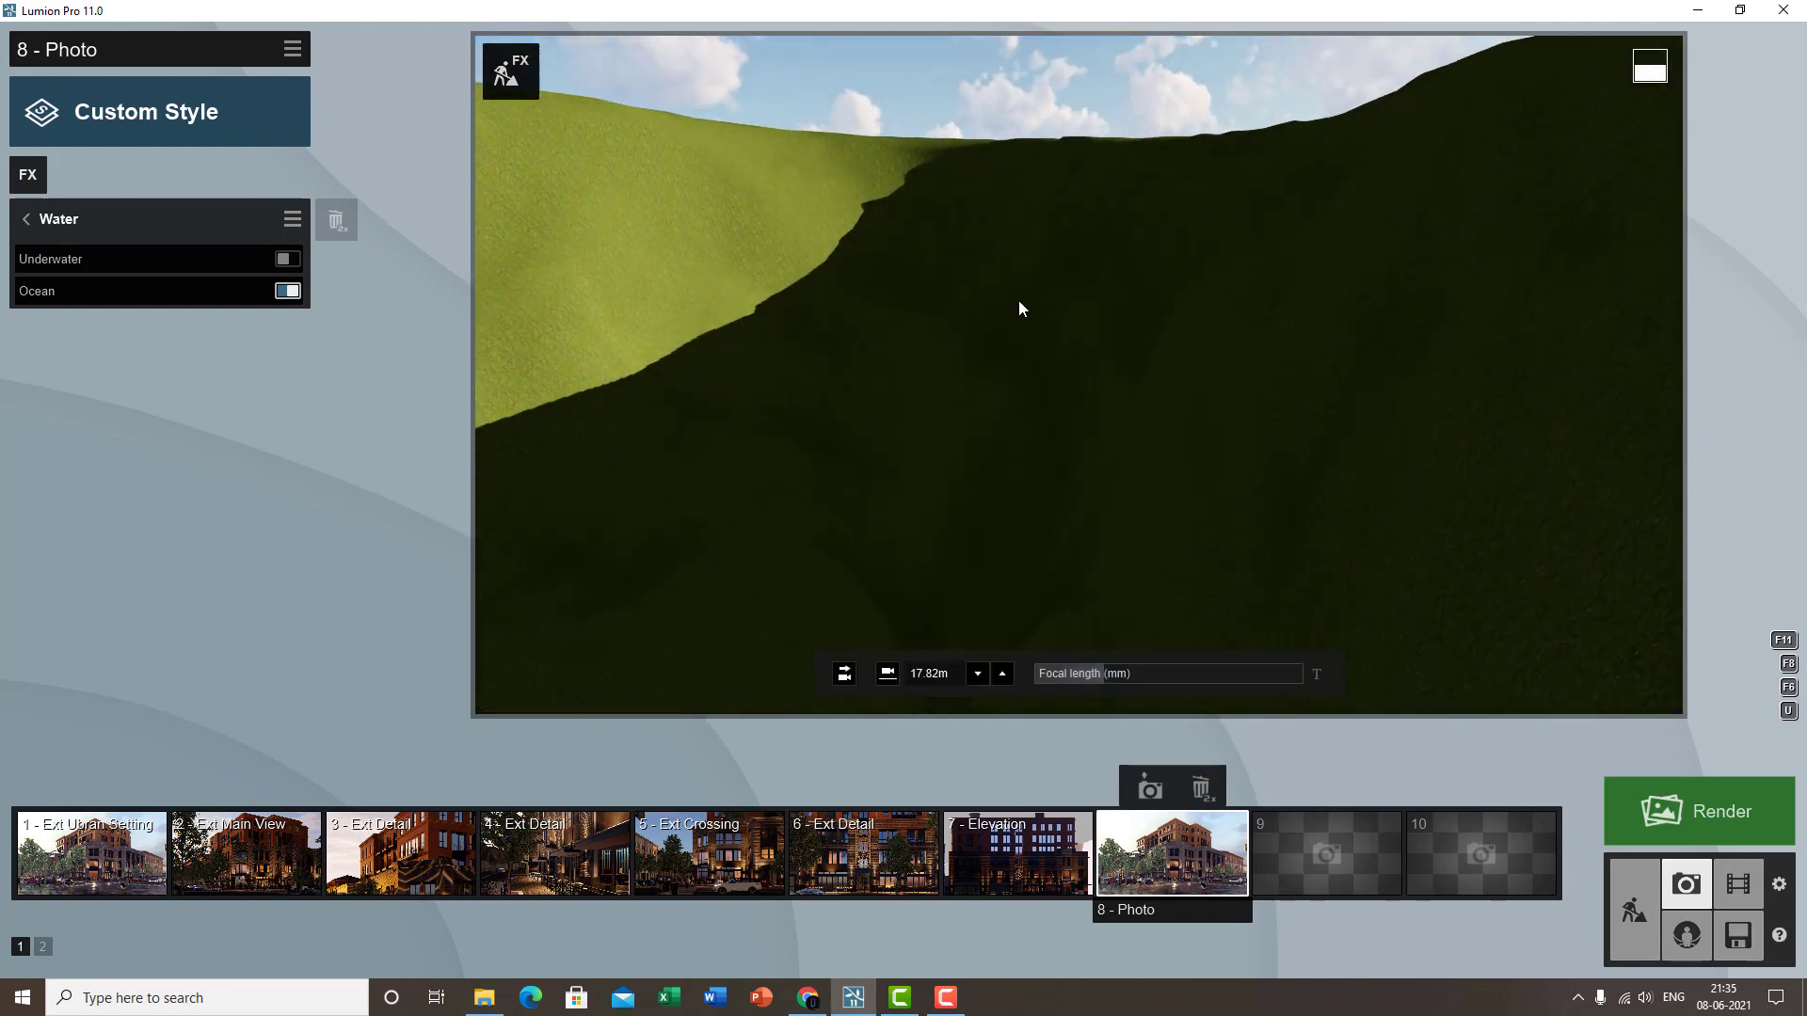
key("e")
key("q")
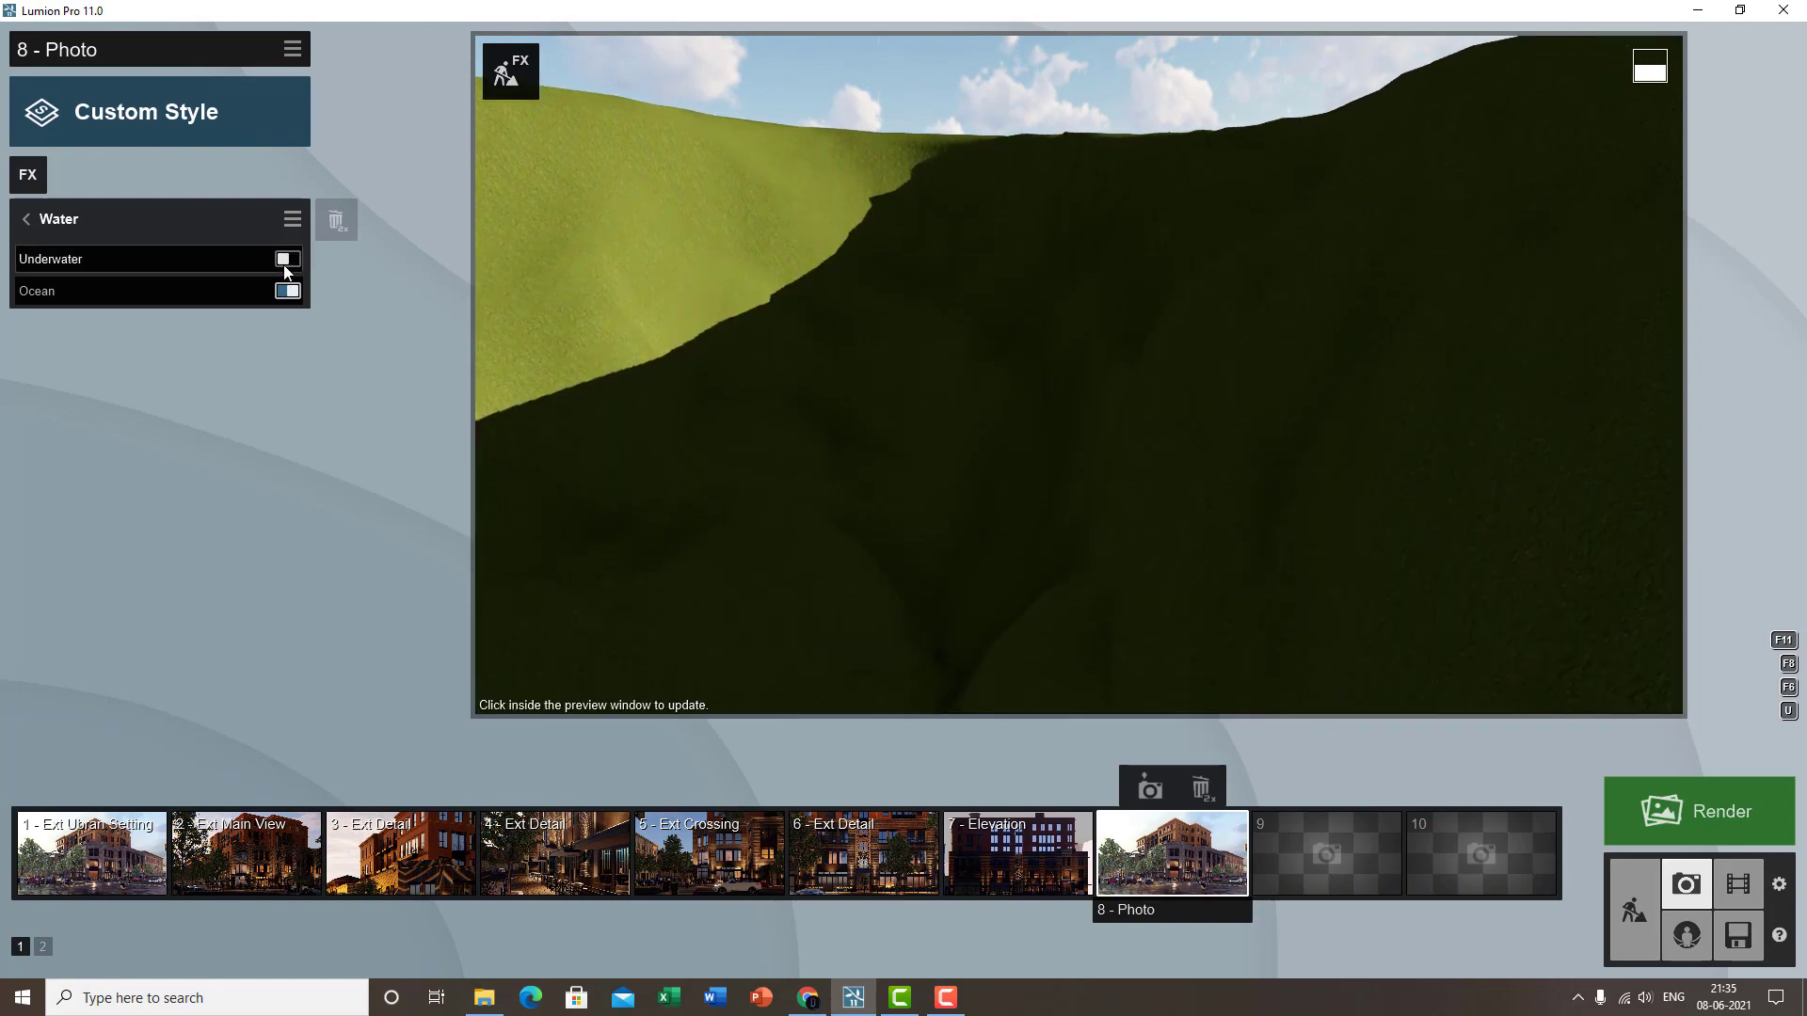
- Try the Underwater option of photo 8's Water effect and switch its Ocean option off
left_click(287, 260)
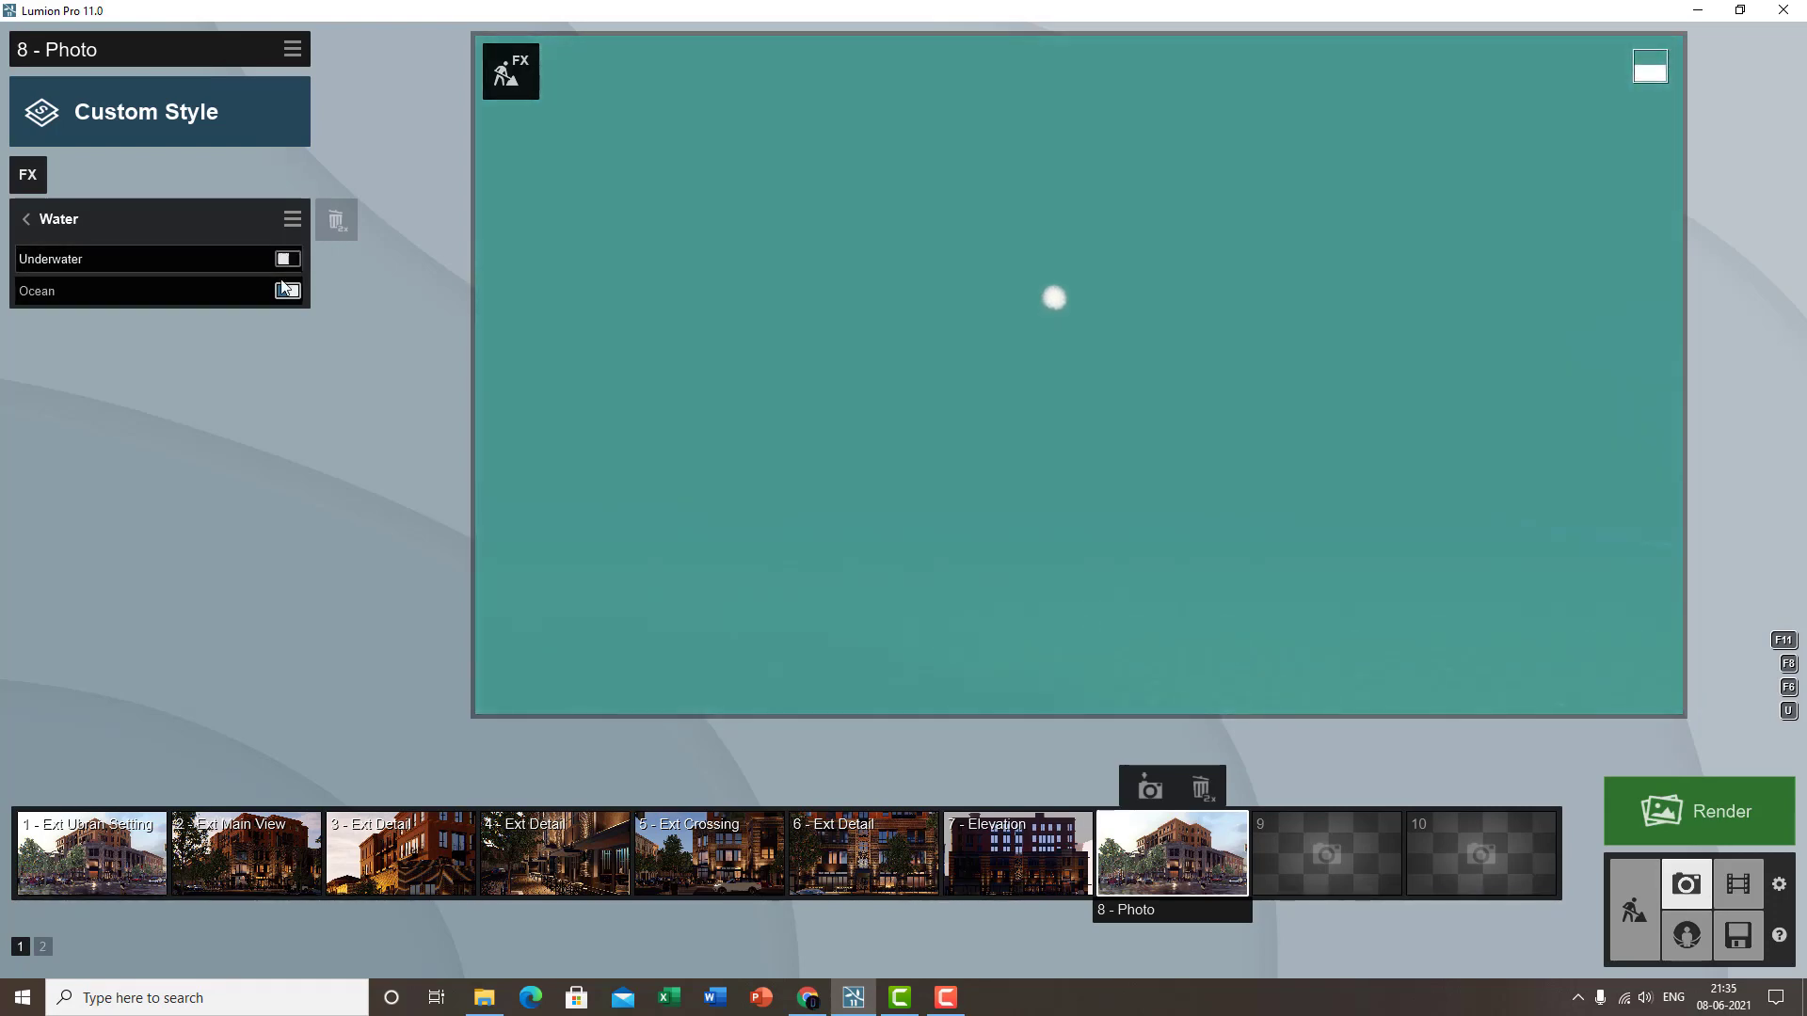
left_click(285, 291)
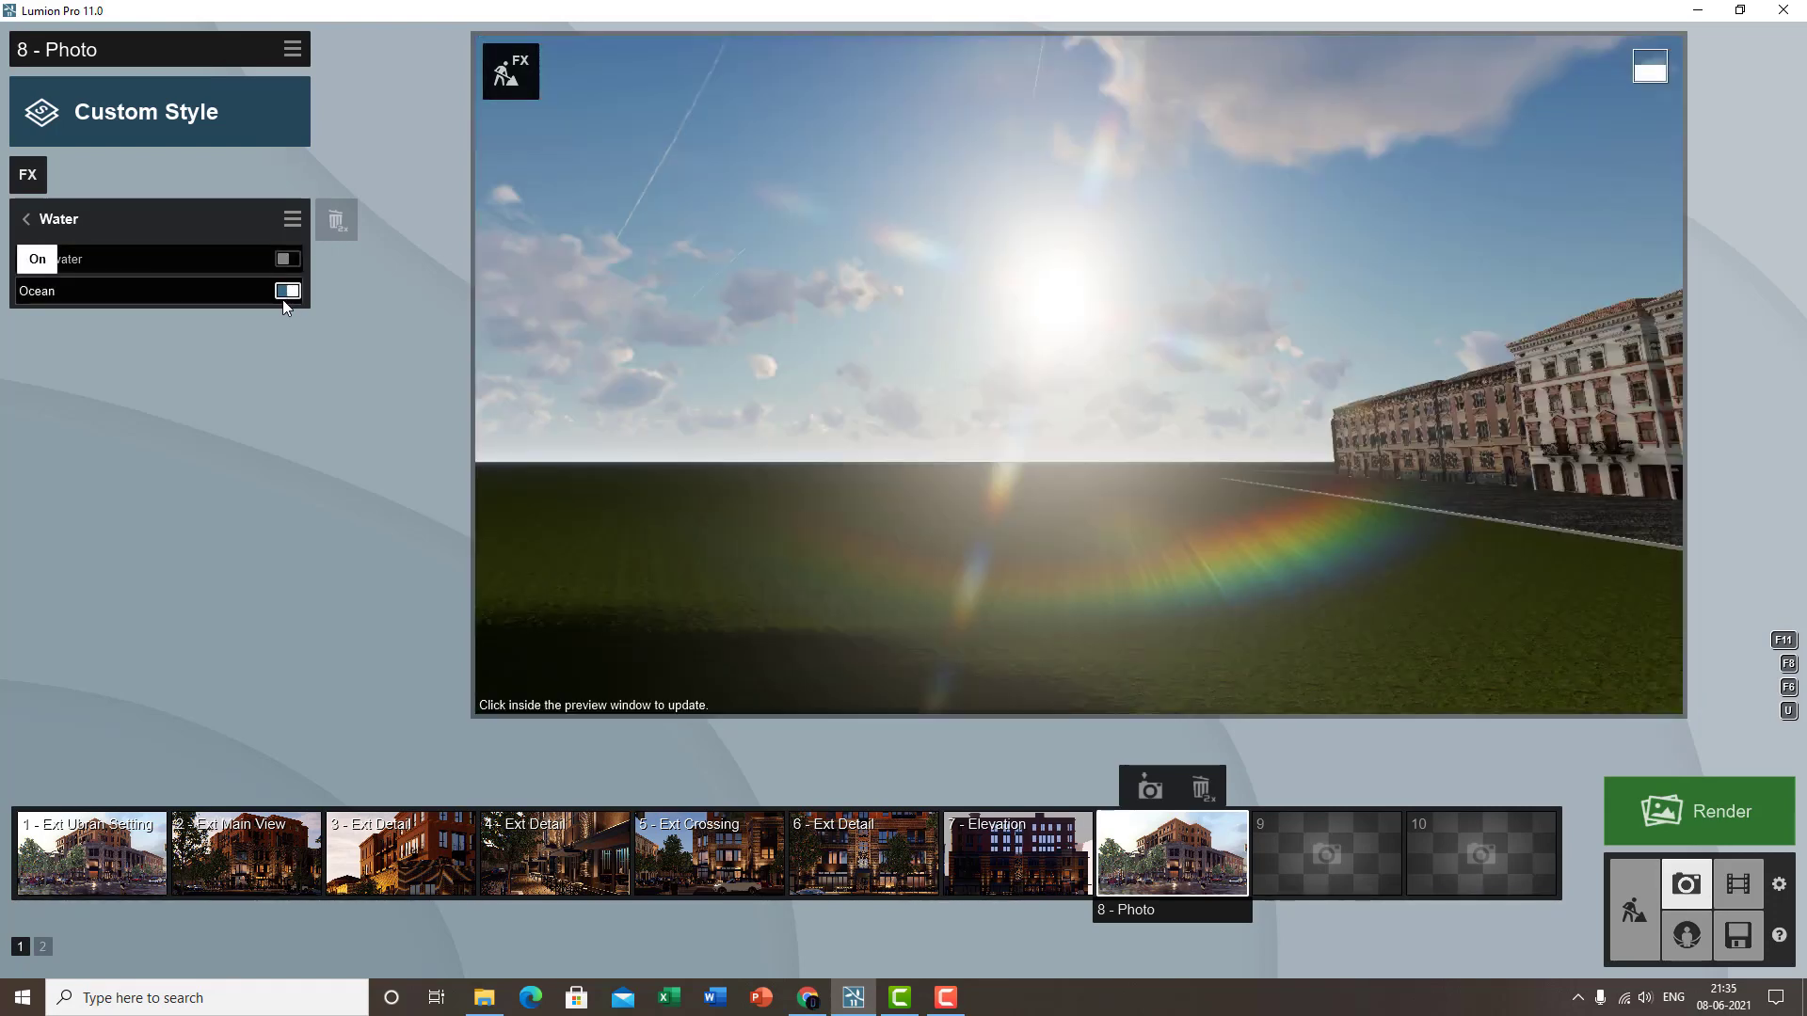
left_click(285, 291)
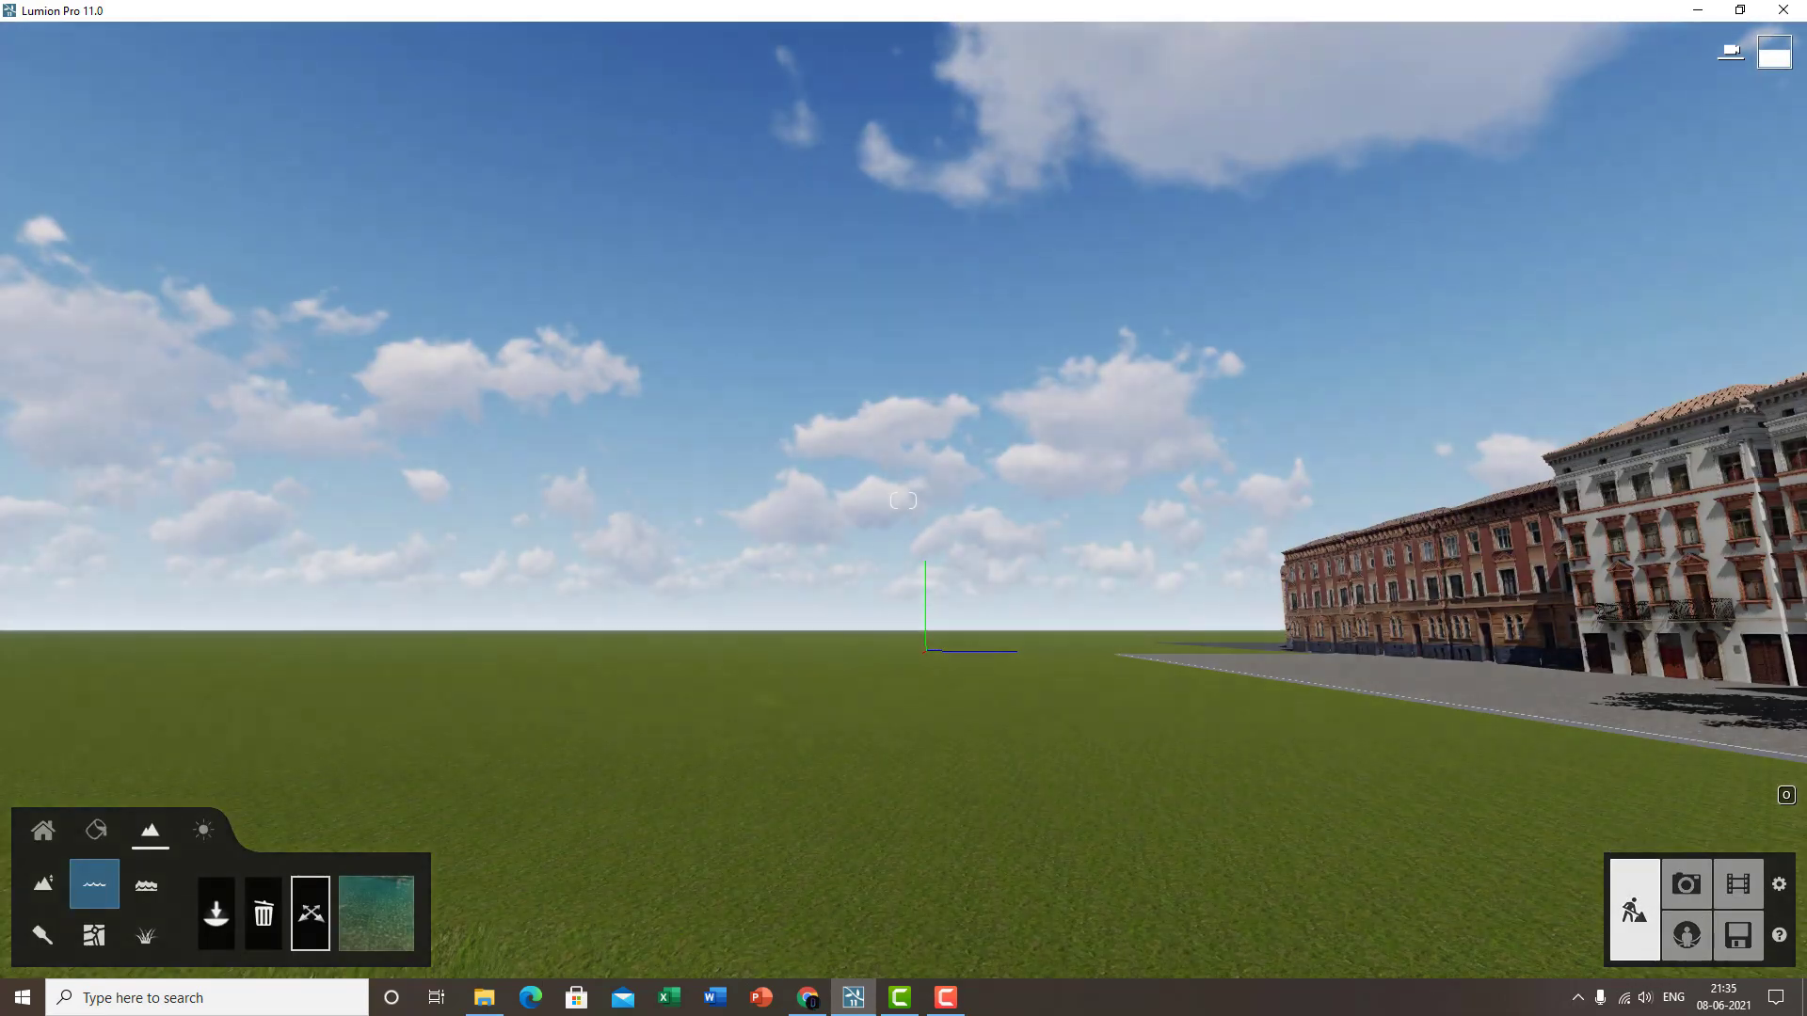
- Return to the street intersection in Build mode and turn on the scene's ocean there
key("w")
right_click_drag(927, 602, 1157, 537)
key("w")
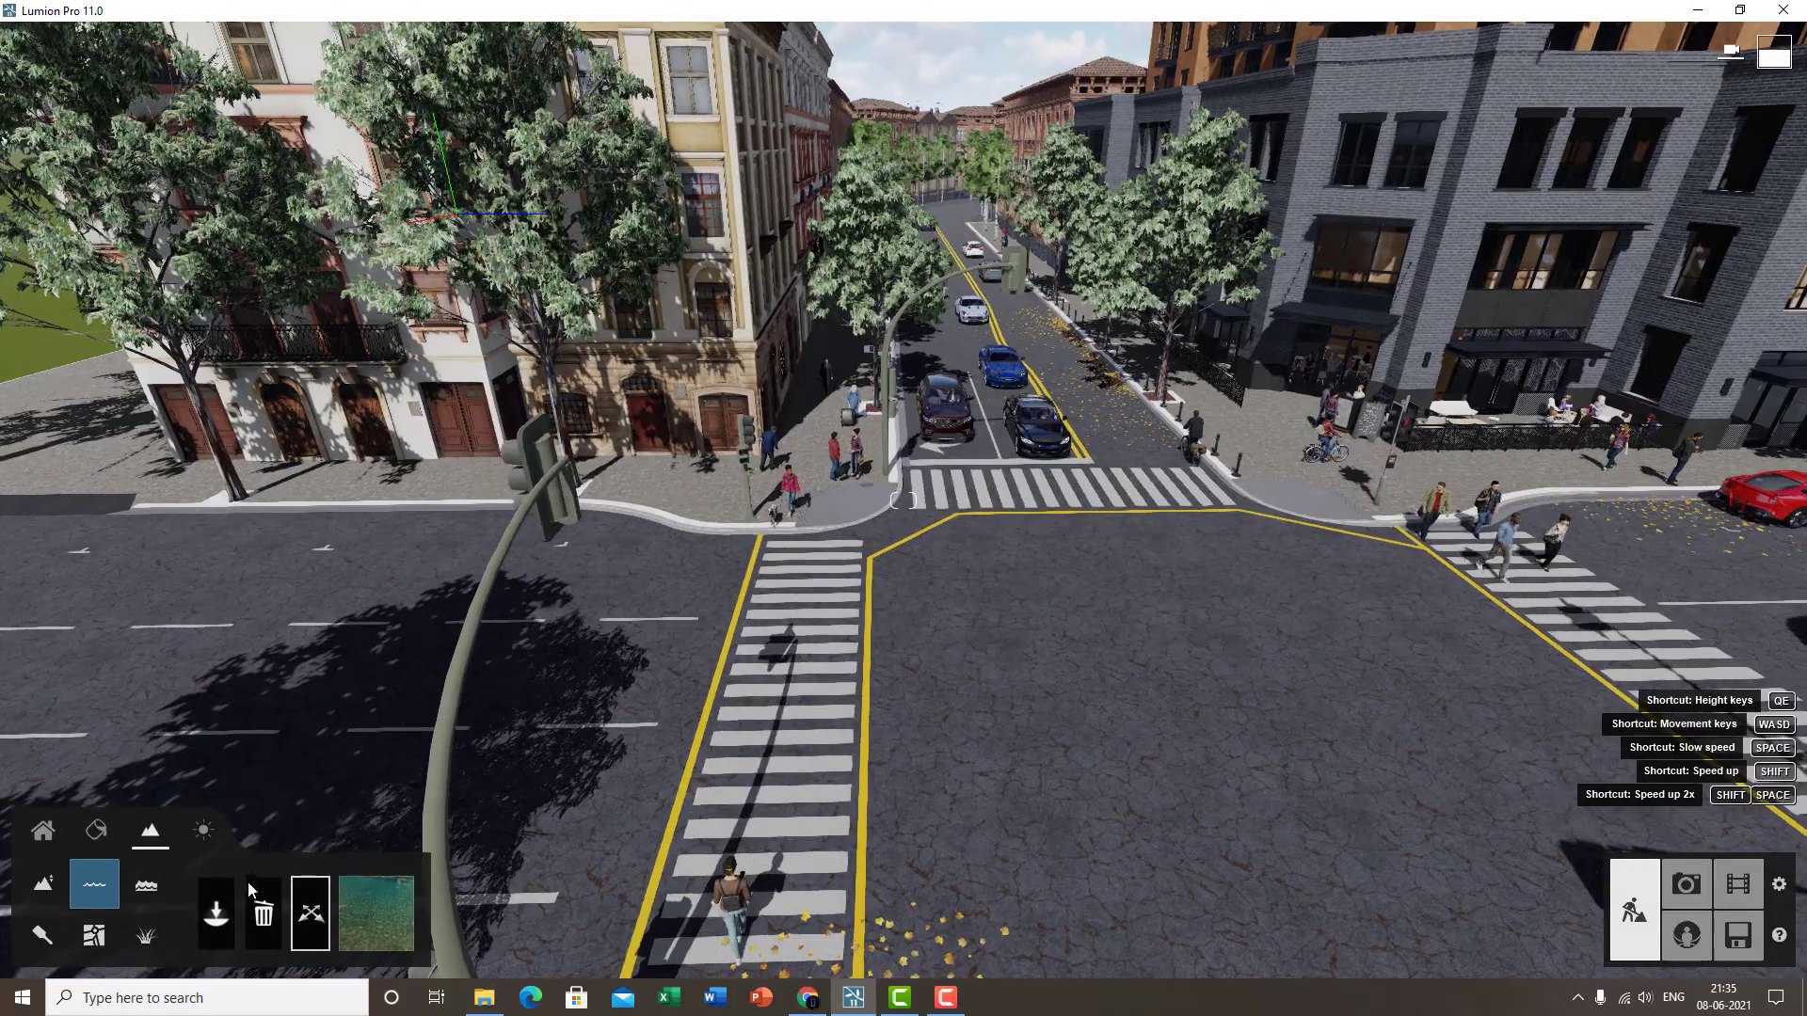
left_click(147, 889)
left_click(220, 915)
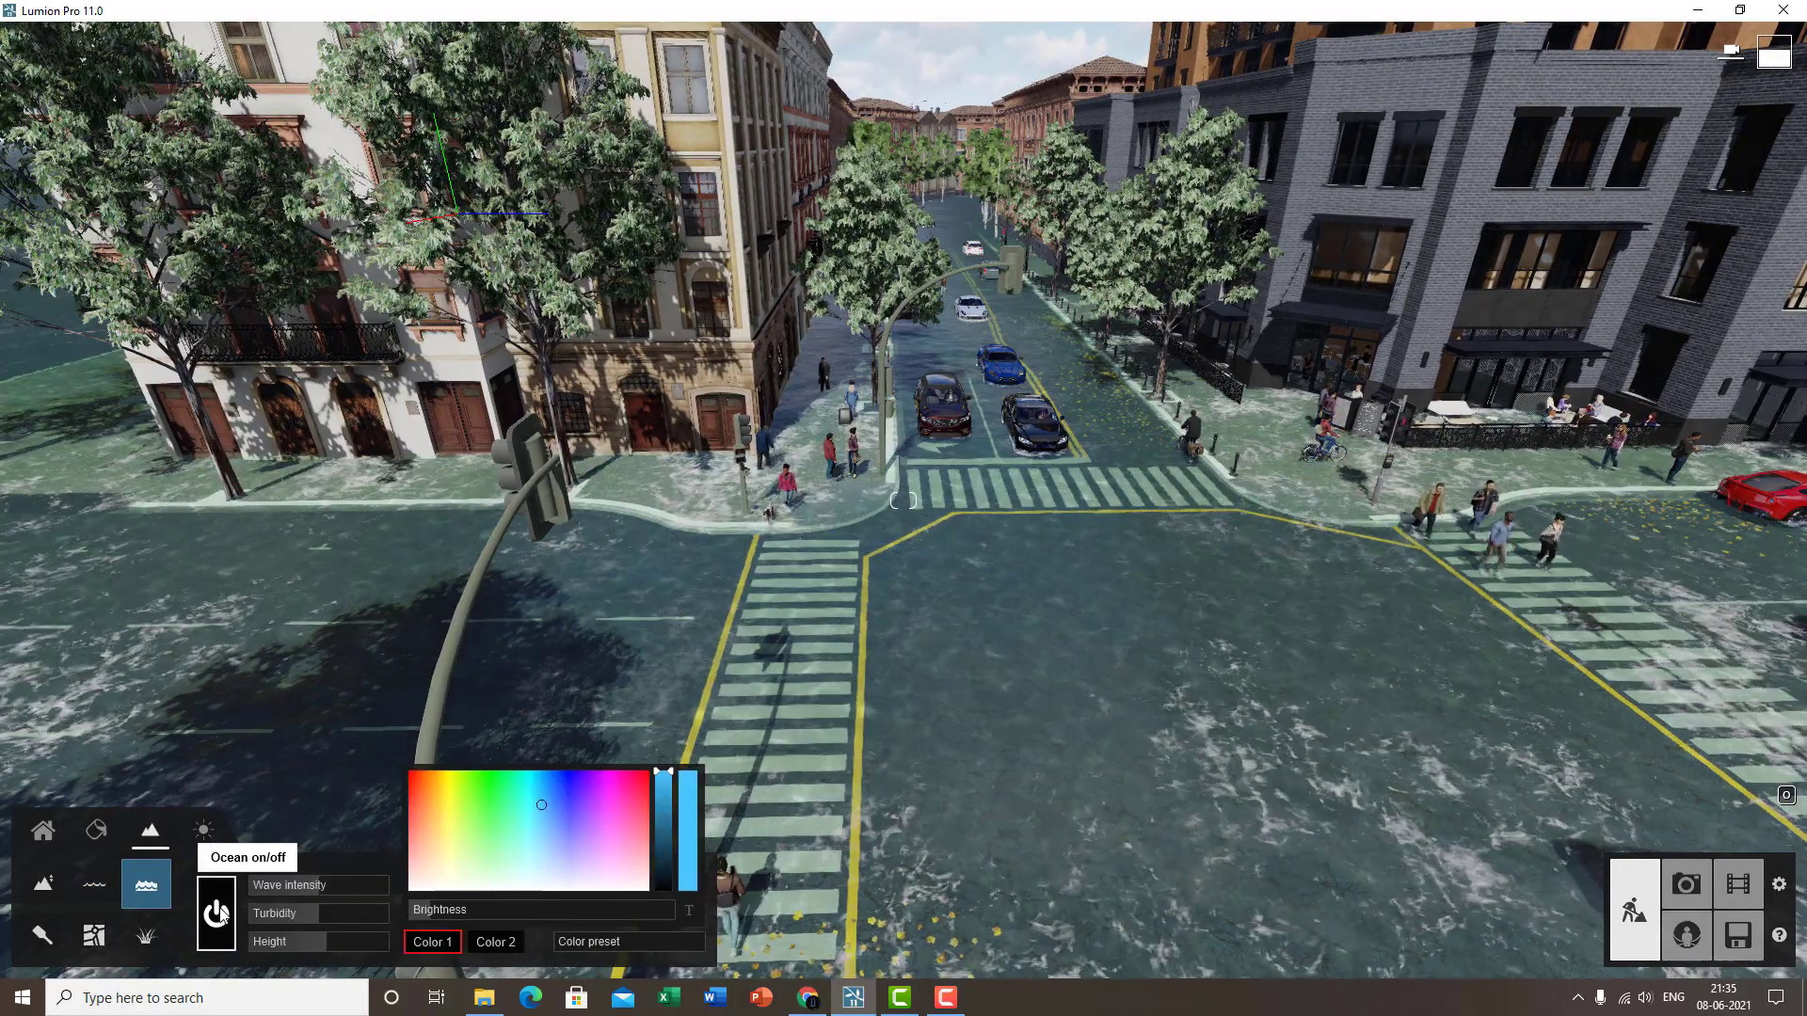
- Increase the ocean's wave intensity and raise its height to about 2.03 so that the water floods the street
right_click_drag(1020, 669, 1025, 742)
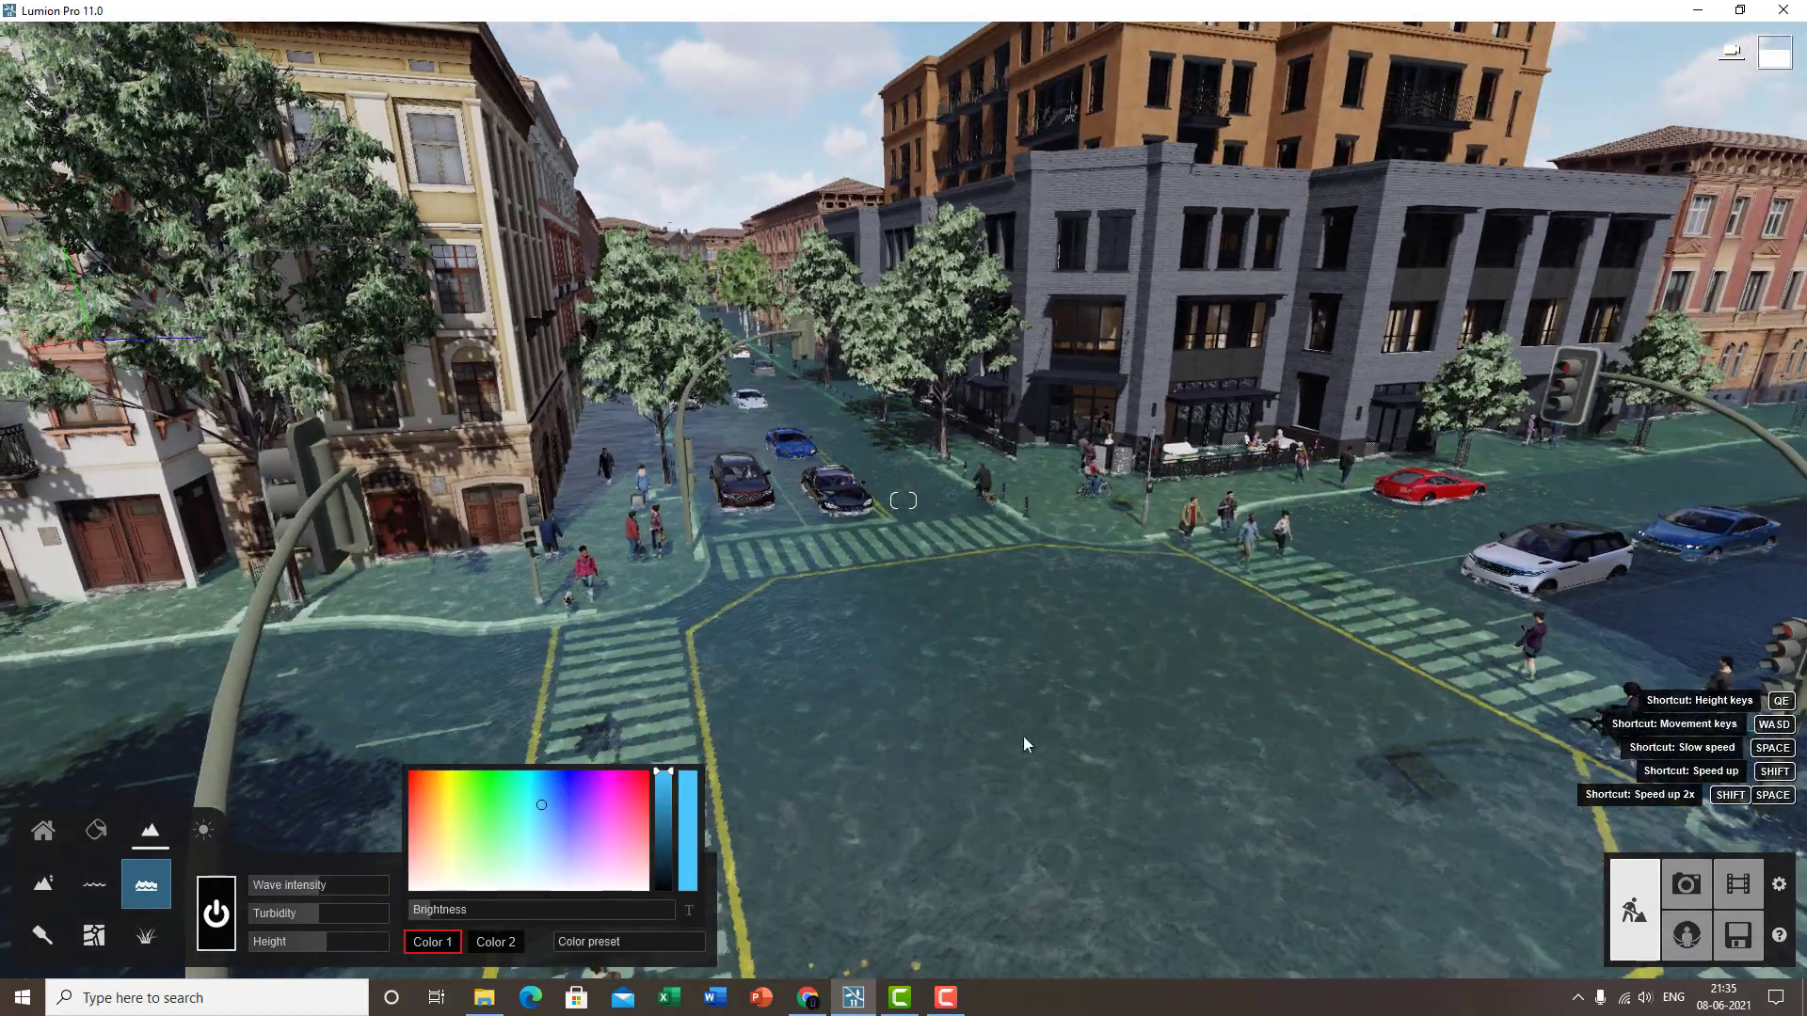
key("w")
right_click_drag(1024, 637, 1134, 572)
right_click_drag(1007, 752, 880, 1015)
key("w")
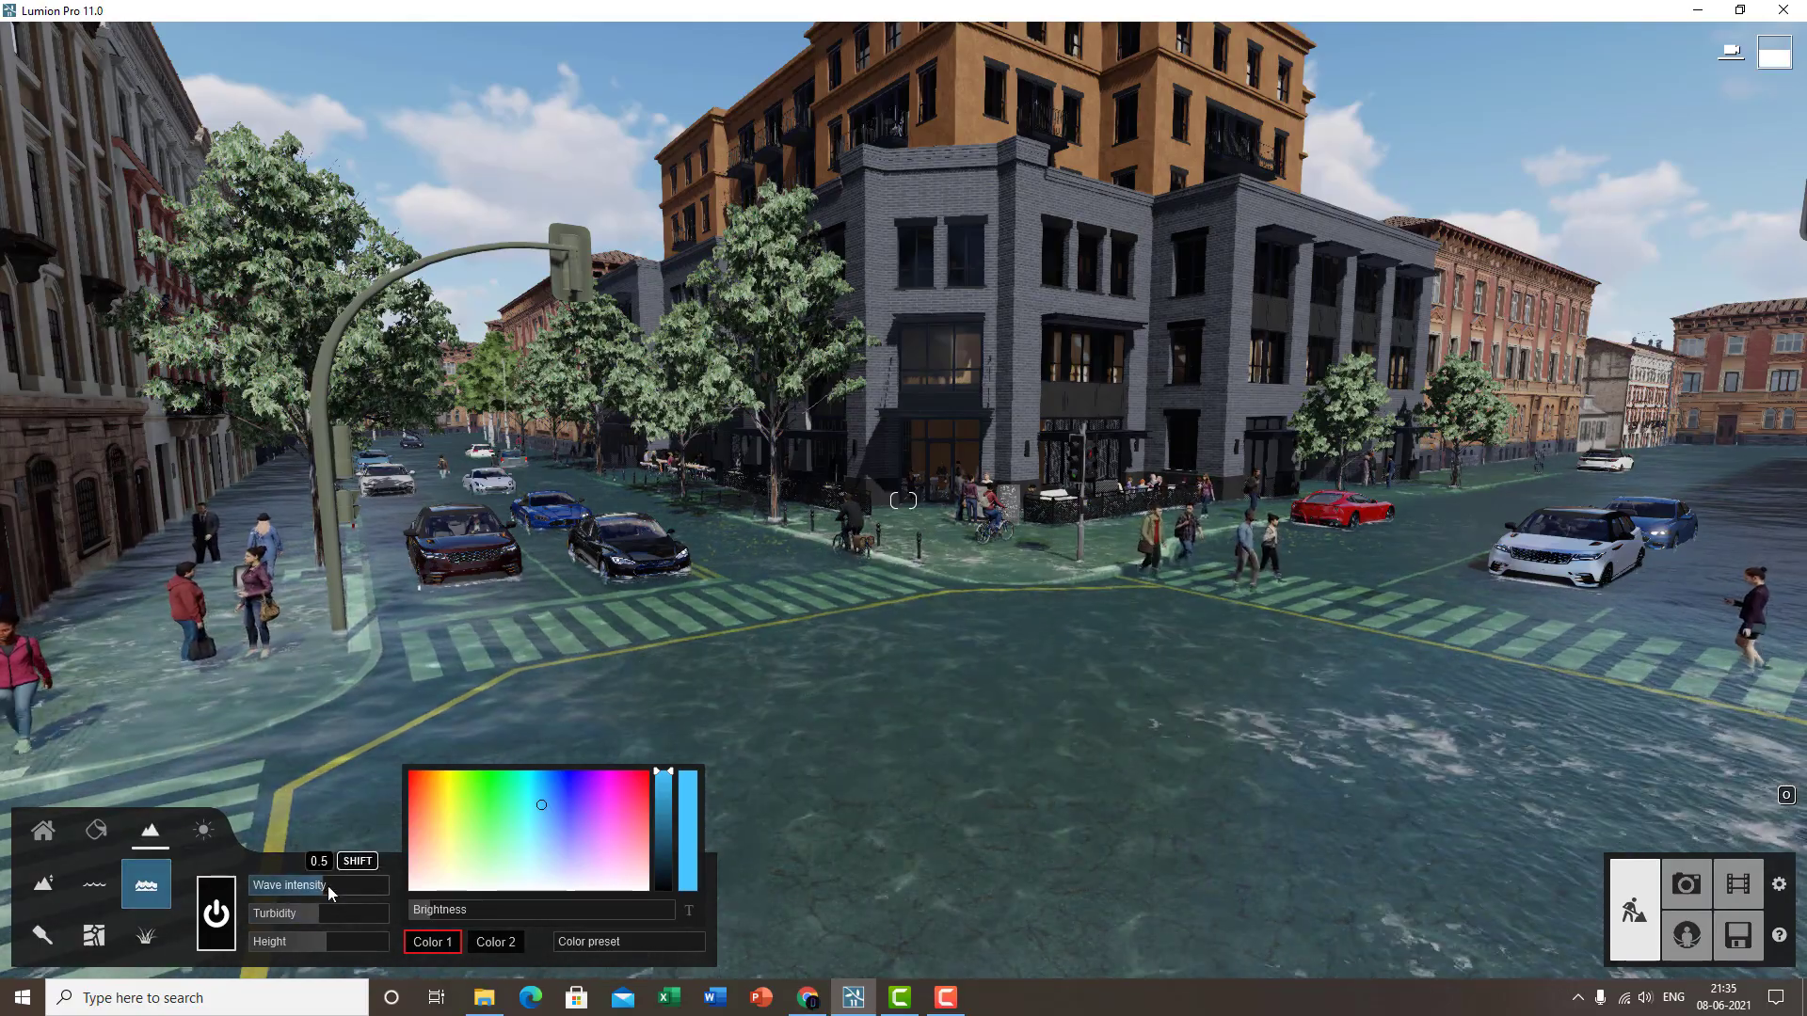
mouse_move(328, 884)
left_mouse_down()
mouse_move(340, 922)
mouse_move(310, 911)
mouse_move(335, 946)
mouse_move(245, 956)
mouse_move(283, 946)
mouse_move(339, 858)
left_mouse_up()
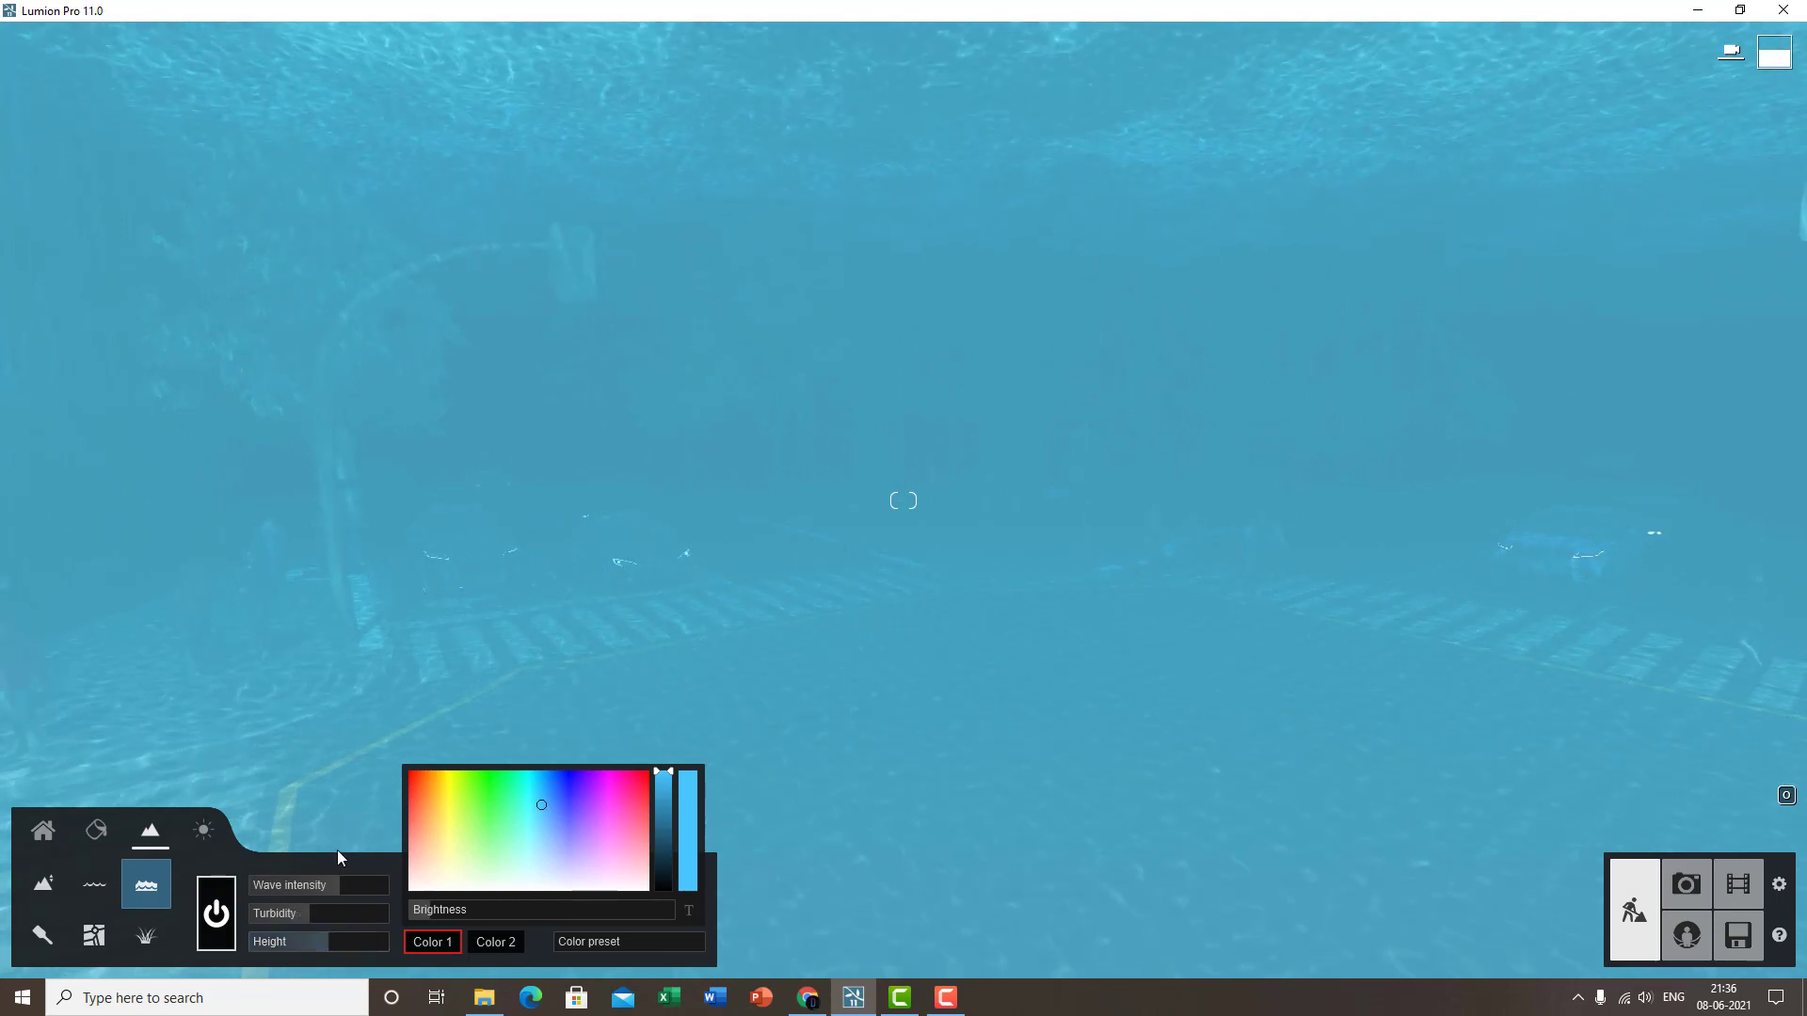
left_click(327, 939)
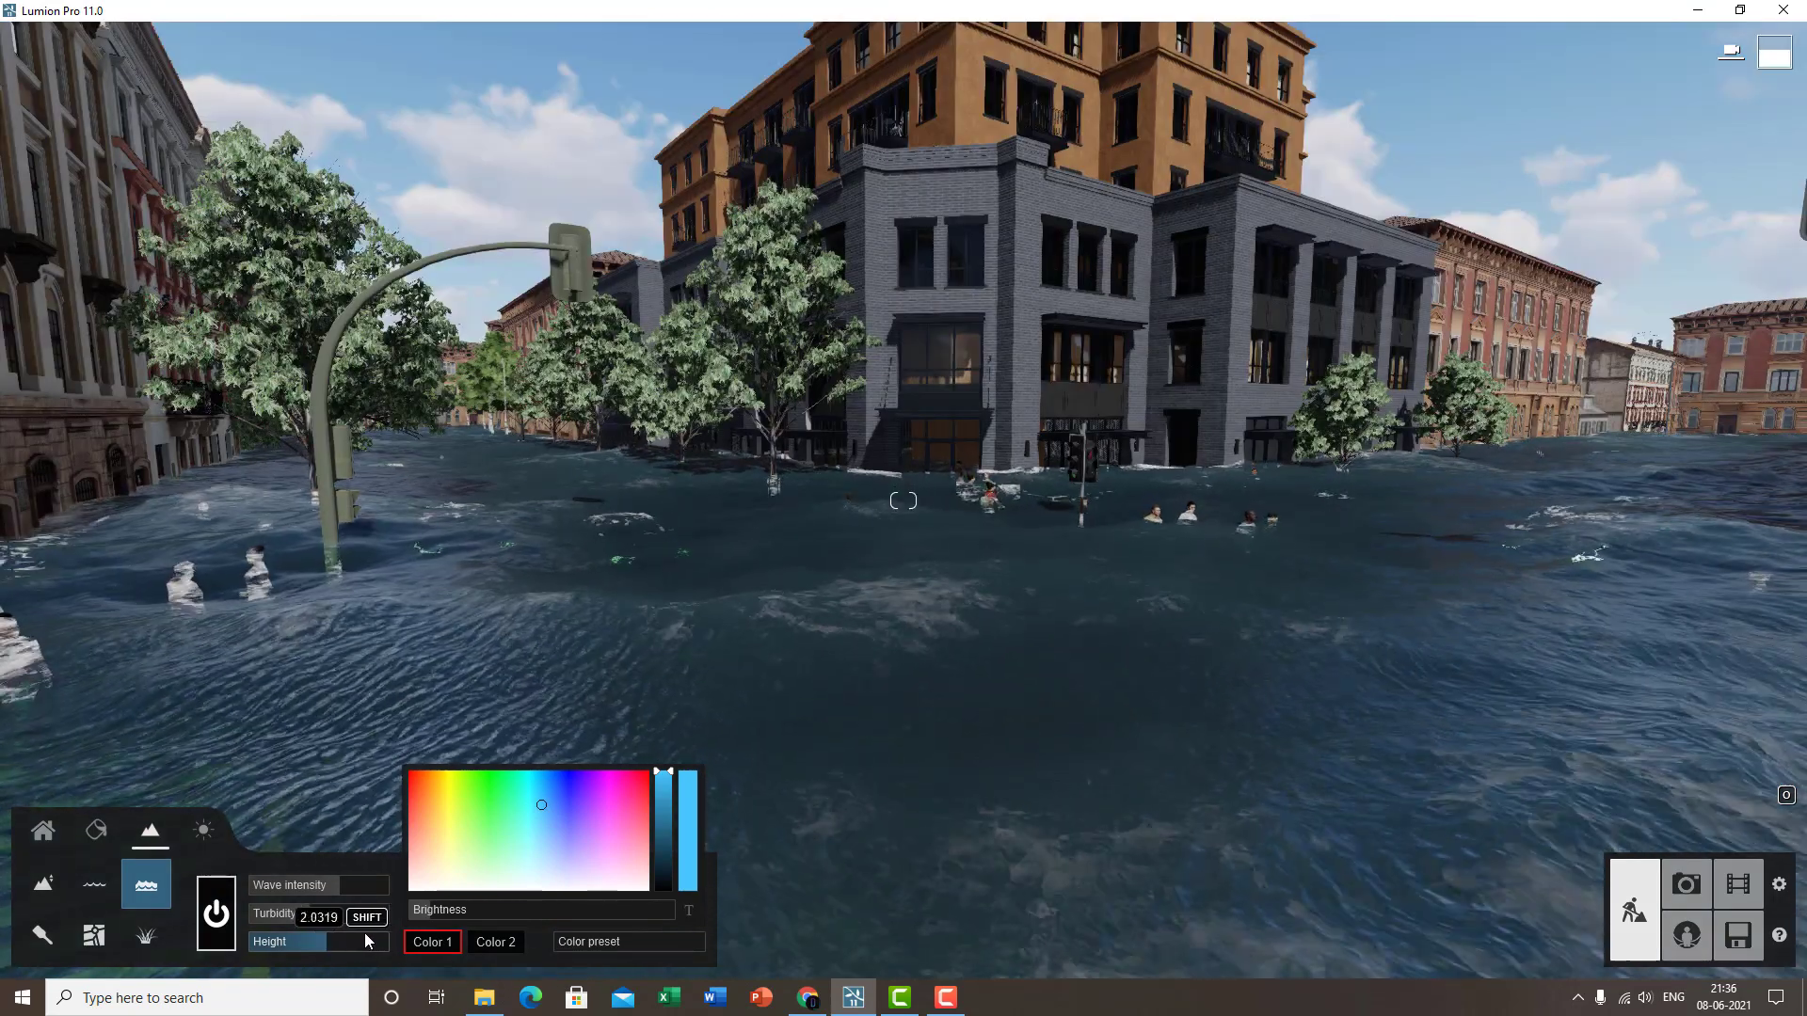
mouse_move(364, 934)
left_mouse_down()
mouse_move(409, 926)
mouse_move(374, 927)
left_mouse_up()
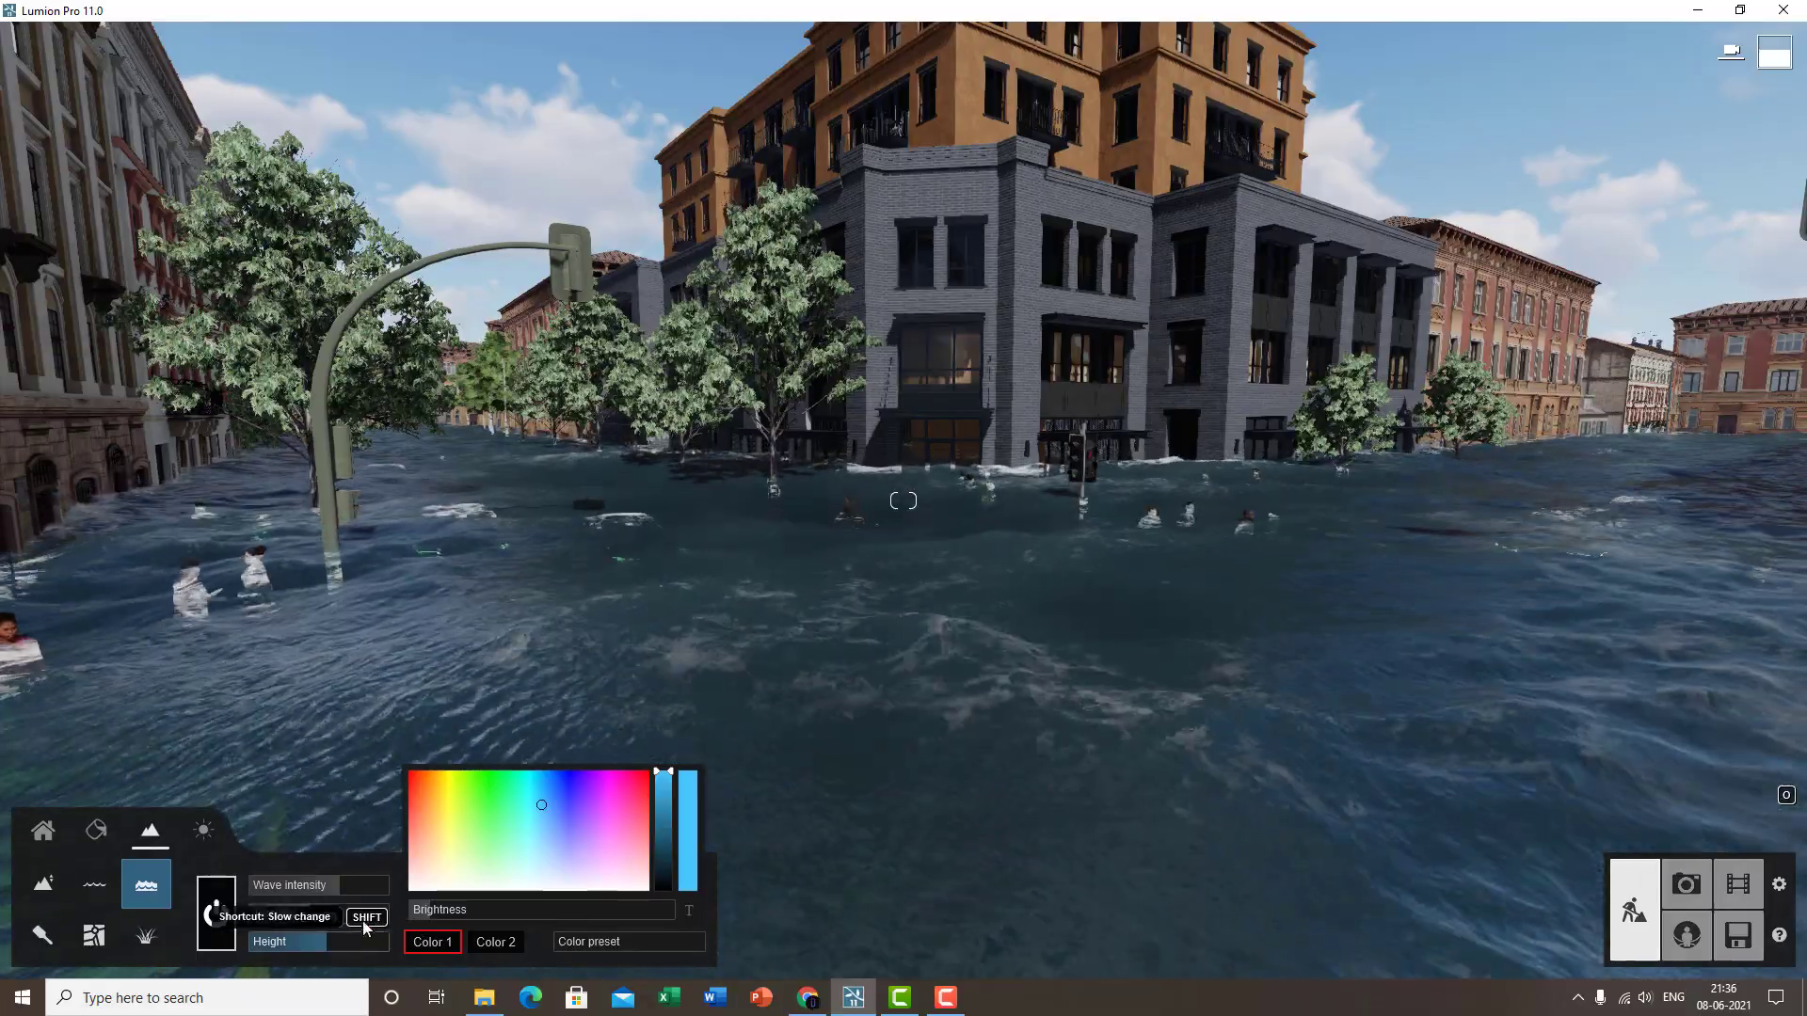
- Move the camera through the flooded street at and beneath the ocean surface to examine the submerged crosswalk
right_click_drag(855, 661, 1118, 769)
key("s")
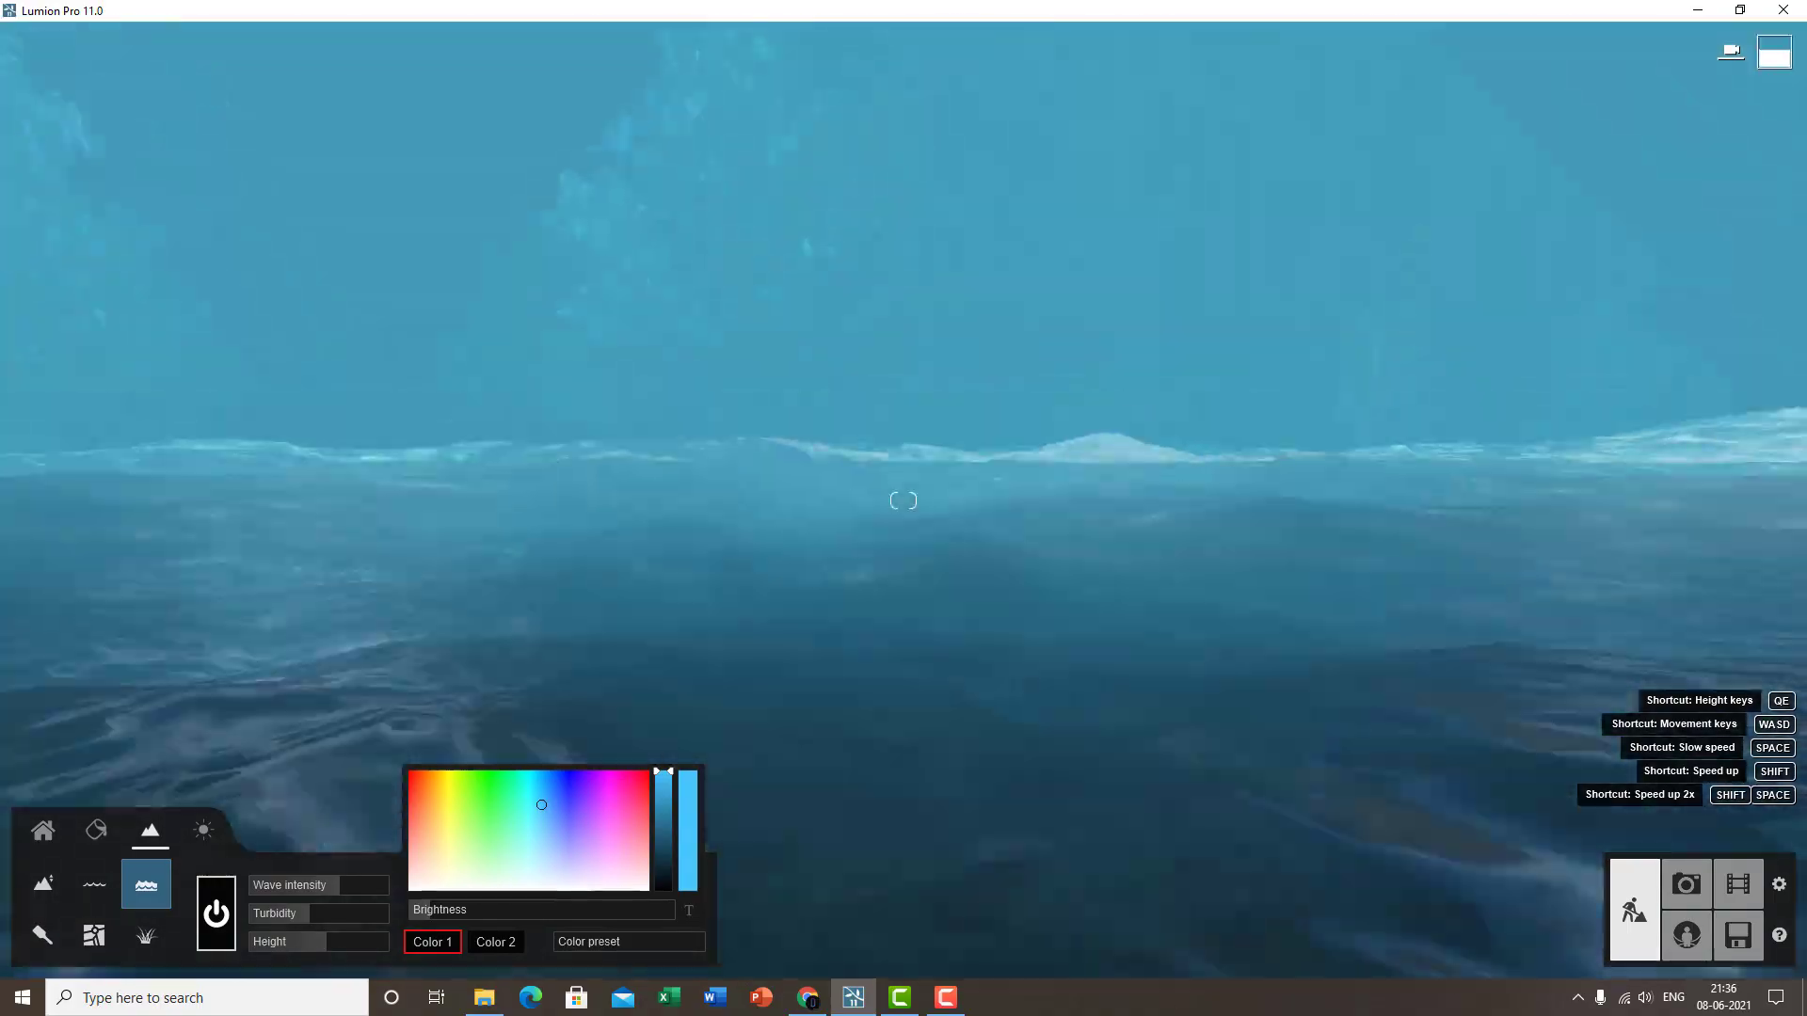
key("e")
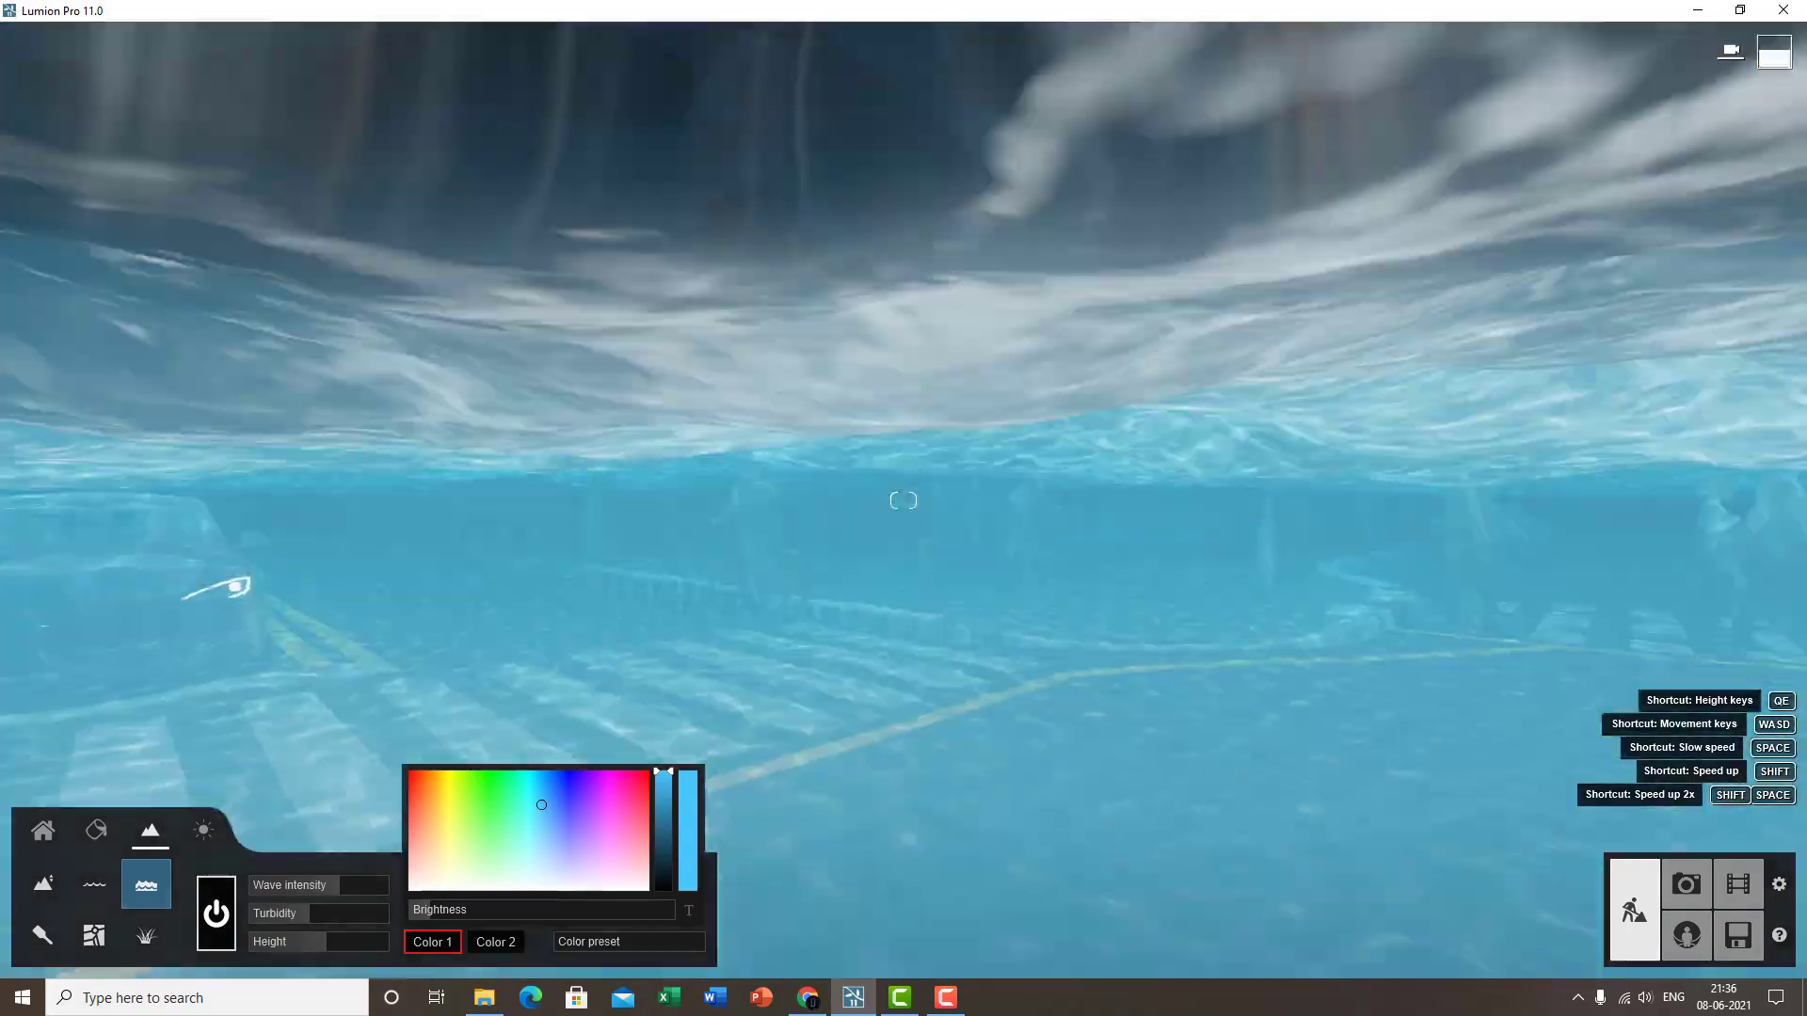
right_click_drag(1060, 585, 1060, 585)
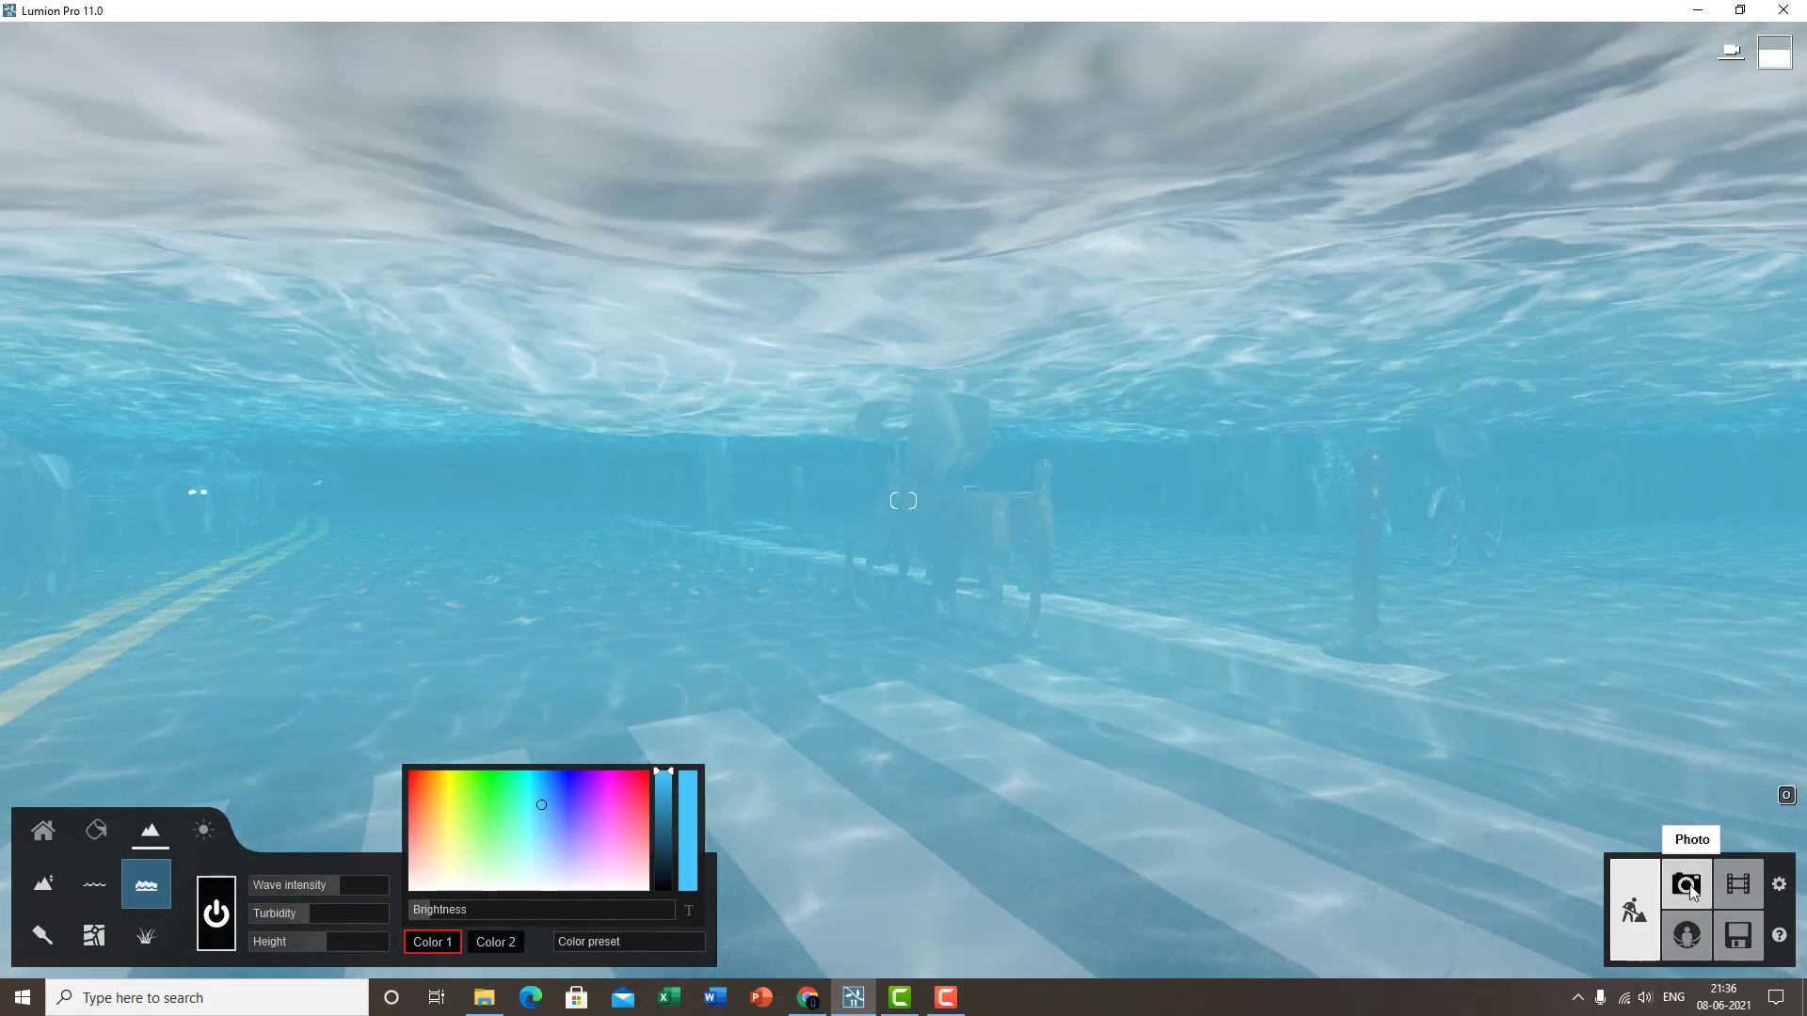
- Go back to photo 8, enable its Water effect's Ocean option, and view the street from beneath the surface
left_click(1685, 884)
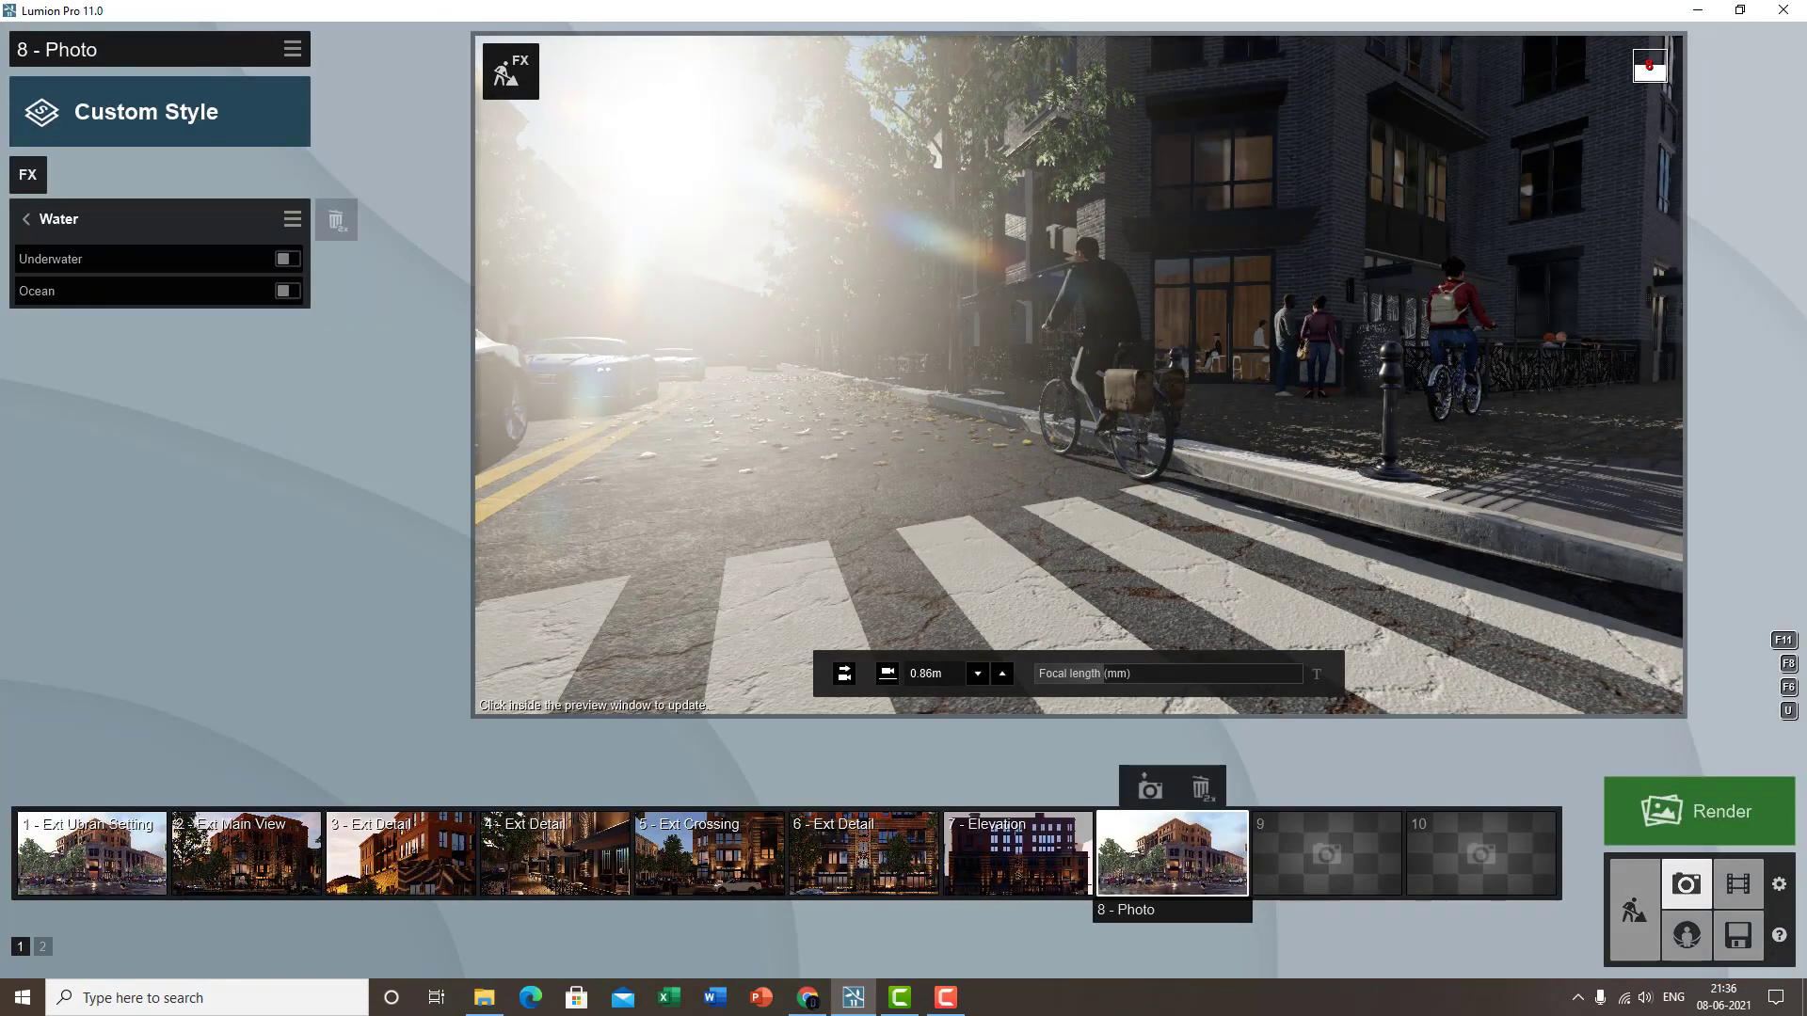
left_click(967, 440)
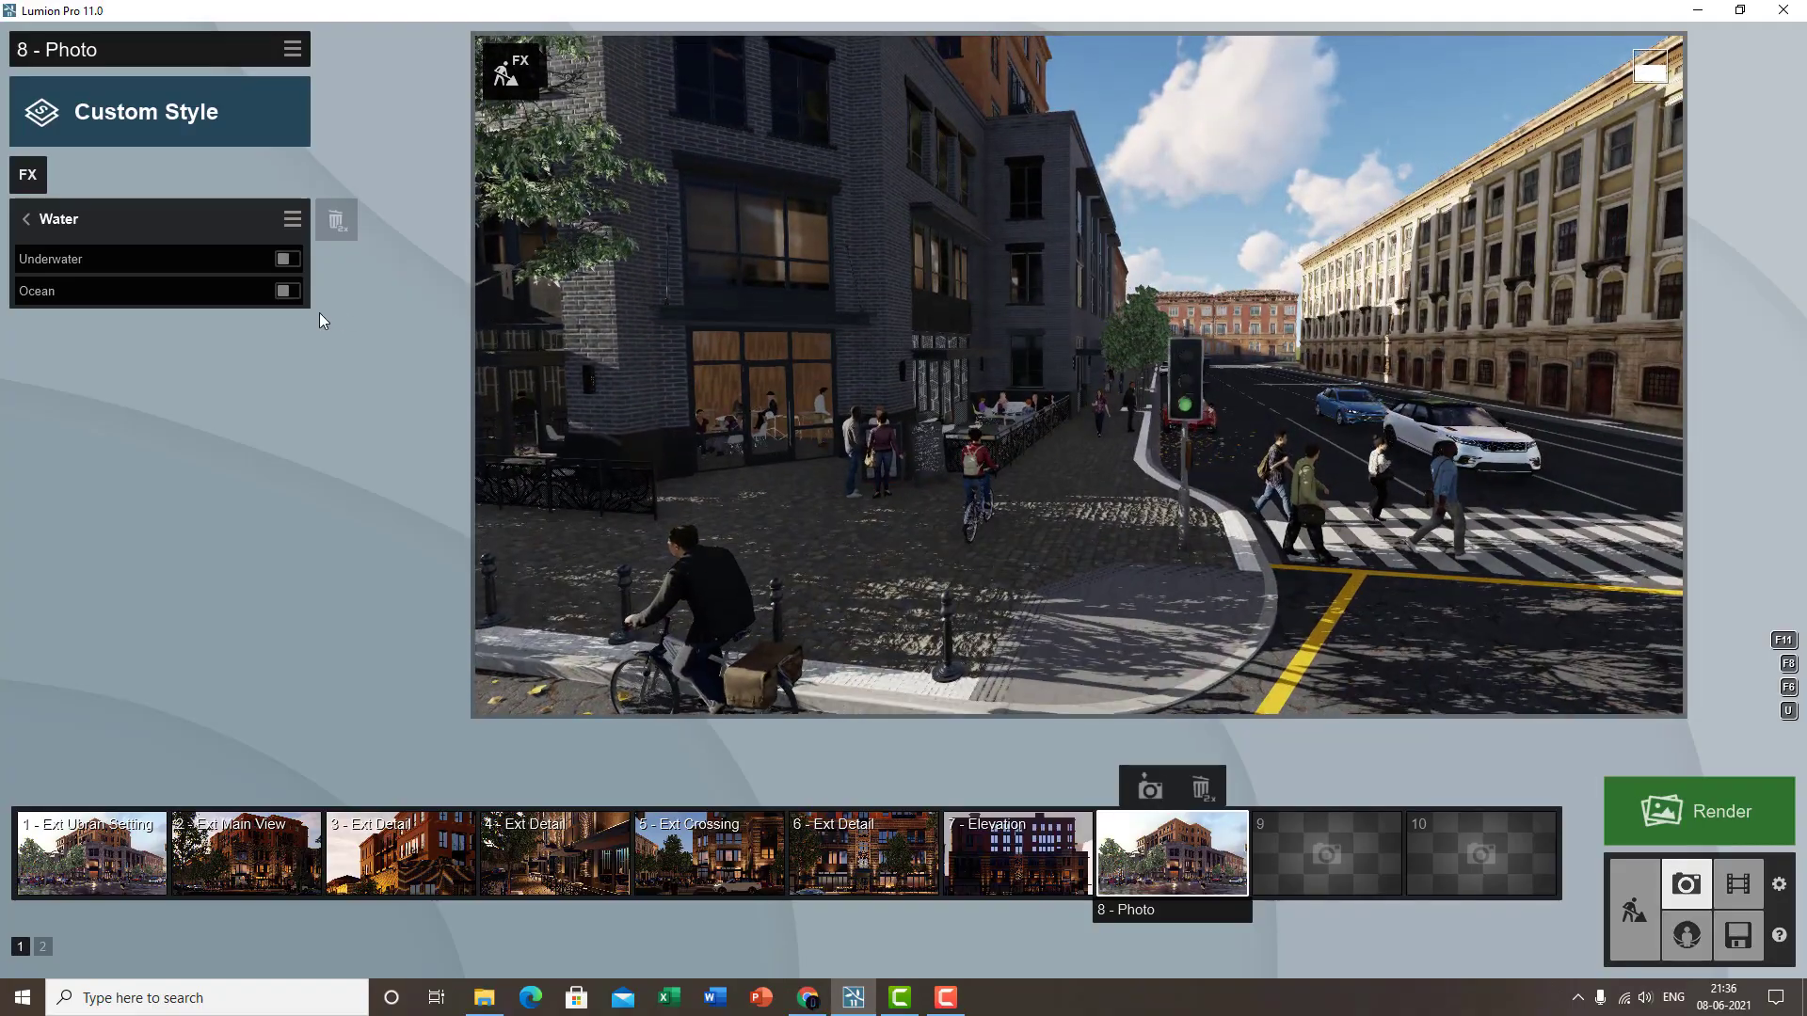
left_click(287, 290)
key("q")
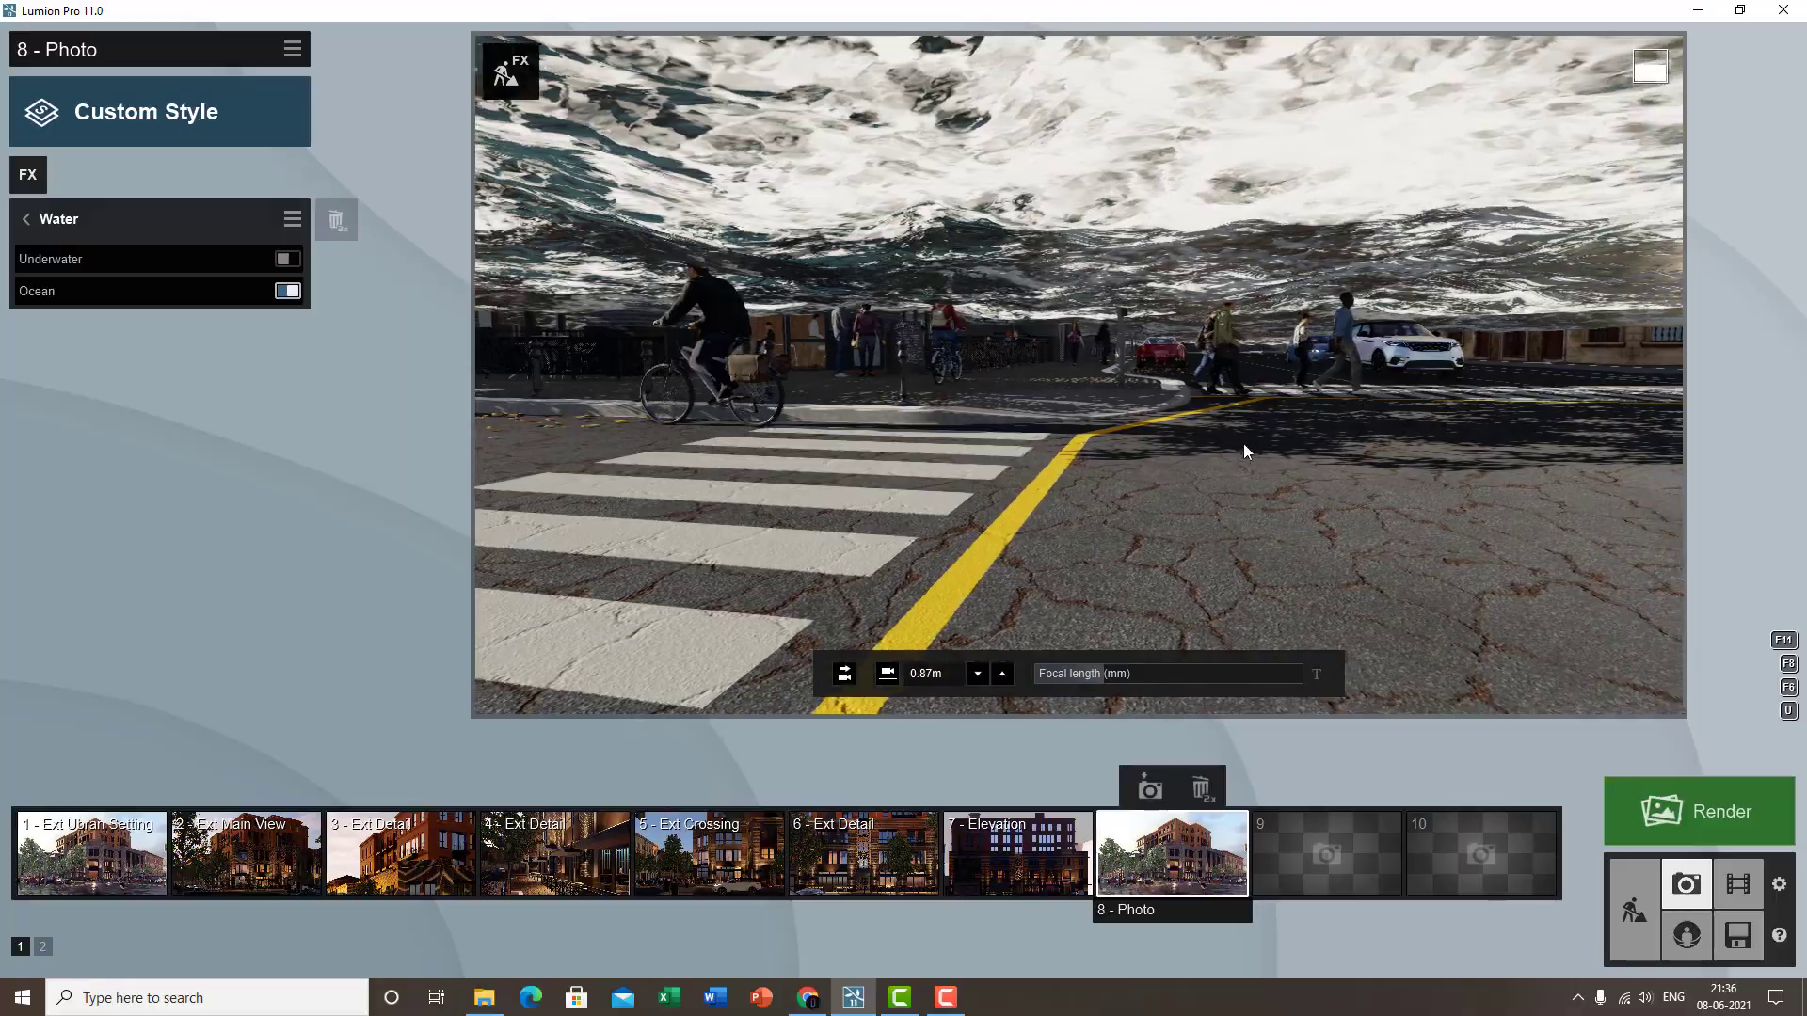
right_click_drag(1242, 444, 1202, 436)
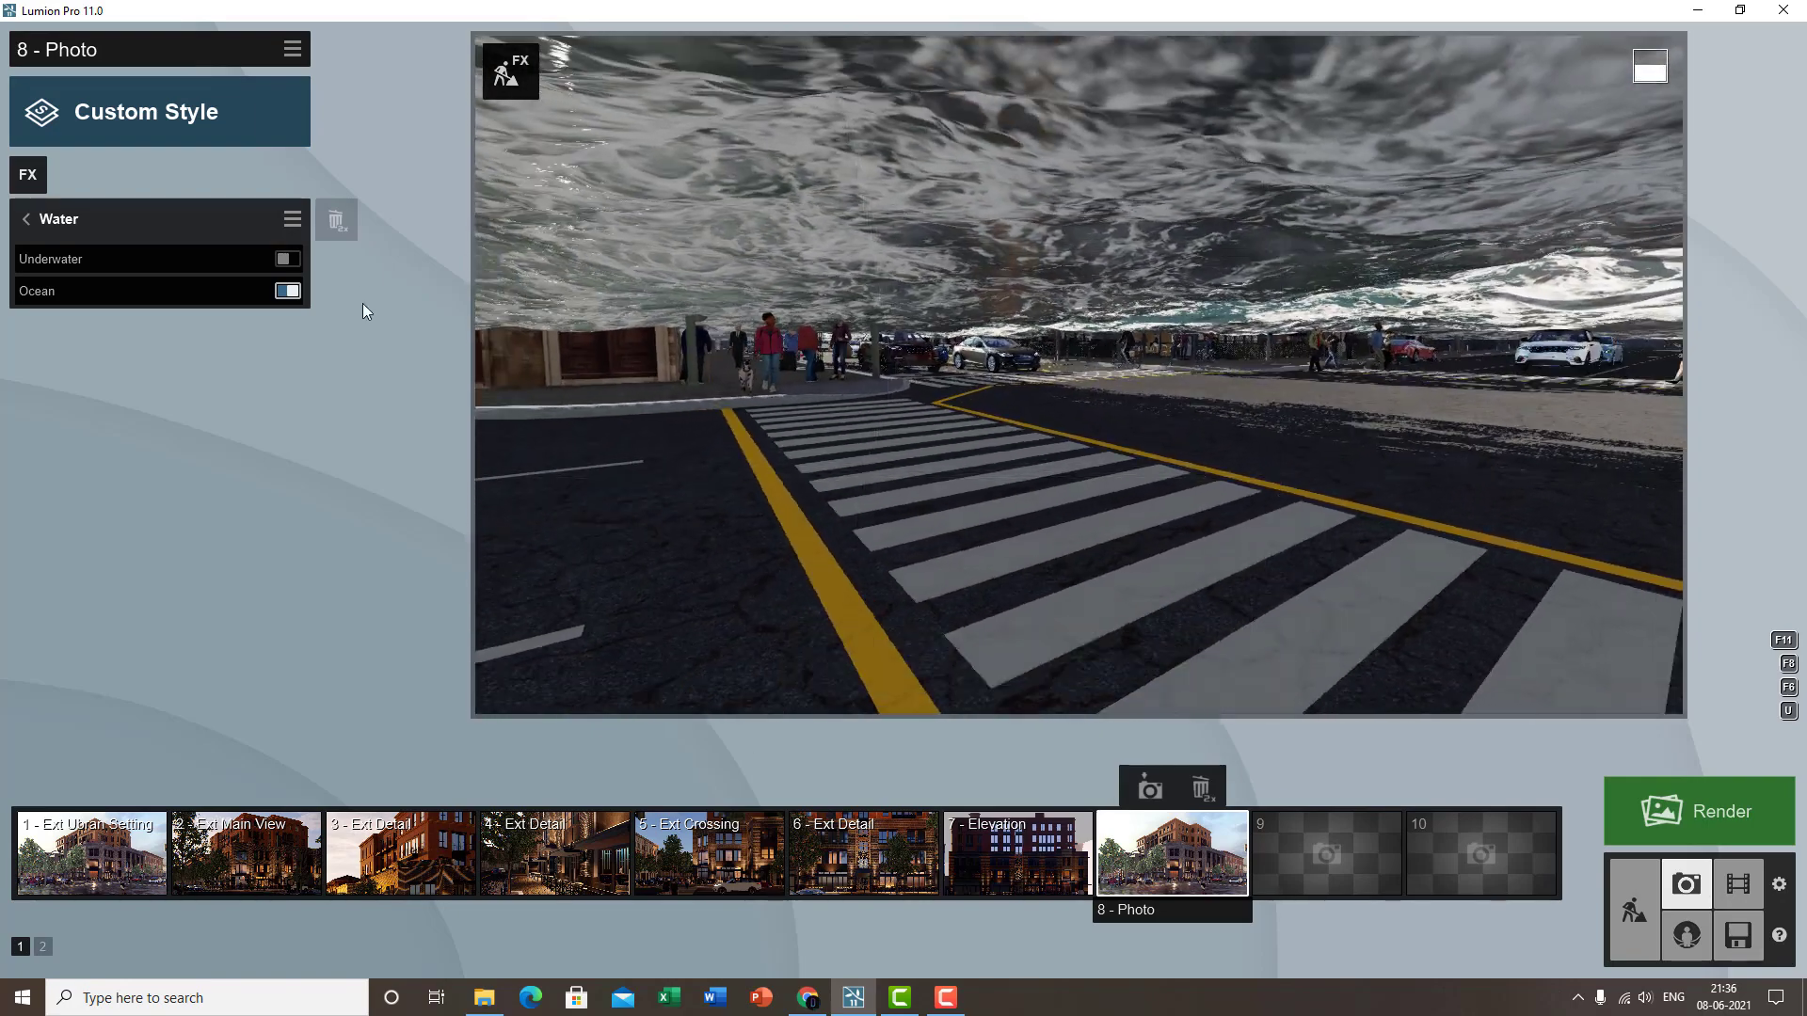
- Enable the Water effect's Underwater option and inspect the submerged cars and crosswalk up close
left_click(287, 261)
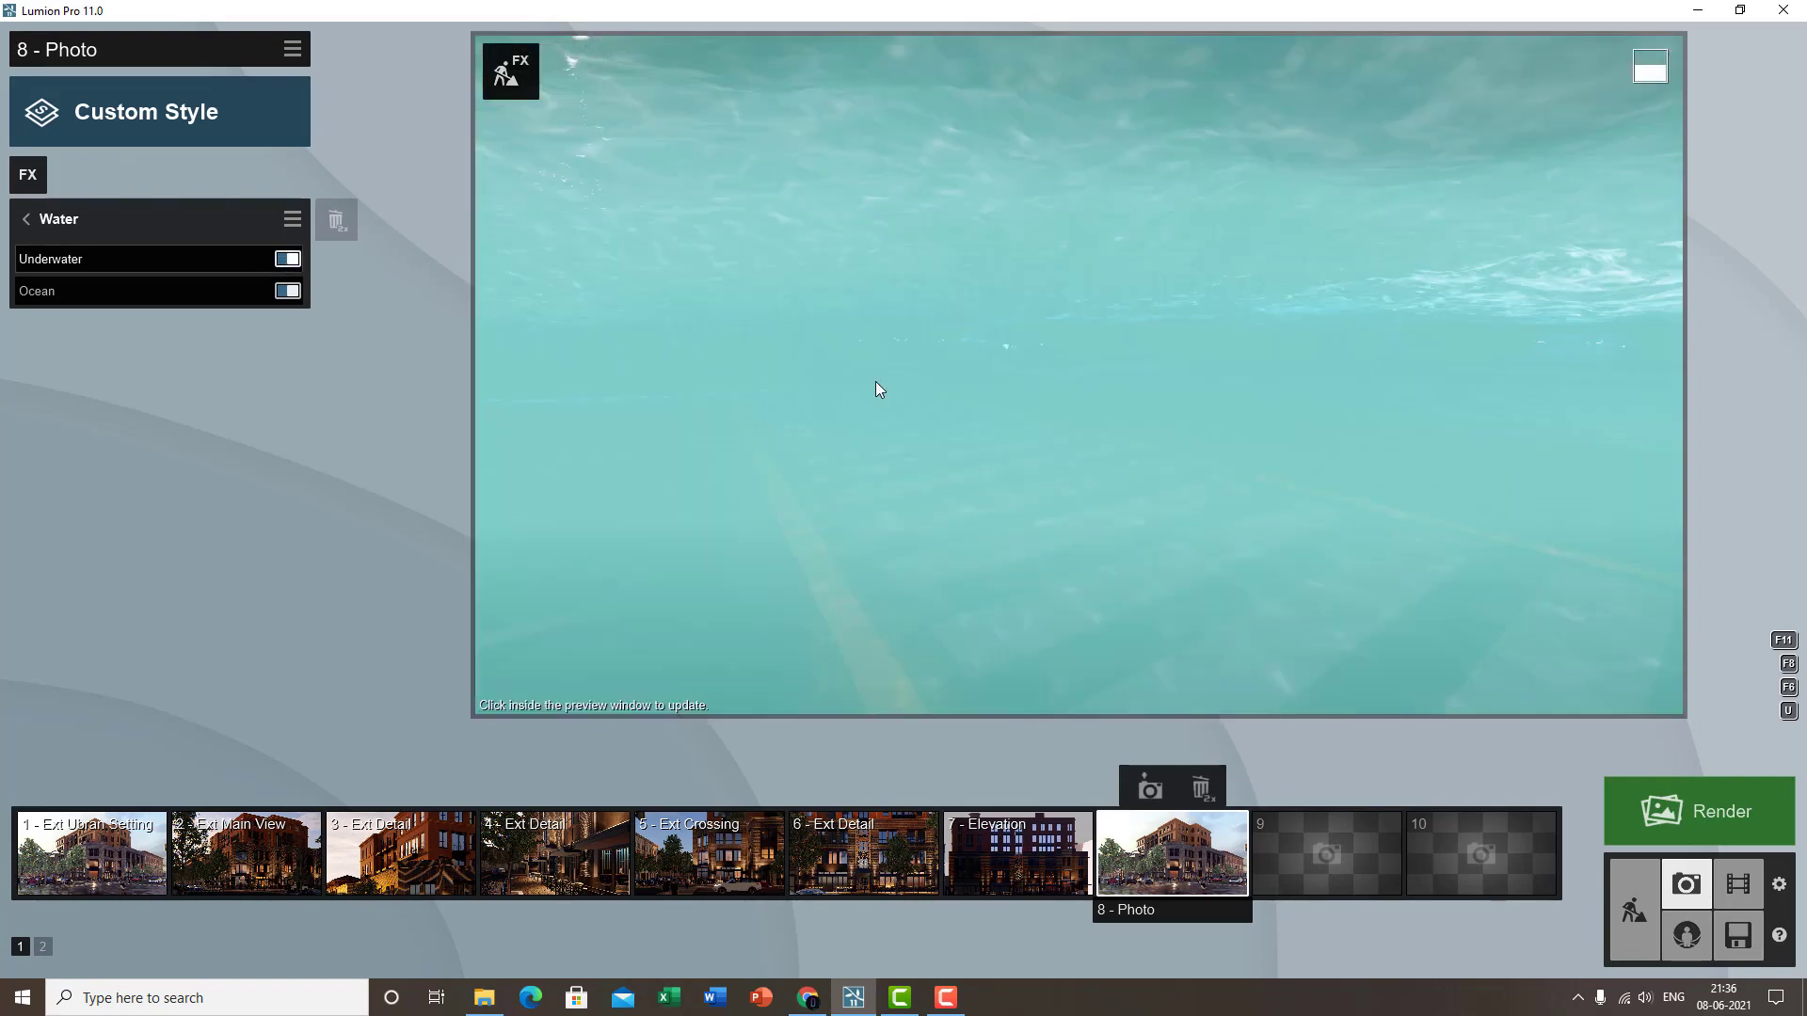
right_click_drag(1100, 414, 1104, 415)
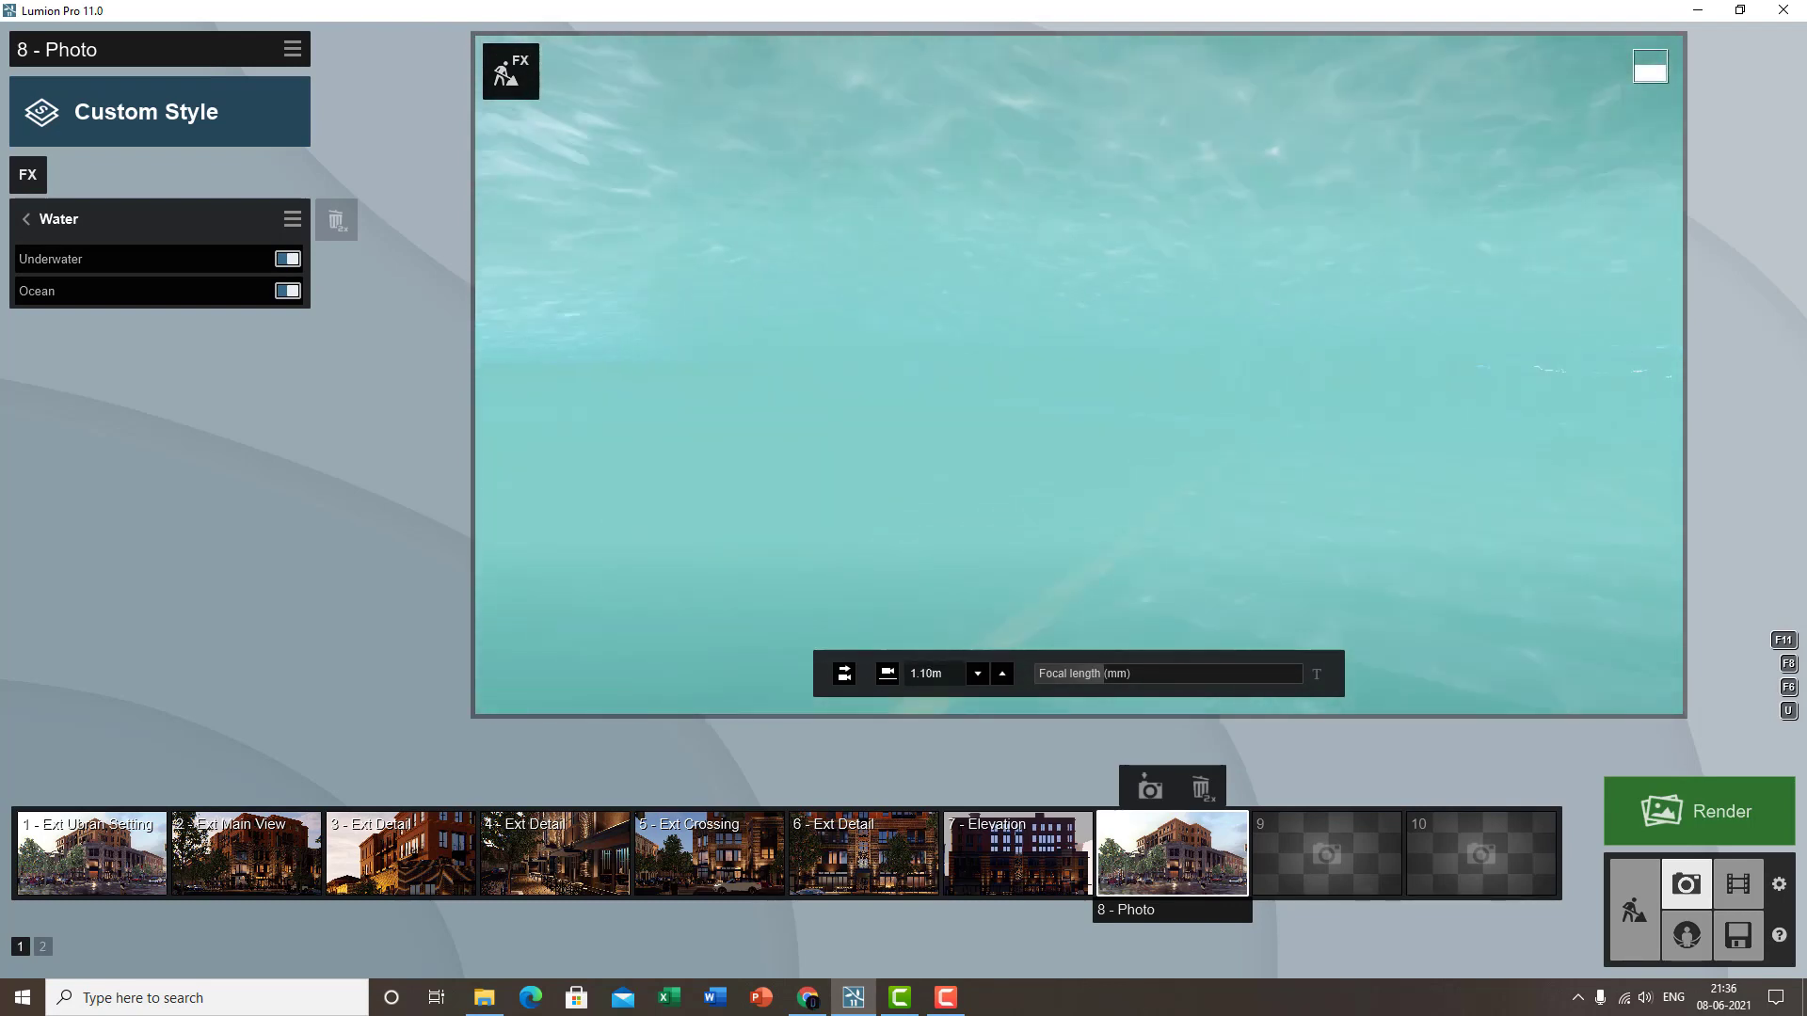
mouse_move(1355, 429)
right_mouse_down()
mouse_move(1334, 437)
mouse_move(1362, 403)
right_mouse_up()
scroll(1334, 437, "up", 3)
scroll(1324, 426, "down", 3)
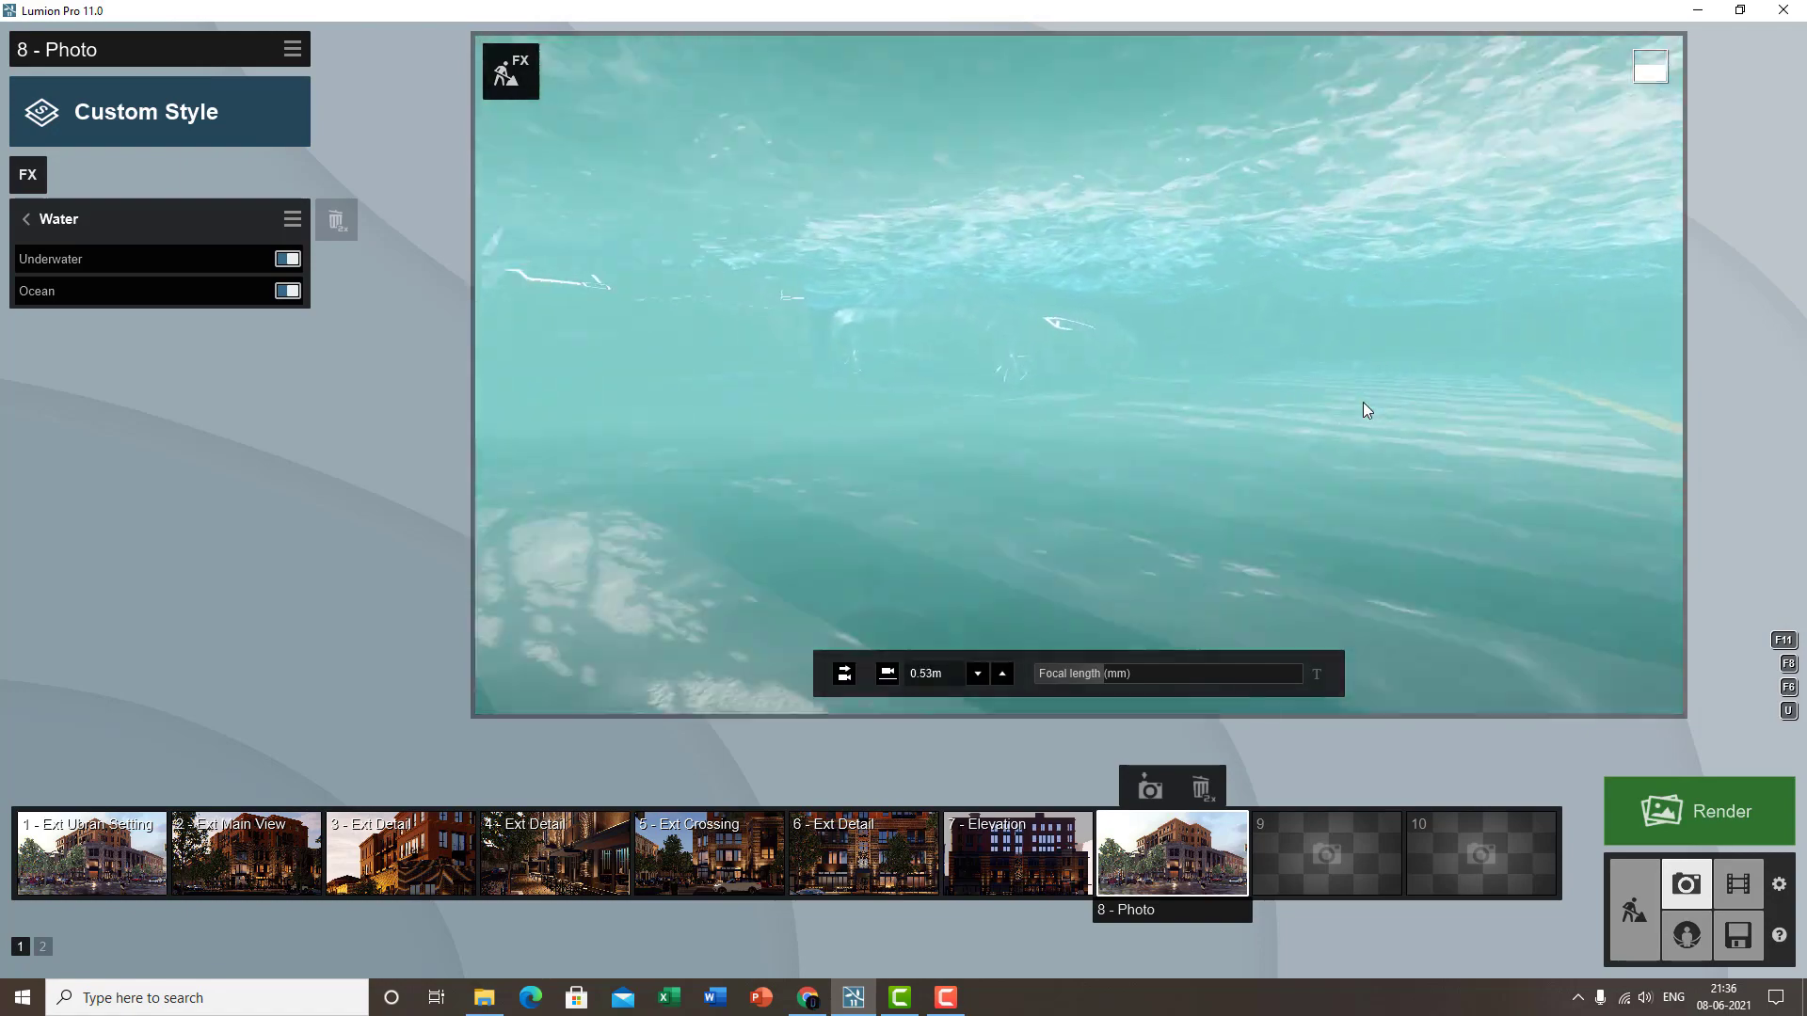
scroll(1444, 403, "up", 6)
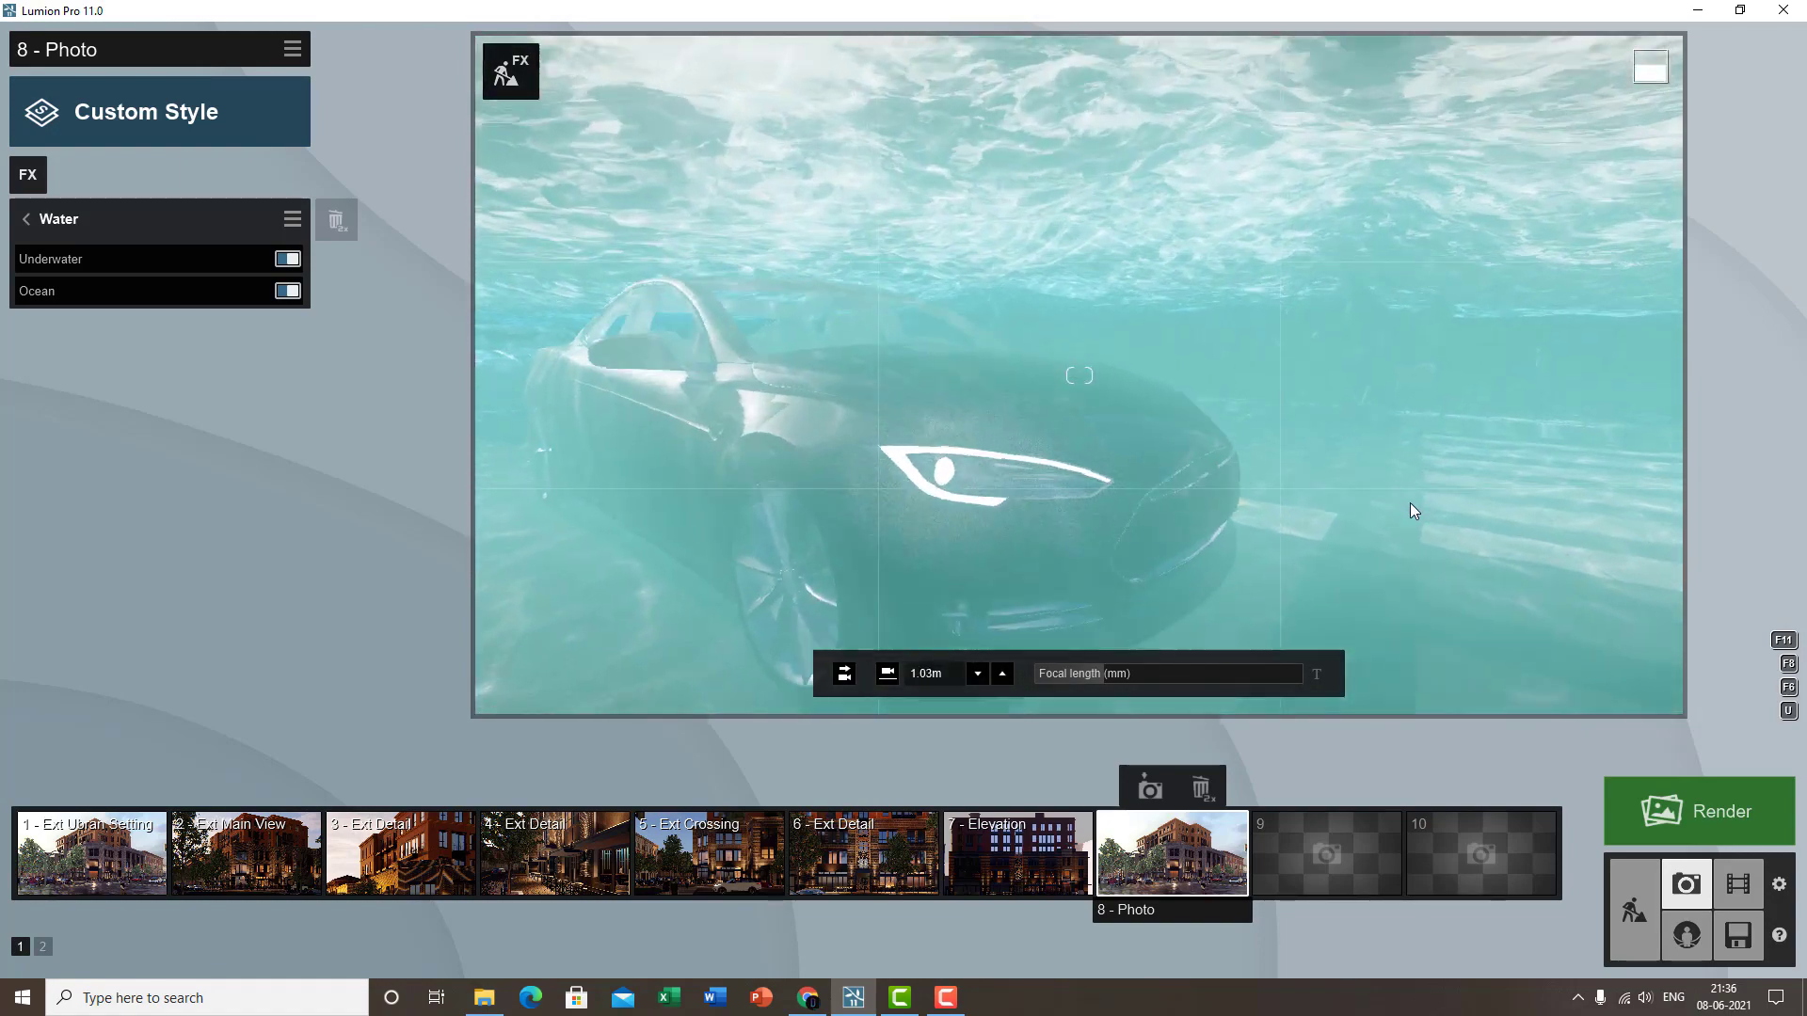
scroll(1152, 474, "down", 6)
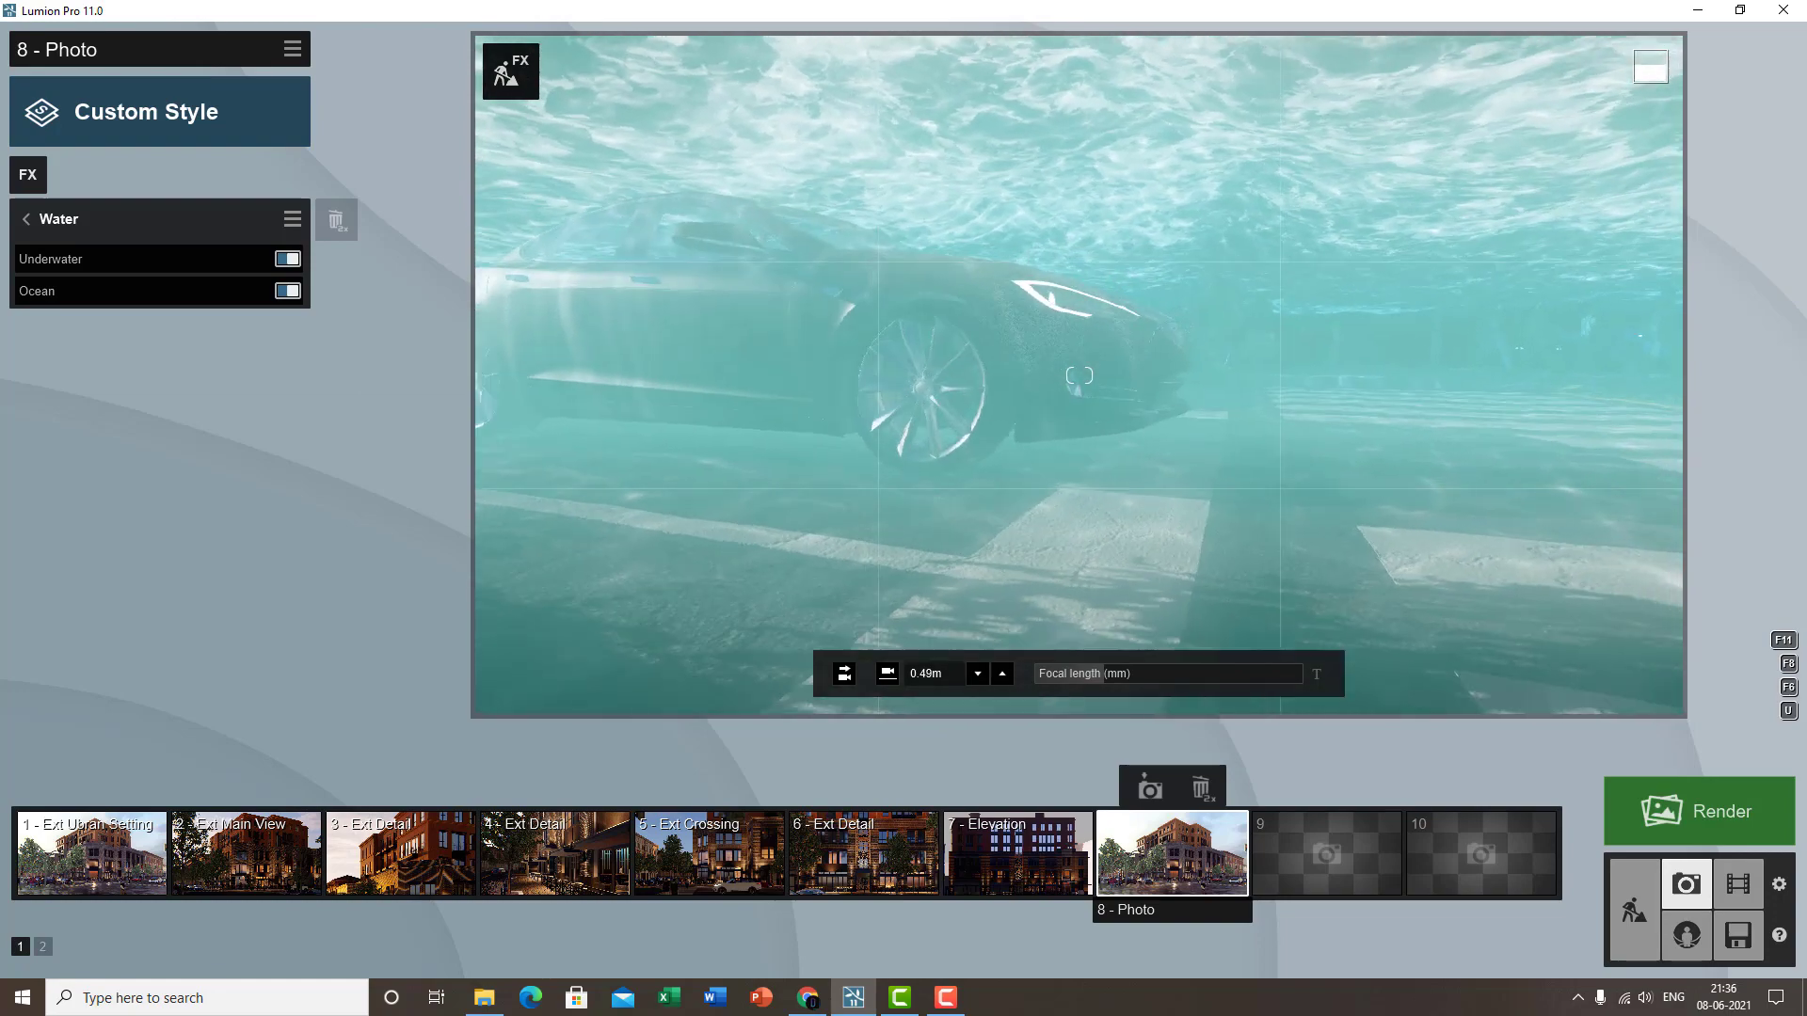
- Apply the God Rays effect from the Sun category to photo 8
left_click(54, 215)
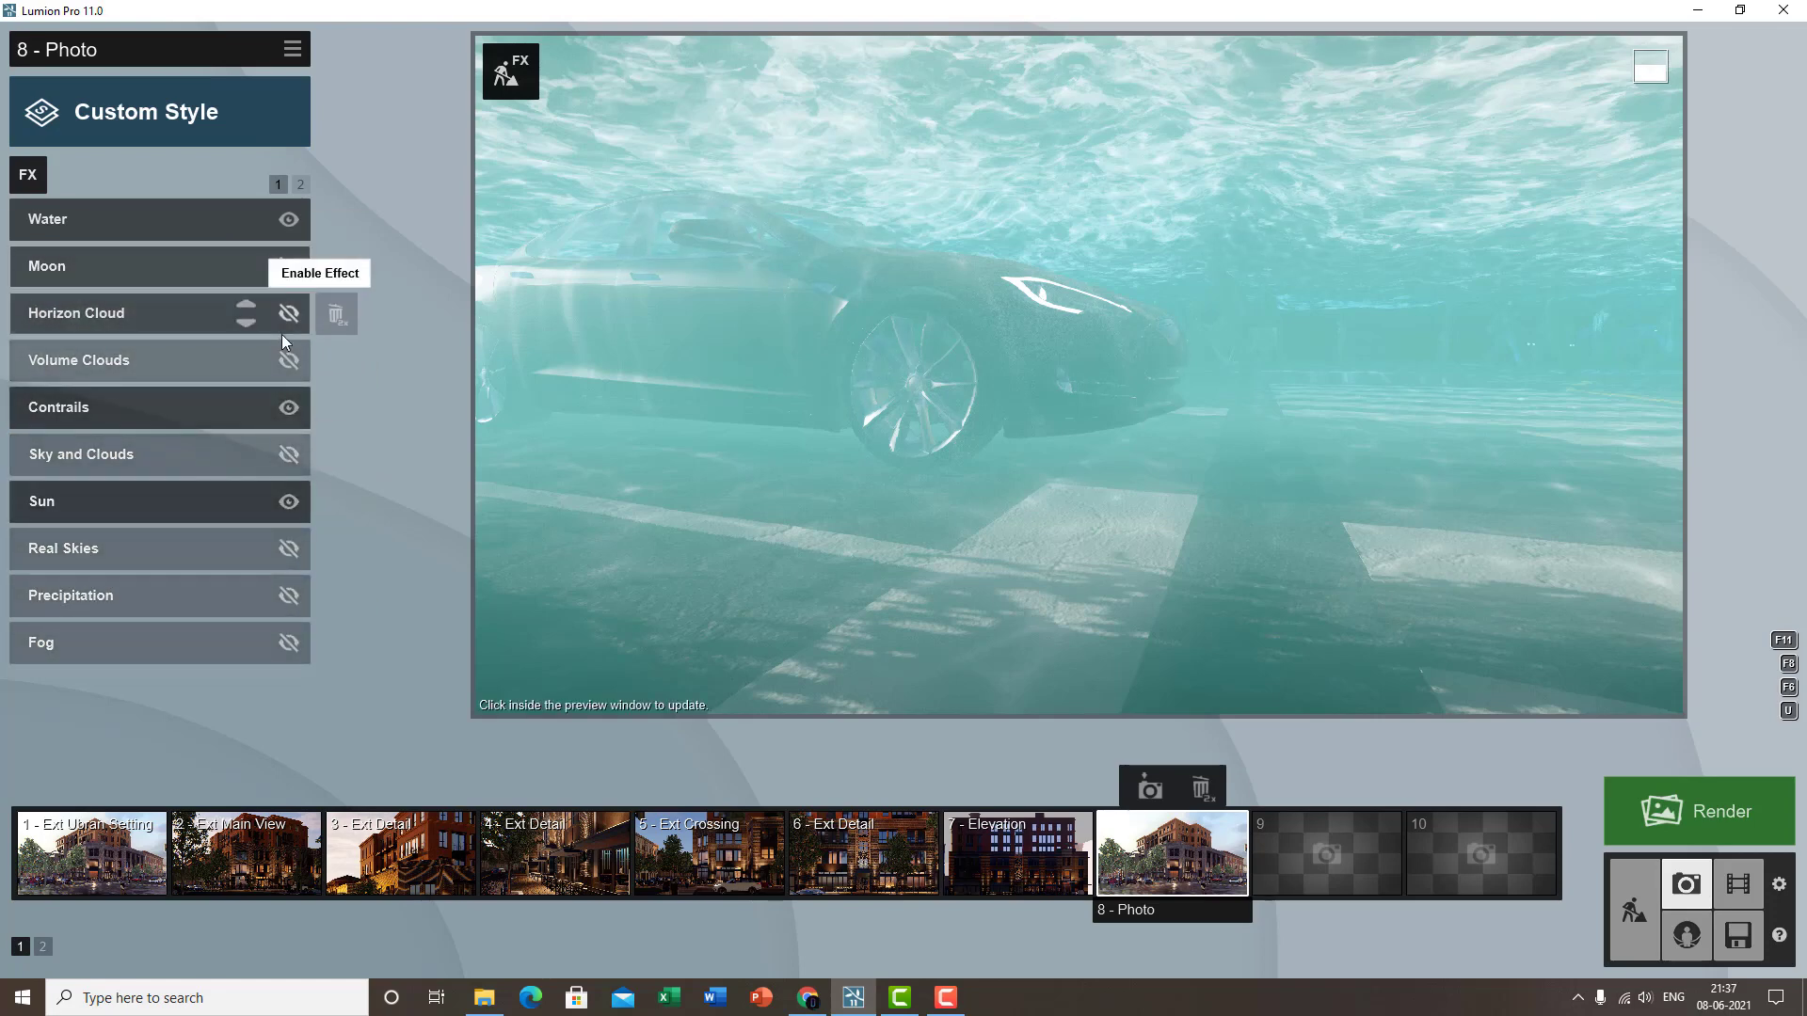
left_click(17, 176)
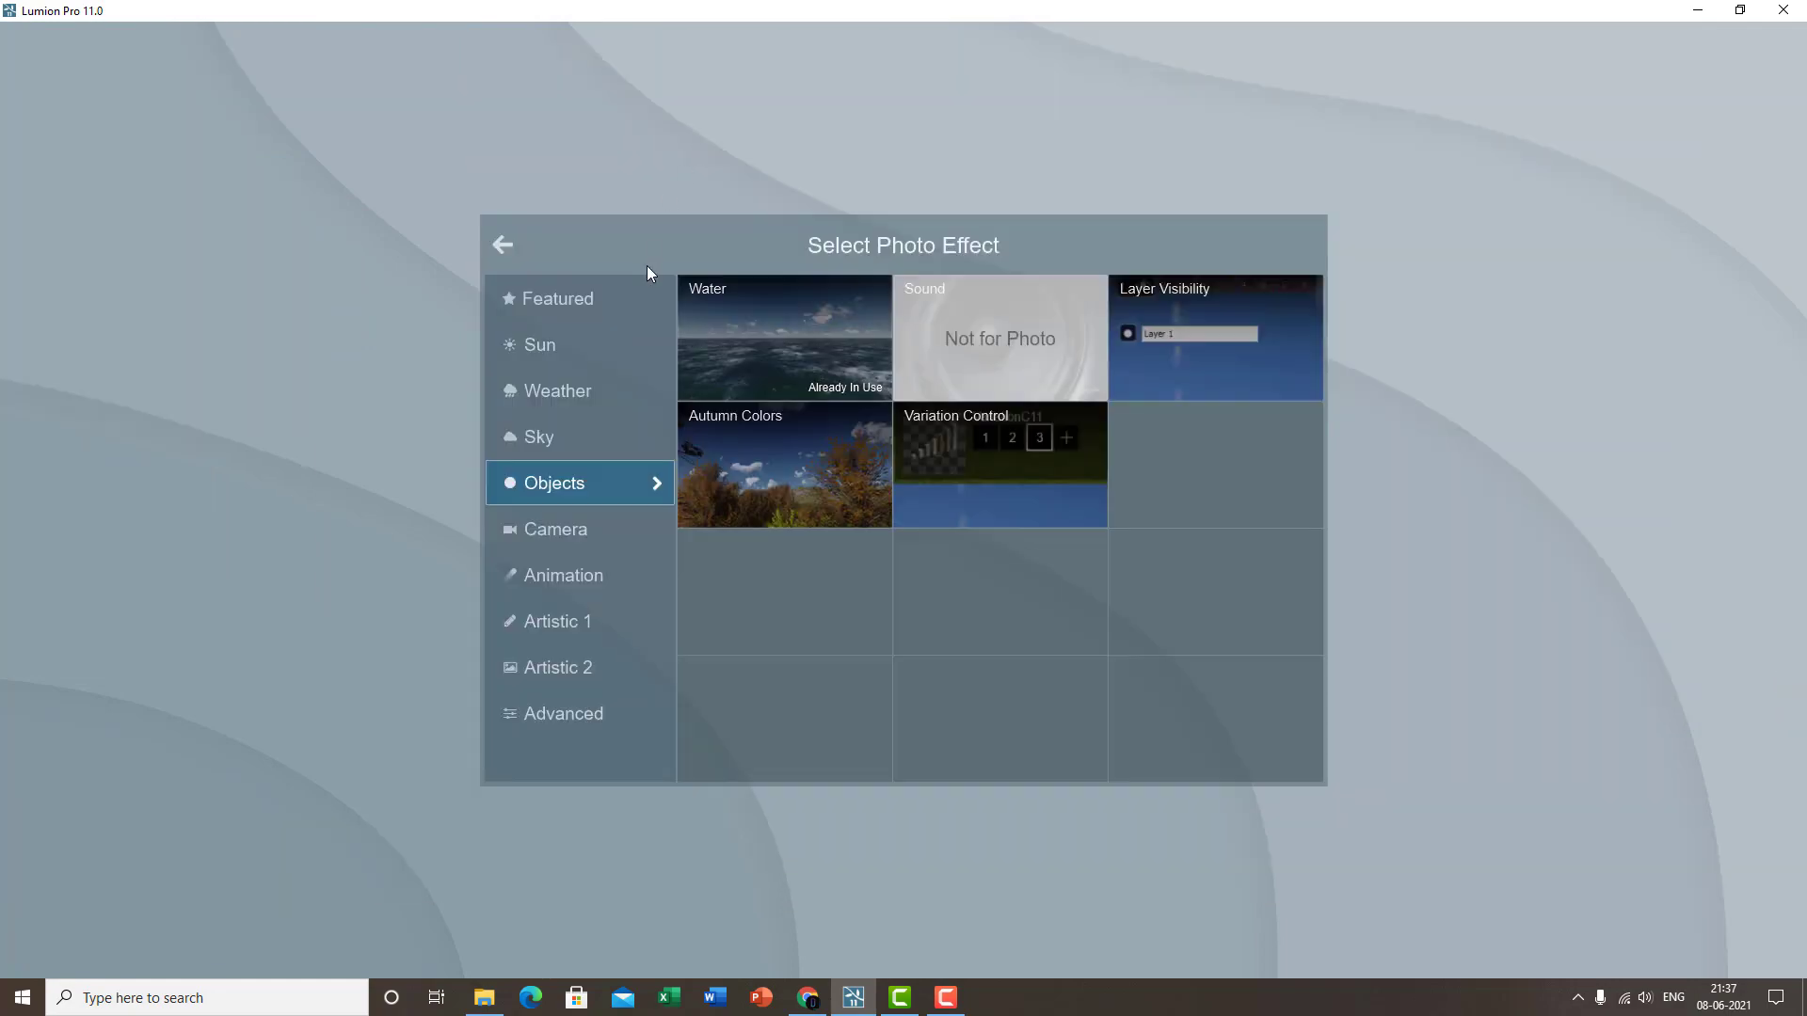
left_click(581, 346)
left_click(1003, 357)
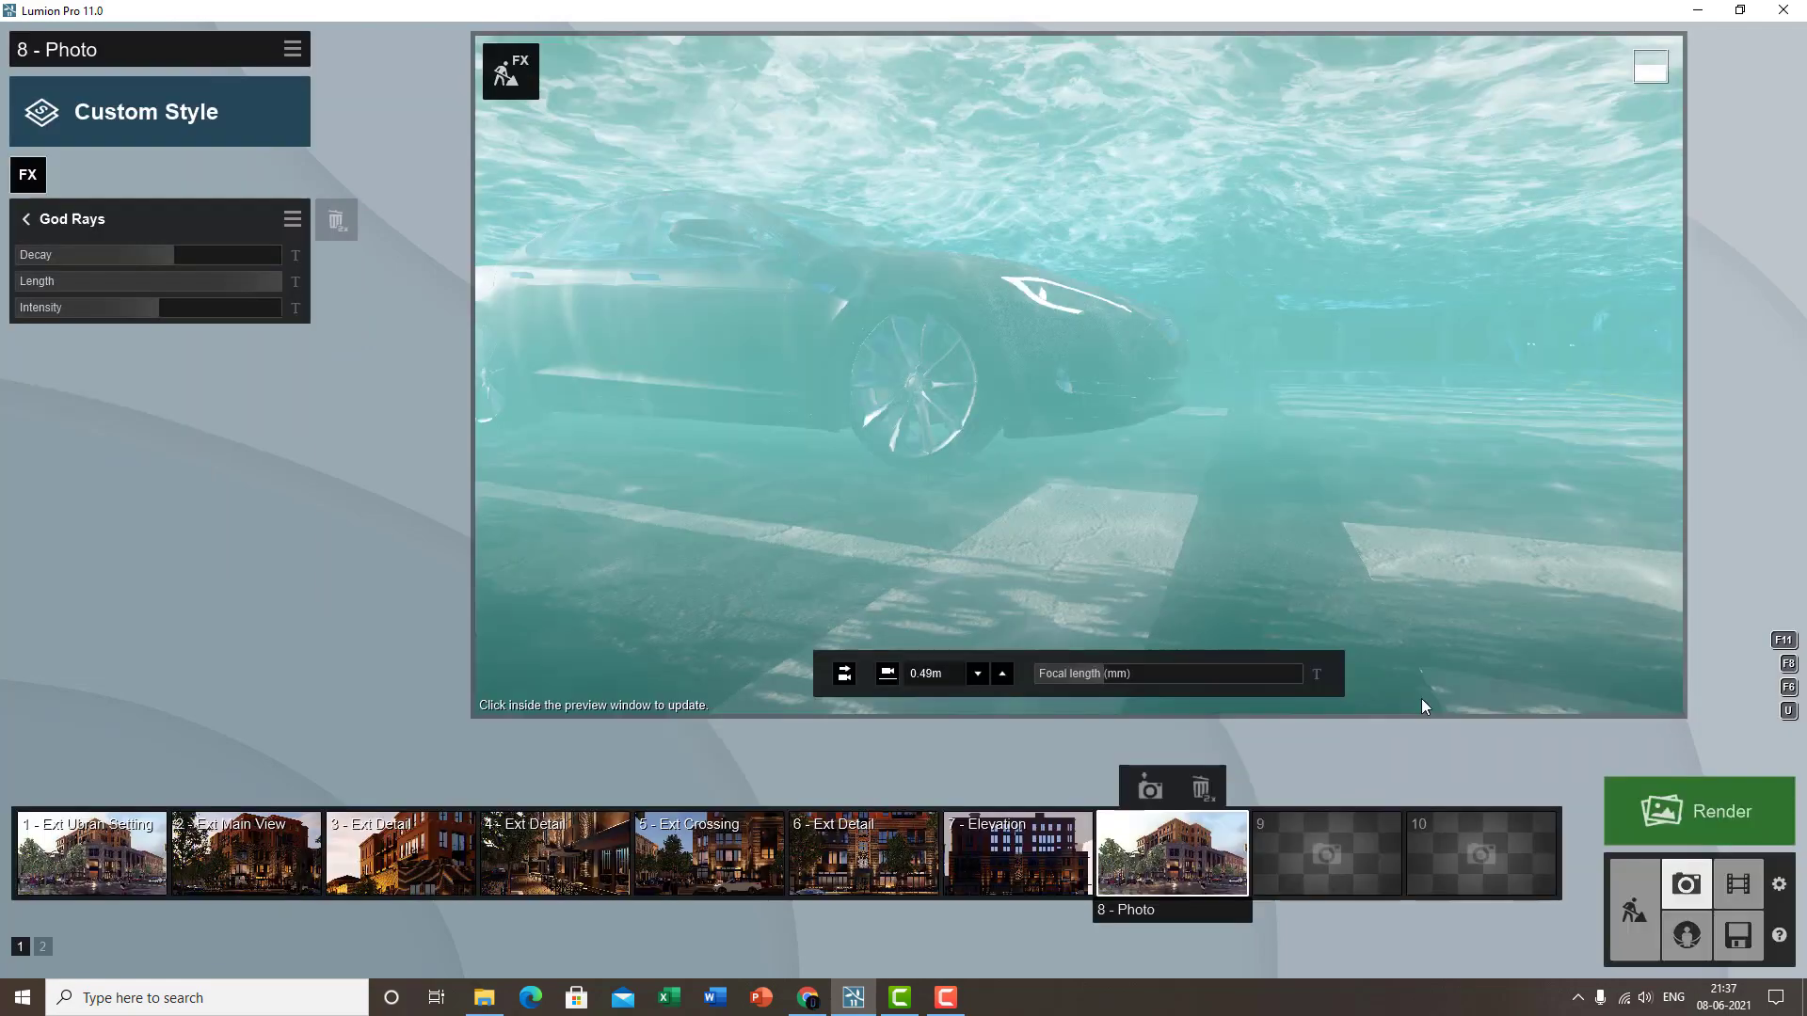
- Set the God Rays decay to 0.0 and compare the light above and below the water surface
left_click(753, 387)
right_click_drag(904, 400, 804, 403)
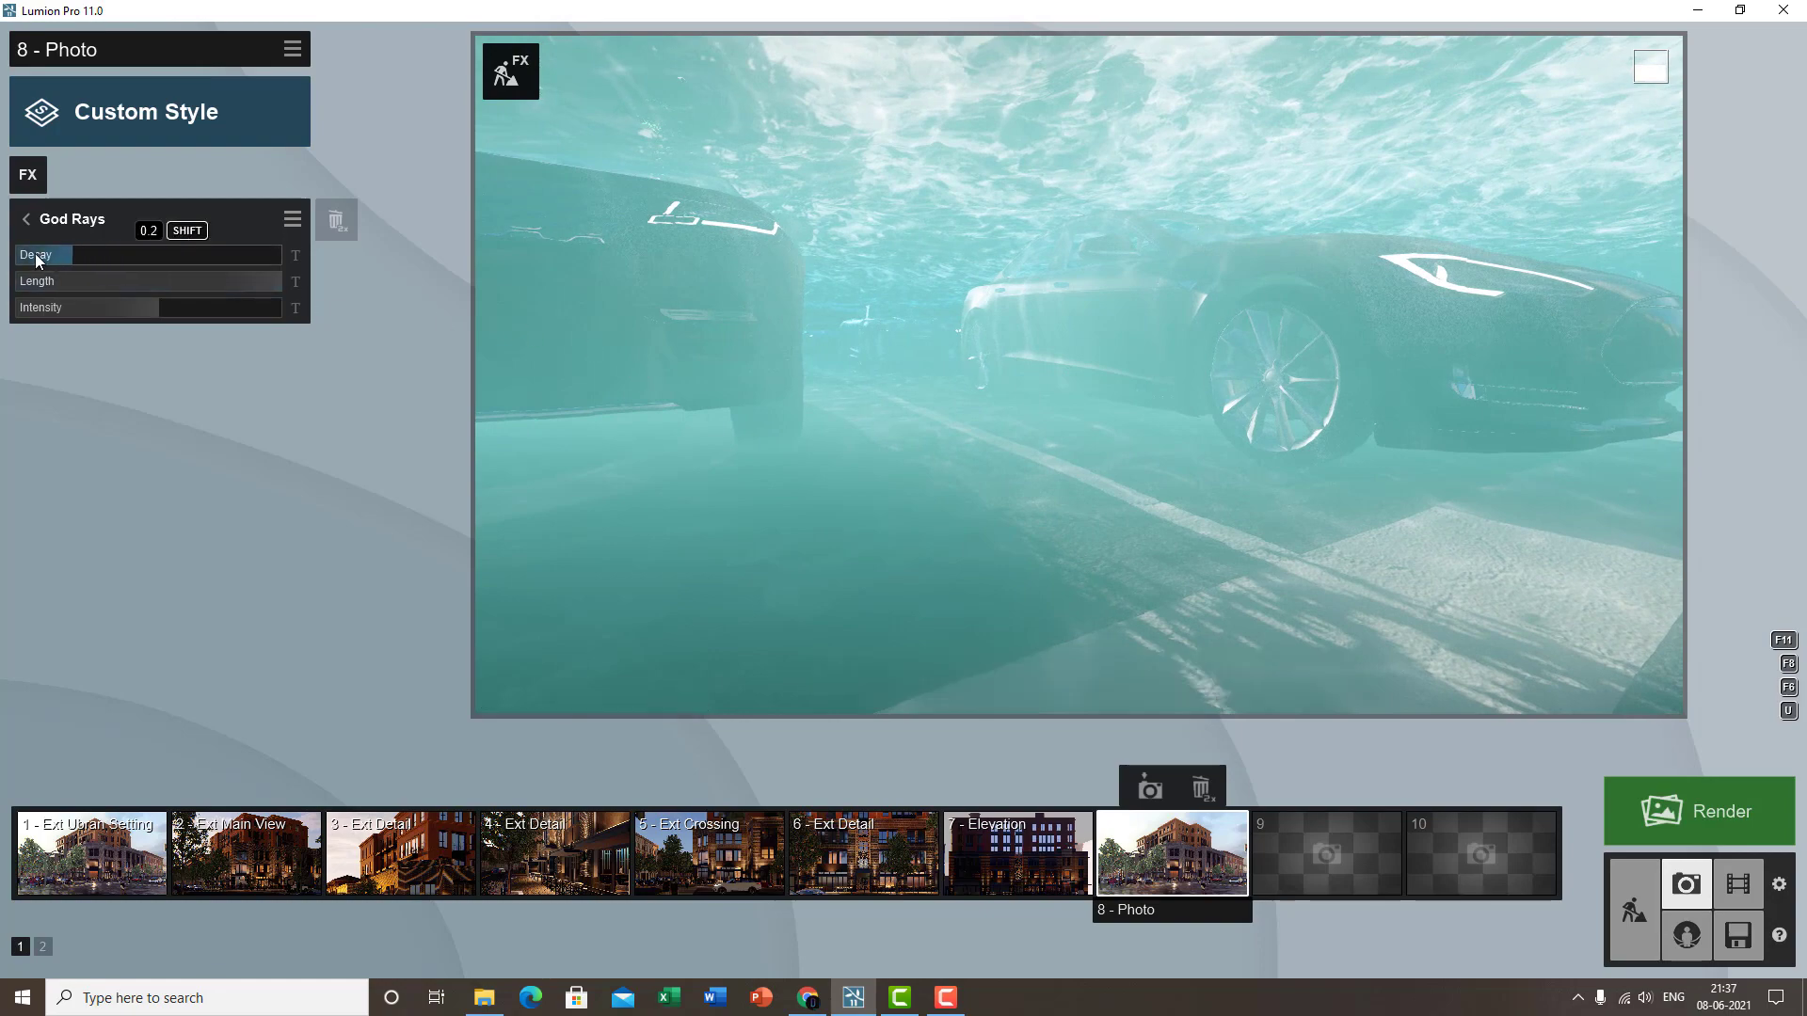
right_click_drag(1249, 335, 1238, 68)
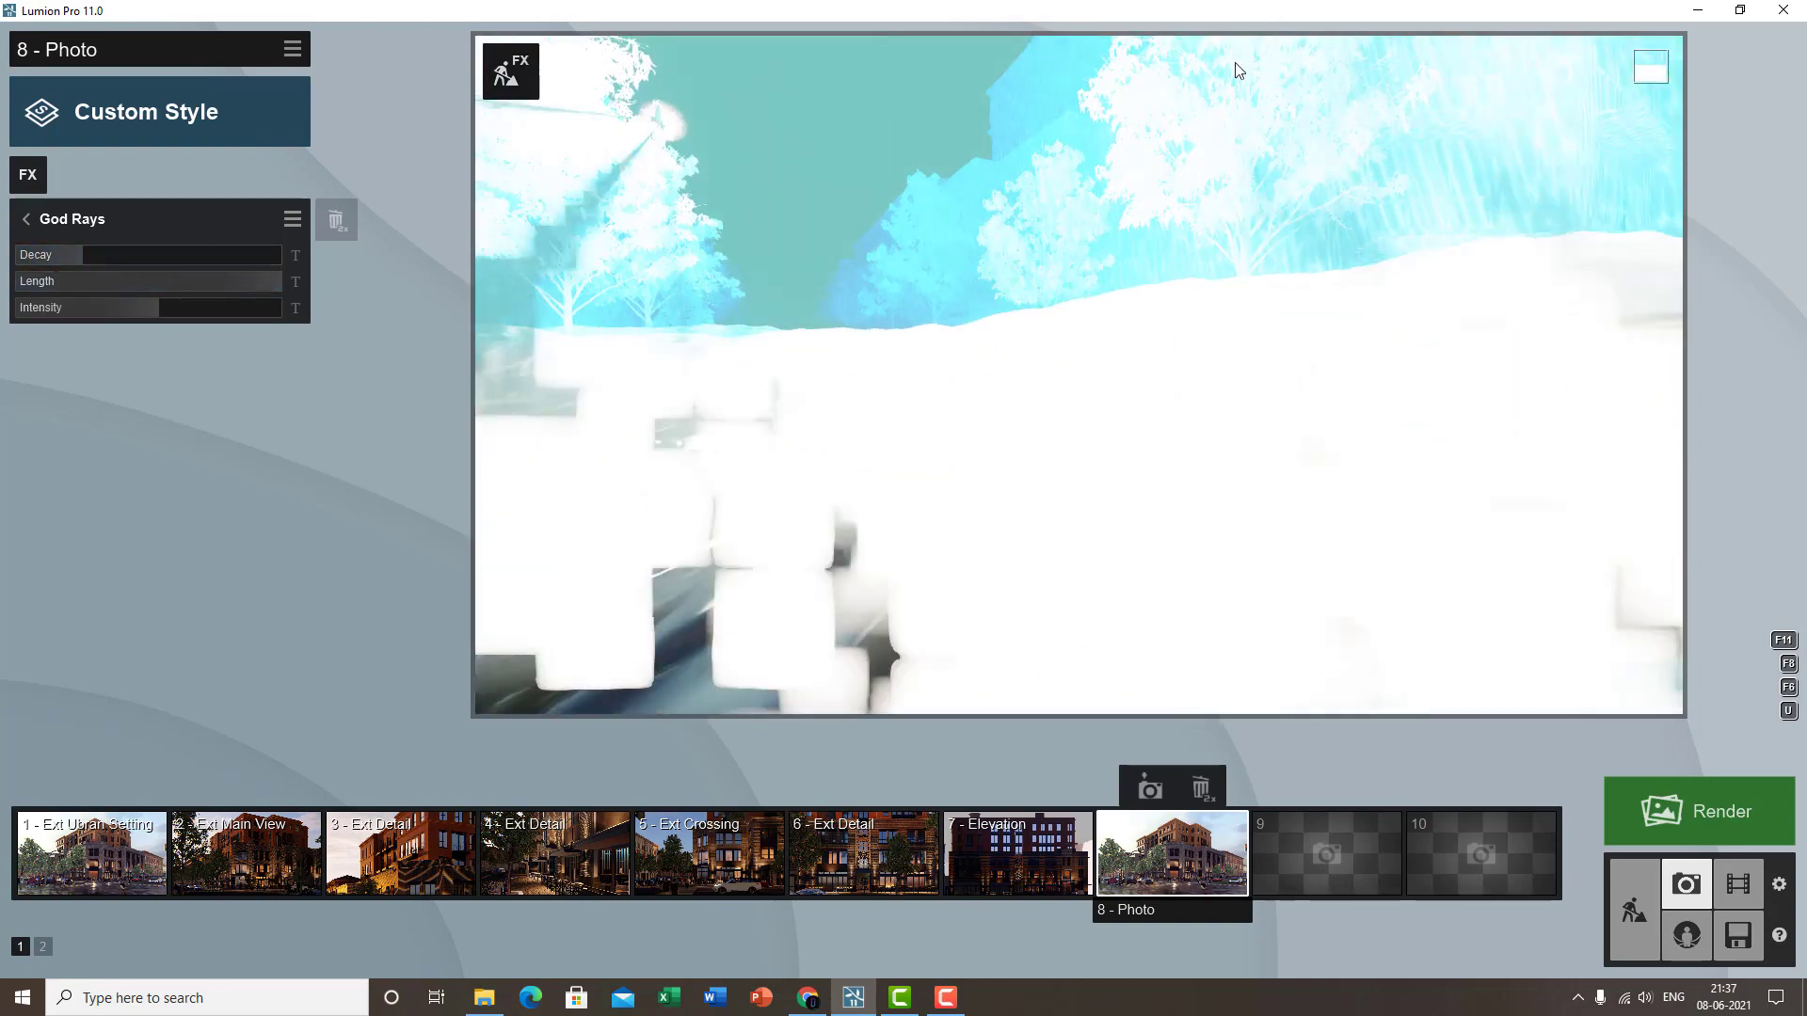
right_click_drag(875, 346, 1078, 414)
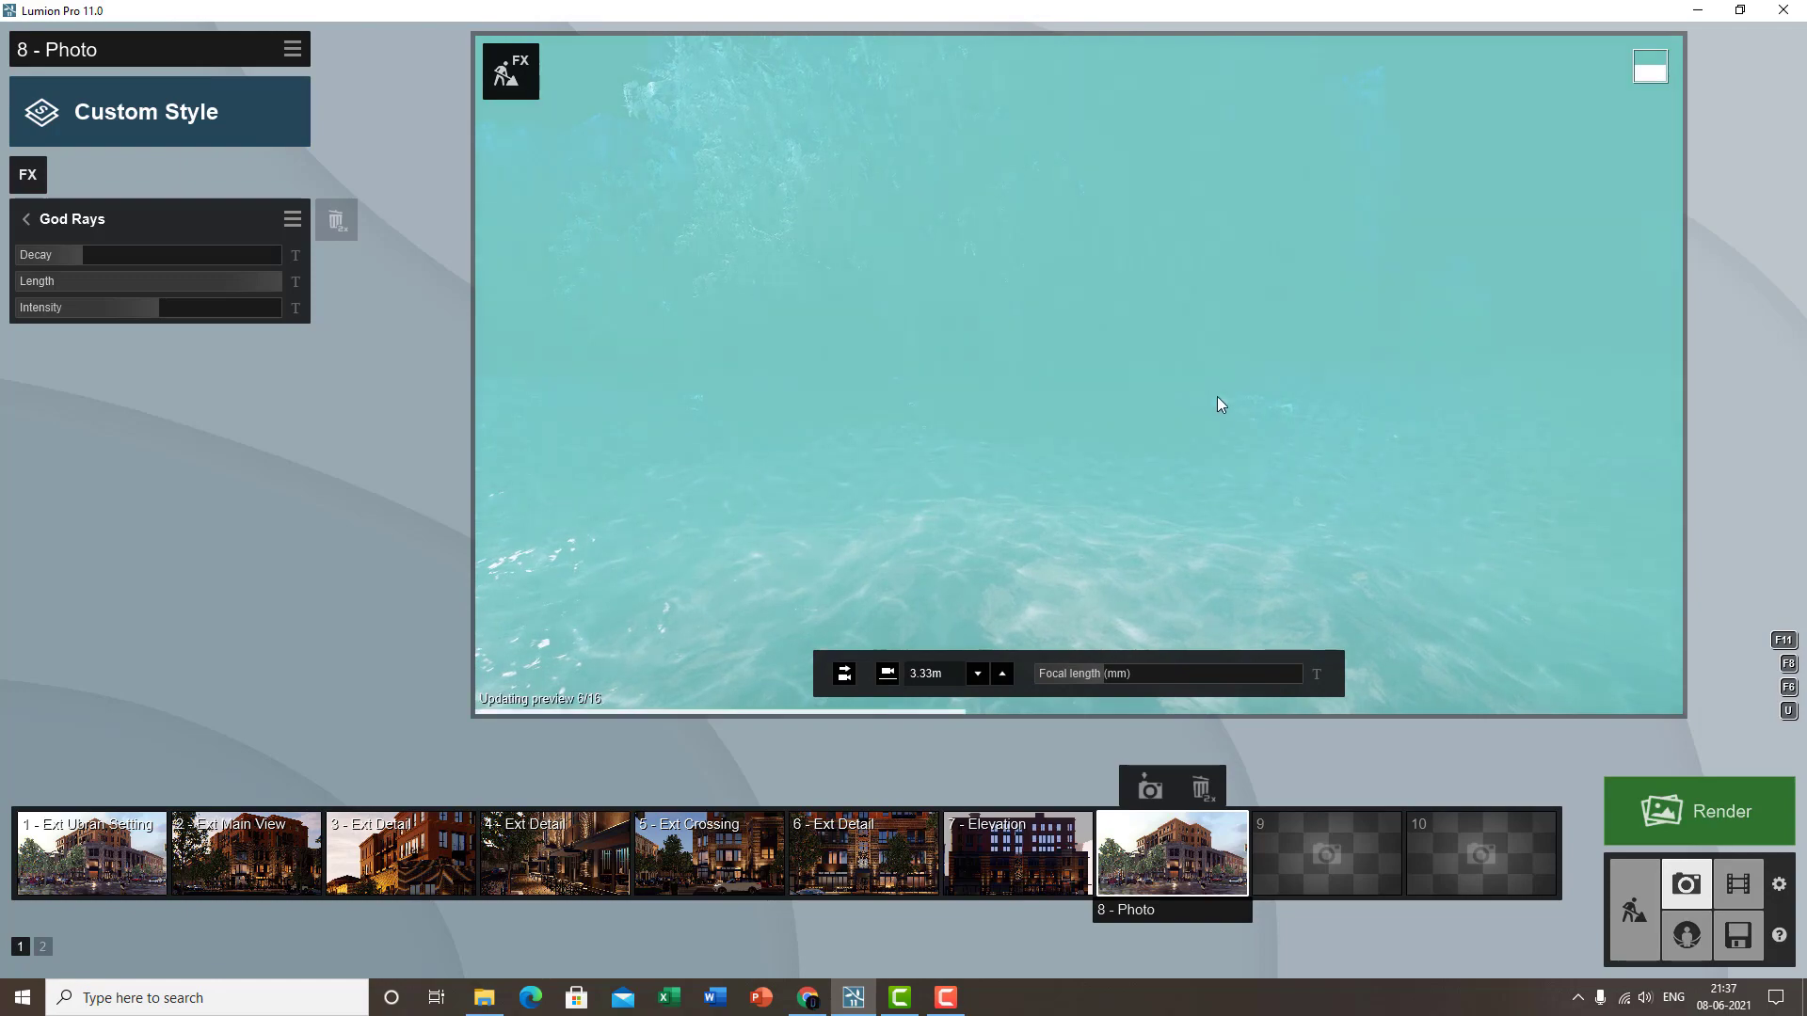
left_click_drag(87, 254, 2, 261)
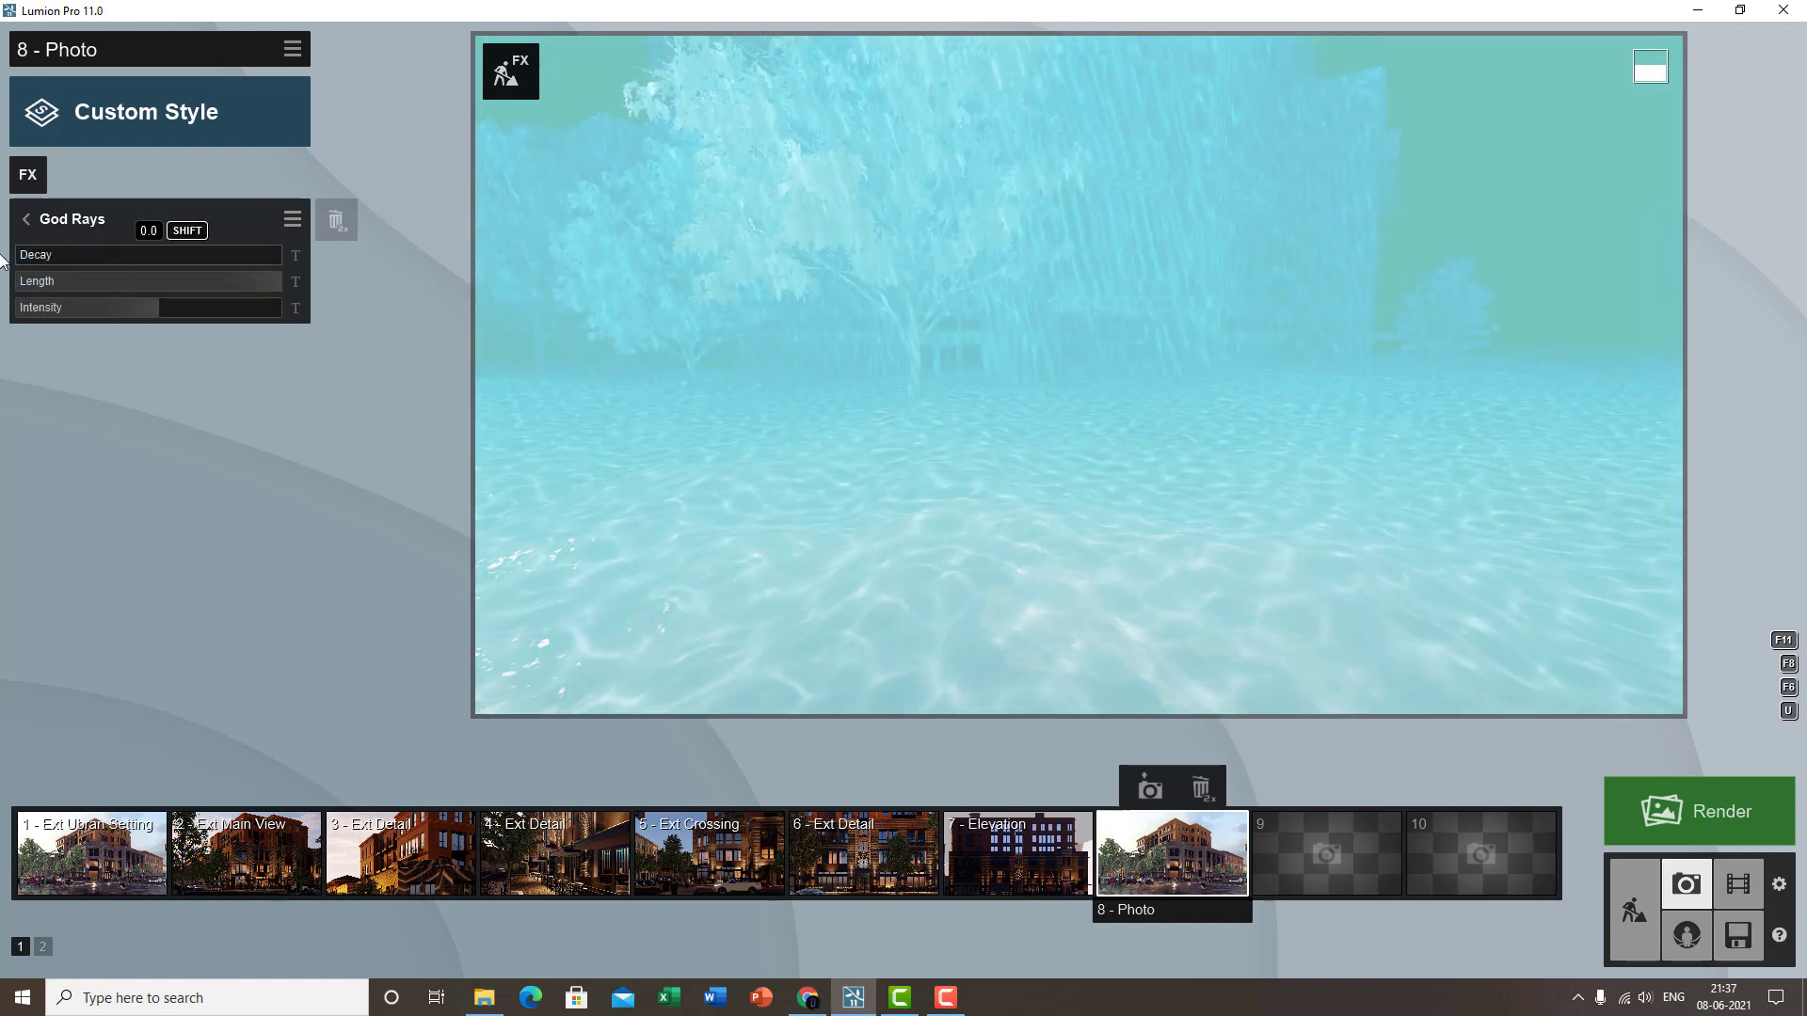
- Increase the God Rays intensity and frame the two submerged cars from a low underwater viewpoint
left_click(1137, 673)
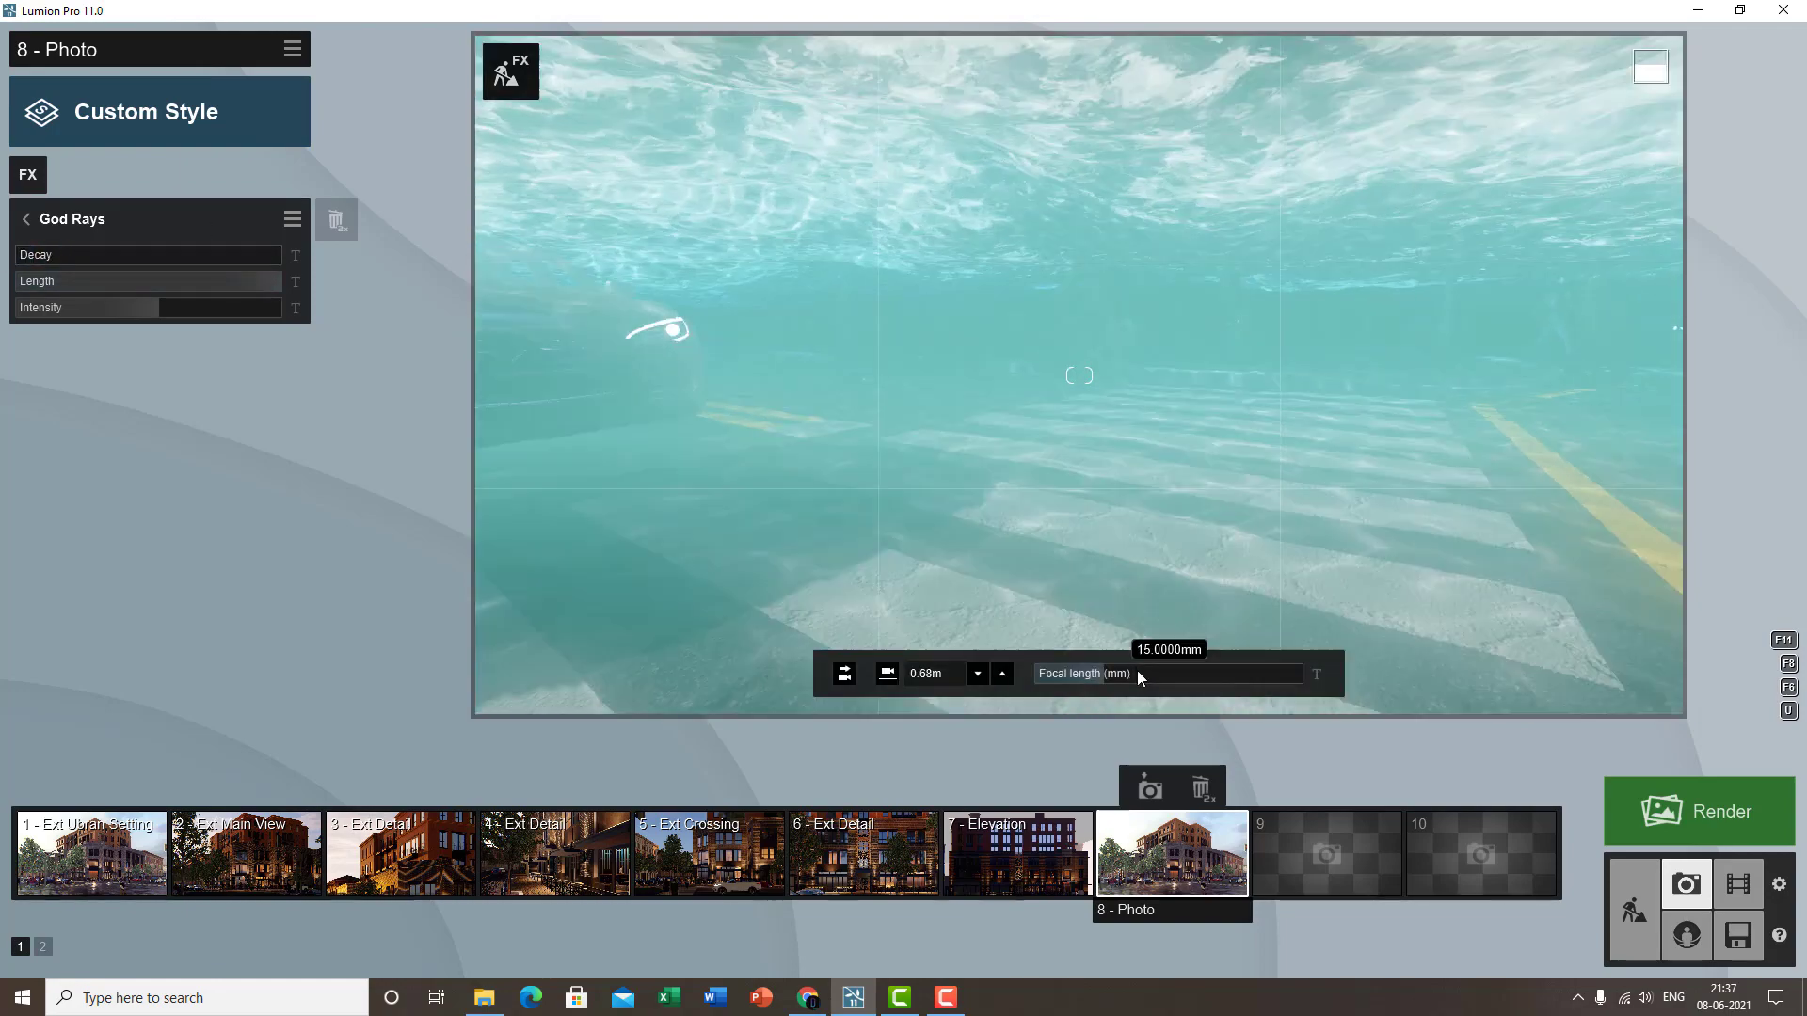
scroll(1180, 363, "up", 5)
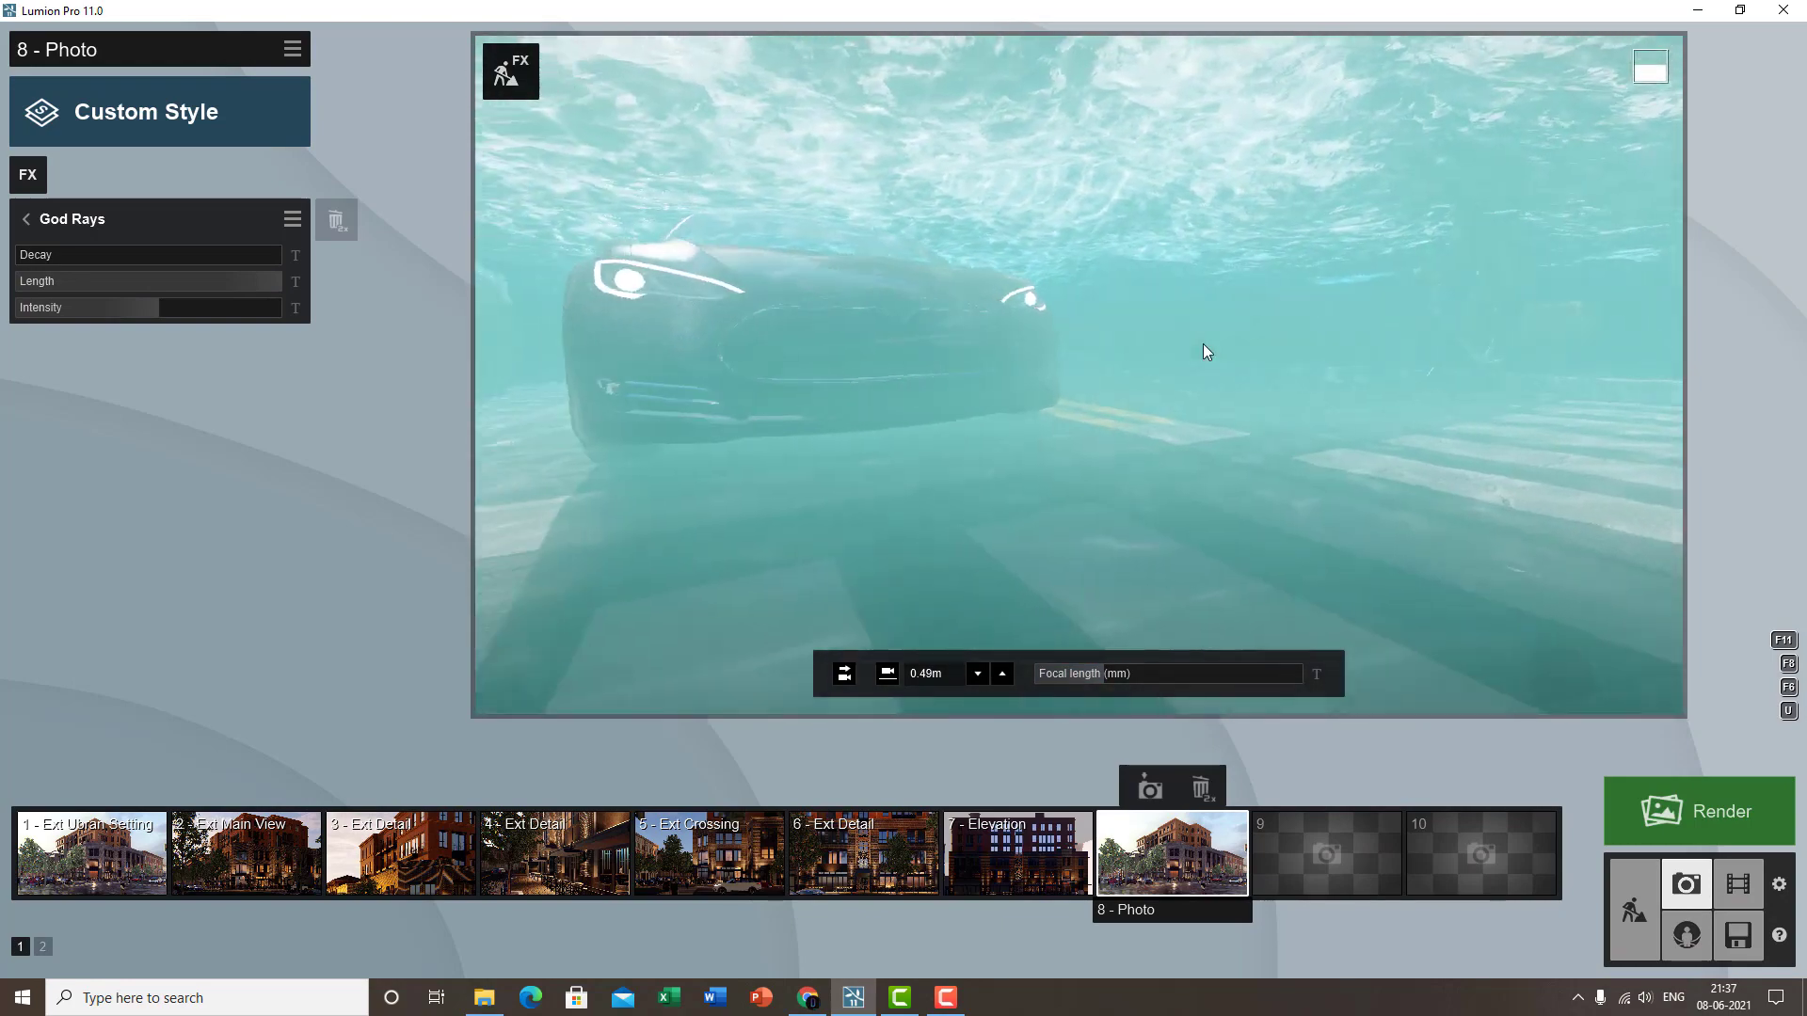
right_click_drag(1176, 352, 1175, 373)
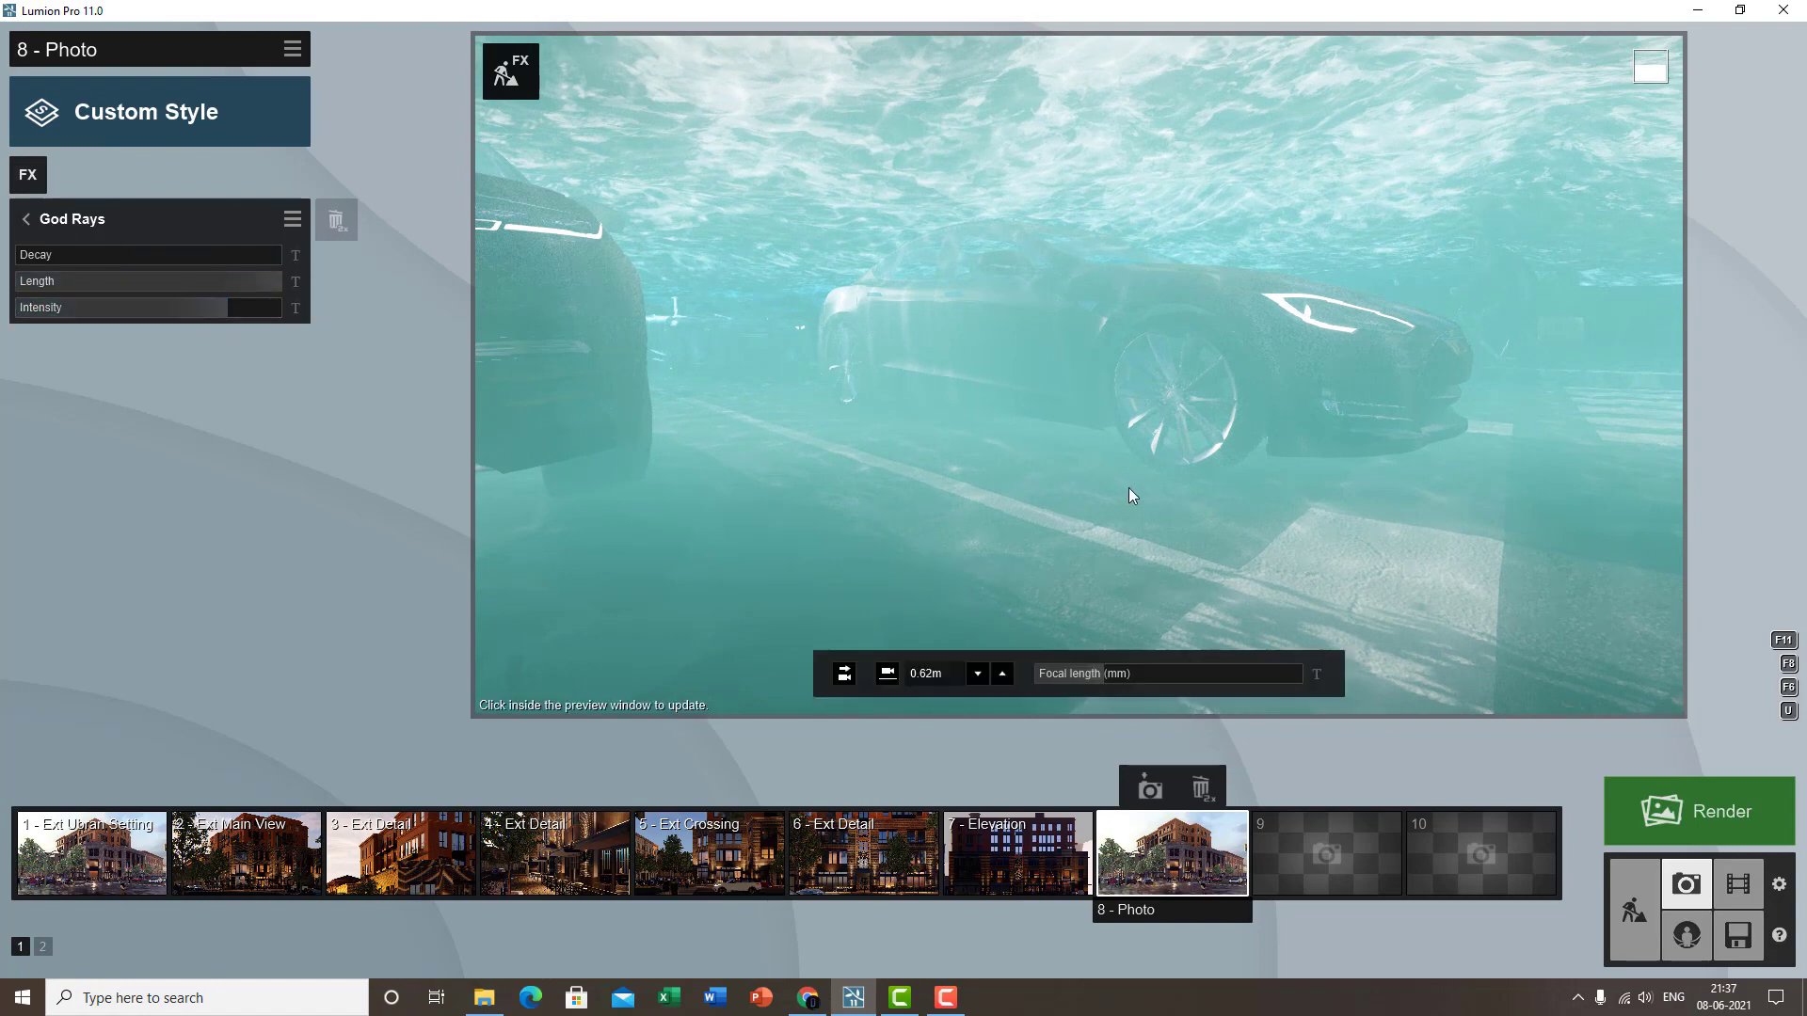
right_click_drag(1127, 488, 1131, 433)
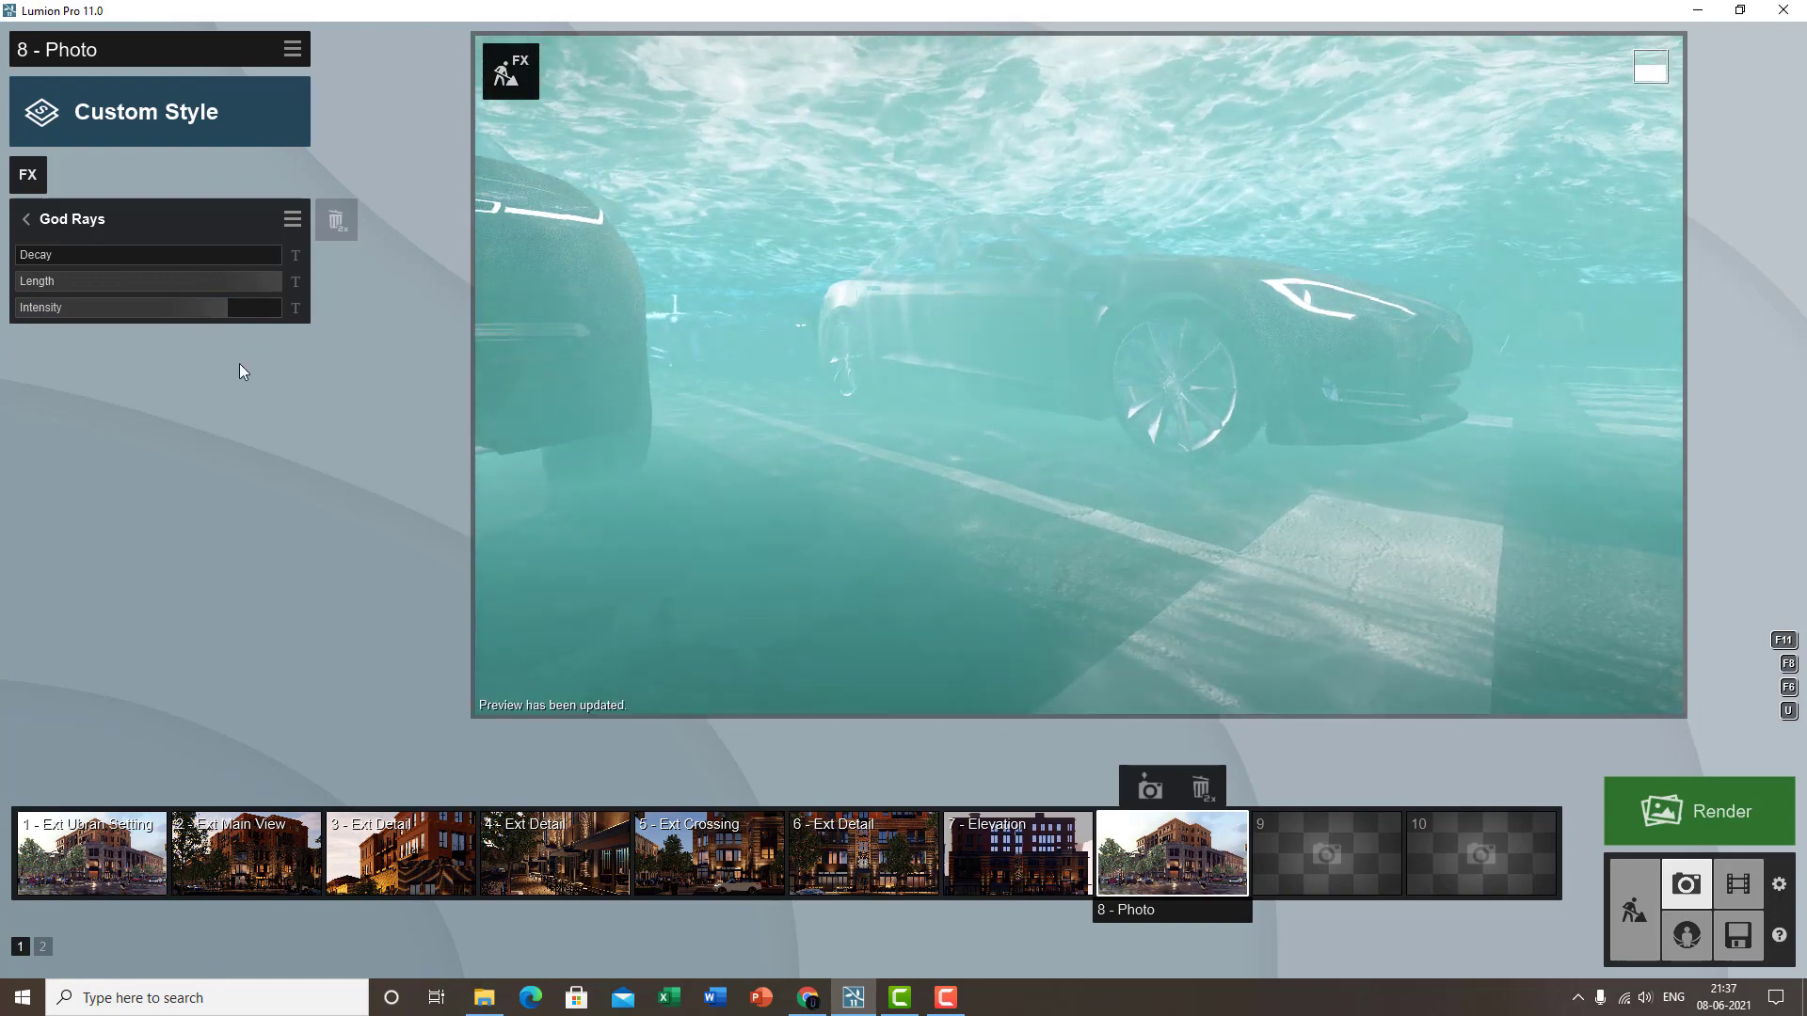
- Choose the Volumetric Sunlight effect from the Sun category for the underwater photo
left_click(41, 215)
left_click(29, 168)
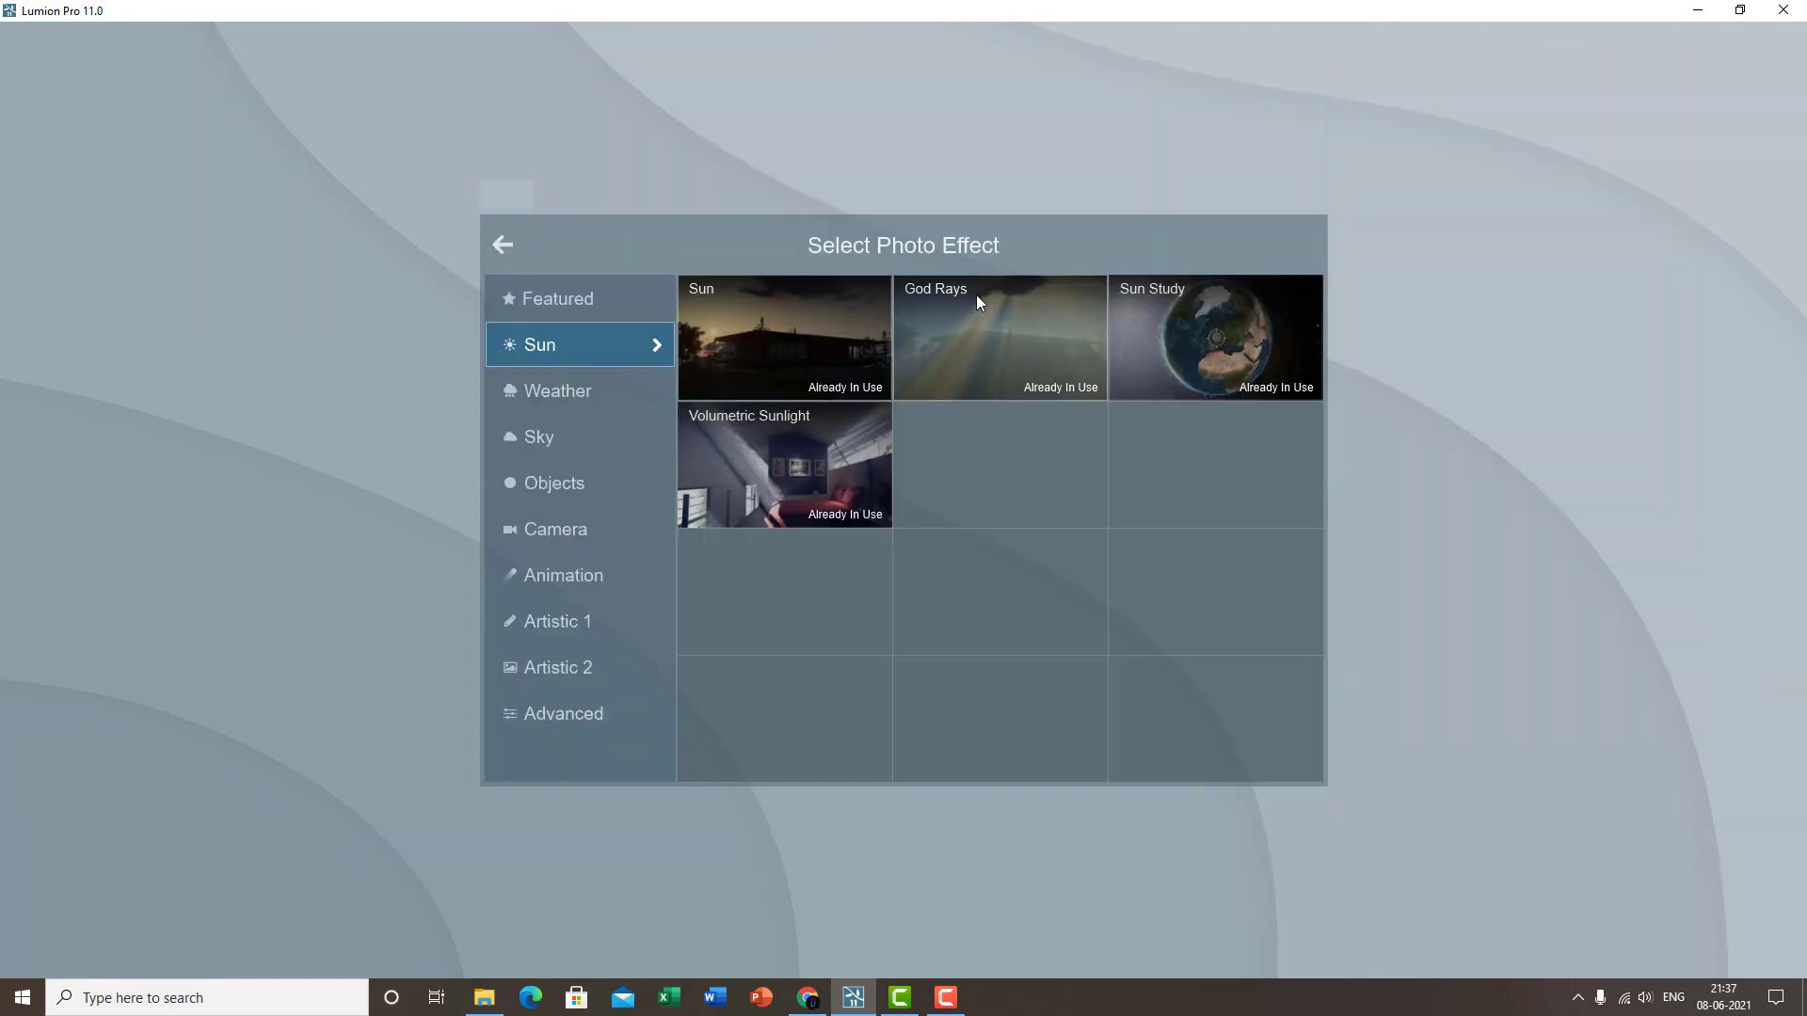
left_click(788, 450)
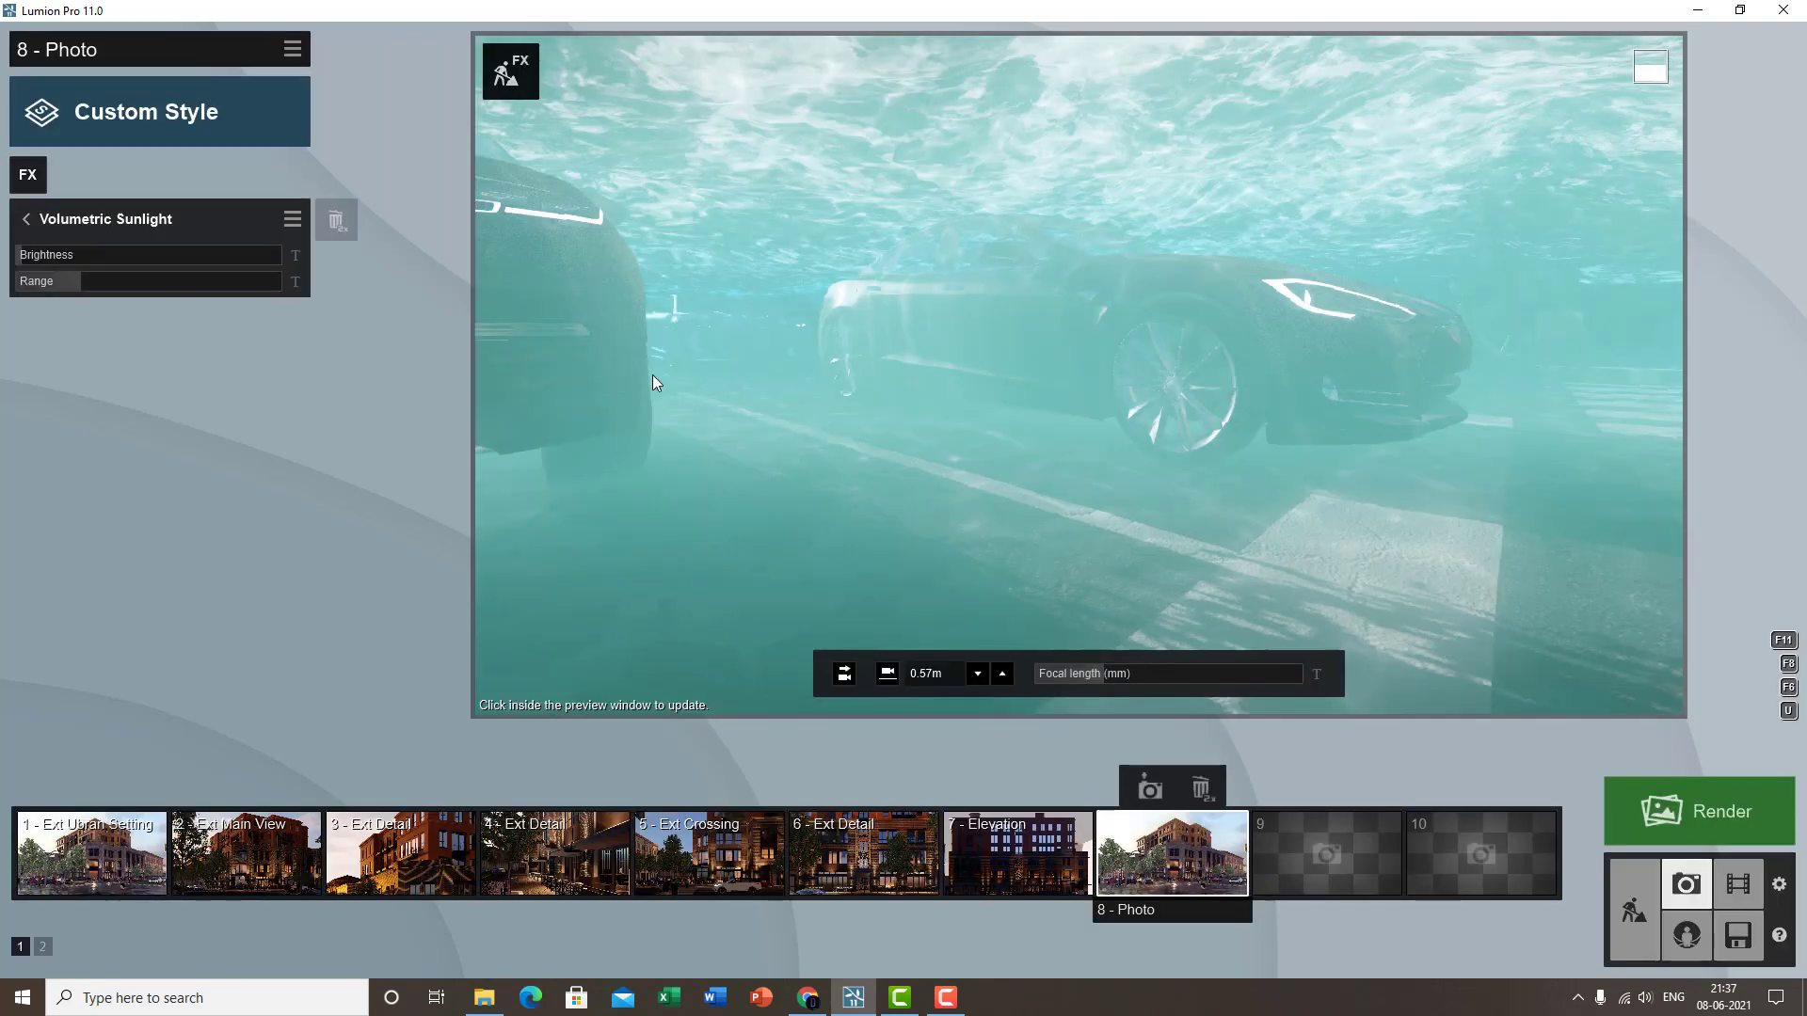
- Increase the Volumetric Sunlight brightness, reduce its range and compare the light above and below the water surface
left_click_drag(103, 262, 66, 281)
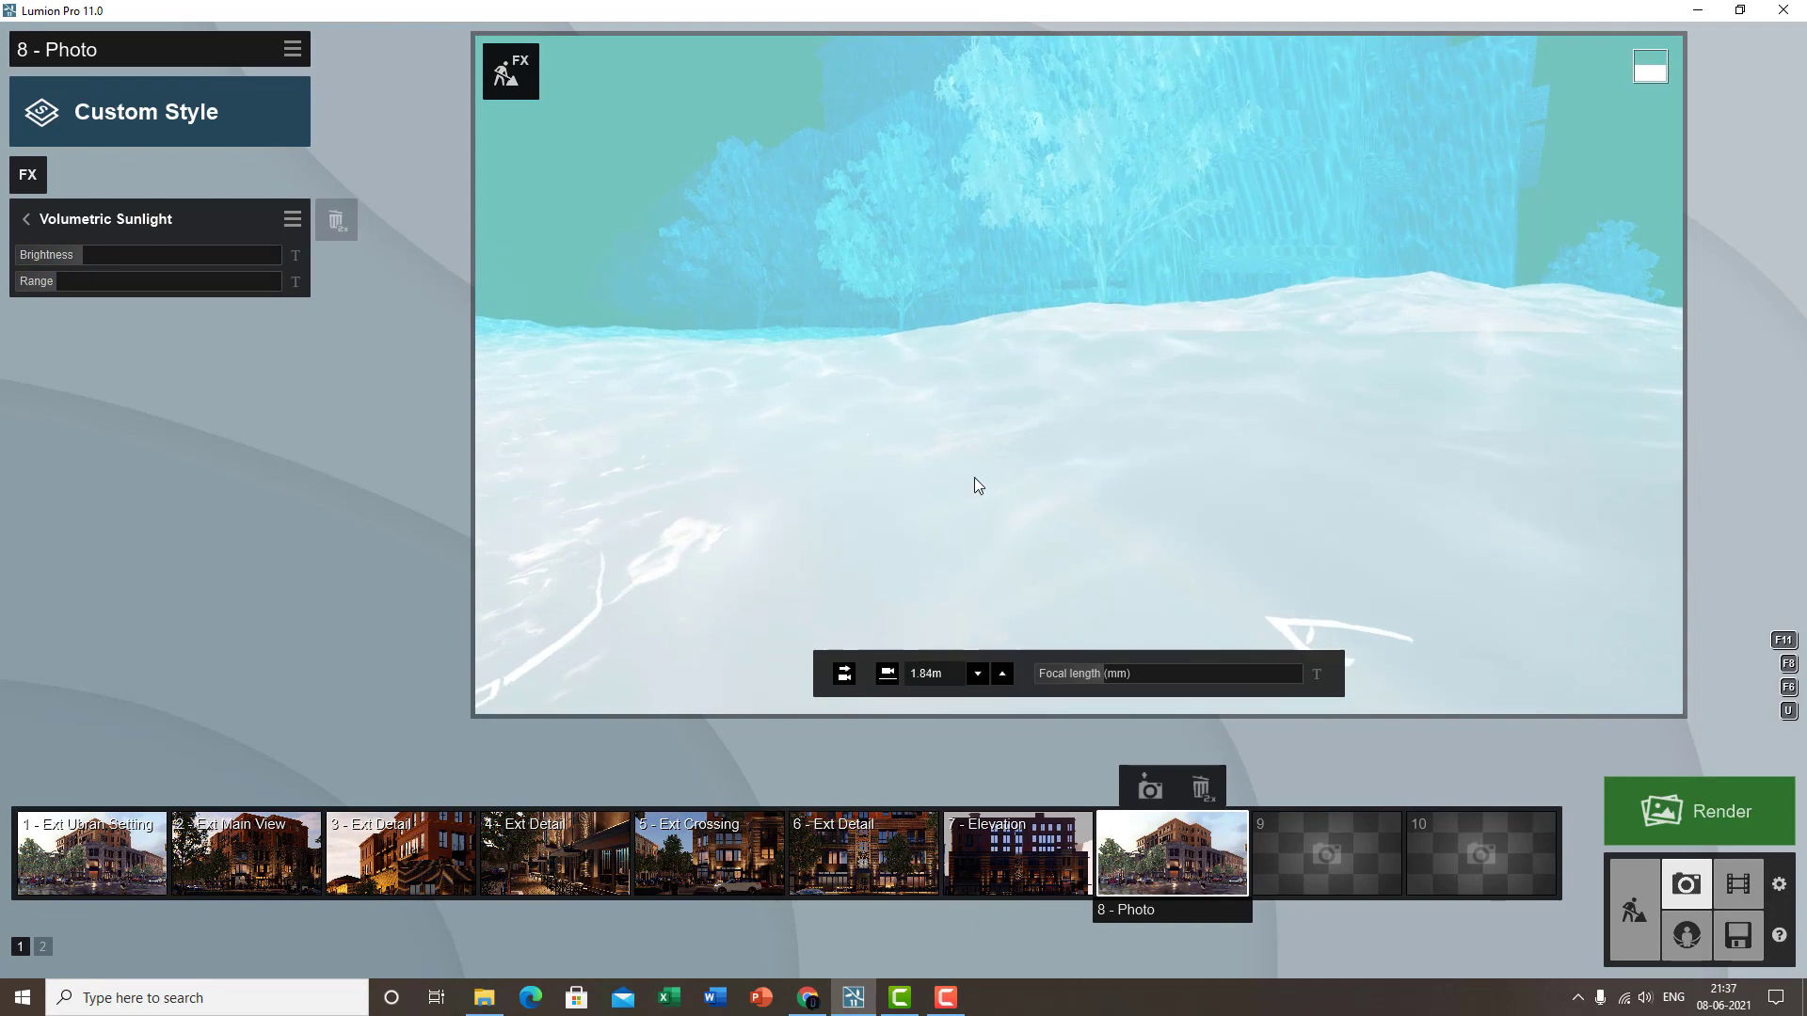
left_click(1234, 477)
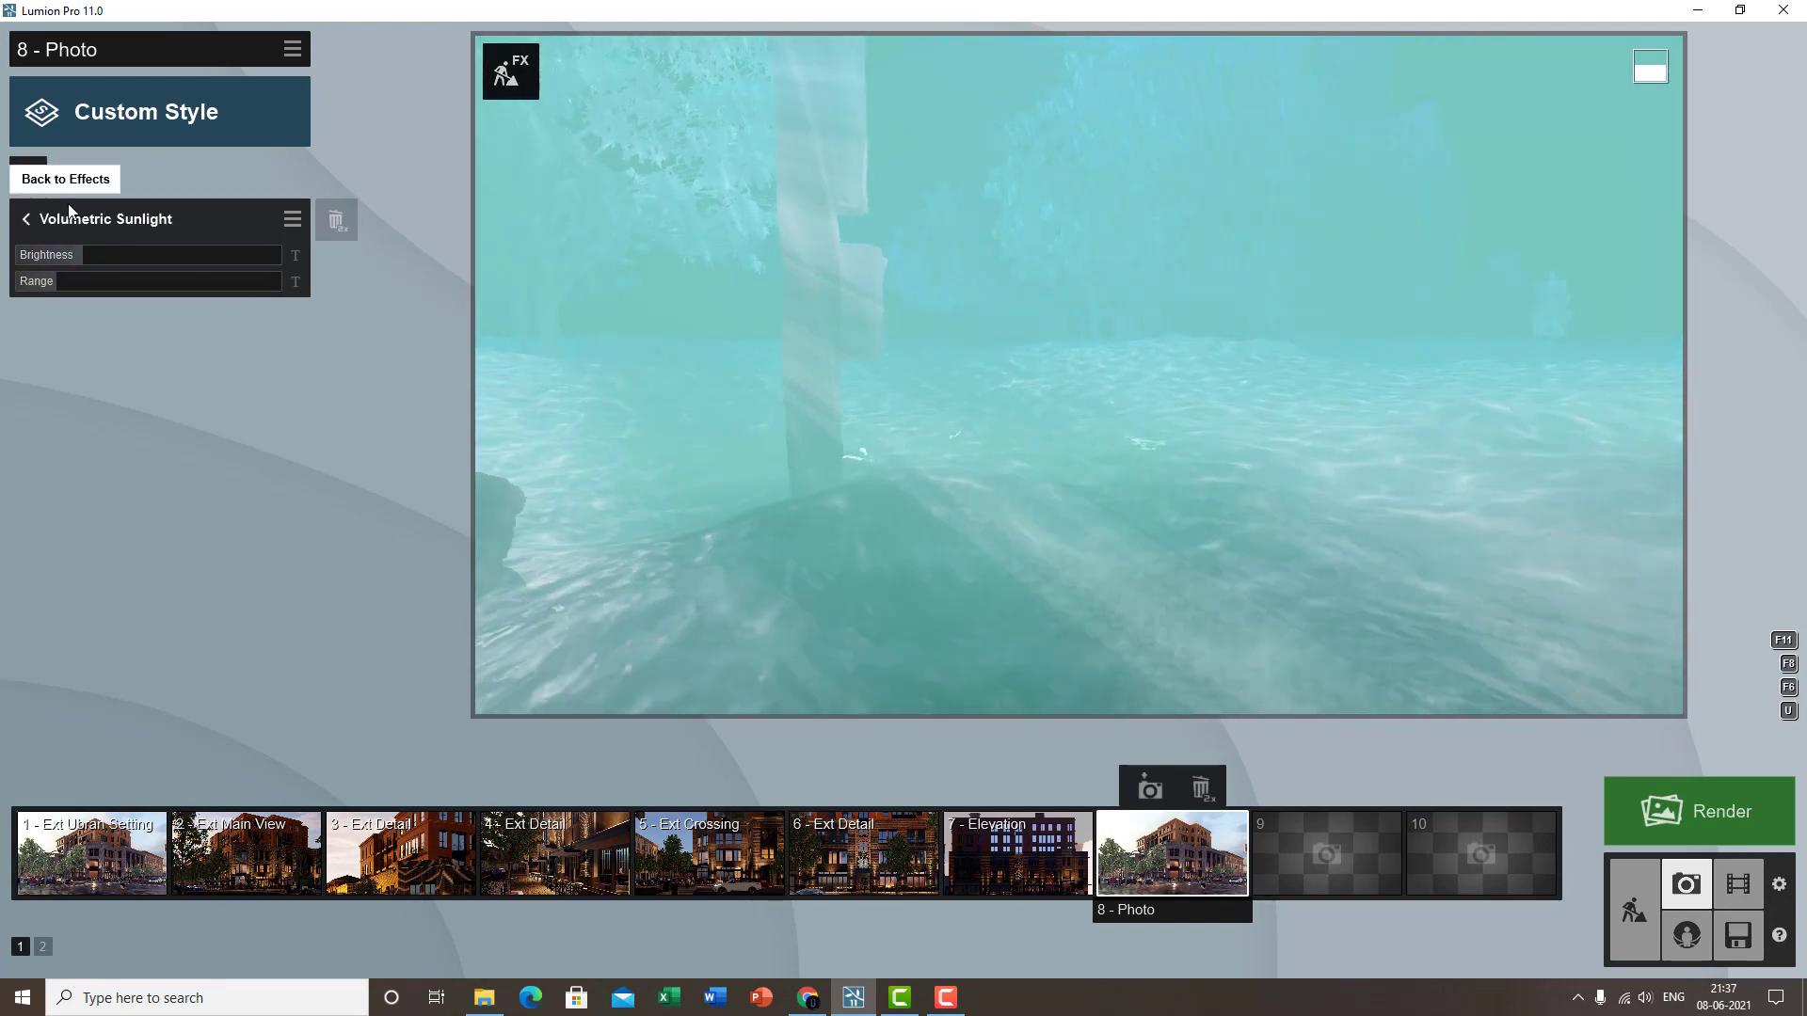
left_click(26, 219)
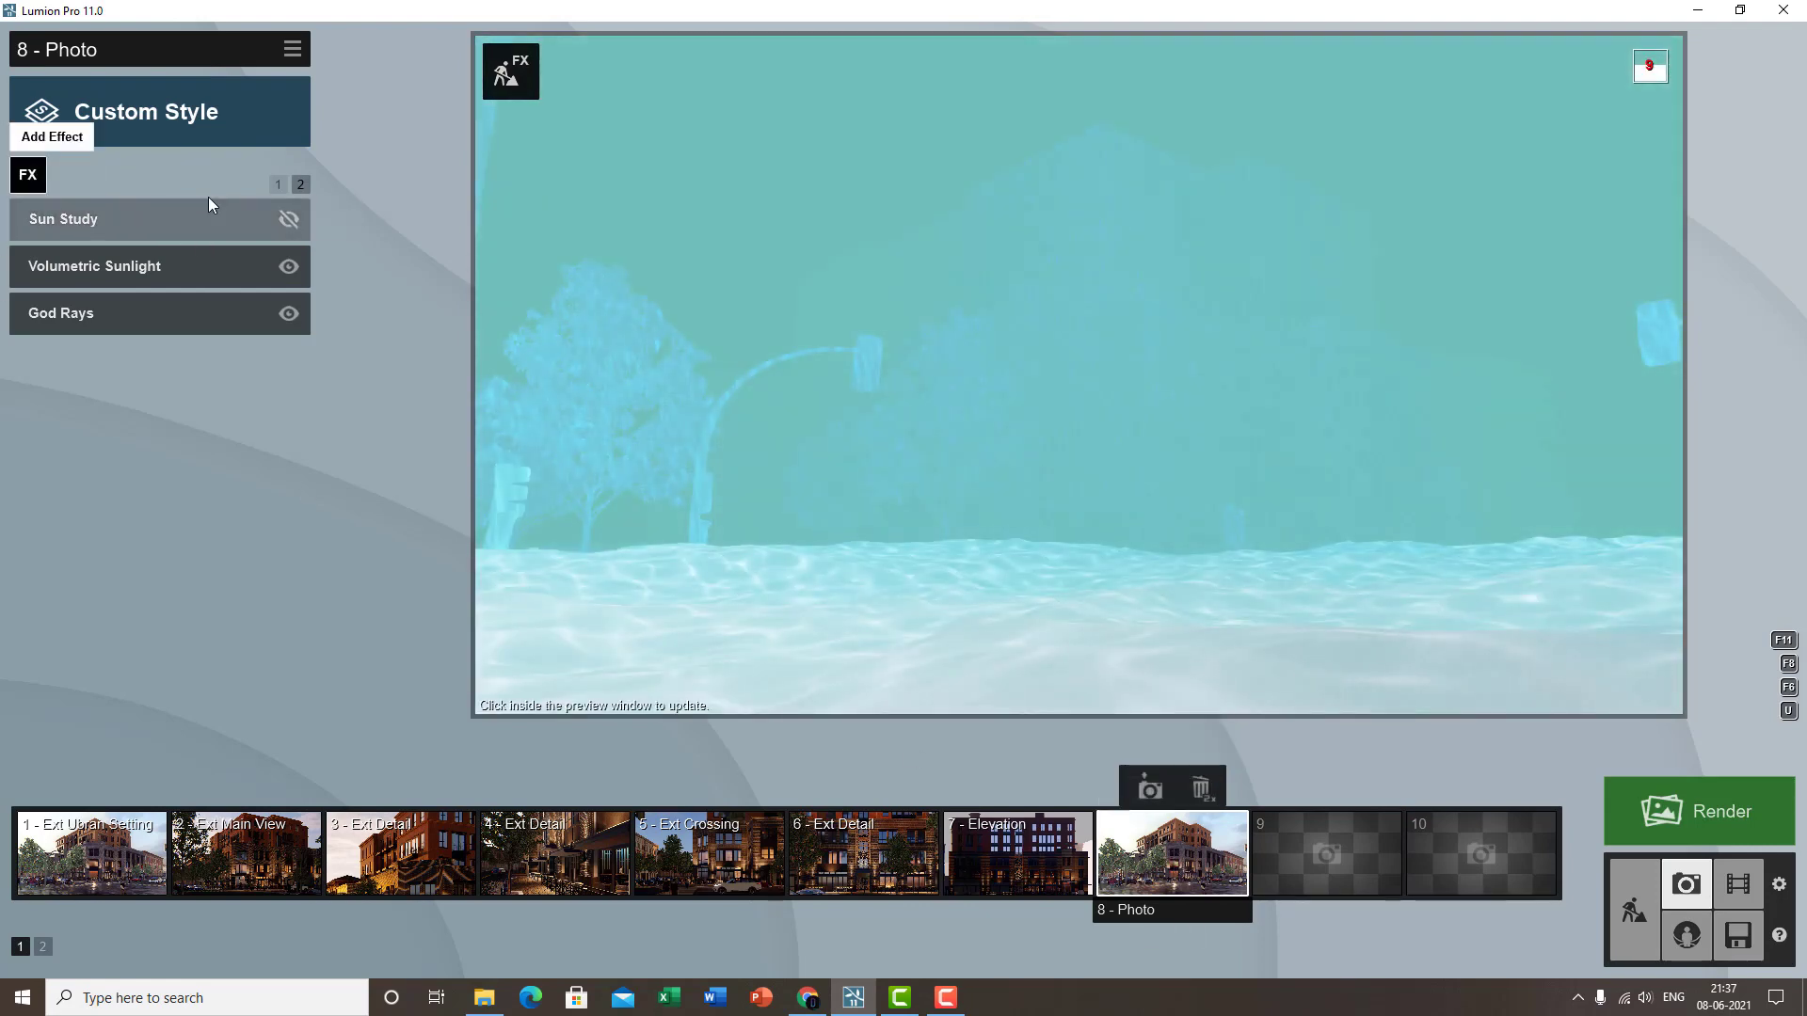
- Remove the Water effect from photo 8 and disable its Volumetric Sunlight and God Rays effects
left_click(275, 189)
left_click(292, 222)
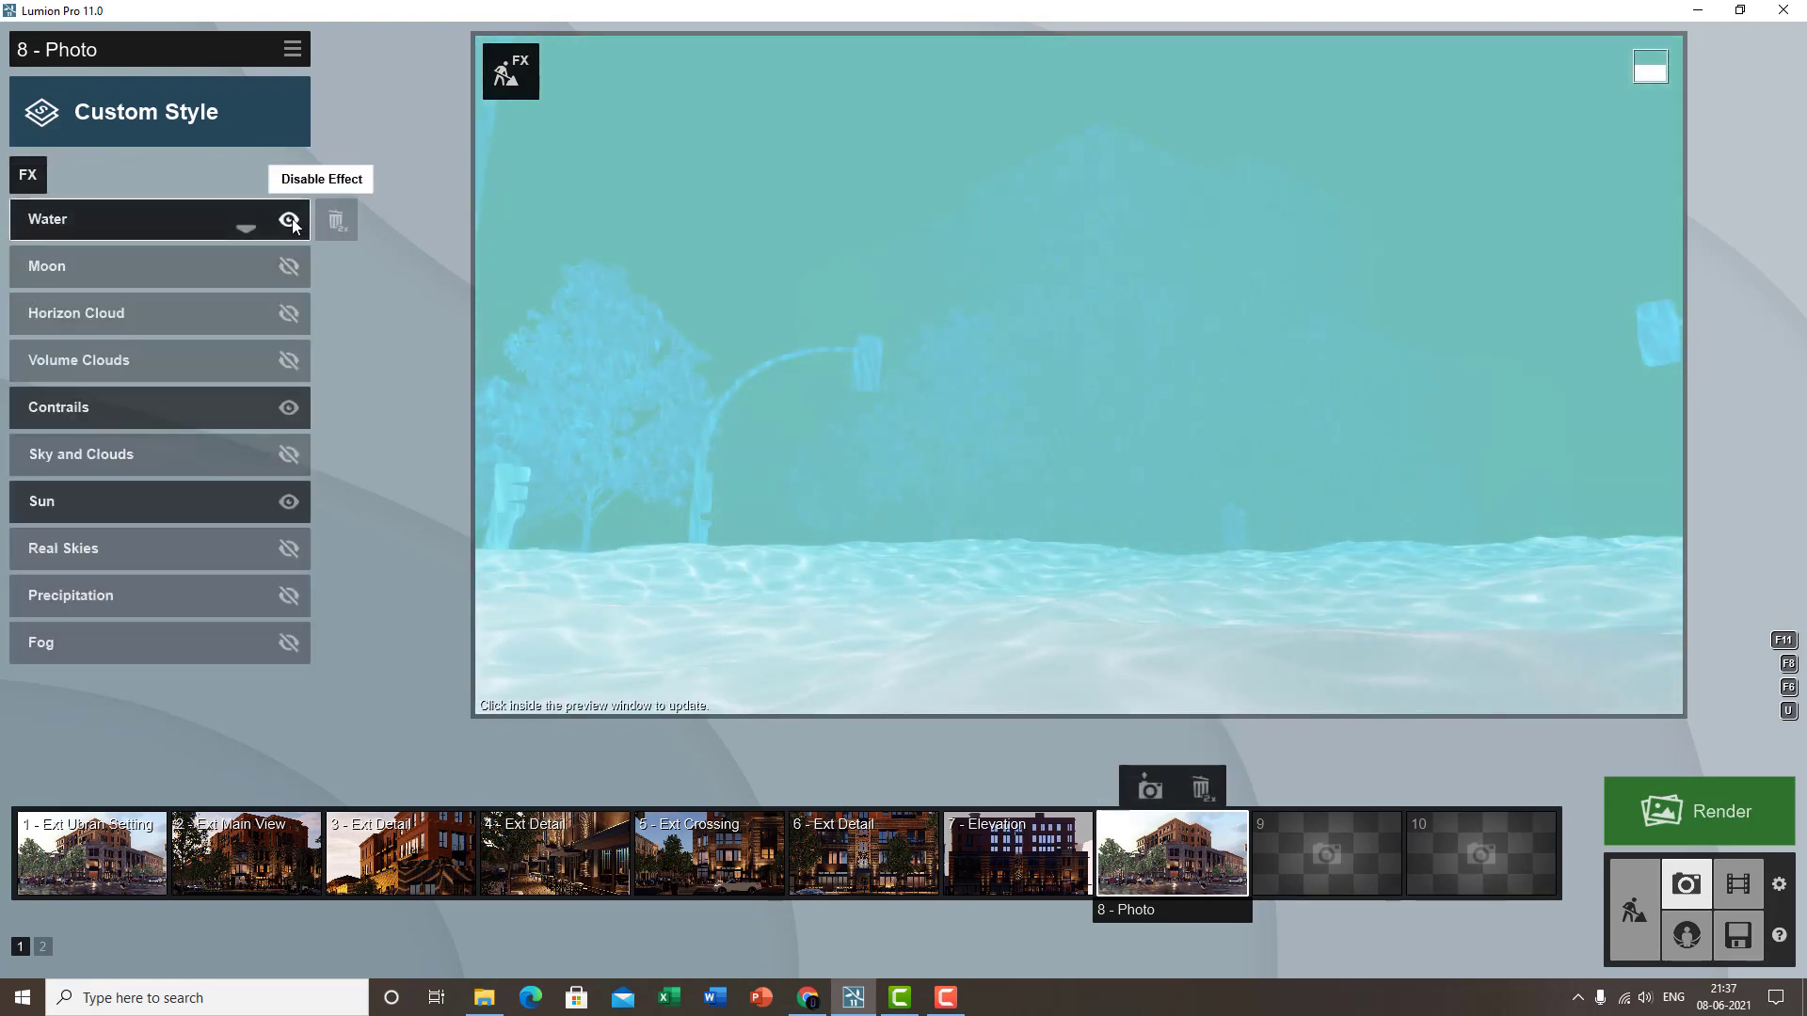
double_click(339, 223)
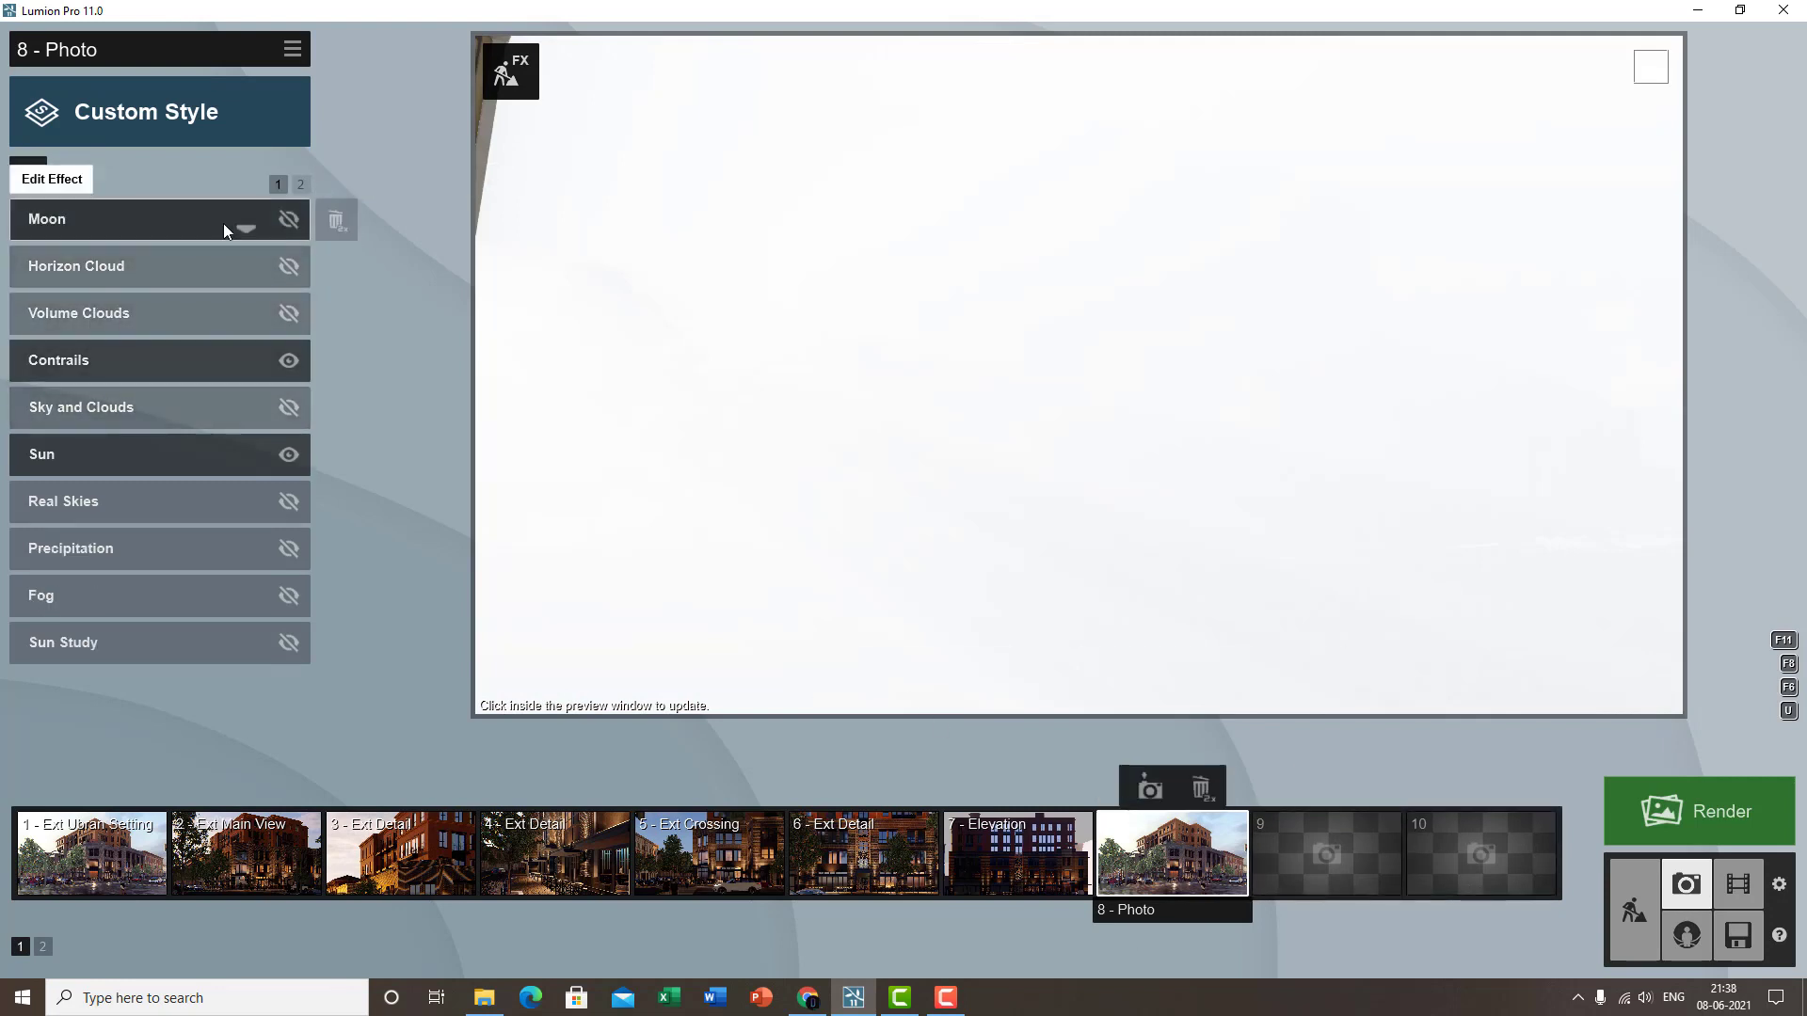
left_click(301, 183)
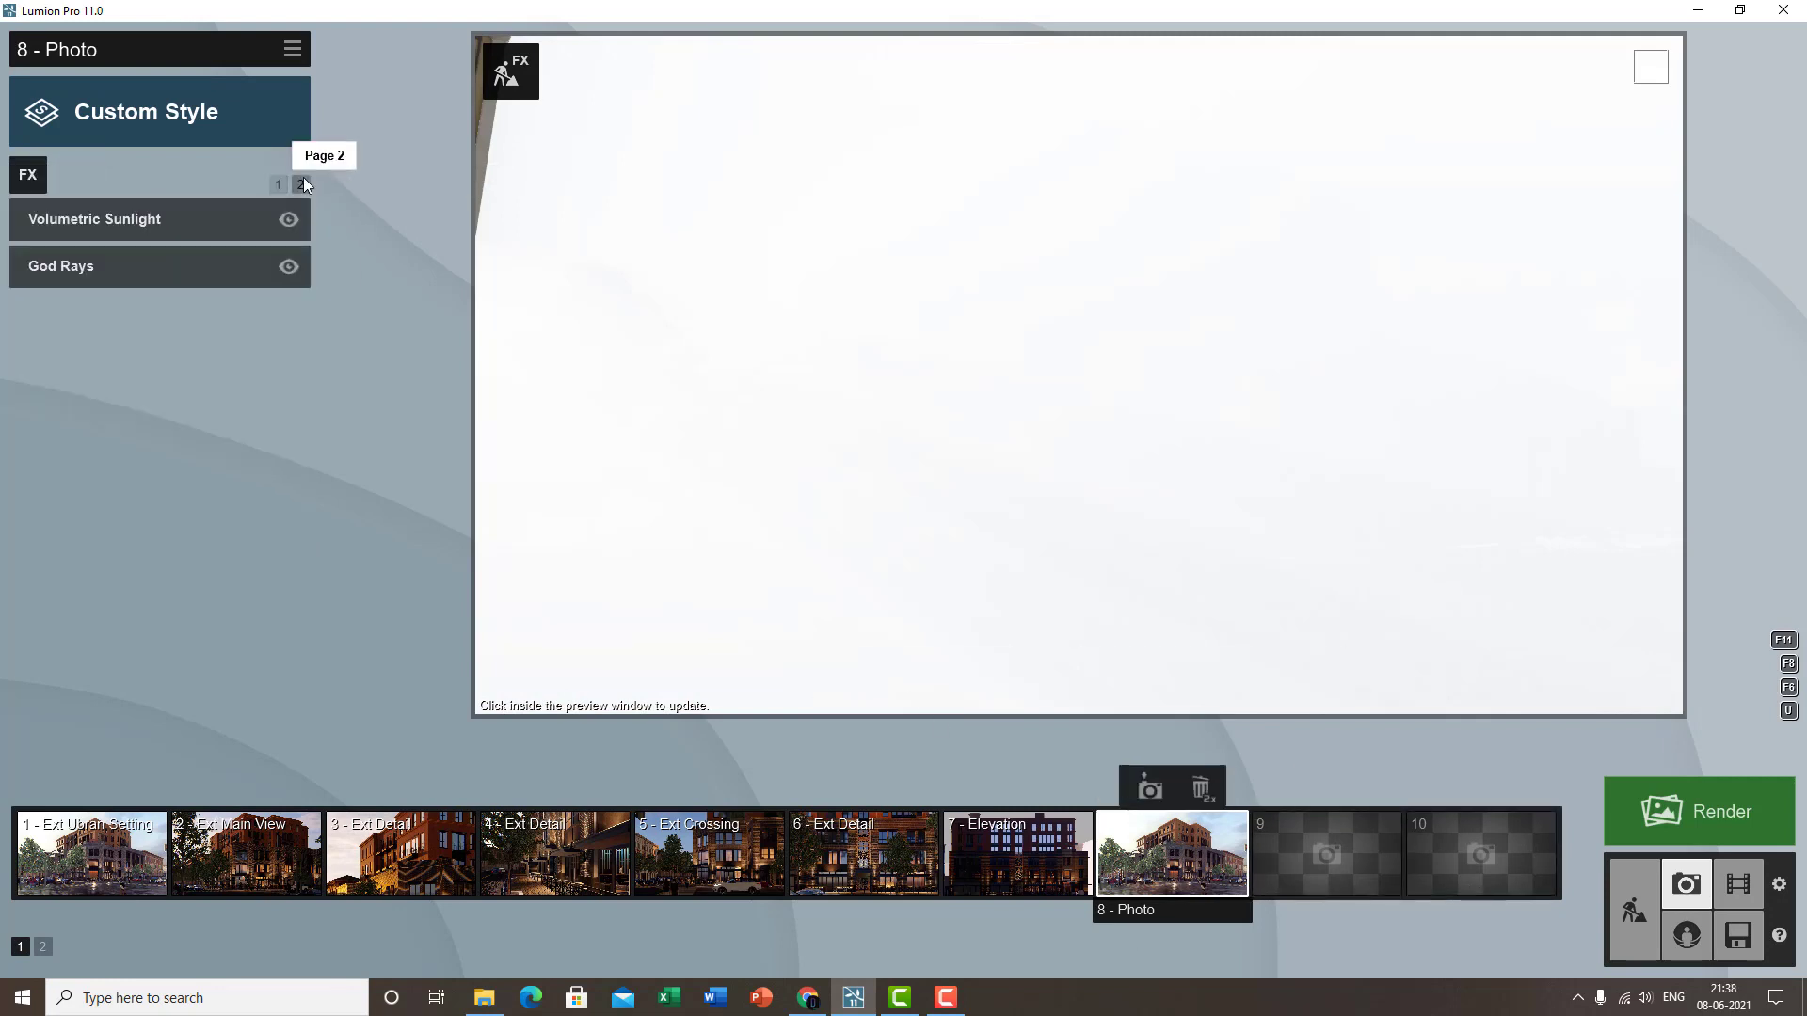
left_click(291, 224)
left_click(289, 270)
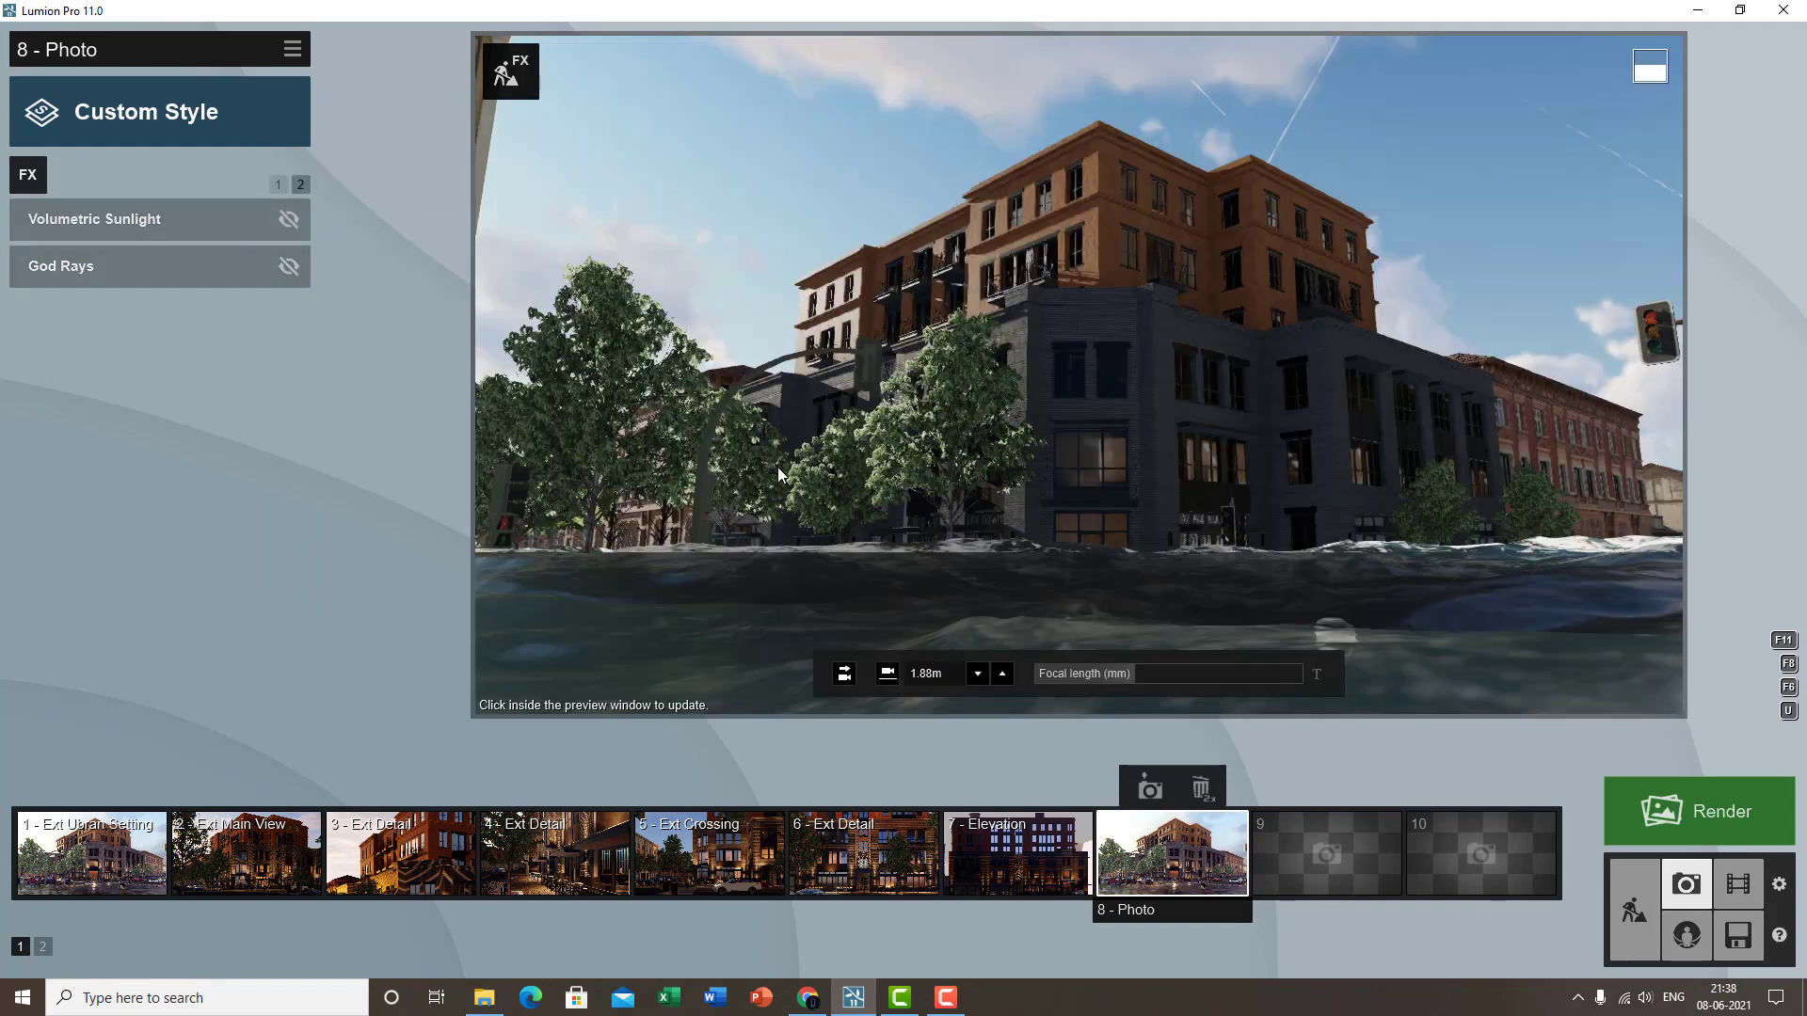
- Turn off the ocean in Build mode and return to photo 8 with its saved camera view
left_click(1615, 908)
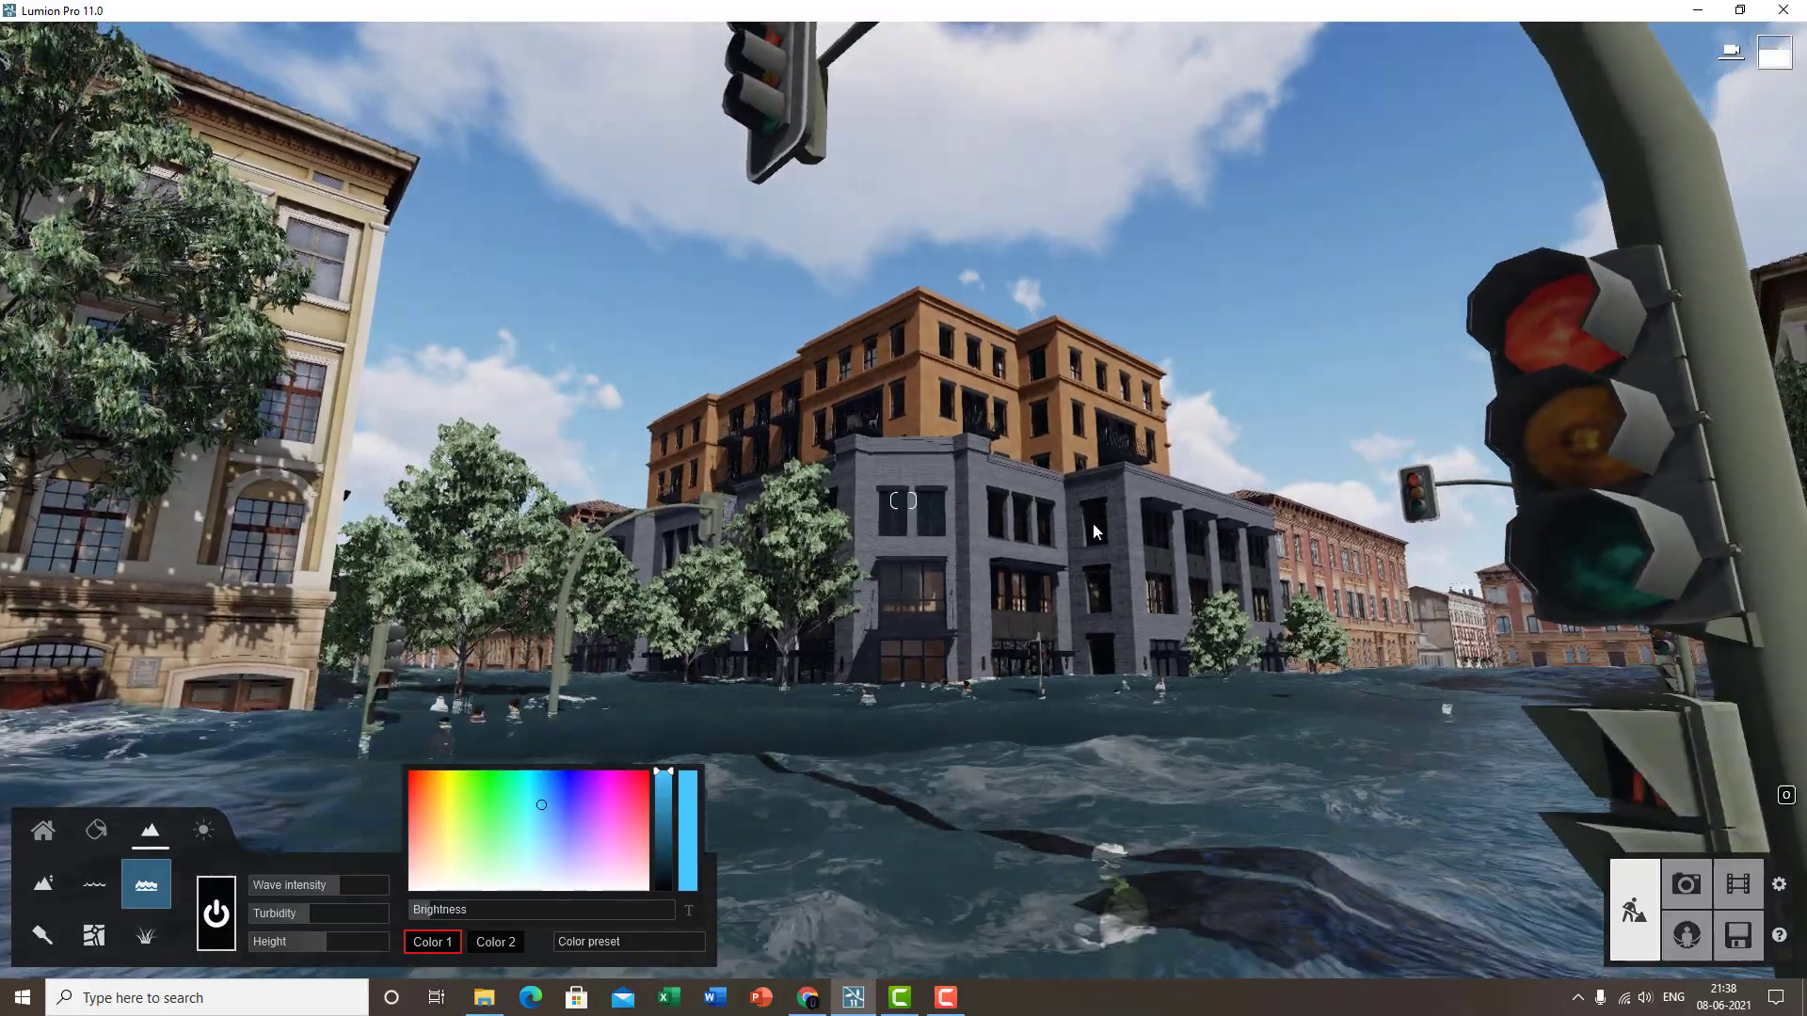
right_click_drag(1092, 522, 1299, 677)
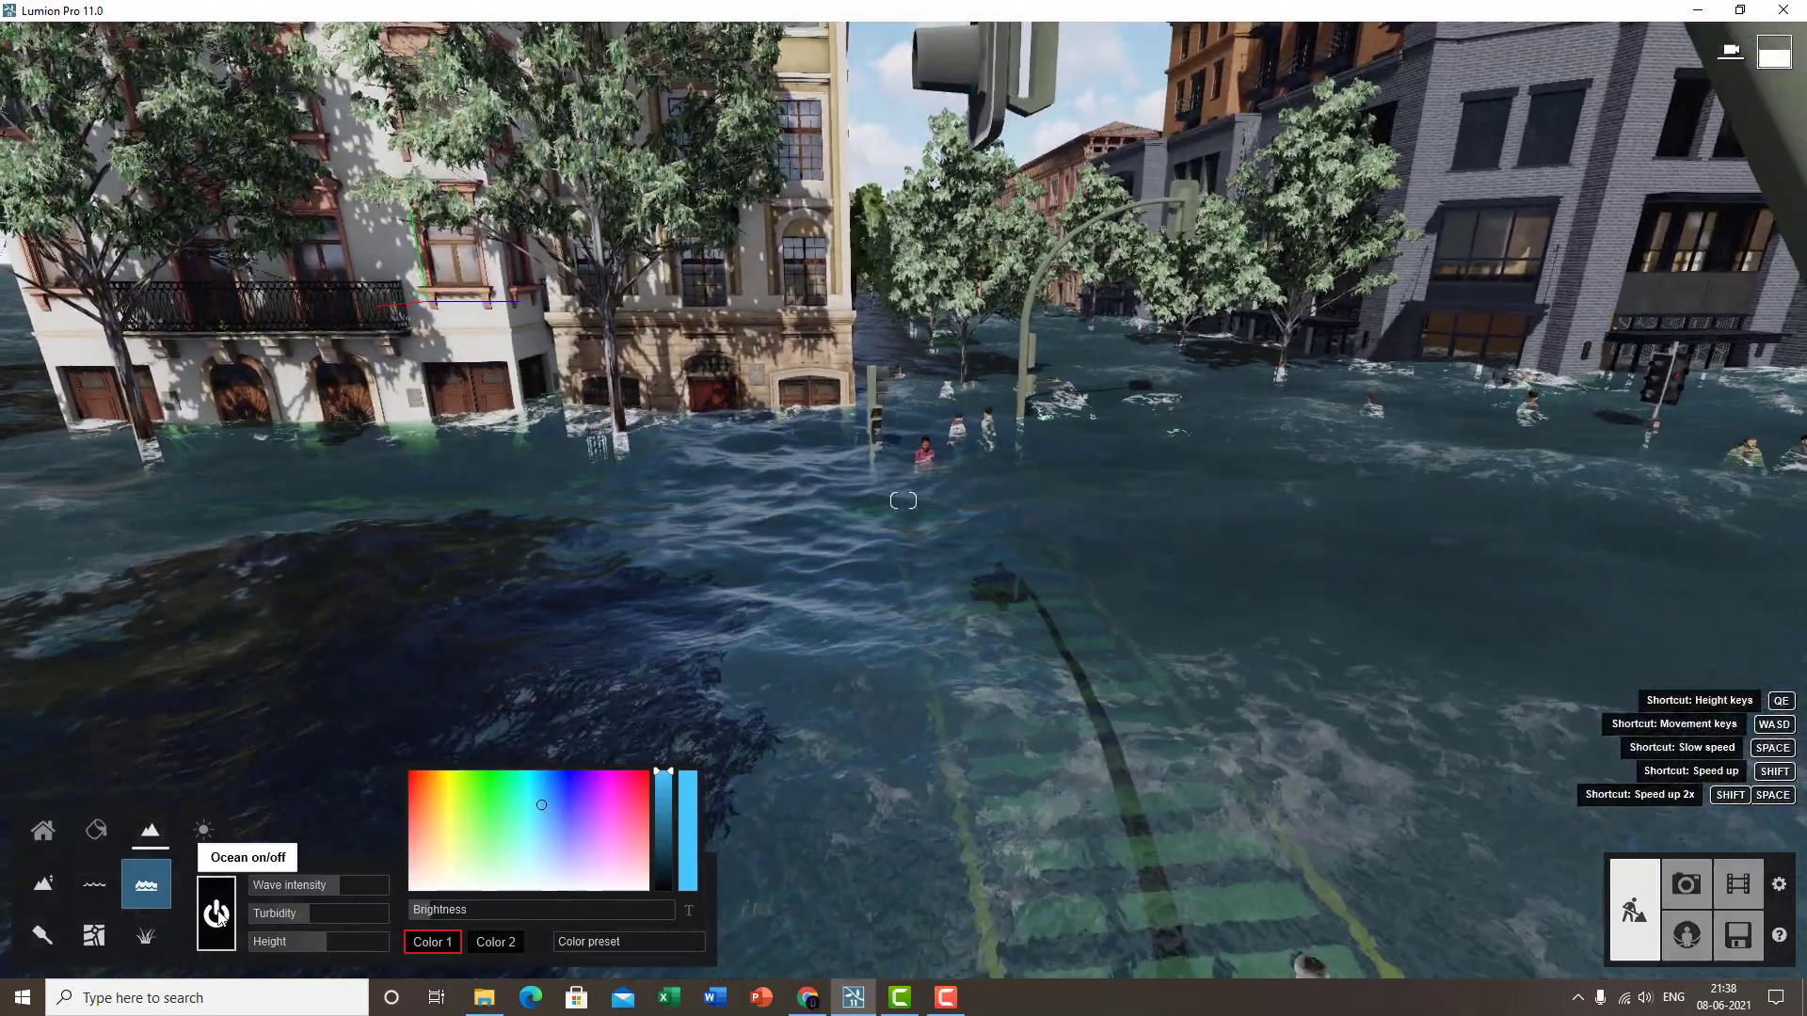
left_click(218, 914)
right_click_drag(846, 659, 1129, 706)
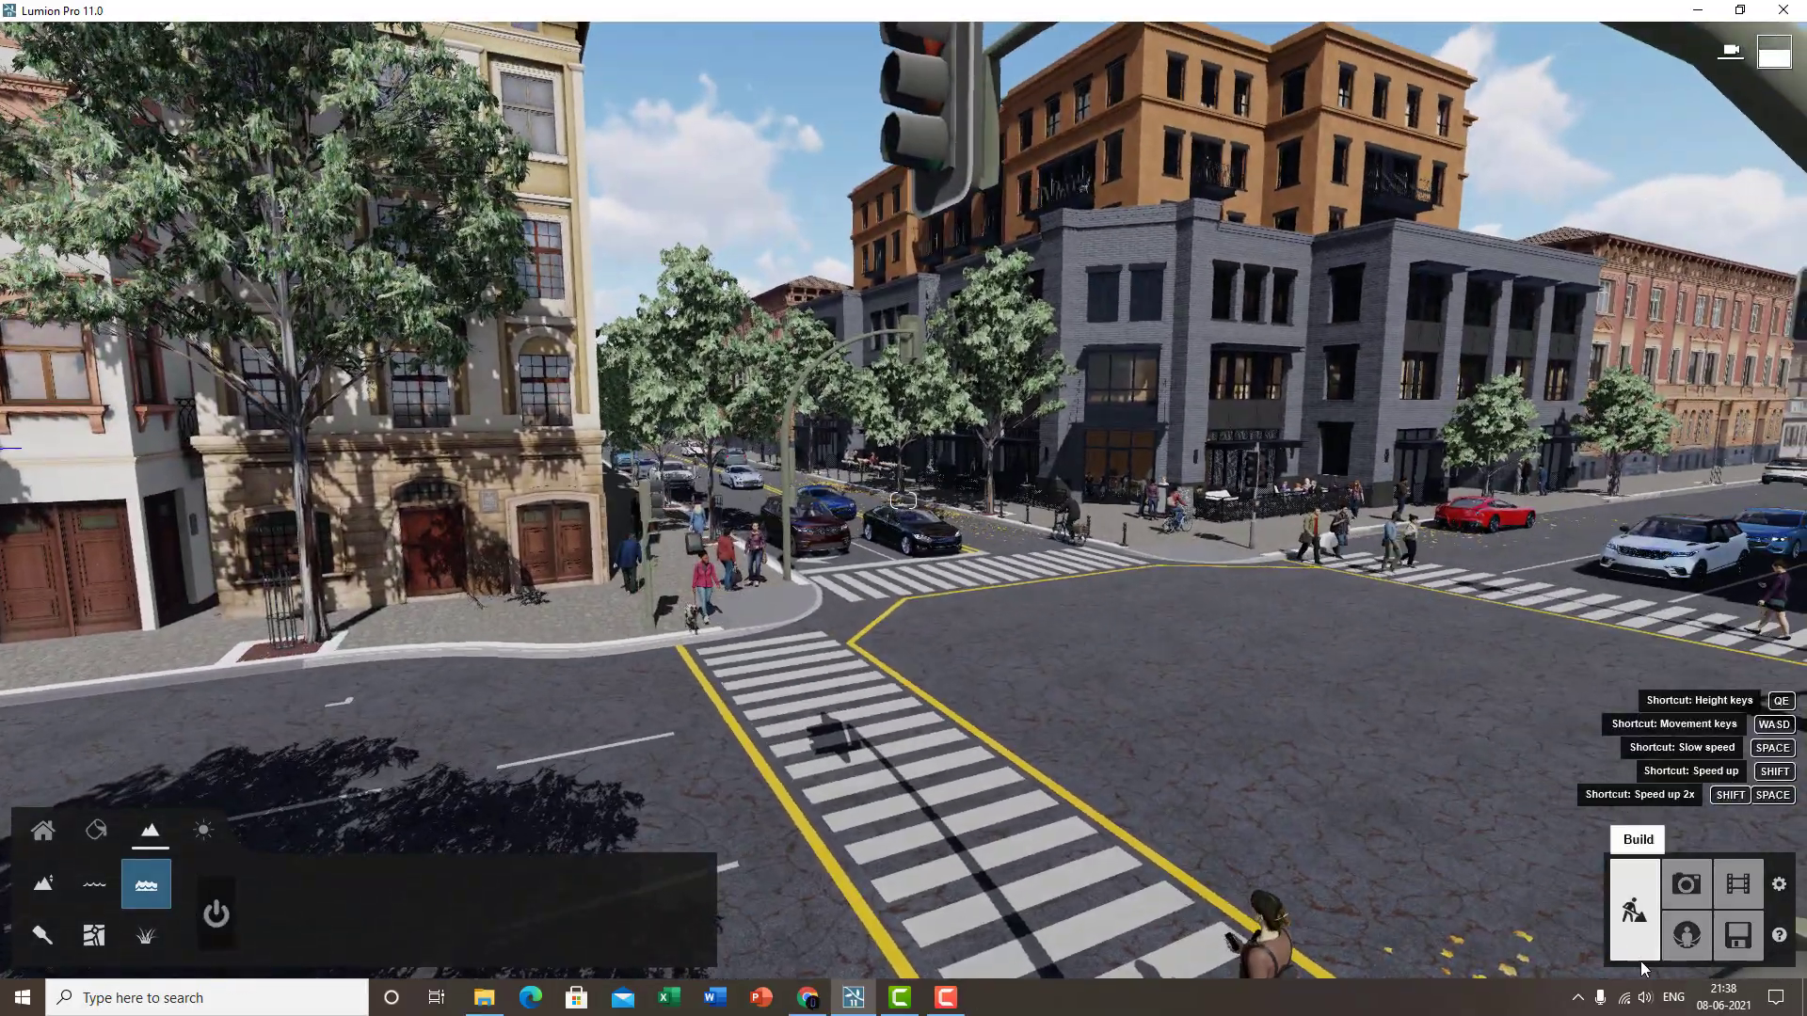
left_click(1703, 887)
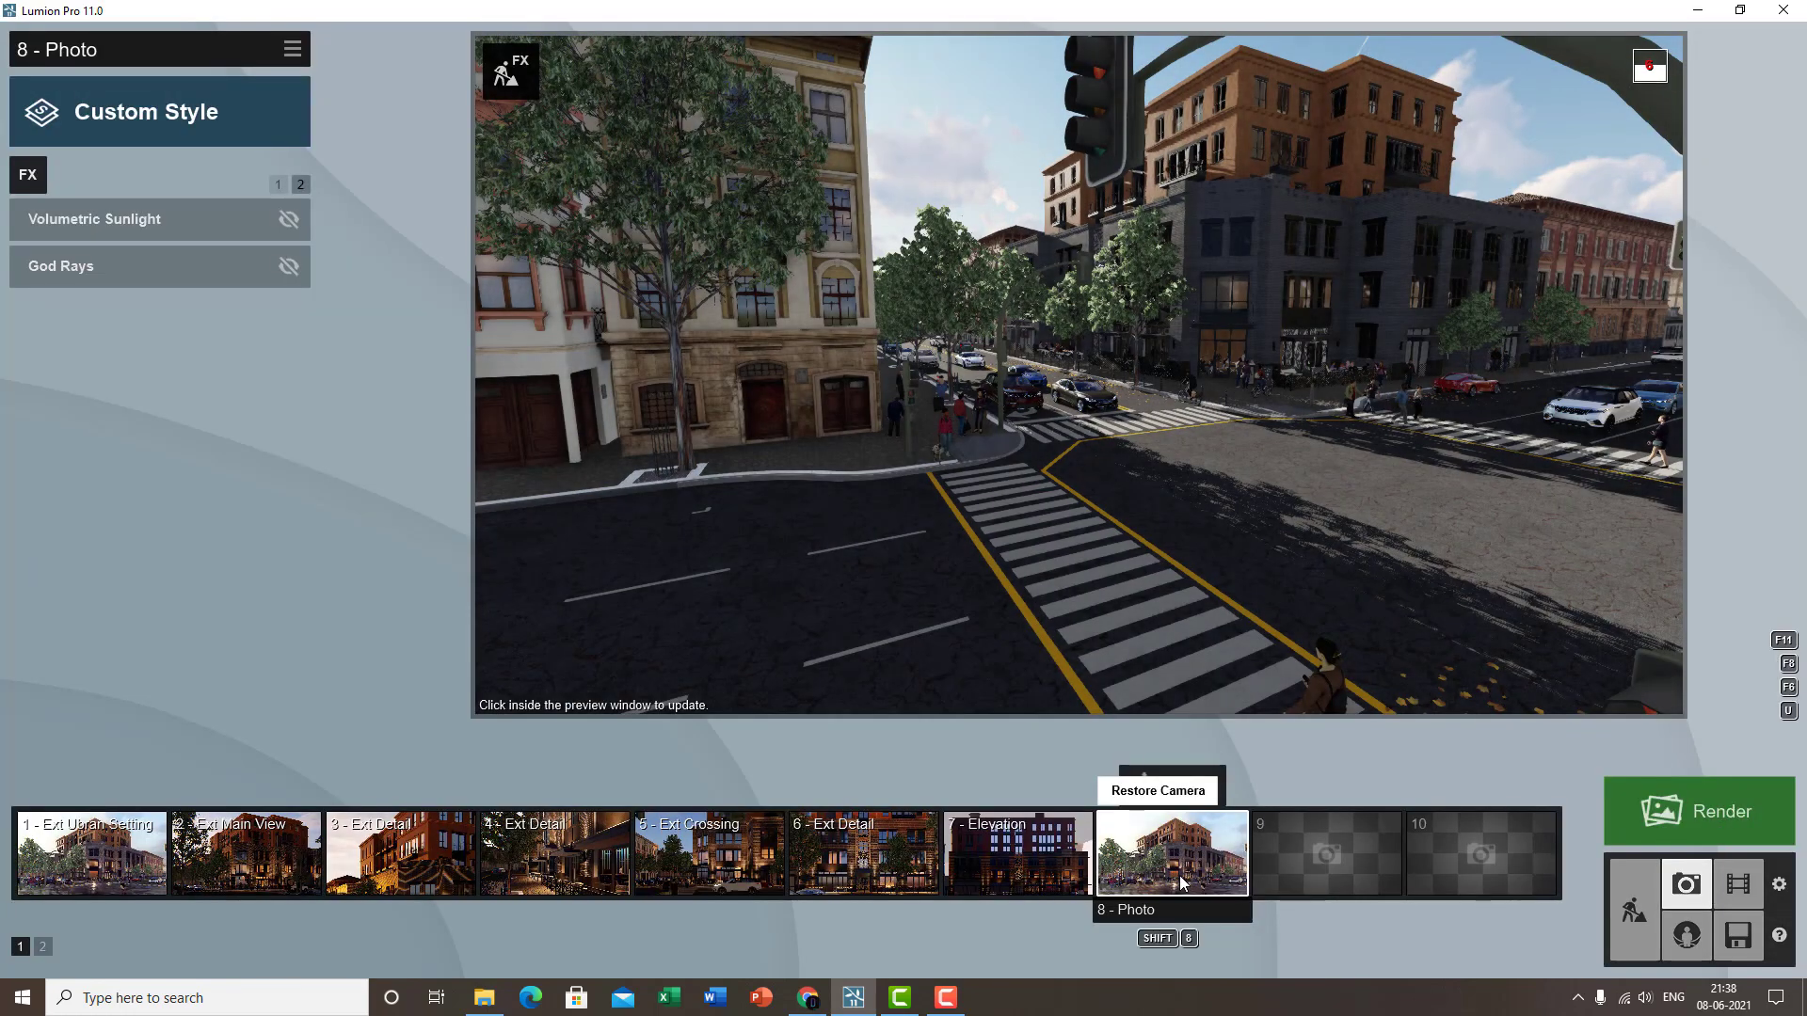
left_click(1183, 882)
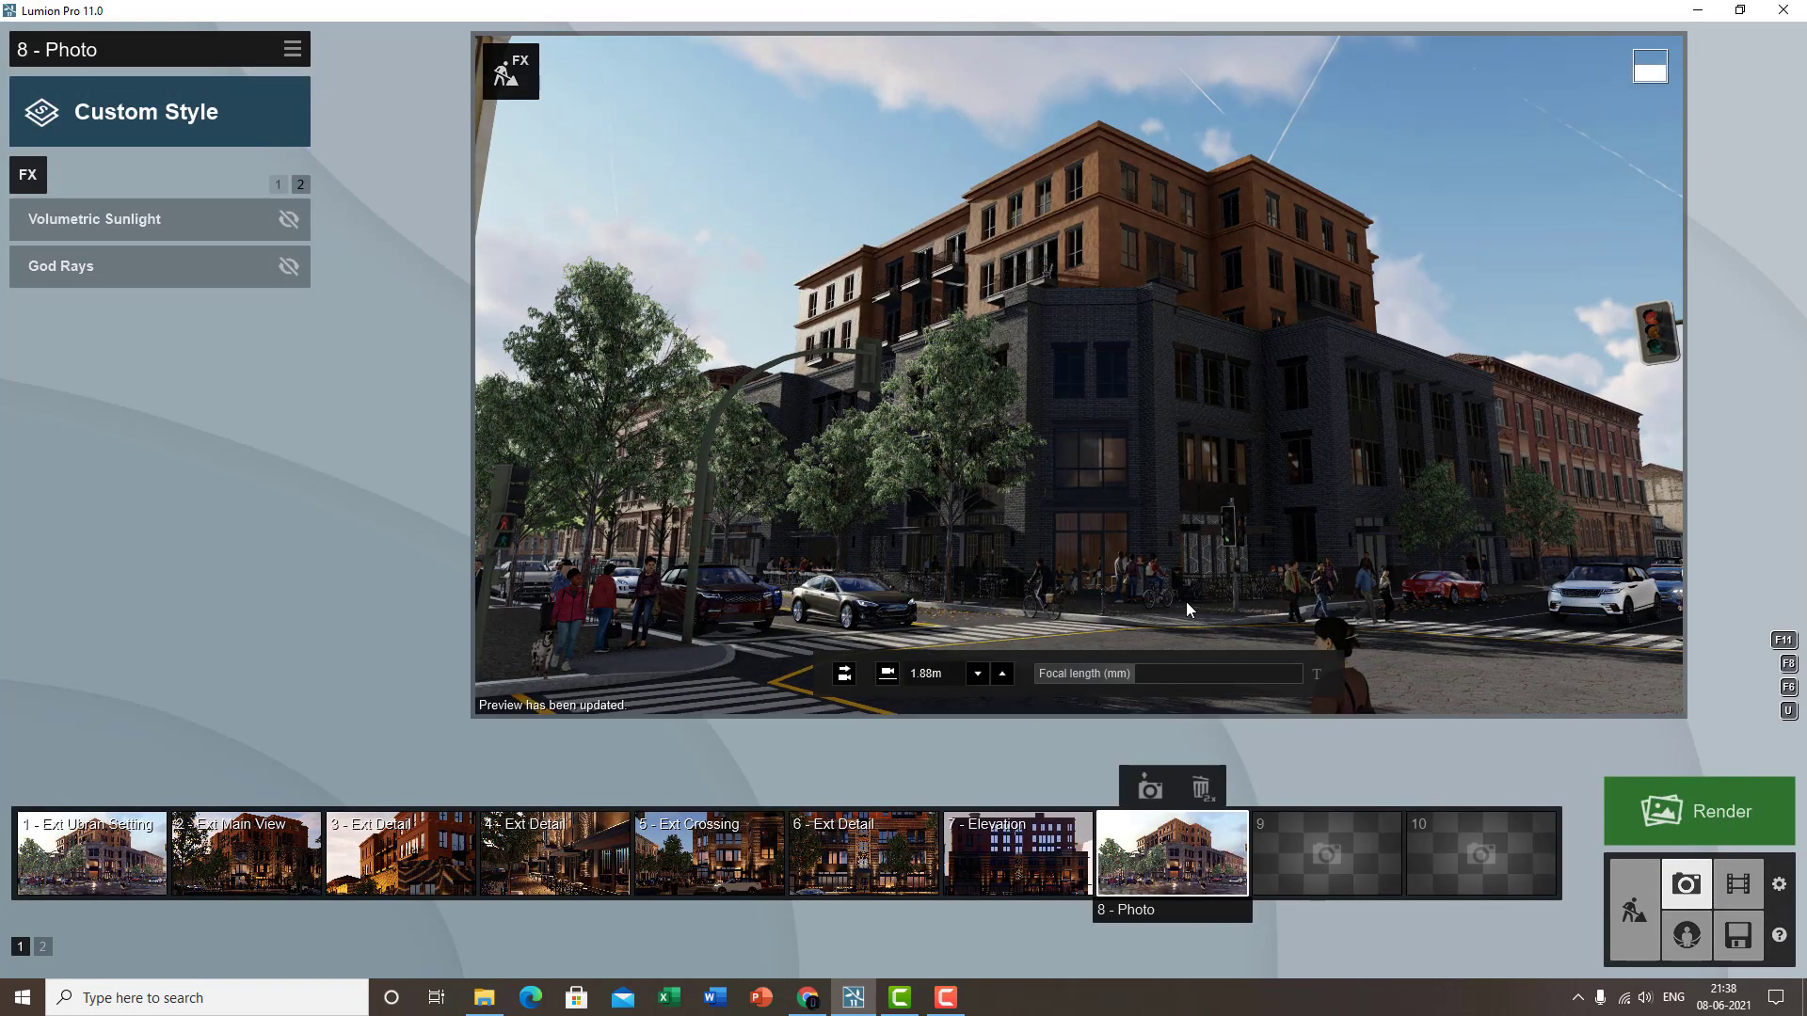
- Re-enable God Rays on photo 8 and raise its decay until the building and street are clear
mouse_move(346, 288)
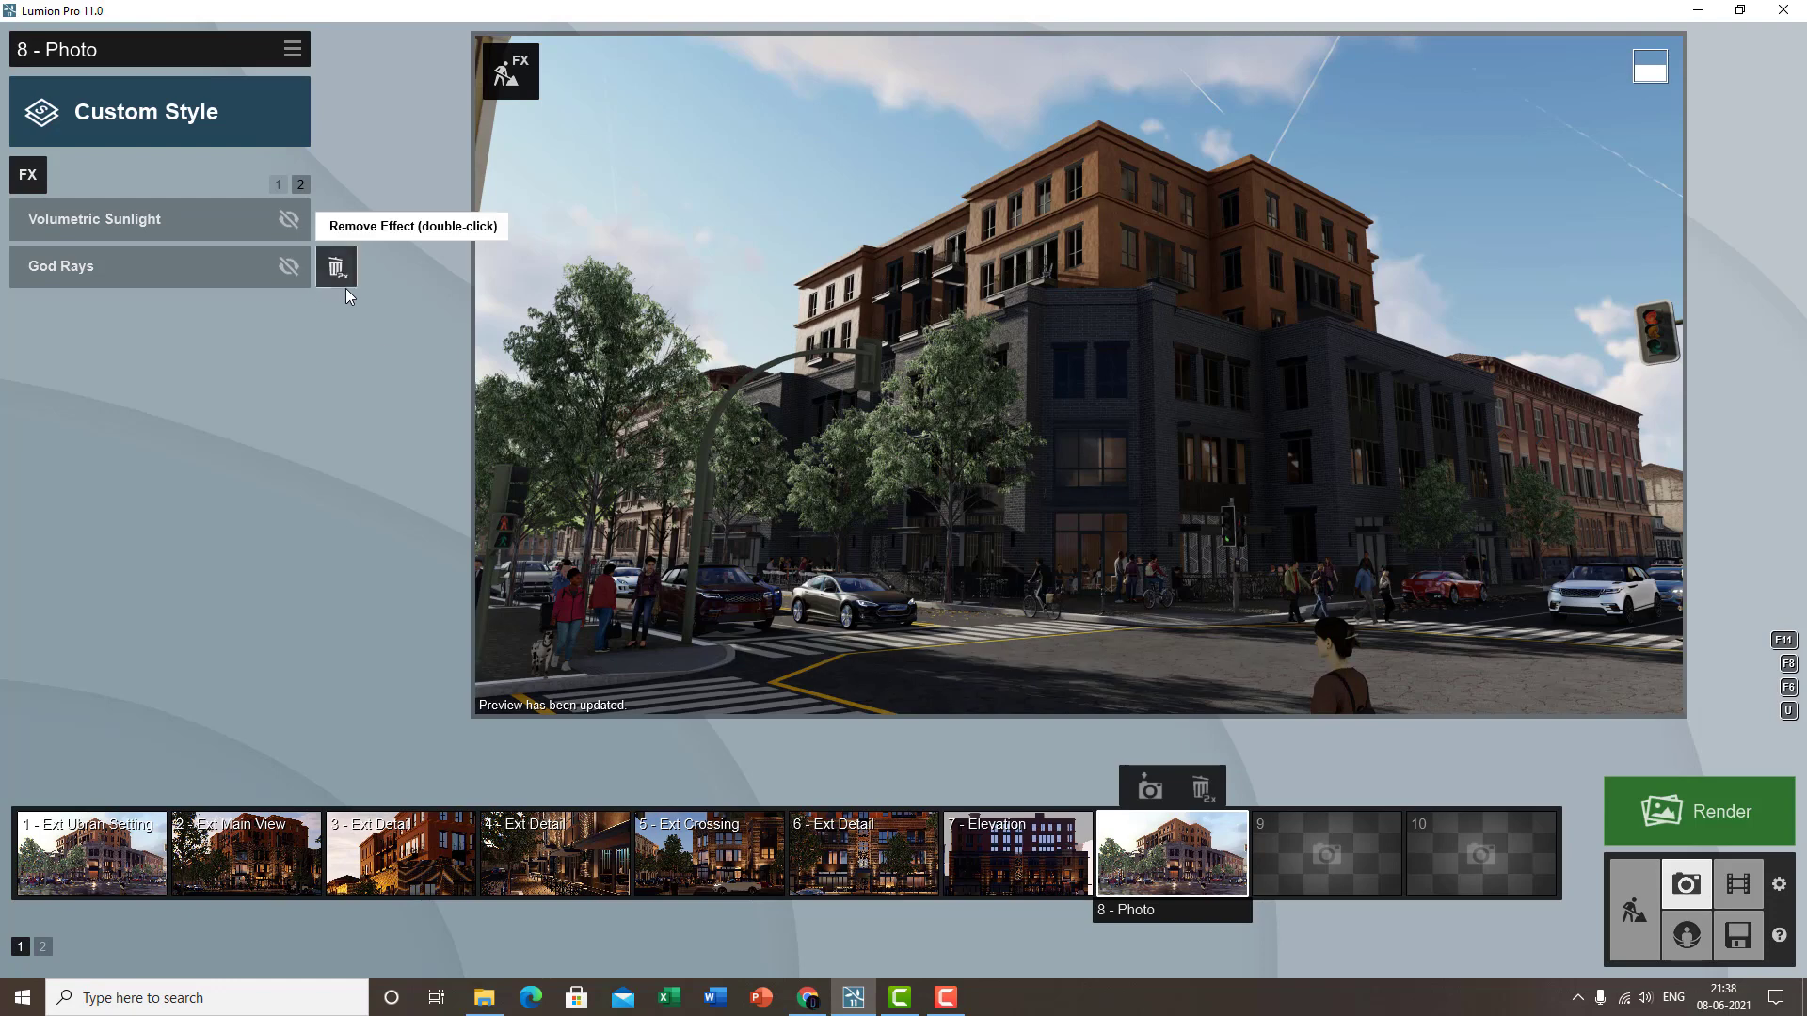
left_click(290, 266)
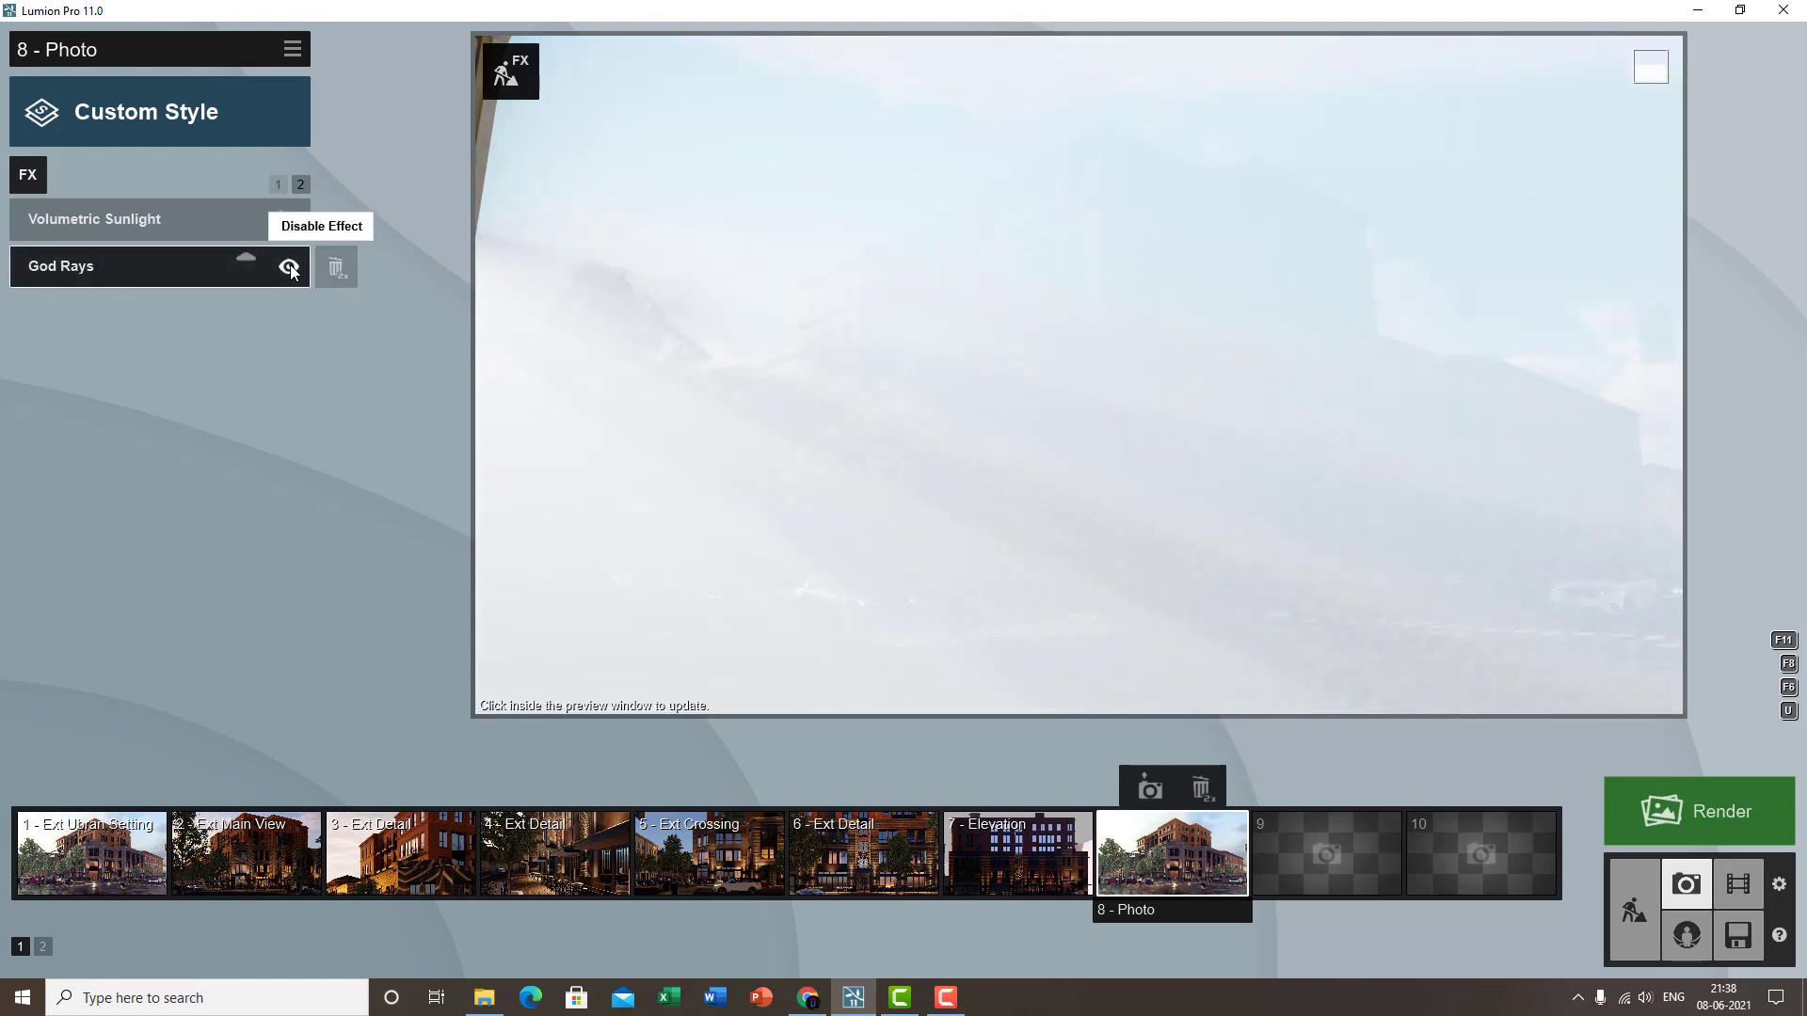
left_click(147, 267)
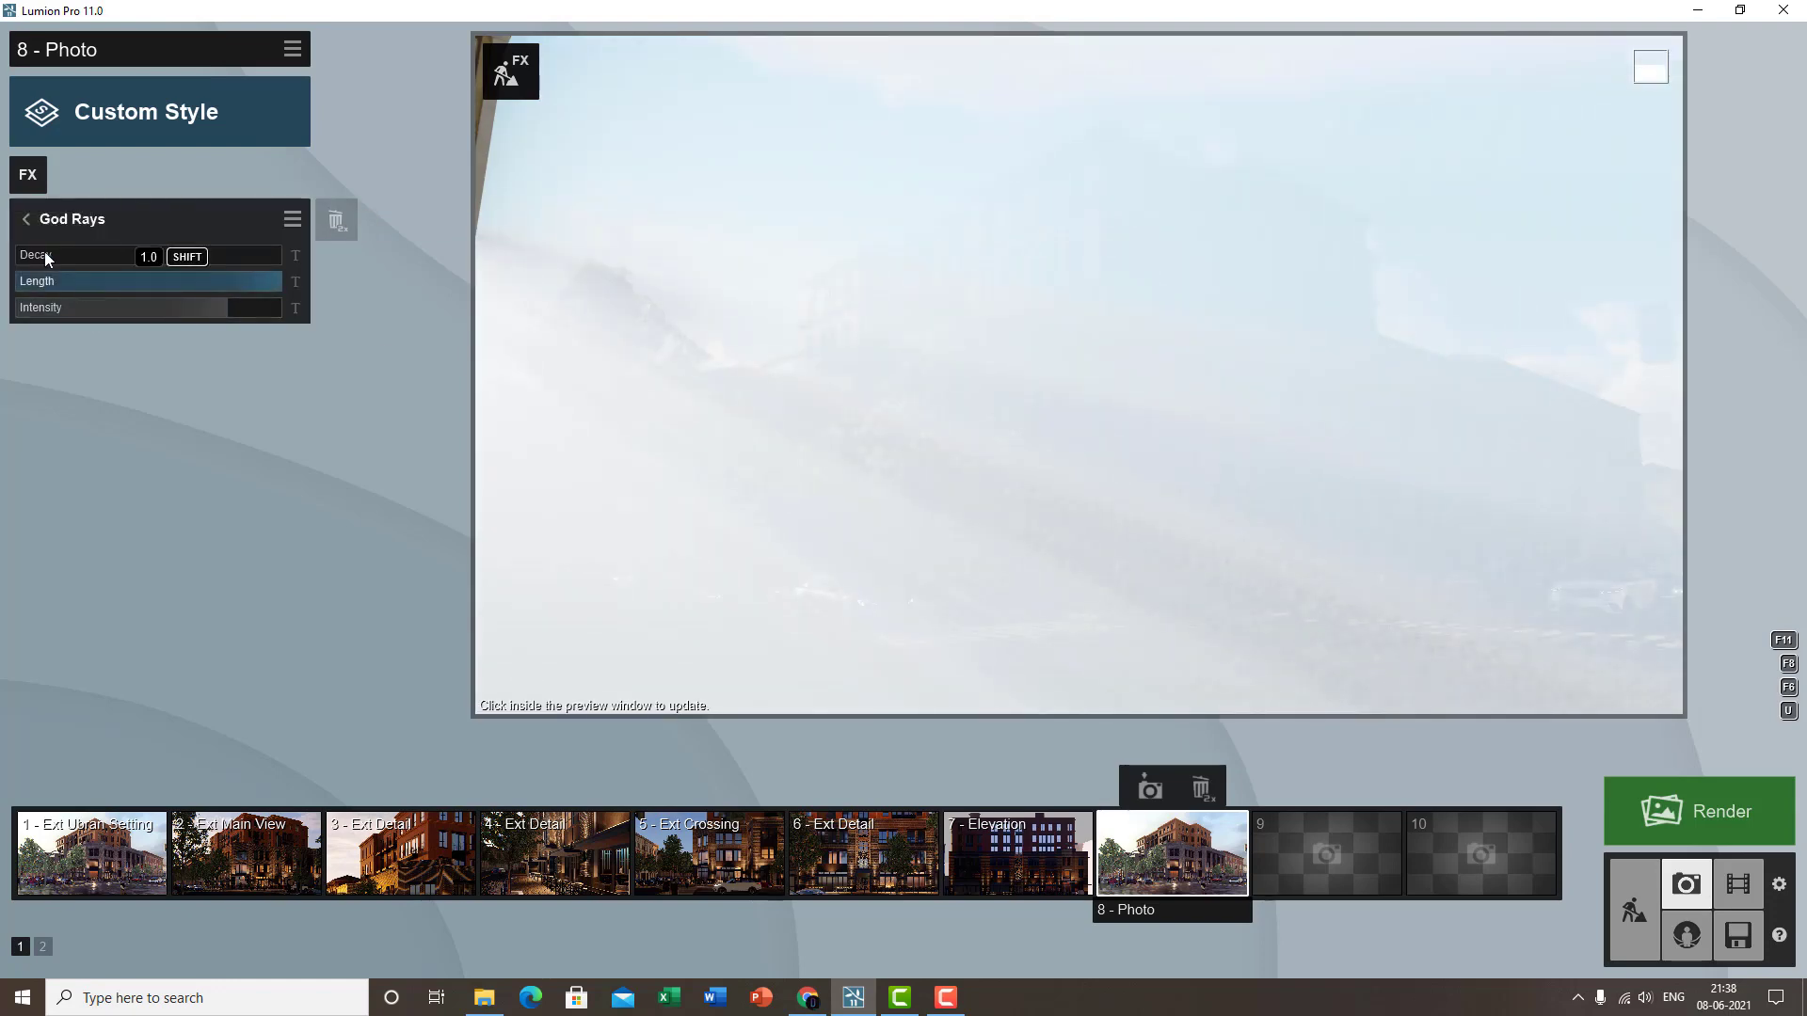
left_click_drag(43, 251, 205, 263)
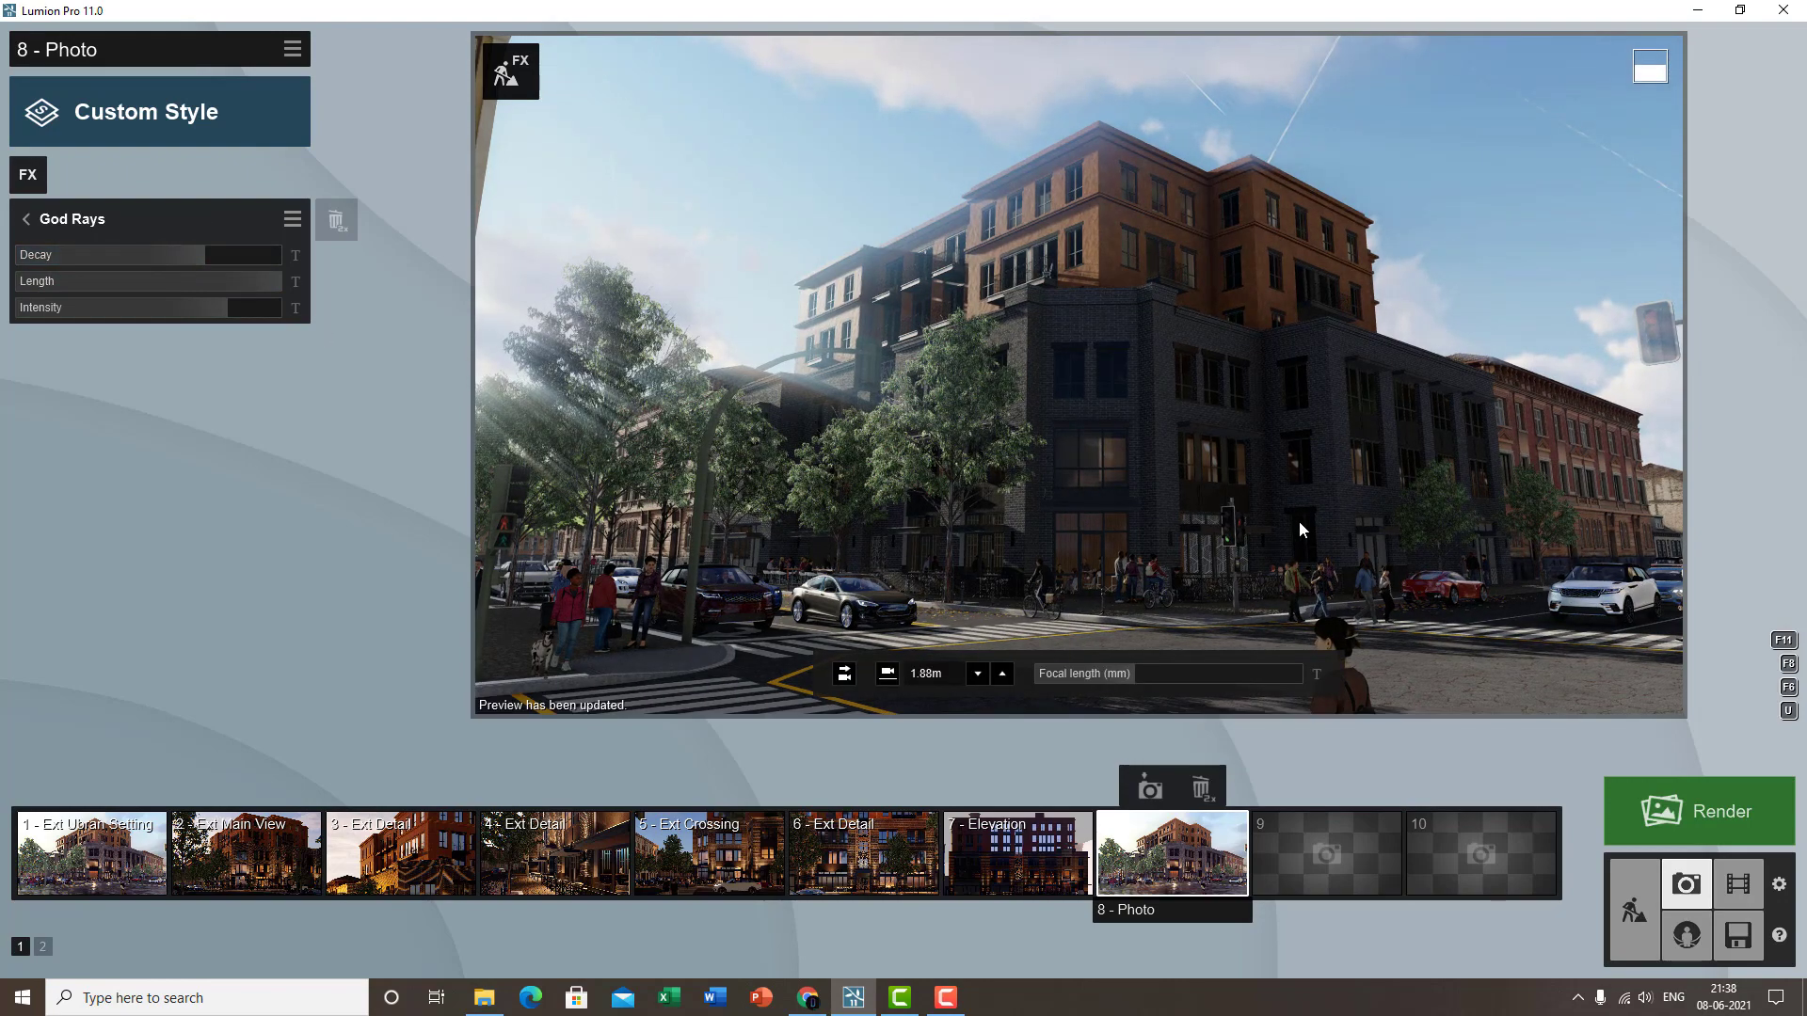
left_click_drag(215, 257, 235, 257)
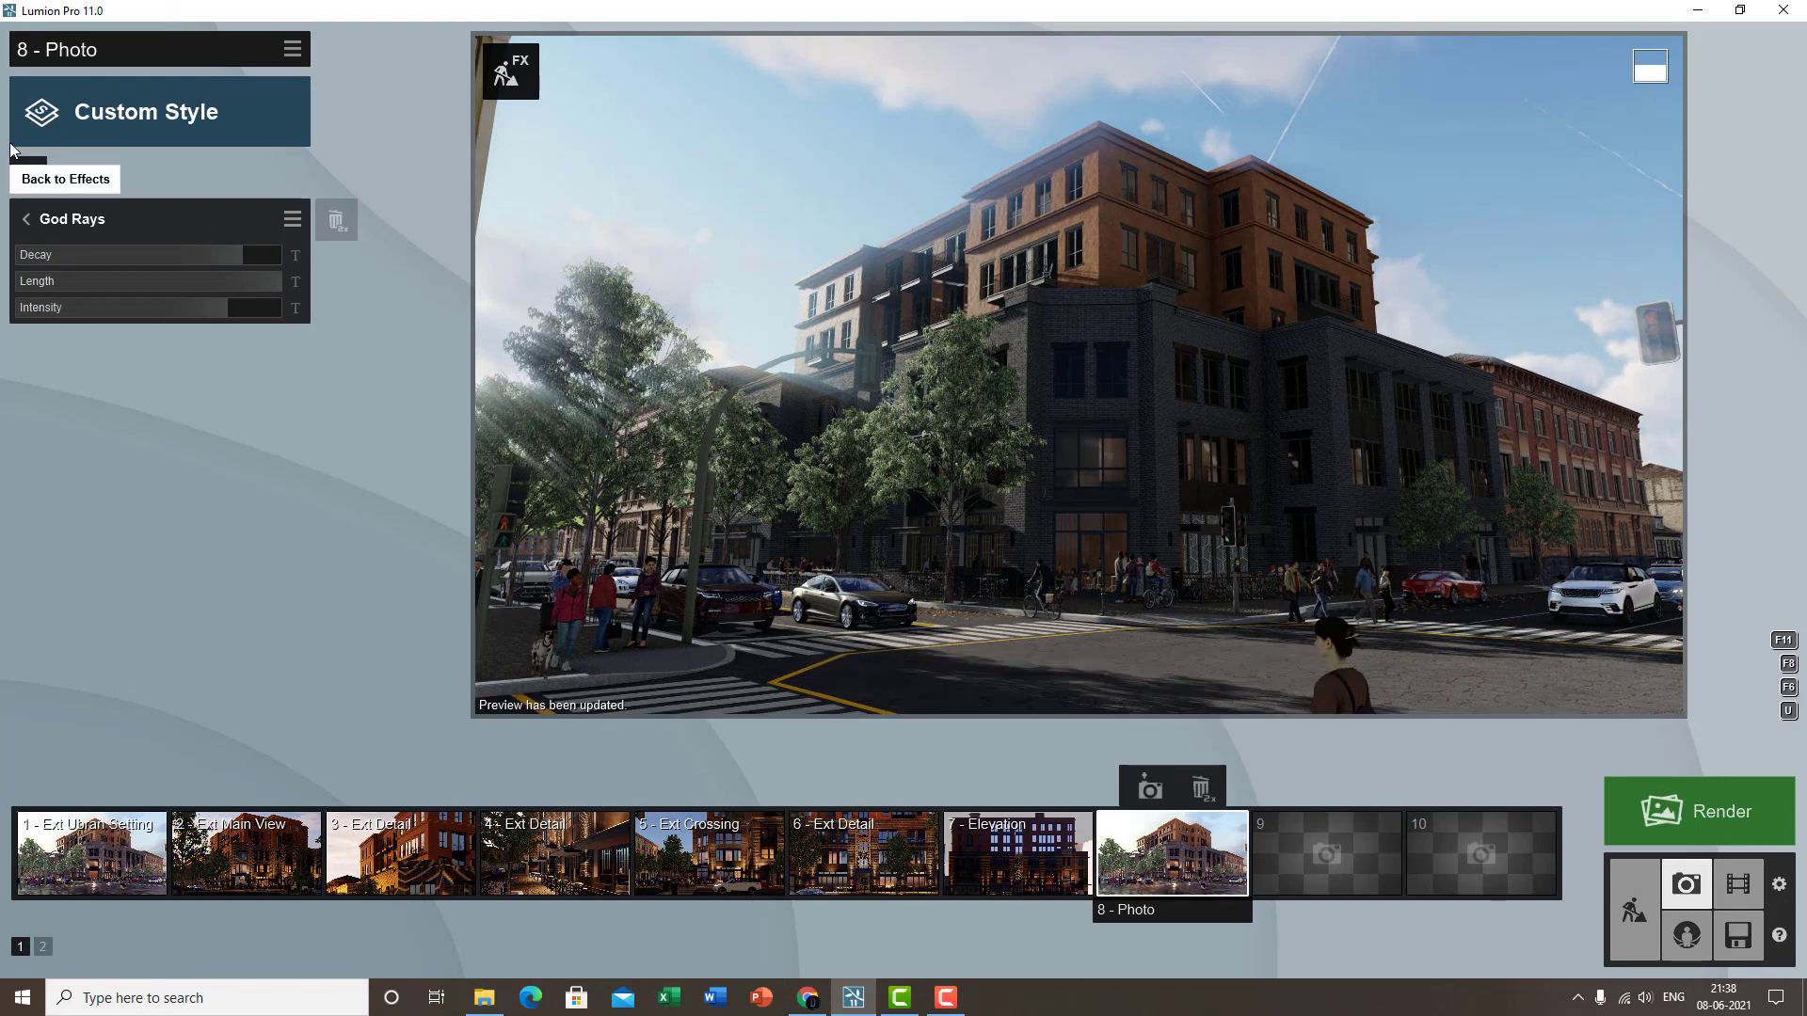
left_click(27, 218)
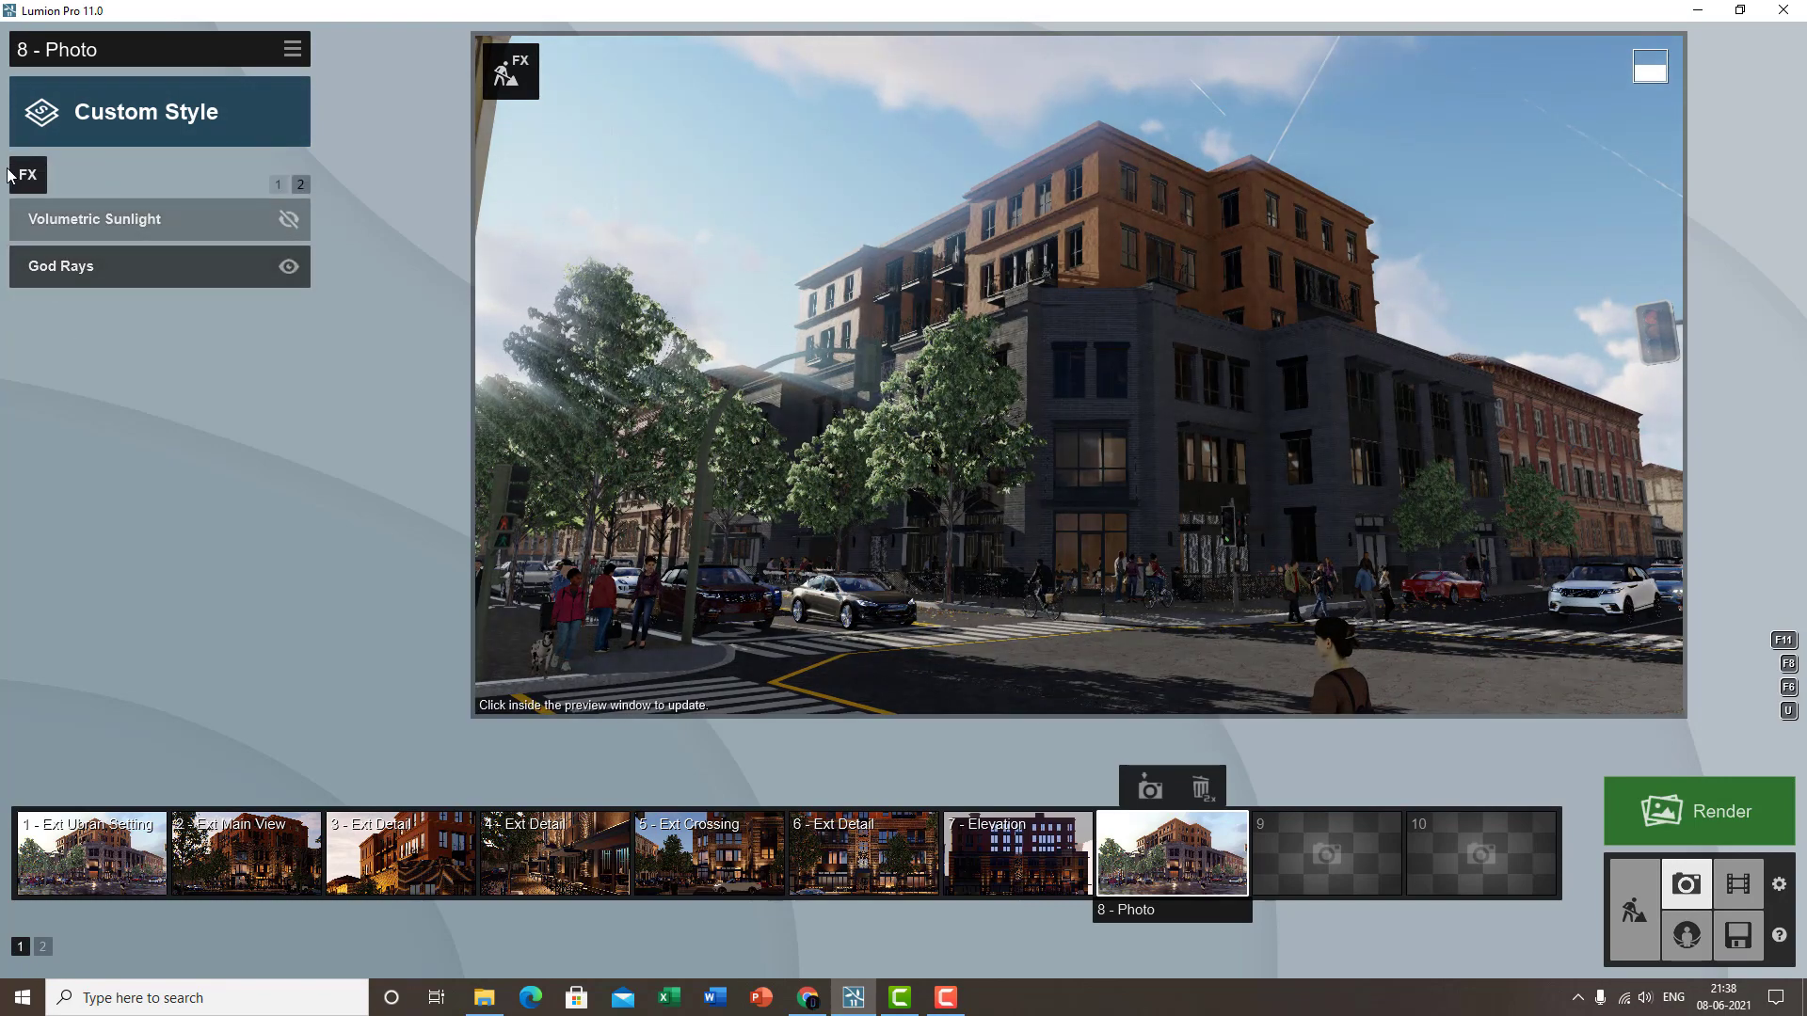
- Examine the Objects category of photo effects, including the availability of the Sound effect
left_click(278, 186)
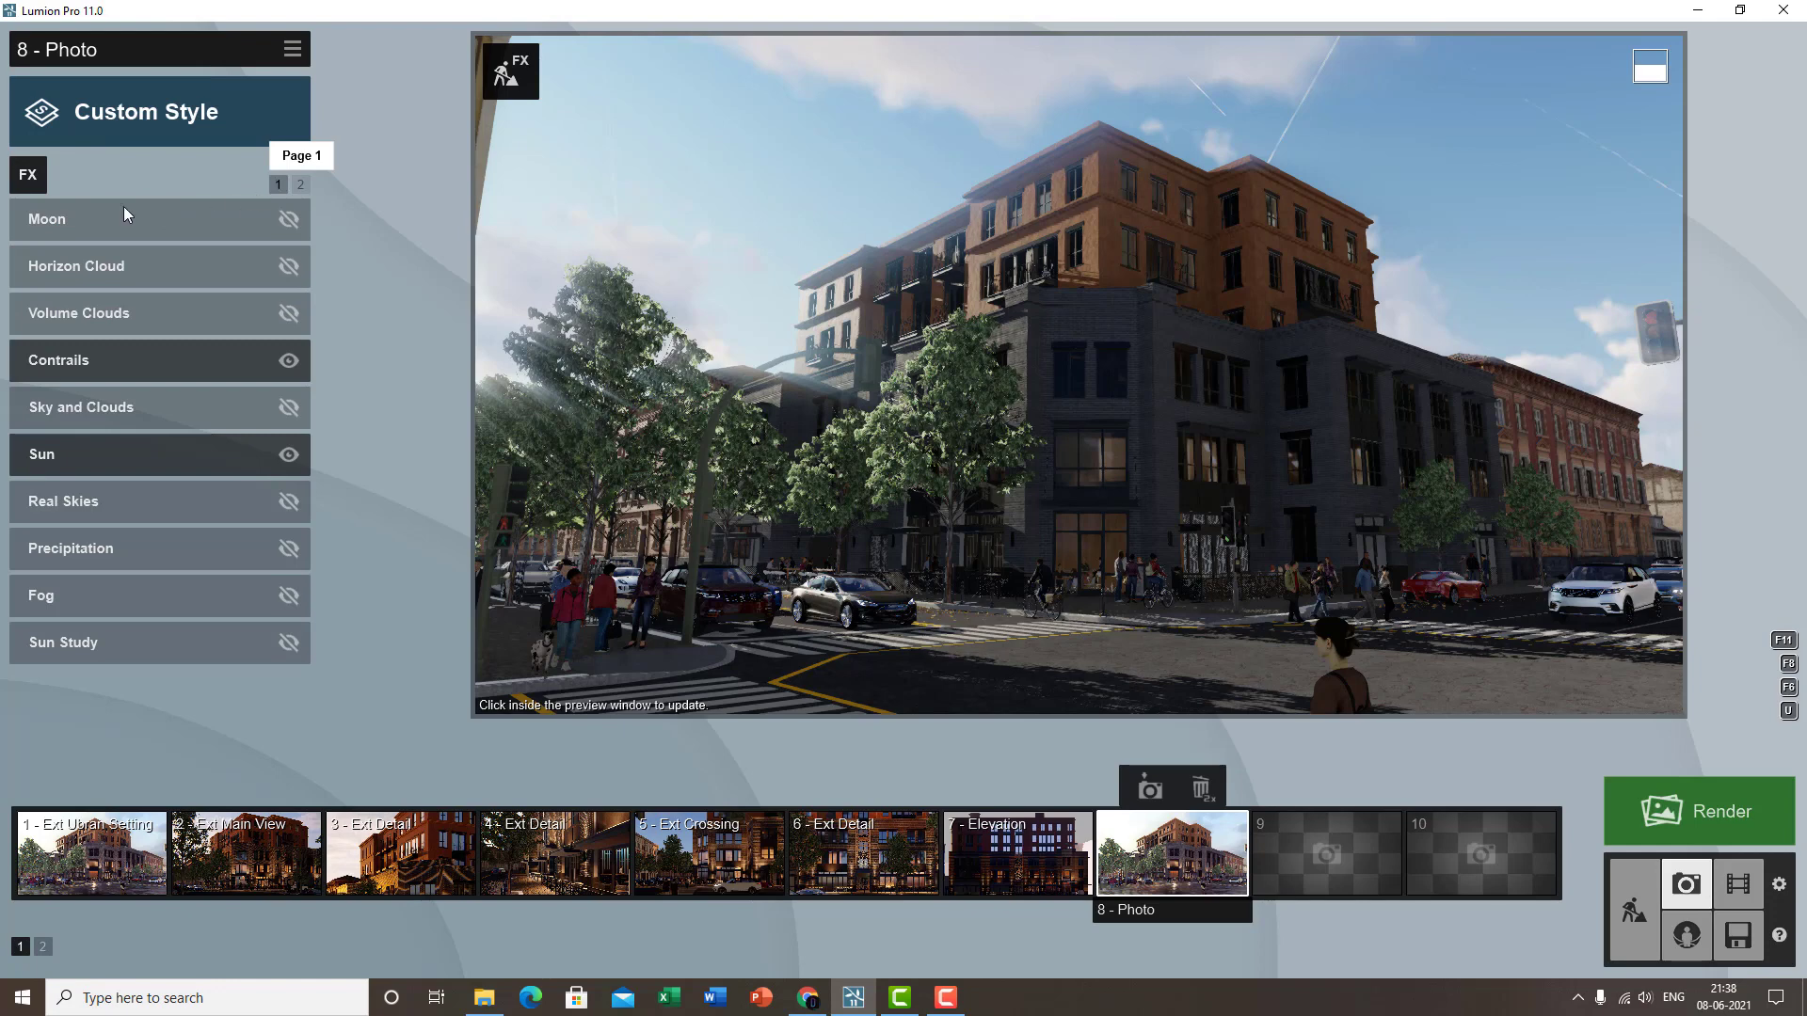
left_click(27, 175)
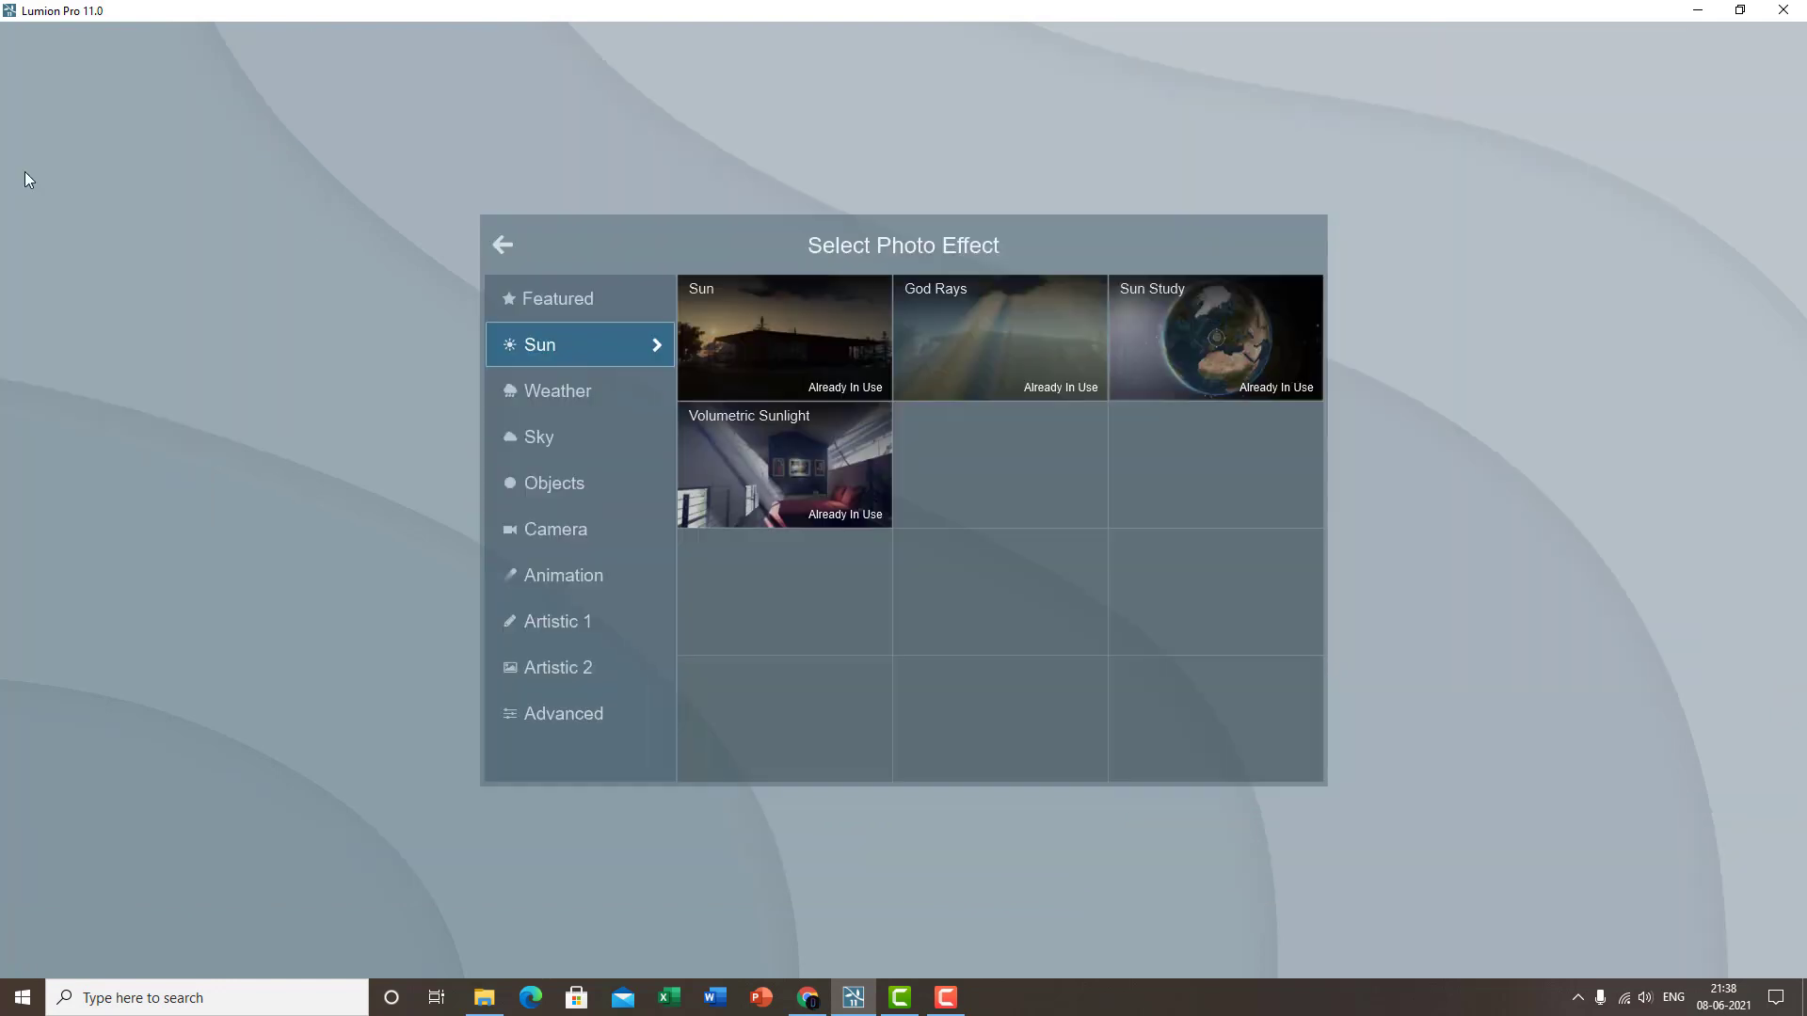
left_click(579, 486)
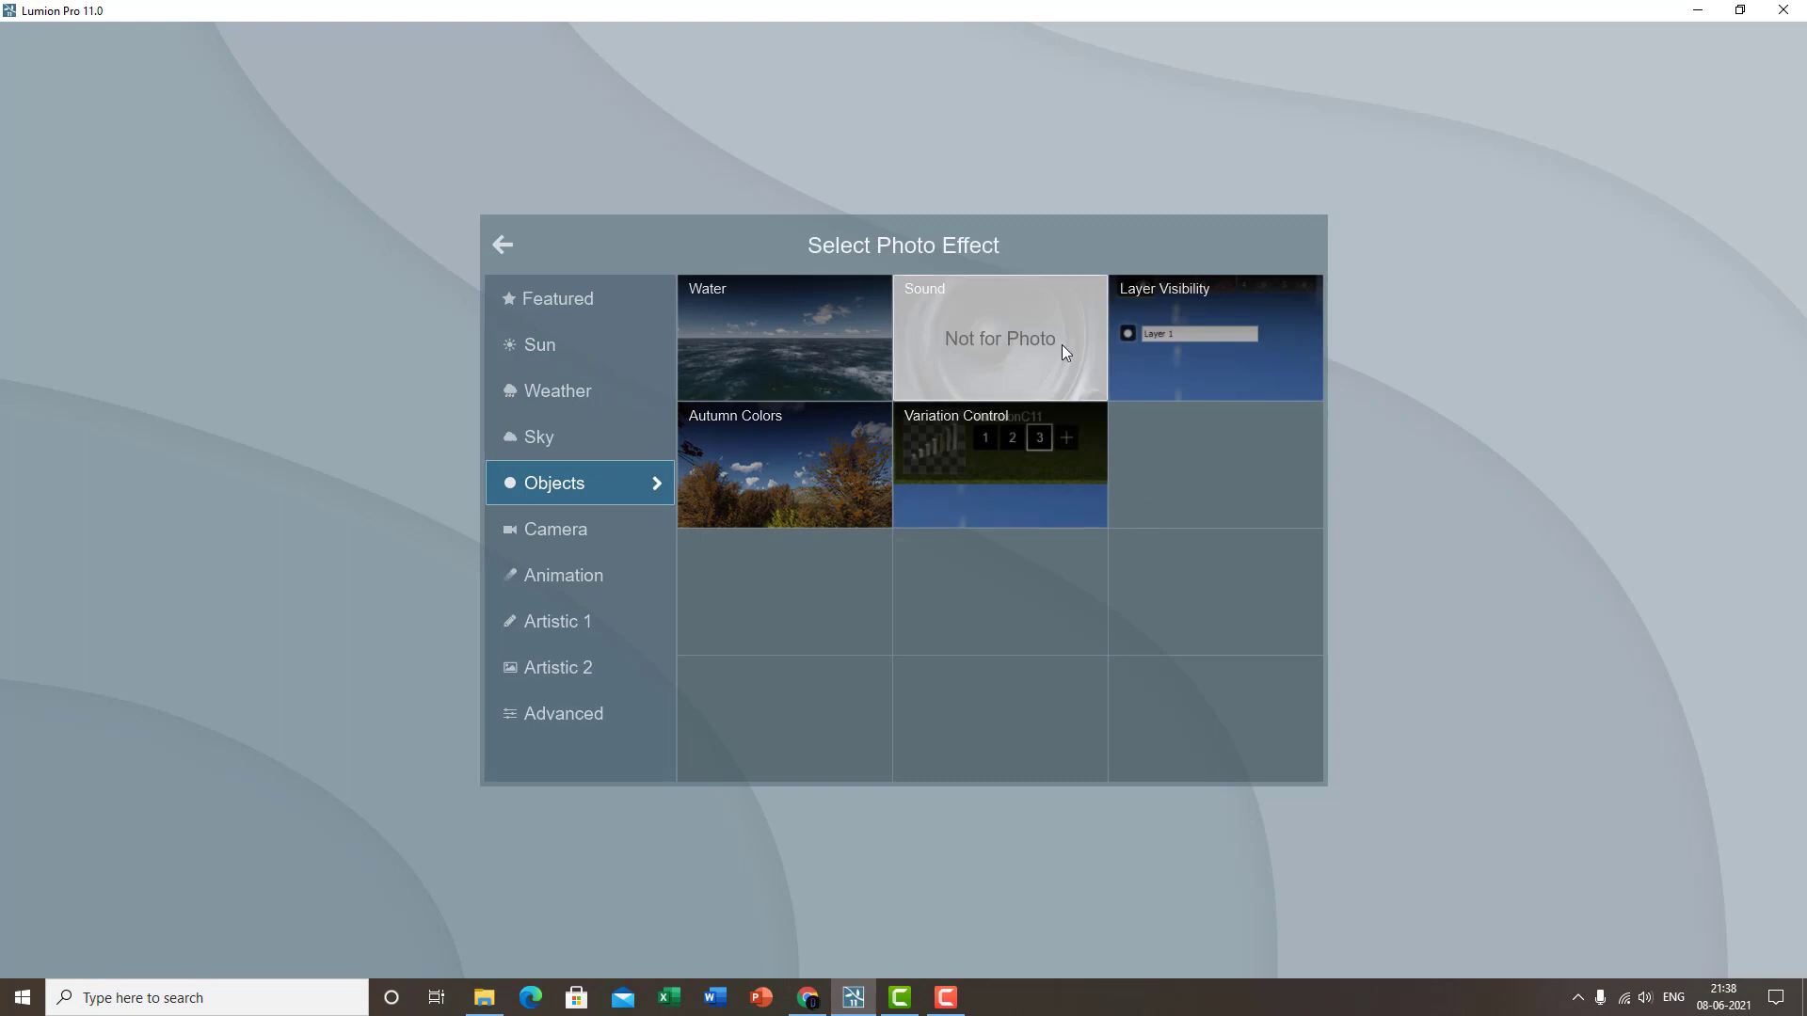
left_click(503, 245)
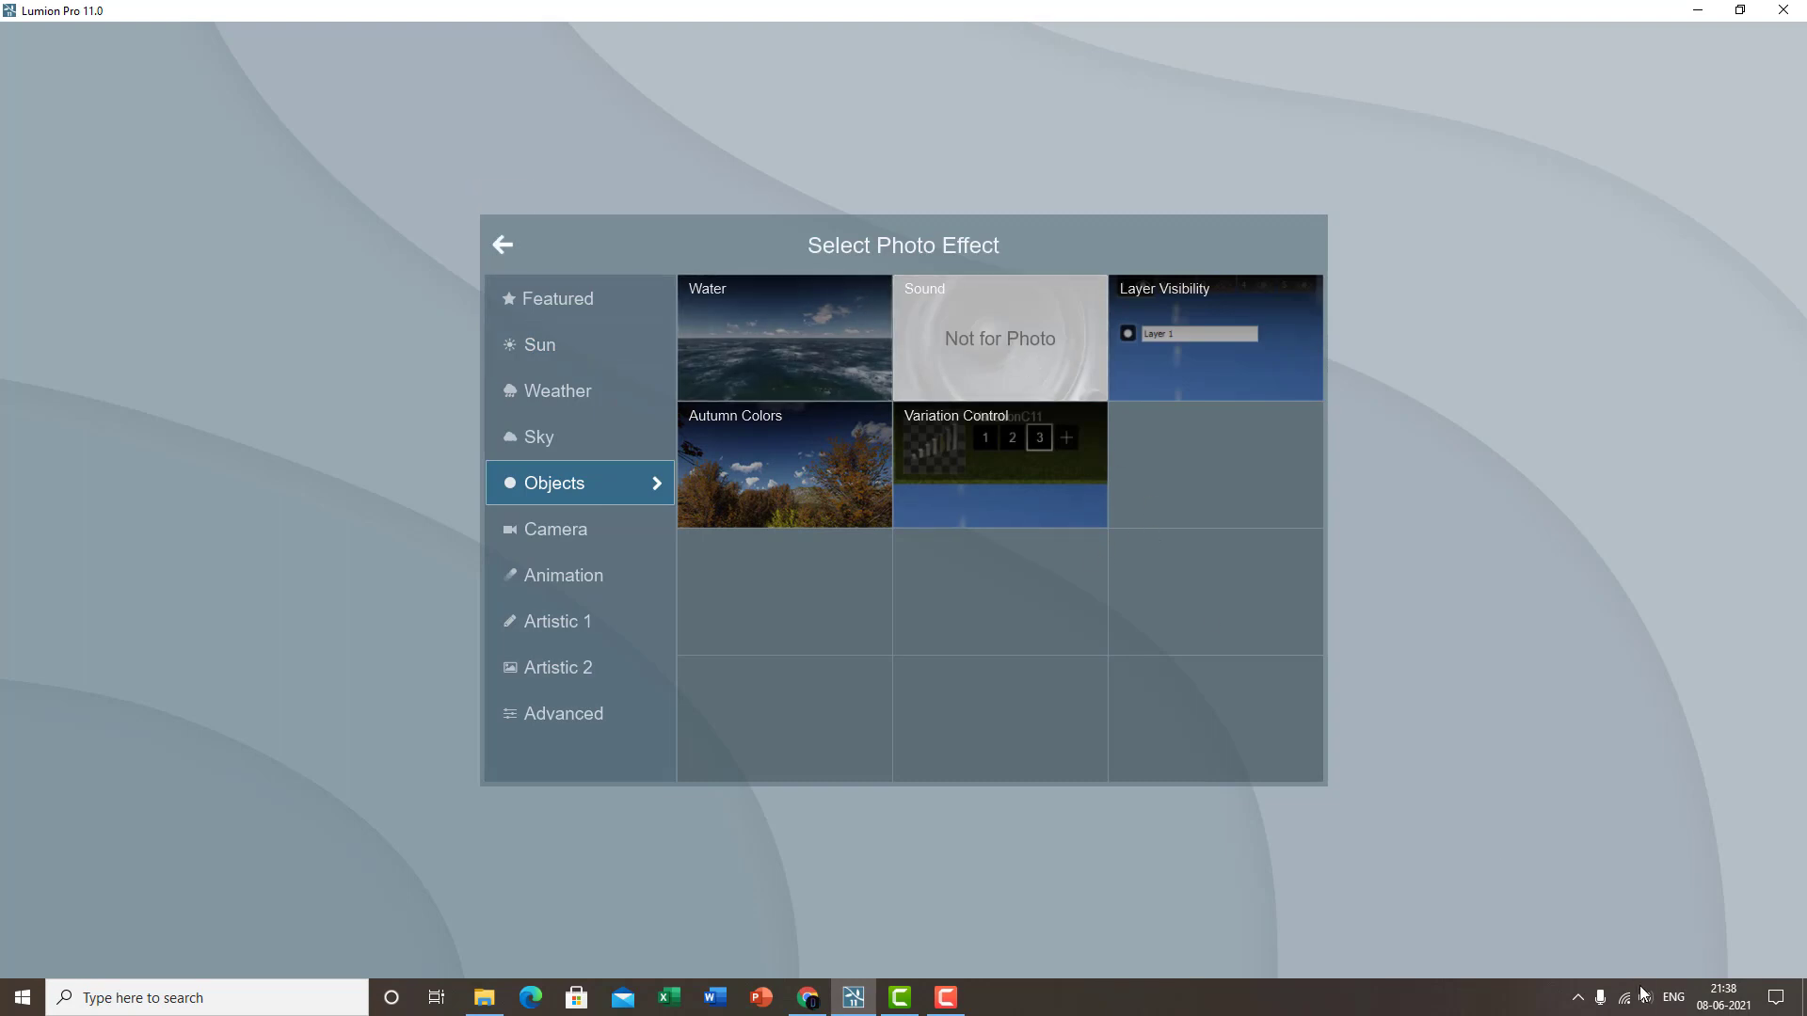
- Open clip 5 in Movie mode and raise the sun height of its Sun effect to a daylight level
left_click(1738, 884)
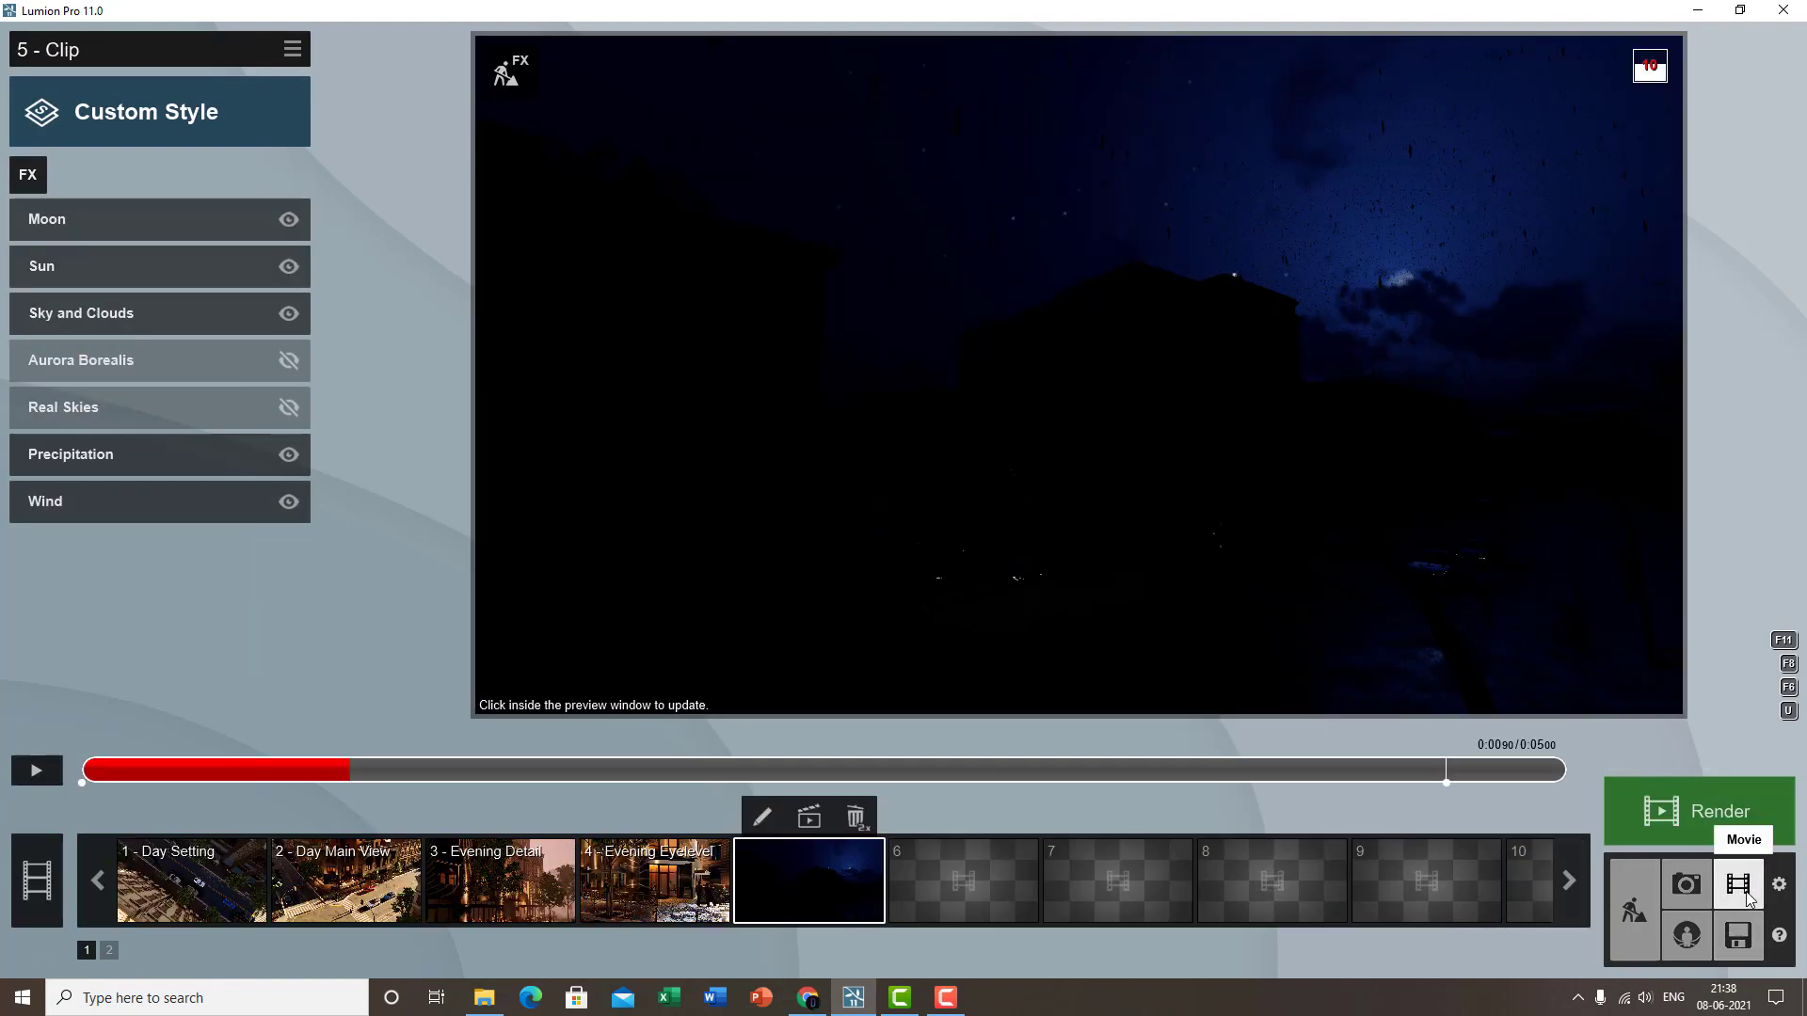
left_click(820, 875)
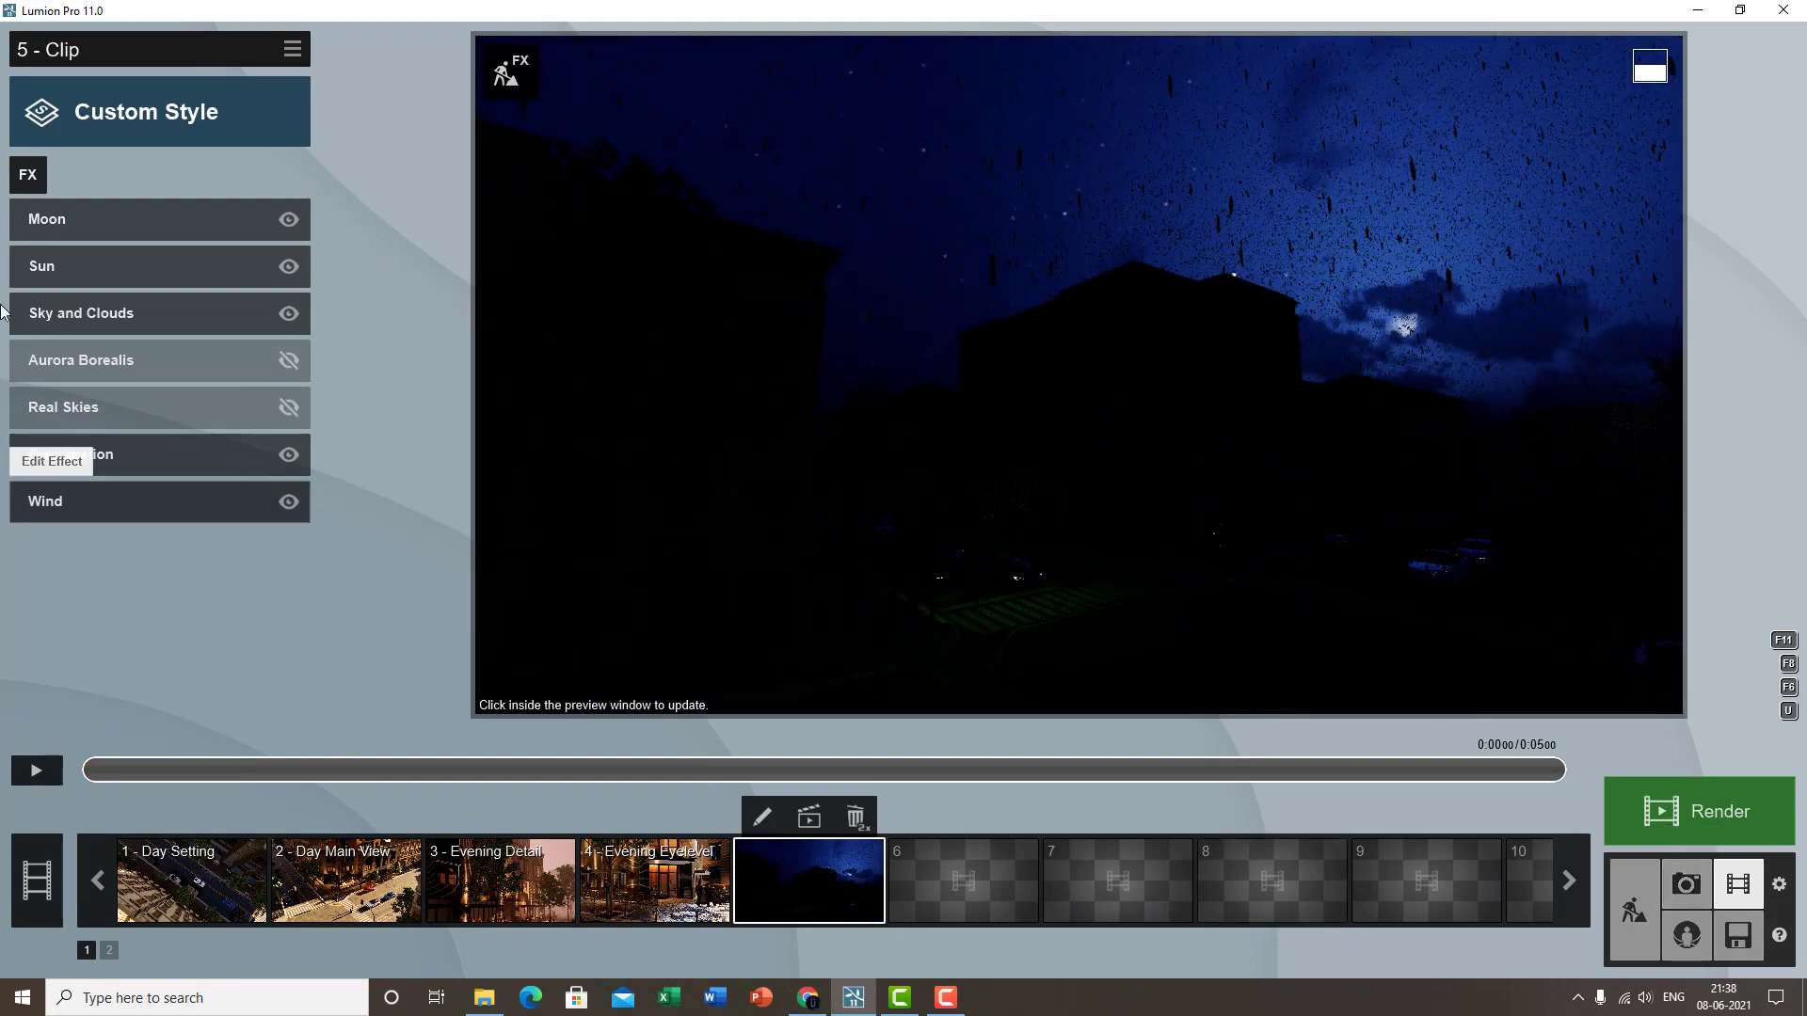
left_click(71, 266)
left_click_drag(70, 262, 177, 258)
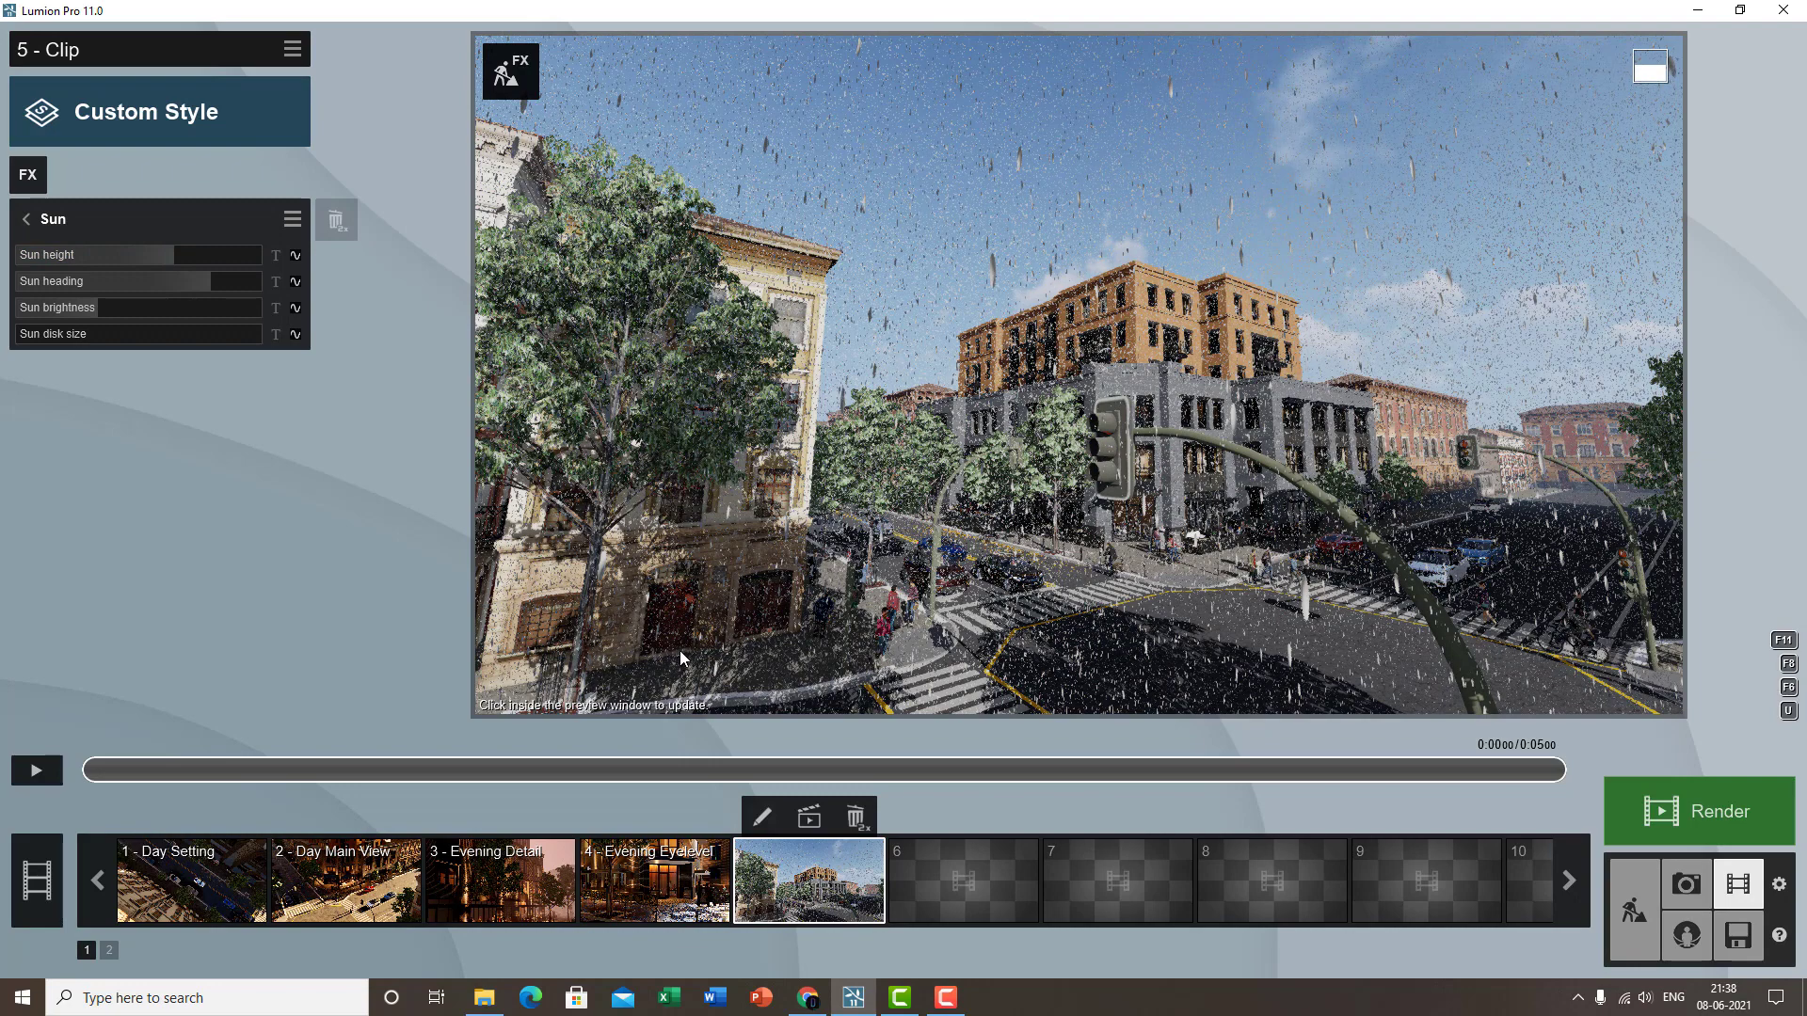
- Check the availability of the Sound effect among the Objects effects for clip 5
left_click(26, 218)
left_click(29, 174)
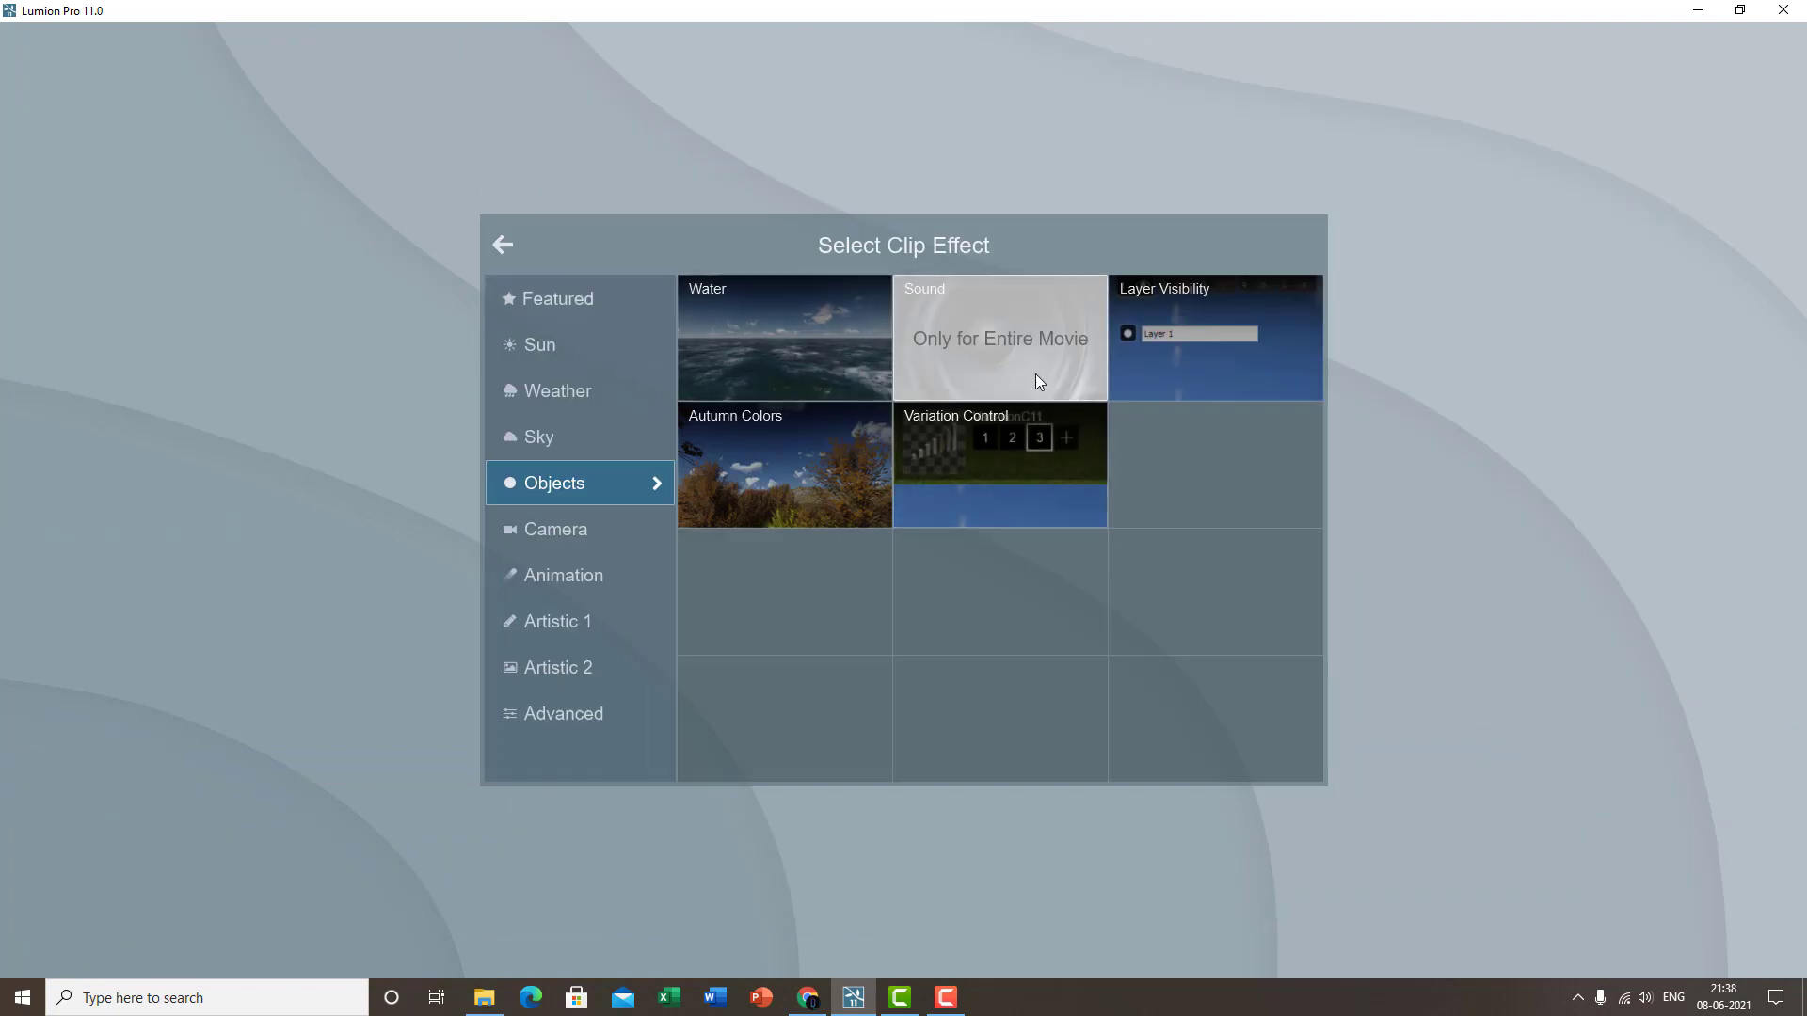
left_click(525, 246)
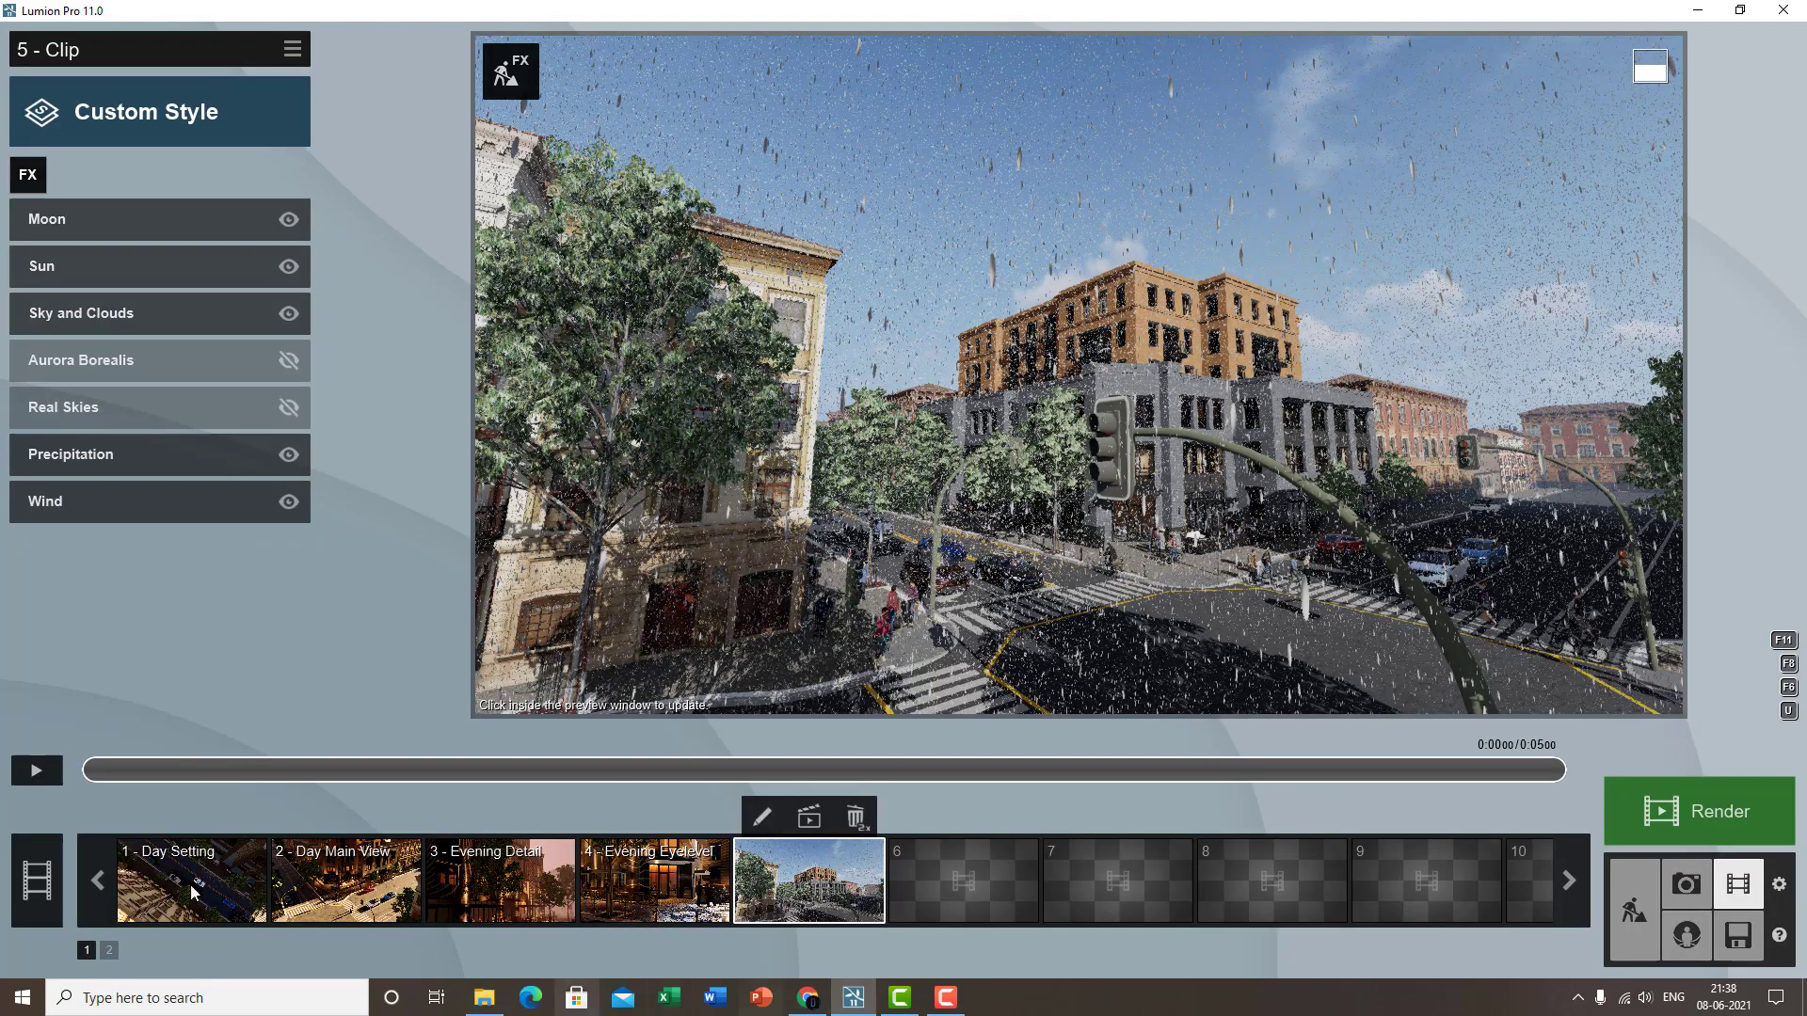
- Select the entire movie and add the Sound effect from the Objects category
left_click(37, 877)
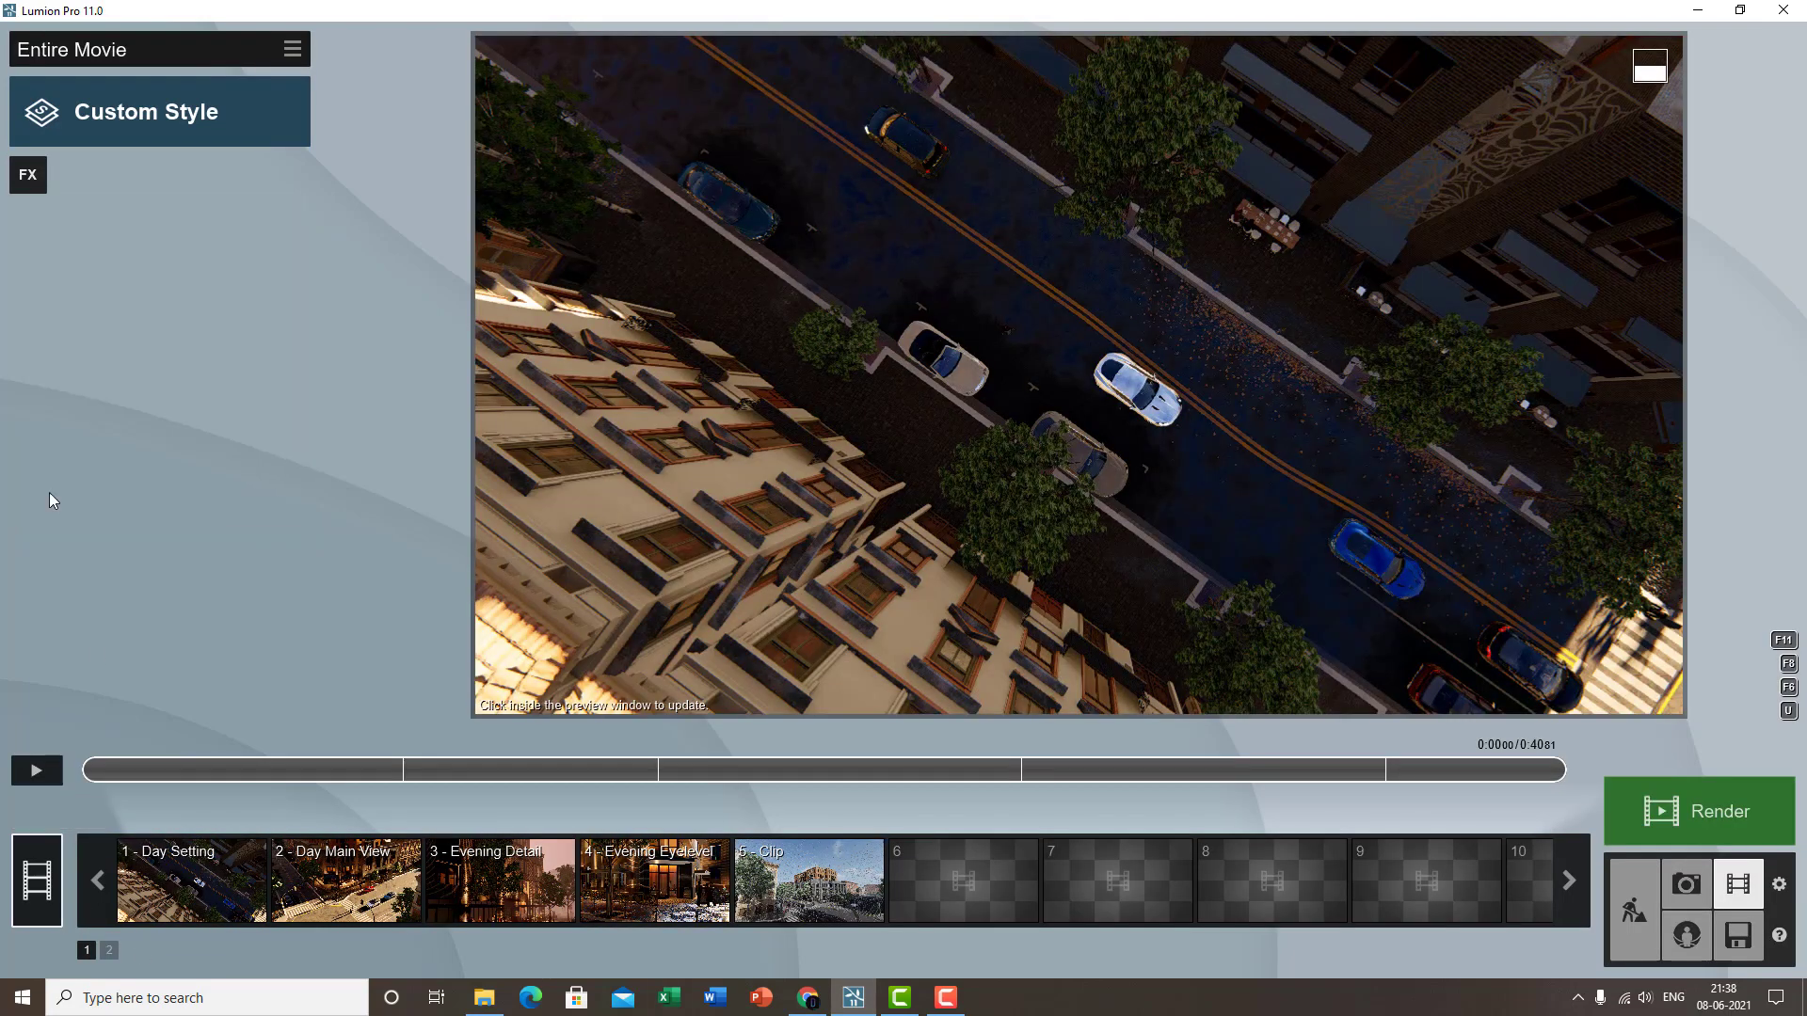
left_click(28, 174)
left_click(1031, 358)
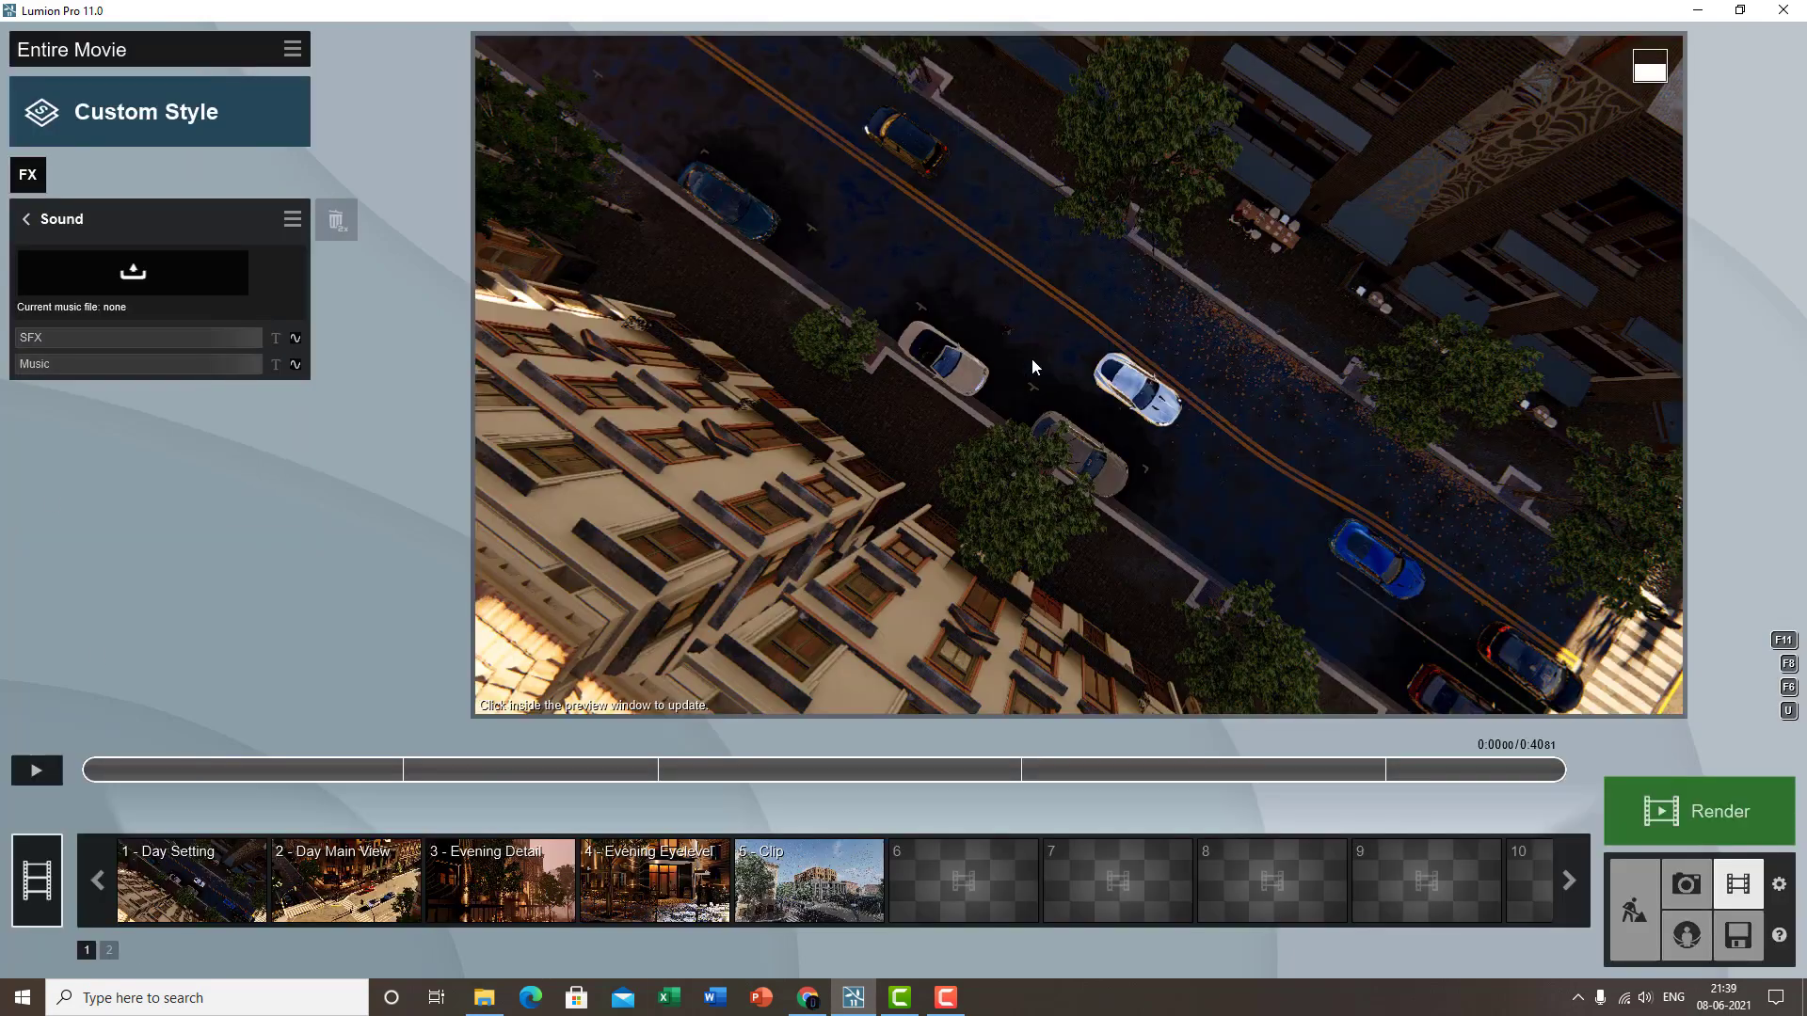
- Check the accepted sound file type and load the Magic .wav track from Downloads as the movie's music file
left_click(117, 271)
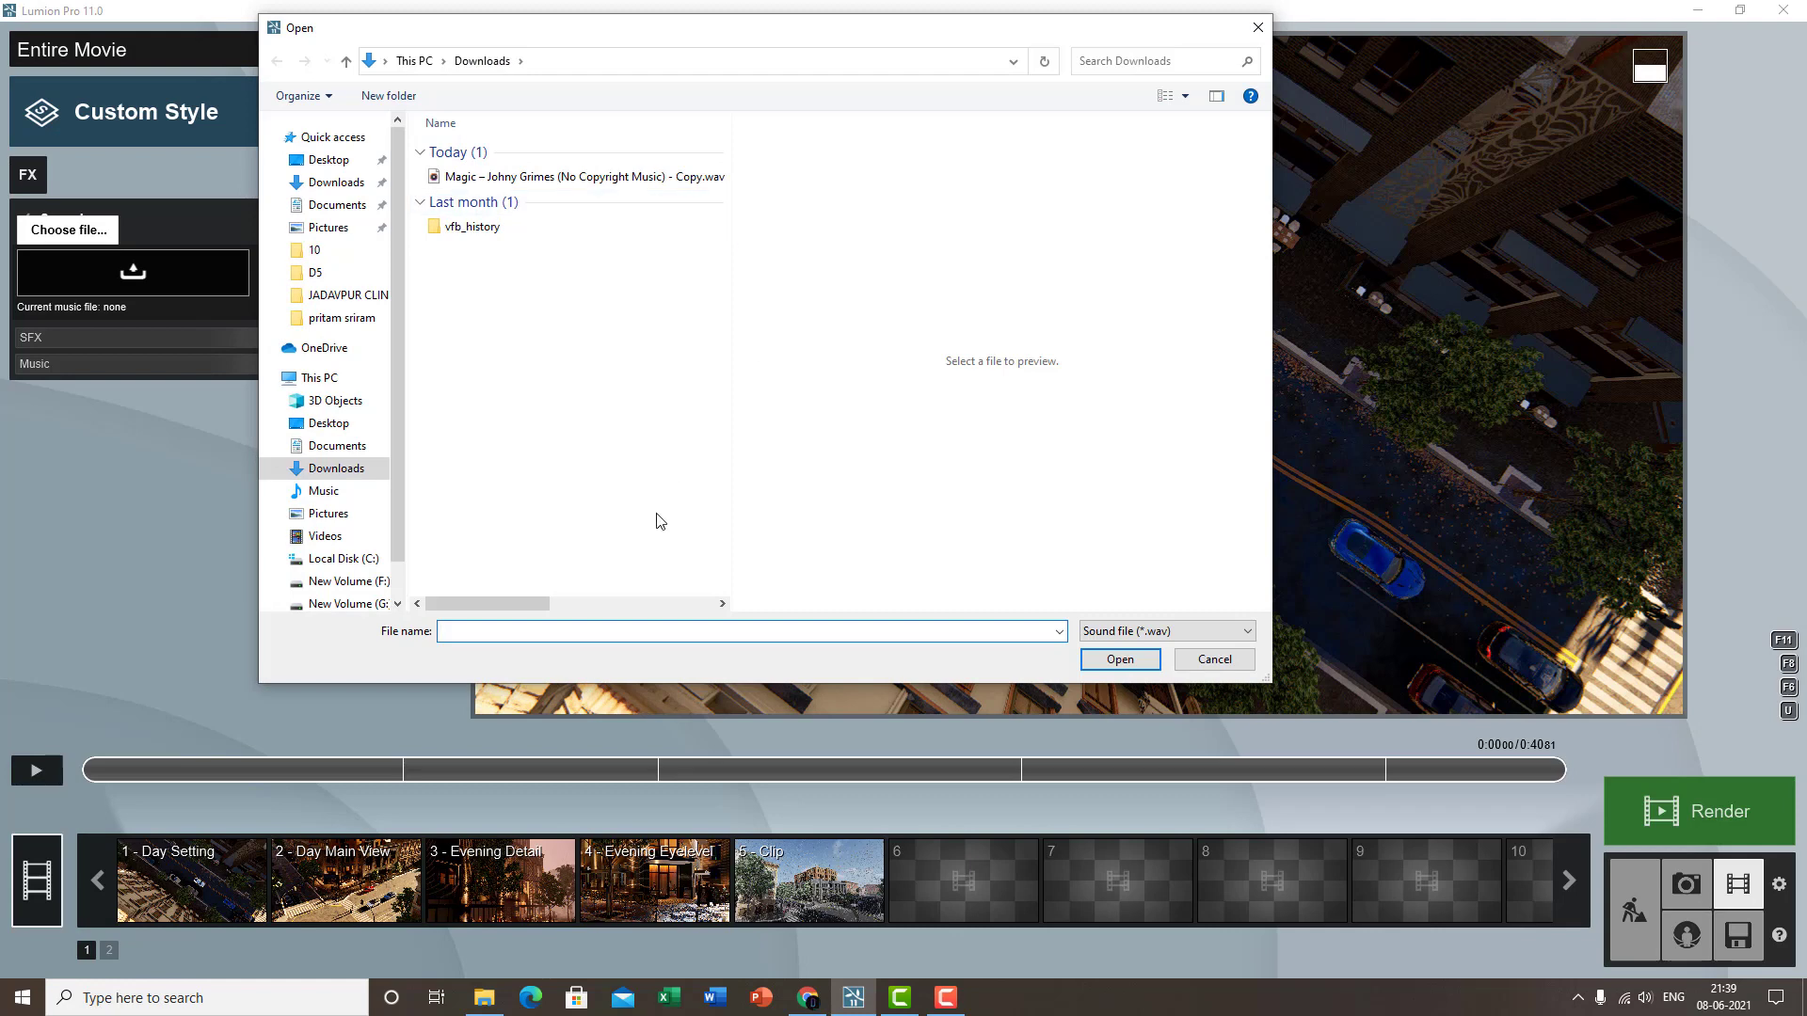
left_click(1154, 635)
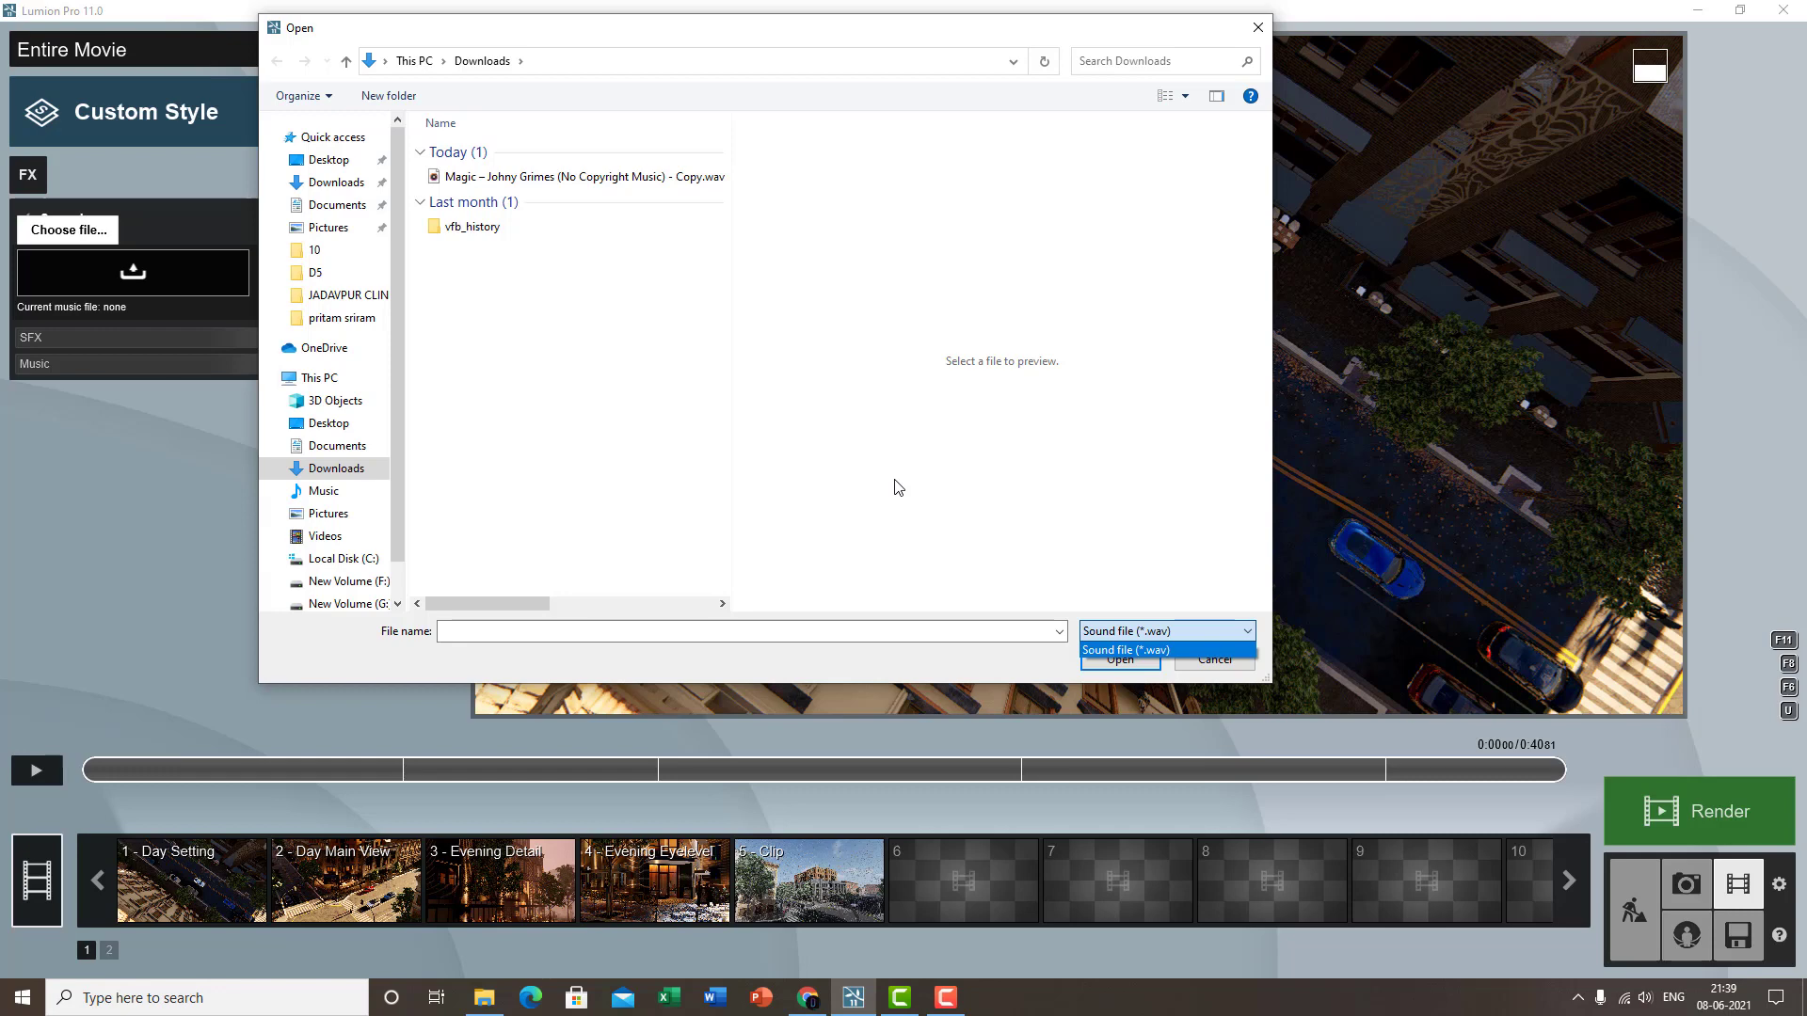
left_click(634, 263)
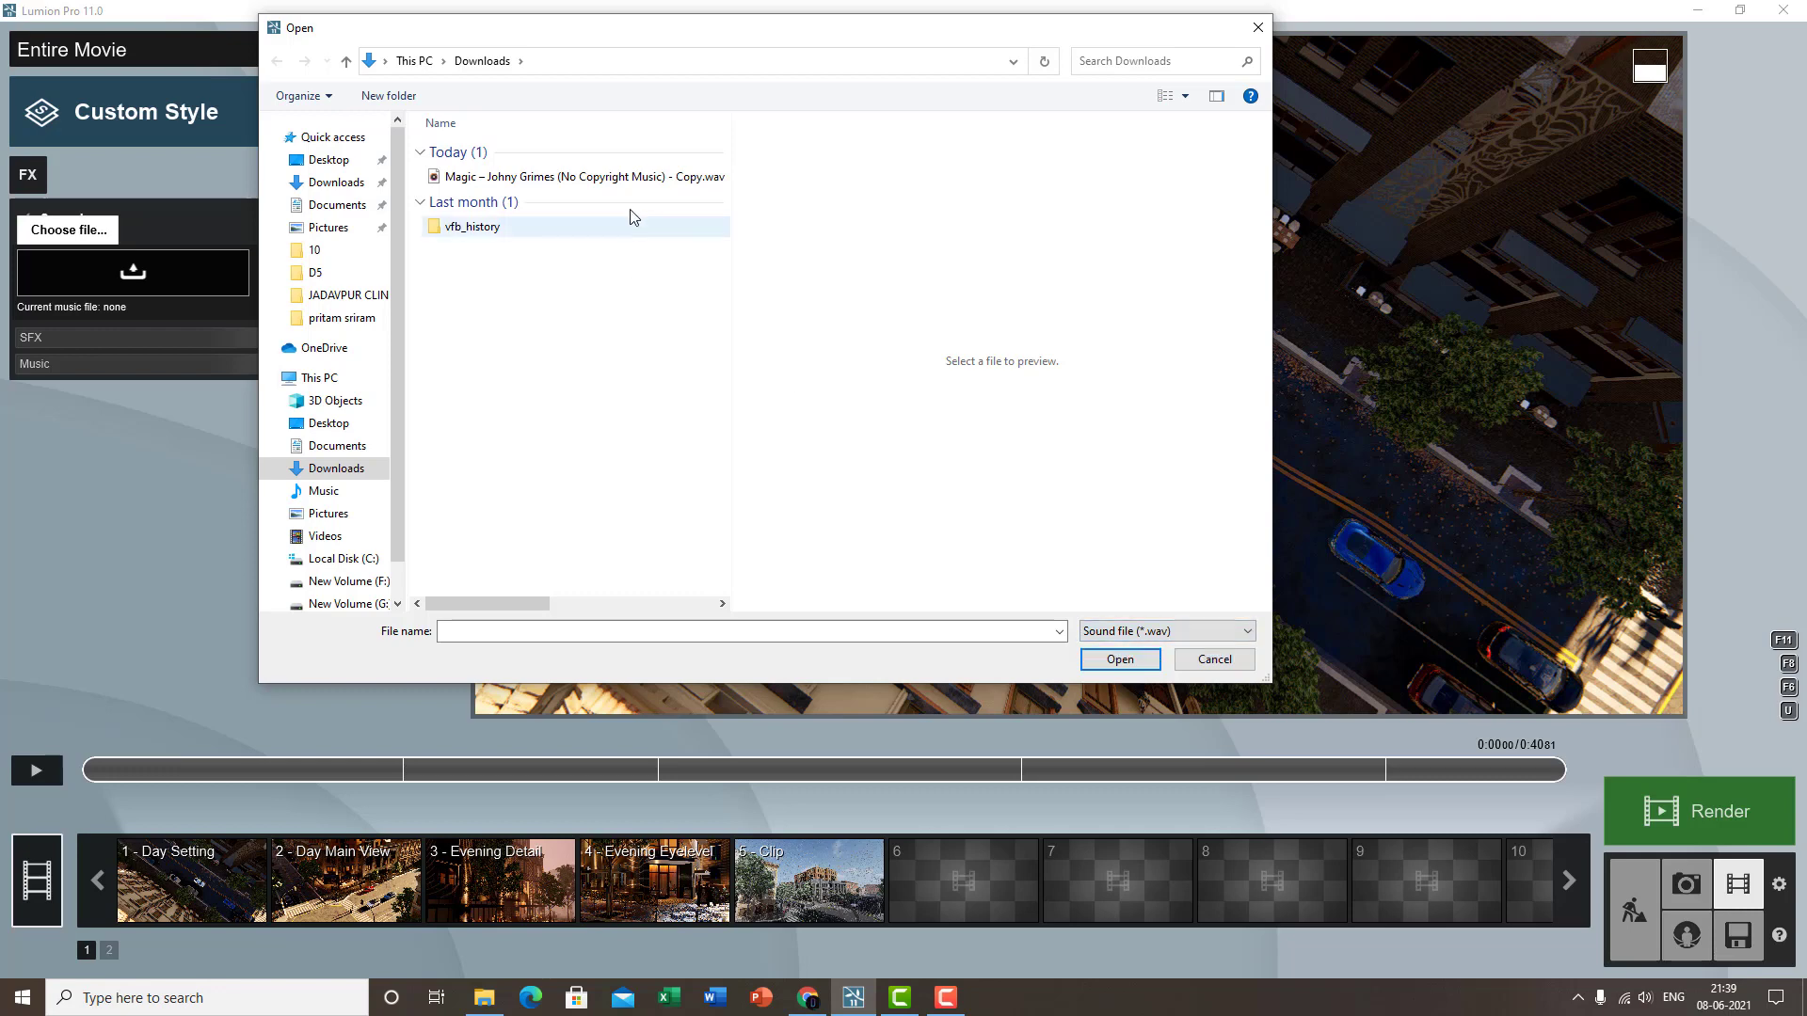
left_click(555, 184)
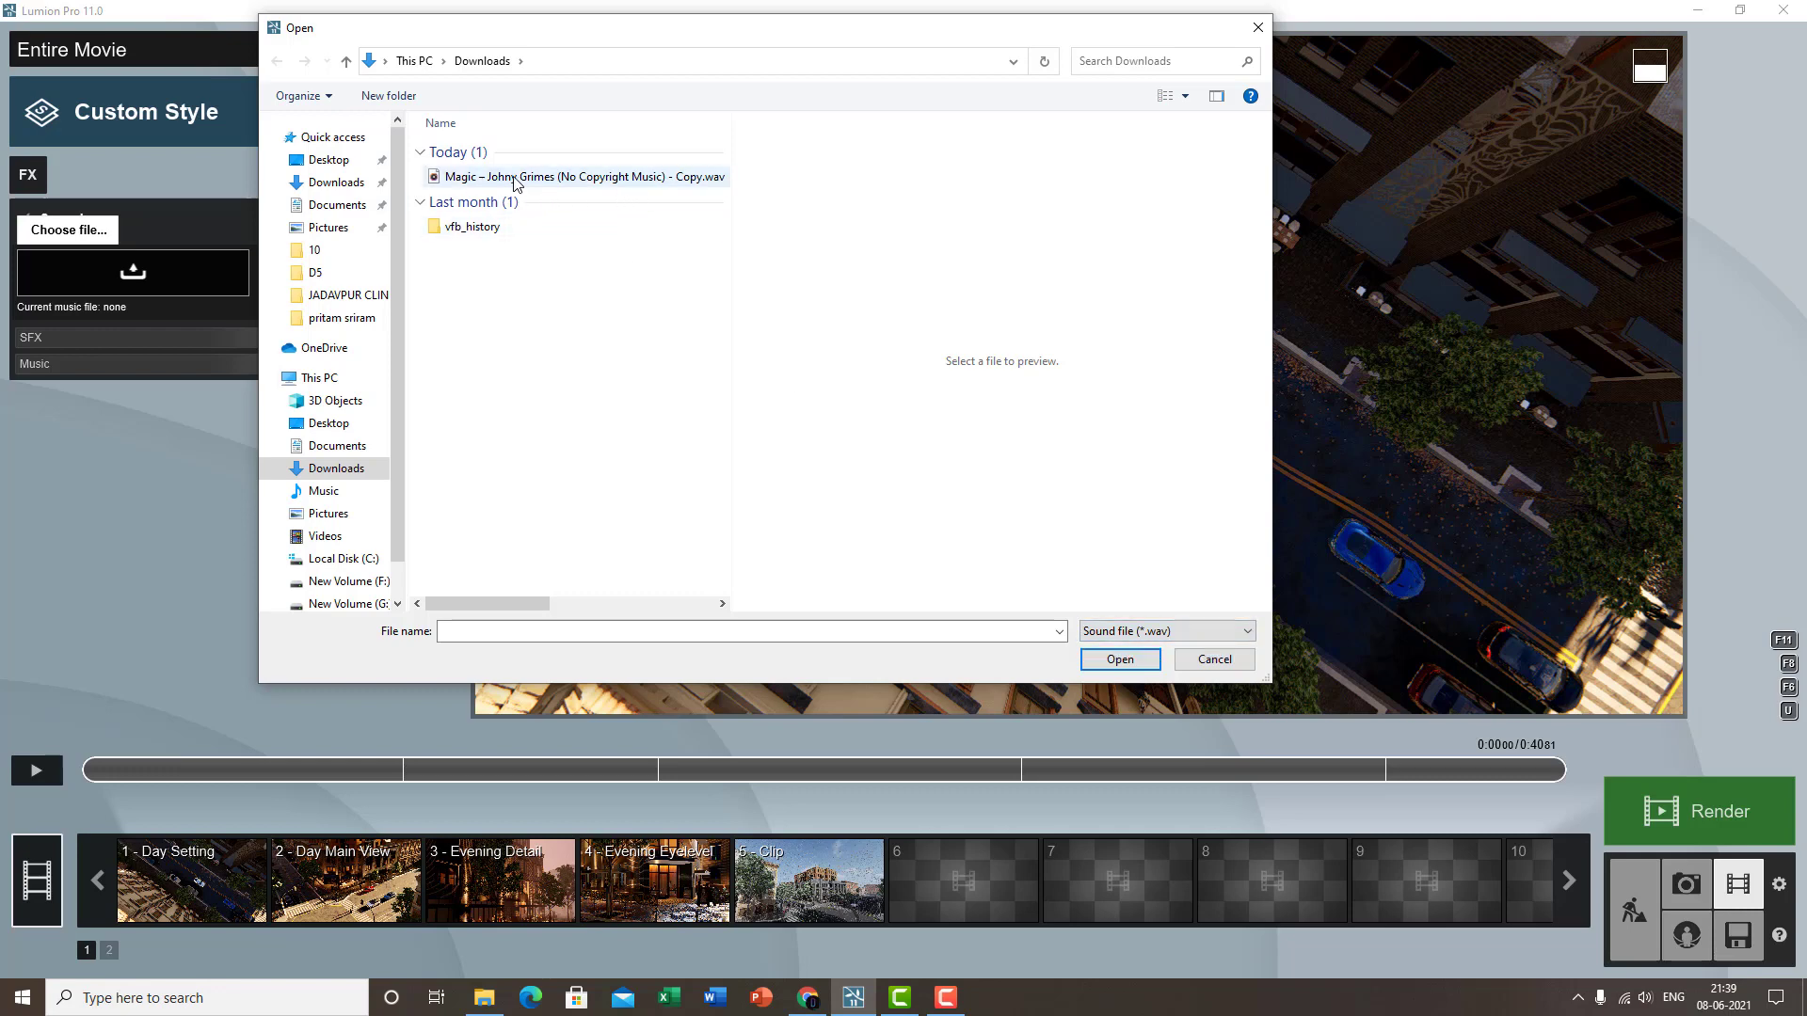
double_click(517, 177)
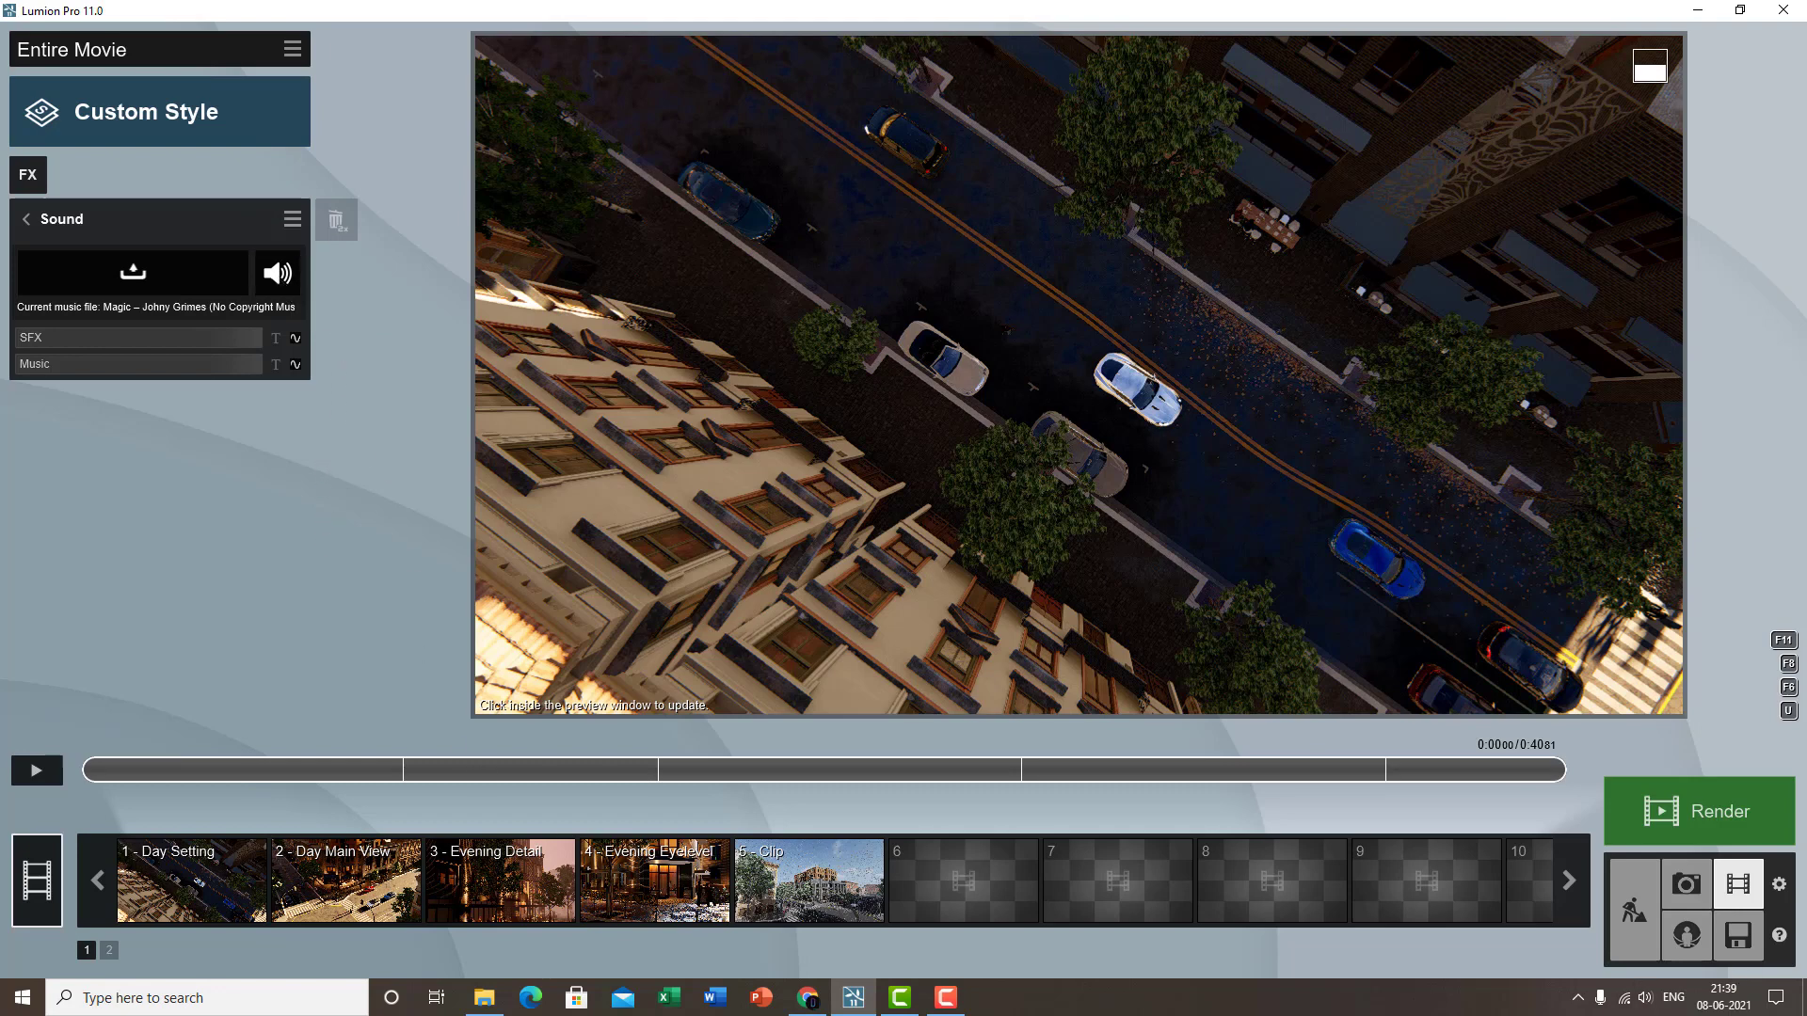
- Raise the system audio volume to 48
left_click(1645, 998)
scroll(1655, 1005, "up", 2)
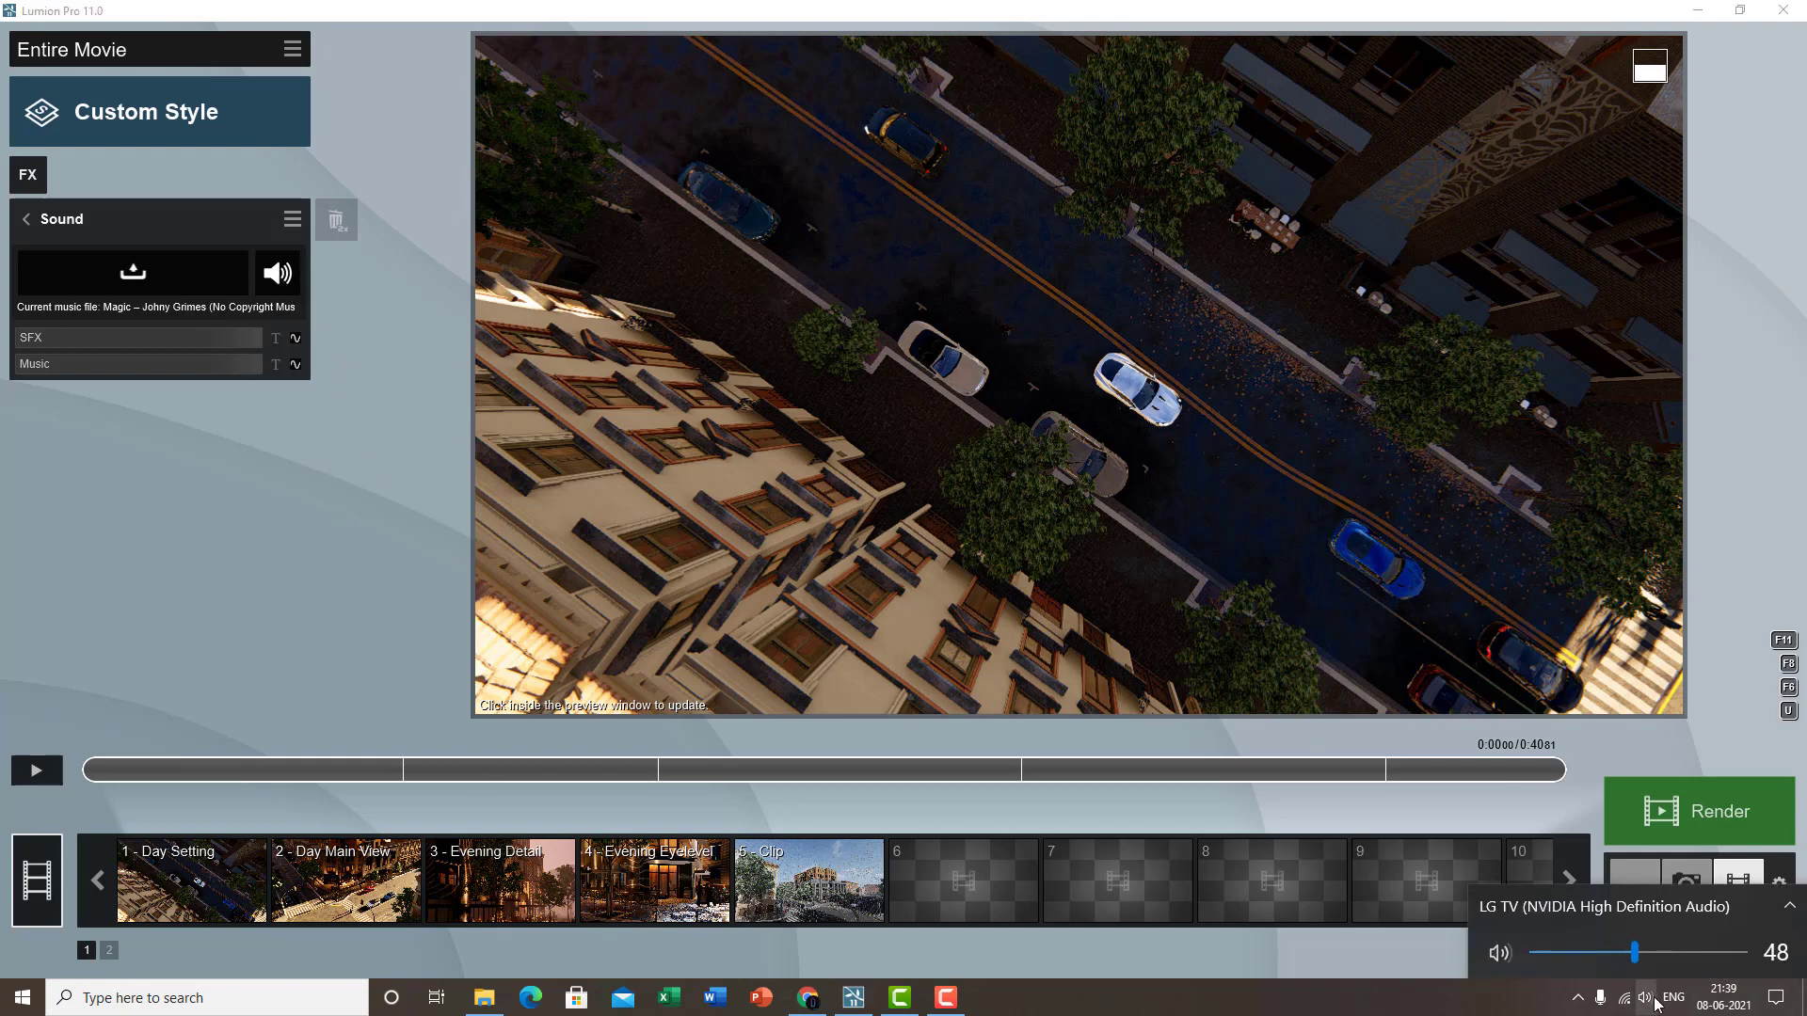
- Play back the entire movie to preview its music track and return to the effects list
left_click(945, 997)
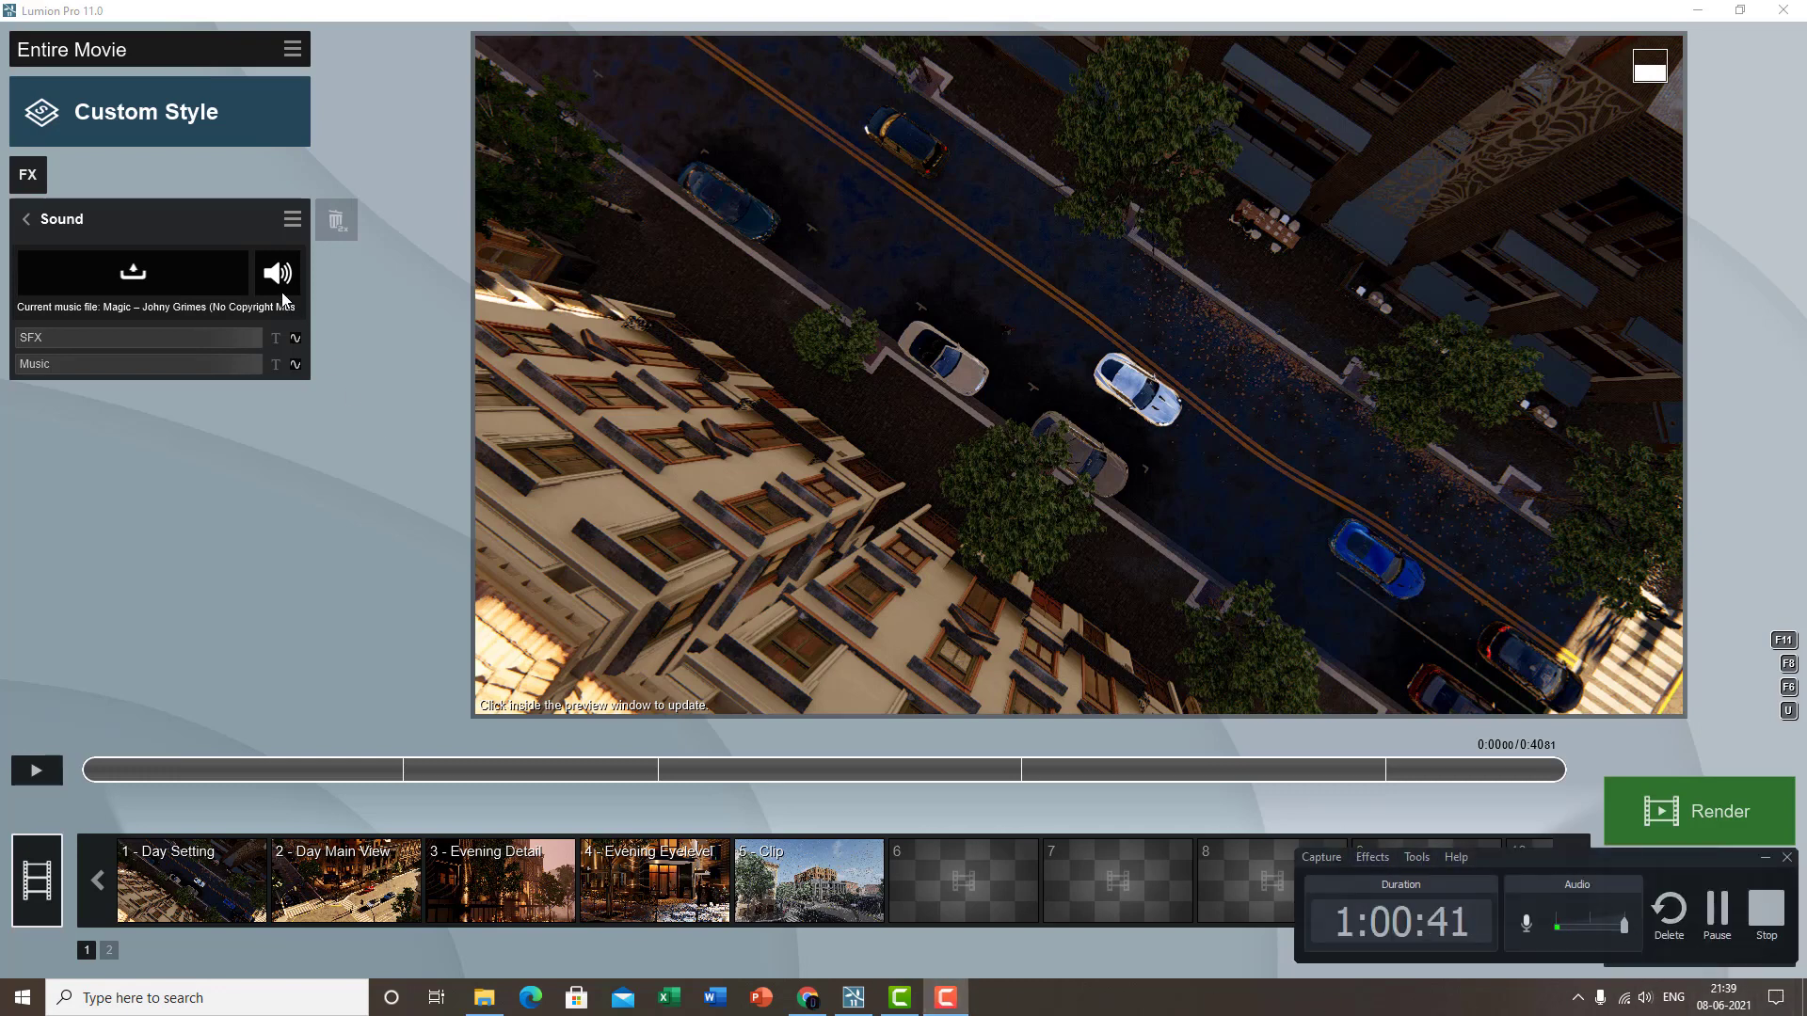
left_click(354, 492)
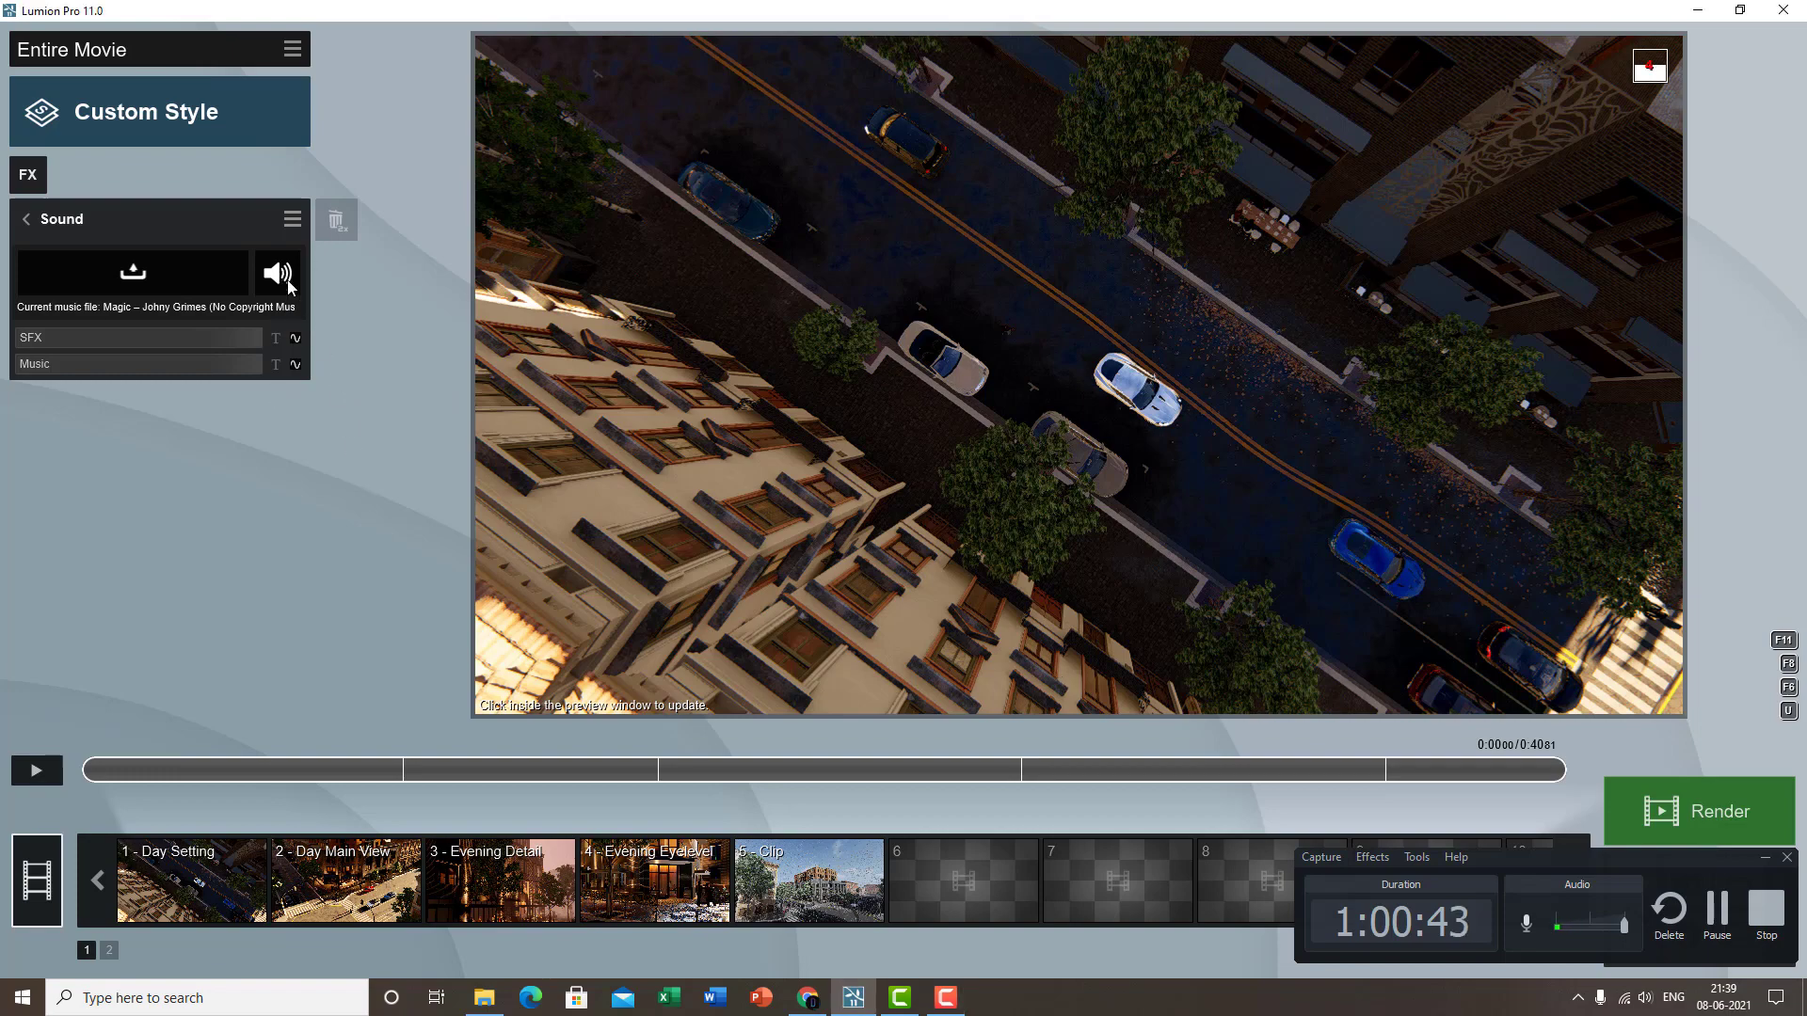
left_click(38, 770)
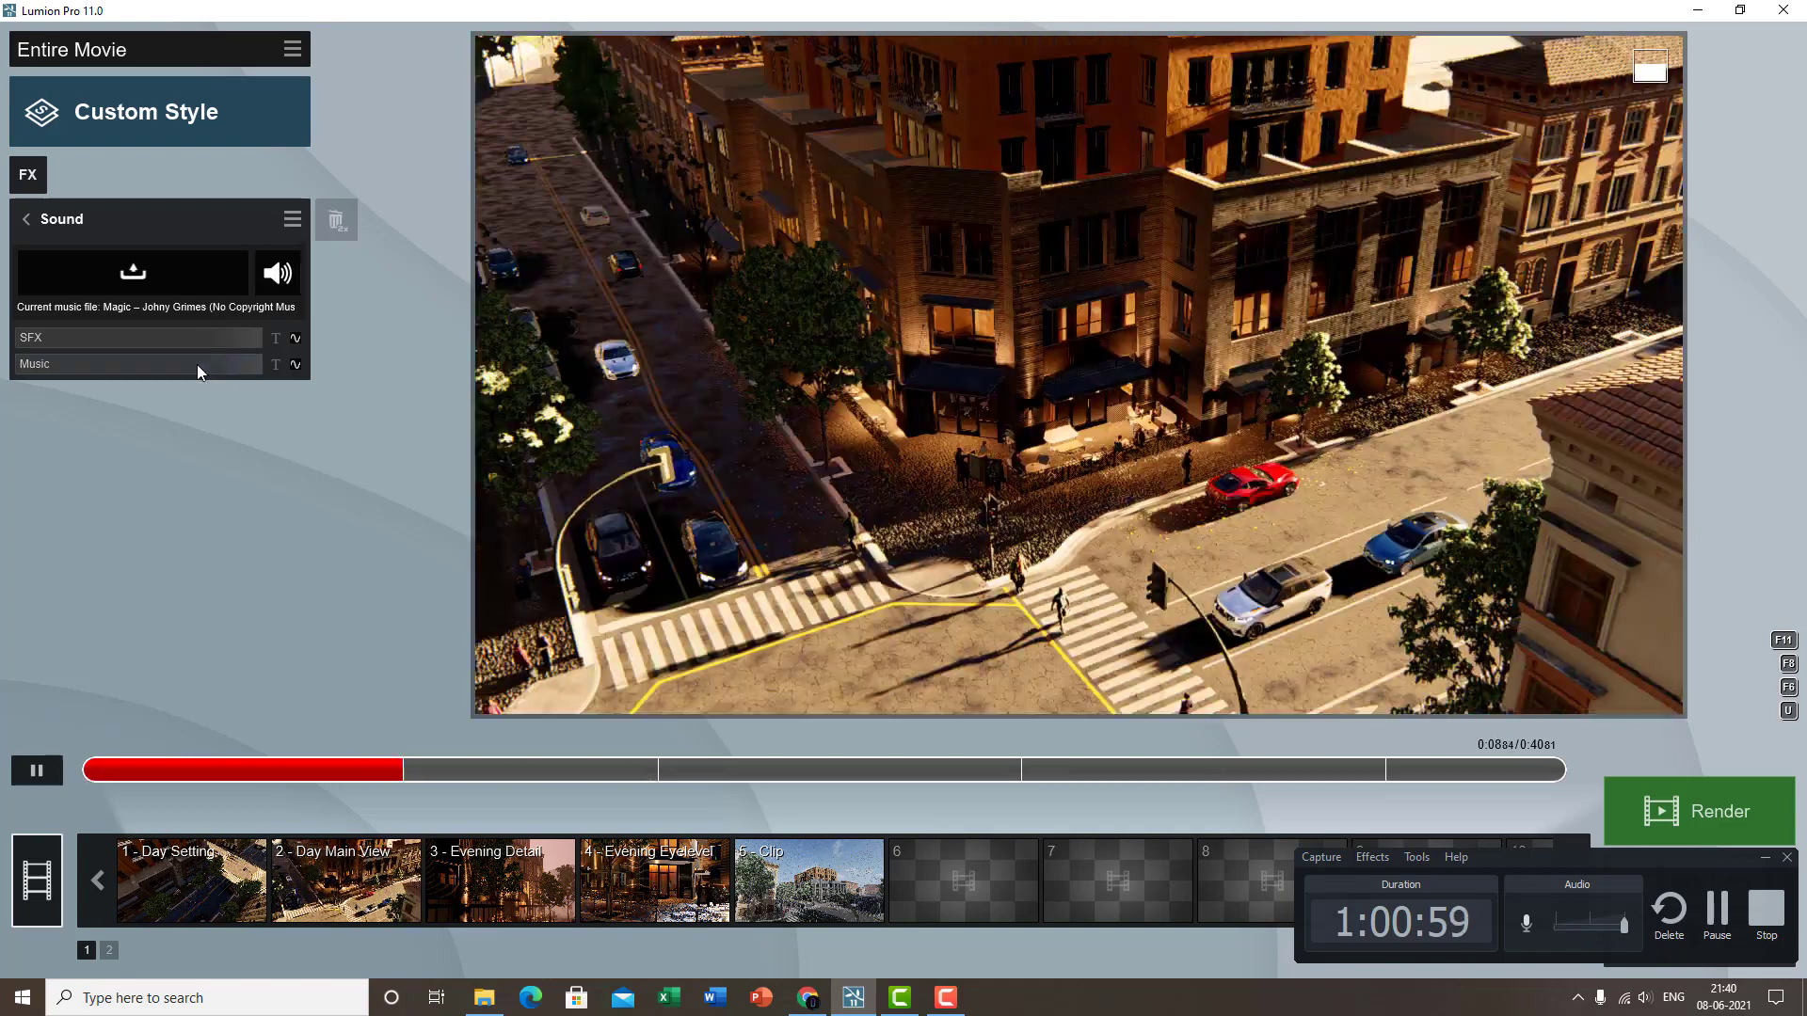
left_click_drag(202, 365, 268, 363)
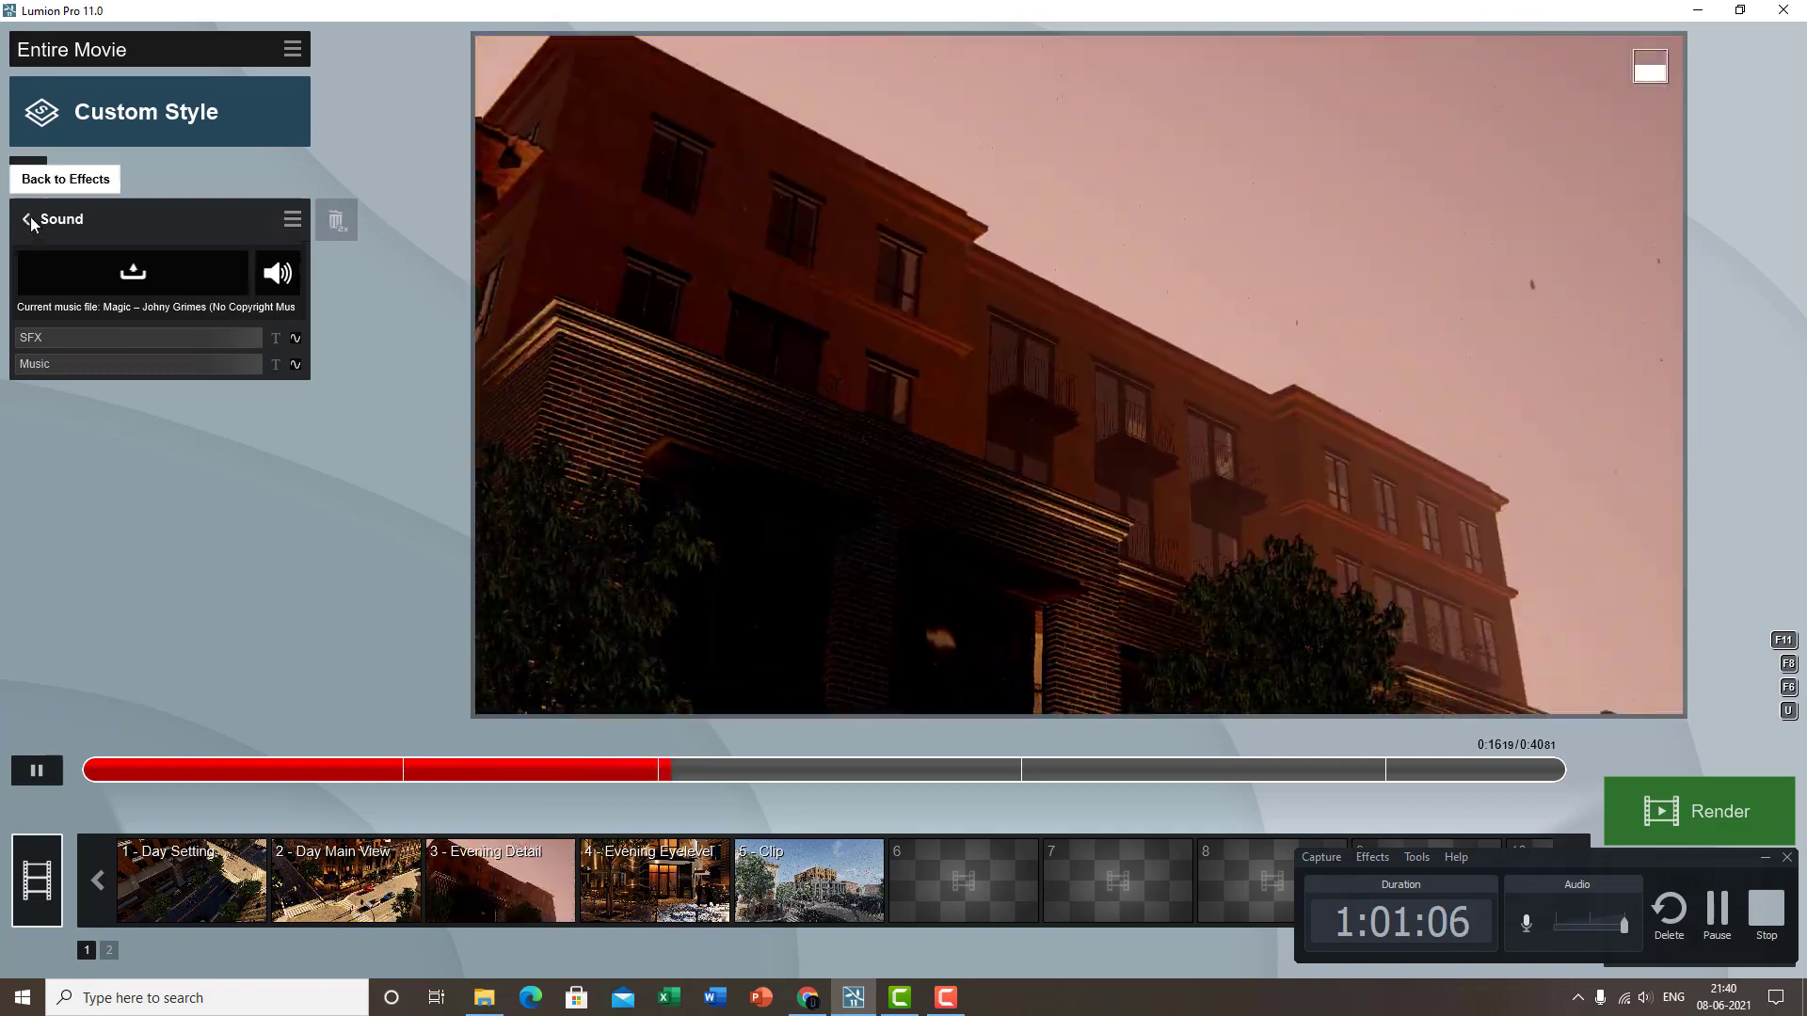
left_click(29, 221)
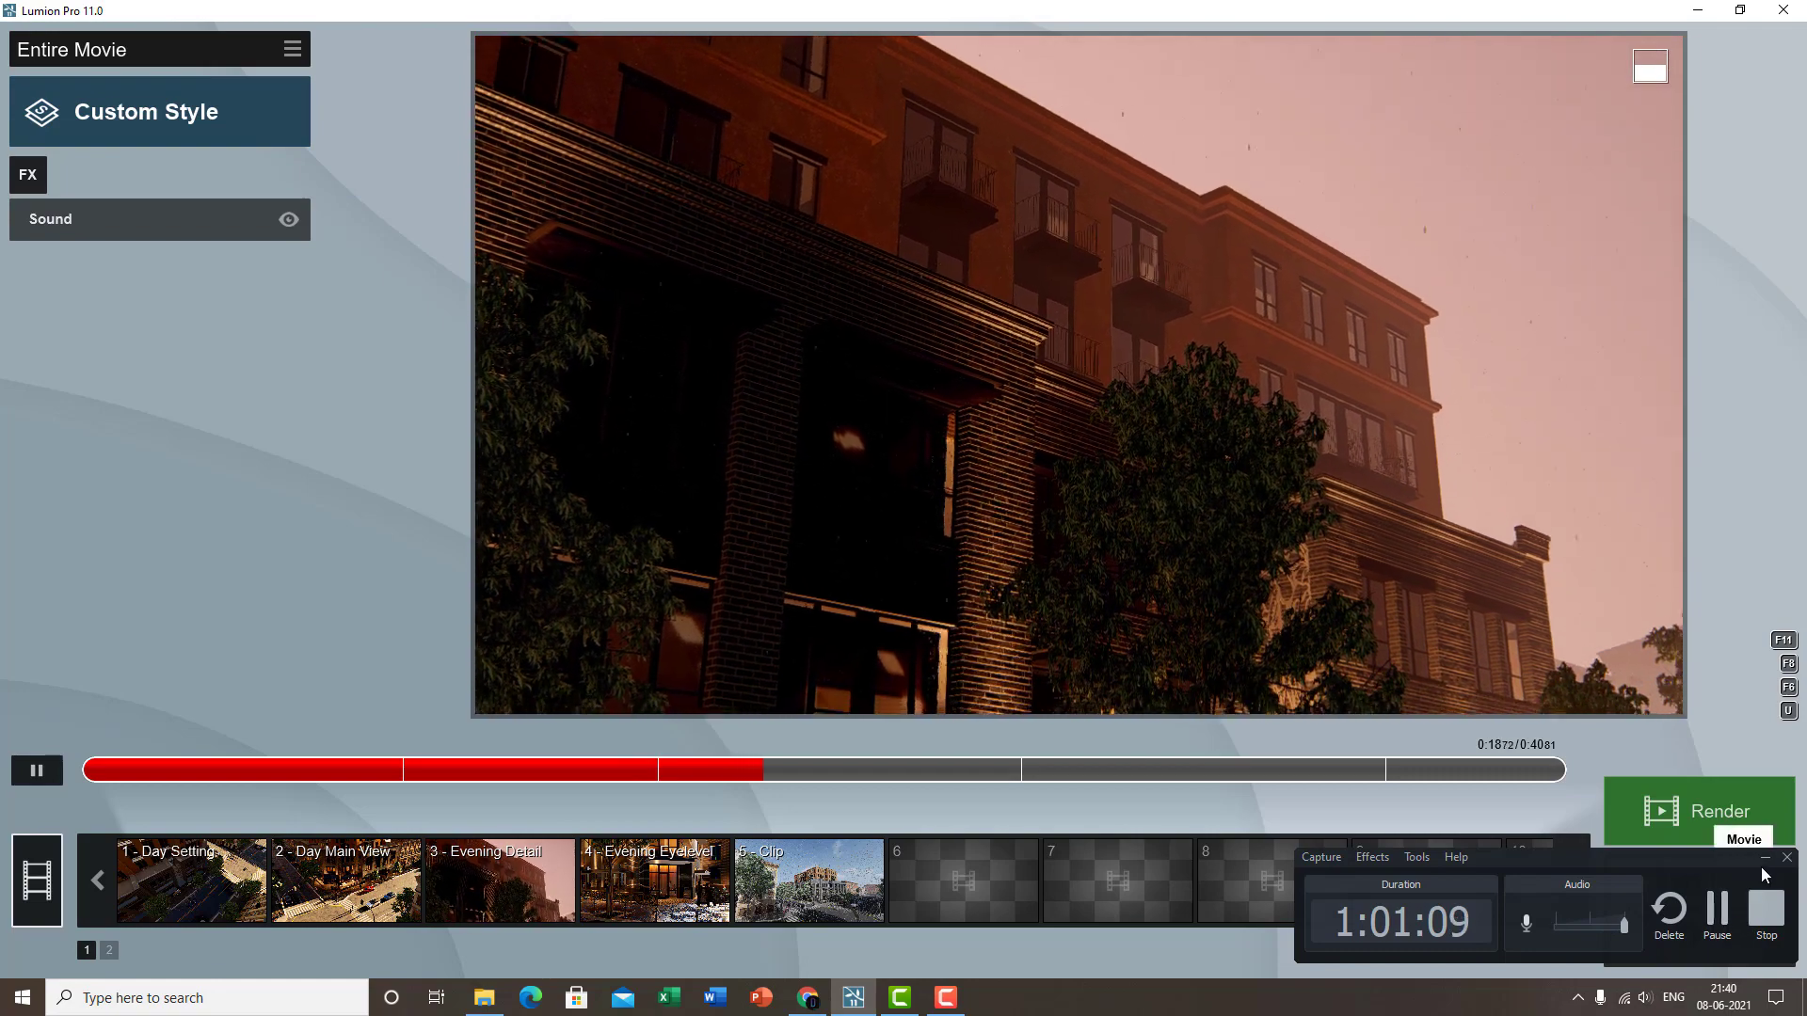
- Switch to Photo mode, load photo 8 and add the Layer Visibility effect from the Objects category
left_click(1699, 895)
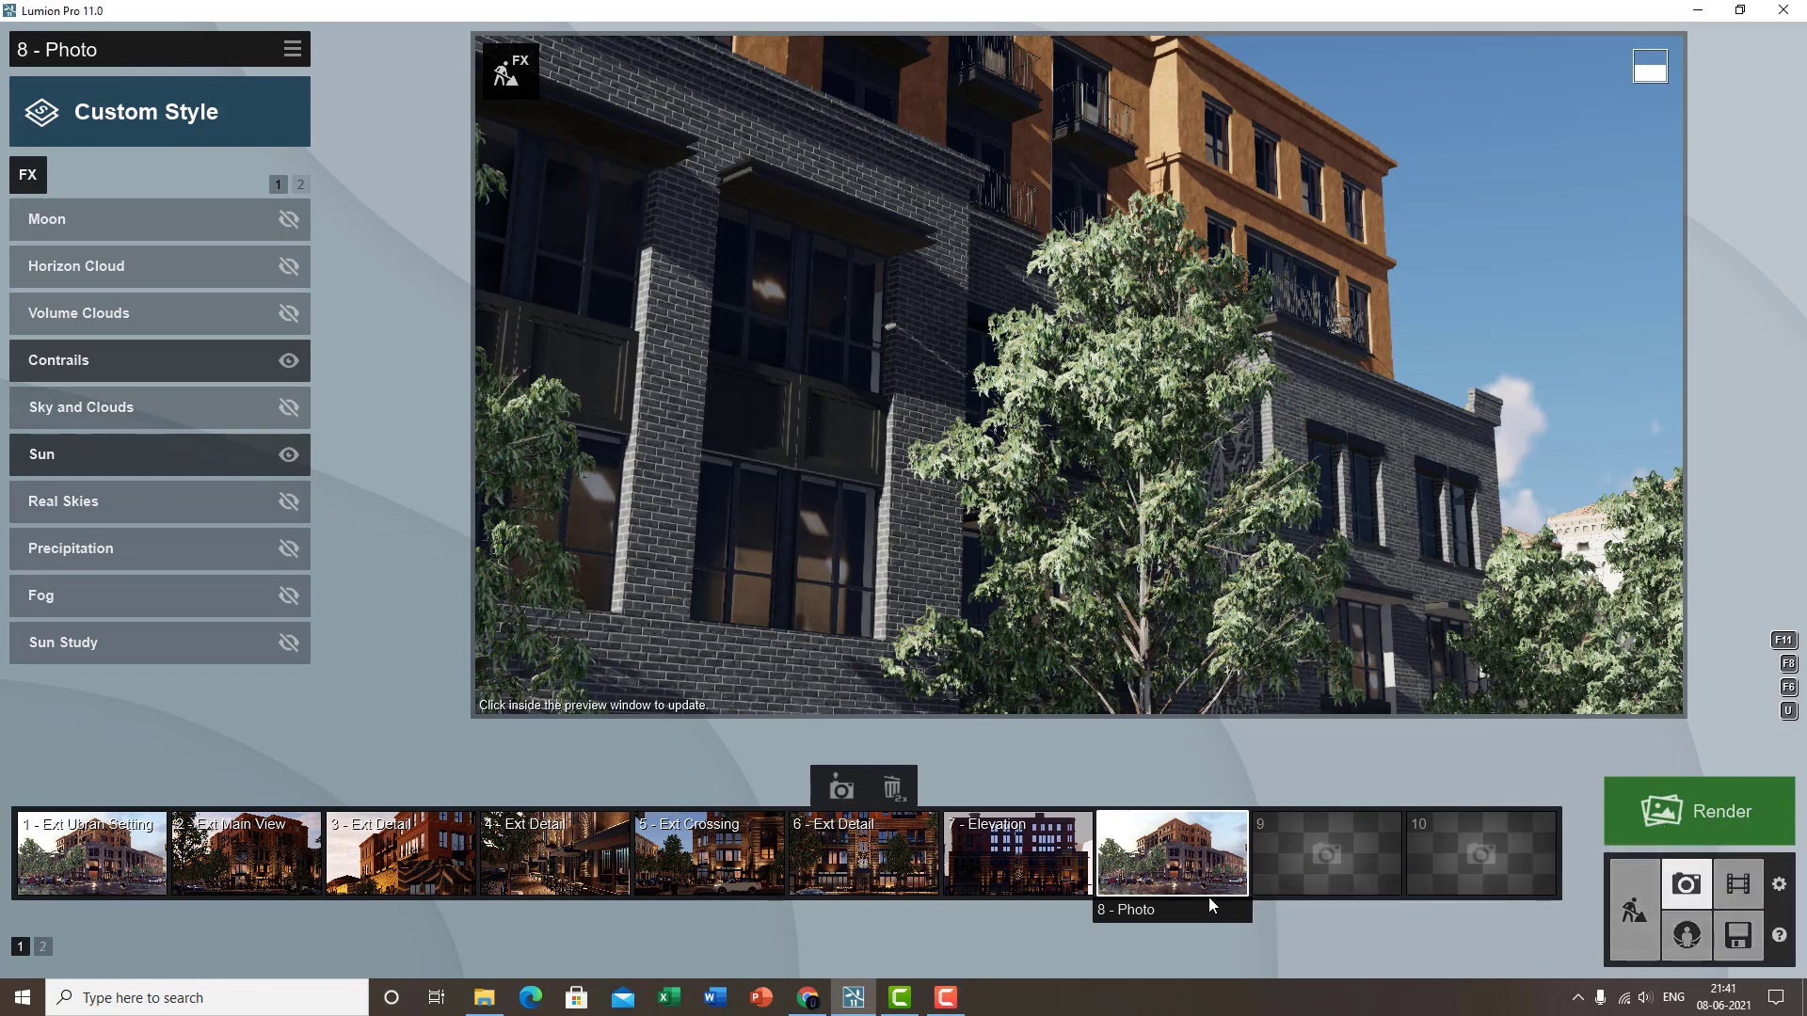
left_click(1161, 851)
left_click(1083, 435)
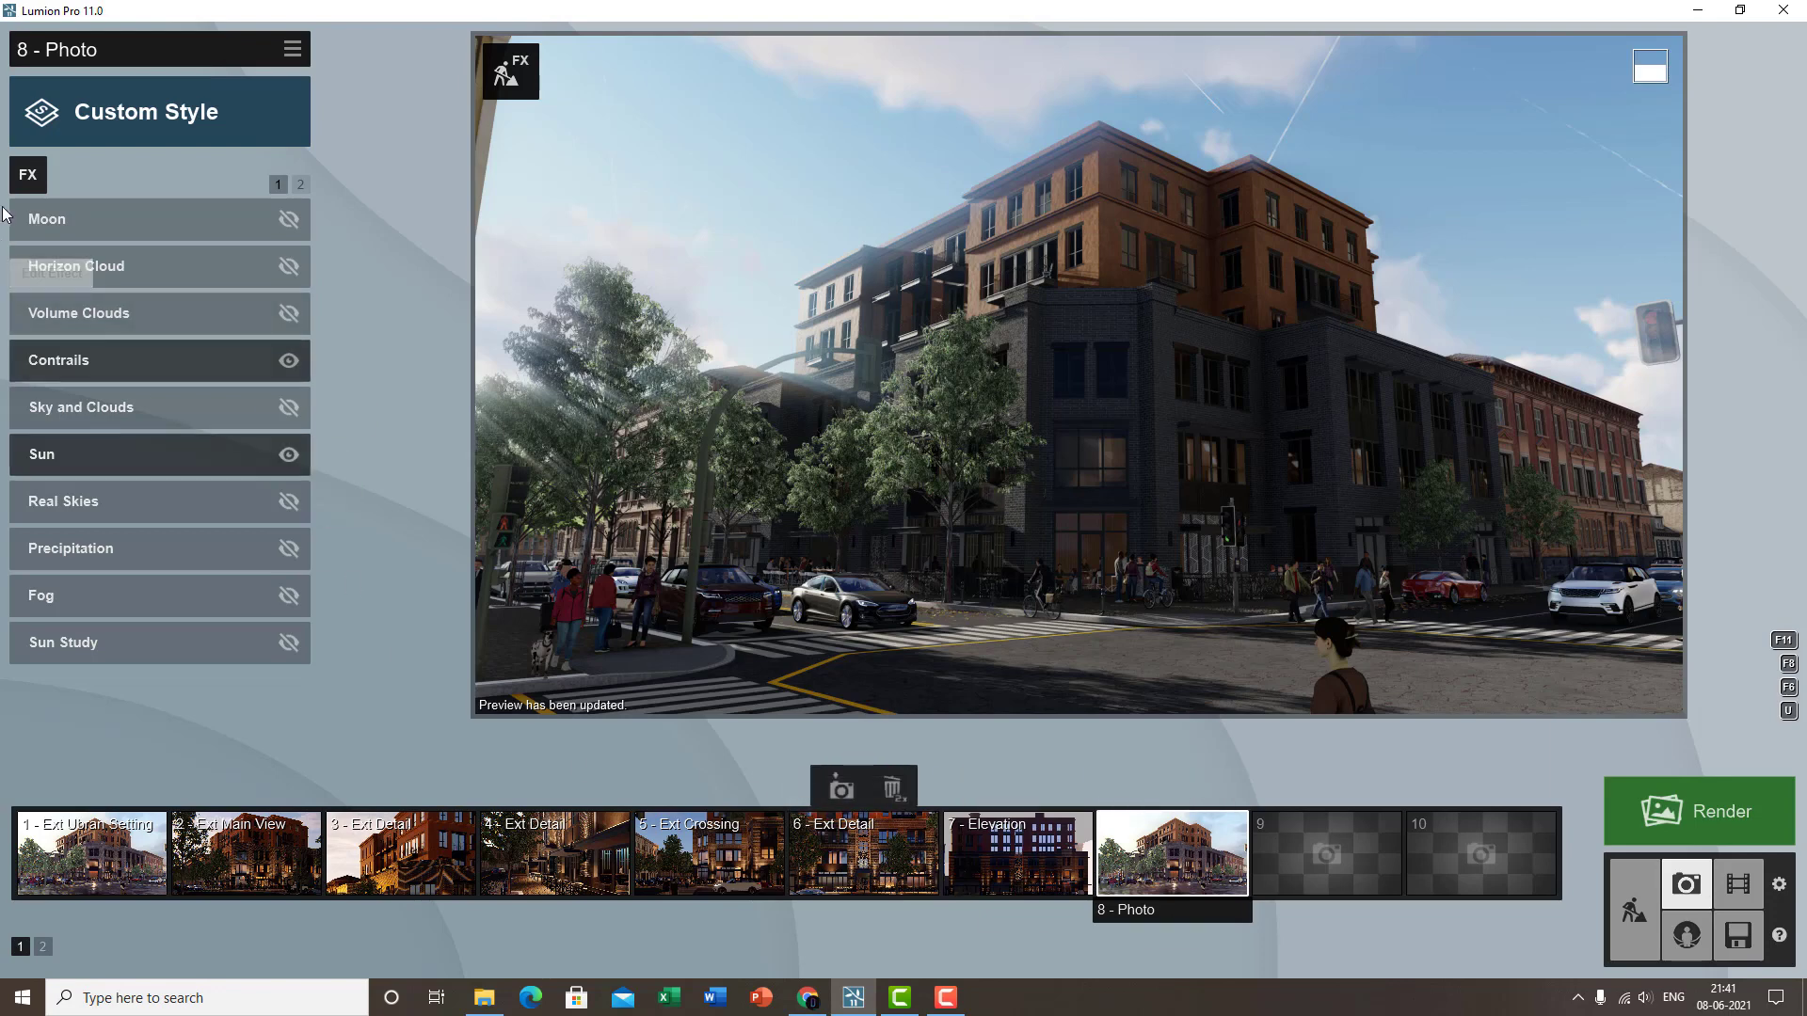
left_click(29, 175)
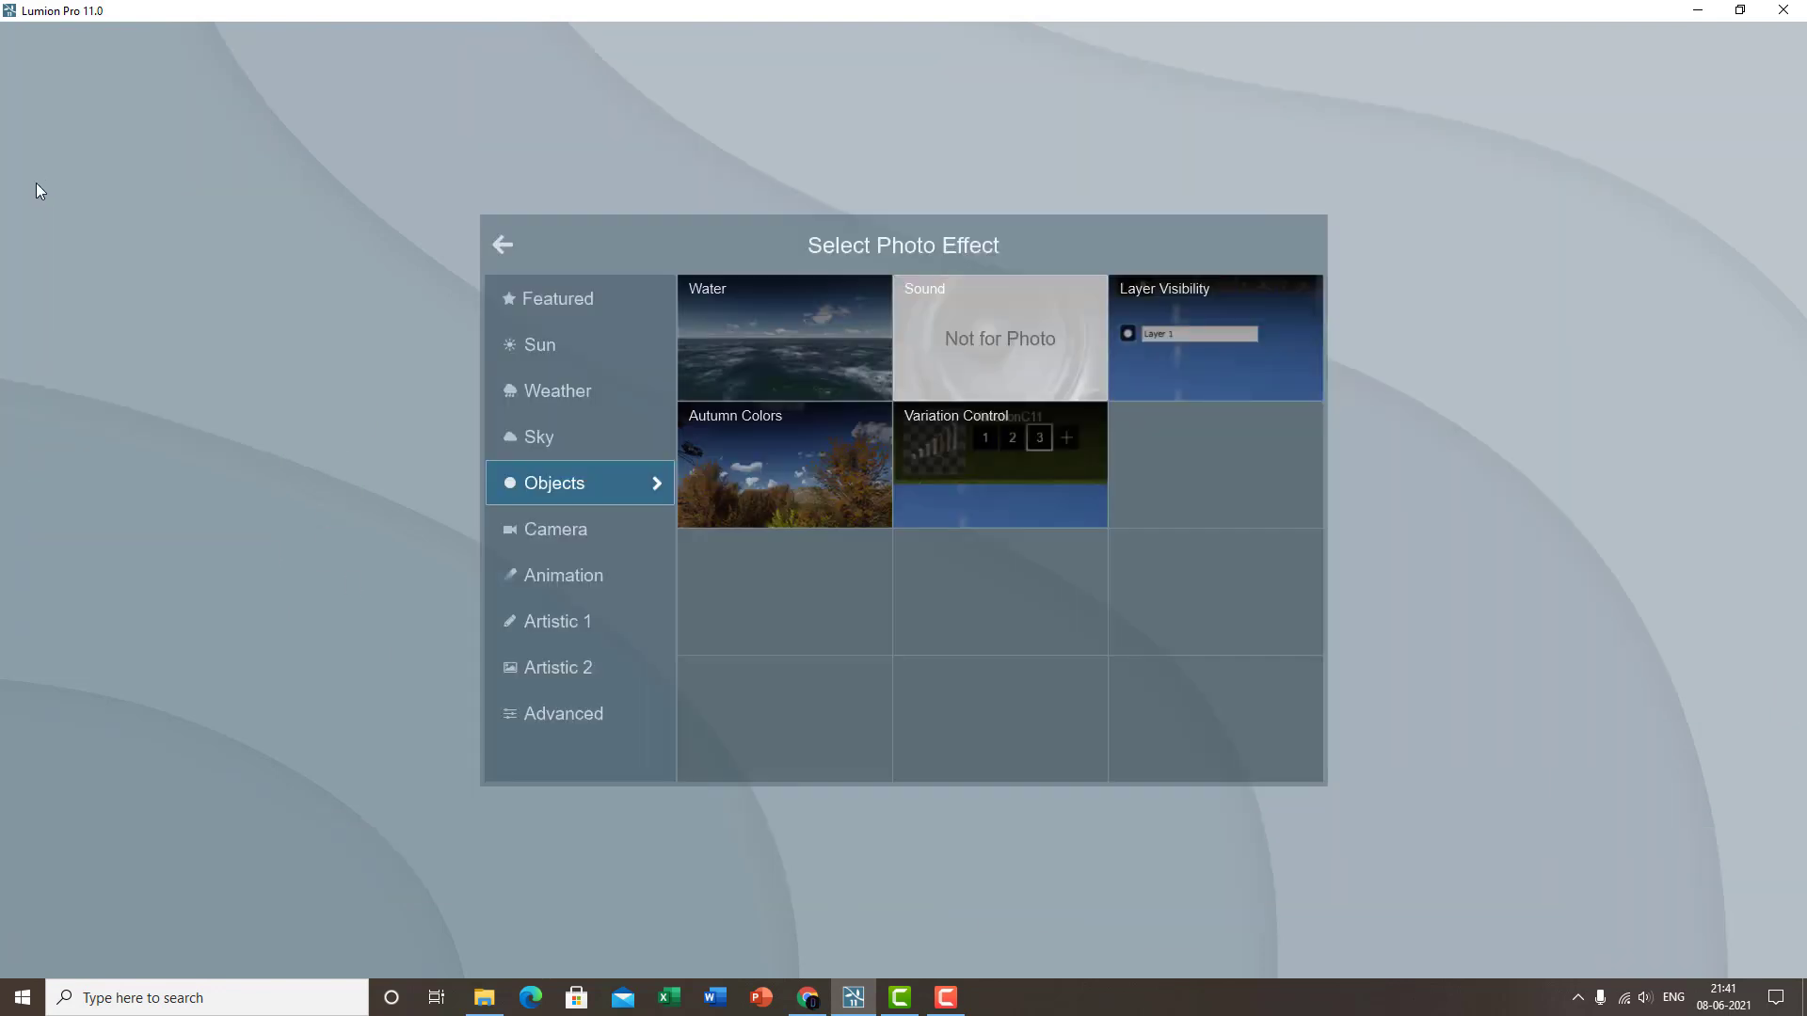
left_click(1198, 362)
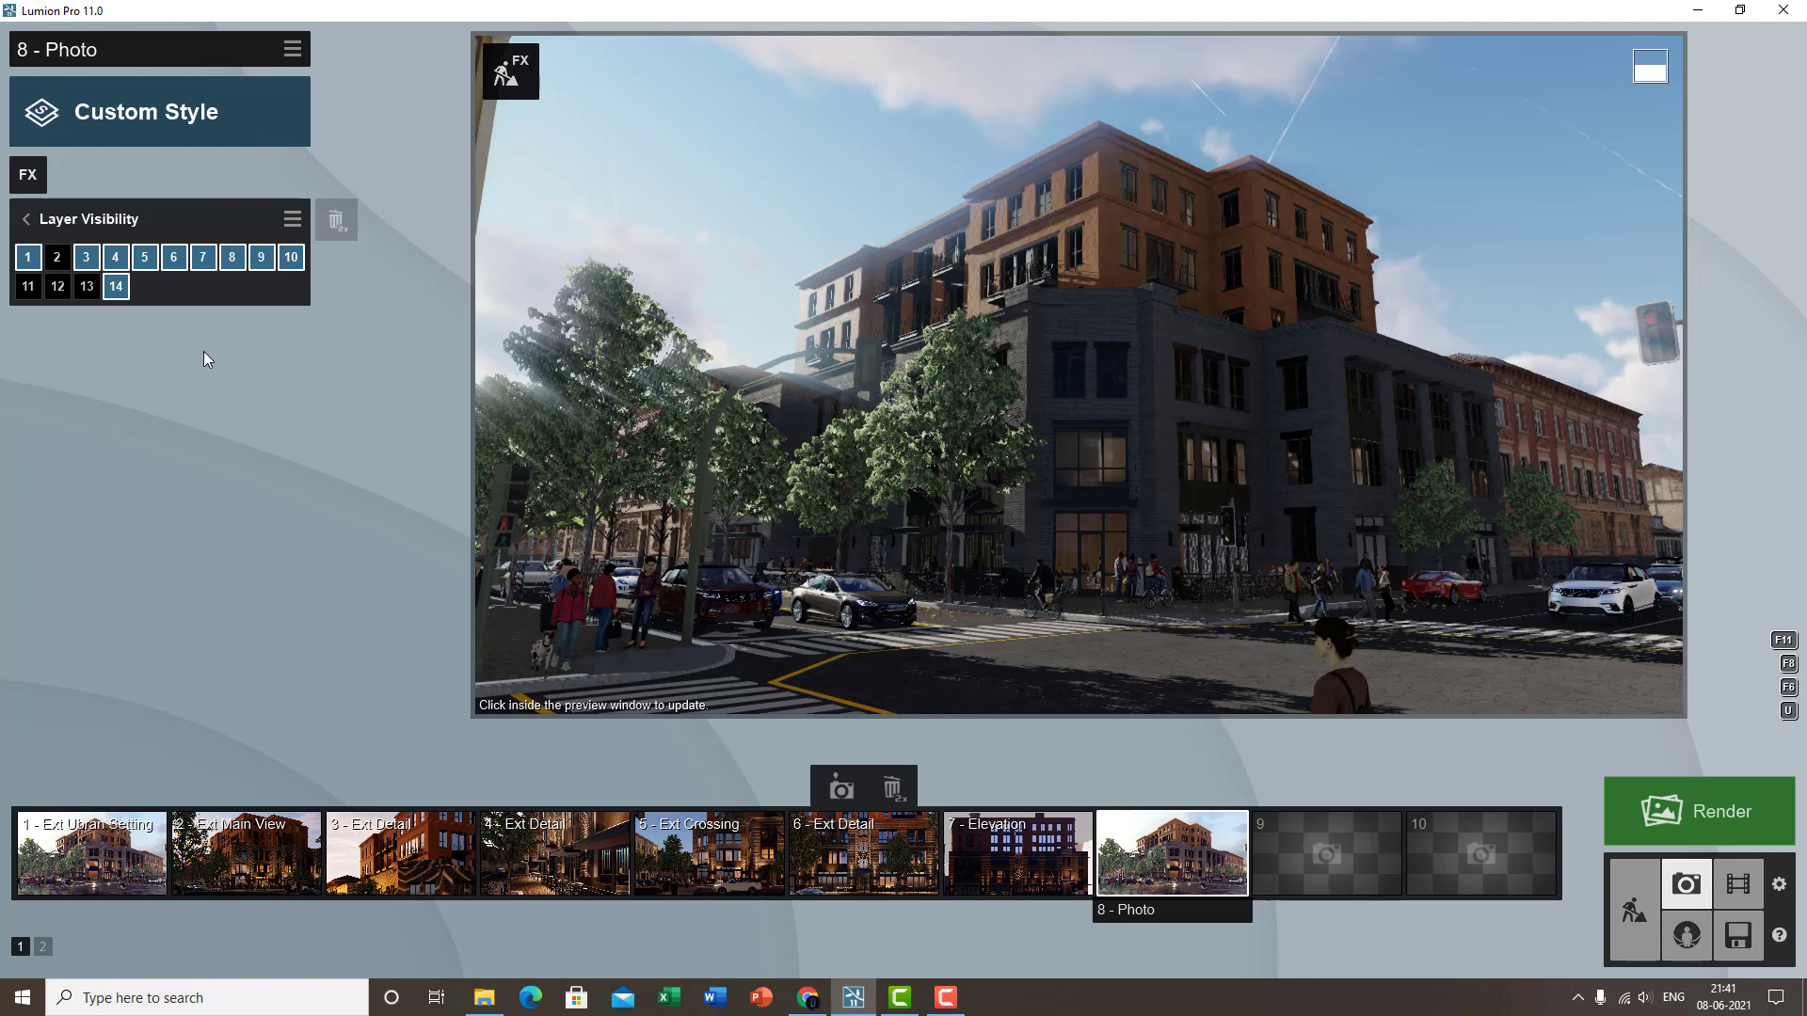
left_click(1229, 494)
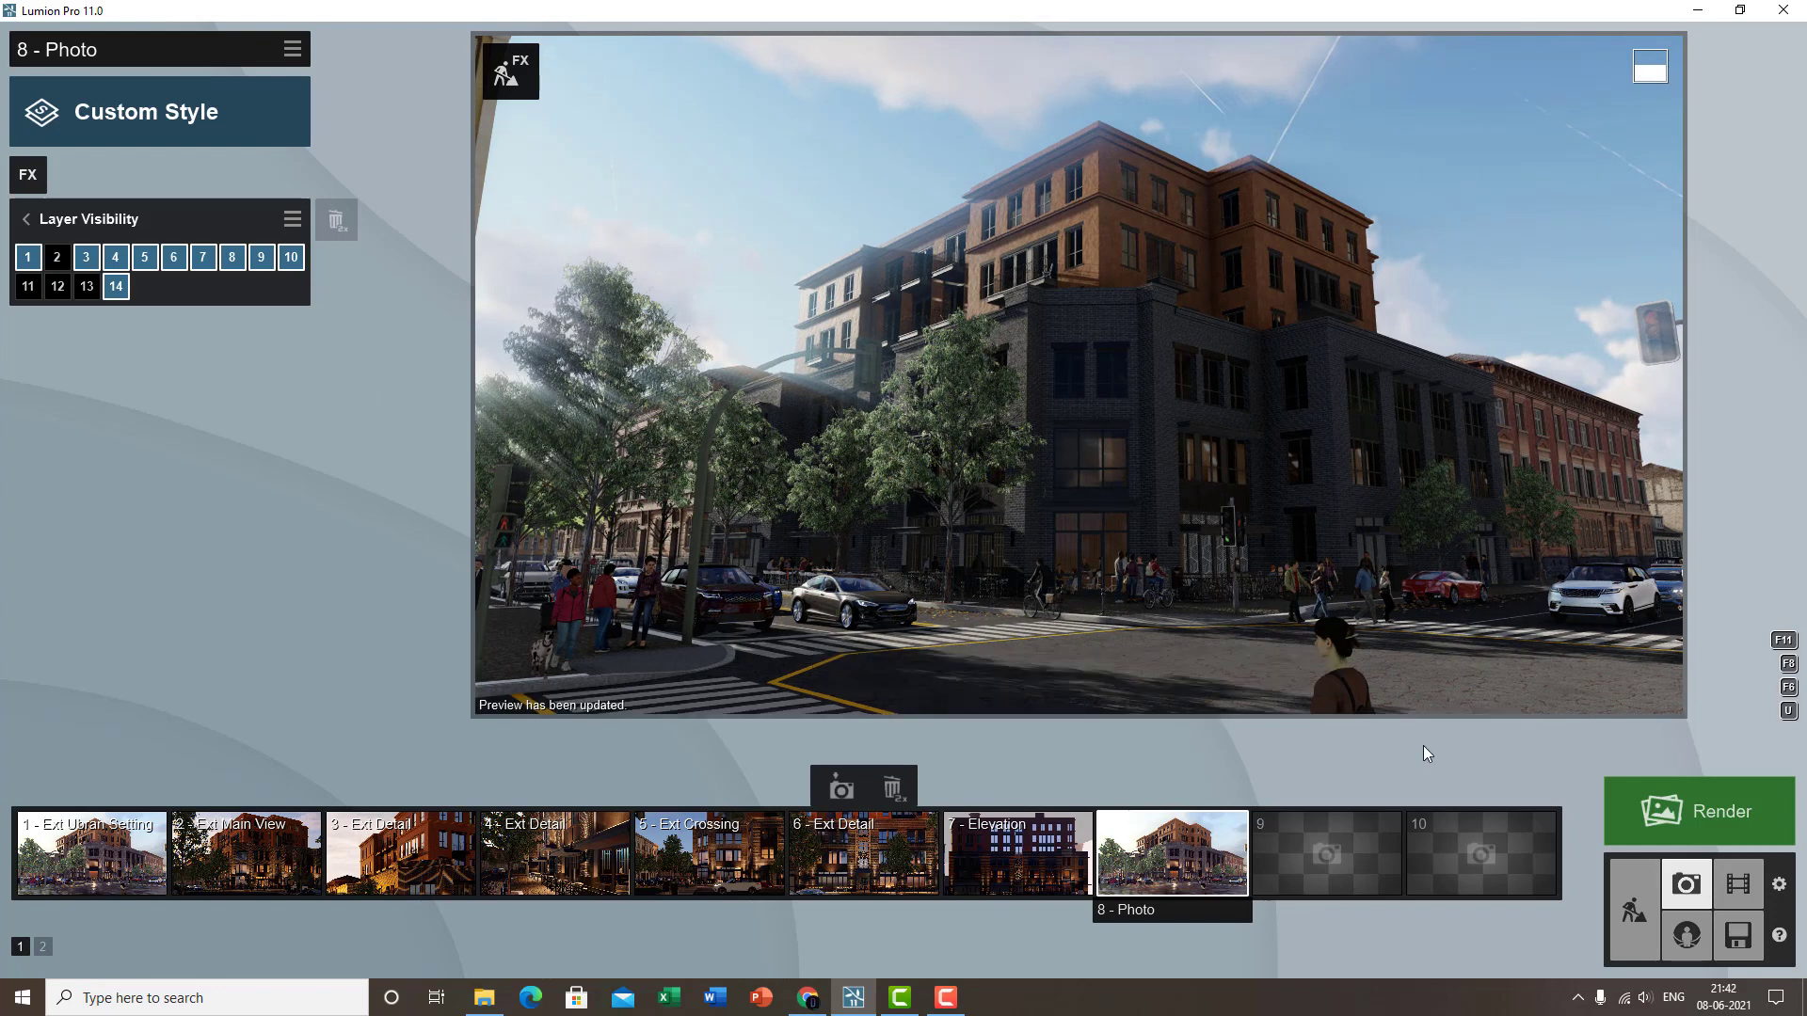
- Switch to Build mode with the street corner in view and bring up the scene's full list of layers
left_click(1637, 911)
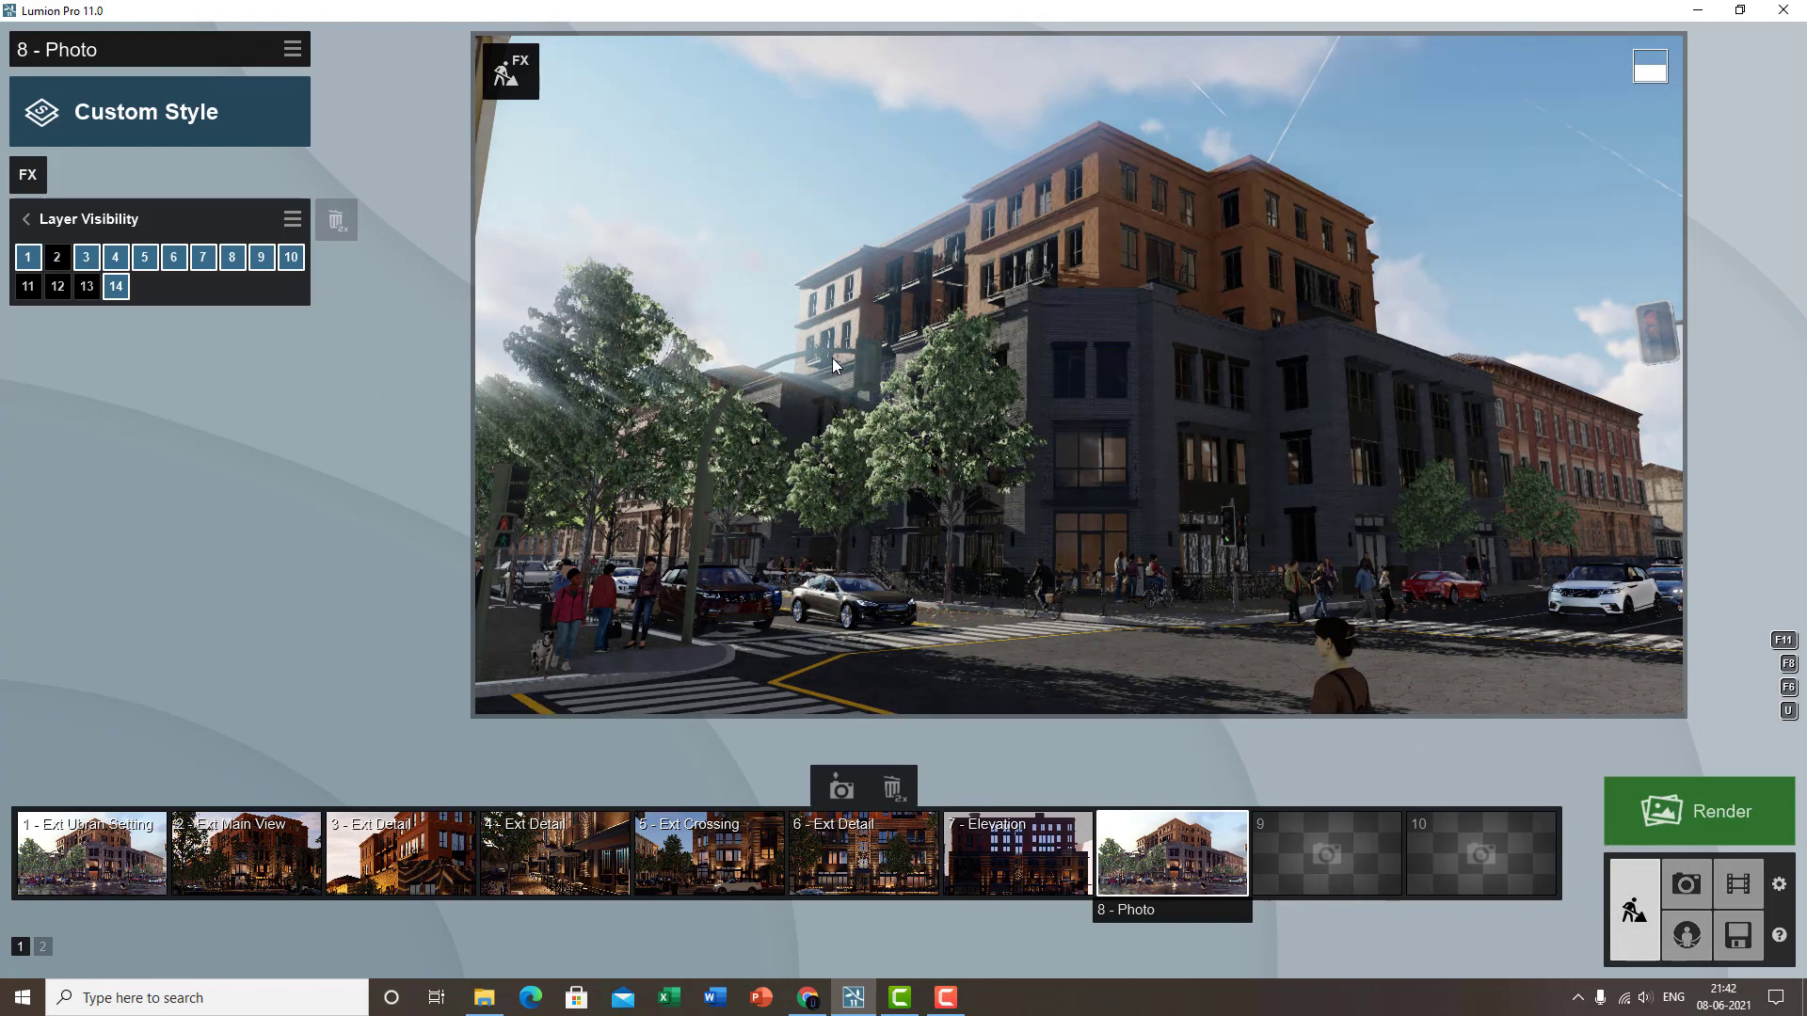
right_click_drag(874, 356, 23, 569)
key("w")
left_click(42, 829)
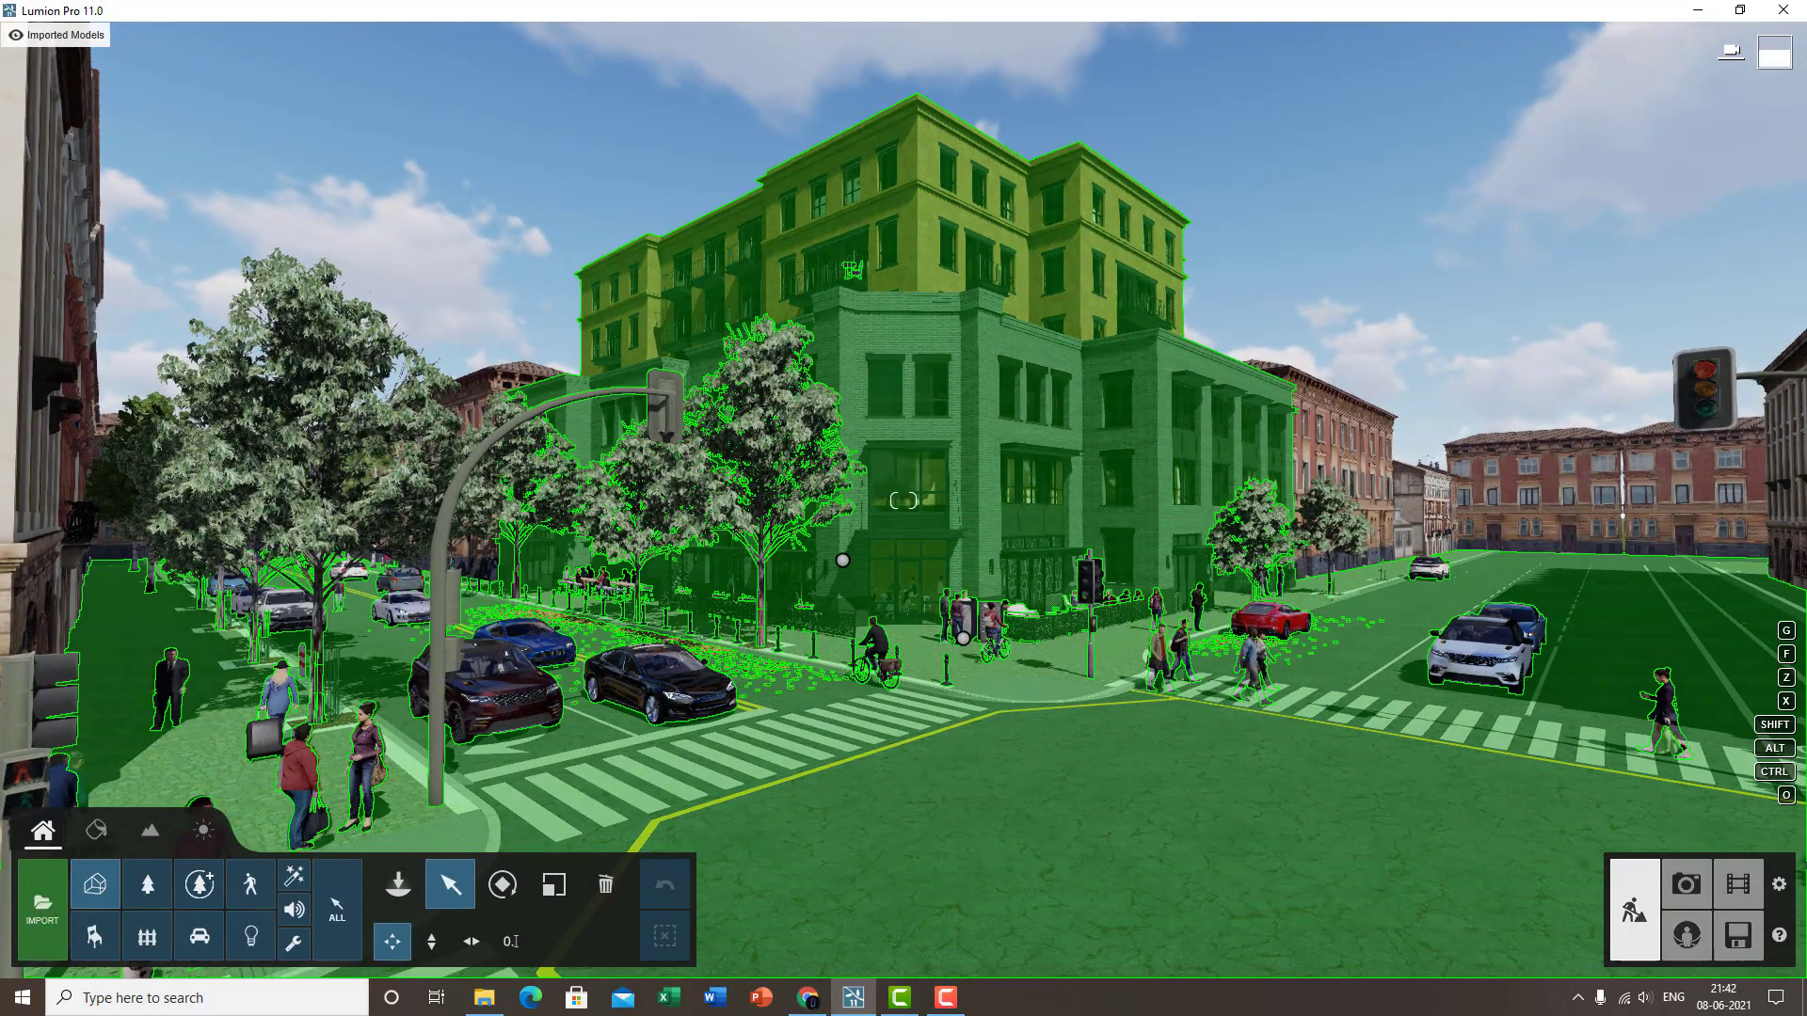
scroll(425, 158, "up", 2)
mouse_move(52, 42)
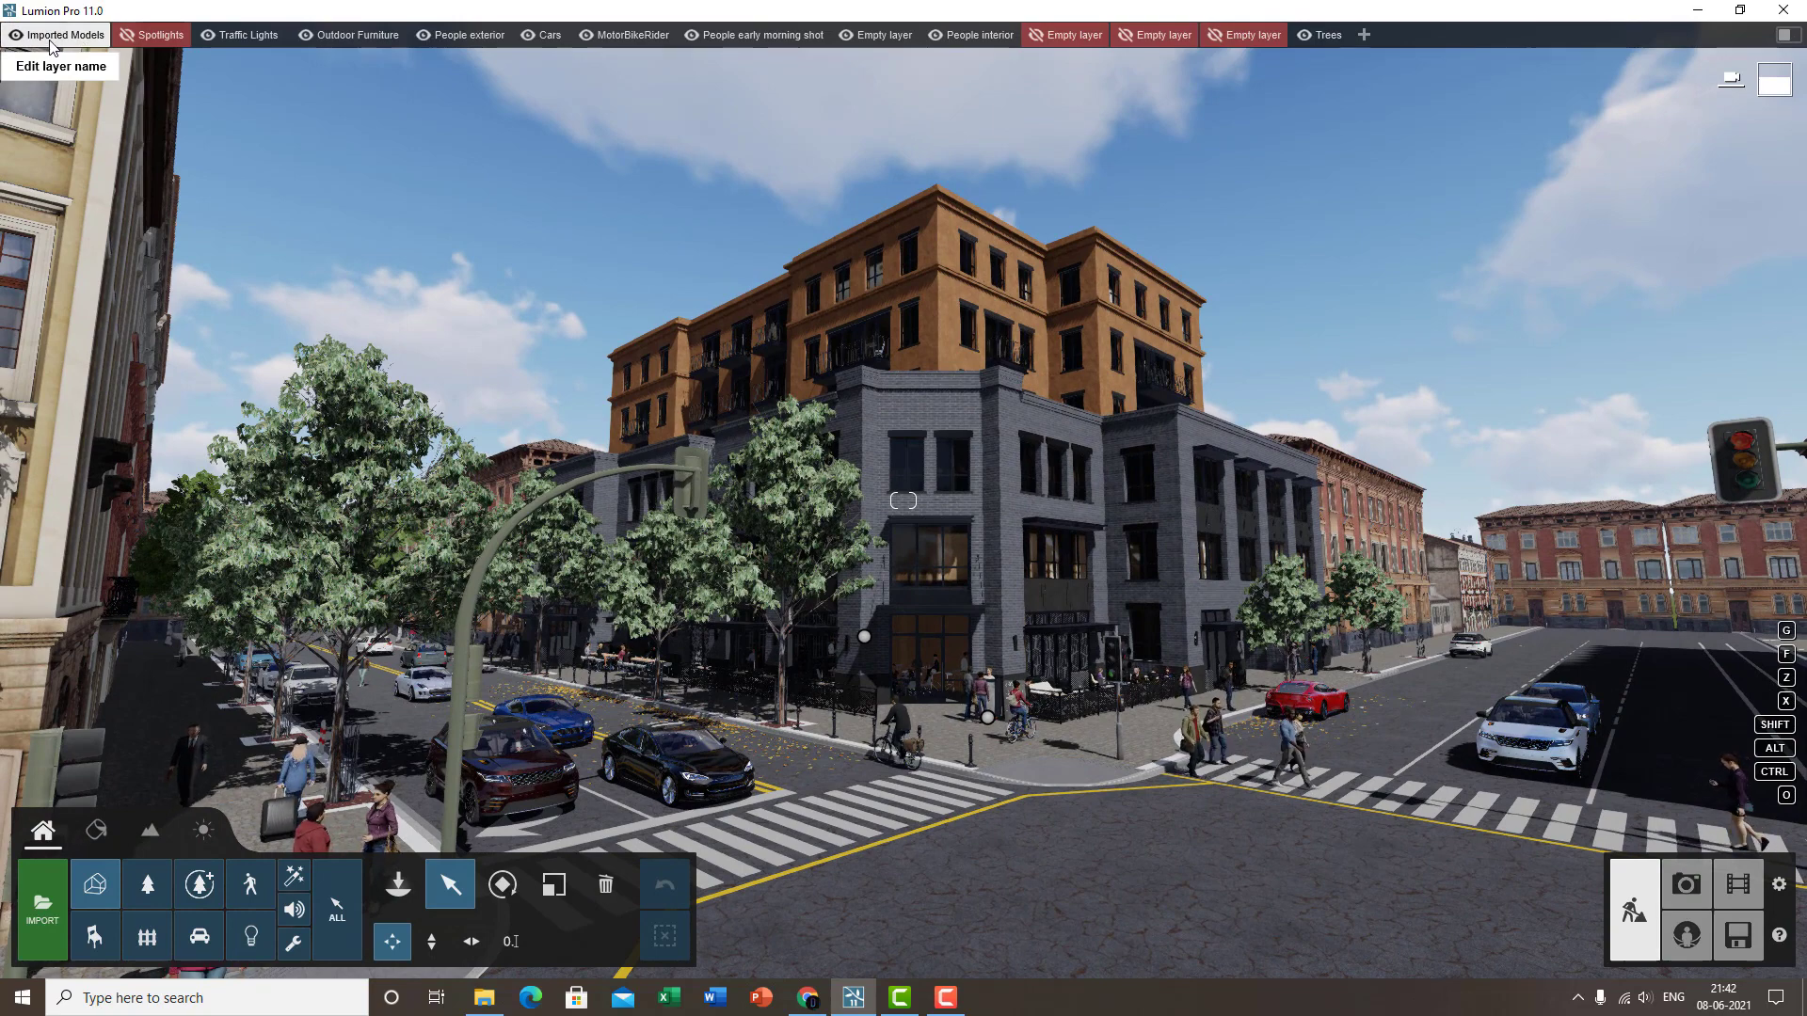
- Toggle the visibility of the Spotlights layer and leave it shown
left_click(123, 39)
left_click(127, 36)
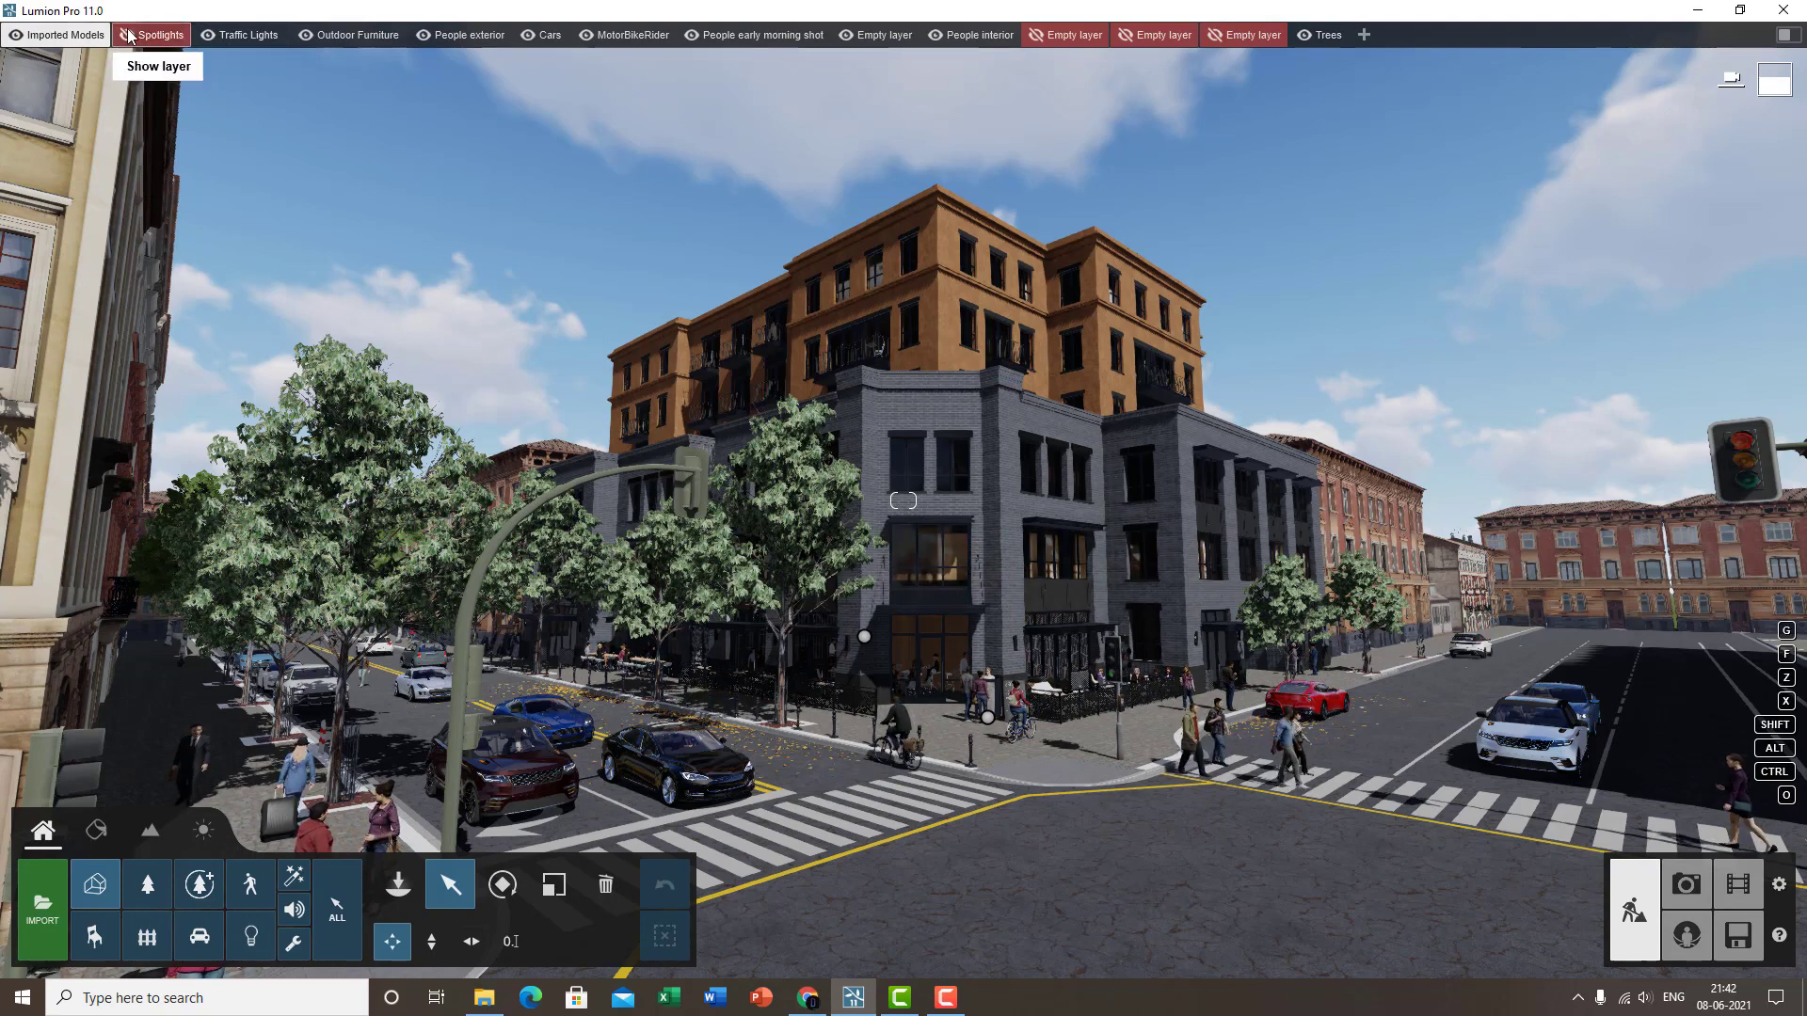
left_click(128, 35)
left_click(129, 34)
left_click(129, 35)
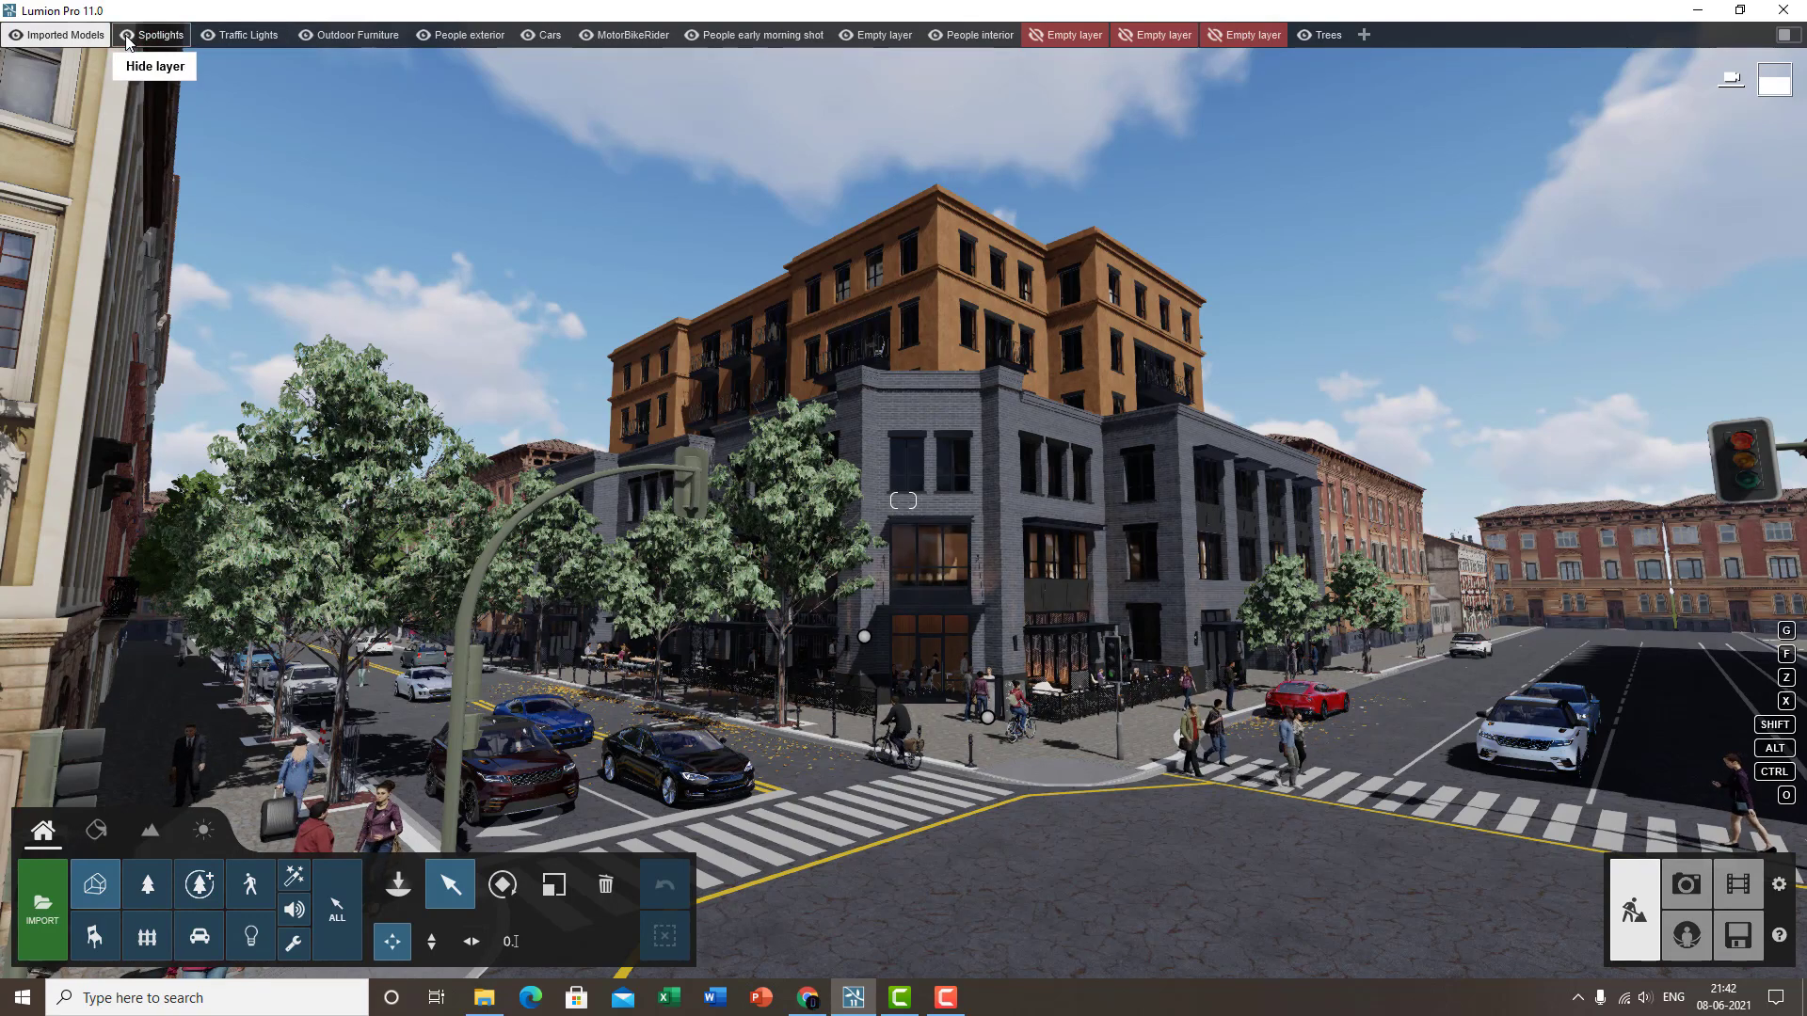
- Hide and show again the Cars layer and the People early morning shot layer
left_click(524, 36)
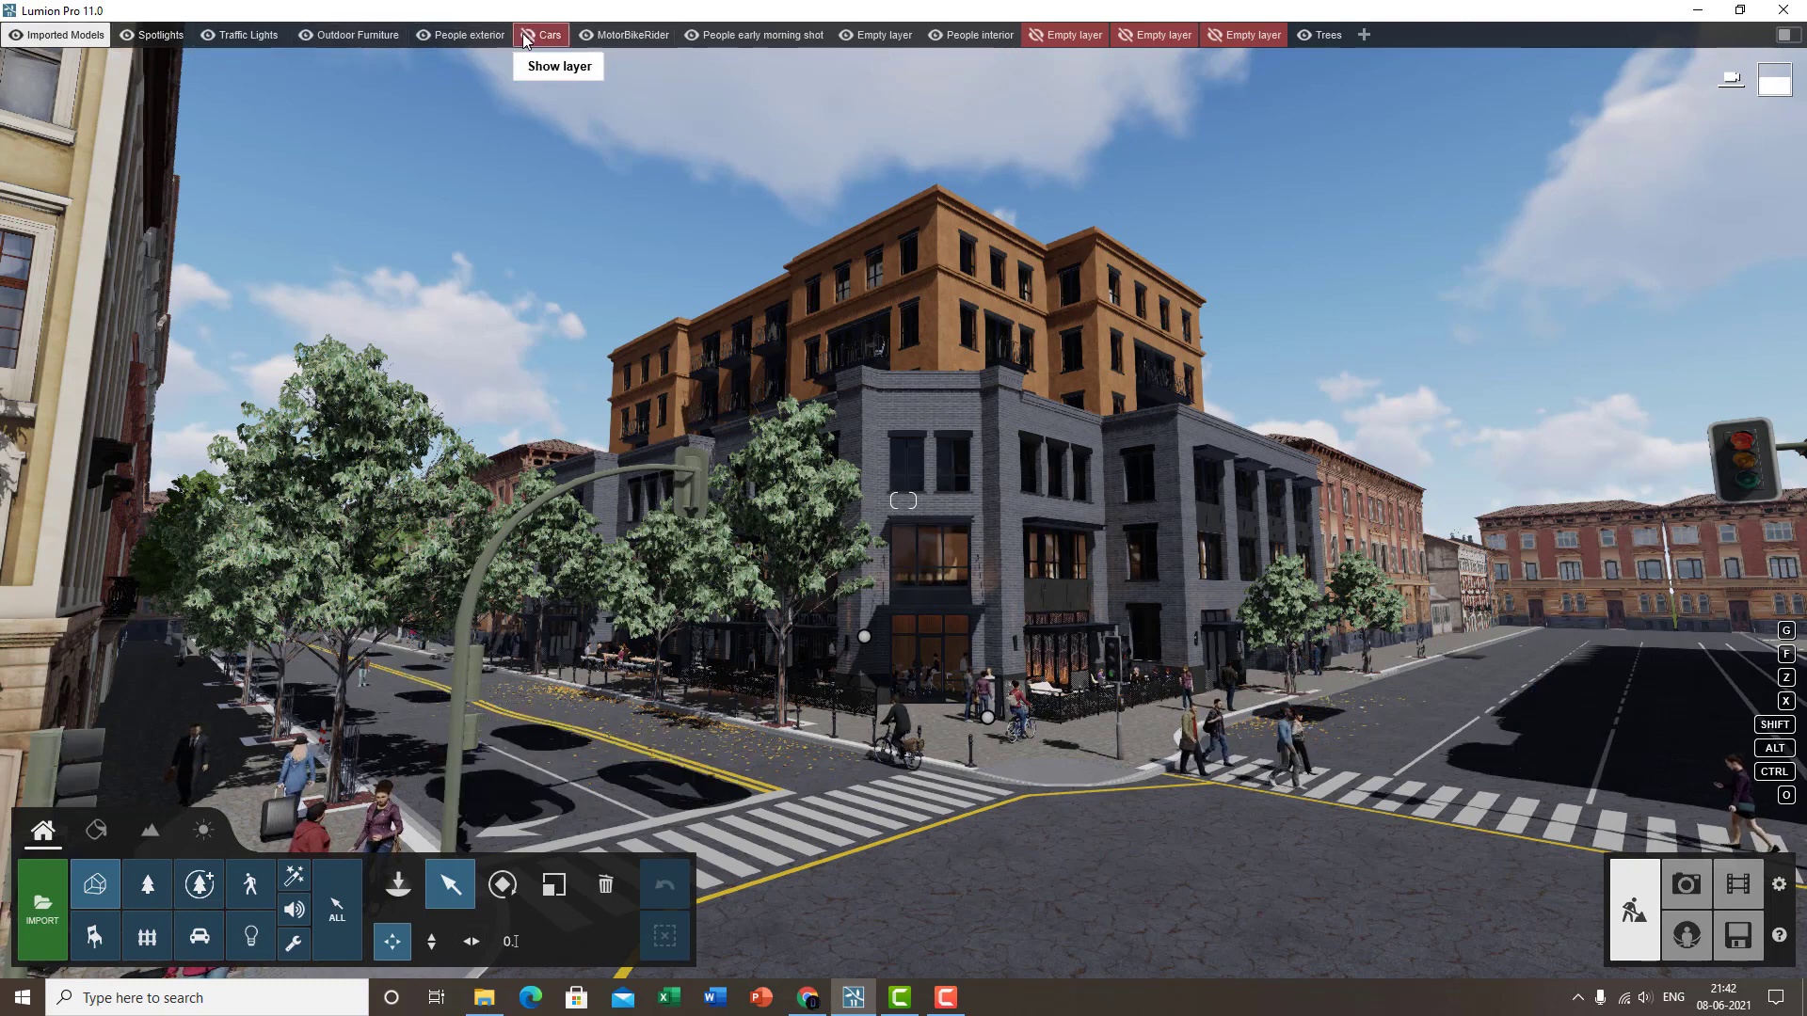
left_click(524, 36)
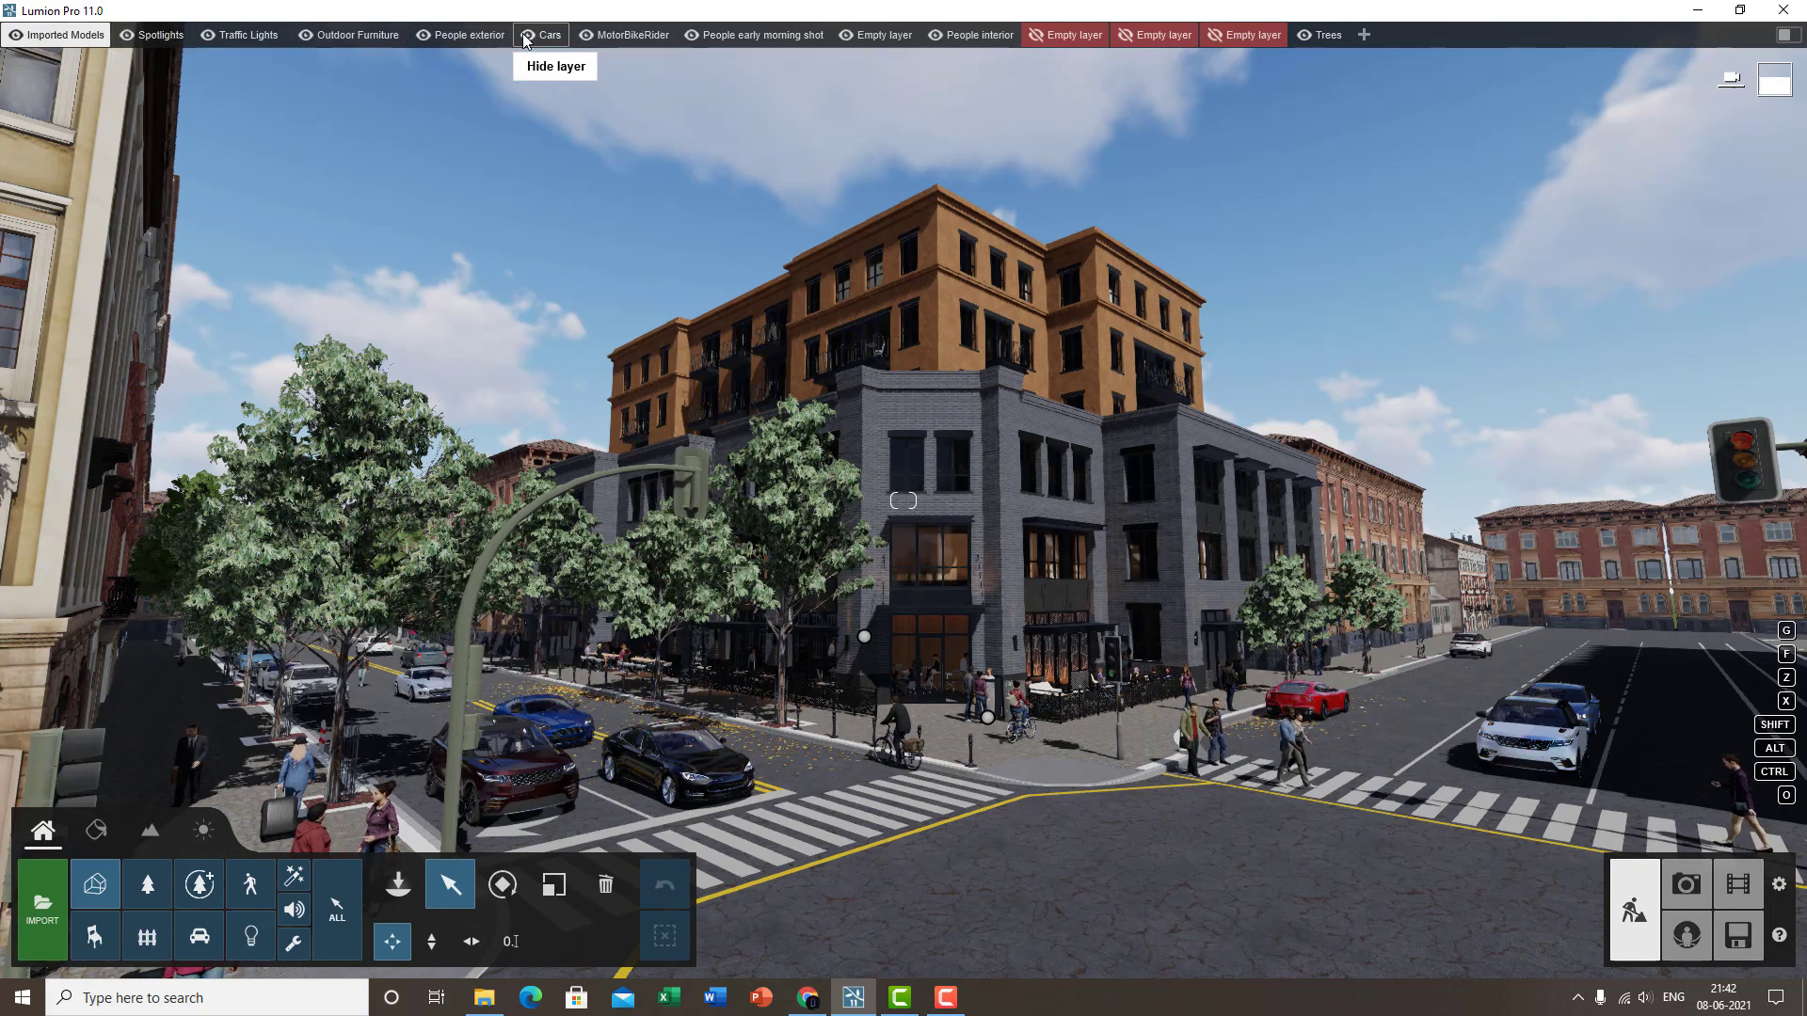
left_click(692, 38)
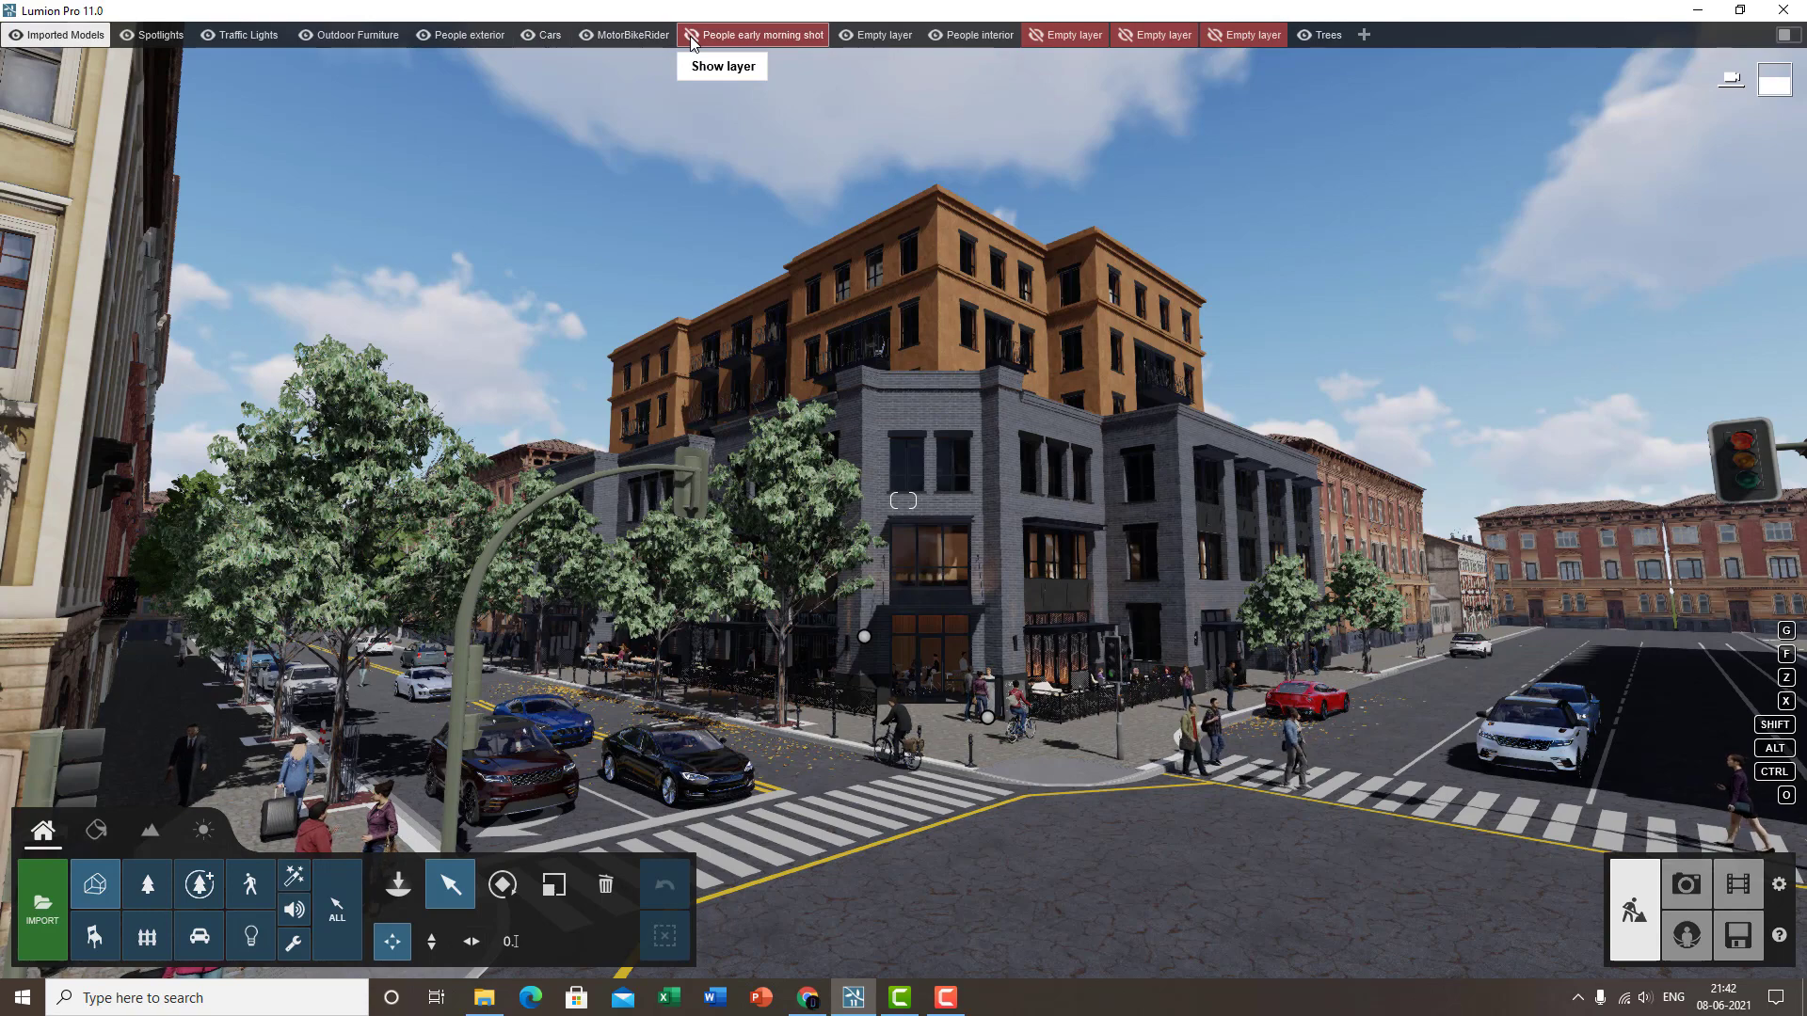
left_click(691, 39)
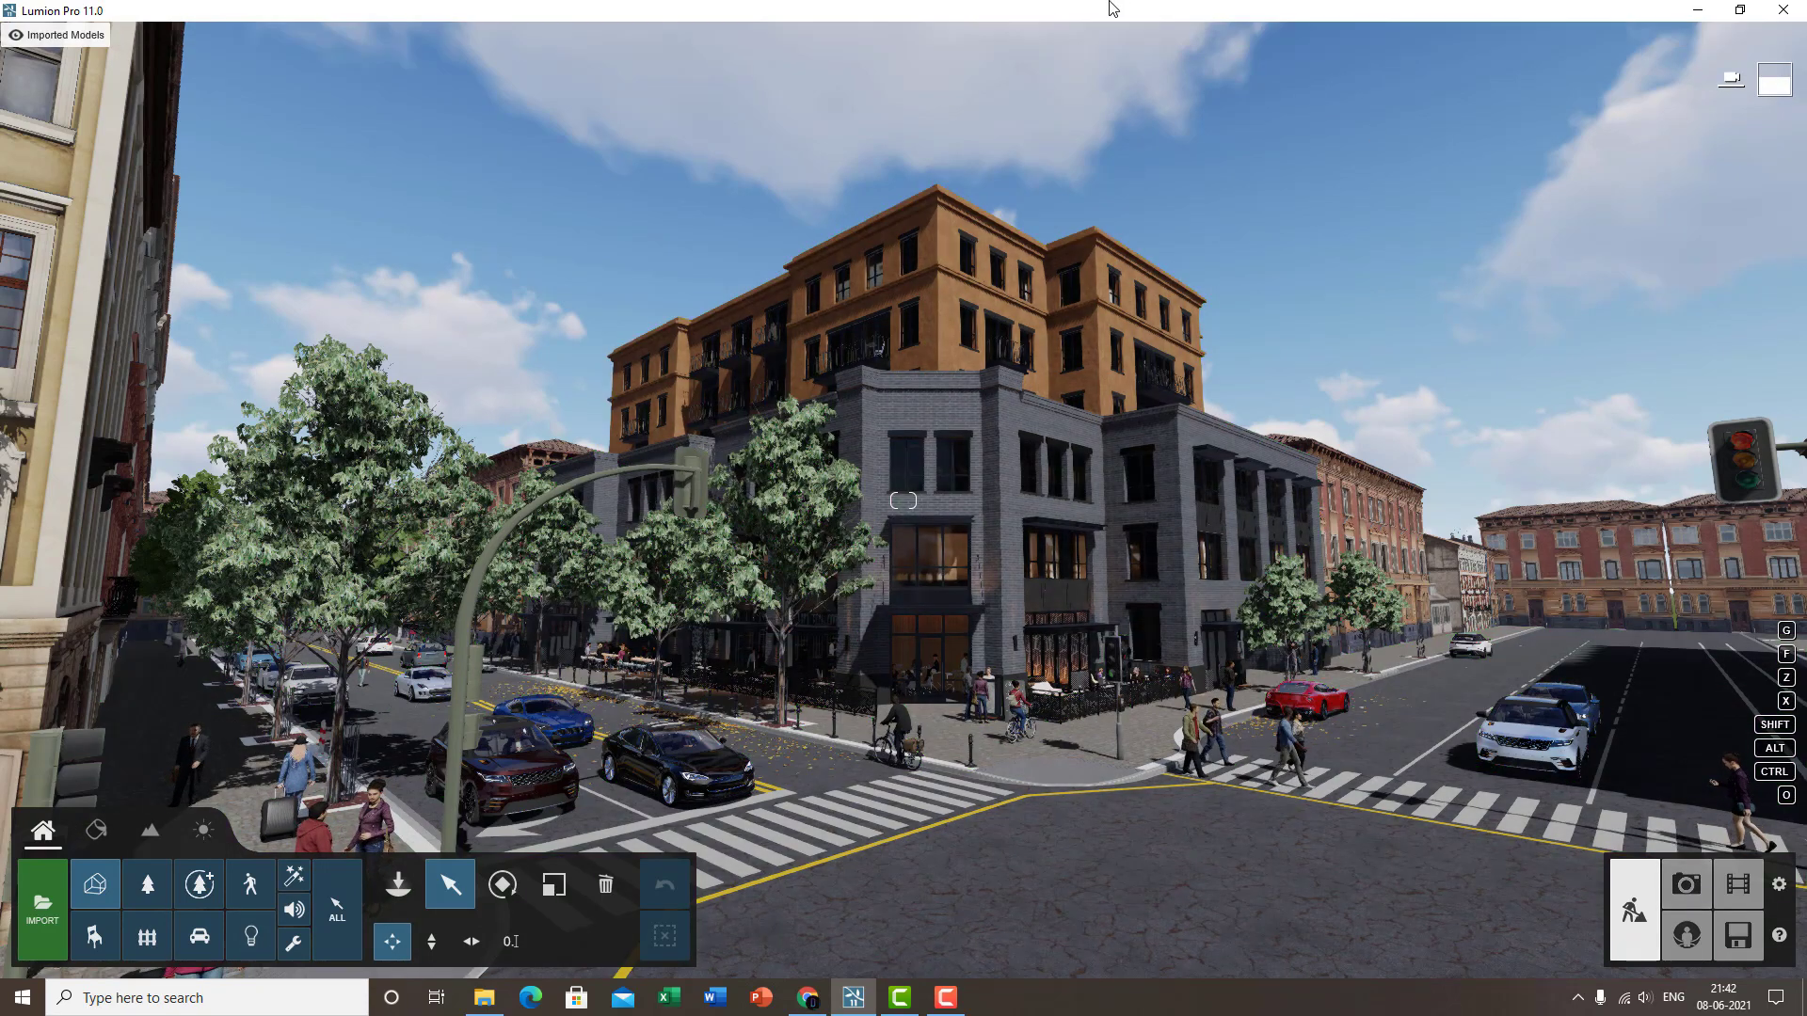
mouse_move(1364, 38)
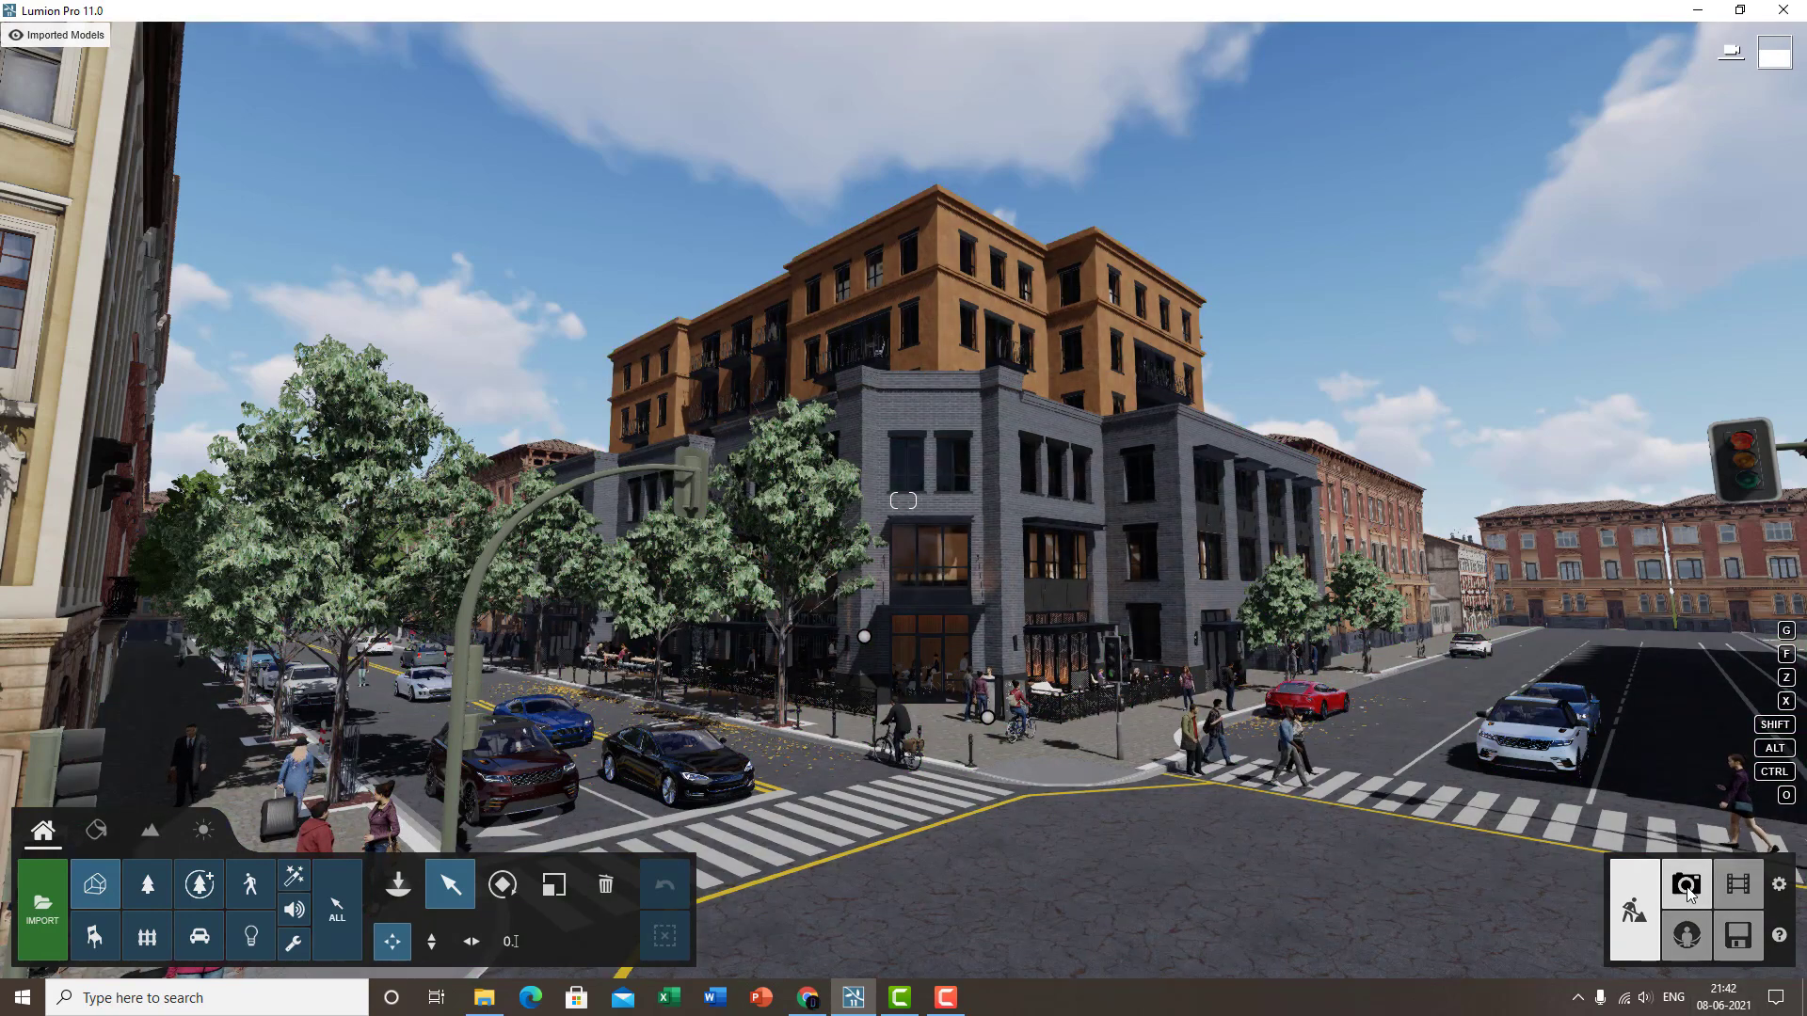
- Return to photo 8 and toggle the Cars layer (6) off and back on in the Layer Visibility effect
left_click(1686, 887)
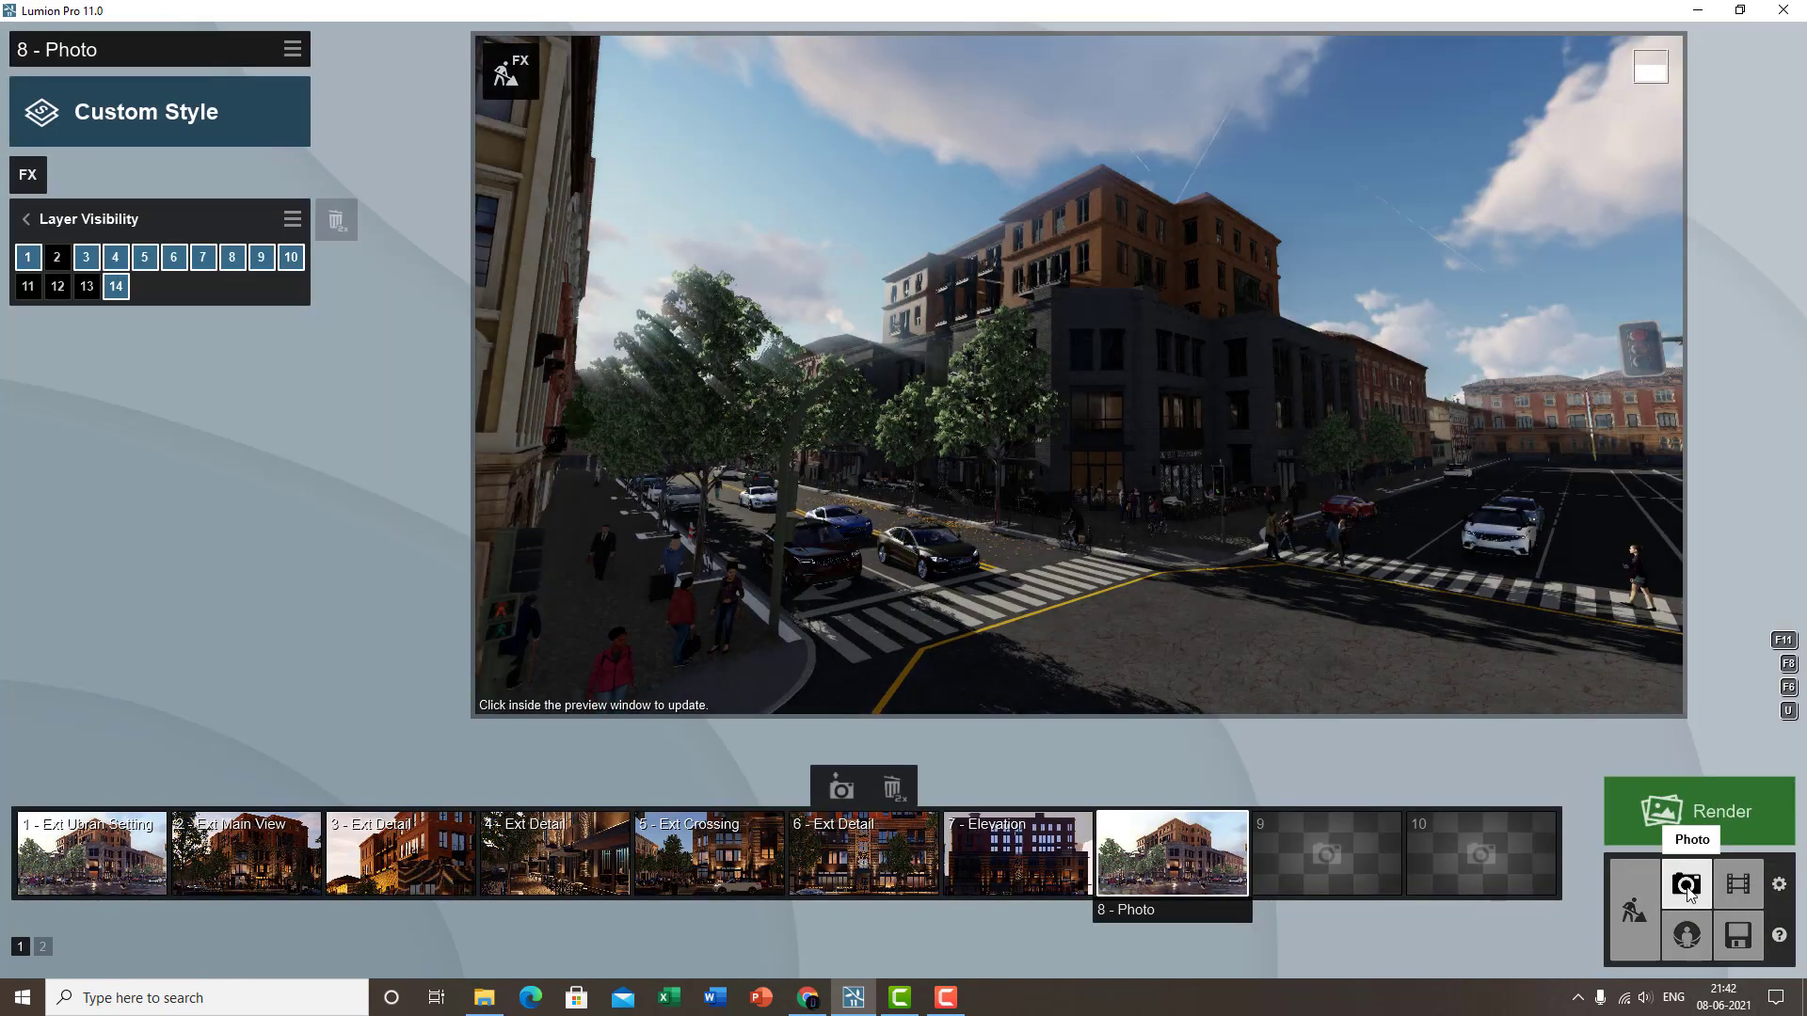
left_click(1176, 875)
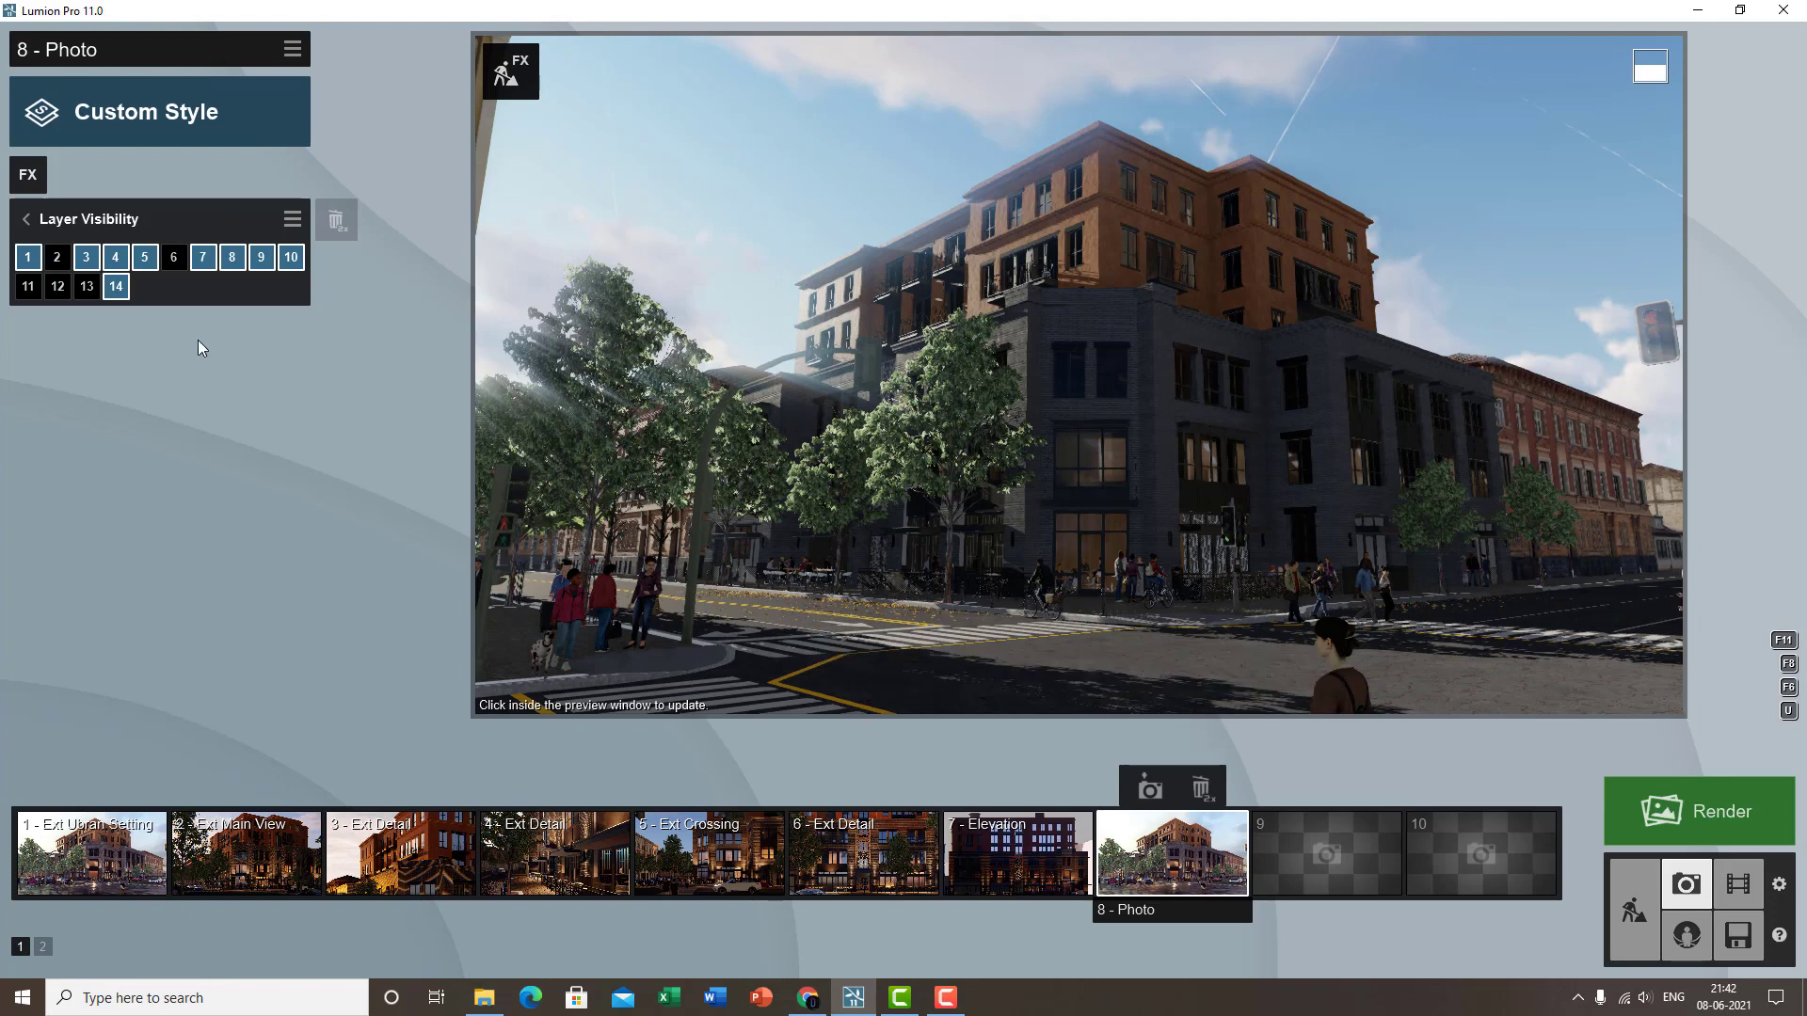
left_click(173, 256)
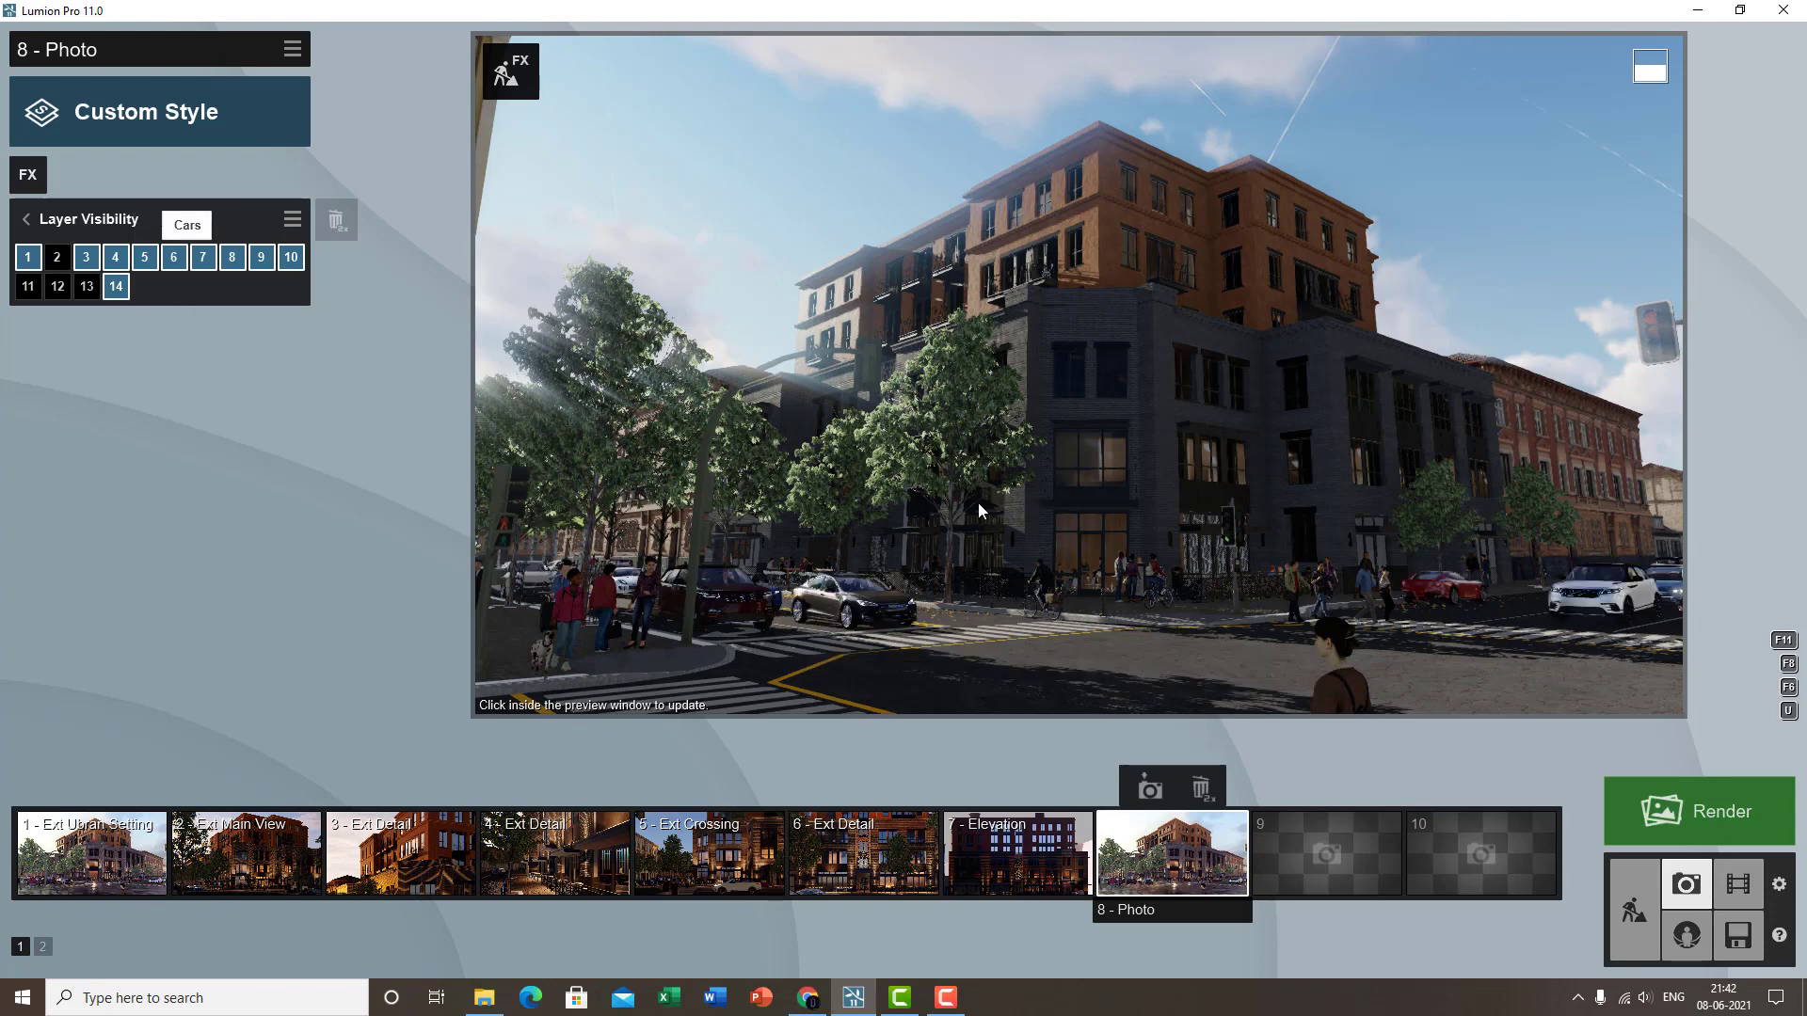
- Switch to Movie mode and add the Layer Visibility effect from the Objects category to clip 5
left_click(1737, 884)
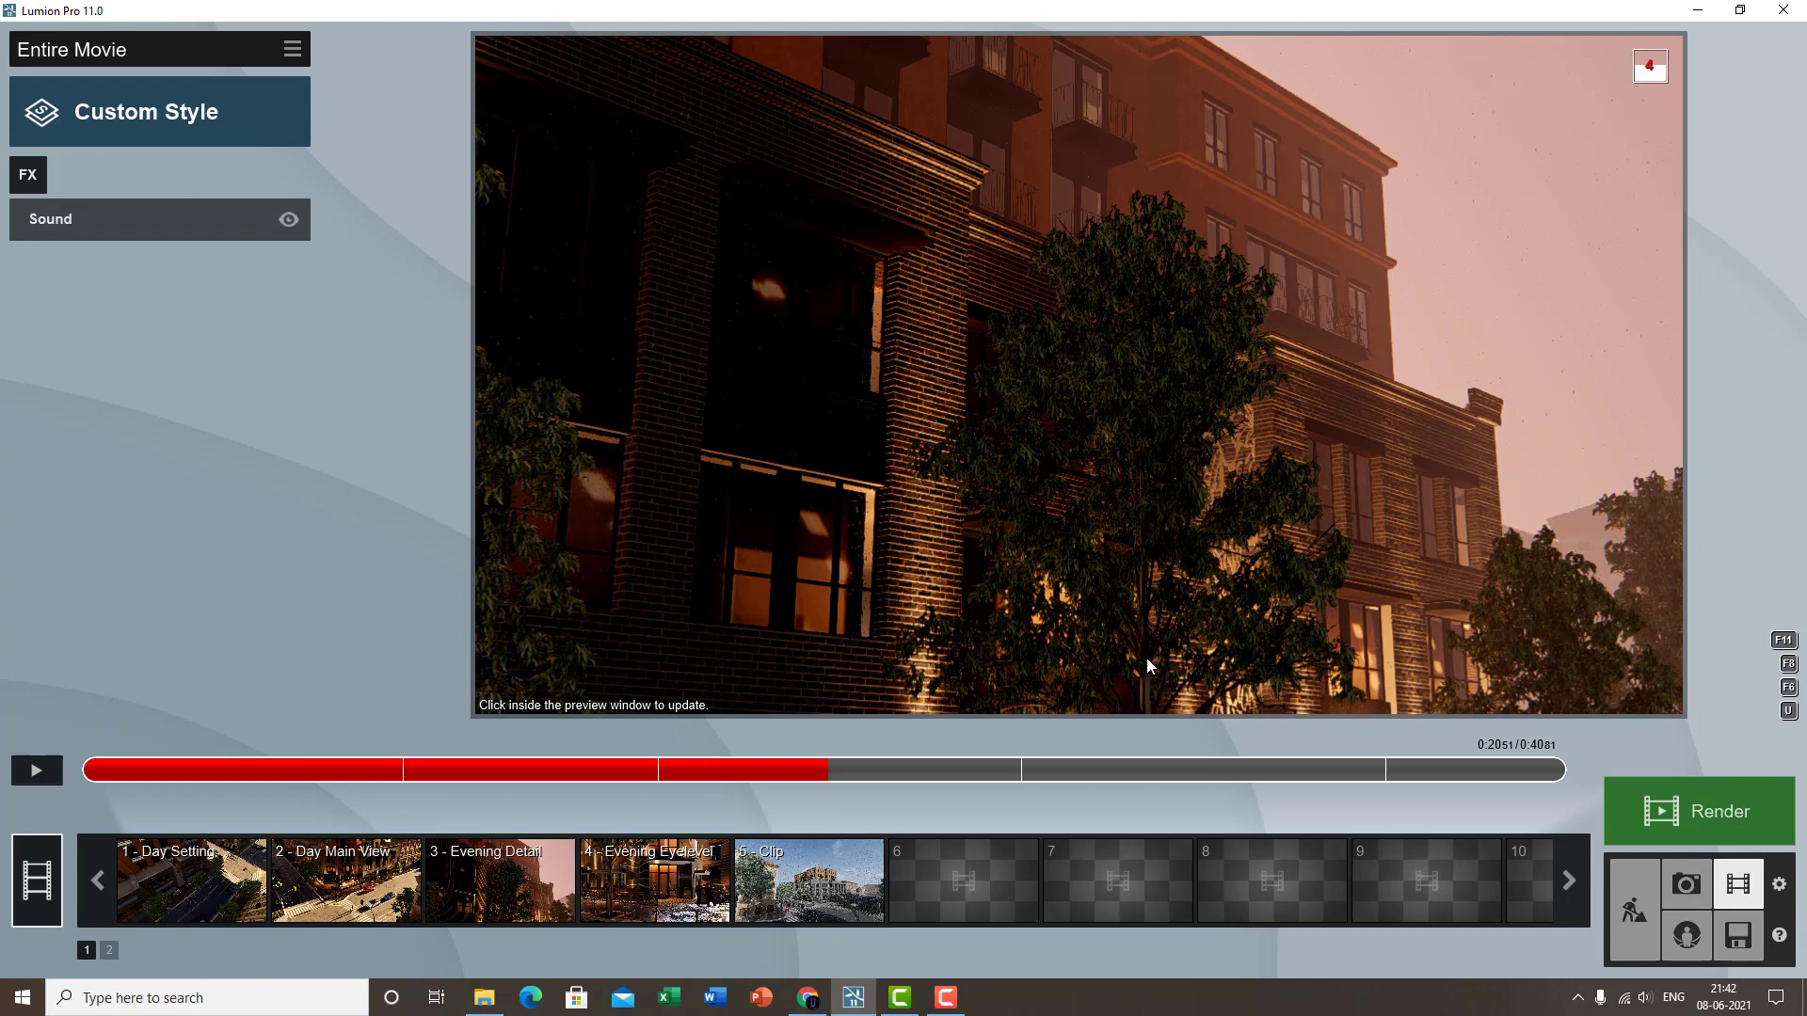
left_click(783, 895)
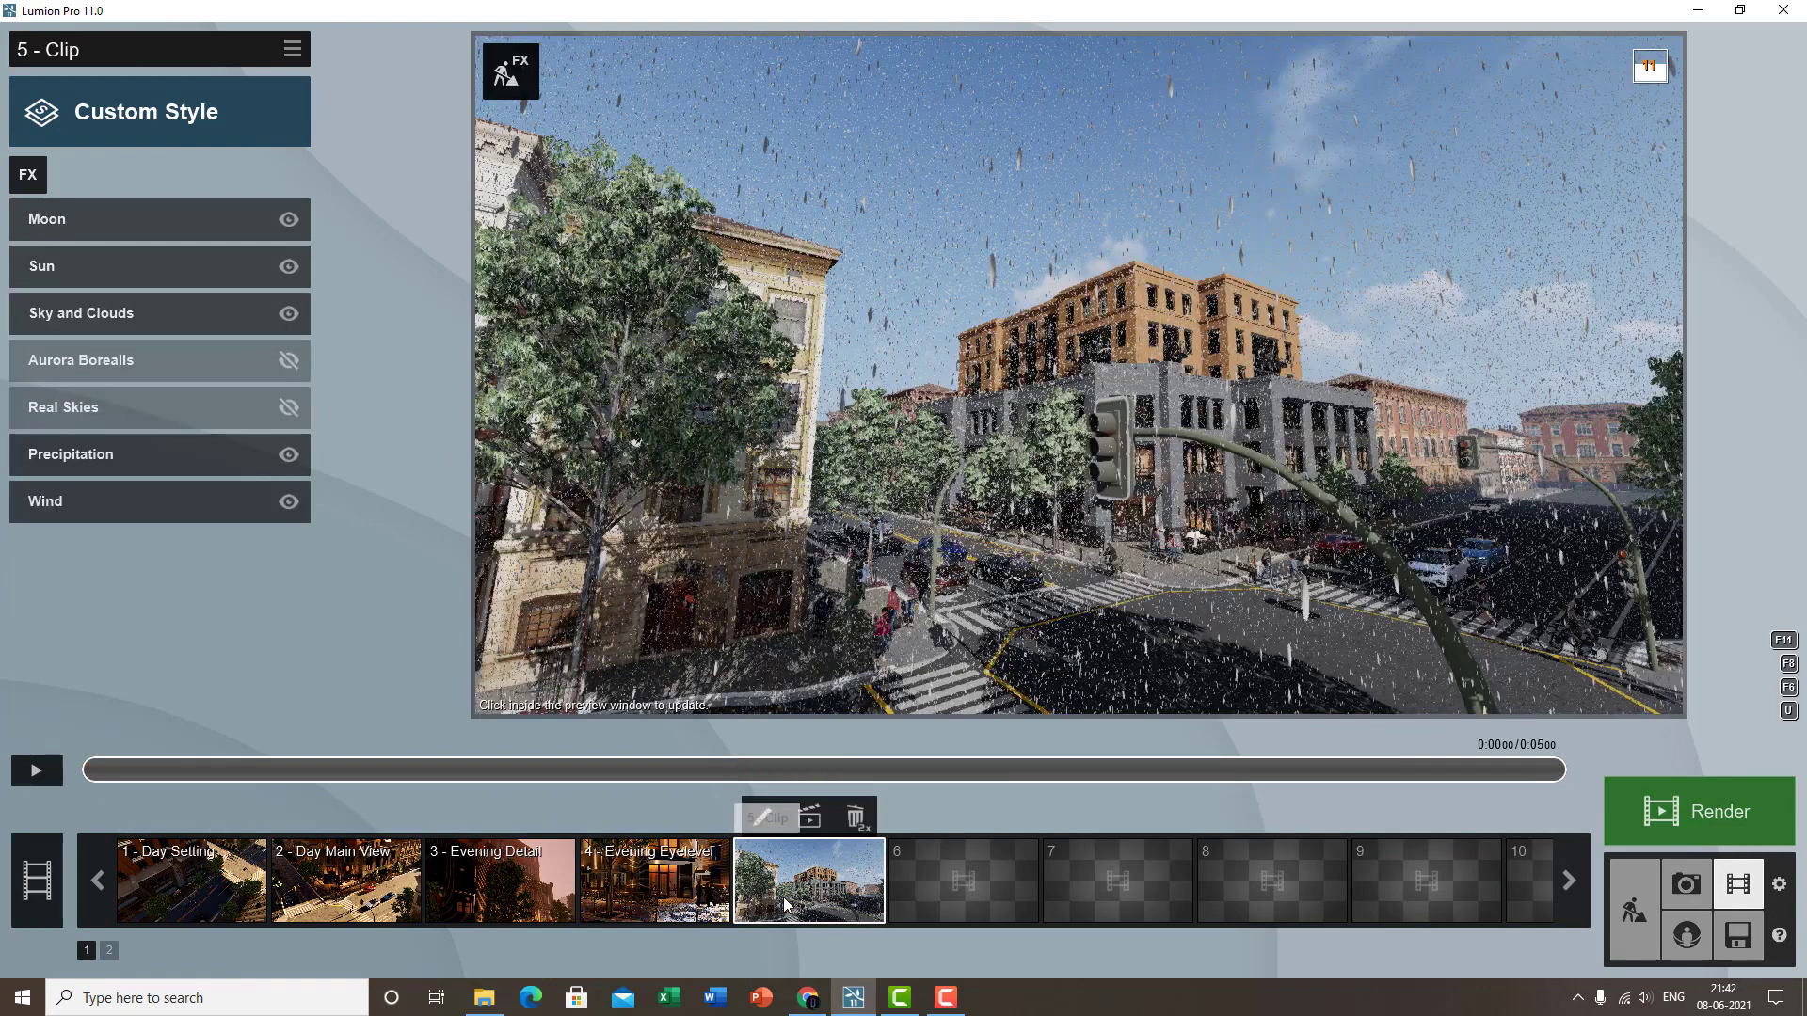
left_click(40, 183)
left_click(1186, 369)
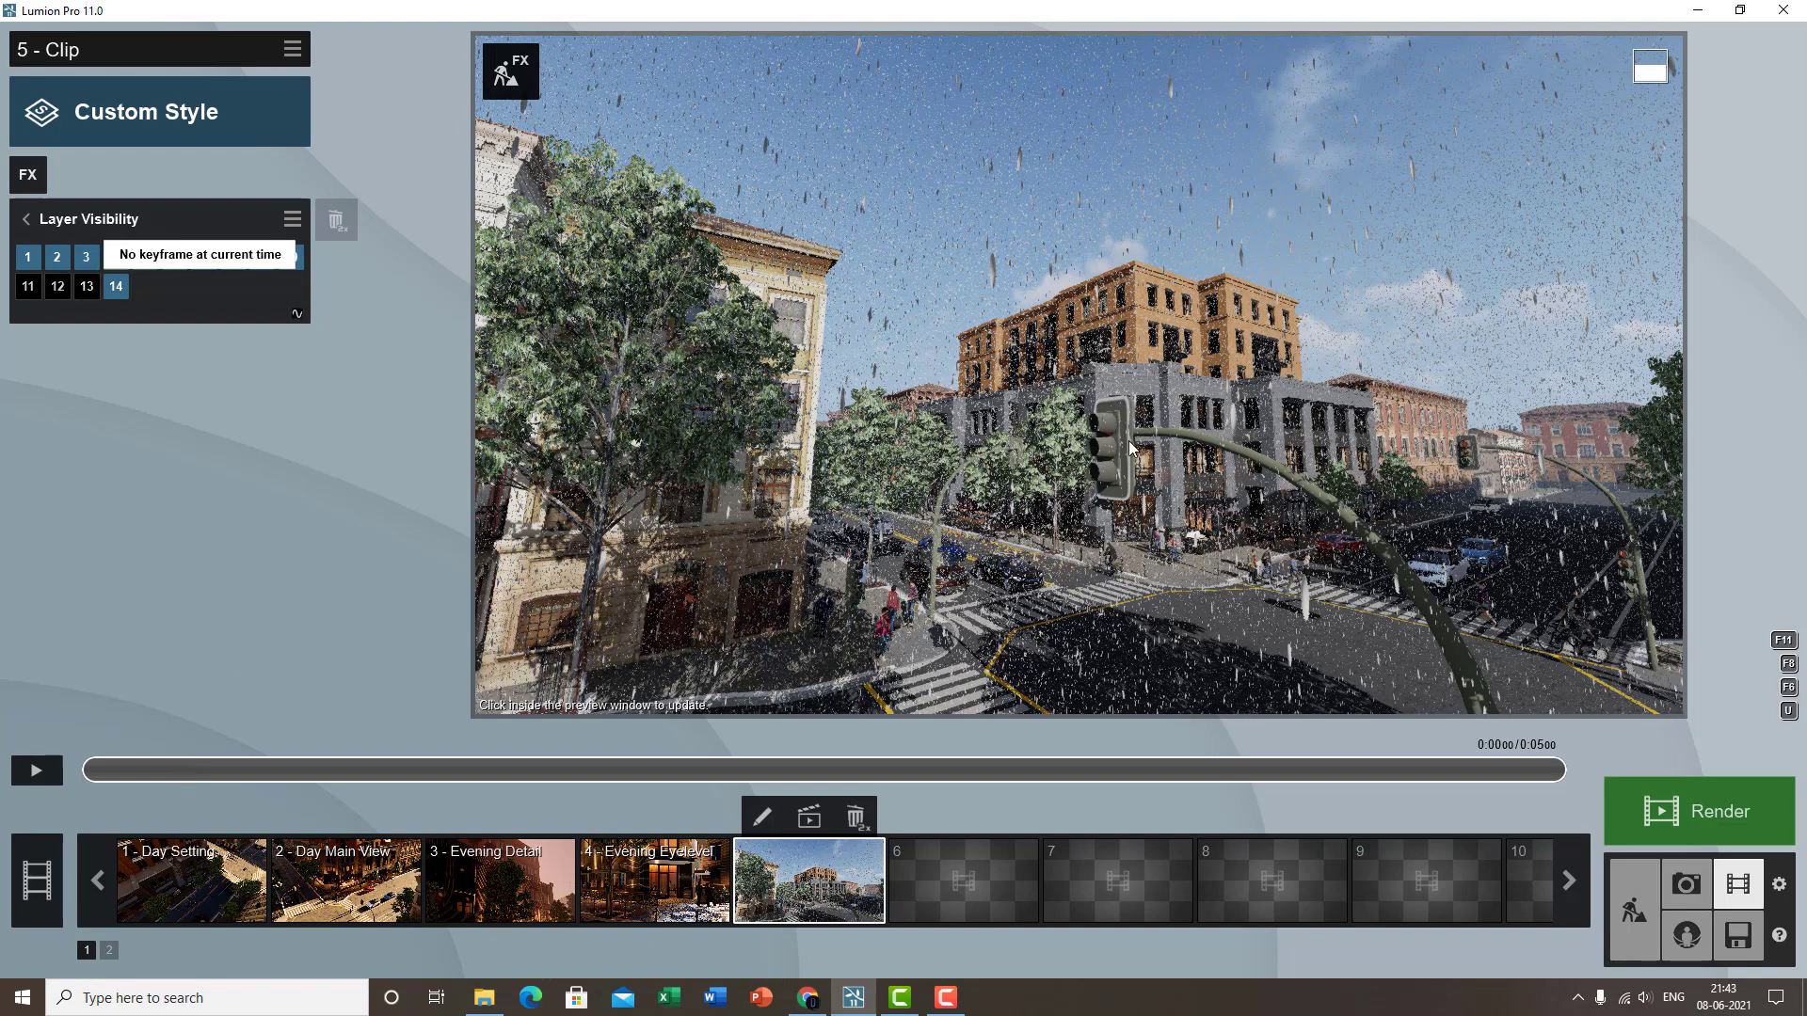
- Create Layer Visibility keyframes at the start of clip 5 and at about 2.42 seconds
left_click(297, 314)
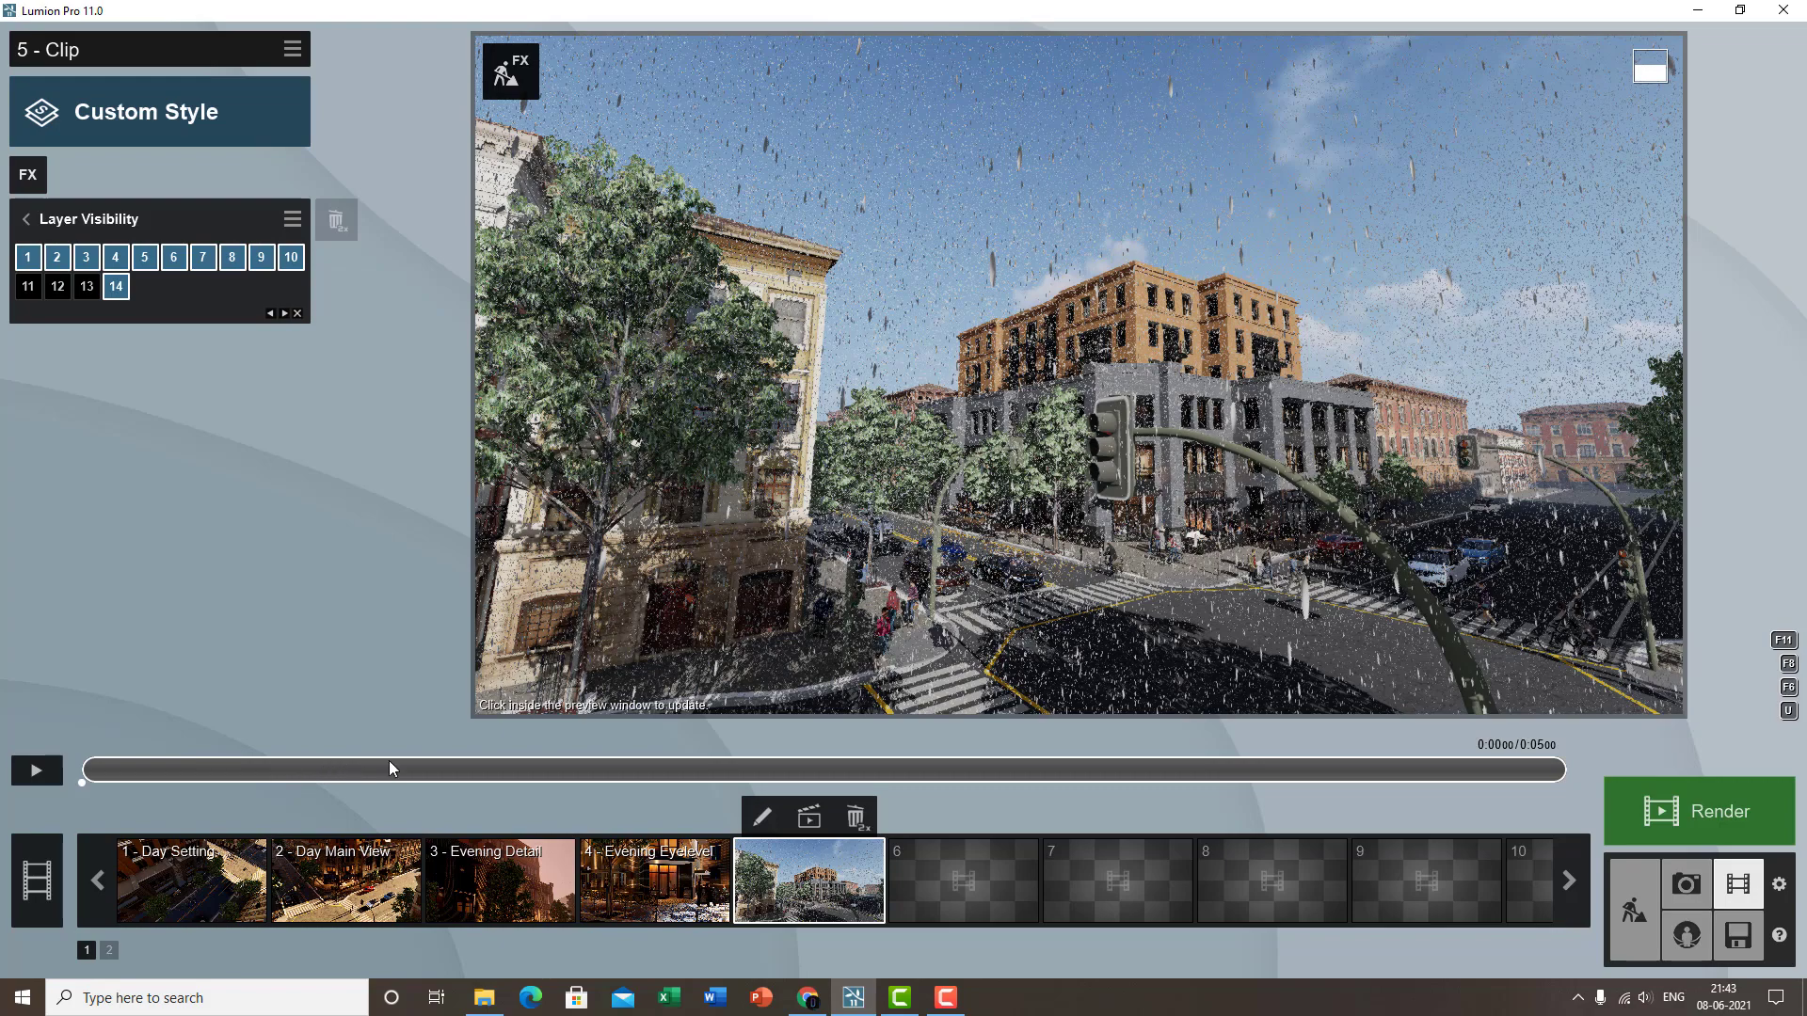
left_click(511, 769)
left_click_drag(591, 777, 806, 768)
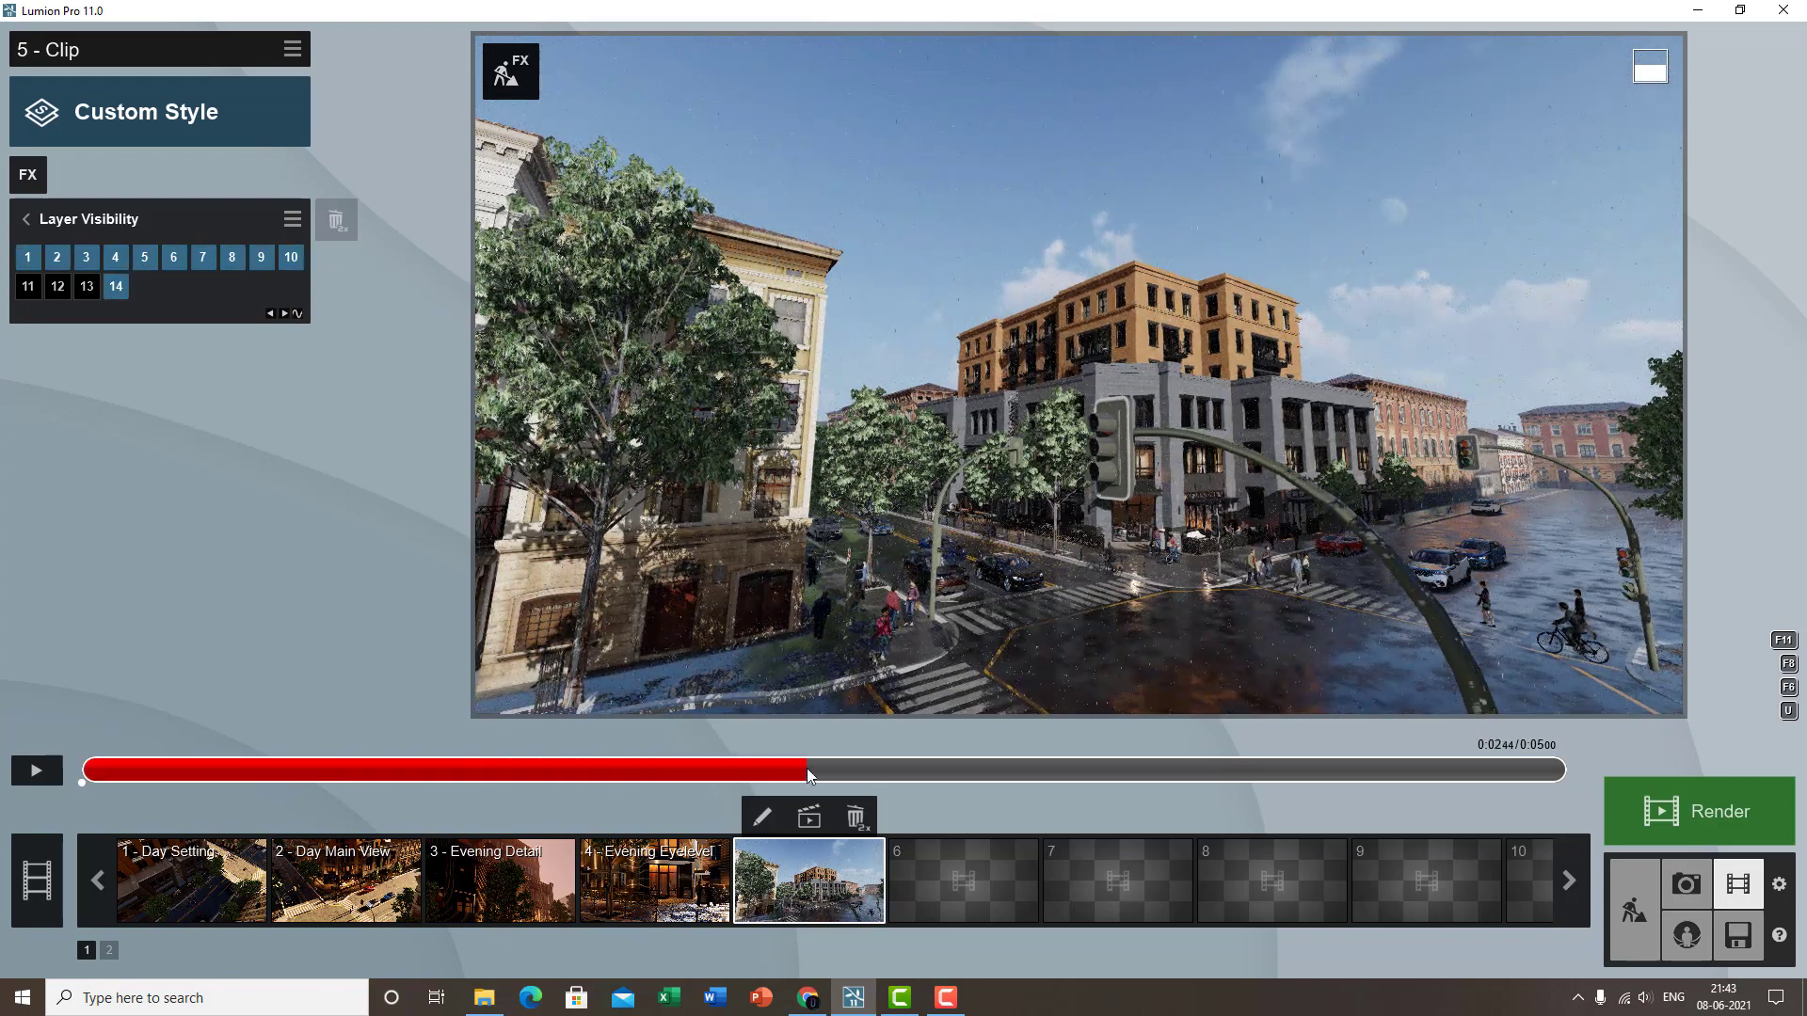
left_click(300, 315)
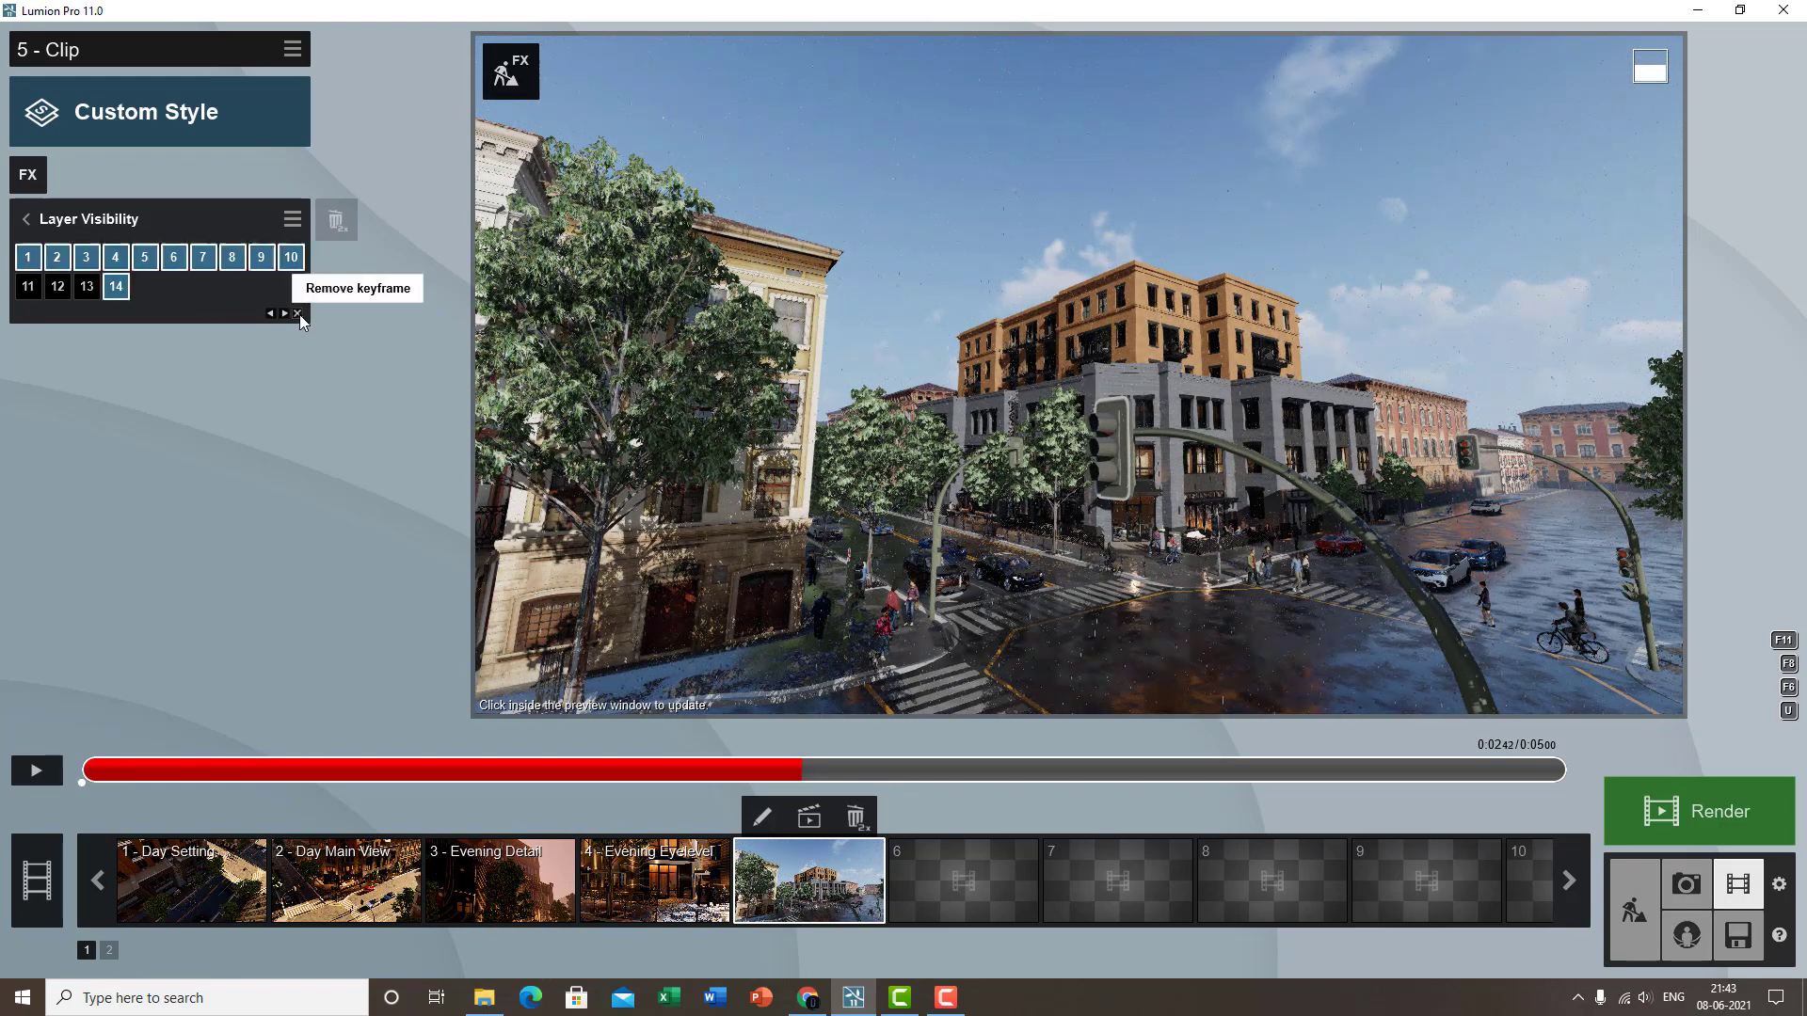
- Hide layers 2 through 7 at the second keyframe and play the clip to preview the layer change
left_click(176, 263)
left_click(203, 262)
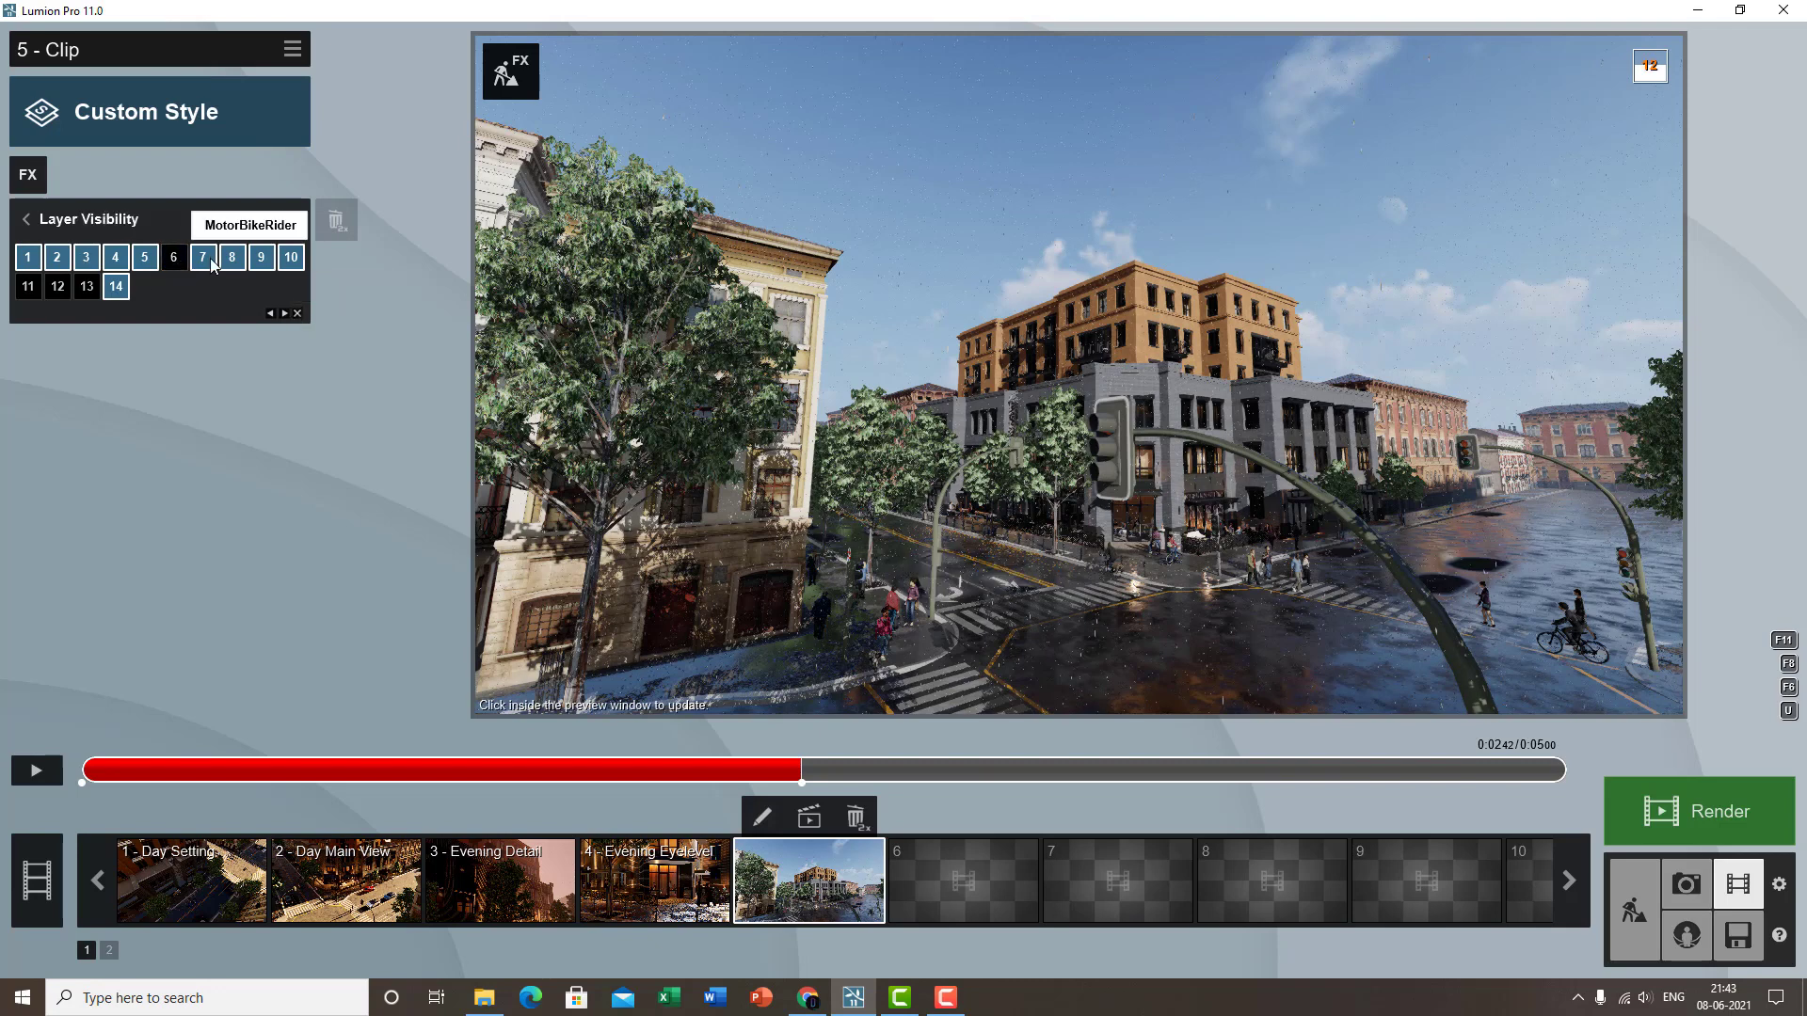
left_click(144, 260)
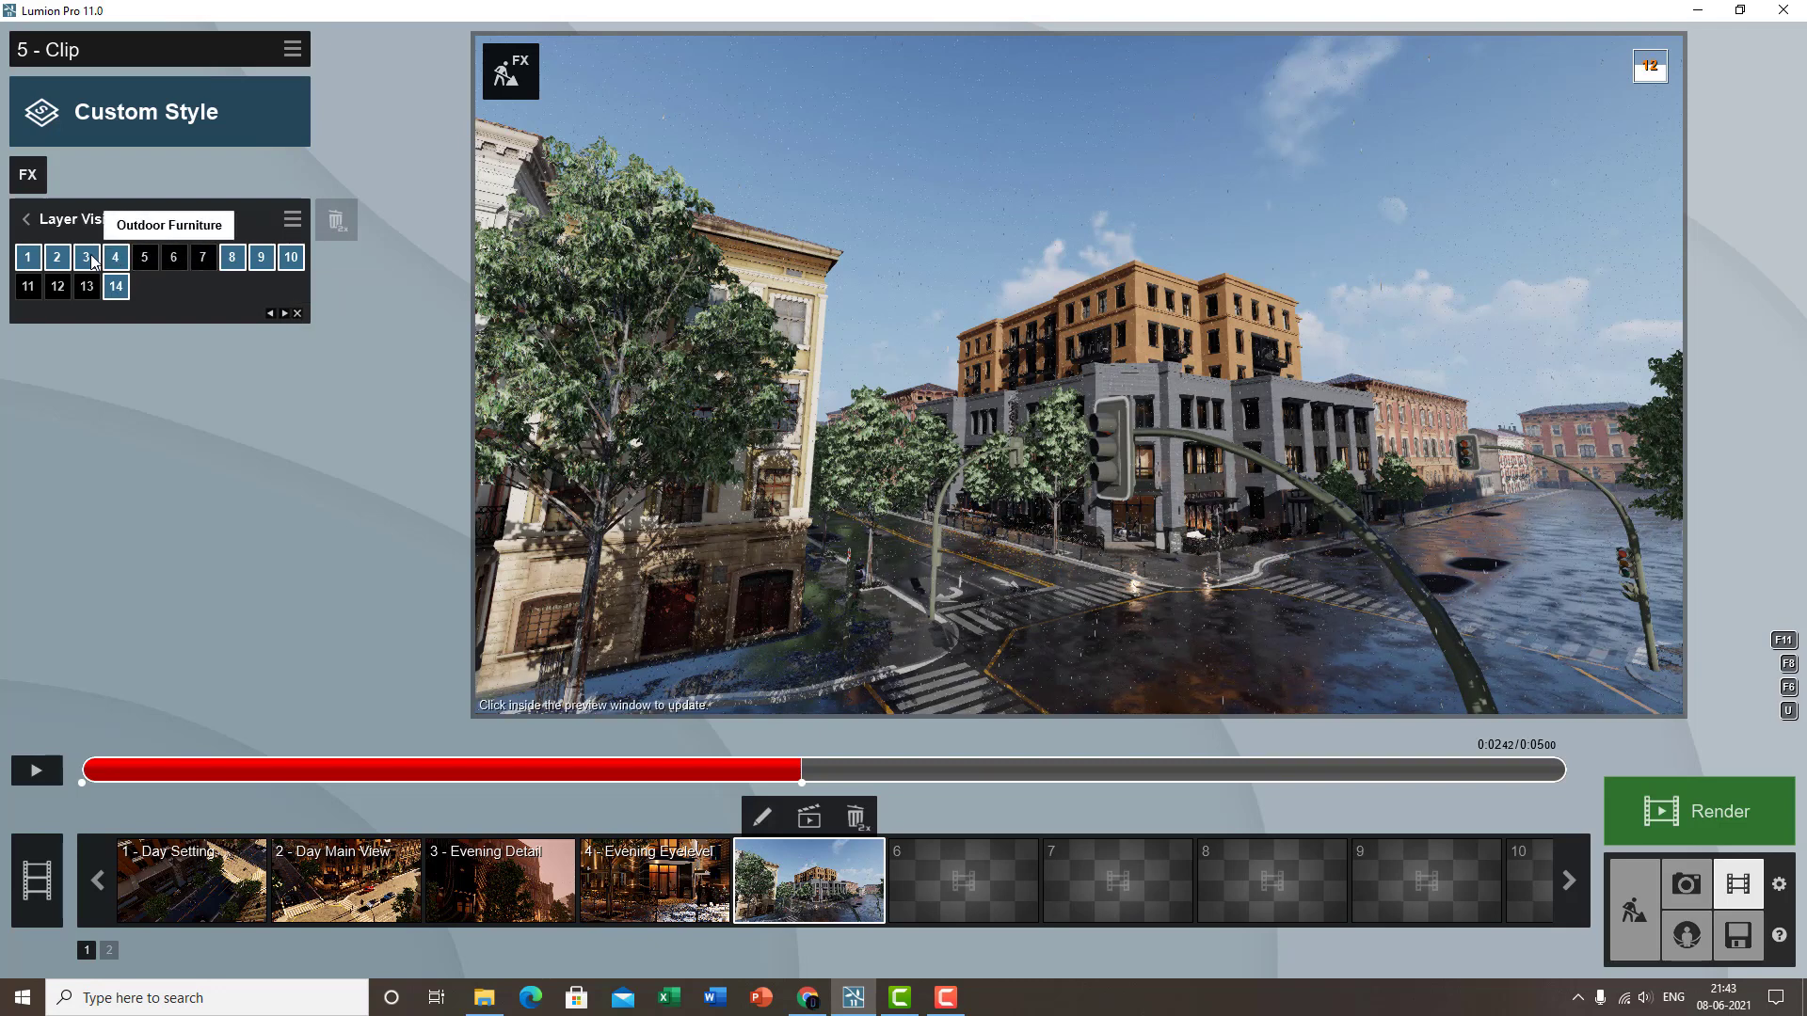
left_click(115, 259)
left_click(87, 260)
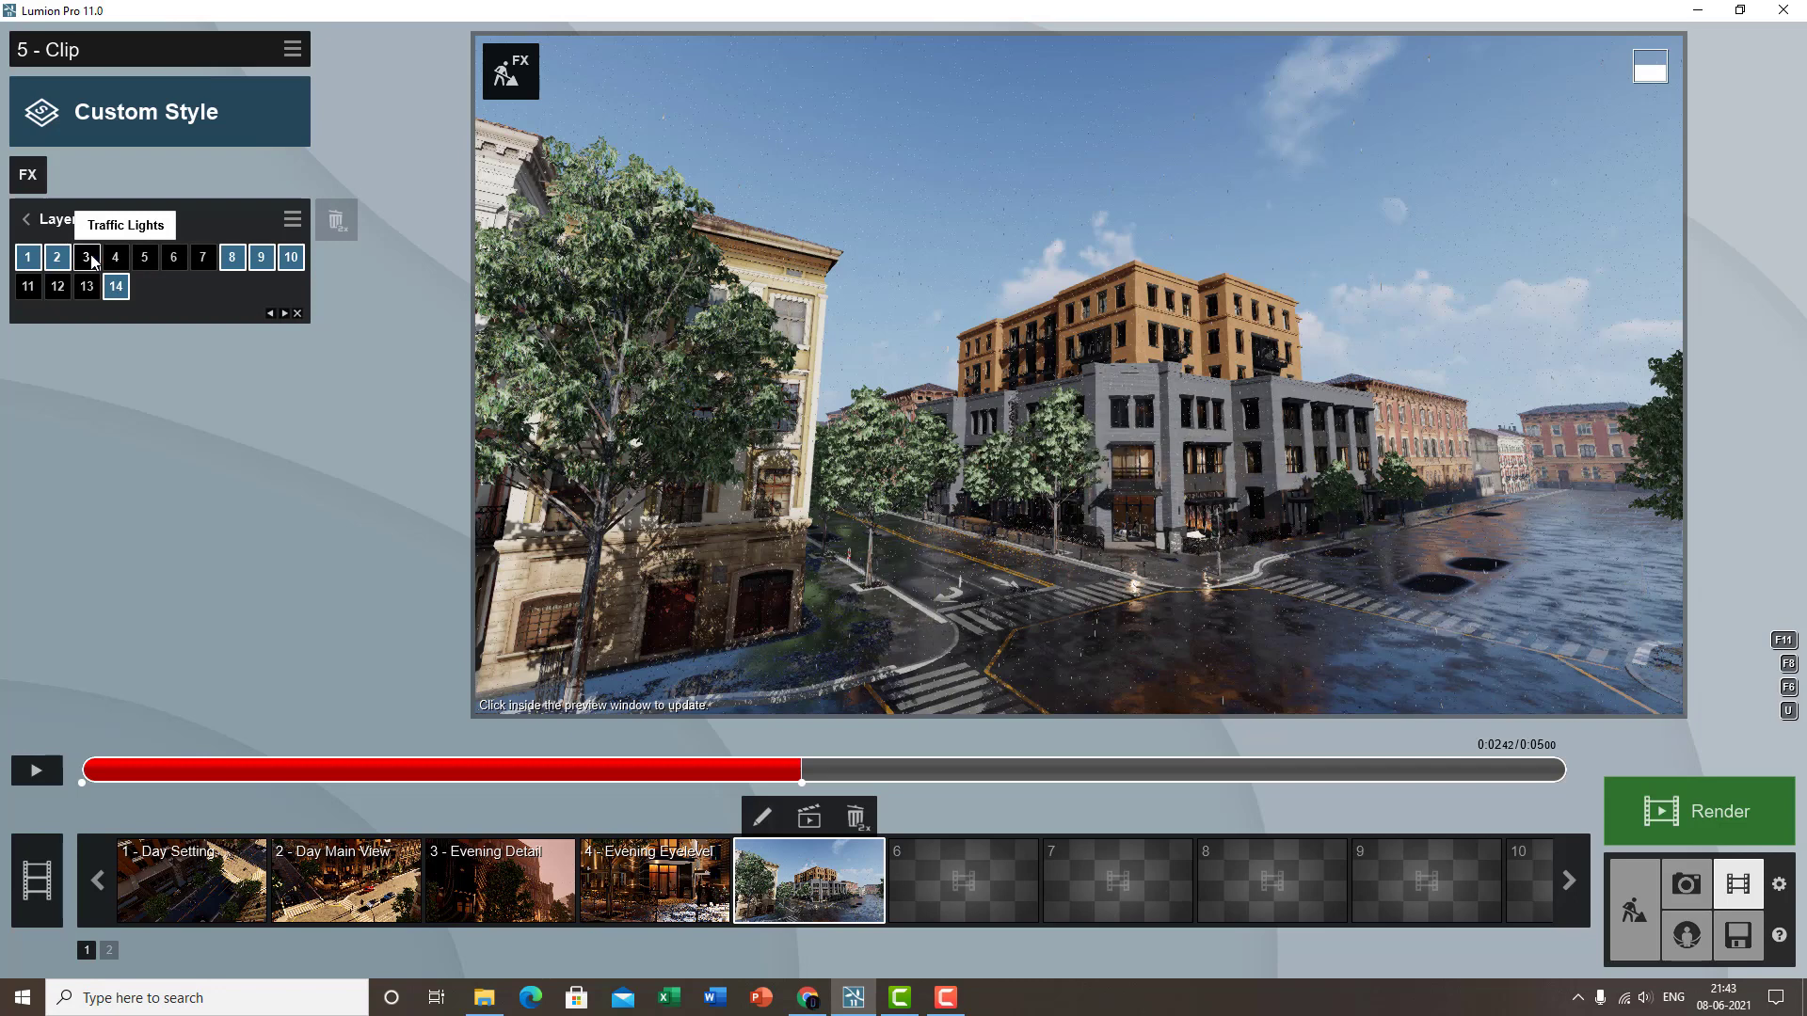
left_click(55, 264)
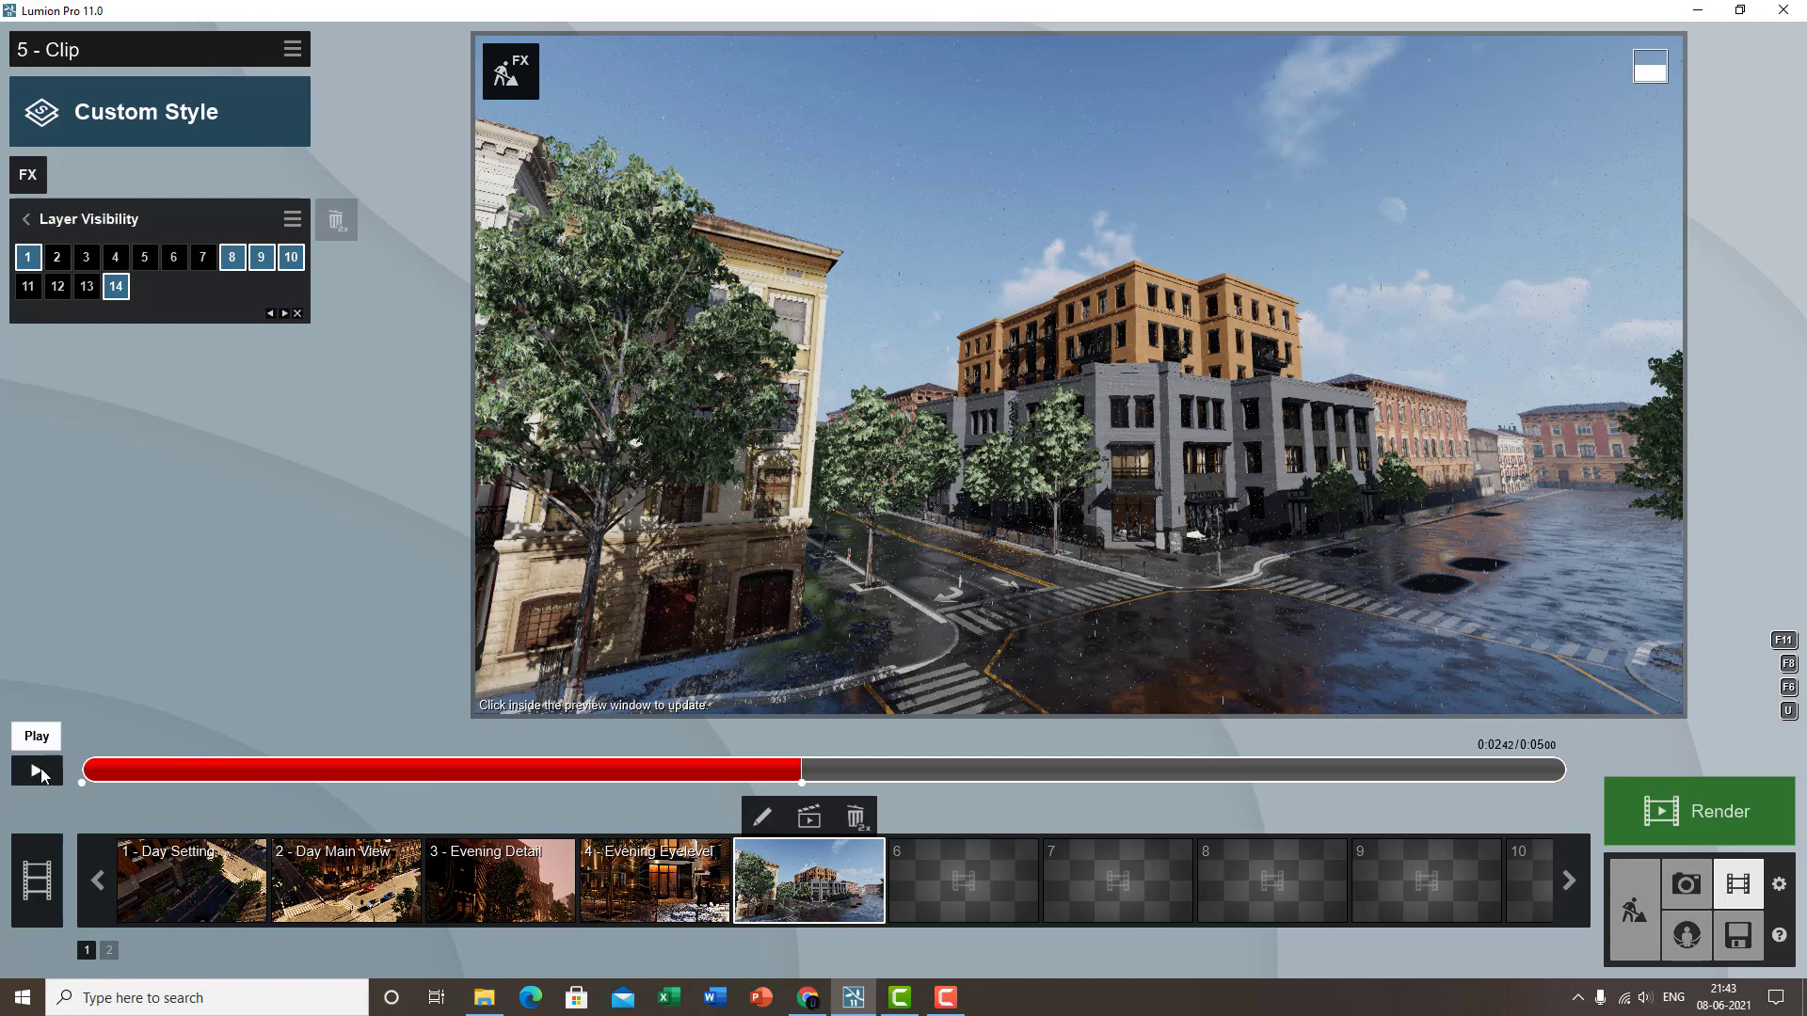
left_click(37, 769)
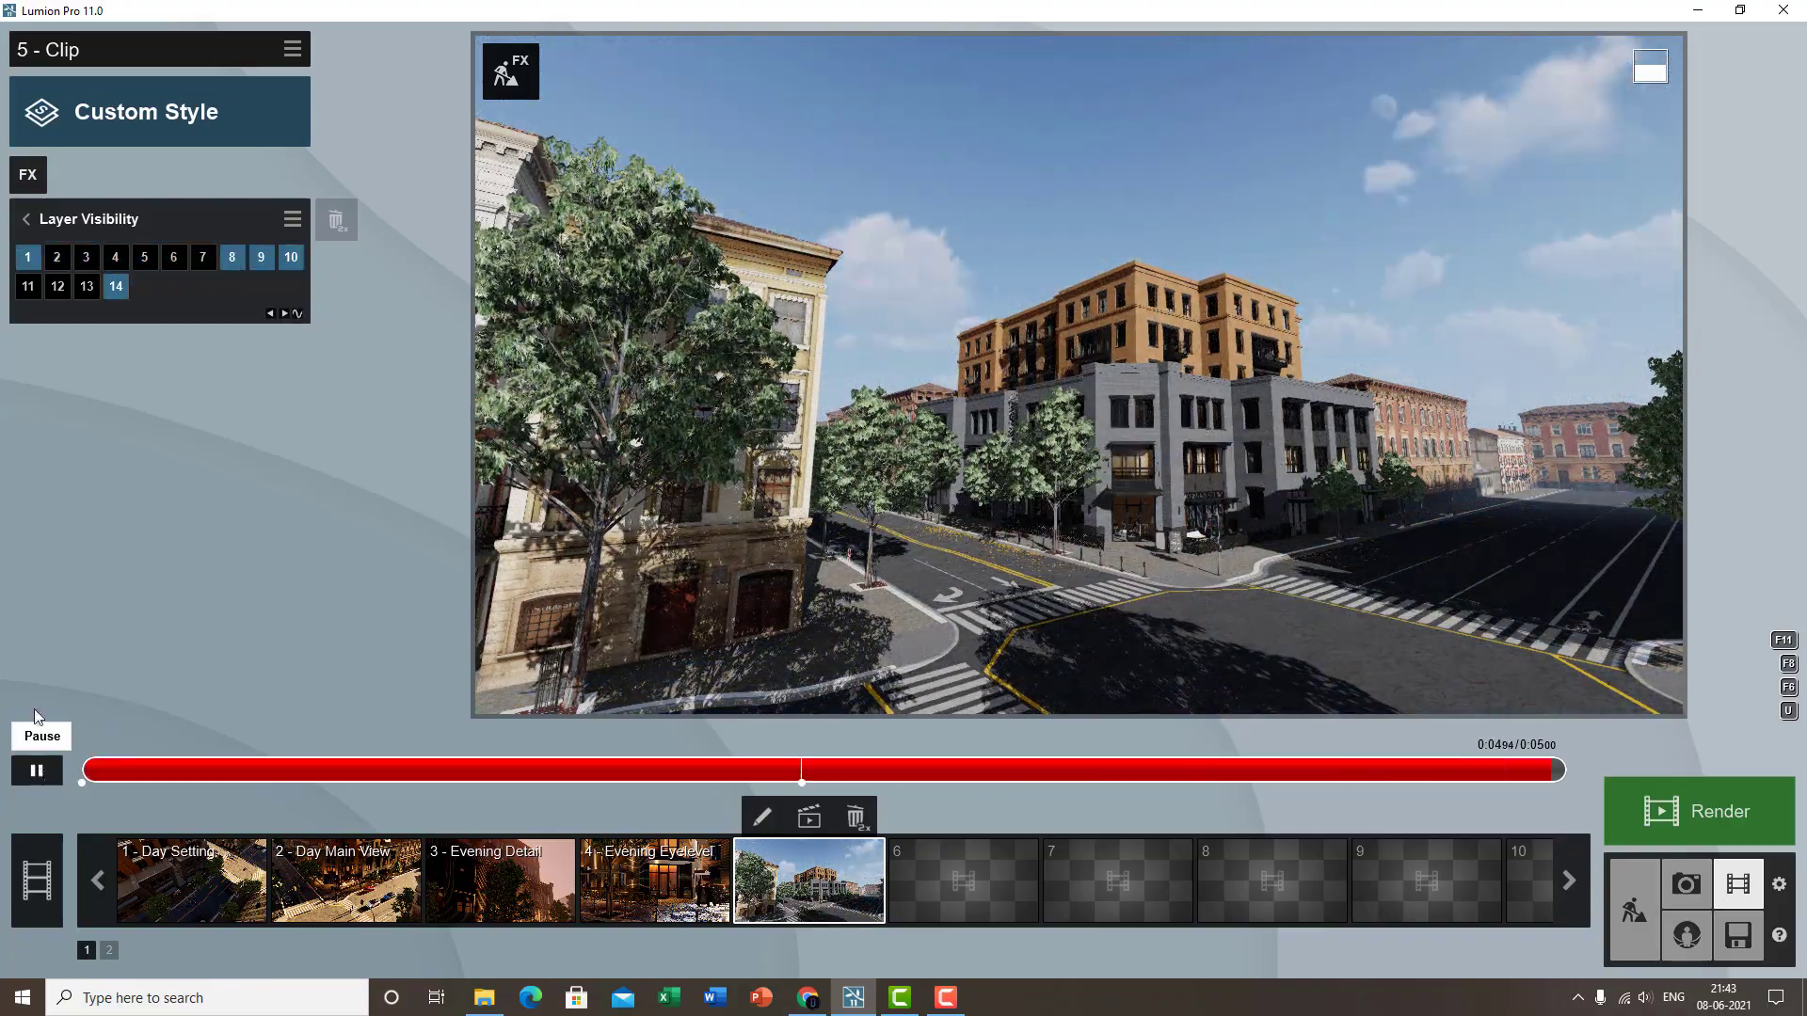
left_click(41, 764)
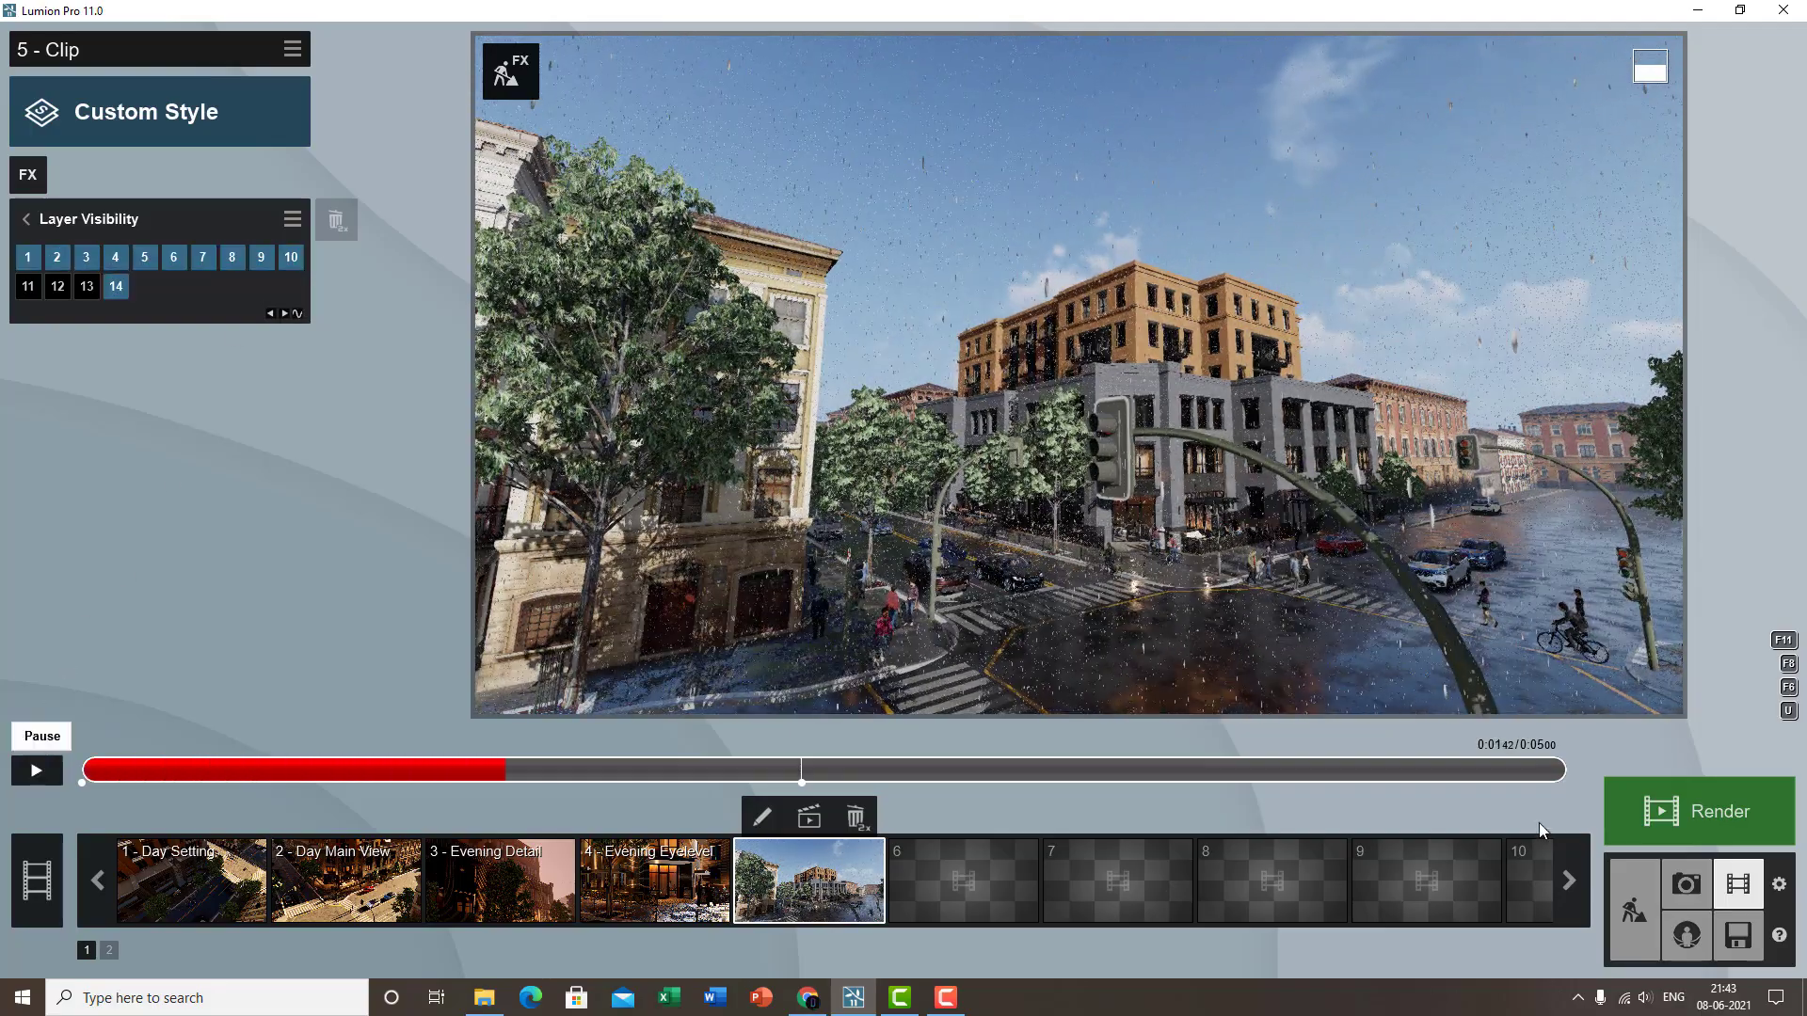
- Return to photo 8's street-level view in Photo mode and add the Autumn Colors effect from the Objects category
left_click(1699, 880)
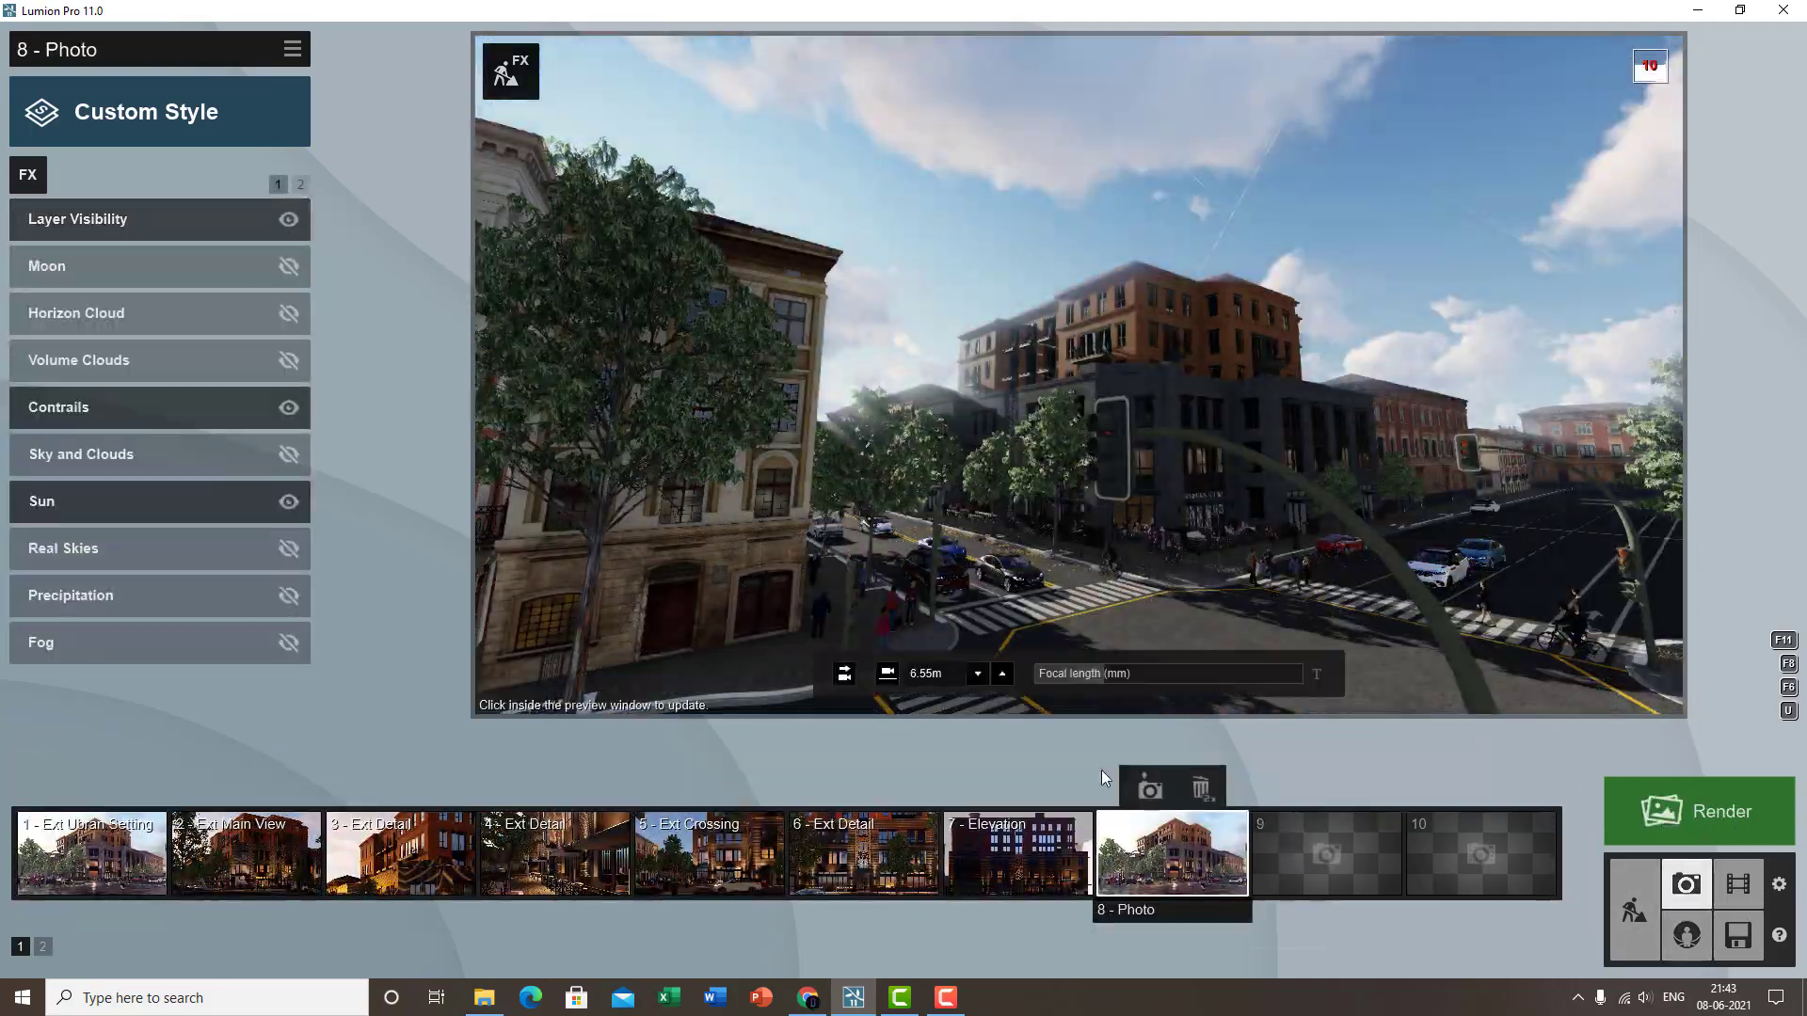
left_click(1150, 788)
left_click(1084, 470)
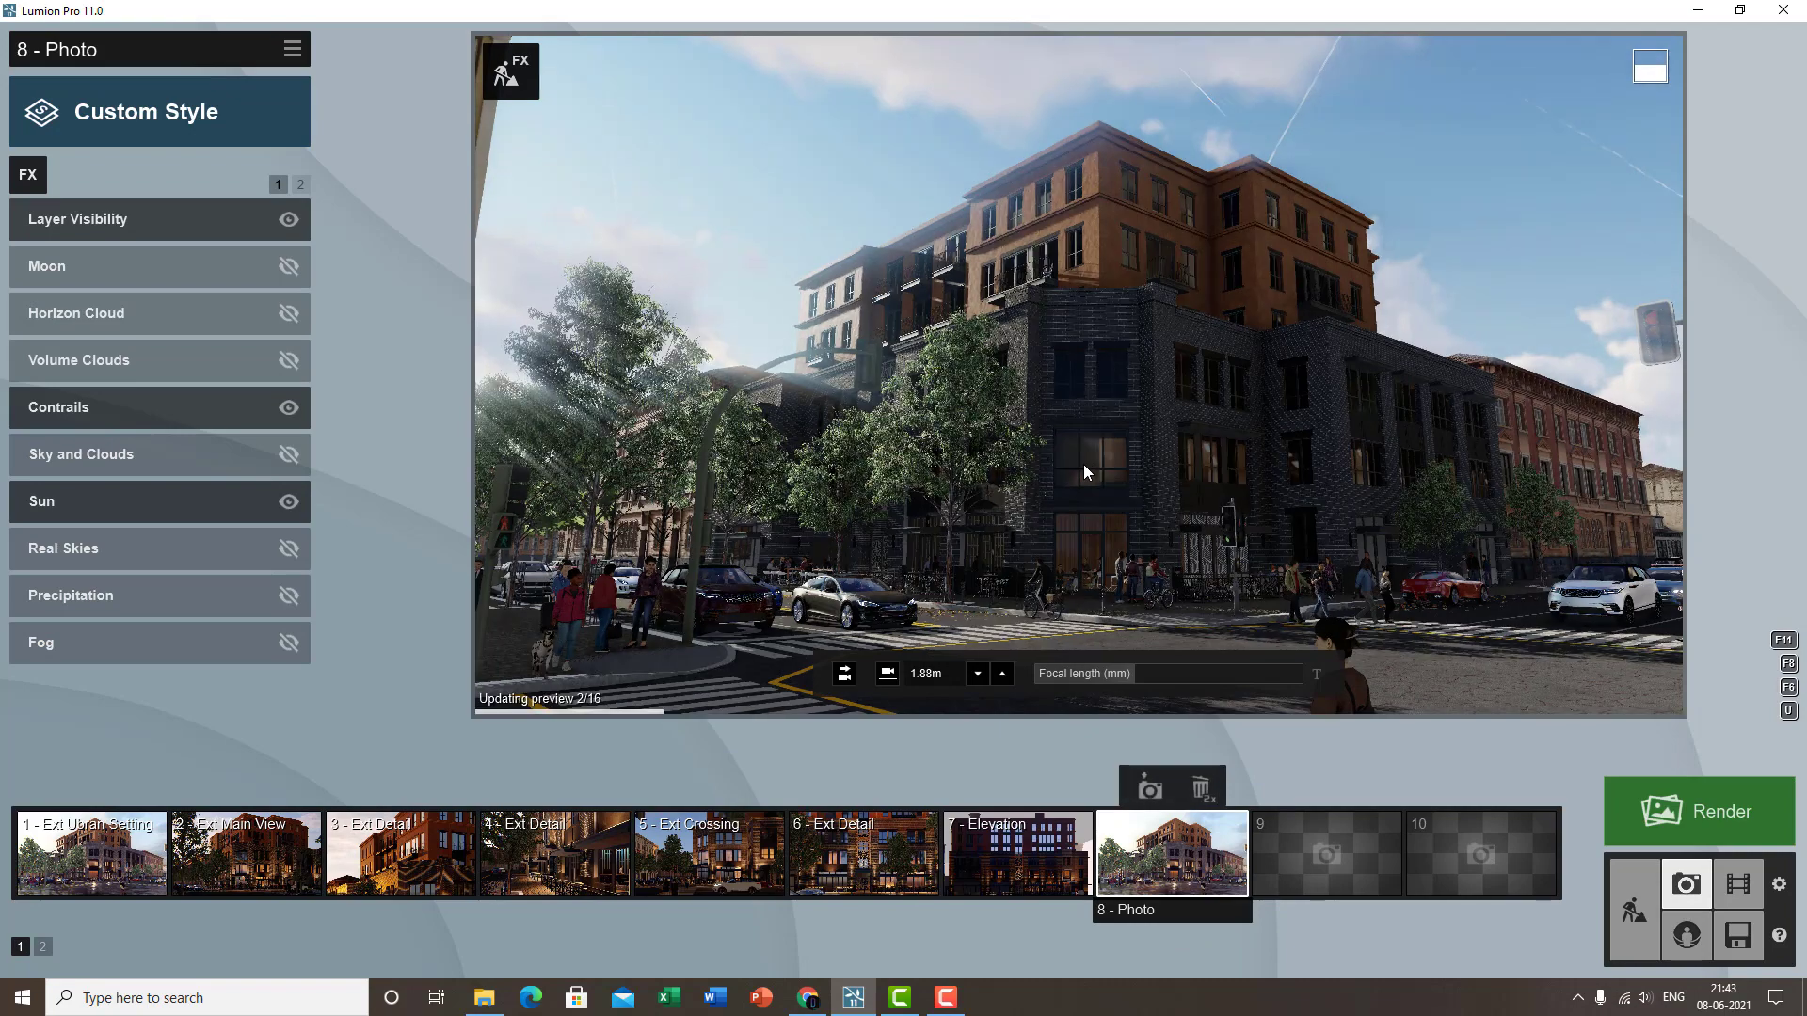
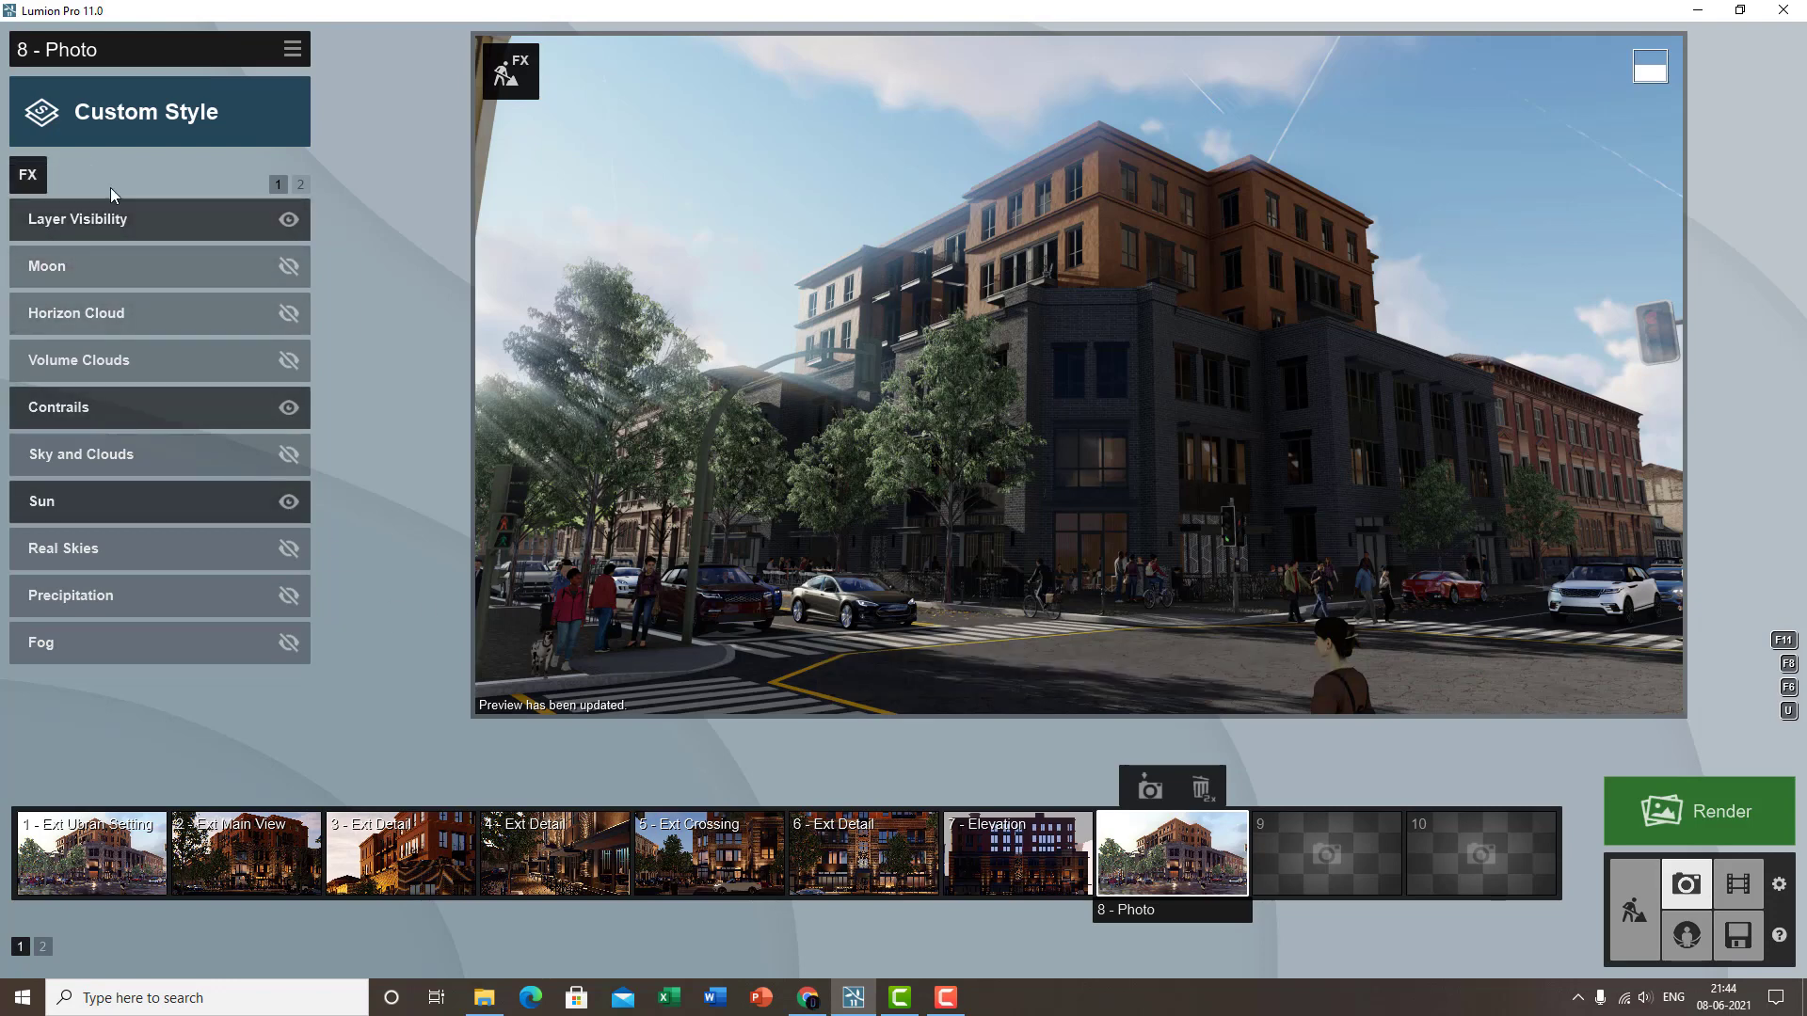
left_click(28, 174)
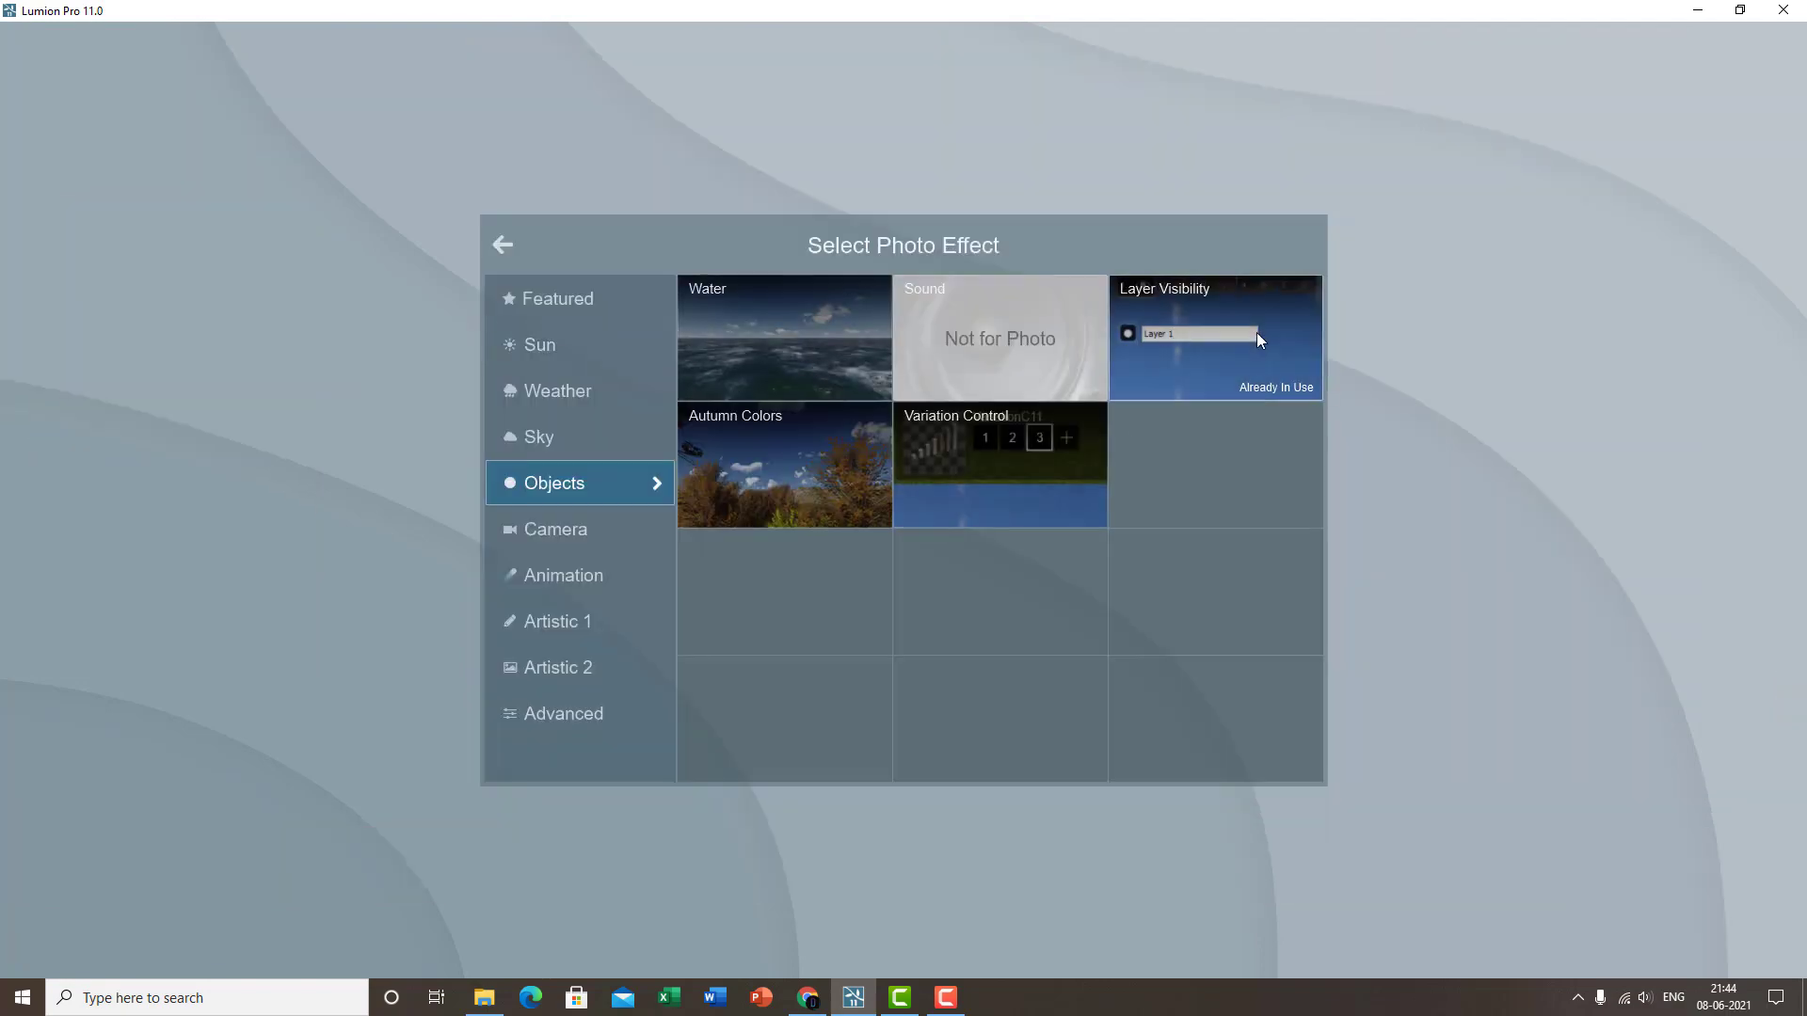
left_click(814, 505)
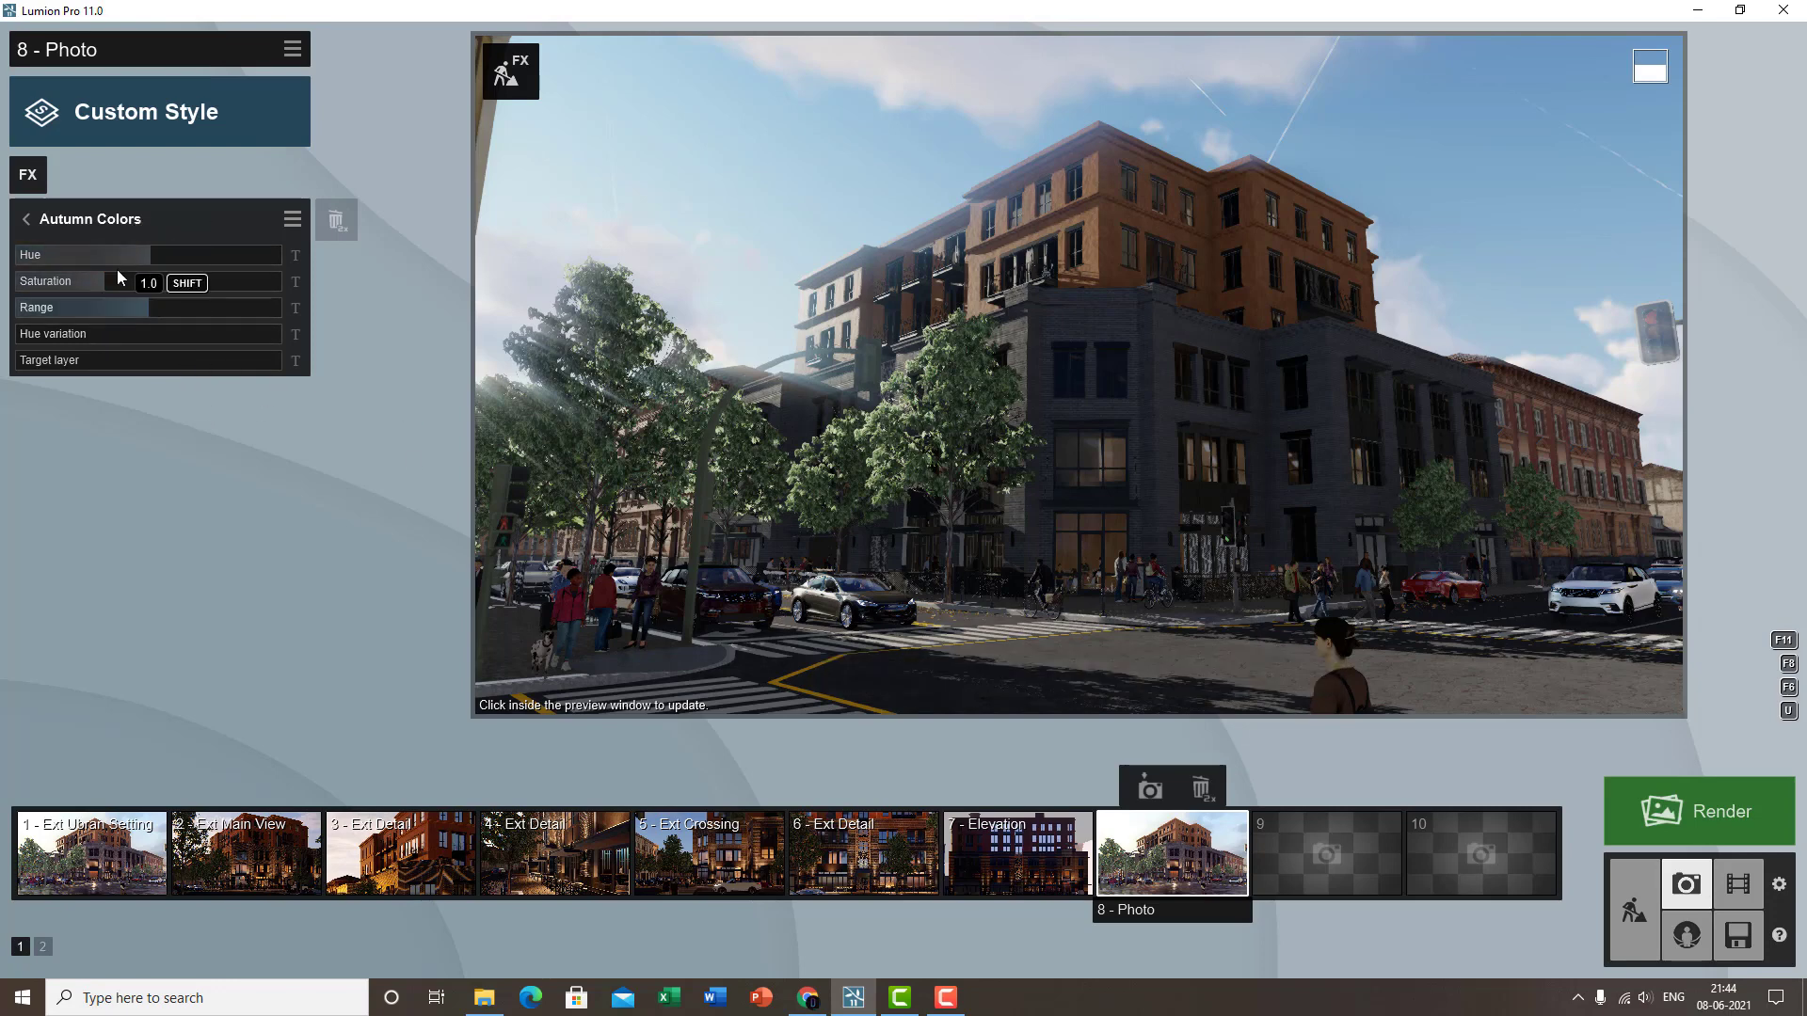
- Try several Hue and Target layer settings in the Autumn Colors effect, including the highest target layer
left_click_drag(96, 252, 149, 250)
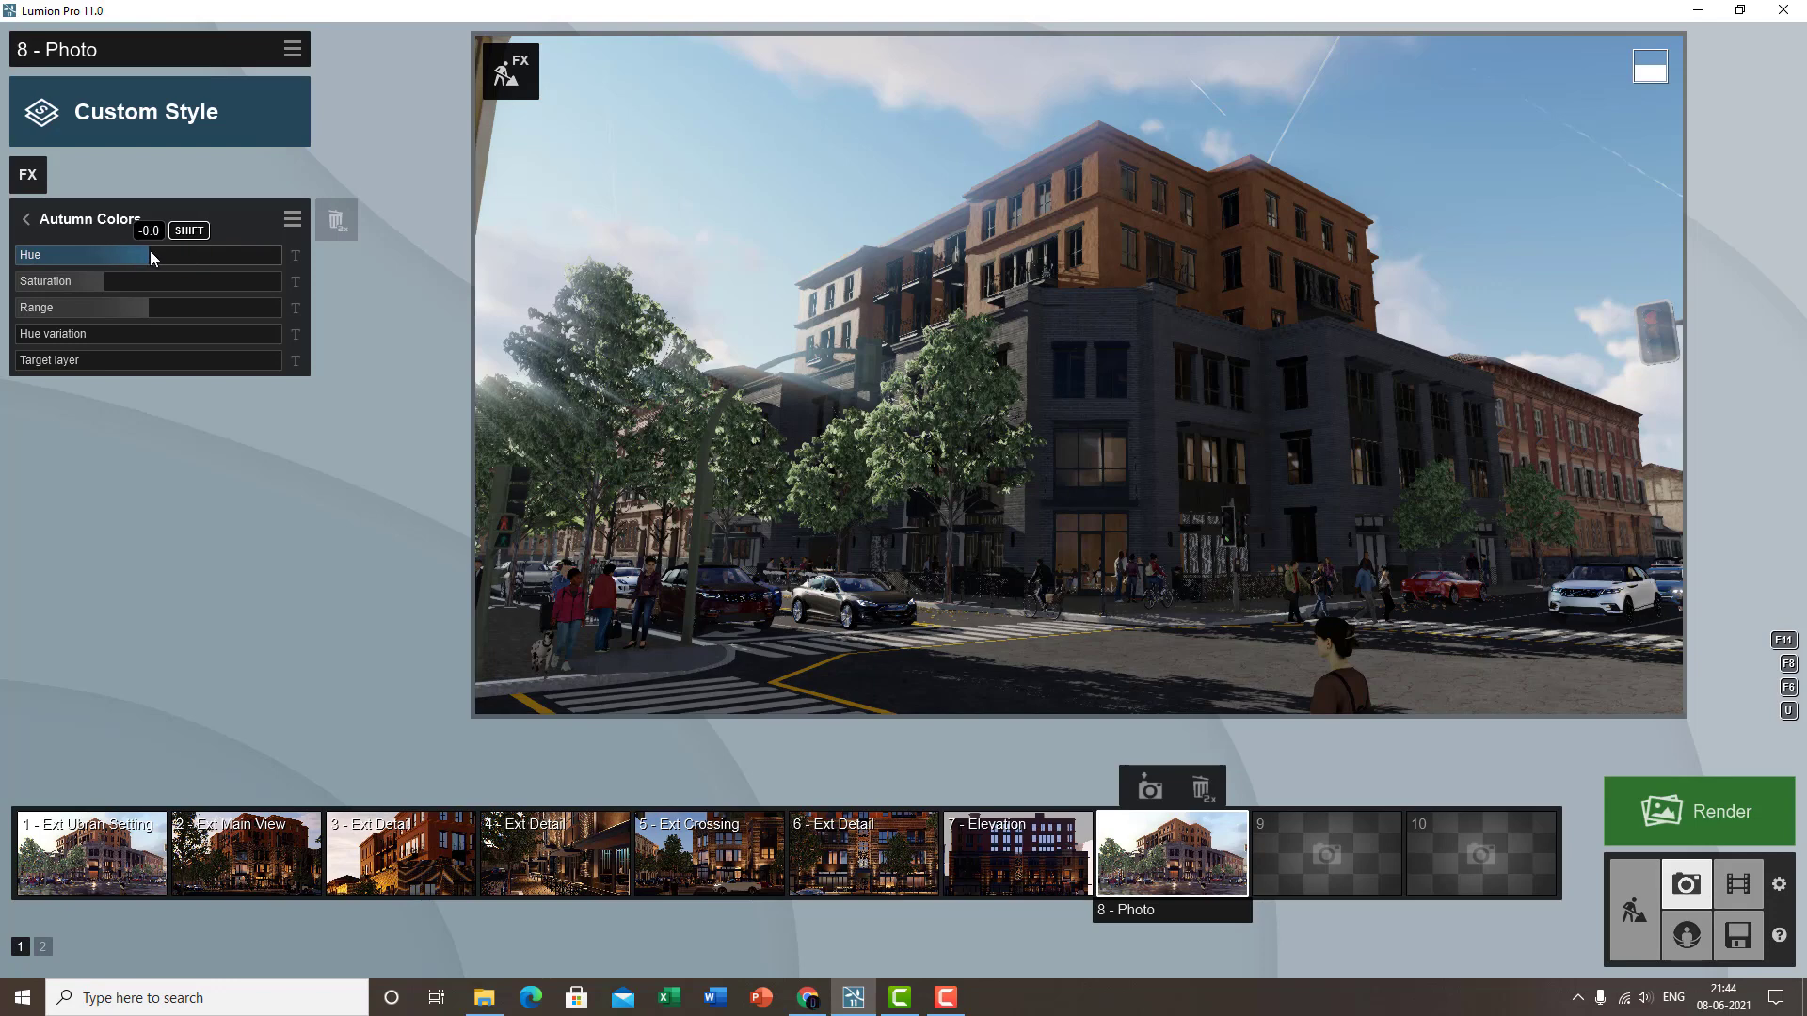
left_click(26, 363)
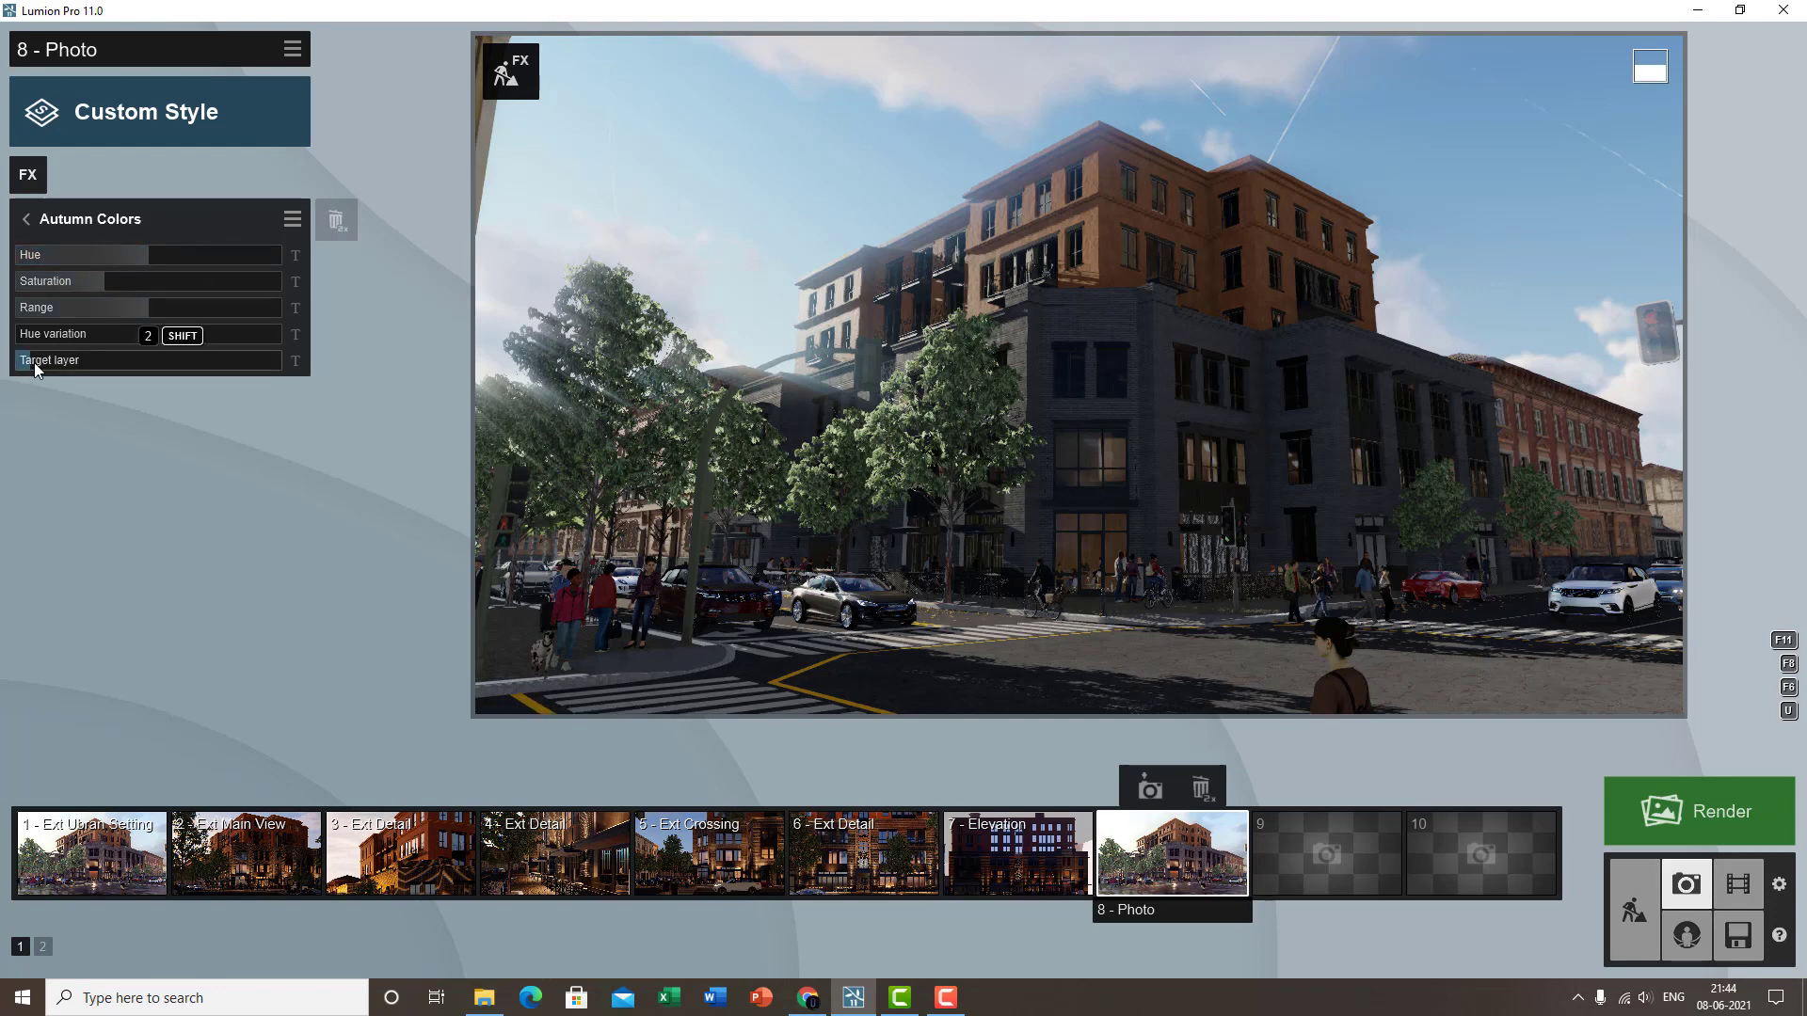
left_click_drag(35, 367, 78, 362)
left_click_drag(167, 256, 103, 251)
left_click_drag(111, 358, 36, 360)
left_click_drag(130, 261, 212, 254)
left_click_drag(28, 360, 370, 343)
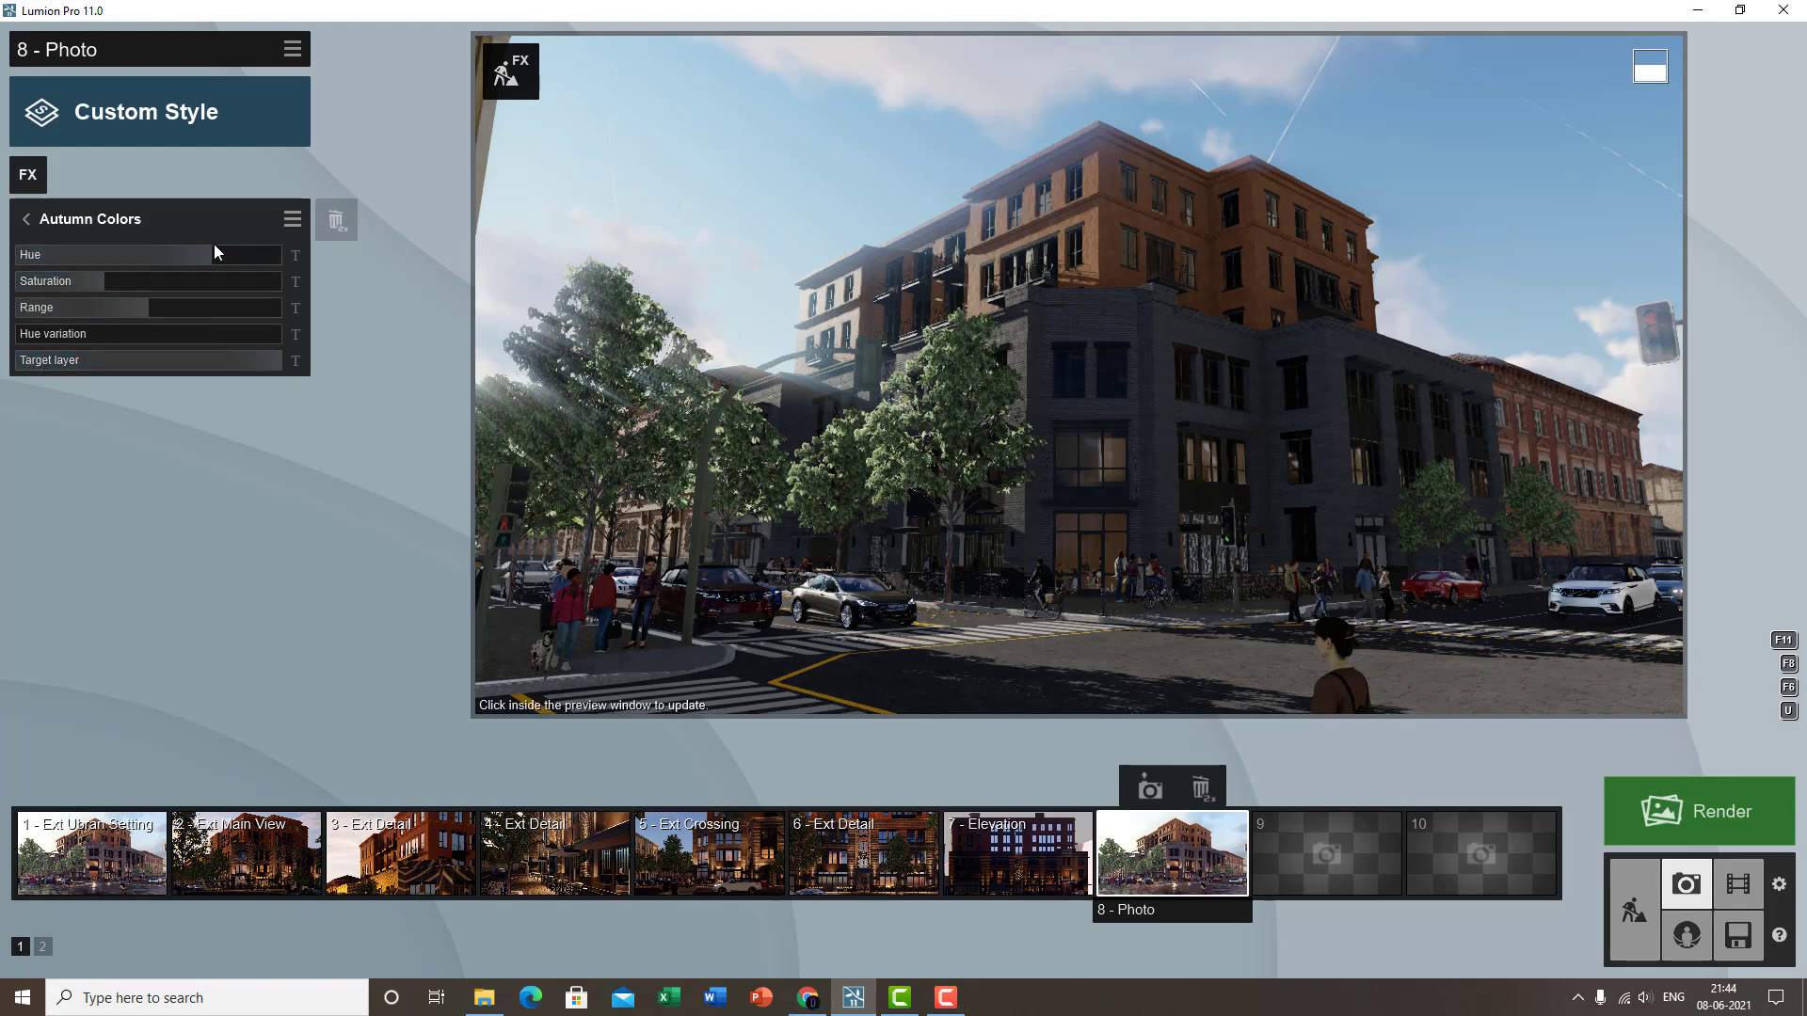
- Lower the Autumn Colors Target layer to about two thirds of its range, set Hue to 1.1 and slightly reduce Saturation
left_click_drag(259, 360, 235, 366)
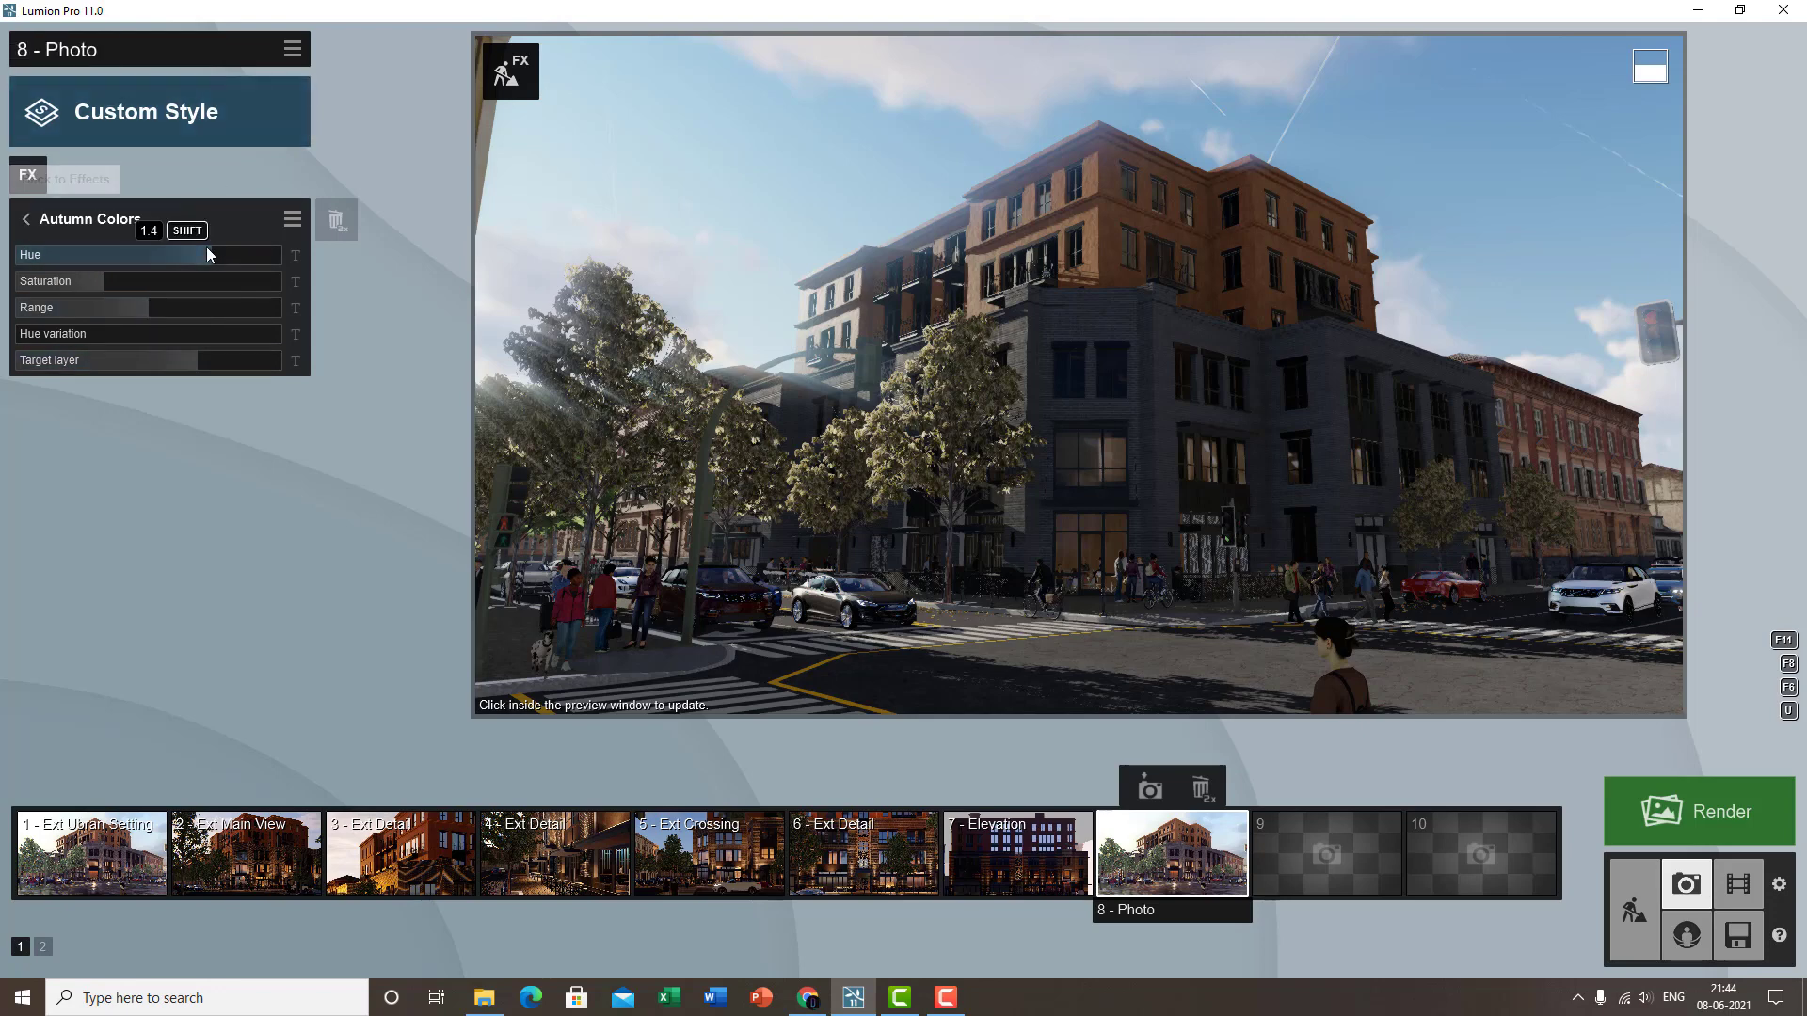
mouse_move(209, 252)
left_mouse_down()
mouse_move(69, 252)
mouse_move(212, 229)
mouse_move(135, 228)
mouse_move(200, 239)
left_mouse_up()
mouse_move(199, 265)
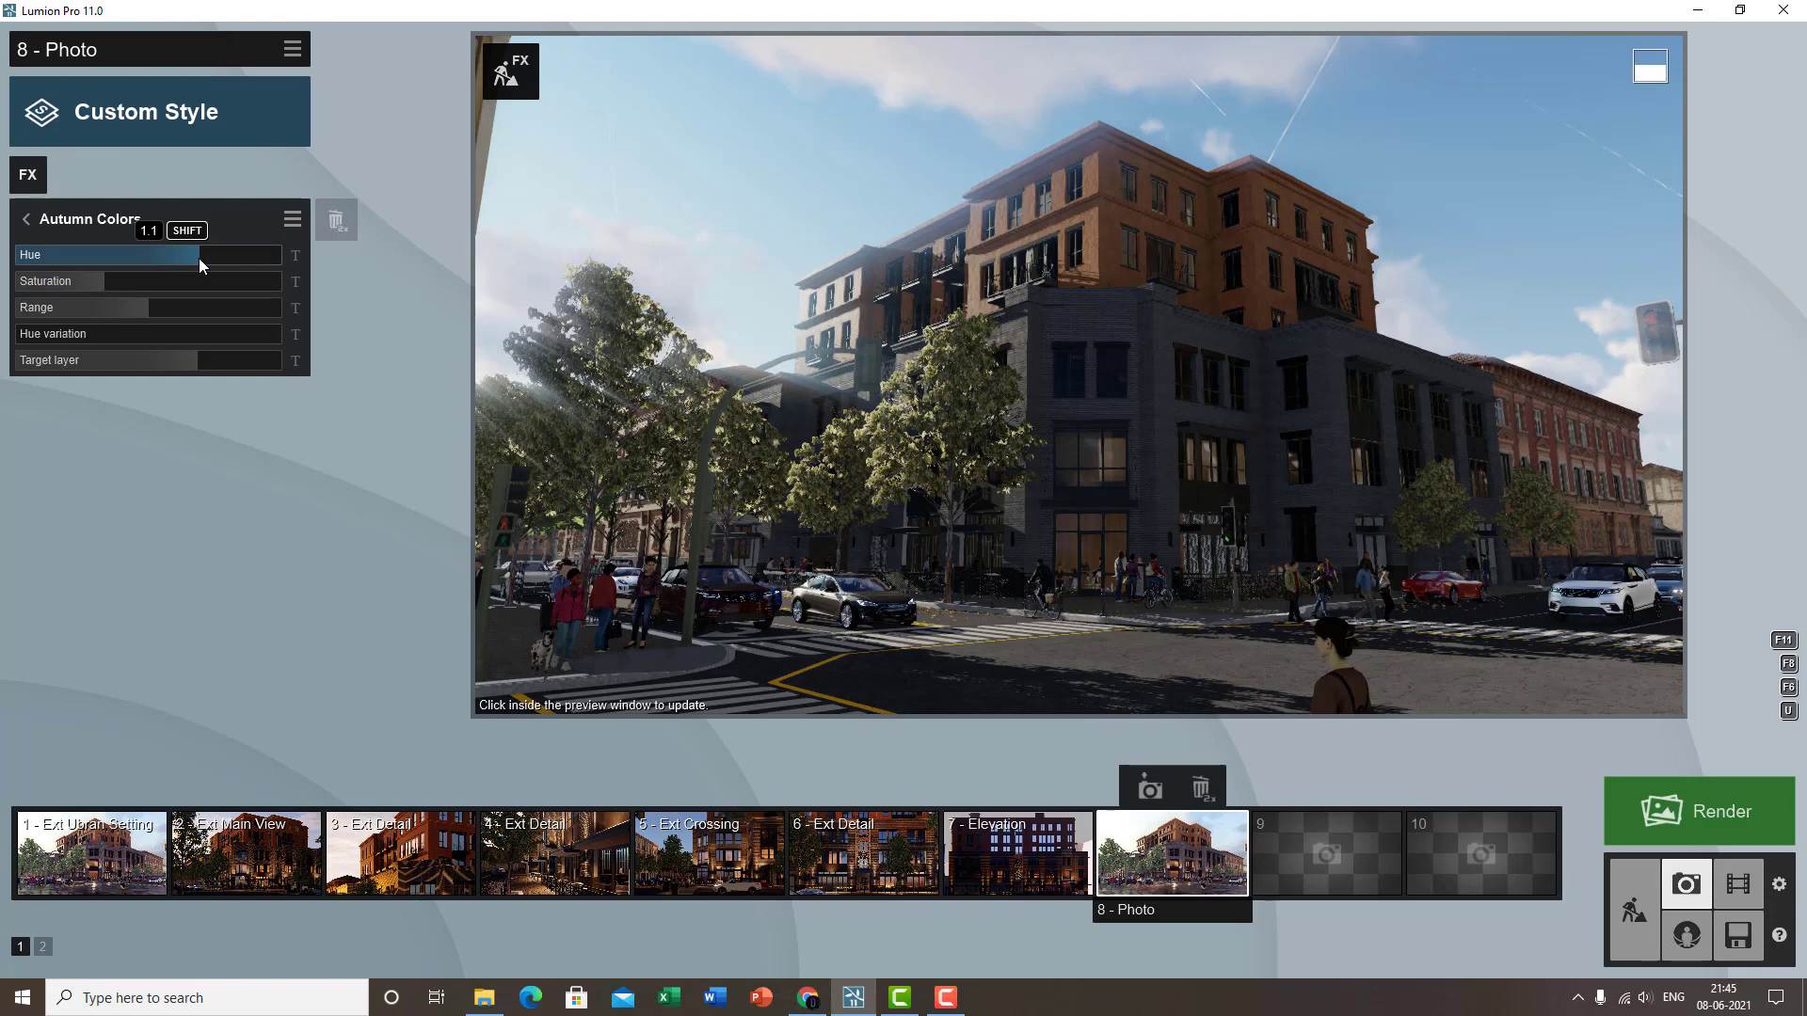
mouse_move(103, 278)
left_mouse_down()
mouse_move(404, 290)
mouse_move(76, 269)
left_mouse_up()
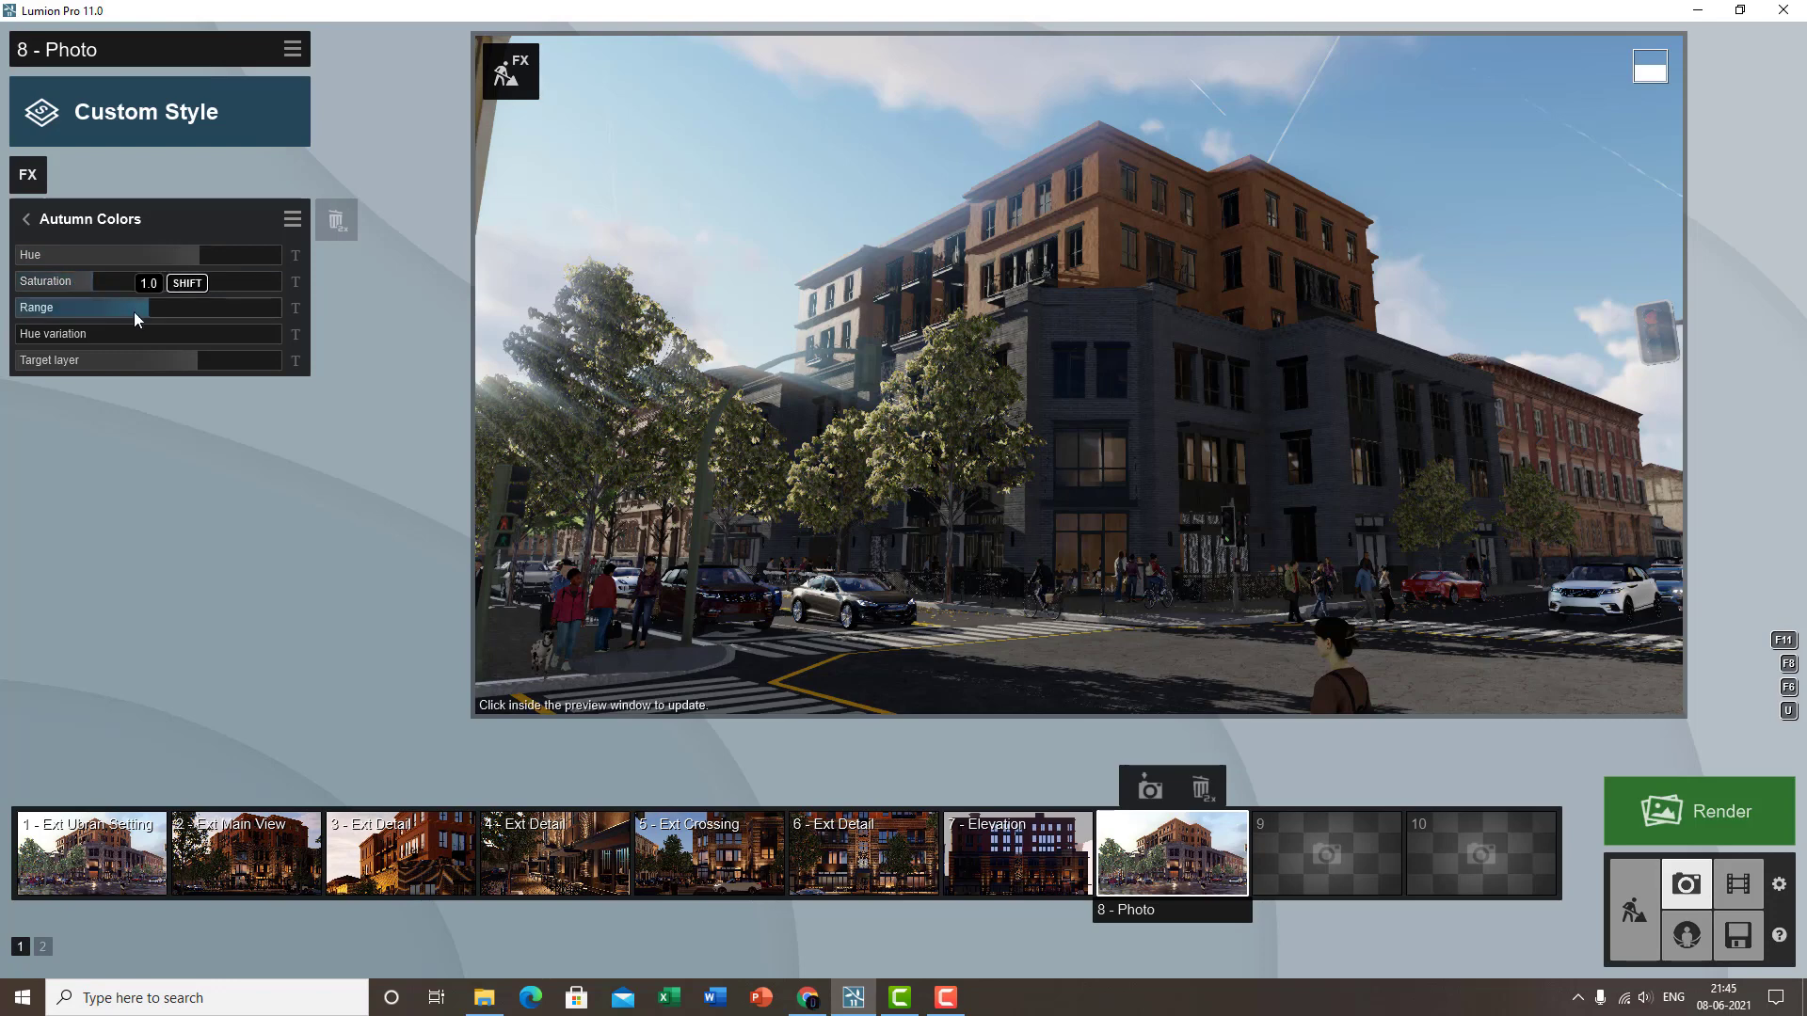
- Set the Autumn Colors effect's range to 1.2 and its hue variation to 1.2
left_click_drag(121, 308, 173, 329)
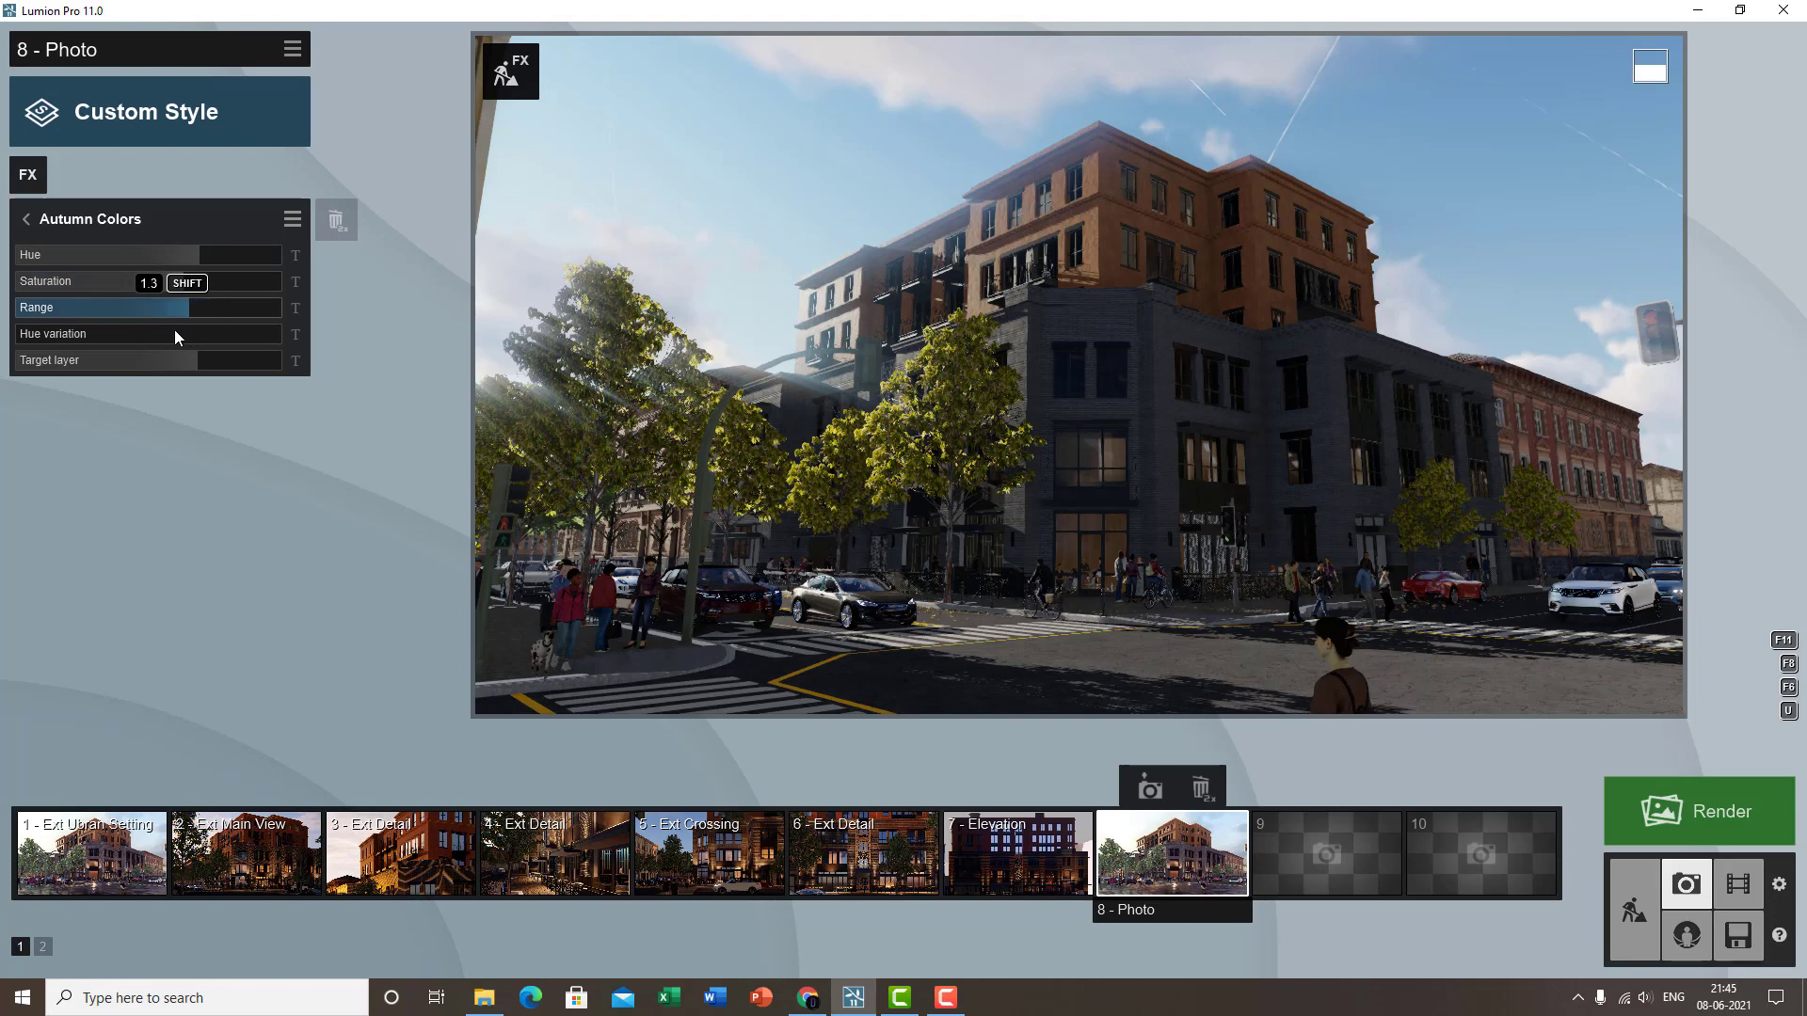
left_click_drag(14, 356, 46, 335)
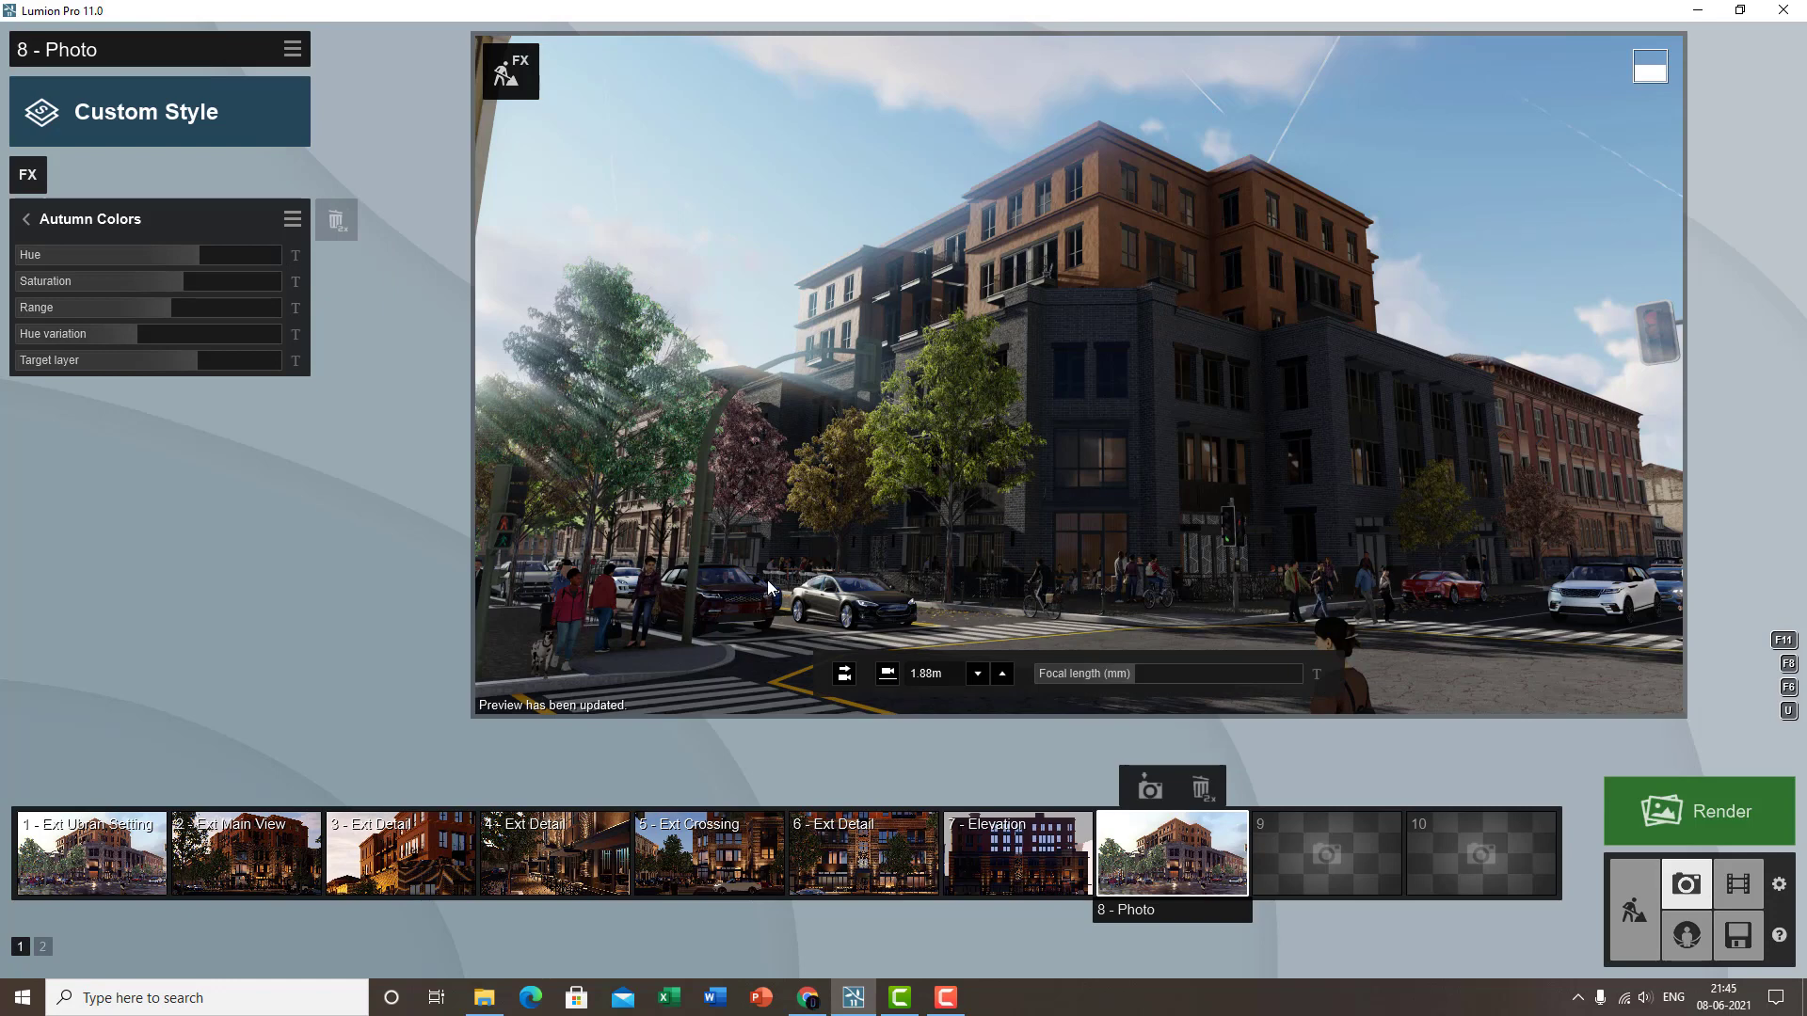
mouse_move(144, 340)
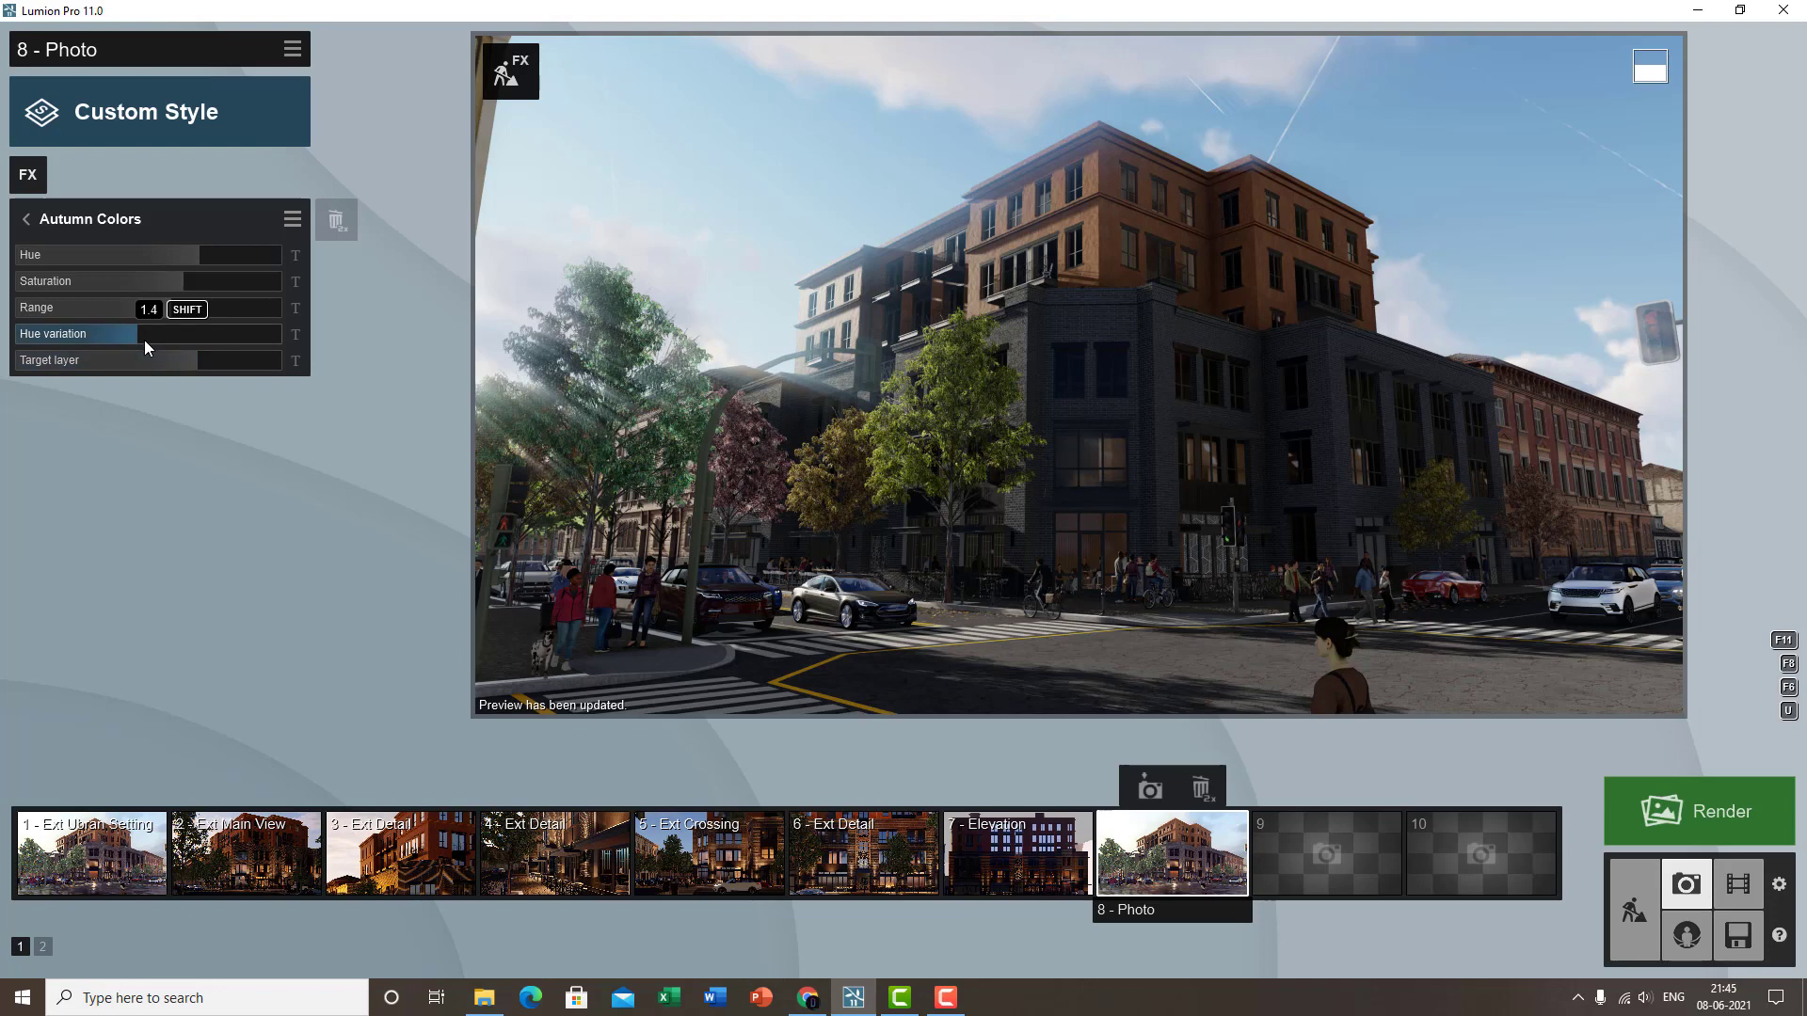
left_click_drag(143, 342, 122, 338)
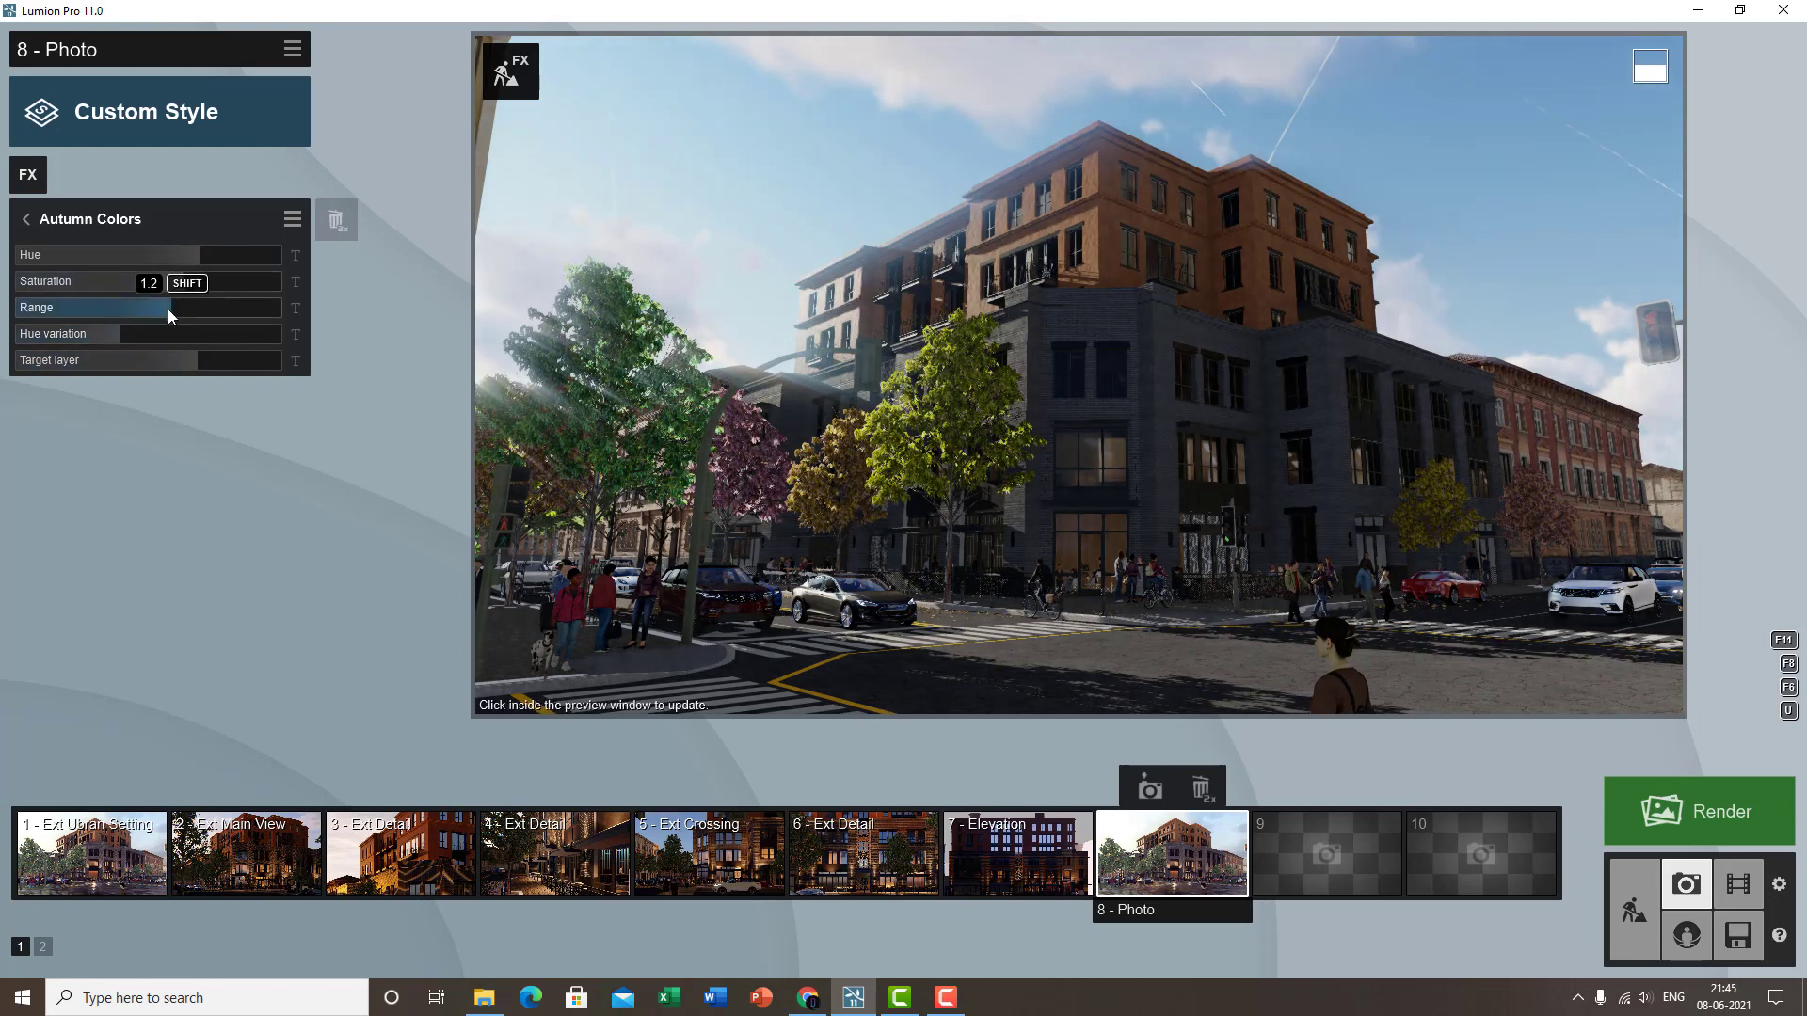
mouse_move(167, 309)
left_mouse_down()
mouse_move(137, 307)
mouse_move(162, 303)
left_mouse_up()
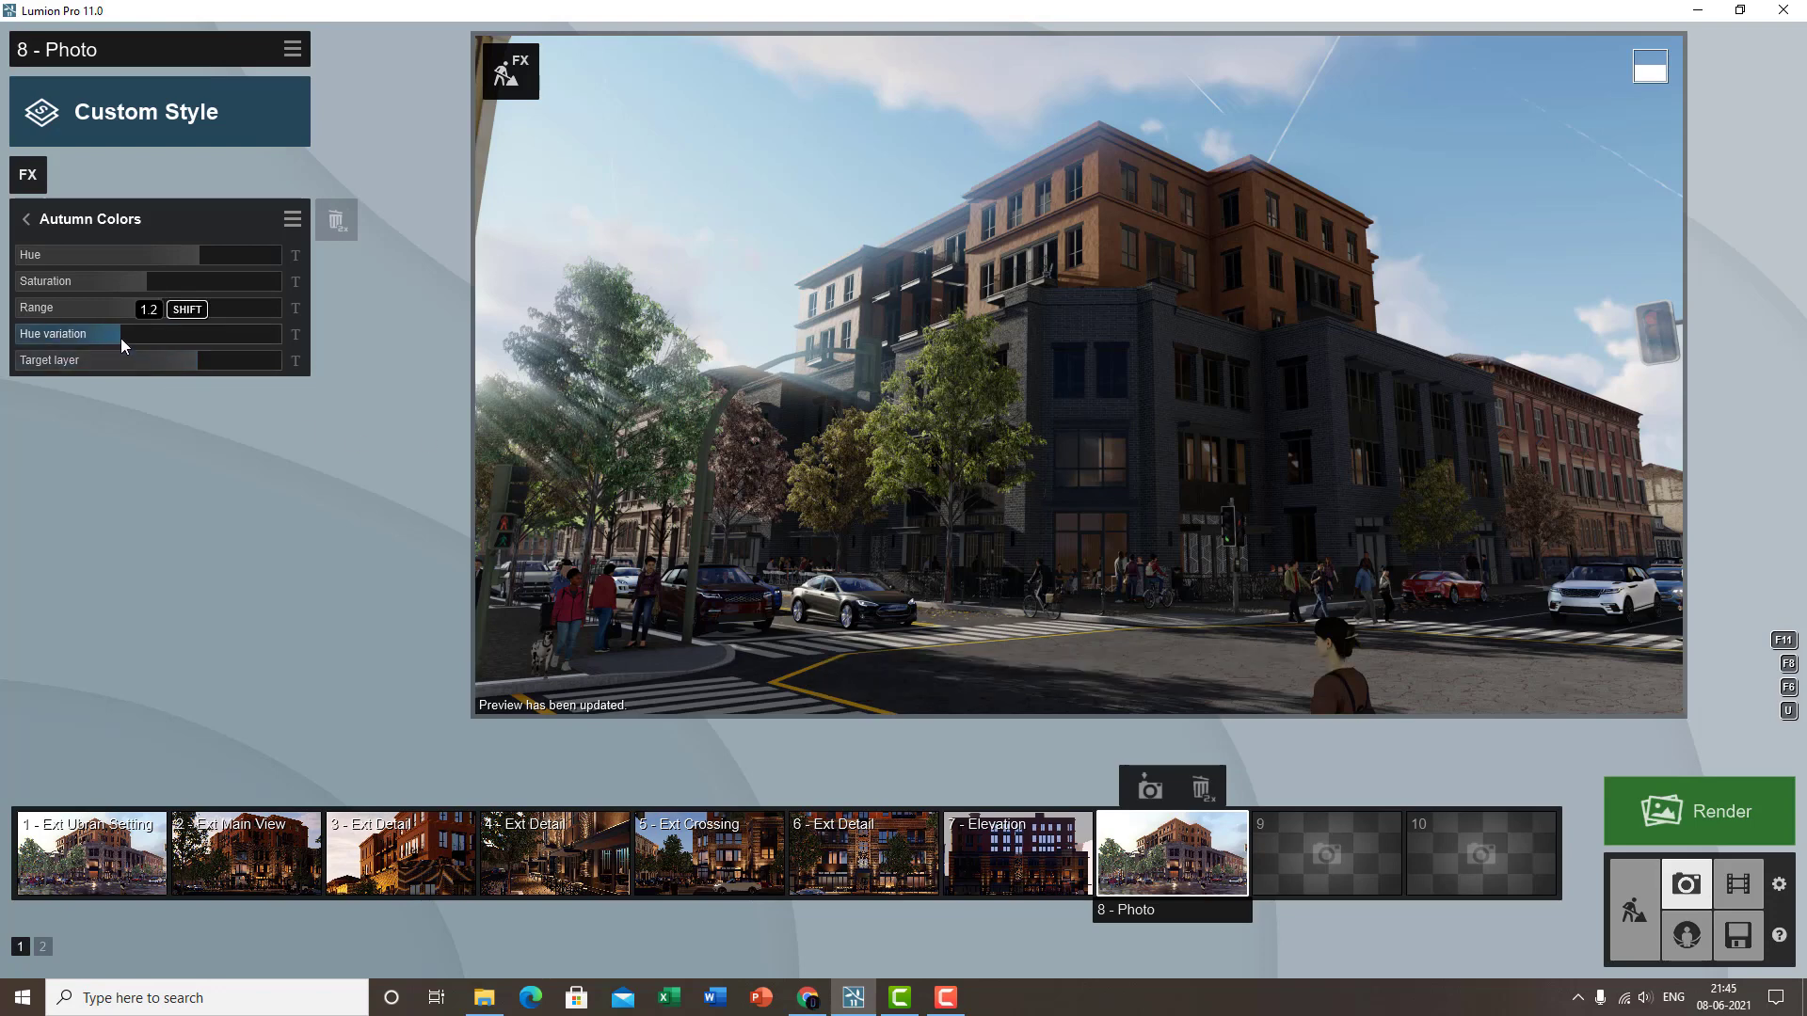
- Add the Variation Control effect from the Objects category to photo 8
left_click(90, 227)
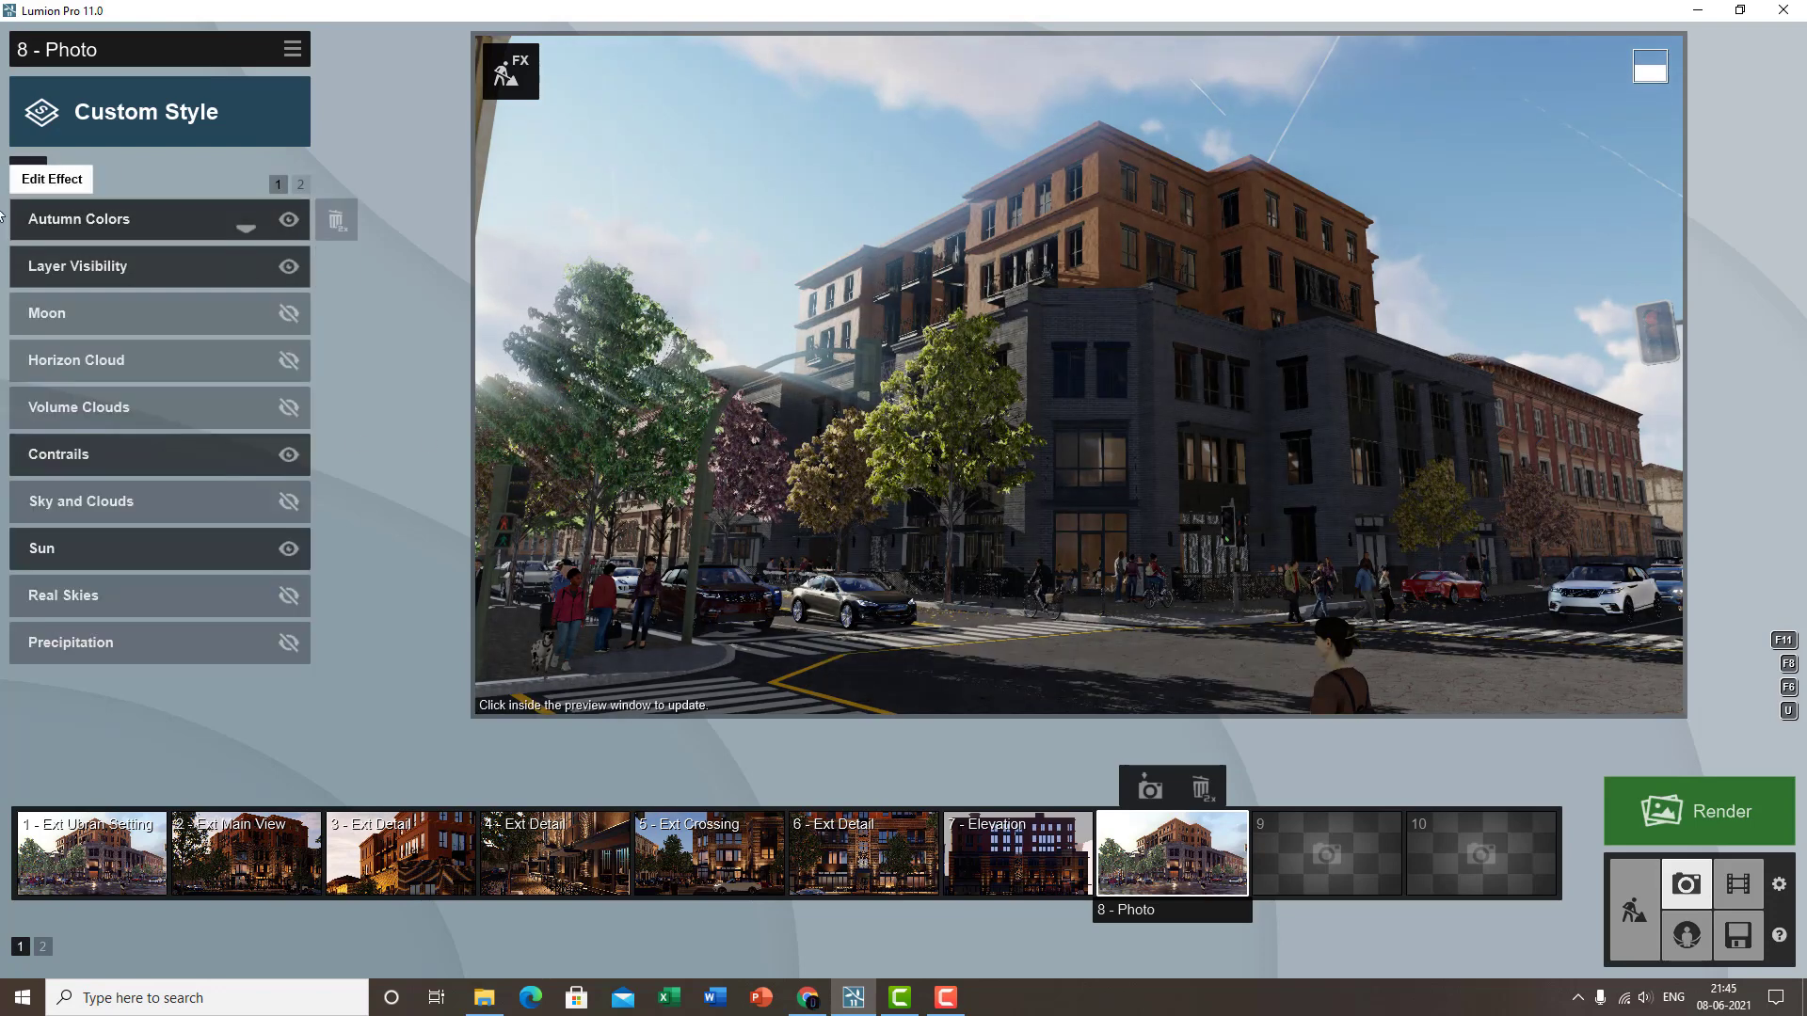
left_click(26, 176)
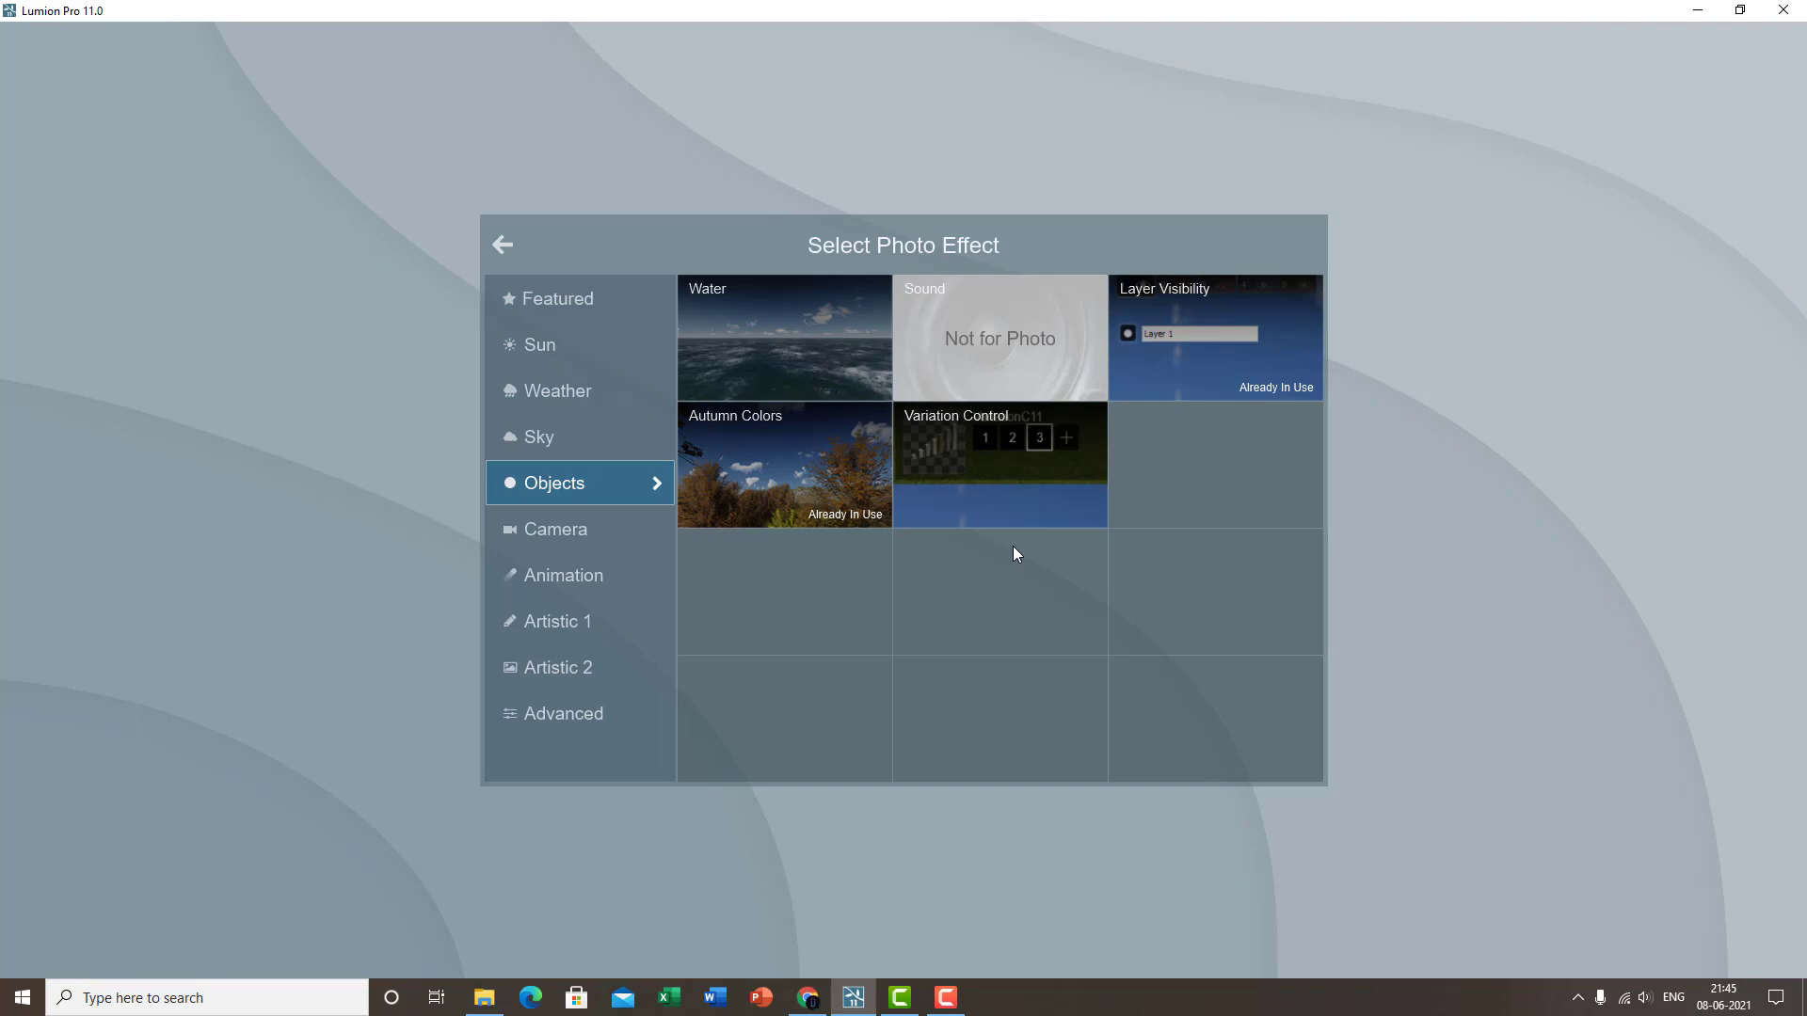
left_click(1013, 481)
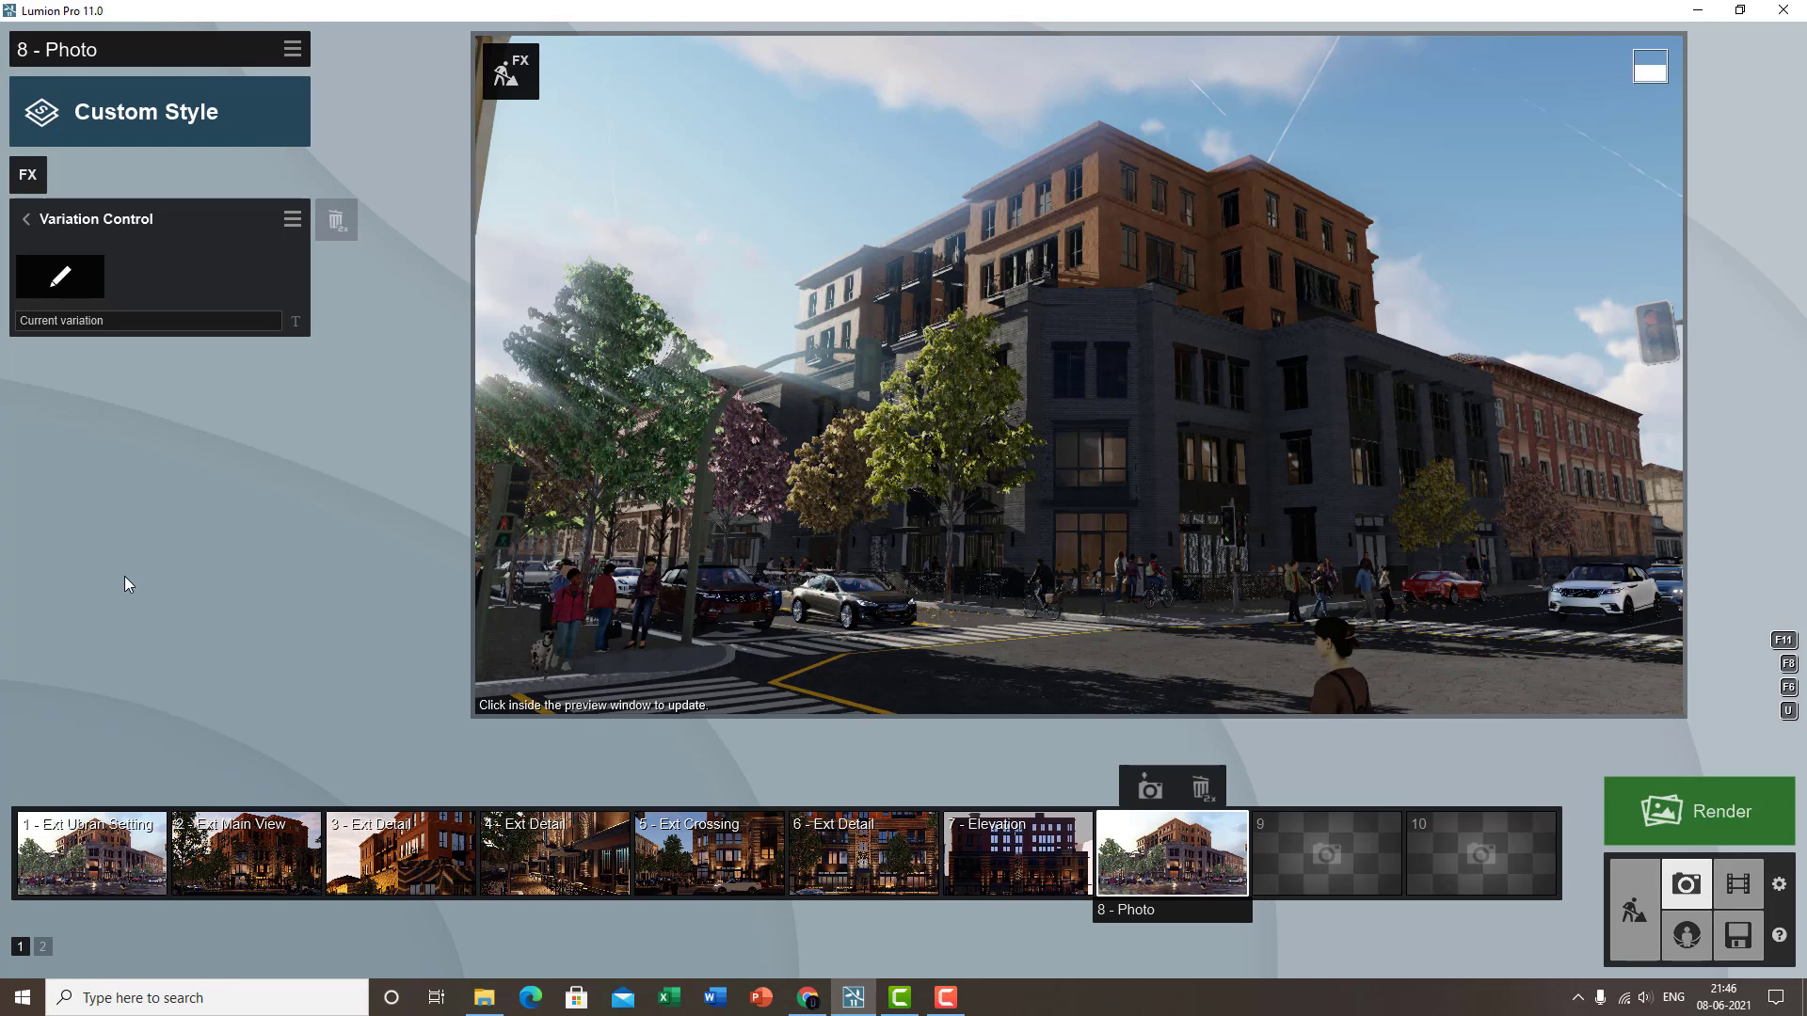
- In build mode, place the black sofa from the imported models library on the cobbled pavement near the building entrance
left_click(1635, 935)
right_click_drag(1458, 873, 1059, 319)
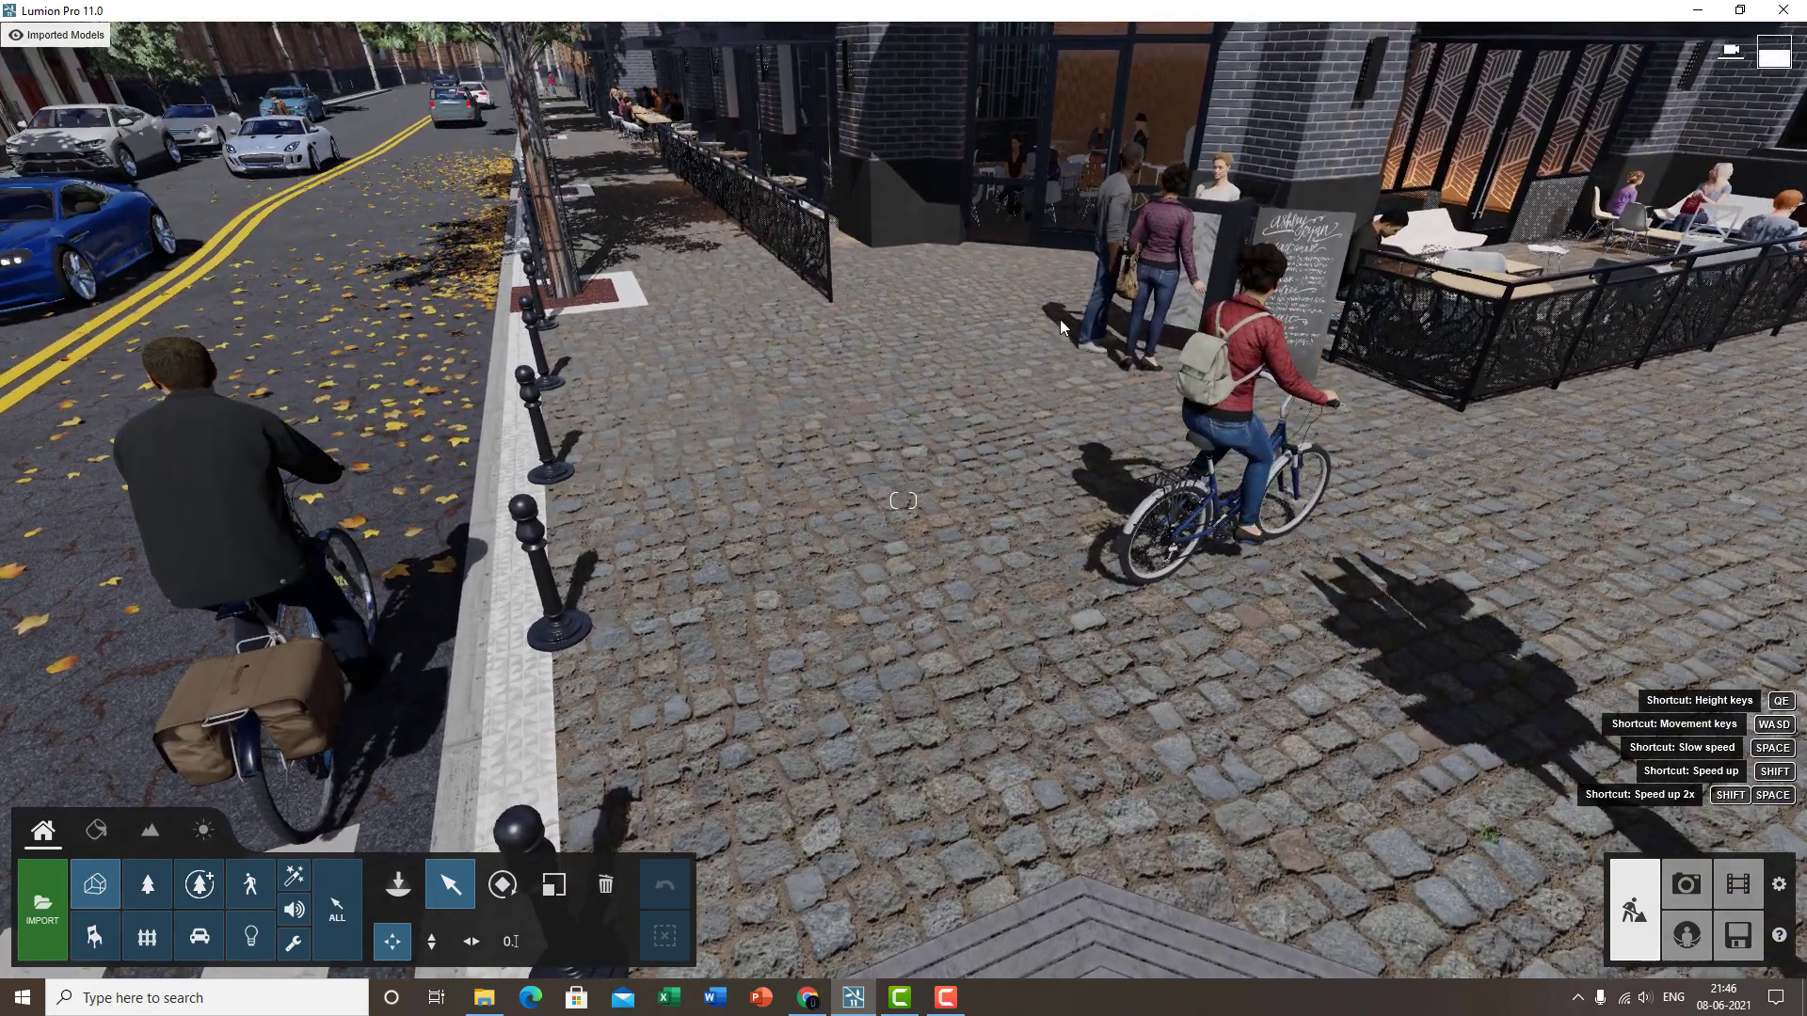
left_click(988, 365)
left_click(90, 890)
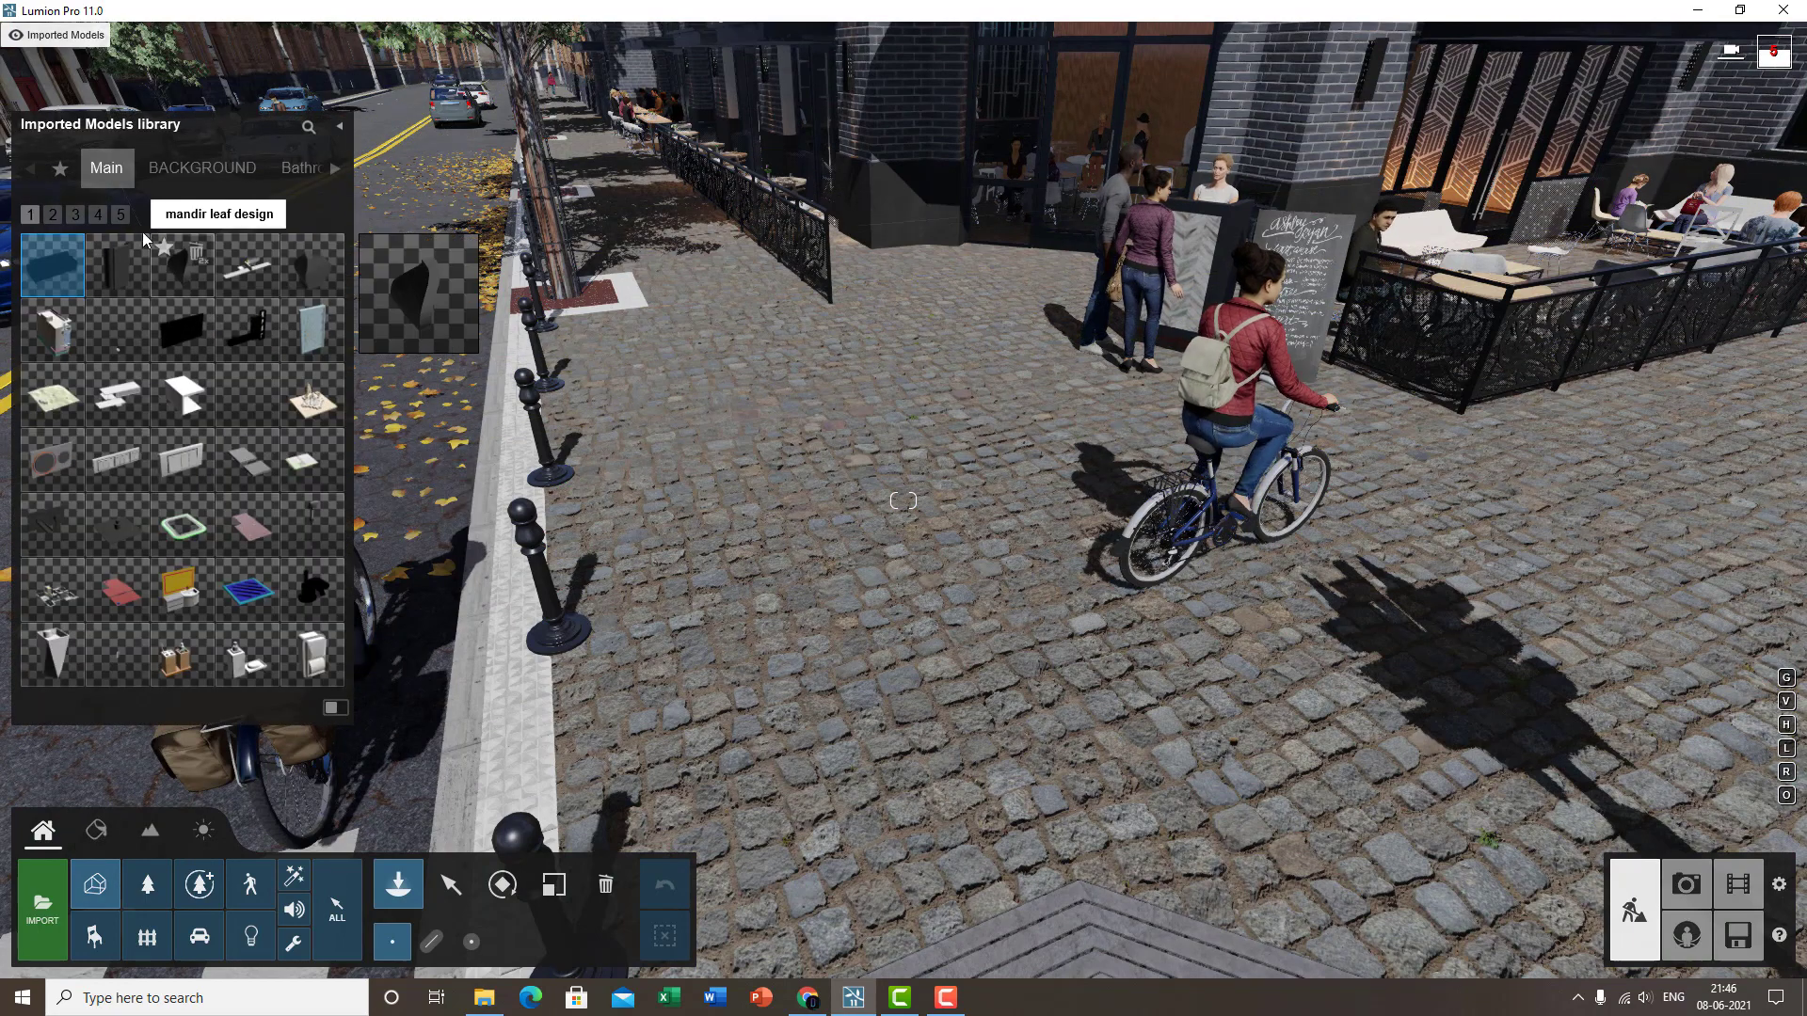
left_click(66, 287)
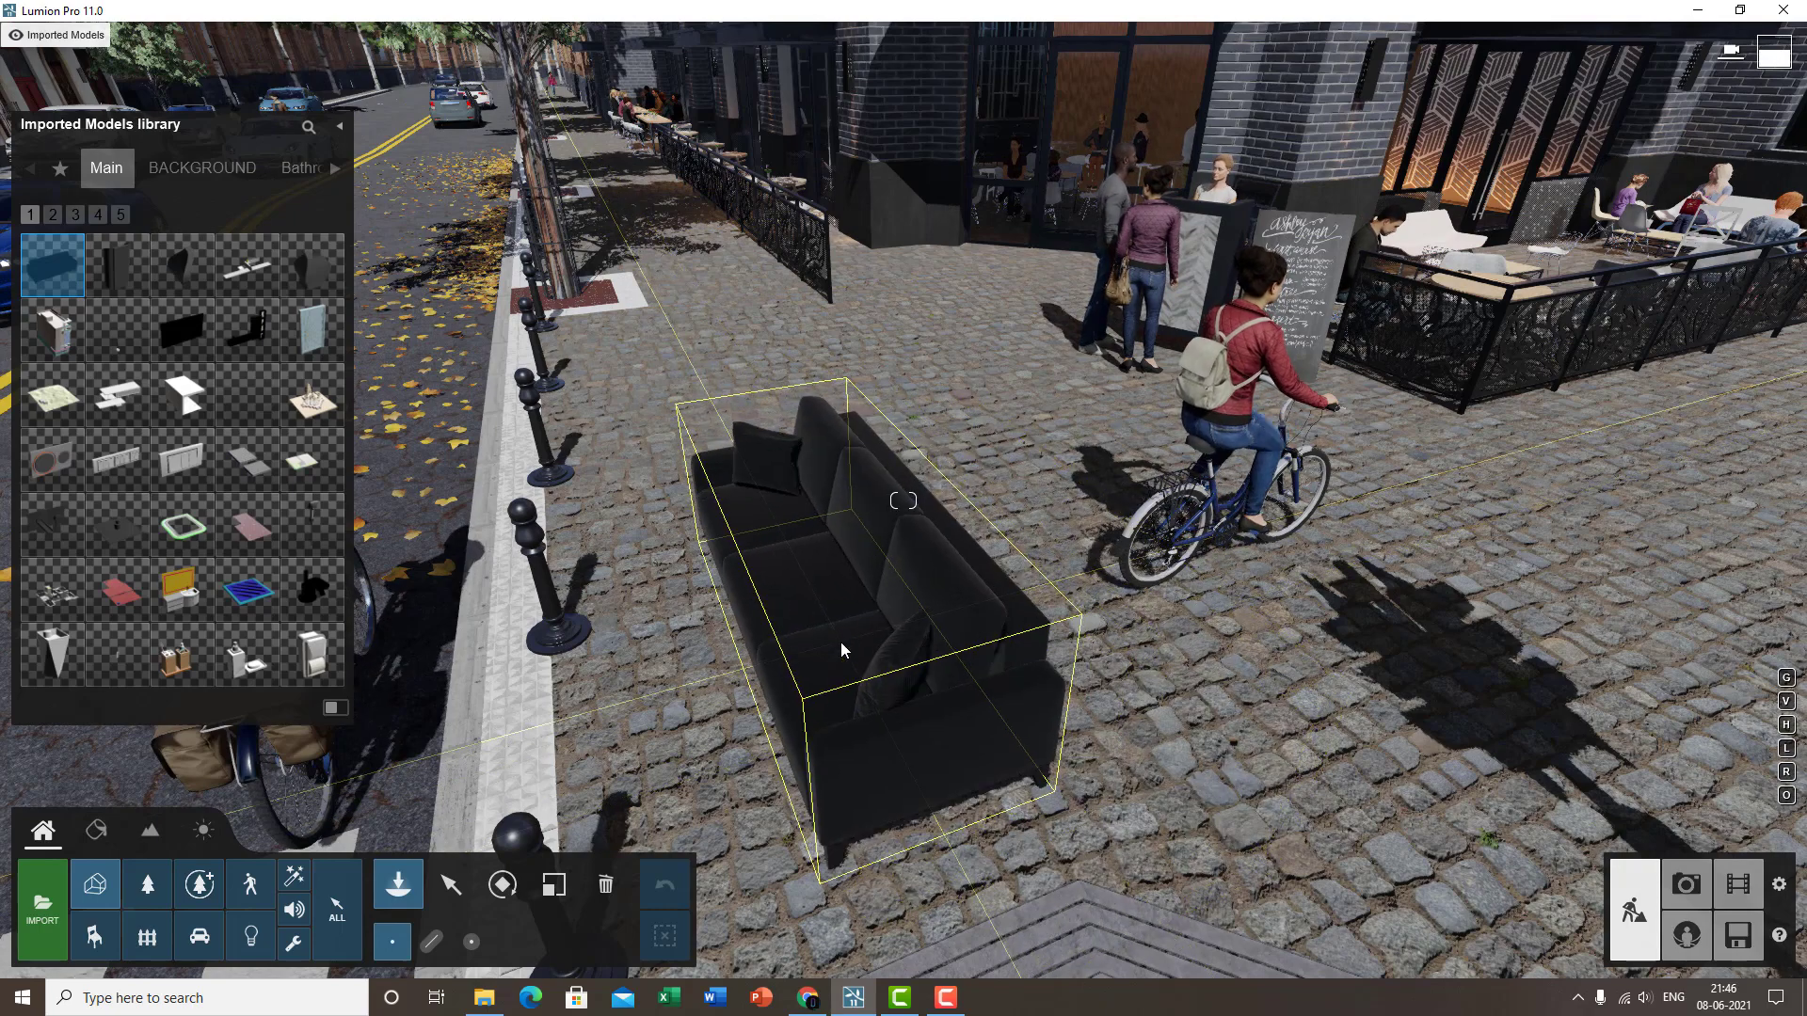
left_click(844, 648)
right_click_drag(844, 647, 815, 678)
key("s")
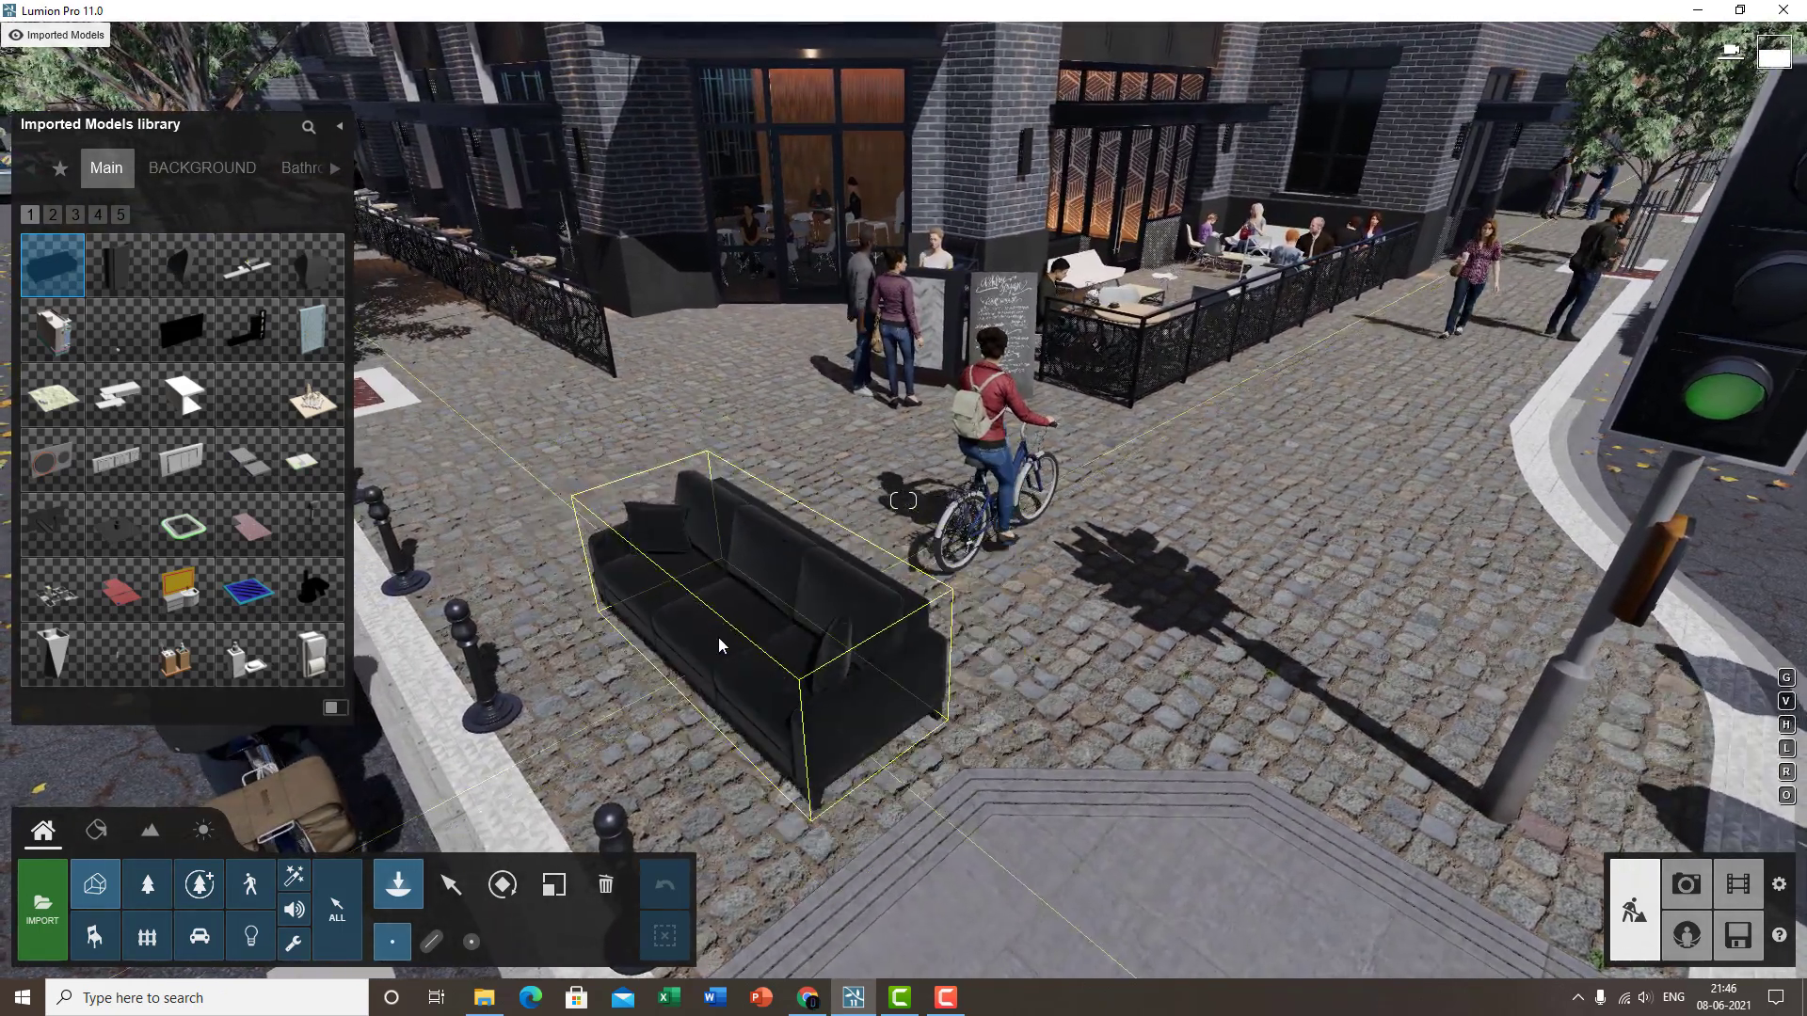
left_click(719, 645)
key("w")
right_click_drag(719, 646, 798, 927)
key("w")
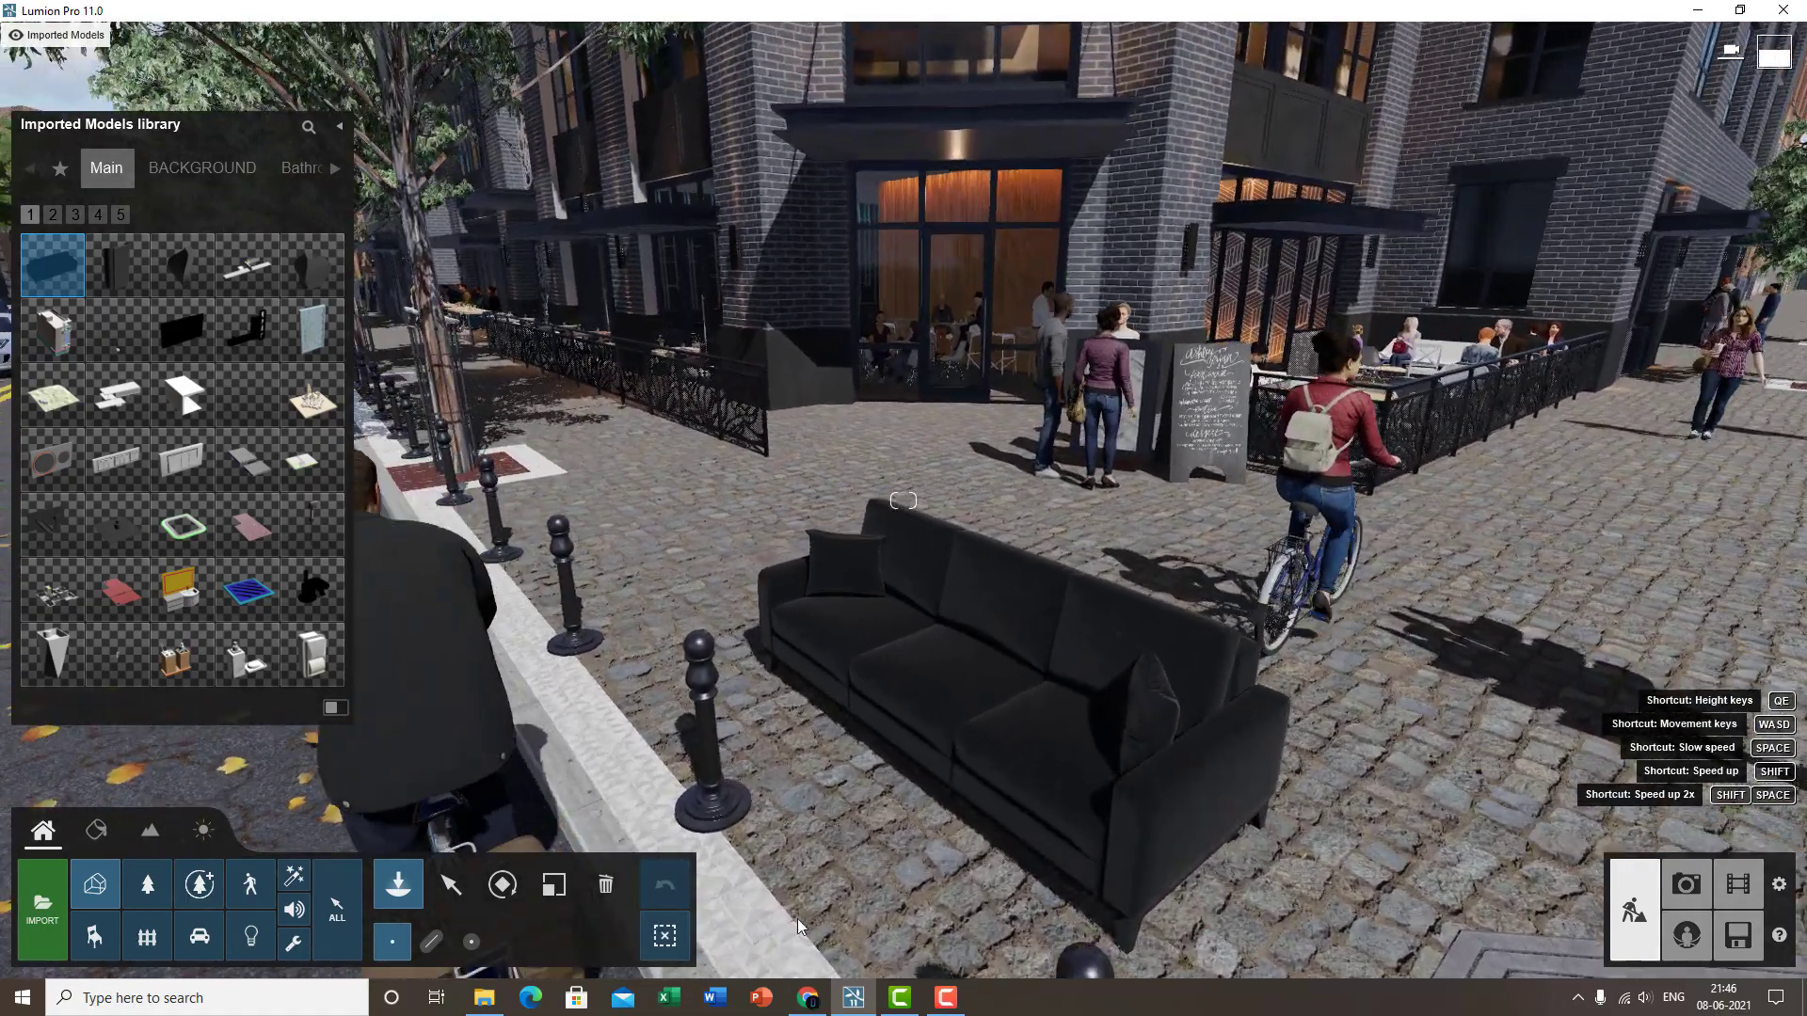
- Try to import 1st floor.FBX as a new variation of the placed sofa
left_click(450, 890)
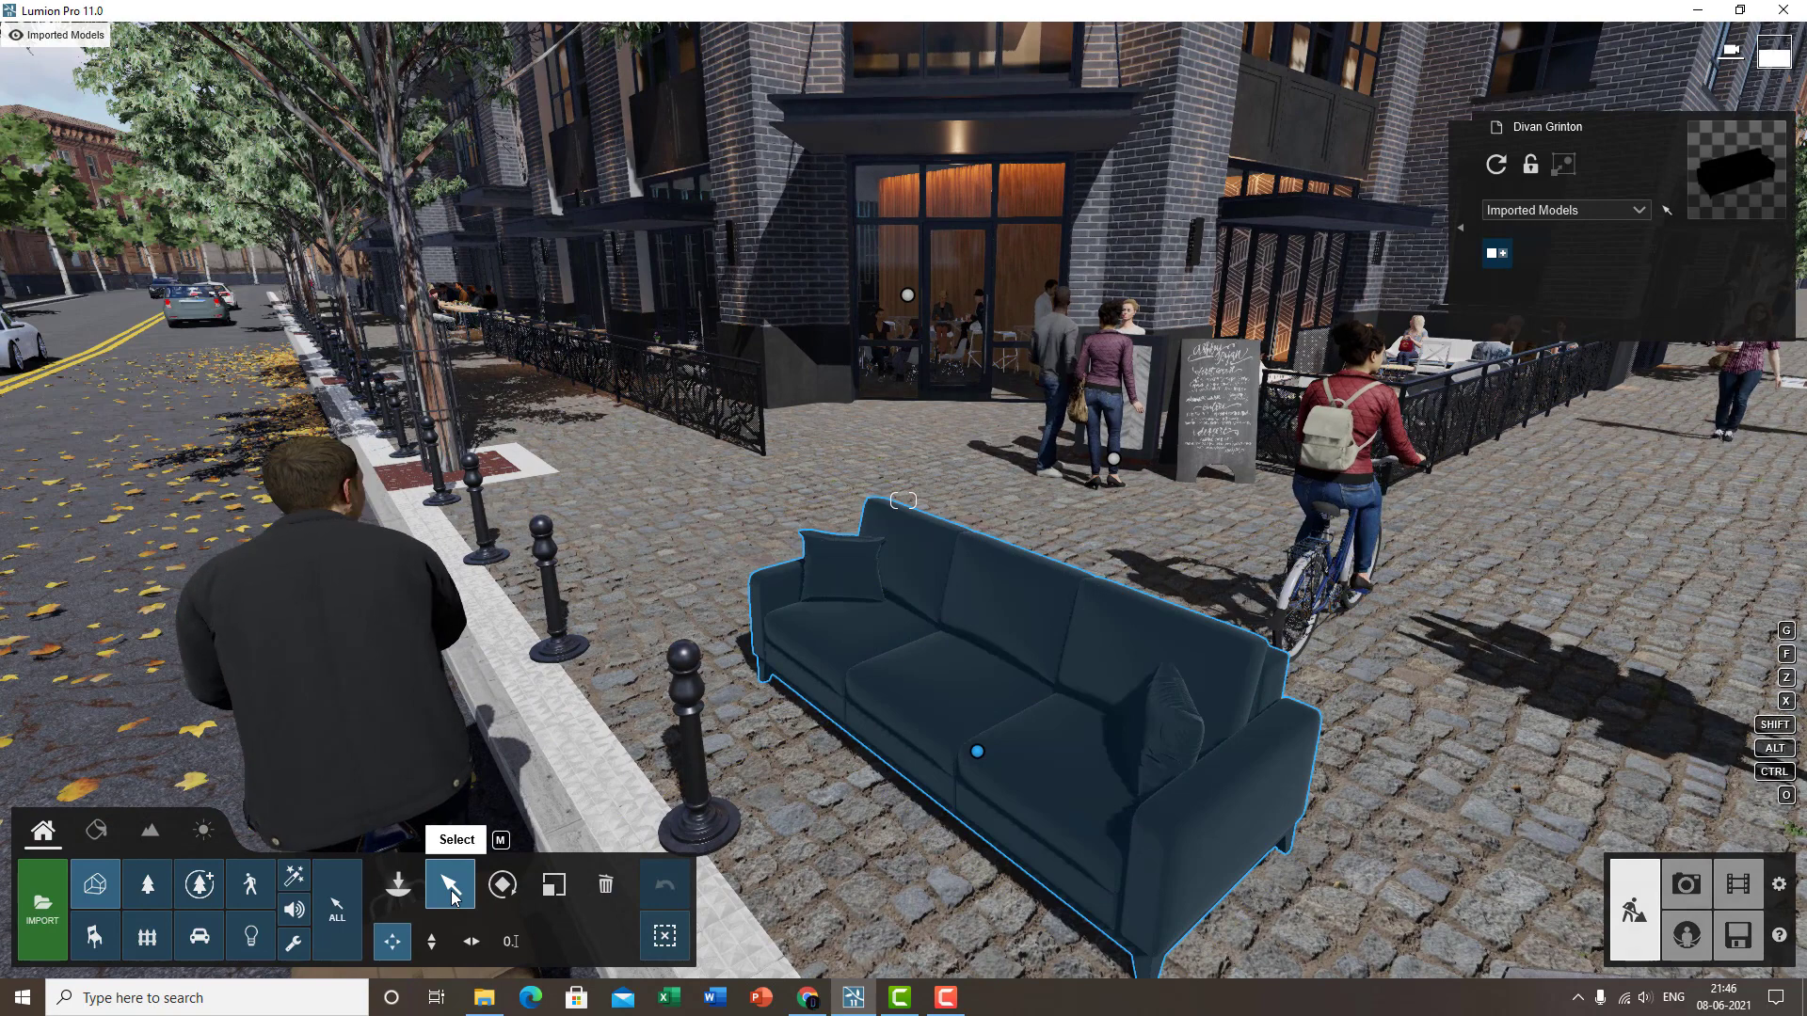
left_click(1023, 758)
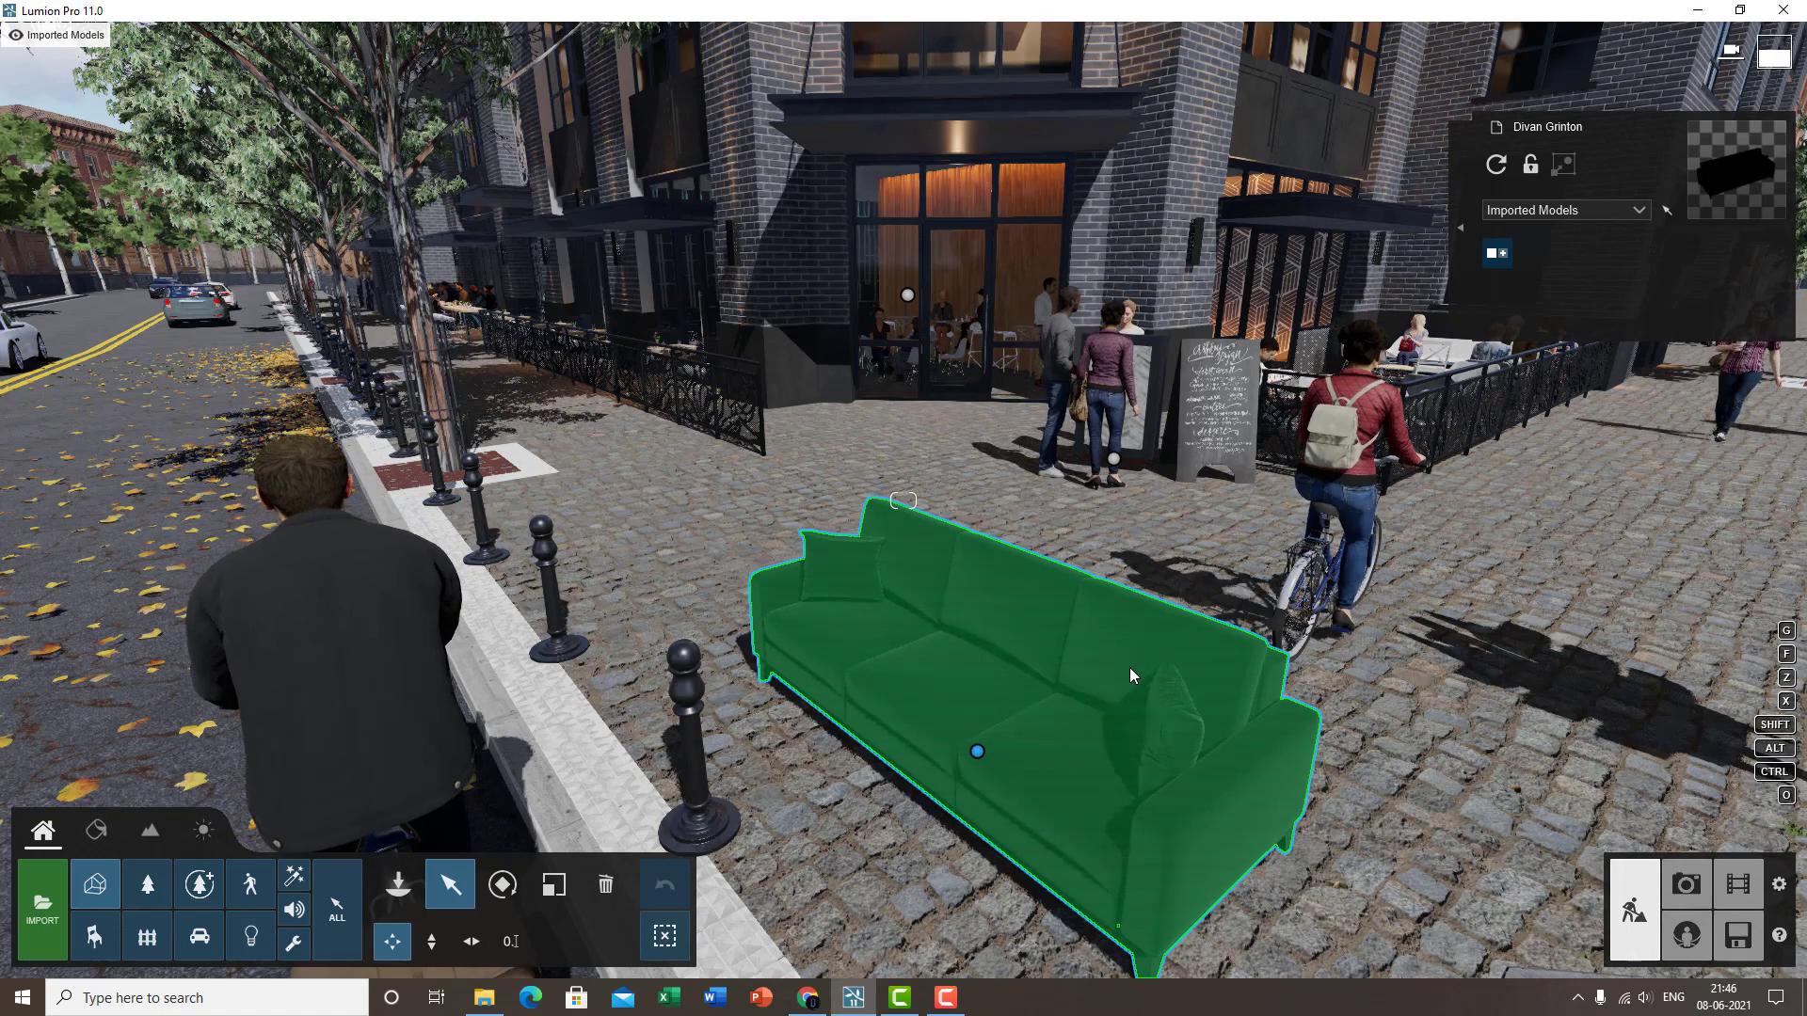
left_click(1496, 254)
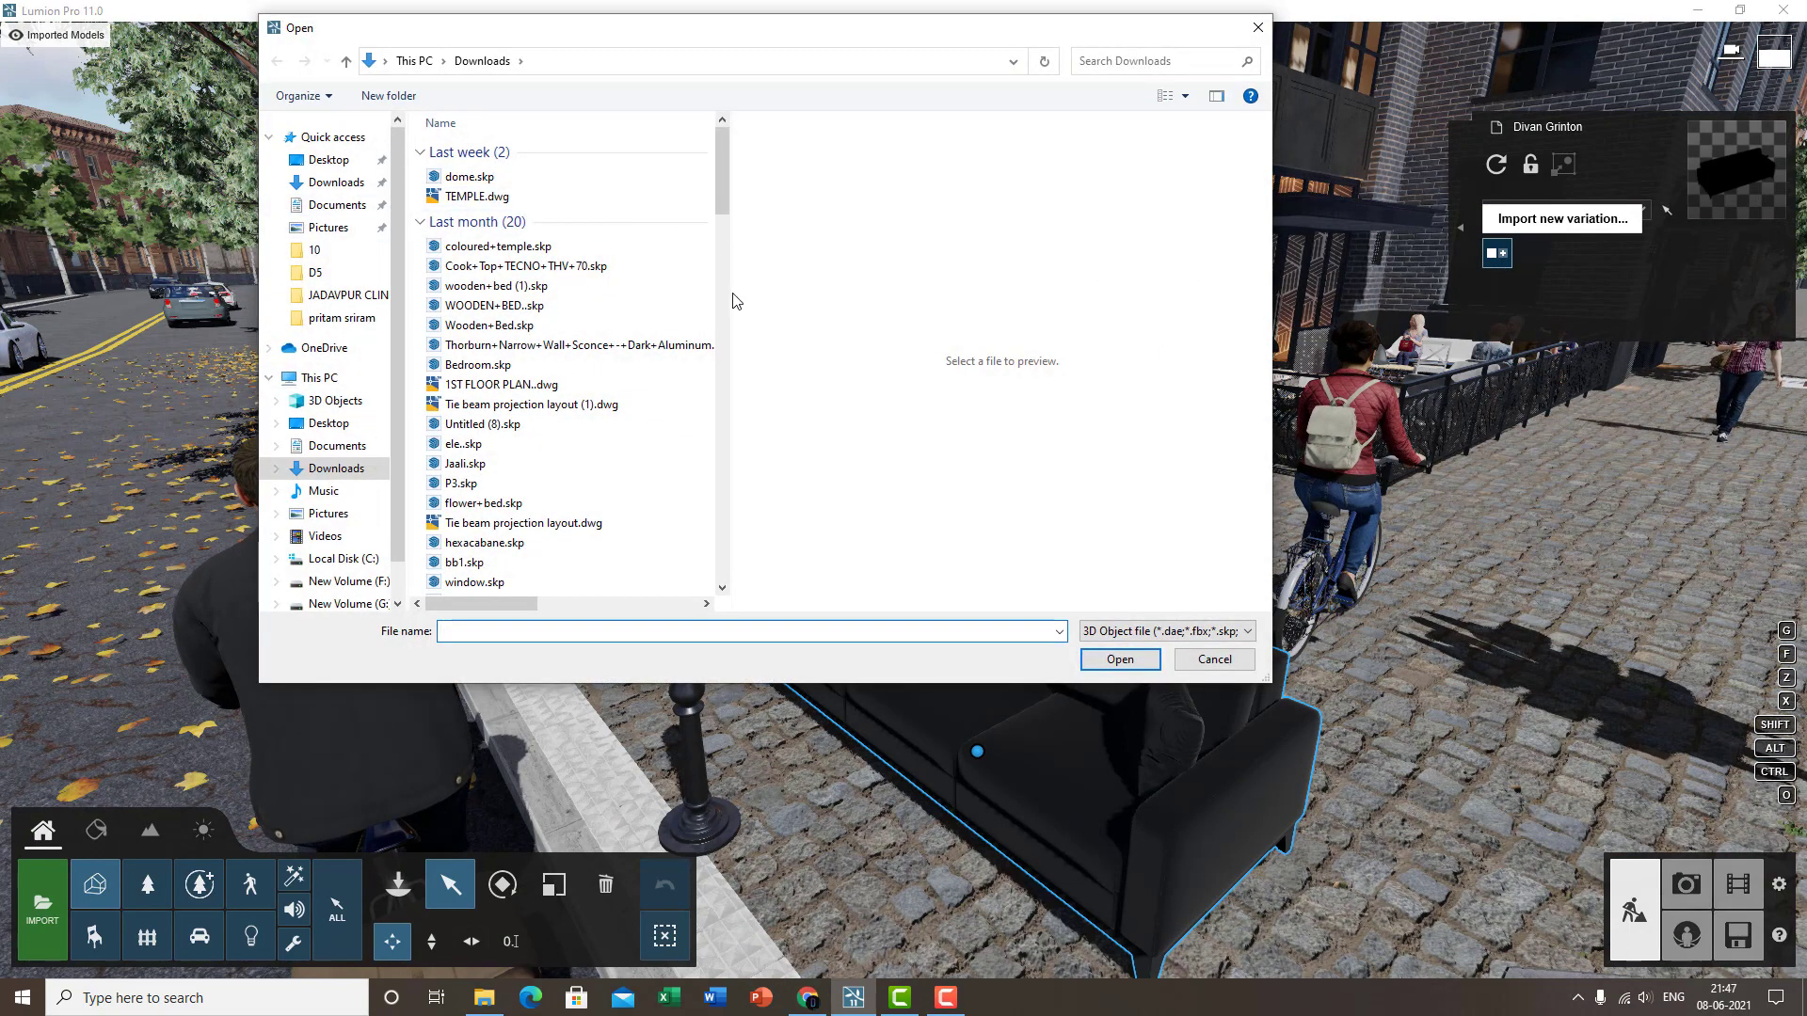
left_click_drag(730, 292, 1017, 292)
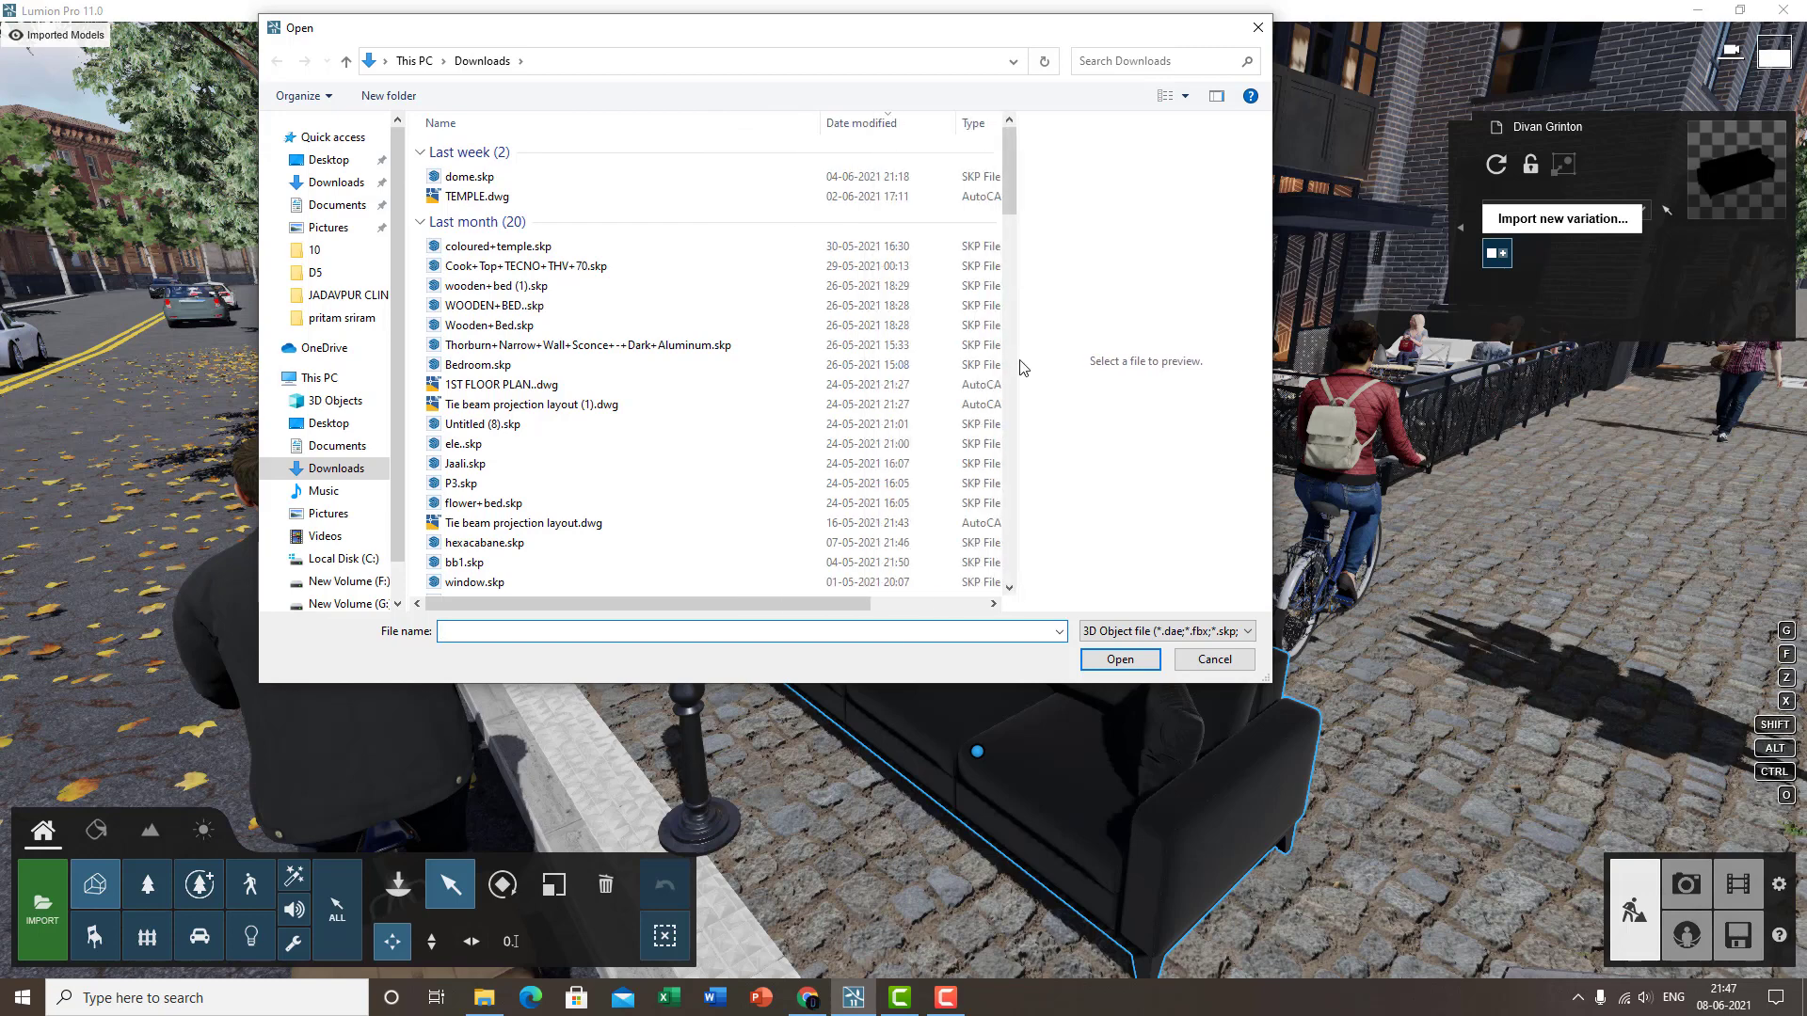
left_click(339, 581)
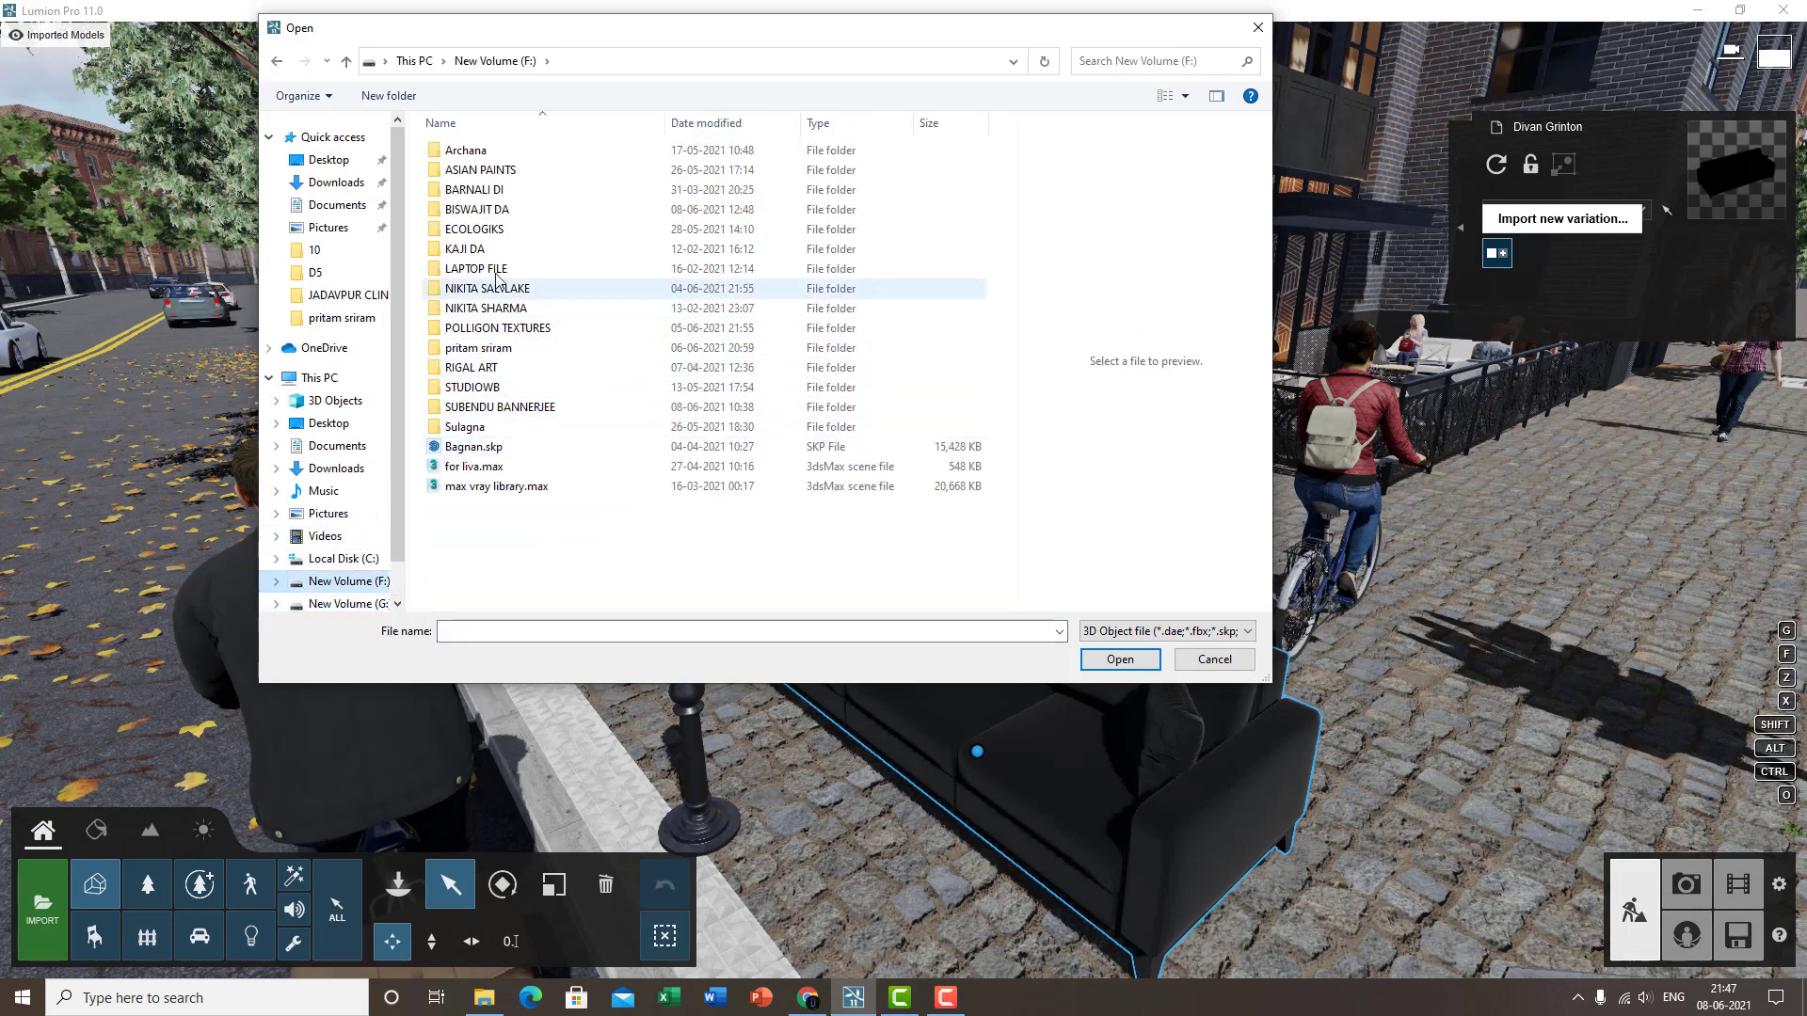
double_click(503, 289)
left_click(572, 325)
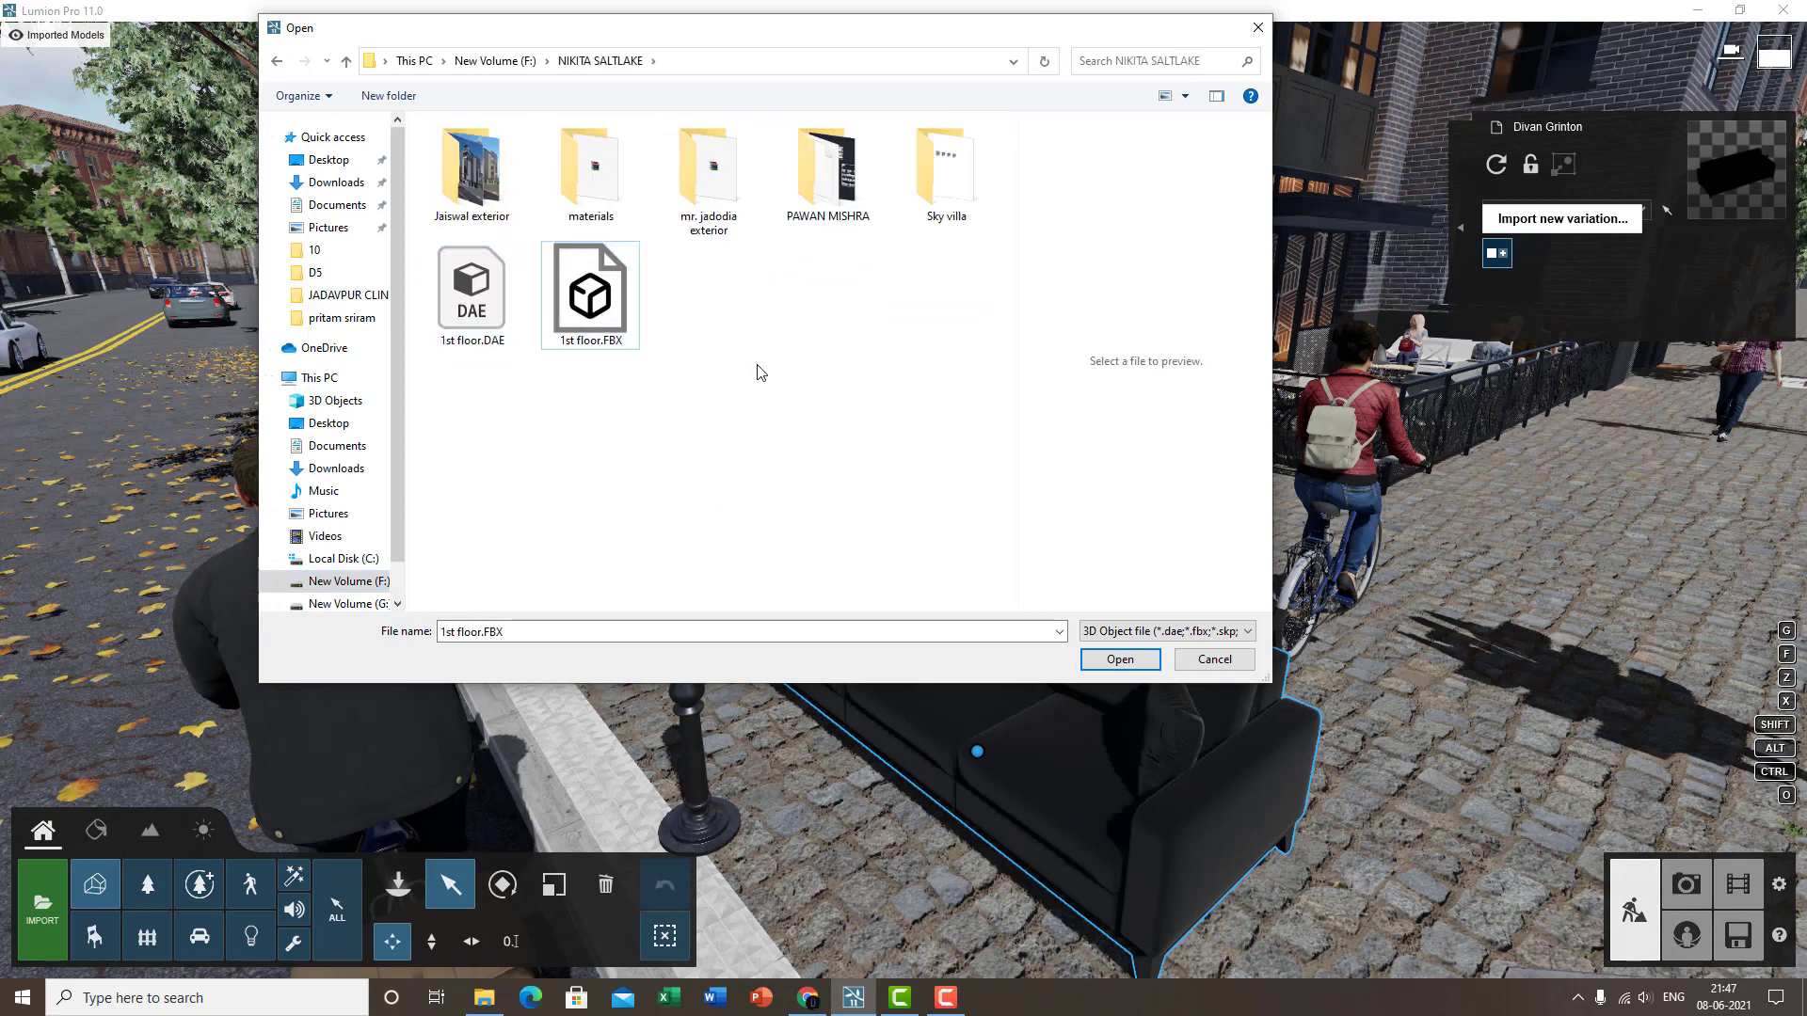
left_click(1120, 658)
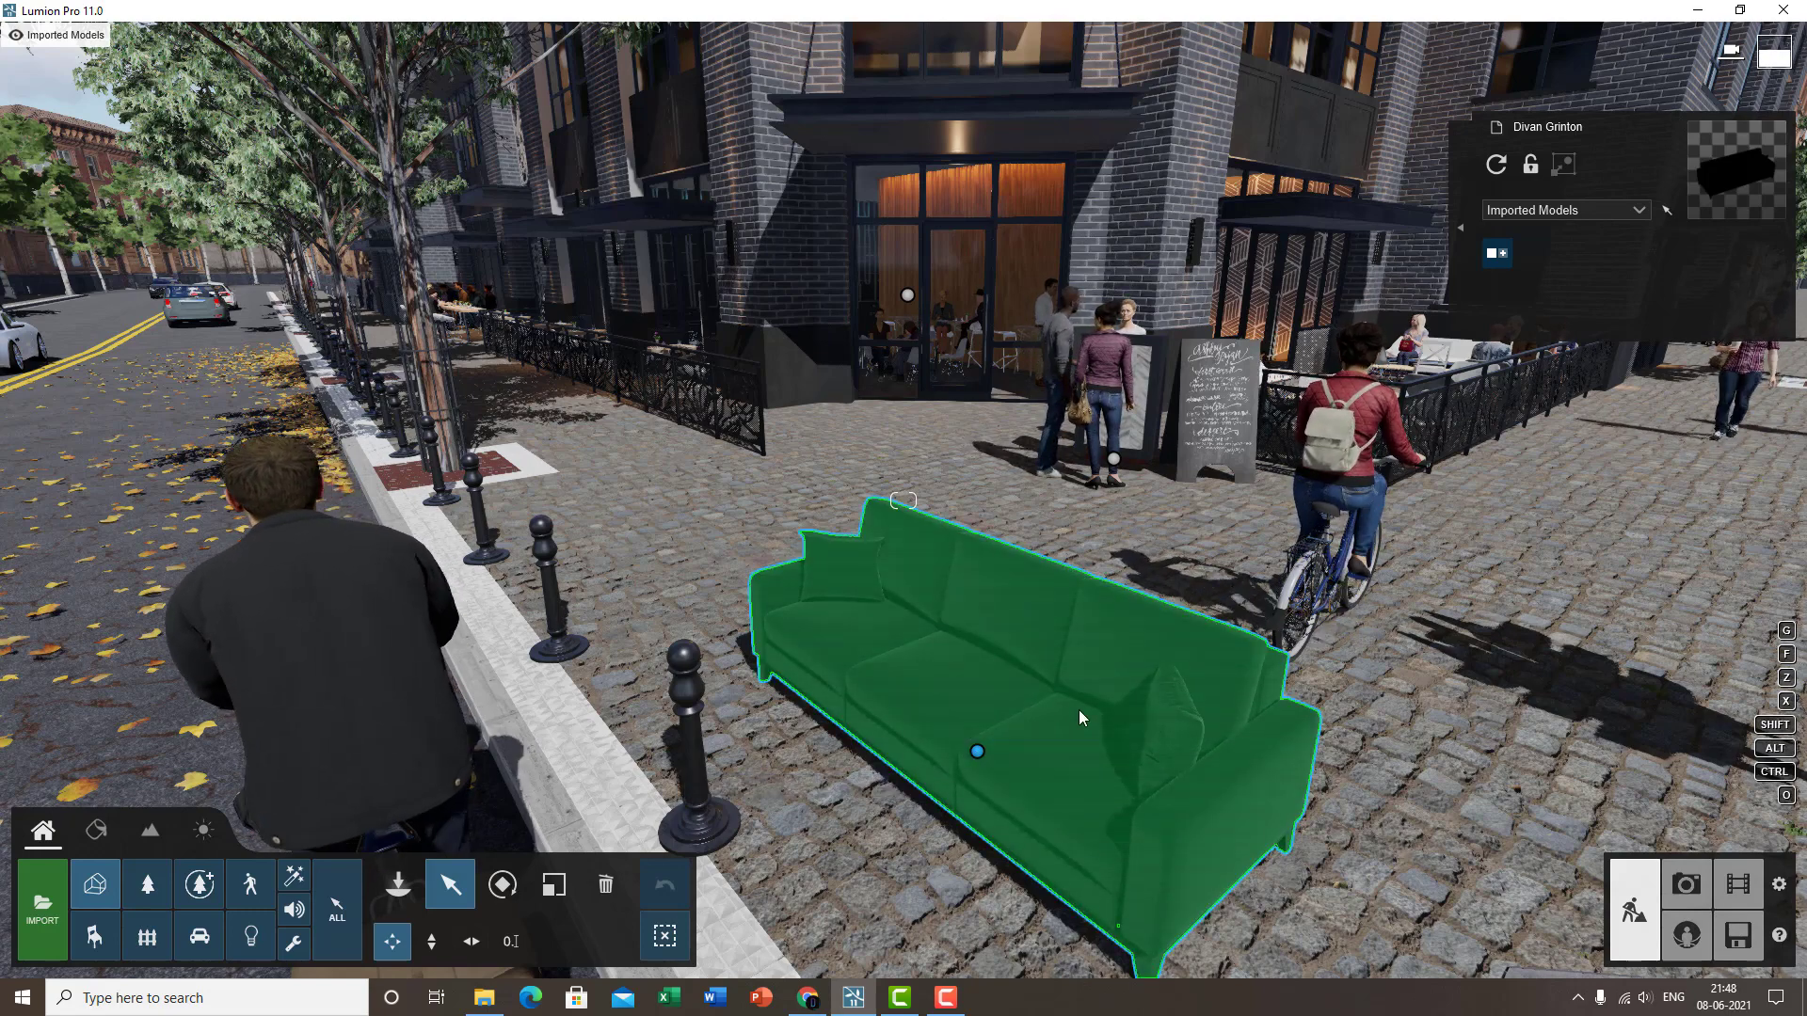
- Import FRATO RIO CONSOLE.FBX as a second variation of the sofa and switch between variations 1 and 2
left_click(977, 751)
left_click(1500, 256)
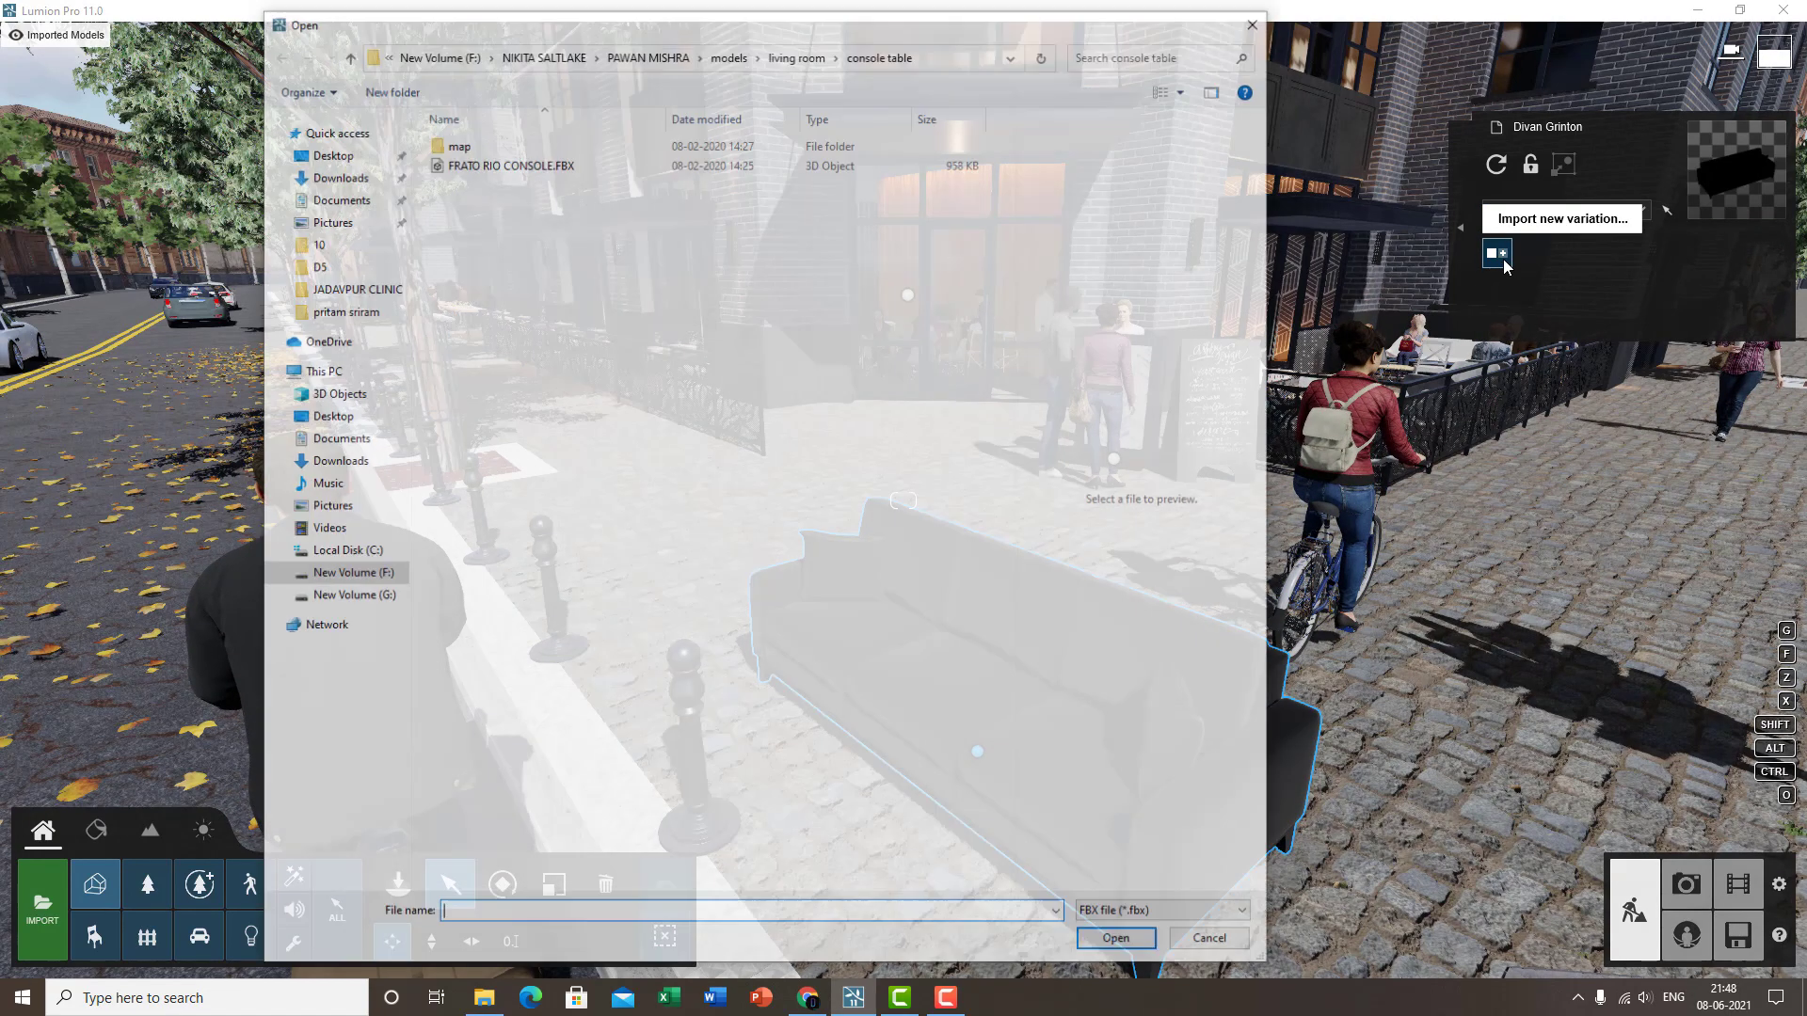
left_click(534, 165)
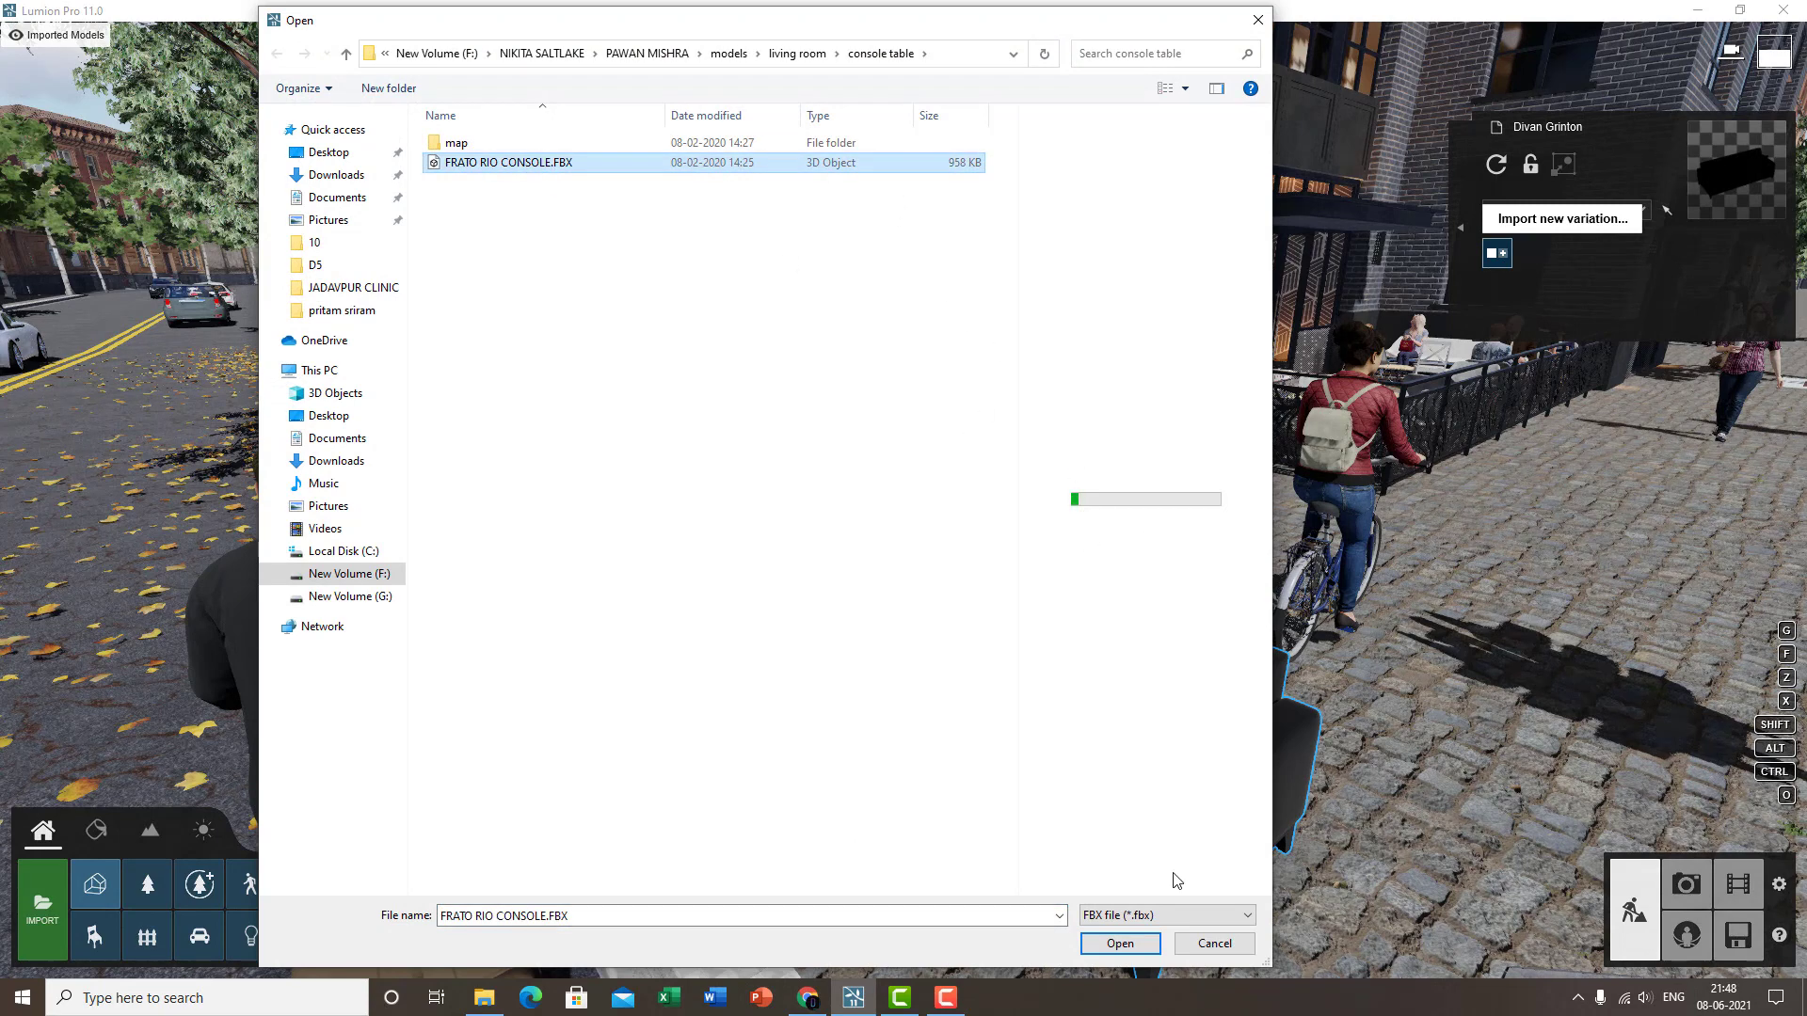
left_click(1140, 952)
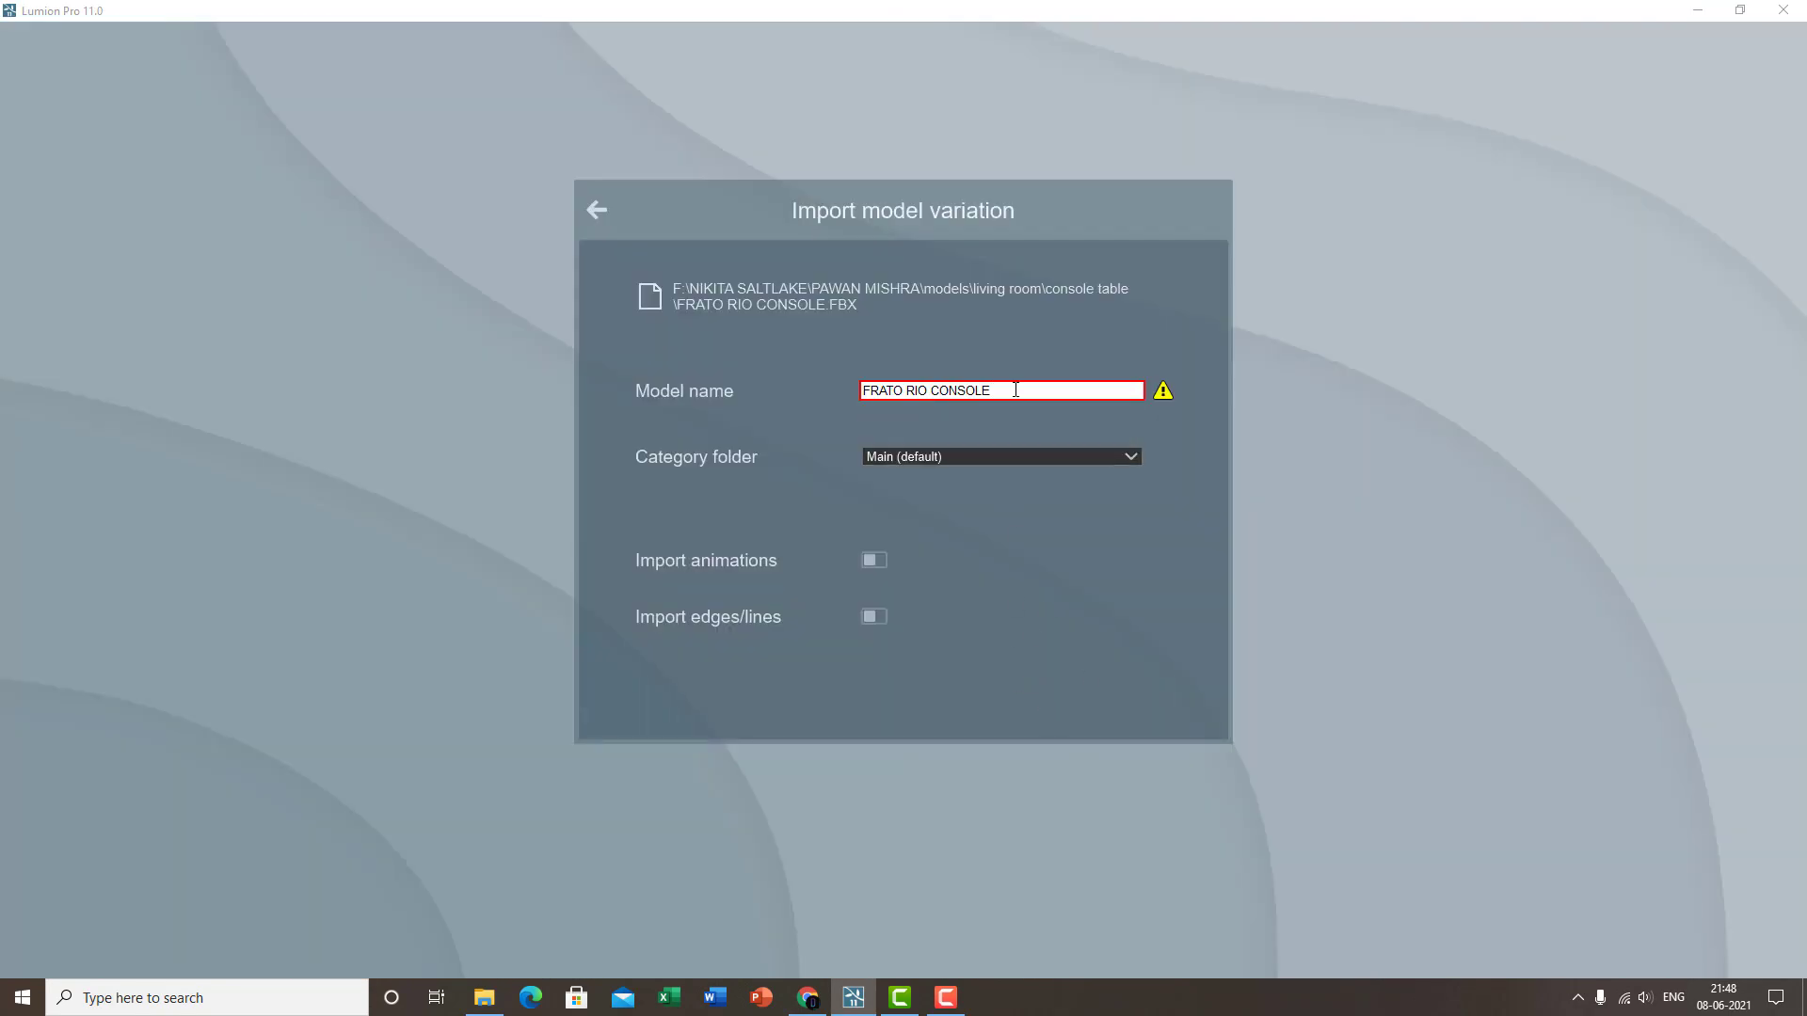
left_click(1175, 687)
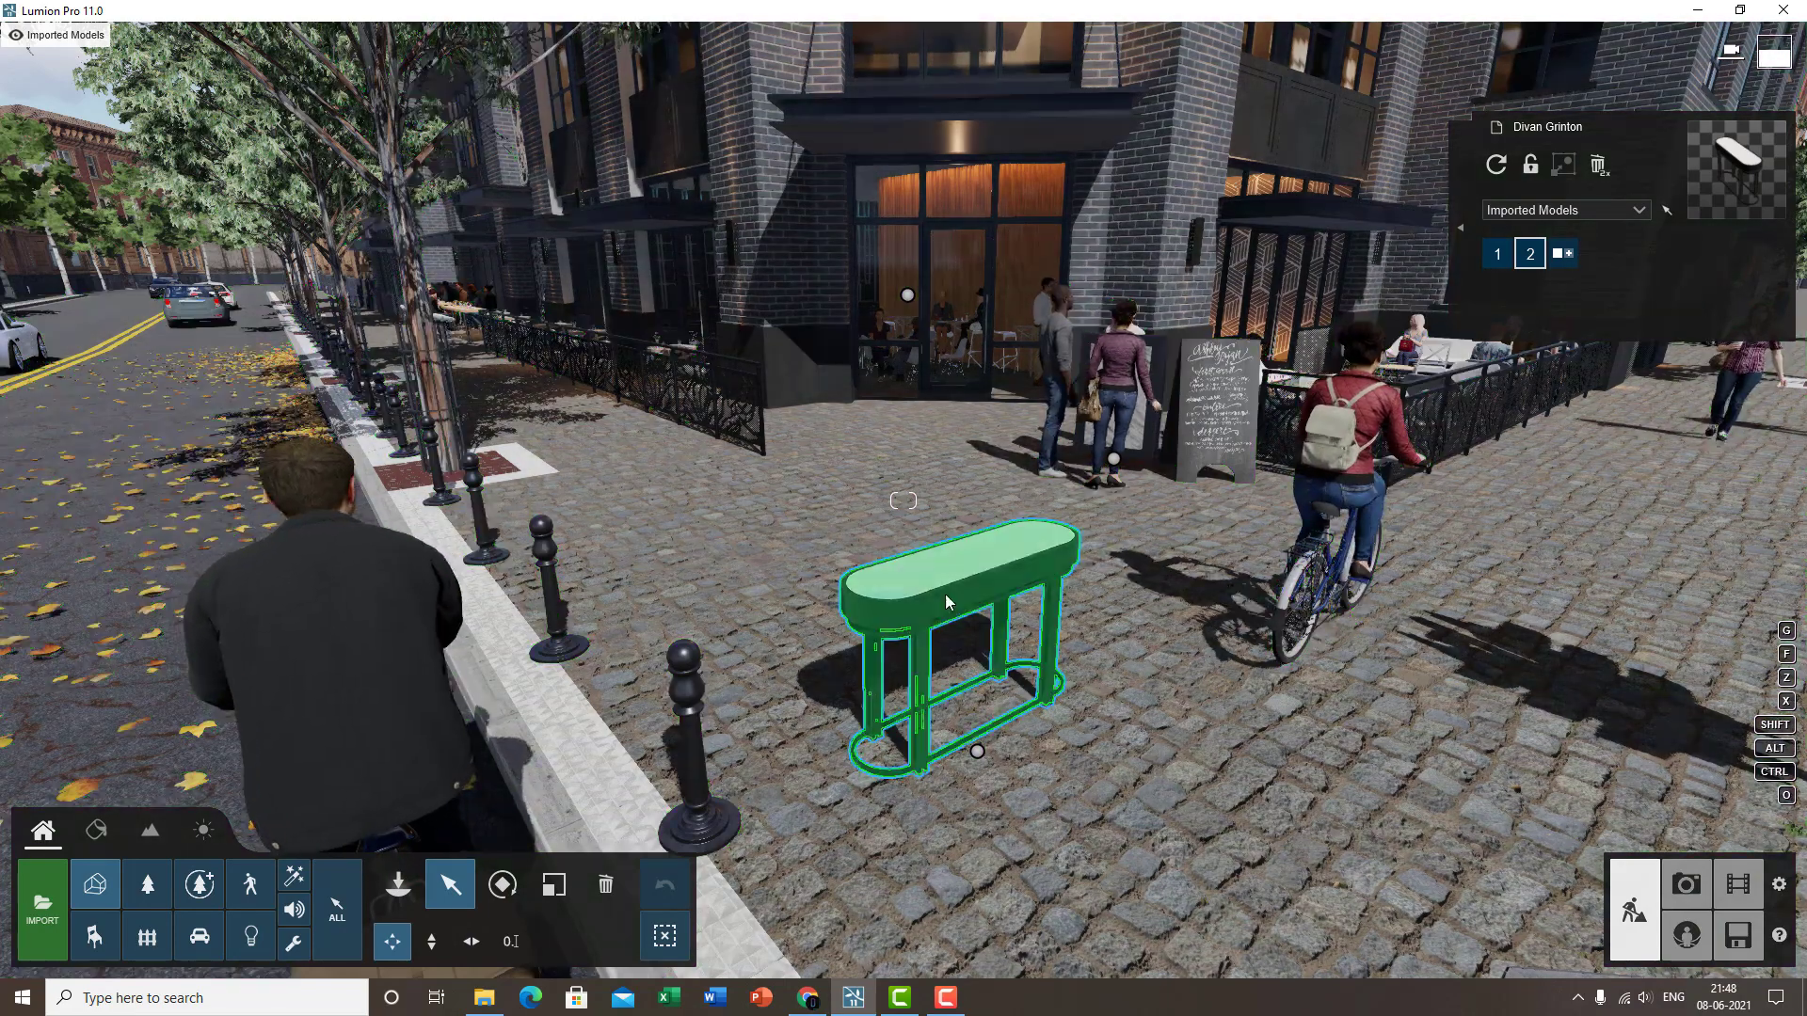
left_click(1497, 253)
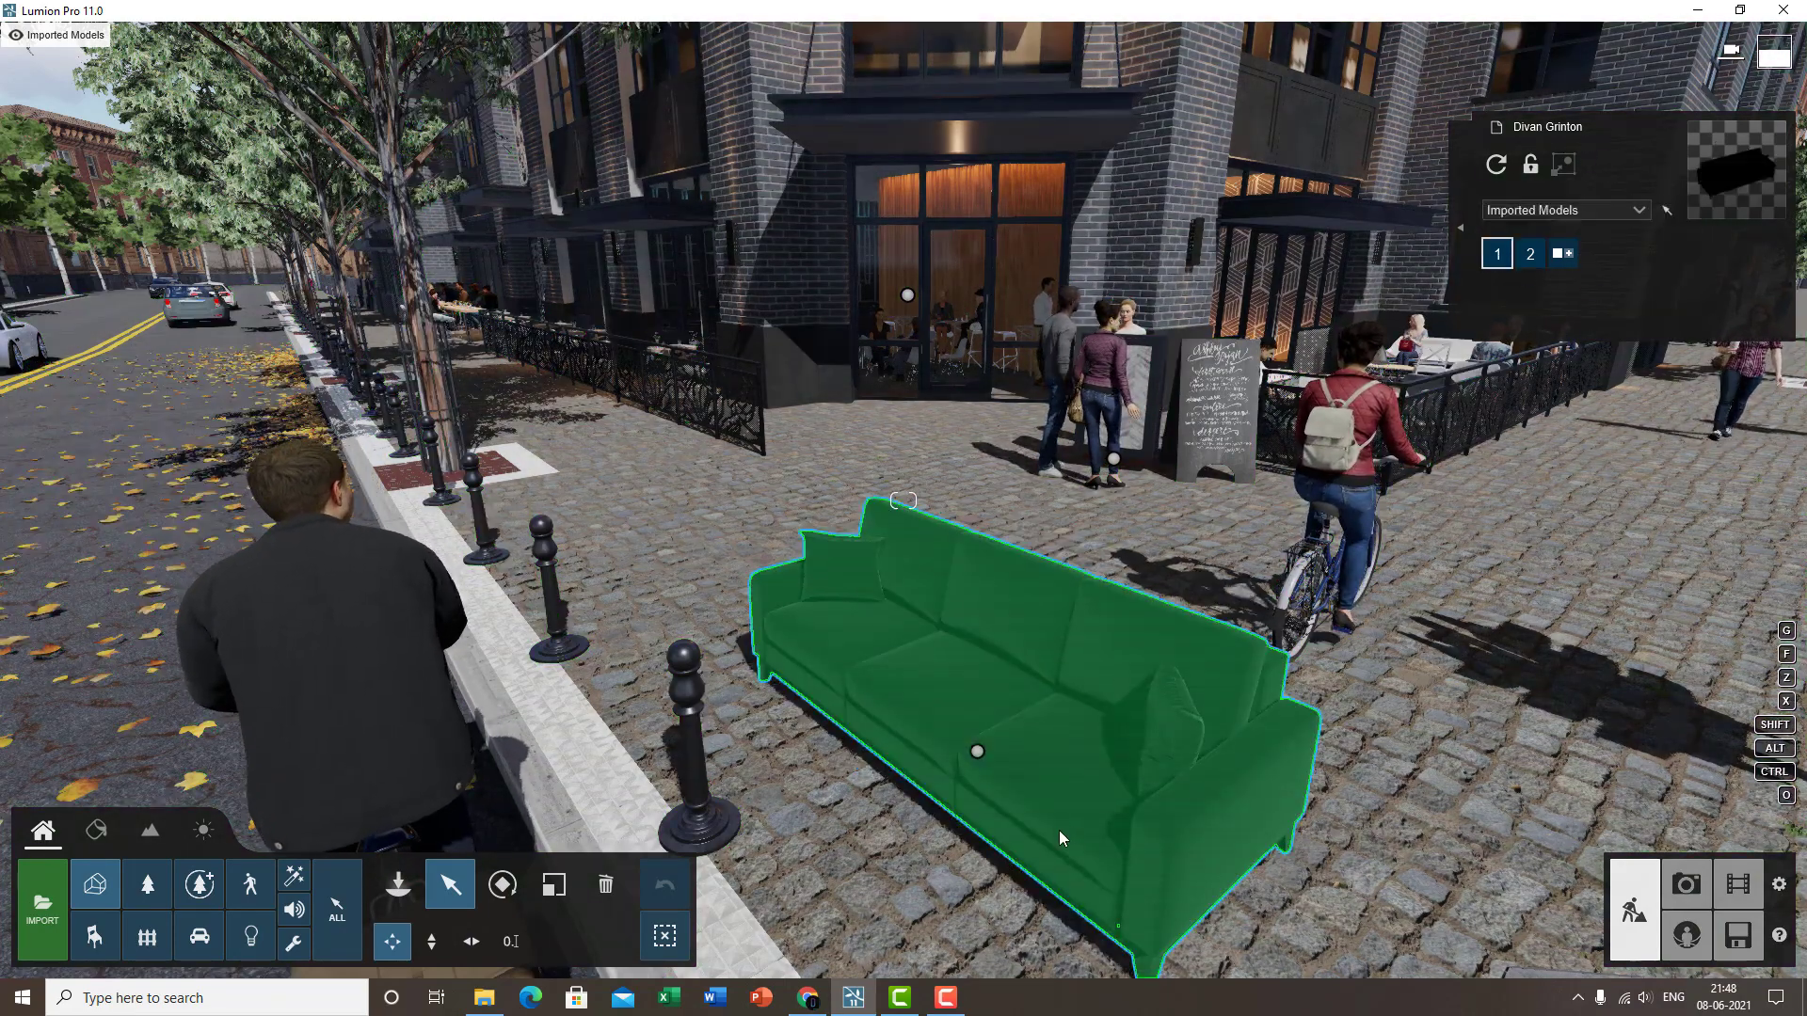
left_click(1530, 253)
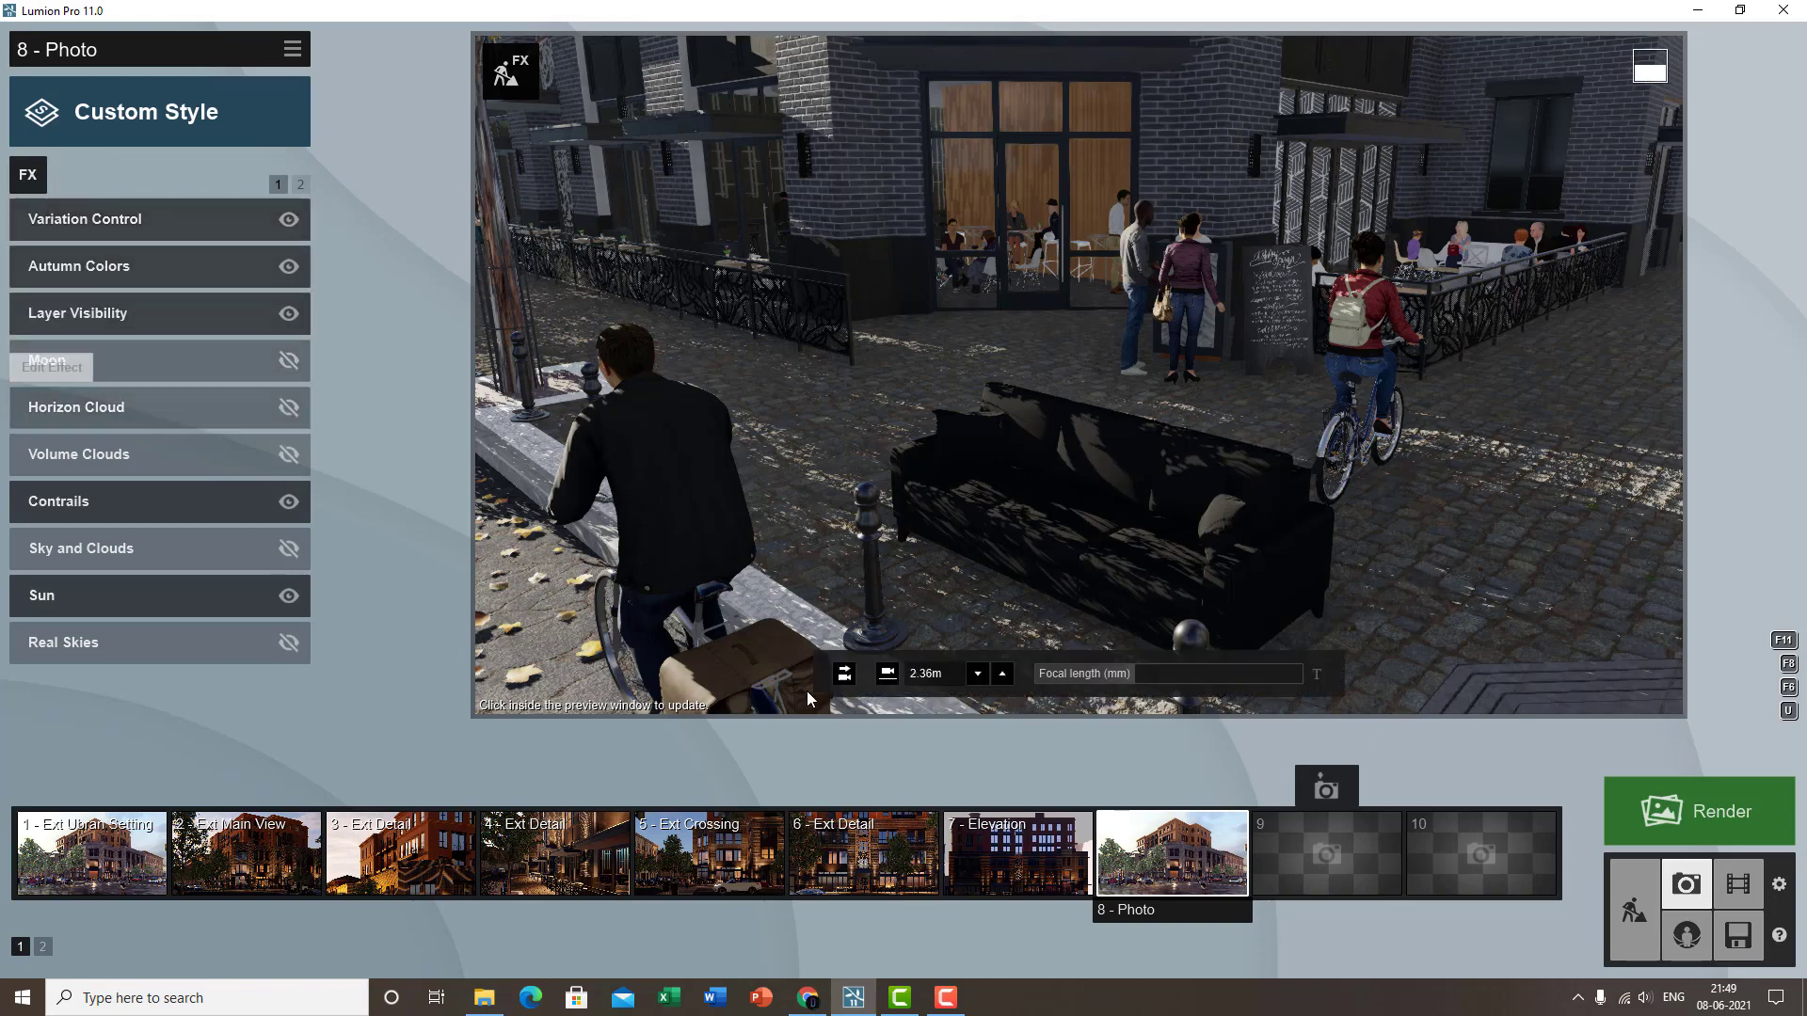
- Refresh the photo preview showing the sofa and restore the saved camera view of photo 8
left_click(1290, 375)
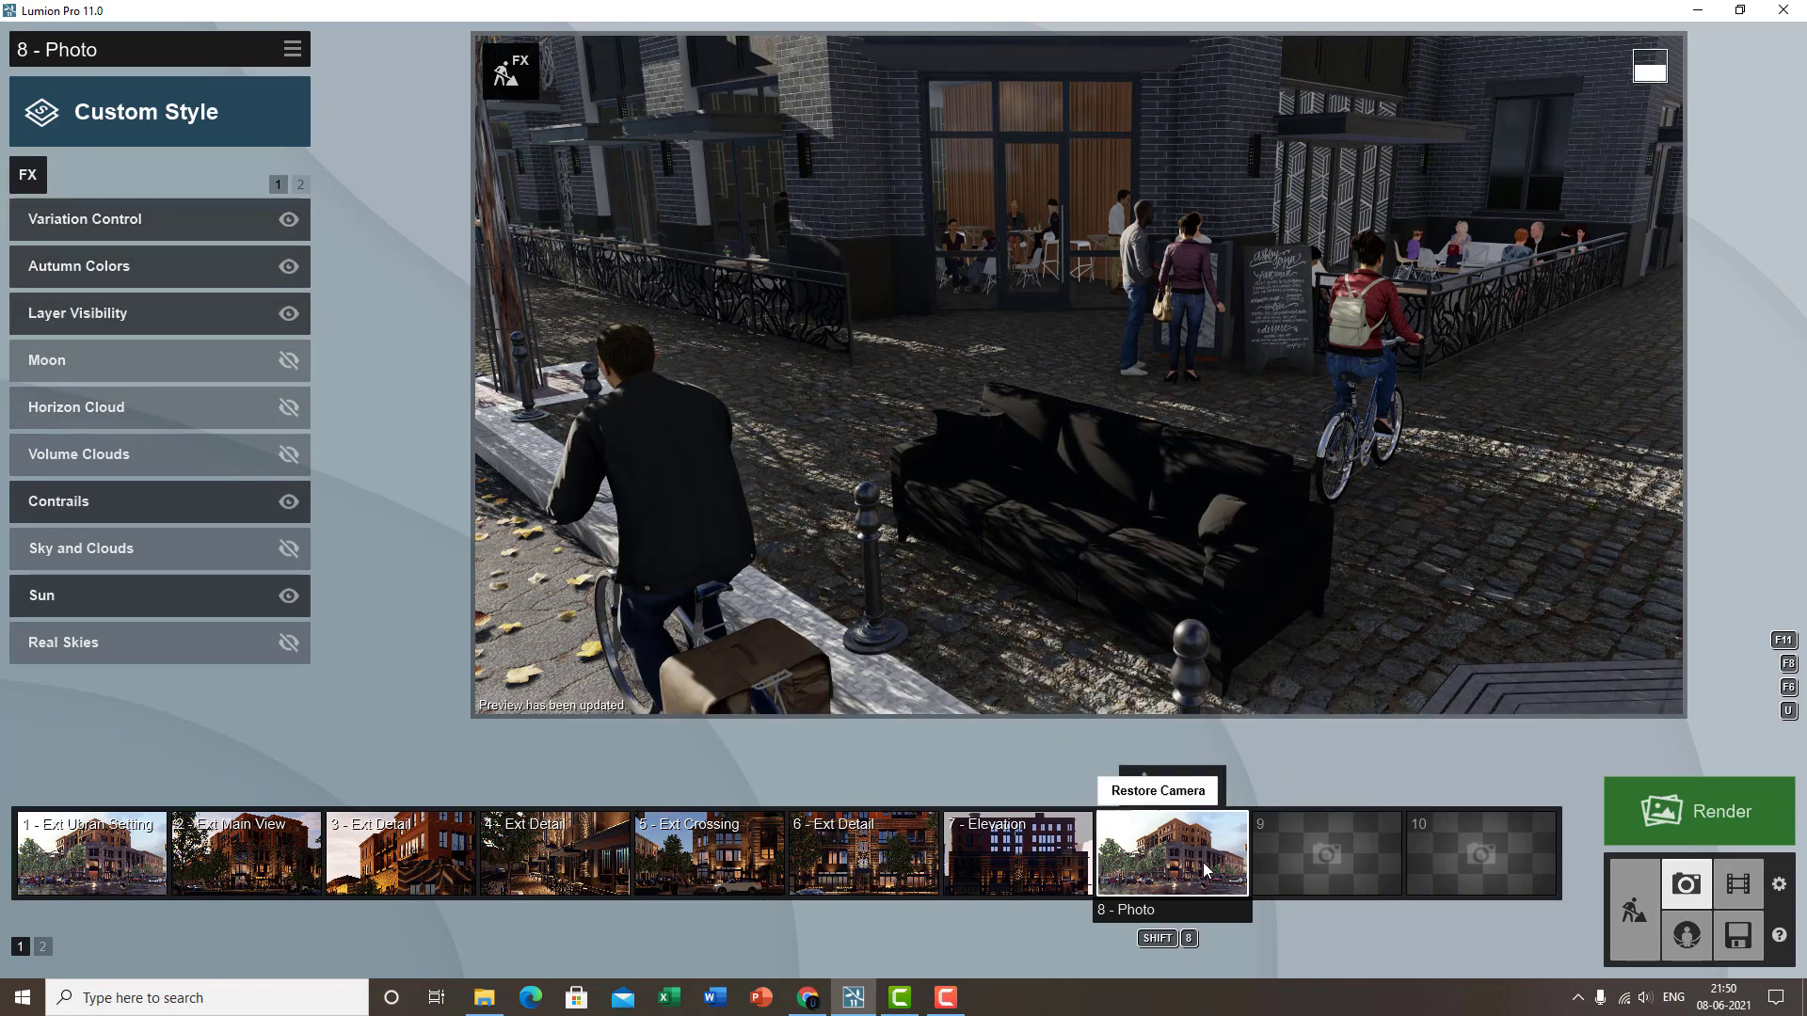
left_click(1150, 788)
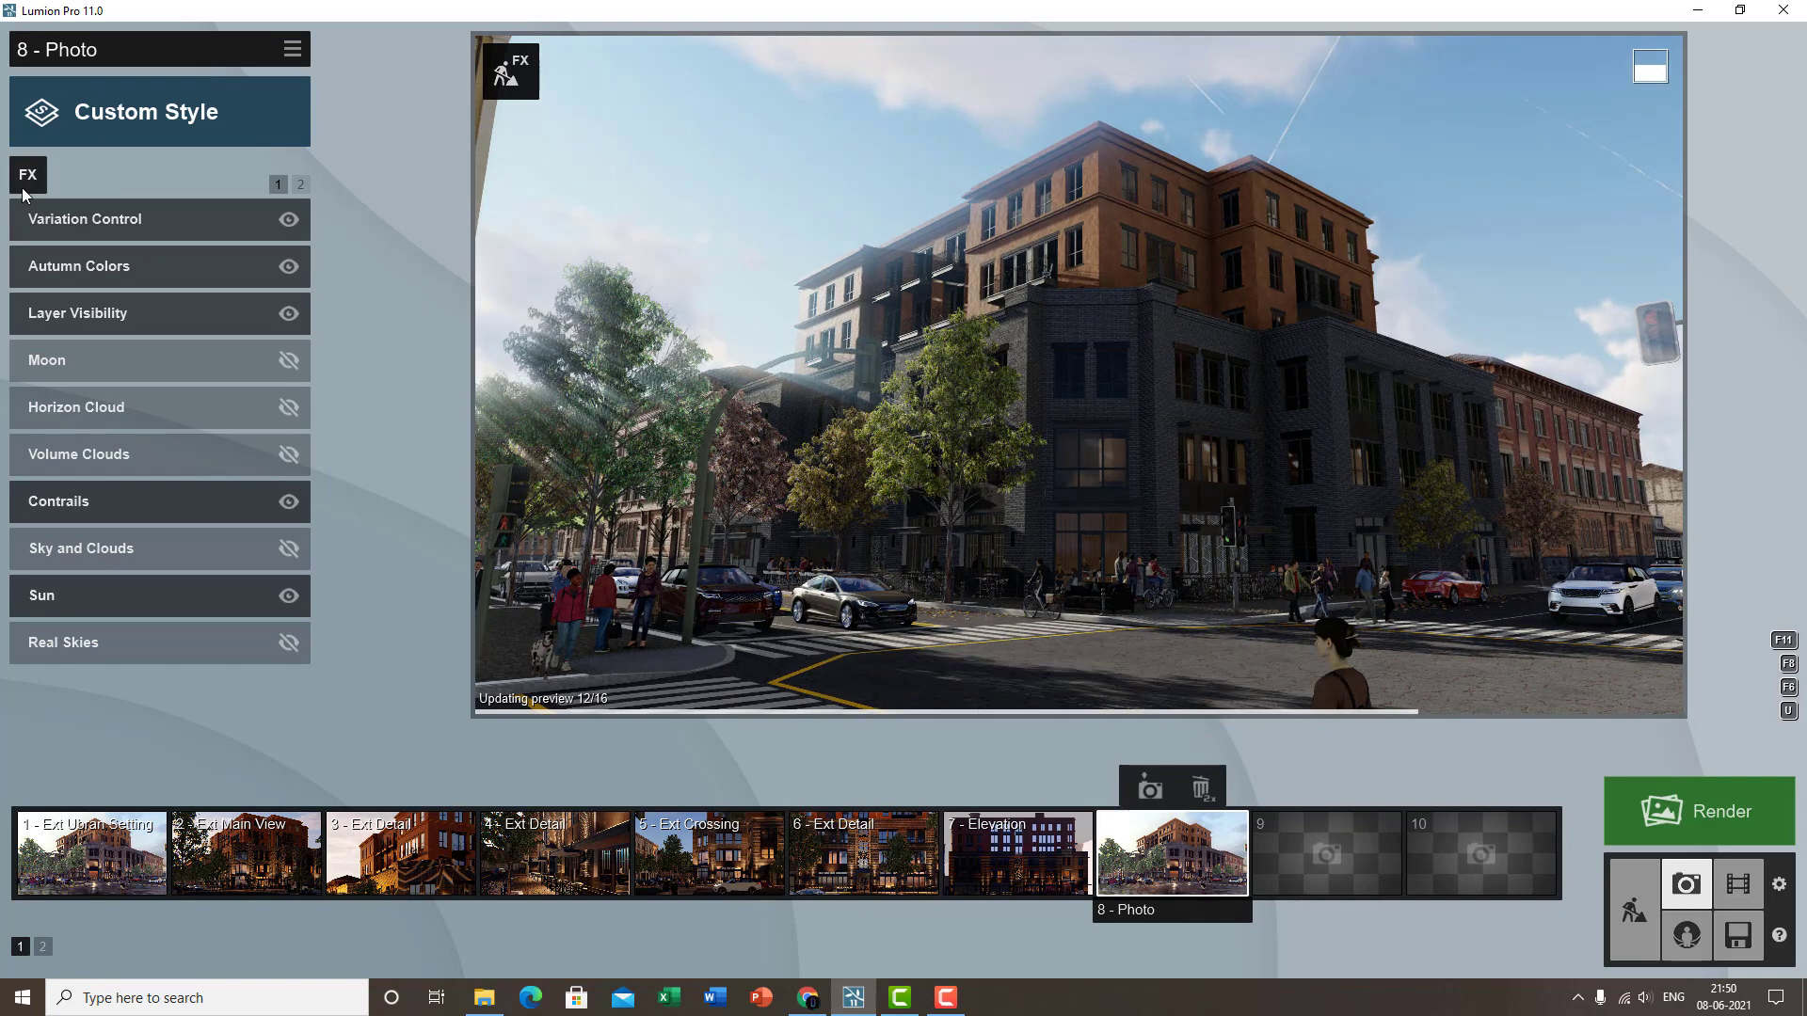
- Examine the photo effects offered in the Sun, Weather, Sky and Objects categories
left_click(26, 183)
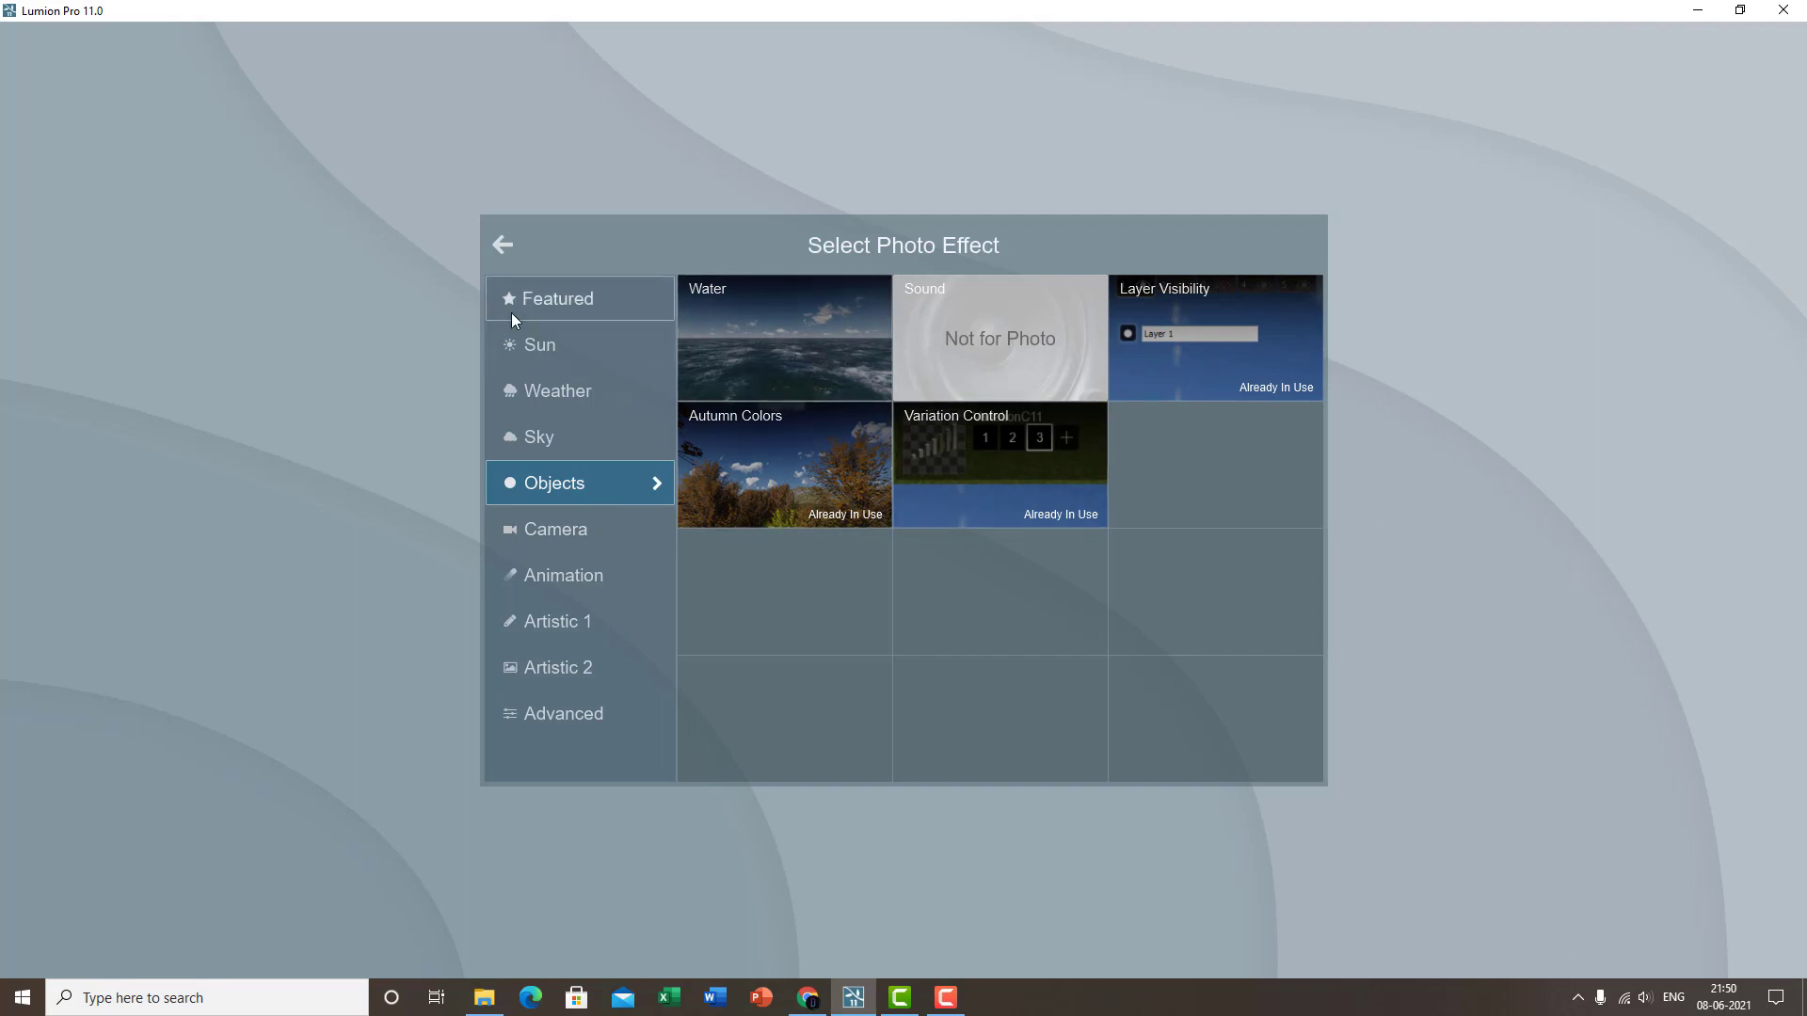
left_click(521, 348)
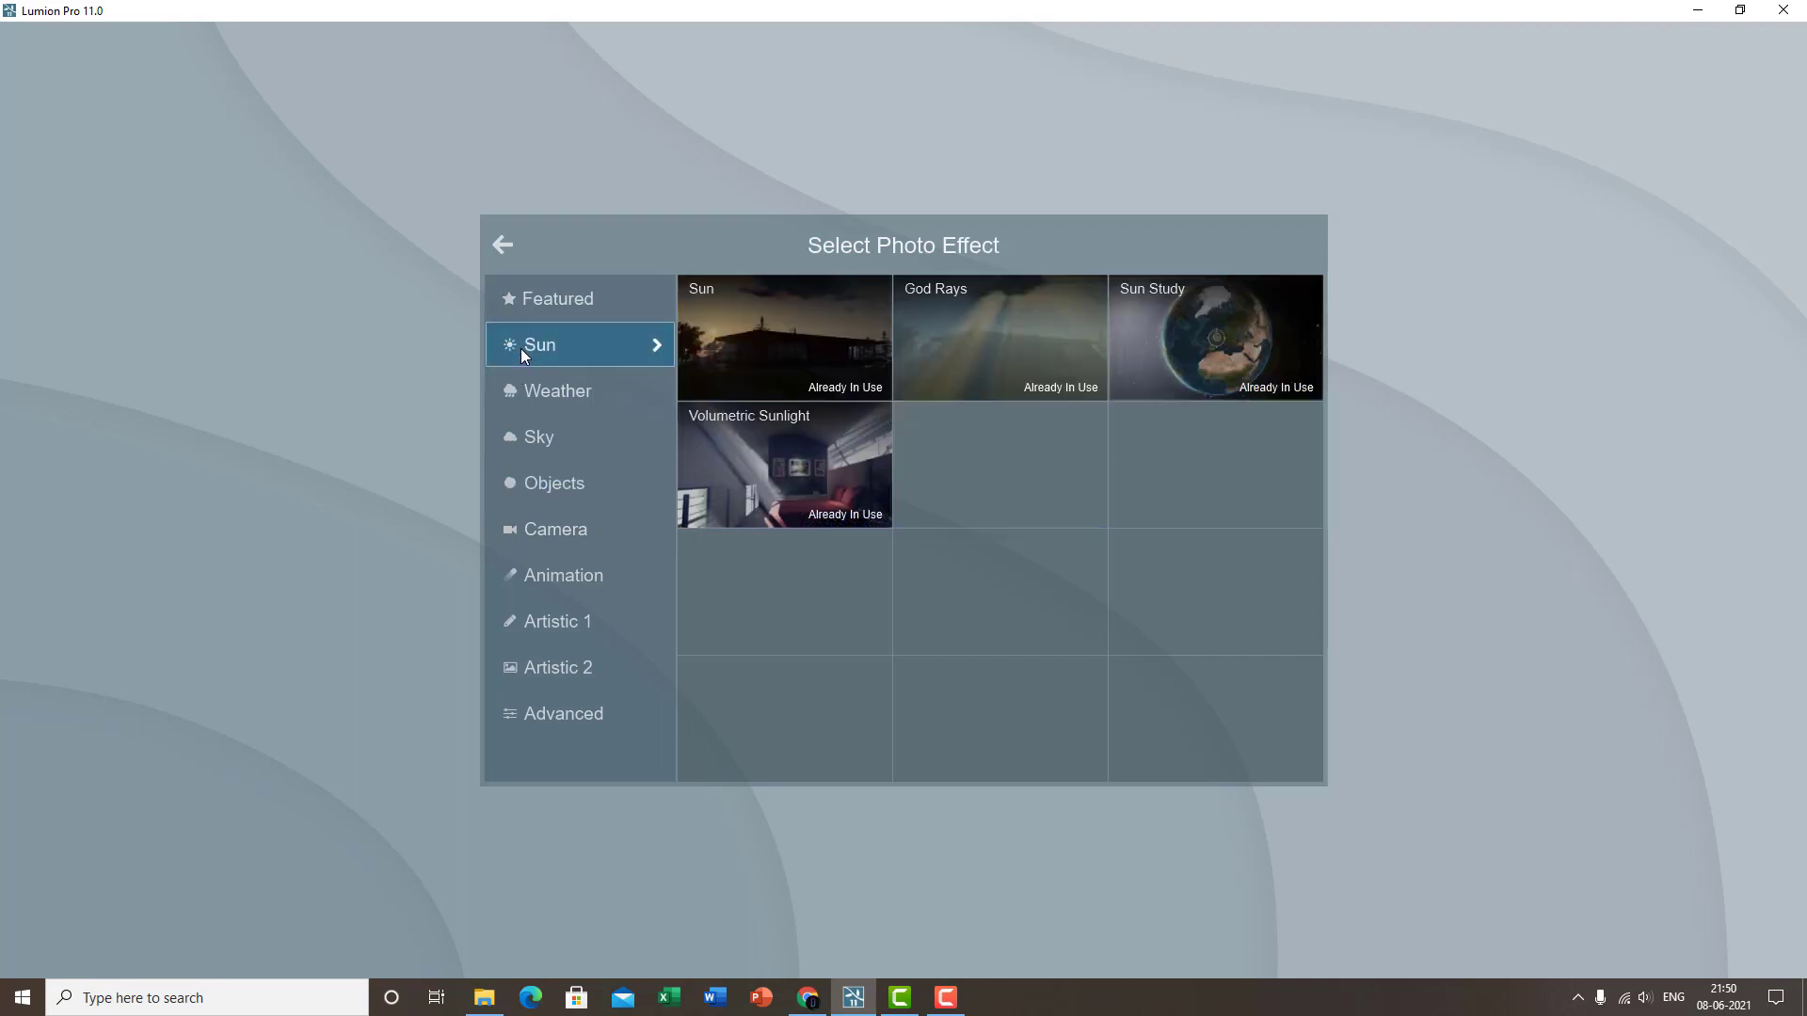
left_click(567, 391)
left_click(562, 435)
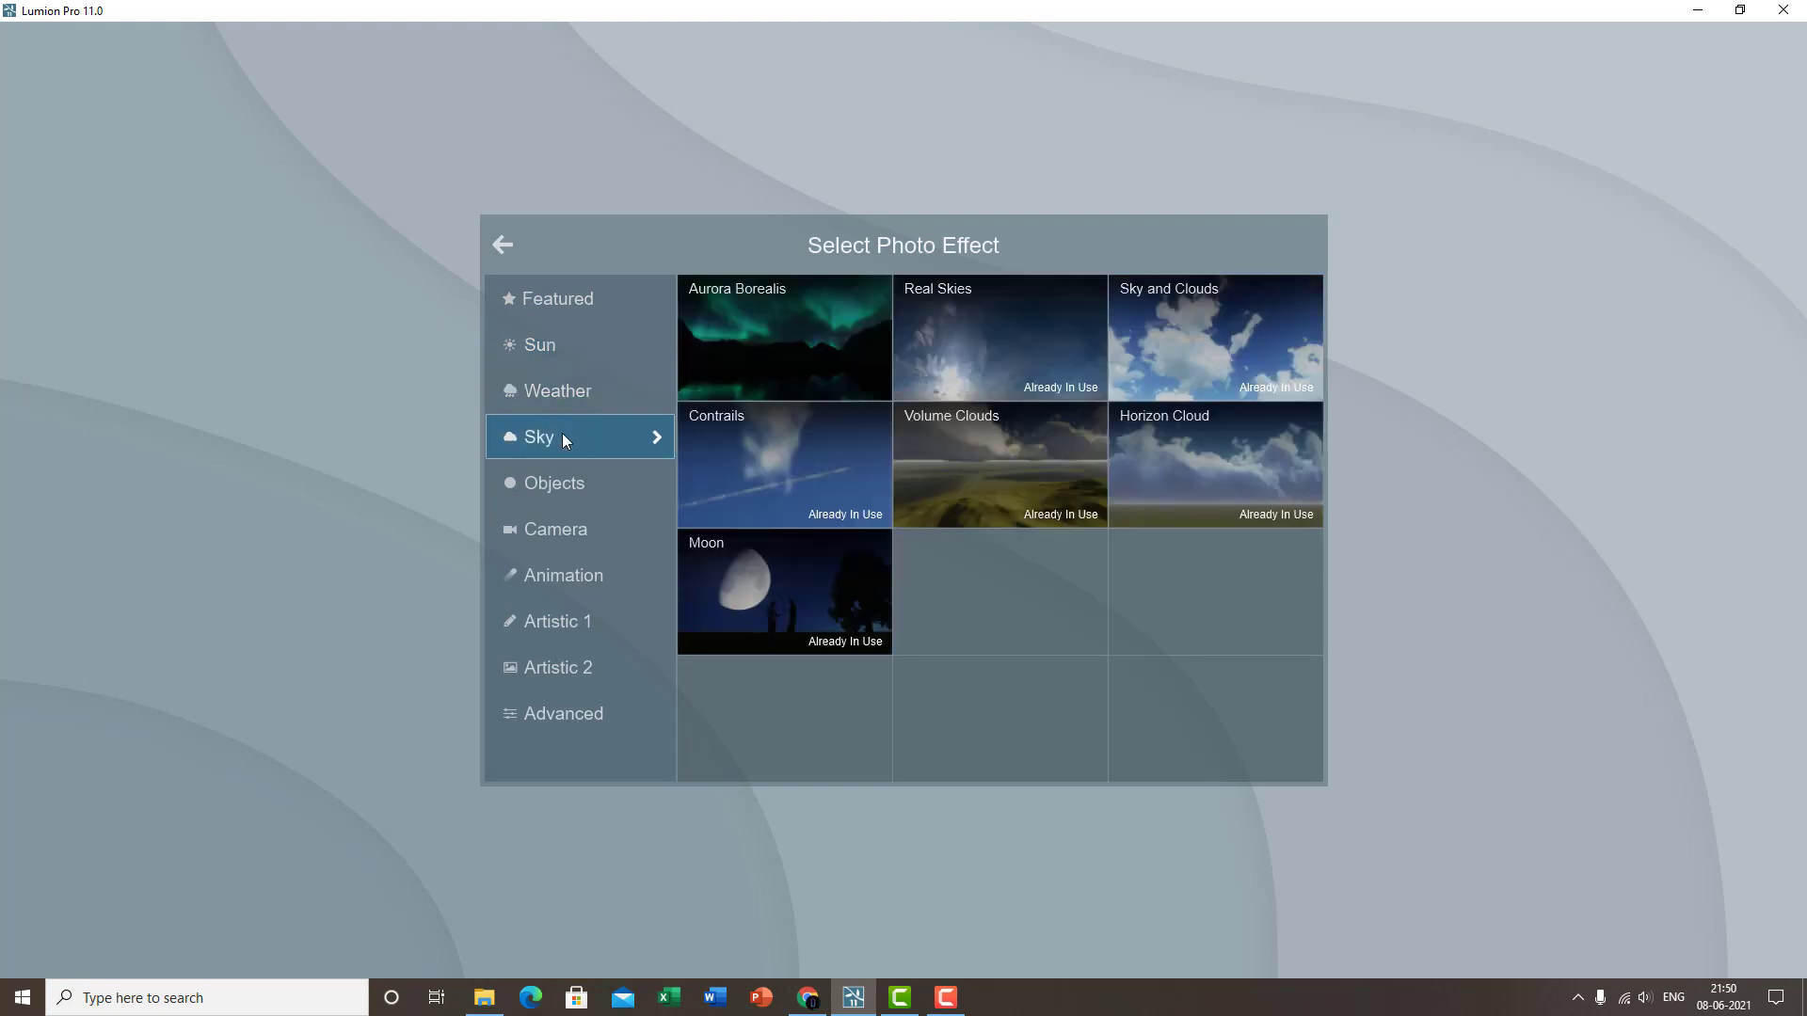
left_click(582, 493)
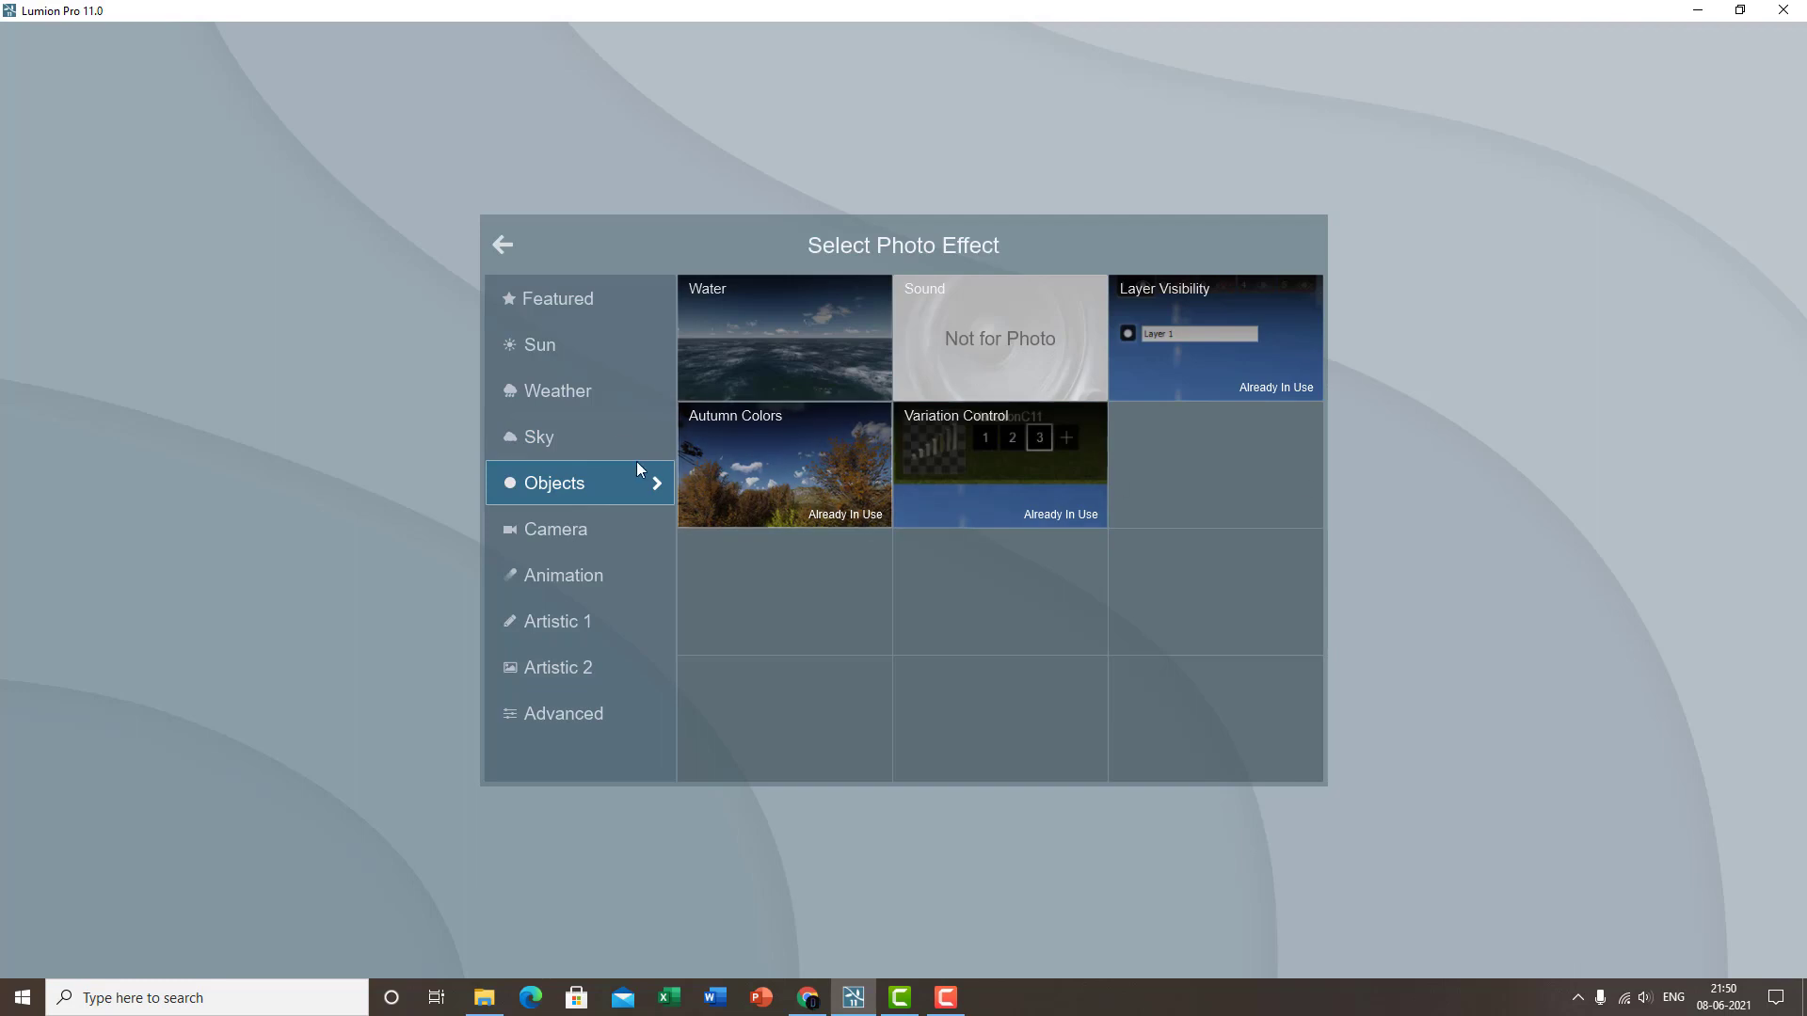
left_click(578, 346)
left_click(570, 389)
left_click(568, 437)
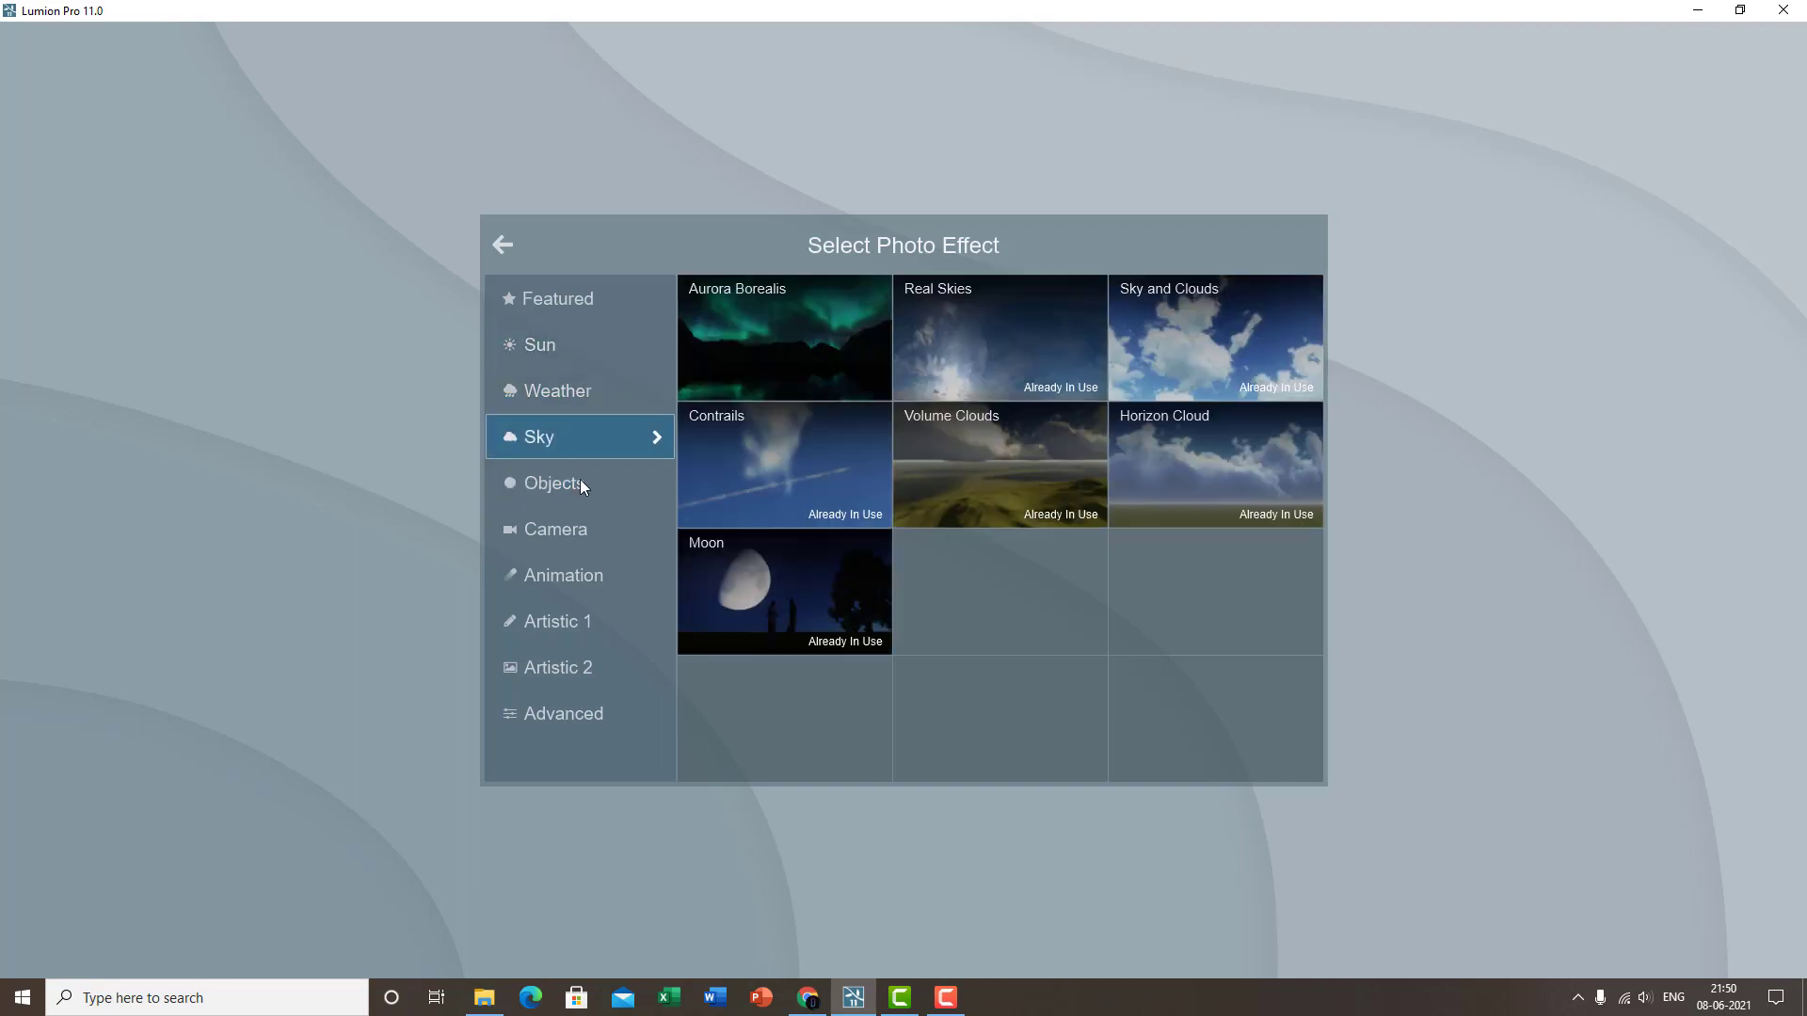
left_click(580, 482)
left_click(546, 433)
left_click(559, 390)
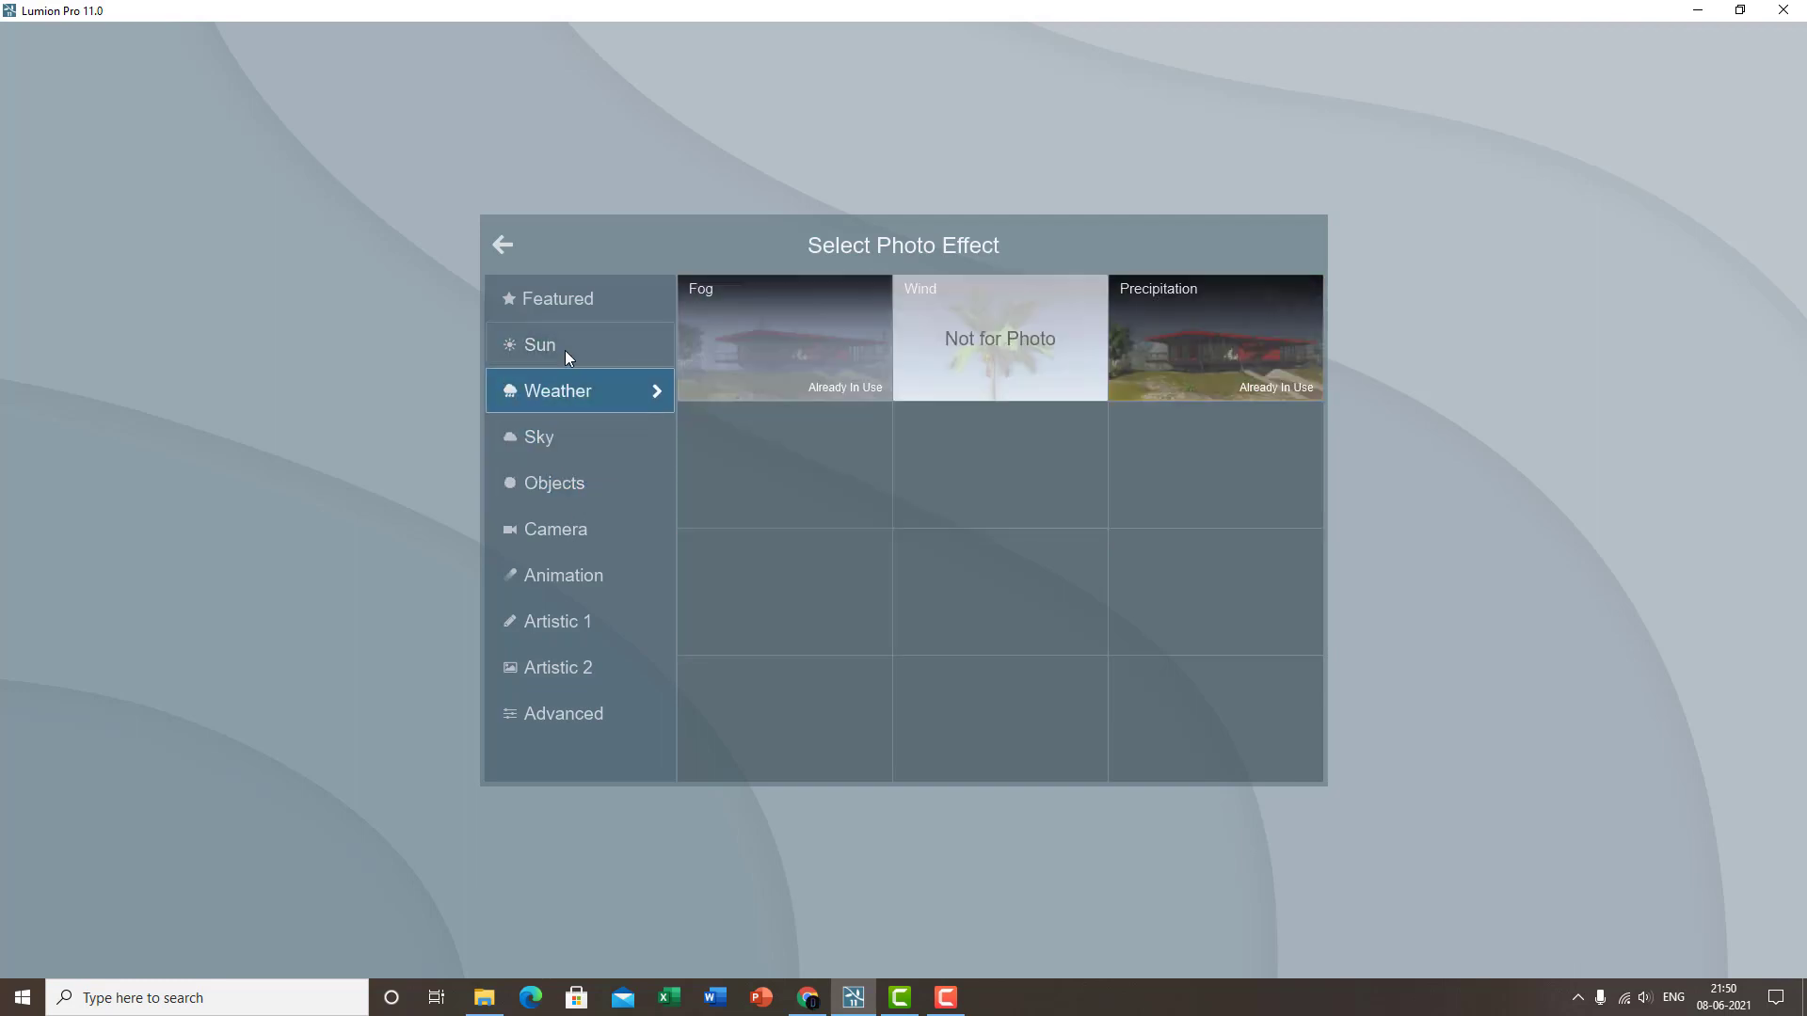
left_click(567, 348)
left_click(560, 435)
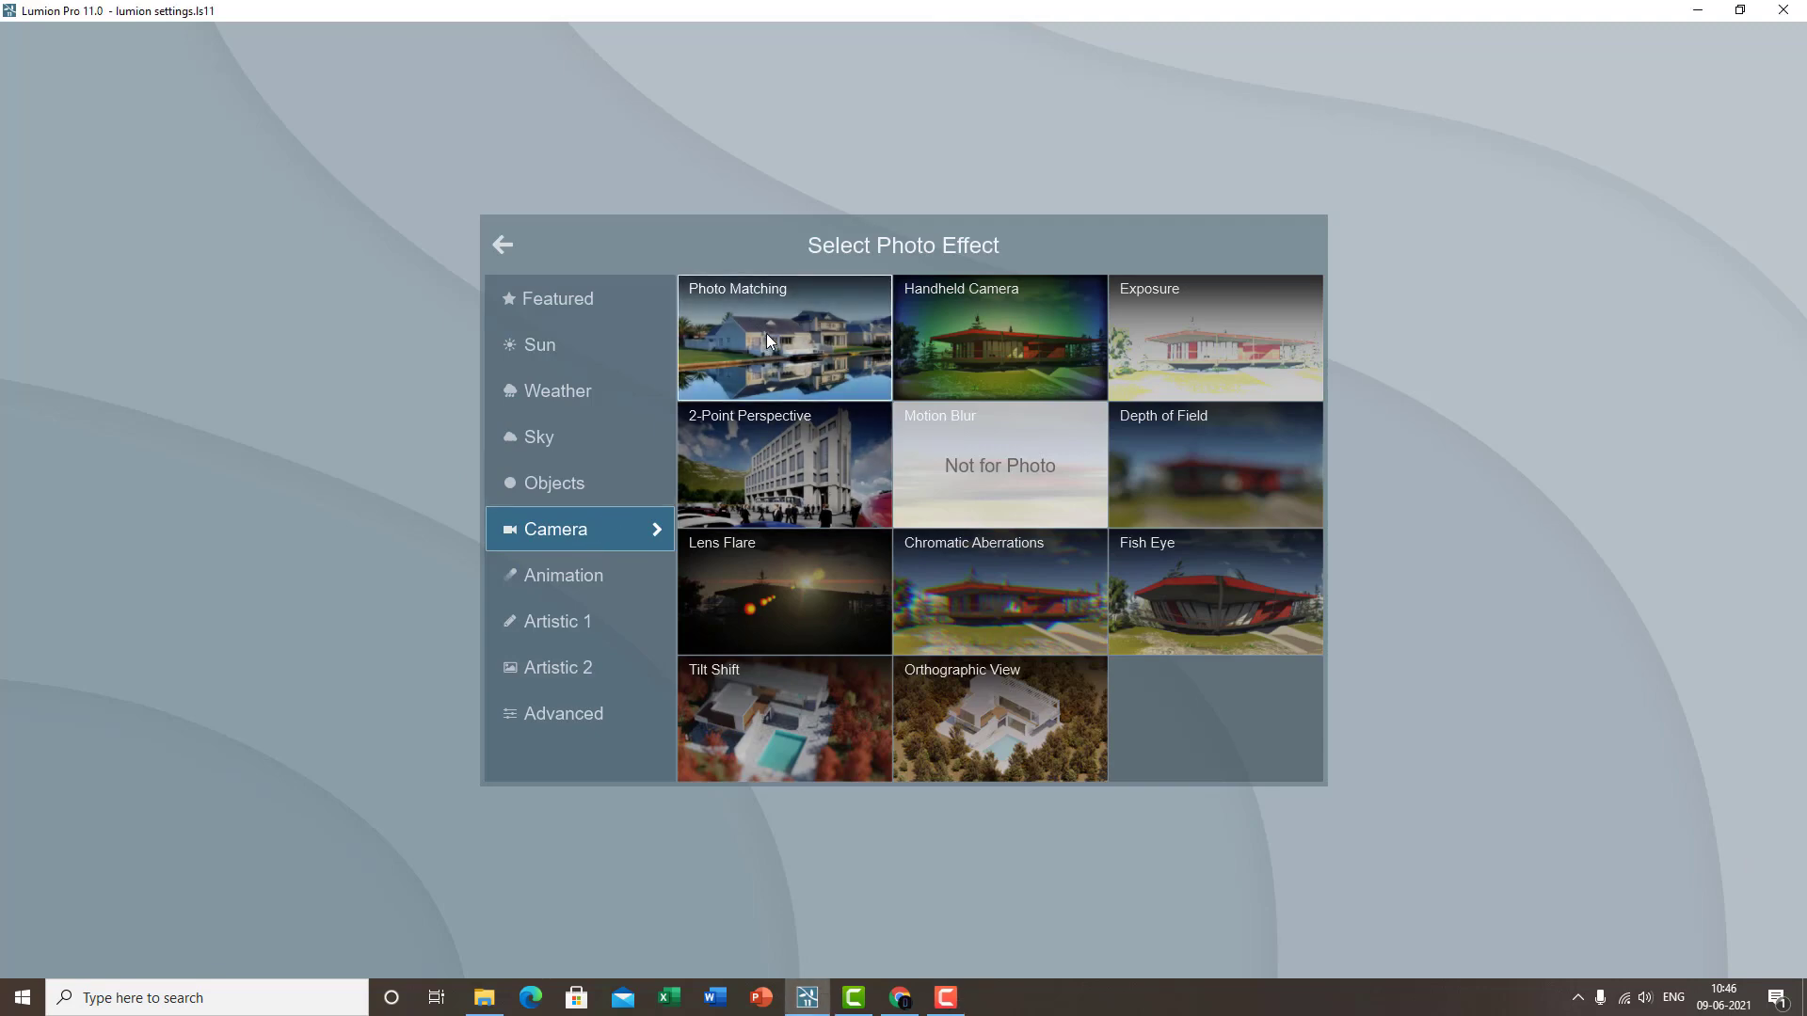
- Add the Photo Matching effect to photo 8 and move the 2D reference point to the farmhouse's front corner
left_click(816, 349)
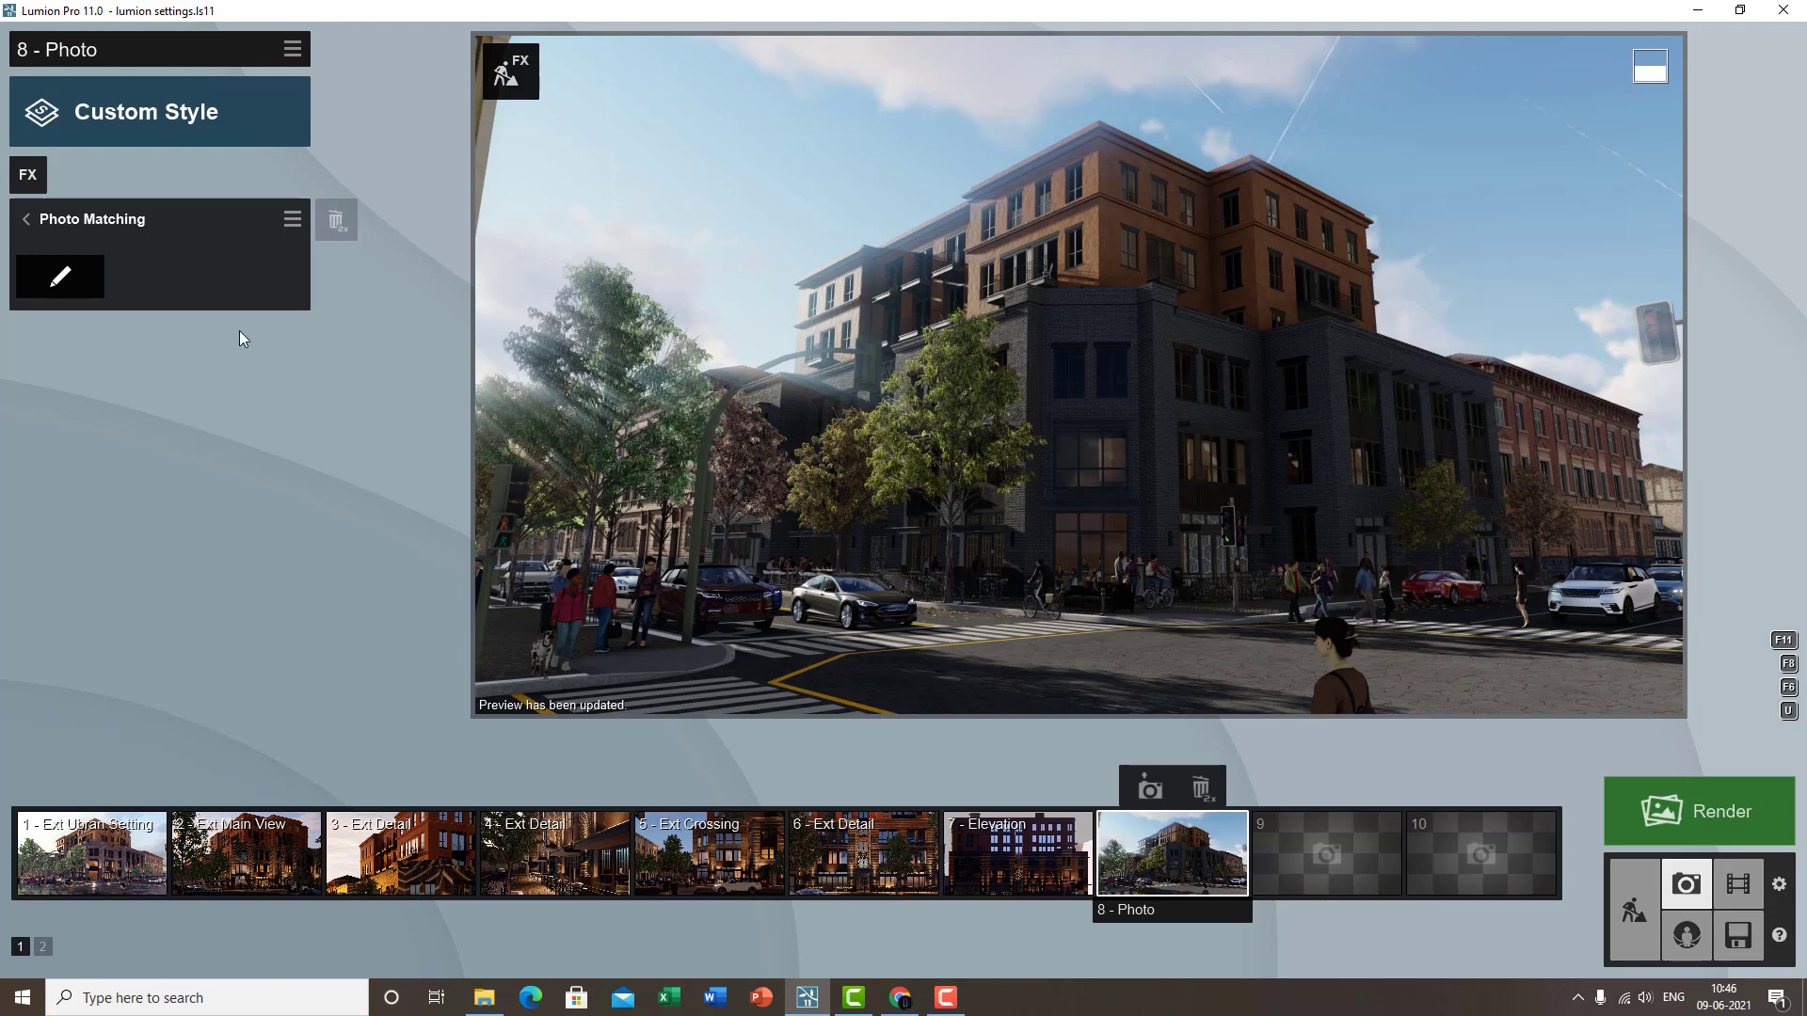
left_click(66, 284)
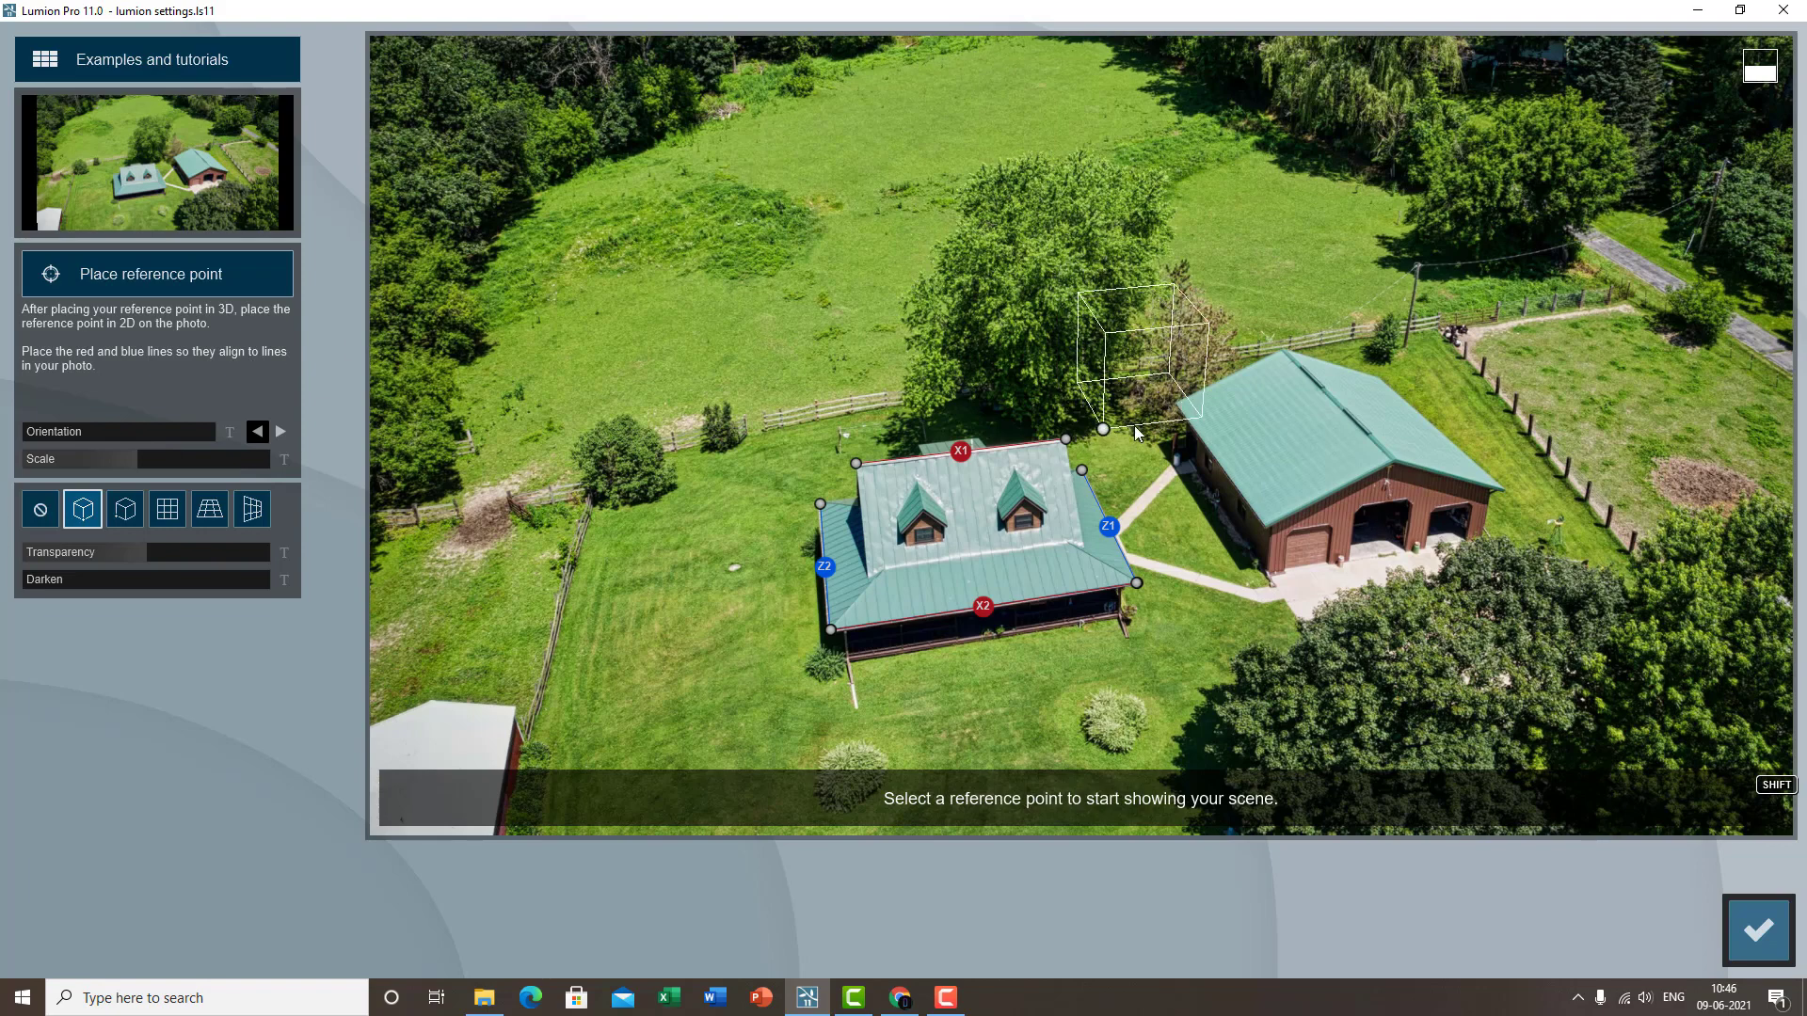
left_click_drag(825, 617, 830, 629)
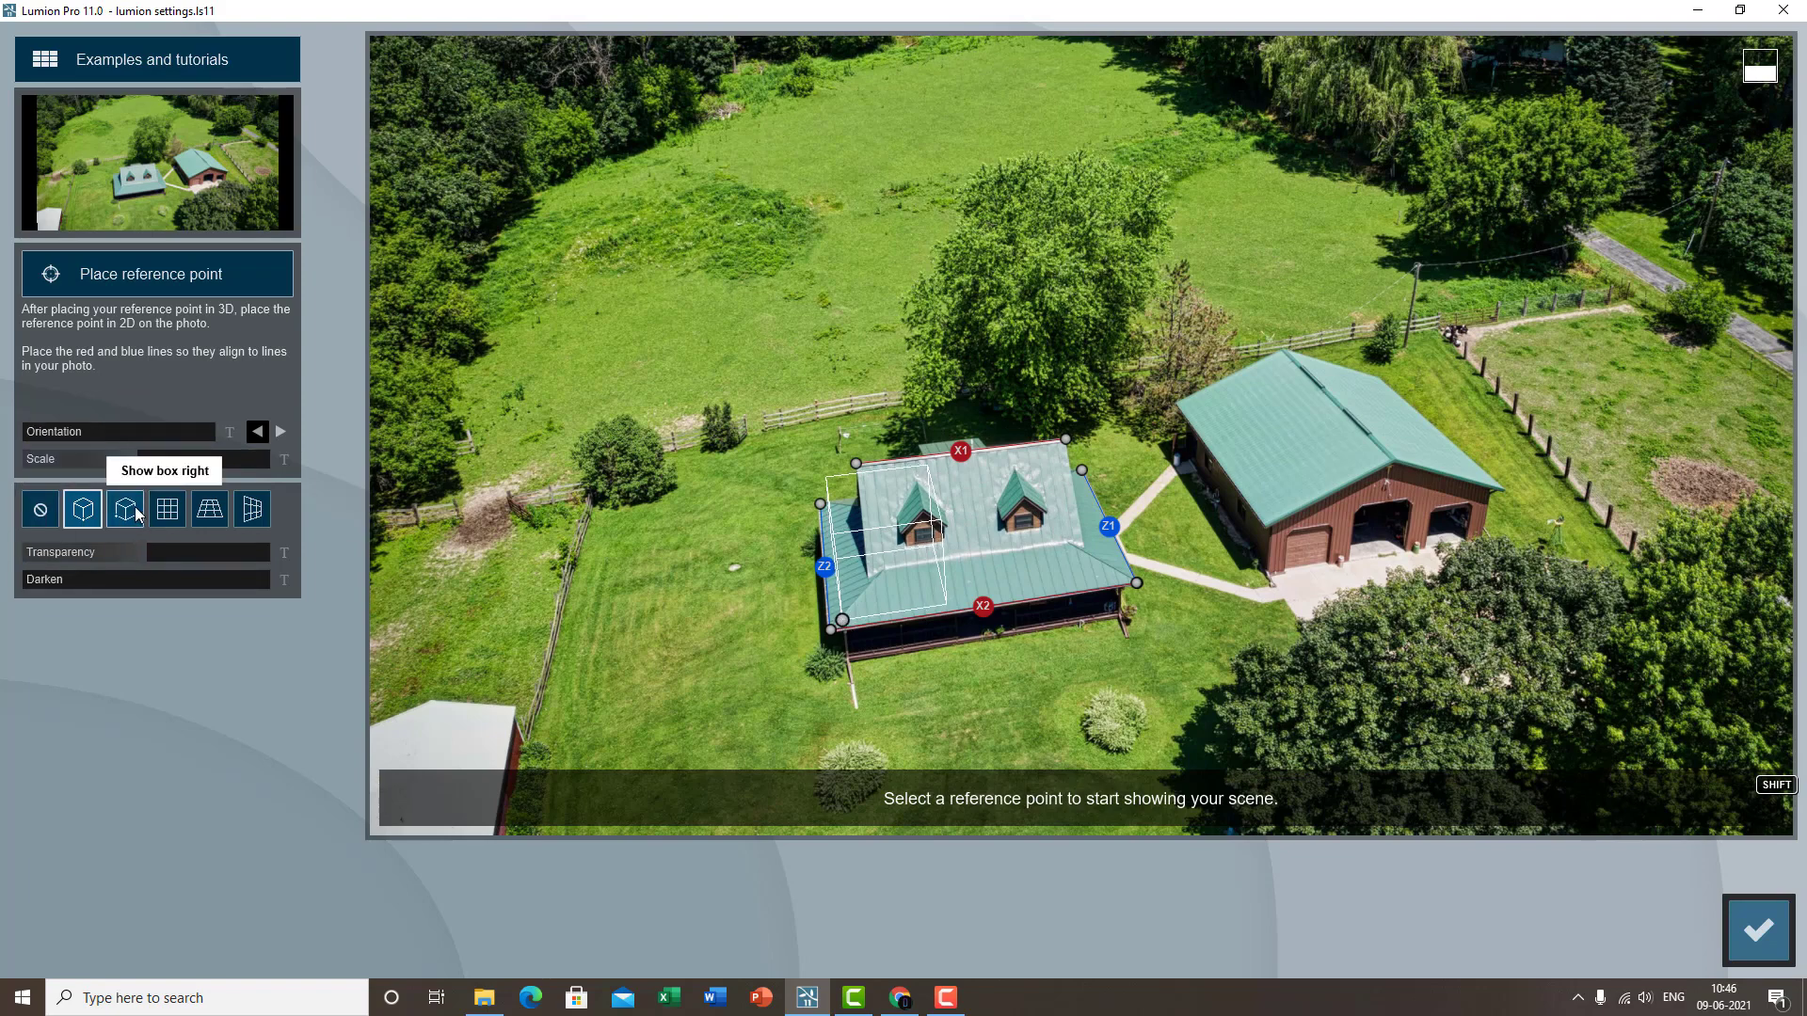
- Place the 3D reference point on the pavement beside the dark brick corner building and confirm it
left_click_drag(139, 555, 239, 565)
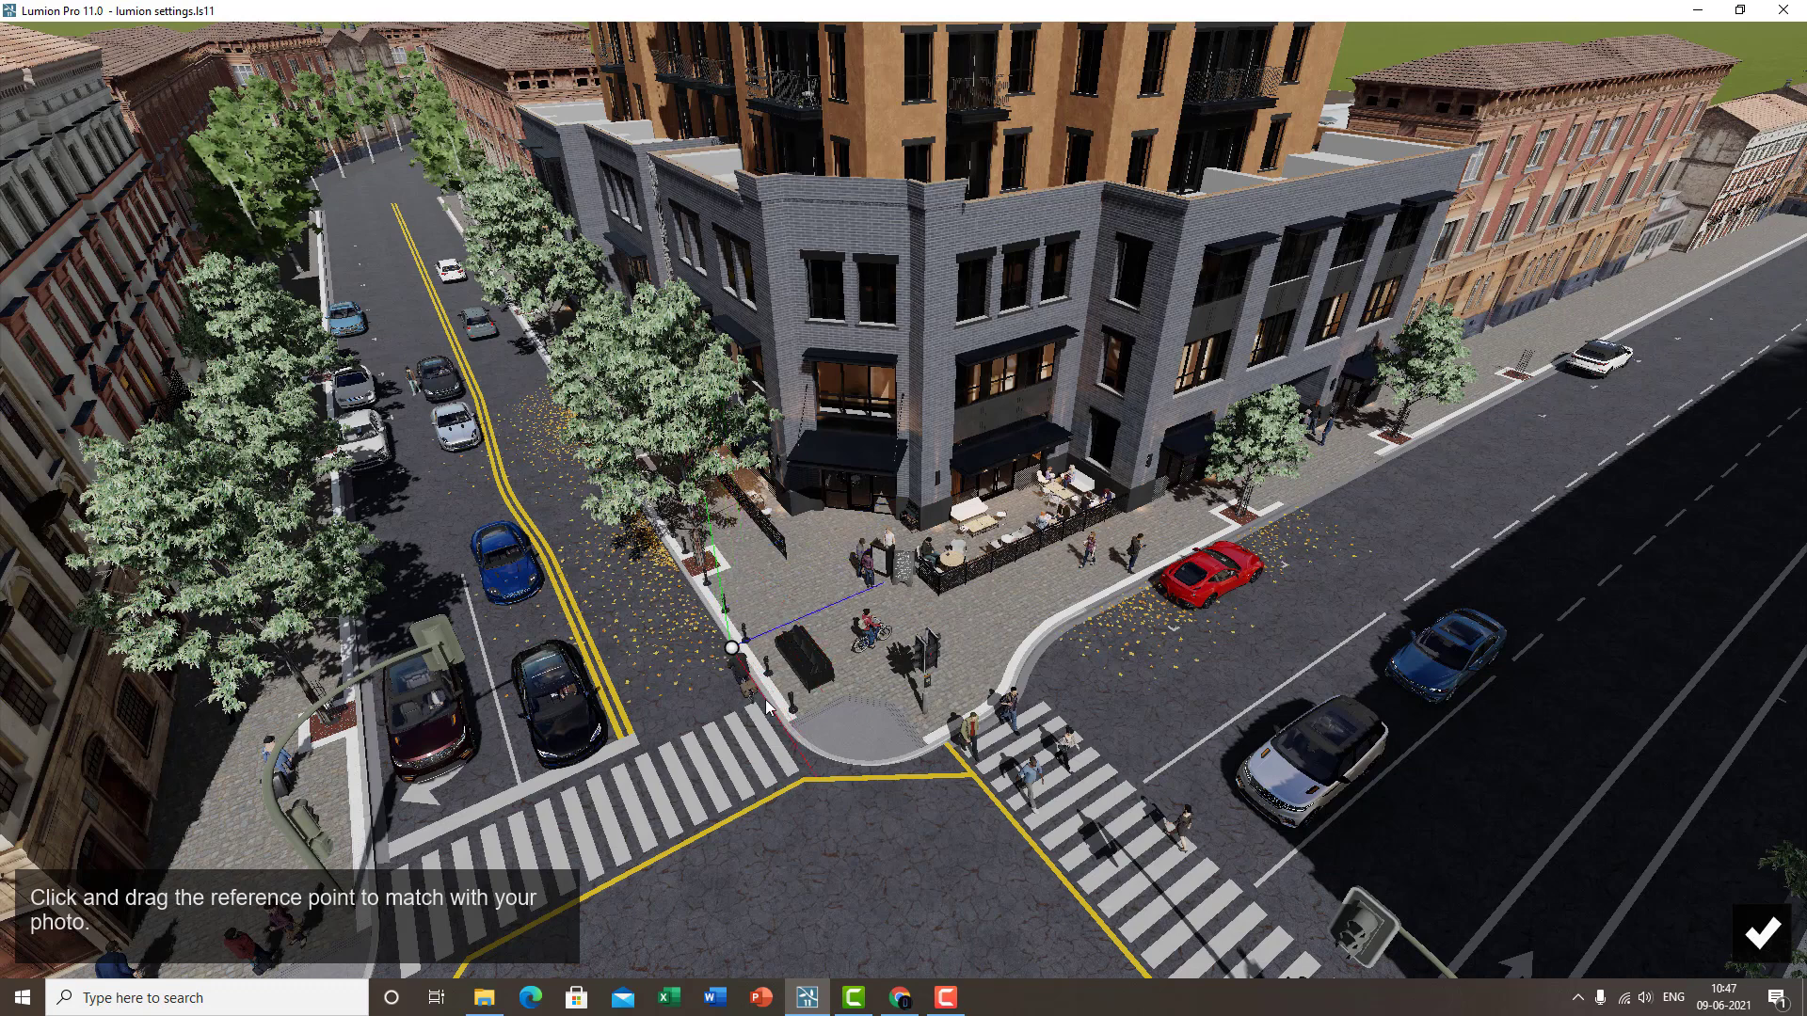
left_click_drag(786, 713, 750, 543)
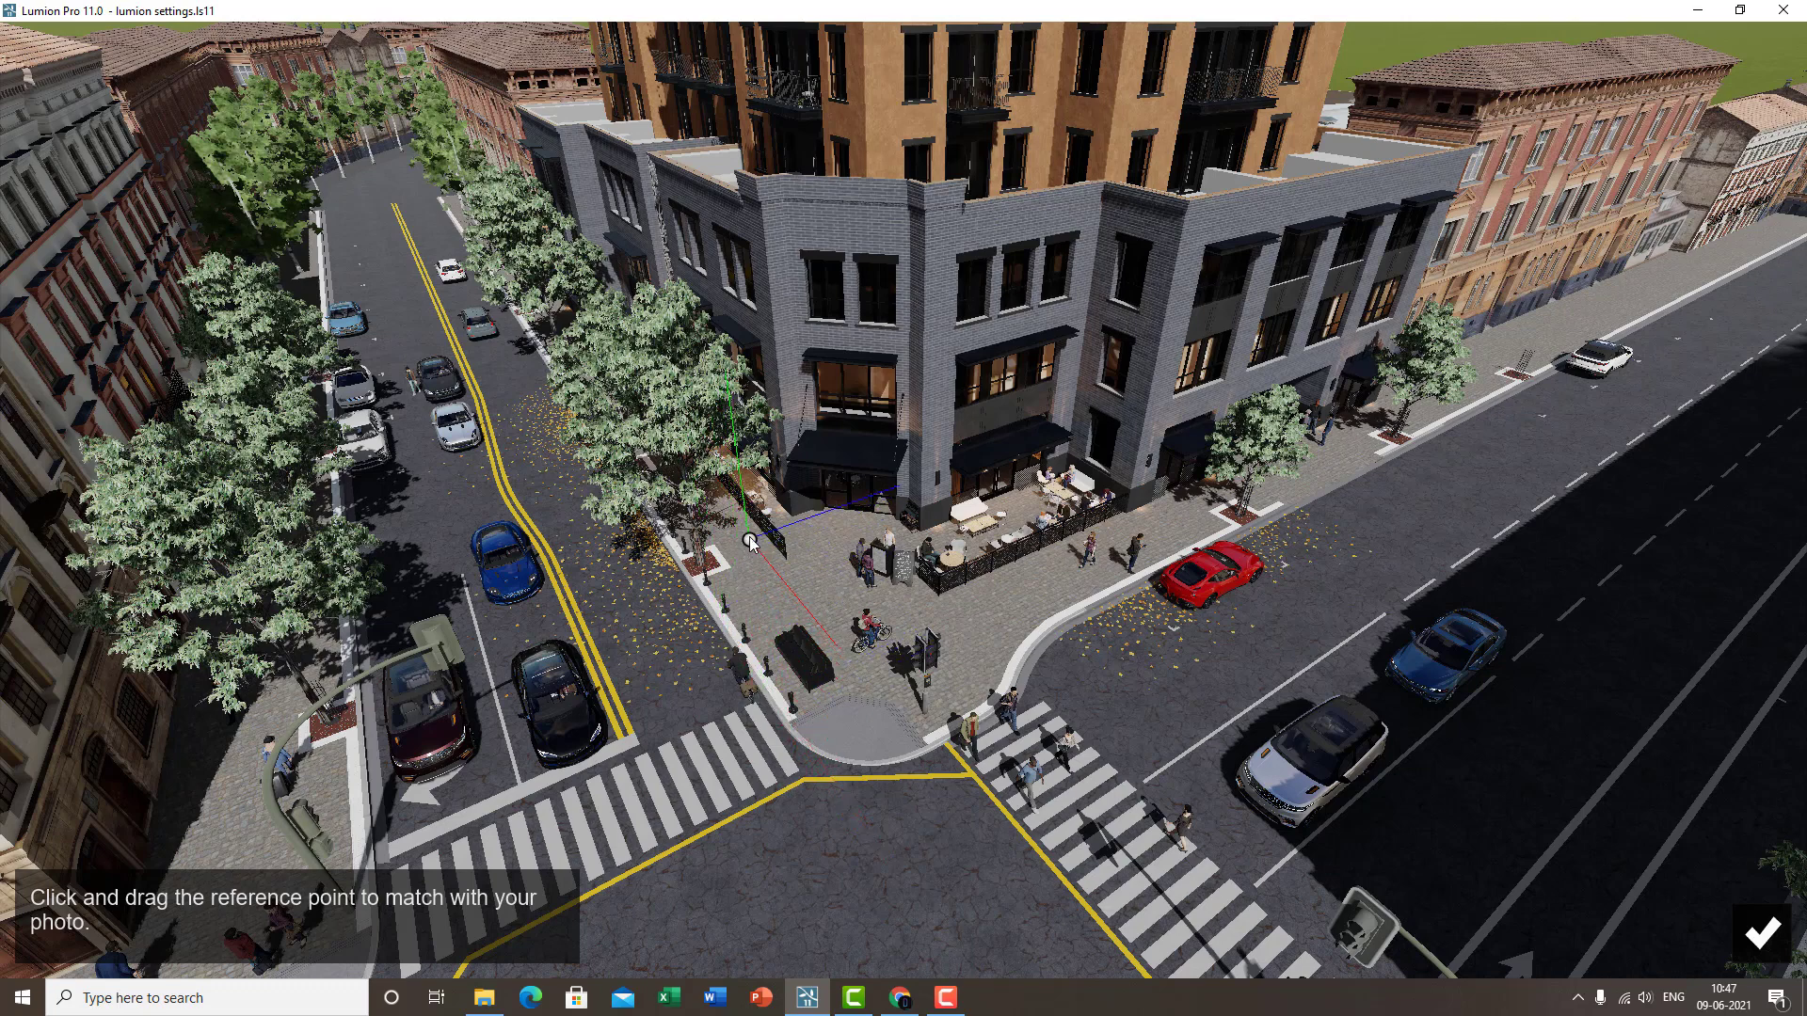
left_click(1762, 932)
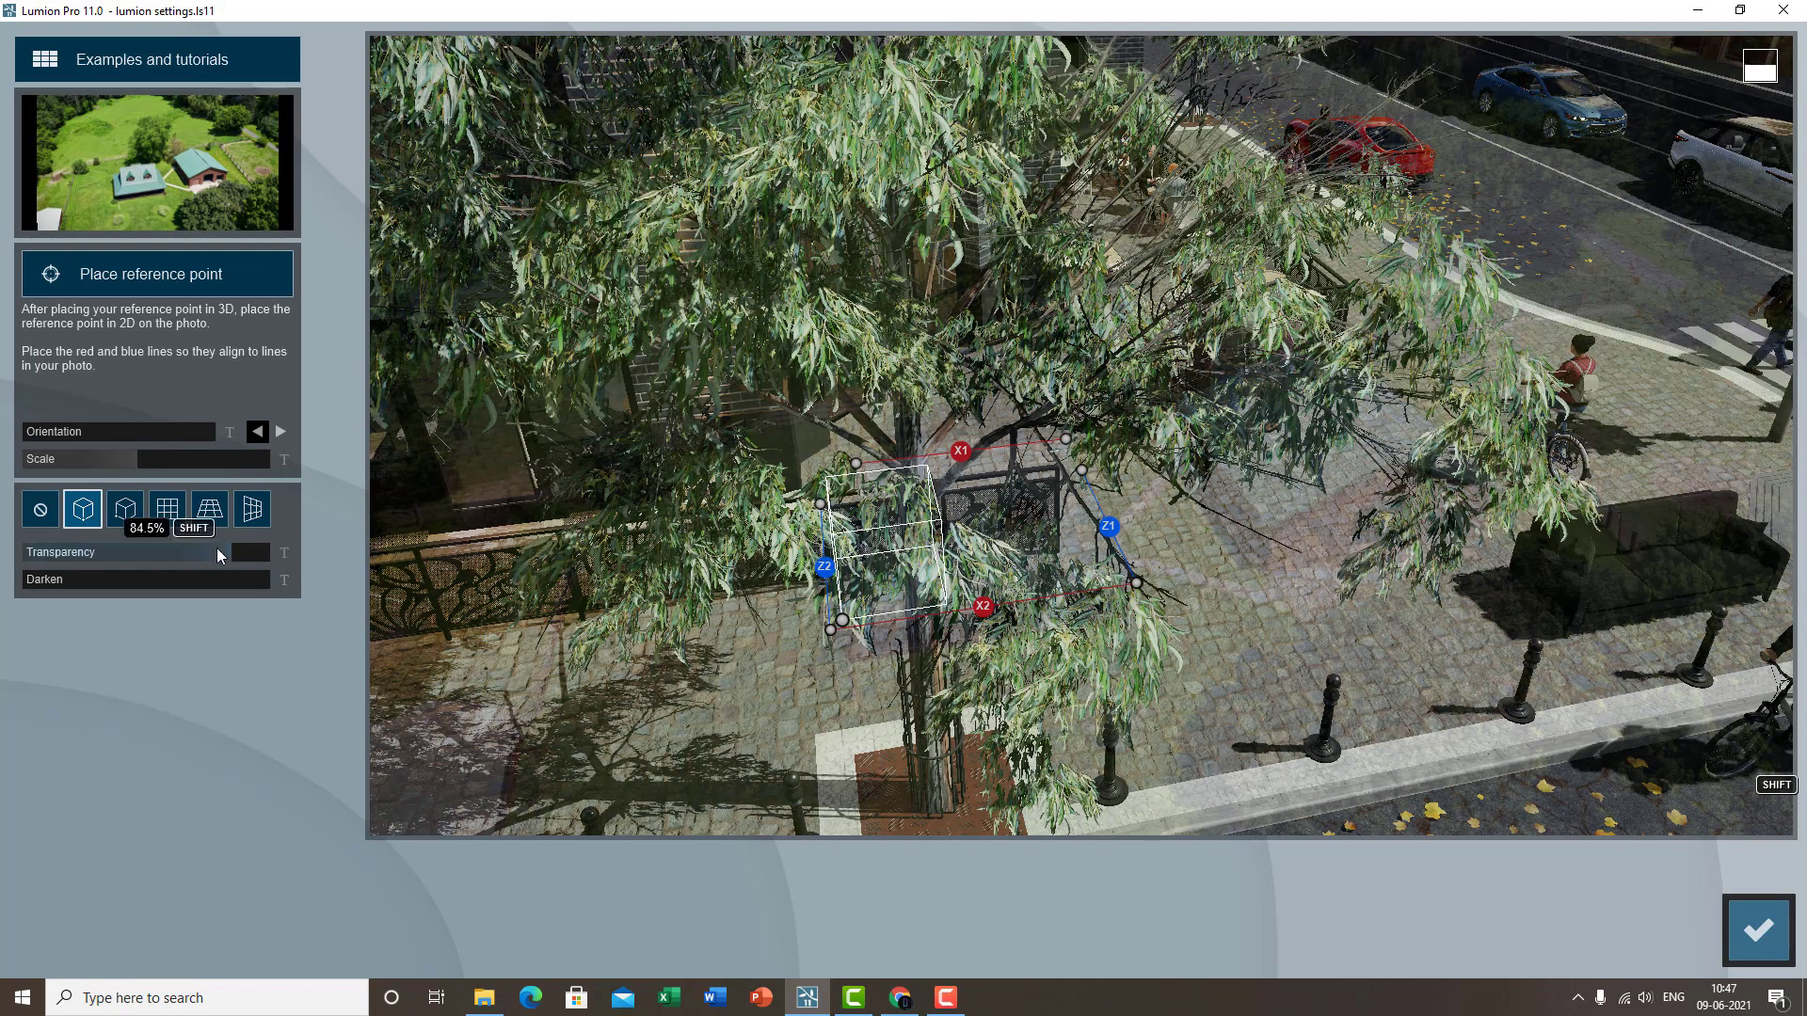
- Blend the street scene with the farm photo at partial transparency and reduce the matching scale below 1.0x
left_click_drag(223, 552, 84, 561)
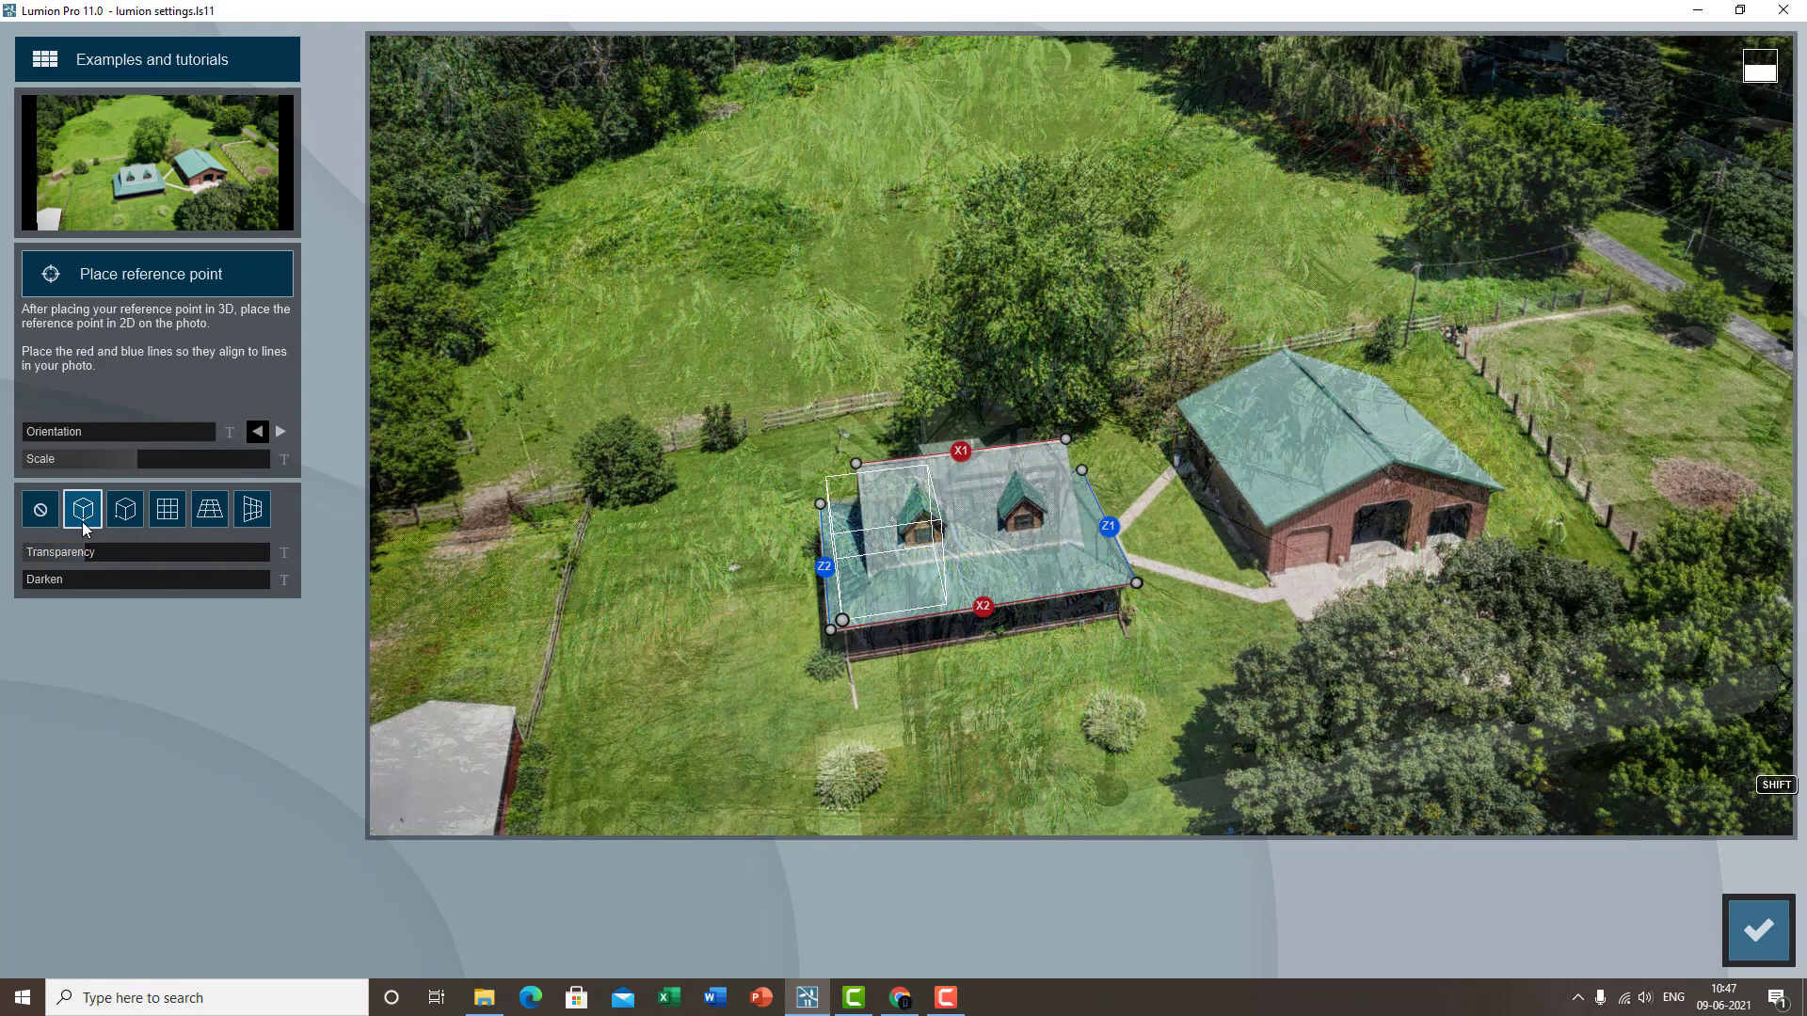
left_click_drag(94, 549, 192, 552)
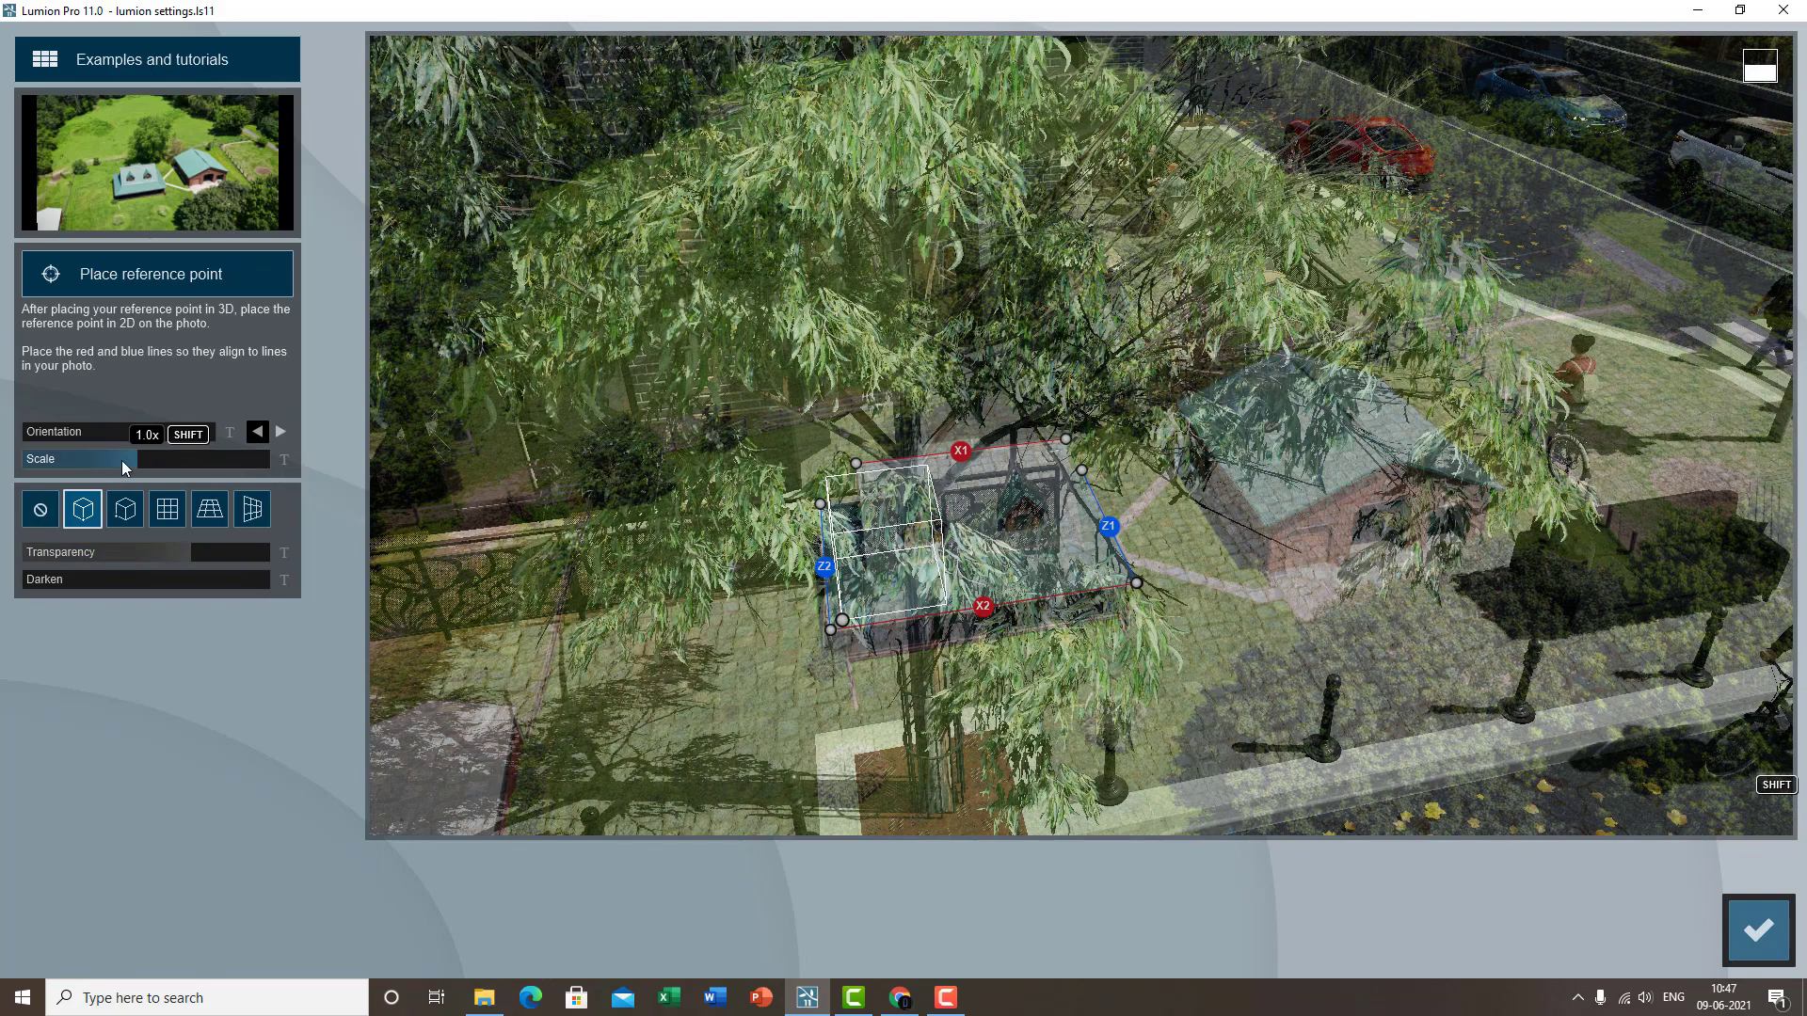
left_click_drag(122, 460, 104, 467)
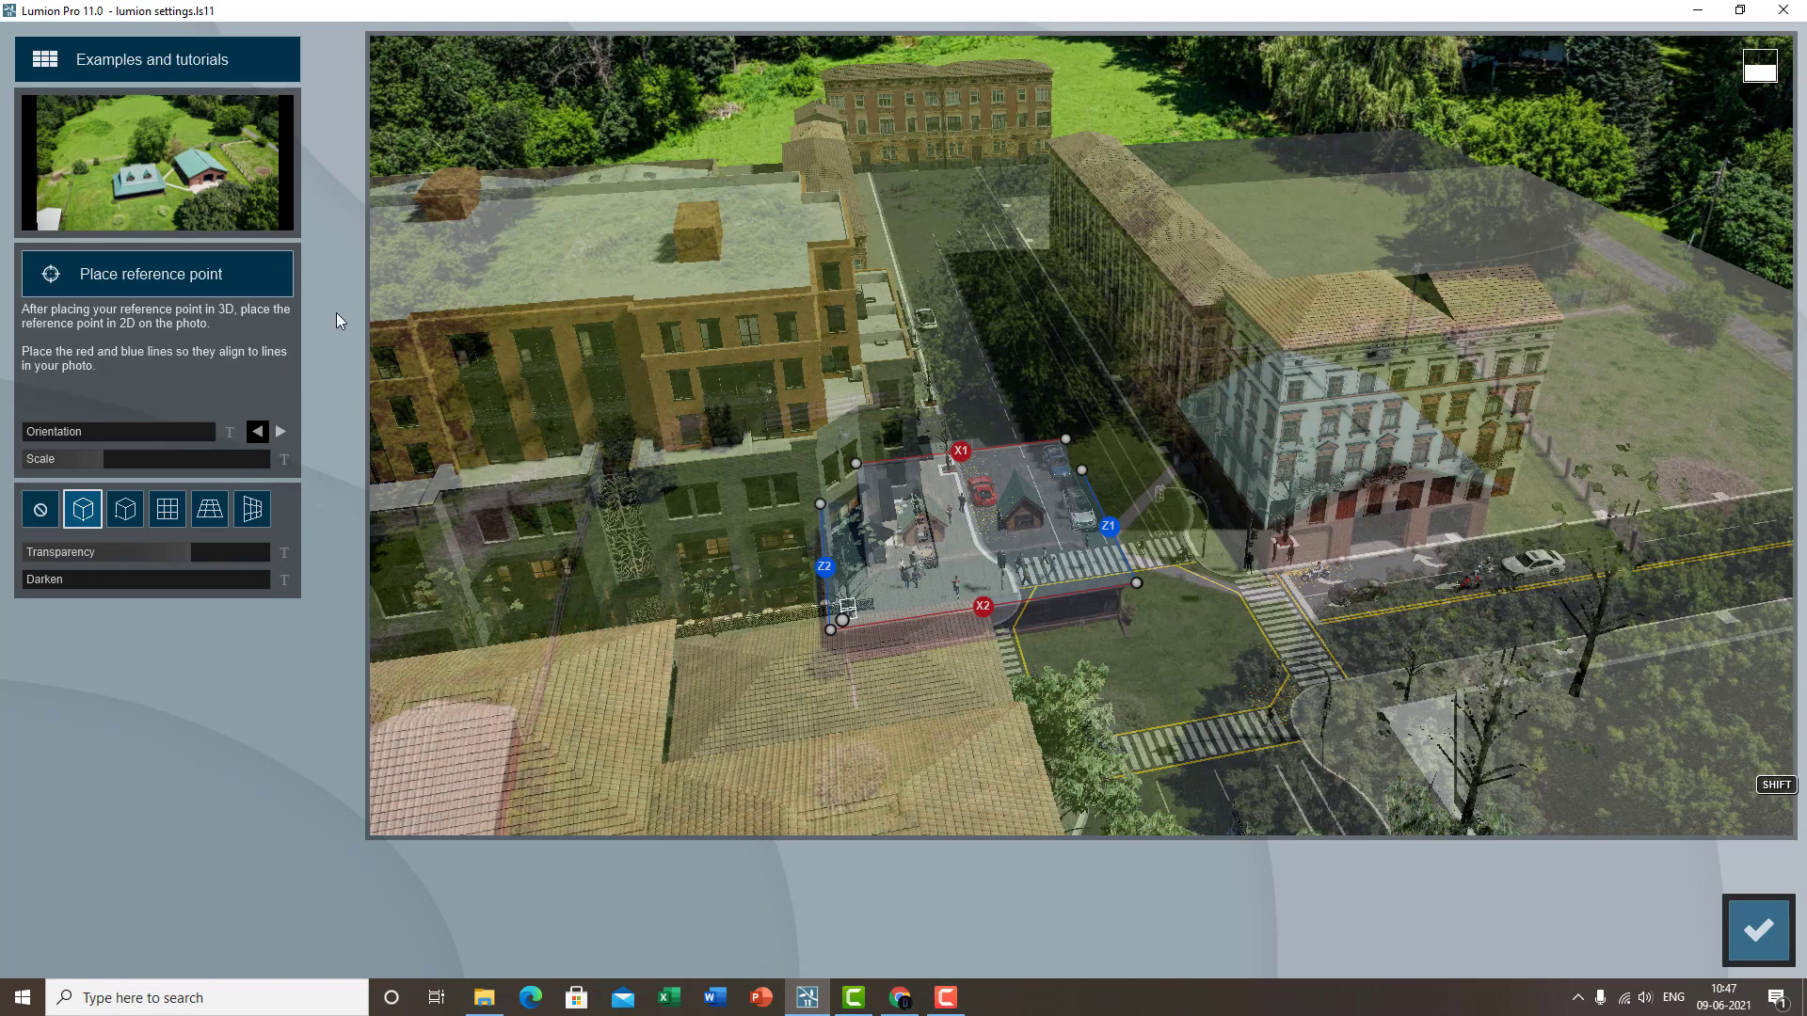
- Dismiss loading a custom photo and use the built-in matching example of the gabled brick house instead
left_click(130, 166)
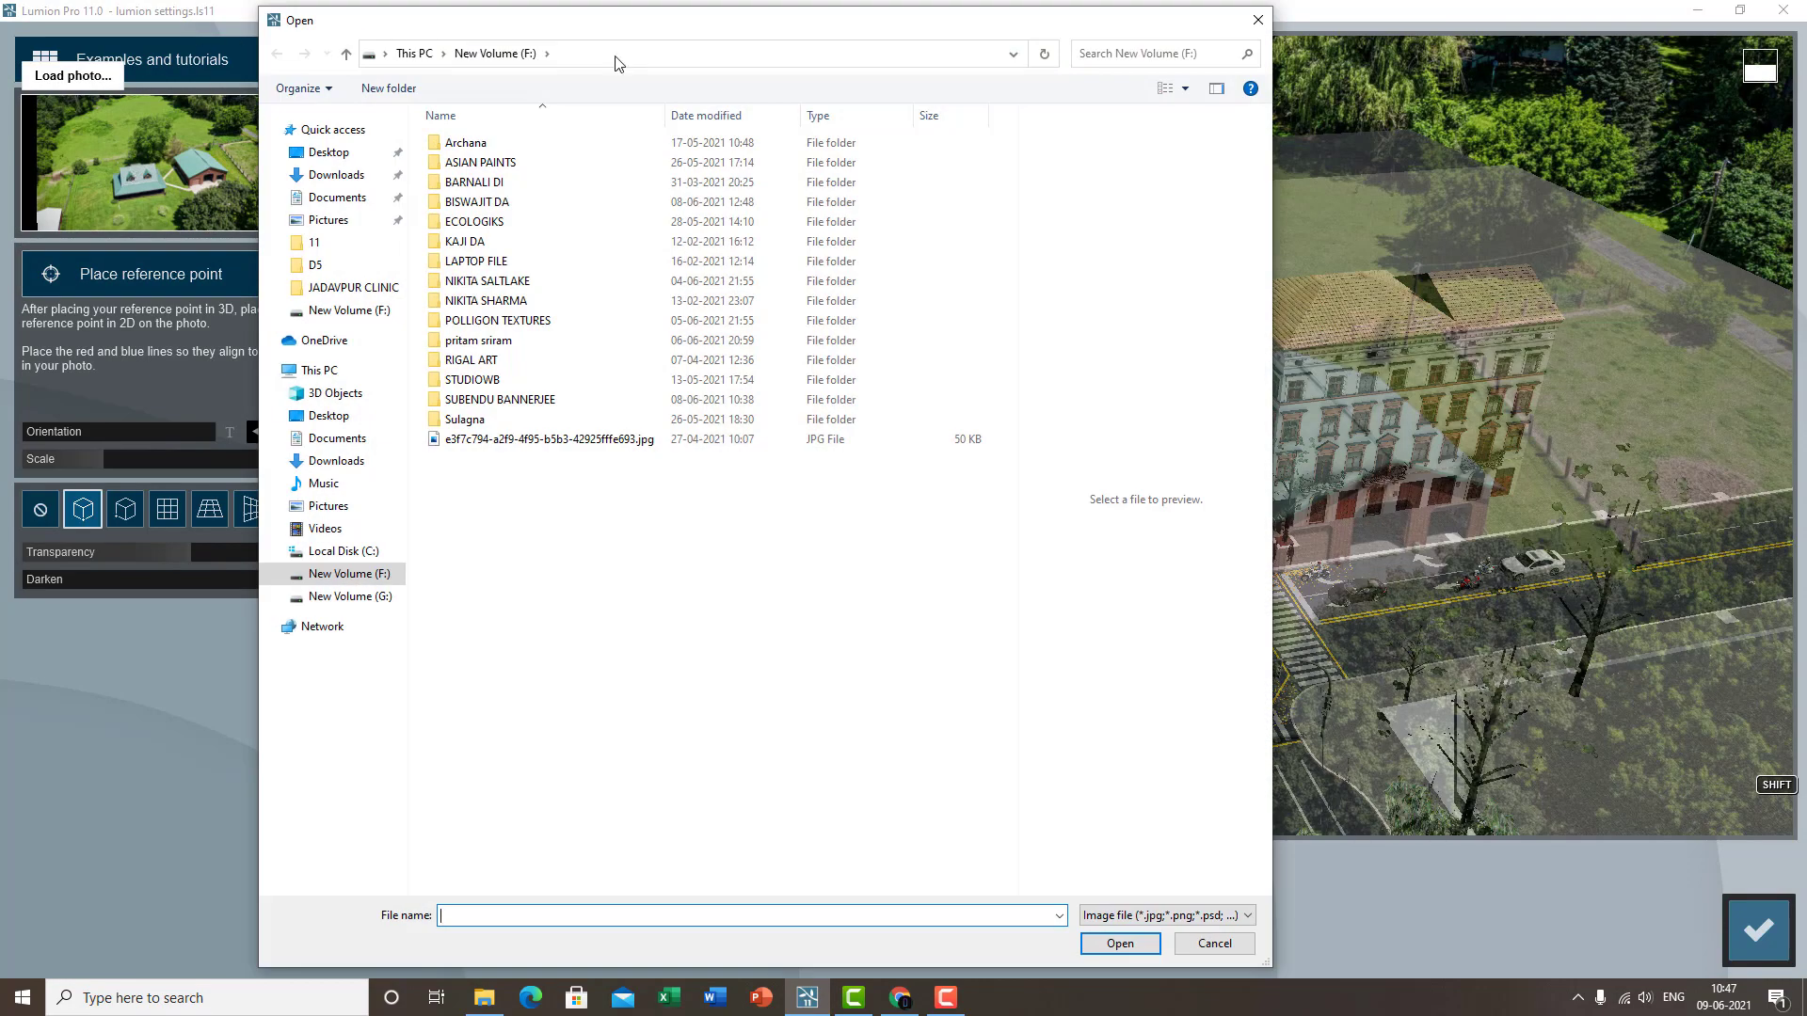
left_click(1233, 947)
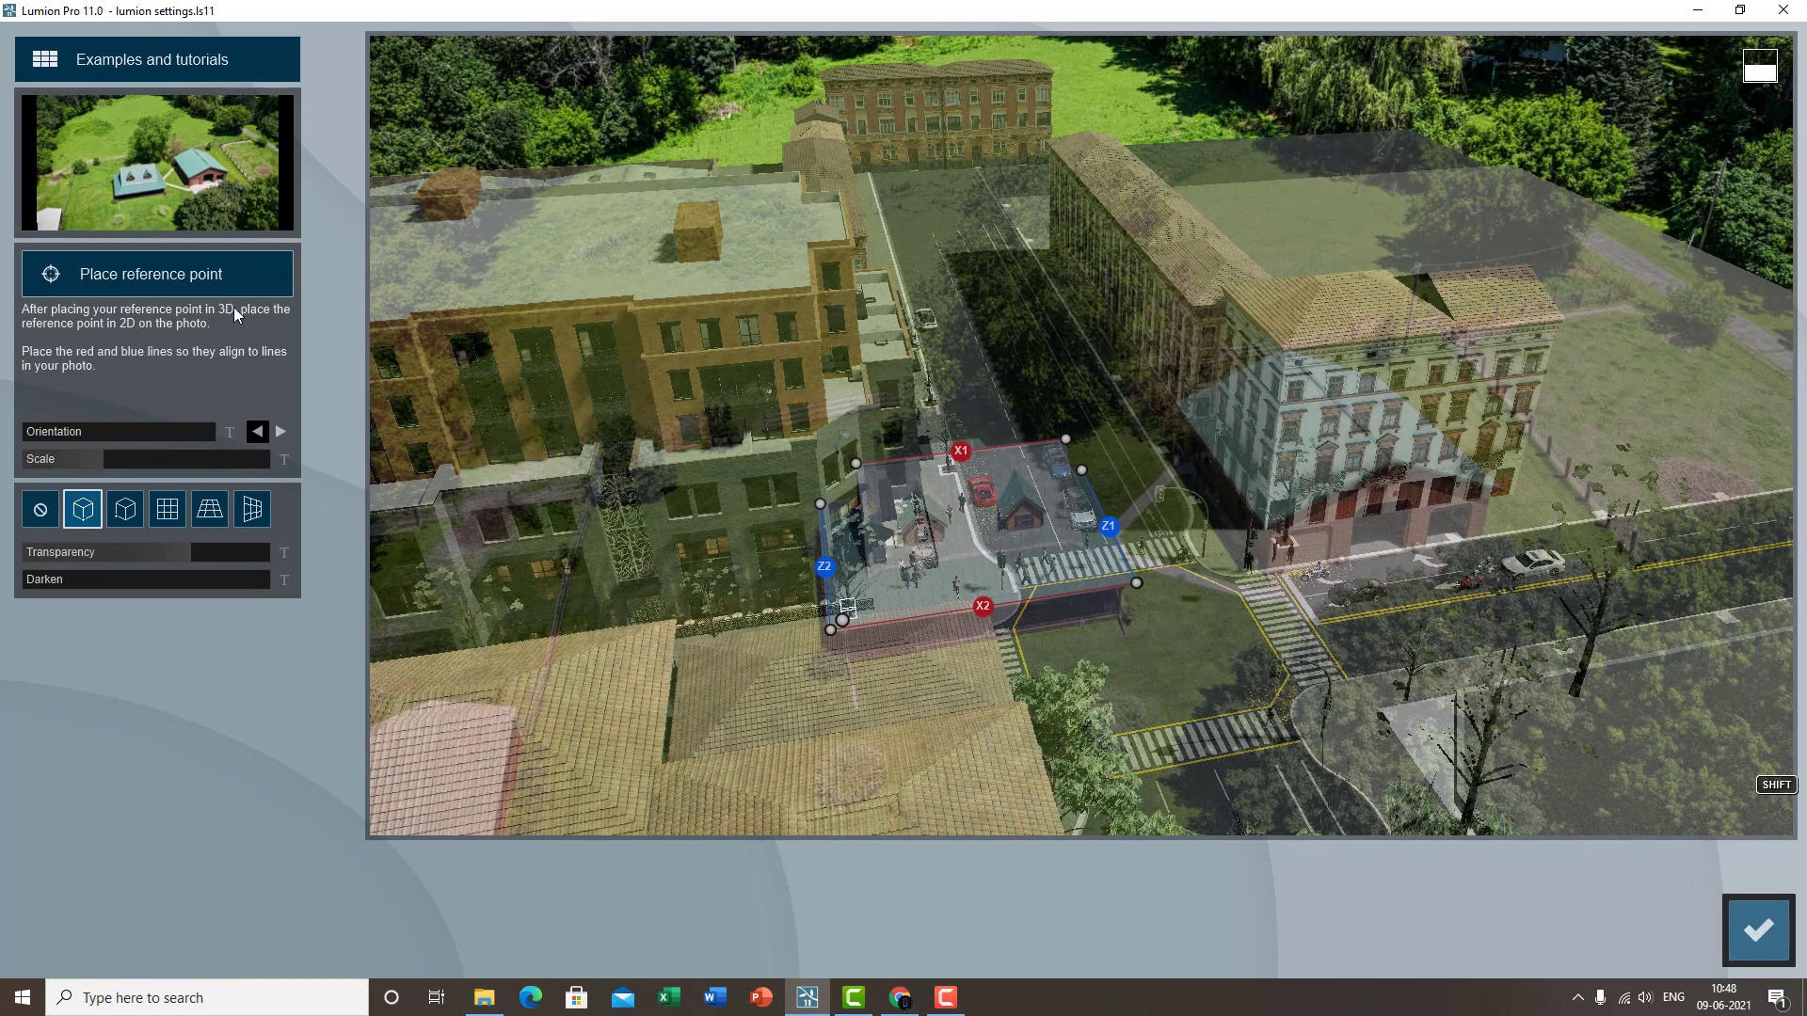
left_click(151, 62)
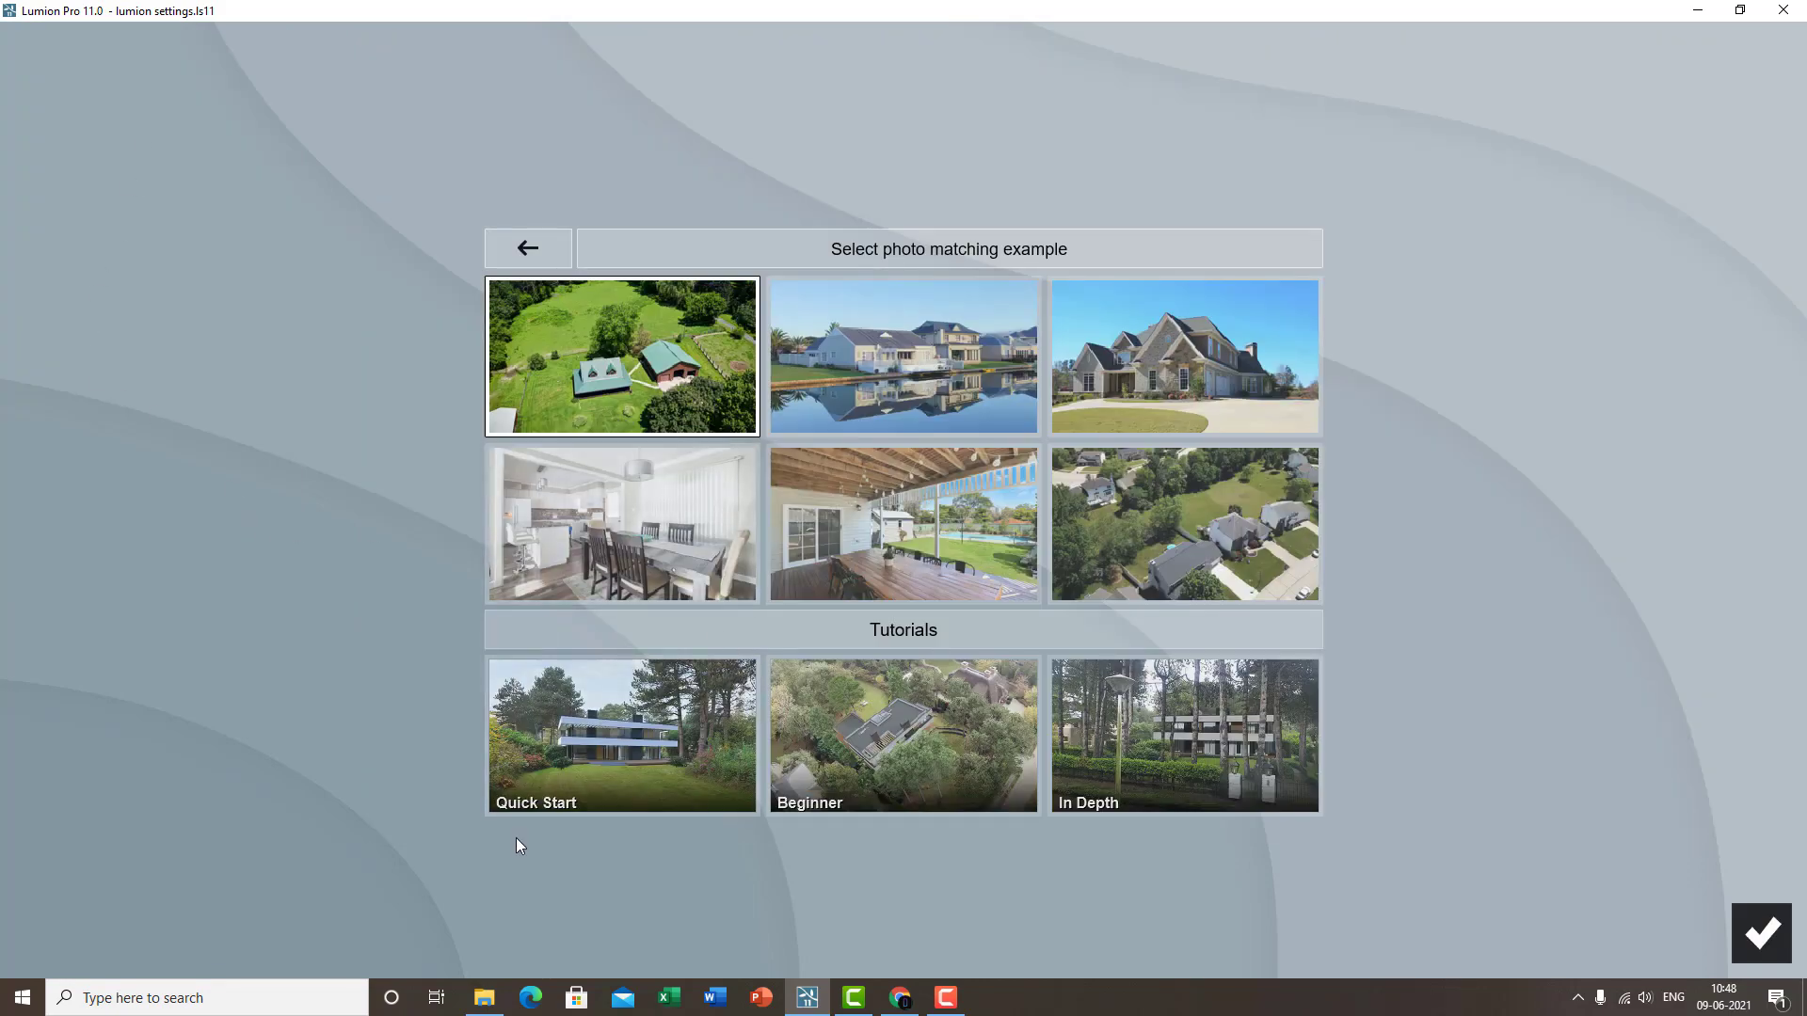
left_click(1184, 384)
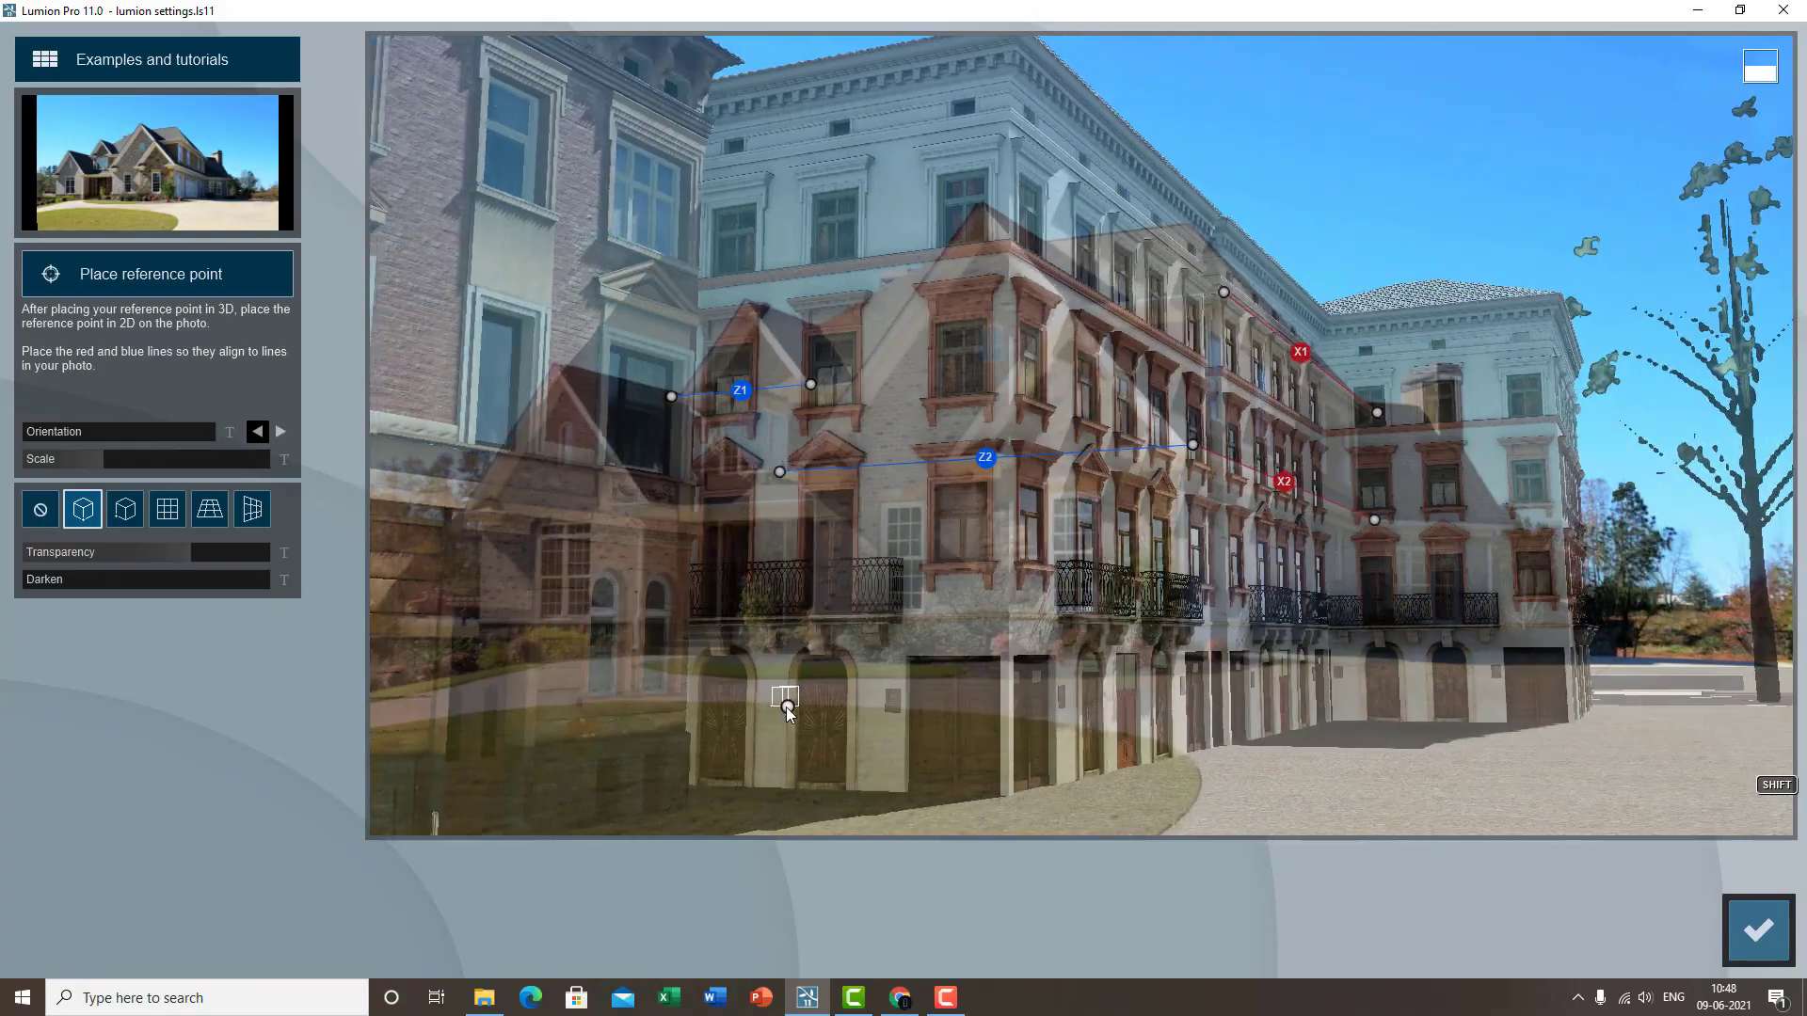
- Move the reference point onto the driveway in front of the house and set the orientation to 270°
mouse_move(786, 707)
left_mouse_down()
mouse_move(524, 703)
mouse_move(867, 664)
left_mouse_up()
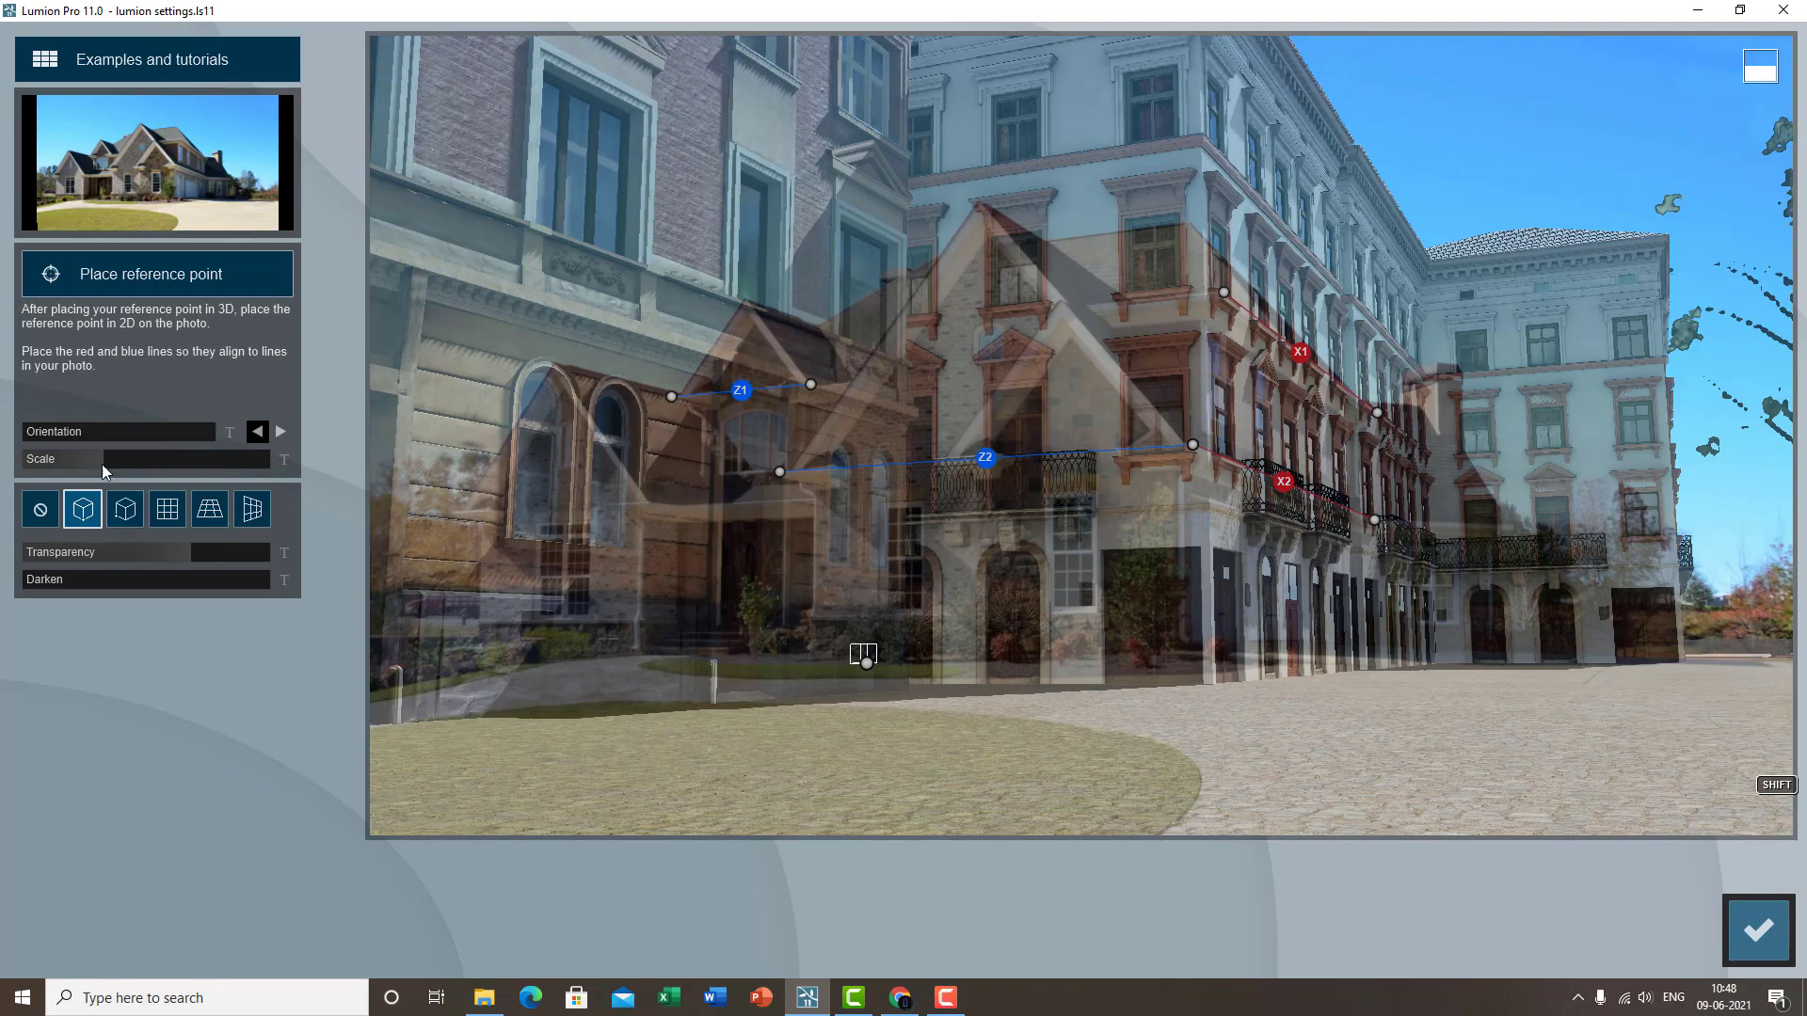
mouse_move(32, 433)
left_click_drag(32, 433, 160, 433)
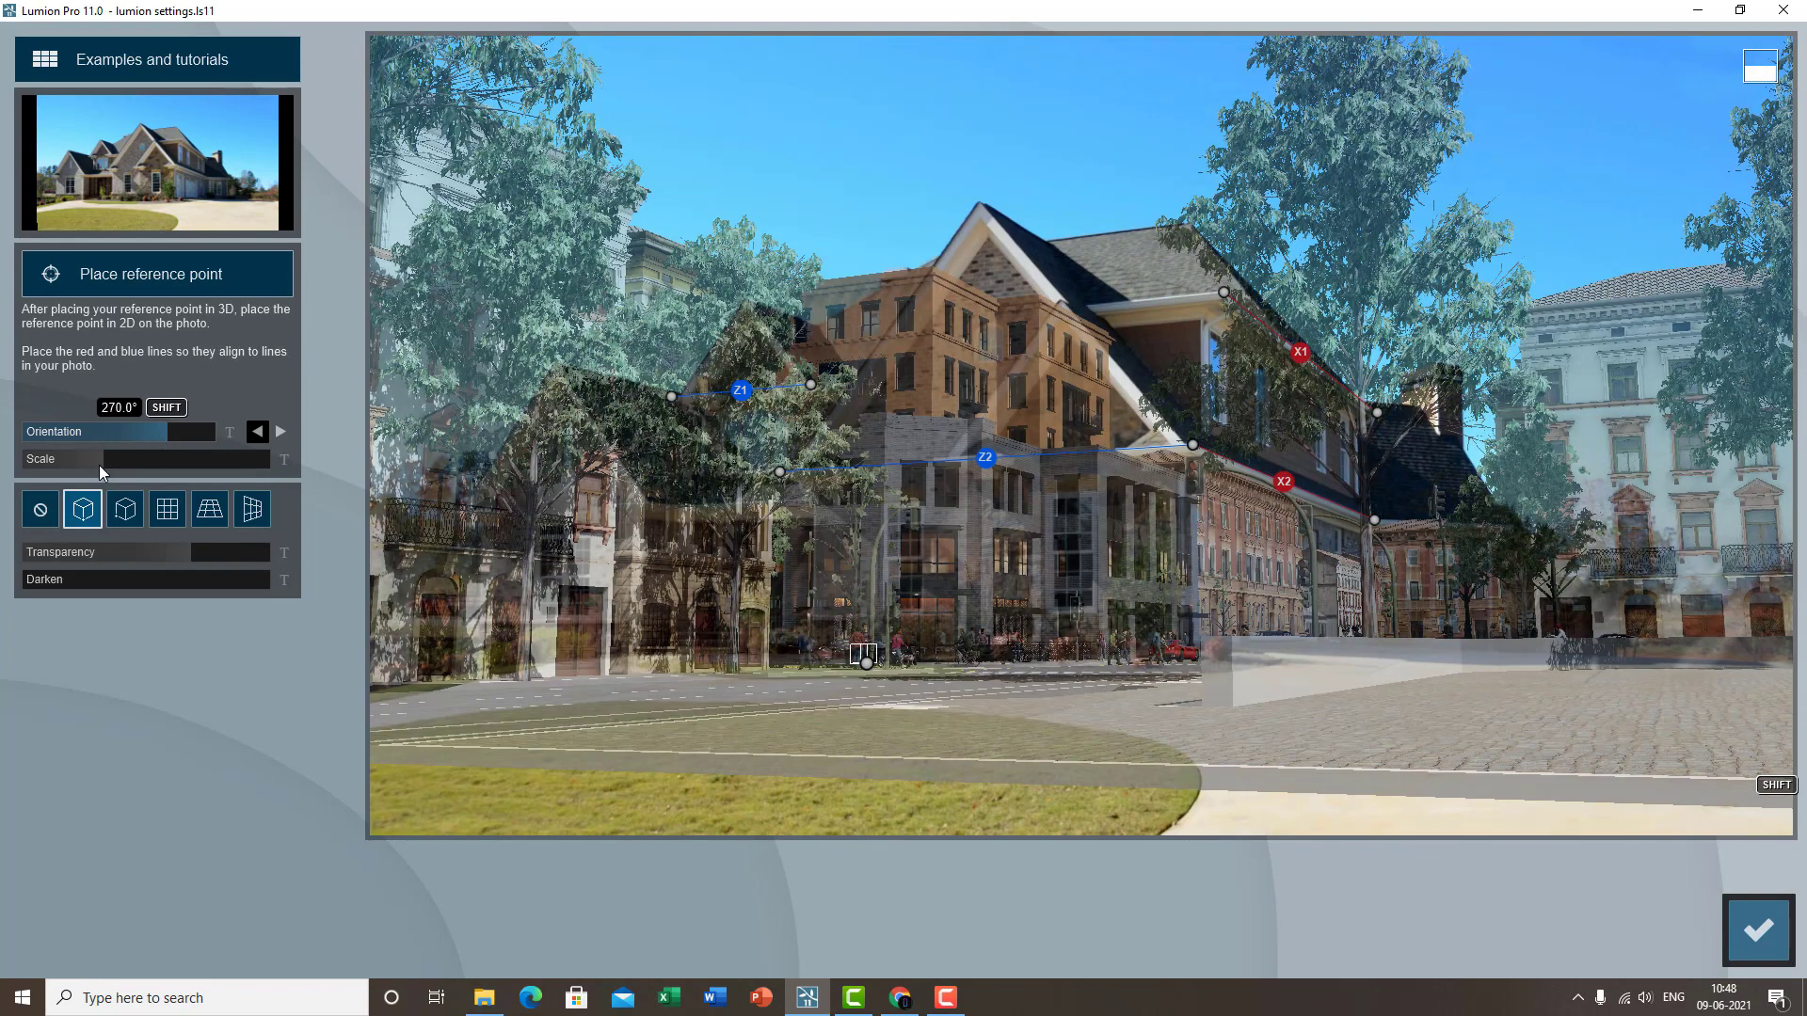
- Set the transparency to 100% and adjust the orientation and reference point until the corner building fills the view
left_click_drag(143, 557, 332, 562)
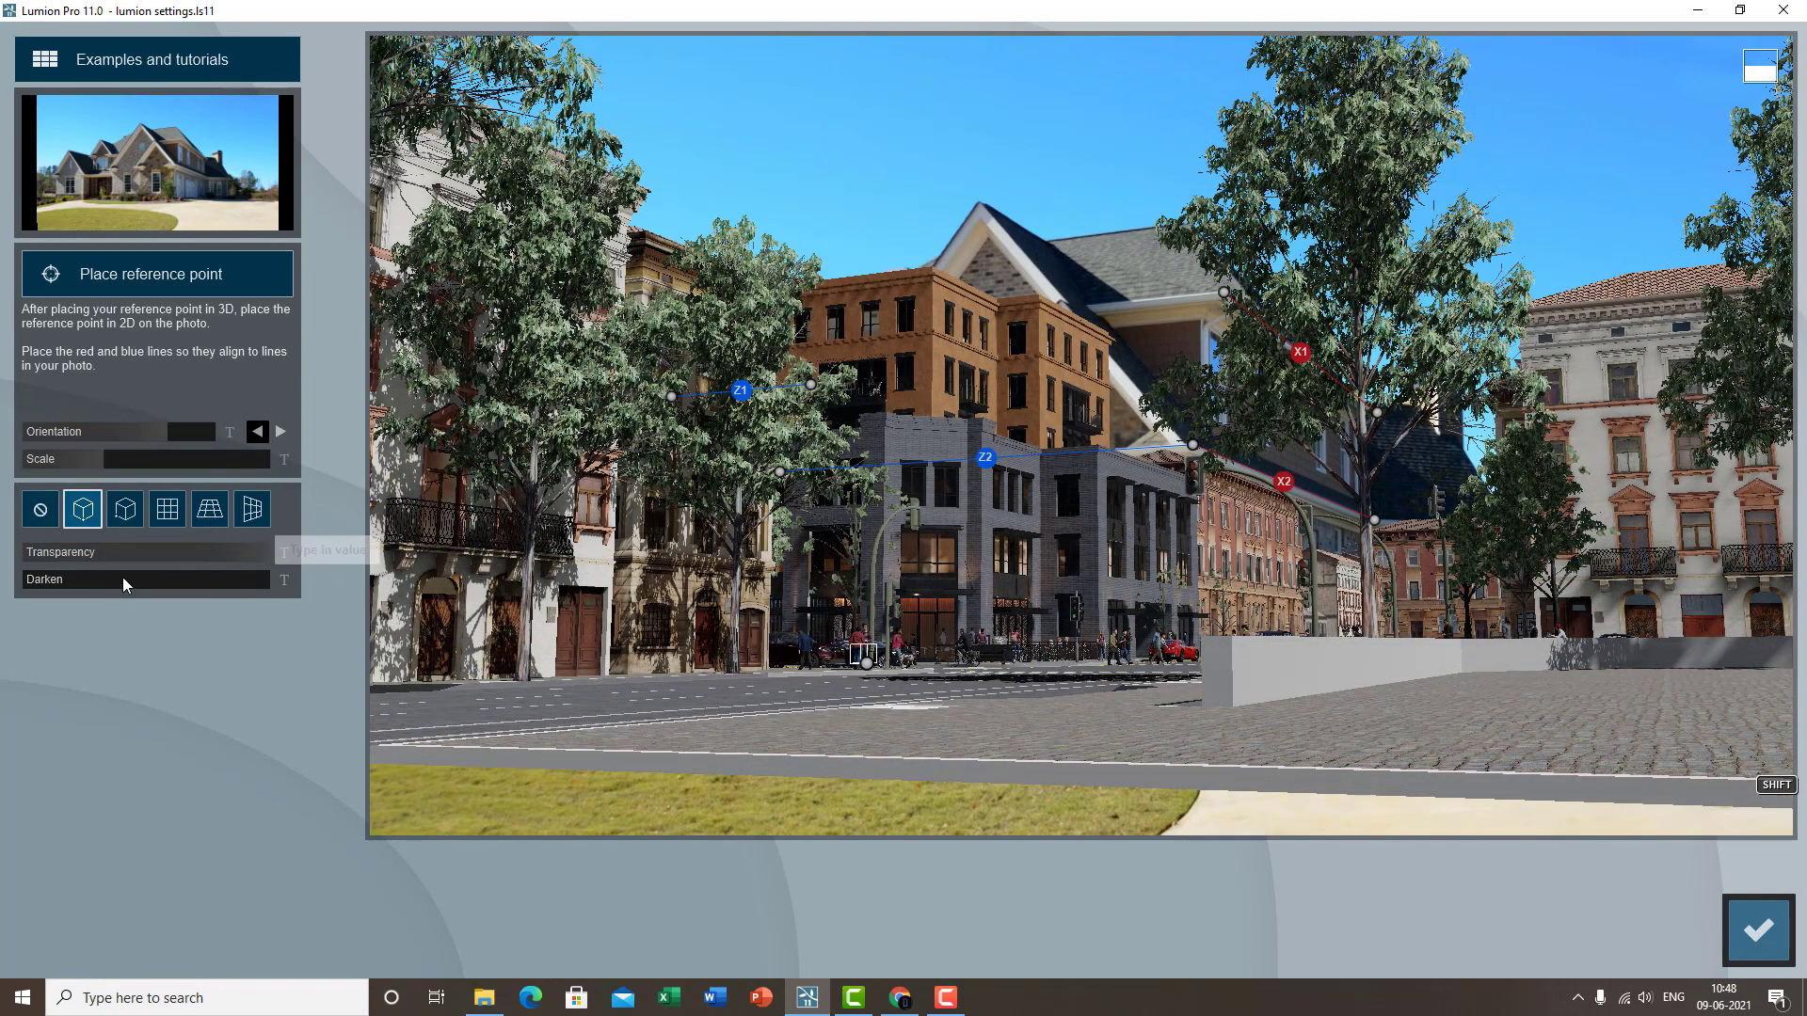
left_click_drag(164, 433, 2, 495)
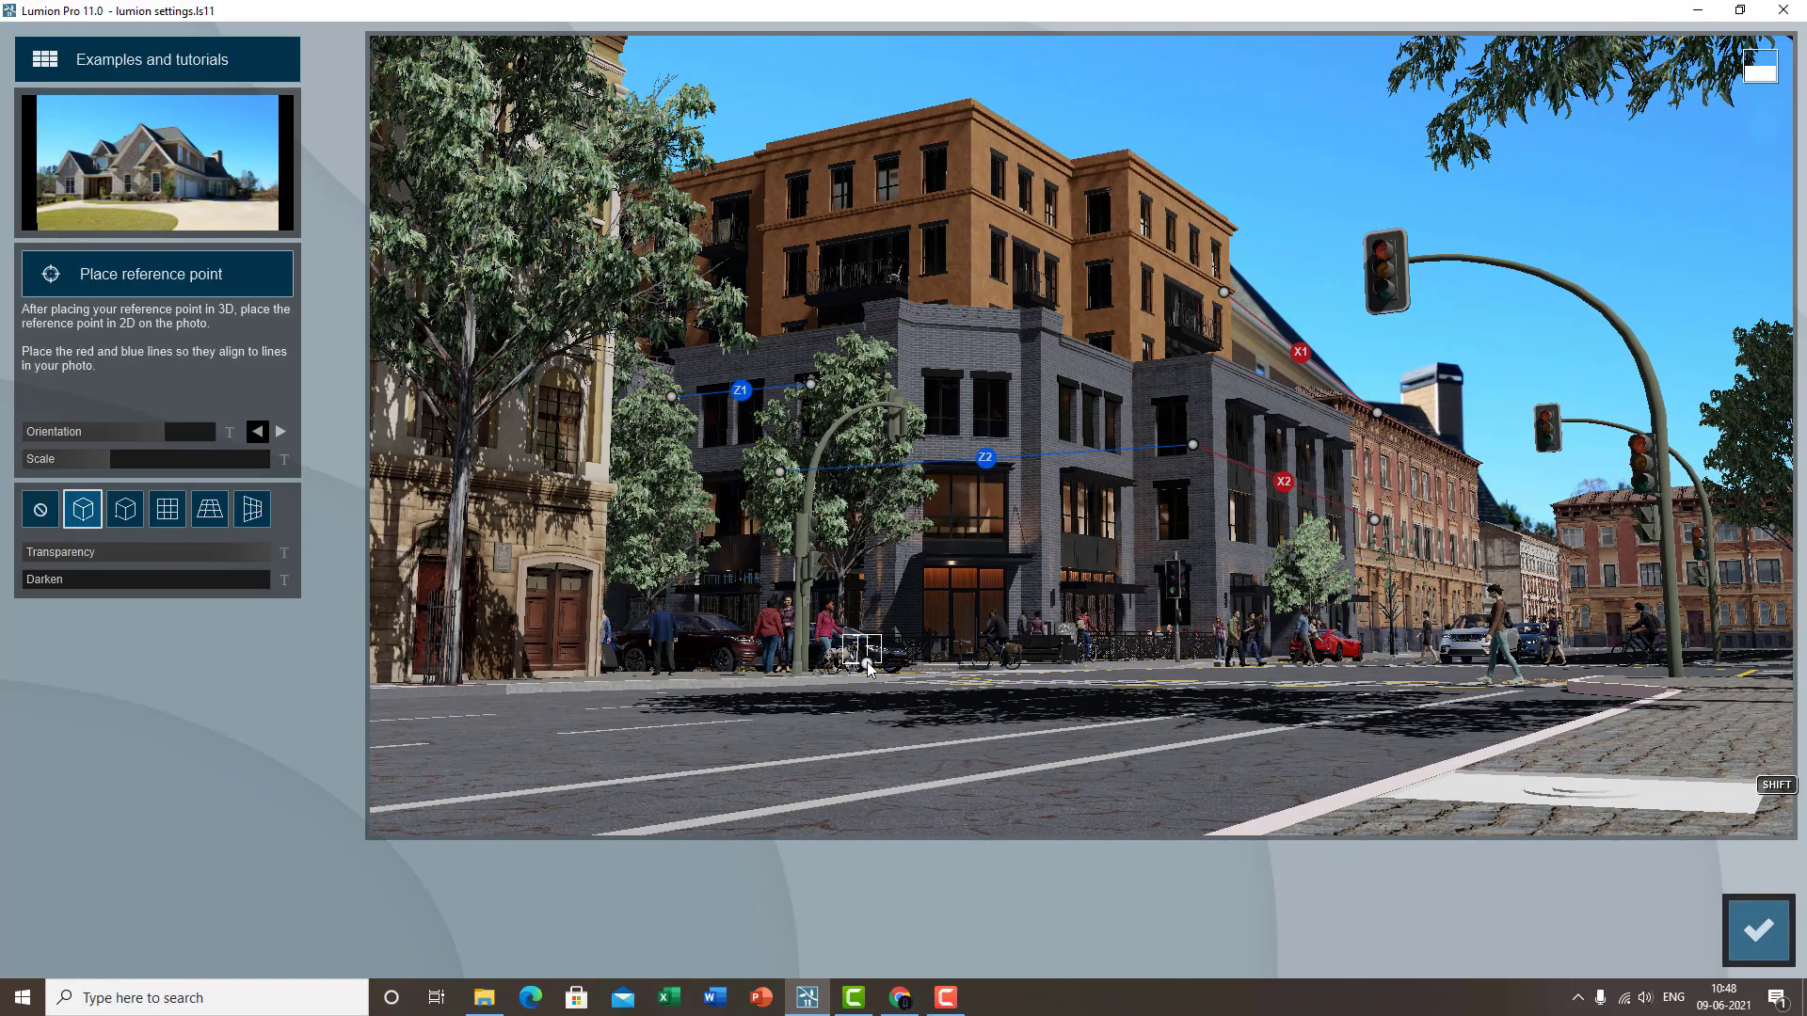
mouse_move(871, 662)
left_mouse_down()
mouse_move(956, 698)
mouse_move(1083, 693)
left_mouse_up()
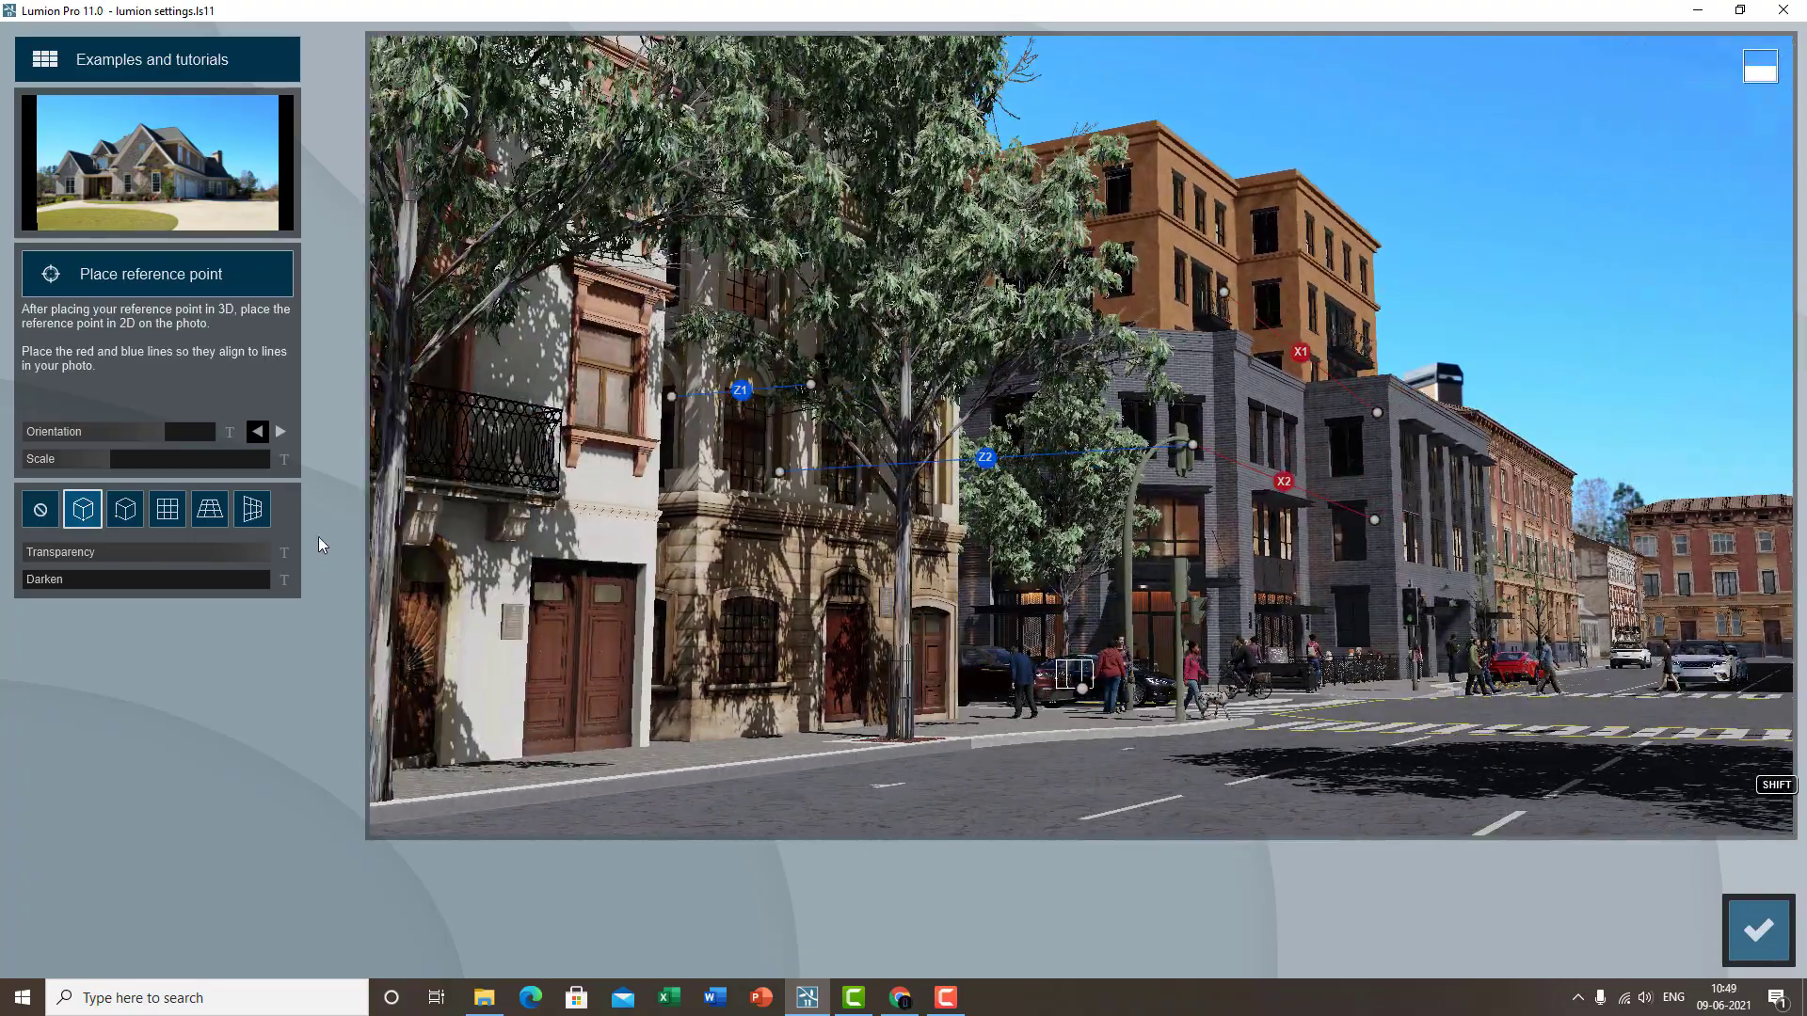
mouse_move(147, 449)
left_click_drag(162, 437, 115, 435)
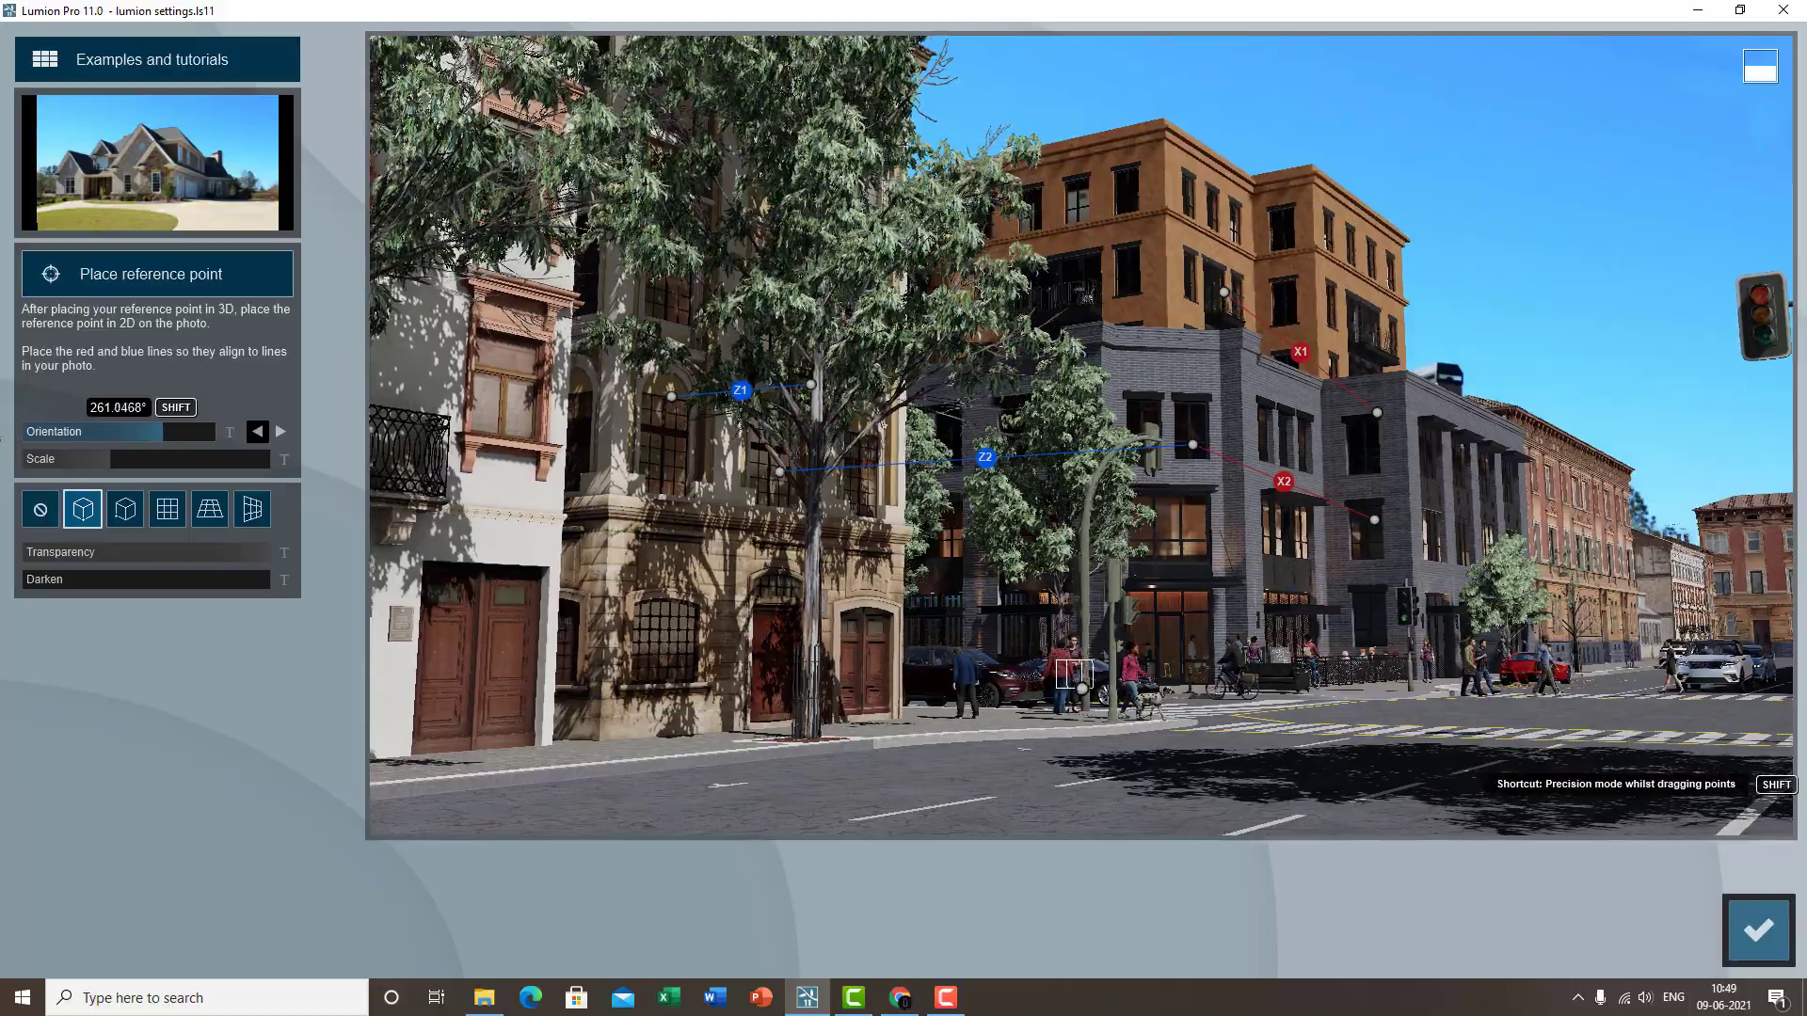
left_click_drag(3, 433, 13, 405)
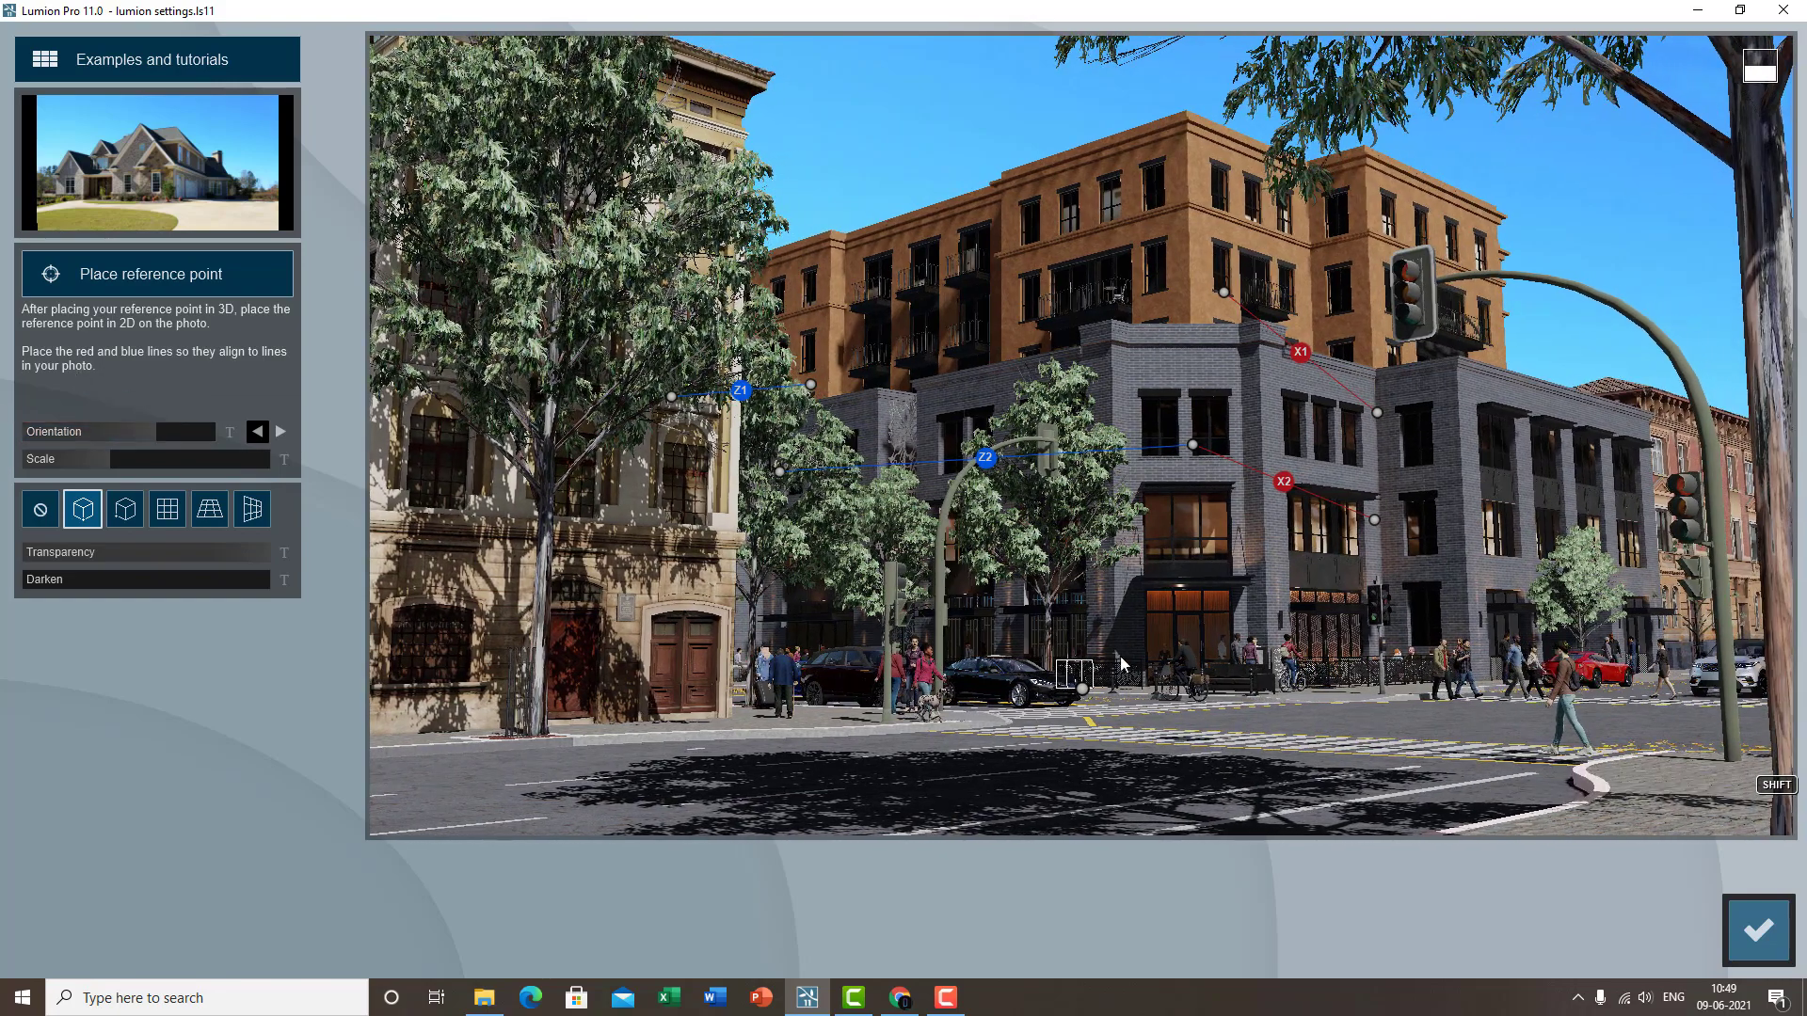
mouse_move(1075, 687)
left_mouse_down()
mouse_move(1056, 690)
mouse_move(1078, 696)
left_mouse_up()
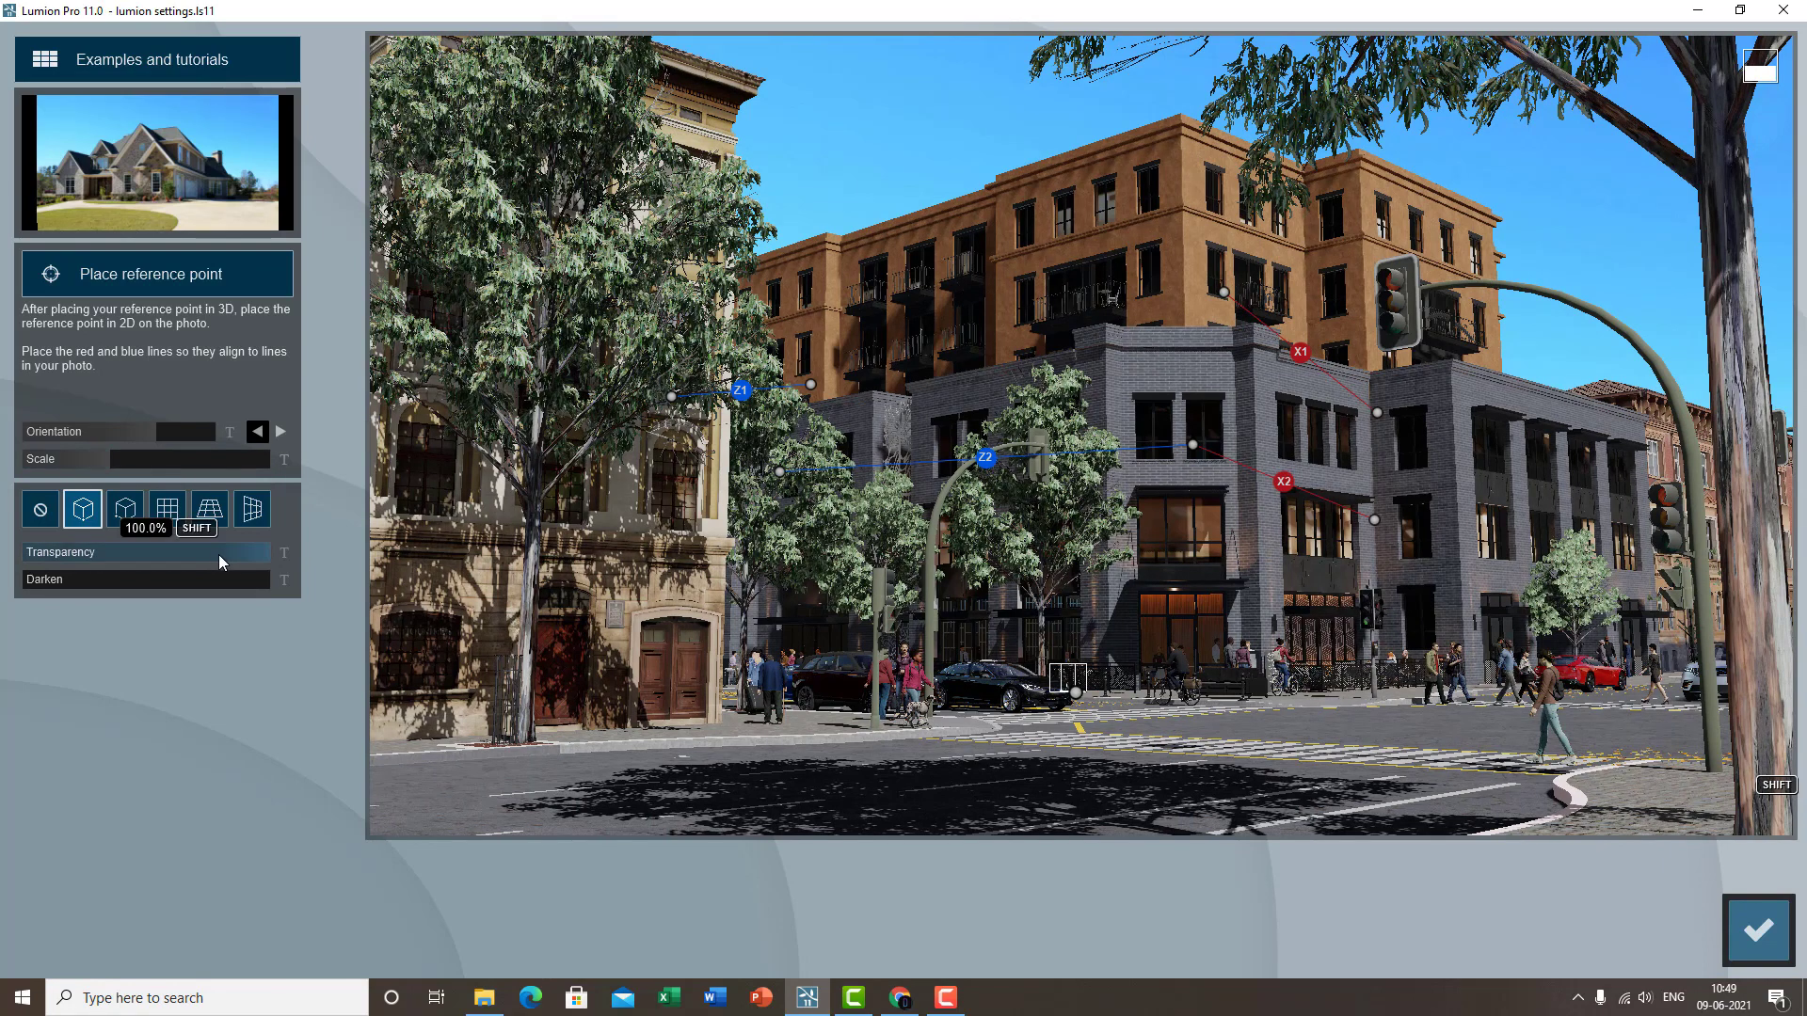
- Check the house photo beneath the scene, restore 100% transparency, and adjust the end points of the Z2 guide line
left_click_drag(218, 555, 73, 559)
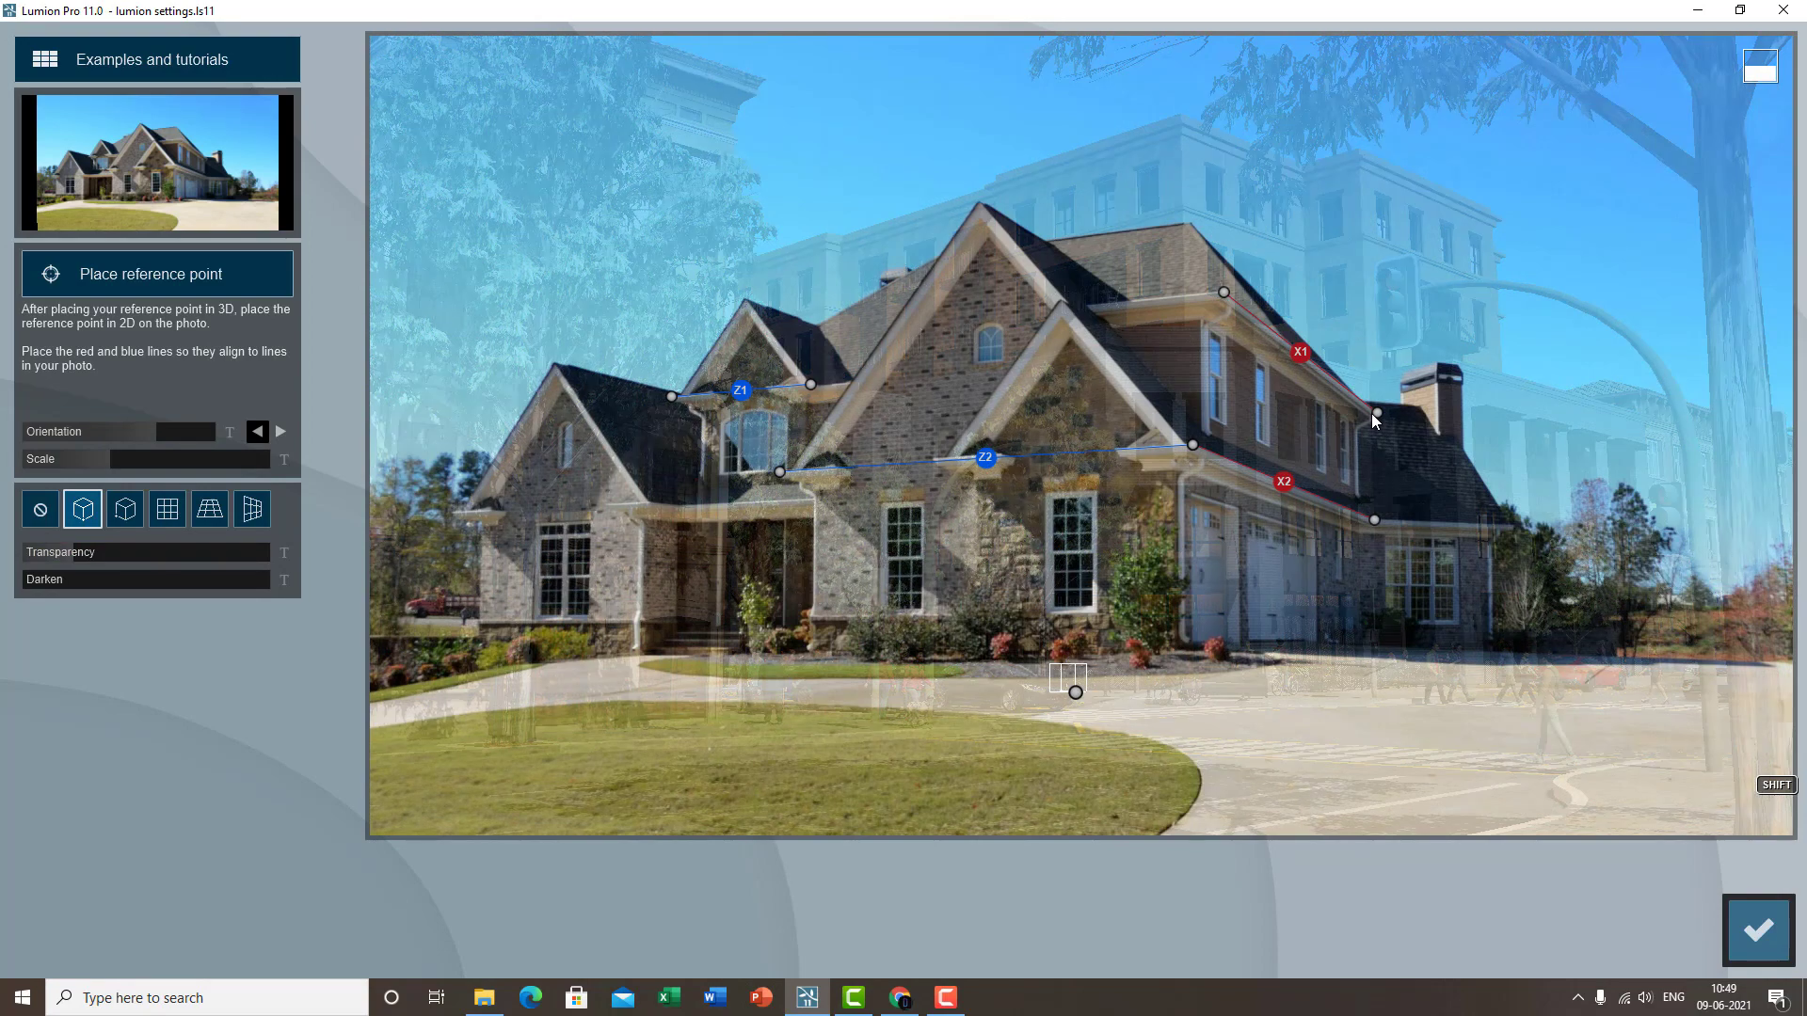
left_click_drag(111, 555, 386, 551)
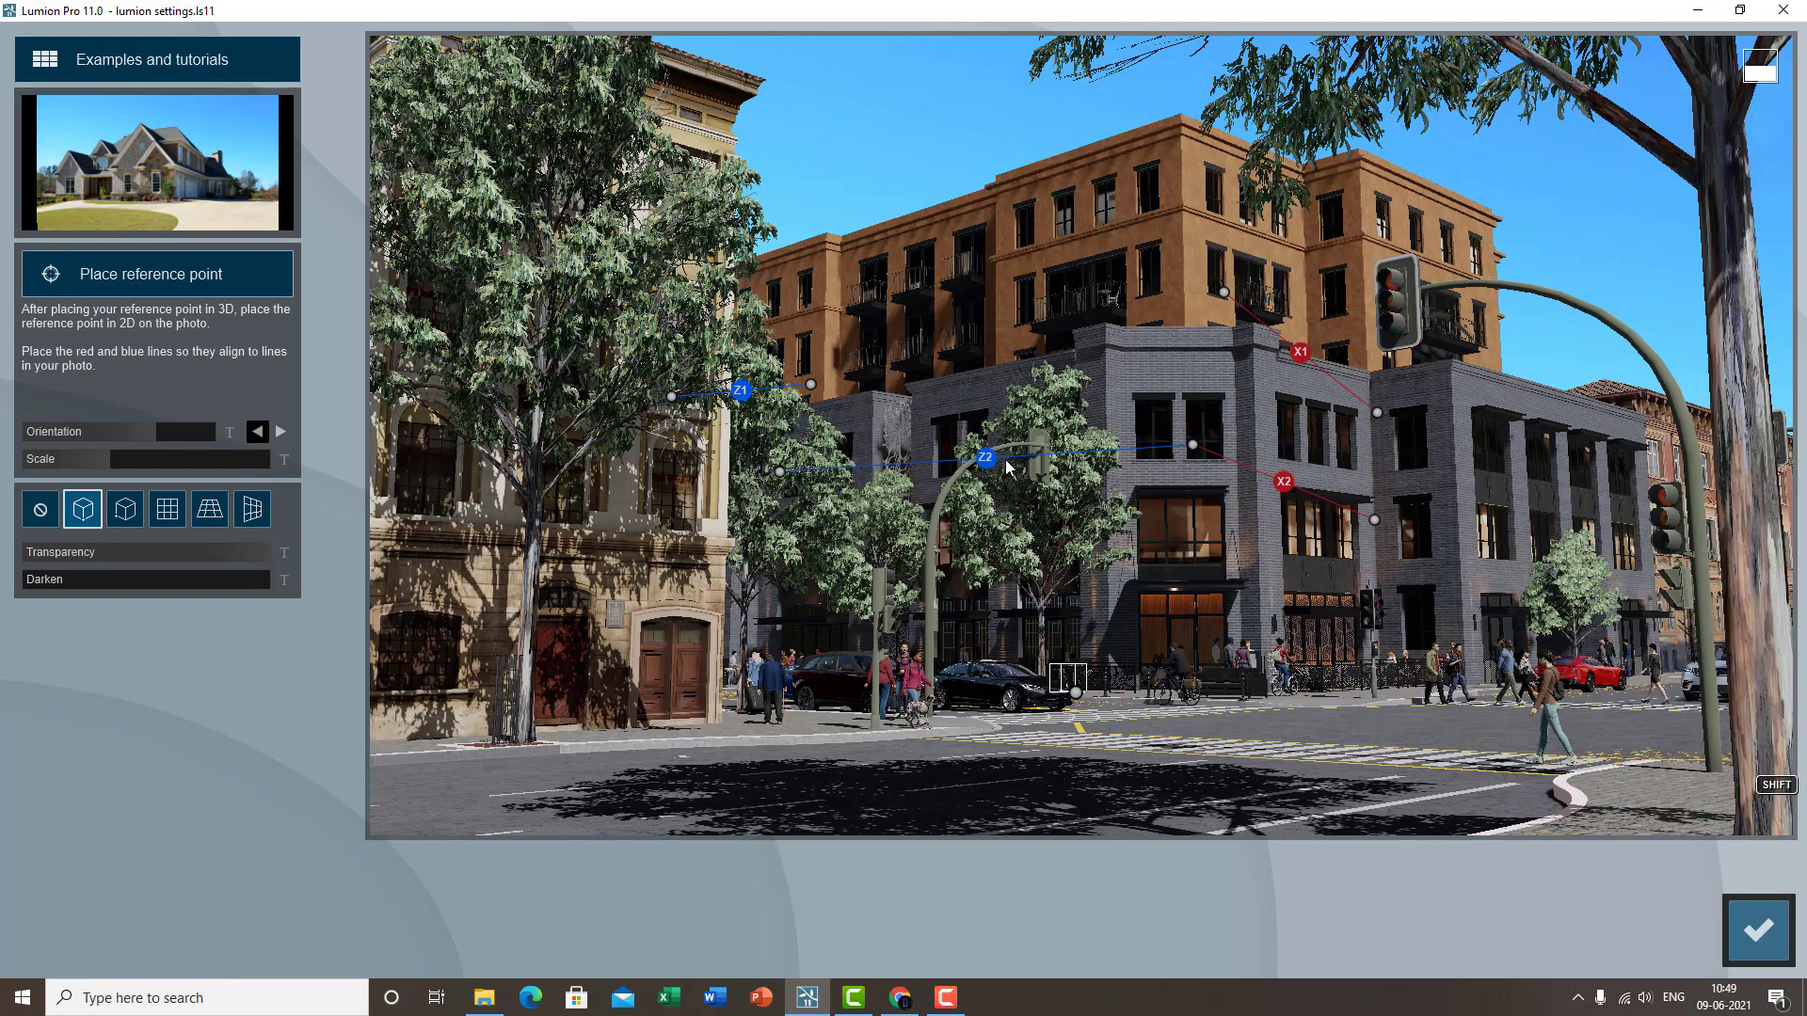
left_click_drag(1192, 445, 1199, 482)
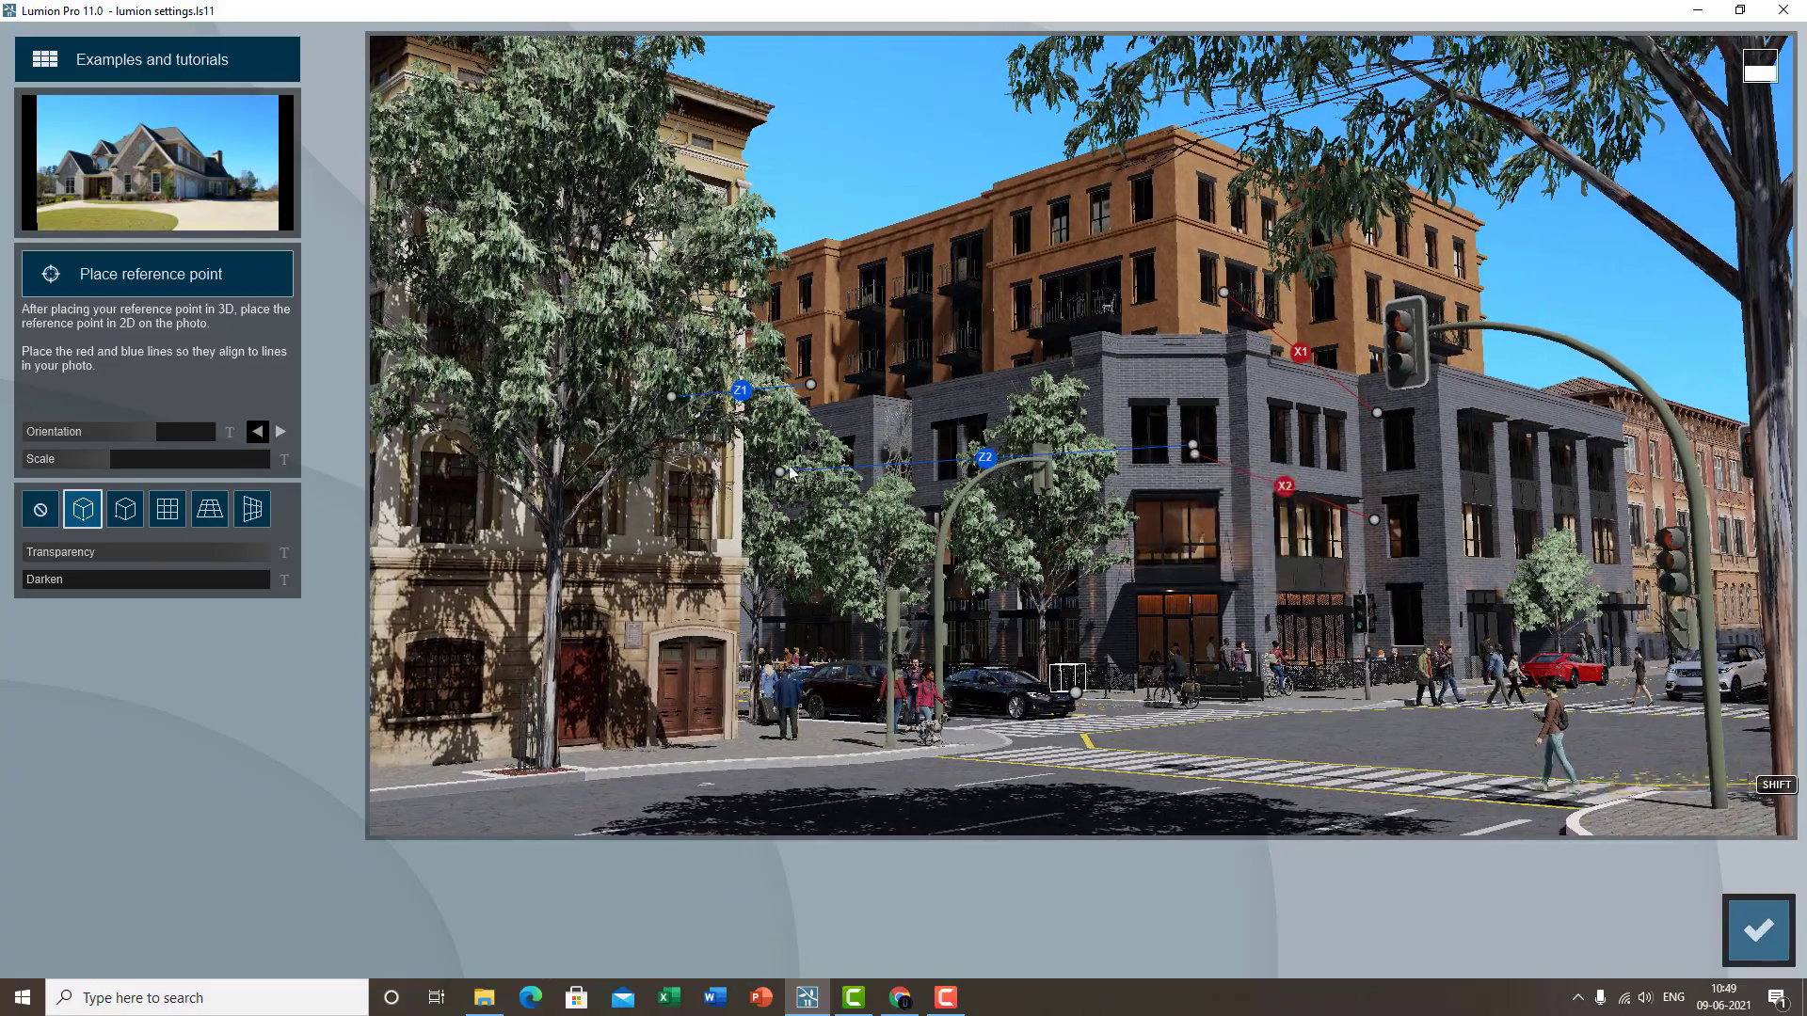
left_click_drag(791, 472, 780, 467)
left_click_drag(1187, 450, 1193, 452)
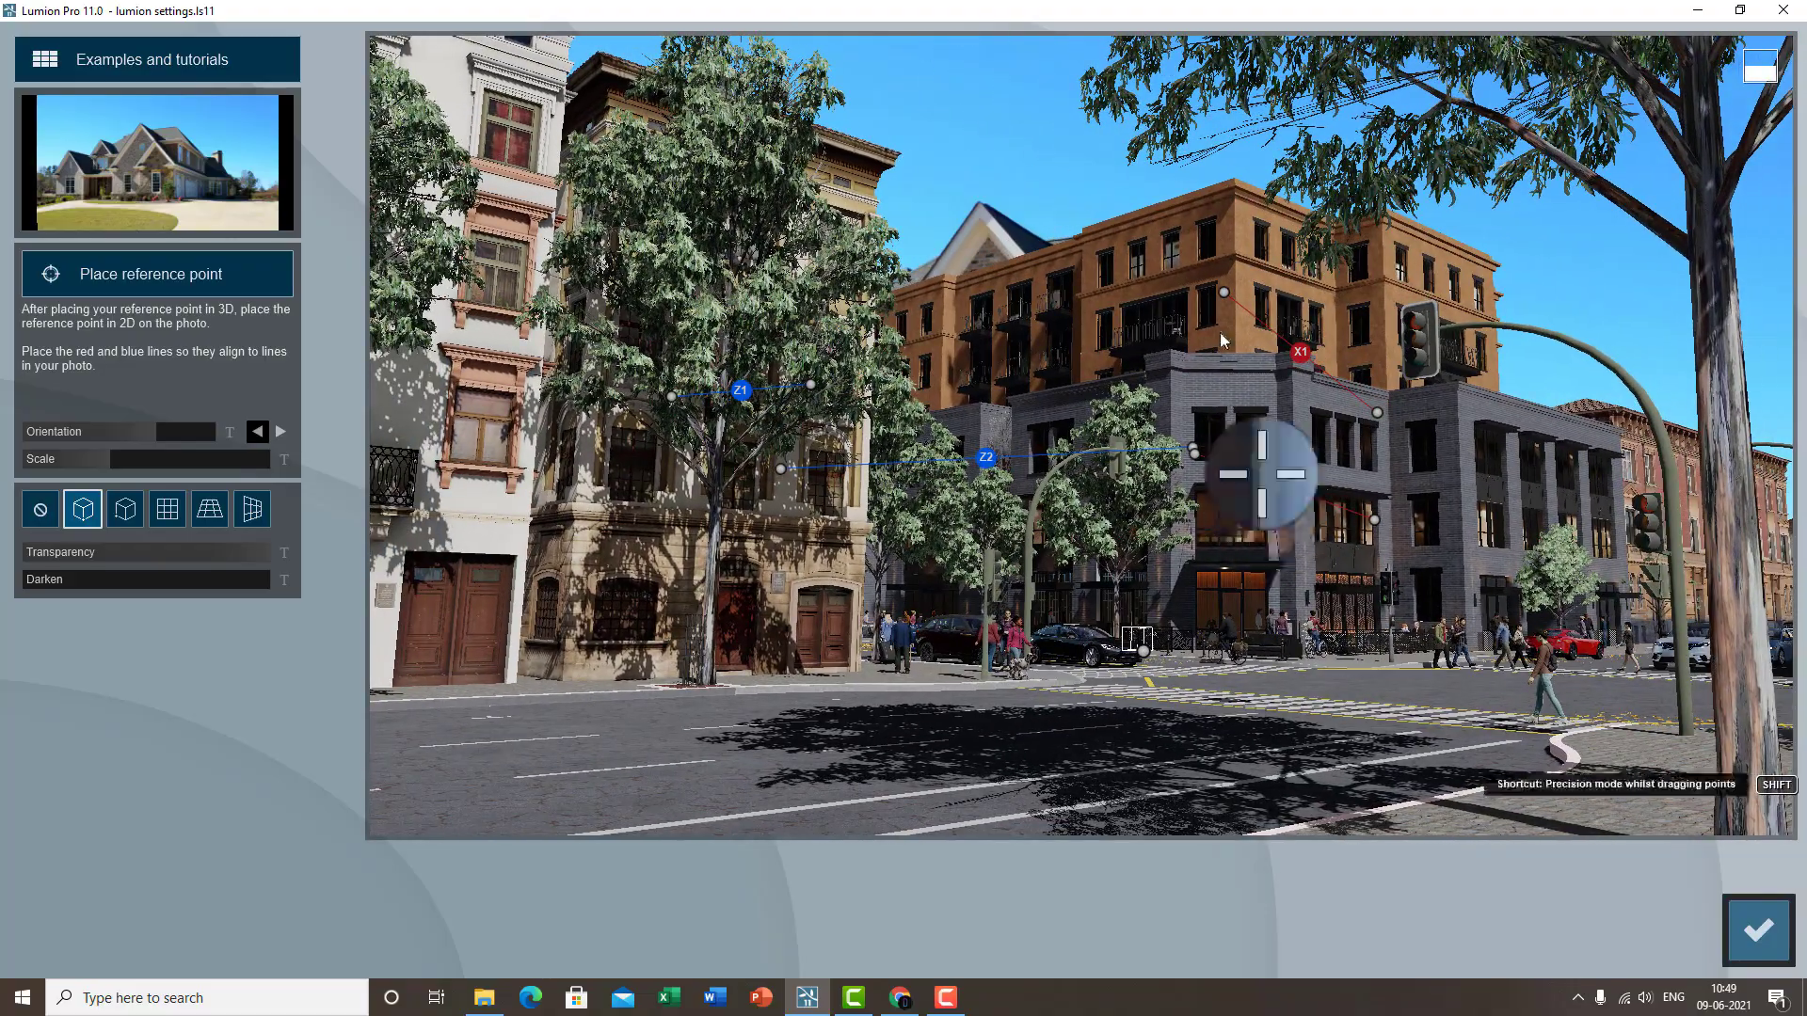
- Adjust the end points of the X1 and Z1 guide lines and move the reference point to reframe the corner building
left_click_drag(1221, 290, 1274, 297)
mouse_move(1379, 414)
left_mouse_down()
mouse_move(1387, 471)
mouse_move(1391, 384)
left_mouse_up()
left_click_drag(810, 385, 826, 398)
left_click_drag(671, 397, 673, 407)
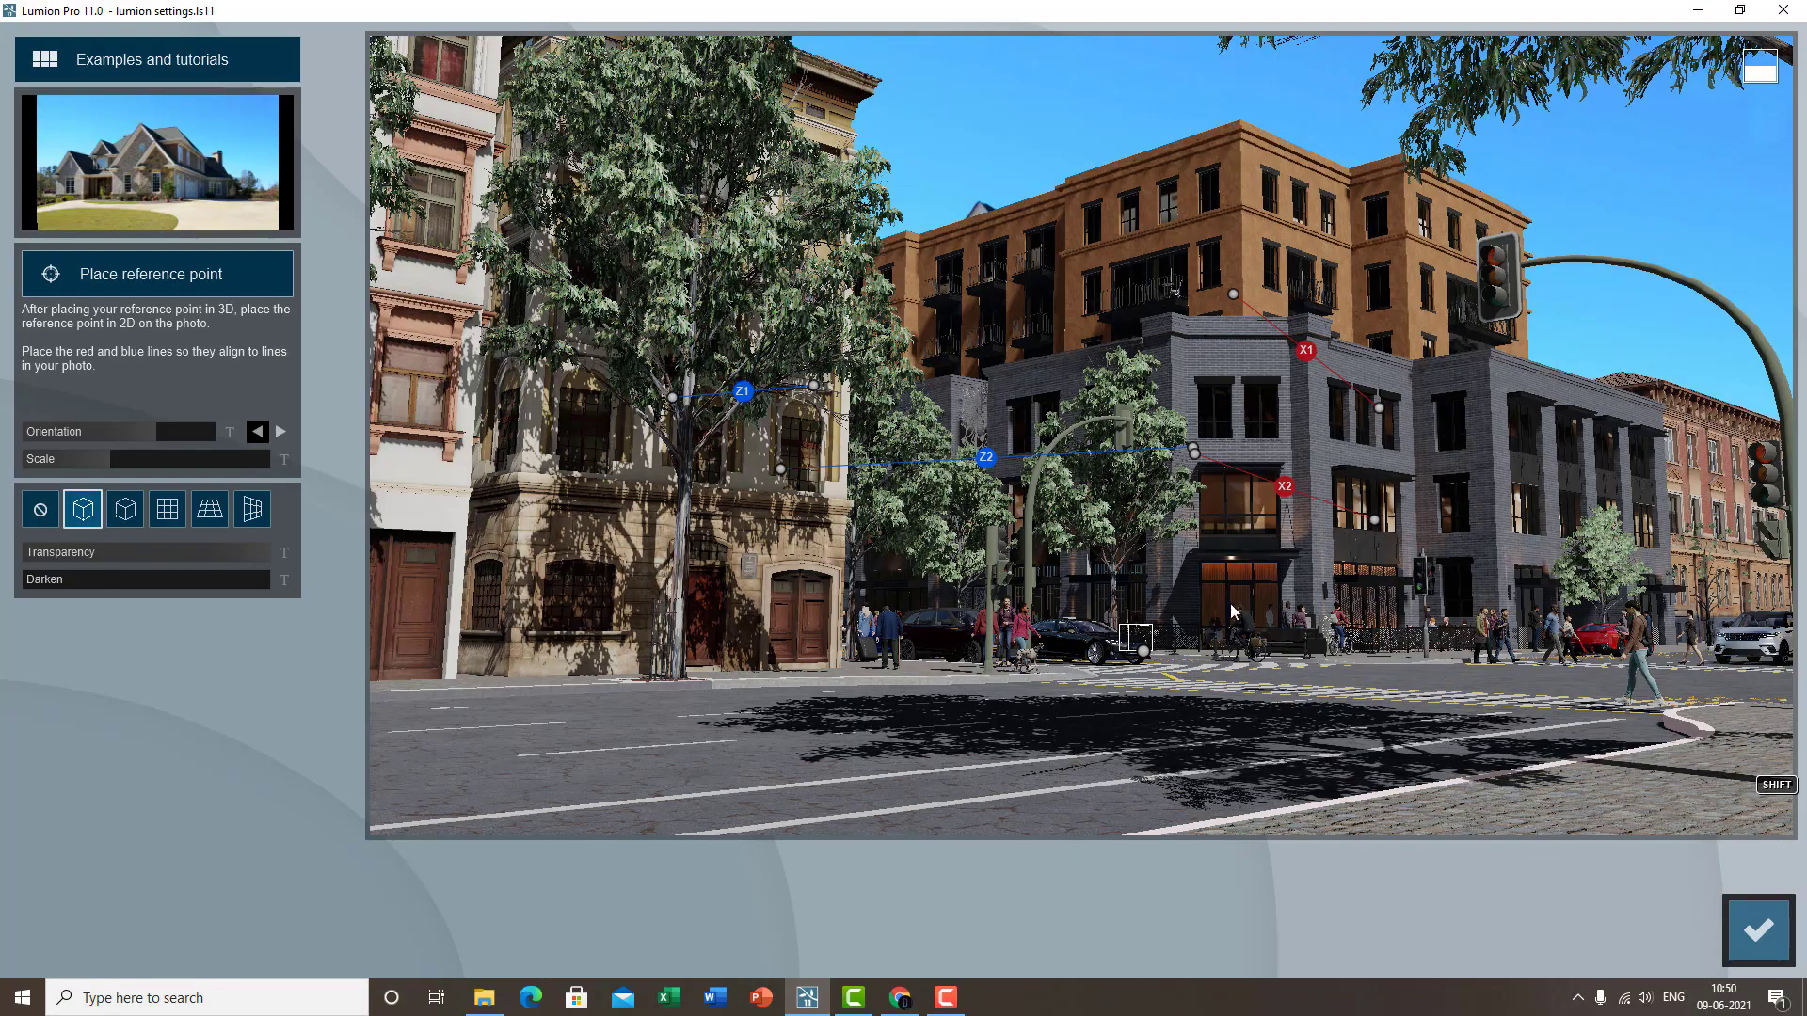
left_click_drag(1137, 655, 1080, 665)
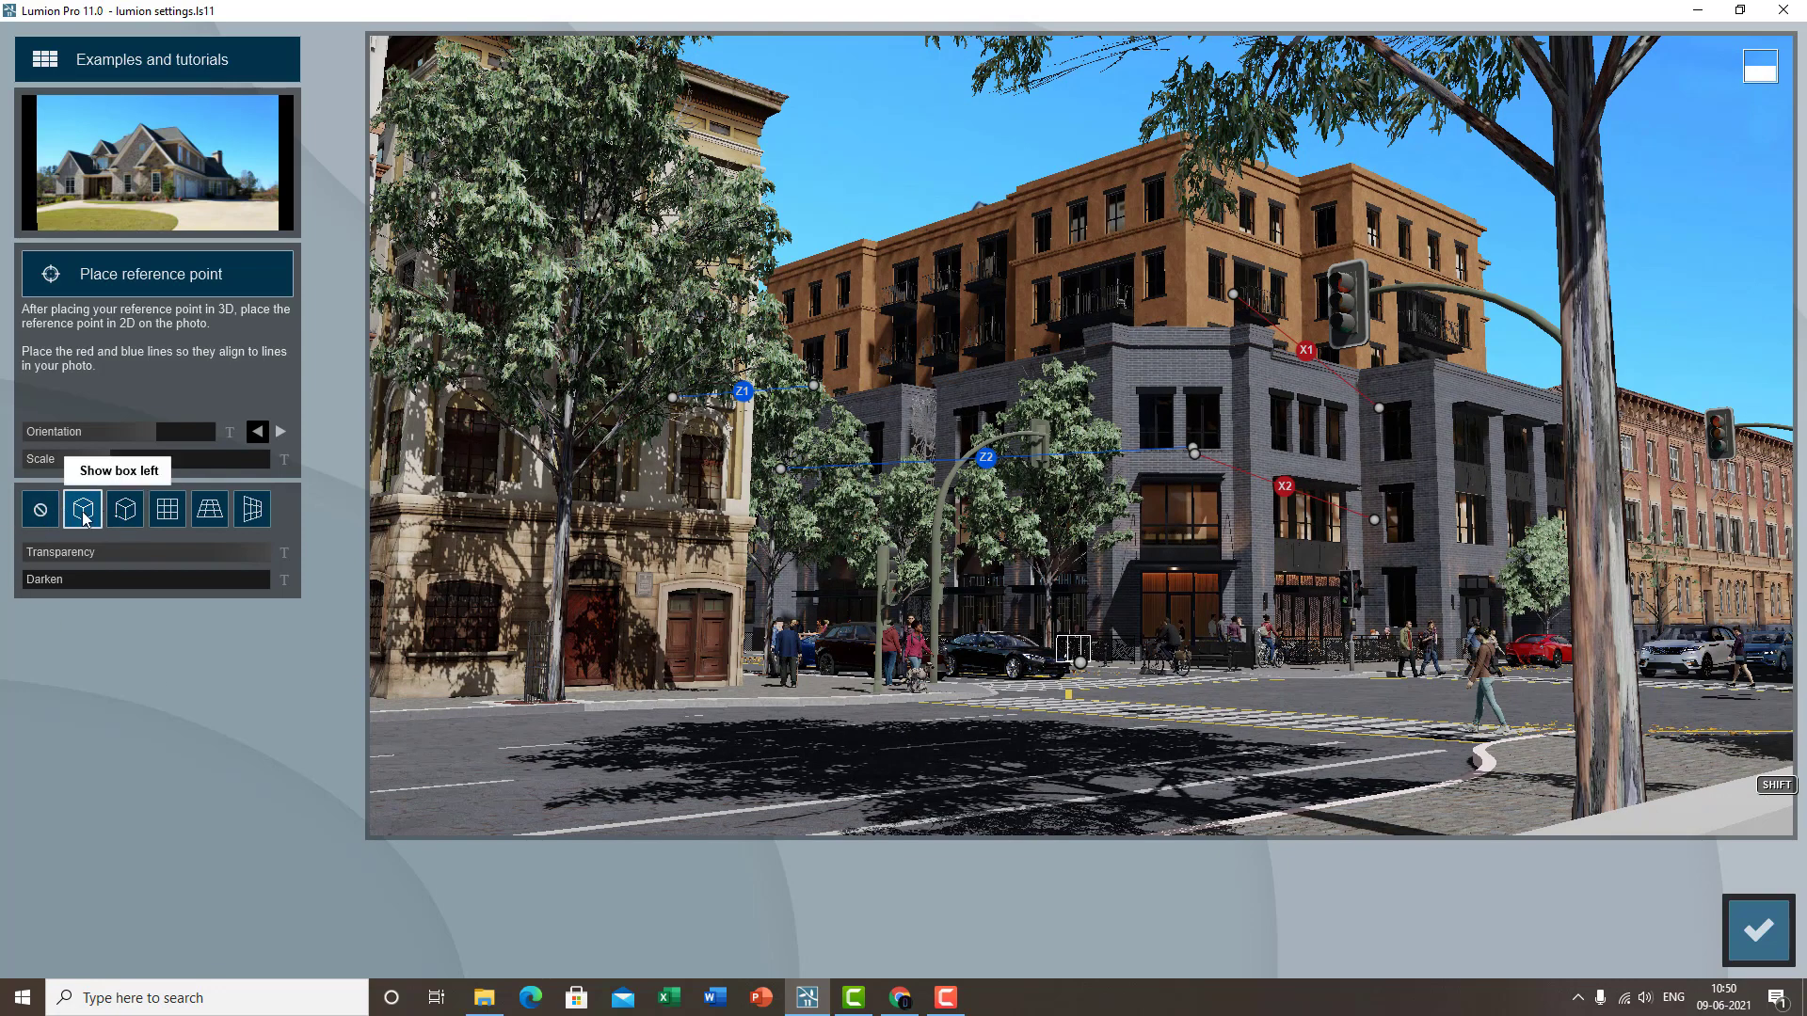
- Try the YZ and other grid guides, nudge the reference point, and restore the left box guide with no darkening
left_click(169, 511)
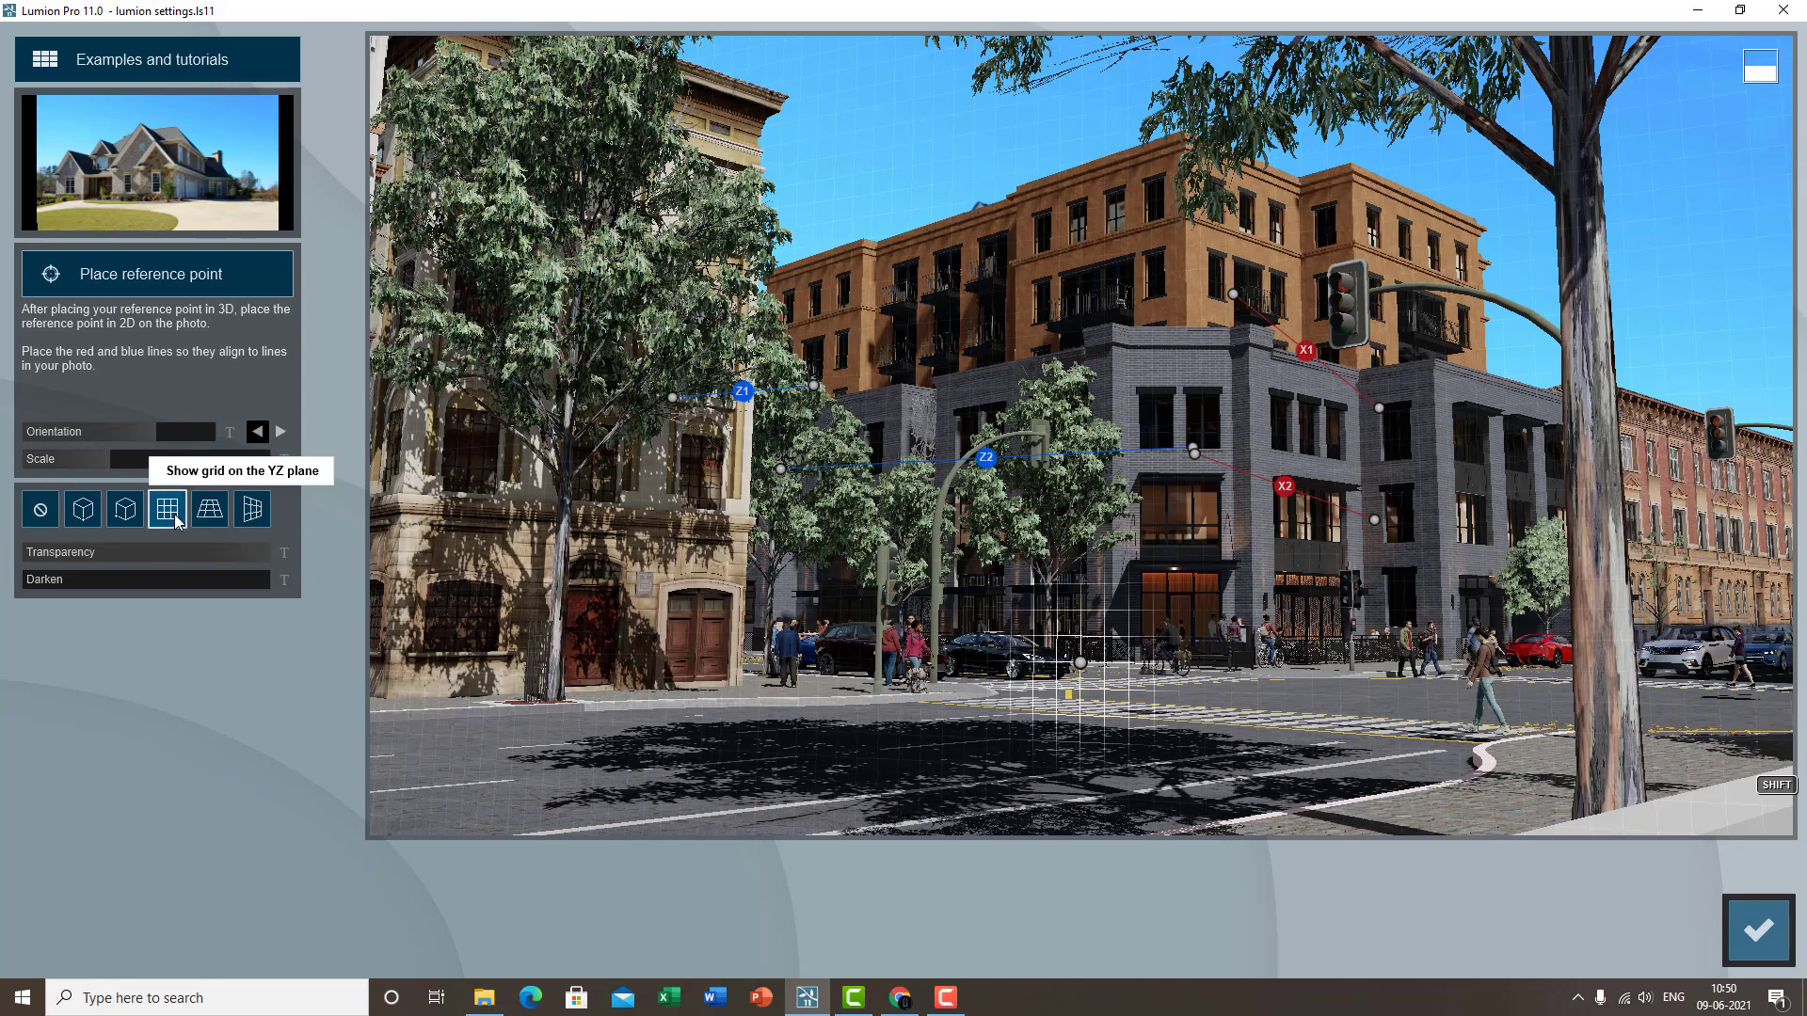
left_click(1080, 659)
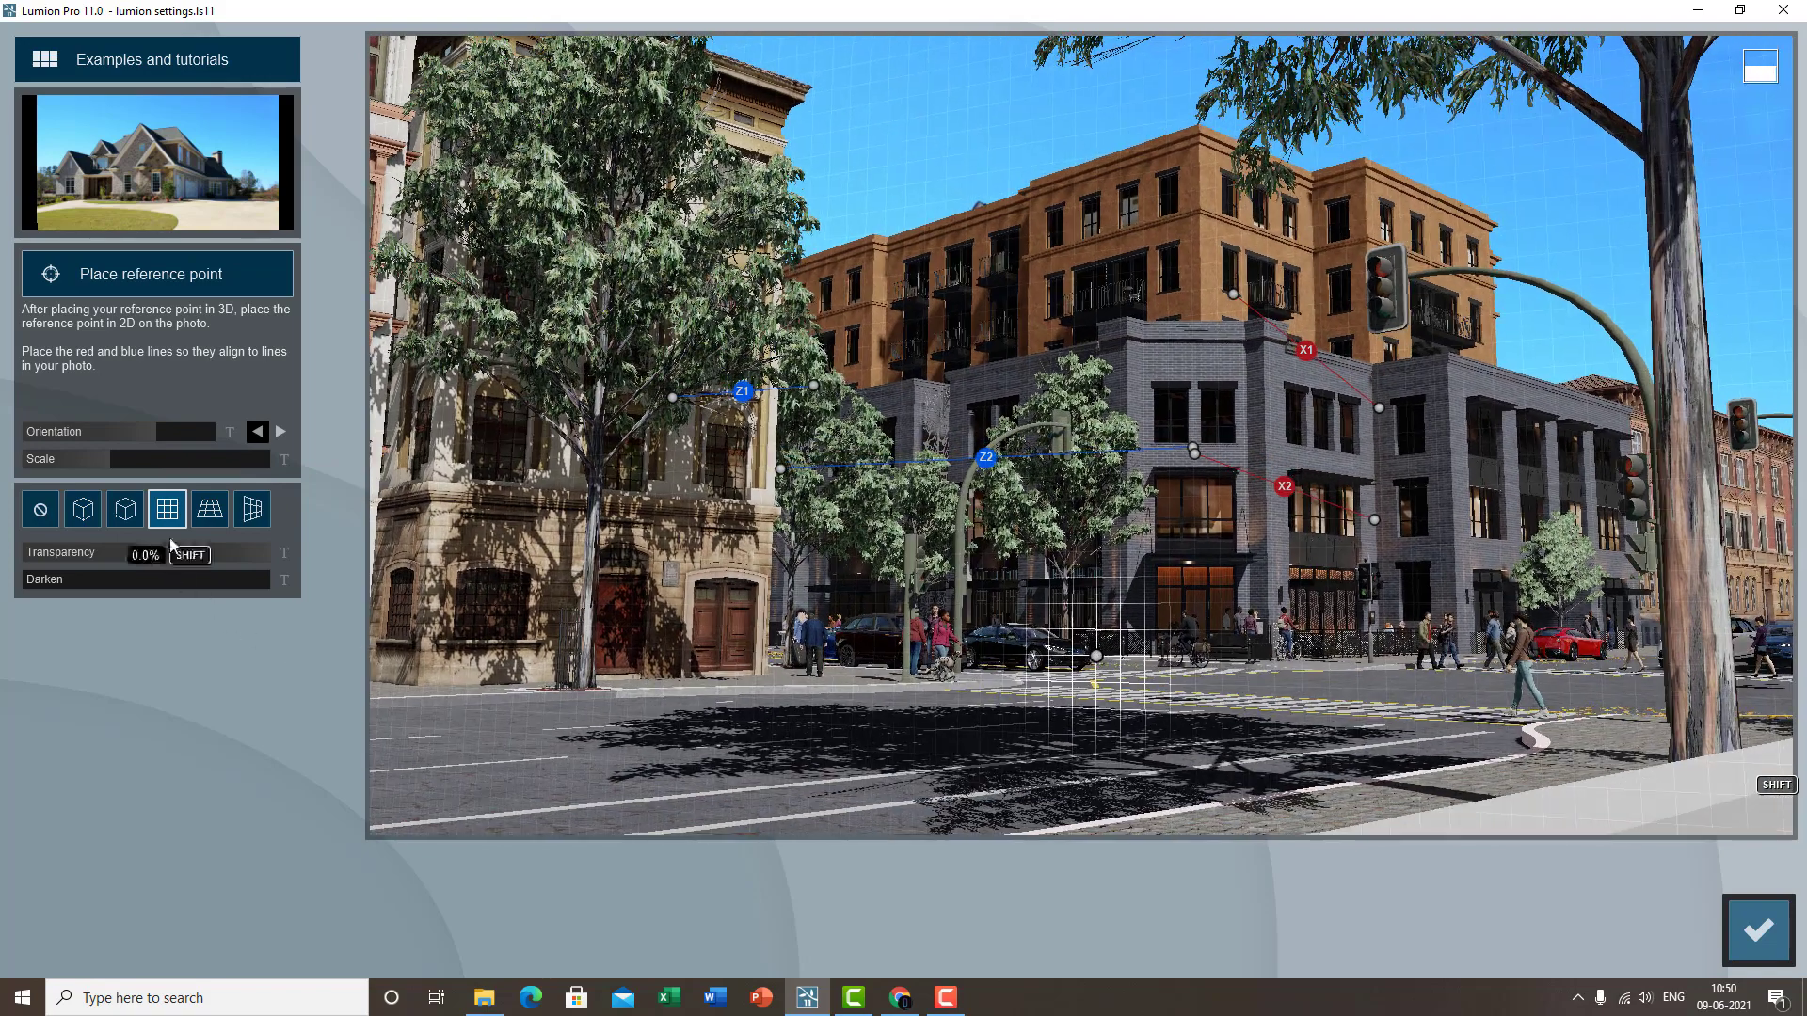
left_click(210, 509)
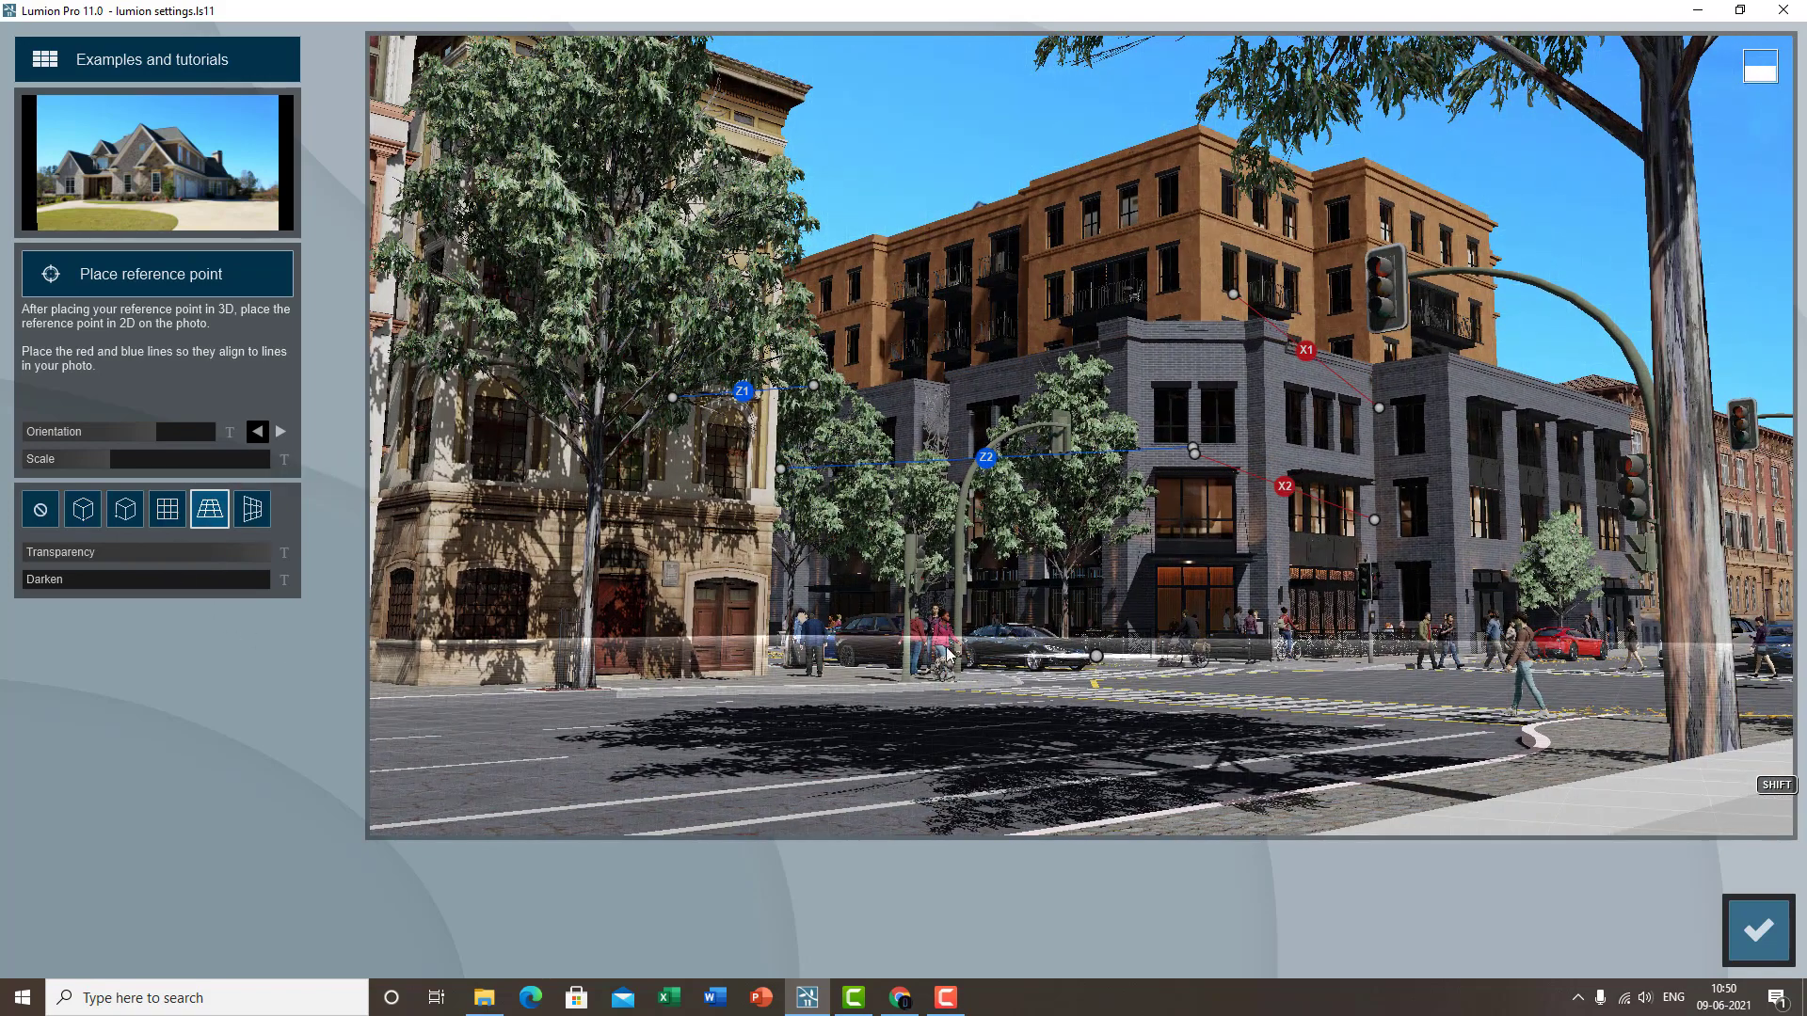
left_click(260, 516)
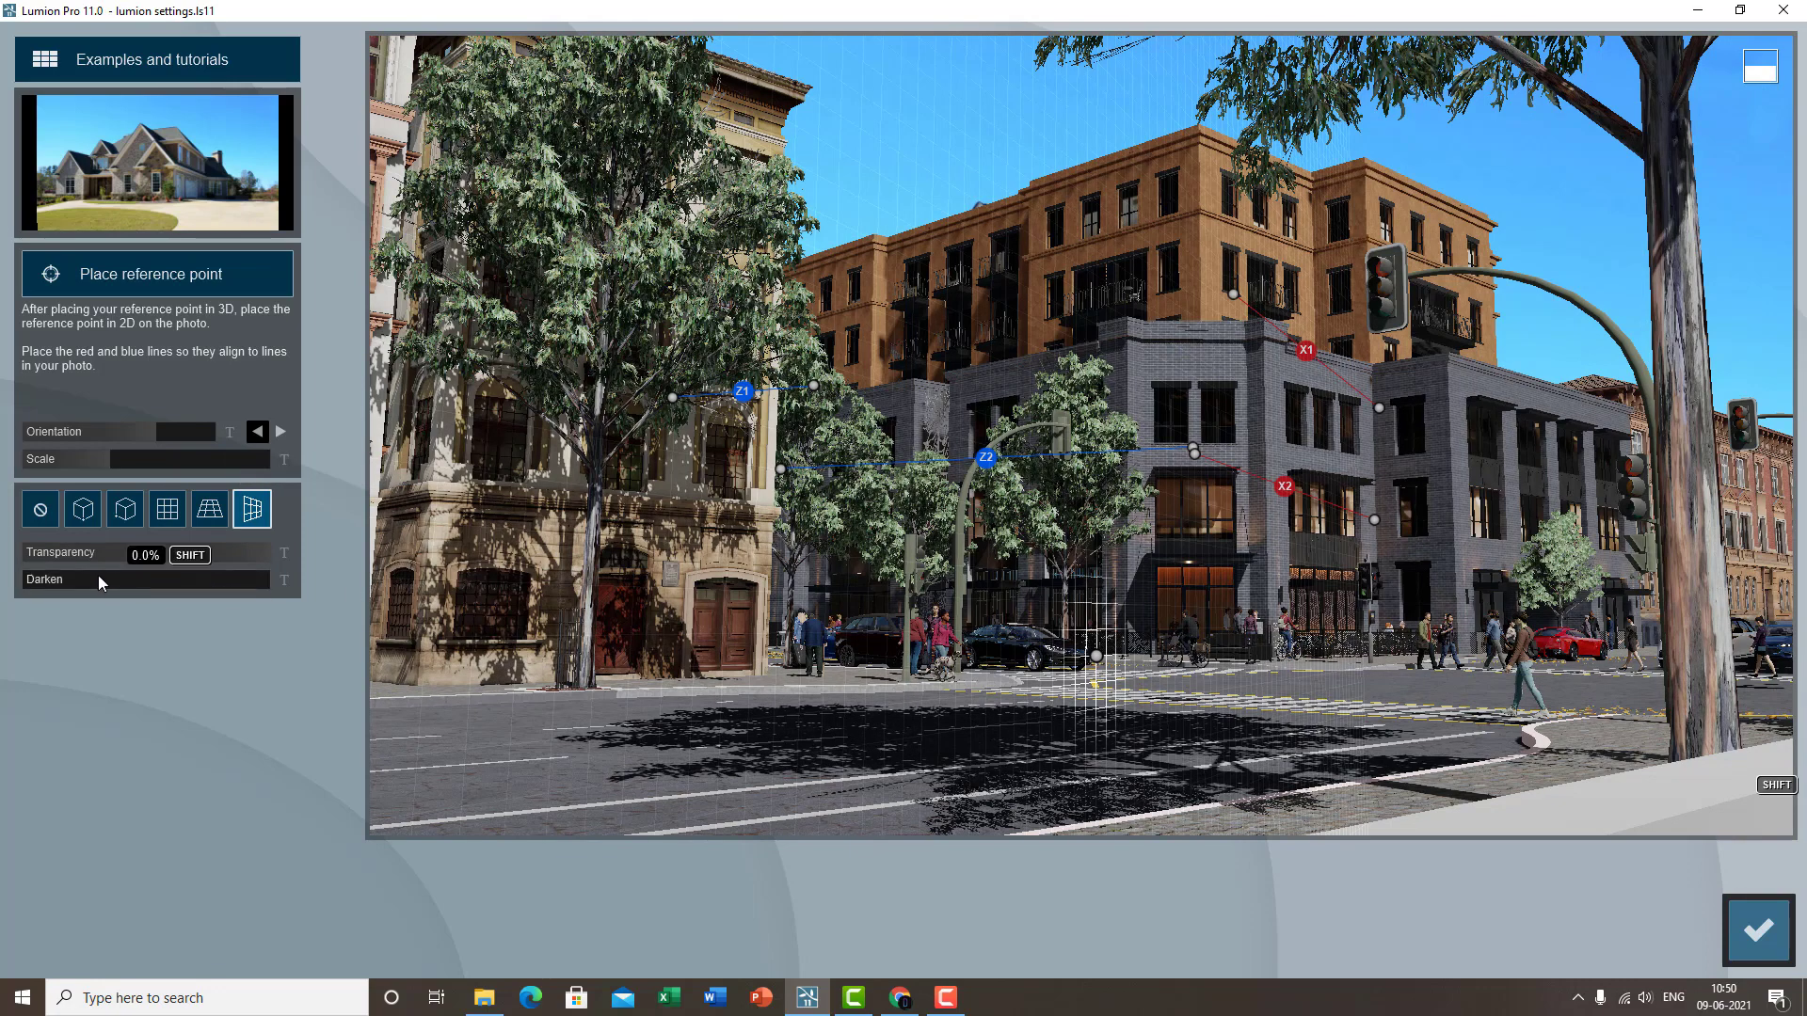
left_click(83, 509)
mouse_move(37, 576)
left_mouse_down()
mouse_move(370, 586)
mouse_move(5, 578)
left_mouse_up()
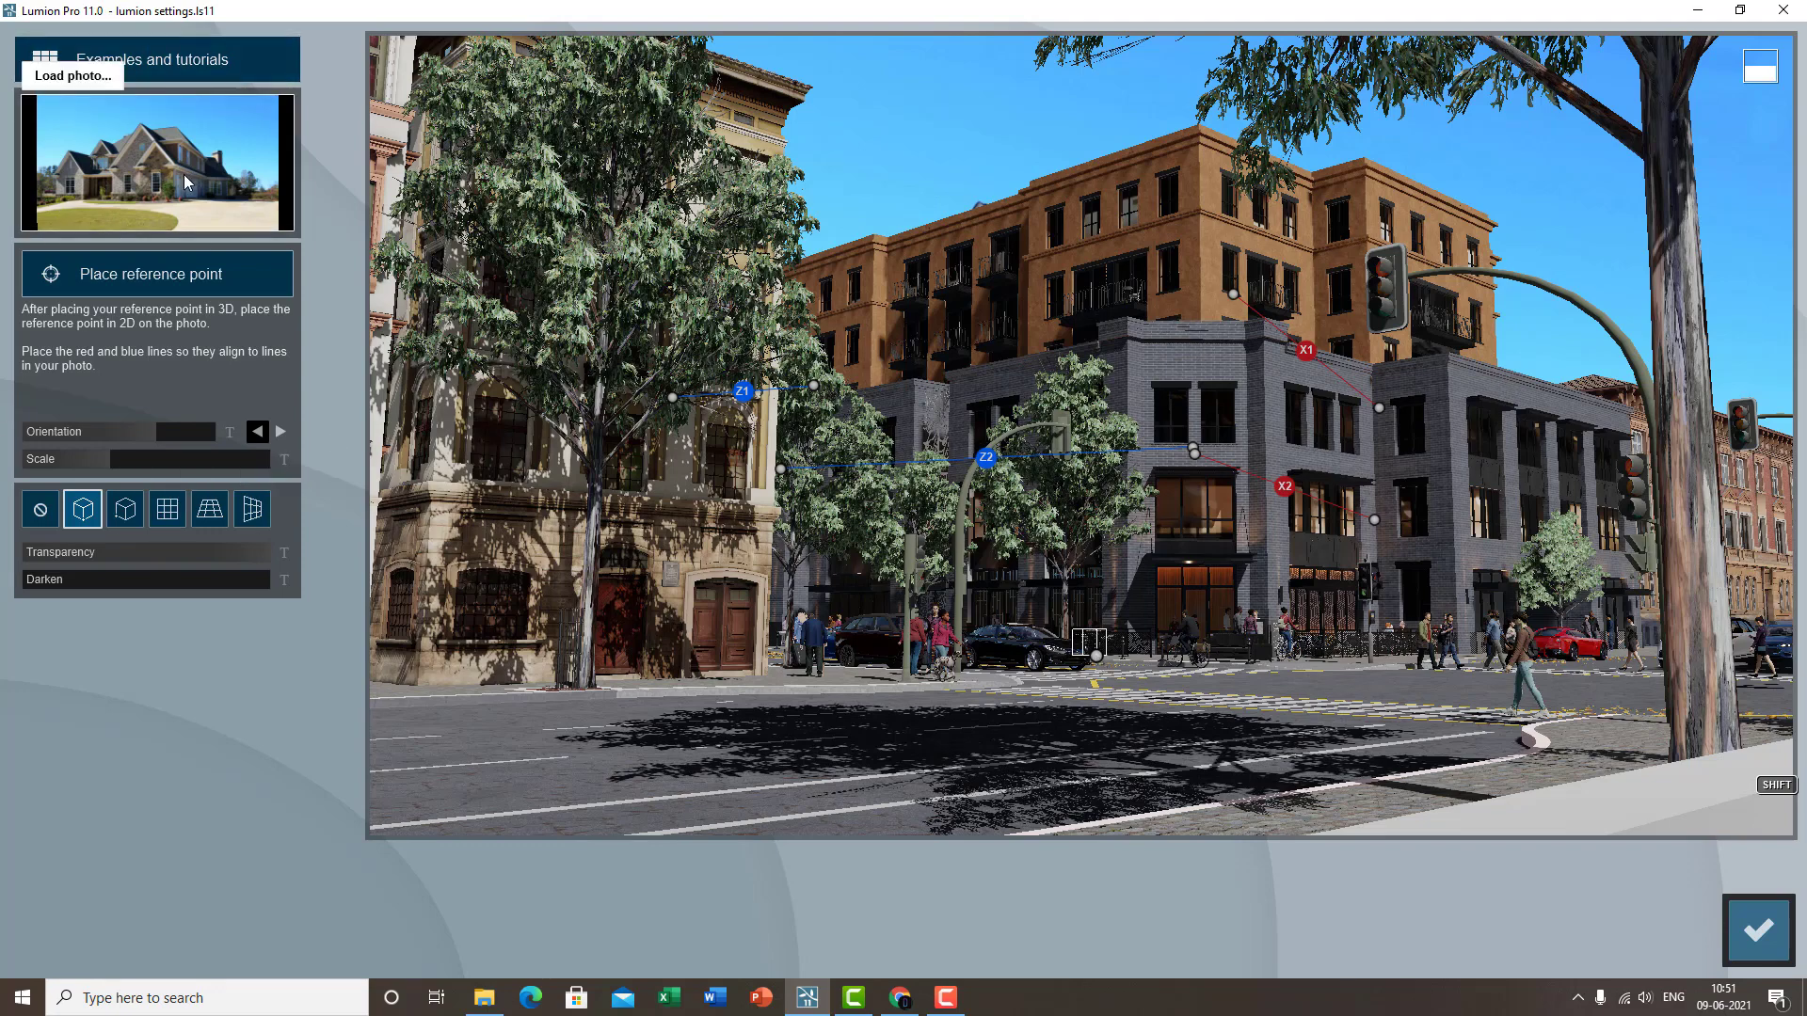
- Apply the photo match, refresh the preview of photo 8, and return to its effect list
left_click(1783, 949)
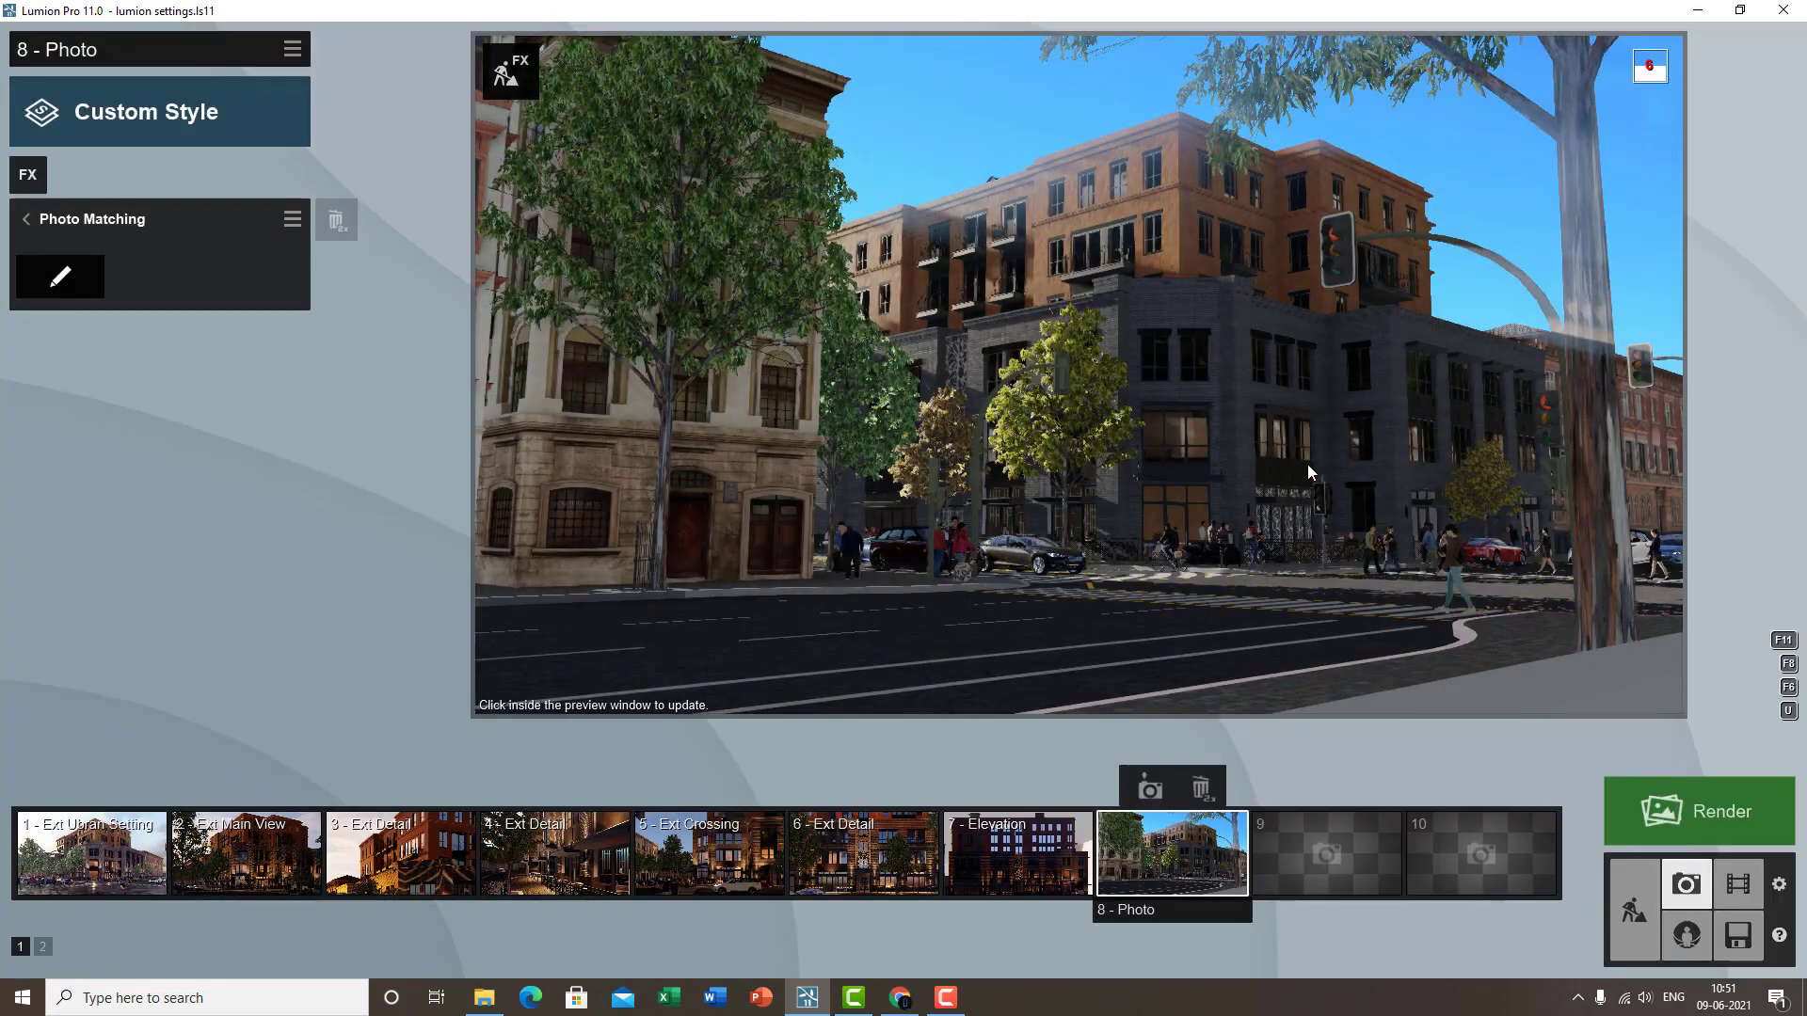
left_click(1307, 464)
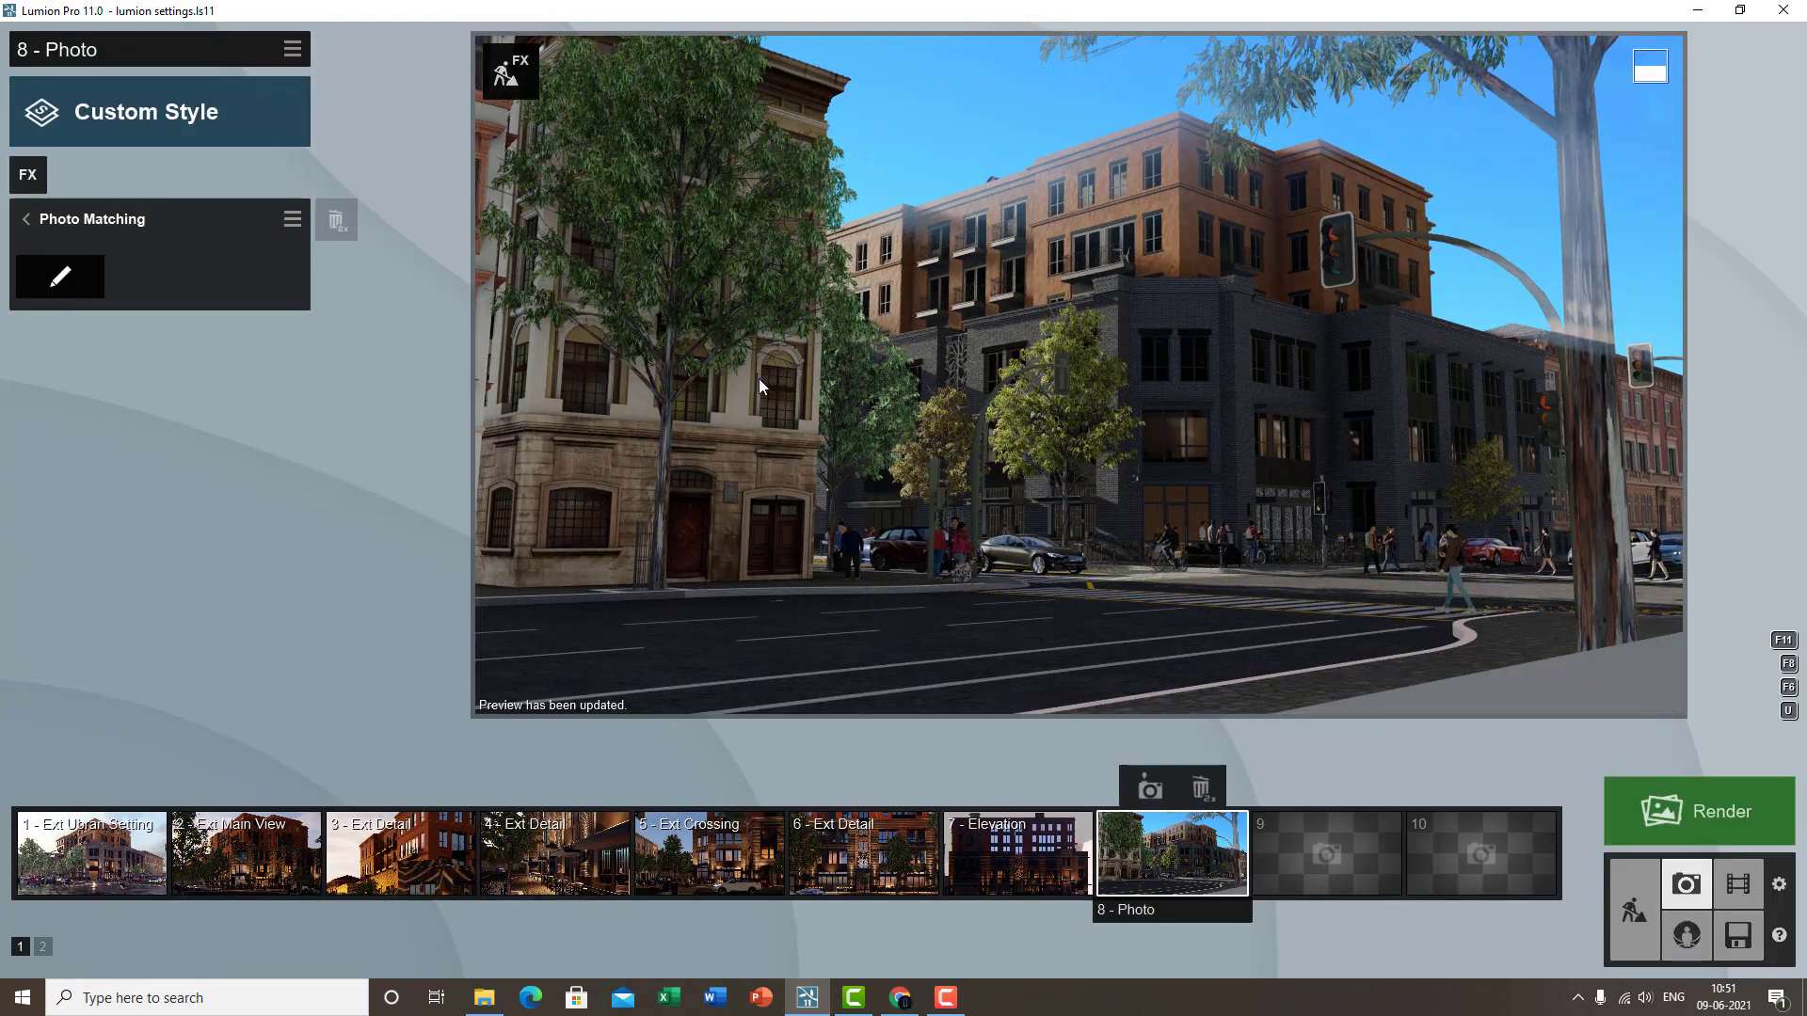
left_click(27, 224)
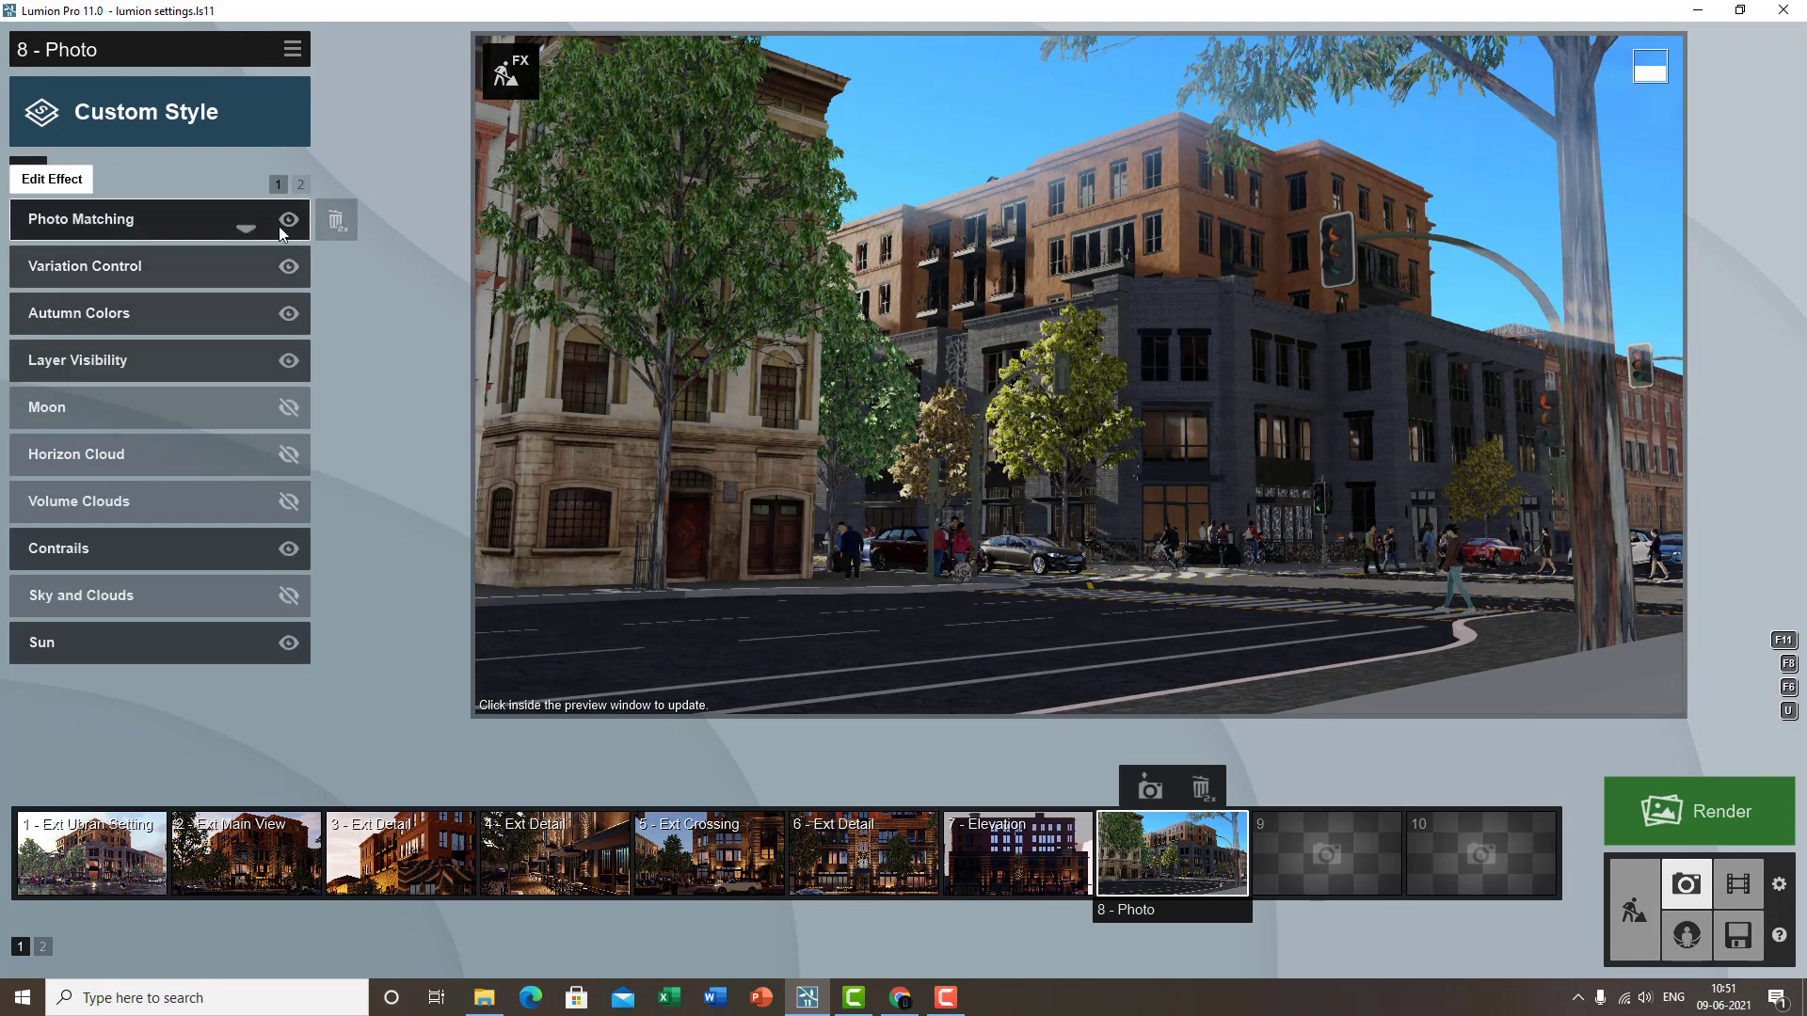
- Turn off the Photo Matching effect on photo 8 and restore the photo's saved camera view
left_click(288, 223)
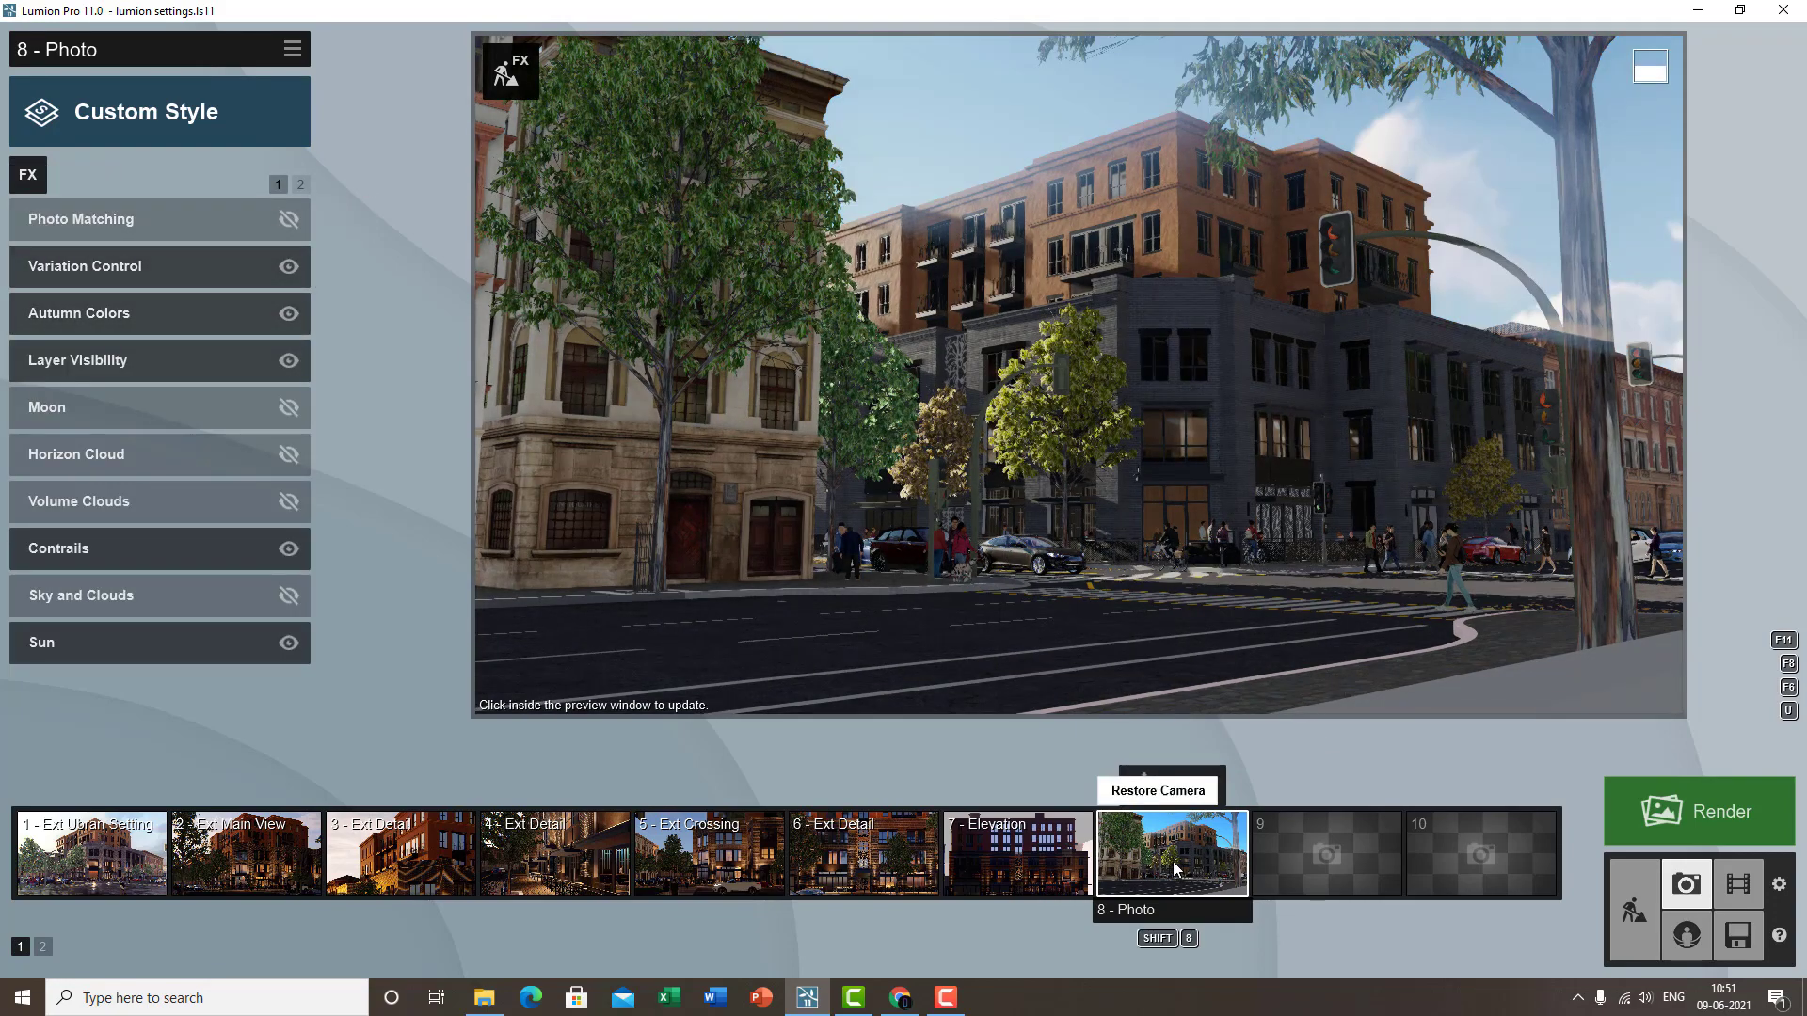
left_click(1175, 868)
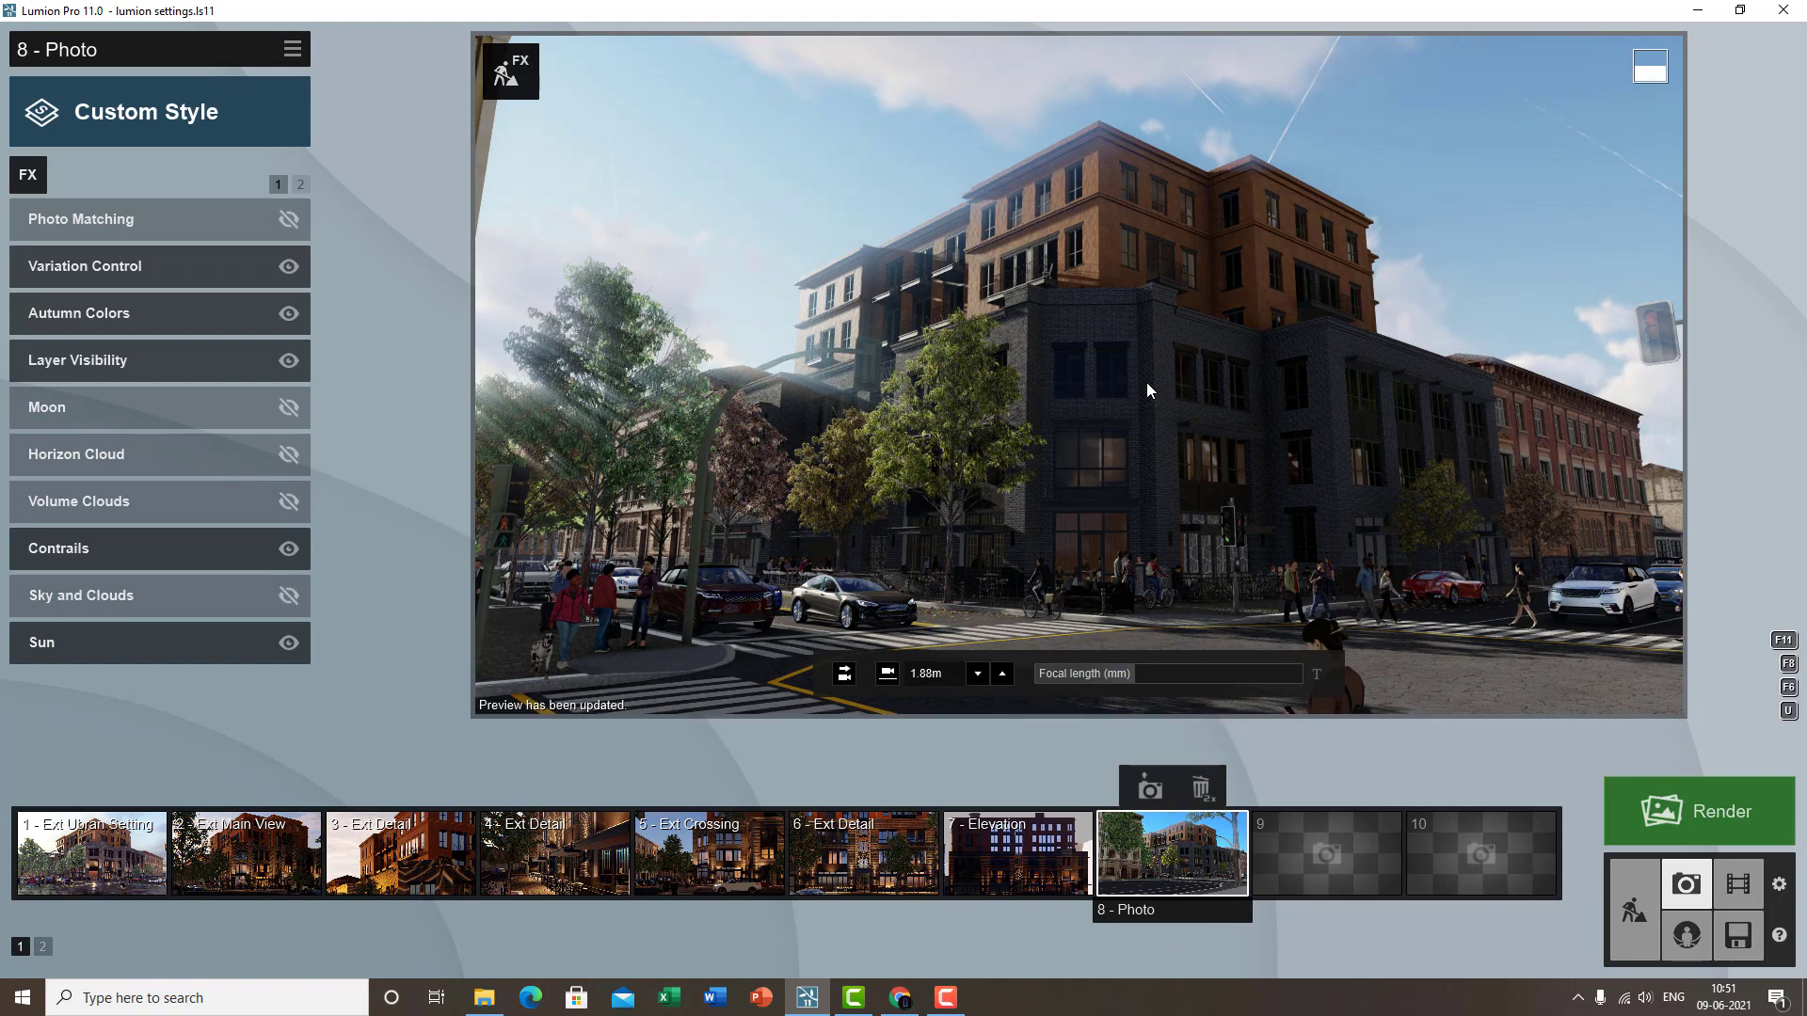
- Add the Handheld Camera effect to photo 8, increasing its focal length and setting the shake strength to 0.7
left_click(34, 183)
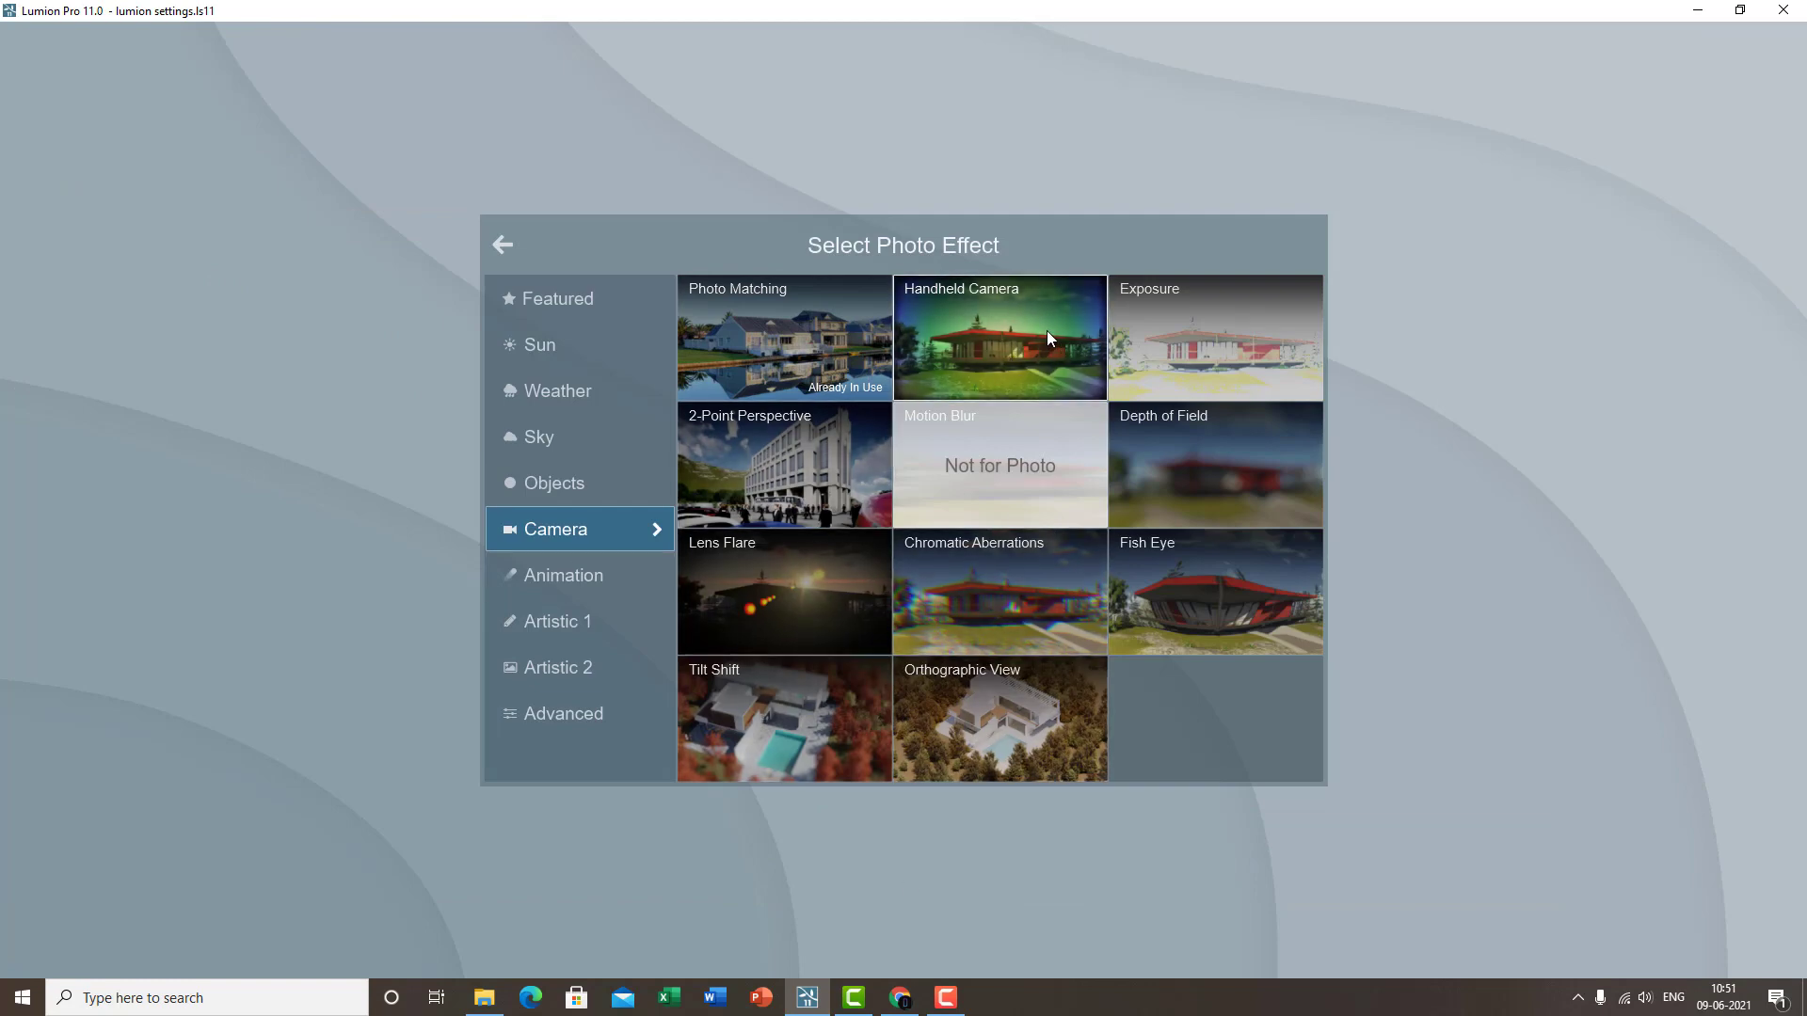
left_click(1046, 330)
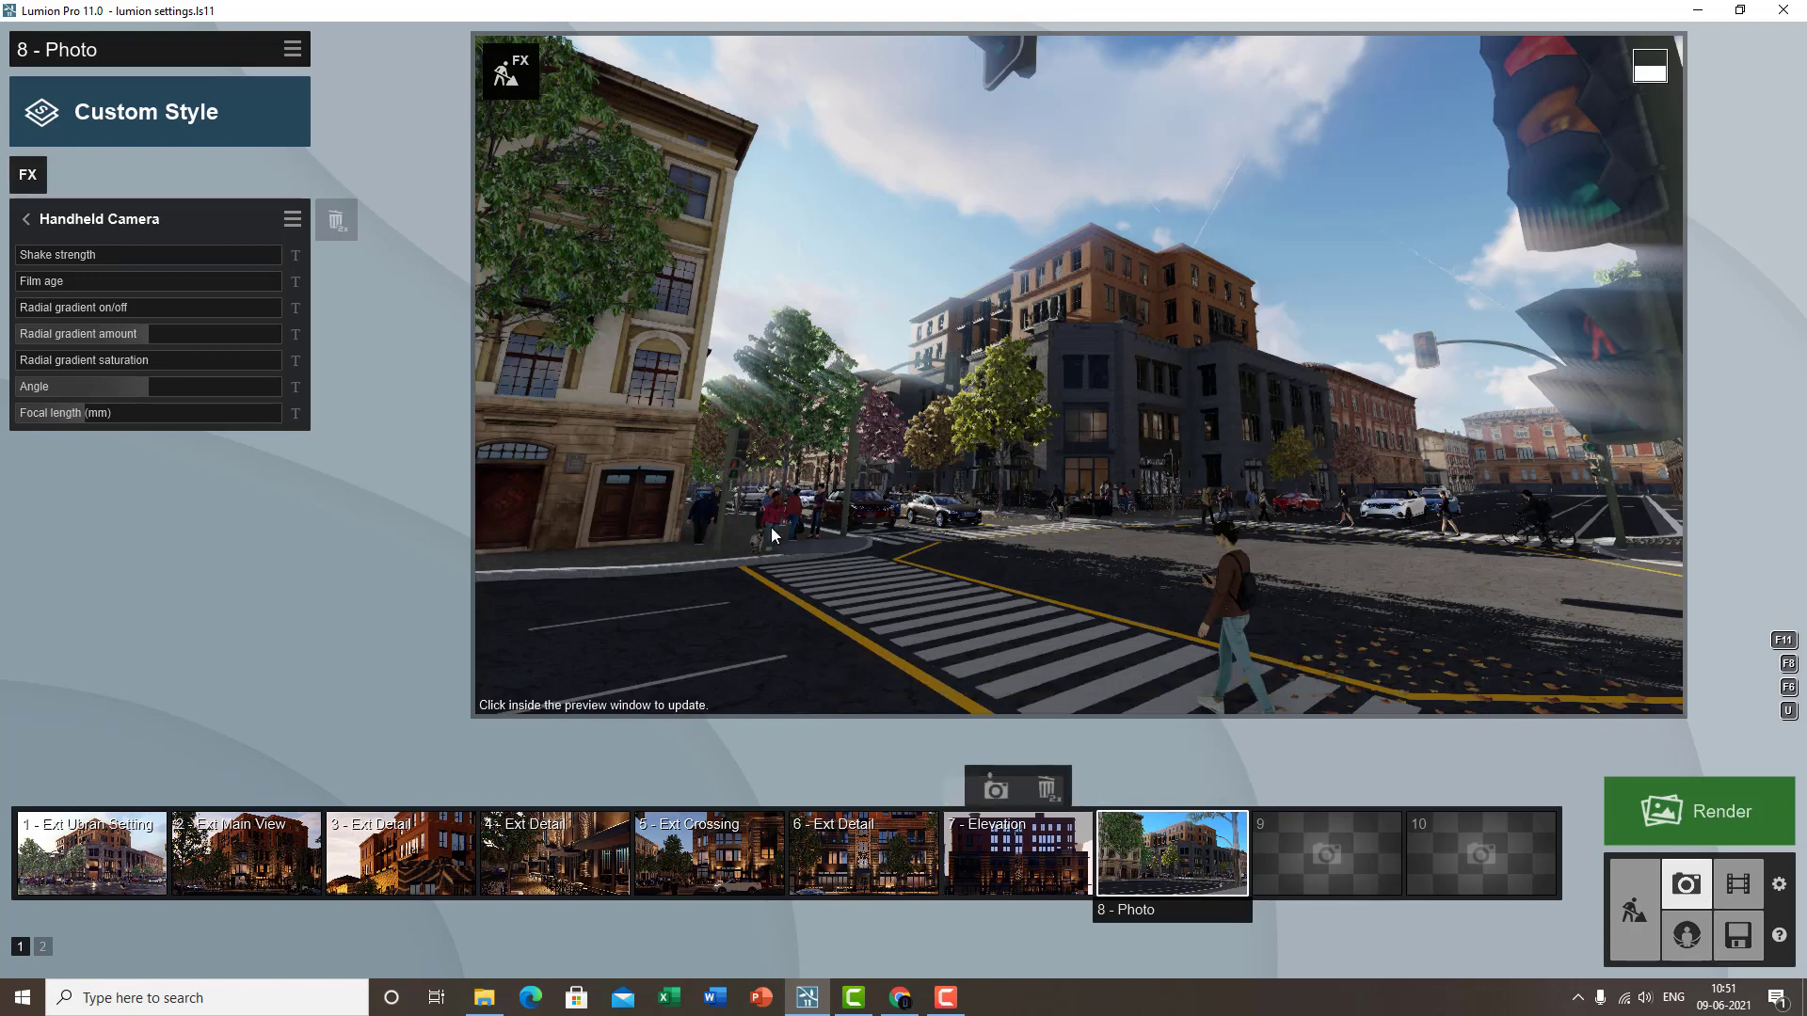
left_click_drag(88, 417, 109, 420)
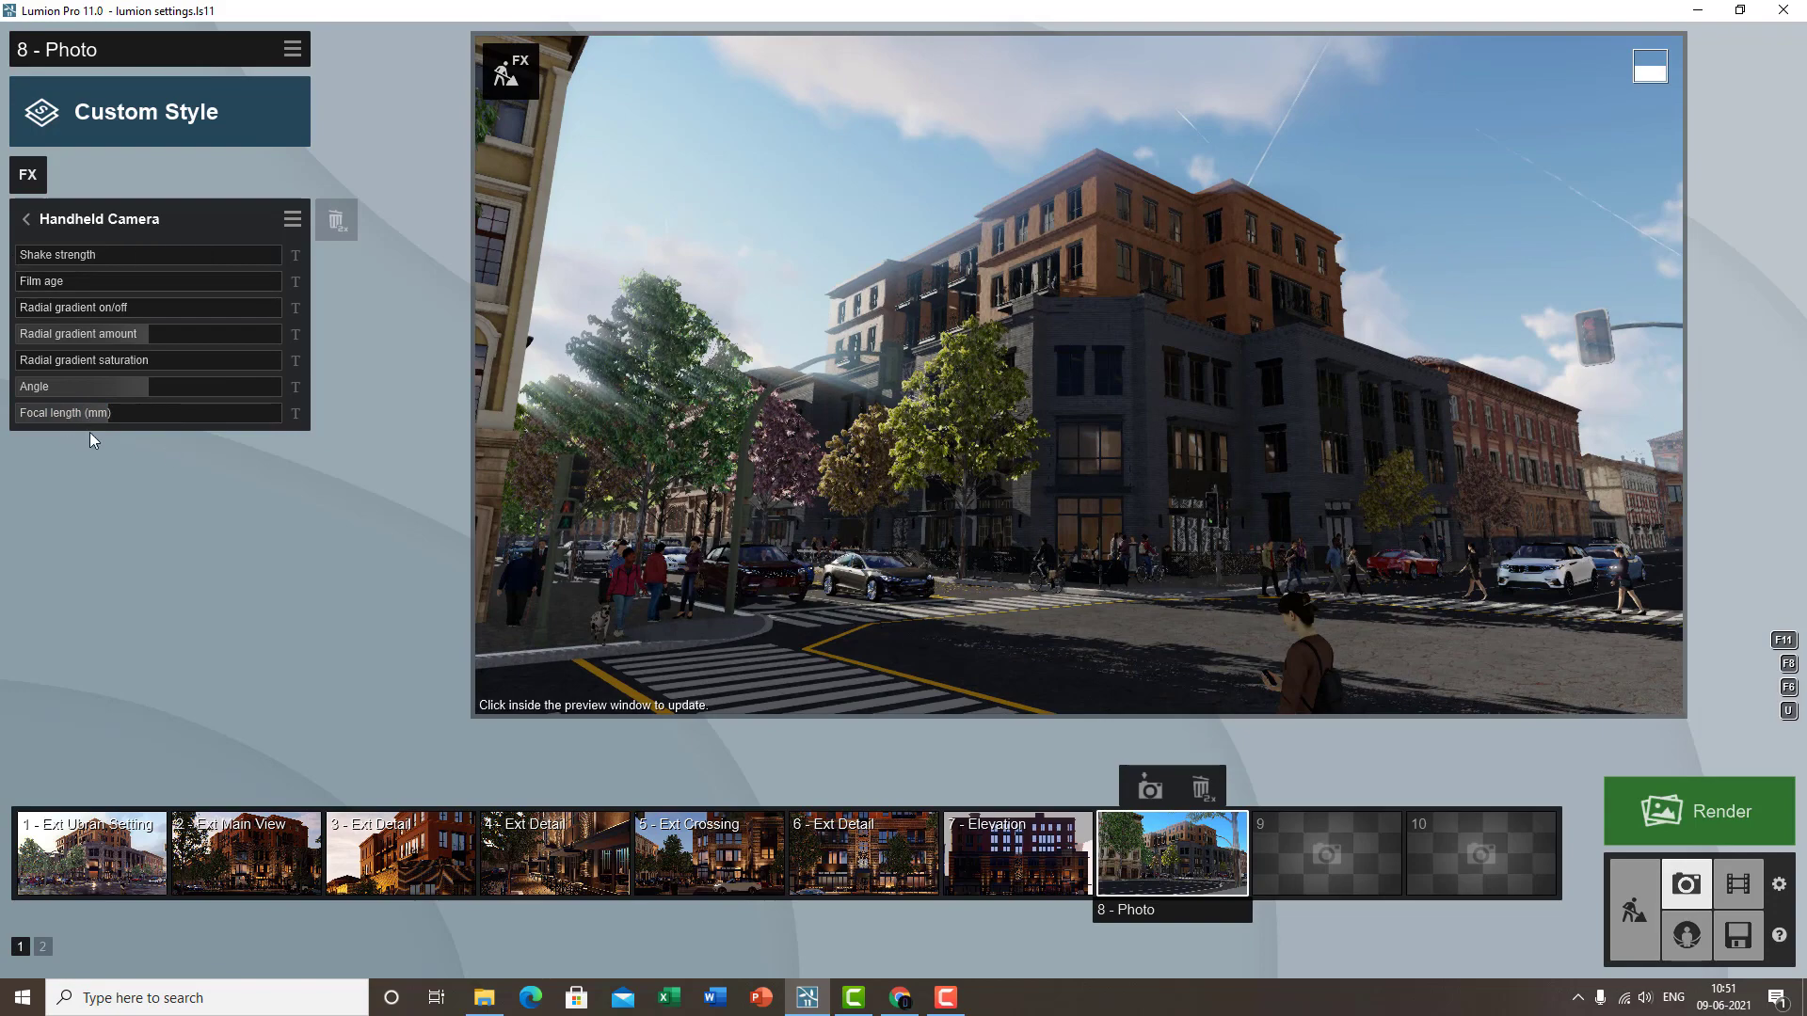
mouse_move(111, 425)
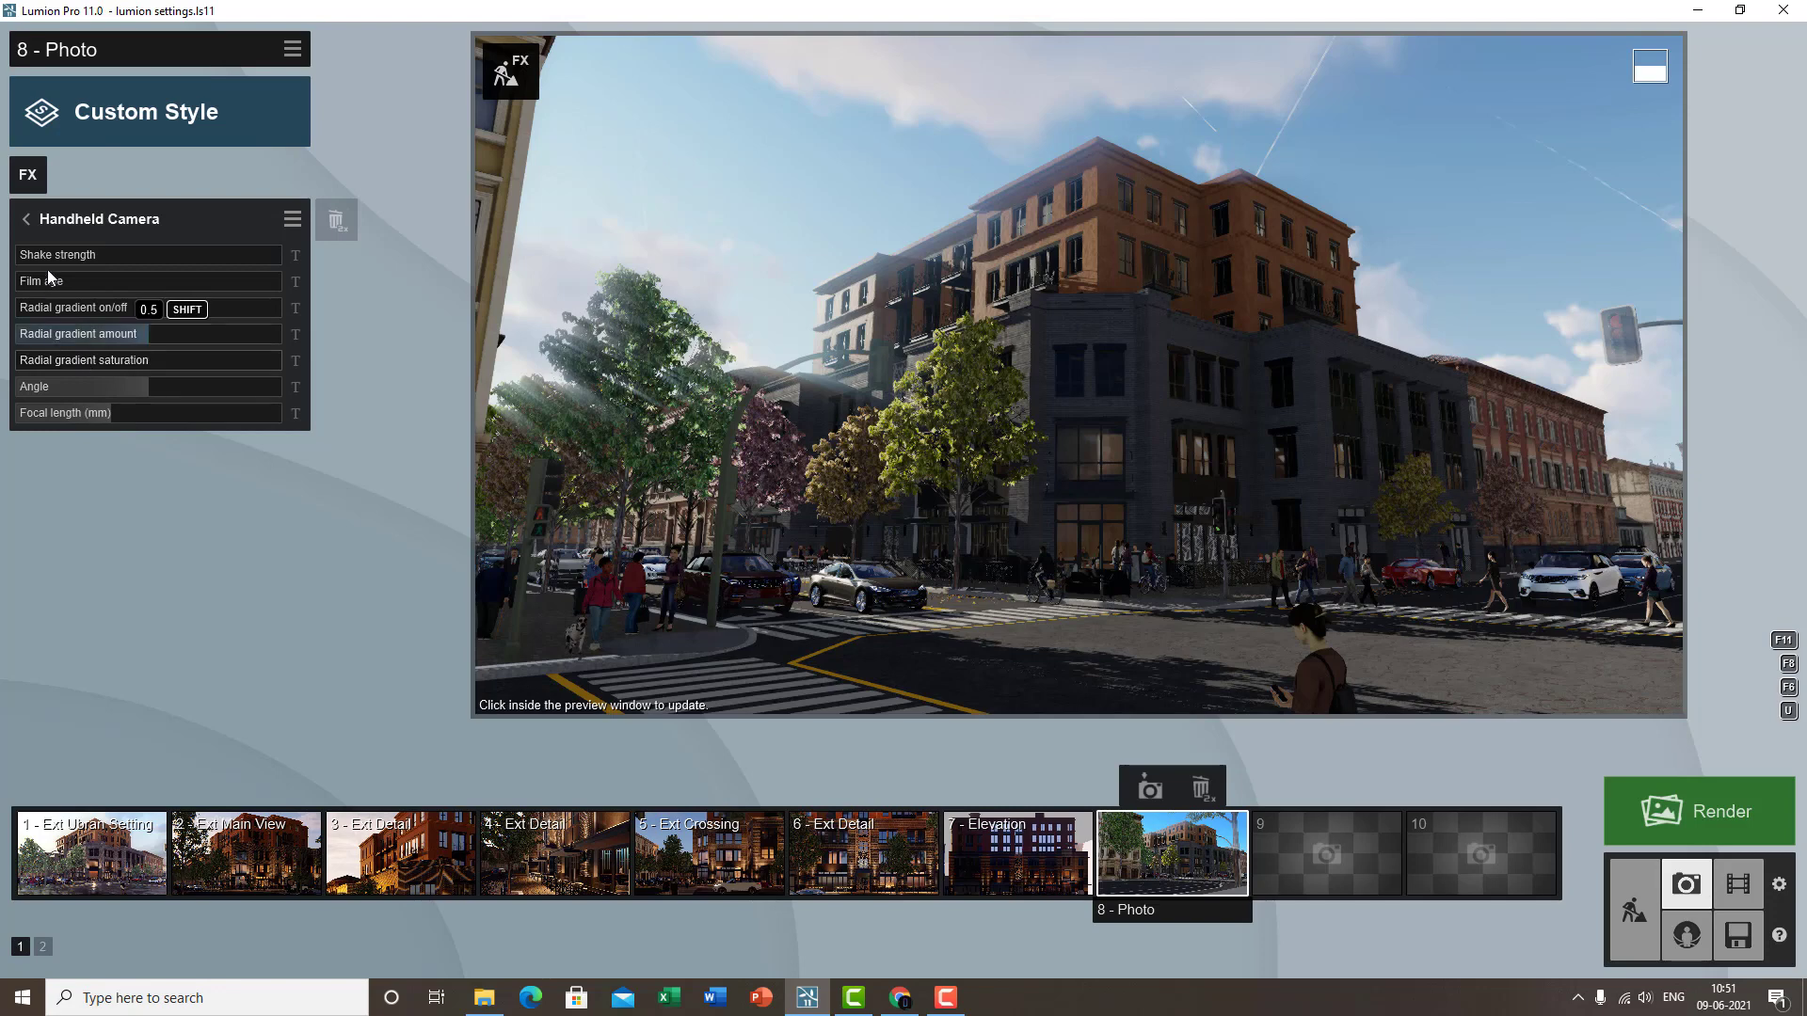
mouse_move(30, 256)
left_mouse_down()
mouse_move(98, 252)
mouse_move(5, 265)
left_mouse_up()
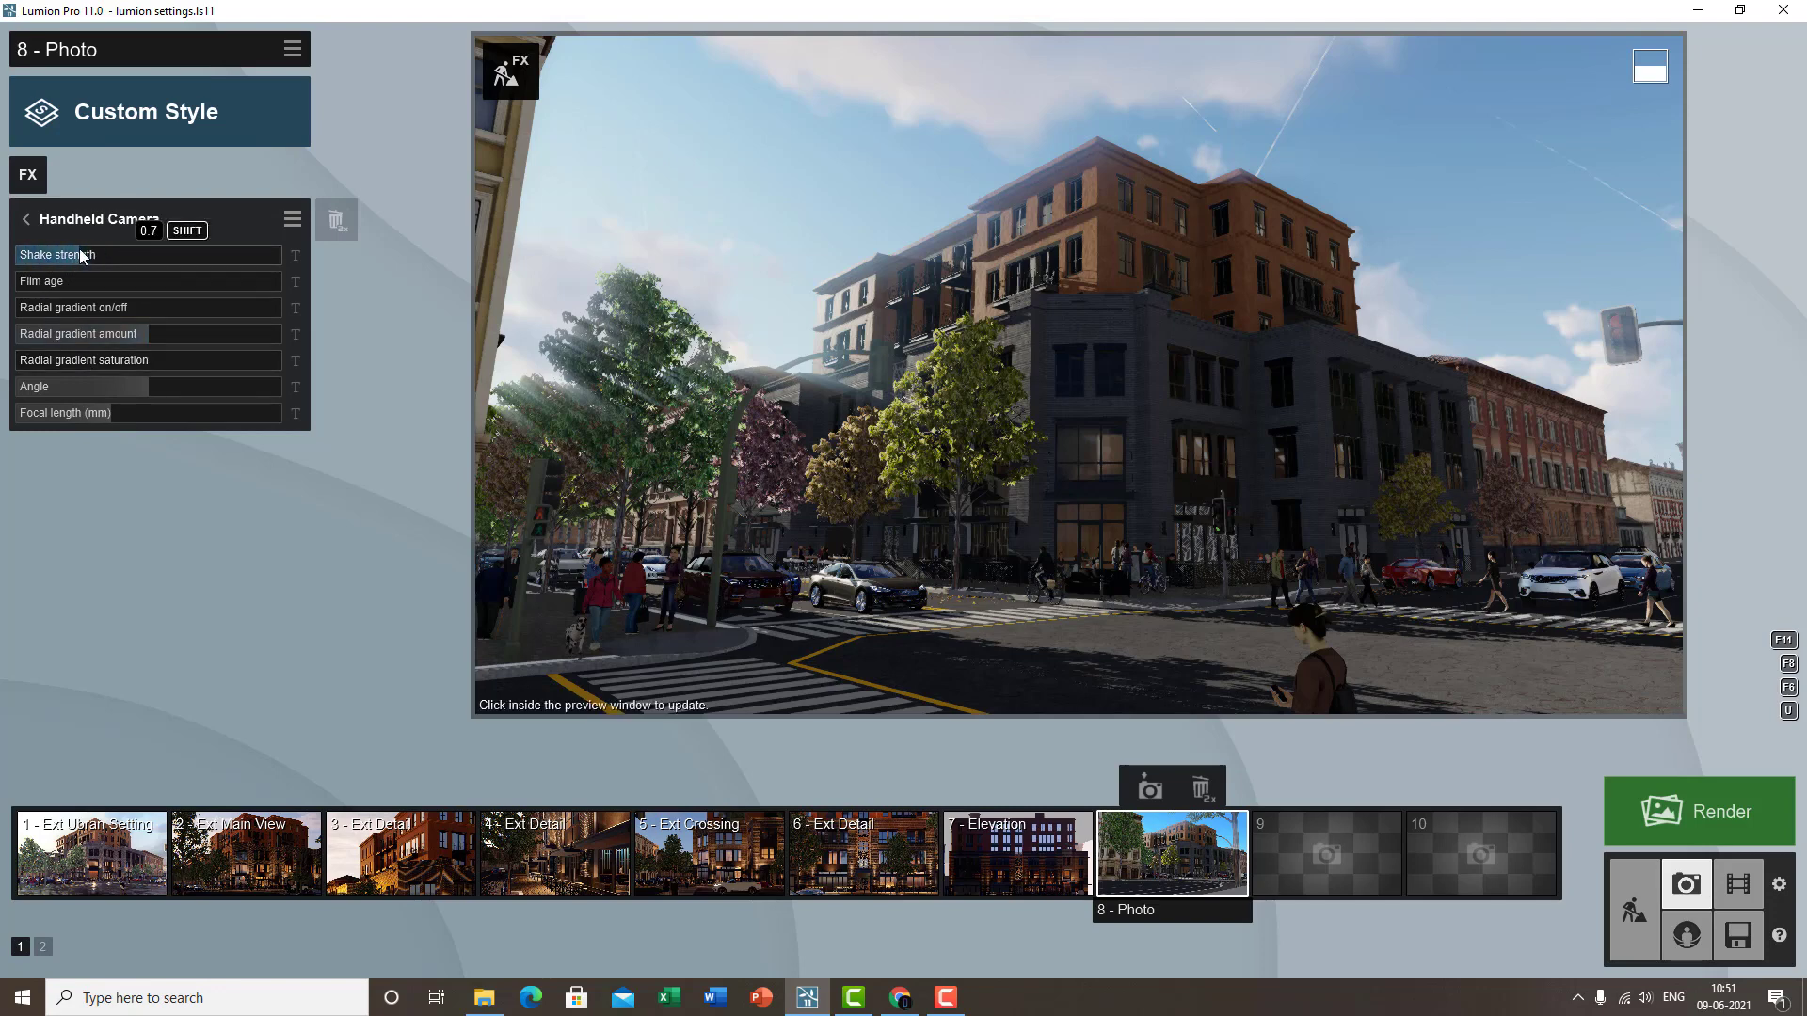
- Switch to the movie mode and play a short part of clip 5, pausing it partway through
left_click(1745, 886)
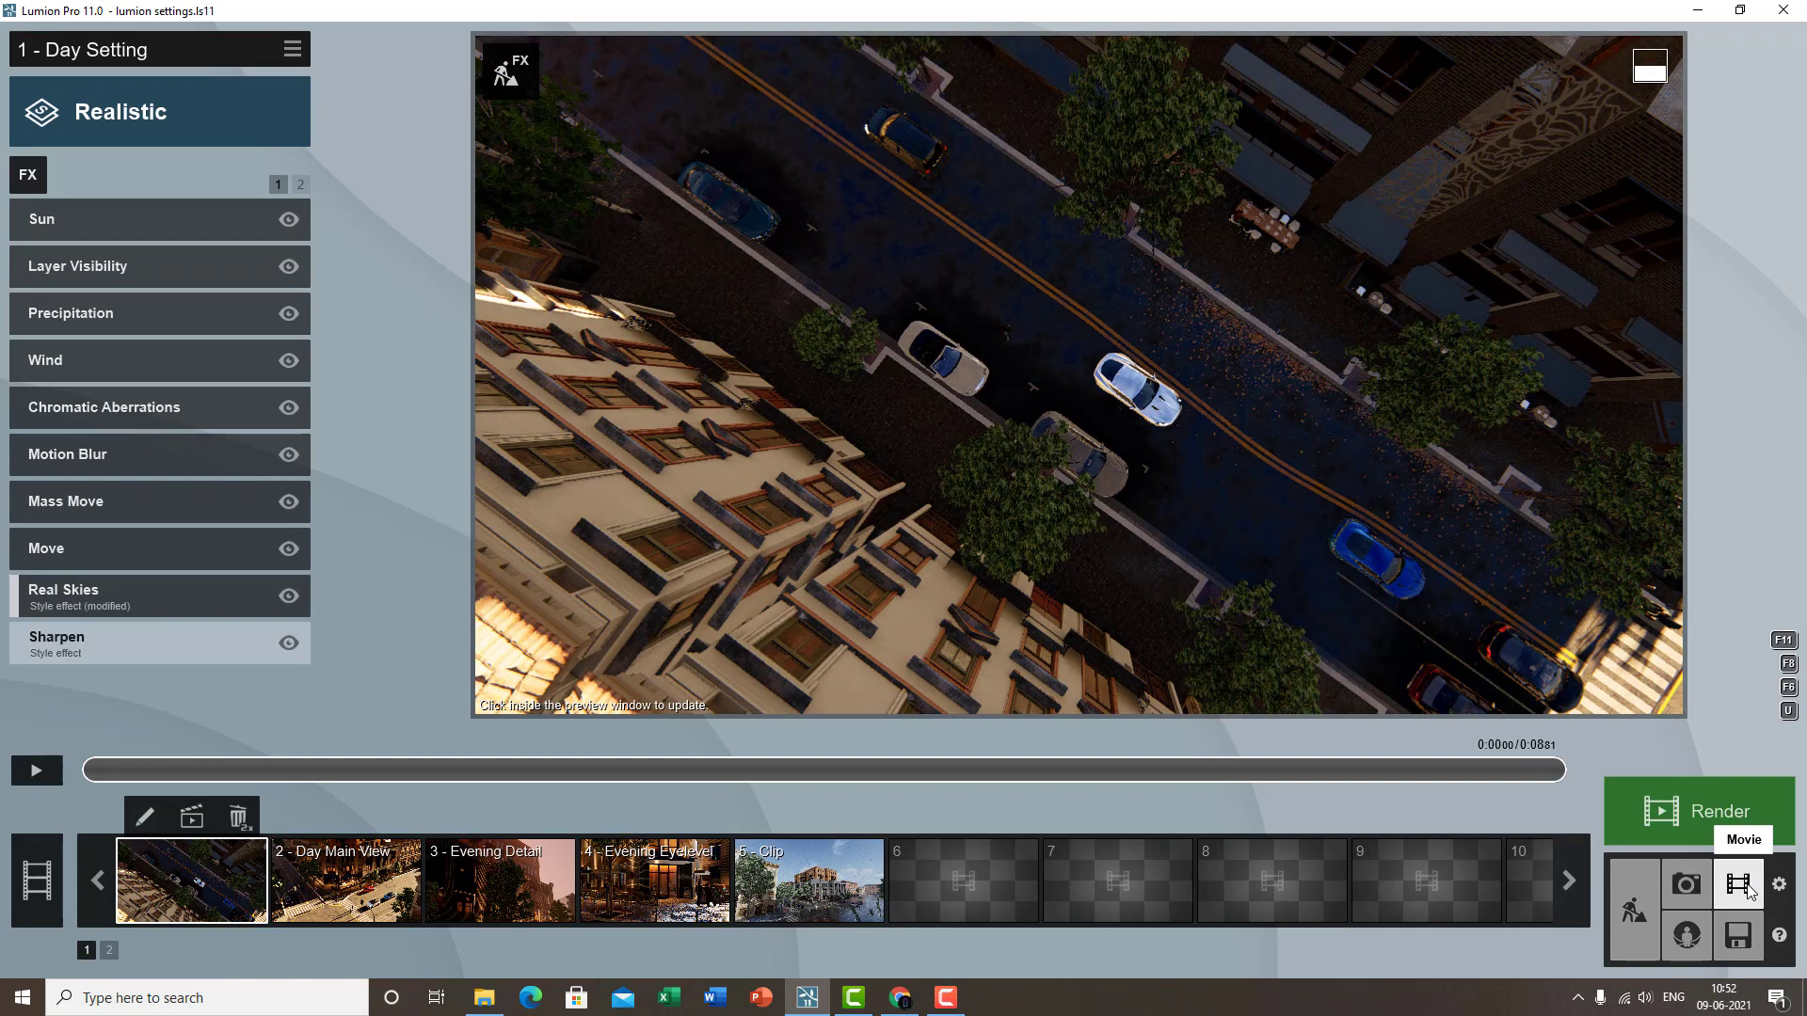
left_click(795, 880)
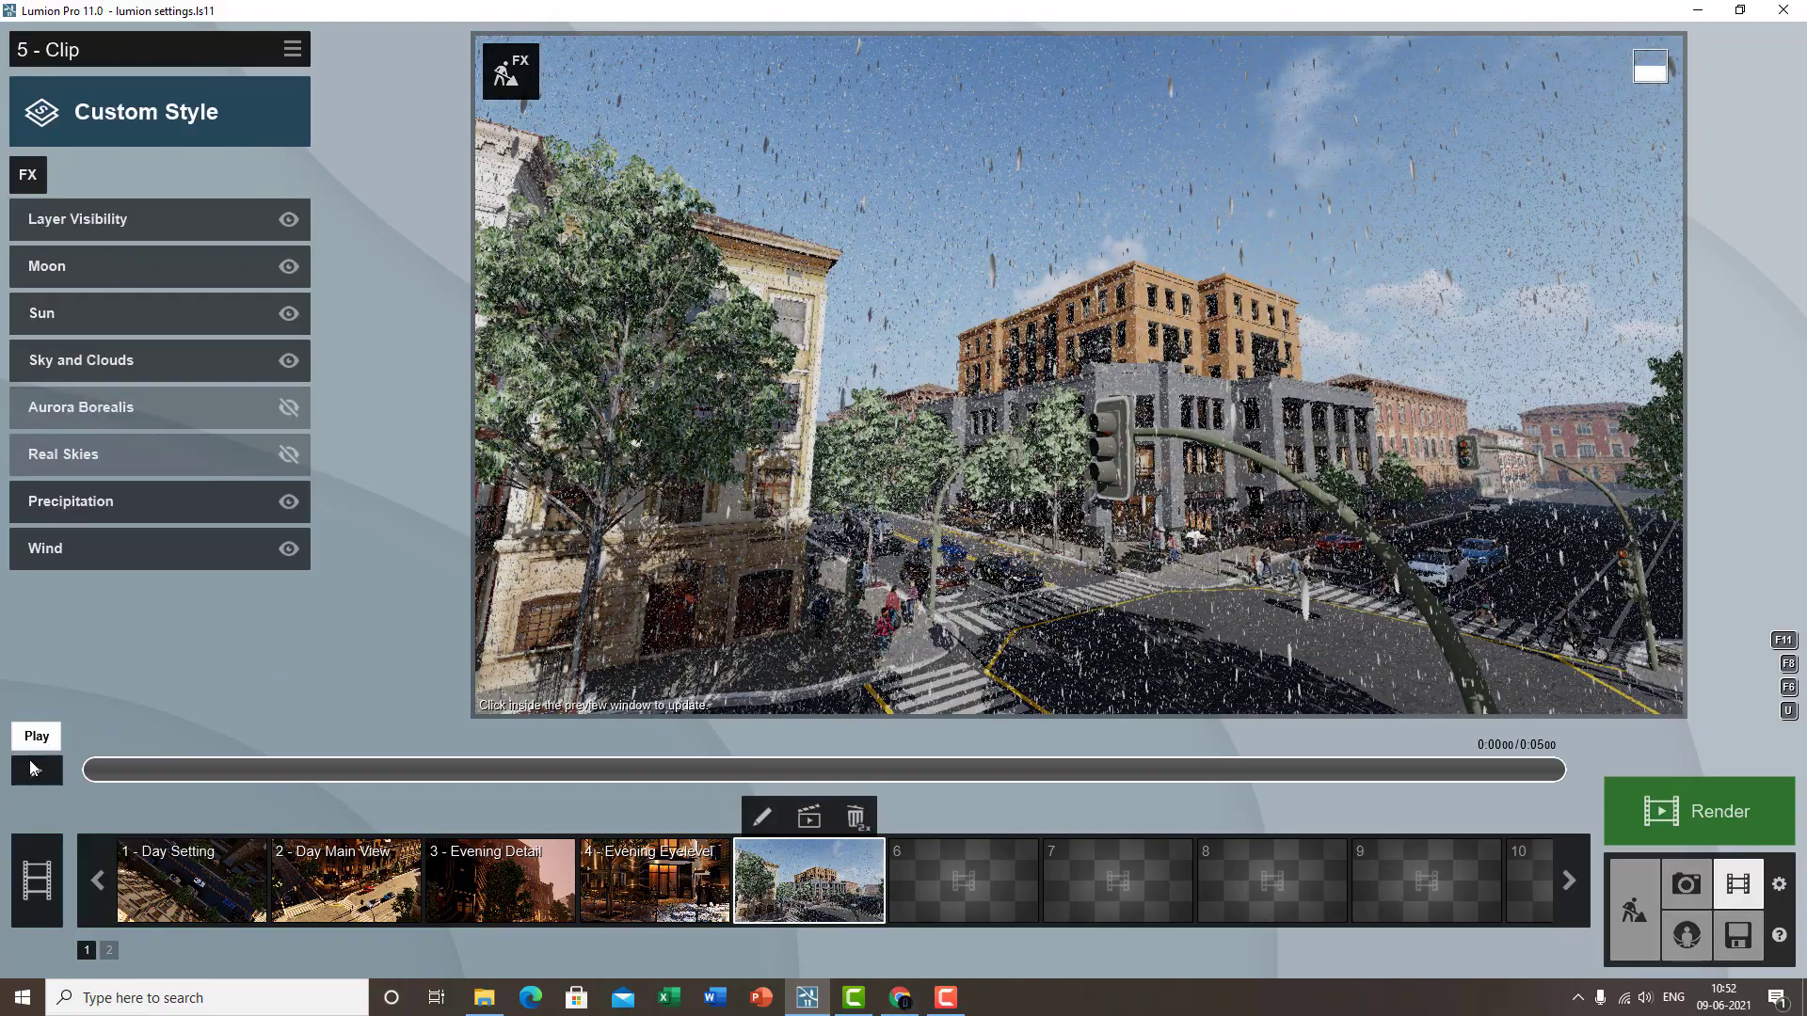
left_click(35, 771)
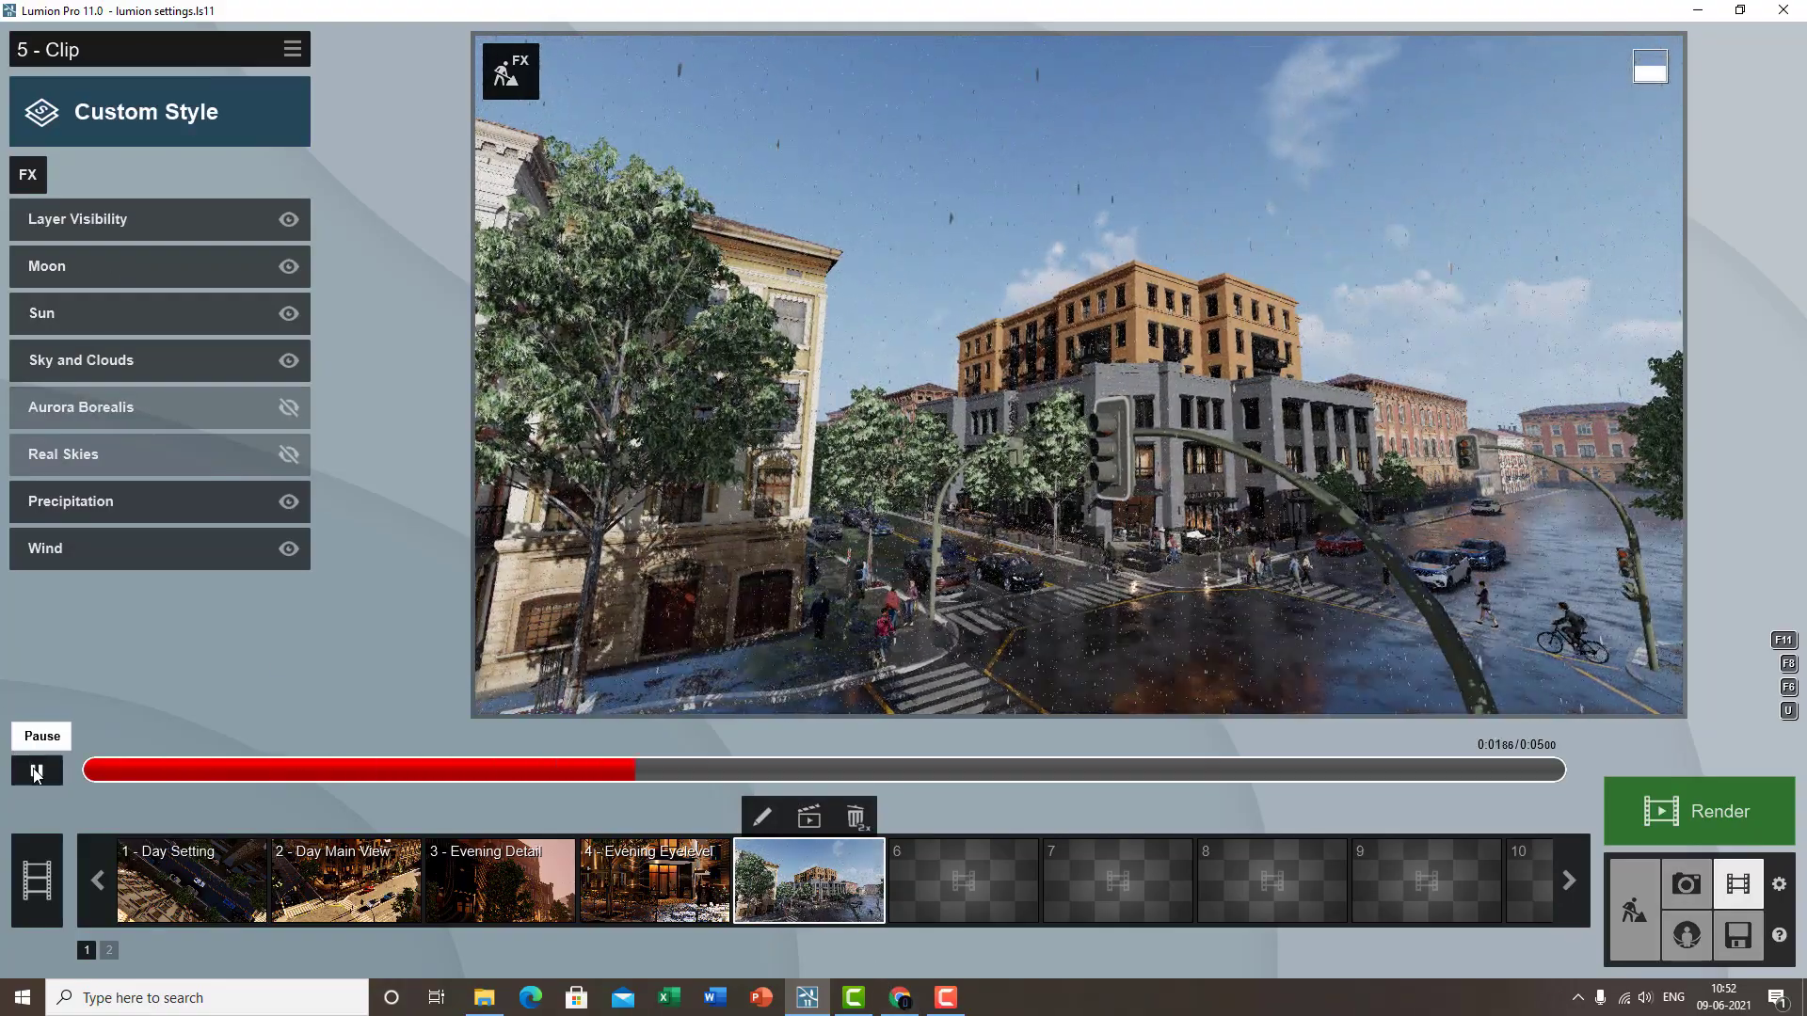
left_click(36, 771)
- Add the Handheld Camera effect to clip 5 and set its shake strength to 3.0
left_click(30, 188)
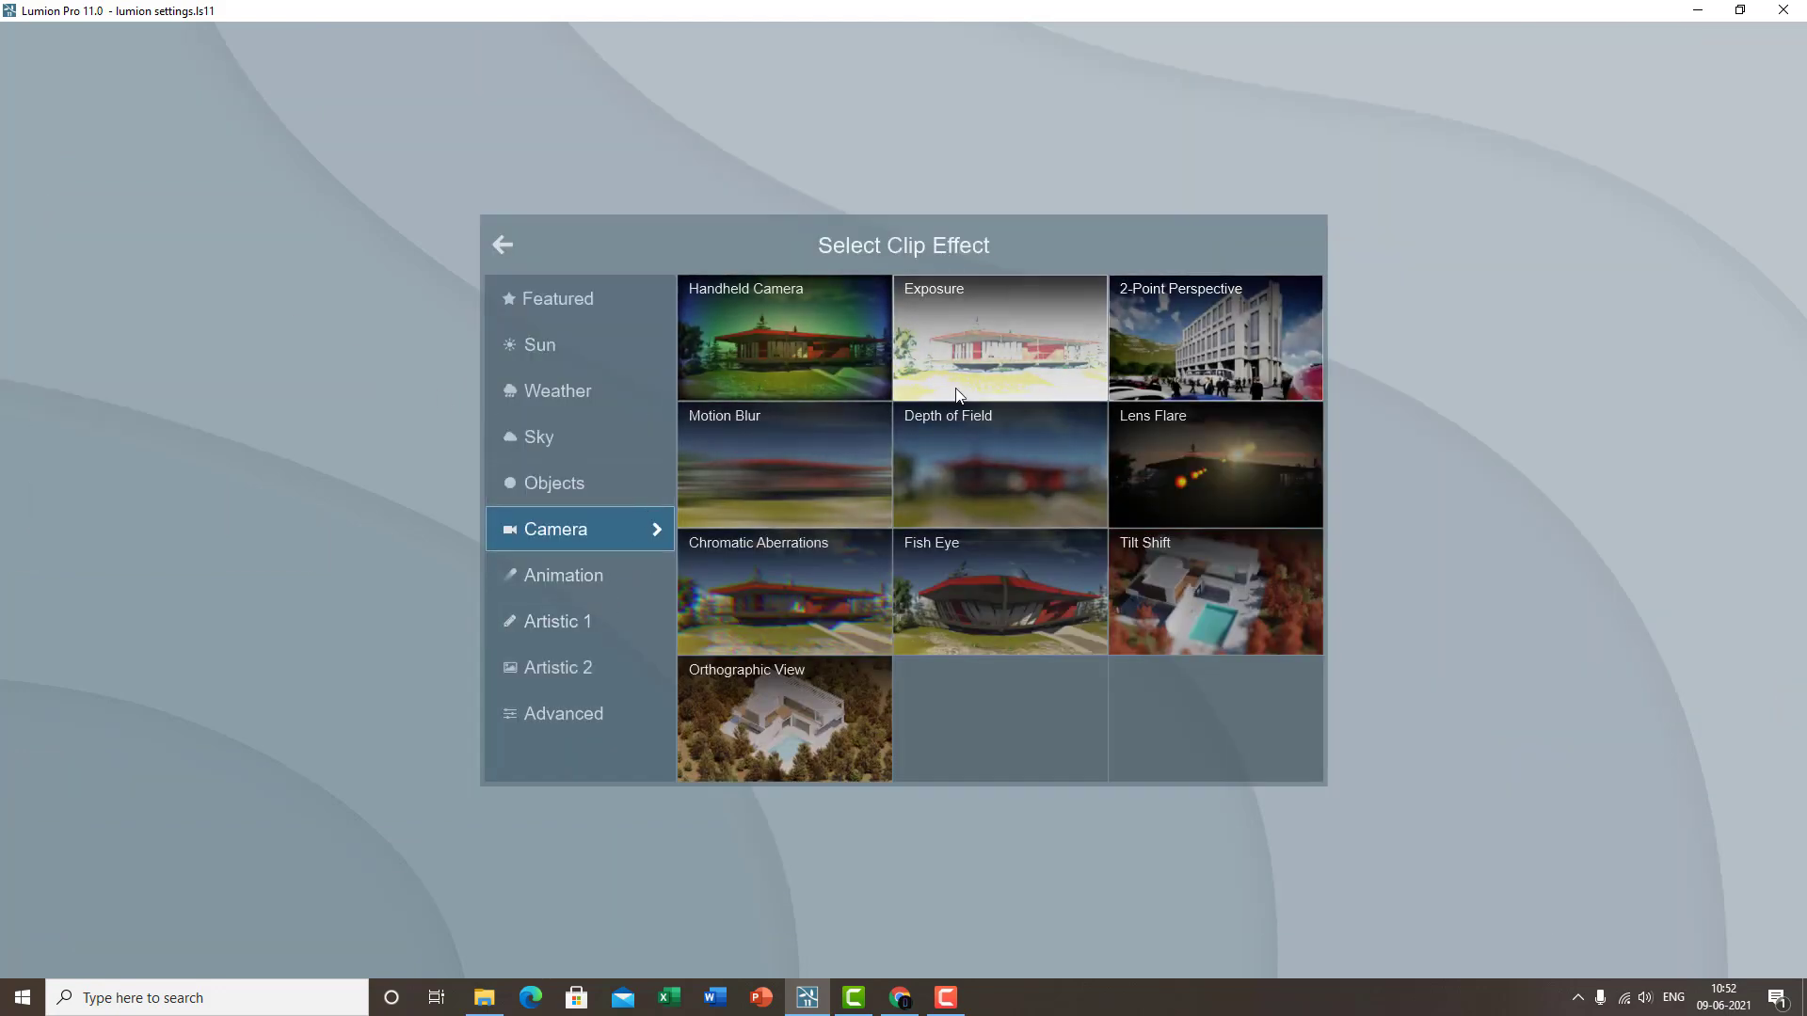
left_click(793, 326)
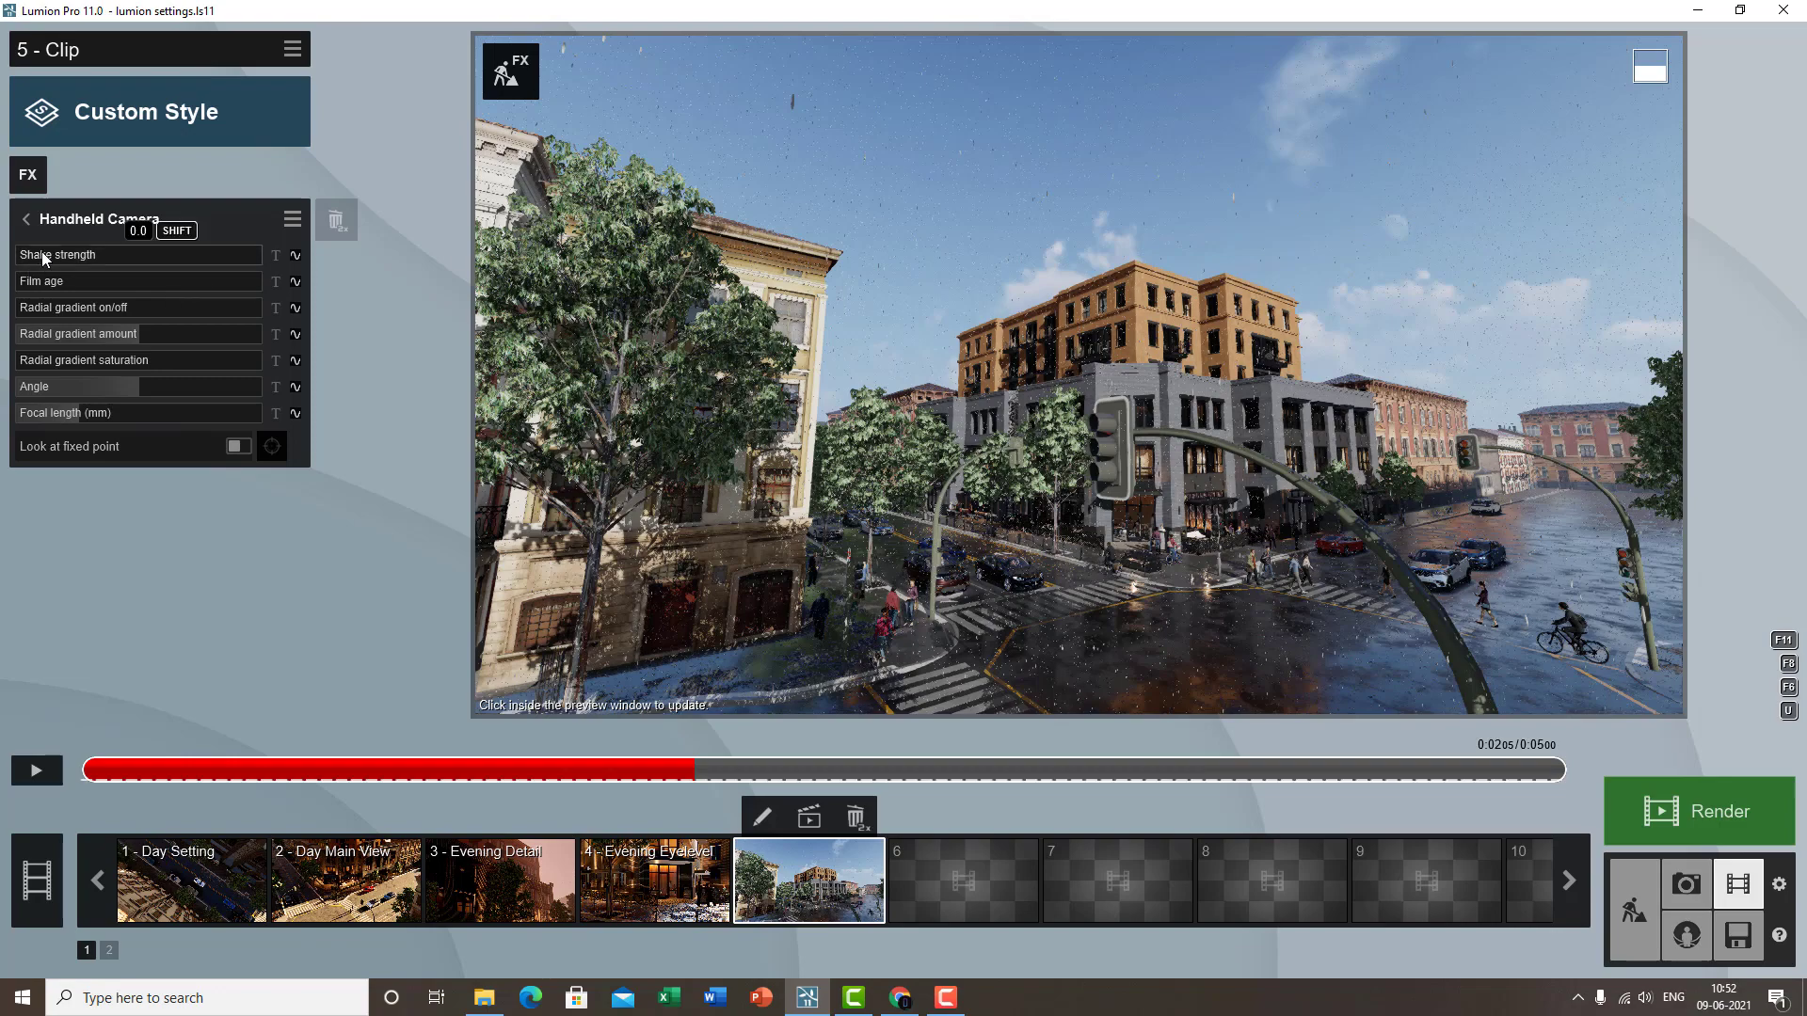
left_click_drag(41, 252, 166, 263)
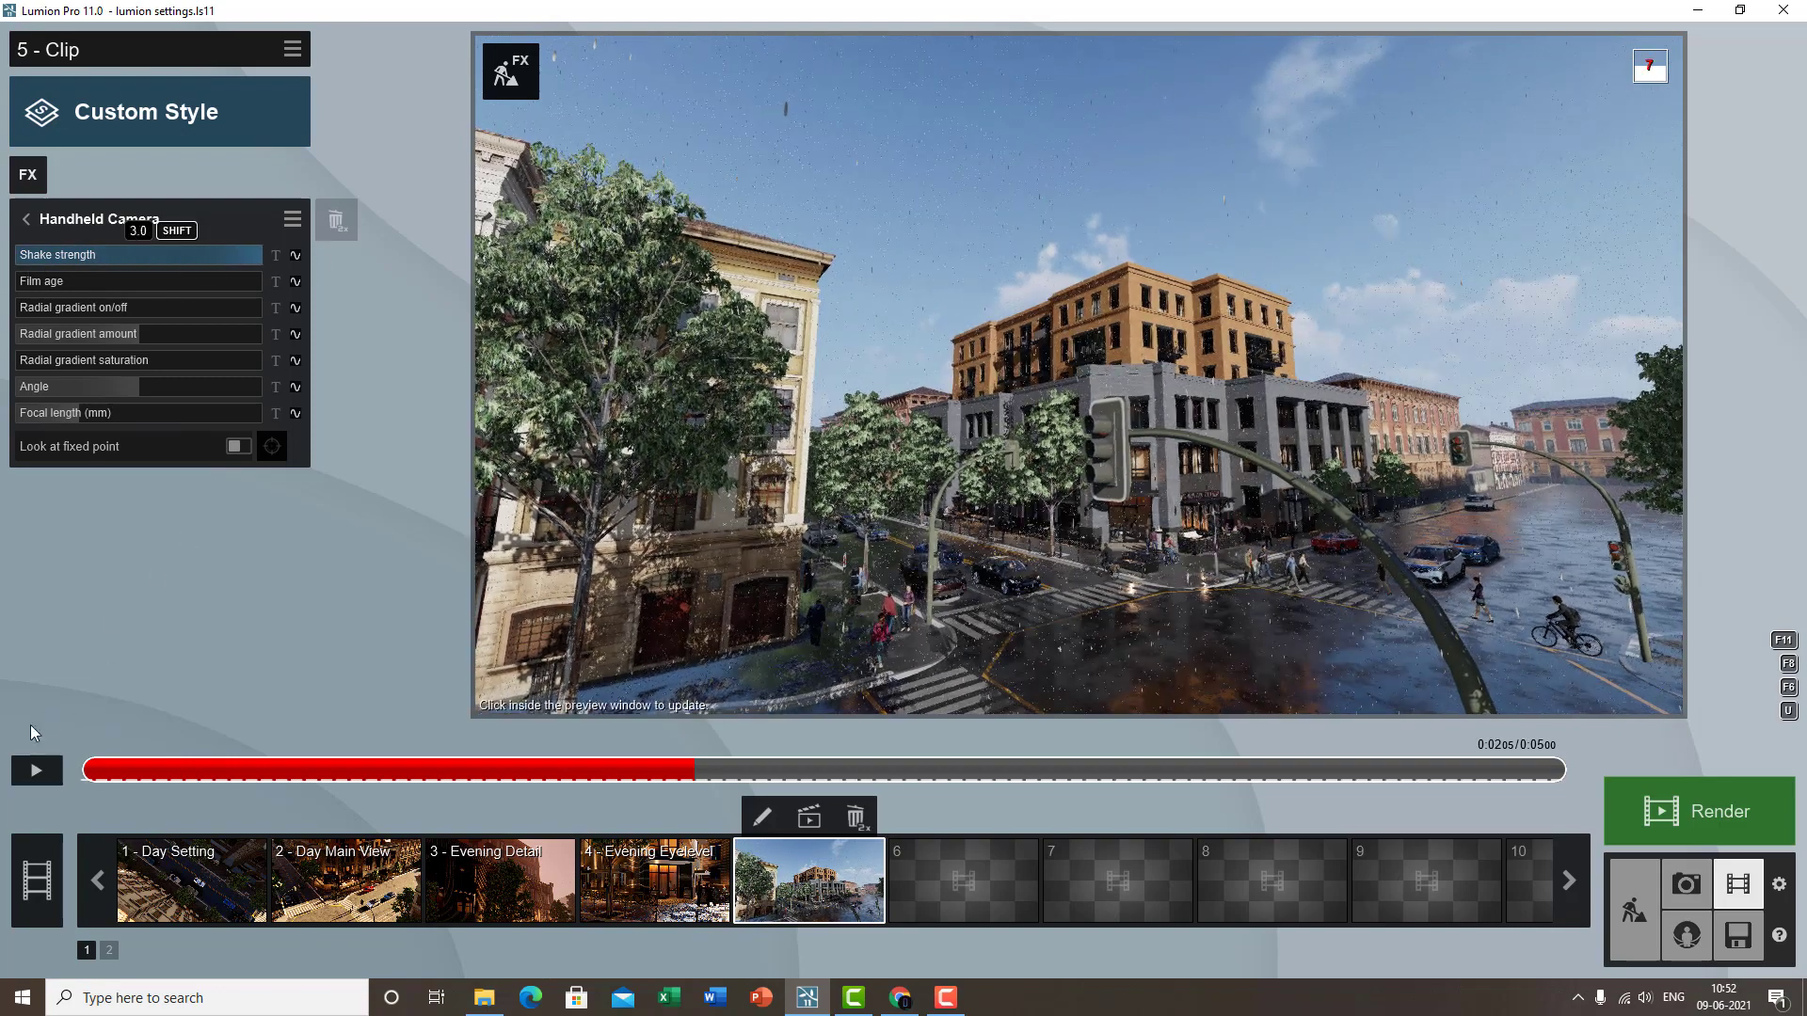
- Play clip 5 while trying different shake strengths, including 2.2, and settle on a moderate shake below the maximum
left_click(37, 771)
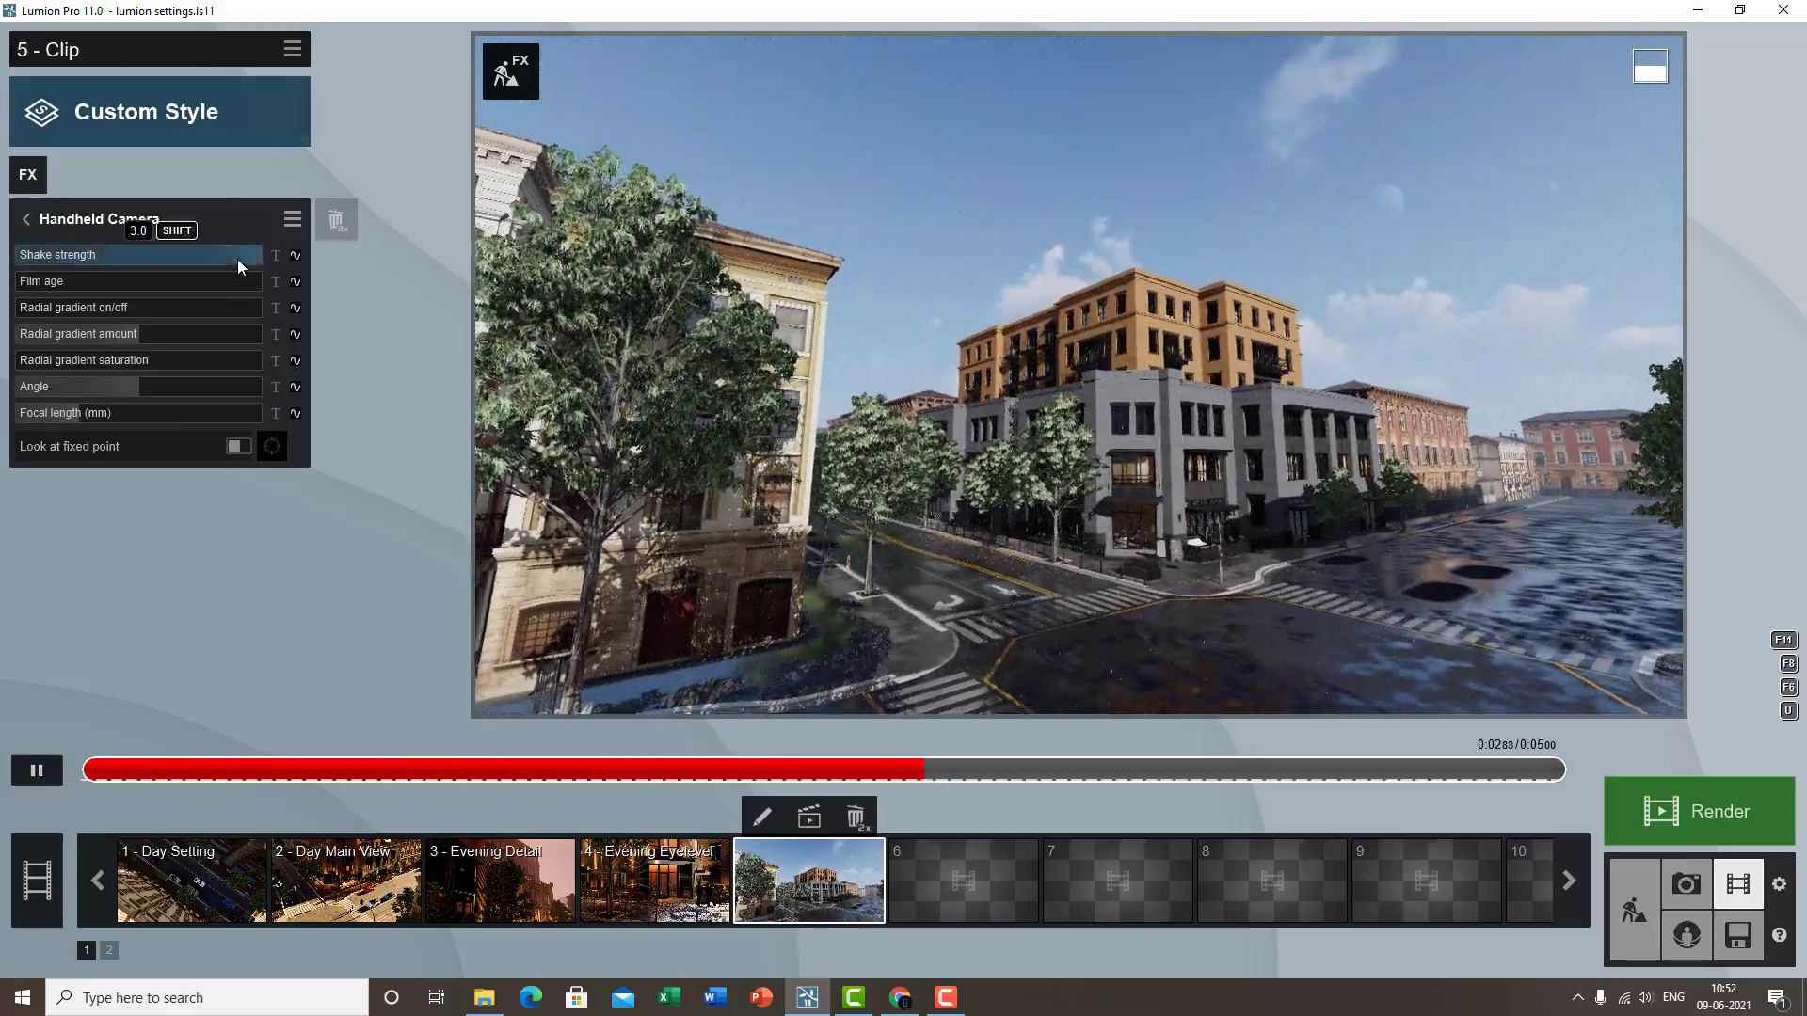
left_click_drag(237, 258, 201, 263)
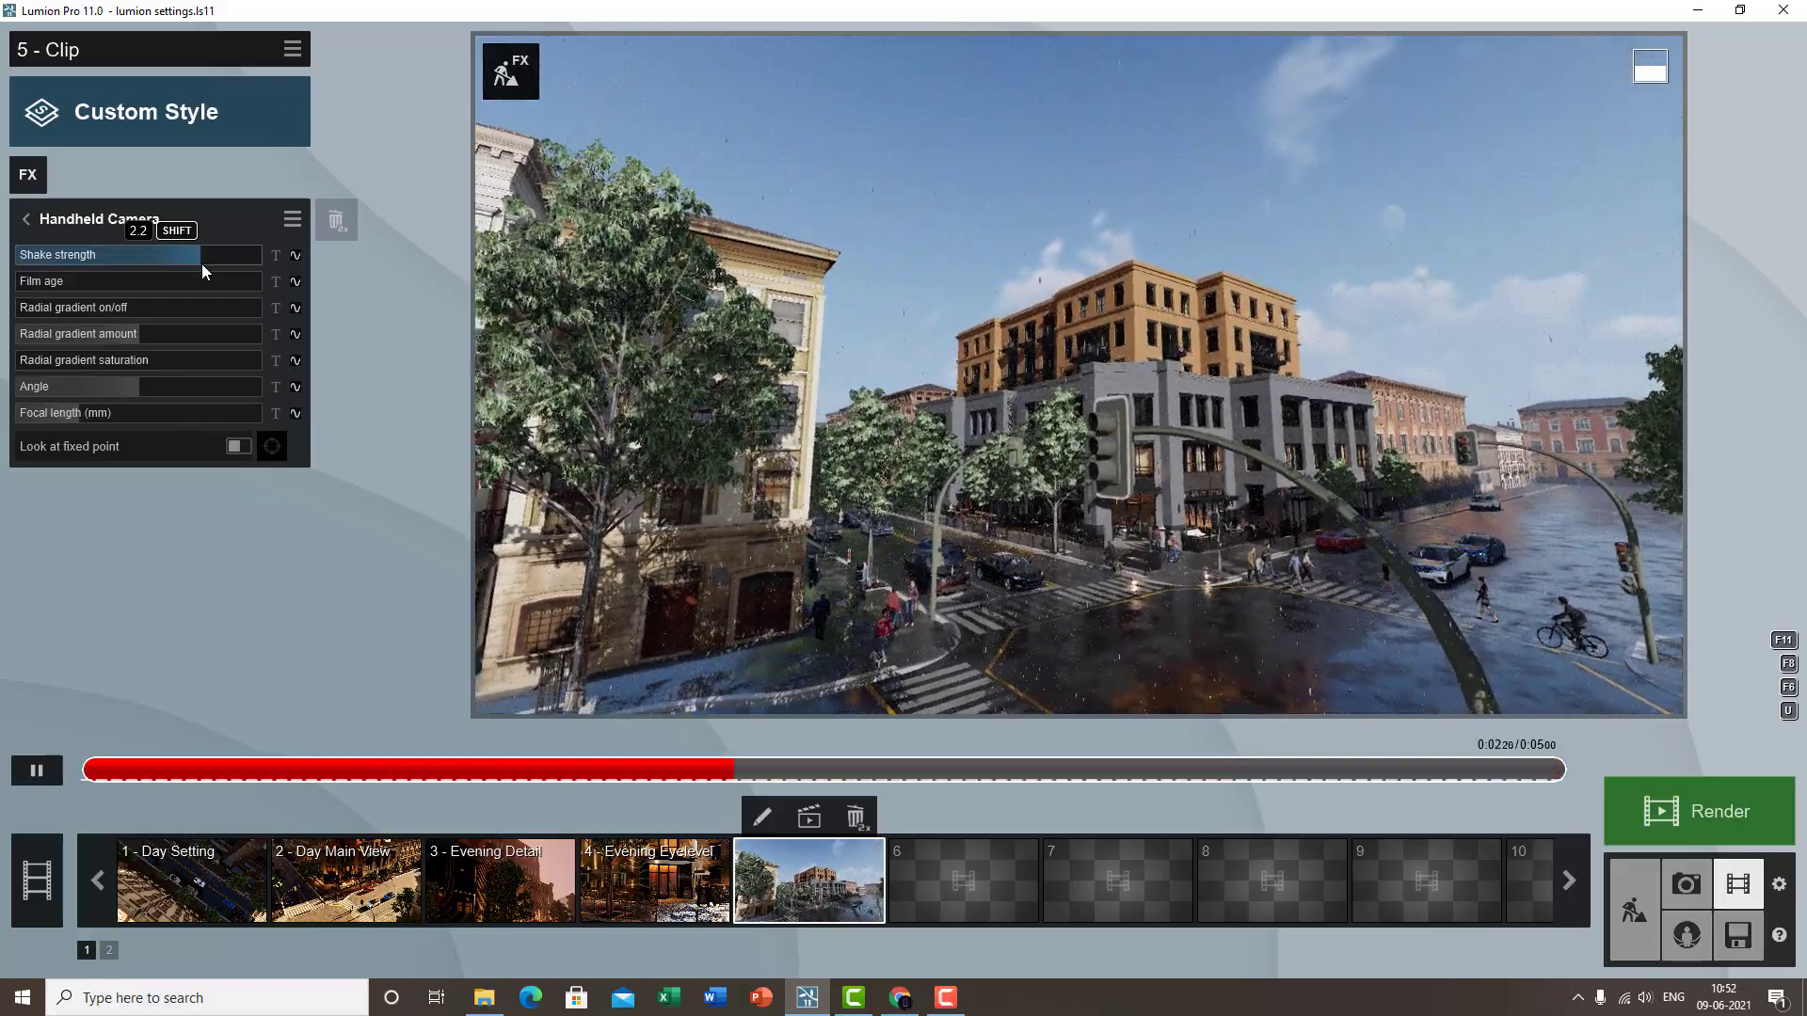
left_click_drag(200, 256, 239, 251)
left_click(167, 260)
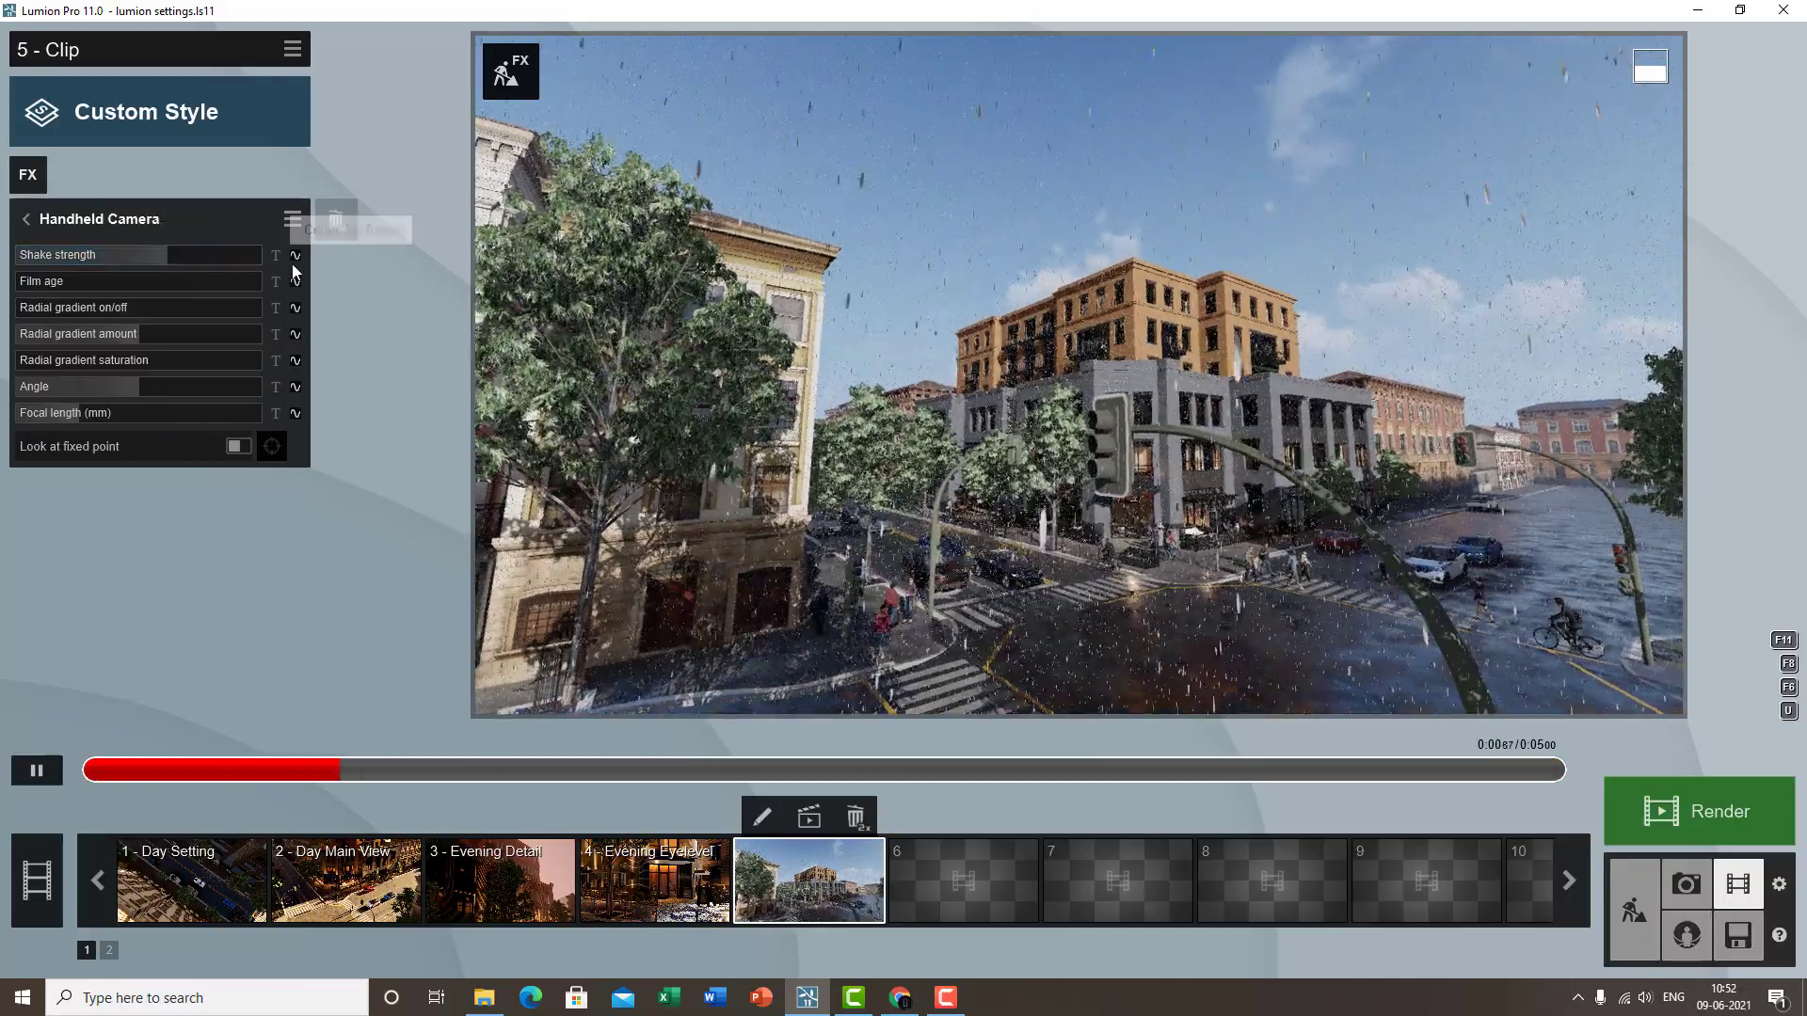
left_click_drag(183, 259, 235, 290)
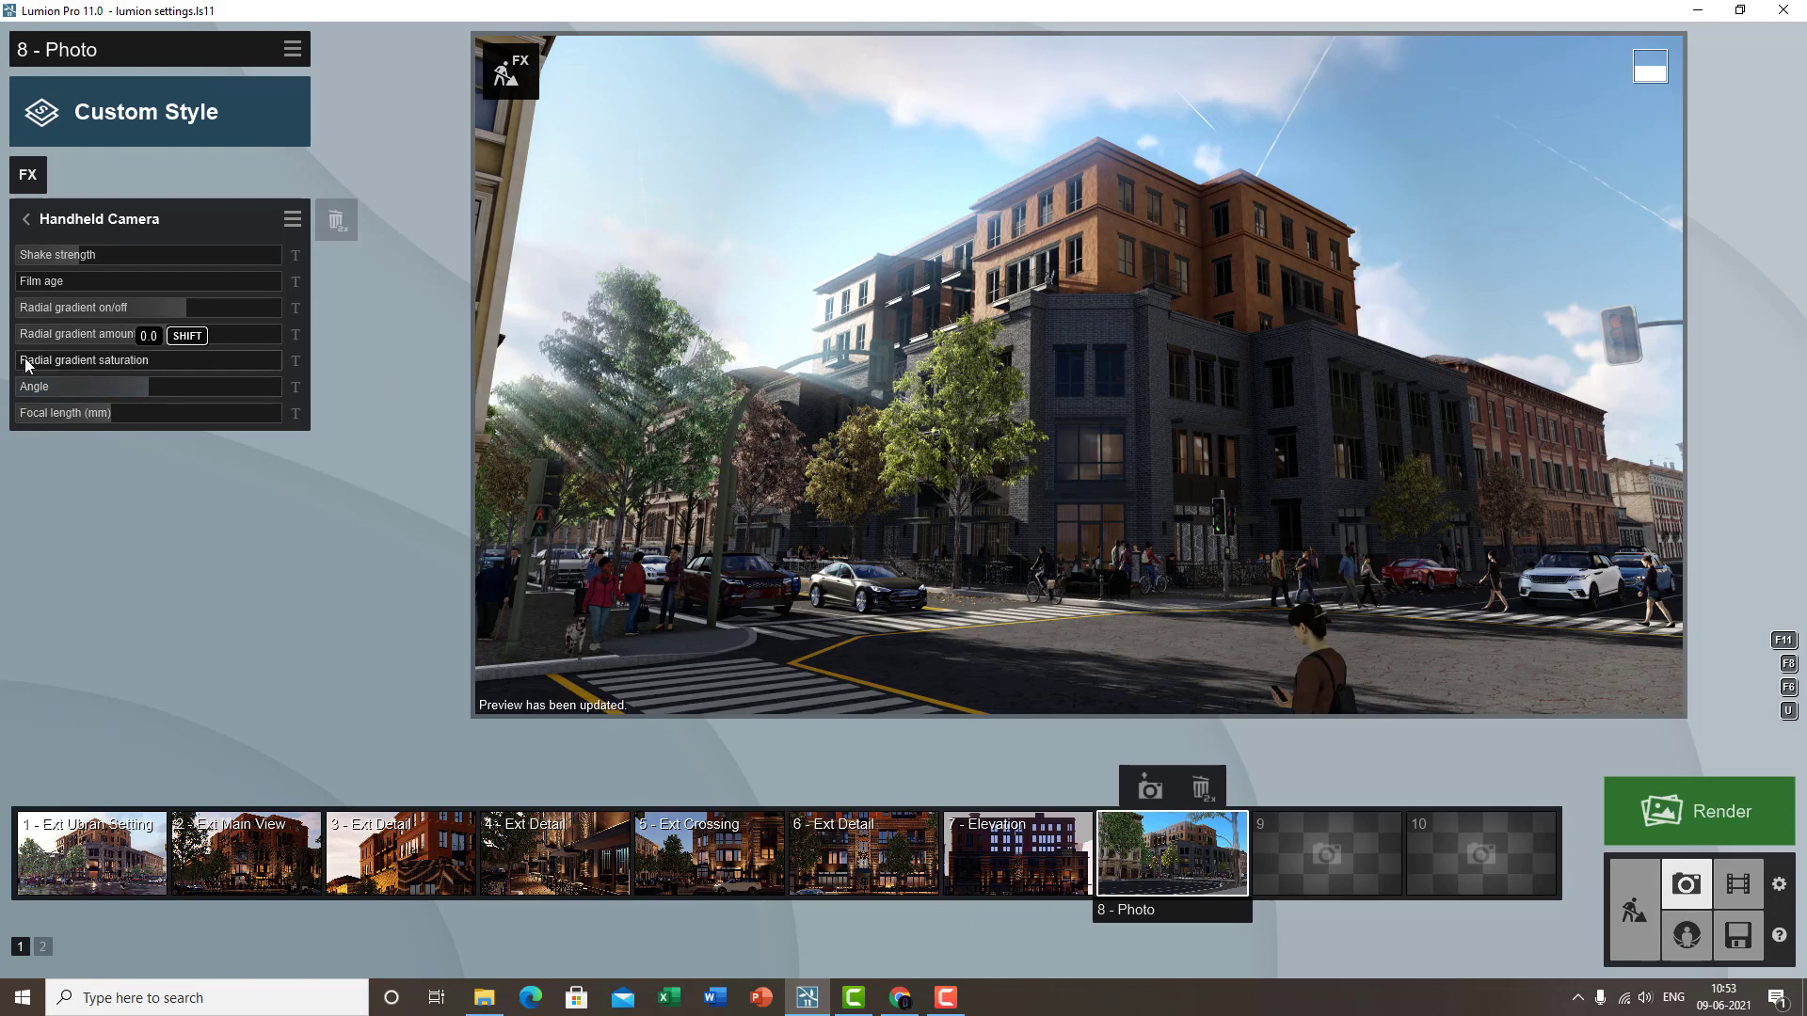
- Try a strong radial gradient saturation in photo 8's Handheld Camera effect and reduce it to near zero
left_click_drag(26, 365, 127, 386)
left_click_drag(260, 389, 271, 388)
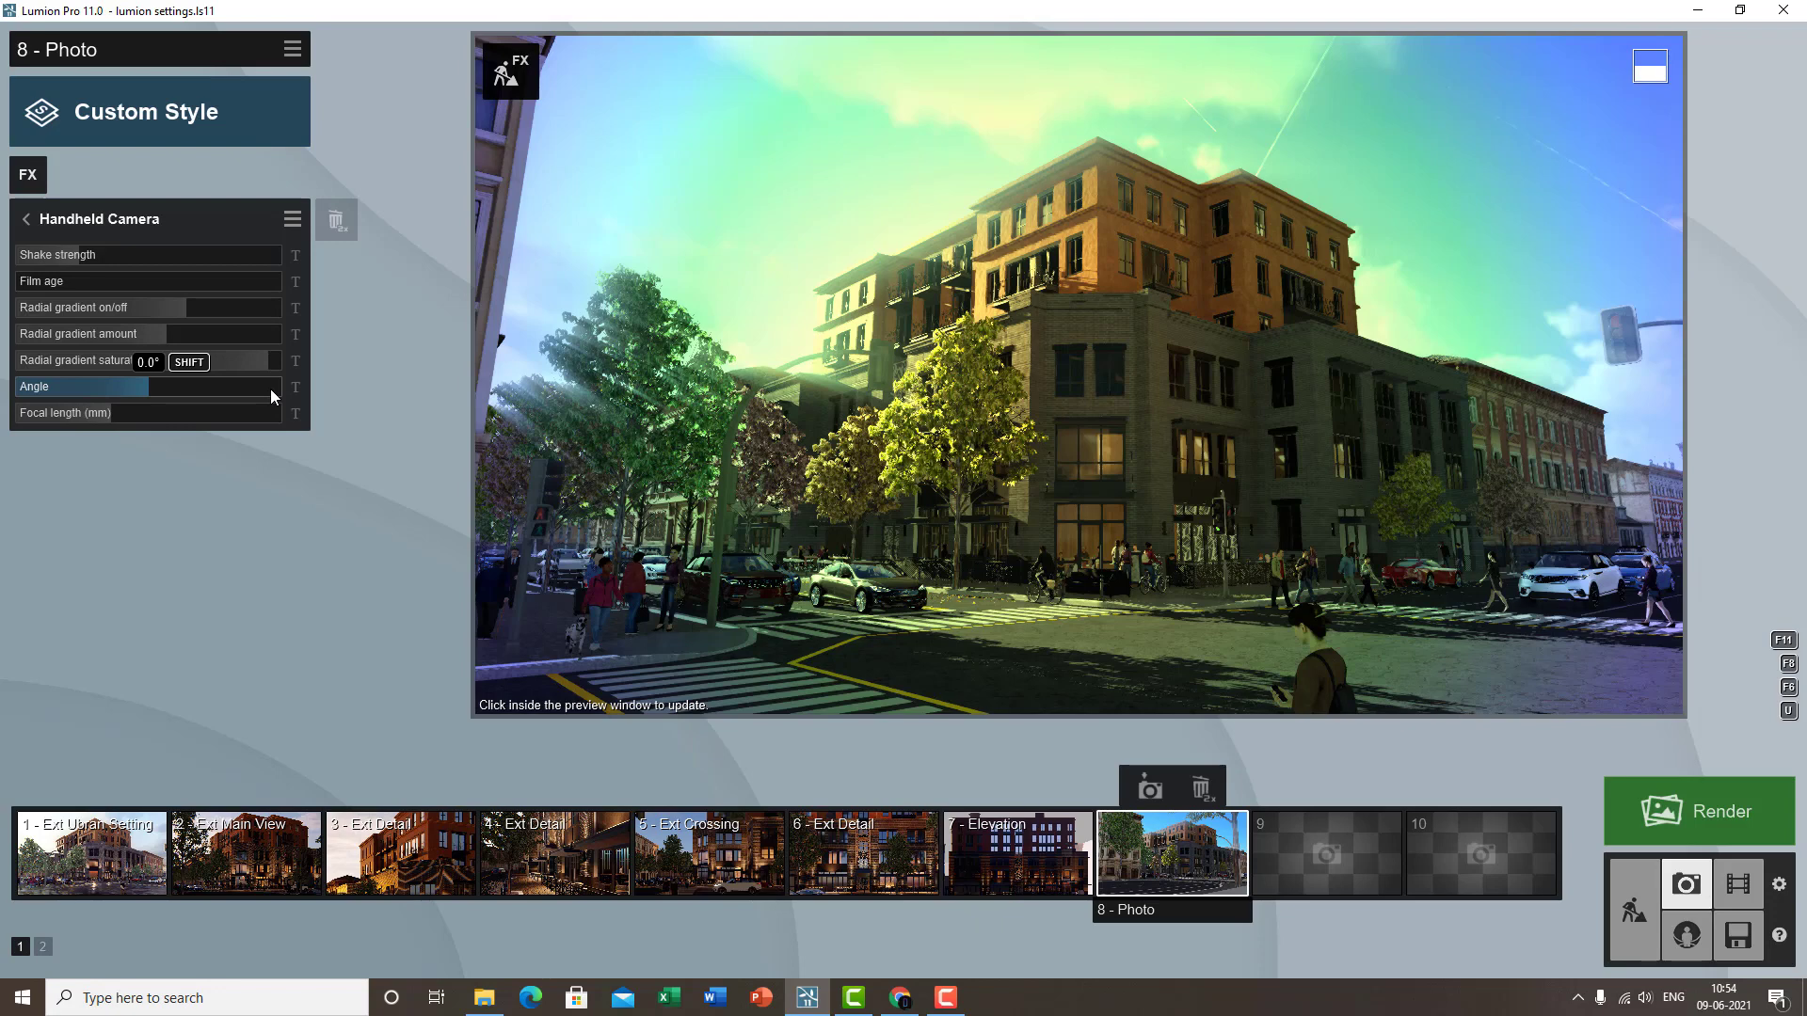
left_click_drag(257, 369, 93, 375)
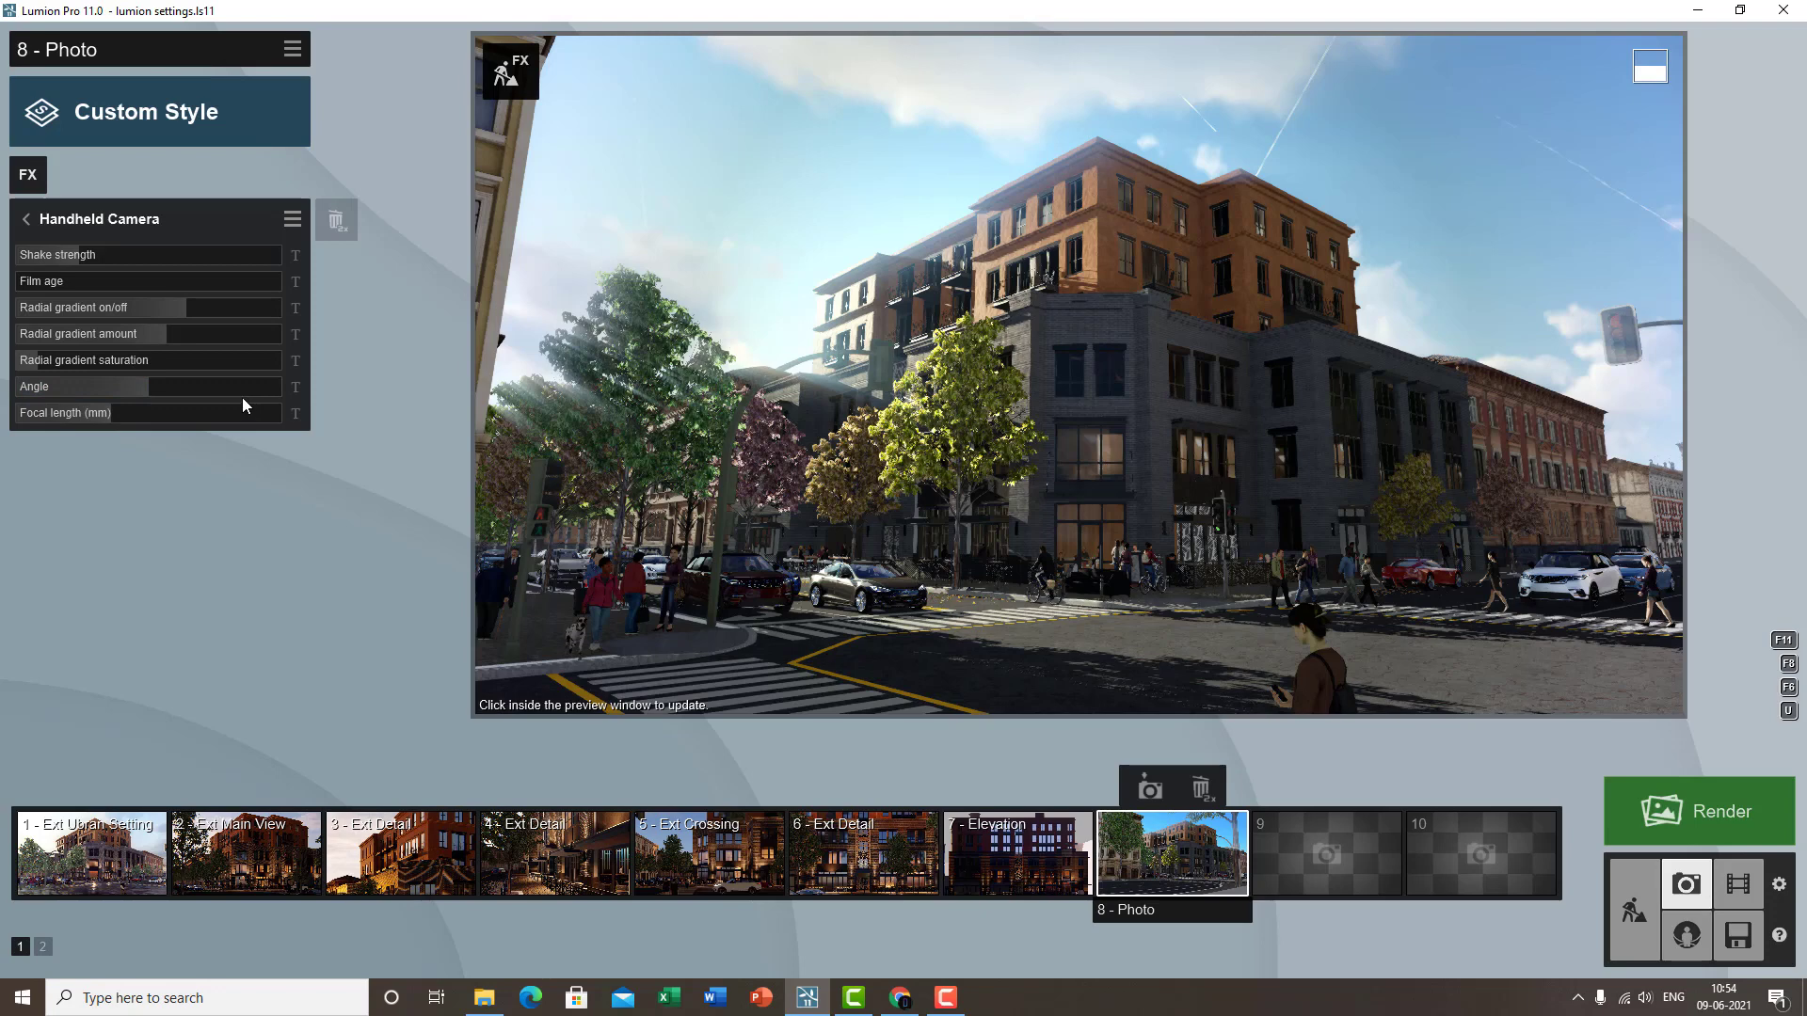
- Bring the photo 8 camera close to the corner building's restaurant entrance and set the view to horizontal eye level
mouse_move(516, 358)
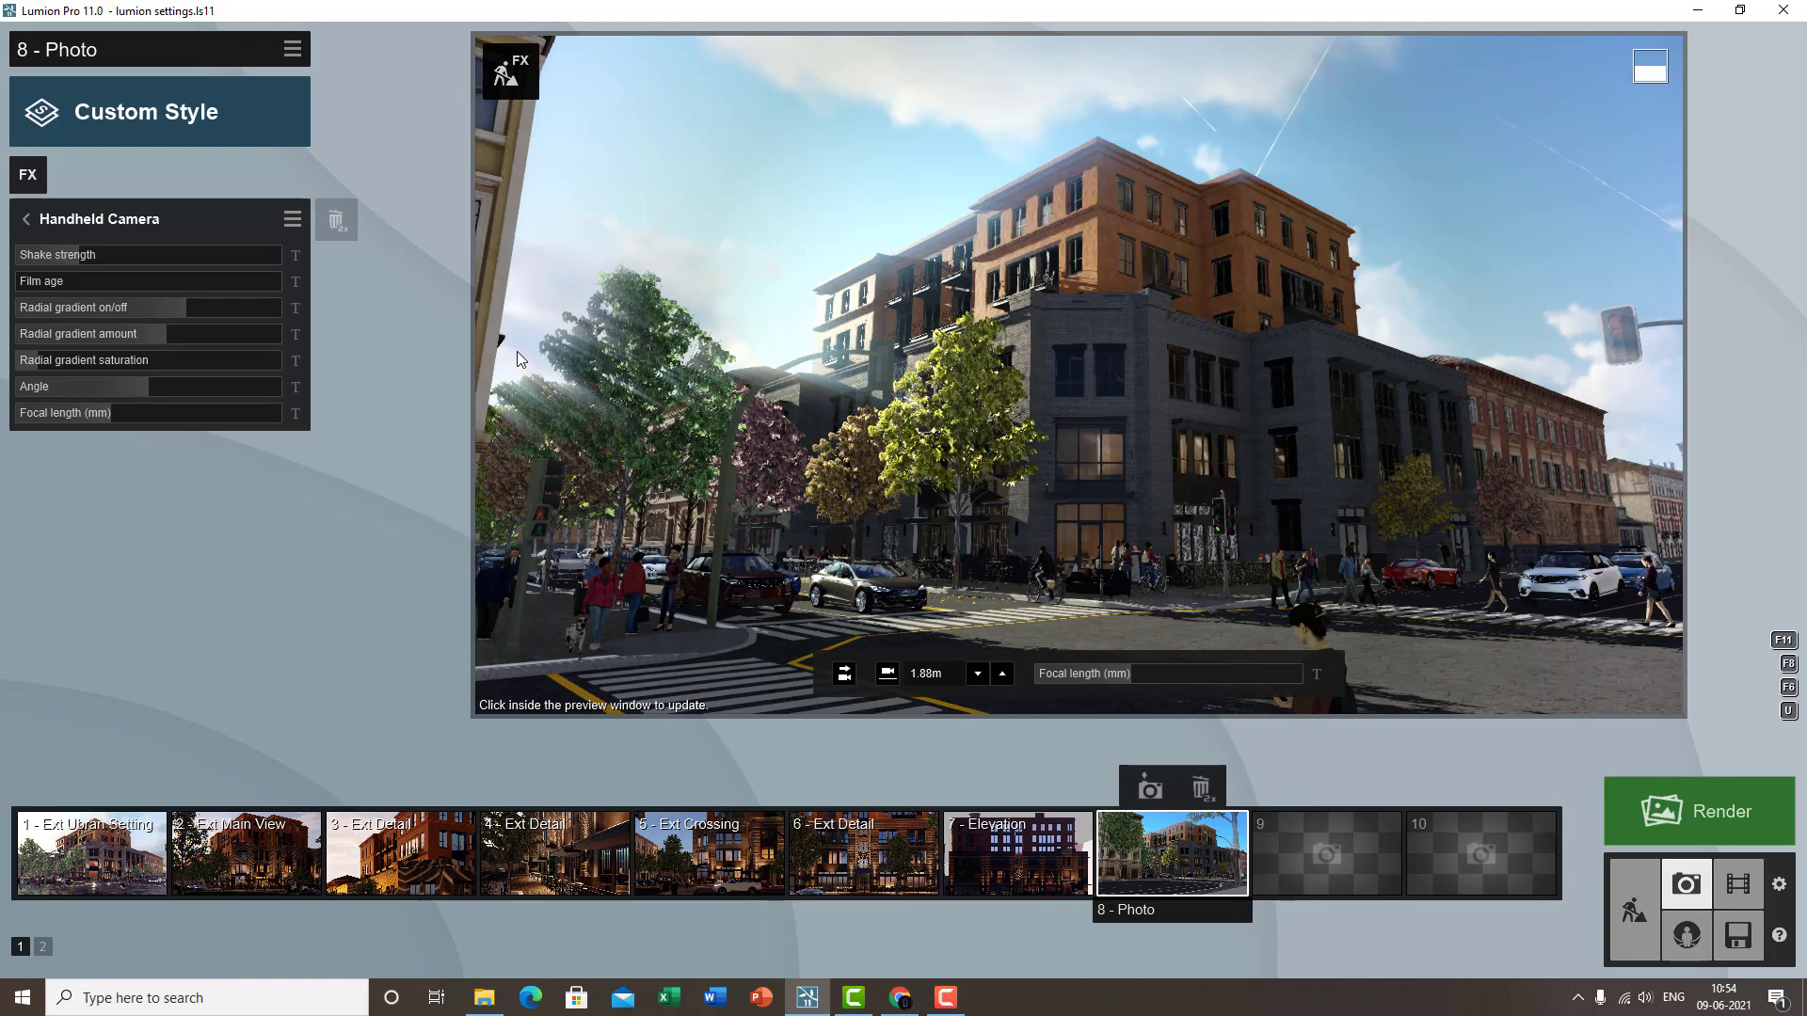
key("w")
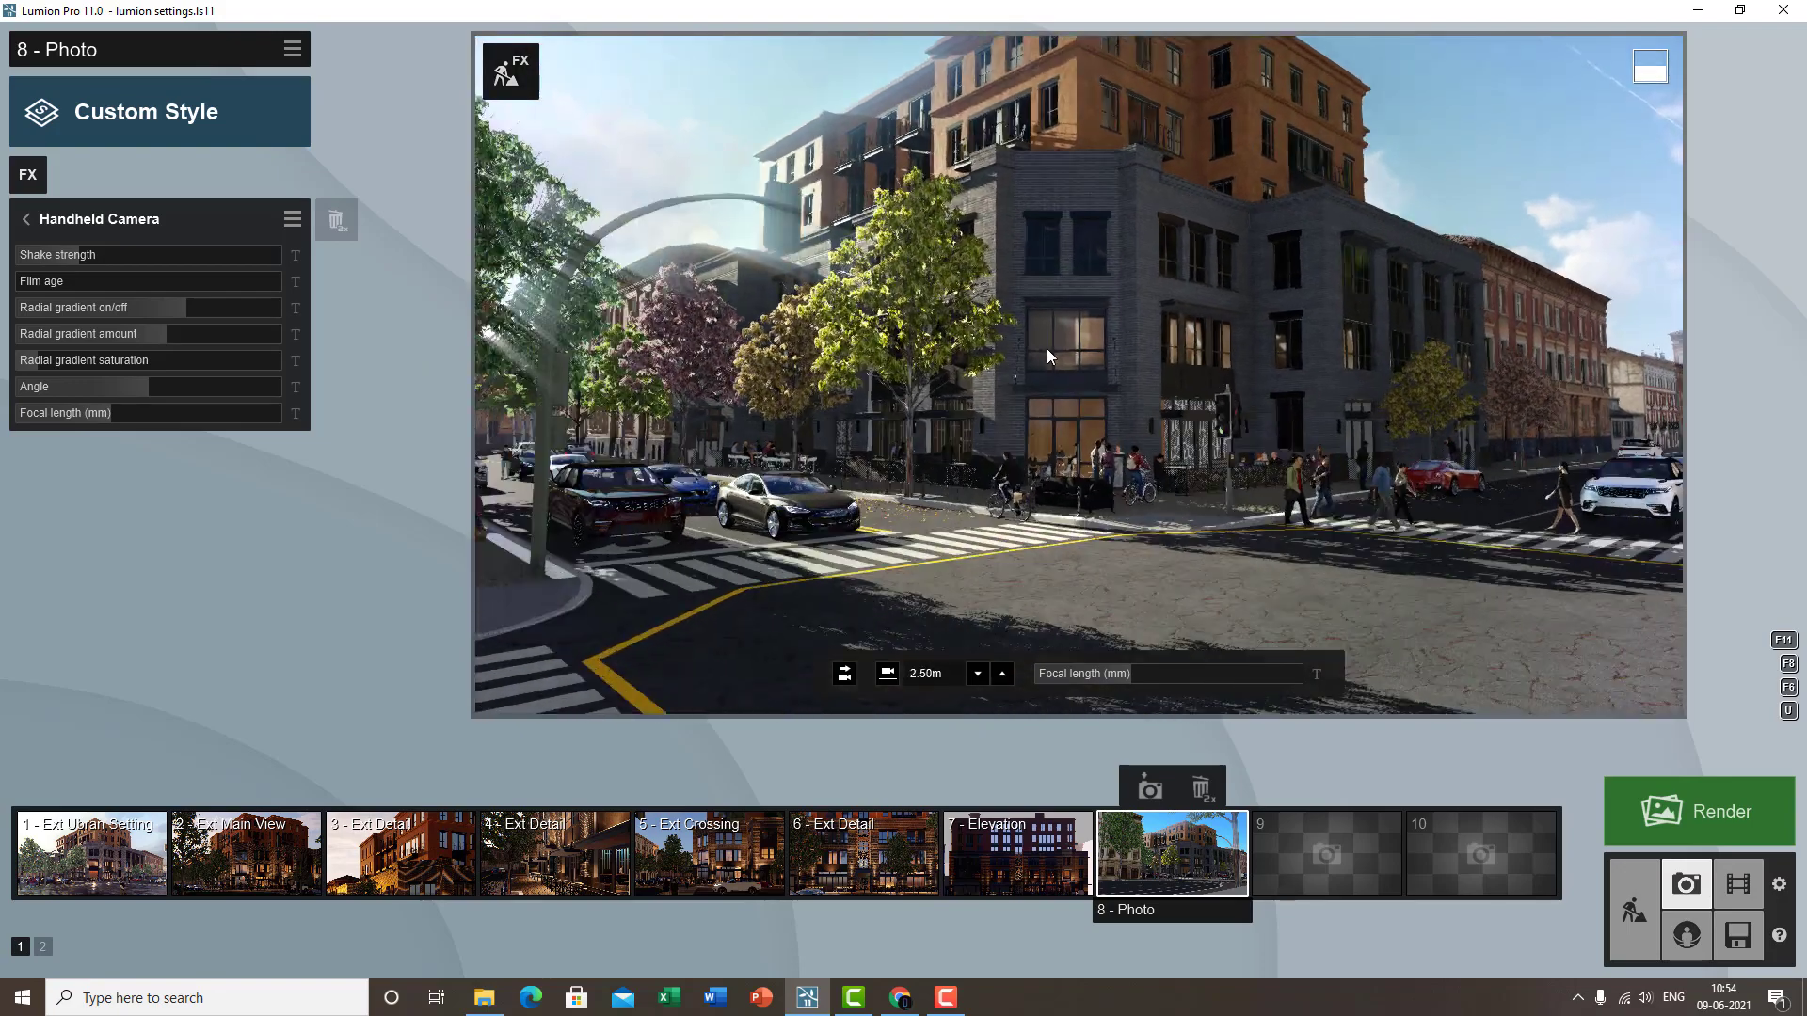
key("w")
key("e")
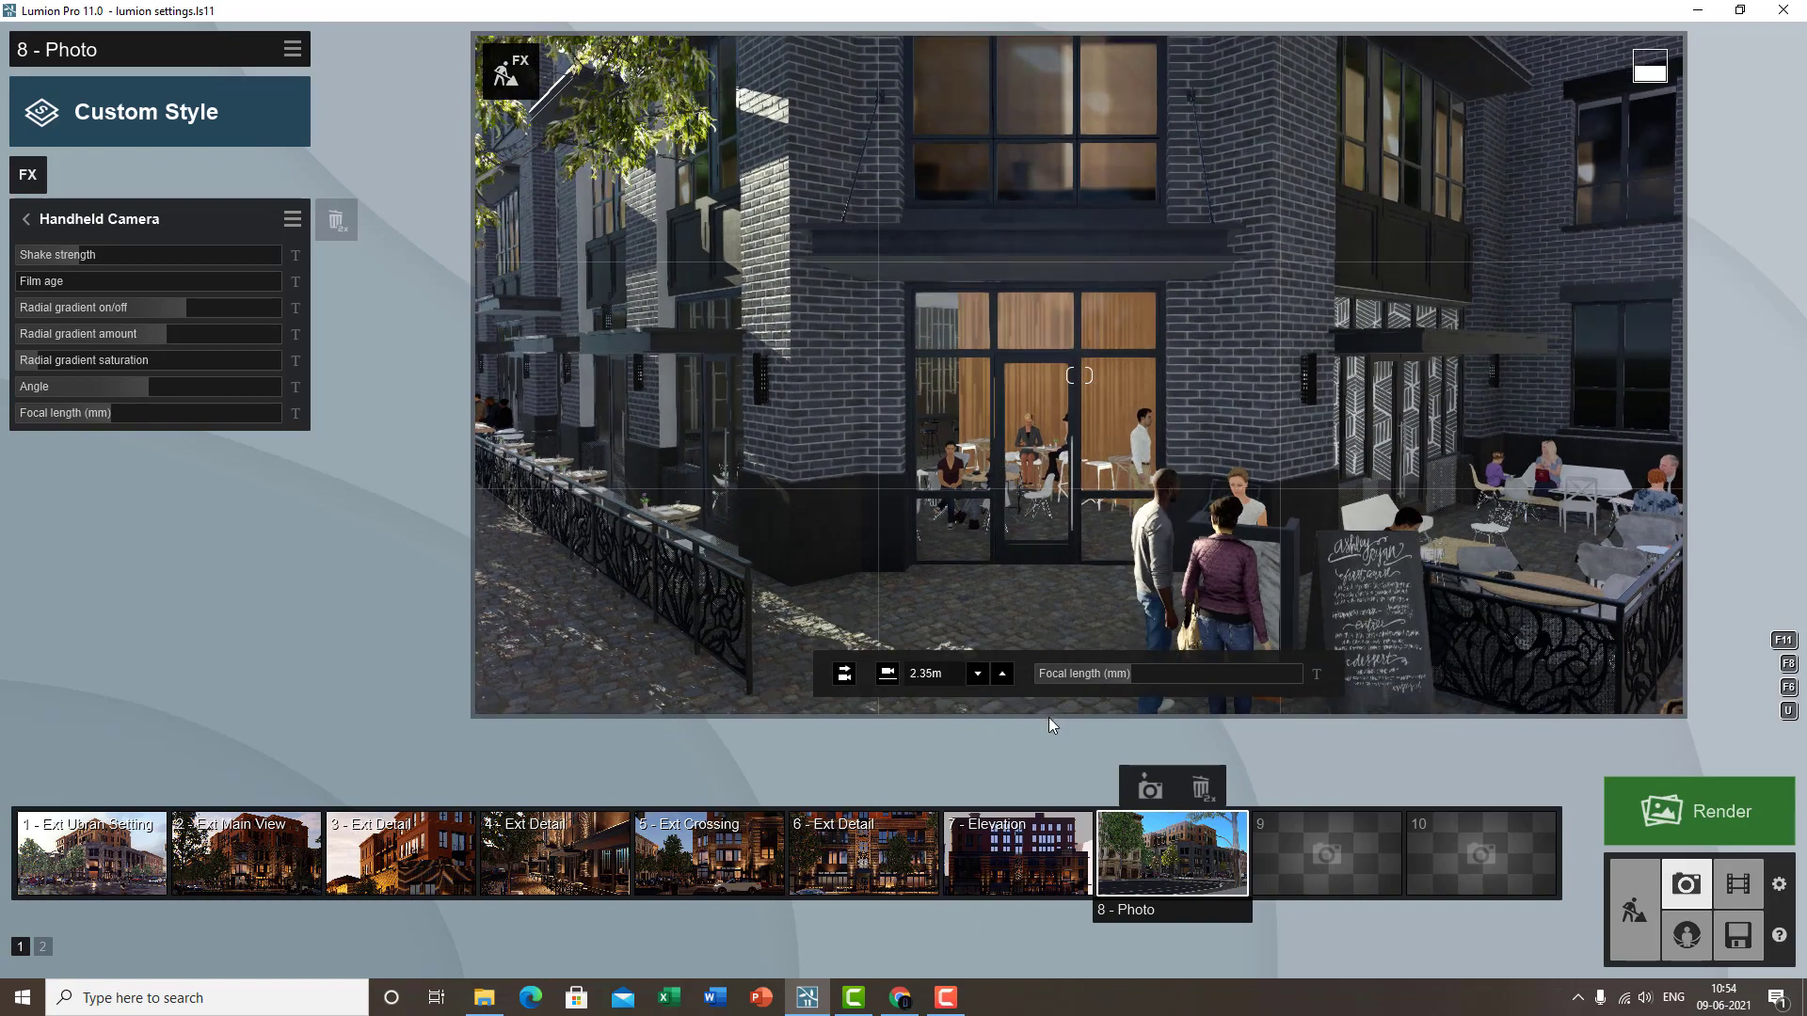
key("w")
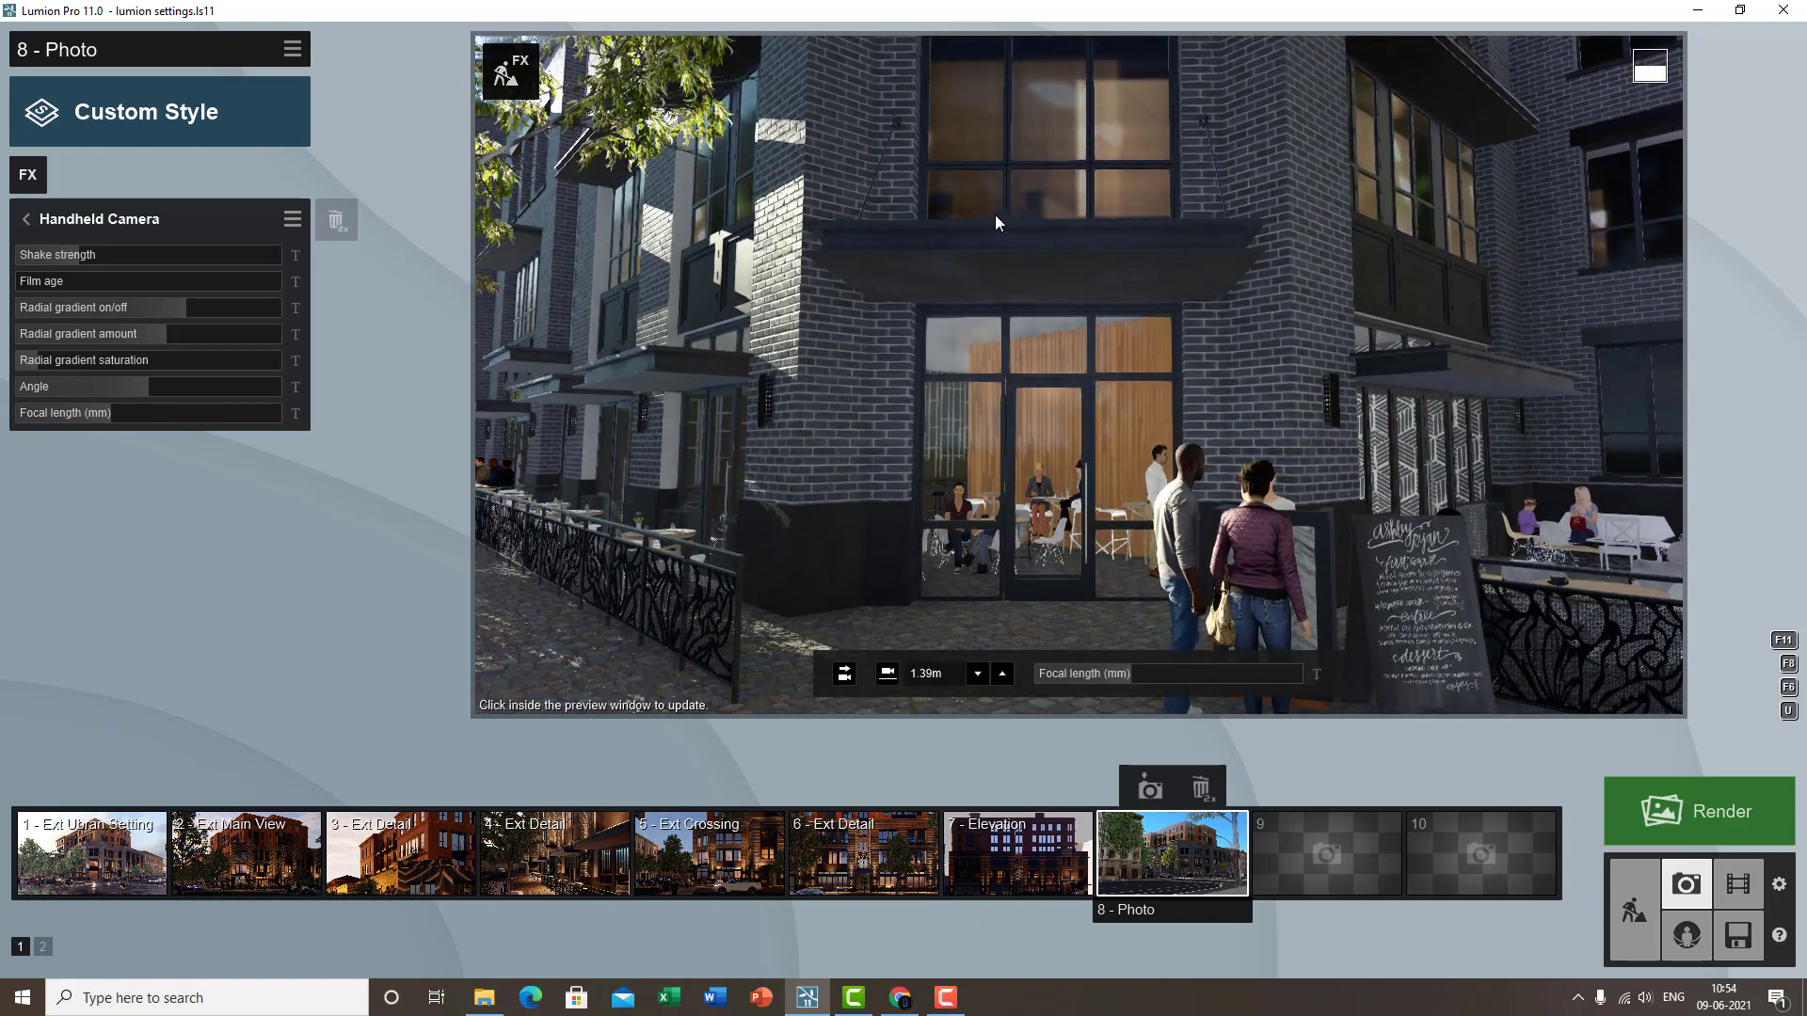
mouse_move(1055, 422)
right_mouse_down()
mouse_move(1076, 375)
mouse_move(1072, 399)
right_mouse_up()
left_click(844, 673)
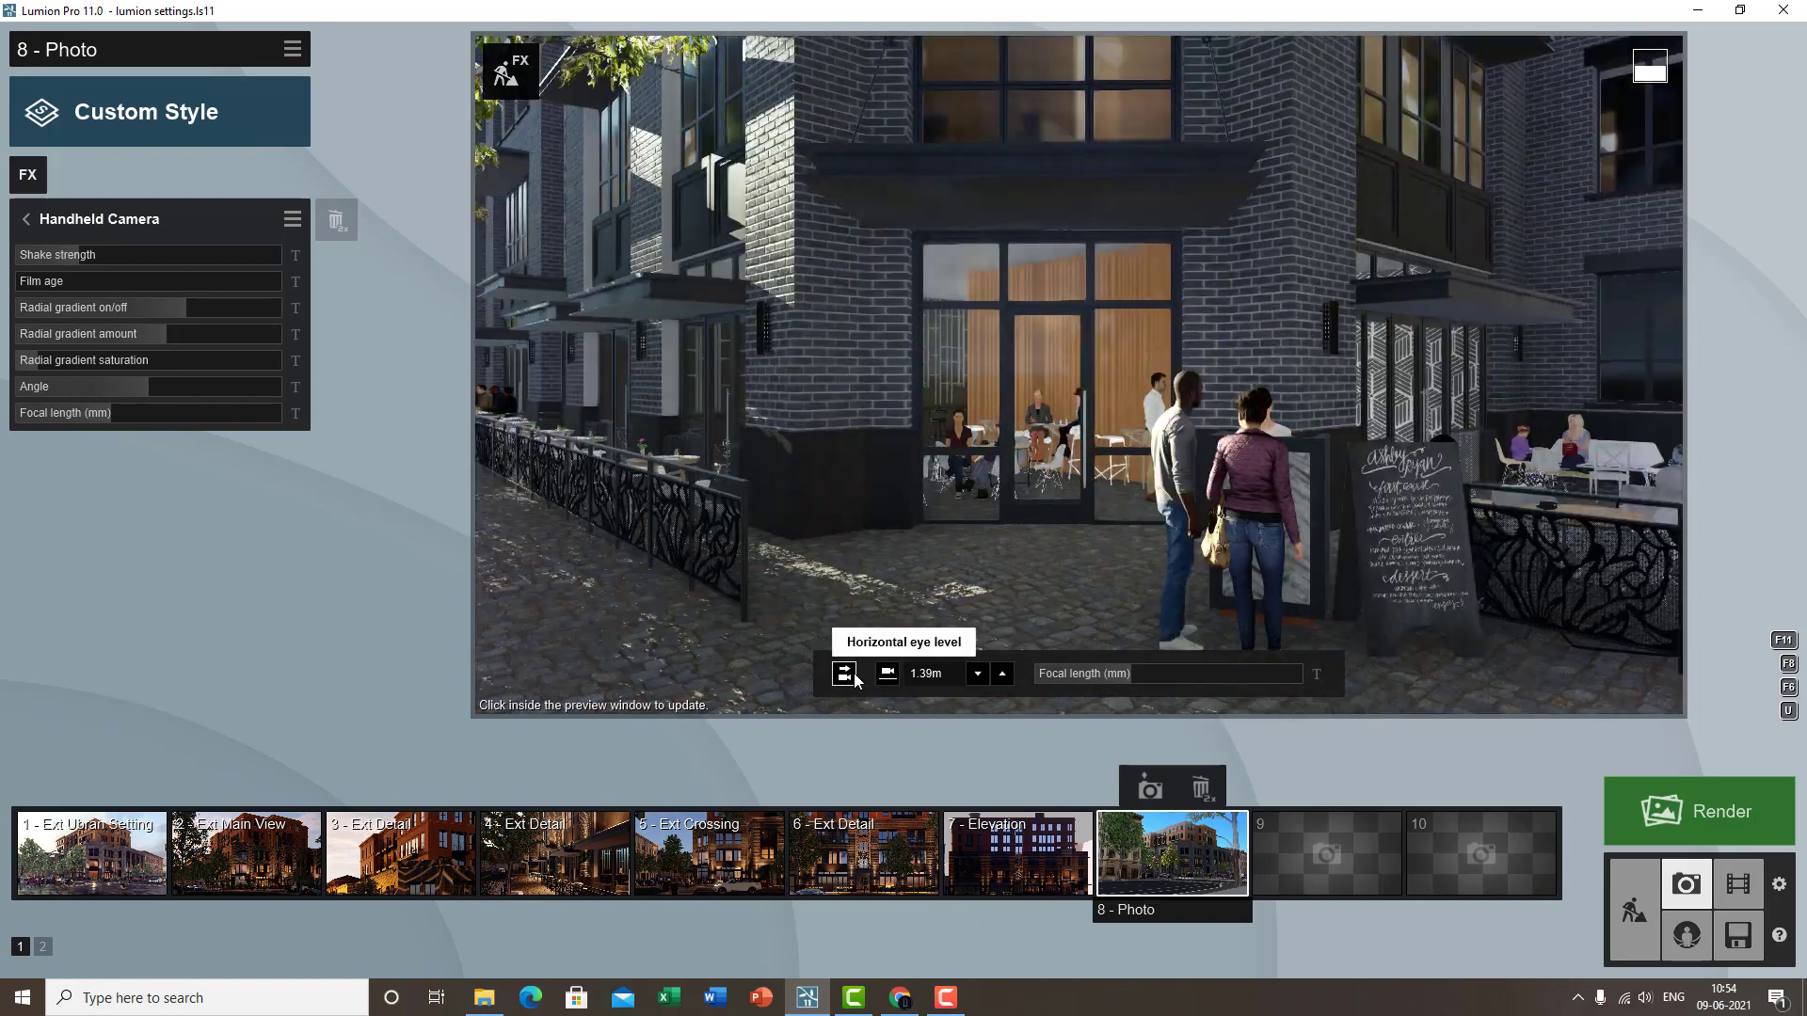
key("q")
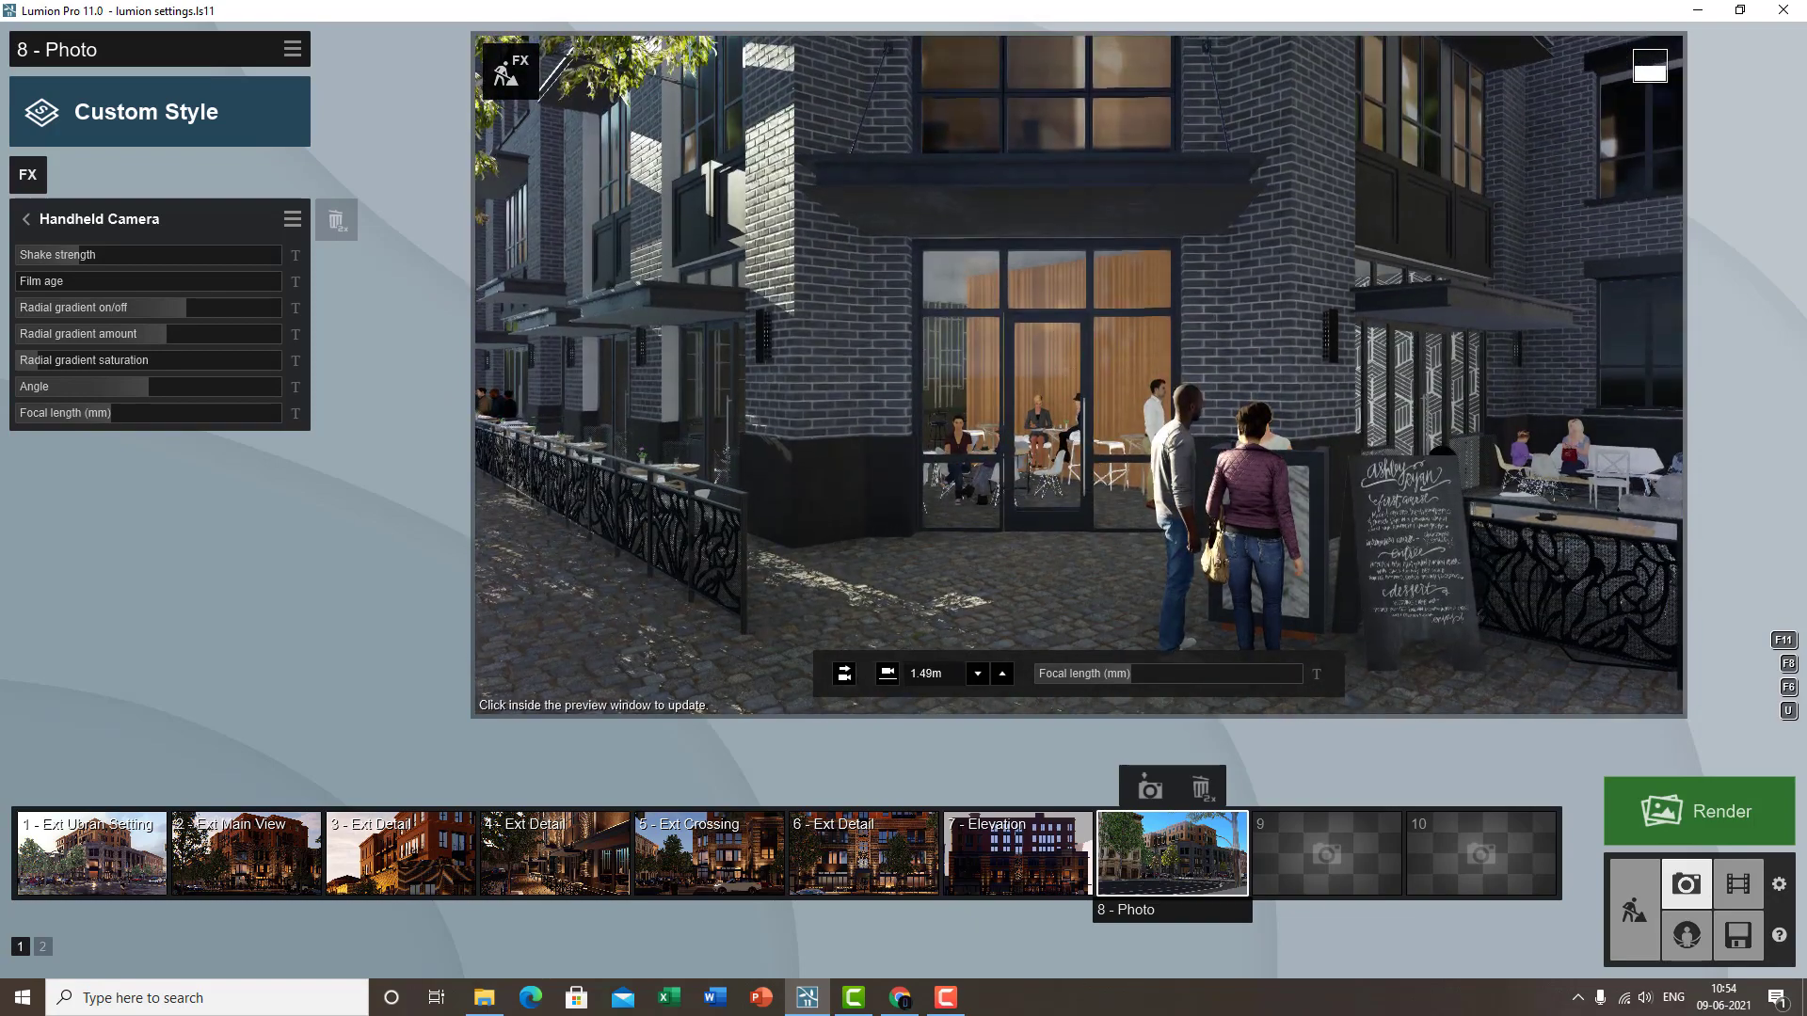
- Rotate the Handheld Camera angle to its maximum and reframe the sideways view around the windows above the entrance
mouse_move(157, 389)
left_click_drag(156, 388, 324, 403)
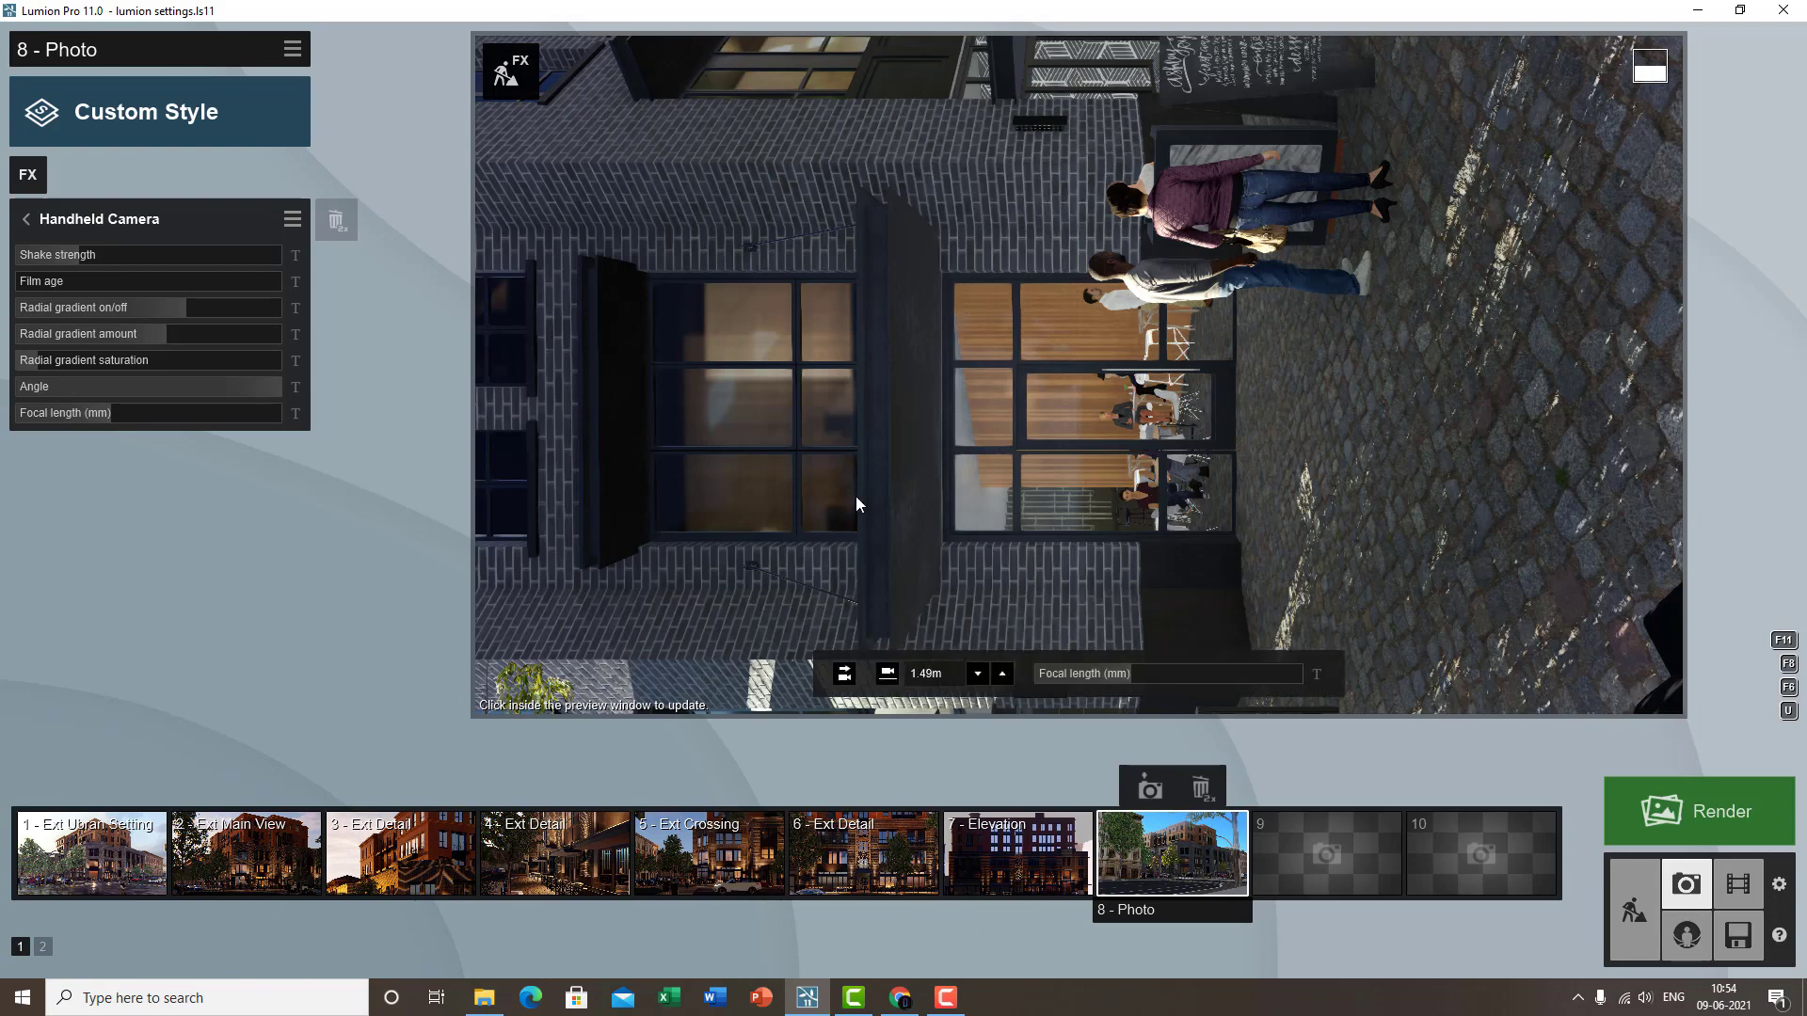
left_click(1115, 422)
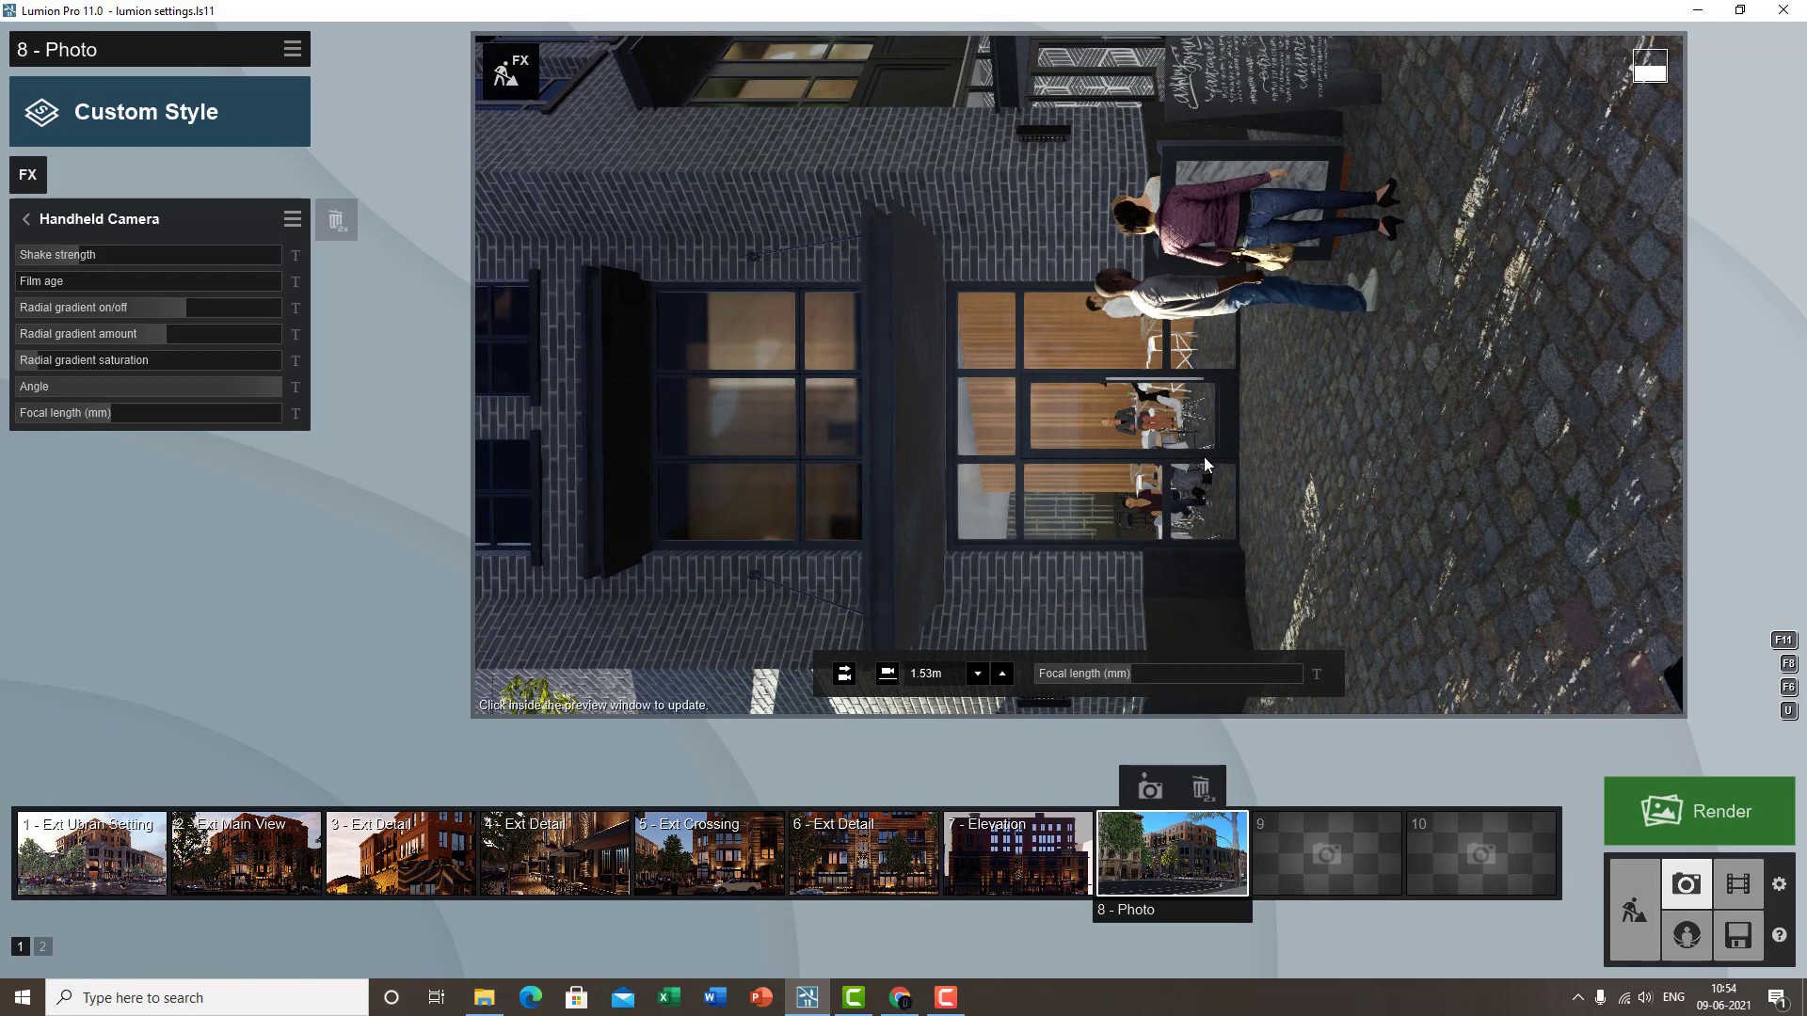
left_click(1203, 461)
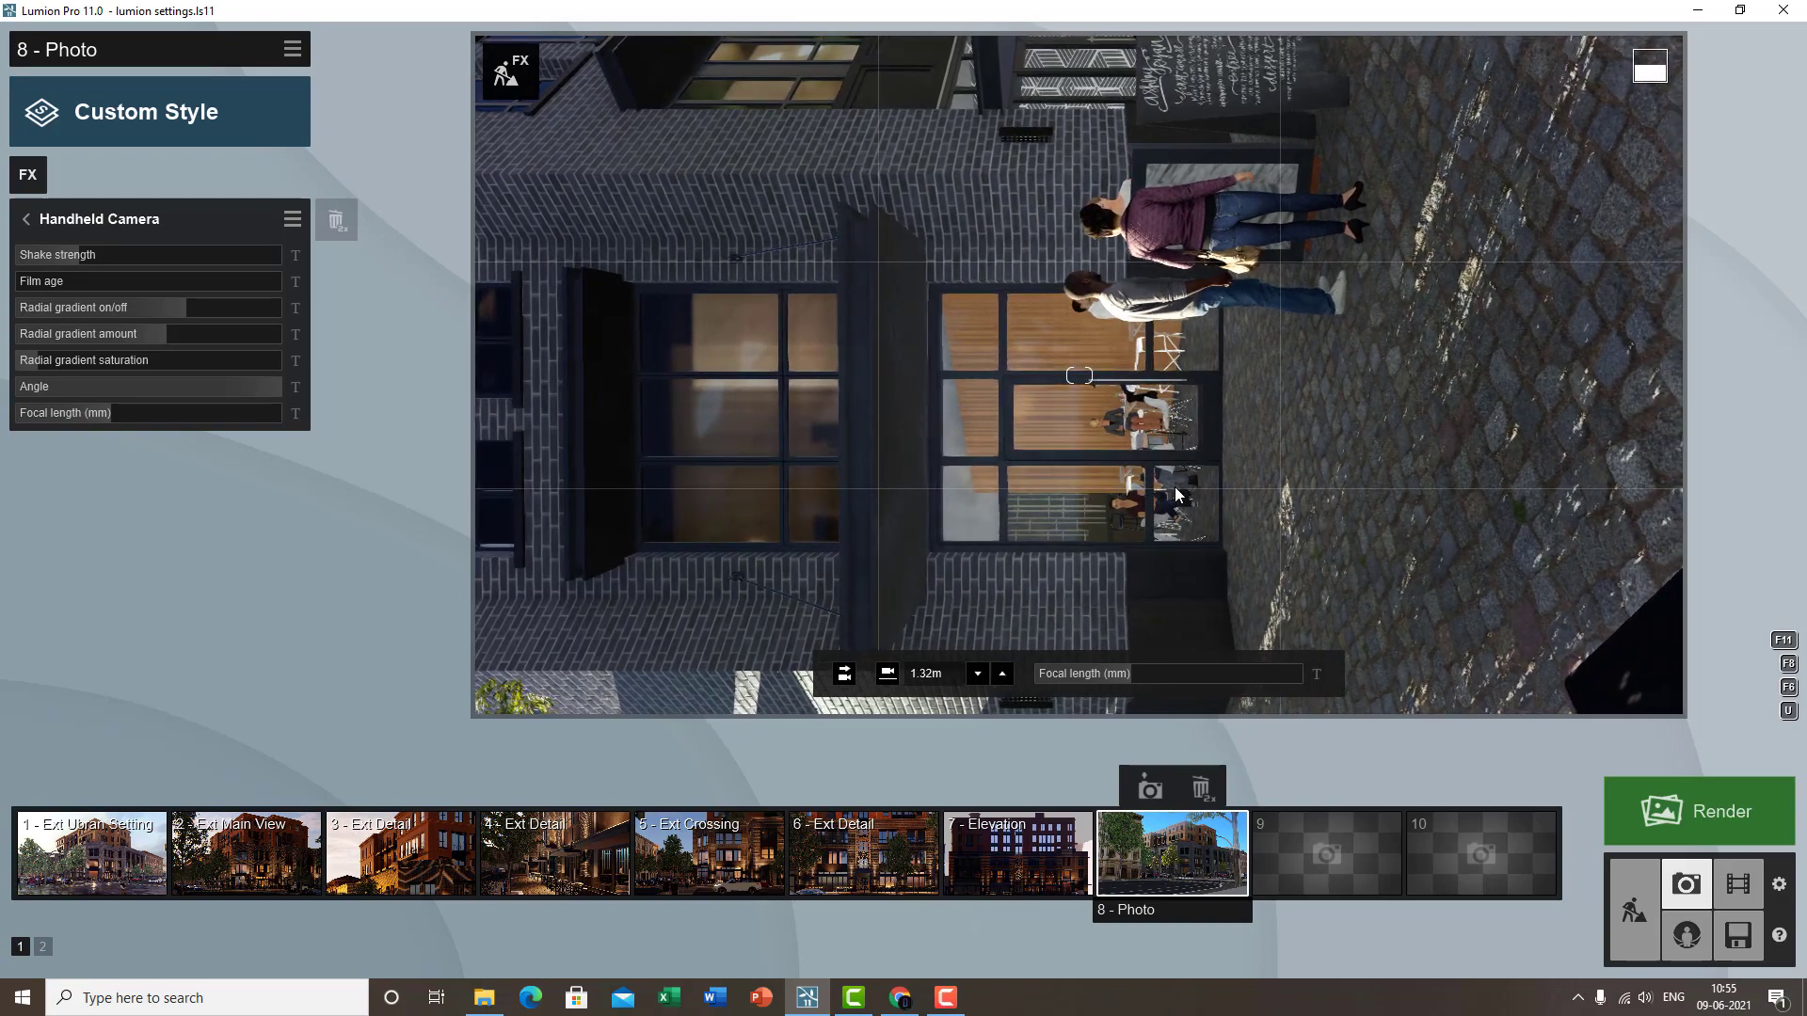
middle_click_drag(1176, 487, 1017, 73)
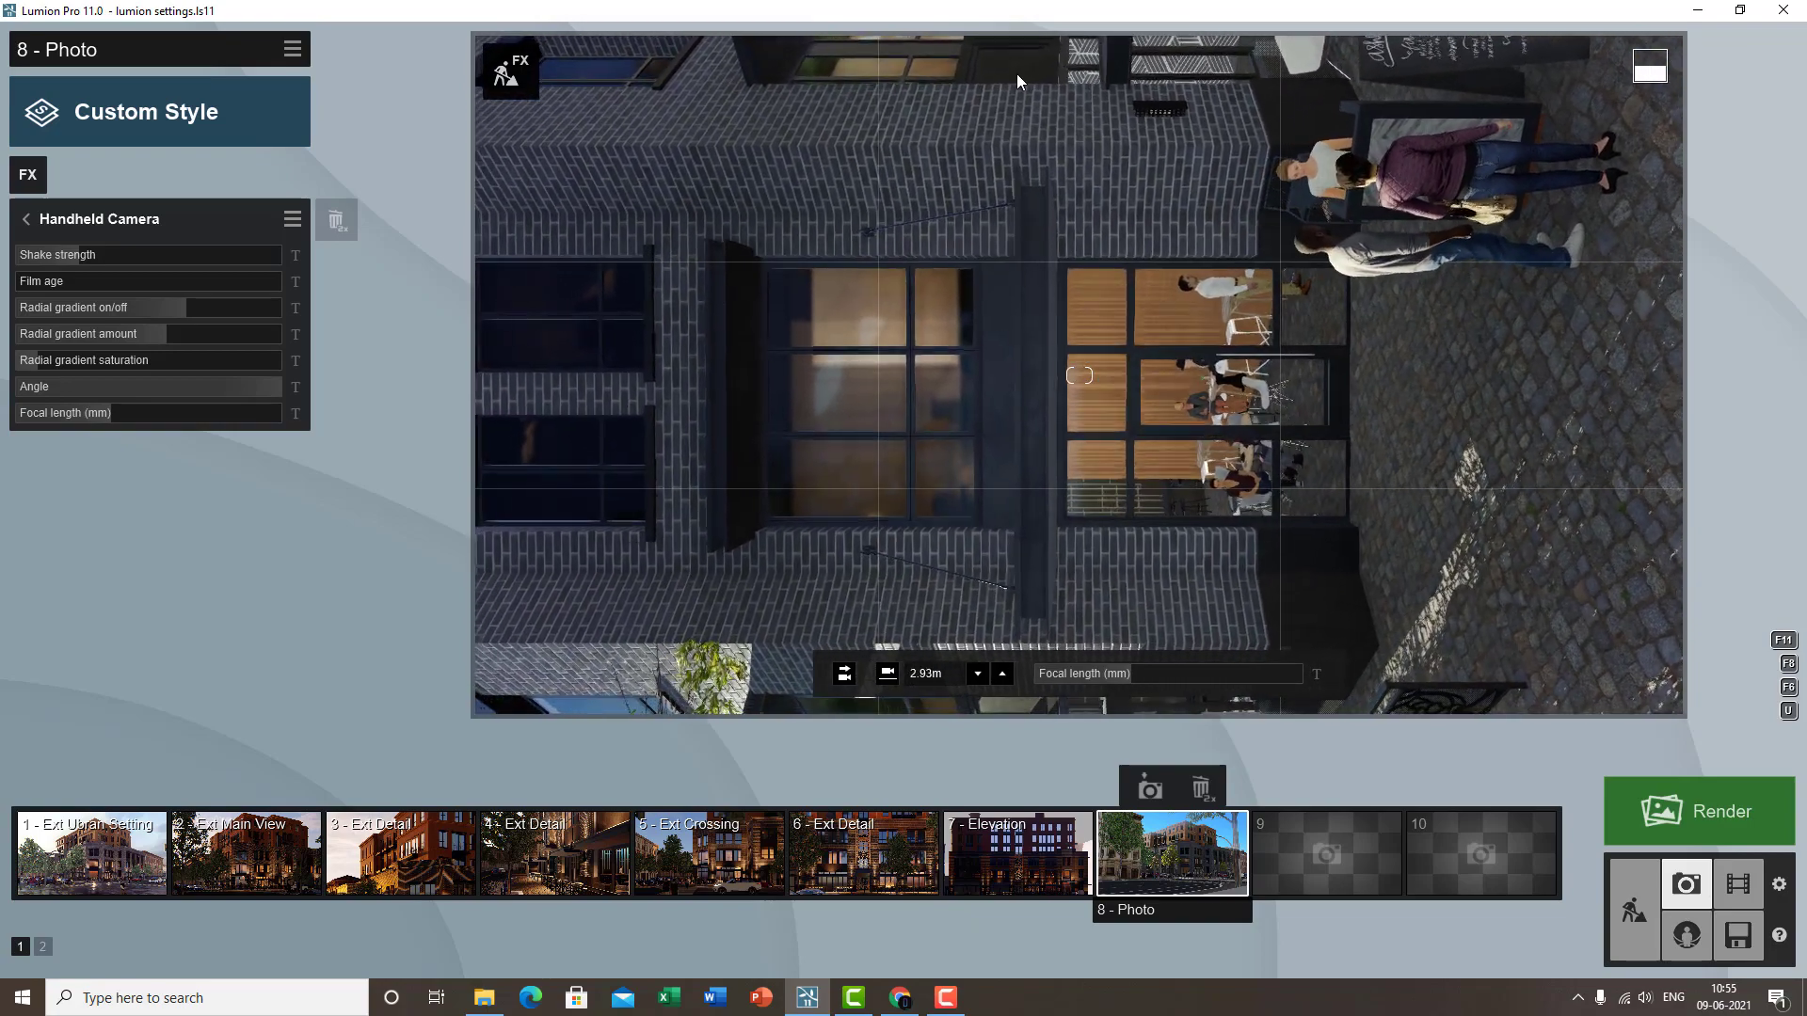
middle_click_drag(1004, 448, 980, 335)
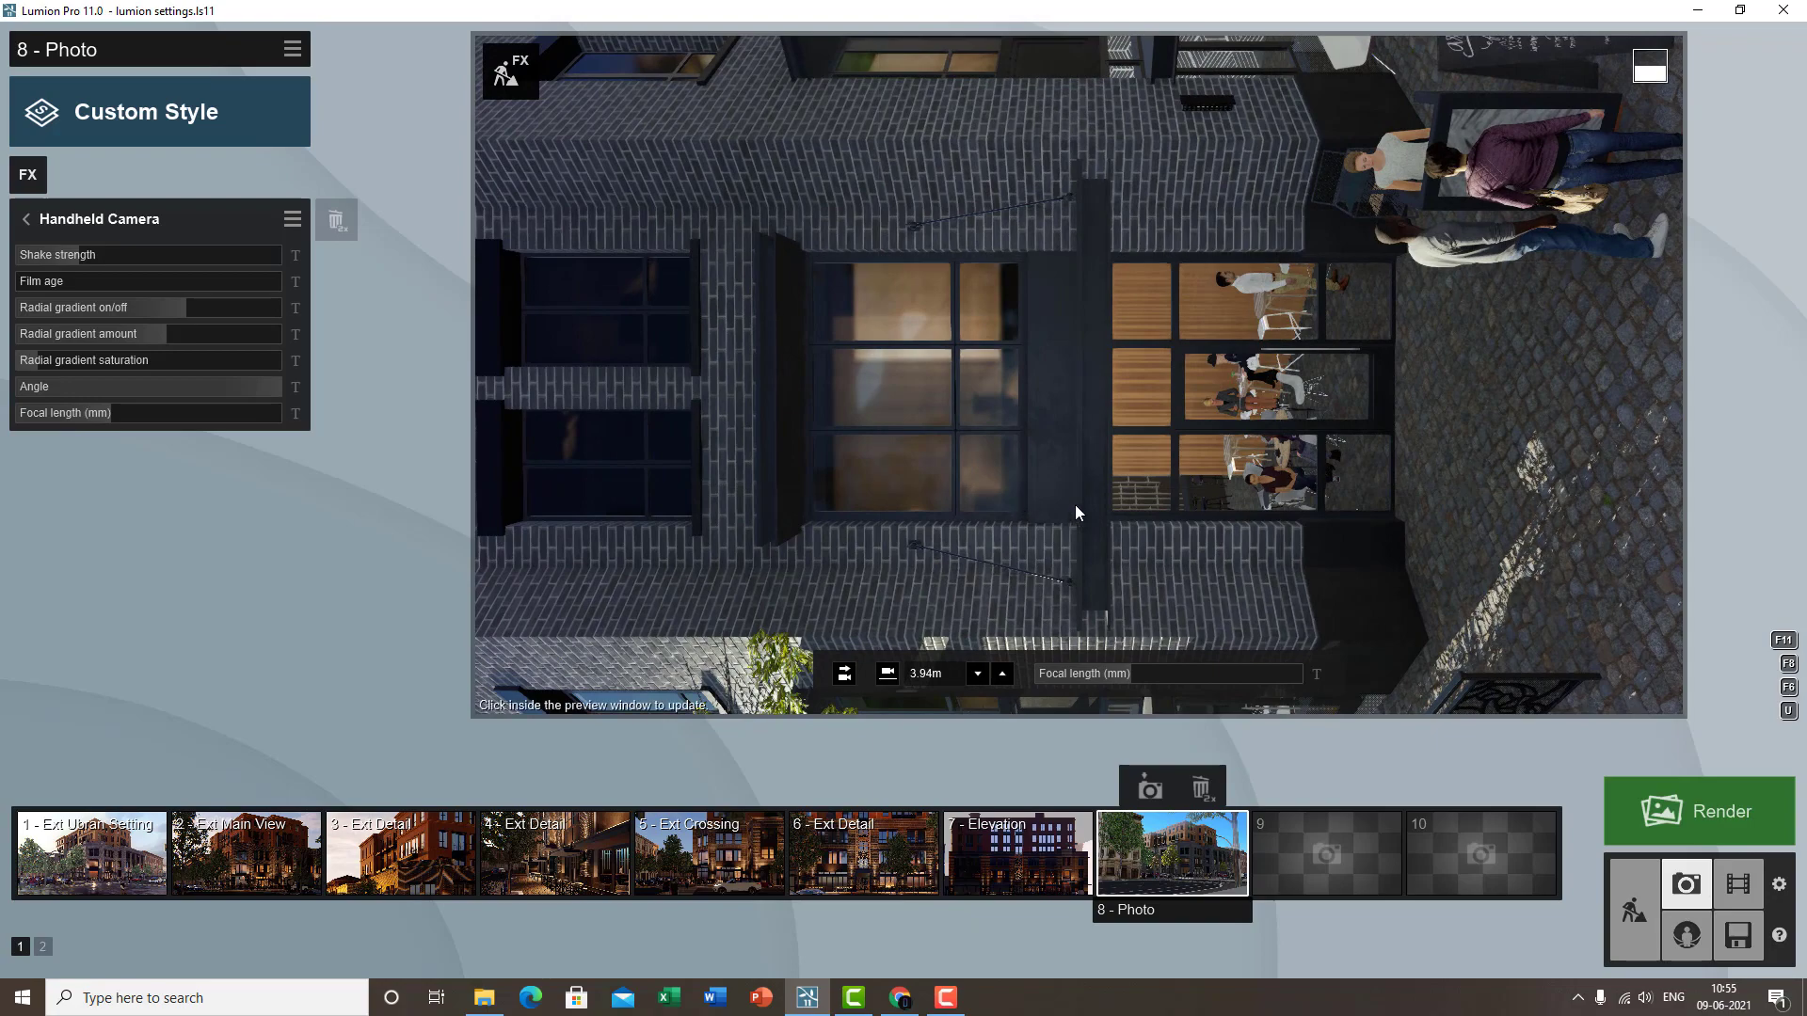
mouse_move(1074, 505)
middle_mouse_down()
mouse_move(1013, 494)
mouse_move(1362, 512)
mouse_move(1351, 527)
mouse_move(918, 512)
mouse_move(1104, 498)
middle_mouse_up()
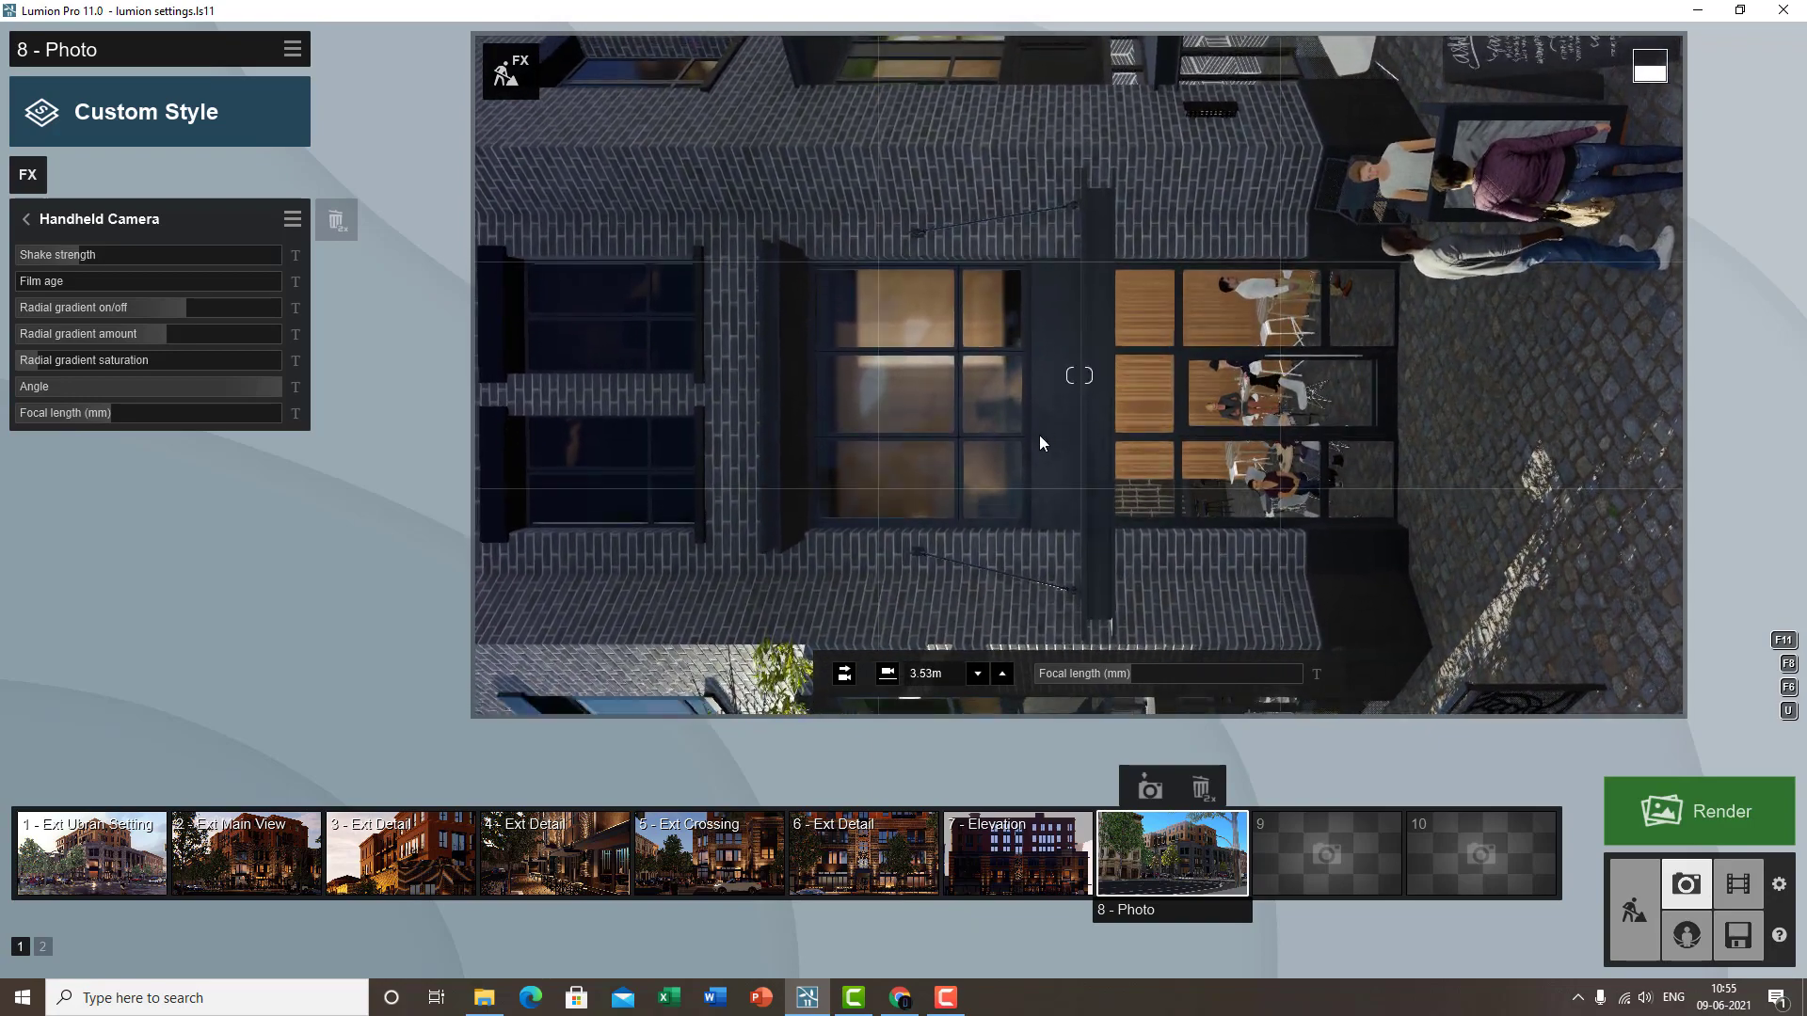
middle_click_drag(1041, 436, 907, 156)
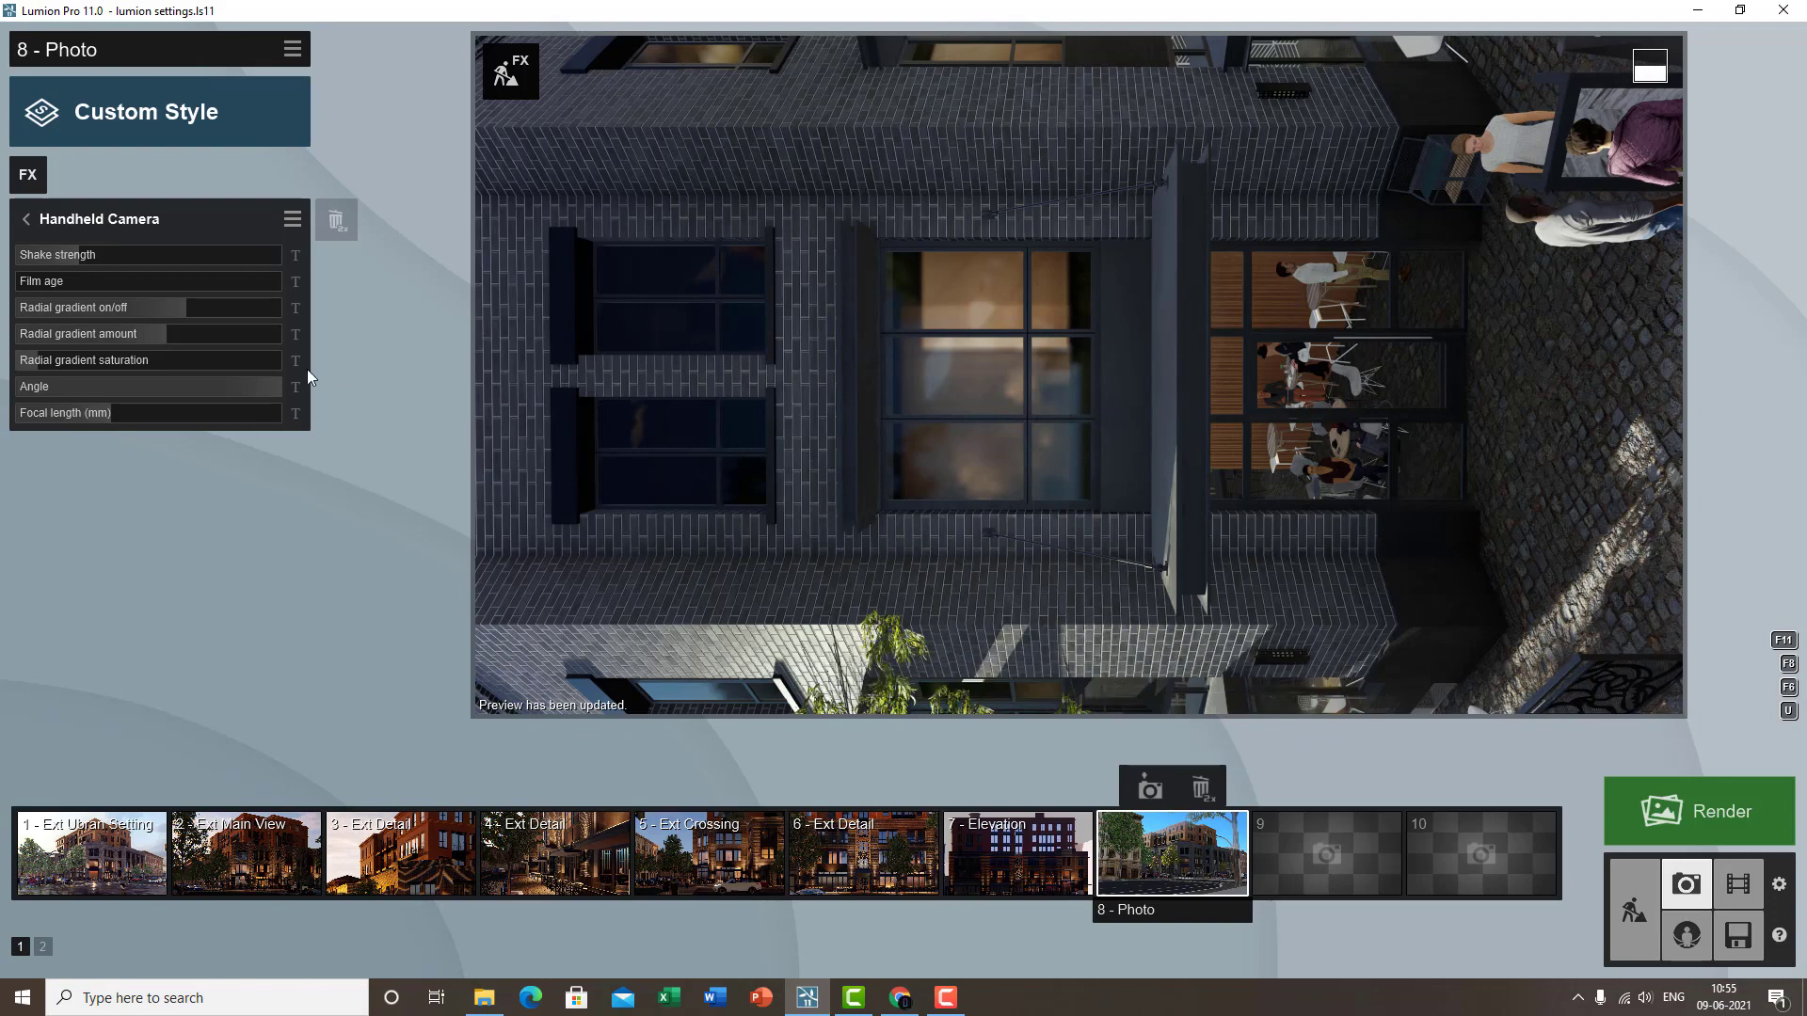
- Reduce the Handheld Camera angle of photo 8 to a slight tilt just above the neutral position
left_click(143, 387)
left_click_drag(146, 387, 166, 398)
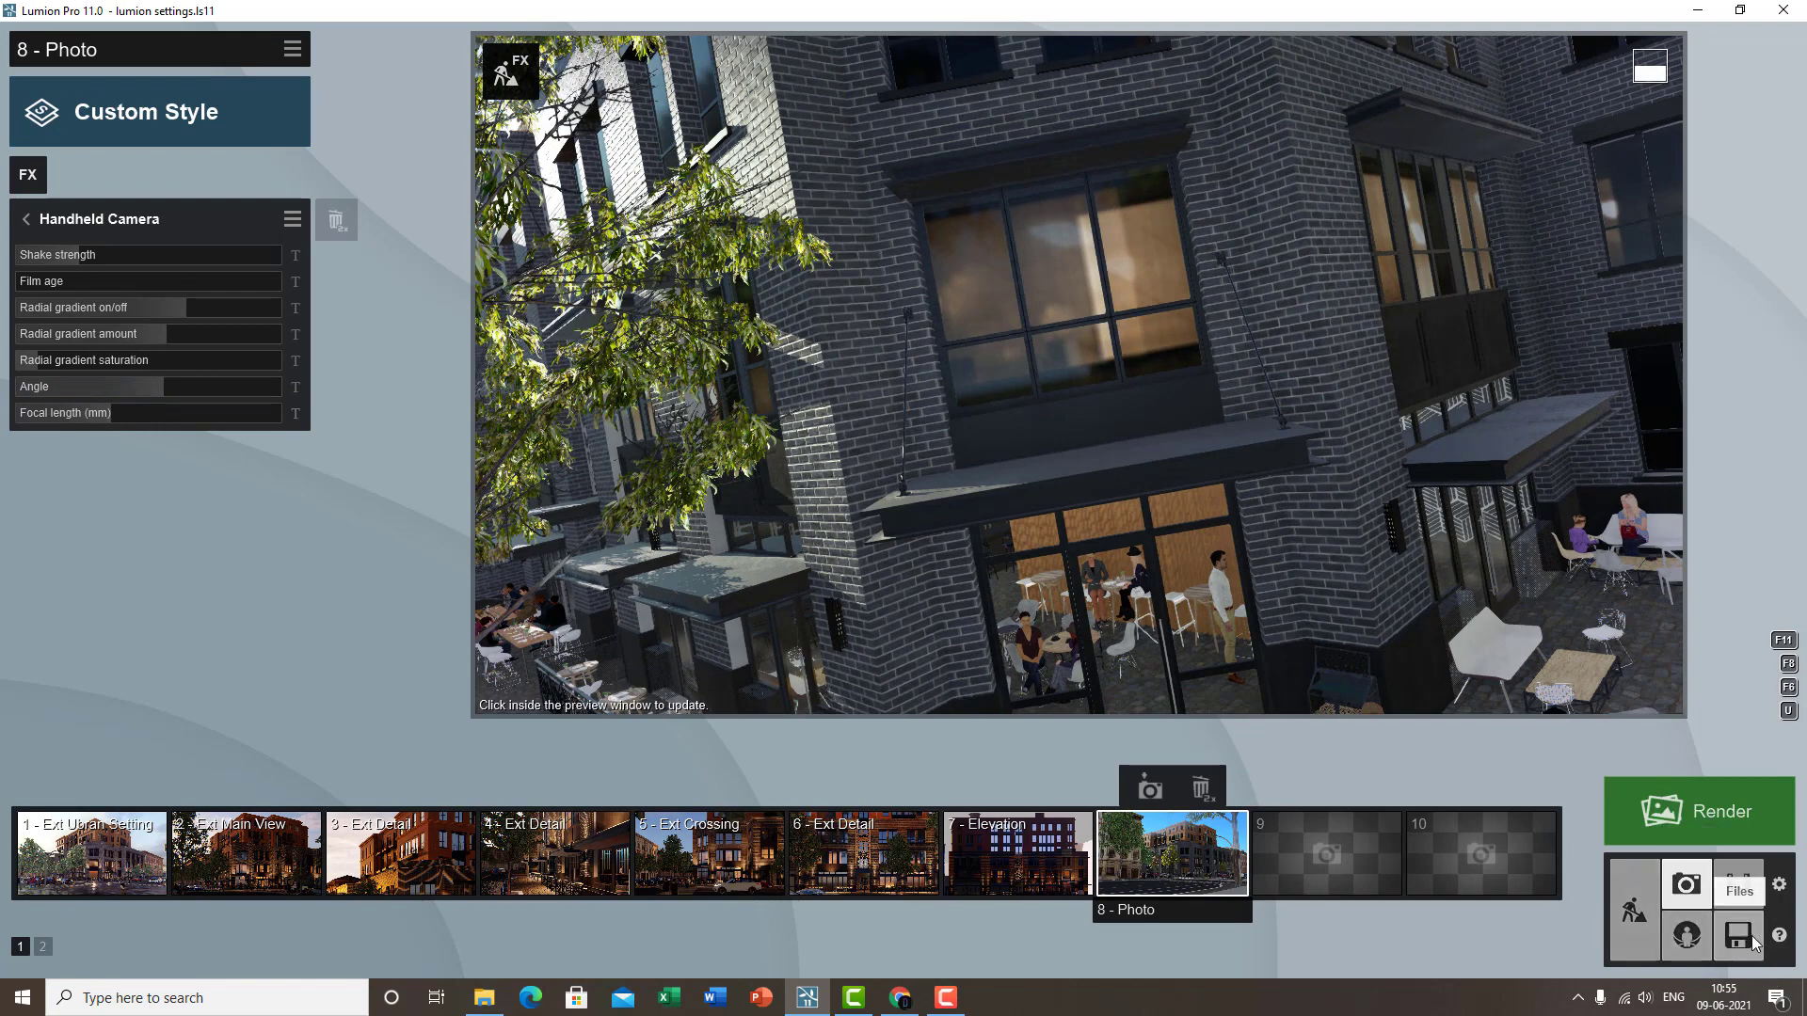
- In movie clip 5's Handheld Camera effect, create an Angle keyframe of 0.0° at the very start of the clip
left_click(1738, 884)
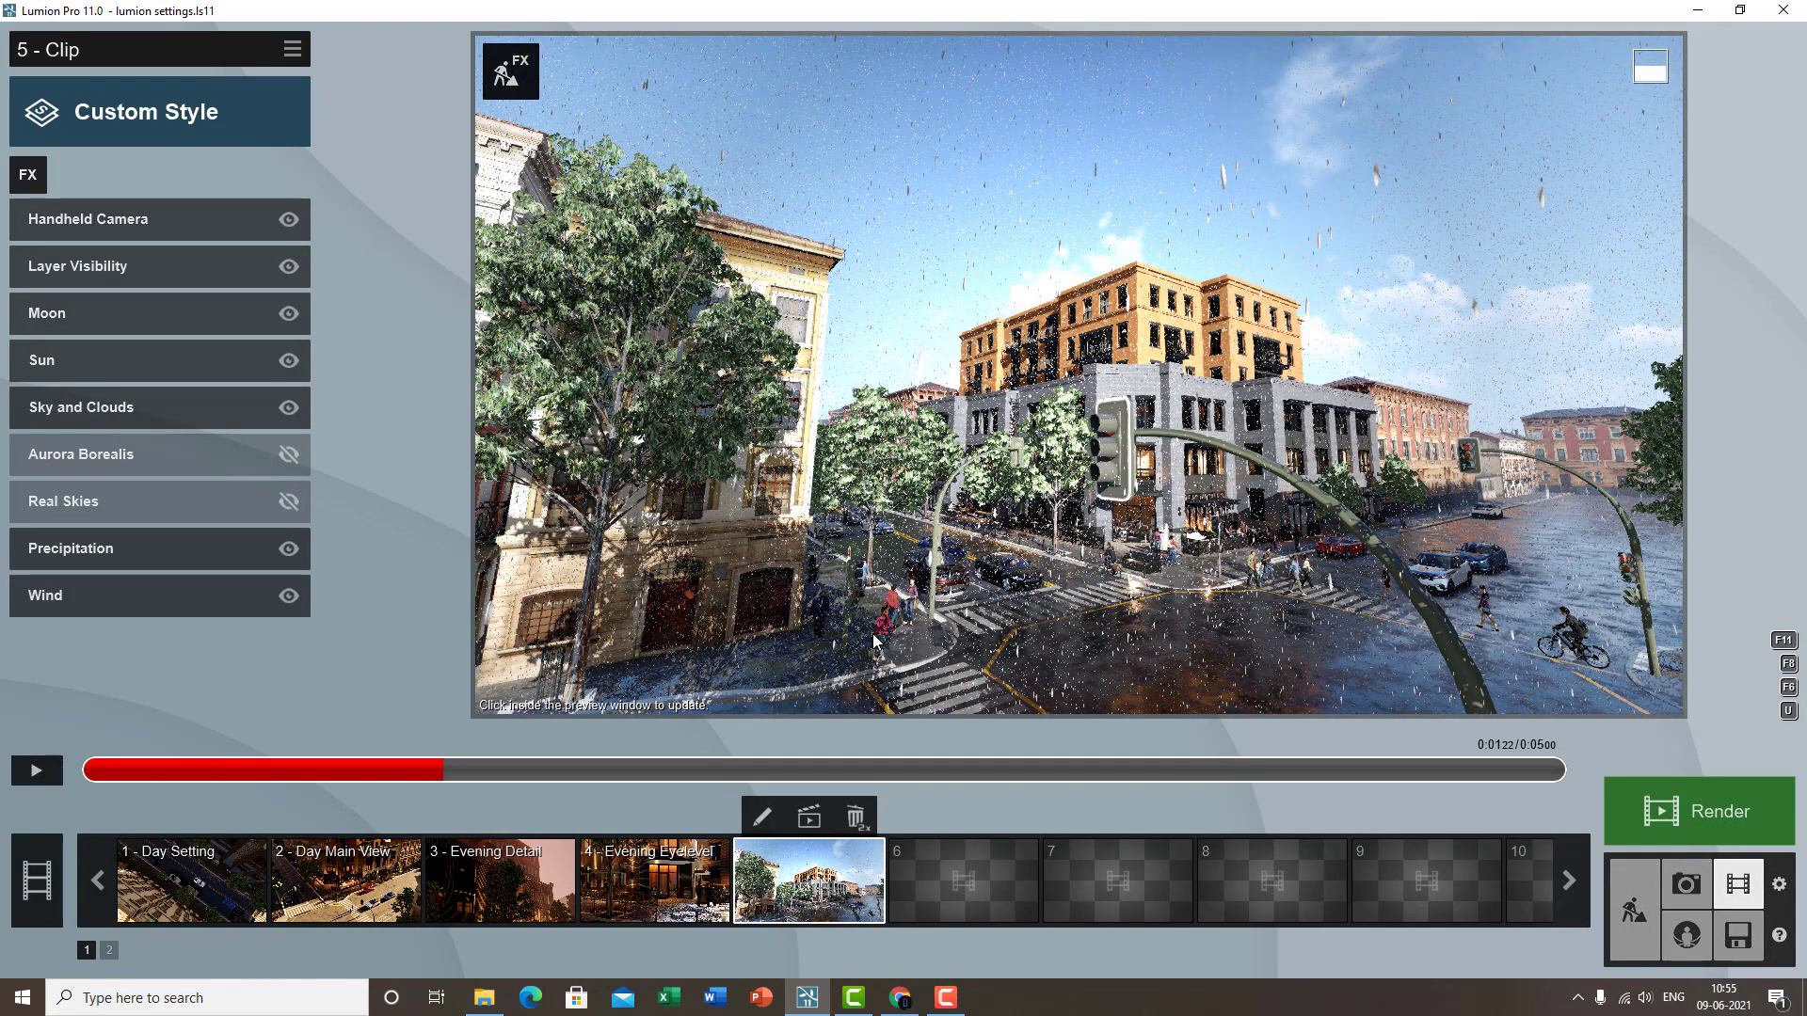
left_click(144, 207)
mouse_move(145, 386)
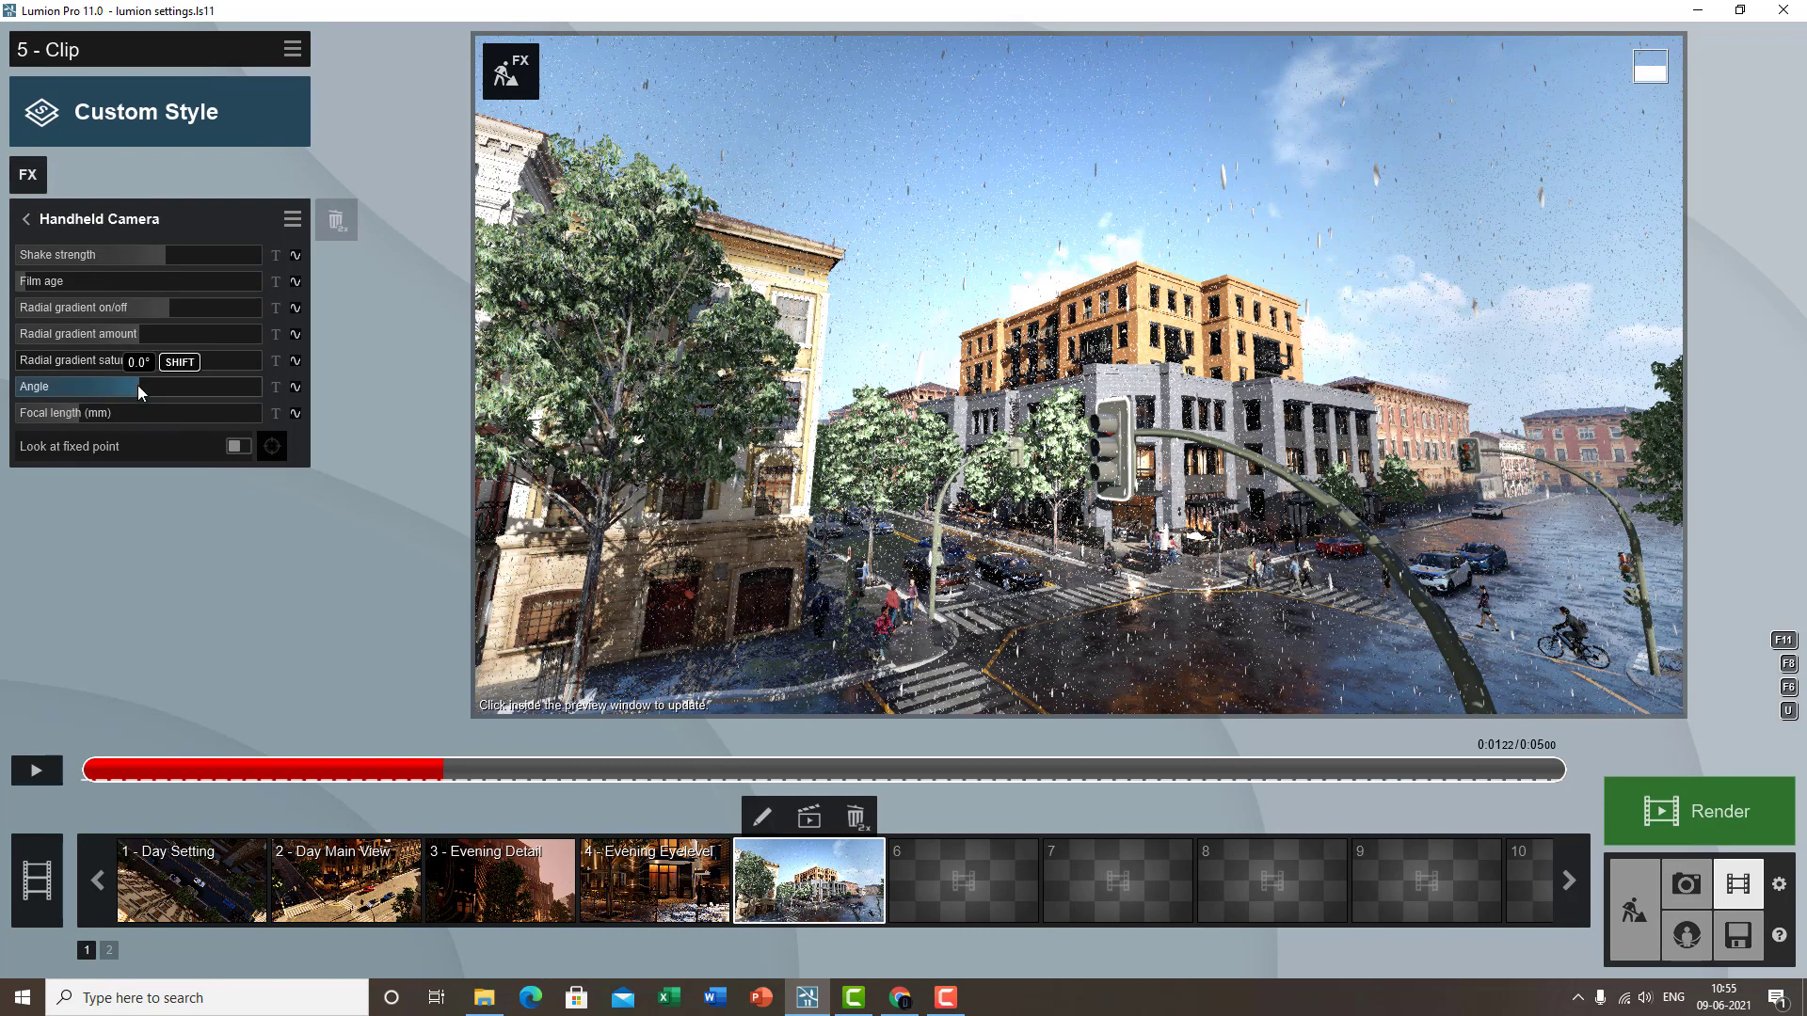
left_click(103, 774)
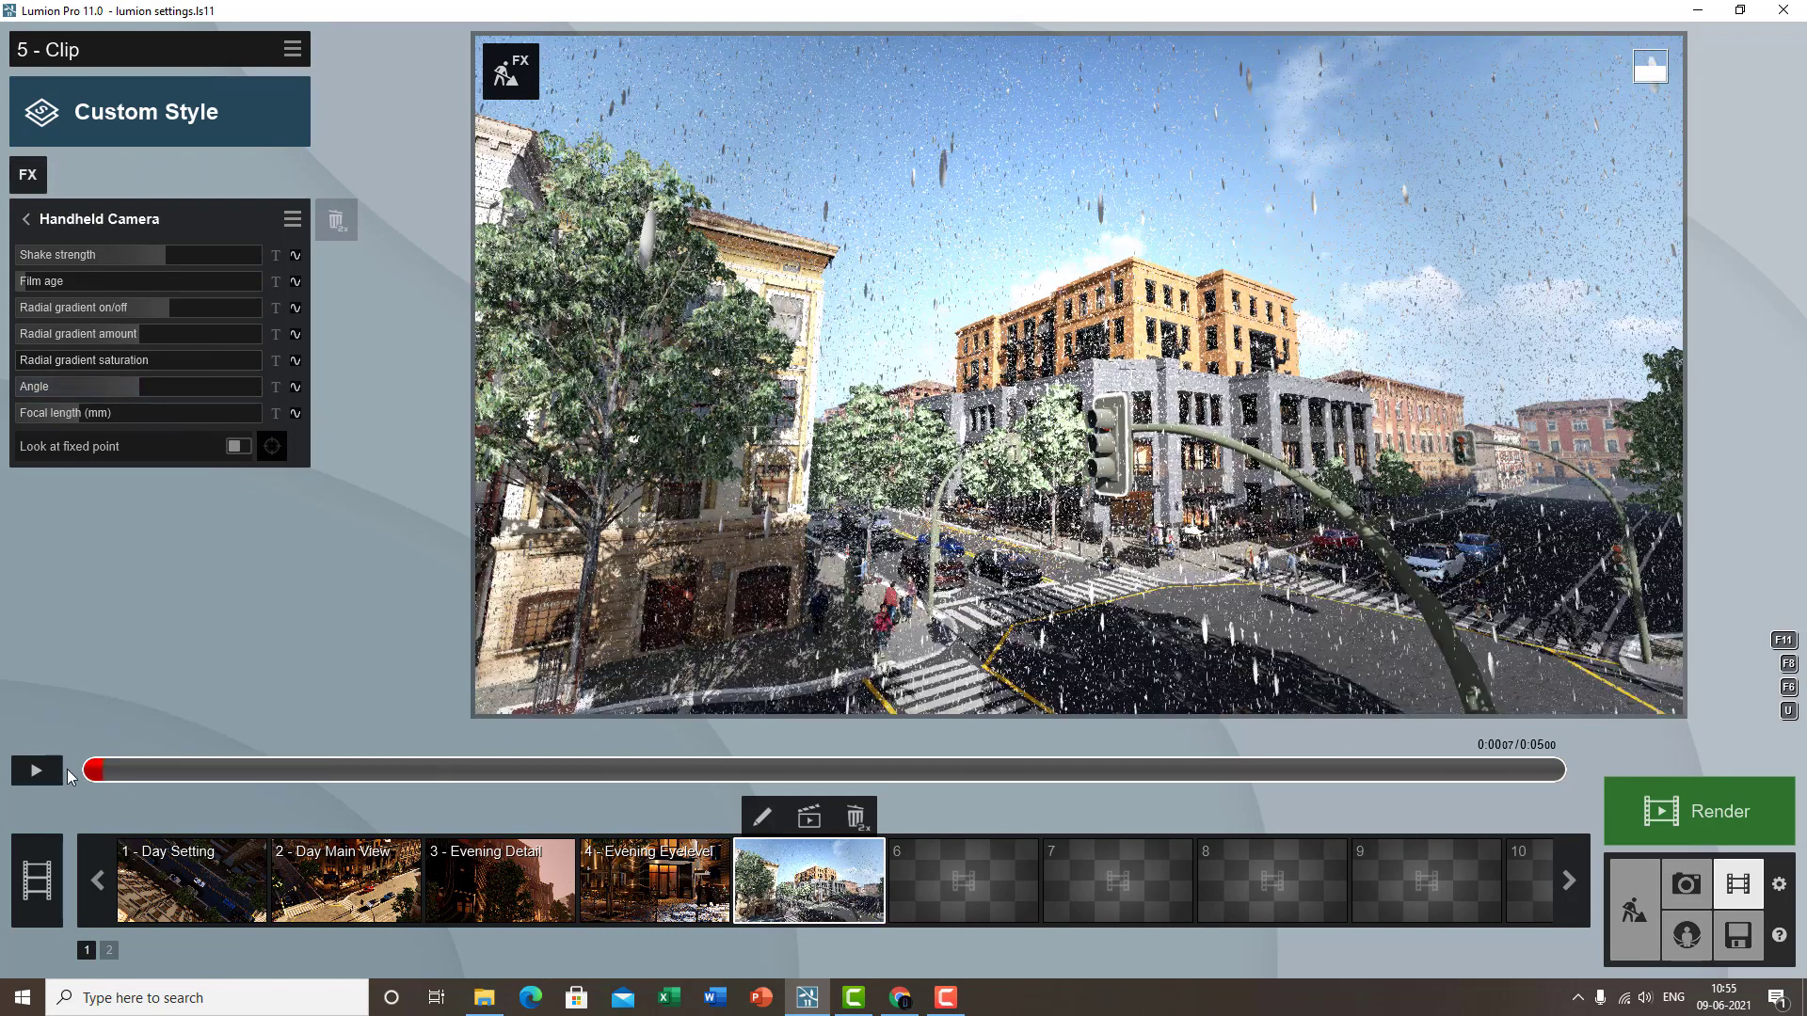
left_click(297, 387)
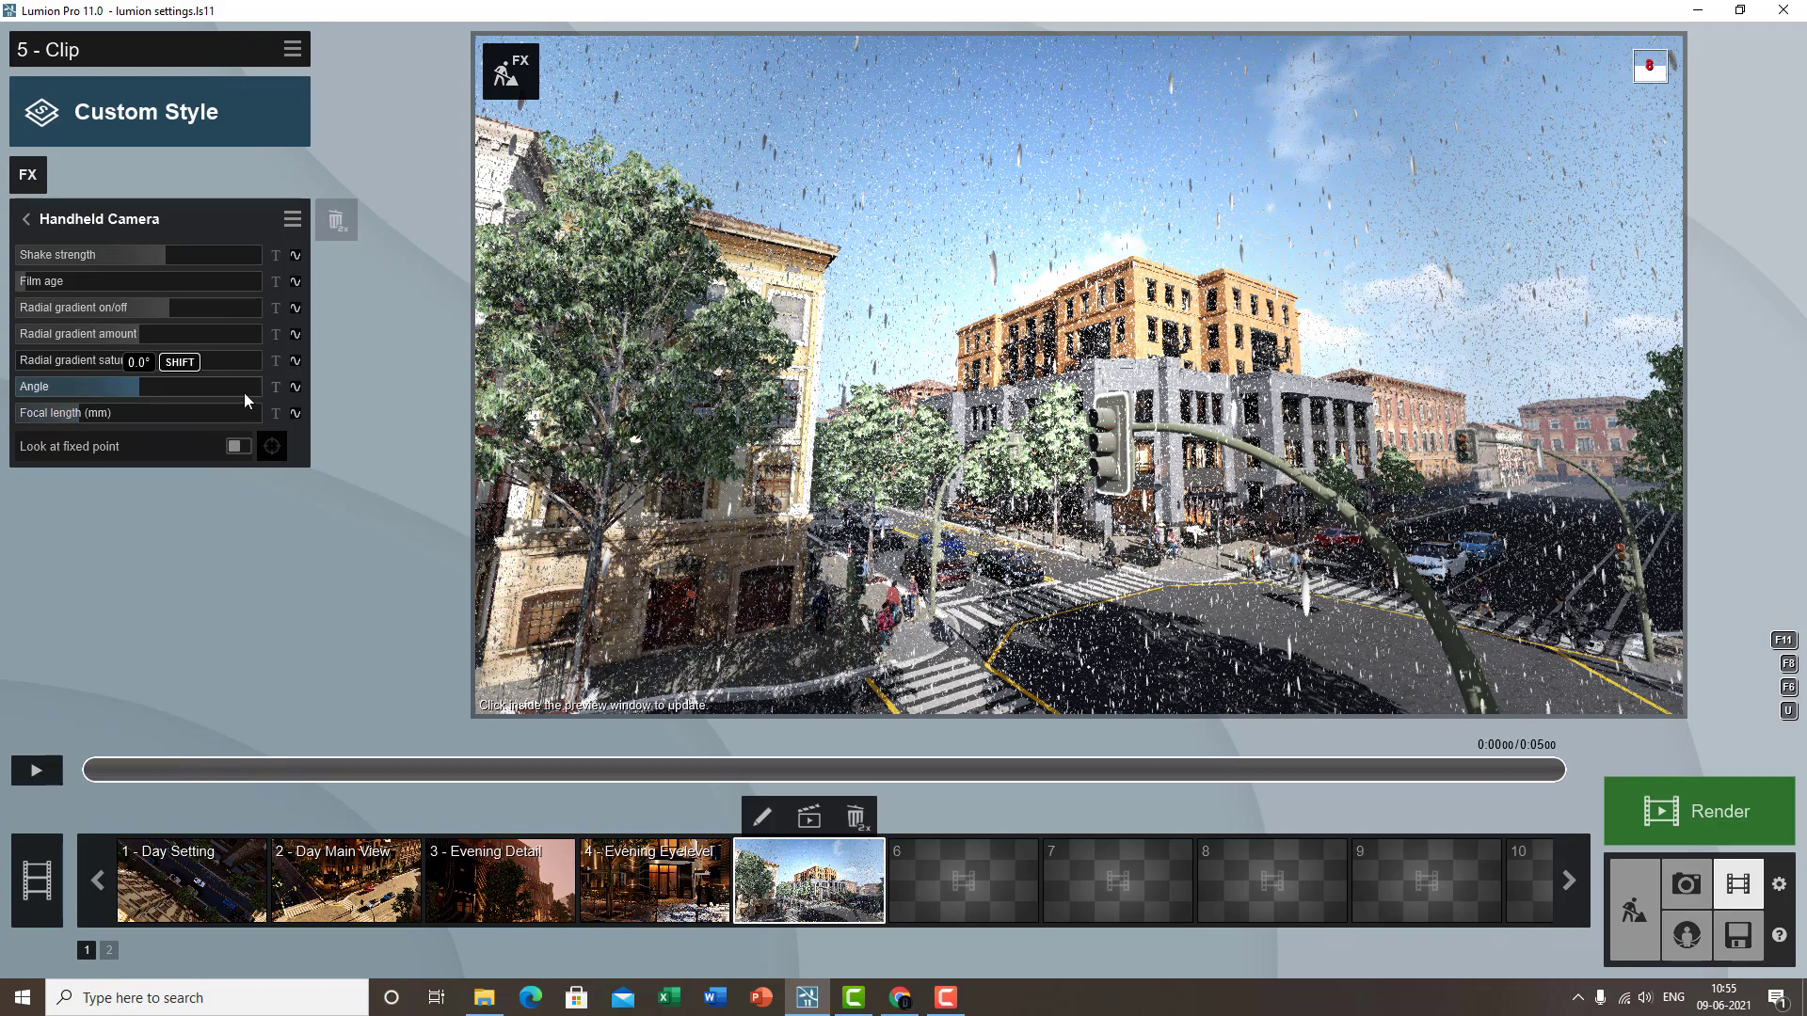
left_click(295, 386)
- Add an Angle keyframe at about 0:00.66 in clip 5 that tilts the view moderately
left_click_drag(154, 771, 275, 773)
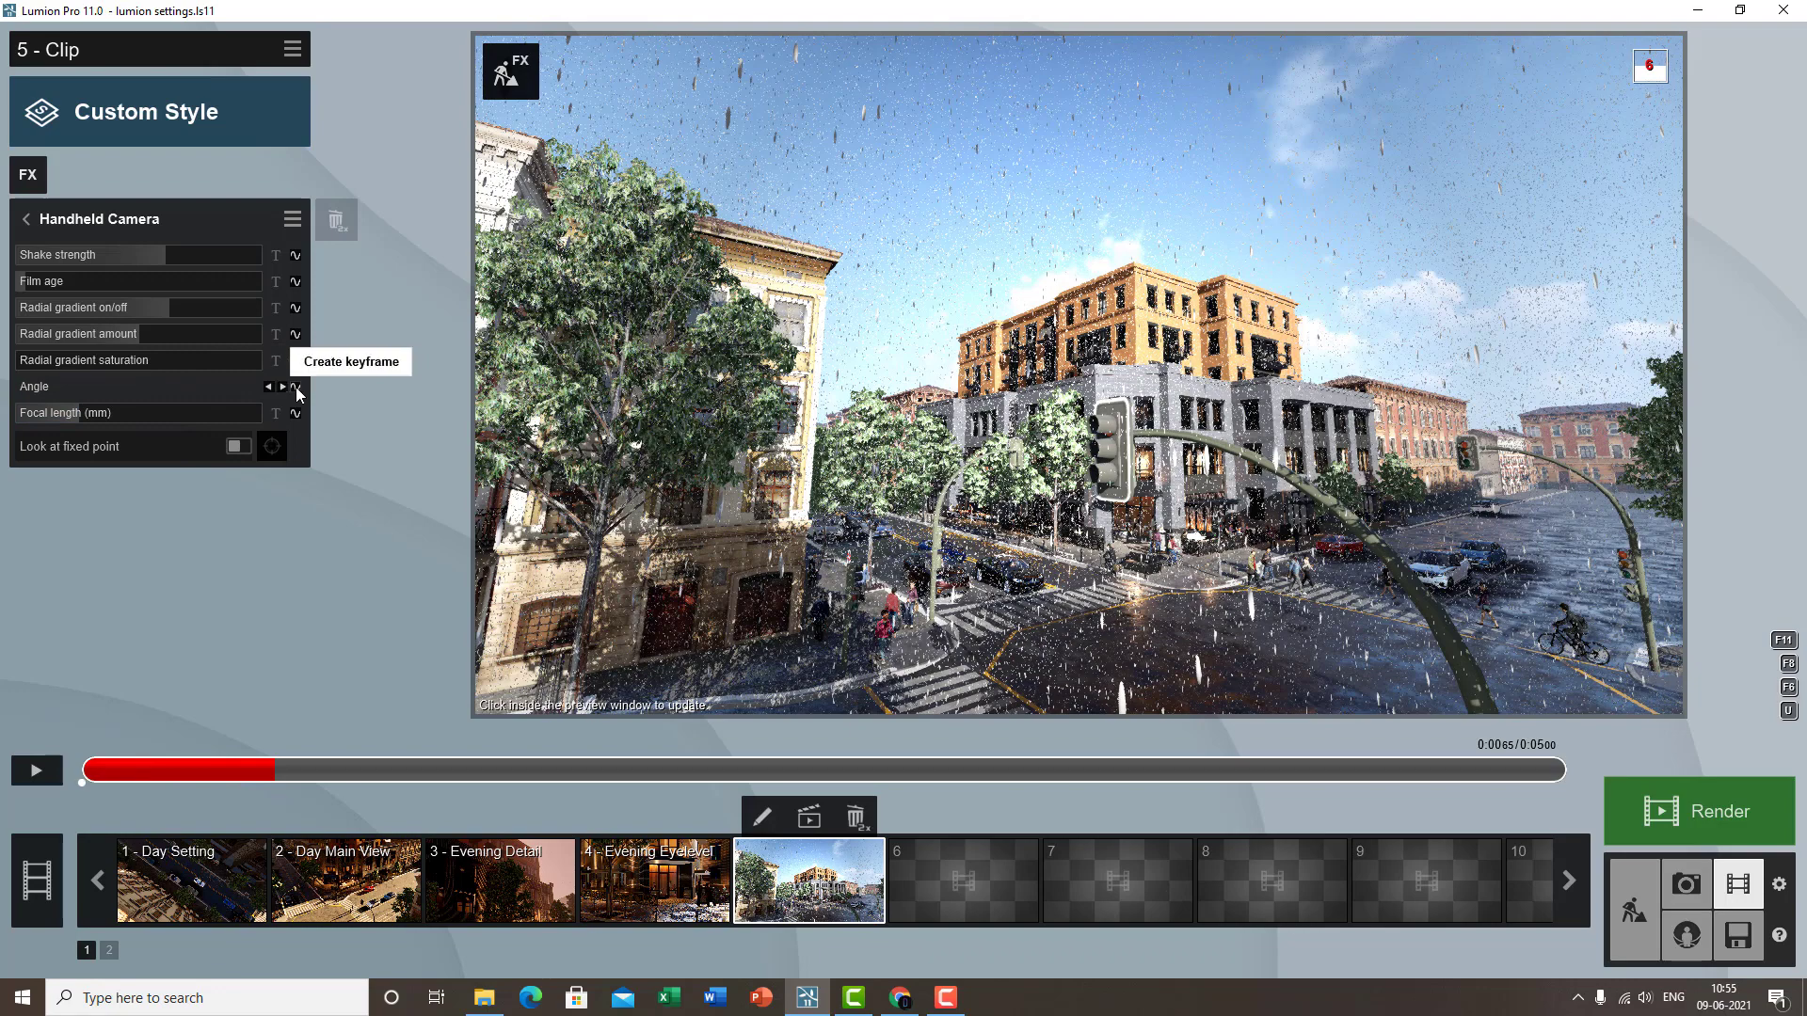
left_click(296, 387)
left_click(144, 387)
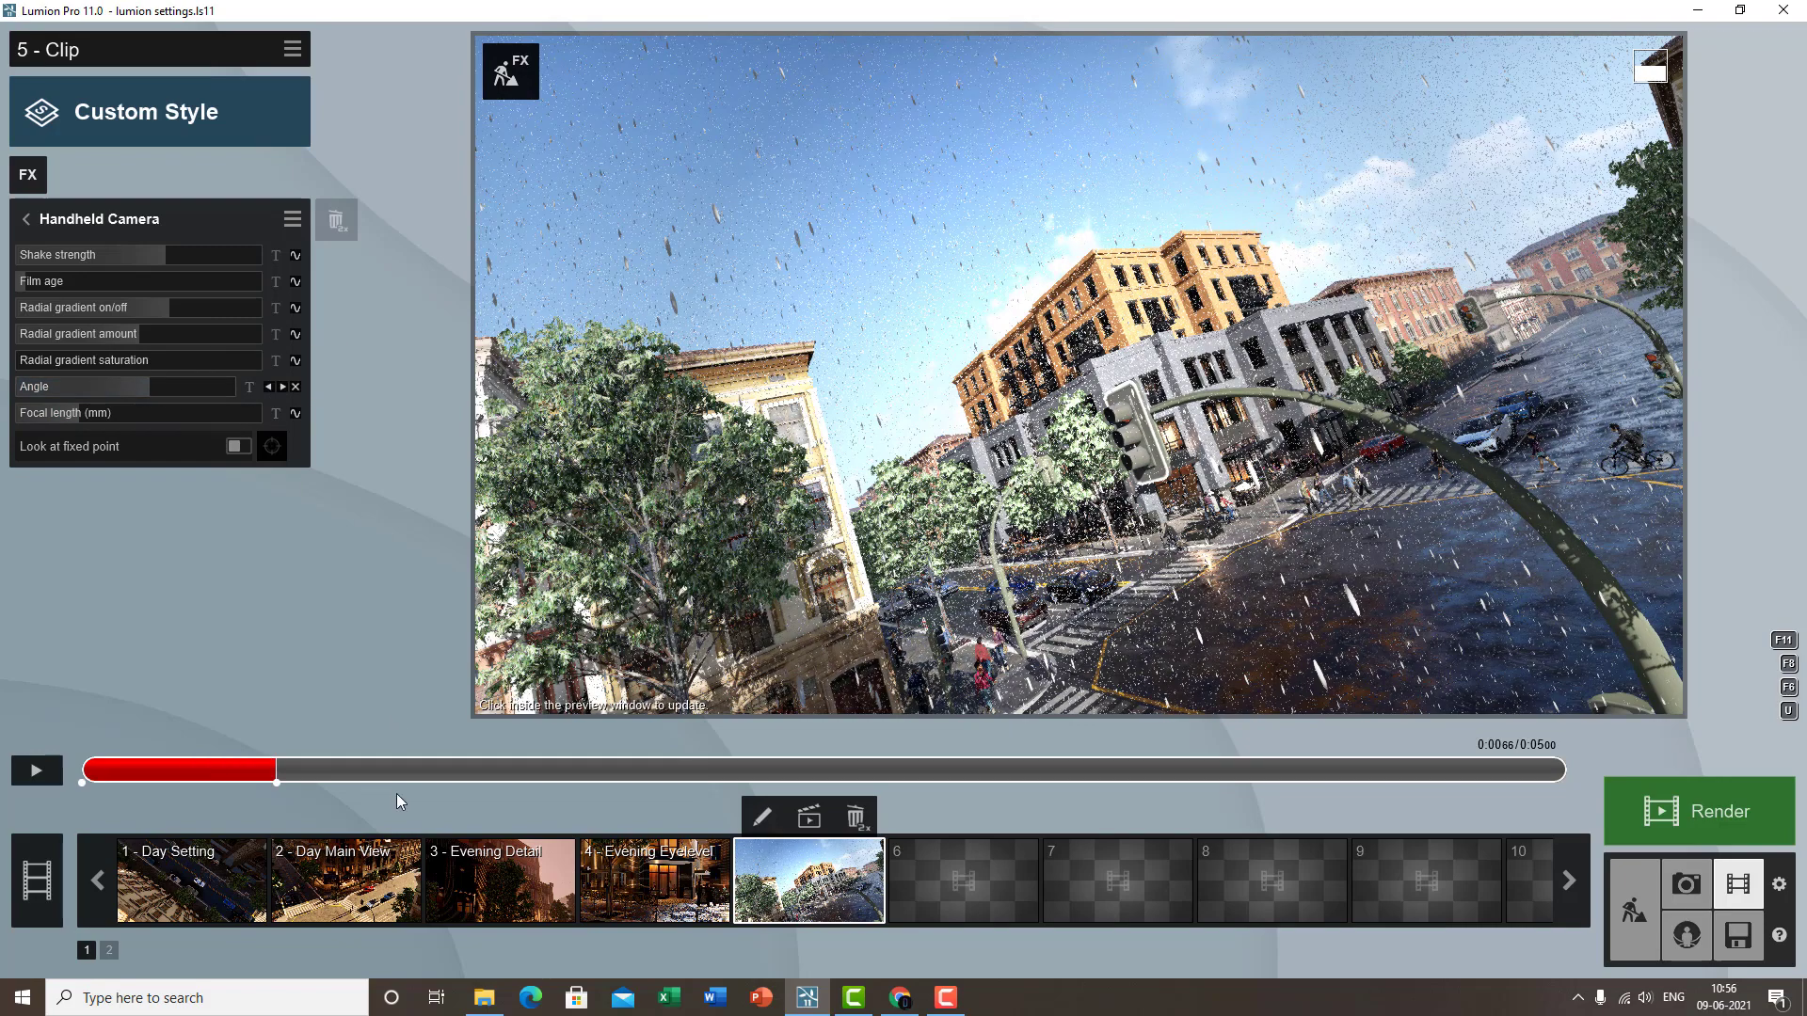
- Add an Angle keyframe at about 0:01.36 and rotate the view there to the maximum angle
left_click(489, 771)
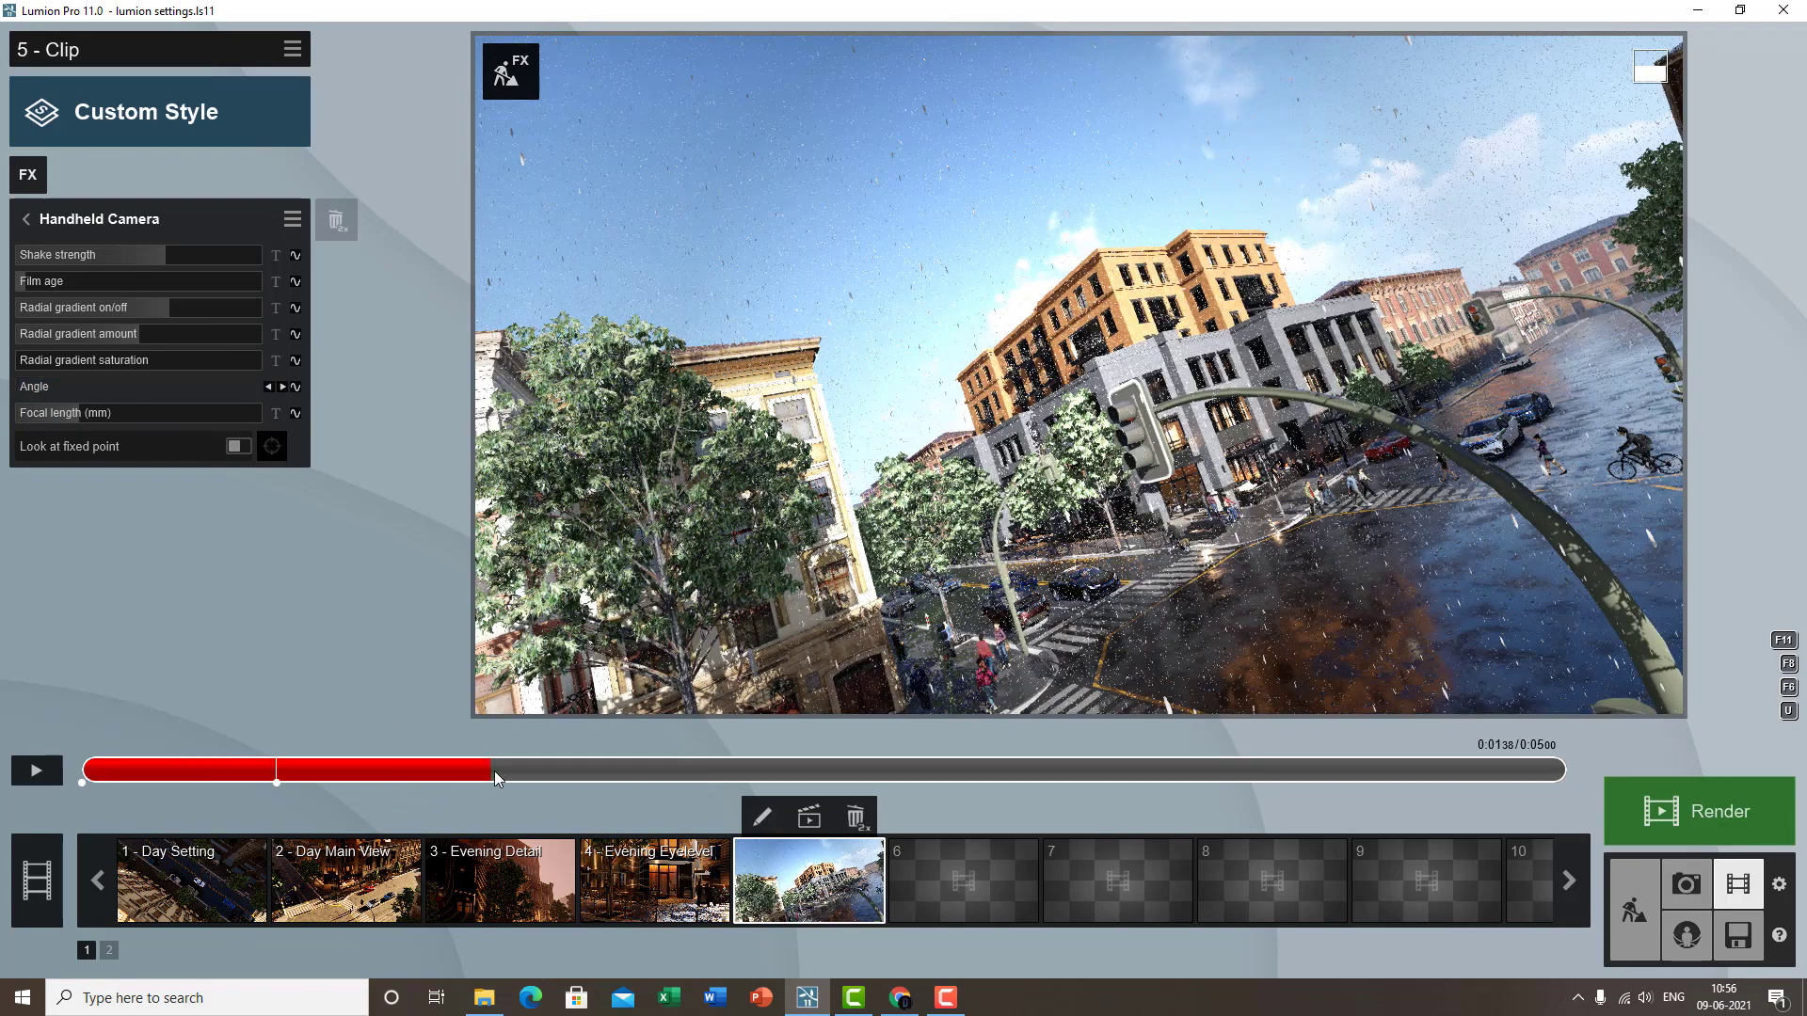
left_click(295, 386)
left_click_drag(207, 385, 240, 382)
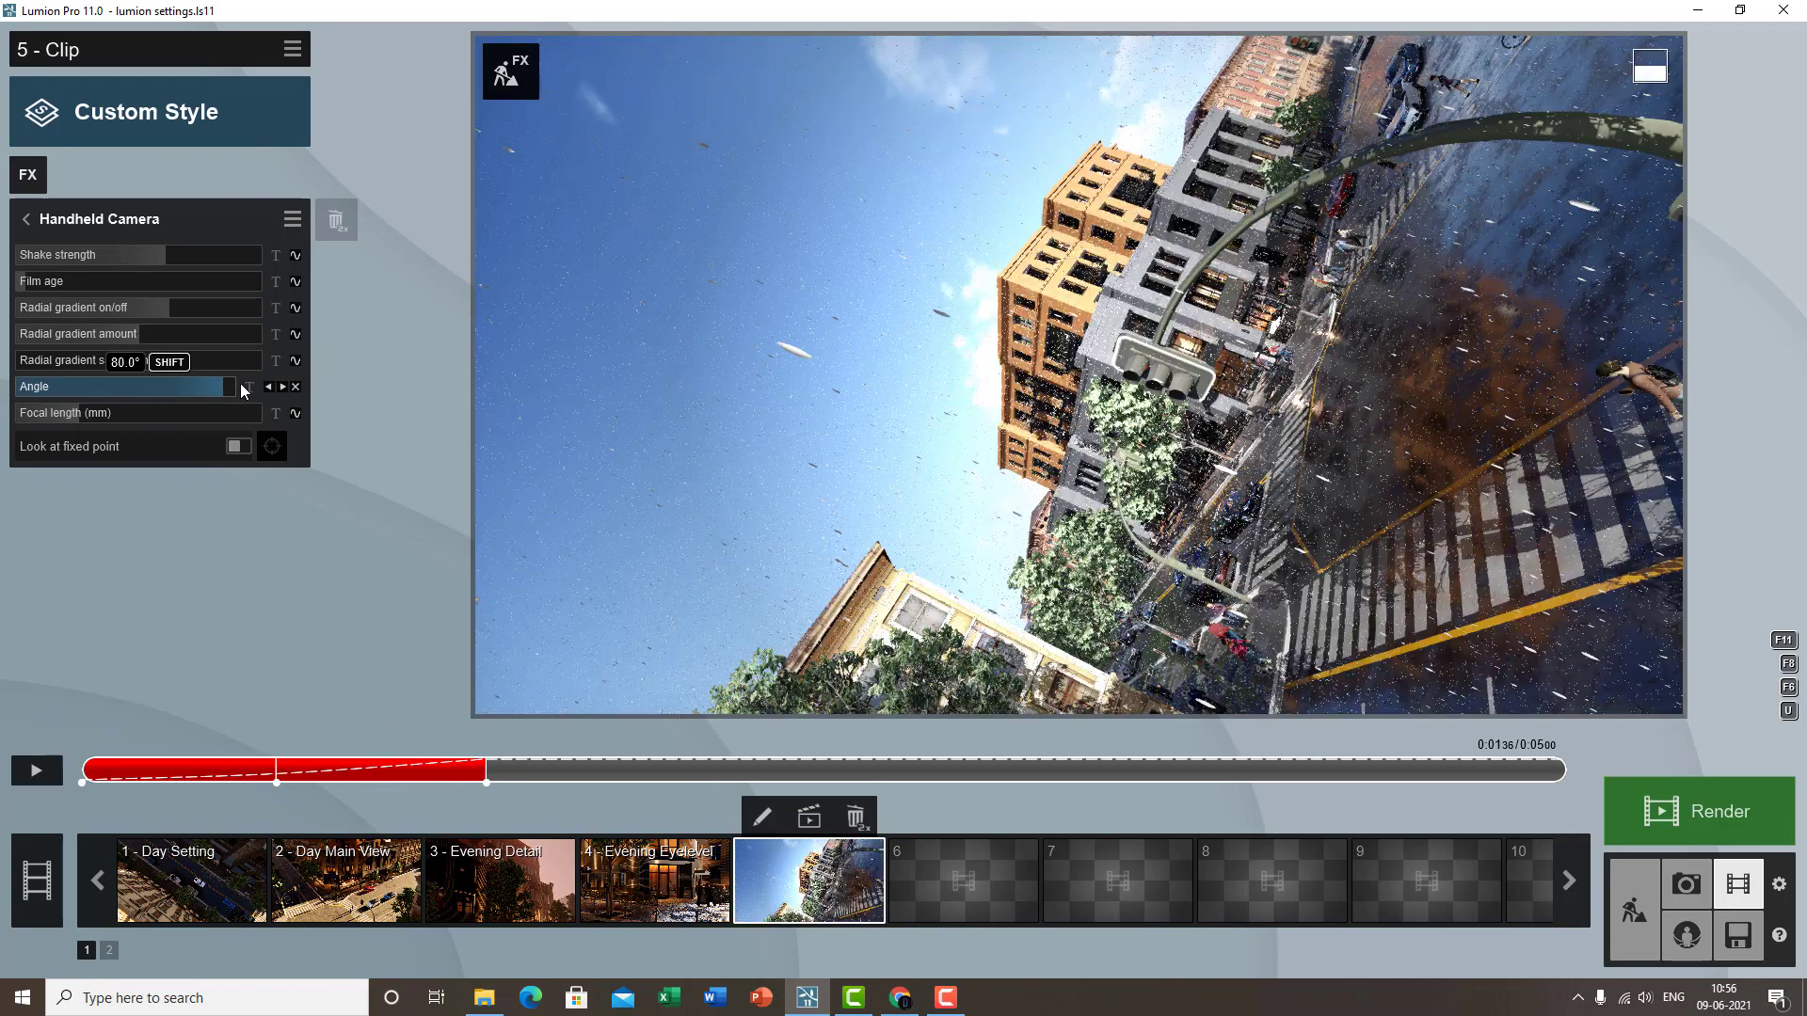
left_click(295, 387)
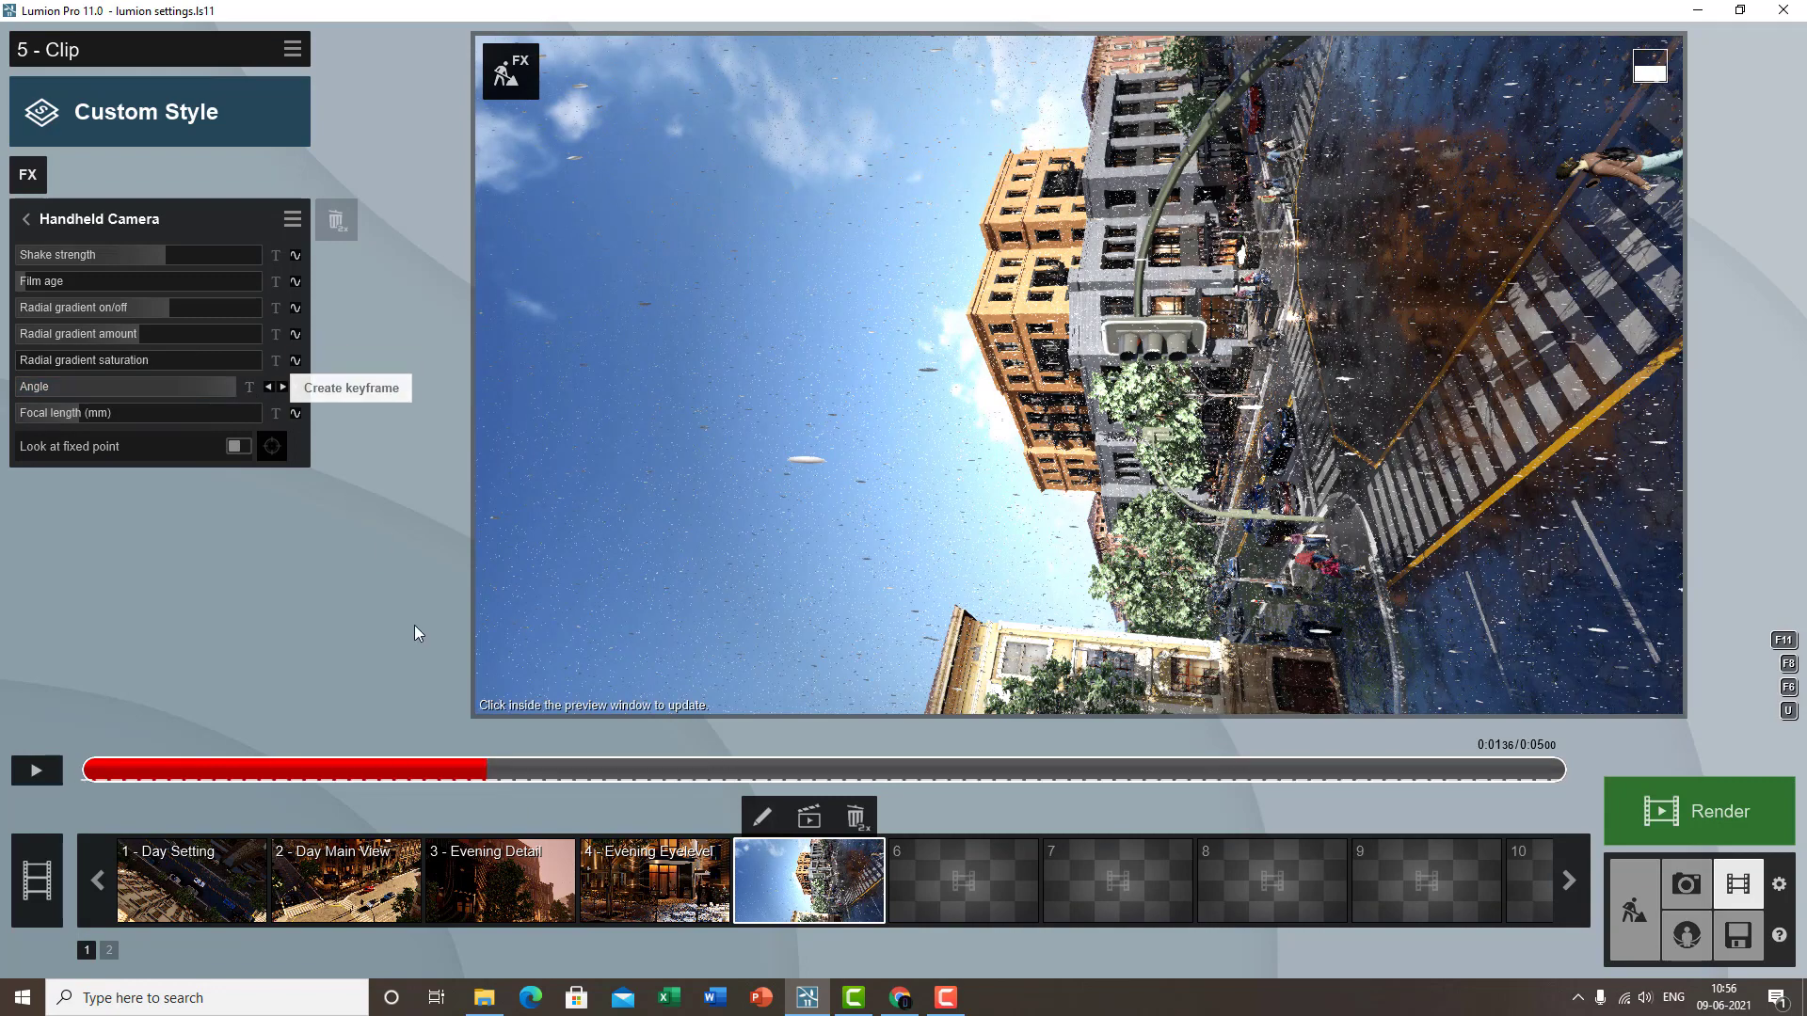
- Add an Angle keyframe at about 0:02.11 and set its tilt to 35.0°
left_click(706, 772)
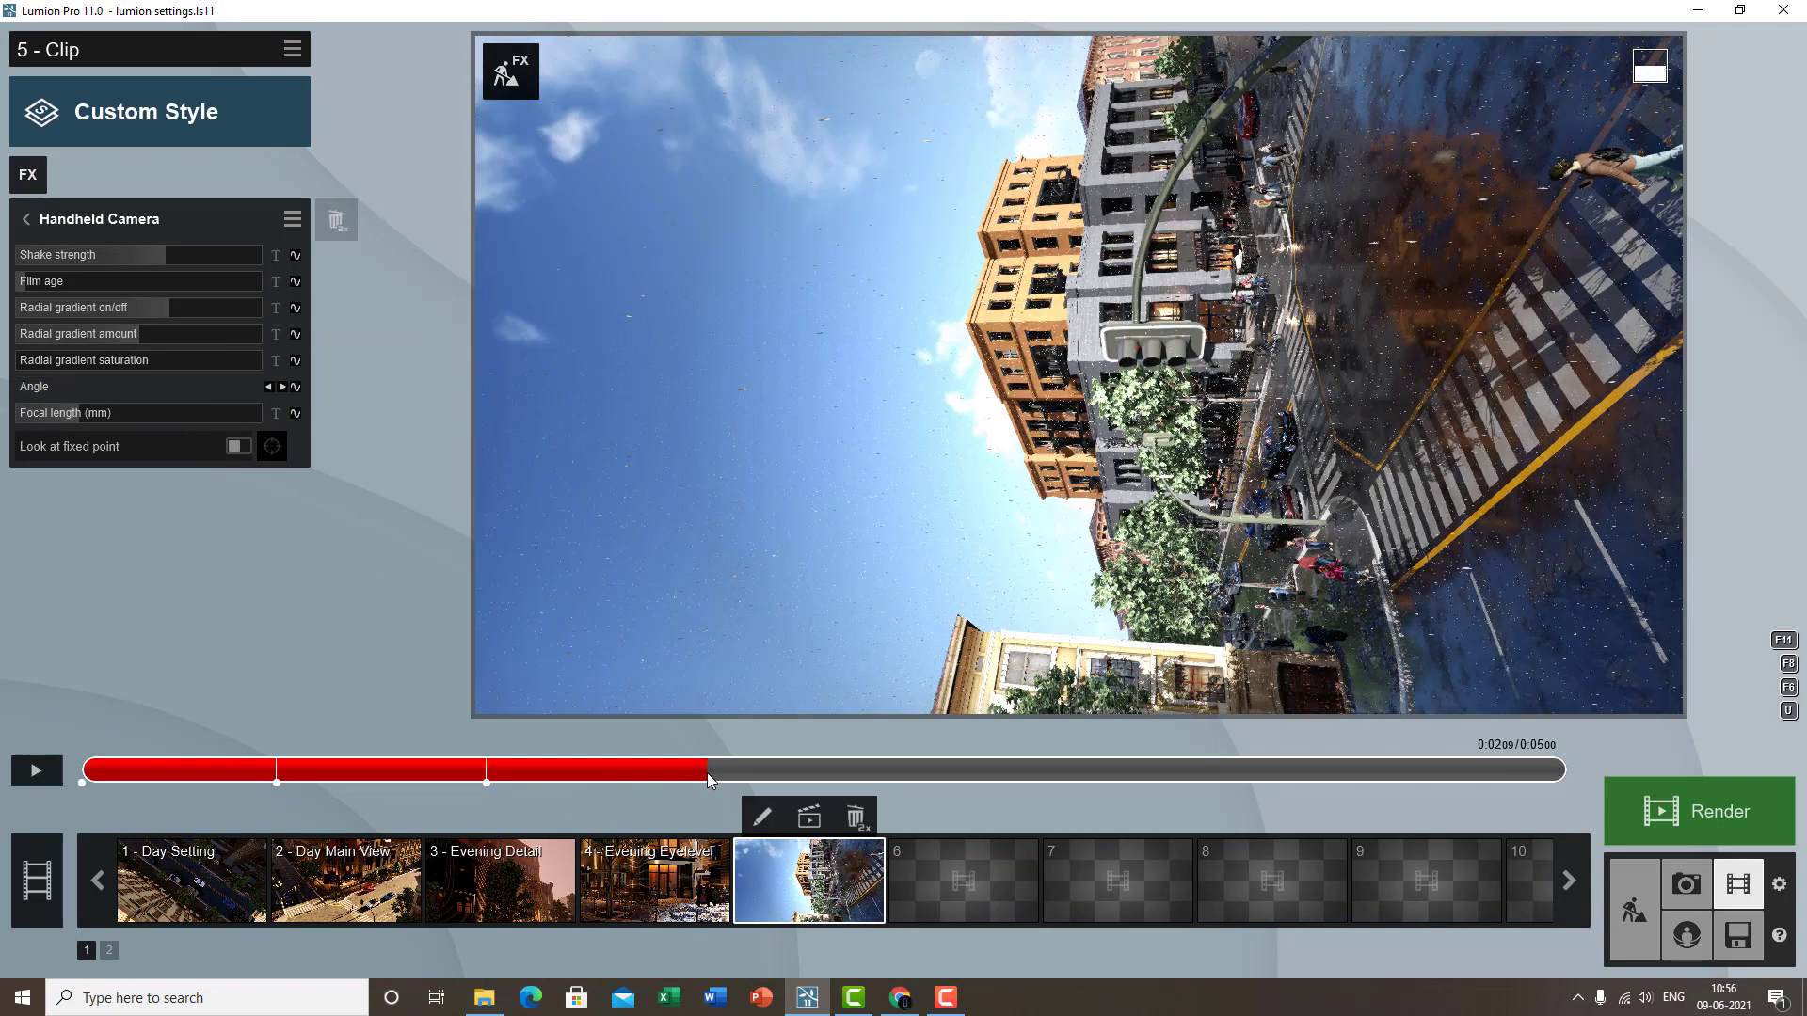
left_click(294, 386)
left_click_drag(224, 388, 174, 389)
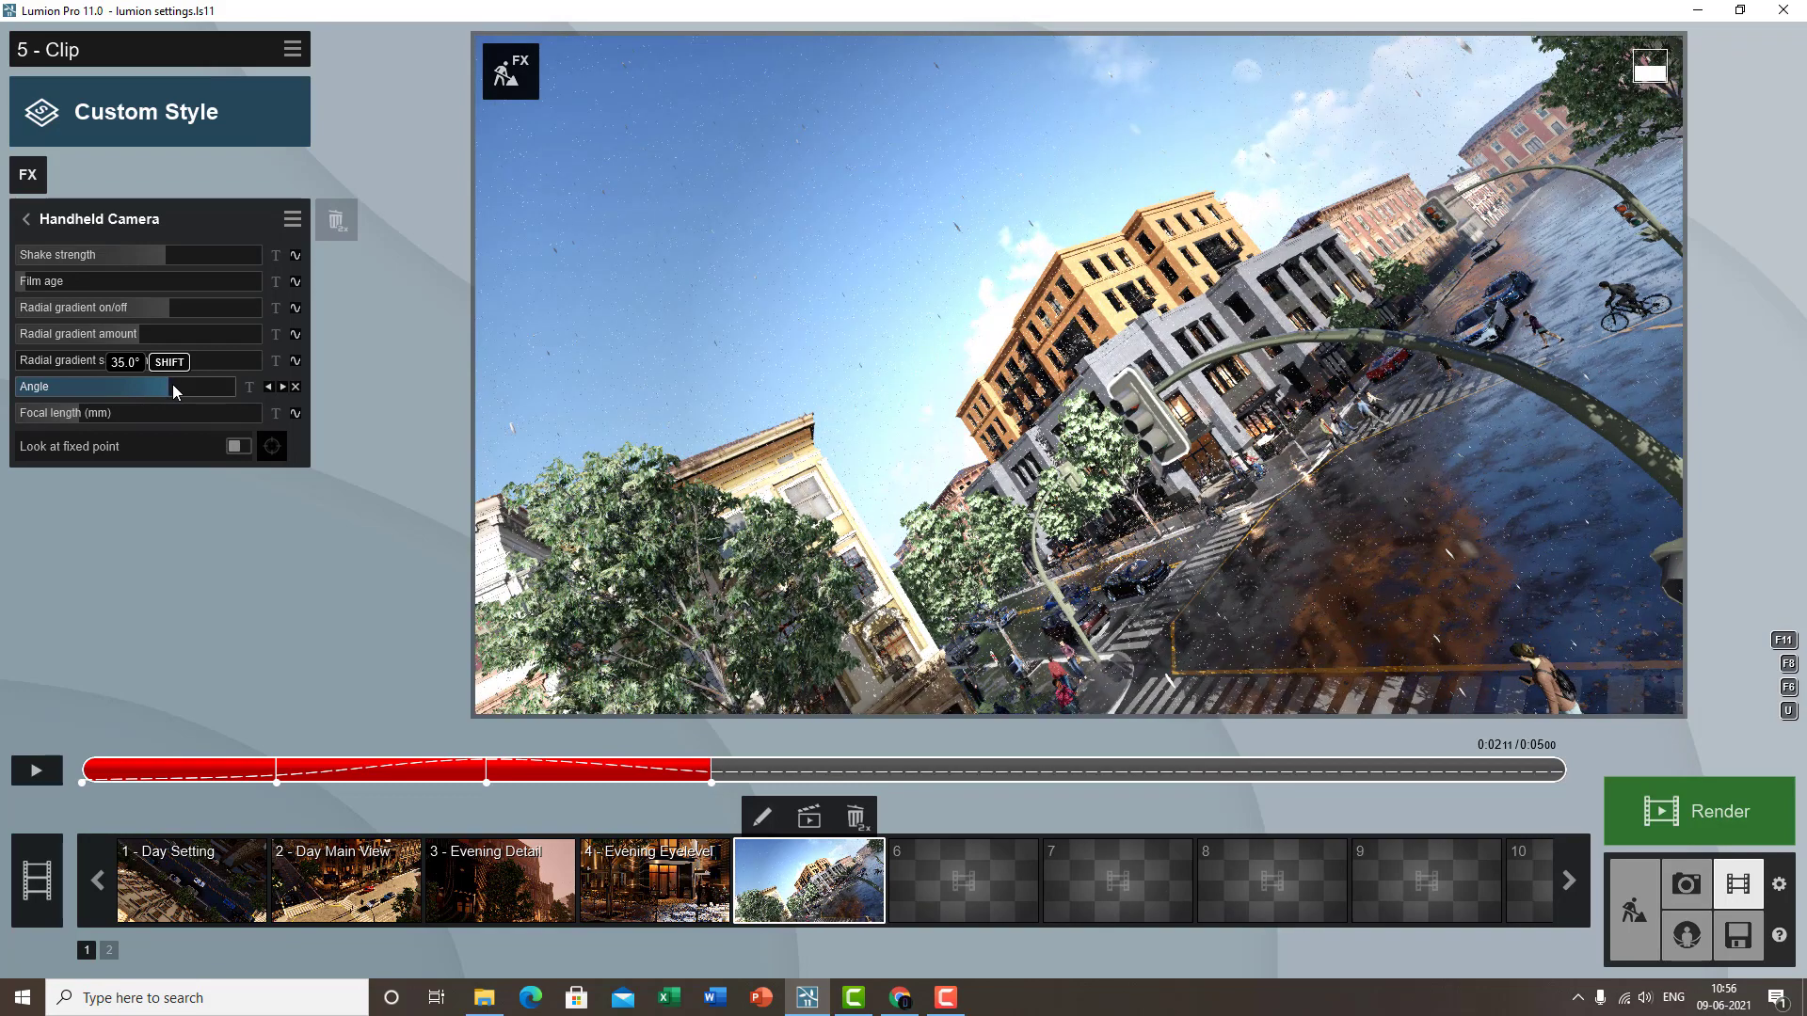
left_click_drag(172, 384, 172, 384)
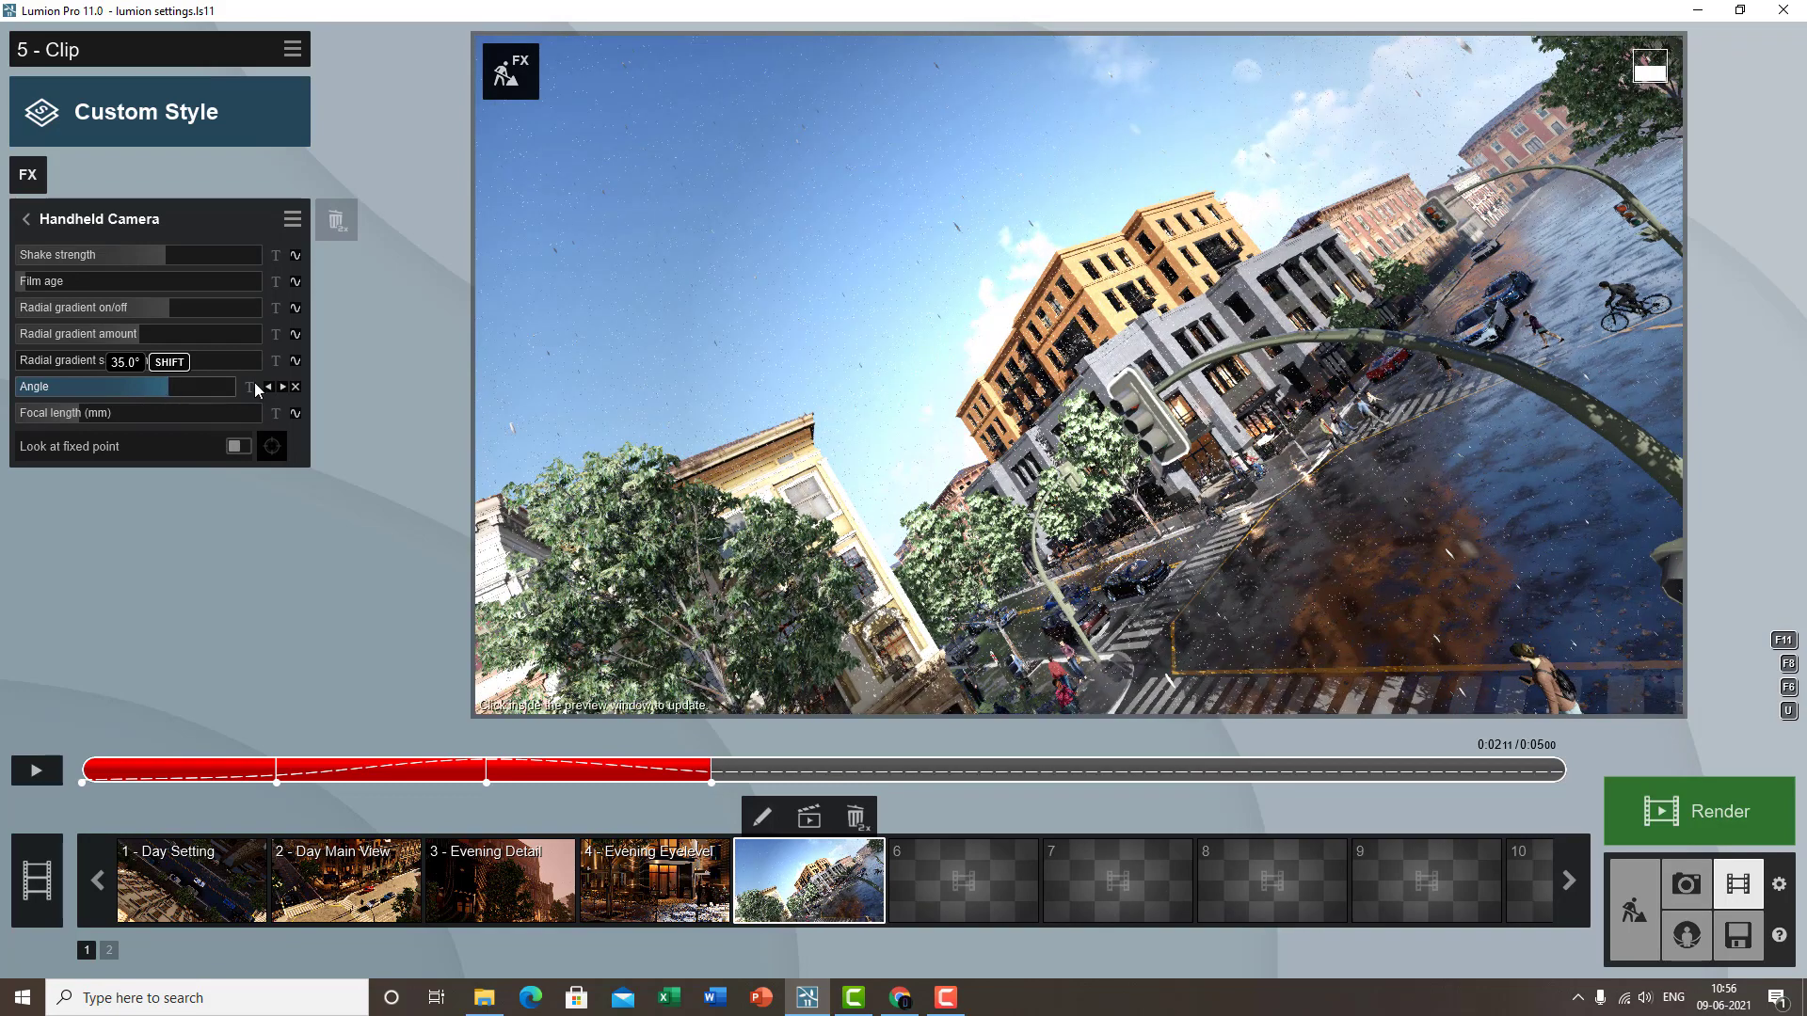
- Add an Angle keyframe at about 0:03.13 that levels the view, and play clip 5 to preview the rotation
left_click(1016, 772)
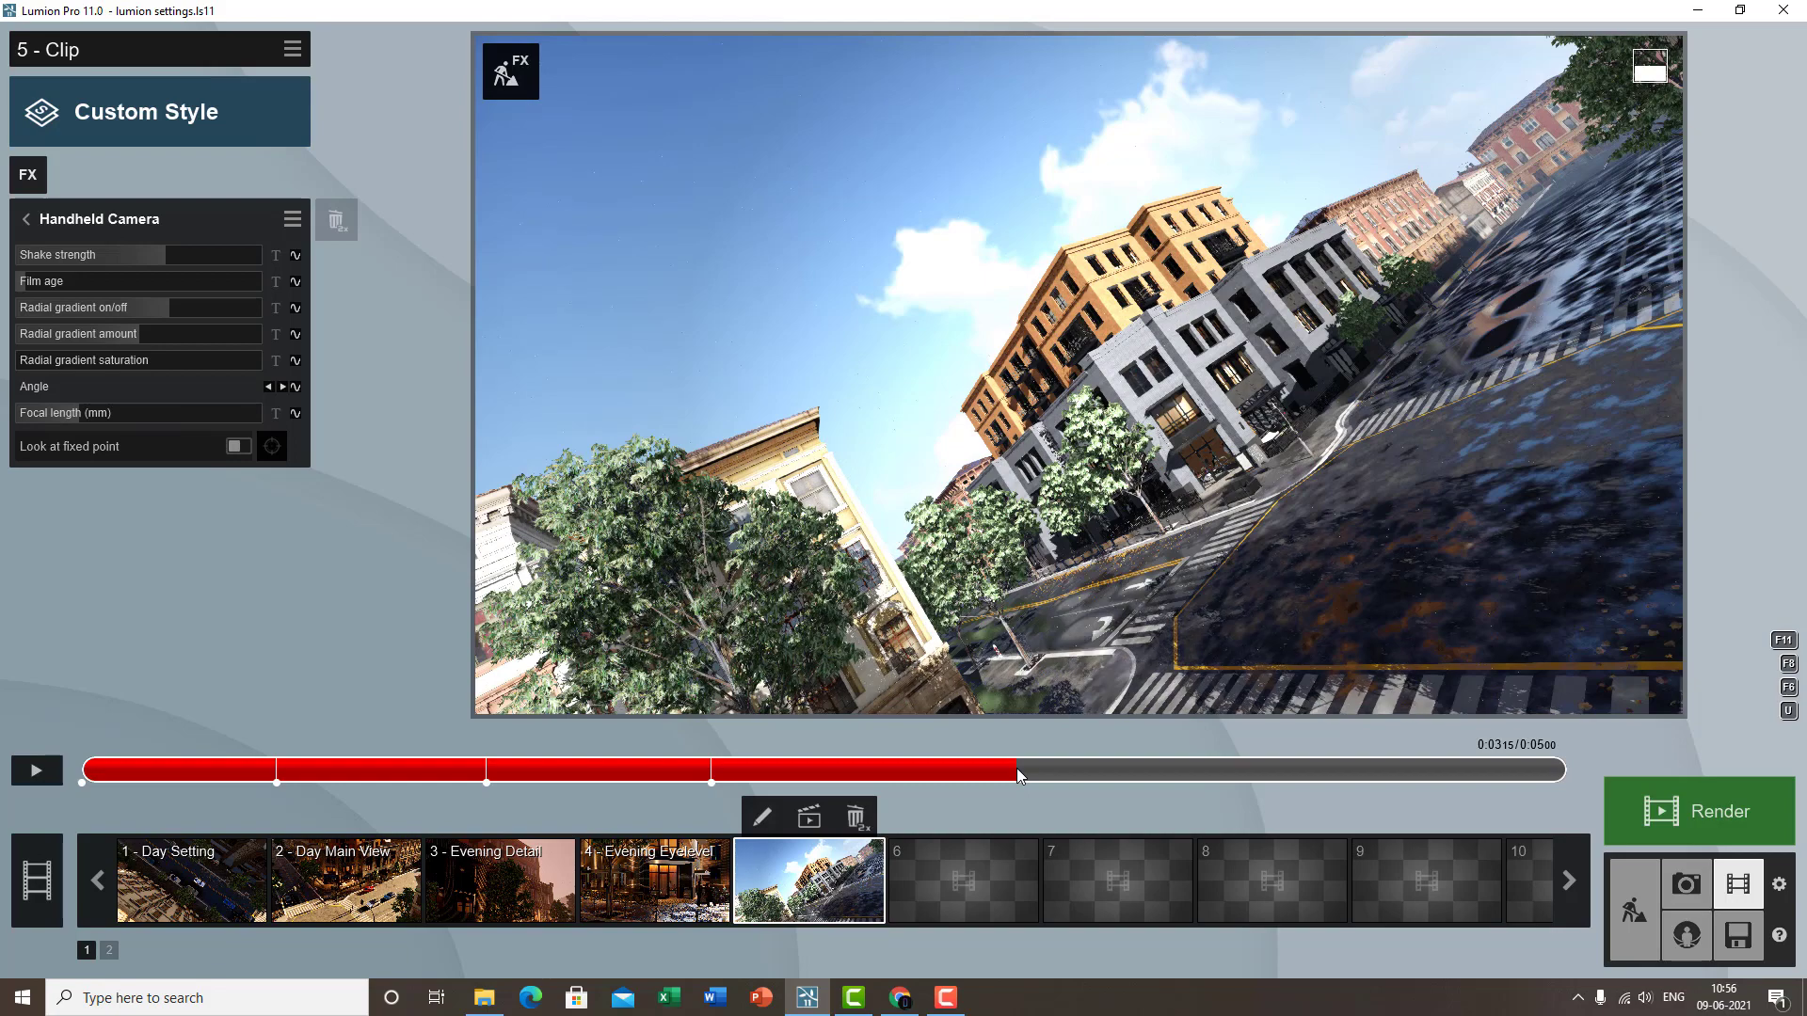
left_click(294, 387)
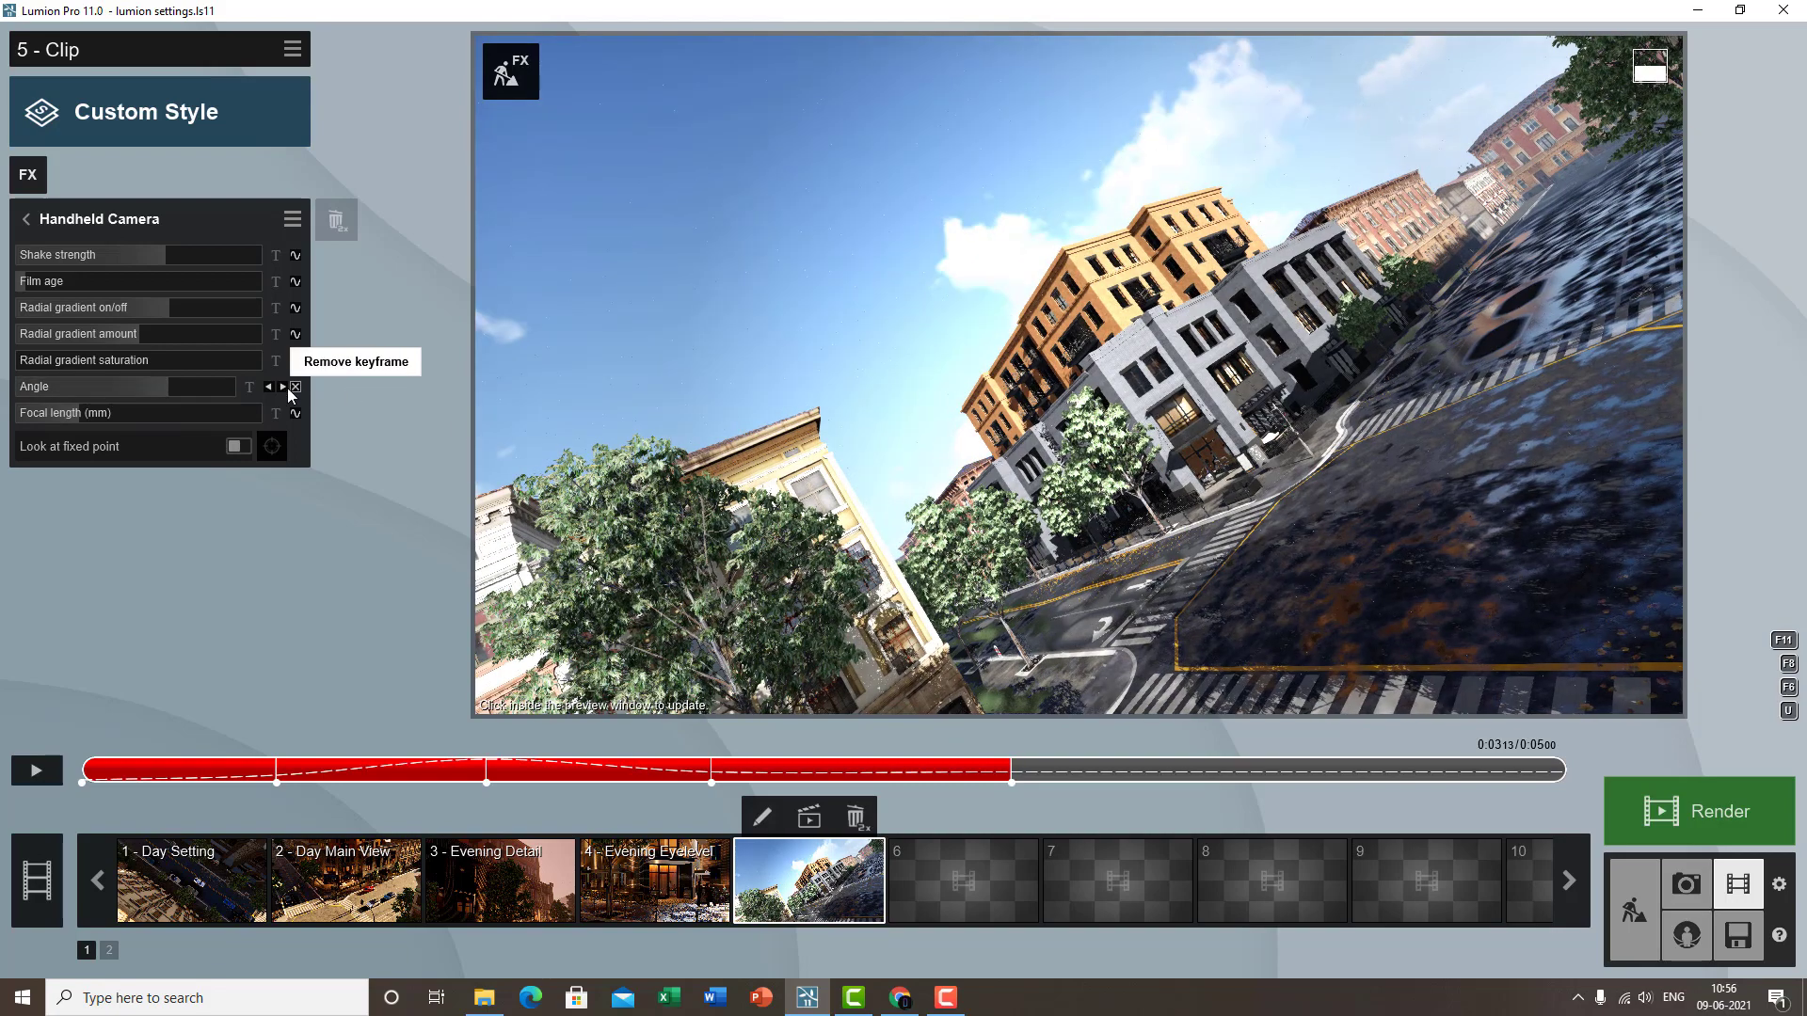
left_click(138, 384)
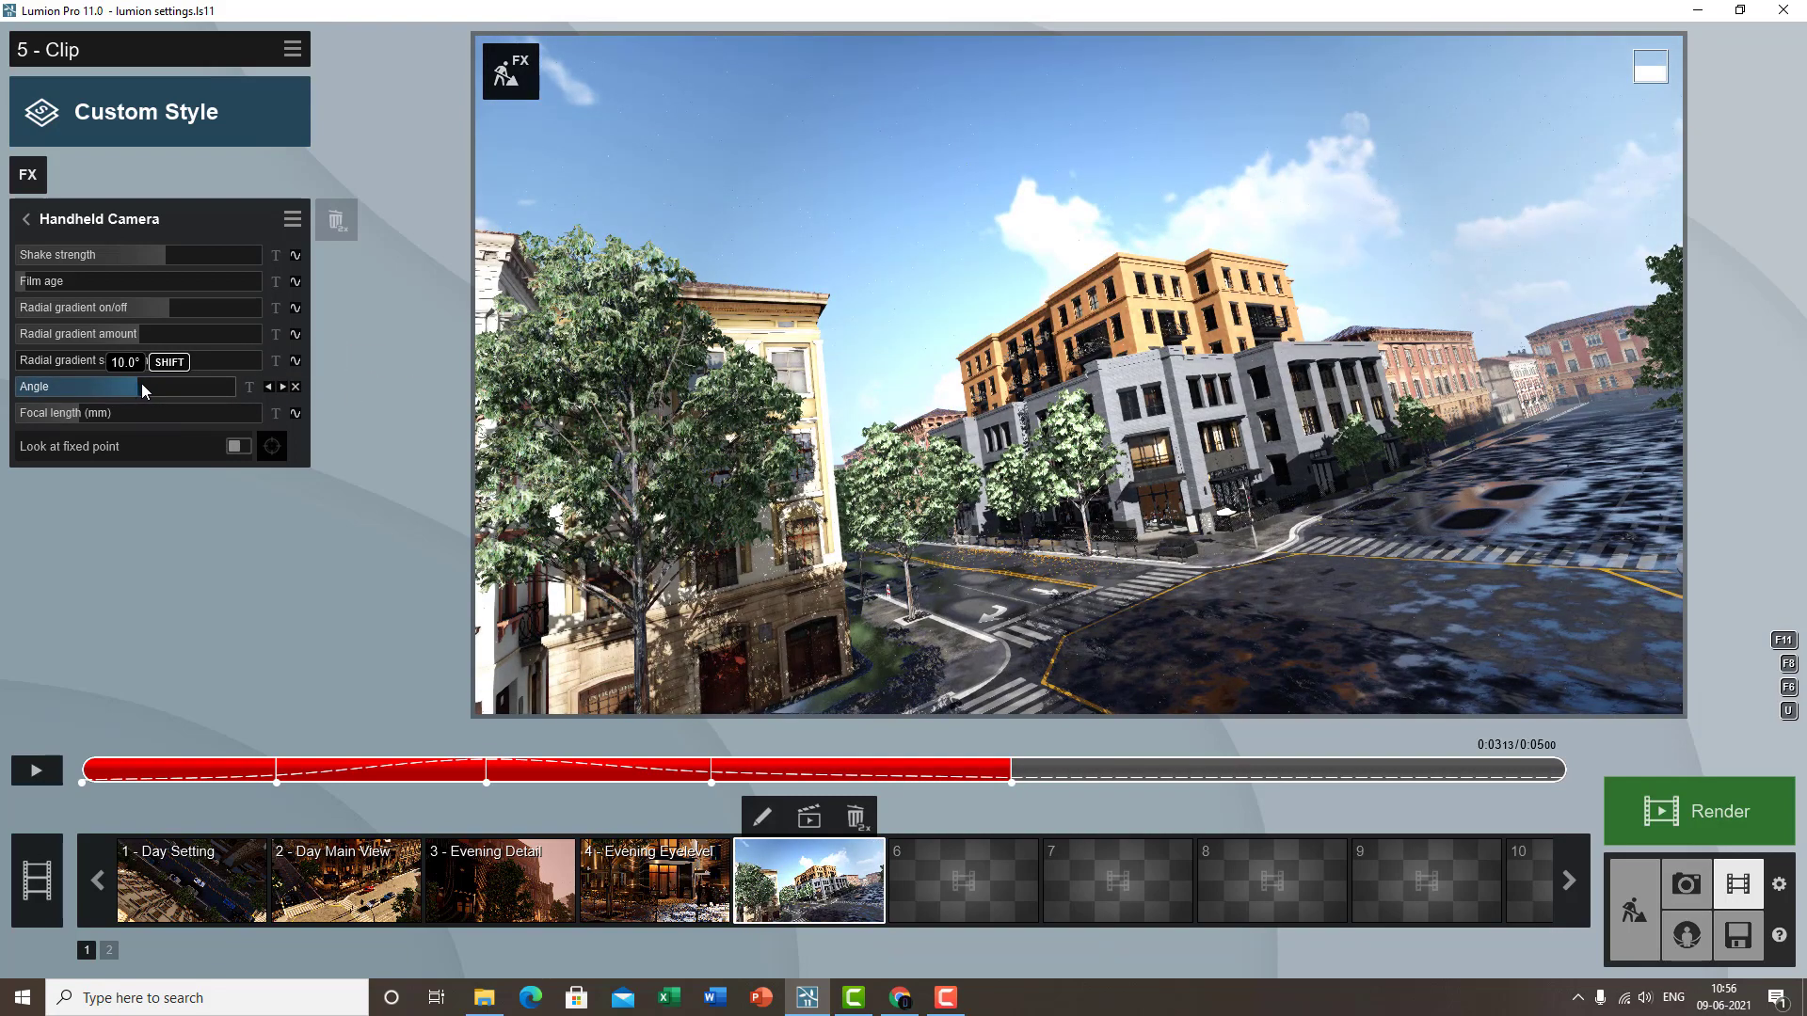
left_click(126, 385)
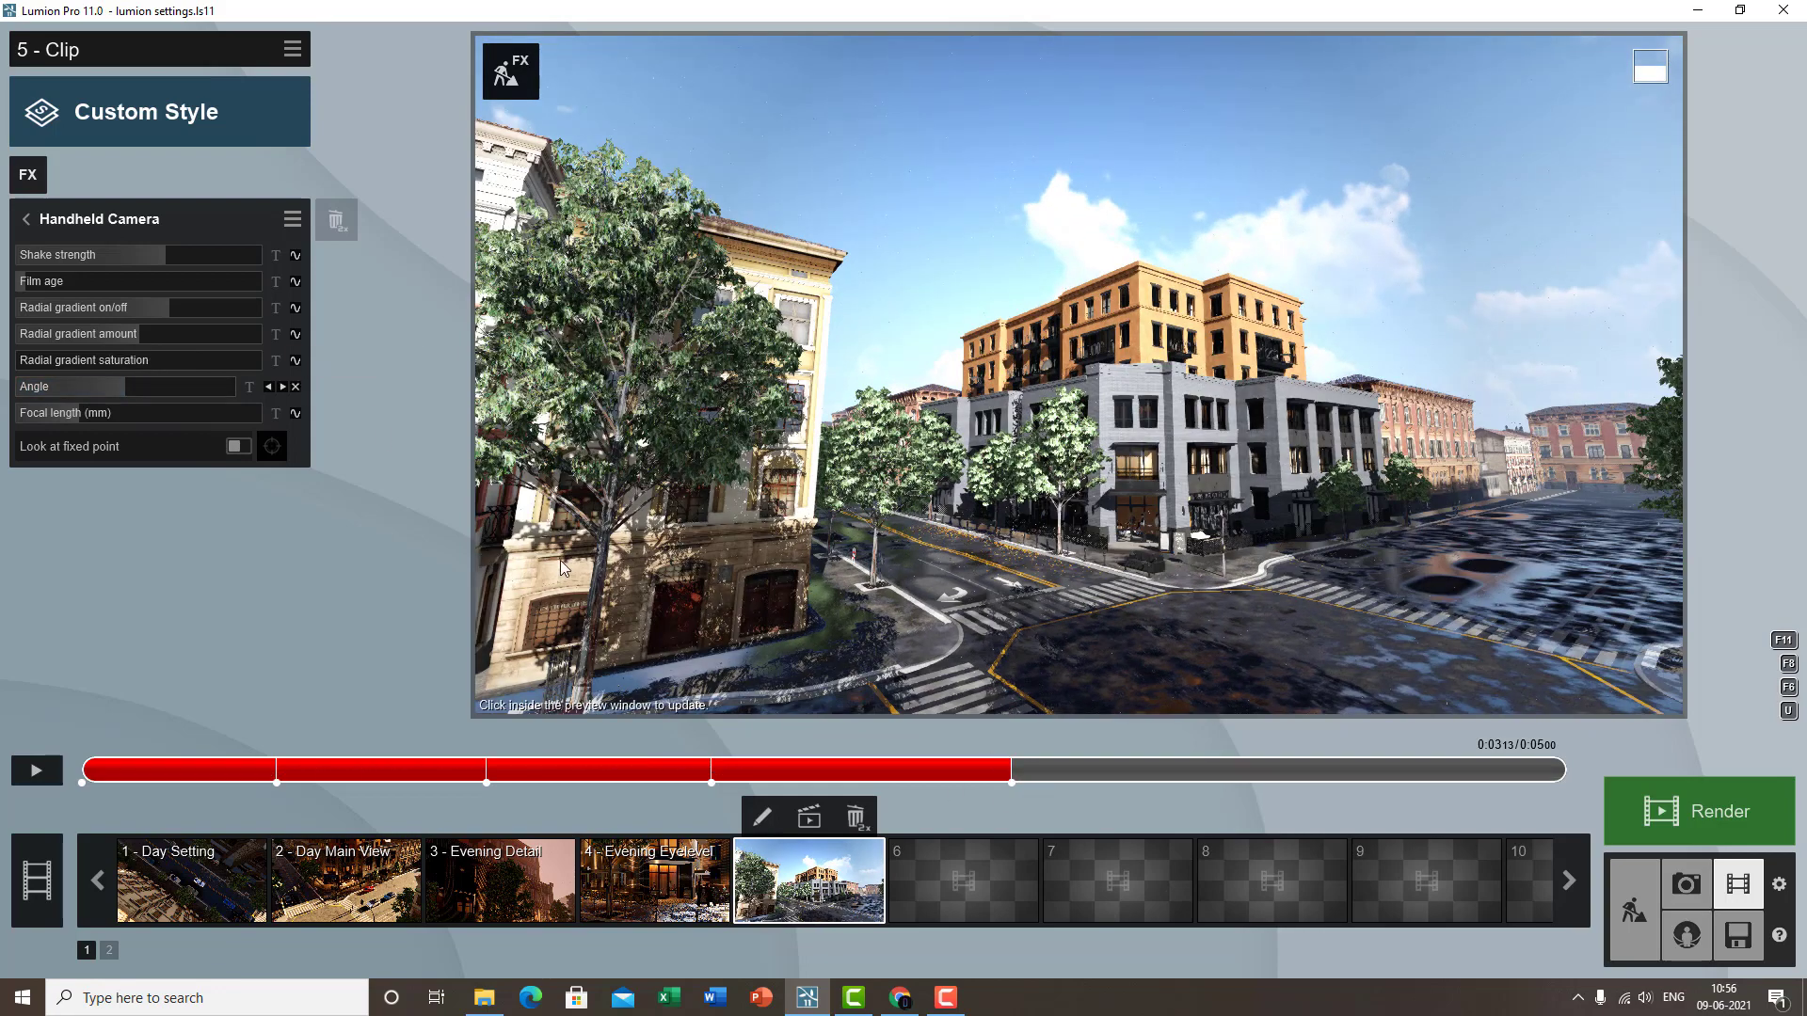
left_click(35, 771)
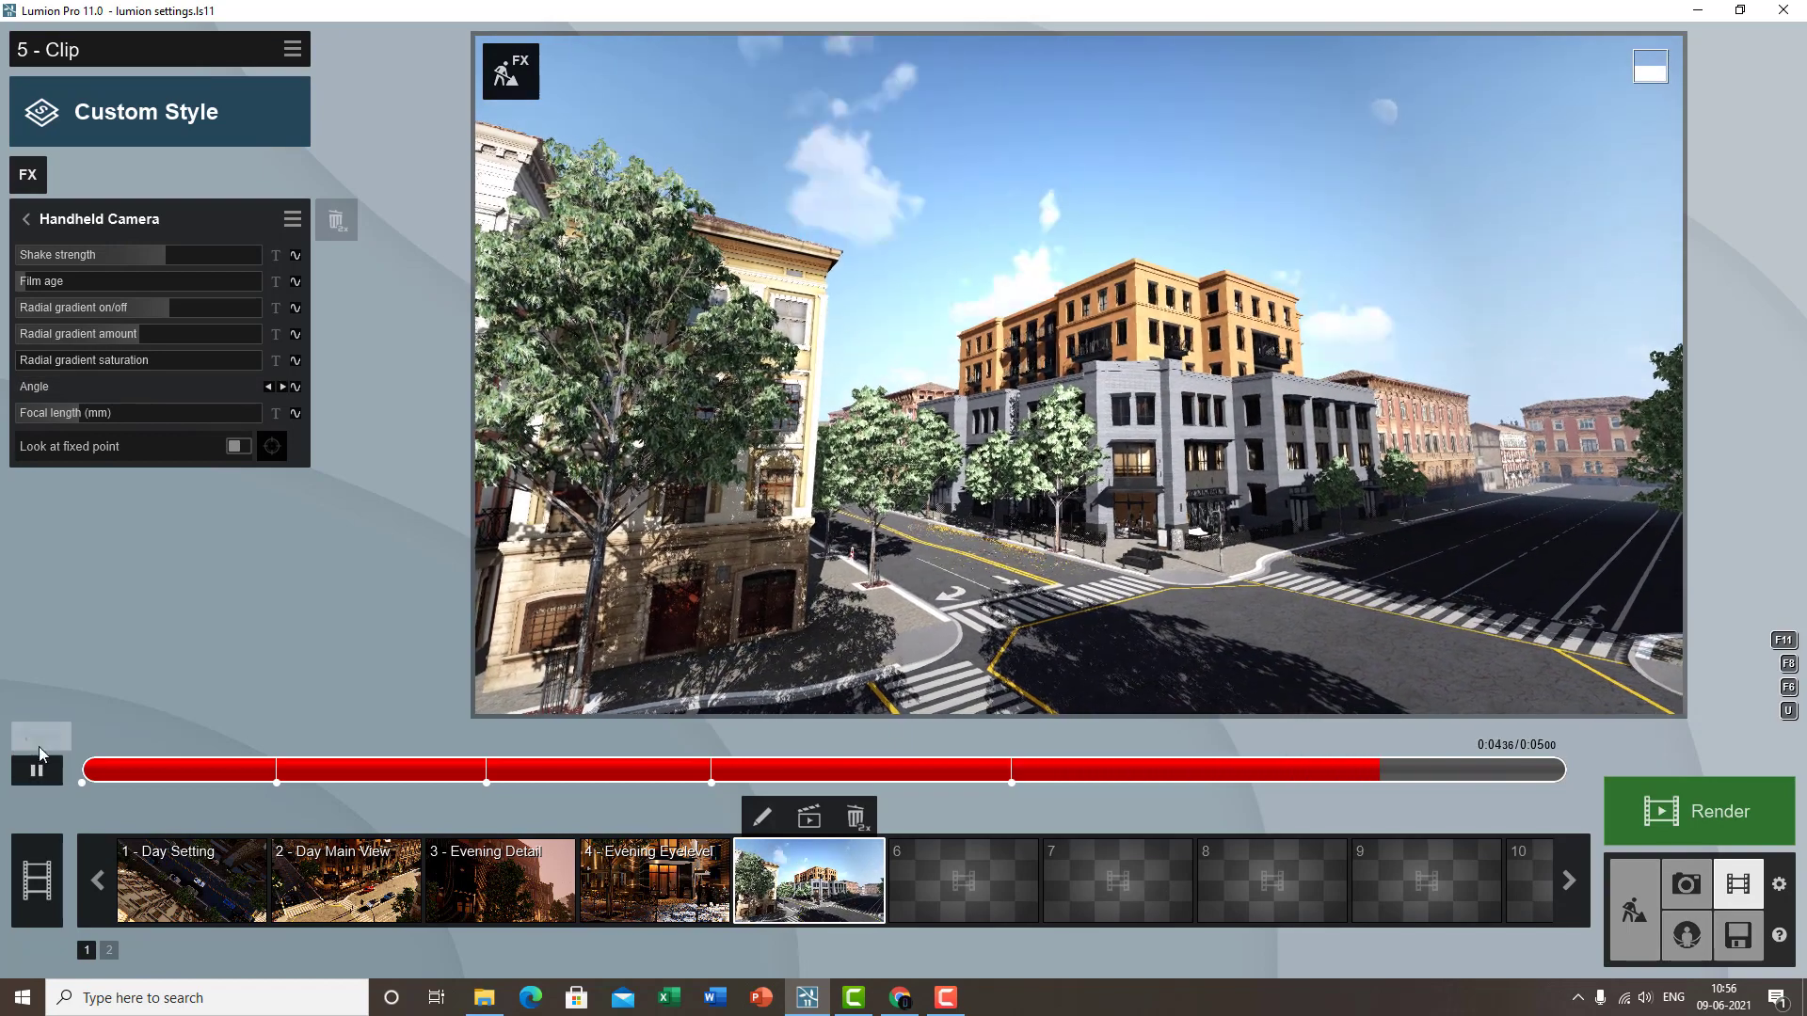
left_click(37, 770)
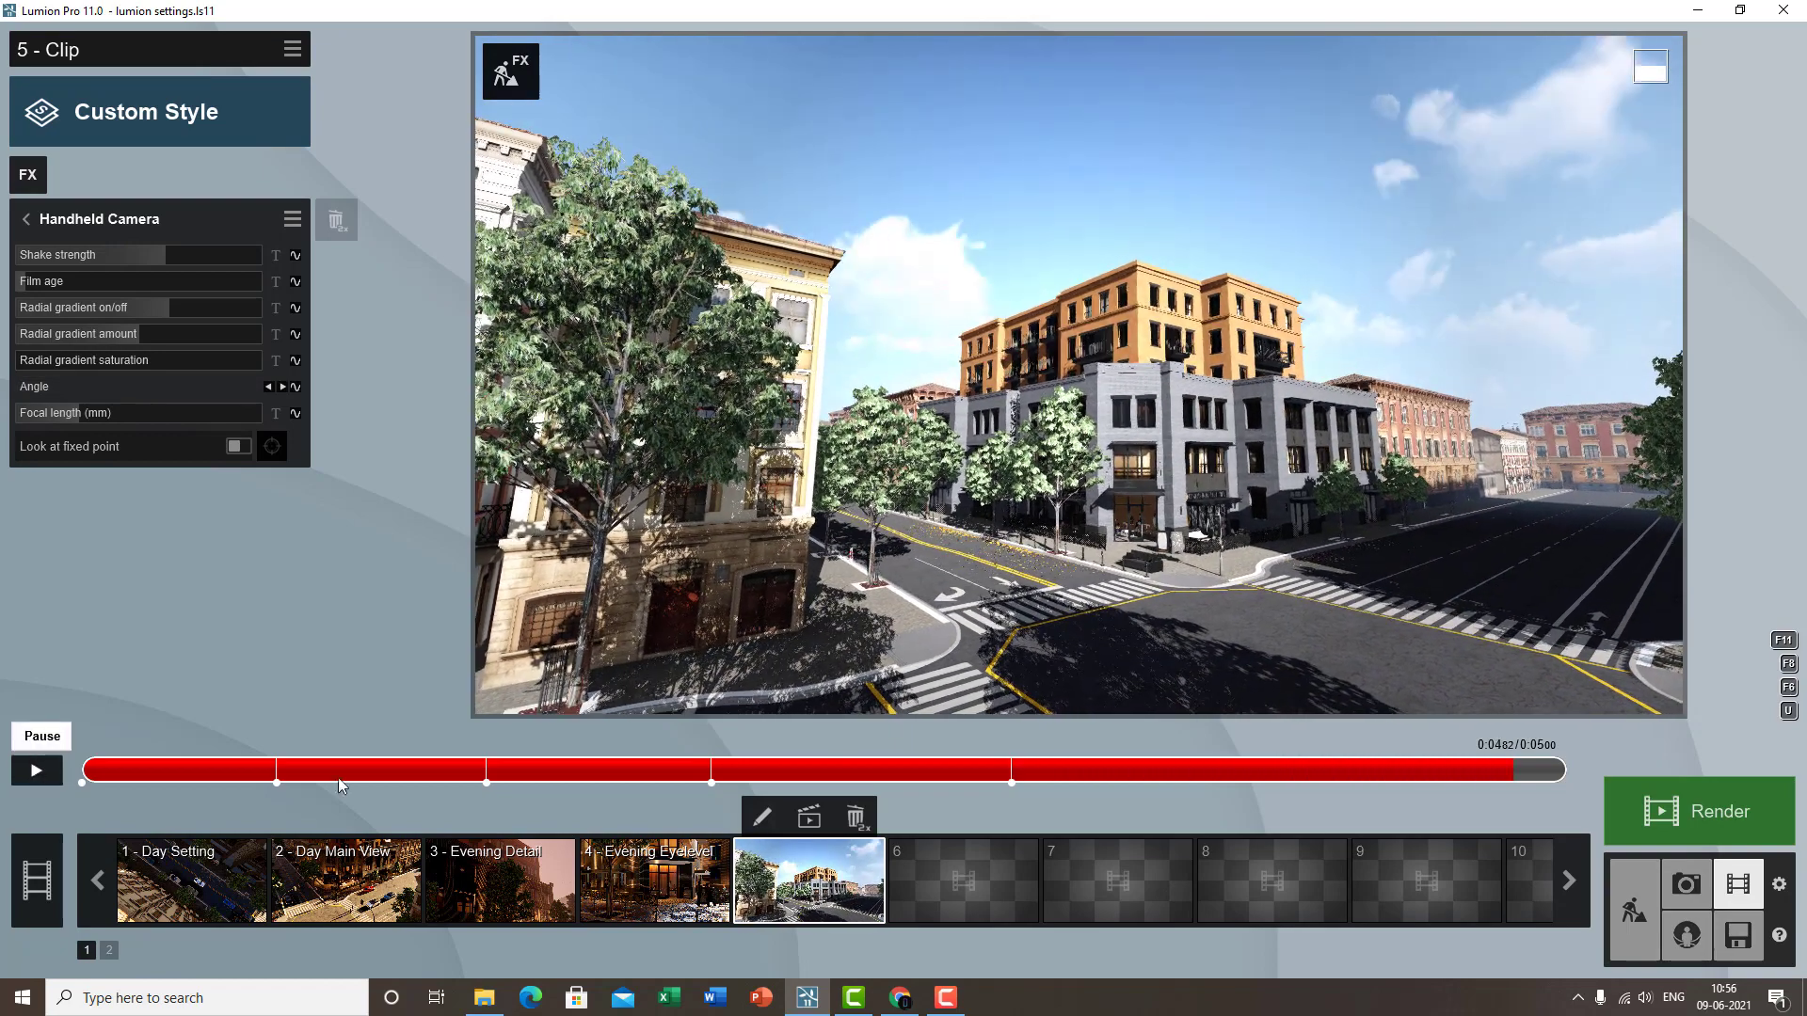
- Check photo 8's Handheld Camera settings, including the focal length
left_click(1698, 886)
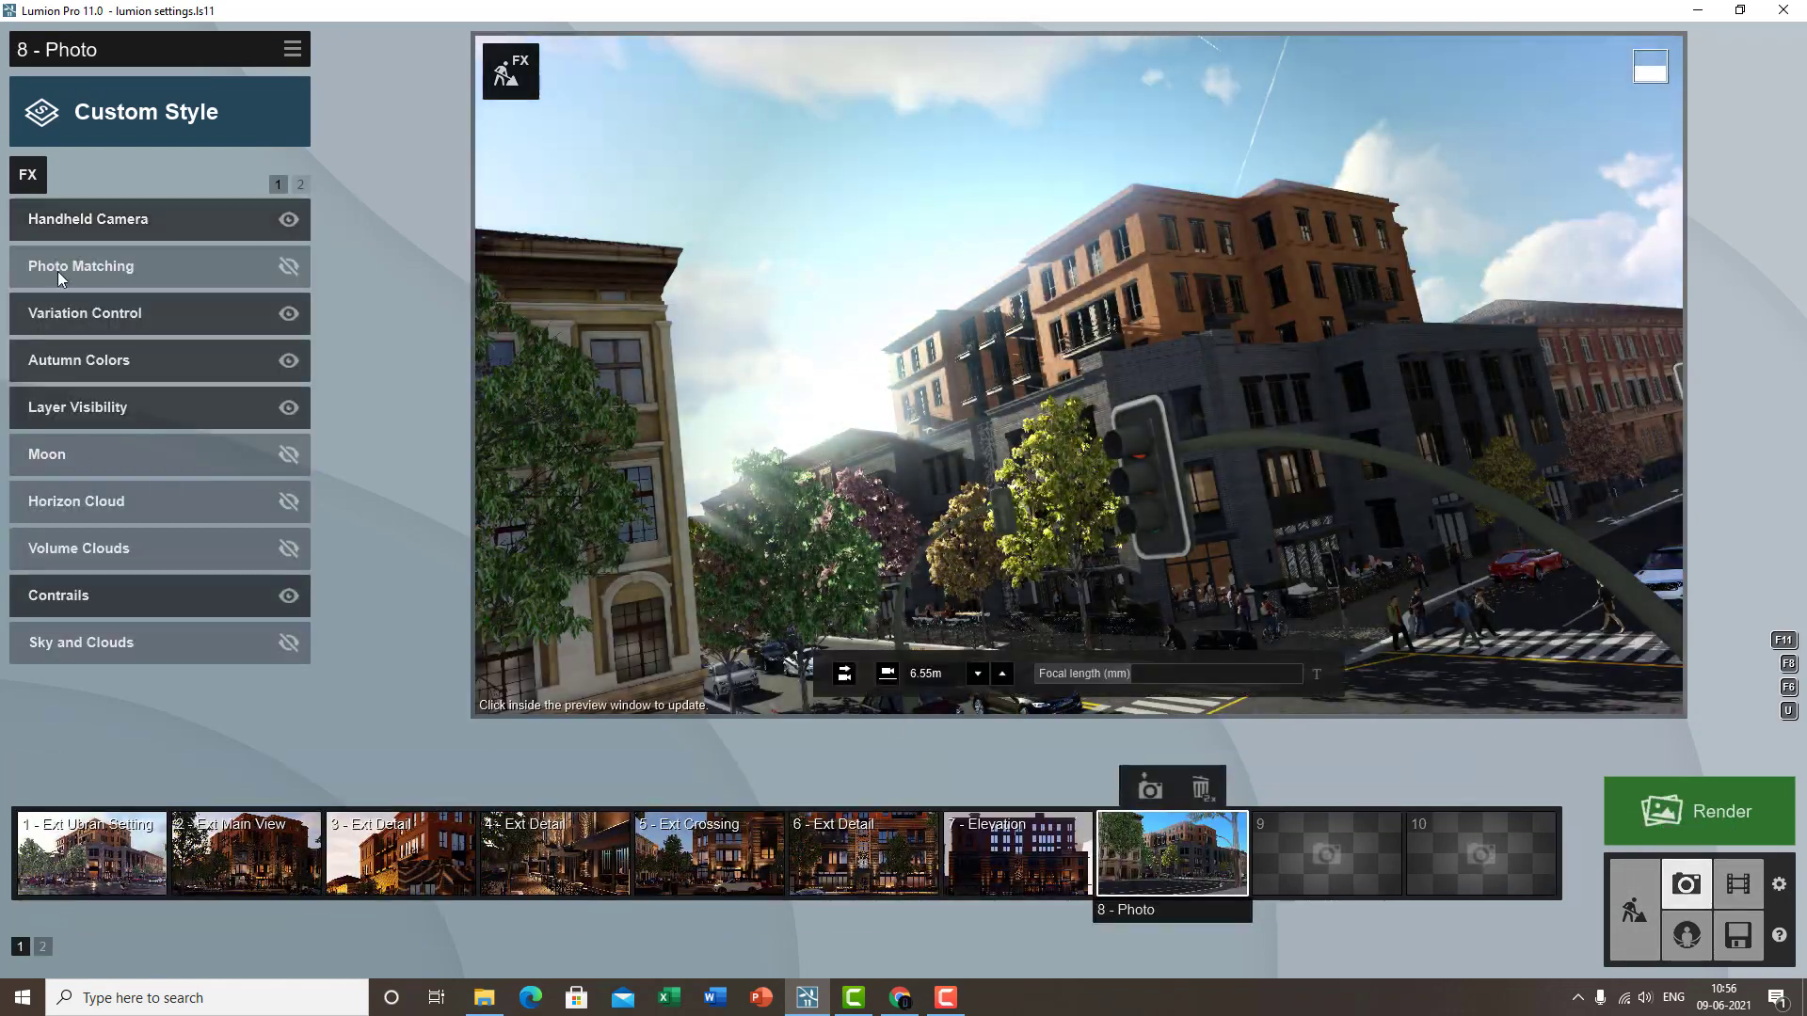
left_click(99, 229)
mouse_move(128, 419)
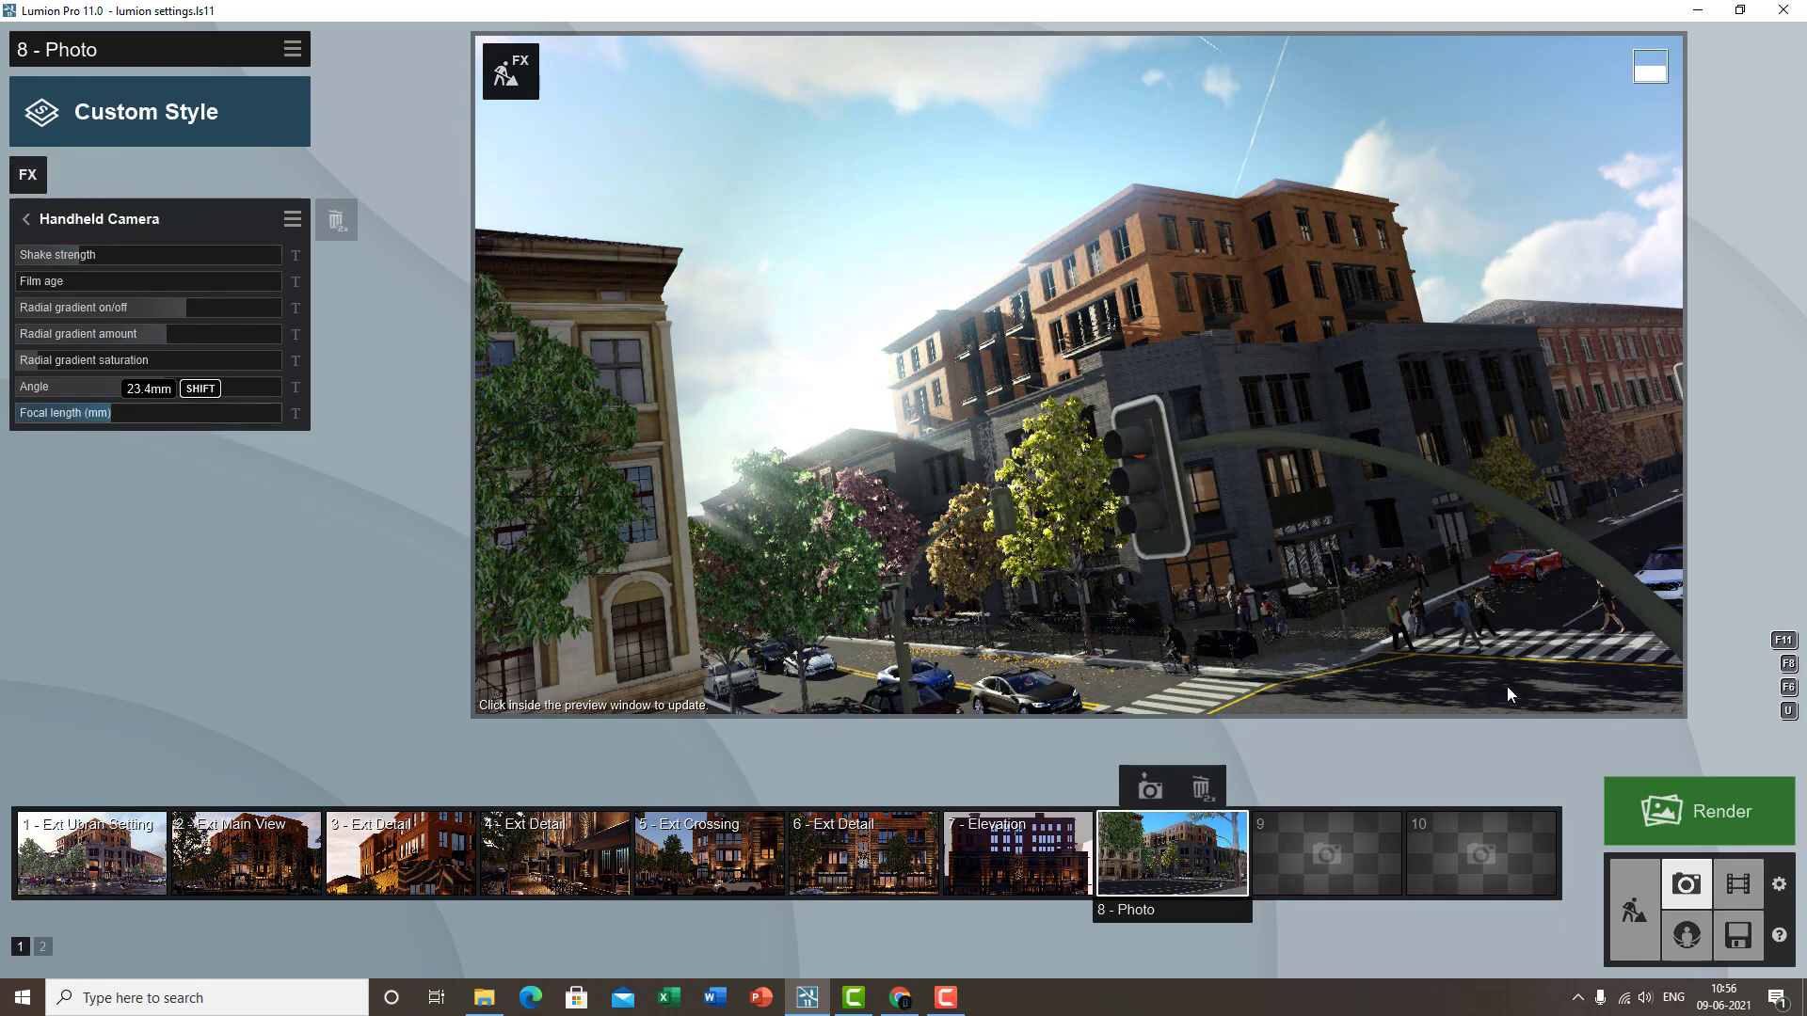
- Turn on Look at fixed point in clip 5's Handheld Camera effect, target the traffic light before the corner building, and preview the clip
left_click(1739, 887)
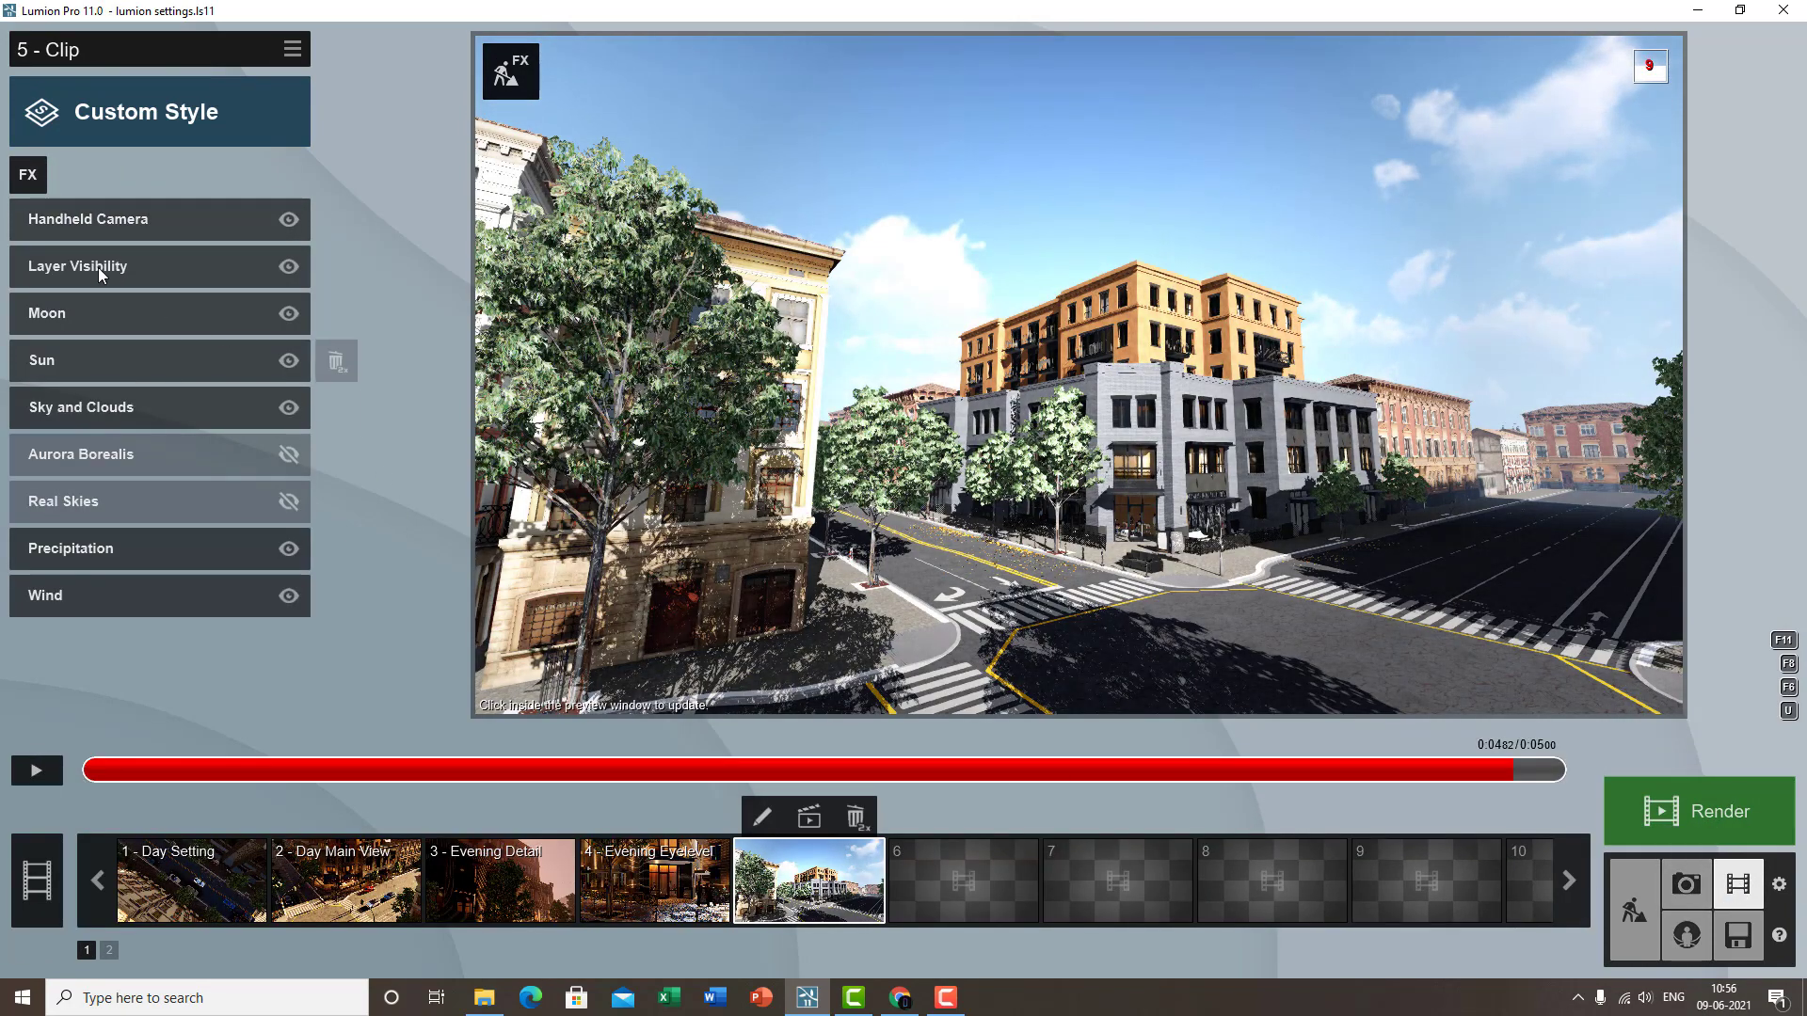
left_click(100, 224)
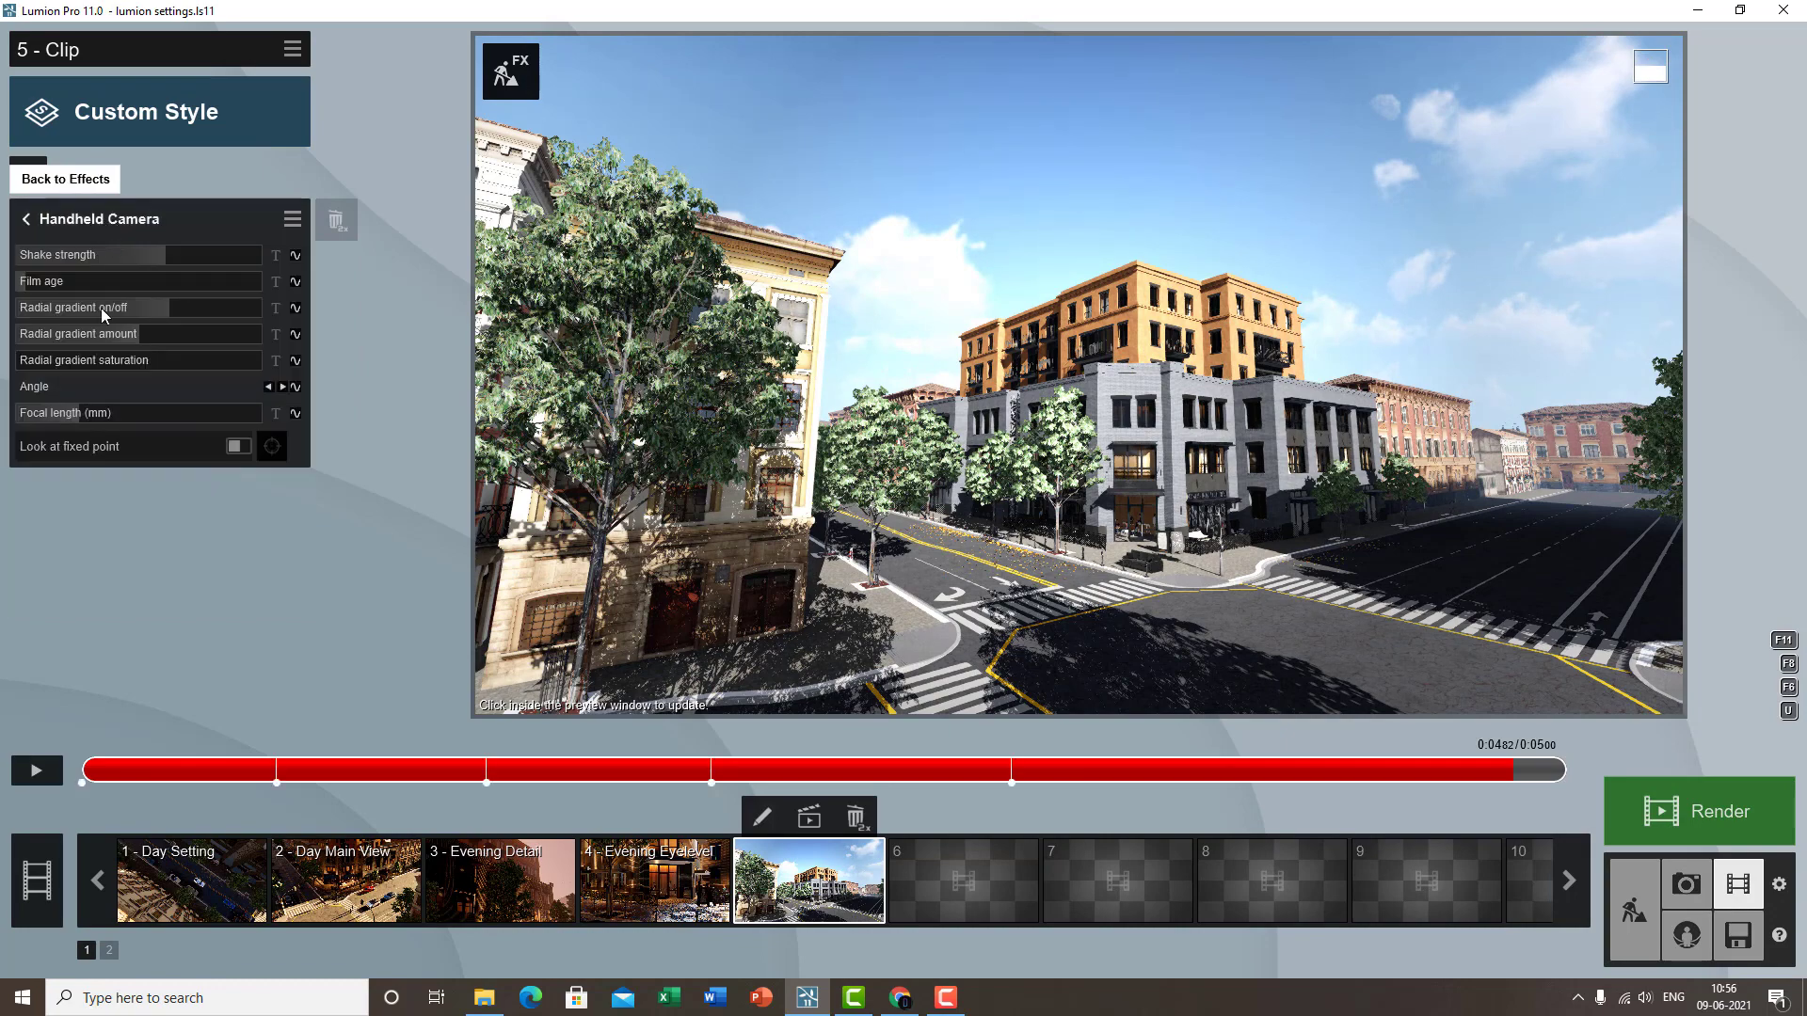
left_click(246, 447)
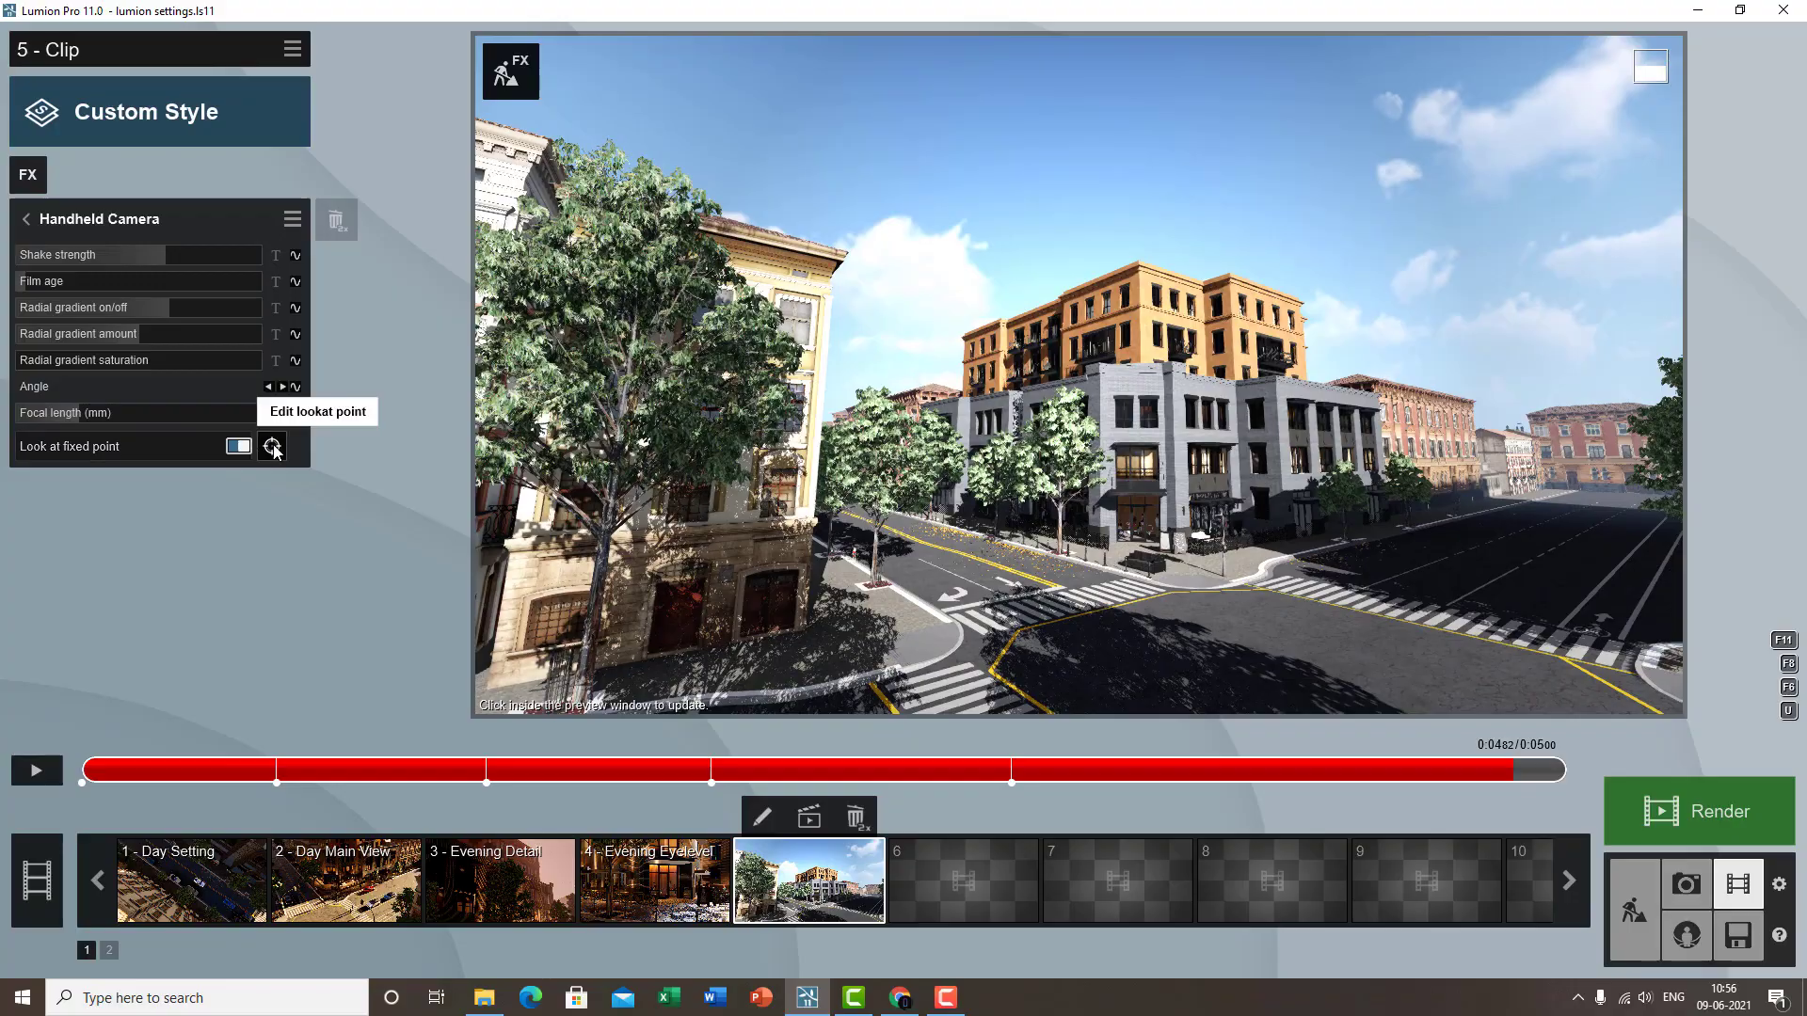
left_click(271, 446)
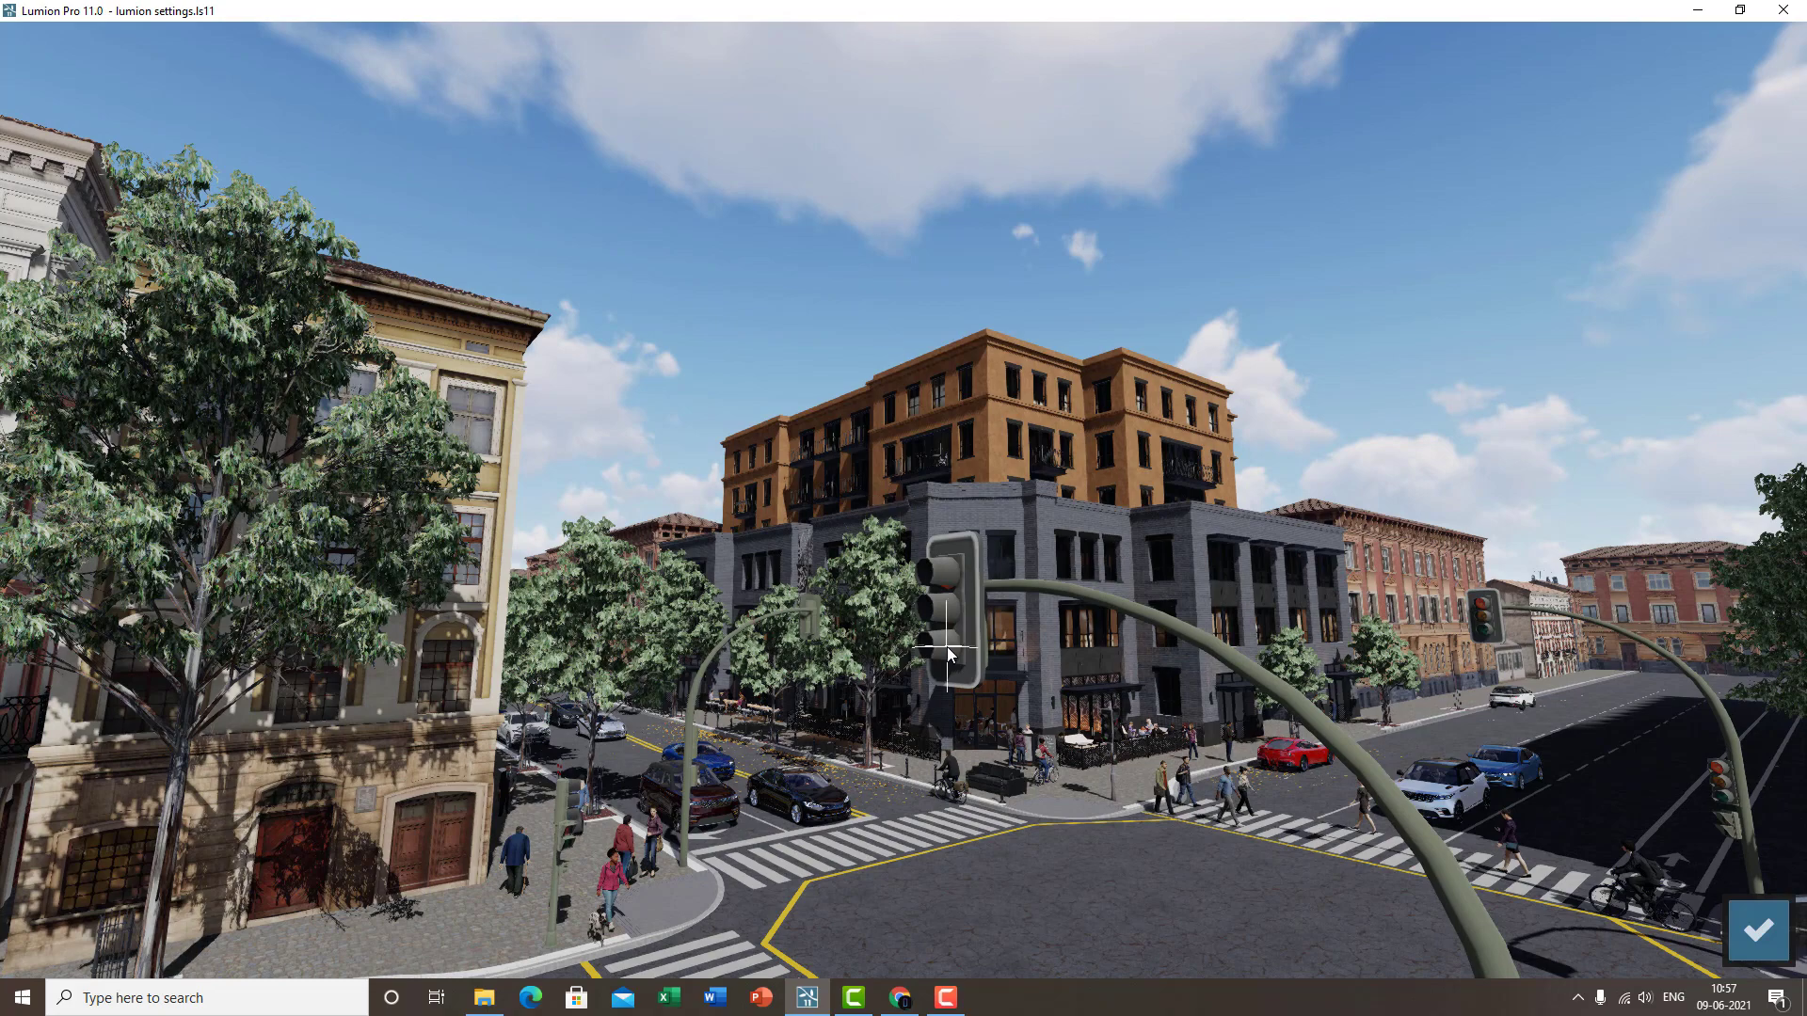
left_click(1758, 930)
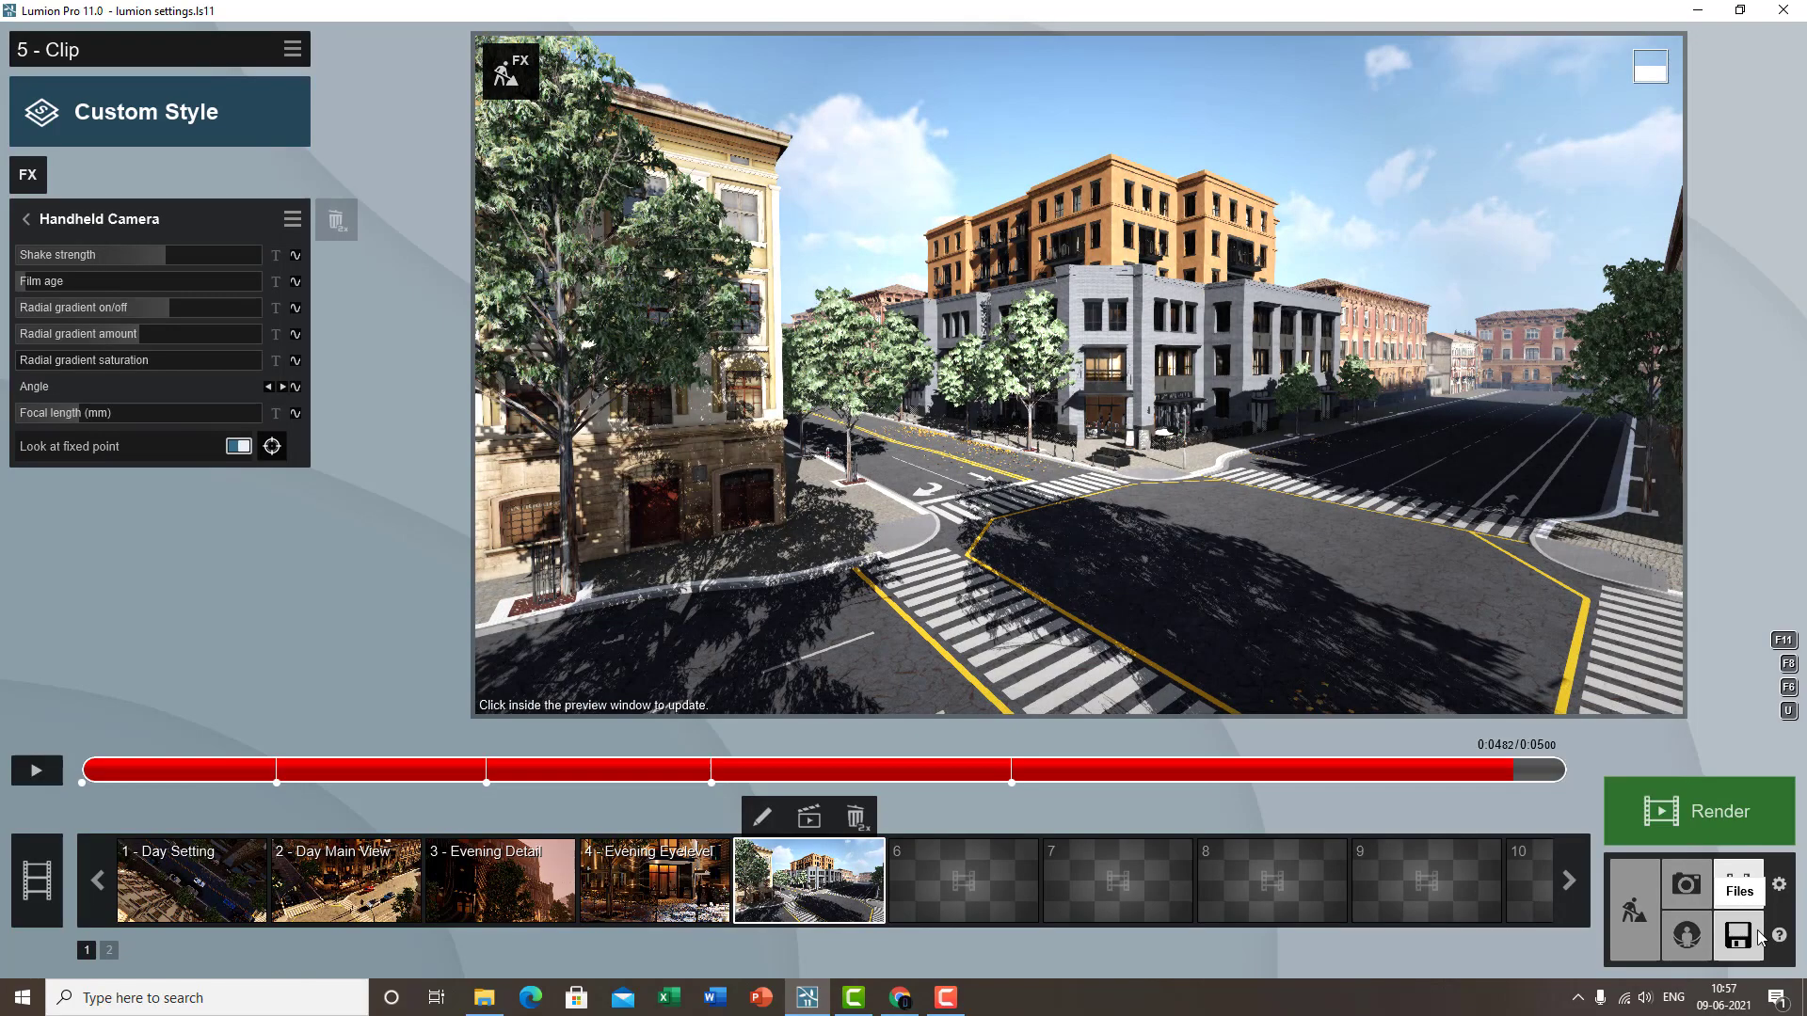
left_click(33, 772)
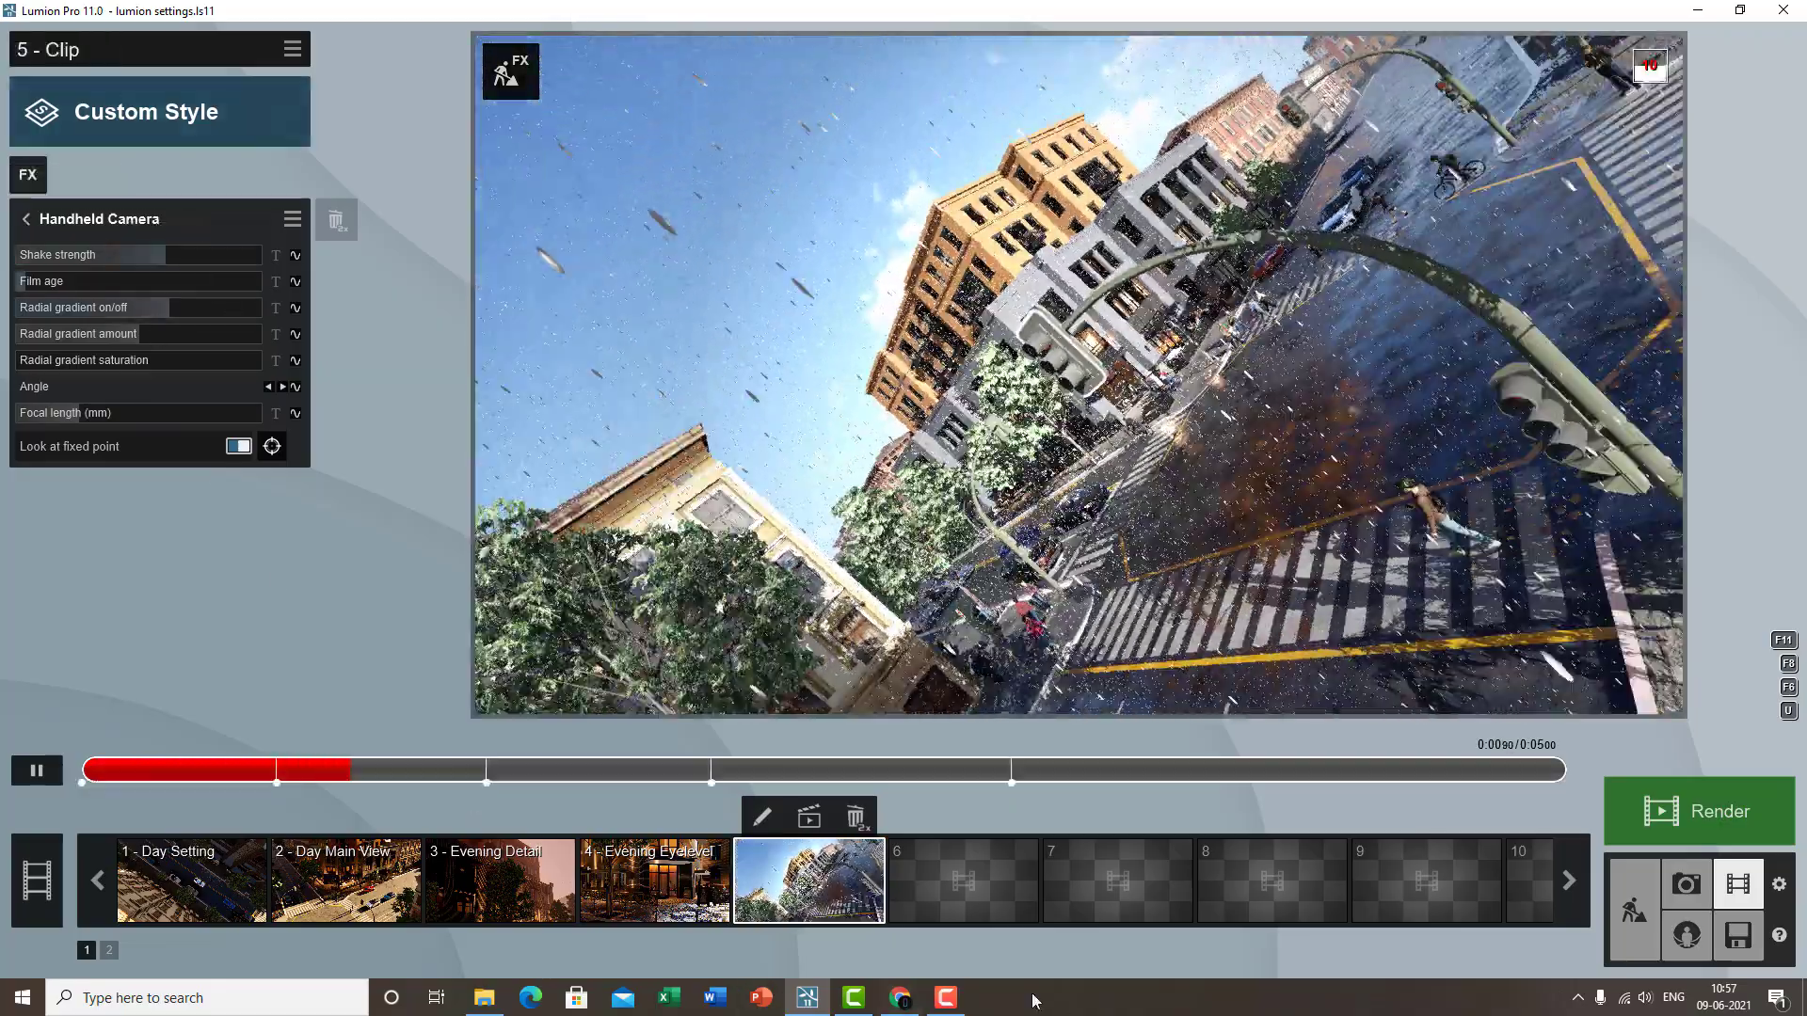
left_click(36, 770)
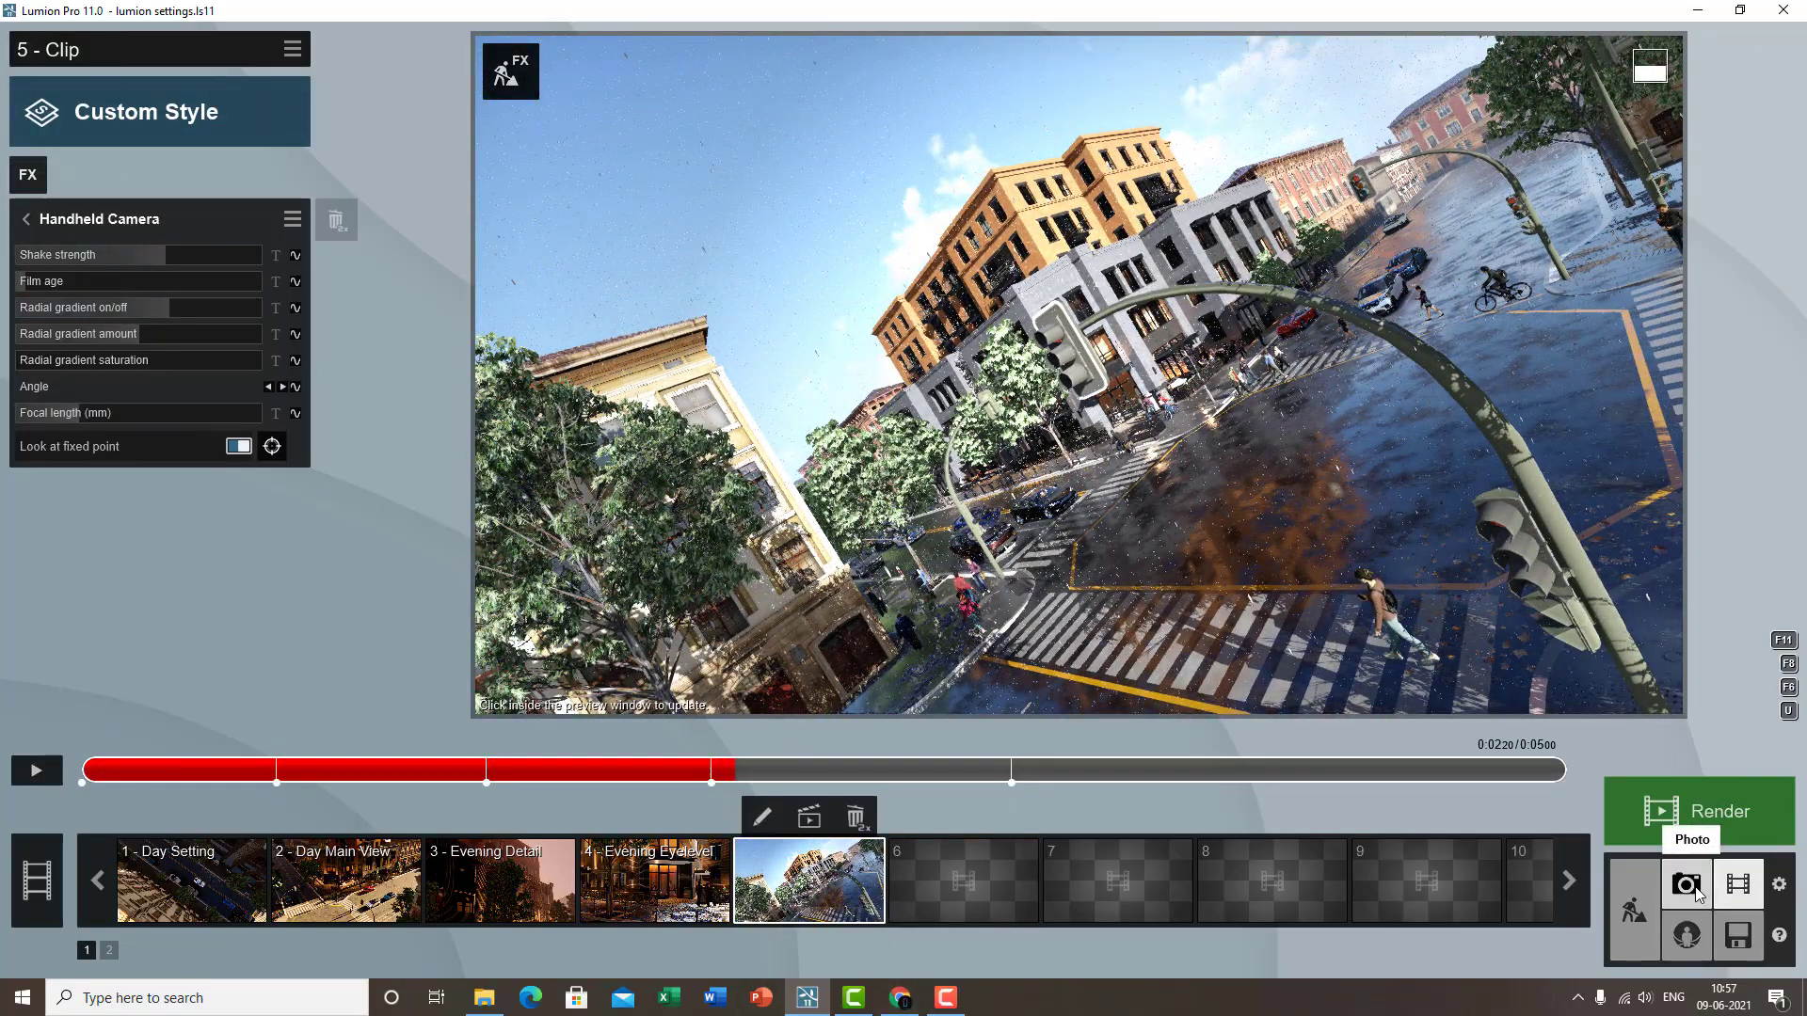
- Restore photo 8's saved camera view and switch off its Handheld Camera effect
left_click(1687, 885)
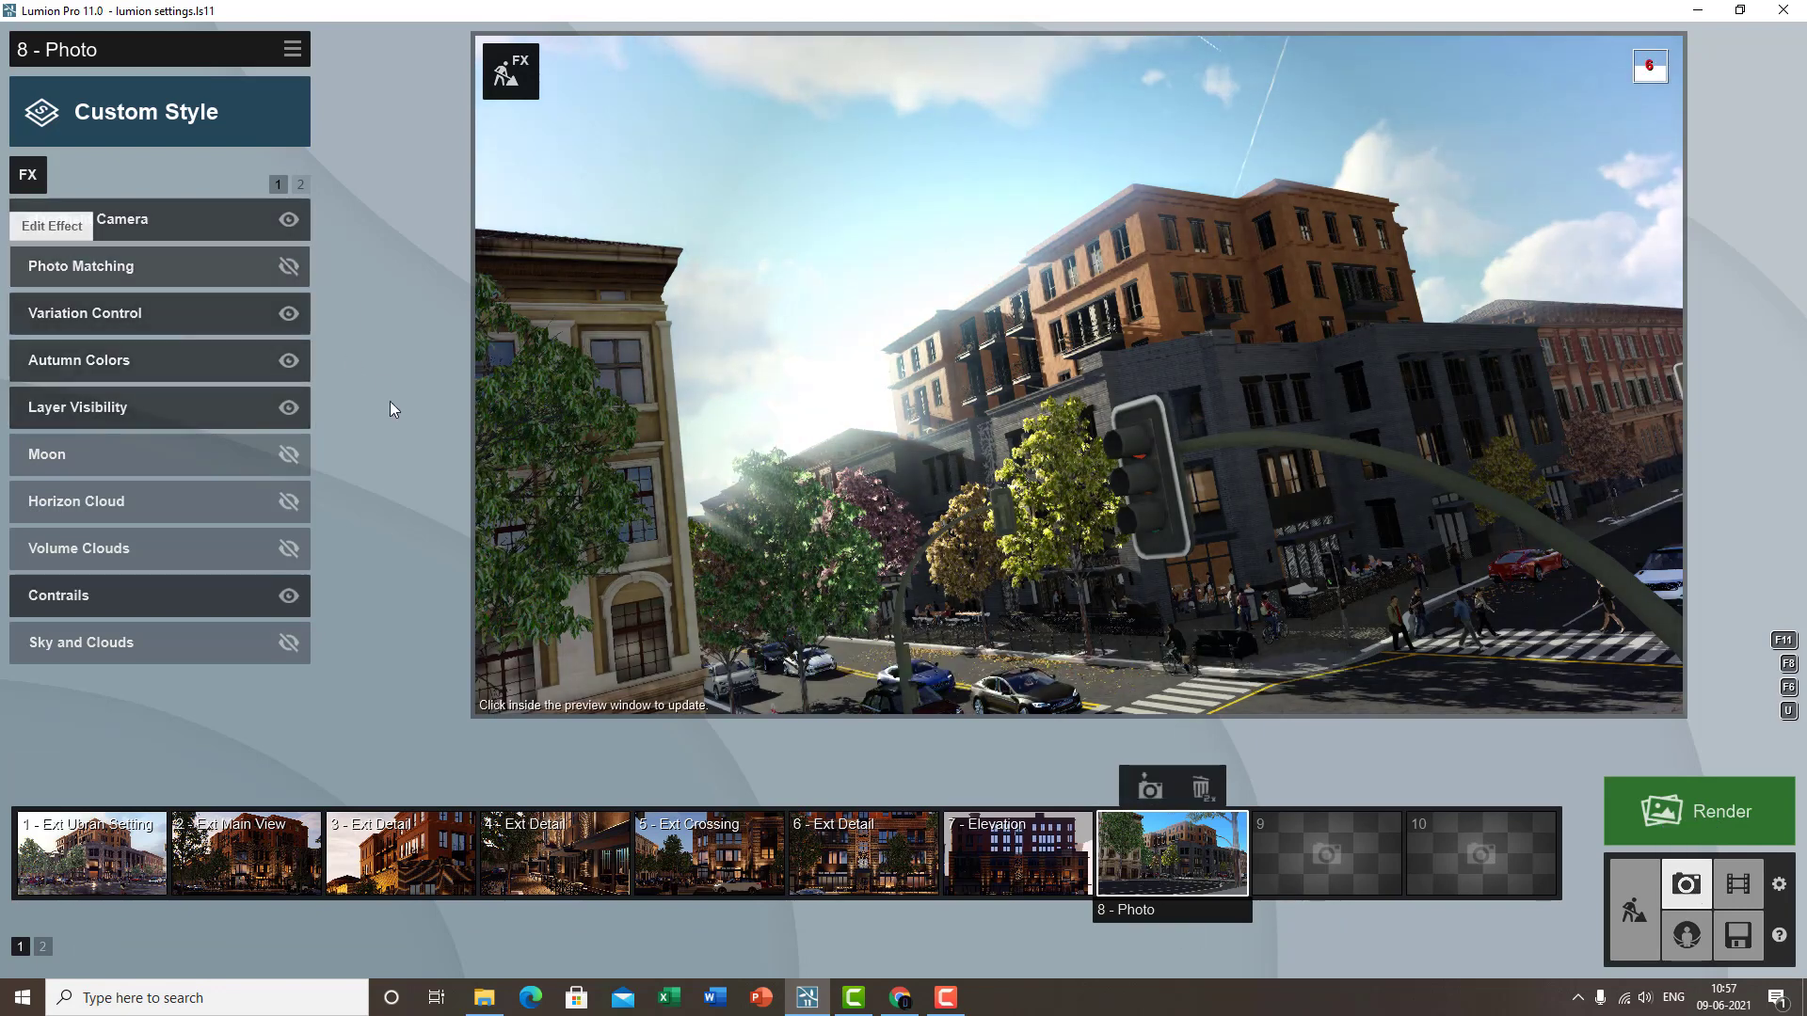
left_click(121, 226)
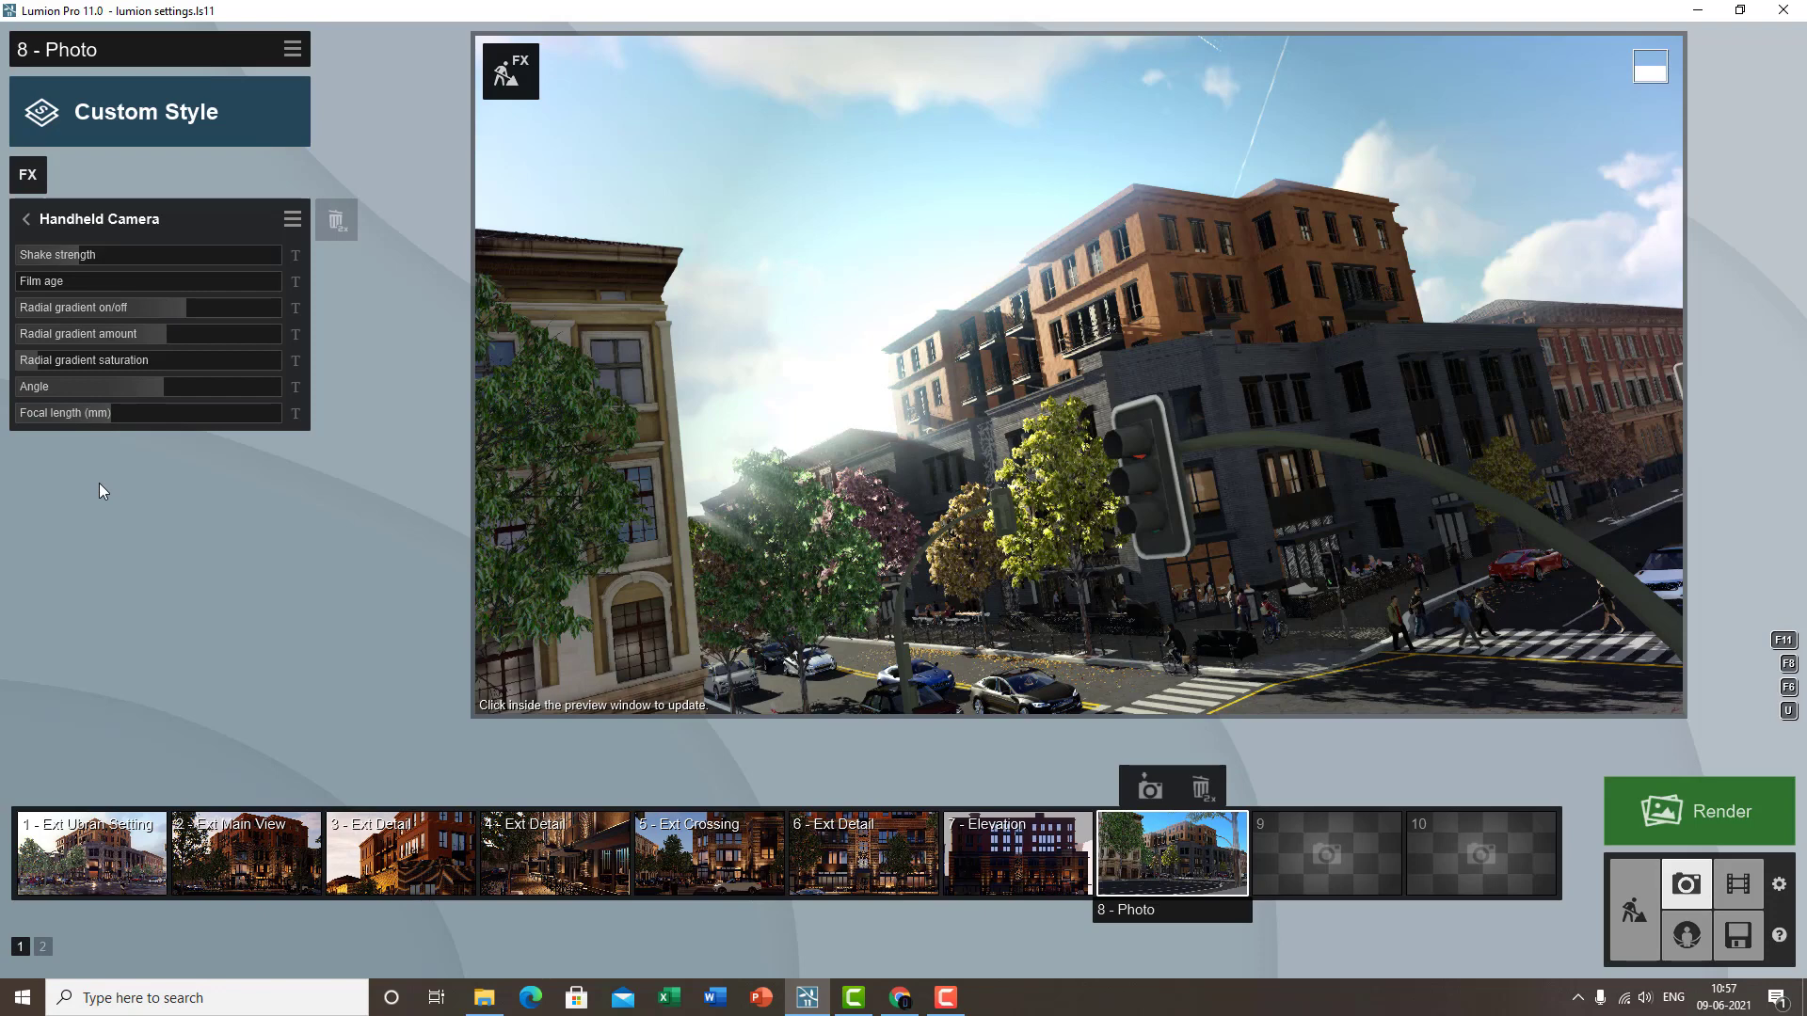
left_click(1150, 788)
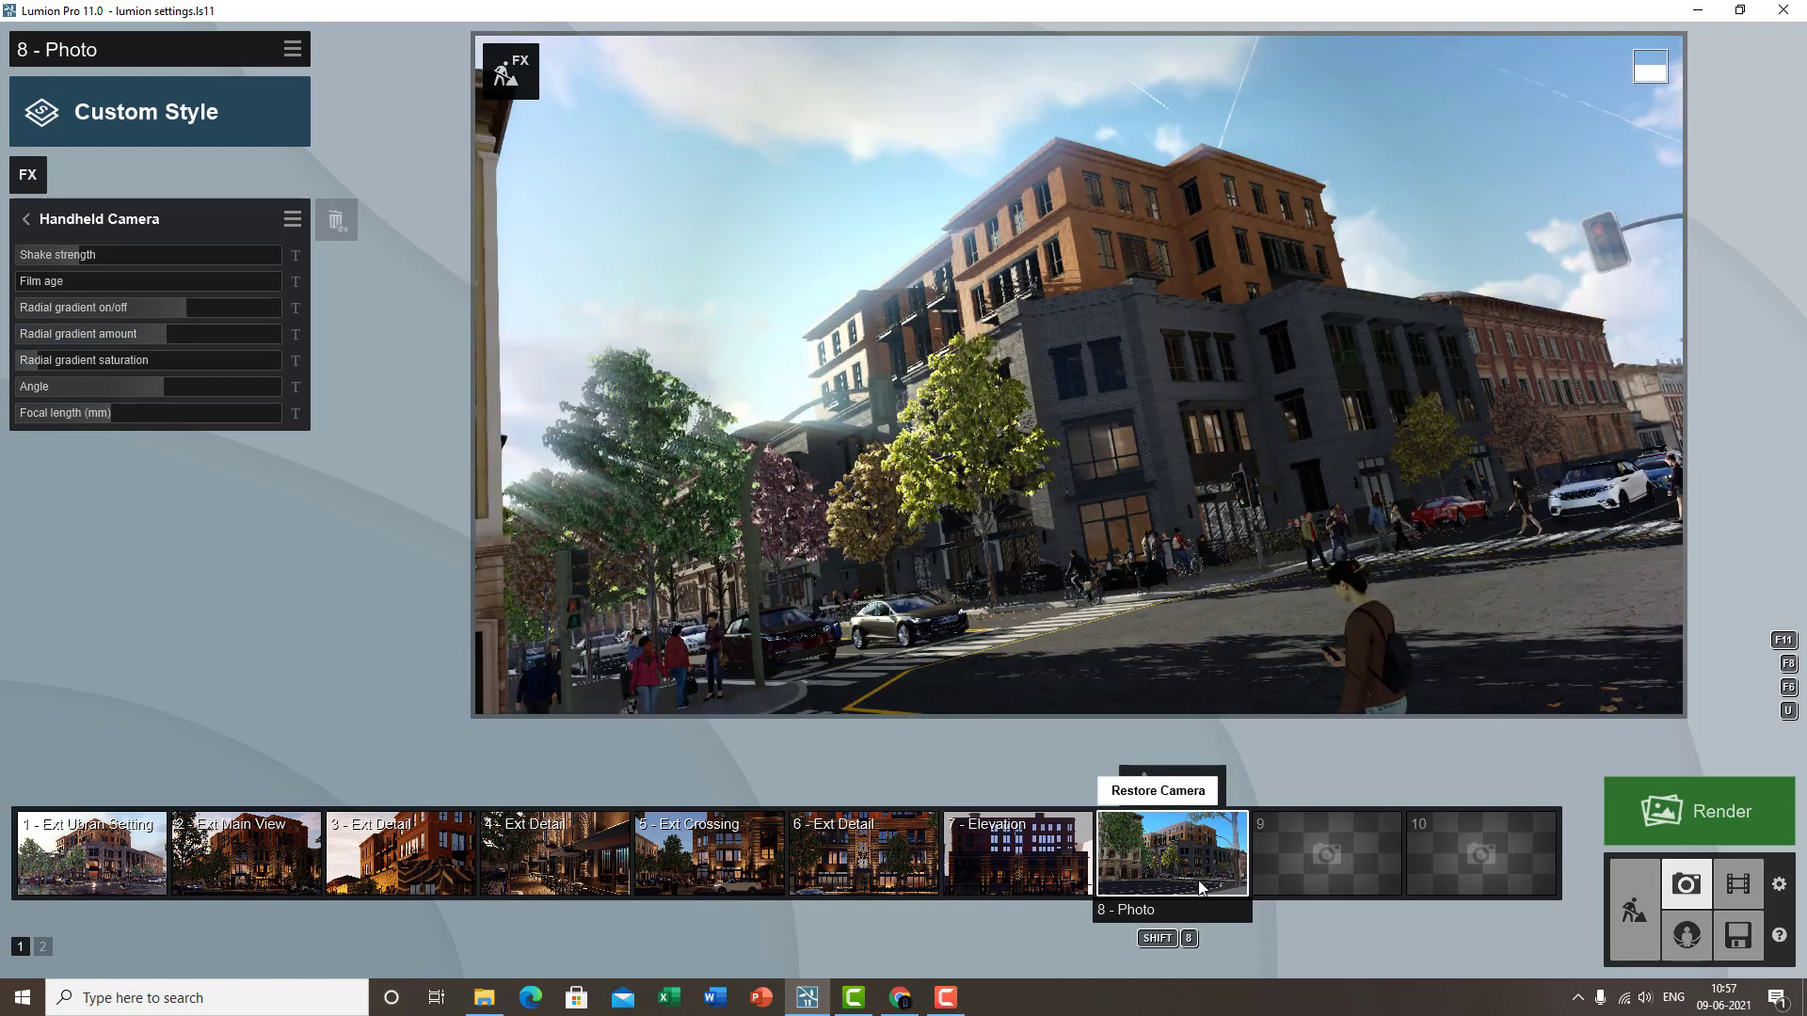
left_click(27, 174)
left_click(289, 219)
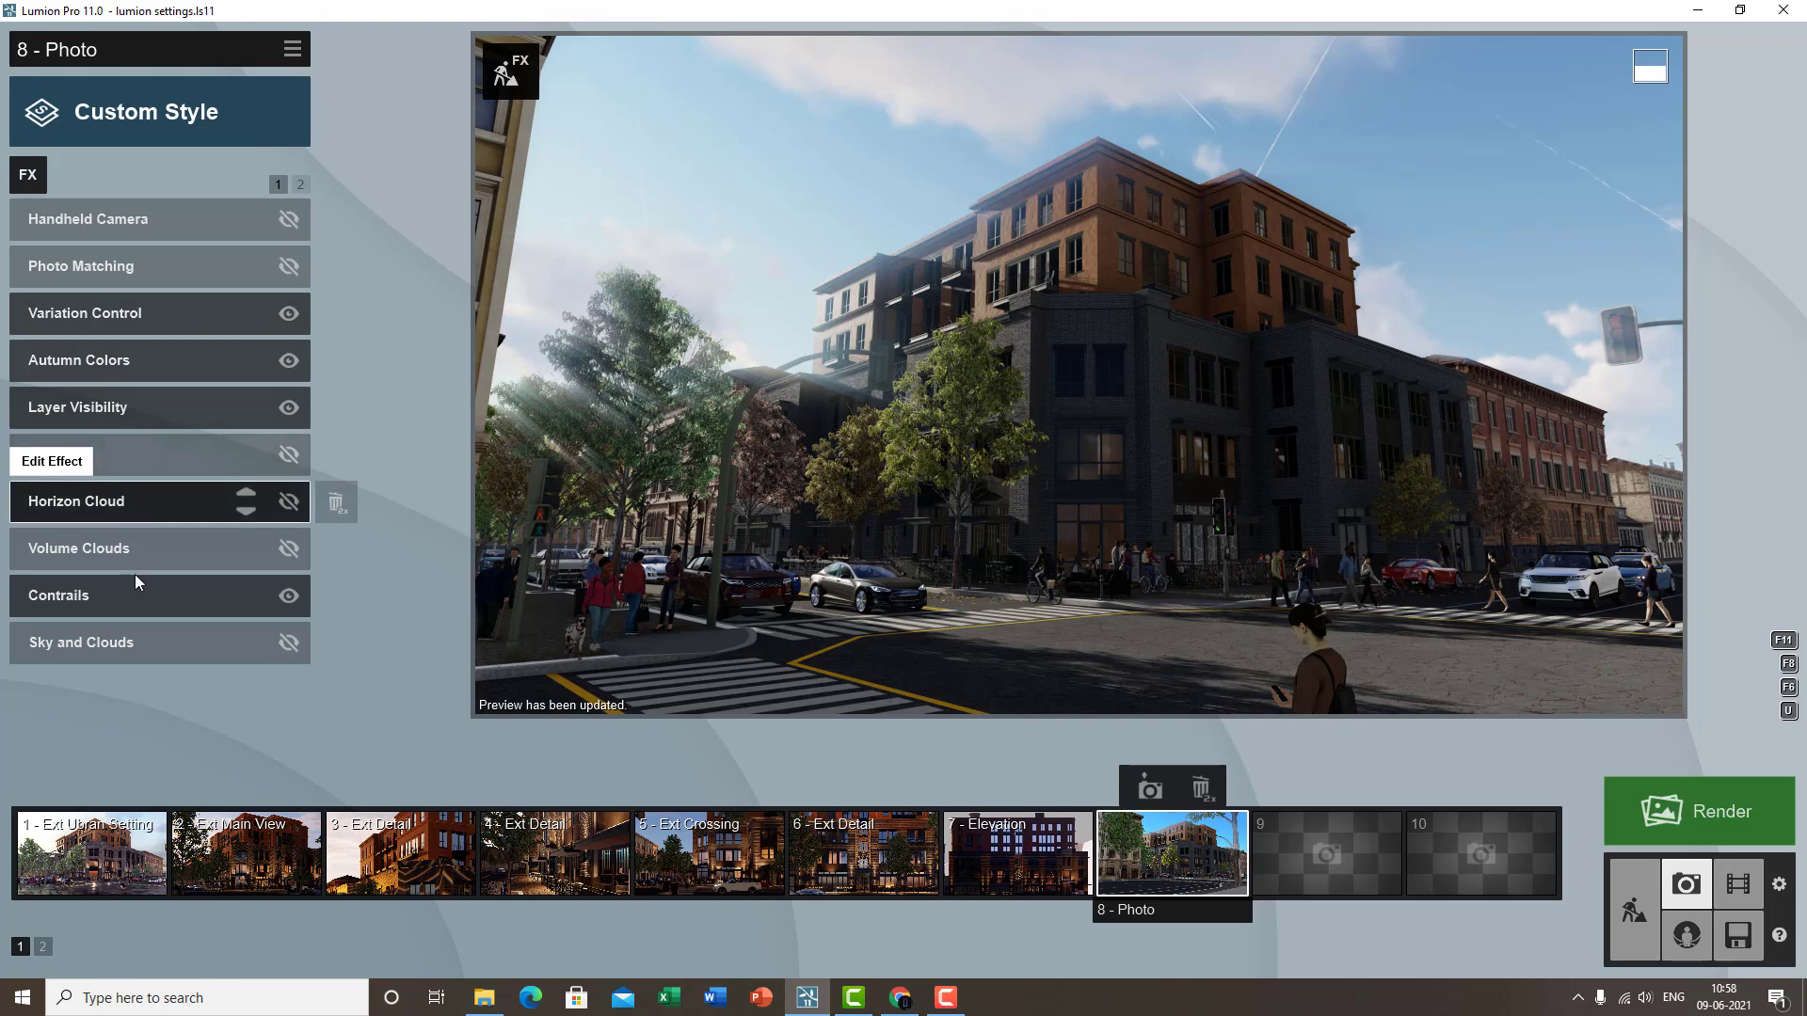
- Raise the sun brightness slightly in photo 8's Sun effect and return to the effect list
left_click(299, 182)
left_click(178, 217)
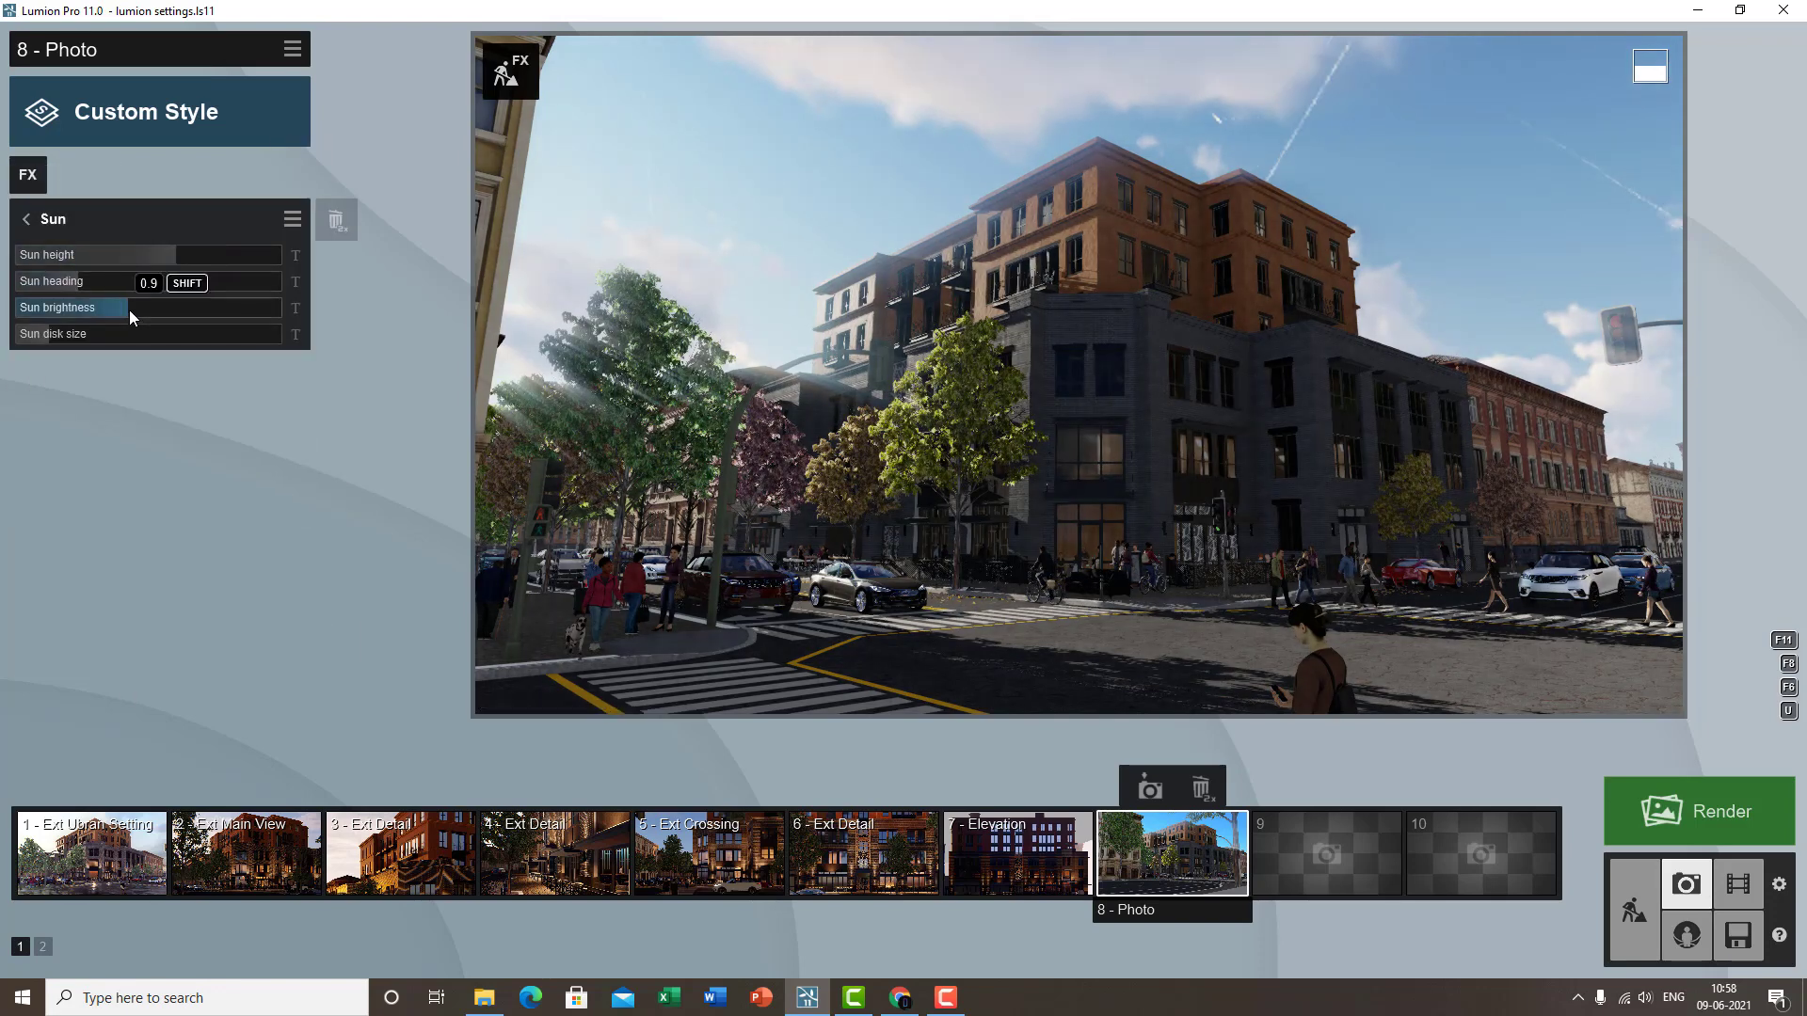
left_click_drag(149, 311, 152, 312)
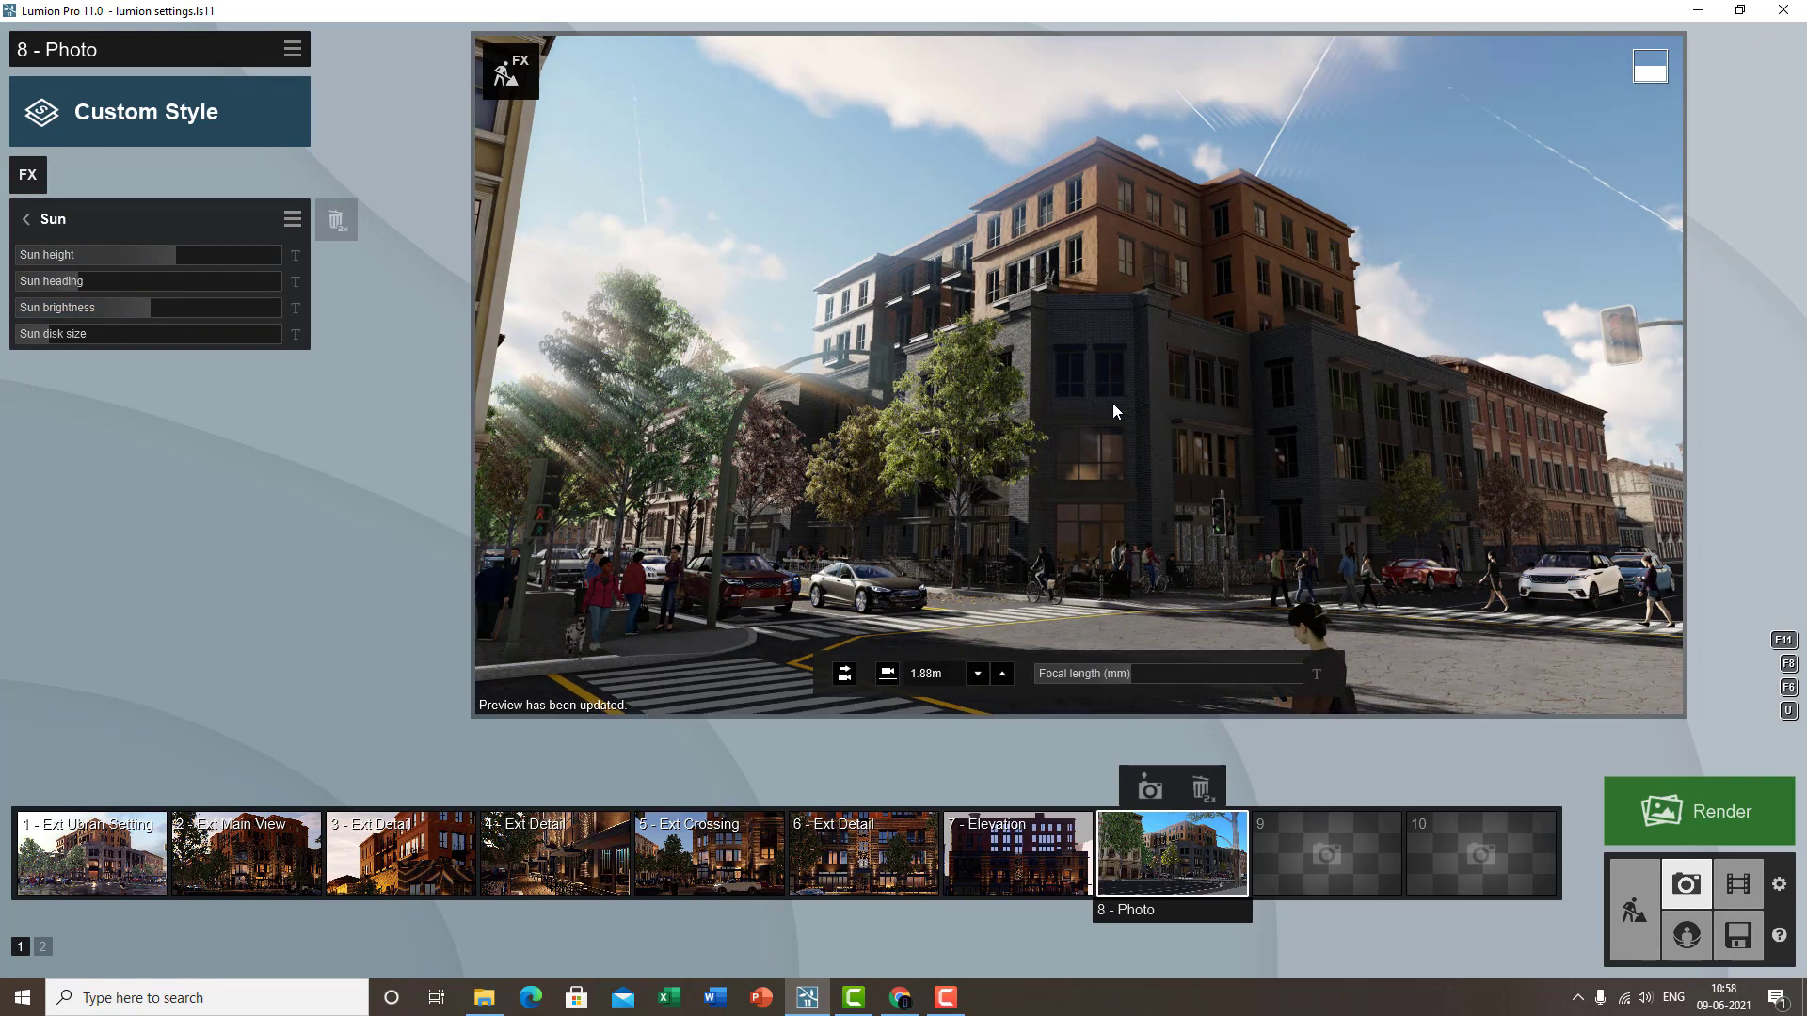
left_click(59, 217)
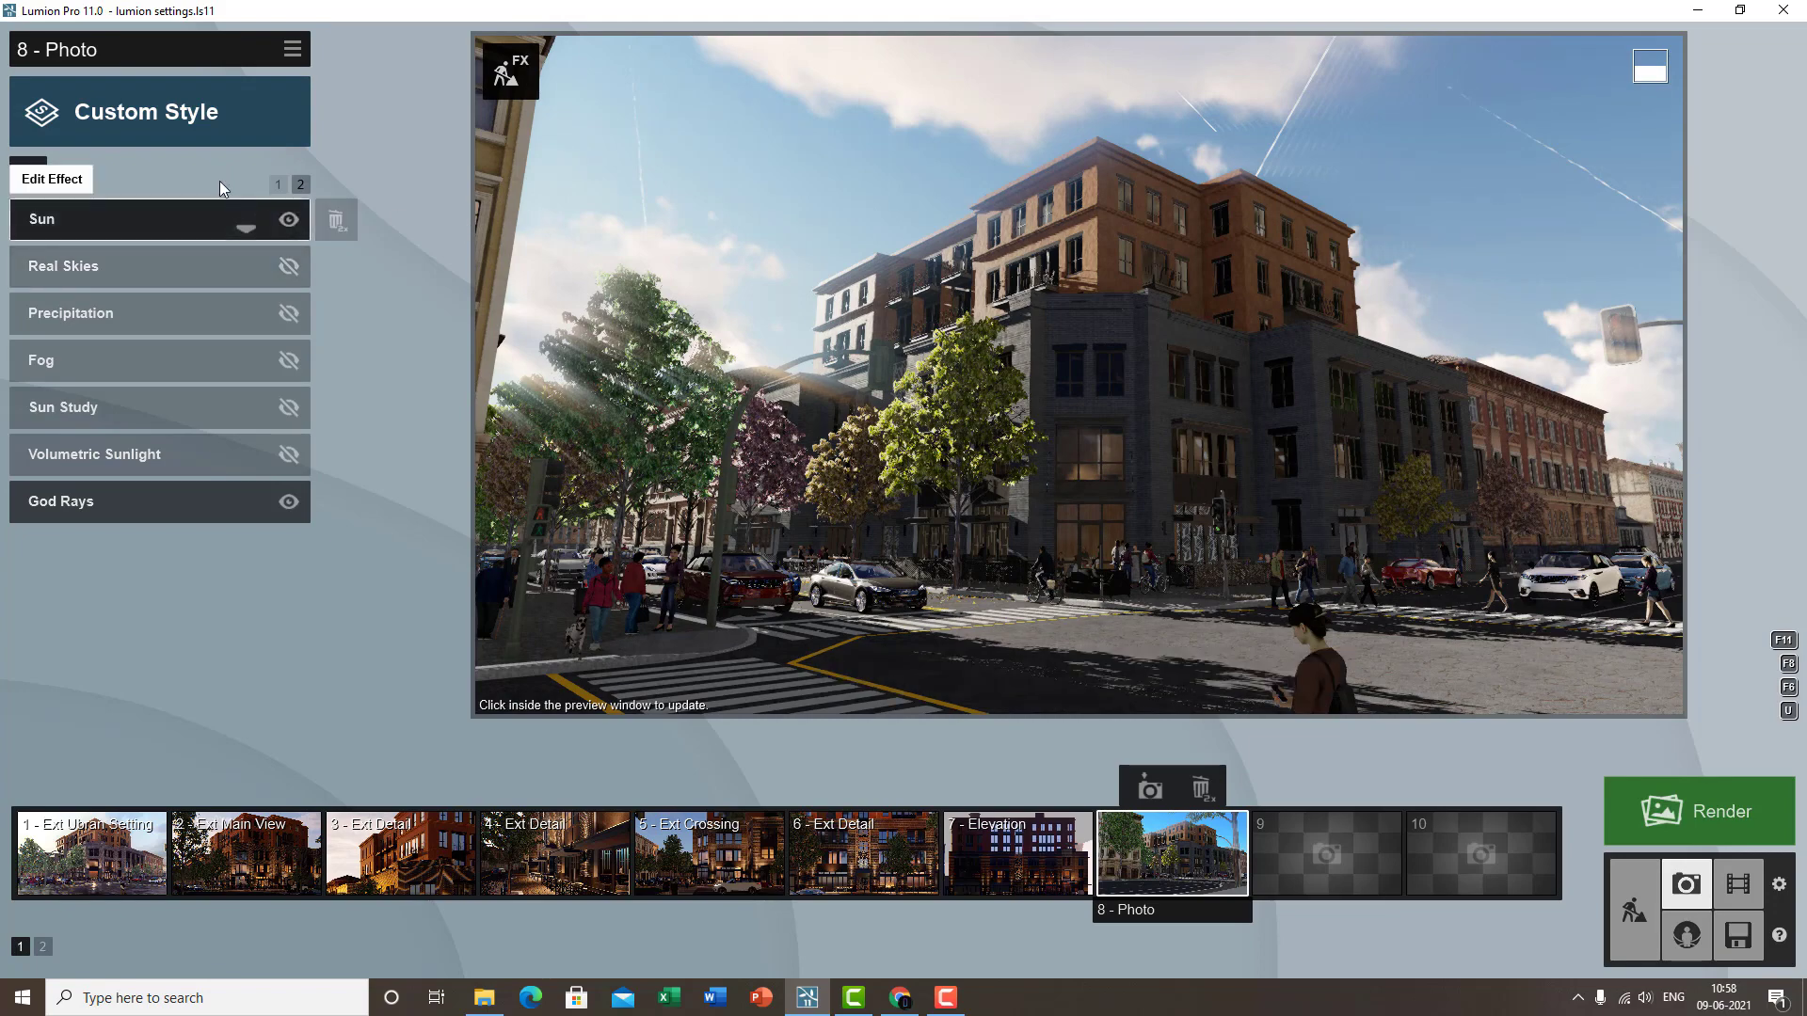
- Add the Exposure effect to photo 8, raise the exposure slightly above the midpoint, and update the preview
left_click(28, 175)
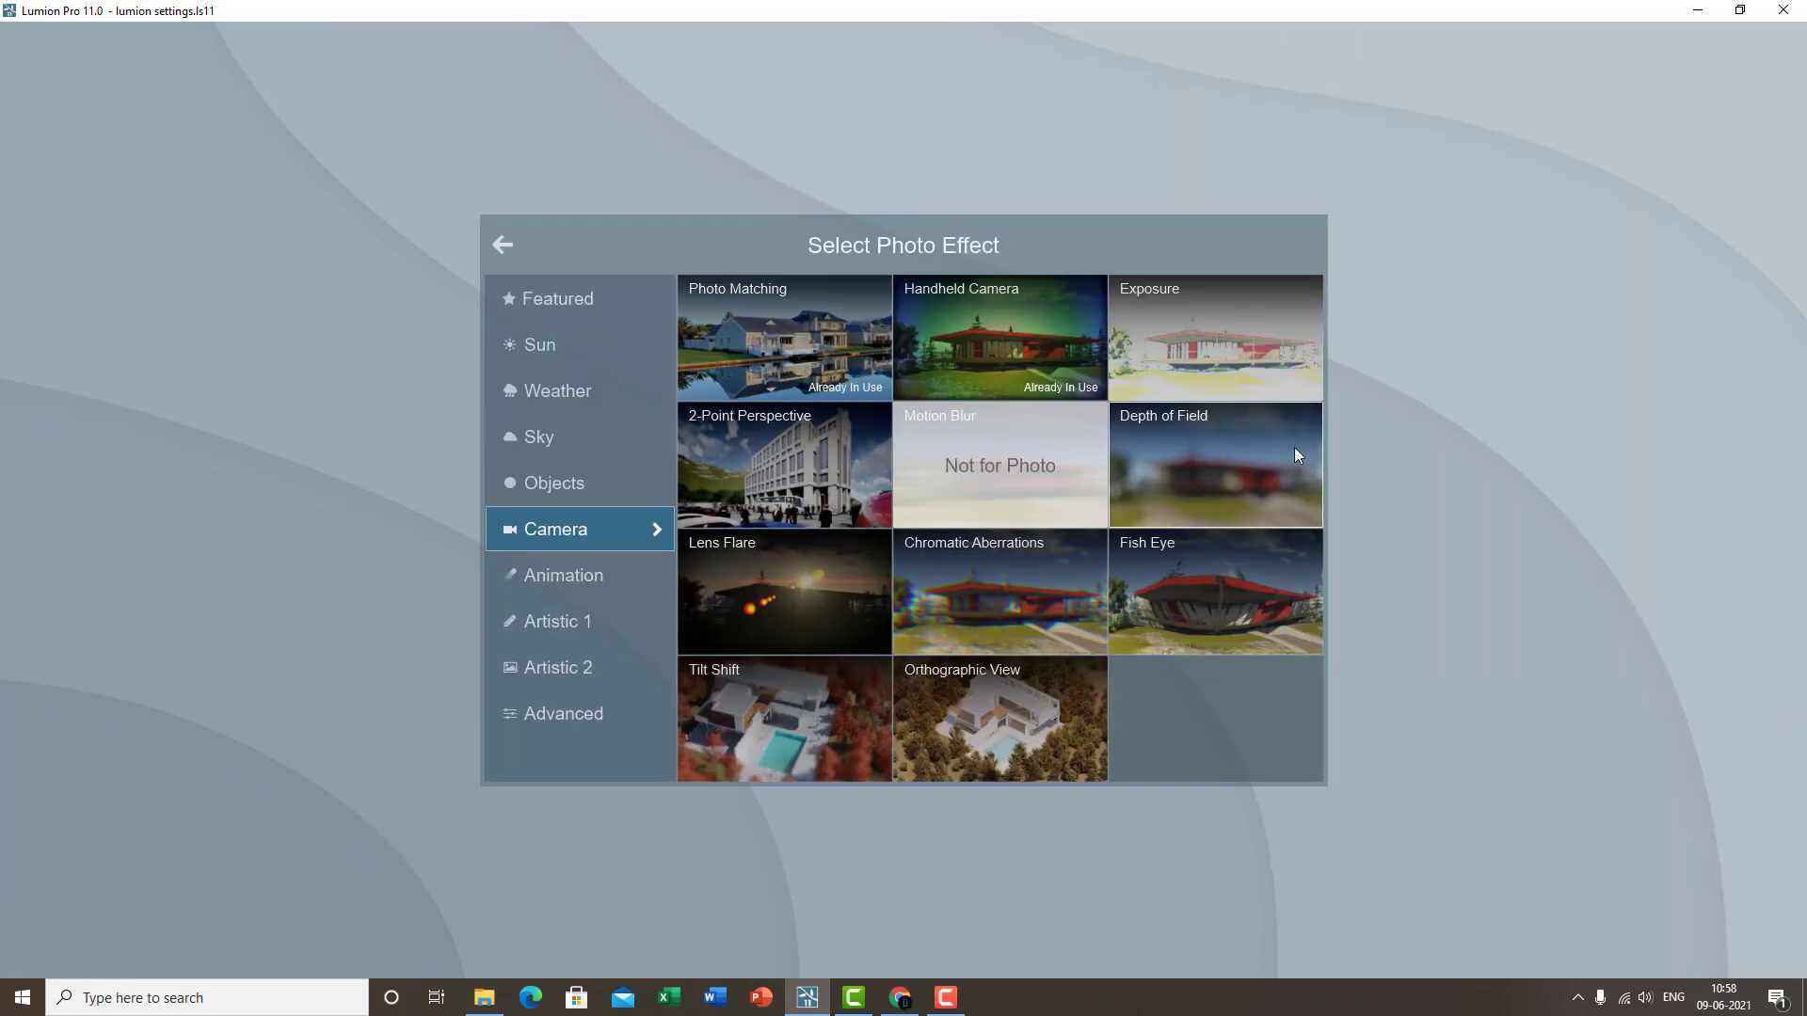
left_click(1212, 313)
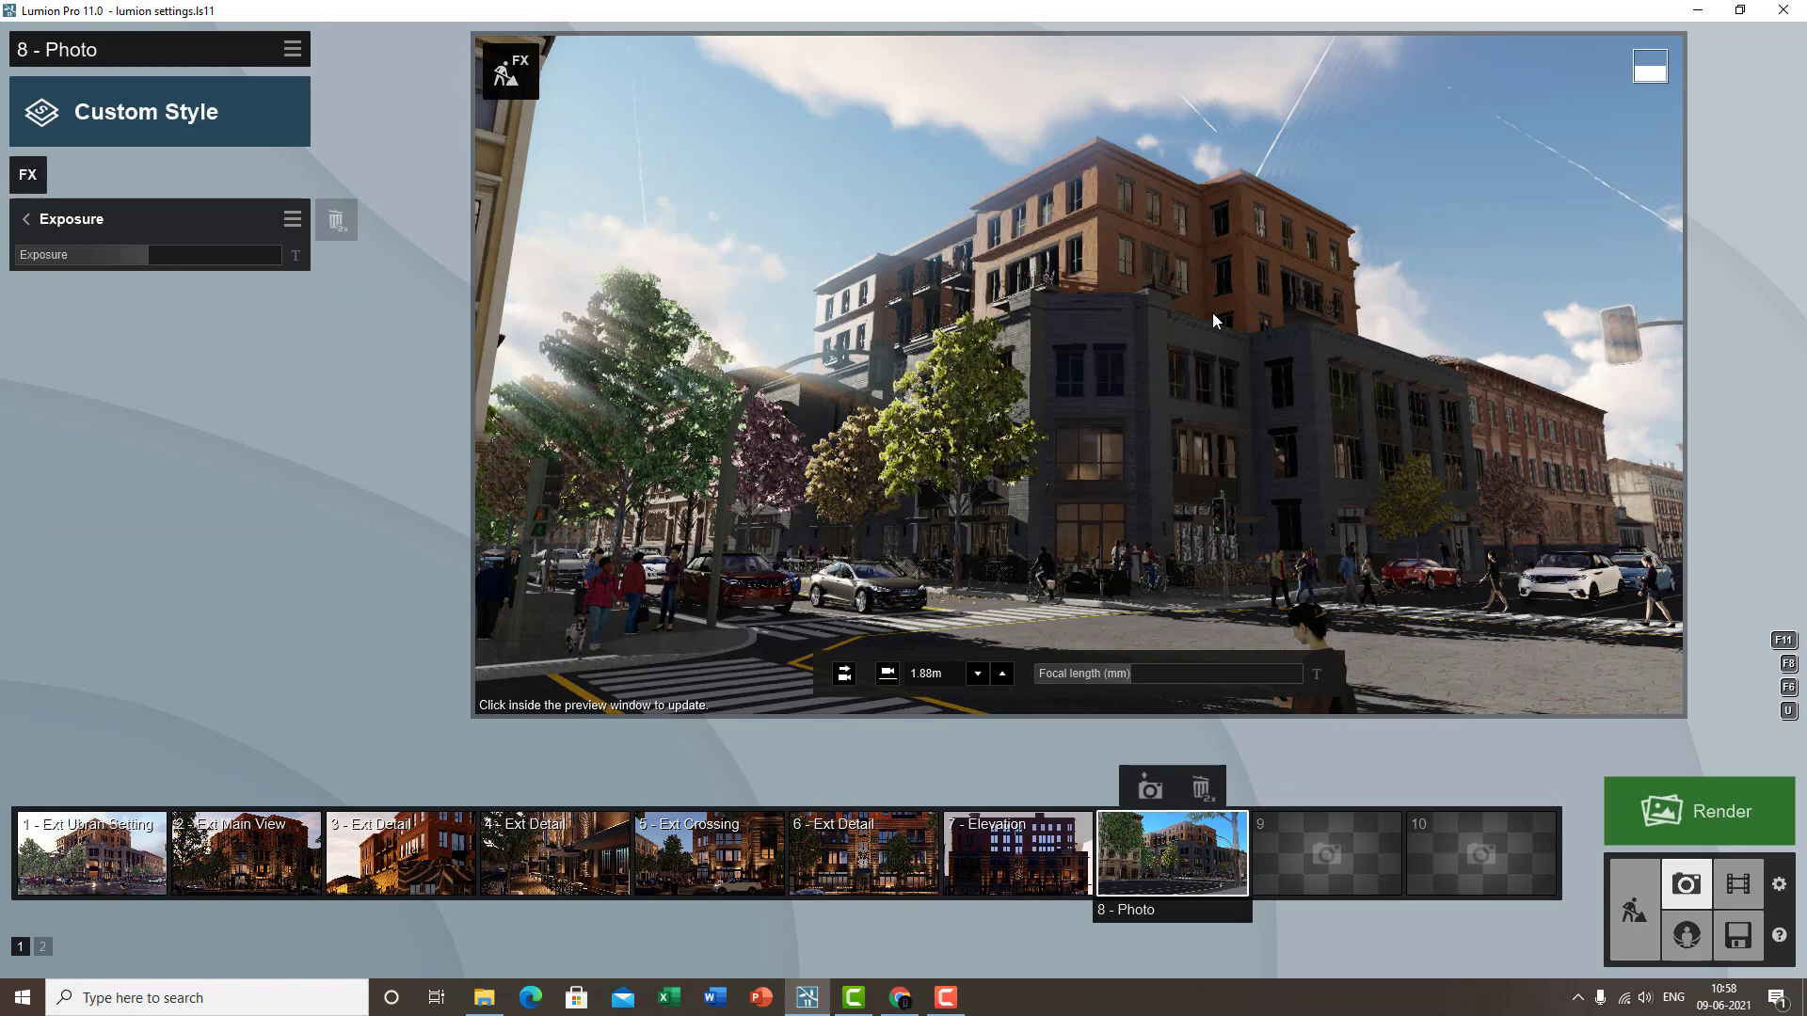
left_click(159, 256)
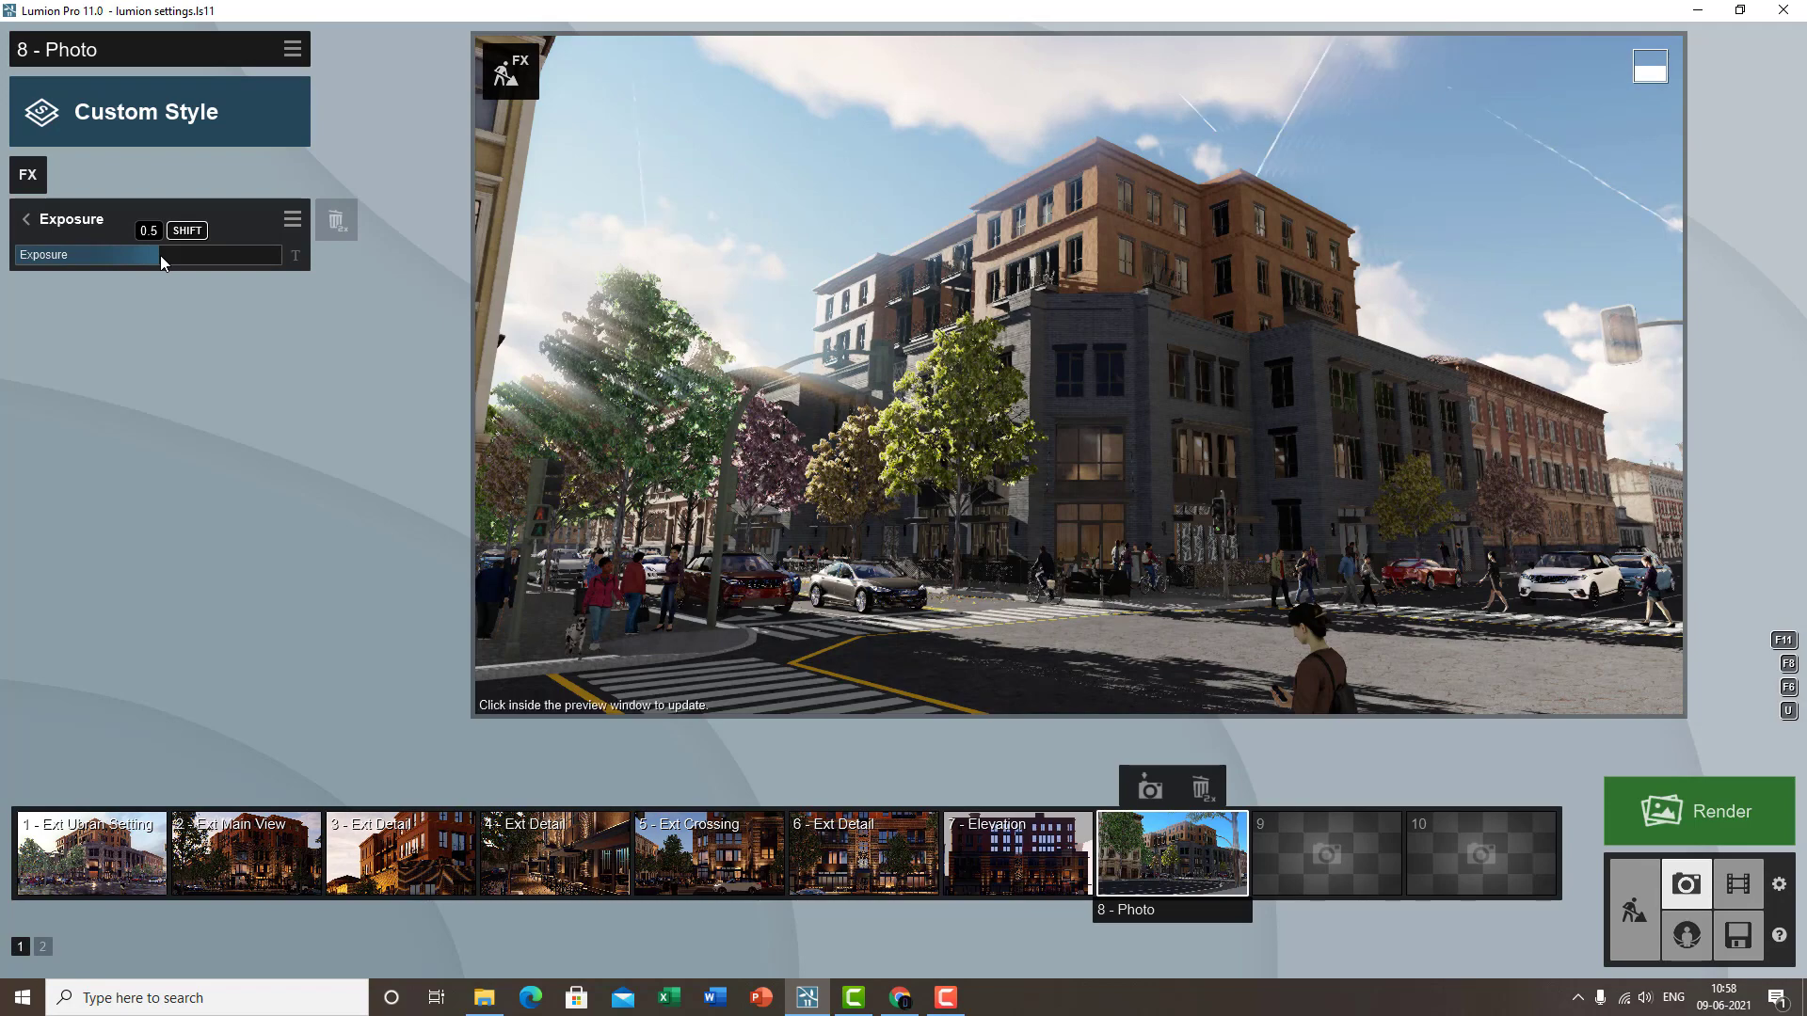
left_click(181, 257)
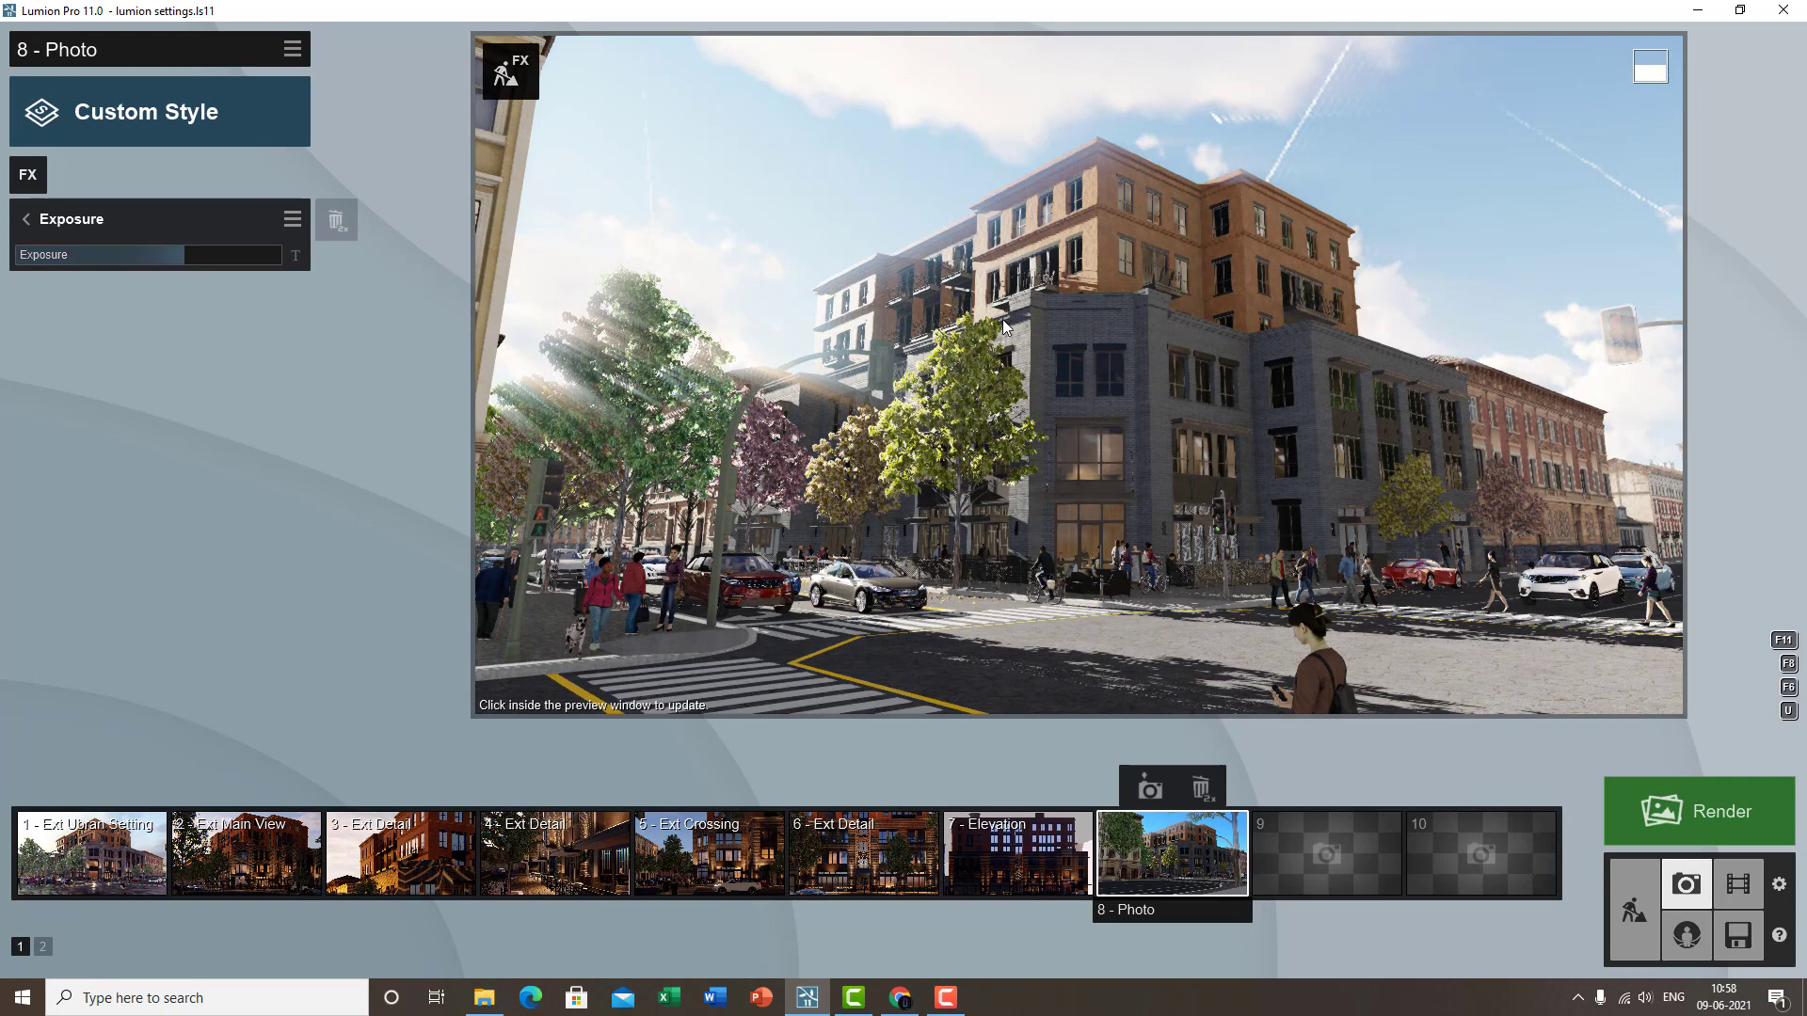
left_click(1002, 326)
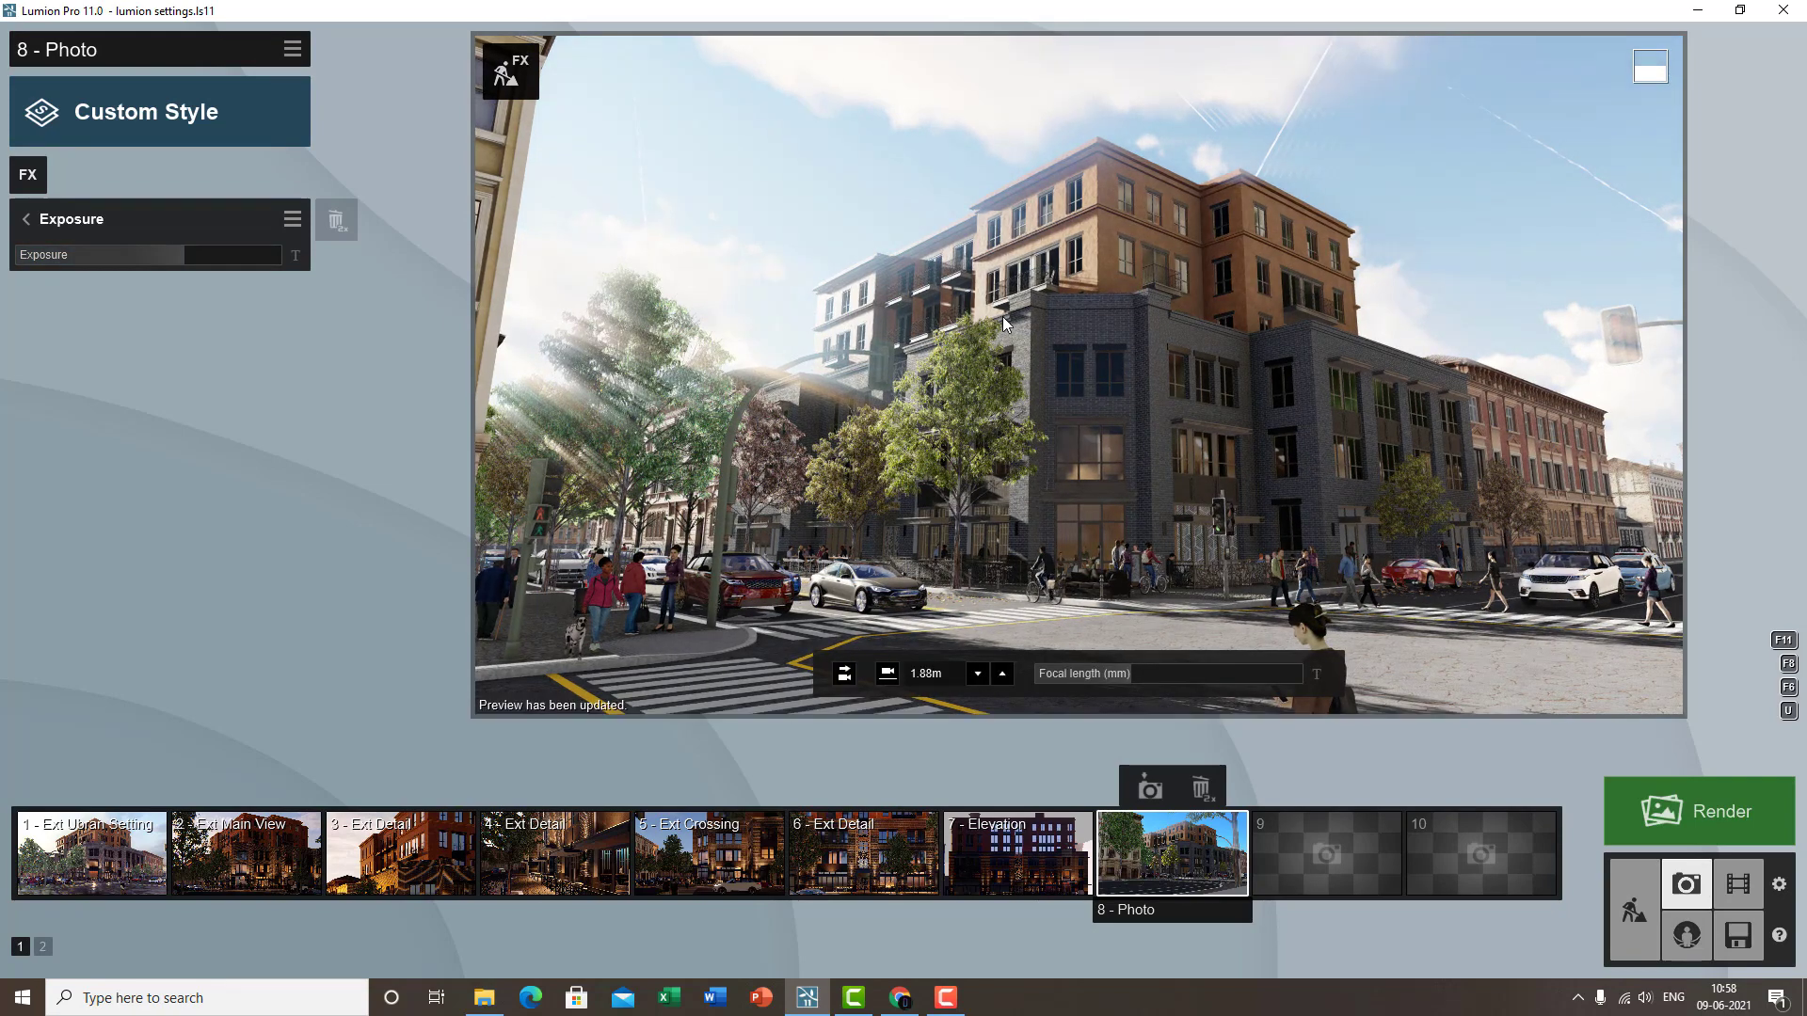
mouse_move(152, 260)
left_mouse_down()
mouse_move(94, 252)
mouse_move(242, 245)
mouse_move(182, 257)
left_mouse_up()
left_click(49, 219)
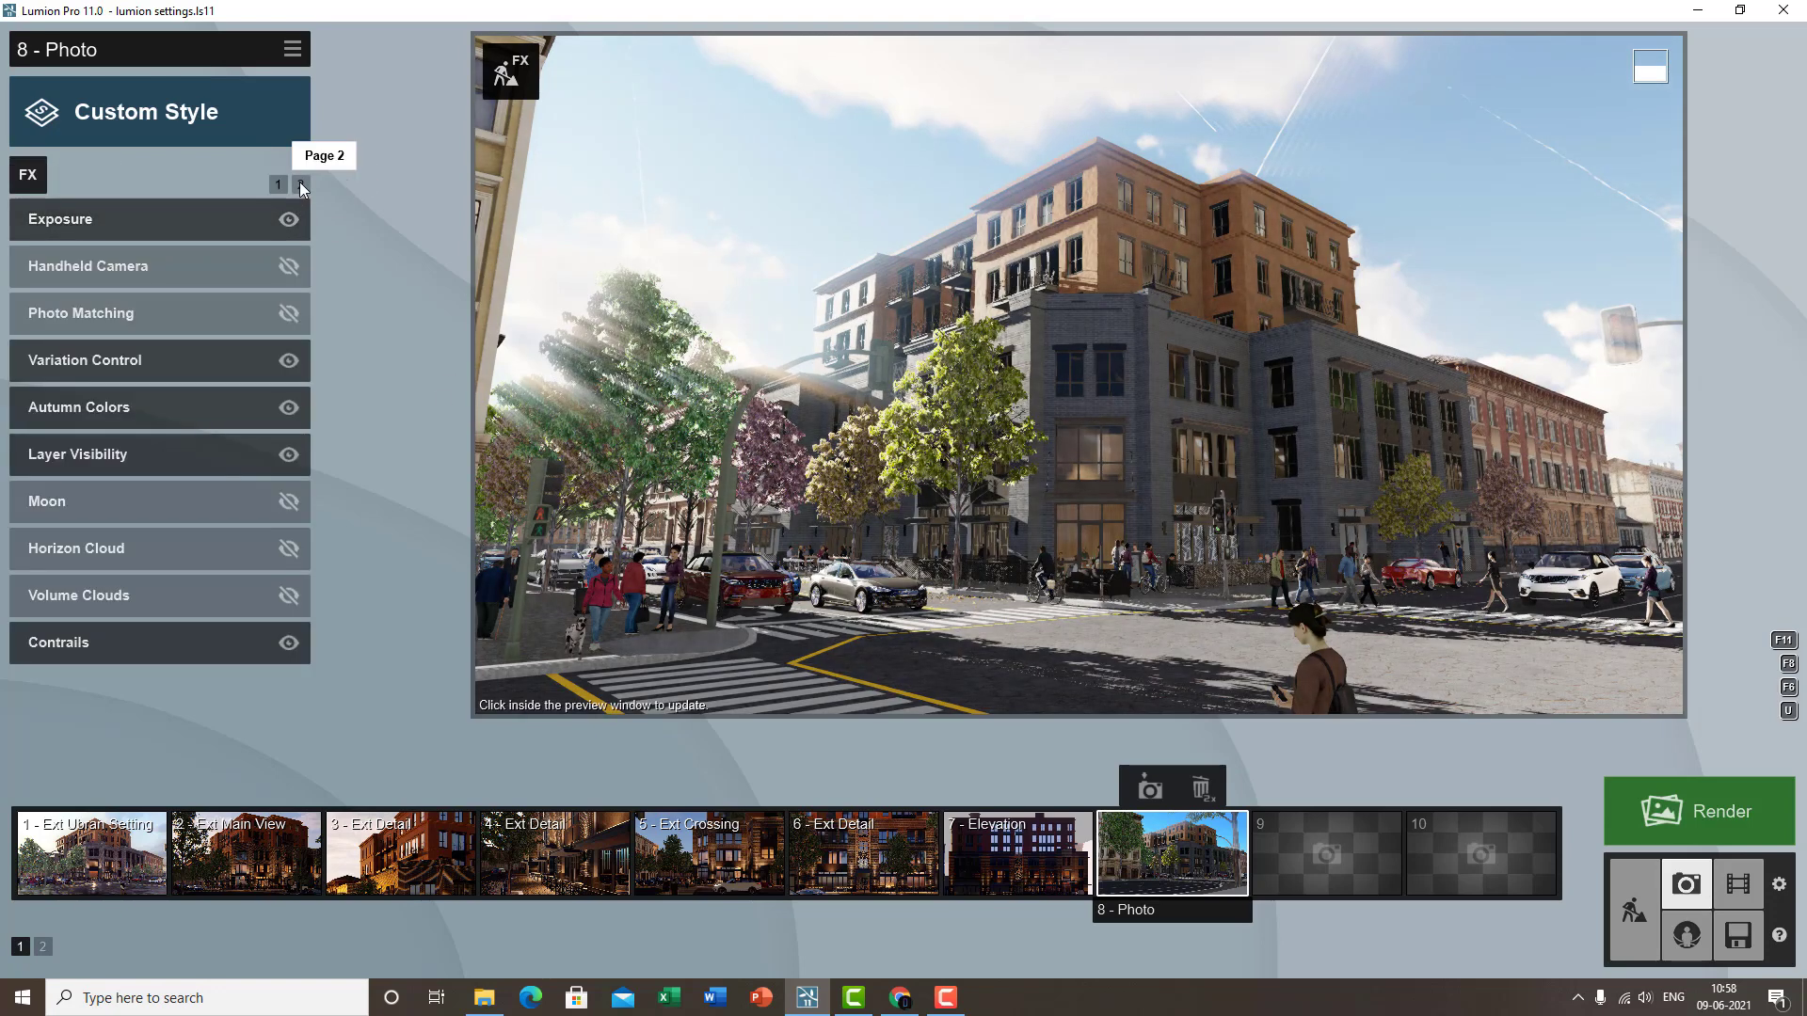
- Add the 2-Point Perspective effect to photo 8, compare it off and on, and leave it enabled at amount 1.0
left_click(36, 175)
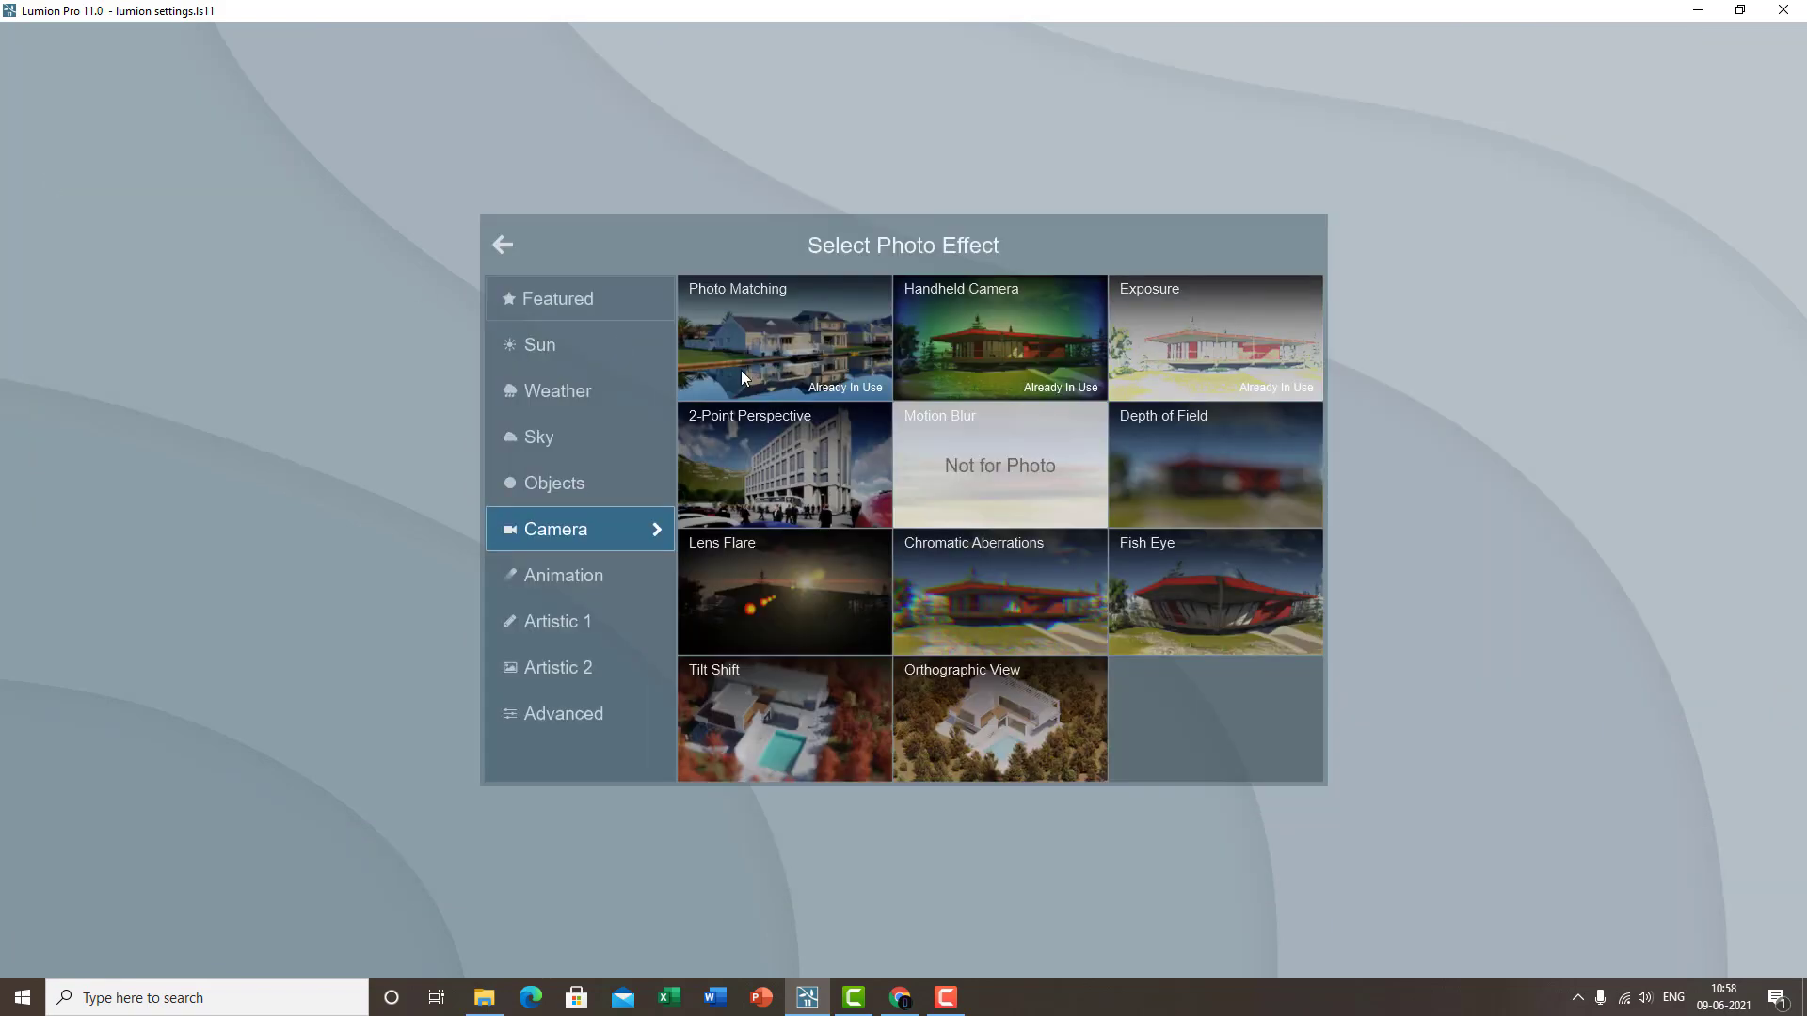
left_click(793, 501)
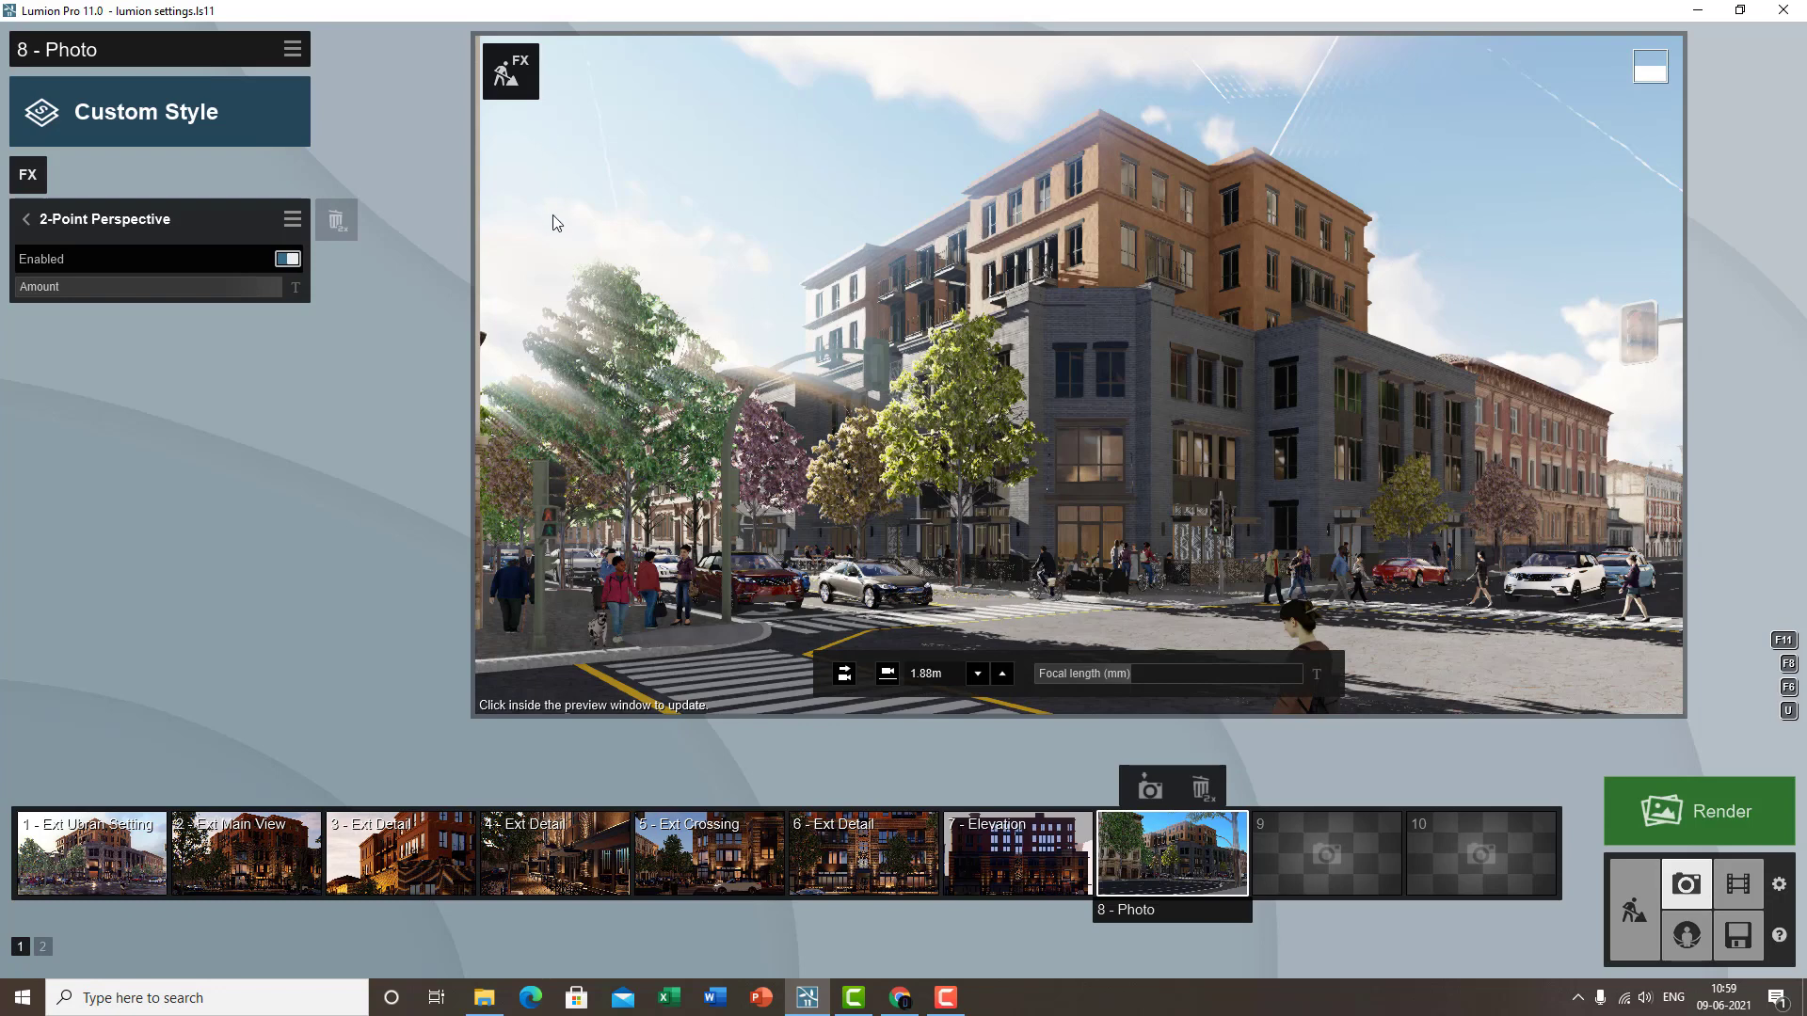
left_click(283, 261)
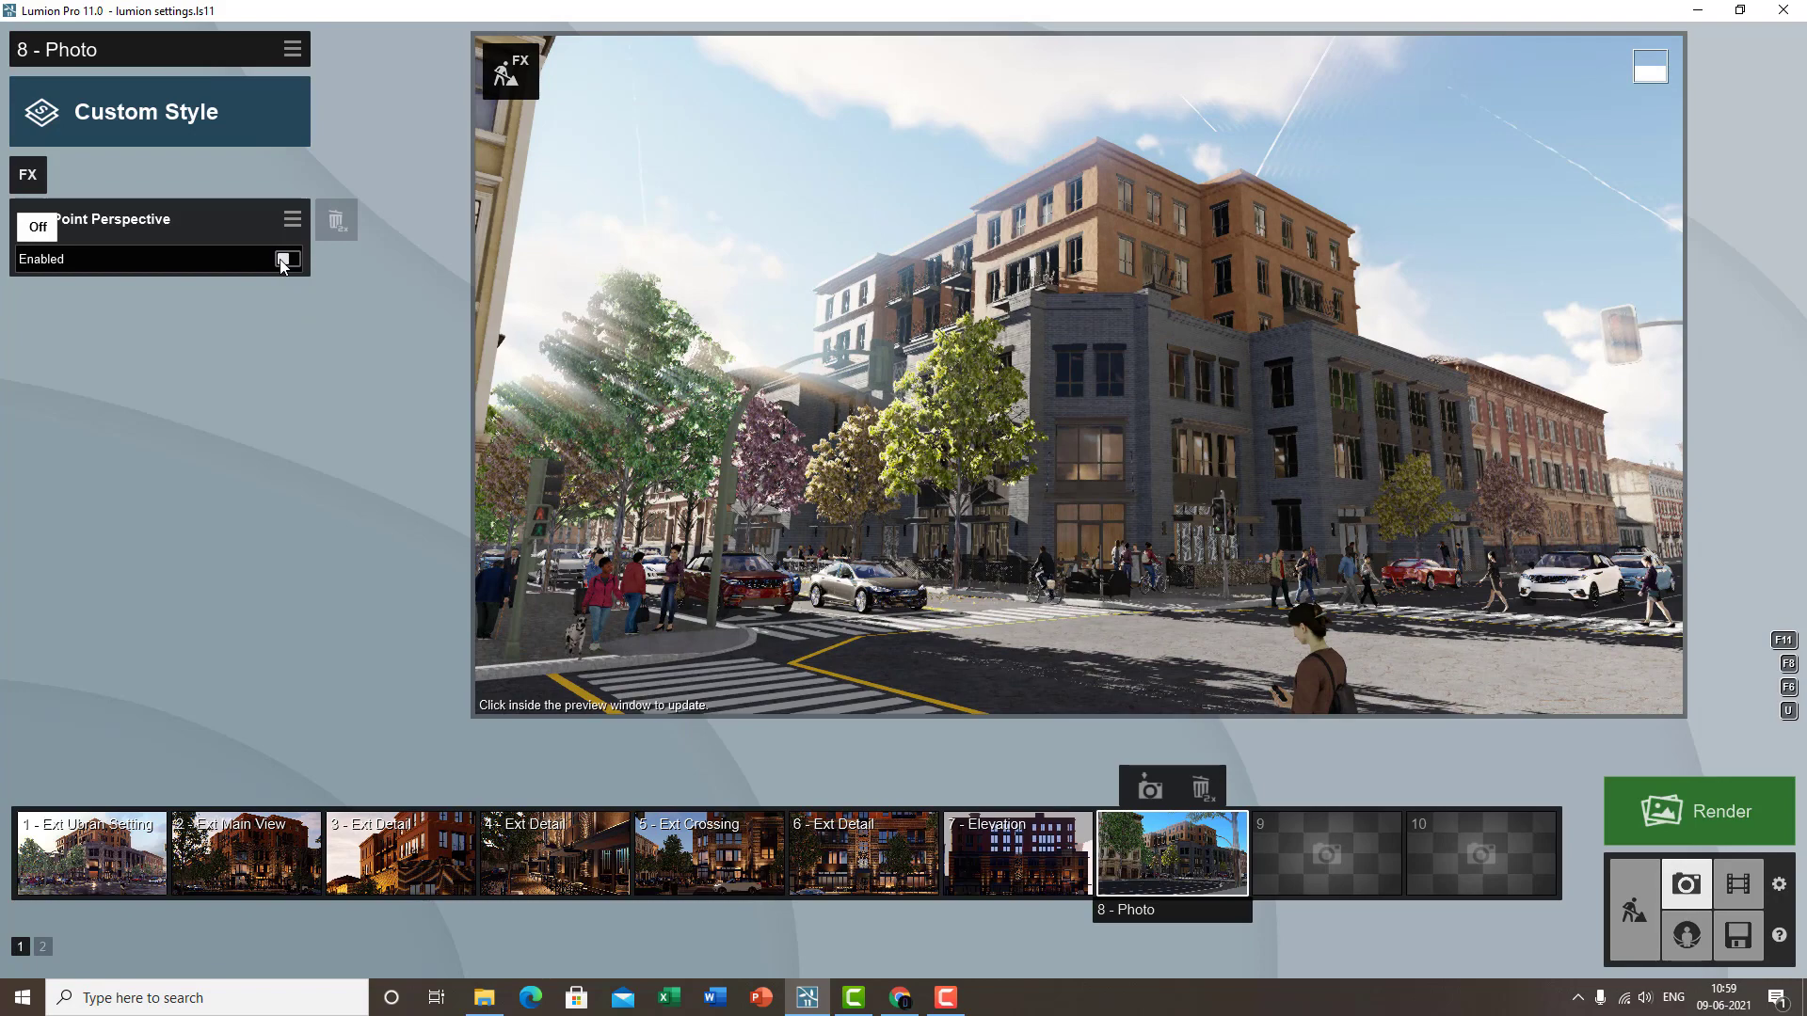
left_click(283, 261)
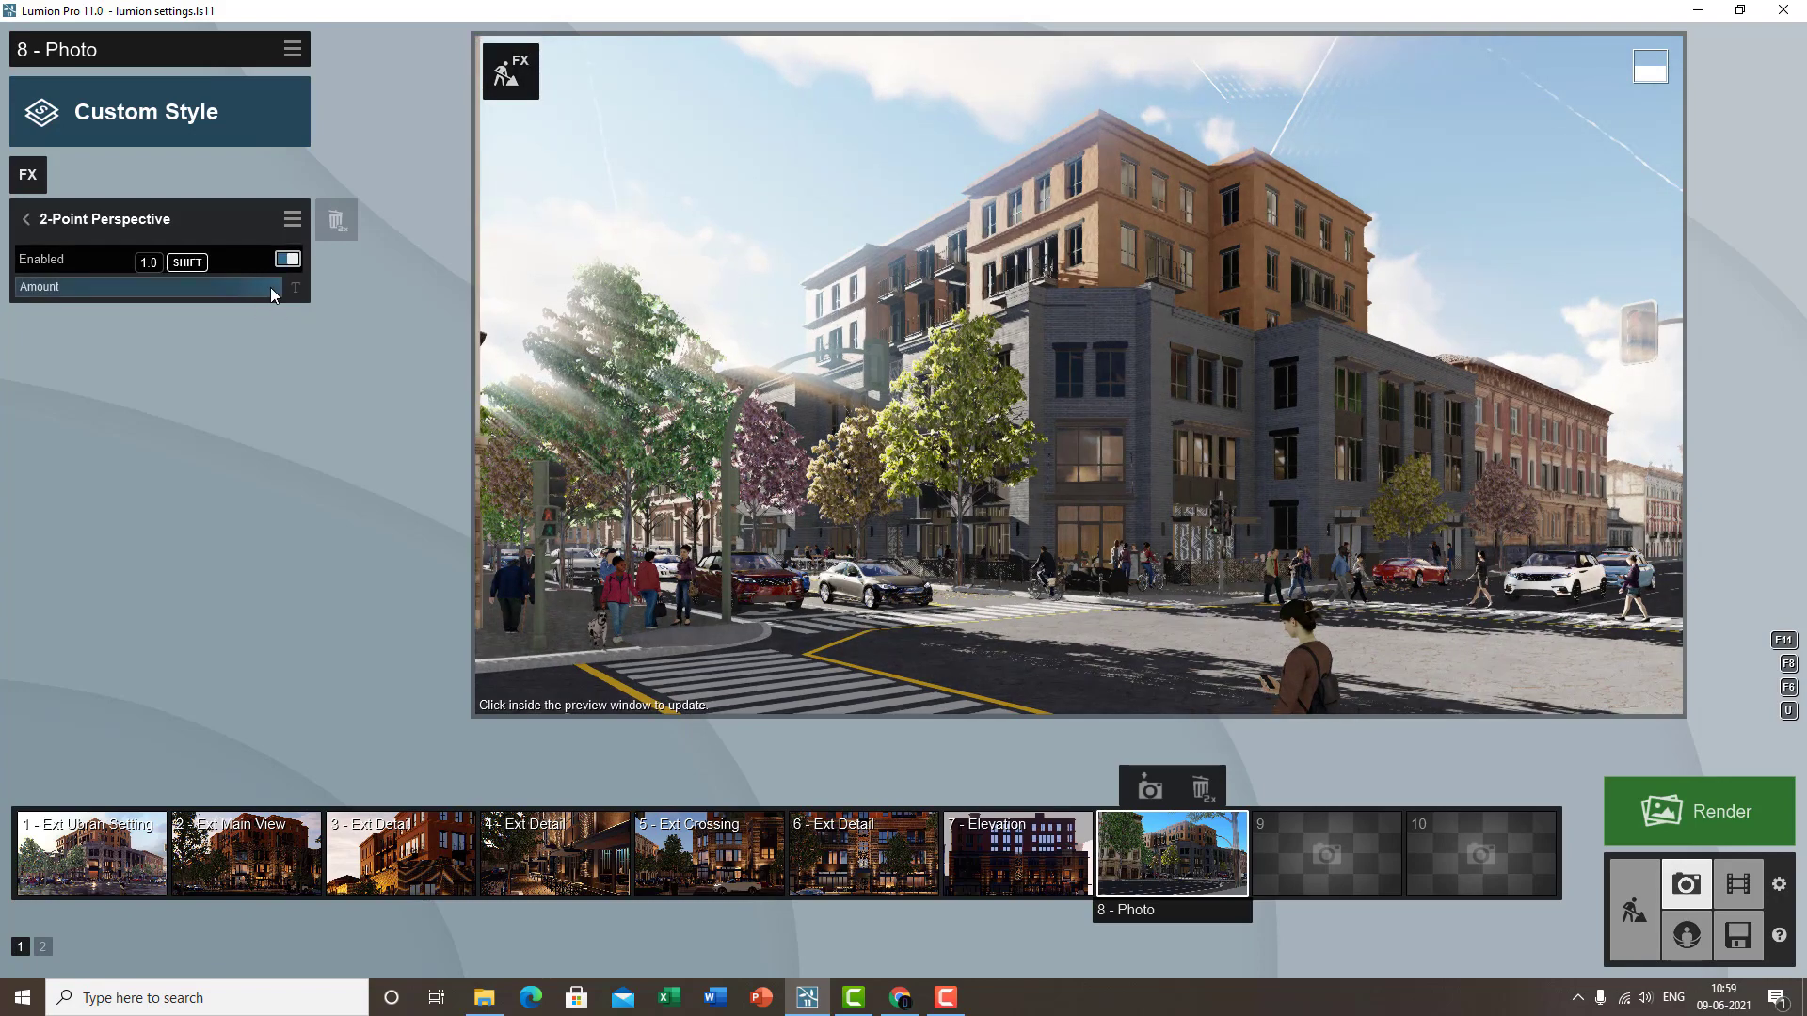
left_click_drag(269, 286, 446, 306)
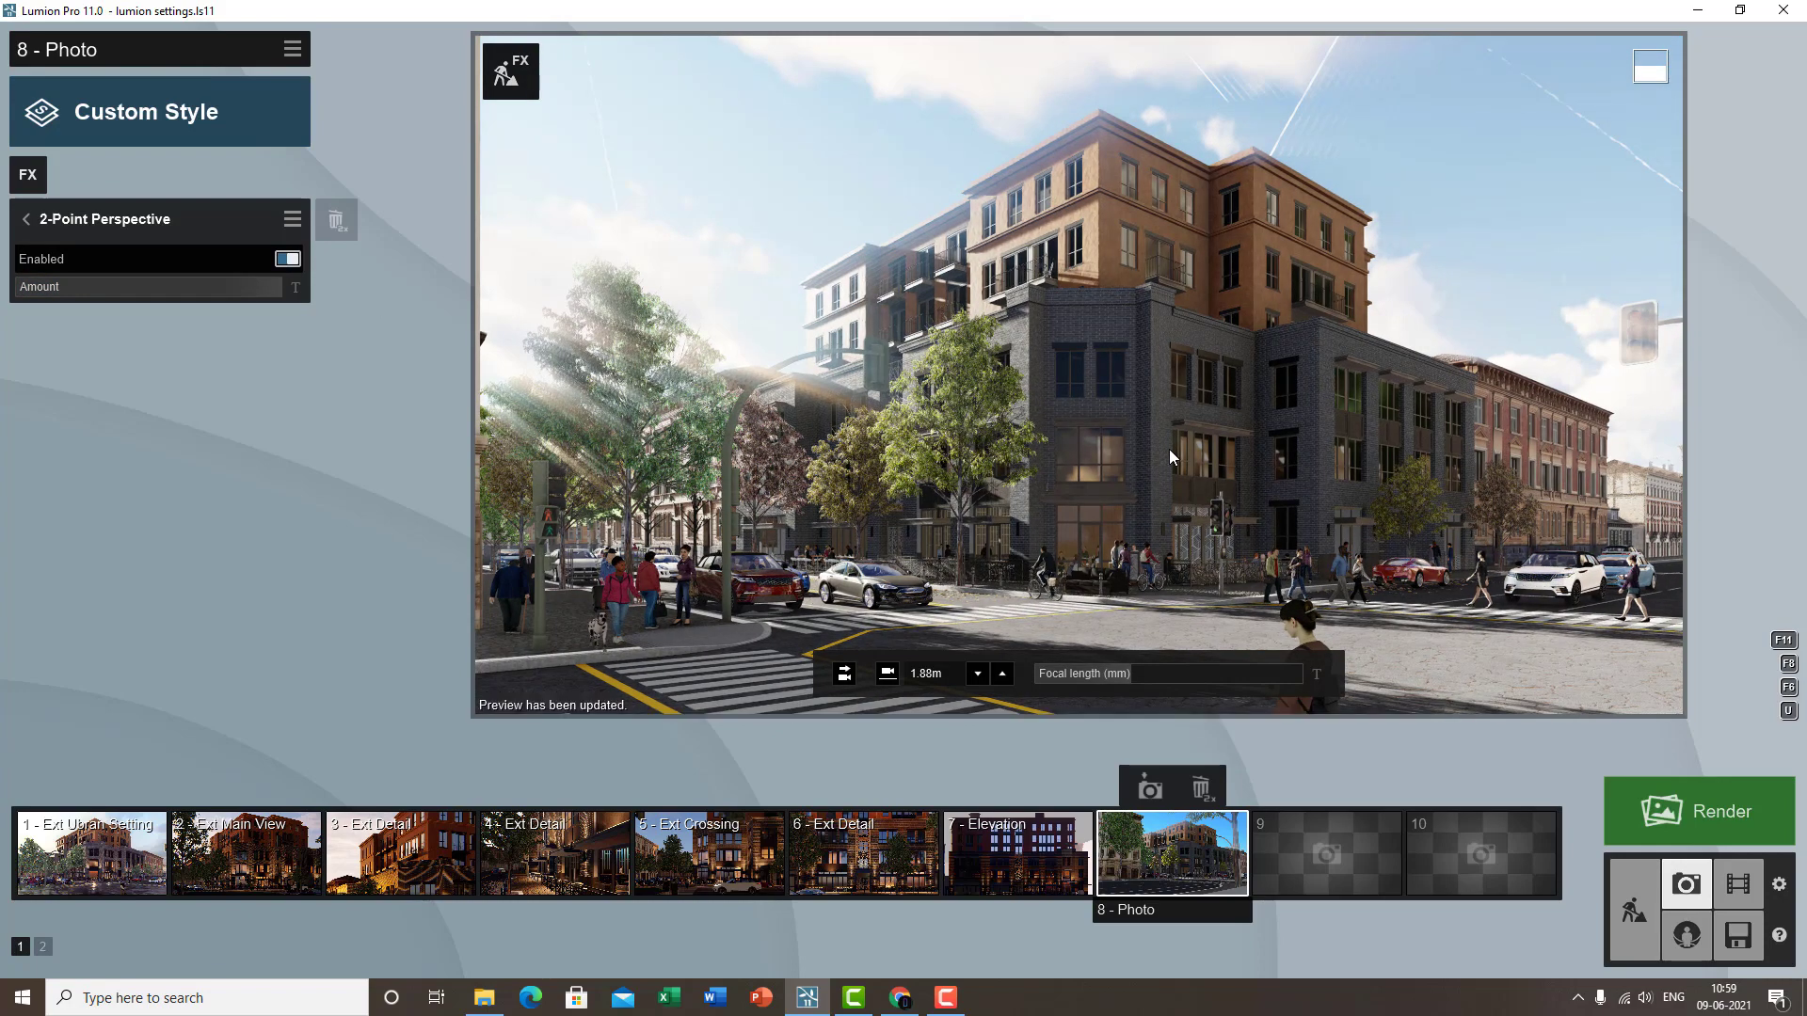
left_click(105, 223)
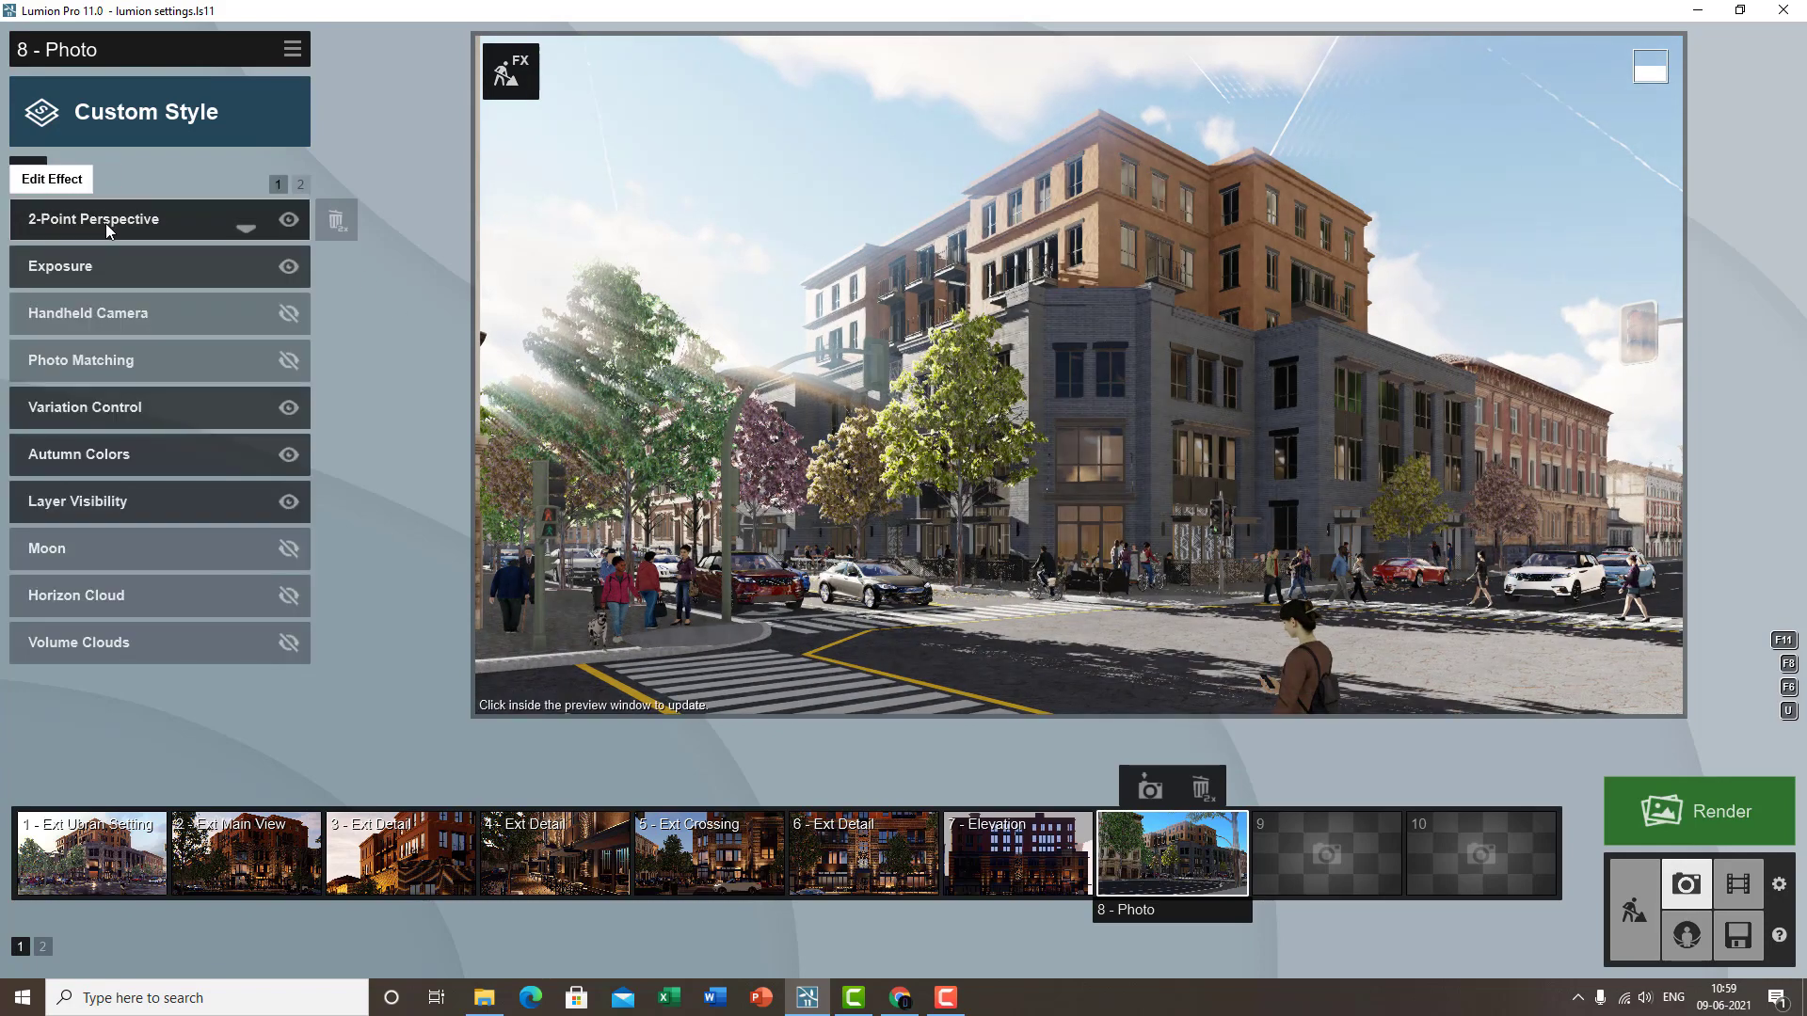
- Switch to movie clip 5, add the Motion Blur effect with an amount of 0.6, and play the clip
left_click(19, 171)
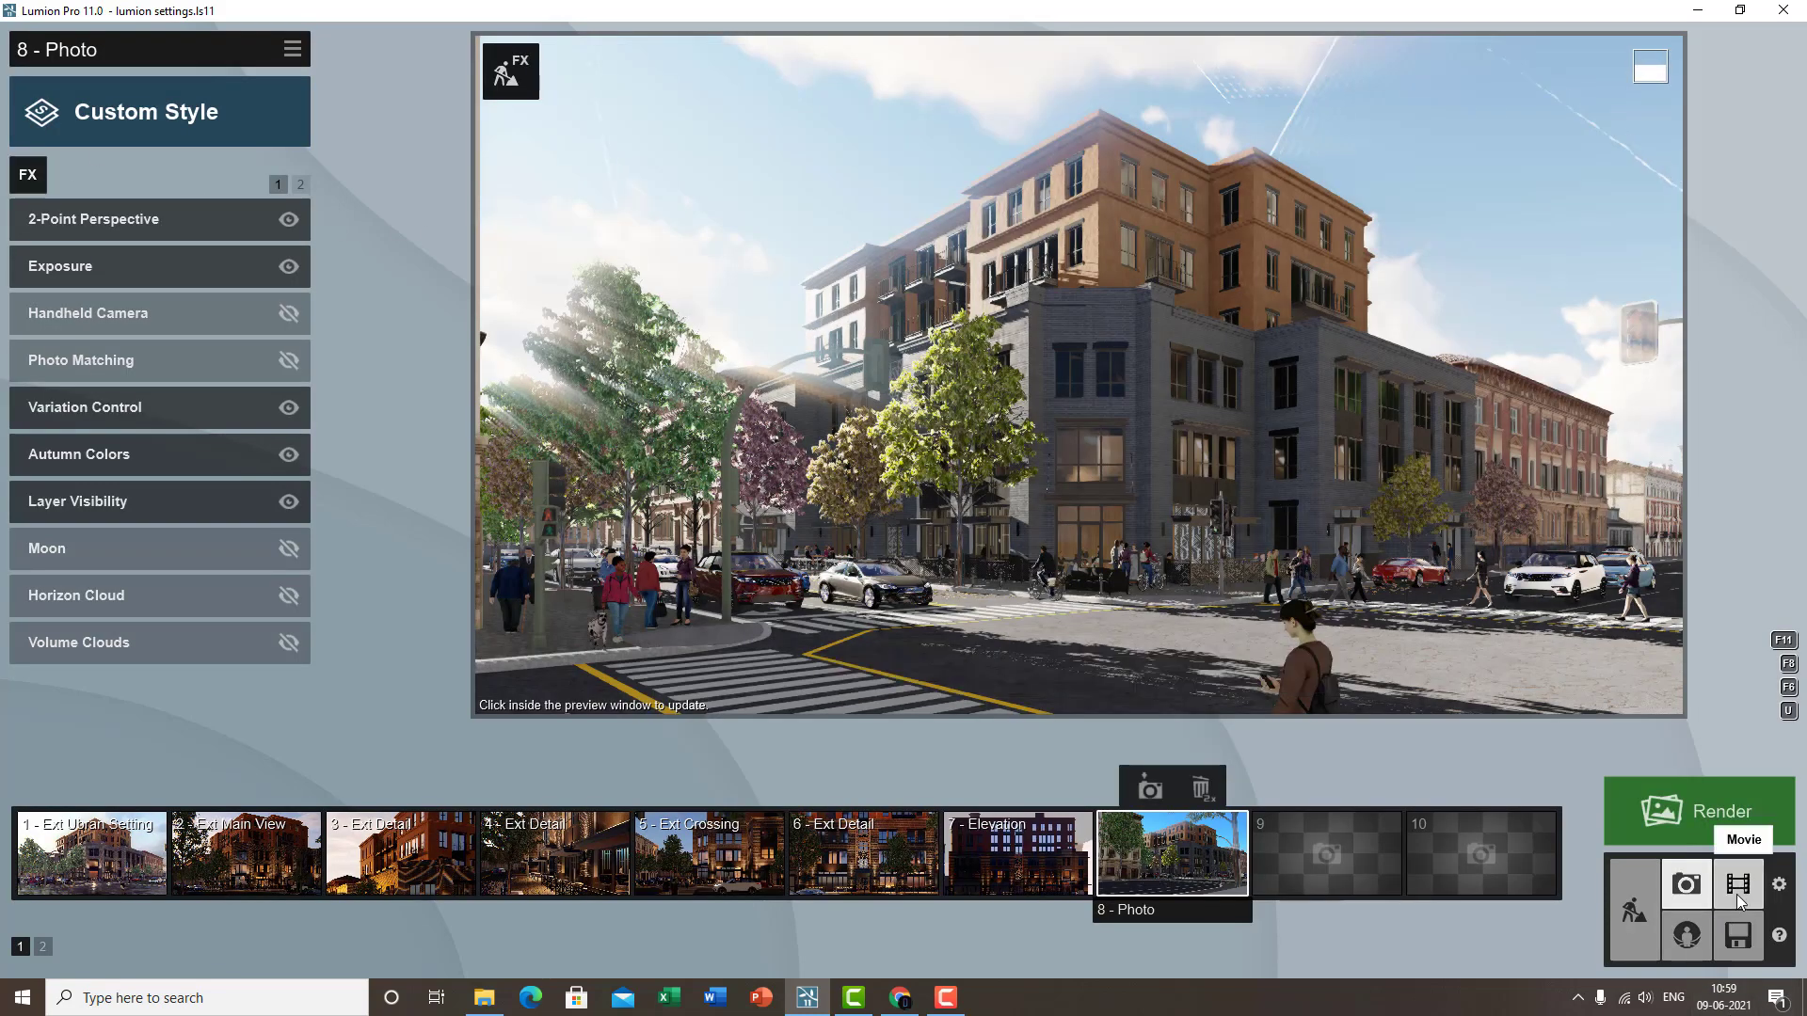
left_click(1738, 885)
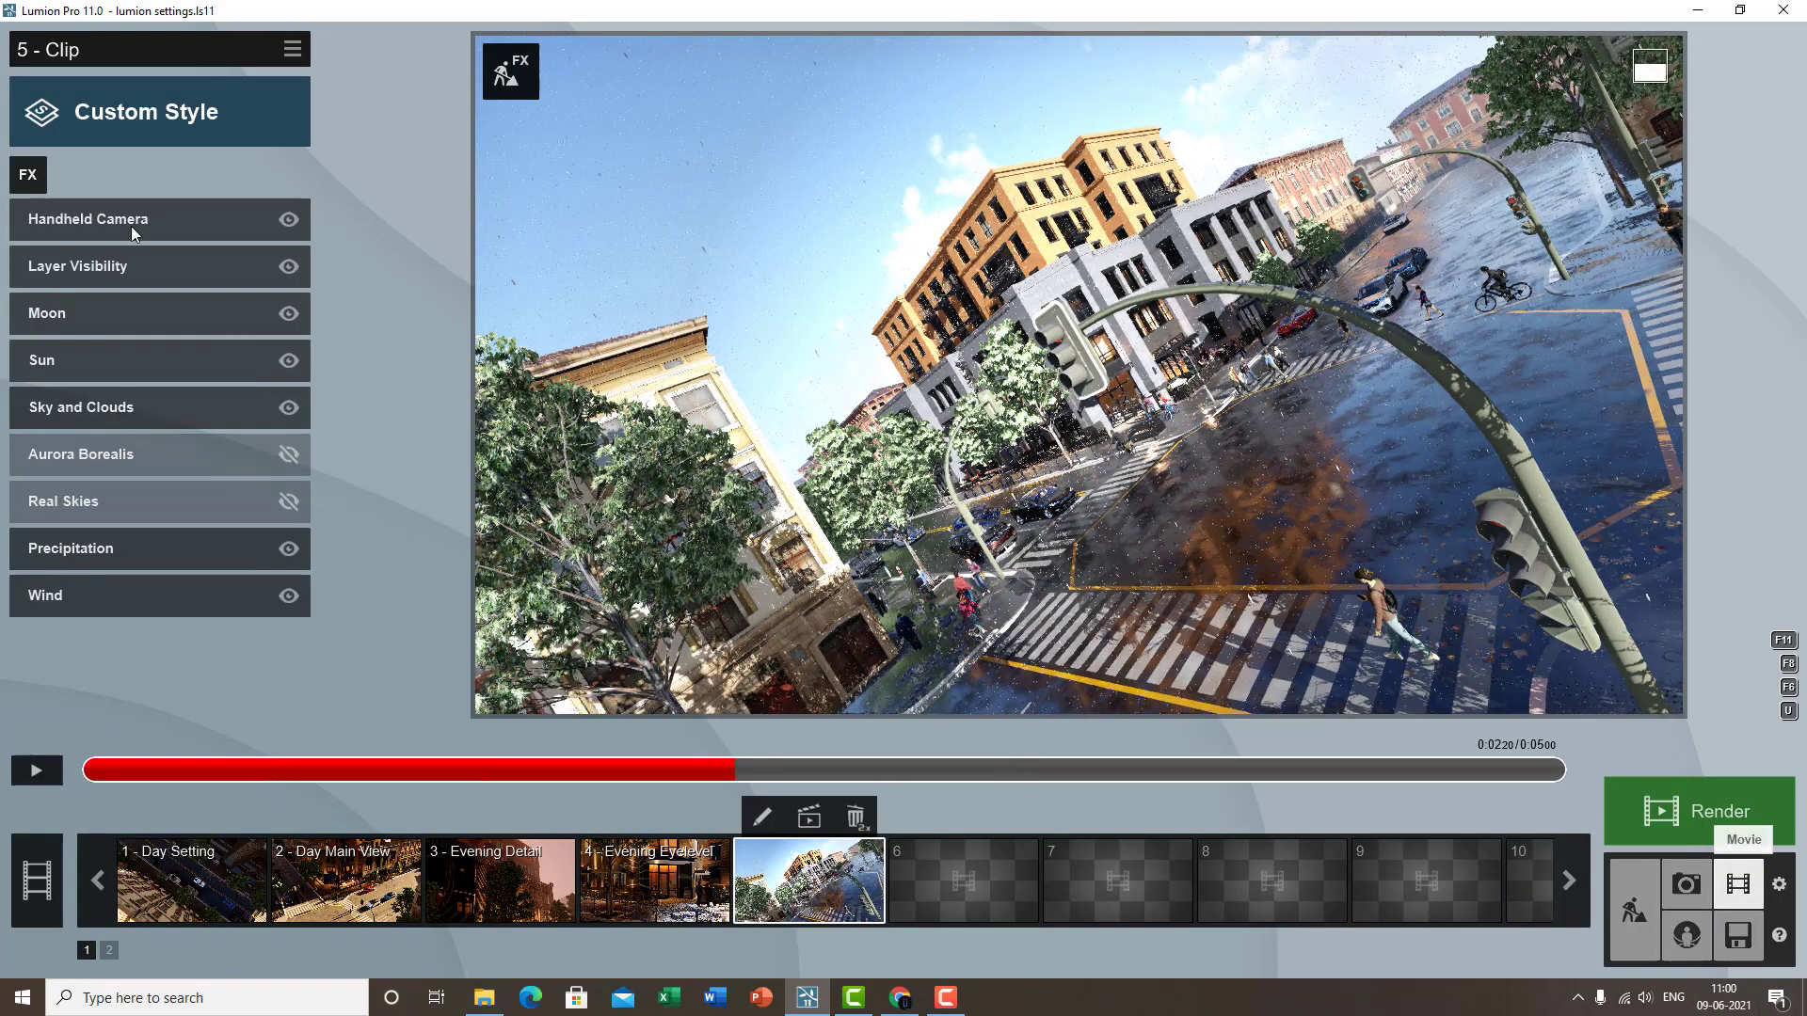
left_click(36, 175)
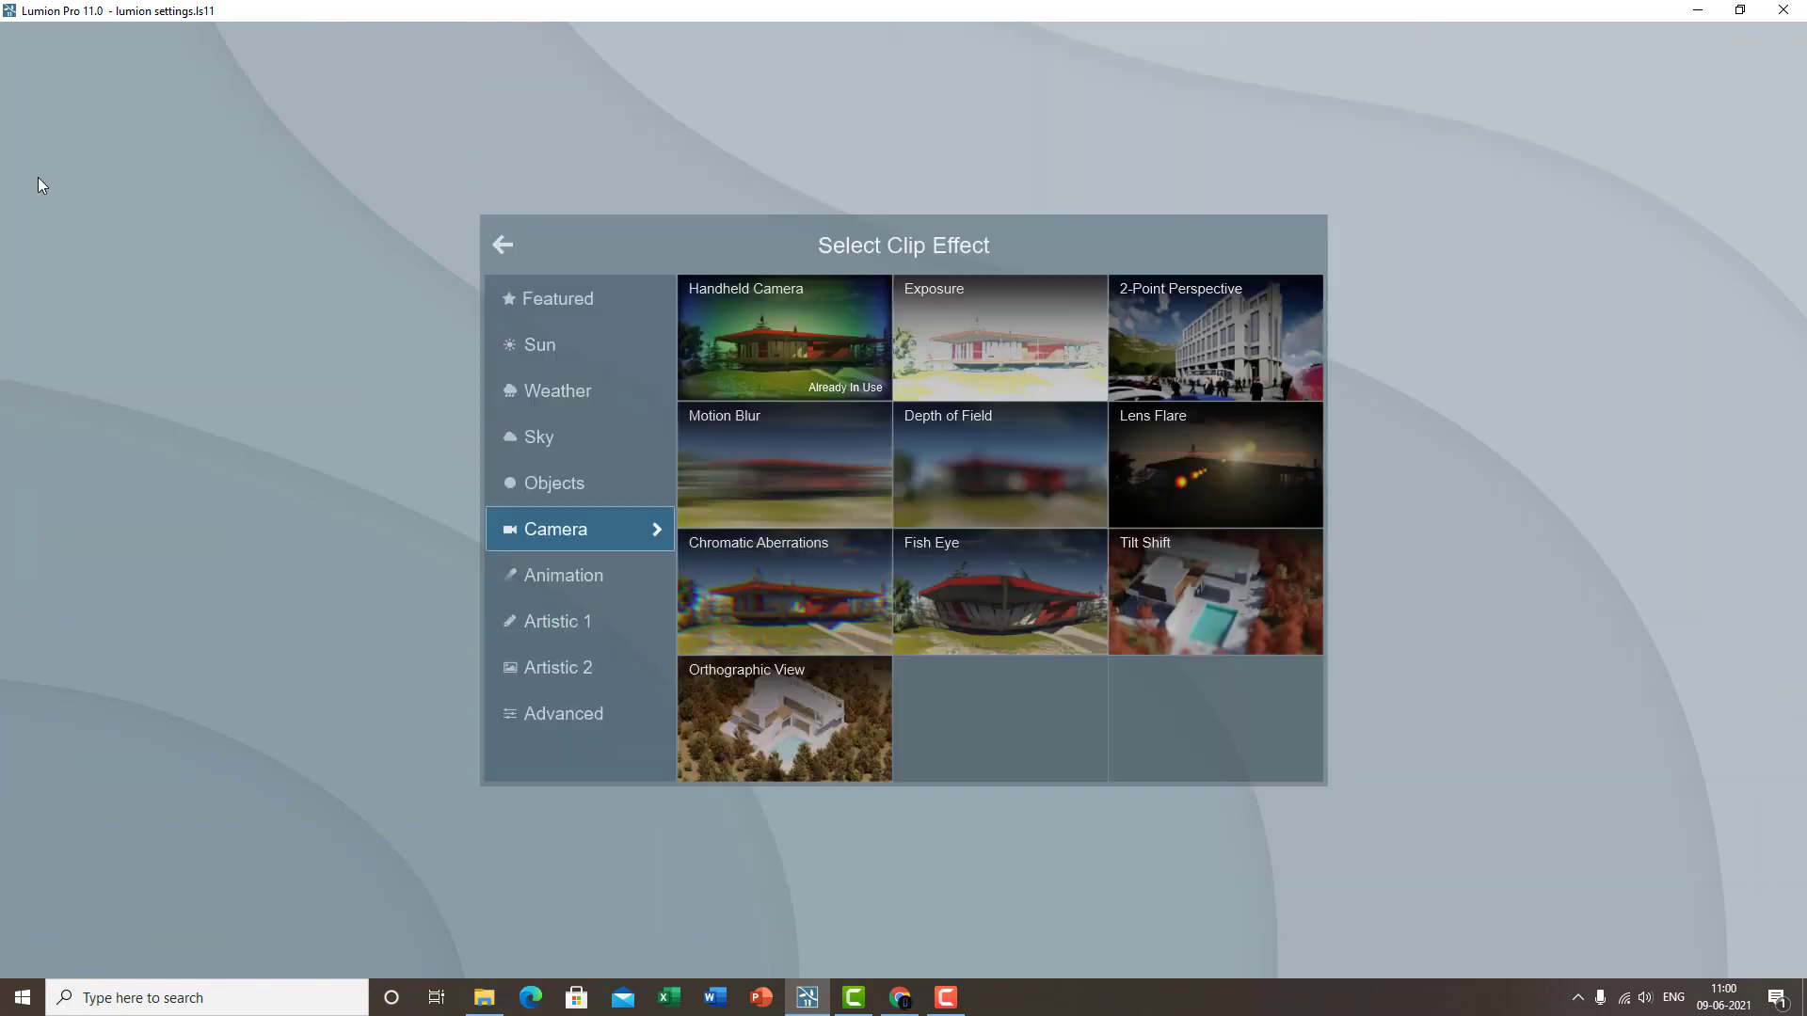
left_click(762, 454)
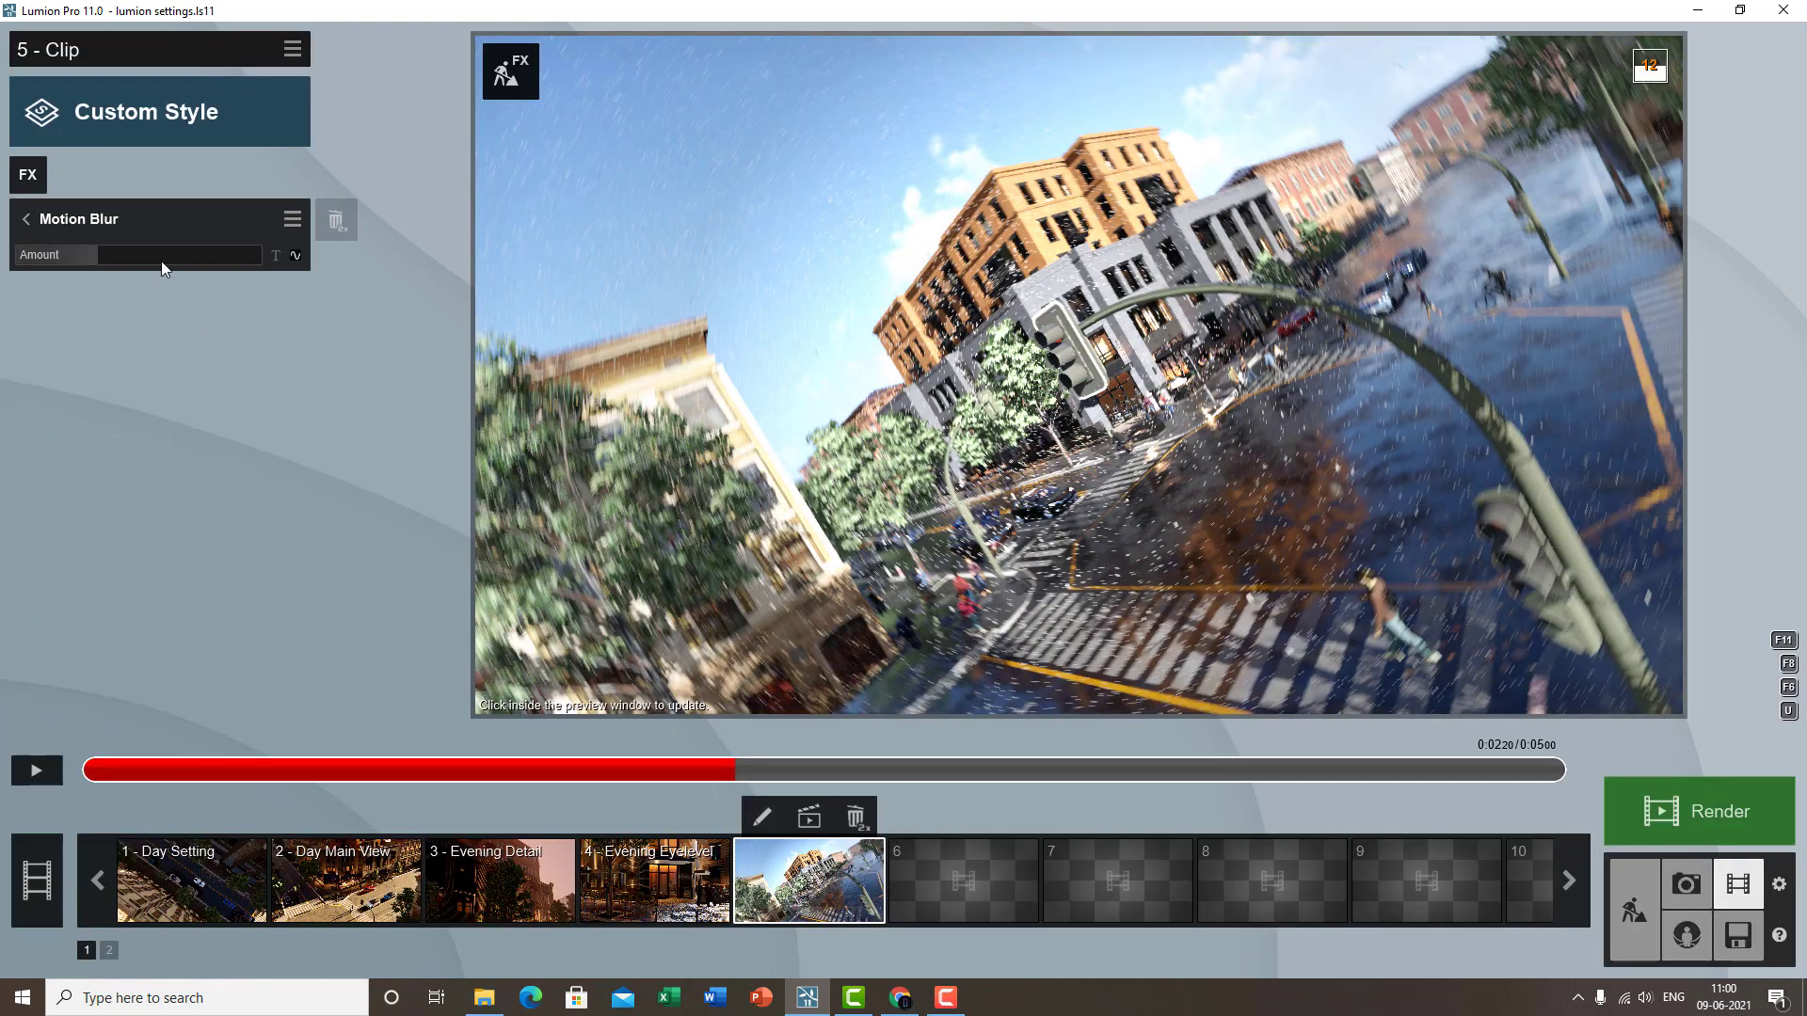
left_click_drag(161, 262, 65, 253)
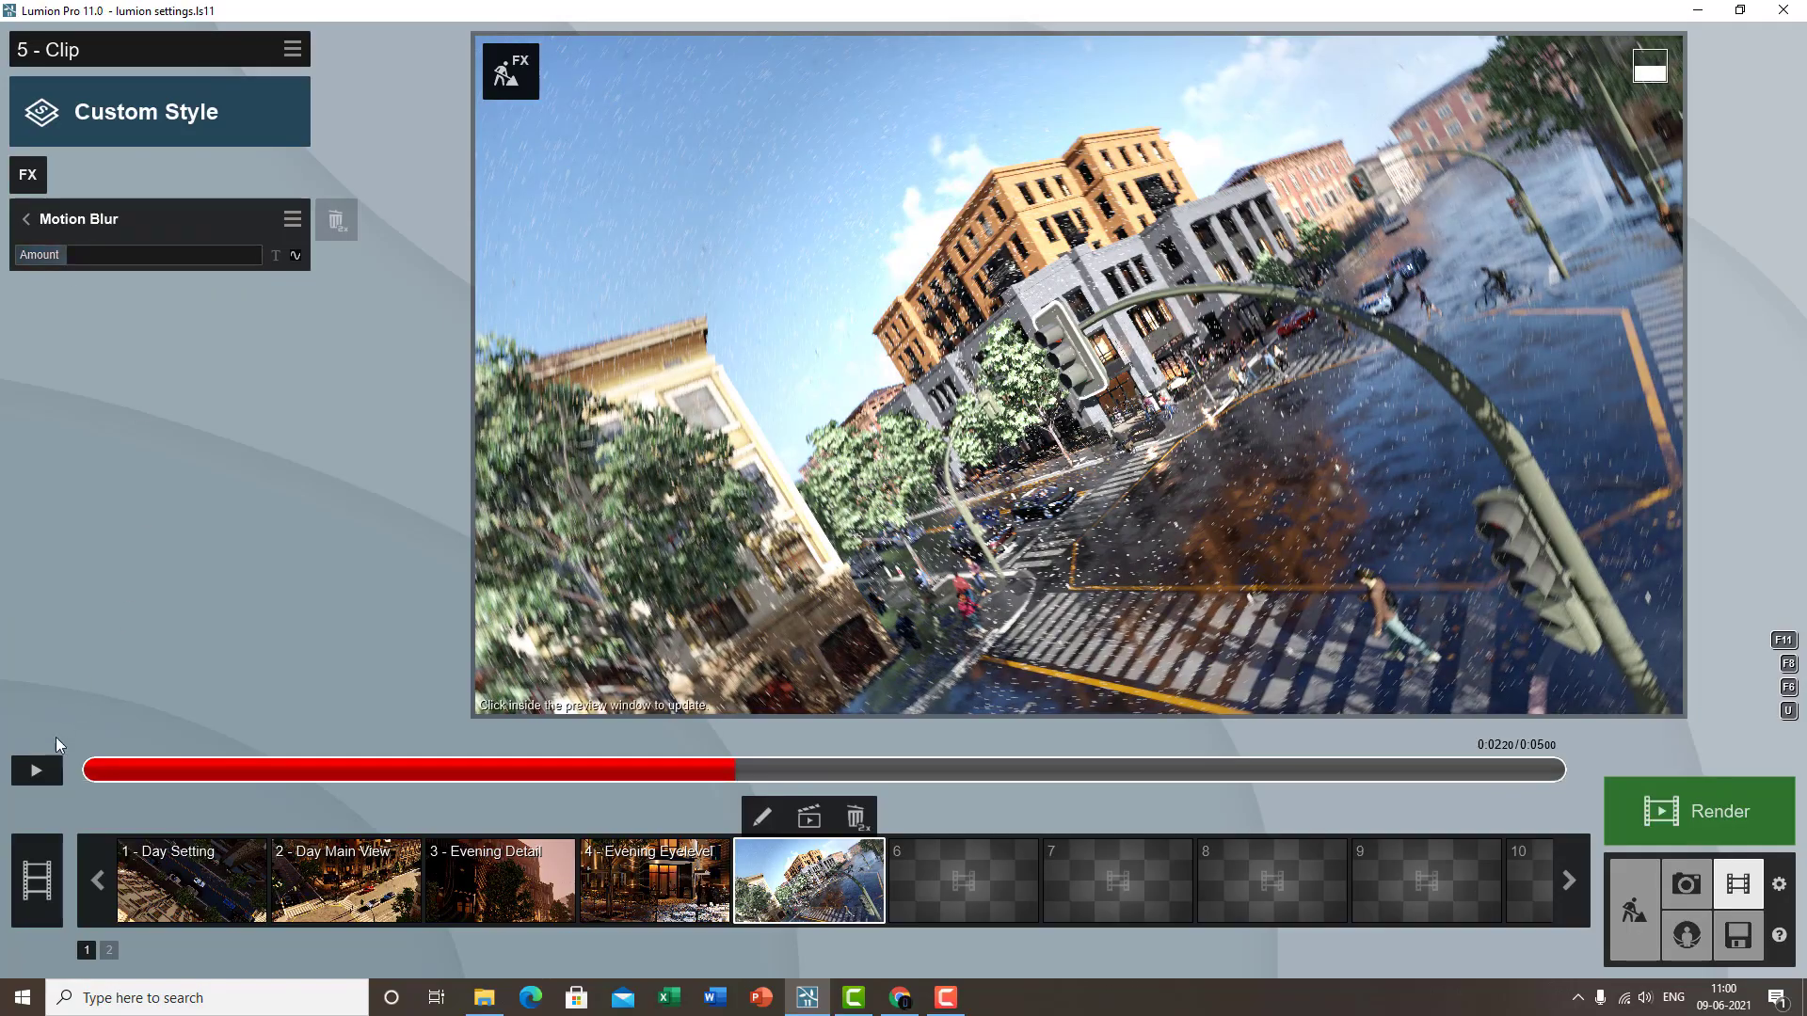
left_click(40, 777)
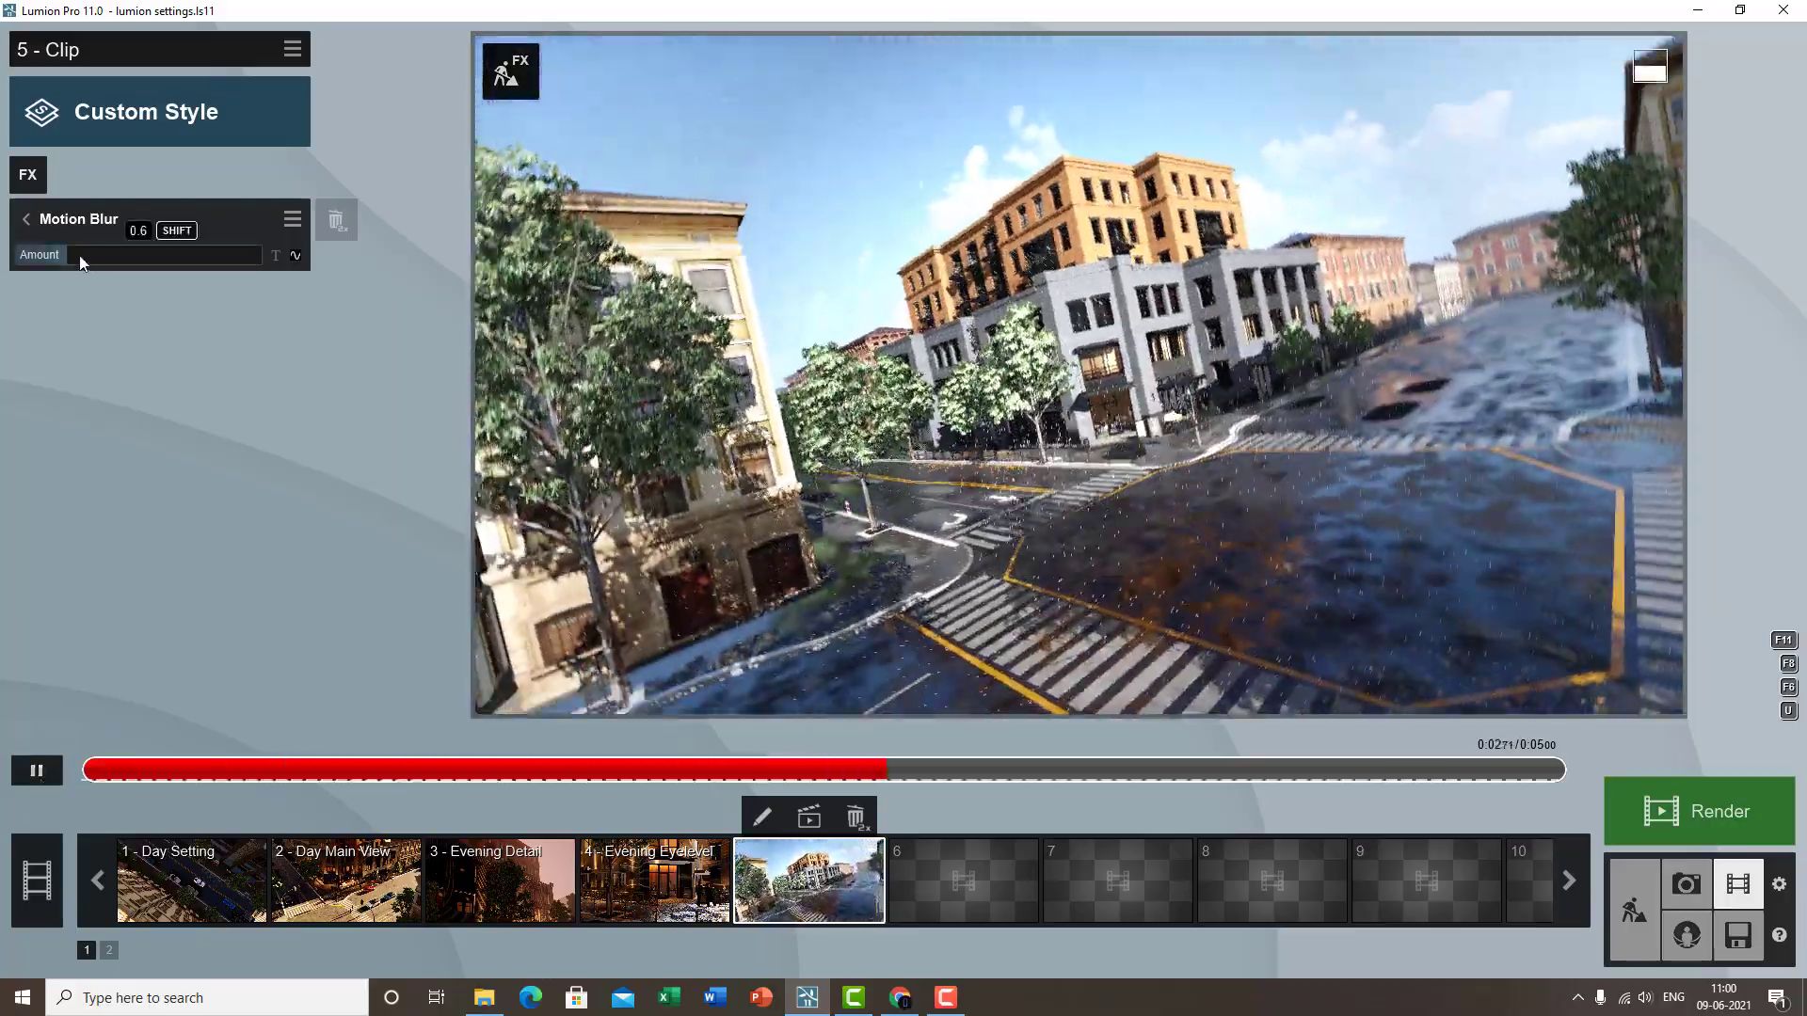
- Raise clip 5's Motion Blur amount past the middle of its range, watch the playback, and return to the effect list
left_click_drag(81, 257, 157, 254)
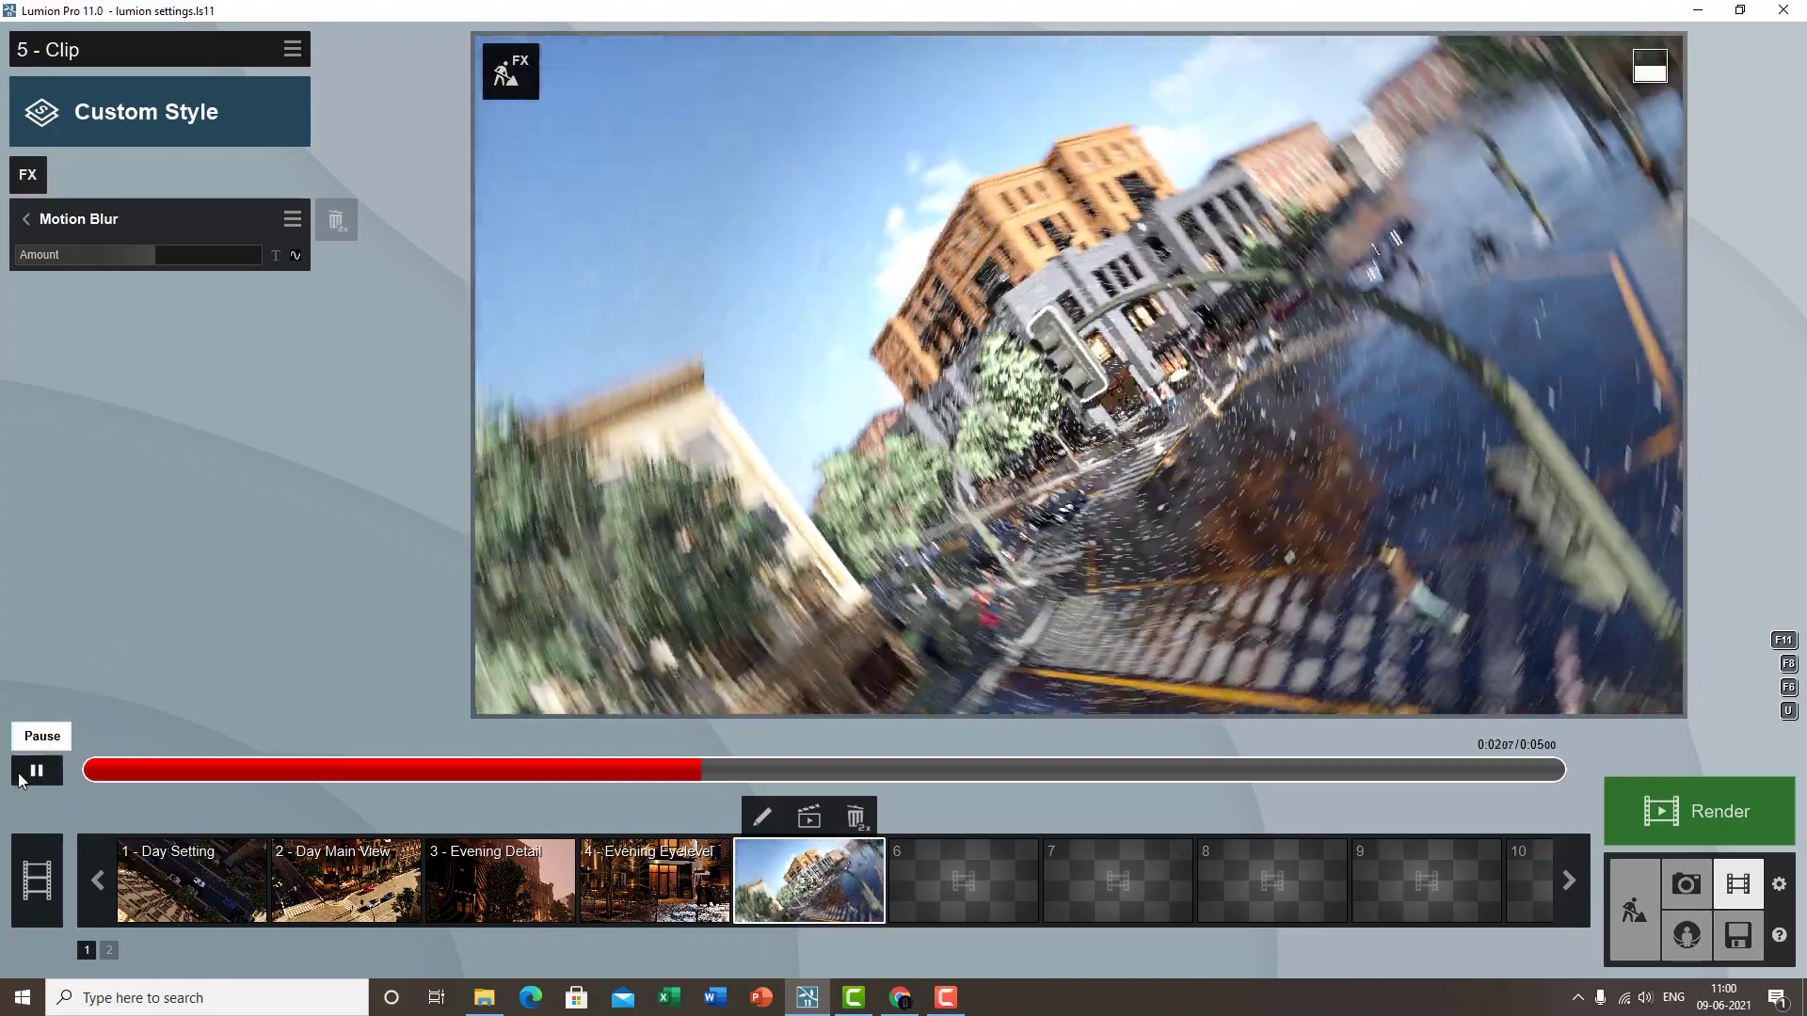
left_click(36, 771)
left_click(27, 218)
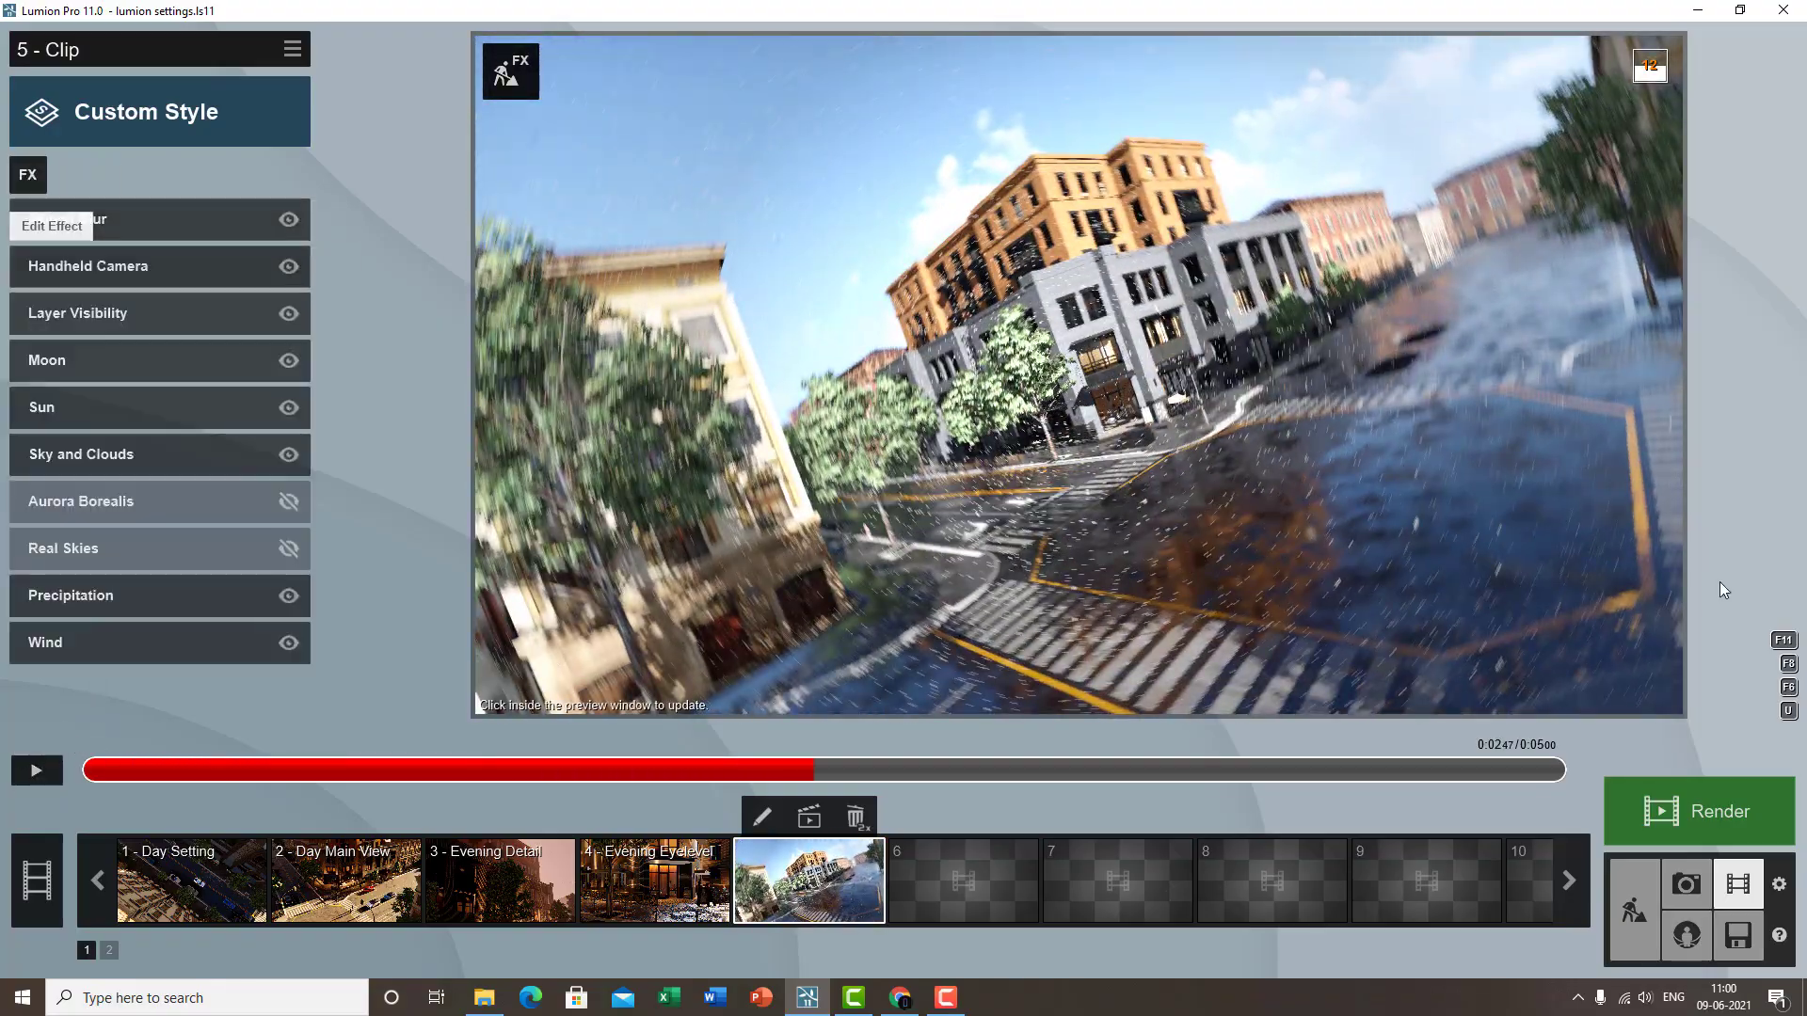
- Return to photo 8, add the Depth of Field effect, restore the saved camera view and update the preview
left_click(1703, 884)
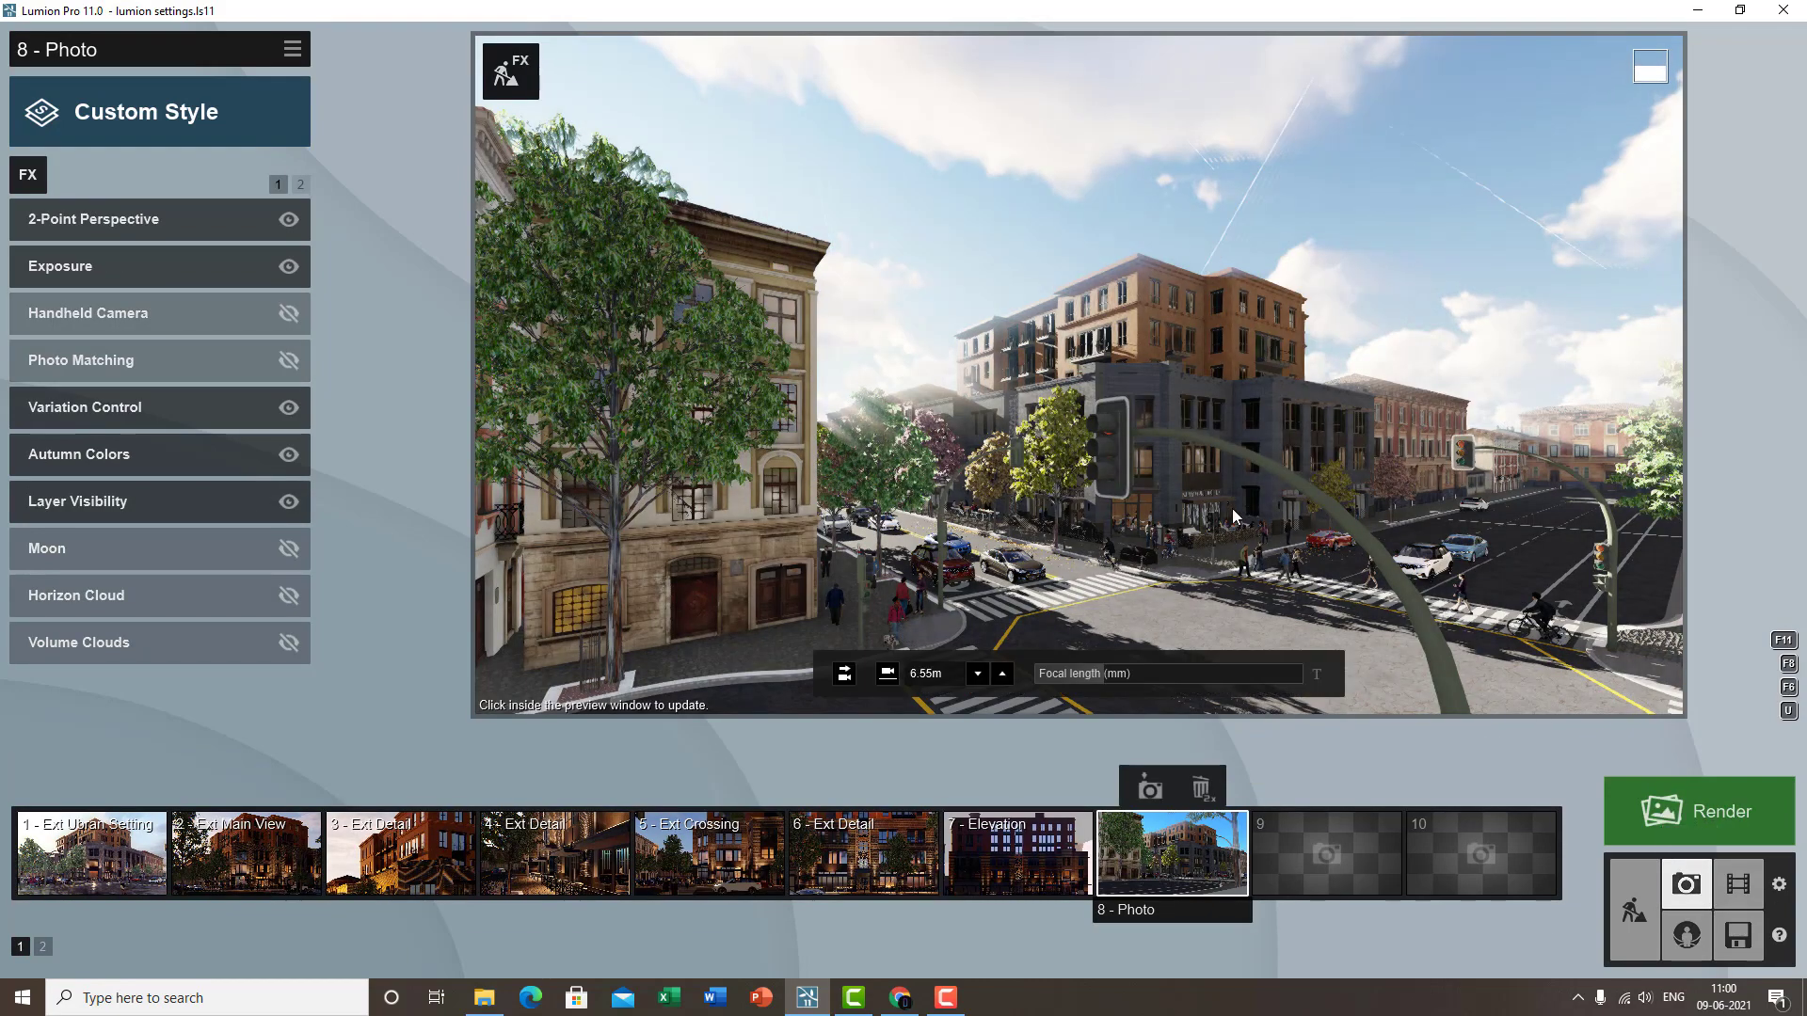
left_click(35, 177)
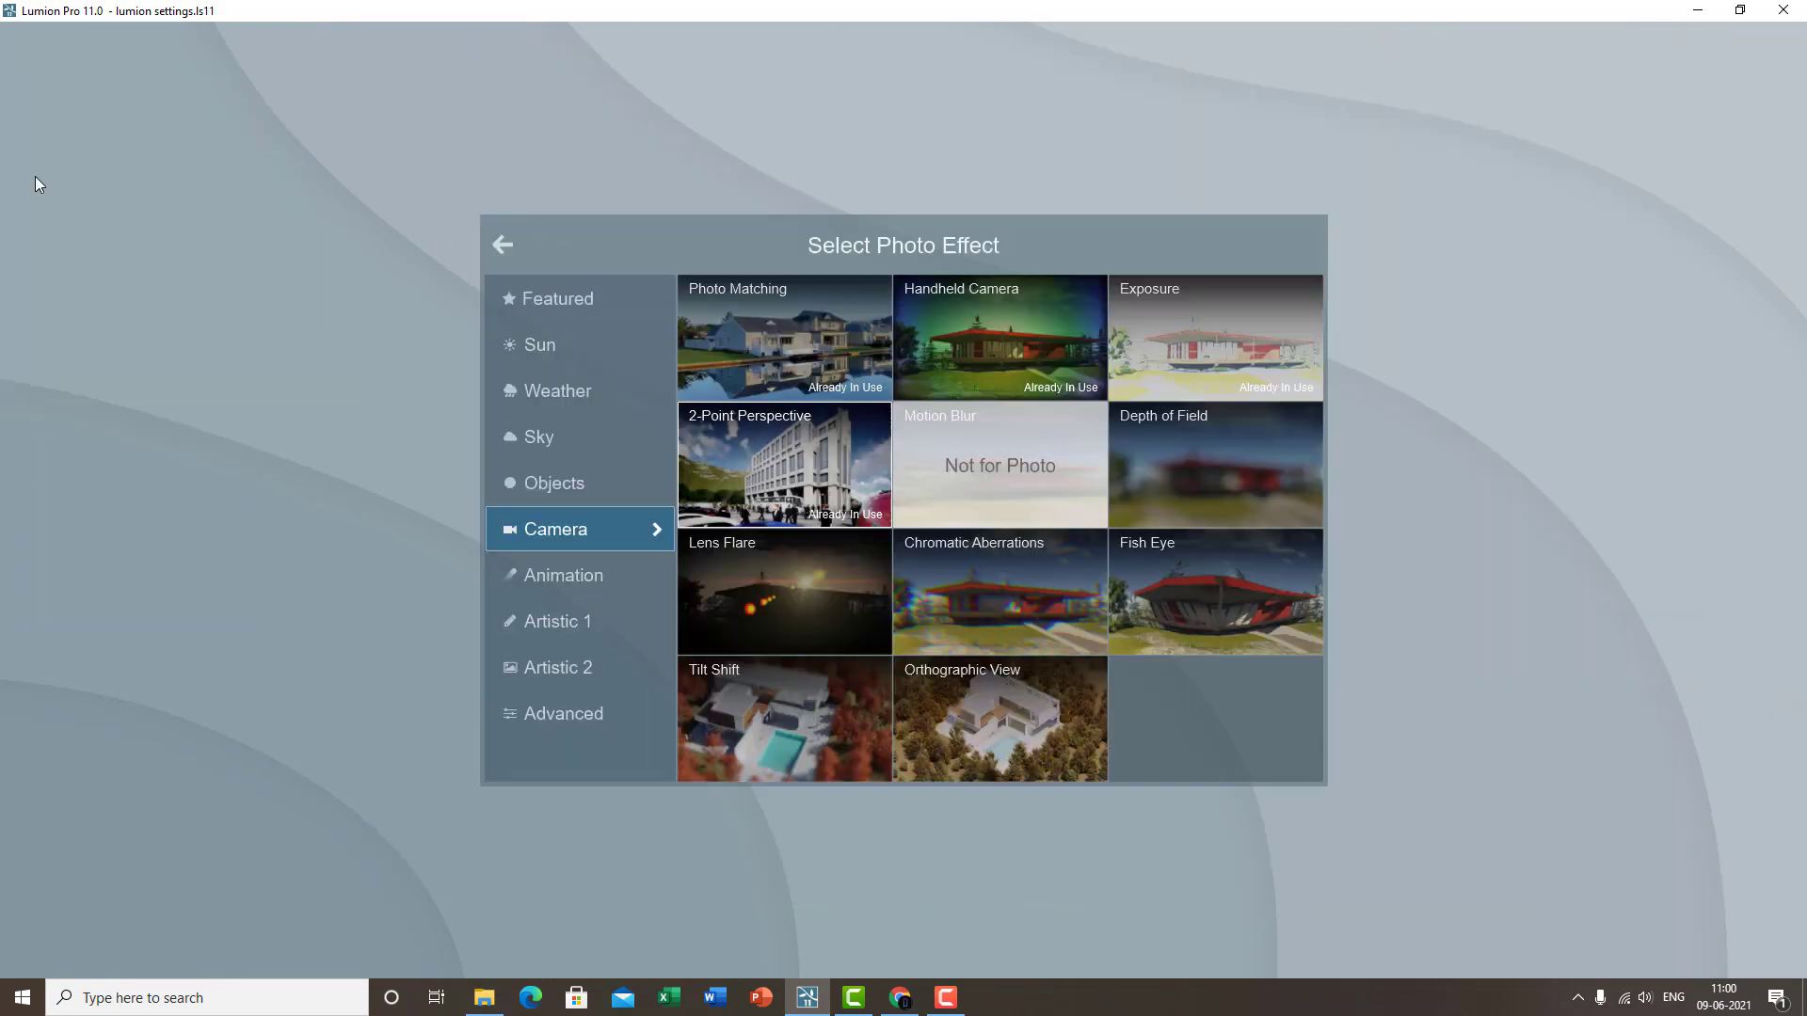
left_click(1210, 442)
left_click(1182, 849)
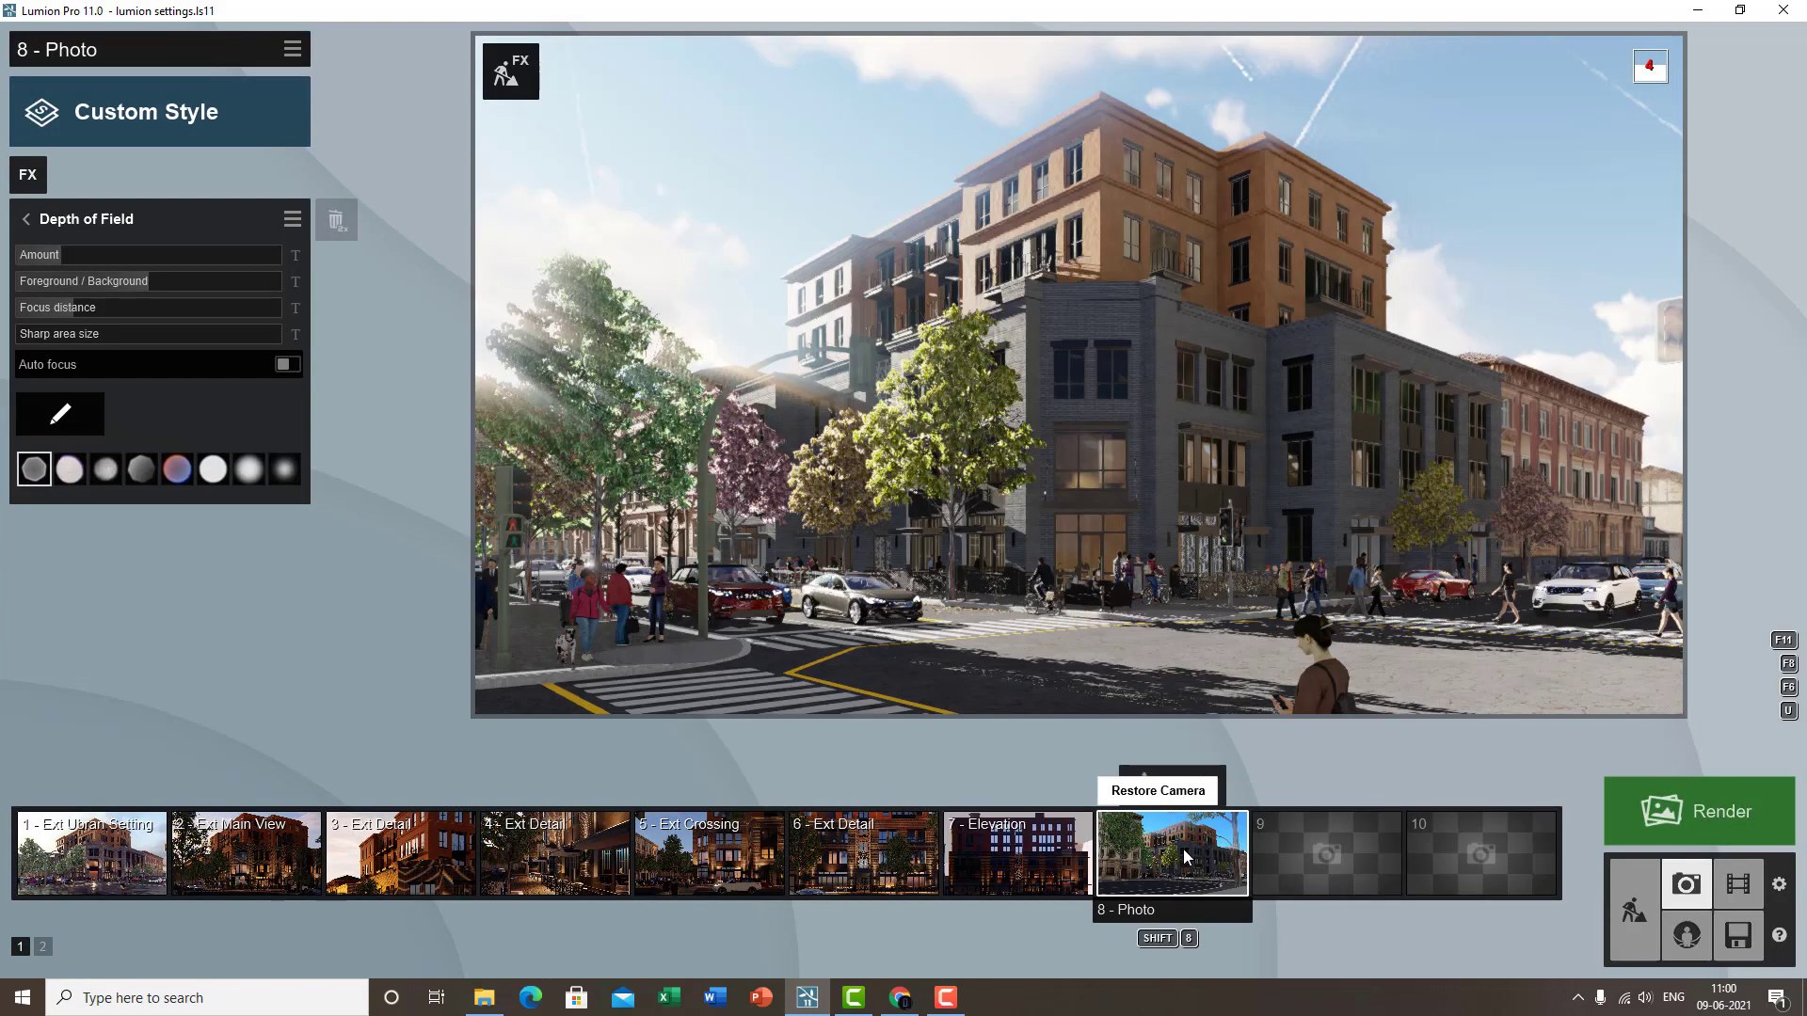
left_click(1058, 387)
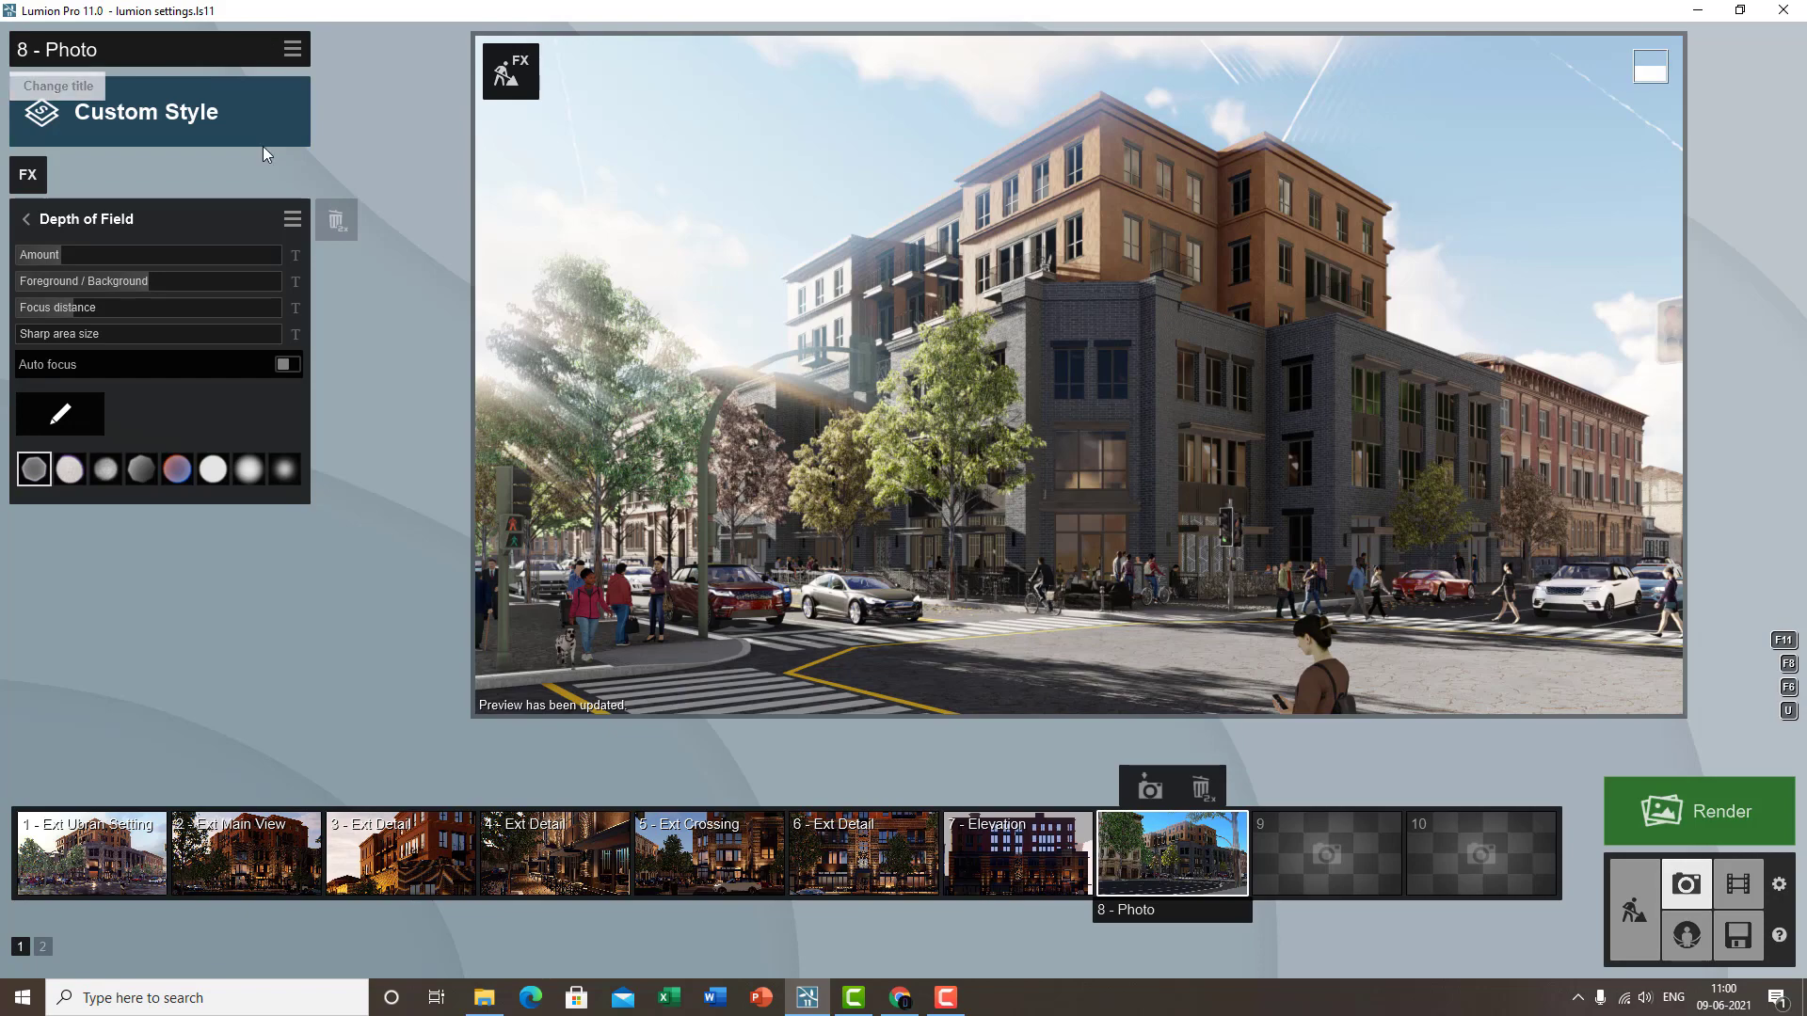
- Increase the Depth of Field amount to just over half and adjust the focus distance and sharp area size
mouse_move(86, 252)
left_click_drag(87, 251, 173, 252)
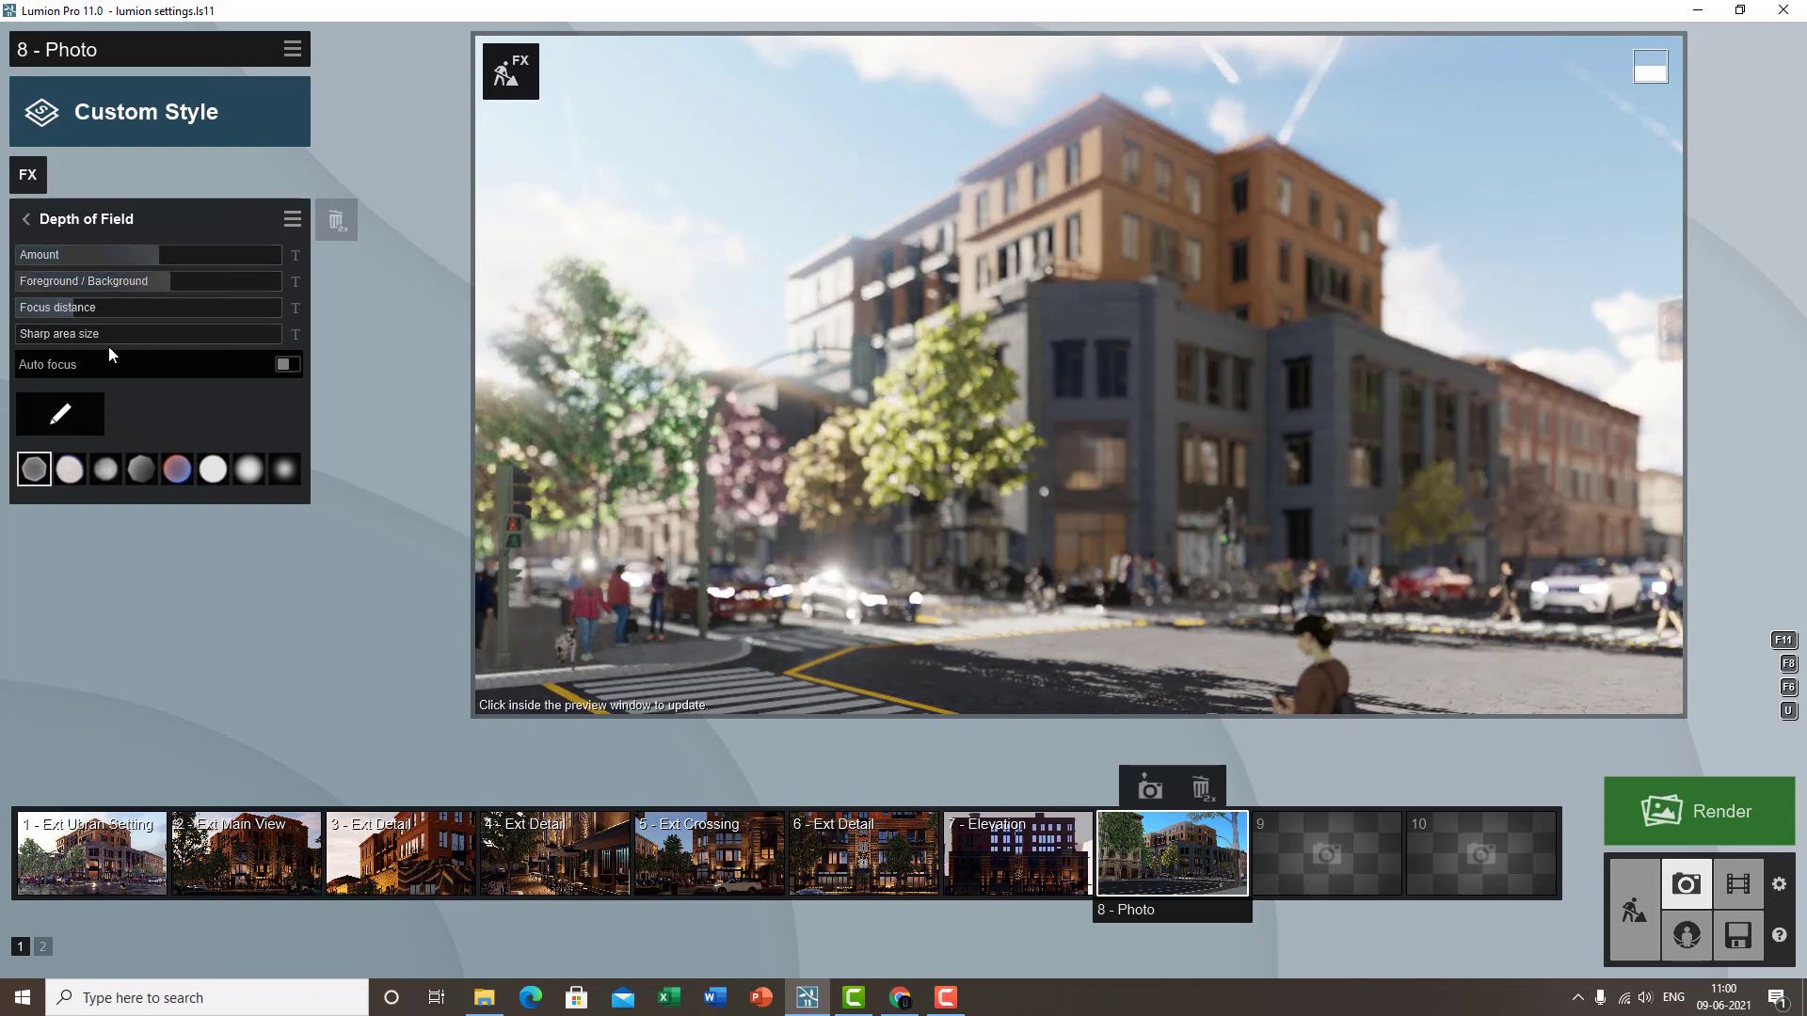
mouse_move(70, 307)
left_mouse_down()
mouse_move(124, 307)
mouse_move(76, 305)
mouse_move(99, 308)
left_mouse_up()
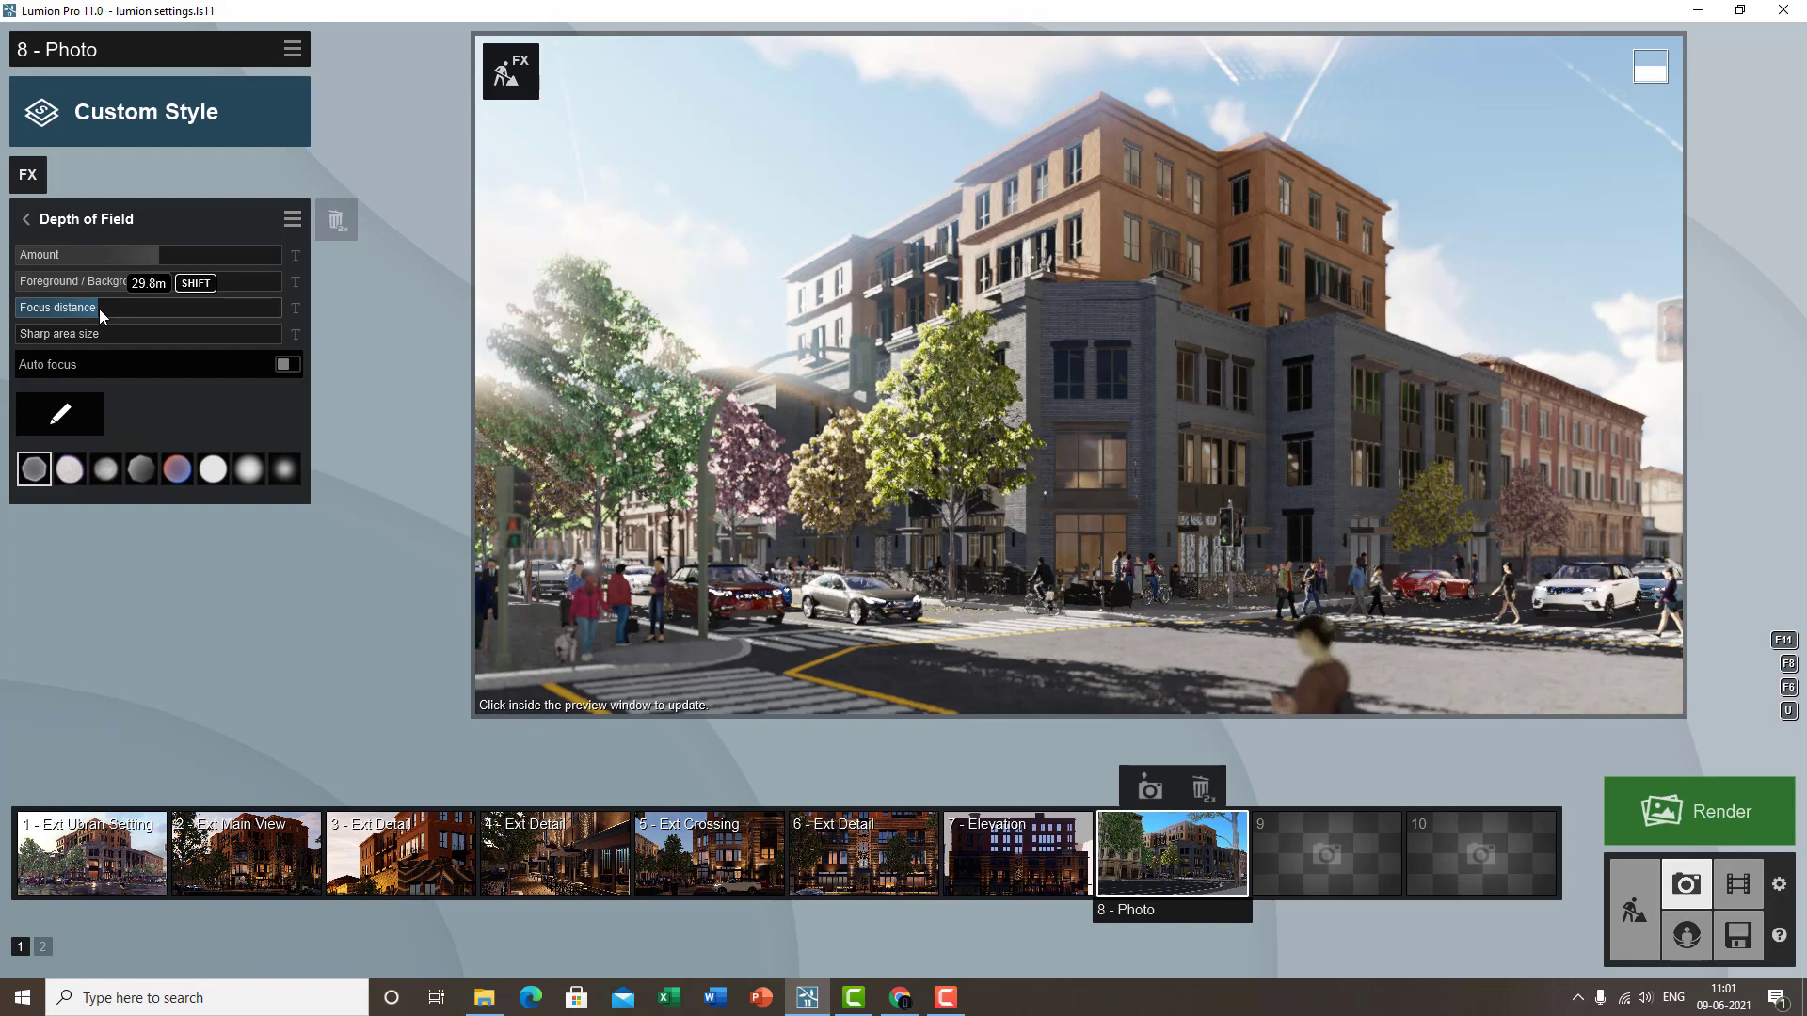
left_click_drag(99, 309, 58, 331)
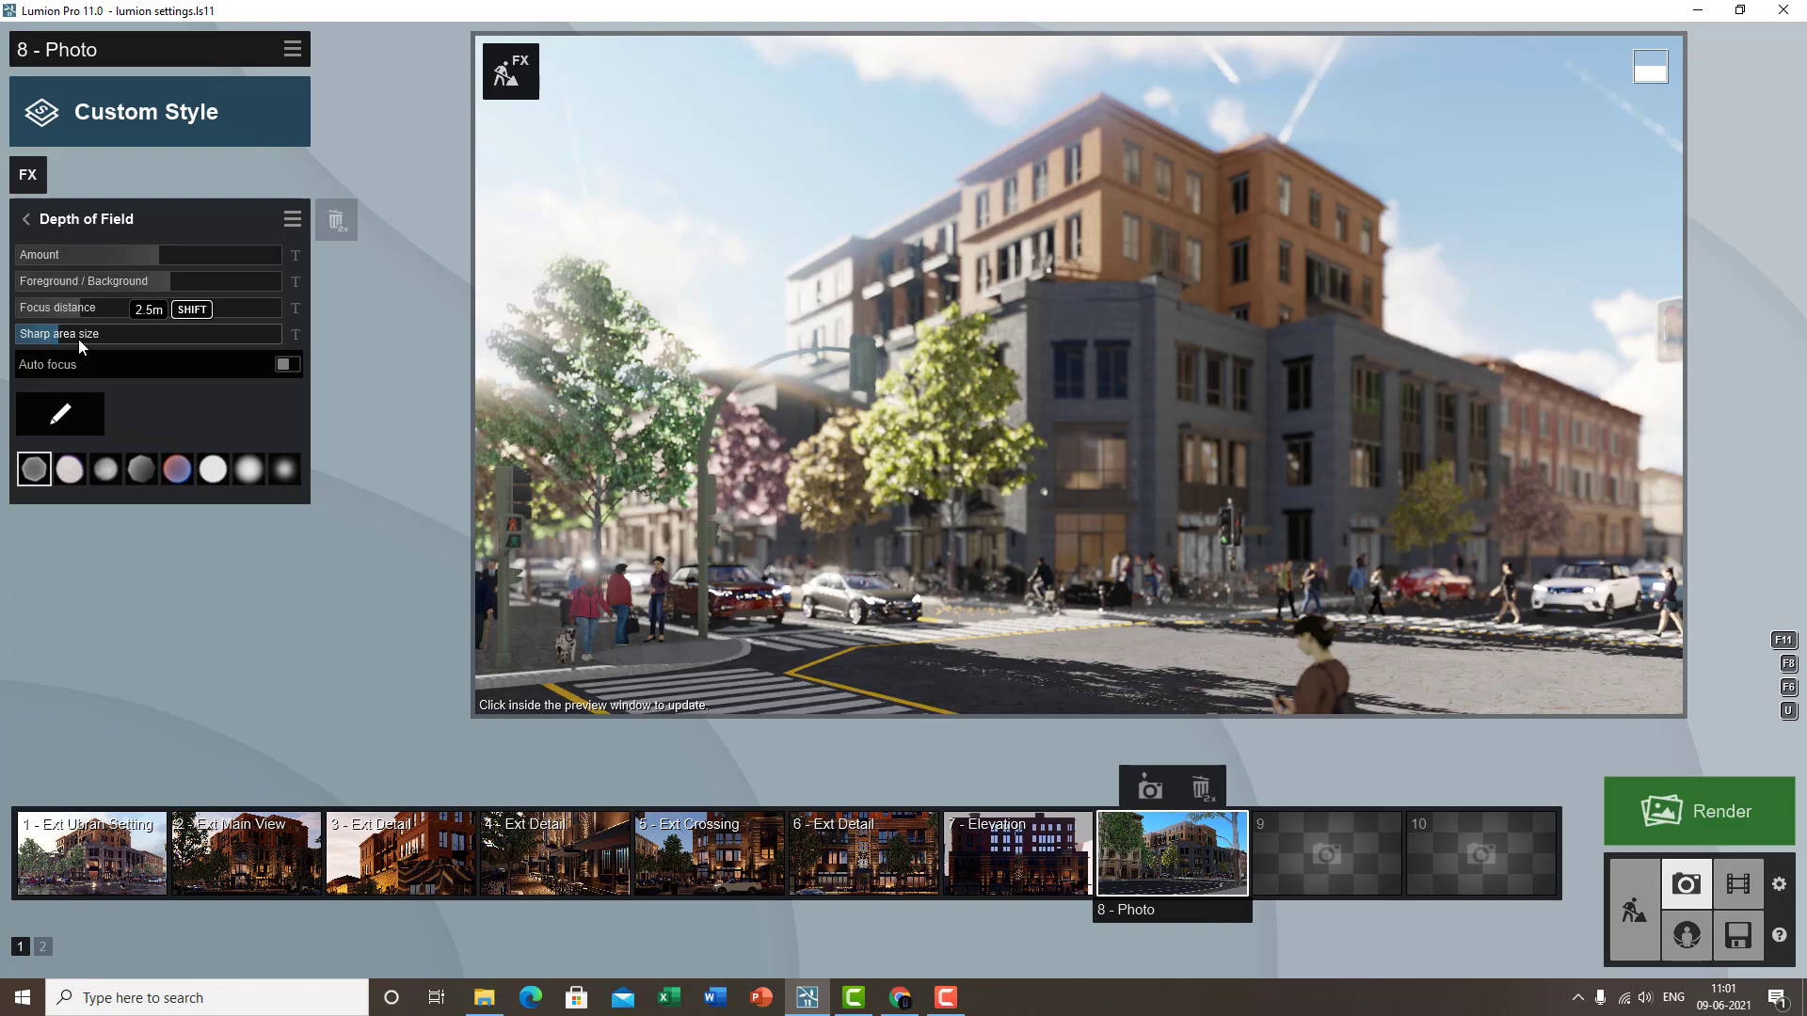
left_click_drag(79, 335, 122, 320)
- Turn on Depth of Field Auto focus, update the preview, and raise the Amount and Foreground / Background values
left_click(282, 364)
left_click(1208, 442)
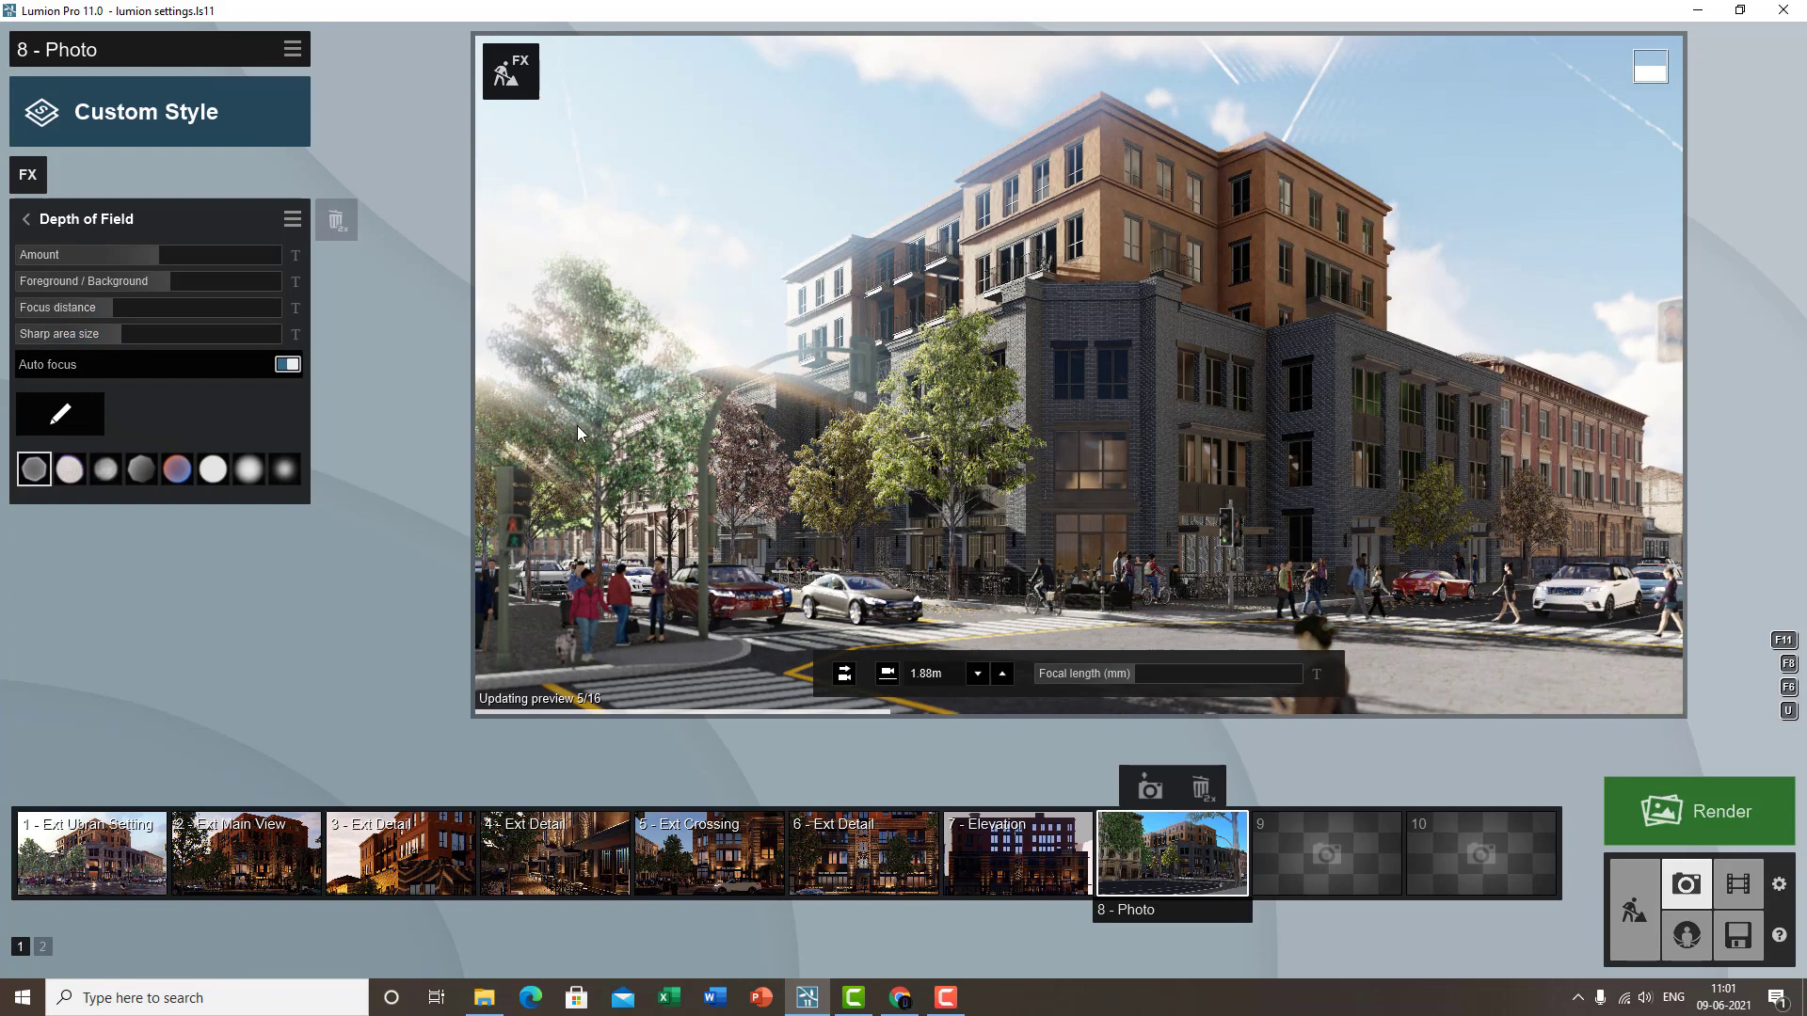
left_click_drag(131, 288, 213, 276)
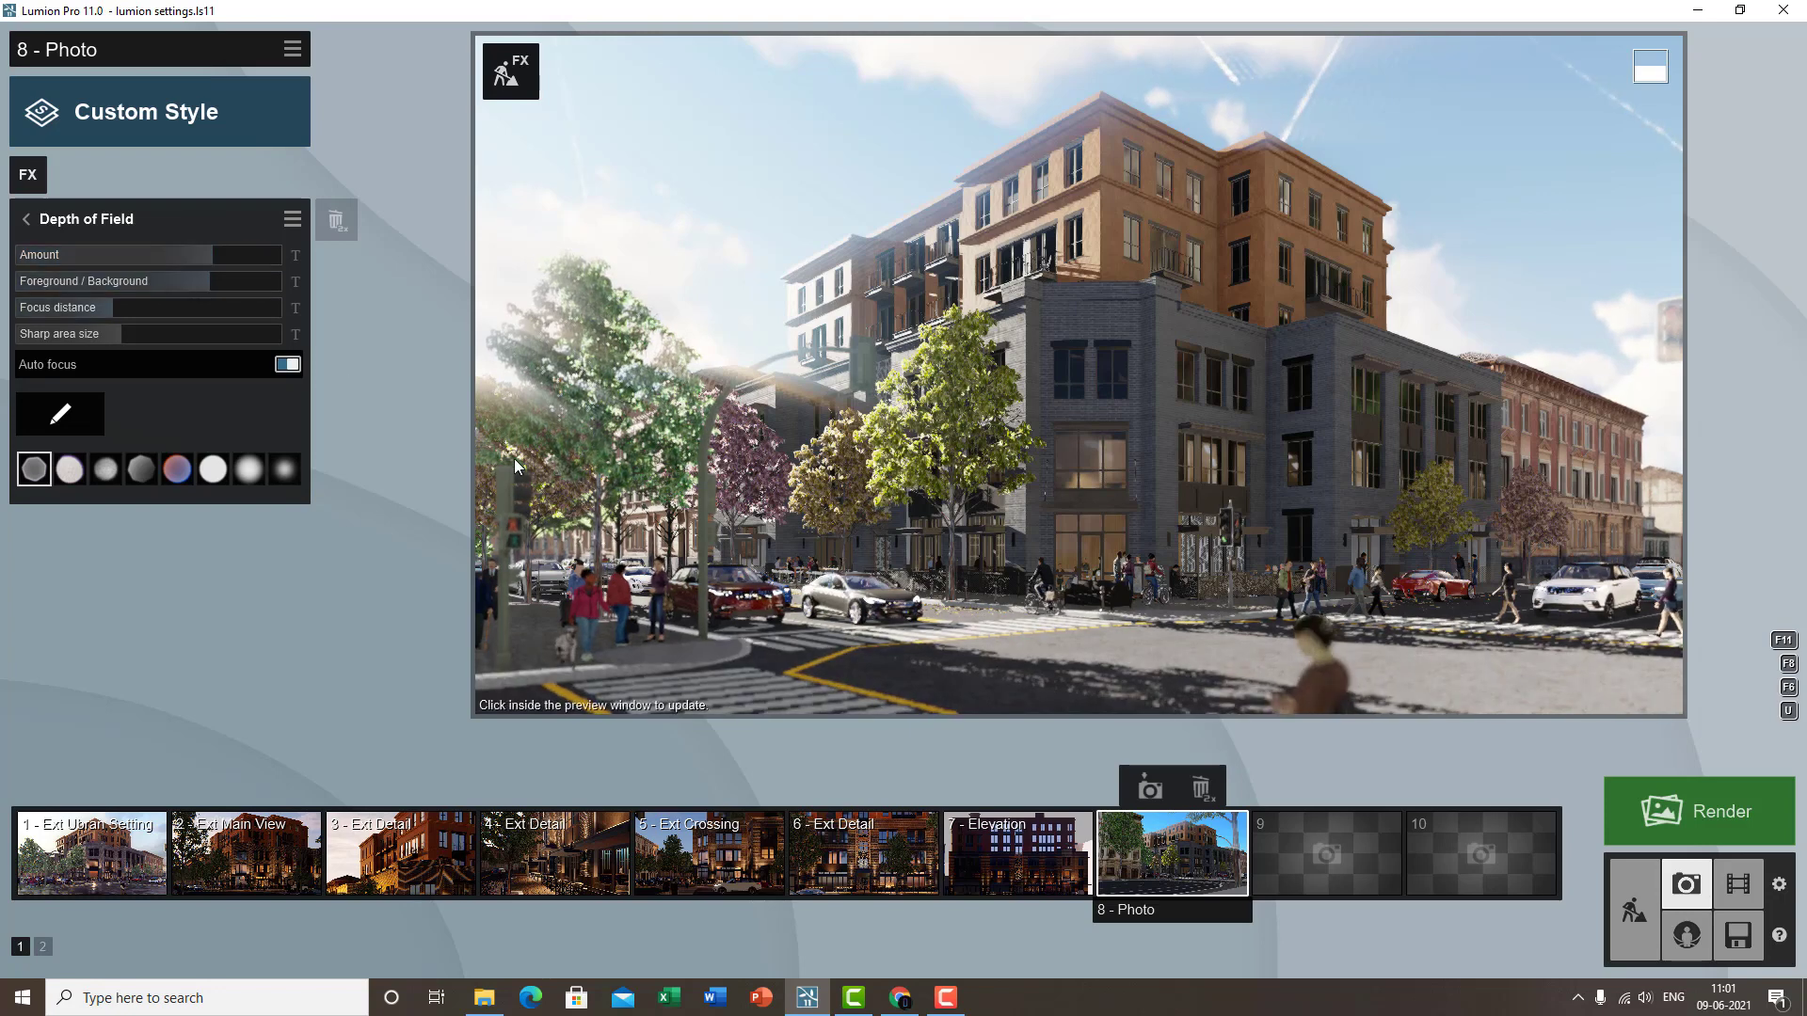
- Pick the corner building's window above the entrance as the Depth of Field focus point and turn off Auto focus
mouse_move(923, 618)
left_click(72, 421)
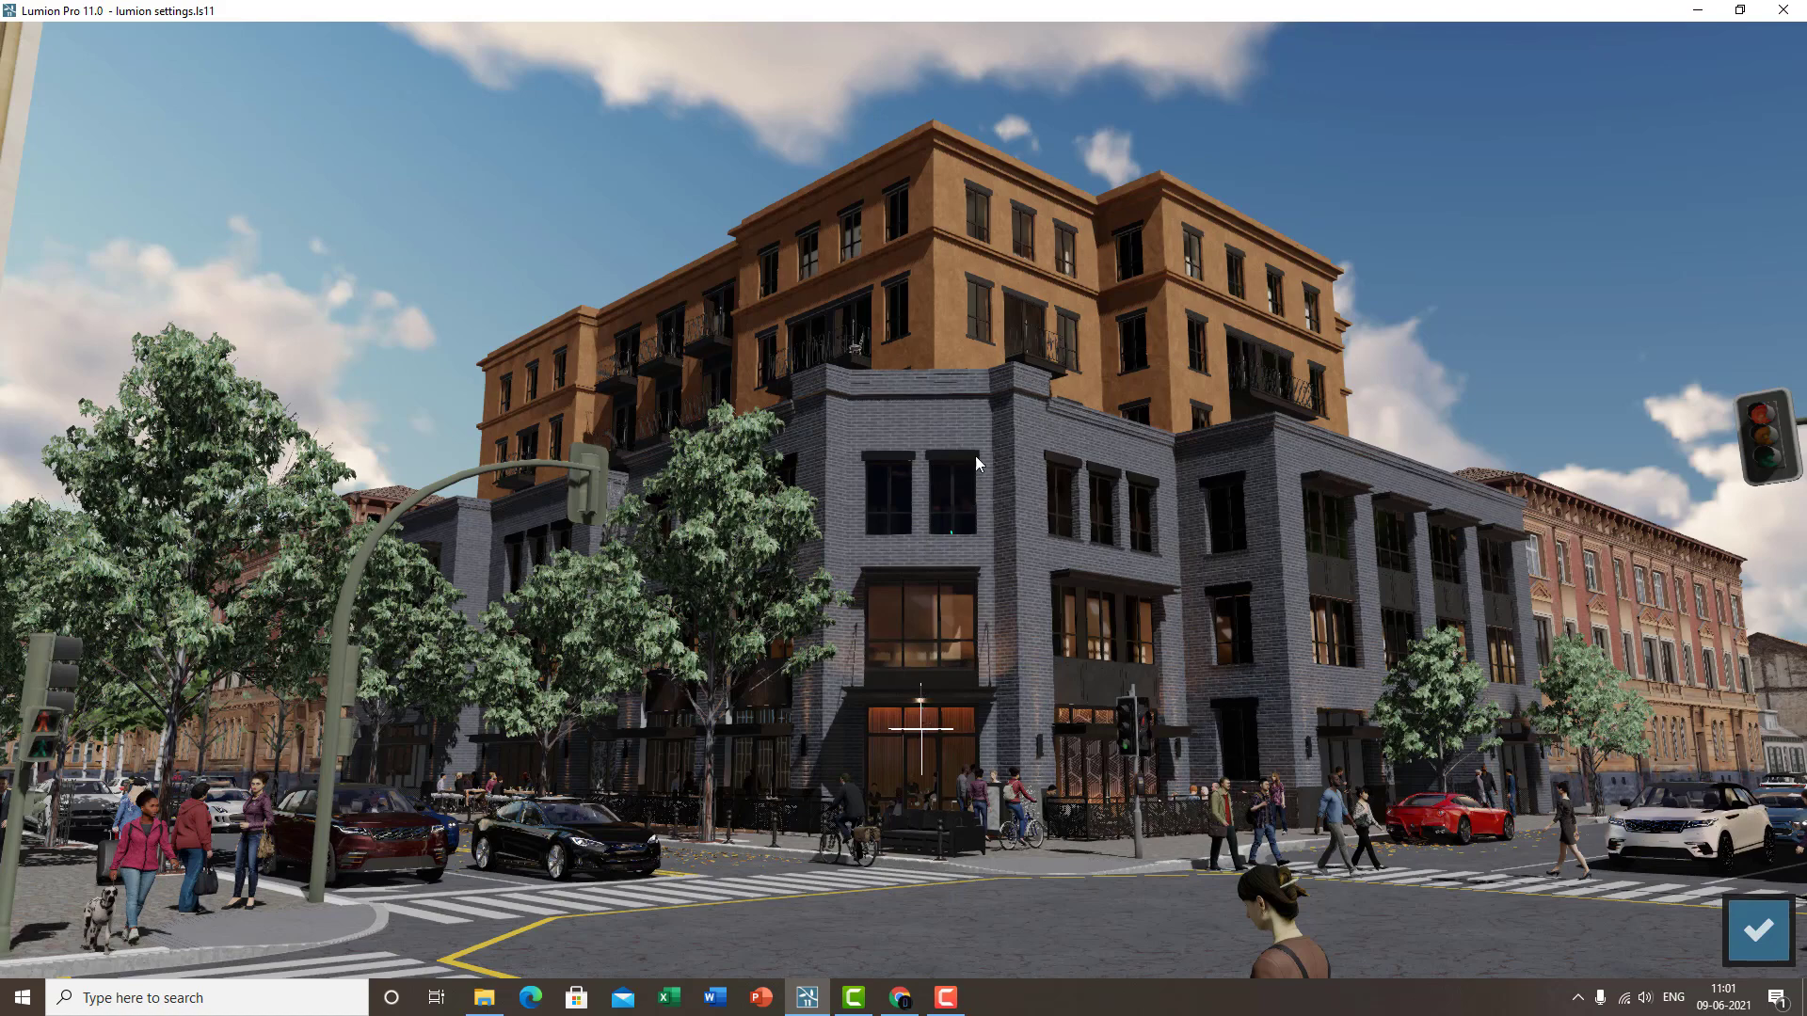
left_click(920, 607)
left_click(1739, 936)
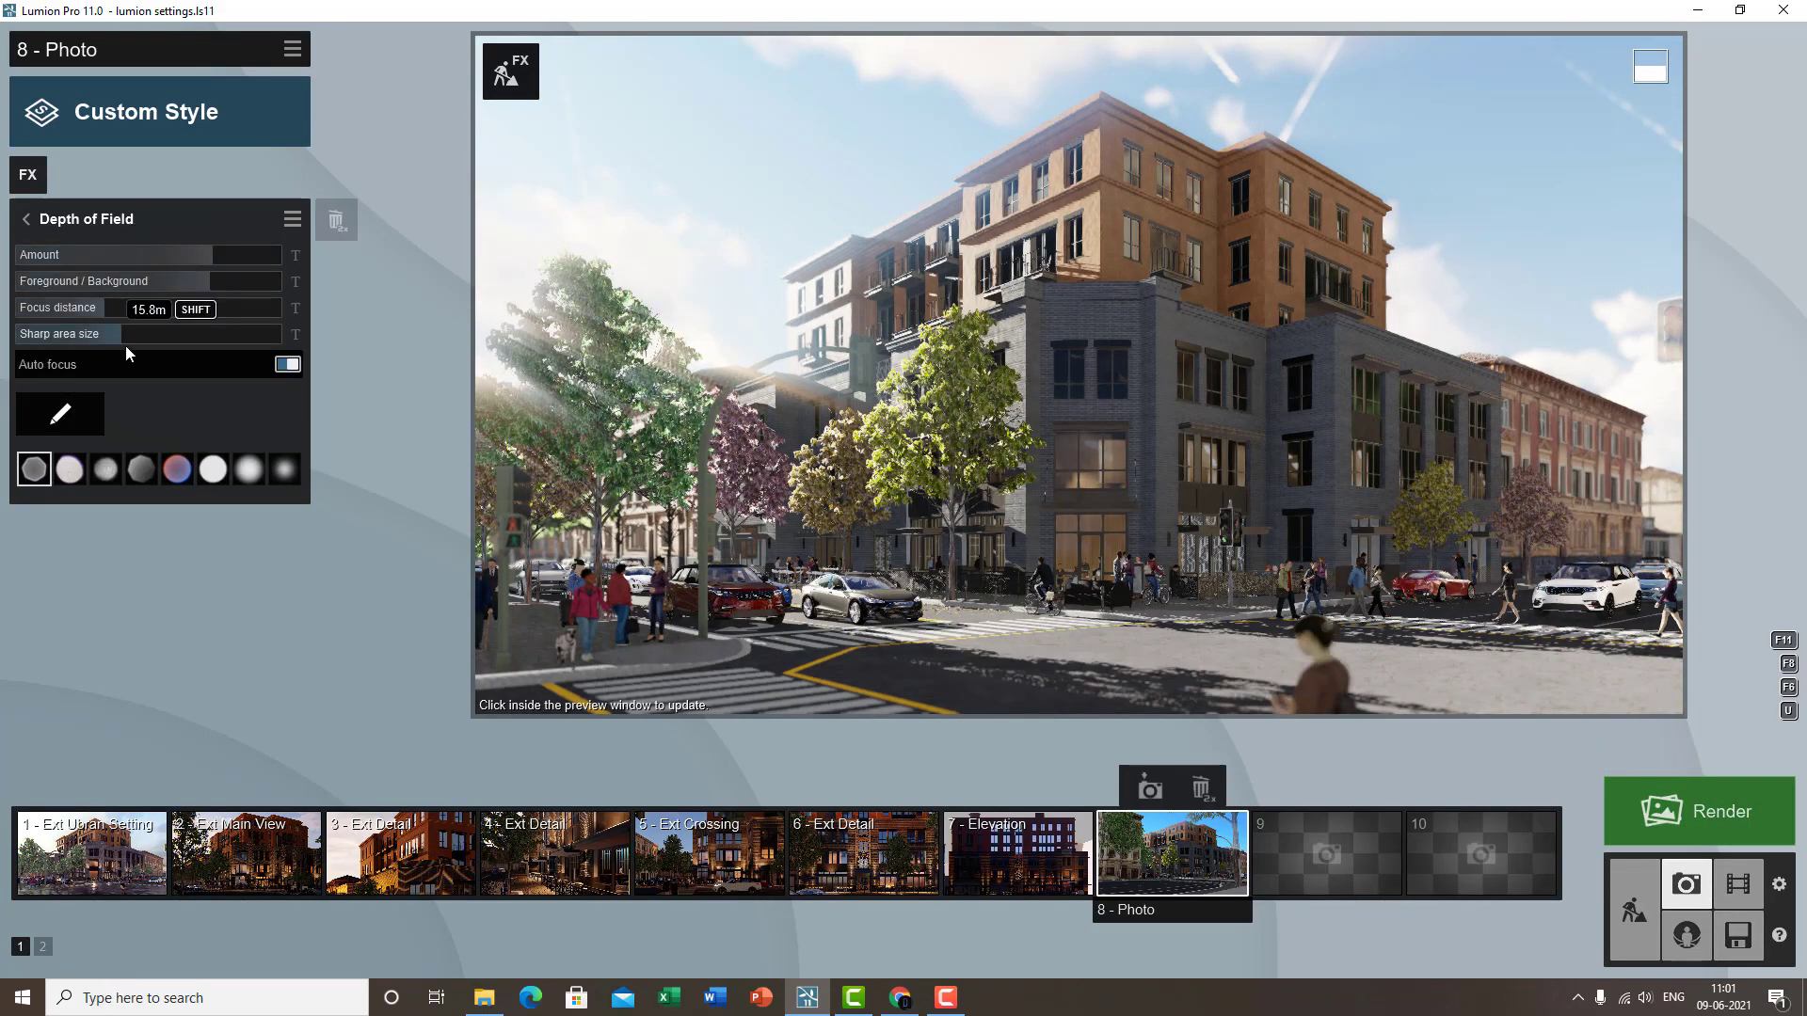
left_click(288, 365)
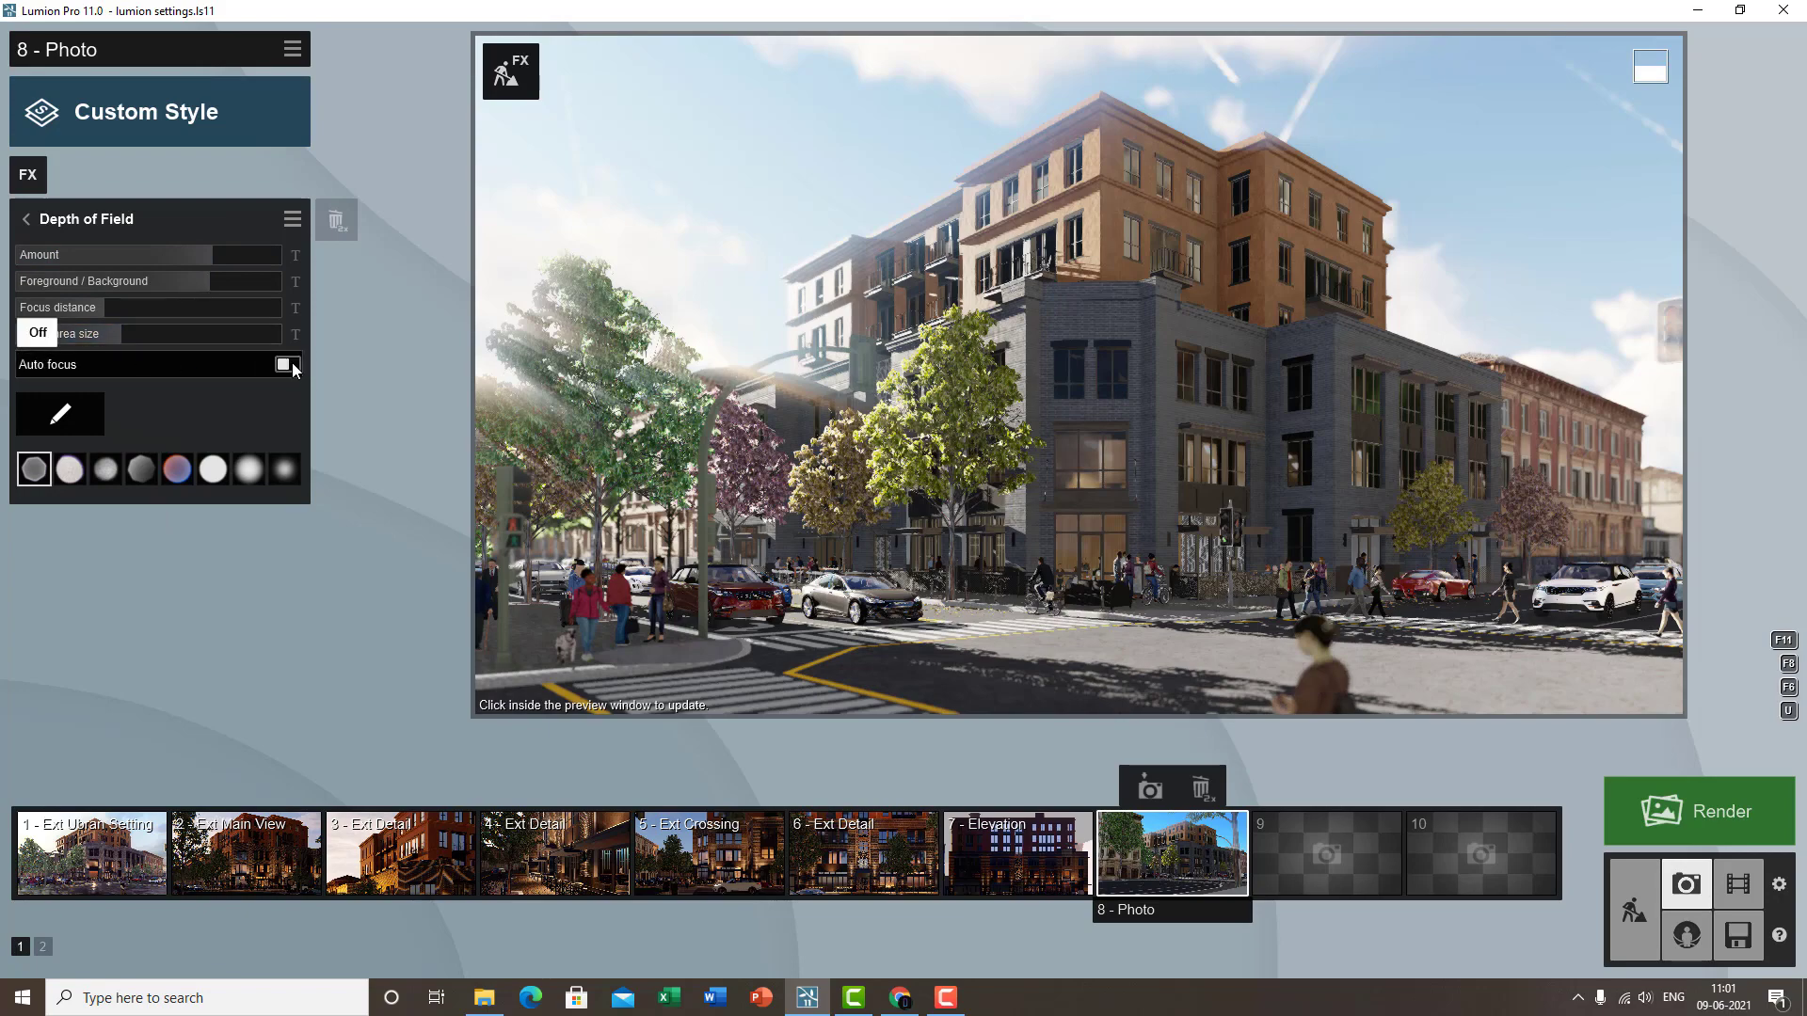
left_click(919, 561)
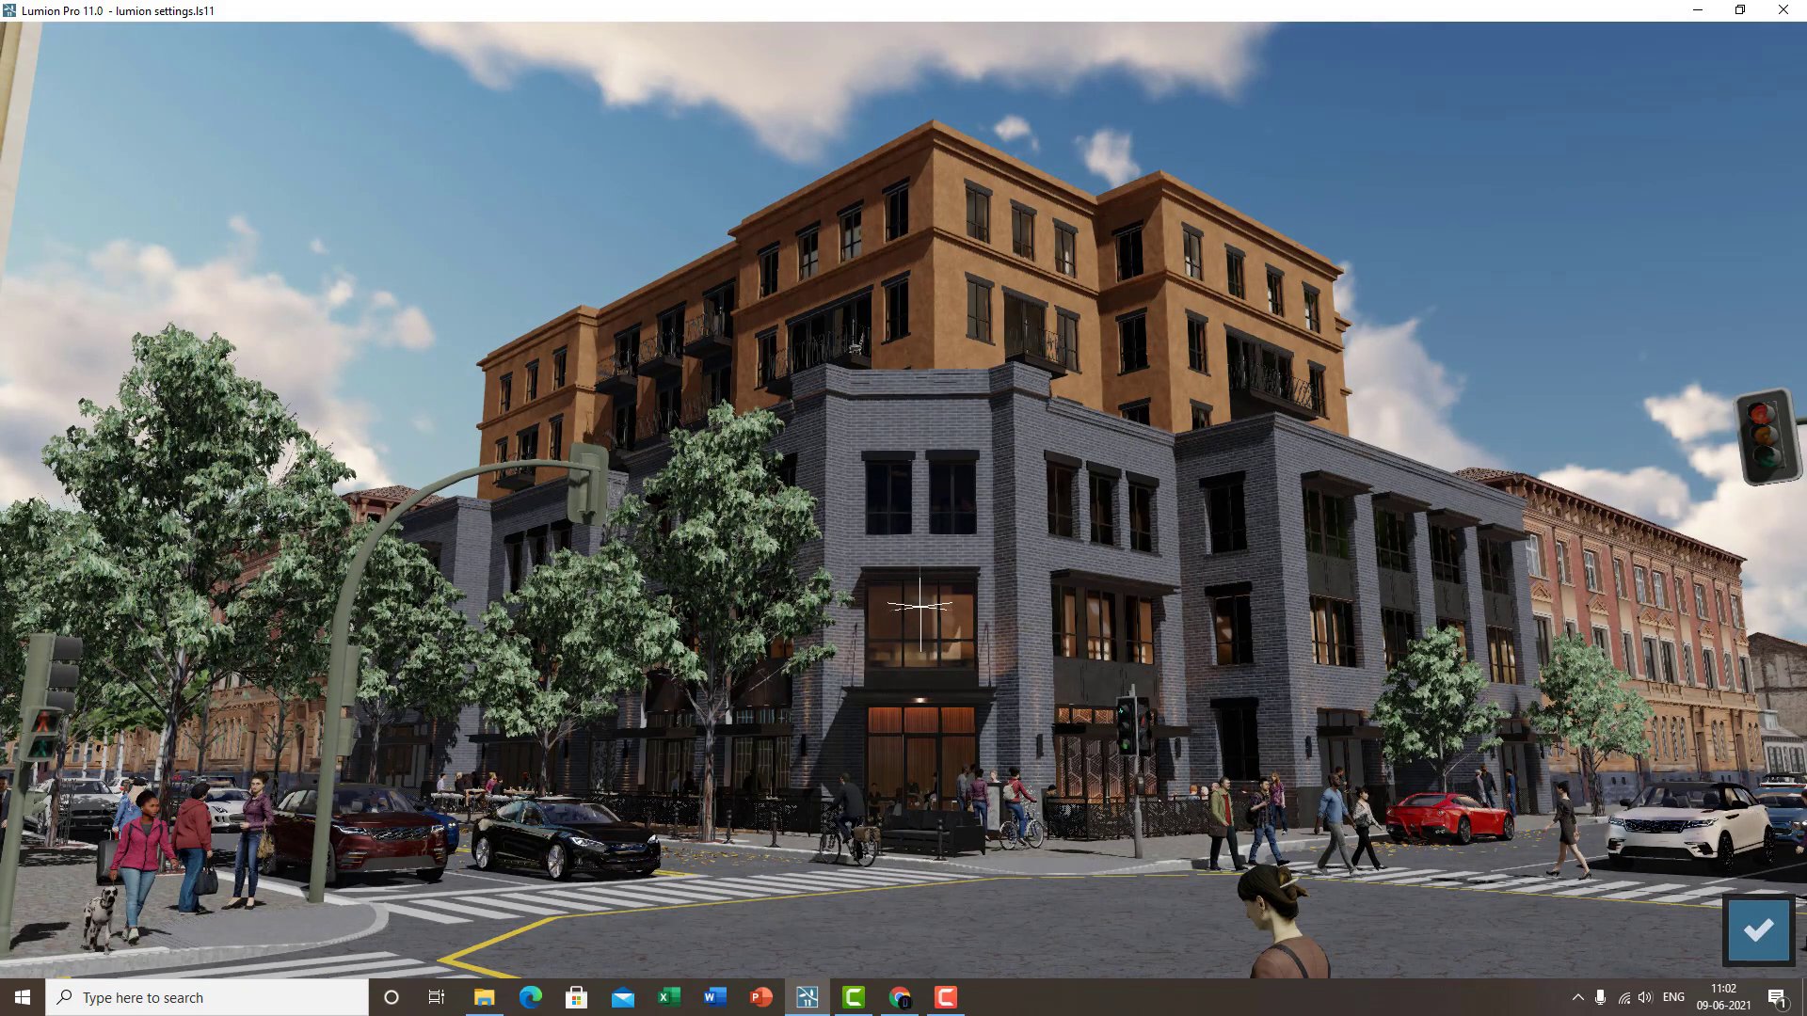
left_click(1757, 930)
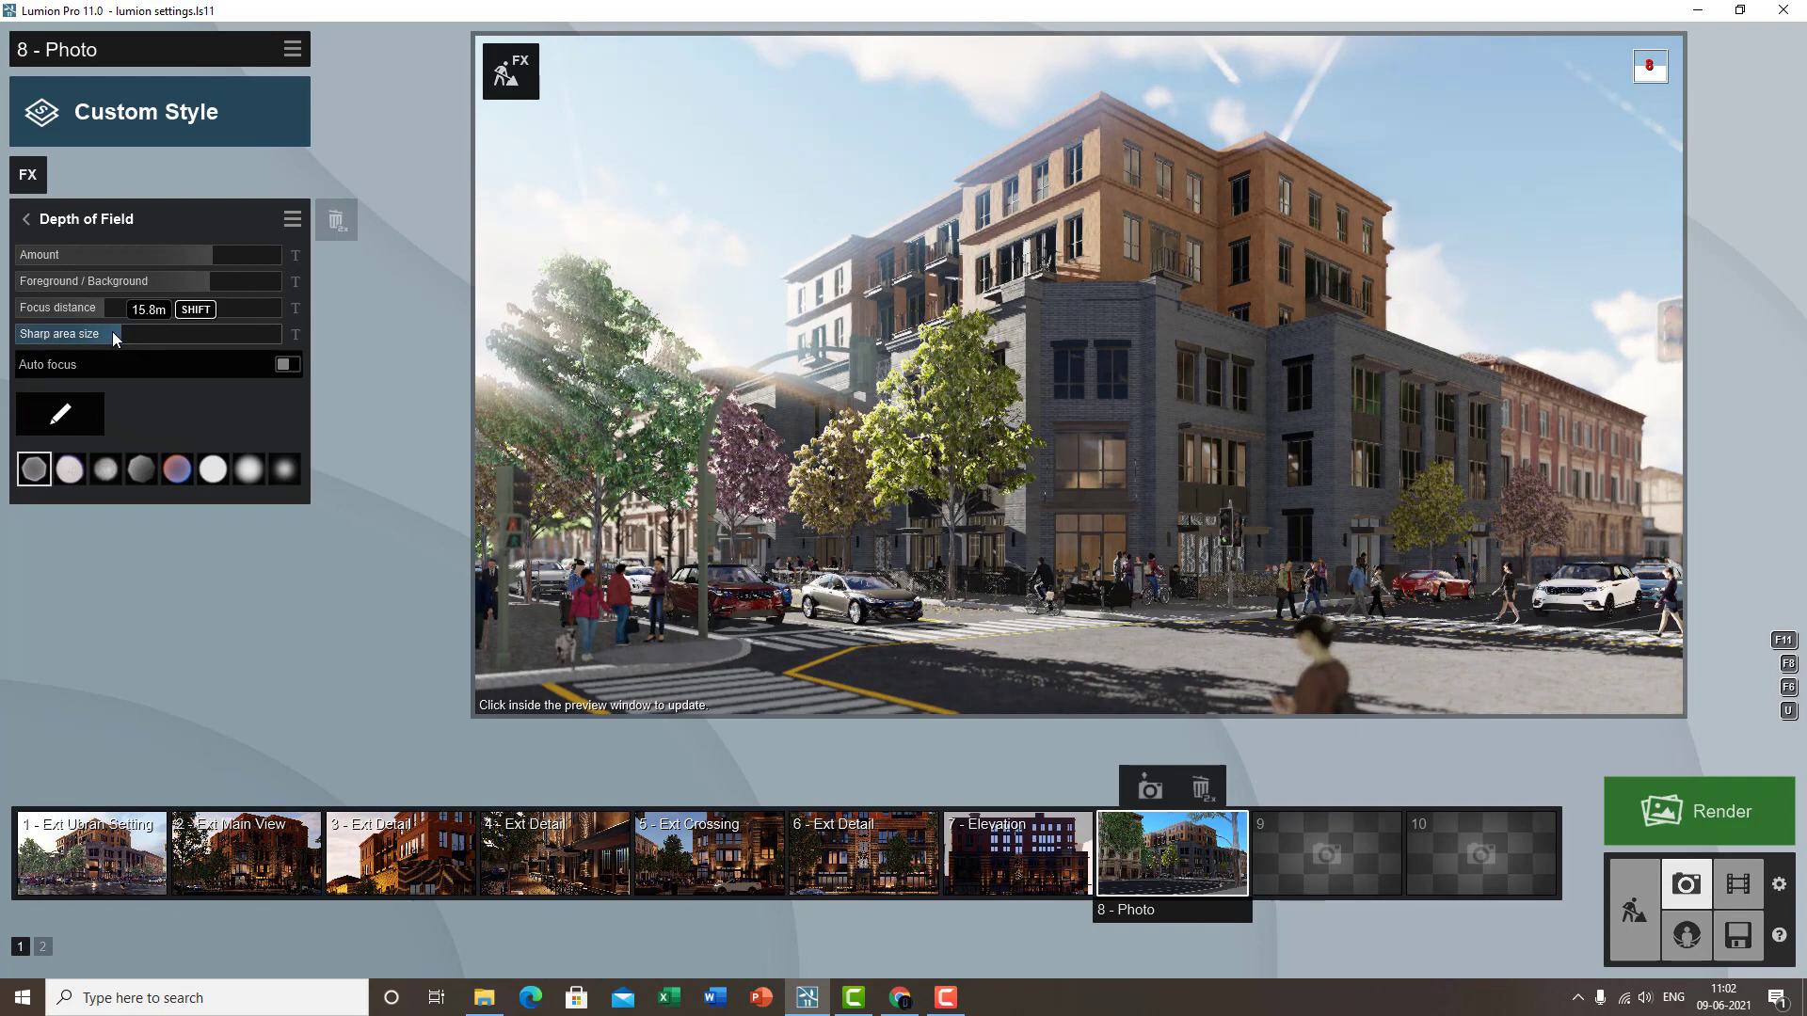
- Reduce the Depth of Field sharp area size to near its minimum and set Foreground / Background to 1.0
left_click_drag(113, 337, 2, 292)
left_click_drag(154, 284, 318, 291)
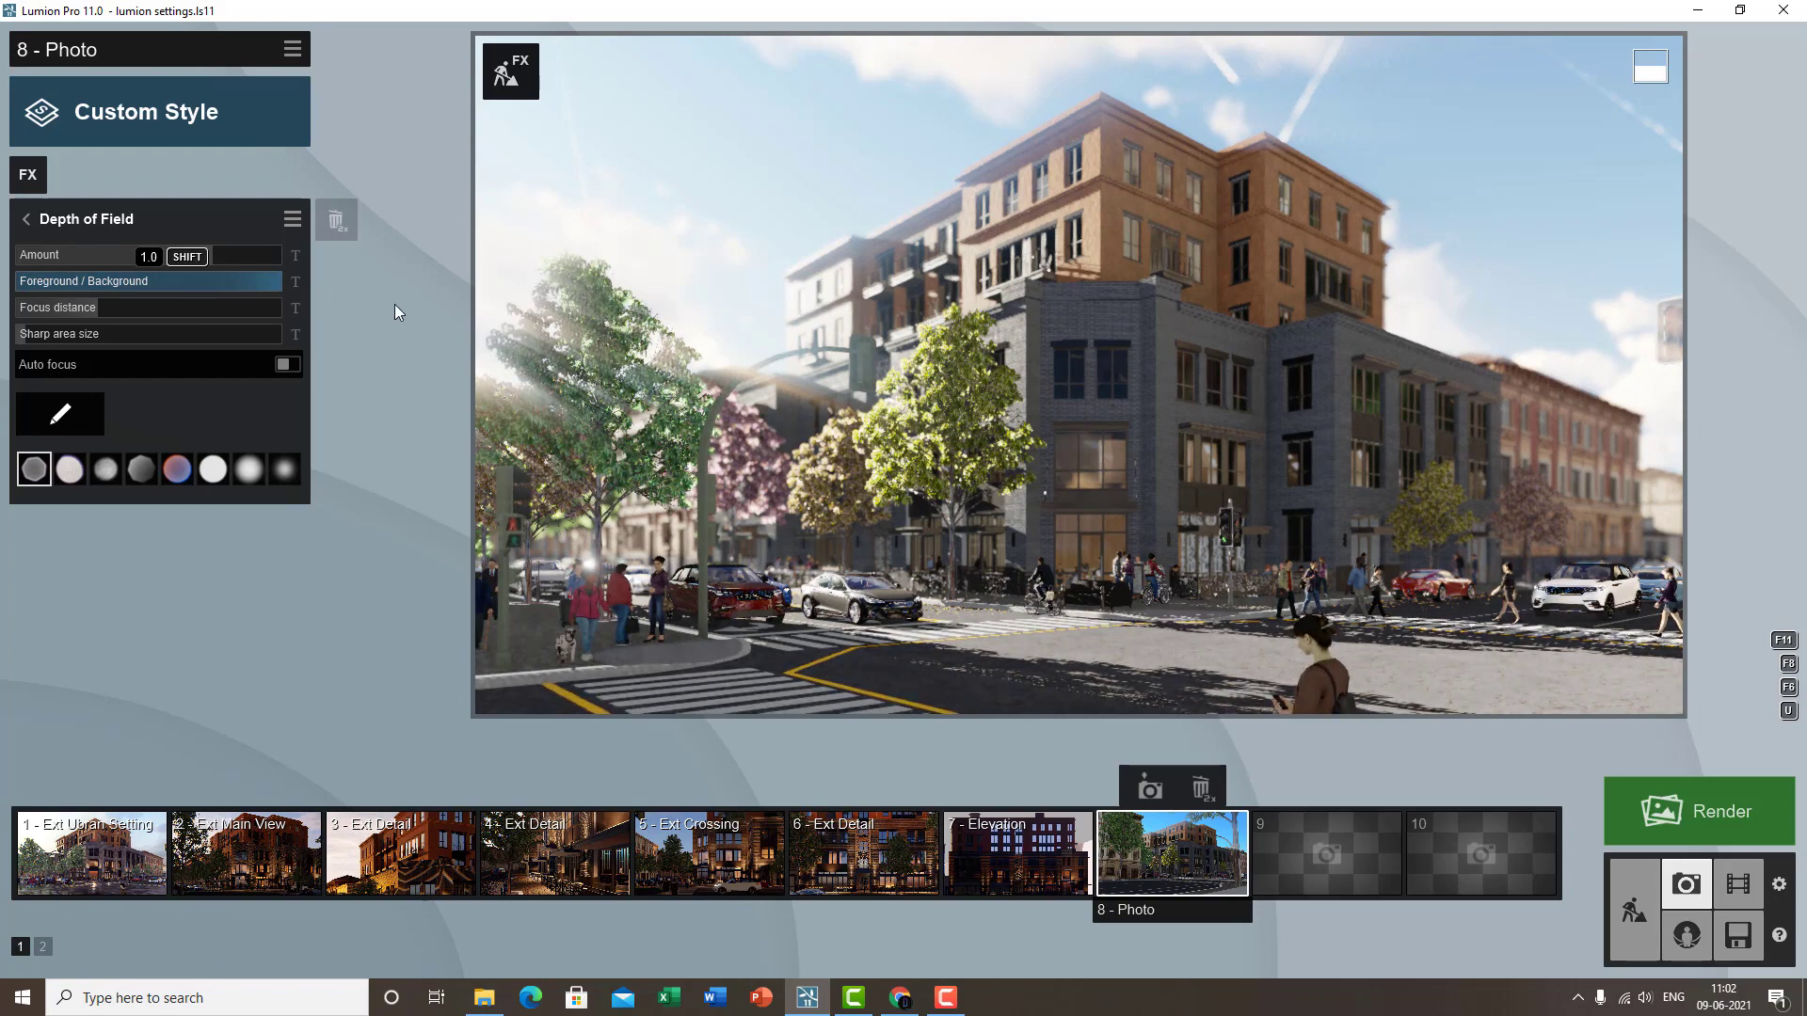
- Raise the Depth of Field Amount to maximum, increase the focus distance slightly, and set Foreground / Background to near its maximum
left_click_drag(103, 282, 186, 318)
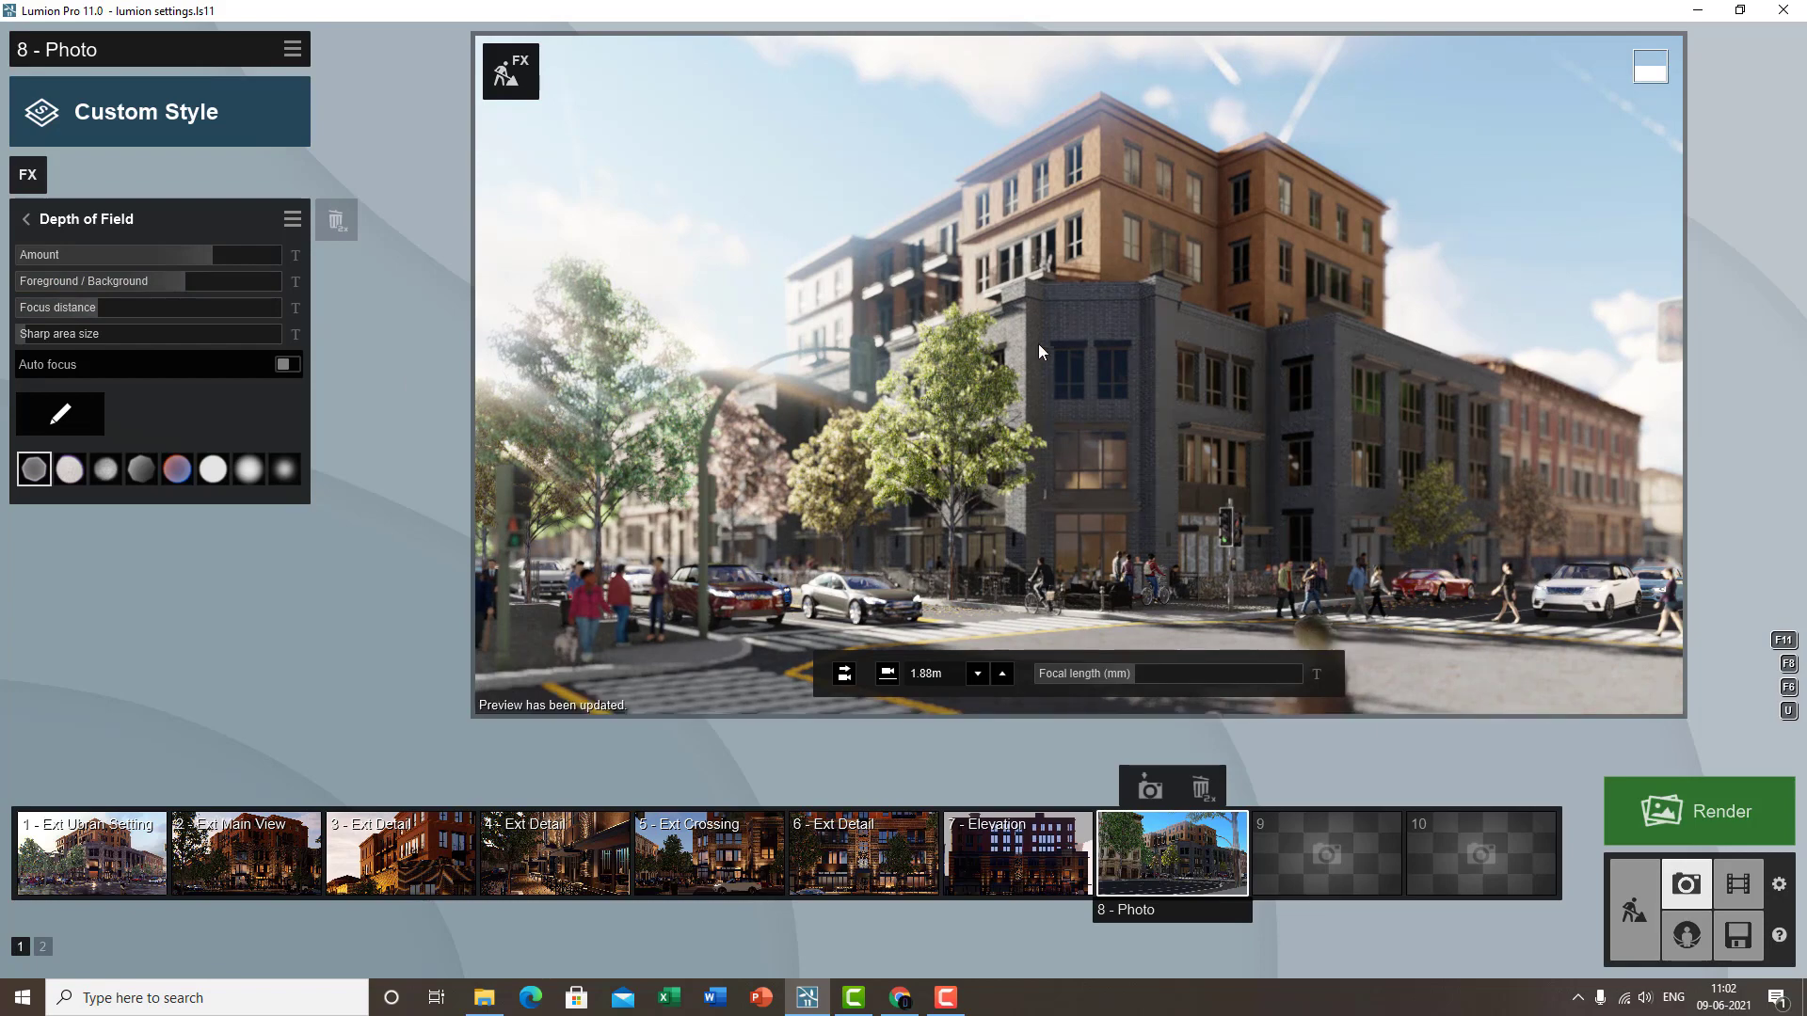
left_click_drag(176, 254, 333, 250)
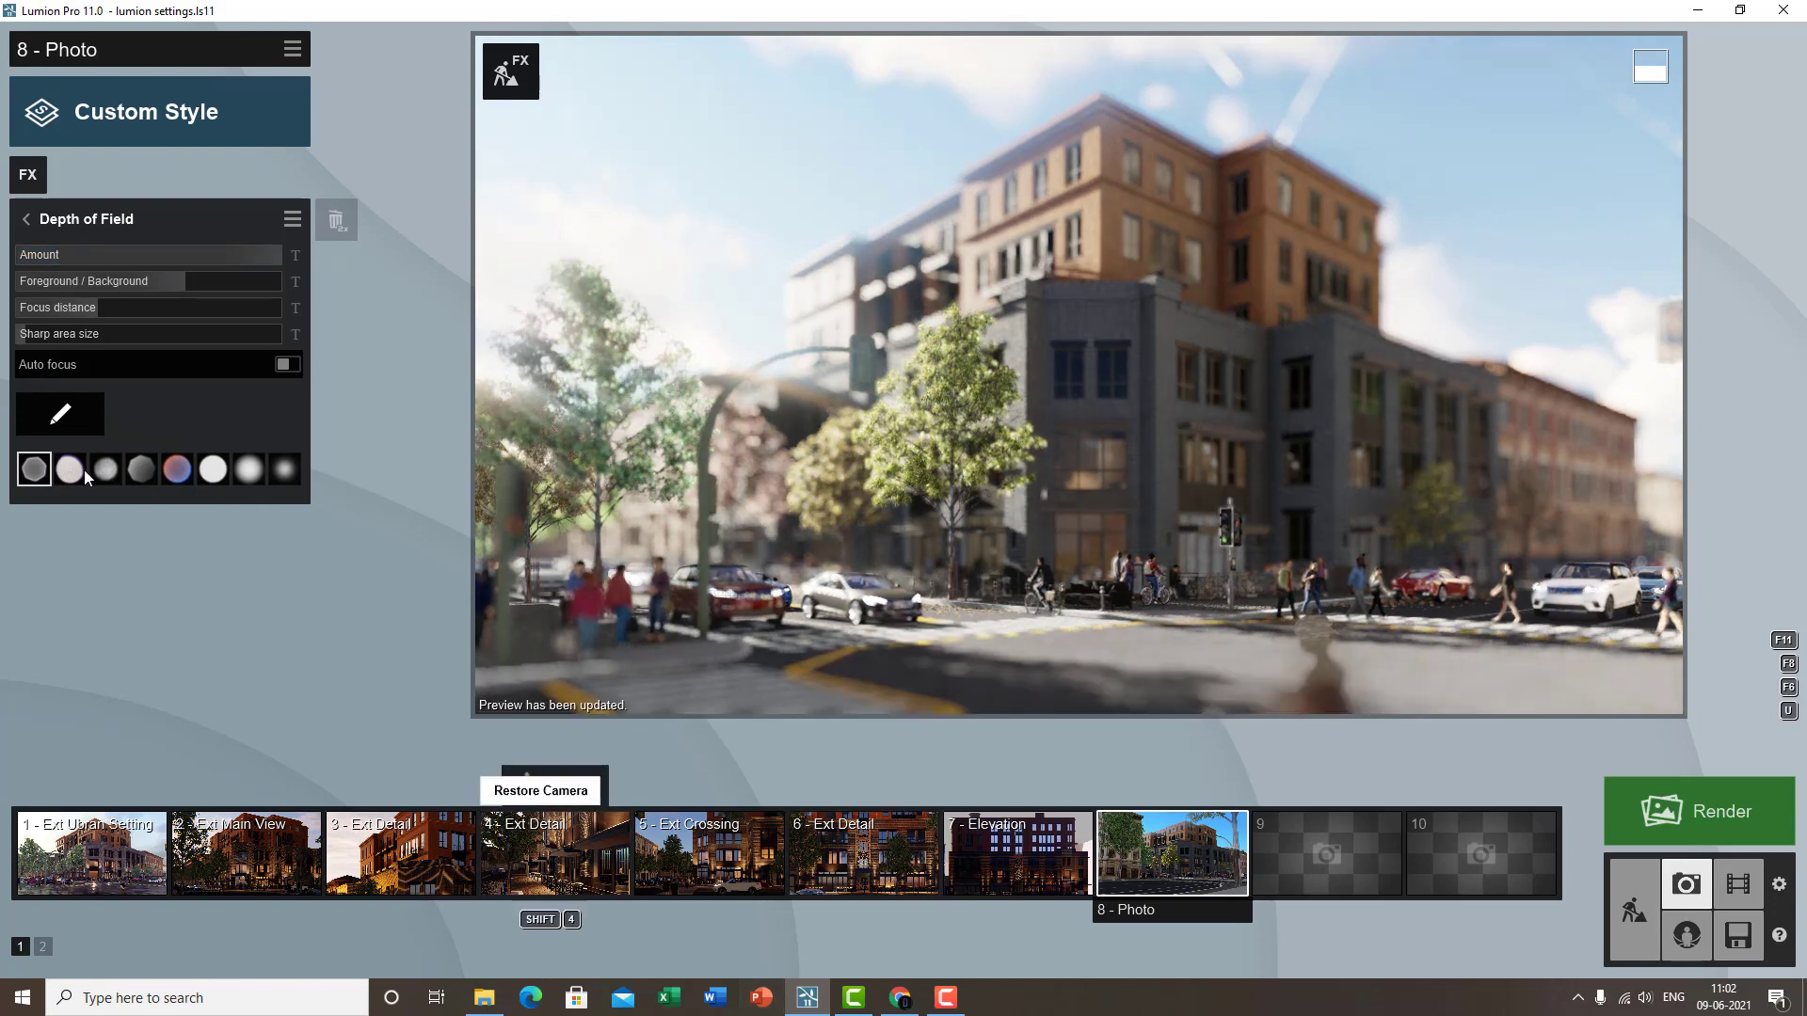
left_click_drag(66, 307, 110, 302)
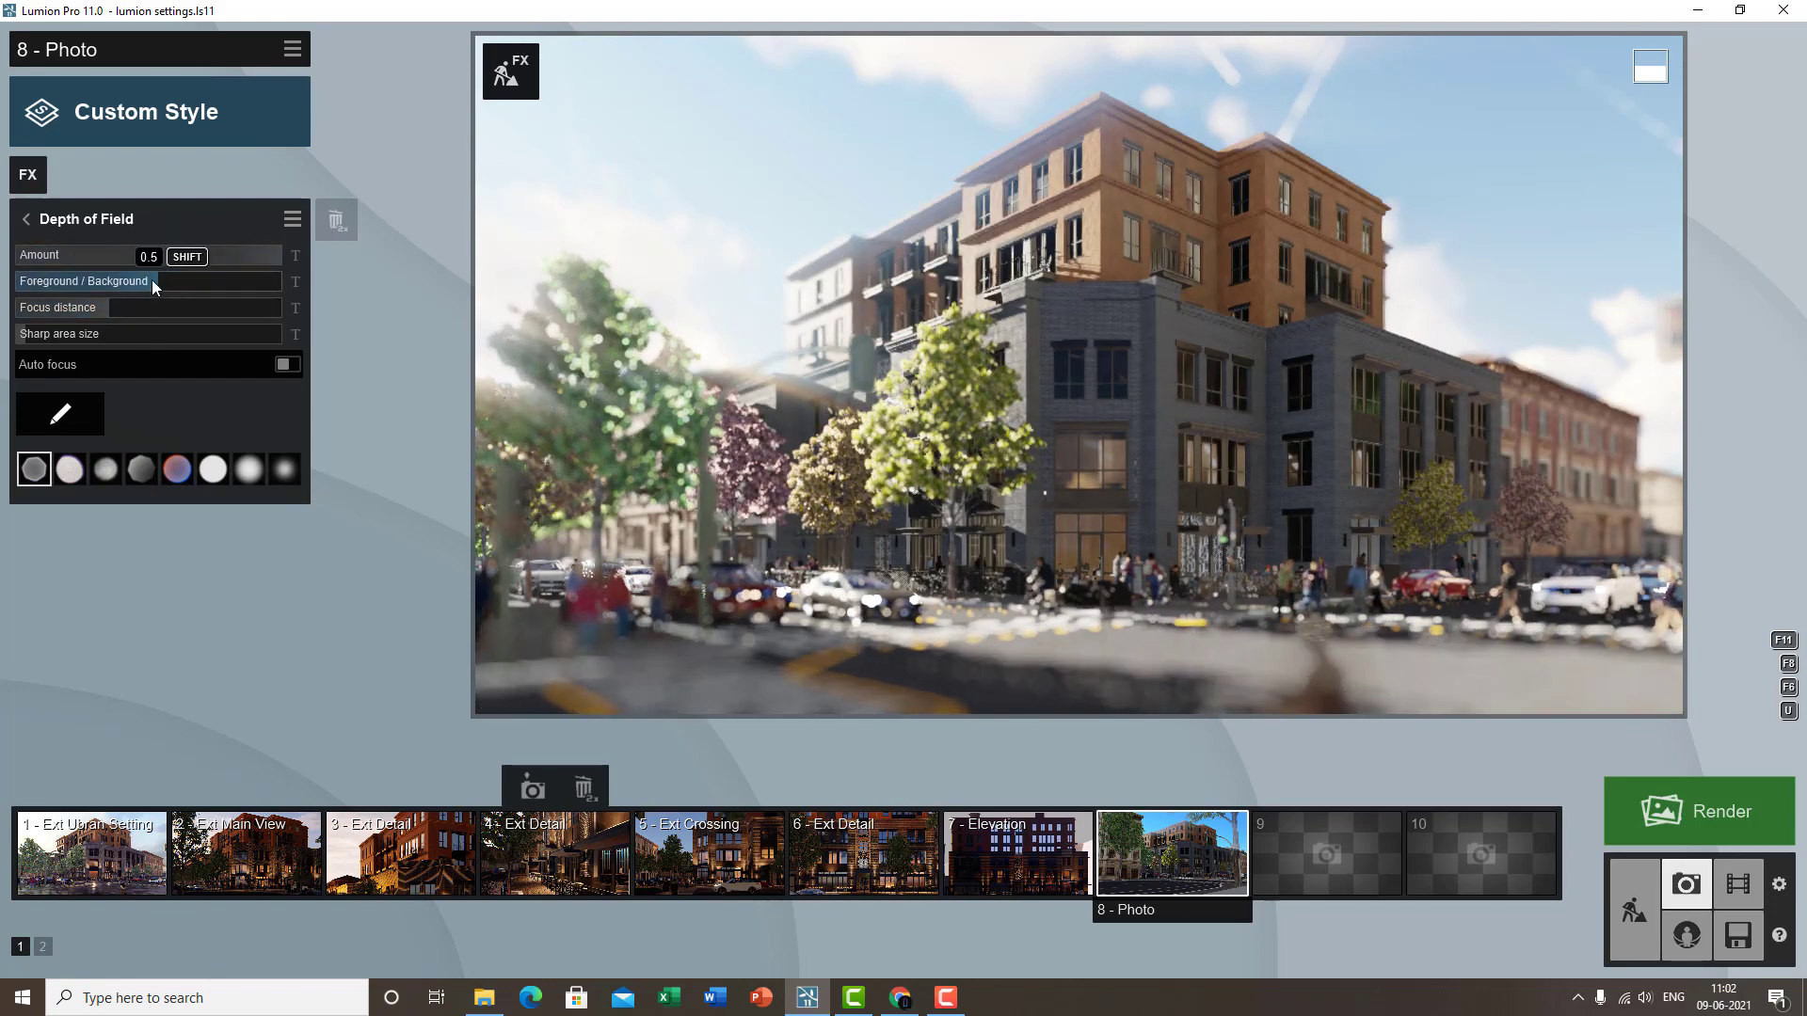
left_click_drag(150, 279, 323, 312)
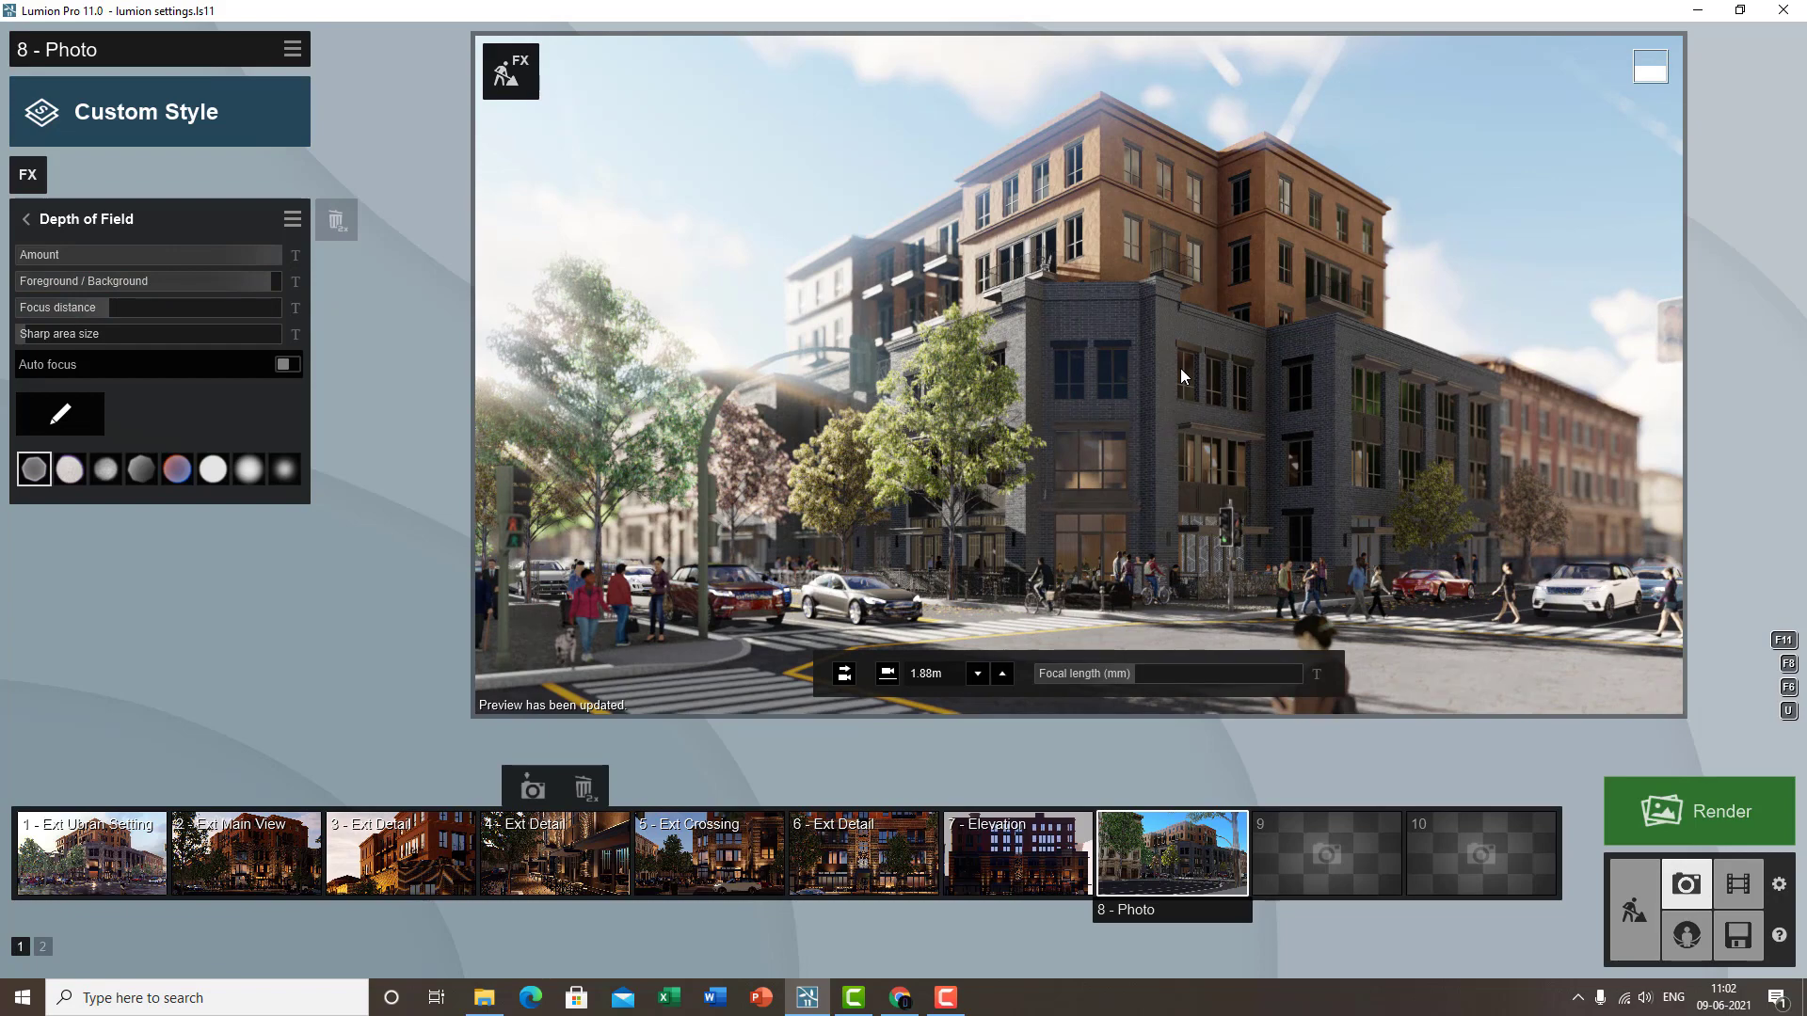
- Try several Depth of Field bokeh shapes, updating the preview, and settle on the red-and-blue one
left_click(80, 474)
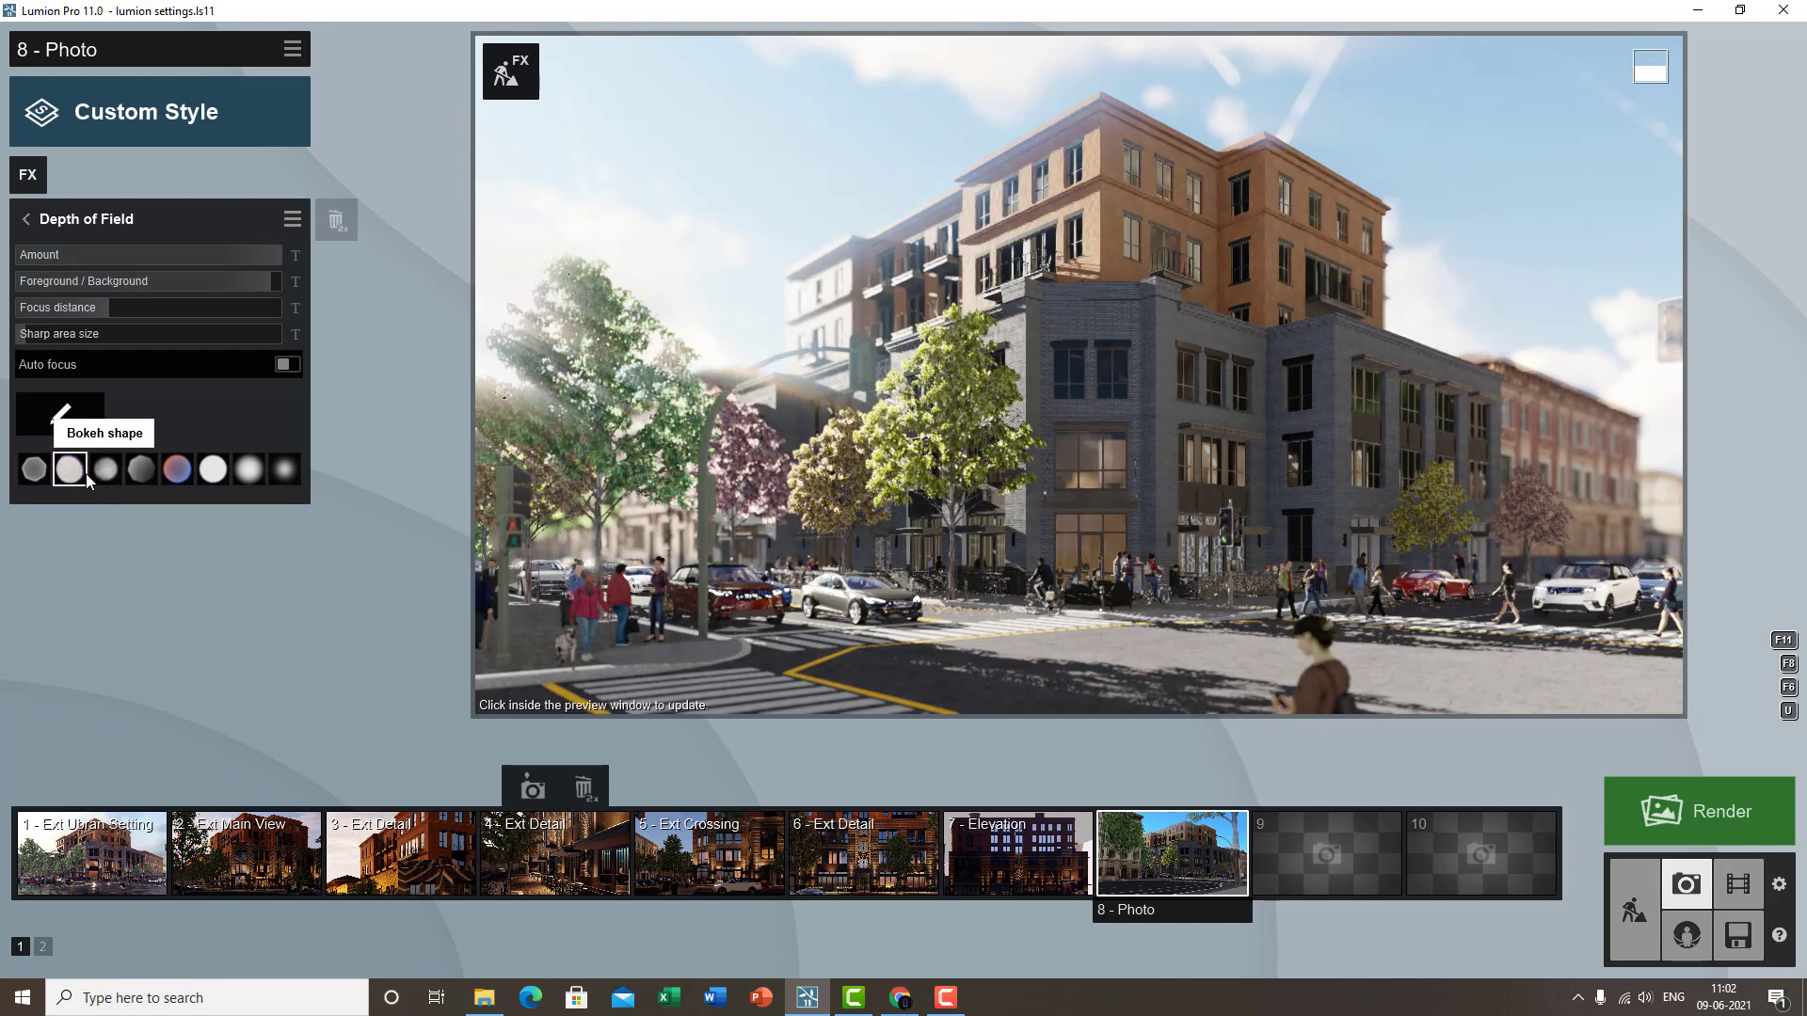
left_click(33, 470)
left_click(141, 470)
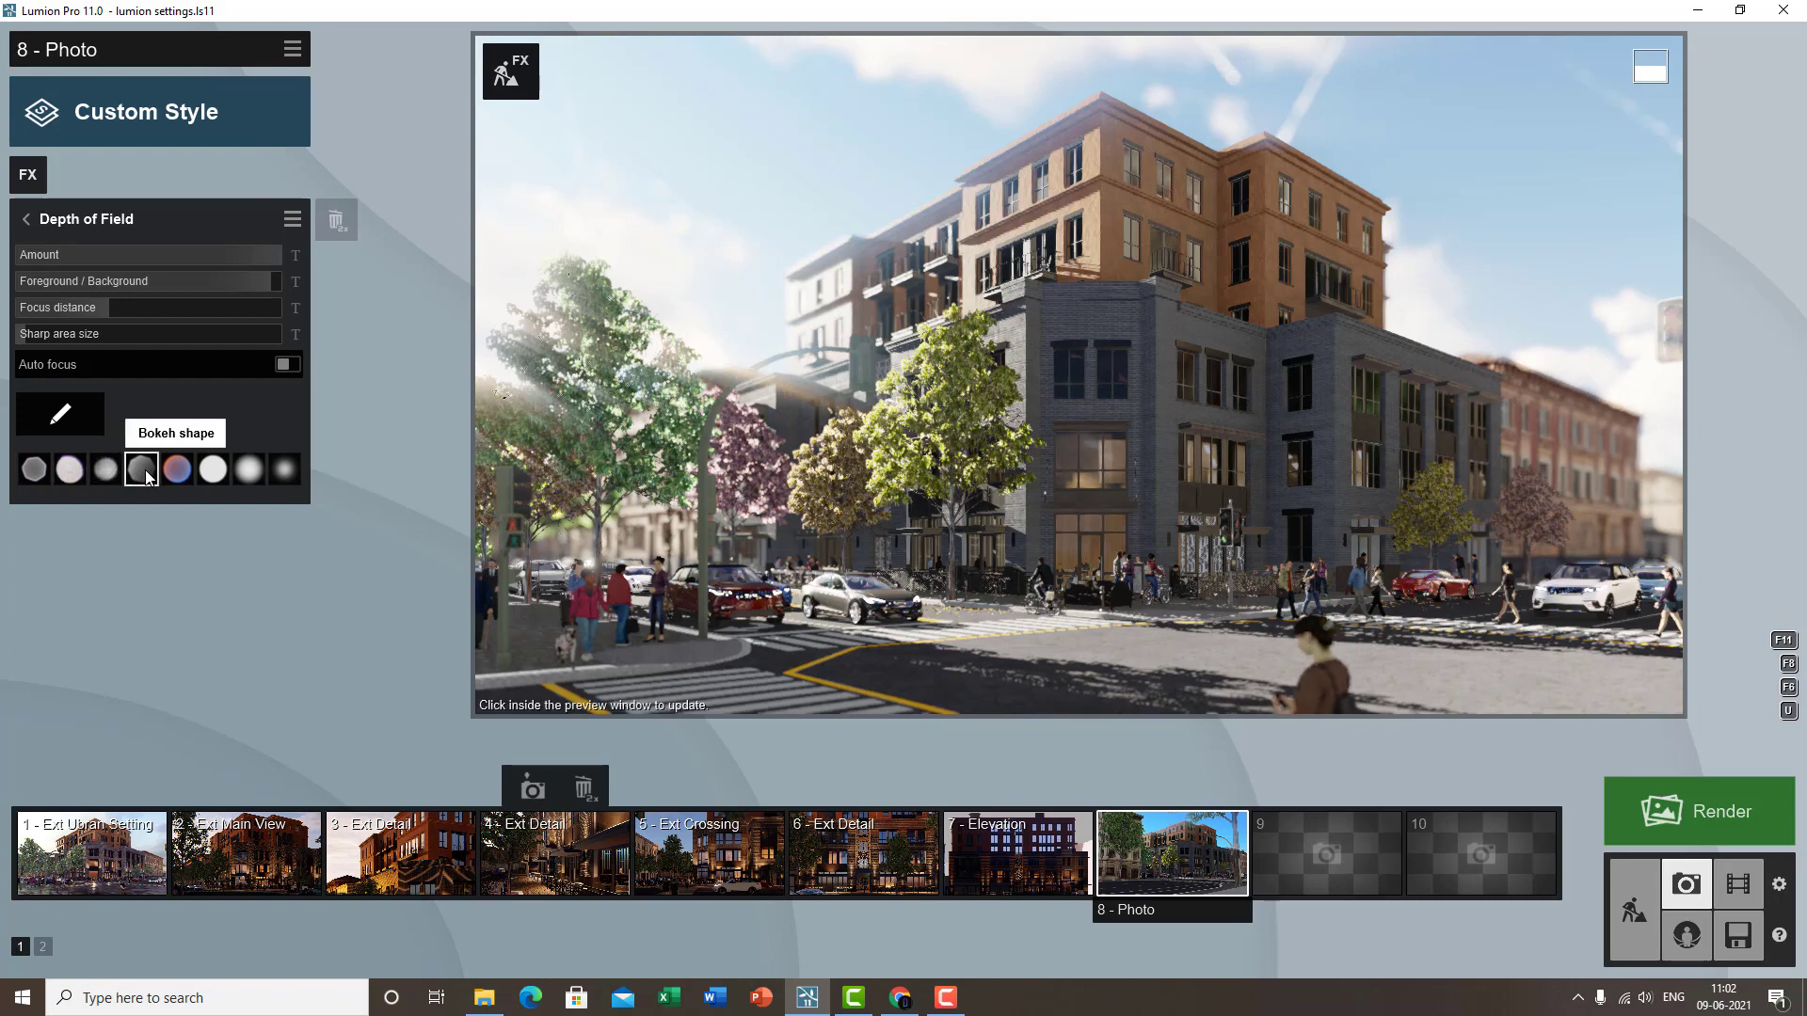
left_click(177, 469)
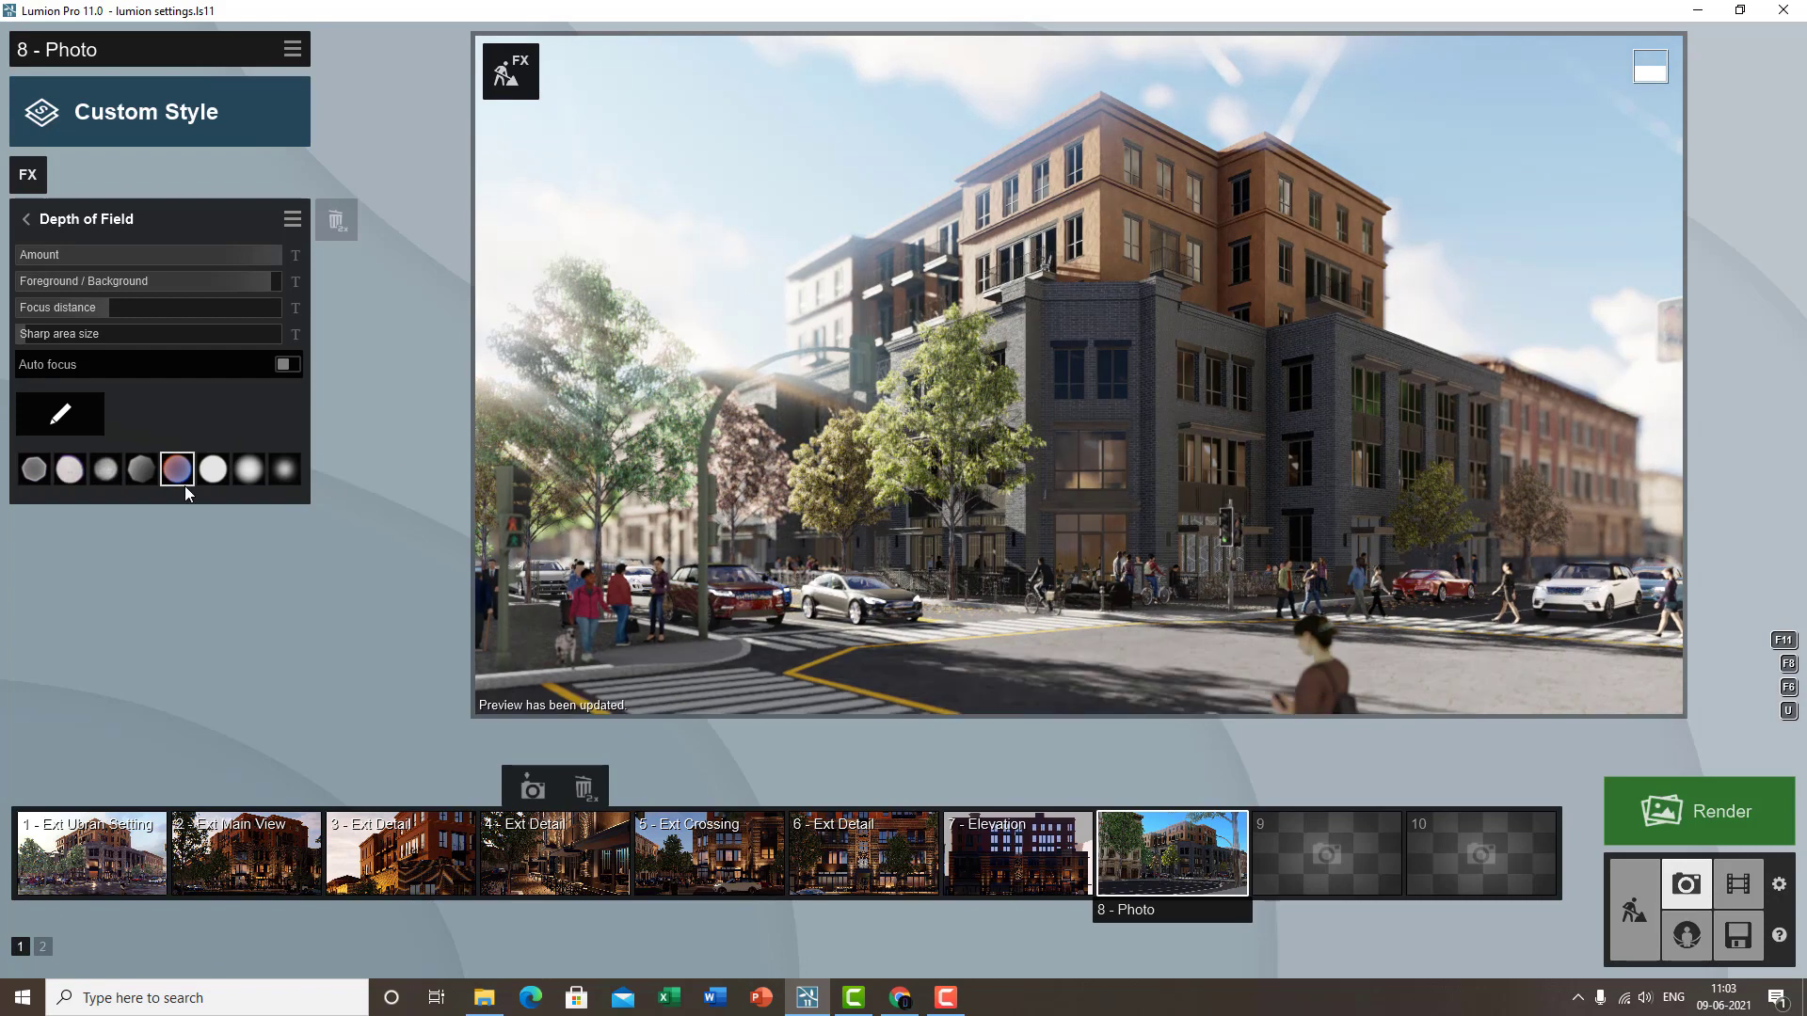
left_click(252, 467)
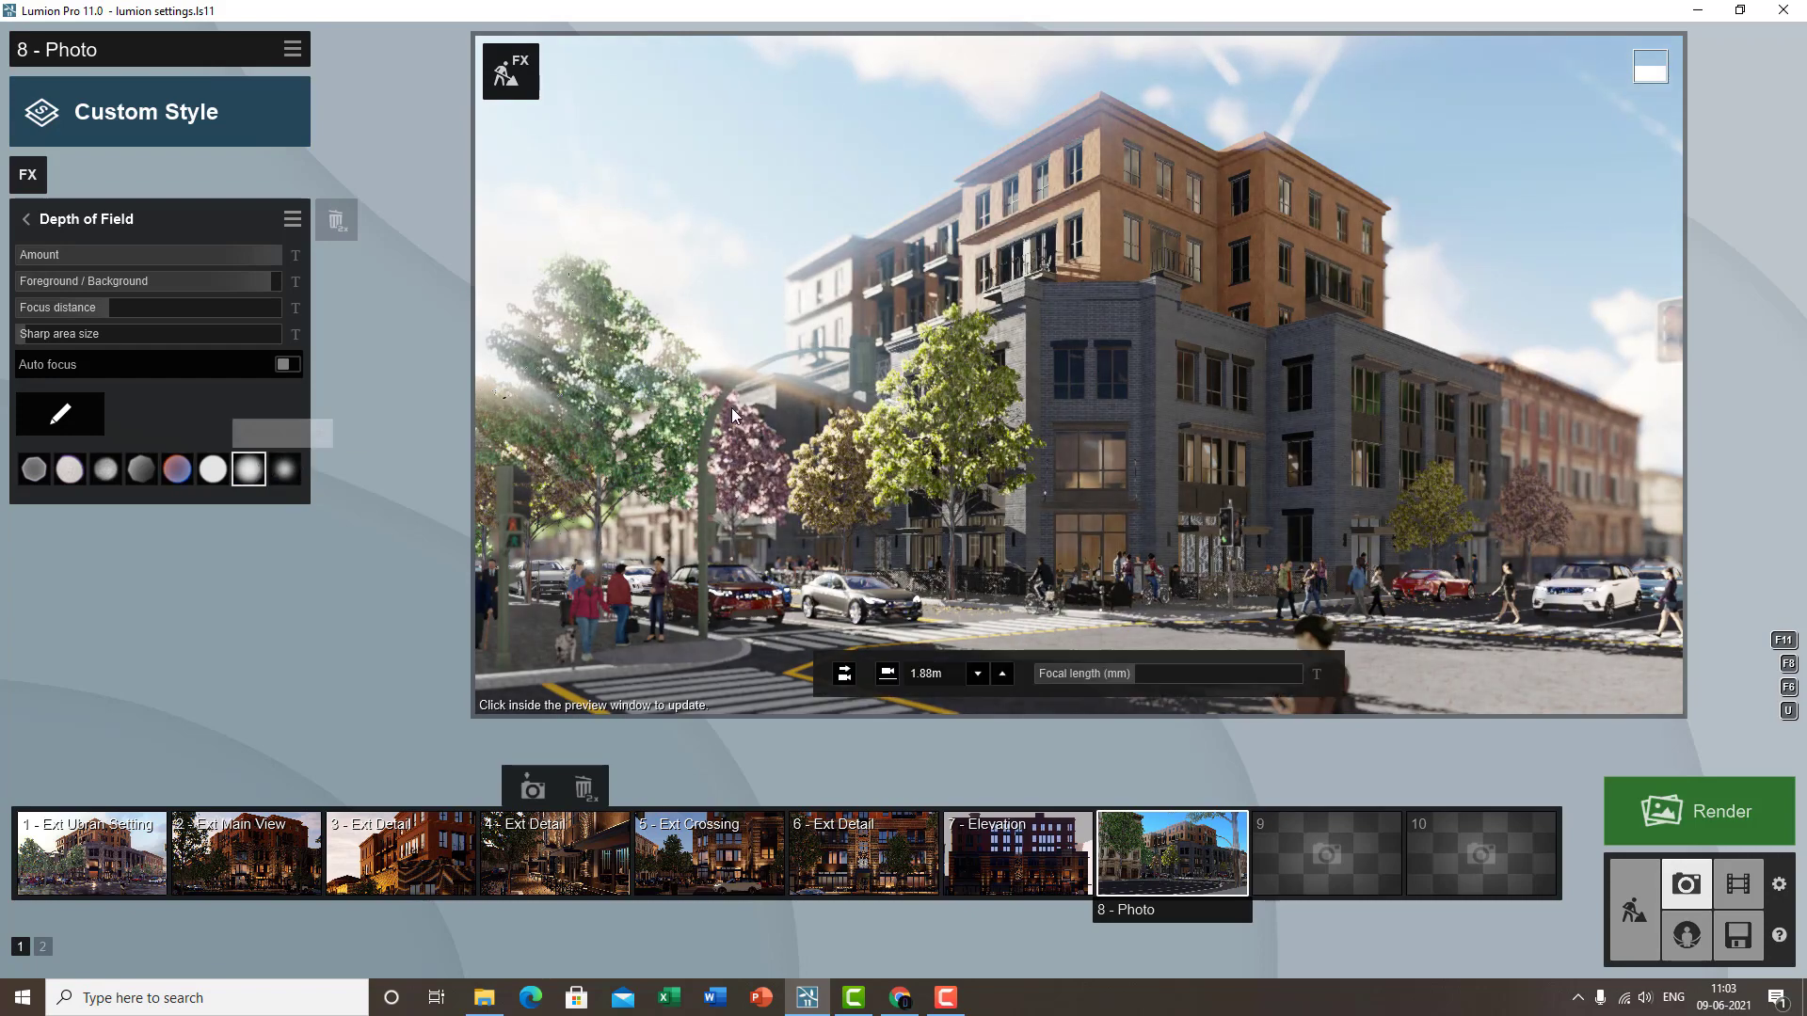
left_click(935, 409)
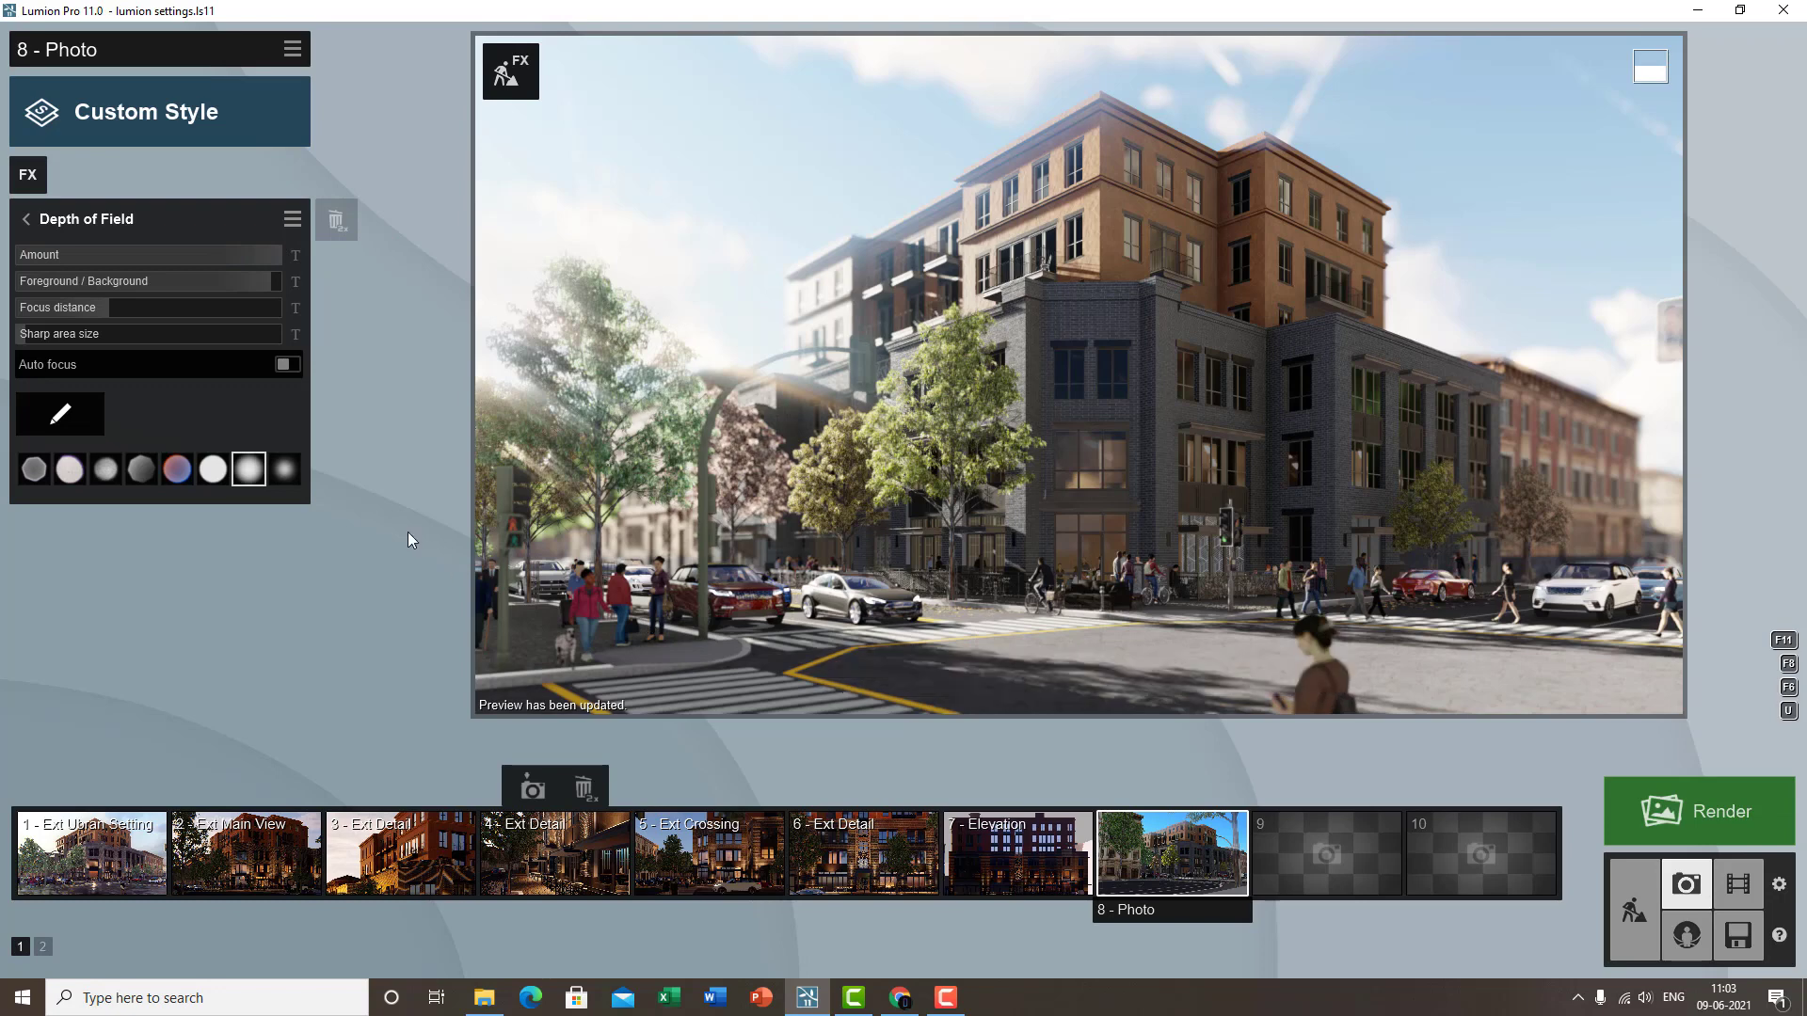
left_click(282, 471)
left_click(214, 470)
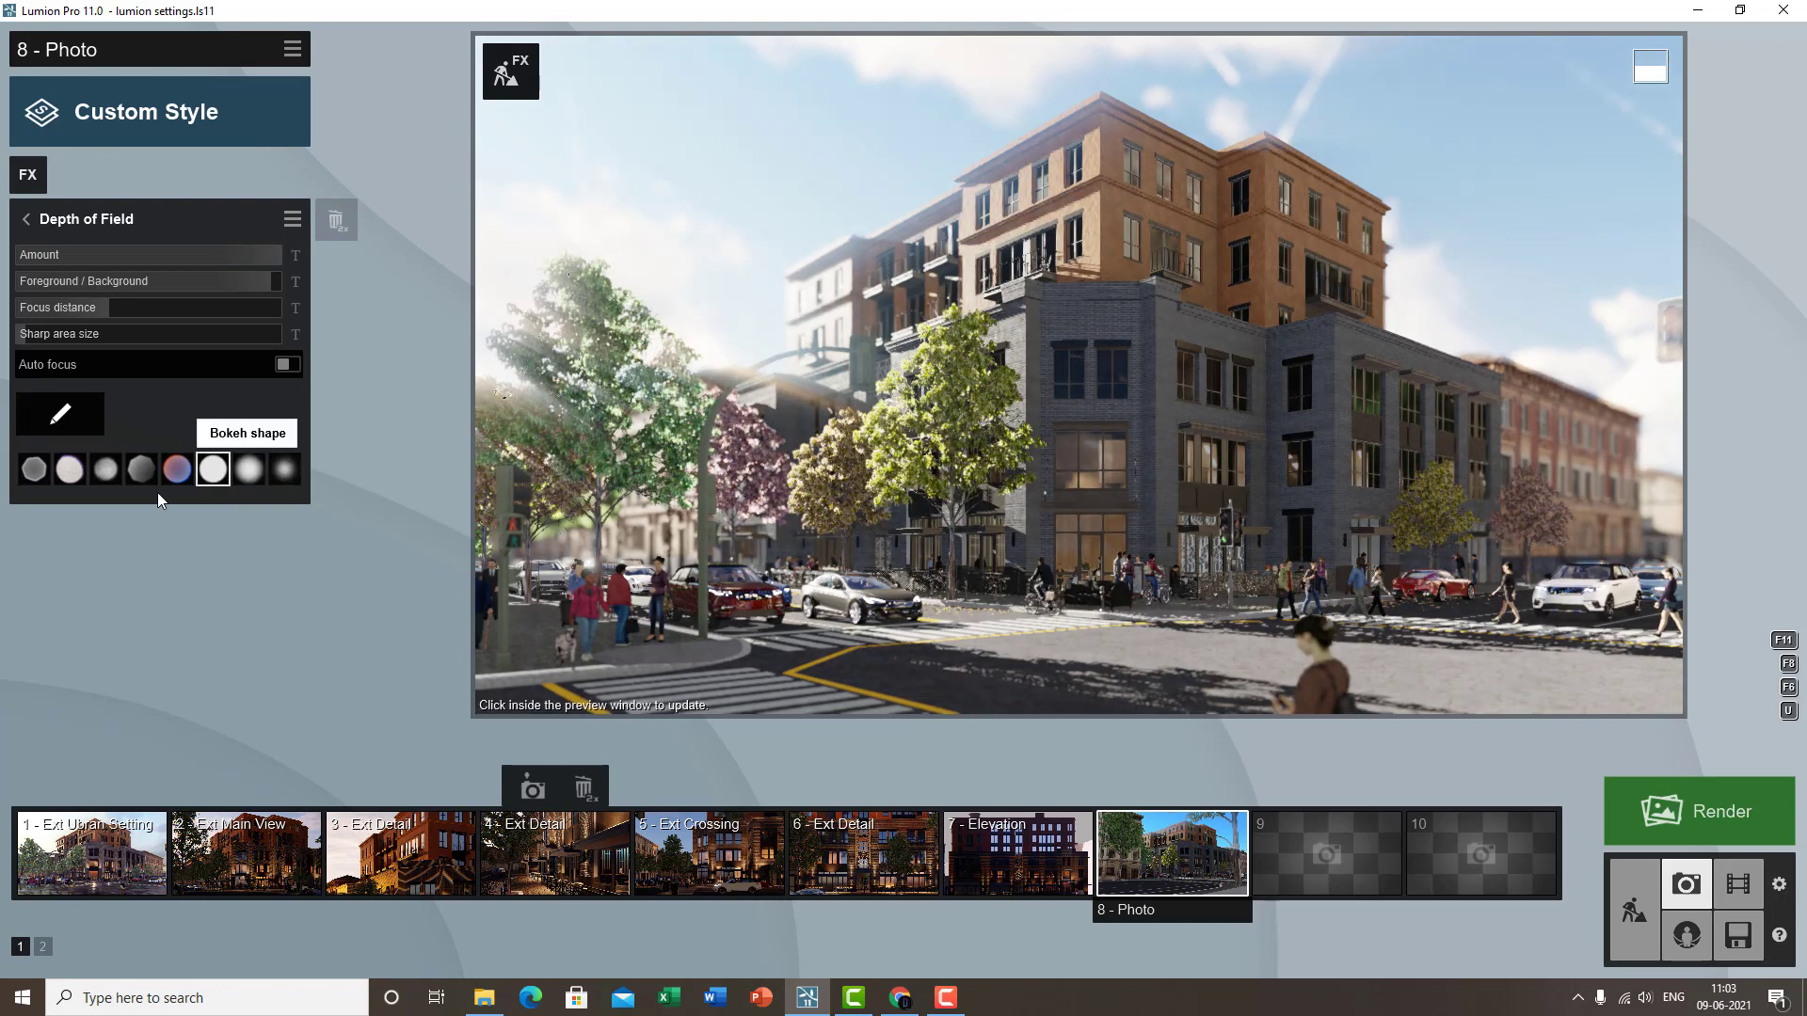
left_click(176, 463)
- Add the Lens Flare camera effect to the photo
left_click(25, 218)
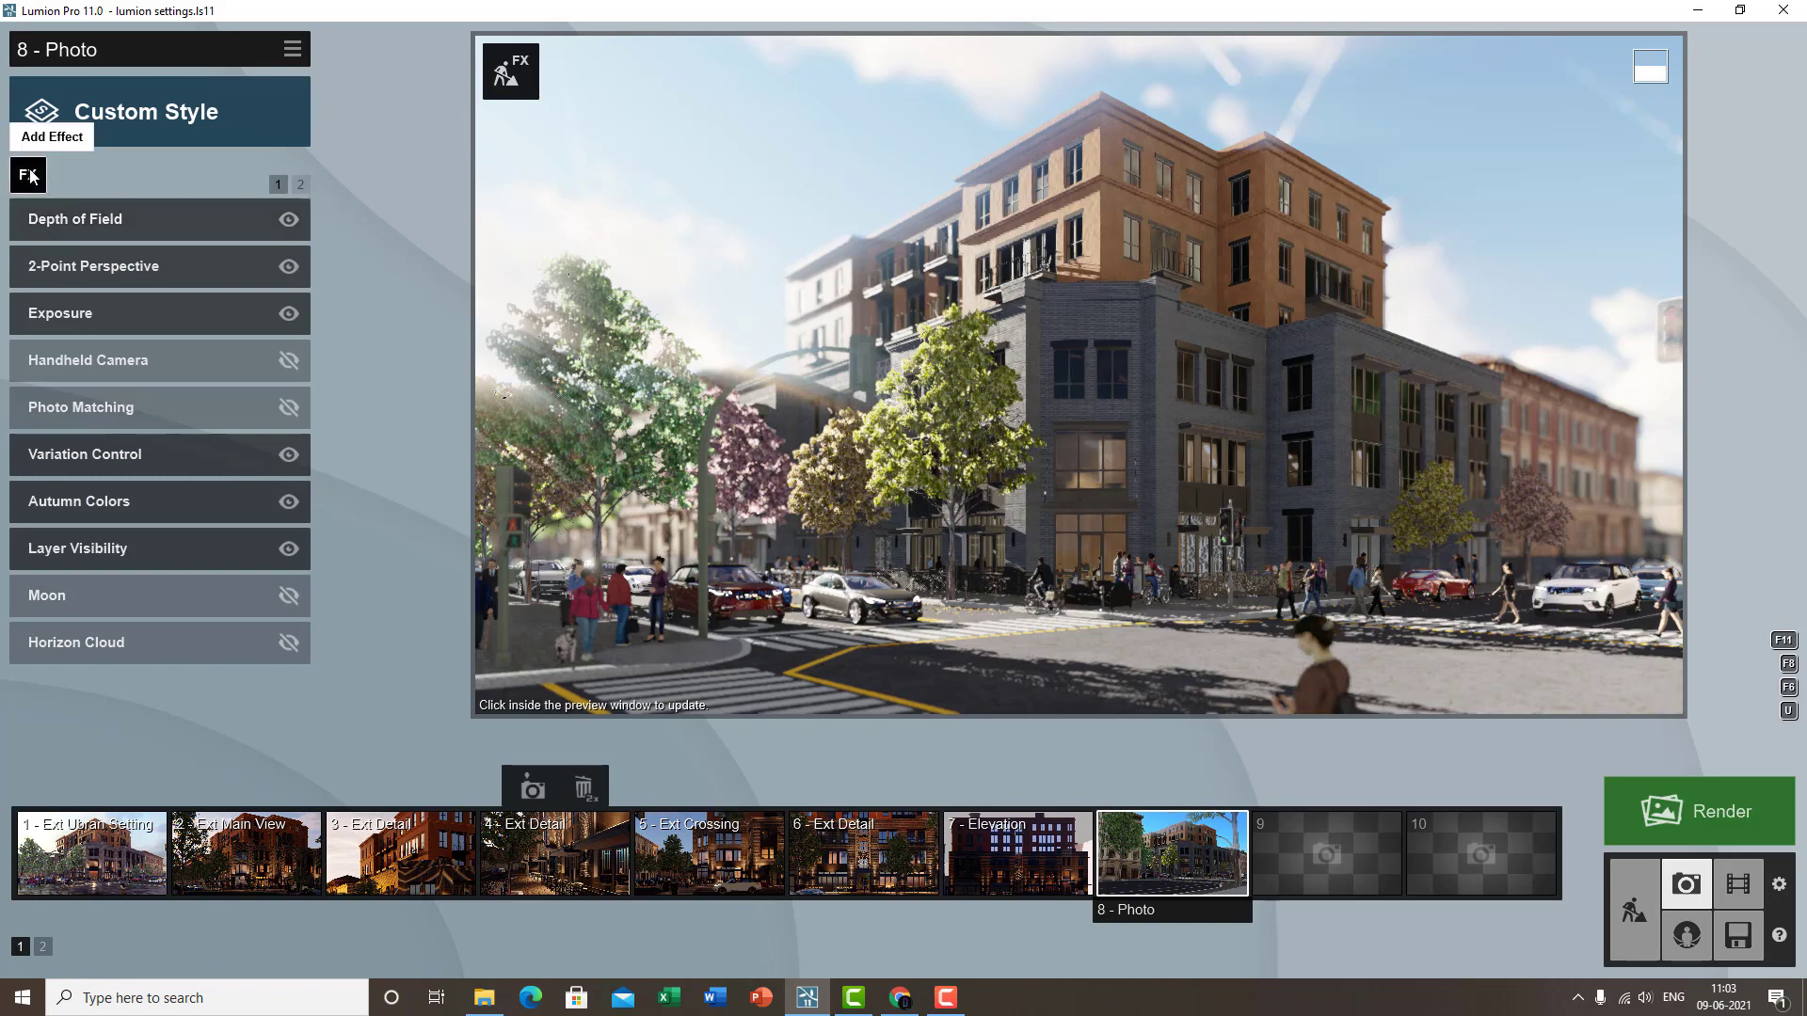
left_click(28, 175)
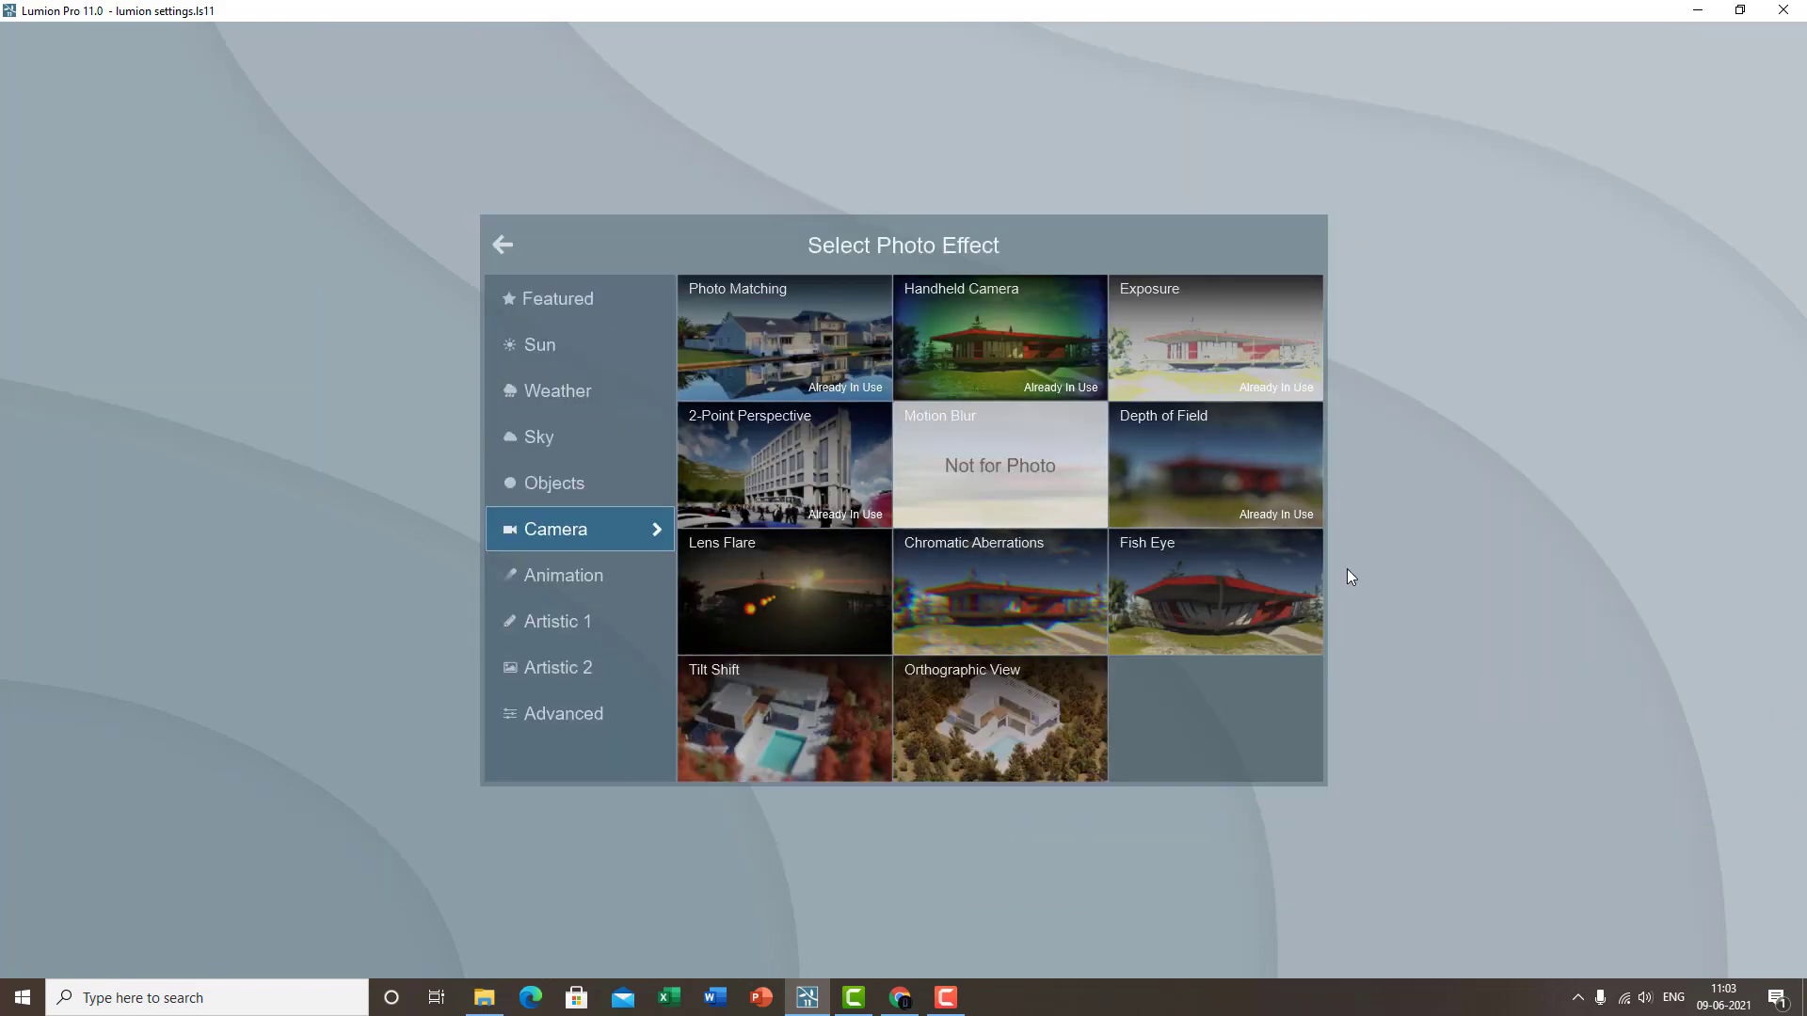
left_click(805, 595)
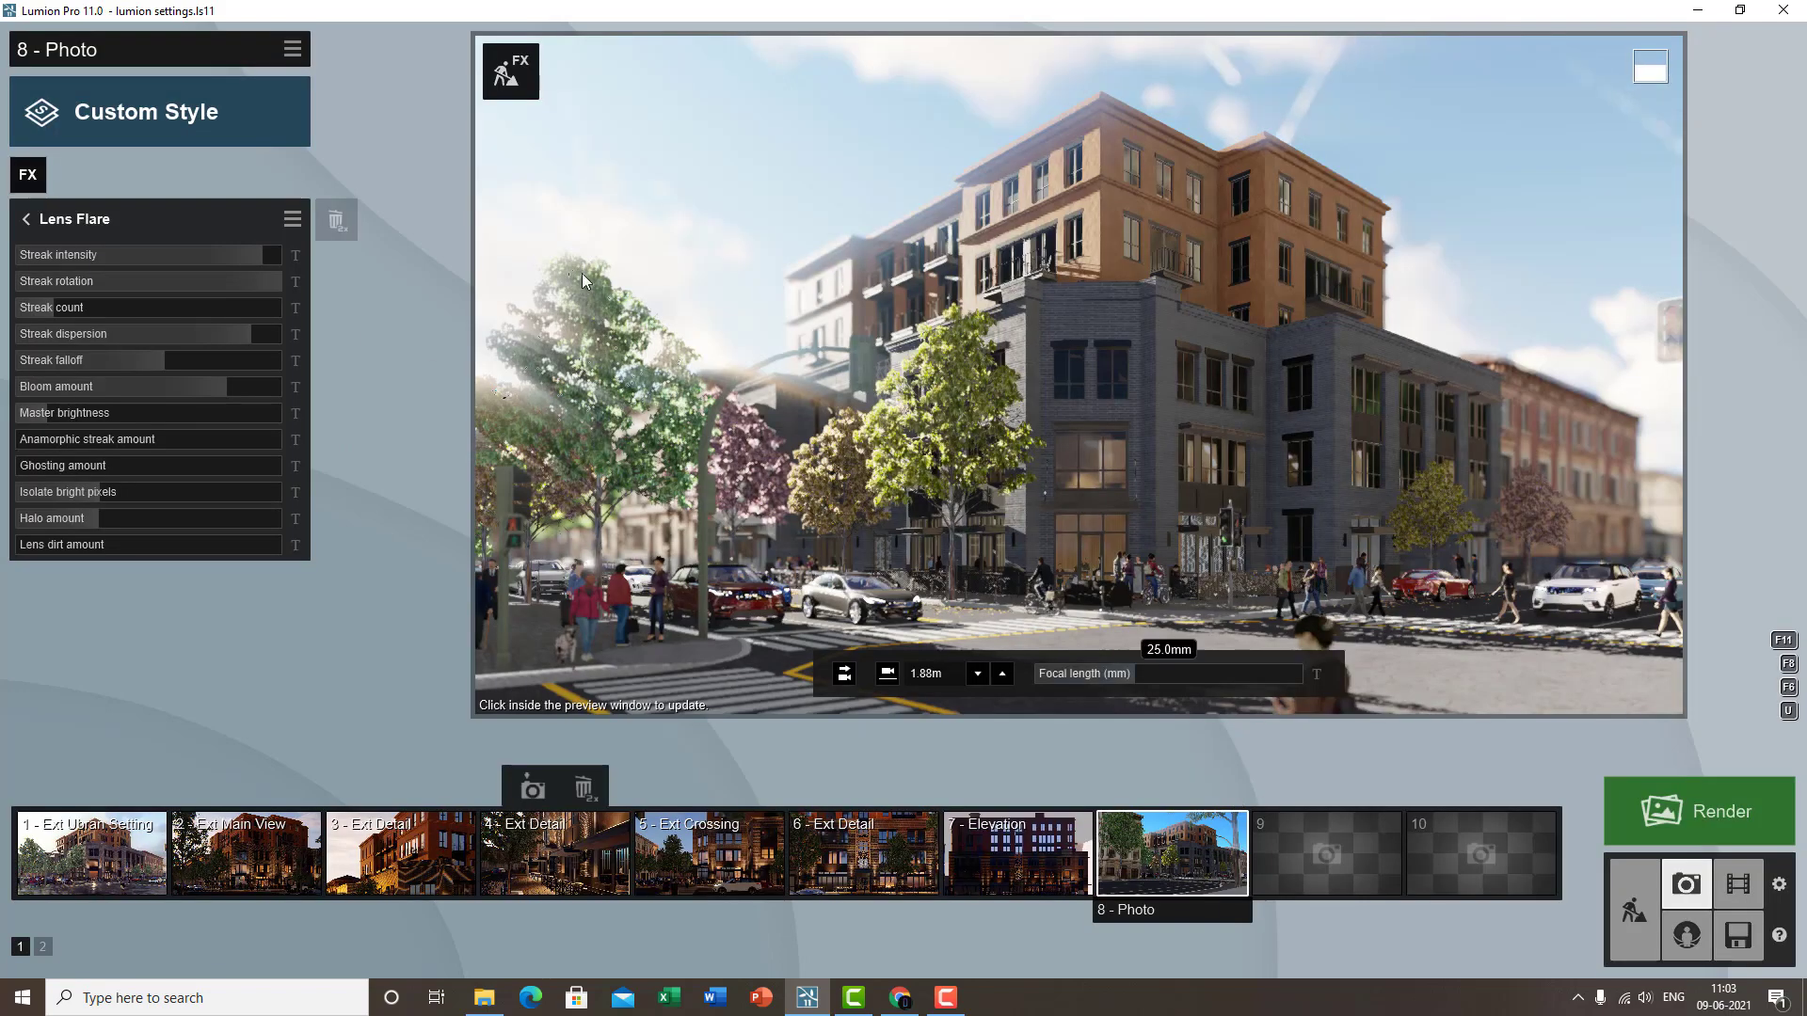
- In the existing Sun effect, increase the sun heading slightly and set the sun disk size to 0.0
left_click(53, 224)
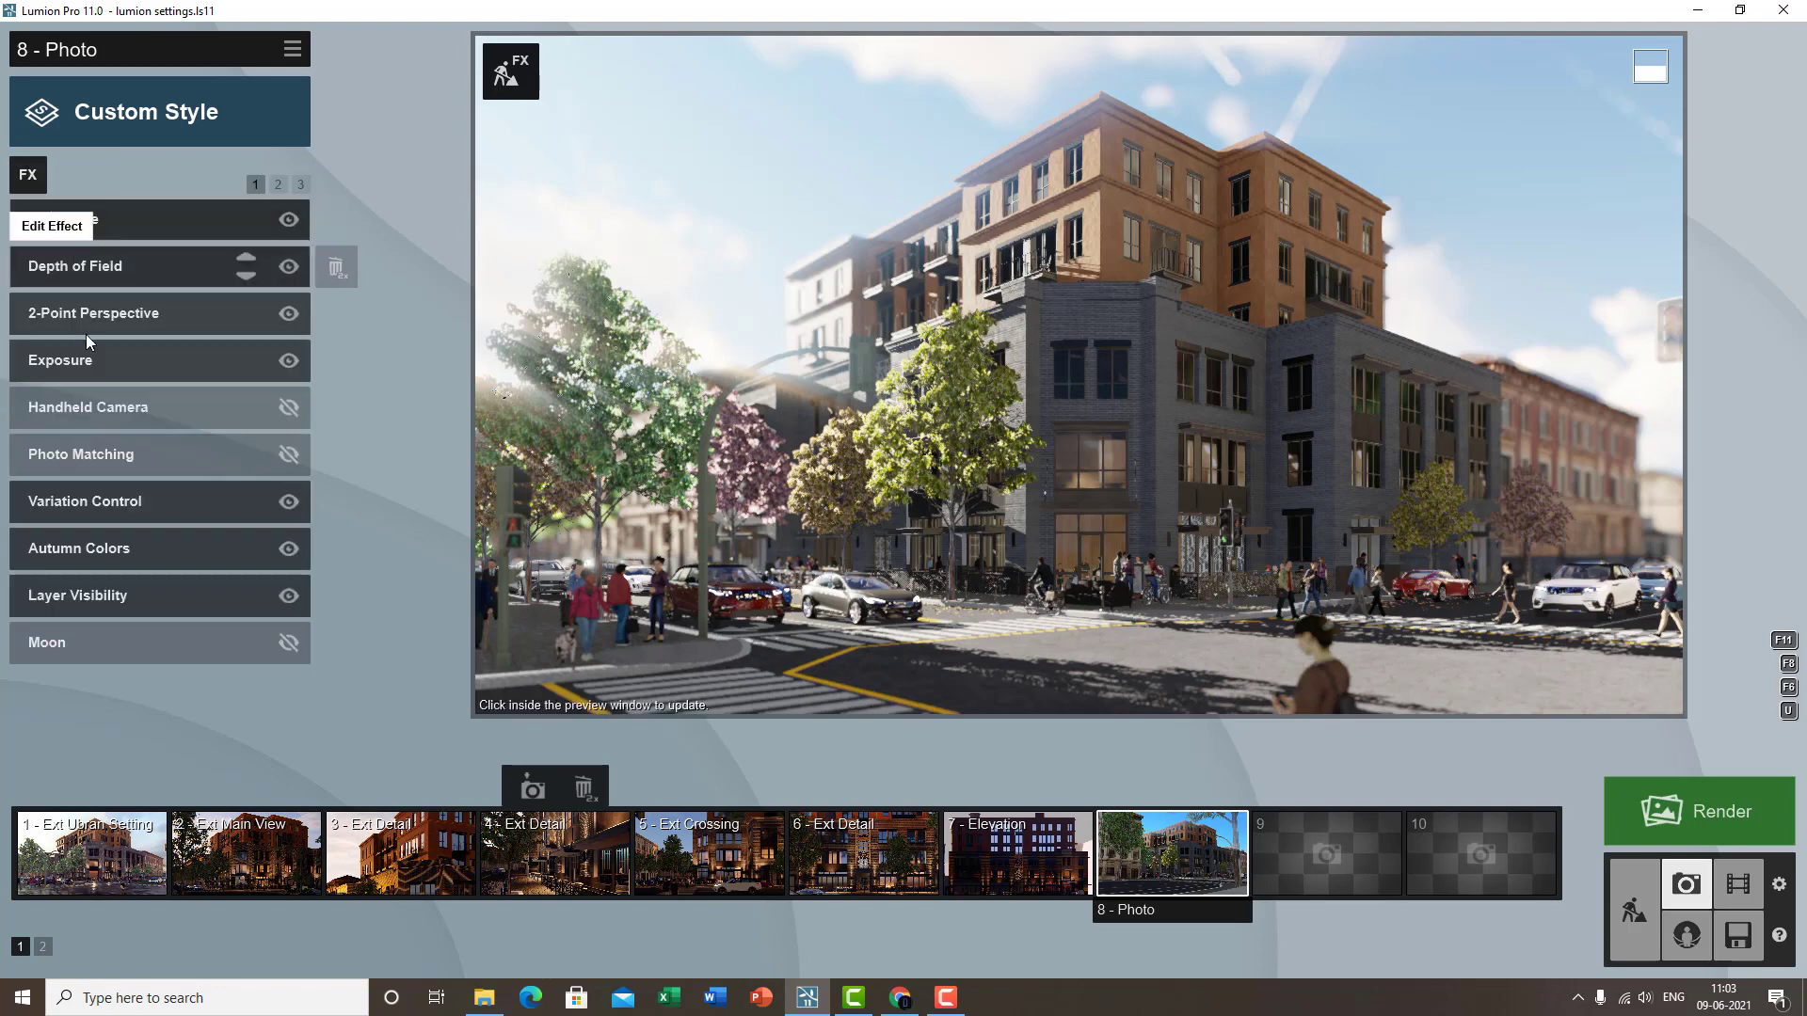
left_click(278, 185)
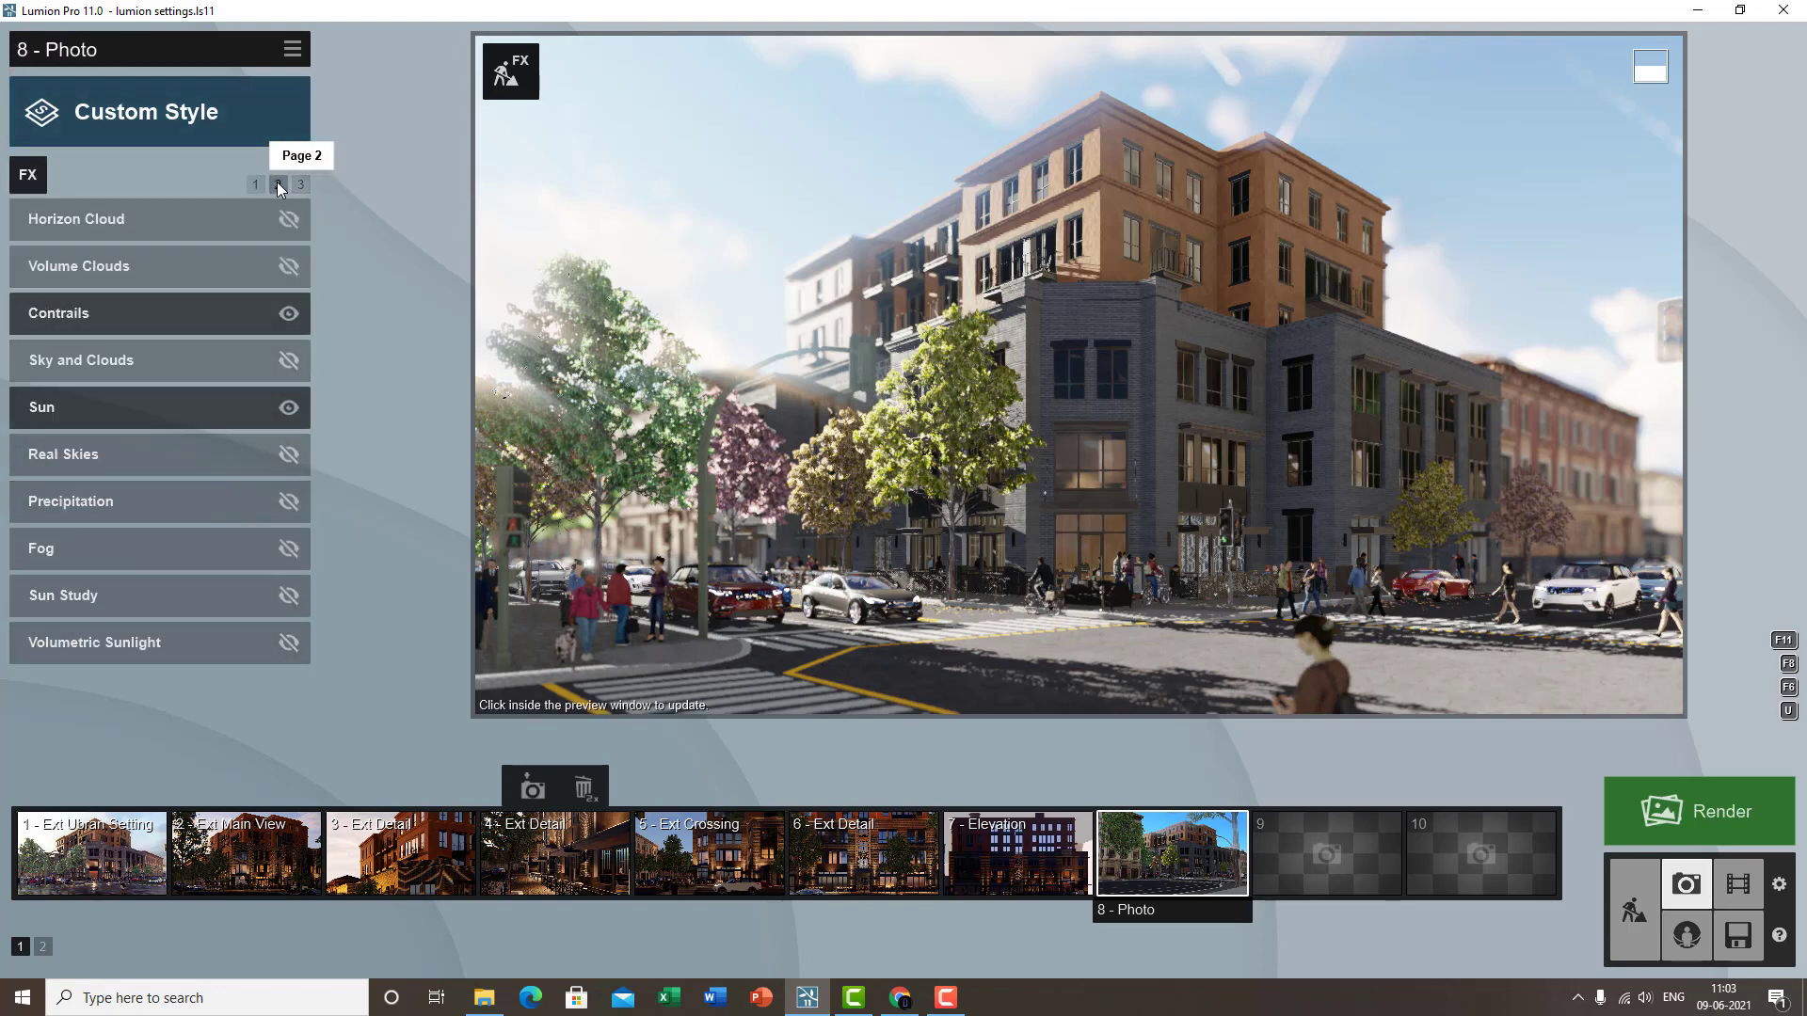
left_click(123, 414)
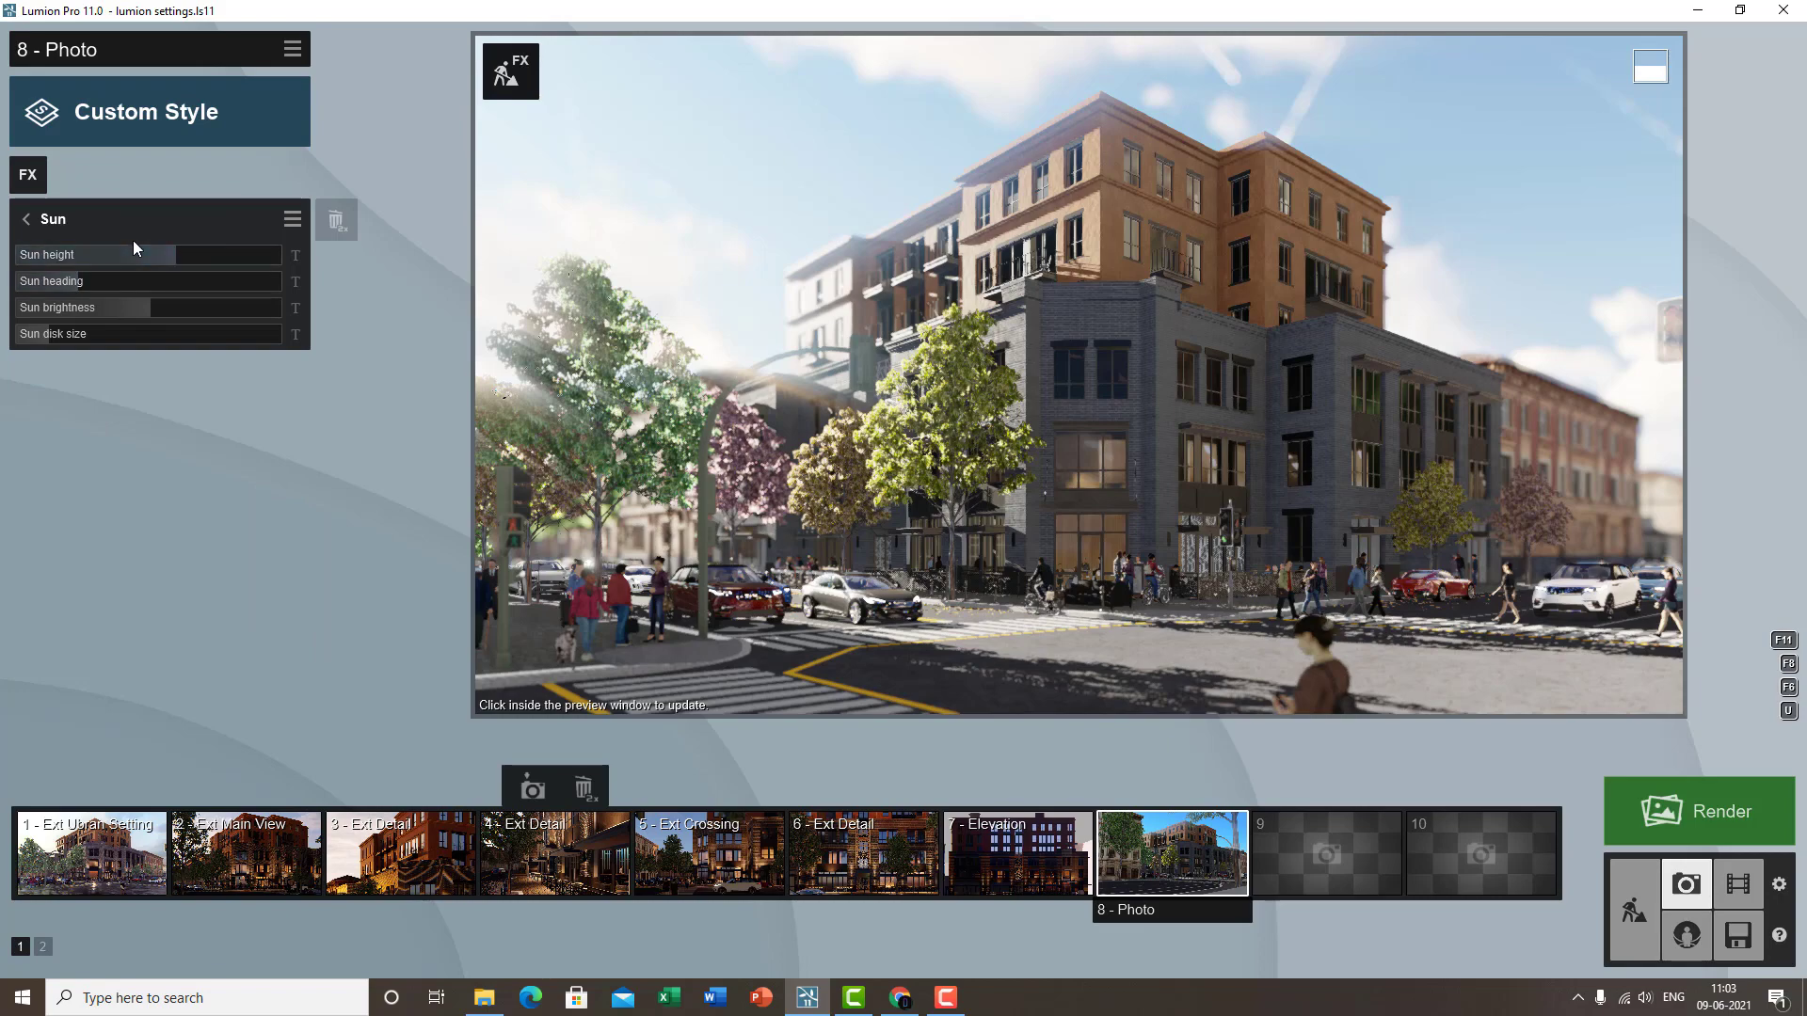
left_click_drag(88, 281, 98, 280)
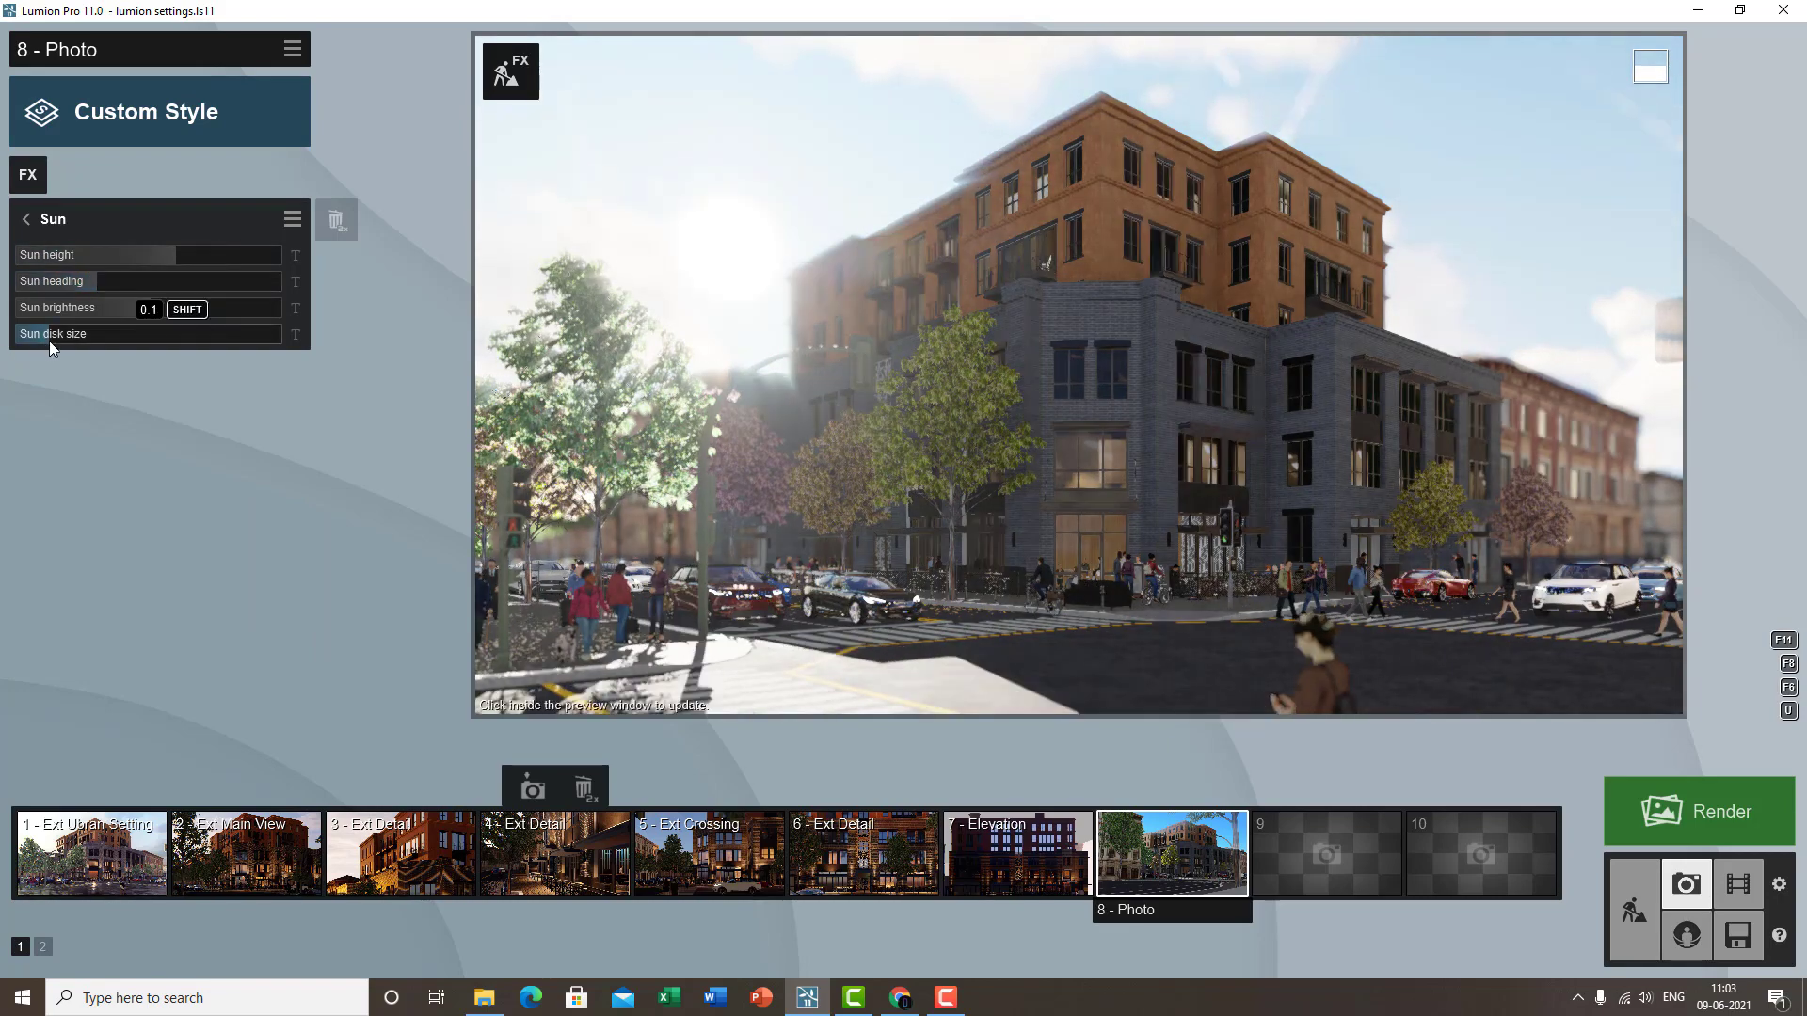
left_click_drag(49, 340, 3, 341)
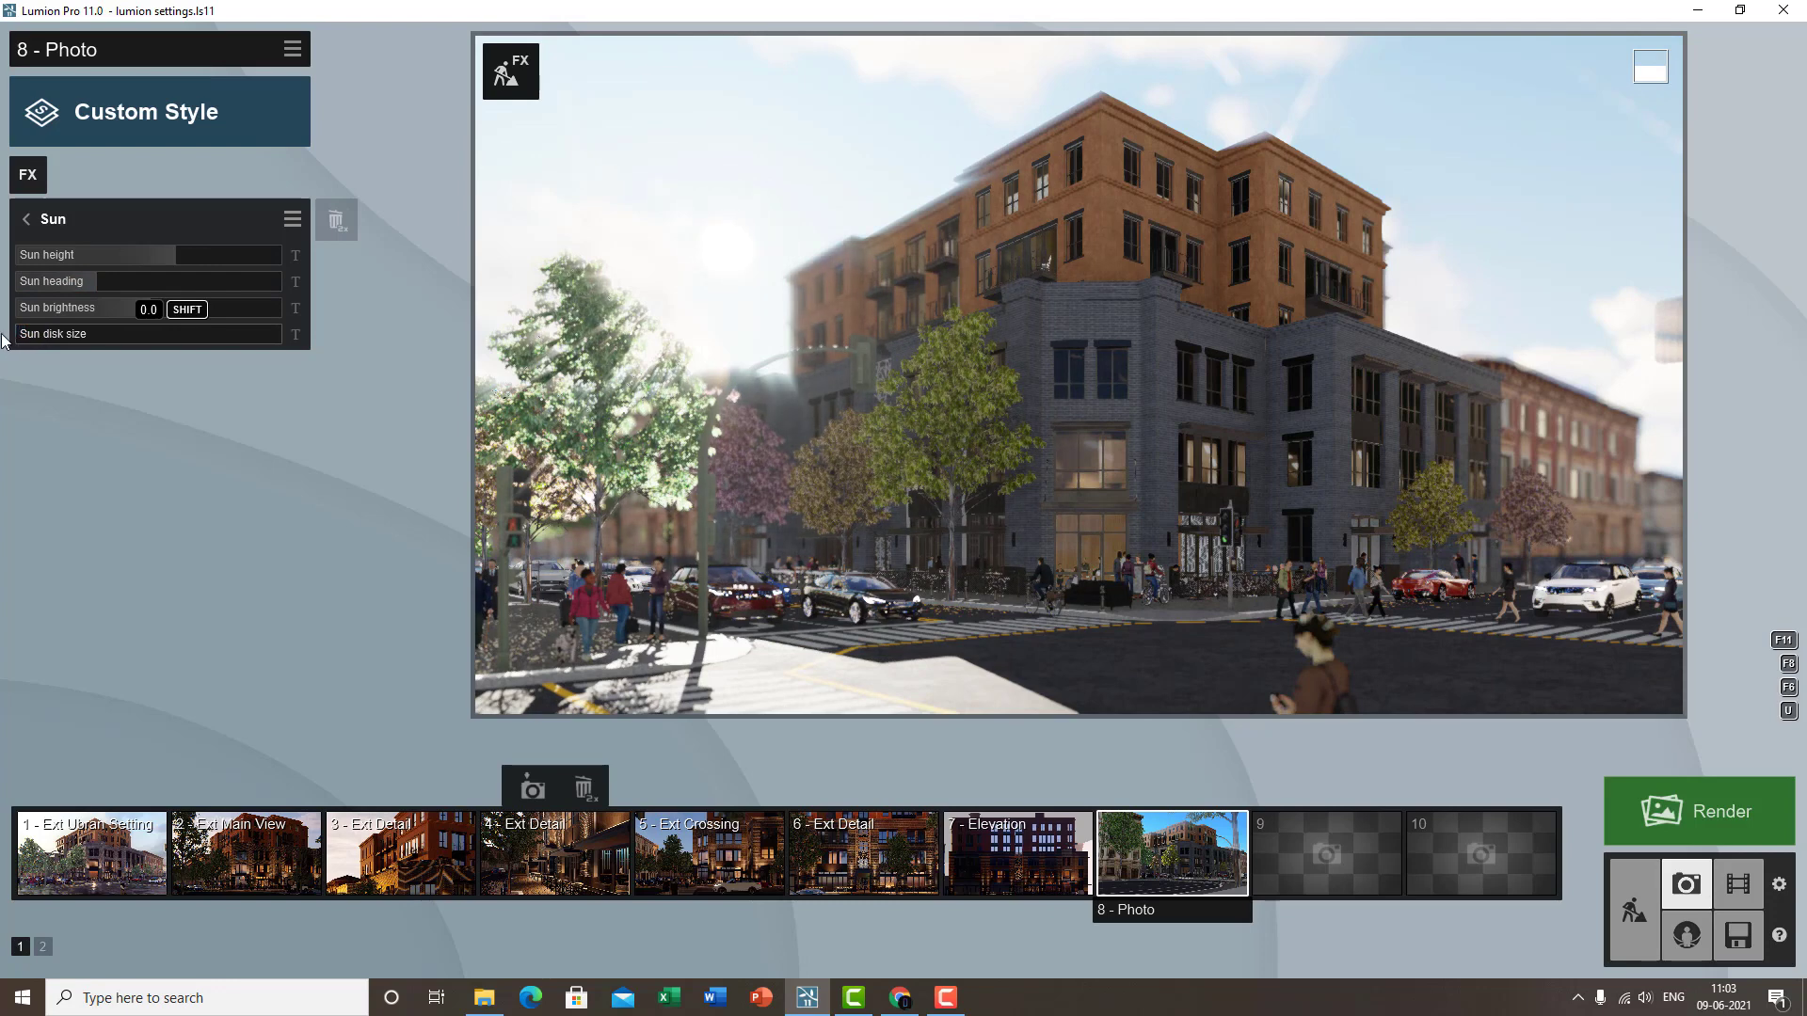
- Reopen the Lens Flare settings, raise the streak intensity to maximum and lower the streak rotation to just over half
left_click(27, 218)
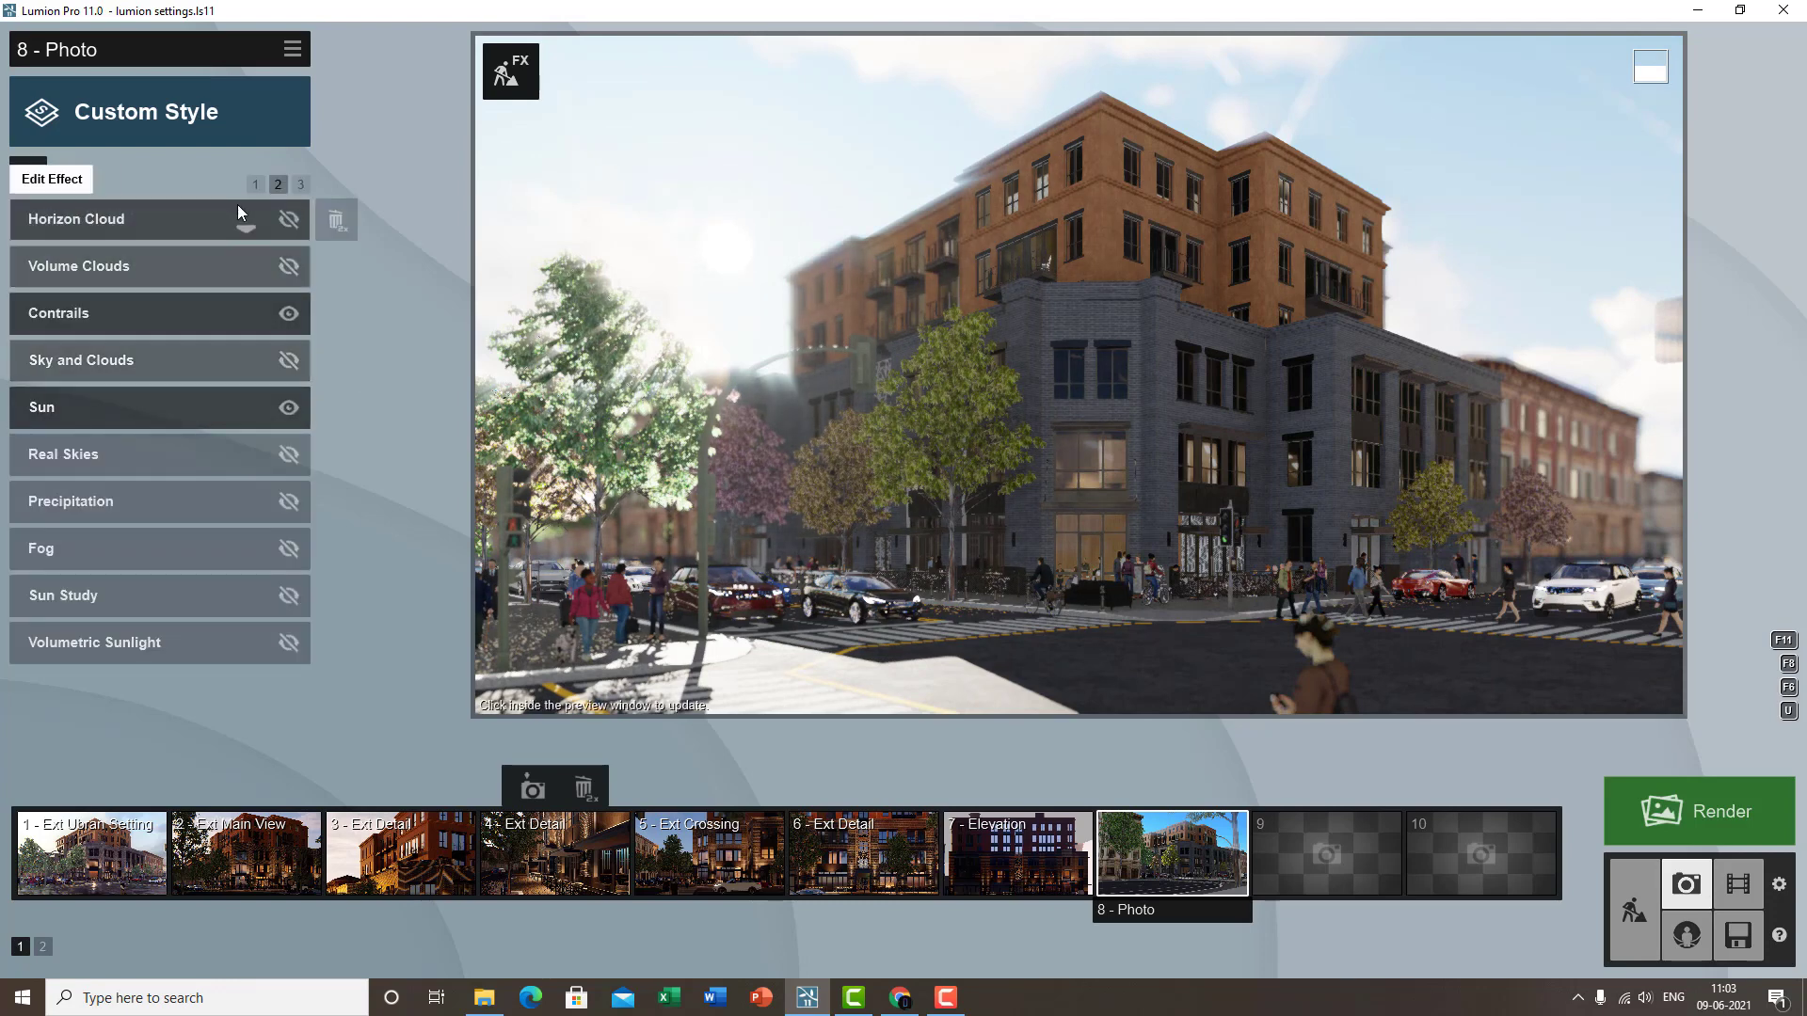
left_click(256, 181)
left_click(135, 226)
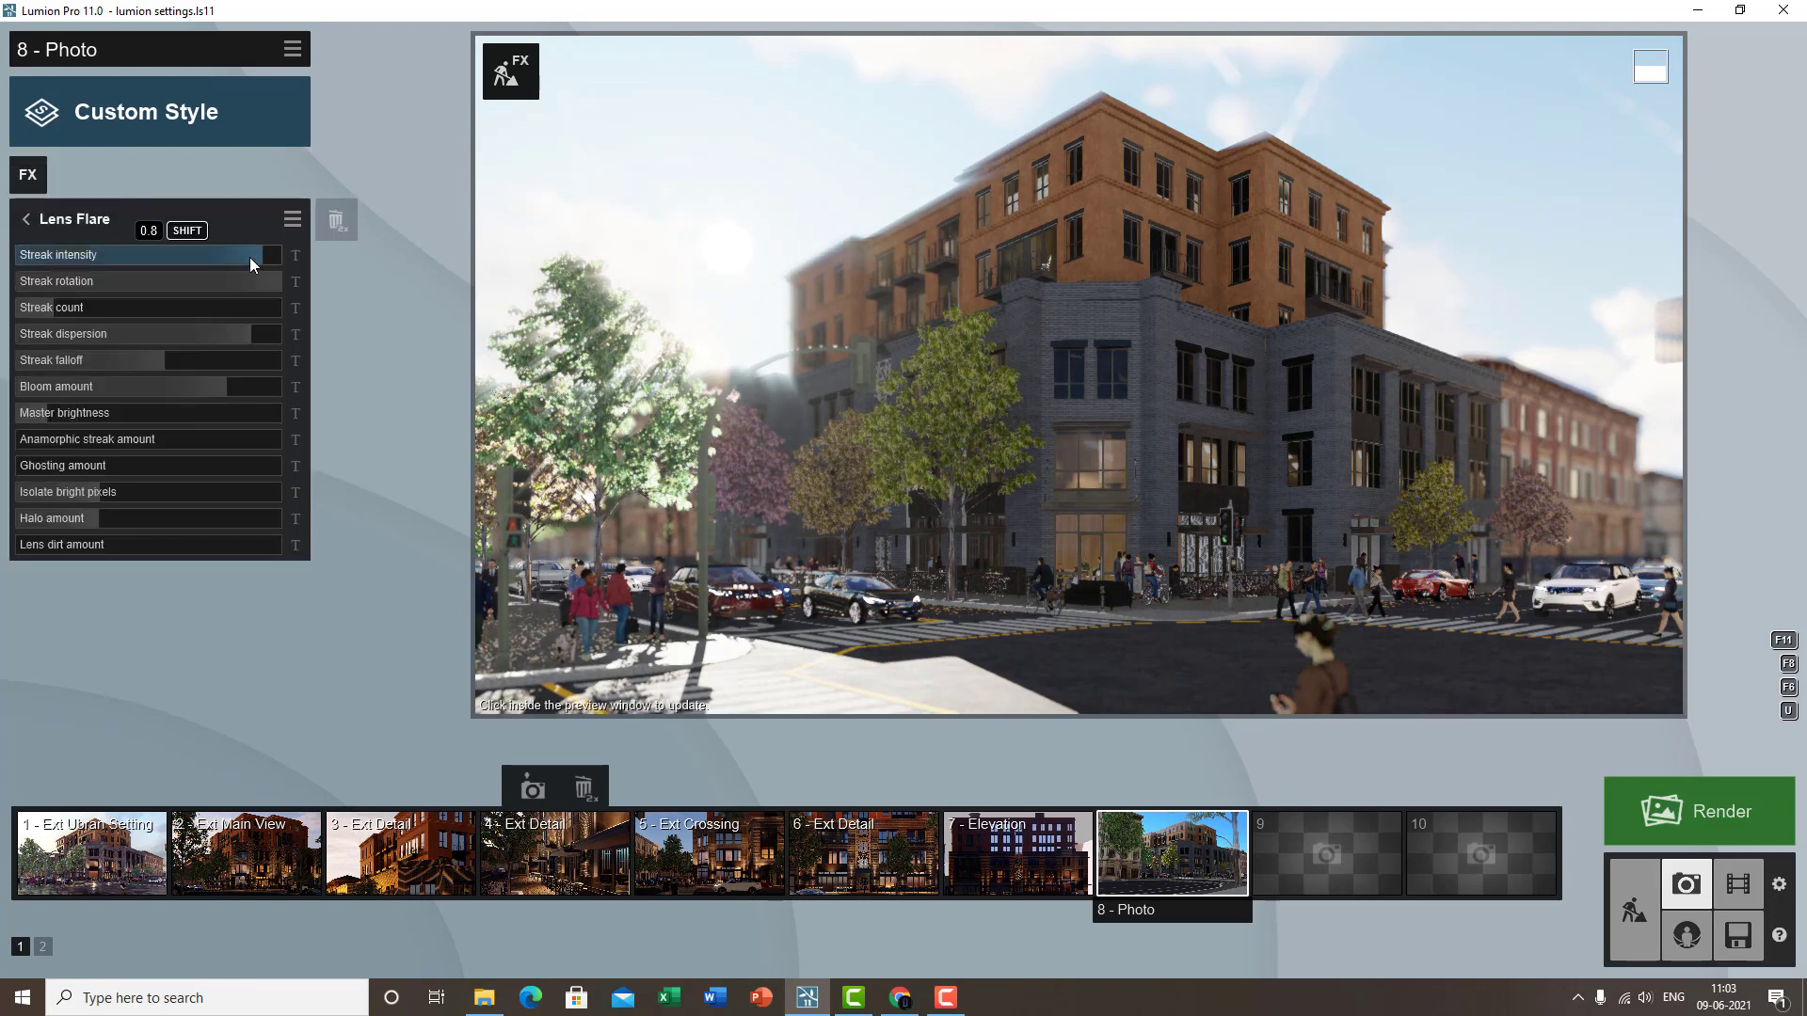
mouse_move(258, 246)
left_mouse_down()
mouse_move(281, 249)
mouse_move(187, 247)
mouse_move(348, 246)
mouse_move(111, 246)
mouse_move(285, 235)
left_mouse_up()
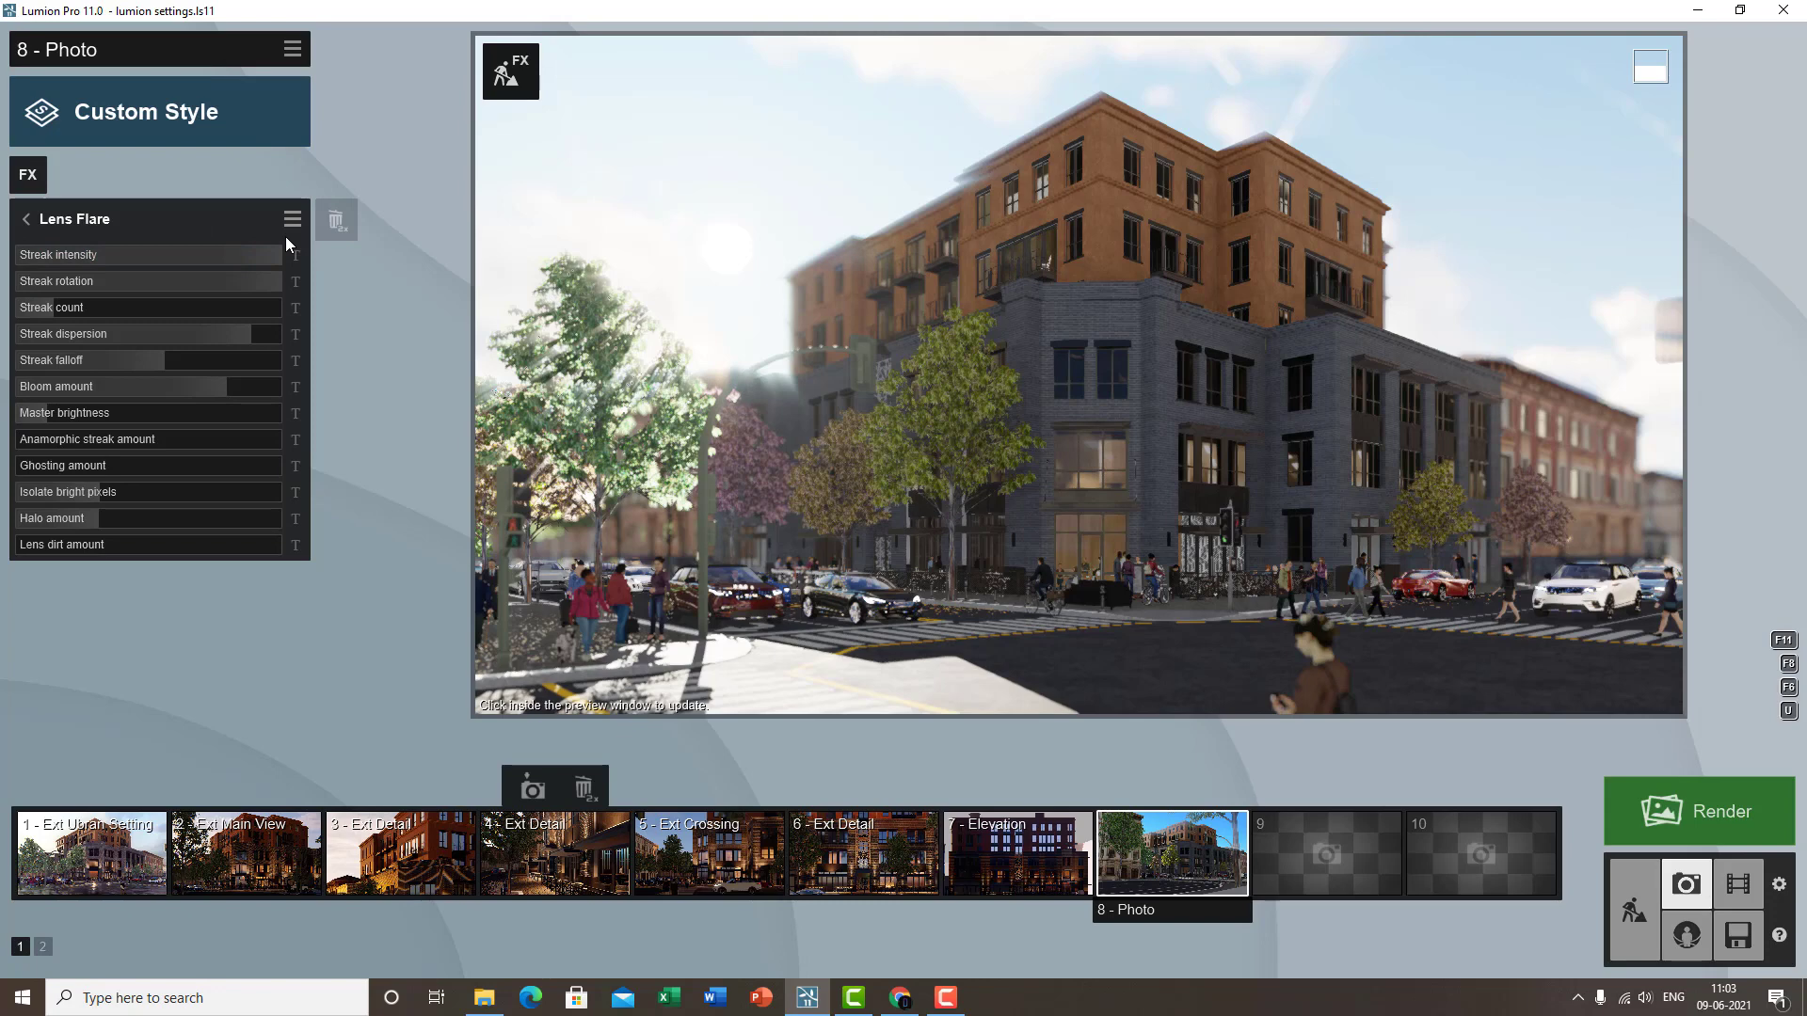
mouse_move(237, 284)
left_mouse_down()
mouse_move(144, 282)
mouse_move(196, 290)
mouse_move(161, 289)
left_mouse_up()
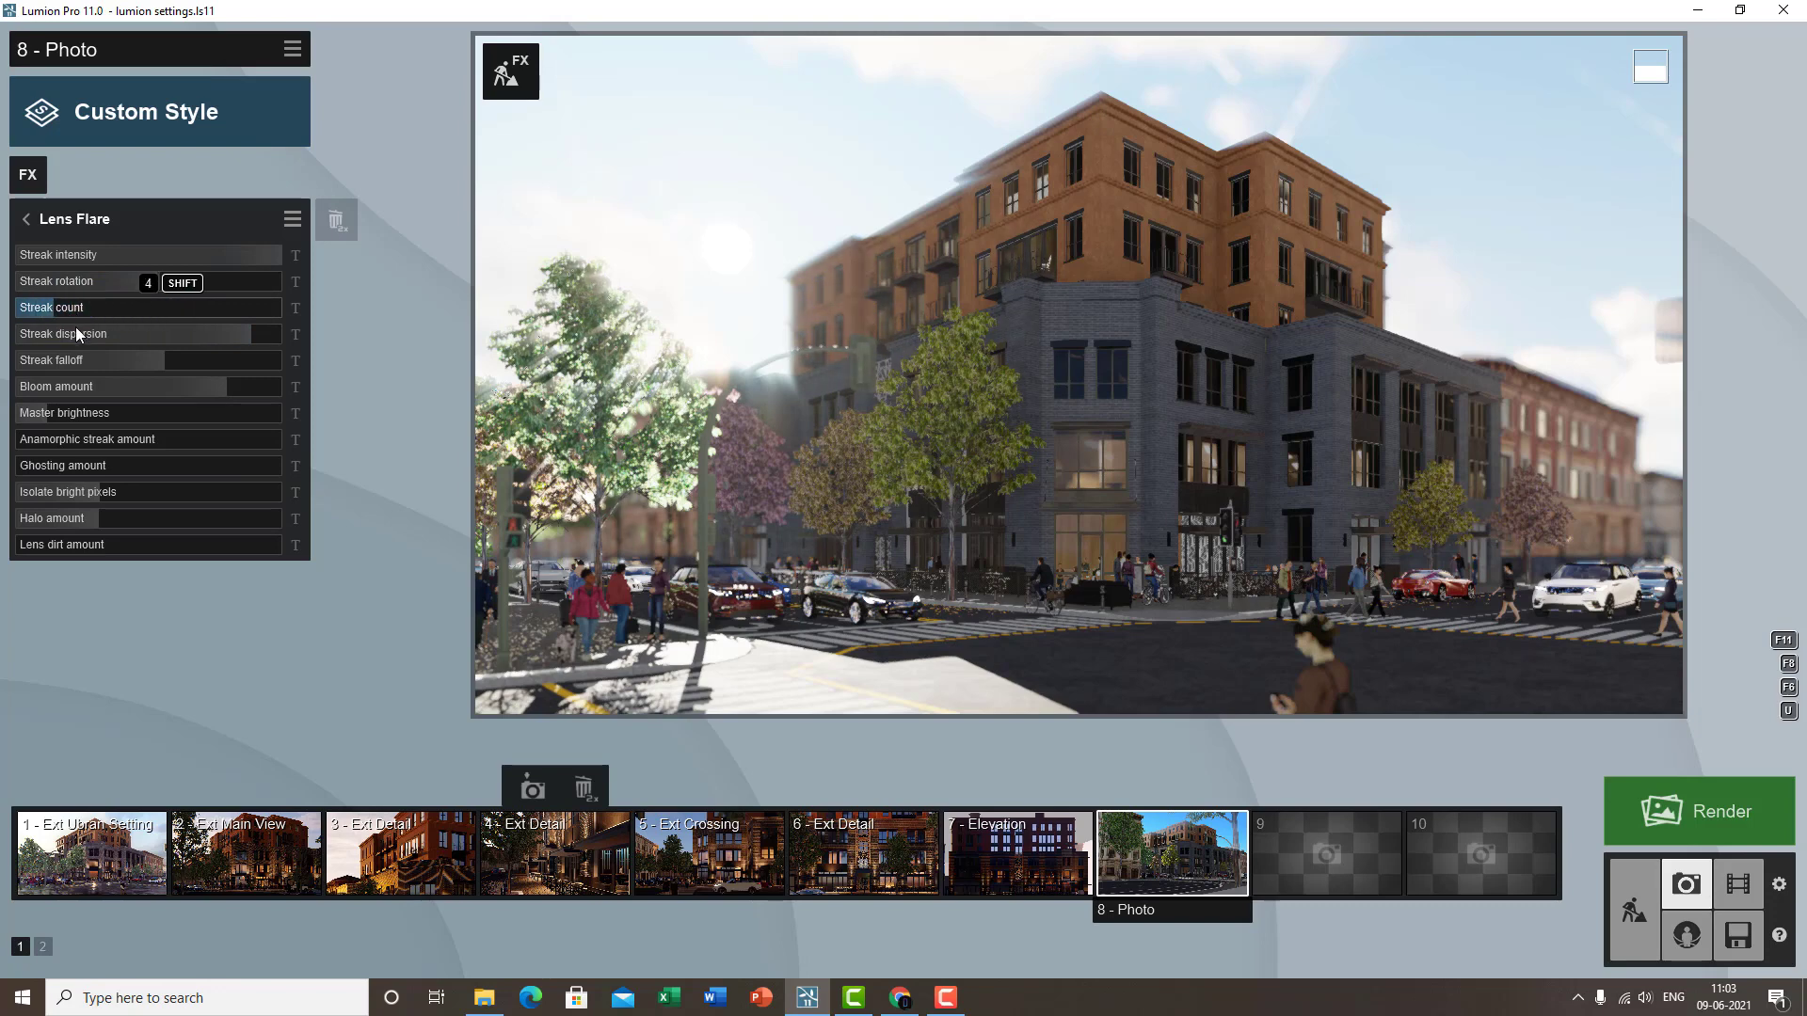
- Adjust the Lens Flare streaks with a higher count, dispersion at about three-quarters and falloff just under half
mouse_move(237, 336)
left_mouse_down()
mouse_move(23, 335)
mouse_move(286, 335)
left_mouse_up()
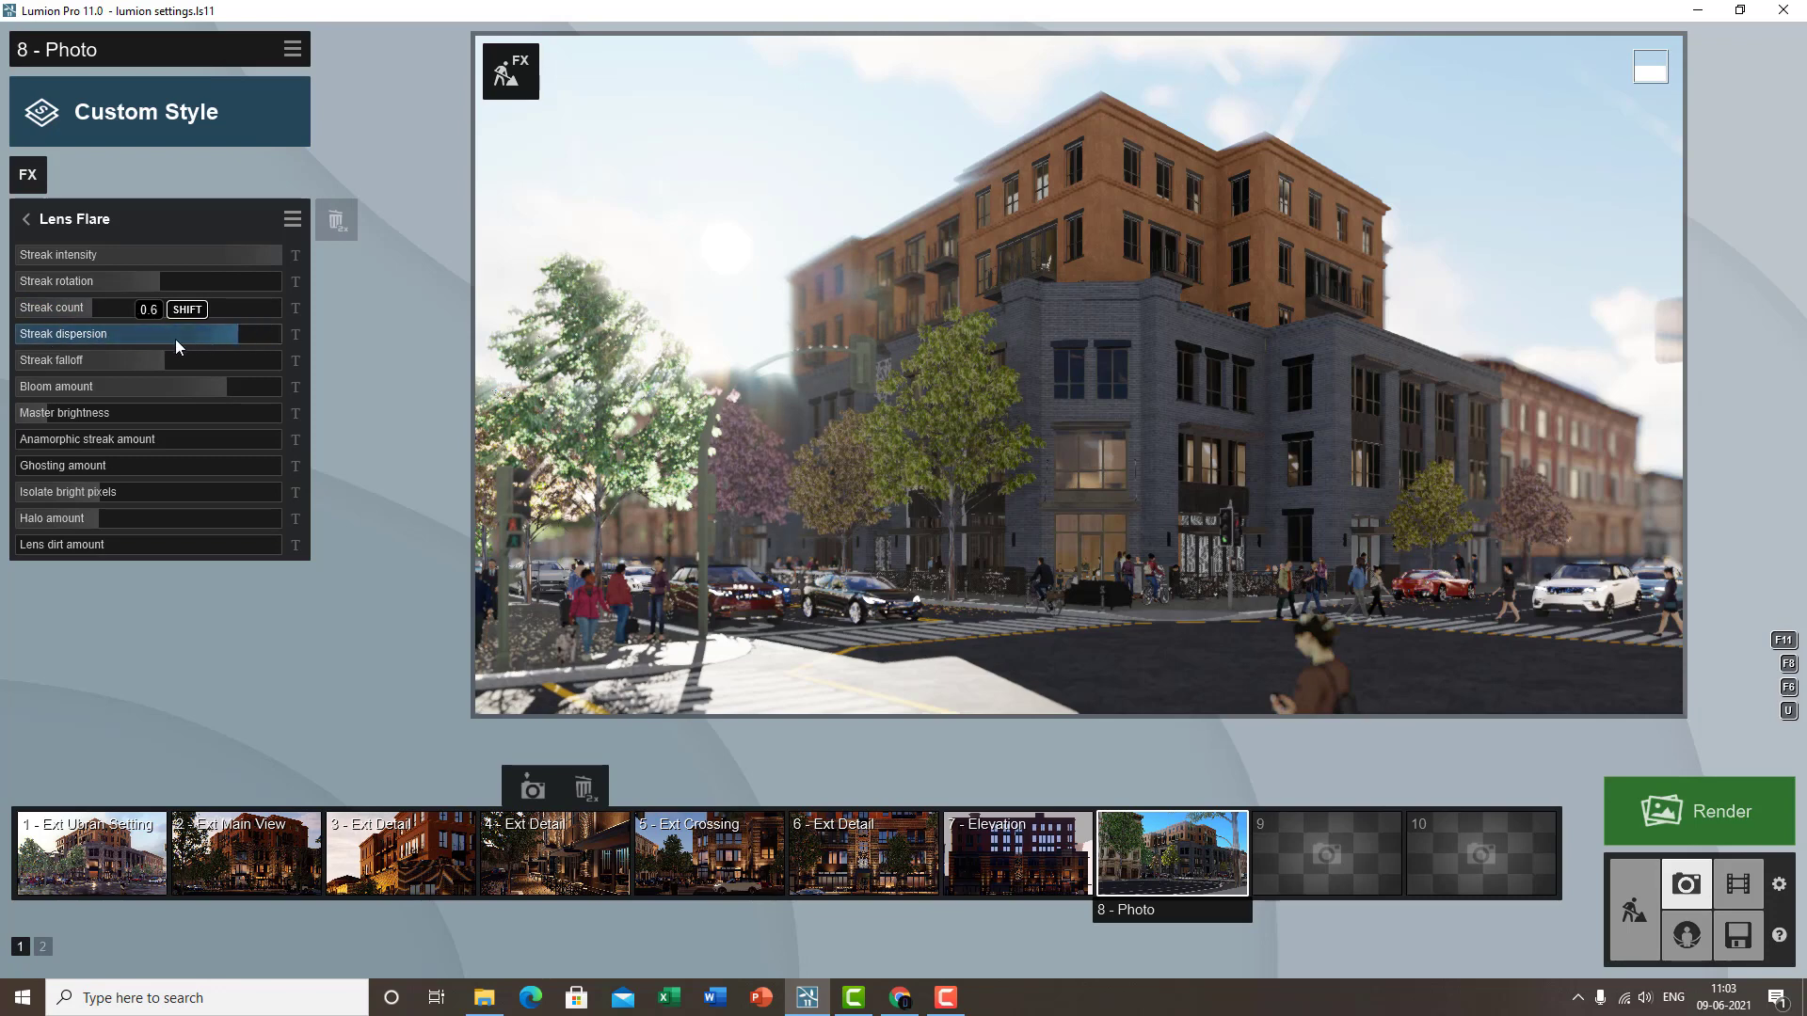
mouse_move(175, 339)
left_mouse_down()
mouse_move(30, 338)
mouse_move(324, 367)
left_mouse_up()
mouse_move(217, 377)
left_mouse_down()
mouse_move(70, 375)
mouse_move(252, 388)
left_mouse_up()
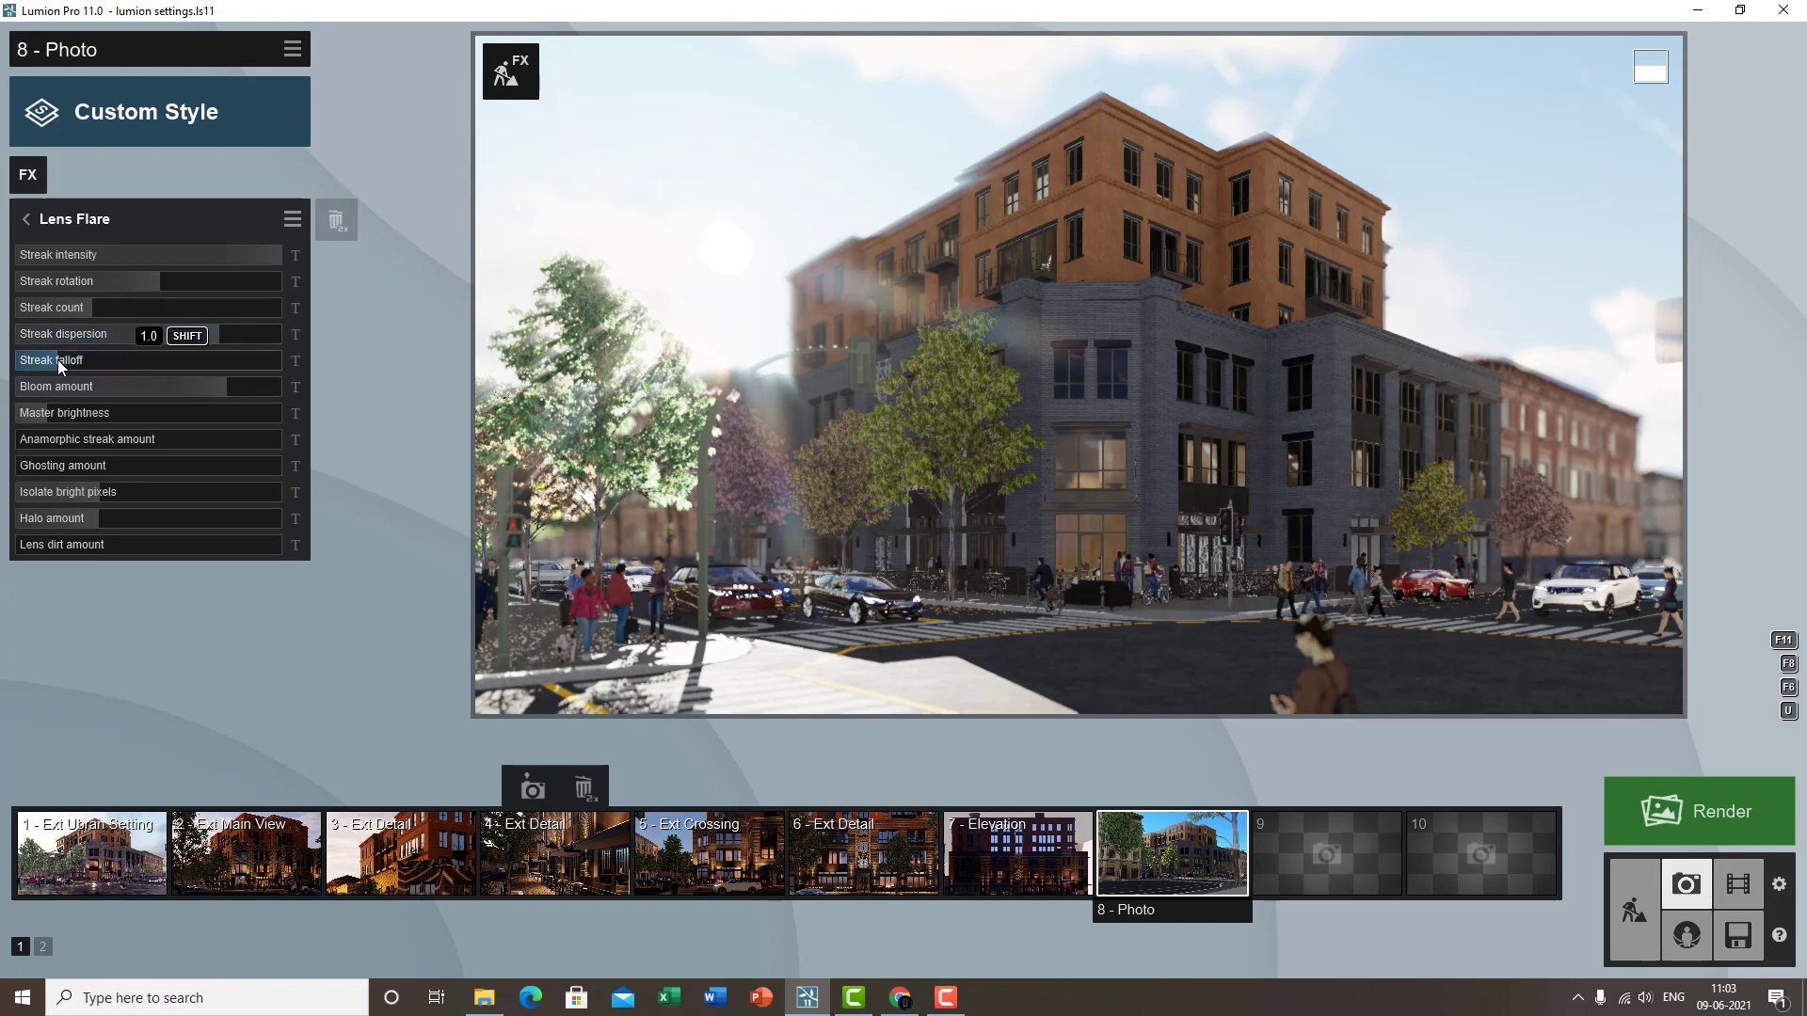
mouse_move(22, 362)
left_mouse_down()
mouse_move(226, 378)
mouse_move(2, 380)
mouse_move(307, 405)
mouse_move(2, 386)
mouse_move(222, 394)
left_mouse_up()
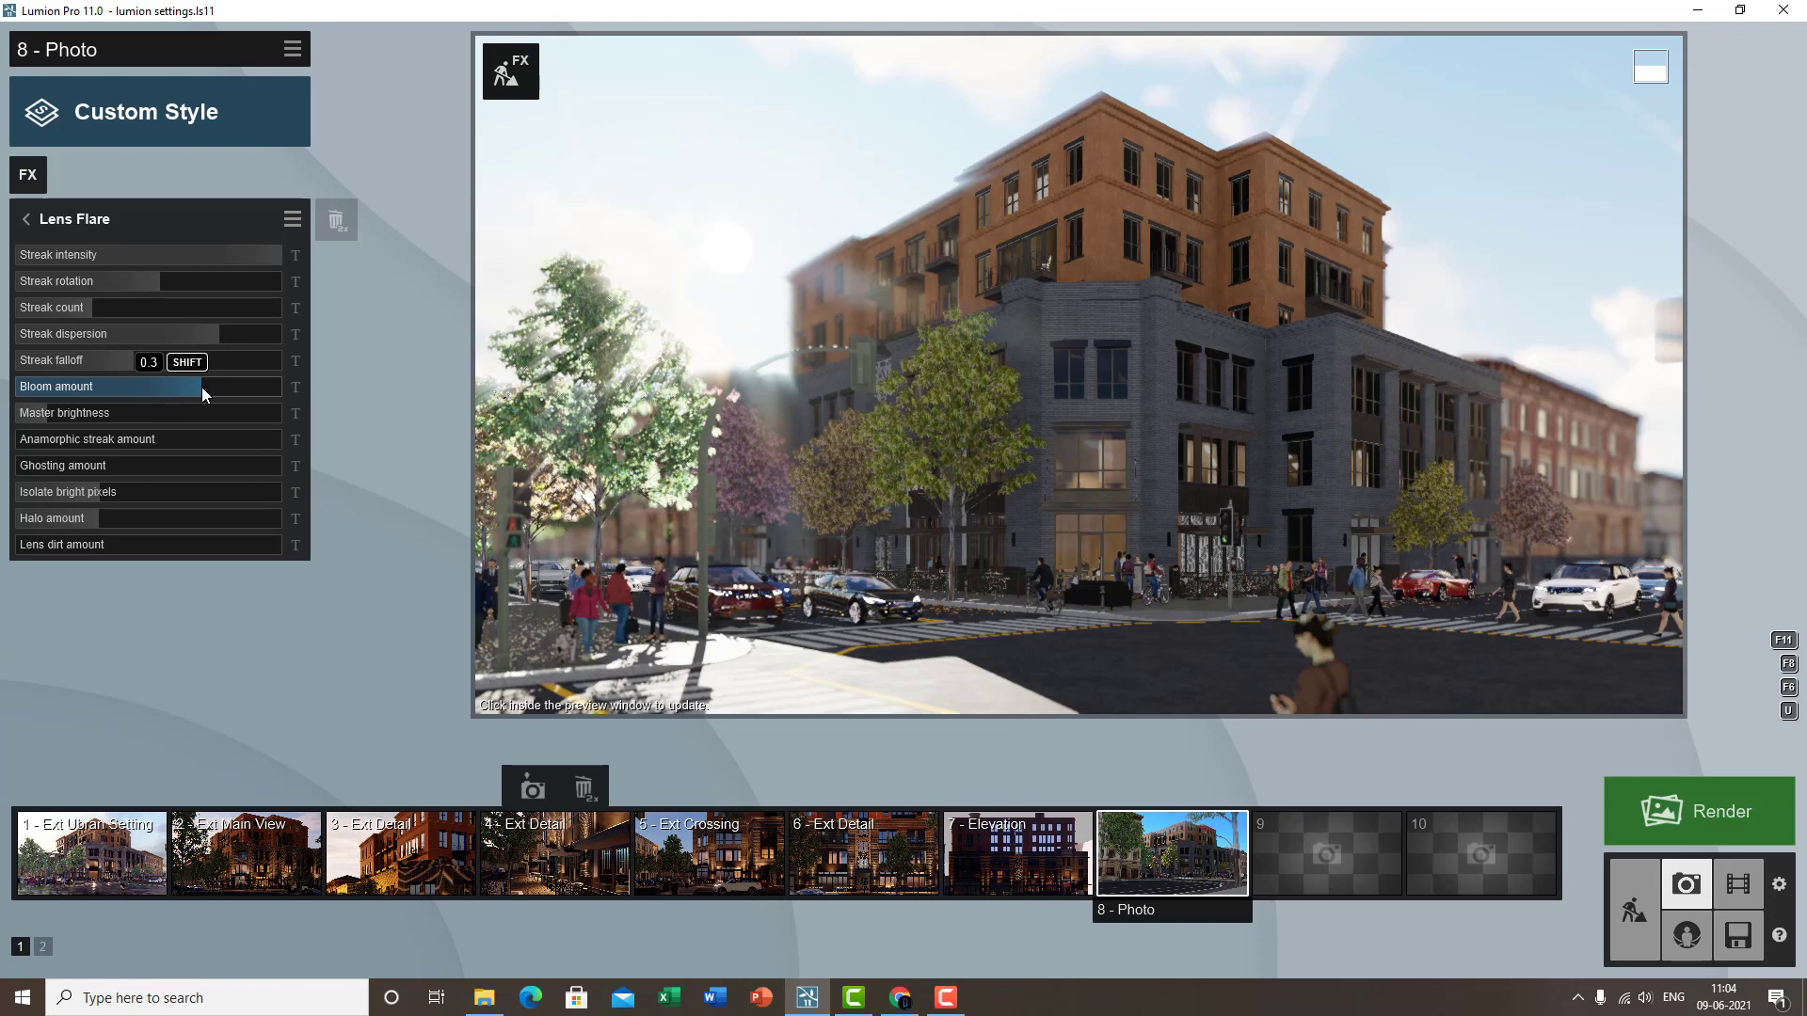
- Set the Lens Flare bloom amount to about three-quarters of its range and raise the master brightness to 0.4
left_click_drag(201, 387, 132, 386)
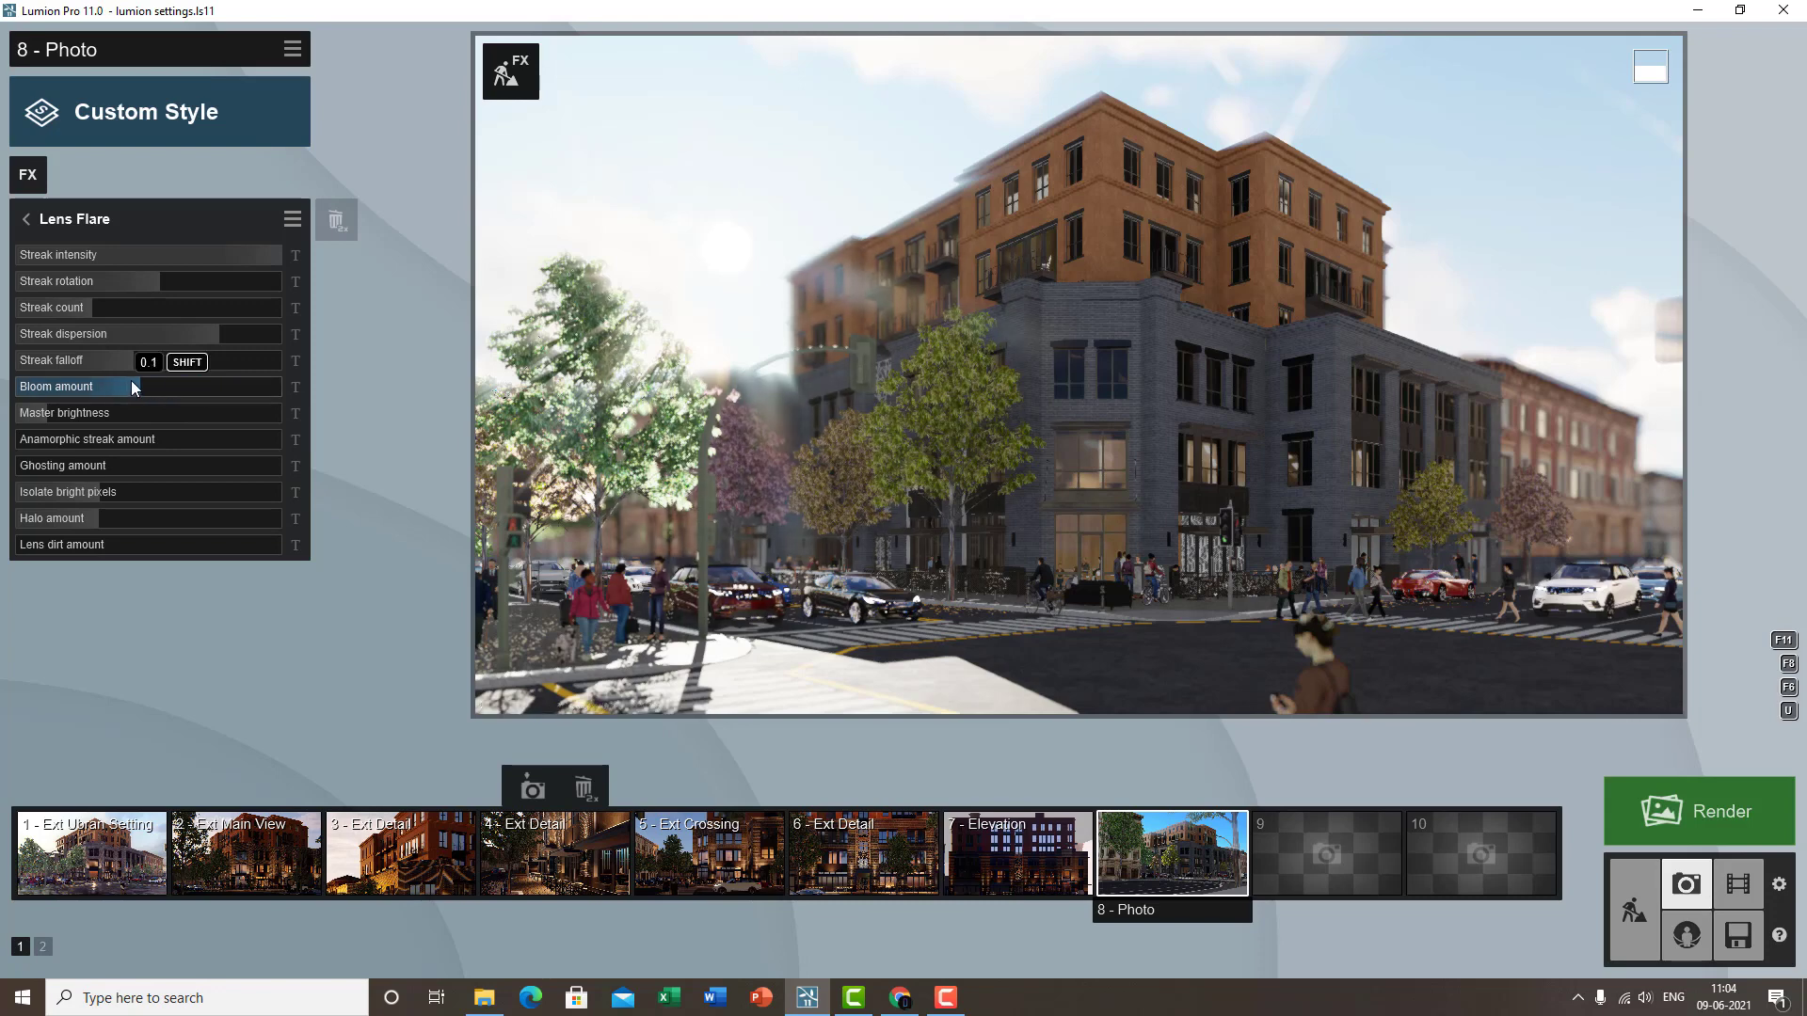
left_click(224, 394)
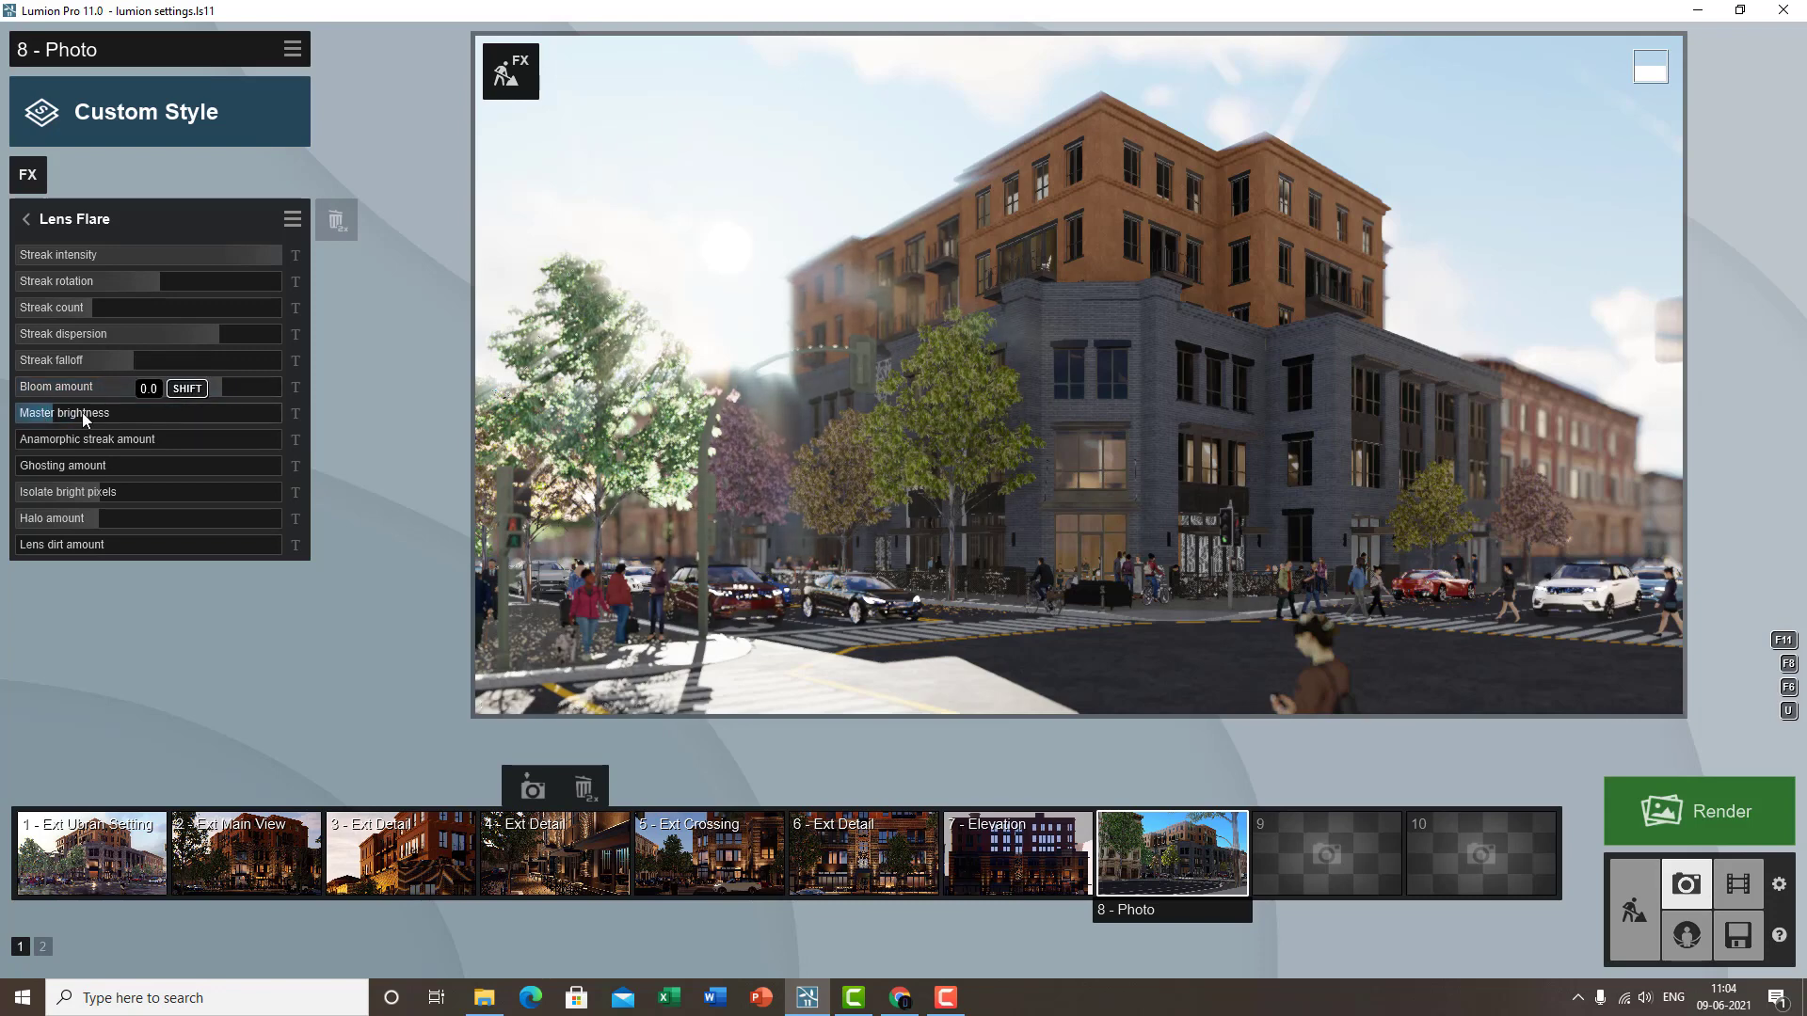
mouse_move(104, 420)
left_mouse_down()
mouse_move(47, 414)
mouse_move(86, 418)
mouse_move(56, 438)
mouse_move(83, 432)
left_mouse_up()
mouse_move(1244, 650)
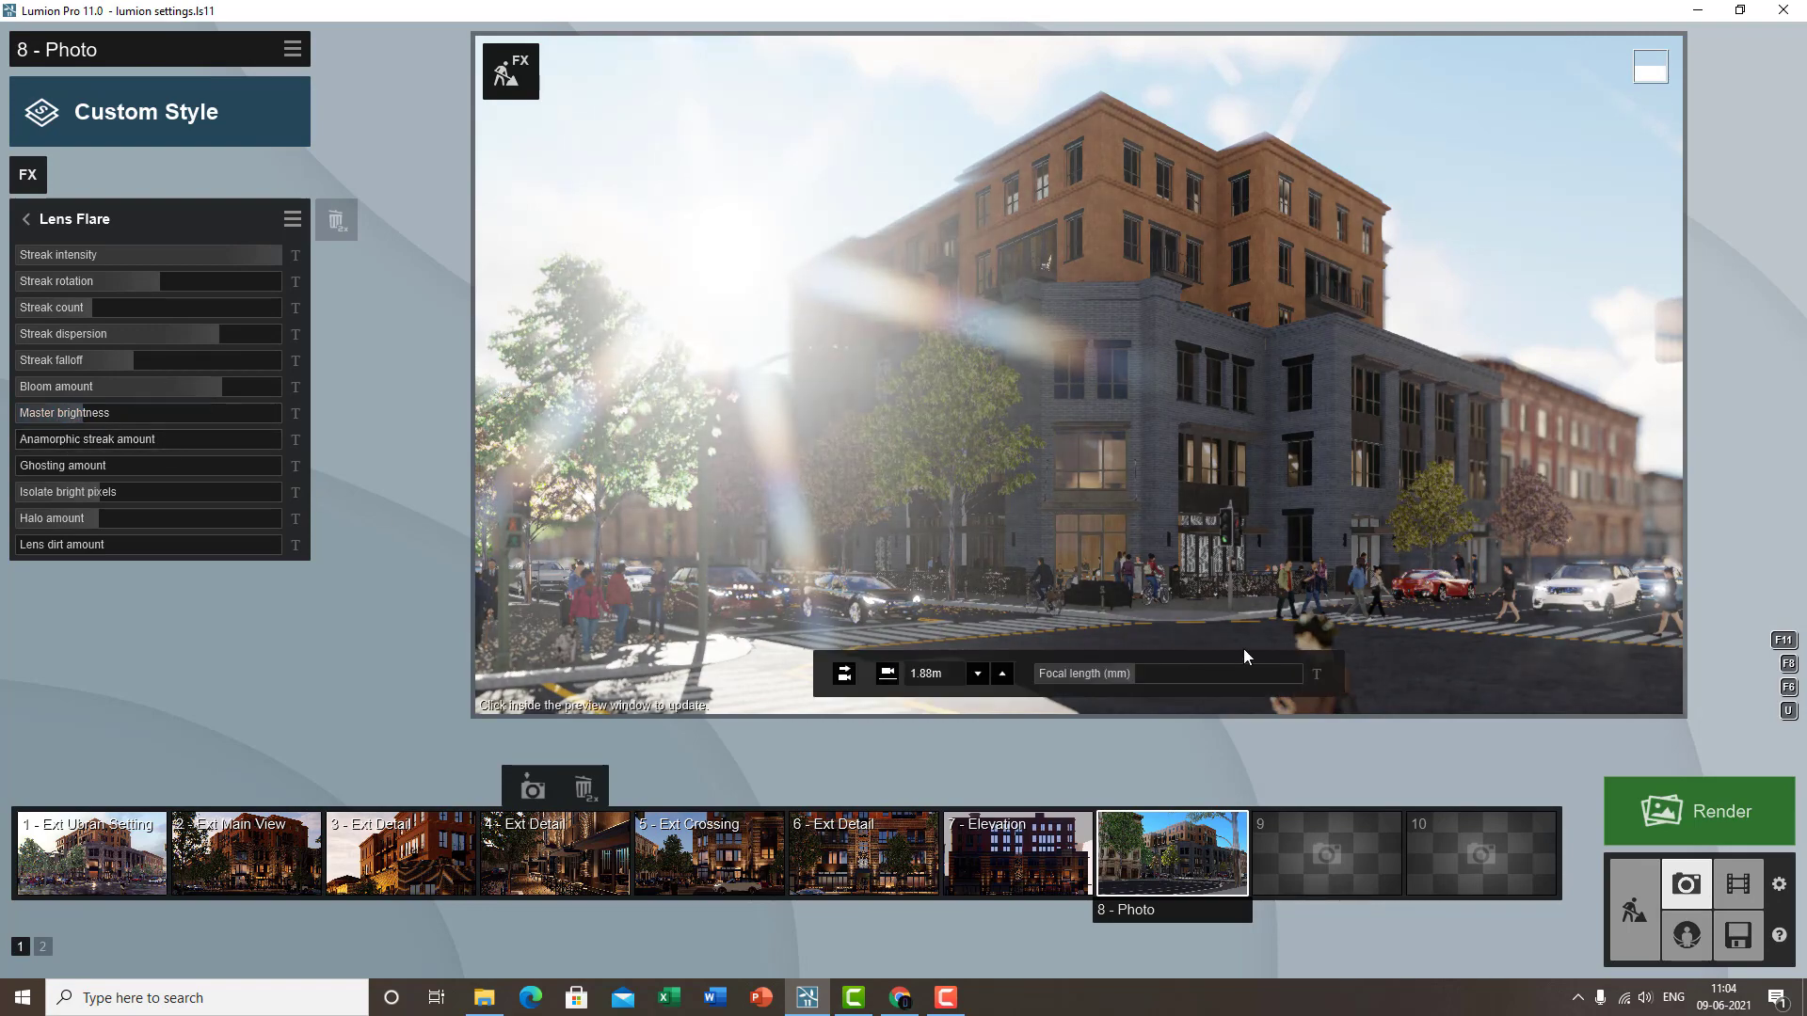
mouse_move(108, 414)
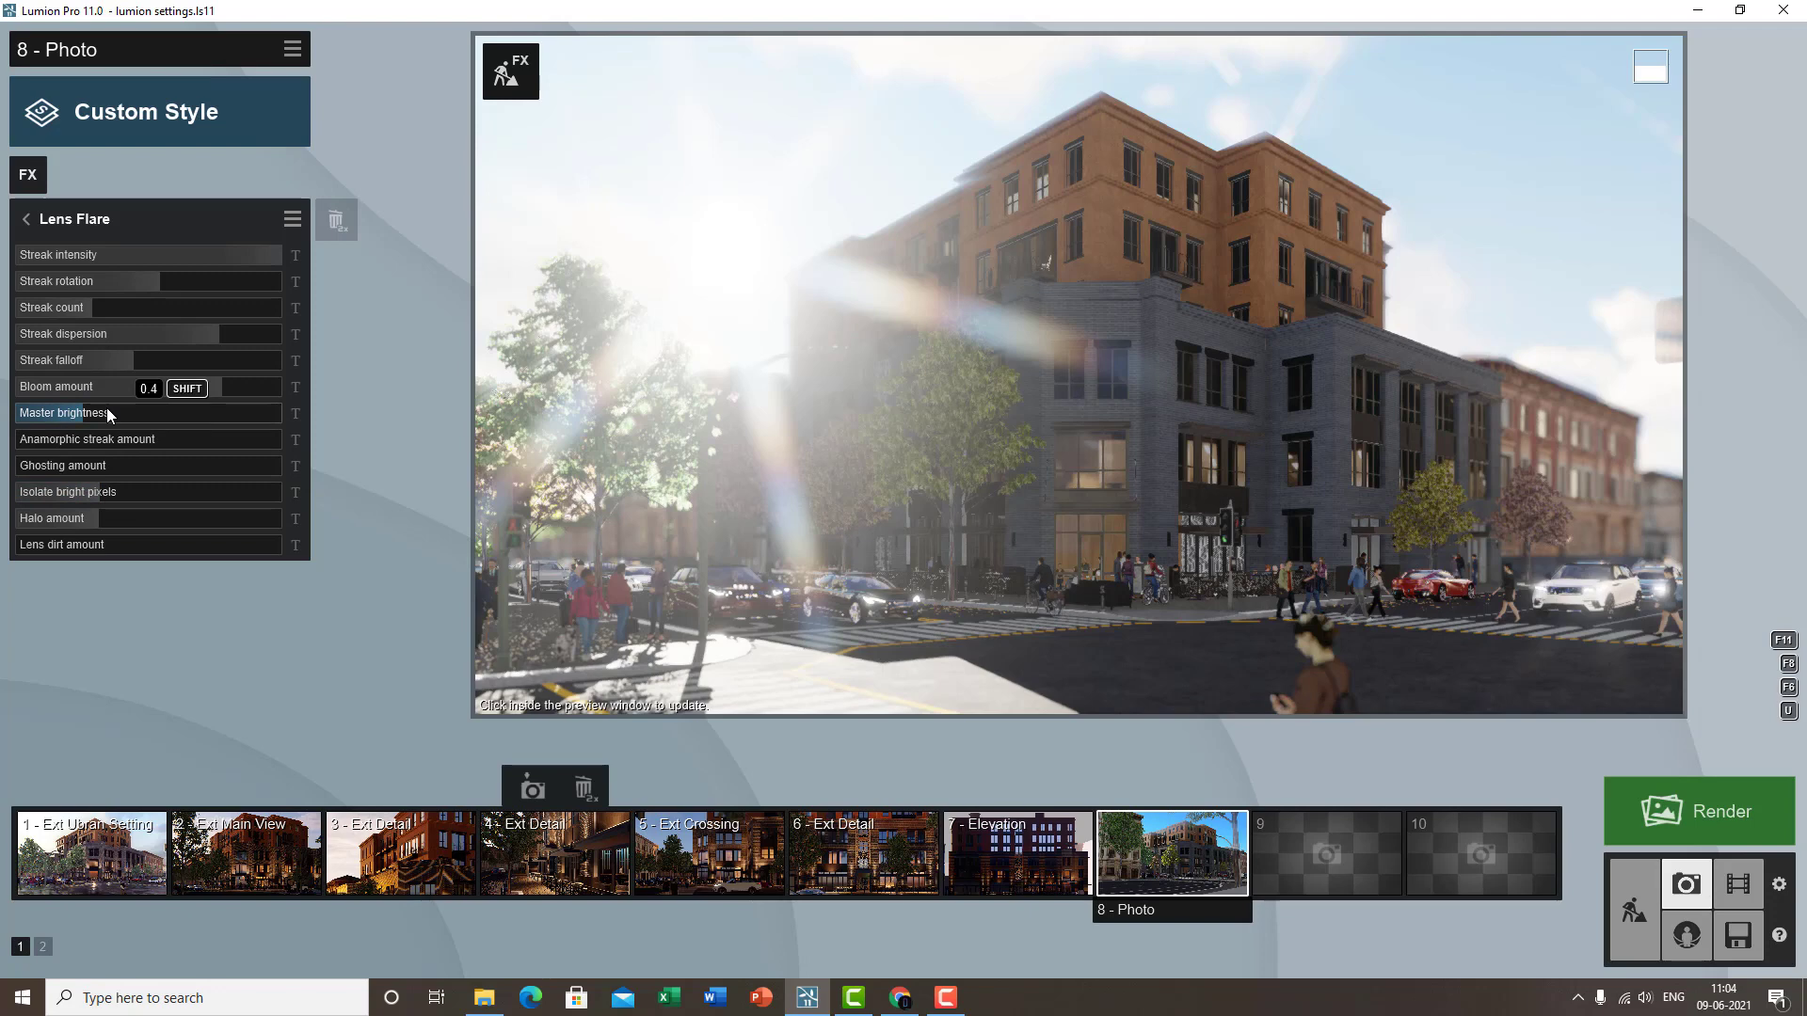
- Add a small anamorphic streak amount to the Lens Flare and raise the ghosting amount to about half its range
mouse_move(20, 442)
mouse_move(33, 439)
left_mouse_down()
mouse_move(132, 438)
mouse_move(53, 454)
left_mouse_up()
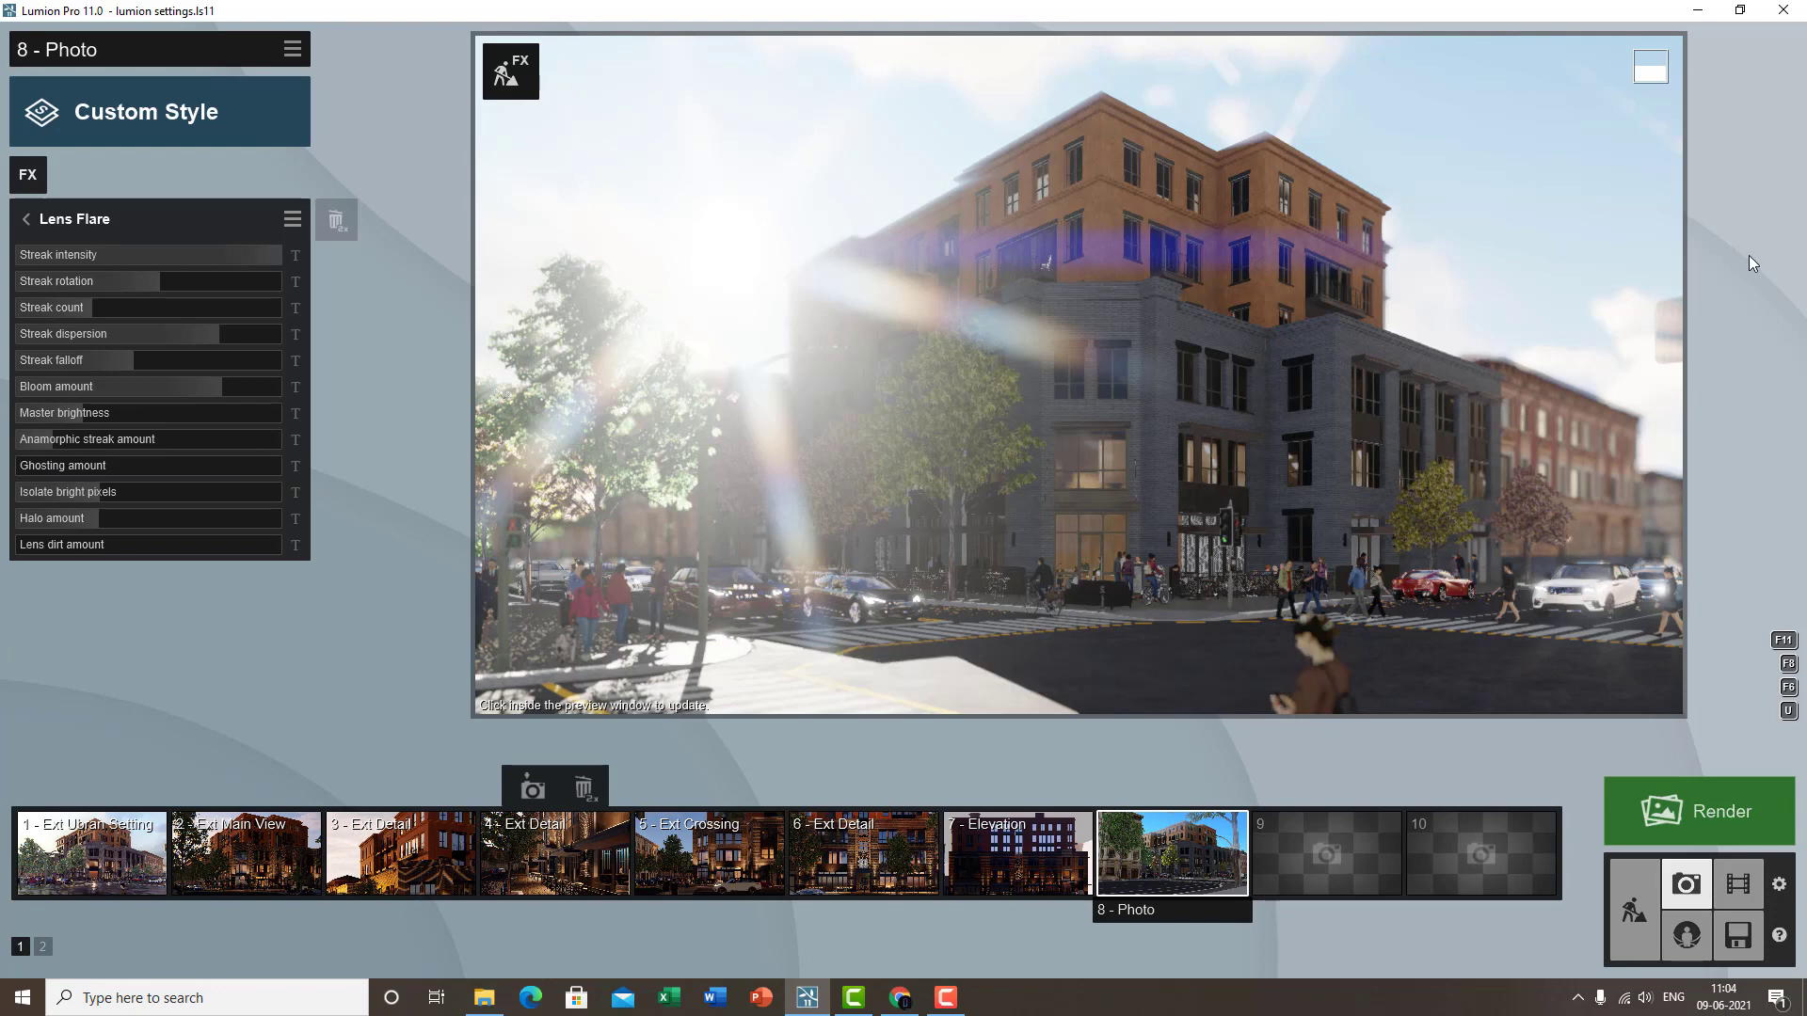
mouse_move(47, 466)
mouse_move(126, 465)
left_mouse_down()
mouse_move(301, 459)
mouse_move(147, 466)
left_mouse_up()
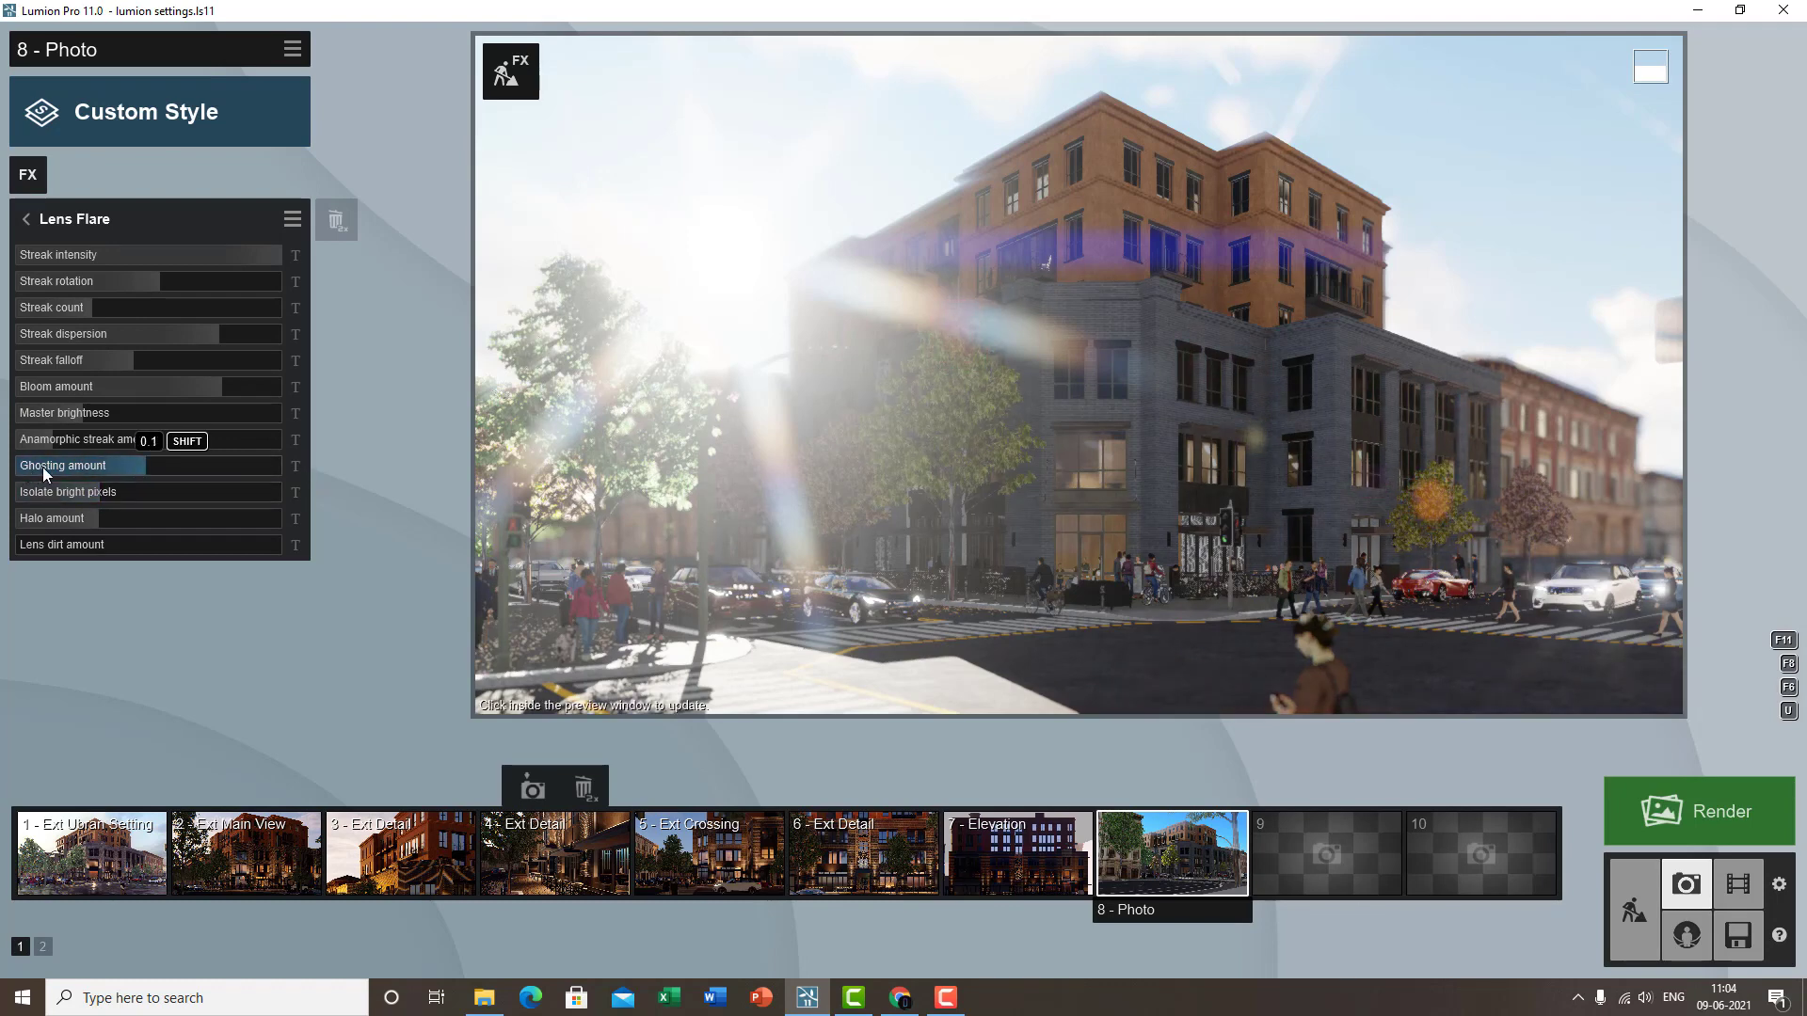
- Reduce Lens Flare isolate bright pixels and ghosting to about their minimum and raise the halo amount to over half its range
left_click_drag(88, 493, 19, 525)
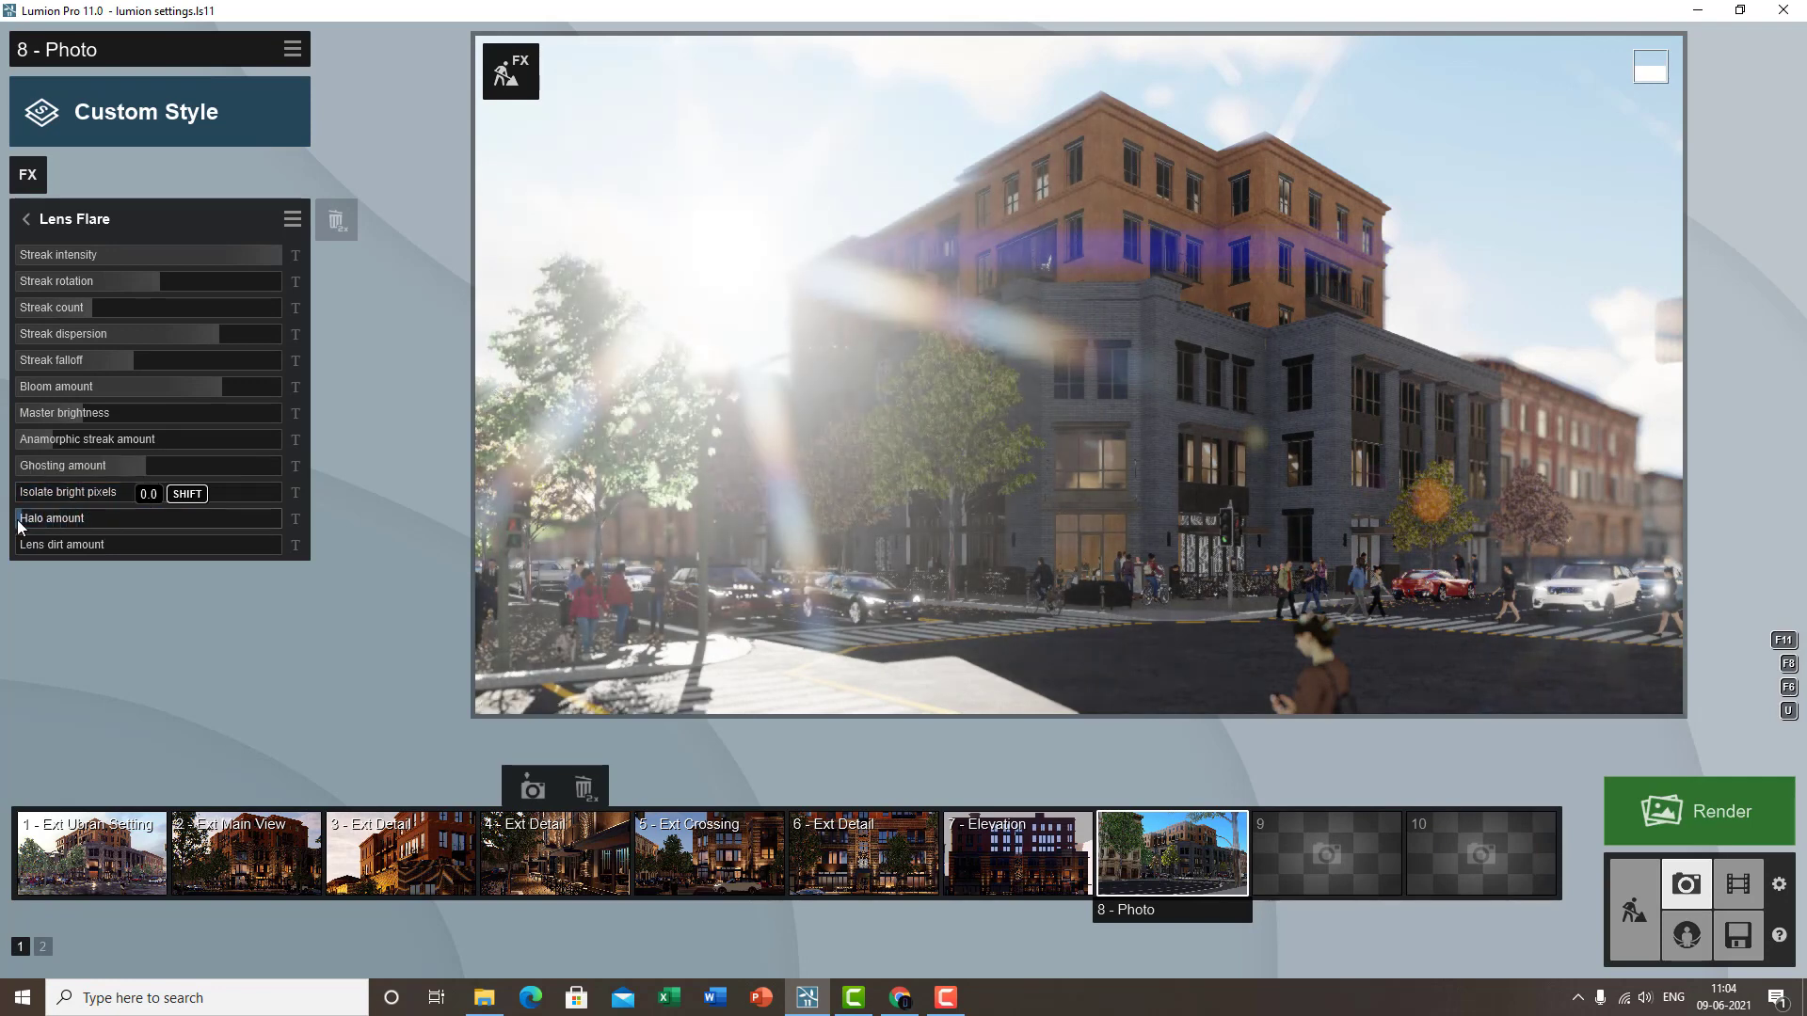
left_click_drag(164, 532, 212, 544)
left_click_drag(83, 472, 20, 470)
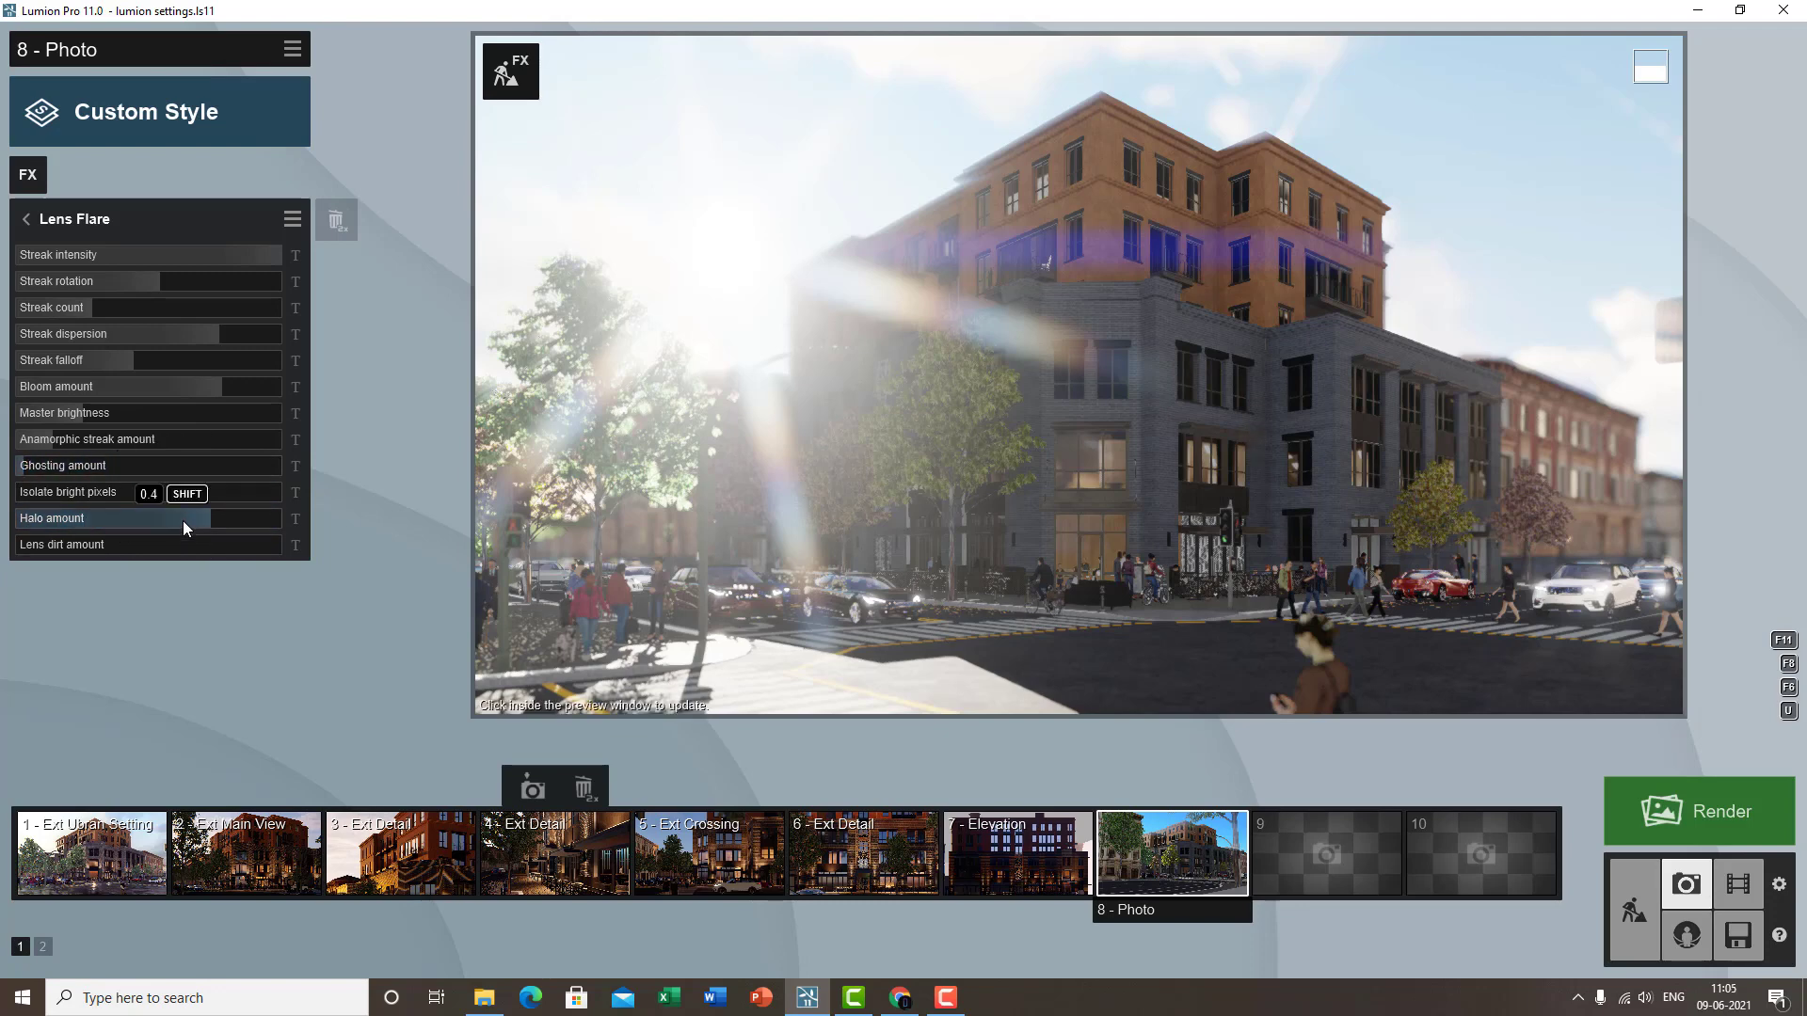
mouse_move(182, 521)
left_mouse_down()
mouse_move(41, 519)
mouse_move(141, 519)
left_mouse_up()
- Lower the Lens Flare streak intensity to just under half its range and adjust the halo amount up to 0.8
left_click_drag(278, 254, 207, 256)
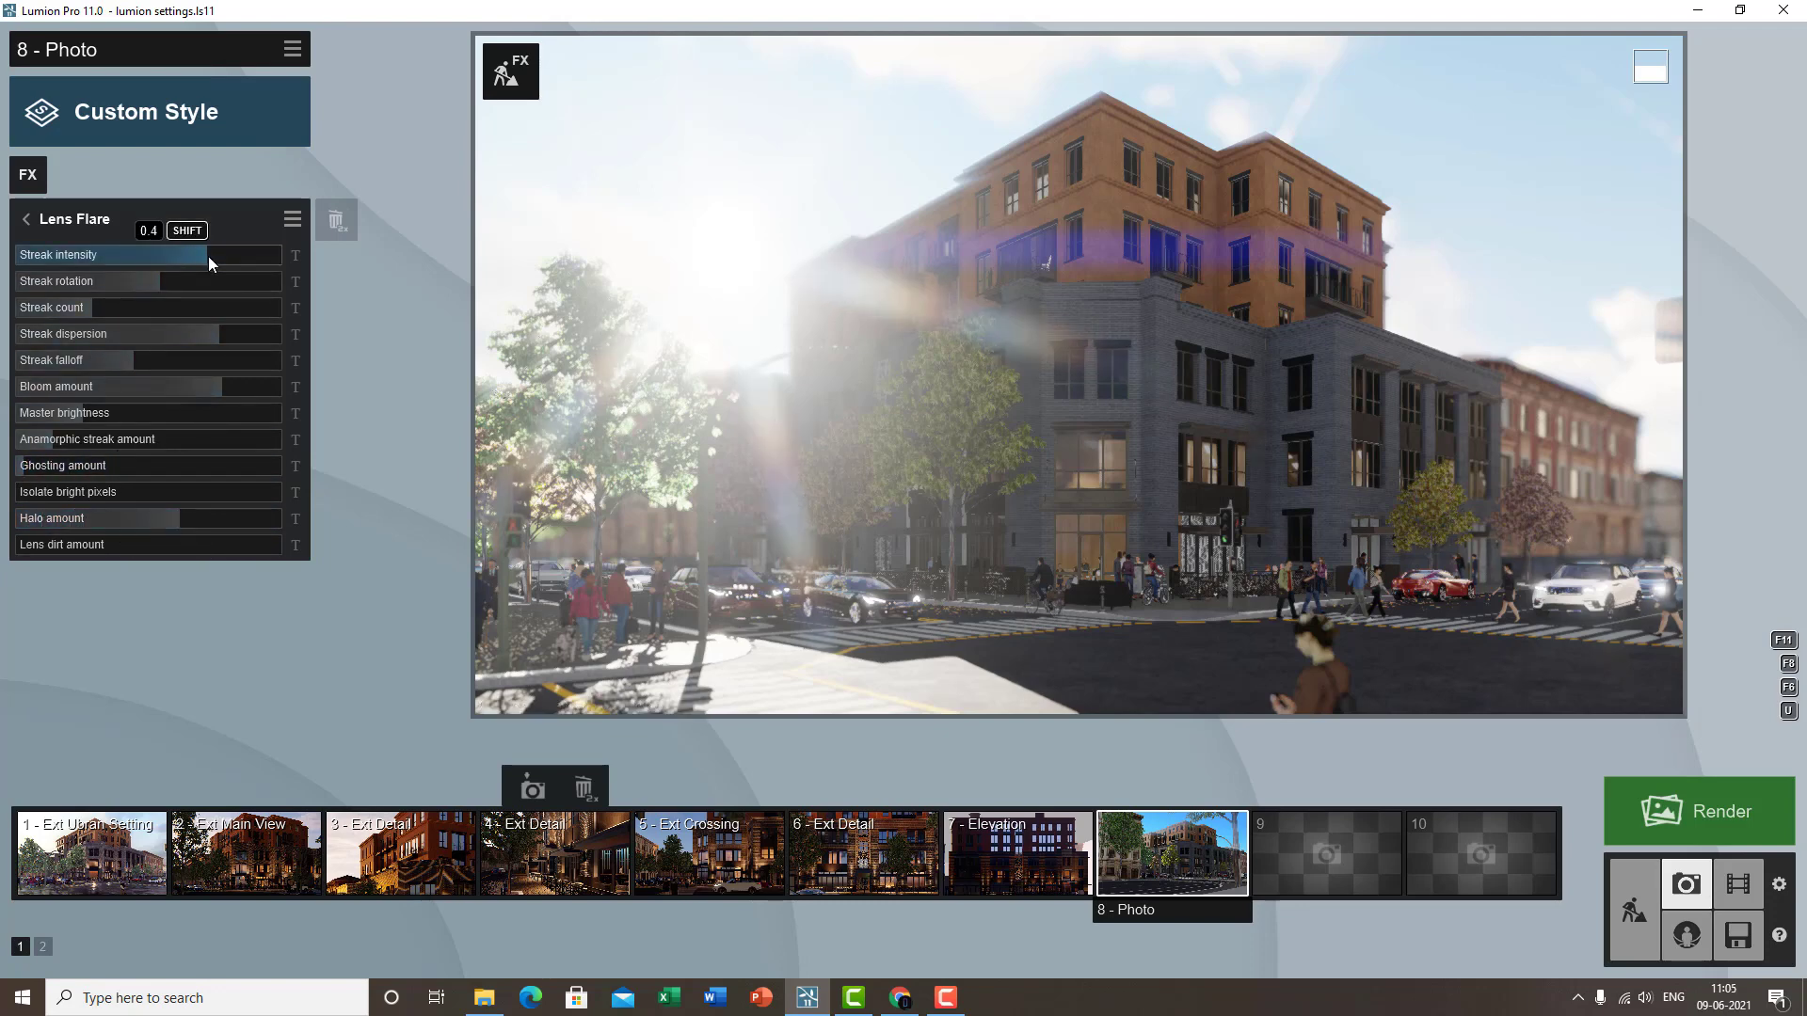
left_click(131, 273)
left_click_drag(139, 518, 17, 517)
left_click_drag(200, 514, 104, 506)
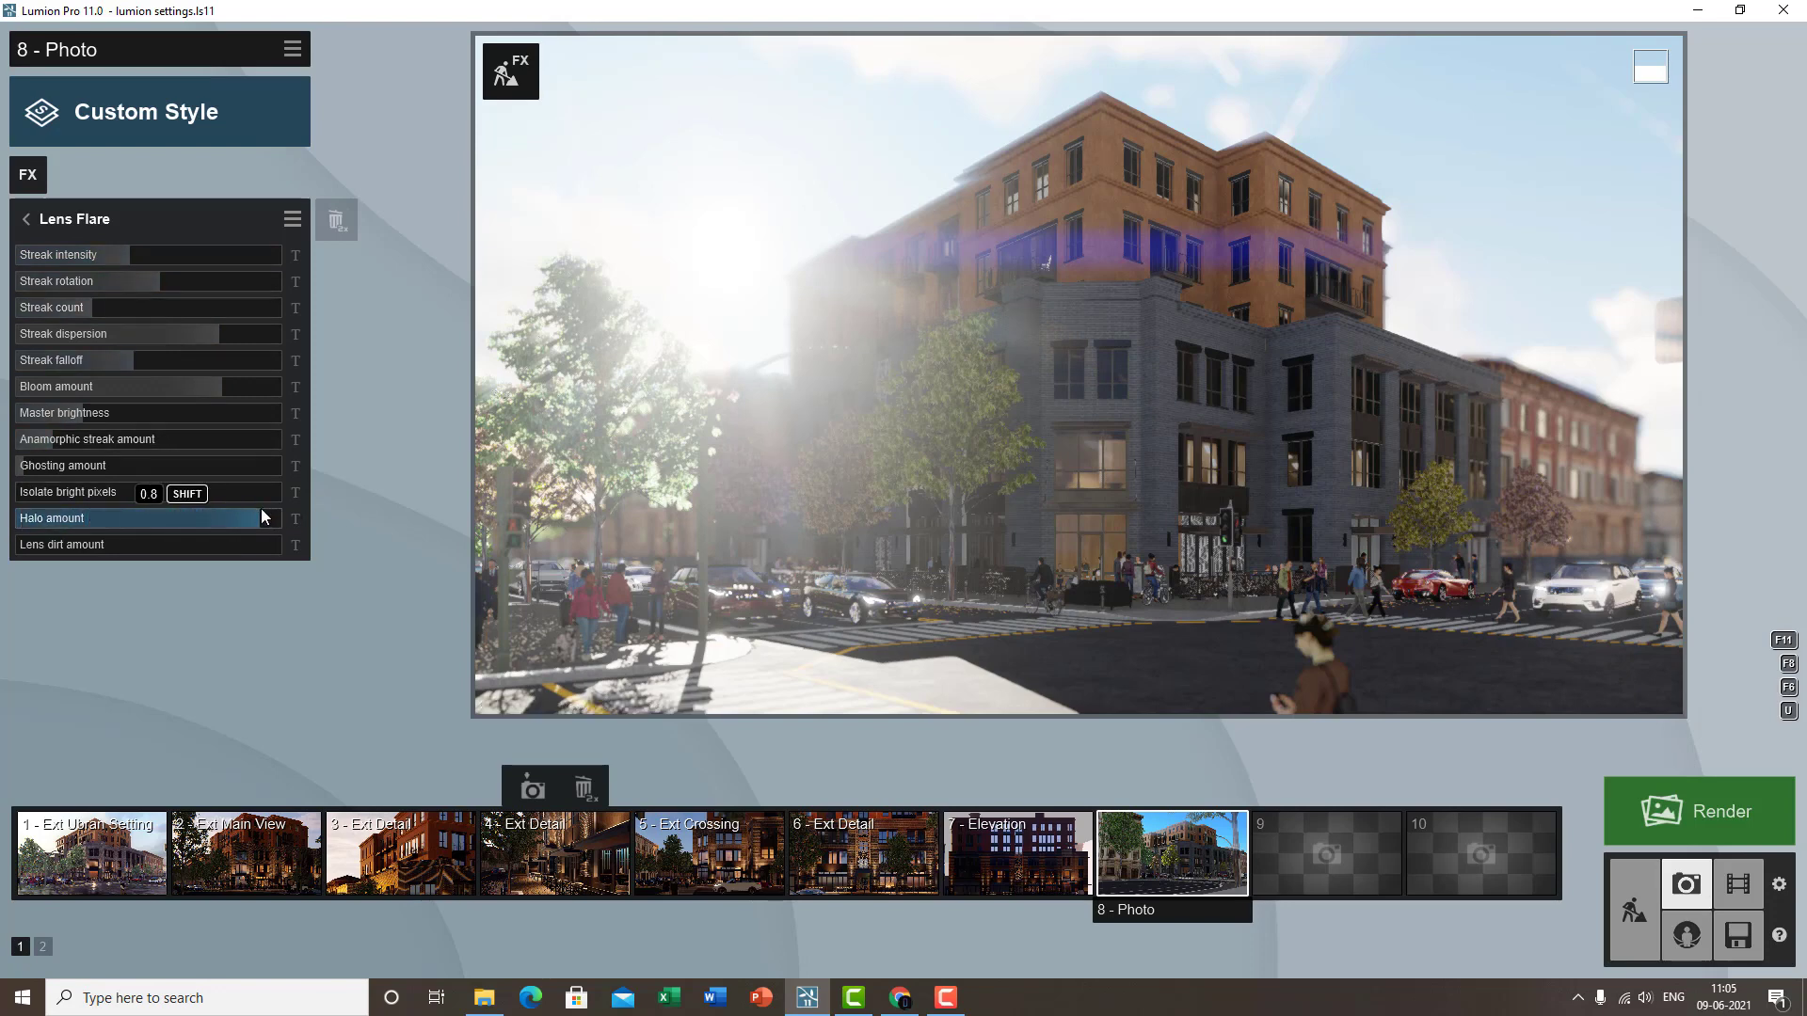
- Lower the Lens Flare master brightness to about a tenth of its range and reduce the halo amount to 0.0
left_click_drag(261, 509, 83, 513)
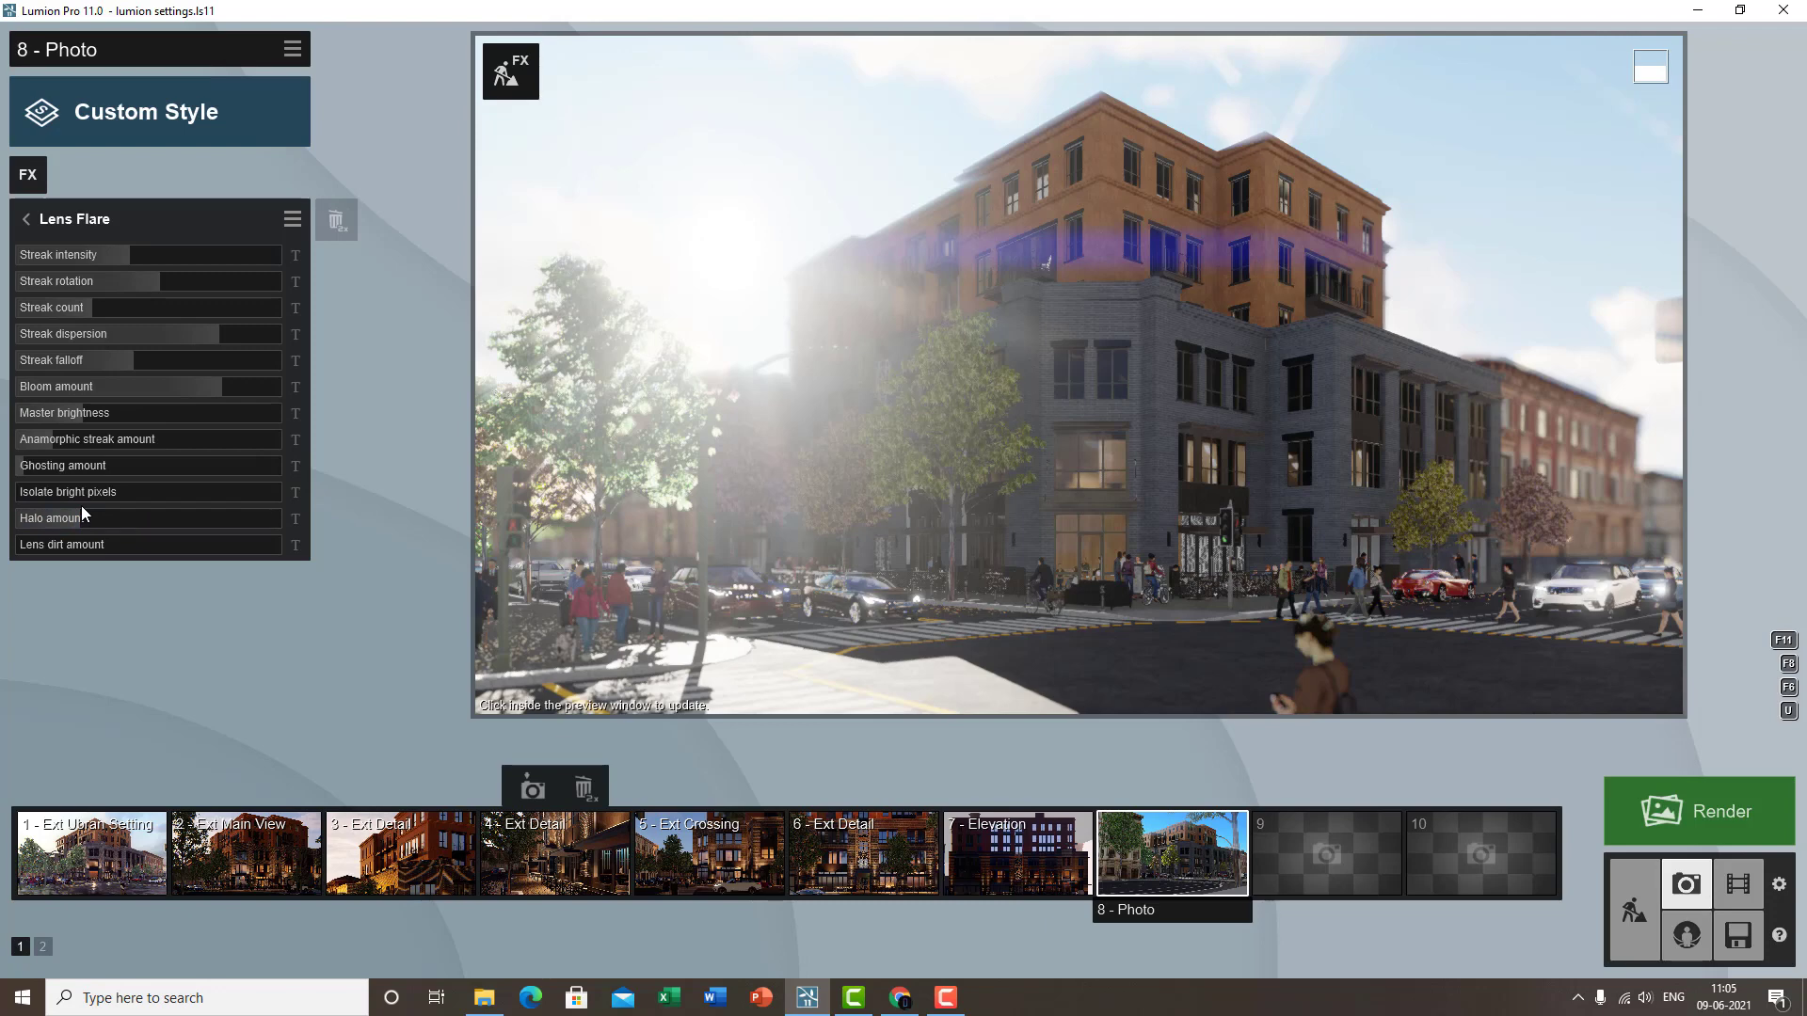
left_click_drag(88, 416, 48, 416)
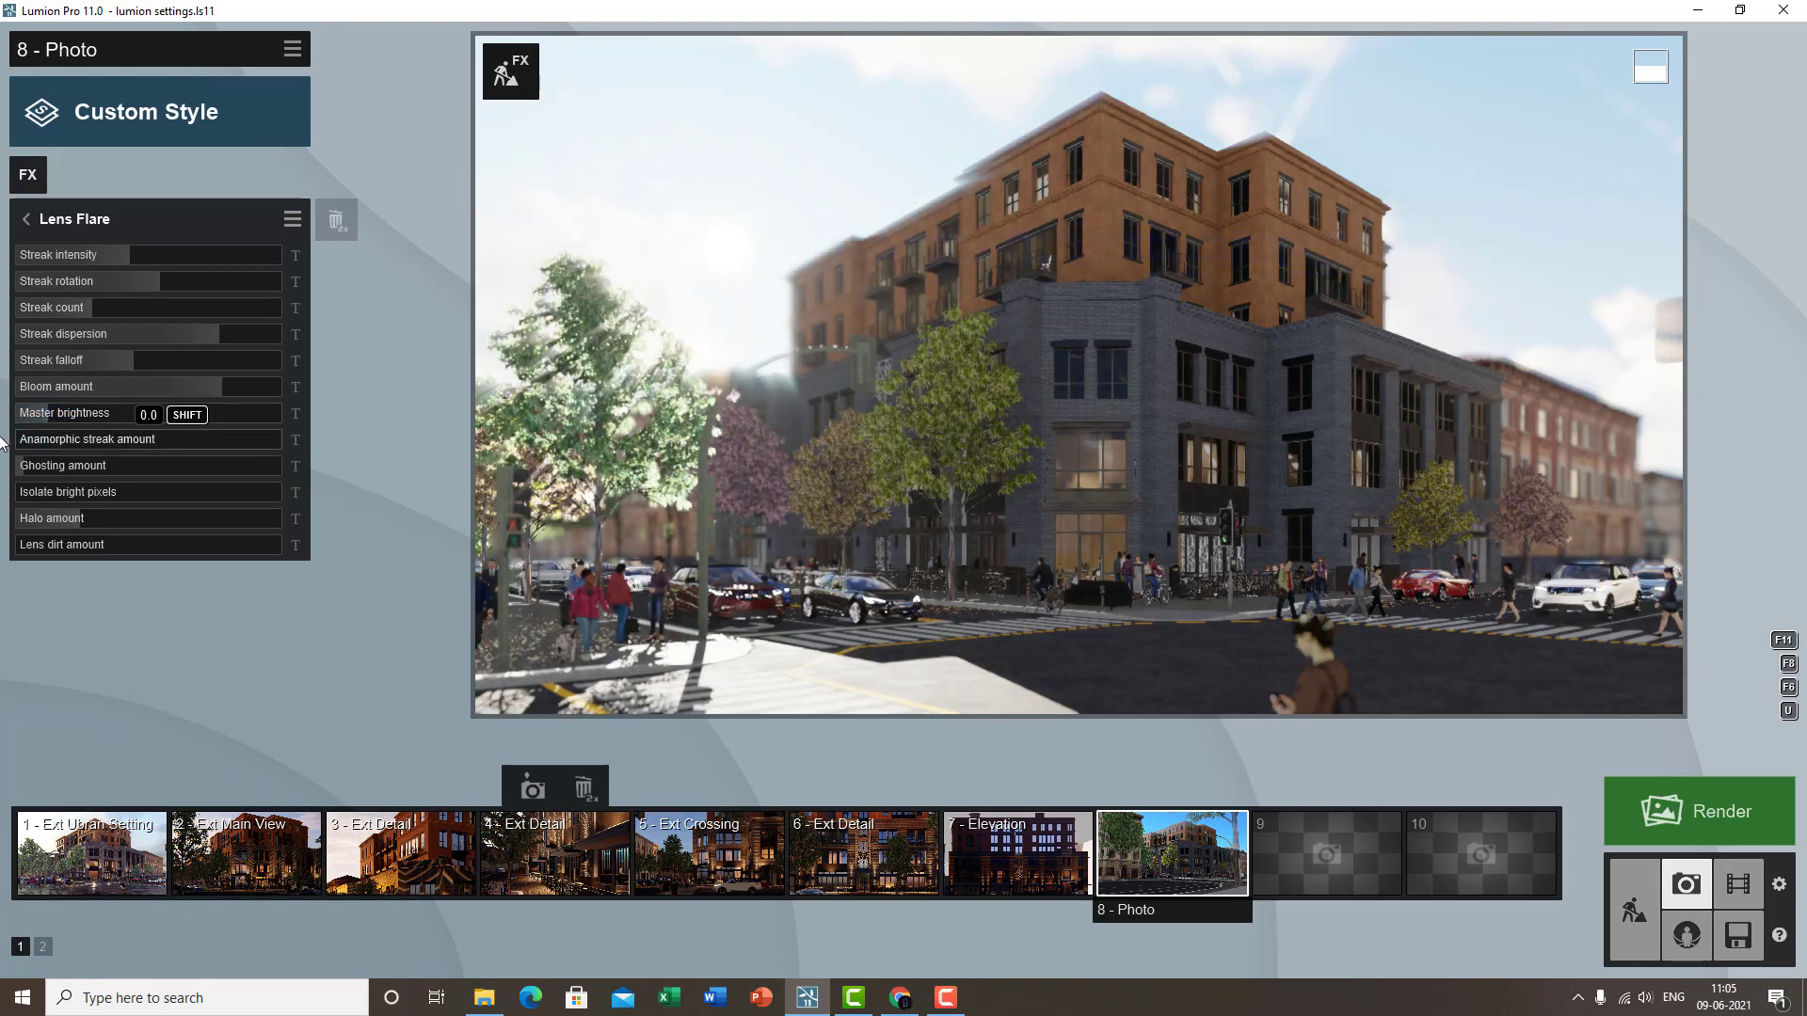
left_click_drag(49, 521, 156, 533)
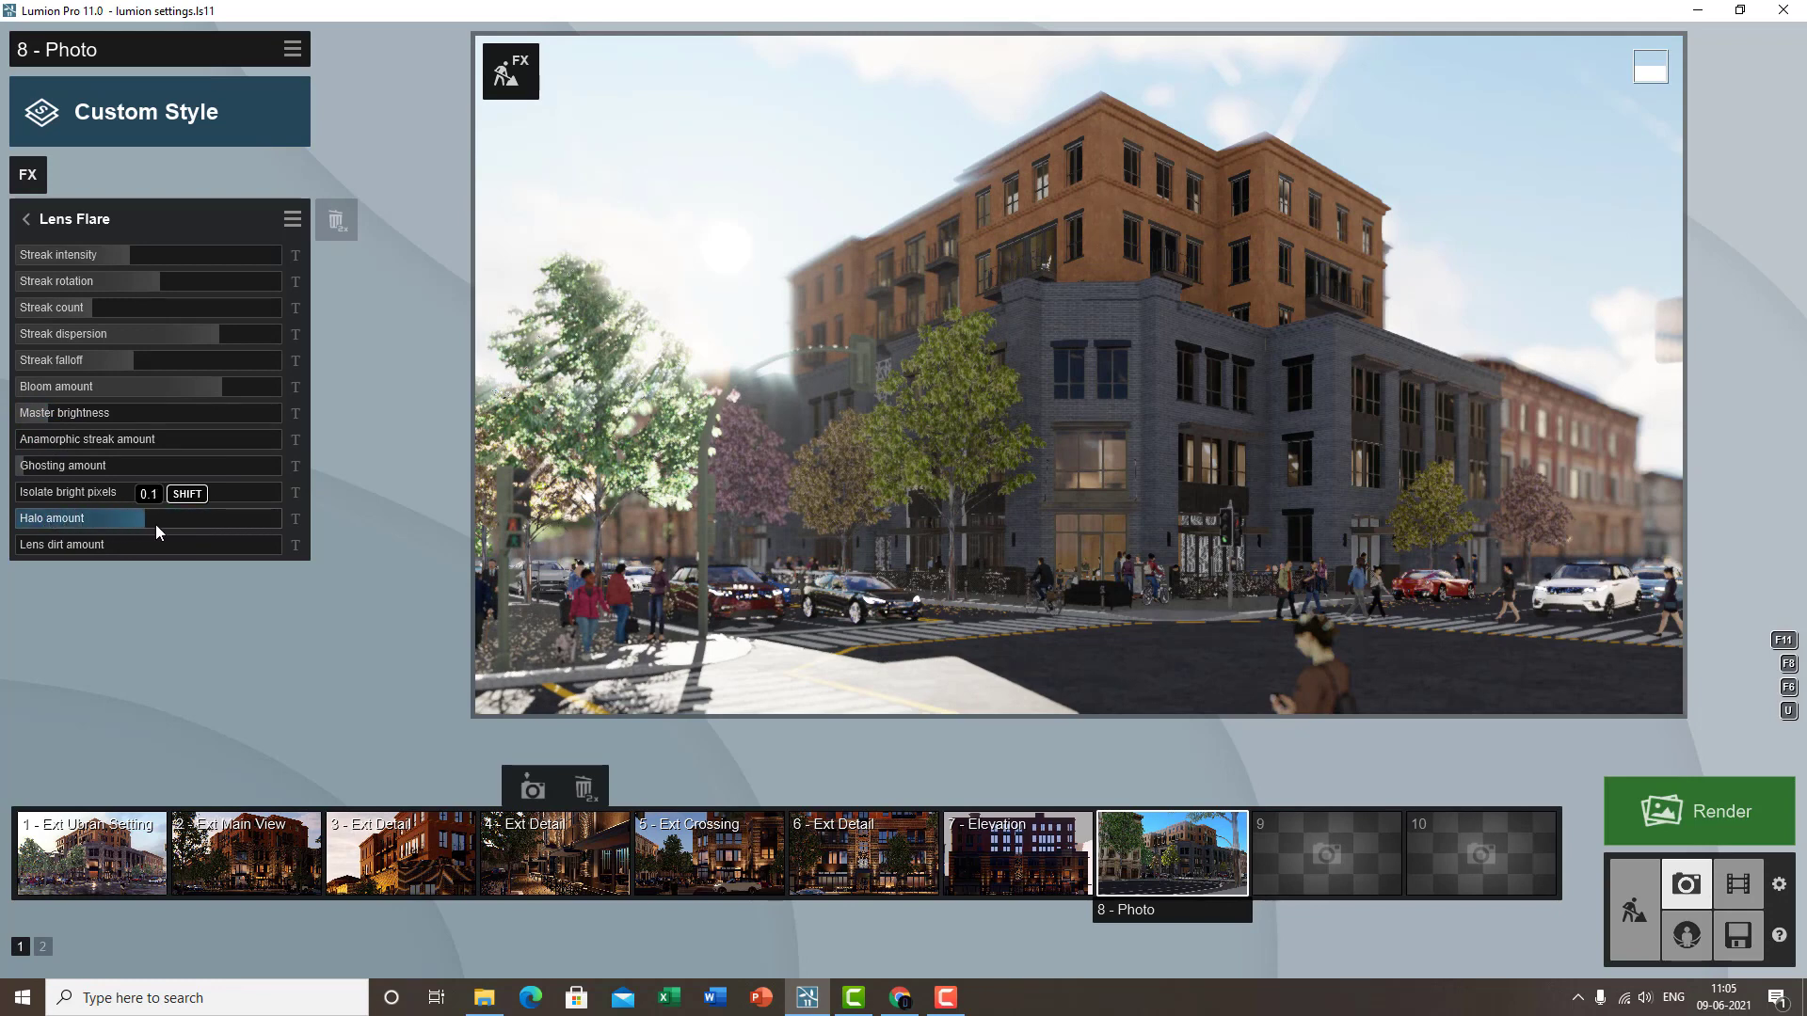
left_click_drag(47, 521, 139, 508)
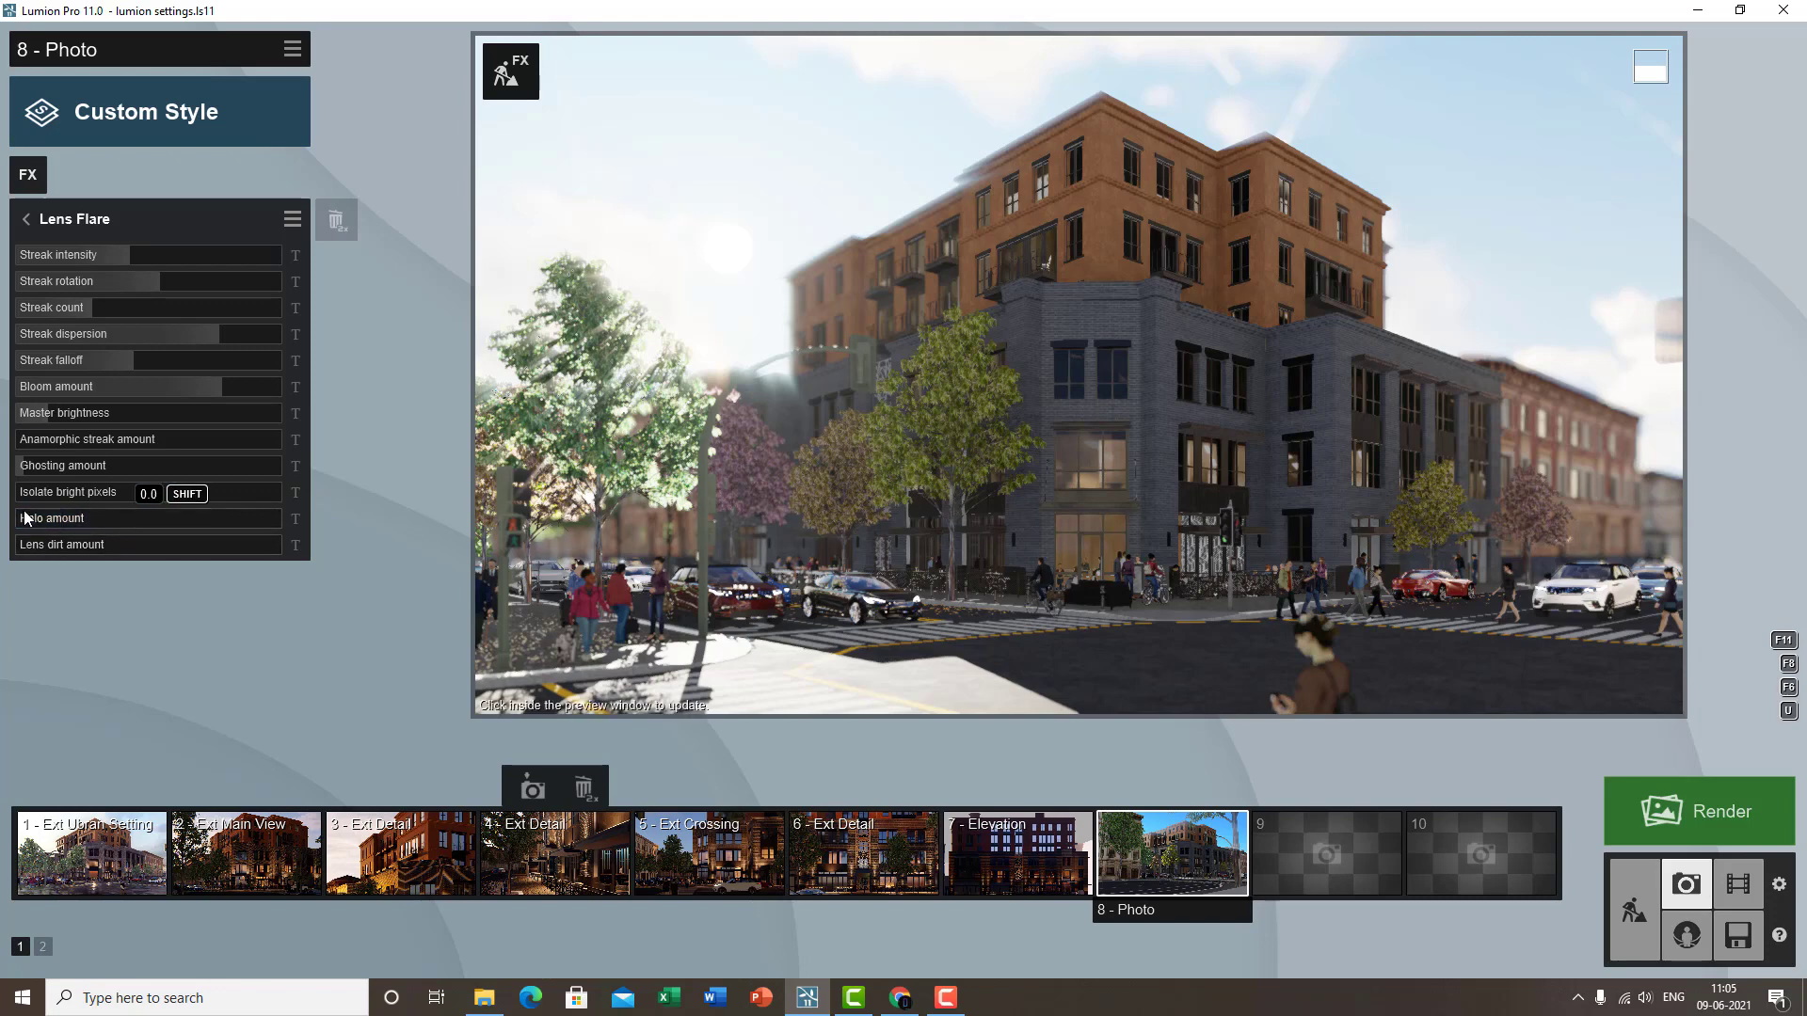
- Raise the Lens Flare ghosting to about a quarter of its range, with isolate bright pixels and halo amount at about half
left_click_drag(23, 519, 128, 517)
left_click_drag(50, 473, 243, 527)
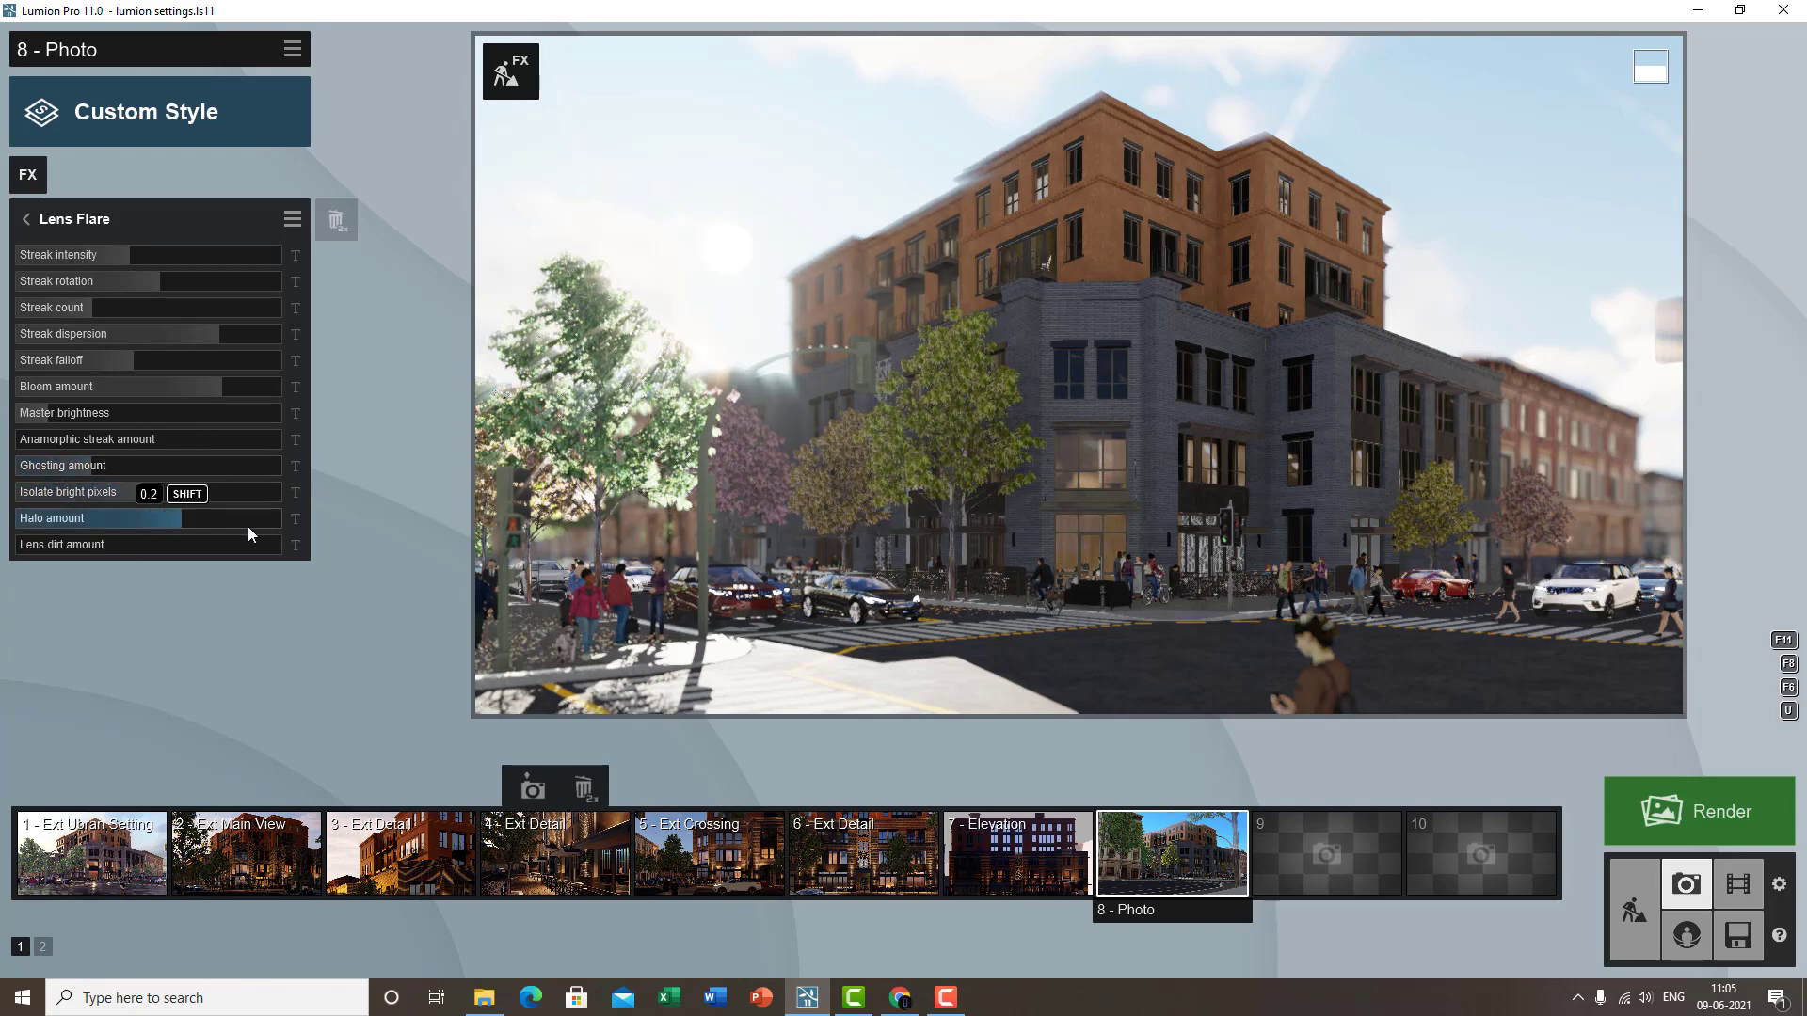
left_click_drag(67, 529, 151, 529)
- Try the Lens Flare lens dirt amount at full strength, settle it at 0.2 and refresh the photo preview
left_click_drag(28, 545, 366, 549)
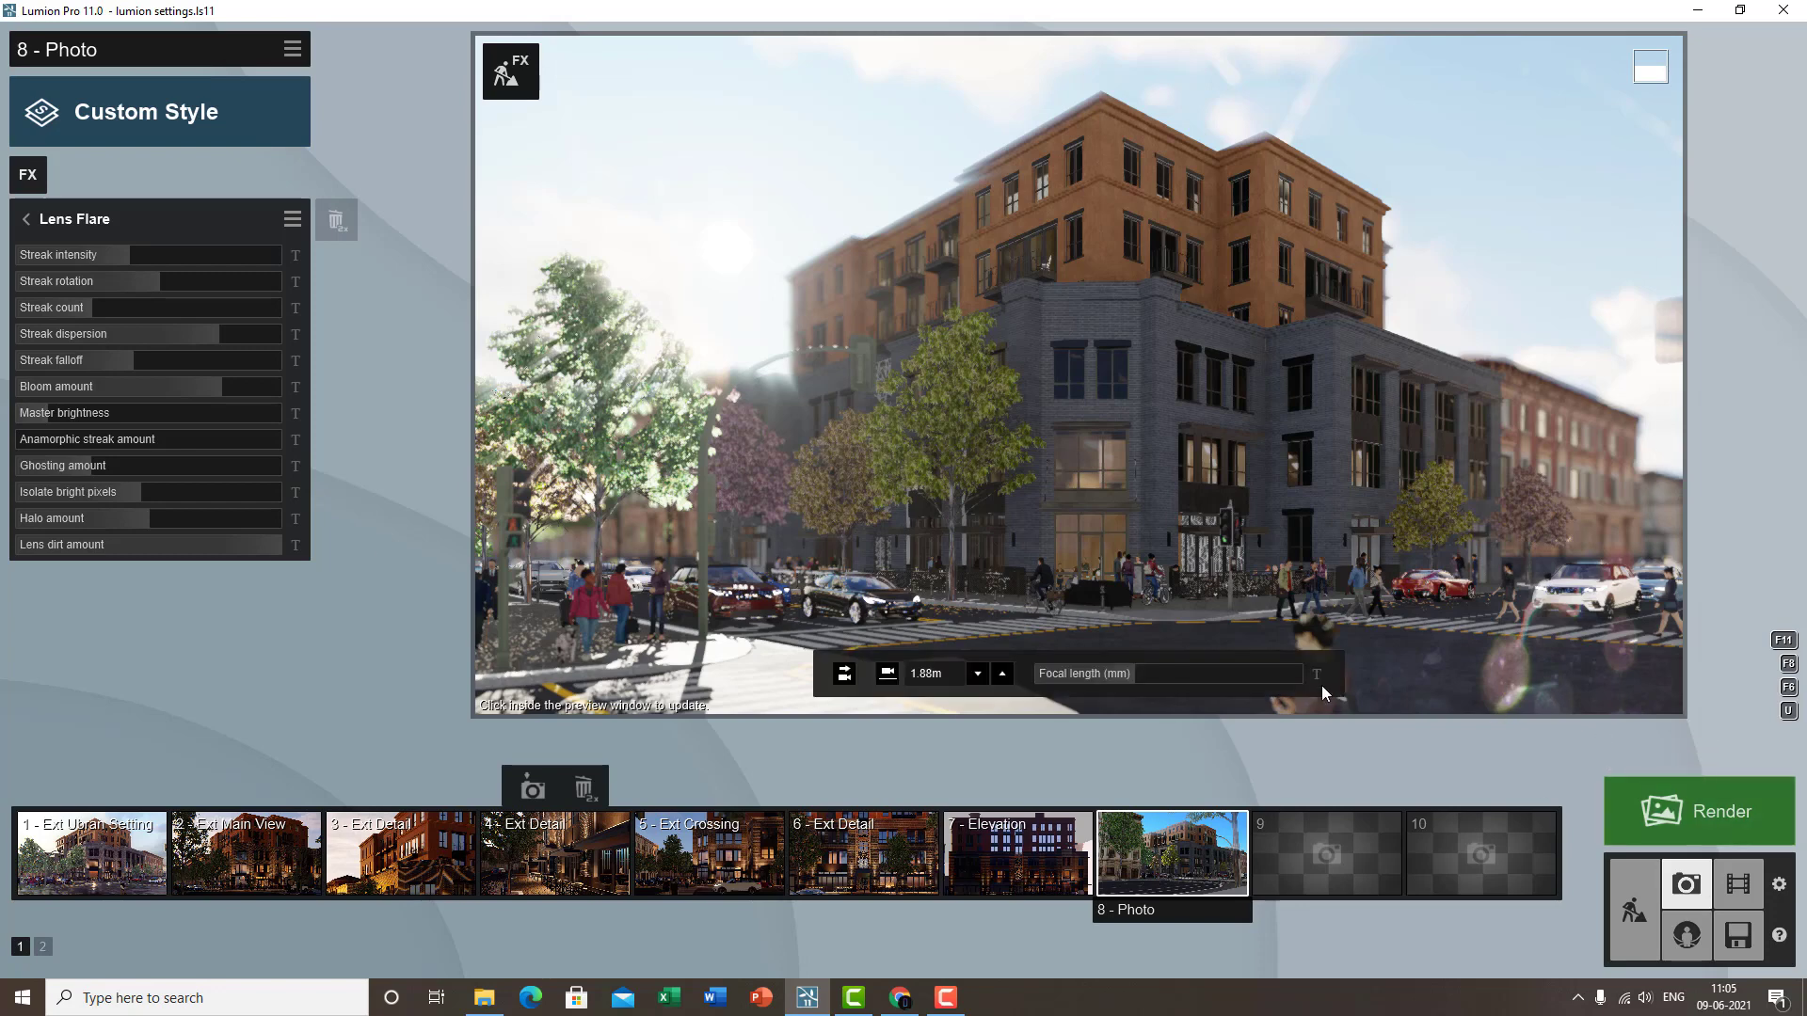
mouse_move(255, 551)
left_mouse_down()
mouse_move(116, 549)
mouse_move(257, 567)
left_mouse_up()
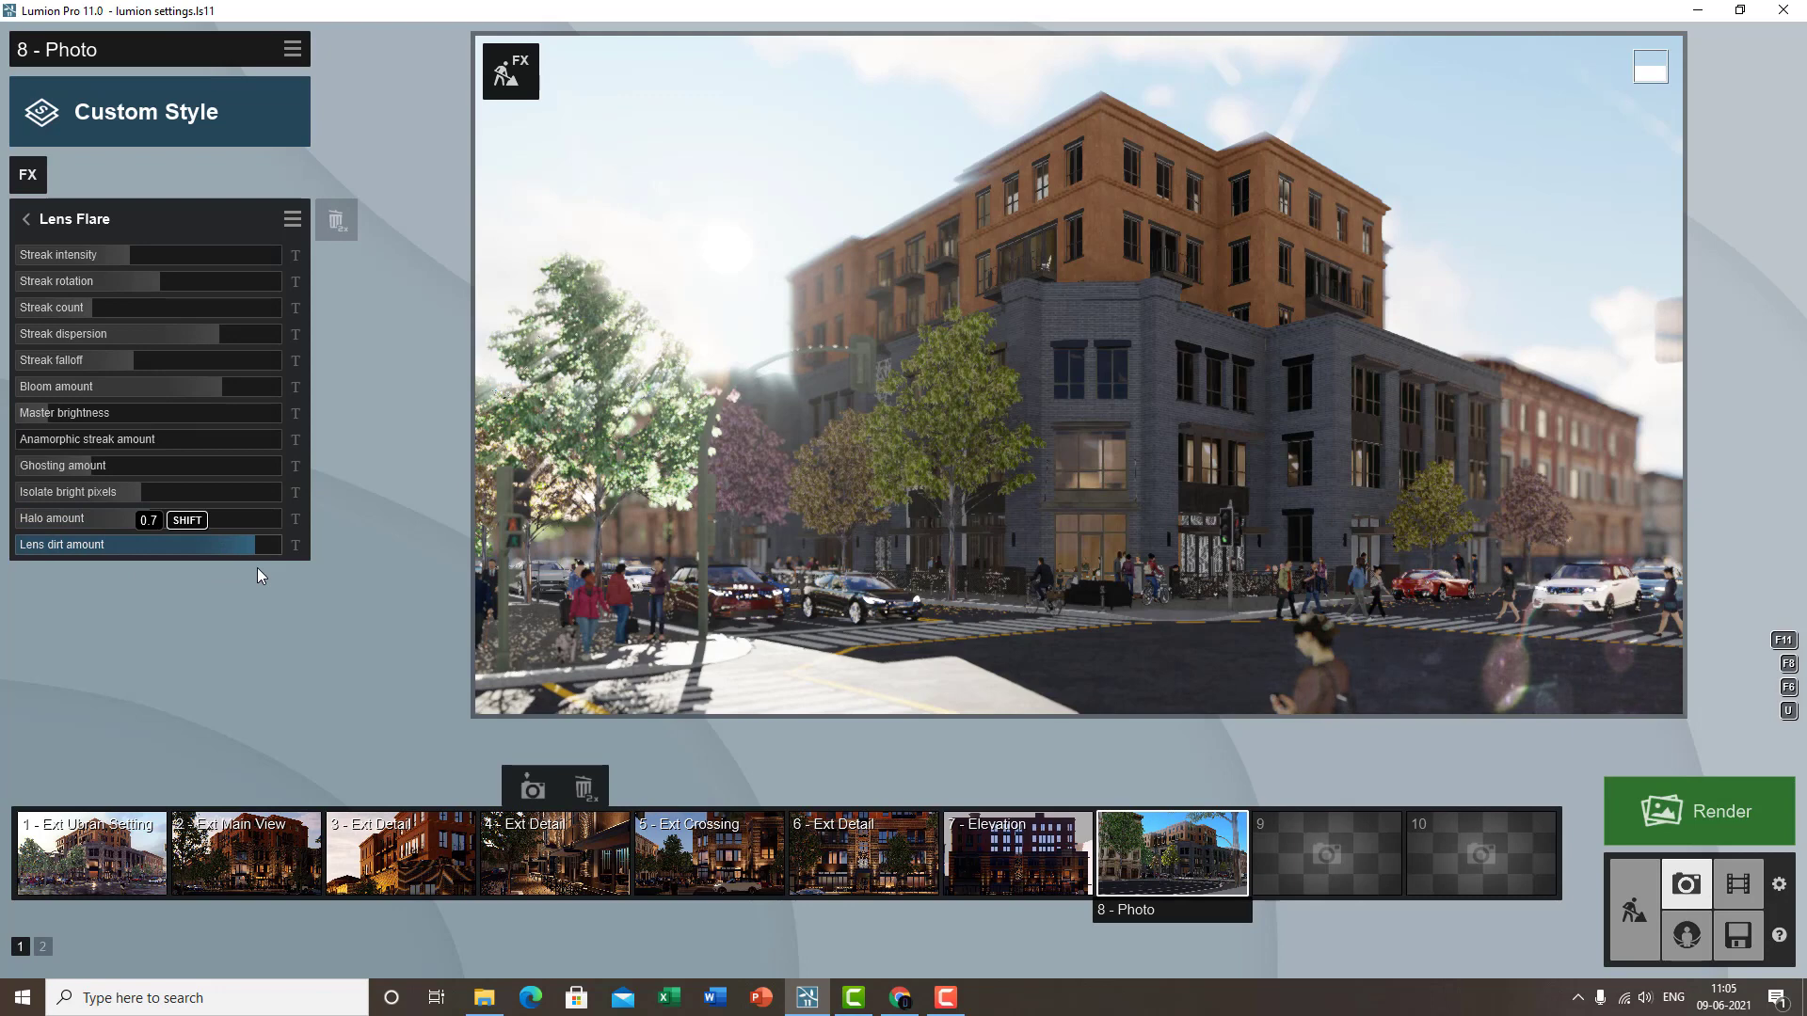
left_click(165, 546)
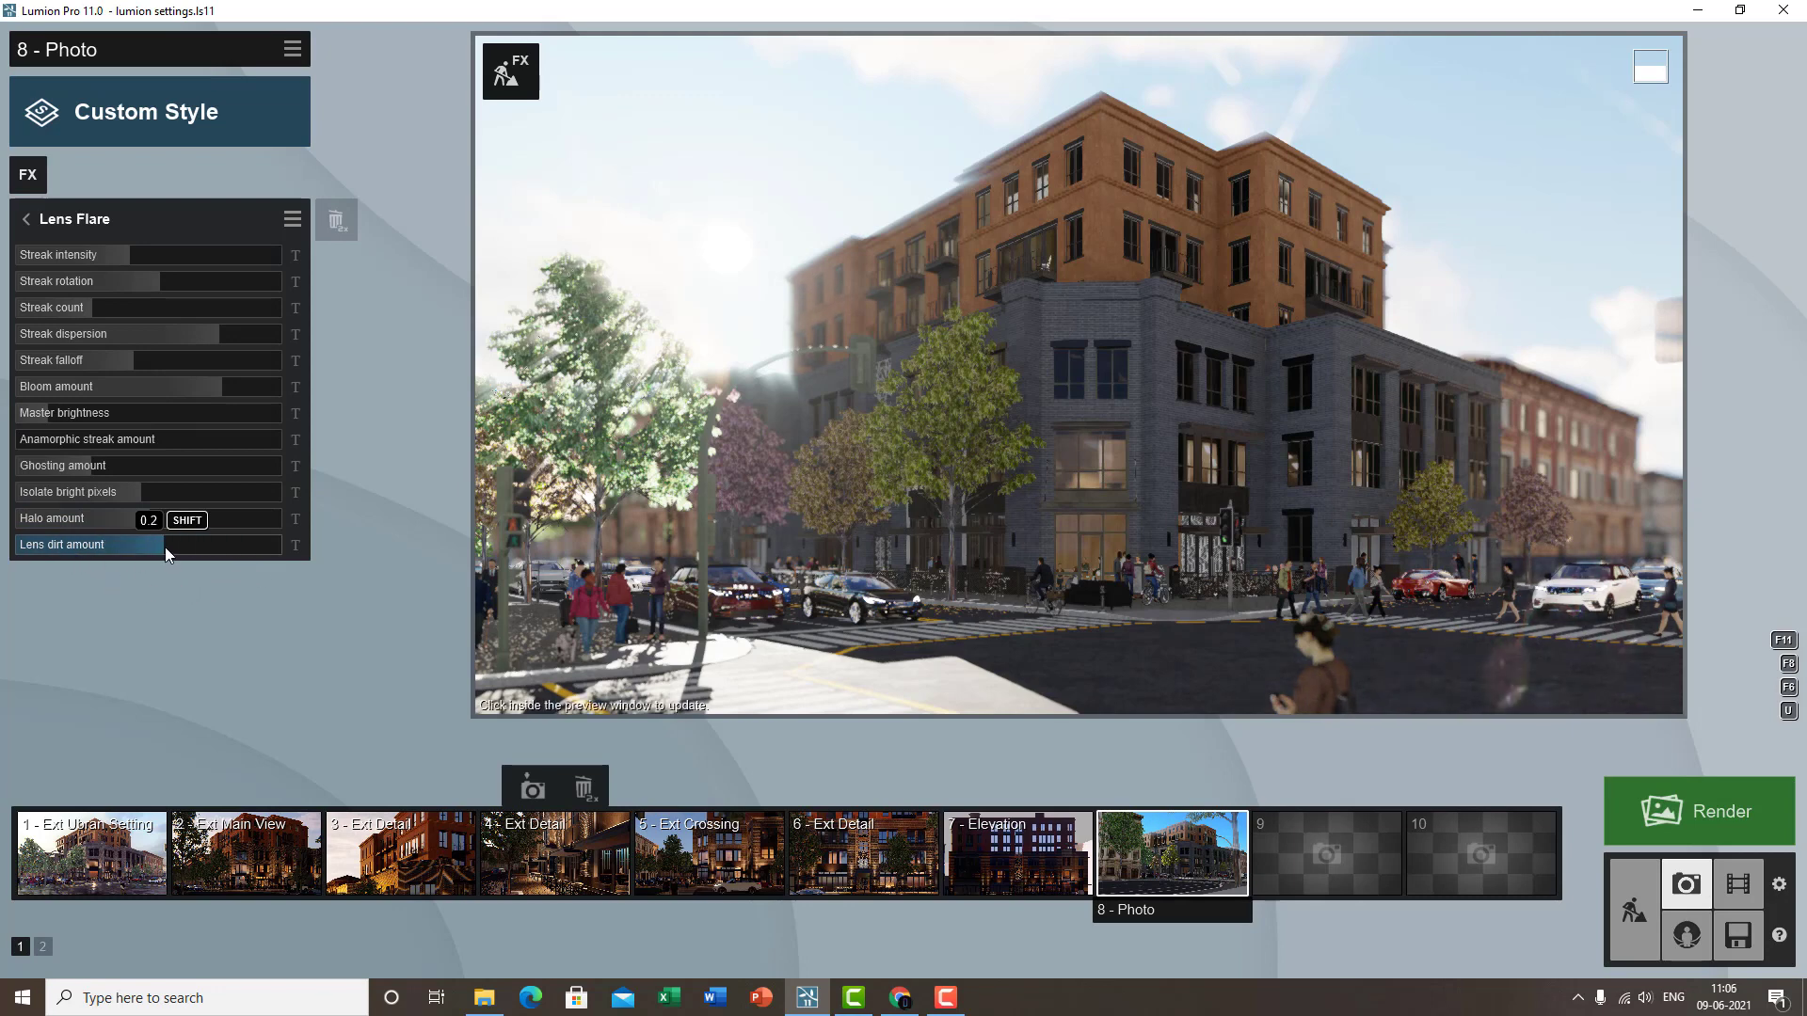
left_click(1460, 333)
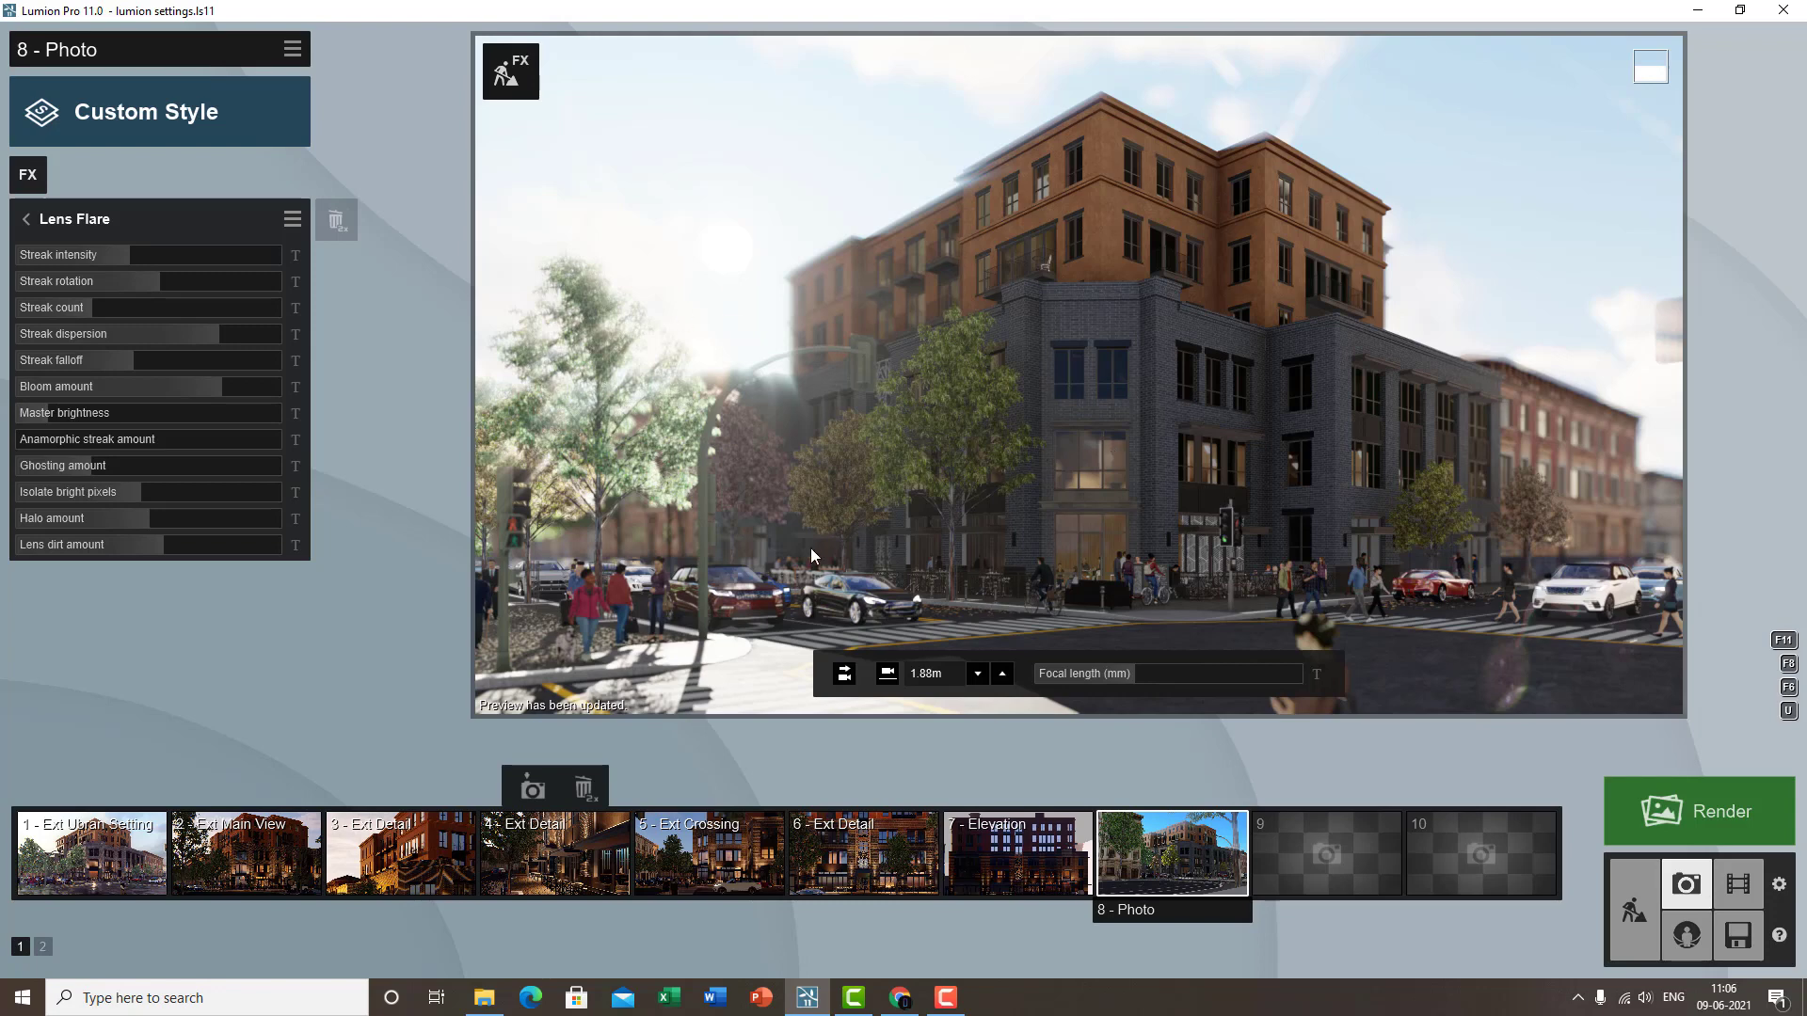
- Open the existing Sun effect, set the sun heading to -103.9° and refresh the photo preview
left_click(58, 222)
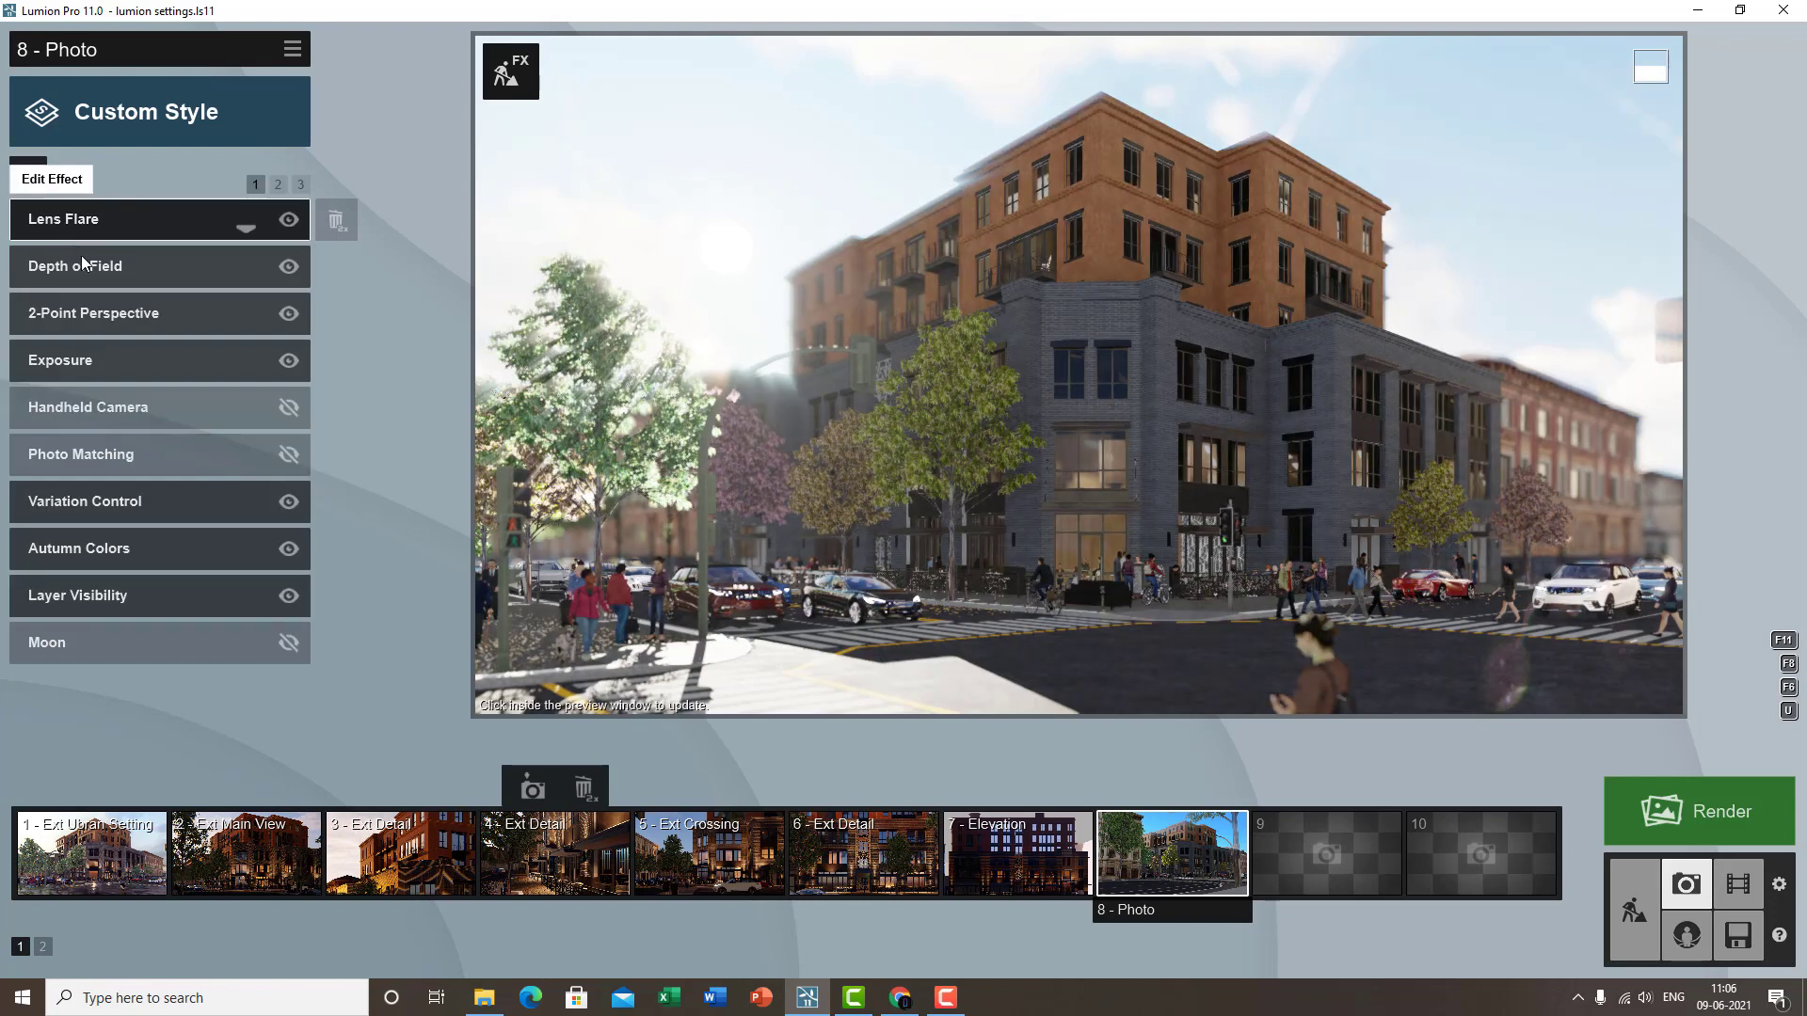
left_click(279, 186)
left_click(59, 401)
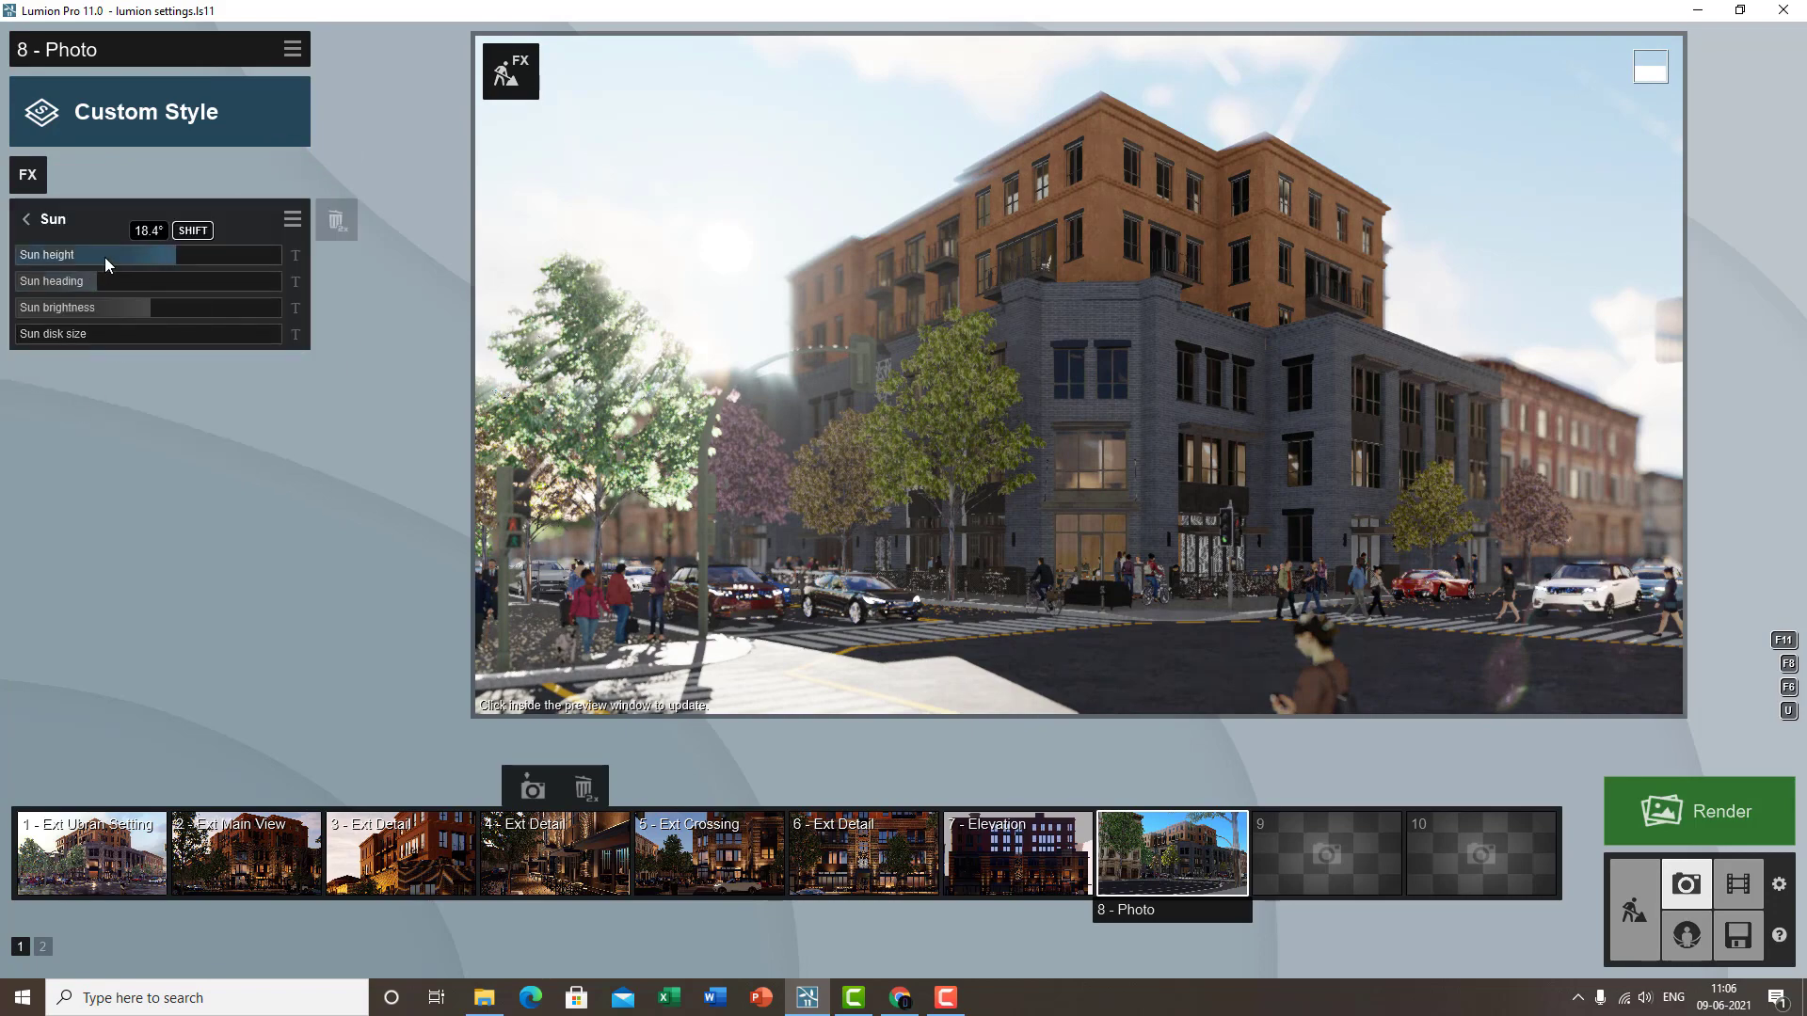
left_click_drag(83, 279, 72, 277)
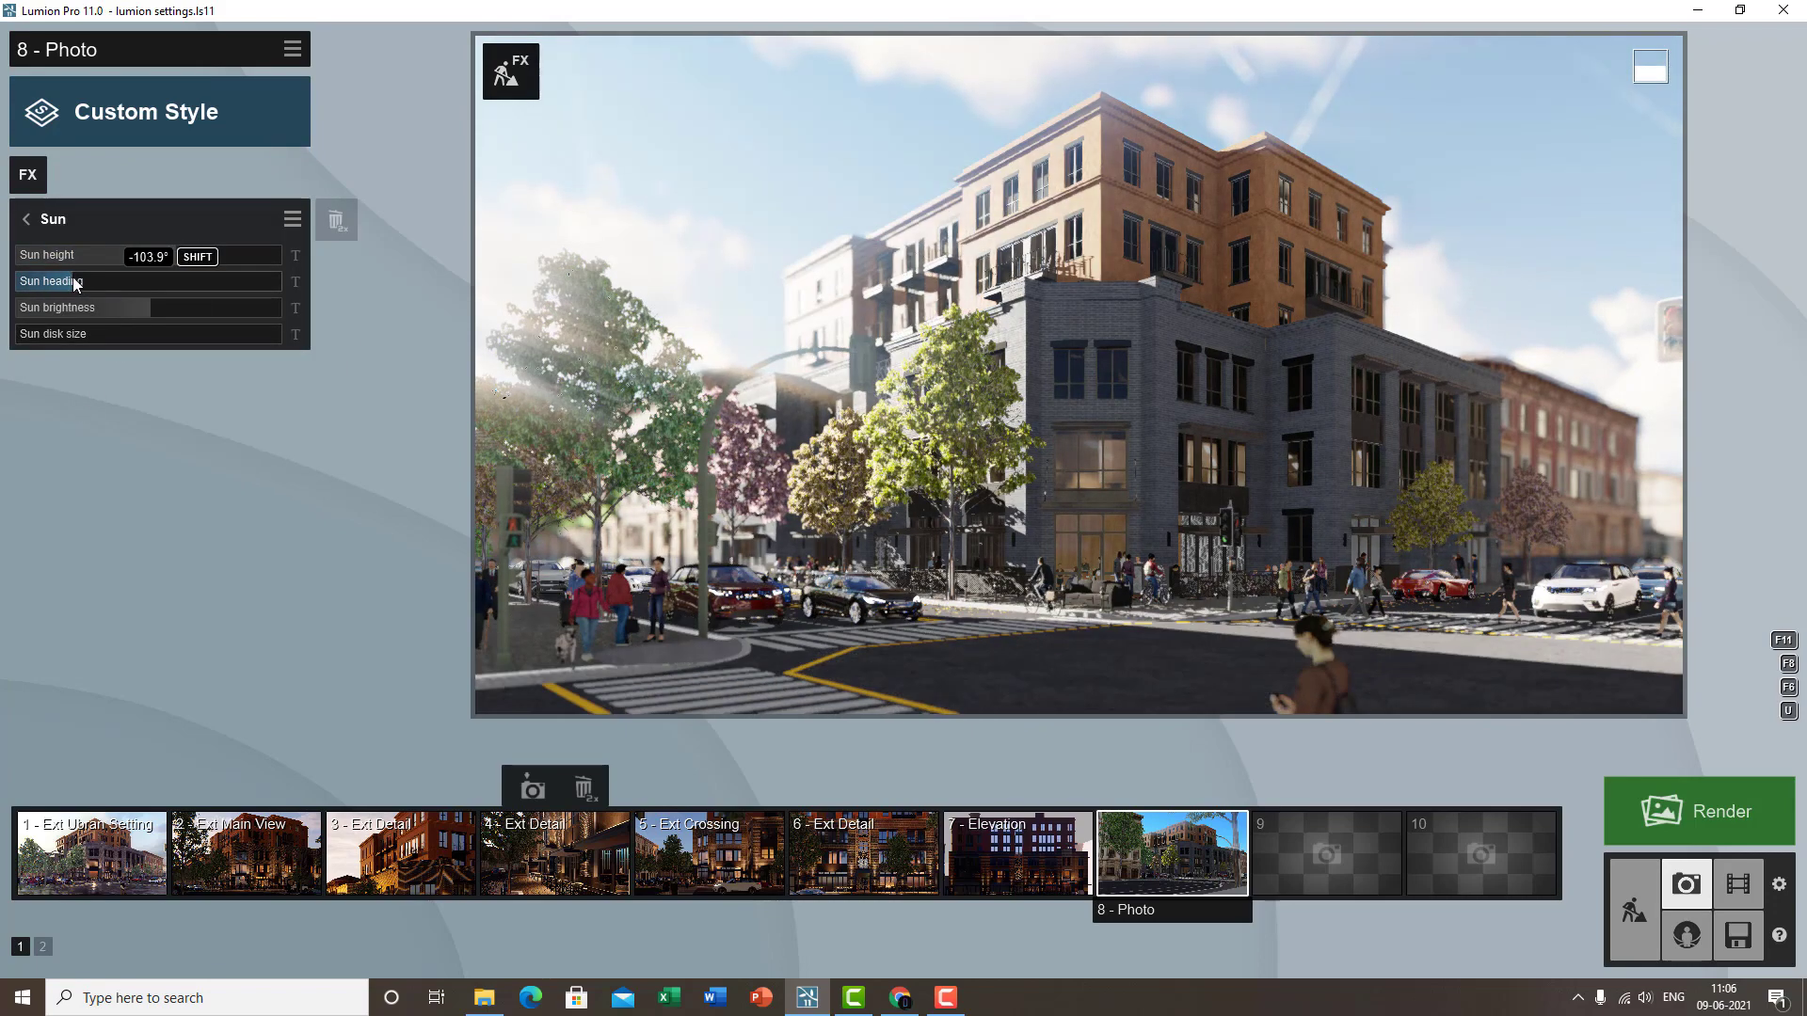
mouse_move(1120, 422)
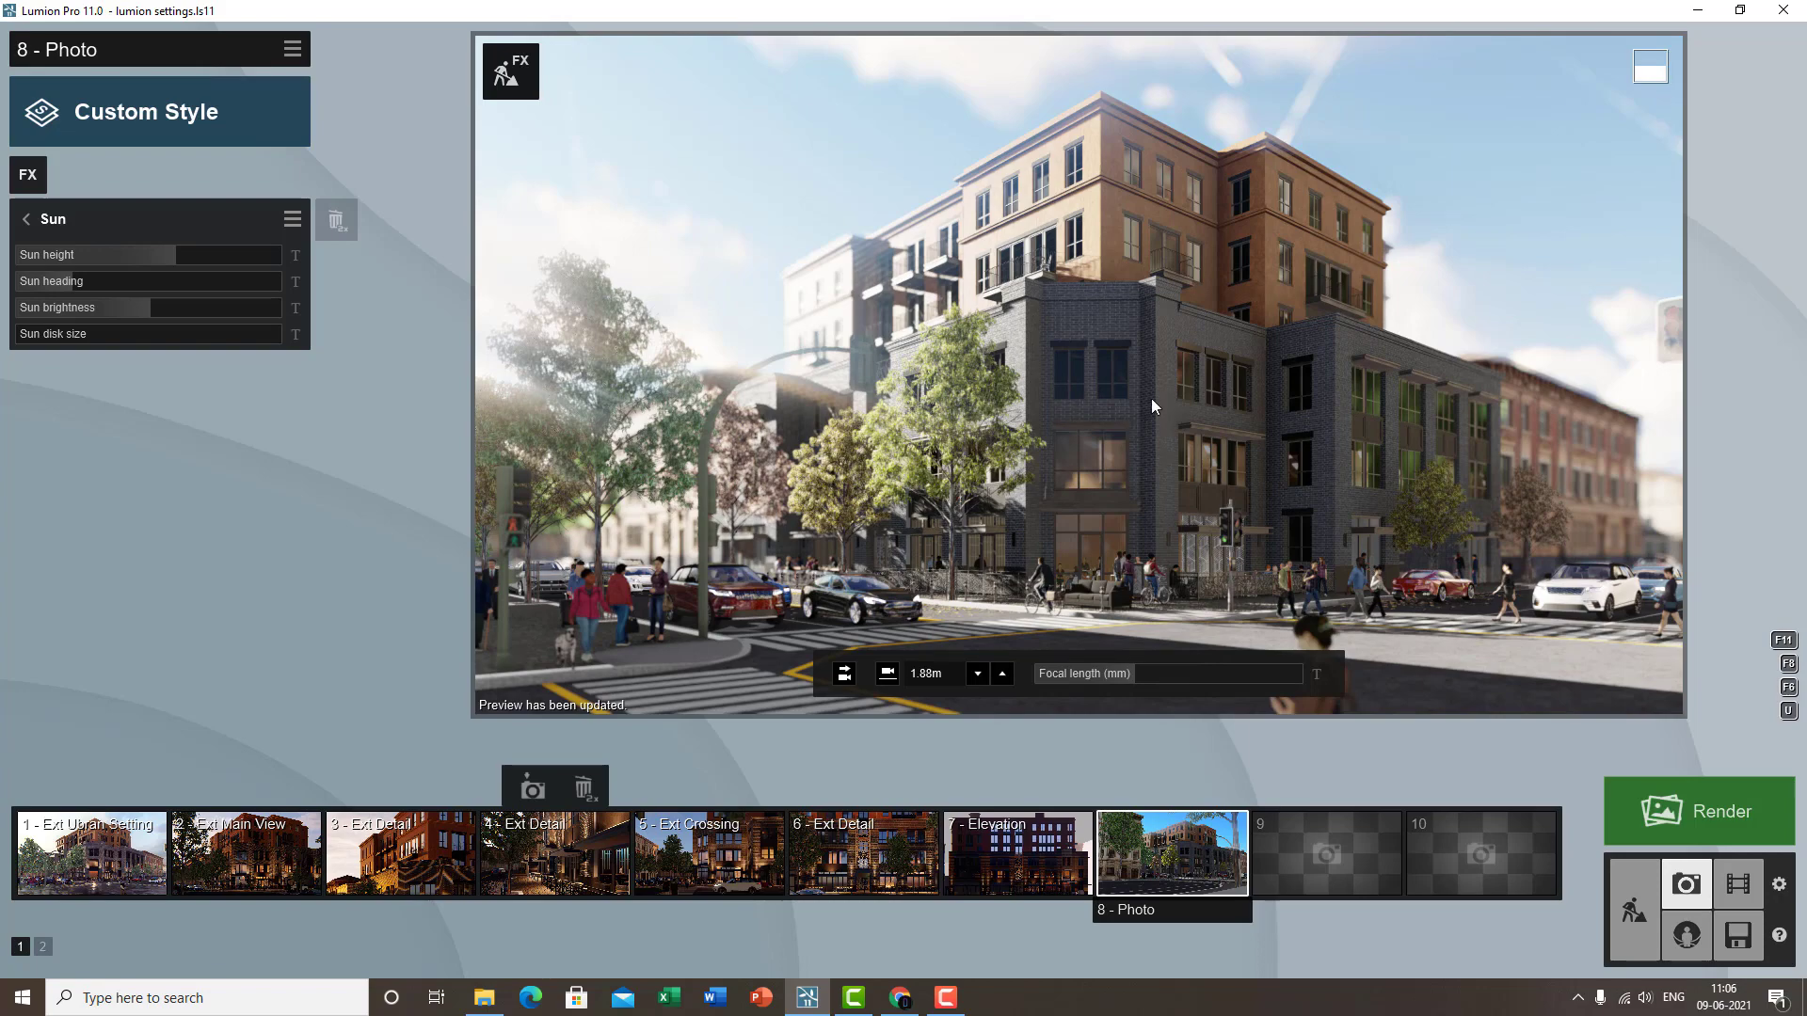
- Return to the photo's effect list and add the Chromatic Aberrations camera effect
left_click(29, 220)
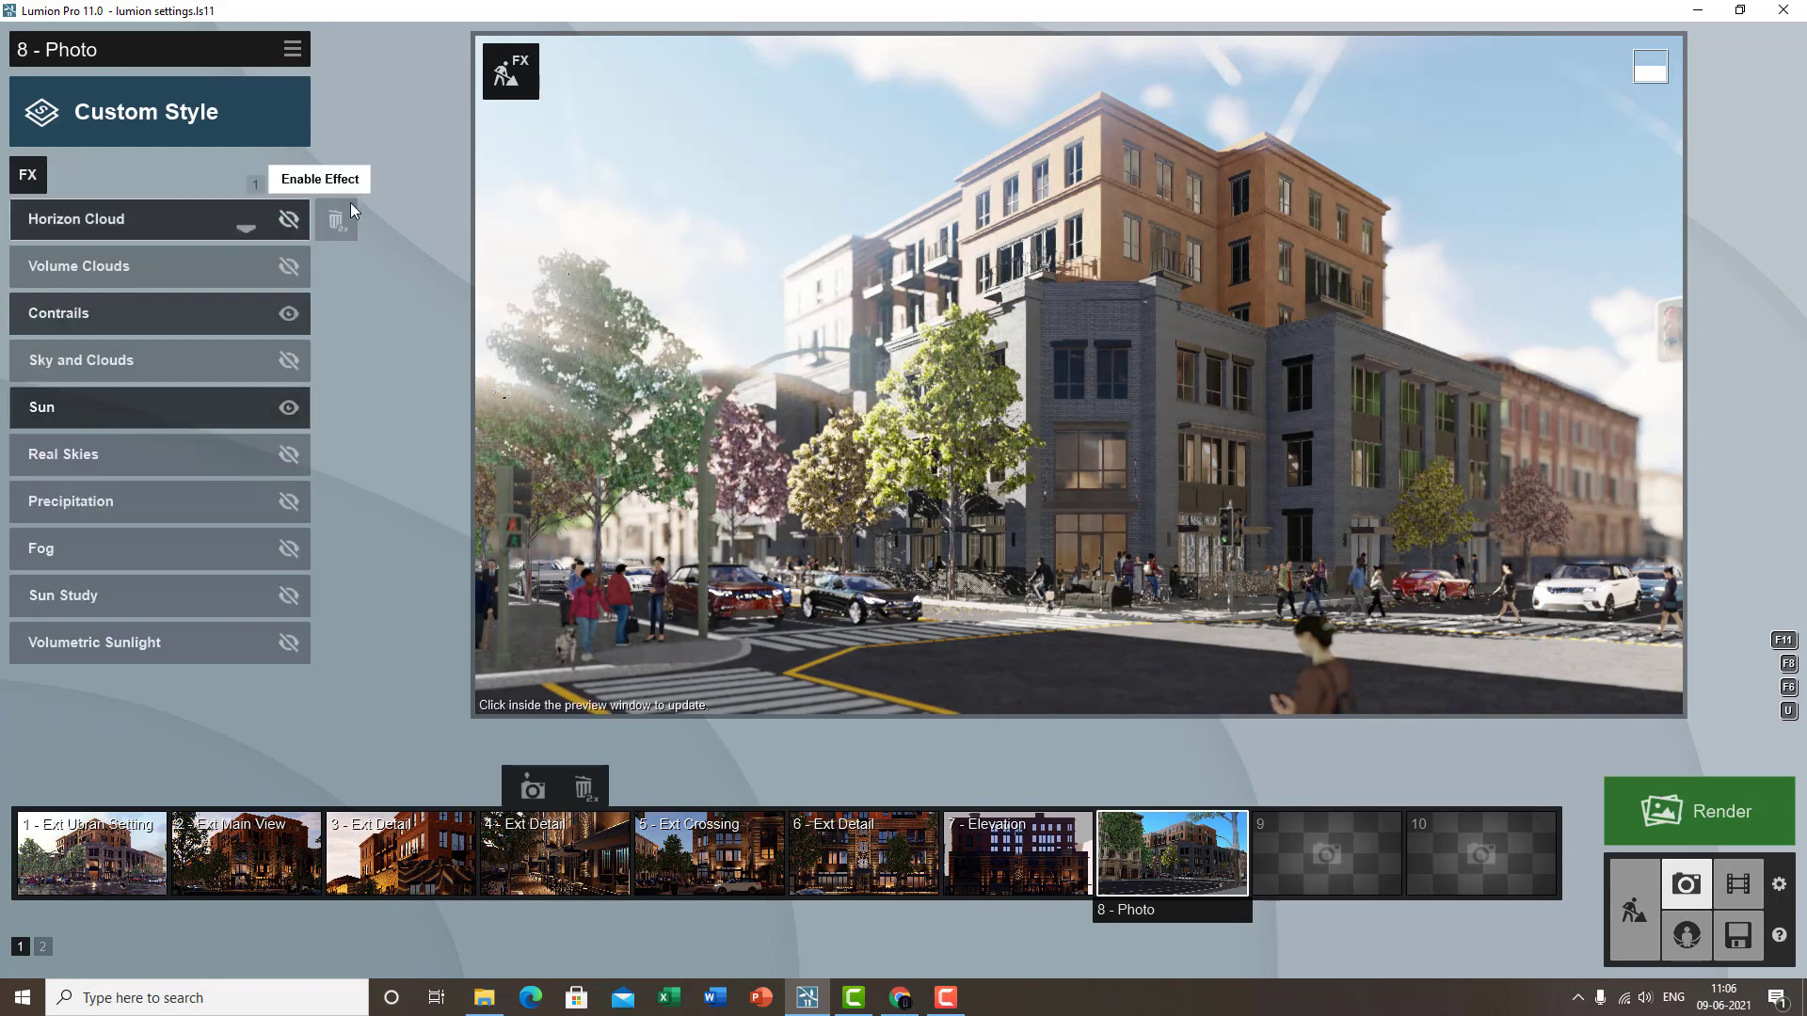
left_click(252, 186)
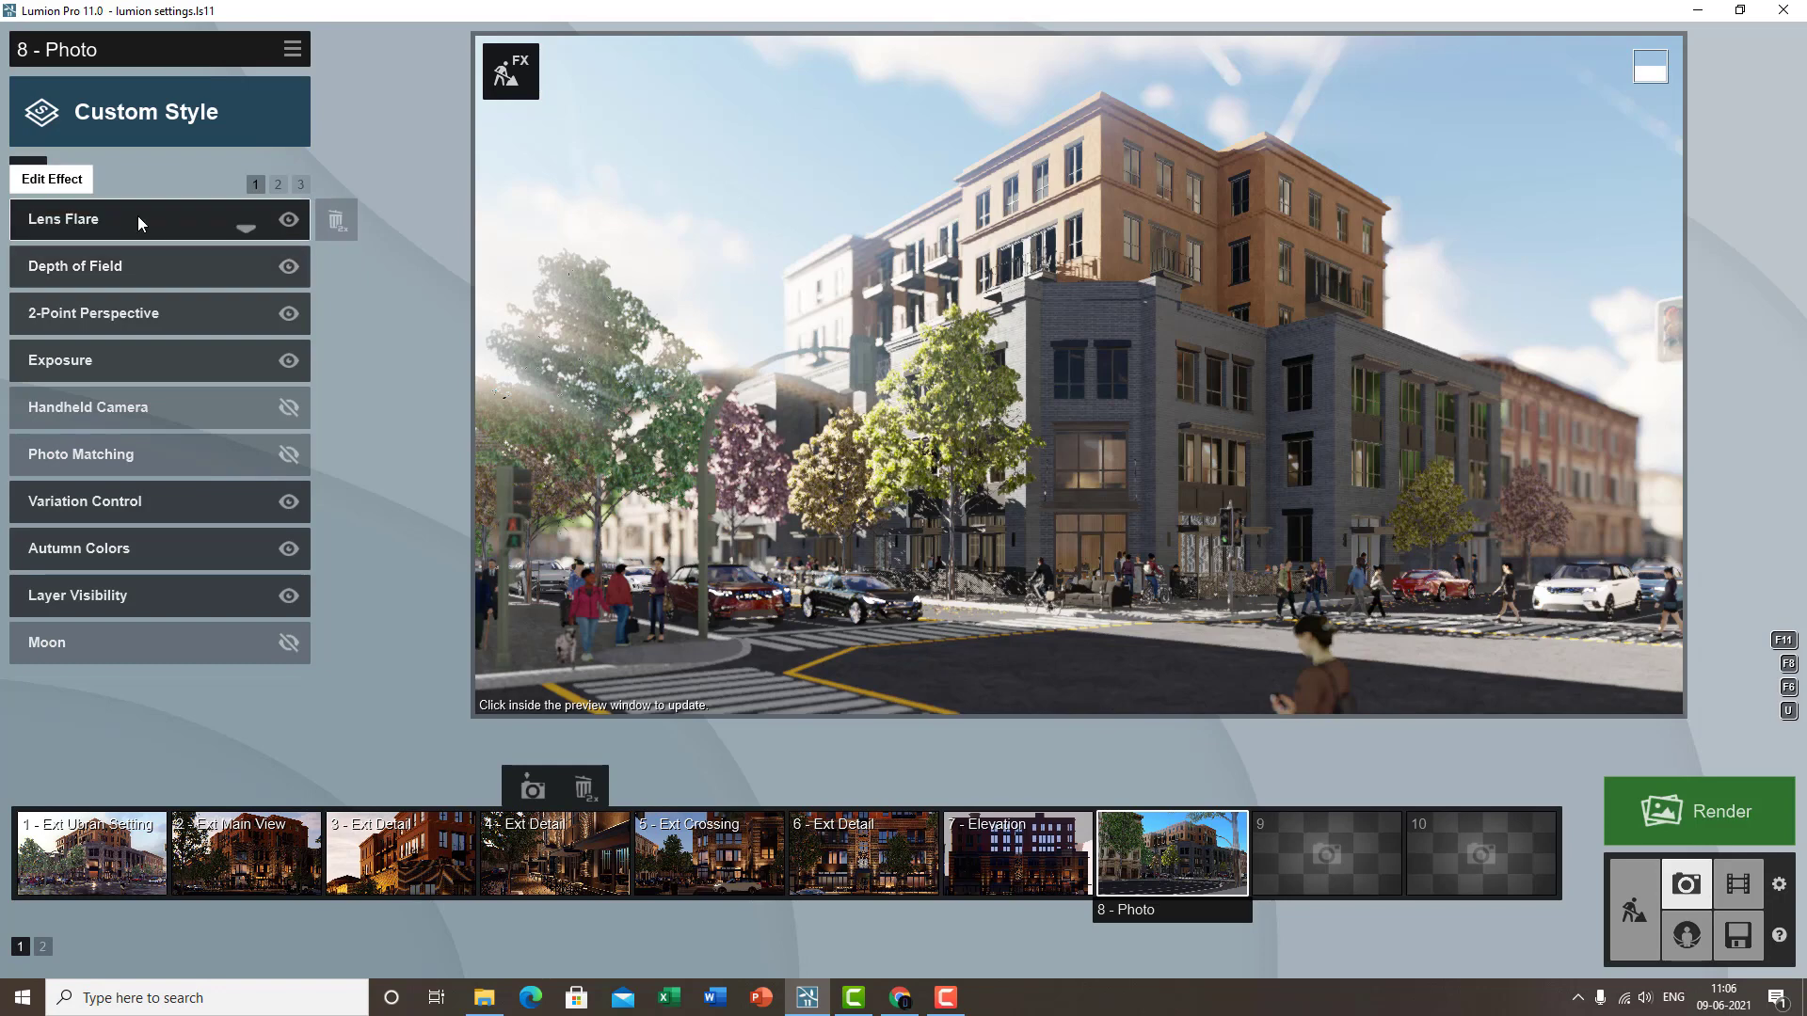
left_click(27, 164)
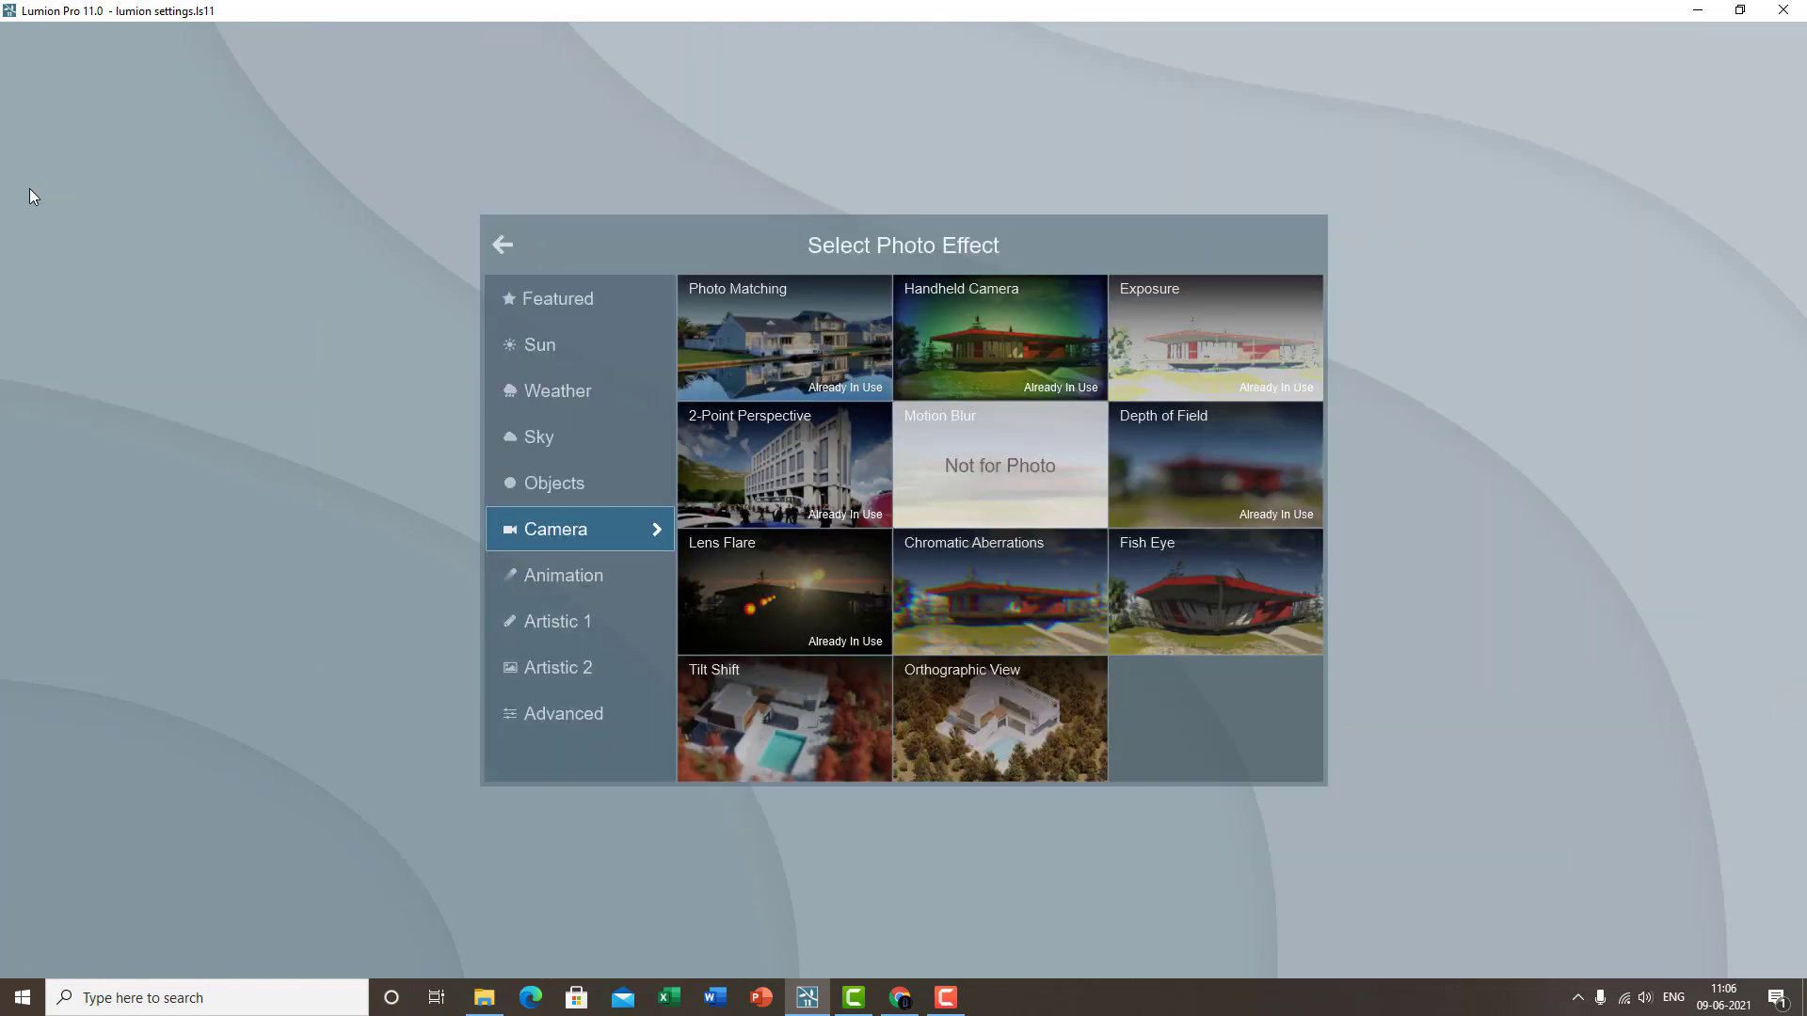
left_click(1024, 623)
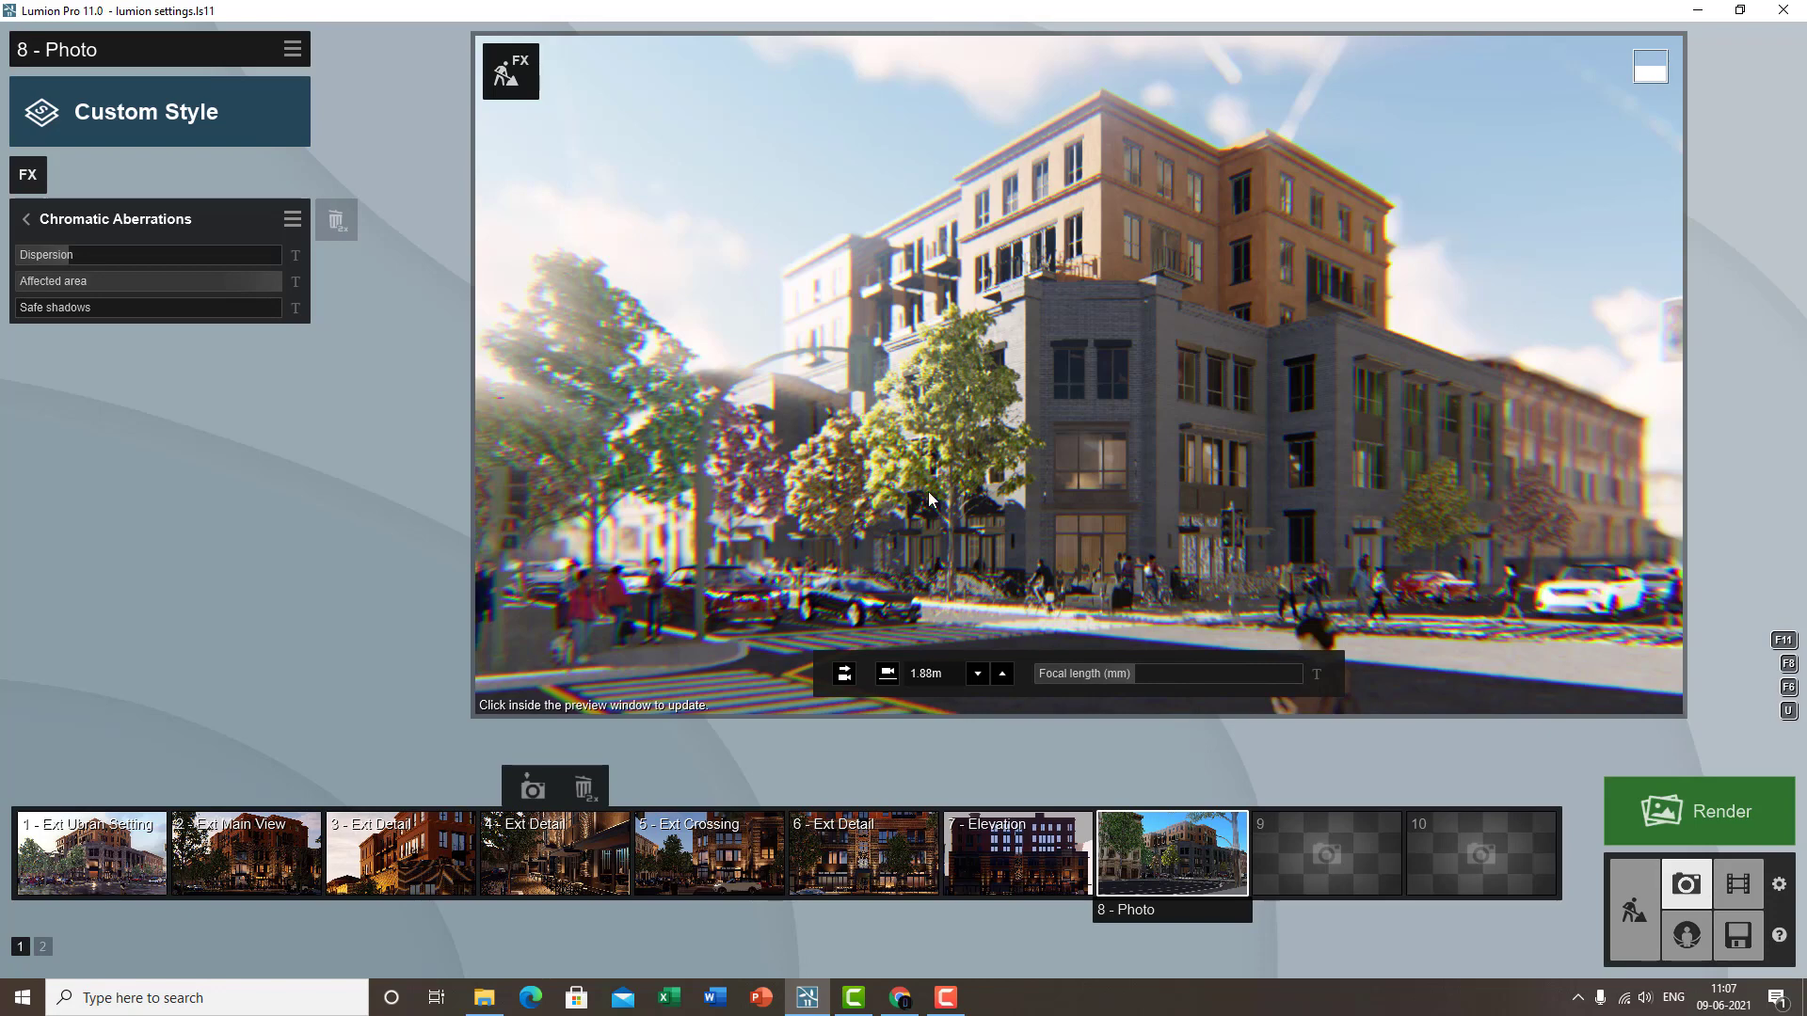
- Reduce the Chromatic Aberrations dispersion to 0.0 and set the affected area to about half its range
left_click_drag(69, 255, 26, 259)
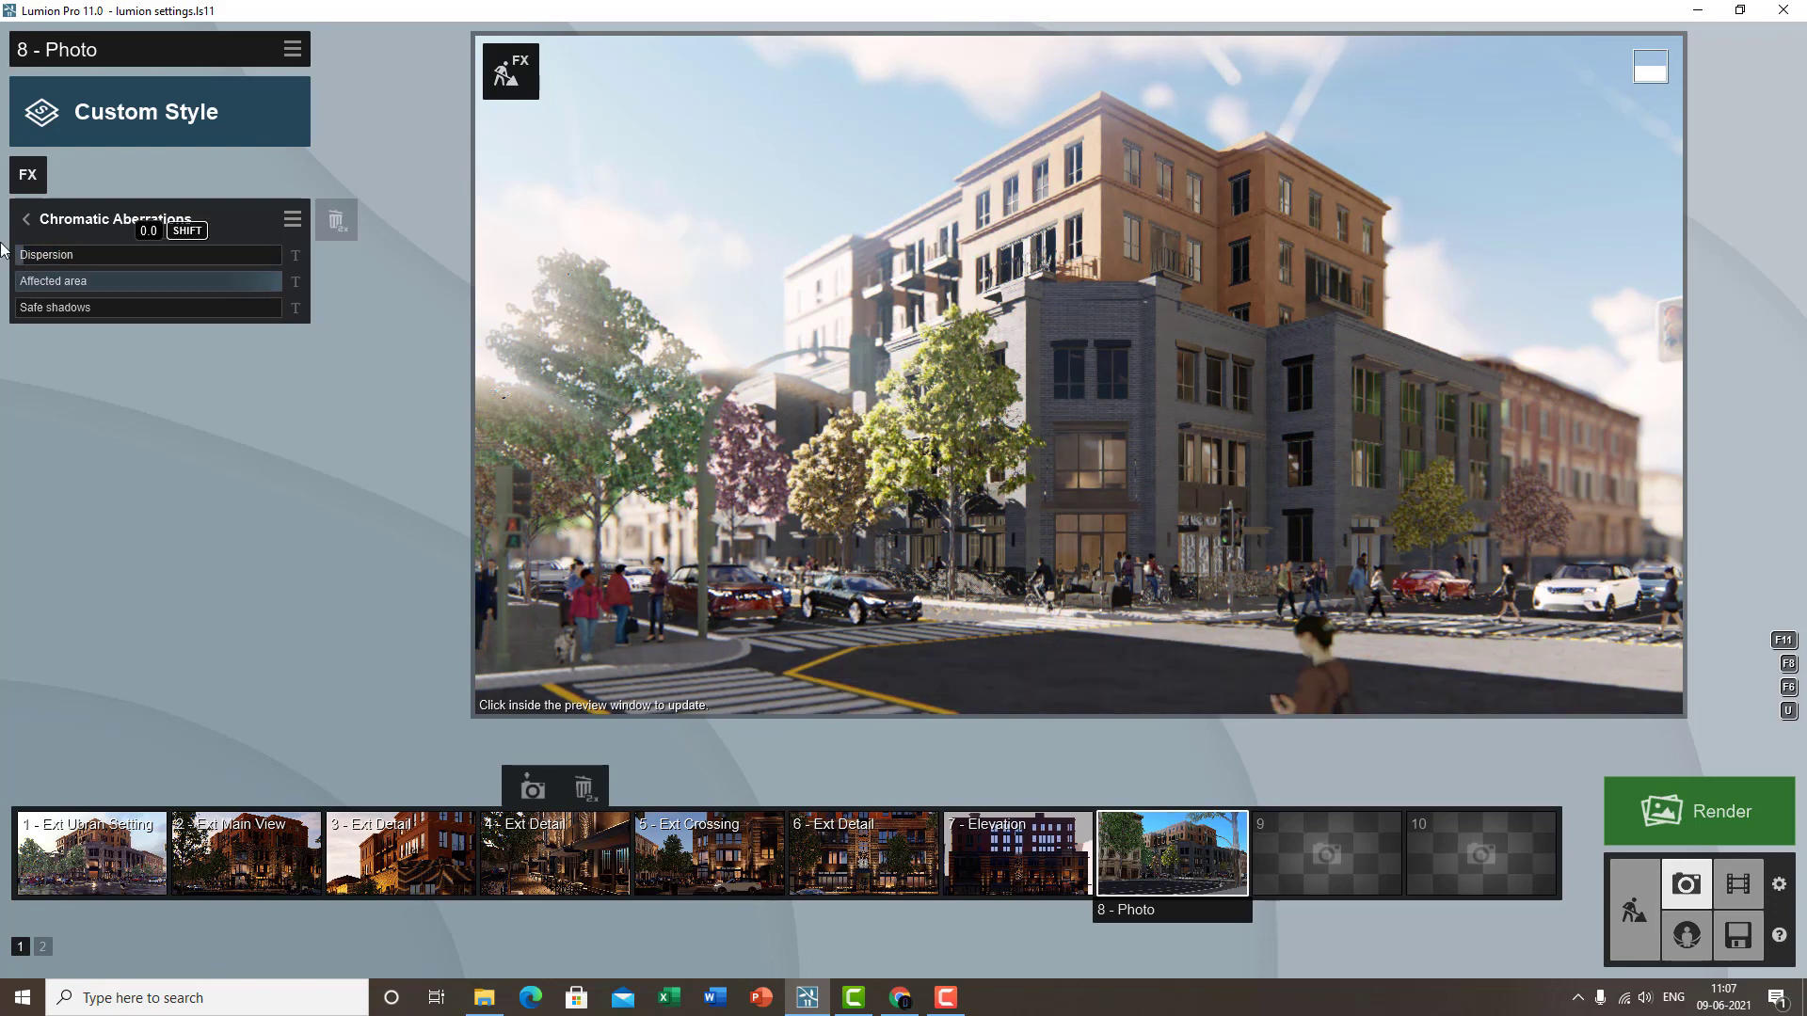
mouse_move(45, 258)
left_mouse_down()
mouse_move(364, 268)
mouse_move(54, 273)
left_mouse_up()
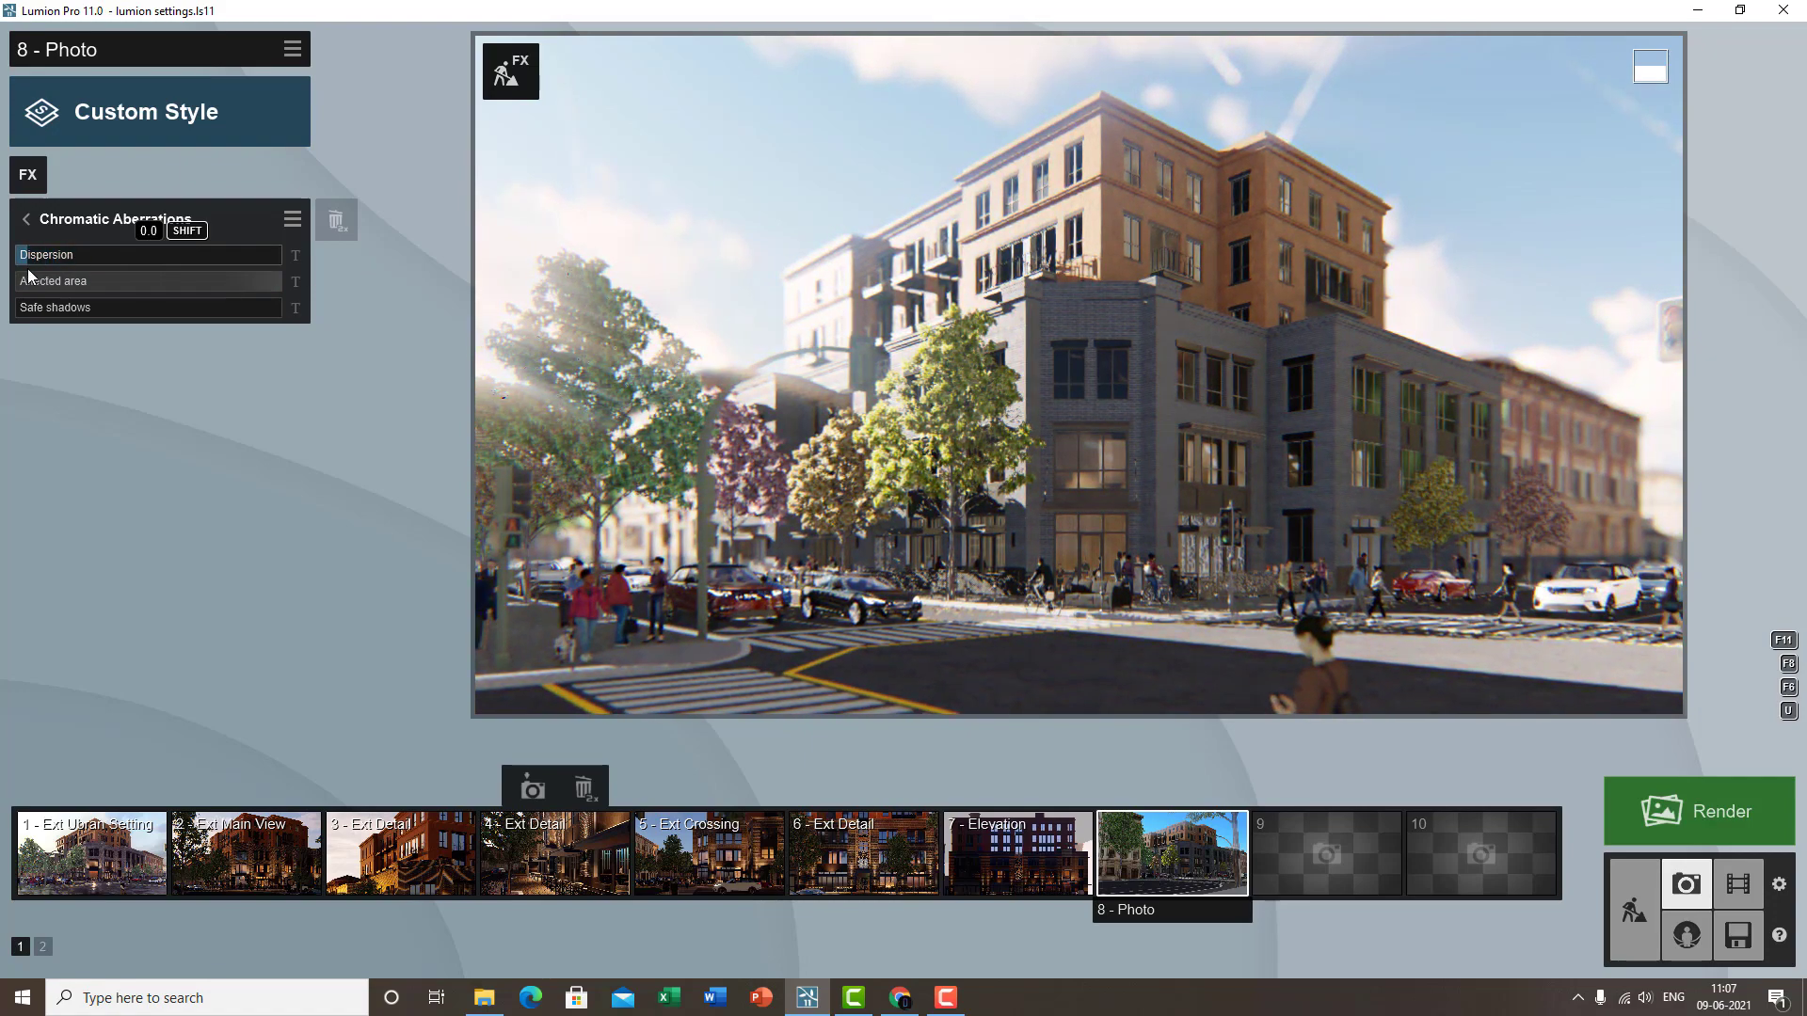
left_click_drag(29, 275, 241, 273)
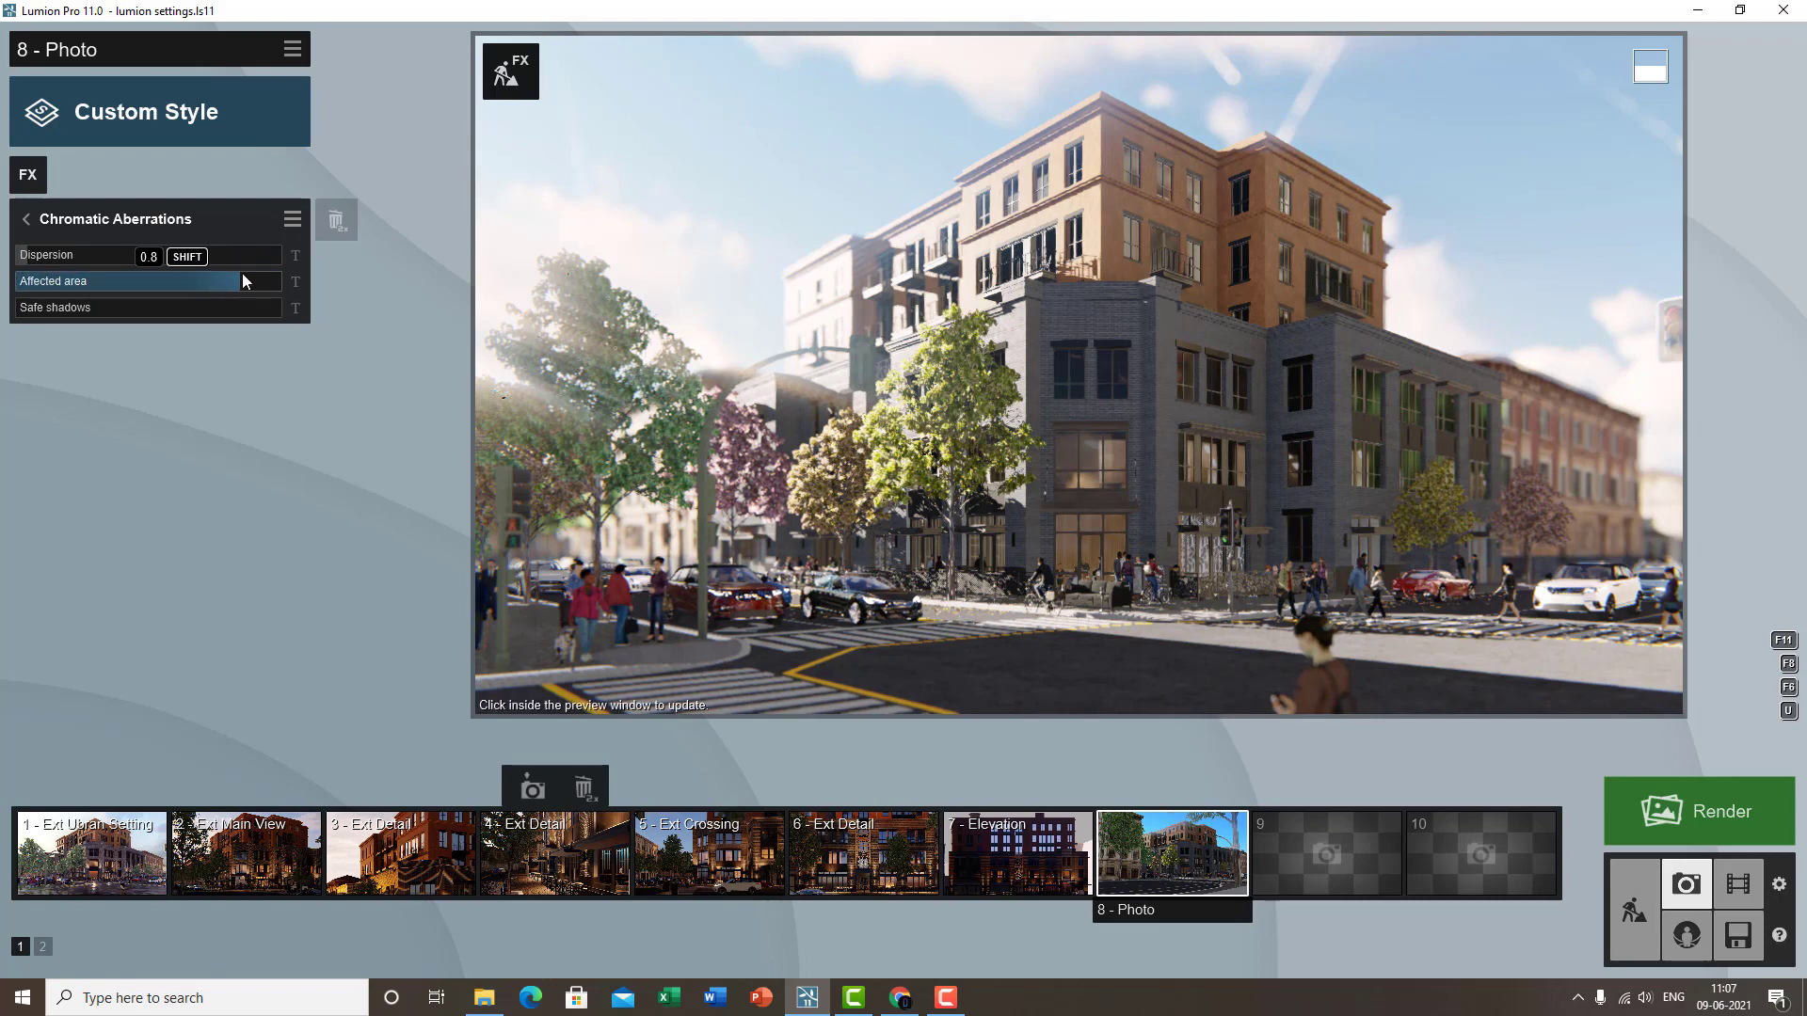
mouse_move(966, 652)
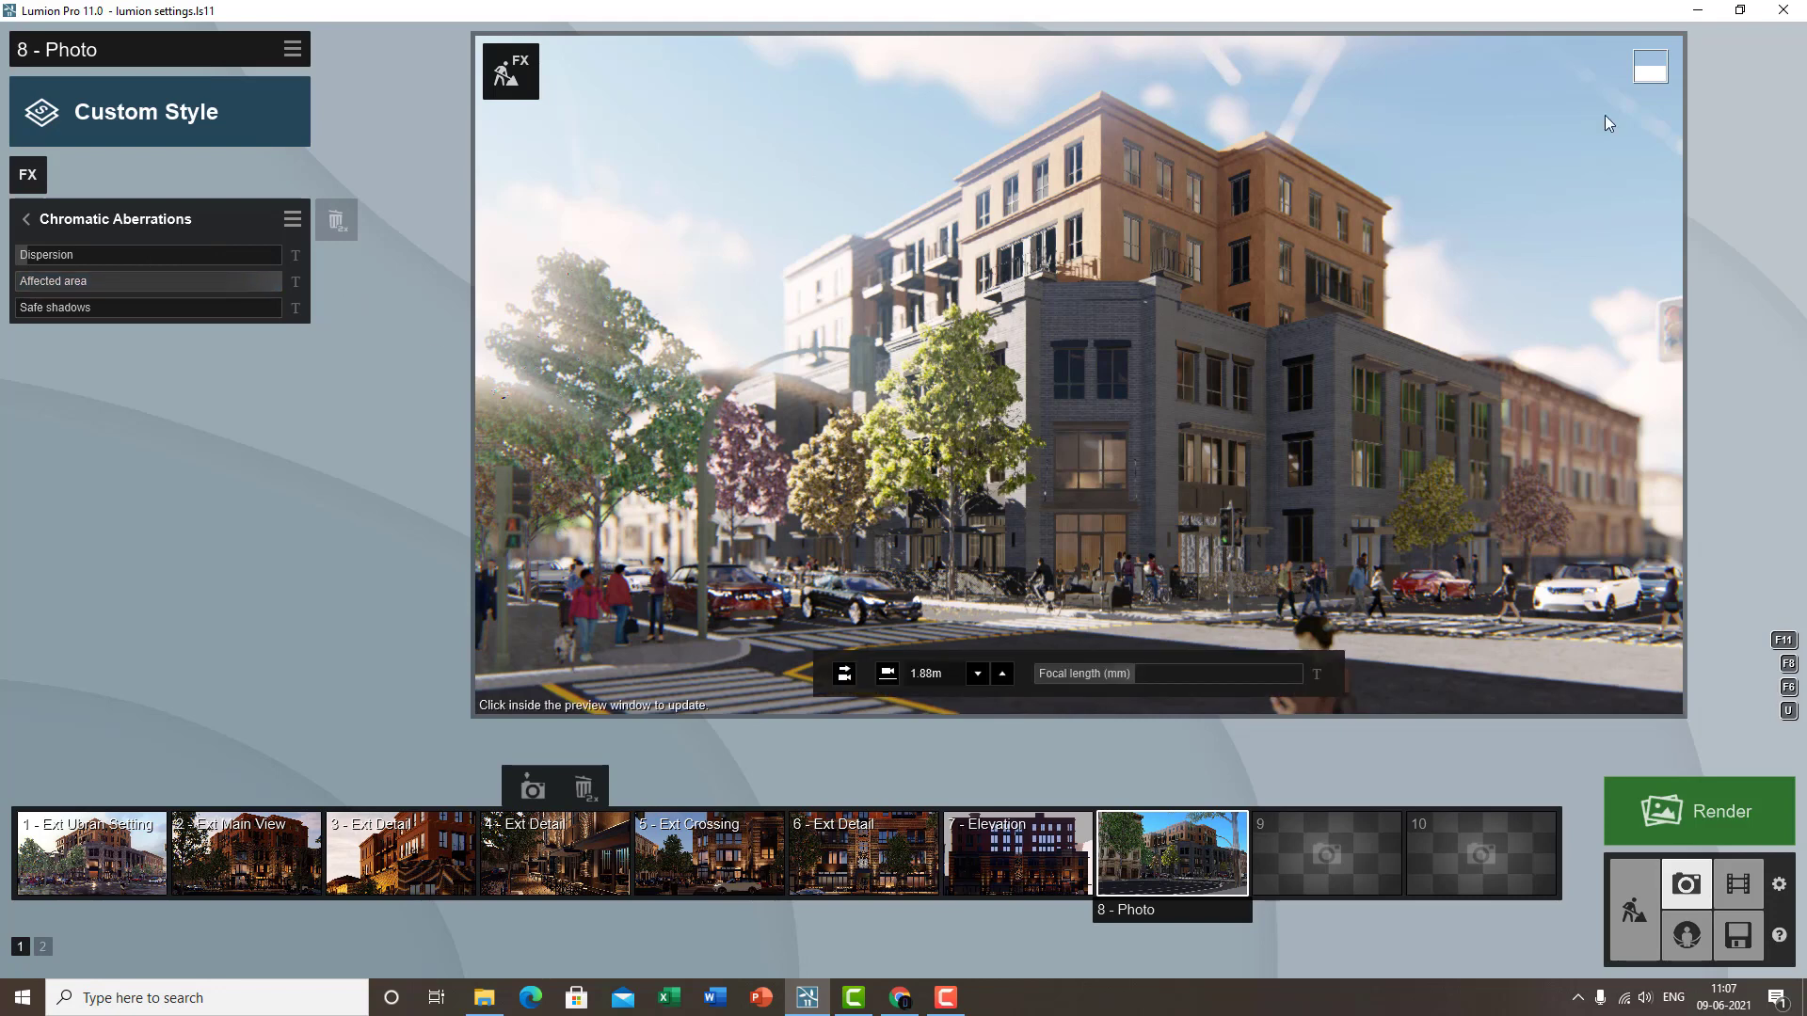
left_click_drag(38, 265, 165, 291)
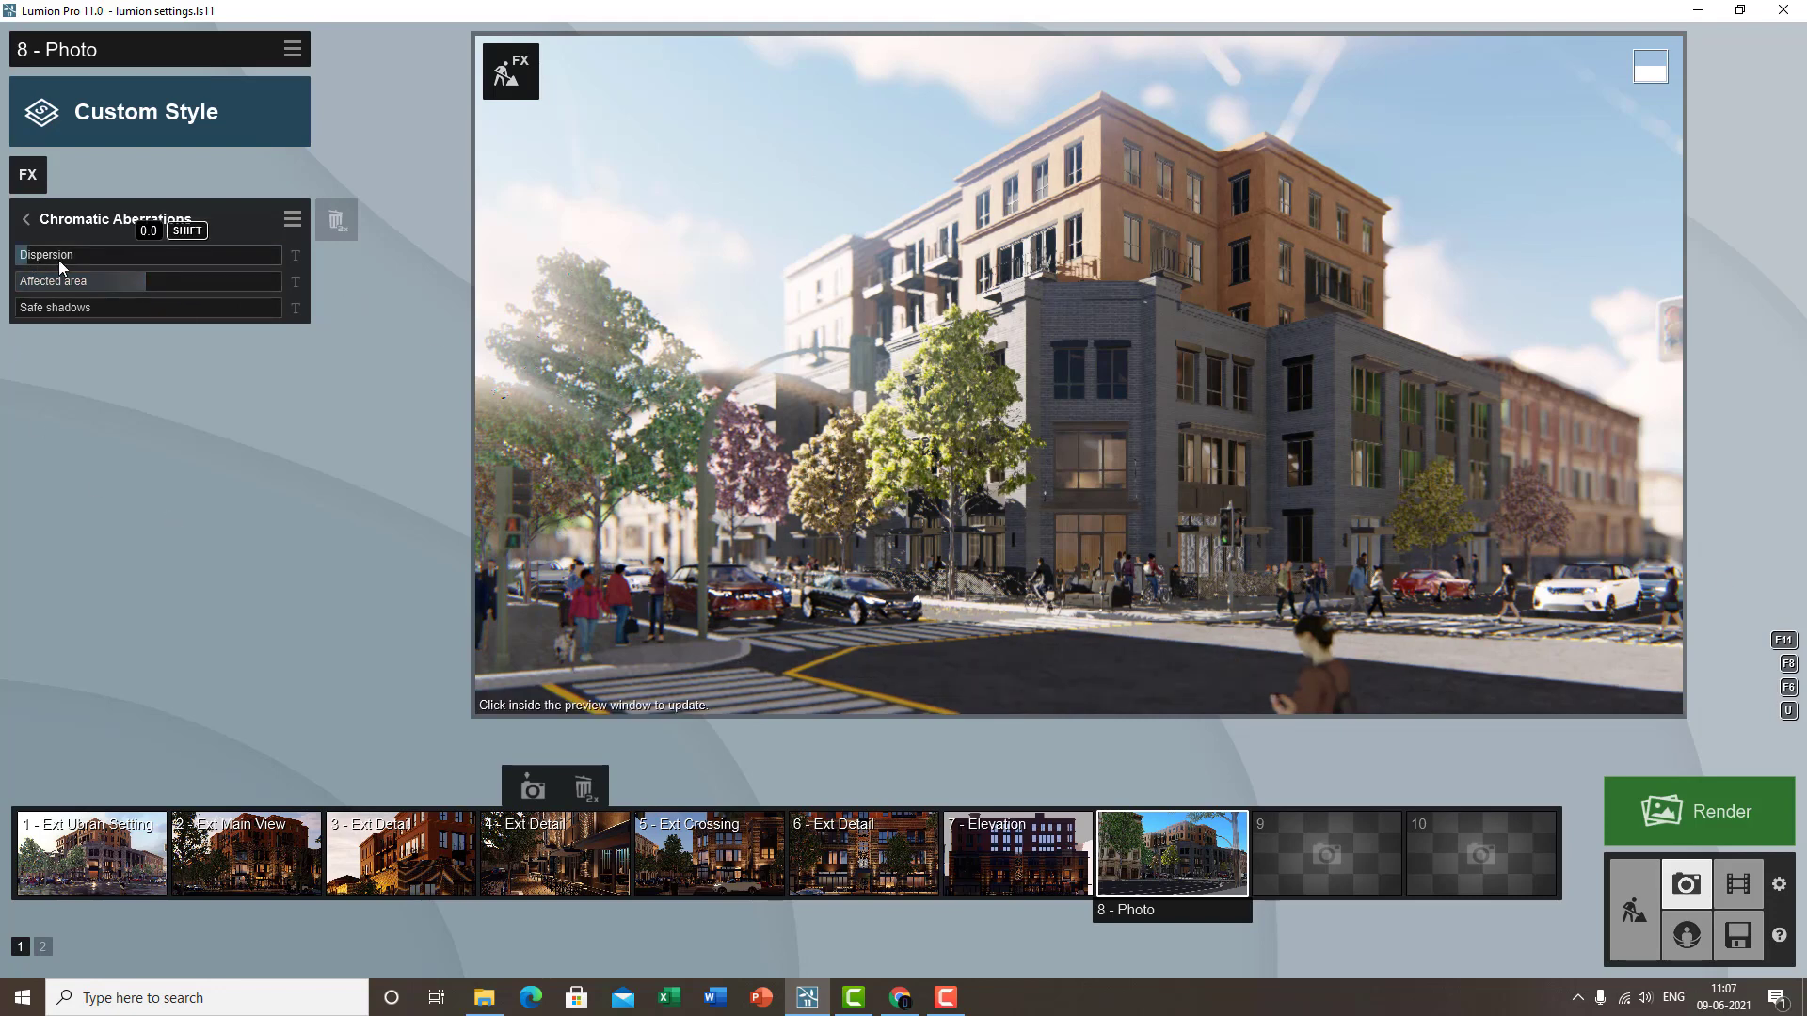
left_click_drag(58, 260, 9, 256)
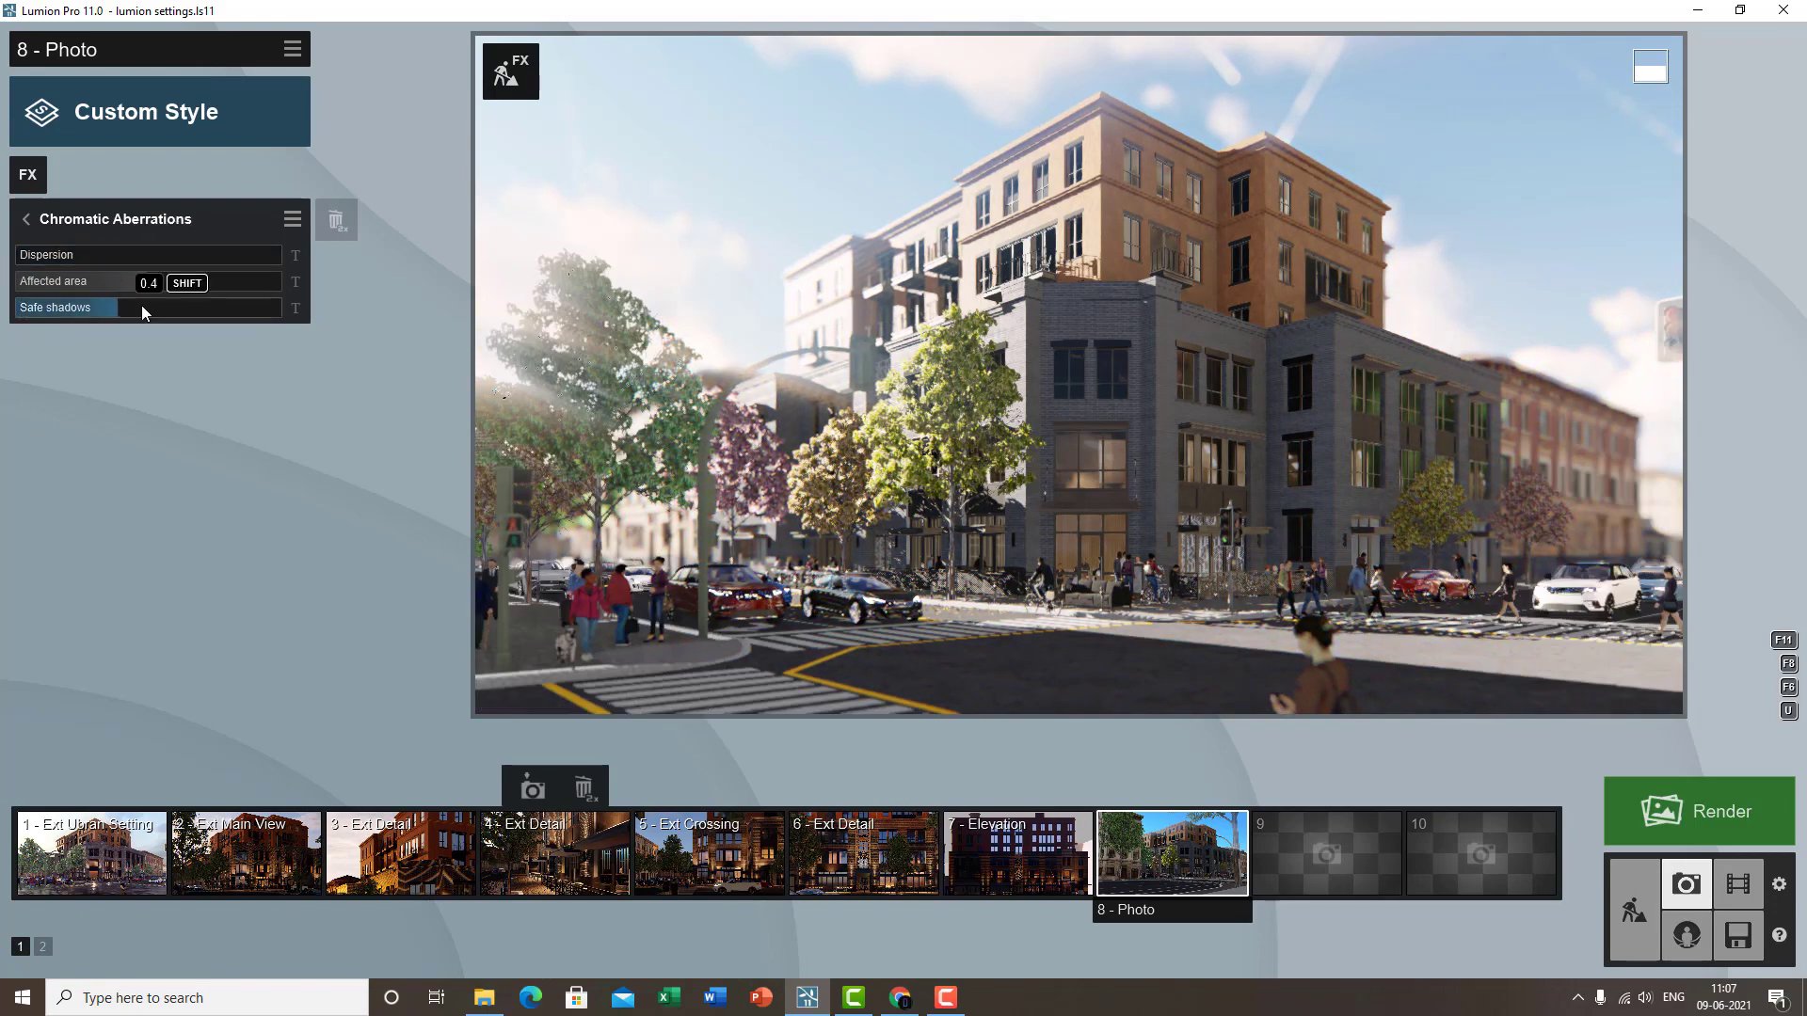
- Raise the Chromatic Aberrations dispersion to its maximum and set safe shadows to 1.0
left_click_drag(61, 256, 393, 247)
left_click_drag(197, 310, 363, 324)
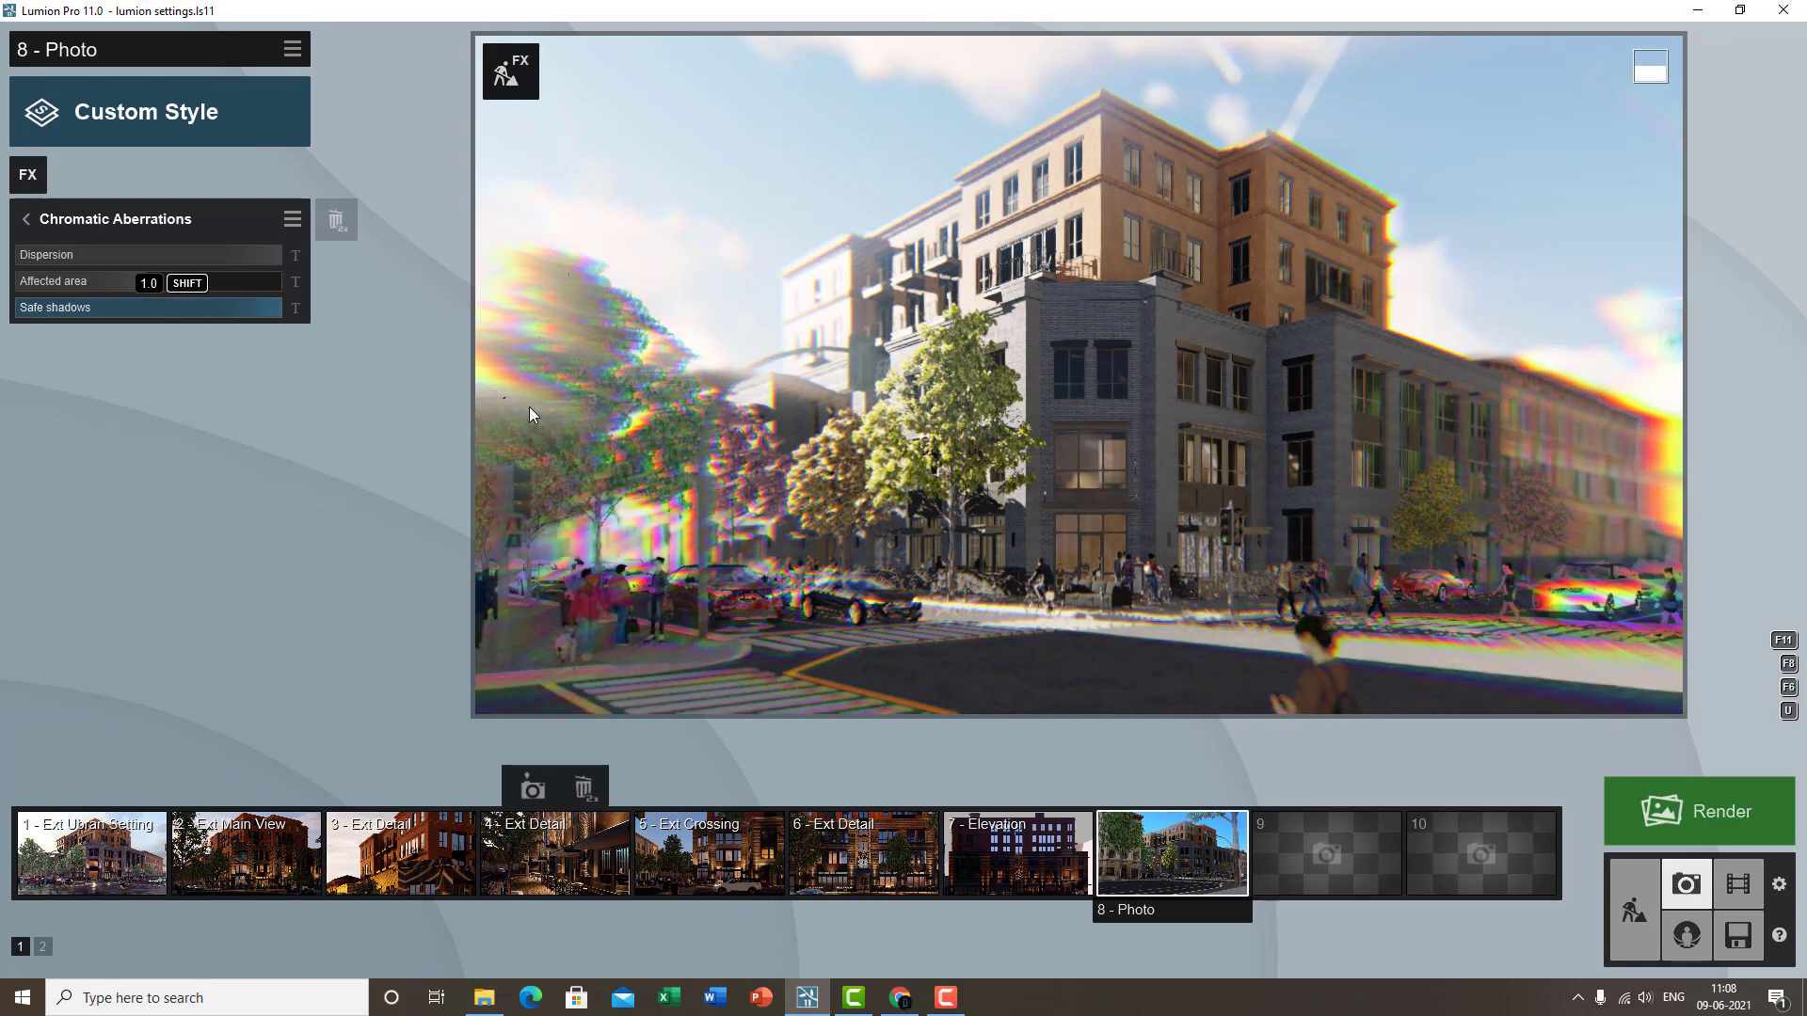
mouse_move(546, 410)
- Lower the Chromatic Aberrations dispersion to just above its minimum and refresh the photo preview
left_click_drag(212, 282, 47, 320)
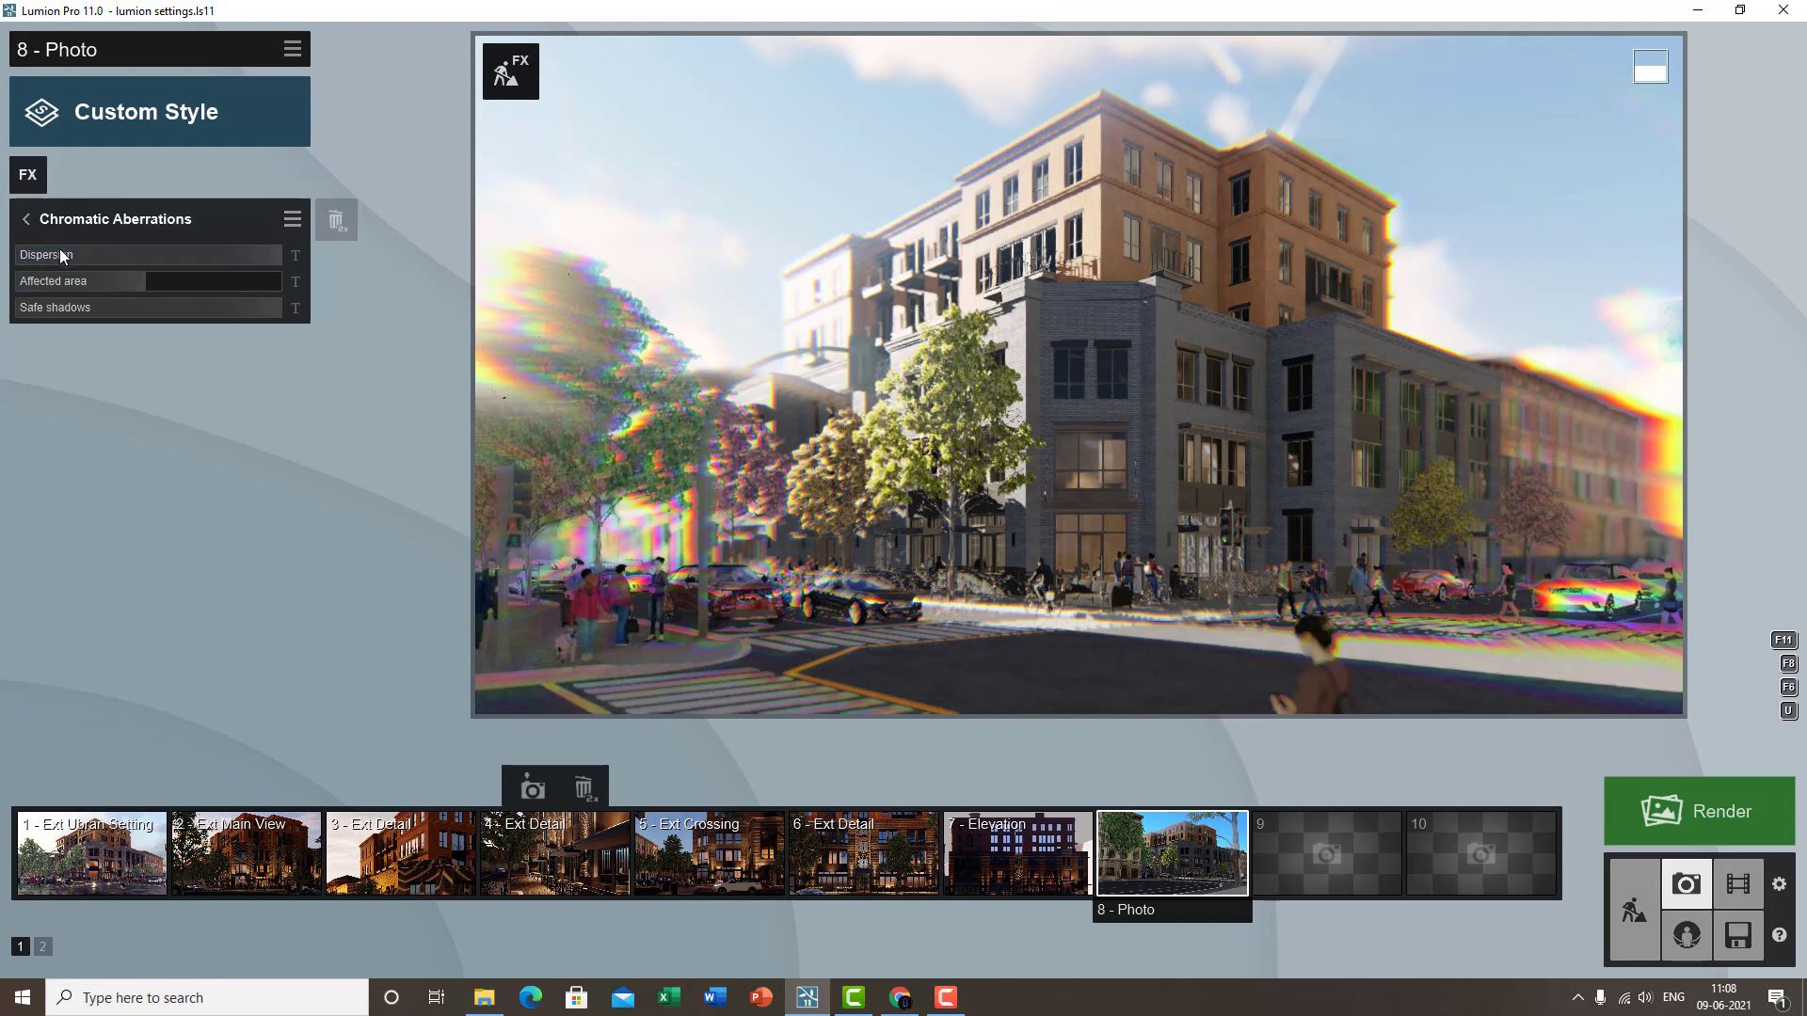
left_click_drag(59, 249, 20, 252)
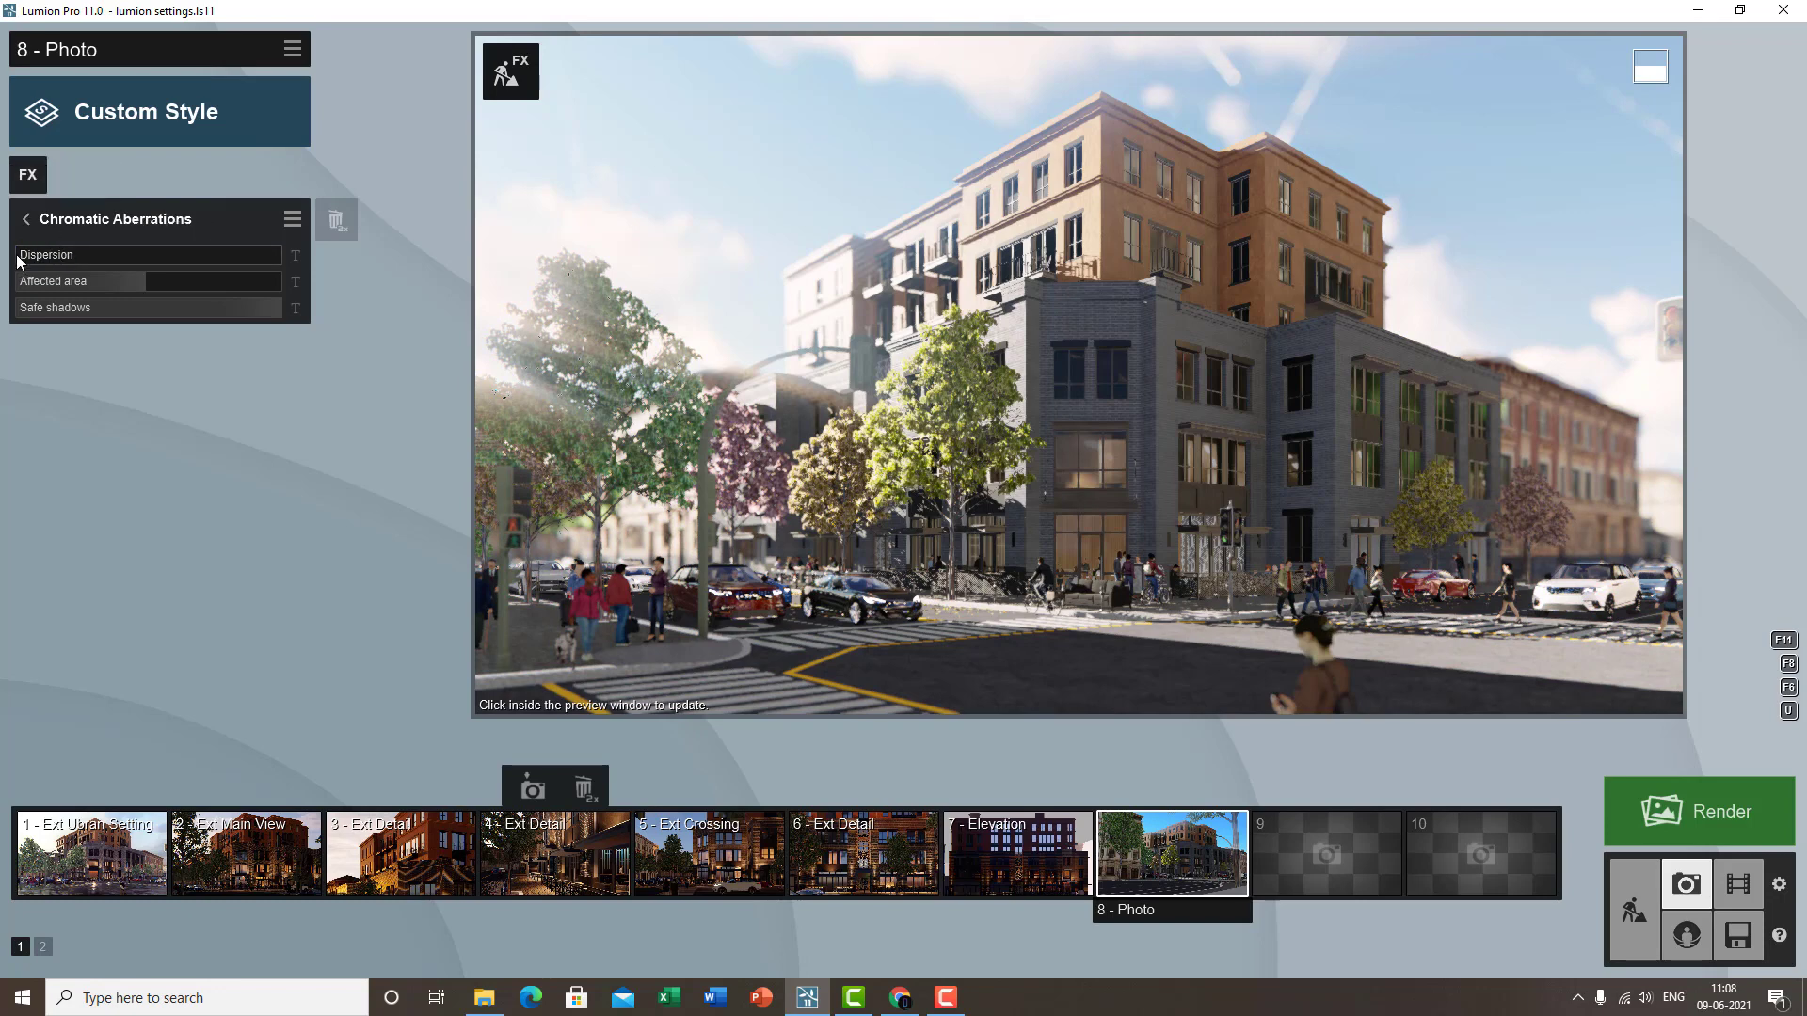
mouse_move(28, 259)
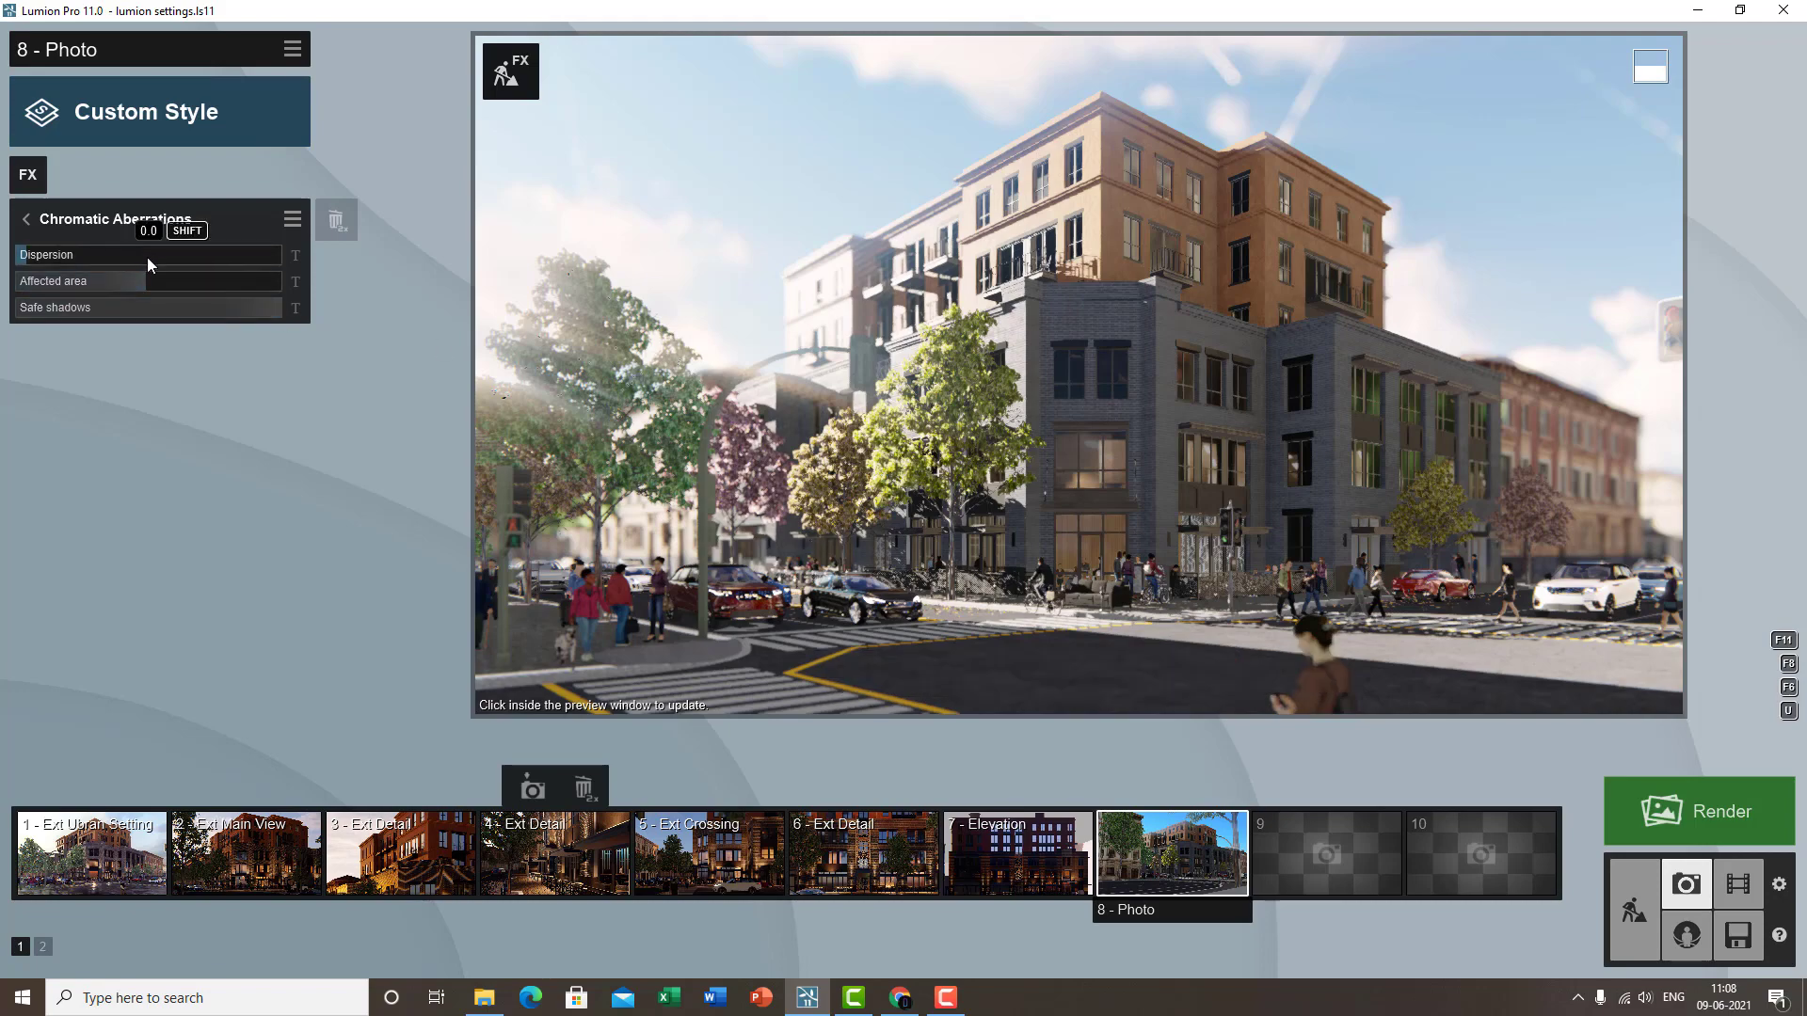
left_click(912, 483)
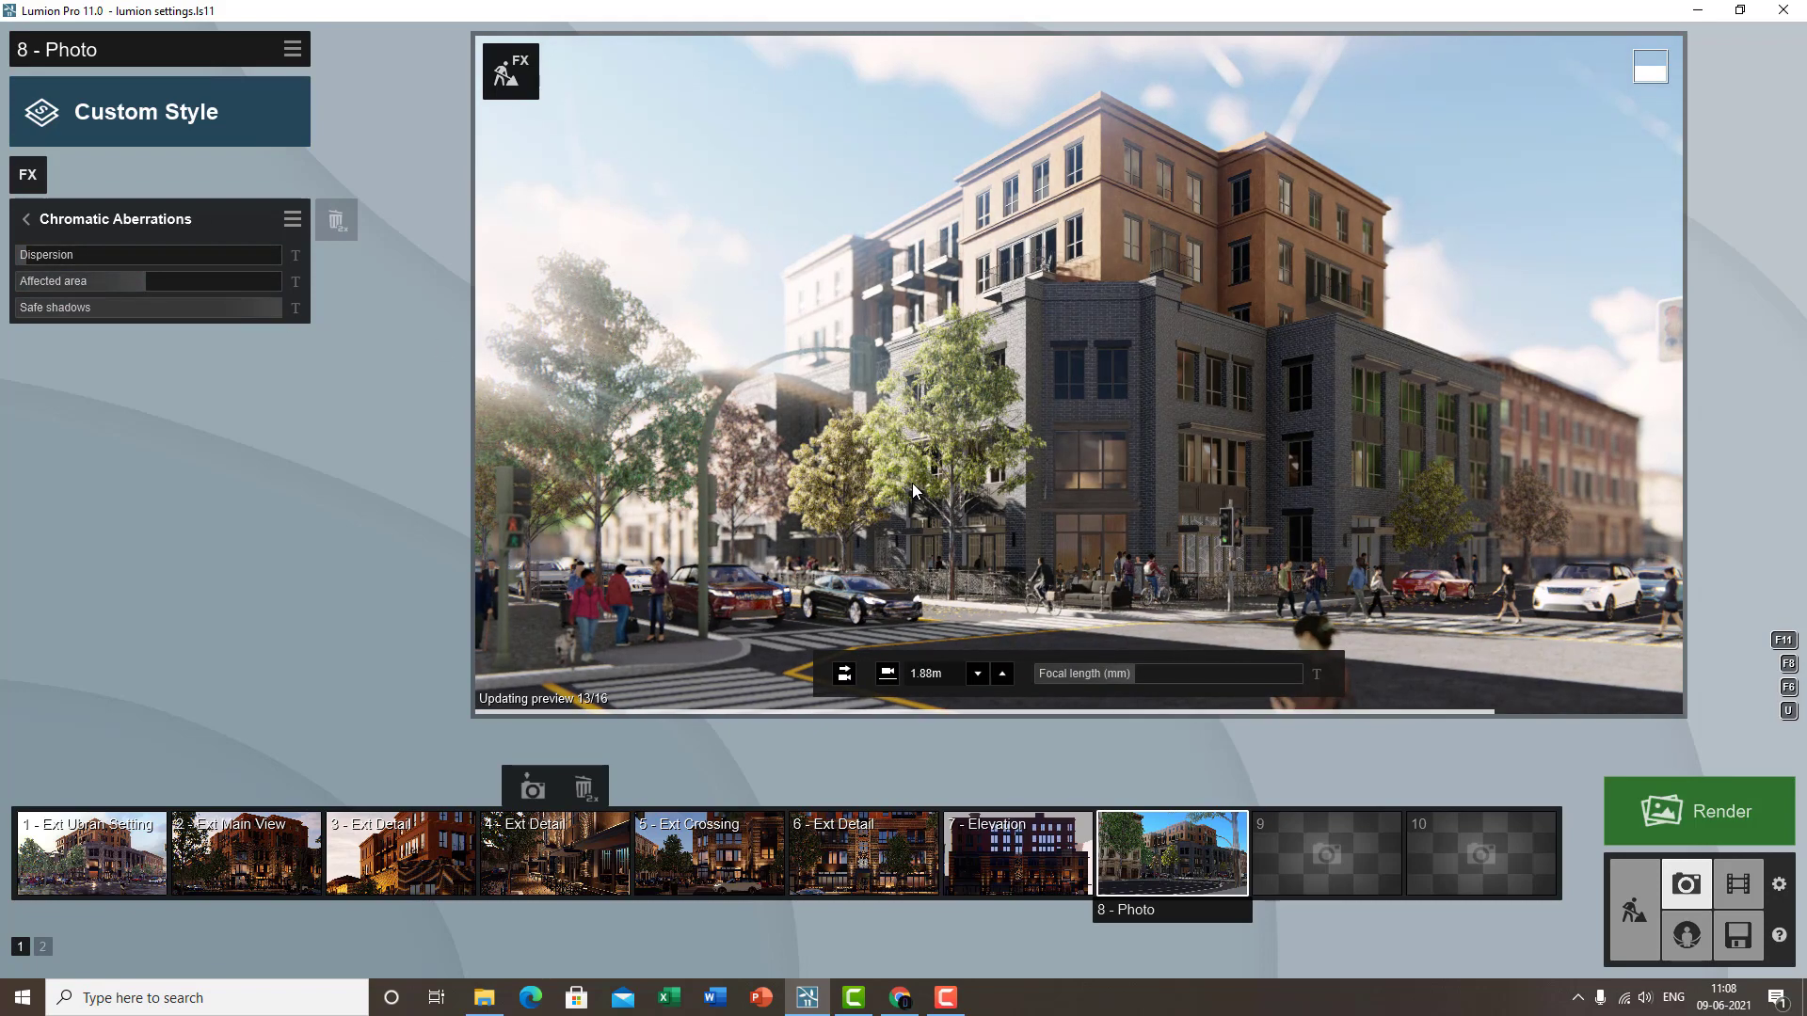
left_click(948, 1001)
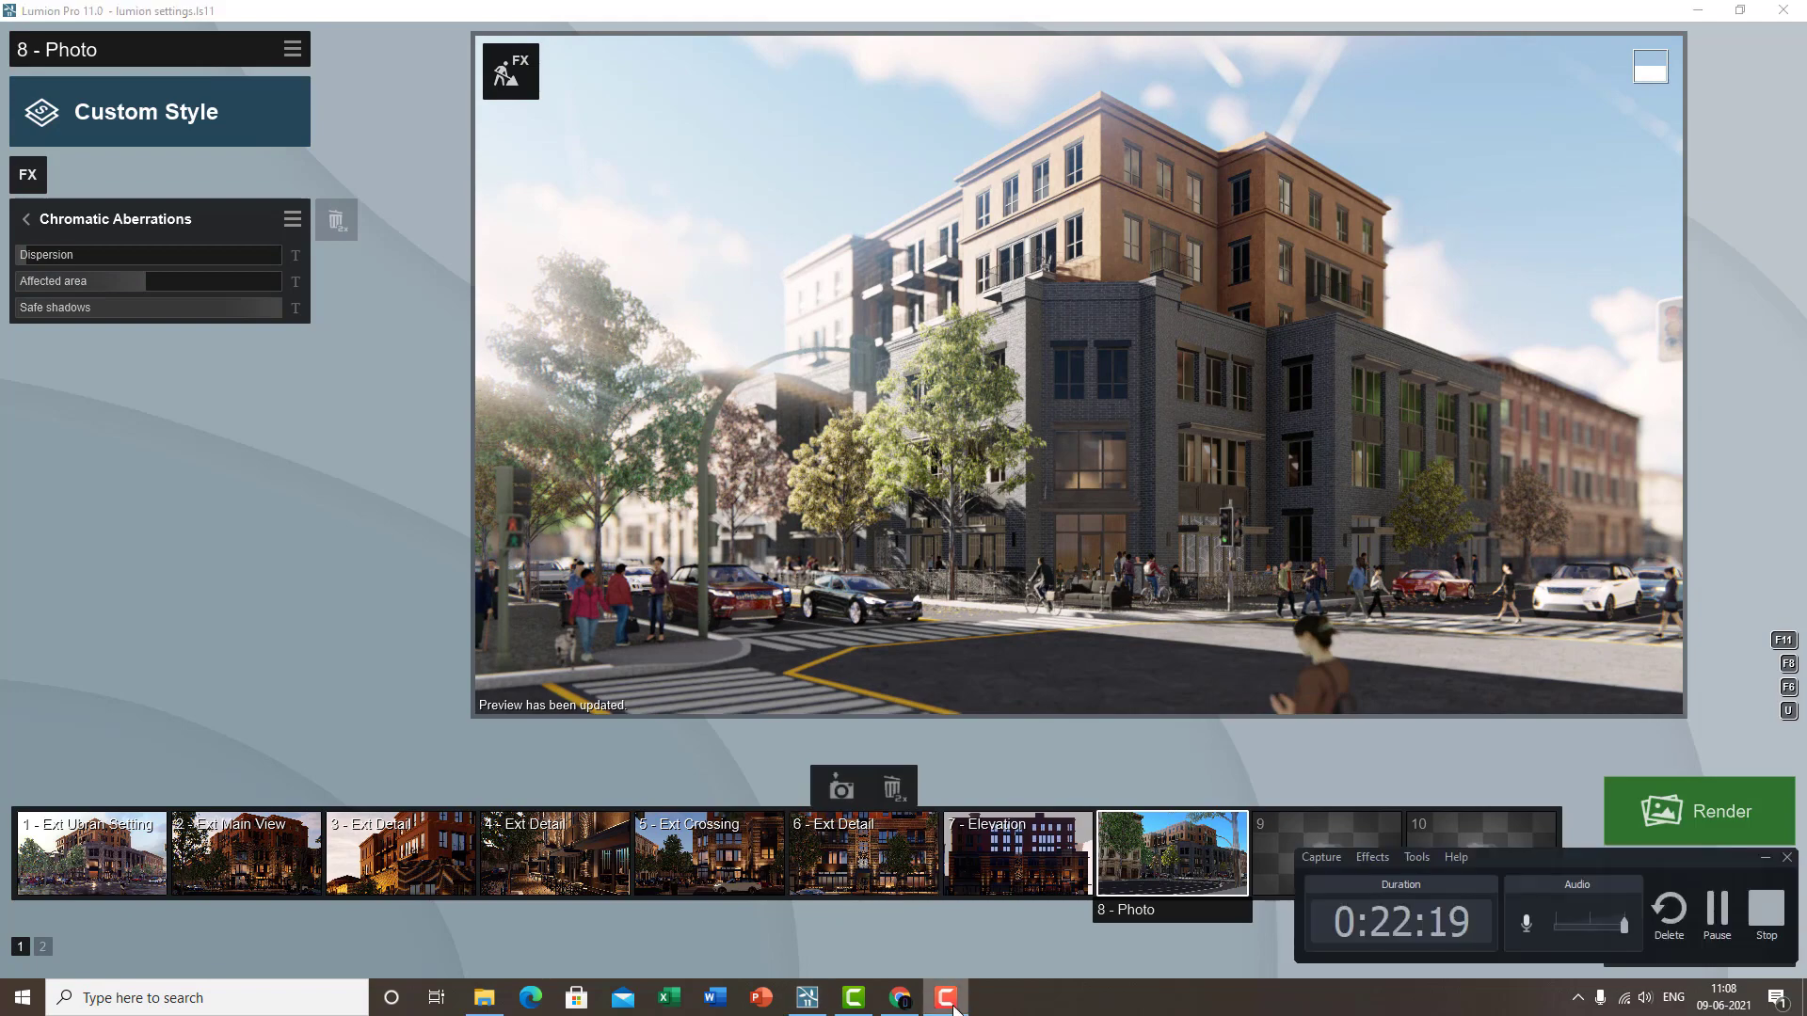
left_click(948, 1001)
- Add the Fish Eye camera effect to the photo, compare full distortion in the preview and set the distortion to 0.0
left_click(25, 218)
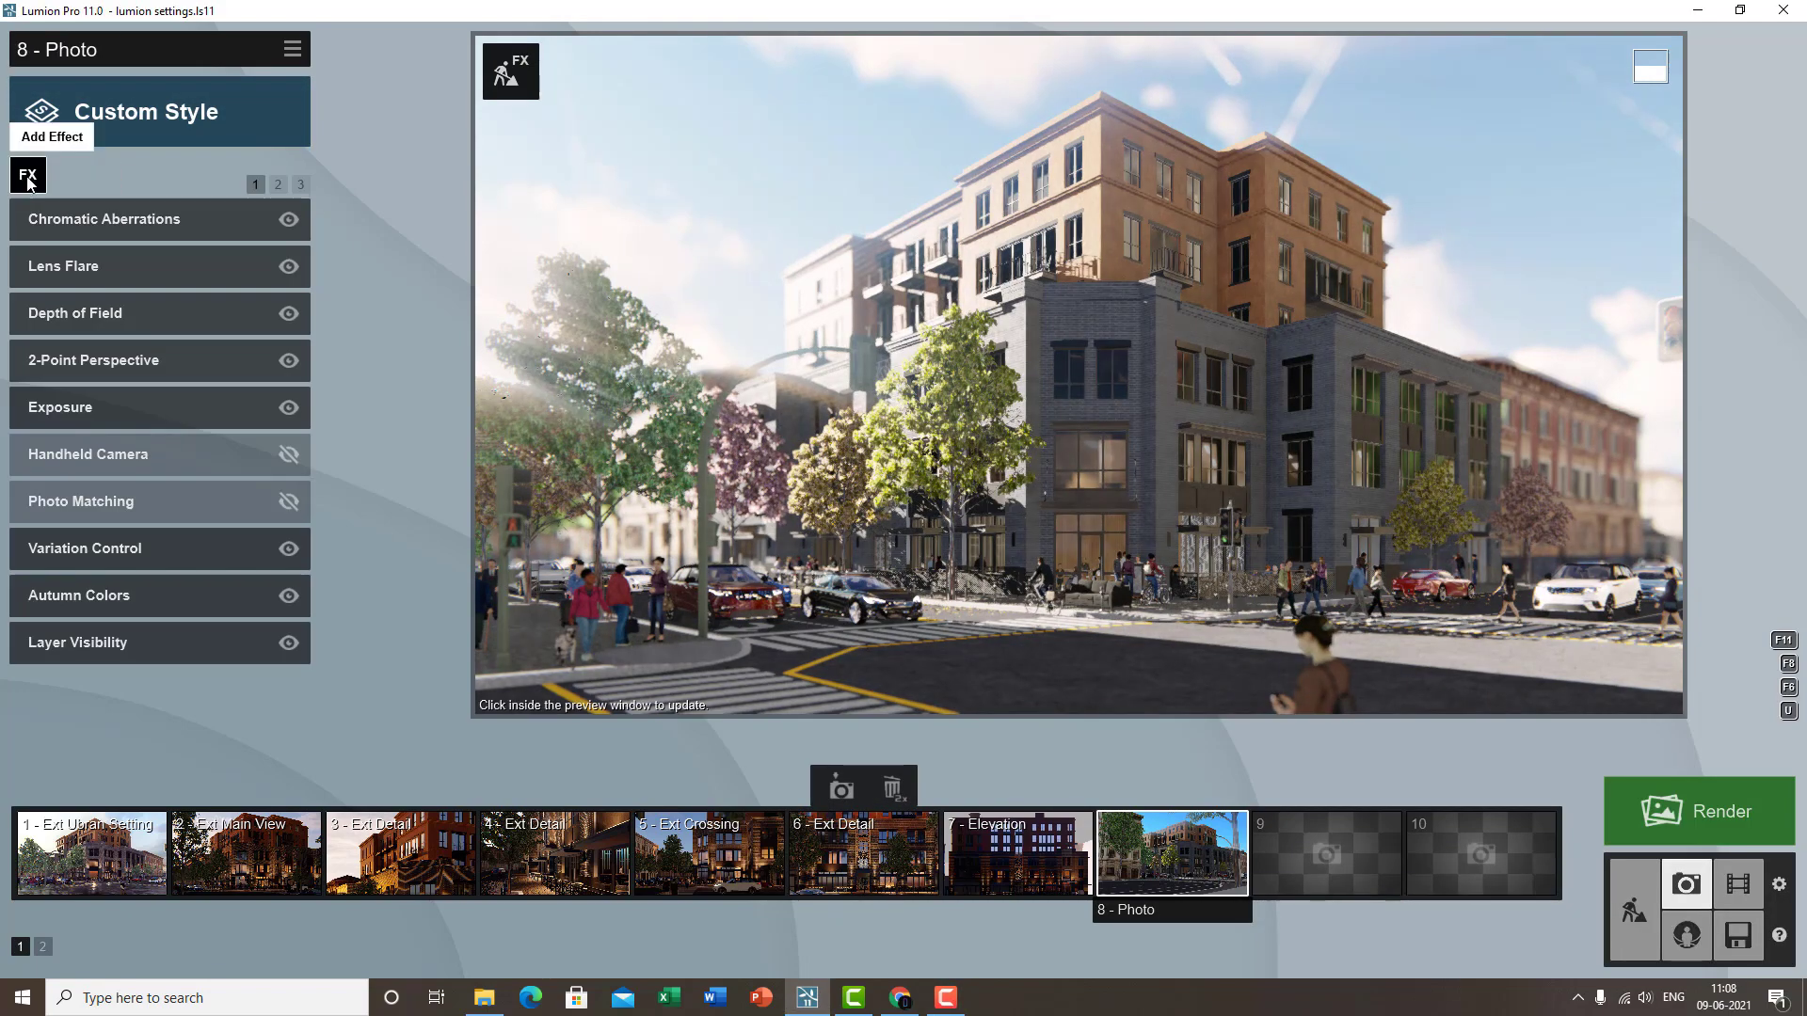
left_click(28, 177)
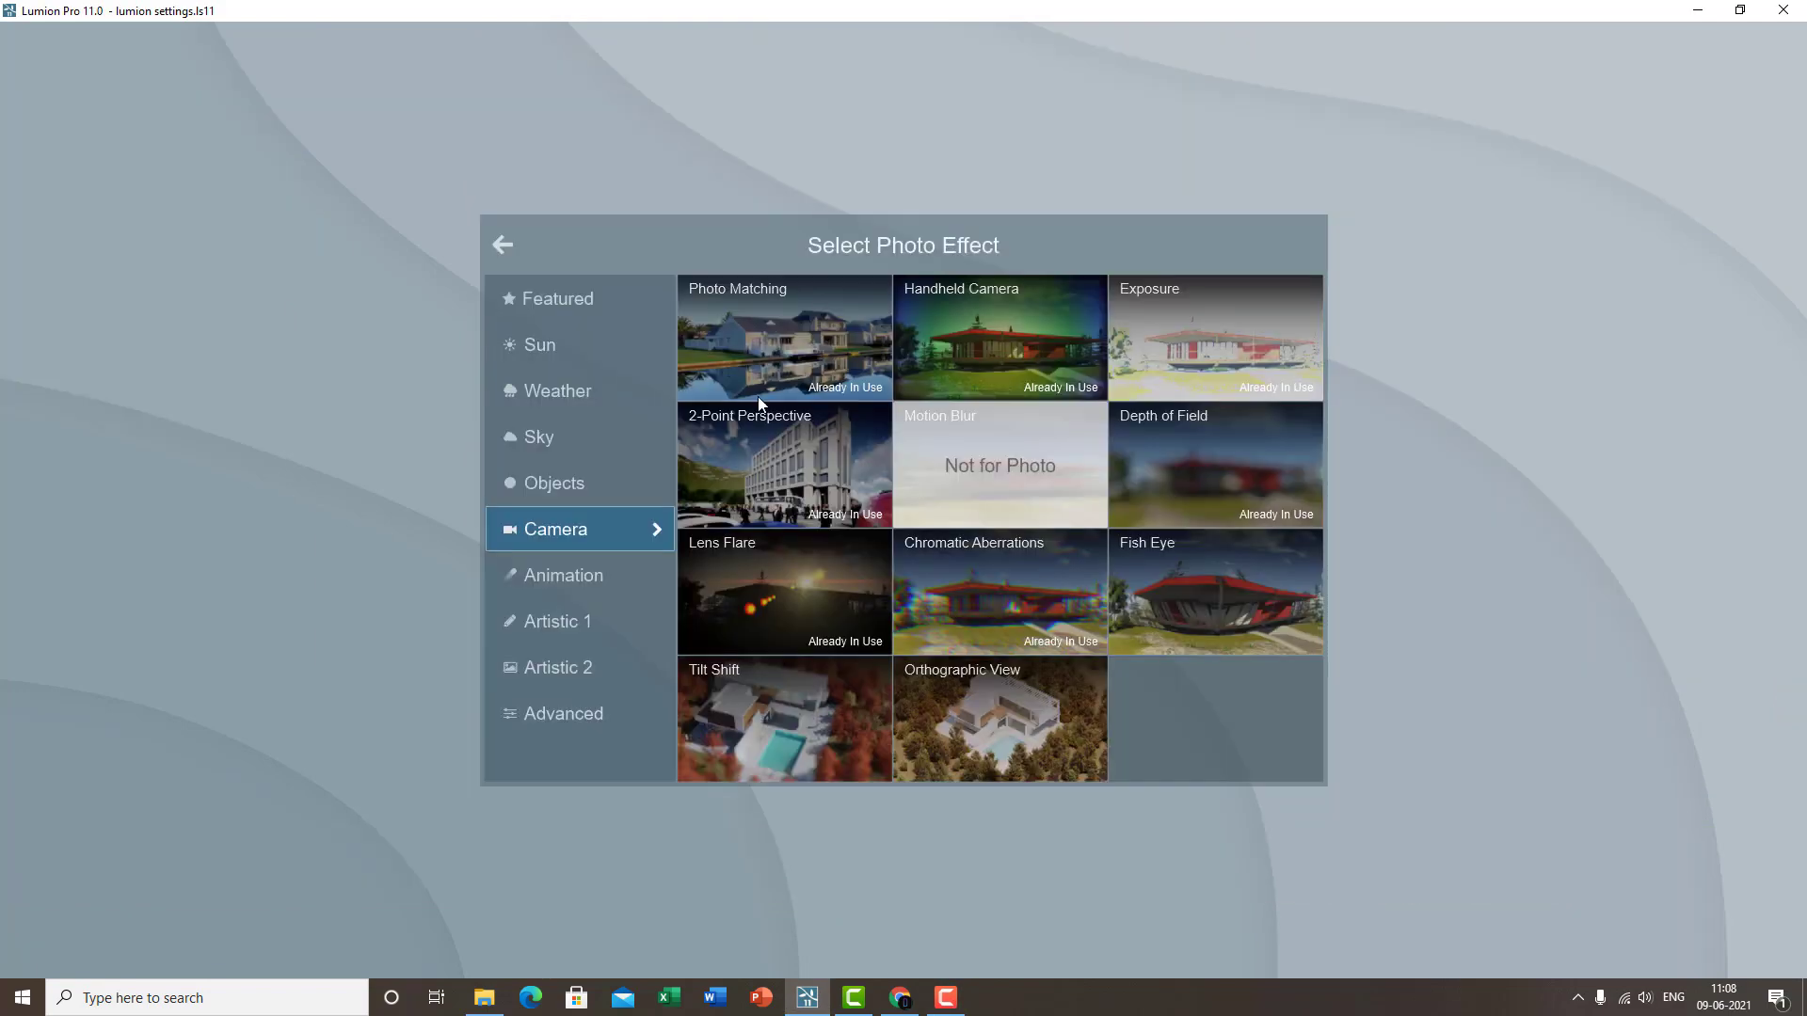
left_click(1234, 600)
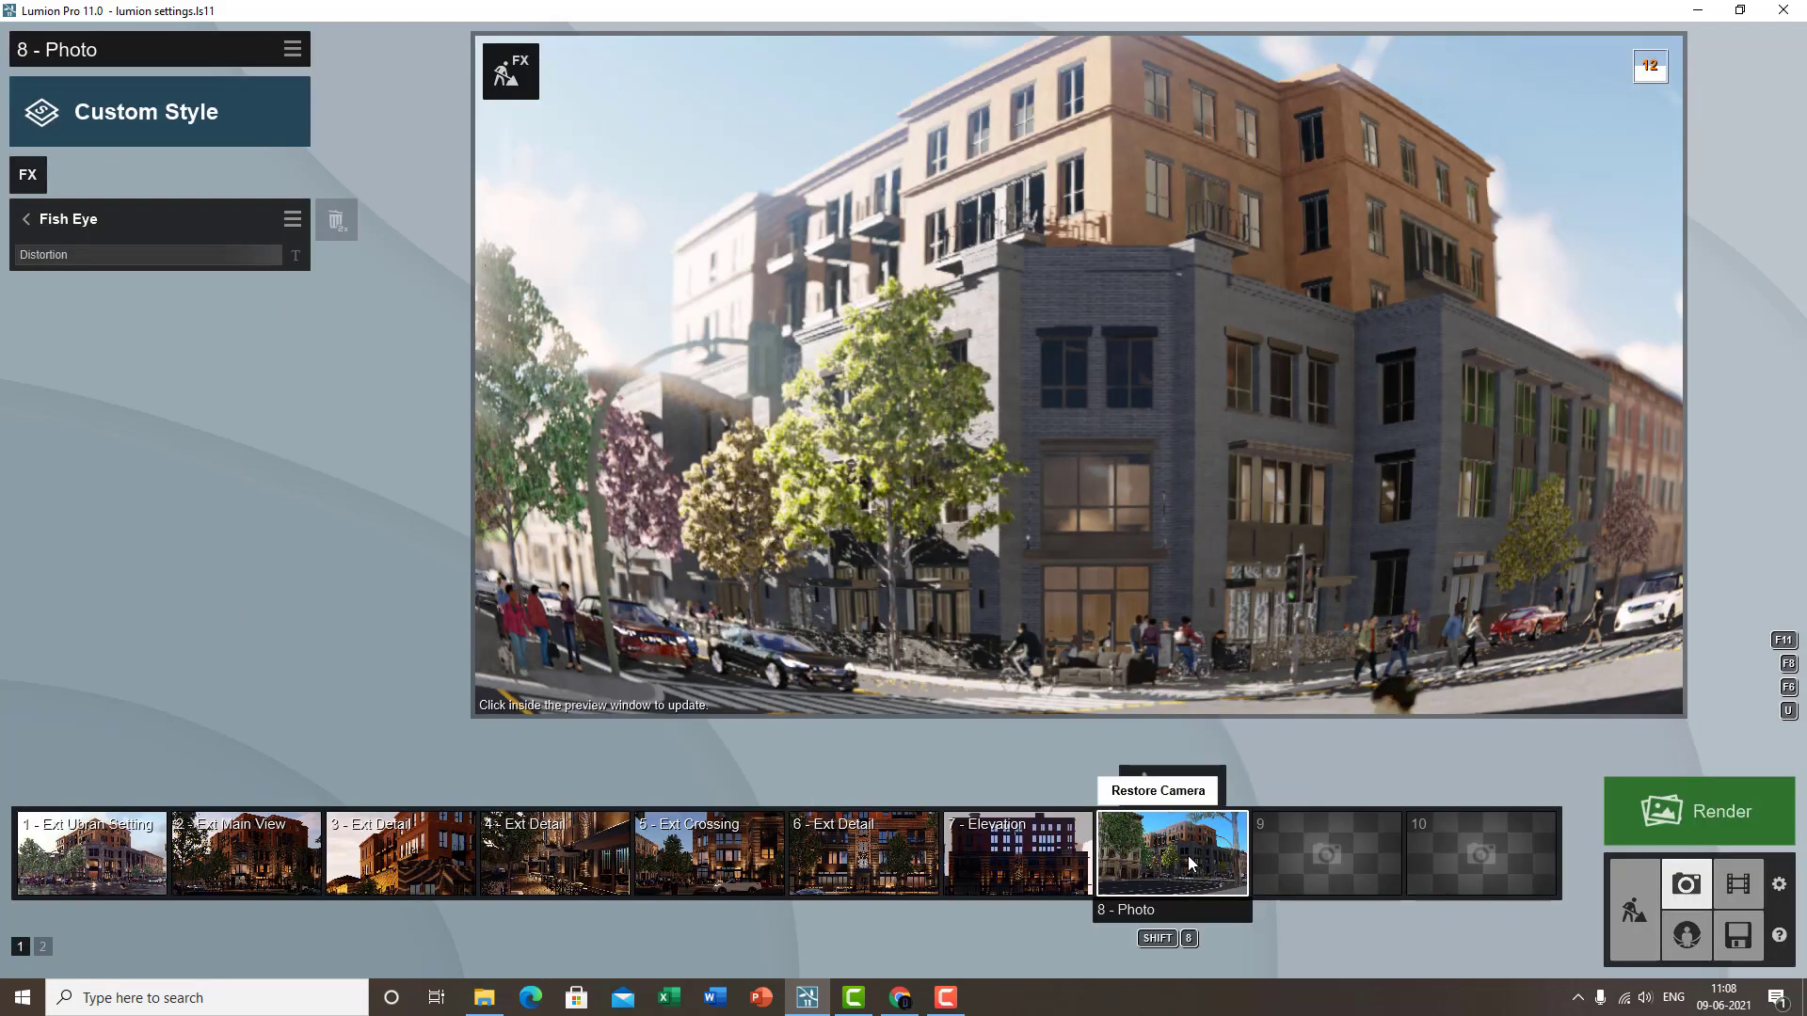
left_click(1157, 456)
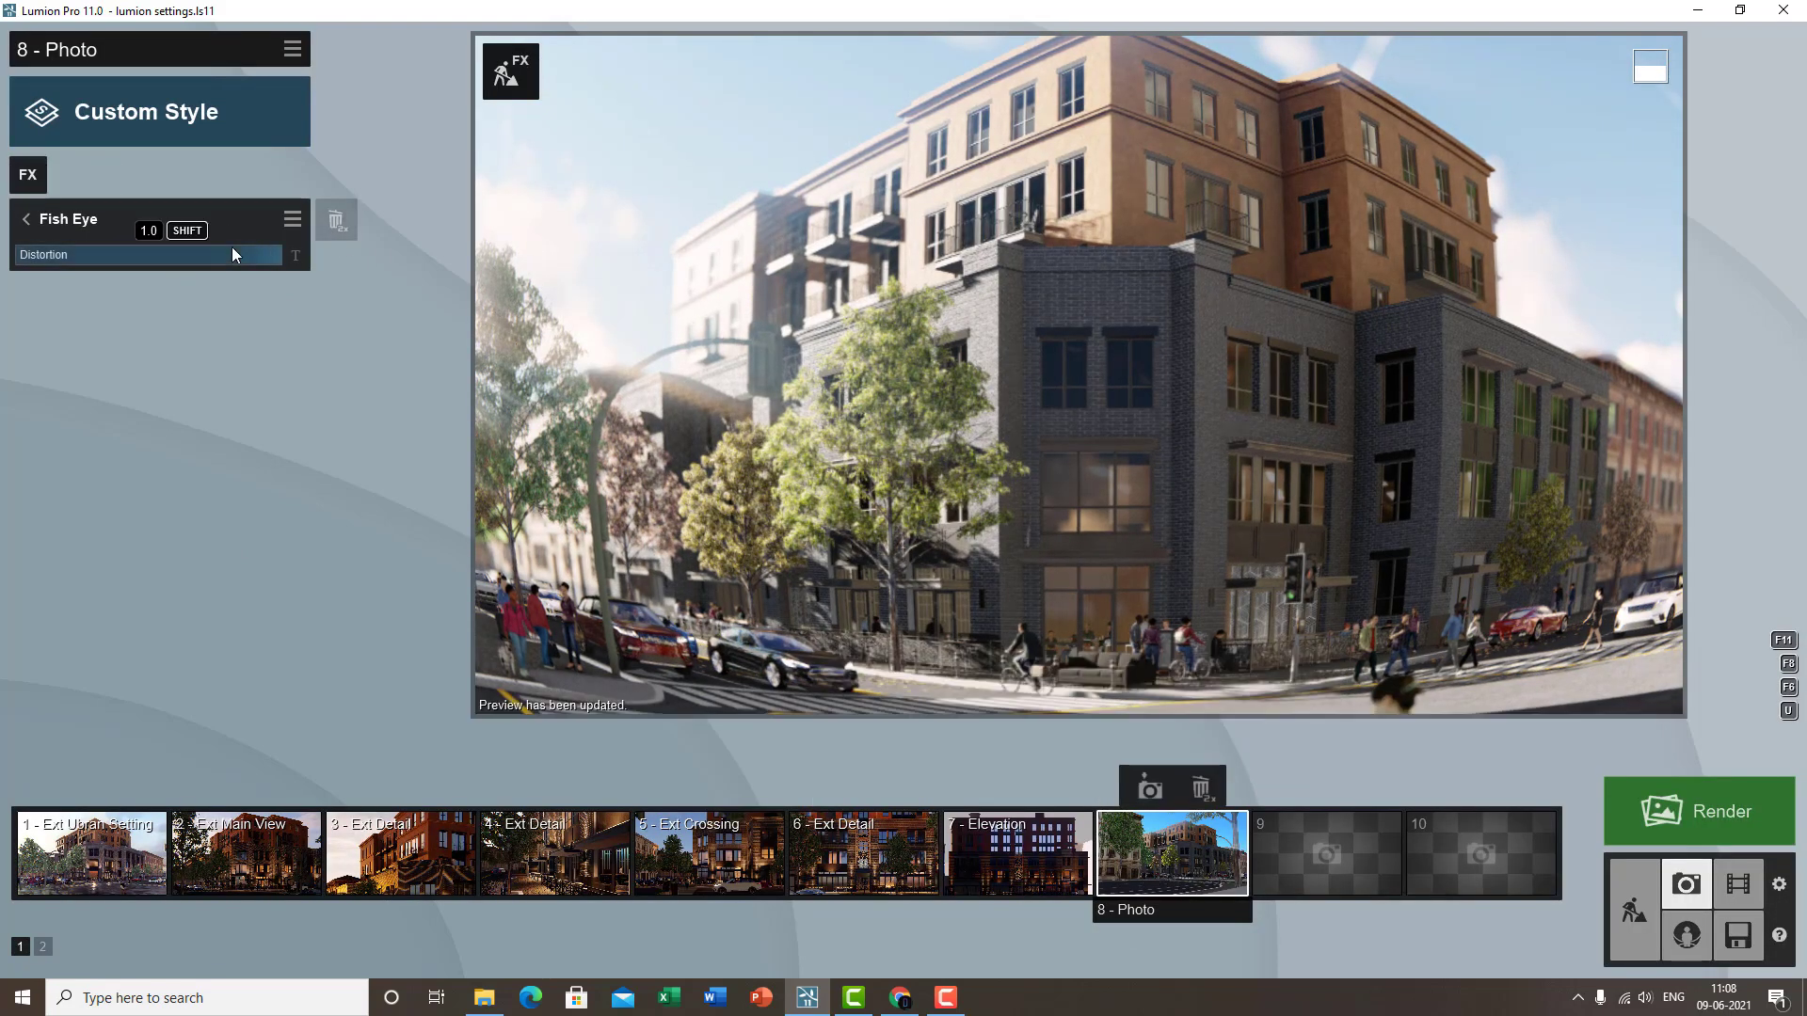
left_click_drag(242, 252, 333, 257)
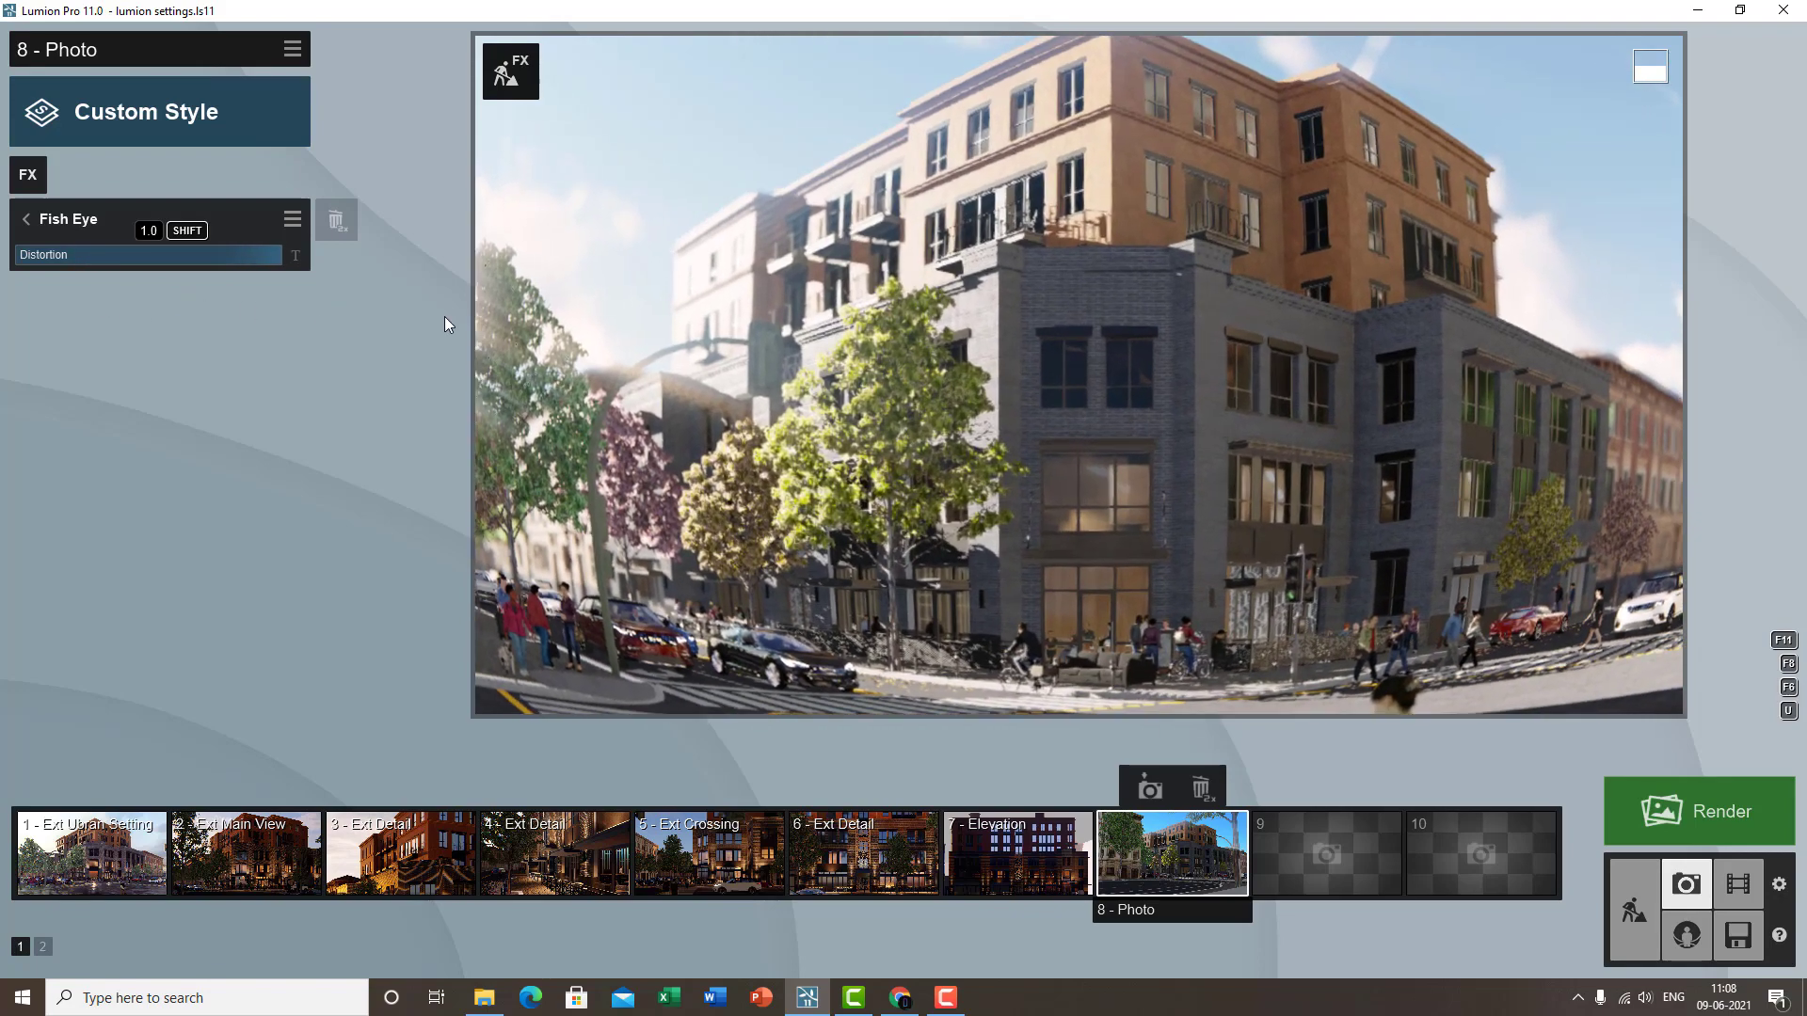
left_click_drag(444, 317, 1, 268)
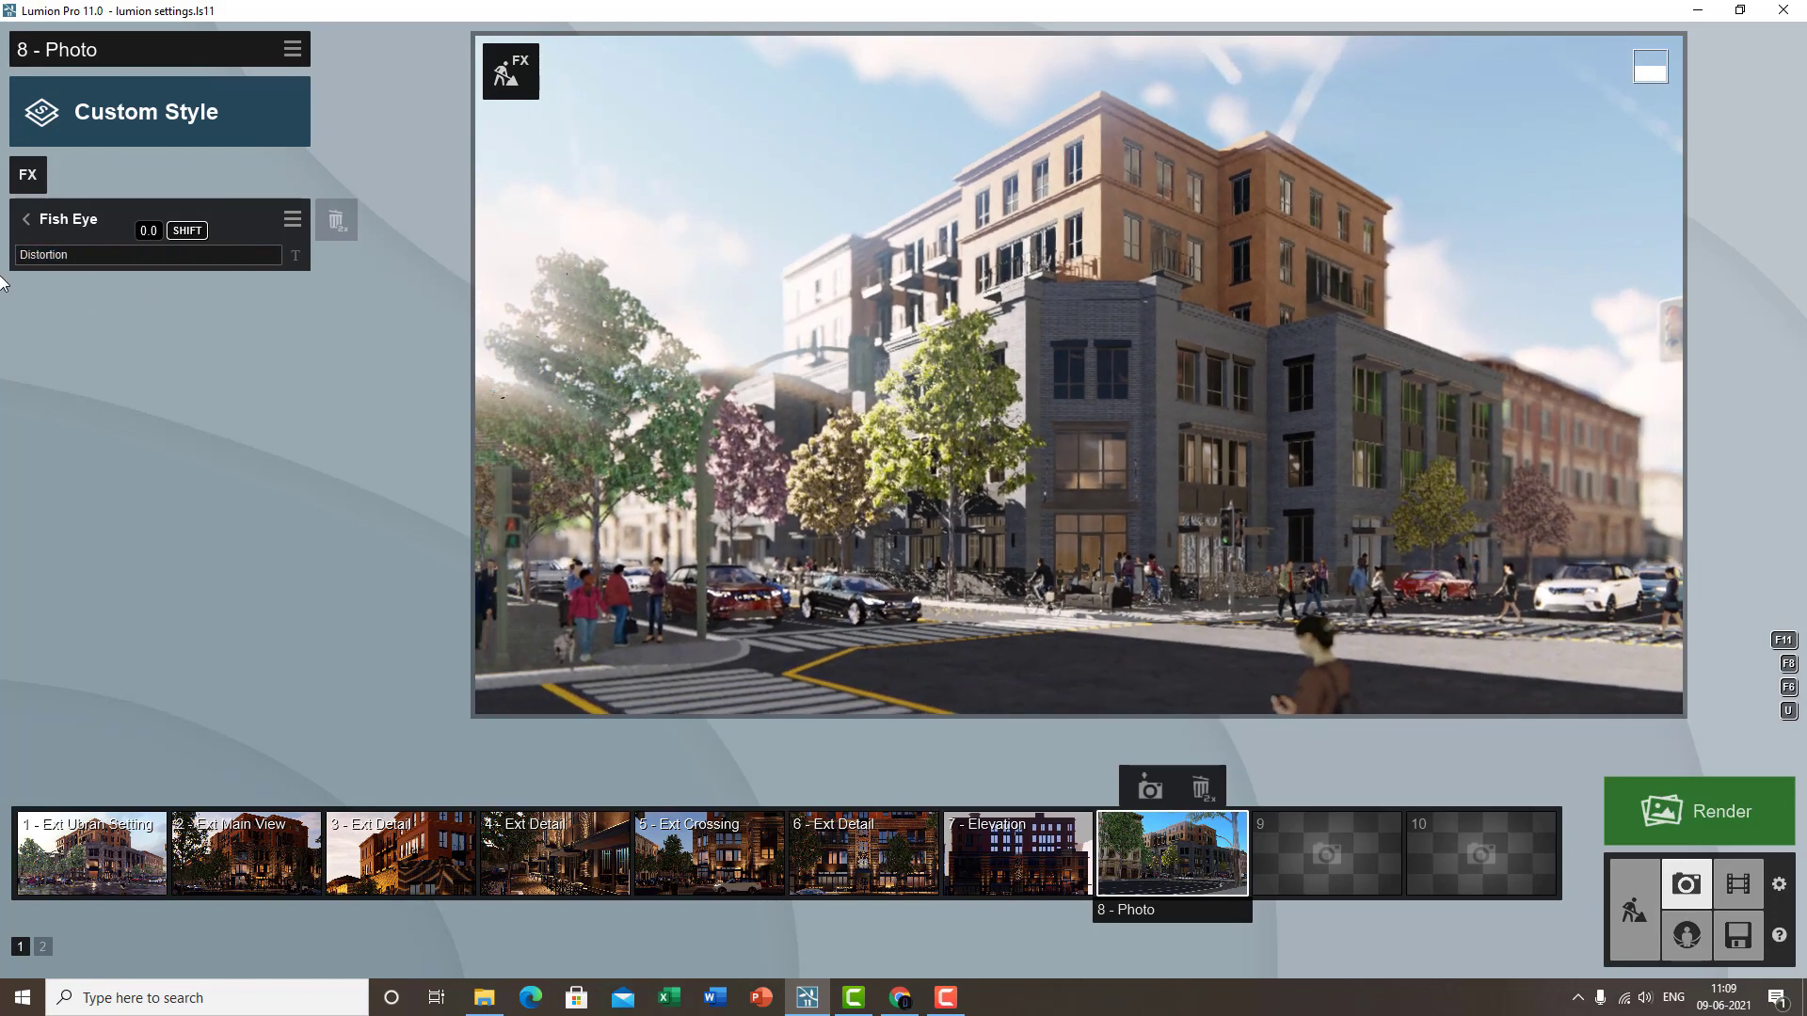
- Remove the Fish Eye effect from the photo and add the Tilt Shift camera effect
left_click(55, 222)
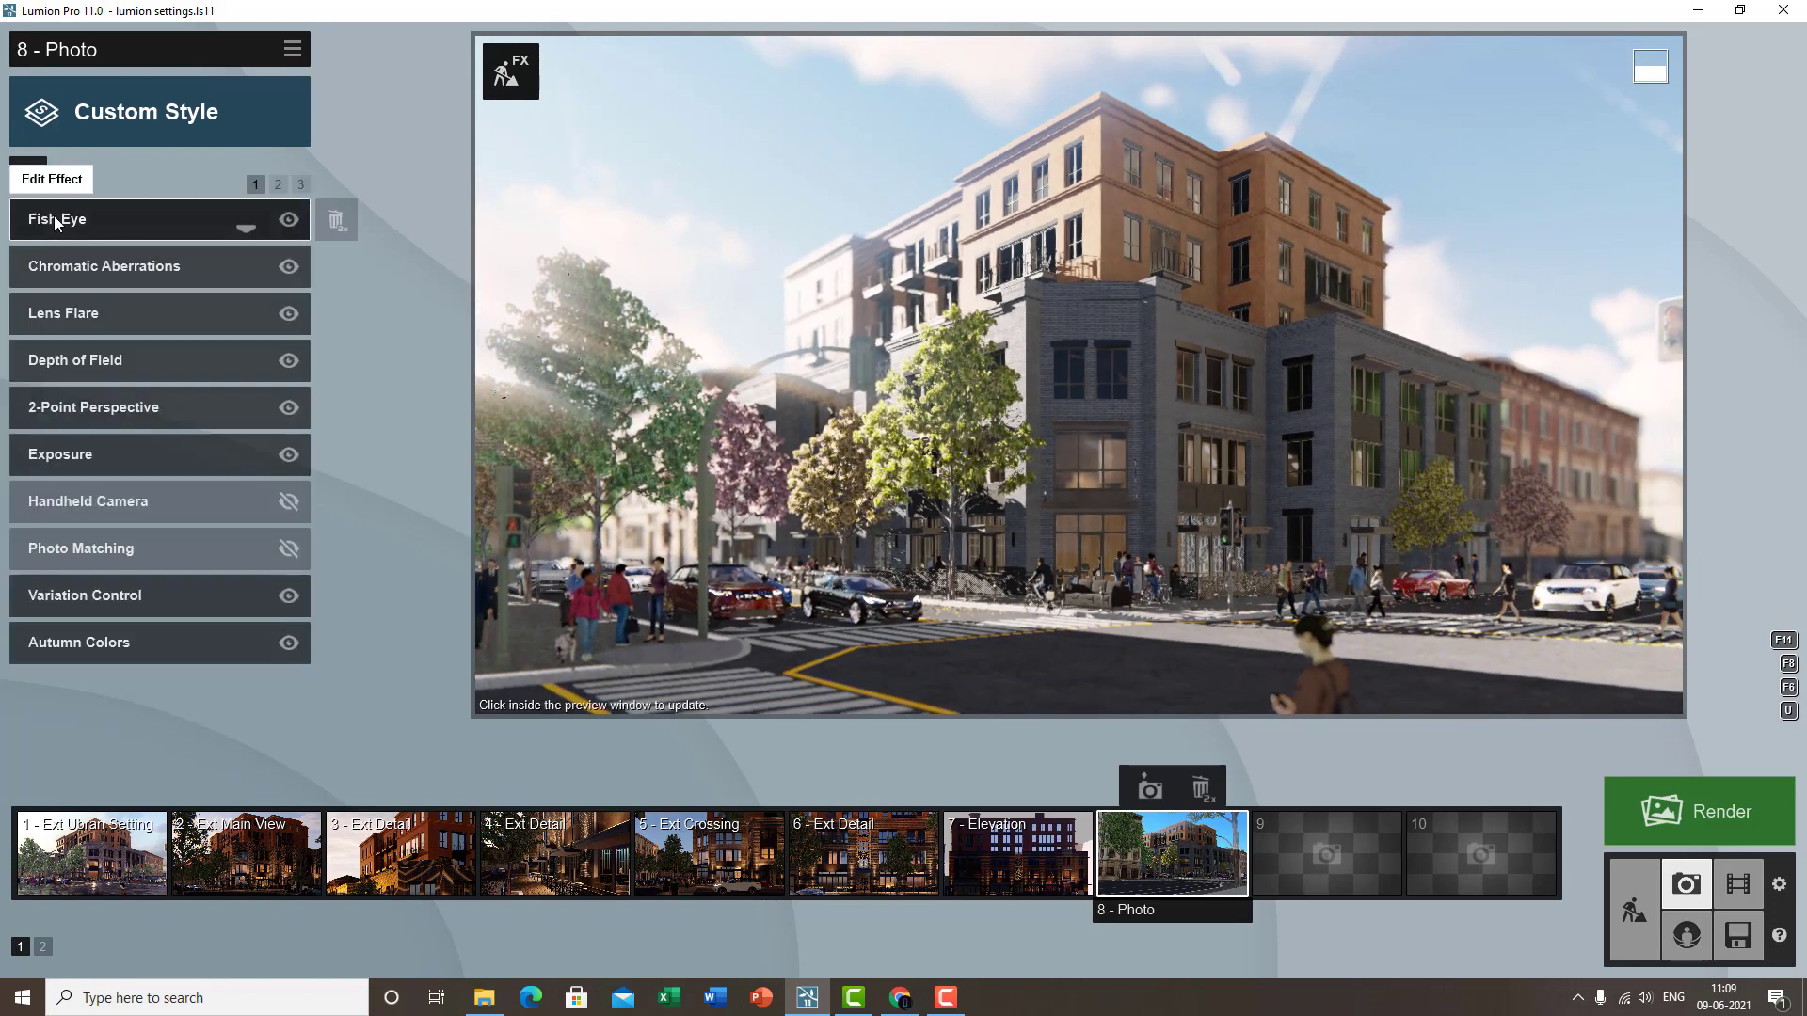
double_click(335, 222)
left_click(29, 175)
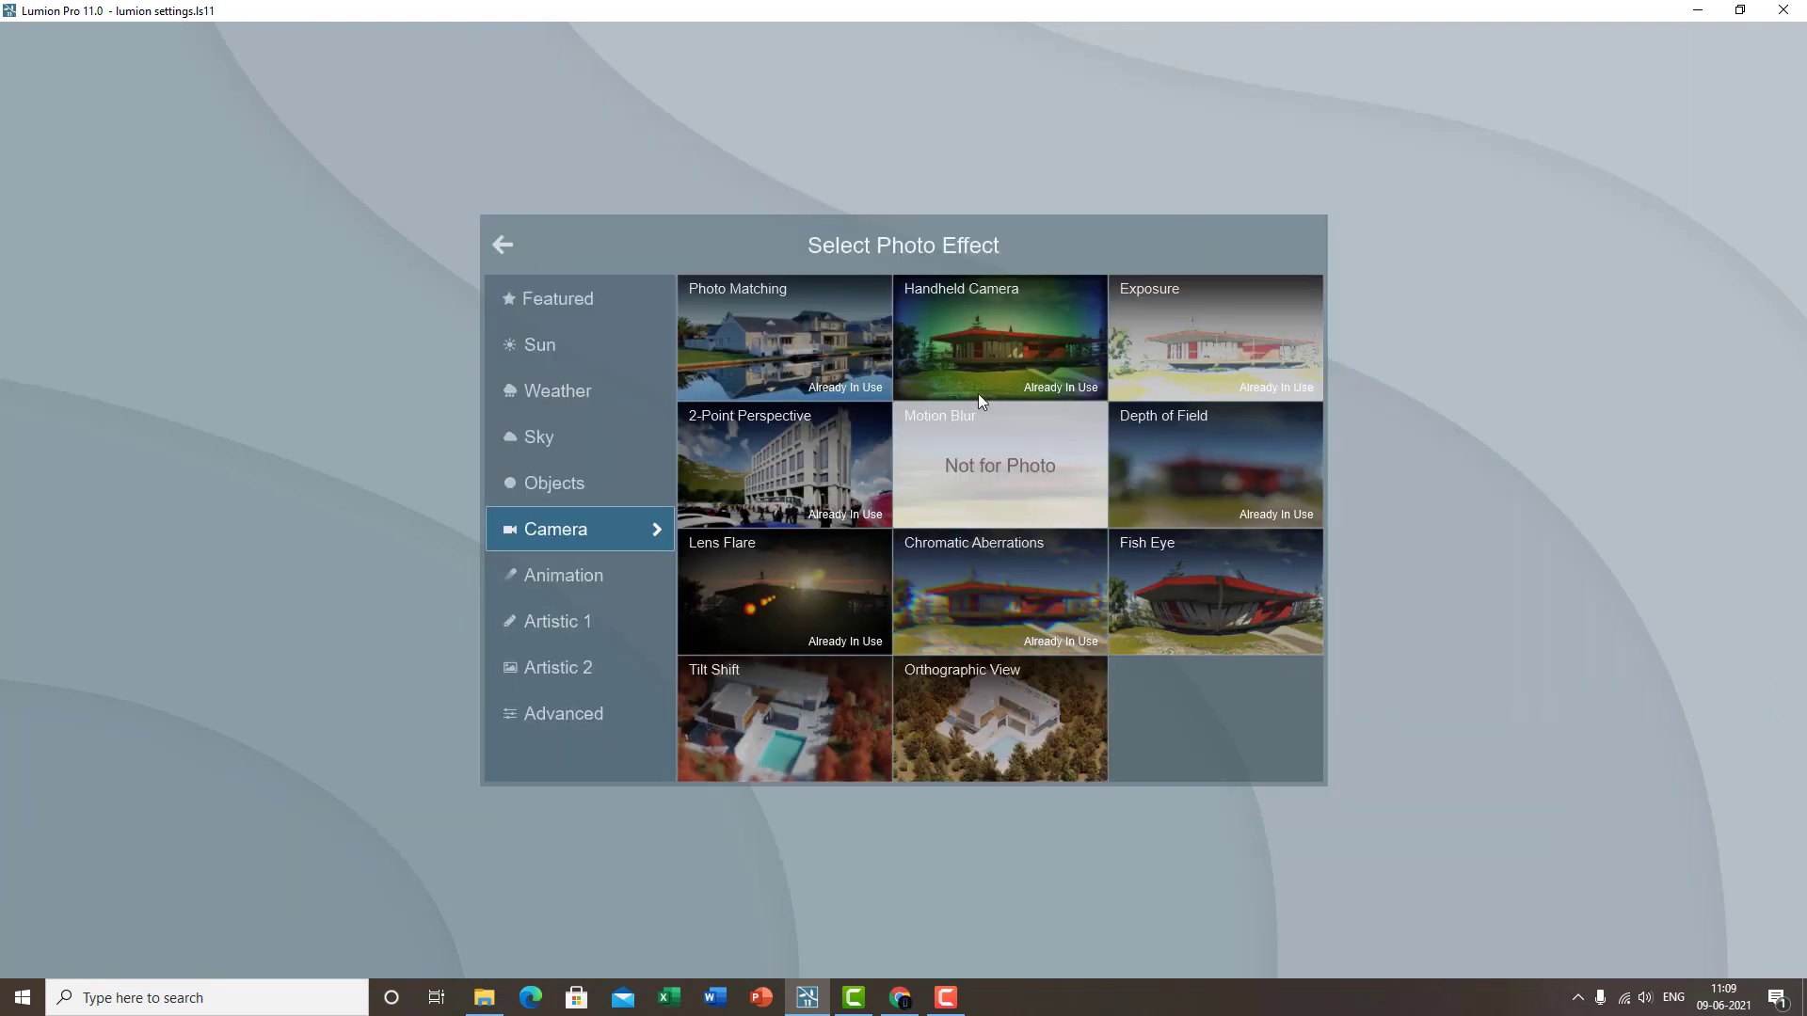
left_click(755, 717)
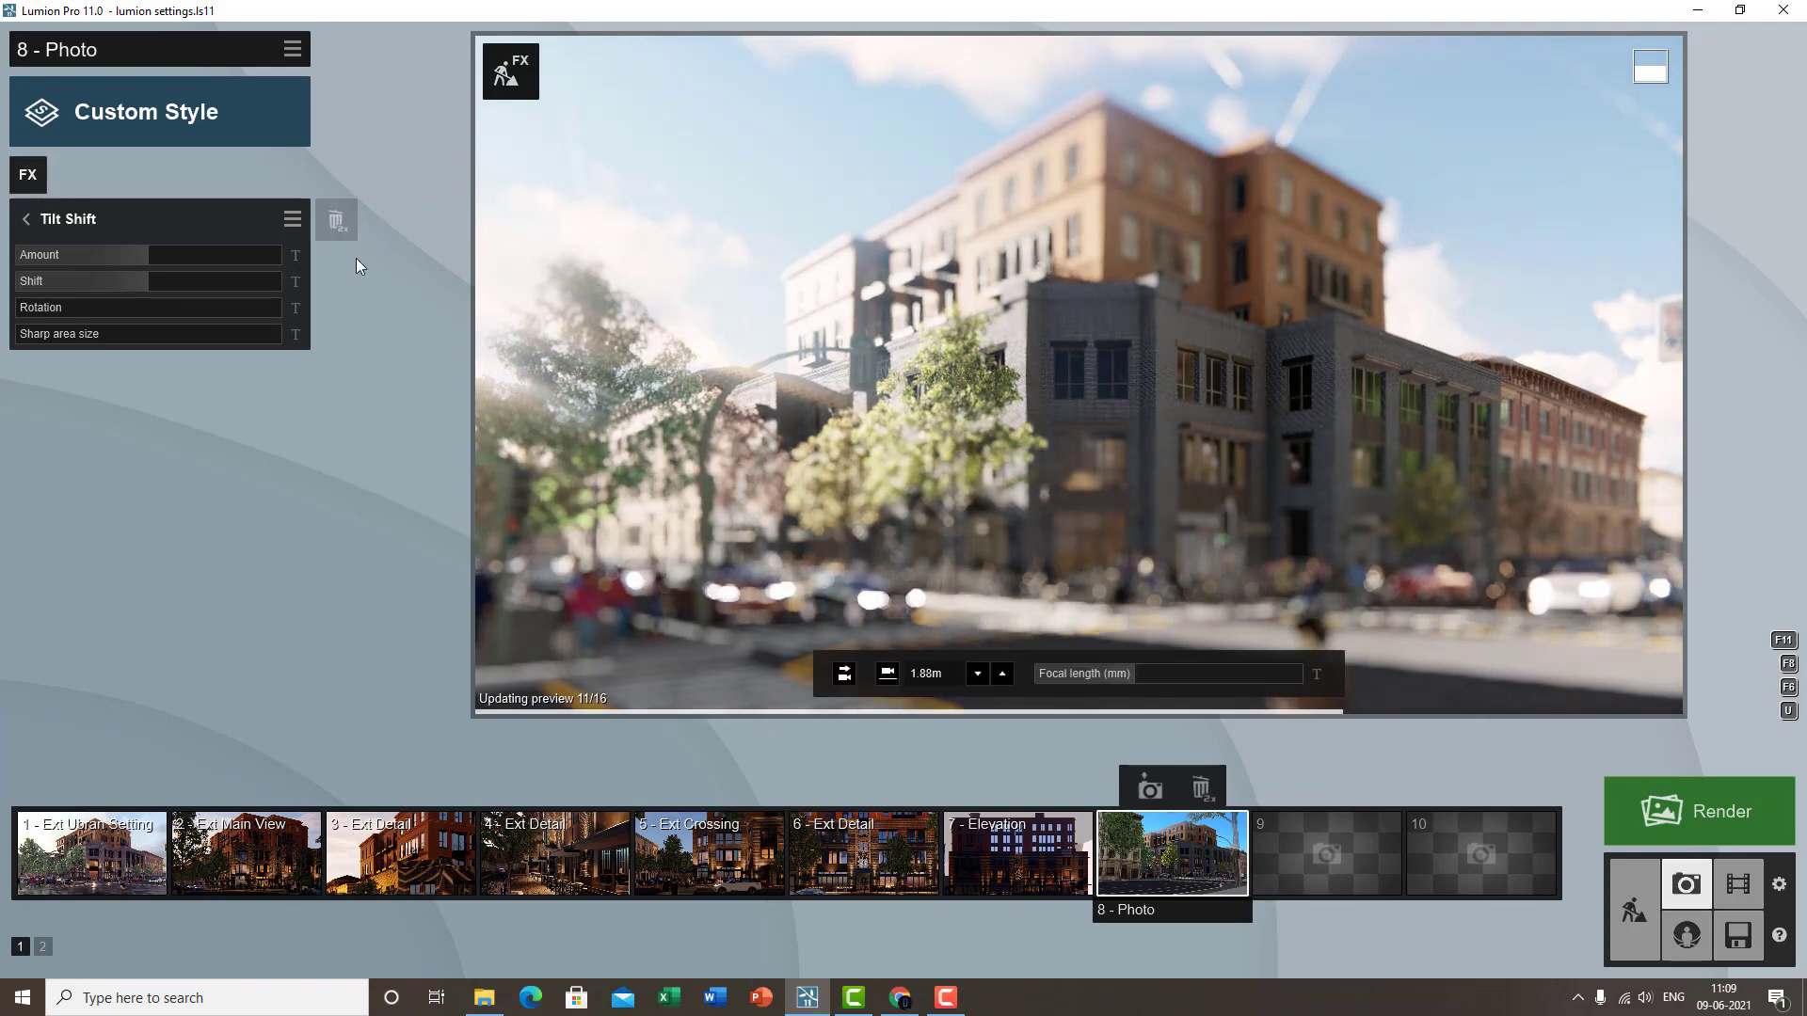
- Reduce the Tilt Shift amount to about a fifth of its range and move the shift toward its minimum
left_click_drag(154, 254, 151, 354)
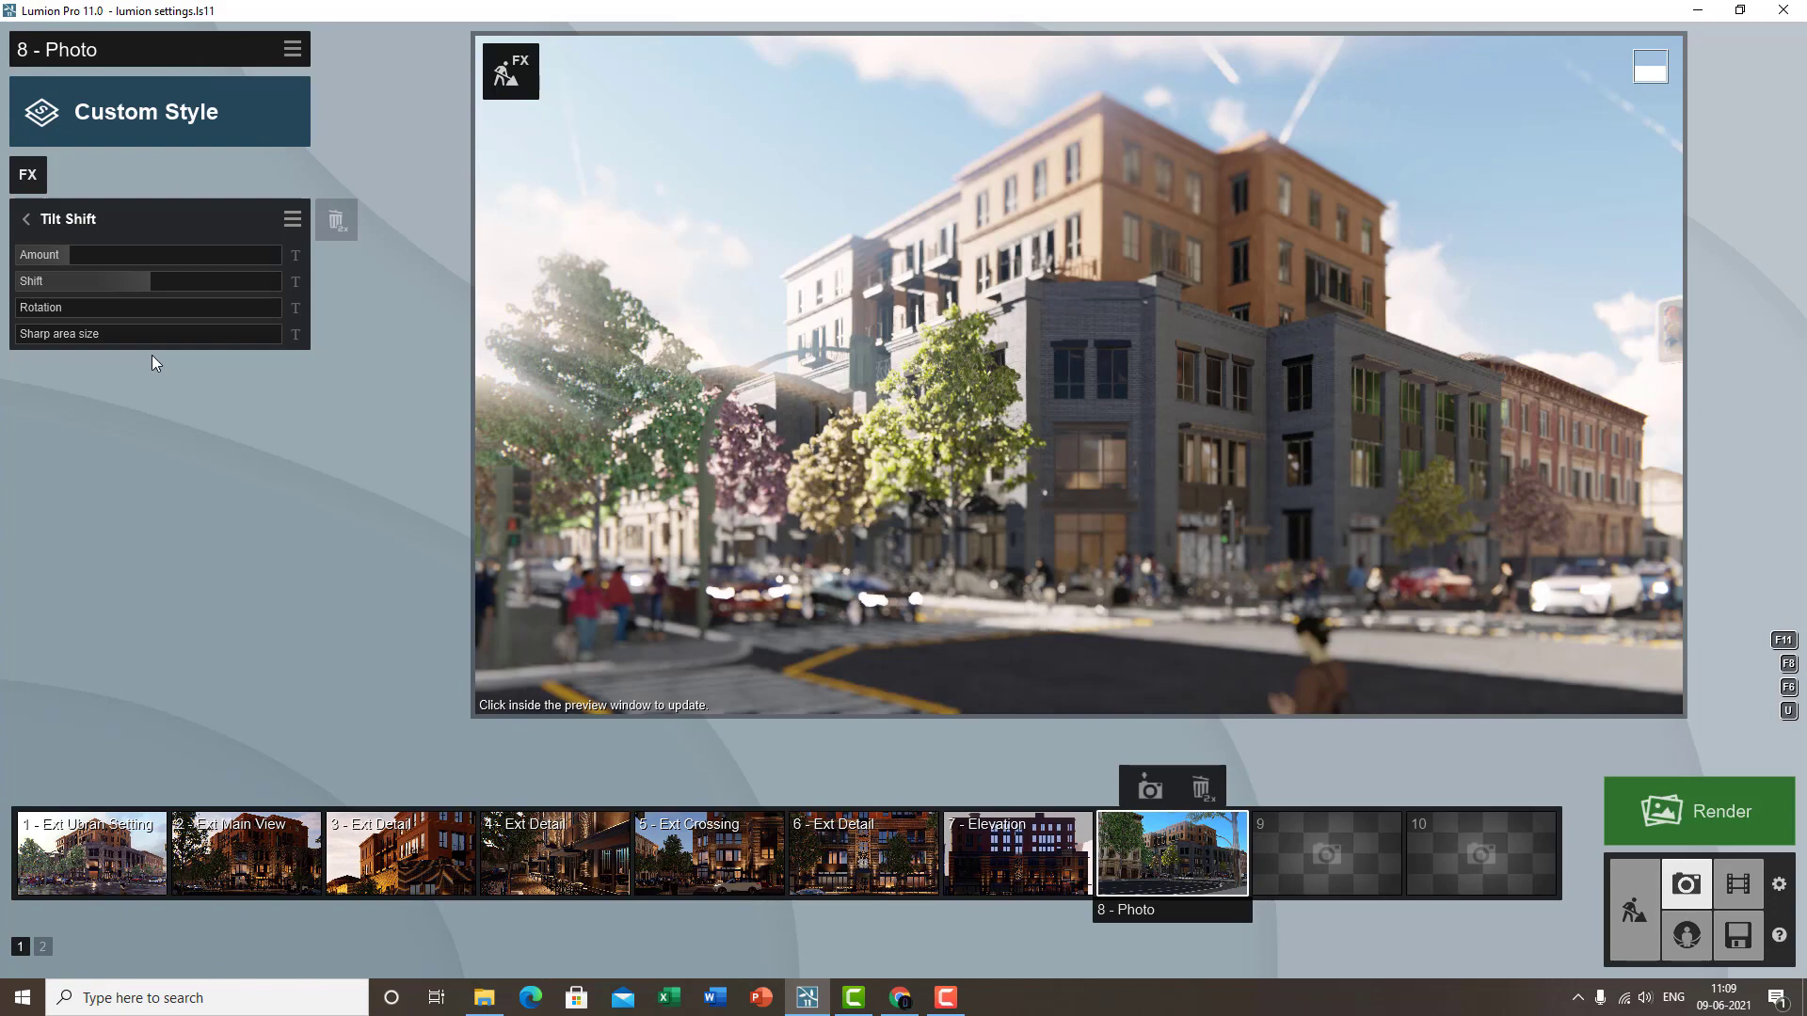
left_click_drag(132, 286, 13, 315)
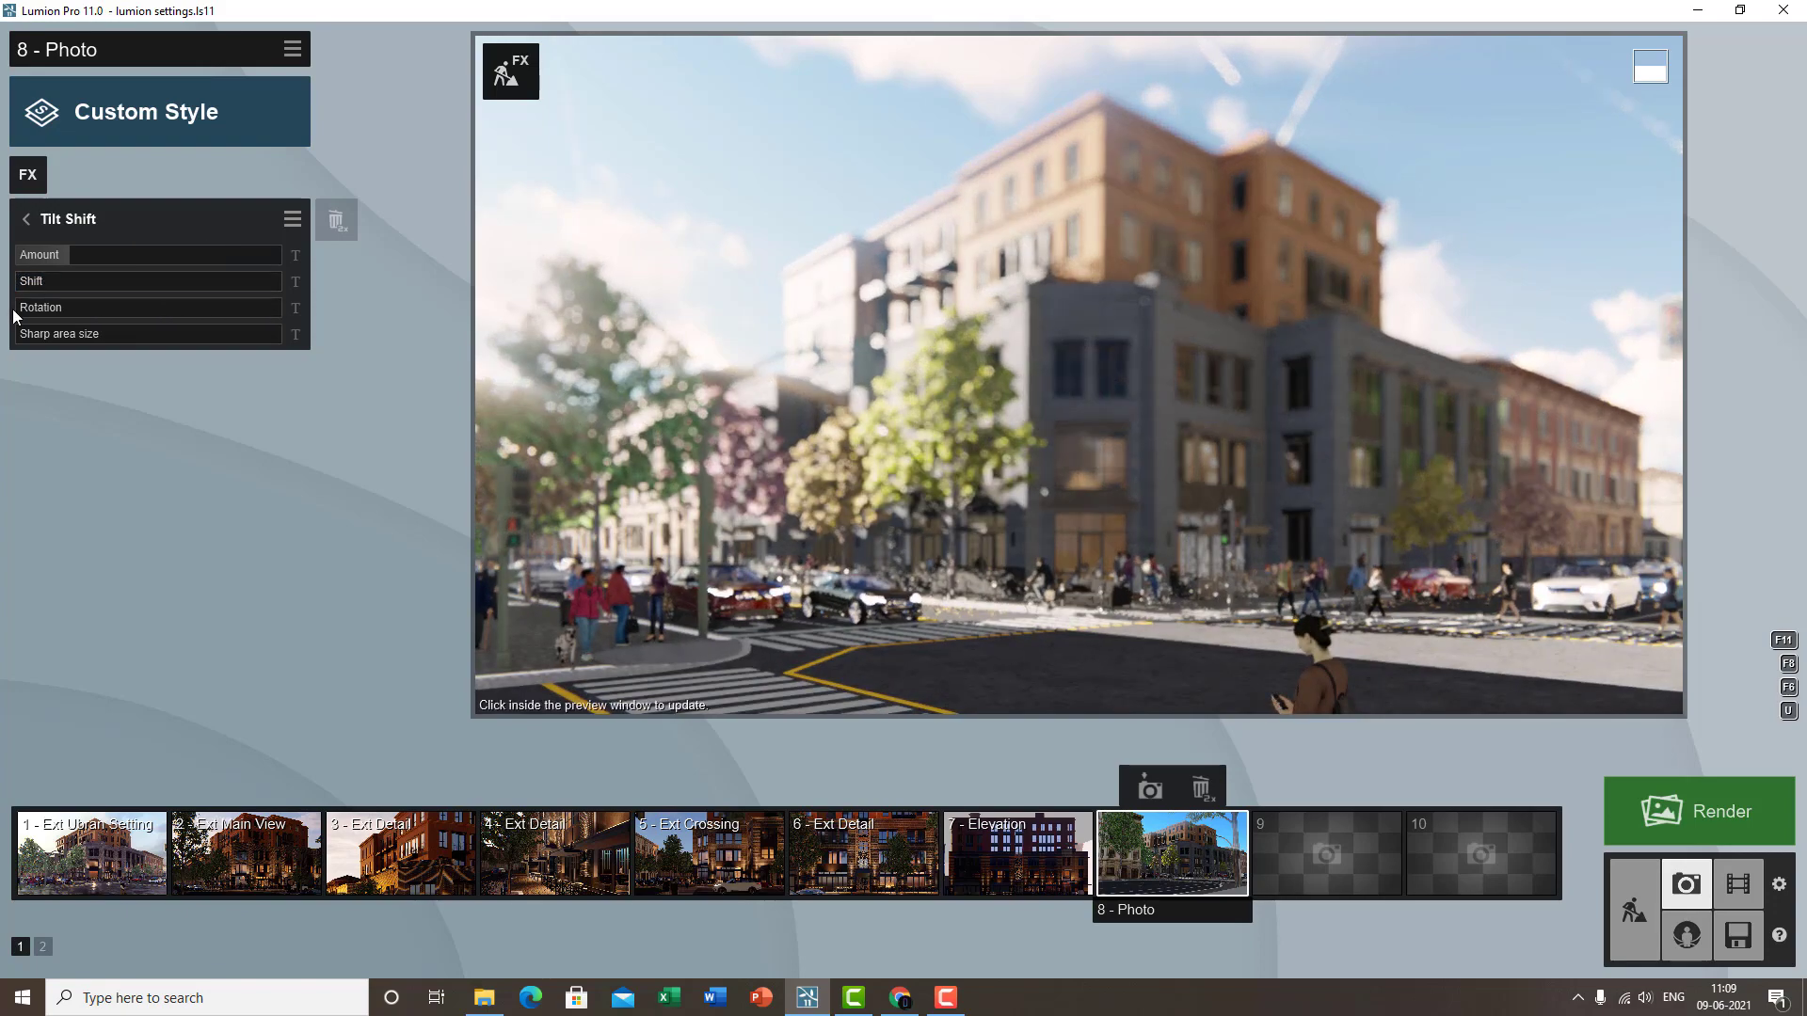
left_click_drag(93, 282, 30, 299)
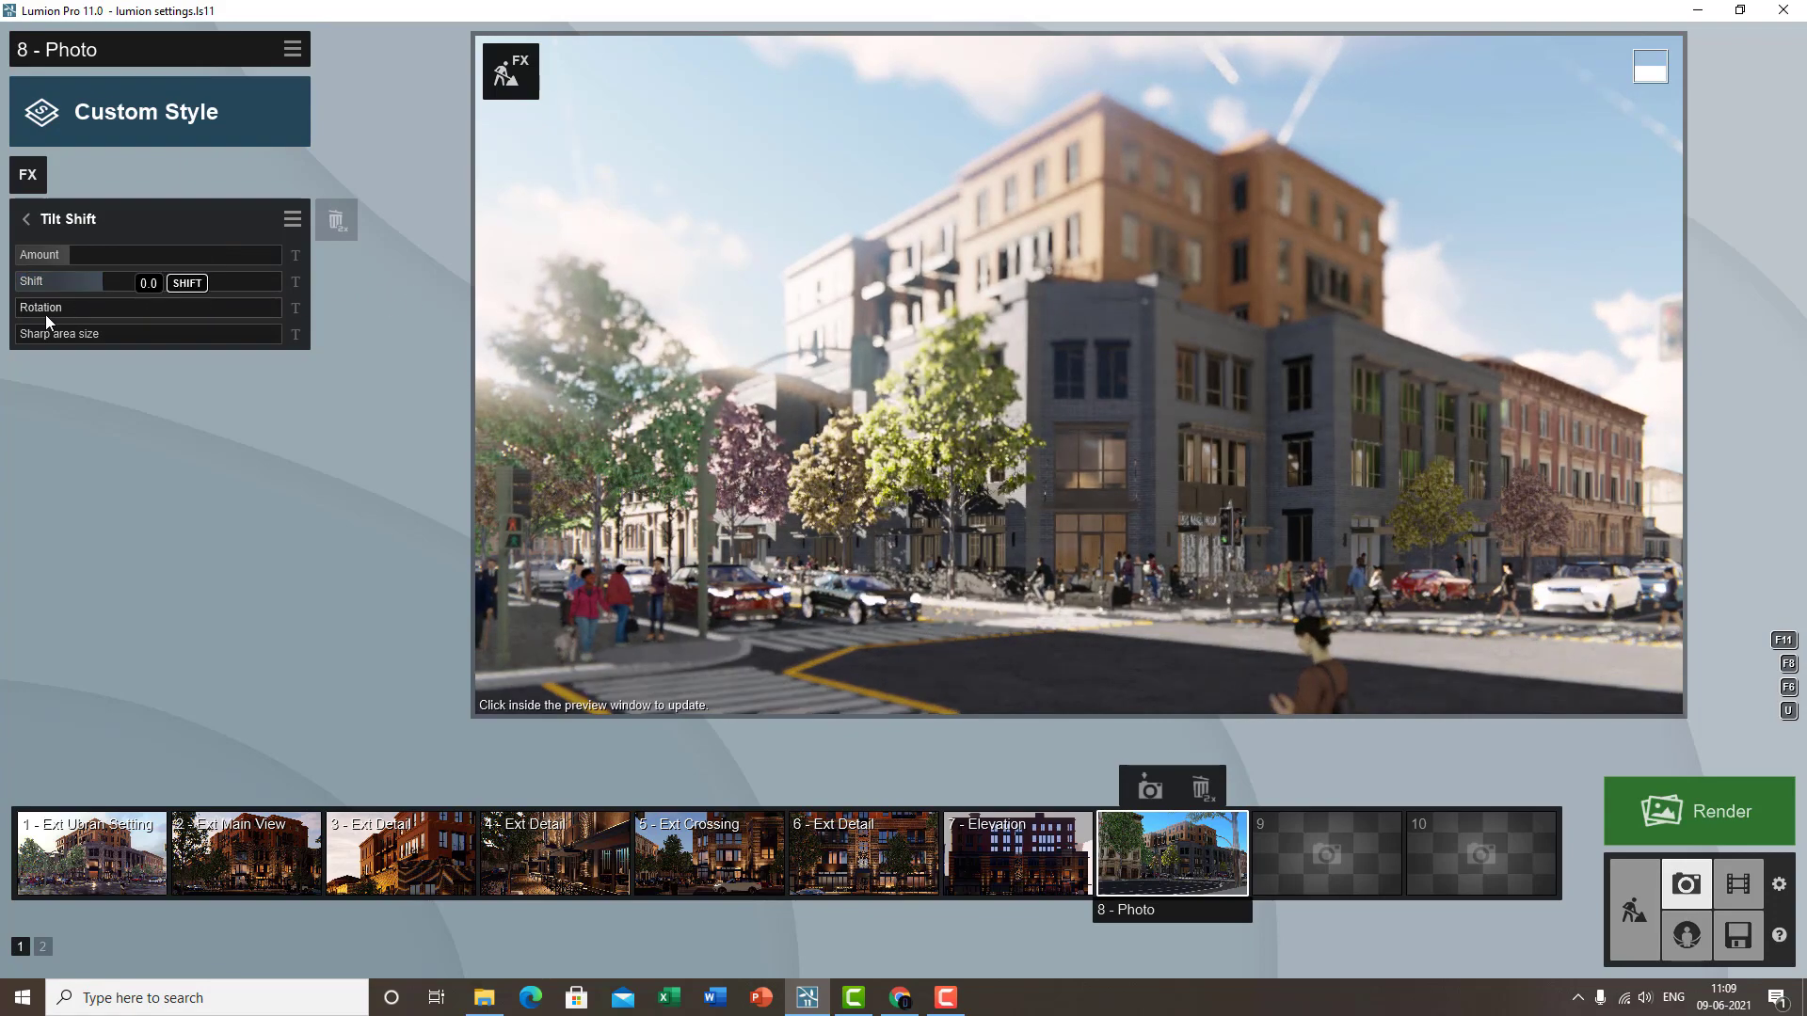
- Try Tilt Shift with amount 1.0, maximum sharp area size and shift 0.0
left_click_drag(36, 308, 651, 343)
left_click_drag(80, 259, 393, 280)
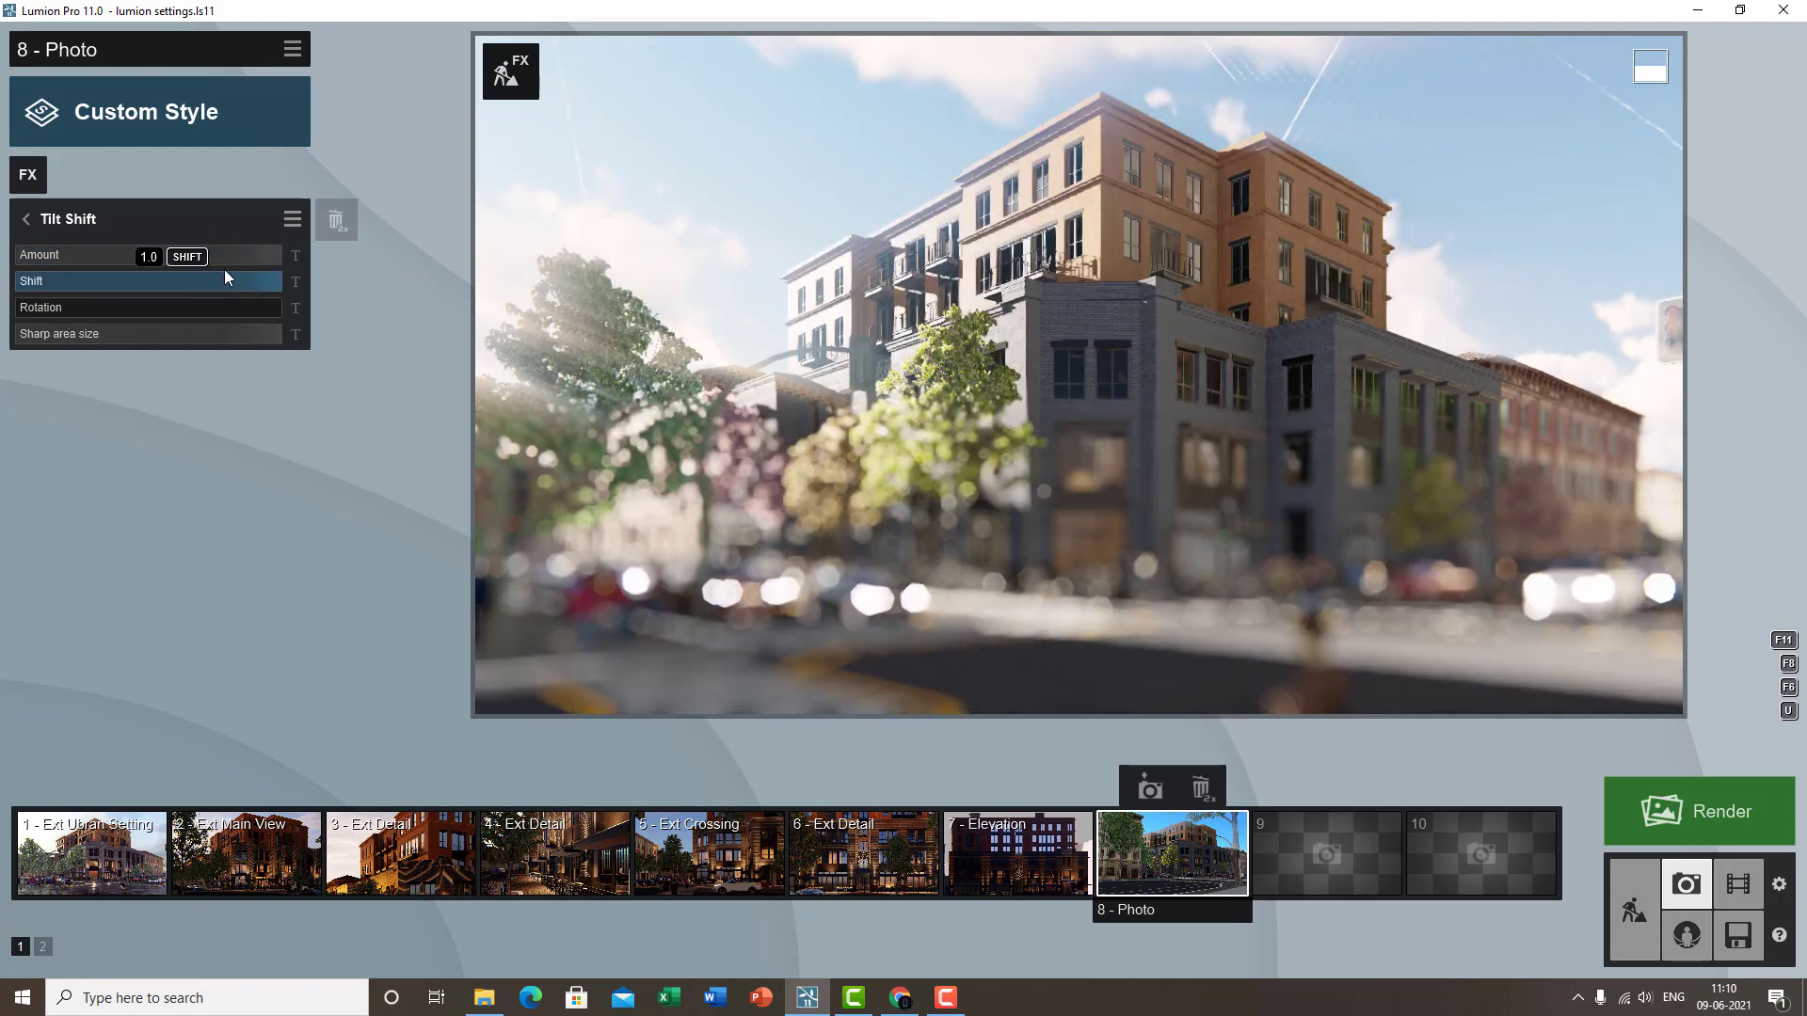
left_click_drag(223, 273, 5, 290)
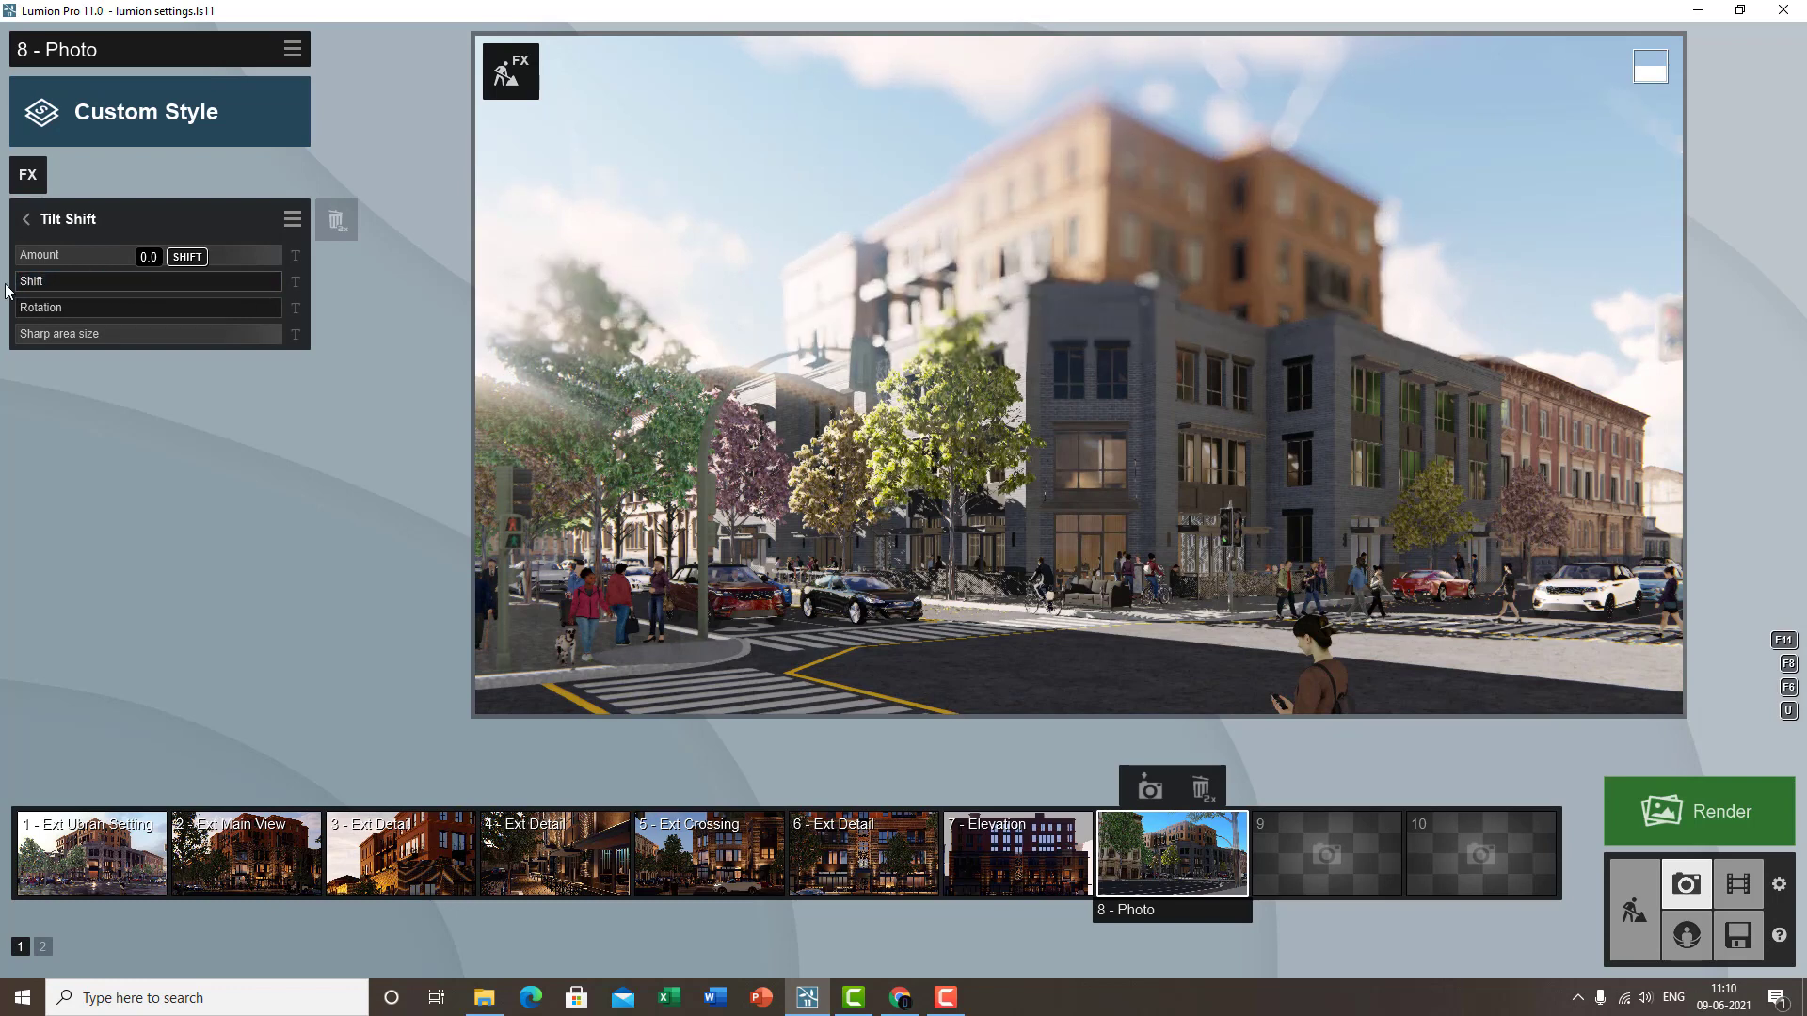
left_click_drag(231, 331, 297, 367)
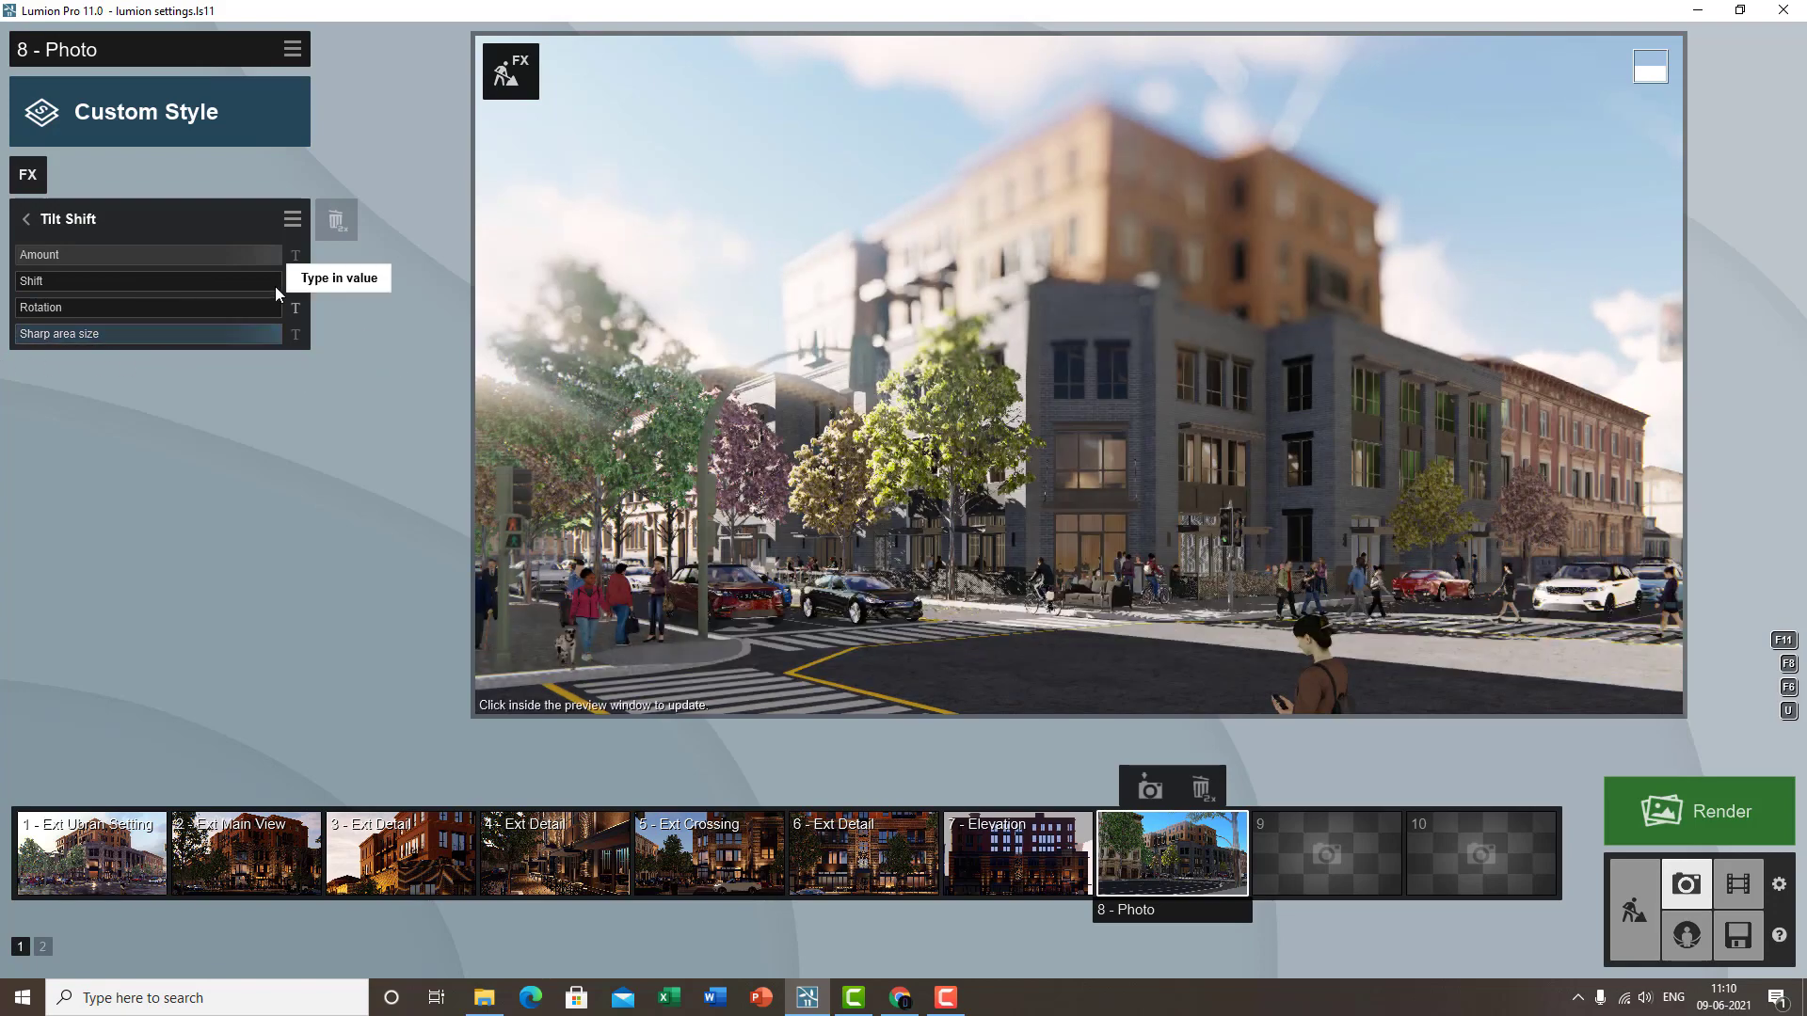
- Set the Tilt Shift amount to 0.2 and the shift to its minimum, and refresh the photo preview
left_click_drag(151, 255, 75, 297)
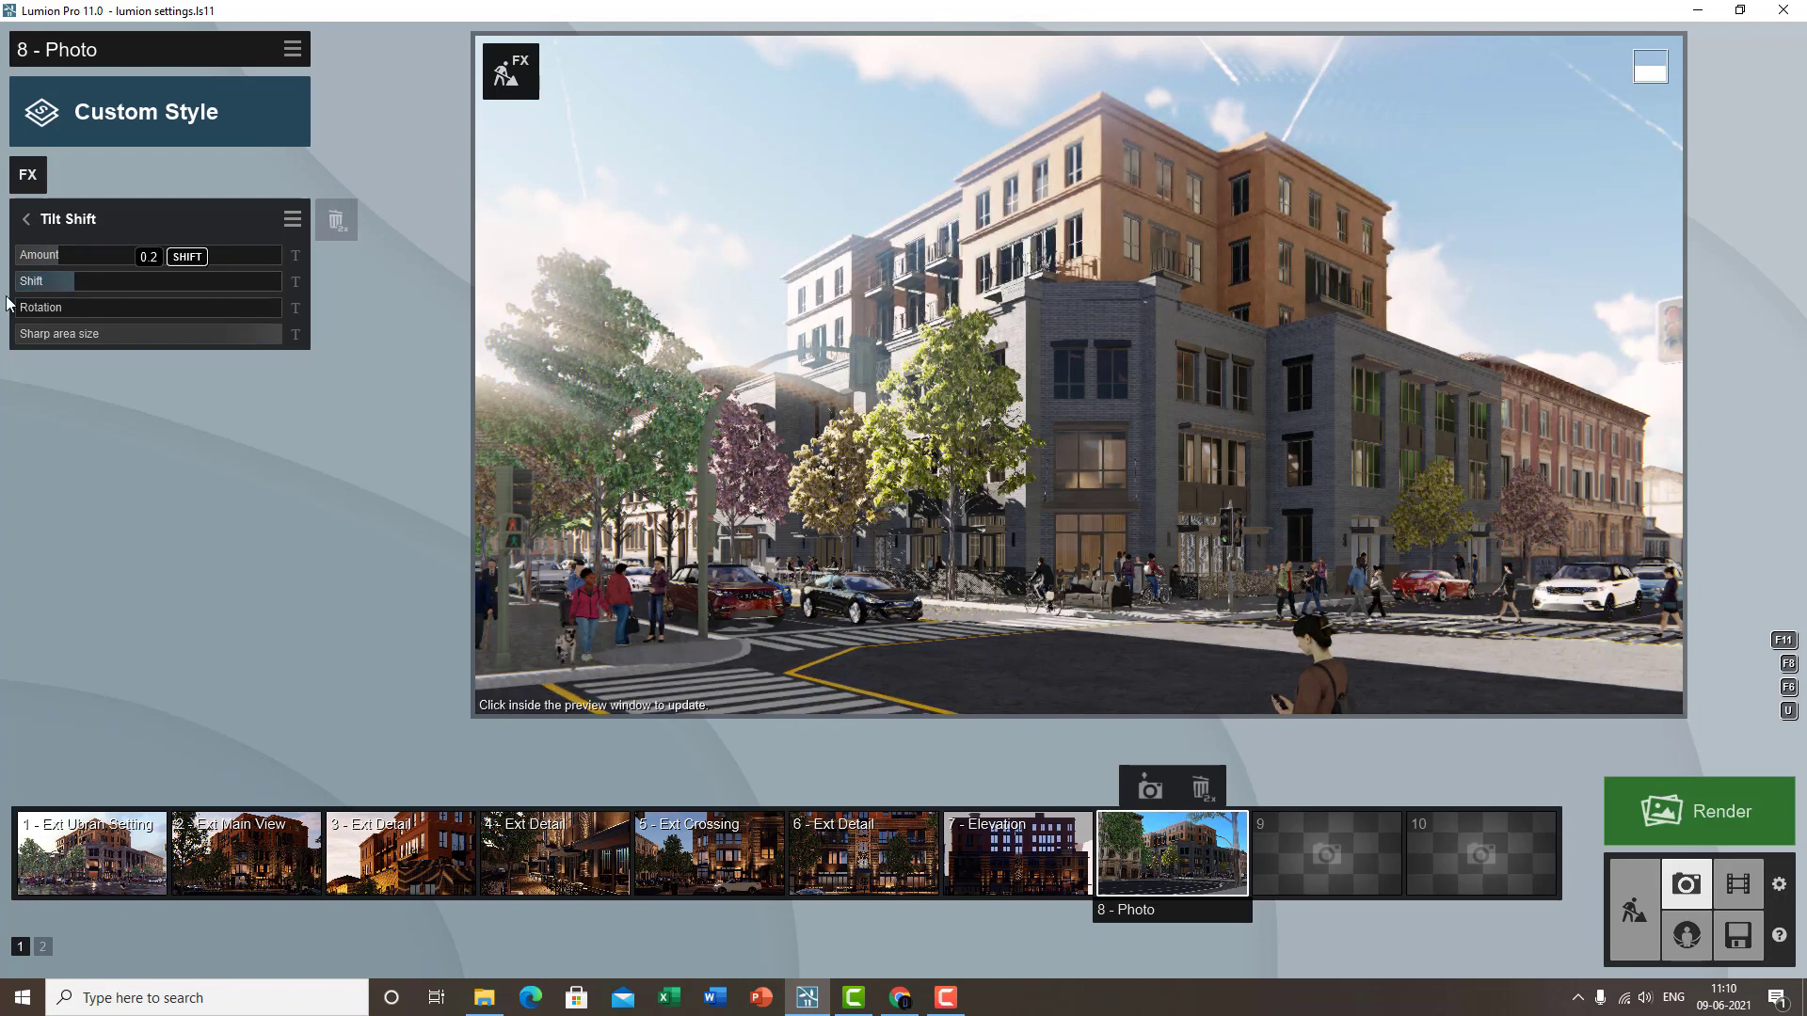
left_click_drag(60, 278, 12, 301)
left_click(843, 443)
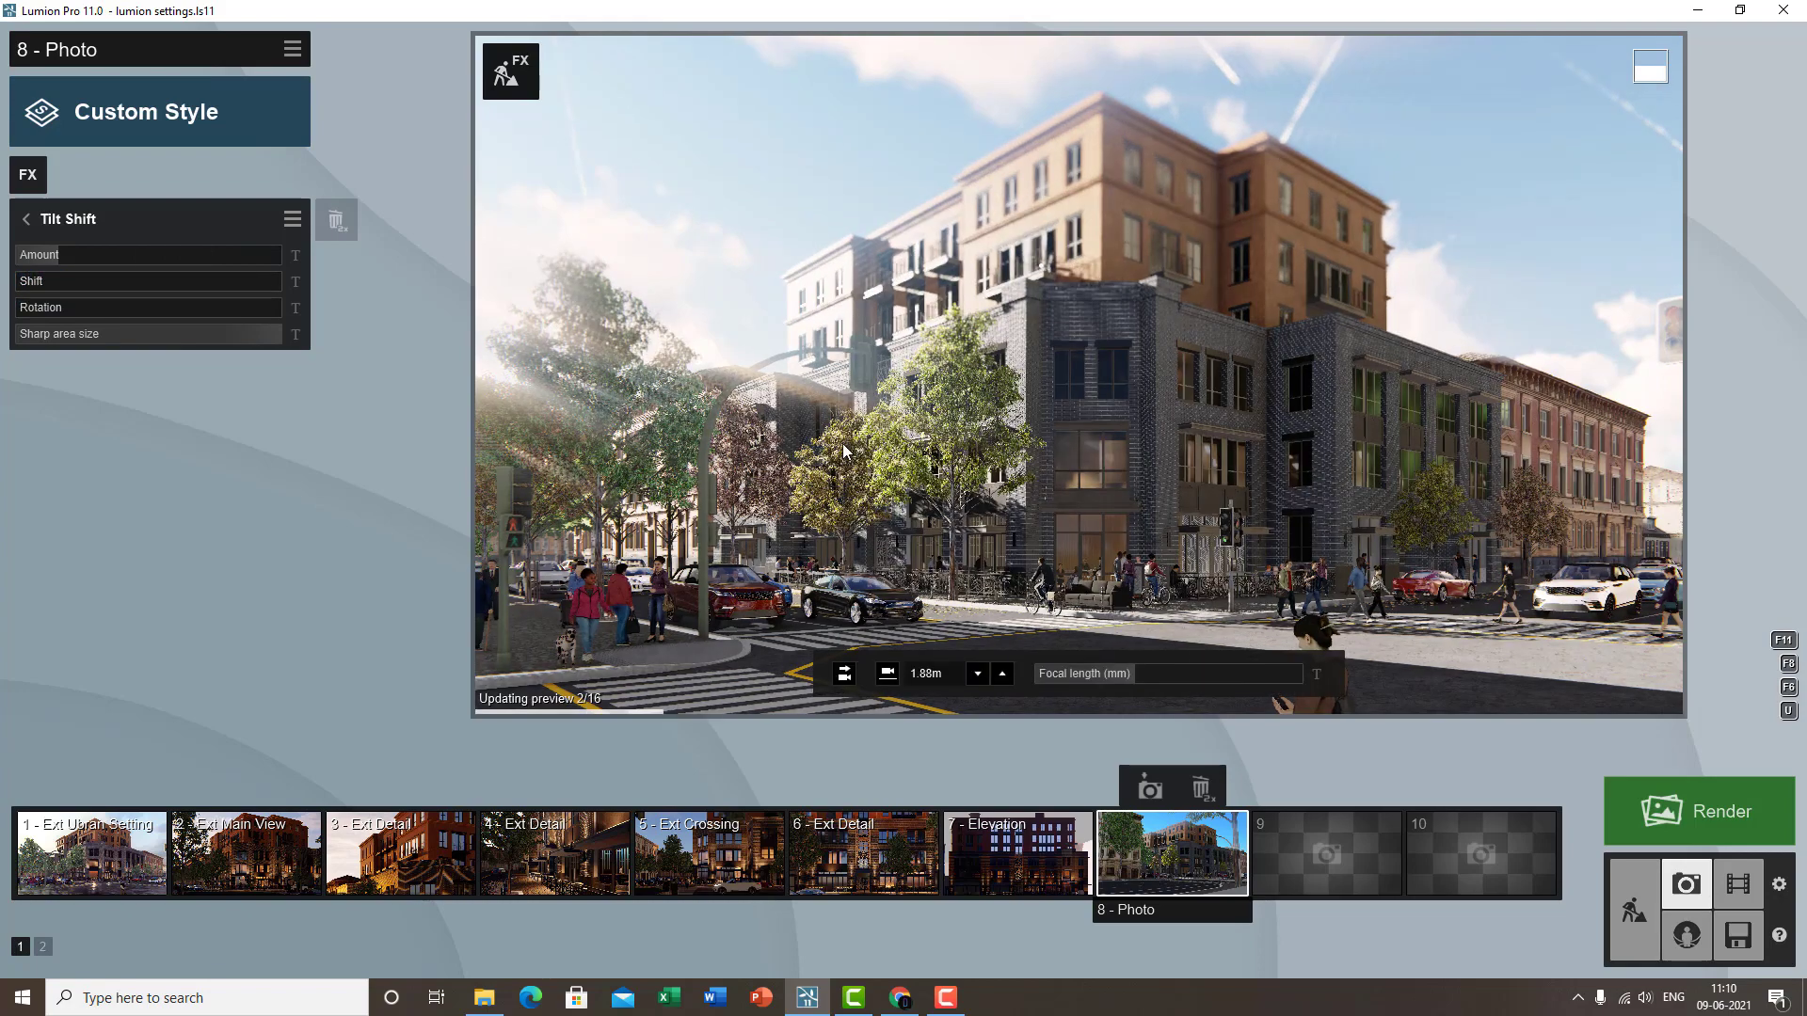
mouse_move(867, 452)
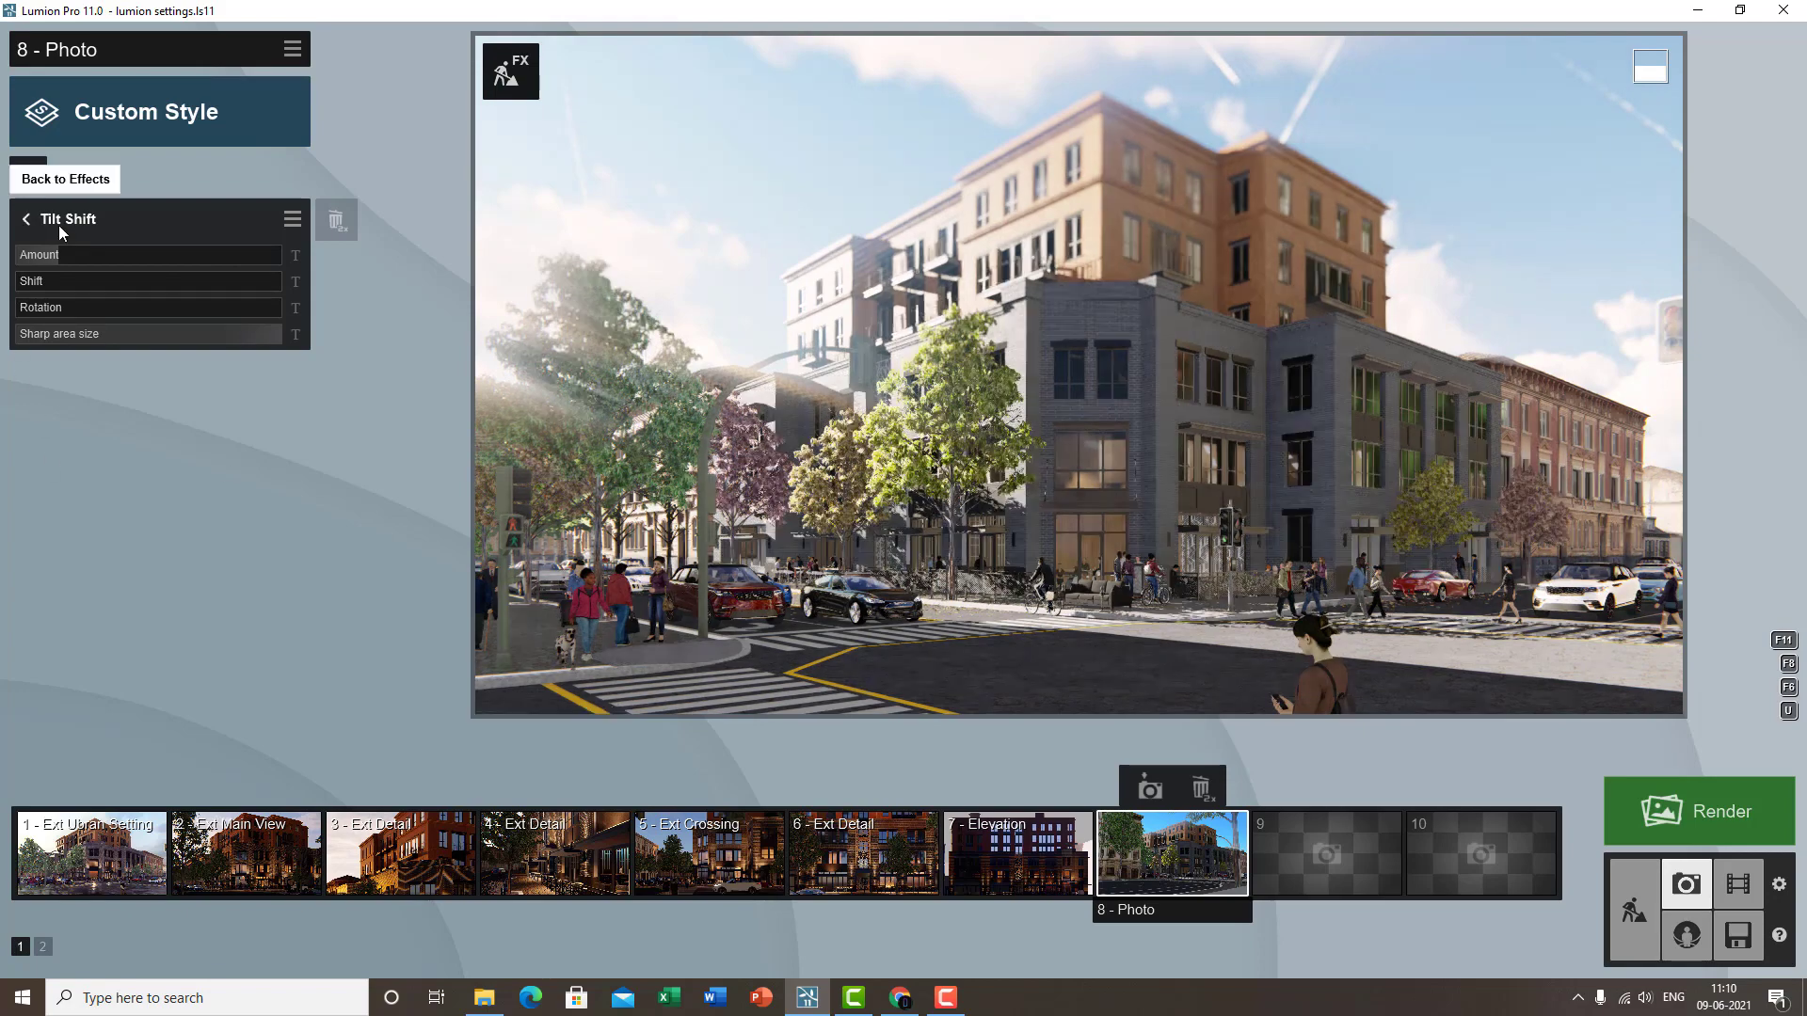
- Return to the effects list and remove the Tilt Shift effect from the photo
left_click(59, 223)
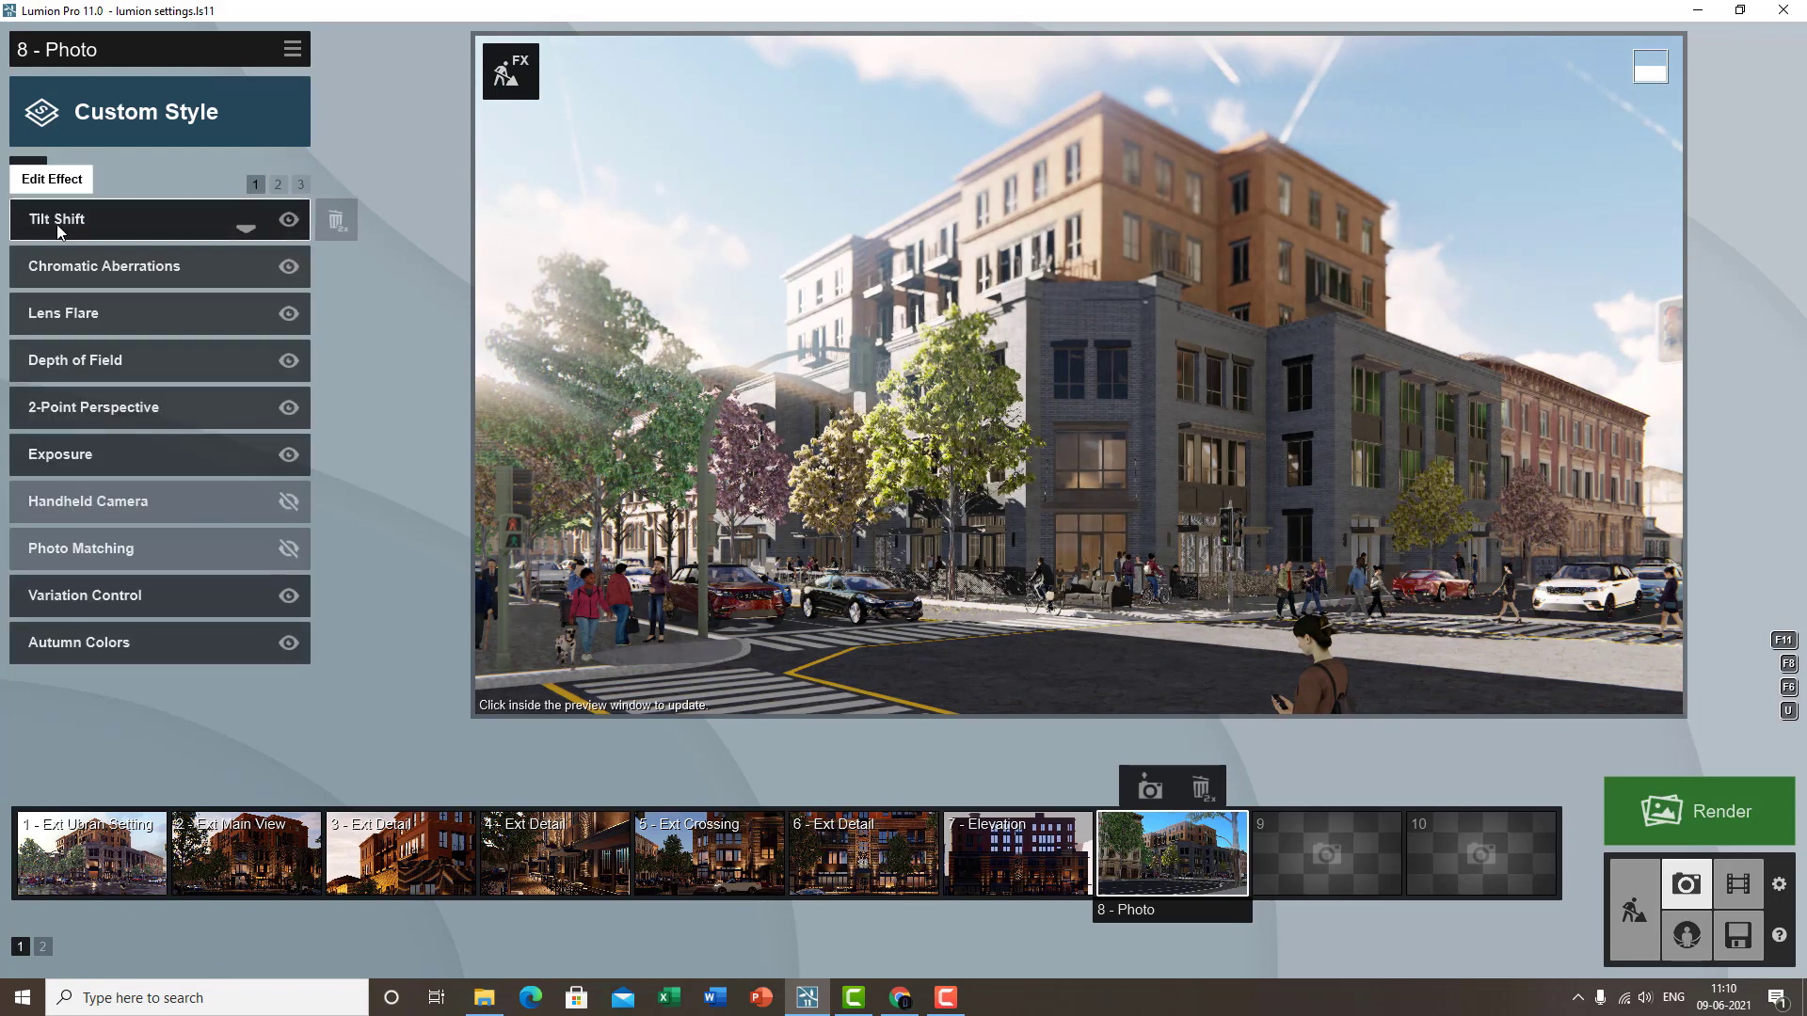
left_click(58, 224)
left_click(38, 218)
mouse_move(1155, 465)
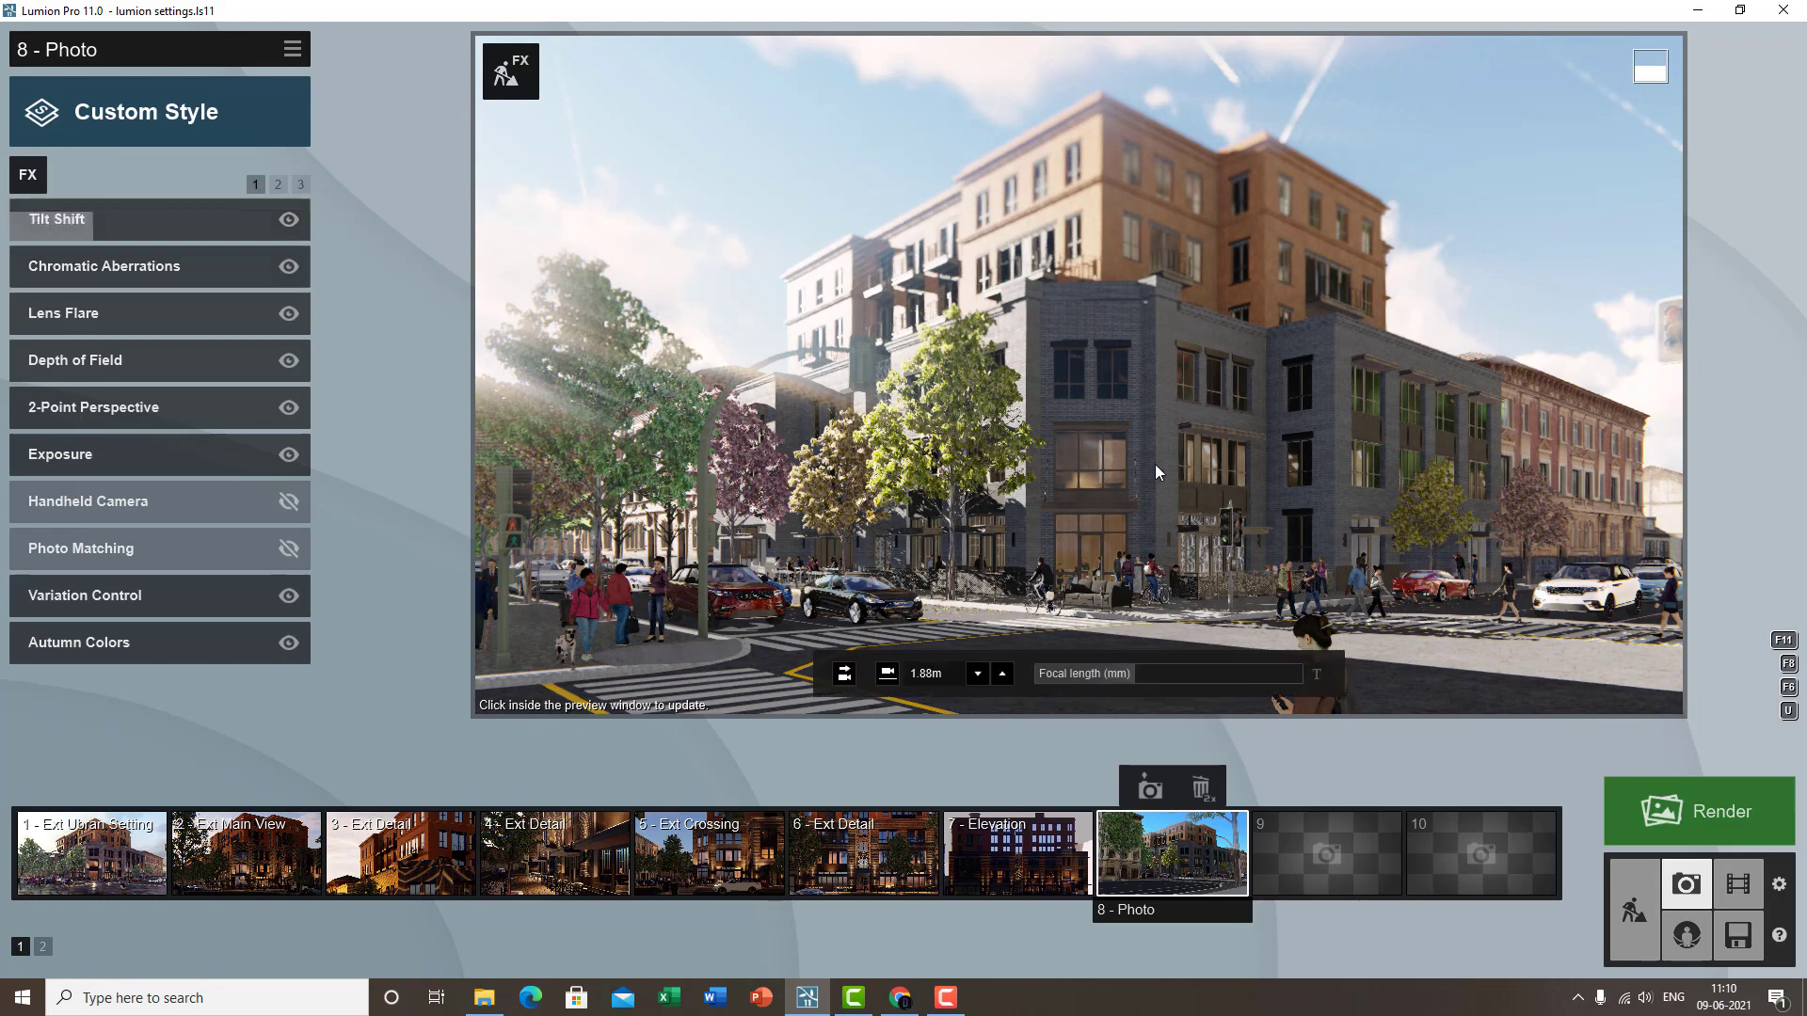
mouse_move(339, 267)
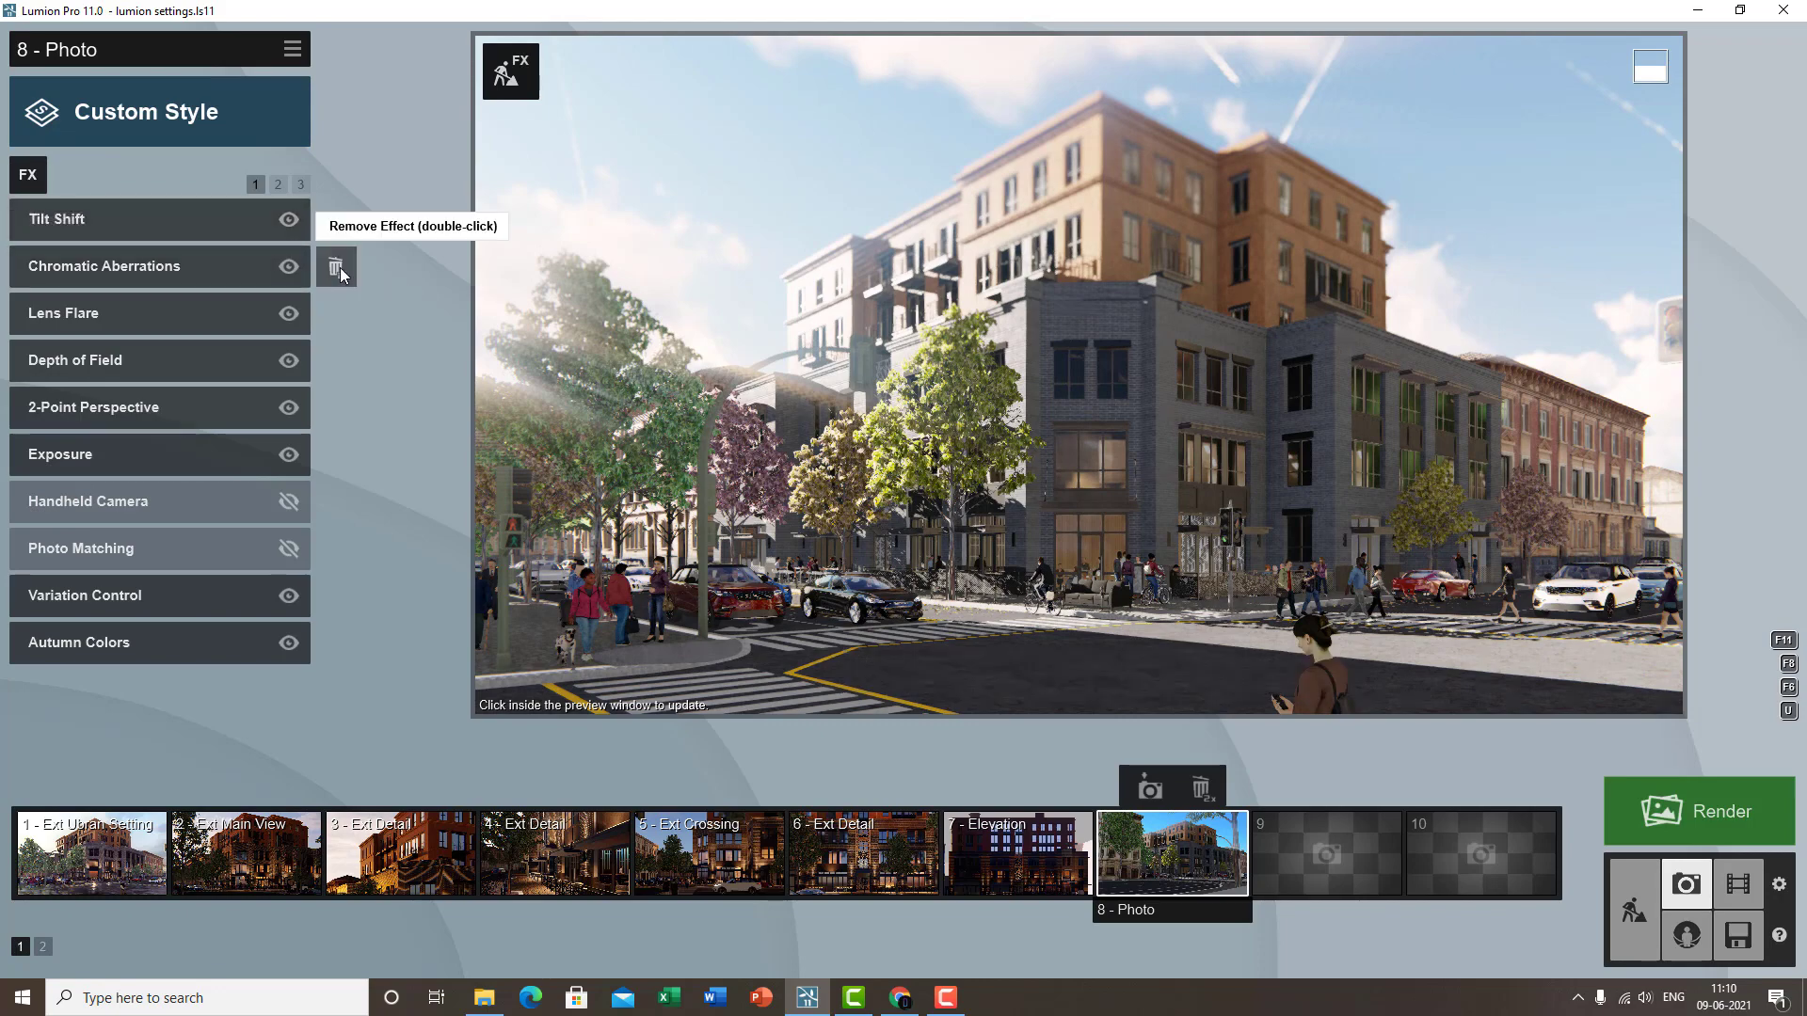
mouse_move(778, 555)
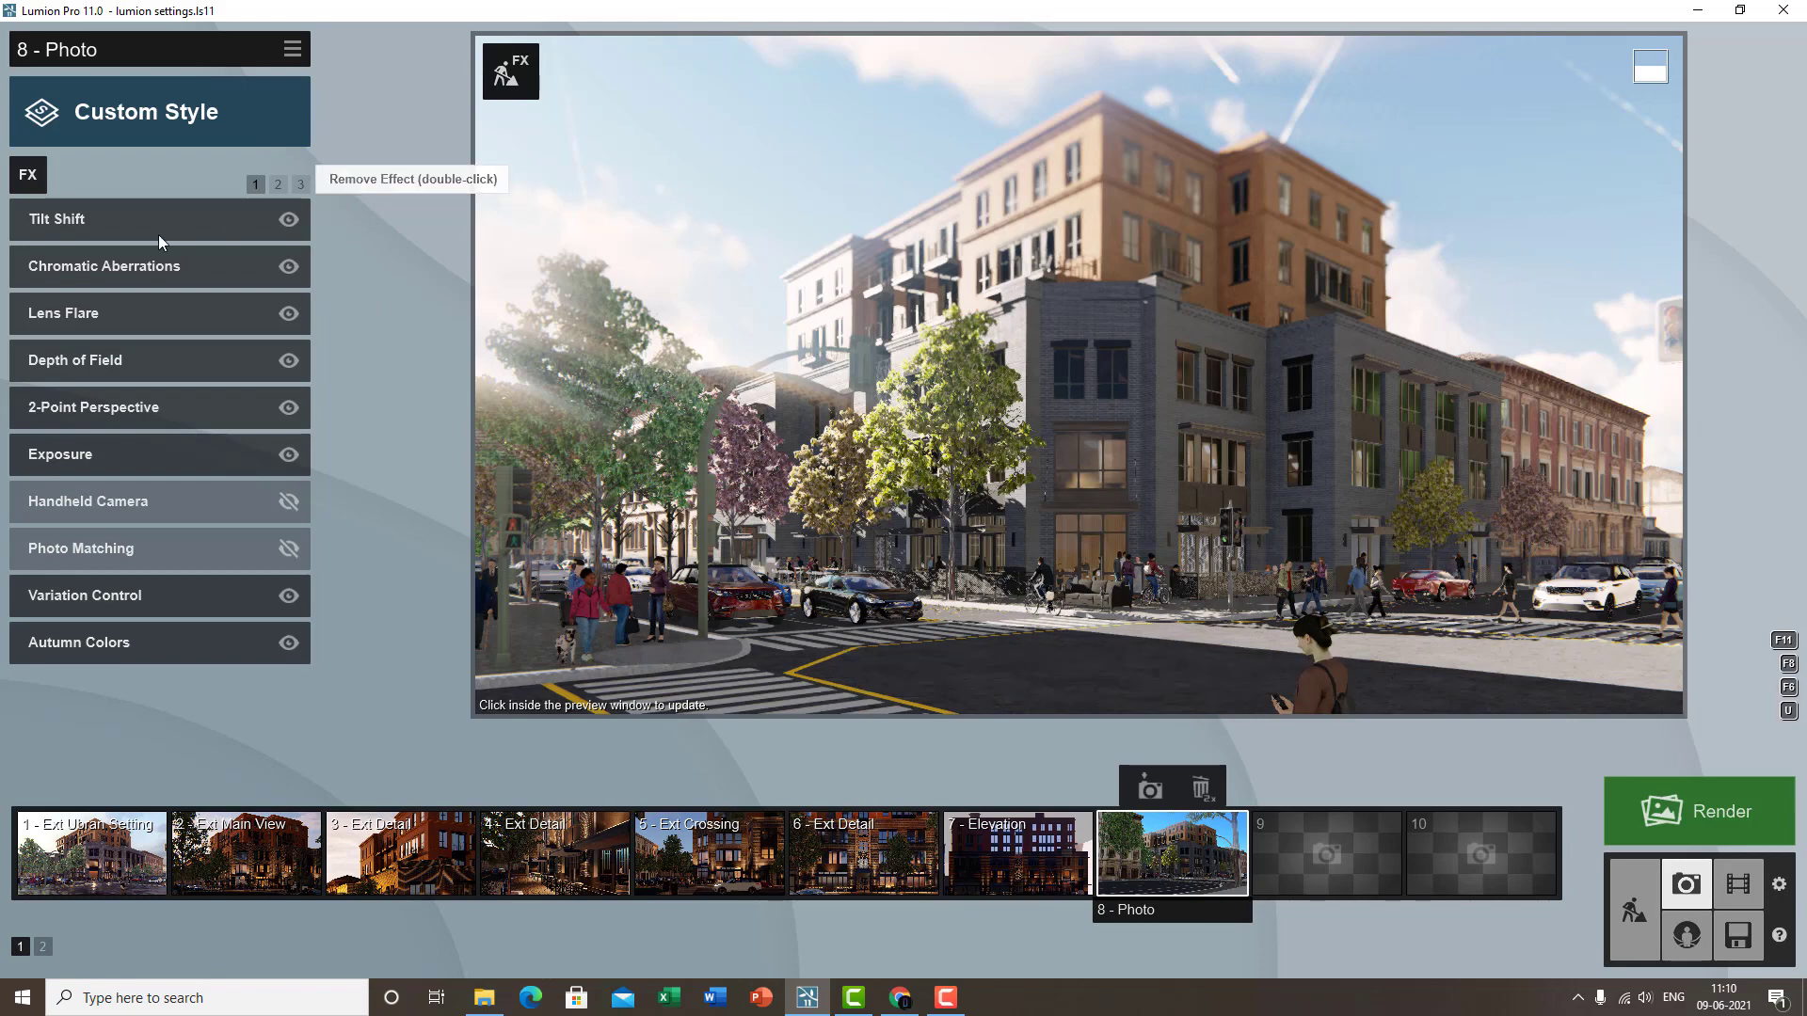
double_click(336, 223)
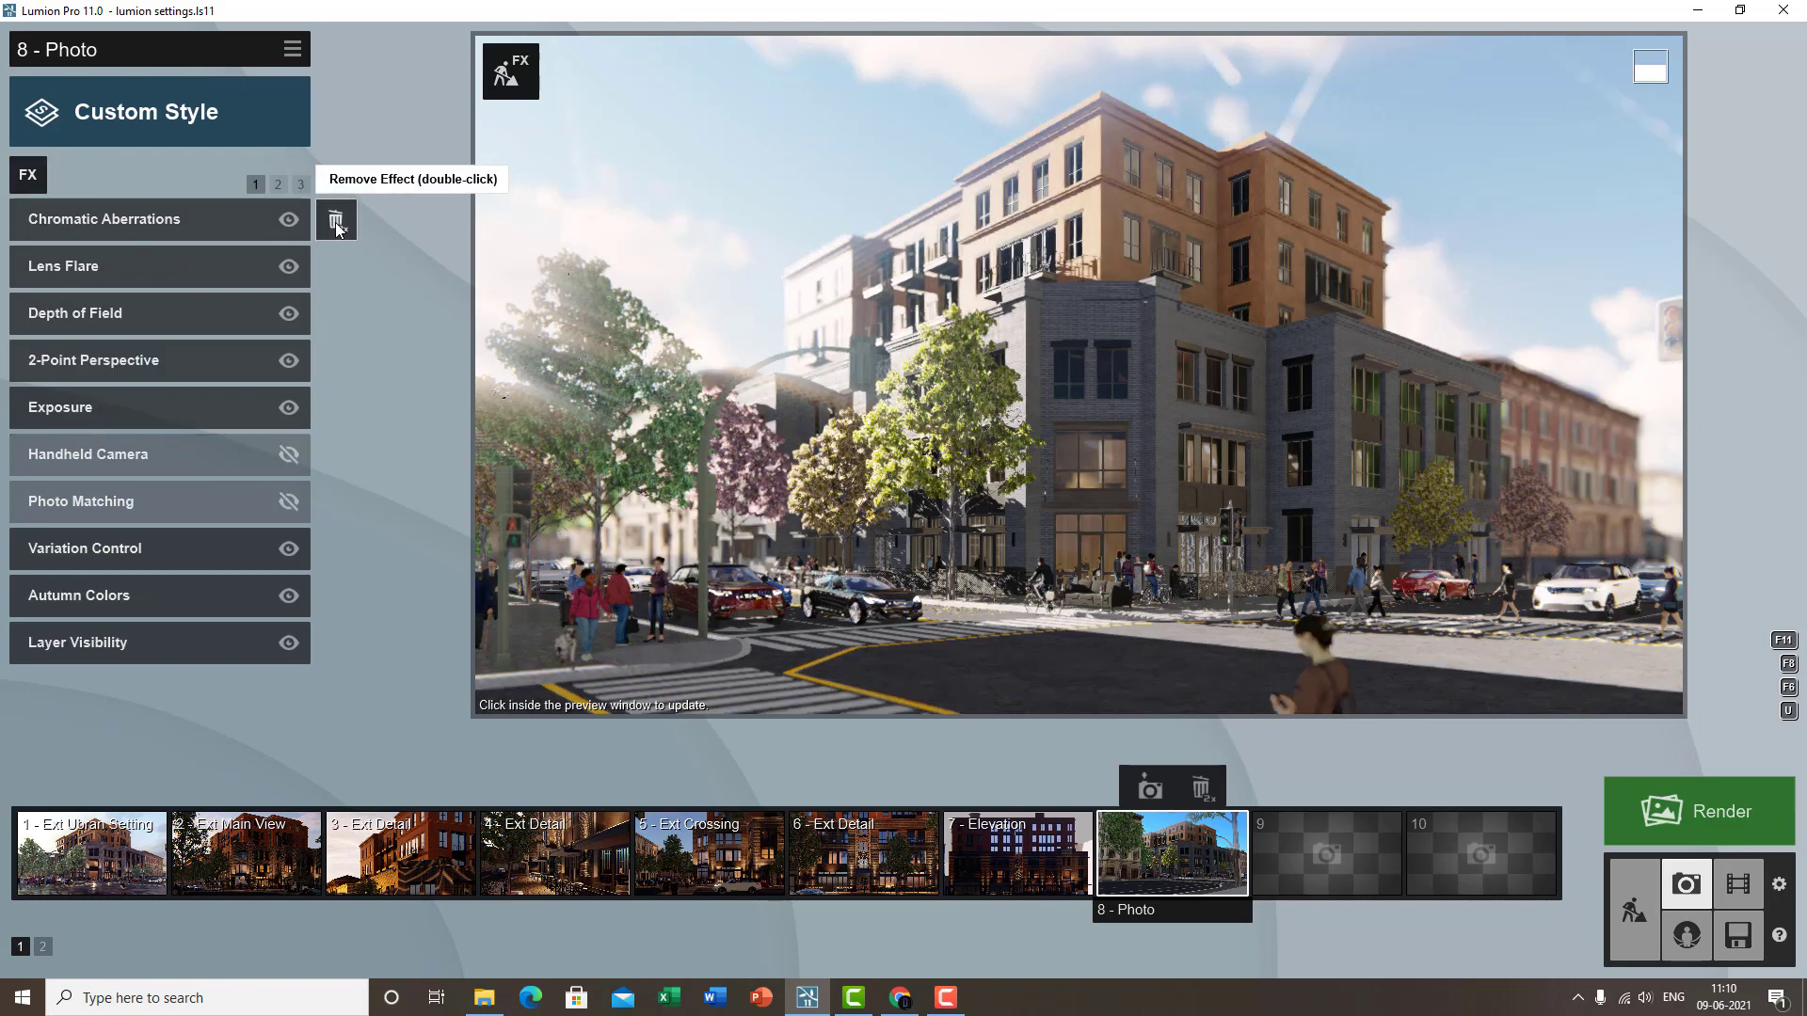
left_click(29, 175)
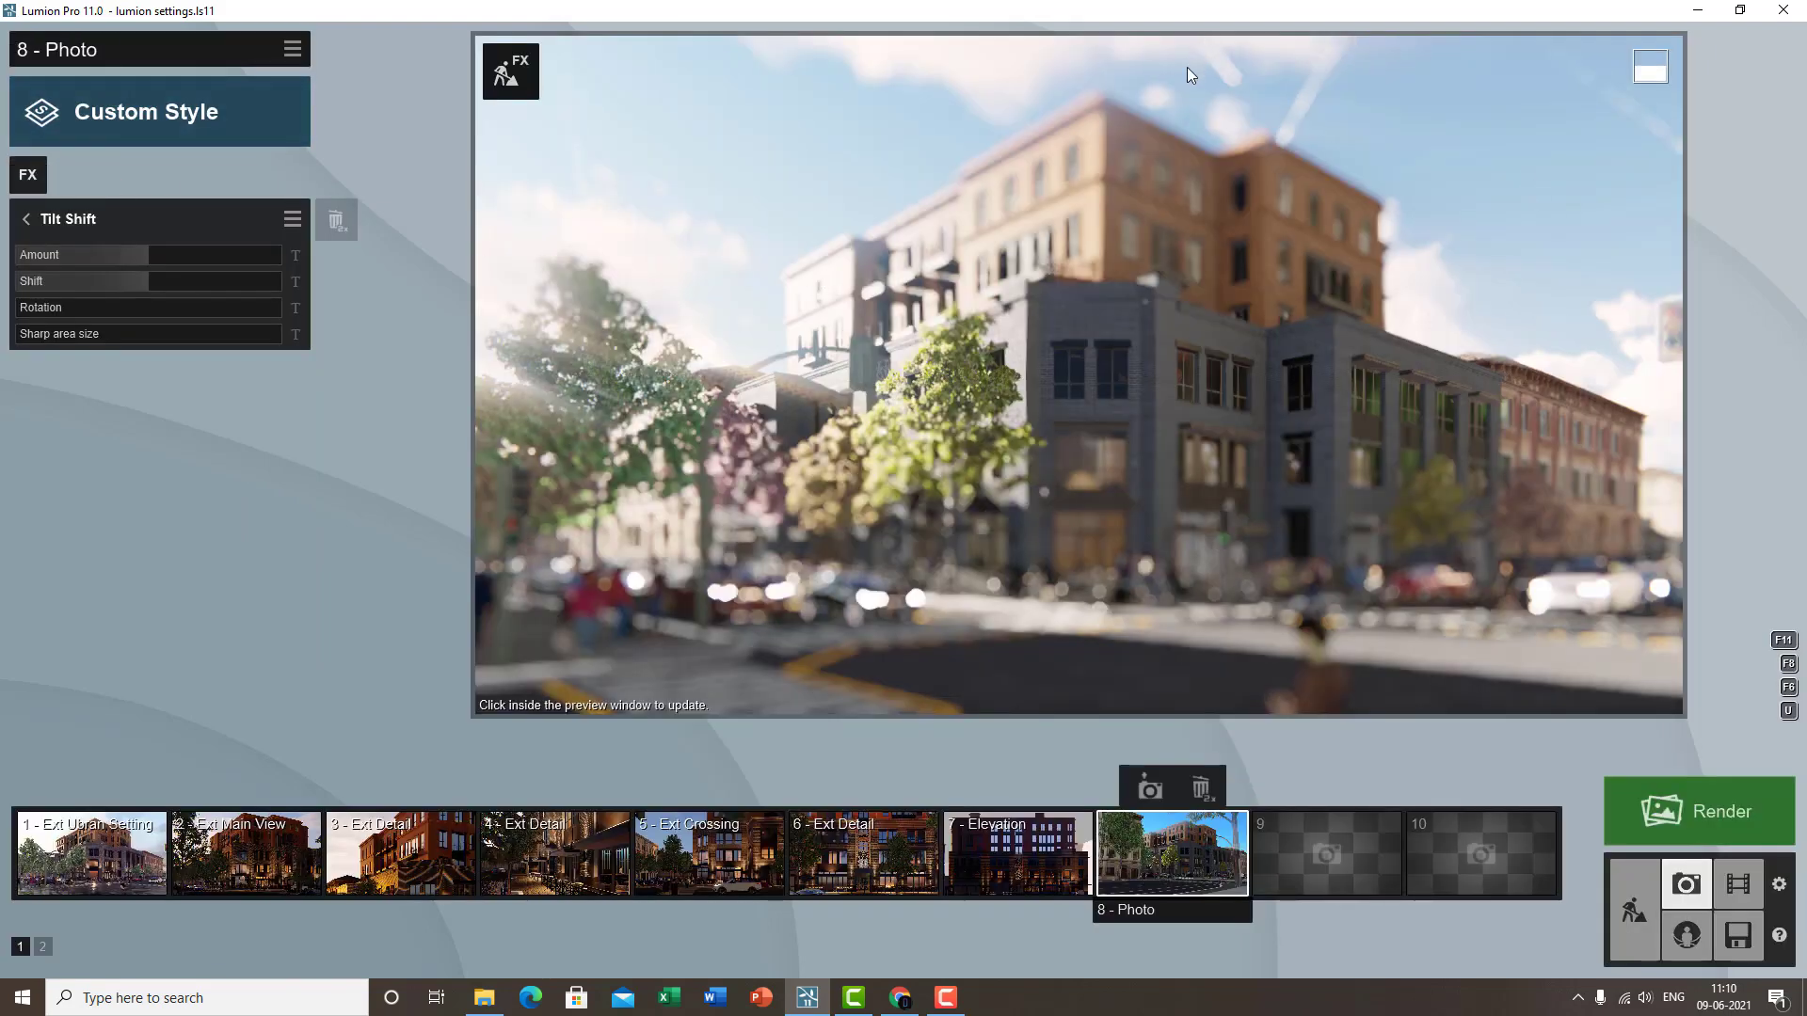
left_click(26, 218)
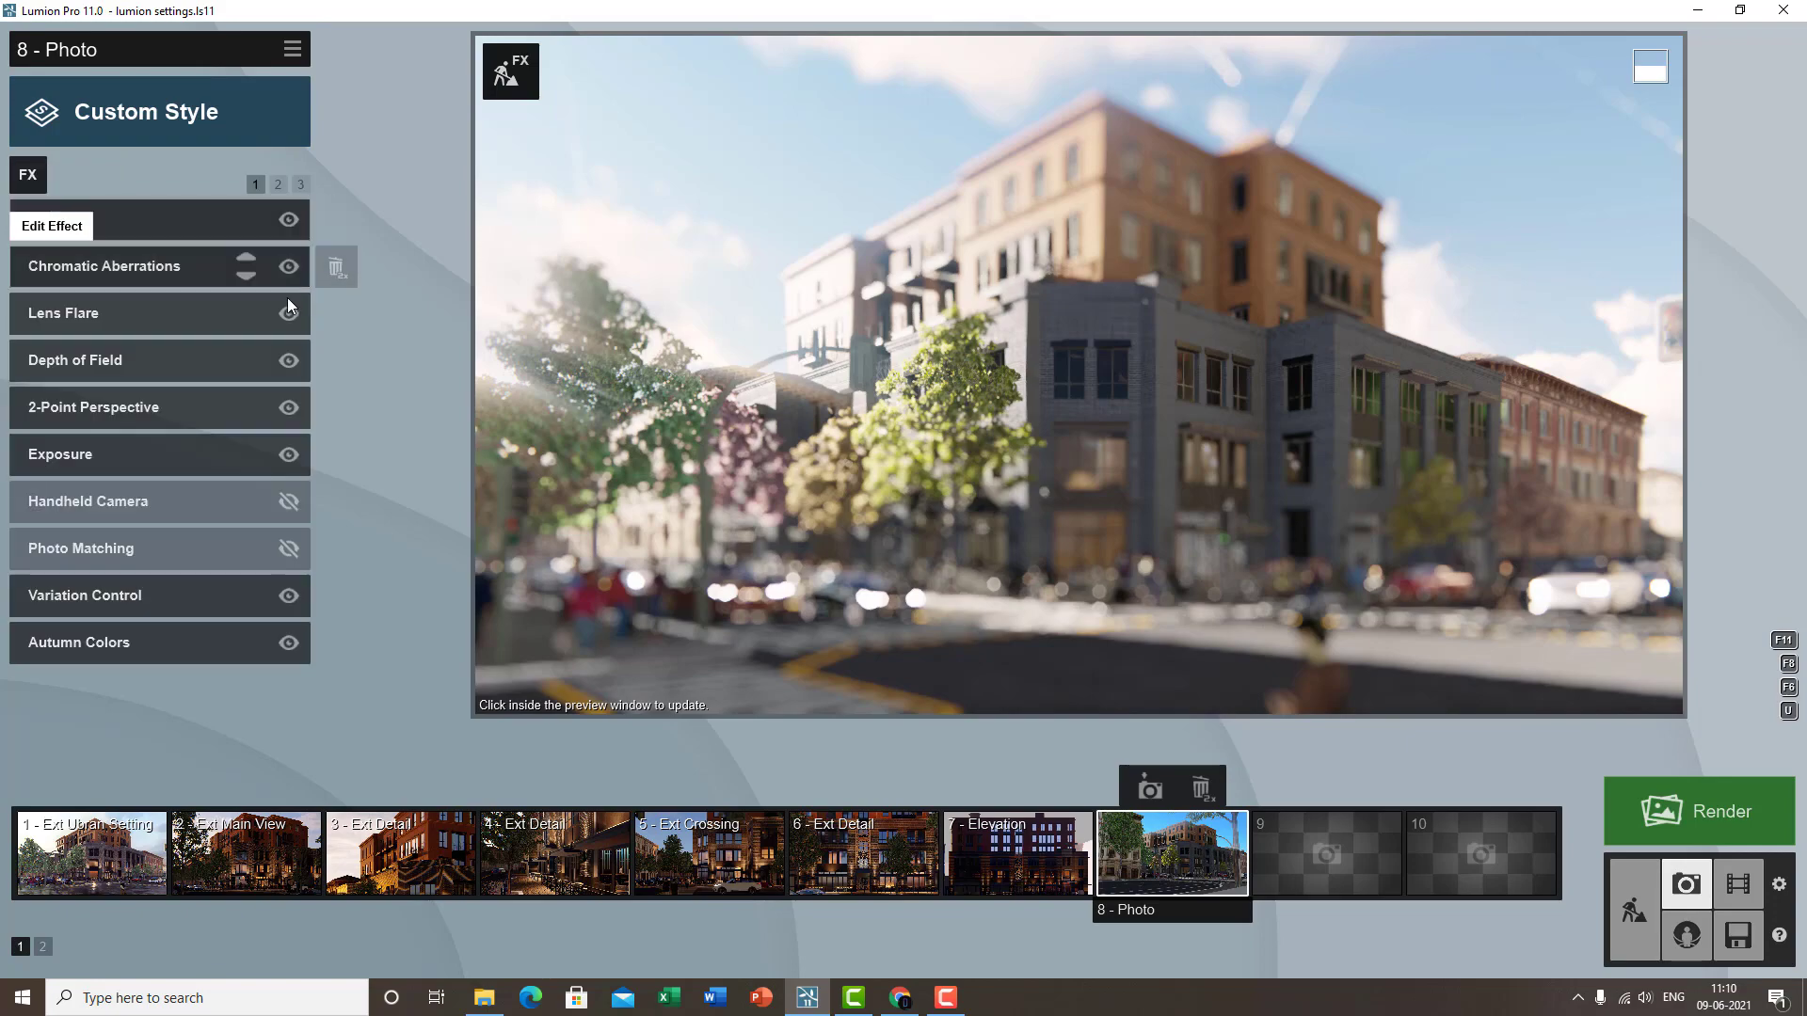
double_click(336, 222)
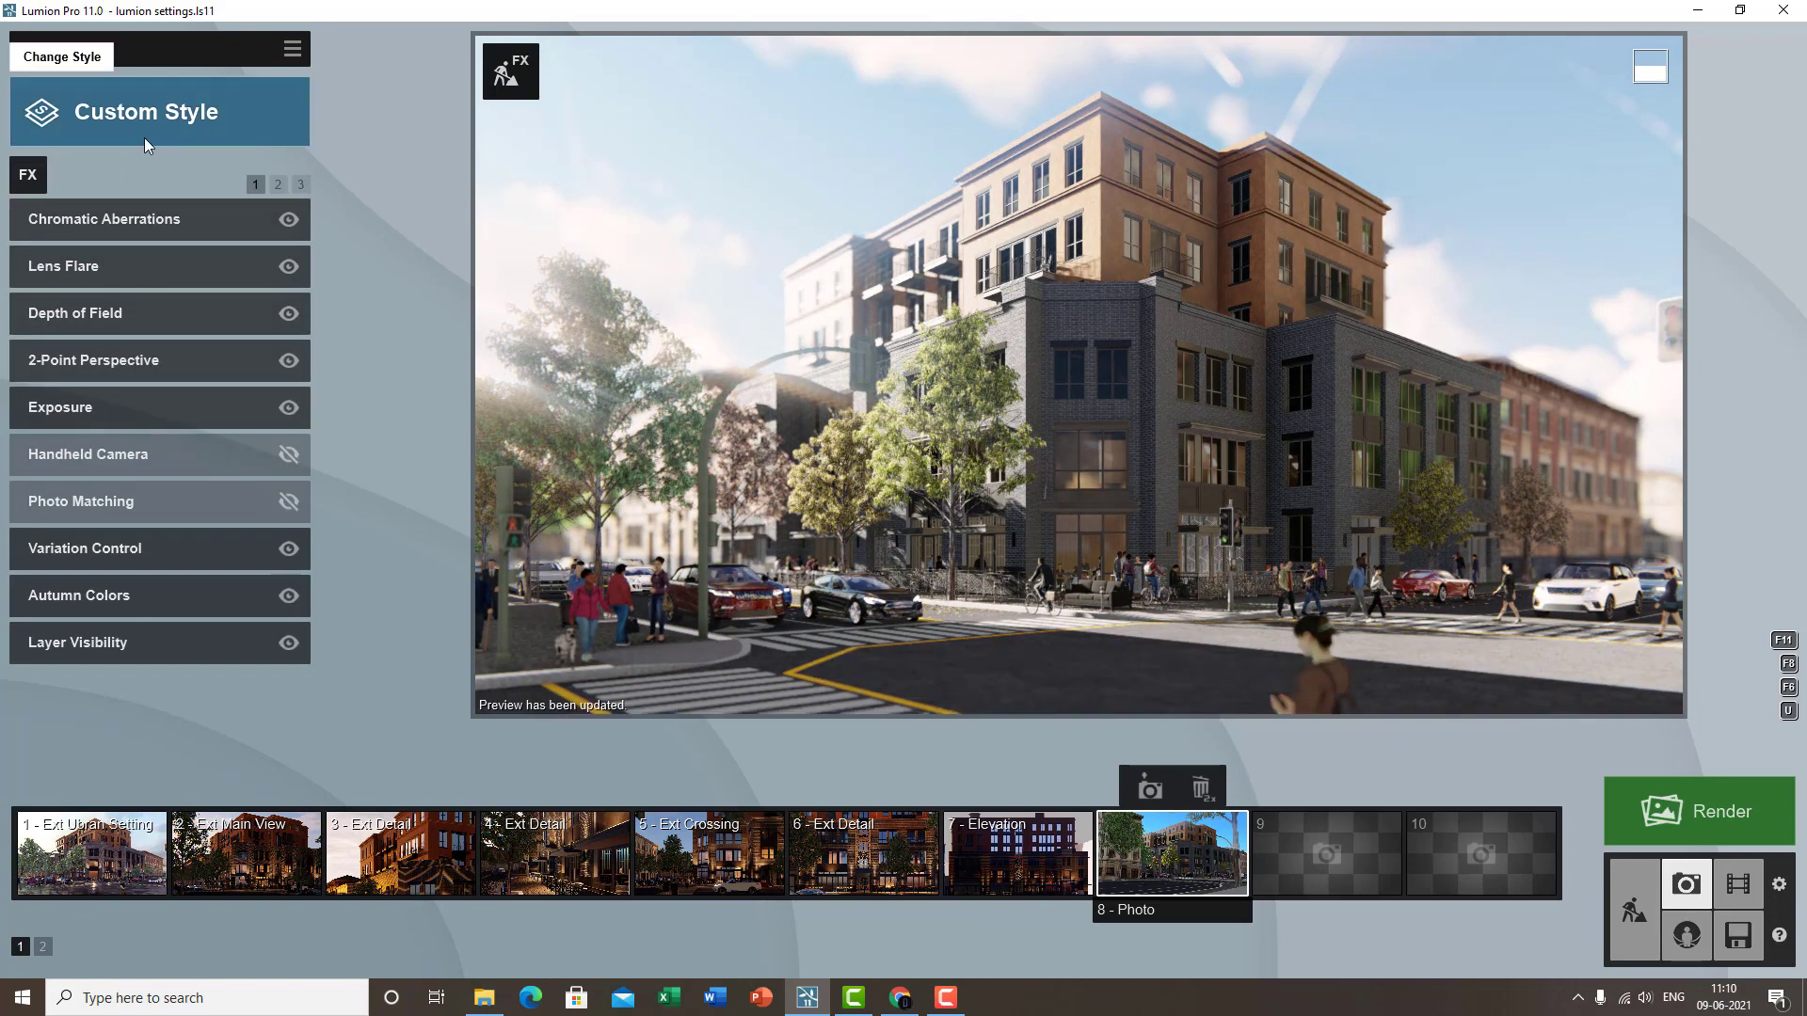
- Add the Orthographic View camera effect to the photo and enable it
left_click(28, 174)
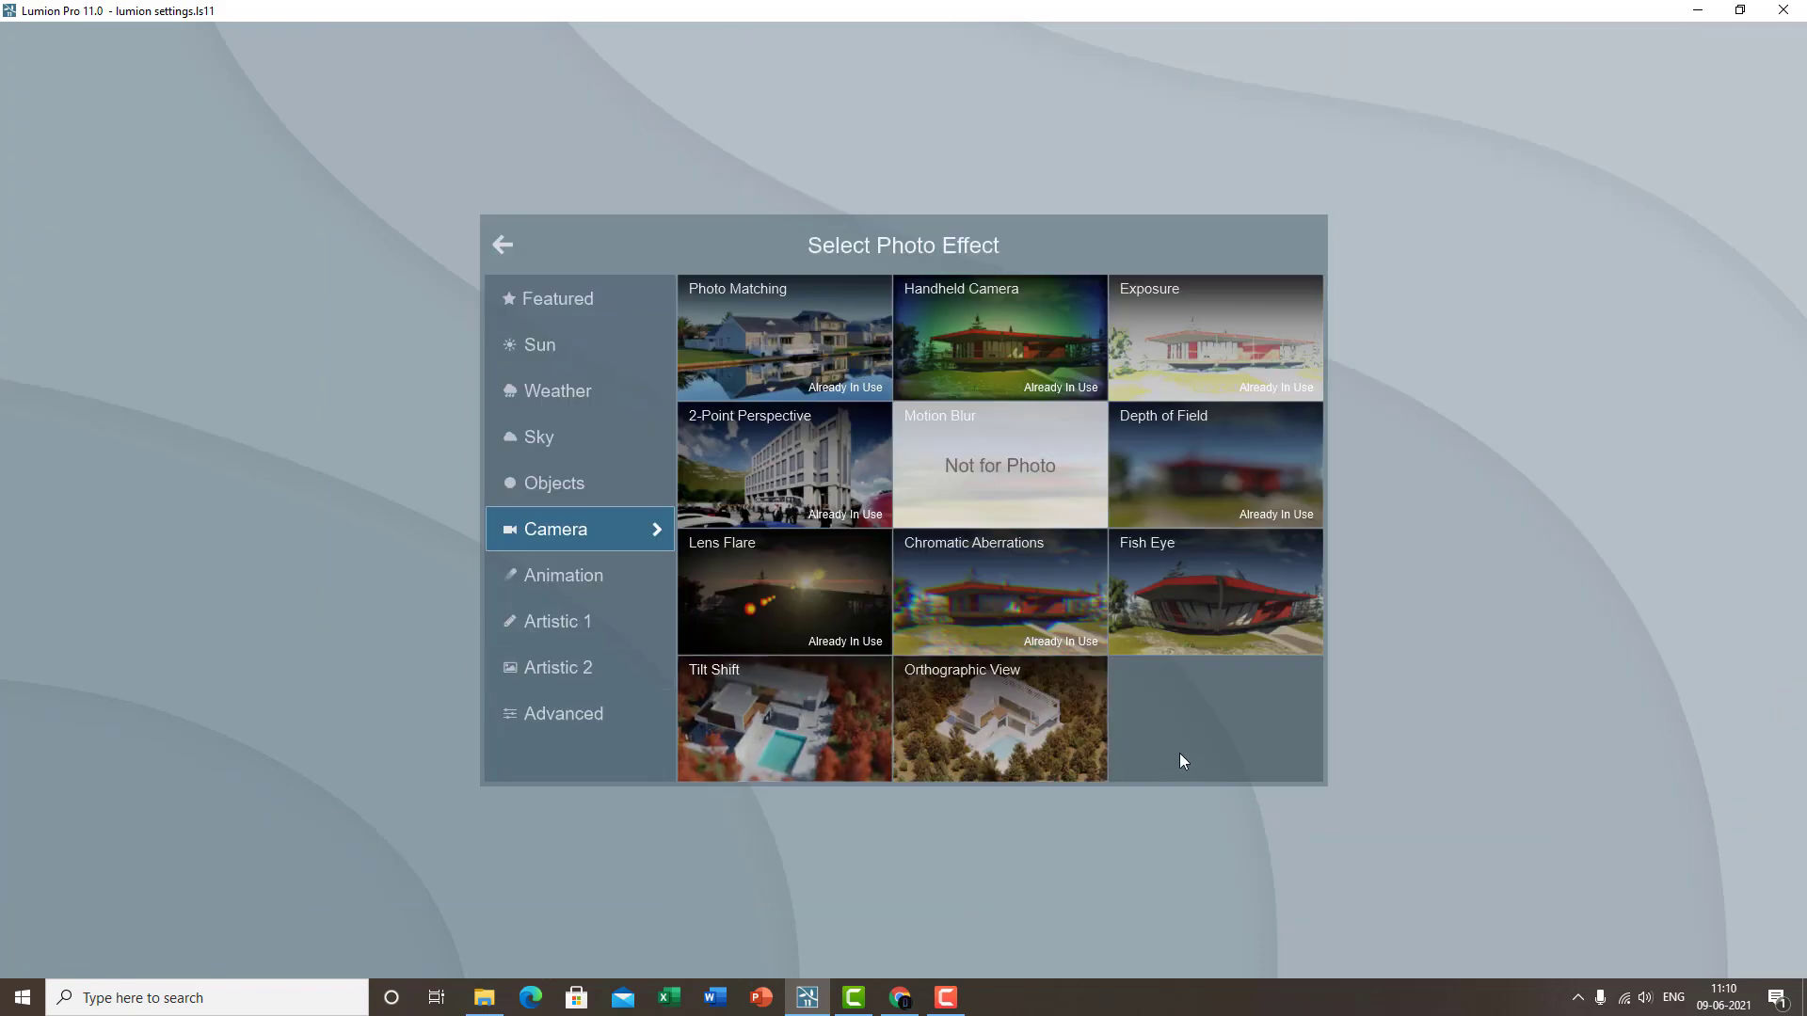
left_click(1039, 727)
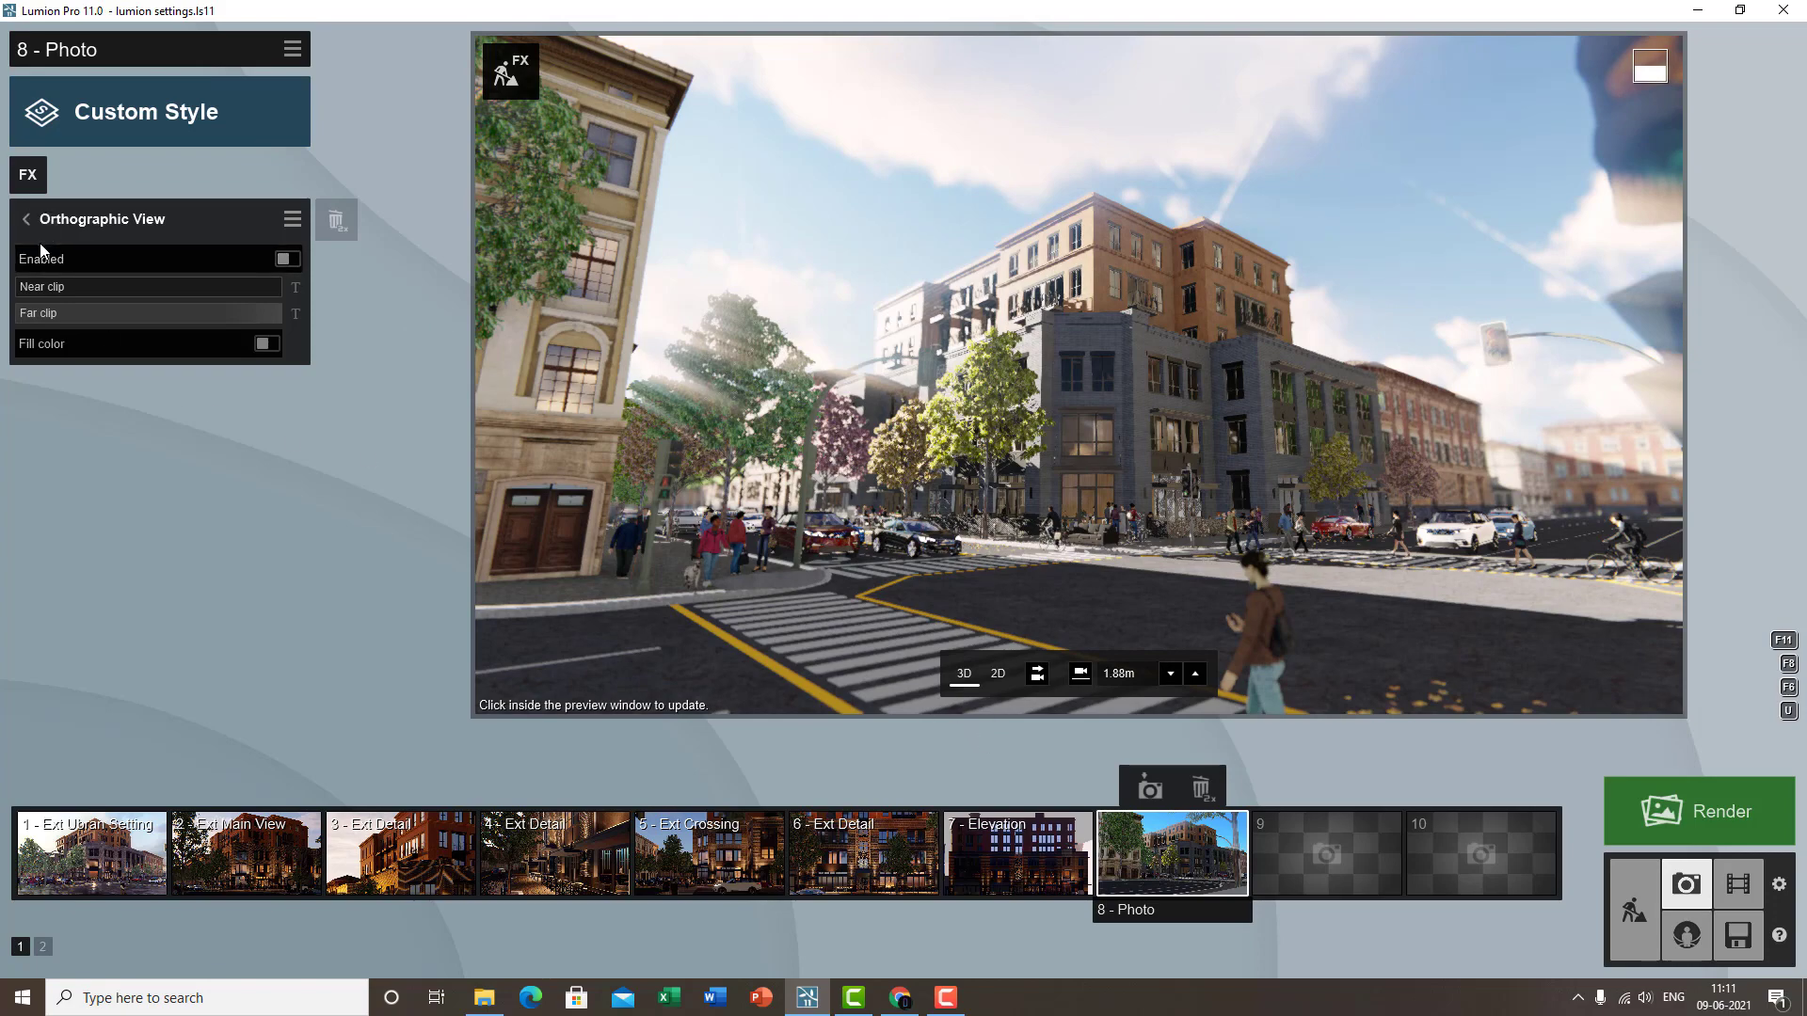
left_click(287, 260)
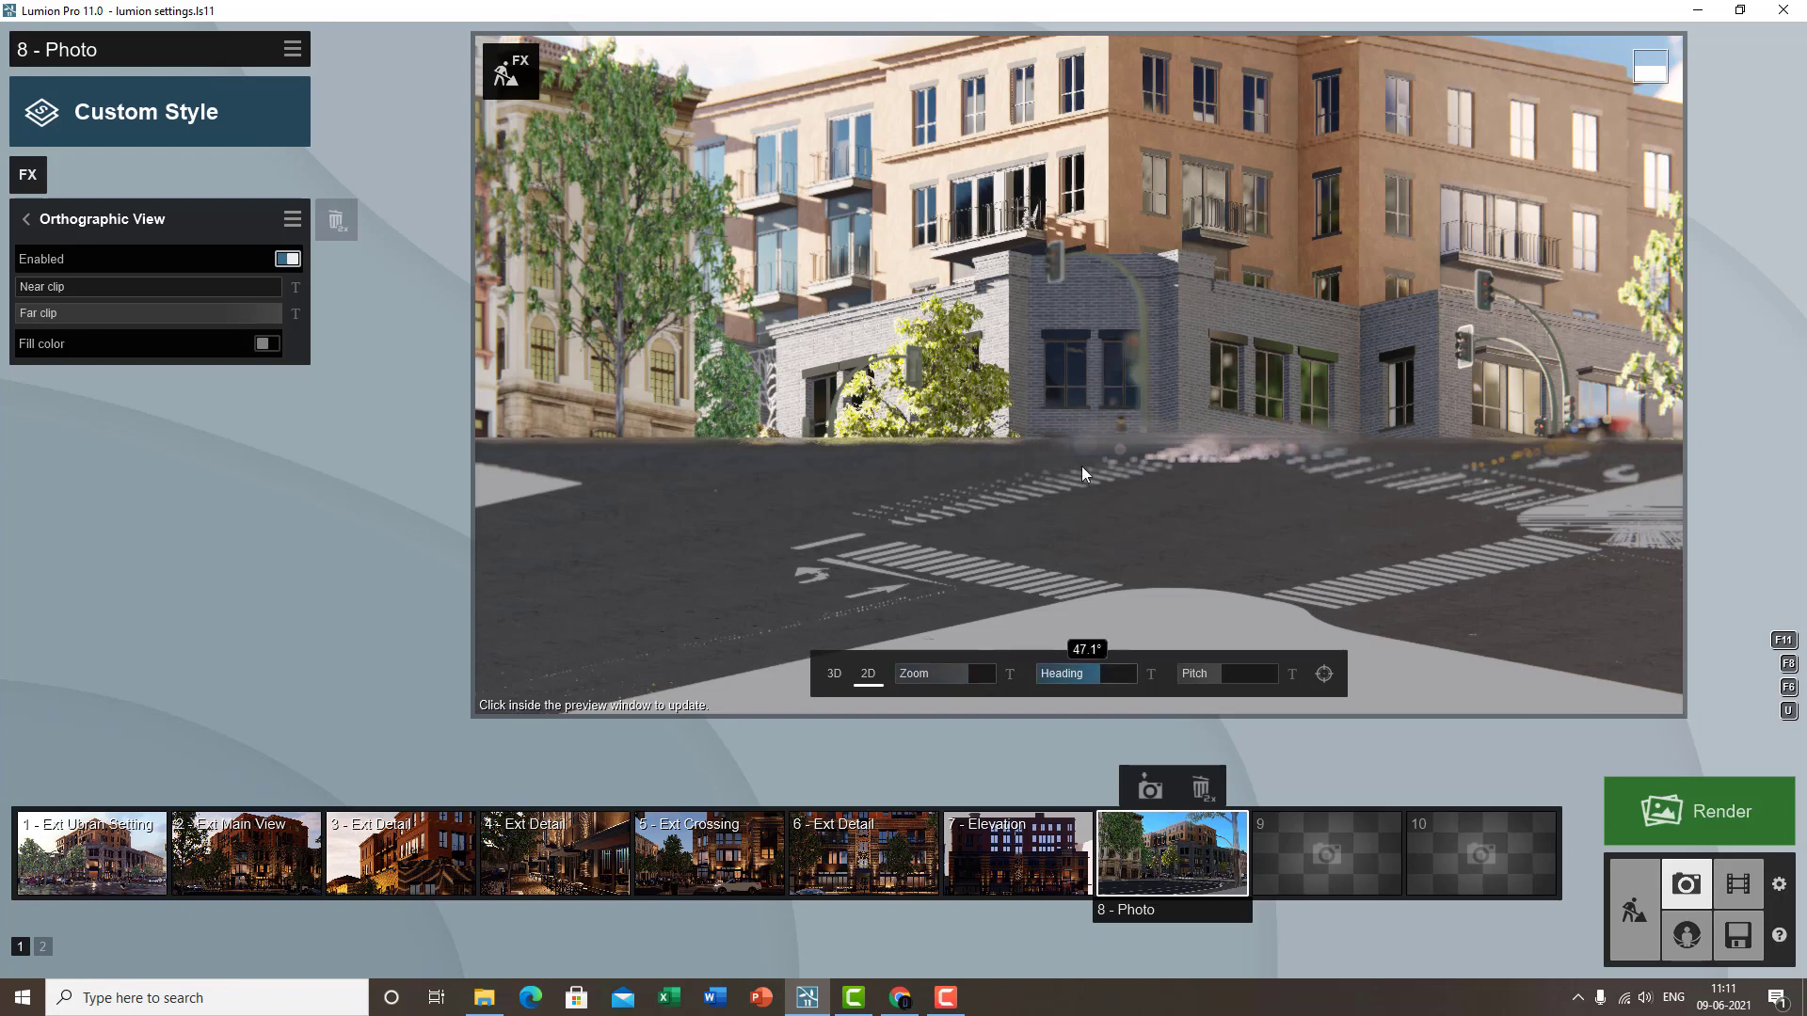
- Switch to photo 7 - Elevation, refresh its preview and open its Orthographic View settings
left_click(1012, 850)
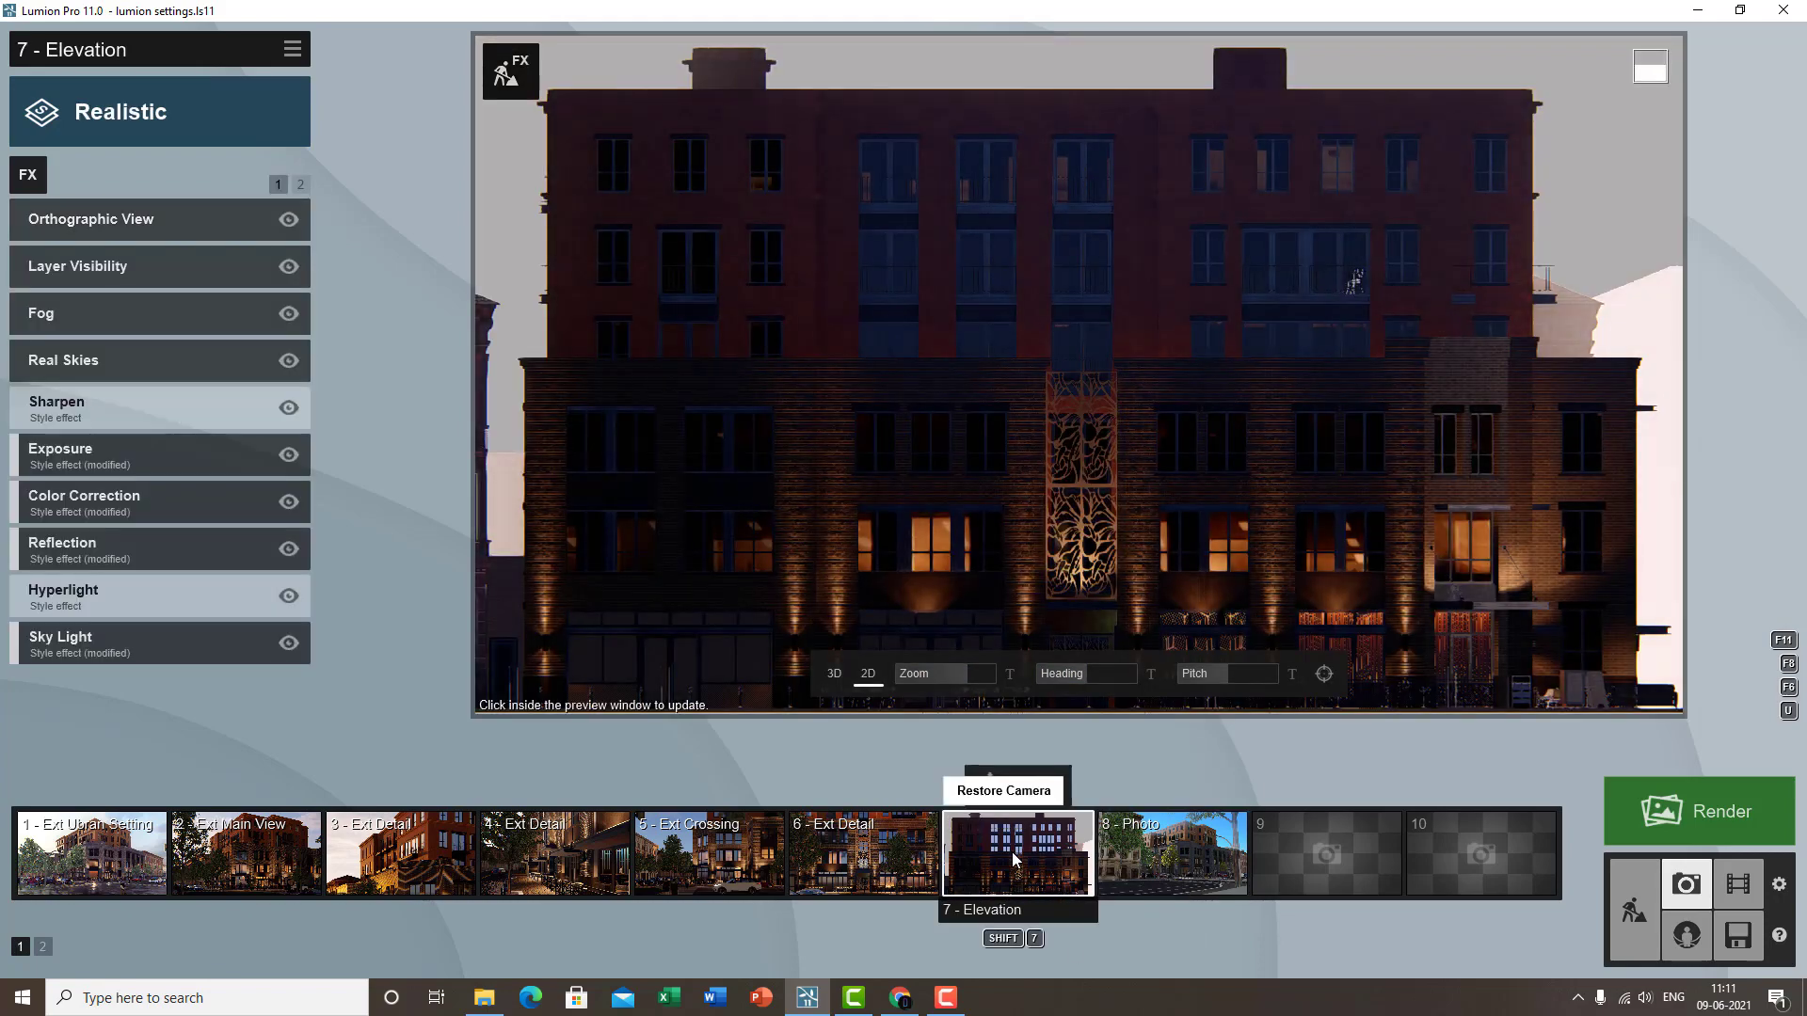
left_click(1046, 419)
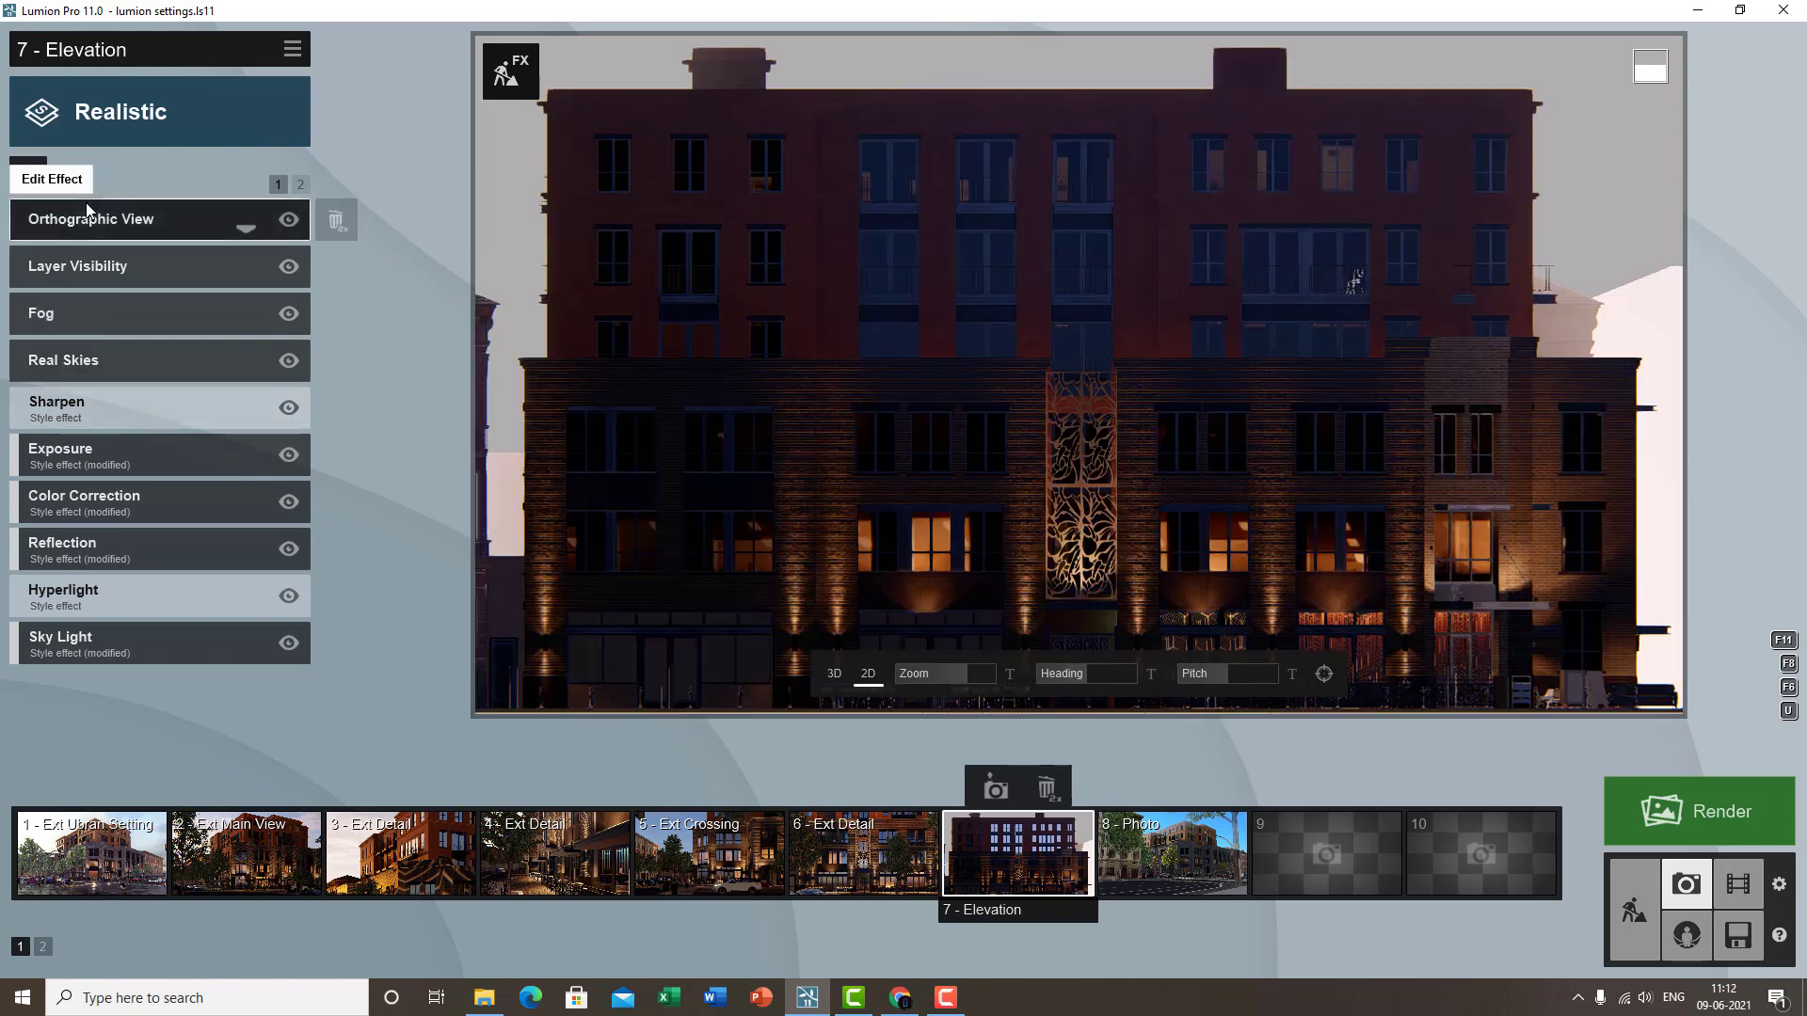
left_click(87, 207)
left_click(230, 619)
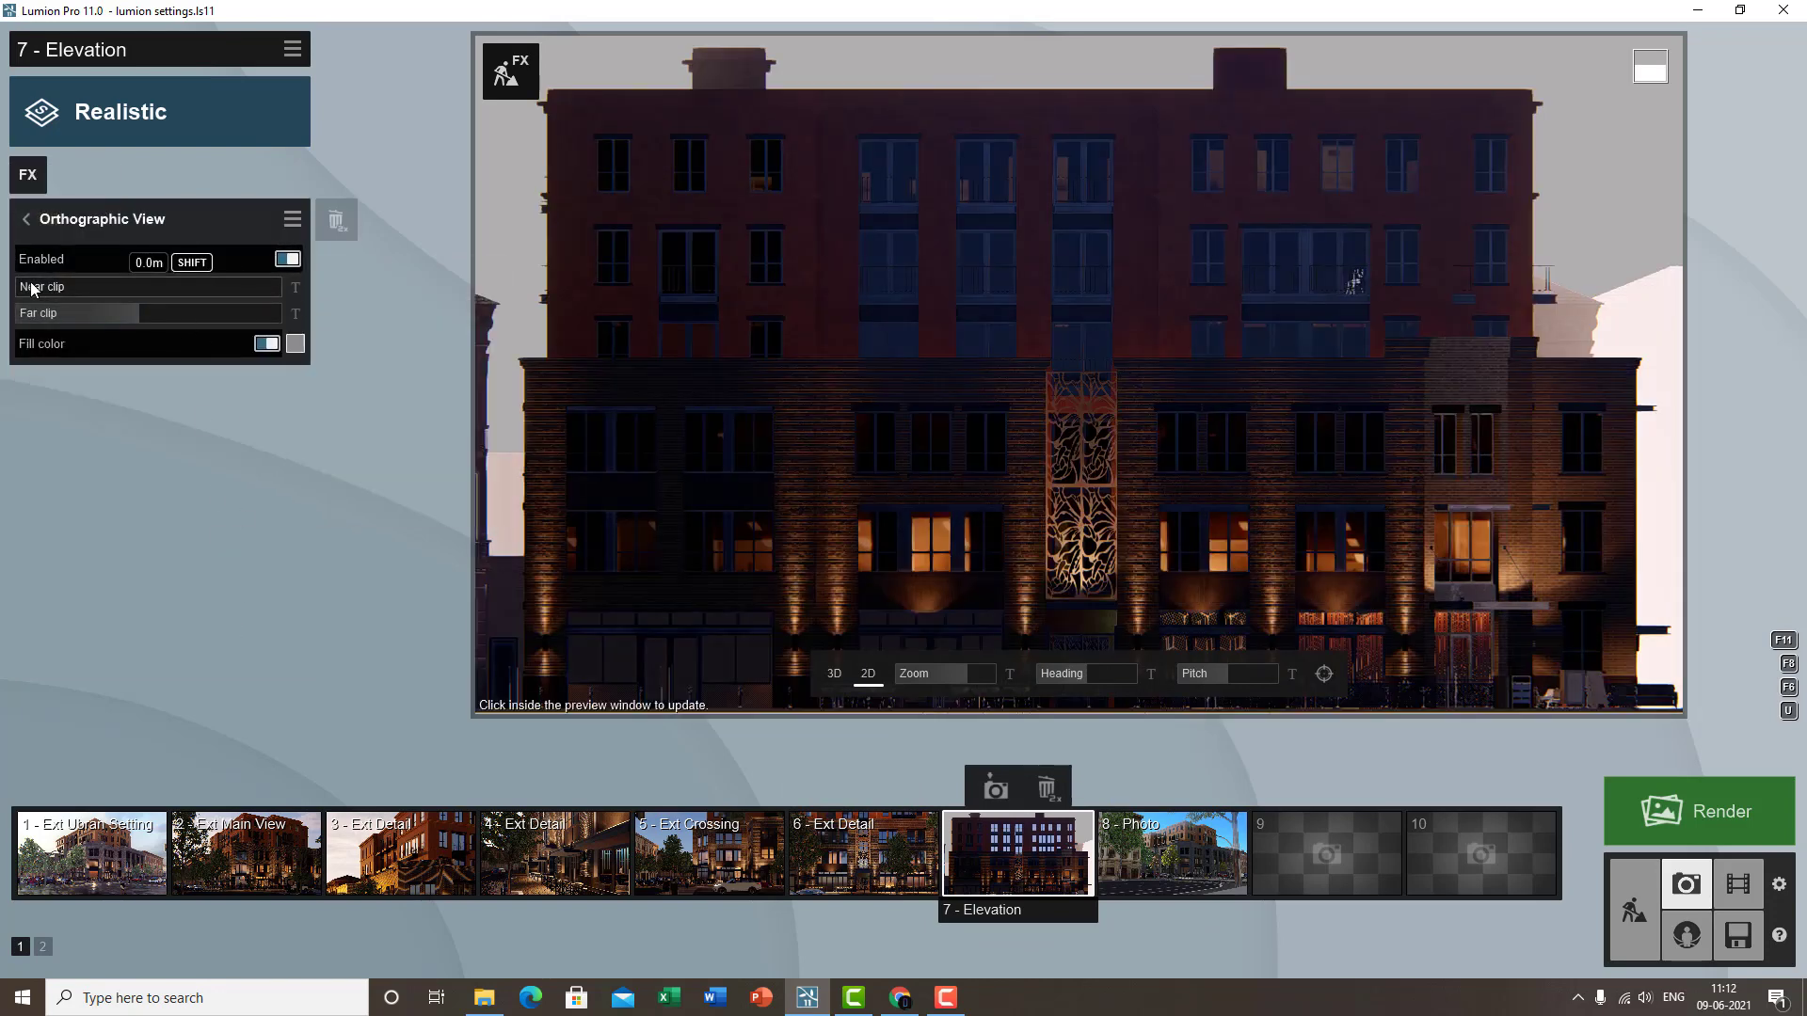
- Set the elevation's Orthographic View near clip to about a fifth and the far clip to slightly over half of their ranges
left_click_drag(38, 287, 92, 292)
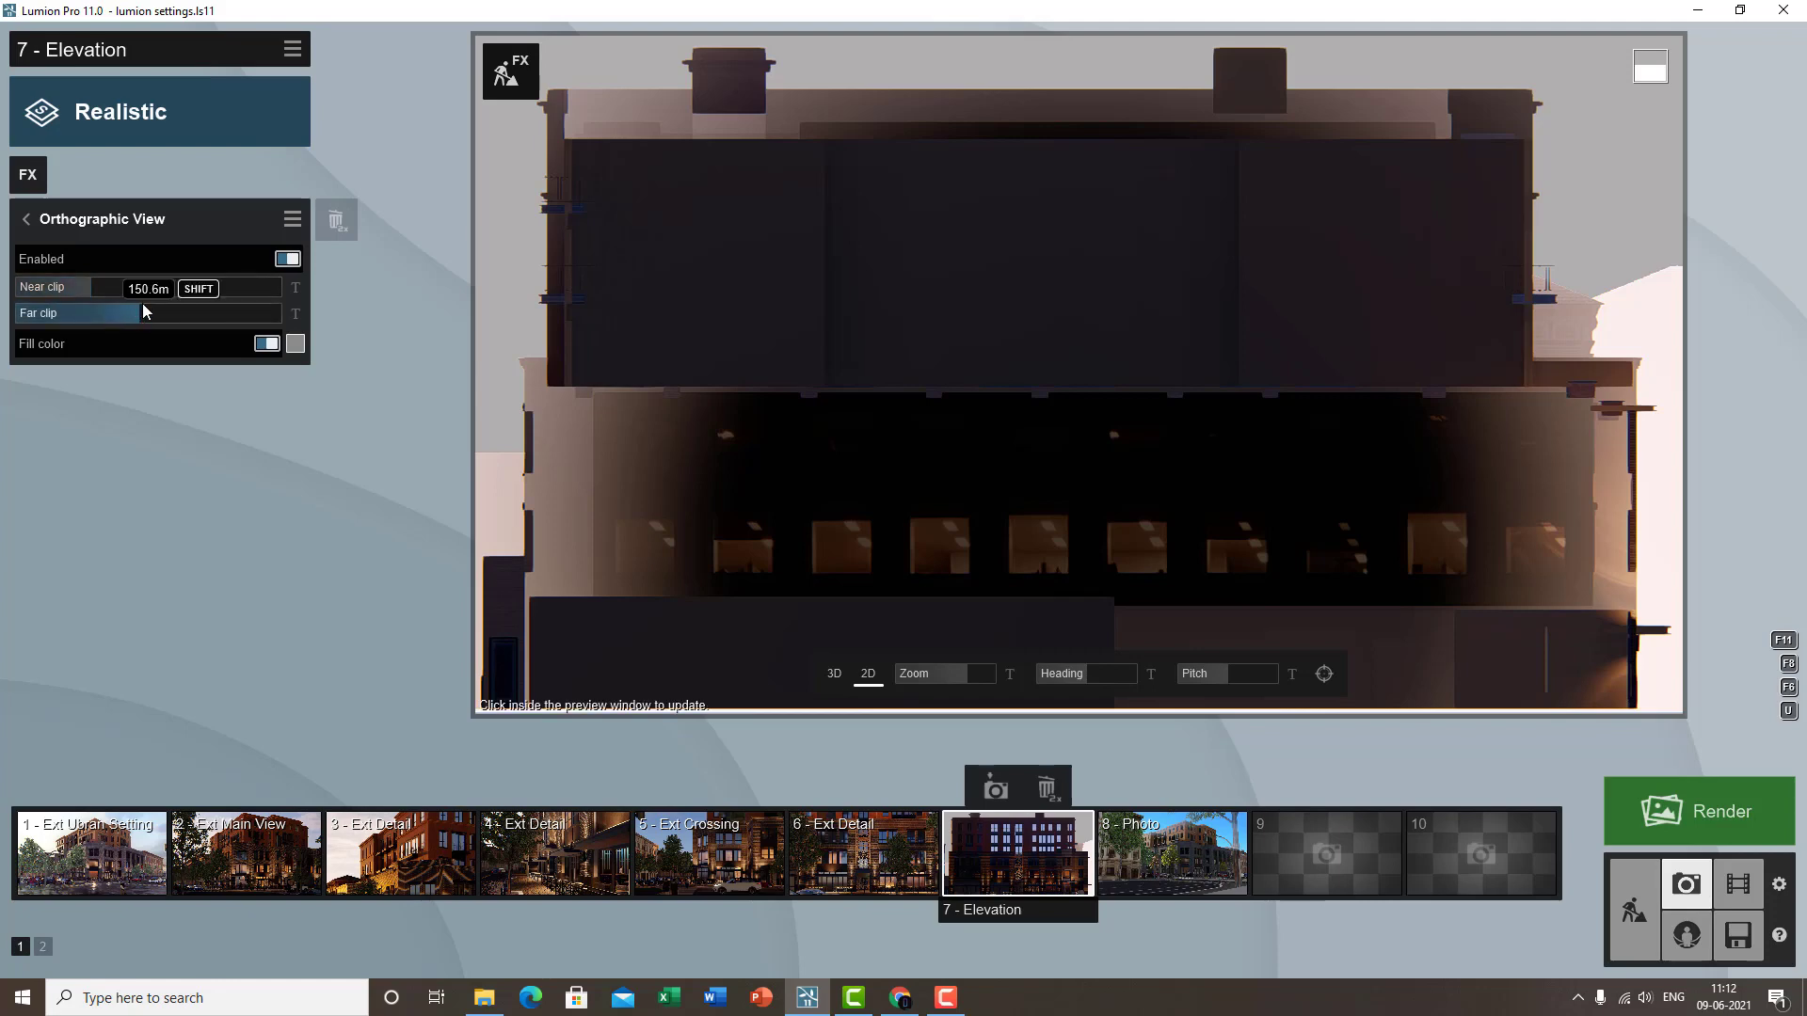
left_click_drag(144, 304, 191, 326)
left_click_drag(189, 320, 72, 290)
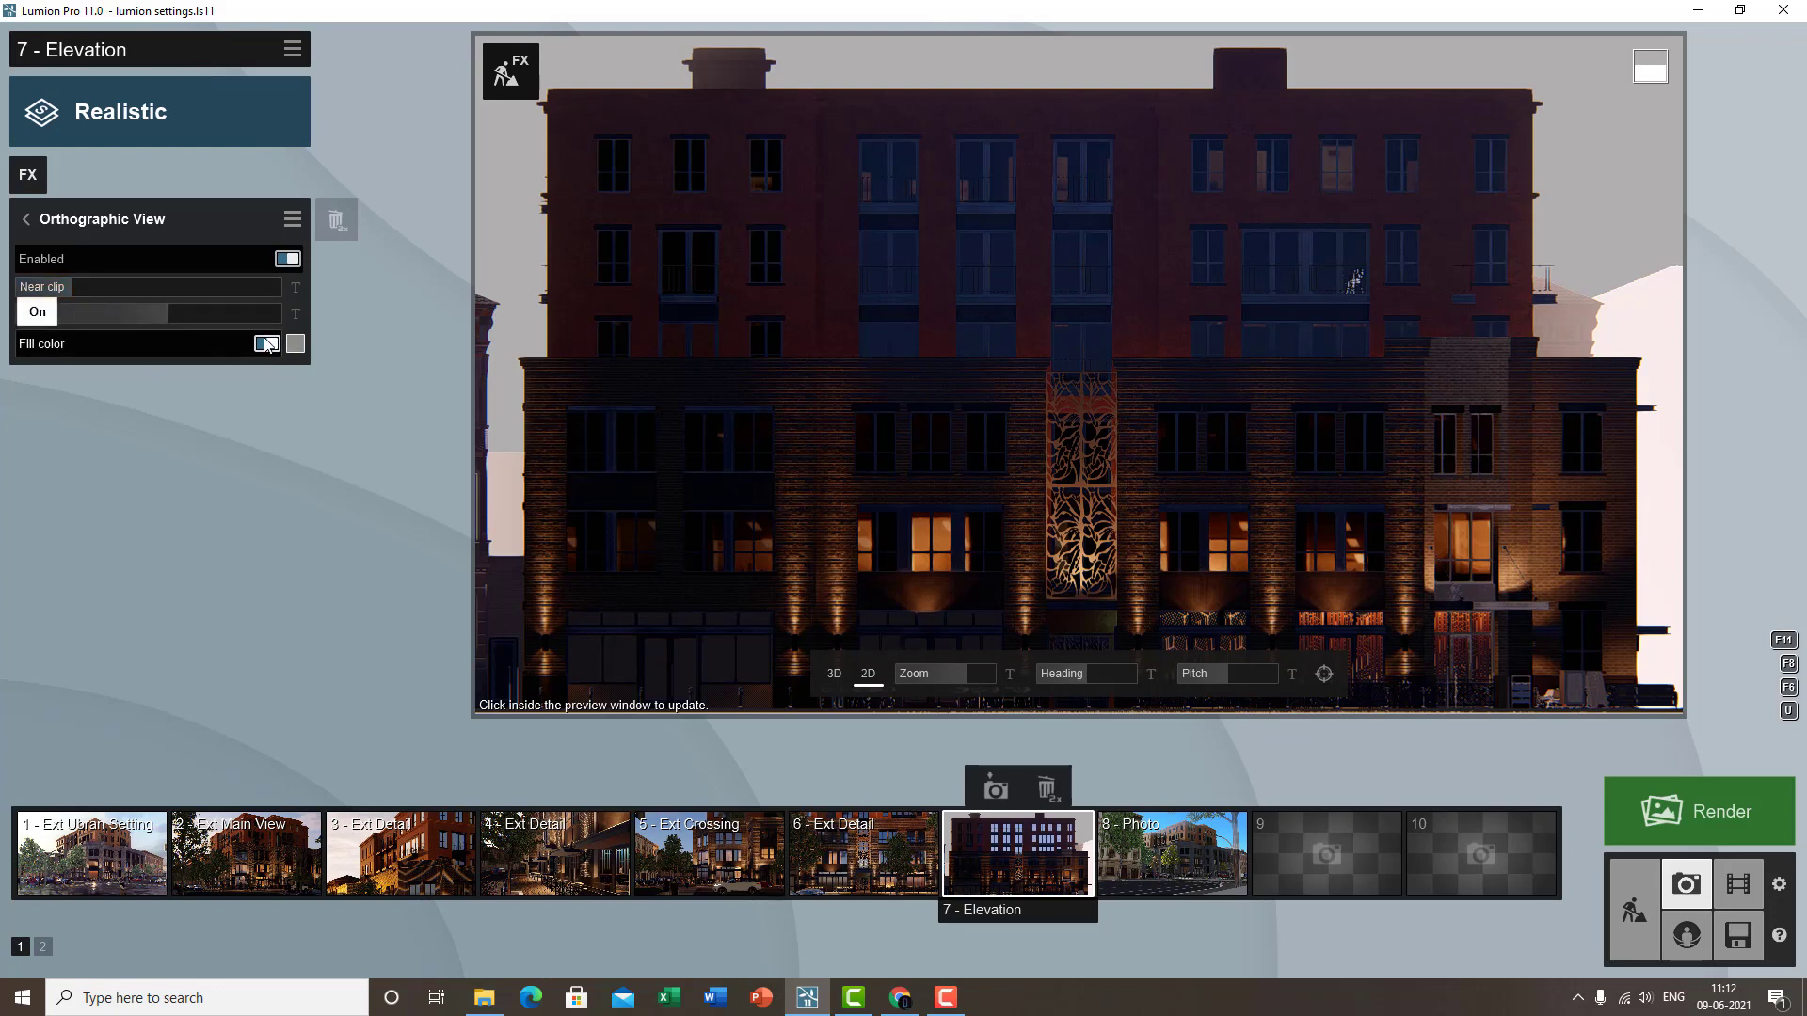
- Try red and dark tones for the Orthographic View fill color, set it to light grey and refresh the elevation preview
left_click(296, 343)
left_click_drag(443, 376, 481, 346)
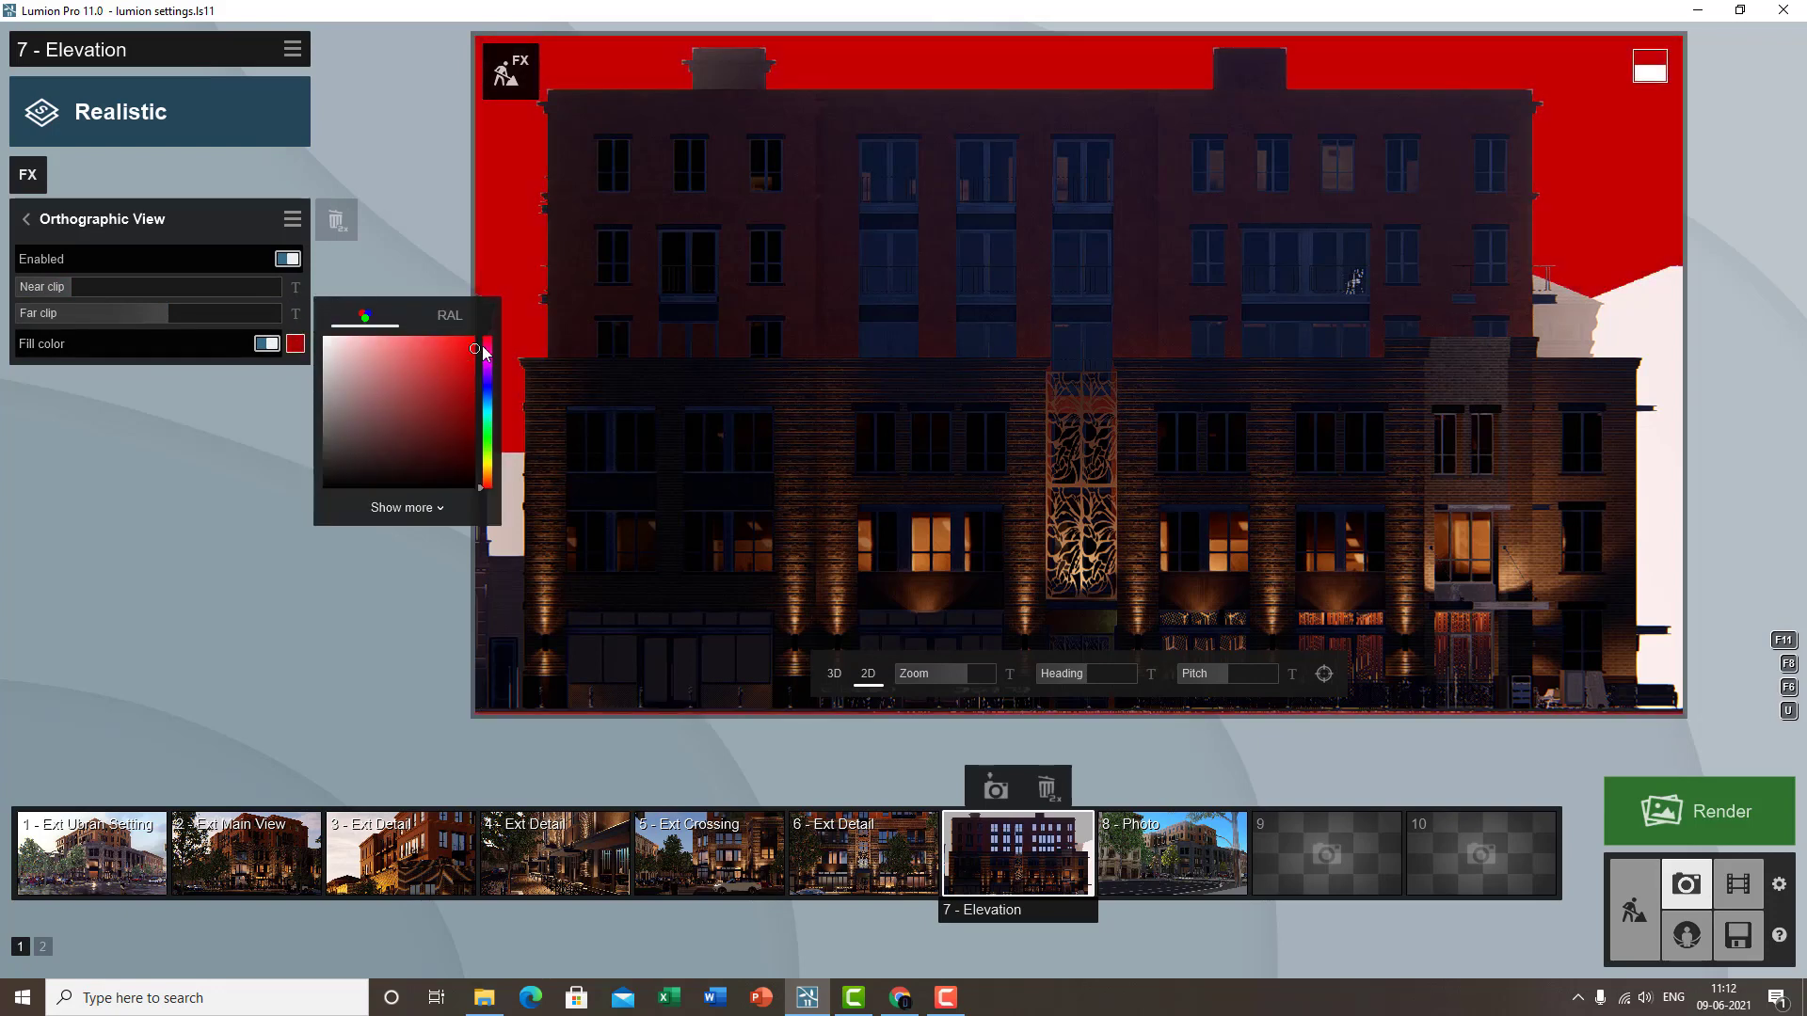
left_click(363, 463)
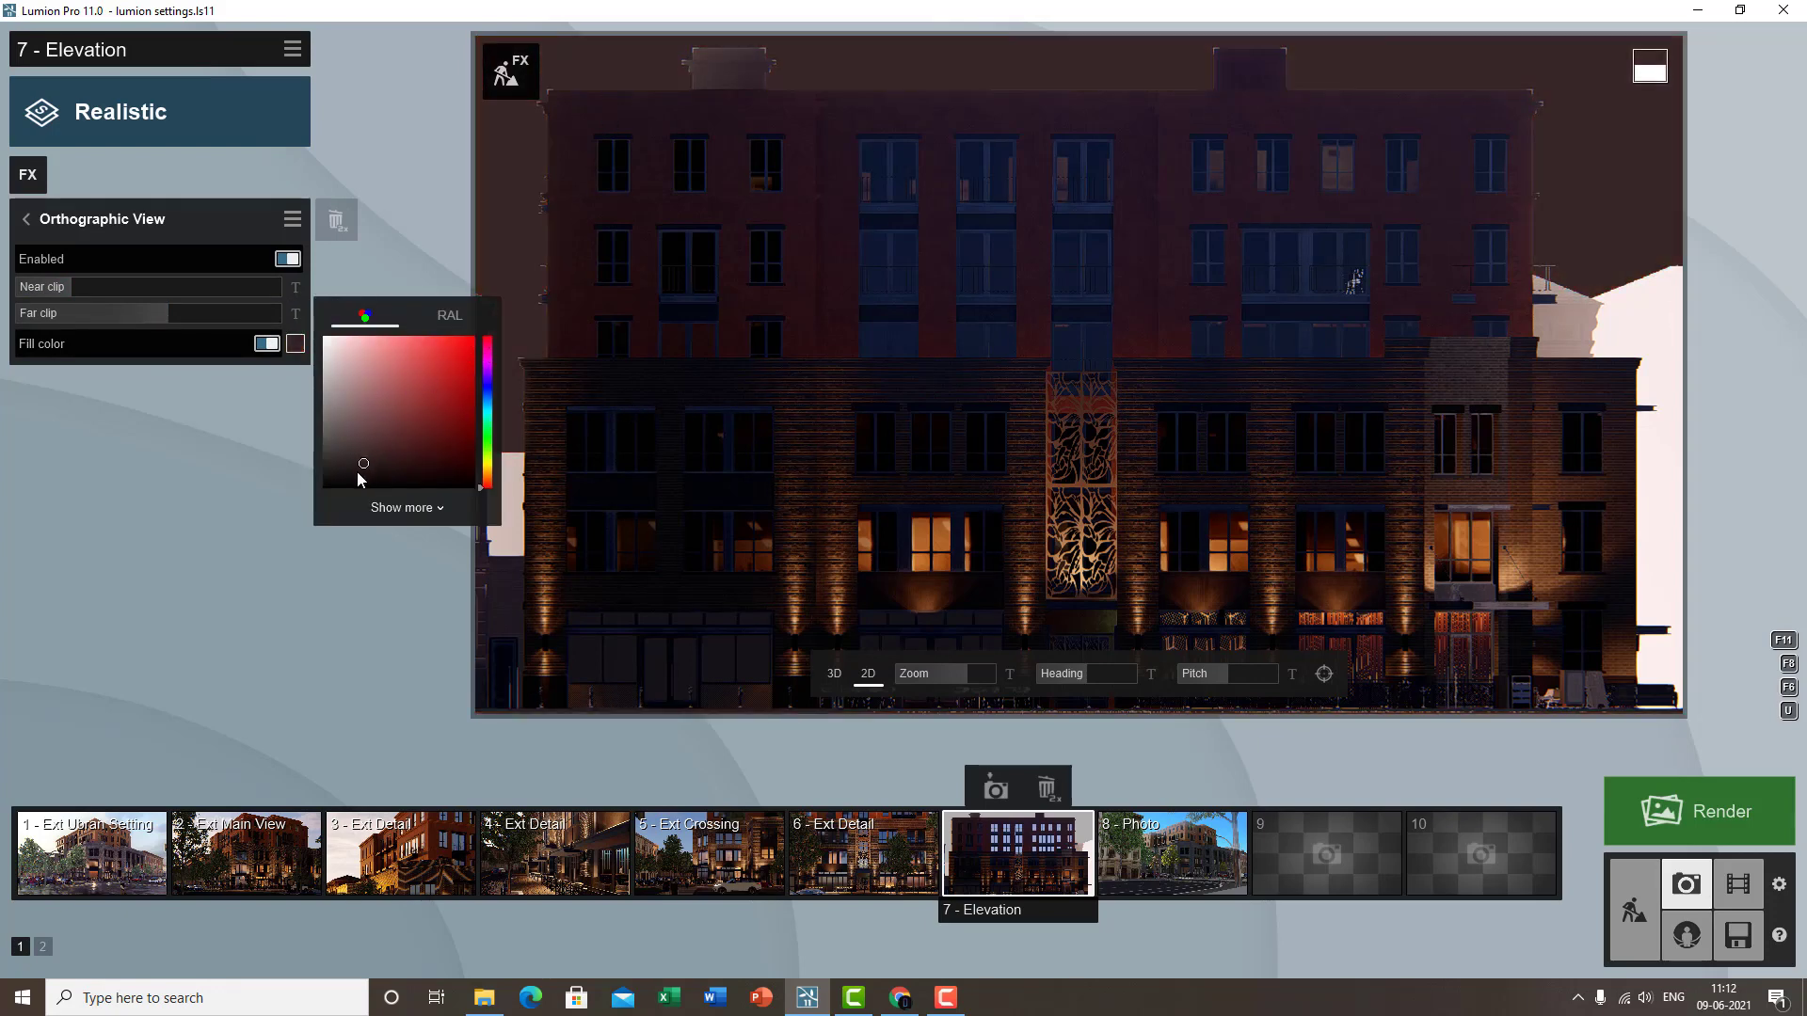
mouse_move(357, 473)
left_mouse_down()
mouse_move(419, 362)
mouse_move(506, 345)
mouse_move(455, 408)
mouse_move(249, 395)
left_mouse_up()
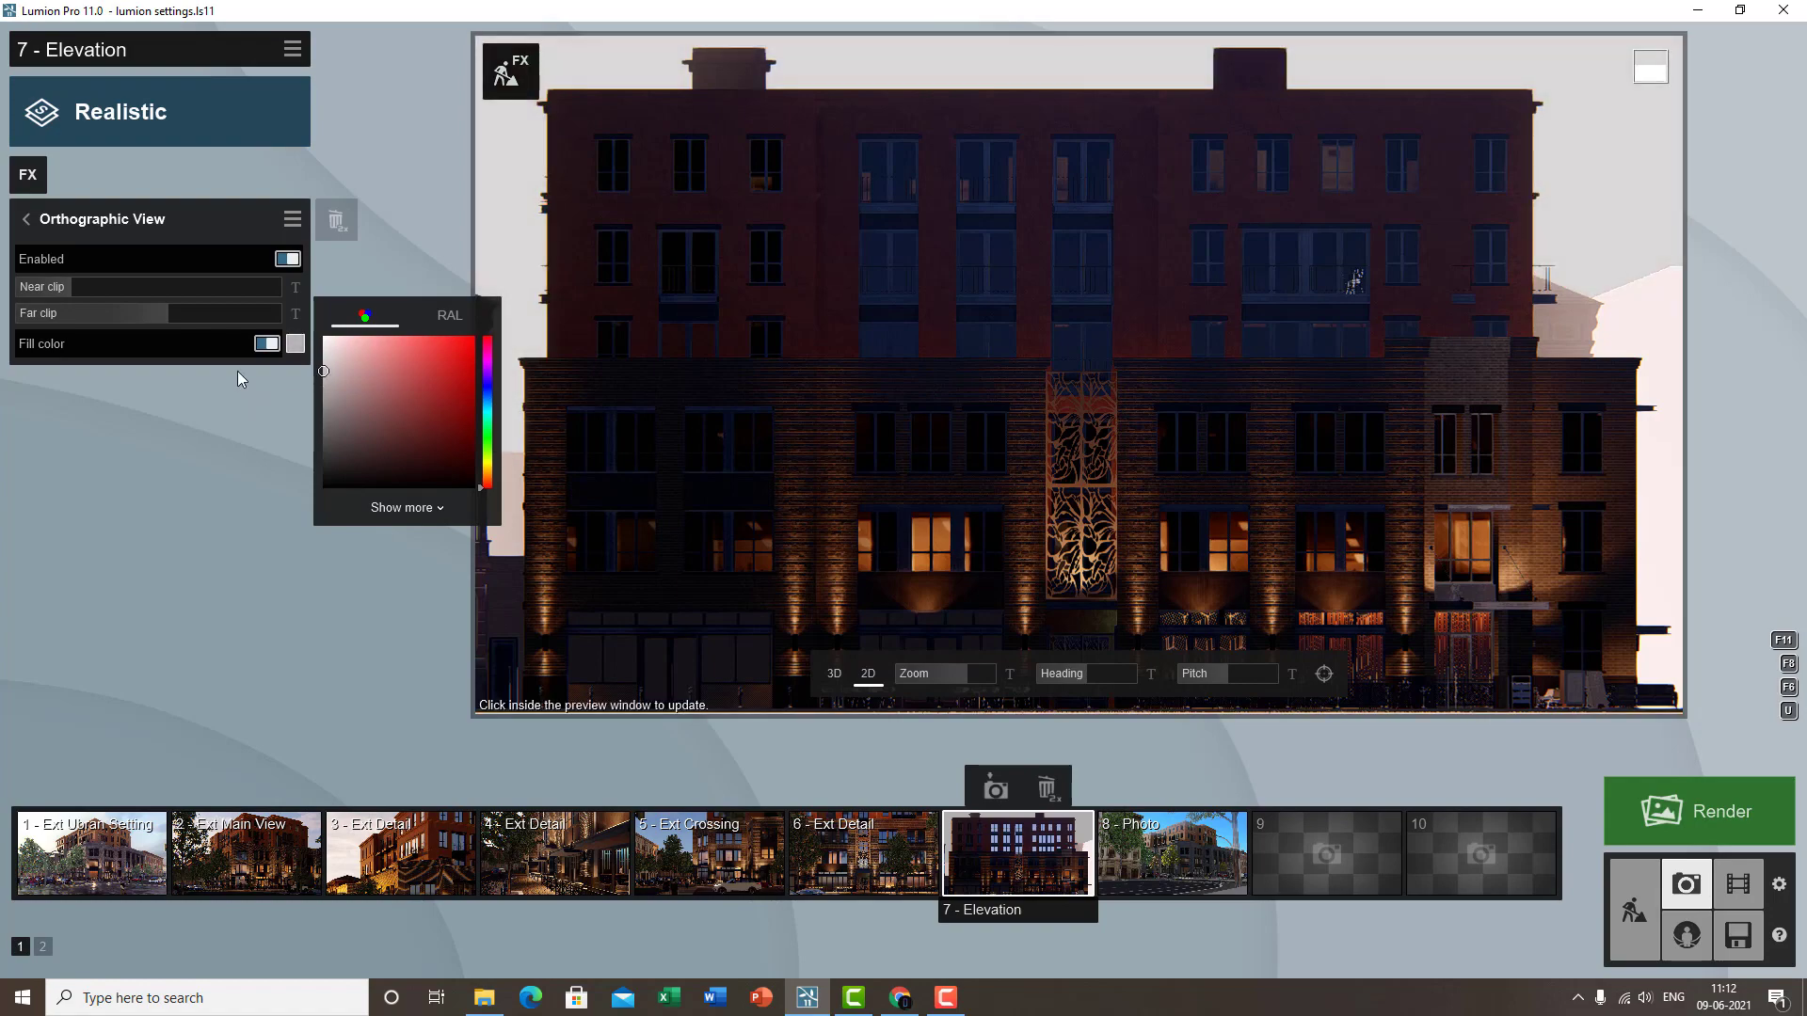
left_click(237, 371)
left_click(1420, 359)
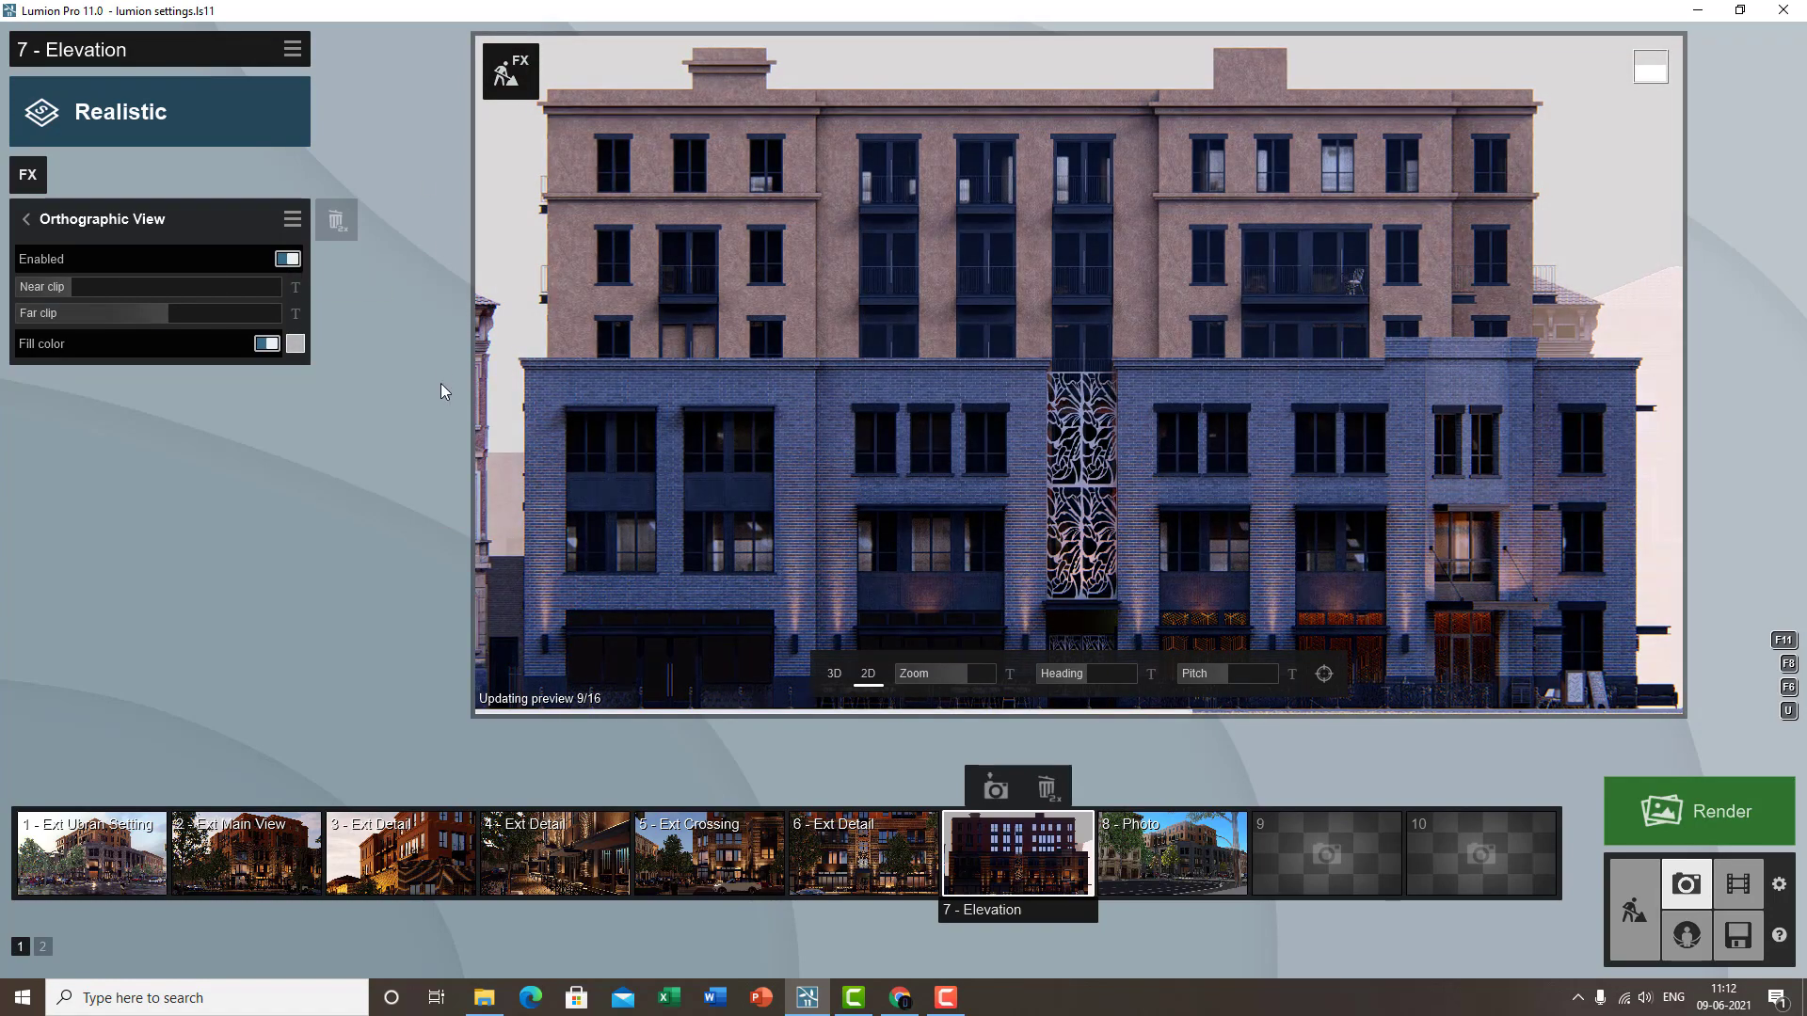
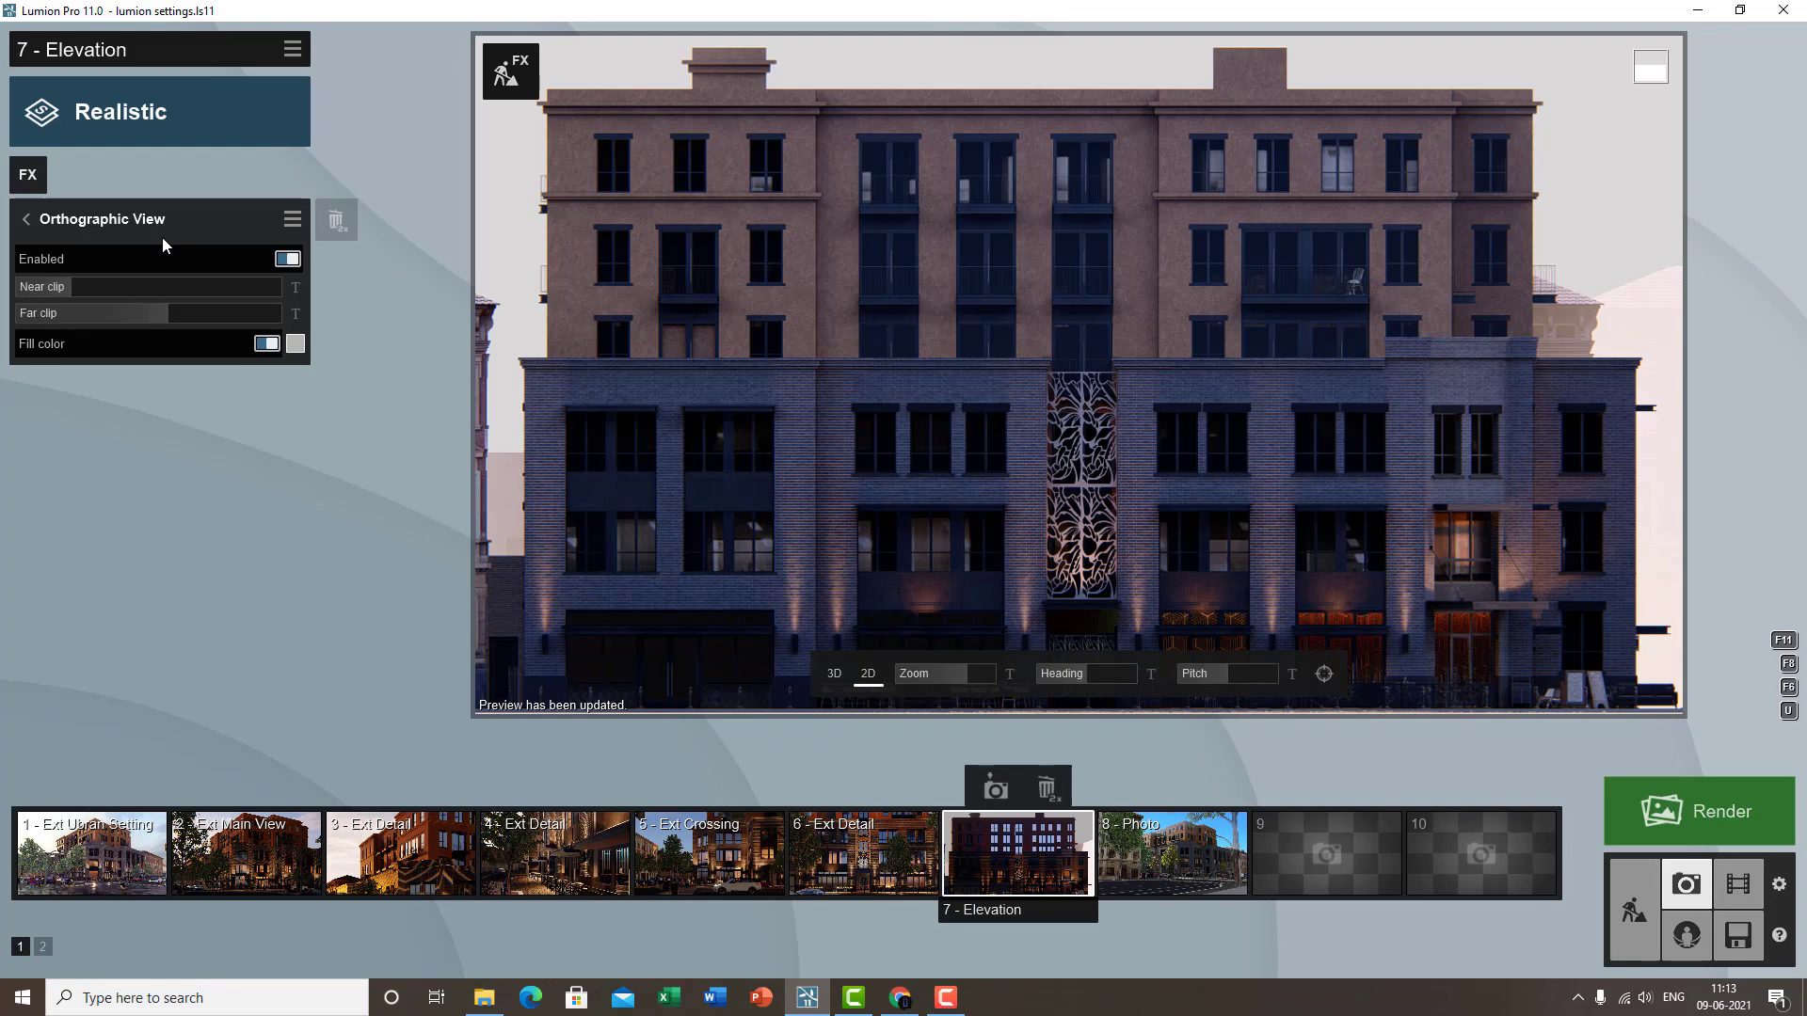
- Close the elevation's Orthographic View settings and switch back to photo 8
left_click(113, 222)
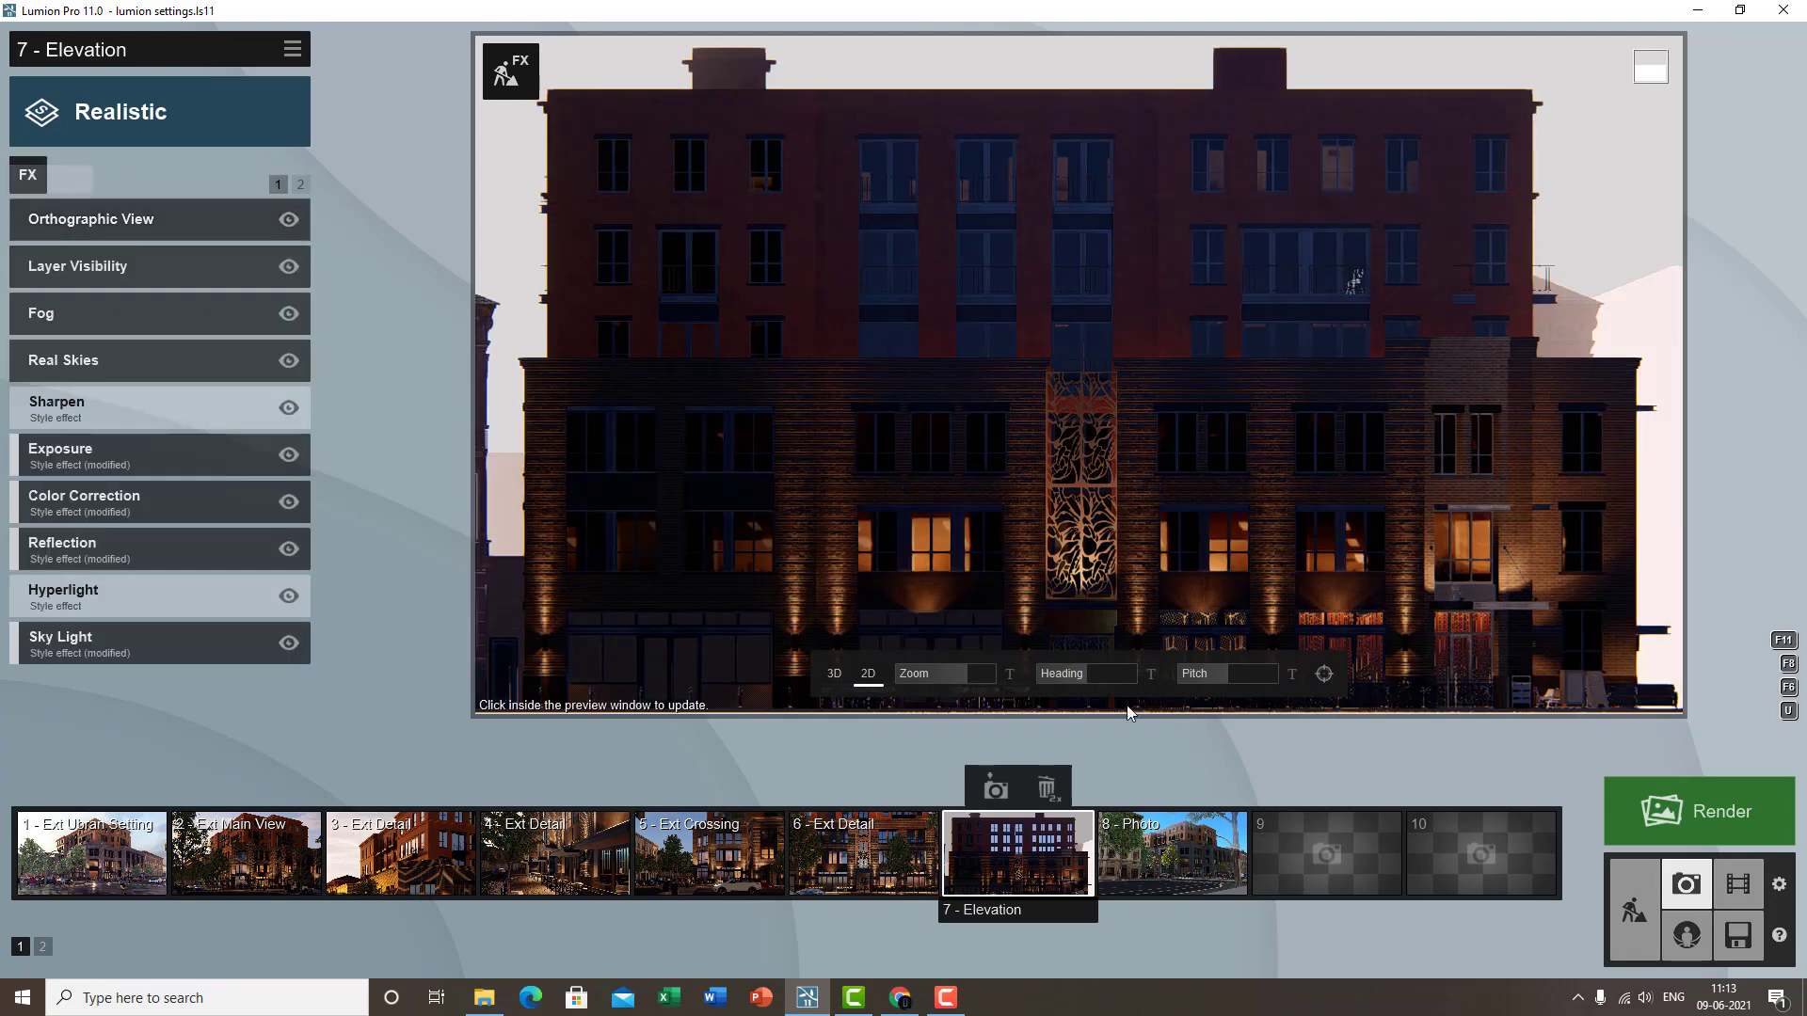
left_click(1191, 858)
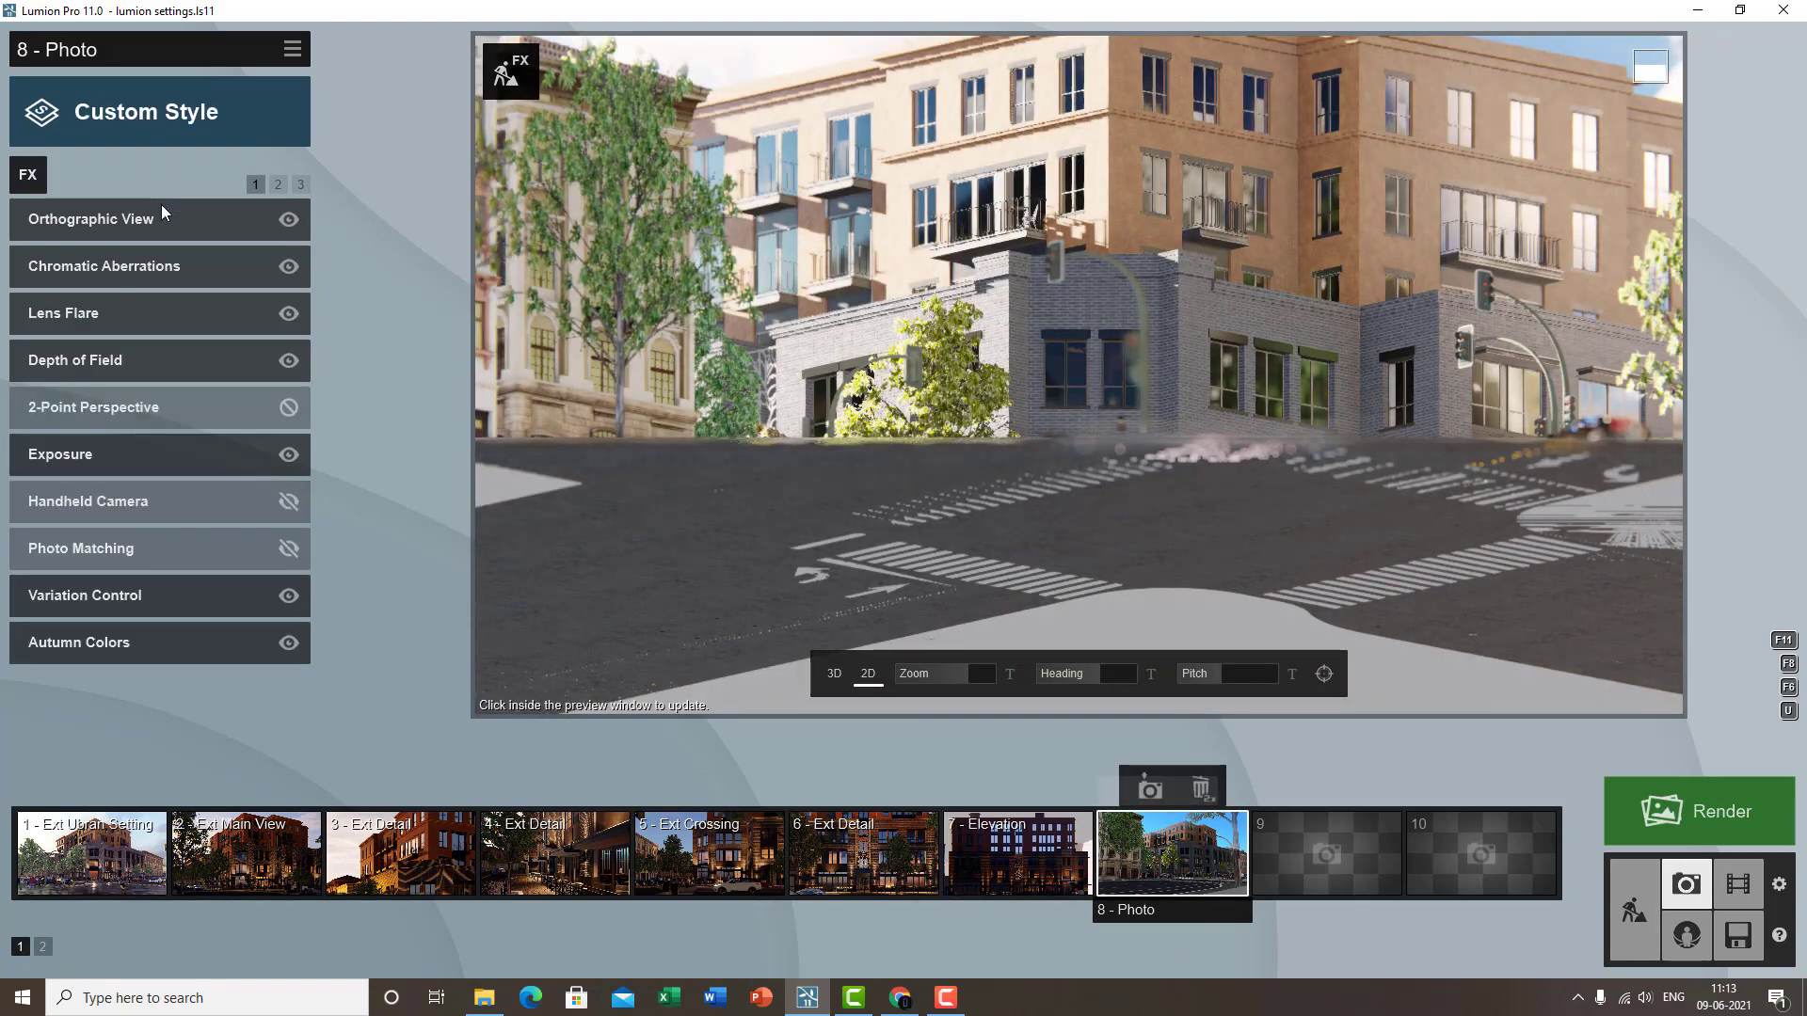
- Remove the Orthographic View effect from photo 8 and look through the Sun, Weather, Objects, Camera and Animation effect categories
double_click(336, 222)
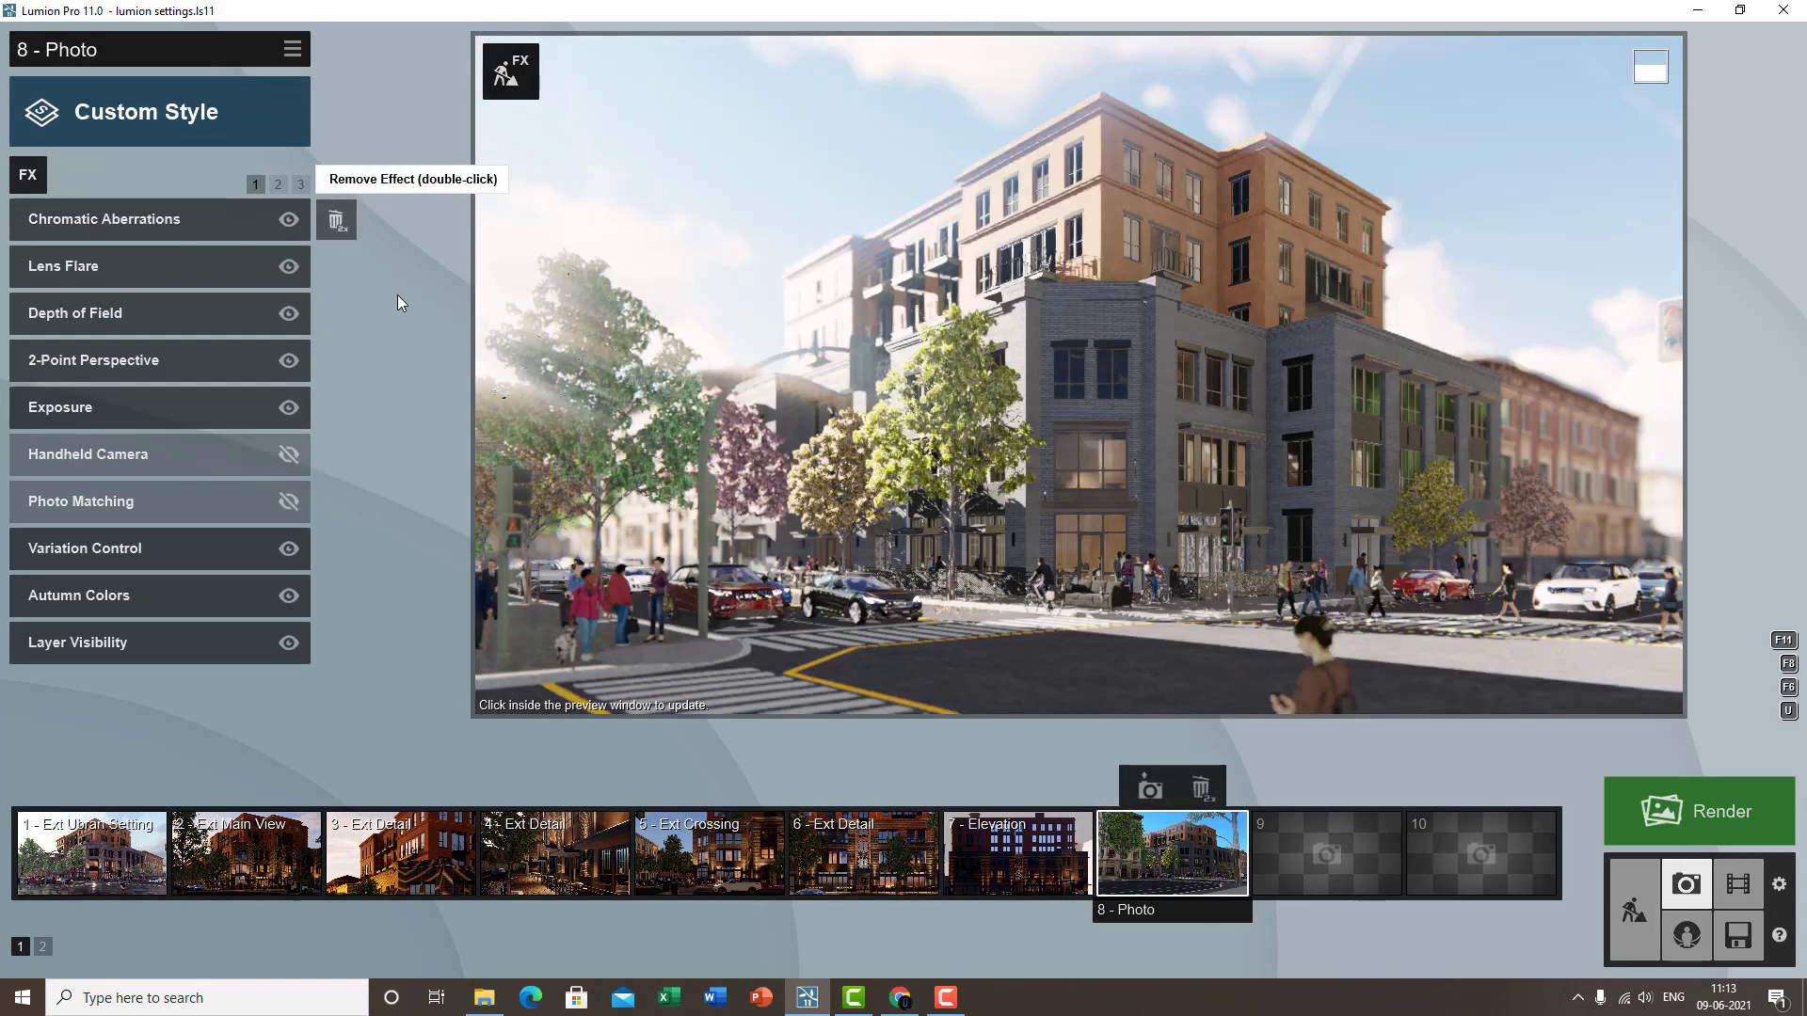
left_click(29, 175)
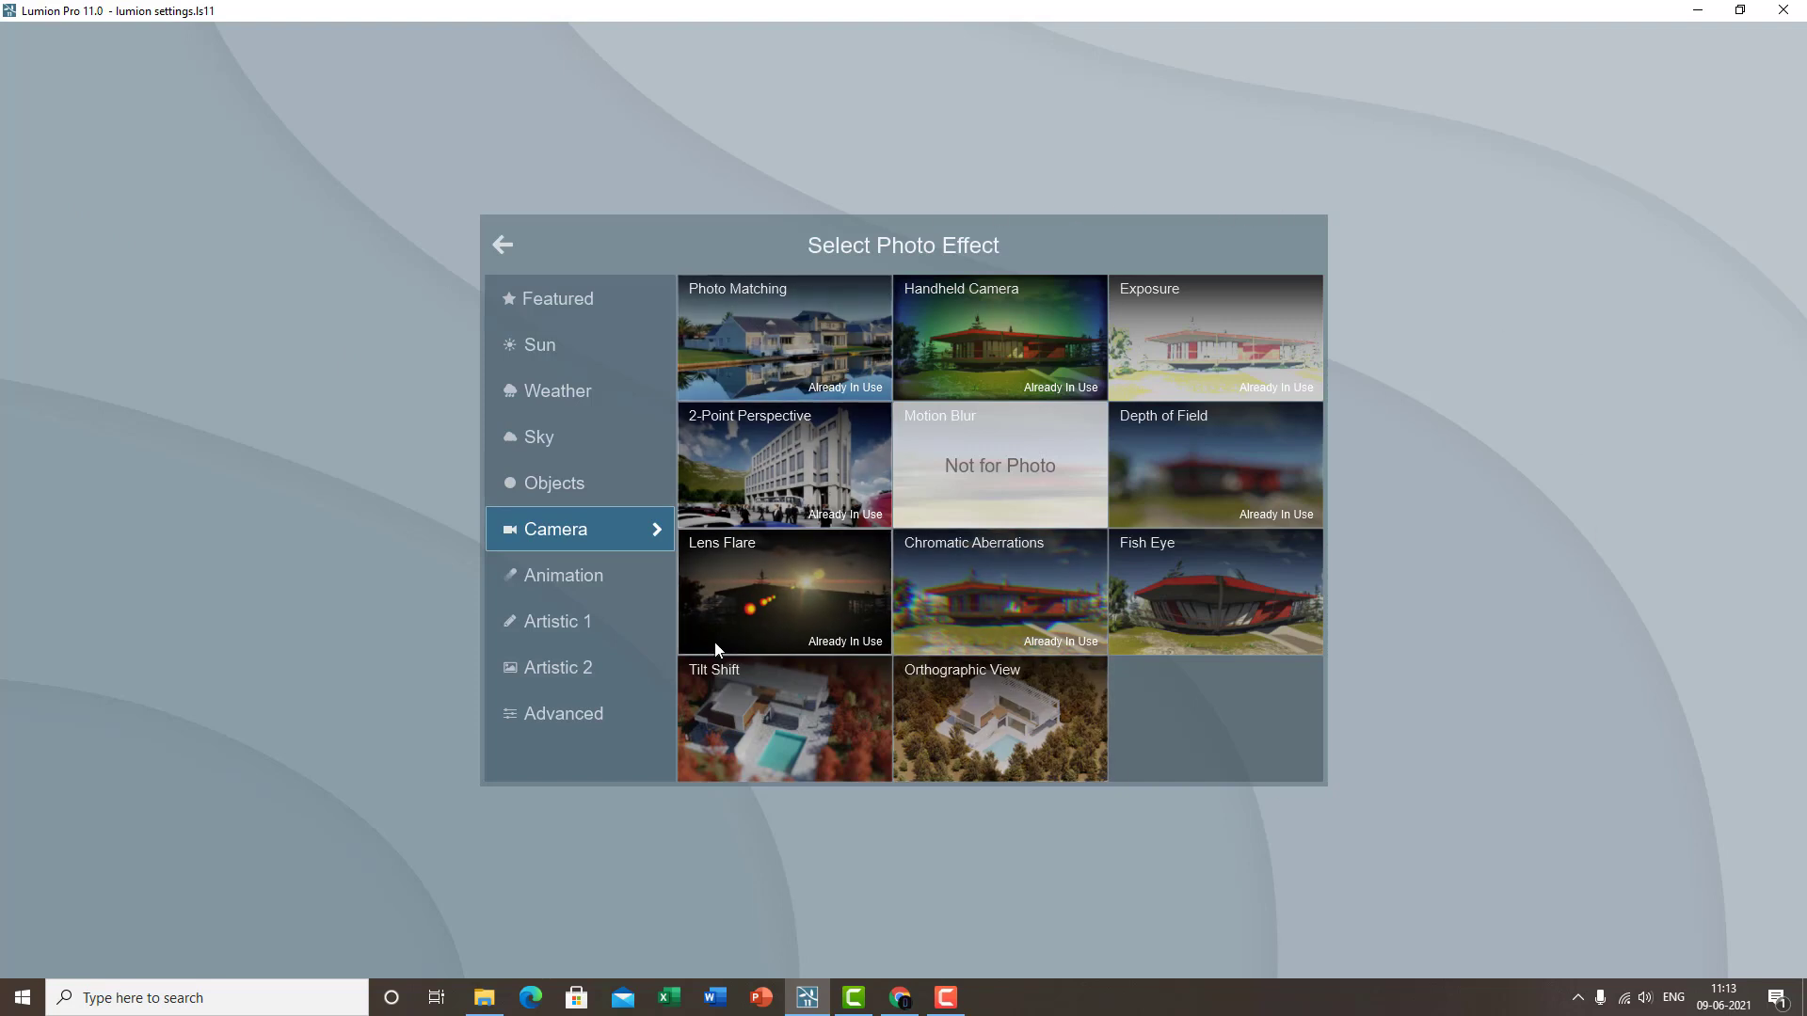
left_click(574, 346)
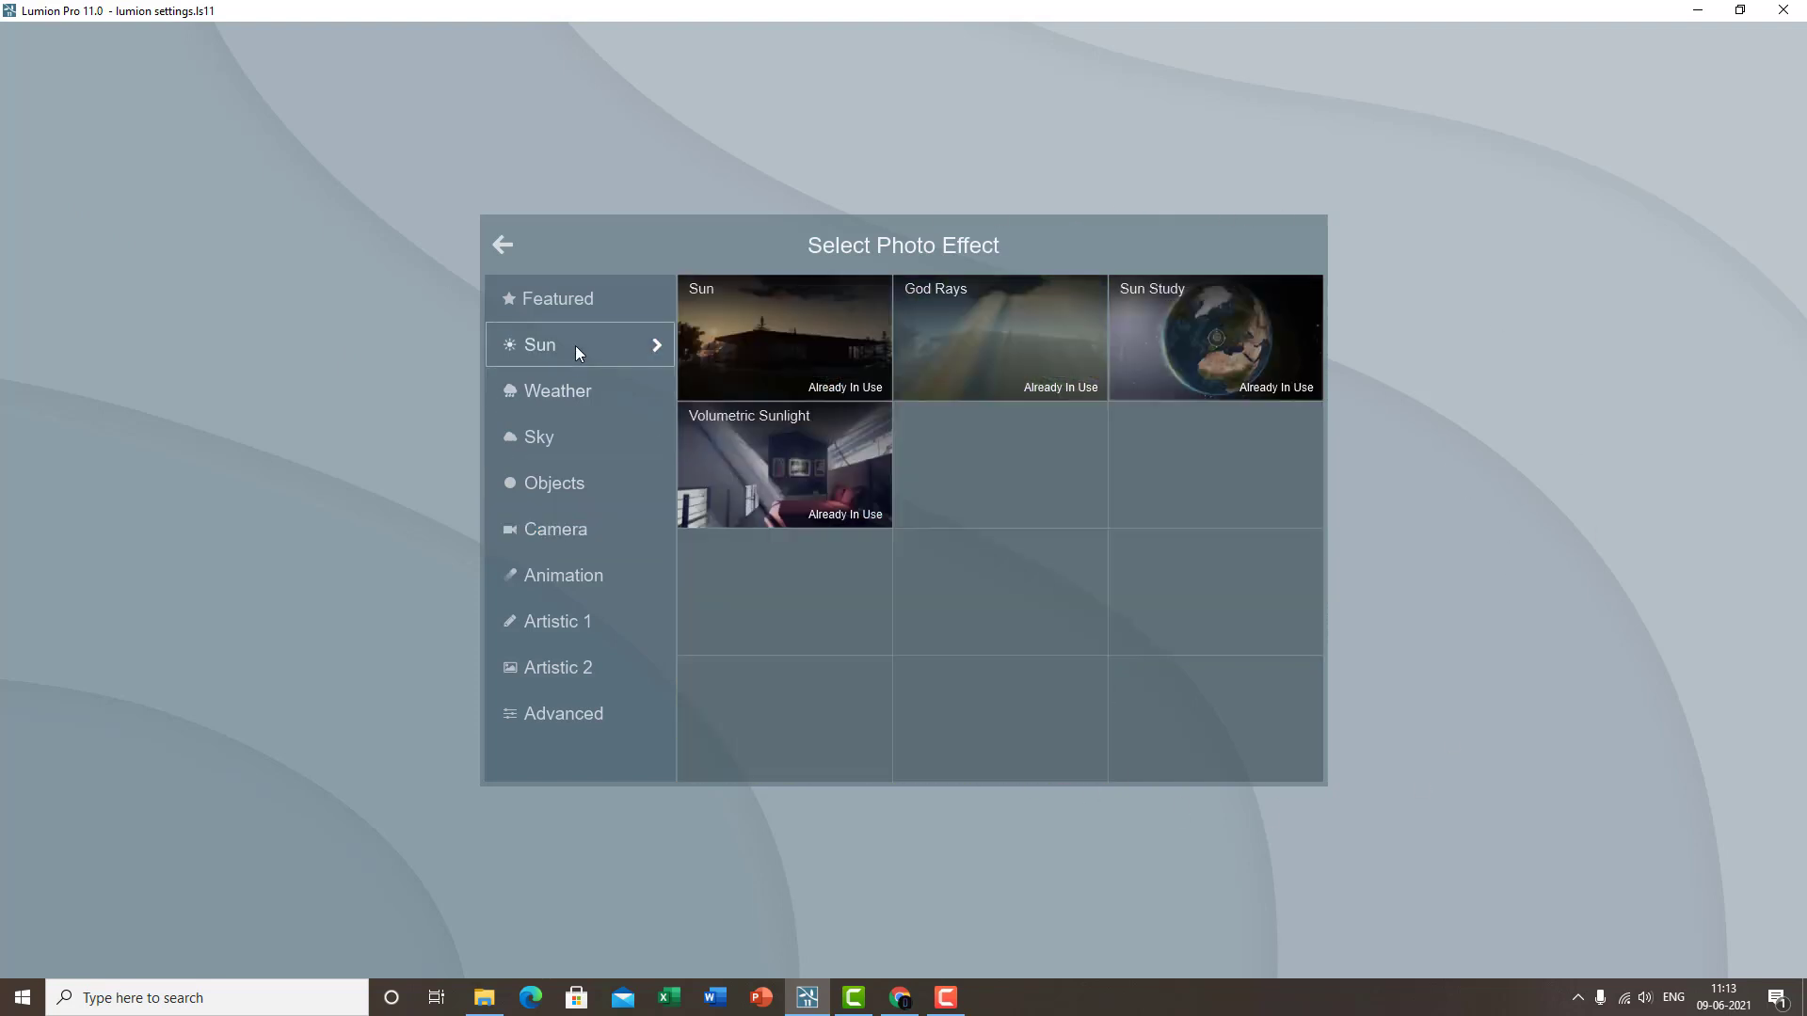
left_click(579, 386)
left_click(584, 484)
left_click(597, 532)
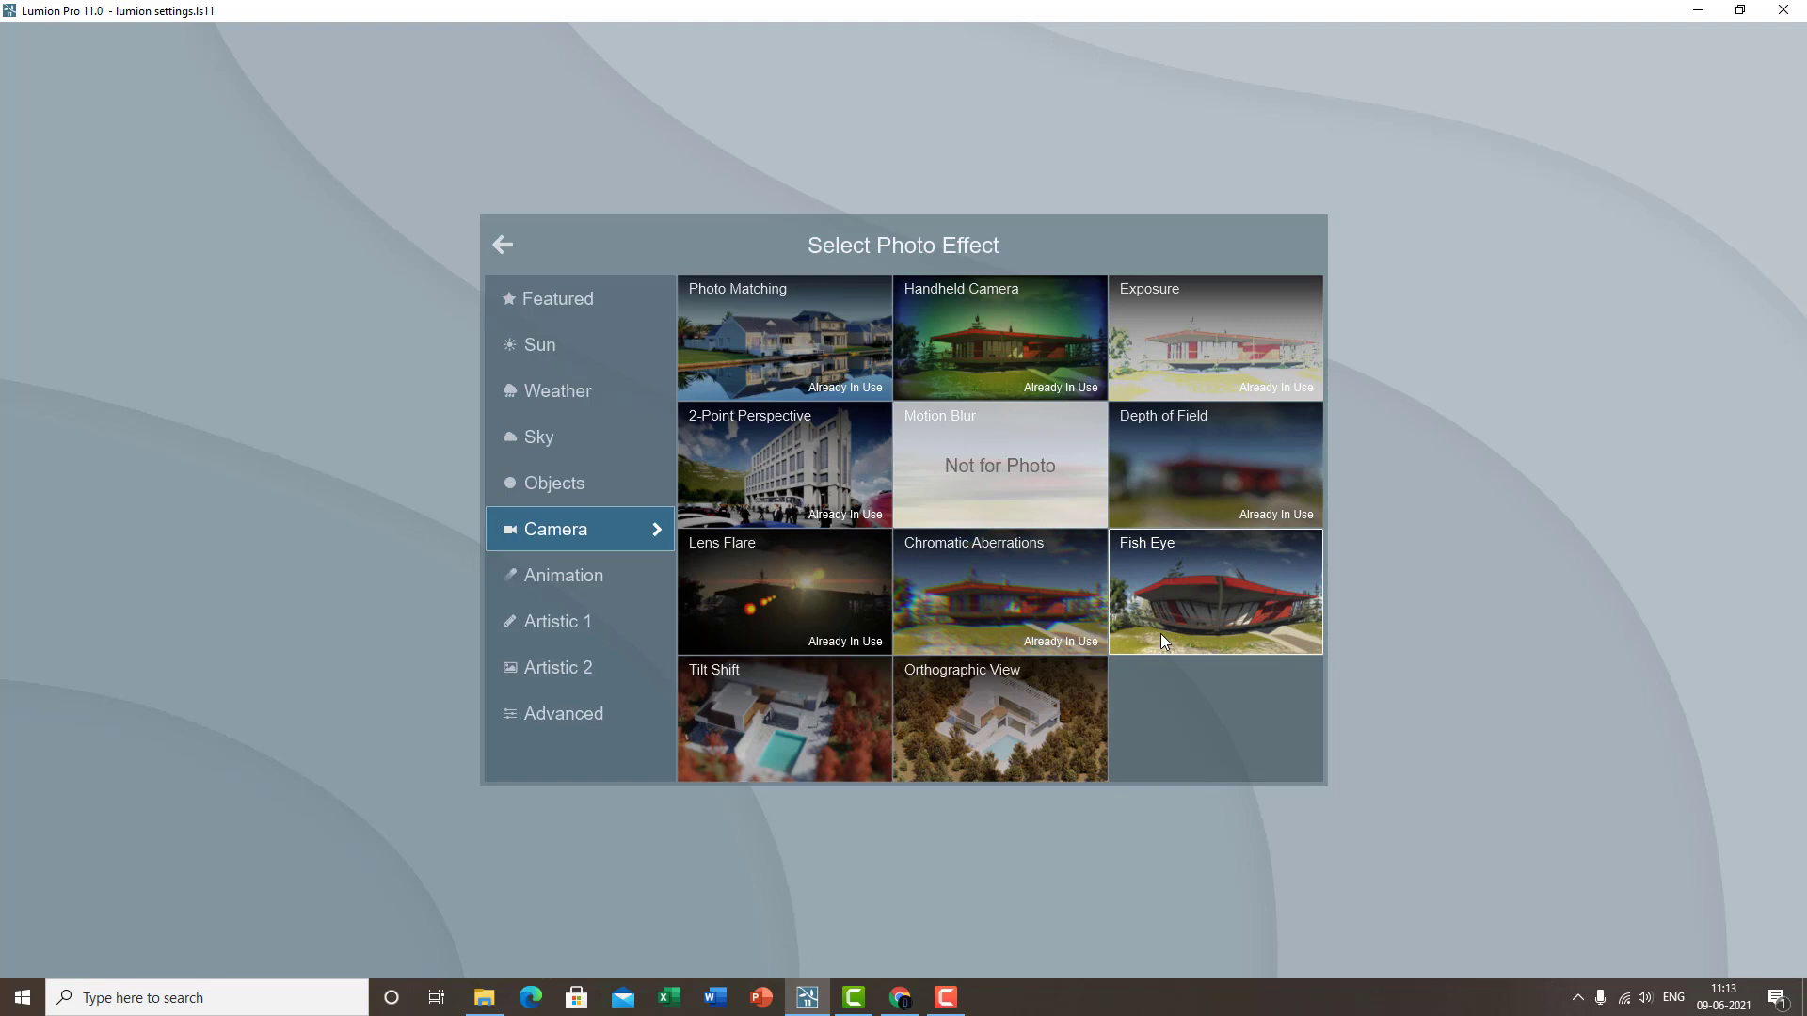
left_click(589, 581)
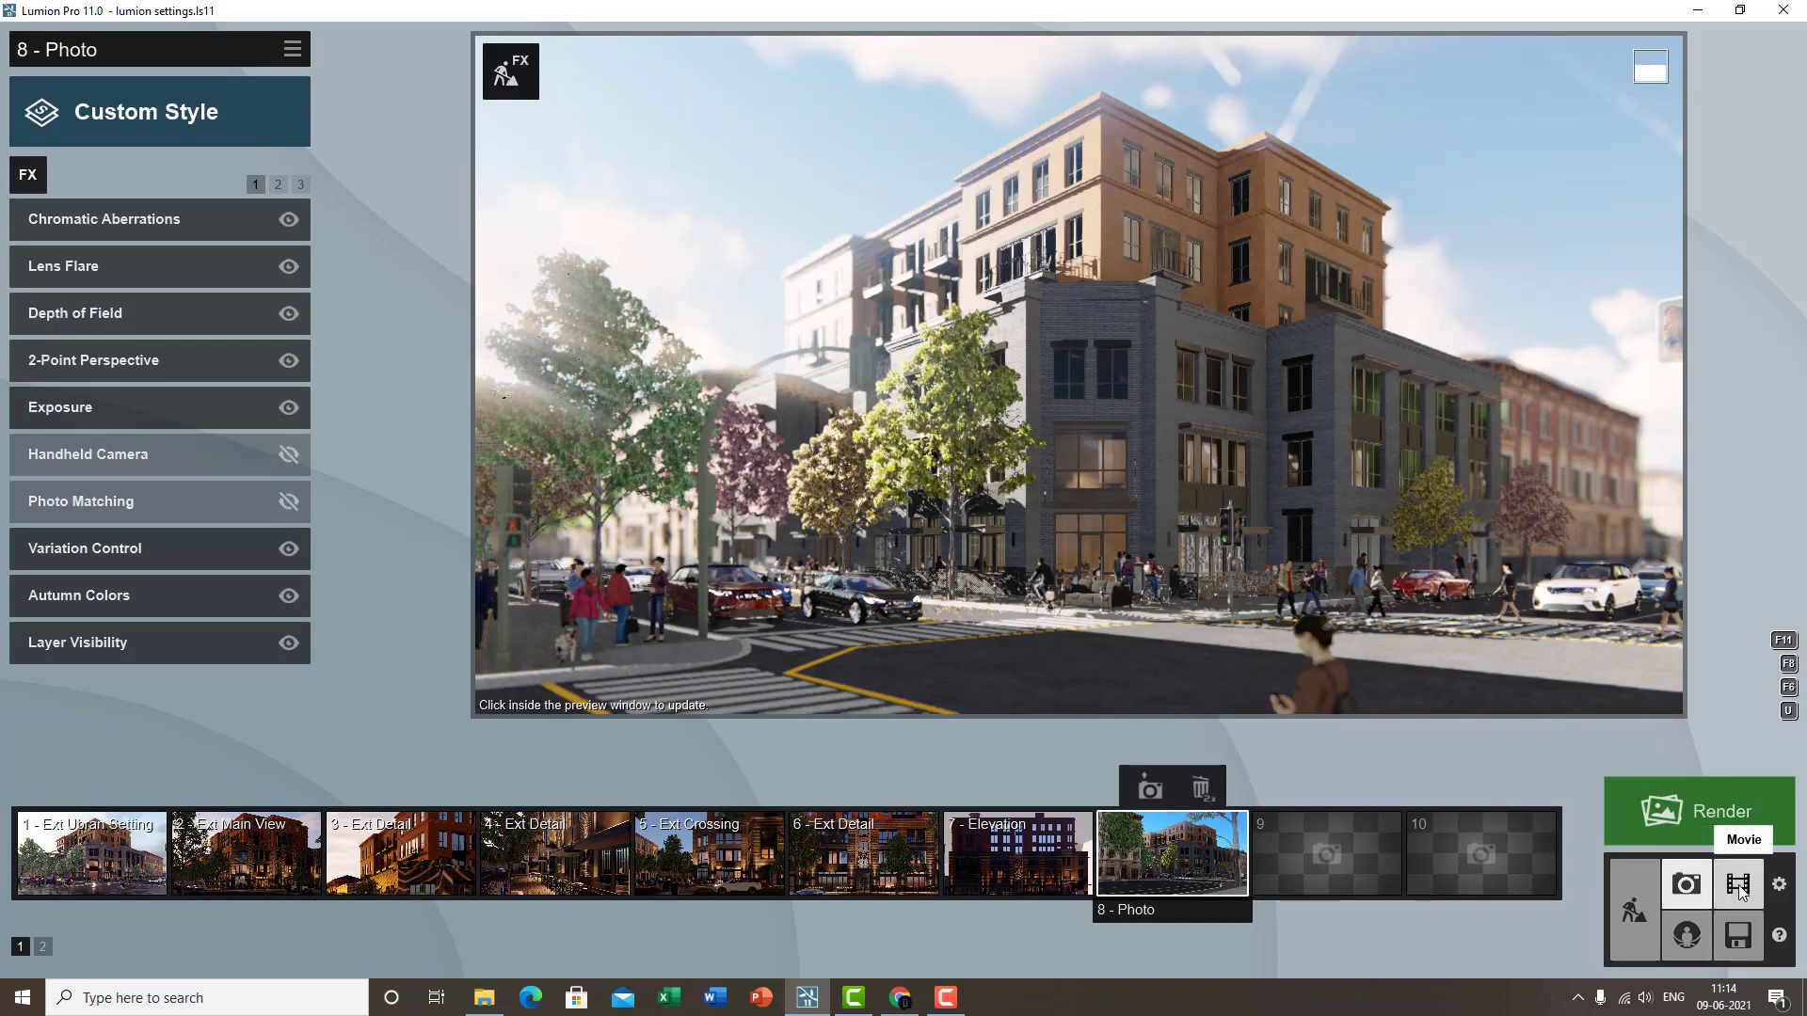
- Switch to Movie mode, delete clip 5 and start recording a new camera path in its slot
left_click(1737, 884)
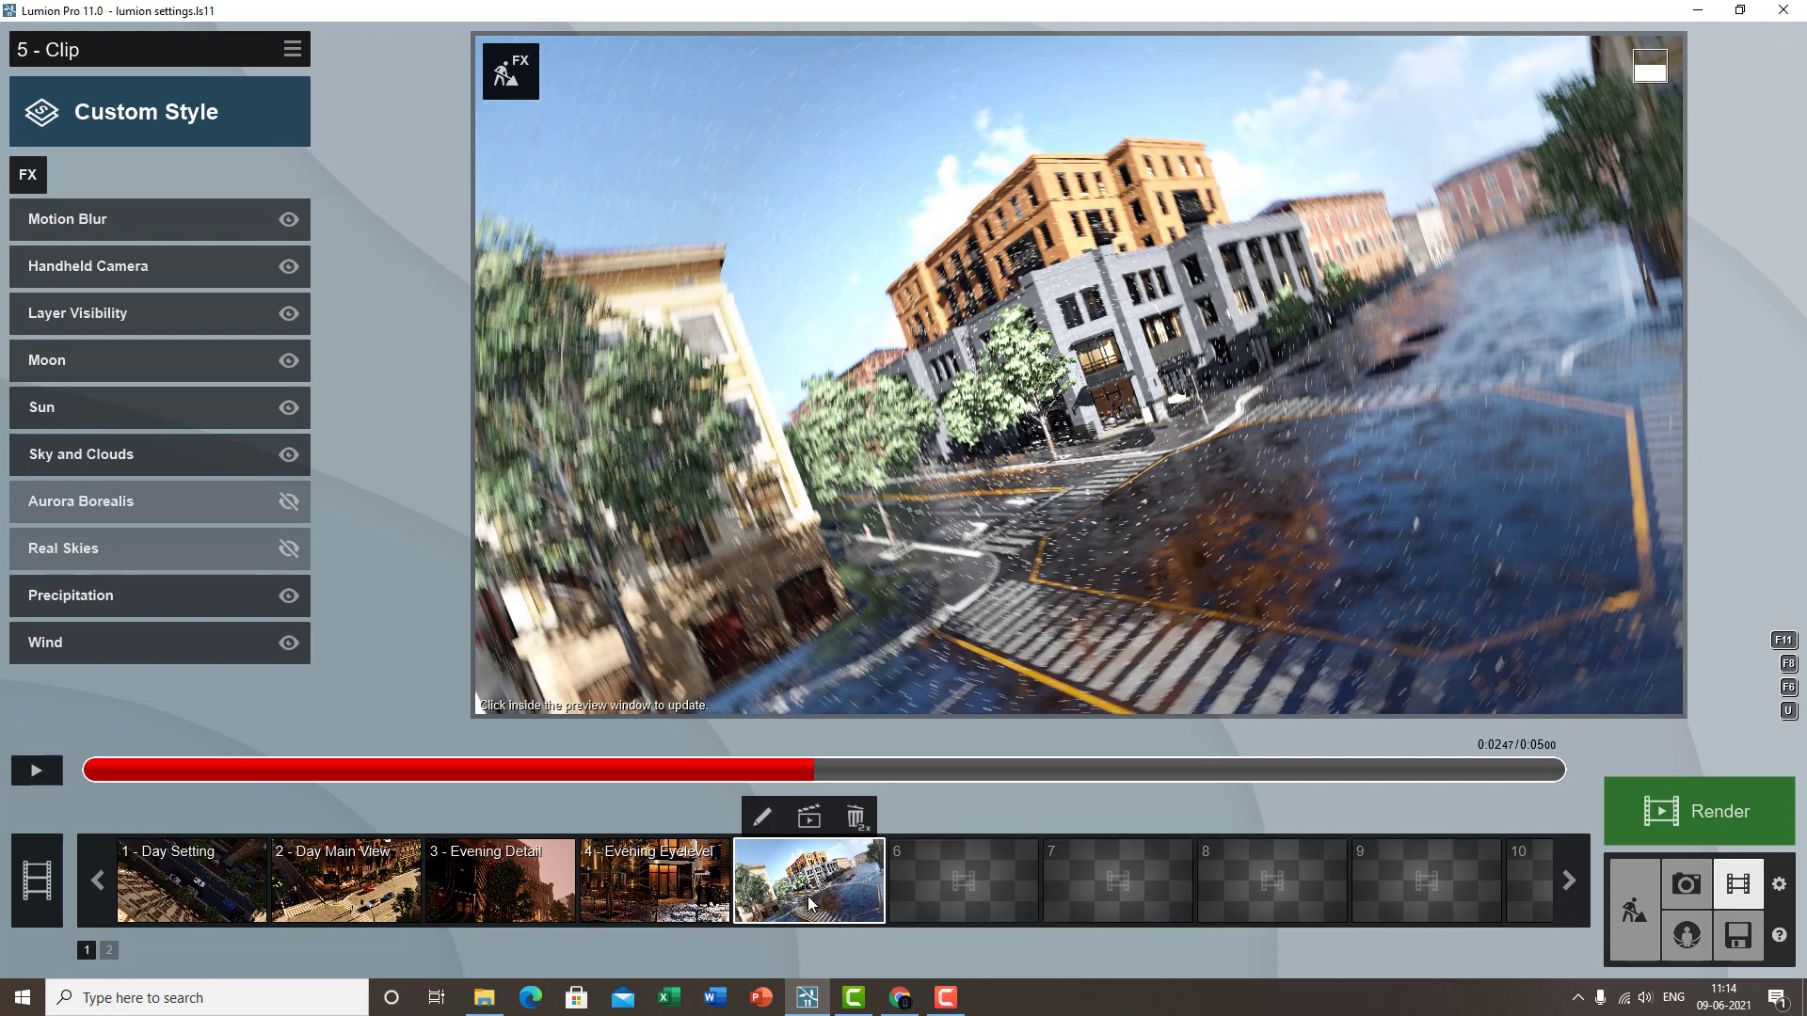
double_click(852, 819)
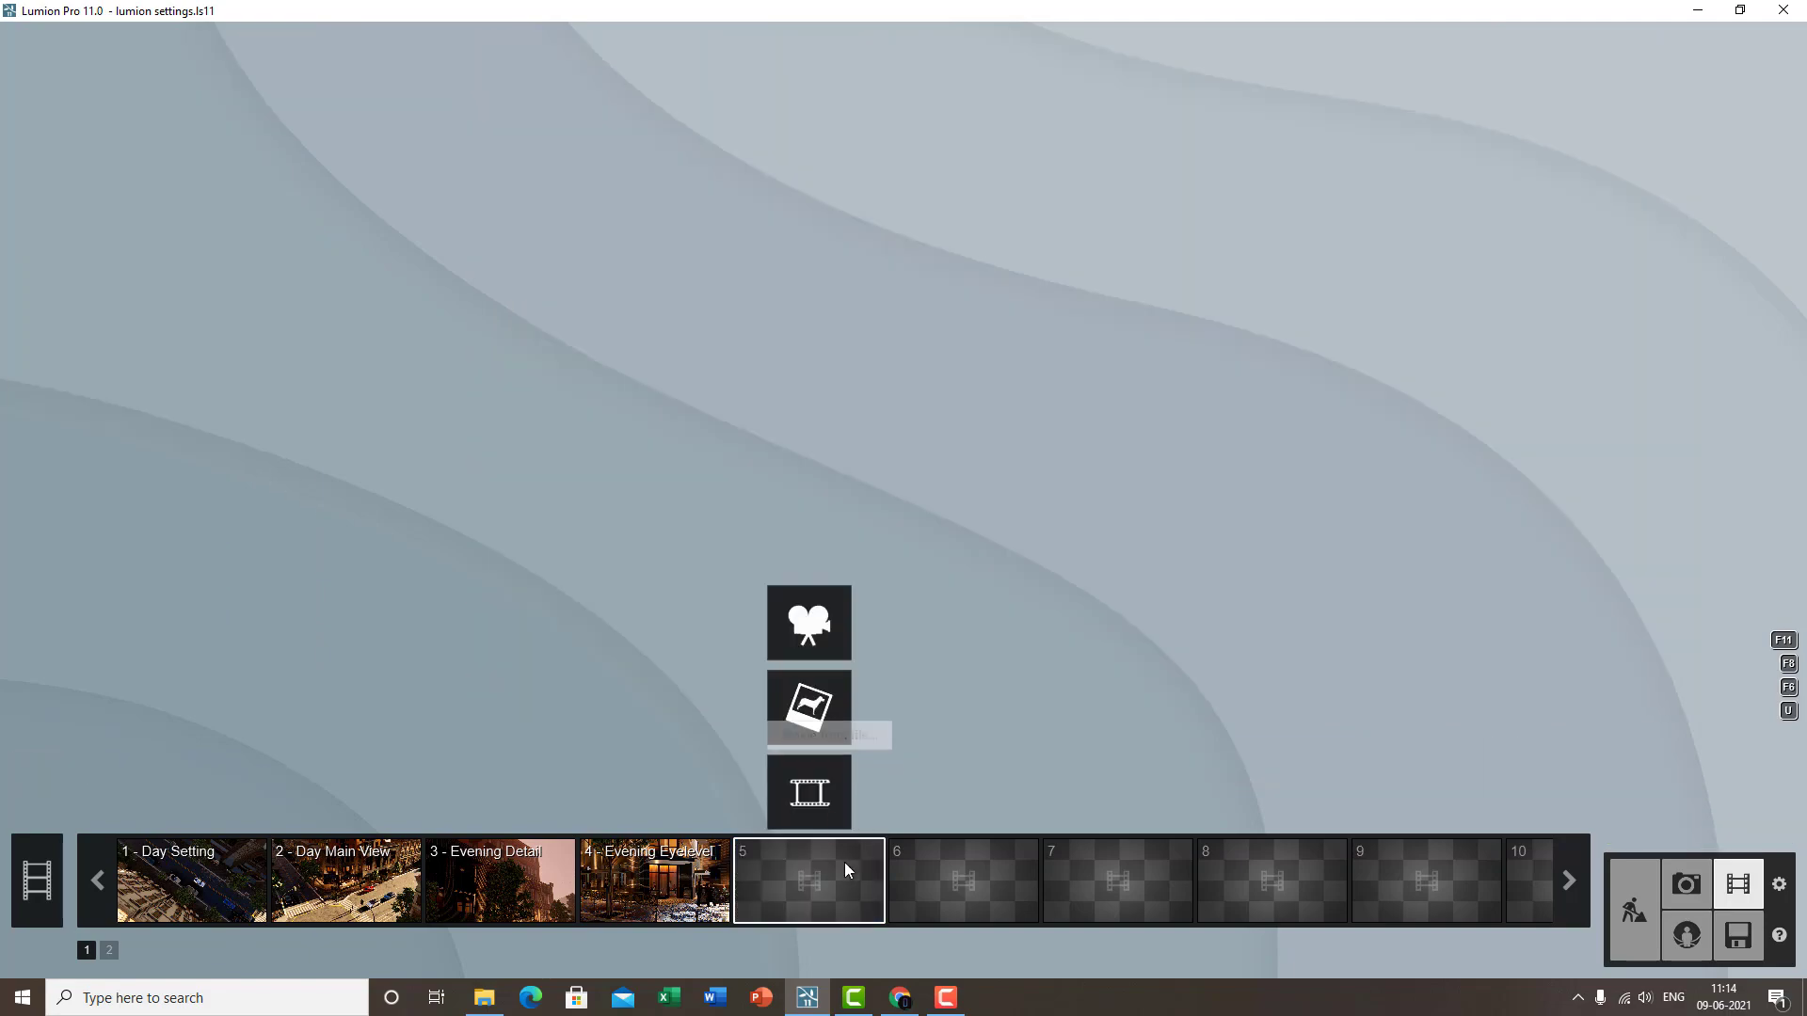
left_click(811, 625)
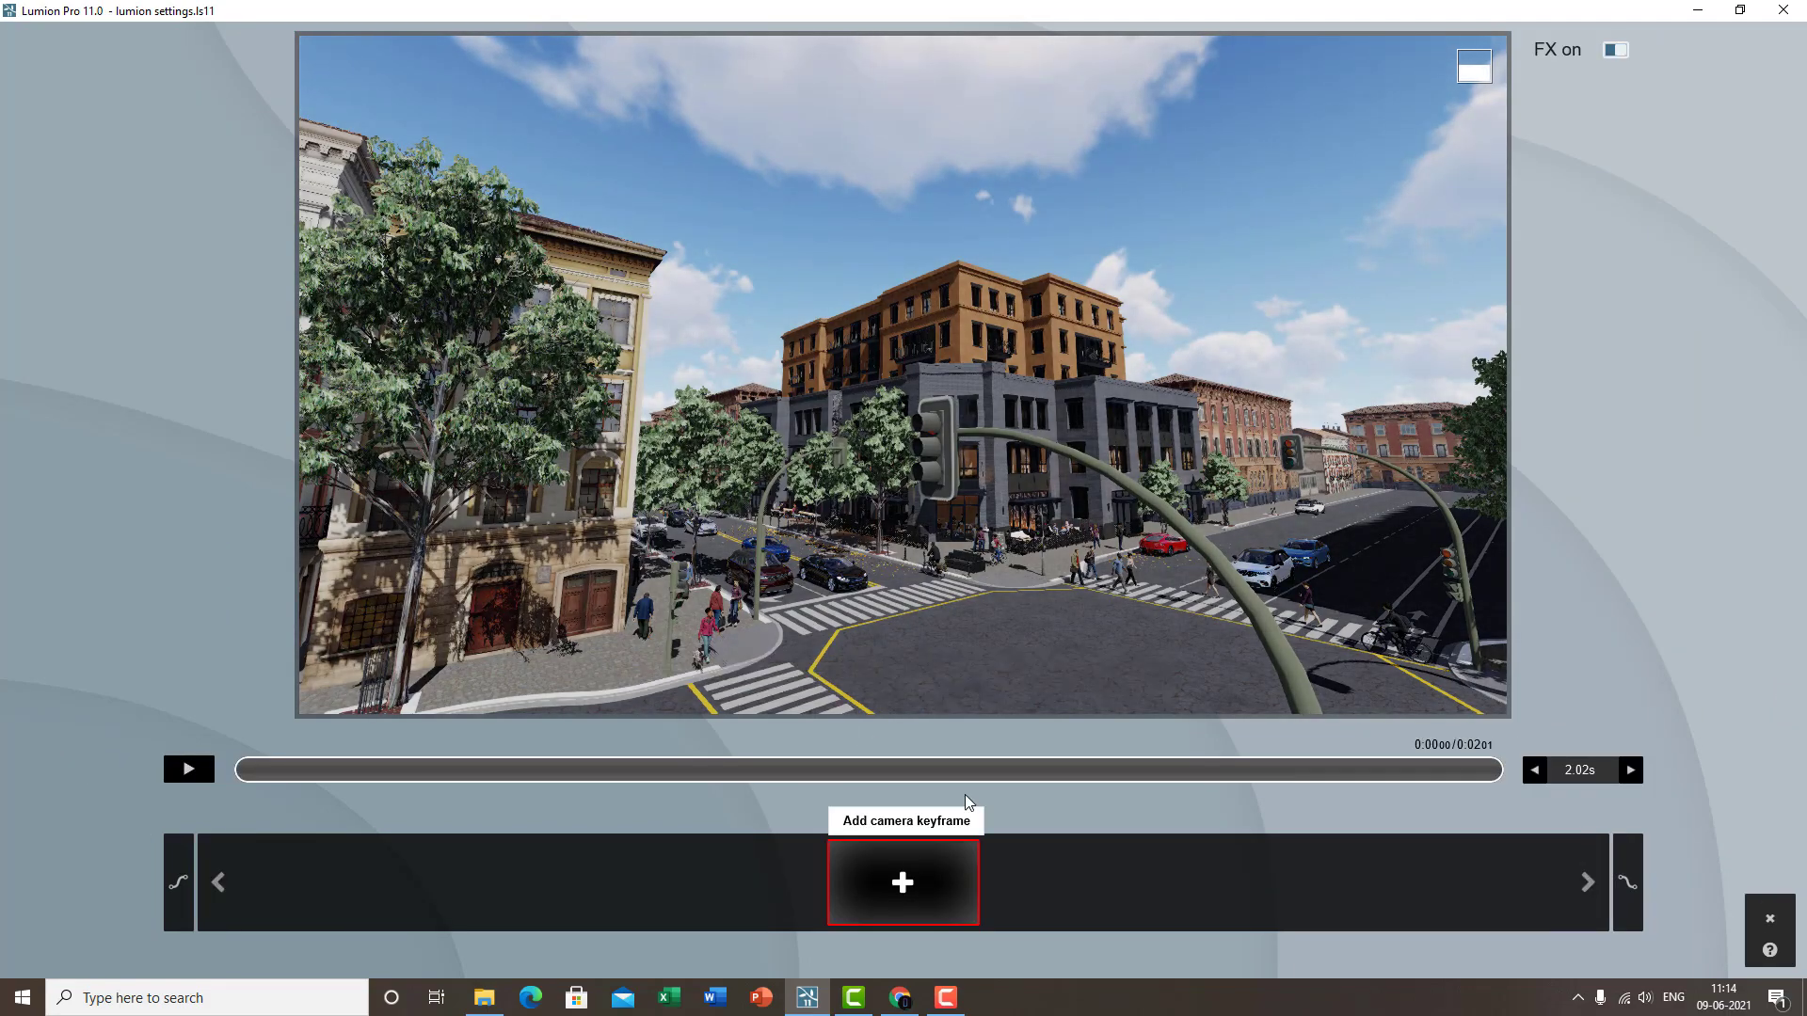
- Fly the camera down to about 1 m above the road, looking along the street with the white car in view, and add the first keyframe
right_click_drag(1047, 524, 1047, 524)
key("w")
key("w")
right_click_drag(1095, 376, 1084, 731)
key("s")
key("e")
key("q")
right_click_drag(1155, 486, 1155, 486)
key("s")
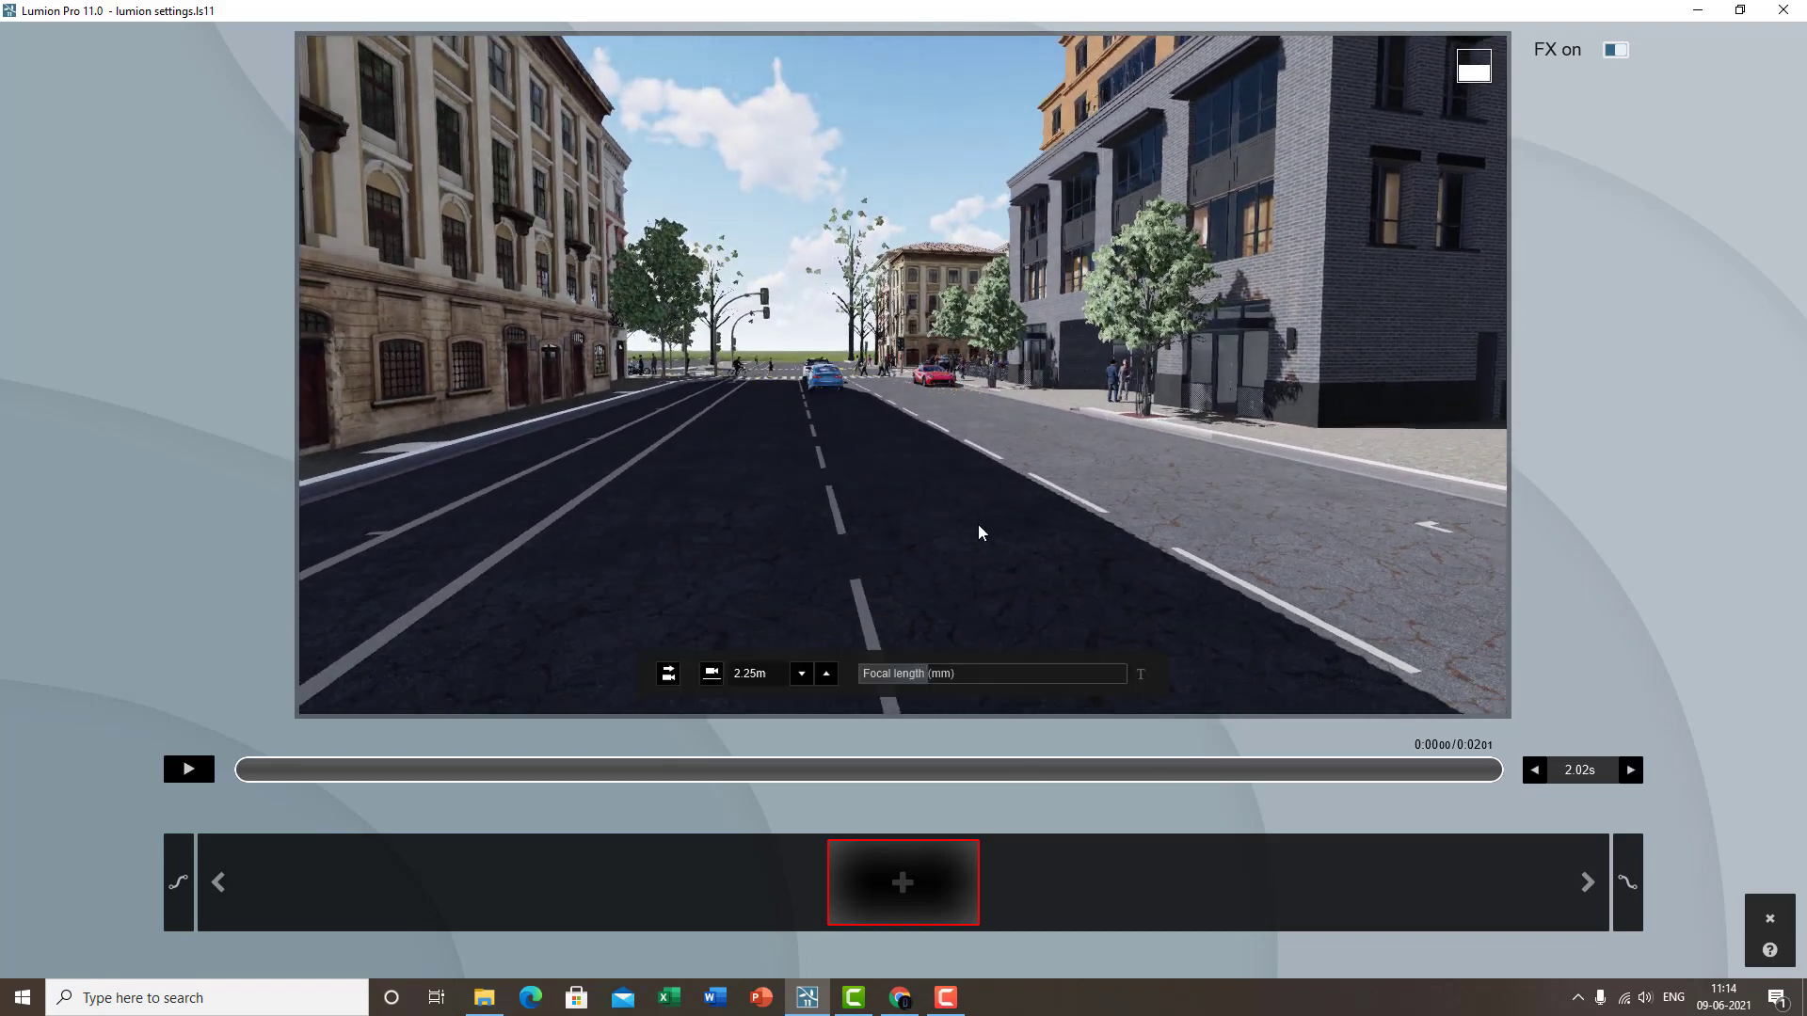
key("e")
right_click_drag(948, 512, 948, 512)
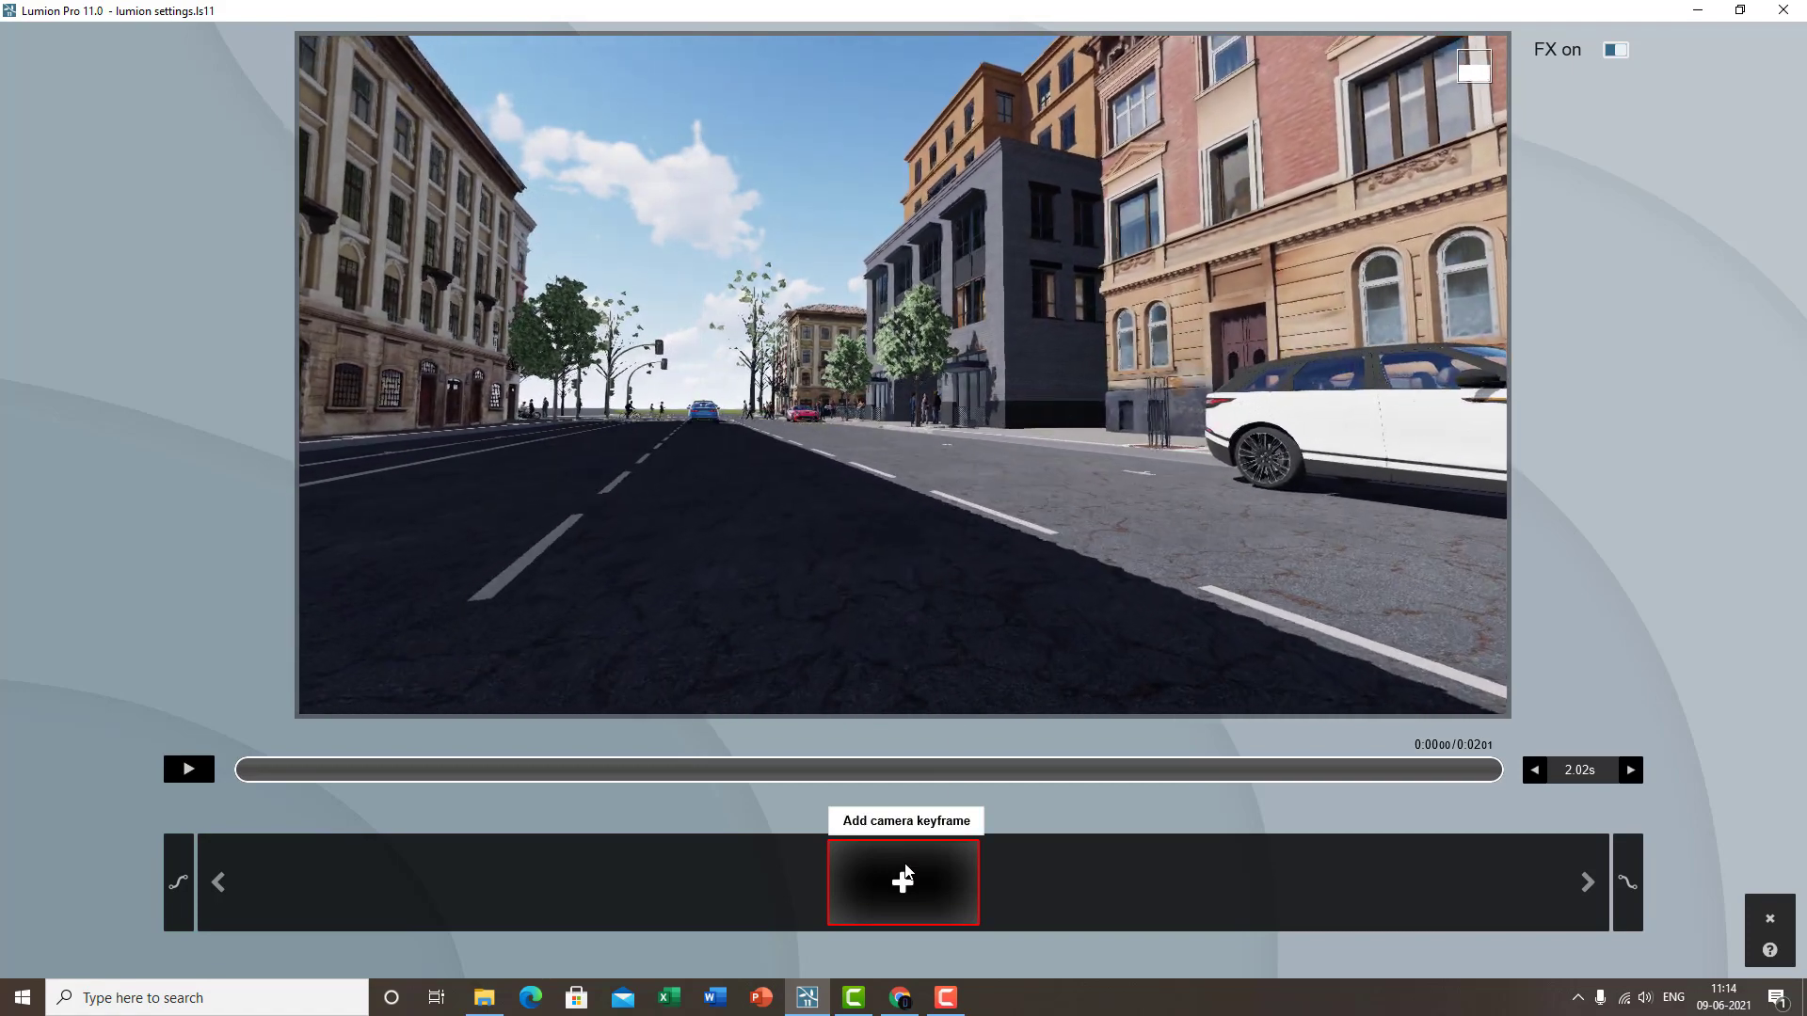
left_click(903, 882)
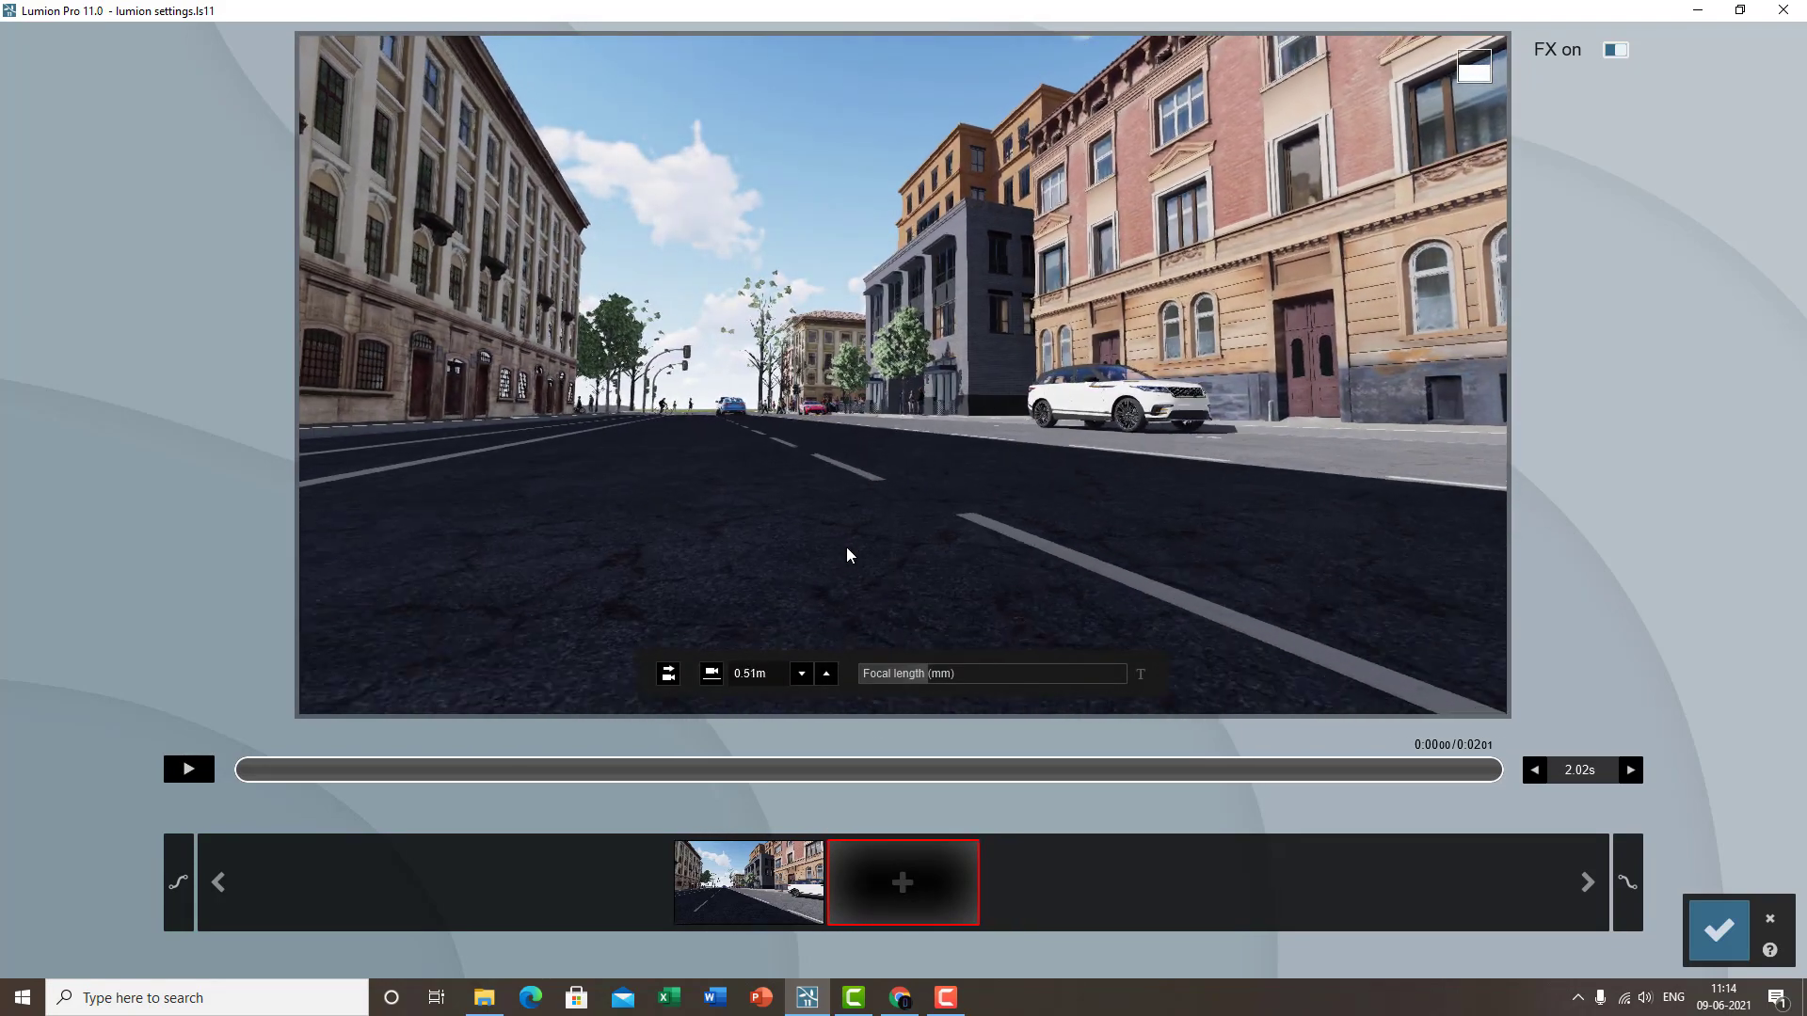
- Add three more camera keyframes, turning from the street view toward the red brick building at the opposite end
left_click(906, 881)
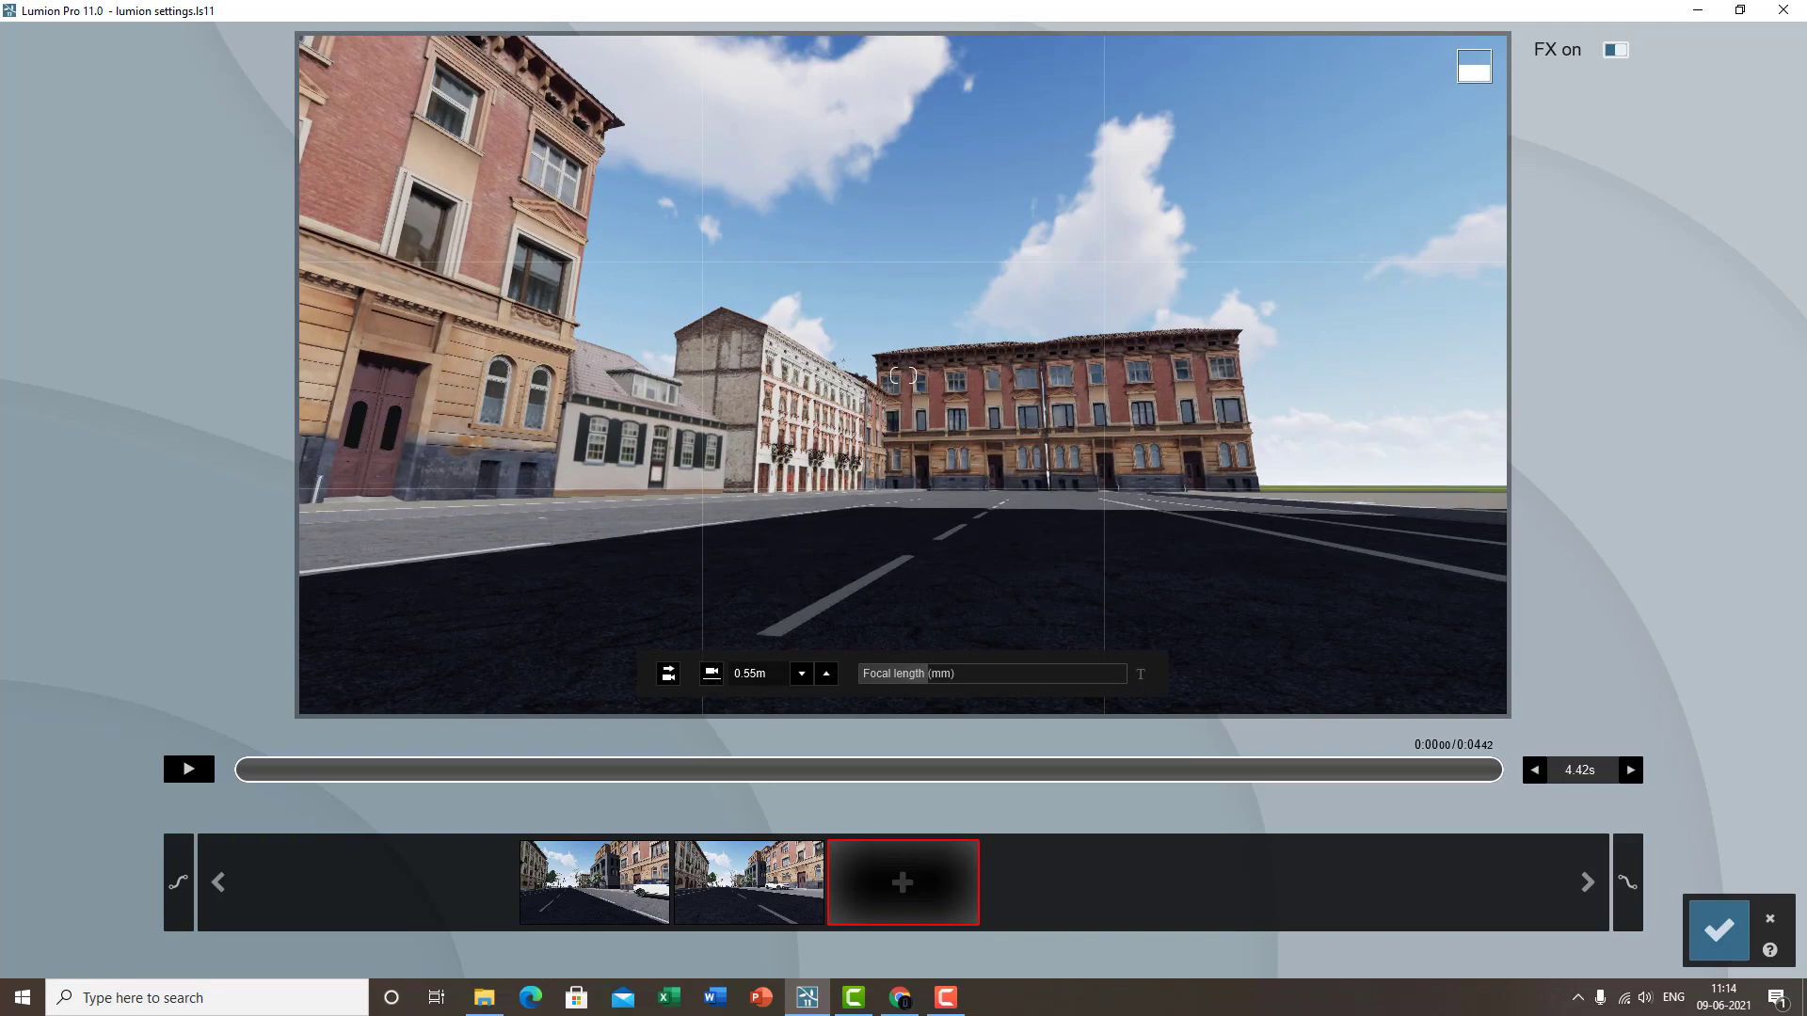
left_click(902, 882)
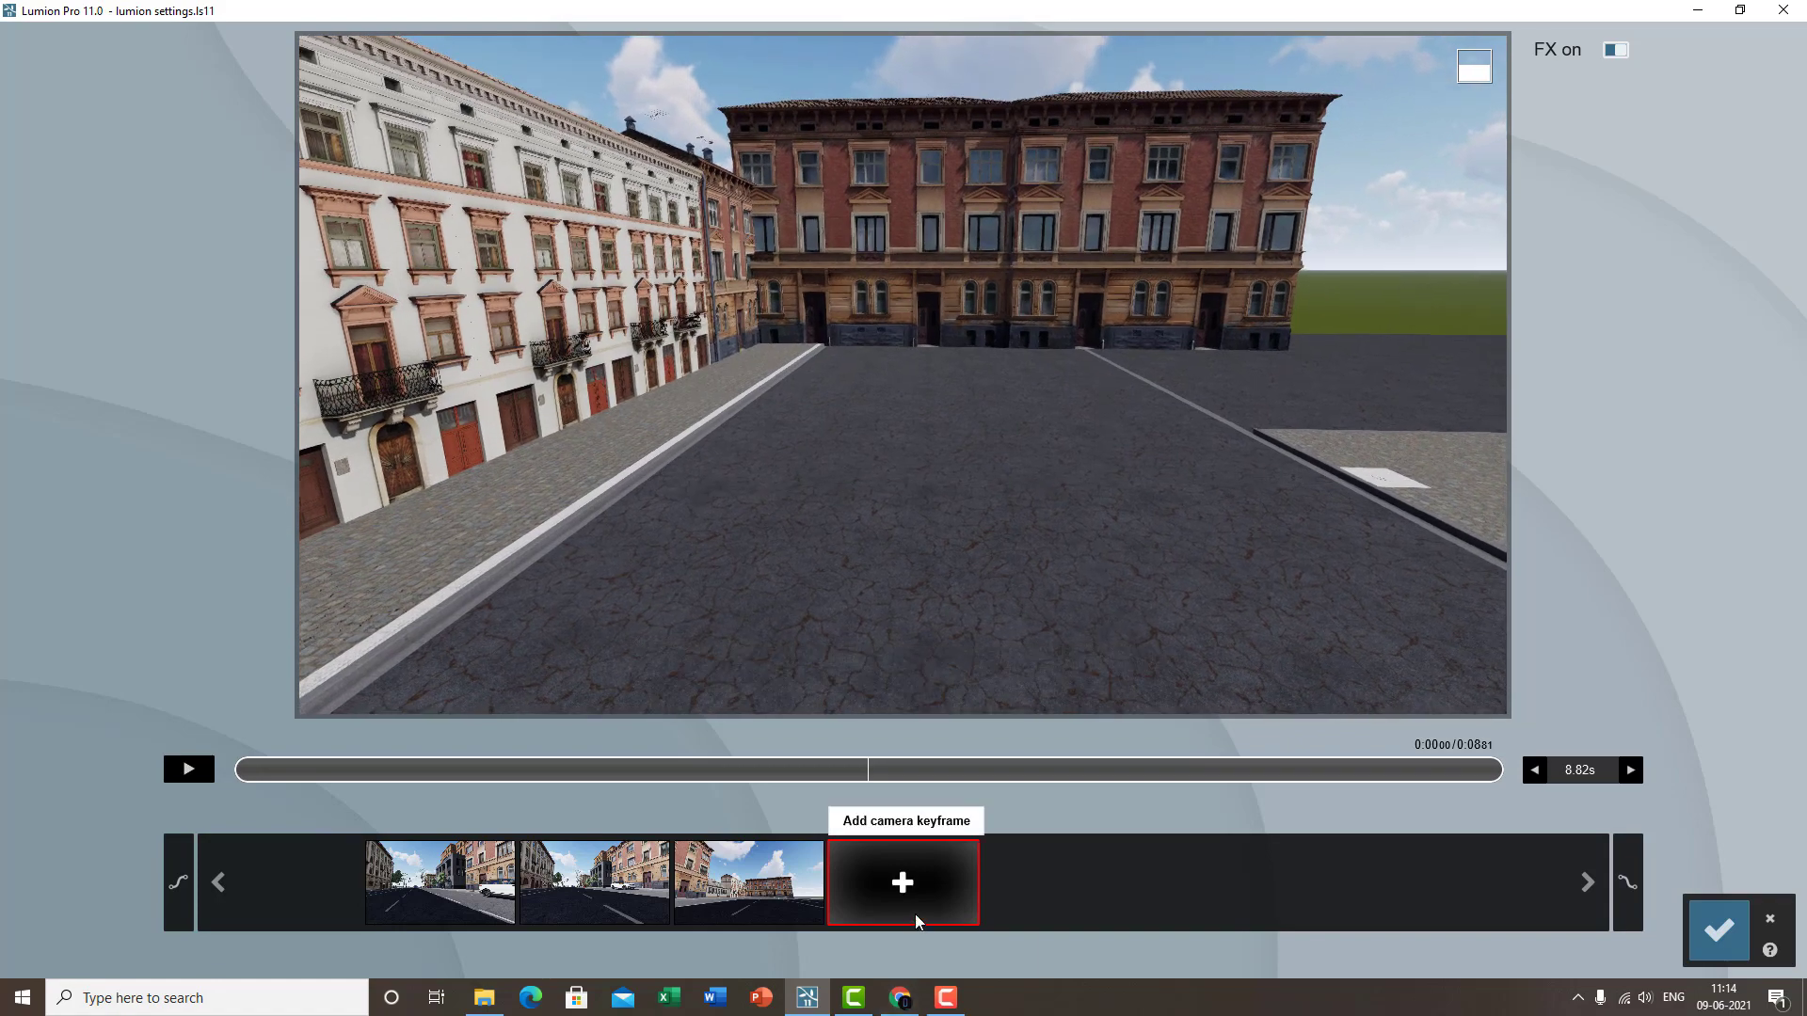
left_click(919, 918)
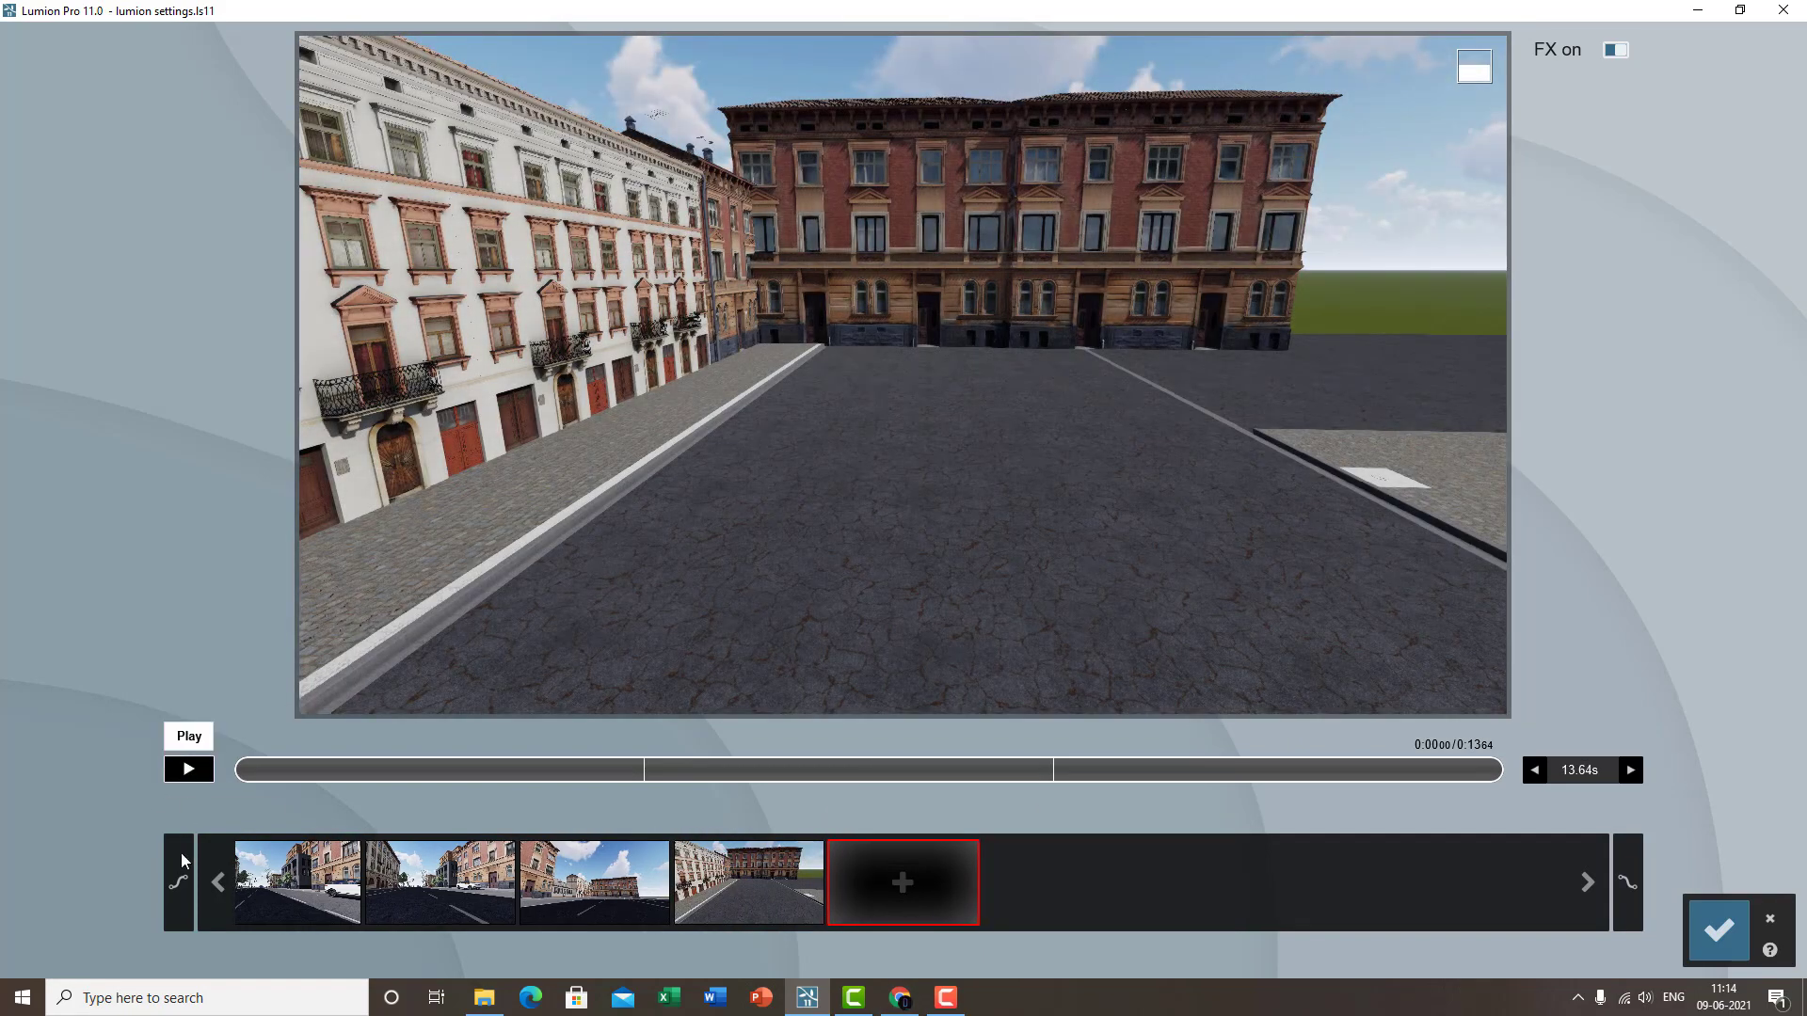
- Set the clip's ease-in and ease-out to linear and play the camera path
left_click(179, 881)
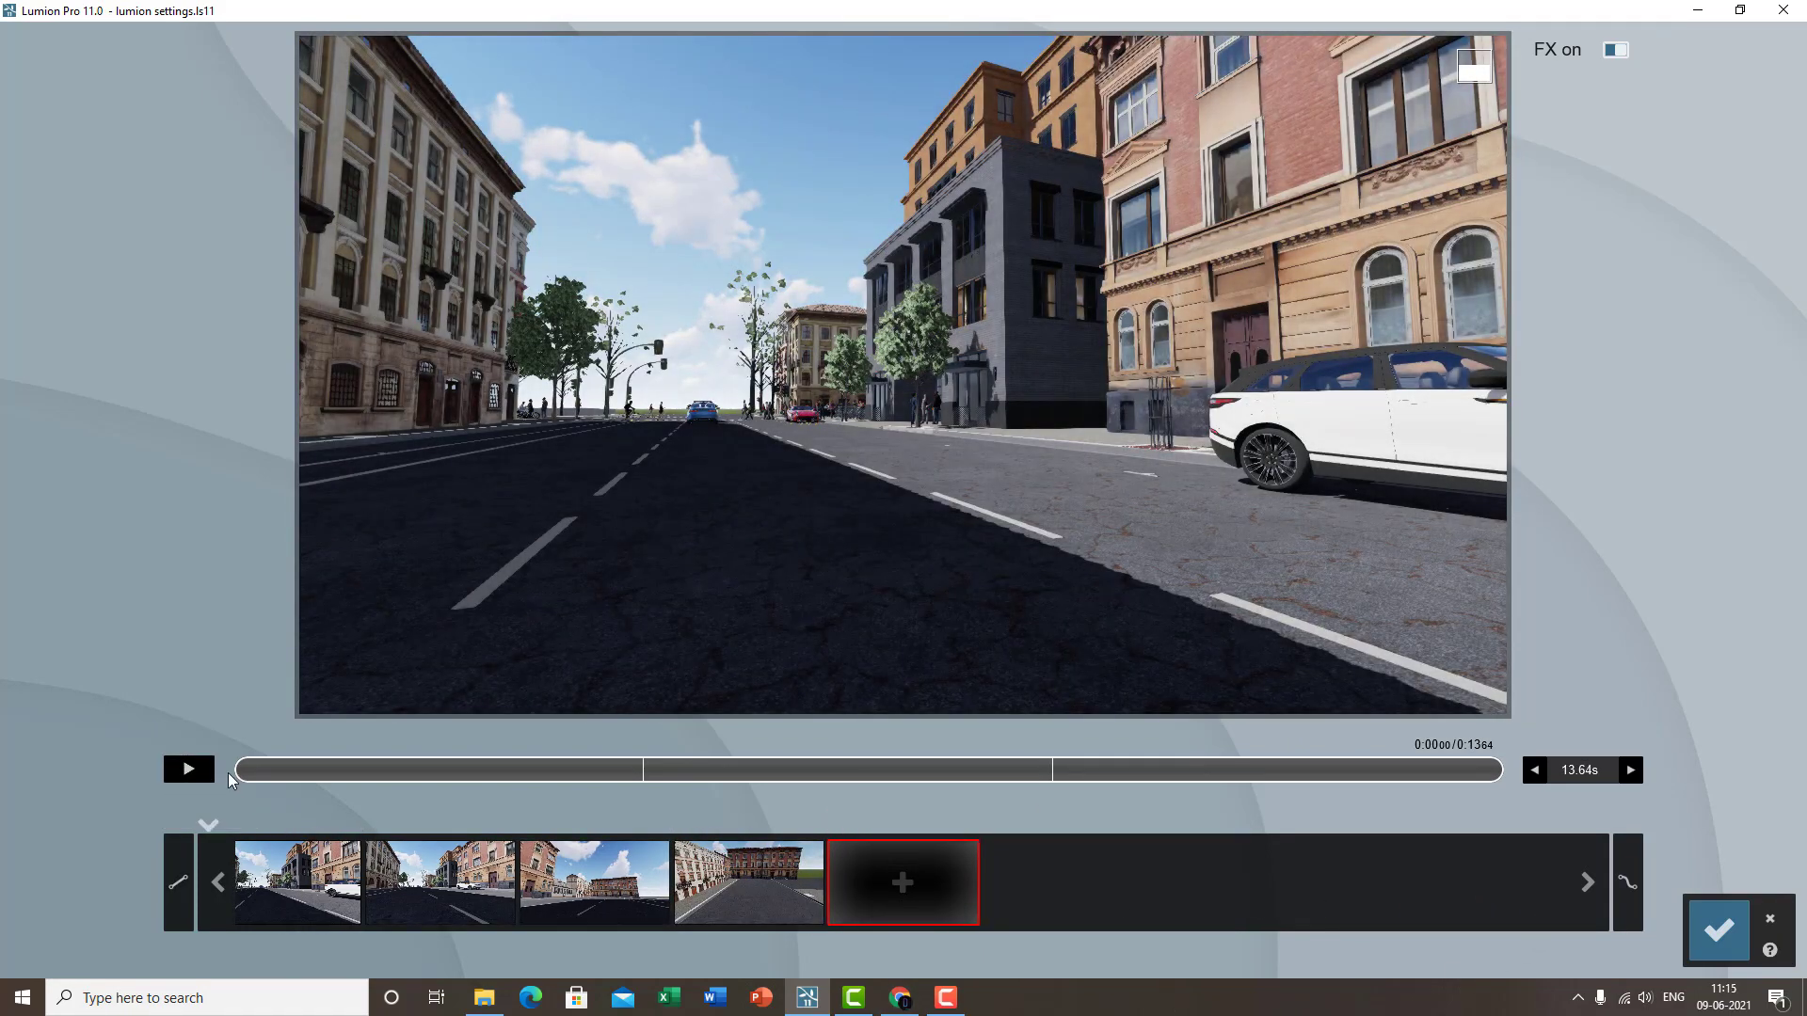
left_click(188, 769)
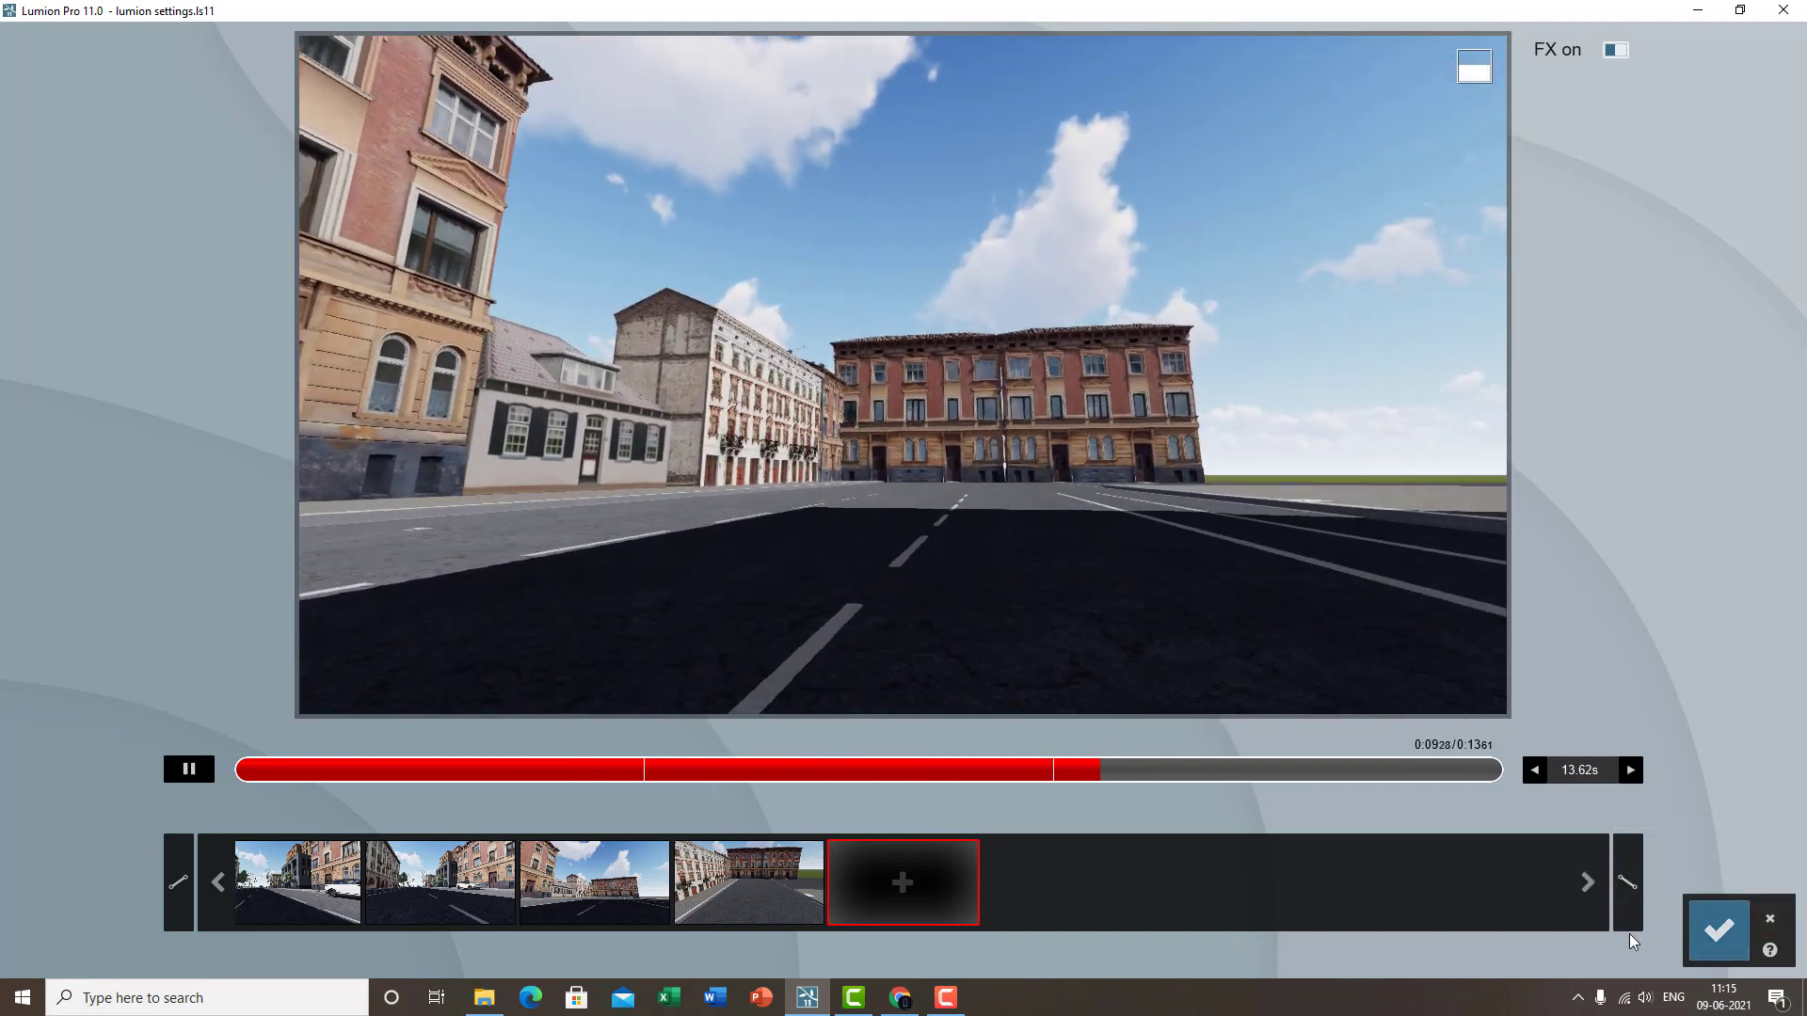
- Try clip lengths of 5 and 4 seconds, then set the clip's length to 2 seconds
left_click(1571, 771)
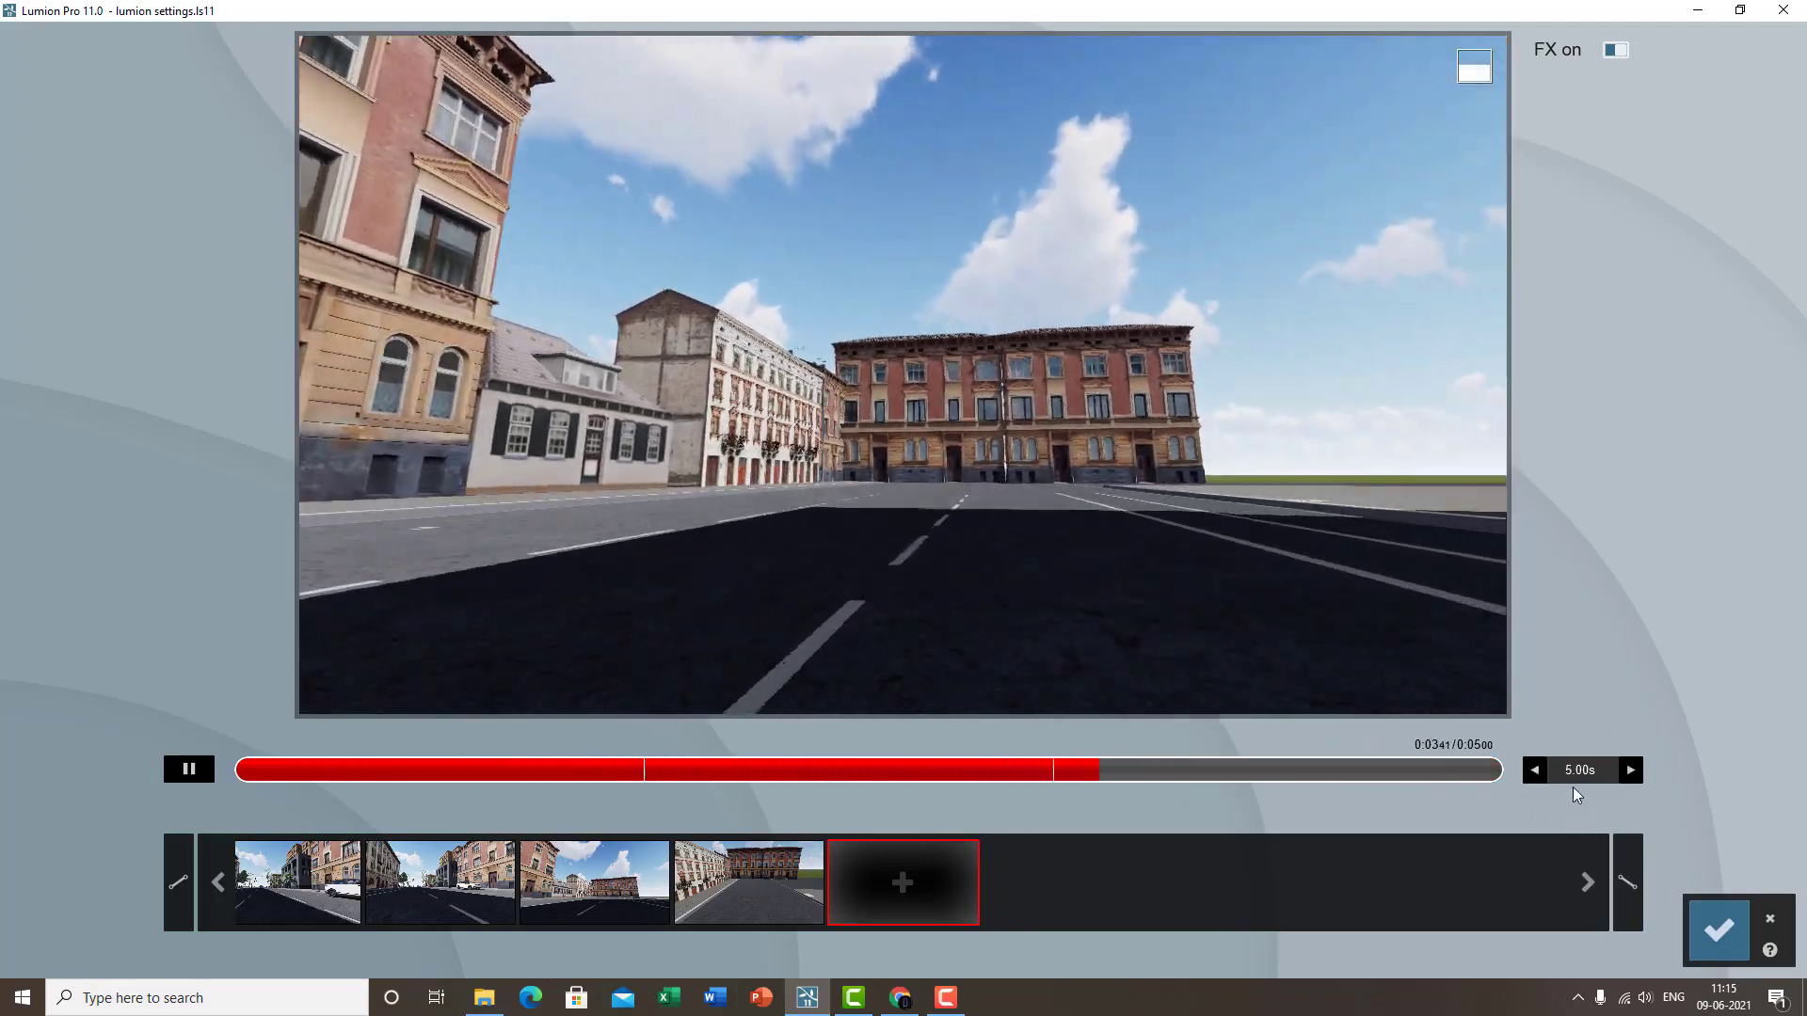
left_click(1596, 768)
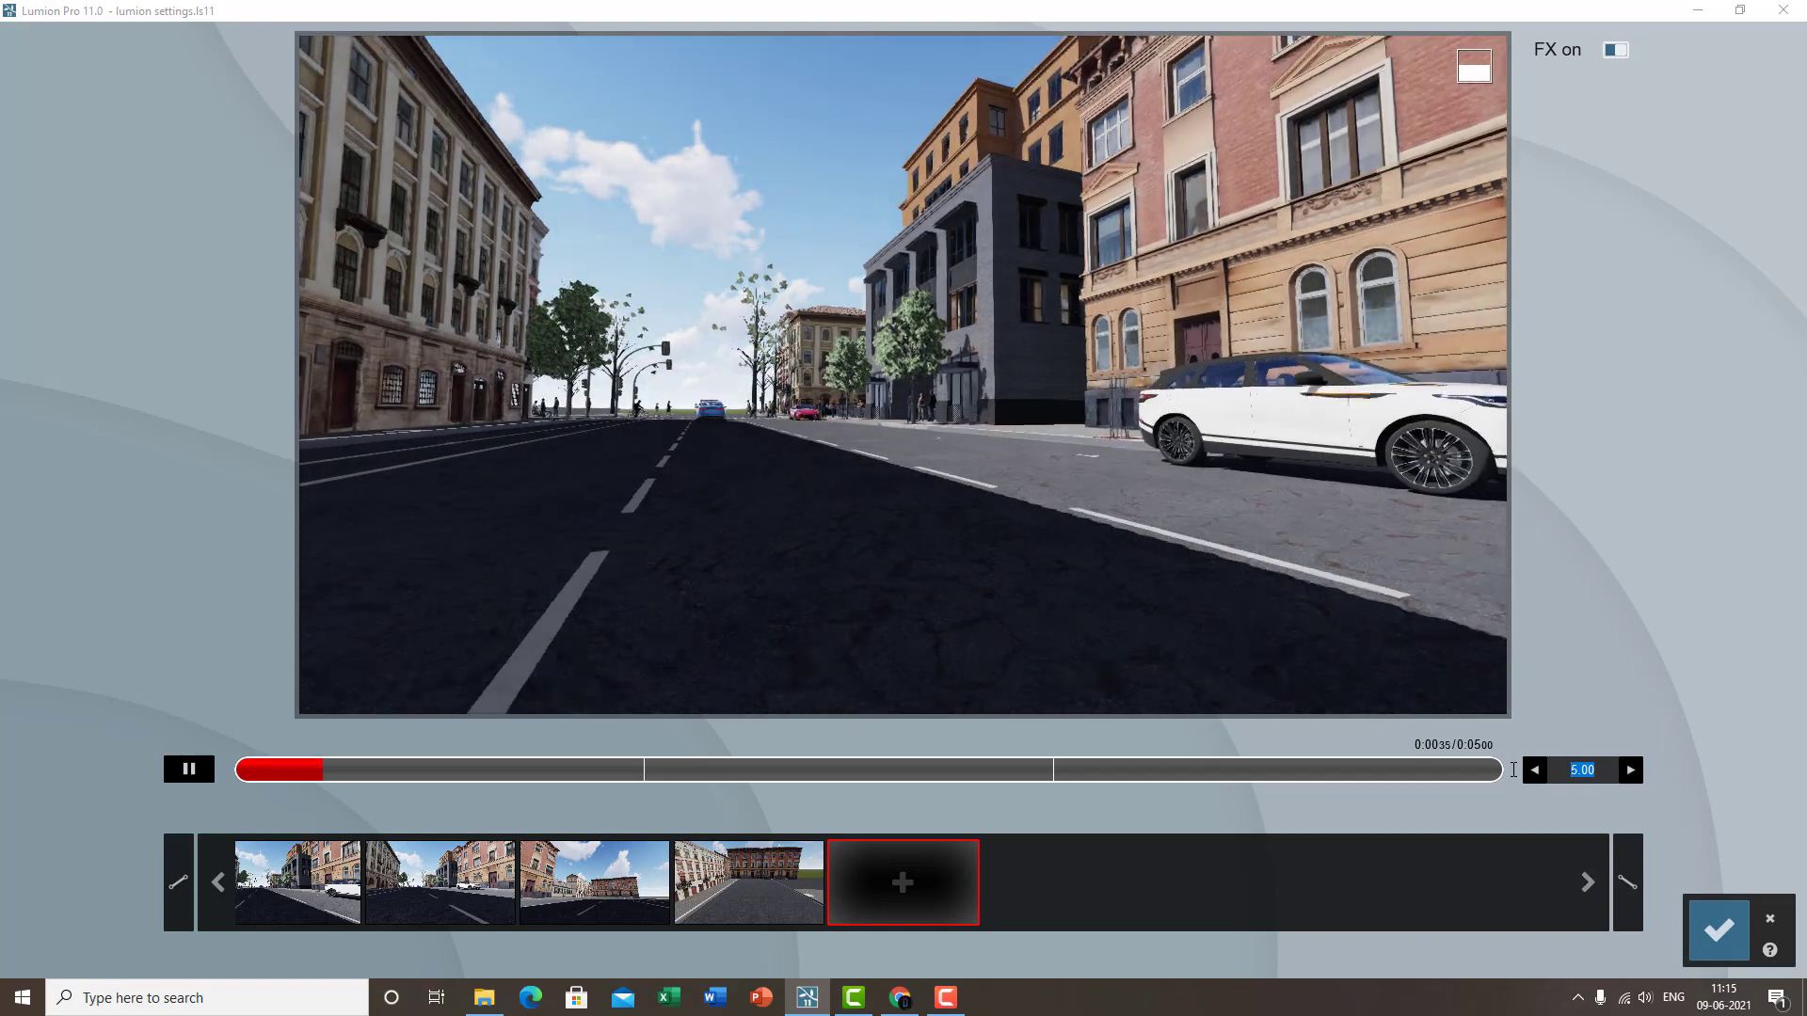
type("4")
key("Return")
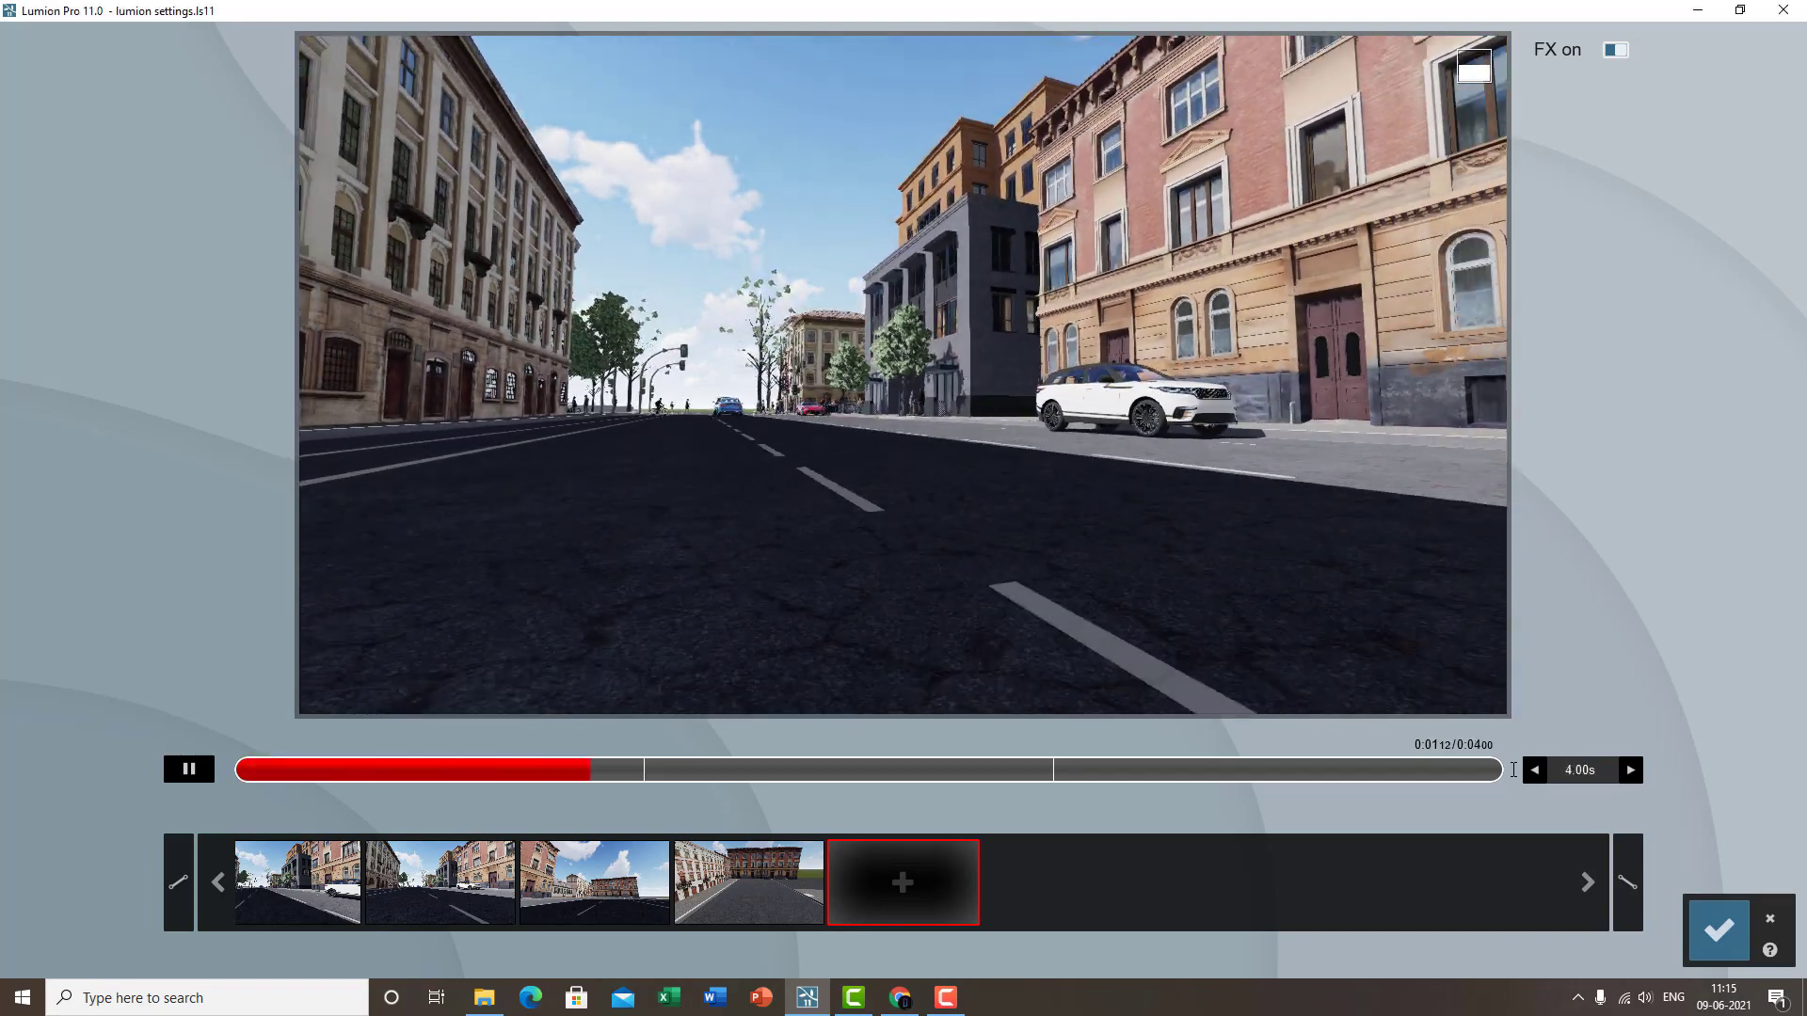
left_click(1573, 770)
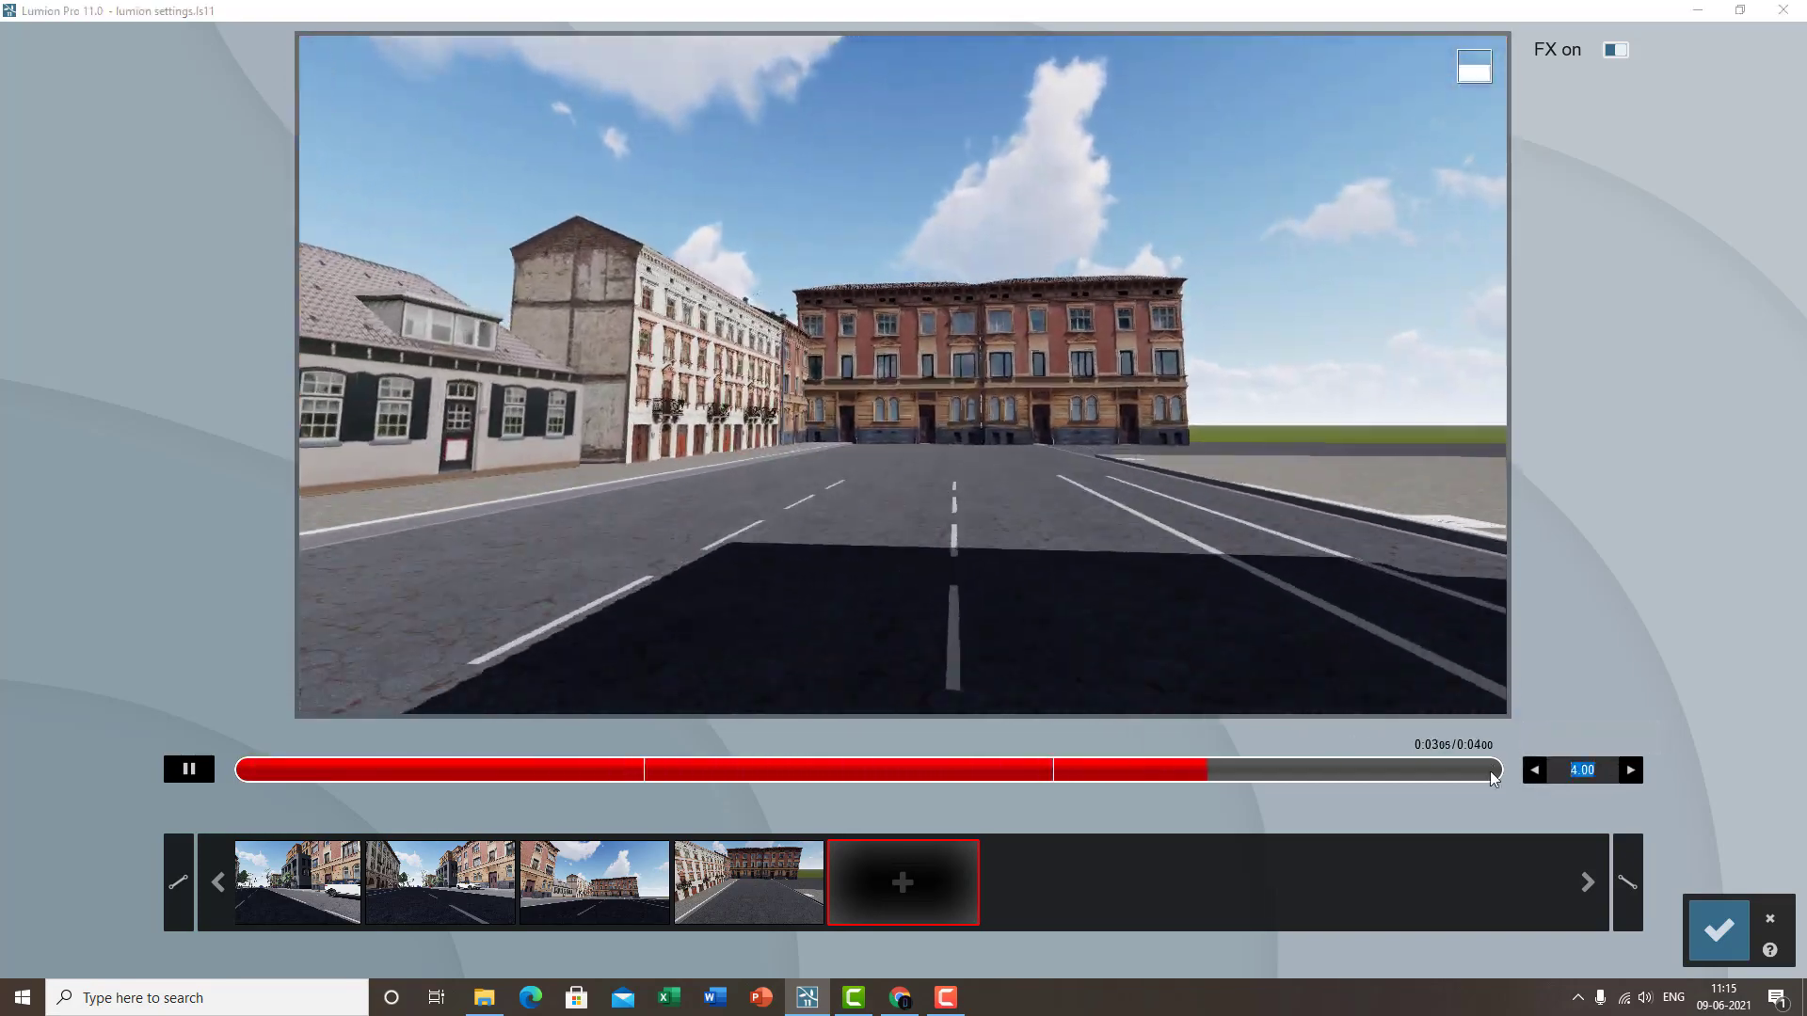
type("2")
key("Return")
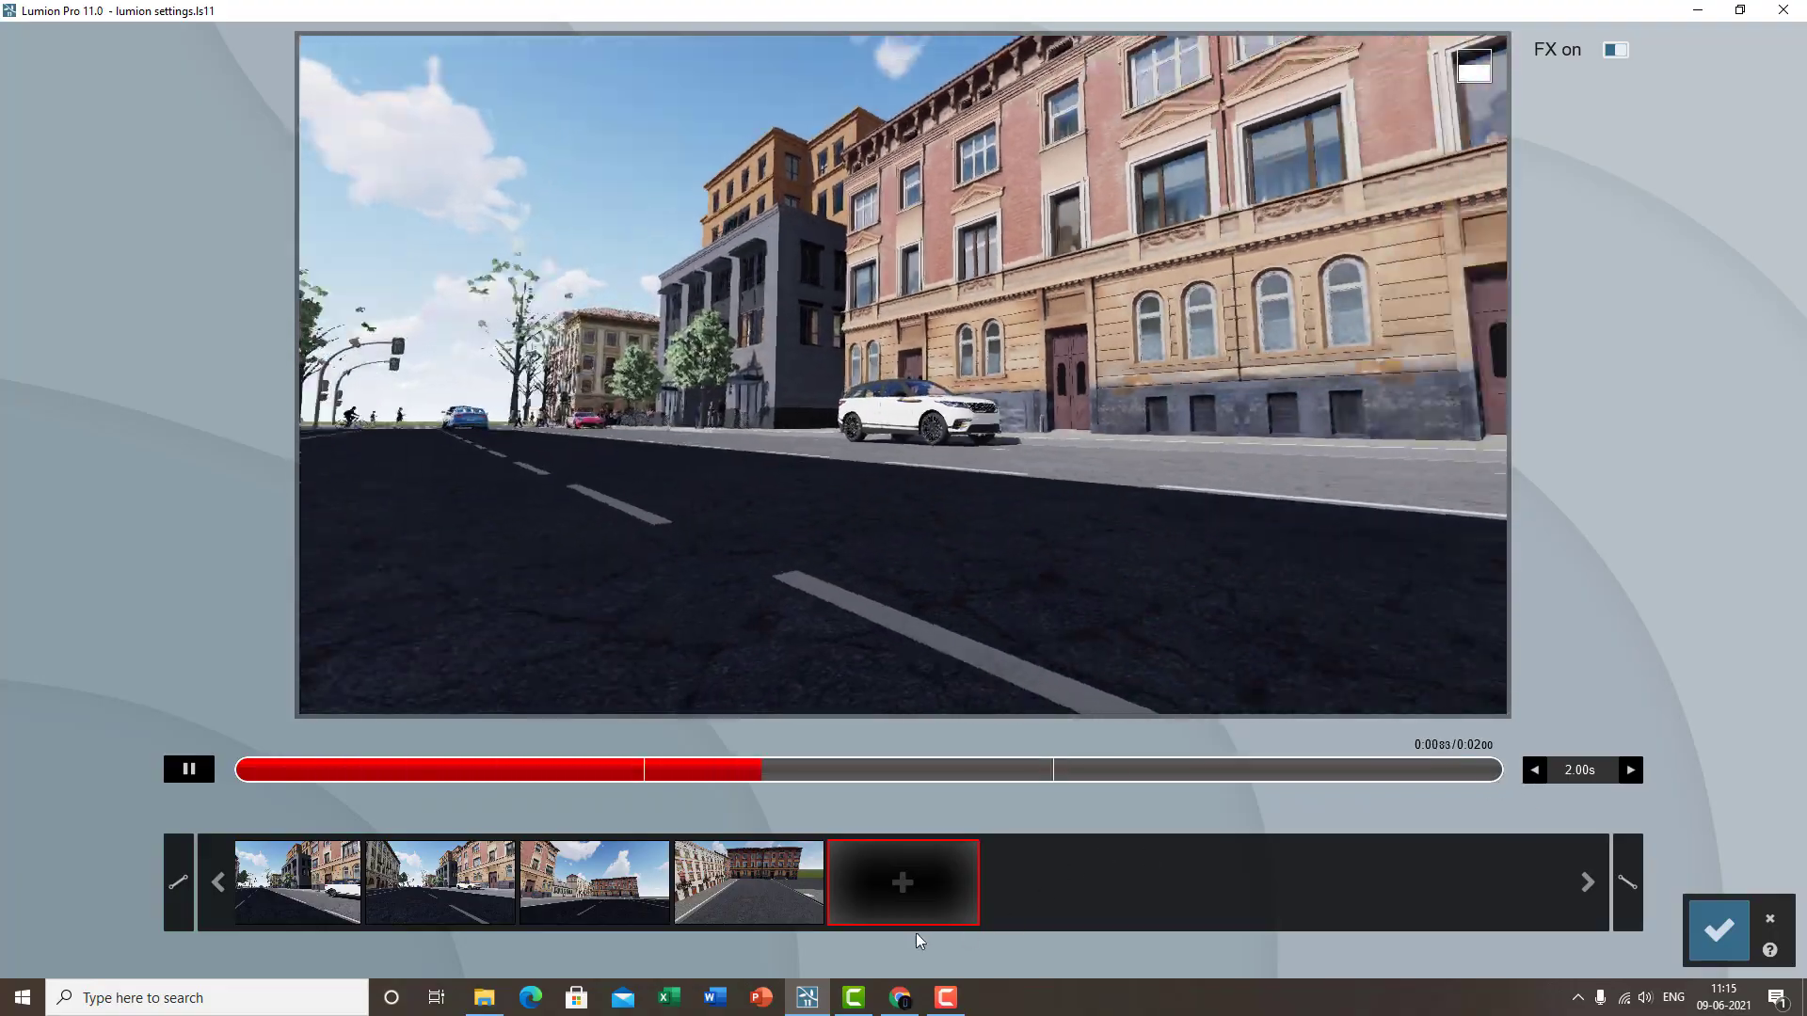
- Delete the second and third camera keyframes and select the first one
left_click(743, 889)
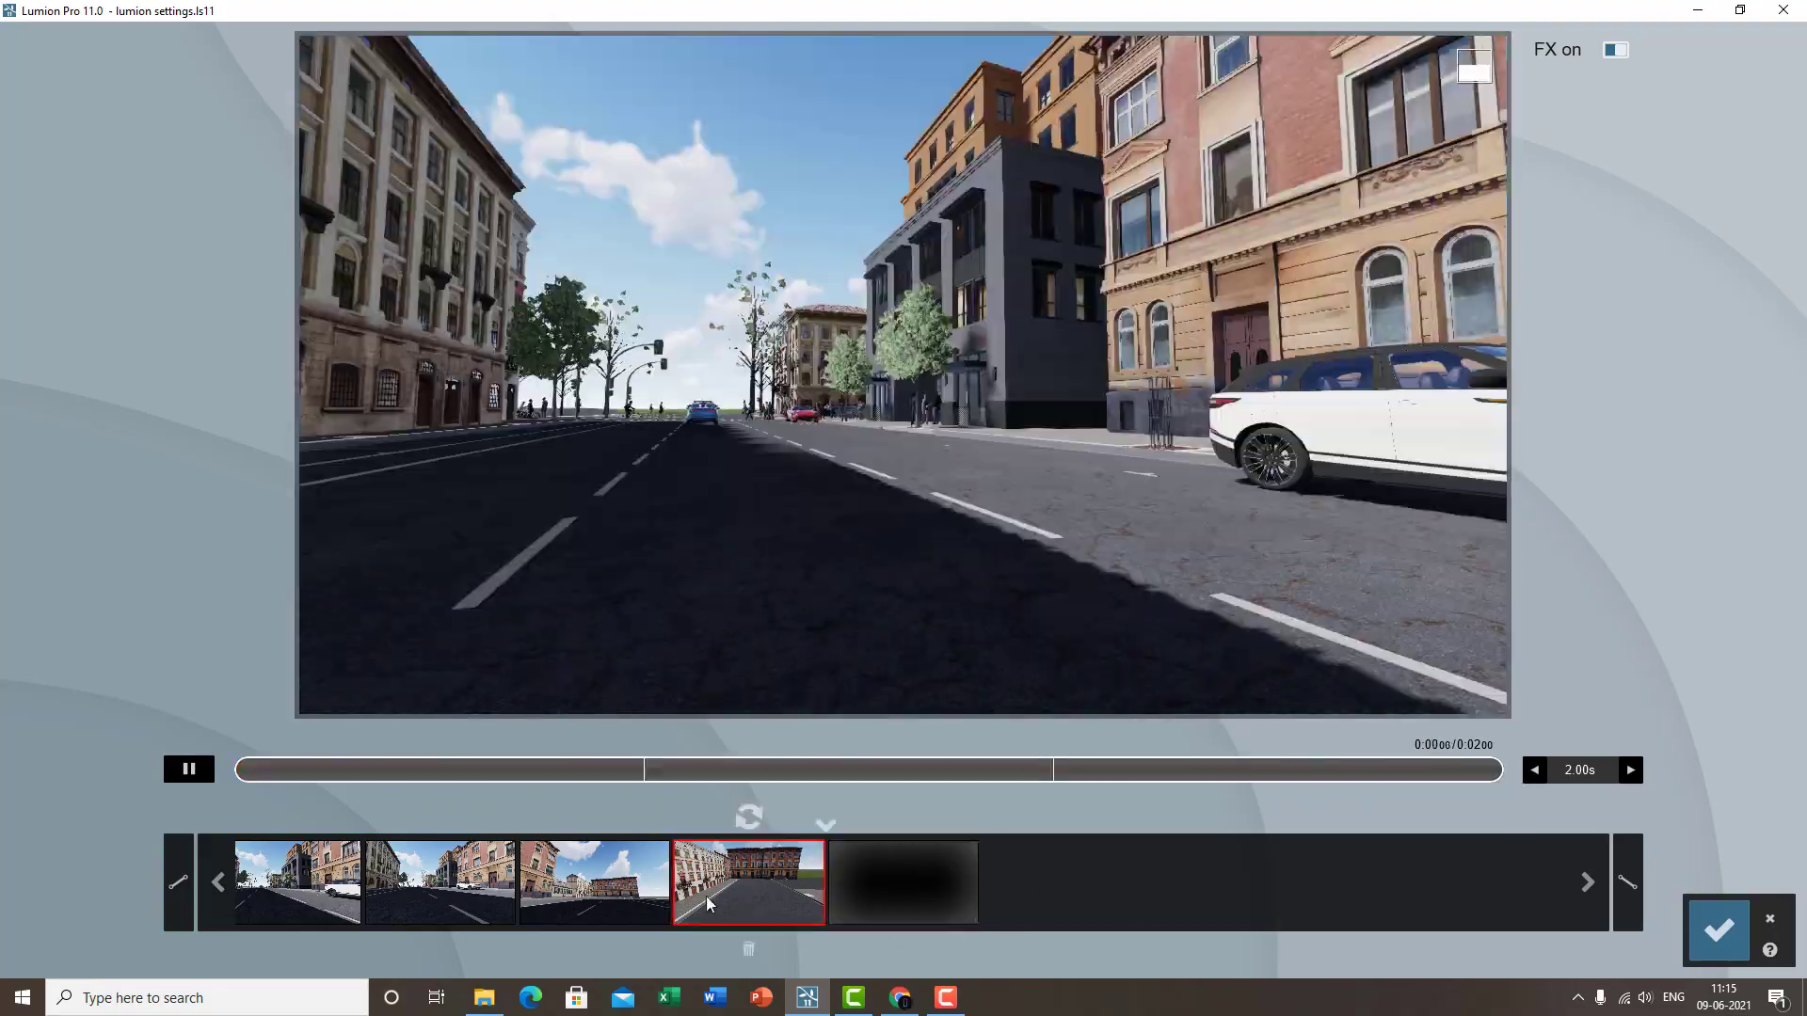
left_click(598, 897)
left_click(476, 892)
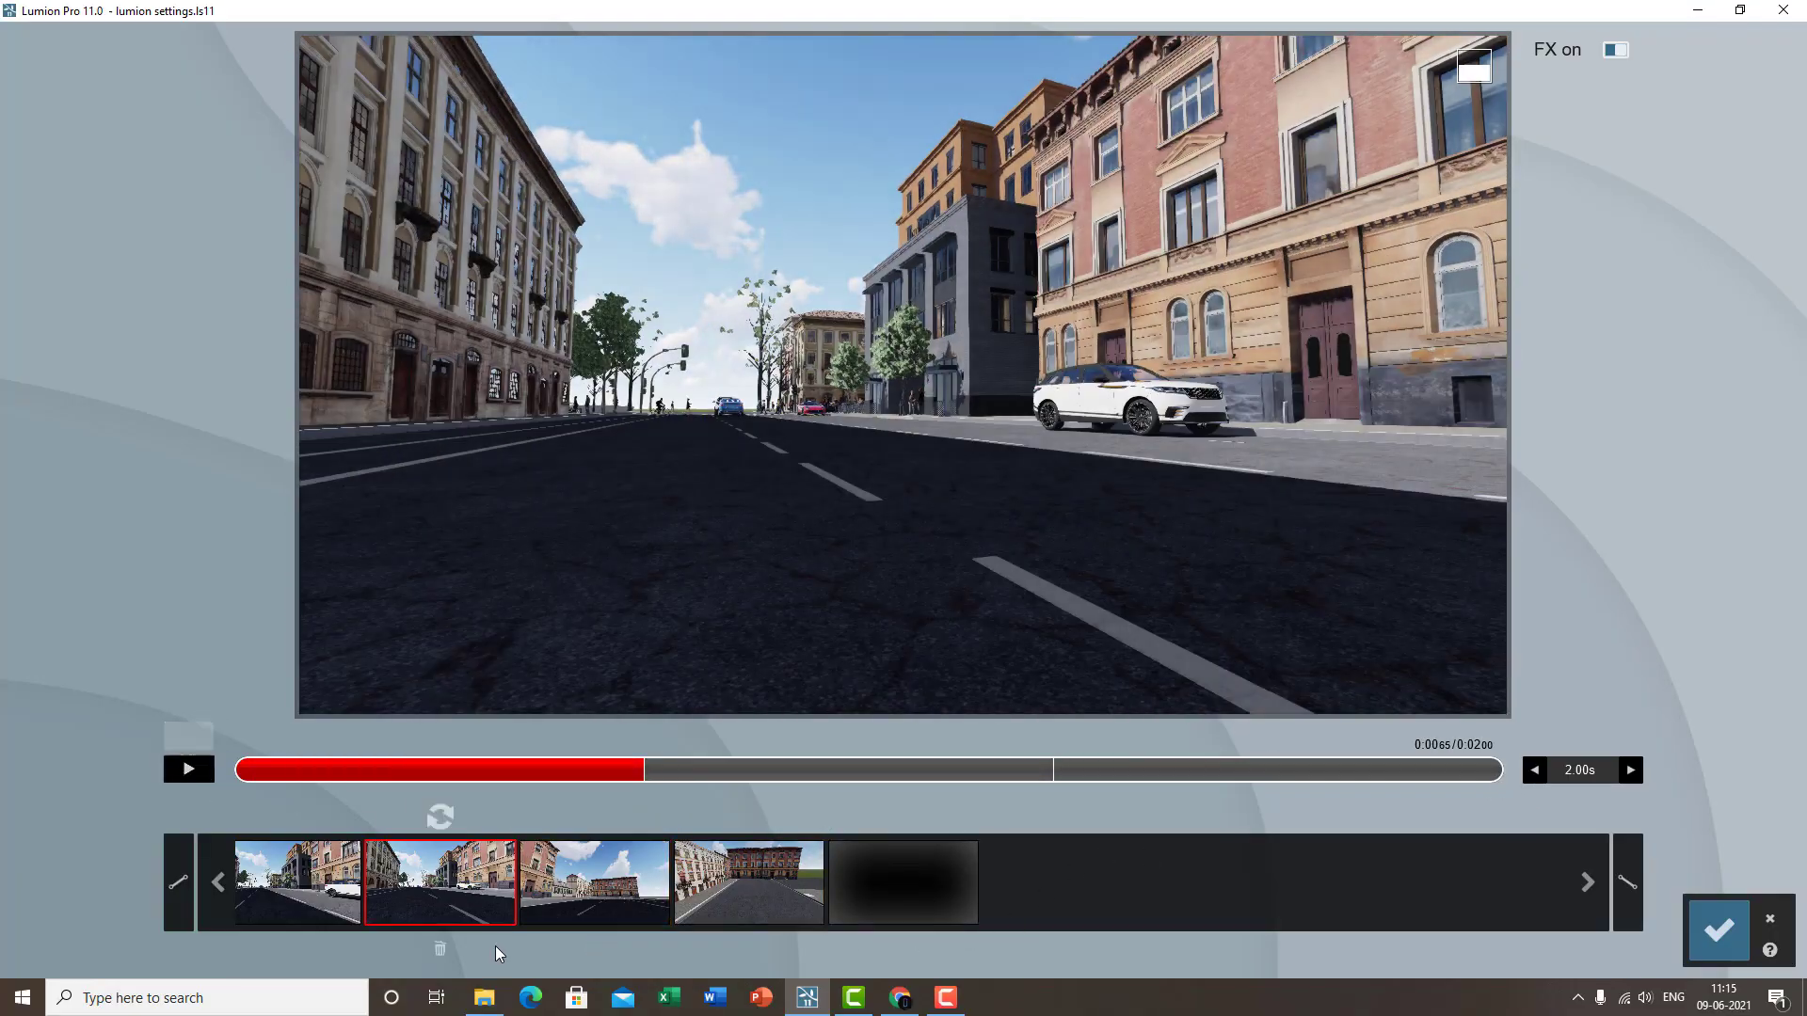
left_click(438, 950)
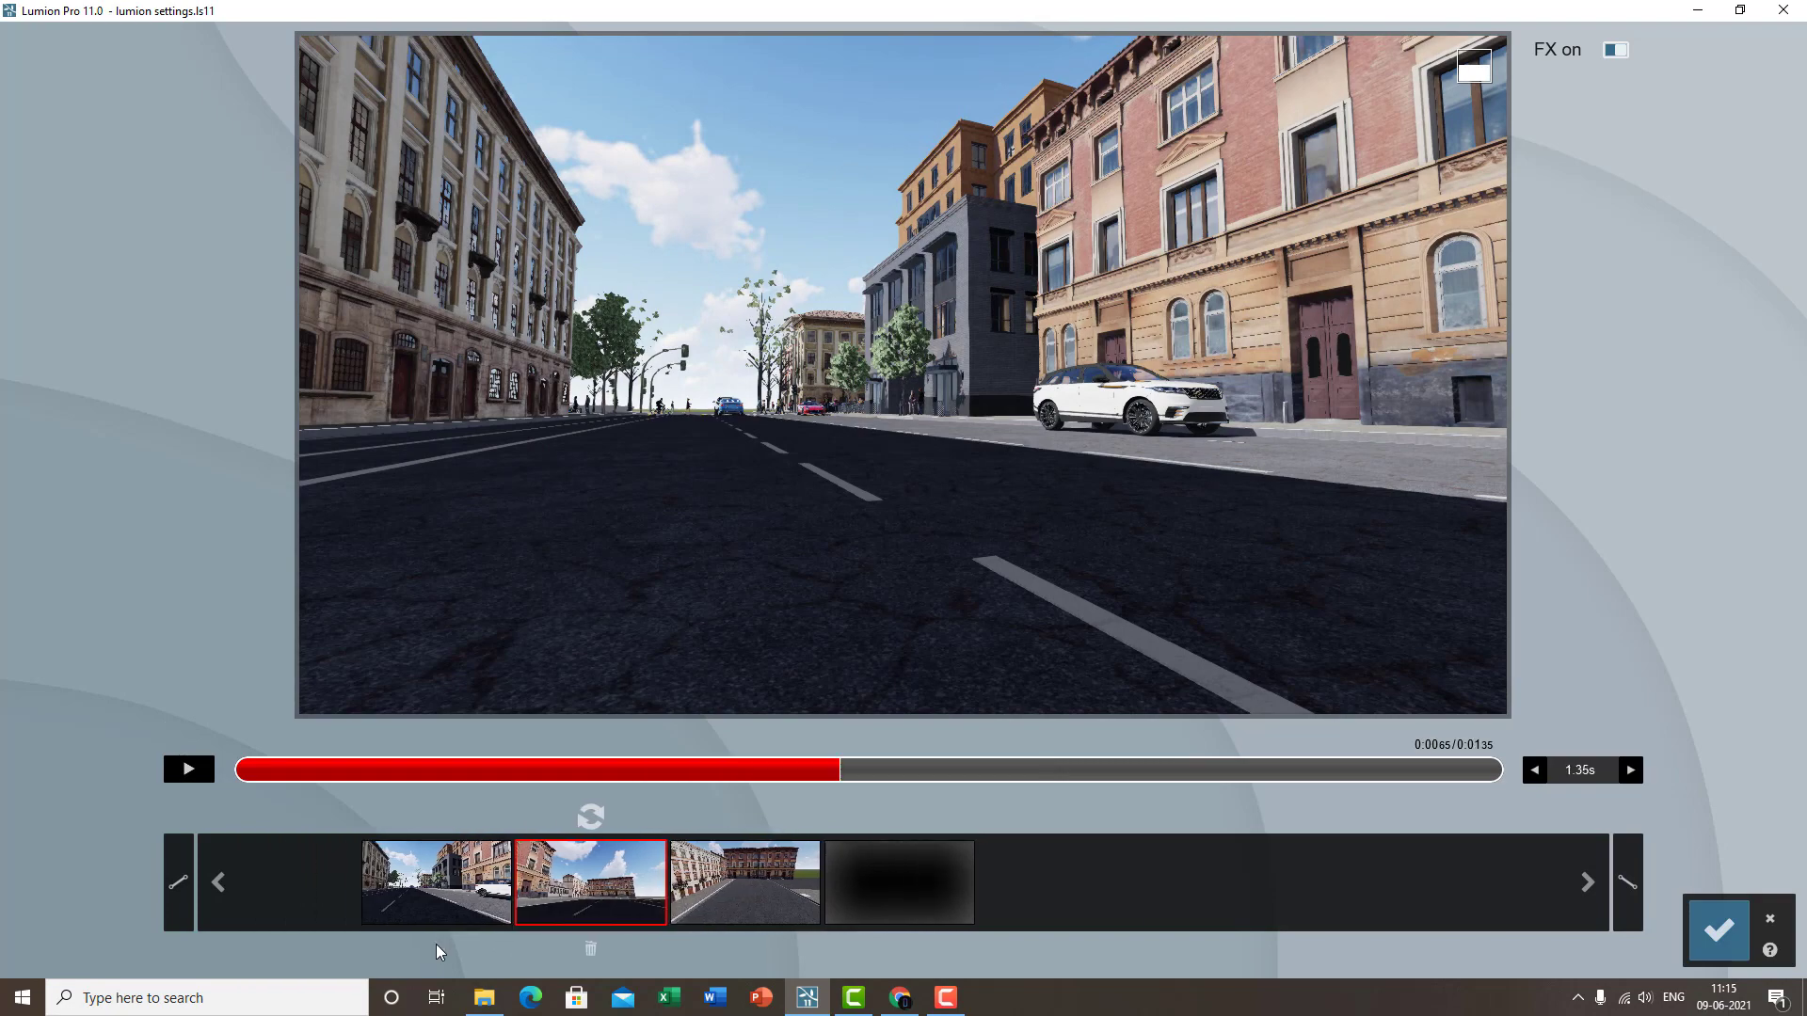
left_click(591, 950)
left_click(636, 887)
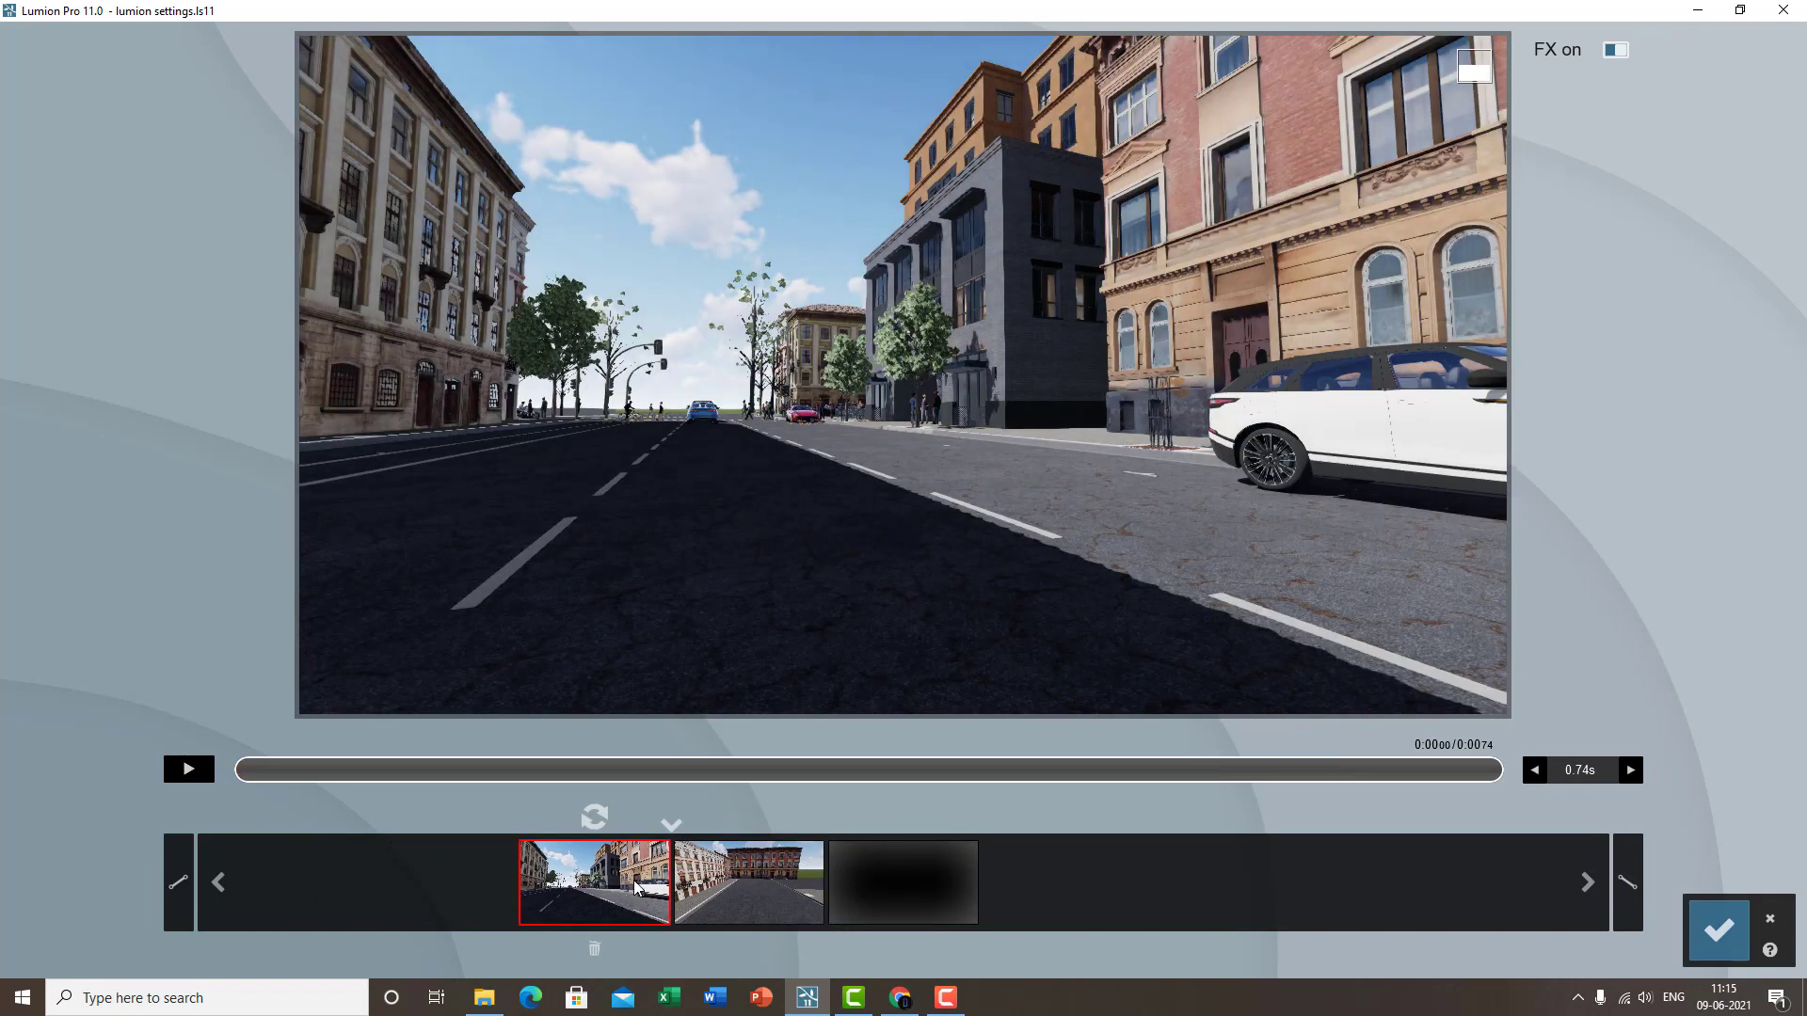
- Preview the two-keyframe camera path and delete its last keyframe
left_click(175, 777)
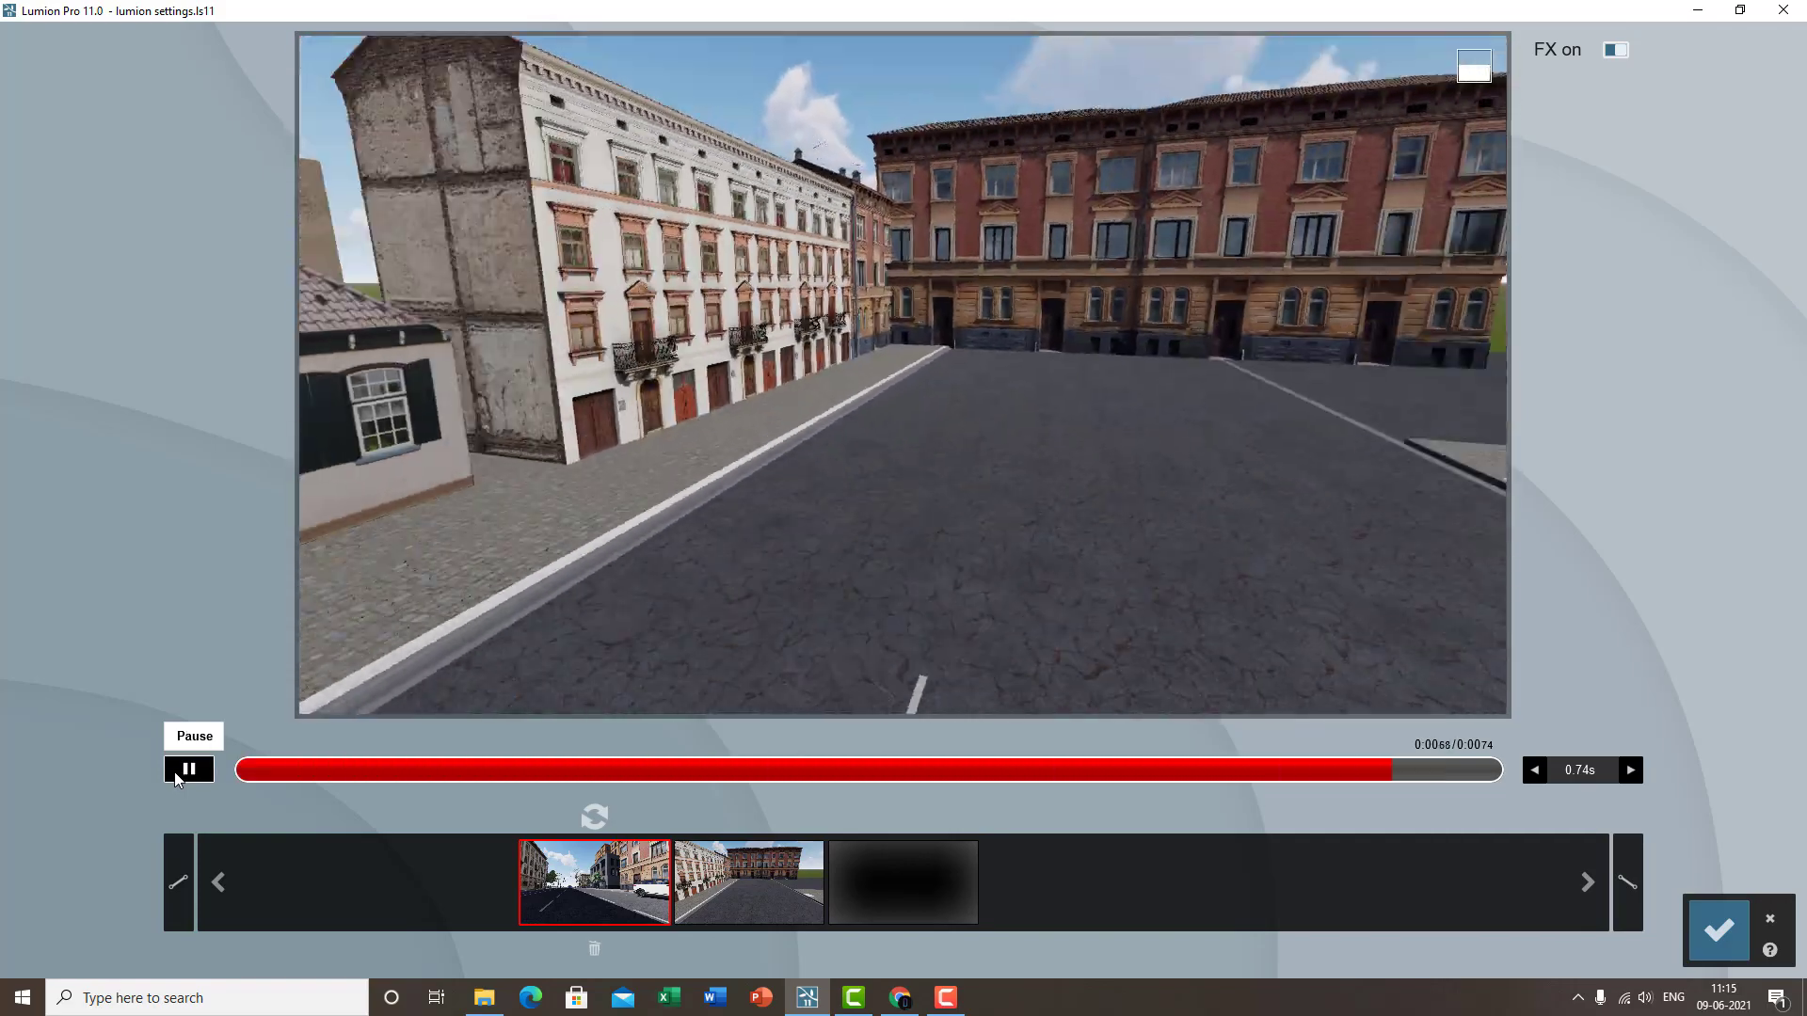
left_click(175, 777)
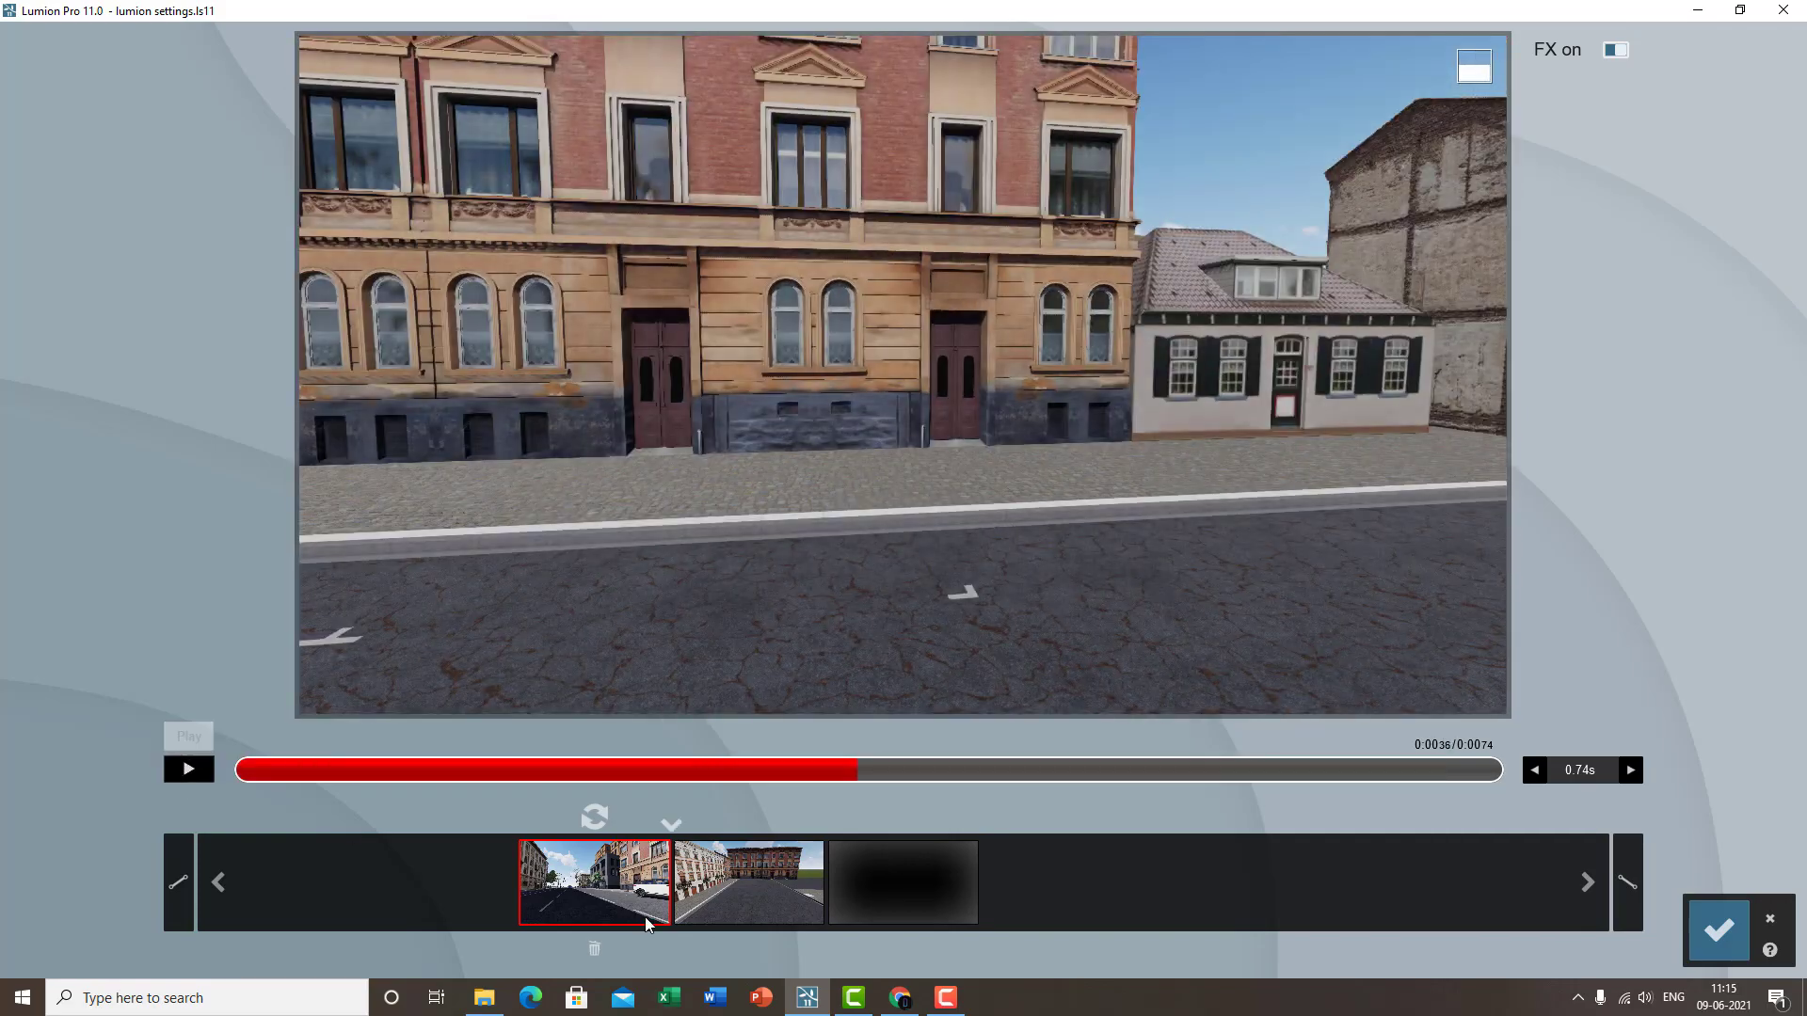
left_click(649, 913)
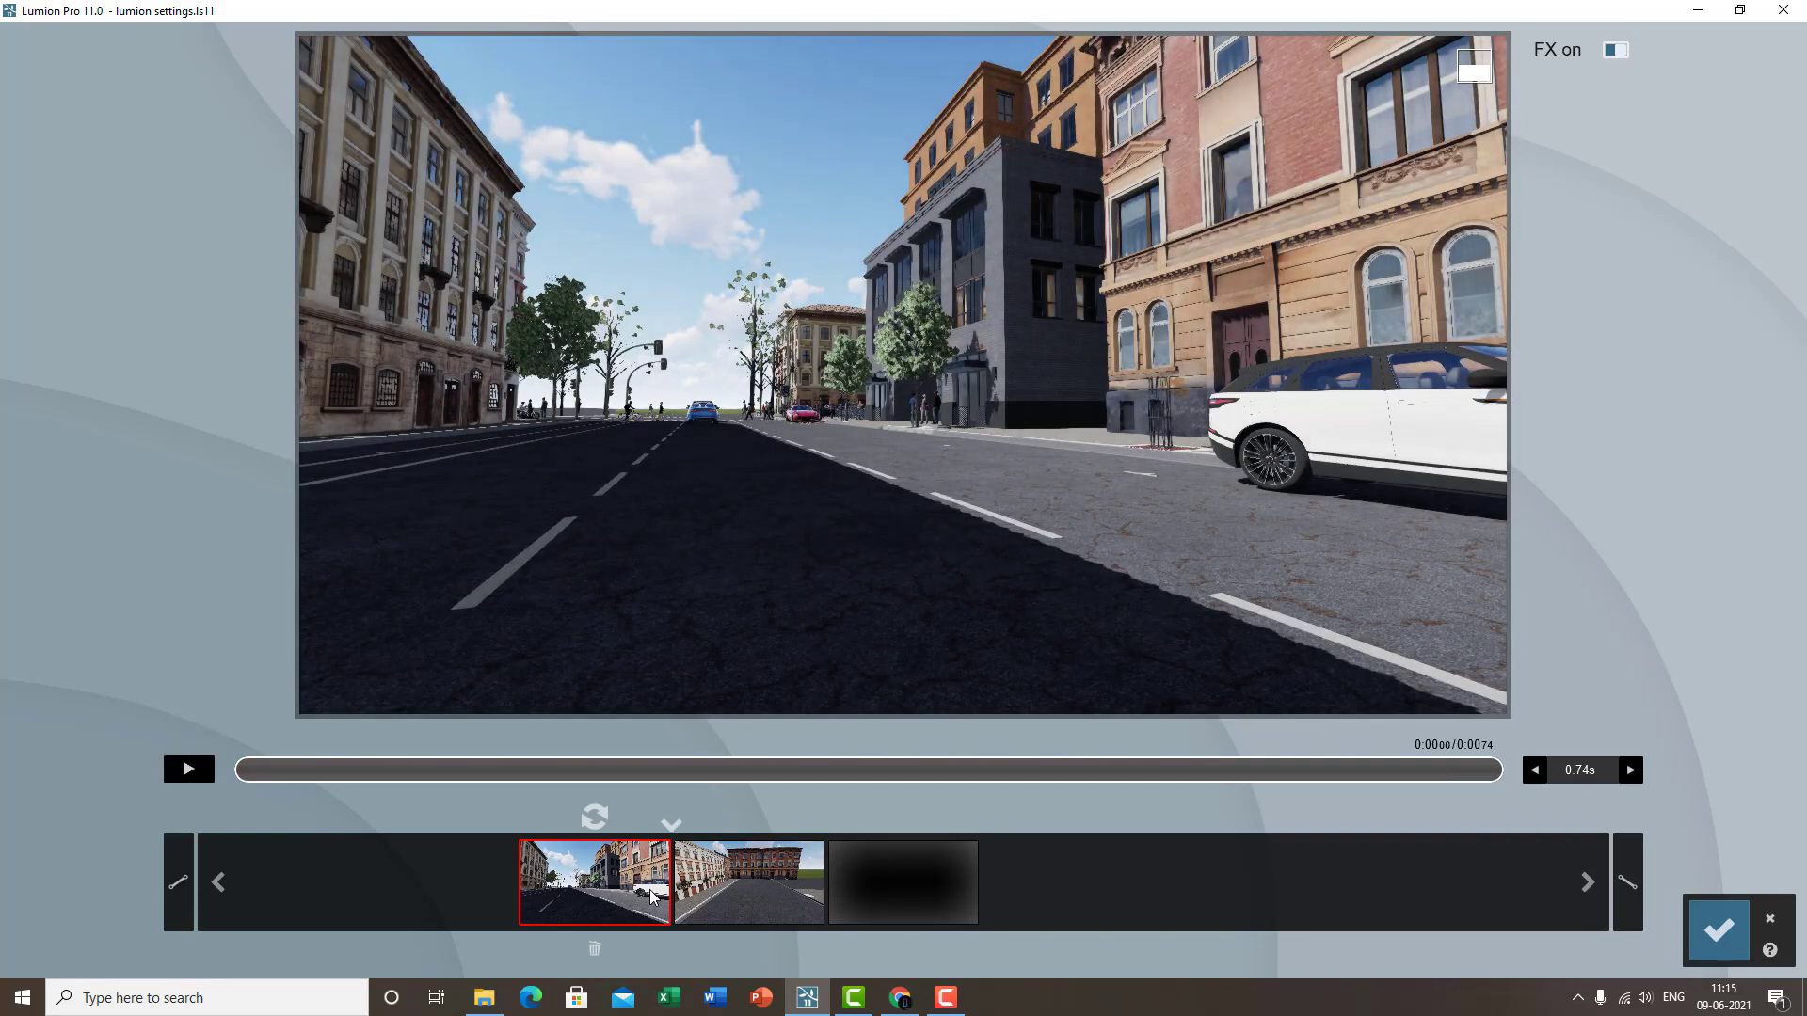
left_click(750, 896)
left_click(749, 948)
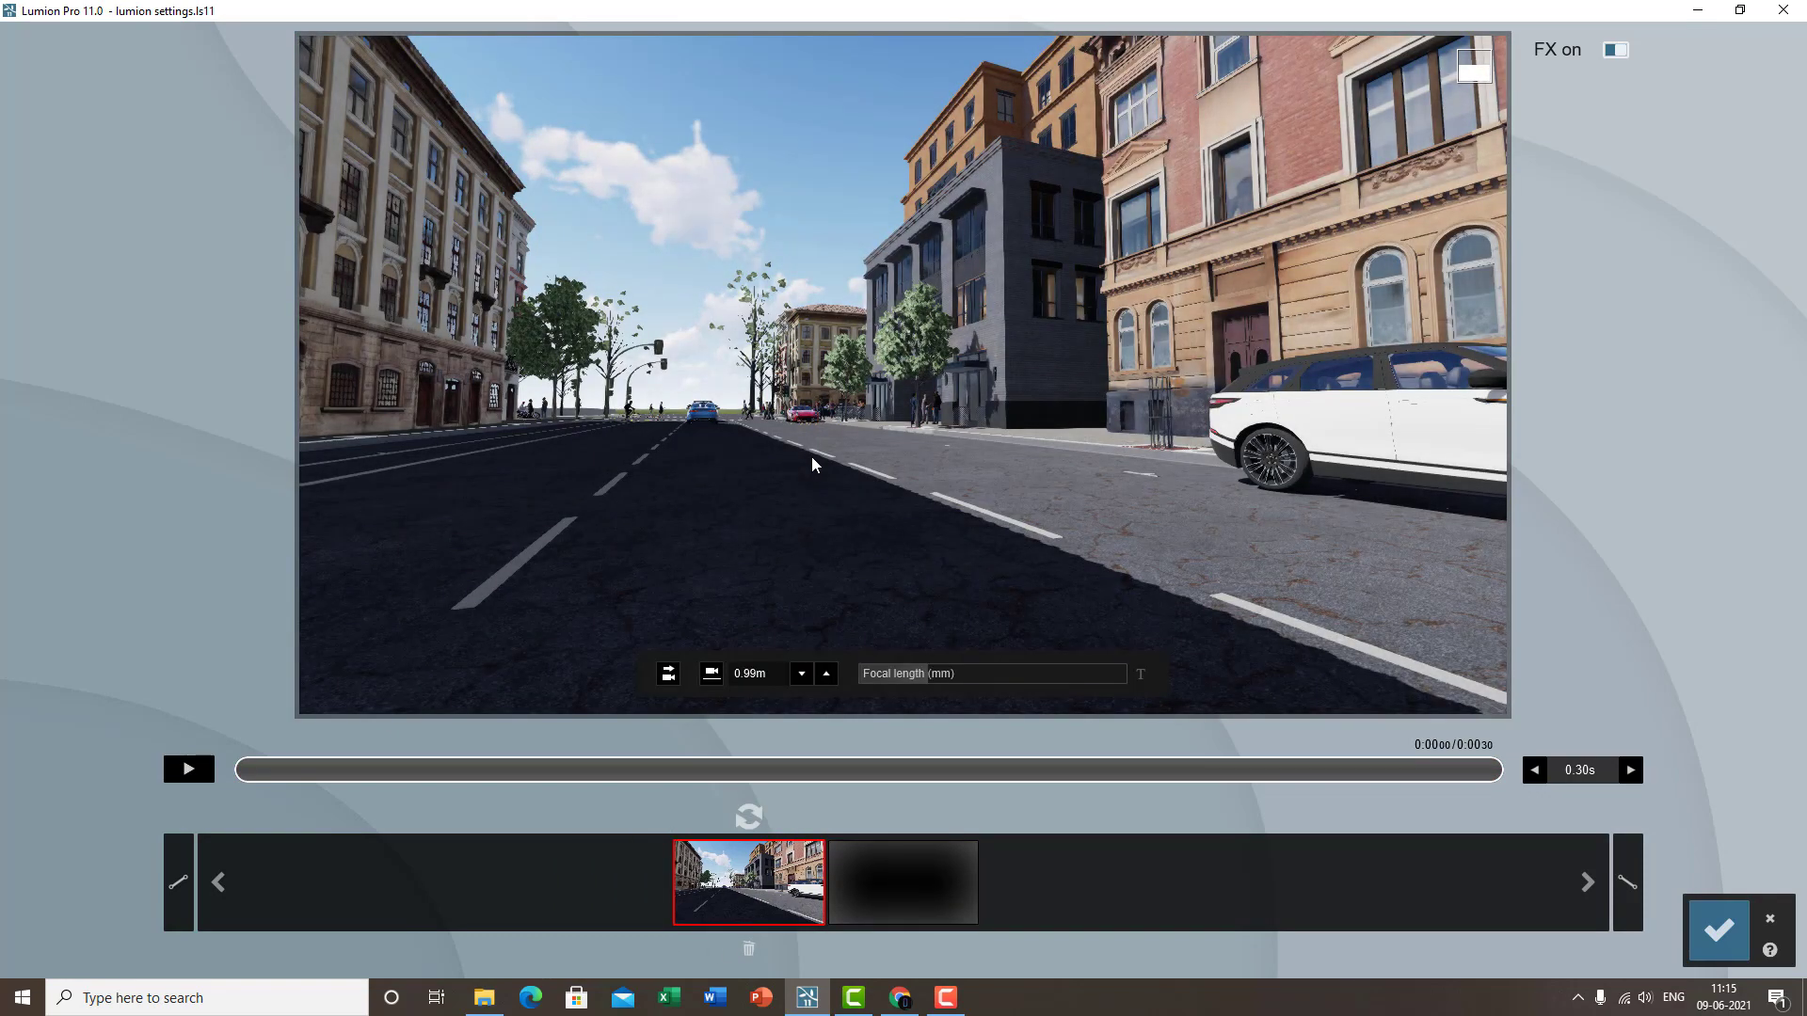
- Turn the camera toward the far red brick building and add a low keyframe, followed by a higher one at about 4 m
key("w")
right_click_drag(823, 500, 898, 501)
right_click_drag(903, 375, 1016, 375)
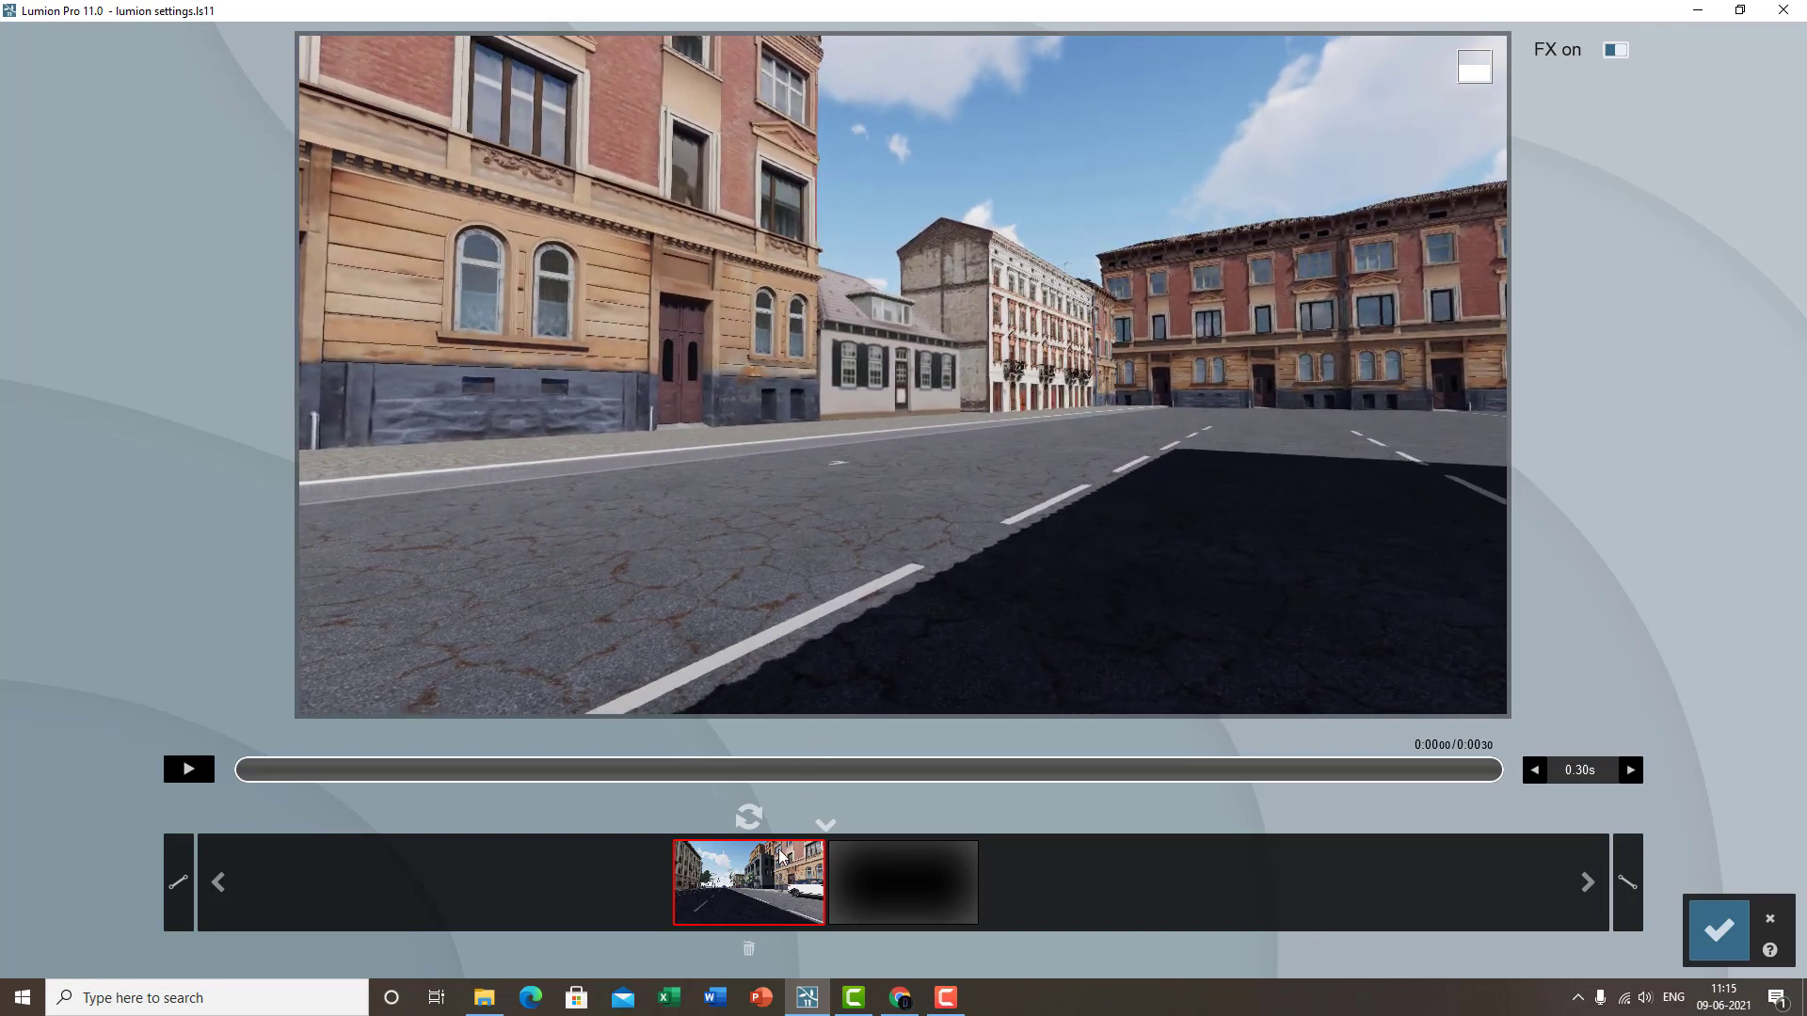
left_click(903, 861)
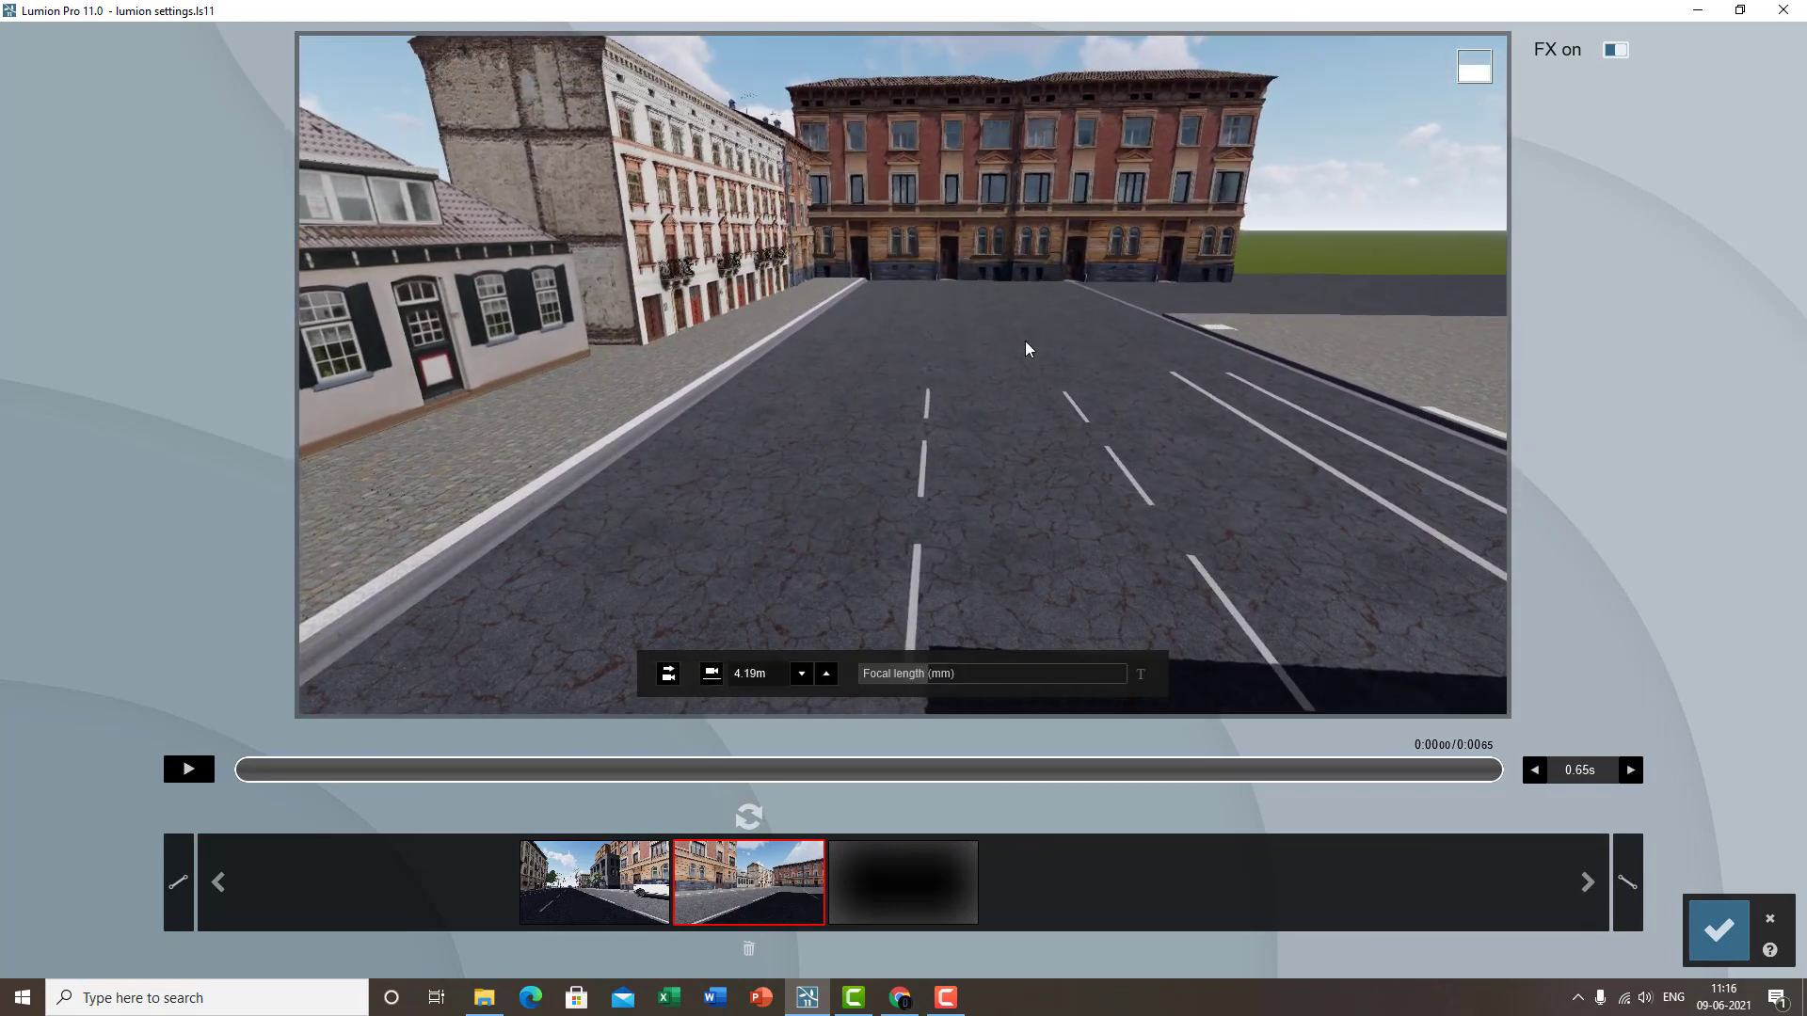
left_click(837, 856)
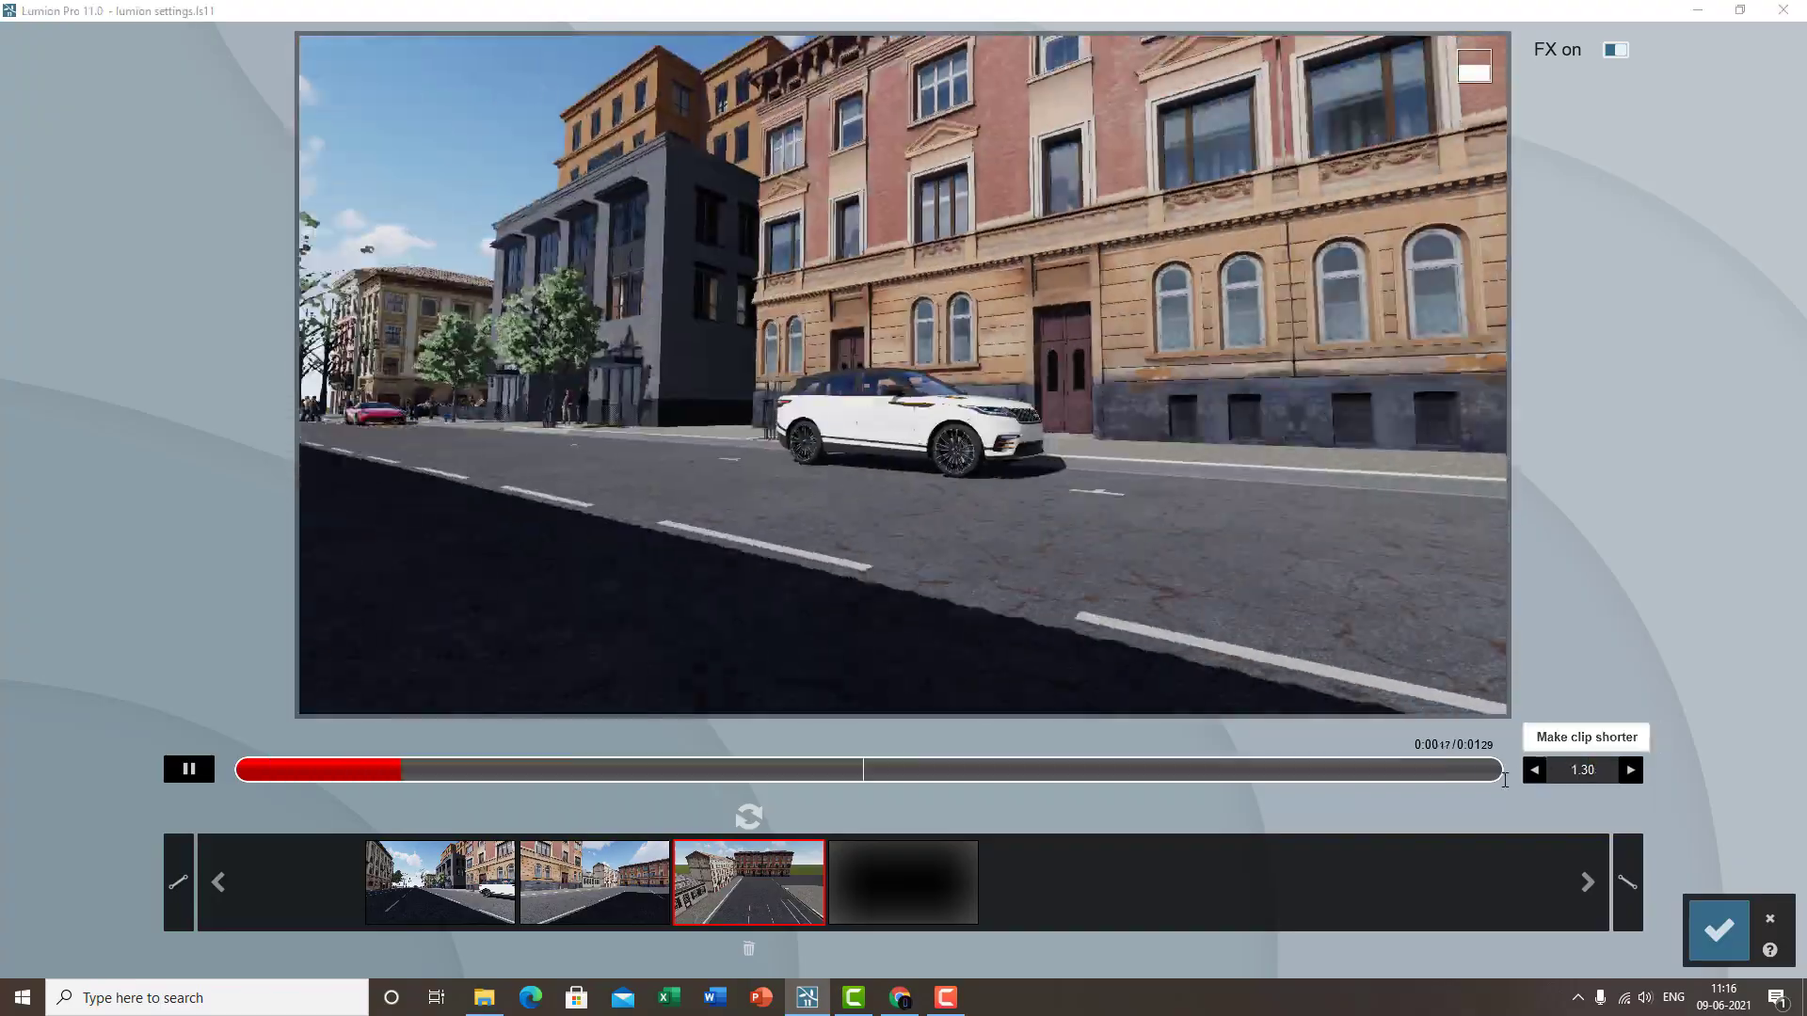
- Set the clip's length to 2 seconds and its ease-out to smooth
left_click(1580, 770)
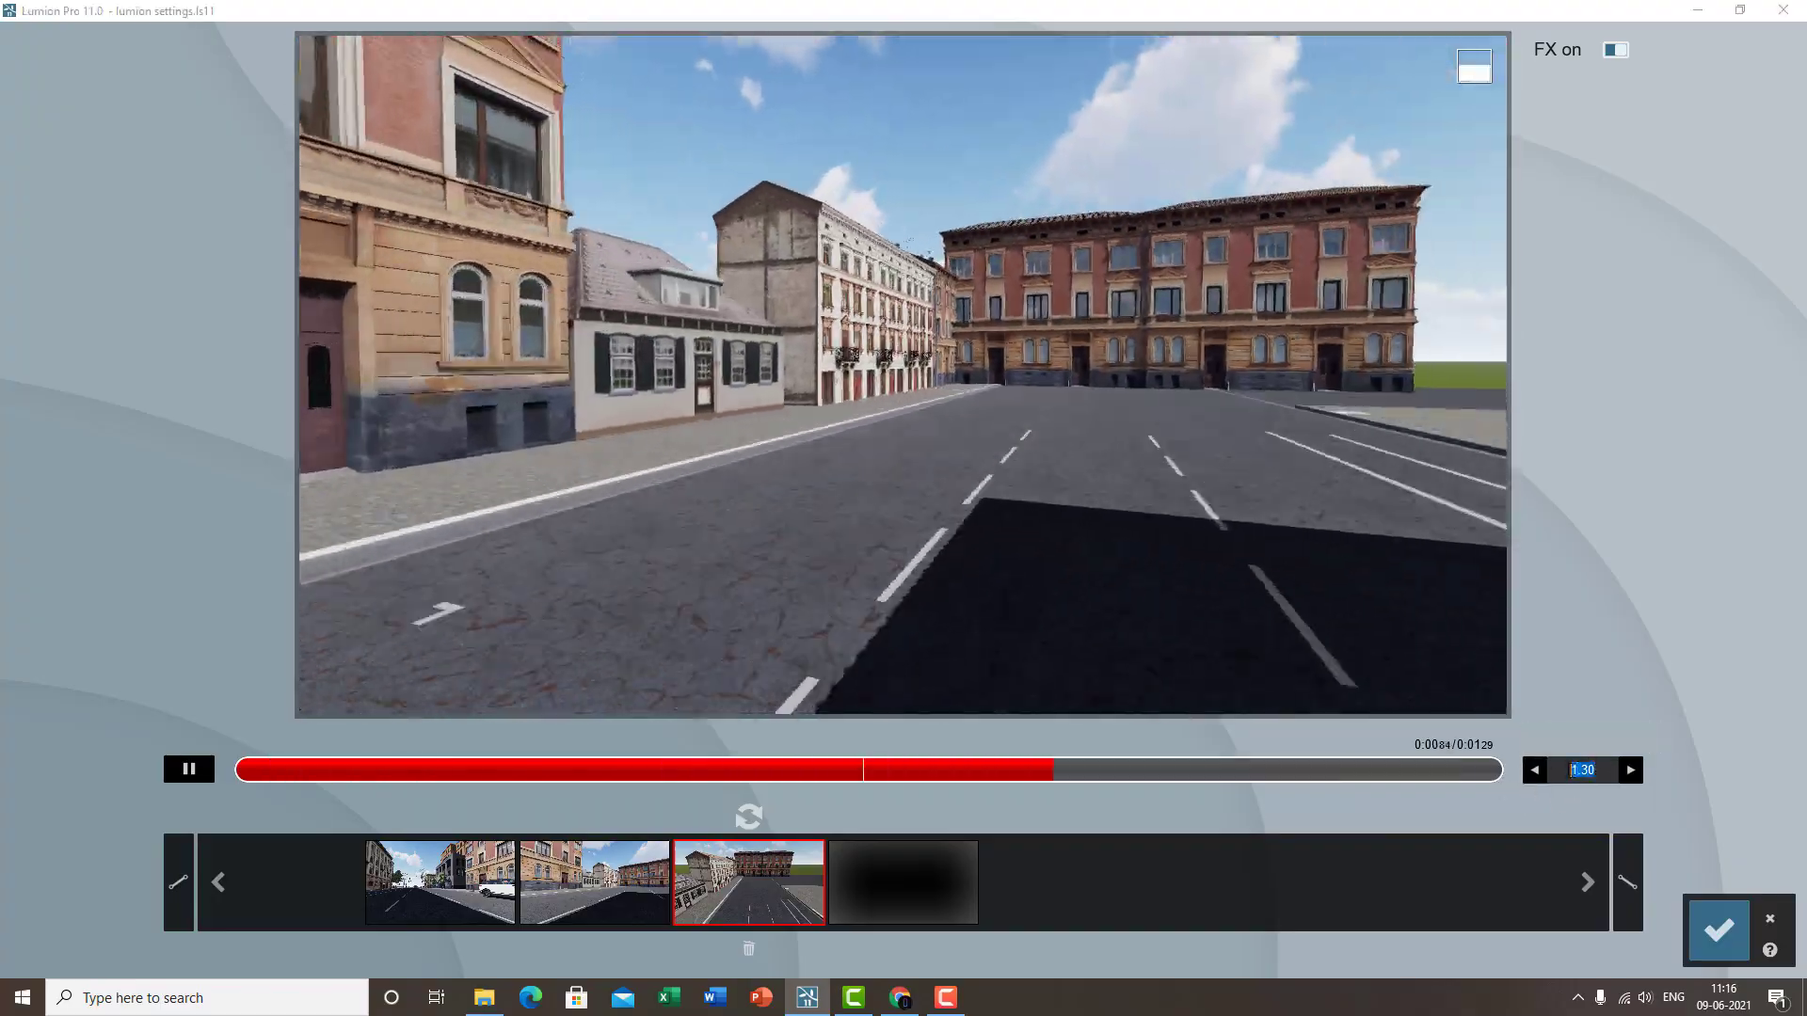
type("2")
key("Return")
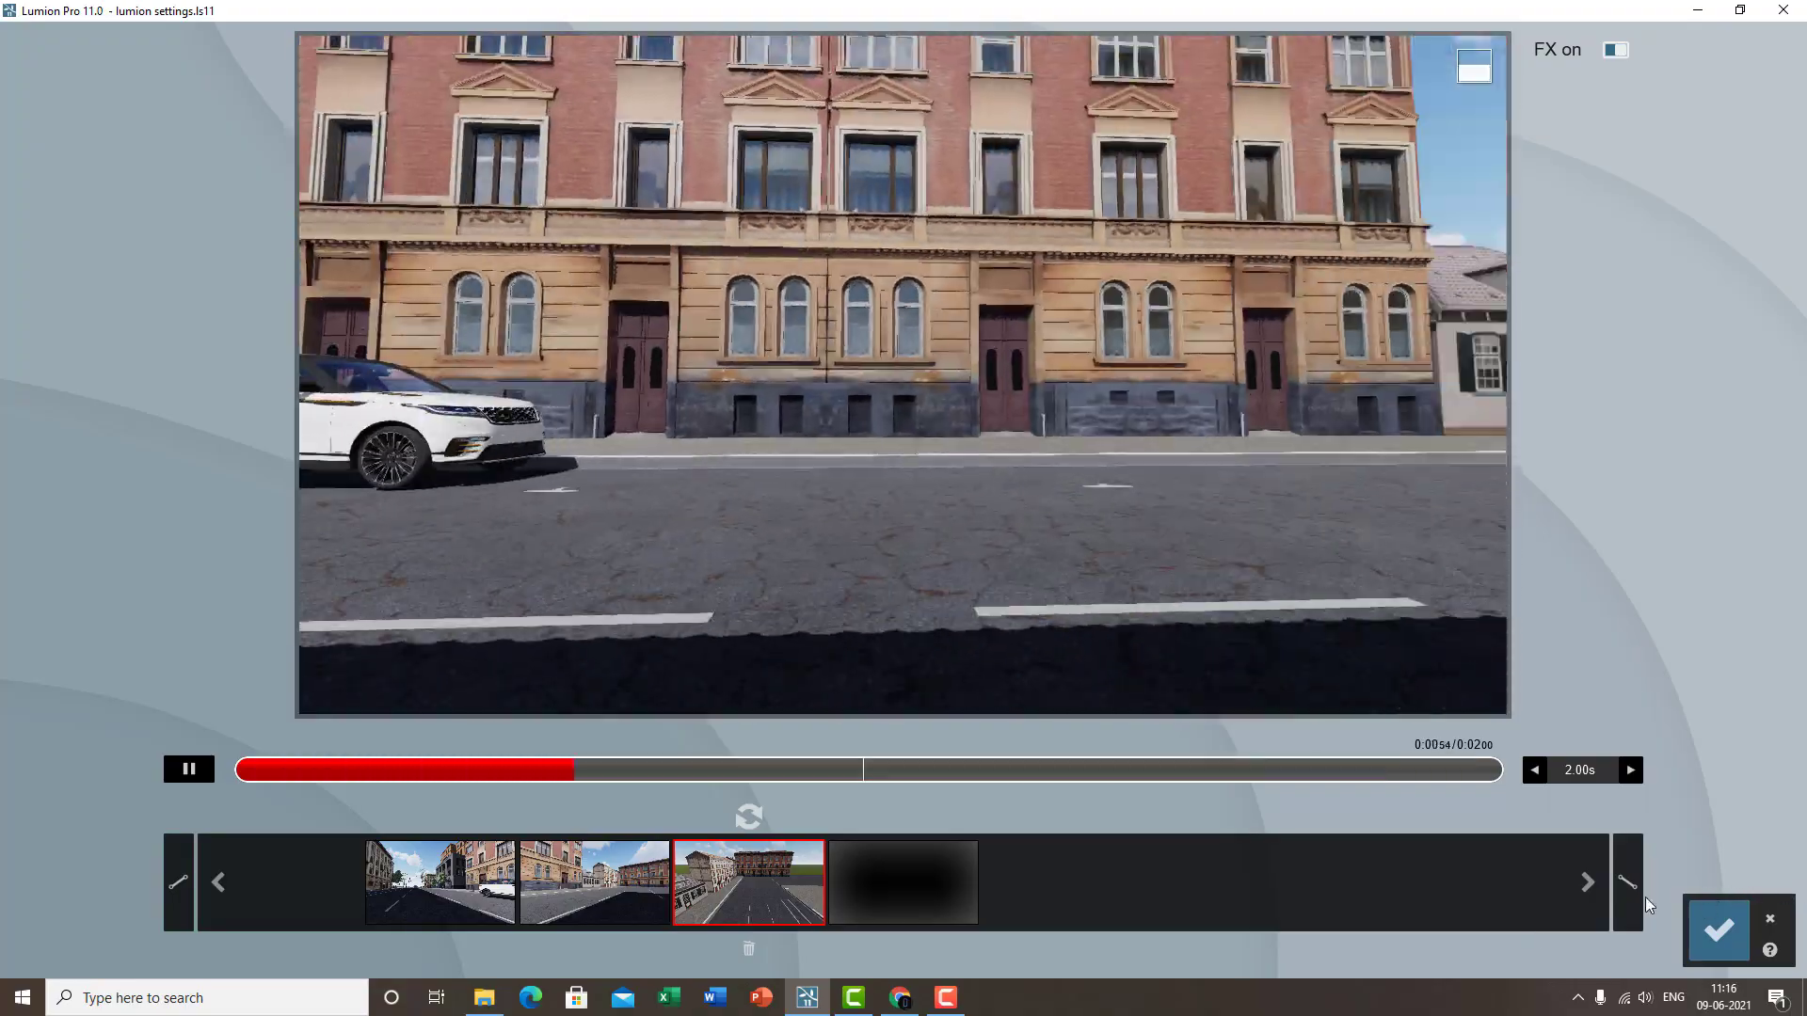
left_click(1628, 885)
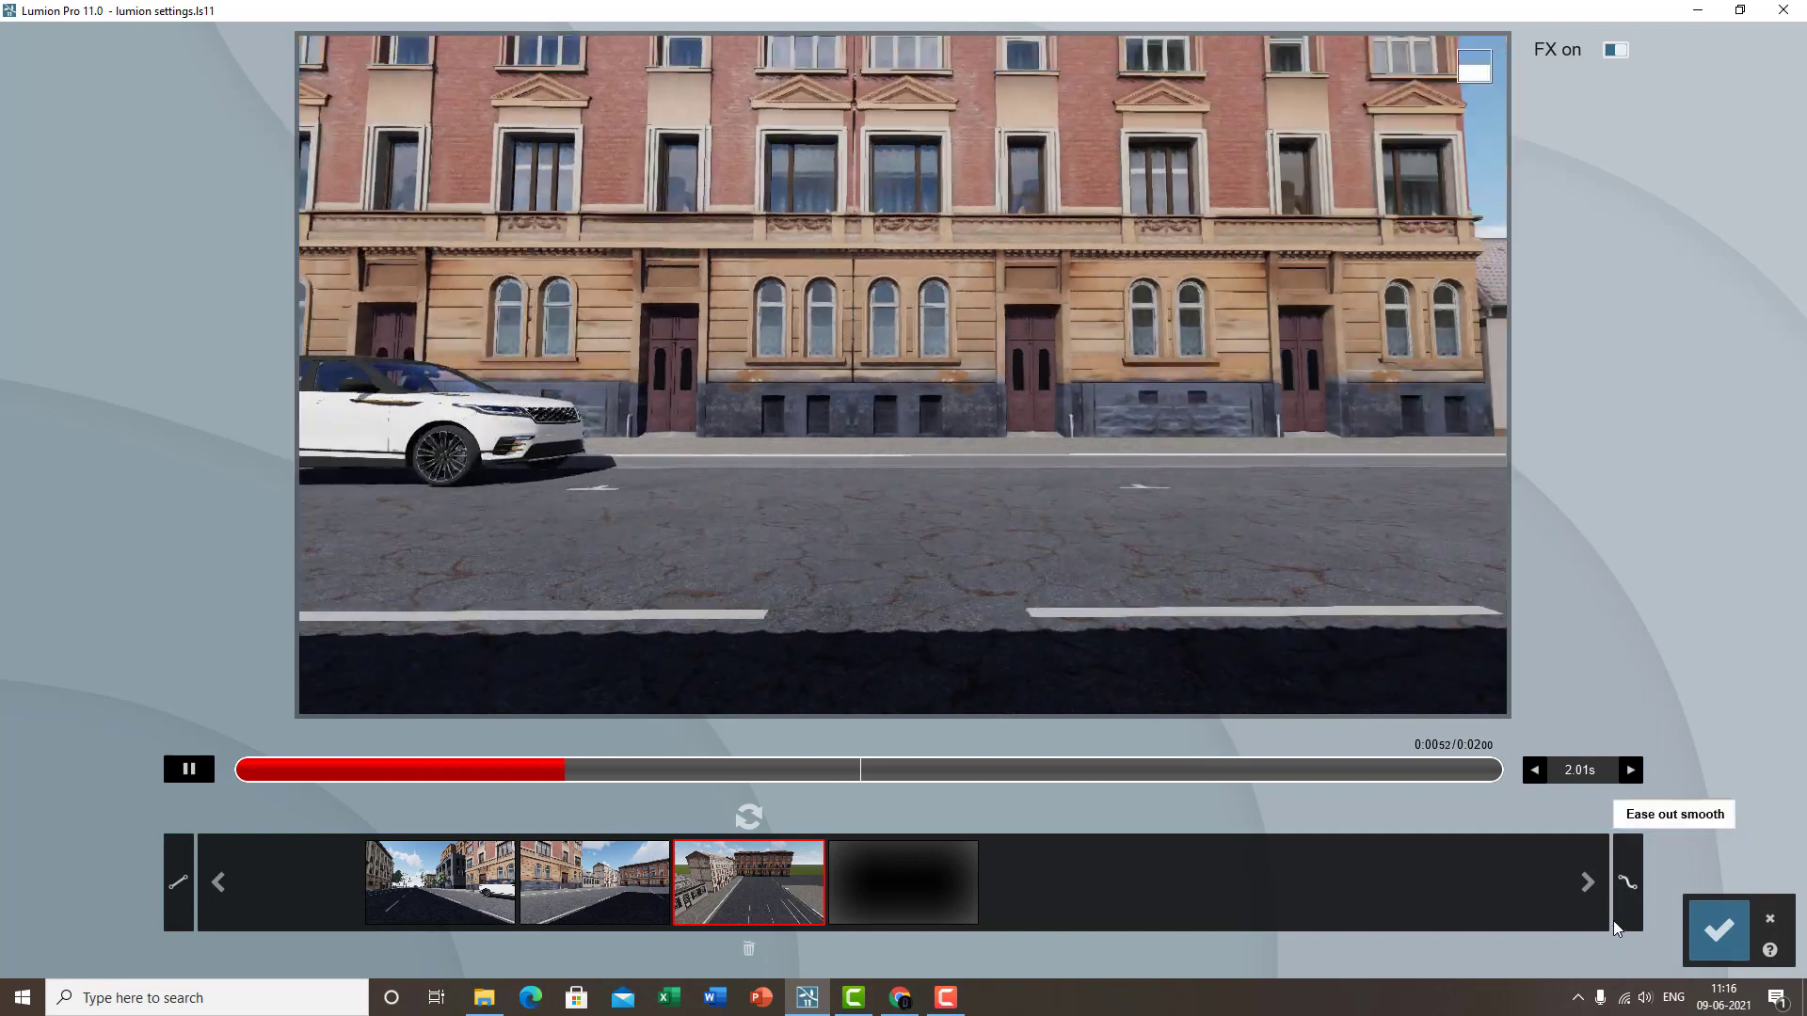
- Switch the clip's ease-out from smooth back to linear and save the clip
left_click(1619, 924)
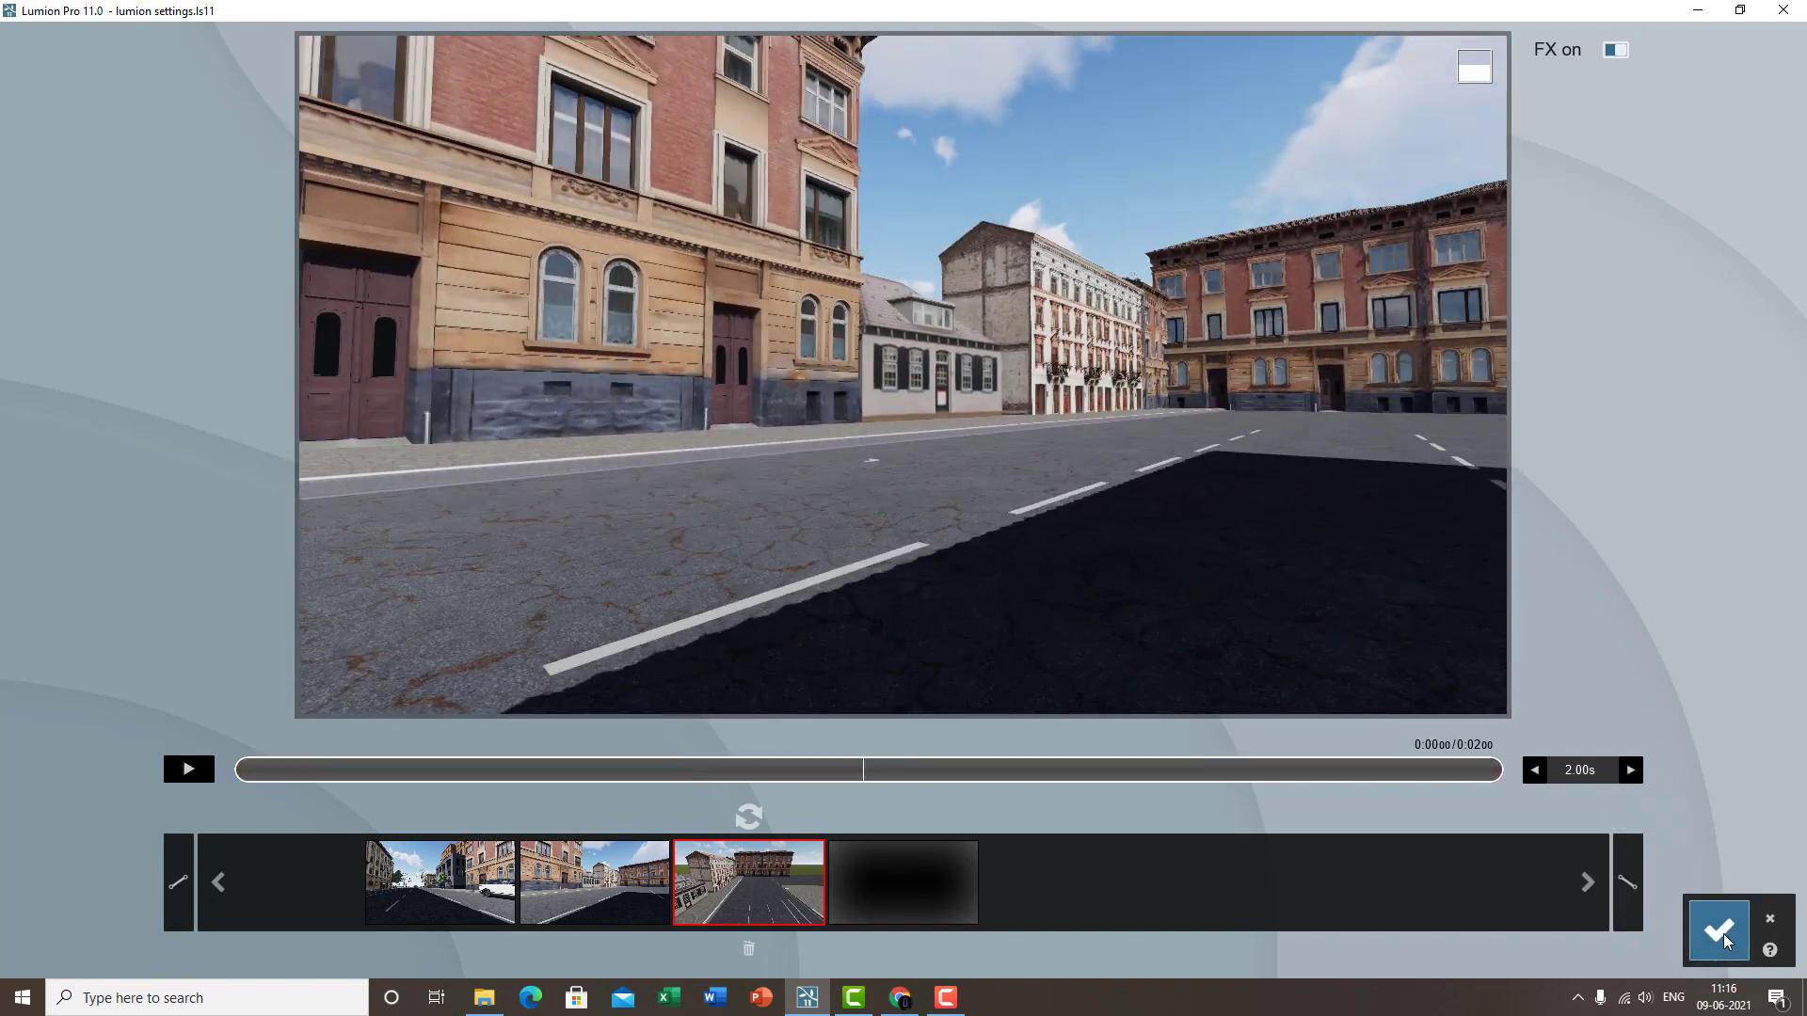
left_click(1721, 940)
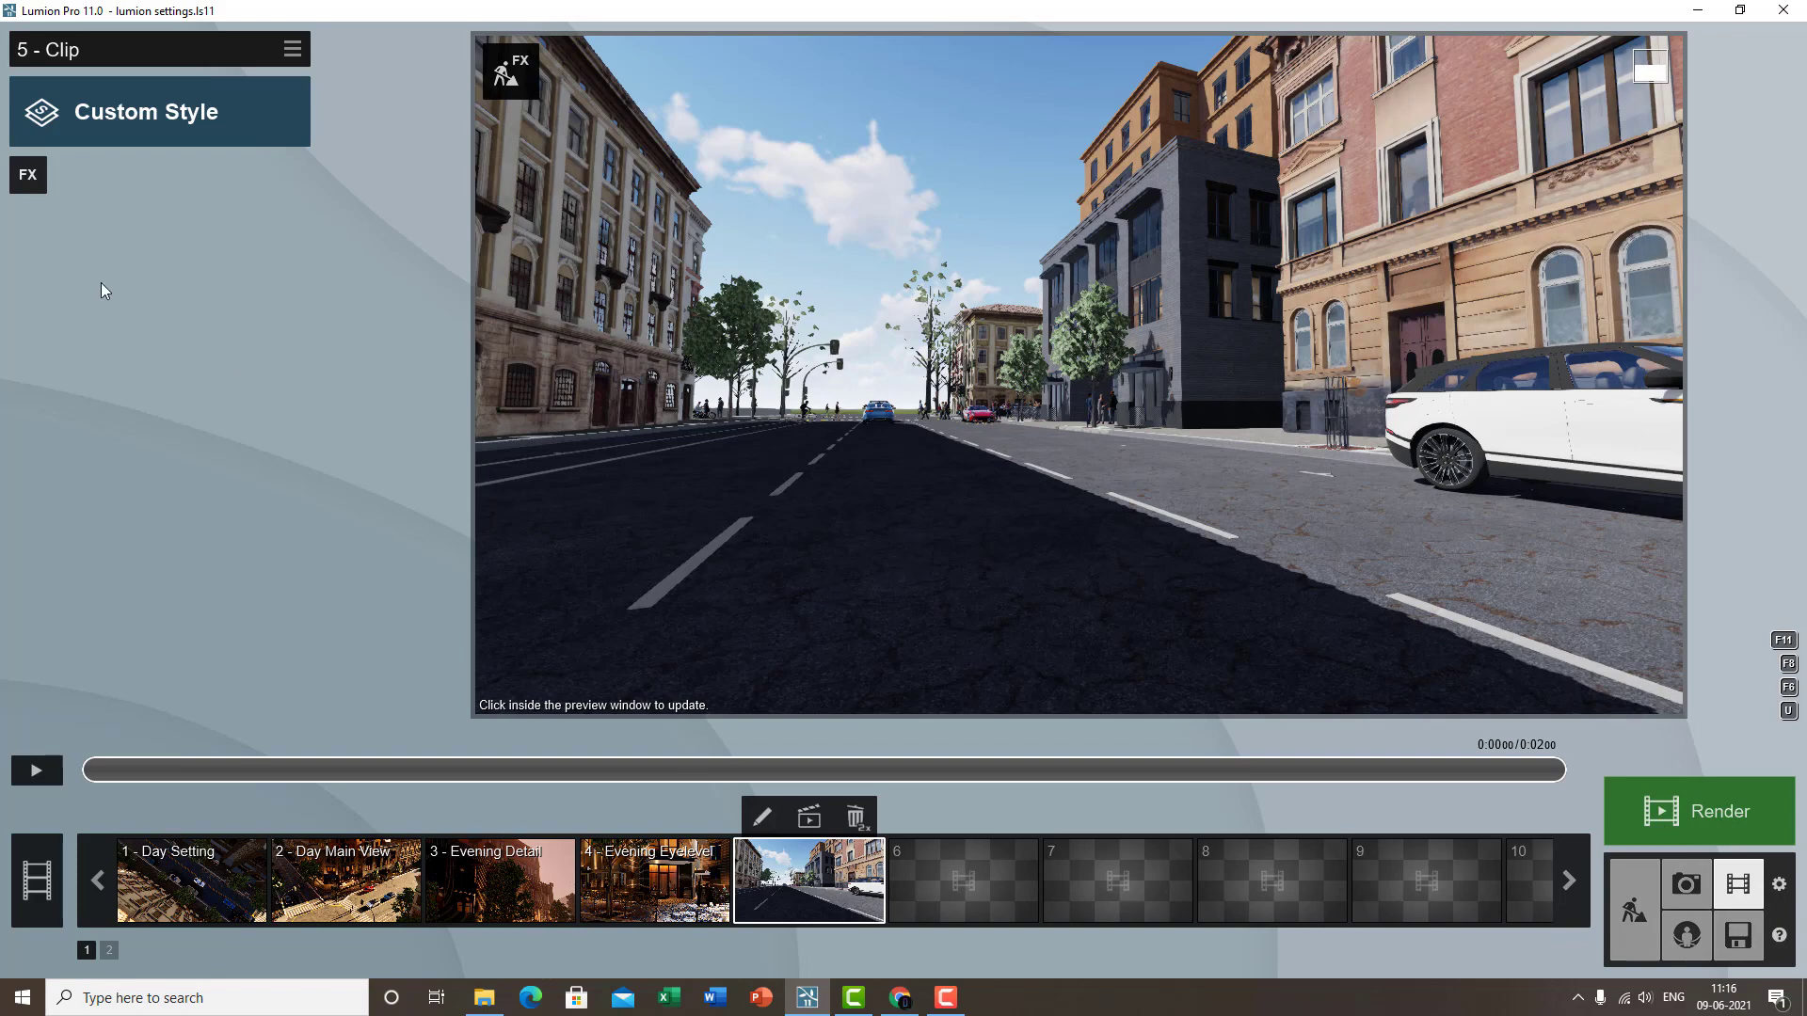
- Add the Mass Move effect to the clip and lay a path from behind the red car along the kerb toward the white SUV
left_click(28, 175)
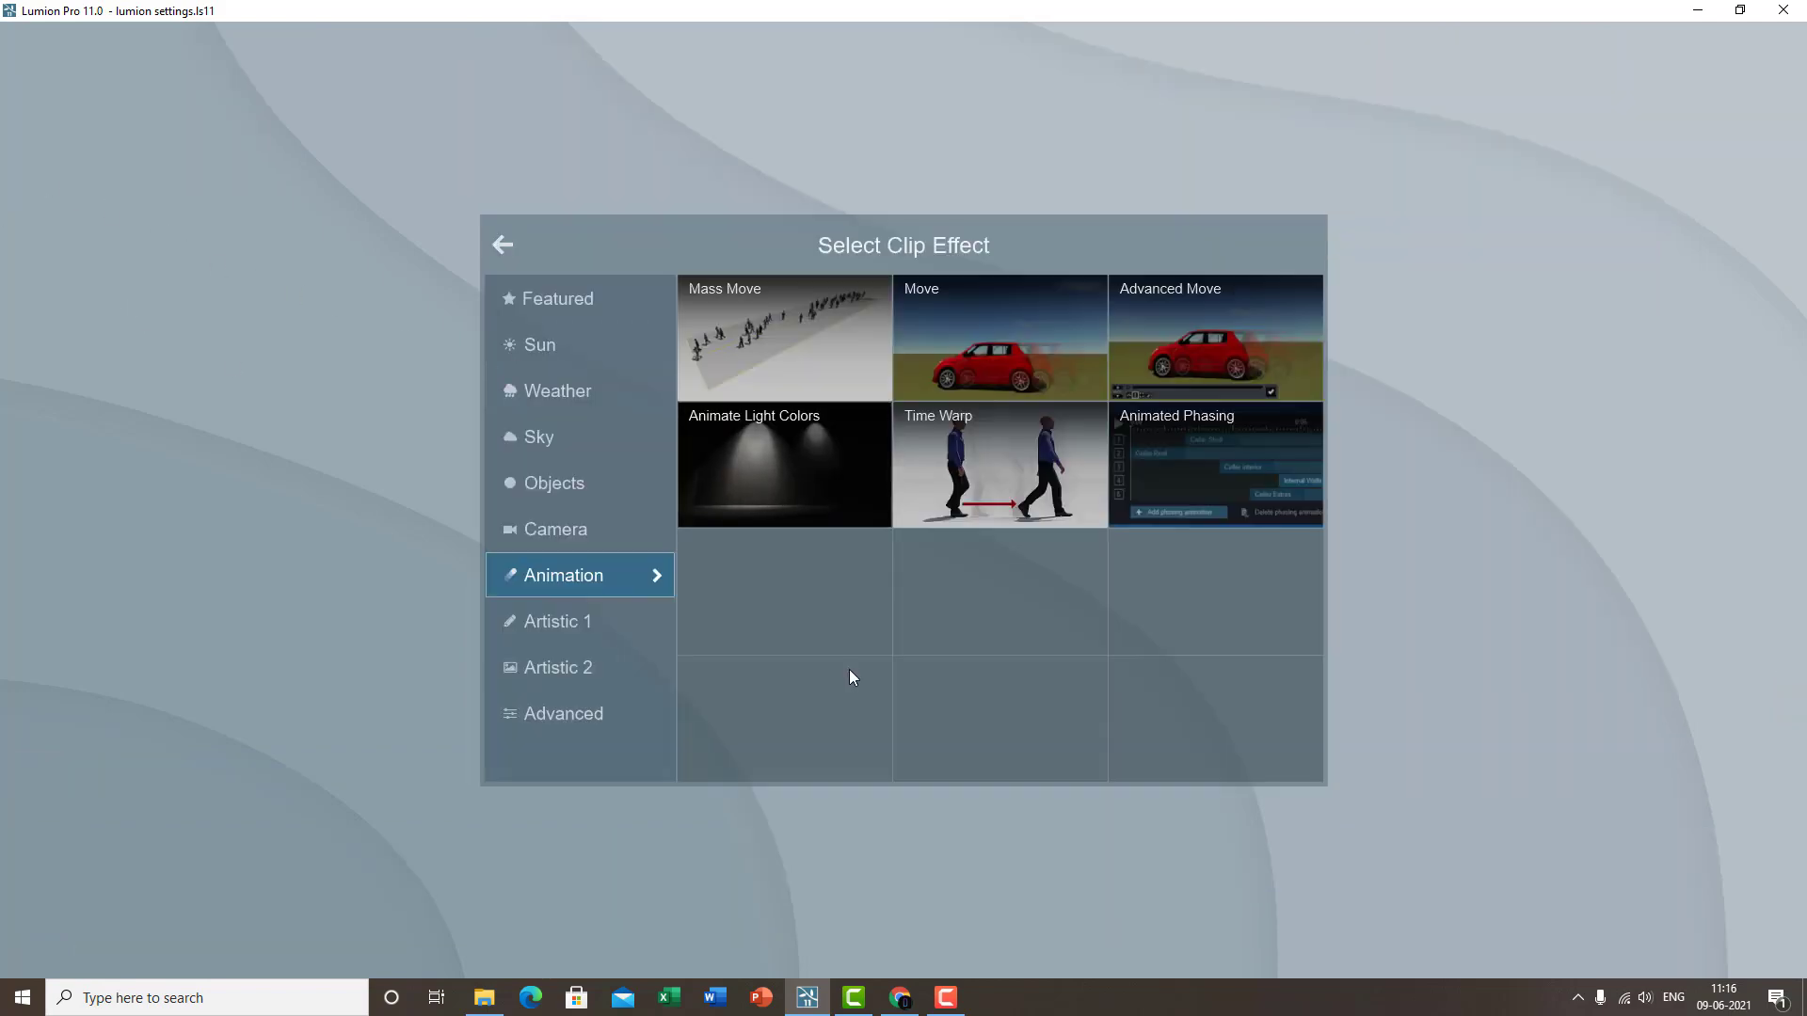
left_click(809, 364)
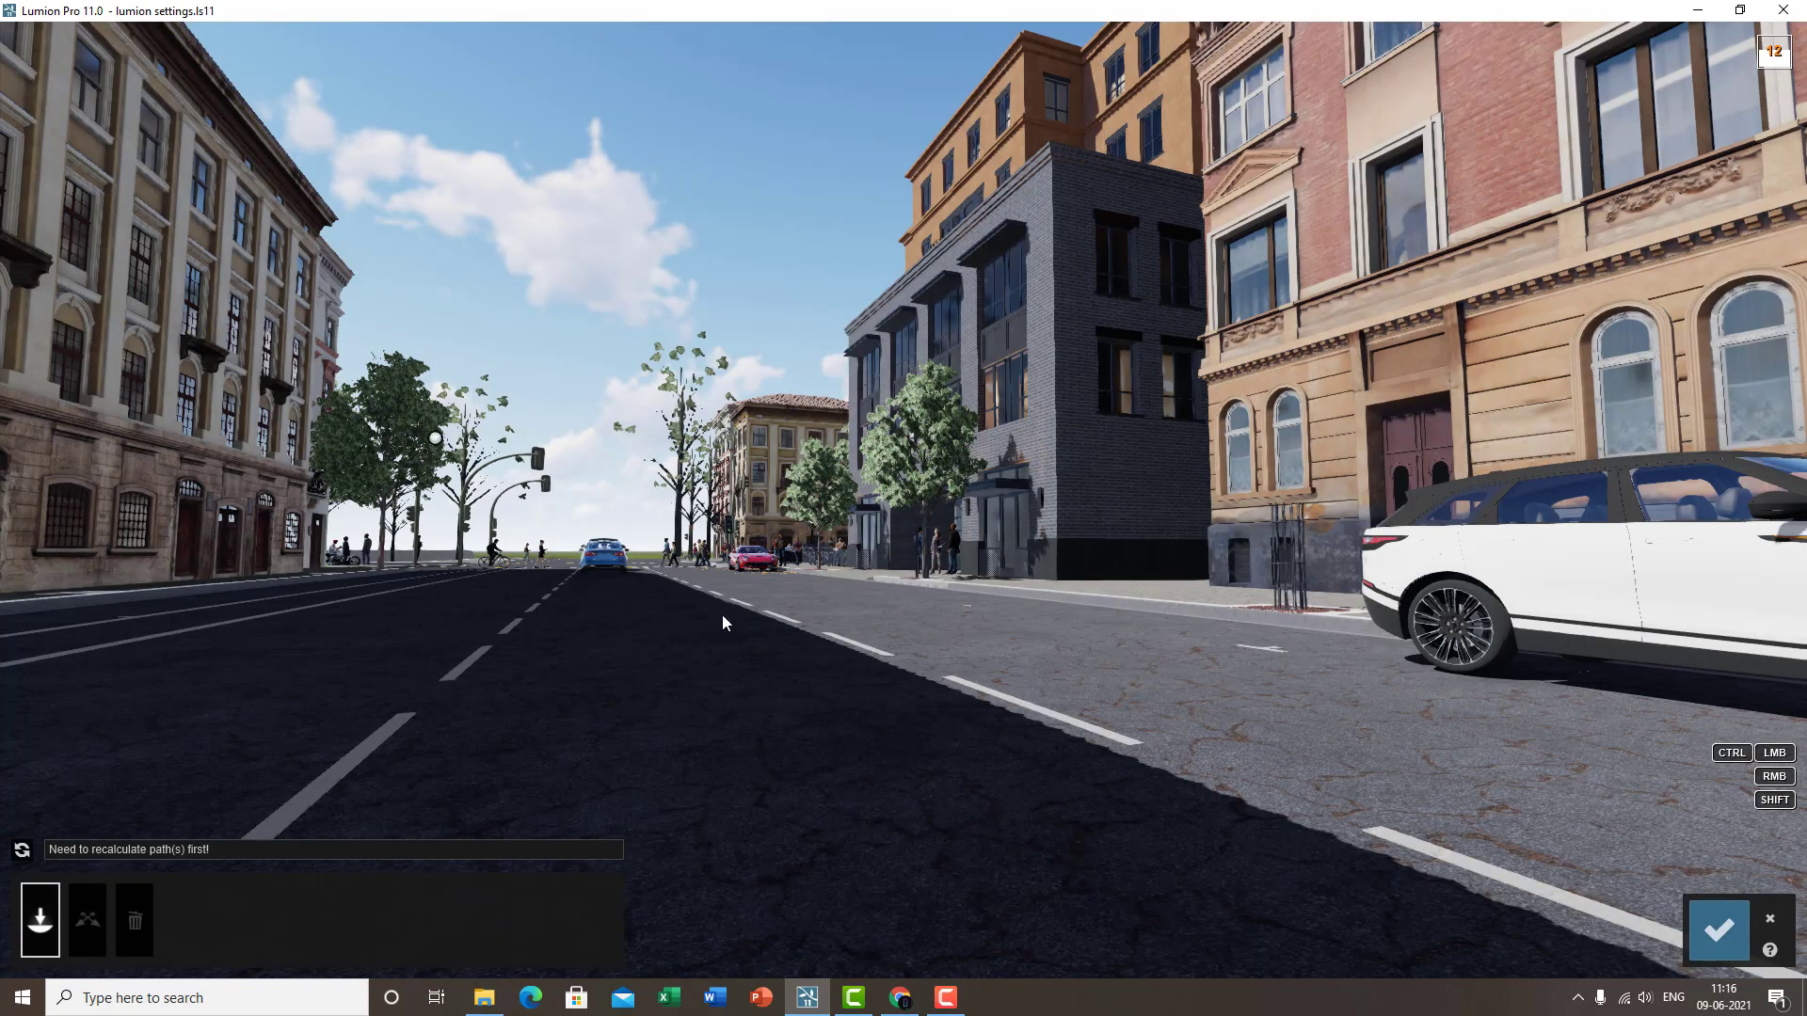
key("q")
key("w")
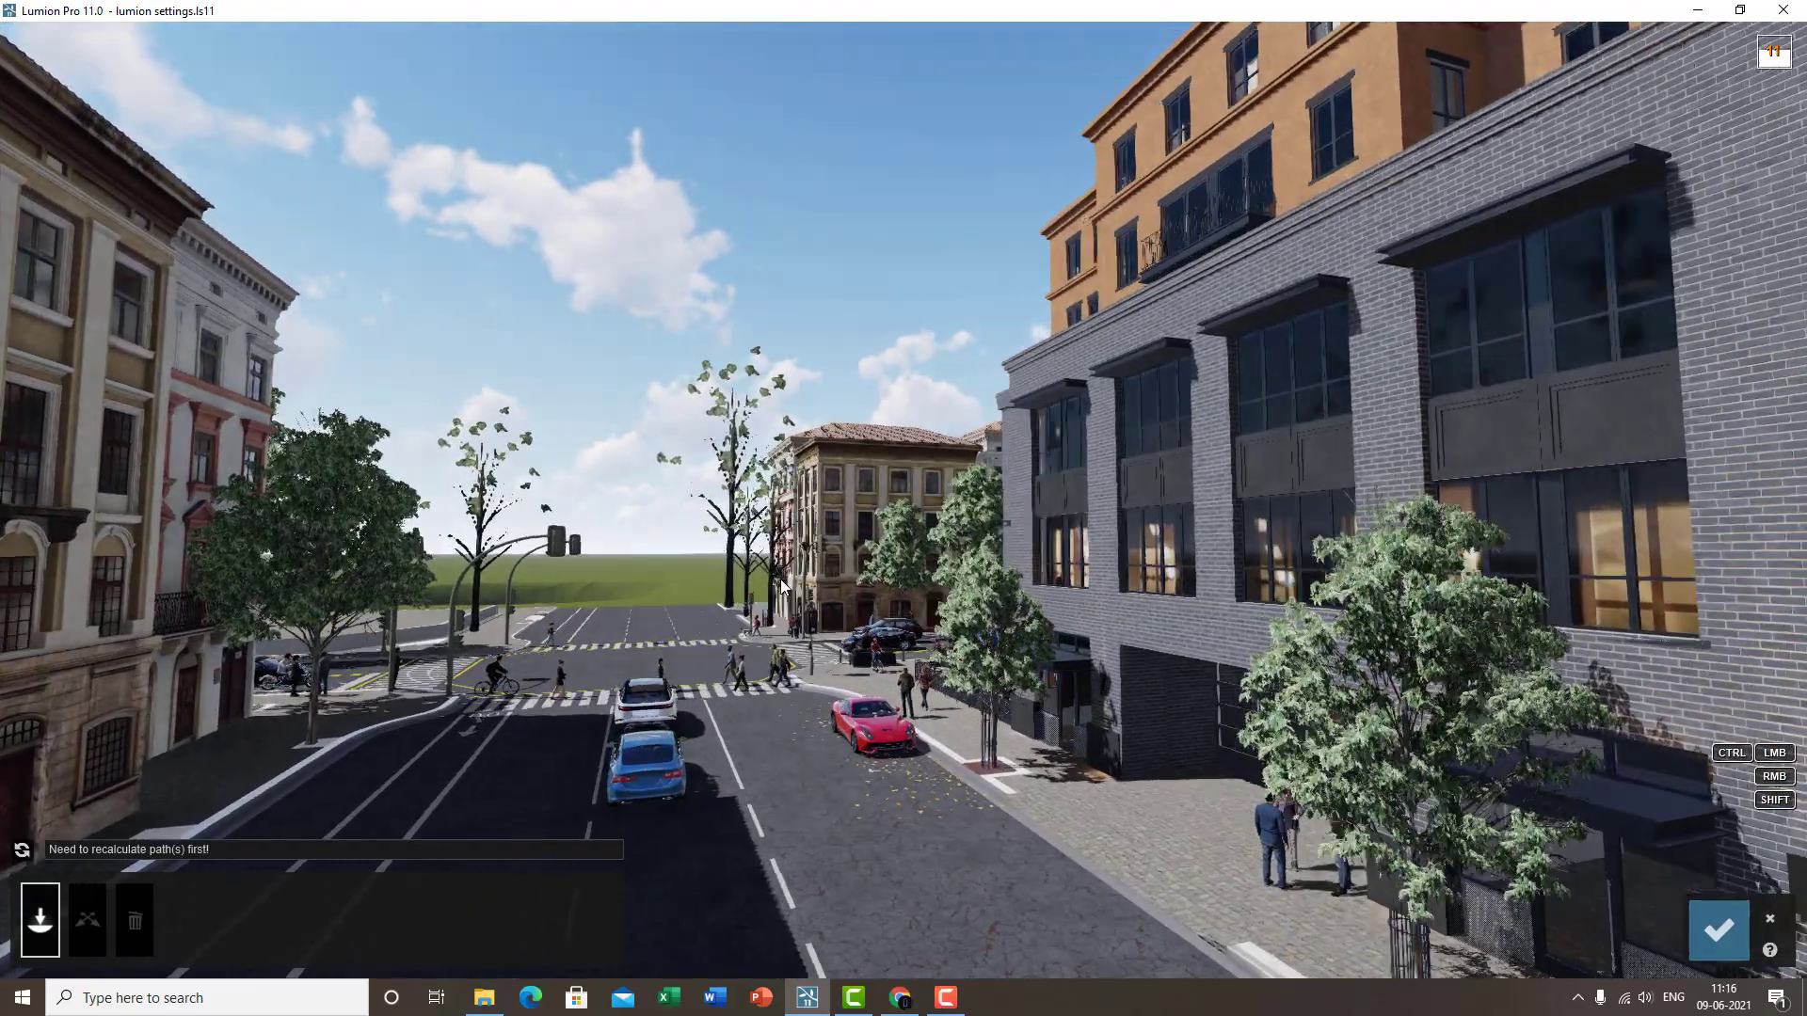
right_click_drag(781, 579, 1115, 467)
key("w")
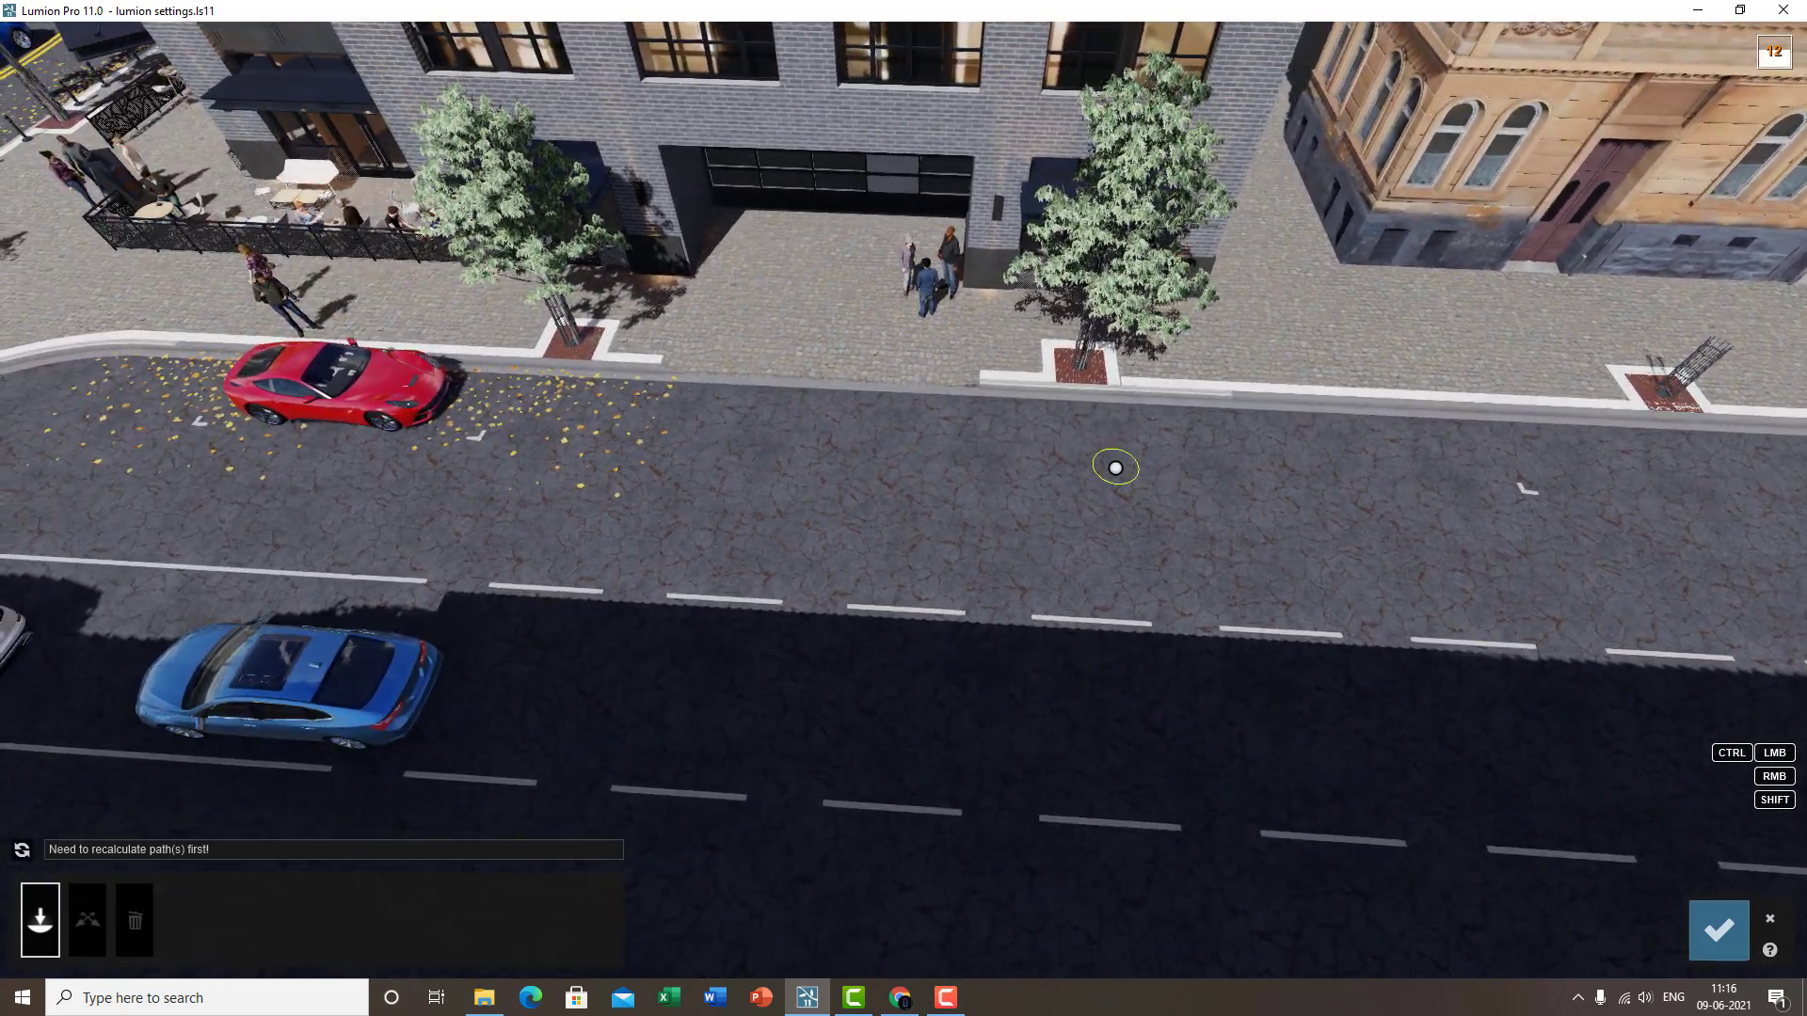
left_click(188, 389)
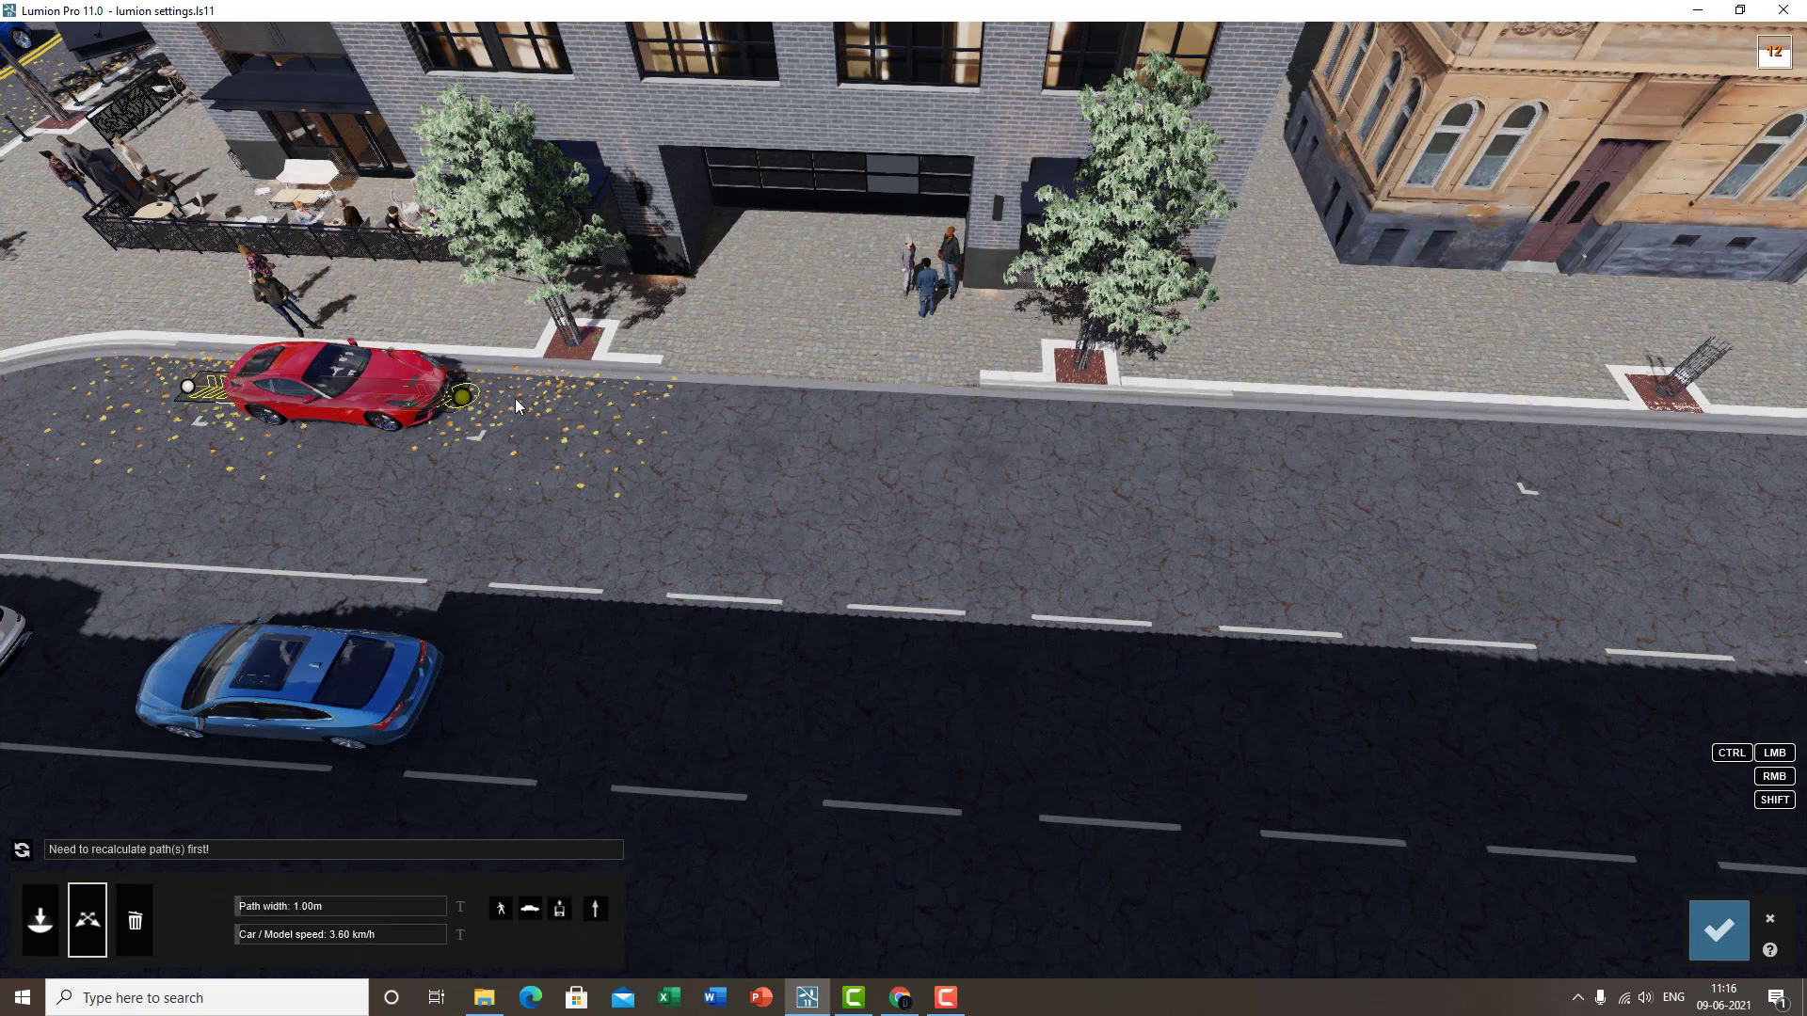
left_click_drag(516, 406, 1011, 433)
right_click_drag(1011, 432, 1105, 438)
left_click_drag(1105, 437, 1202, 384)
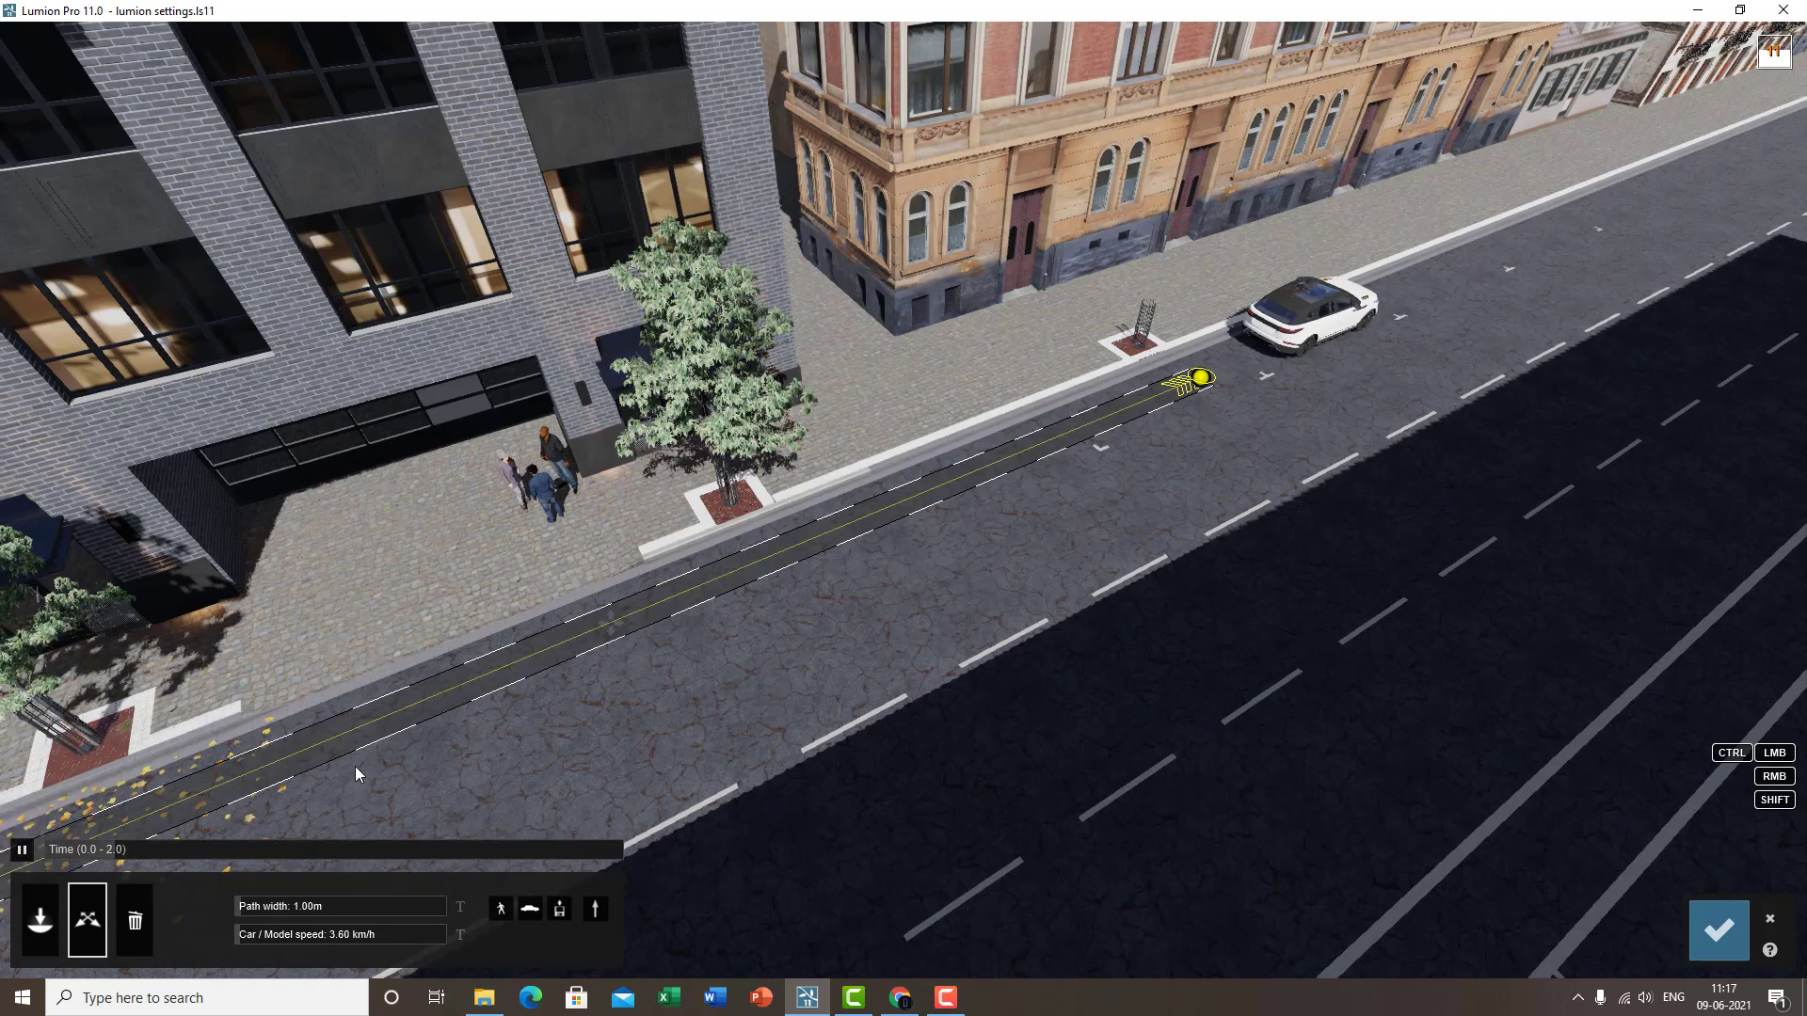
- Set the path's car speed to 140 km/h and its width to 2.92 m, and recalculate and play the movement
right_click_drag(644, 732, 343, 718)
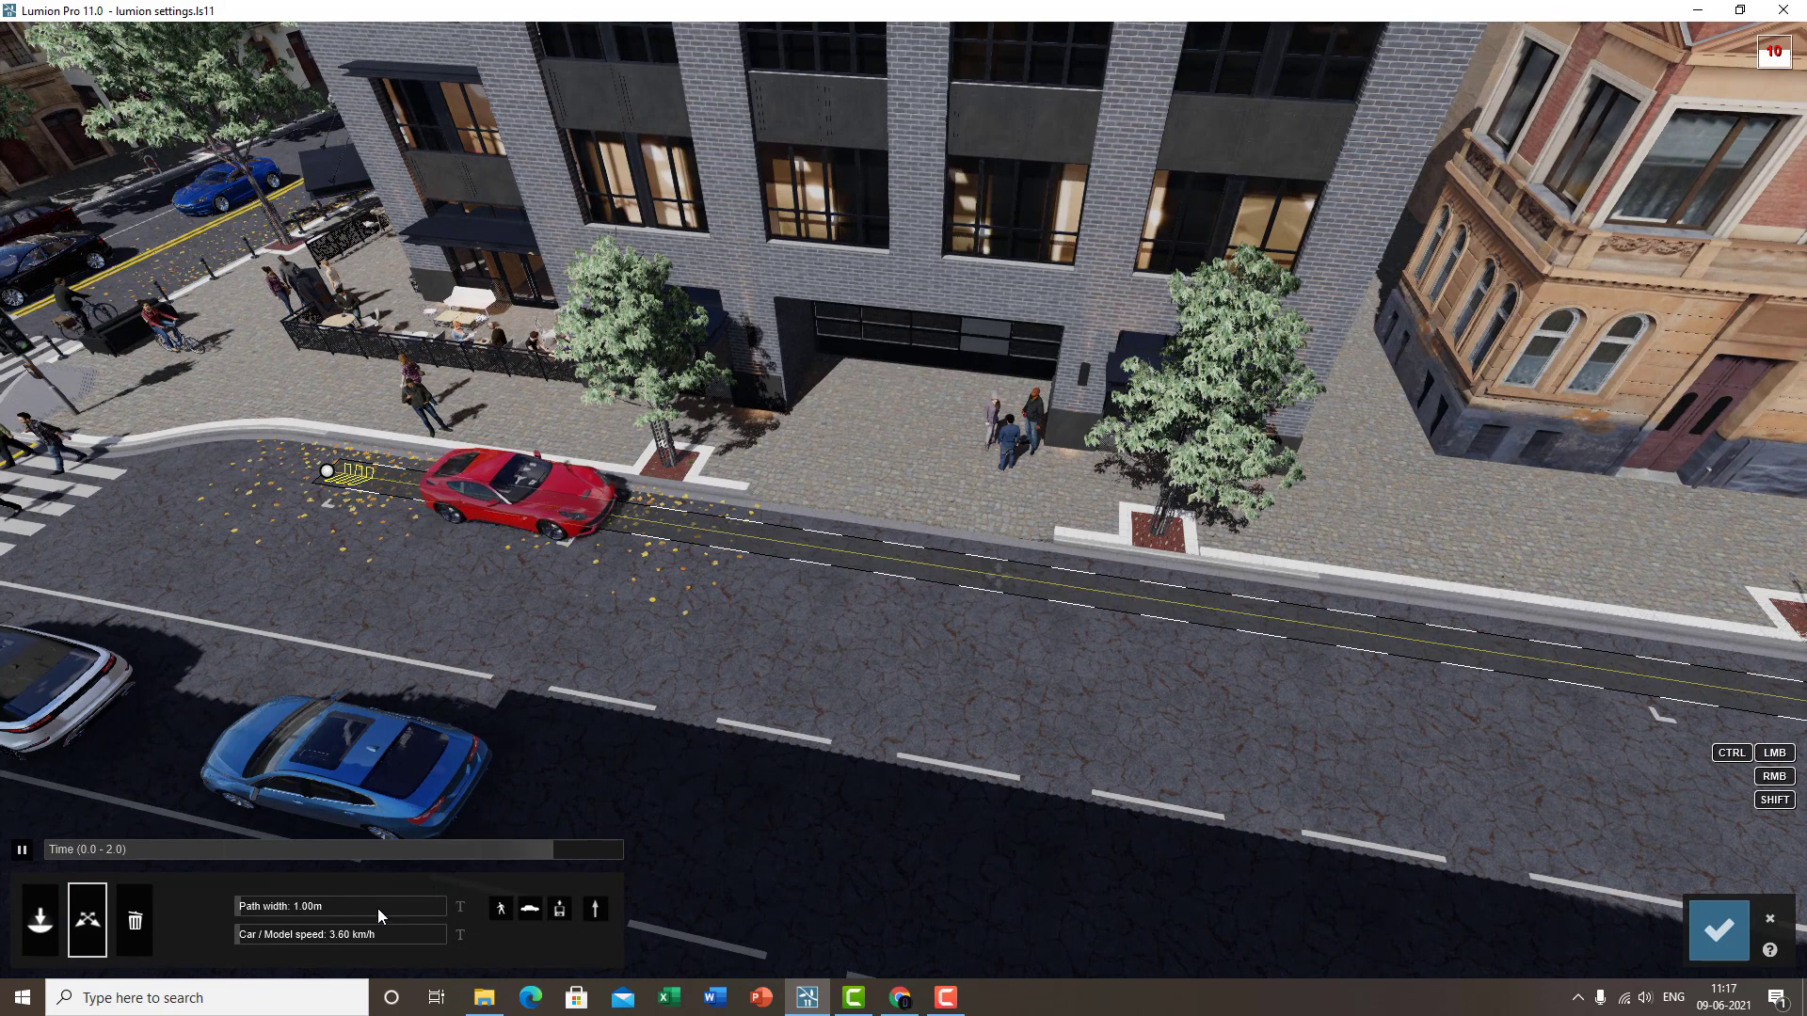
left_click_drag(256, 930, 499, 957)
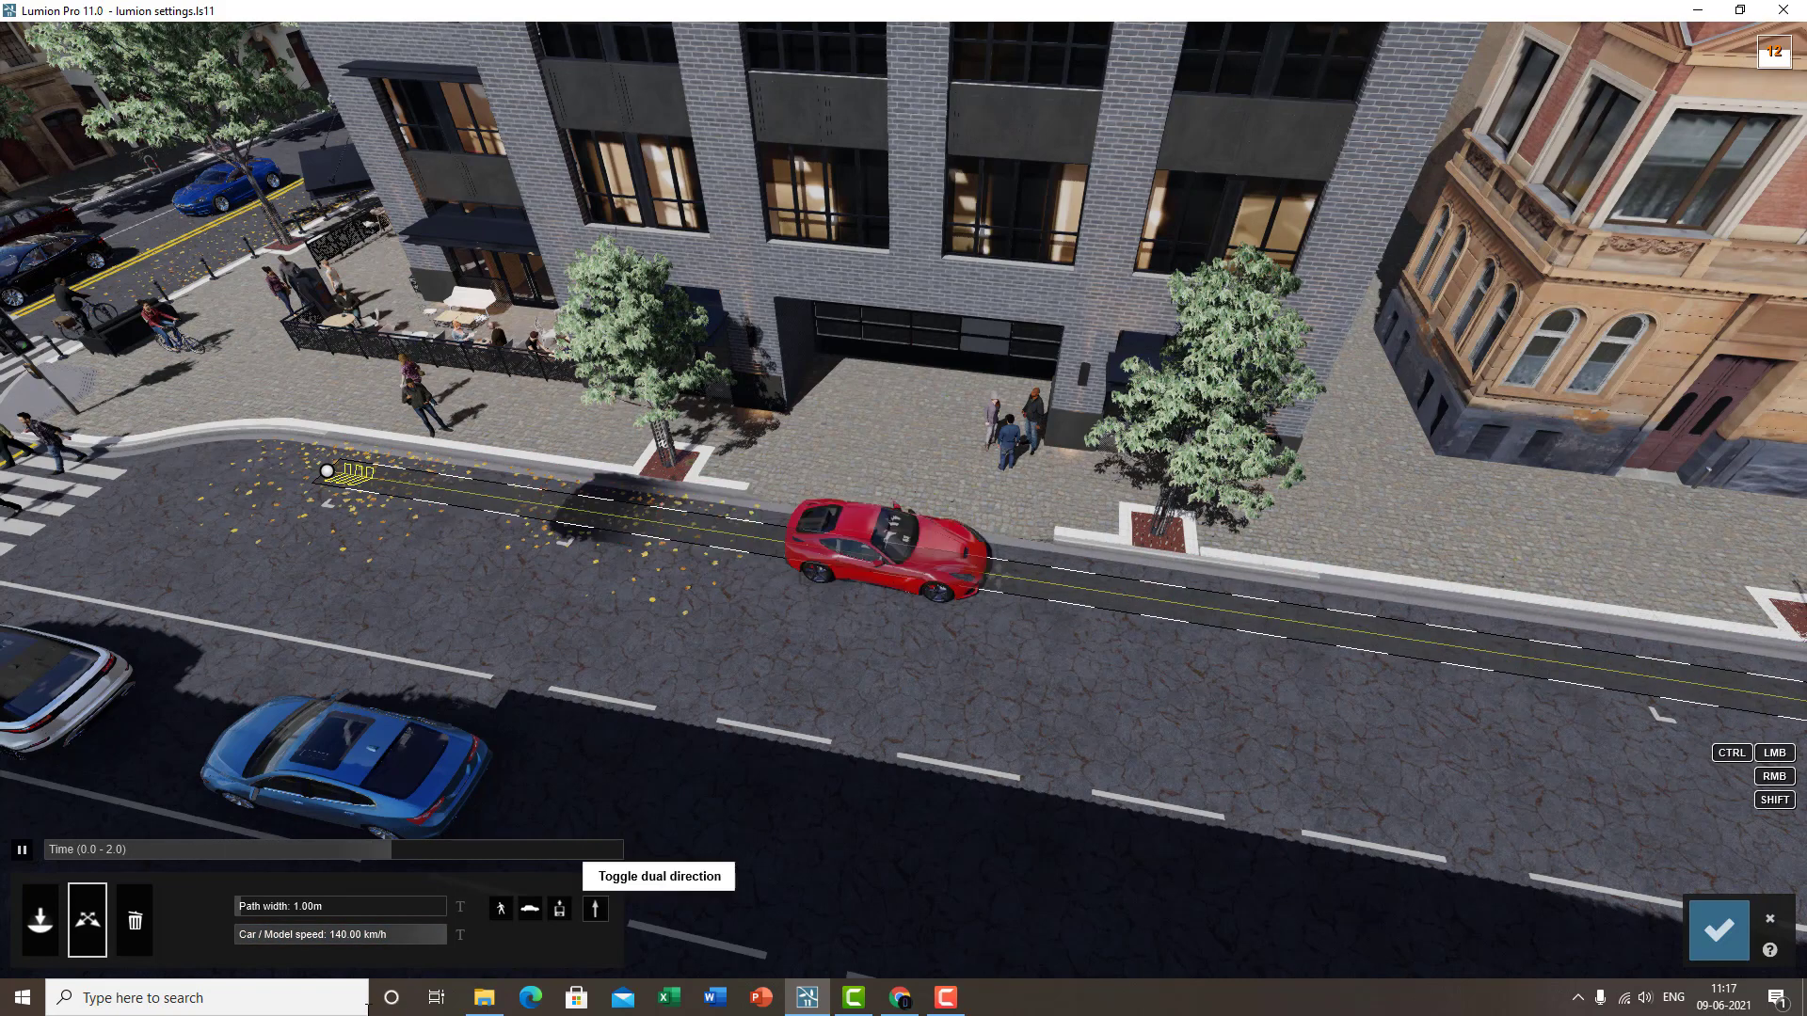
left_click_drag(247, 911, 265, 911)
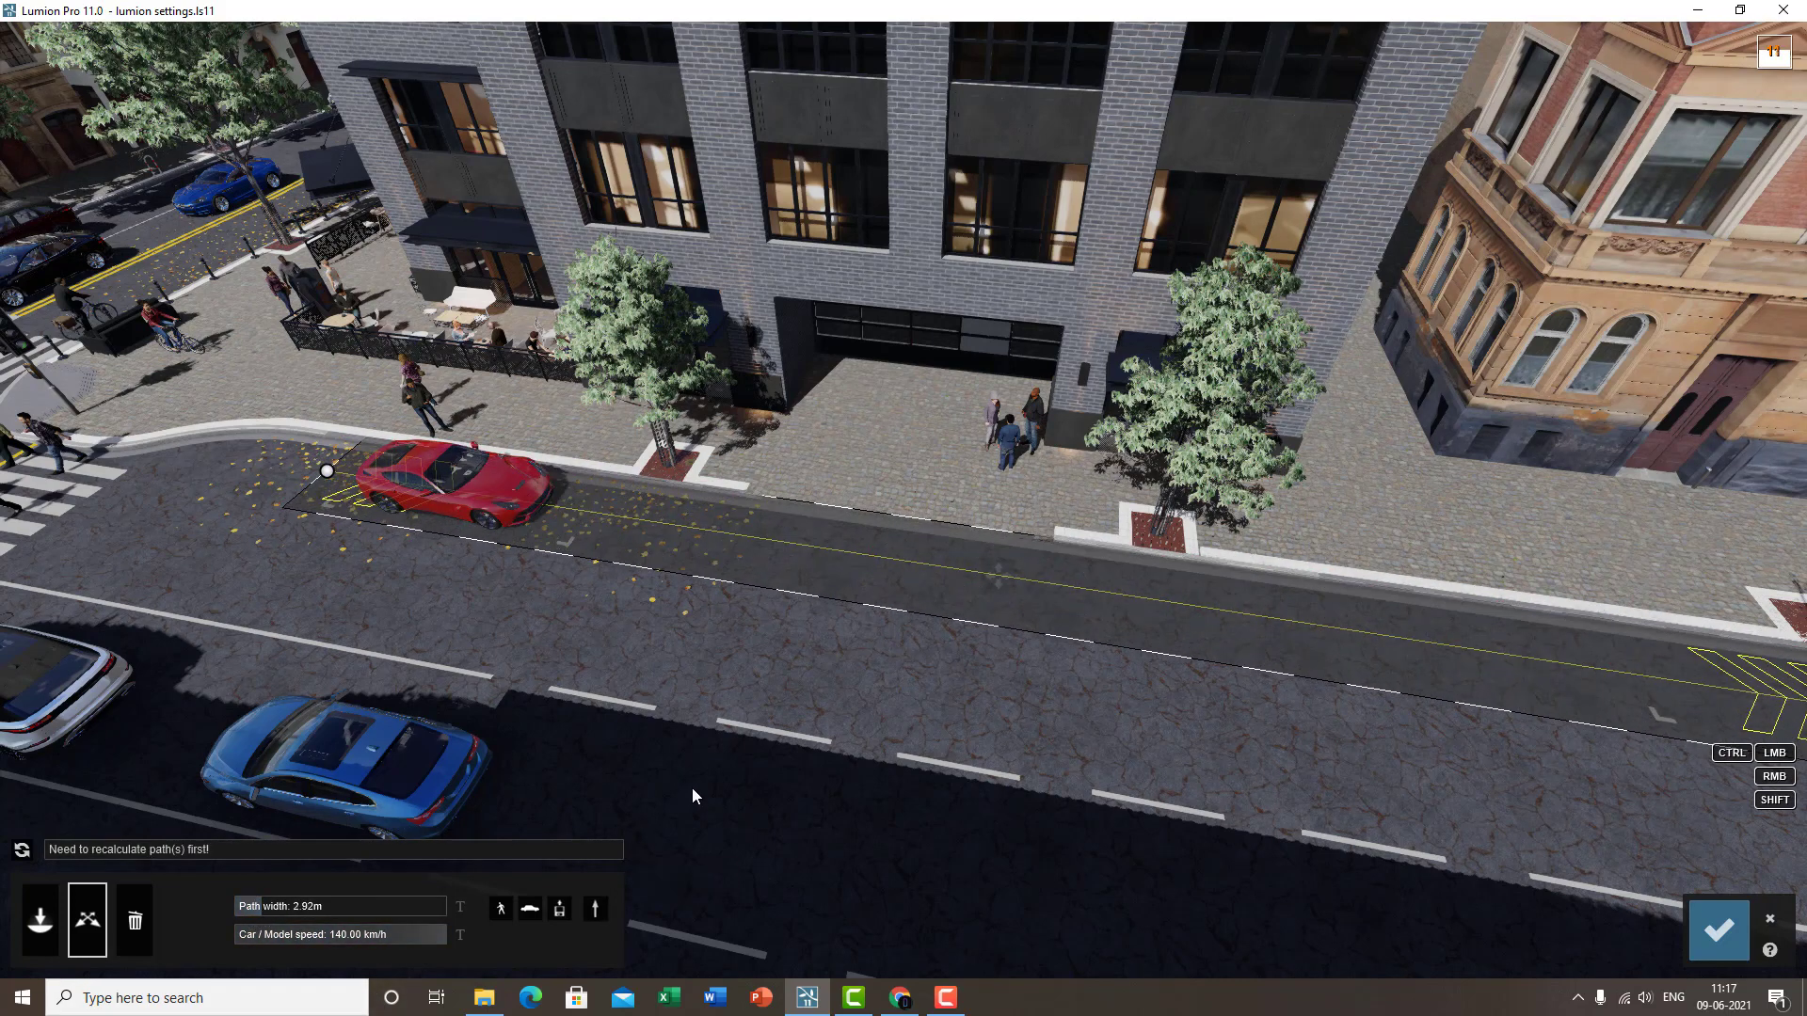
right_click_drag(264, 911, 3, 897)
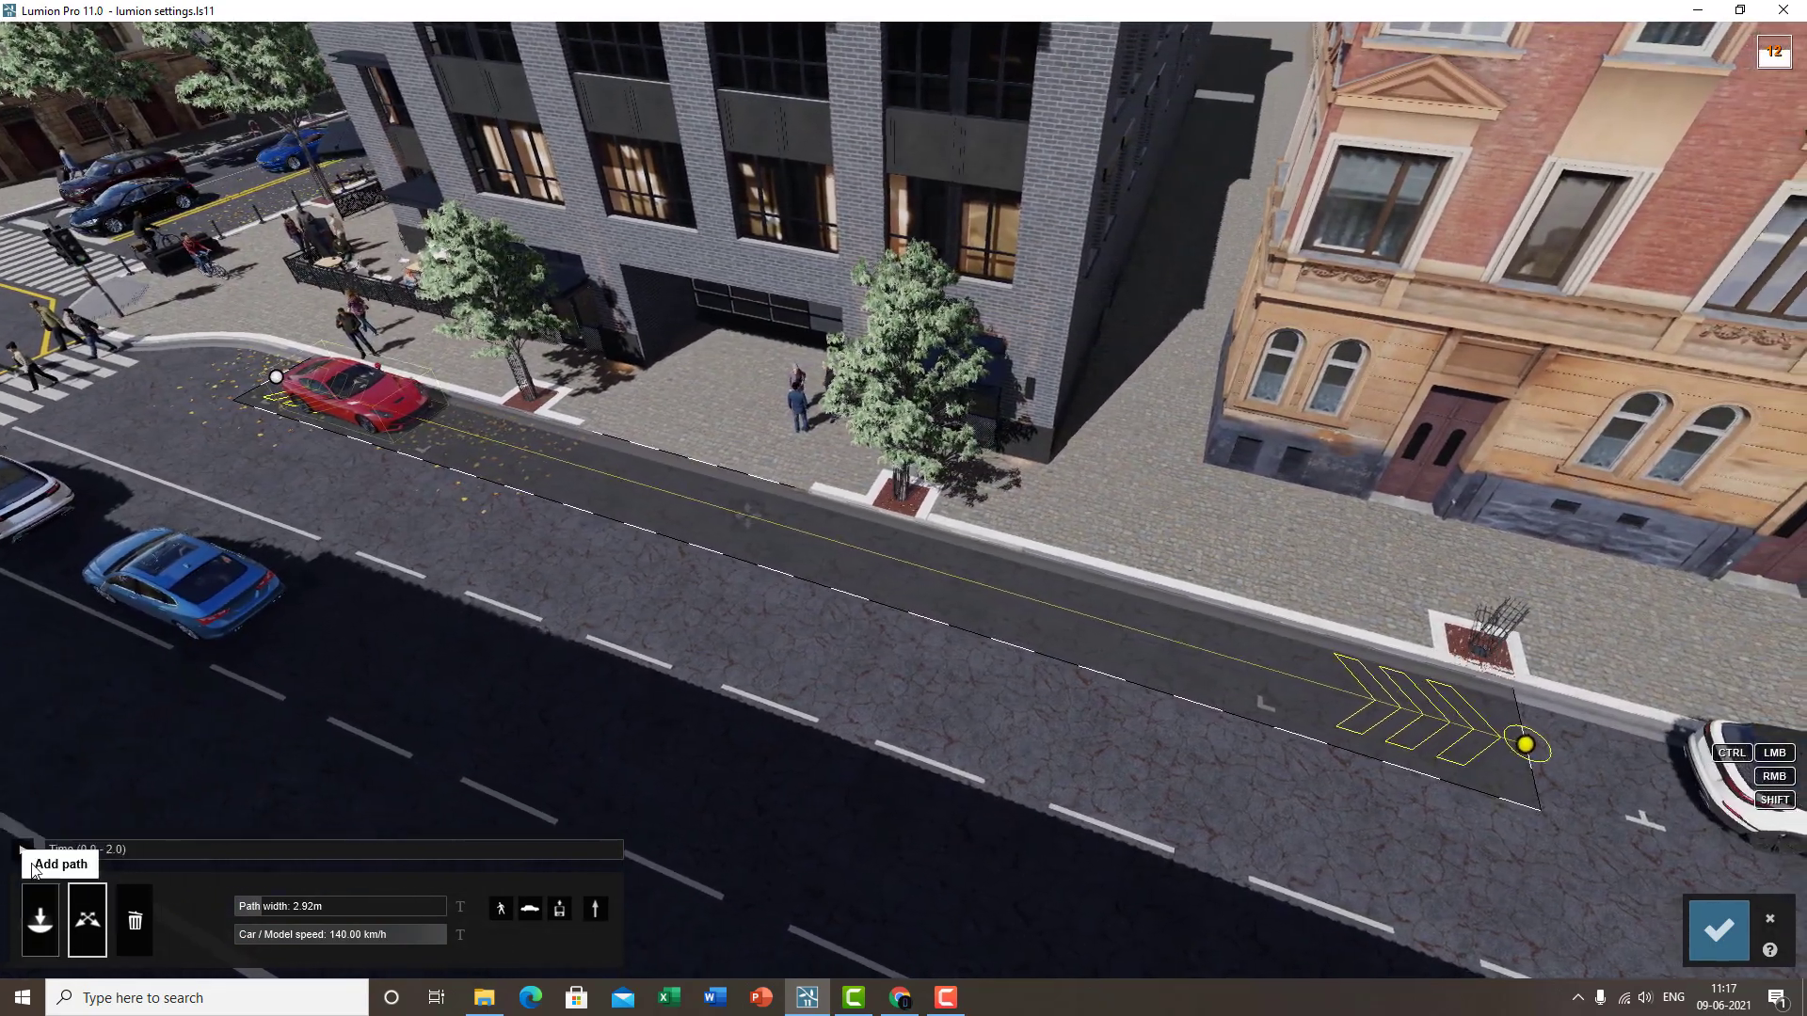
left_click(22, 850)
left_click(23, 851)
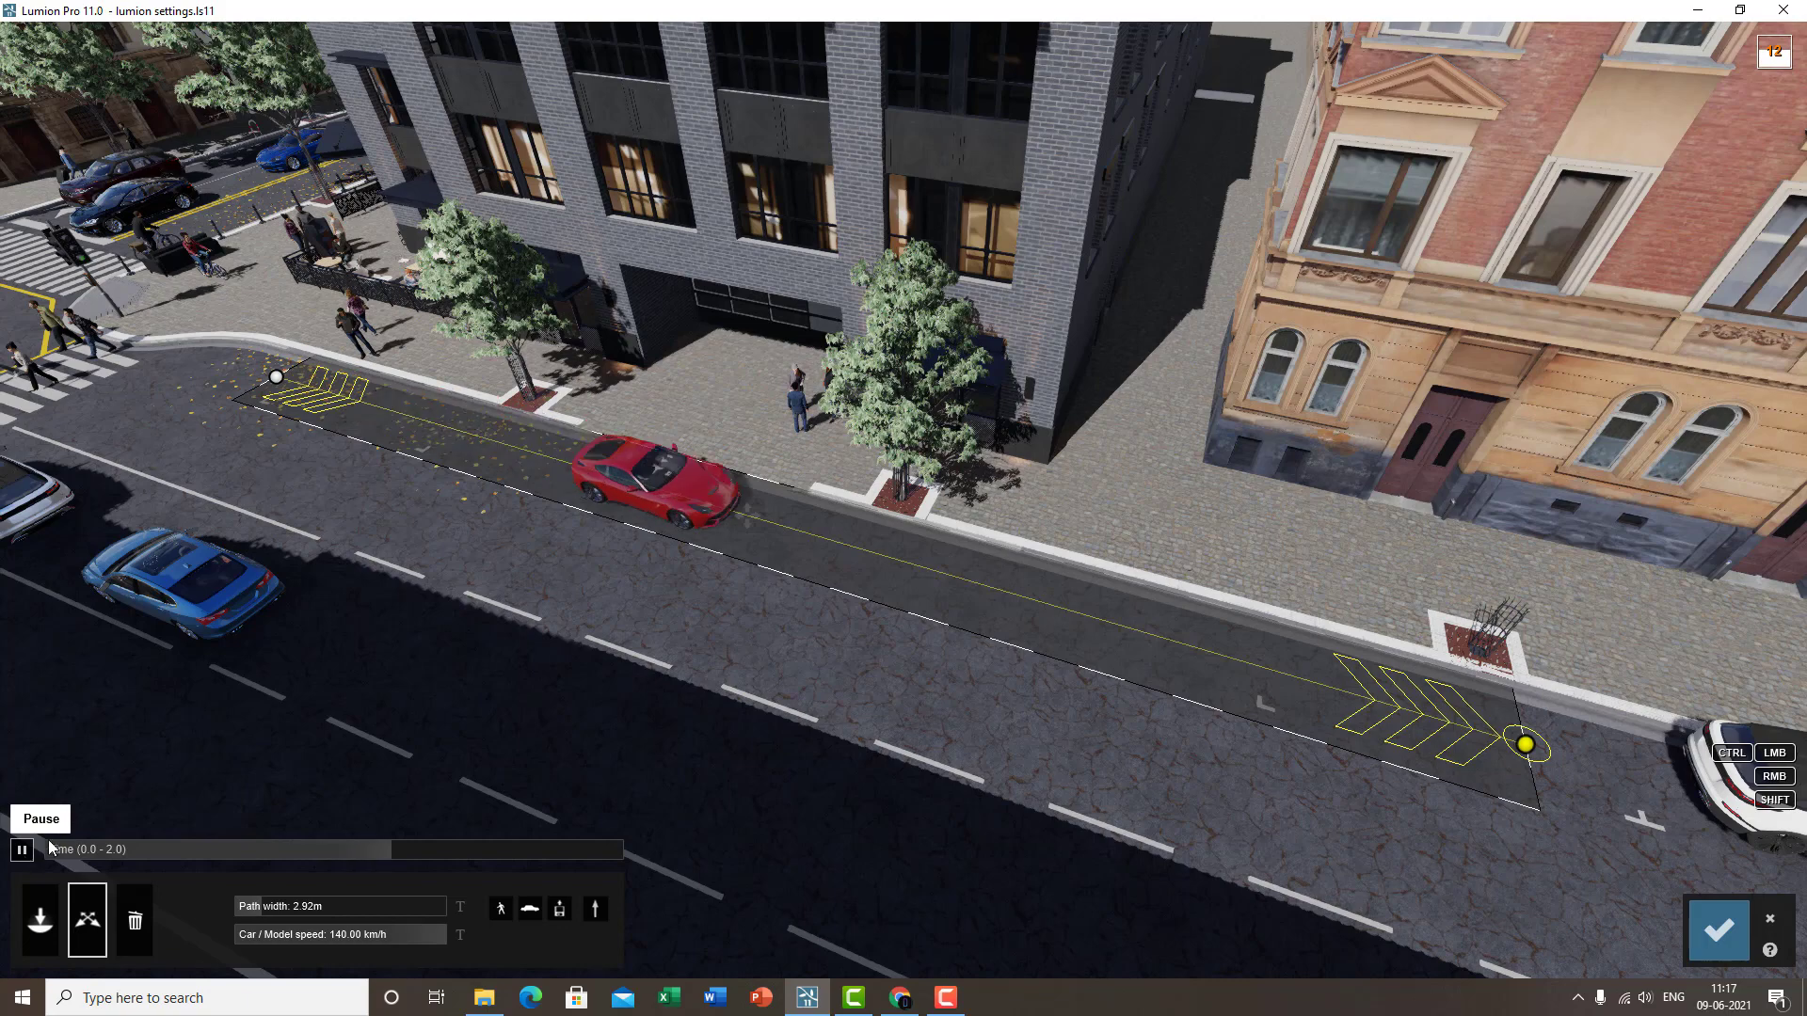
- Extend the path with nodes that swerve around the white SUV and end in front of the far red brick building
key("d")
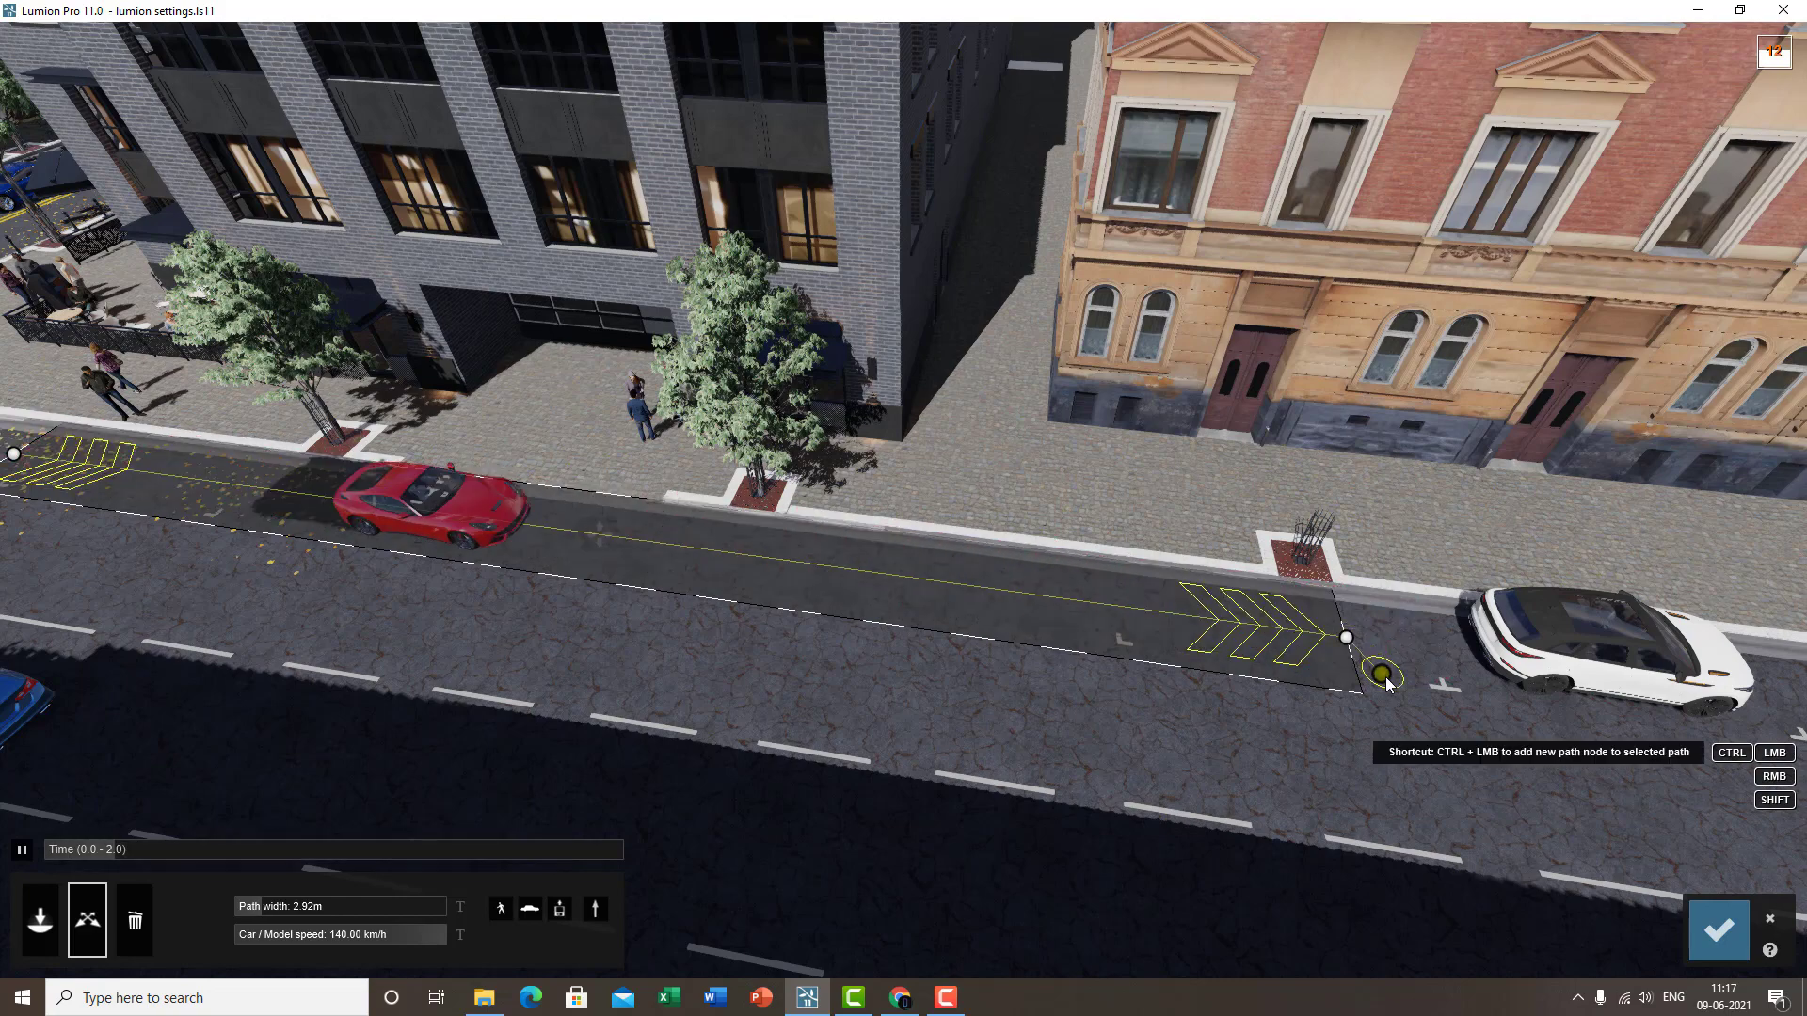
left_click(1387, 677, "ctrl")
left_click_drag(1393, 681, 1516, 821)
right_click_drag(1515, 821, 1498, 783)
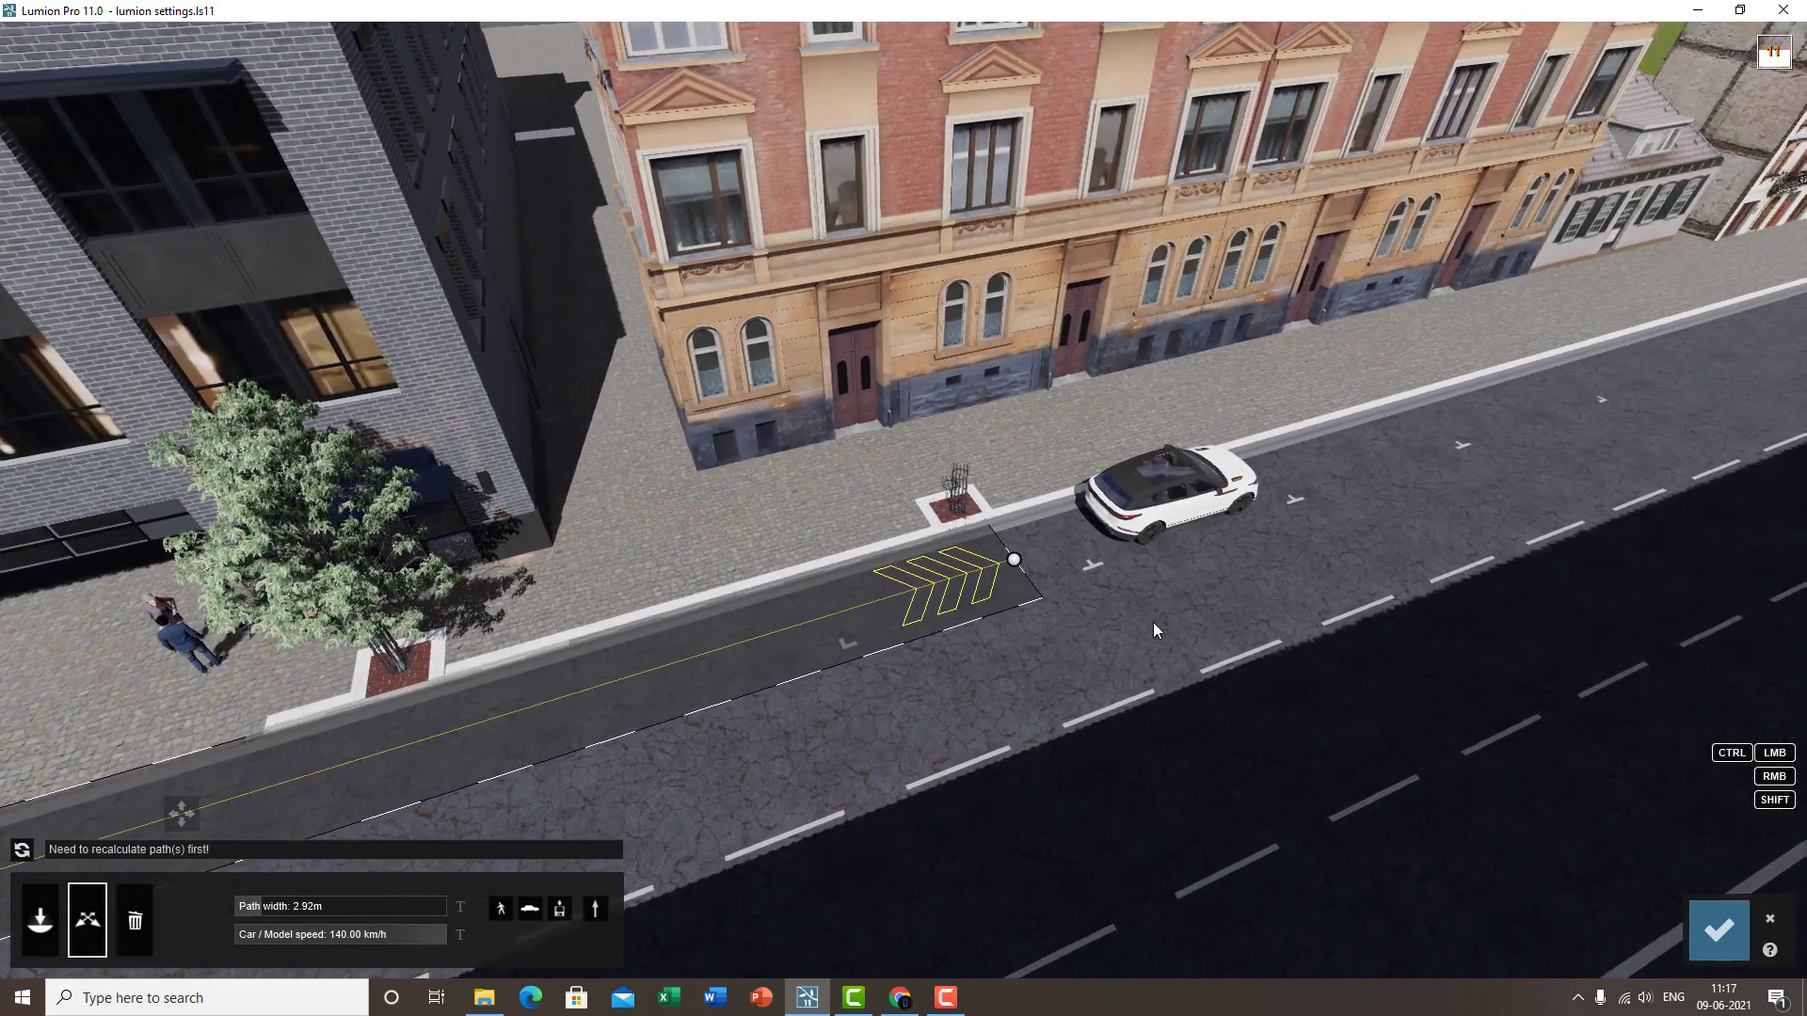
left_click(1236, 609, "ctrl")
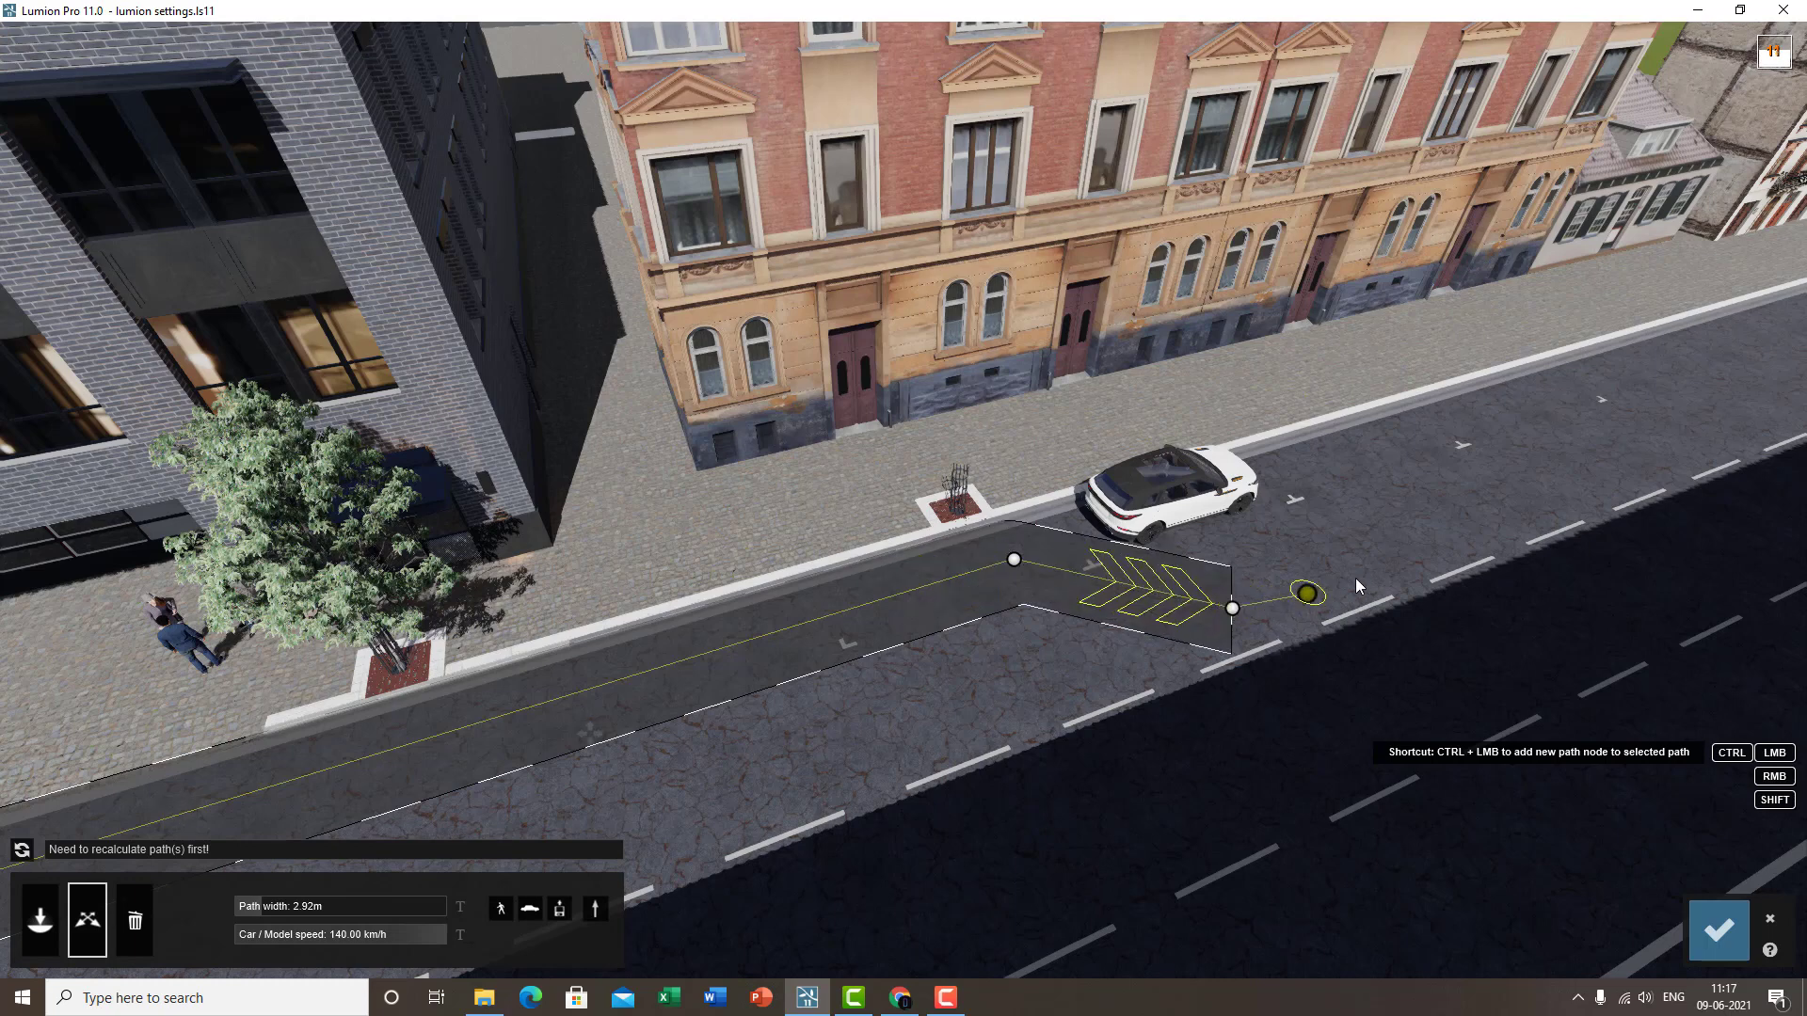
left_click(1461, 525, "ctrl")
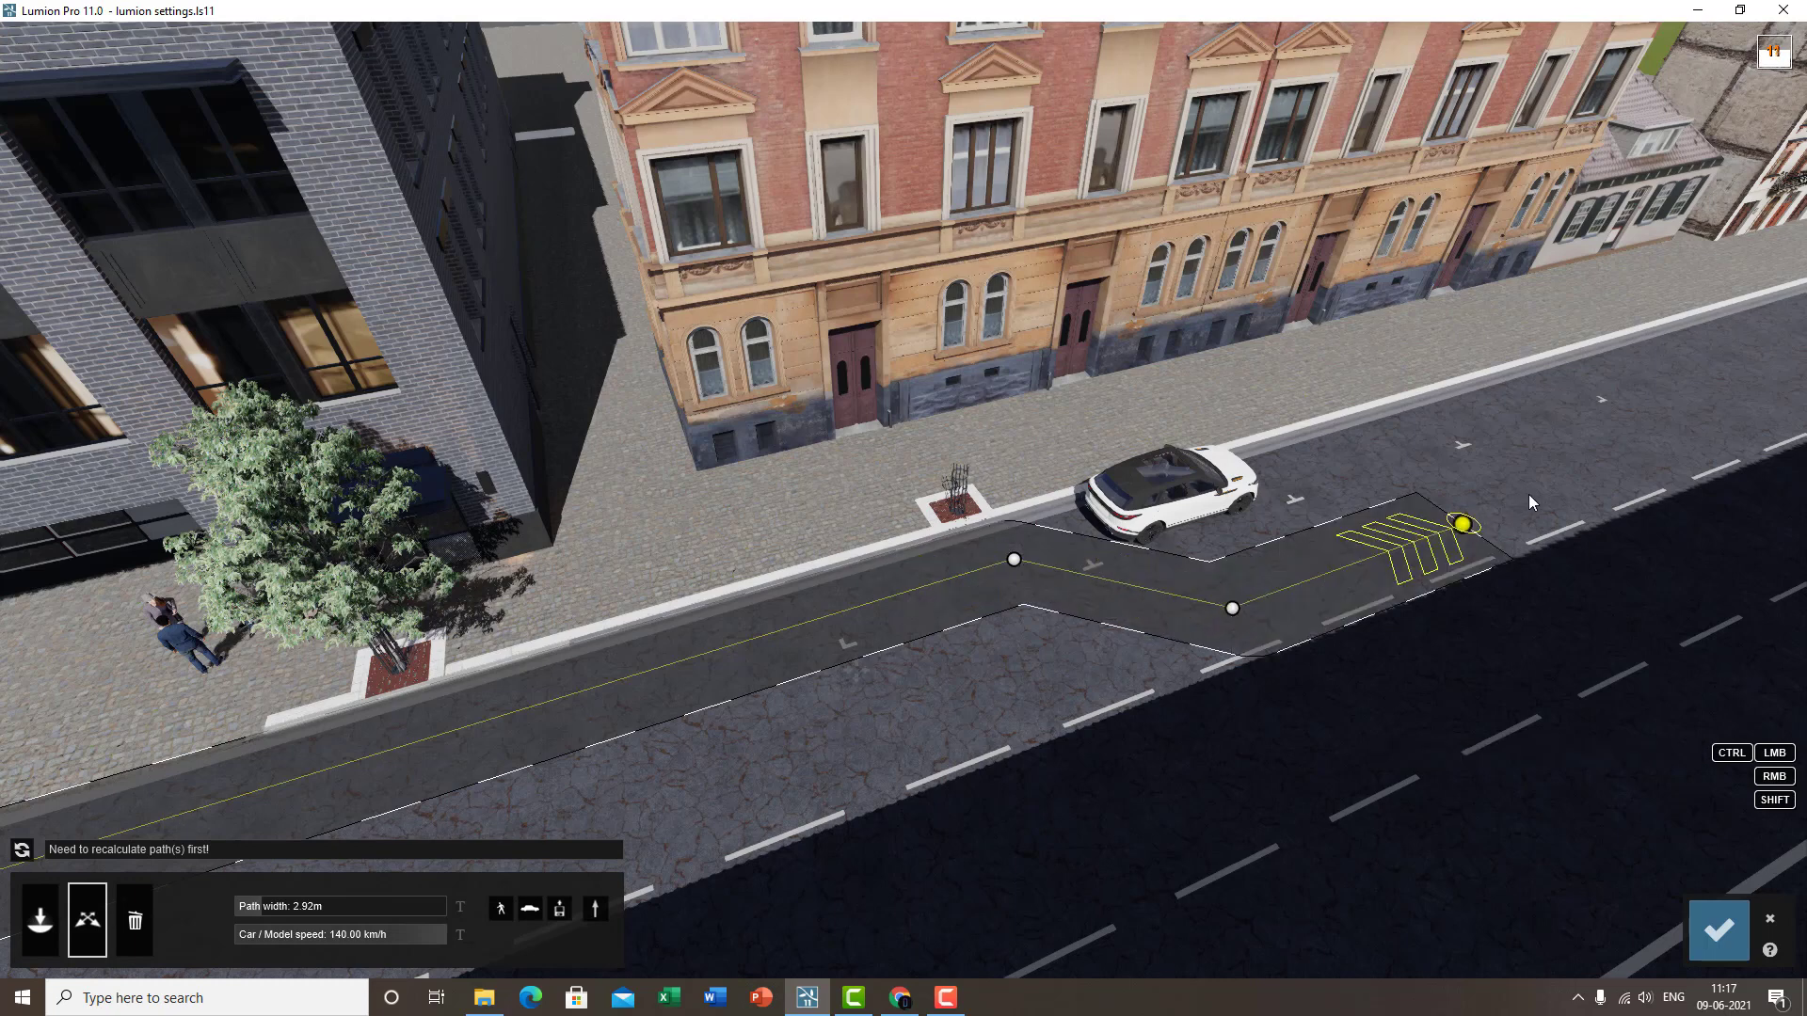
right_click_drag(1479, 523, 1453, 444)
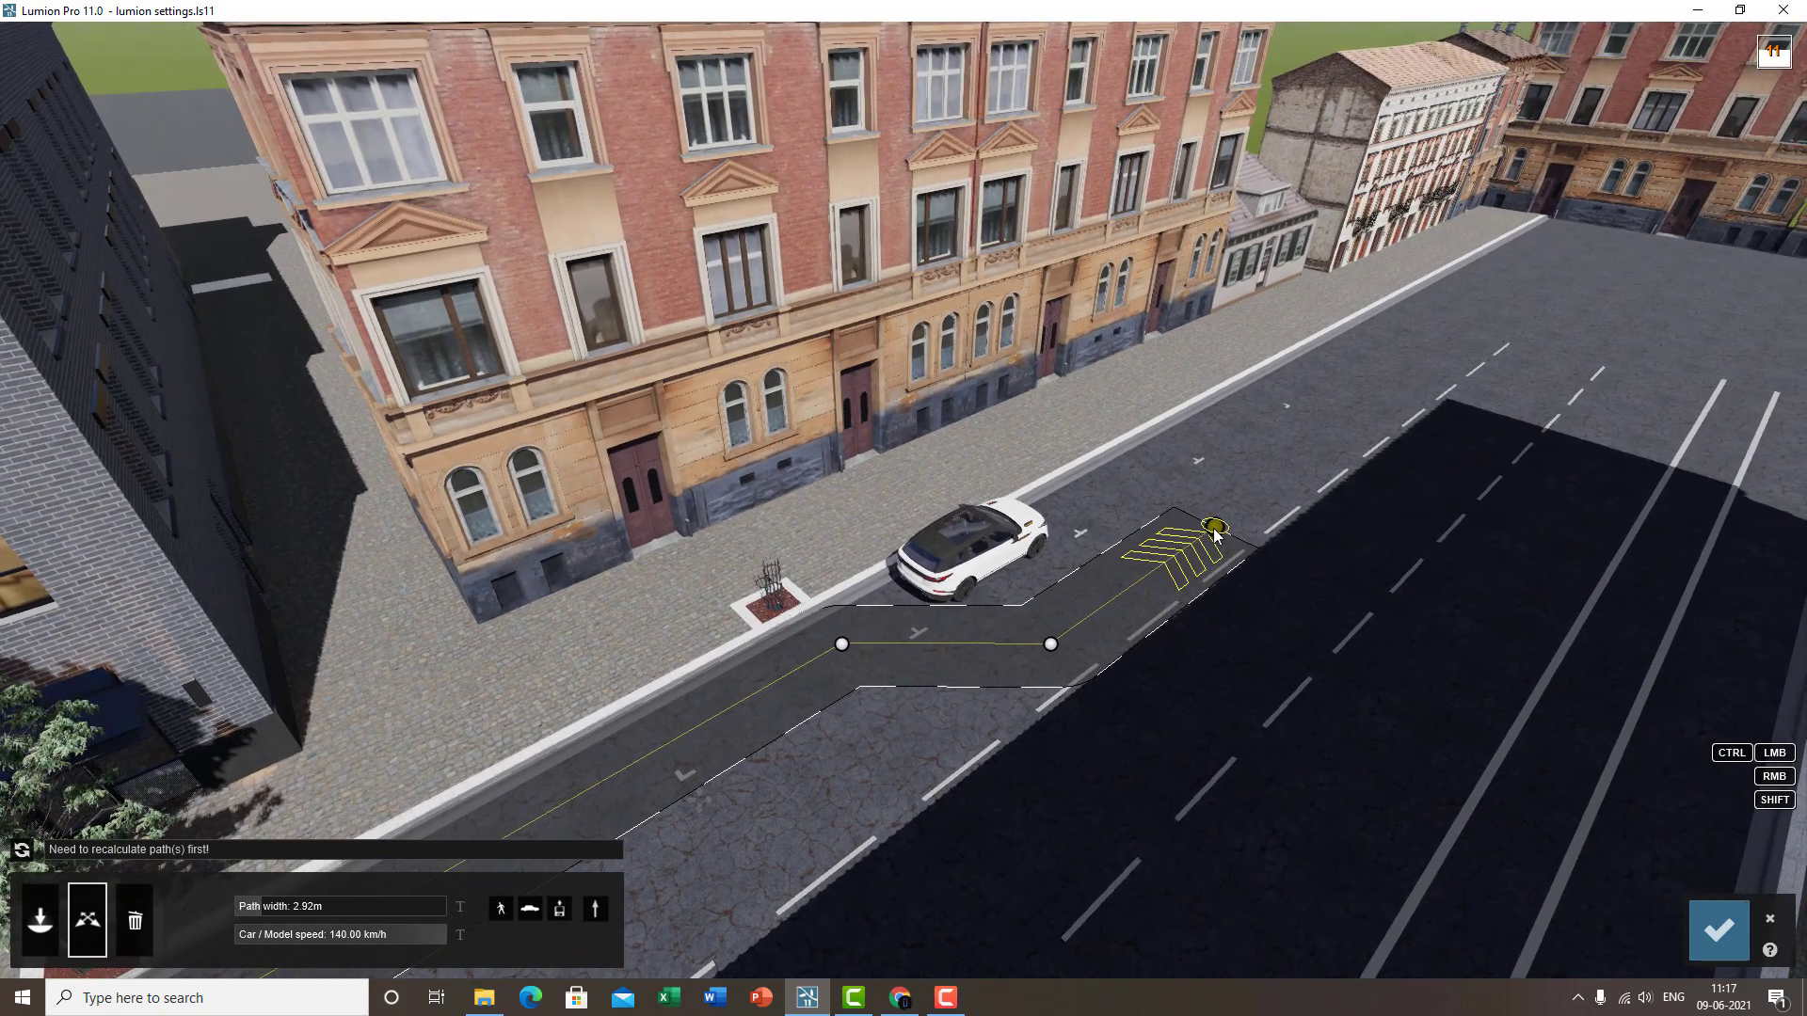
left_click_drag(1214, 533, 1623, 236)
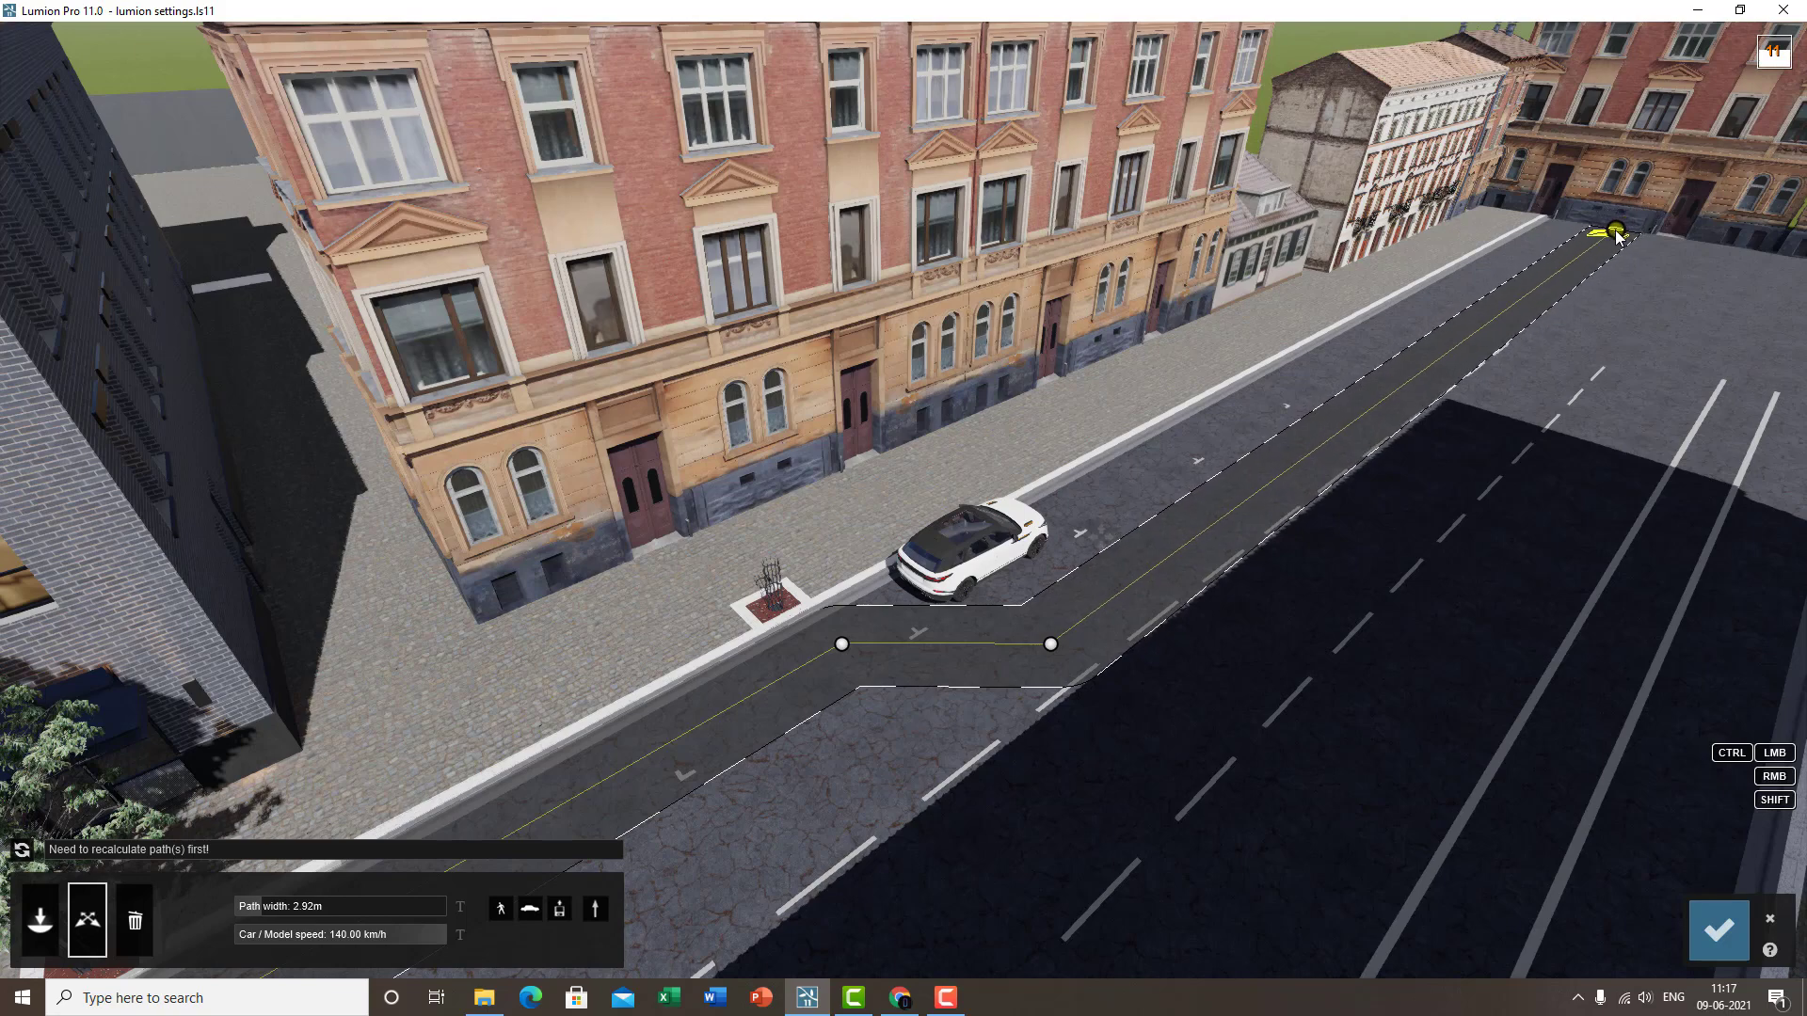
- Set the smoothness of the path's corner node just behind the white SUV to 100%
left_click(843, 650)
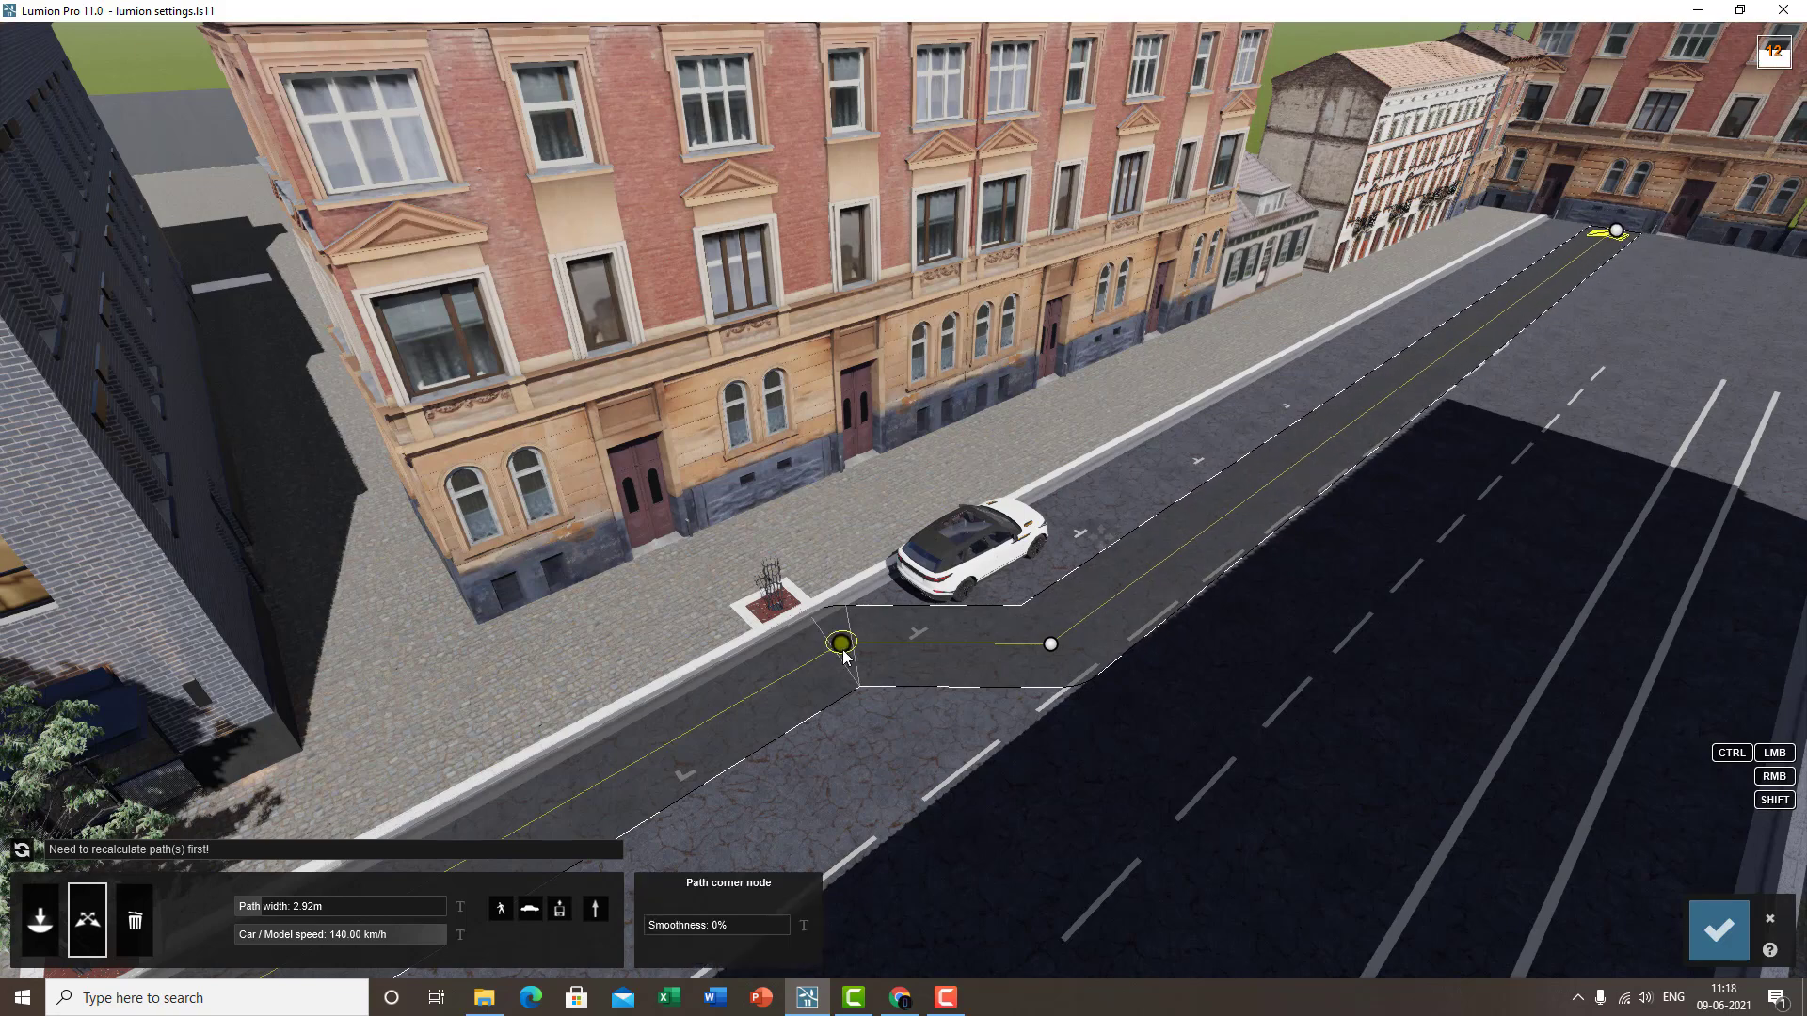
scroll(1031, 680, "up", 5)
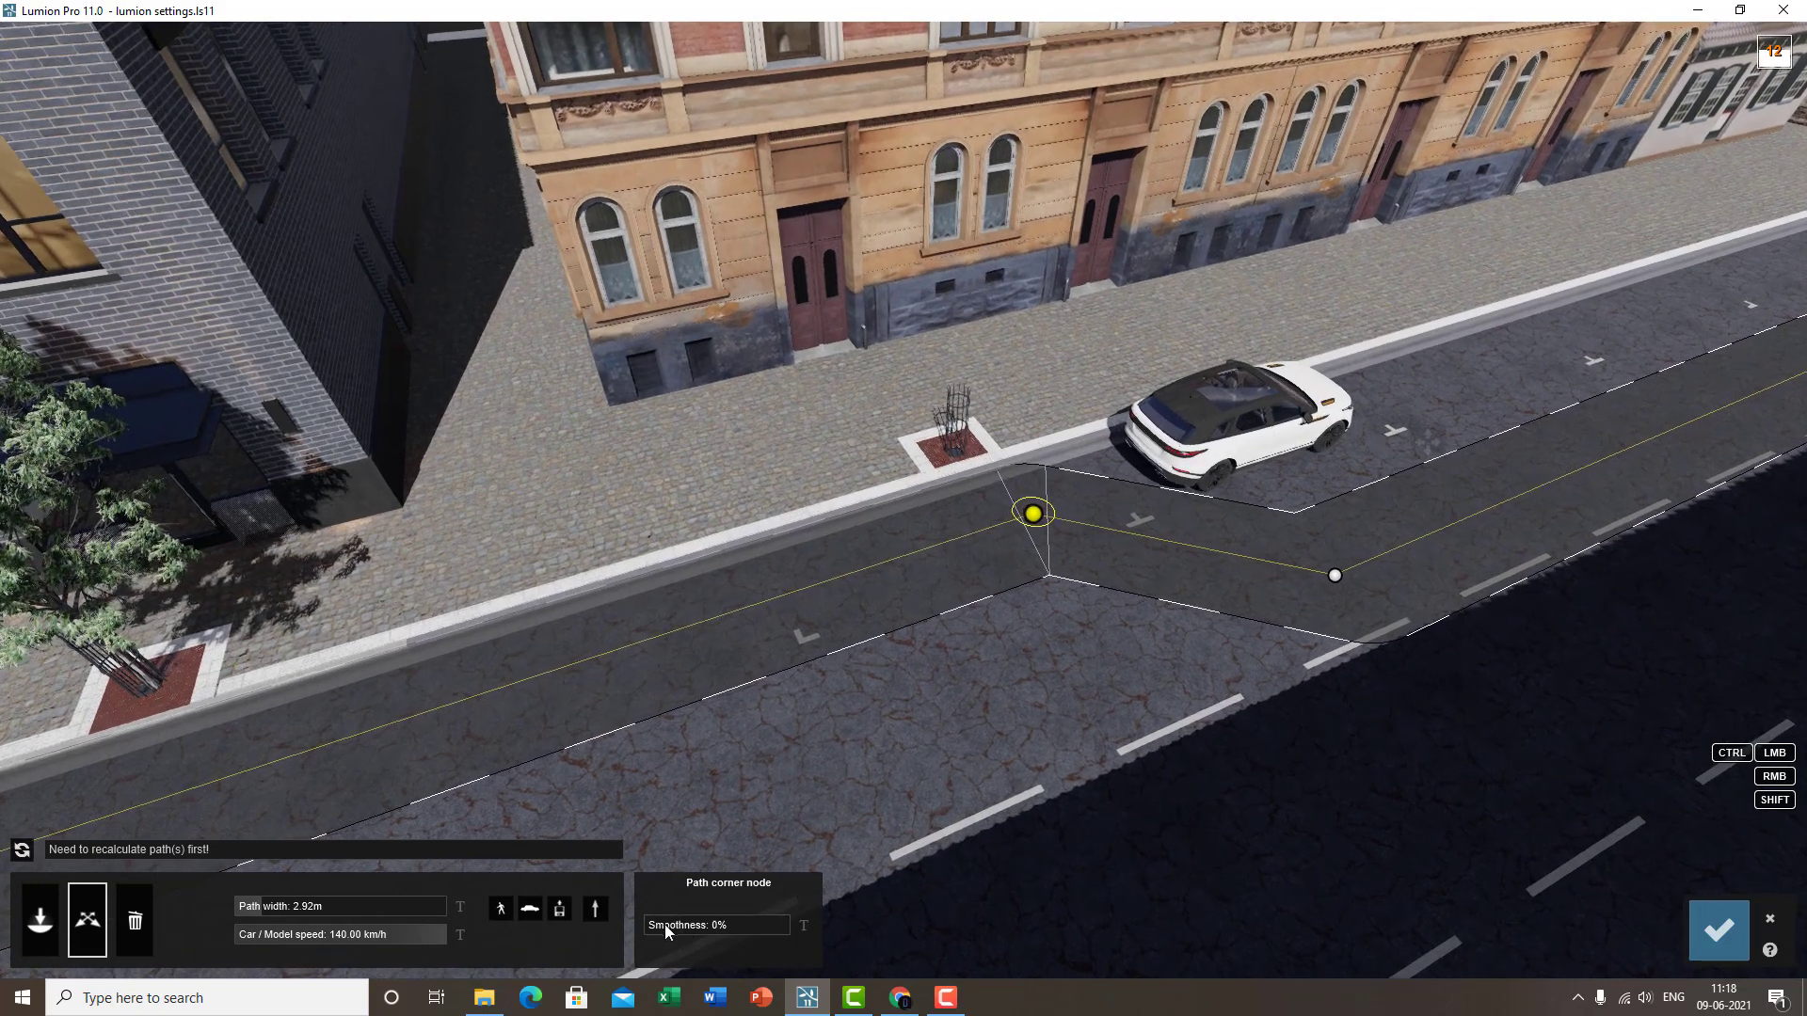
left_click_drag(672, 927, 708, 928)
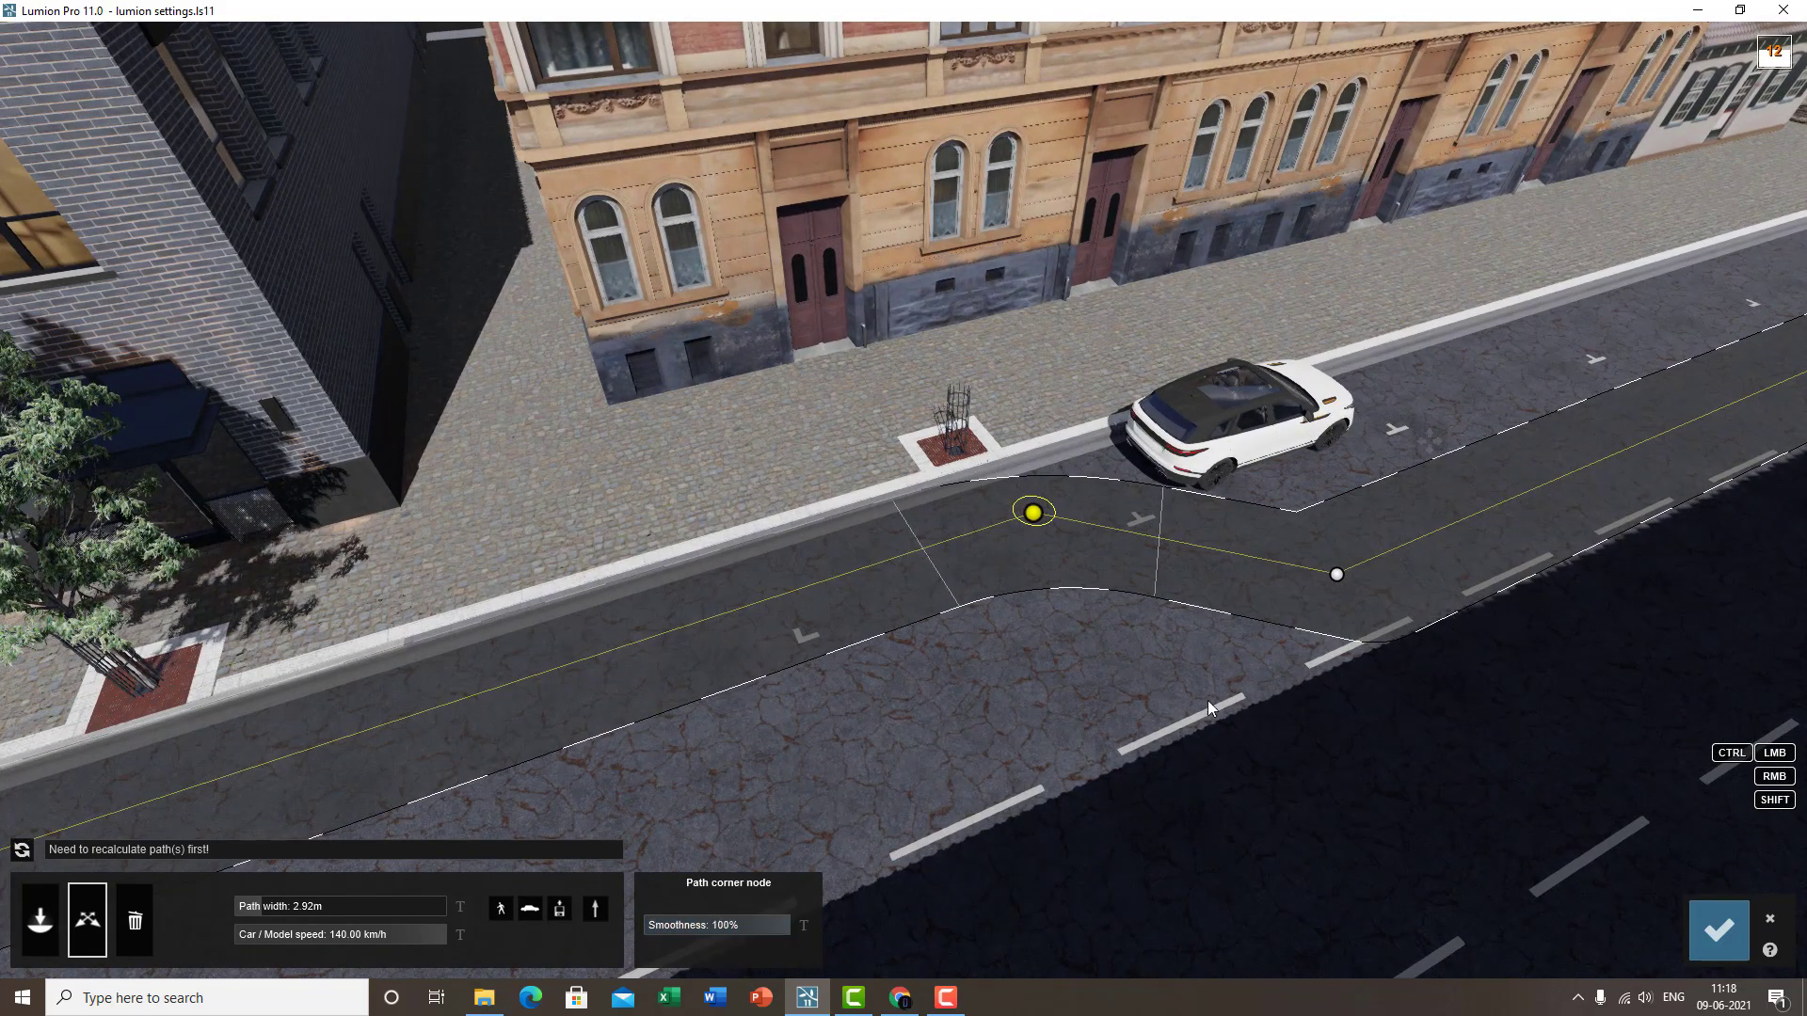
- Smooth the second corner node, shift both corner nodes into a gentle bend past the SUV, and recalculate and save the Mass Move path
left_click_drag(1366, 578, 1414, 619)
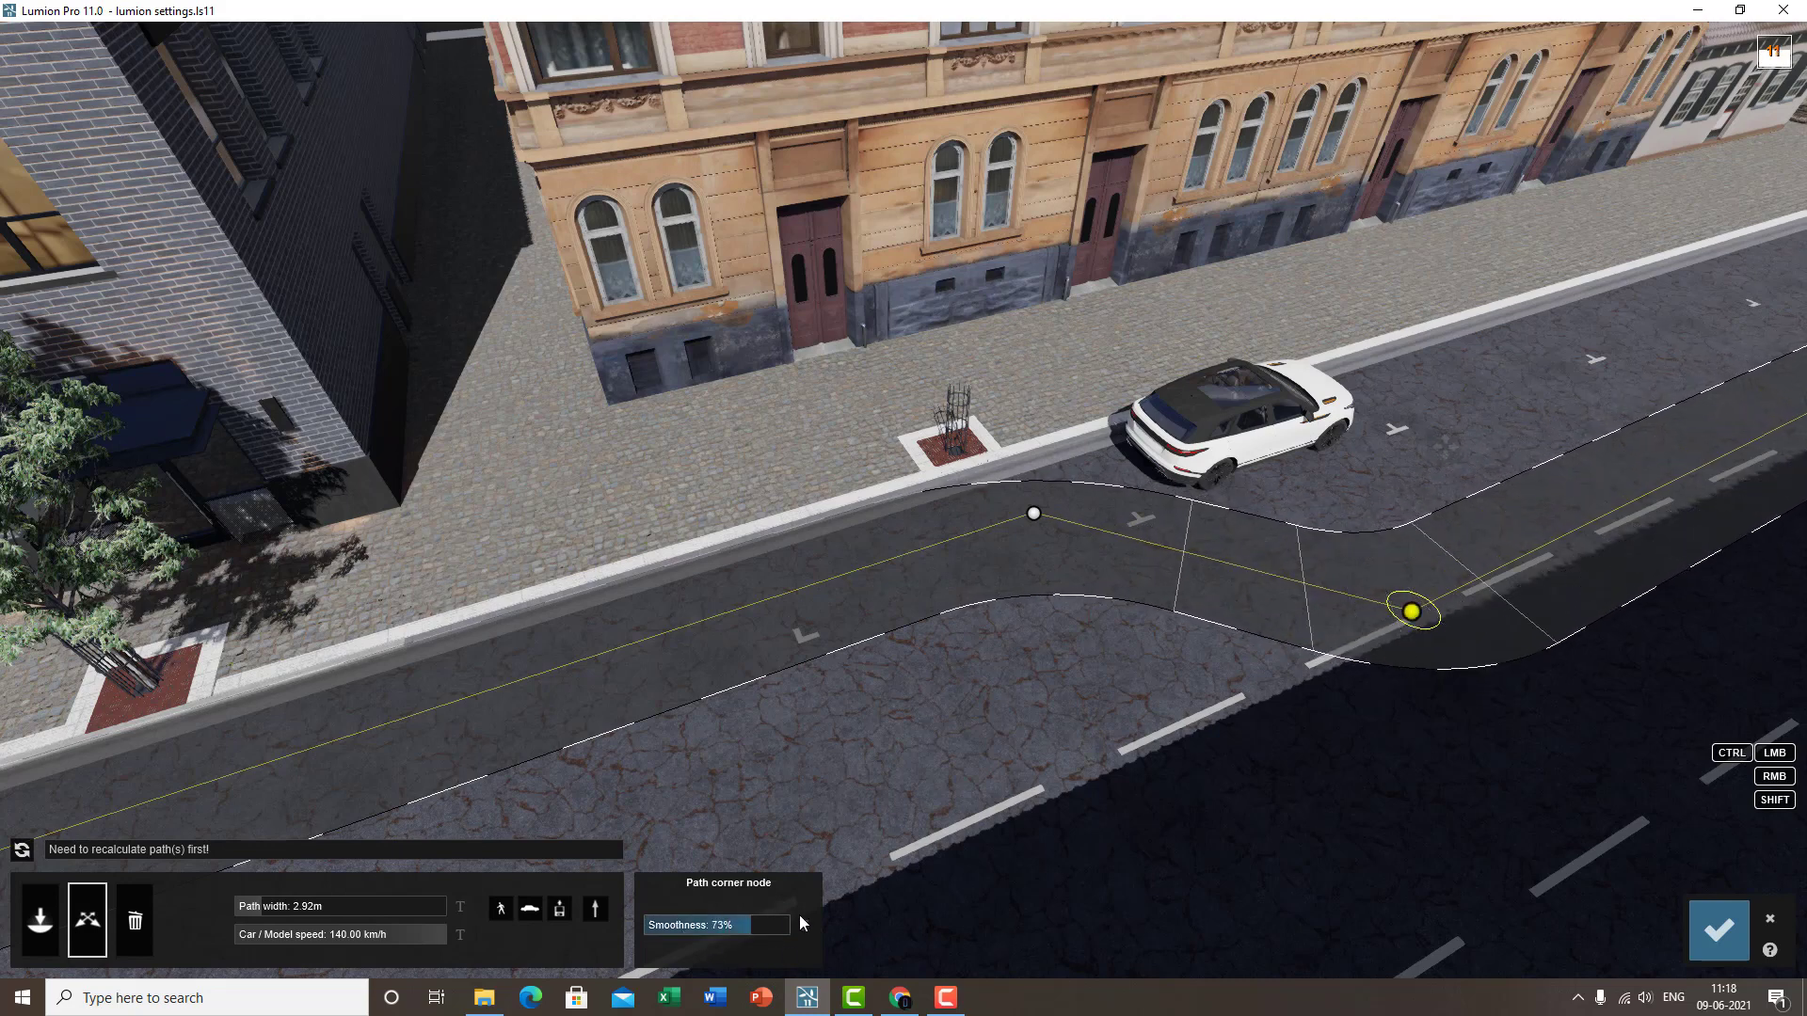
left_click_drag(798, 915, 906, 894)
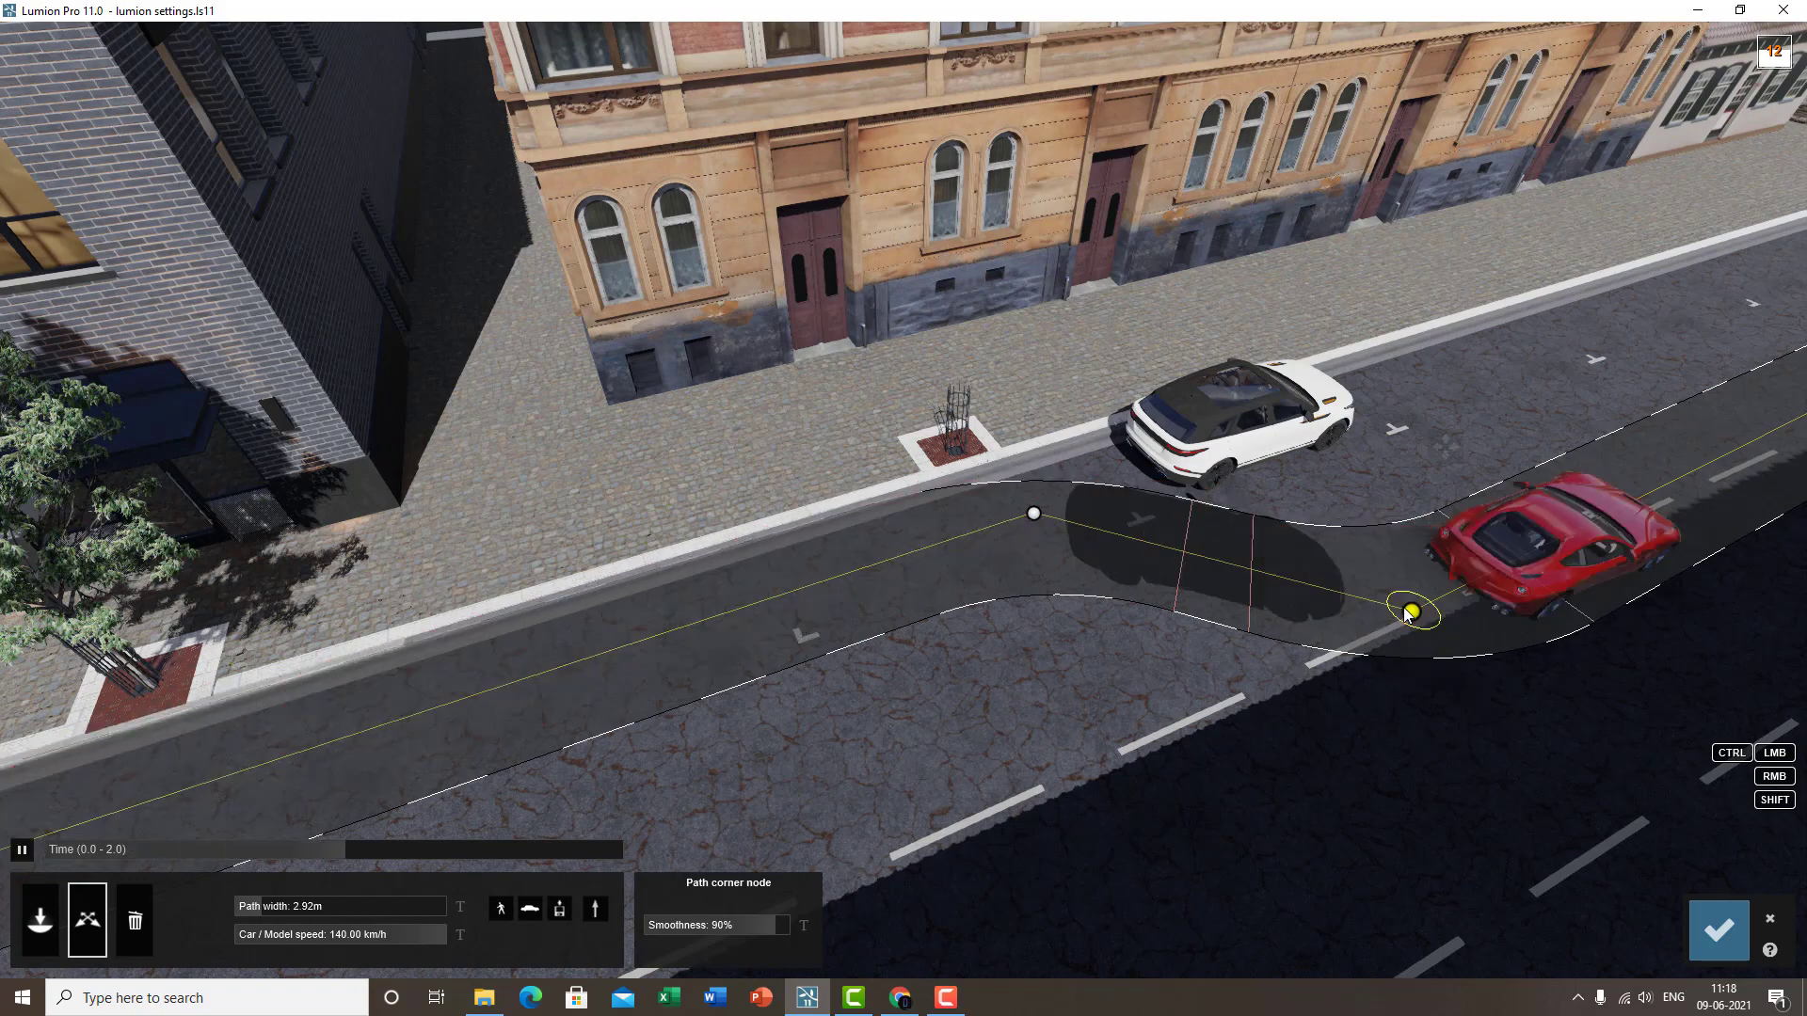
left_click_drag(1410, 612, 1443, 532)
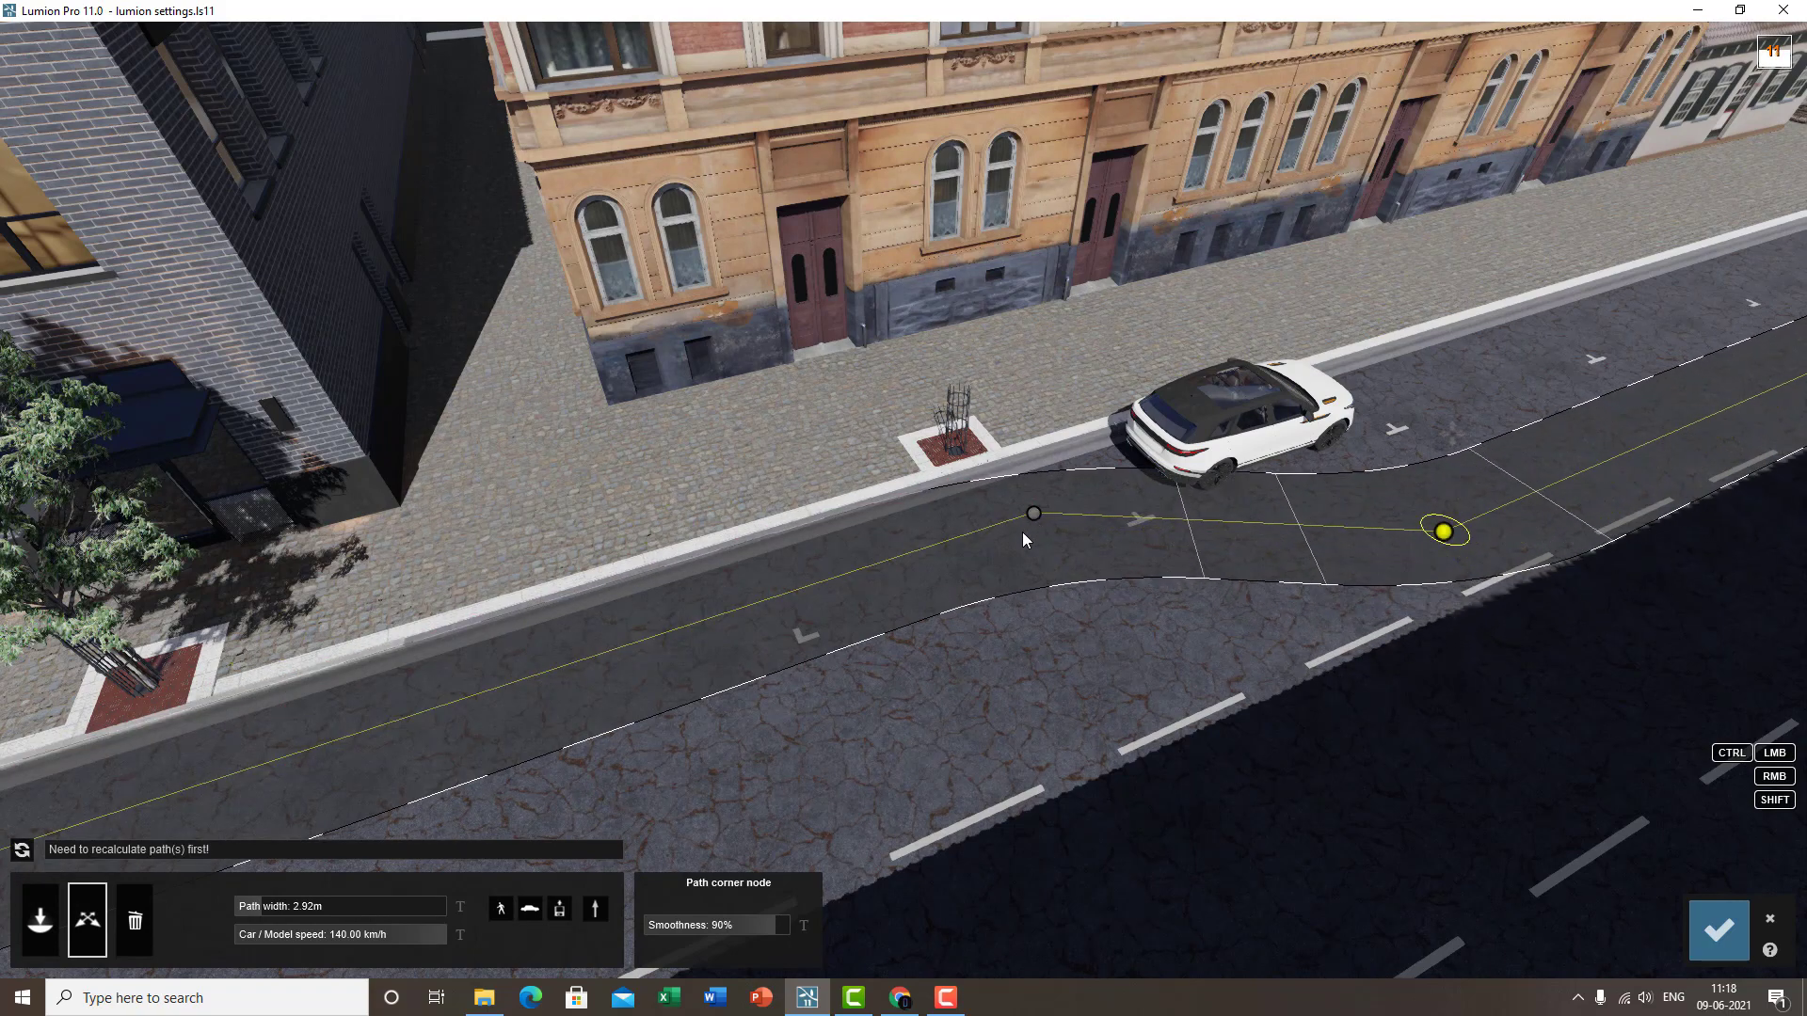
left_click_drag(1033, 513, 980, 587)
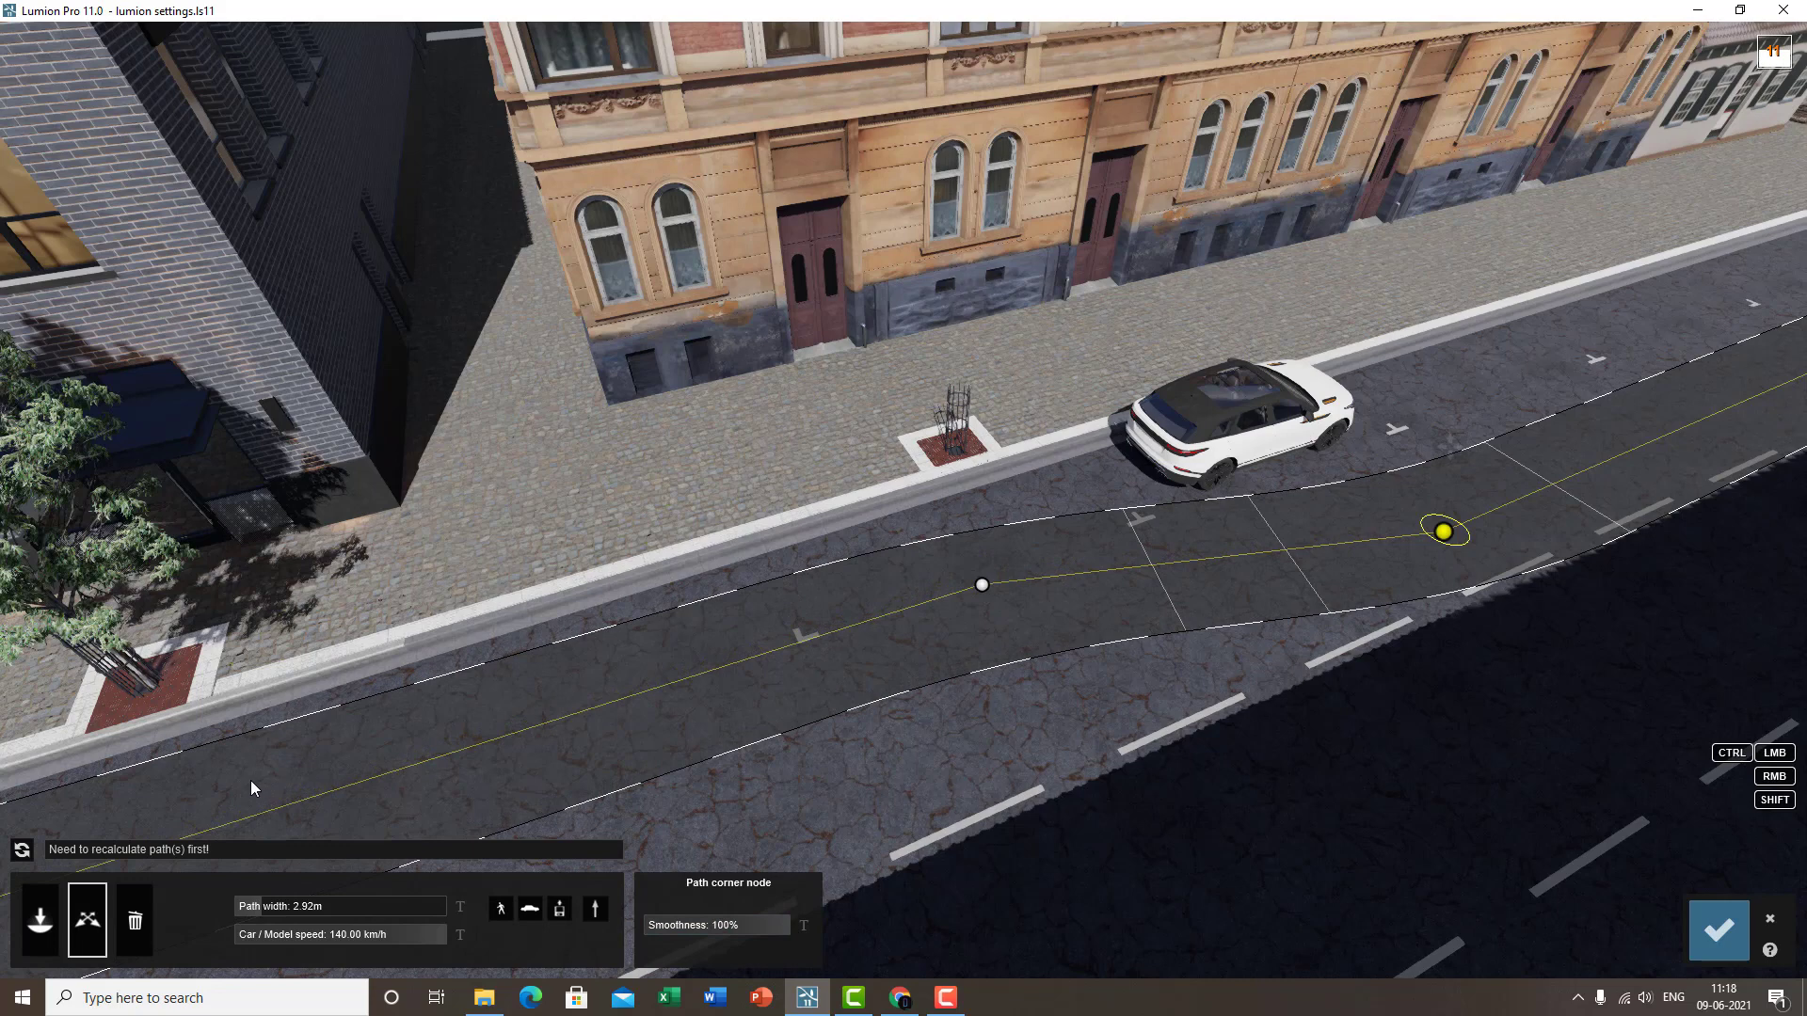
left_click(20, 851)
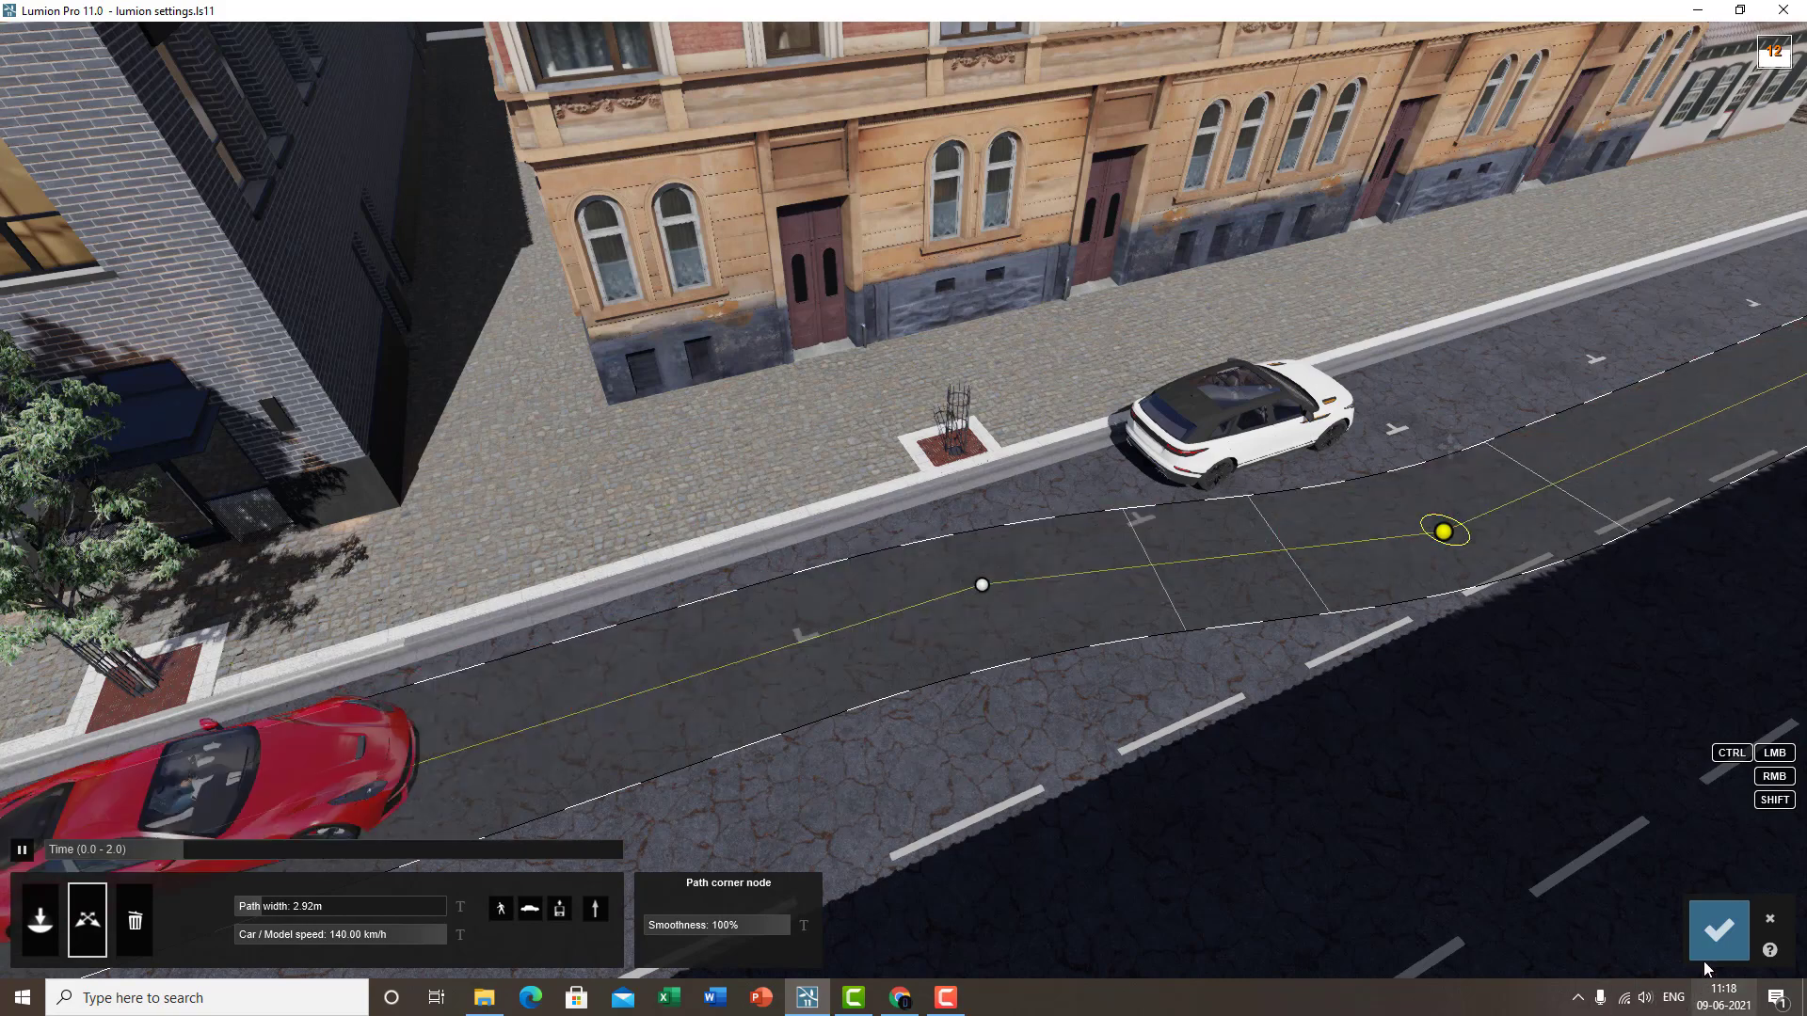
left_click(1718, 929)
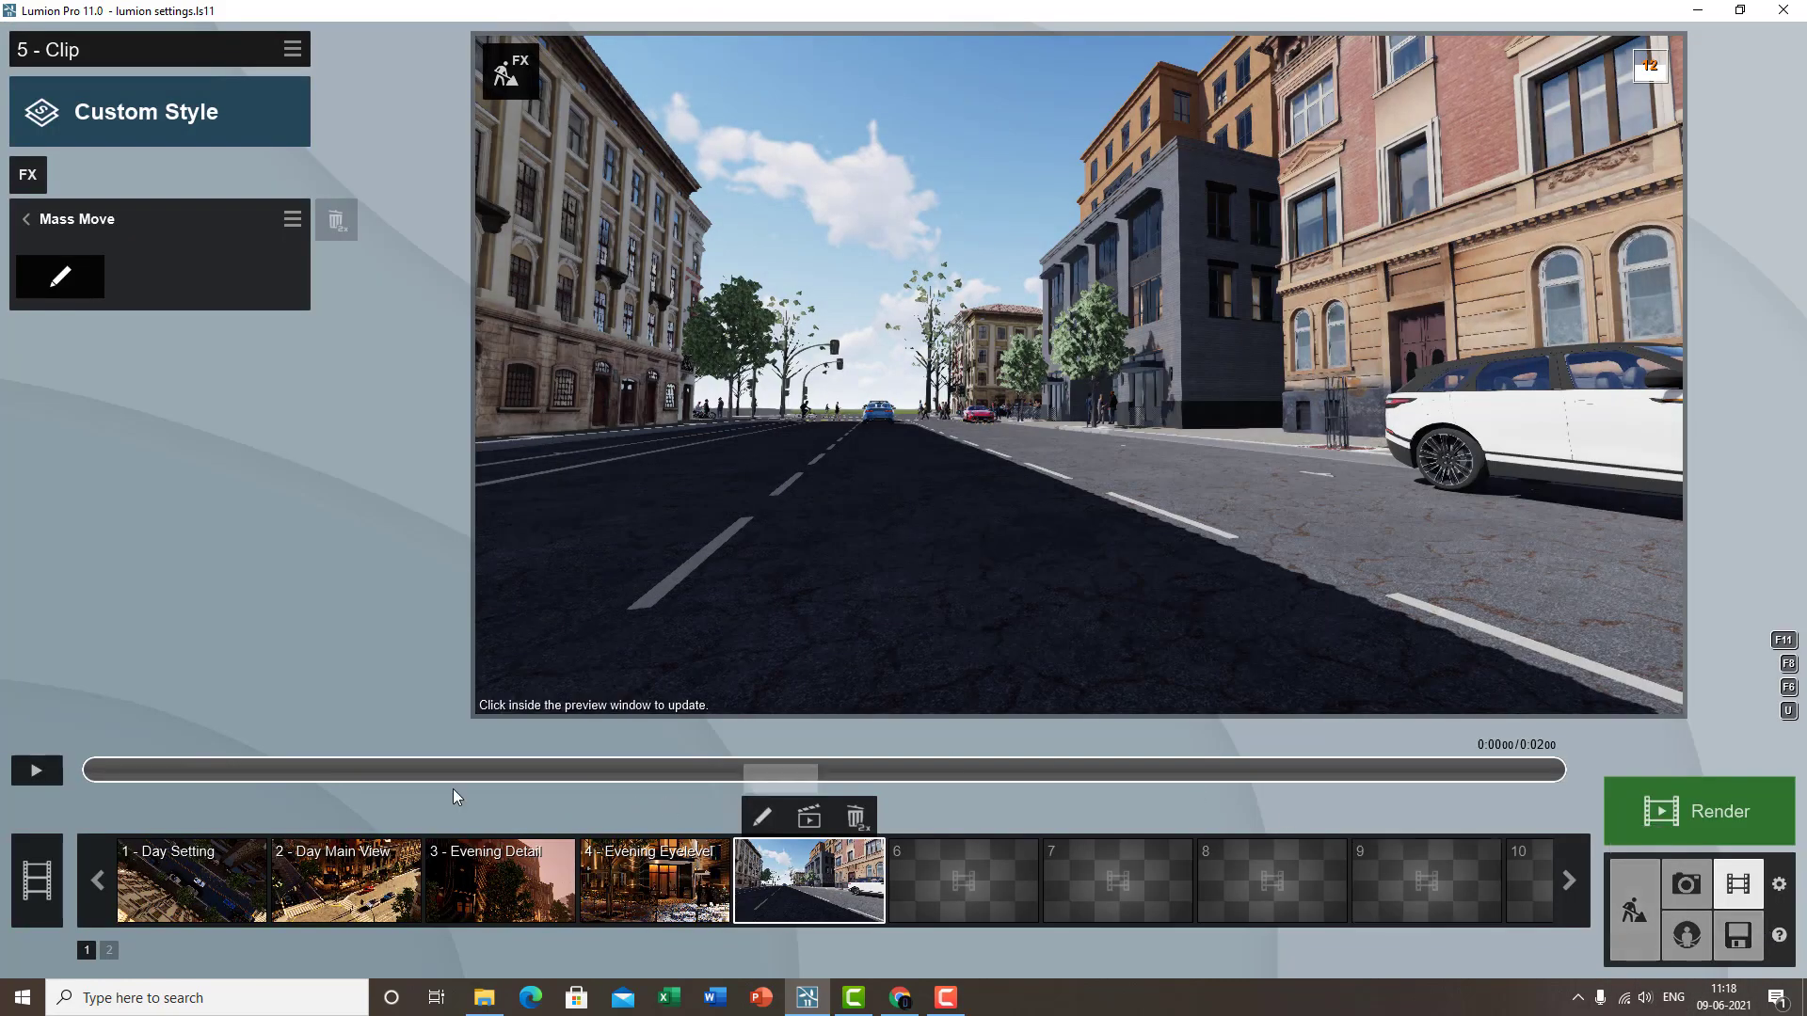
- Preview the clip with the moving car and lengthen the clip to 3.5 seconds
left_click(35, 771)
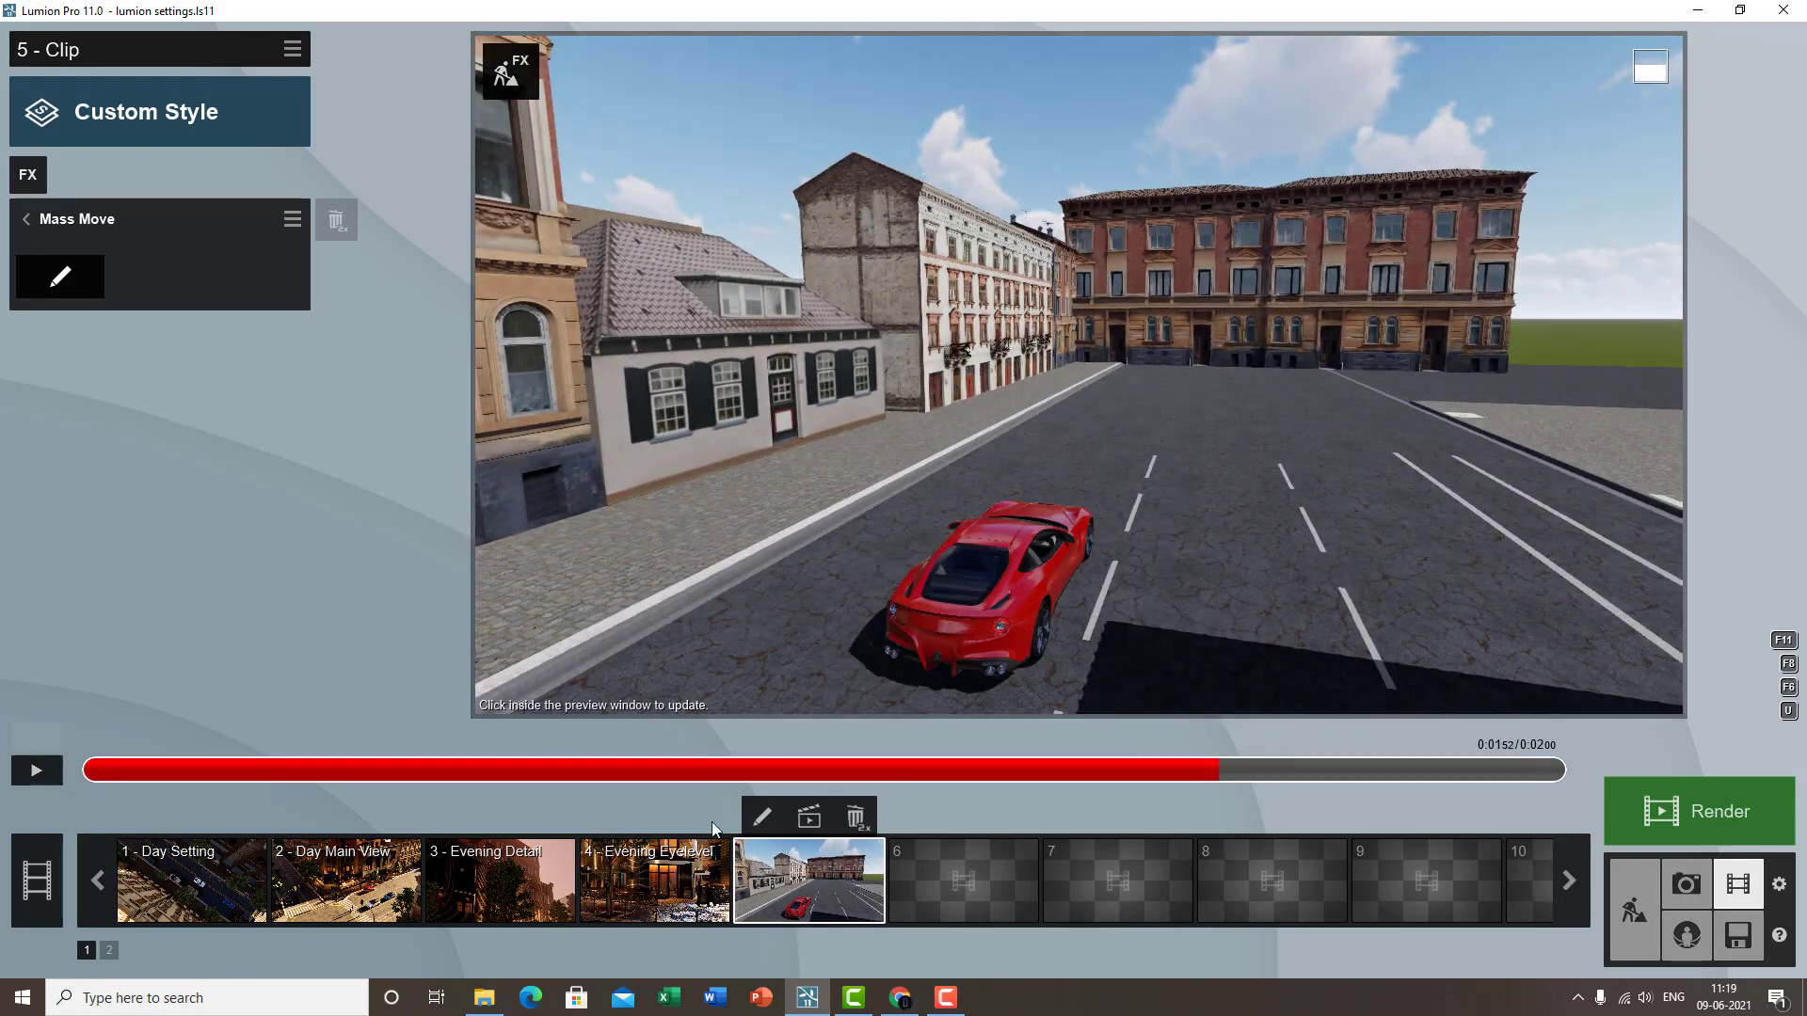
left_click(762, 819)
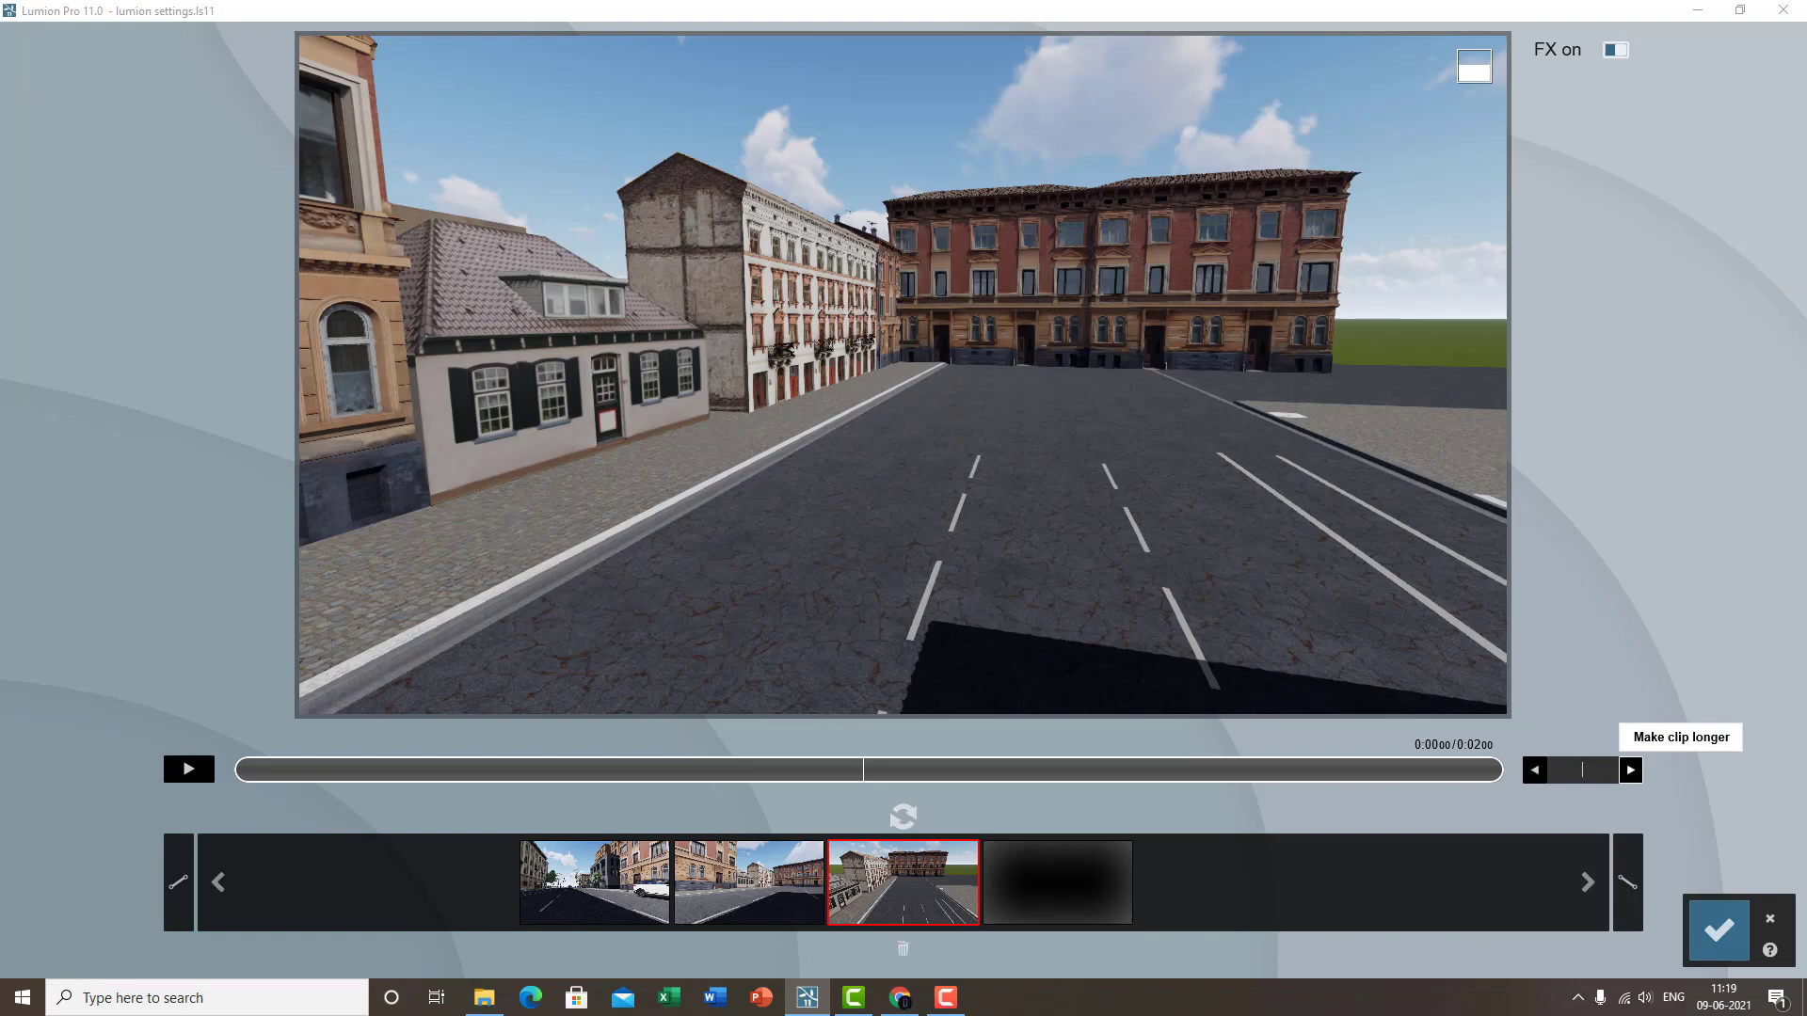
type(".5")
key("Return")
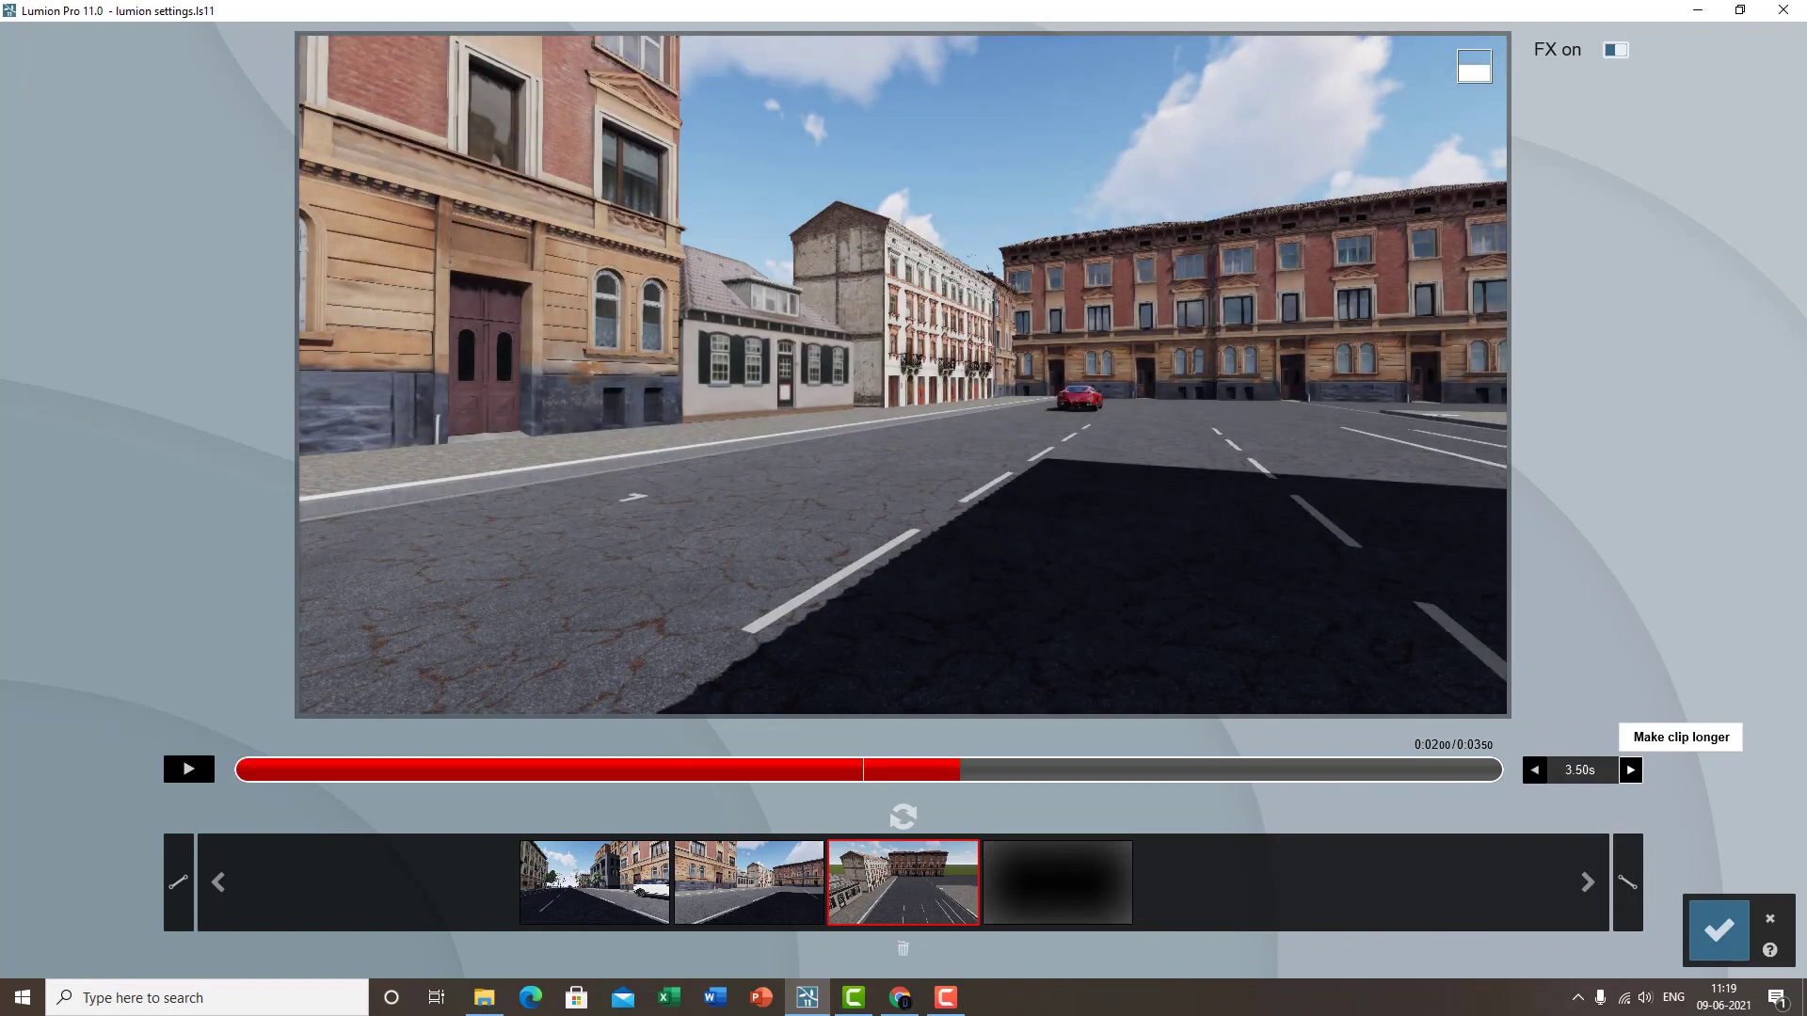
- Replay the camera path, set the clip's length to 4 seconds and save the clip
left_click(190, 770)
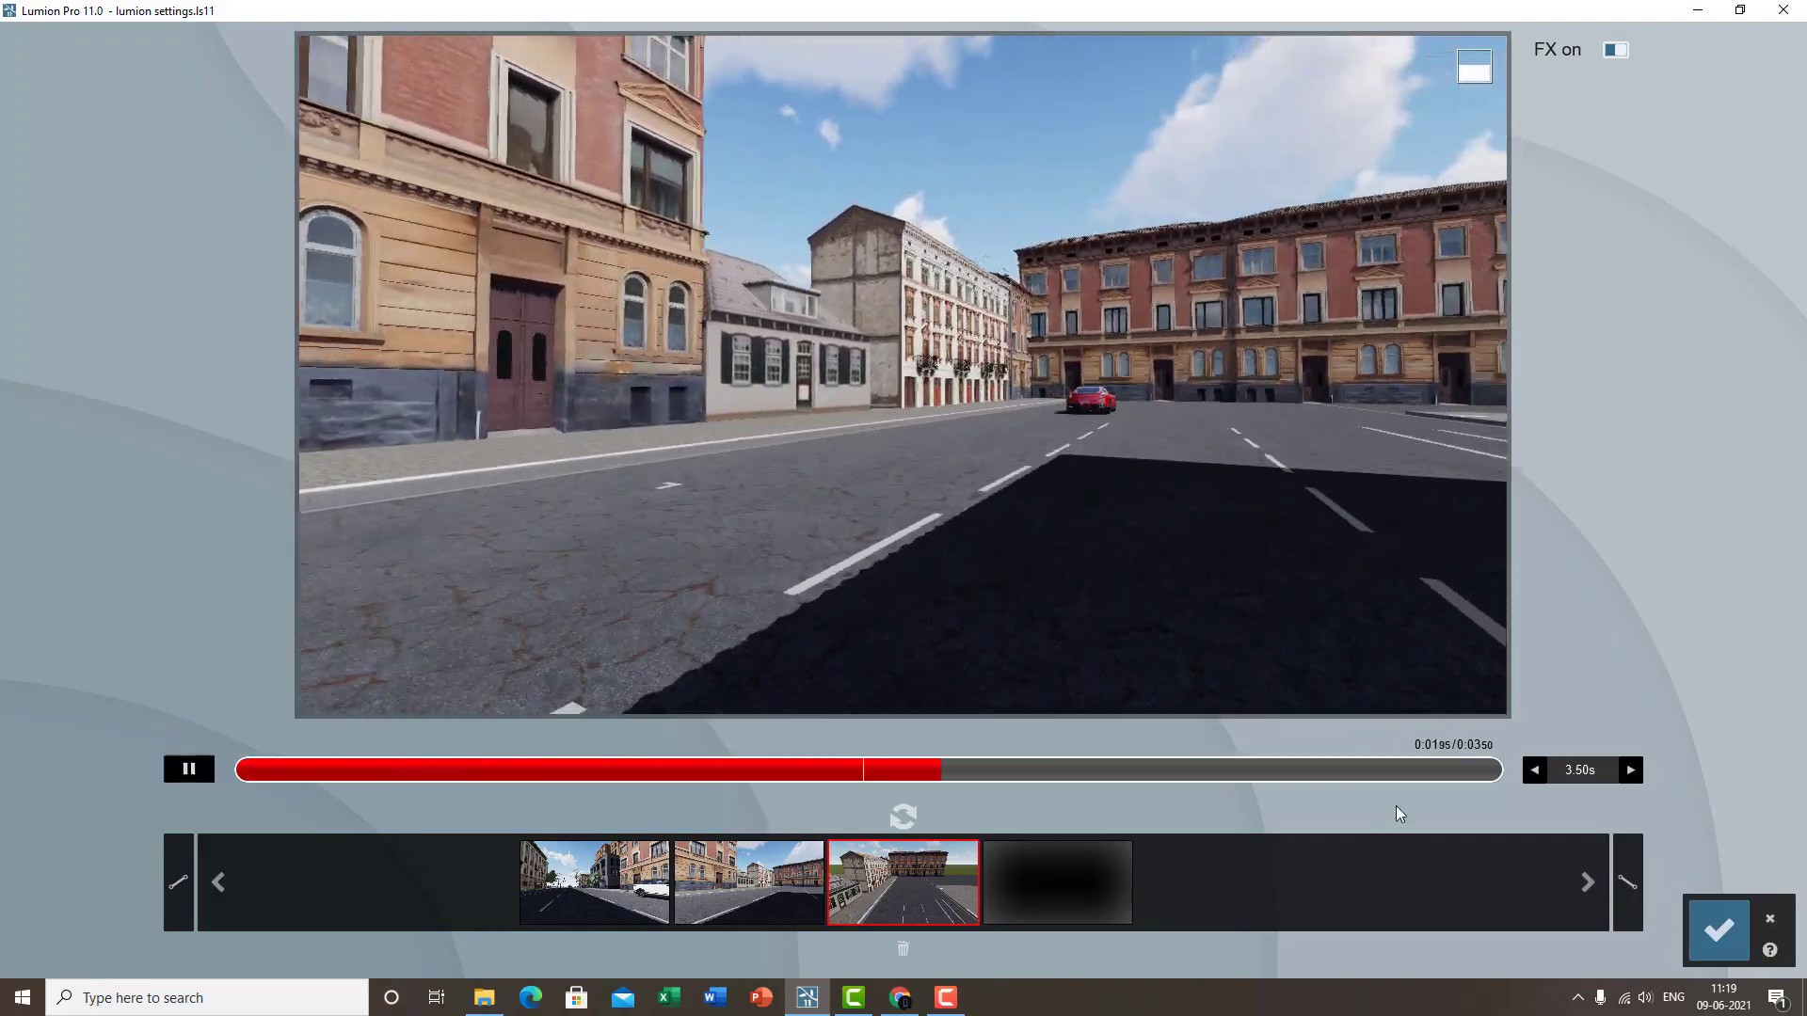
left_click(1605, 771)
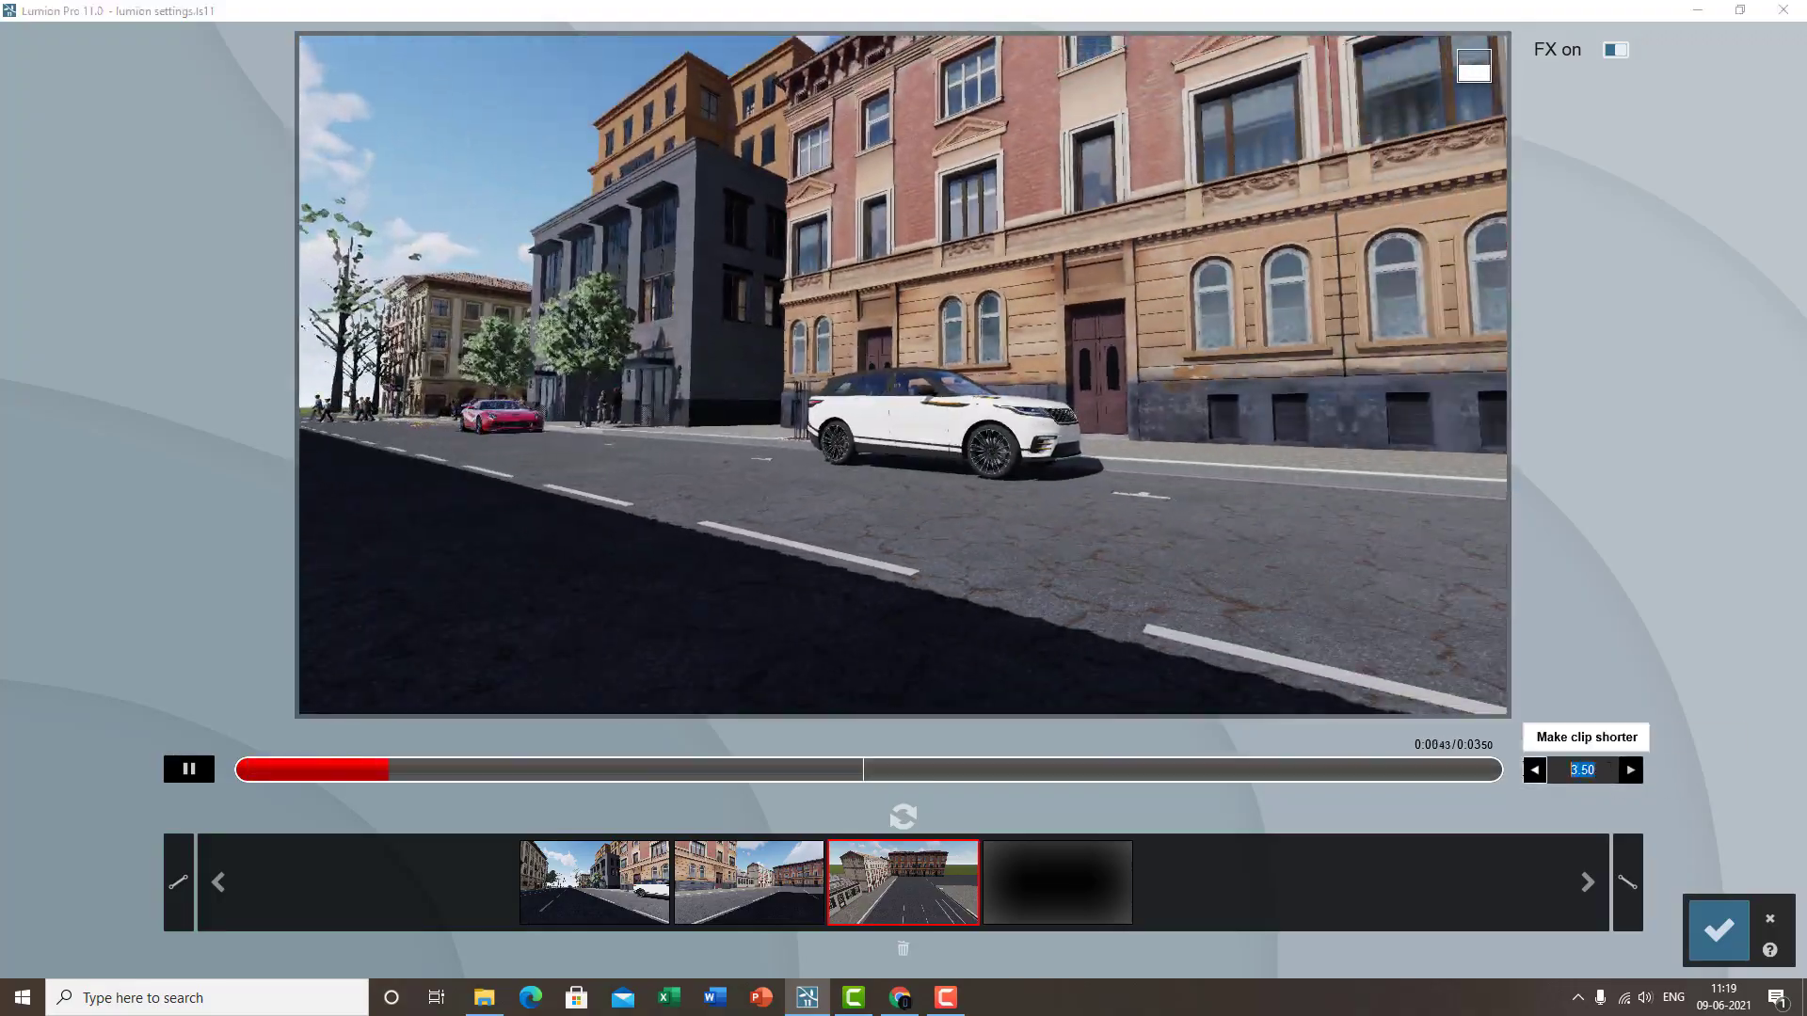
type("4")
key("Return")
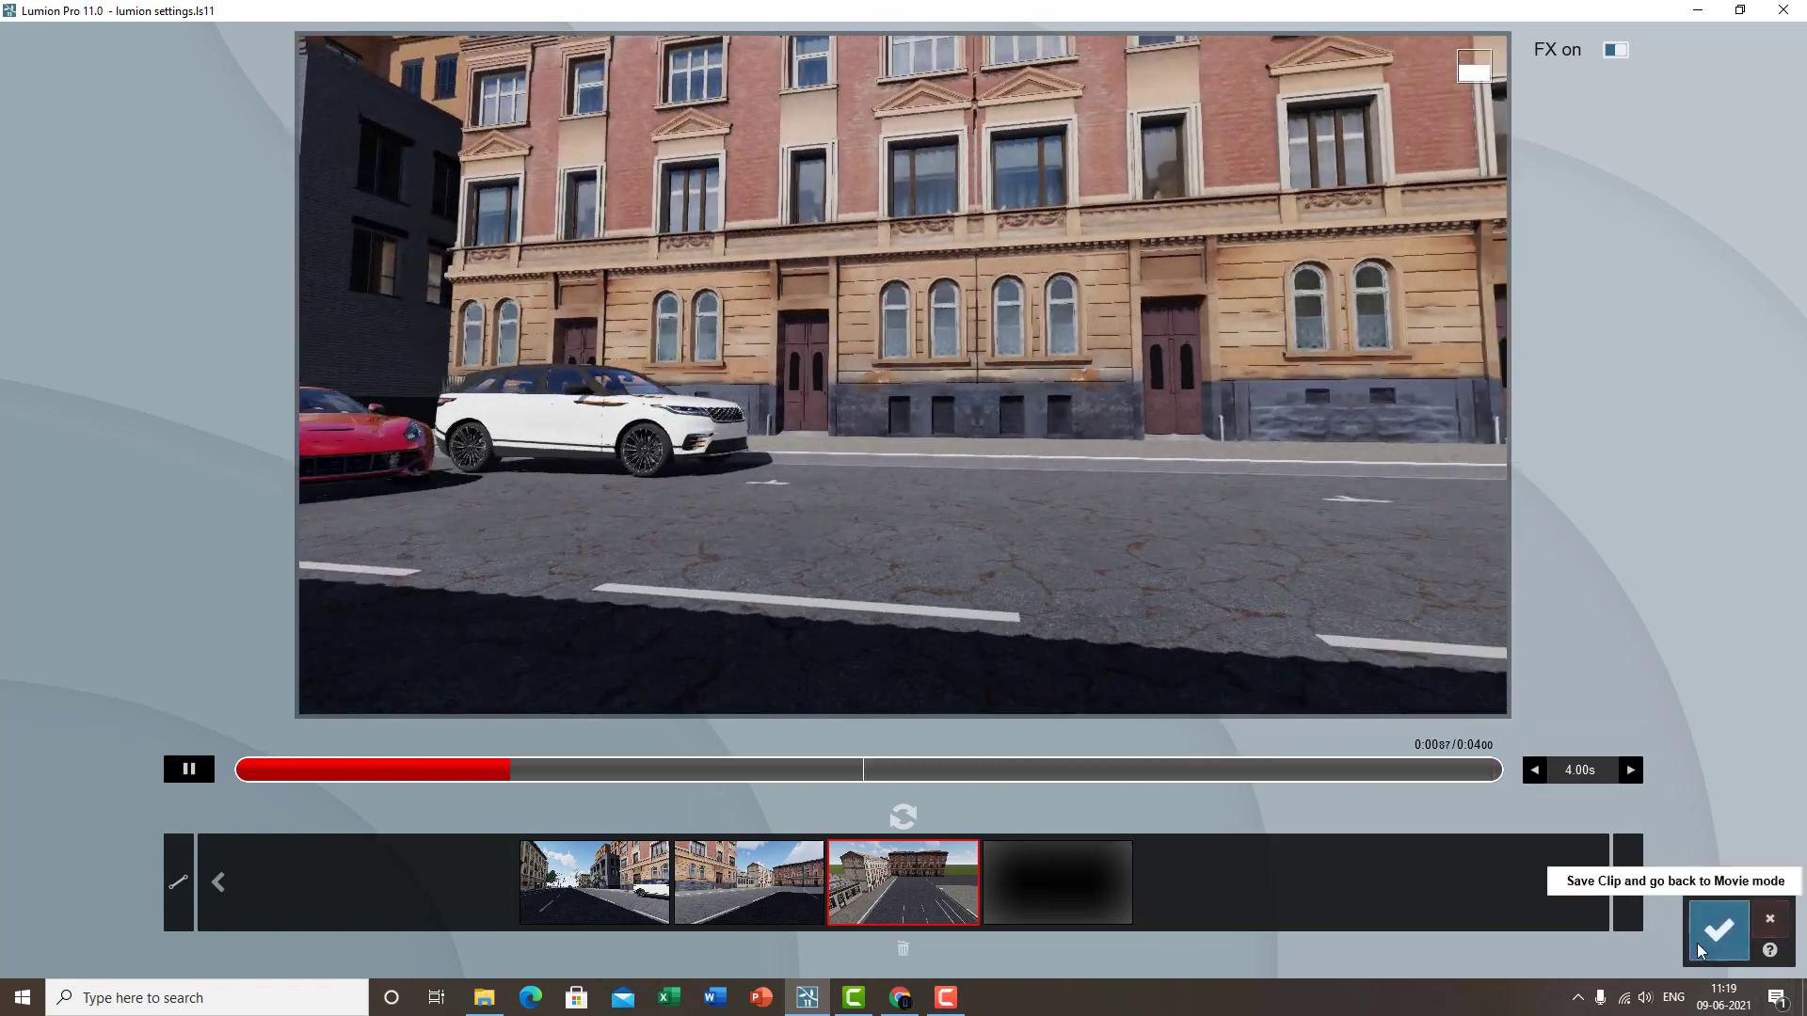
left_click(1709, 946)
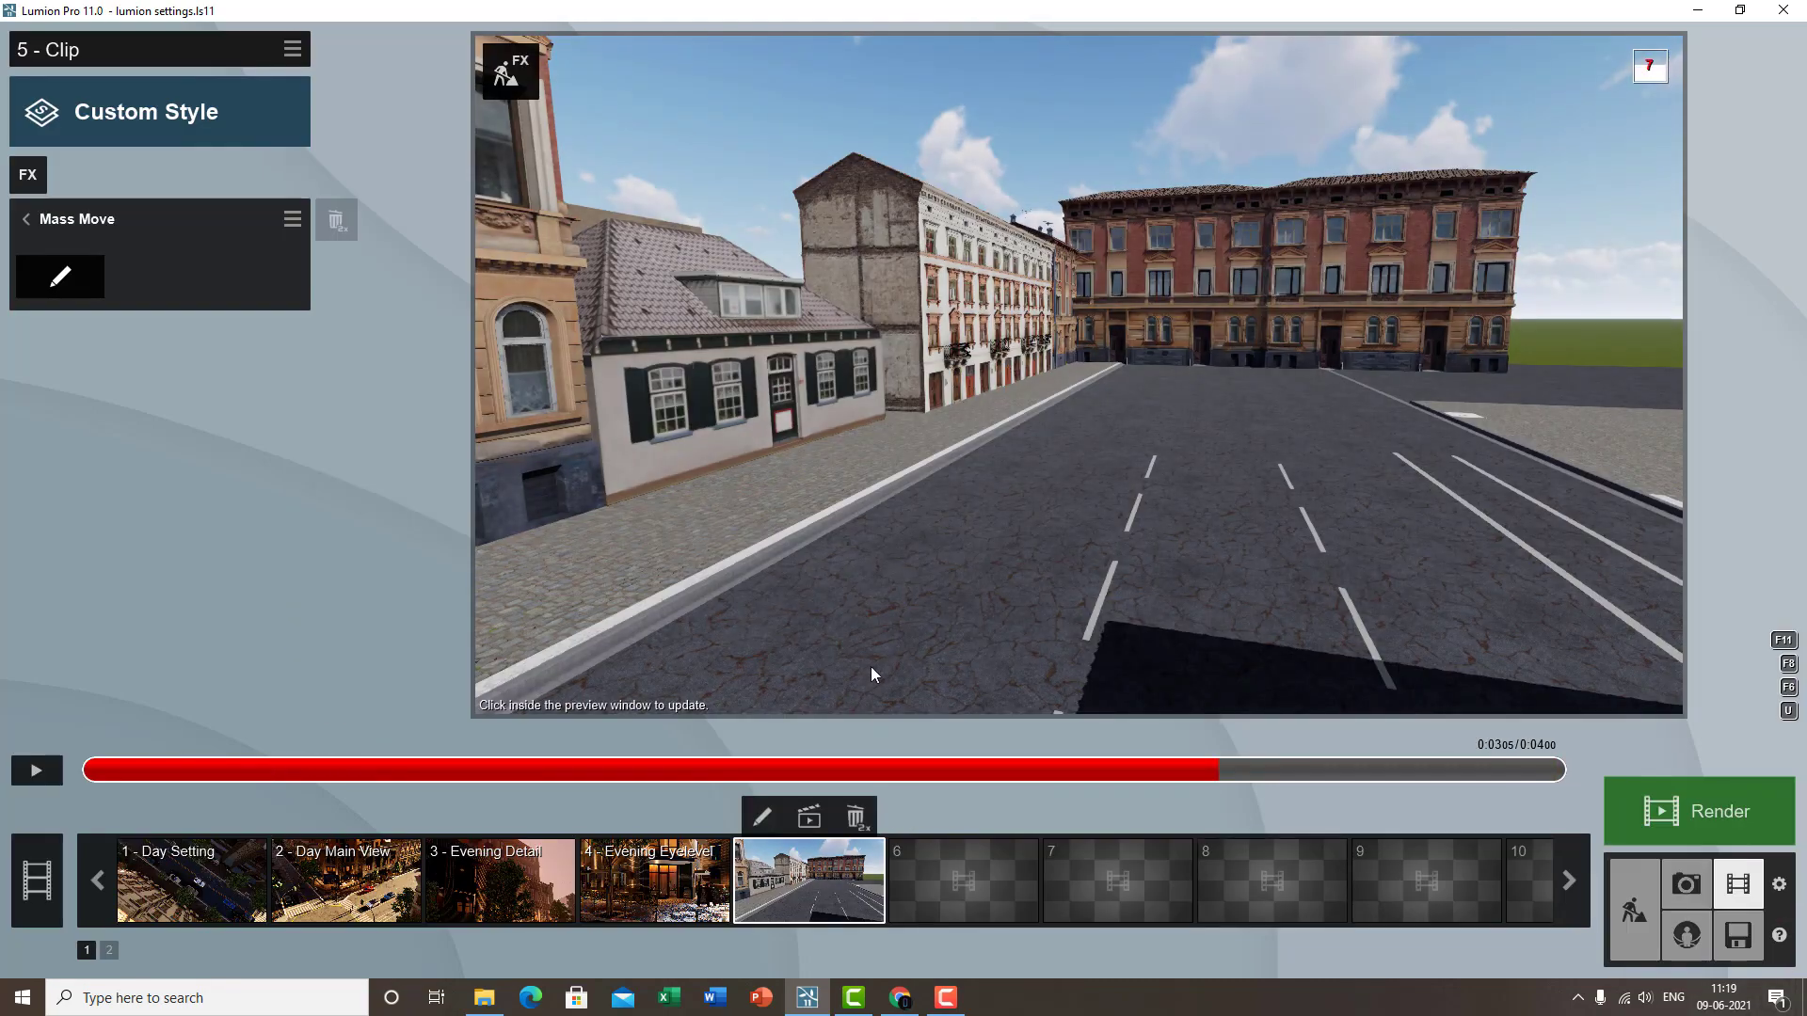
- Look through the Day Setting, Day Main View, Evening Detail and Evening Eyelevel clips to compare their looks and effects
left_click(788, 865)
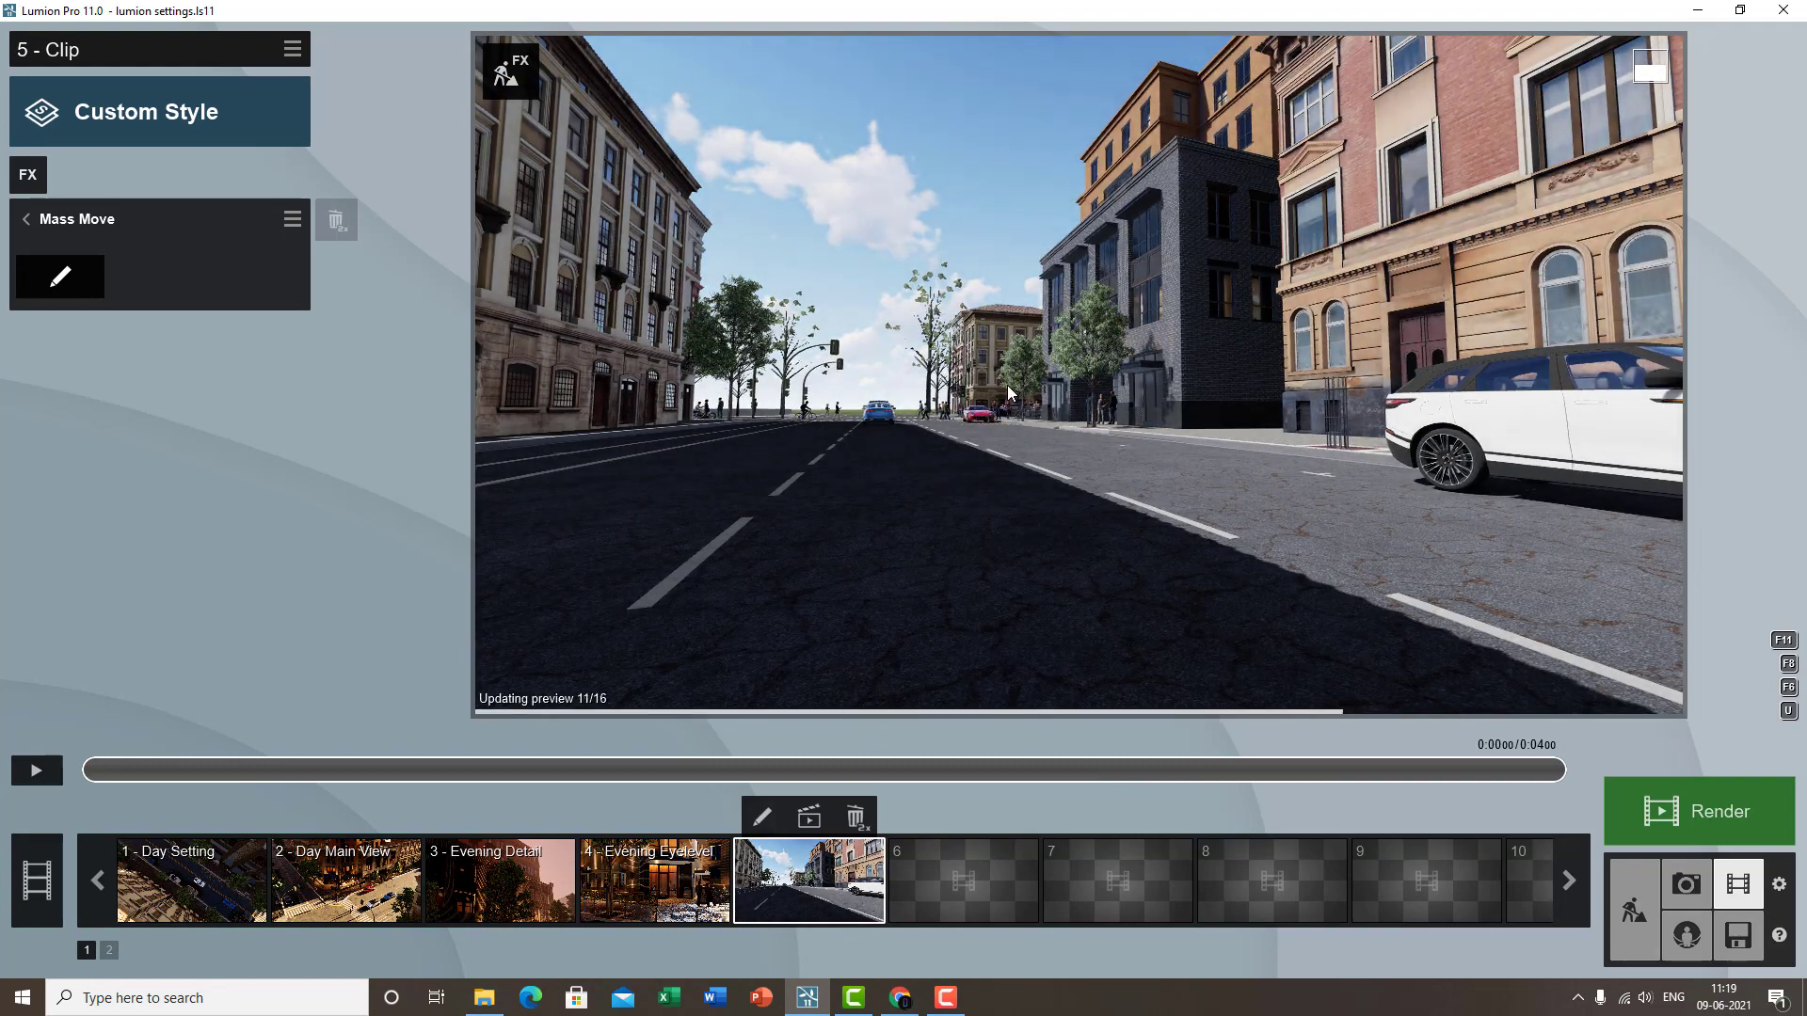
left_click(344, 909)
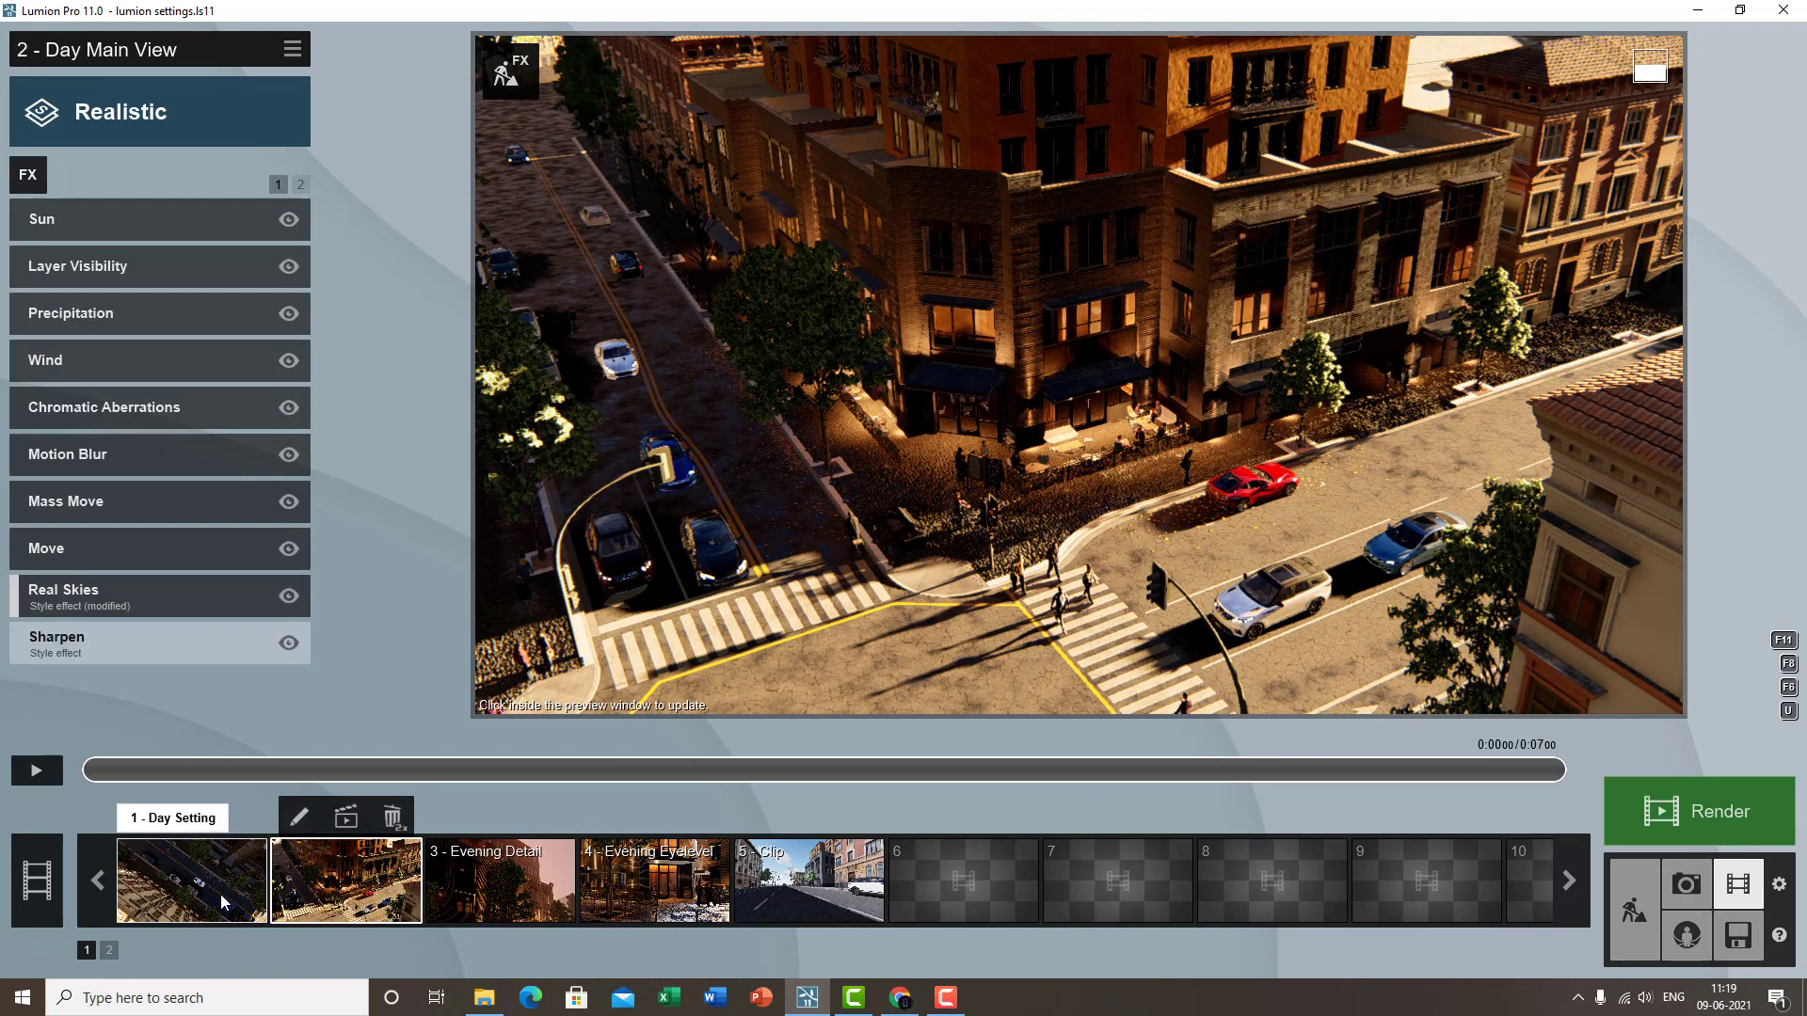
left_click(223, 901)
left_click(664, 895)
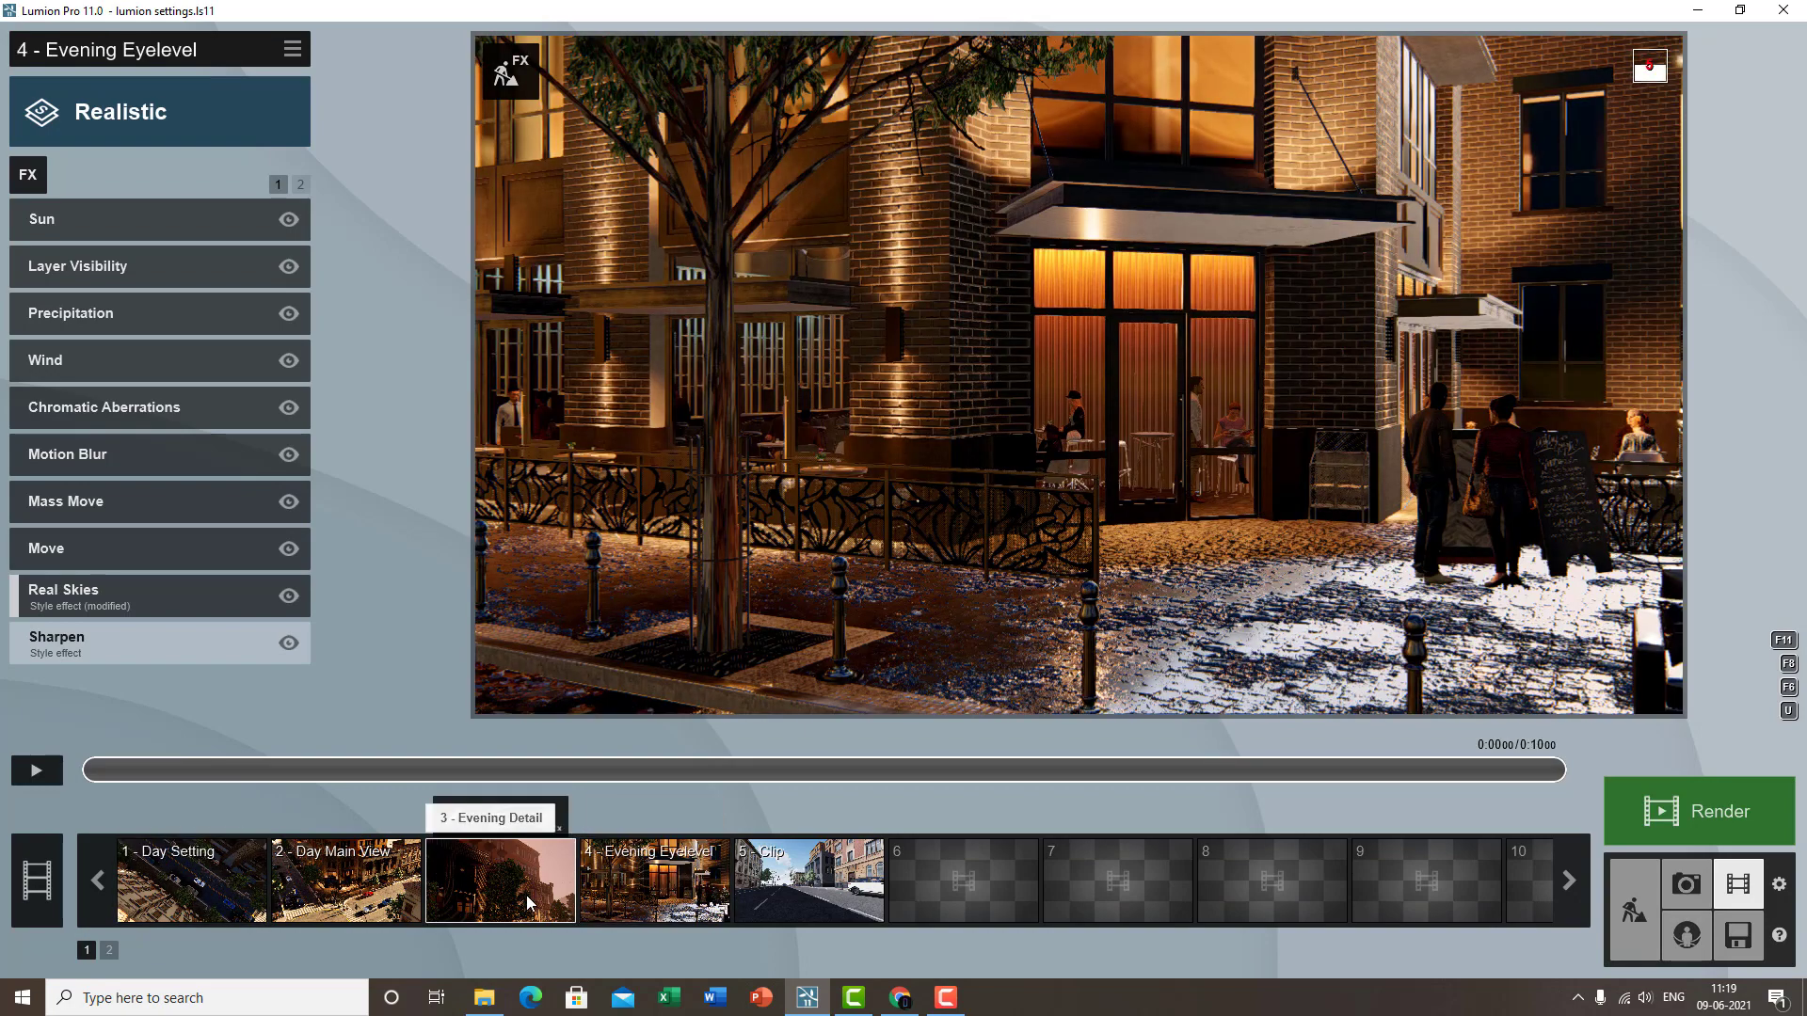
left_click(528, 903)
left_click(681, 901)
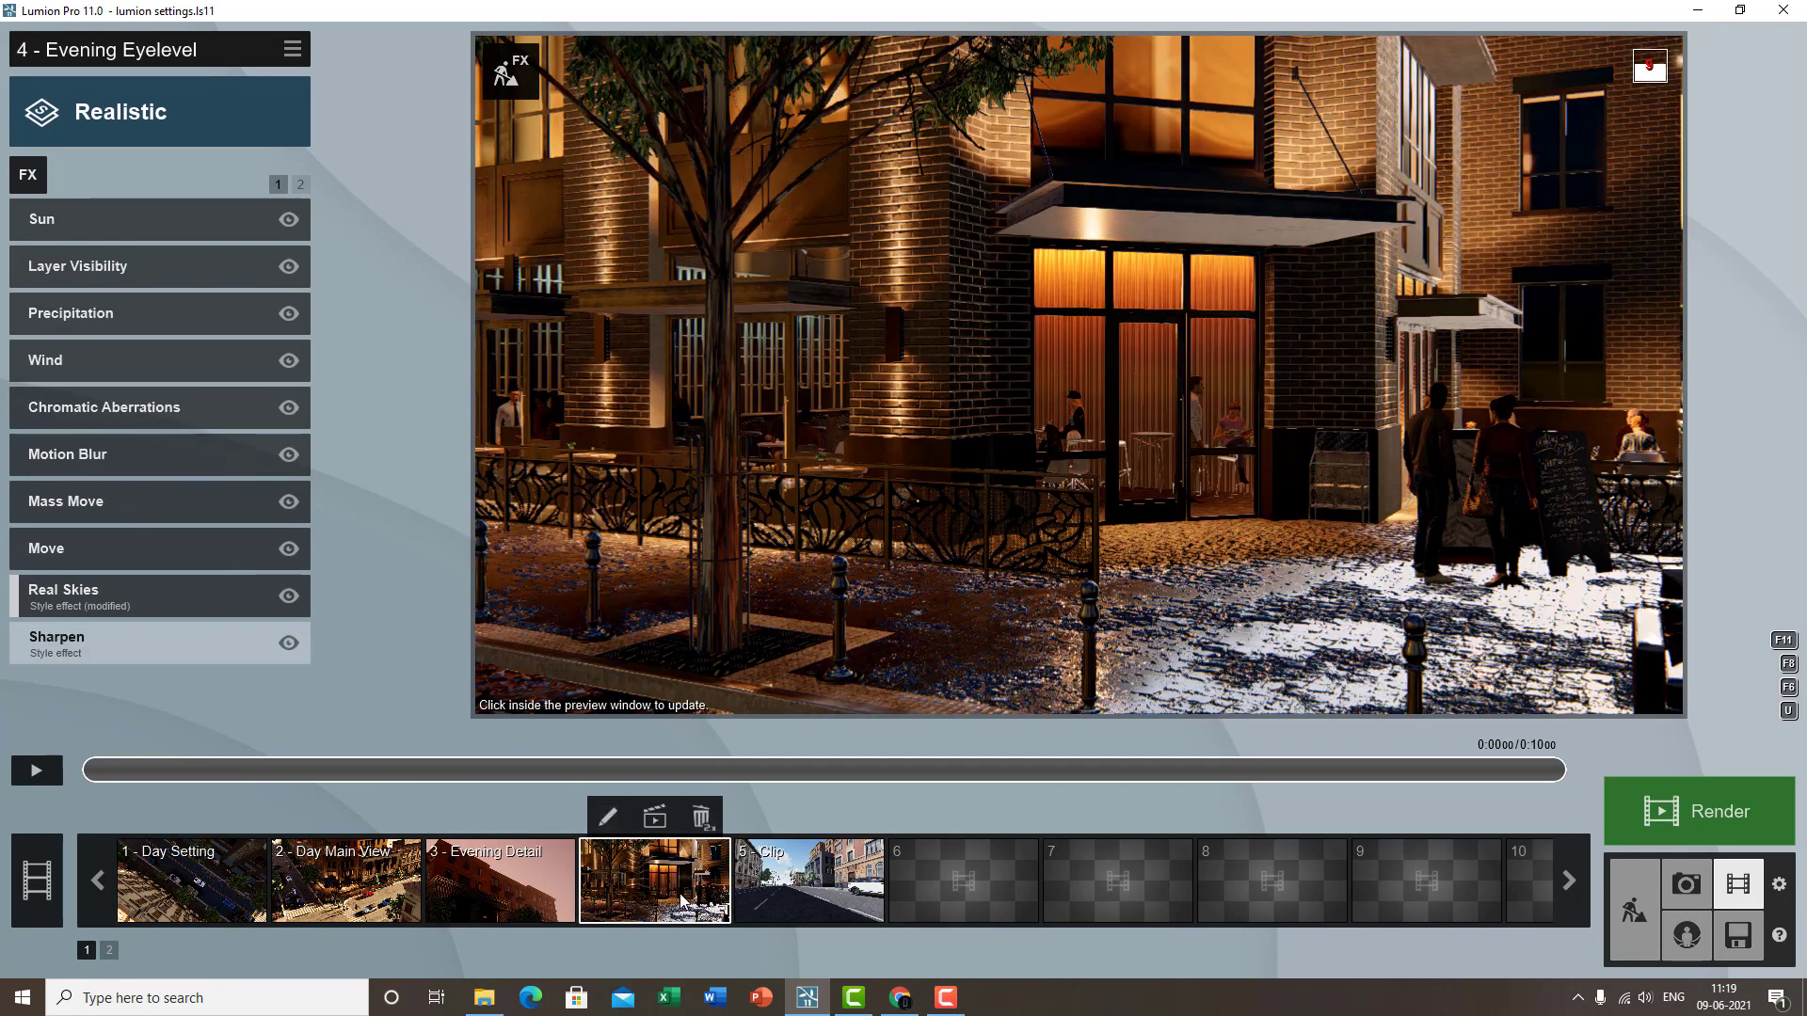
- Copy all effects from the Day Main View clip
left_click(357, 894)
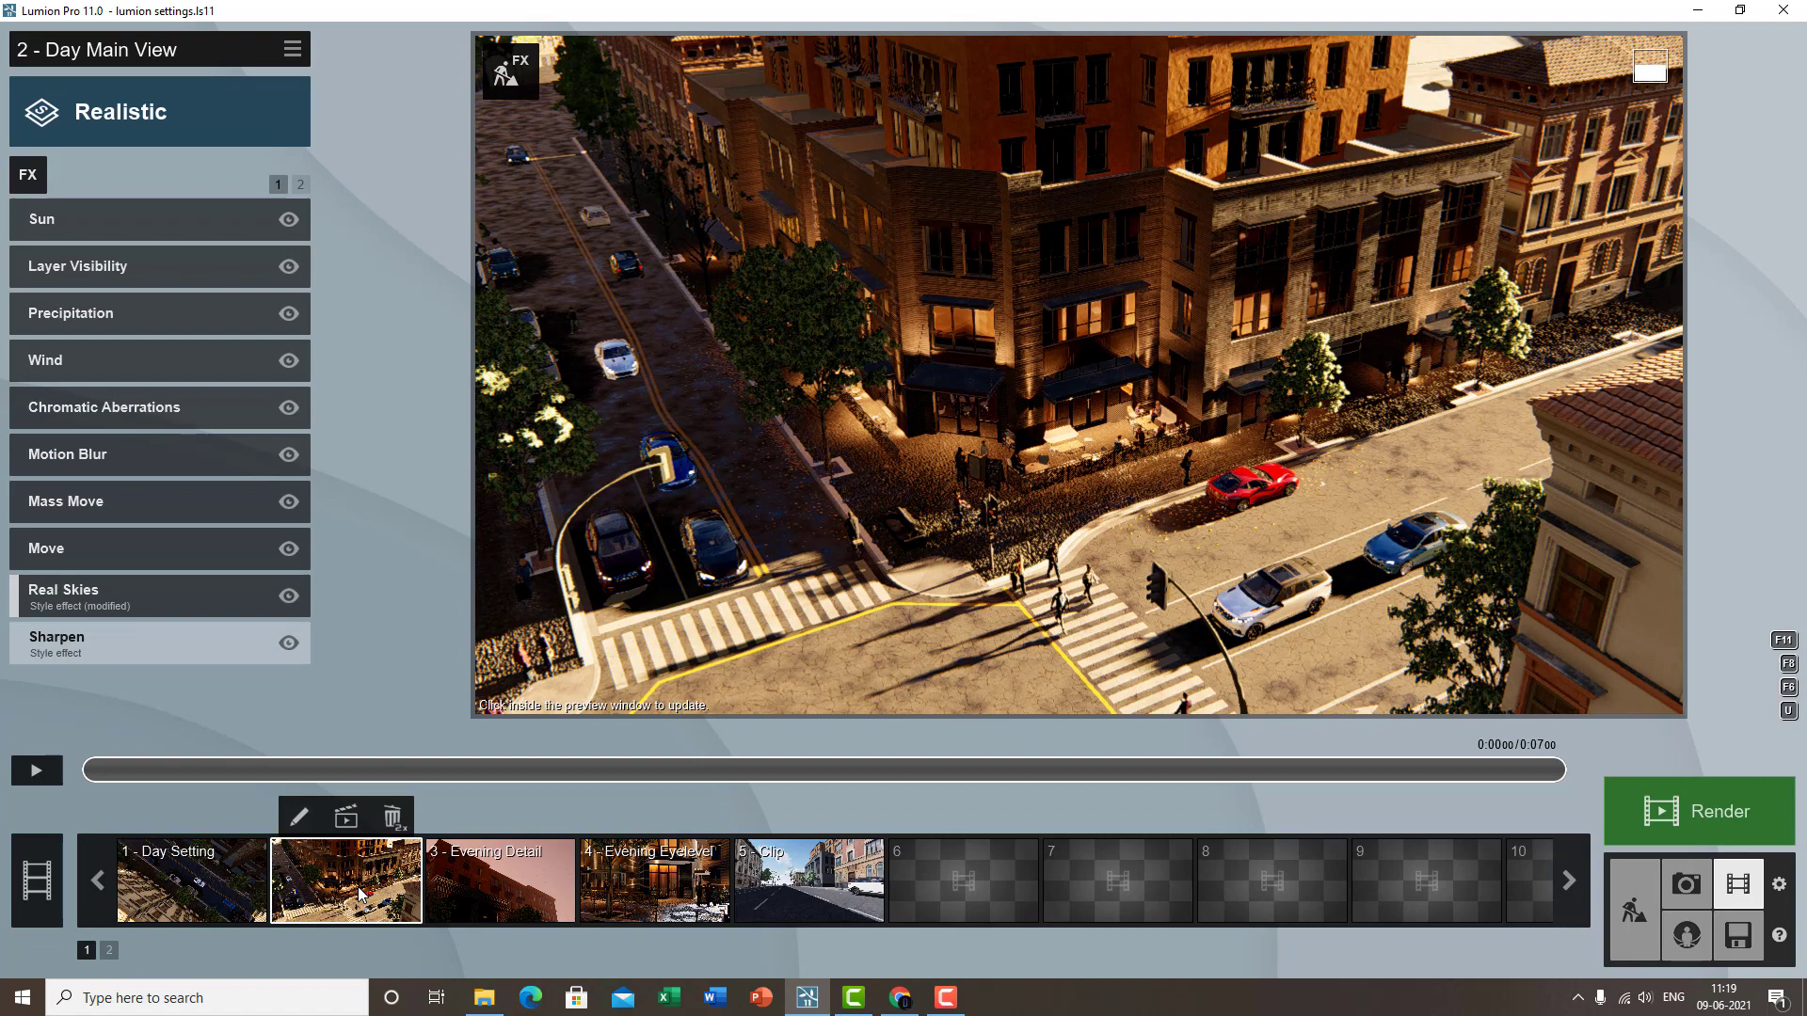
left_click(293, 51)
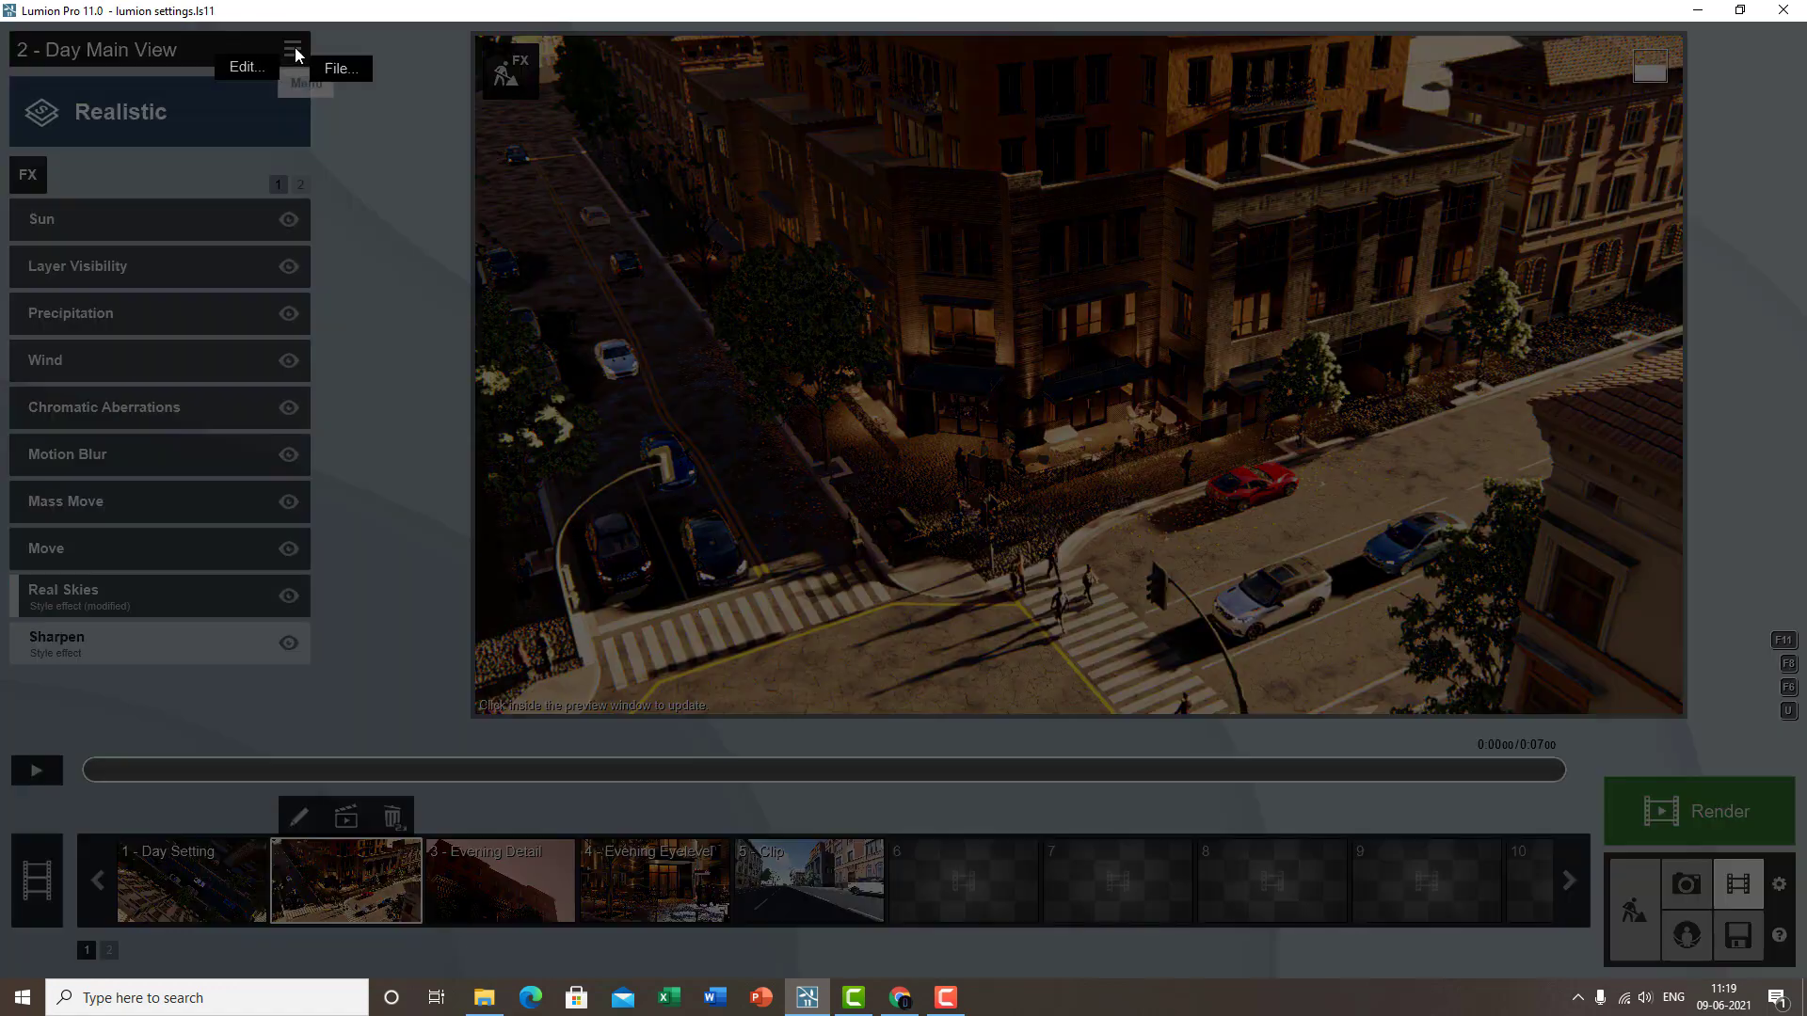
left_click(247, 70)
left_click(339, 70)
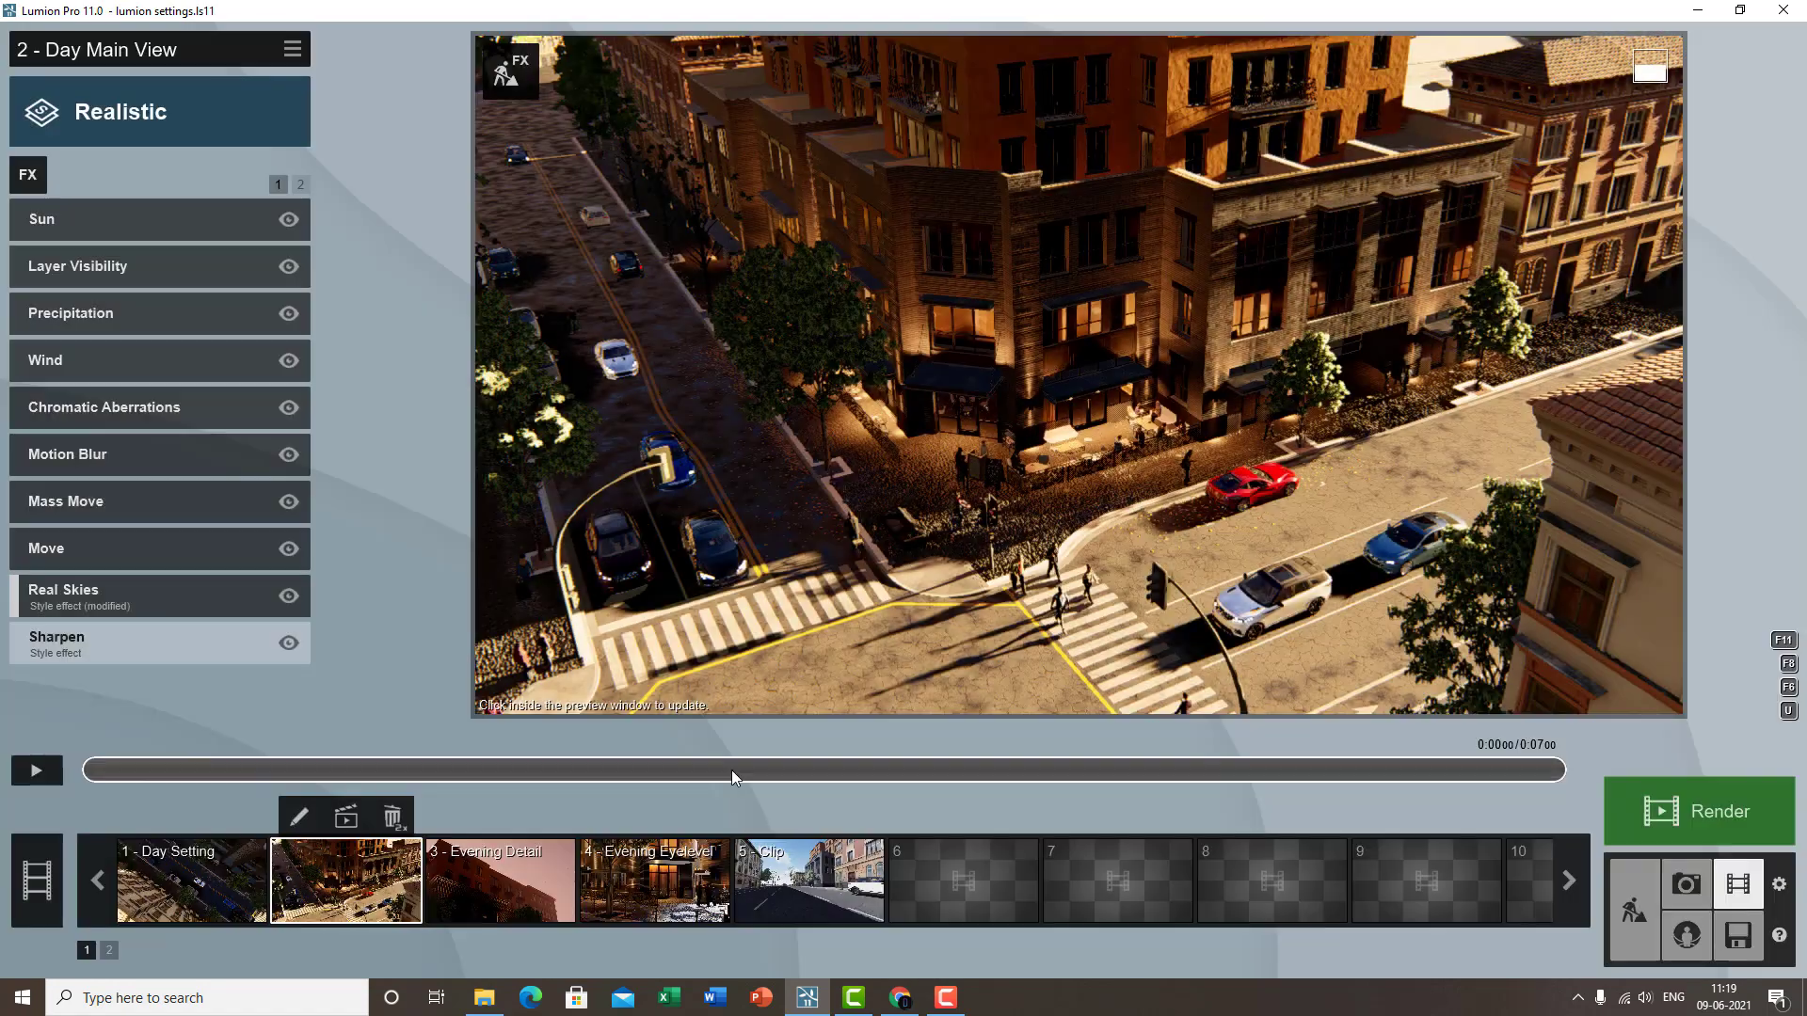
- Paste the copied effects onto clip 5, the street clip, and play it back
left_click(802, 889)
left_click(292, 50)
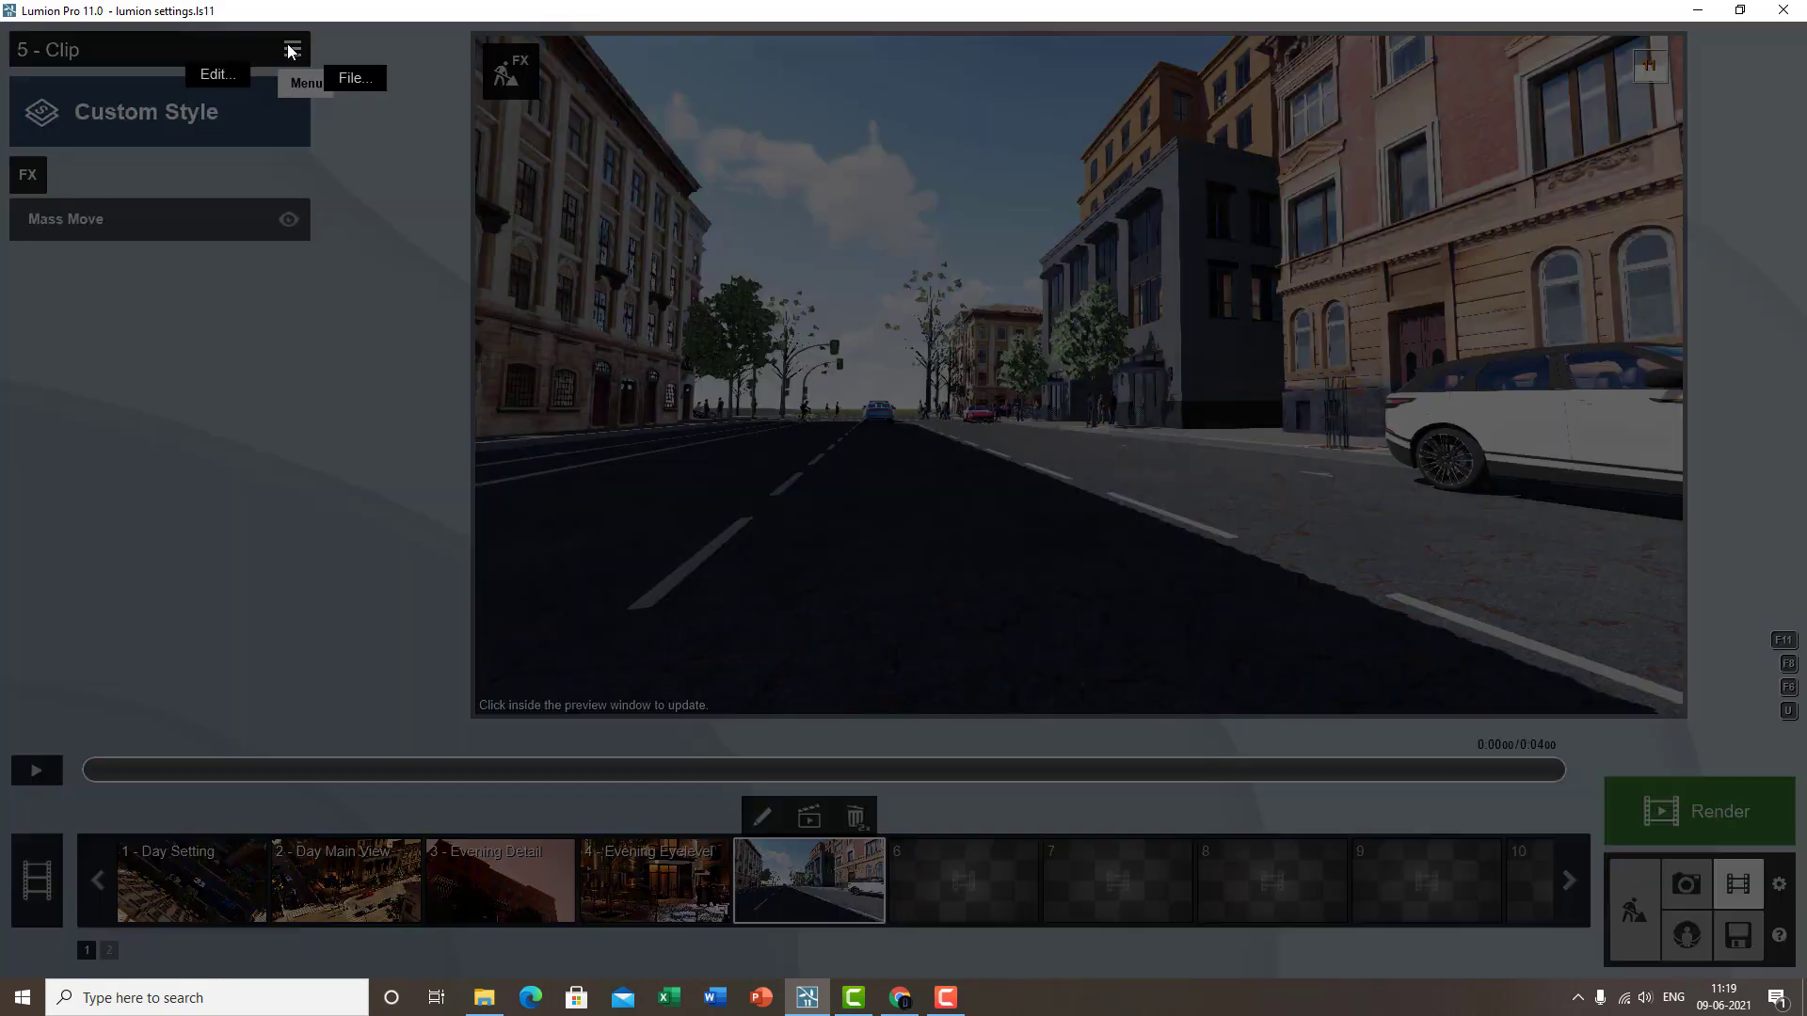
left_click(241, 66)
left_click(331, 95)
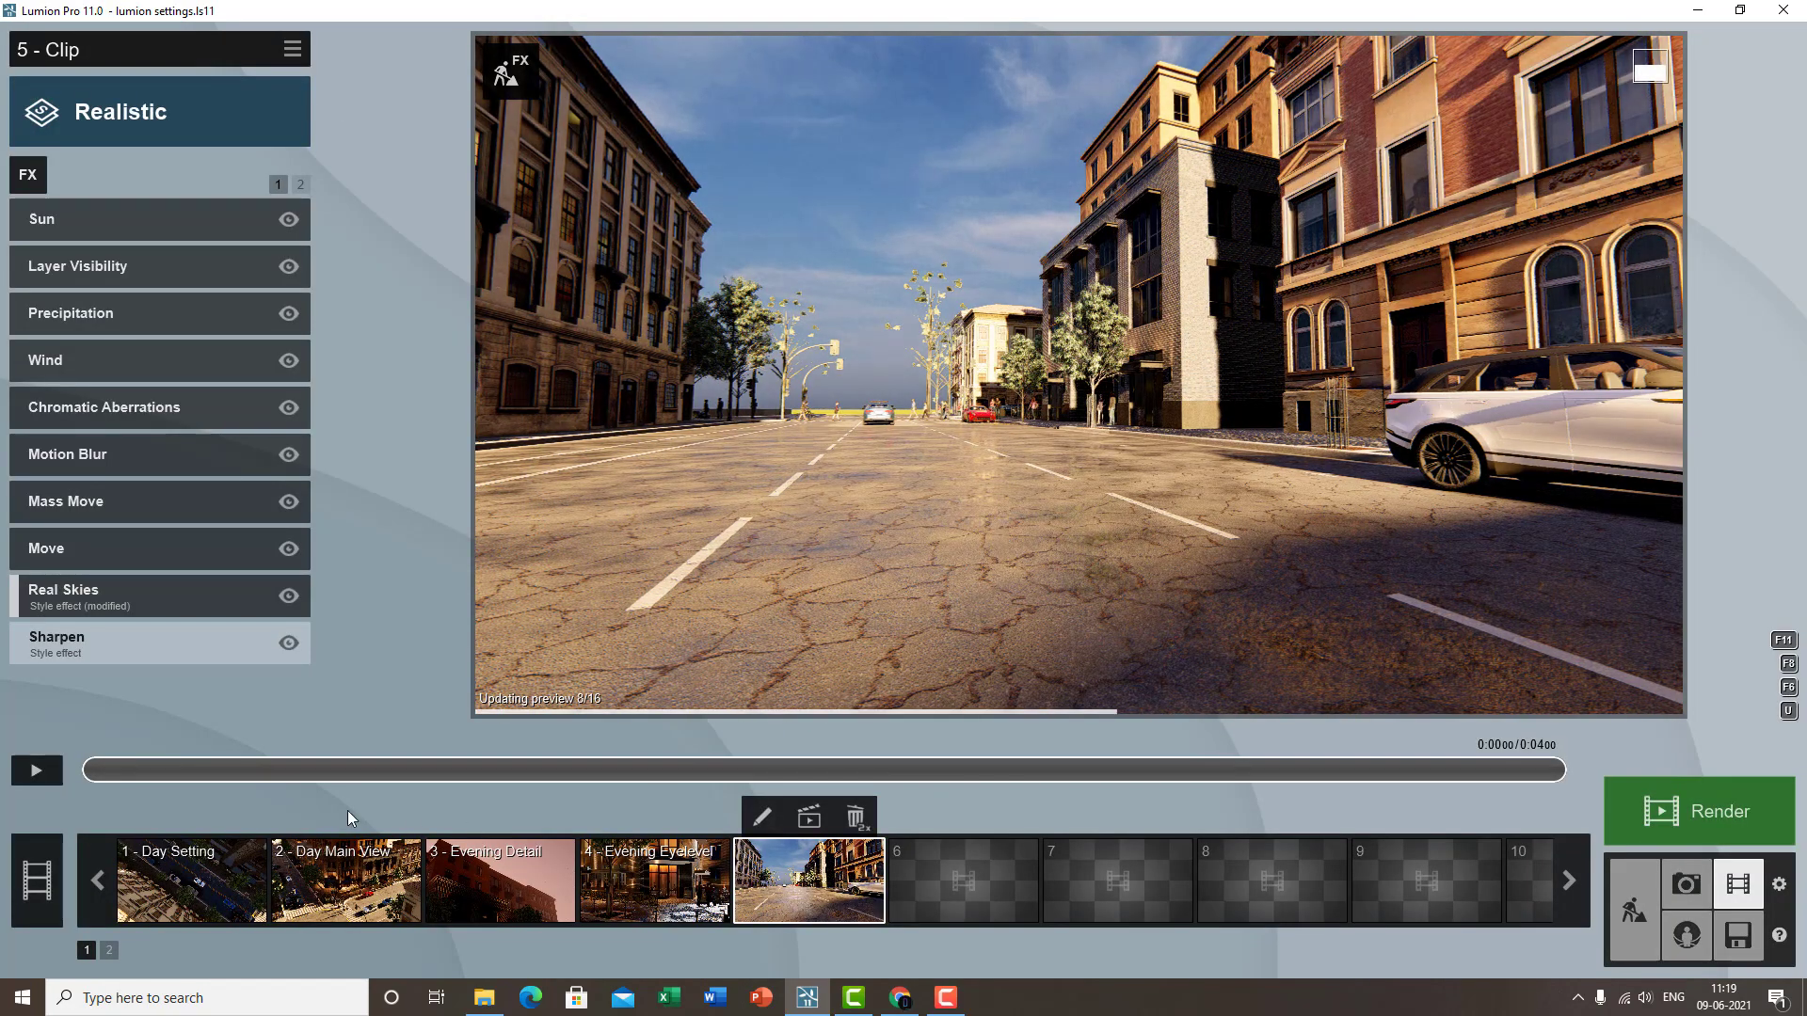
left_click(34, 774)
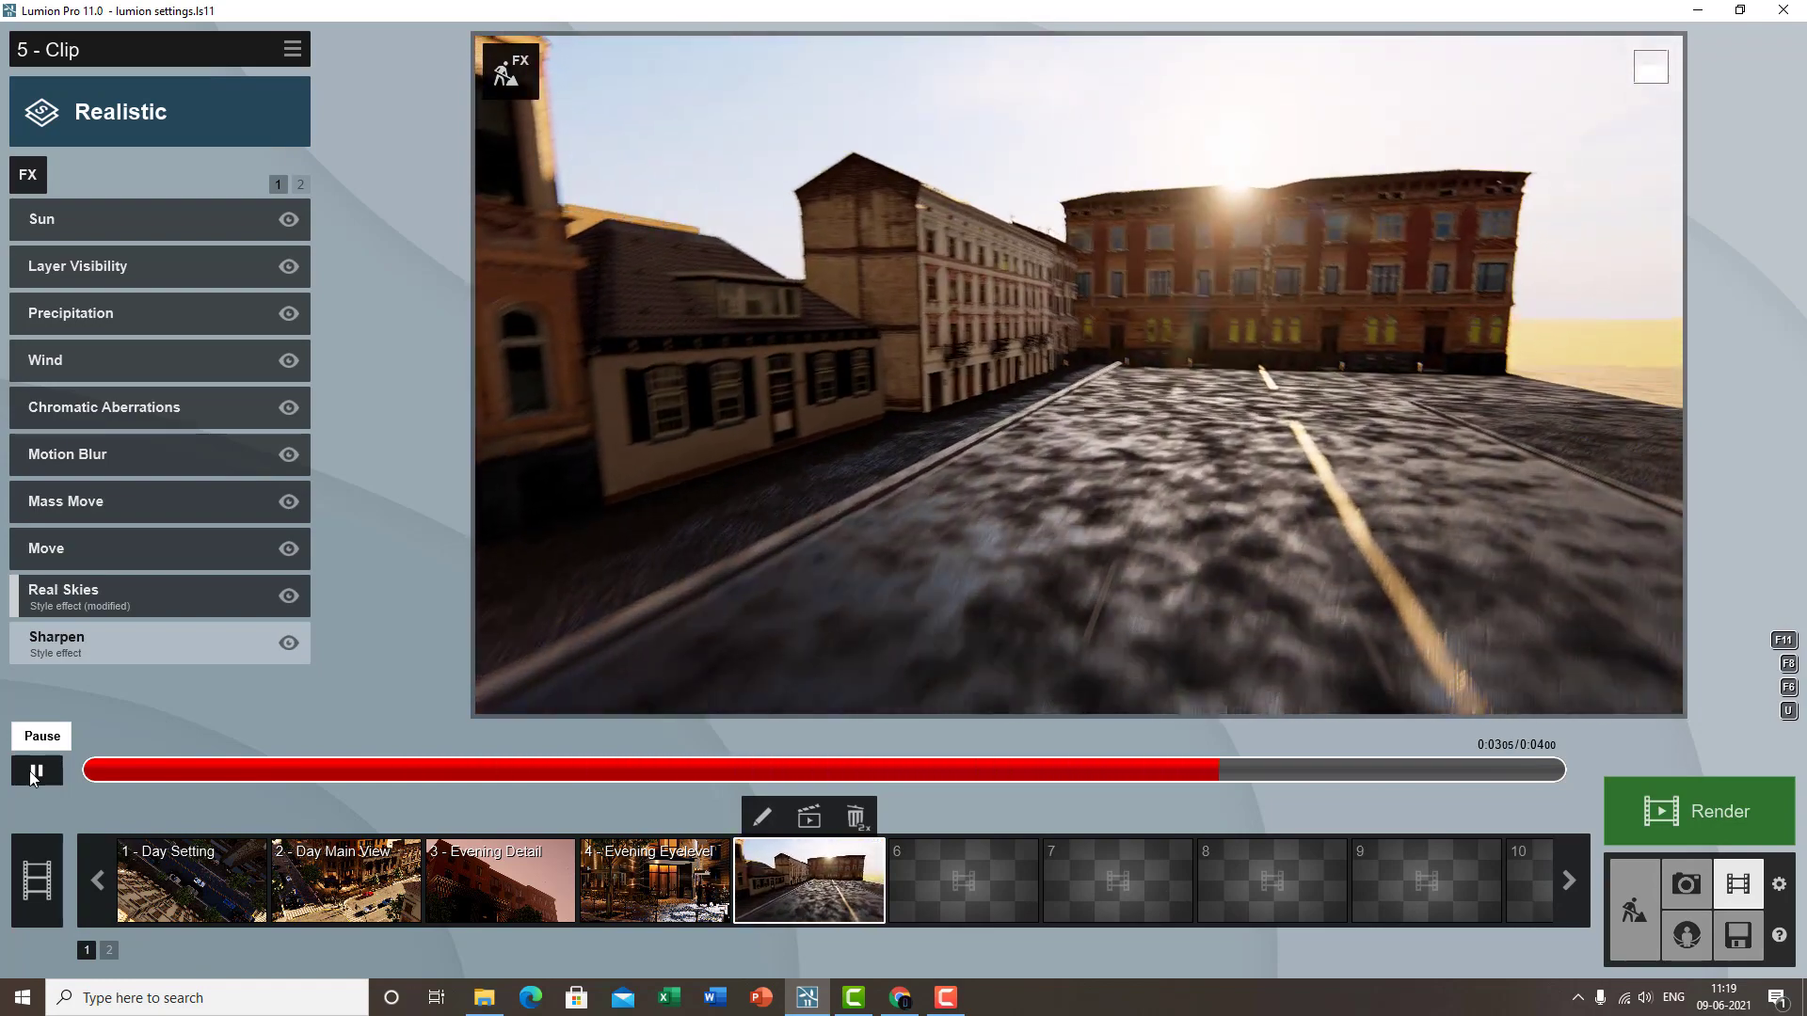
- Stop the playback of clip 5 and look at its Mass Move effect
left_click(31, 773)
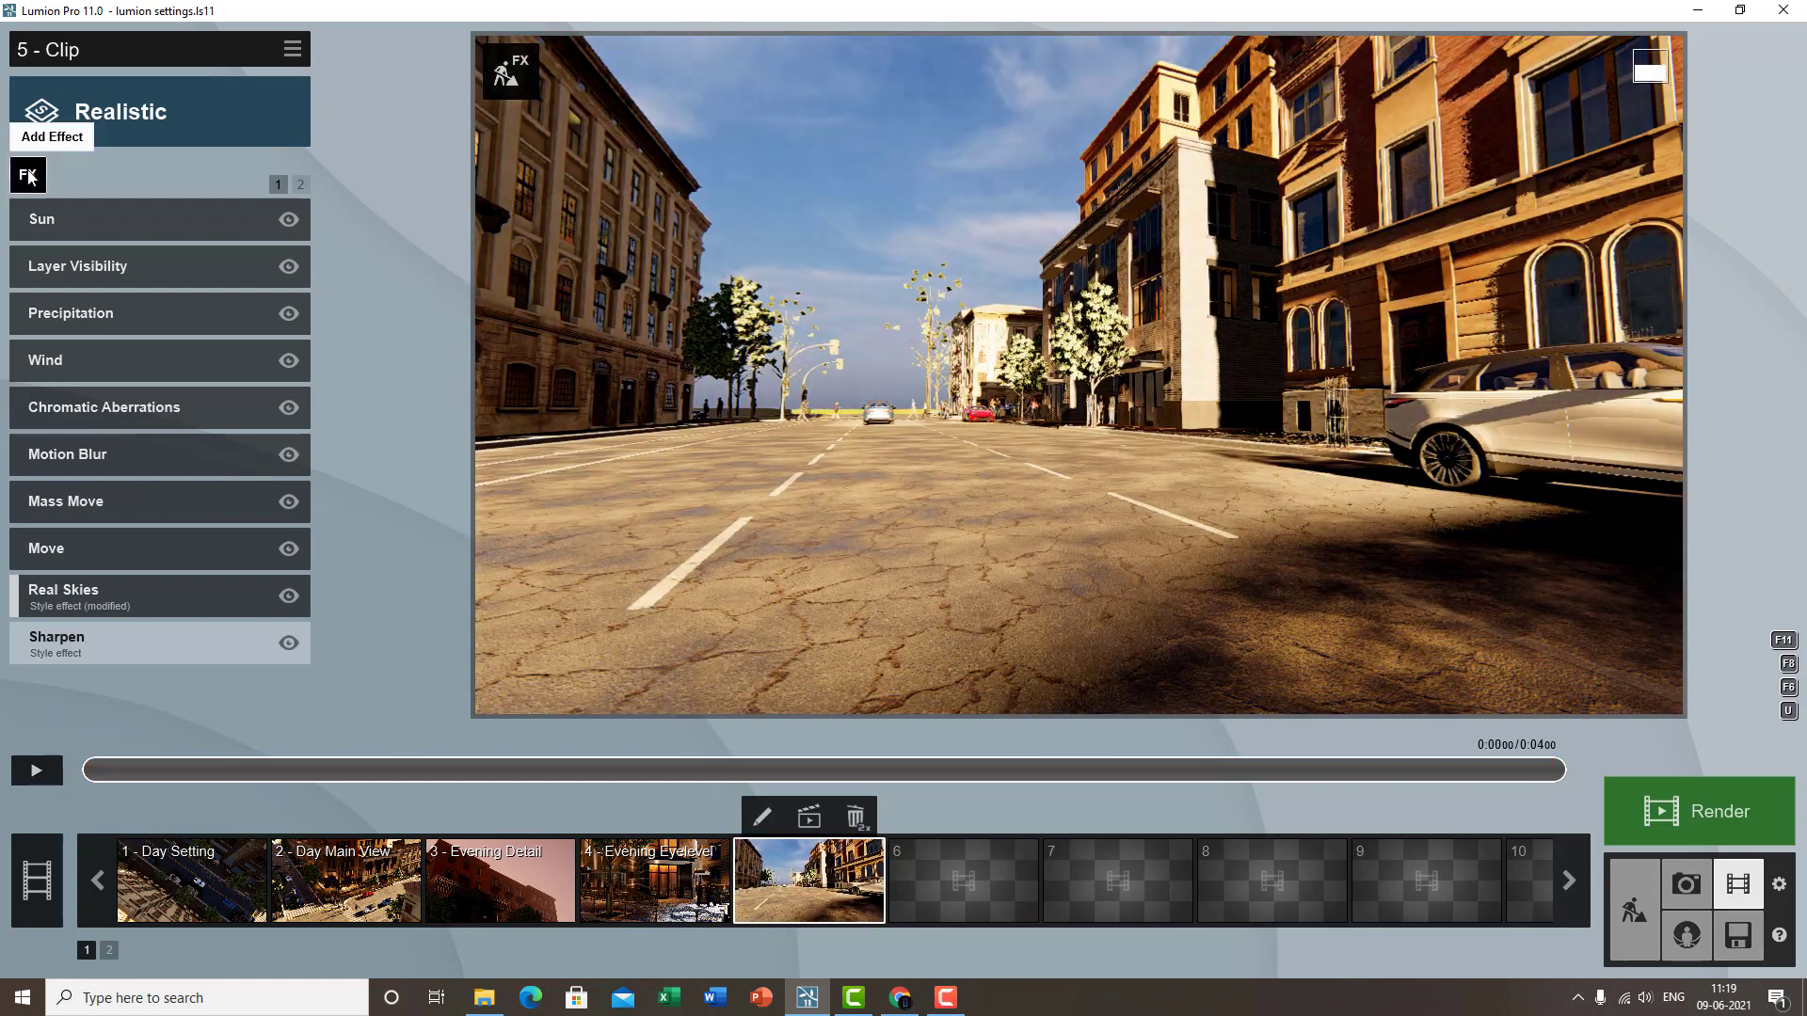
left_click(29, 176)
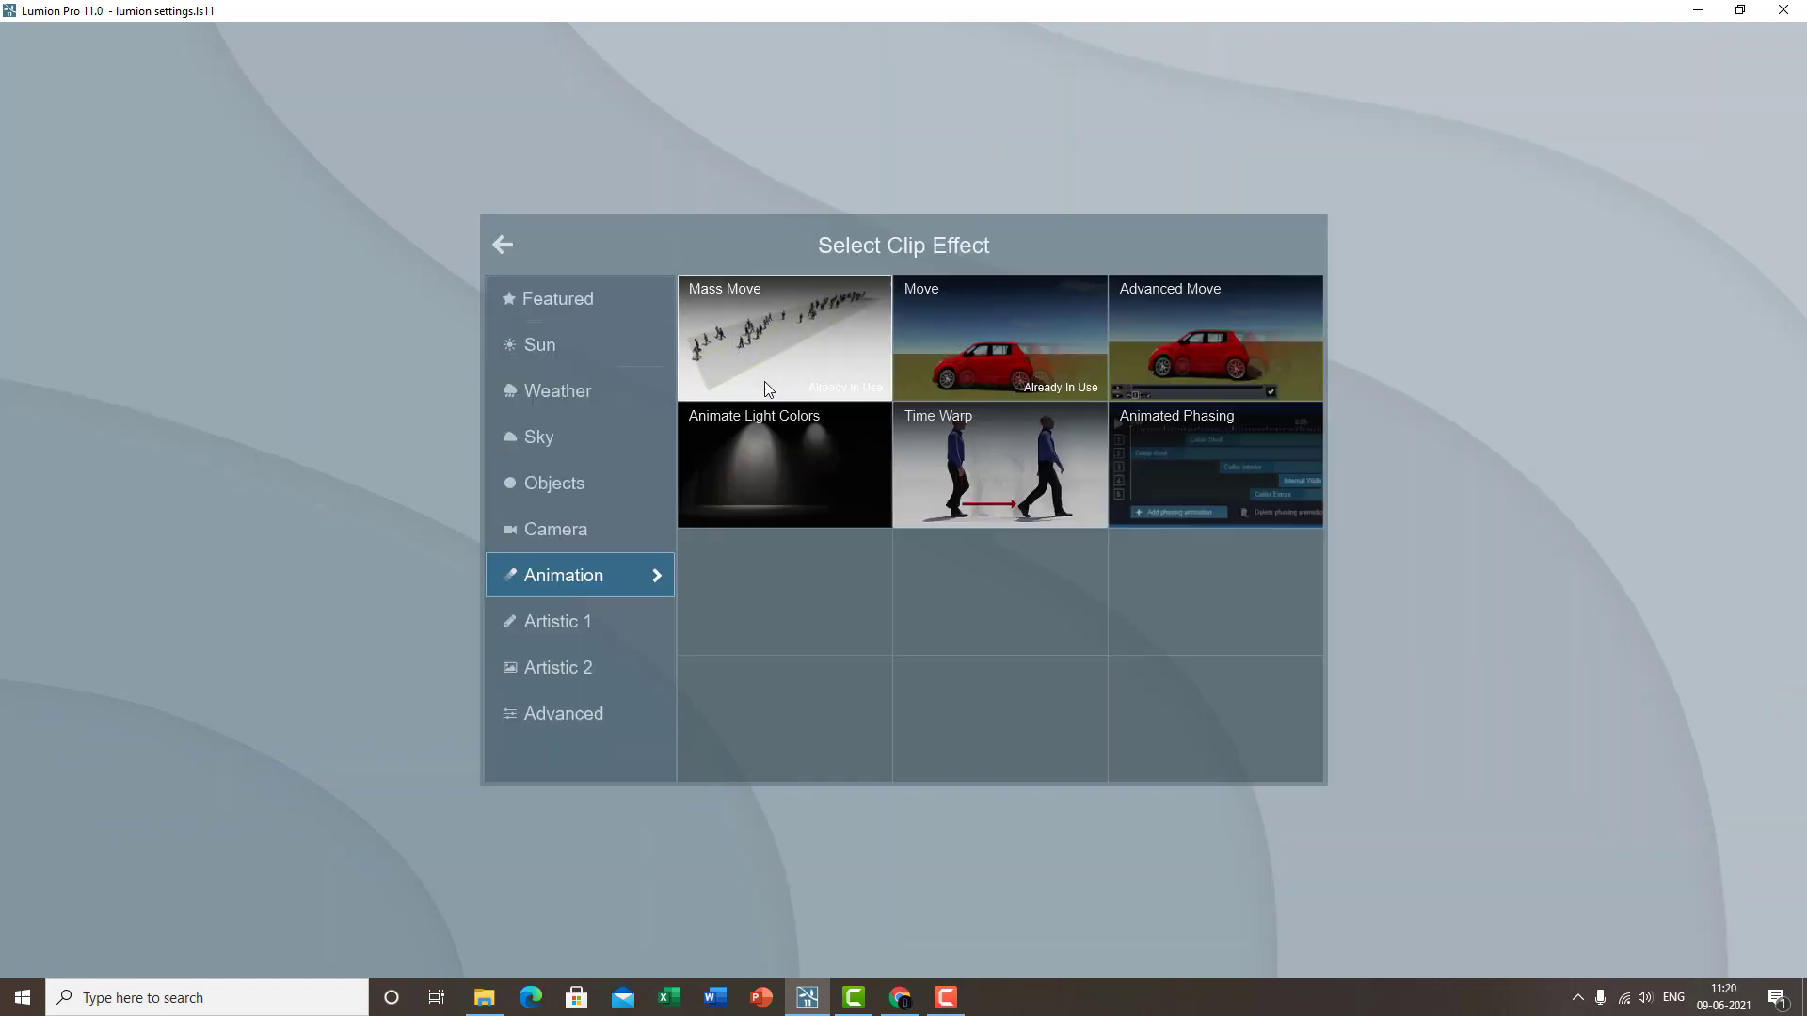
left_click(815, 320)
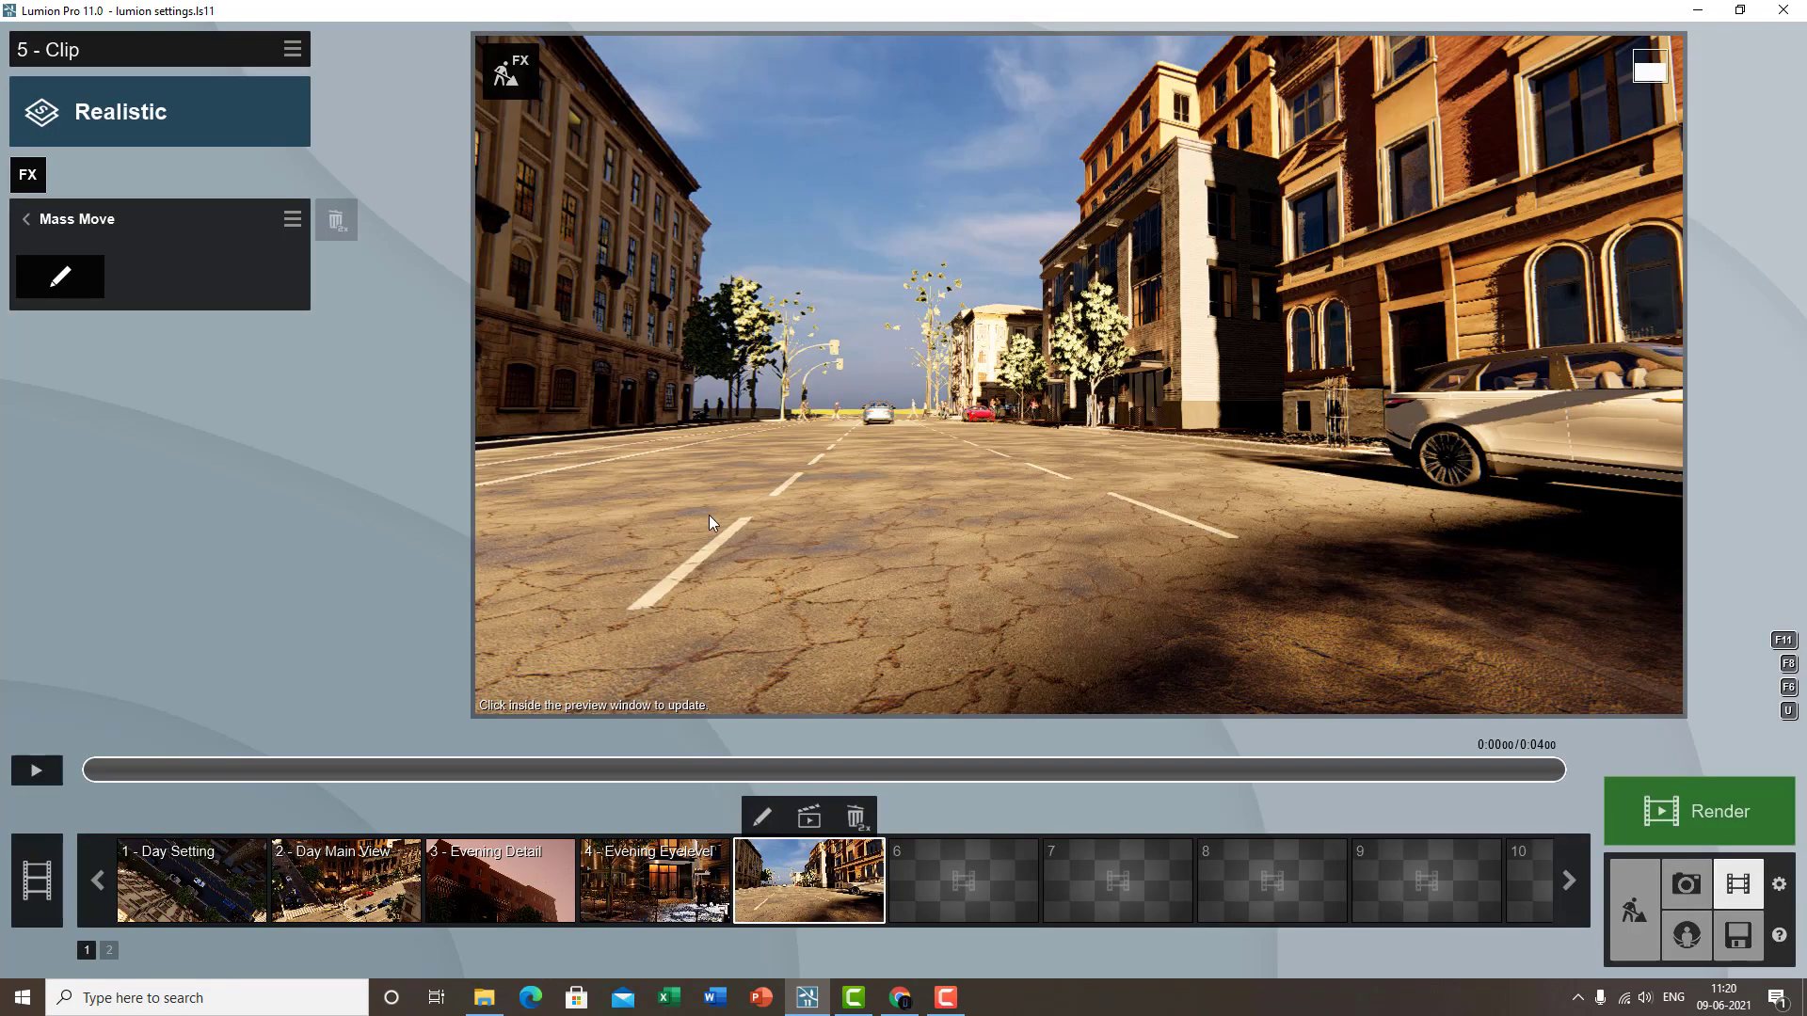
left_click(957, 1005)
left_click(1715, 910)
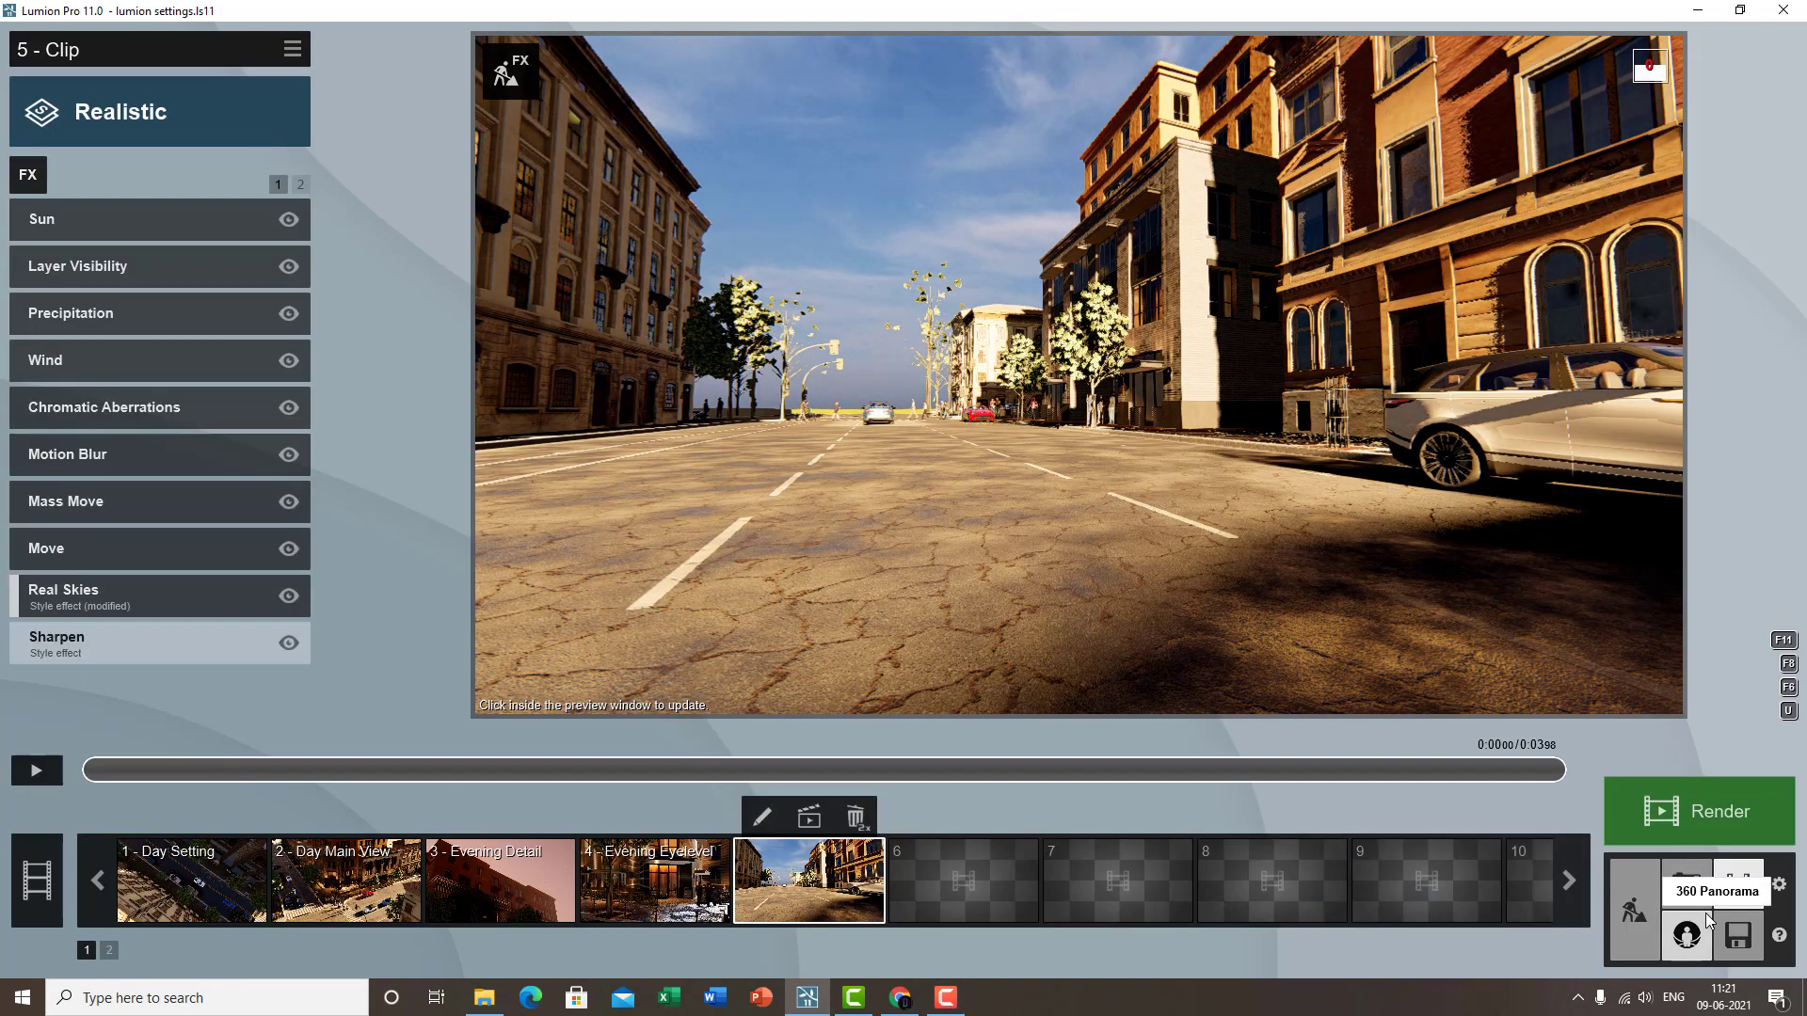
left_click(14, 779)
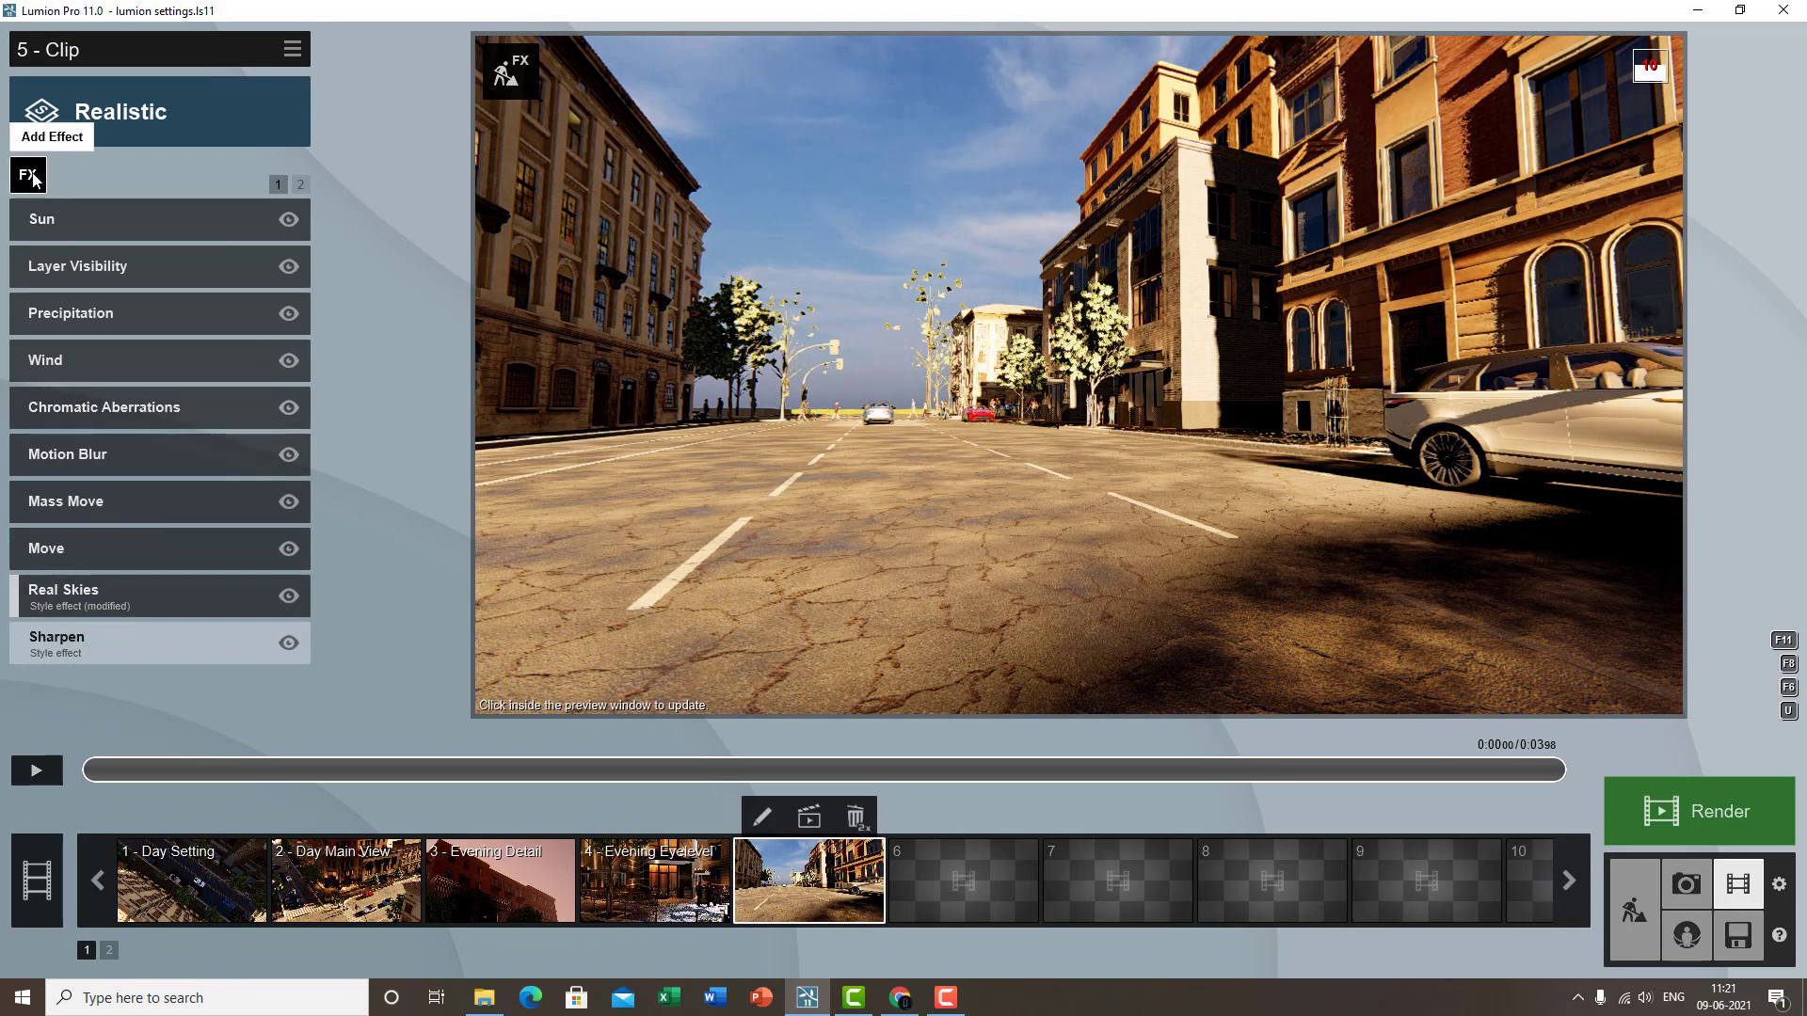
- Open the Move effect of clip 5 for editing
left_click(29, 175)
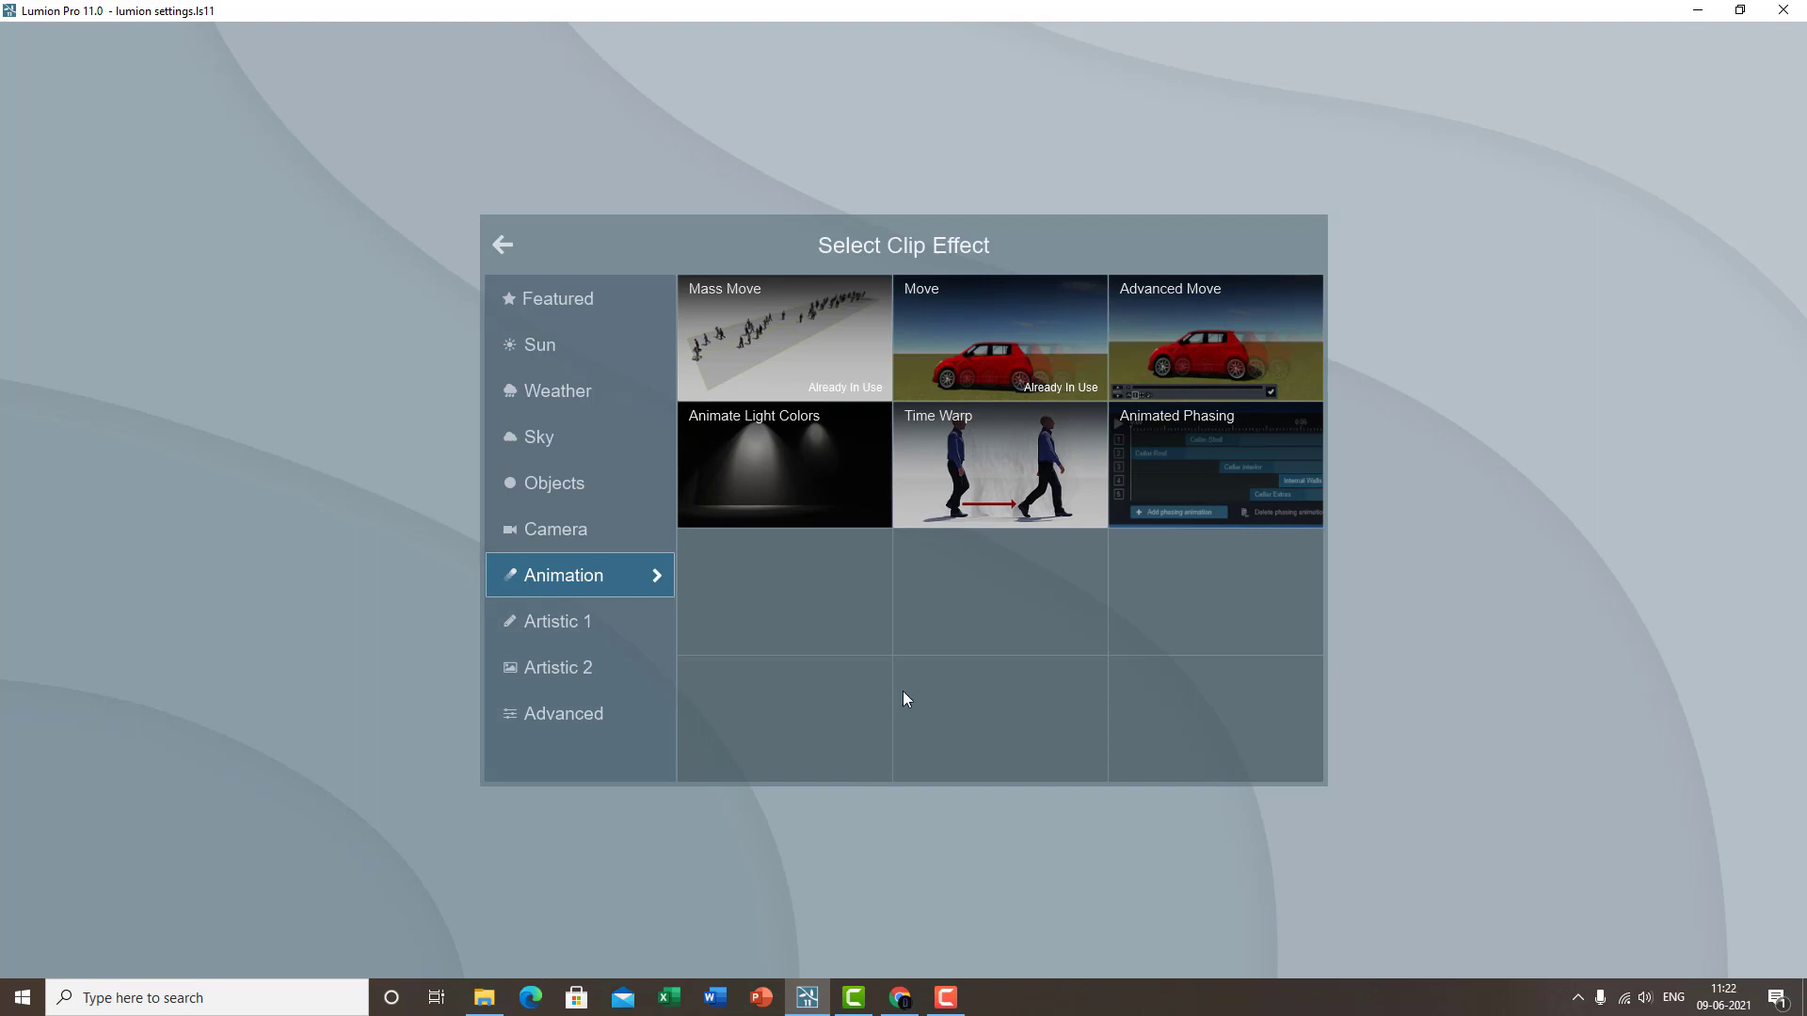
left_click(1023, 353)
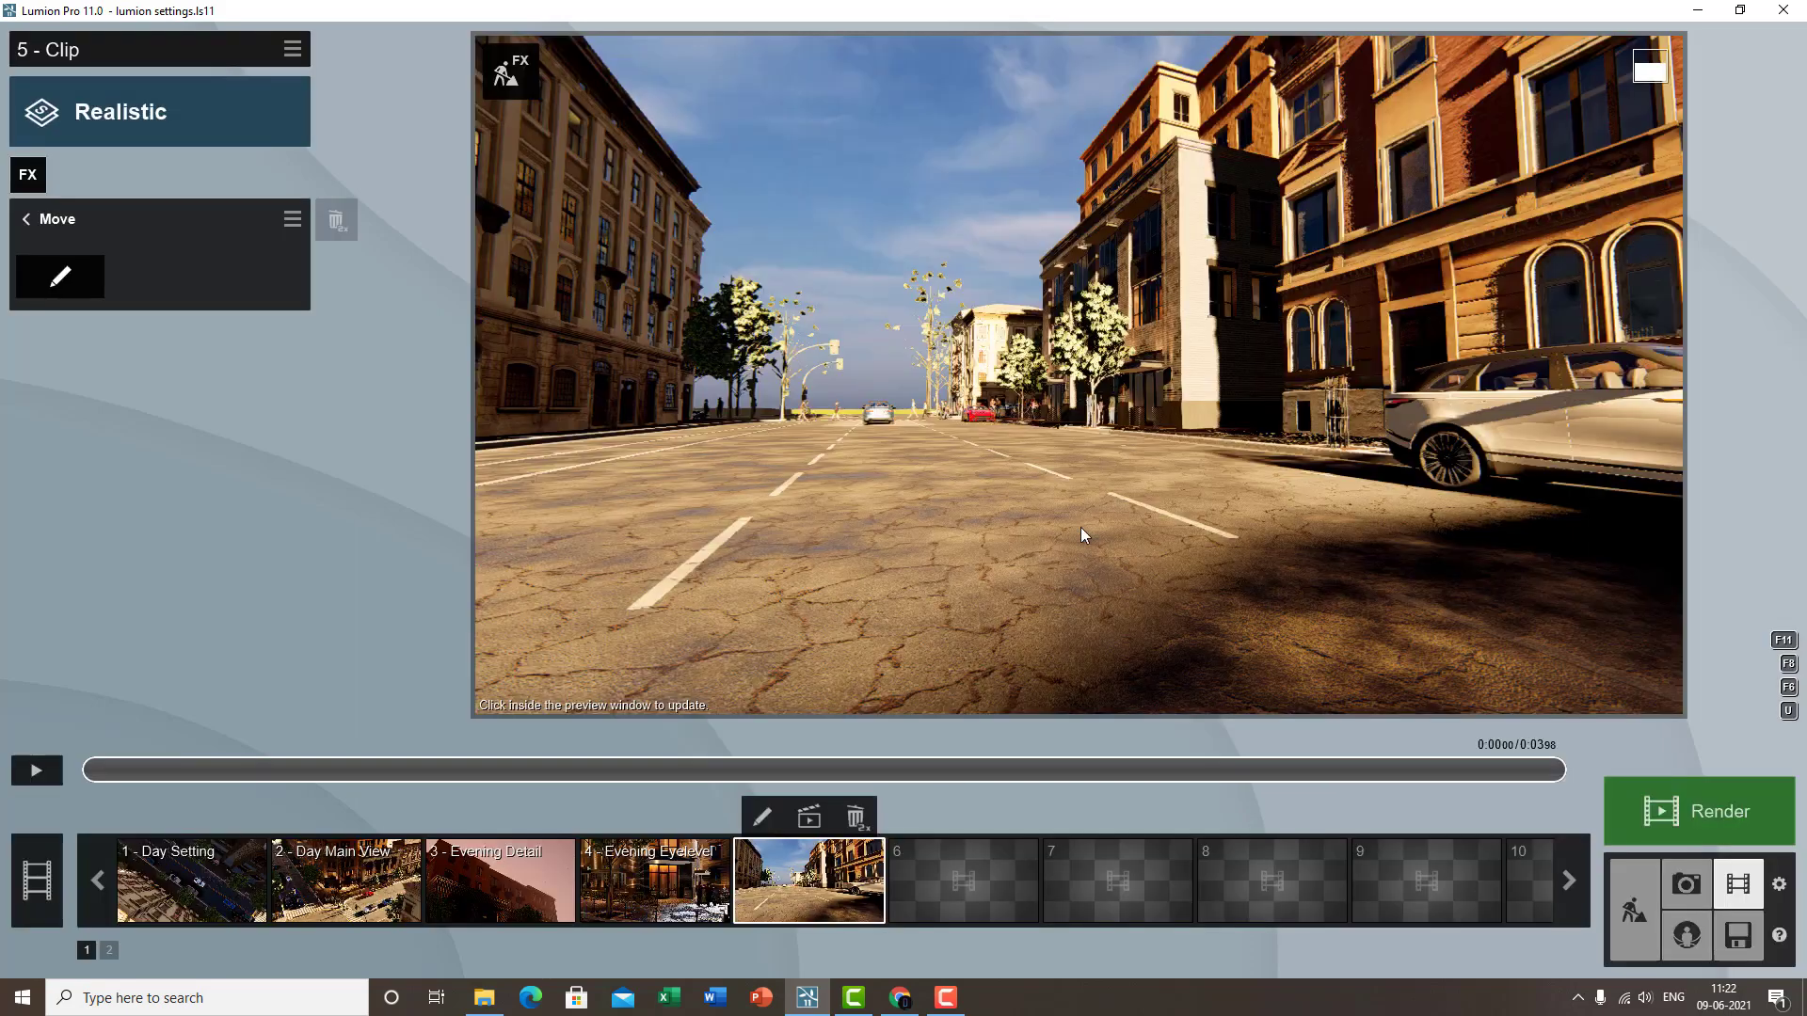
left_click(62, 278)
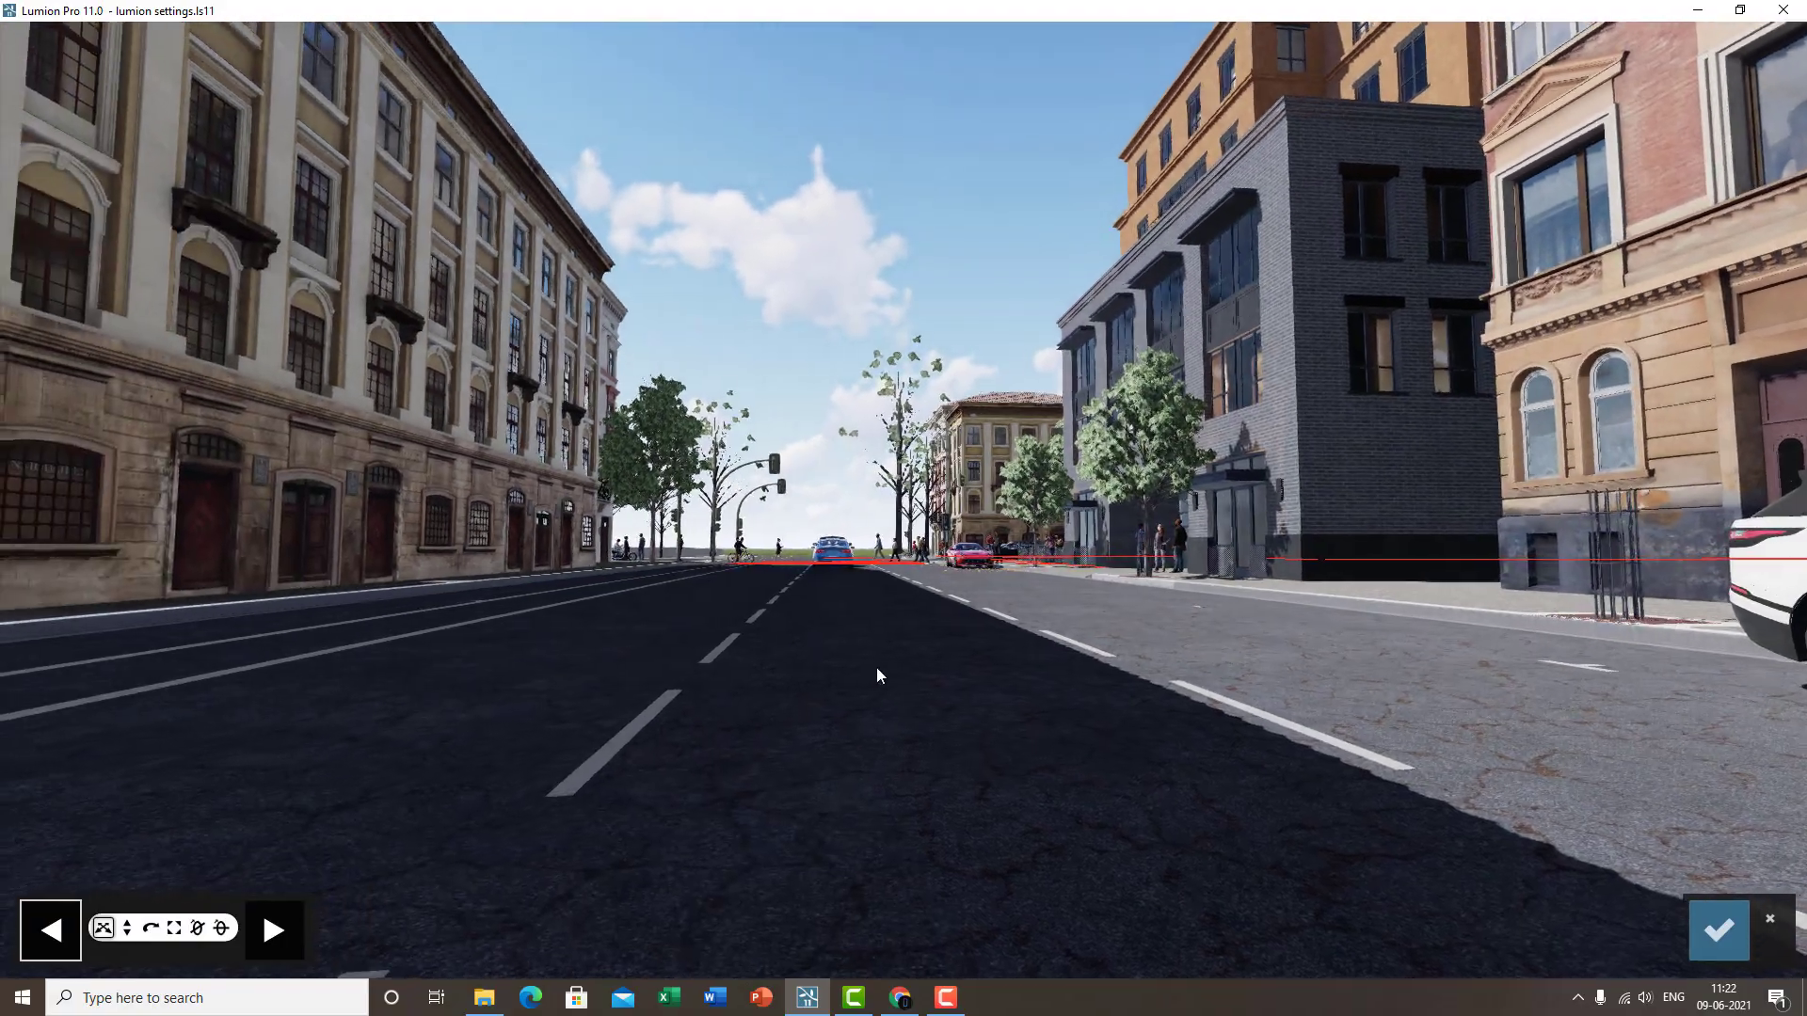
- Move the chalkboard sign outside the corner café across the pavement towards the traffic light as its start position
middle_click_drag(878, 668, 847, 37)
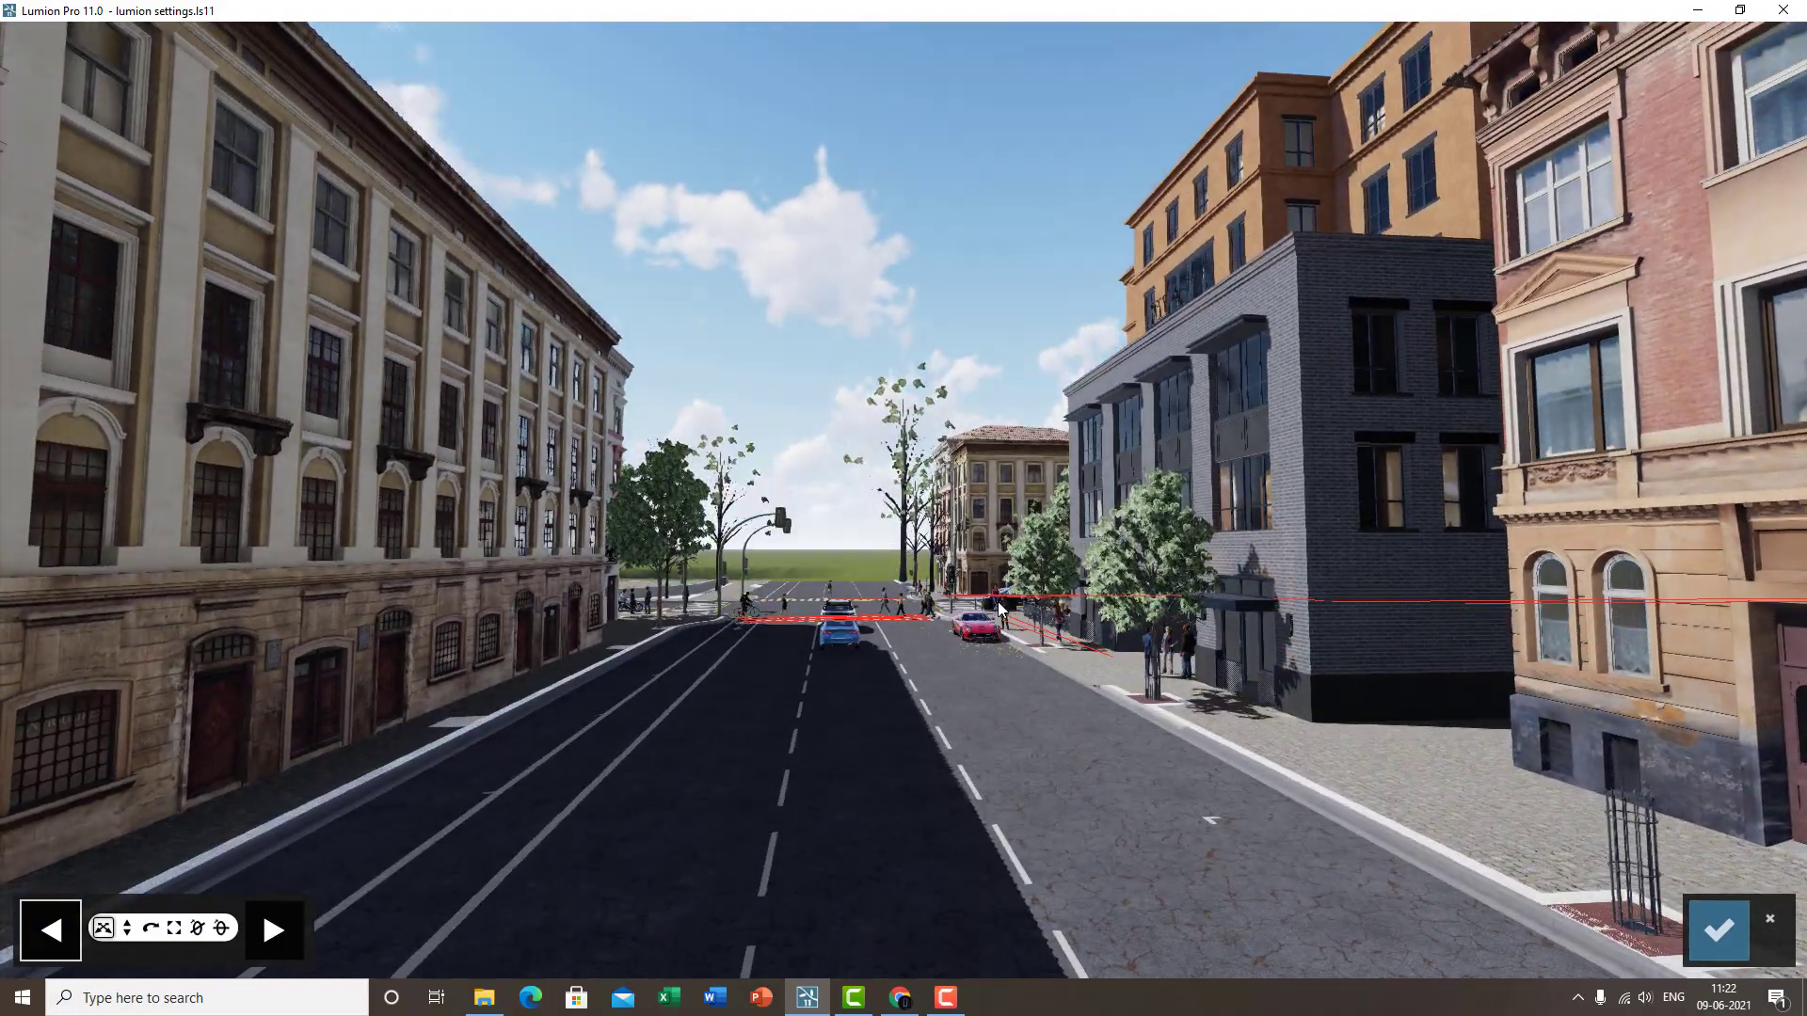
scroll(997, 596, "up", 3)
scroll(997, 597, "up", 5)
right_click_drag(997, 597, 1044, 624)
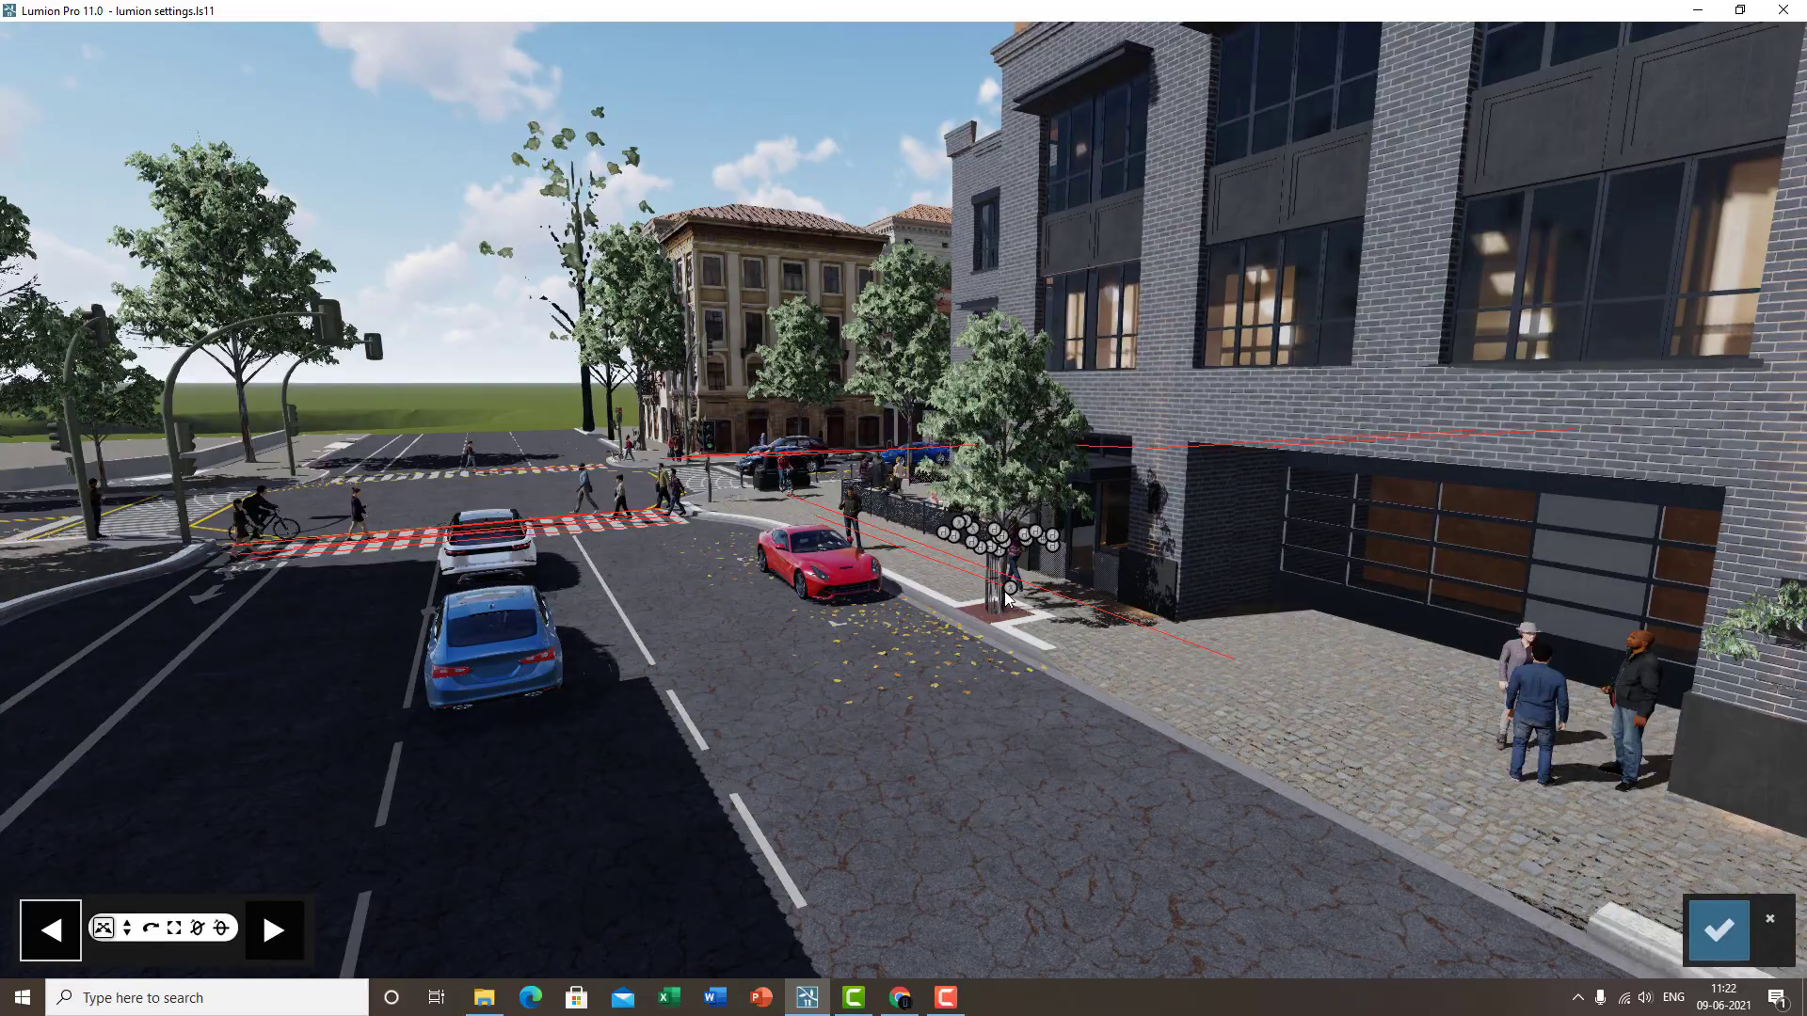
left_click(984, 501)
scroll(984, 523, "up", 6)
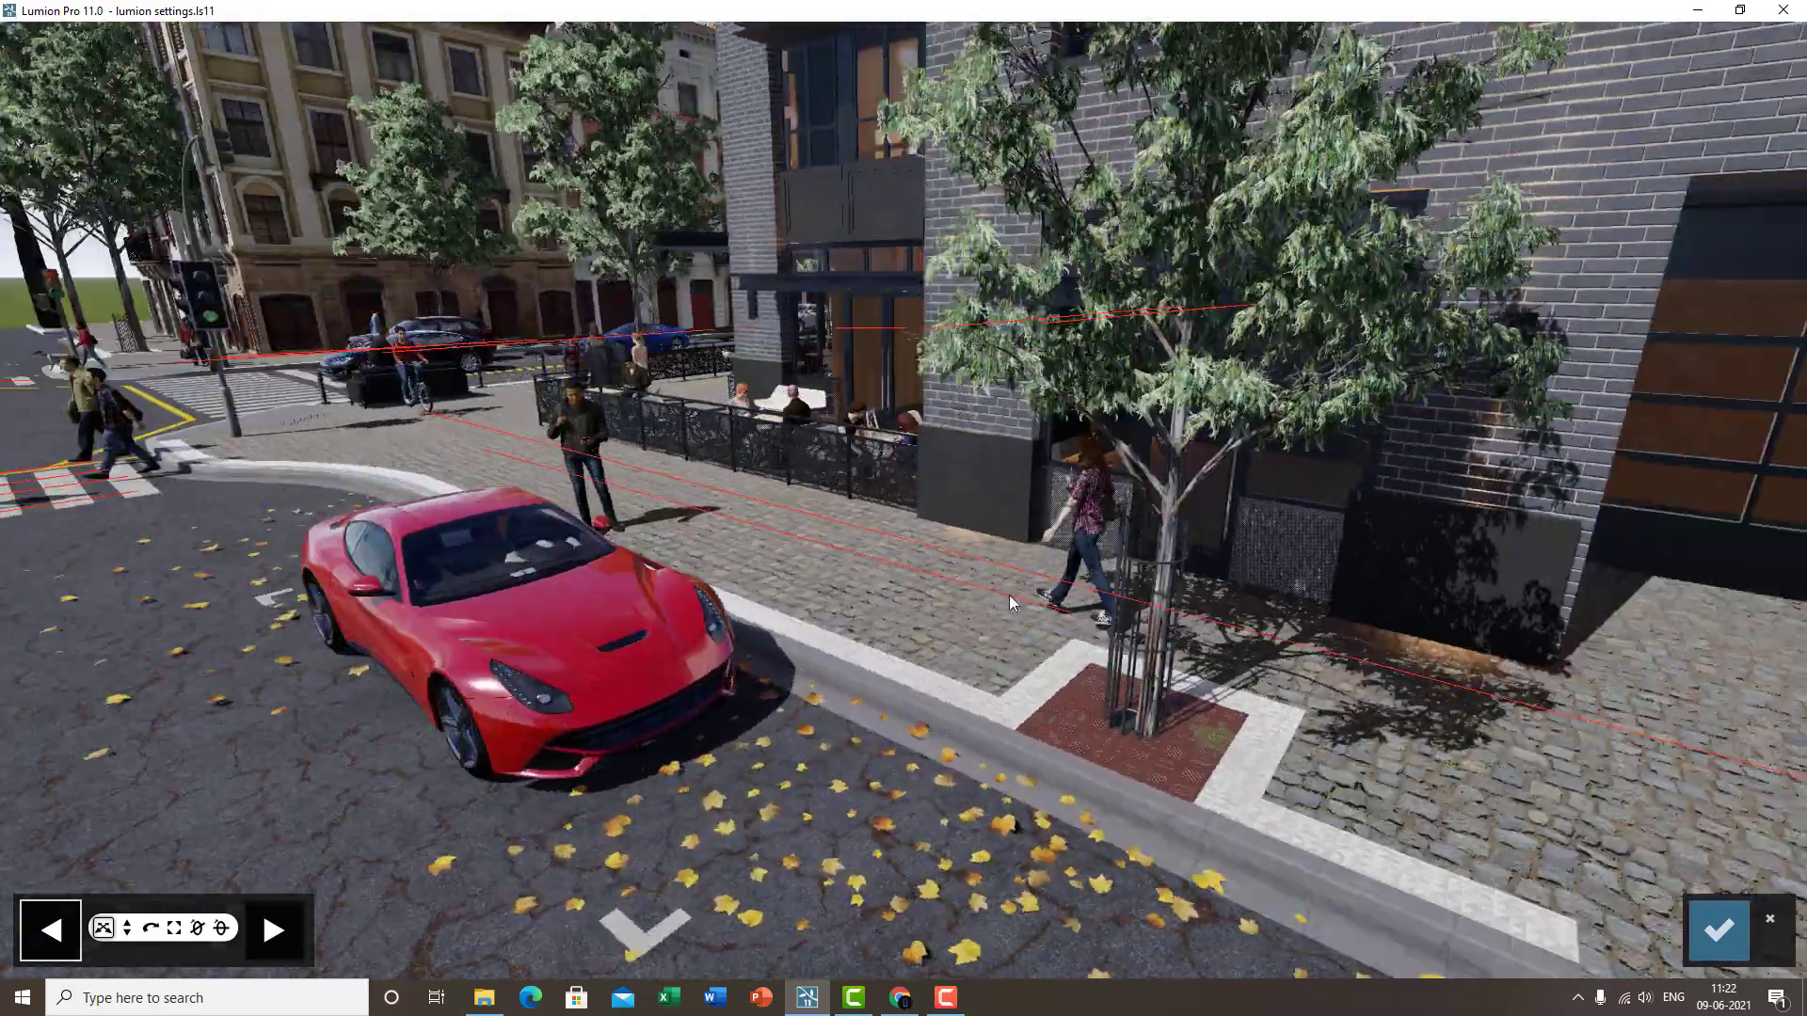
key("s")
key("a")
key("w")
right_click_drag(1008, 595, 967, 297)
key("w")
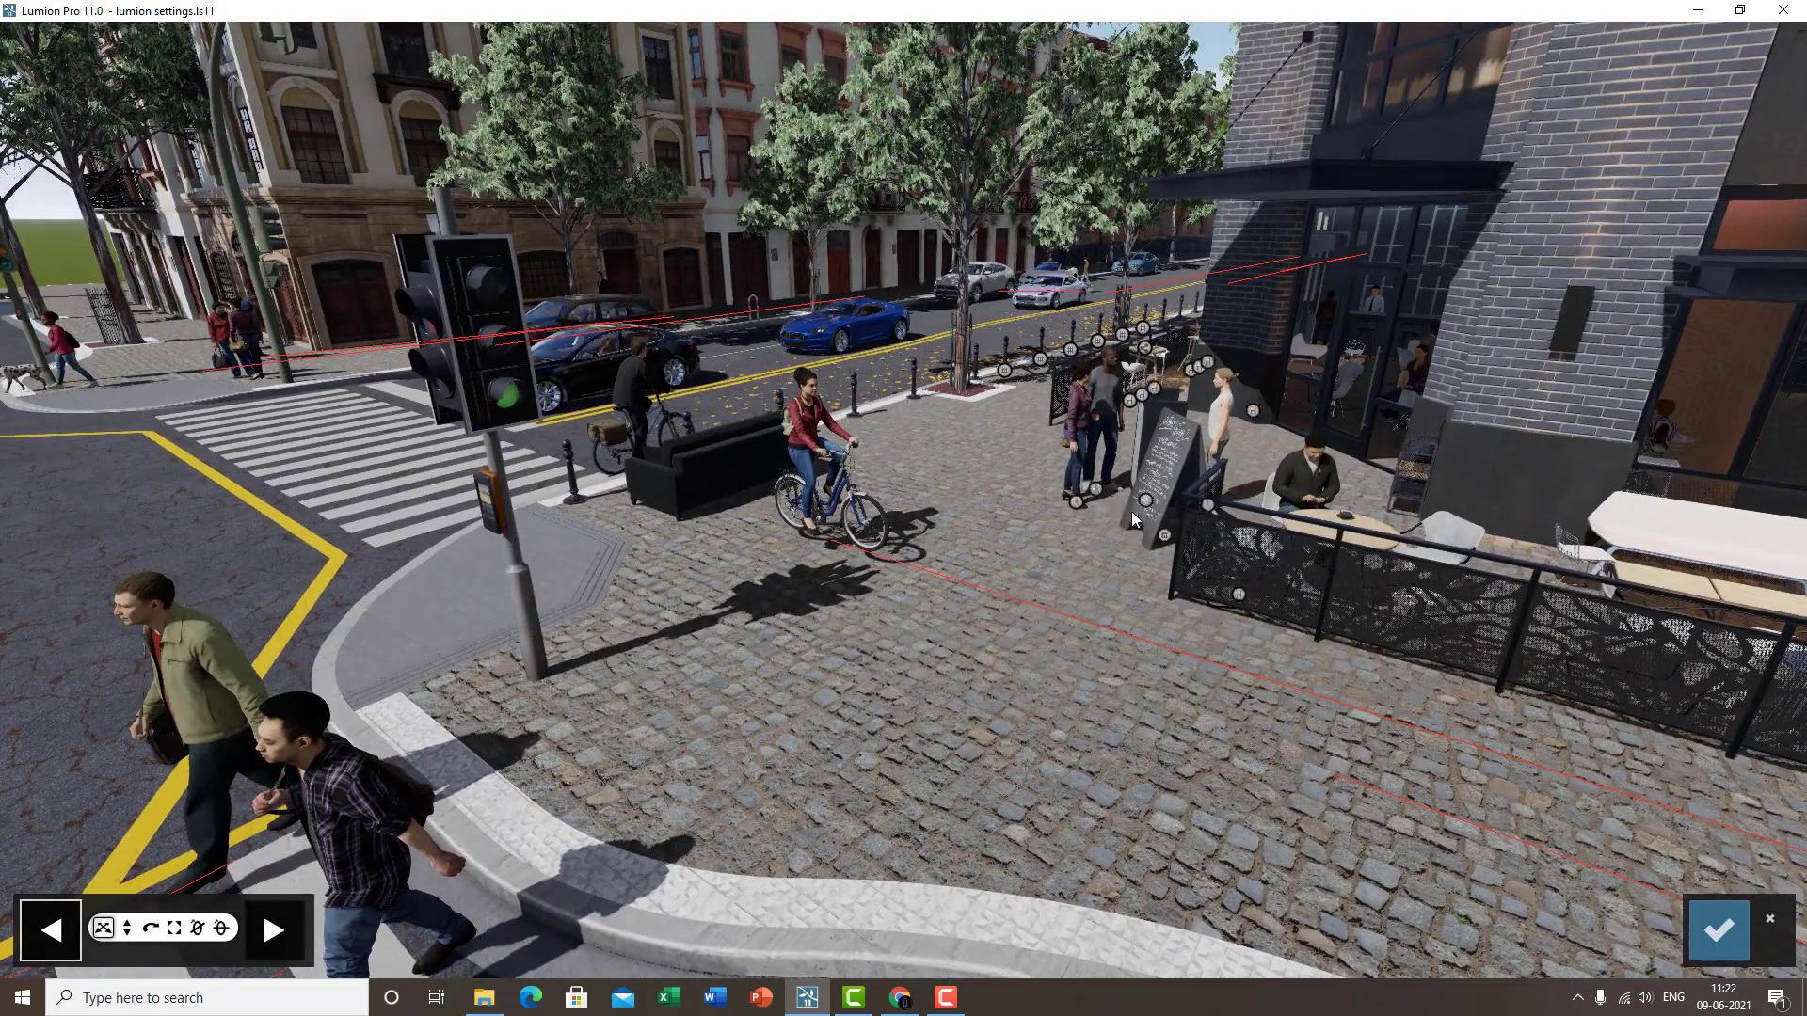
left_click(1145, 499)
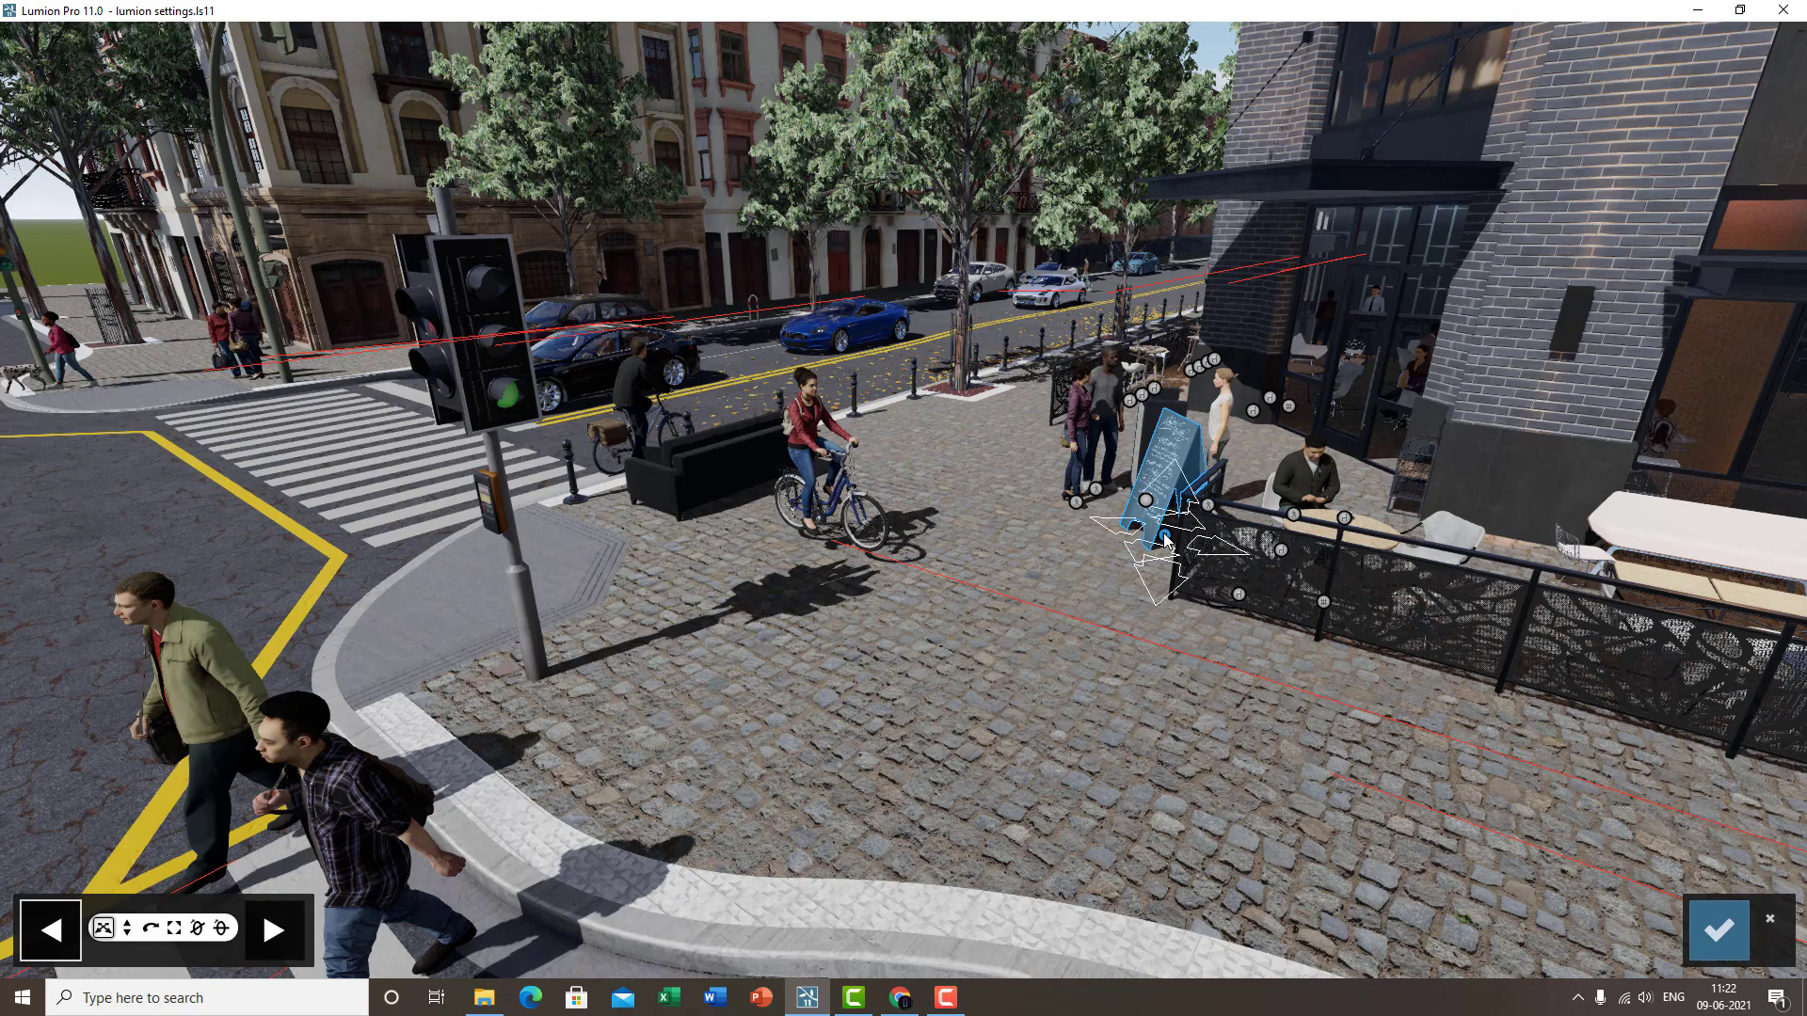
left_click(1097, 556)
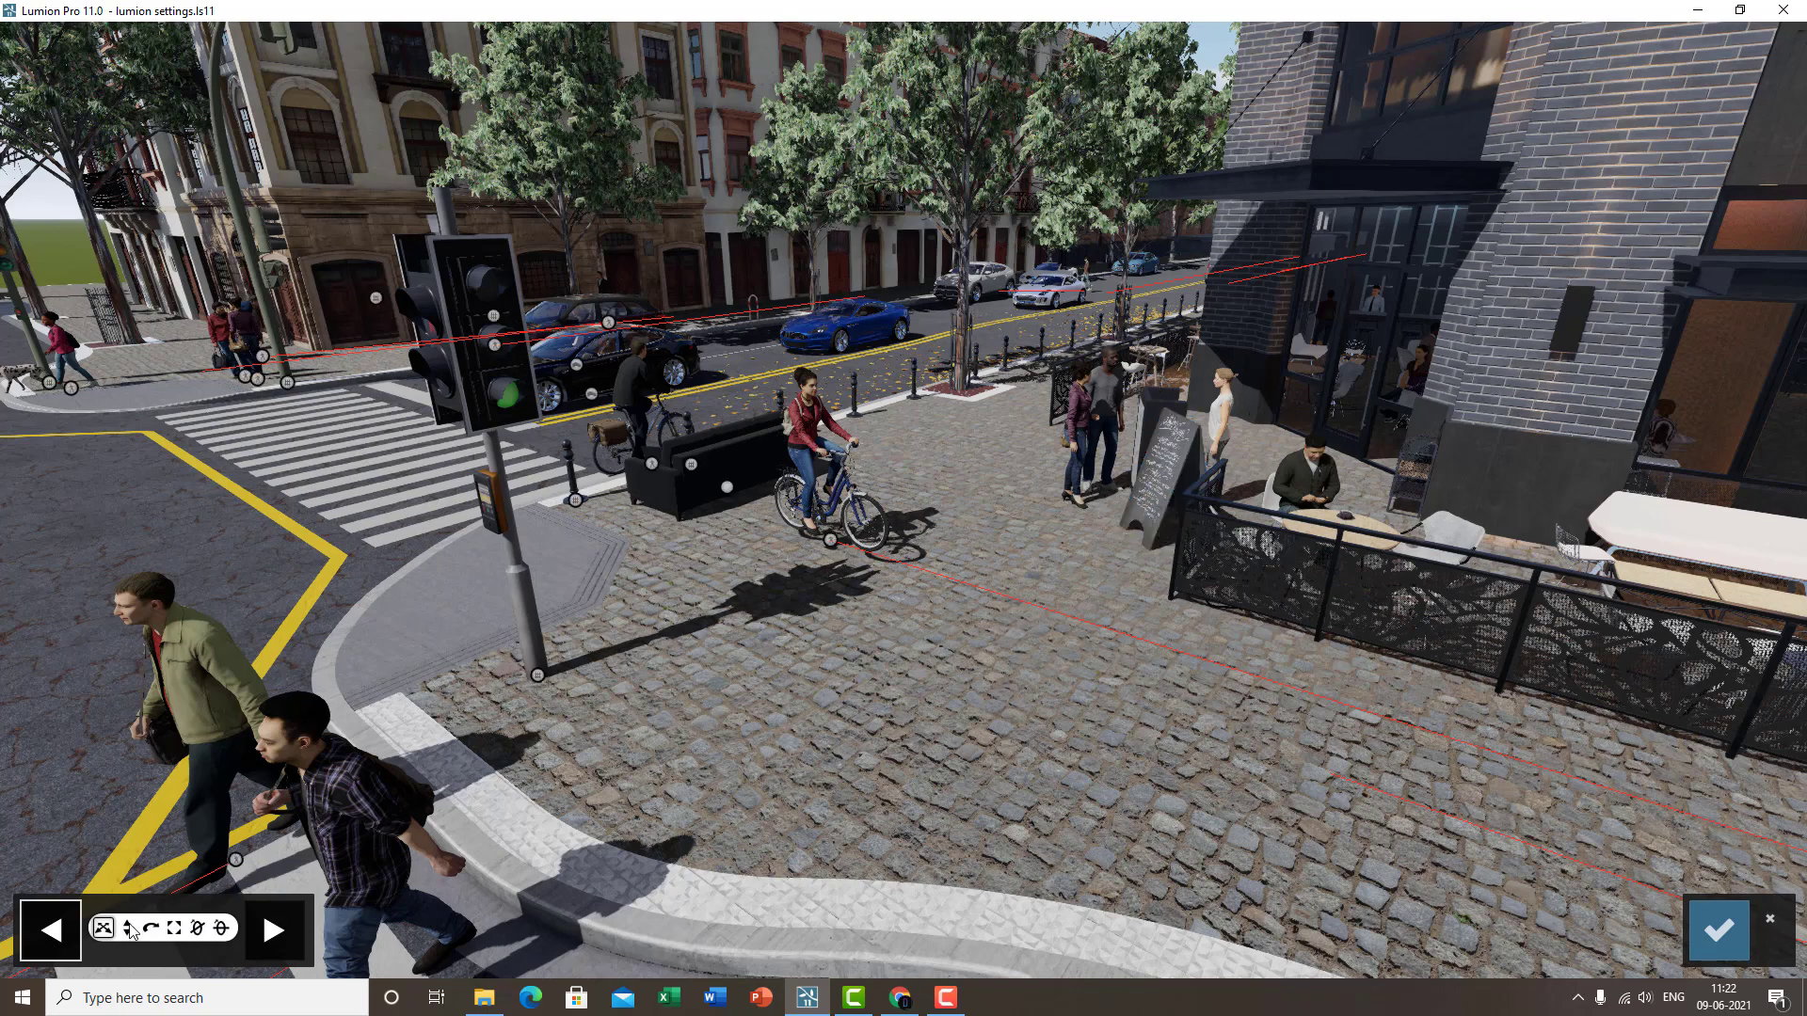
left_click_drag(1079, 595, 703, 742)
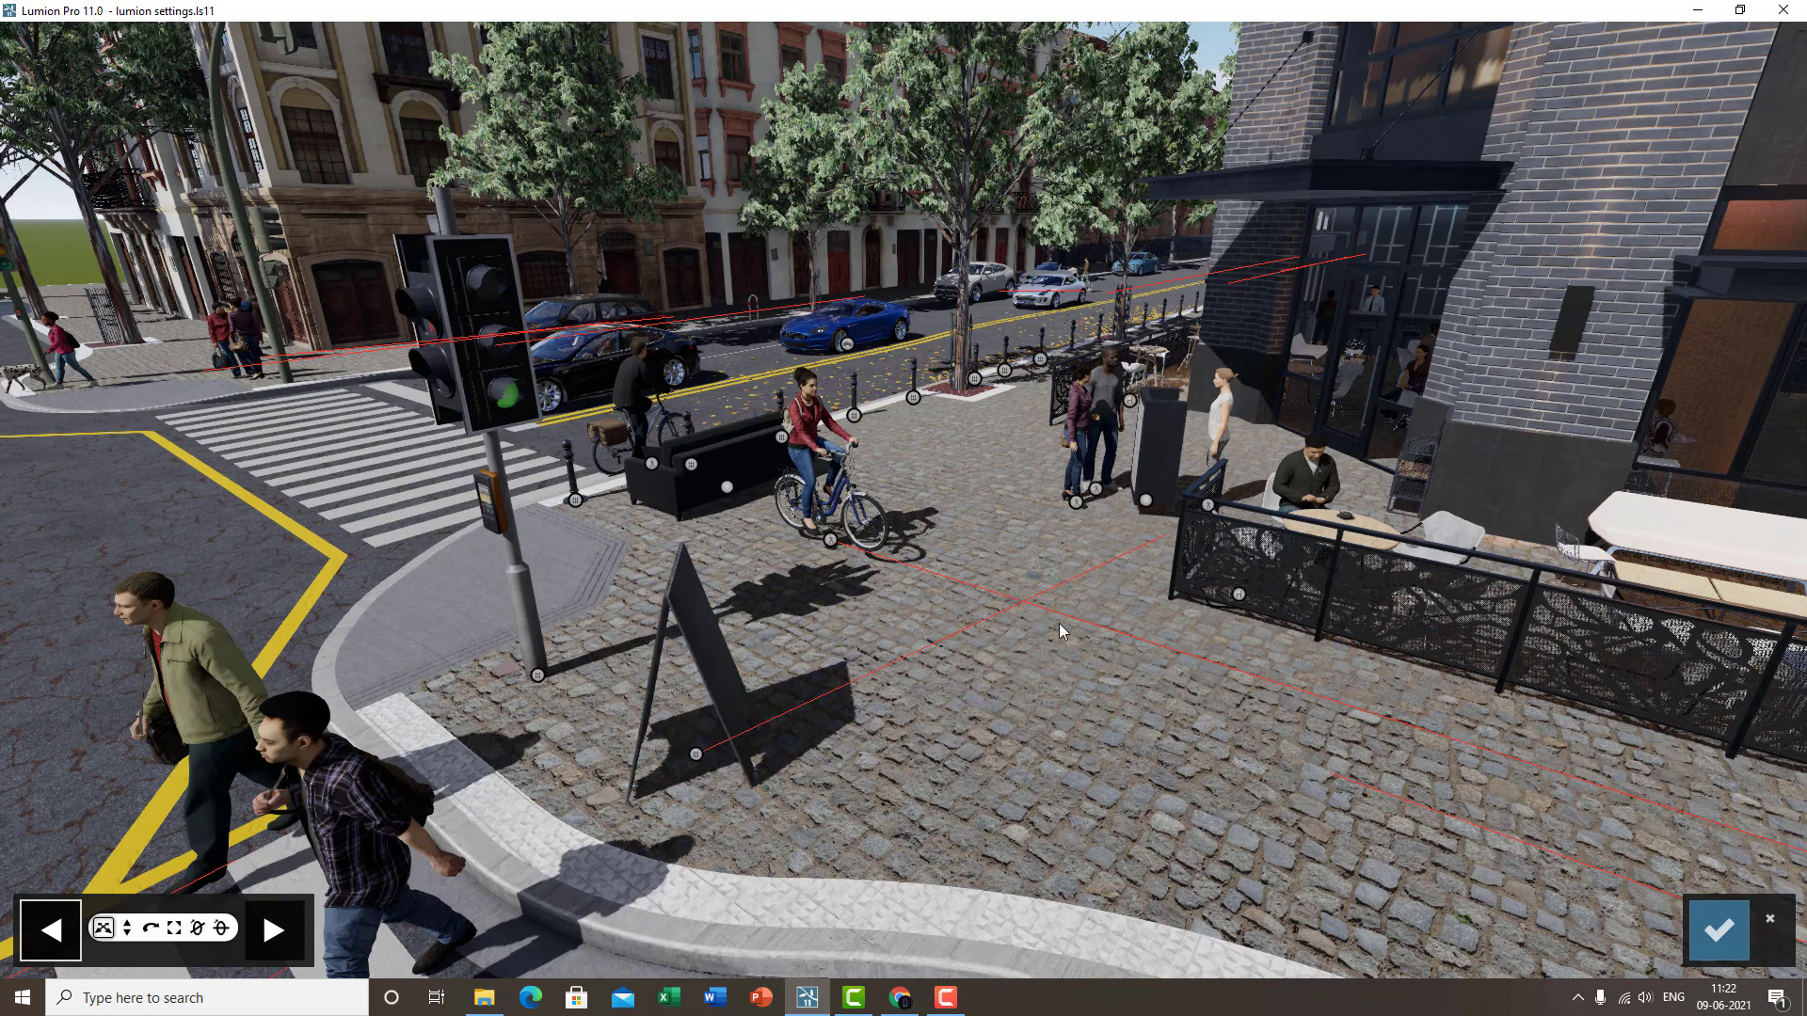
- Compare the sign's end and start positions and save the Move effect of clip 5
left_click(271, 932)
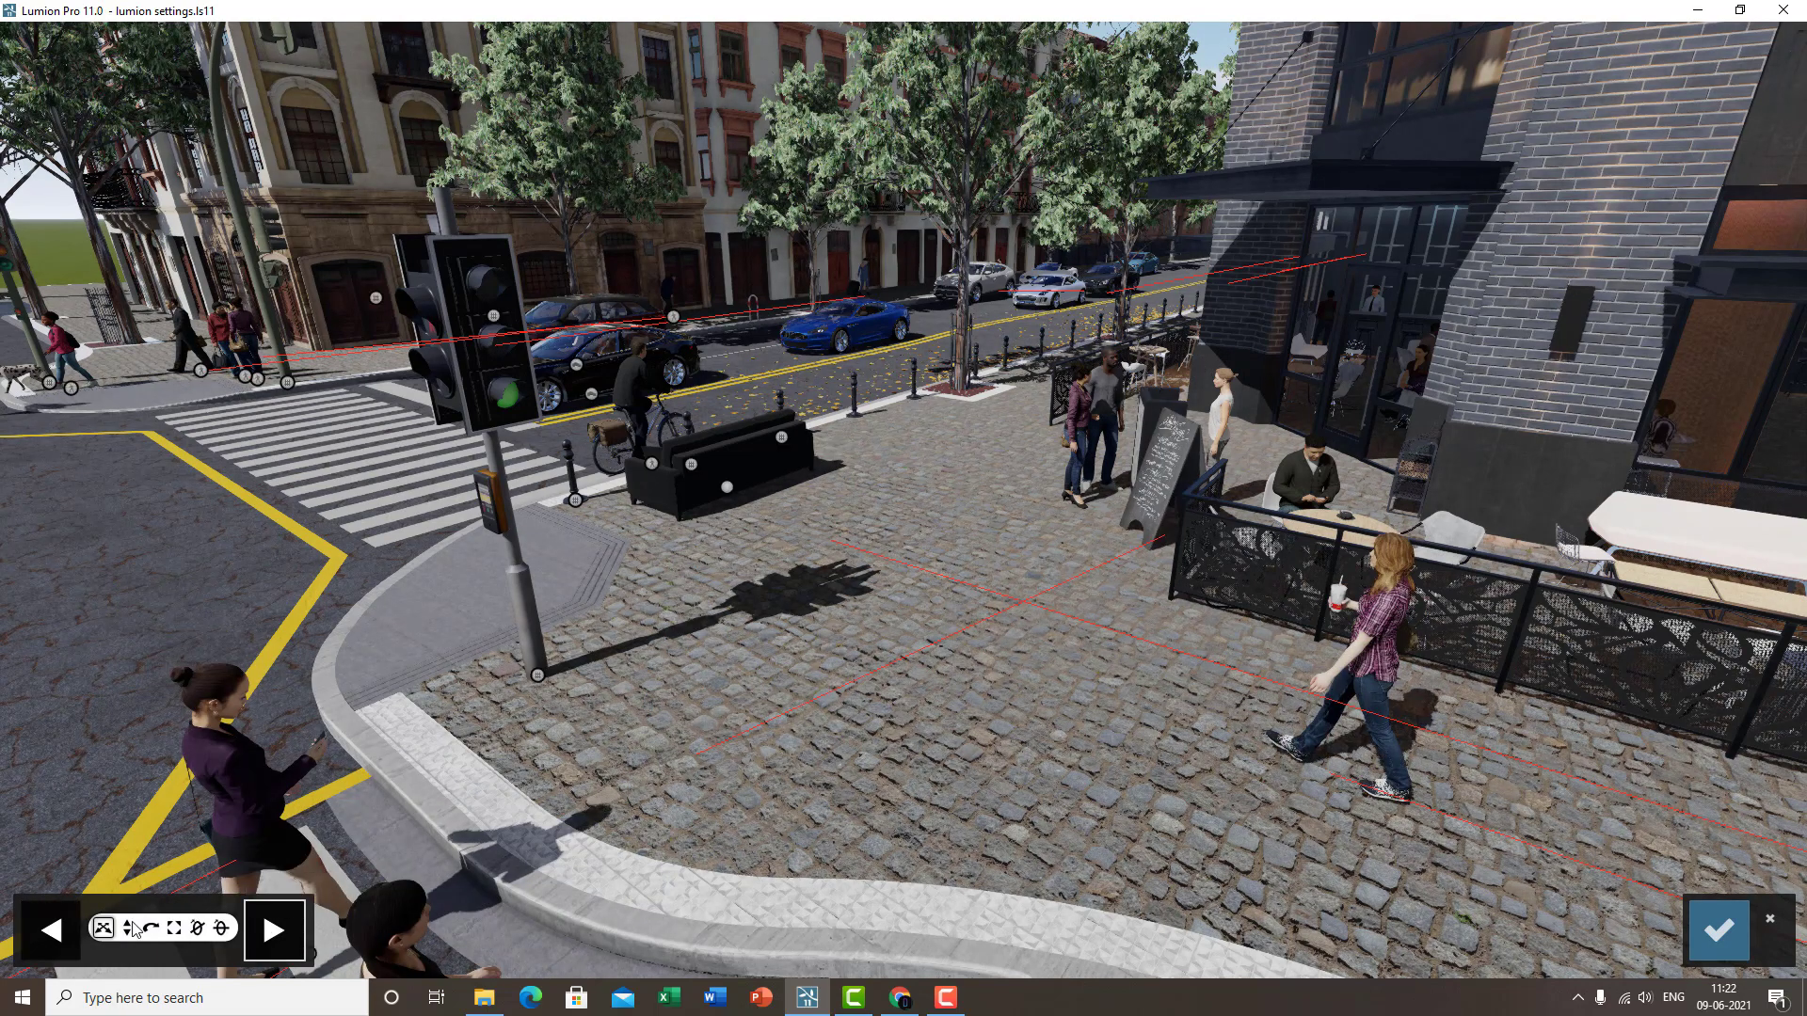
left_click(47, 933)
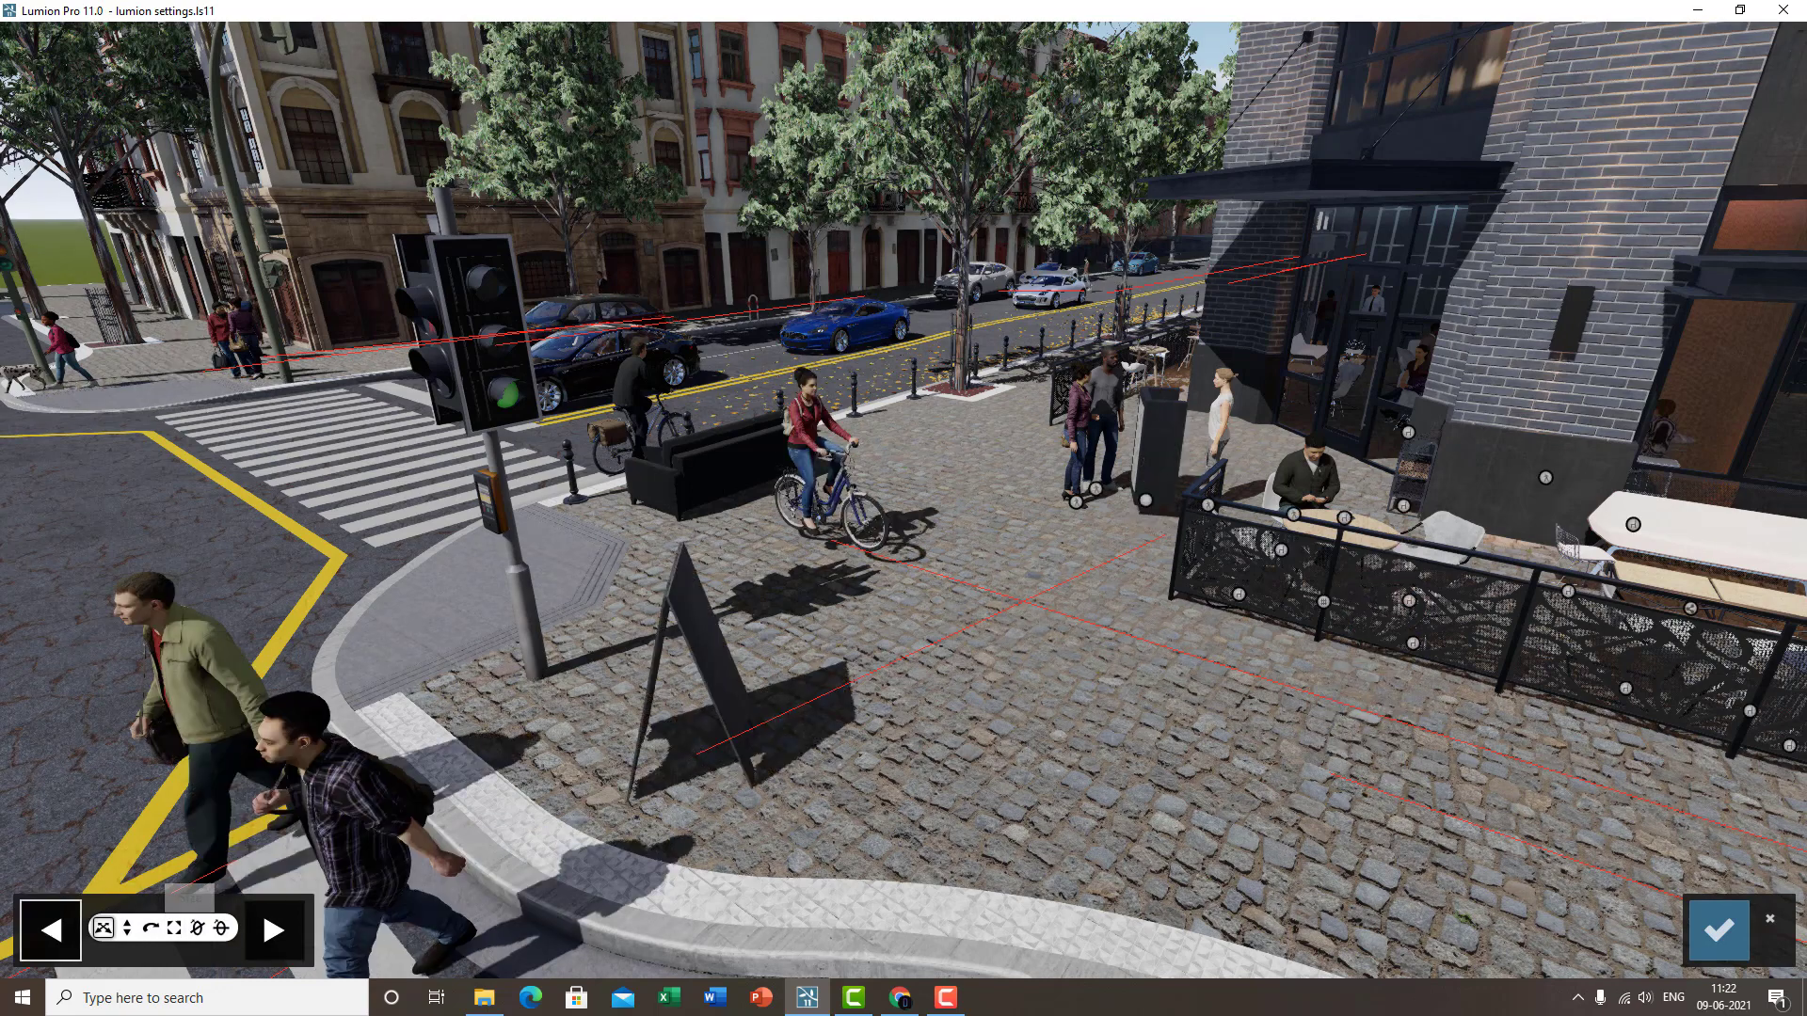
left_click(1714, 930)
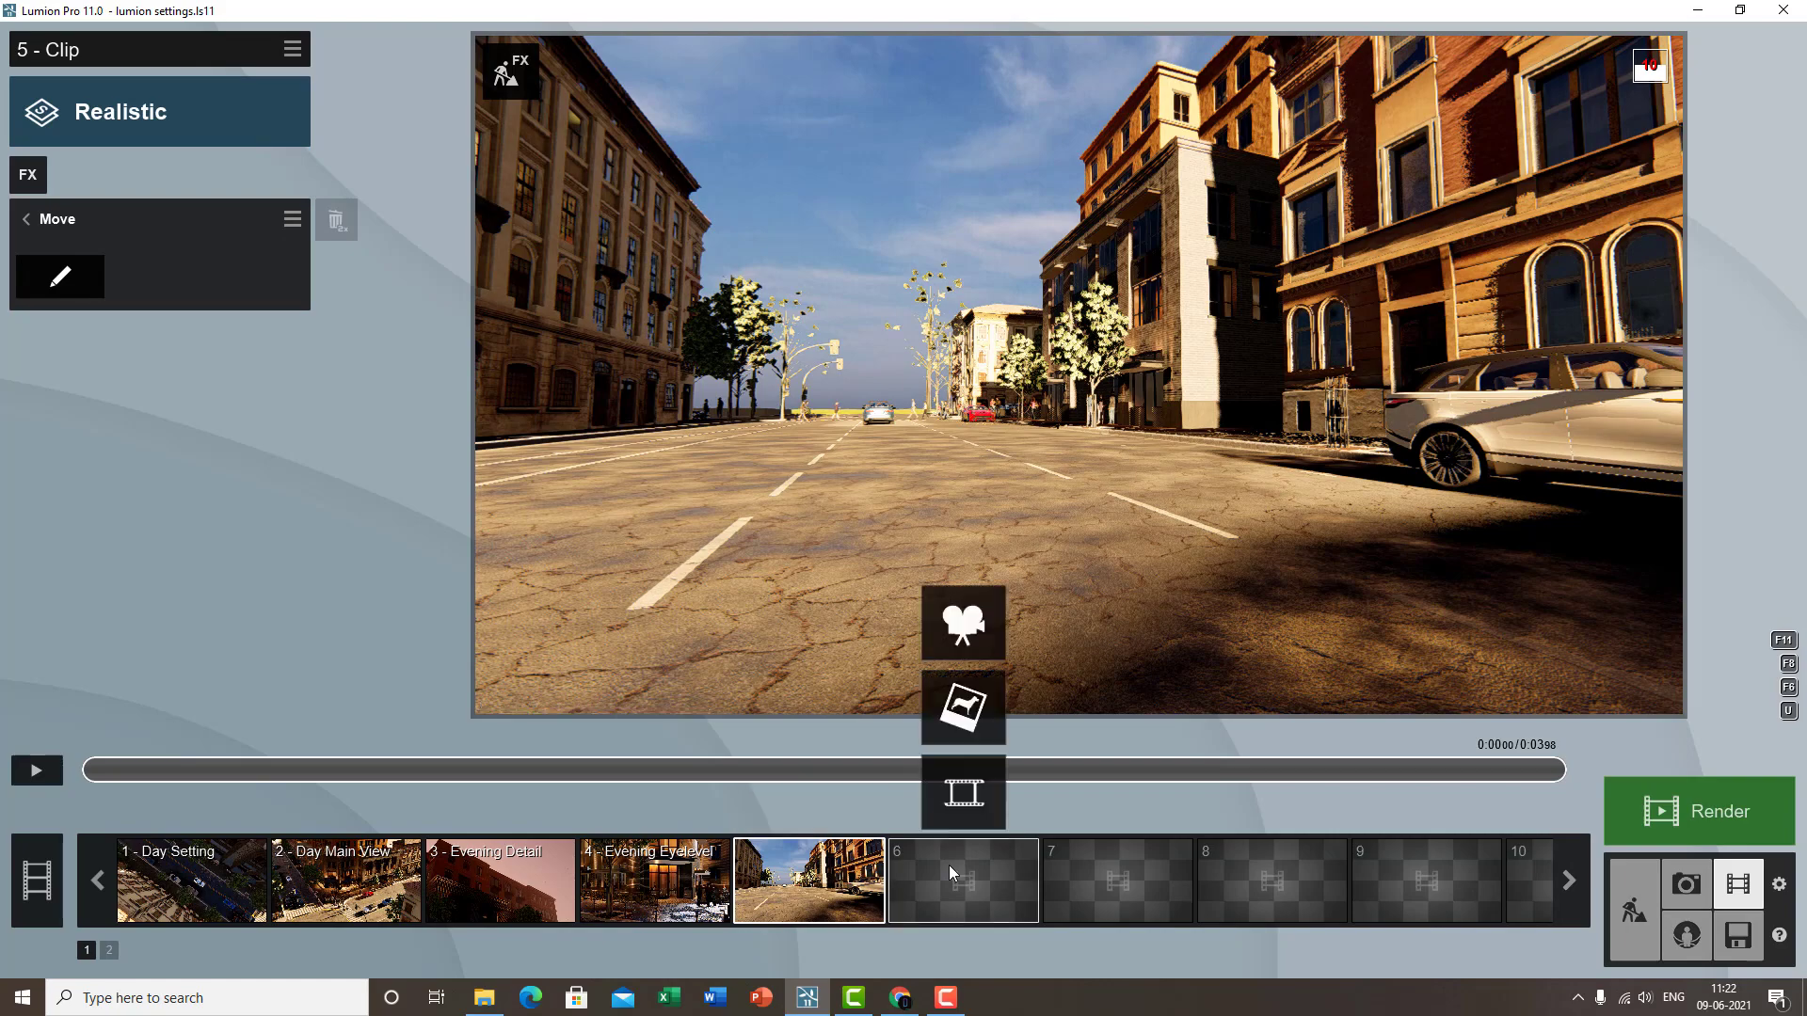
- Record a new clip in slot 6 with three camera keyframes of the same street-corner café view and save it
left_click(948, 866)
left_click(966, 638)
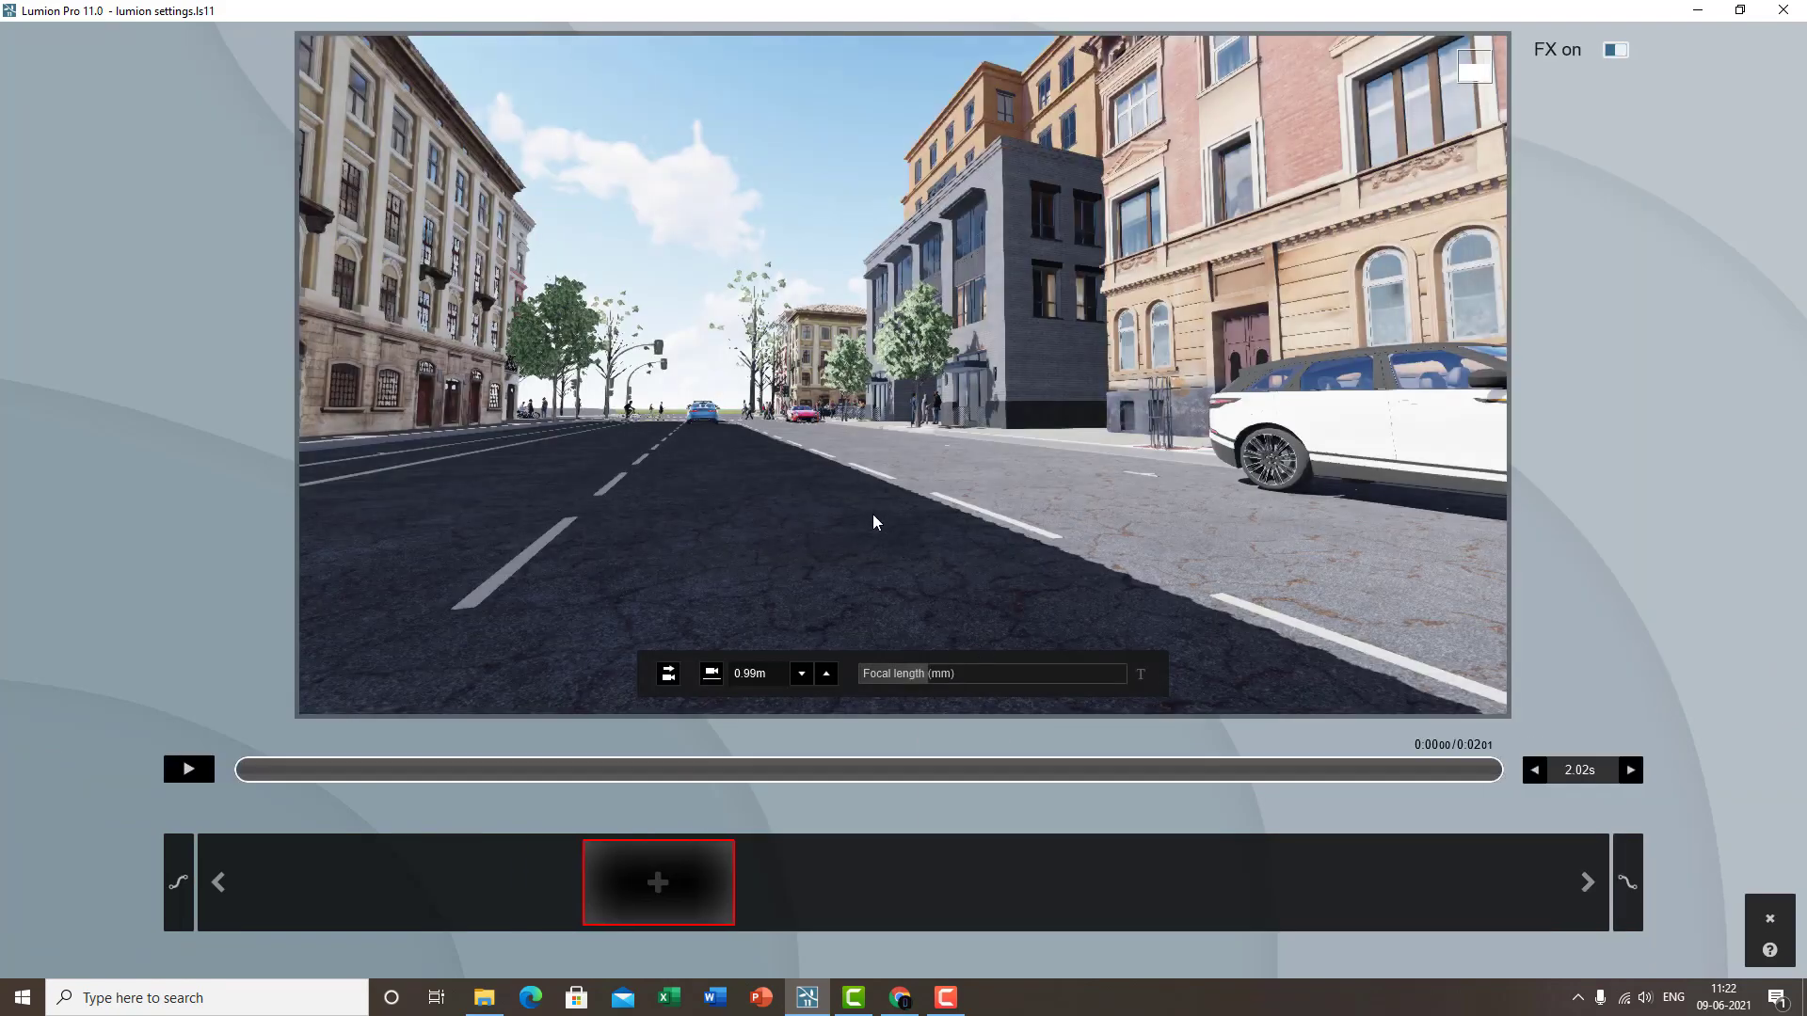
key("w")
key("e")
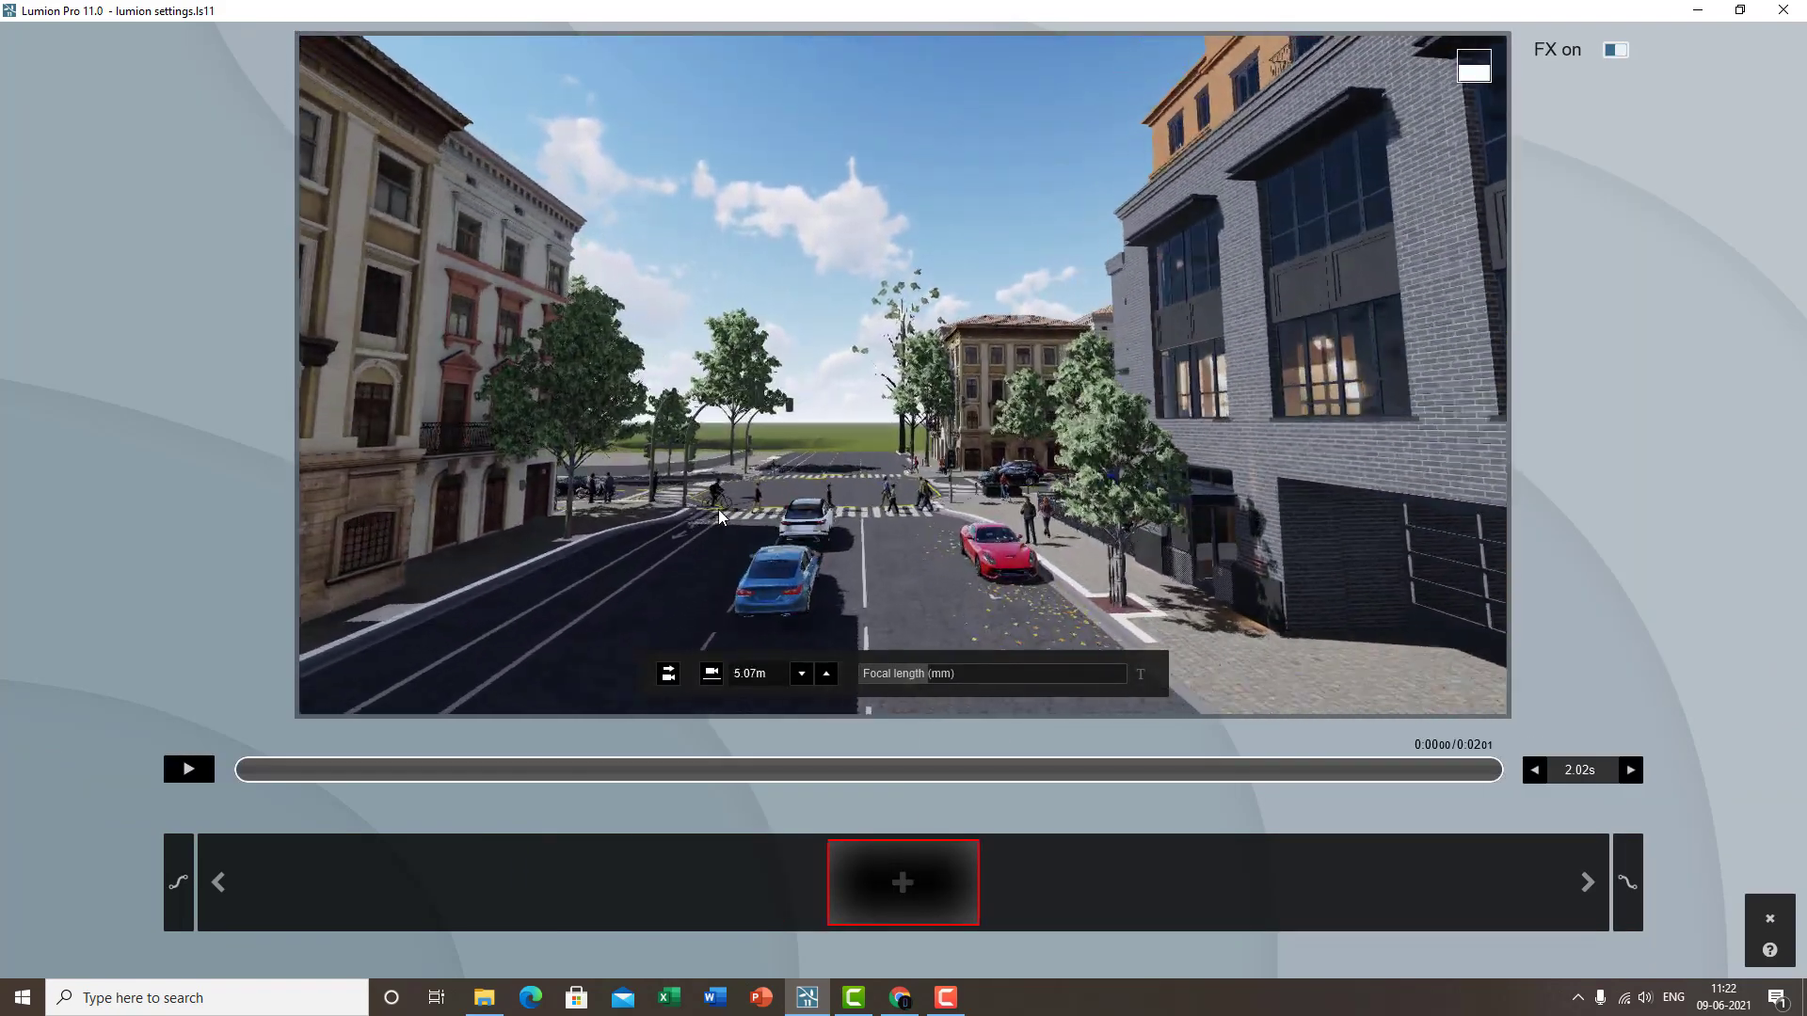
right_click_drag(842, 514, 934, 859)
left_click(934, 859)
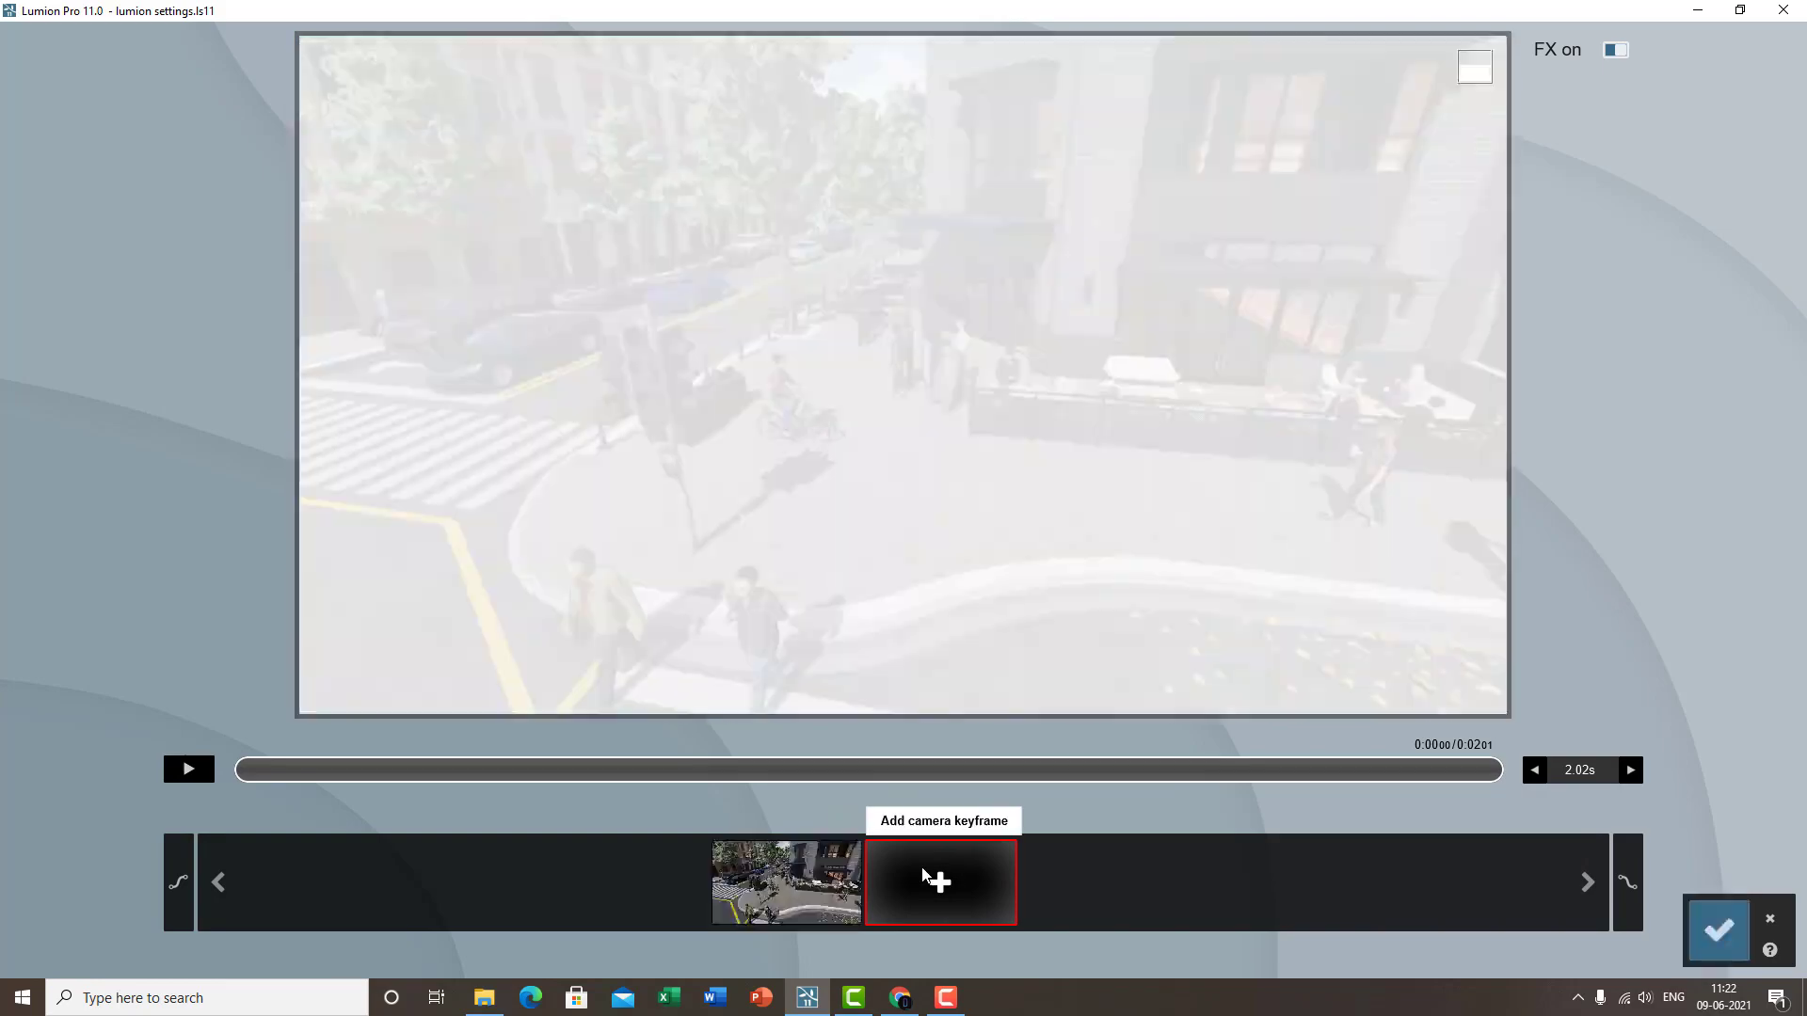
left_click(918, 858)
left_click(917, 858)
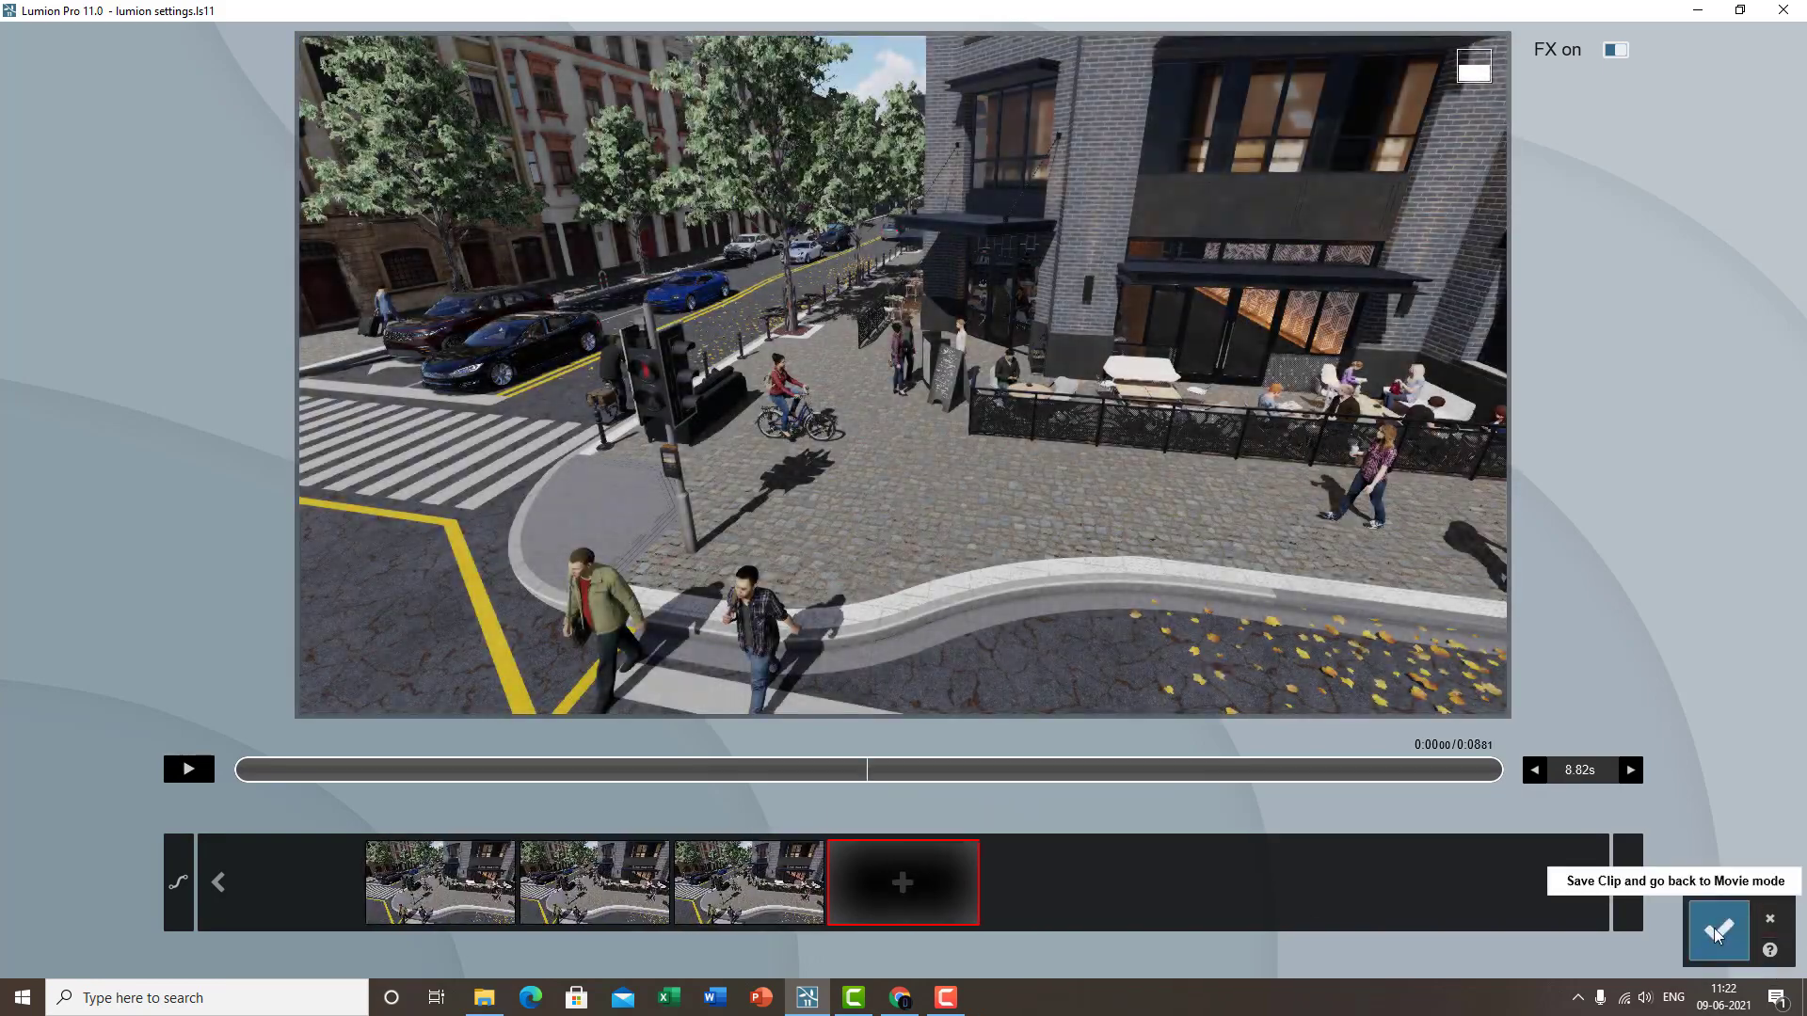
left_click(1715, 932)
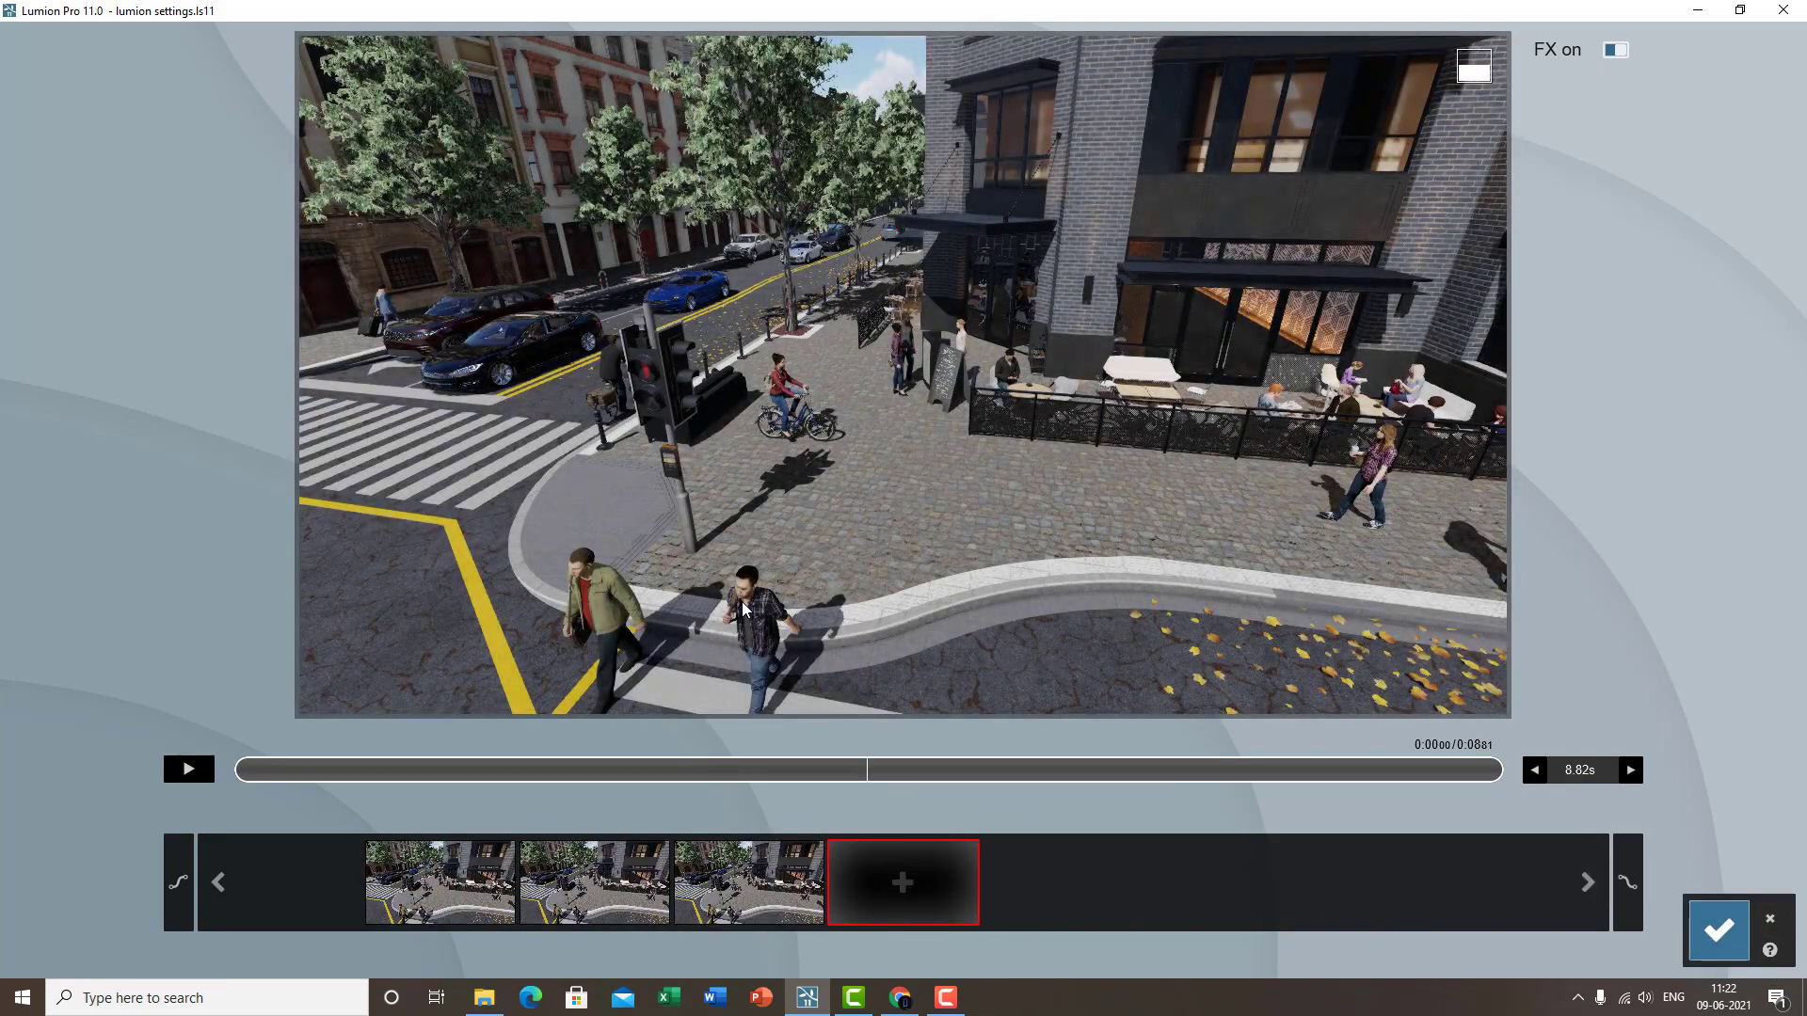
- Add a Move effect to clip 6 and open it for editing
left_click(25, 175)
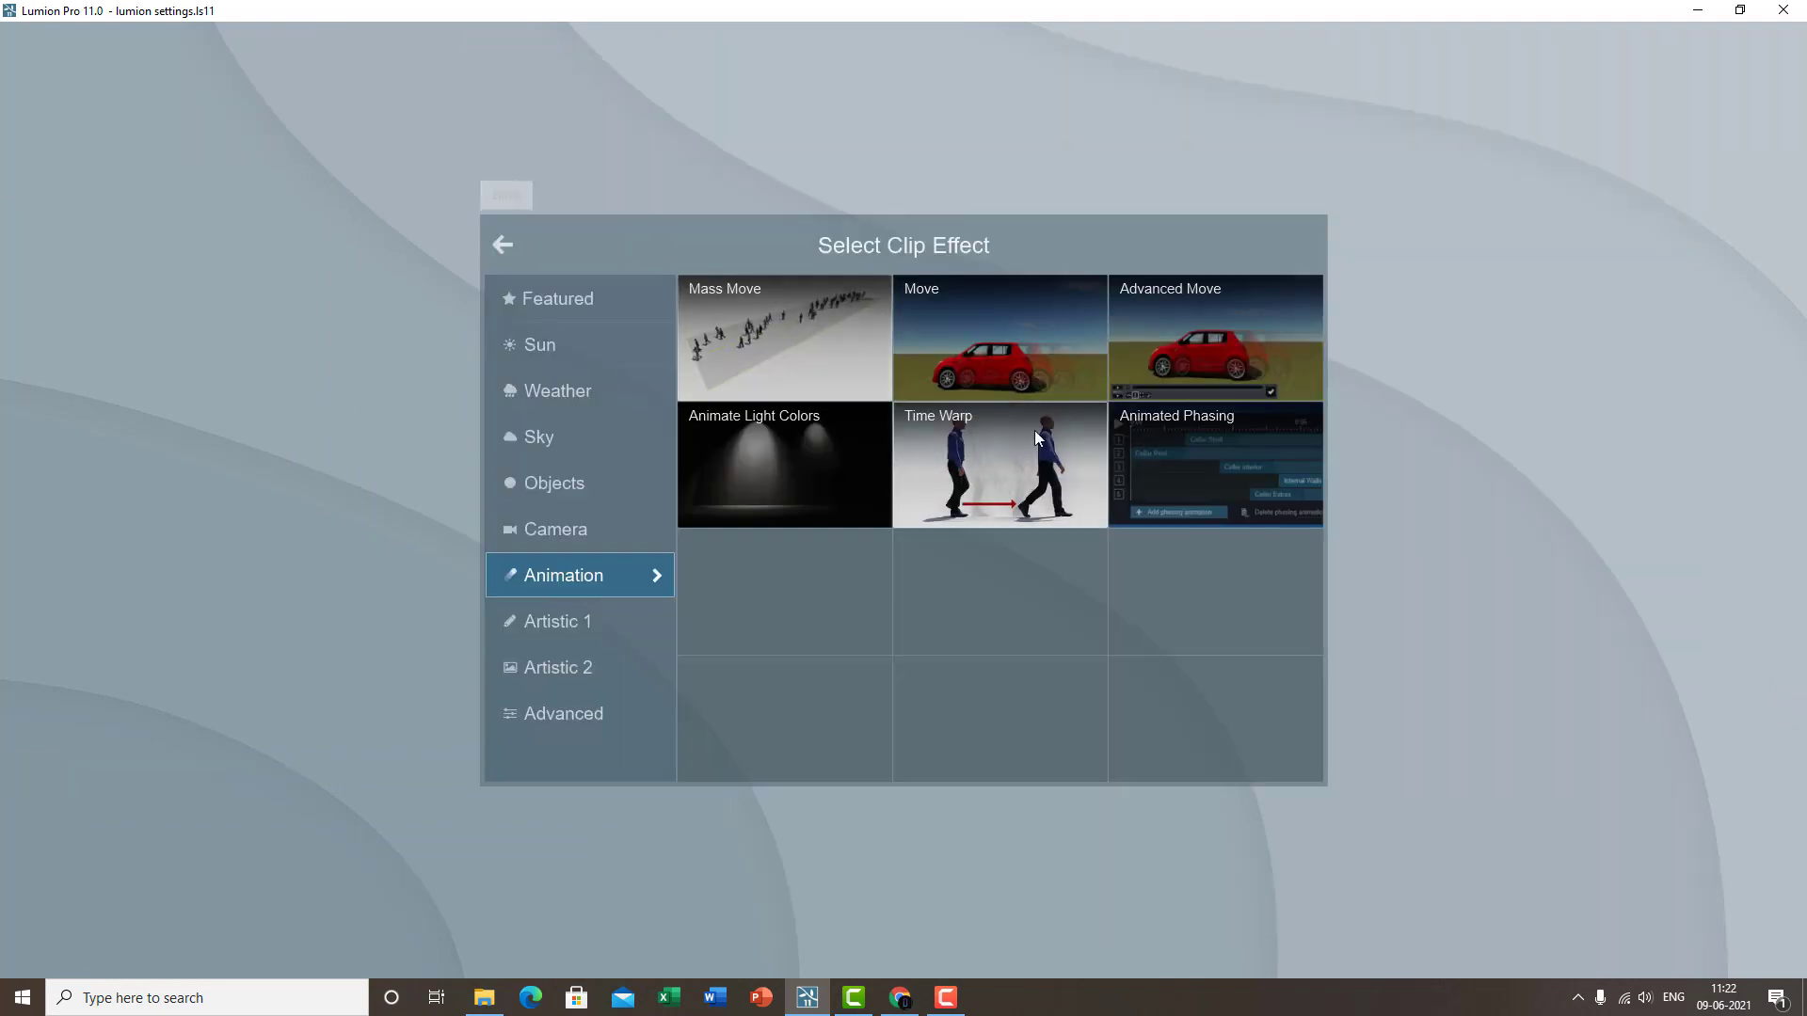
left_click(1045, 391)
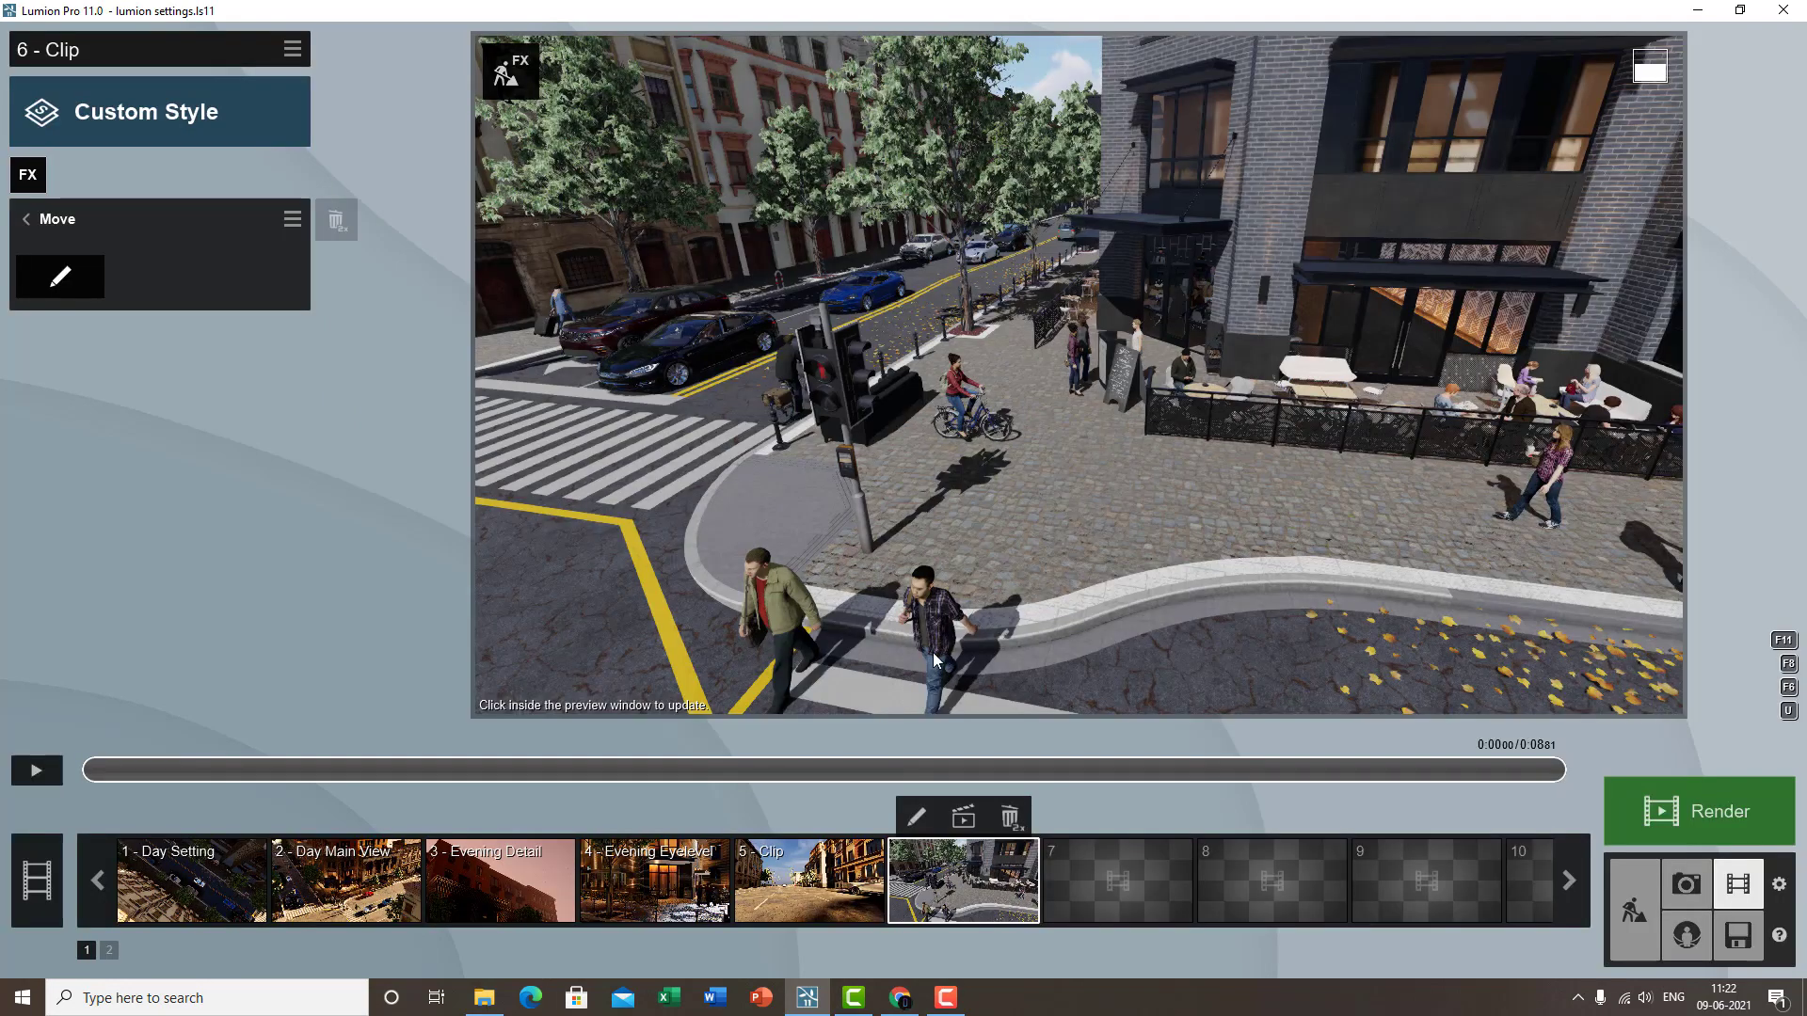
left_click(73, 273)
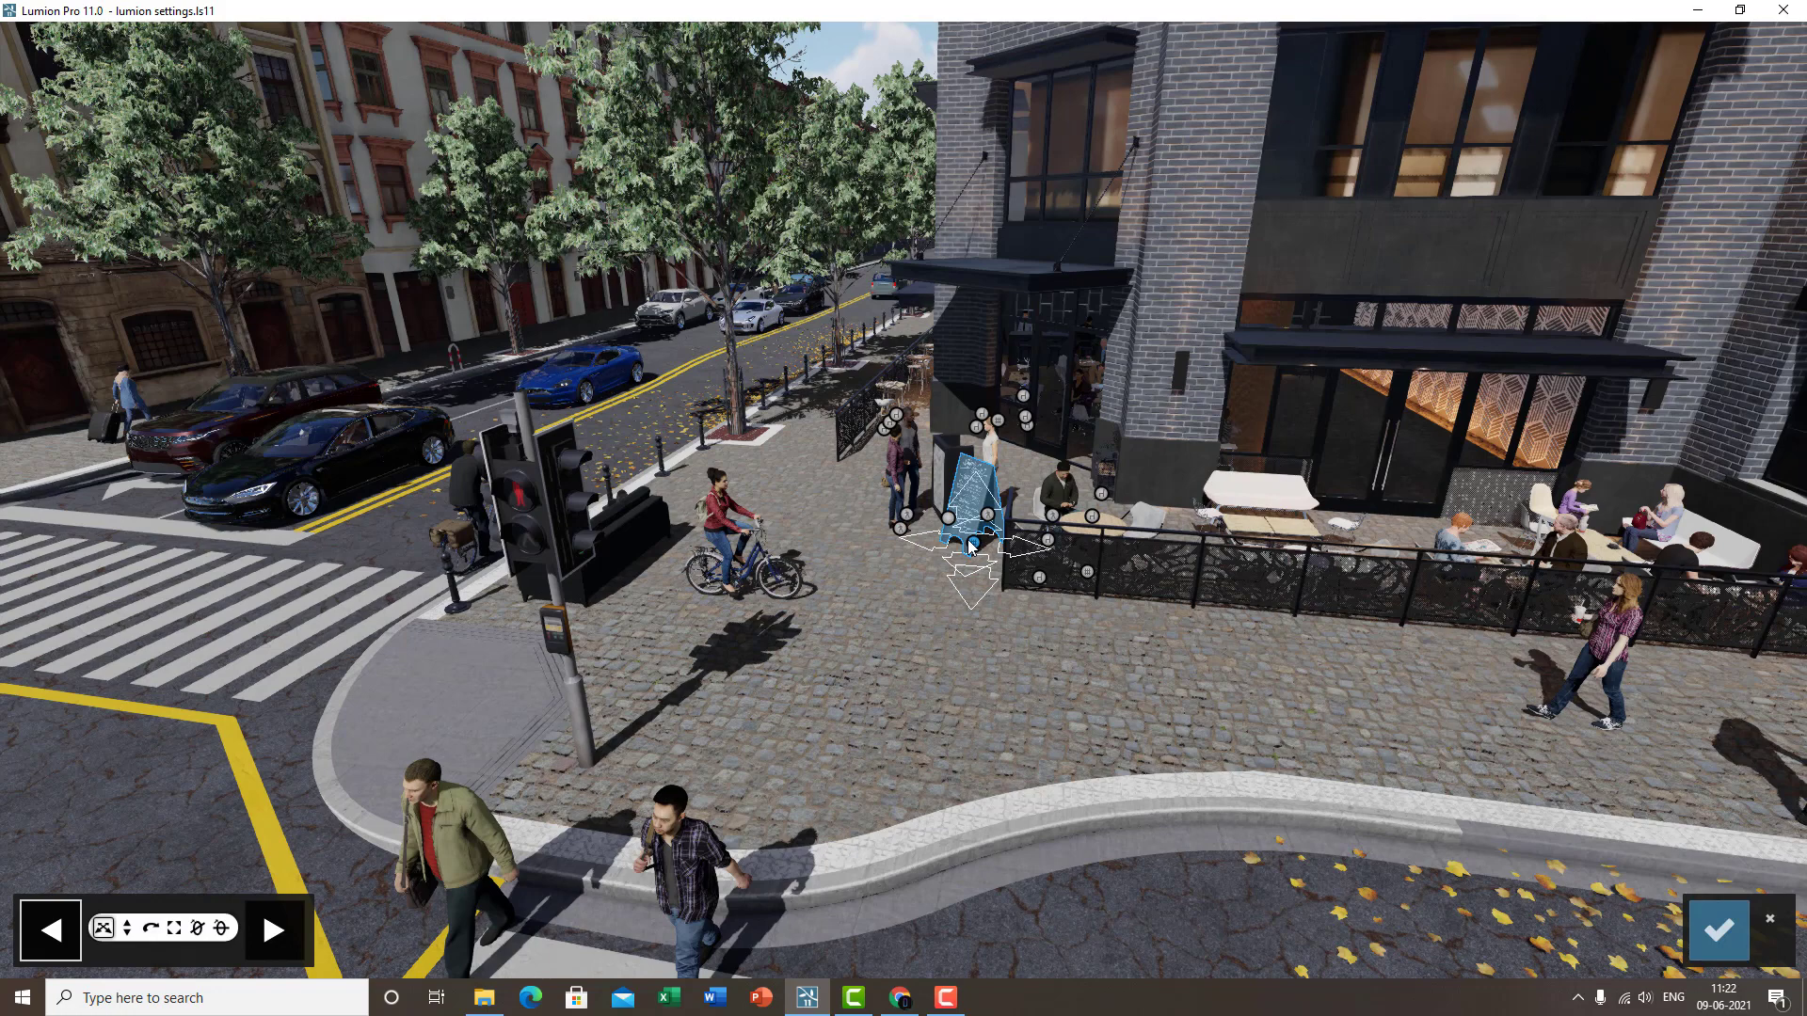
- Set the chalkboard sign's start position near the curb with its back rotated to the camera, save, and preview clip 6
left_click_drag(970, 572, 896, 816)
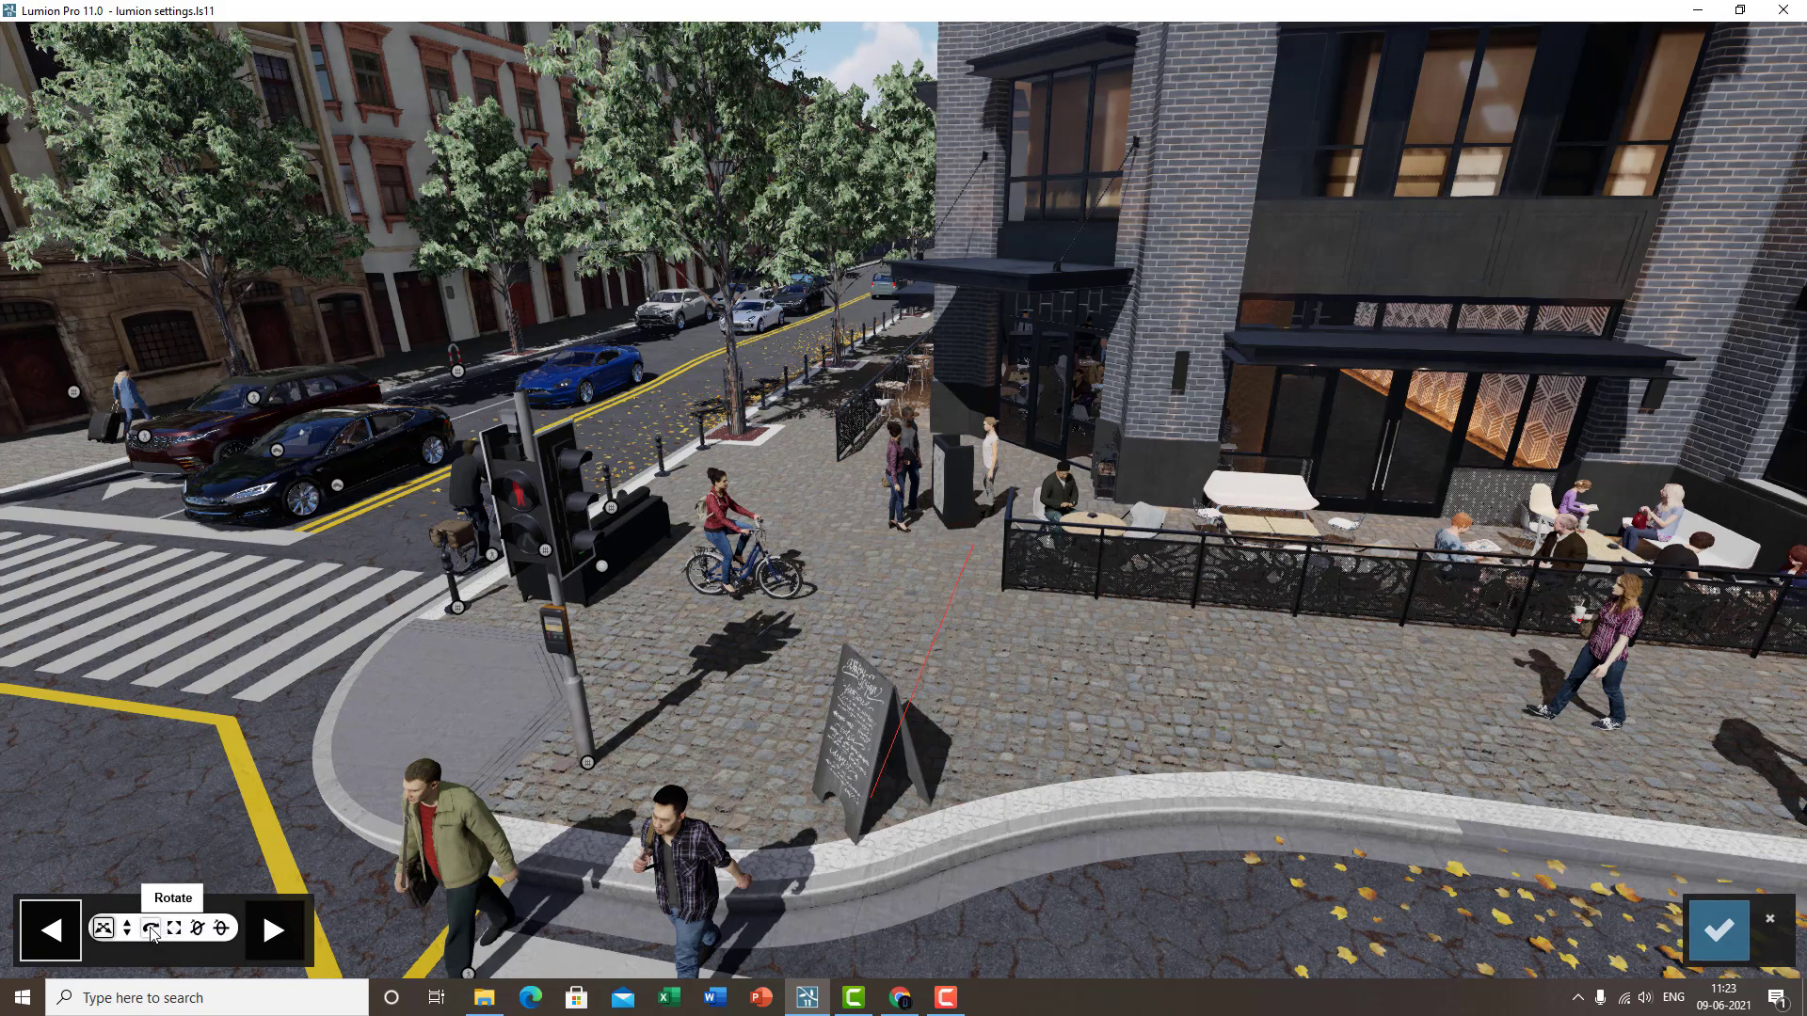
left_click_drag(869, 797, 954, 674)
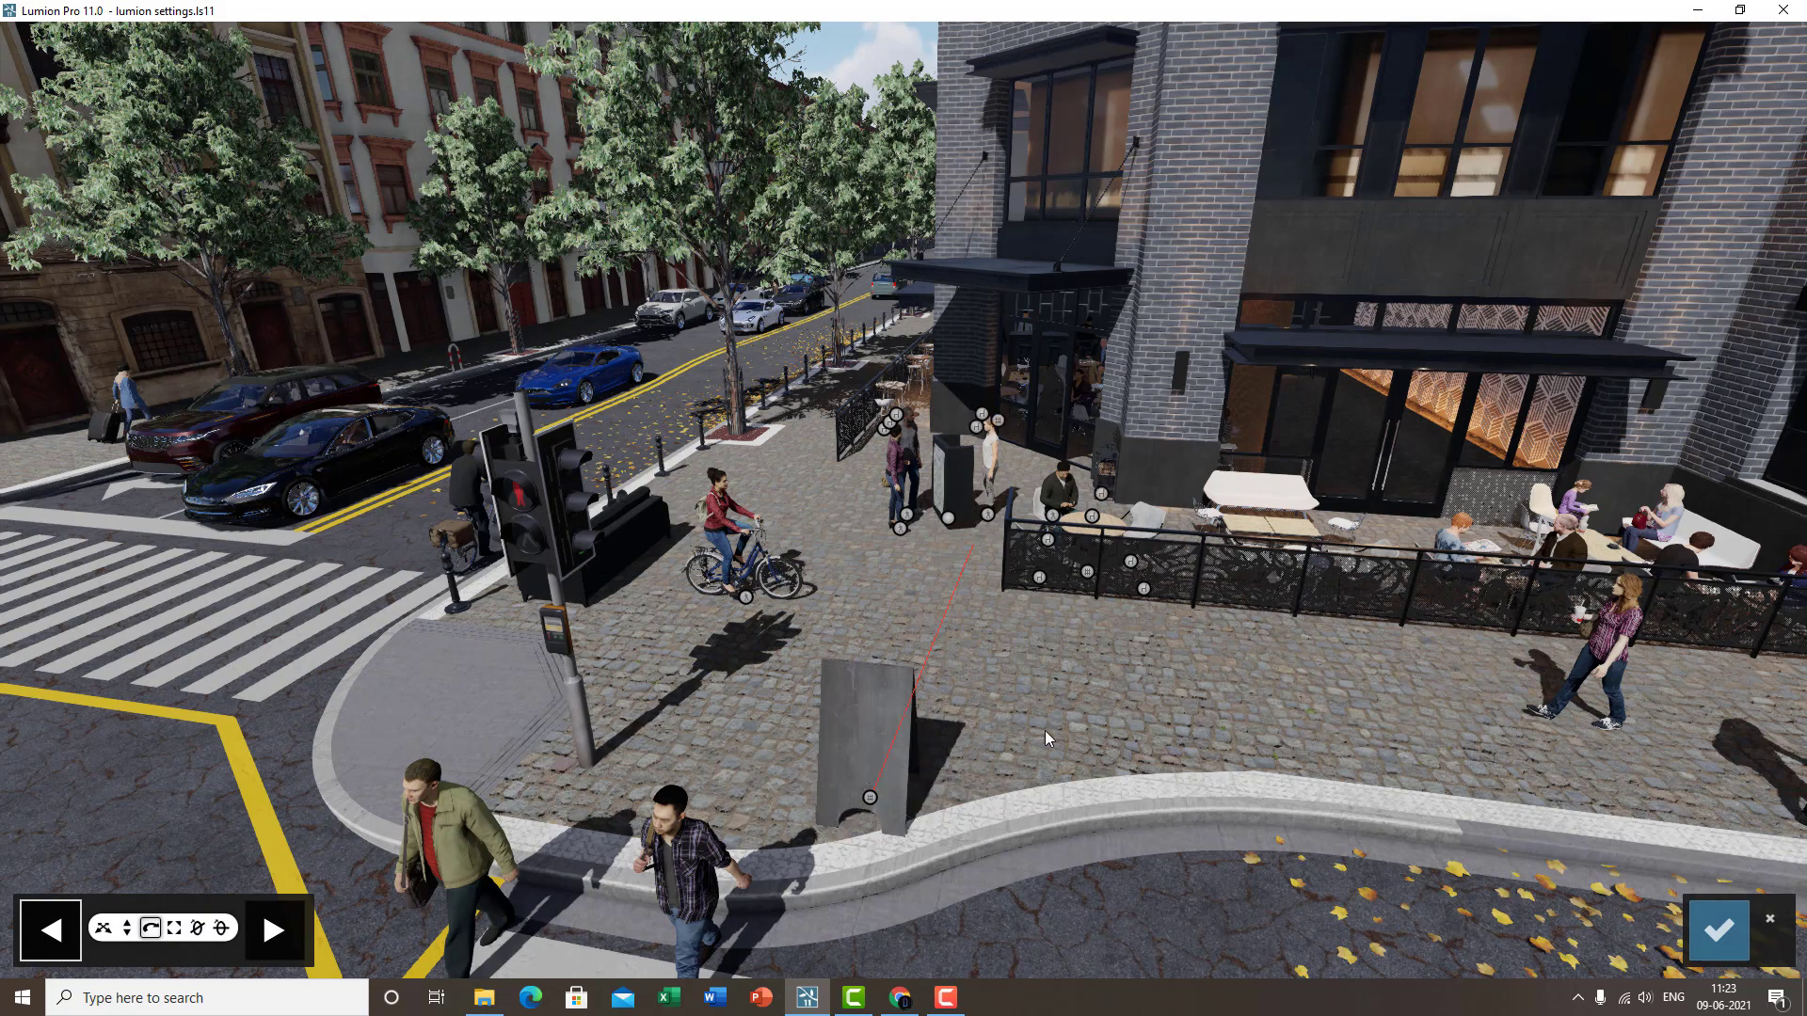
left_click(1720, 931)
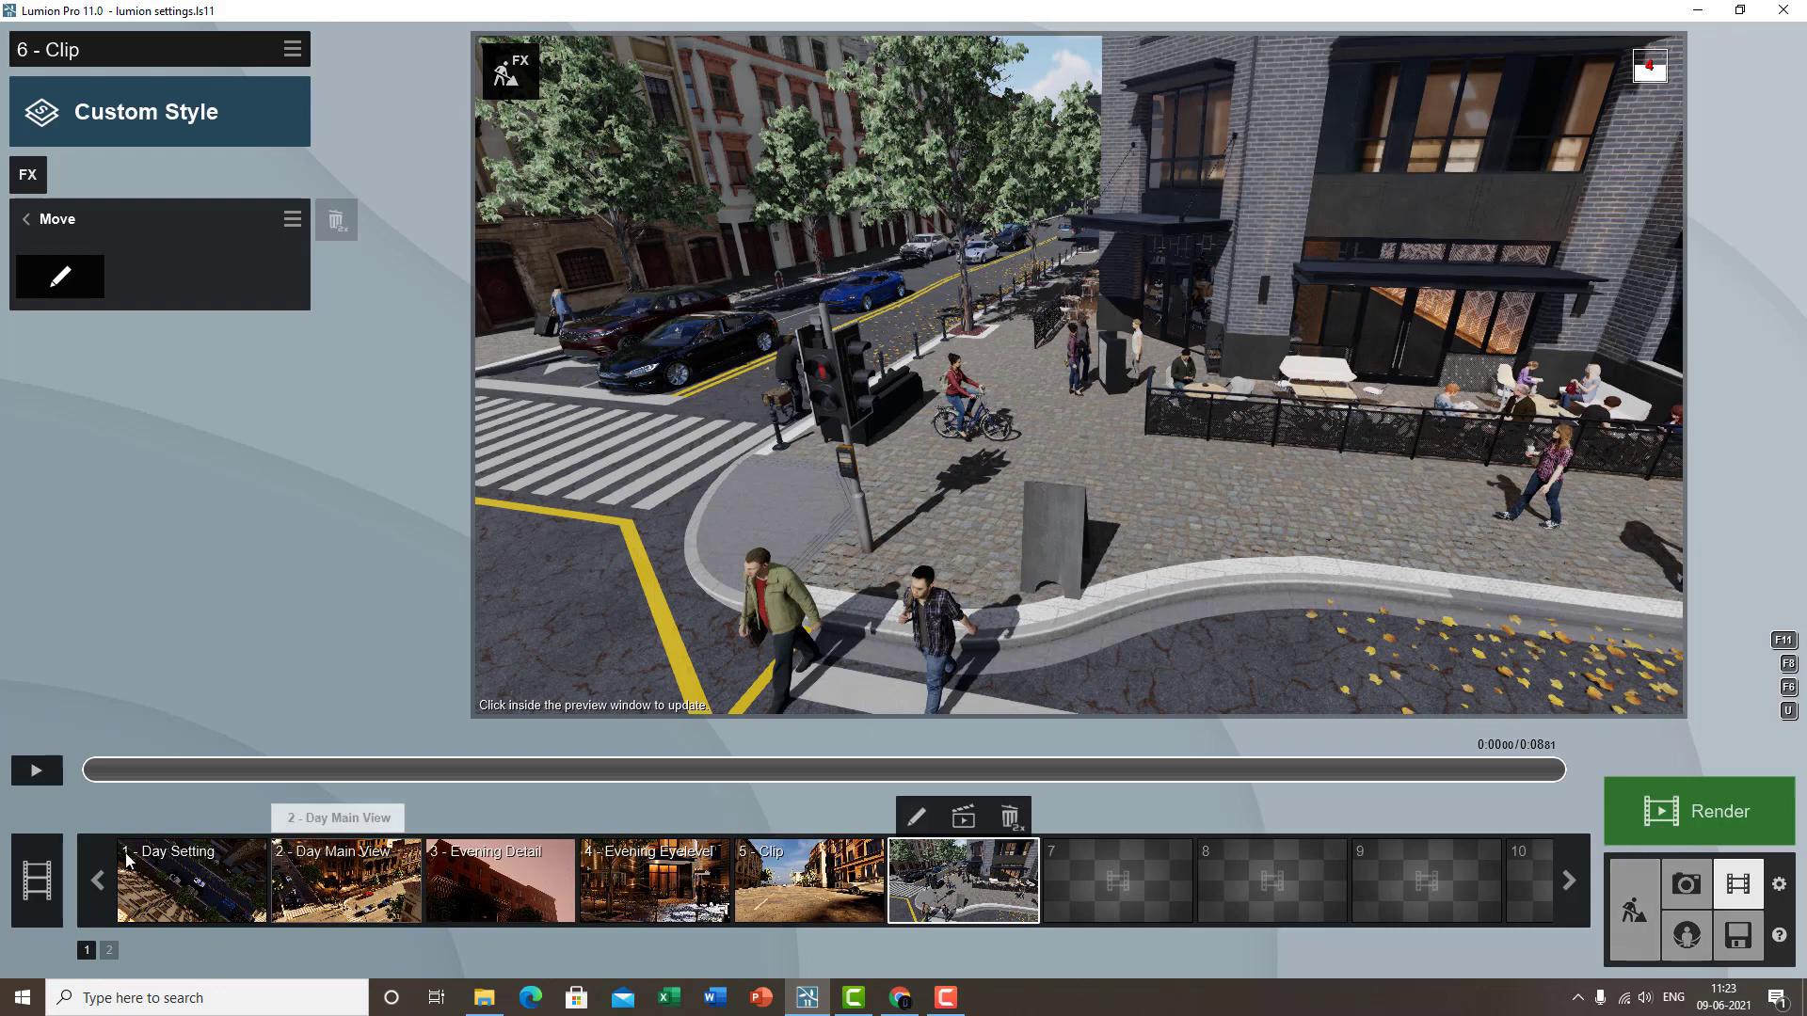
left_click(43, 773)
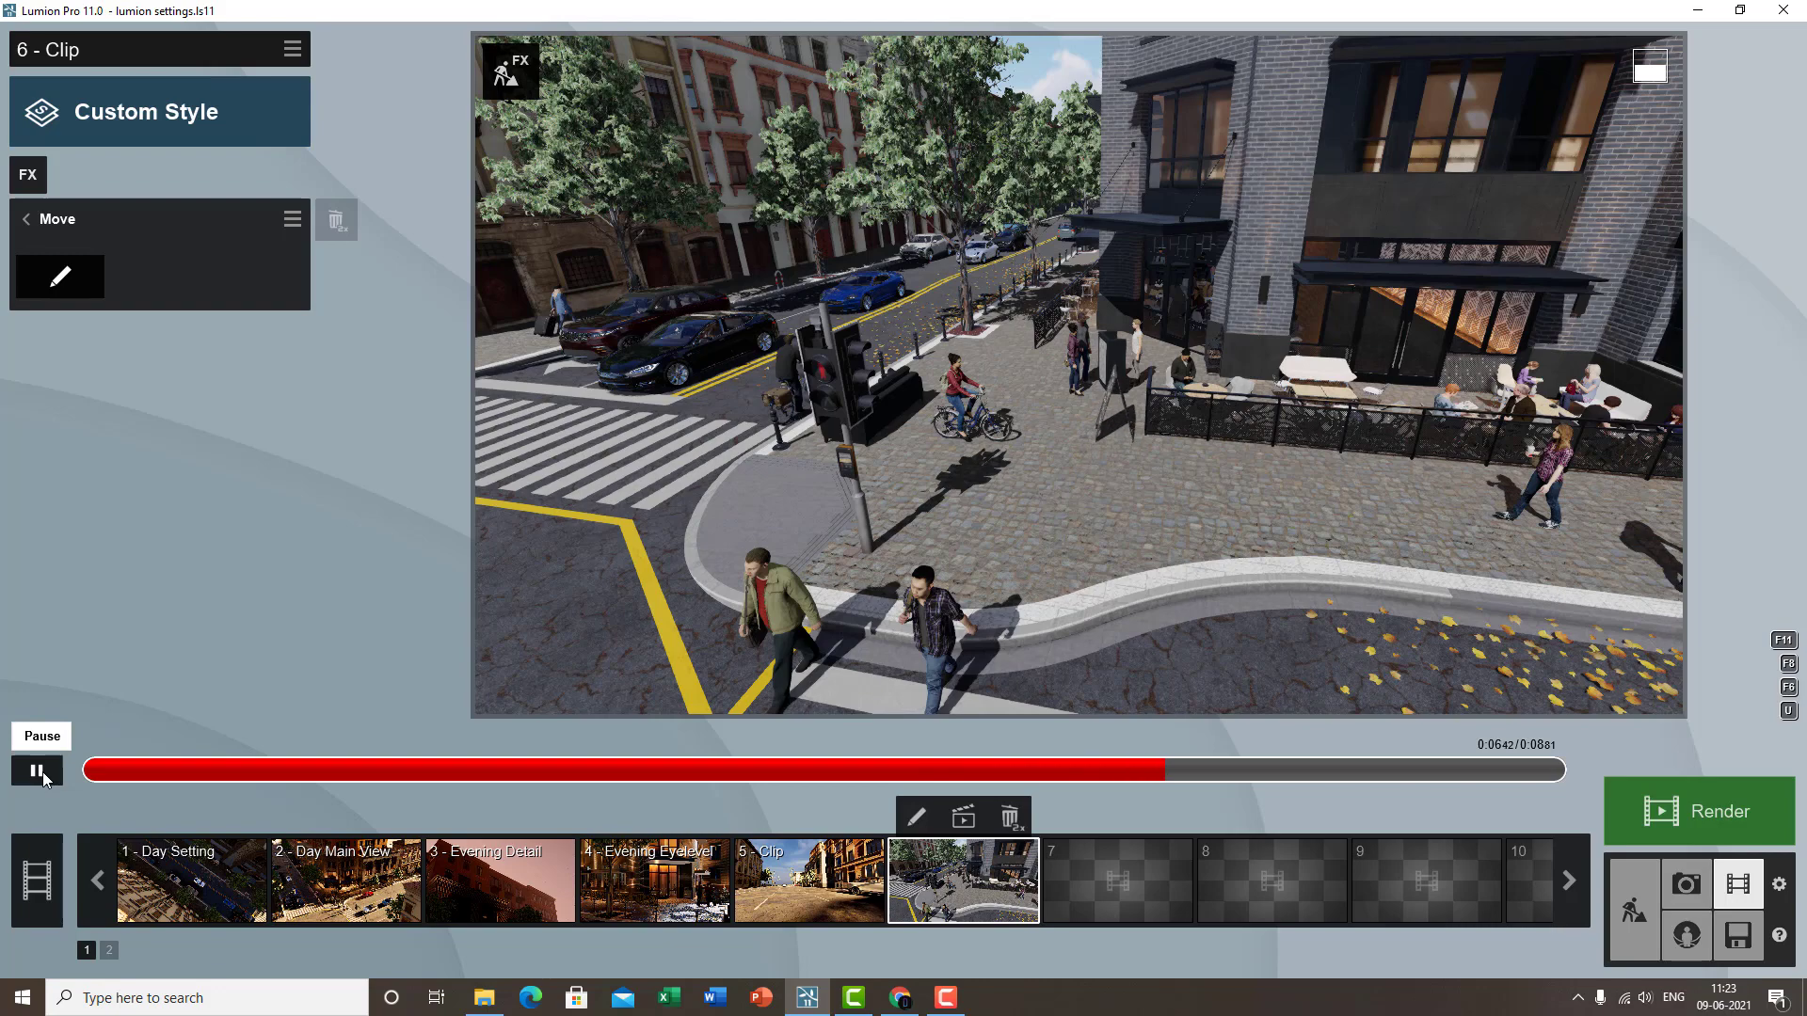
left_click(43, 771)
- Add an Advanced Move effect to clip 5
left_click(795, 870)
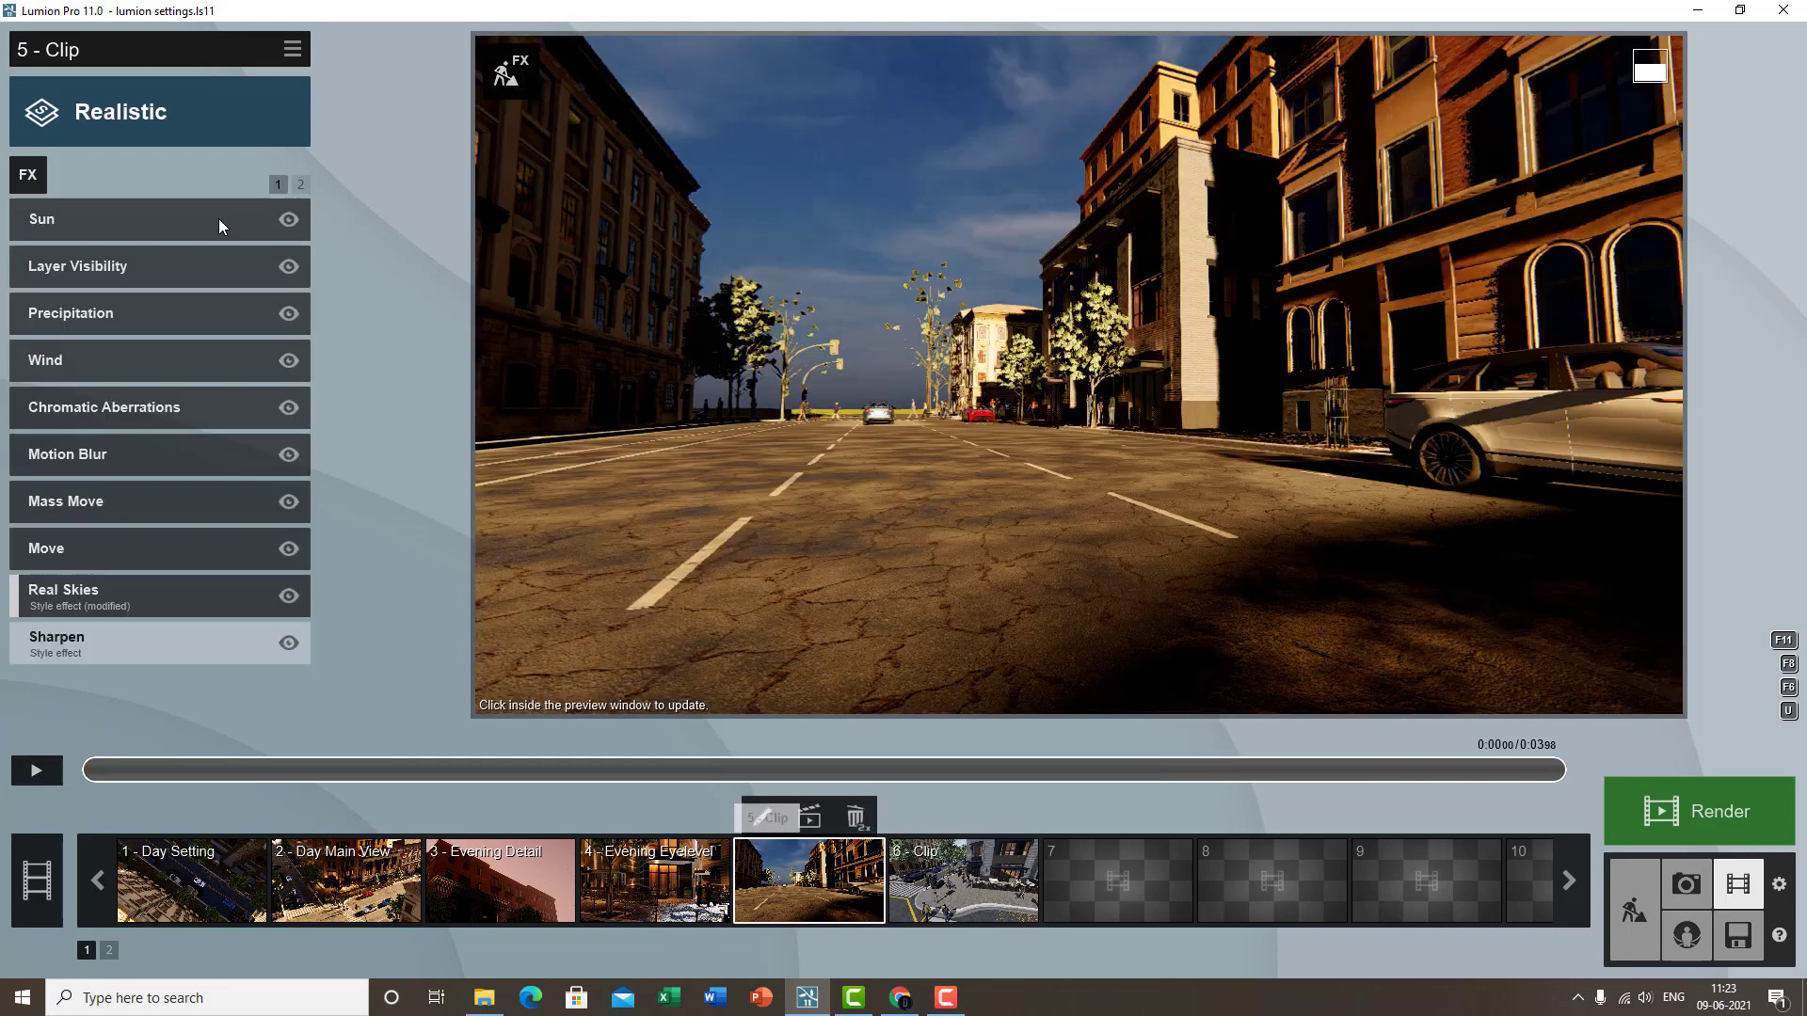
left_click(29, 174)
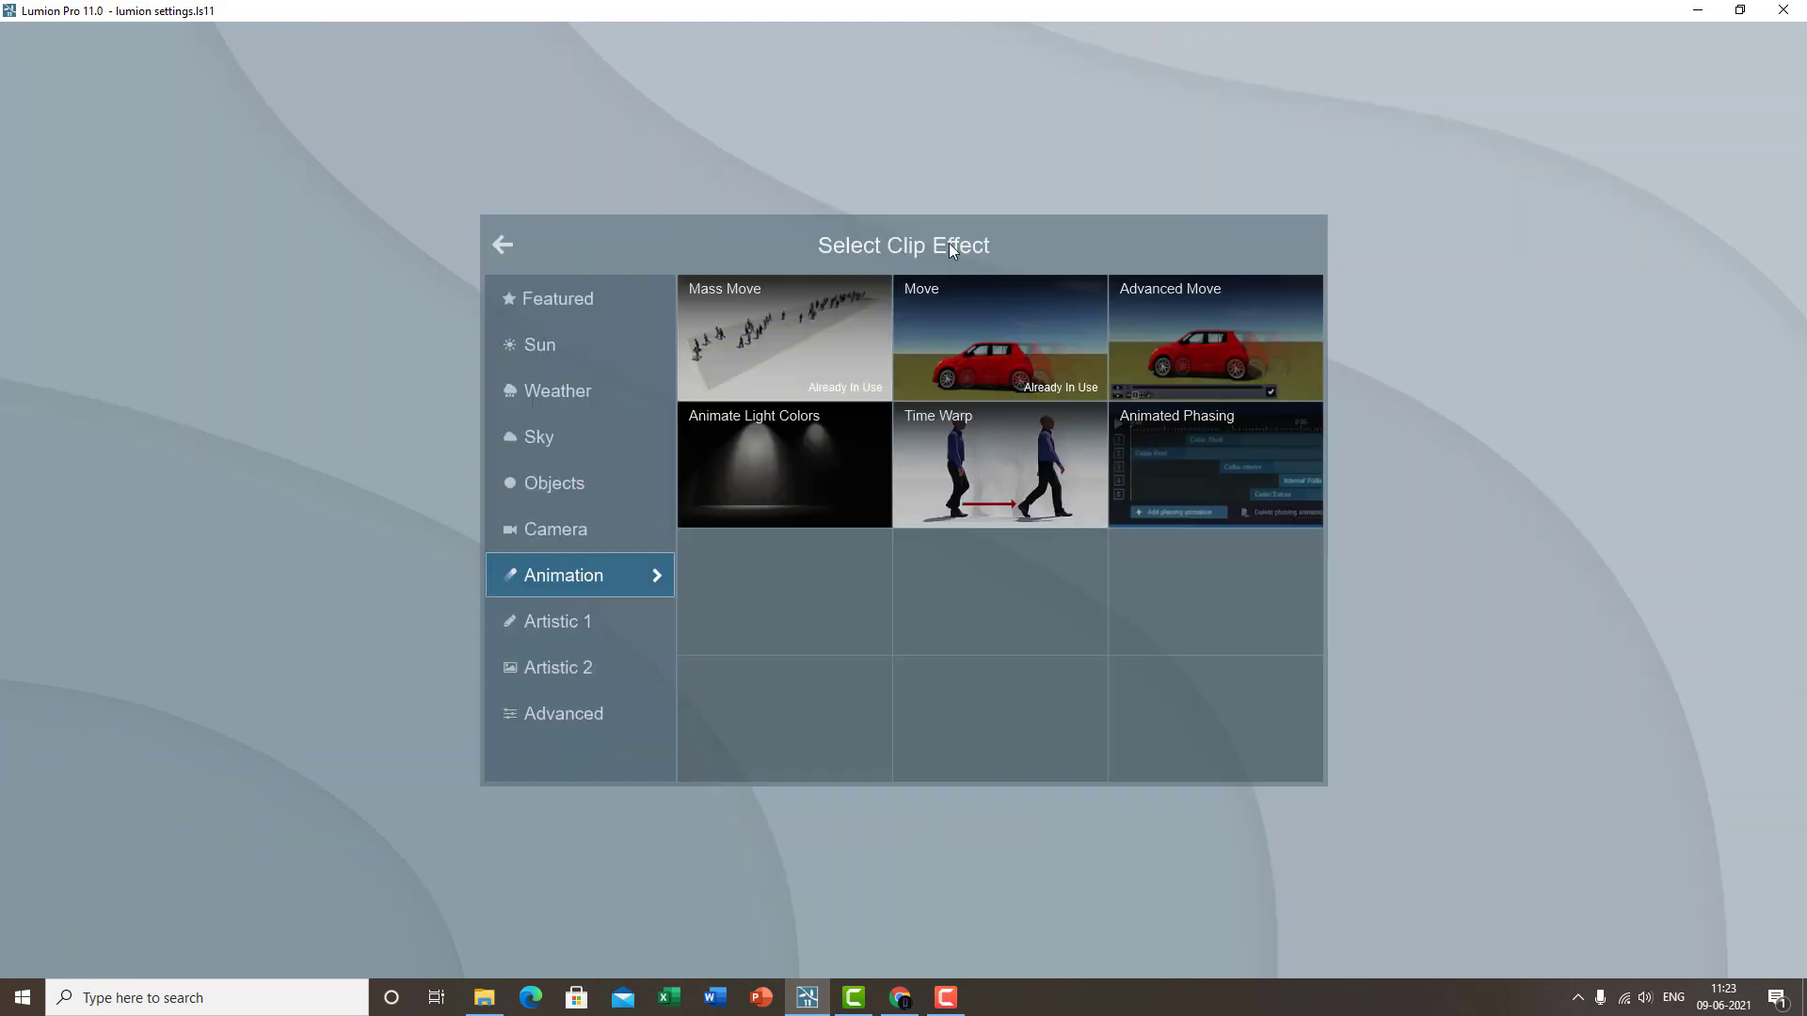
left_click(1225, 354)
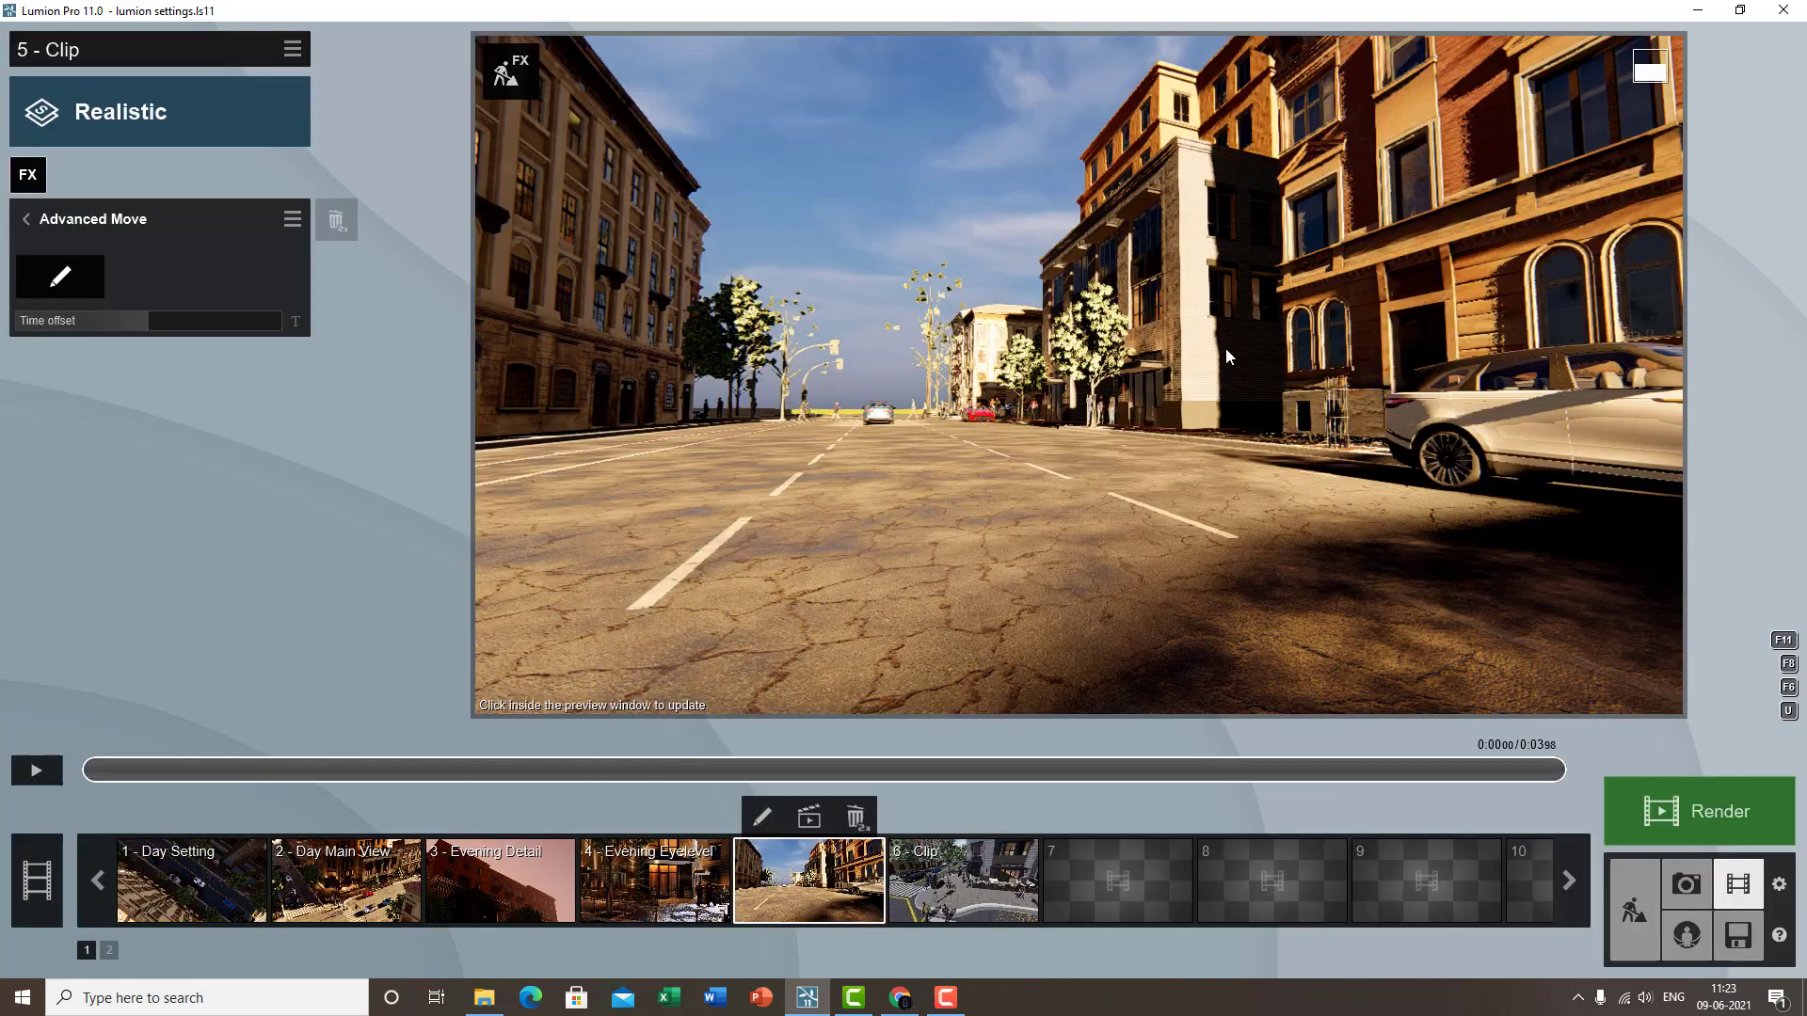
- Add an Advanced Move effect to clip 6
left_click(974, 888)
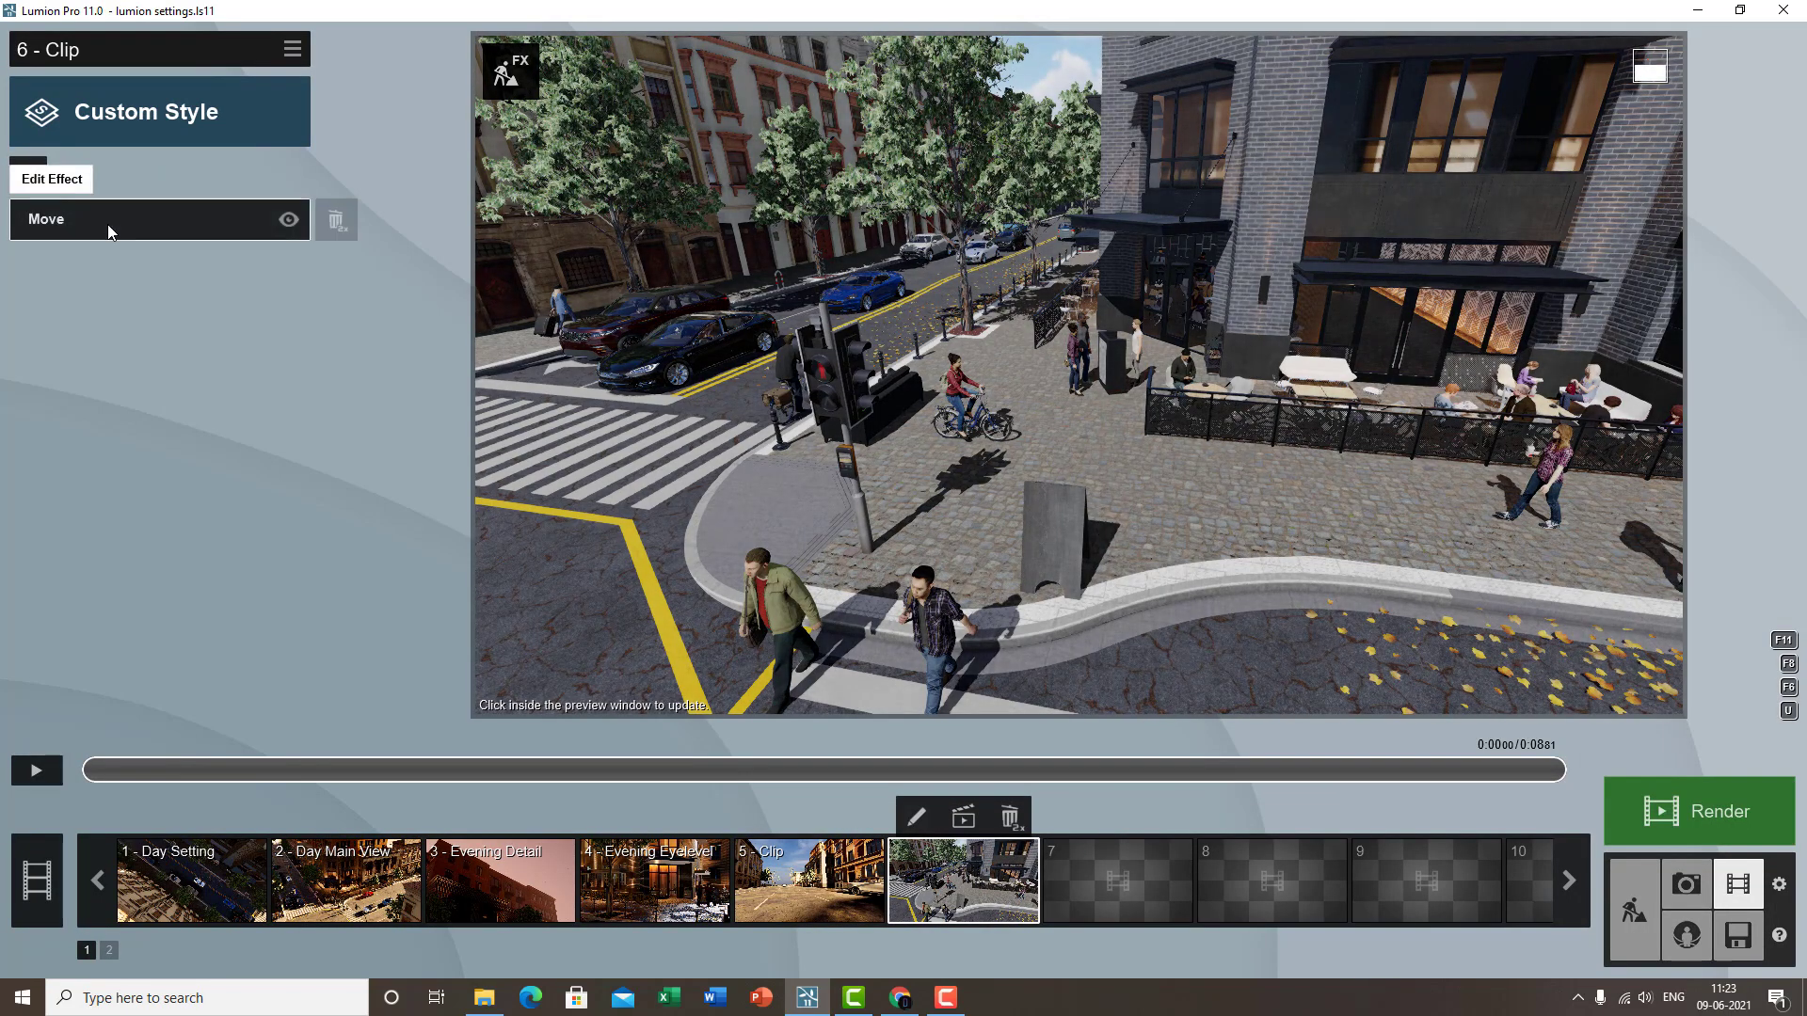
left_click(30, 177)
left_click(1233, 335)
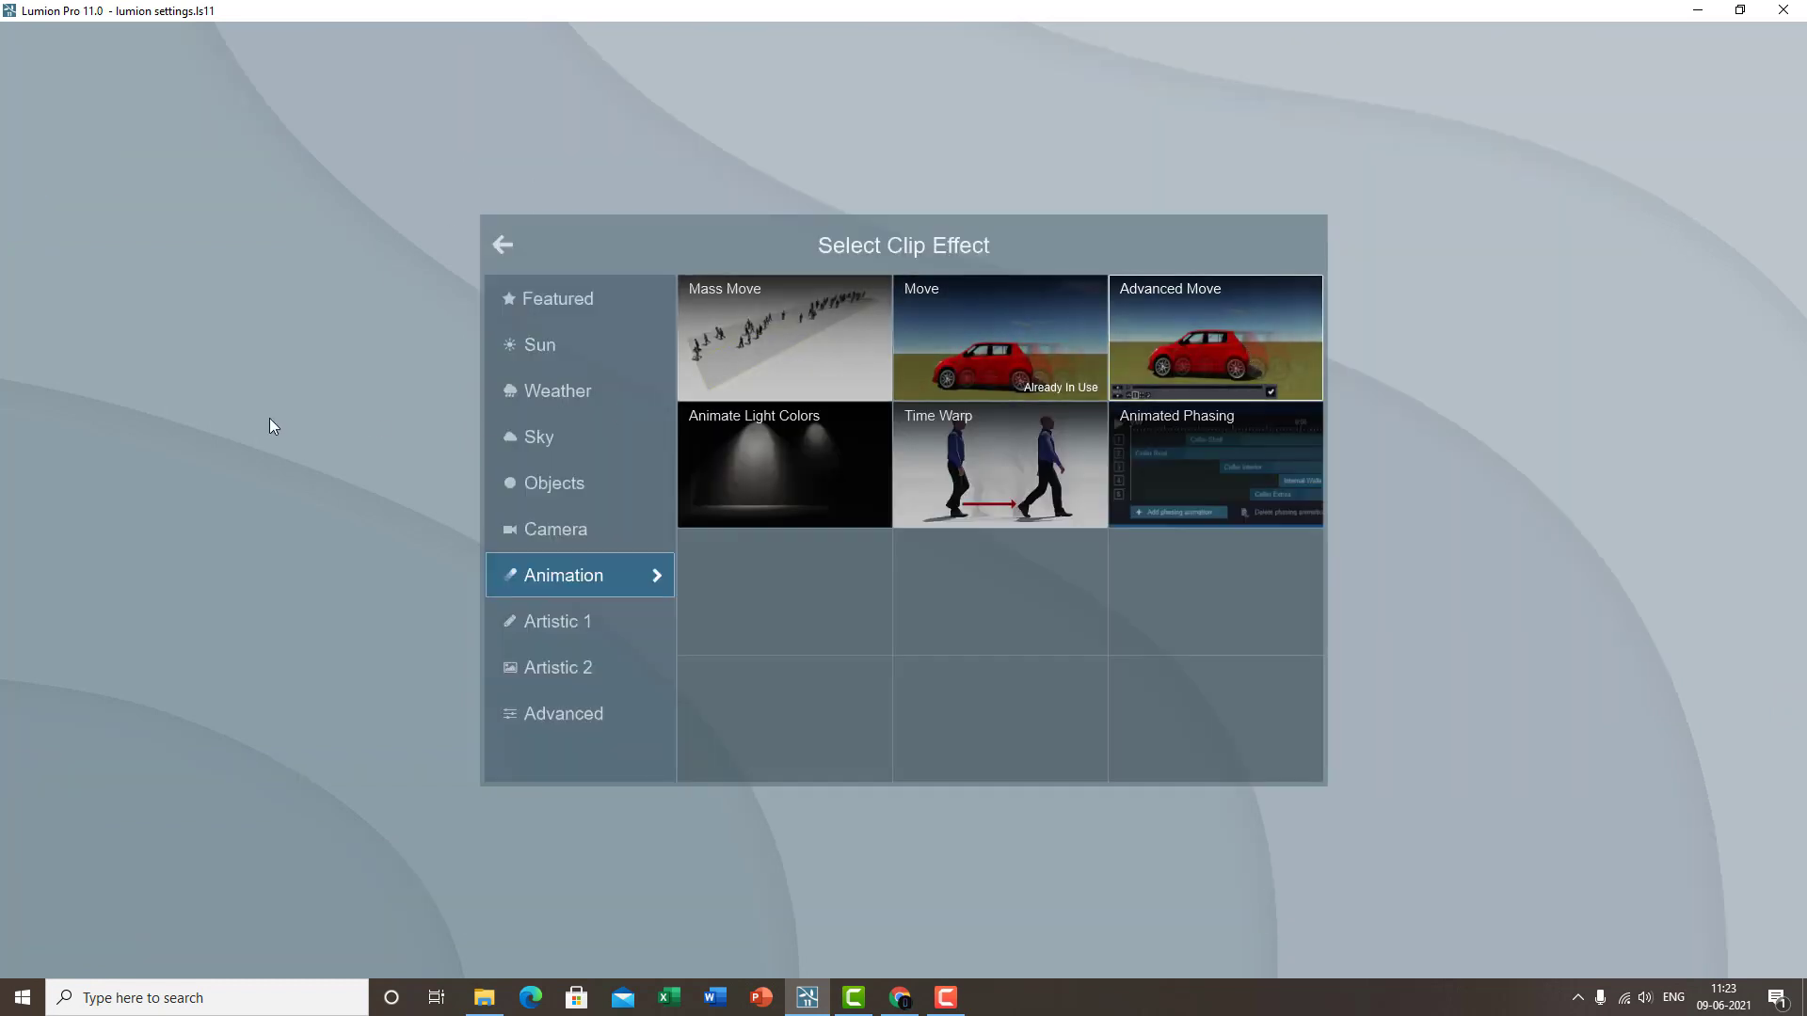
- Open clip 6's Advanced Move effect for editing and place the chalkboard sign near the curb at the start of the timeline
left_click(79, 288)
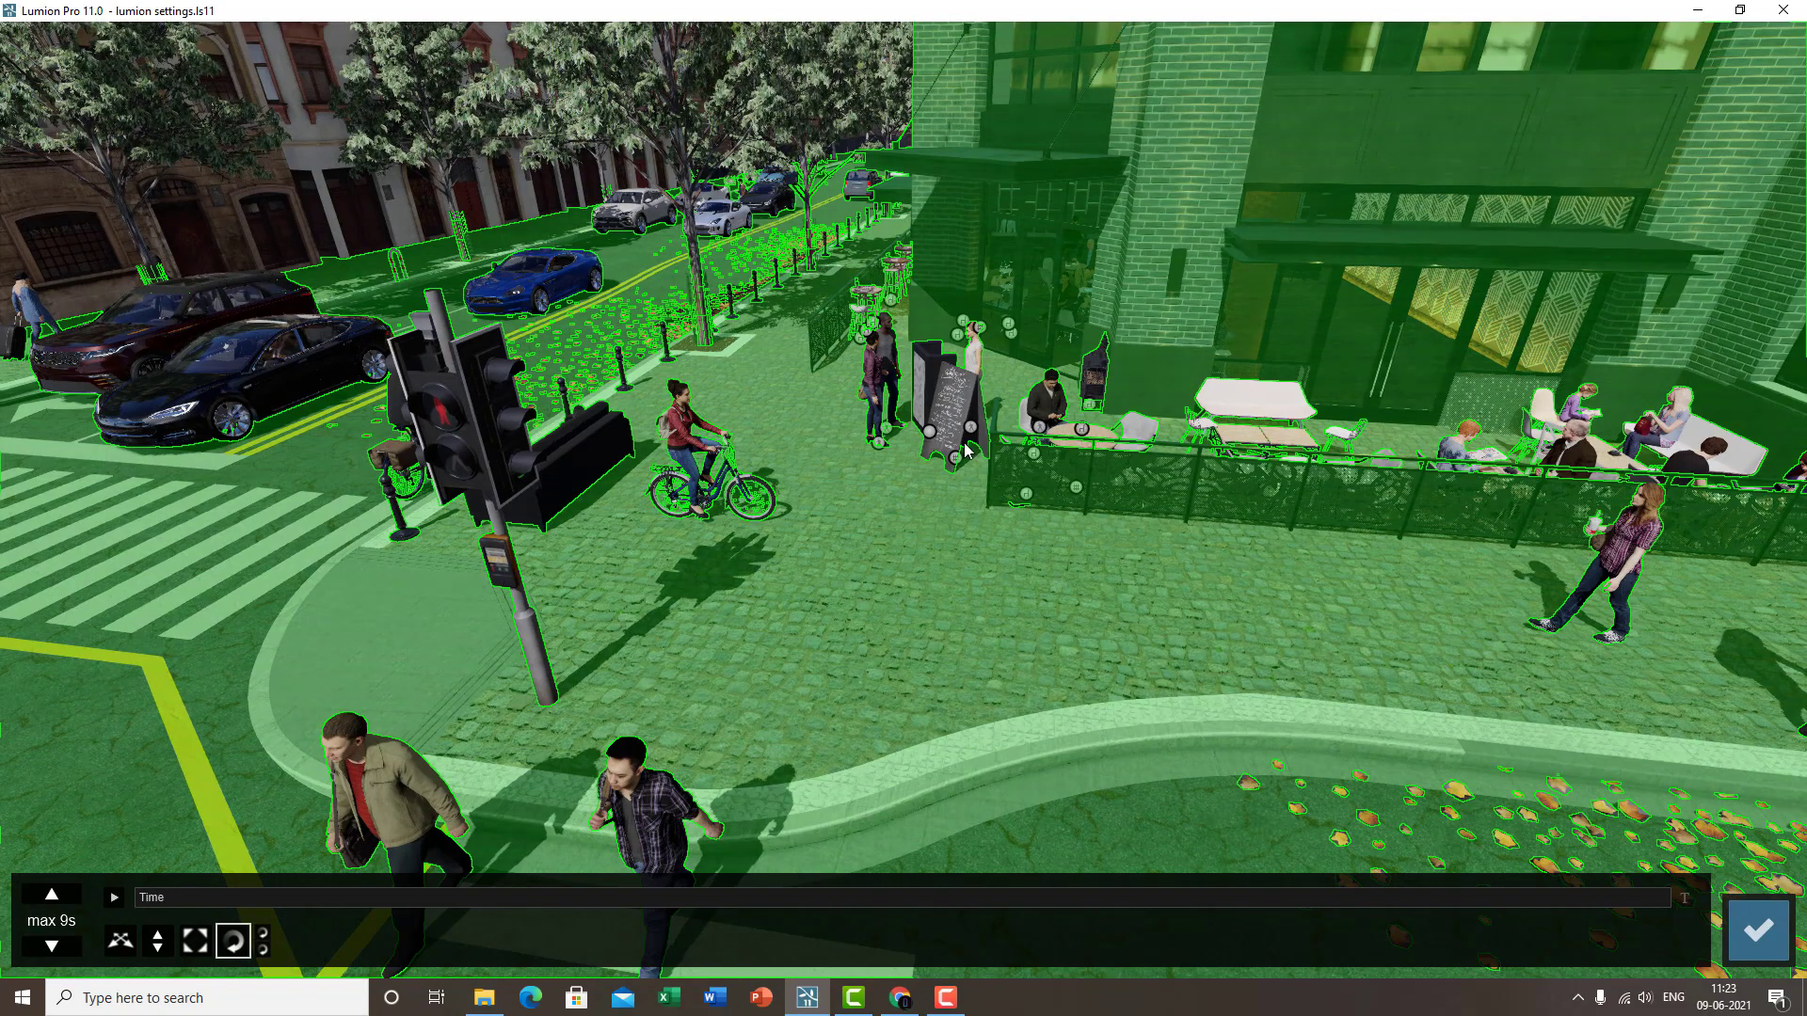
left_click(964, 453)
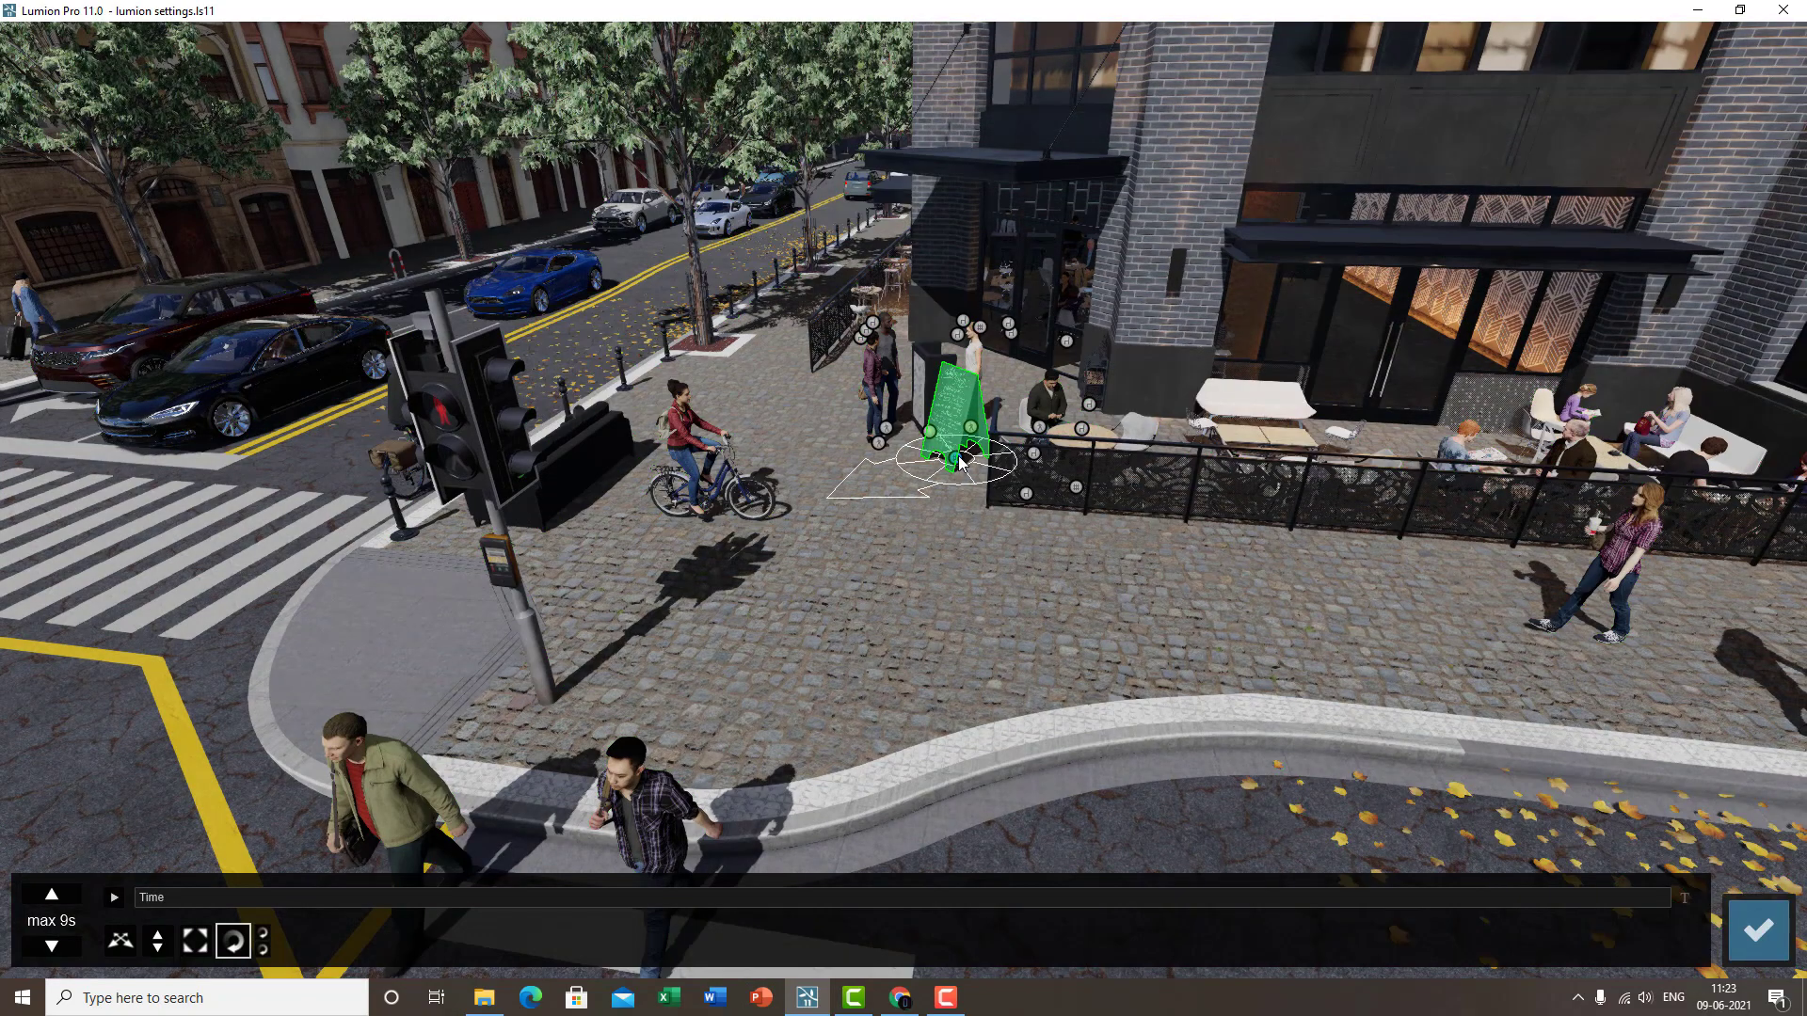
left_click(120, 940)
left_click(955, 464)
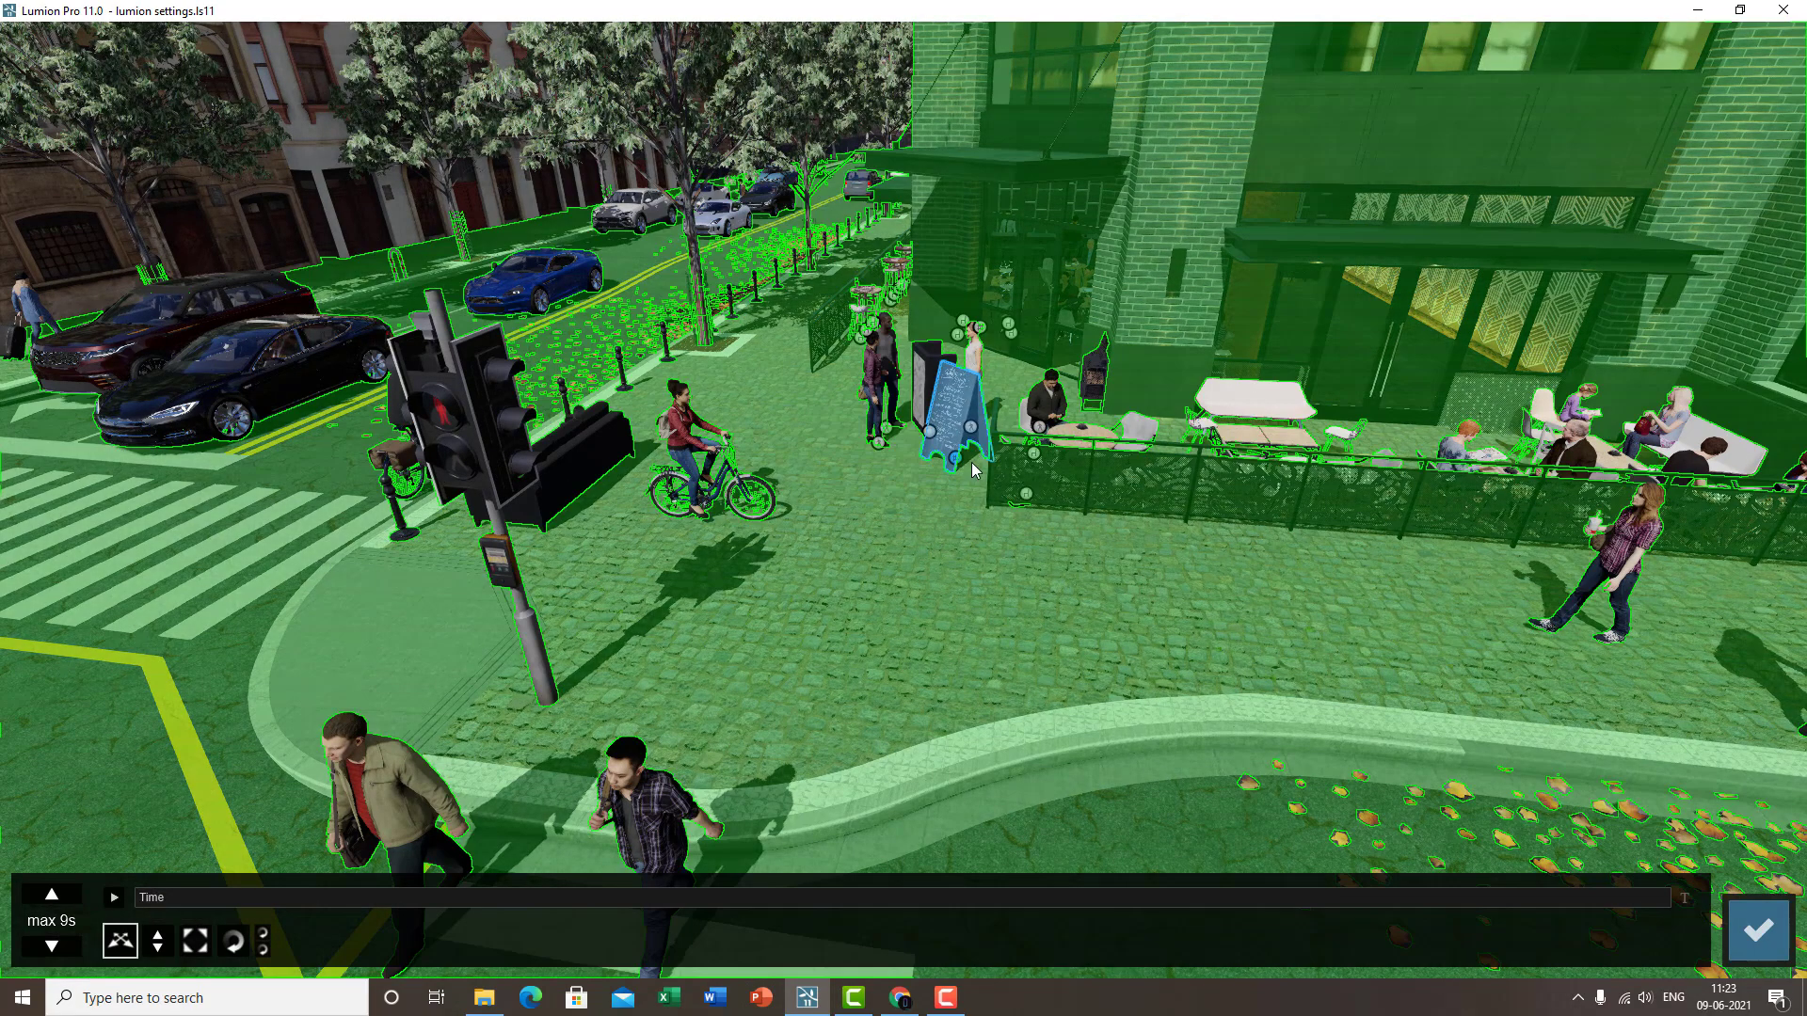
left_click_drag(955, 458, 810, 730)
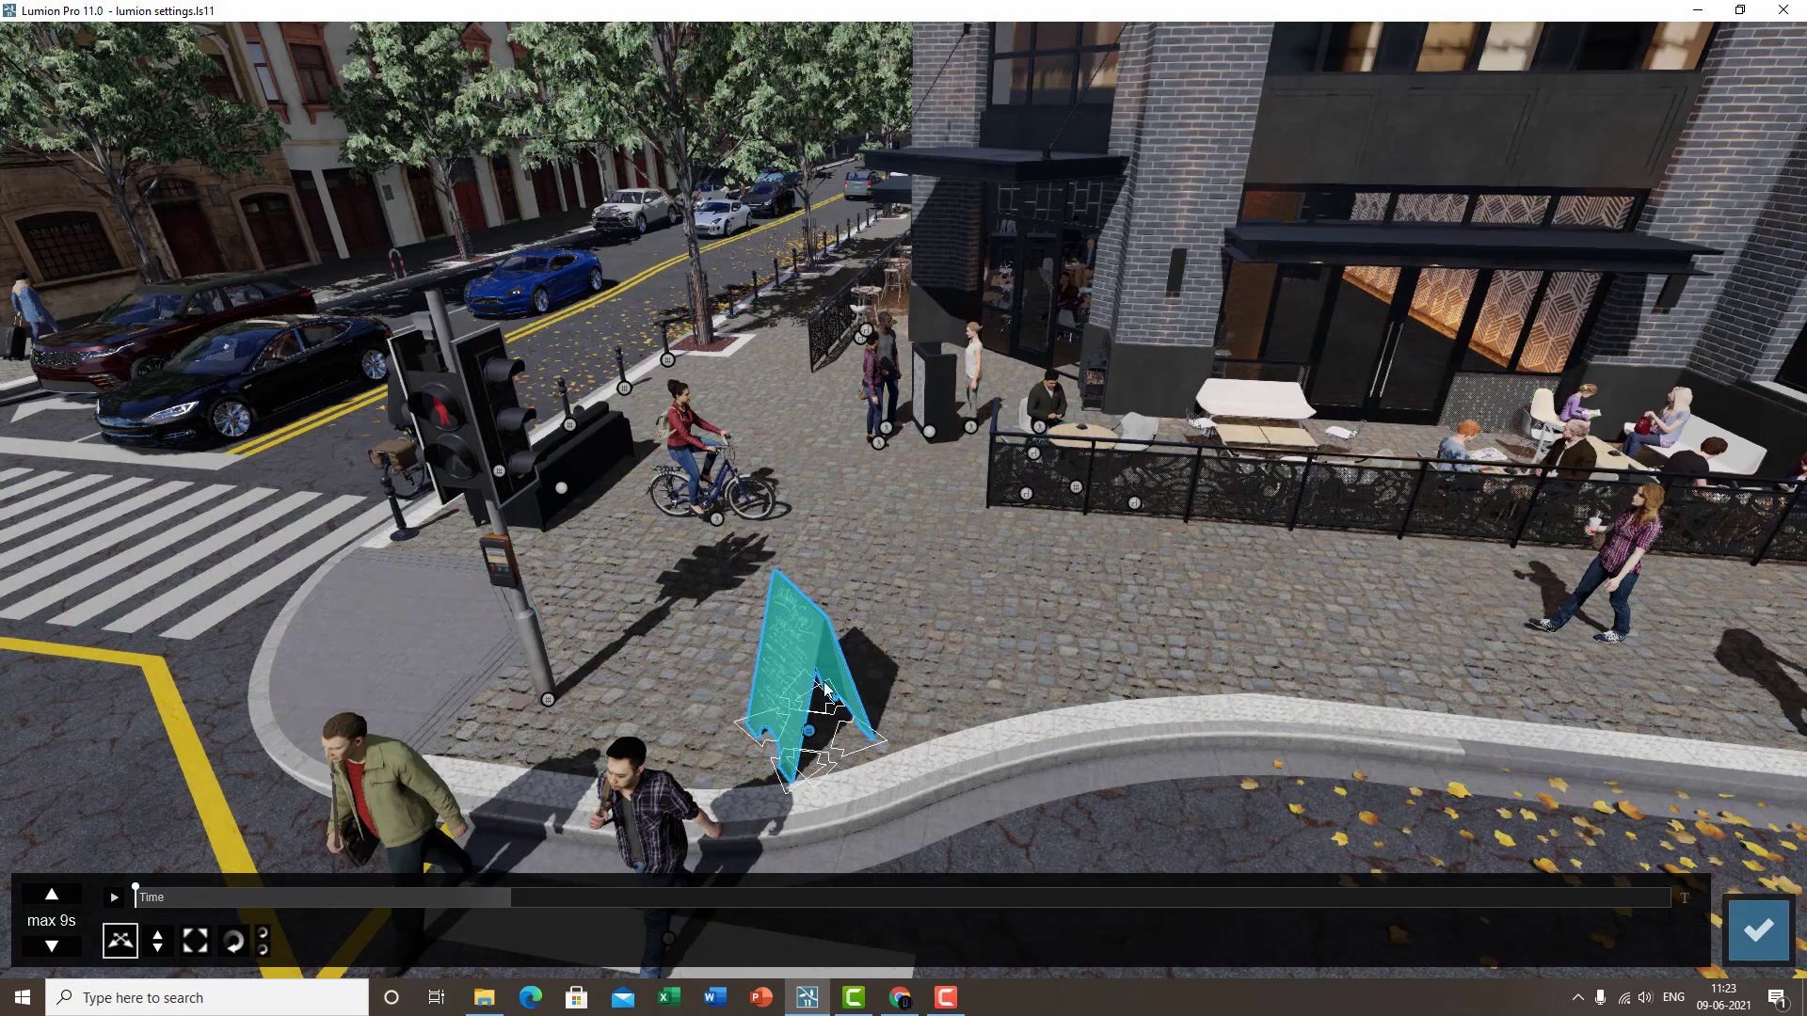
- Keyframe the sign's zigzag path across the paving toward the café entrance, and rotate it at the fourth keyframe
mouse_move(826, 690)
left_mouse_down()
mouse_move(832, 617)
mouse_move(866, 585)
mouse_move(1165, 576)
mouse_move(894, 508)
left_mouse_up()
left_click(811, 897)
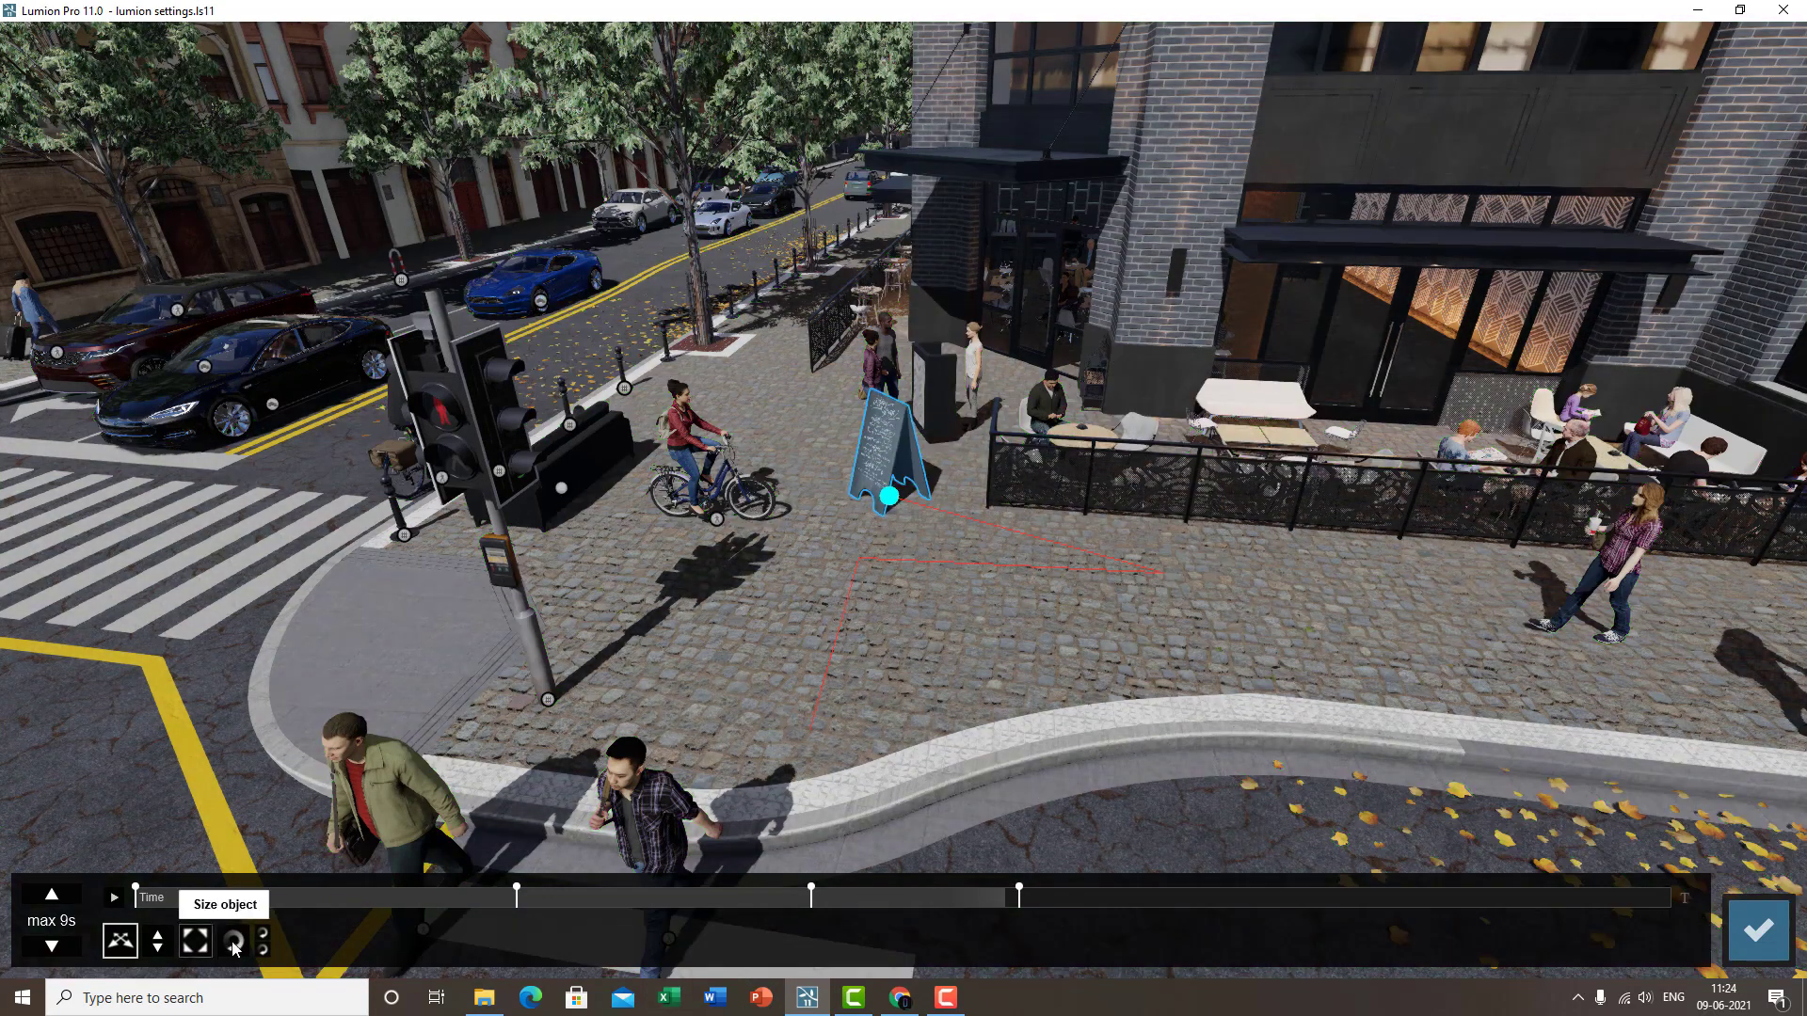
left_click(233, 941)
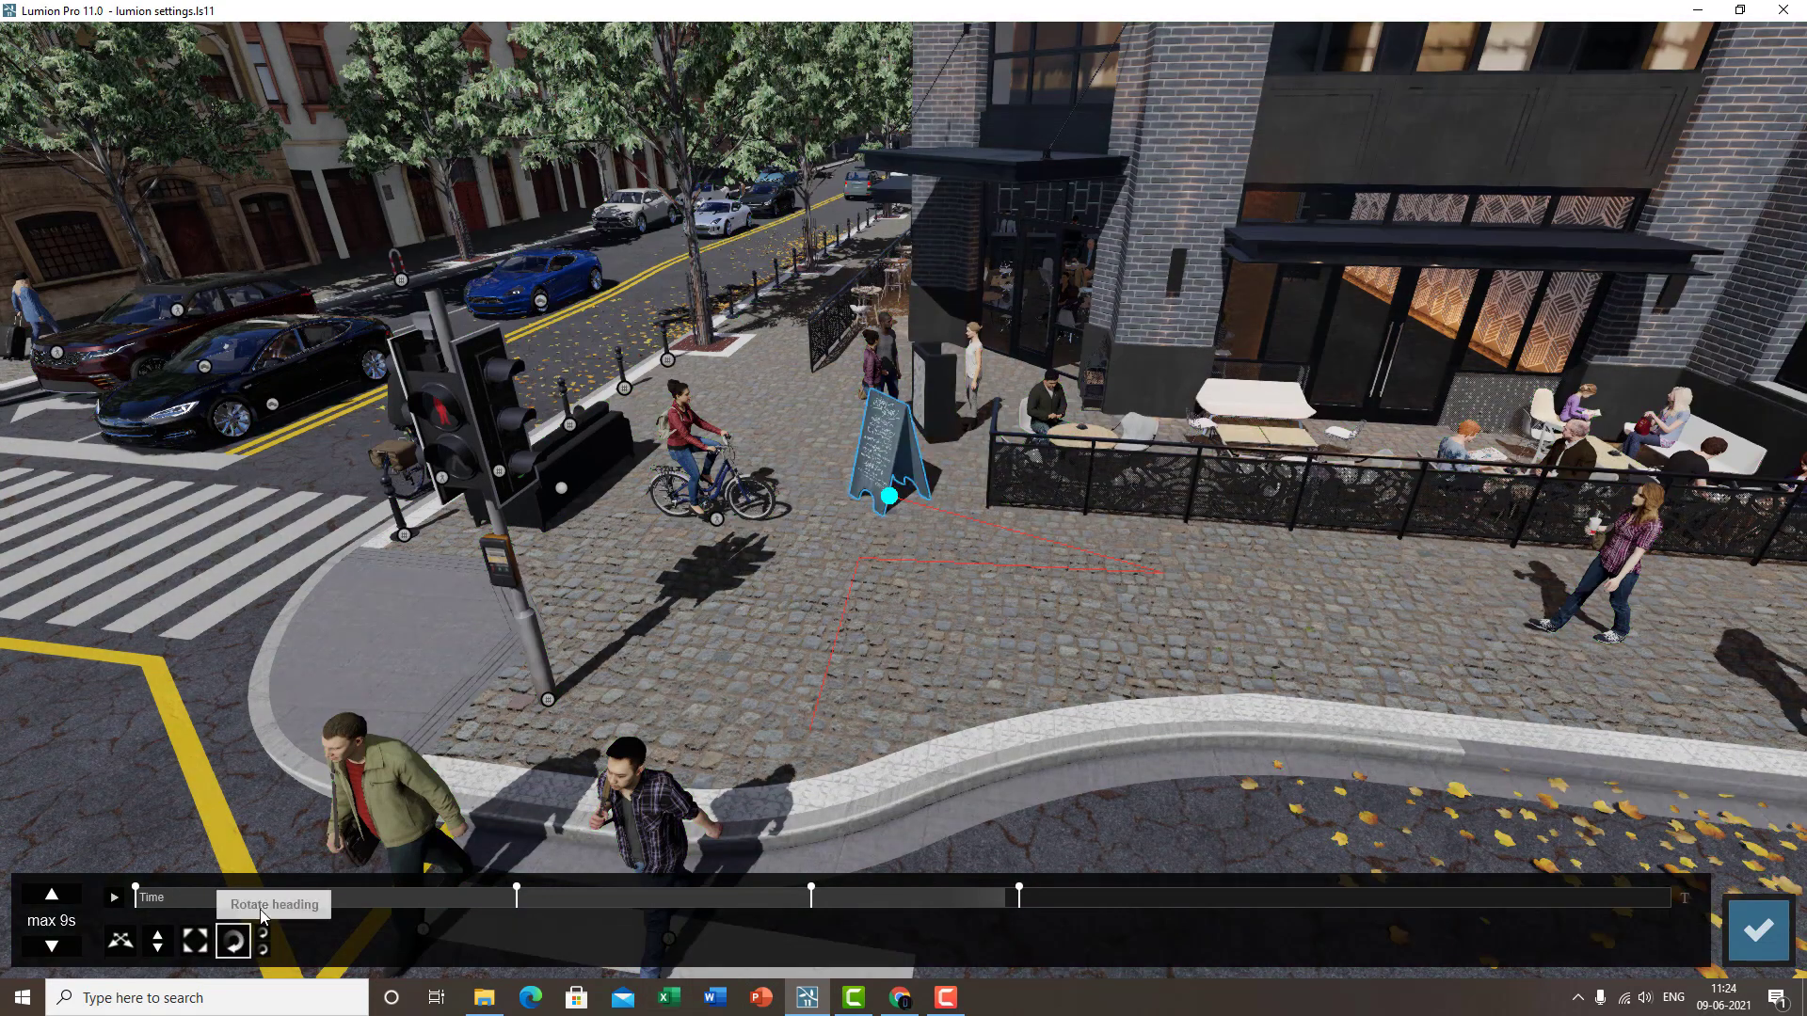
left_click_drag(910, 460, 946, 517)
- Add a fifth keyframe with the sign moved and rotated beside the café fence, and save the Advanced Move animation
left_click(1325, 897)
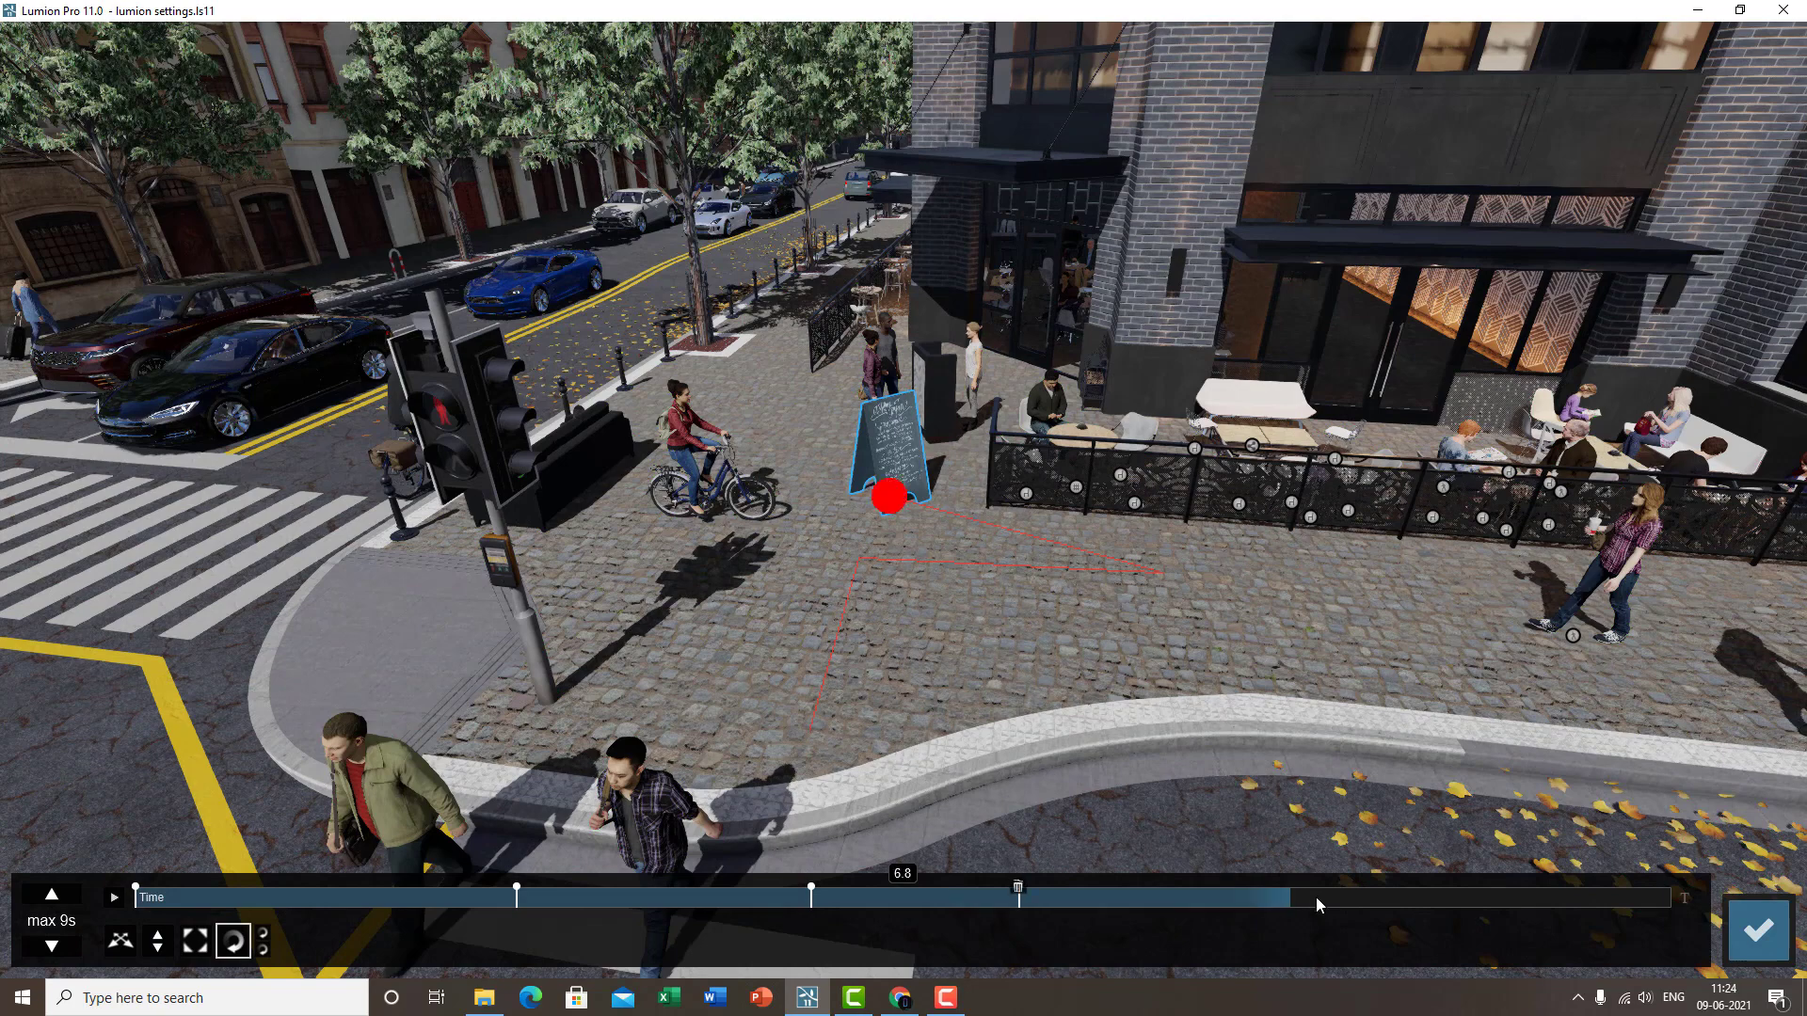
left_click(120, 941)
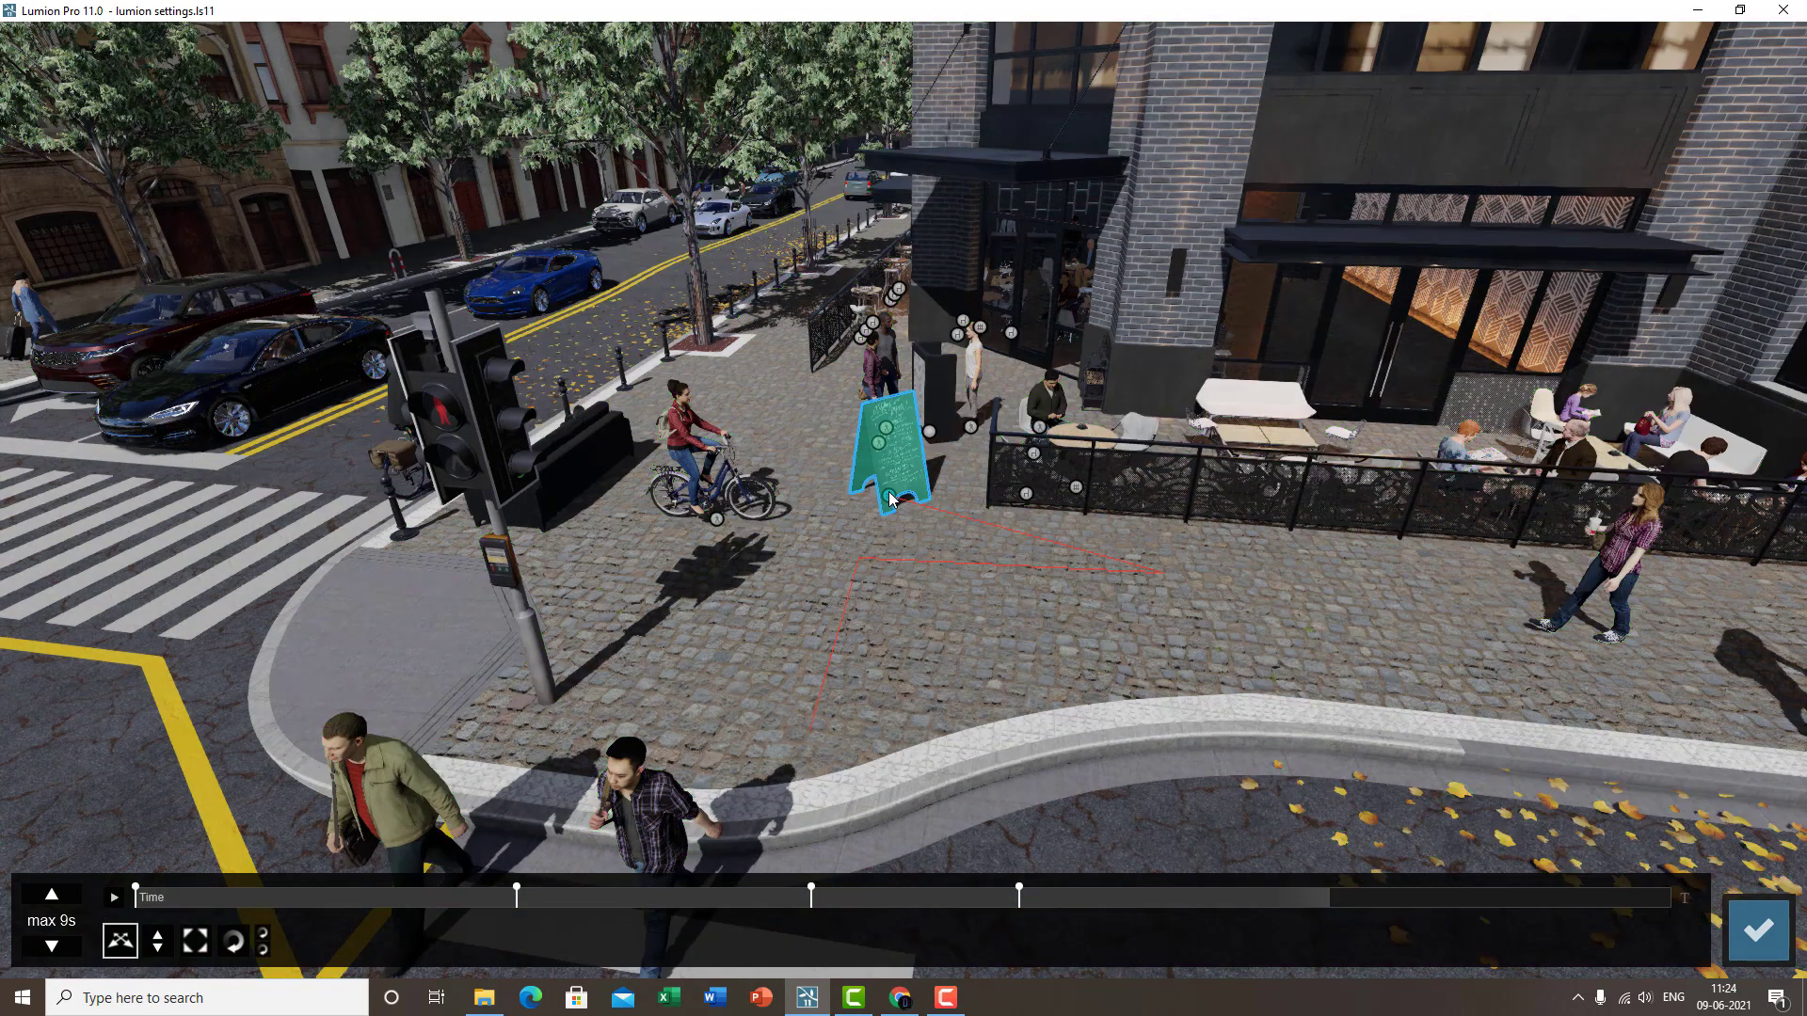
mouse_move(890, 499)
left_mouse_down()
mouse_move(956, 466)
mouse_move(888, 478)
left_mouse_up()
left_click(233, 941)
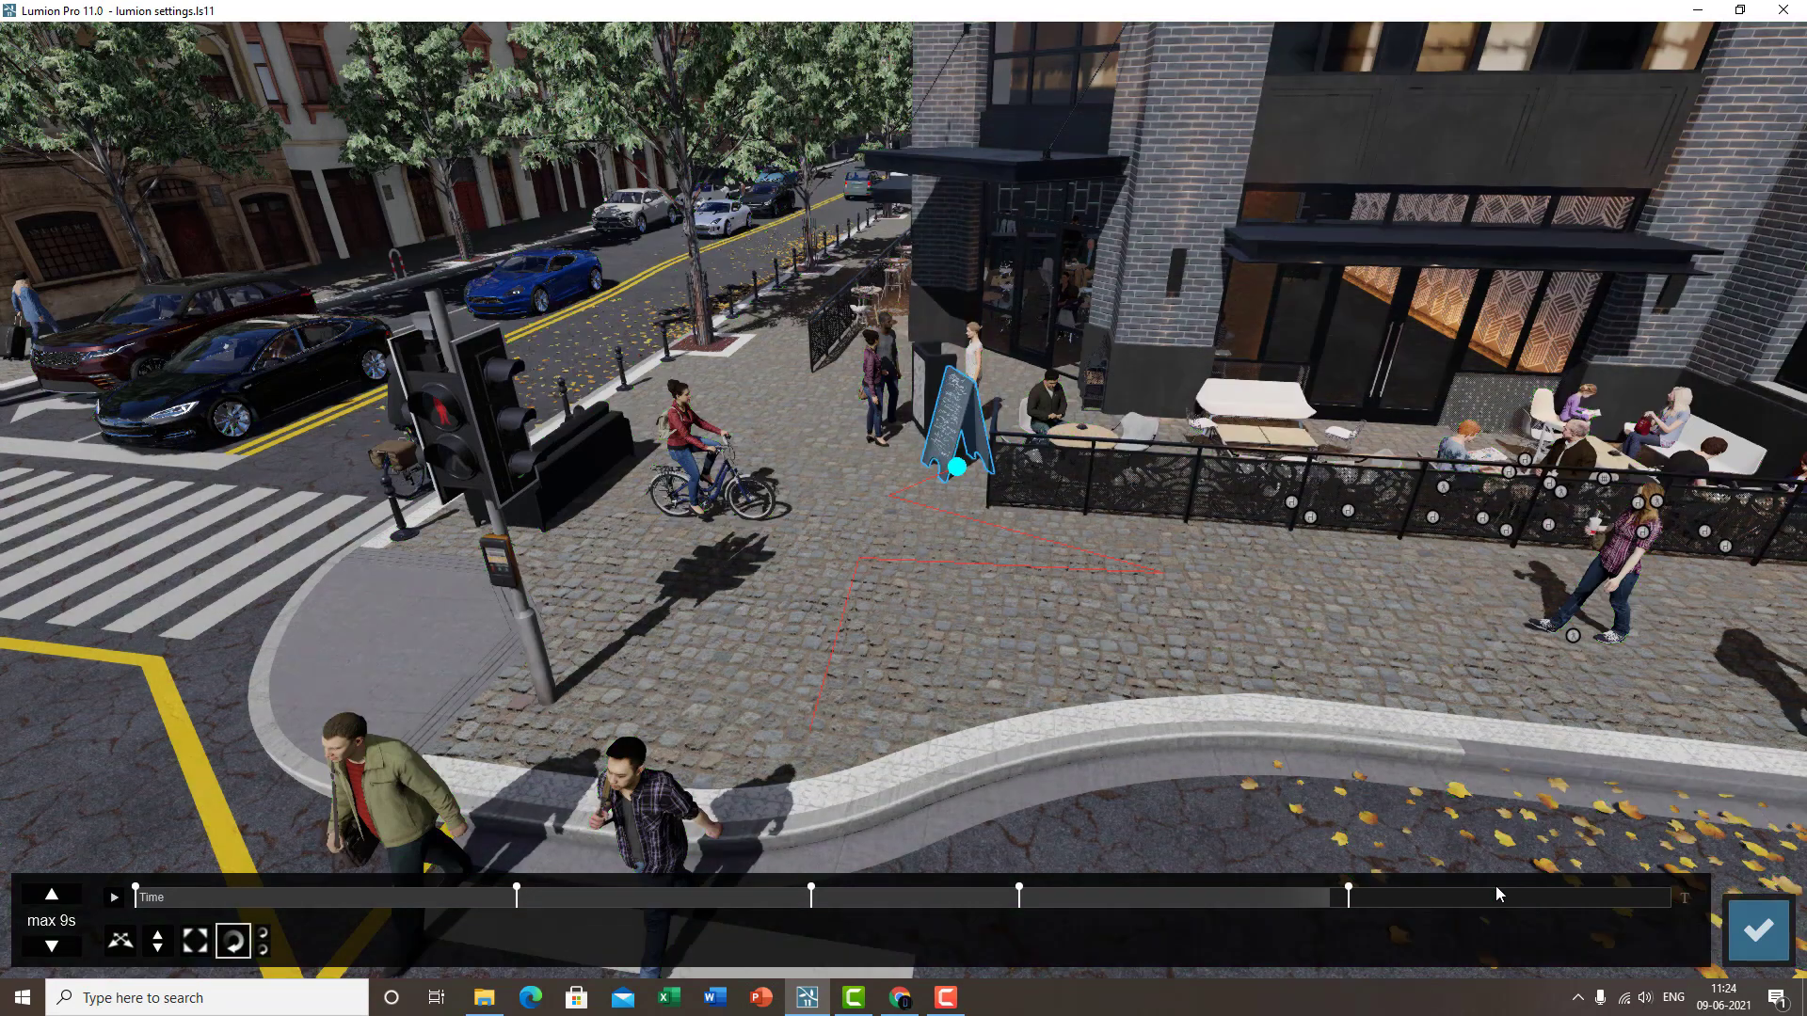
left_click(1499, 896)
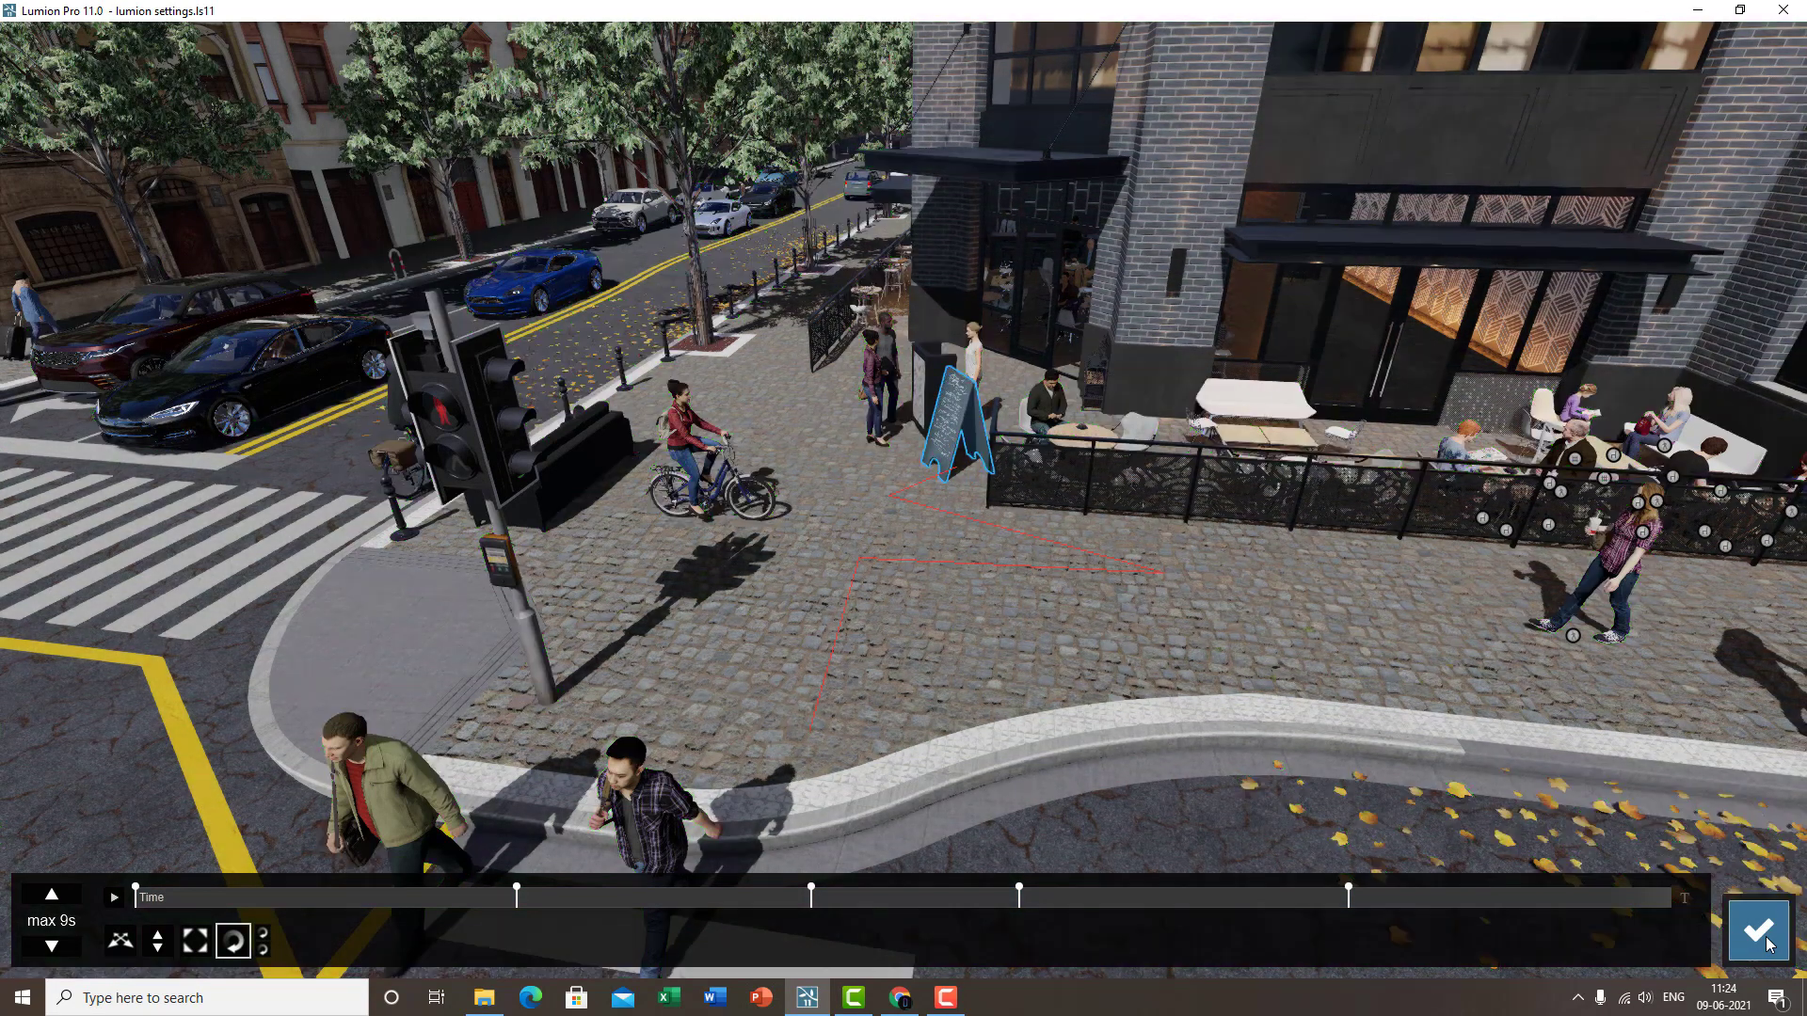
left_click(1757, 929)
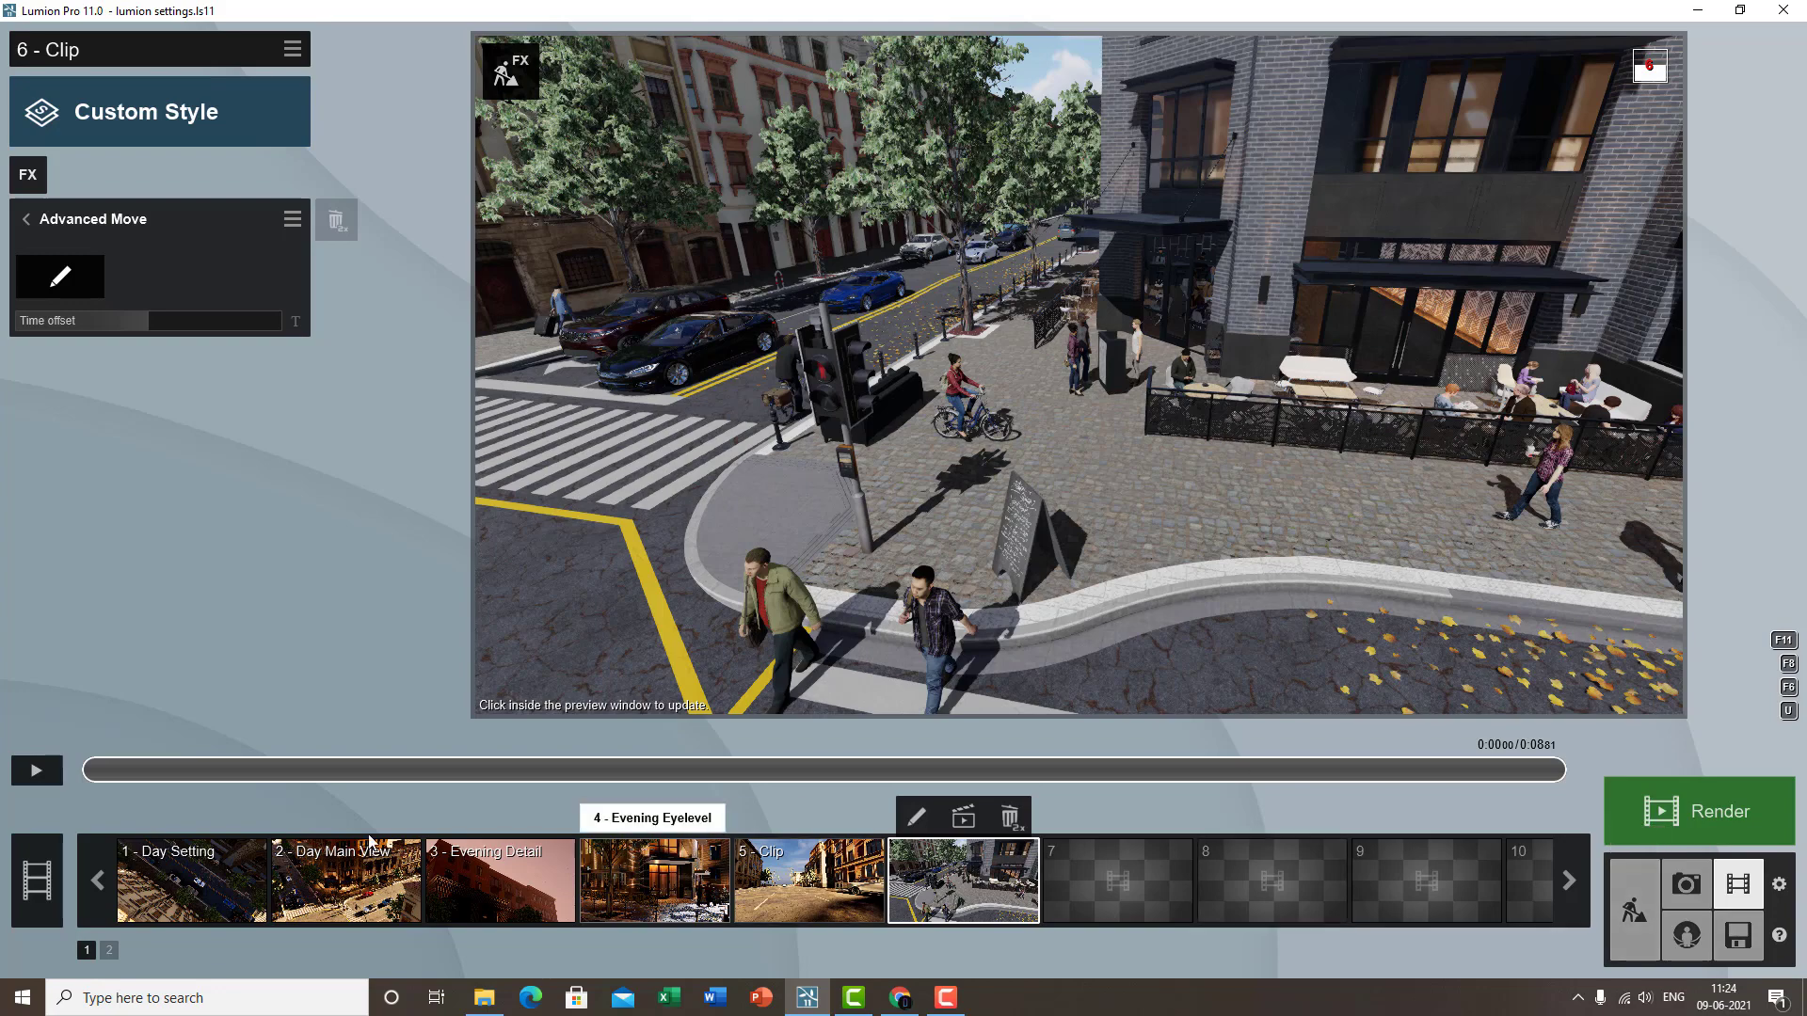
- Disable clip 6's Move effect and preview the clip with only Advanced Move active
left_click(104, 218)
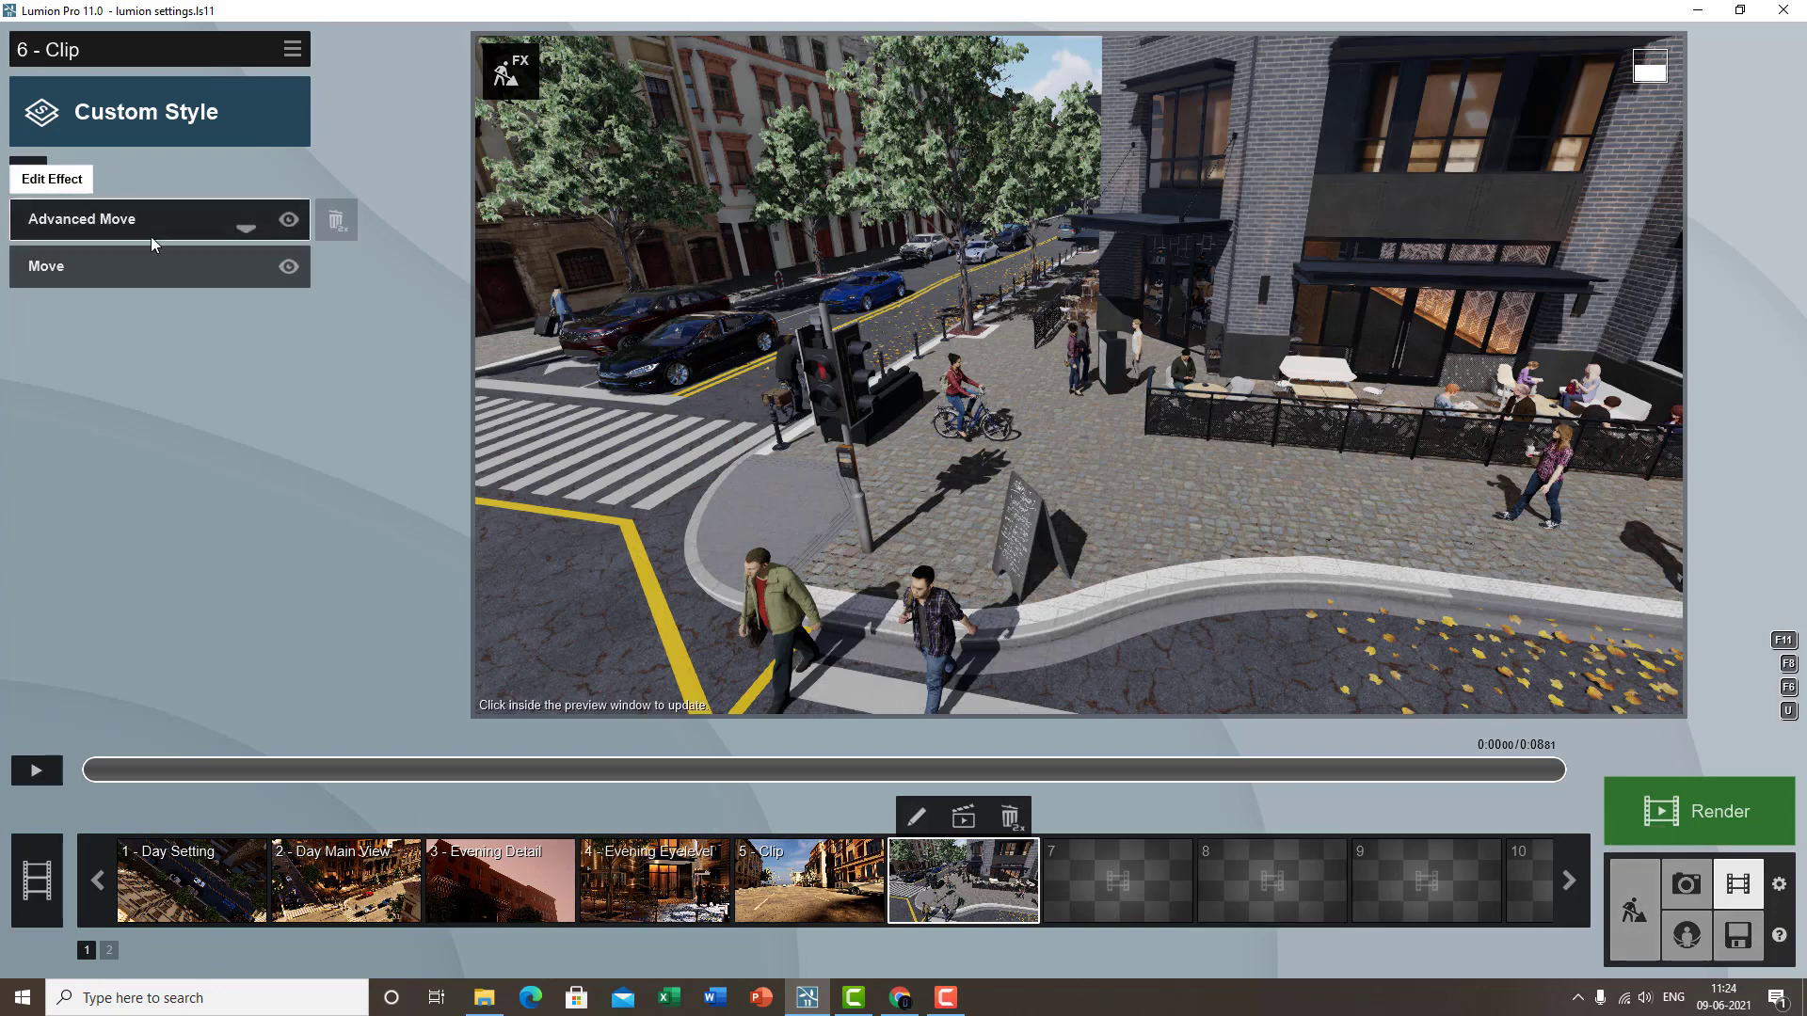
left_click(288, 267)
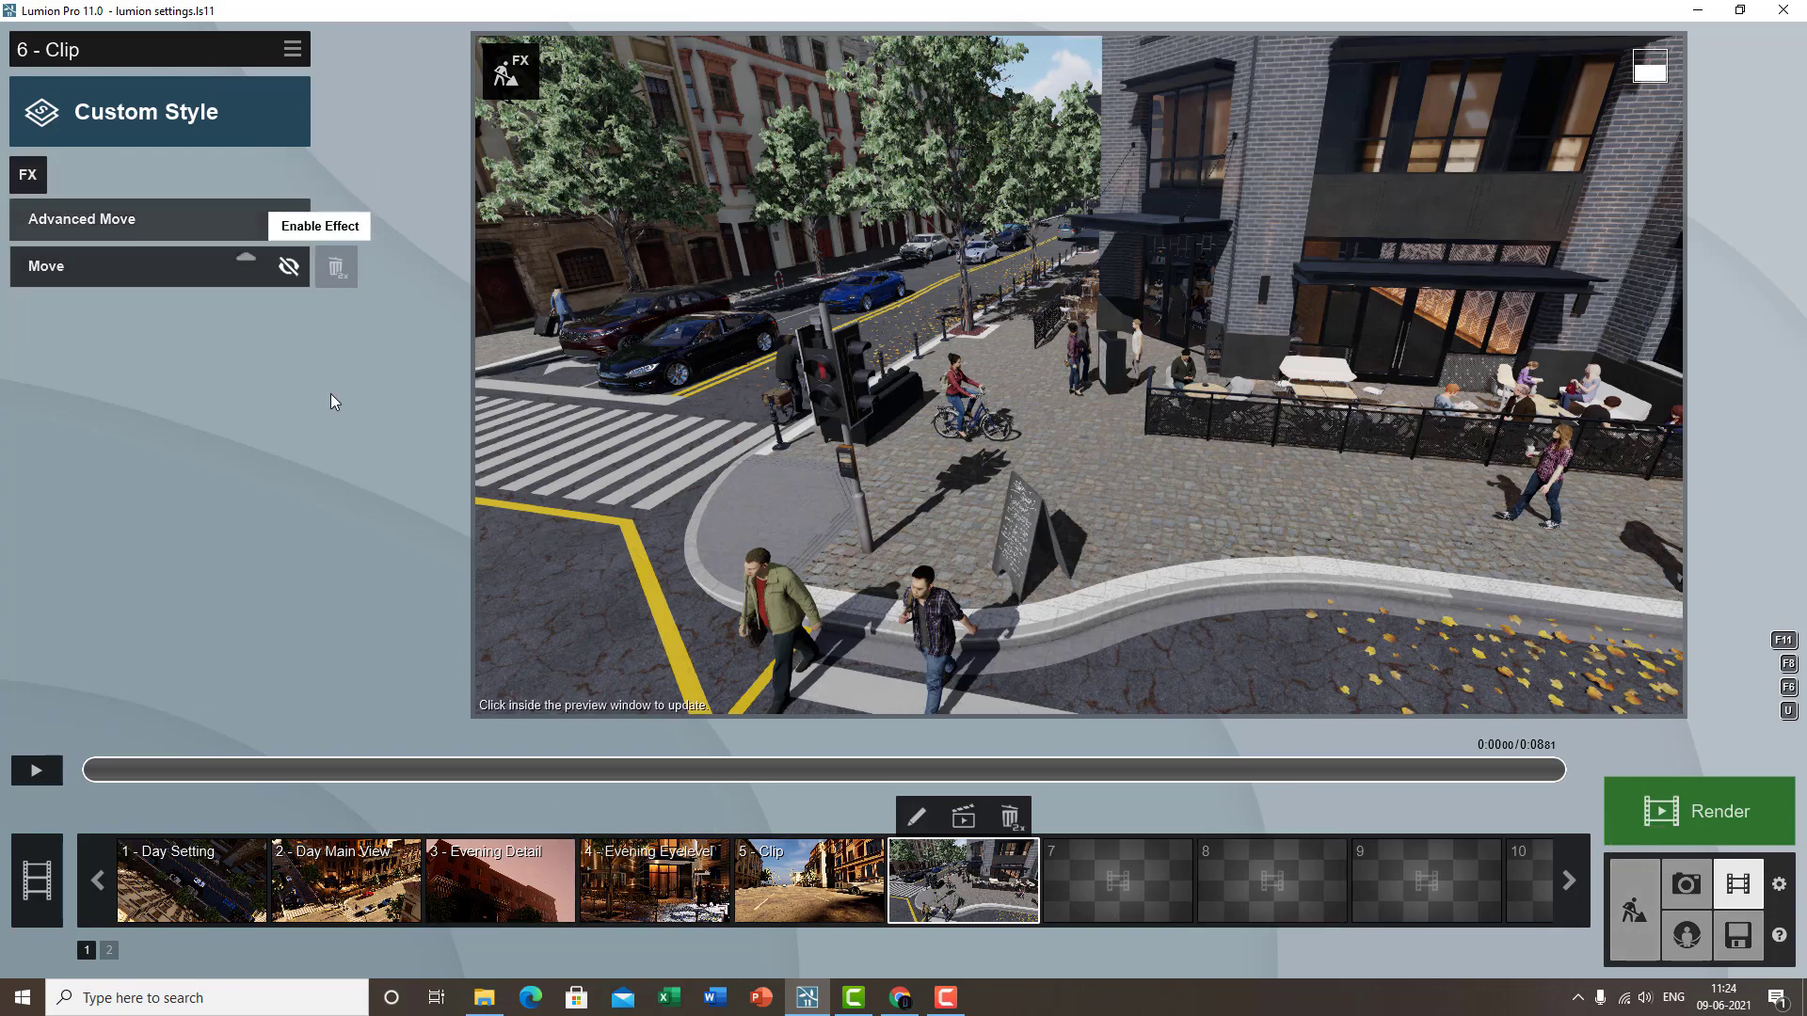
left_click(41, 775)
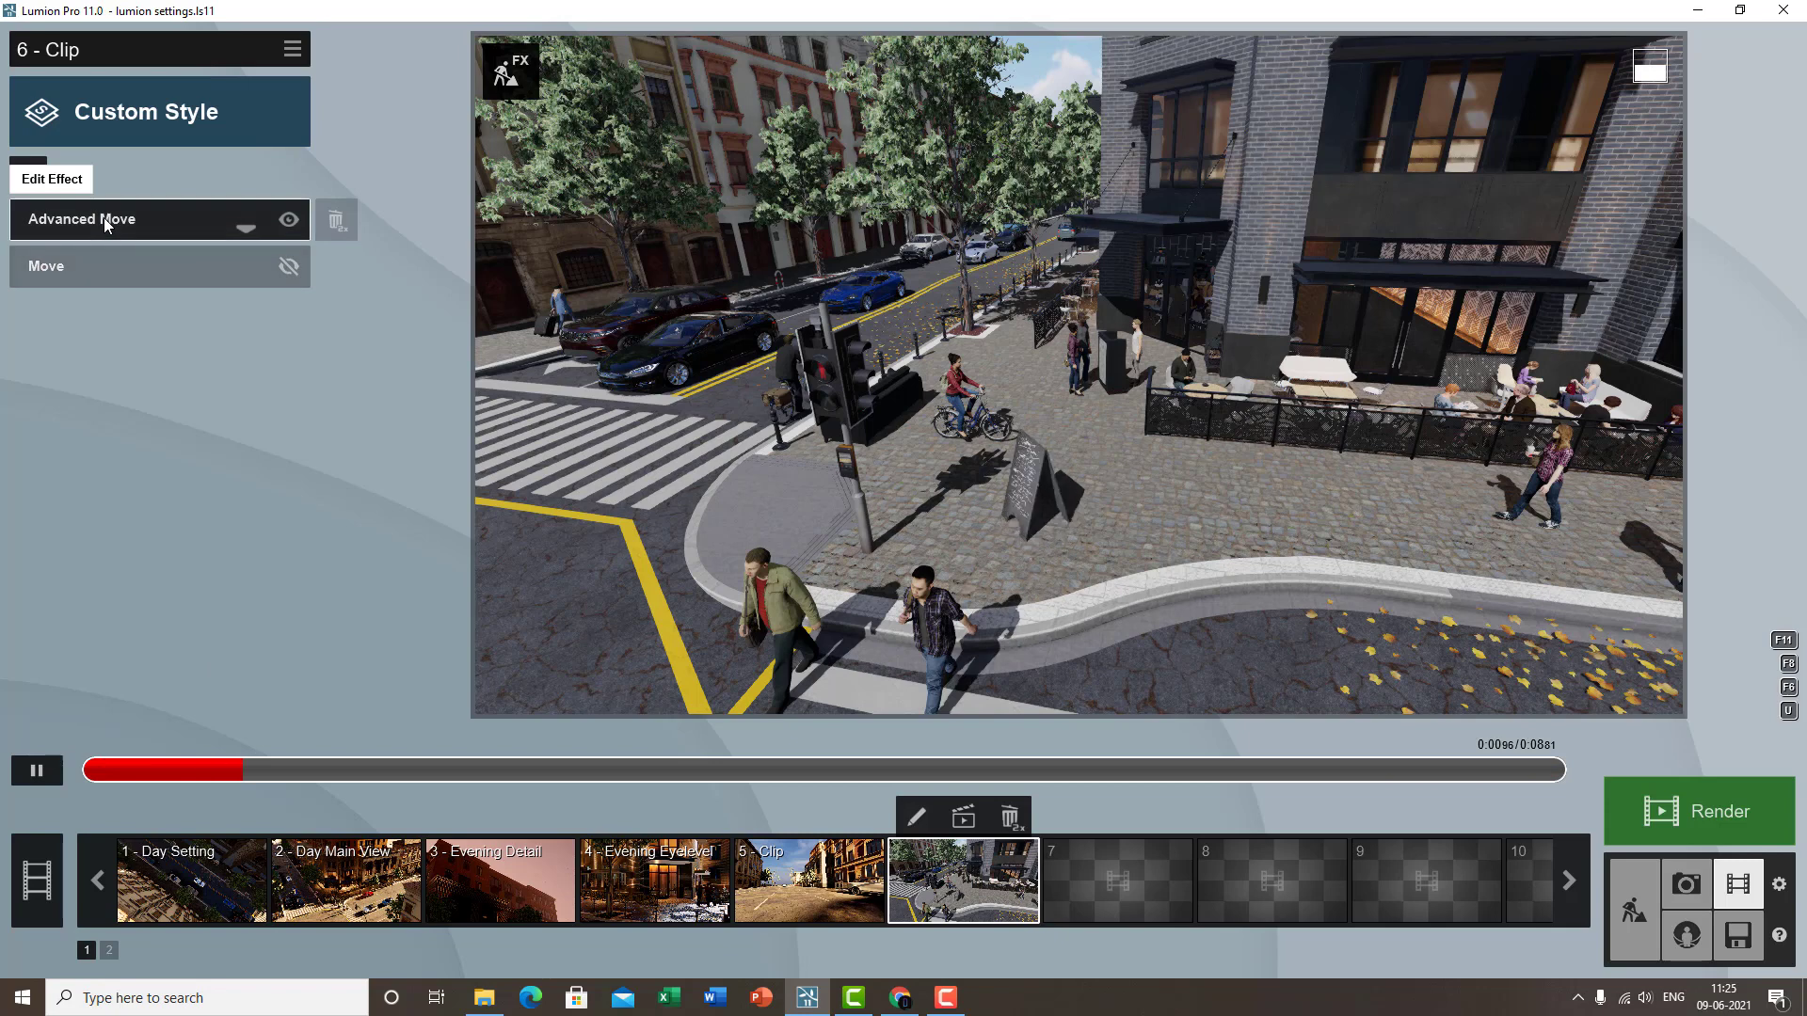
left_click(45, 769)
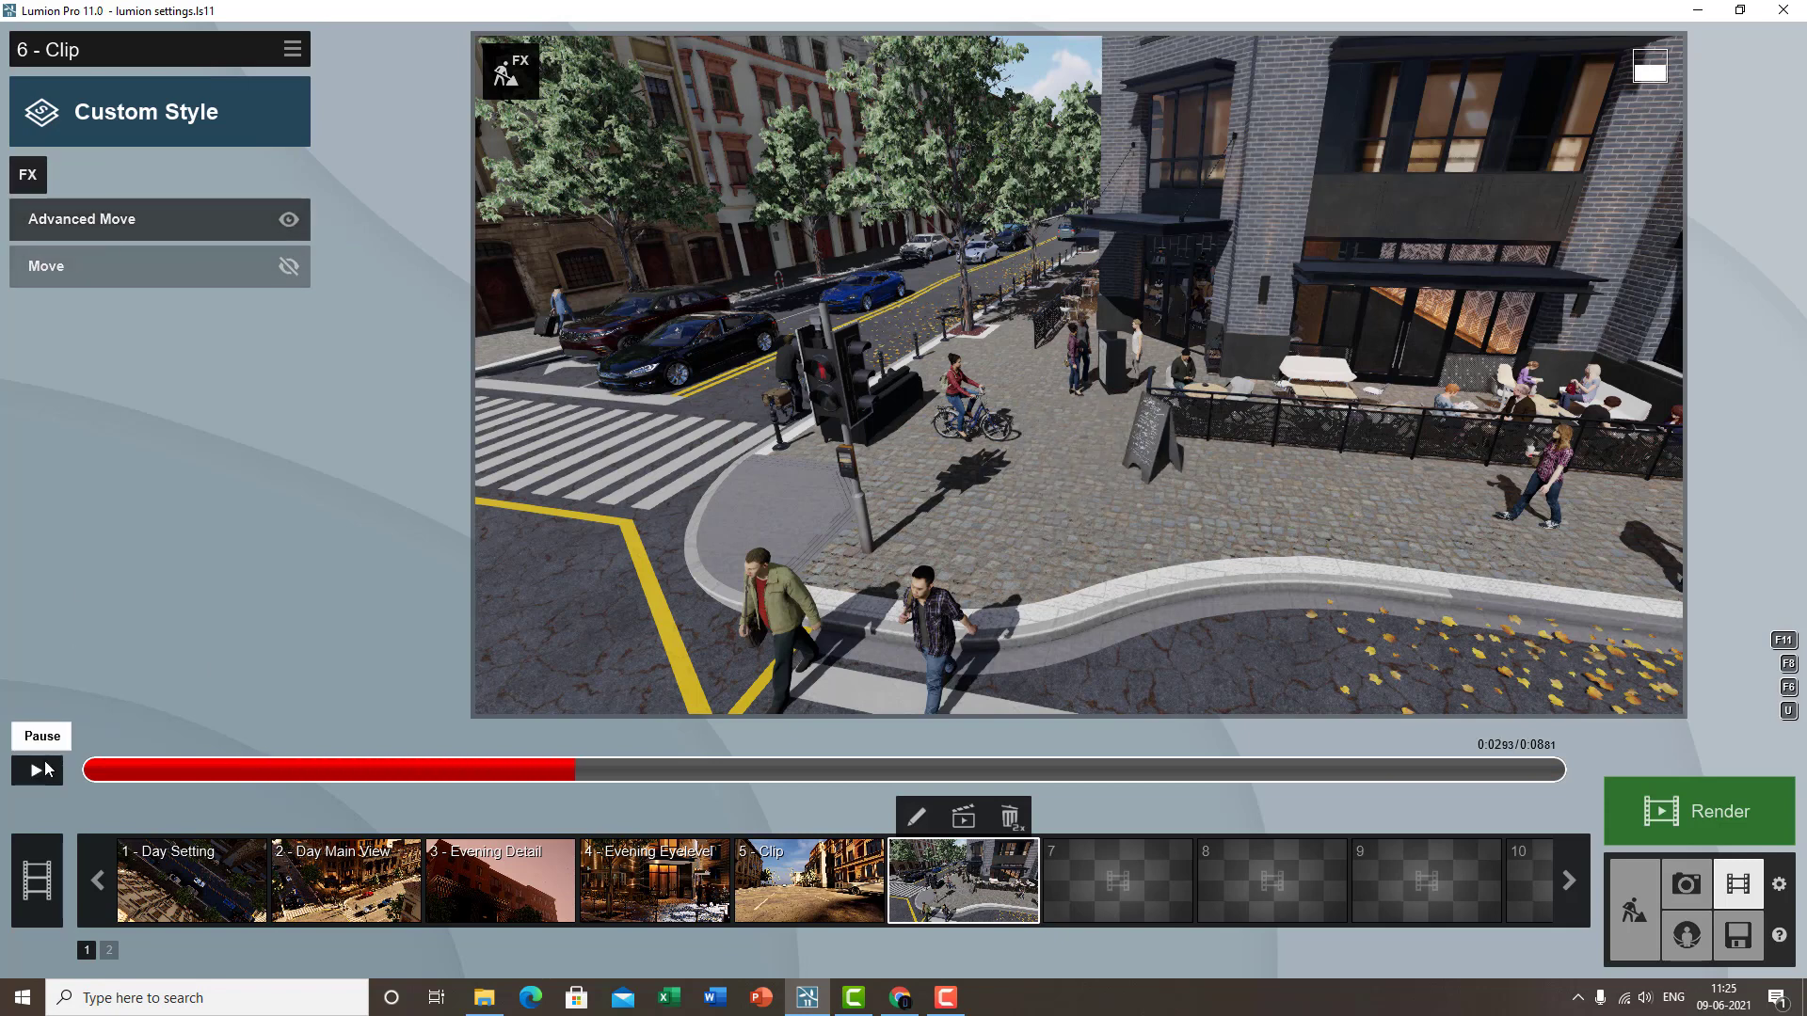
- Raise the chalkboard sign above the ground at the start of clip 6's Advanced Move animation and save it
left_click(141, 221)
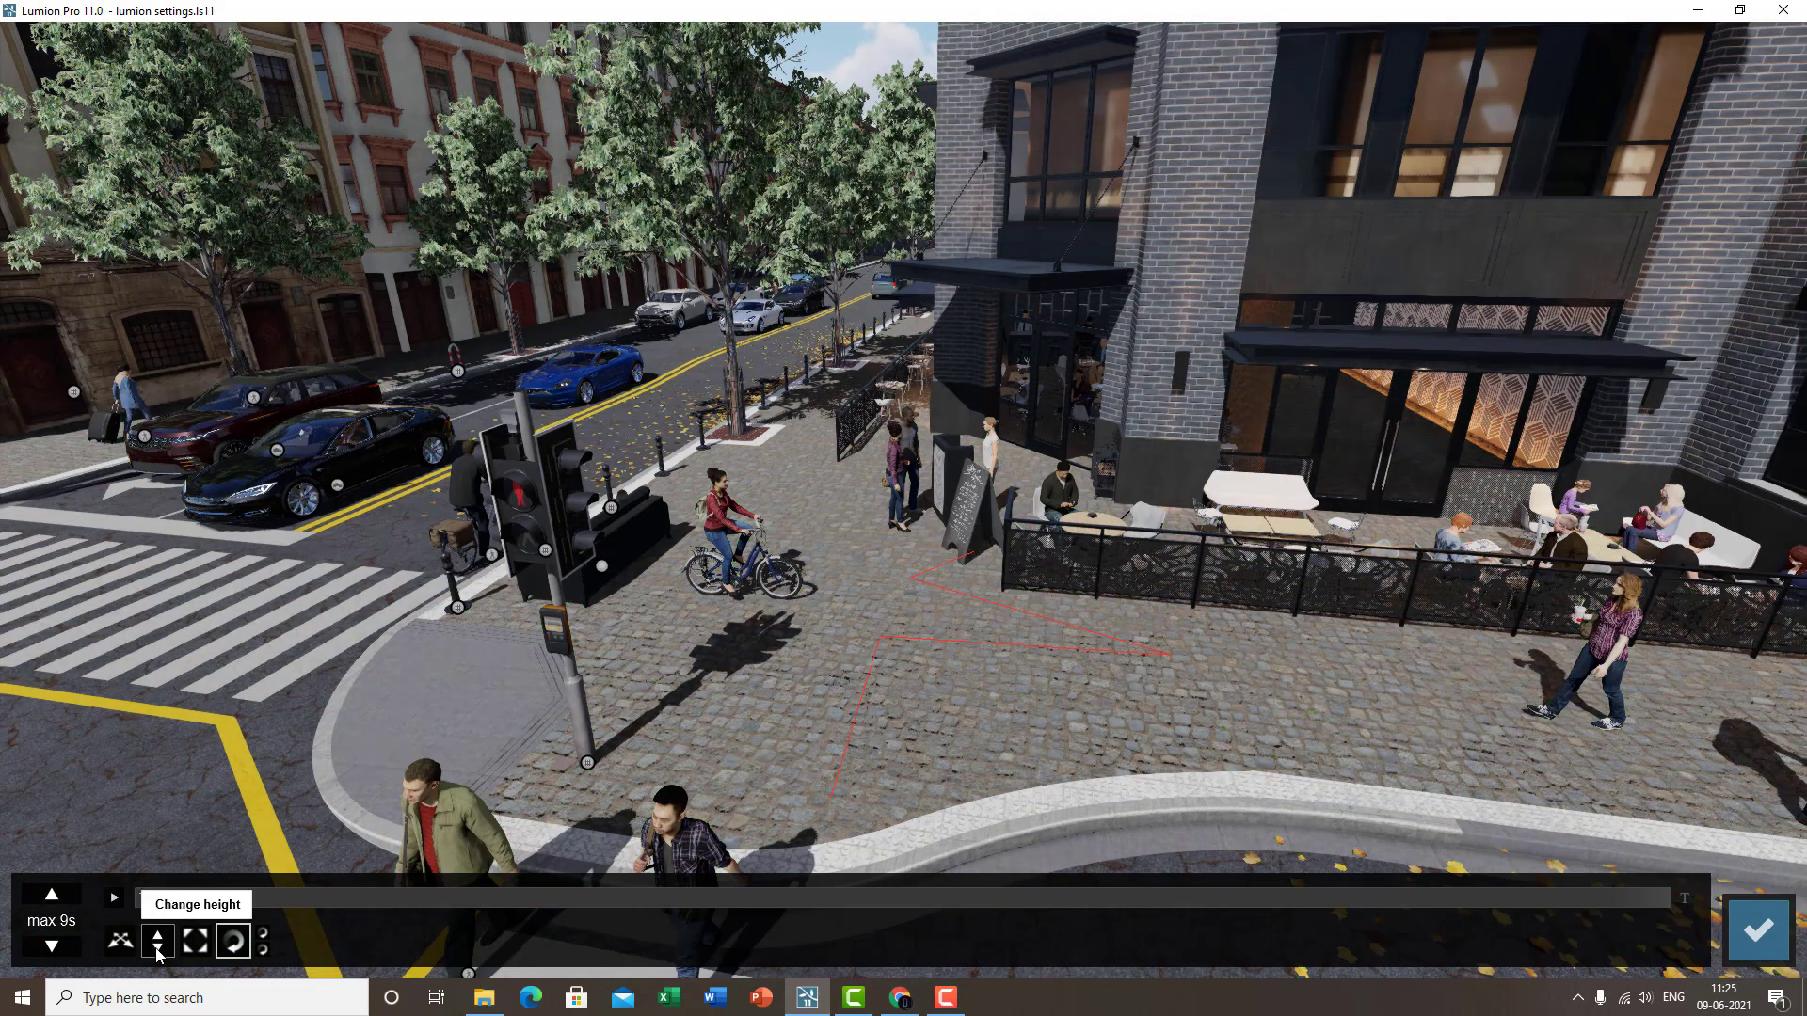
left_click(157, 941)
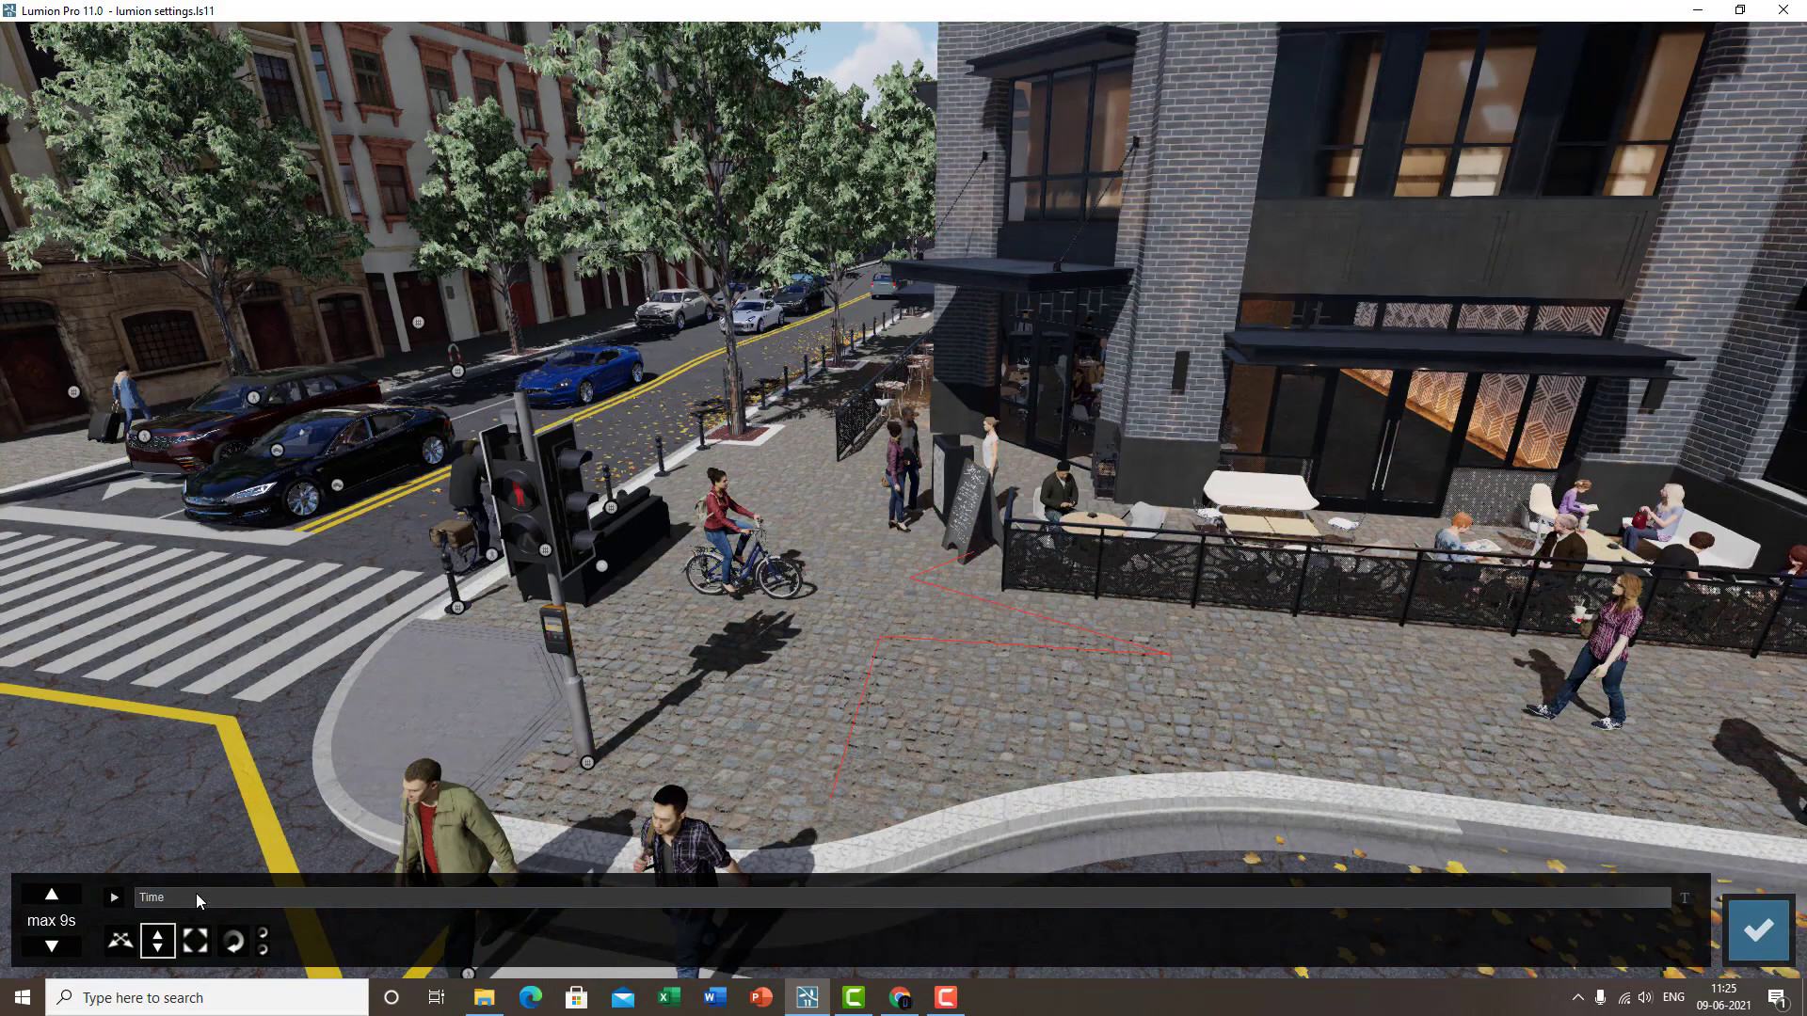
left_click(151, 901)
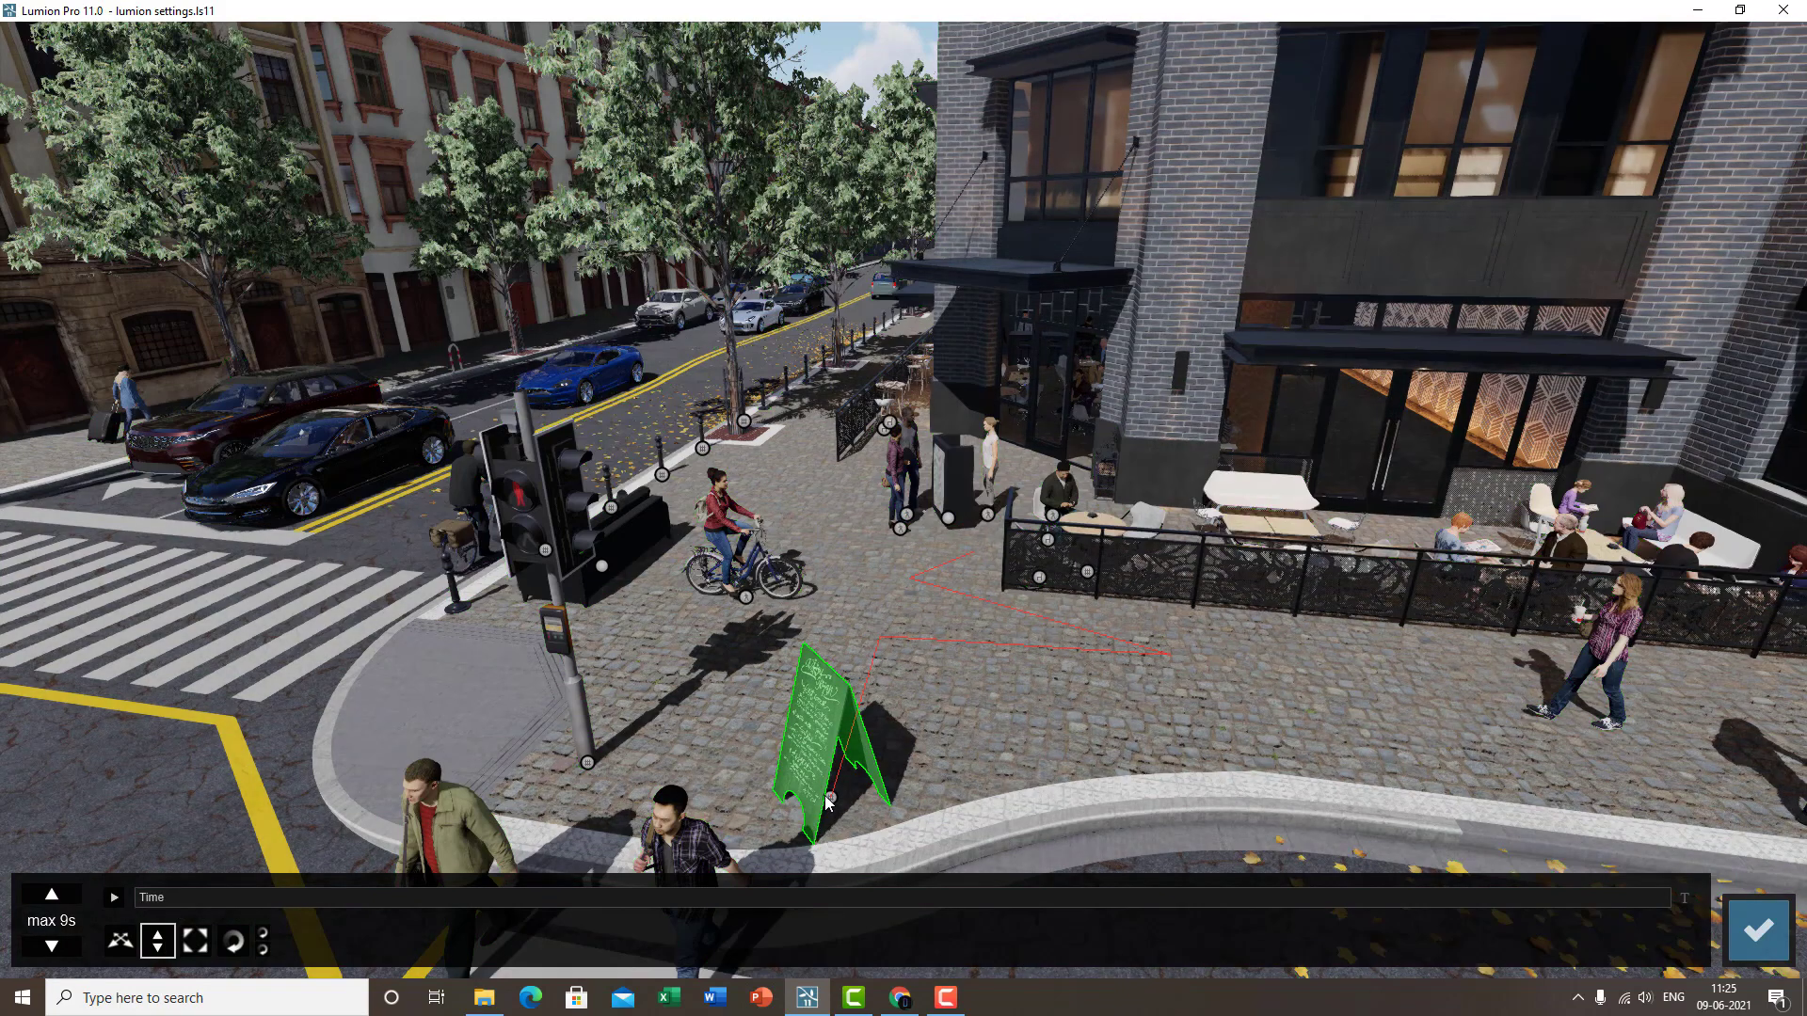
left_click_drag(828, 776, 825, 631)
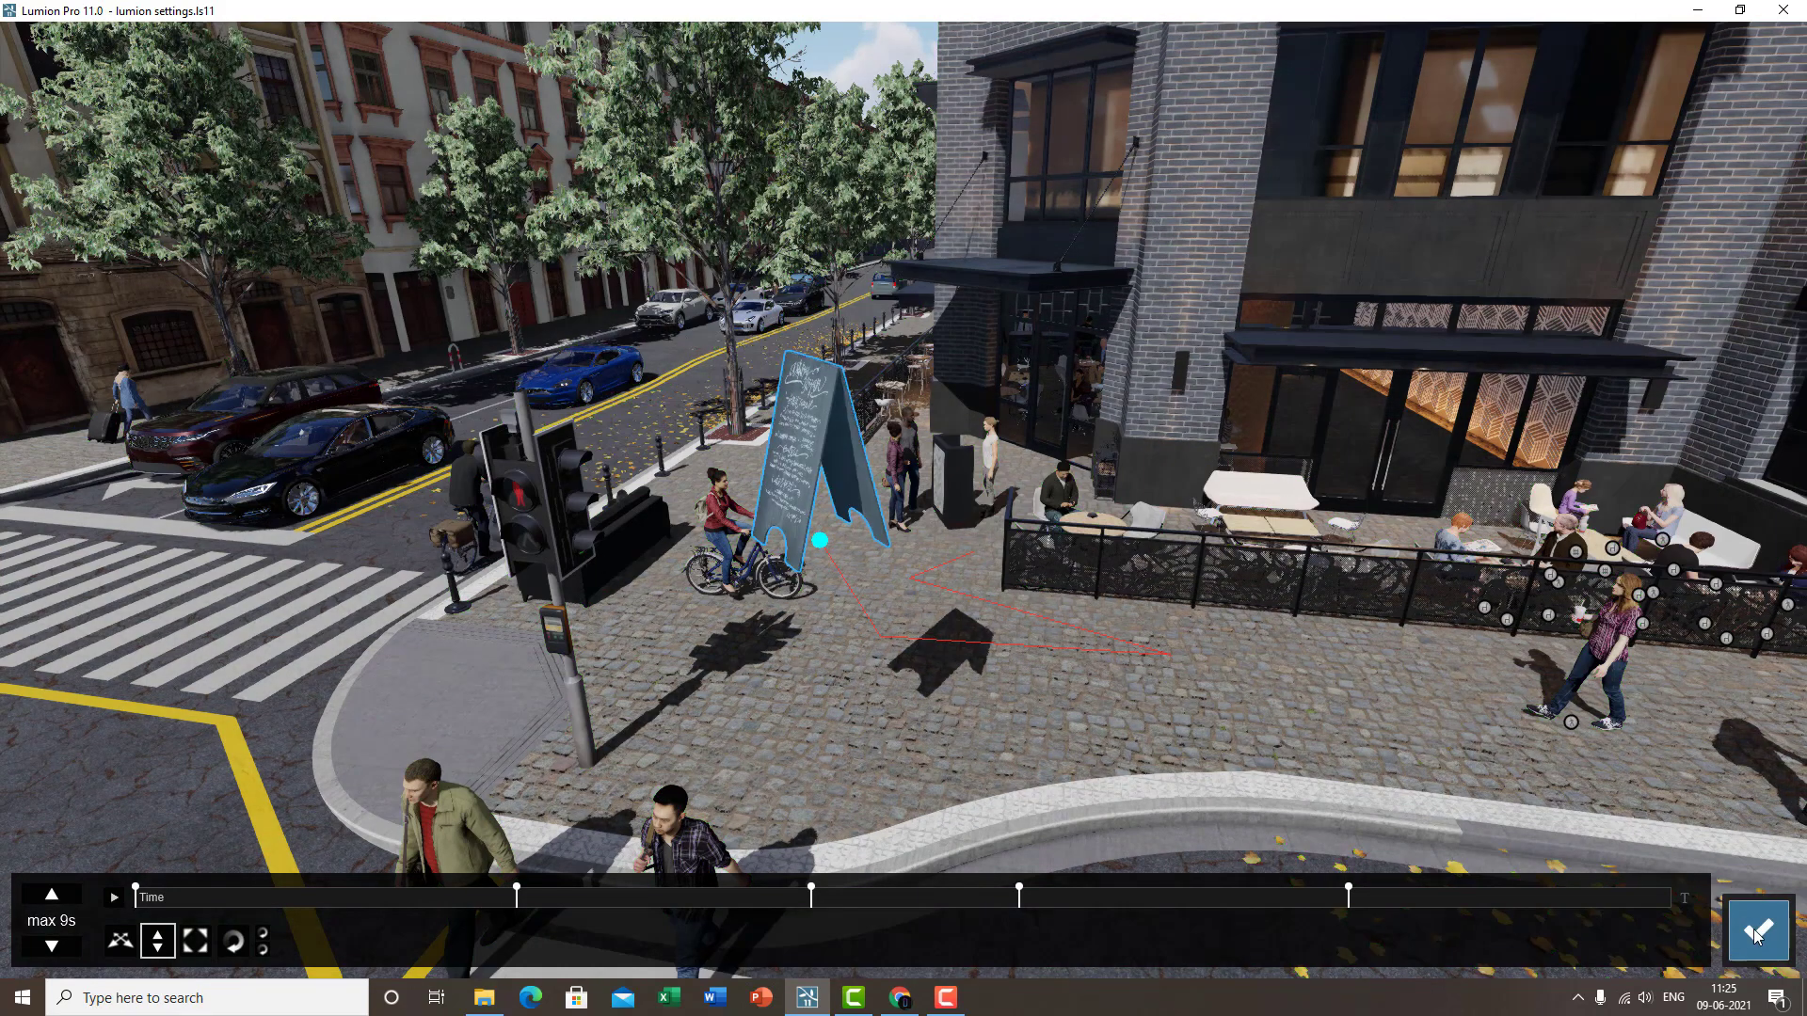
left_click(1752, 928)
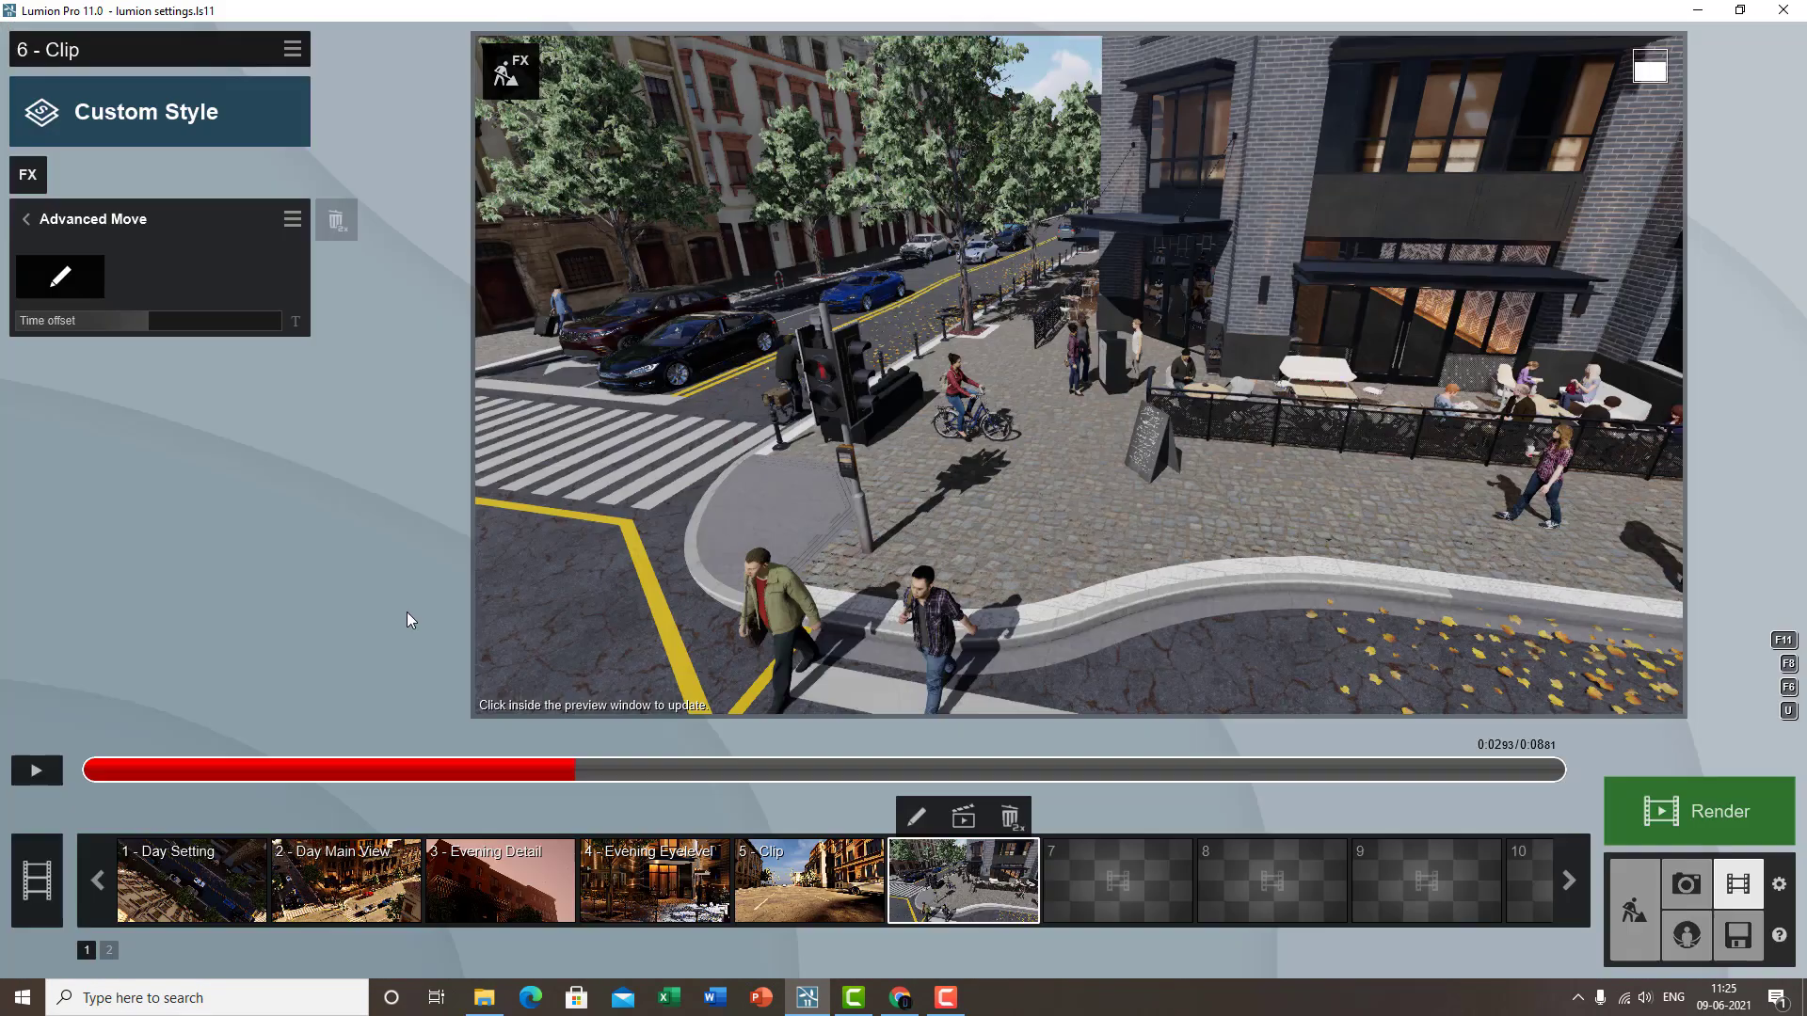
- Play clip 6 from the beginning to check the sign's height animation
left_click_drag(98, 774, 0, 770)
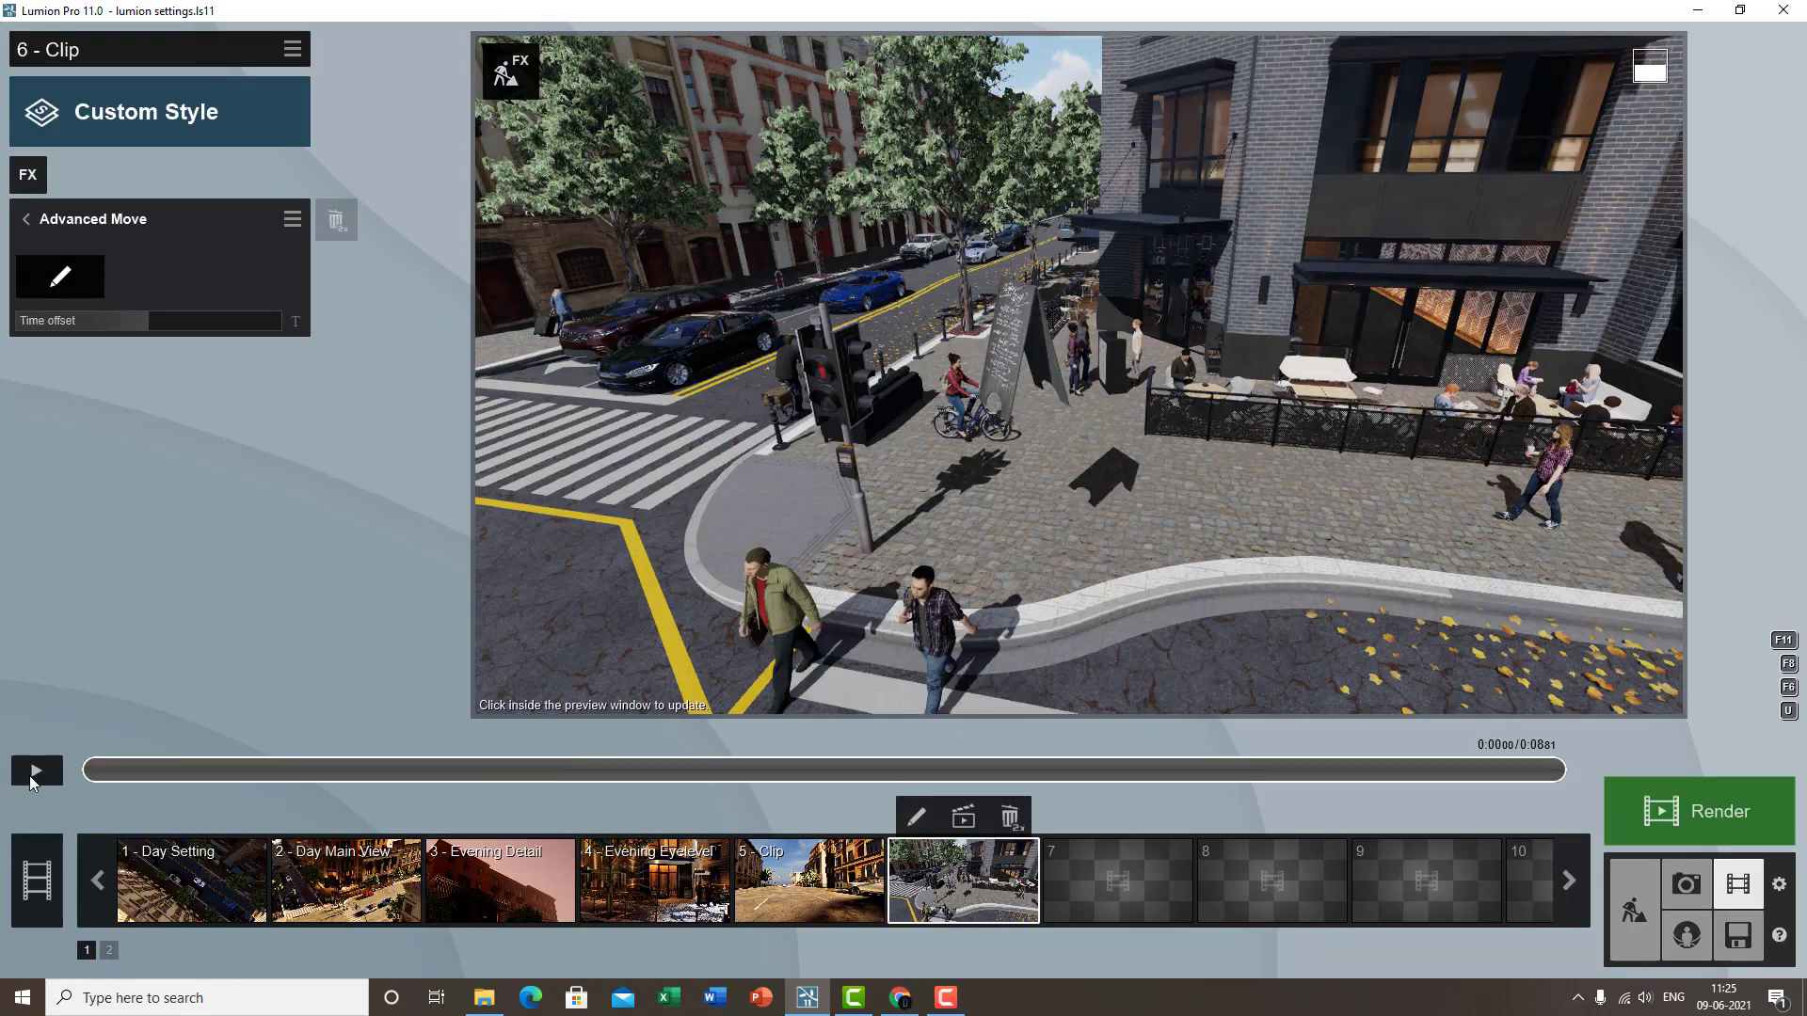
left_click(35, 771)
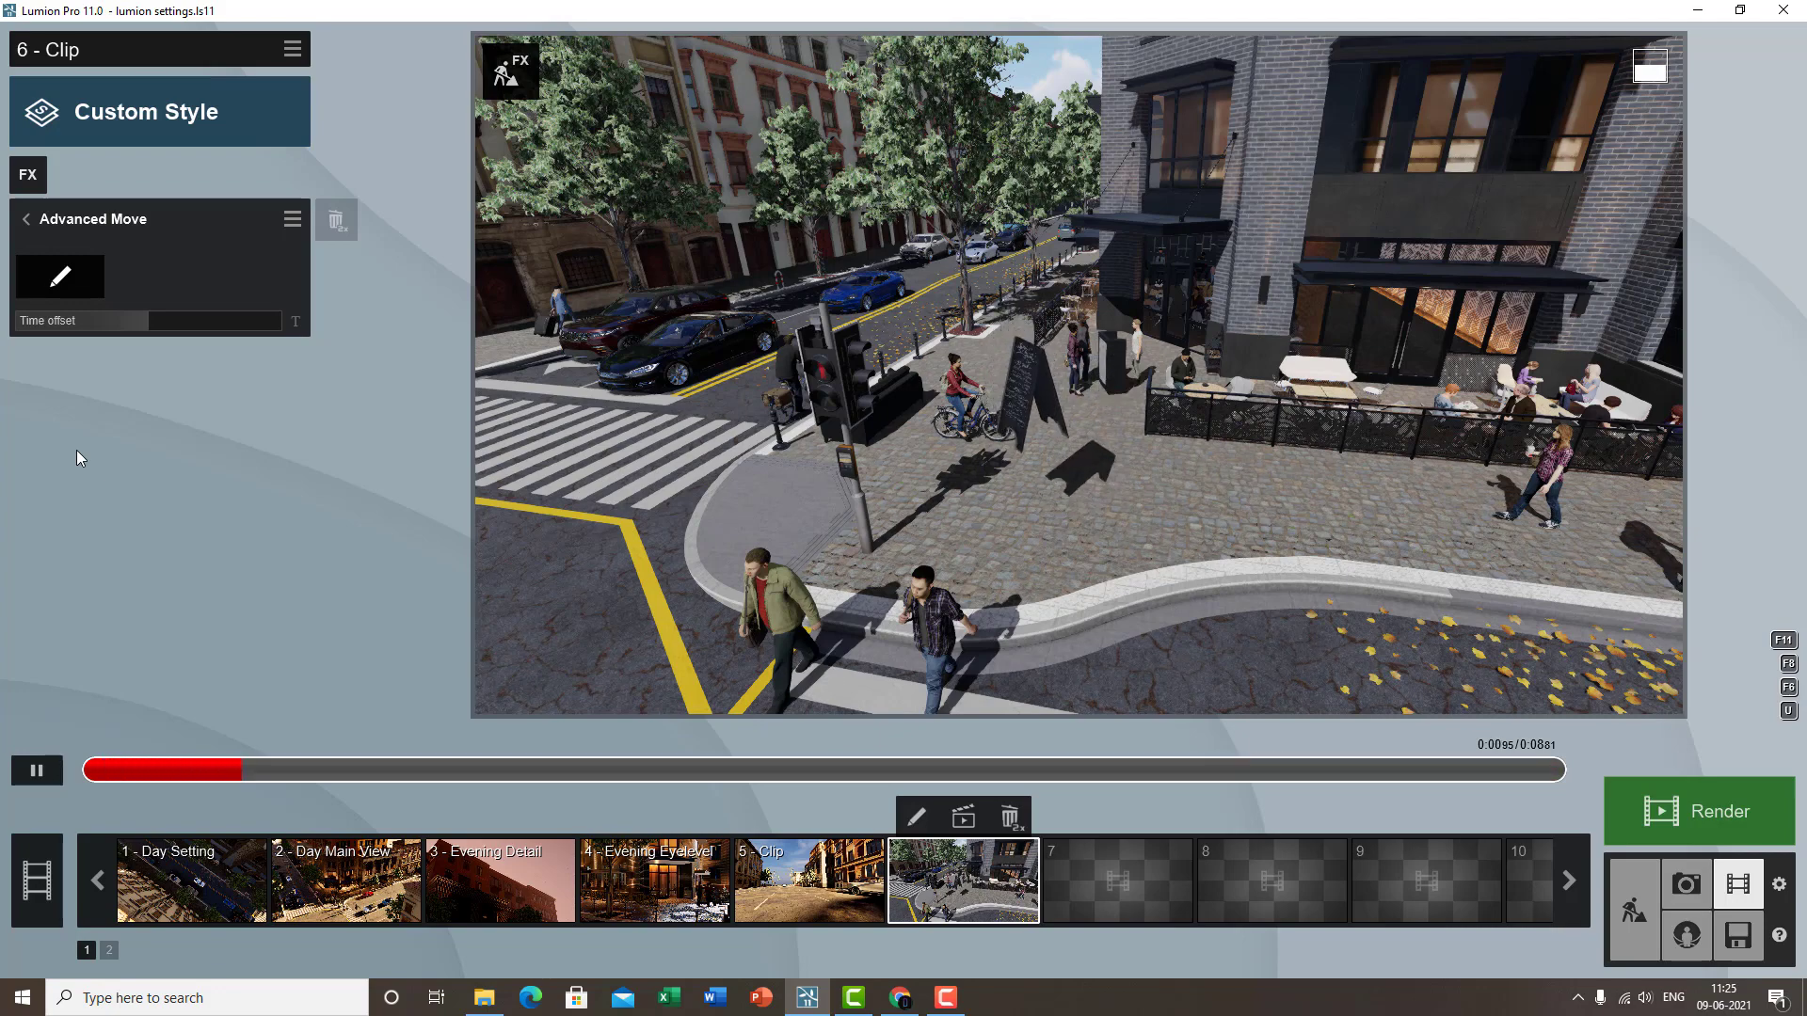
left_click(37, 770)
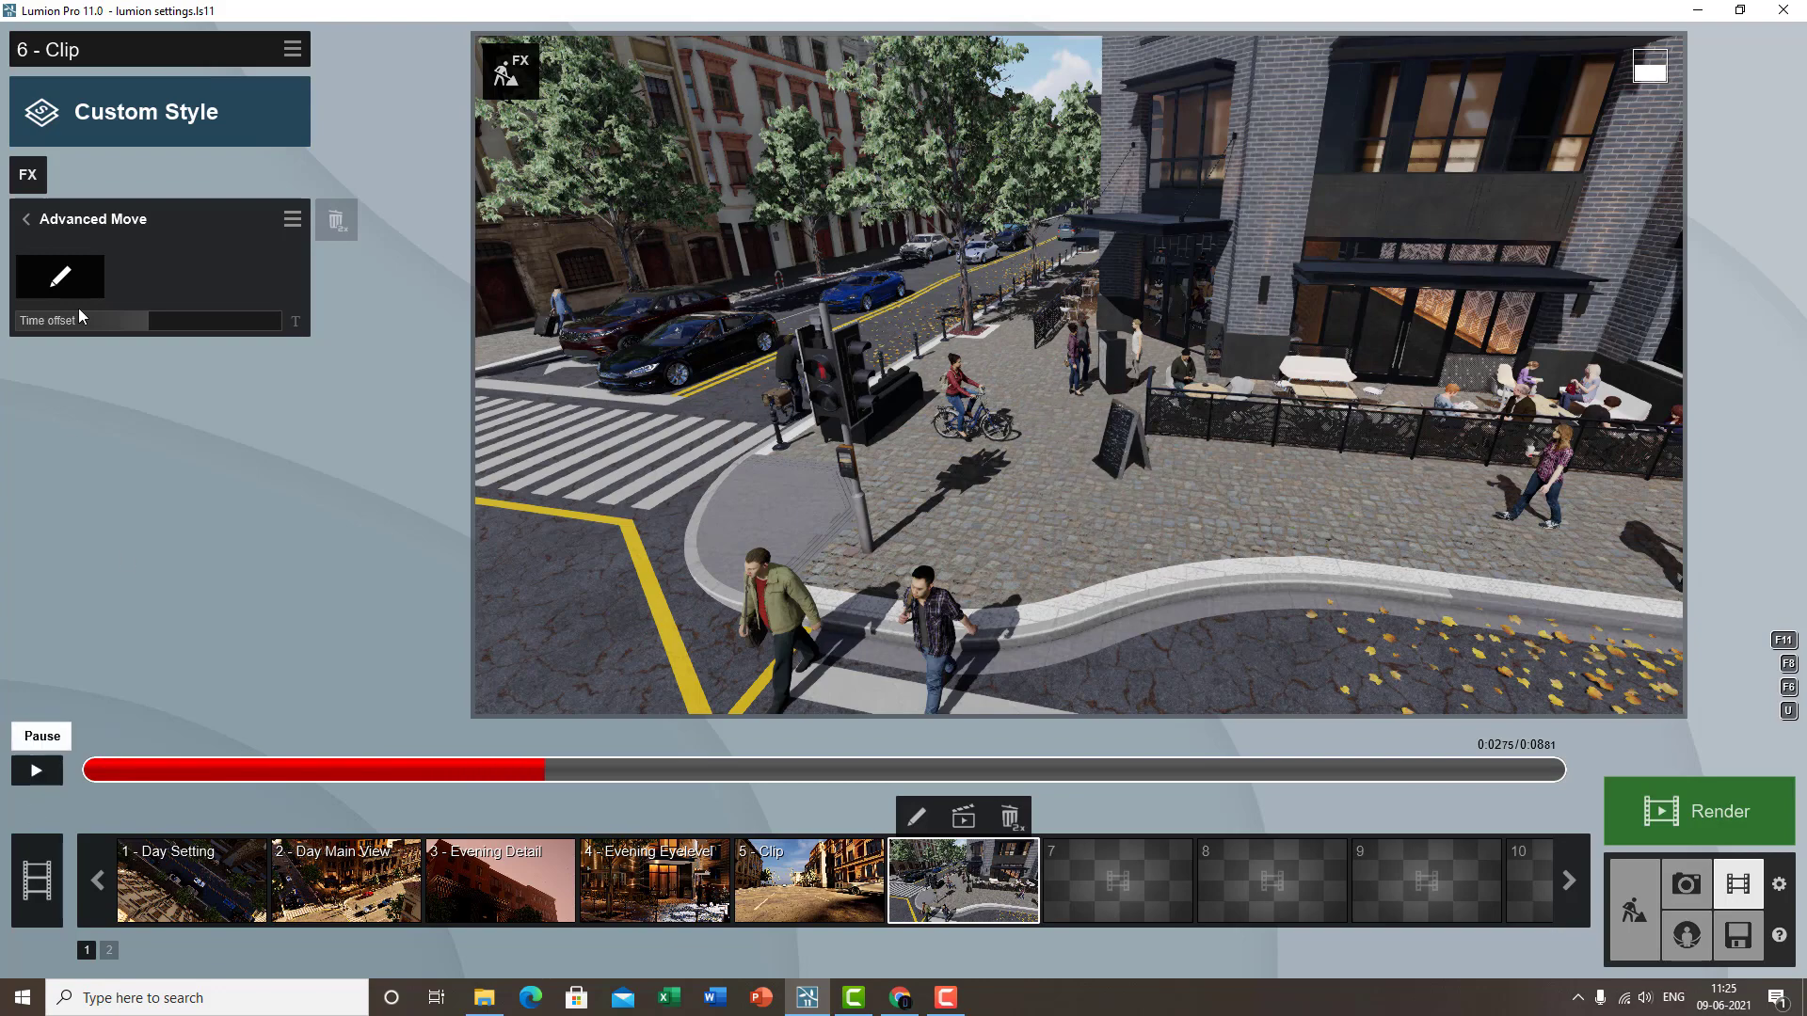
- Add an Animate Light Colors effect to clip 6
left_click(54, 227)
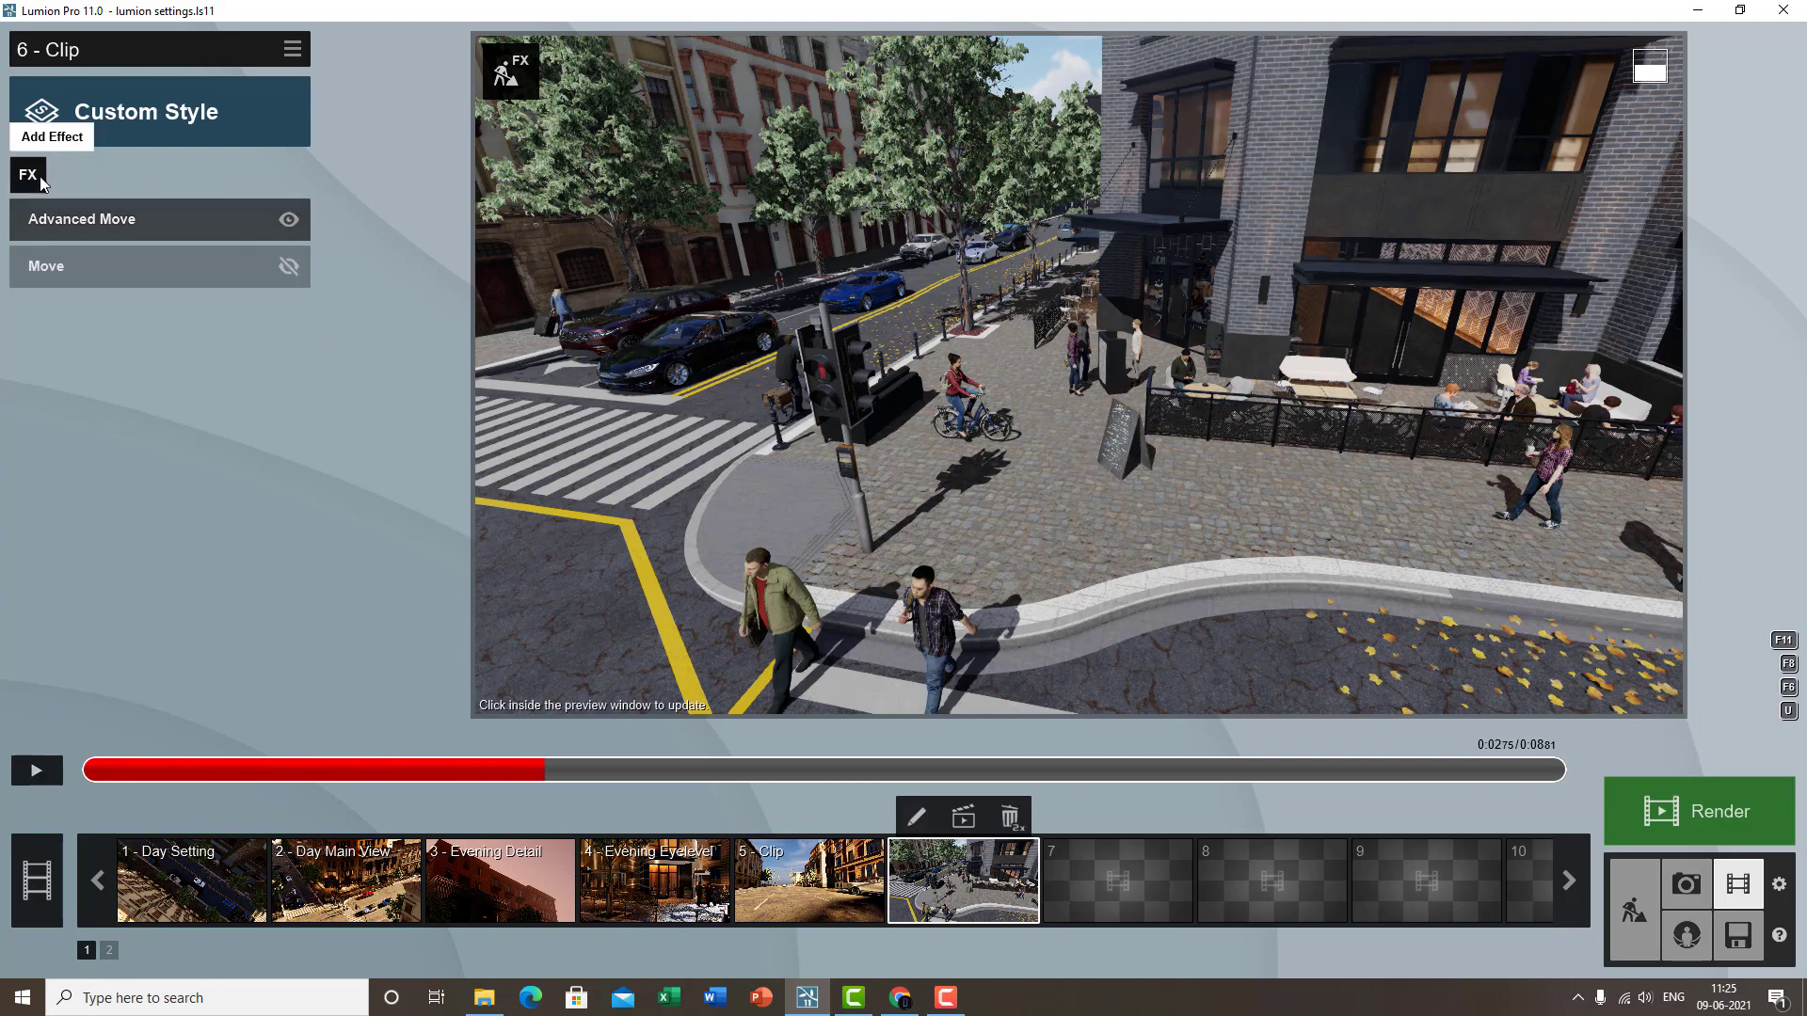
left_click(30, 167)
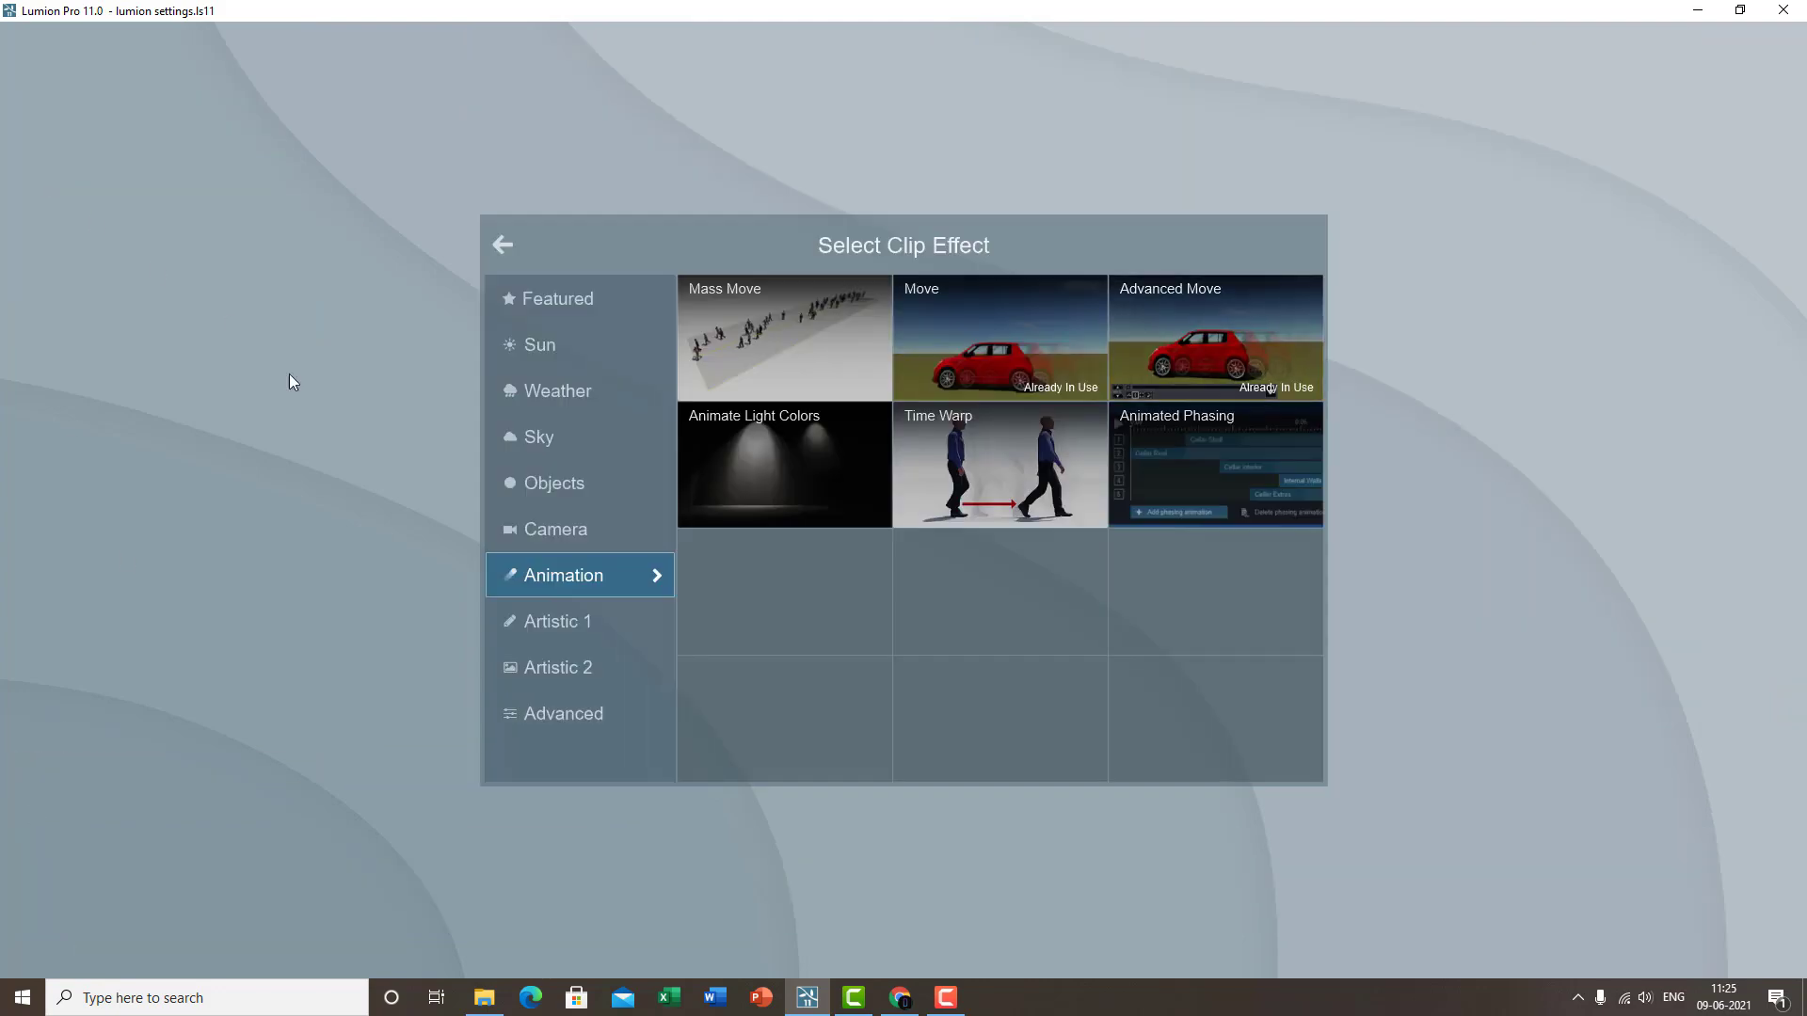
left_click(796, 496)
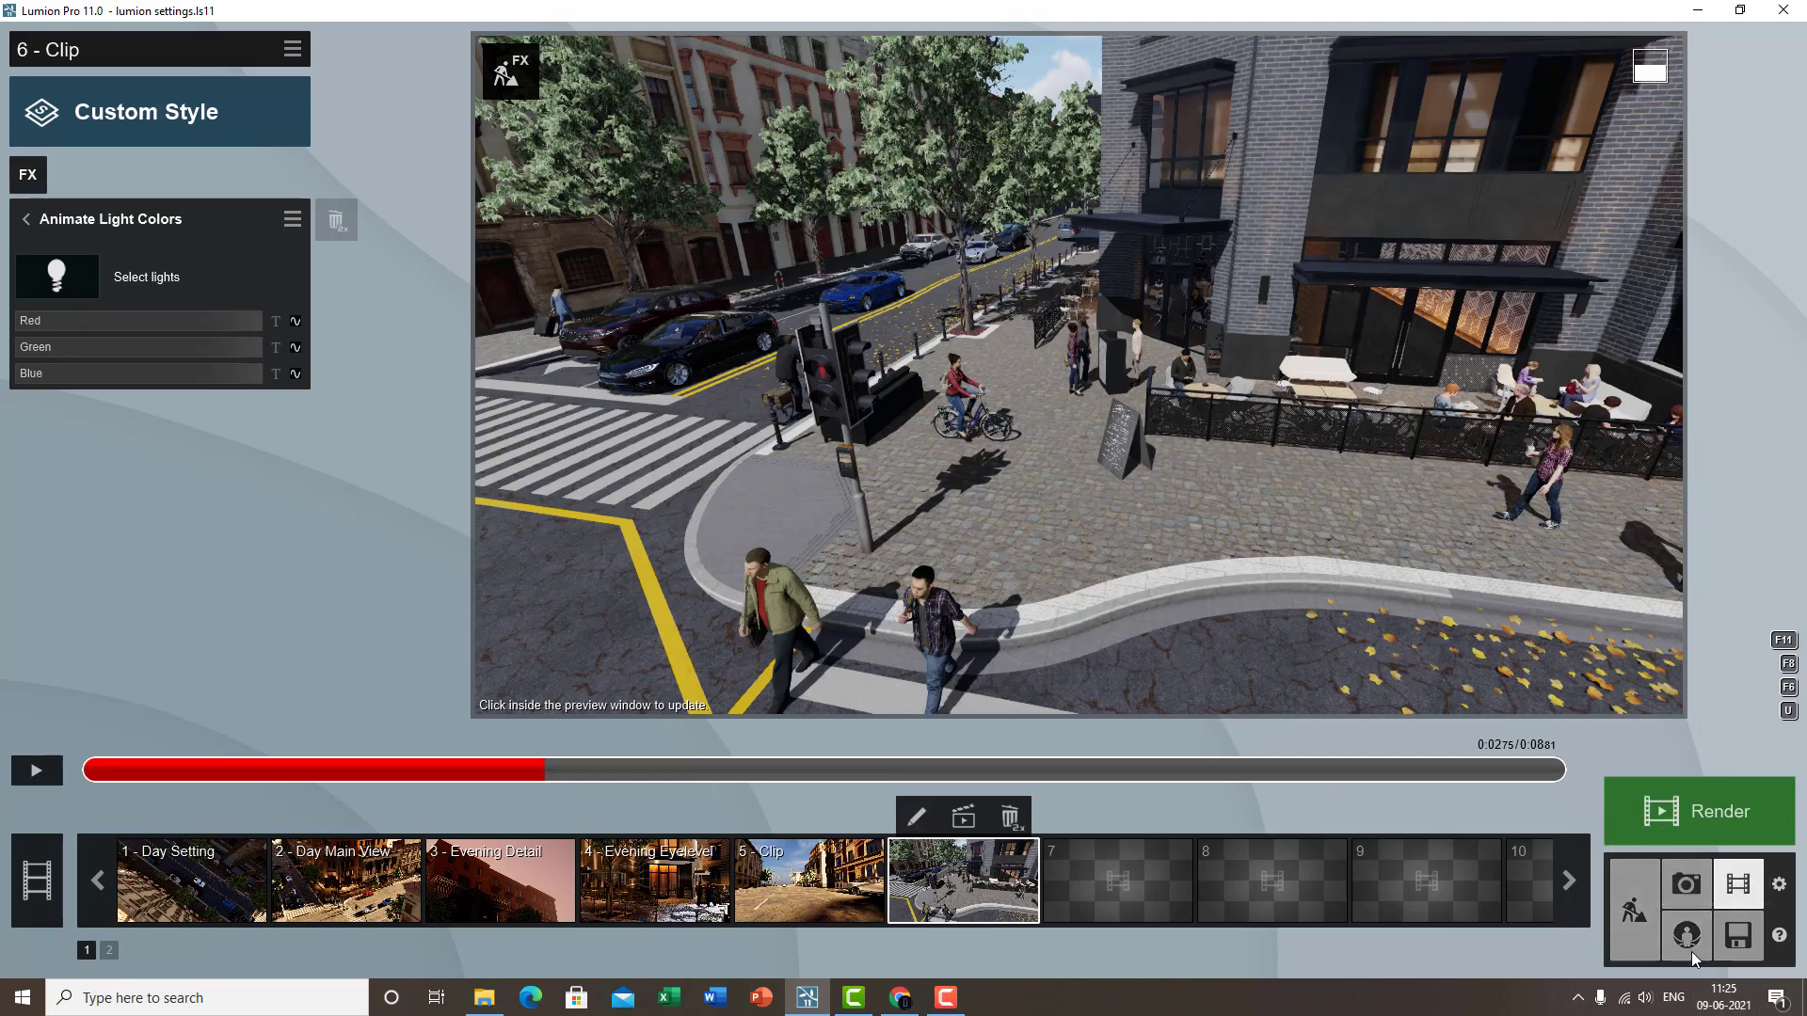
- View the café corner up close in Build mode and return to the movie editor
left_click(1635, 910)
right_click_drag(1109, 420, 1120, 301)
key("w")
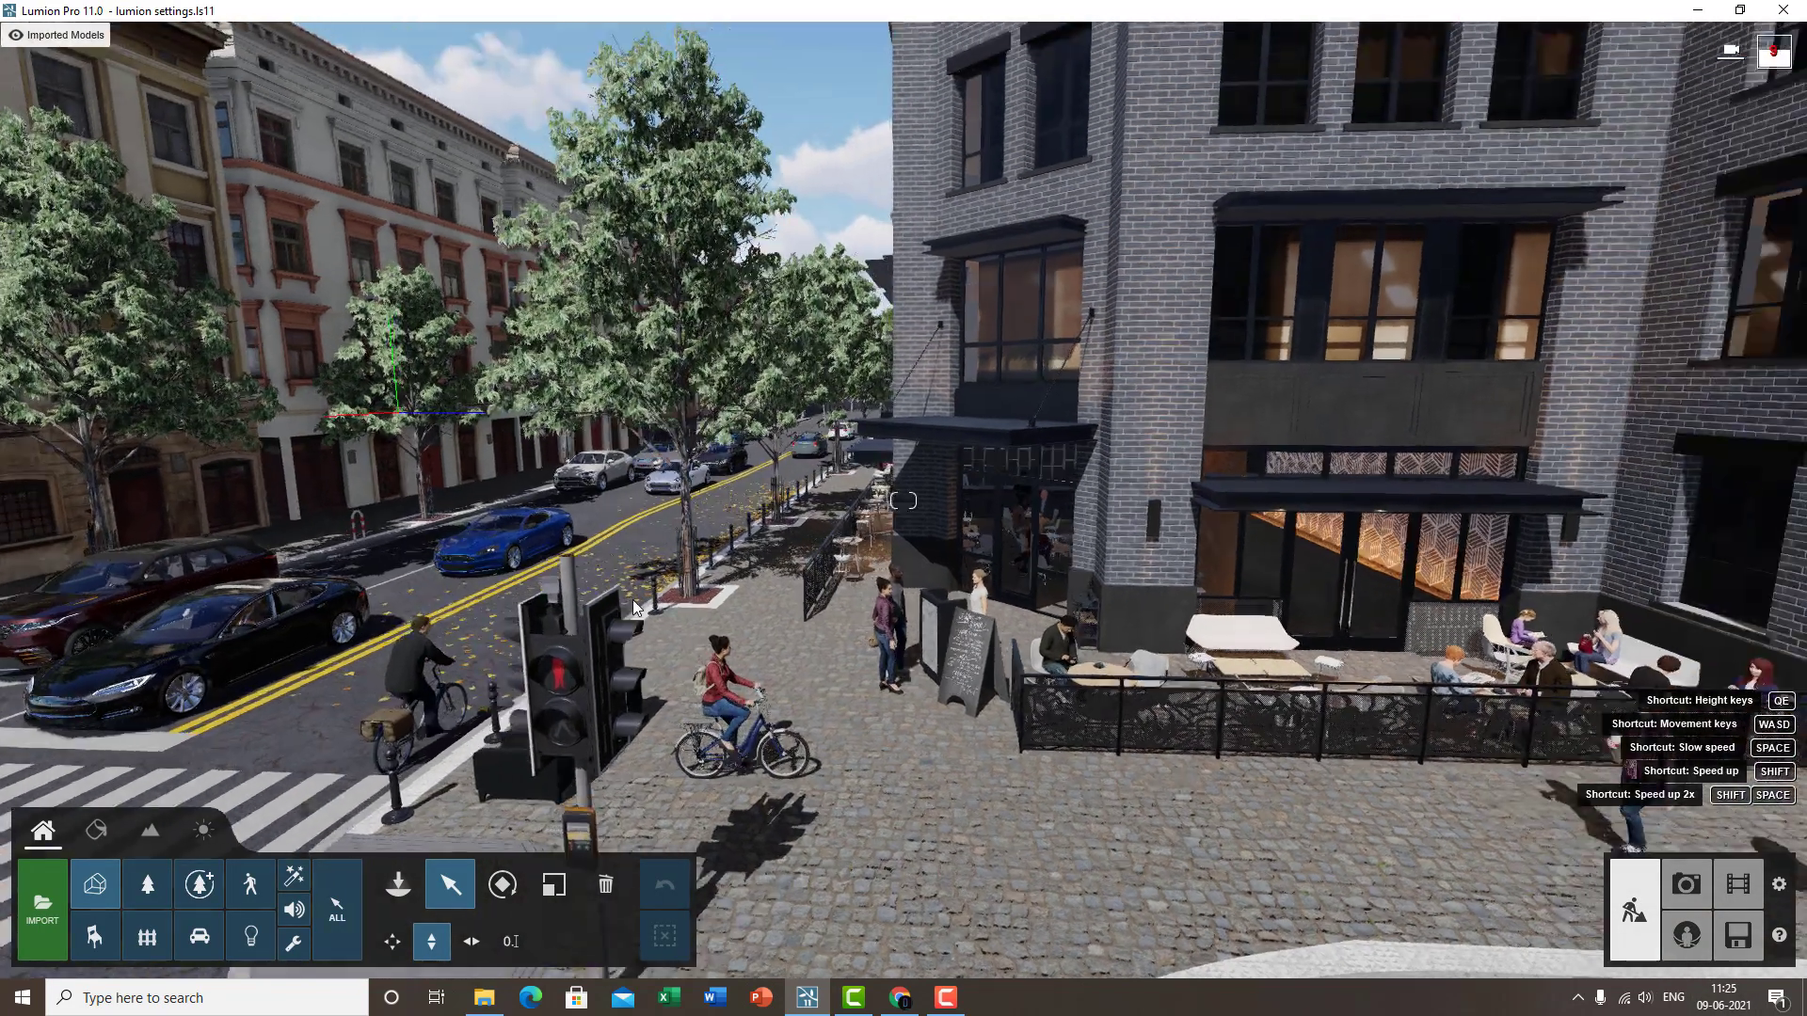
mouse_move(557, 43)
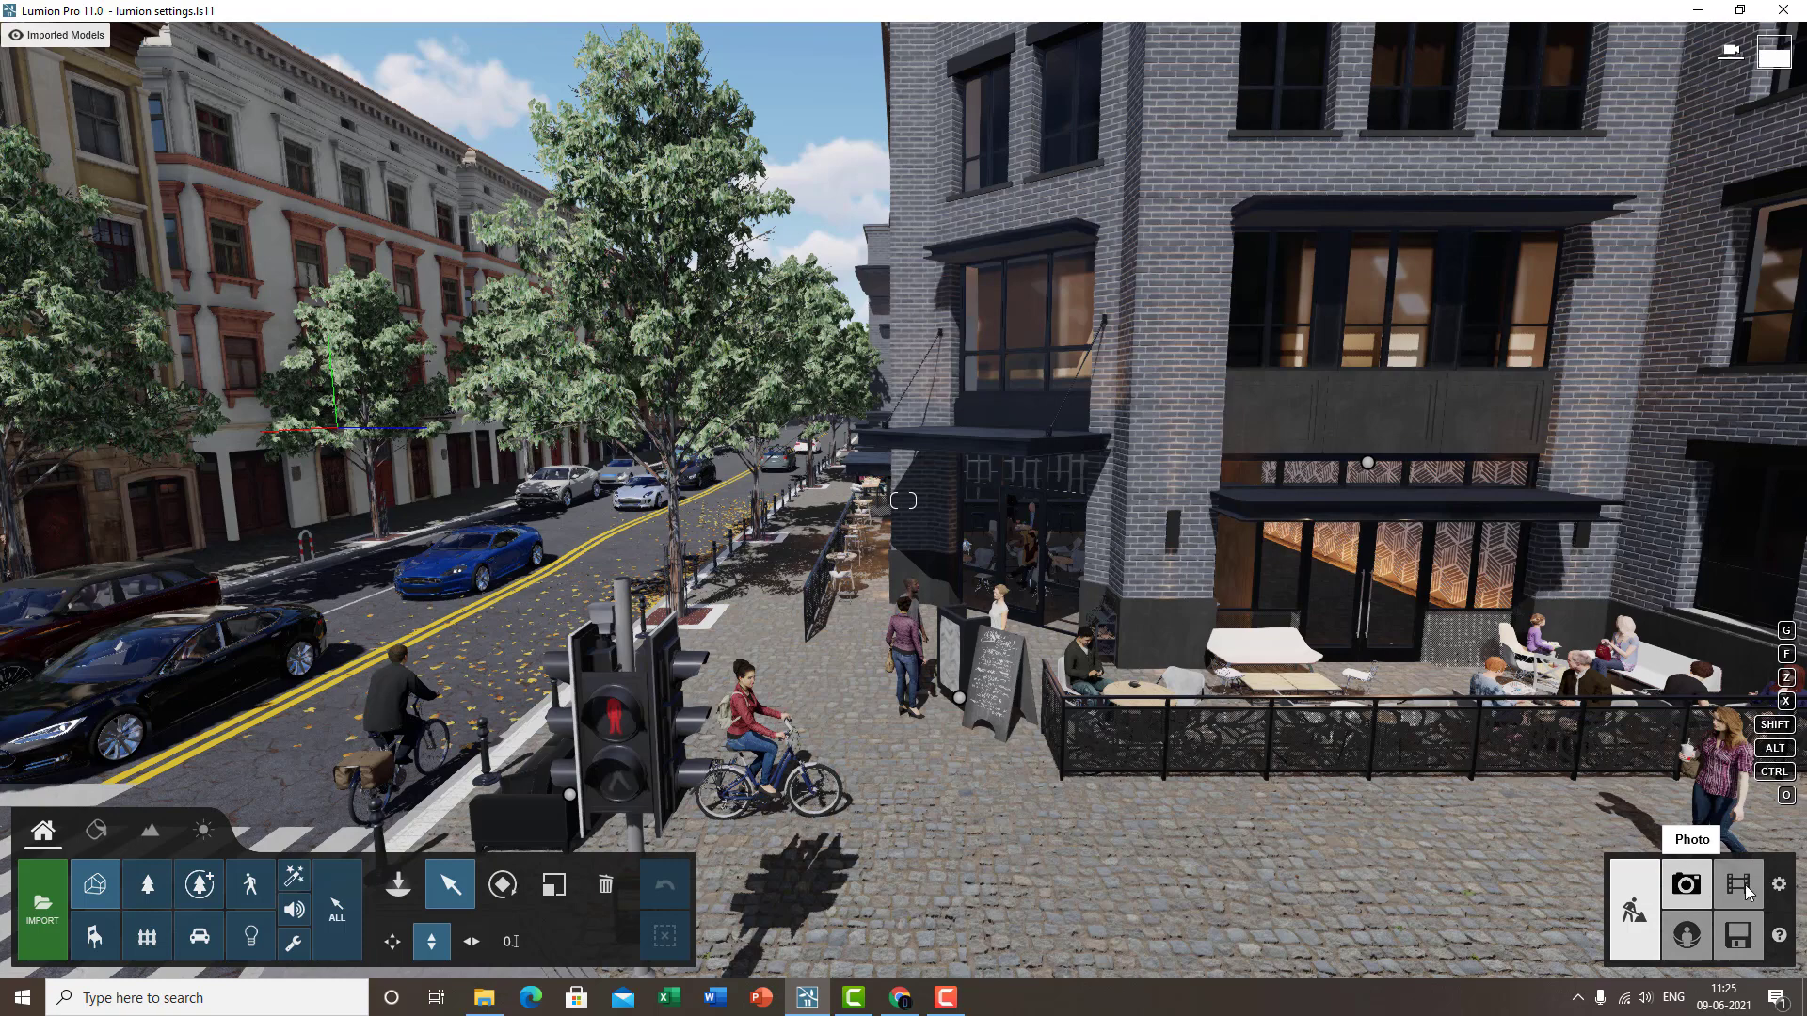
left_click(1686, 889)
left_click(1736, 886)
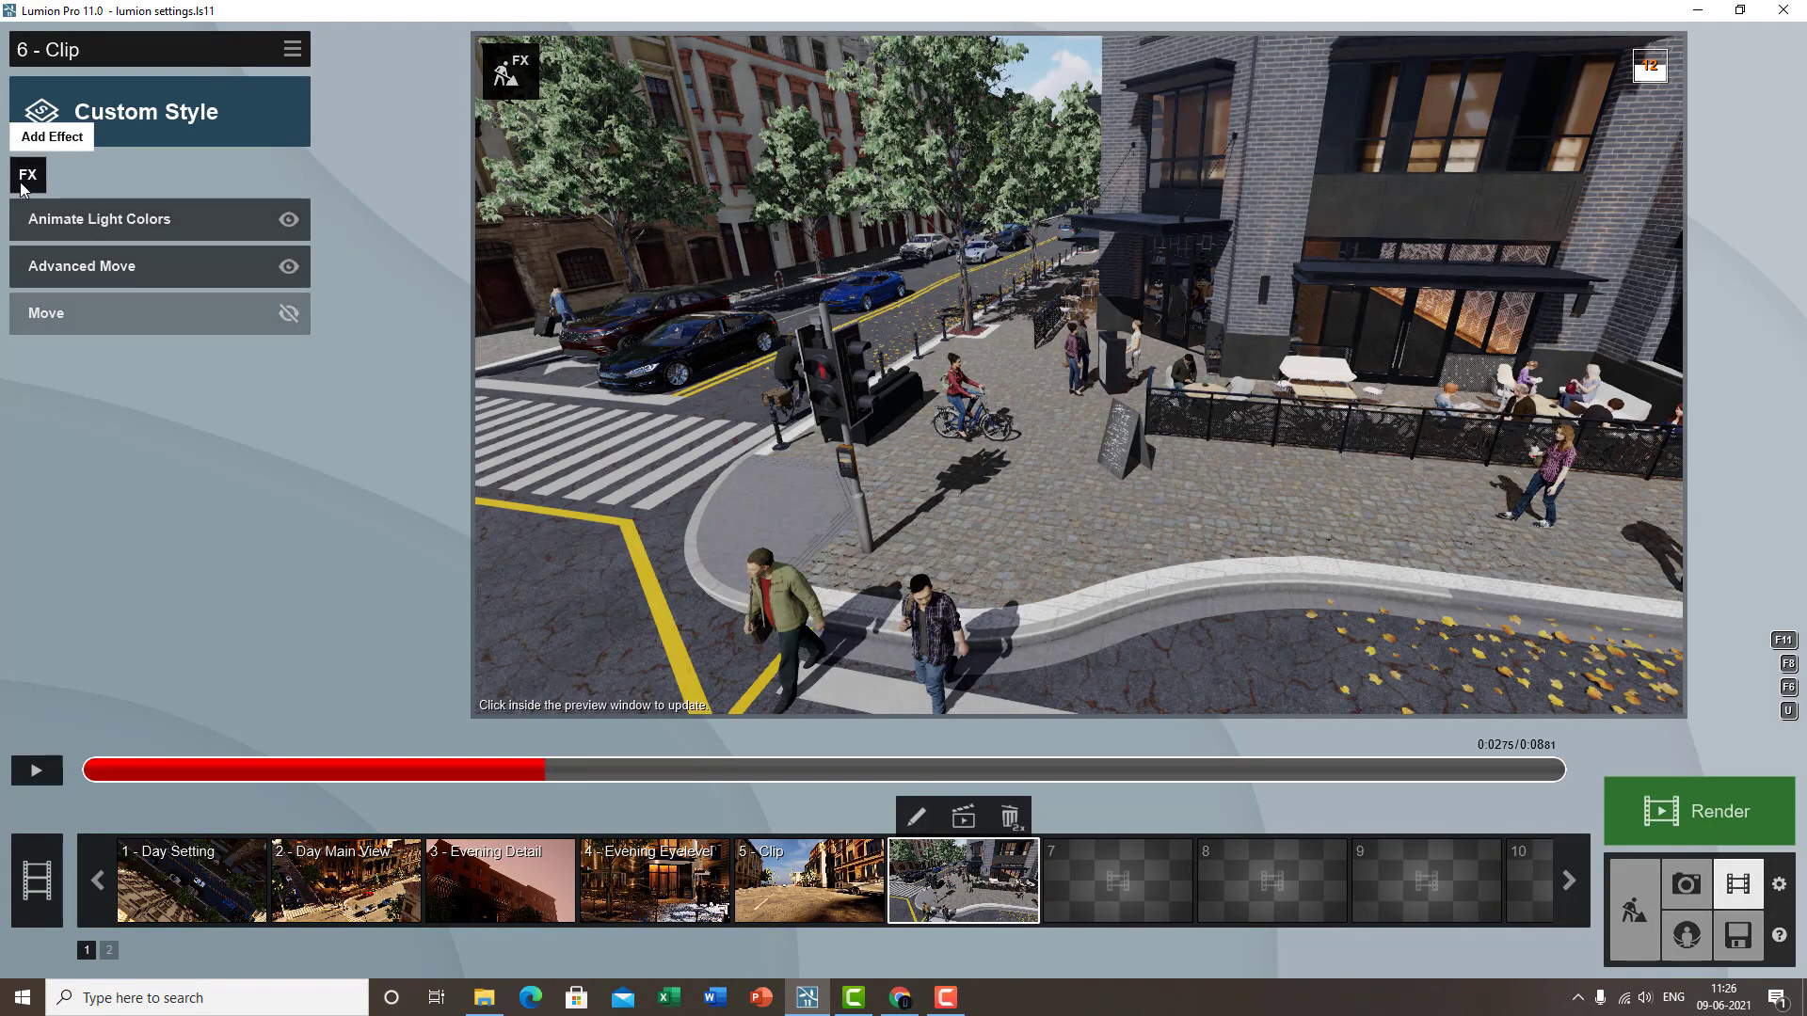
- Add a Sun effect to clip 6 and lower the sun height to turn the scene into night
left_click(23, 184)
left_click(596, 345)
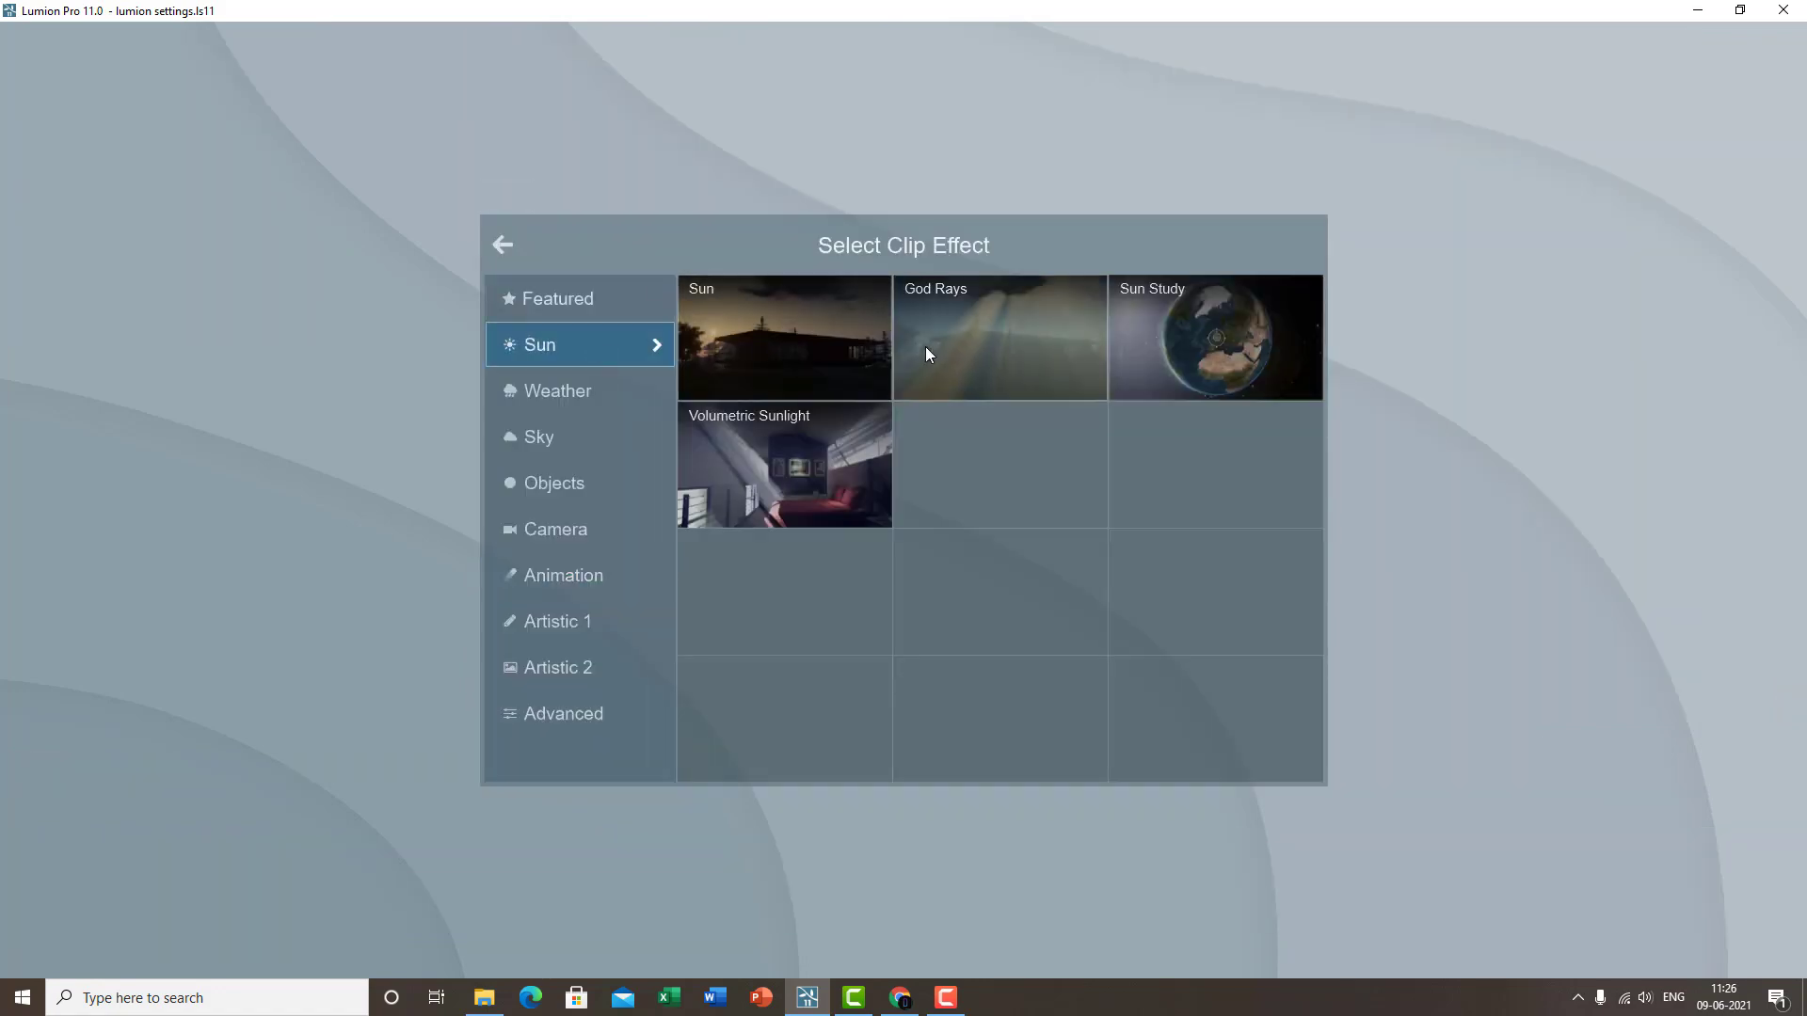
left_click(783, 337)
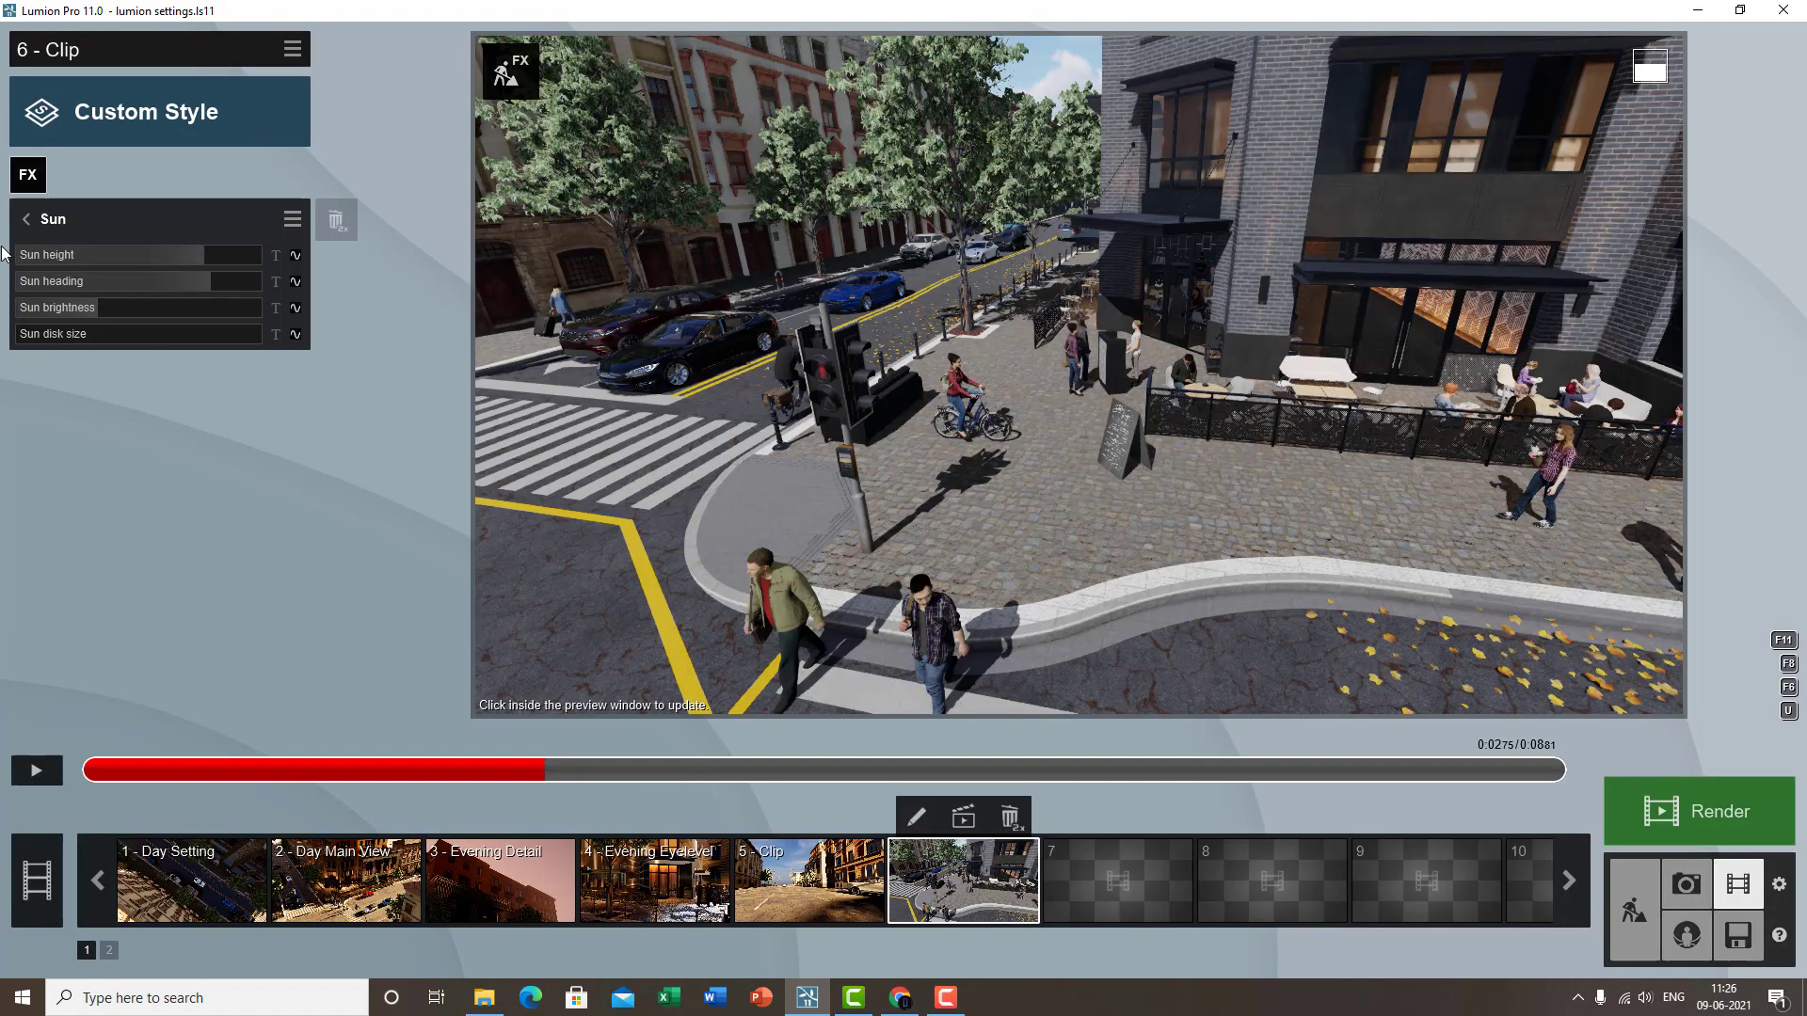
left_click(114, 256)
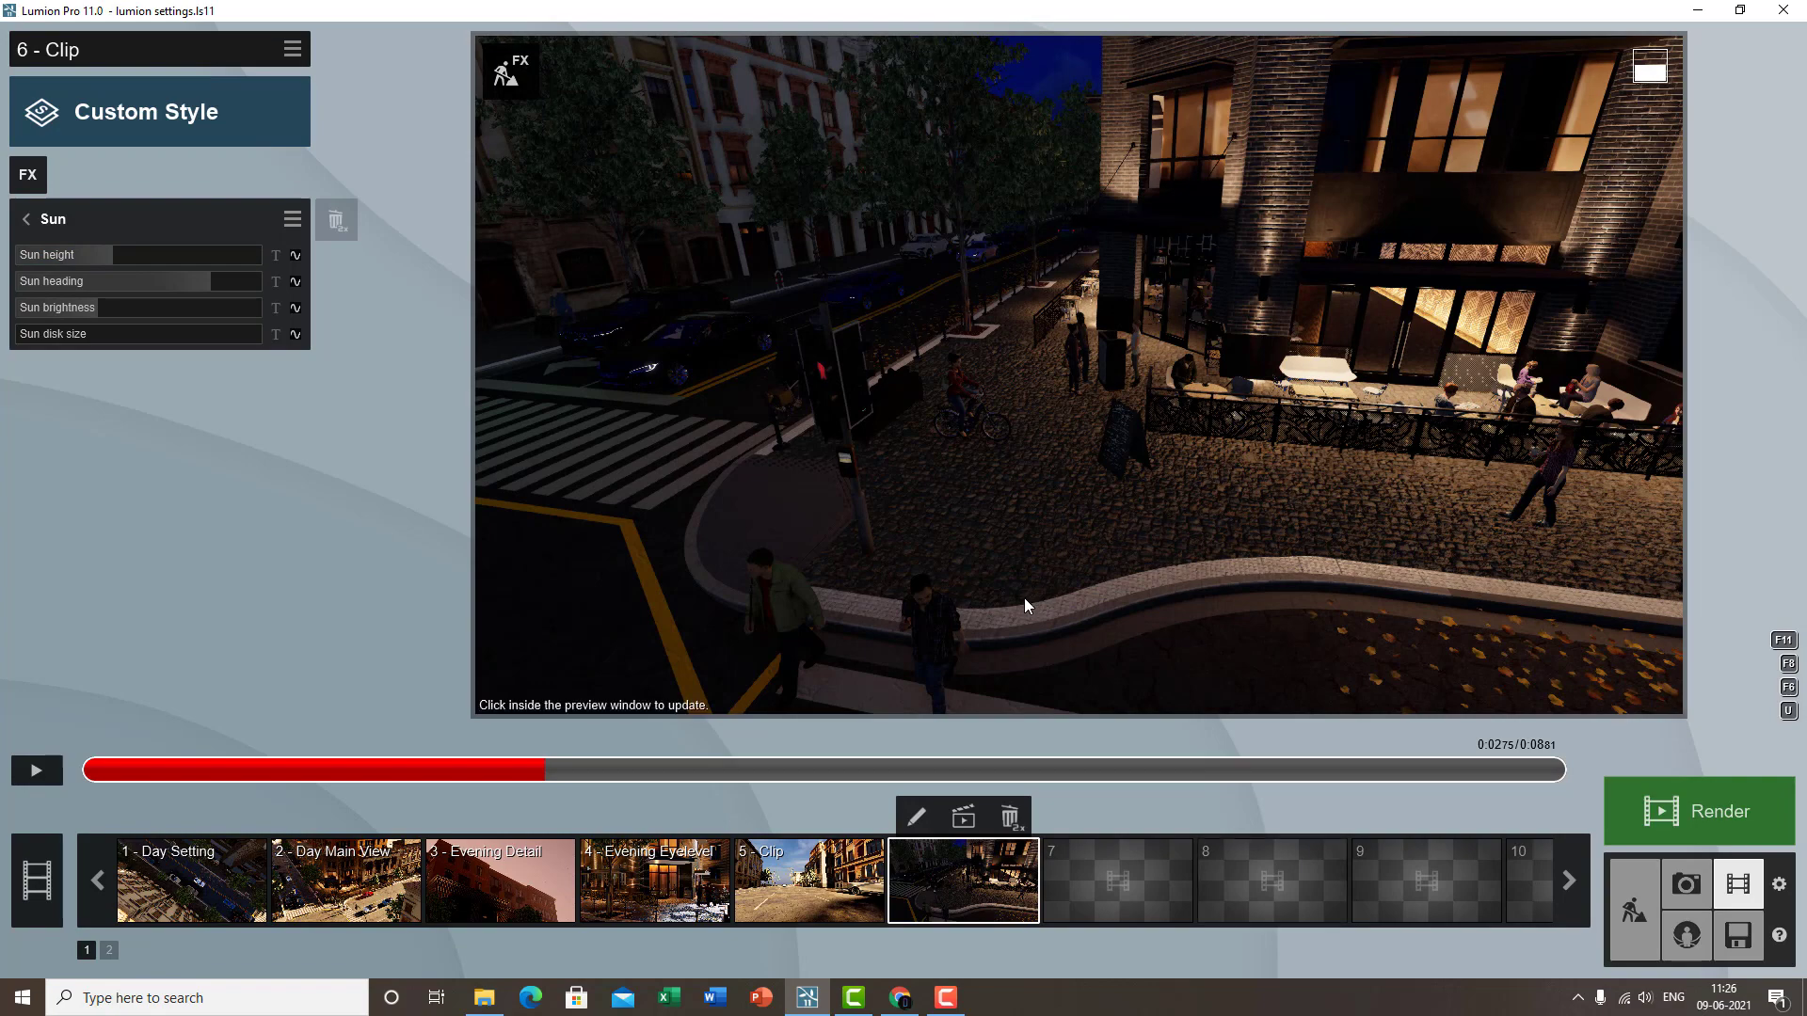
- Open the light selection of the Animate Light Colors effect and pick the first lights on the column and around the café entrance
left_click(32, 221)
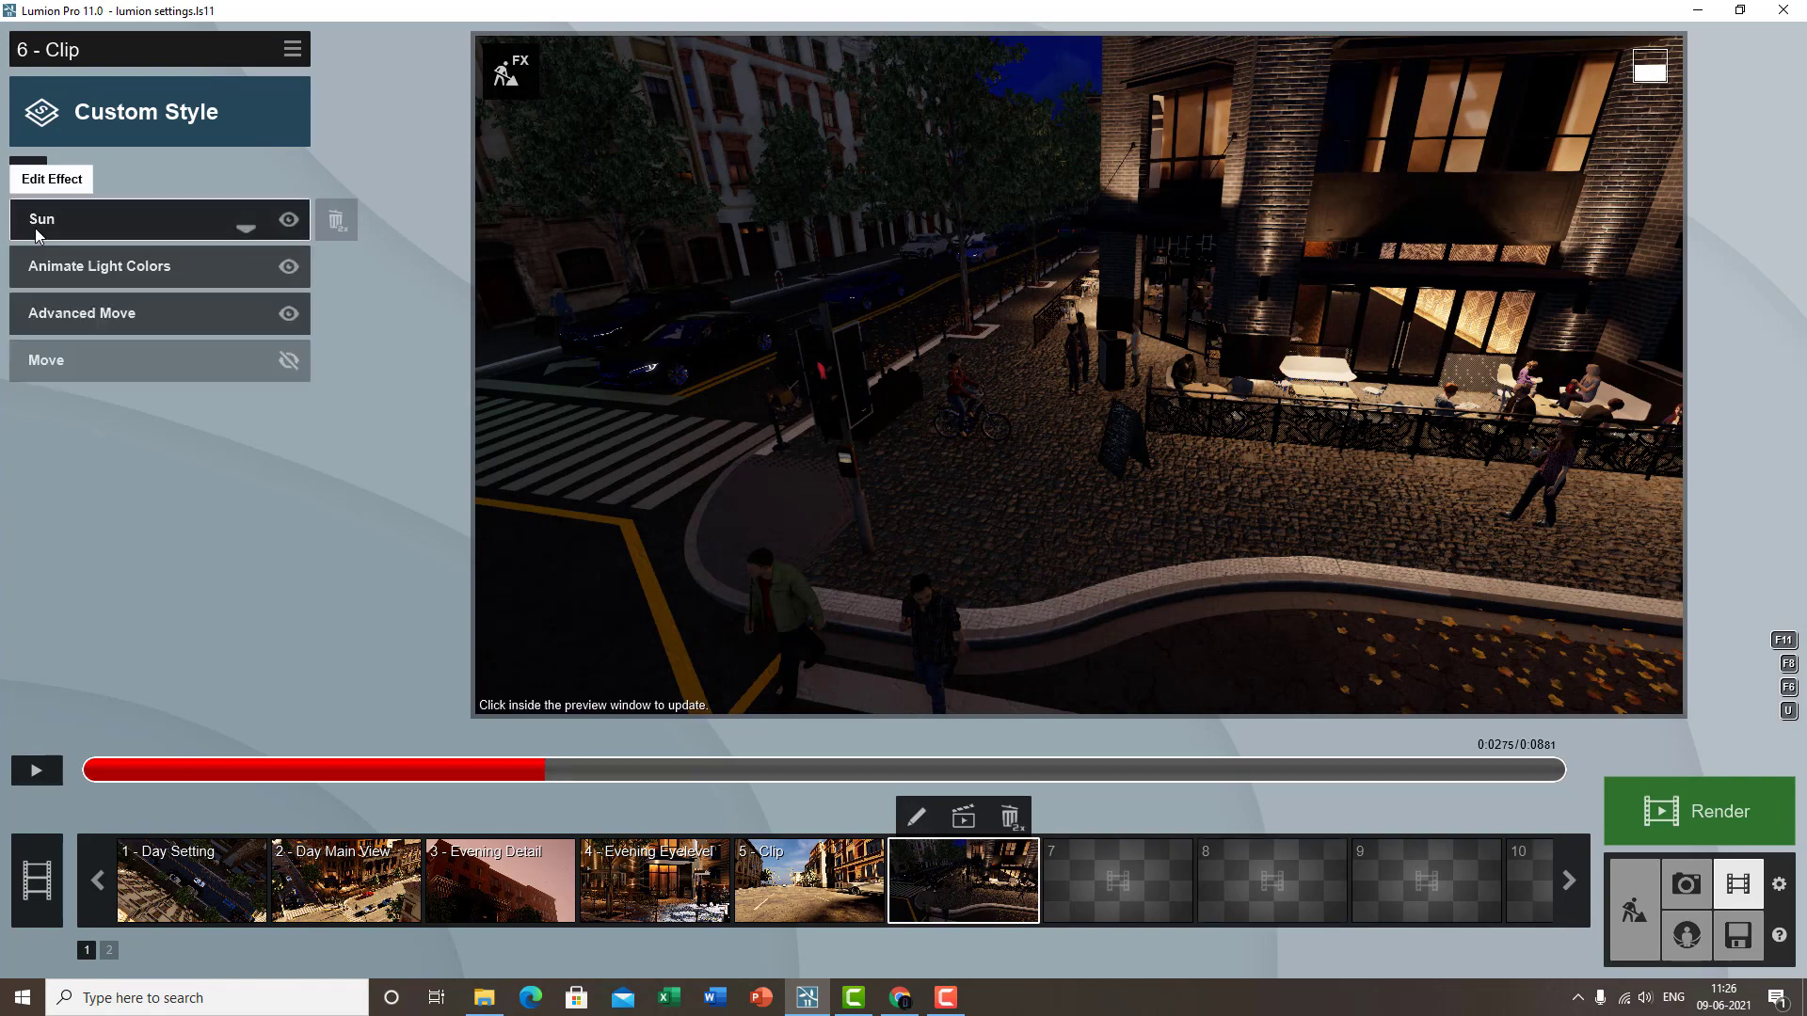
left_click(83, 267)
left_click(83, 272)
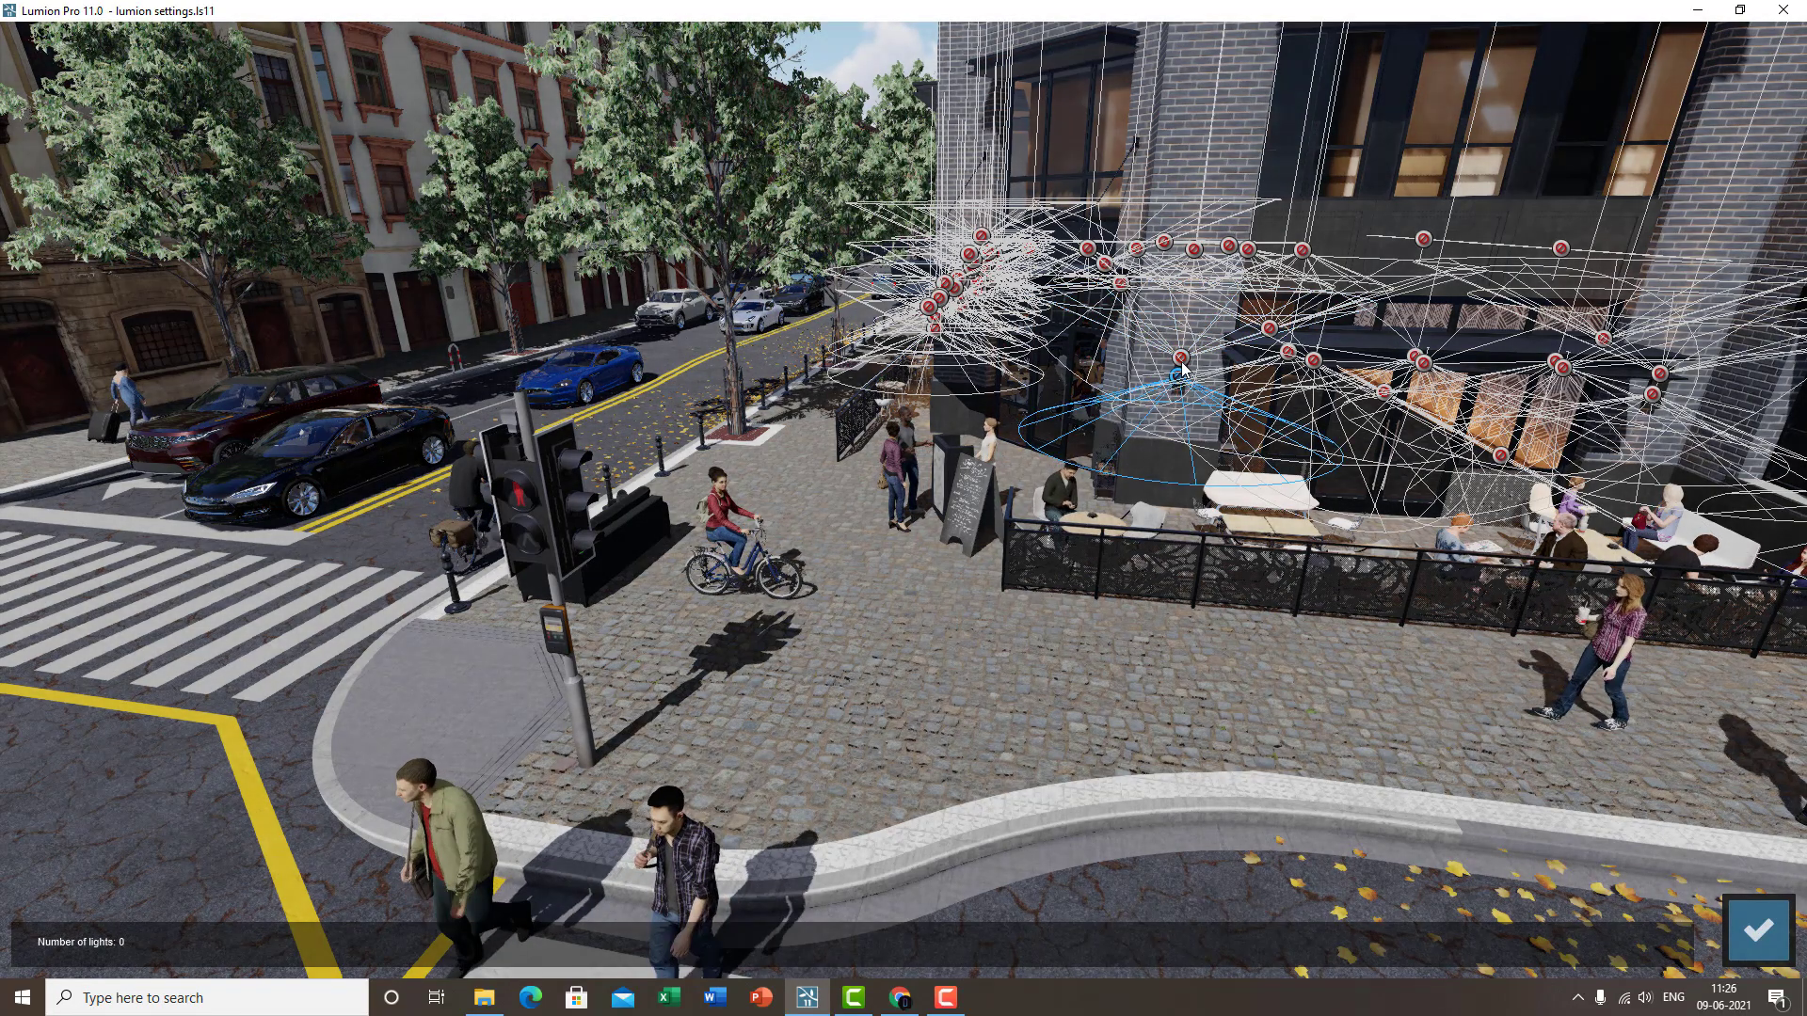
left_click(1180, 358)
left_click(1178, 376)
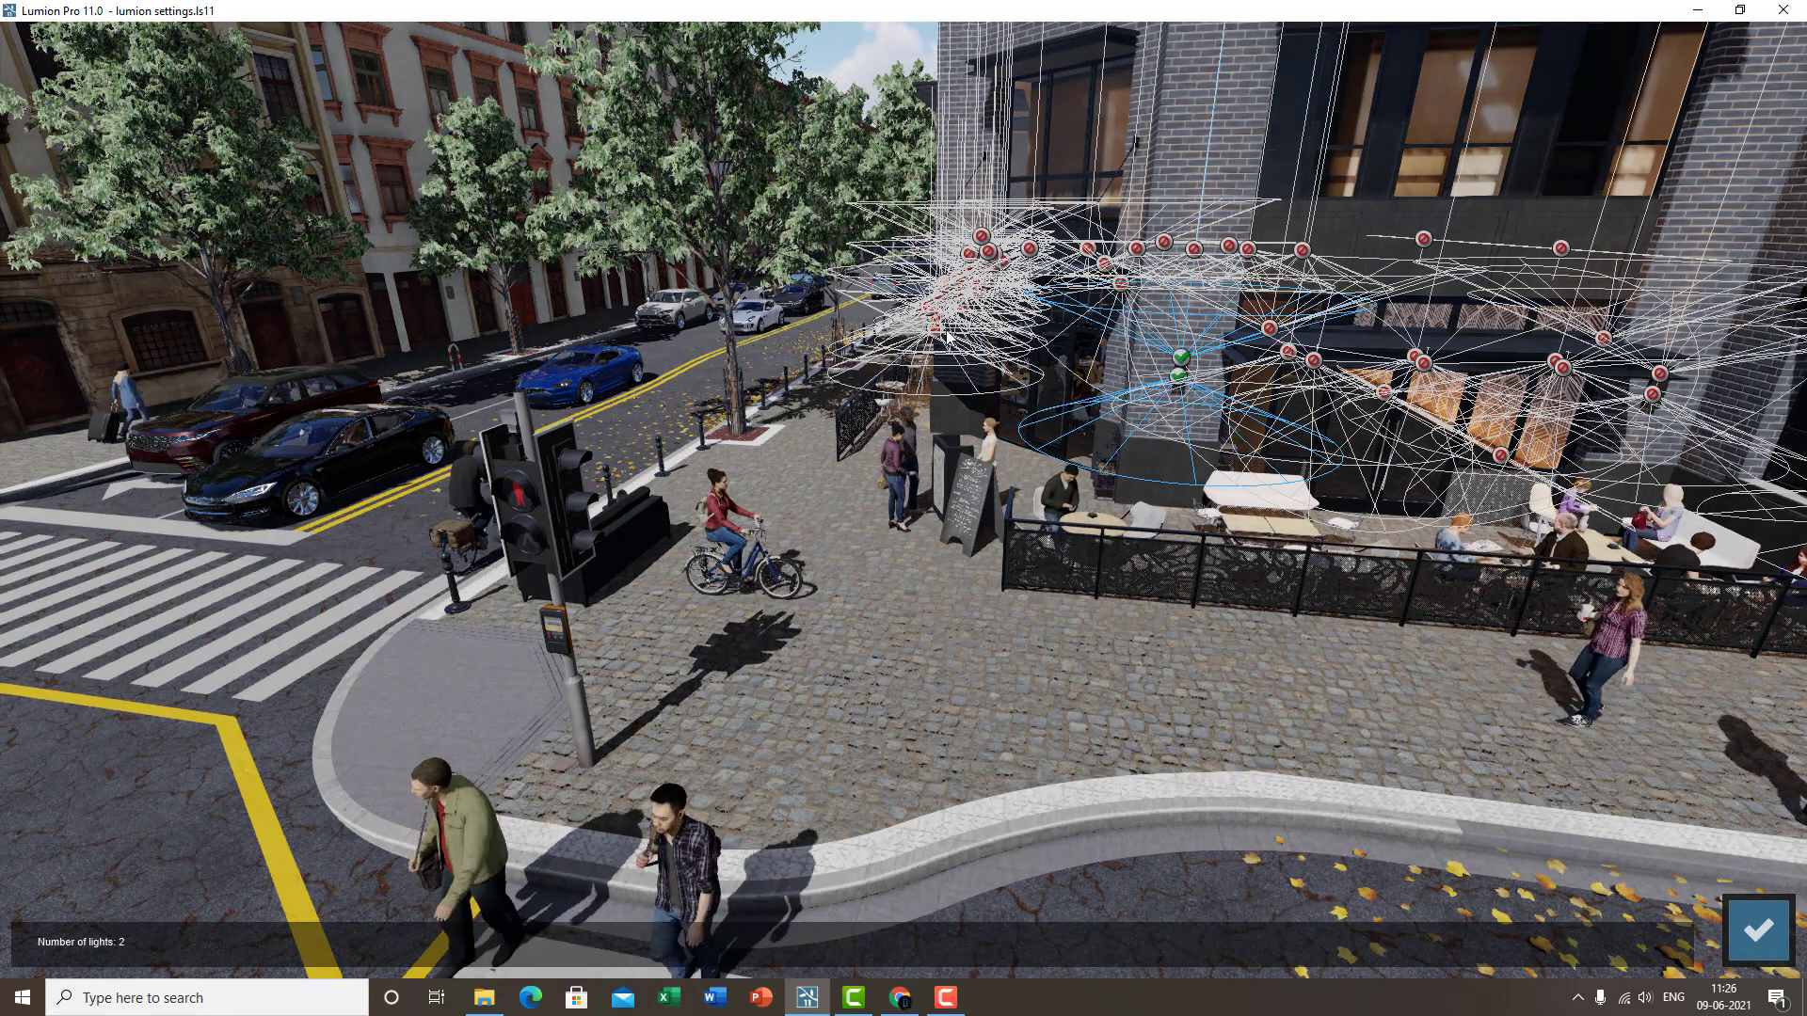
left_click(935, 327)
left_click(928, 308)
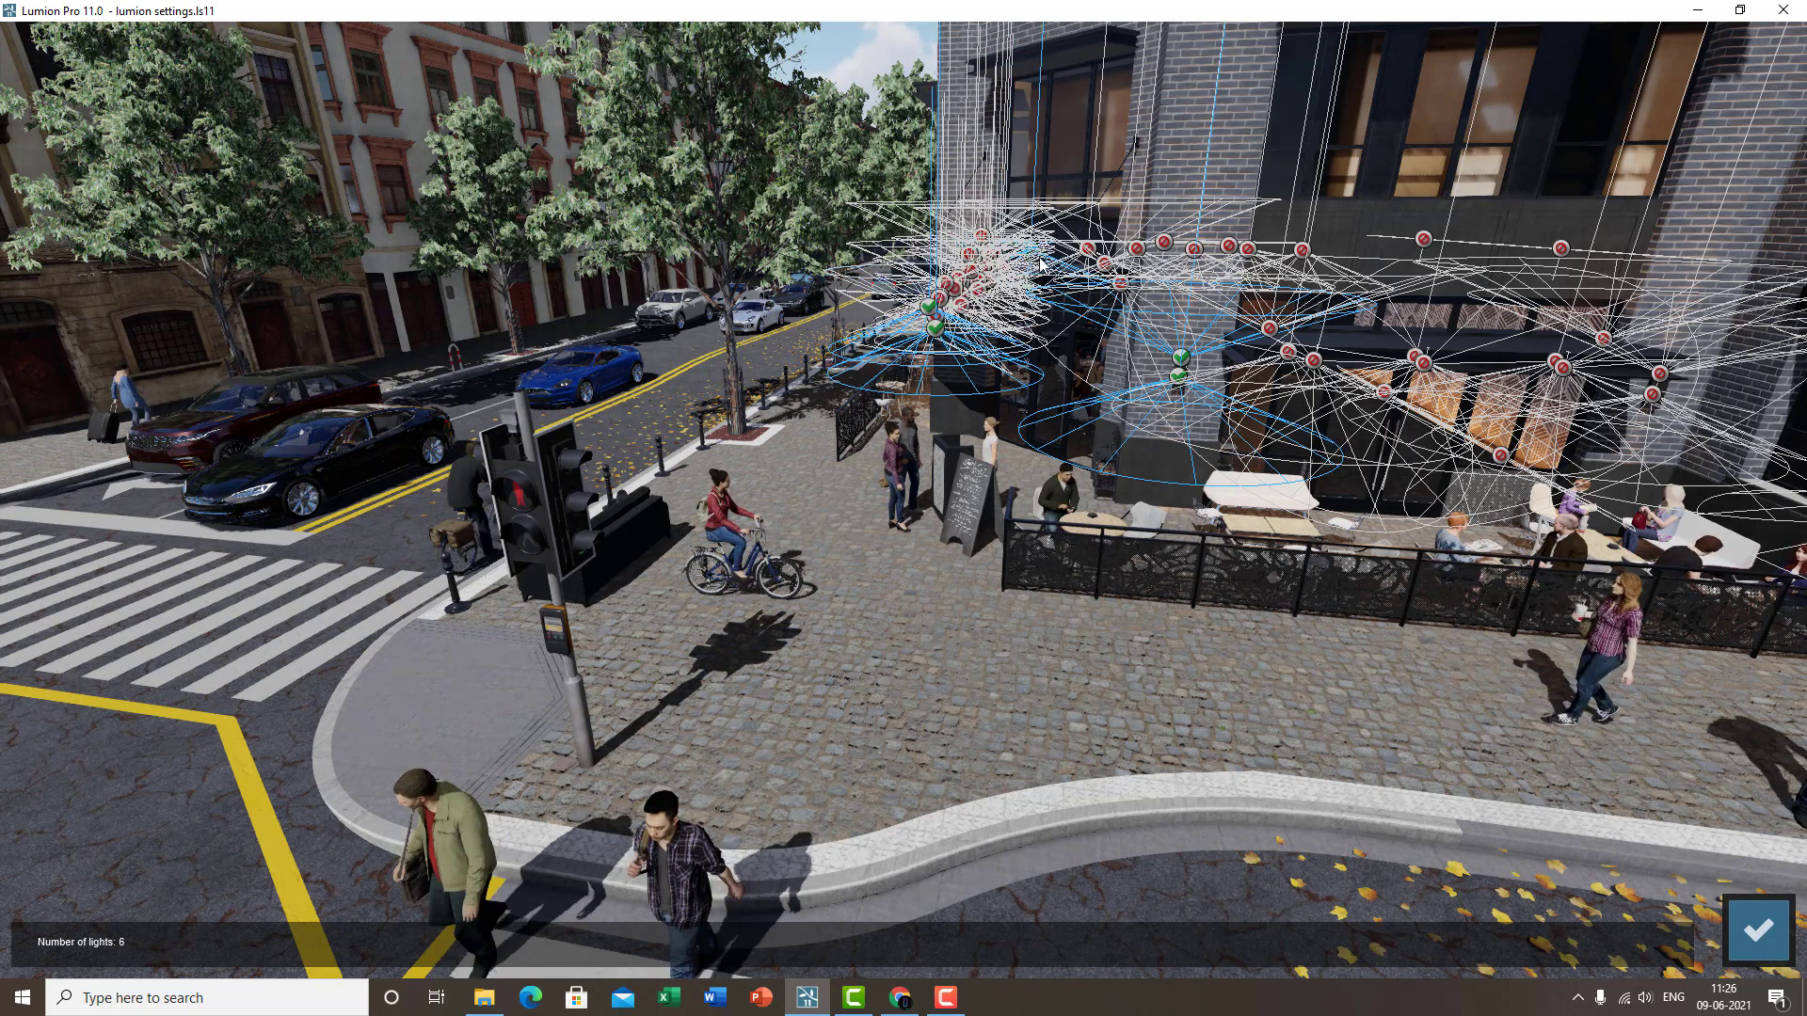
left_click(1103, 263)
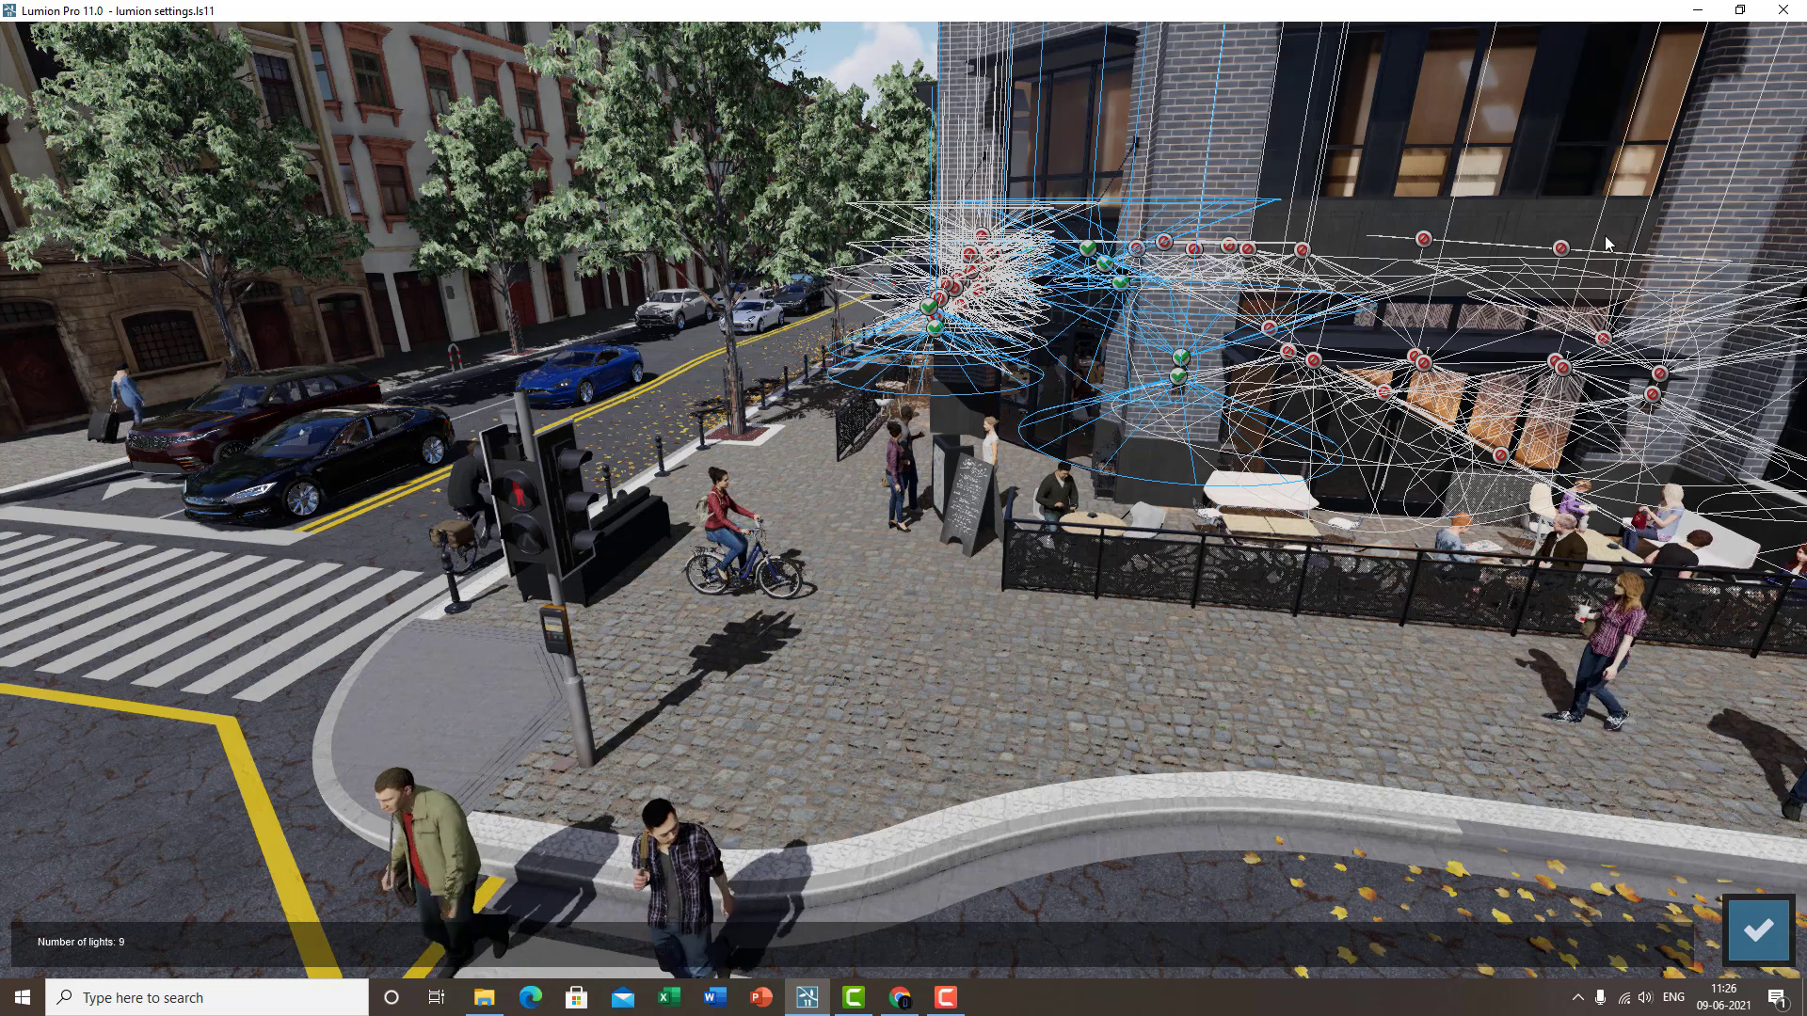
- Add the lights above the terrace and along the café front to the light selection
left_click(1560, 248)
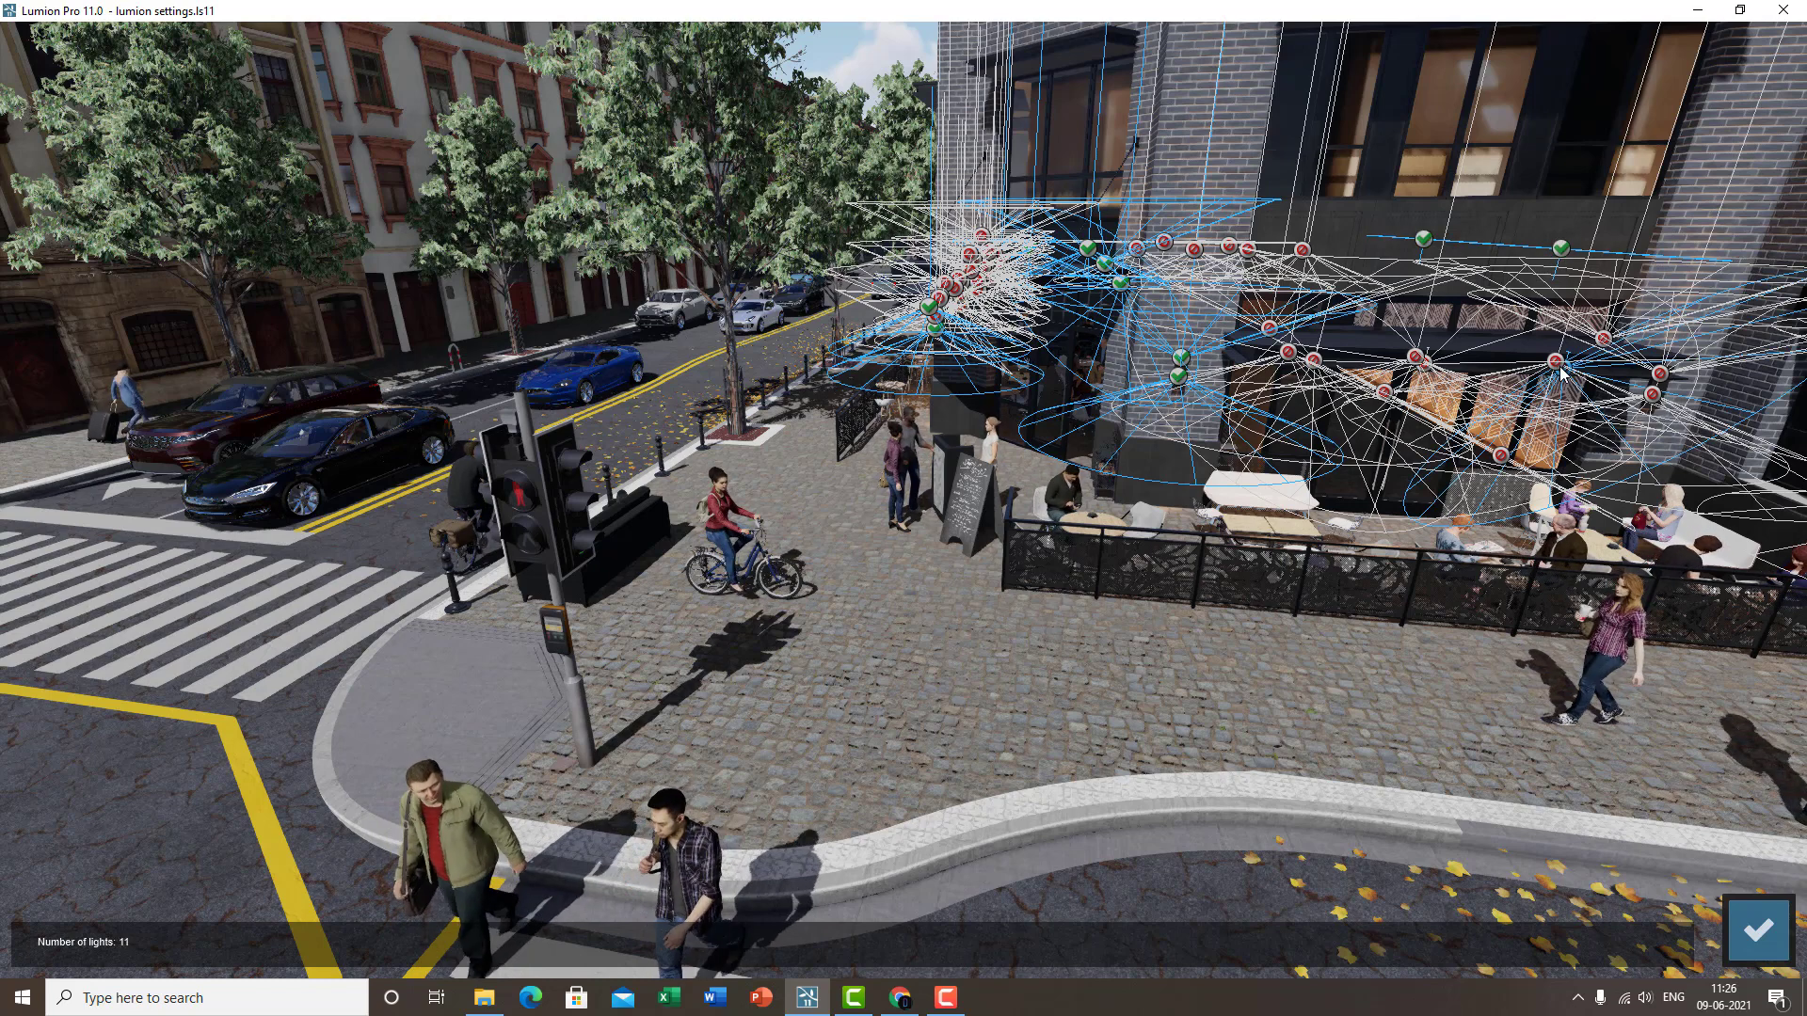
left_click(1558, 364)
left_click(1416, 357)
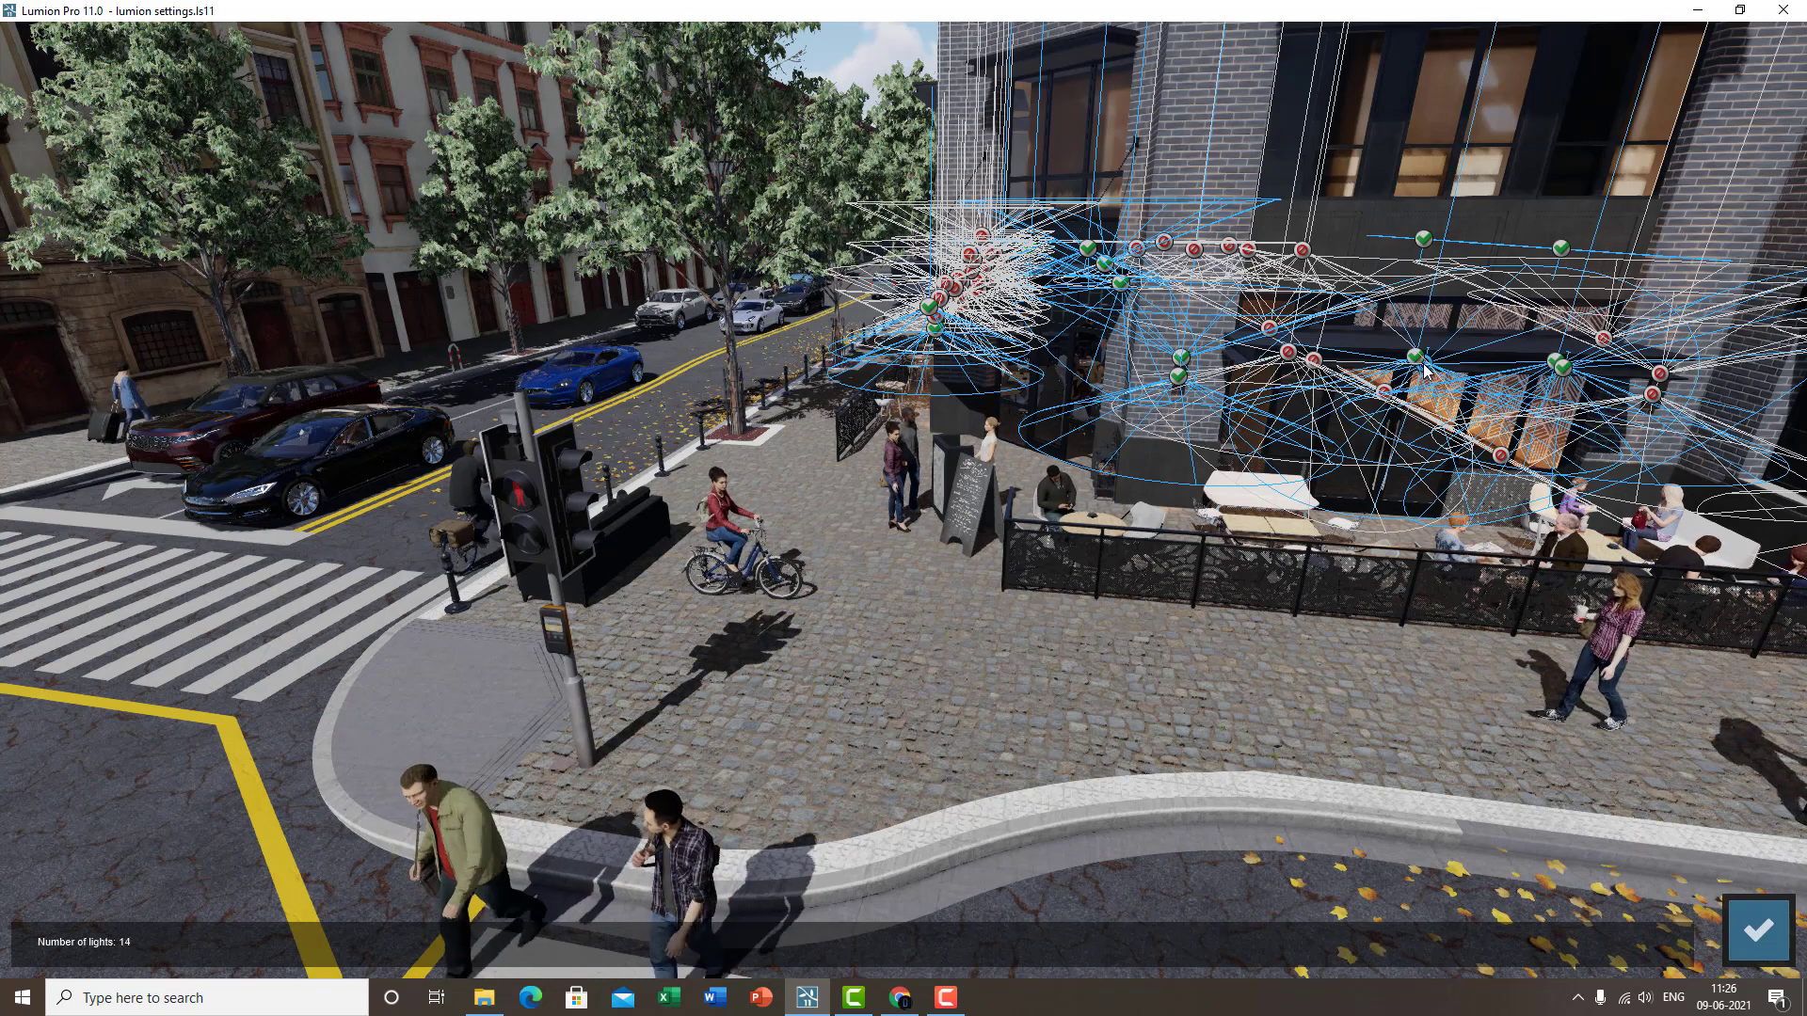
left_click(1380, 391)
left_click(1288, 353)
left_click(1313, 359)
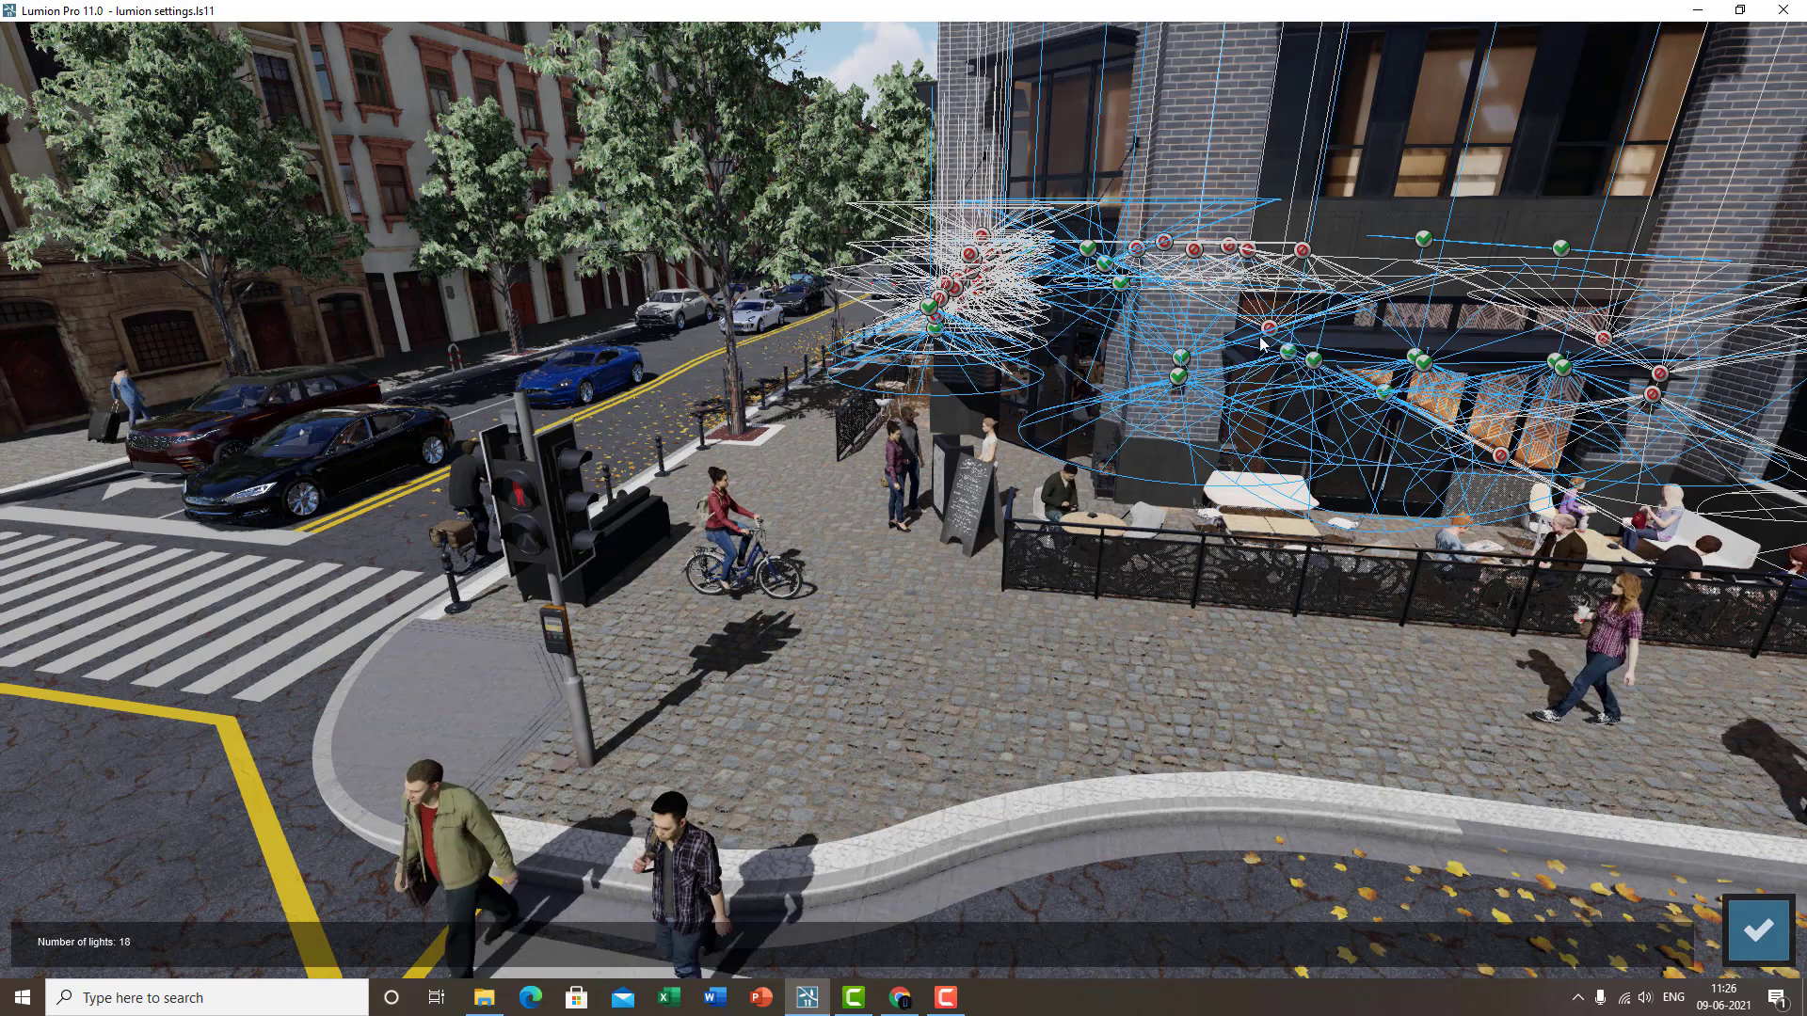
left_click(1268, 328)
left_click(1651, 395)
left_click(1659, 373)
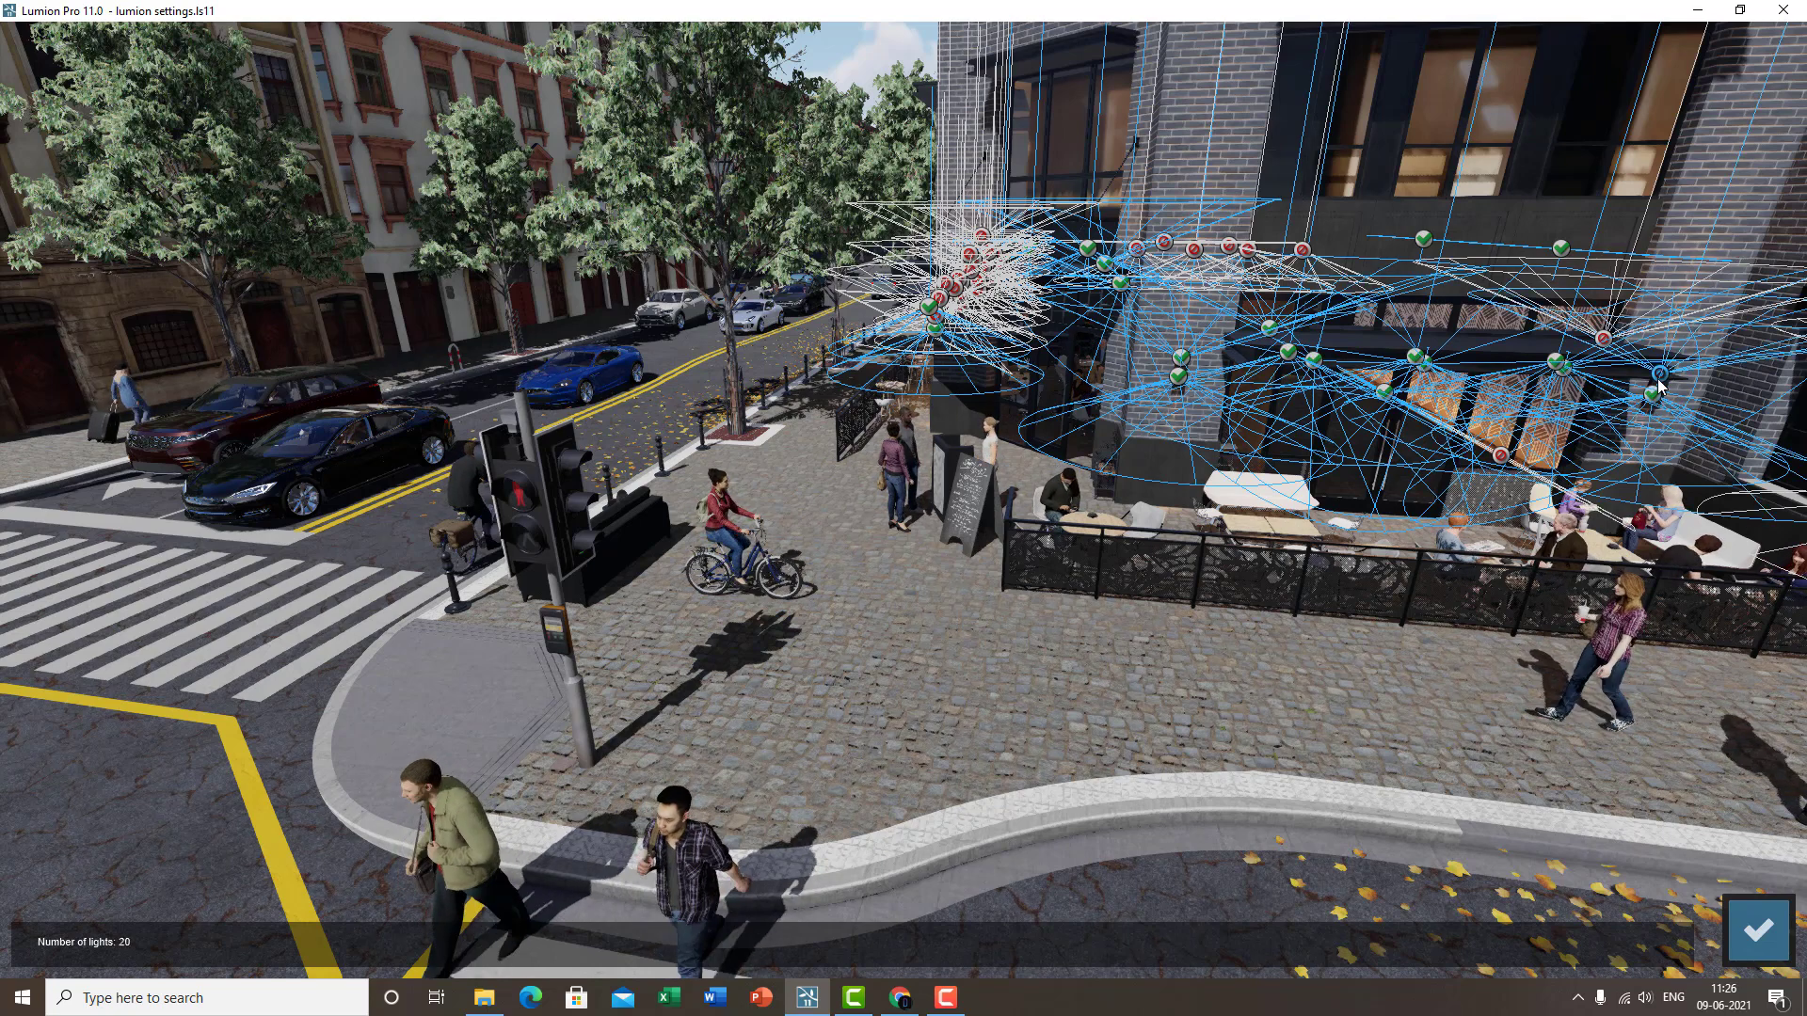
left_click(1500, 455)
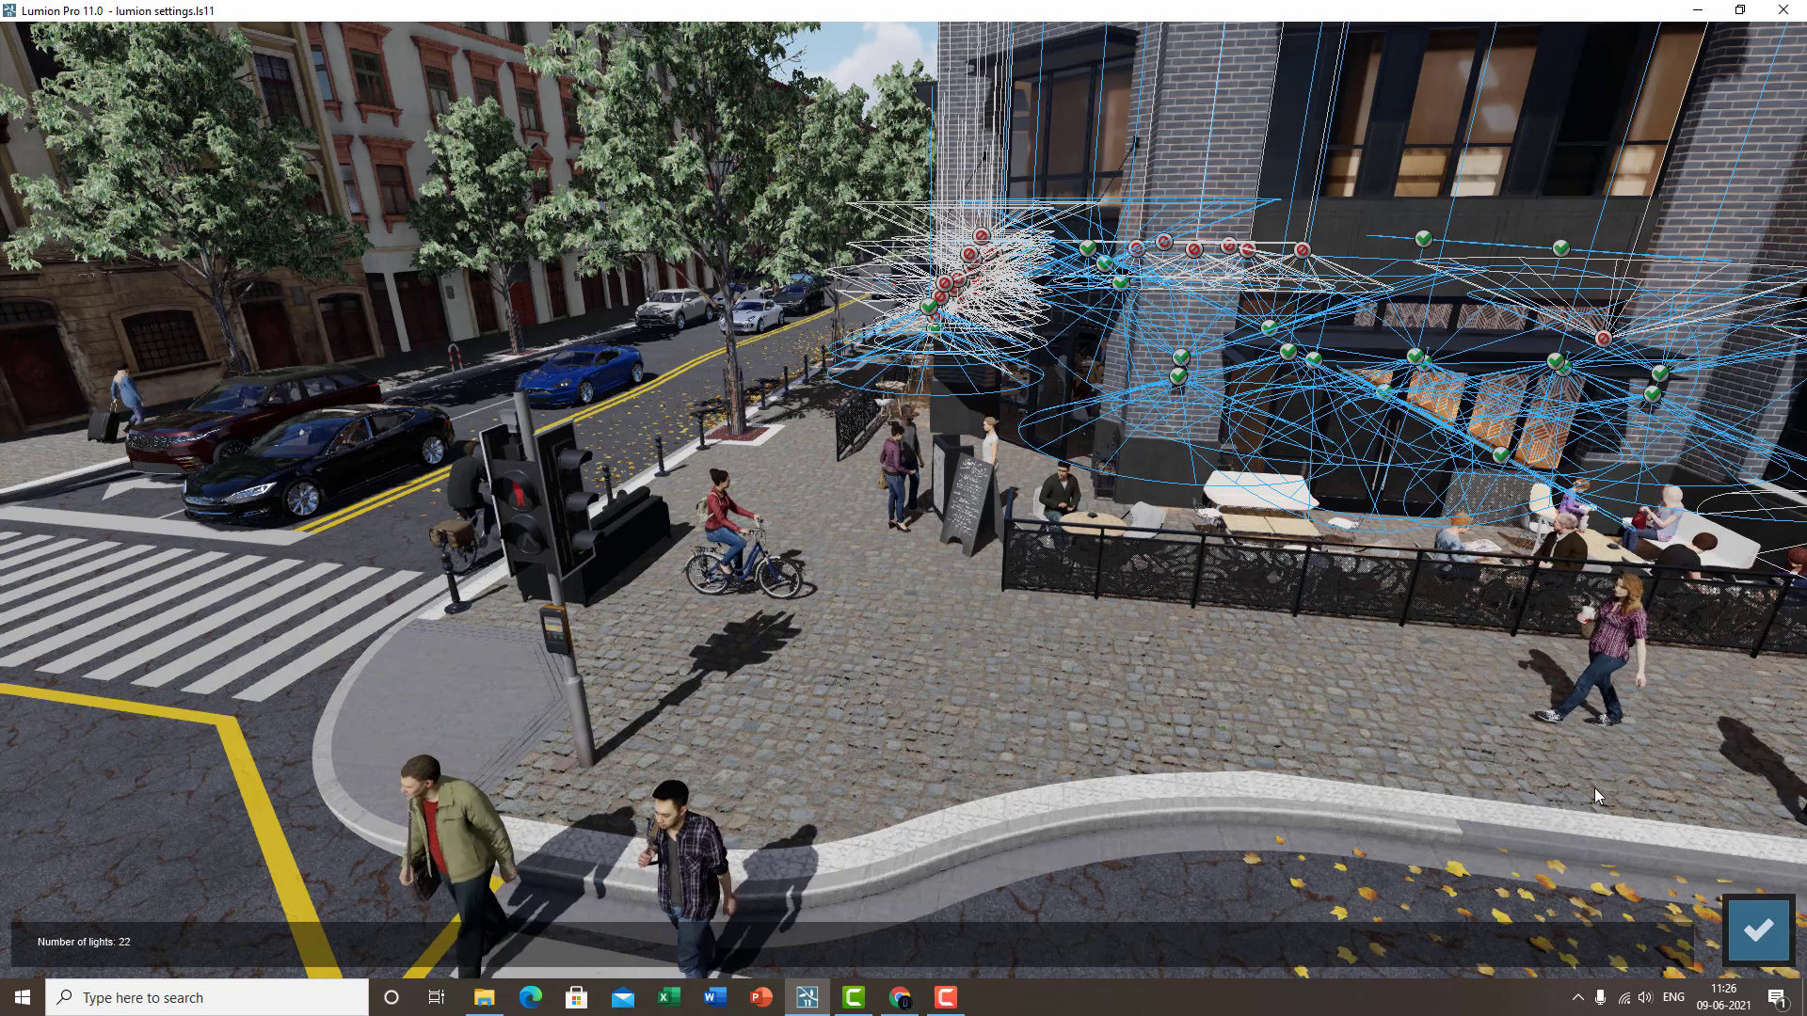
- Add the remaining lights clustered near the café's street-side corner and accept the light selection
left_click(1177, 377)
left_click(1177, 377)
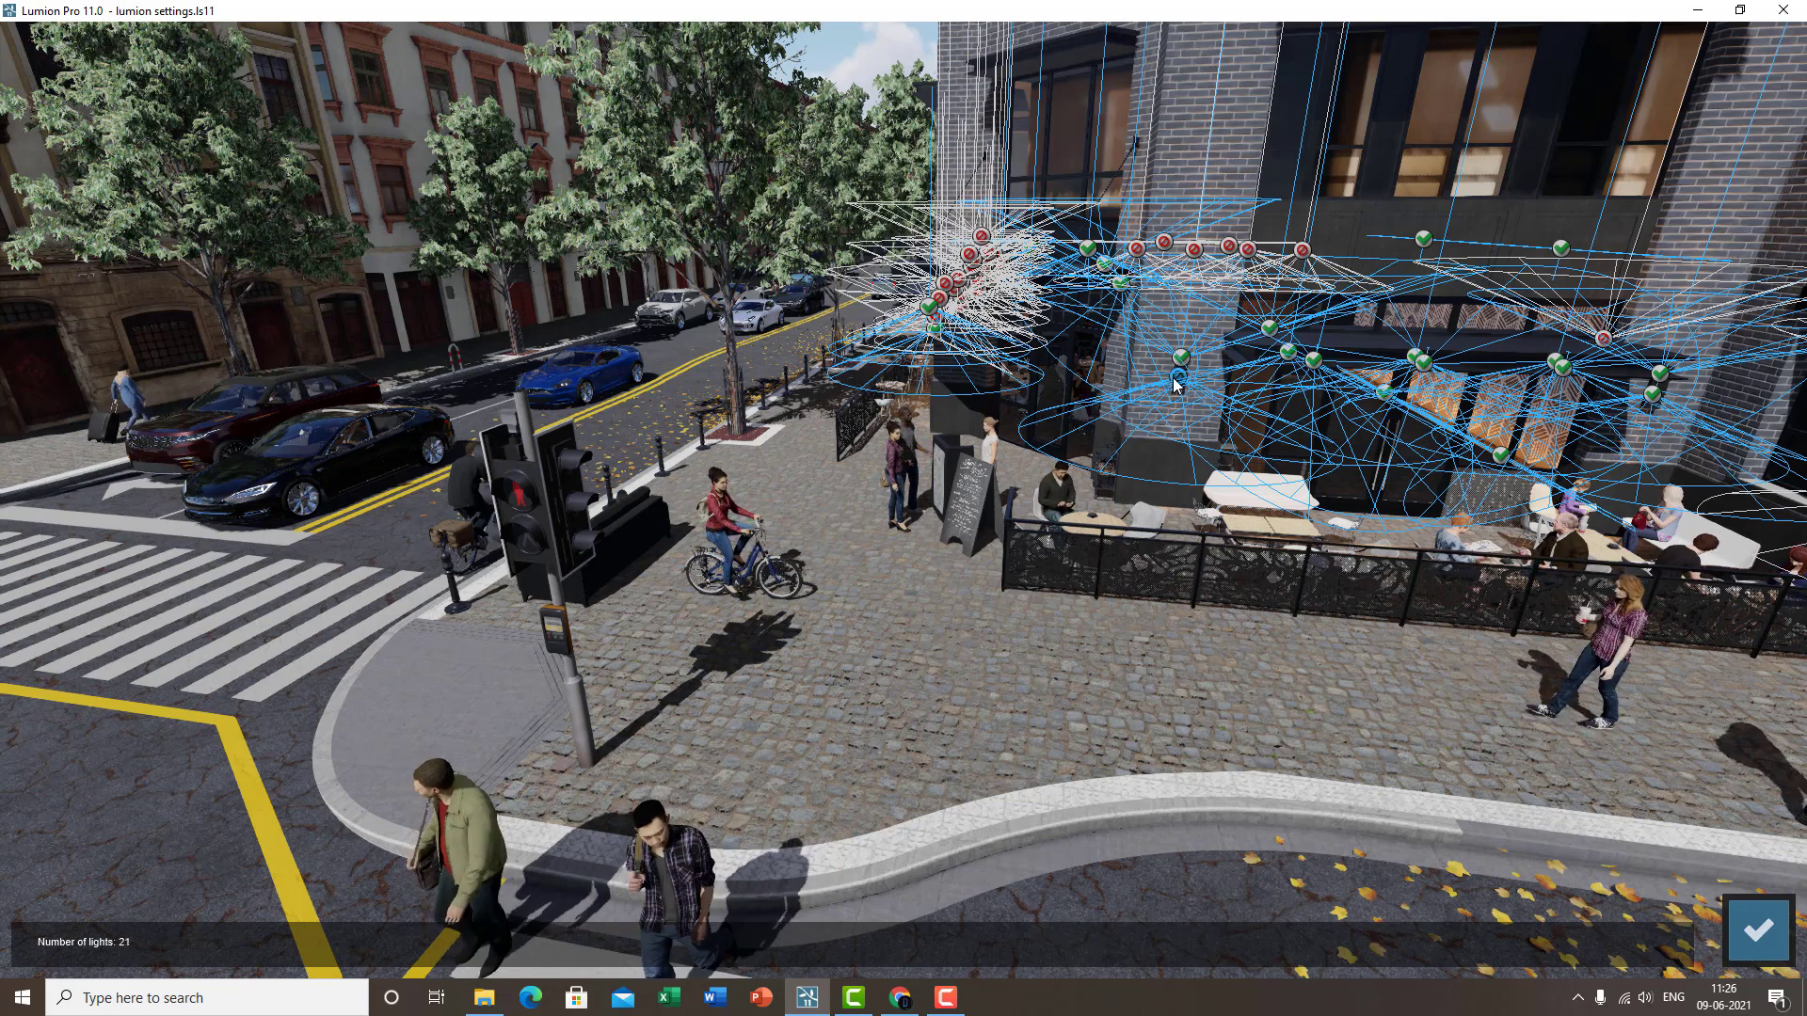
left_click(1029, 248)
left_click(959, 302)
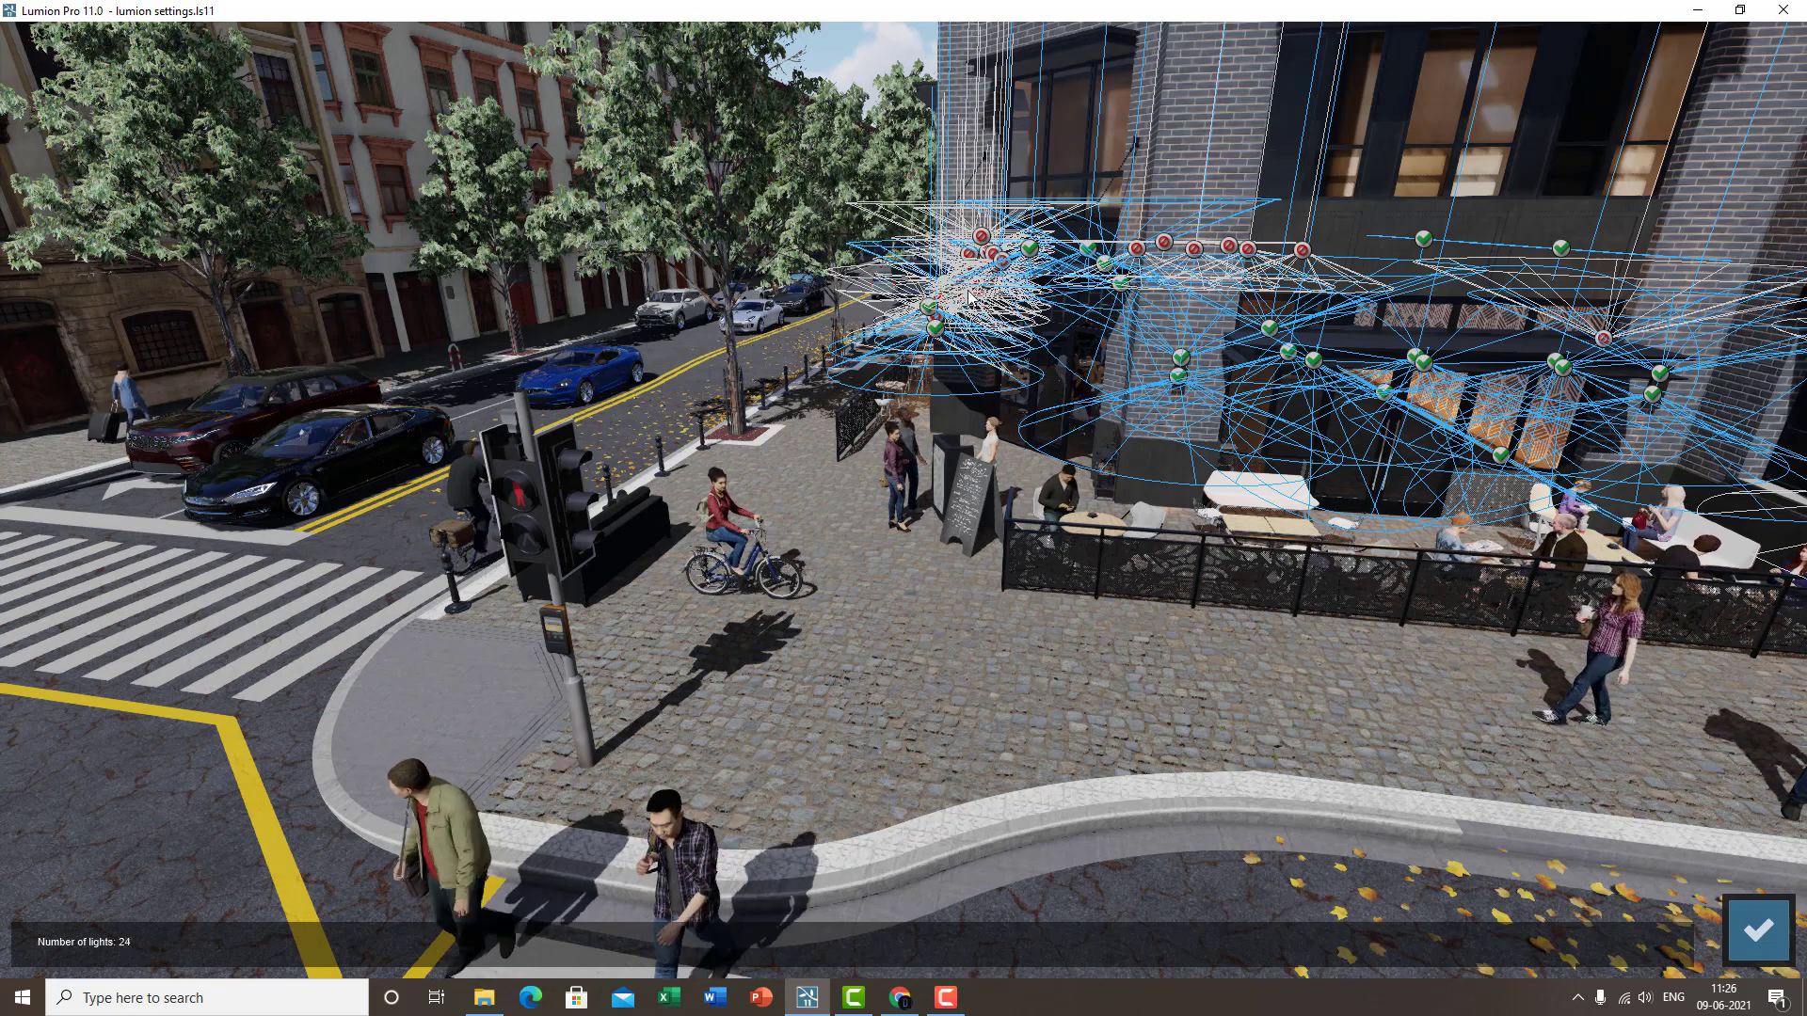
left_click(1003, 263)
left_click(993, 253)
left_click(946, 283)
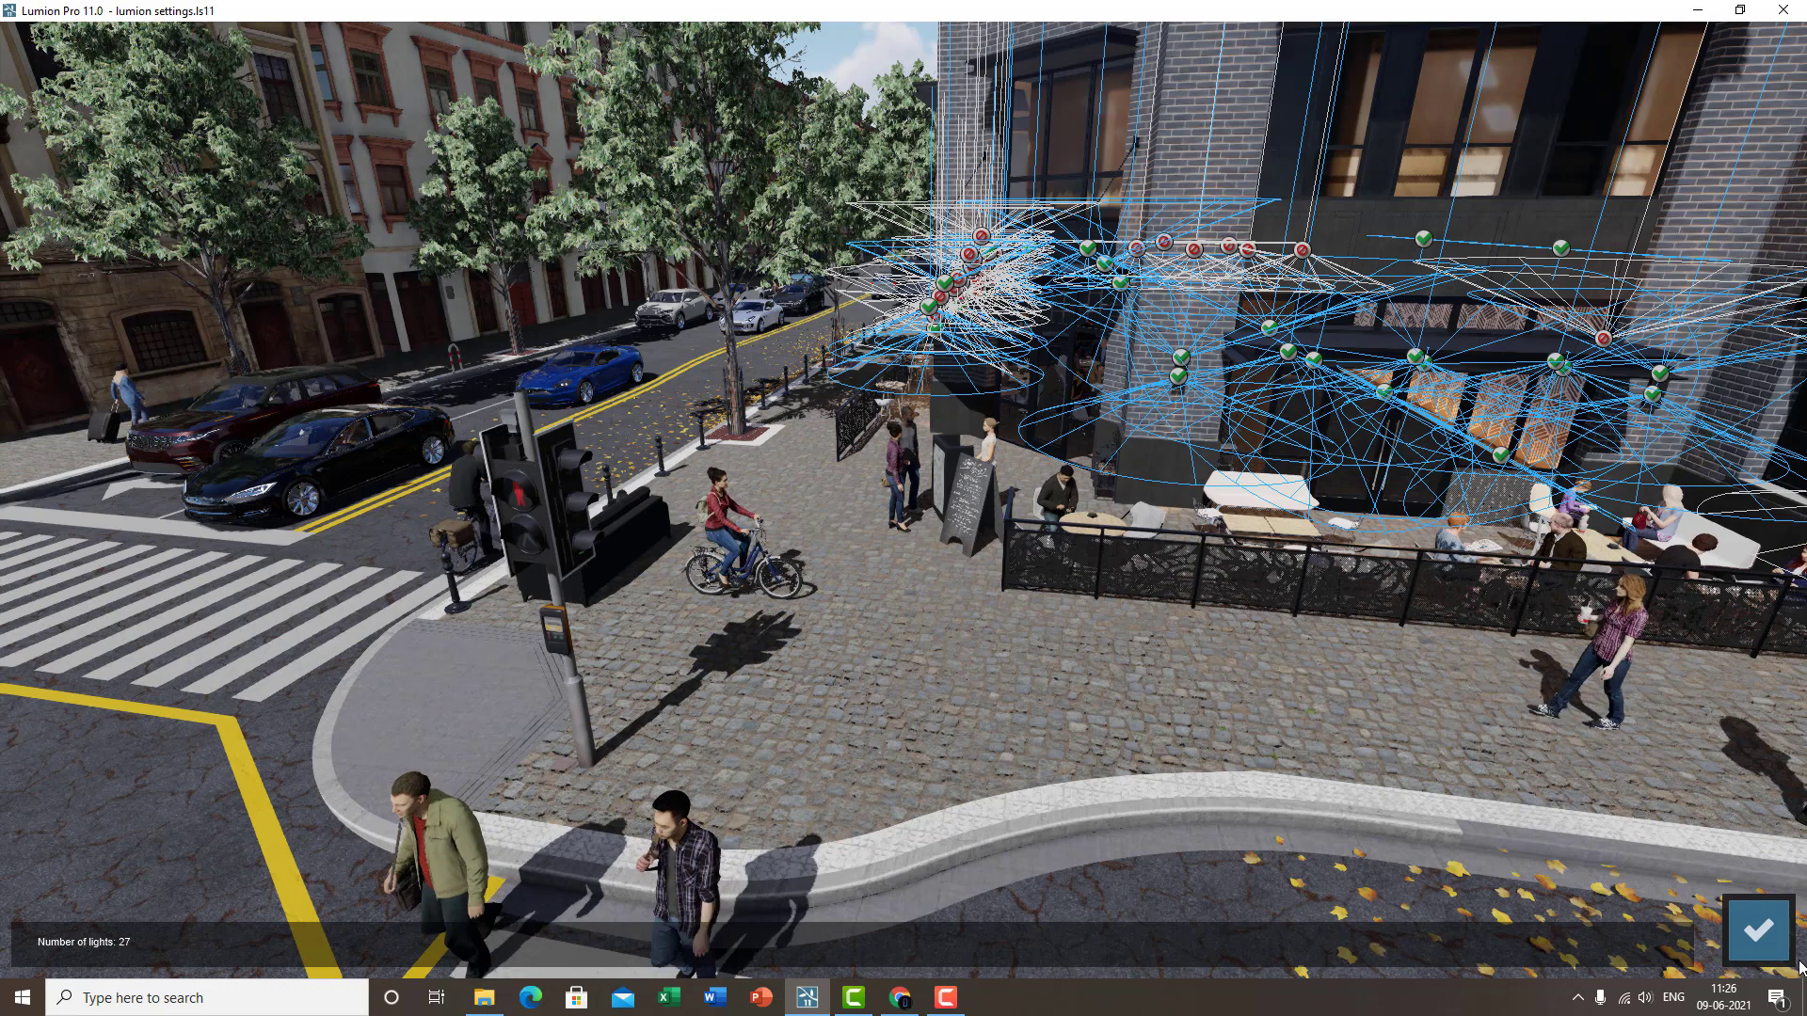
left_click(1757, 929)
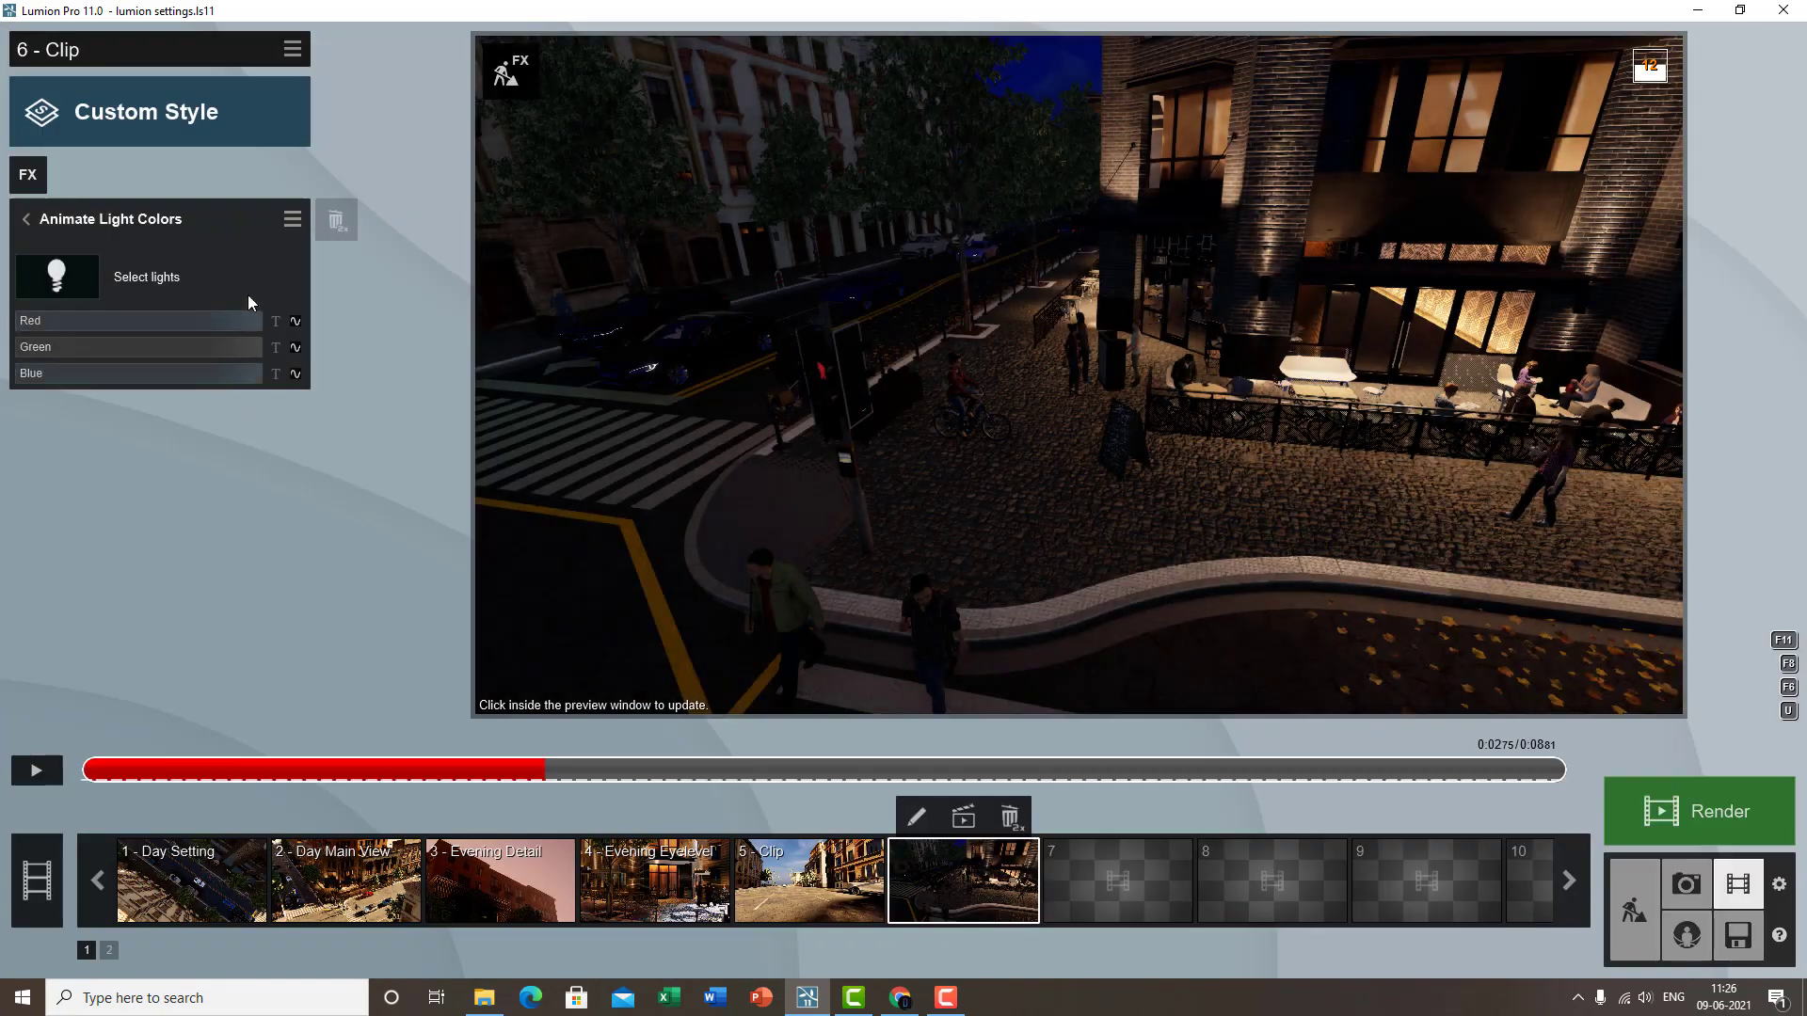
- Keyframe Red at full at about 2.76 s, and set Red and Green keyframes of 0.0 at the clip's start
left_click(294, 321)
left_click_drag(156, 323, 406, 320)
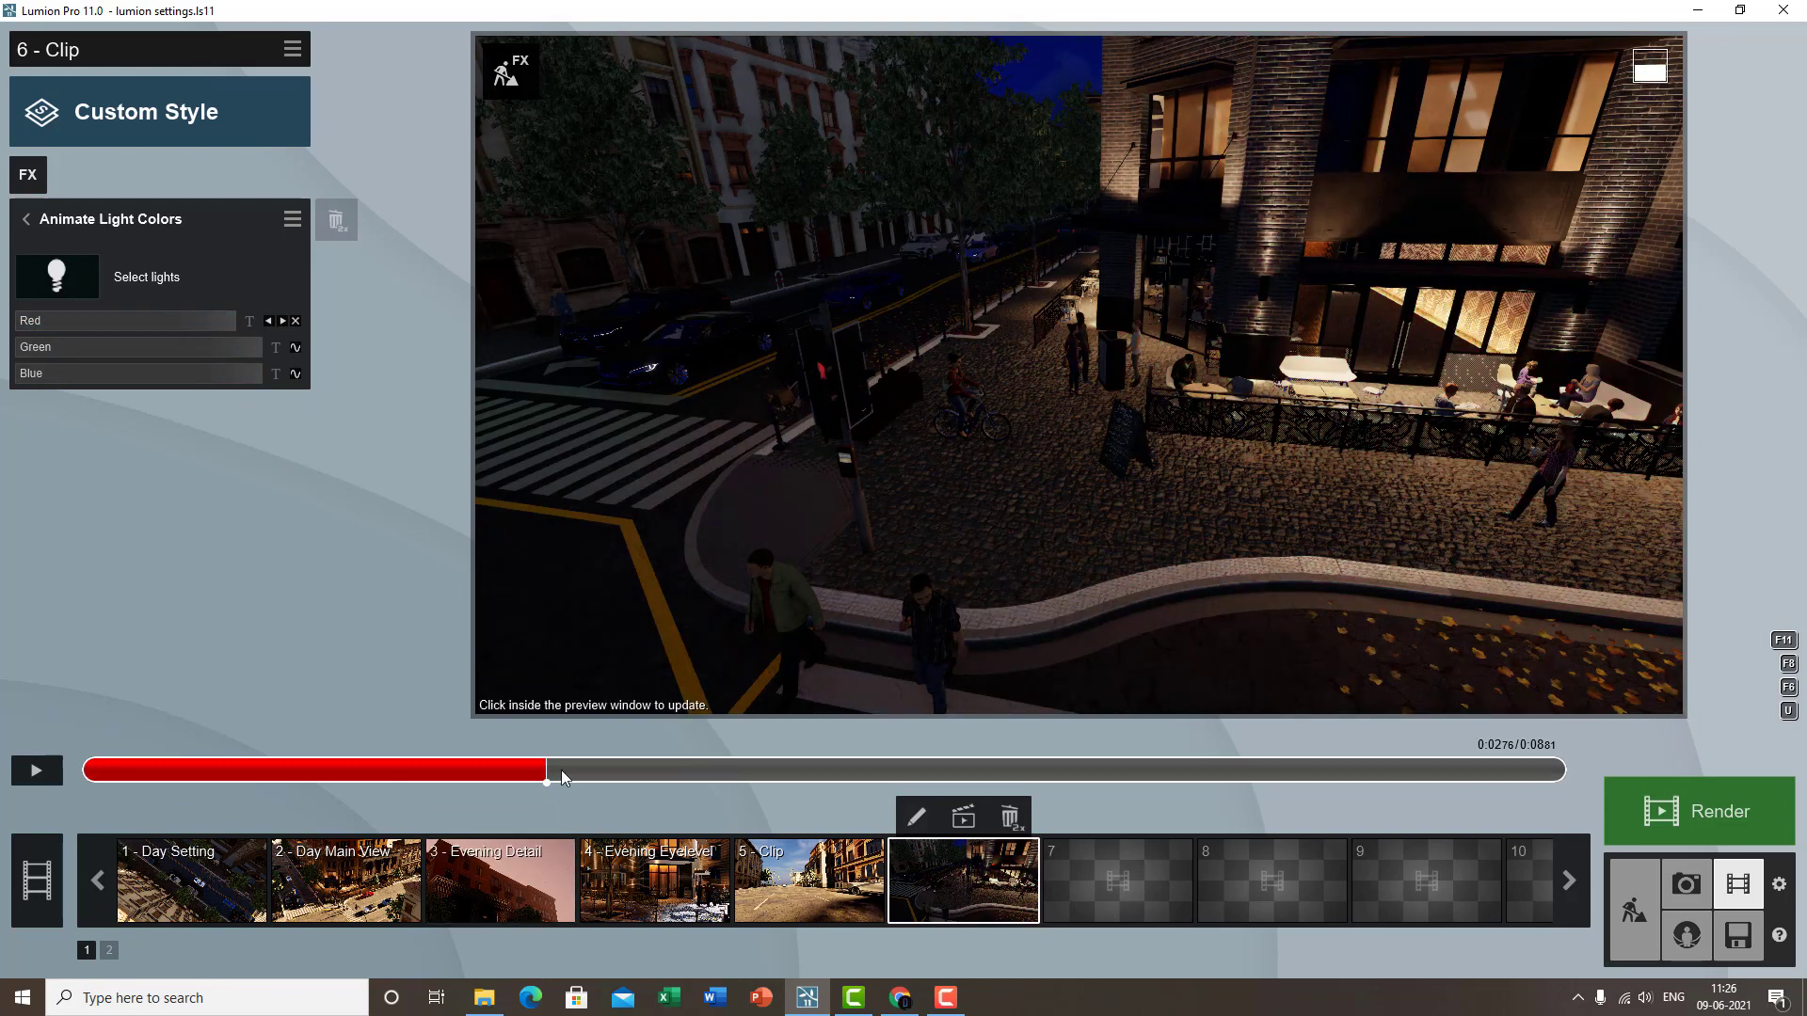
left_click(517, 769)
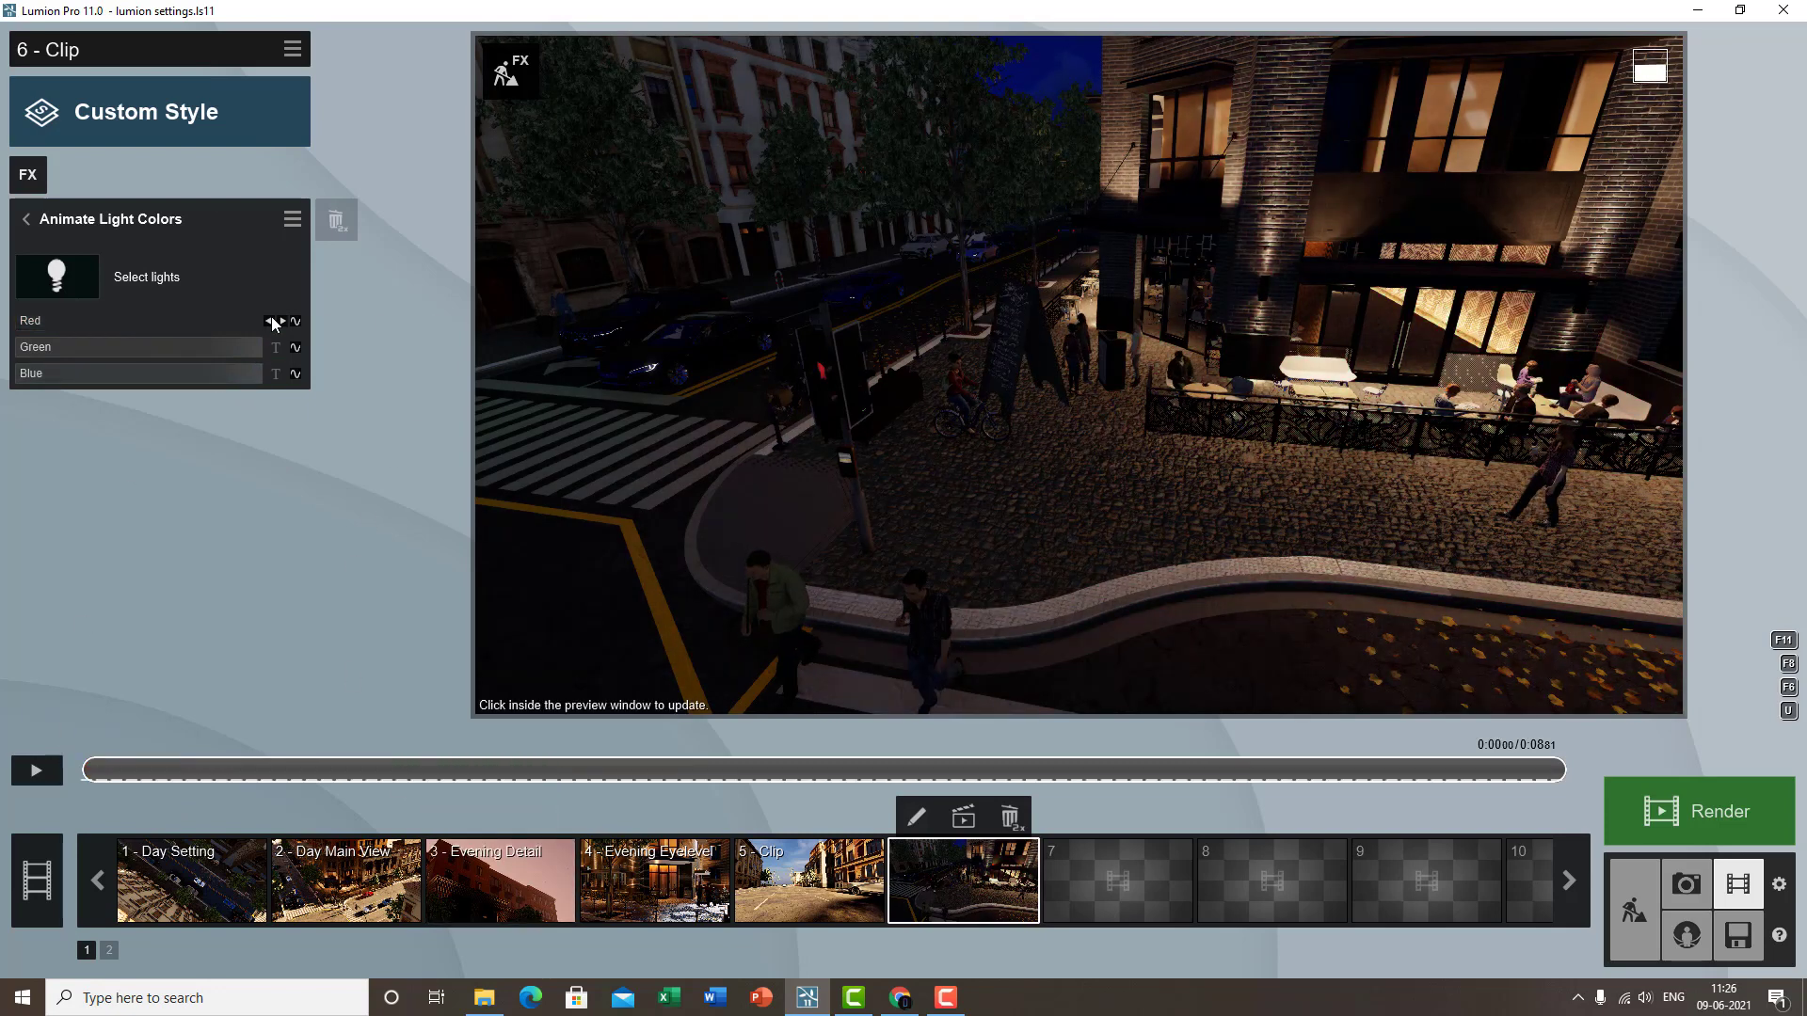
left_click(296, 320)
left_click_drag(150, 320, 3, 313)
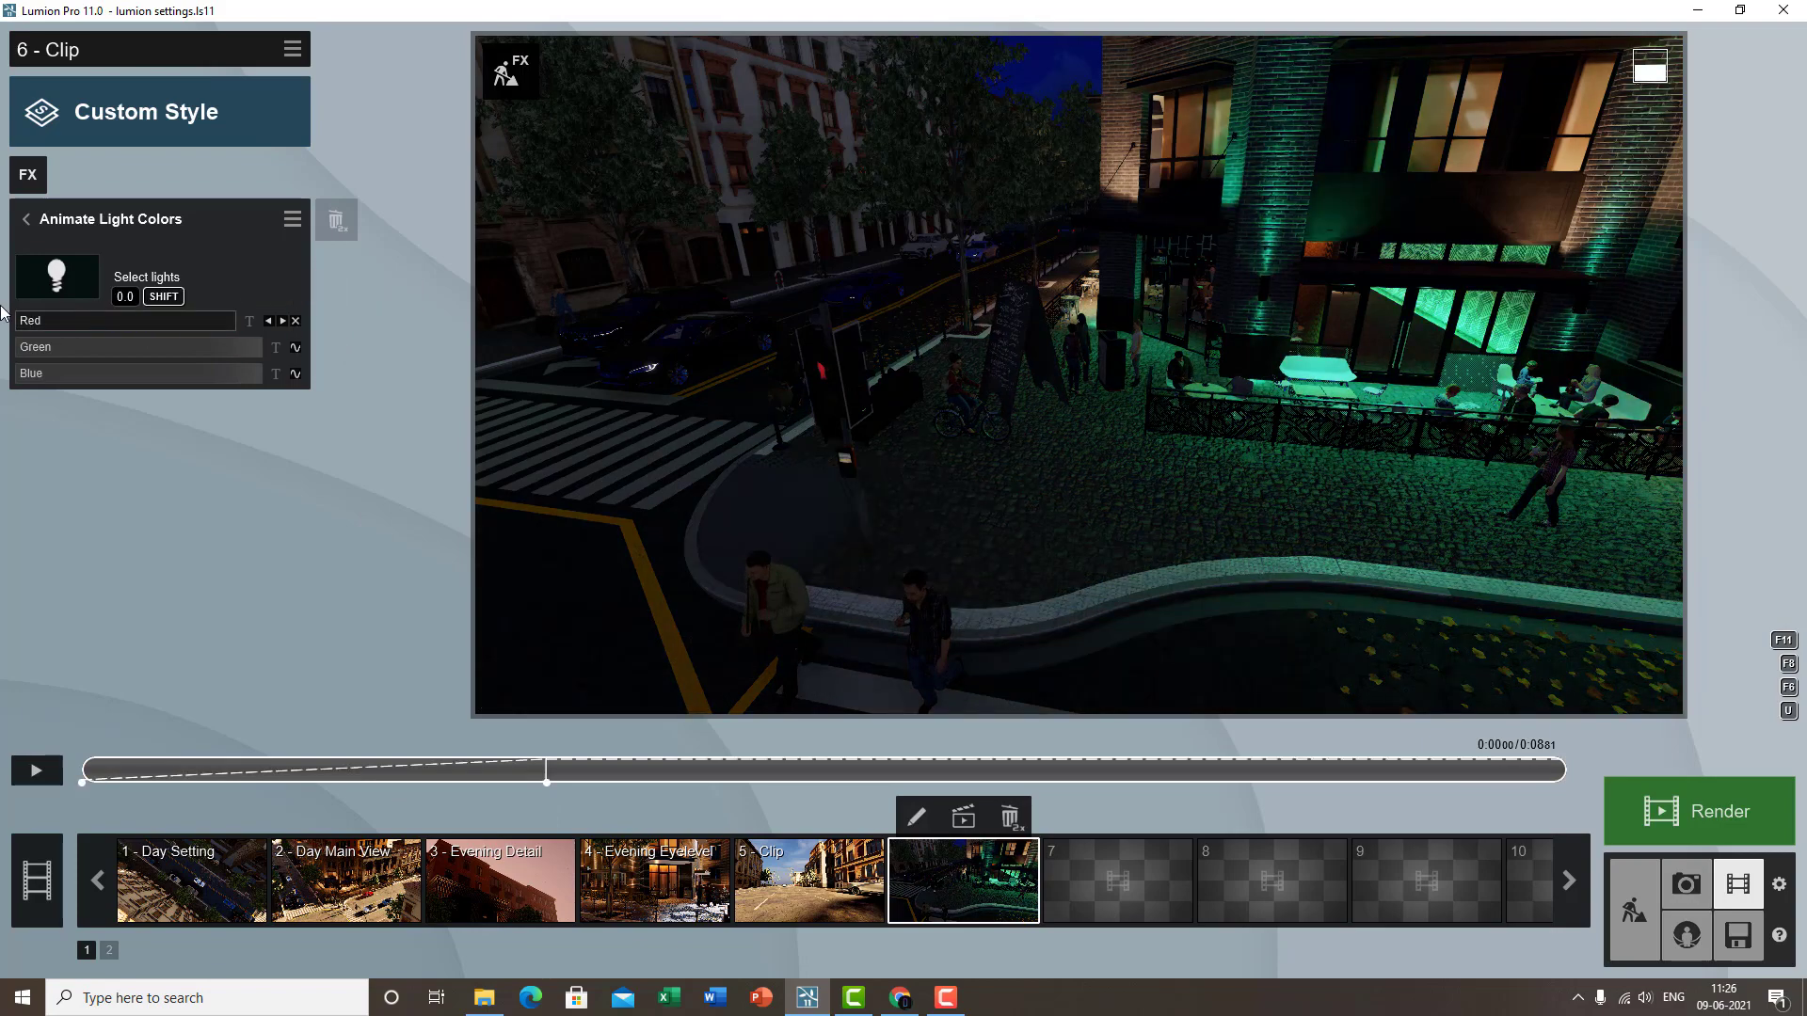
left_click(296, 348)
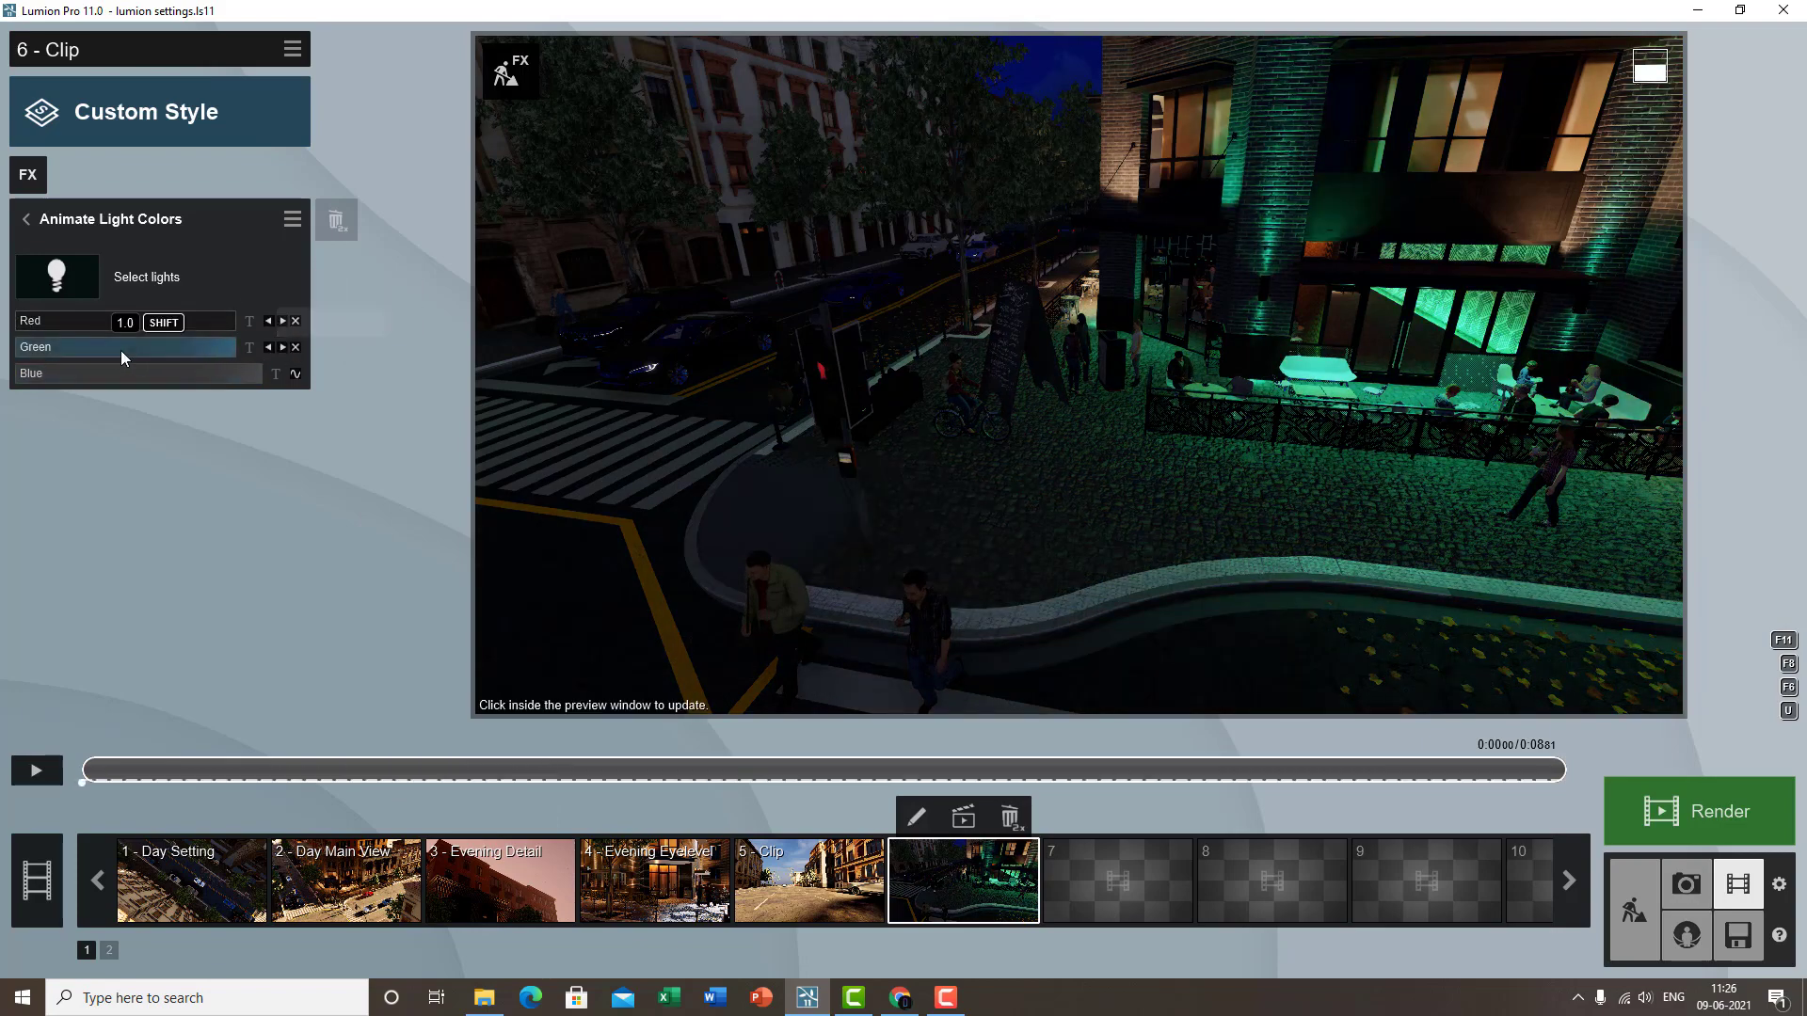
left_click_drag(120, 350, 3, 373)
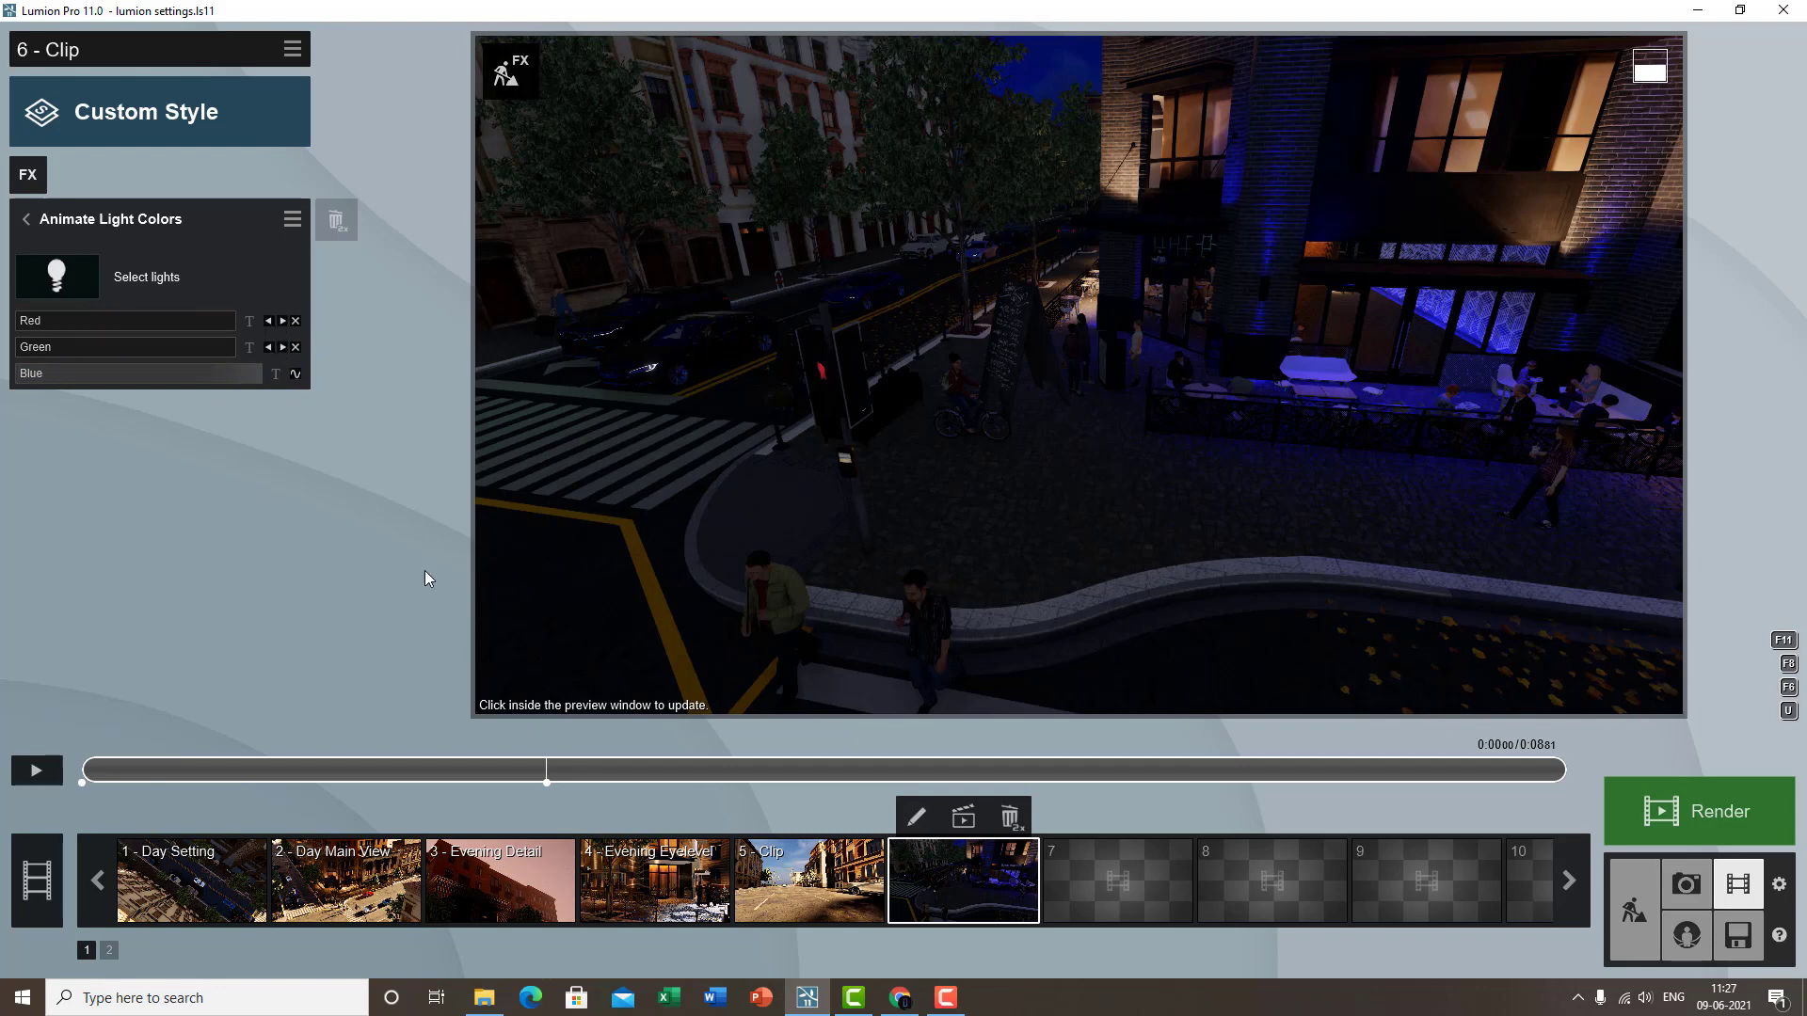
- At about 4.44 s, keyframe Blue at full, Green at 1.0 and Red close to full
left_click(284, 321)
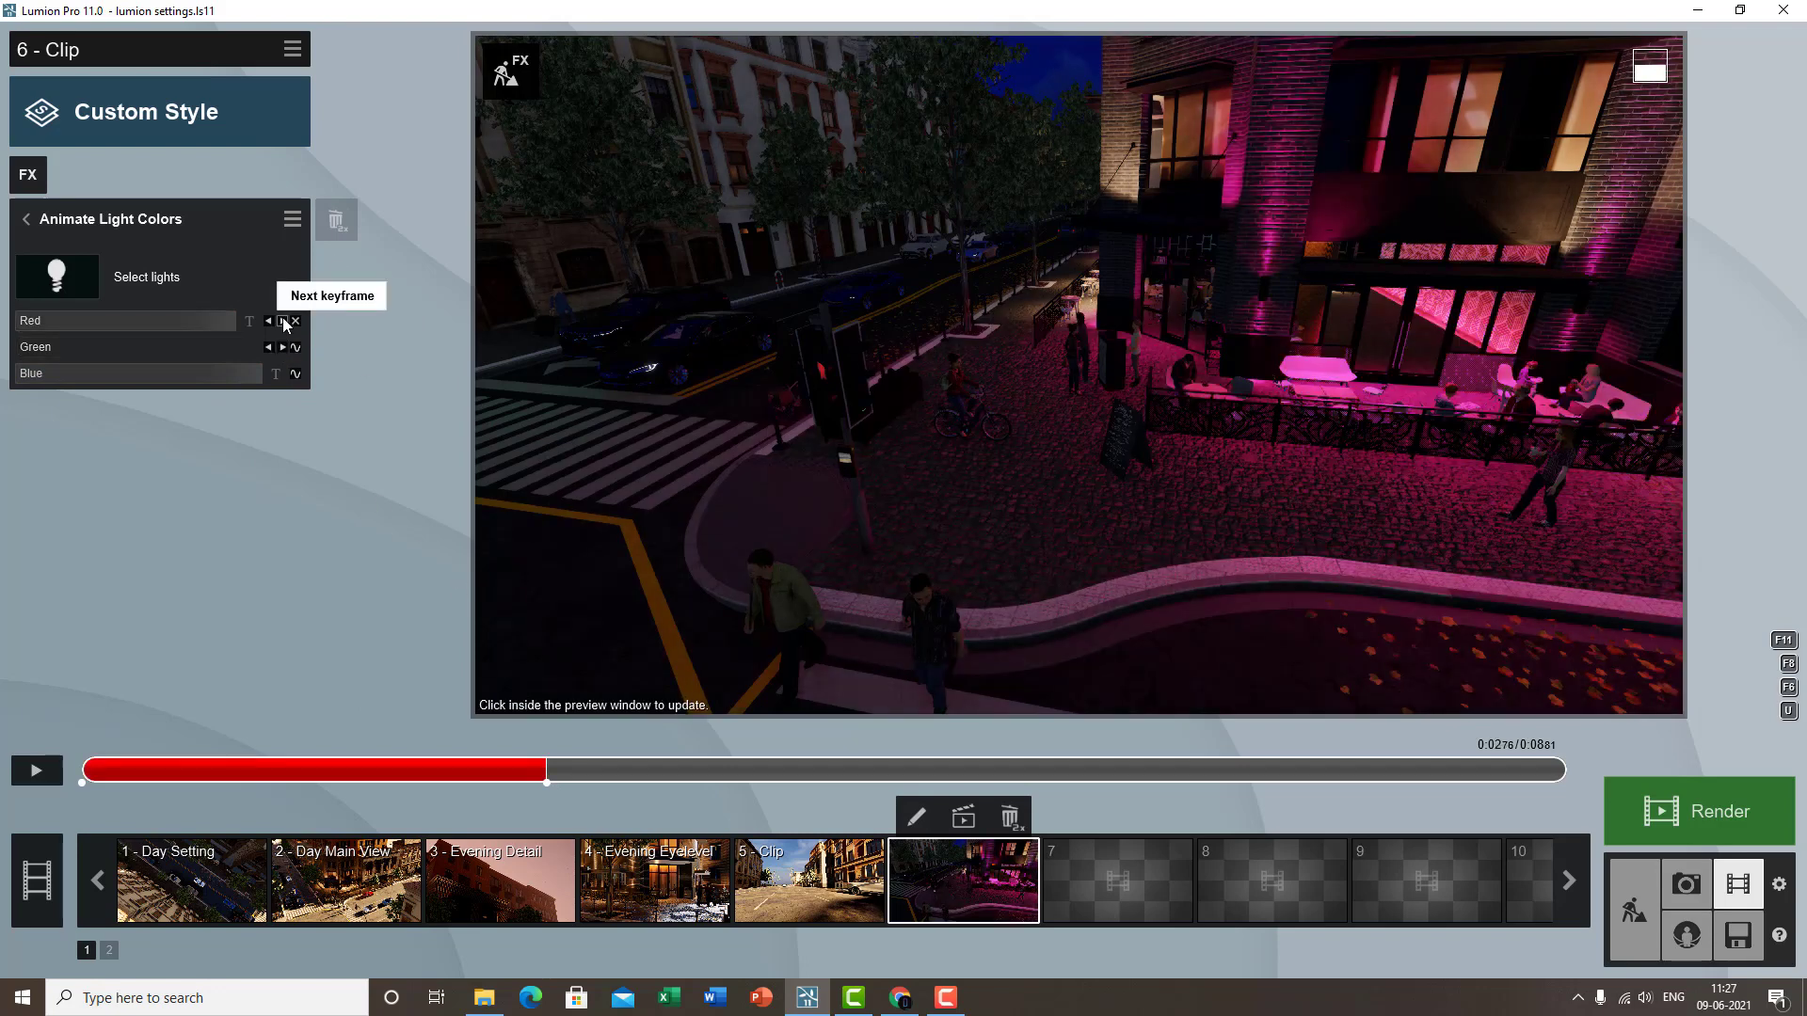
left_click(832, 771)
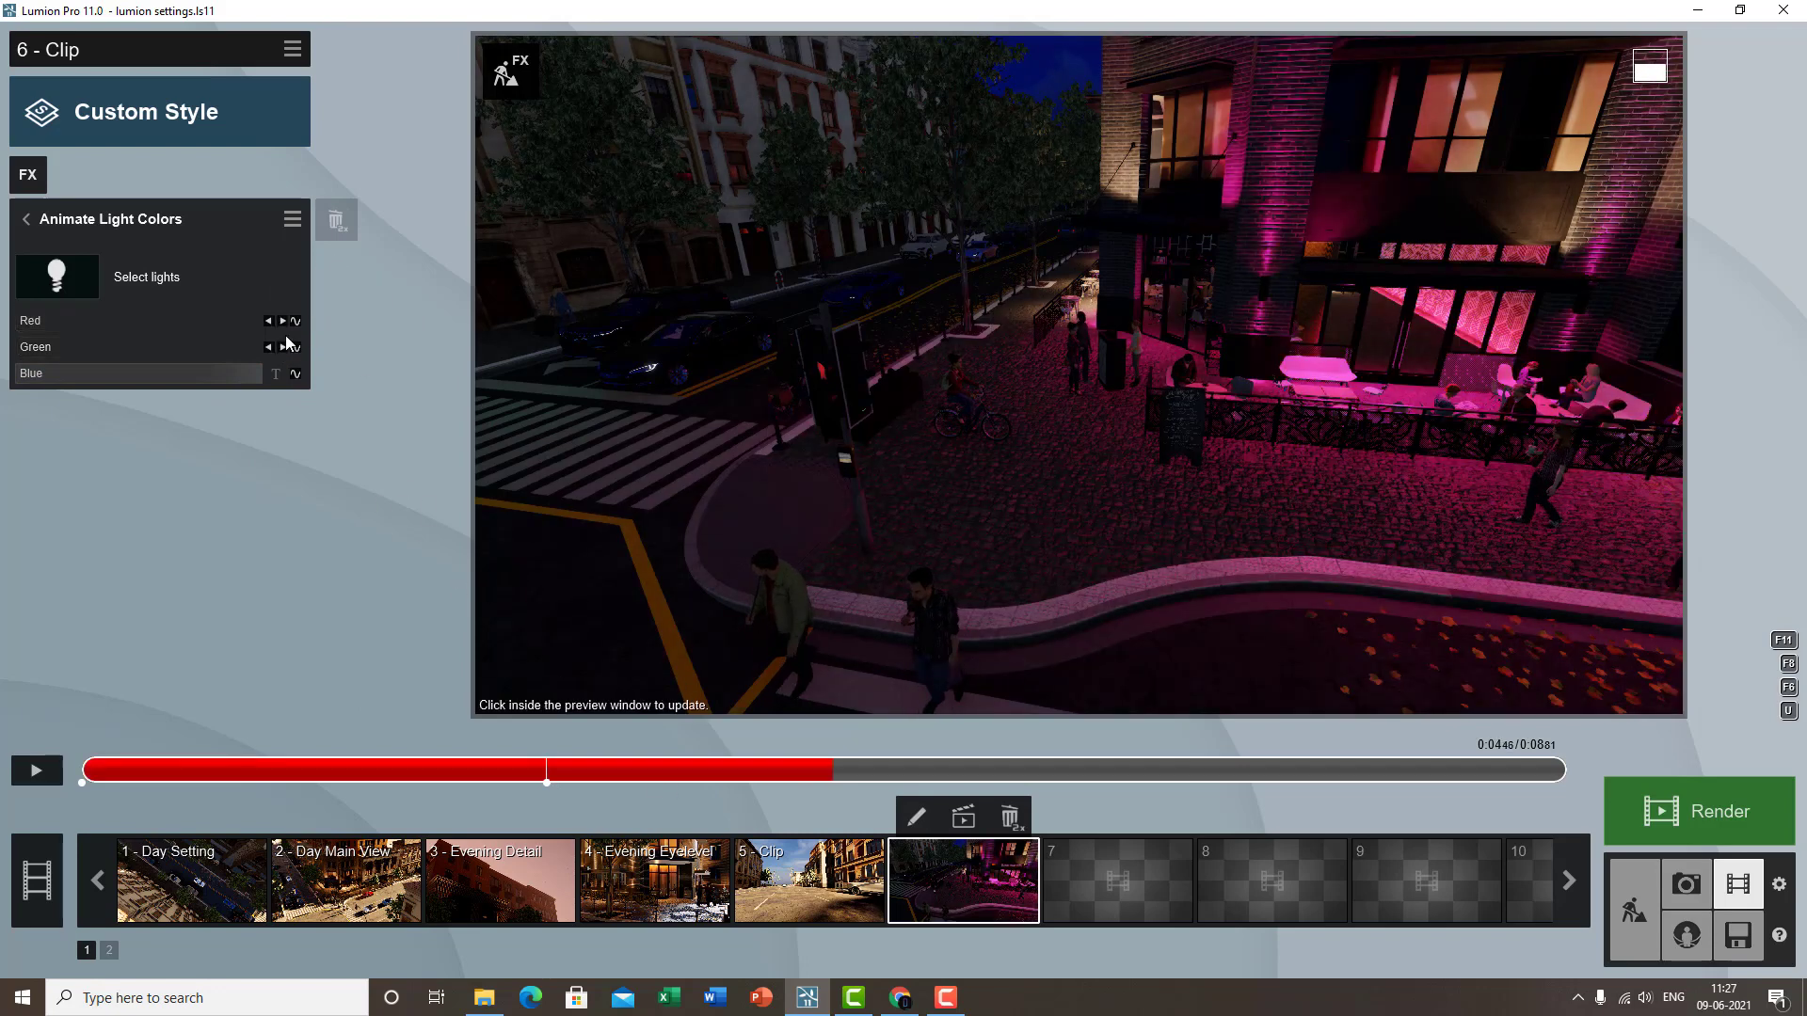
left_click(296, 375)
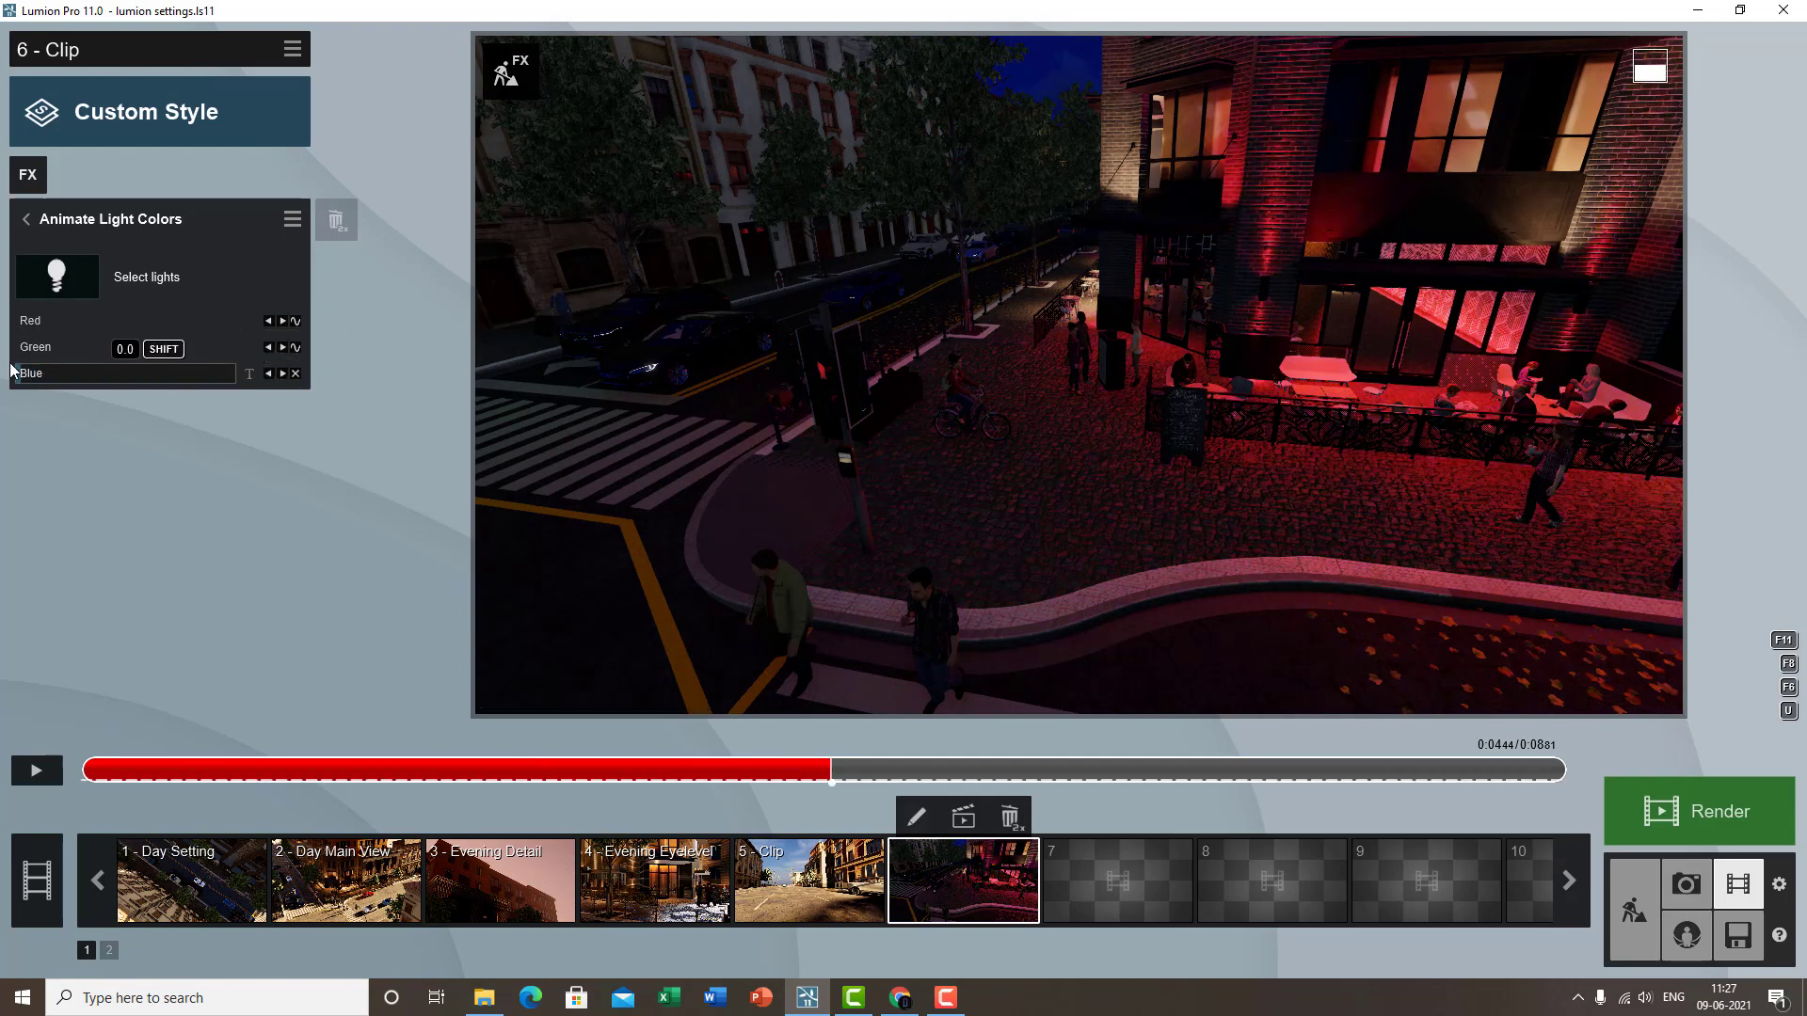
left_click_drag(12, 369, 325, 365)
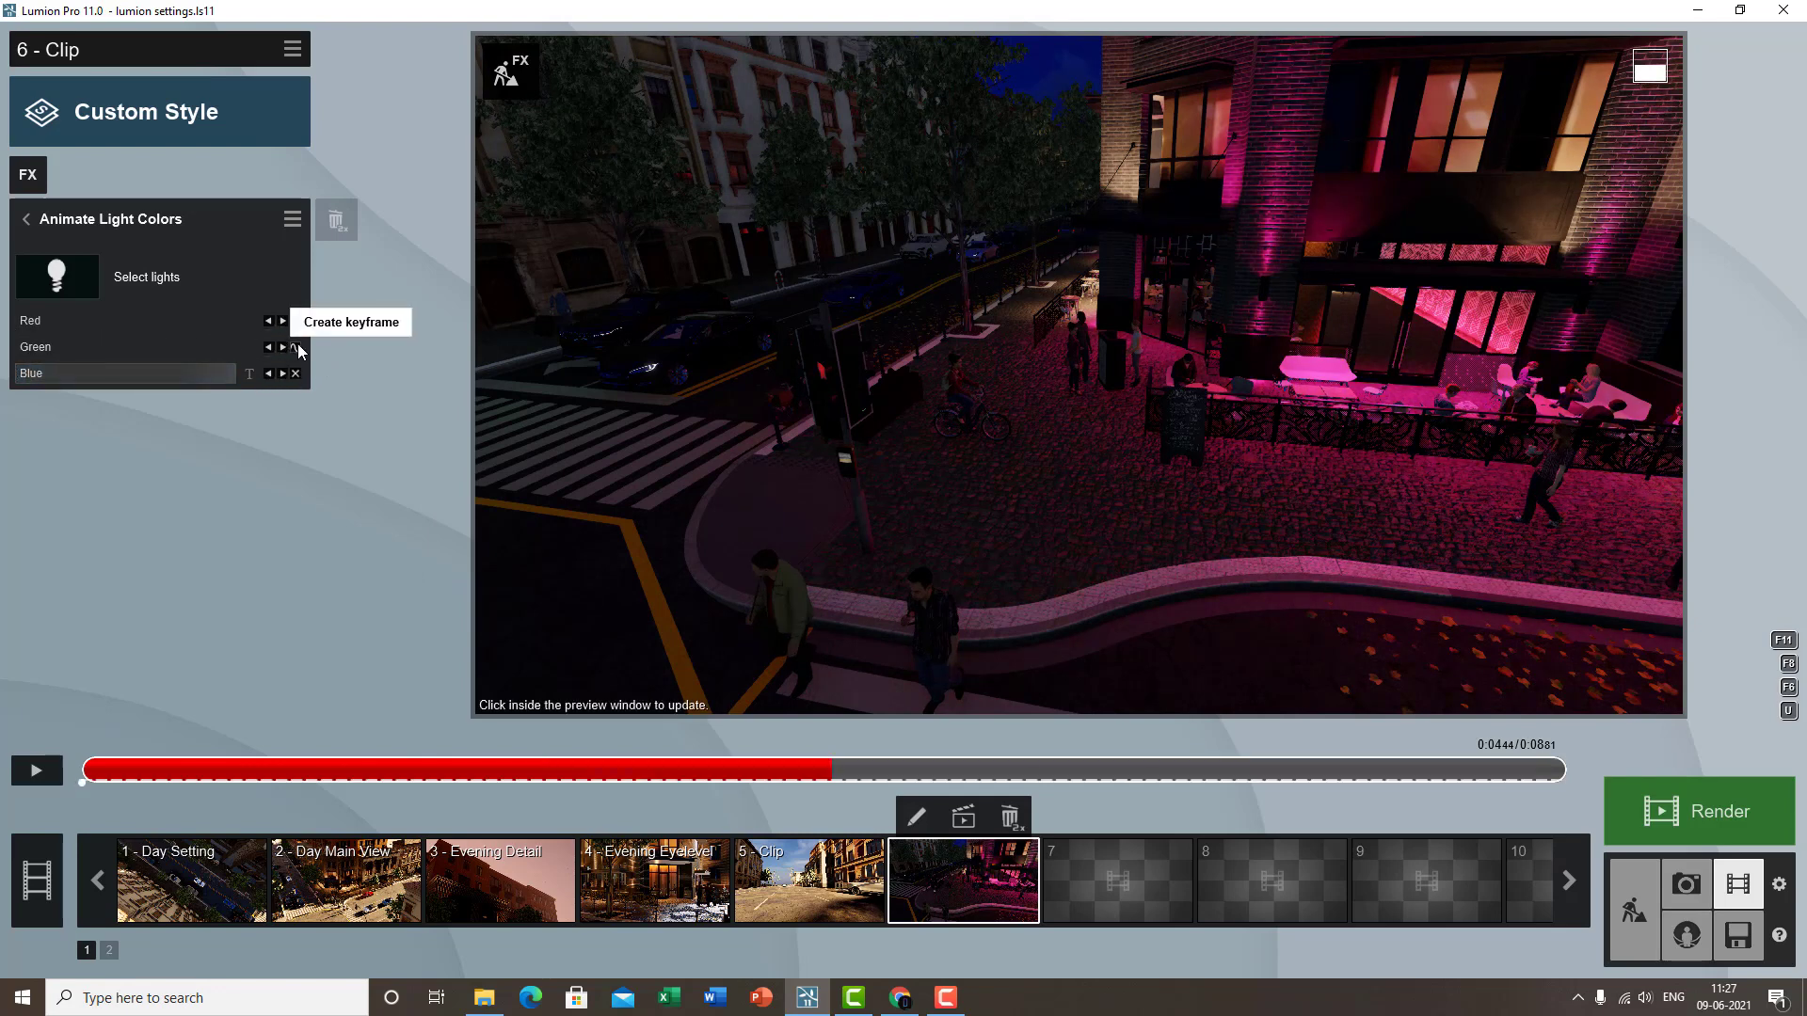
left_click(297, 348)
left_click_drag(163, 348, 307, 352)
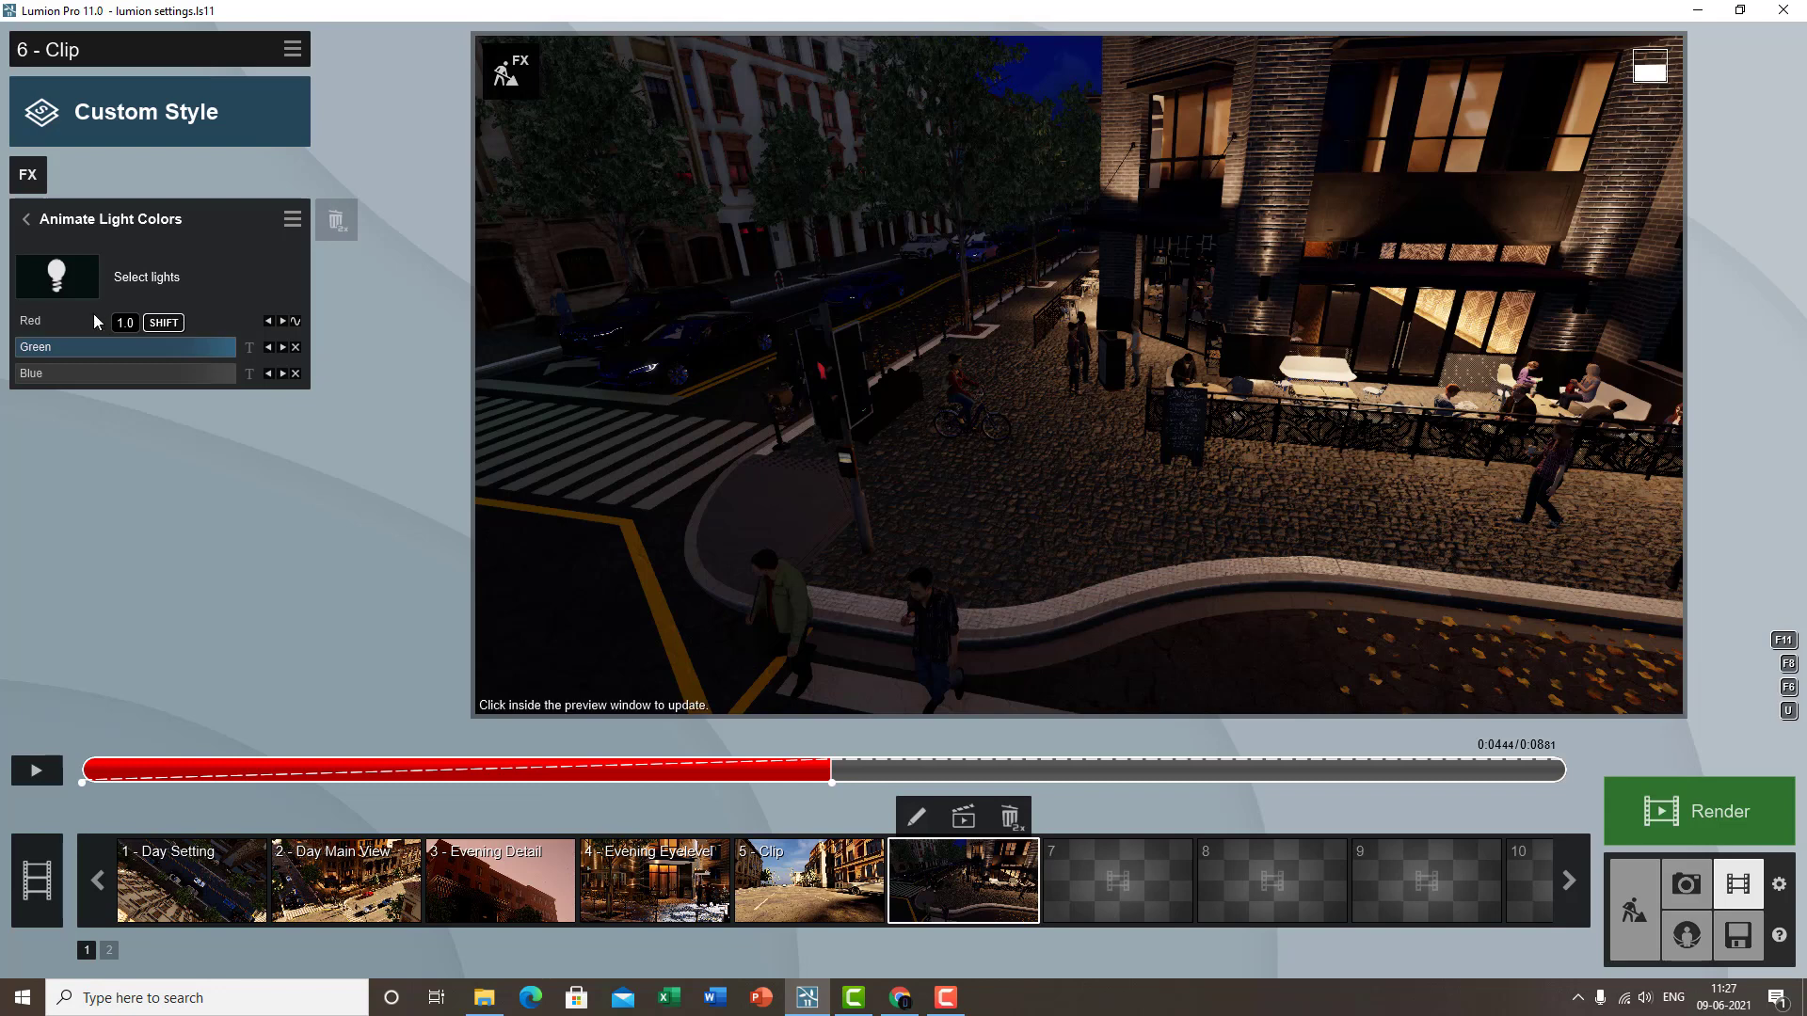
left_click_drag(65, 324, 226, 313)
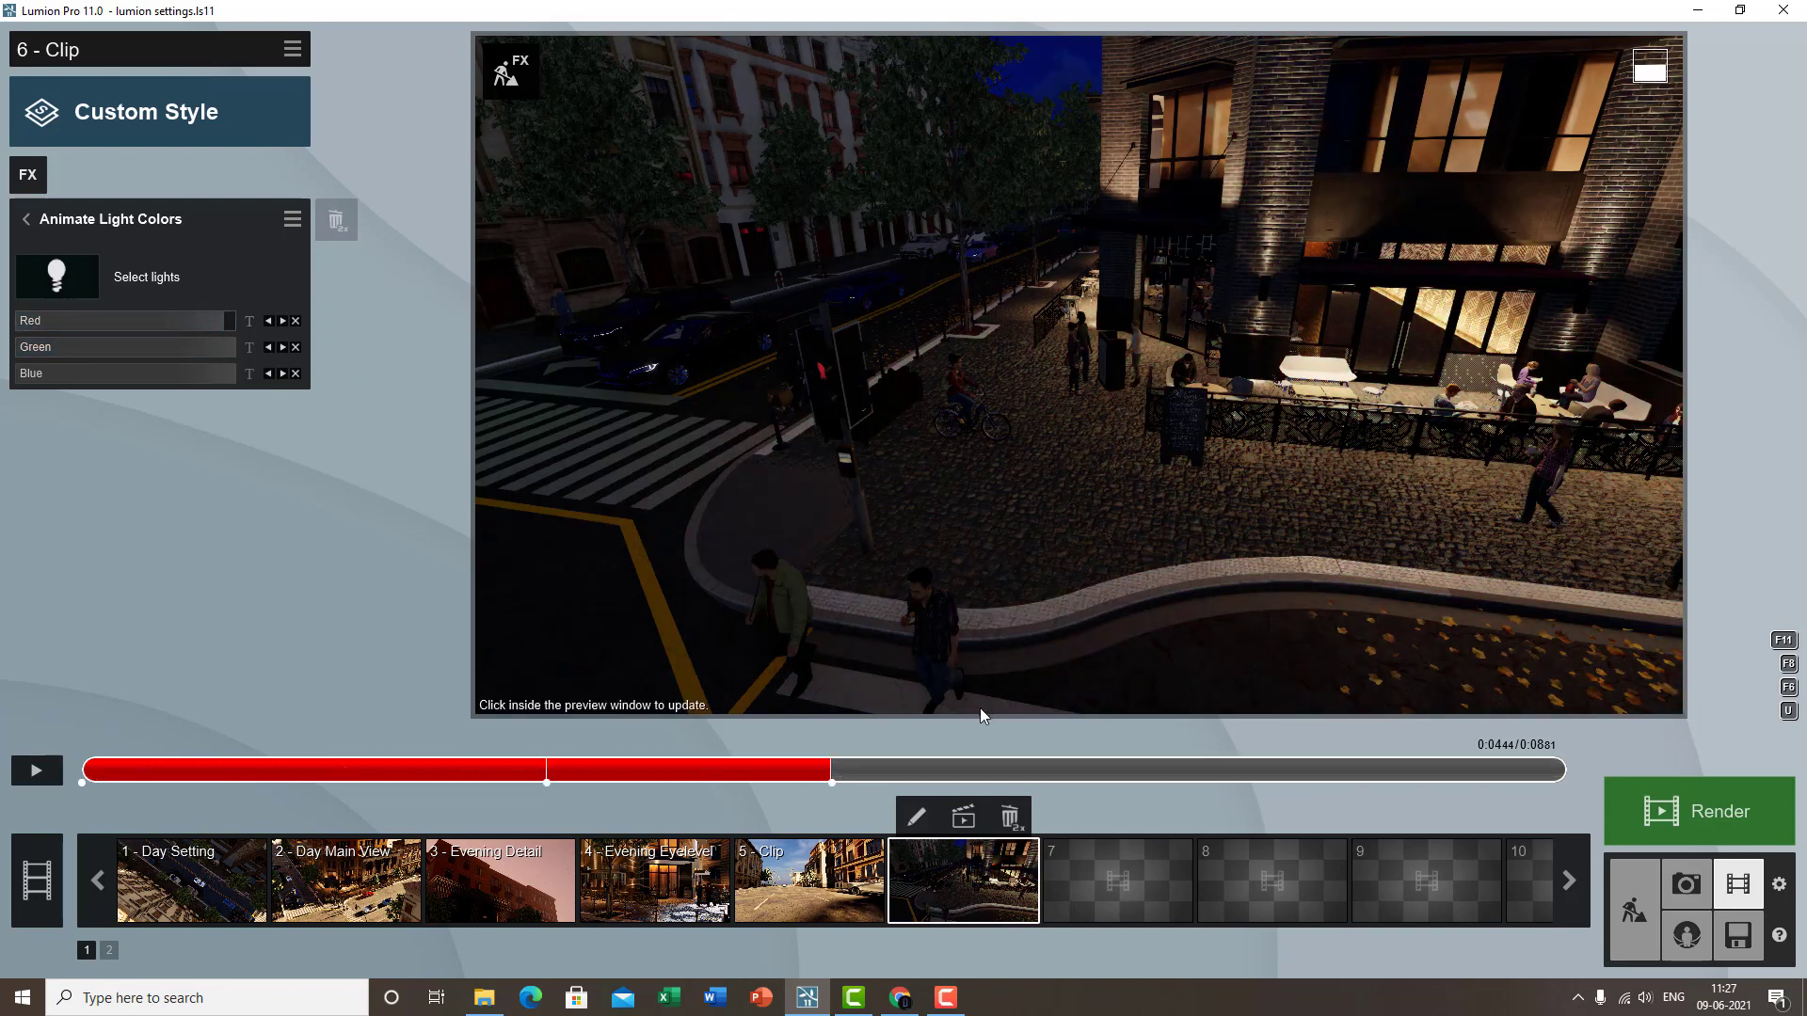
- At about 5.96 s, keyframe Blue at 0.0 and Red at full for a yellow light
left_click(1084, 770)
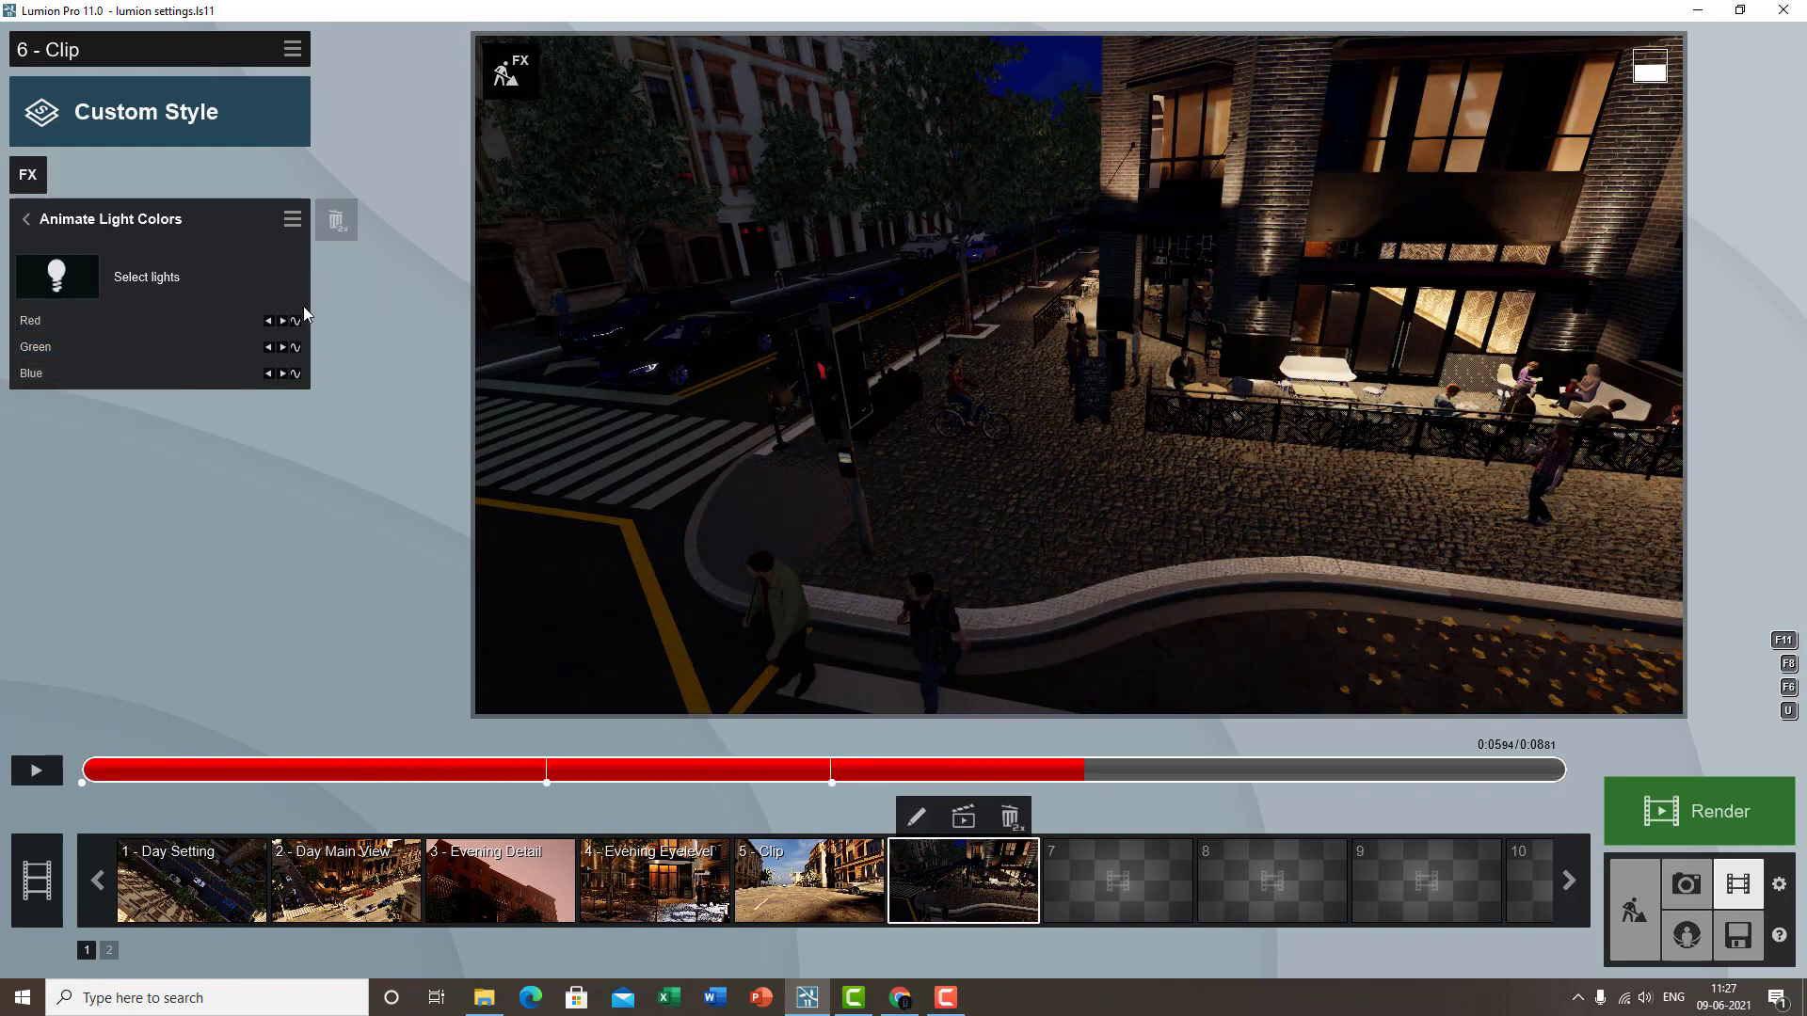
left_click(294, 373)
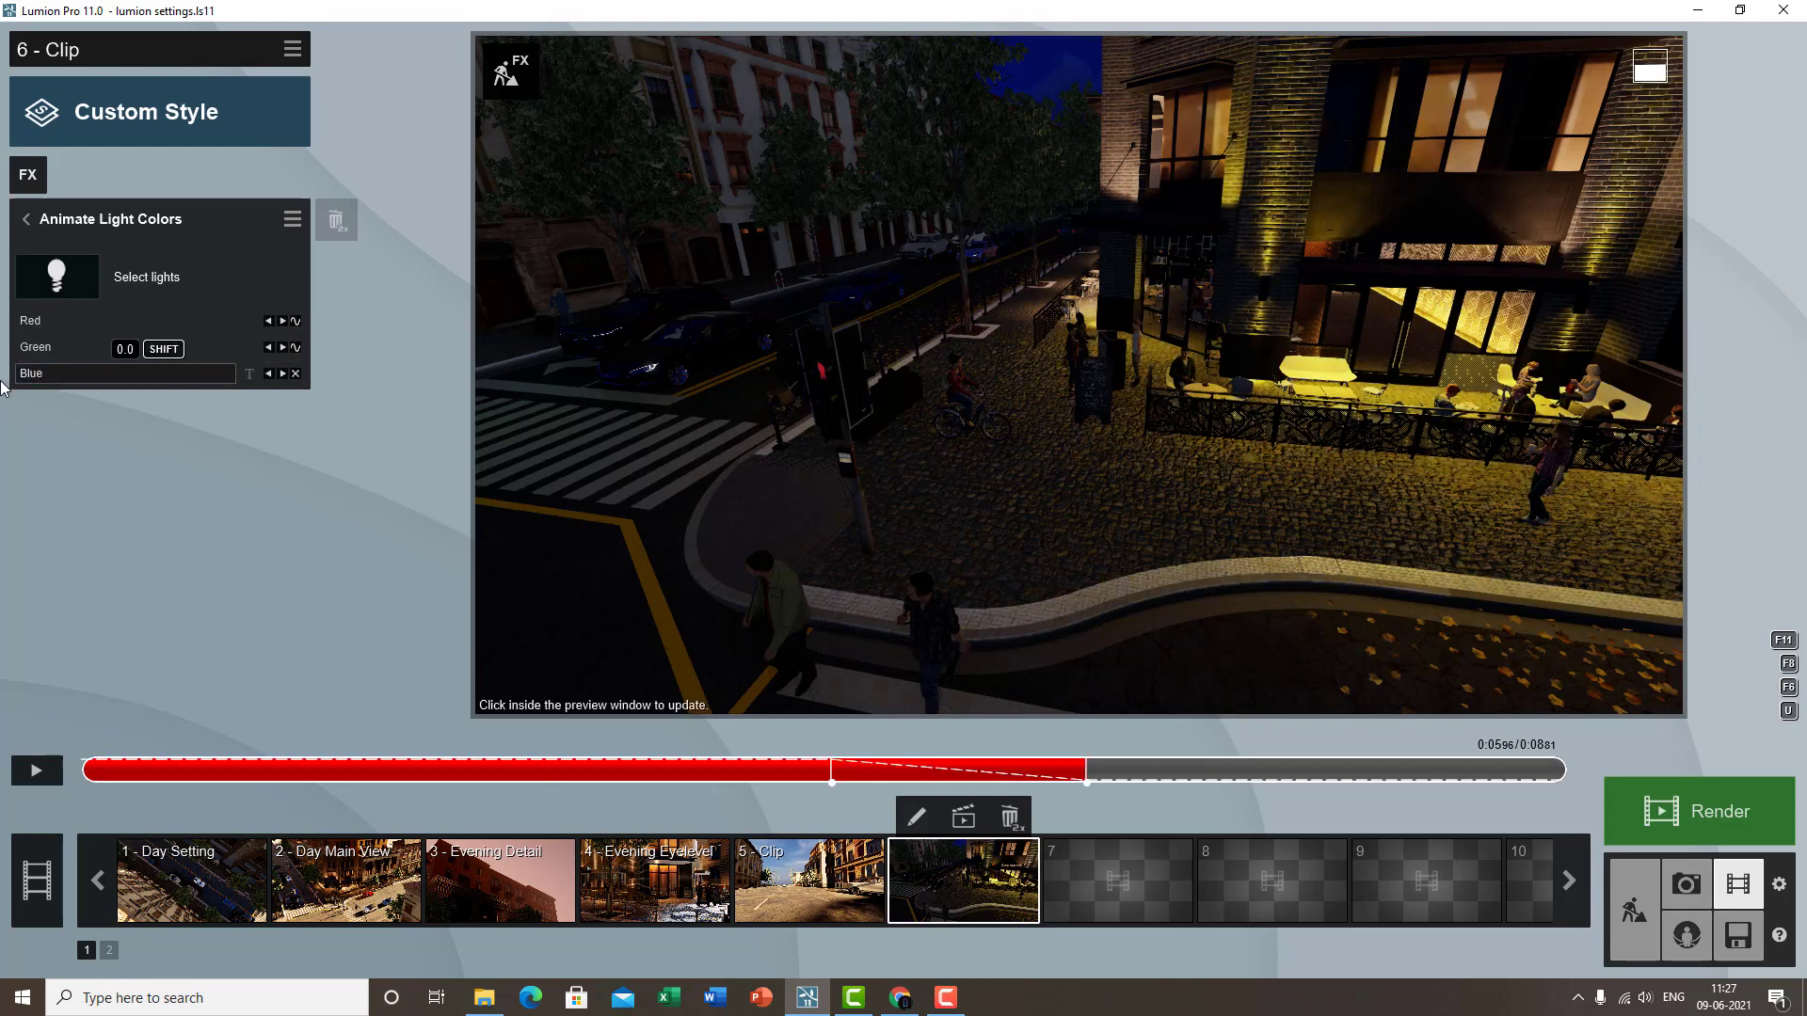
left_click(297, 321)
left_click_drag(113, 329, 279, 335)
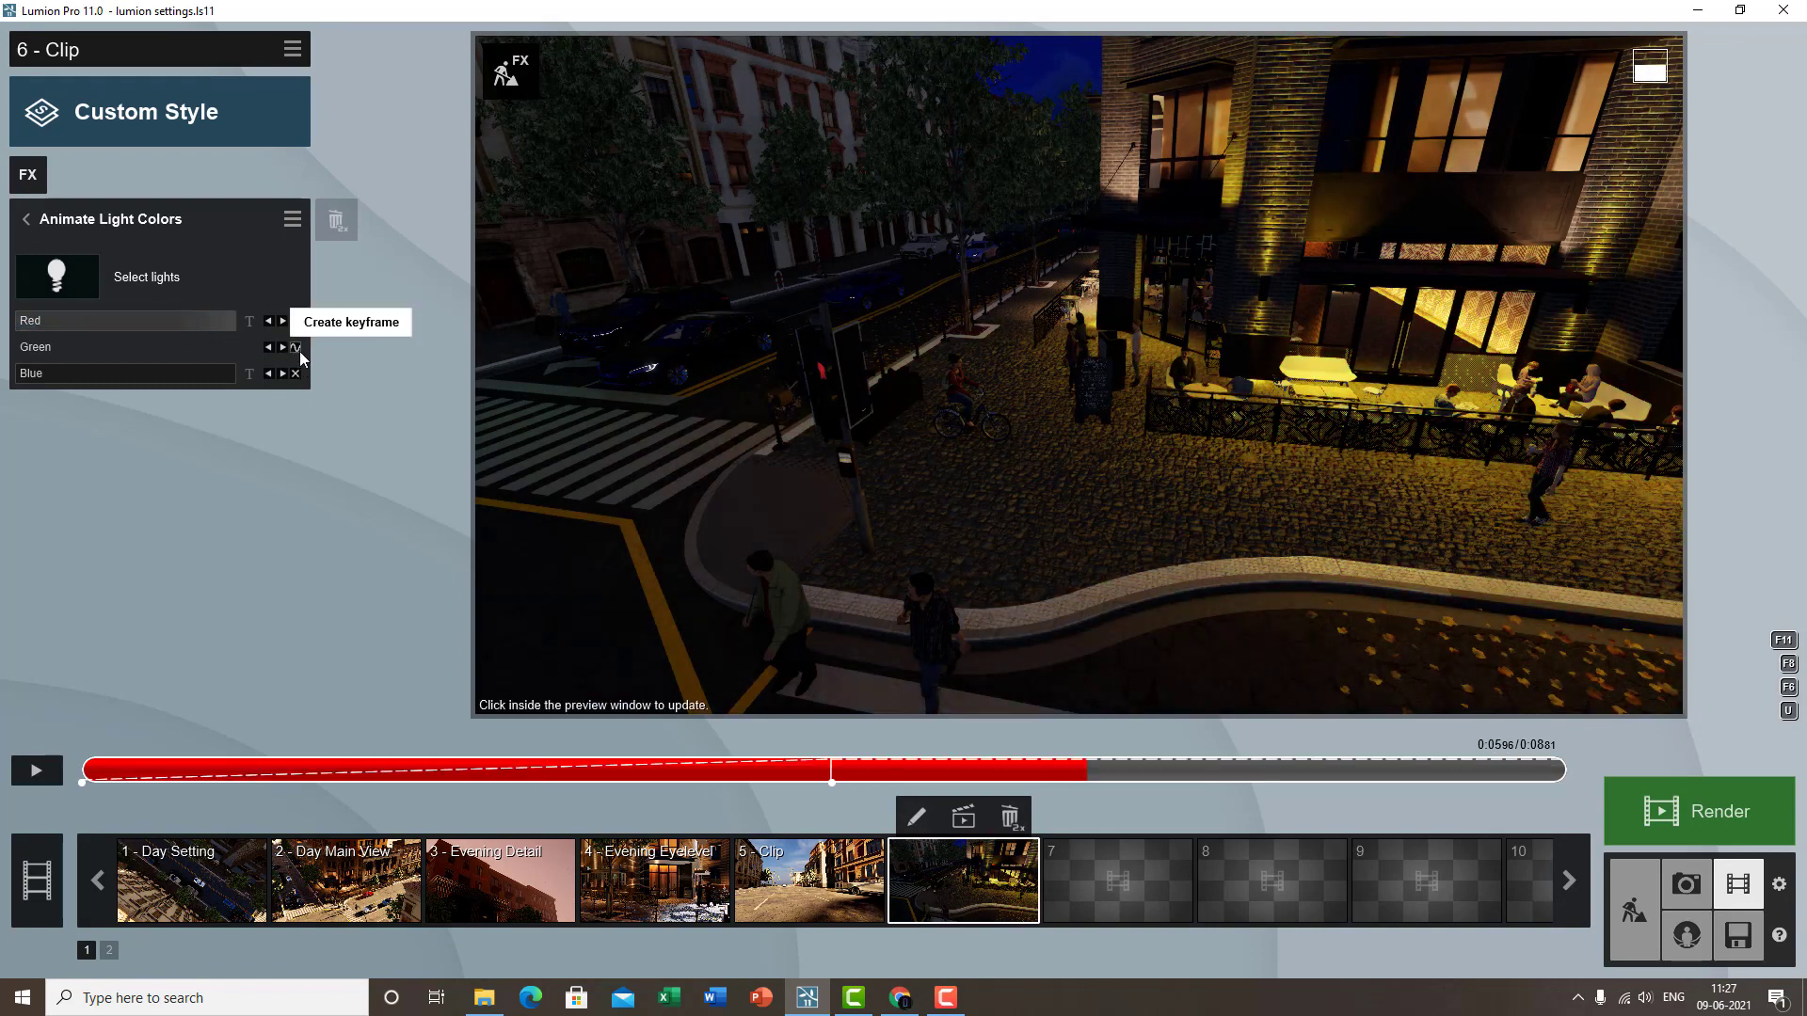
- Play clip 6 to check the light color animation, and return to the clip's effect list
left_click(32, 772)
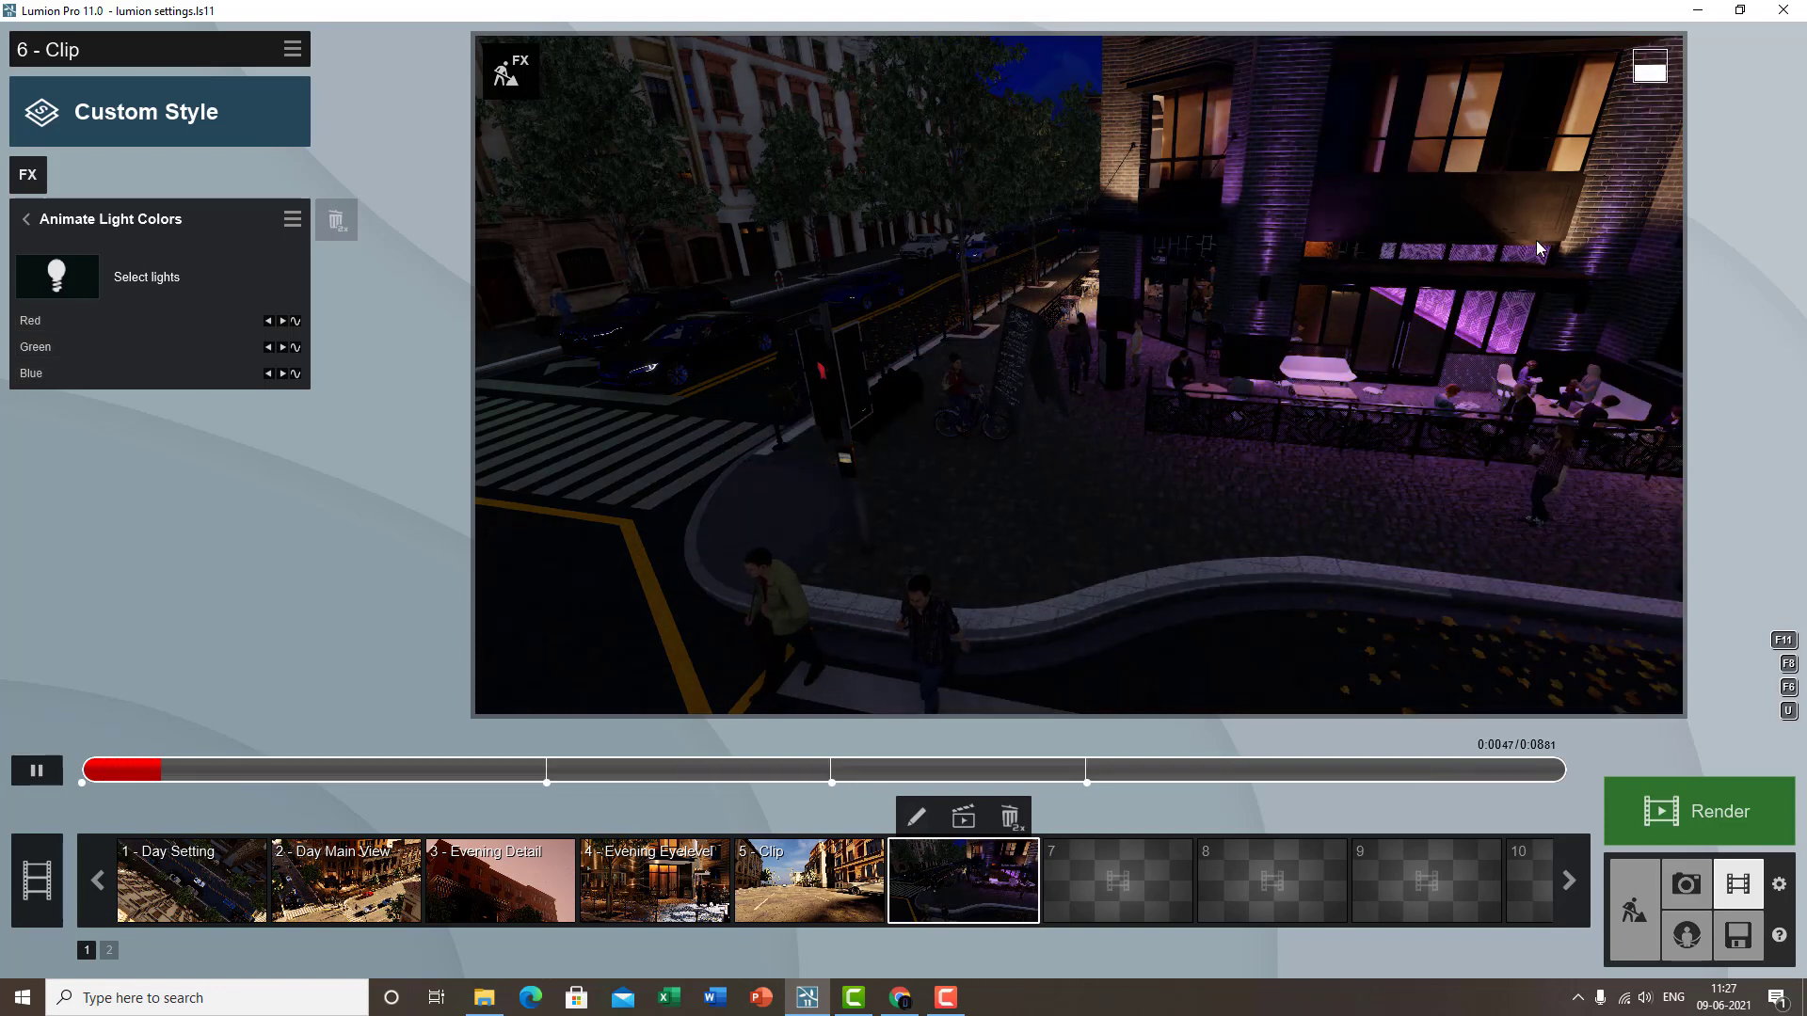
left_click(65, 218)
key("space")
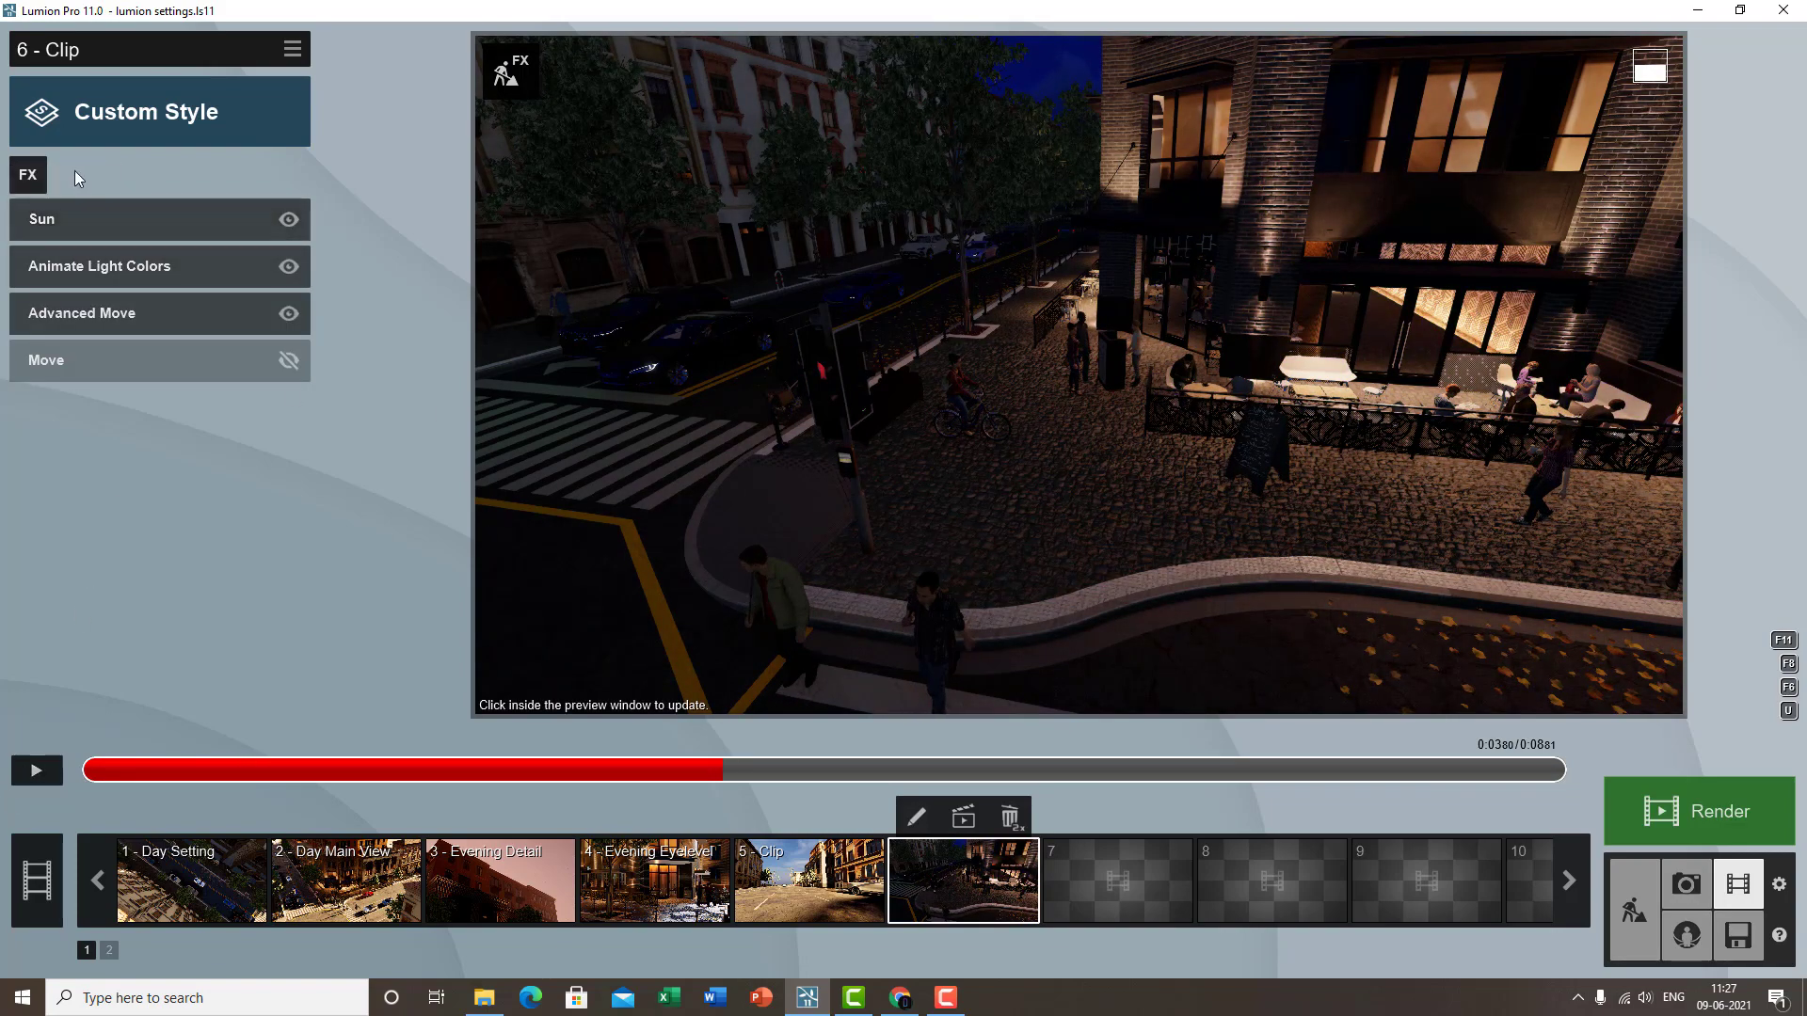
- Raise the Sun effect's sun height to about 19.5° to bring clip 6 back to daylight
left_click(60, 220)
left_click(178, 255)
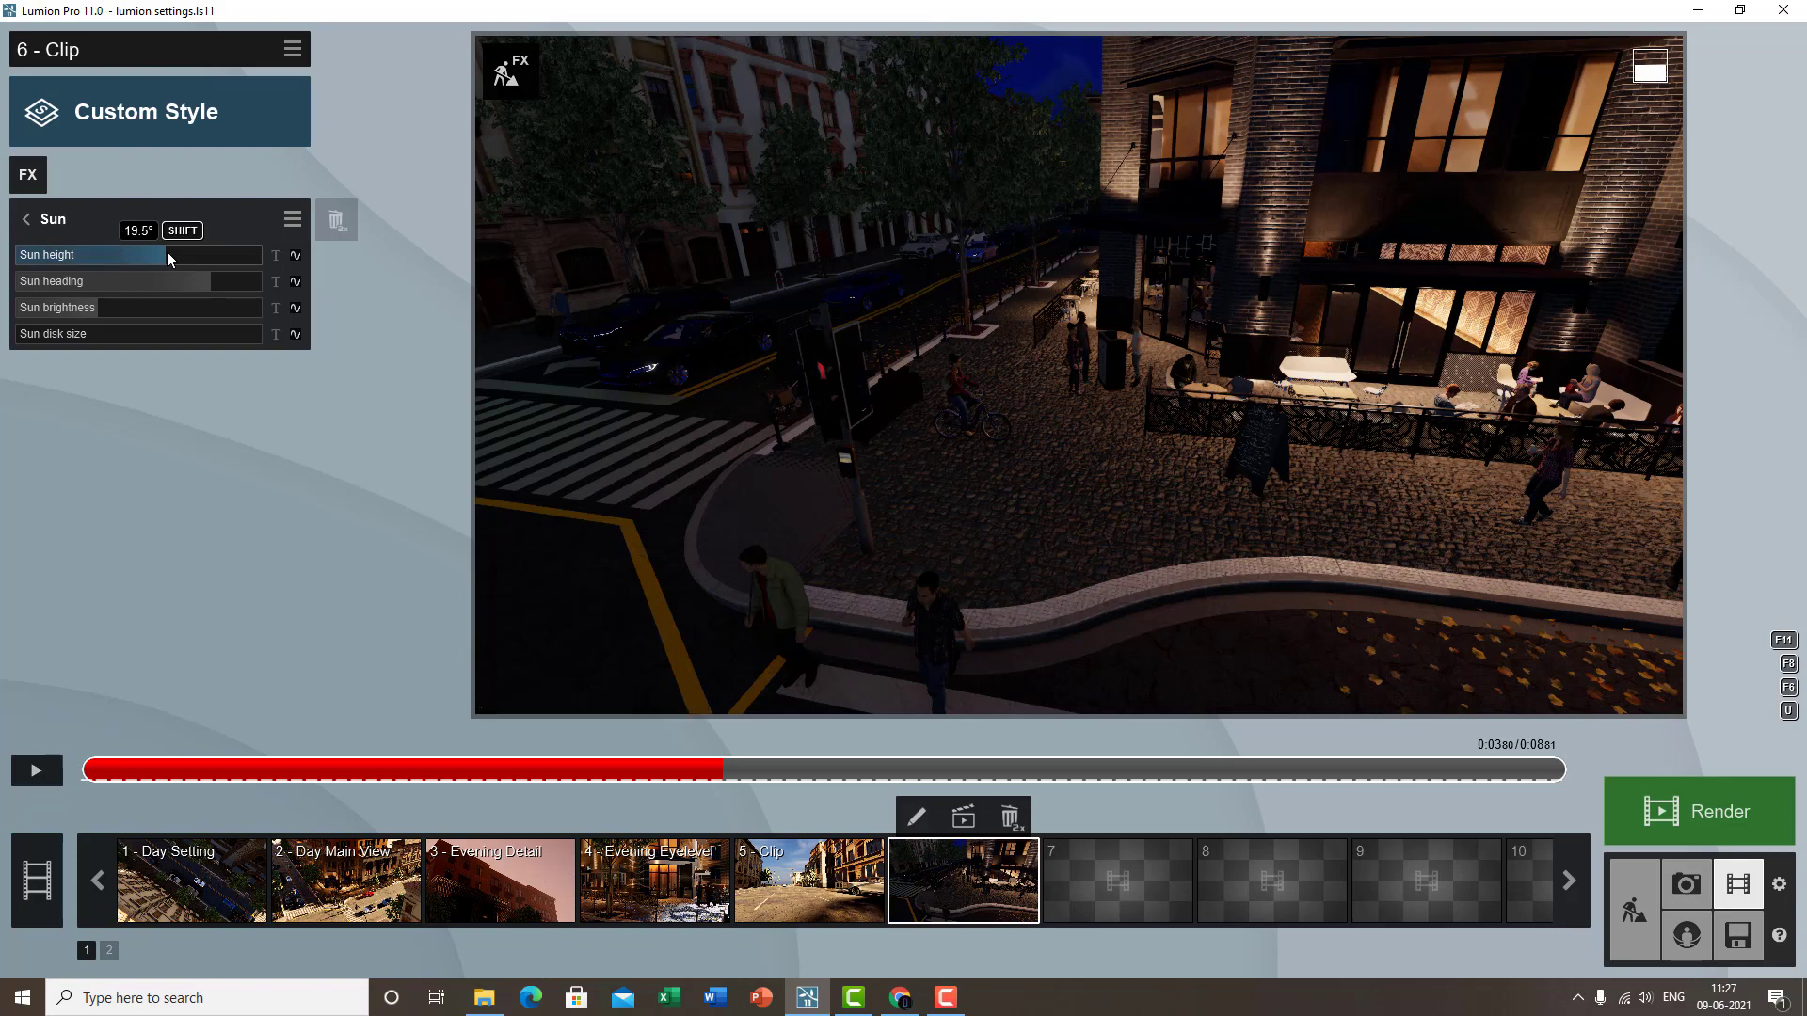
left_click(47, 219)
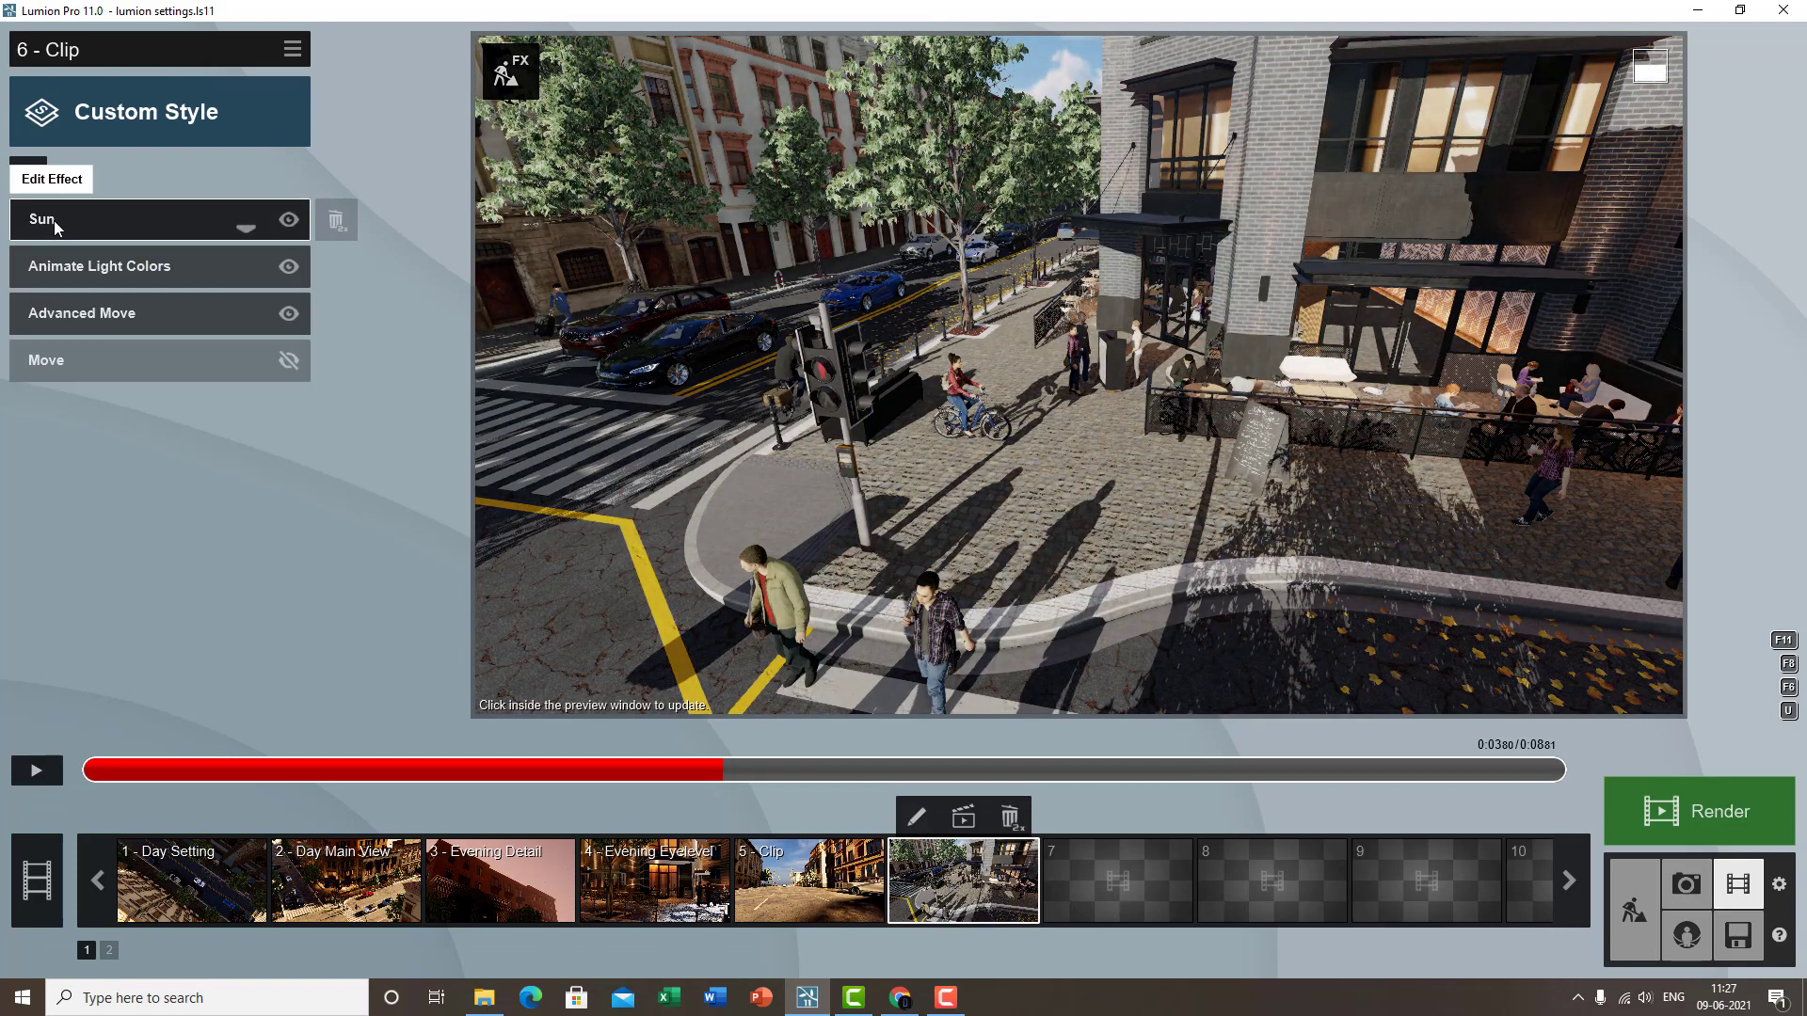
- Add a Time Warp animation effect to clip 6
left_click(32, 175)
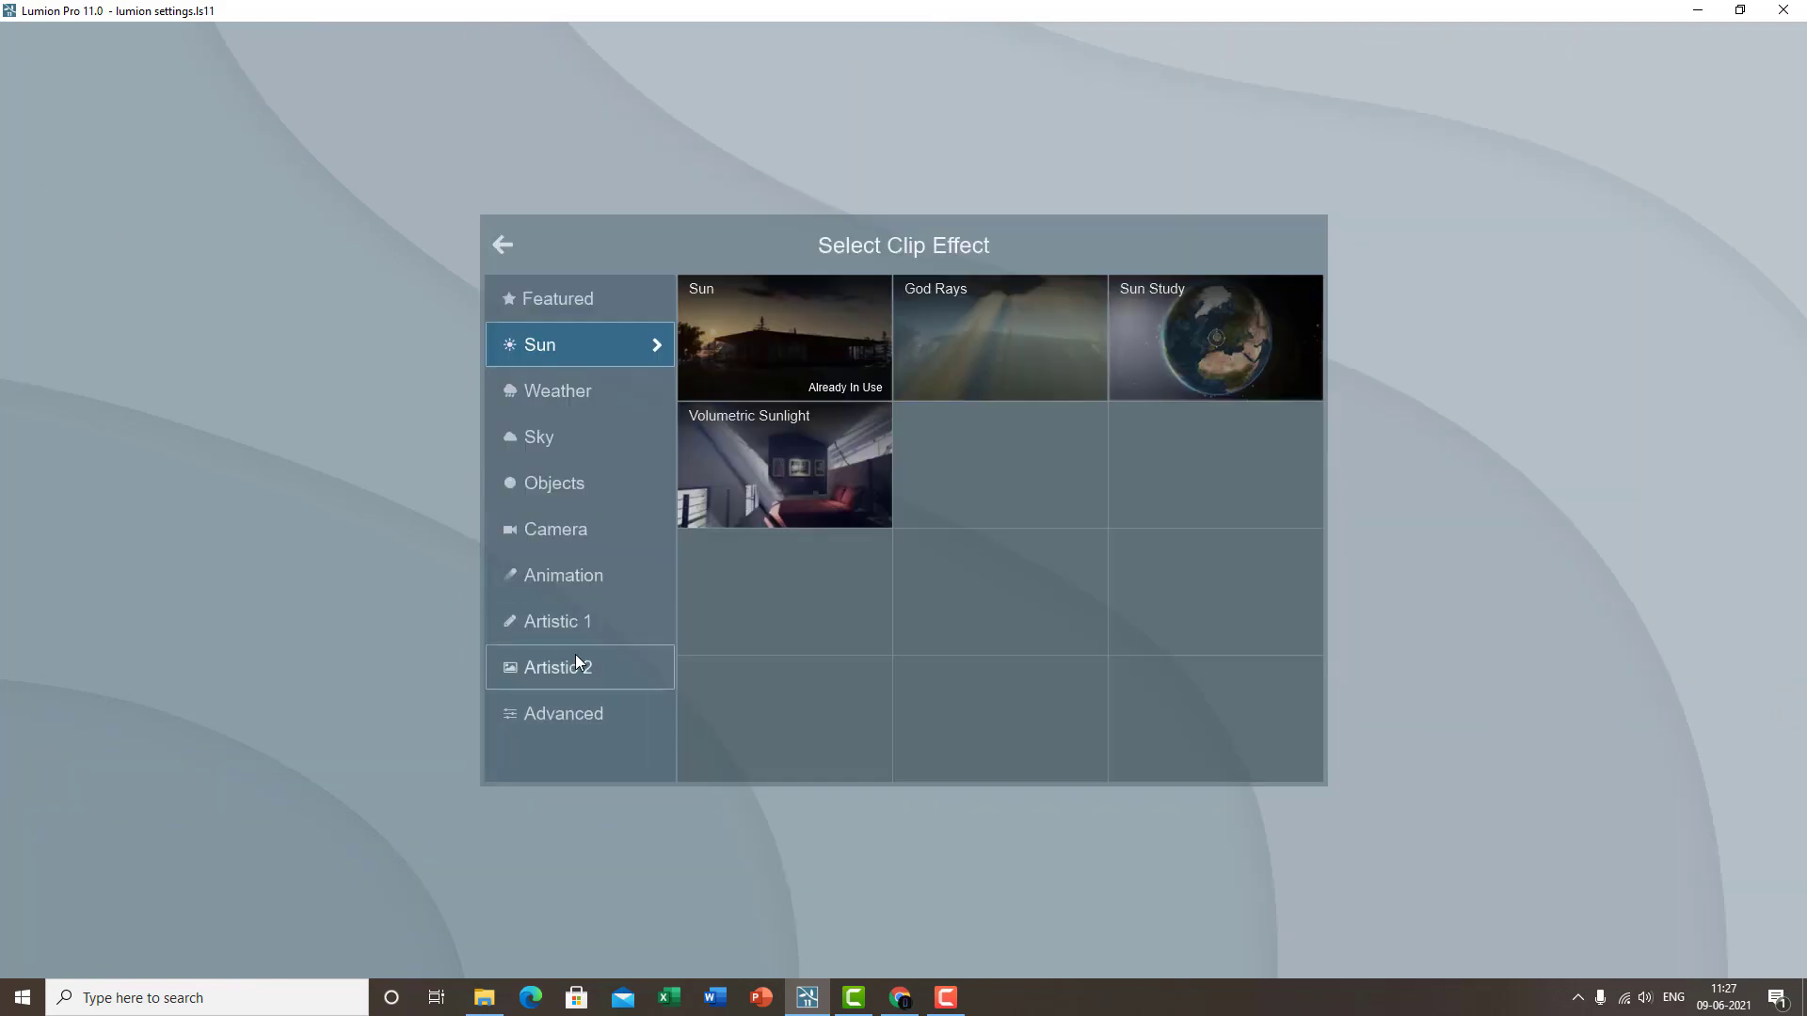
left_click(607, 570)
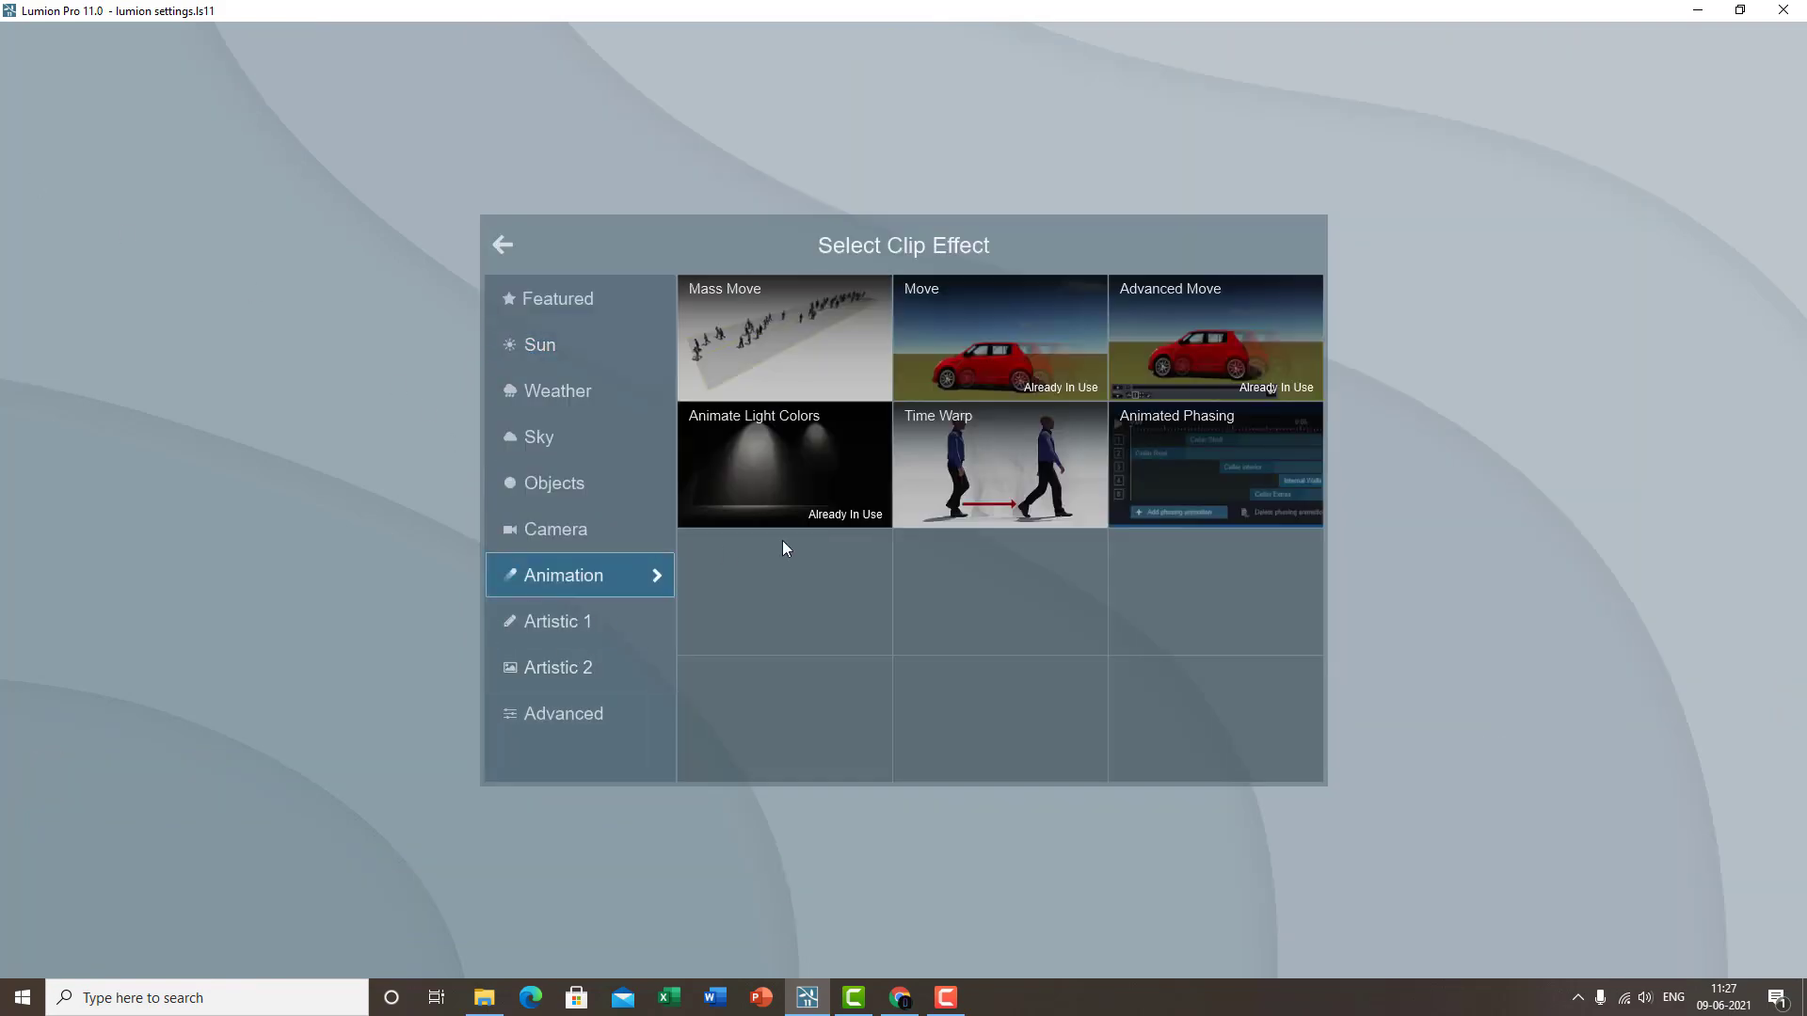
left_click(957, 469)
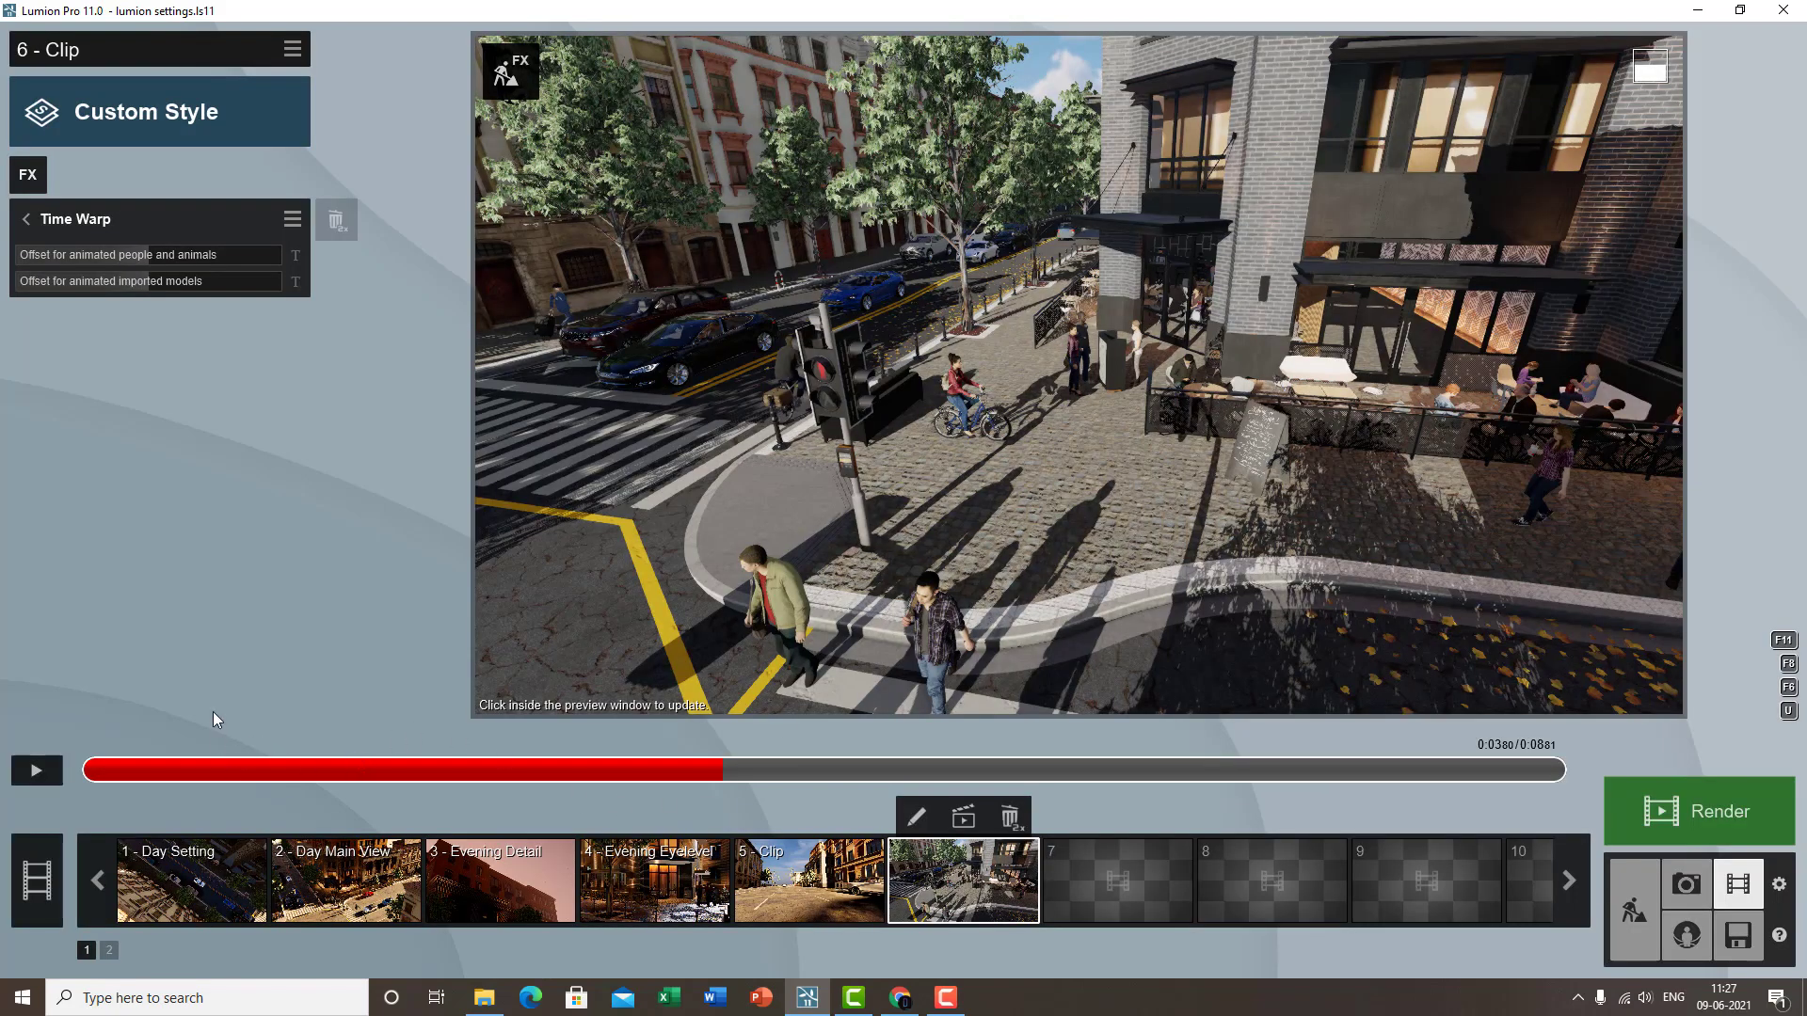
- Set clip 6's Time Warp offset for animated people and animals to 4.7 s
left_click_drag(176, 254, 213, 301)
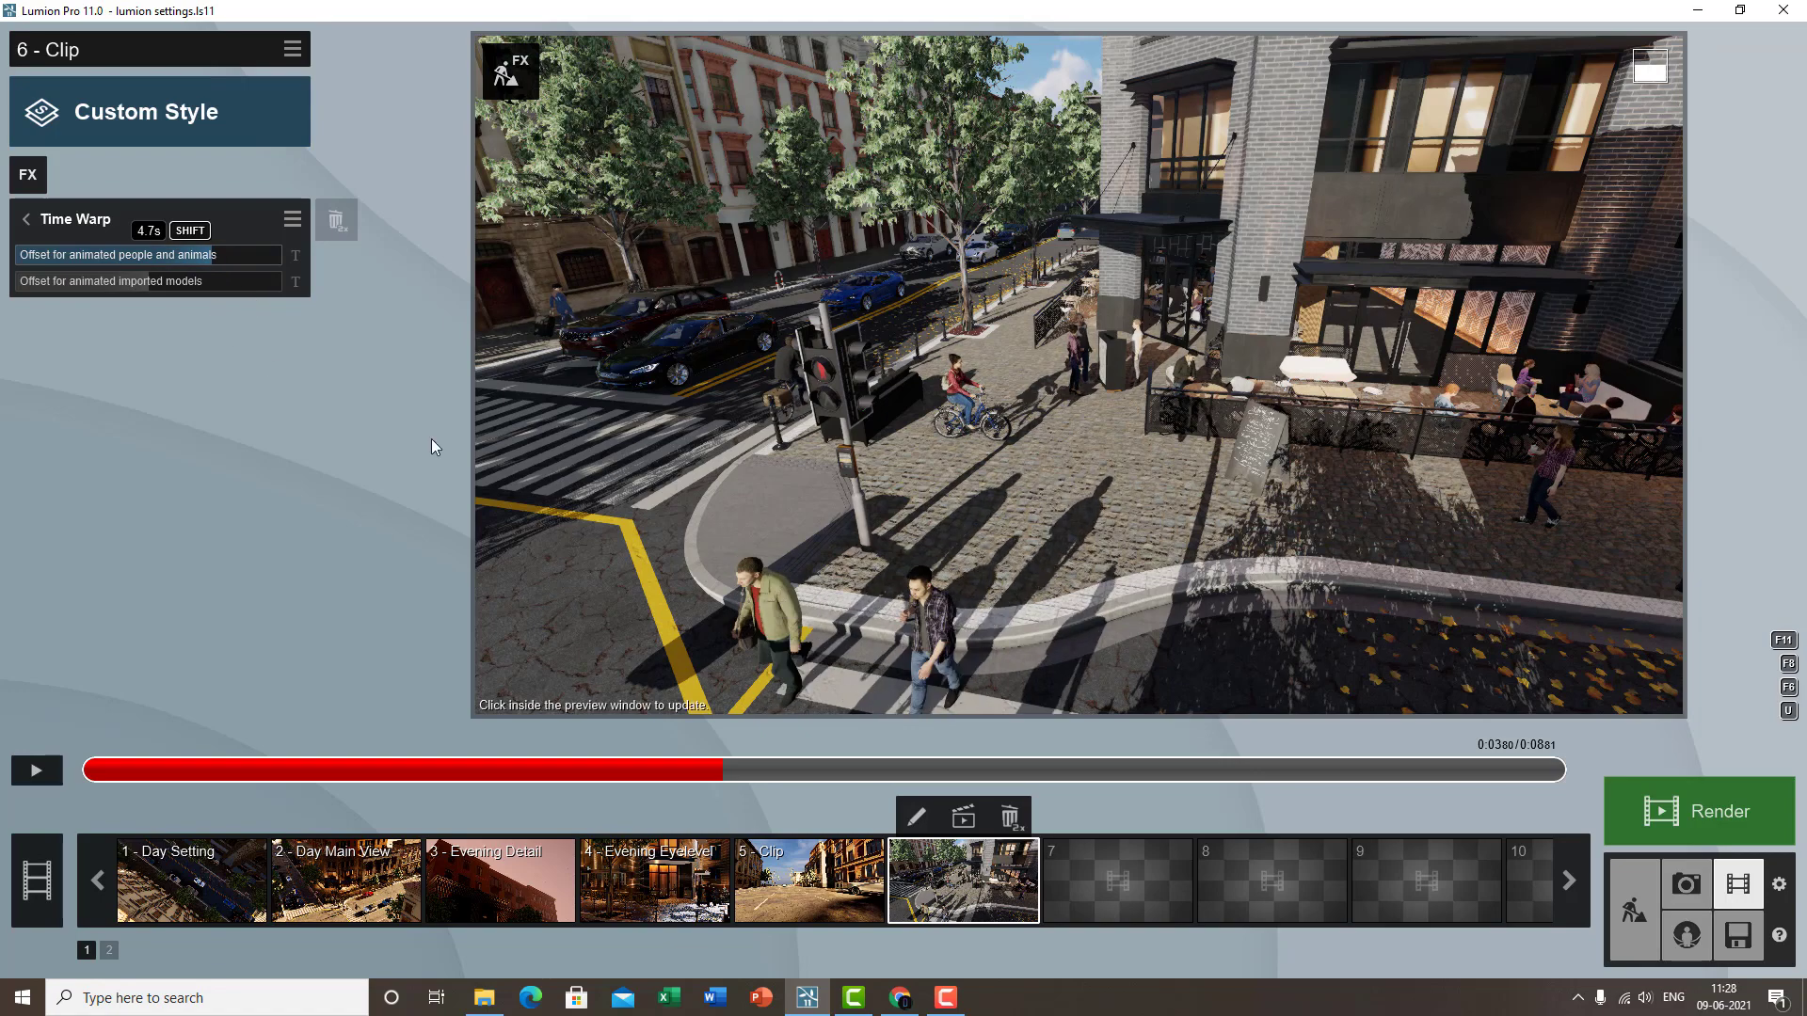
- Switch to Photo mode, add a Time Warp effect to photo 8 and restore the photo's saved camera view
left_click(1684, 885)
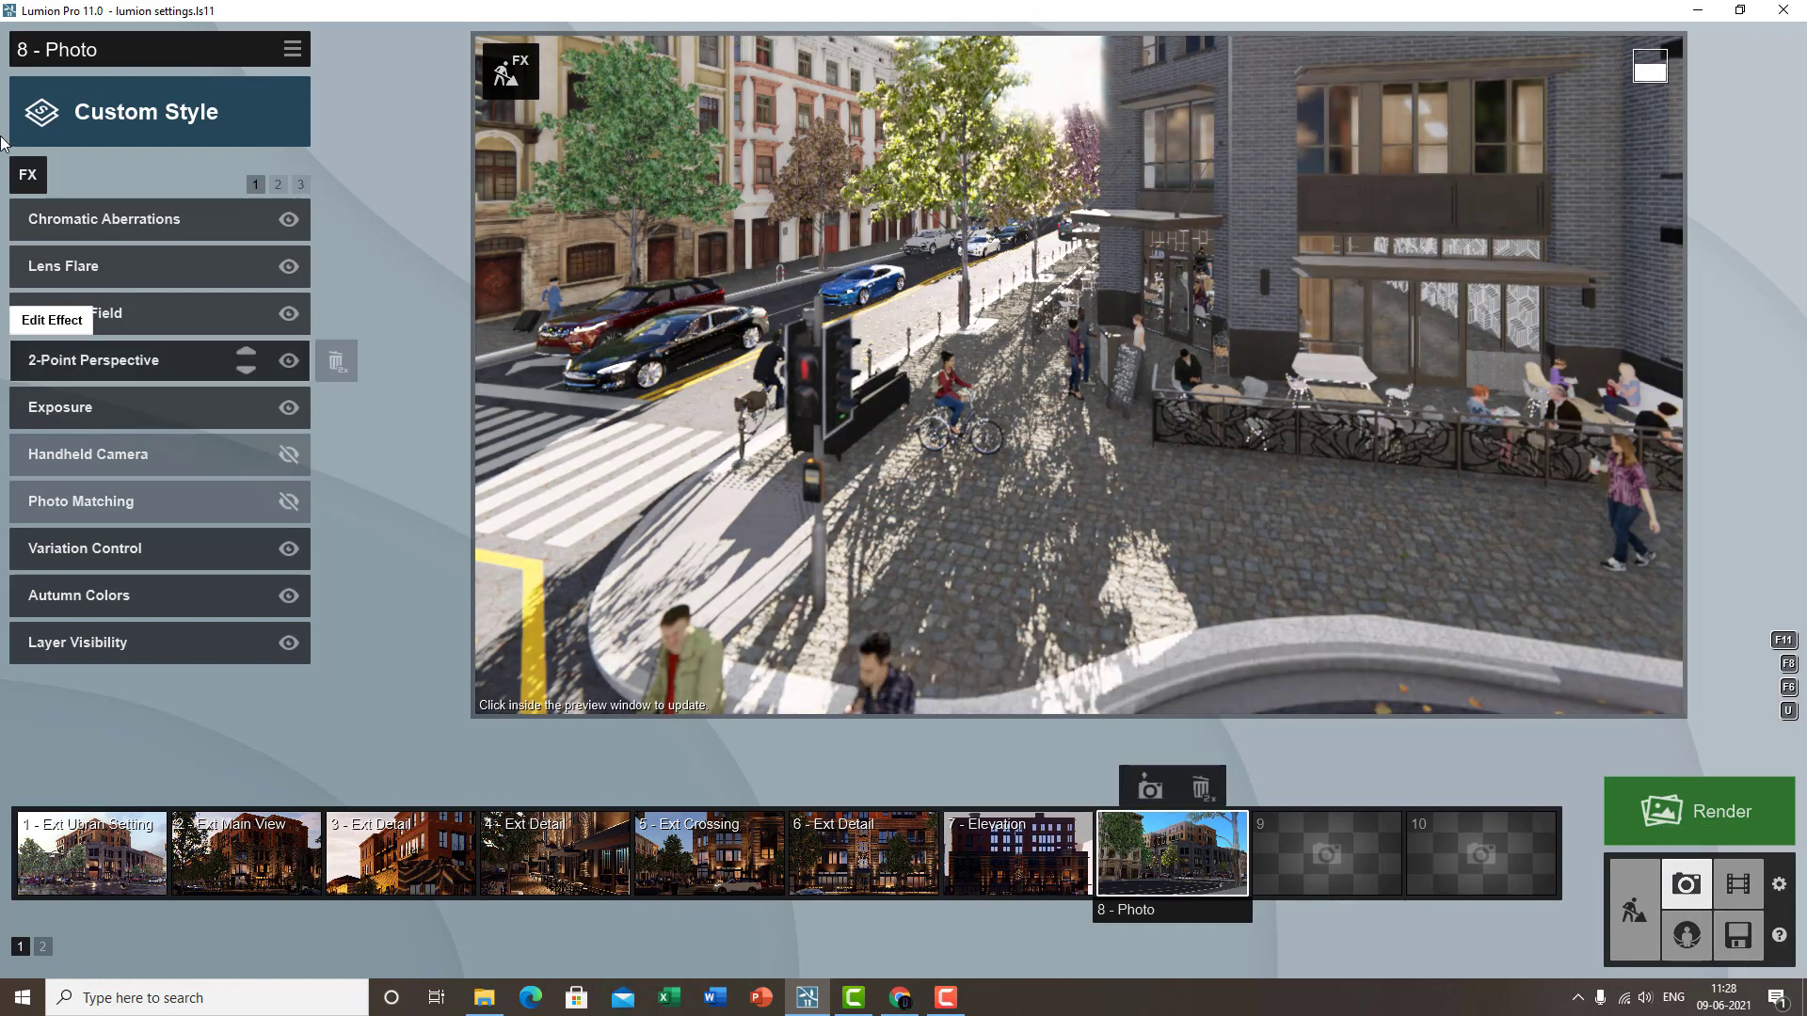
left_click(29, 176)
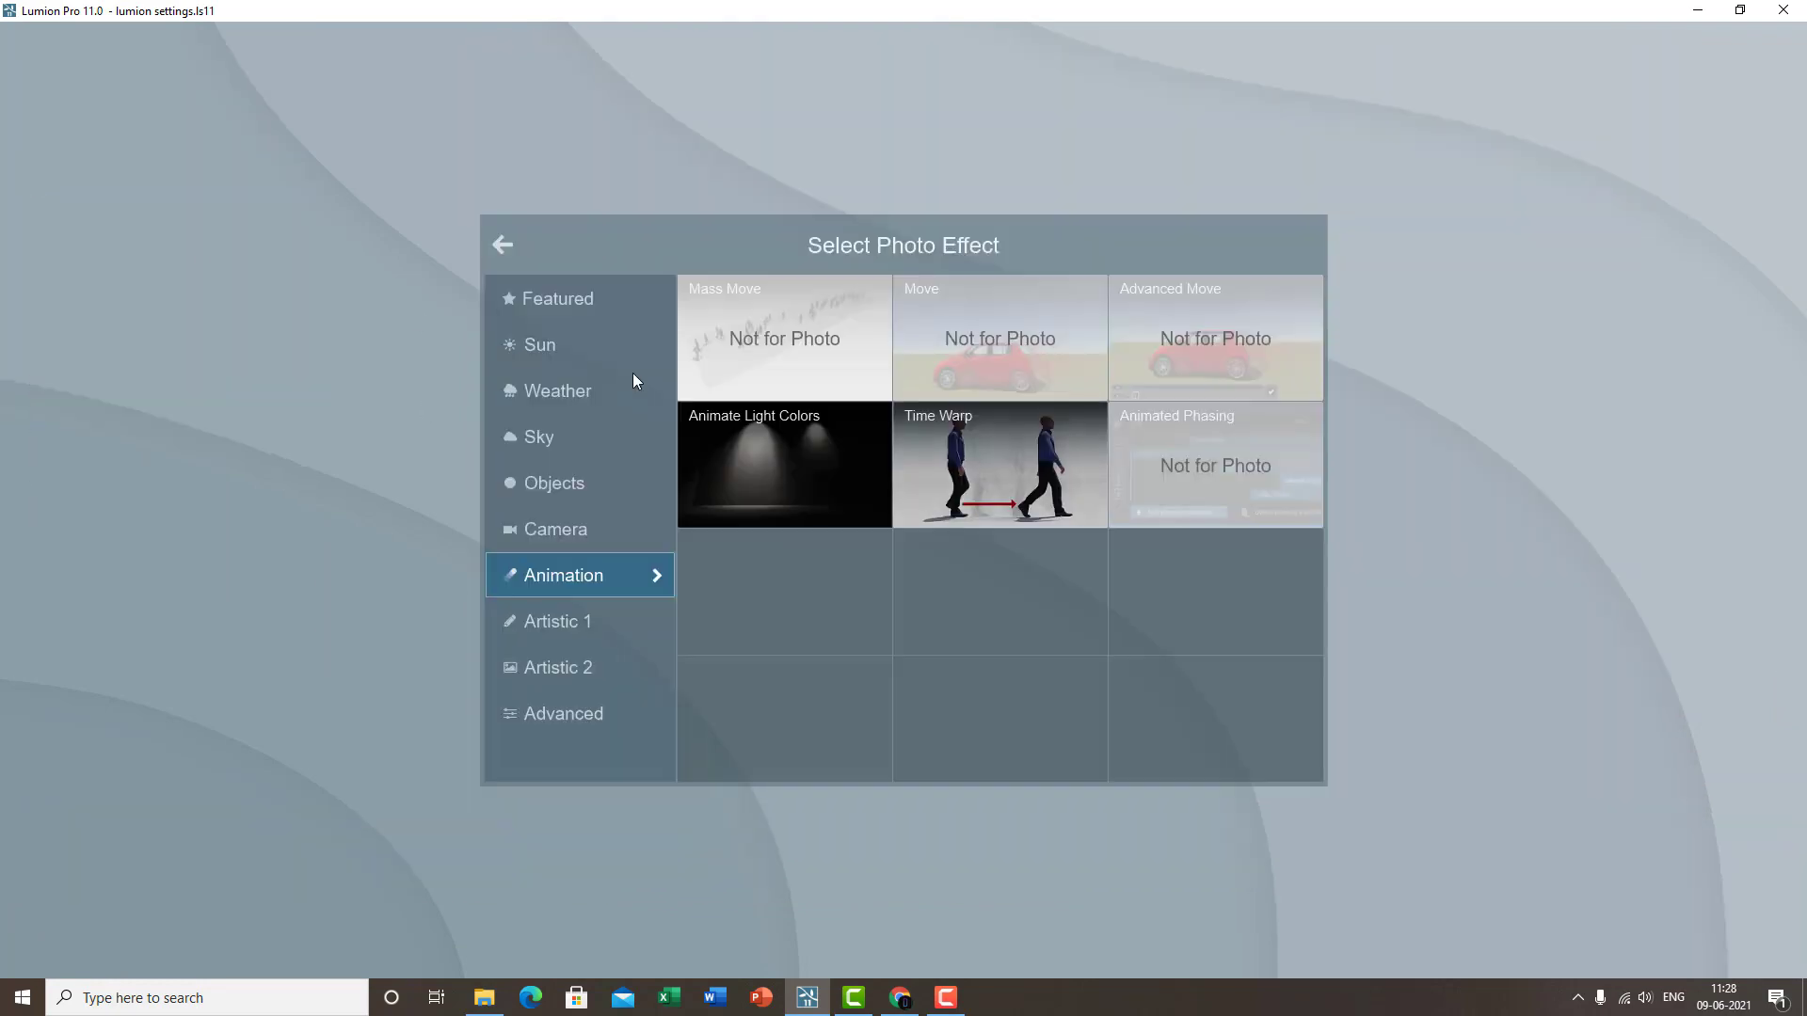
left_click(967, 473)
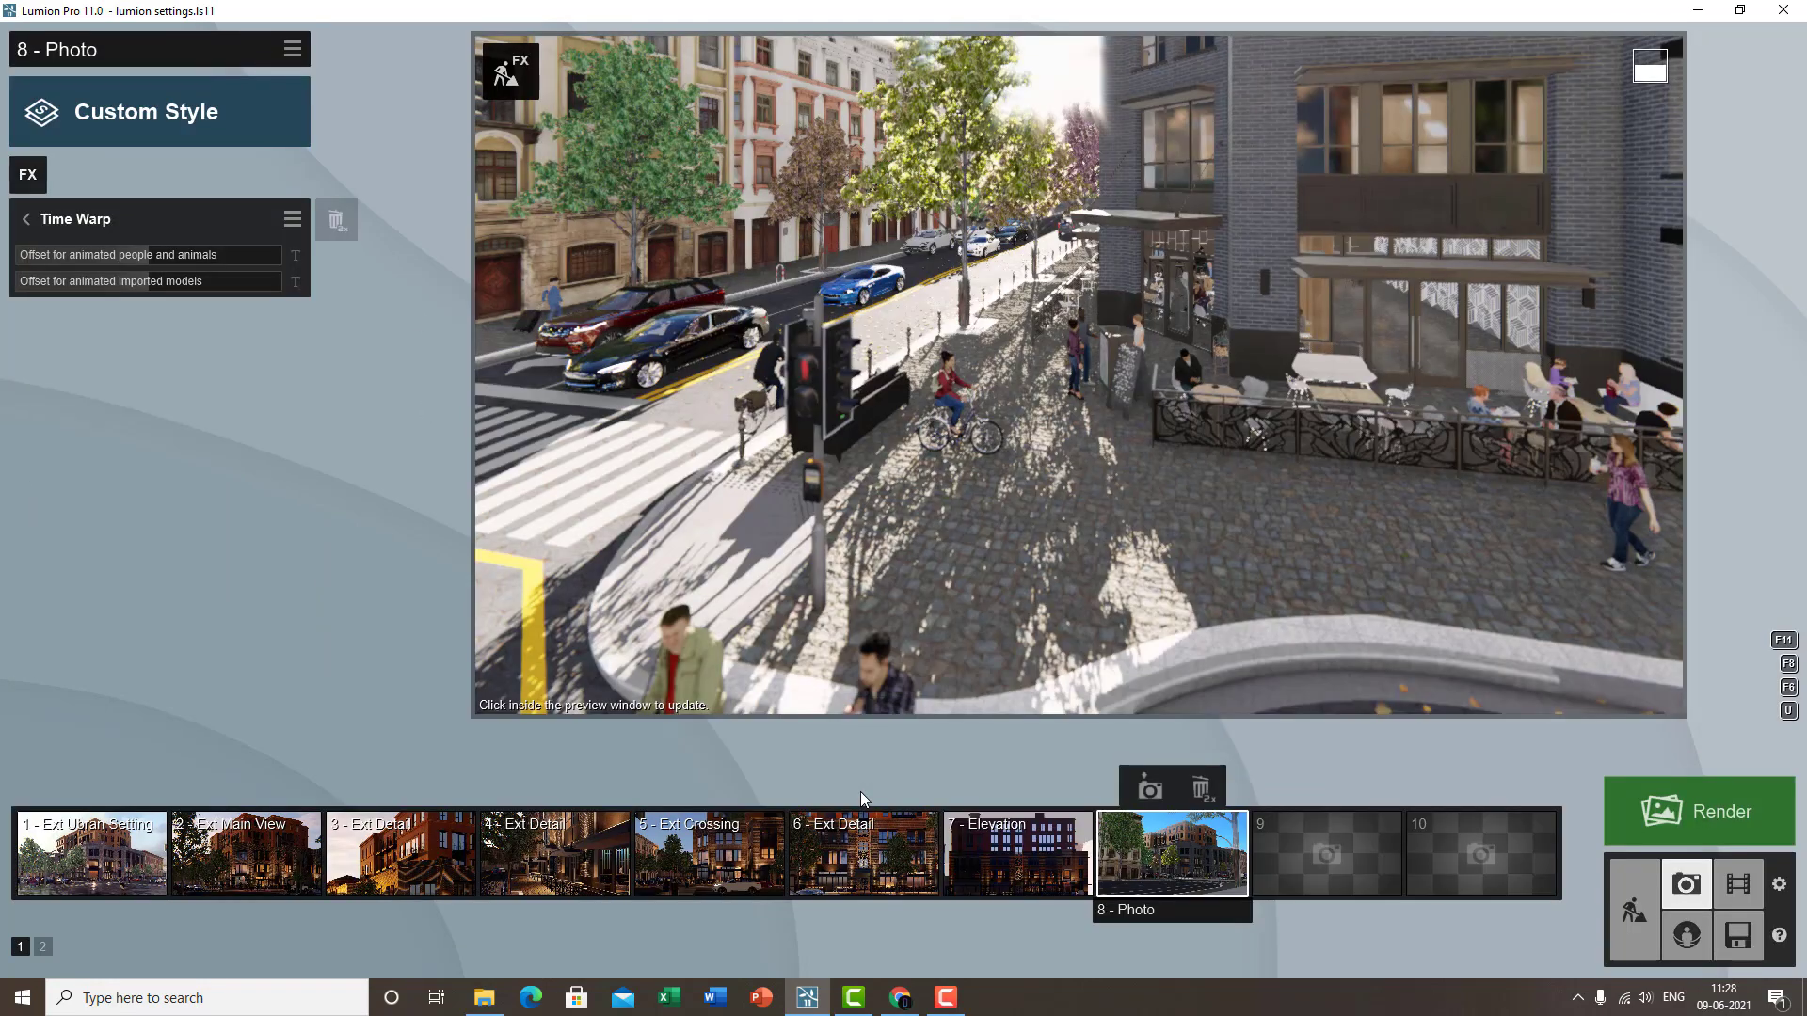
left_click(1233, 823)
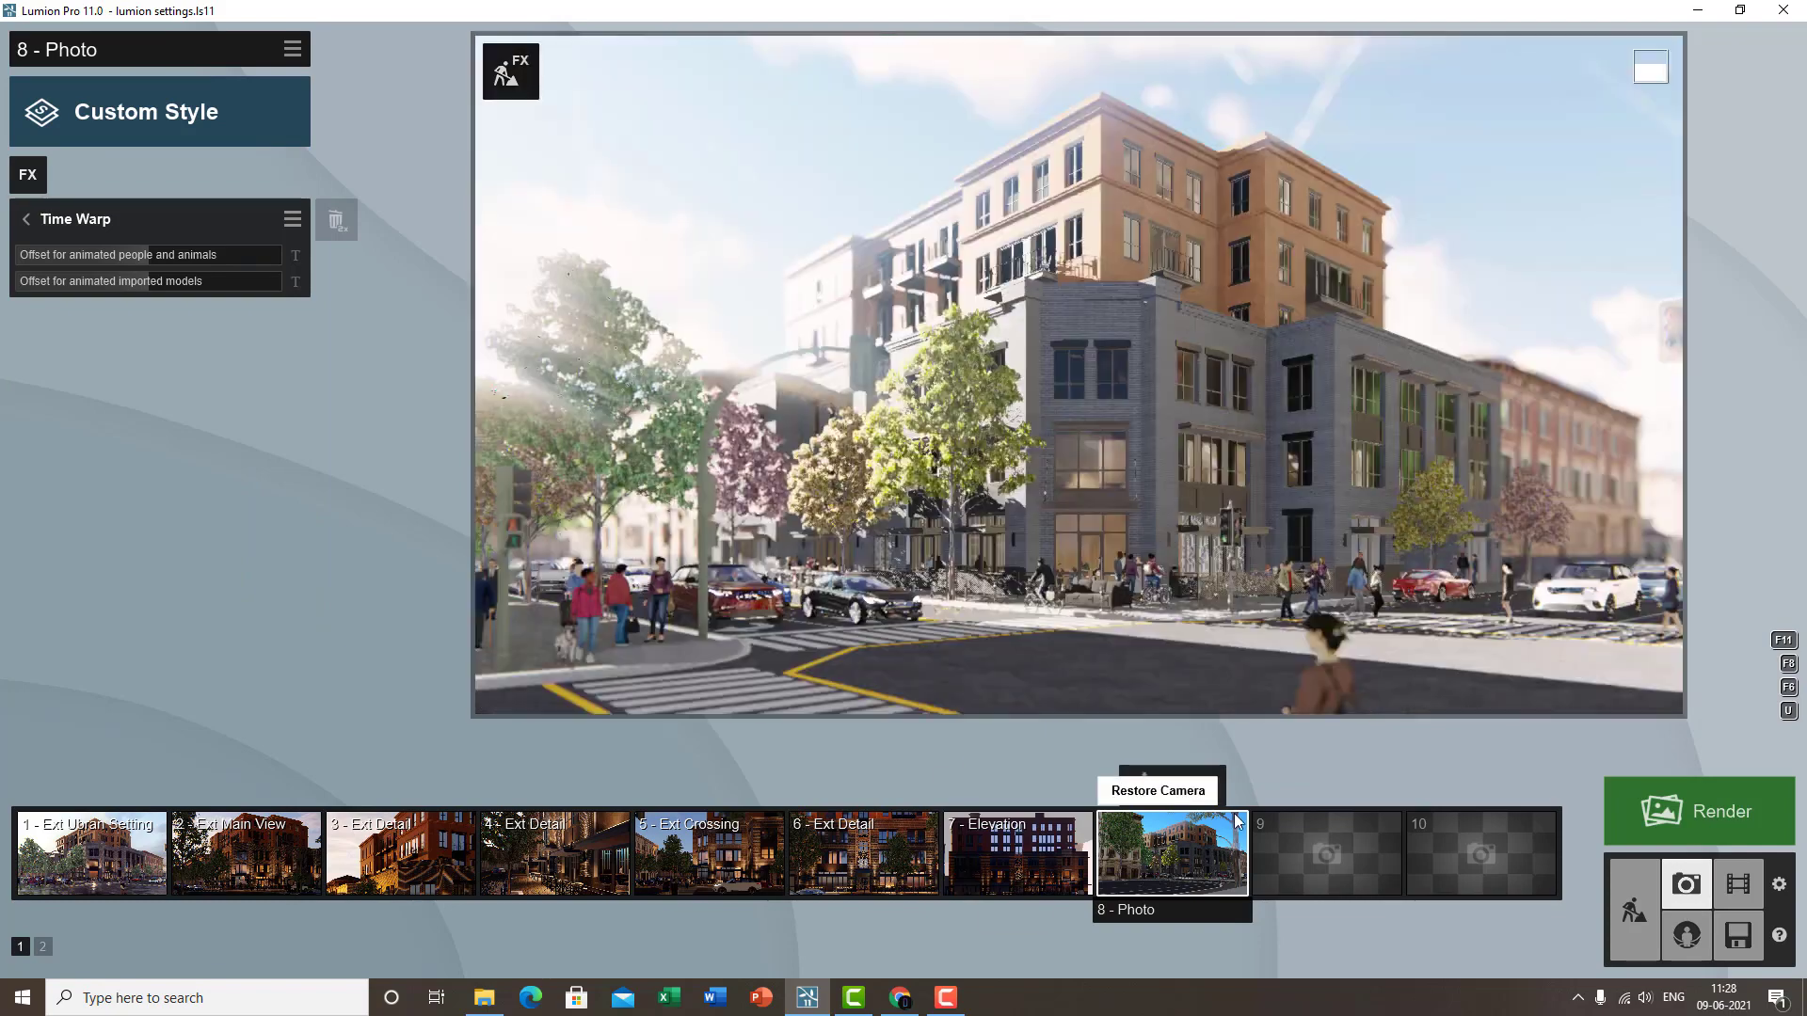
- Adjust photo 8's Time Warp offsets for animated people and animals and for animated imported models, and return to the effect list
mouse_move(155, 256)
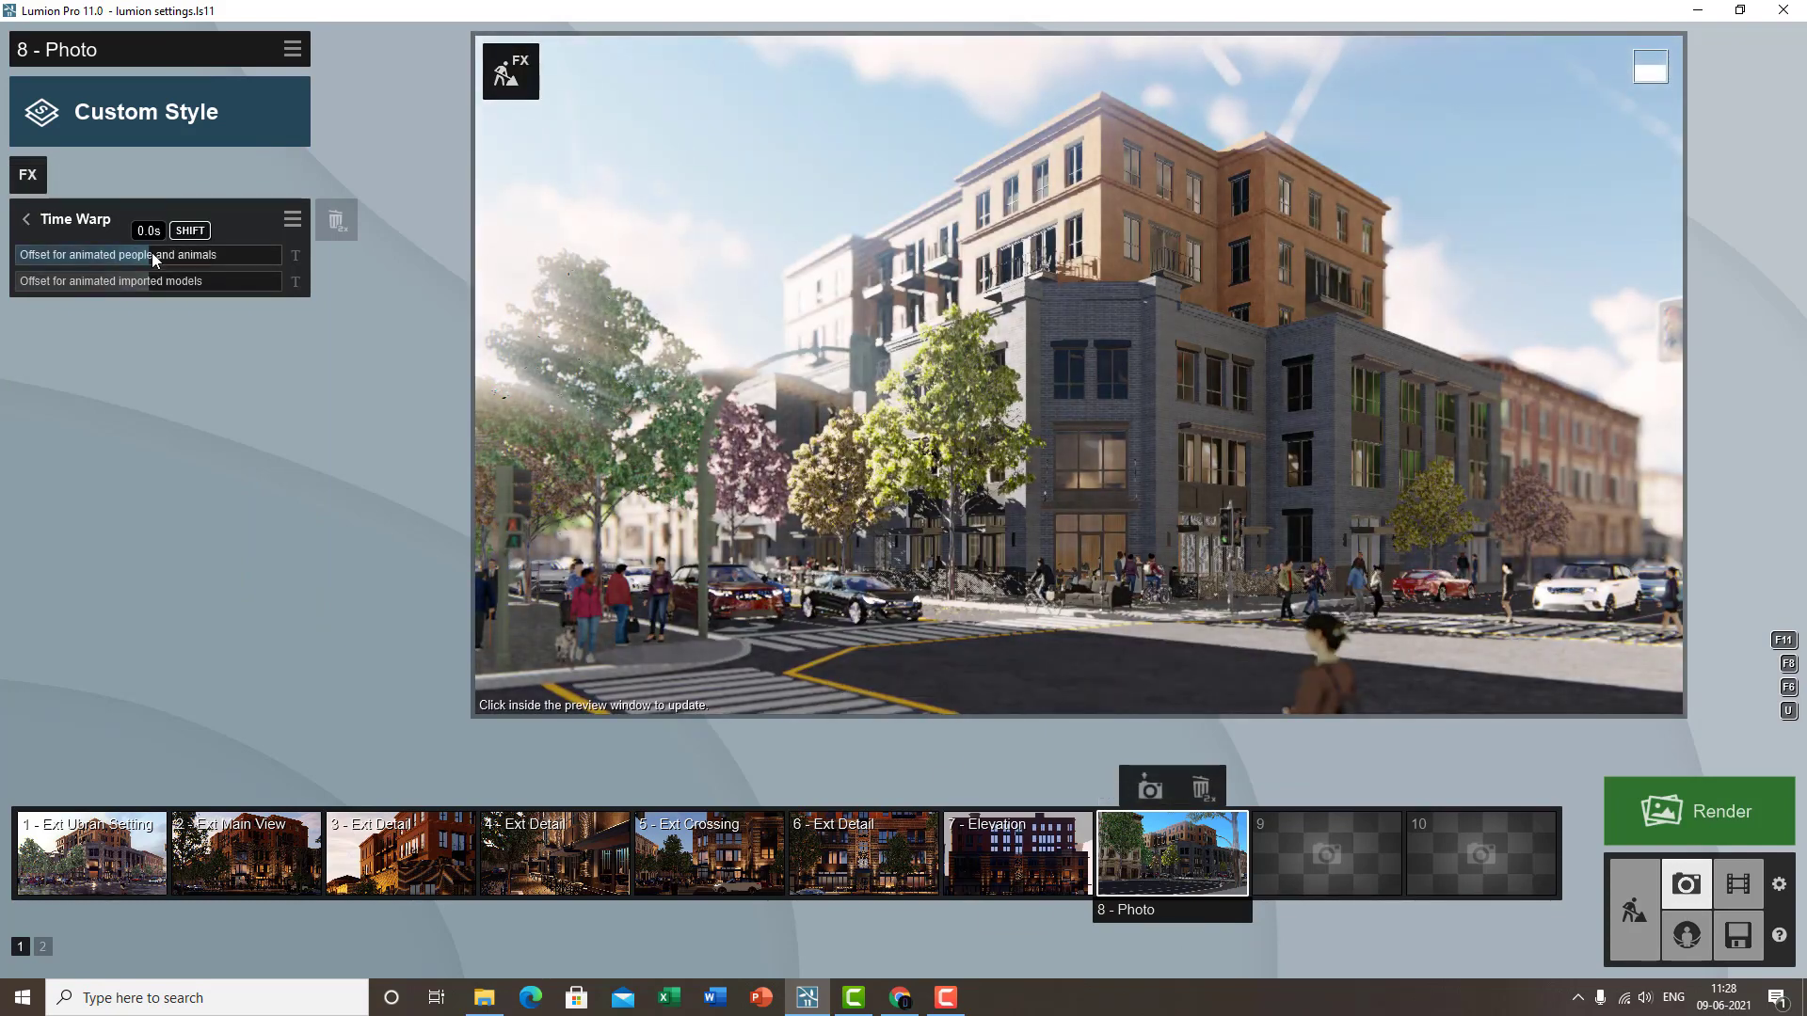
left_click(162, 254)
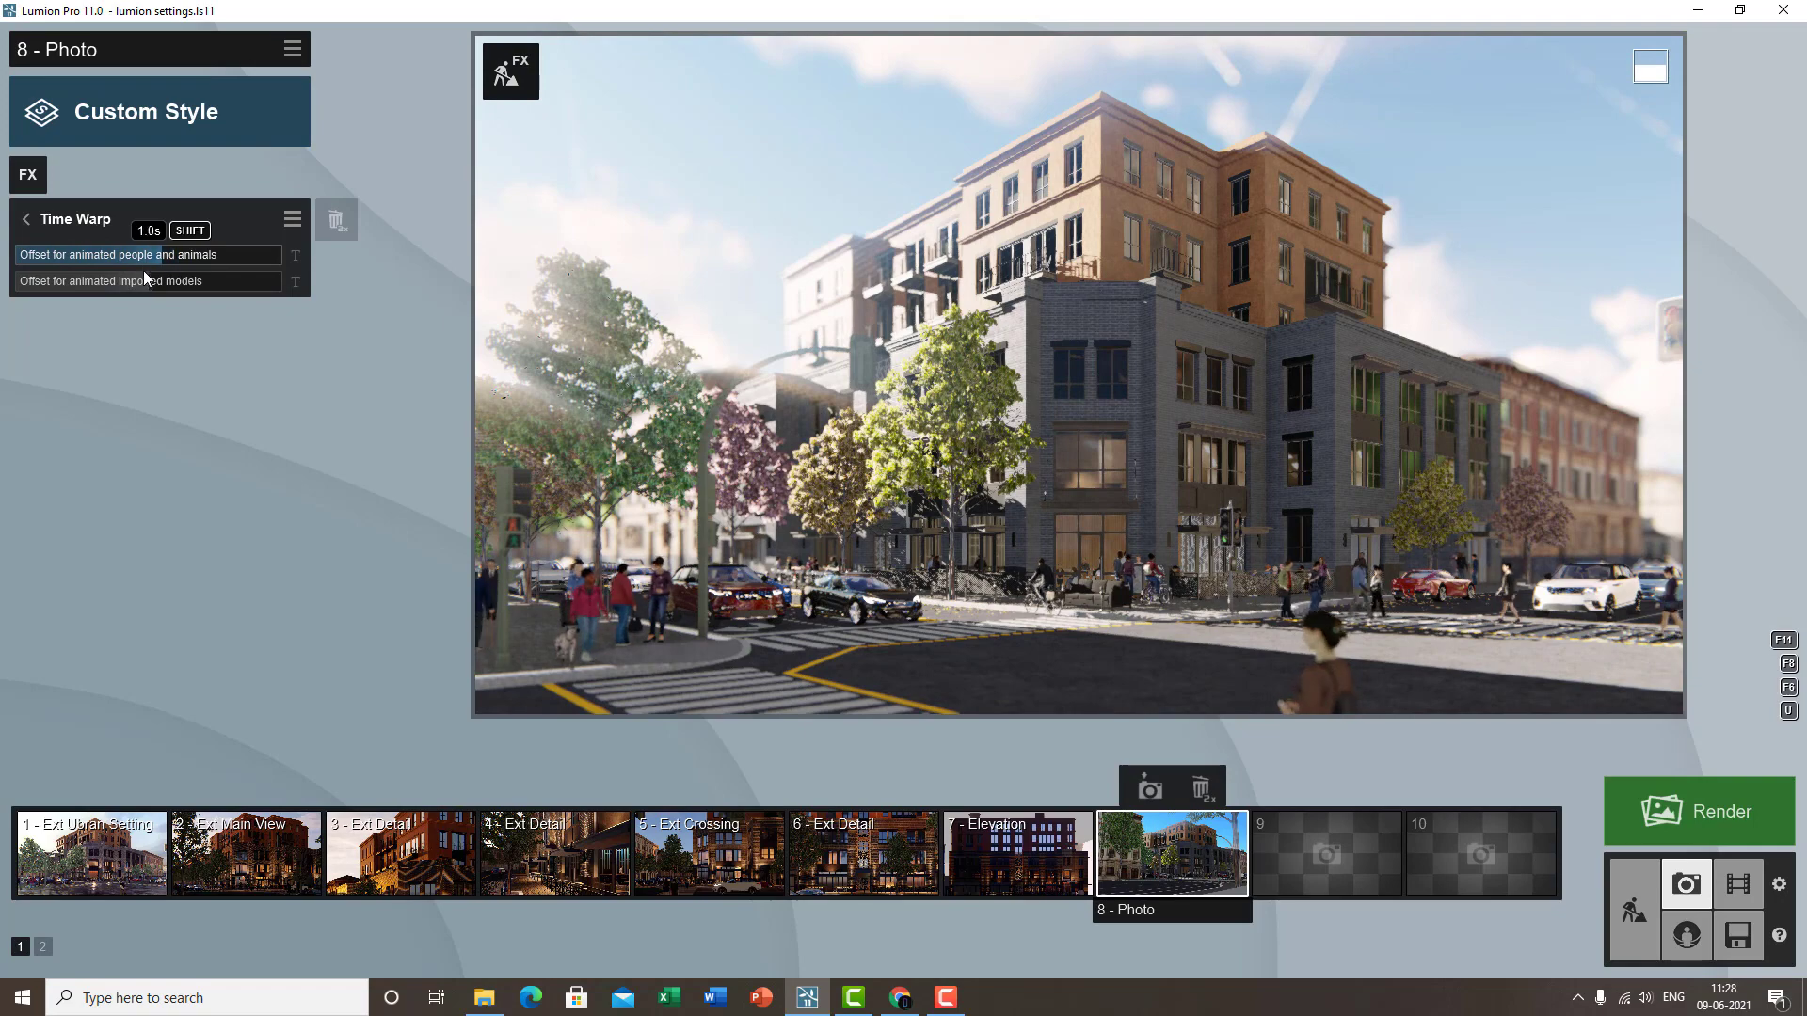
left_click_drag(143, 269, 214, 293)
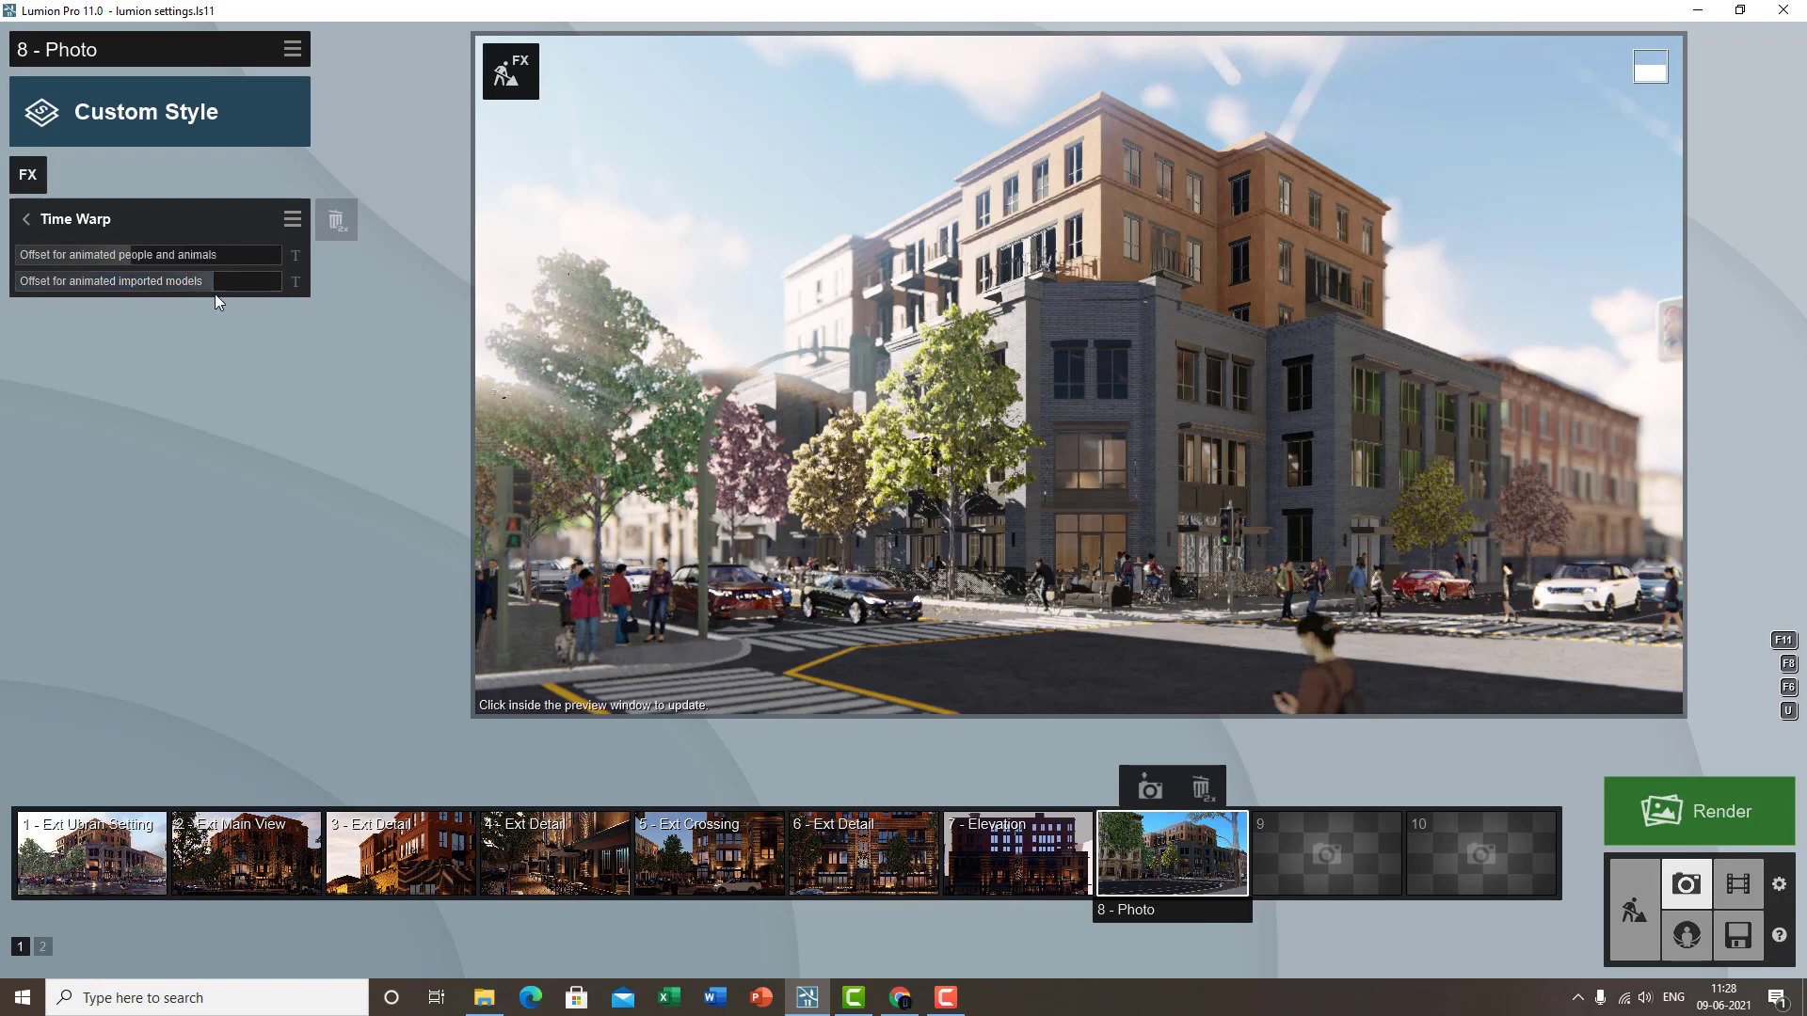
left_click(79, 220)
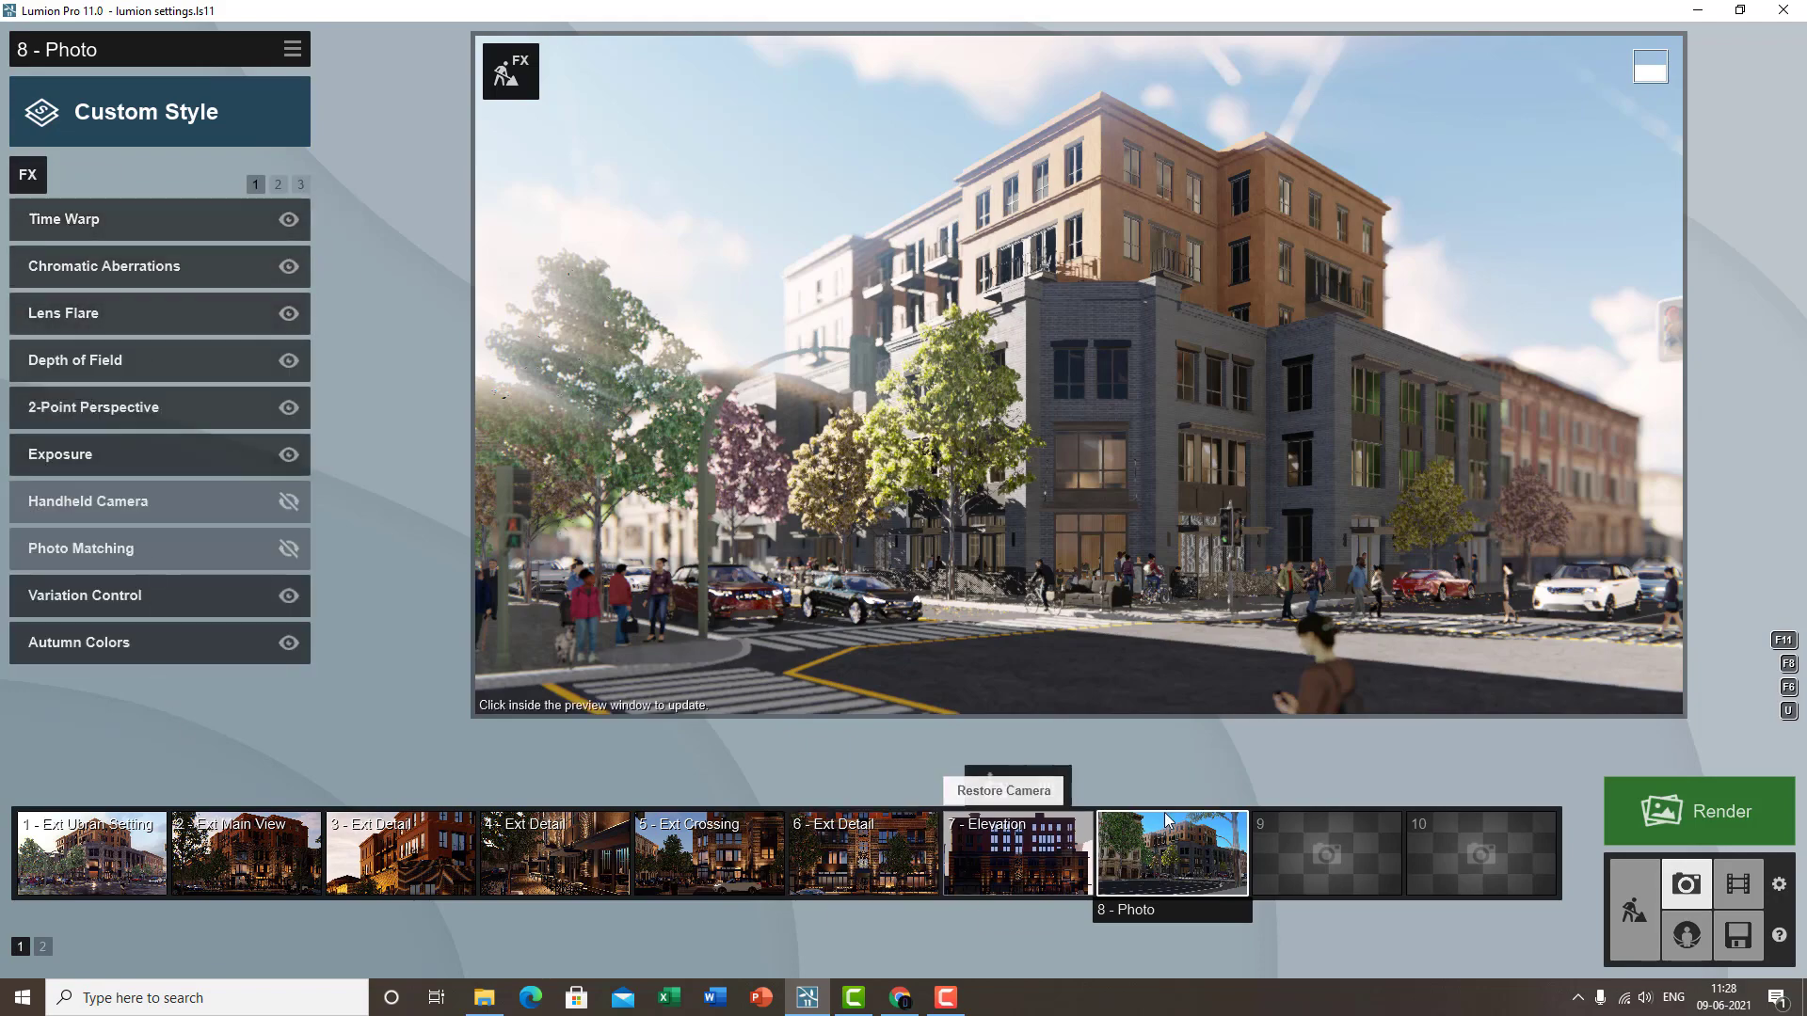
- Return to Movie mode and add an Animated Phasing effect to clip 6
left_click(938, 459)
left_click(1738, 884)
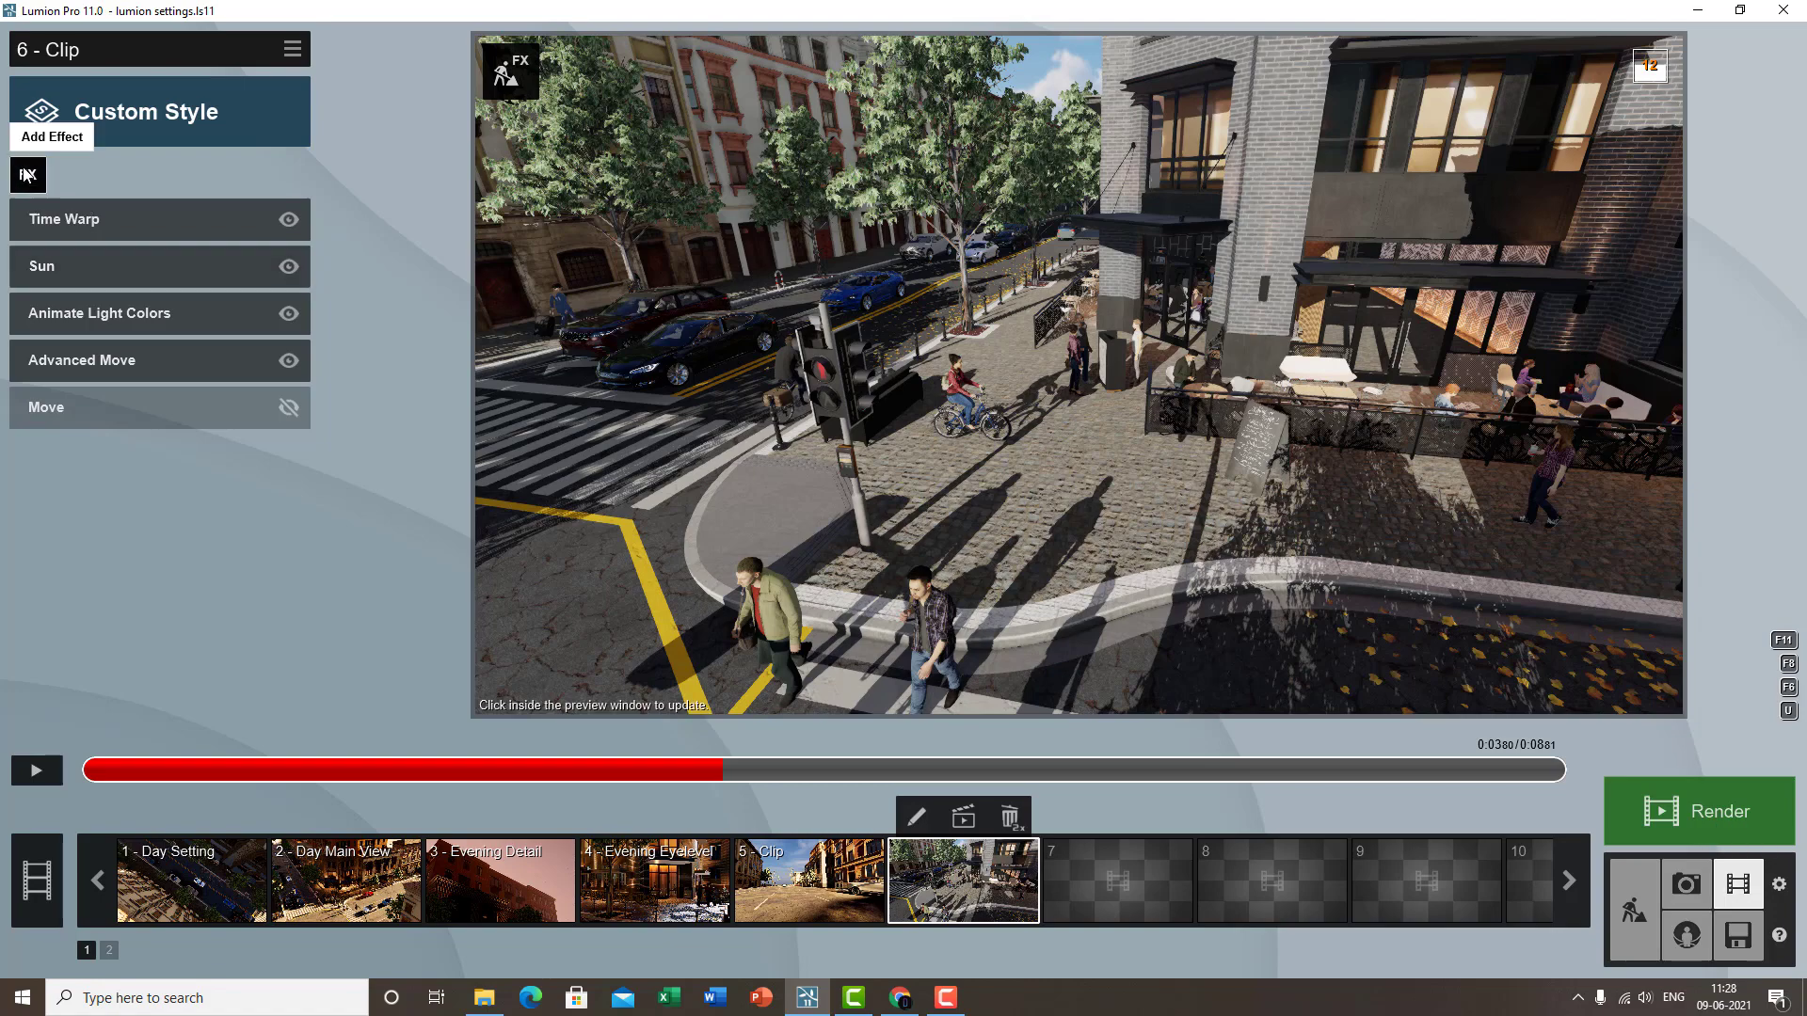
left_click(29, 174)
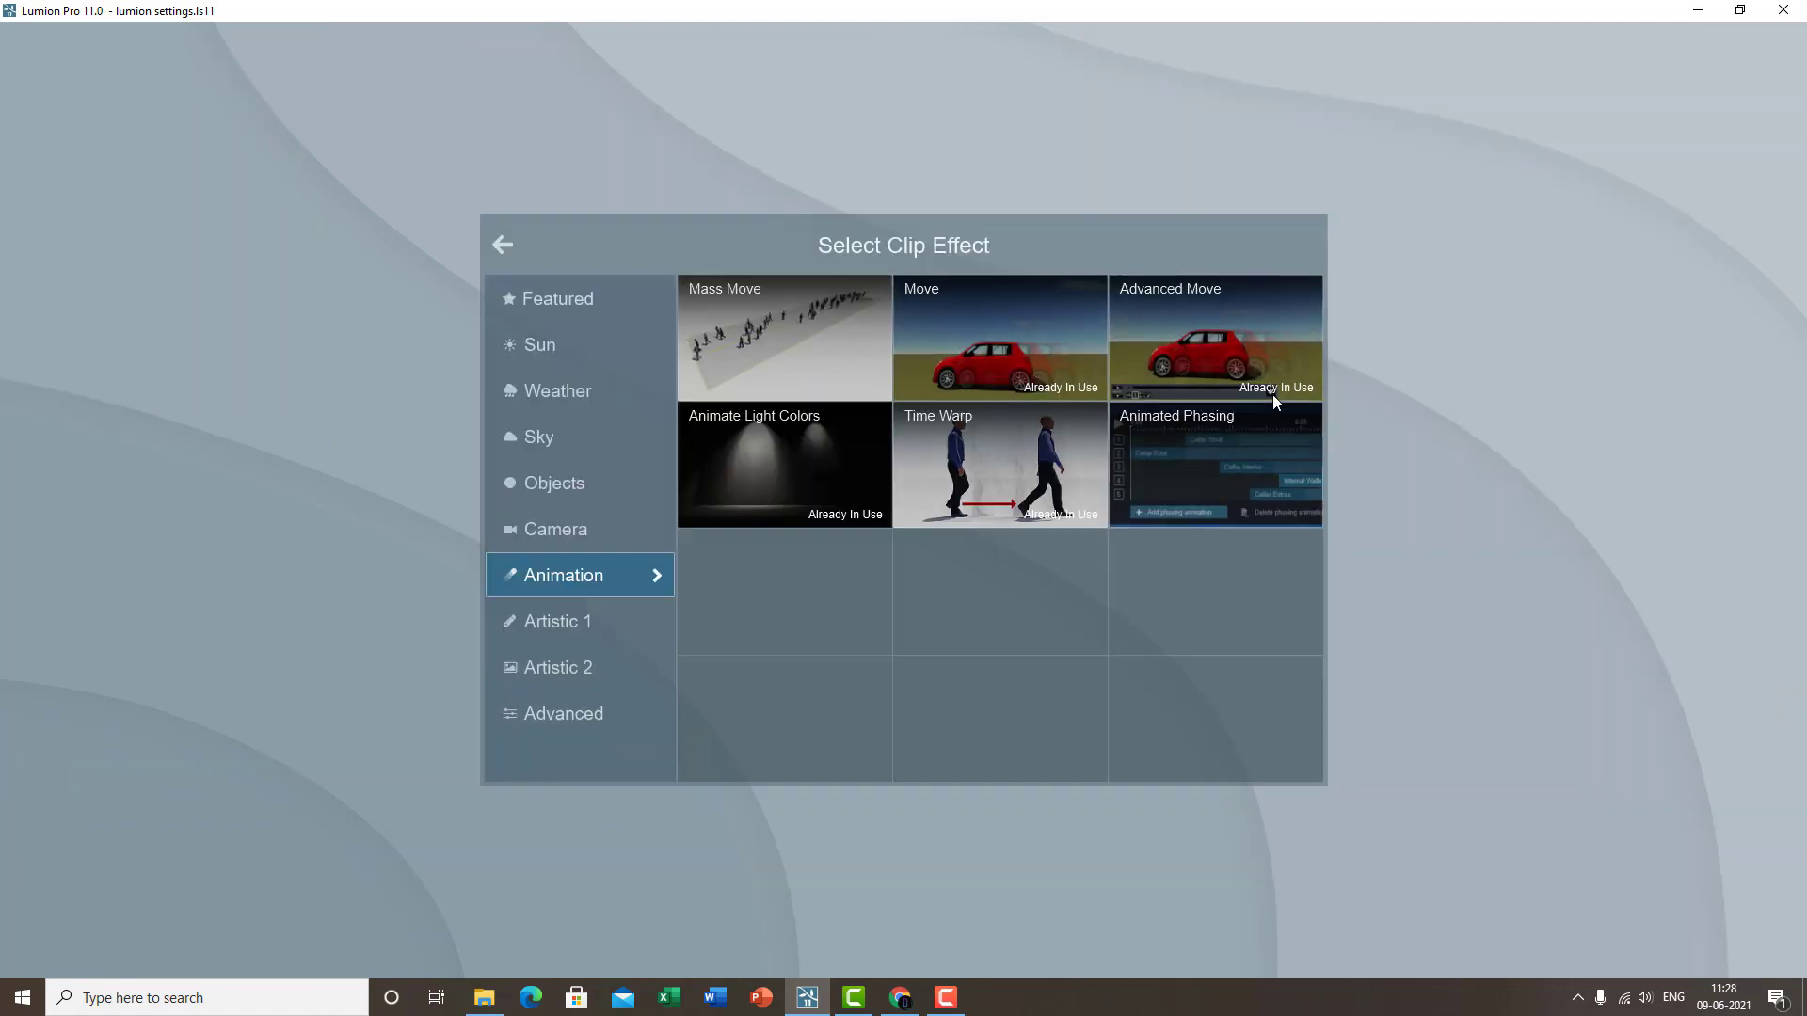
left_click(1180, 463)
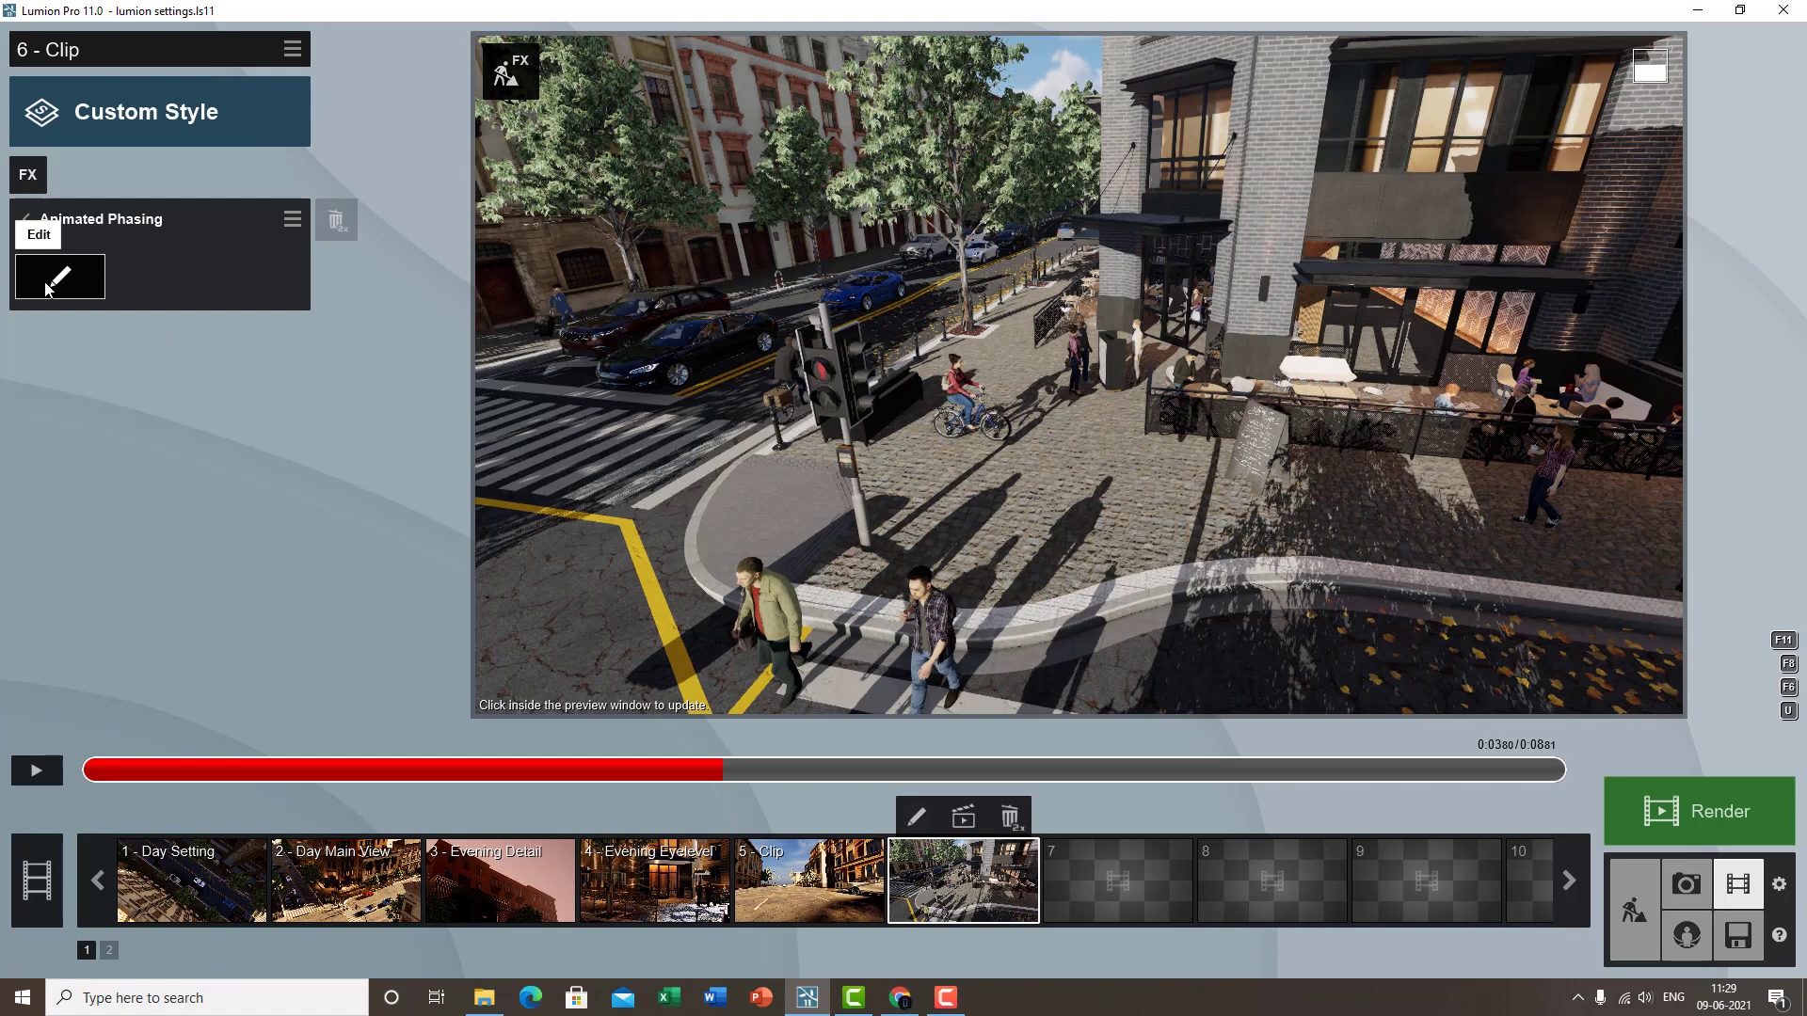
- Play clip 4, Evening Eyelevel, to about 5.46 s and add an Animated Phasing effect to it
left_click(654, 884)
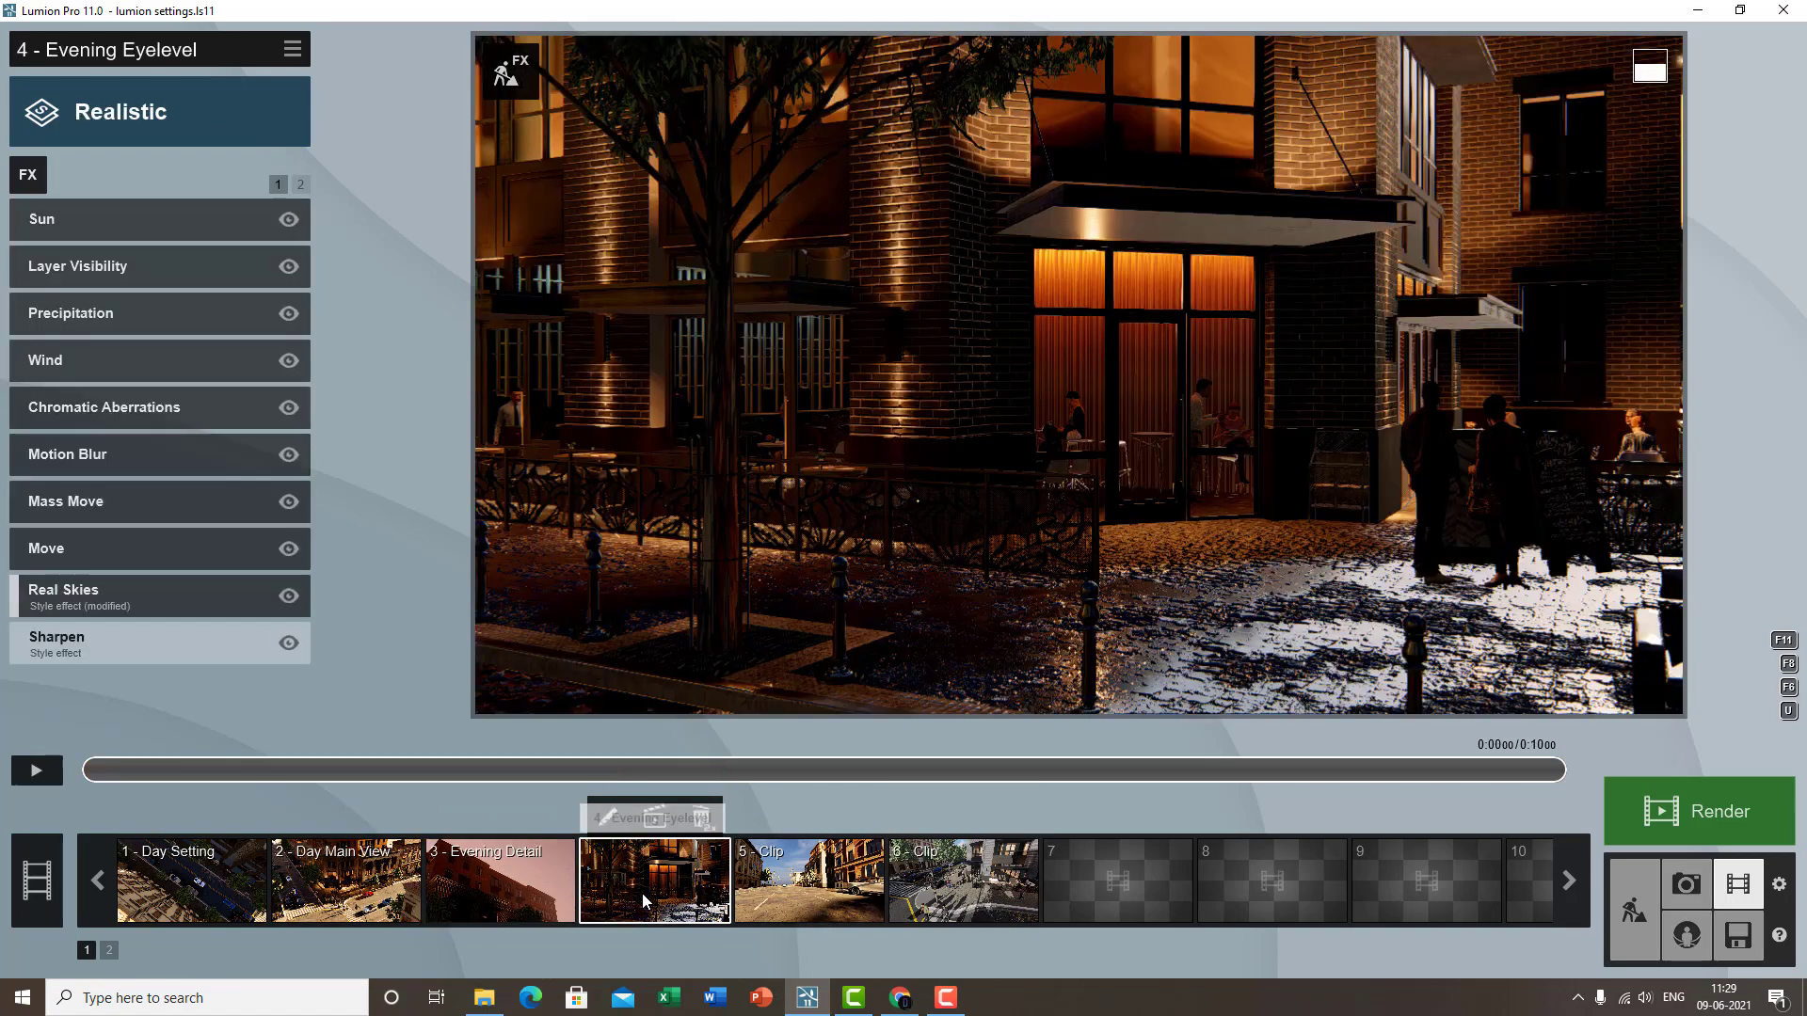
left_click(38, 770)
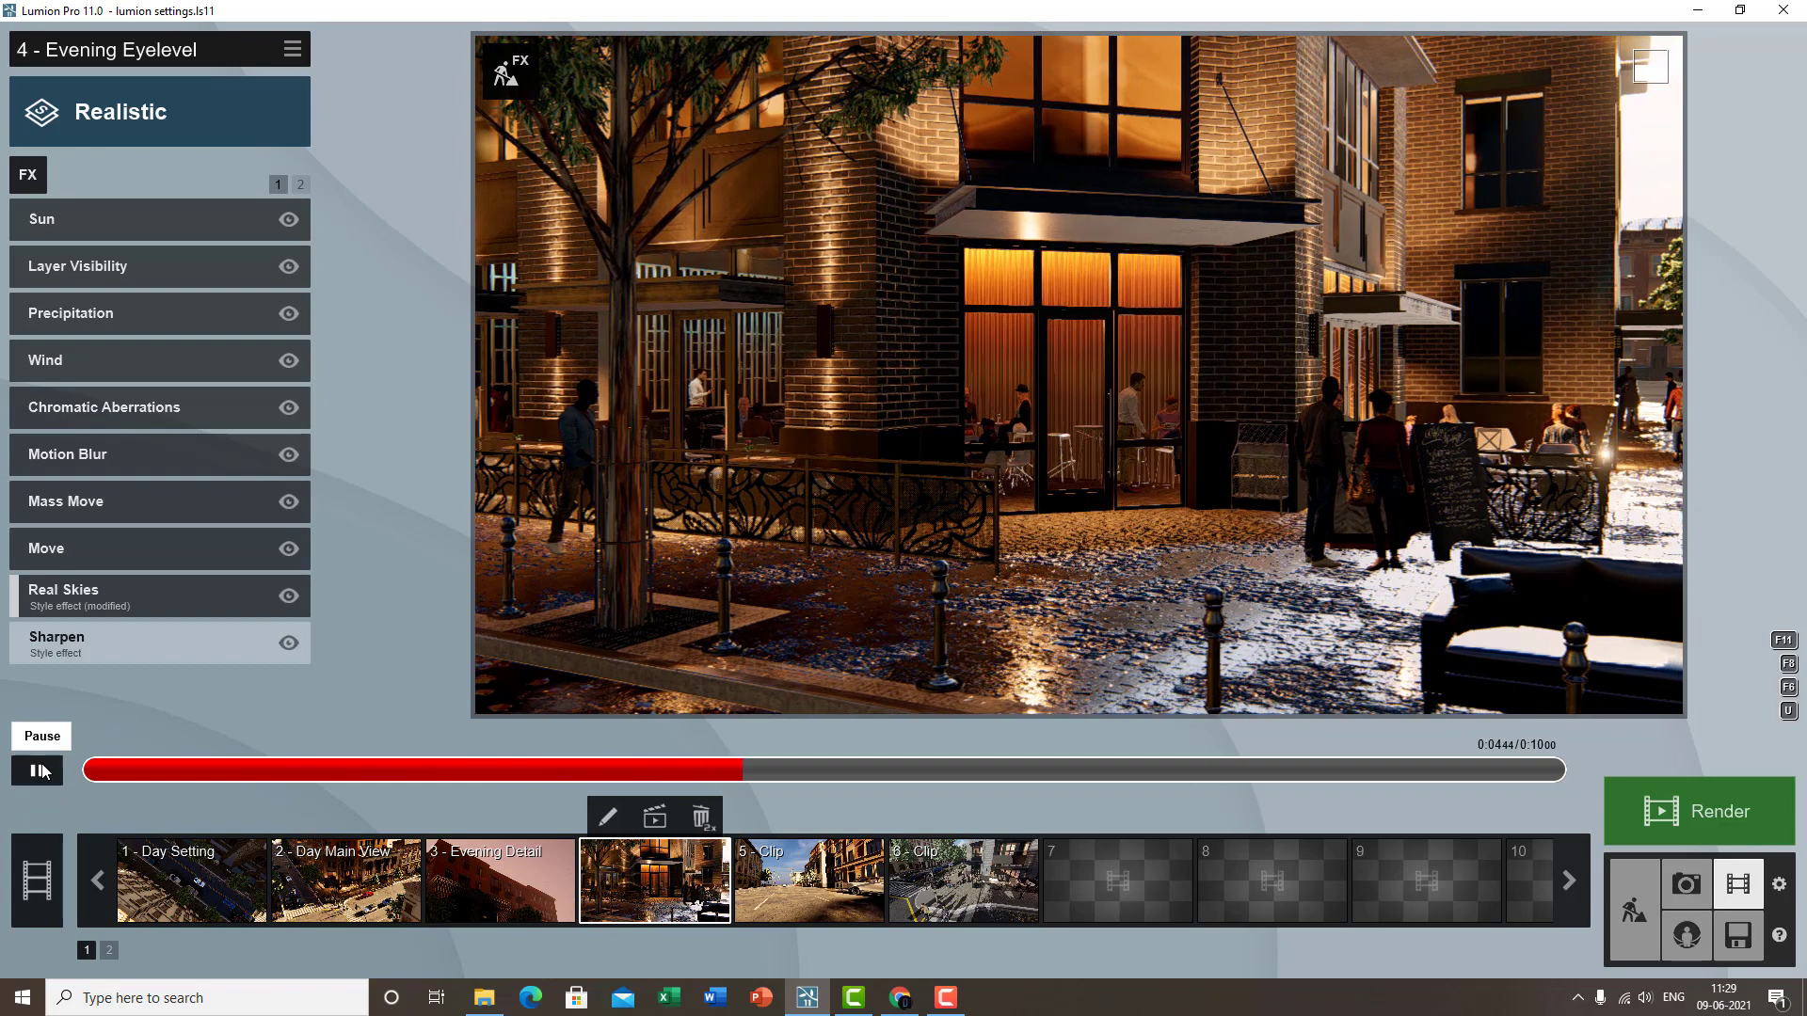
left_click(42, 770)
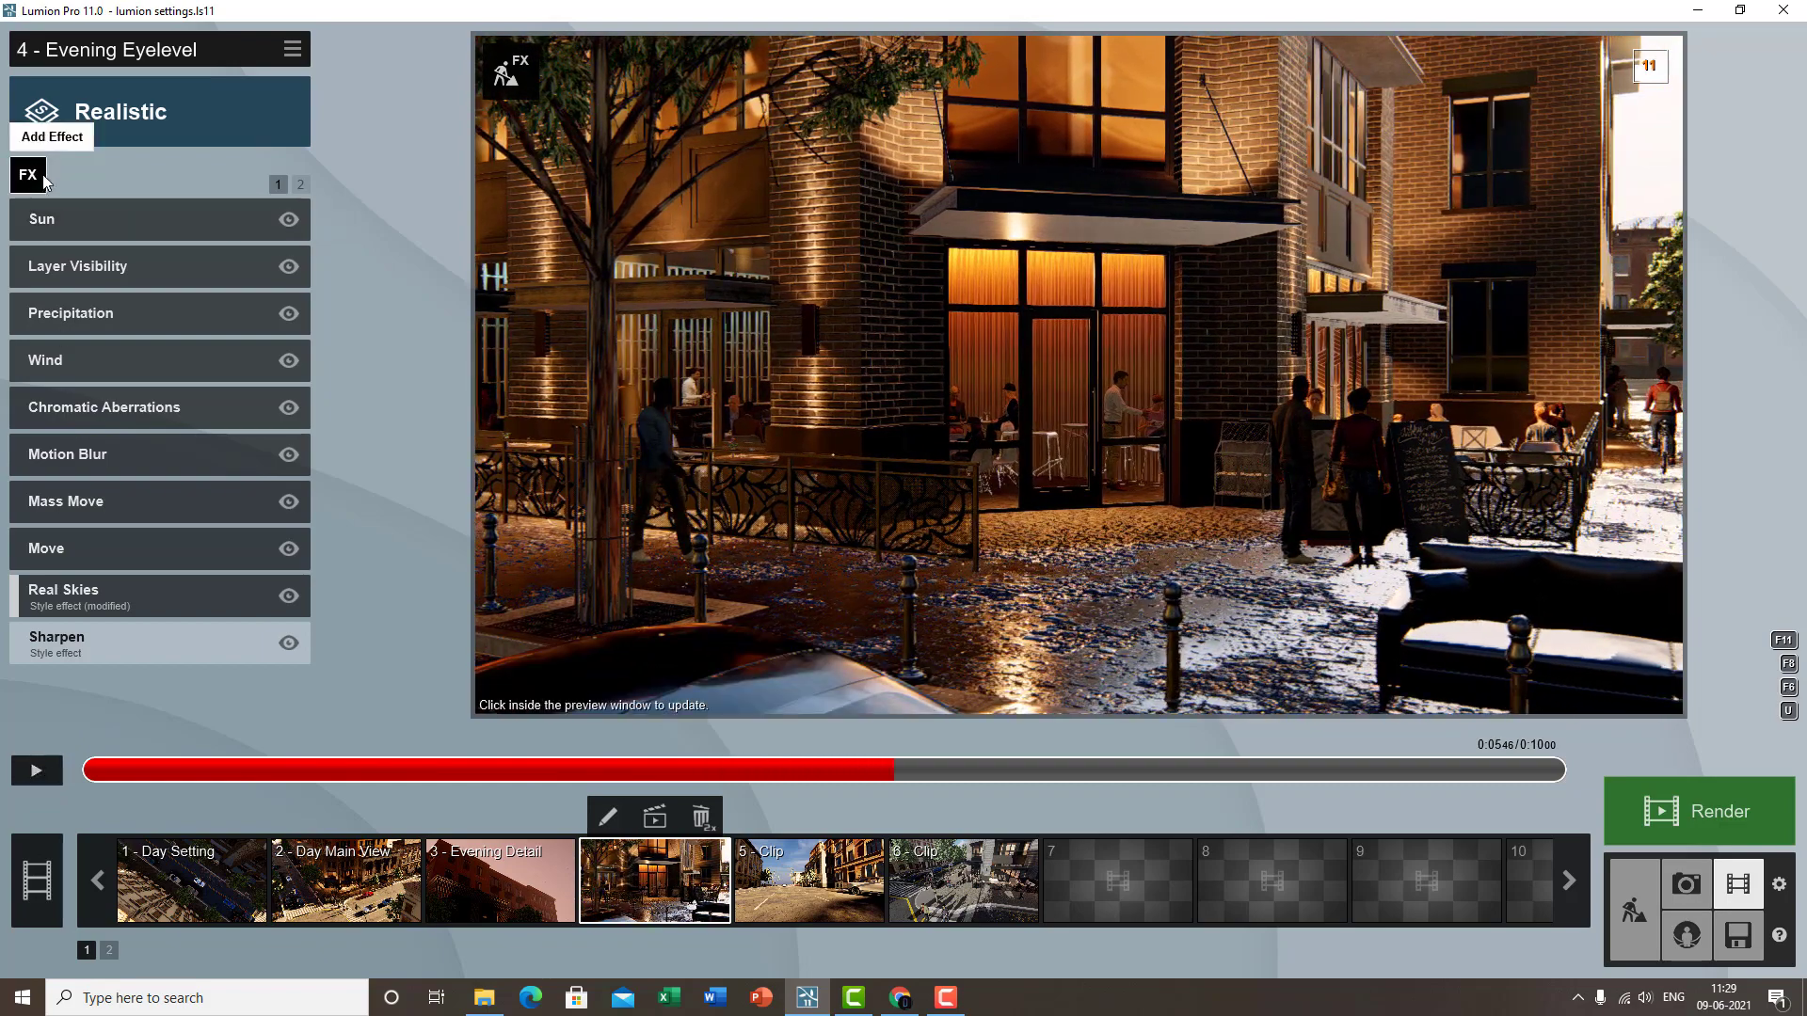
left_click(42, 178)
left_click(1194, 443)
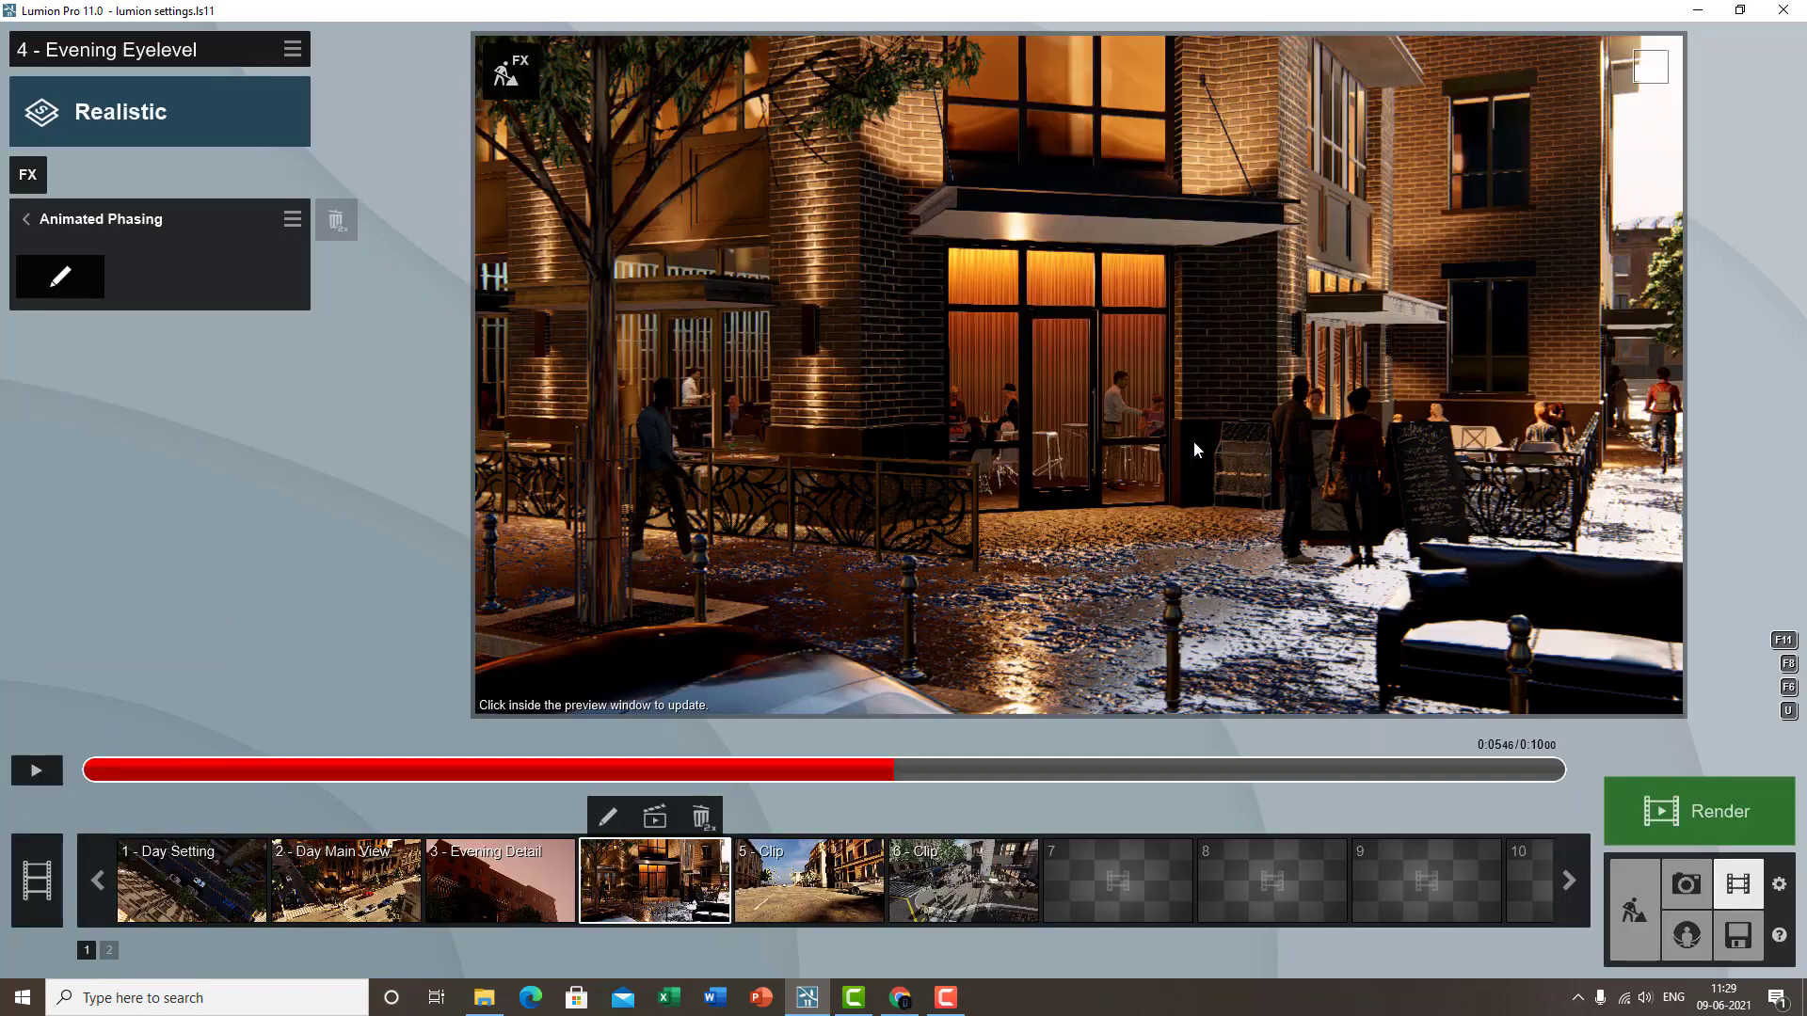
- Open the phasing editor and assign the imported café building model as the object of phasing animation 1
left_click(56, 278)
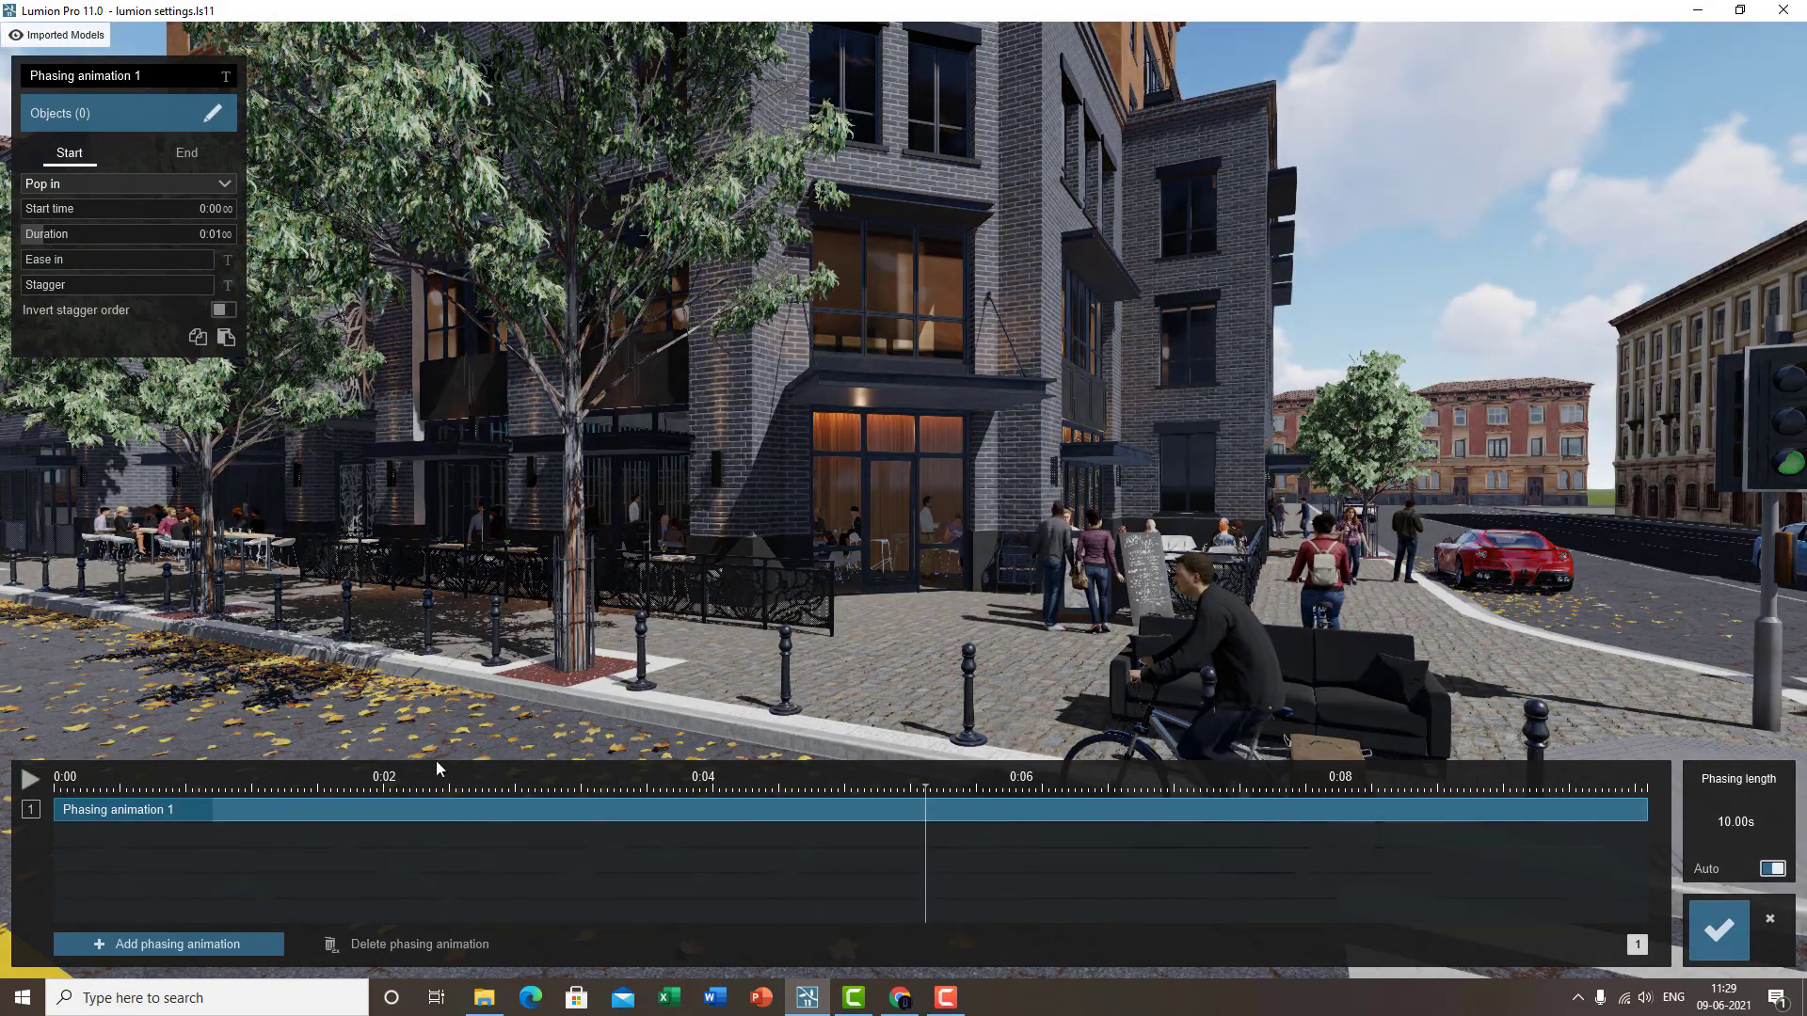
left_click(132, 112)
left_click(135, 111)
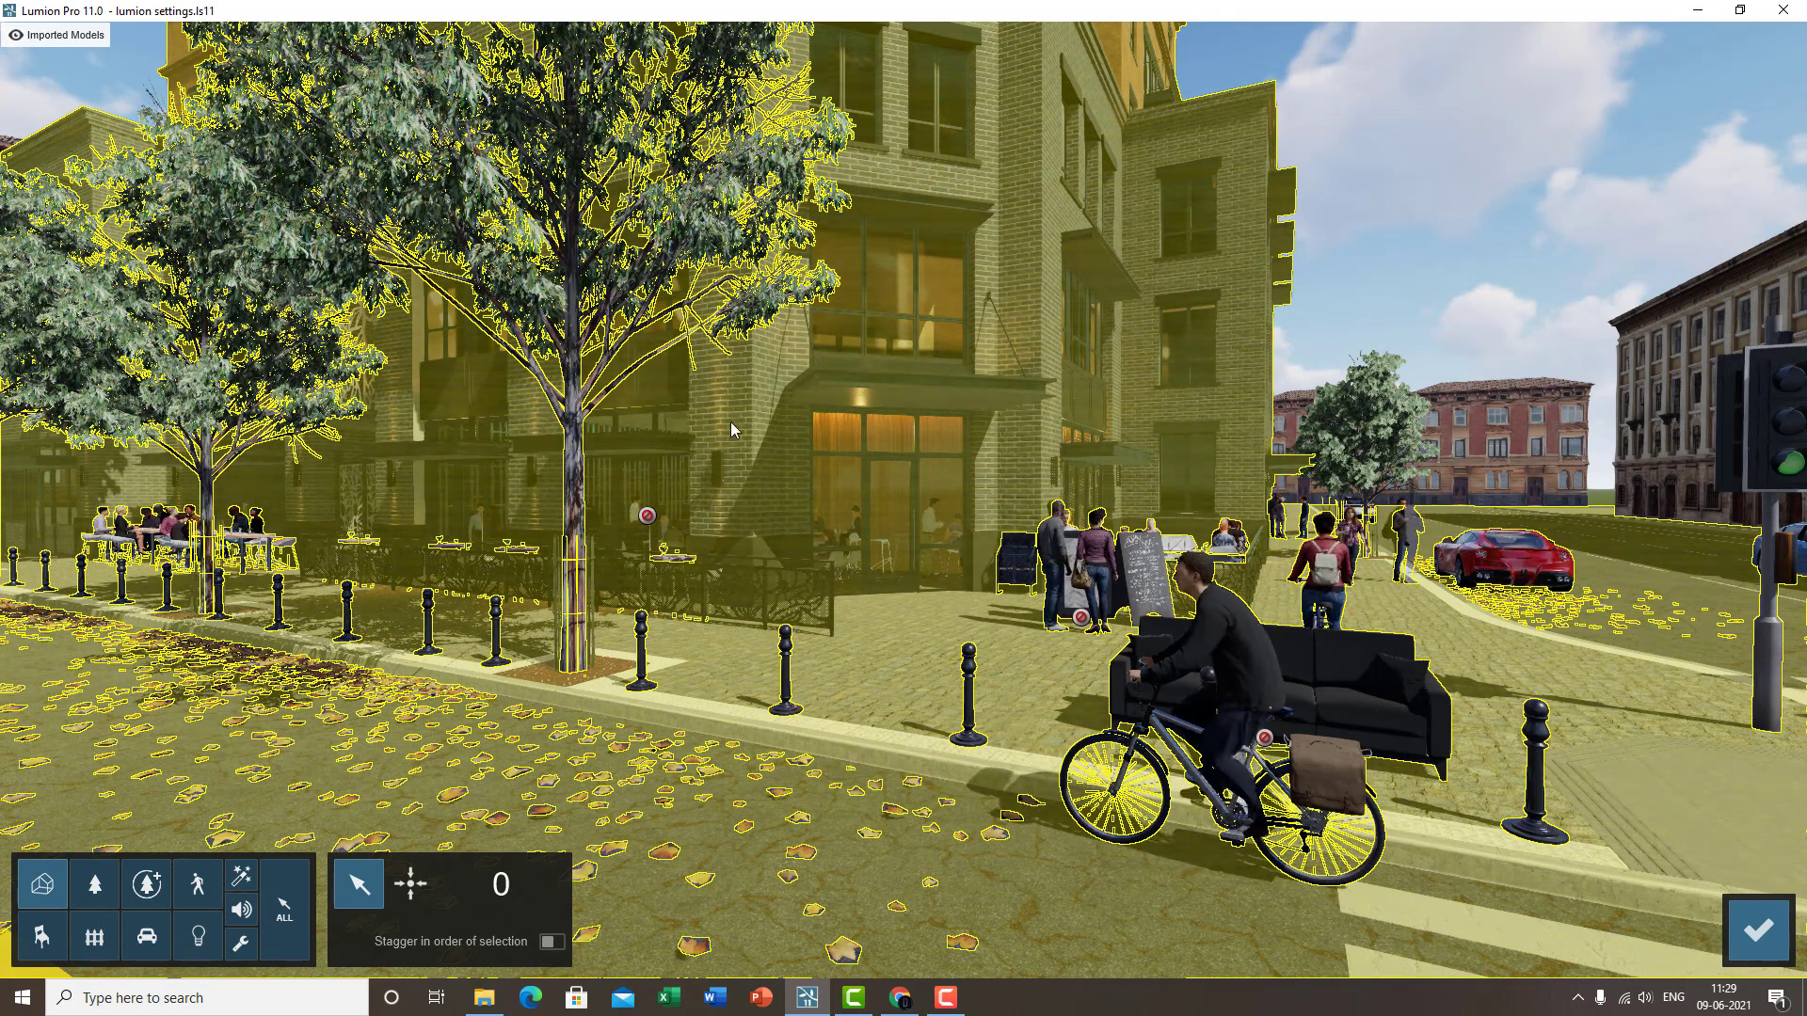
left_click(648, 516)
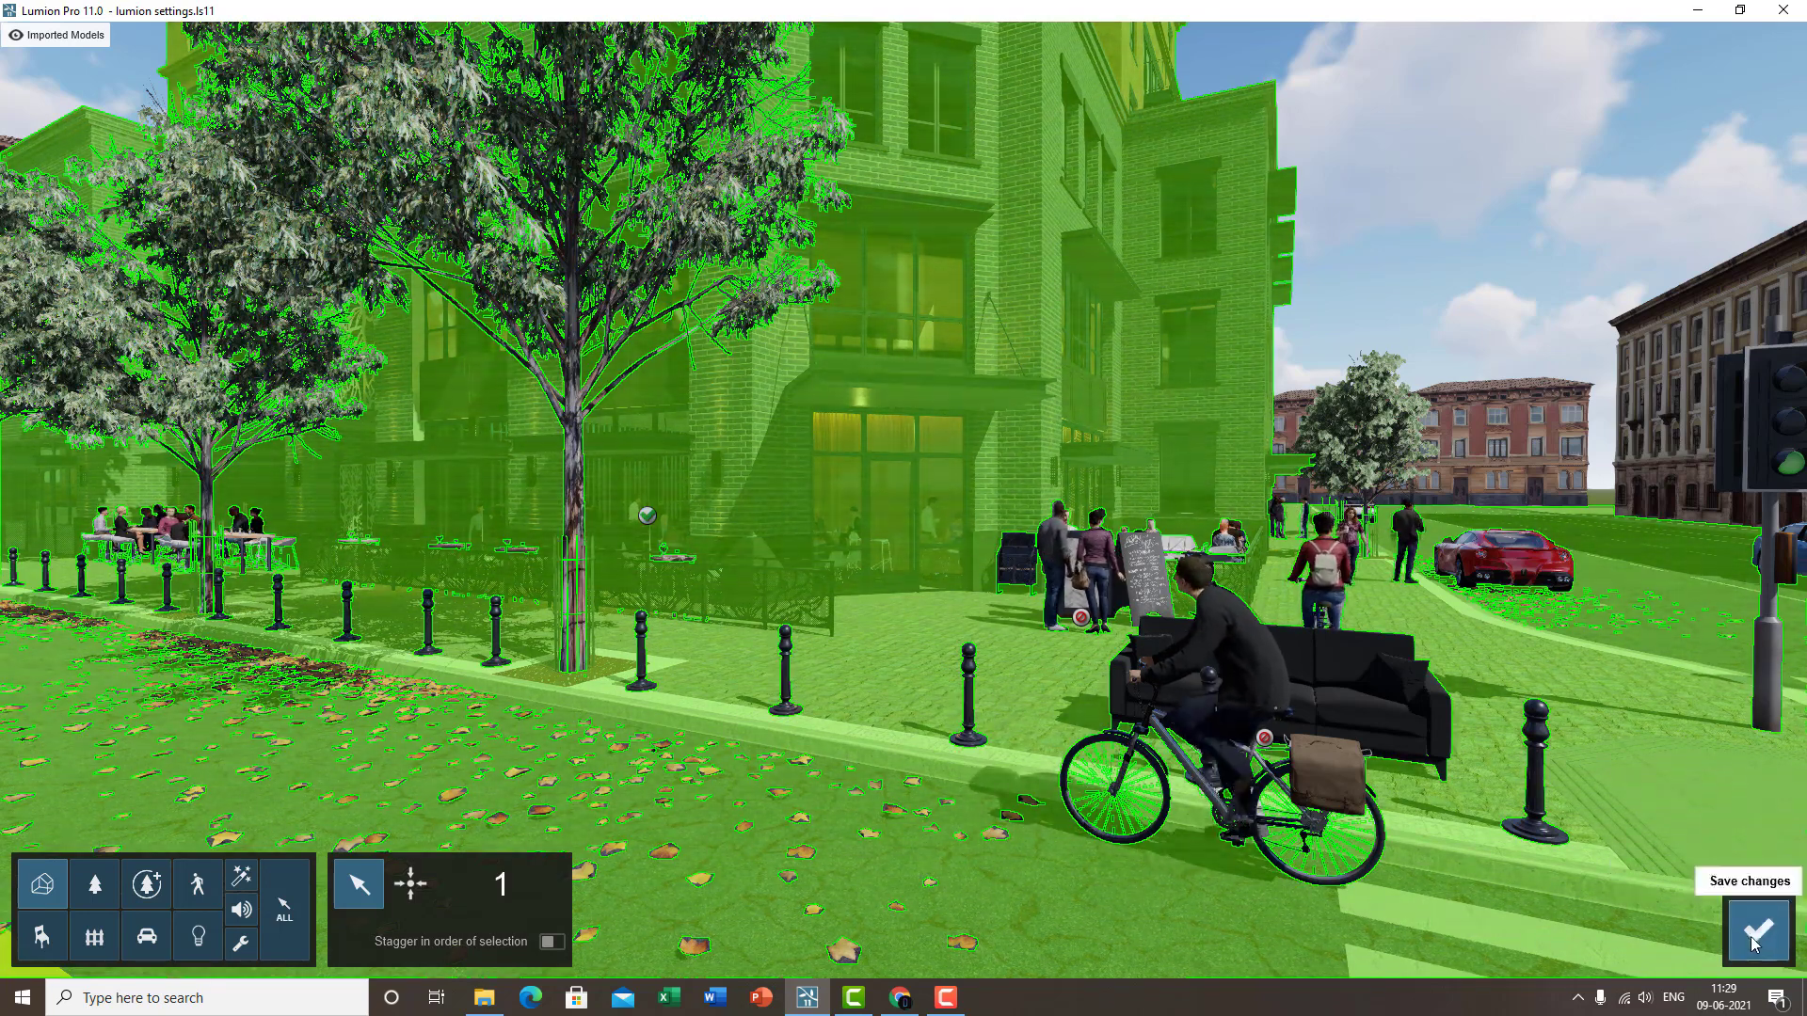
left_click(1755, 931)
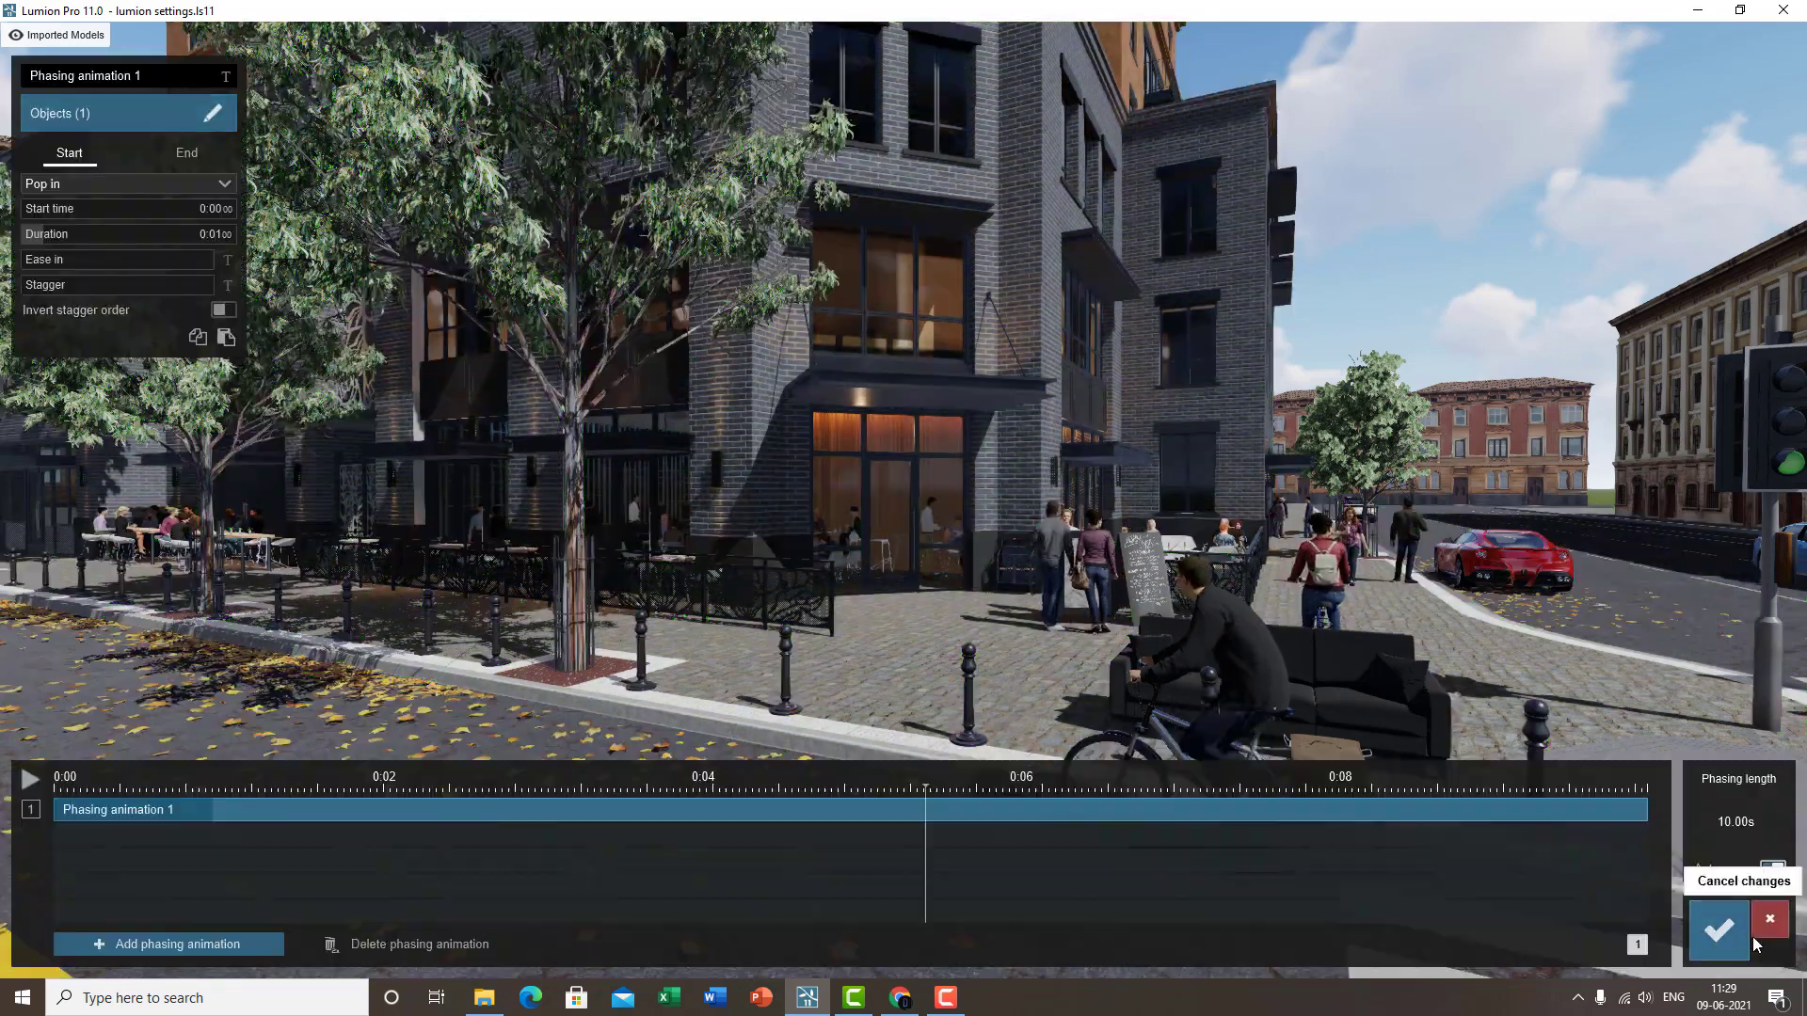
- Set the building's start effect to Sky drop with a 1.52 s duration, and play the phasing animation from the start
left_click(125, 184)
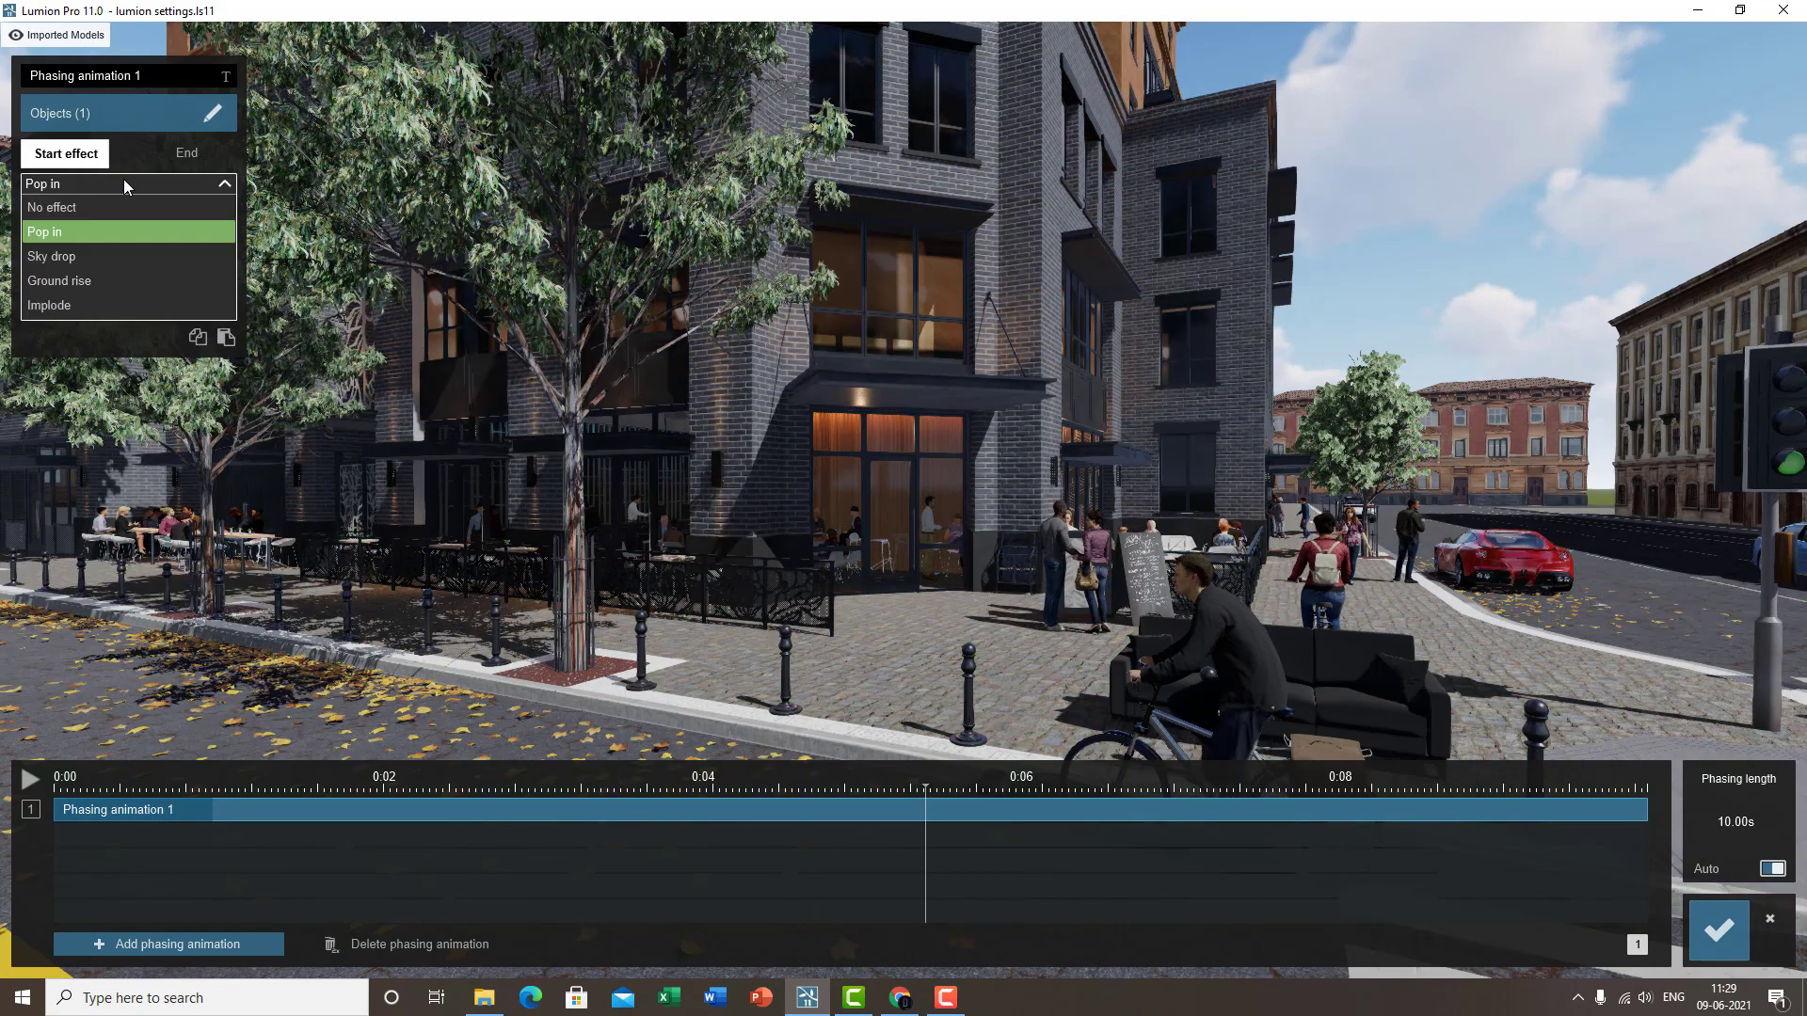
left_click(87, 256)
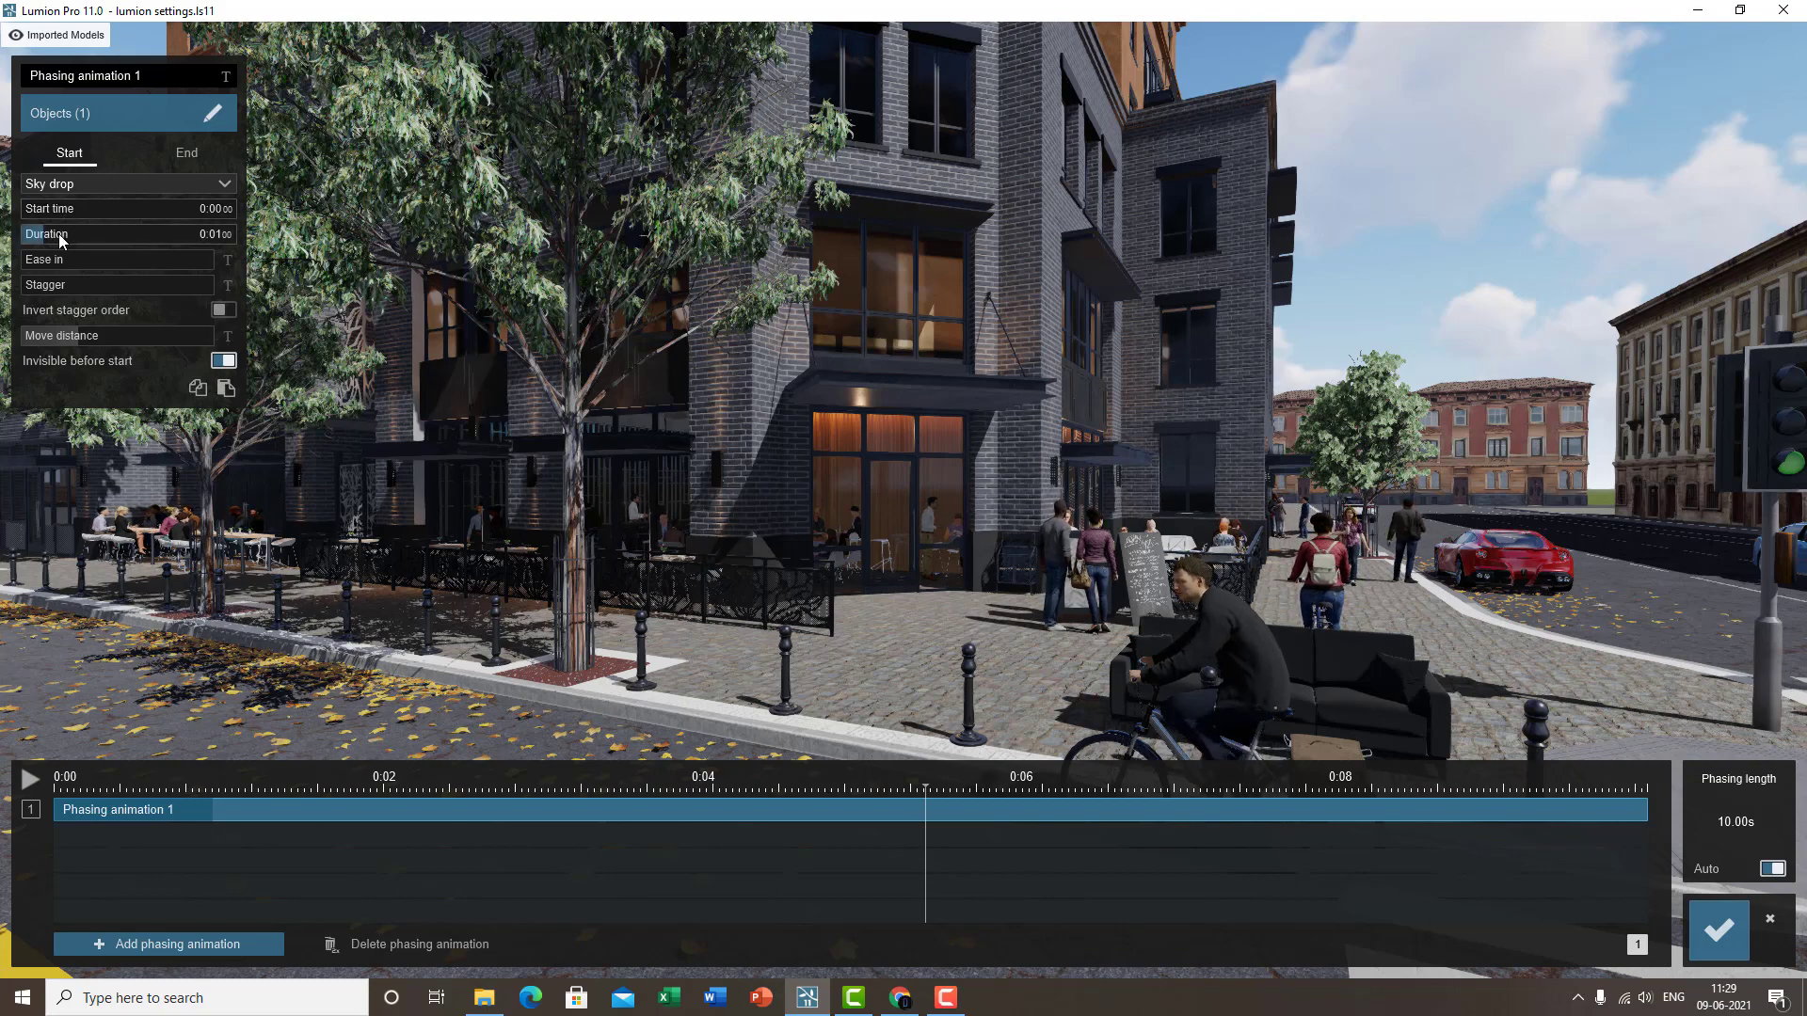
left_click_drag(59, 240, 23, 264)
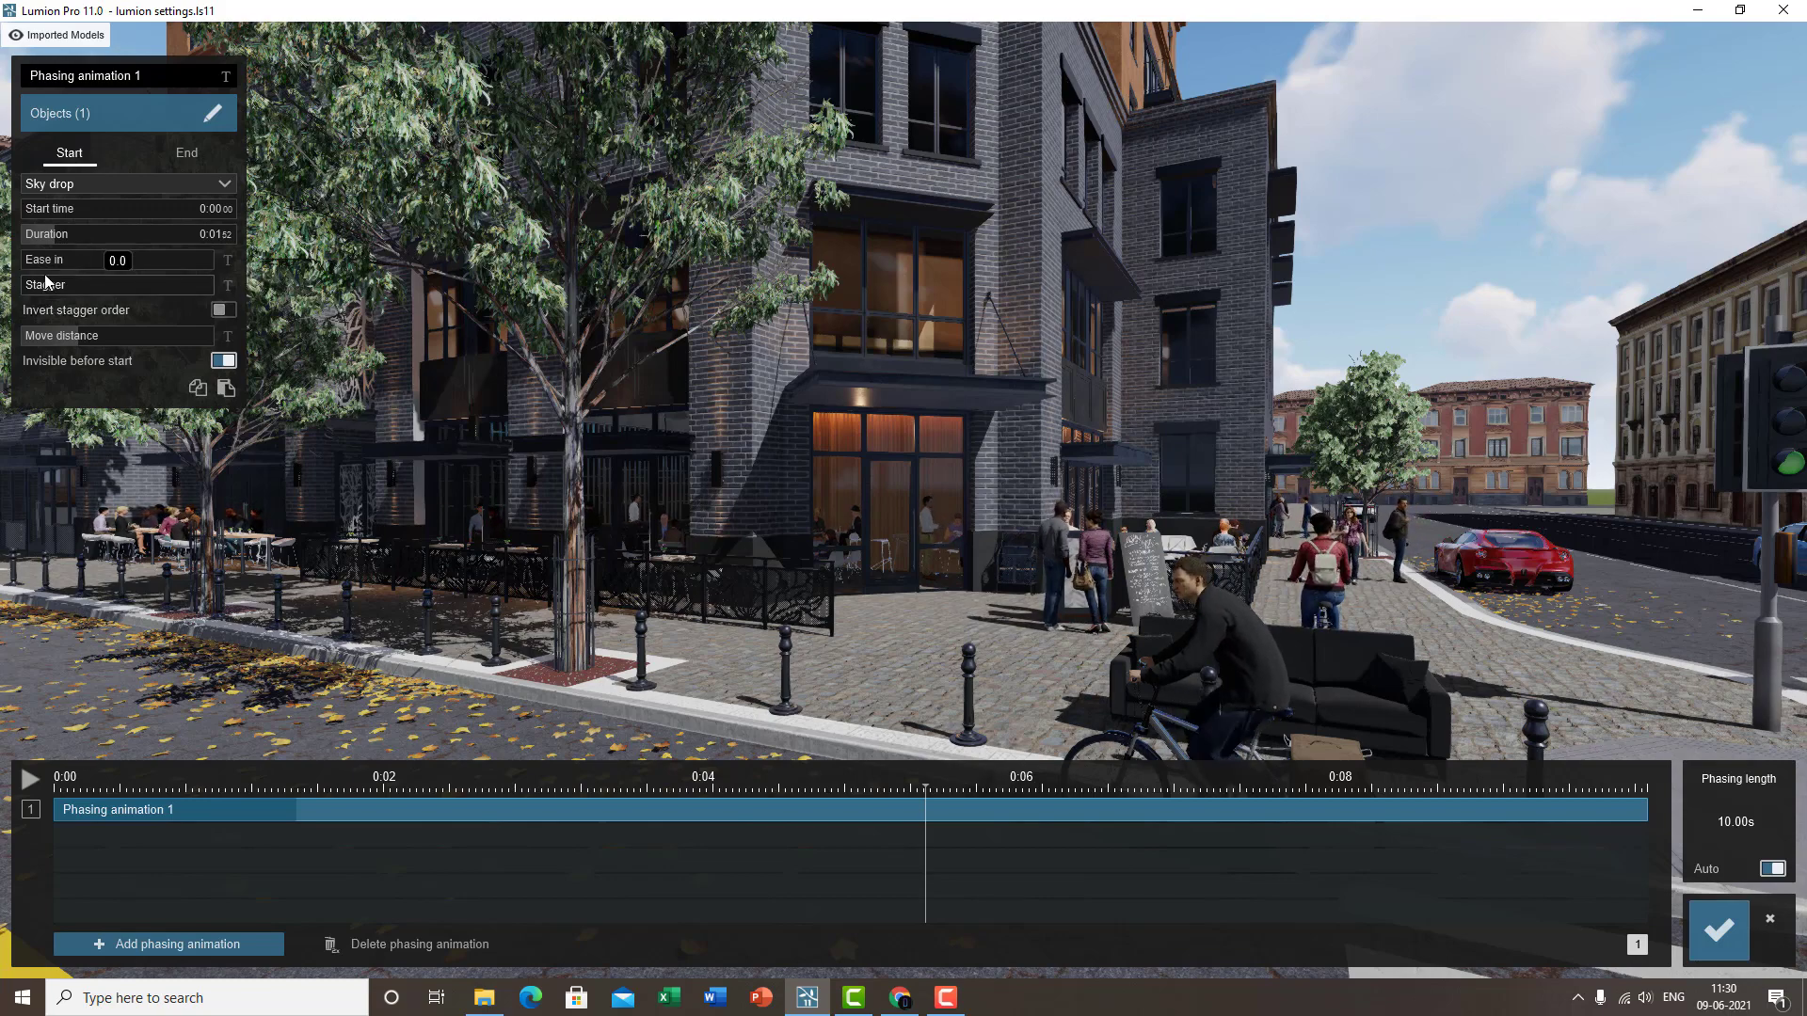
left_click_drag(99, 289, 8, 285)
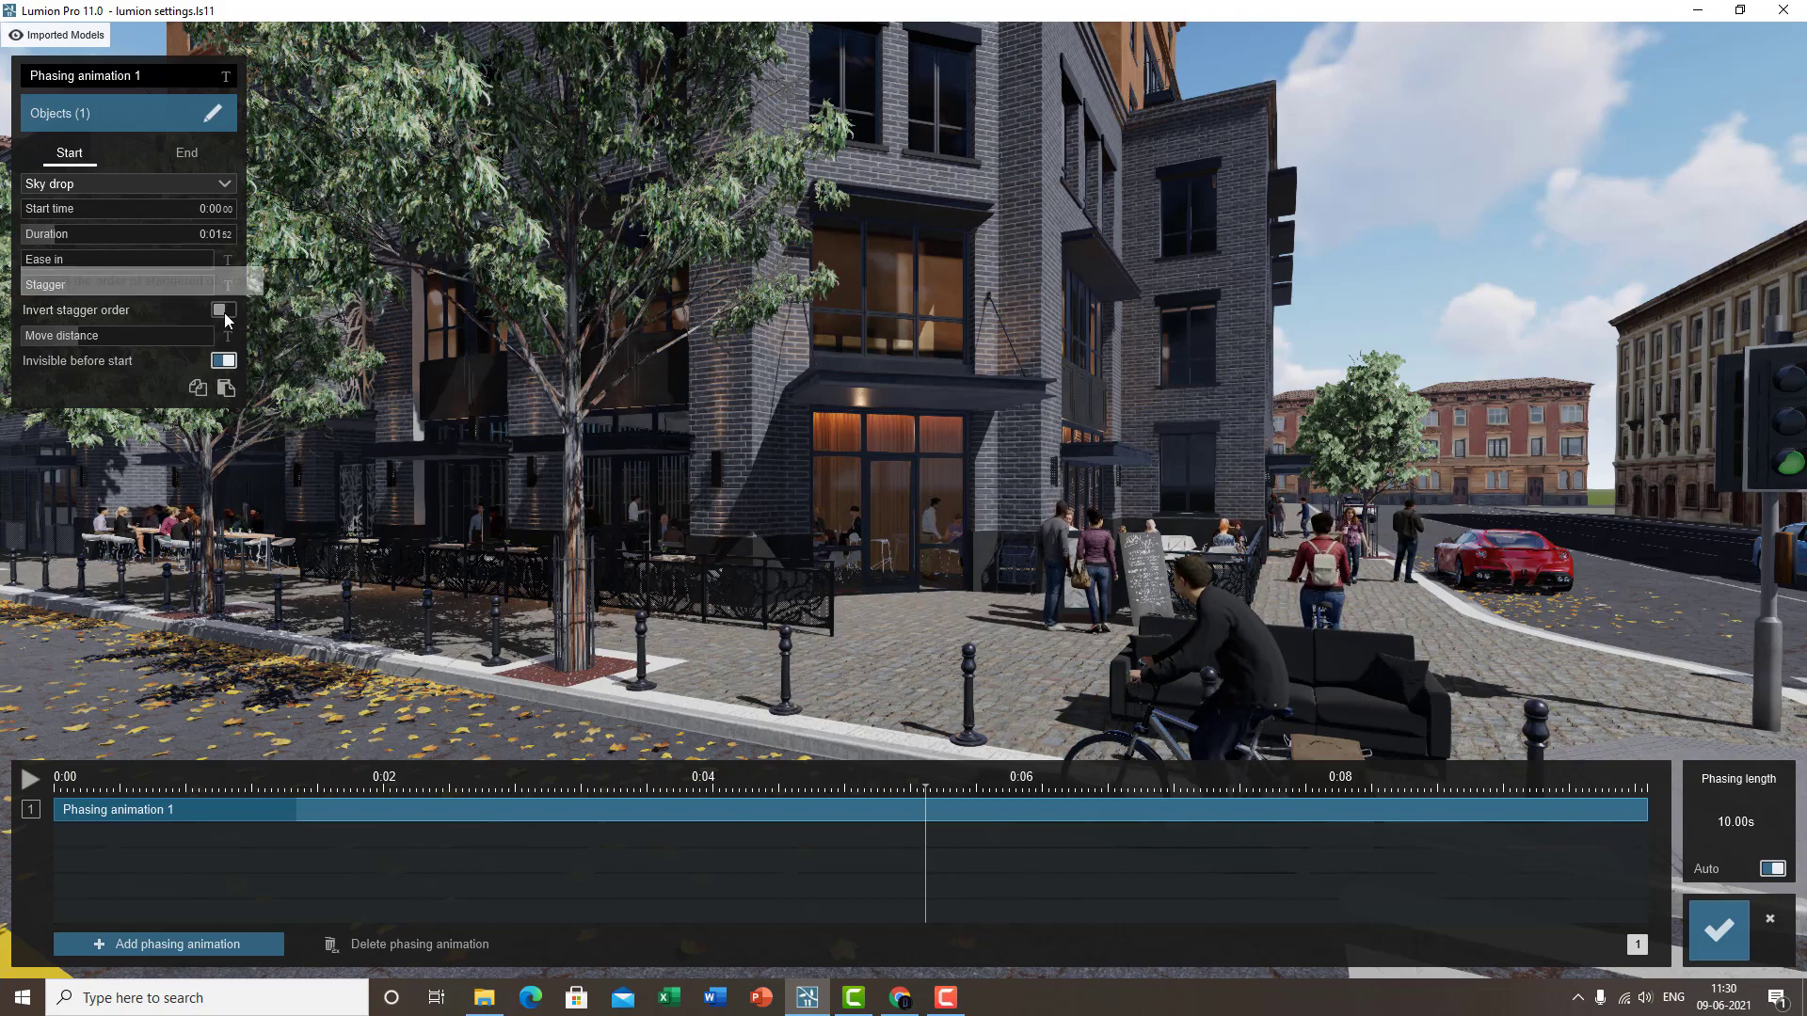
left_click(28, 781)
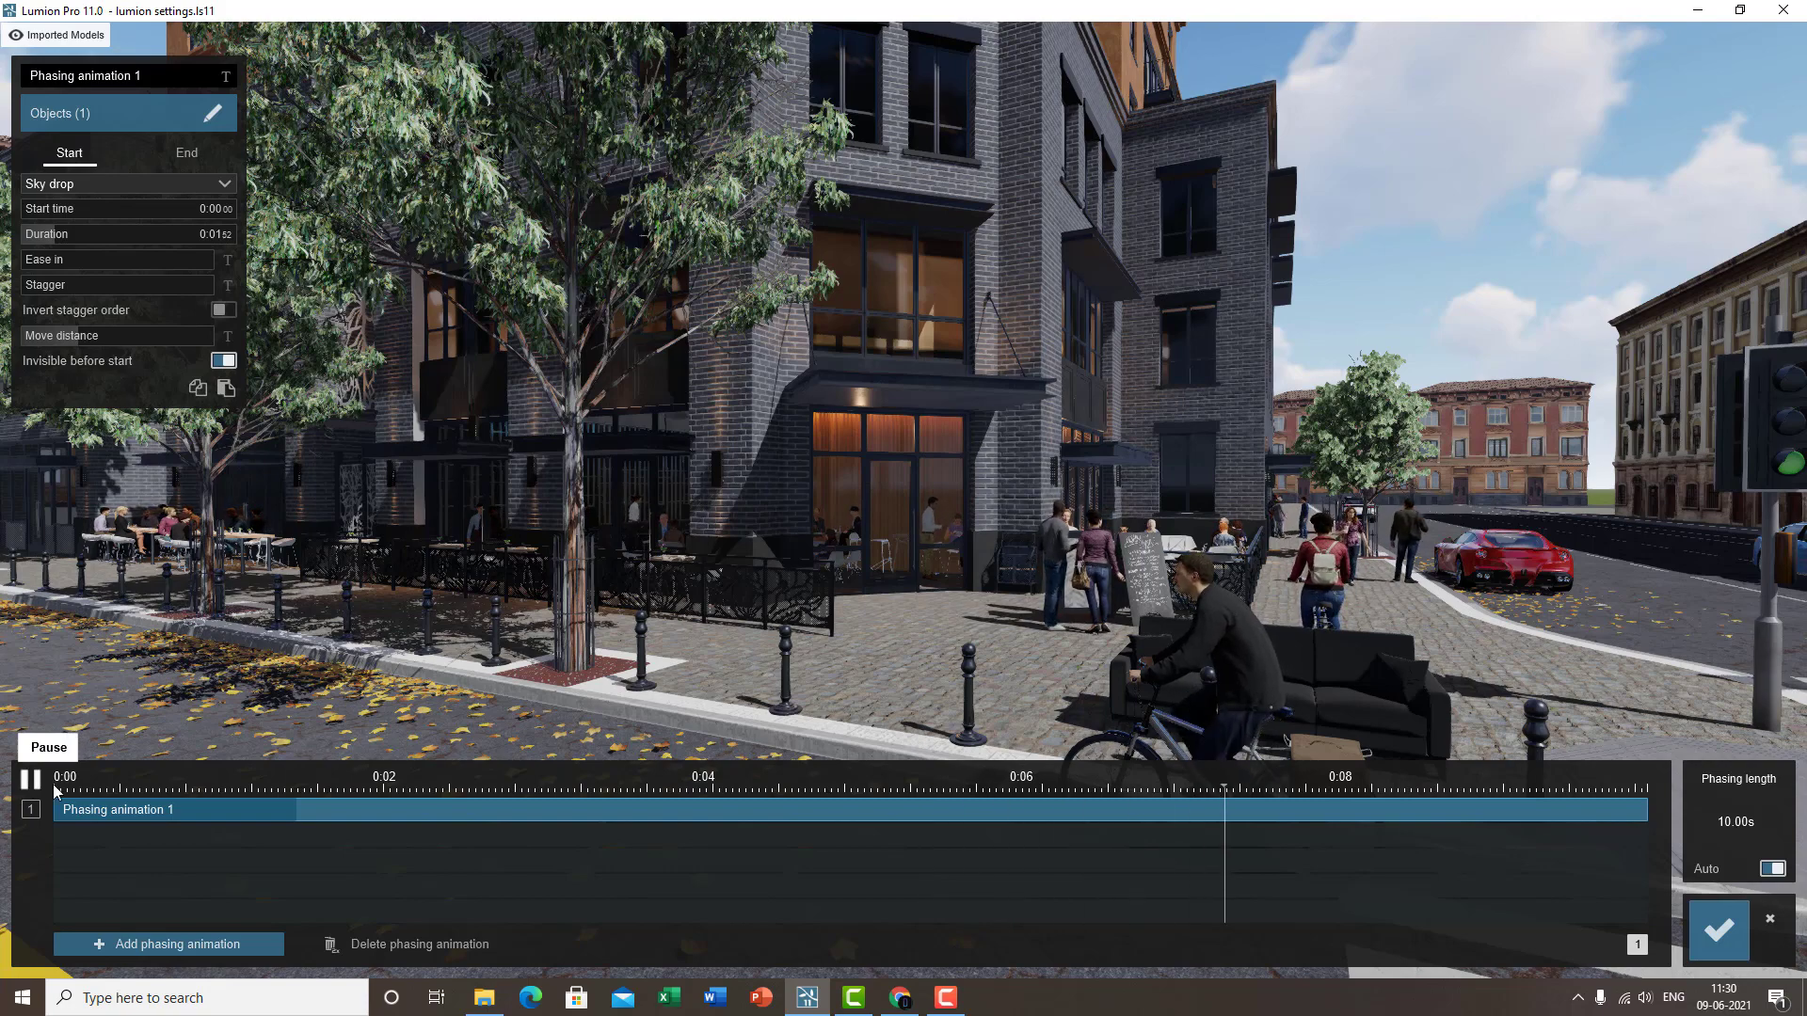
left_click(71, 788)
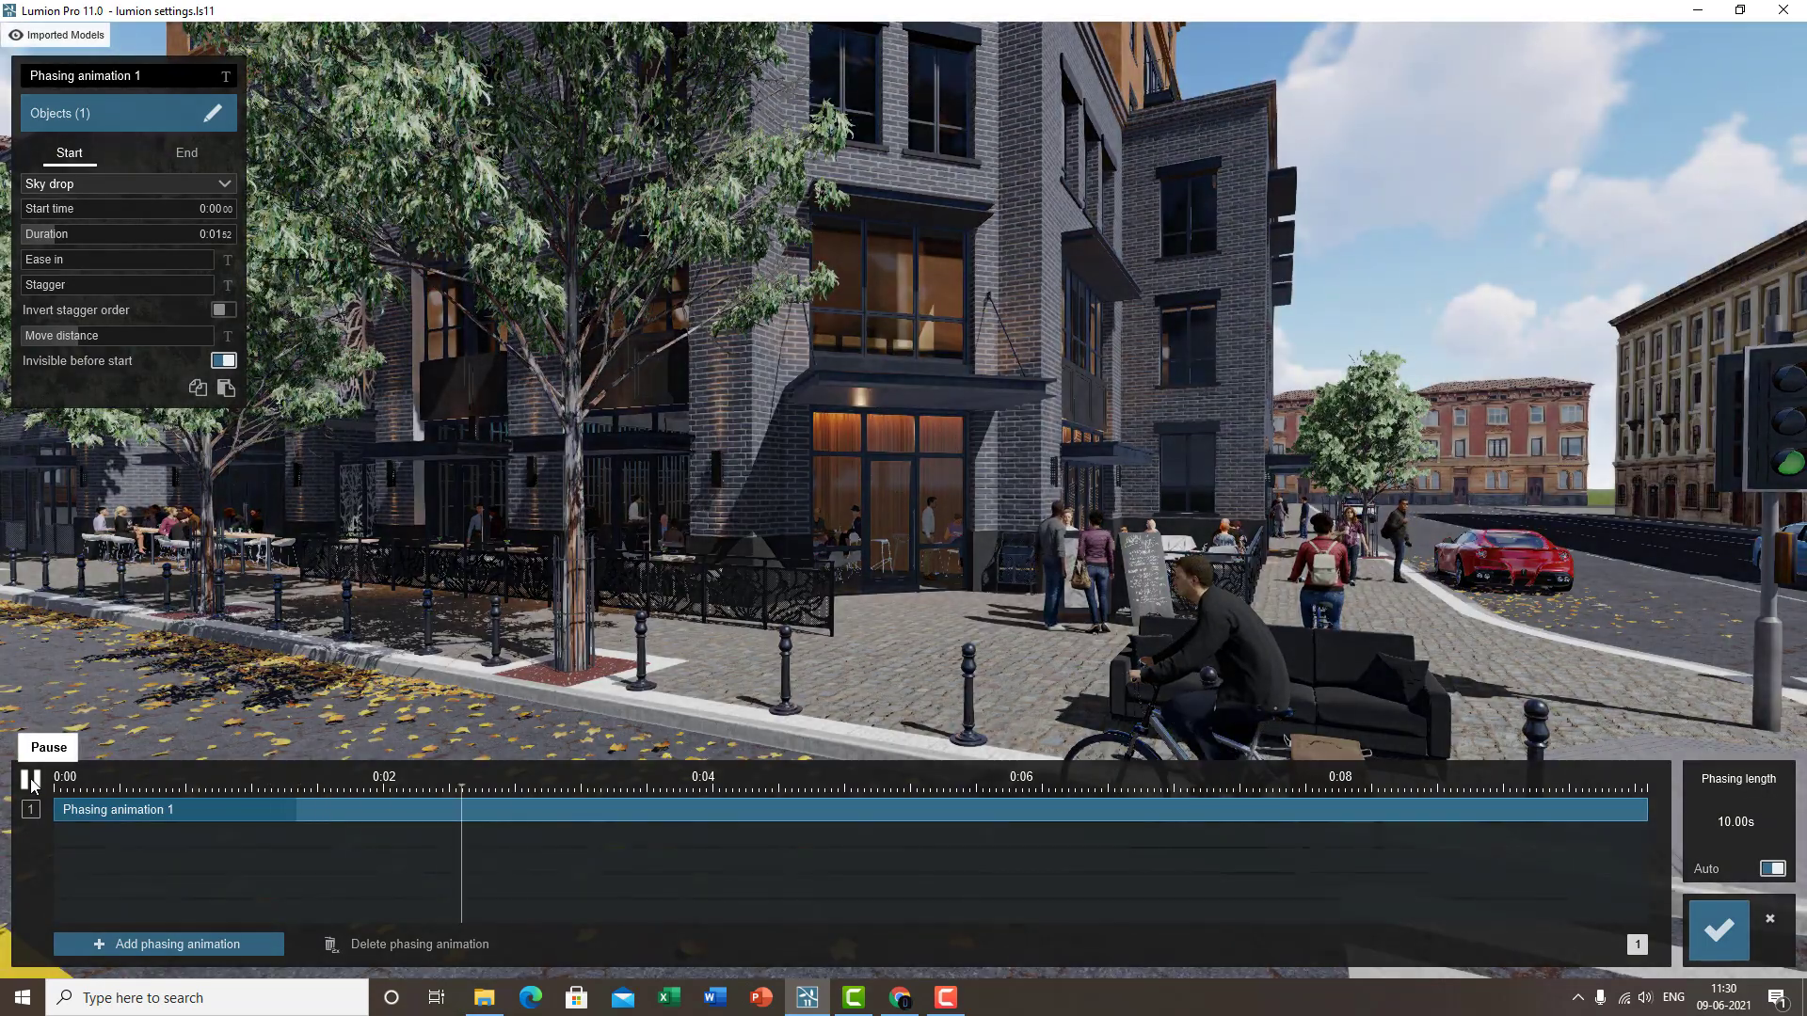
- Try a higher Ease in value for the sky drop and replay the phasing animation from the start
left_click_drag(82, 260, 101, 260)
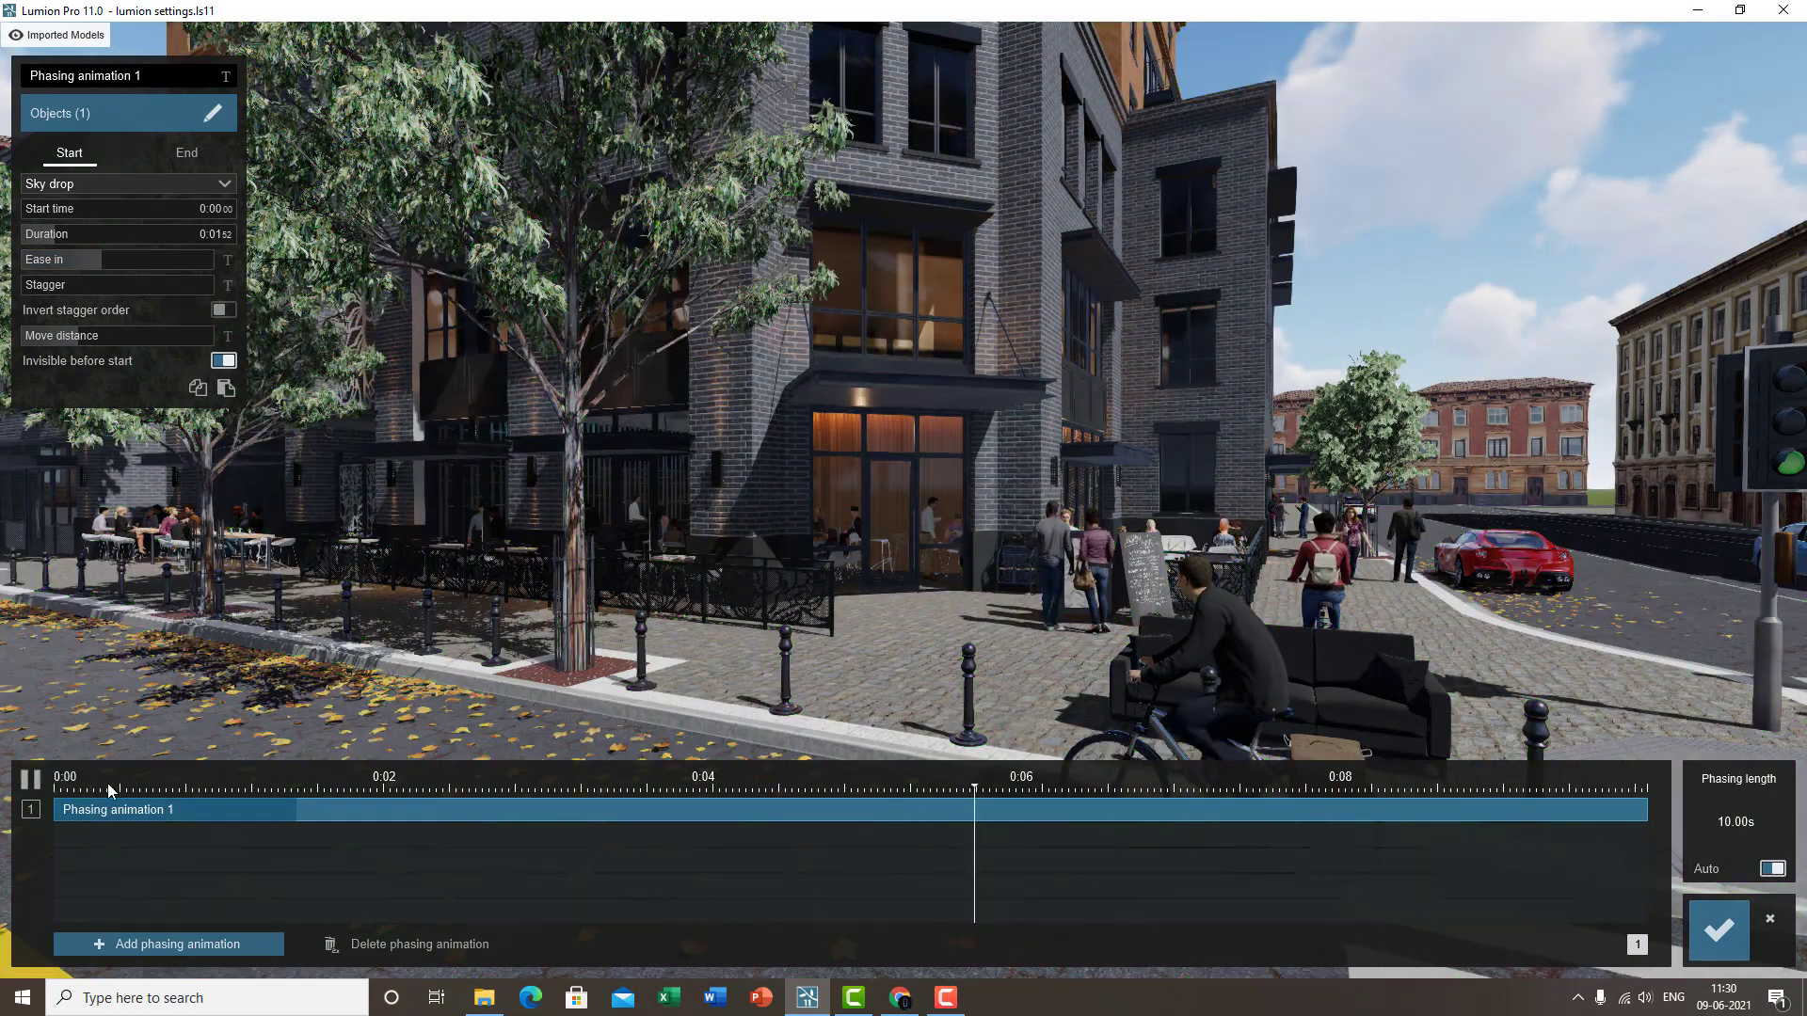
left_click(56, 788)
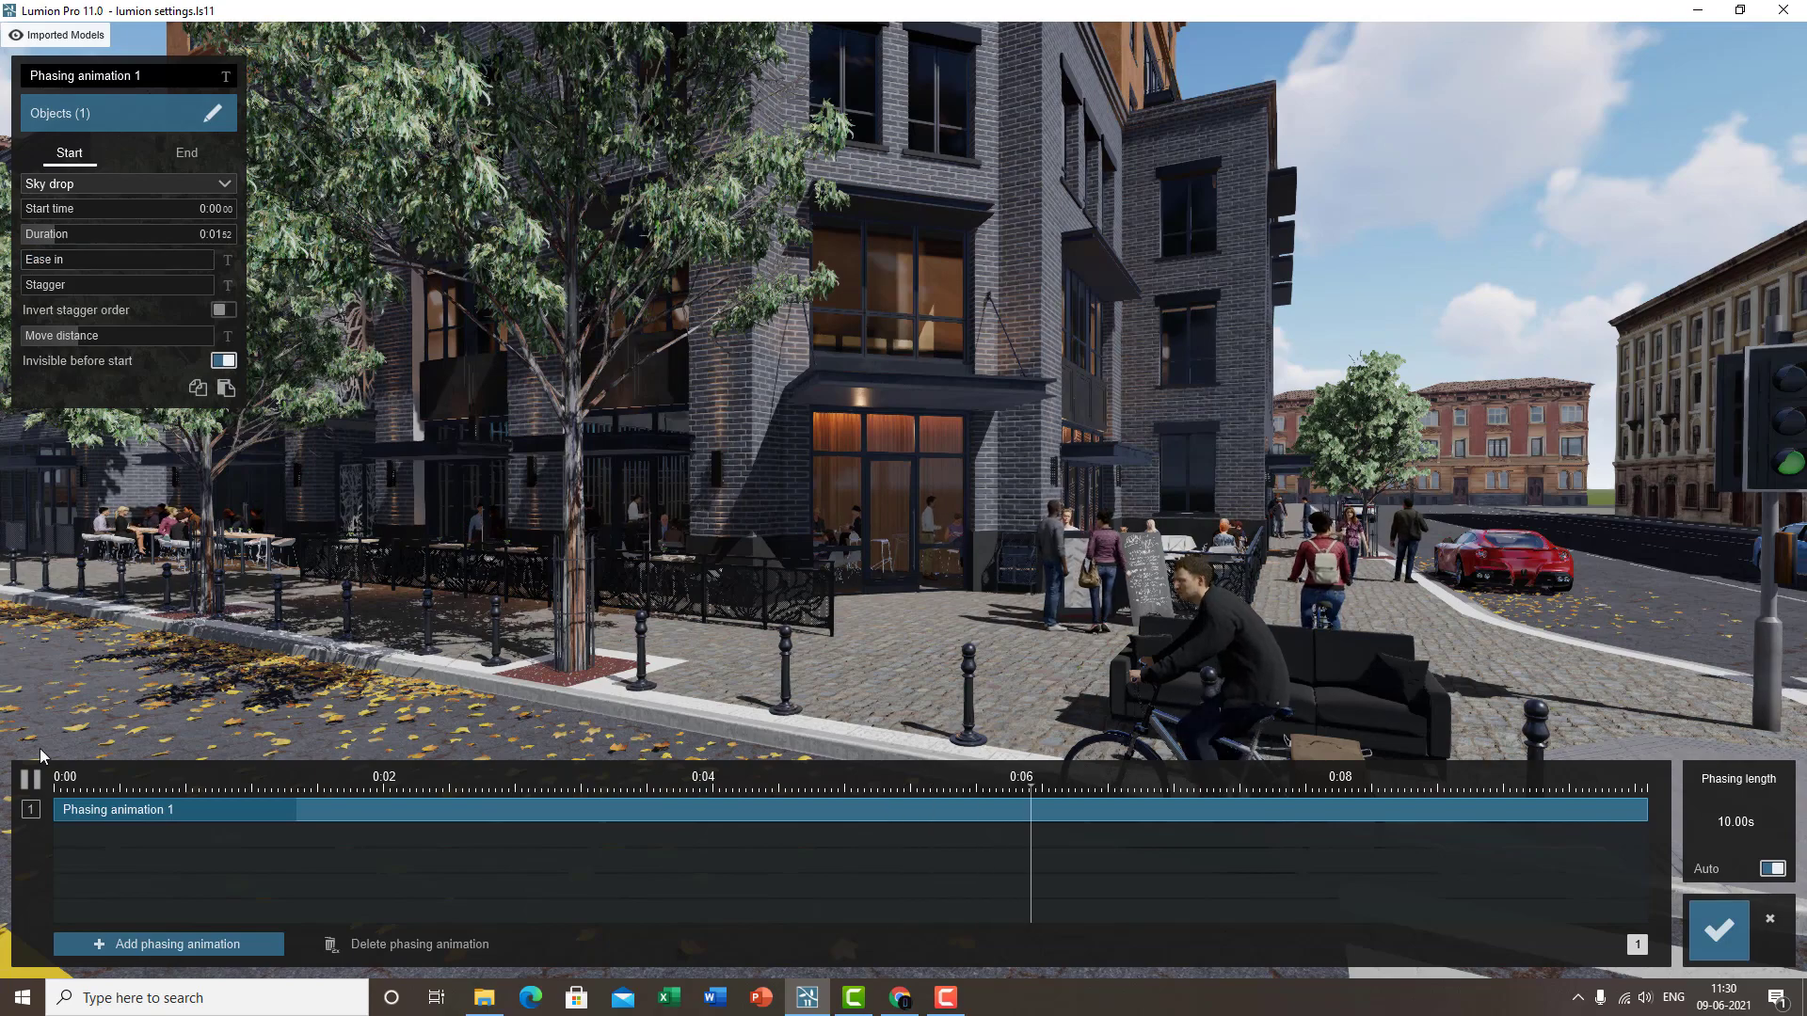
left_click(67, 794)
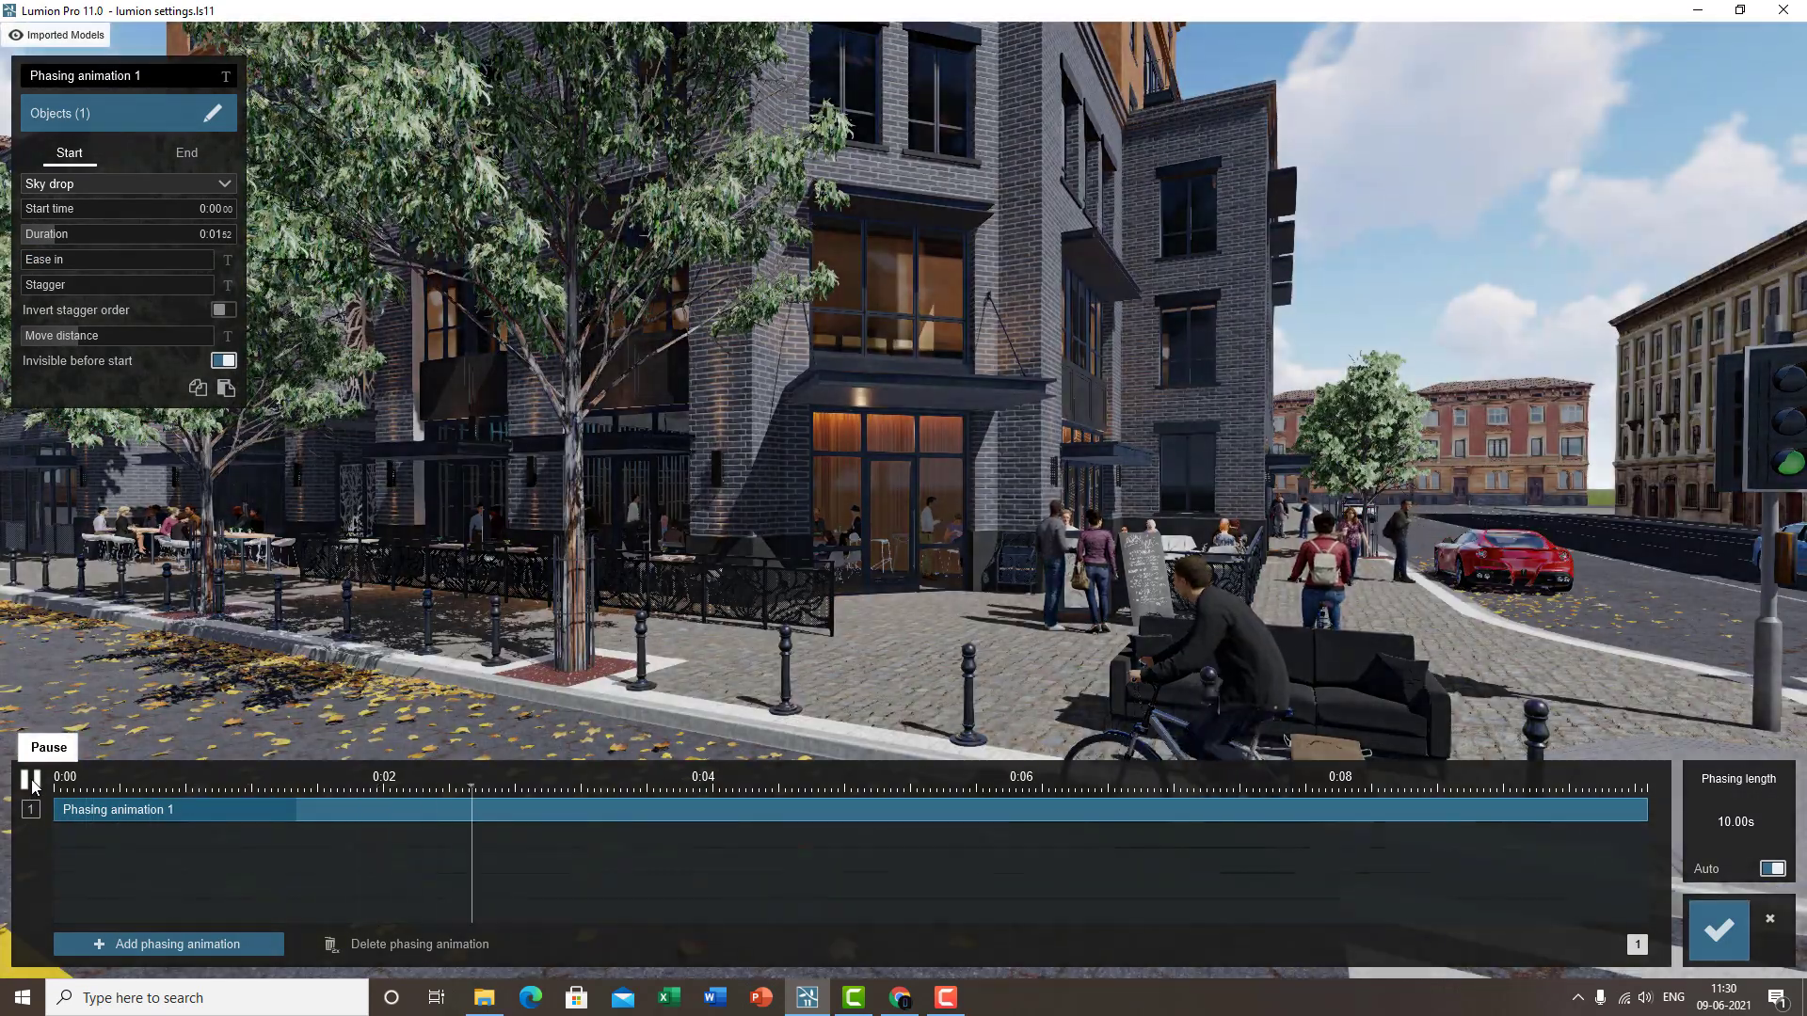
left_click(30, 780)
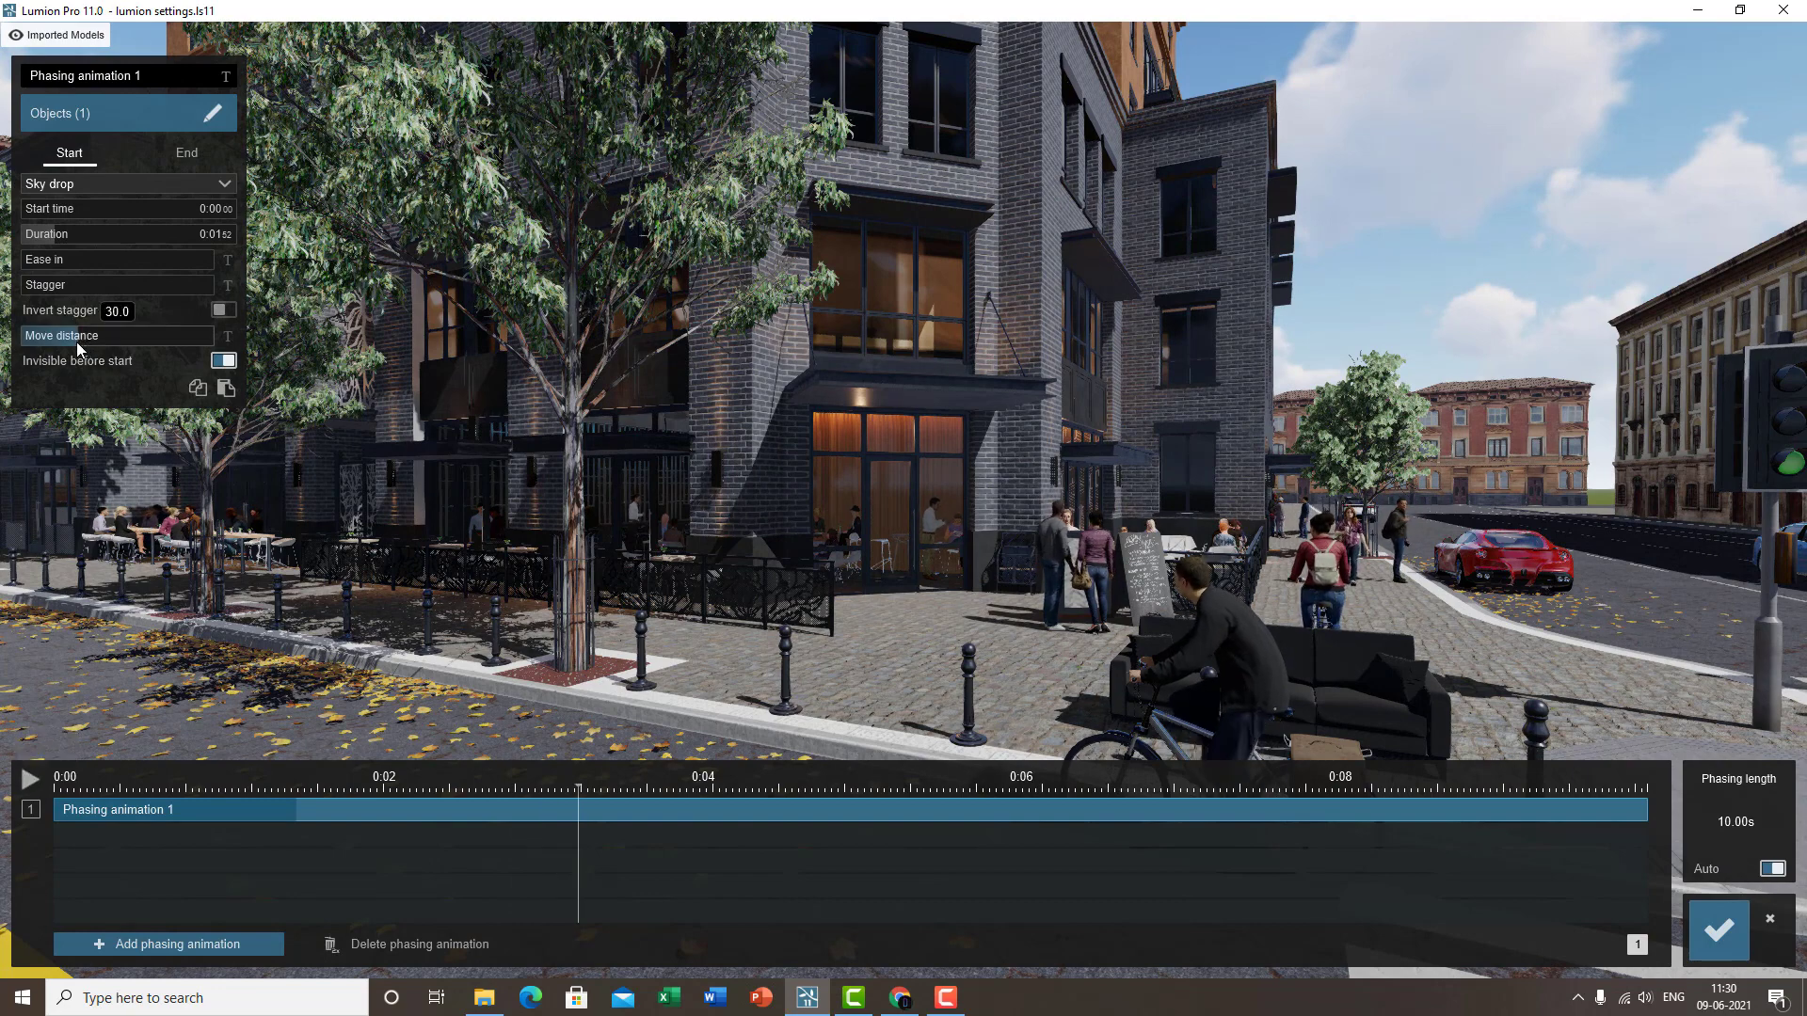
- Set the sky drop's move distance to about 19.3, replay the animation and turn off Invisible before start
left_click(55, 788)
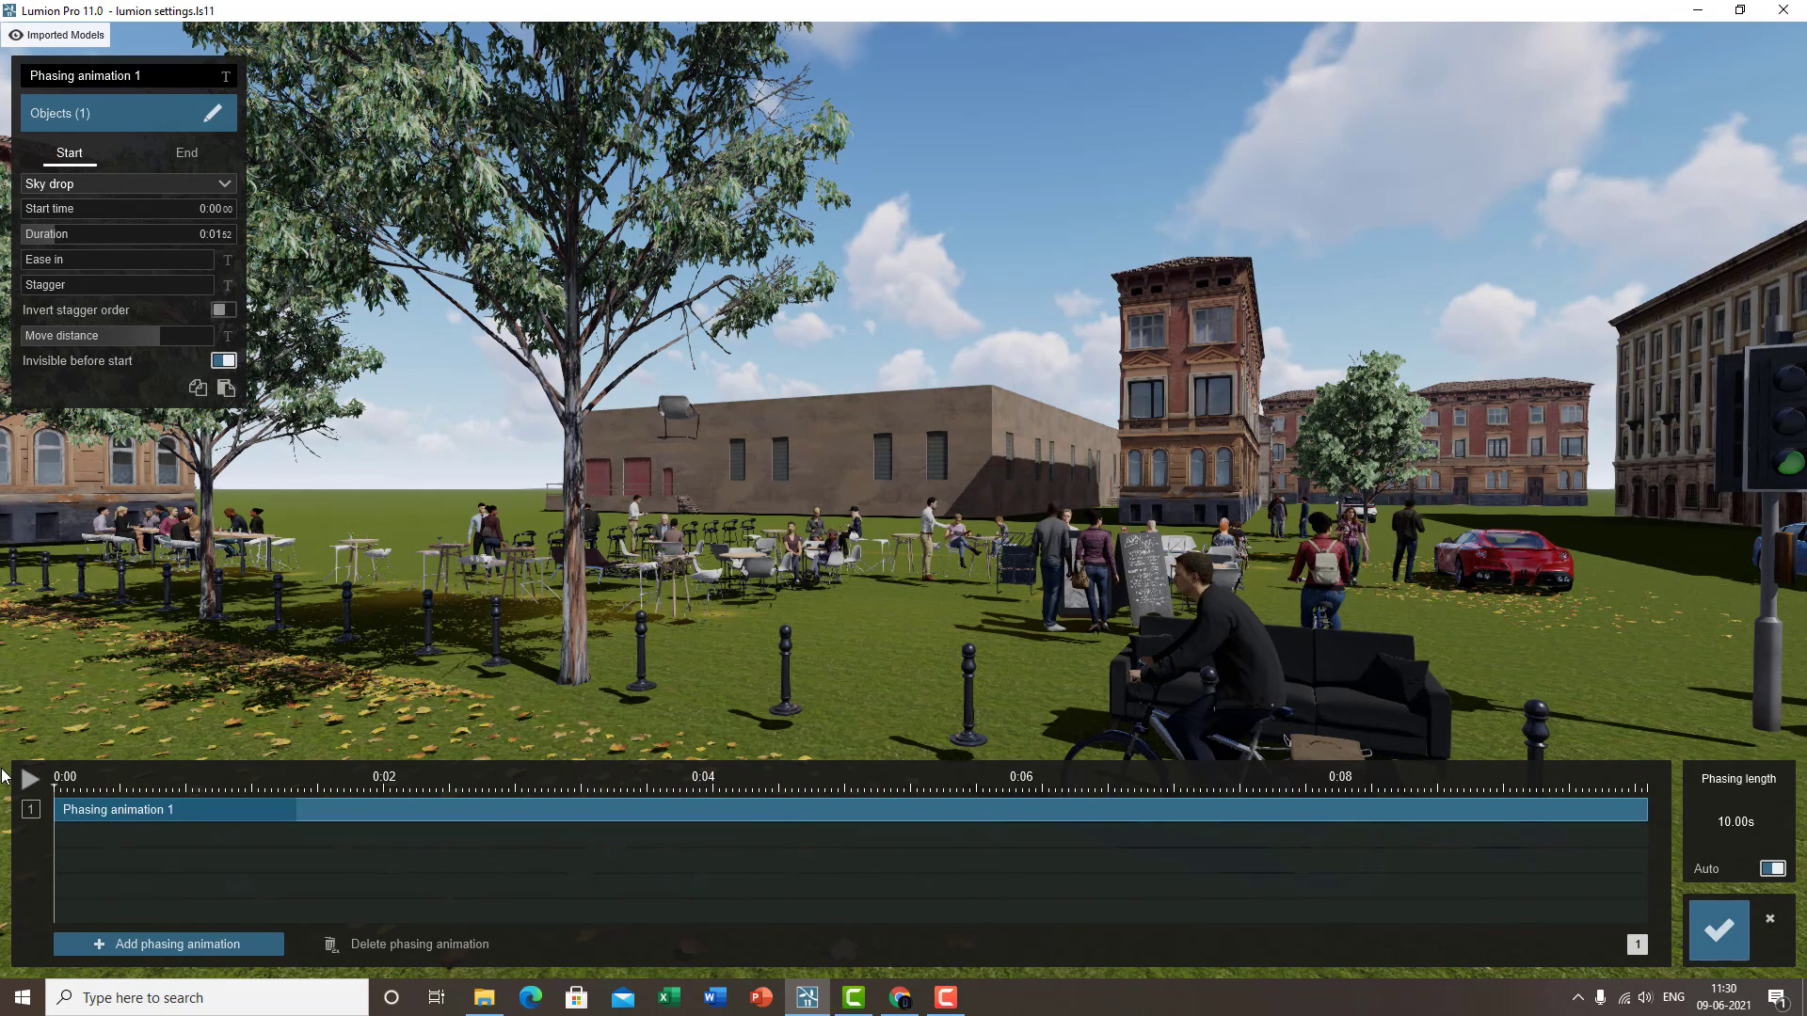
left_click(60, 336)
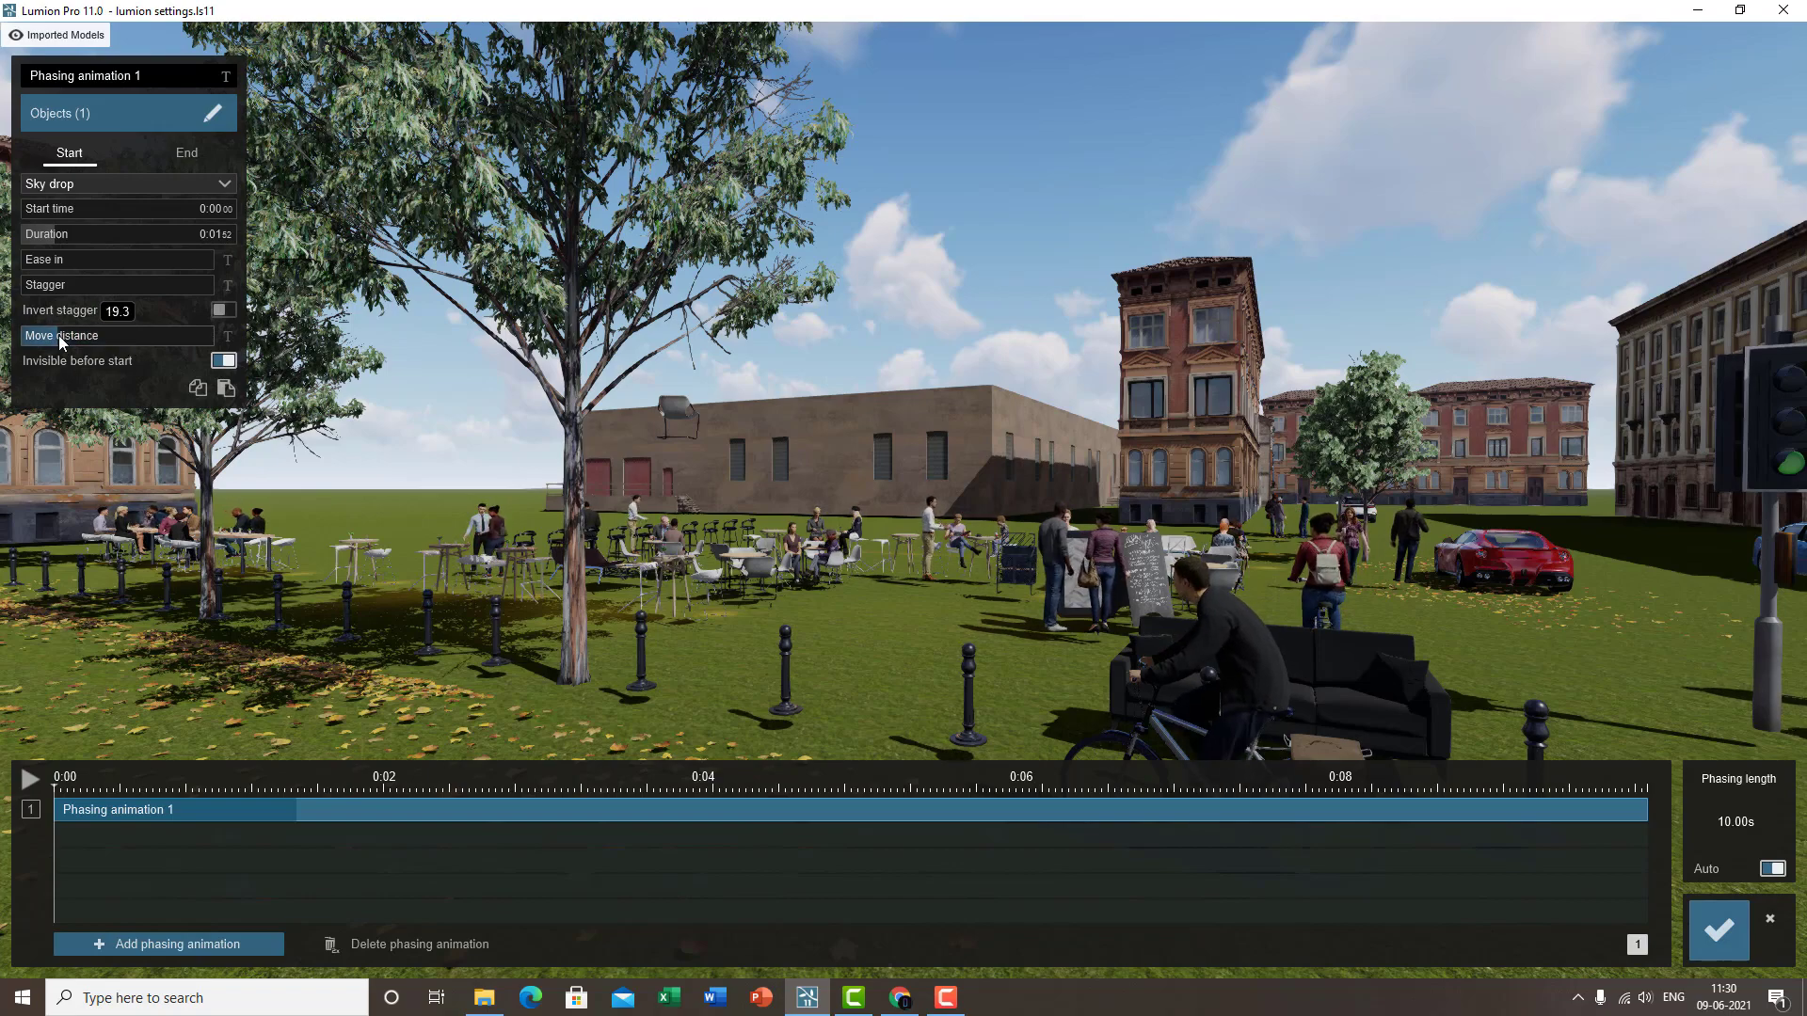
left_click(28, 780)
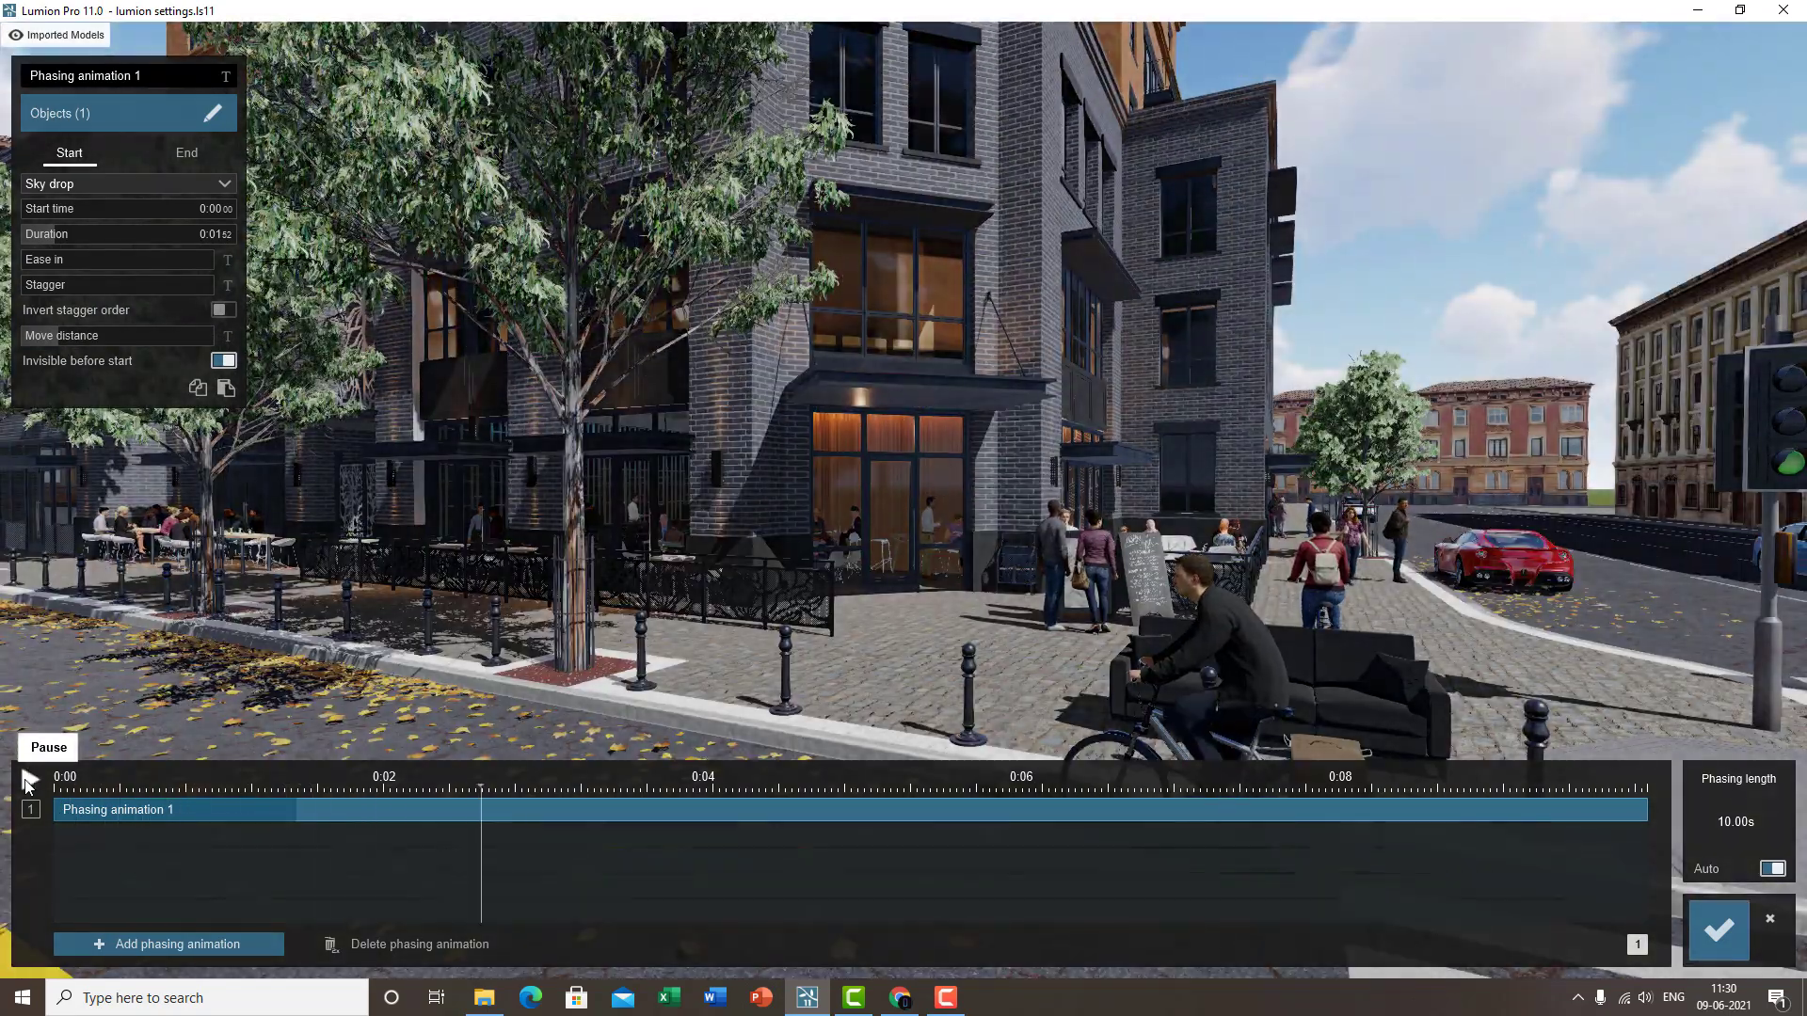
left_click(29, 780)
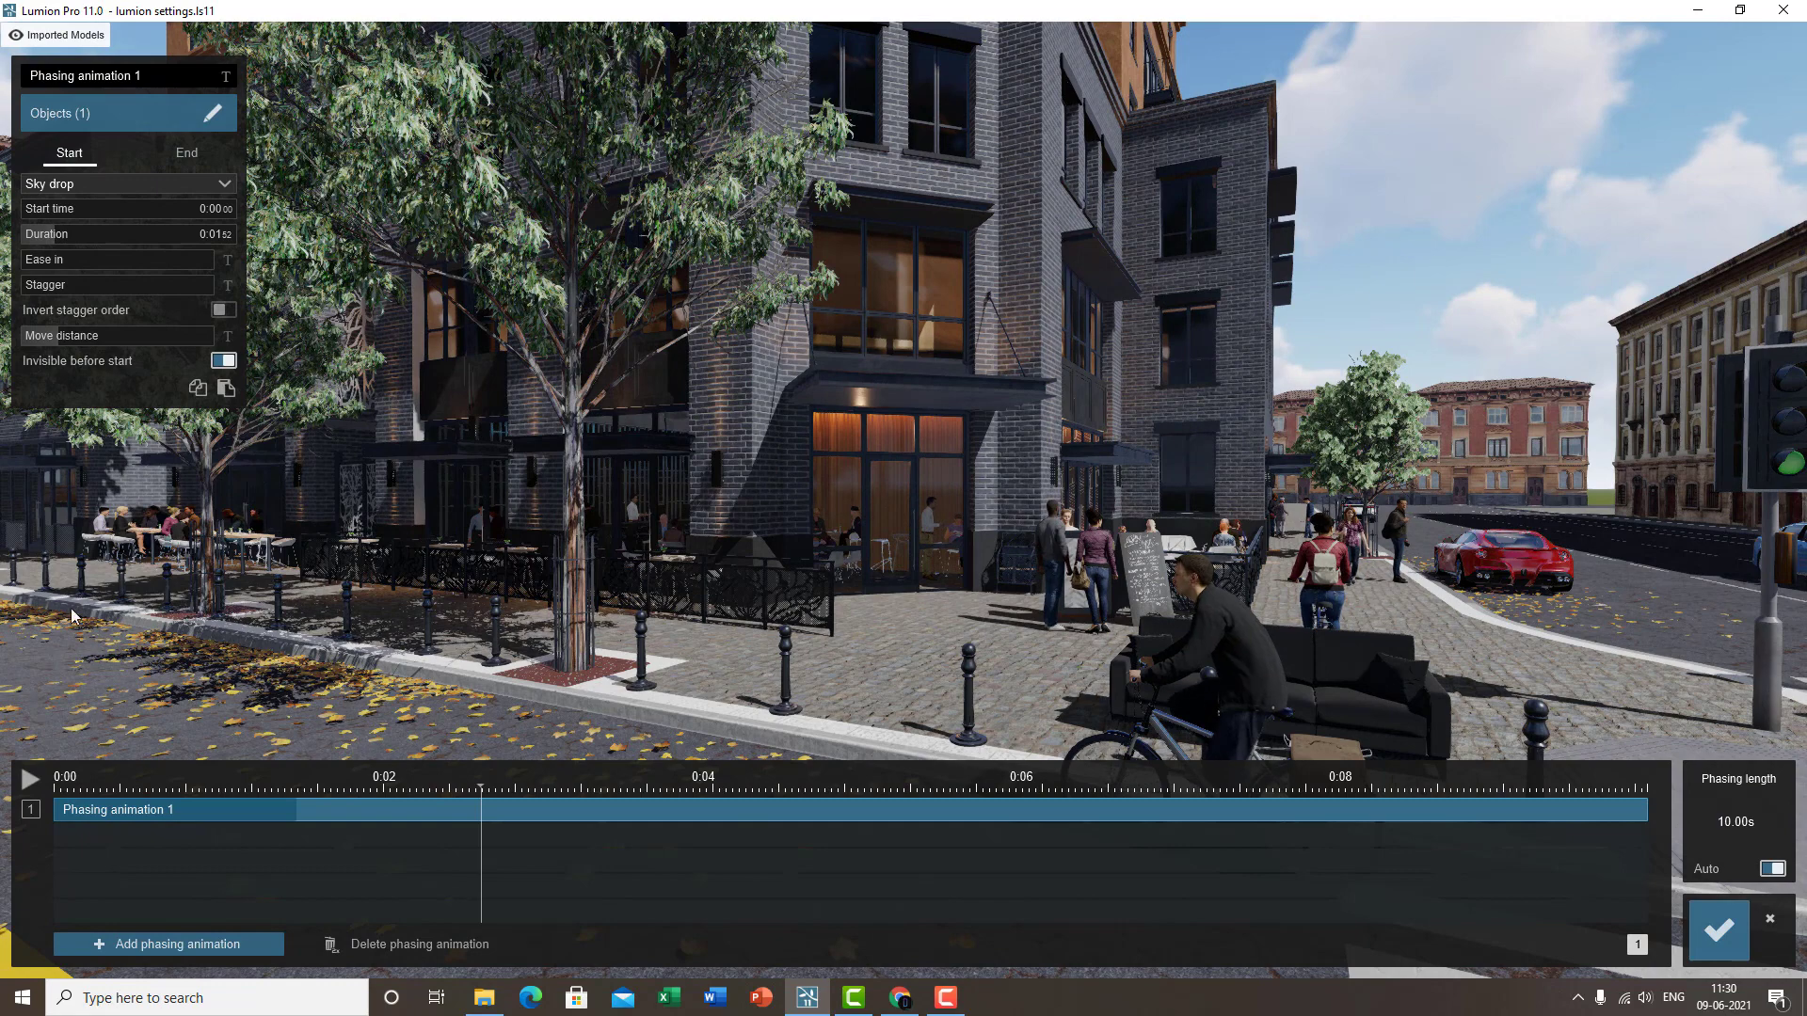
left_click(224, 361)
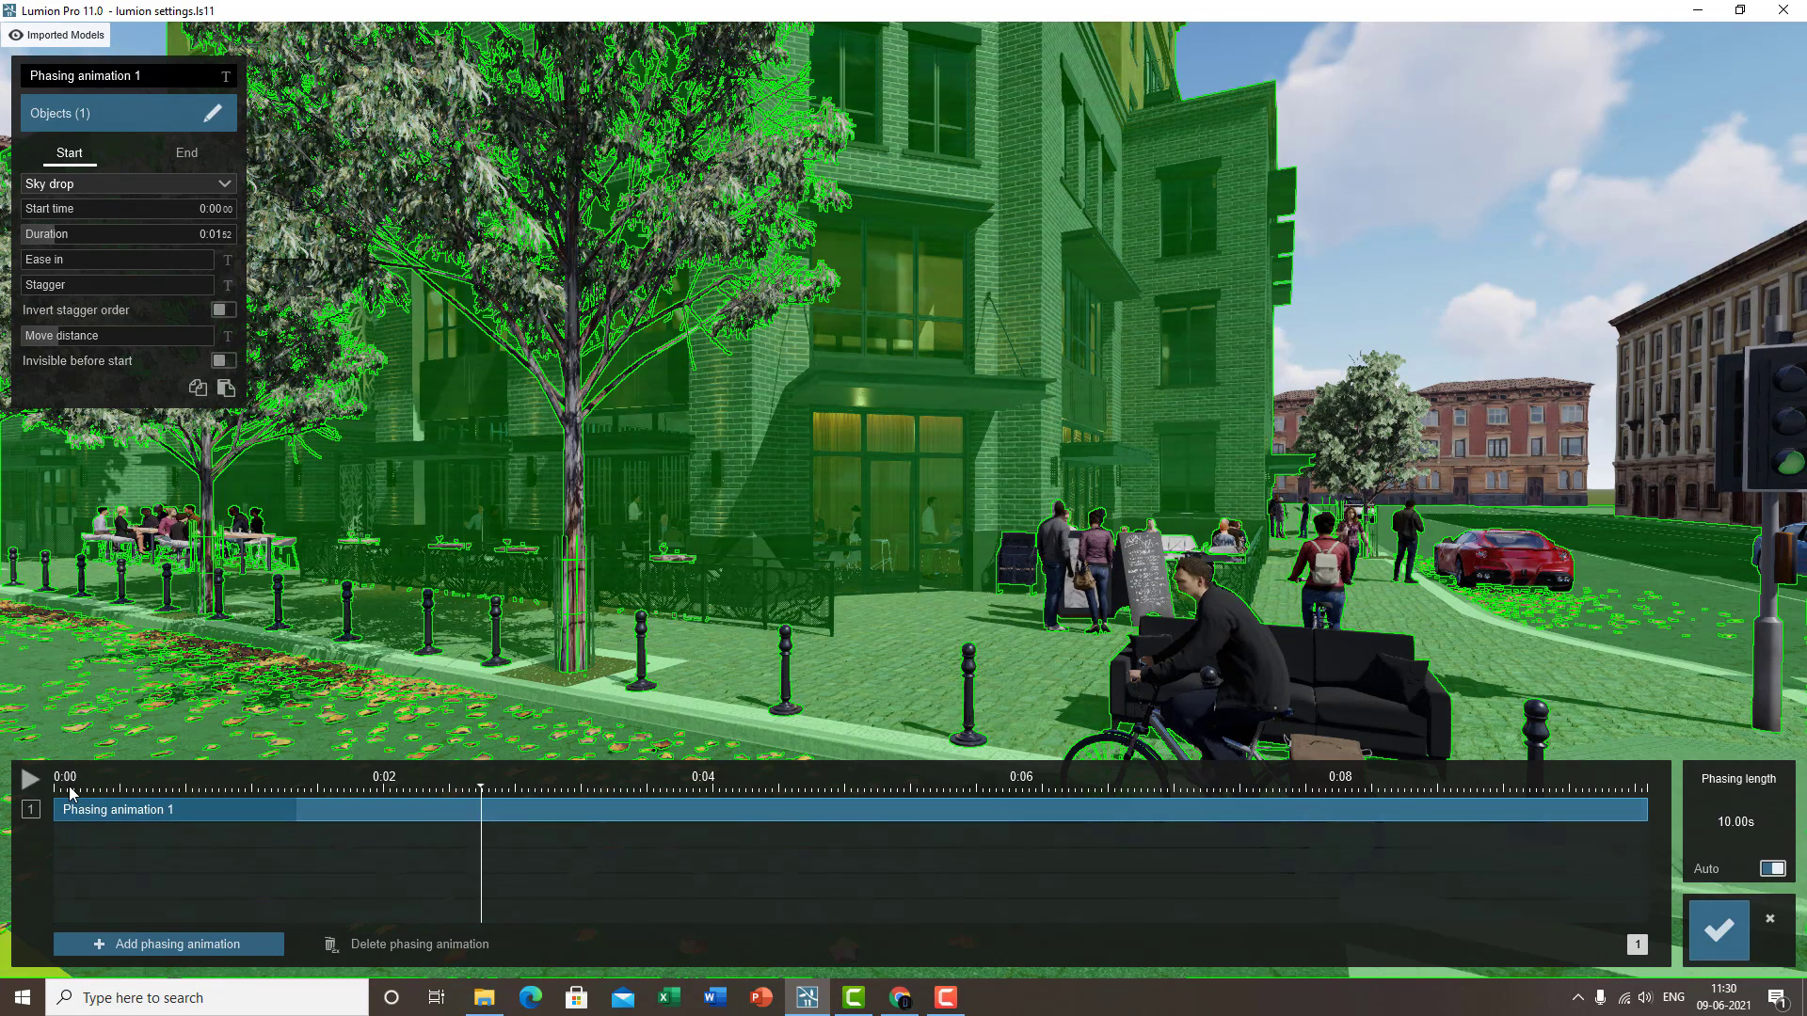
- Return to the start of the phasing timeline, compare Invisible before start on and off, and leave it on for the building
left_click(56, 788)
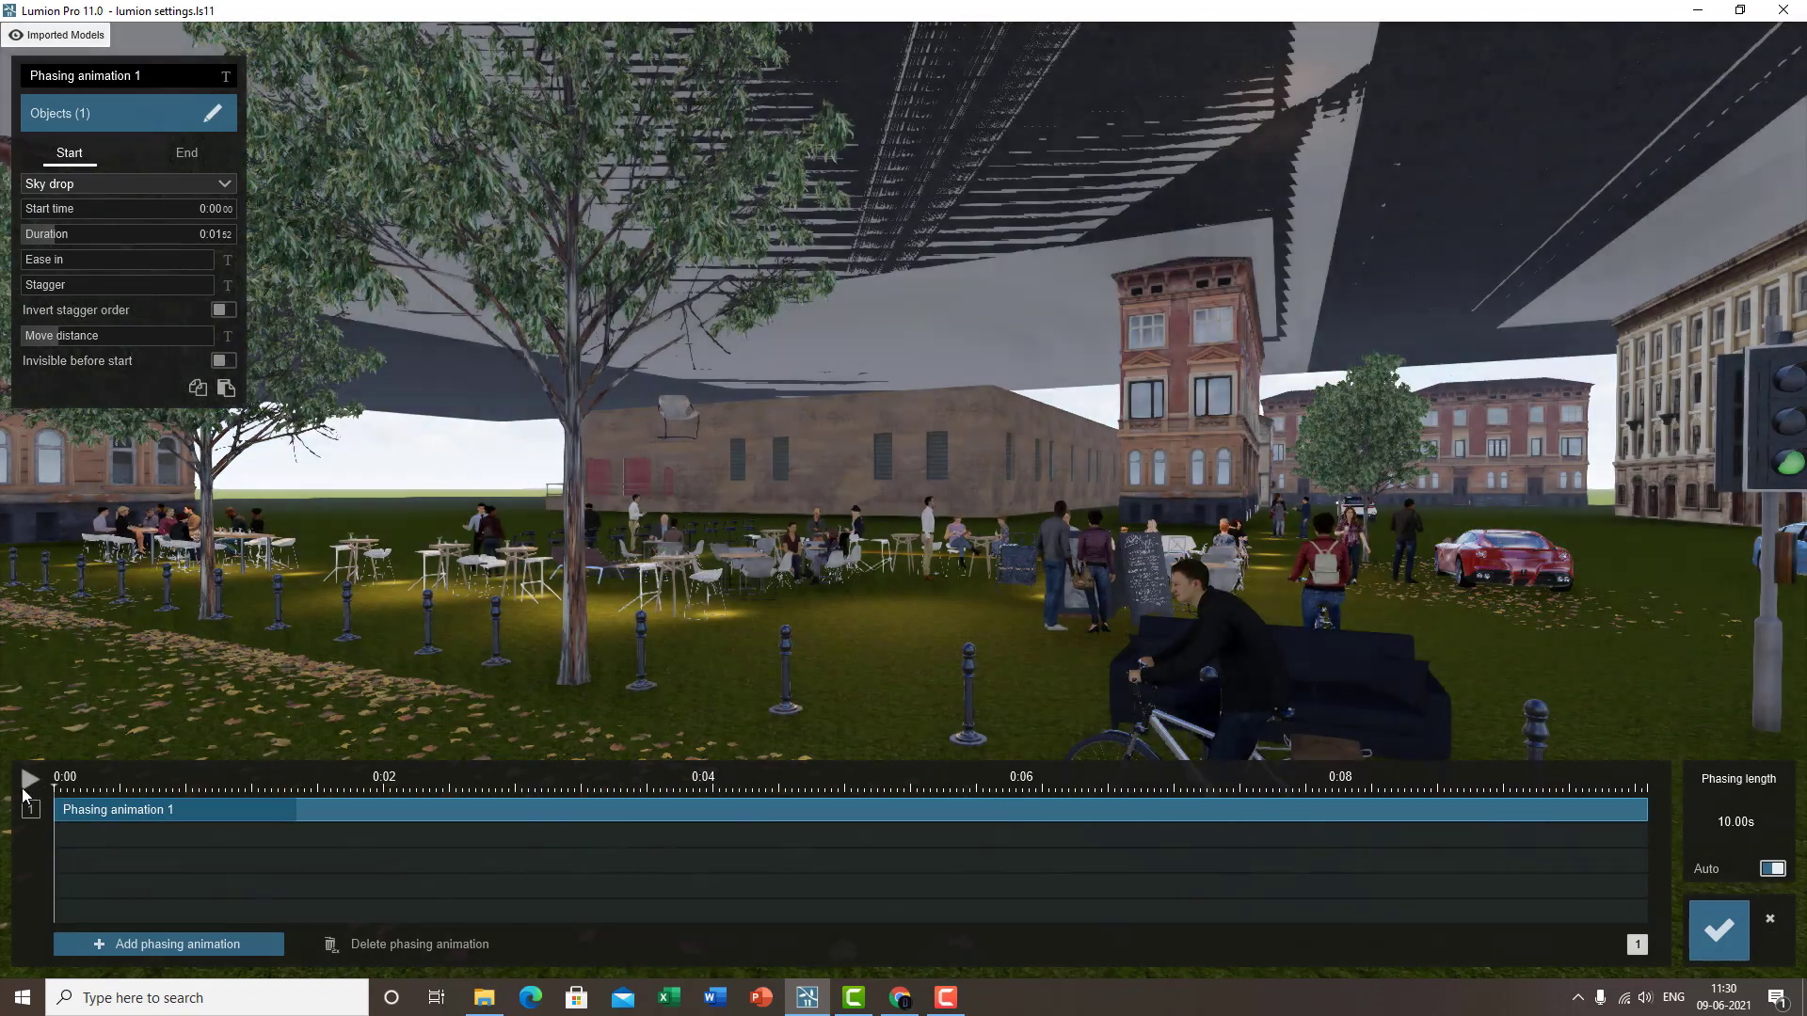
left_click(226, 362)
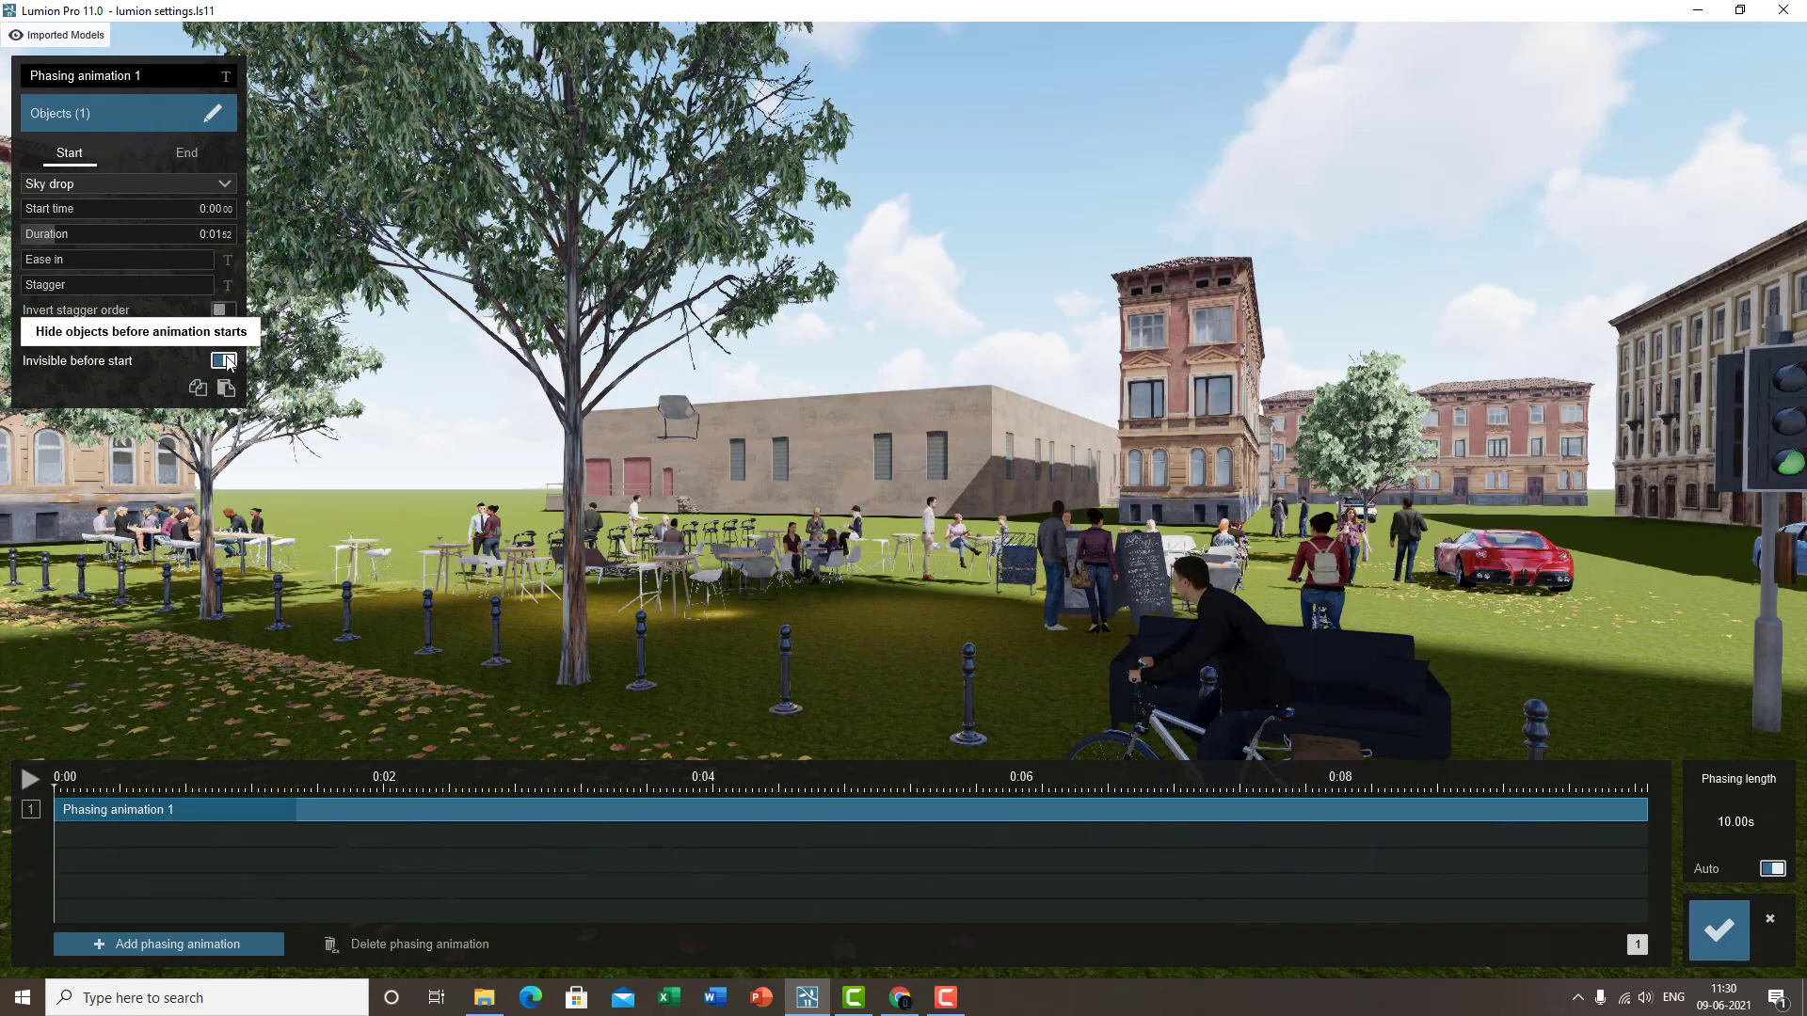
left_click(224, 362)
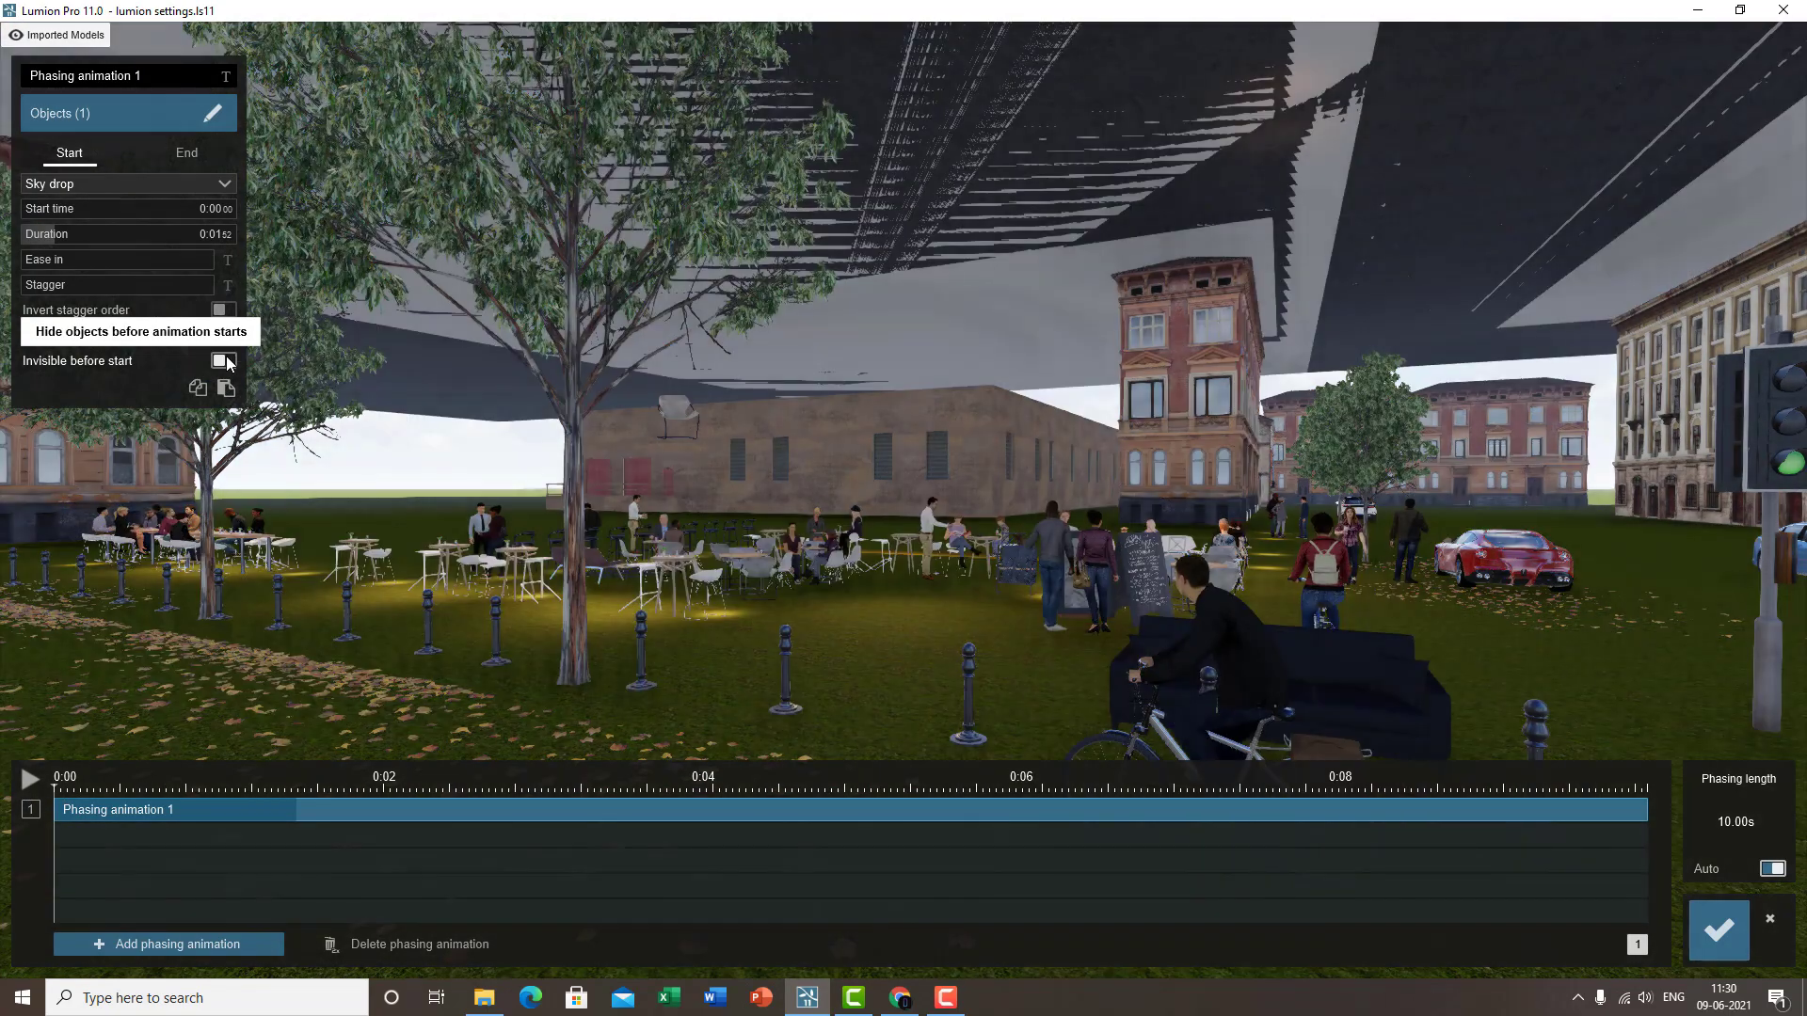
left_click(226, 362)
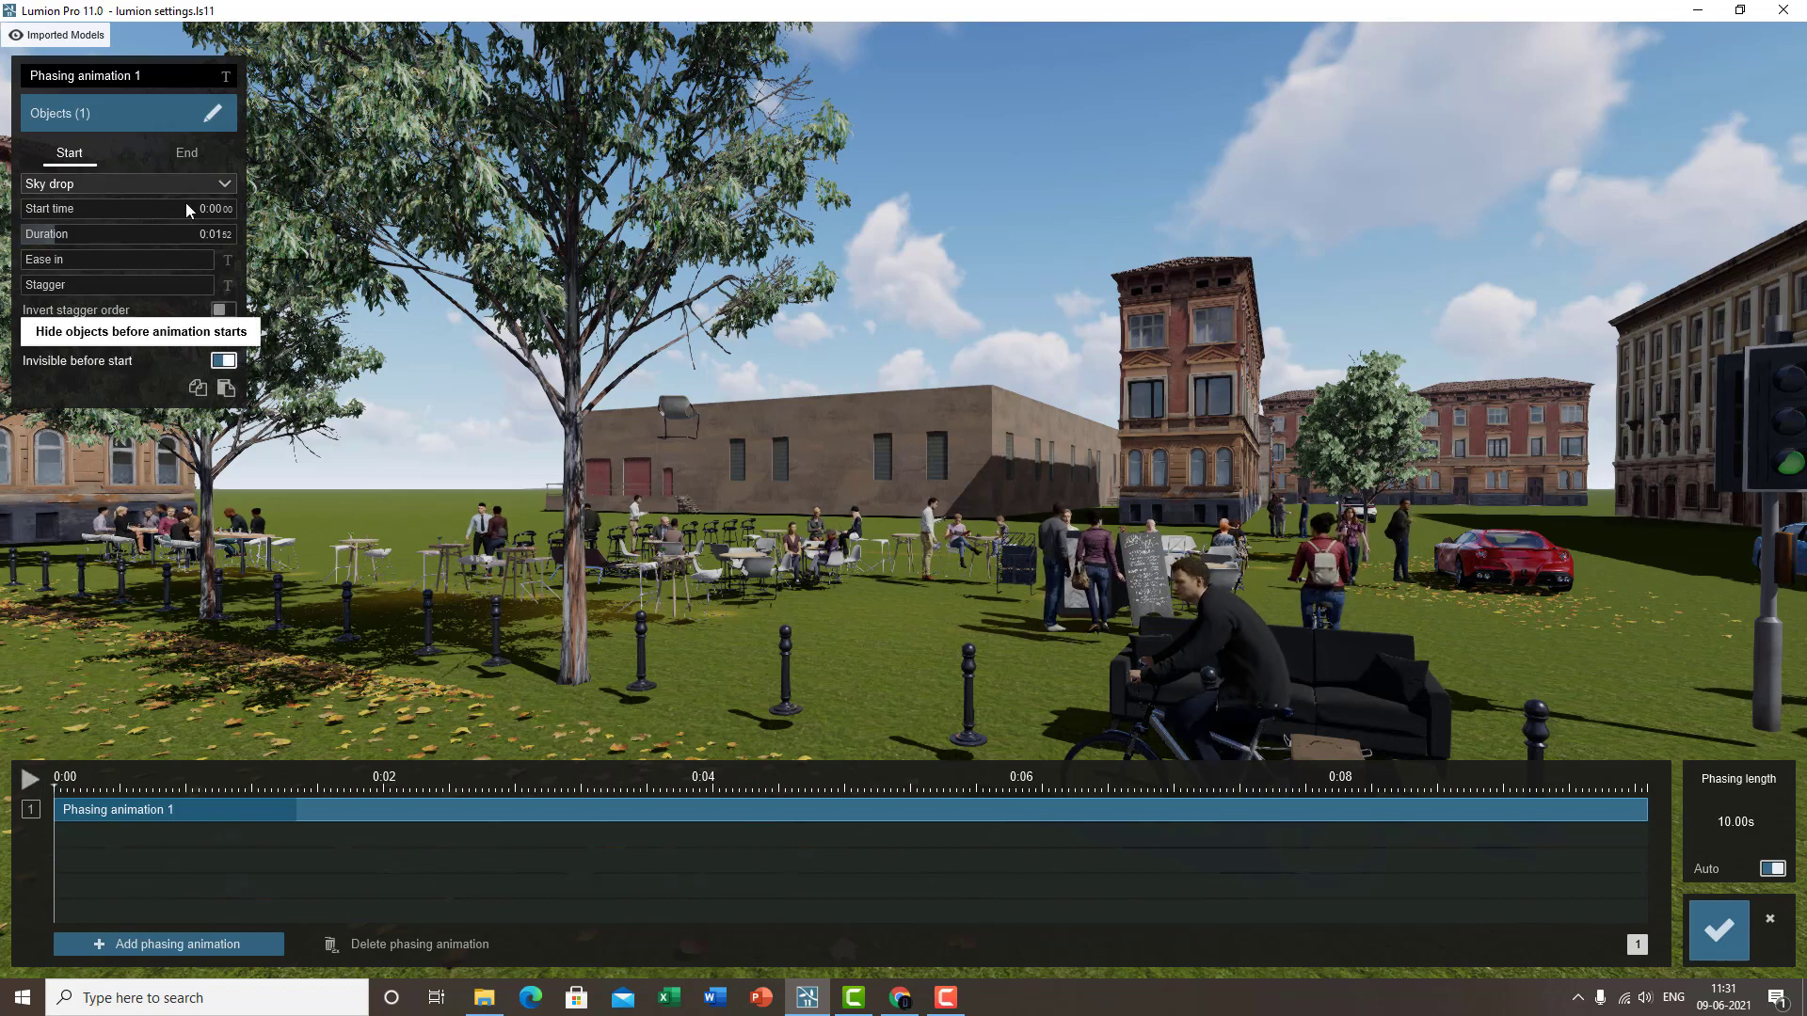
- Check phasing animation 1's object selection and its Stagger in order of selection option, and play the sky drop
left_click(110, 79)
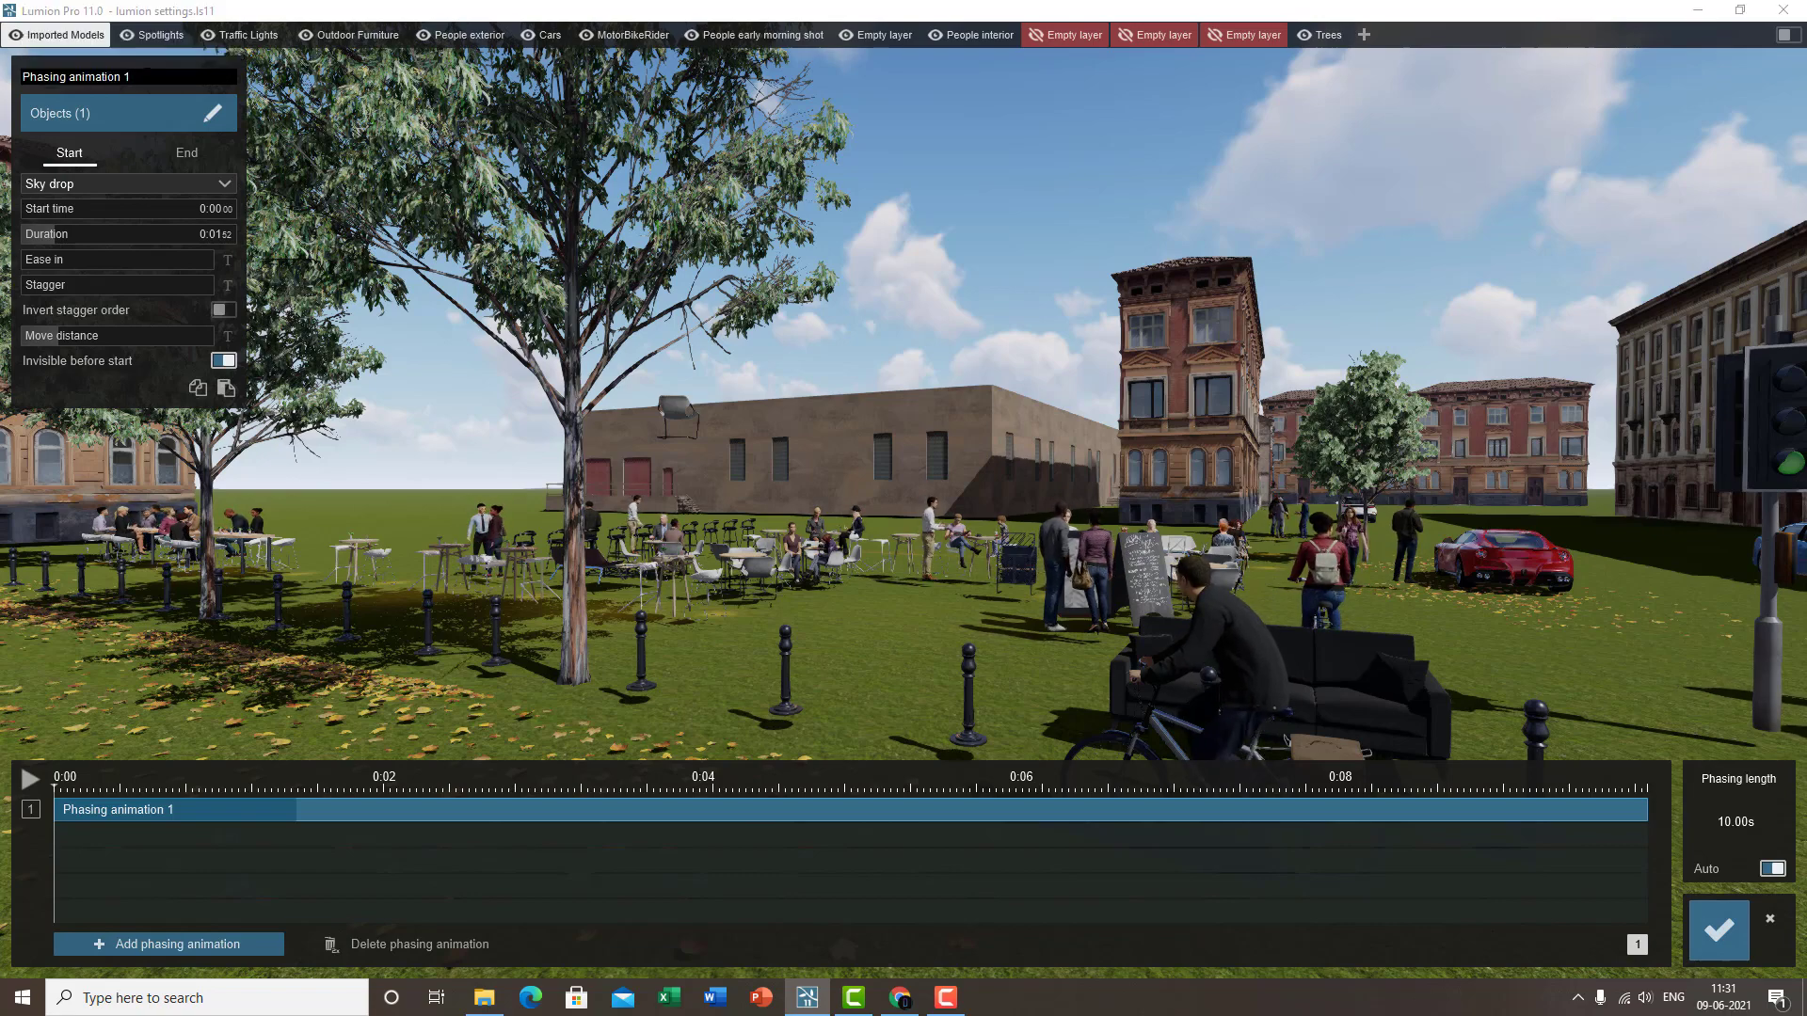
left_click(143, 113)
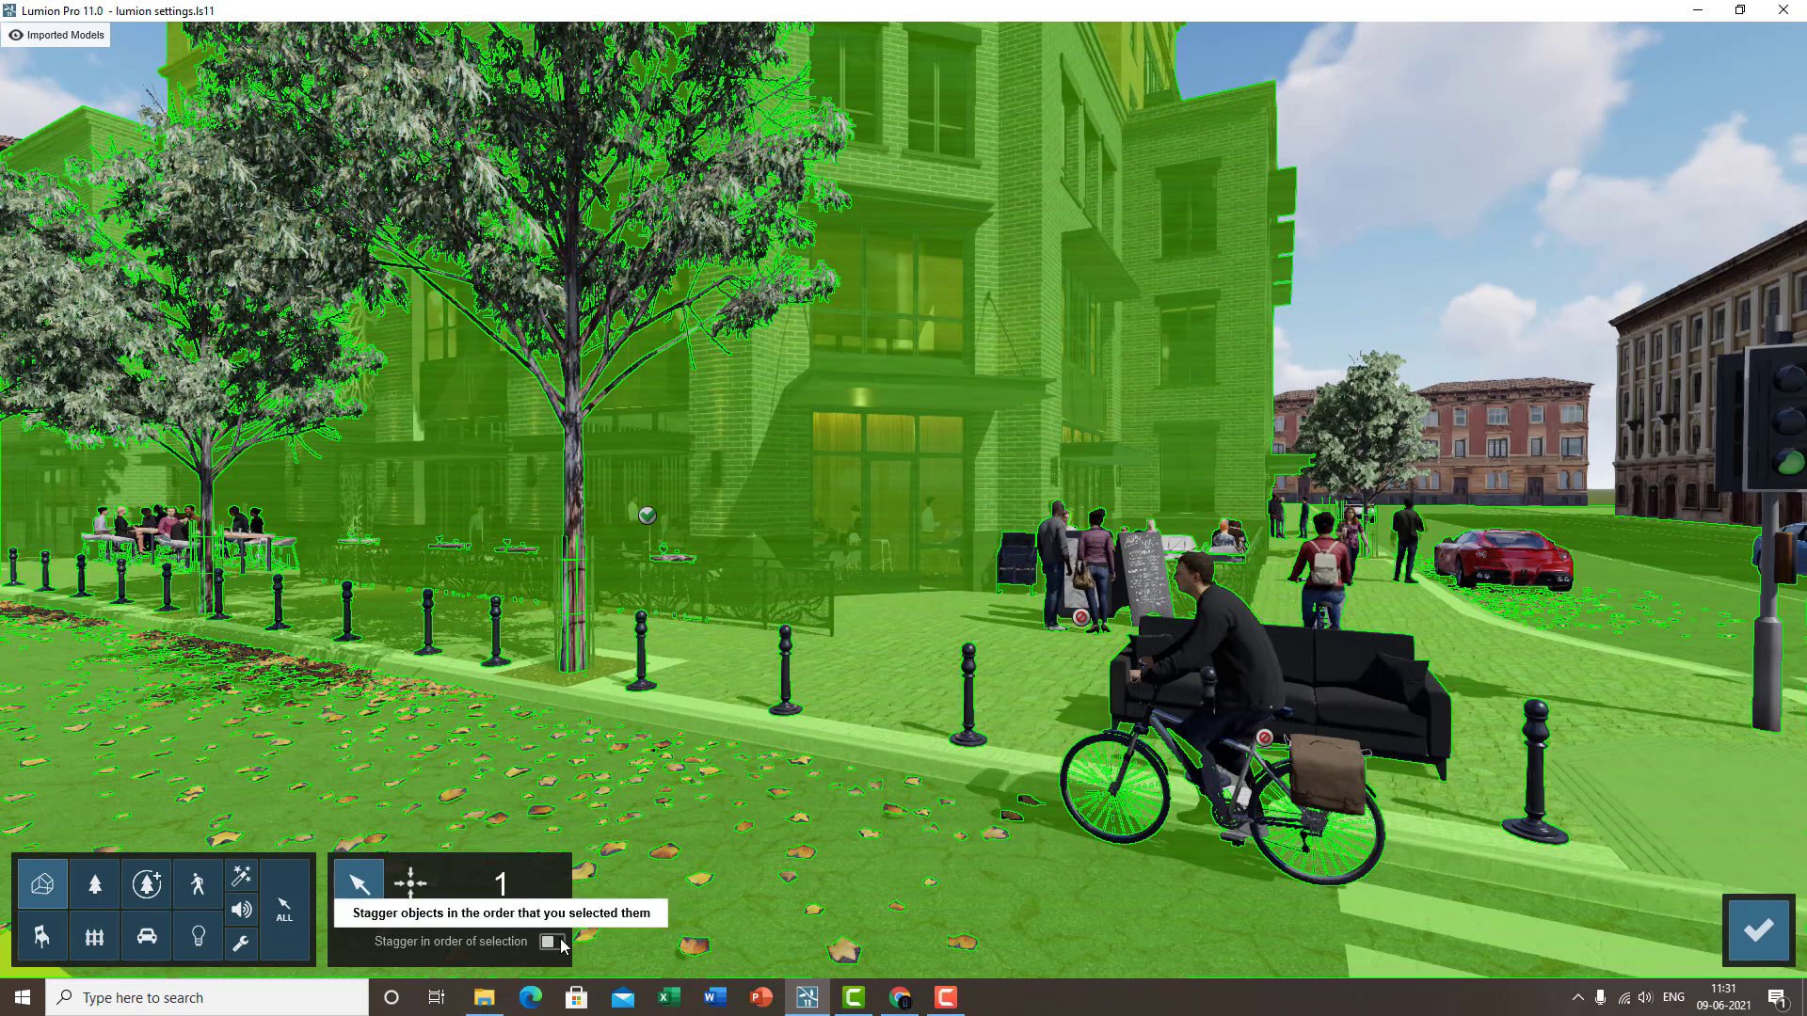
left_click(1760, 931)
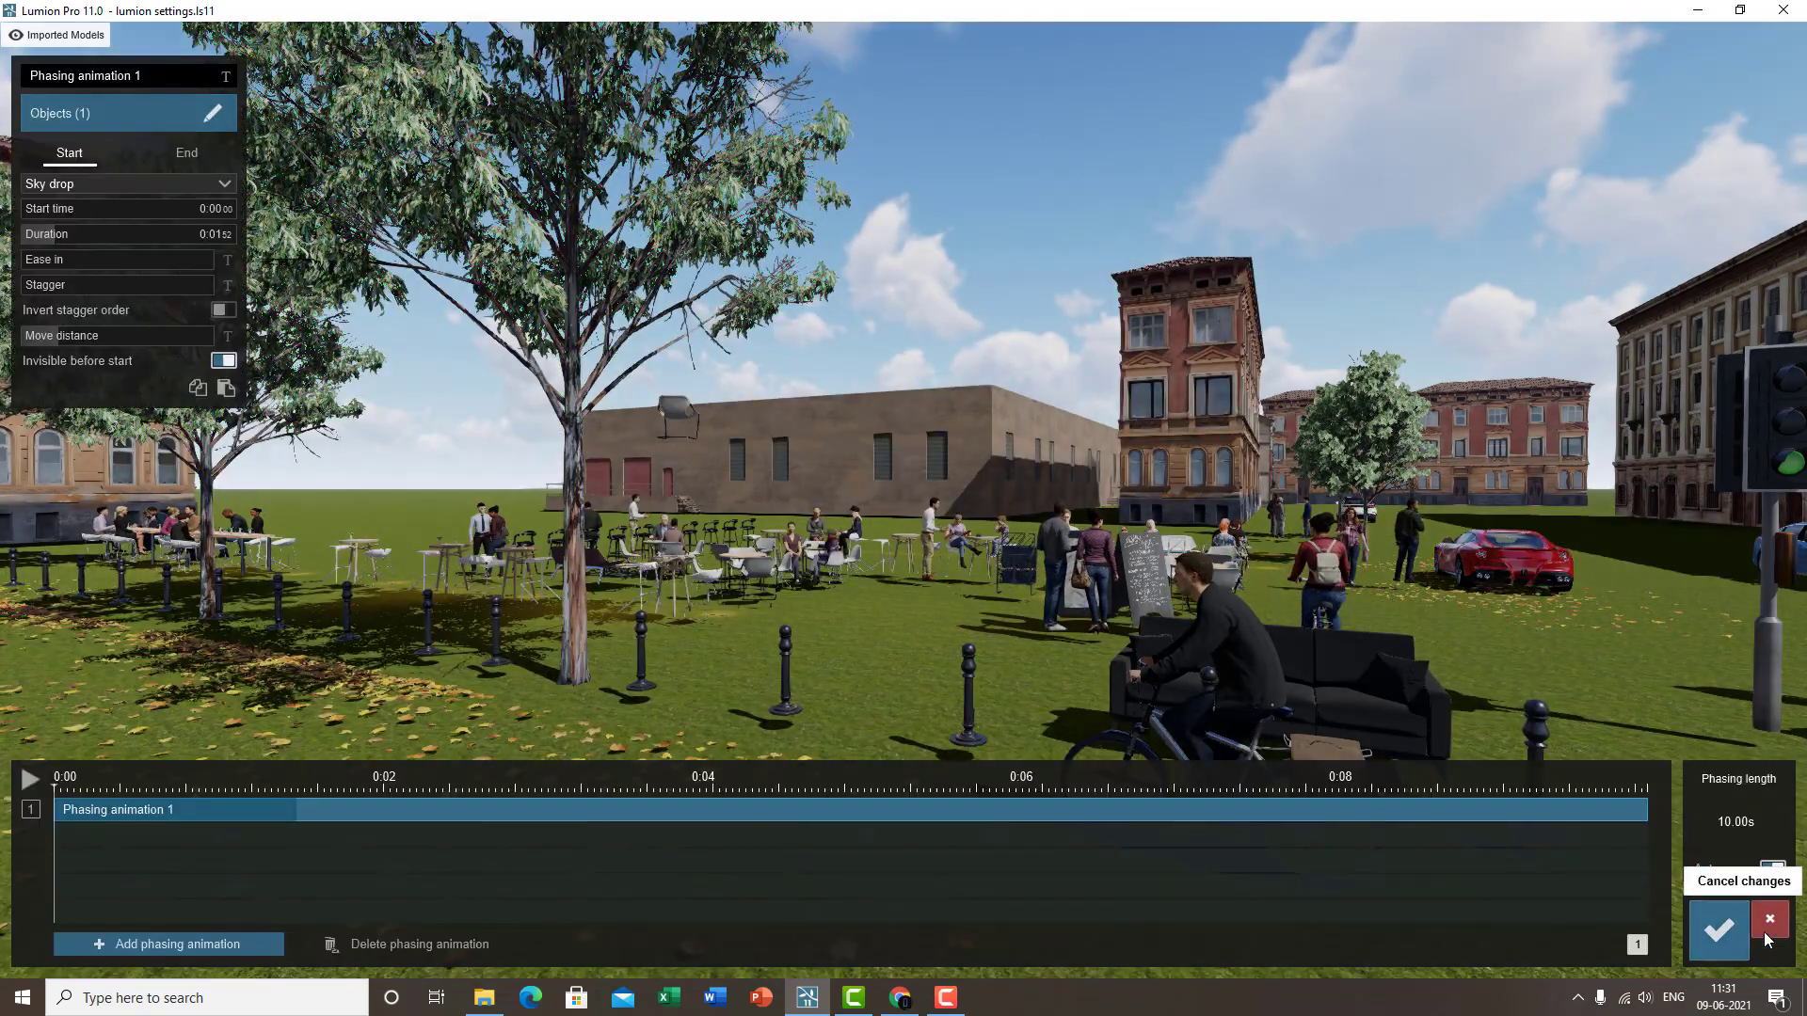
left_click(29, 779)
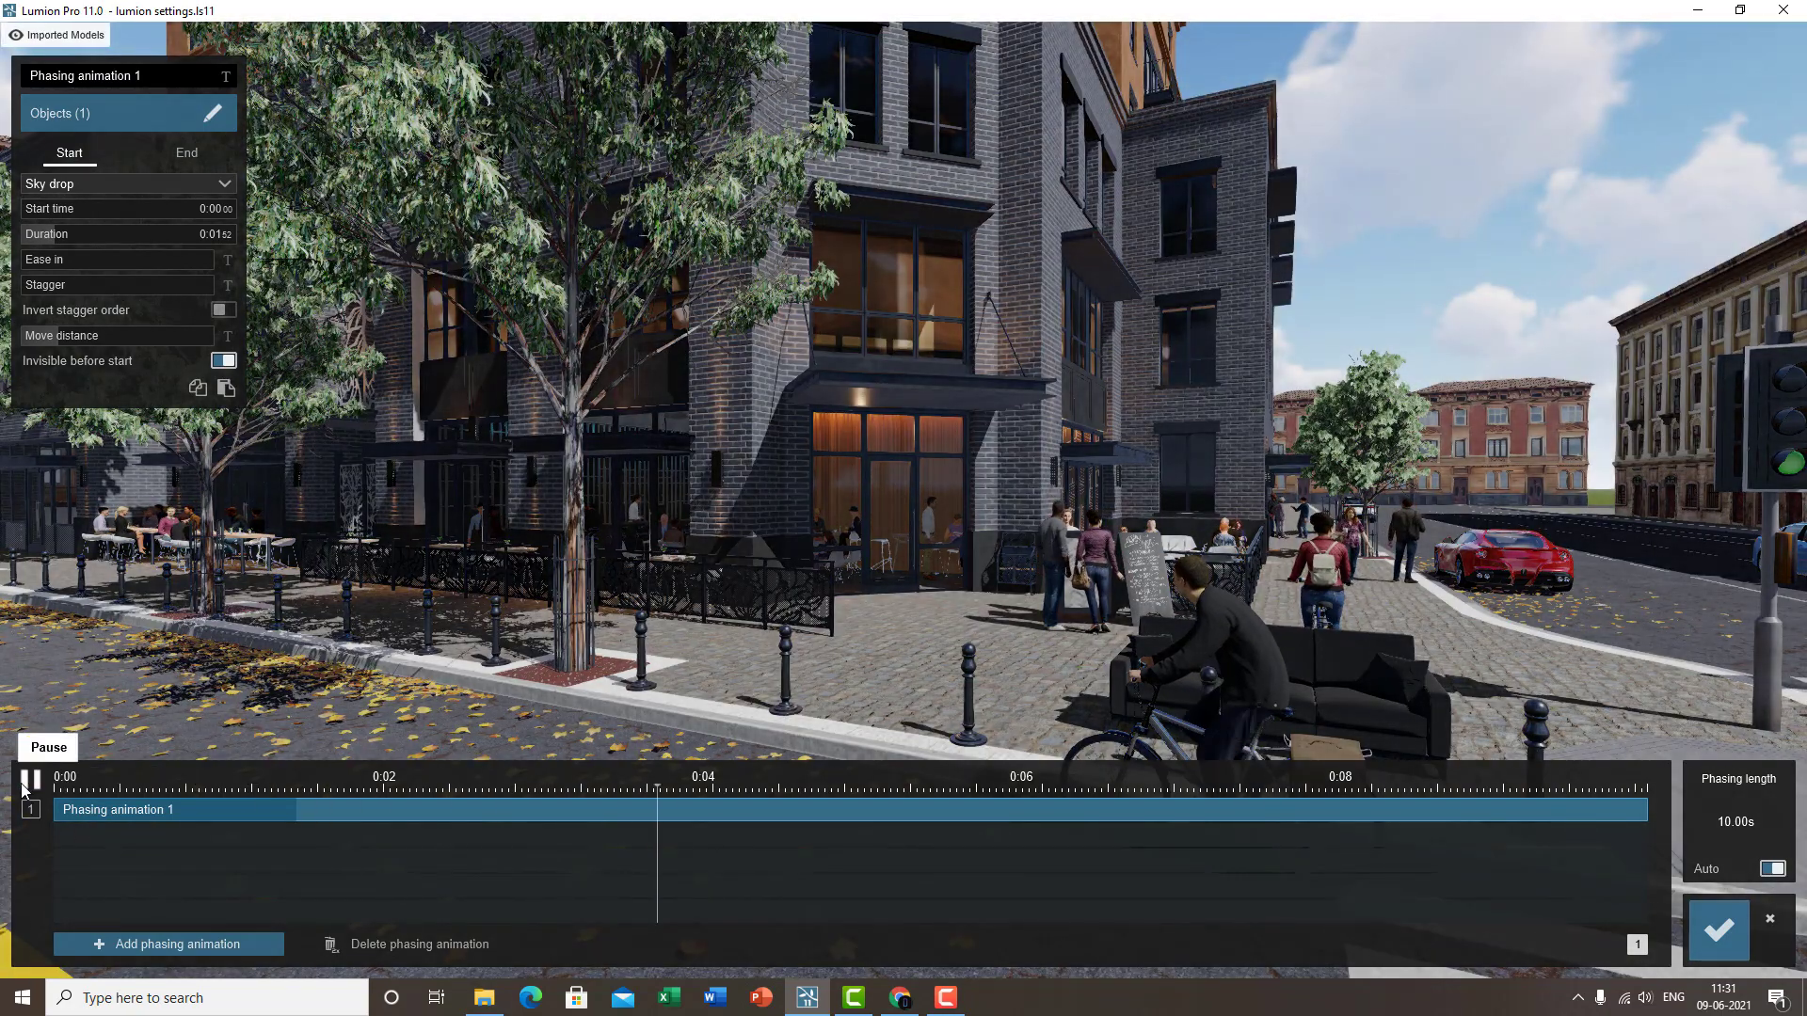
left_click(936, 1003)
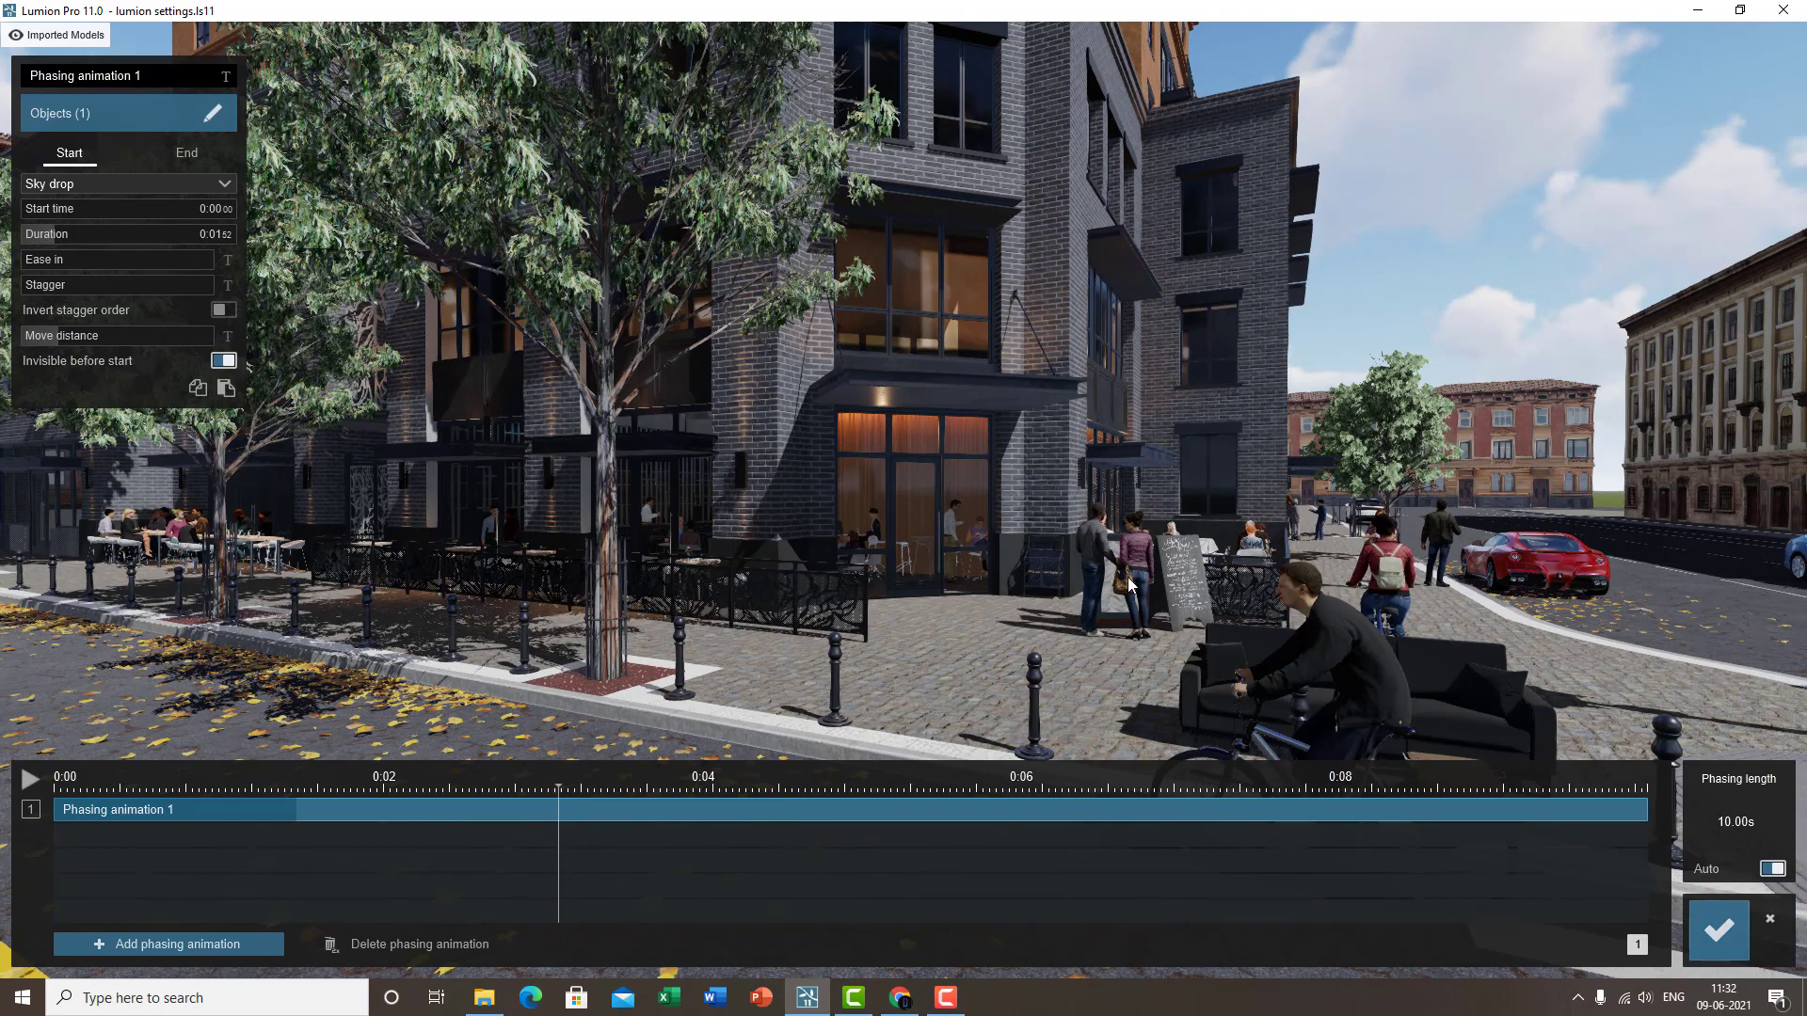
- Add a second phasing animation and assign the imported Host Stand model beside the chalkboard as its object
left_click(125, 941)
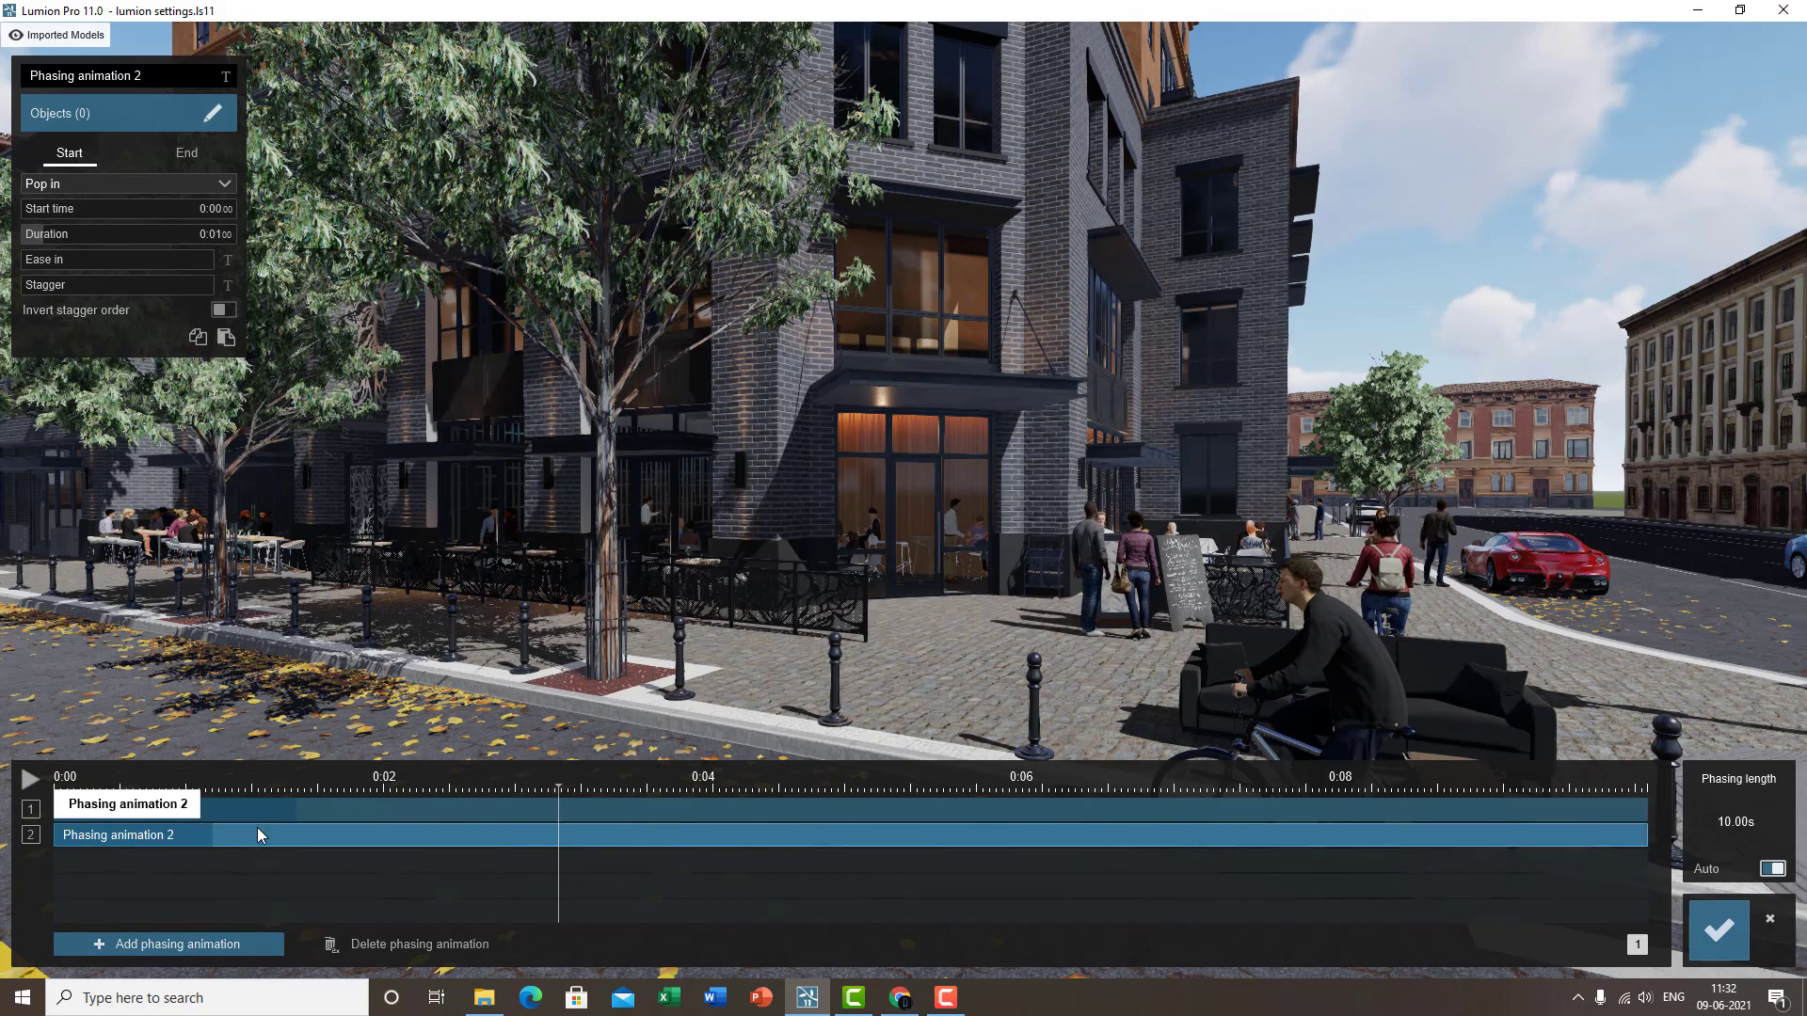
left_click(160, 110)
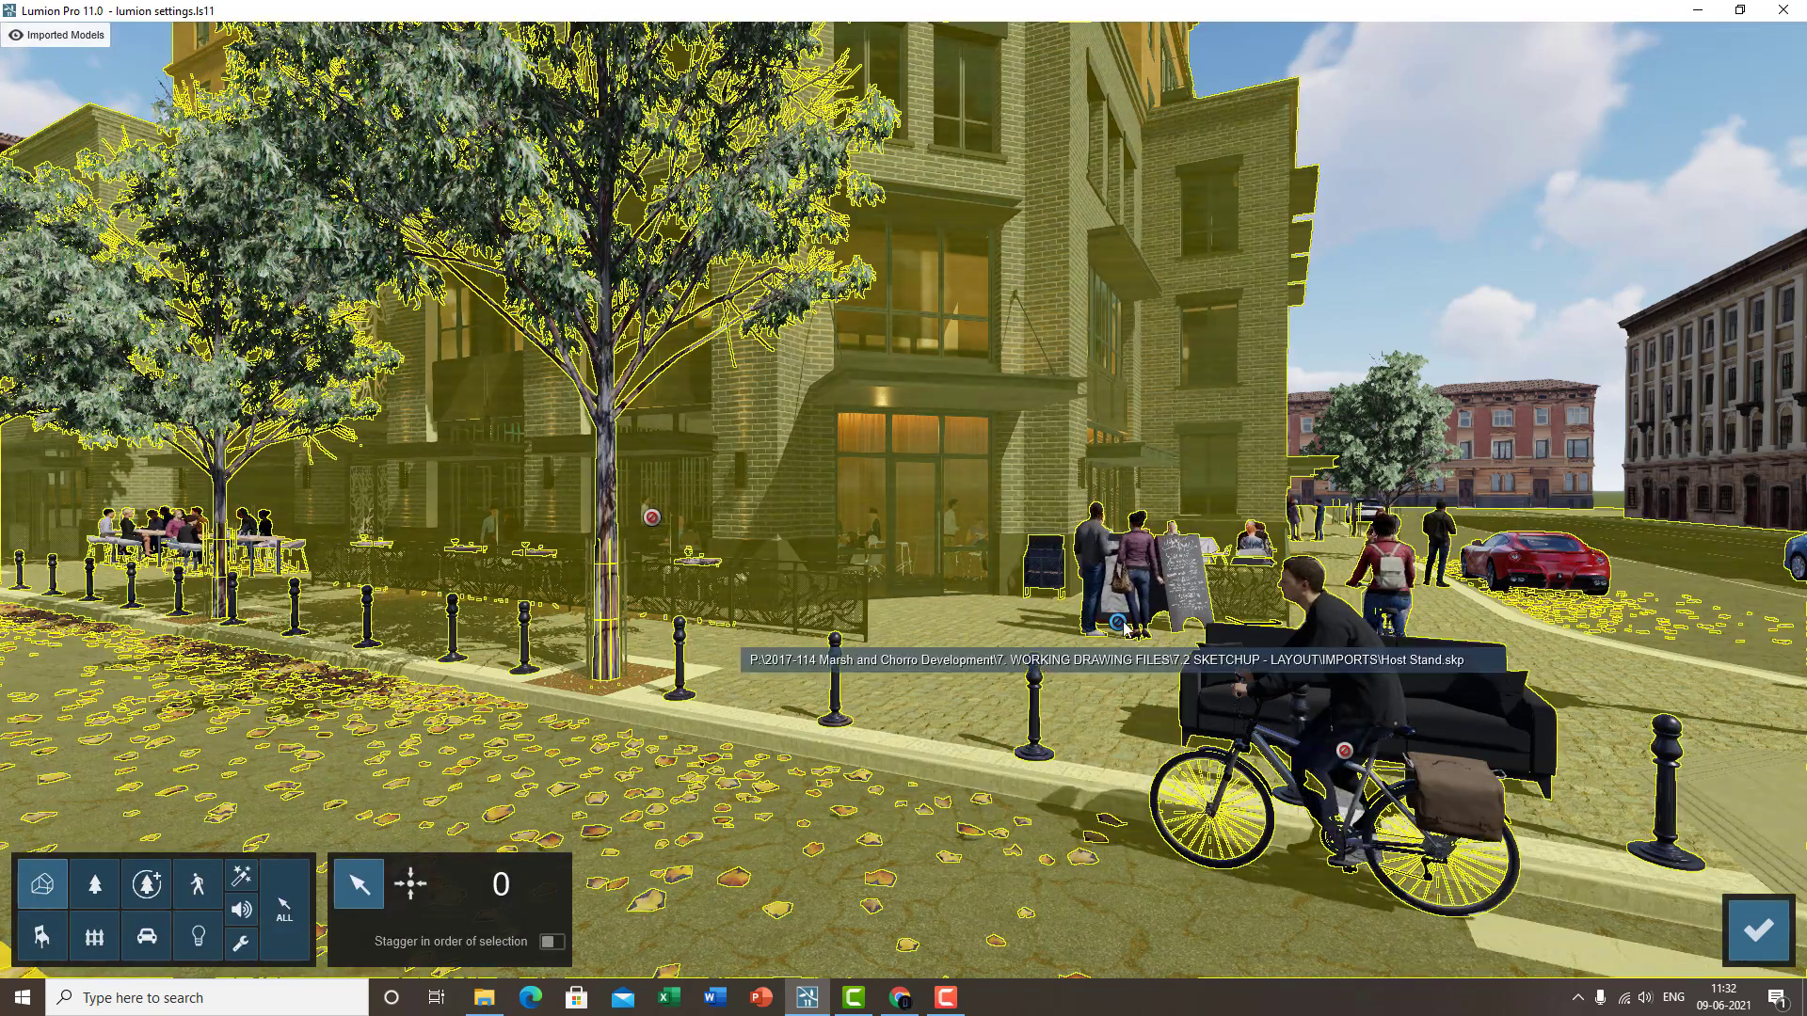
left_click(1124, 625)
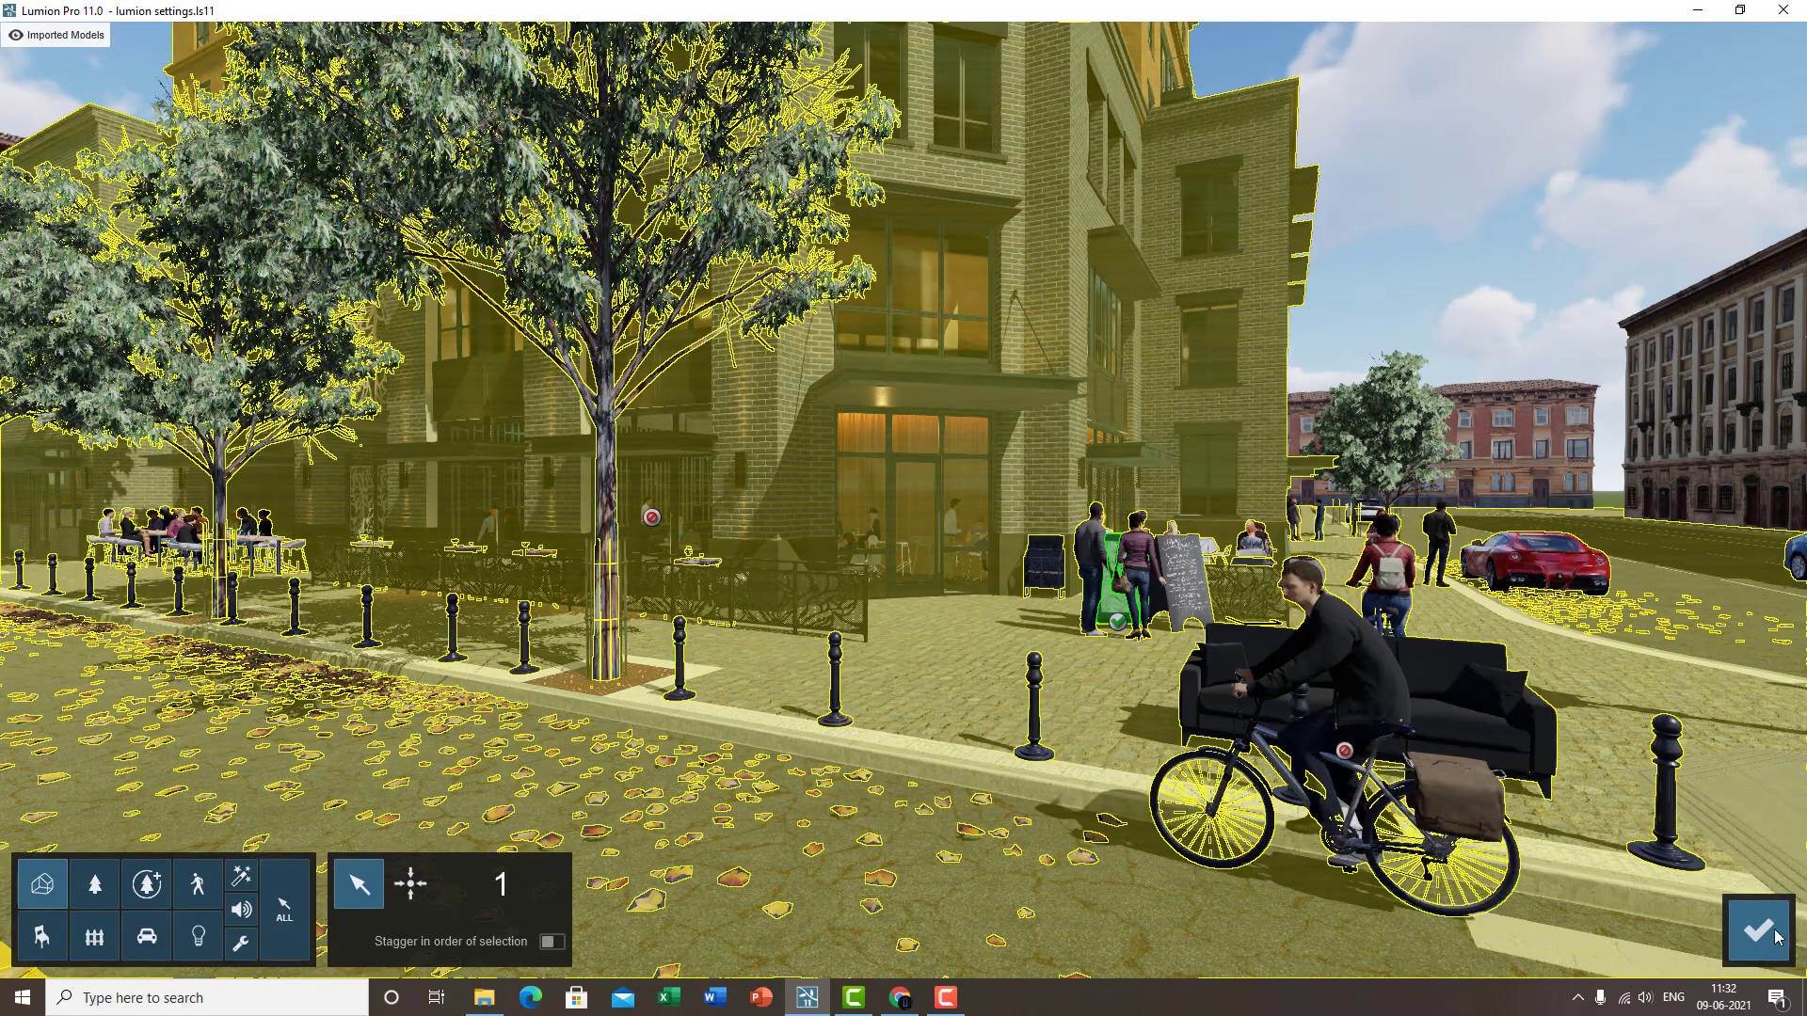
left_click(1757, 930)
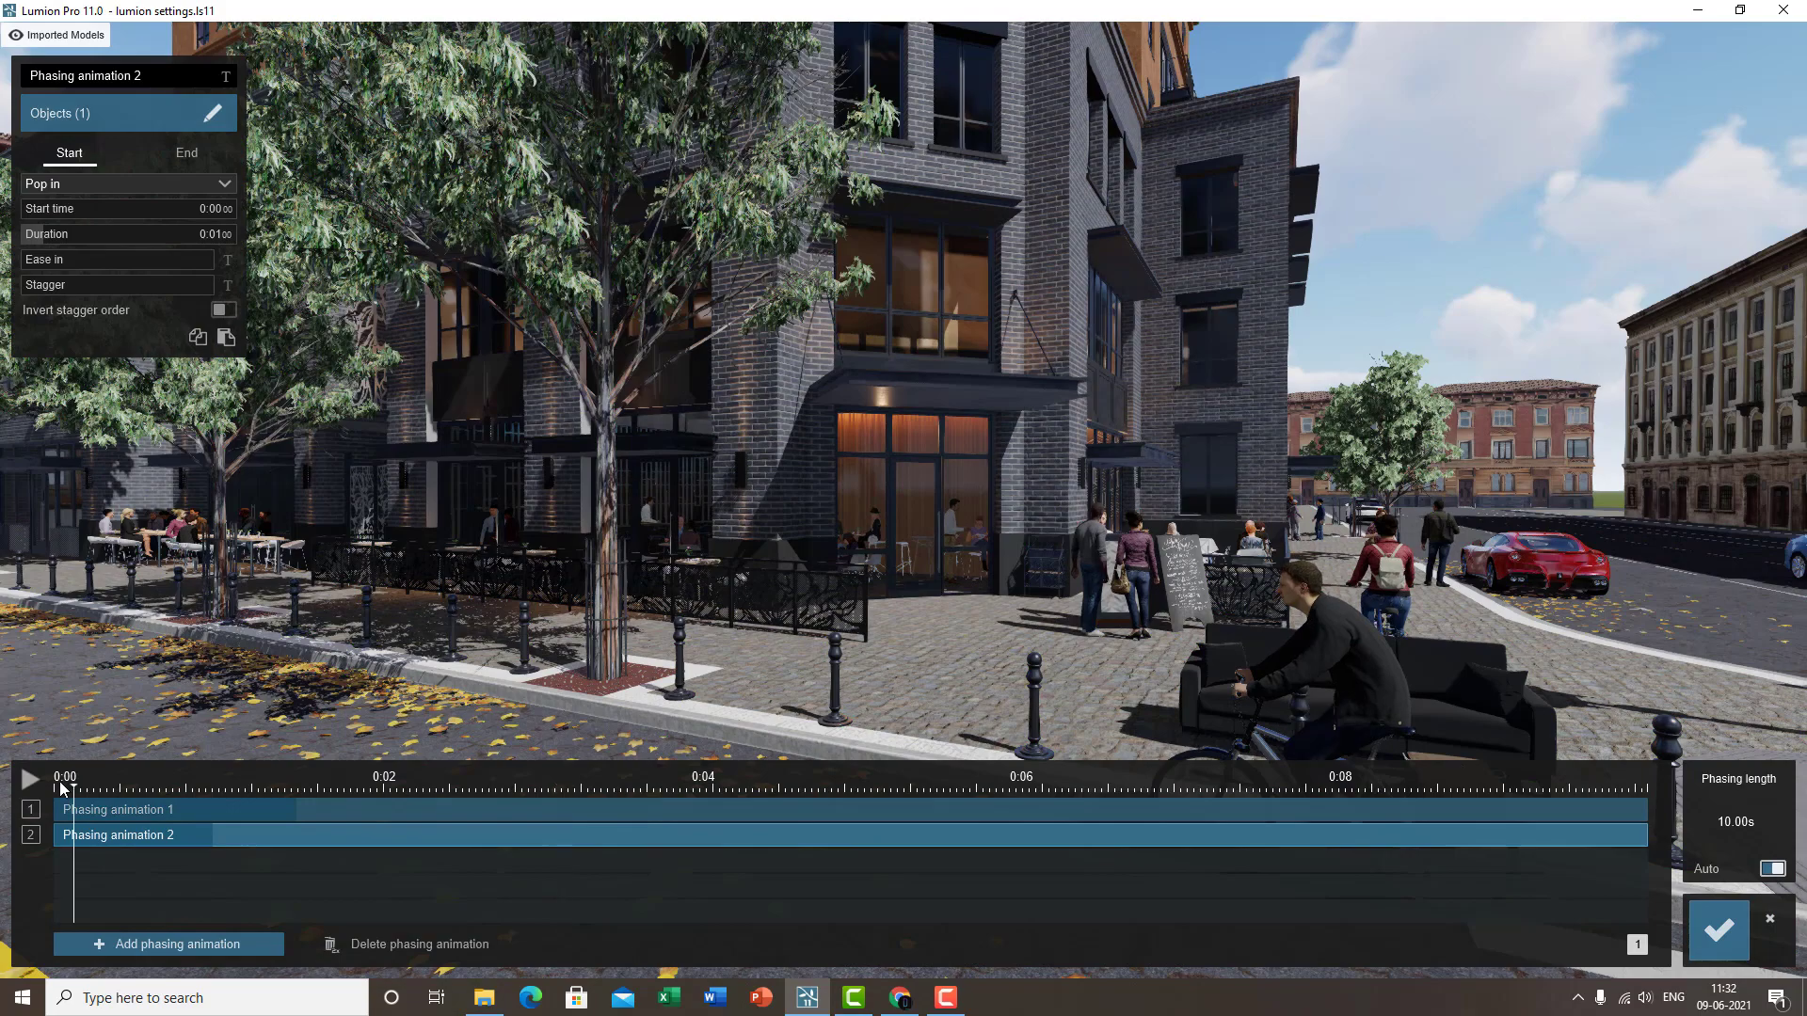
- Shift phasing animation 2 along the timeline so its Pop in effect starts at 1.67 s
left_click(59, 781)
left_click_drag(47, 771, 122, 819)
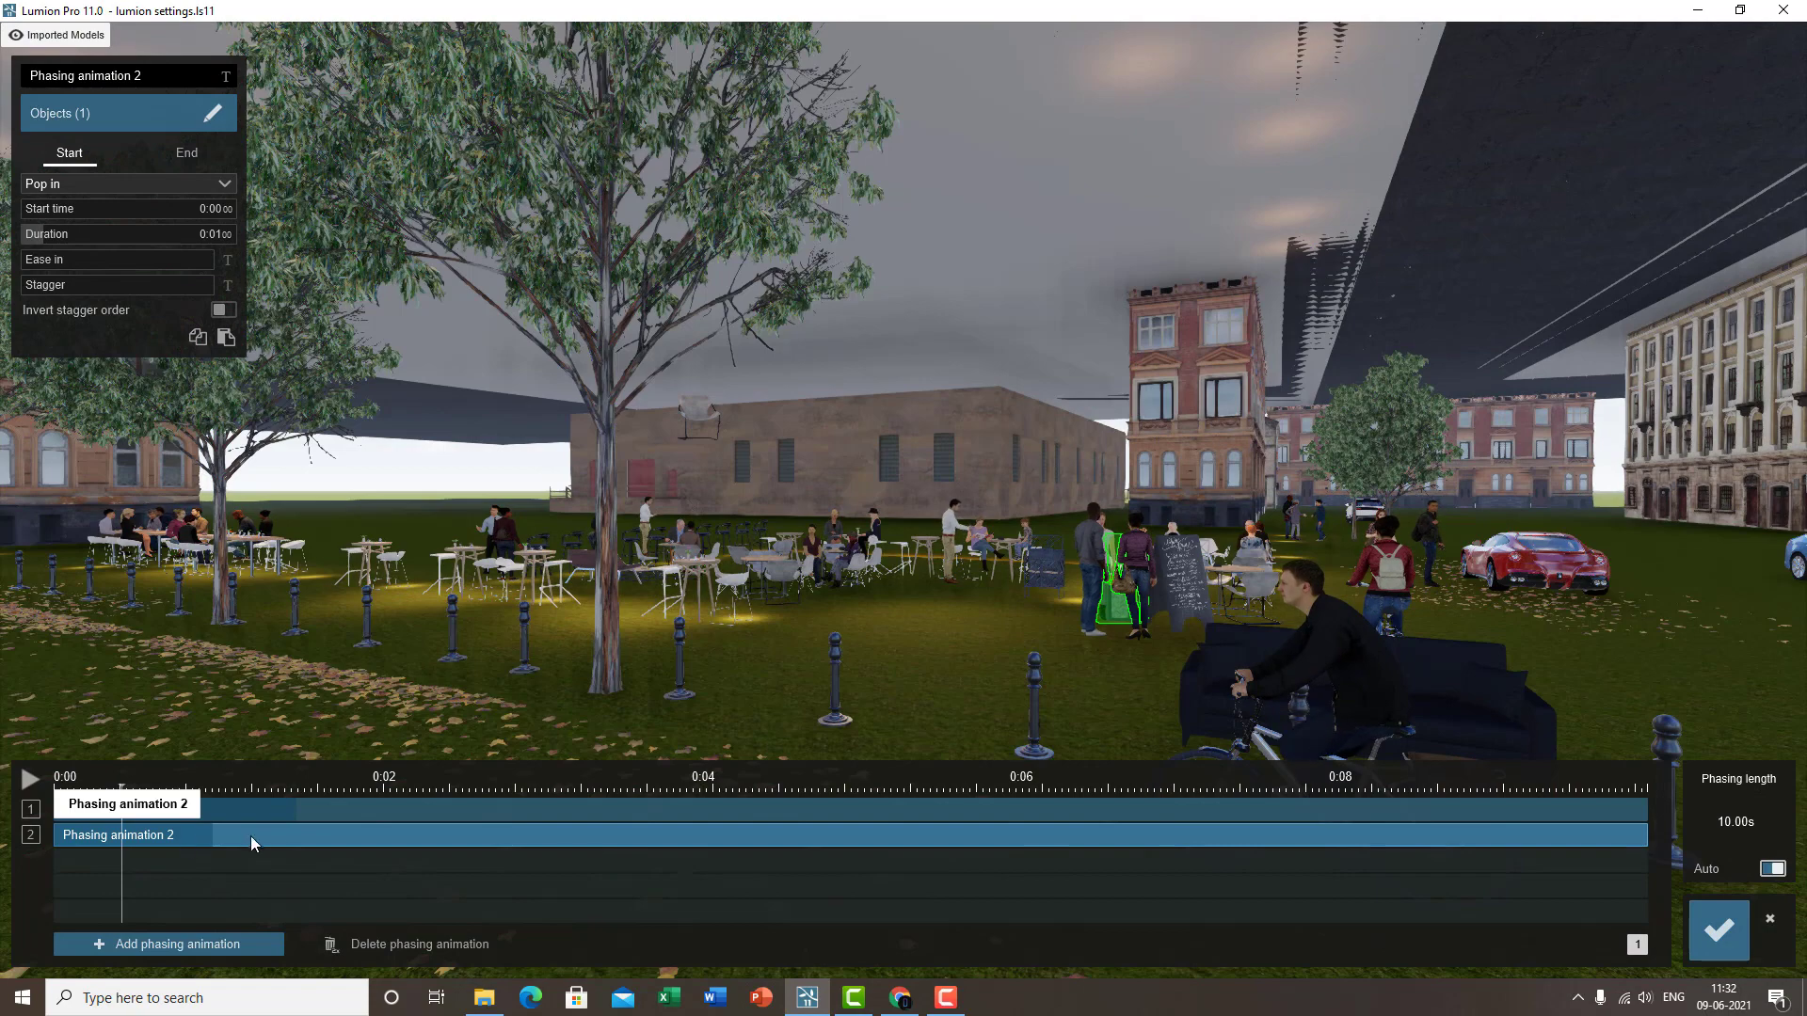
mouse_move(250, 836)
left_mouse_down()
mouse_move(545, 835)
mouse_move(279, 830)
left_mouse_up()
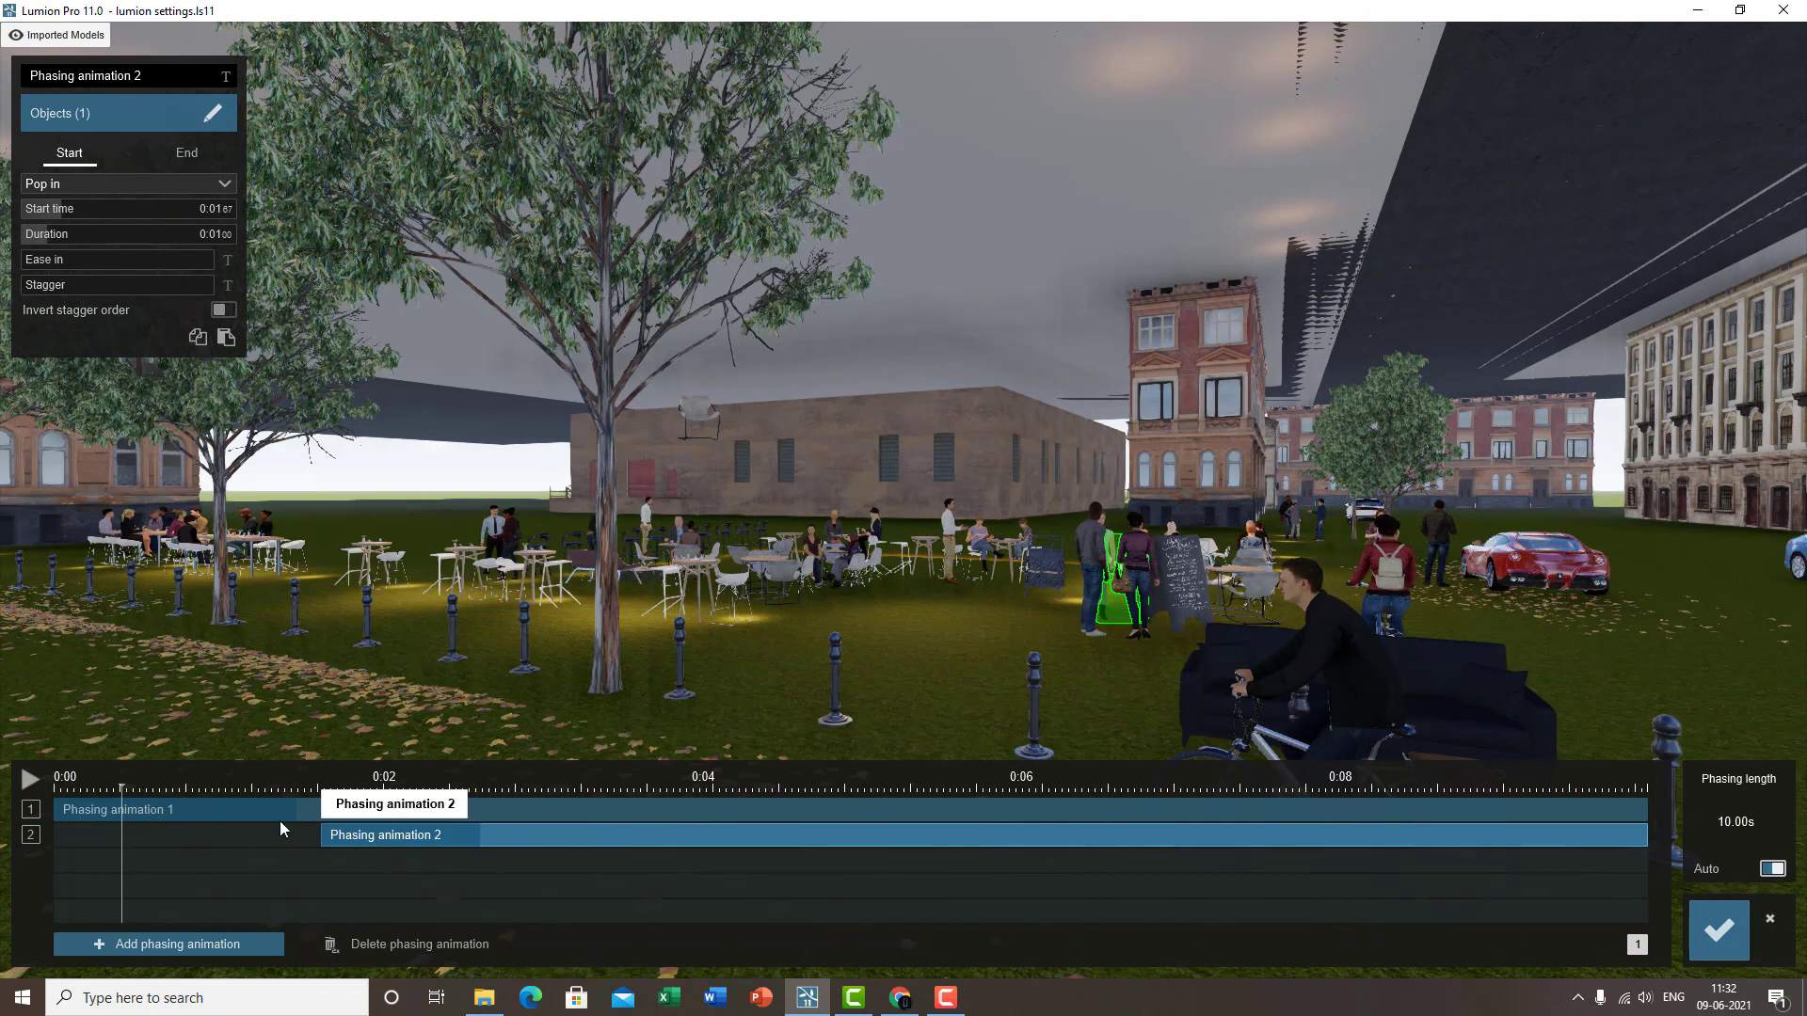
- Play the phasing with Invert stagger order turned on for phasing animation 2, and save the changes back to the clip's effects
left_click(30, 780)
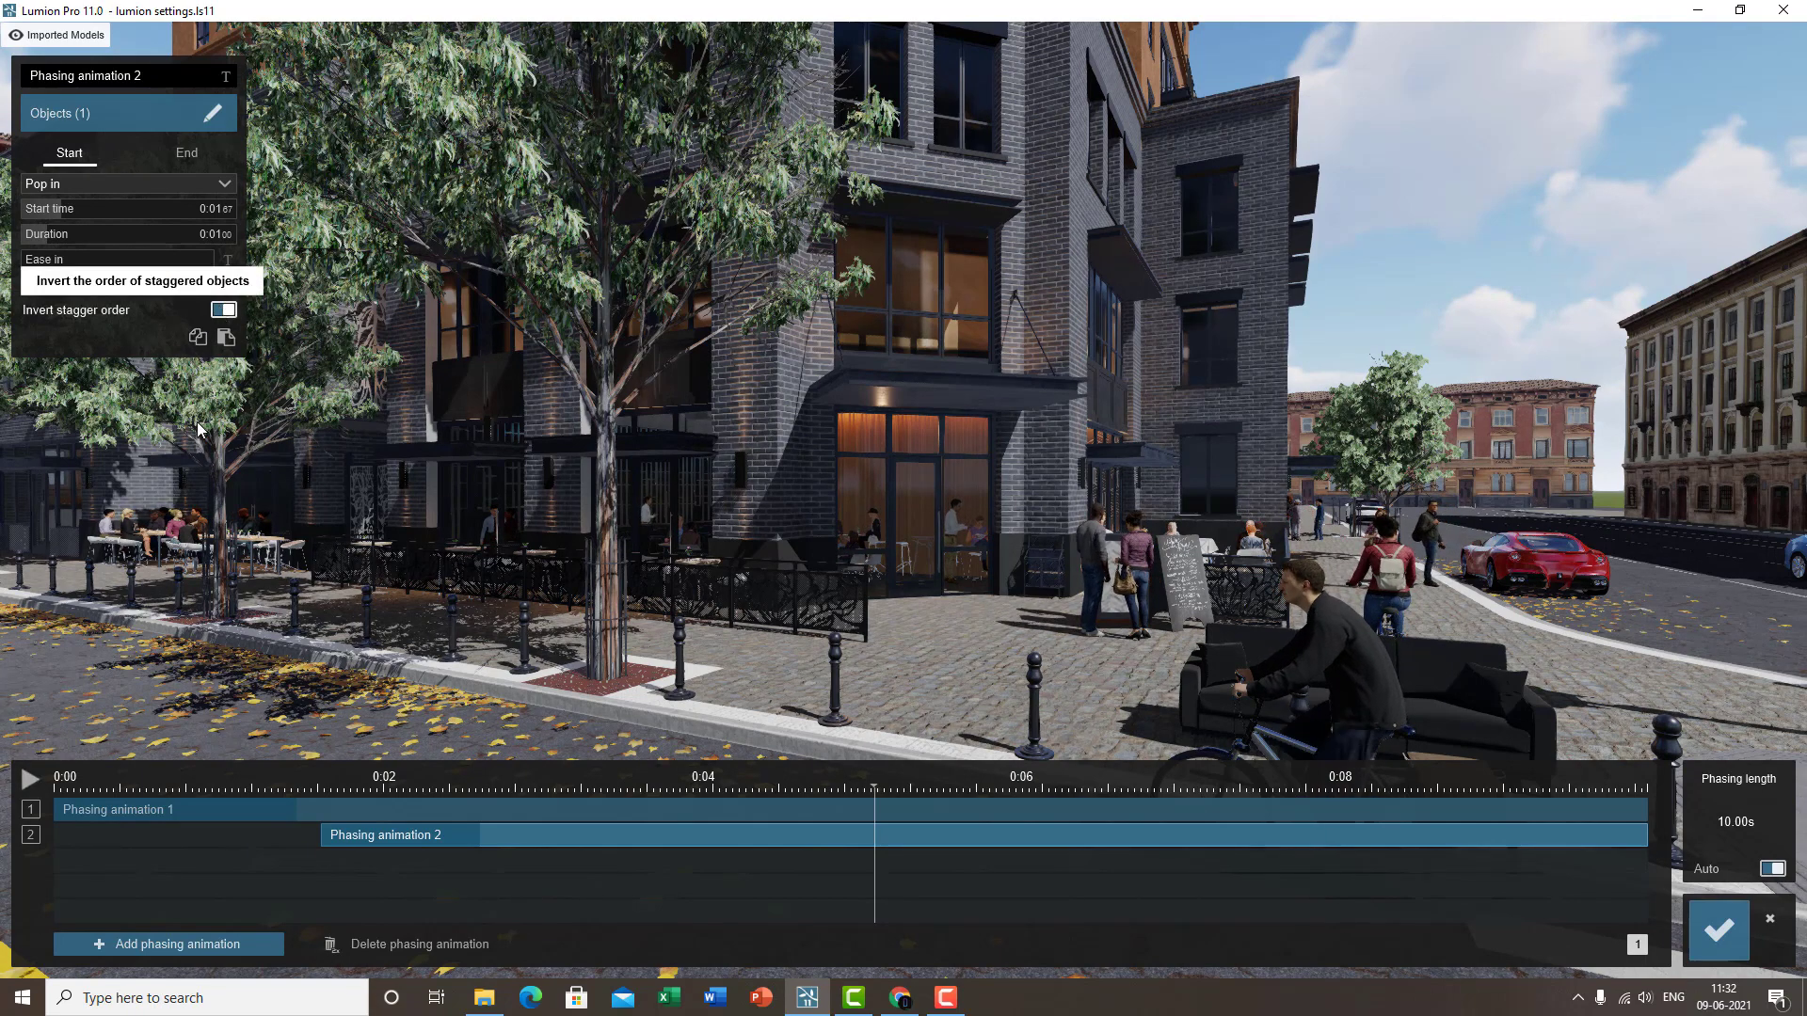
left_click(26, 778)
left_click(25, 778)
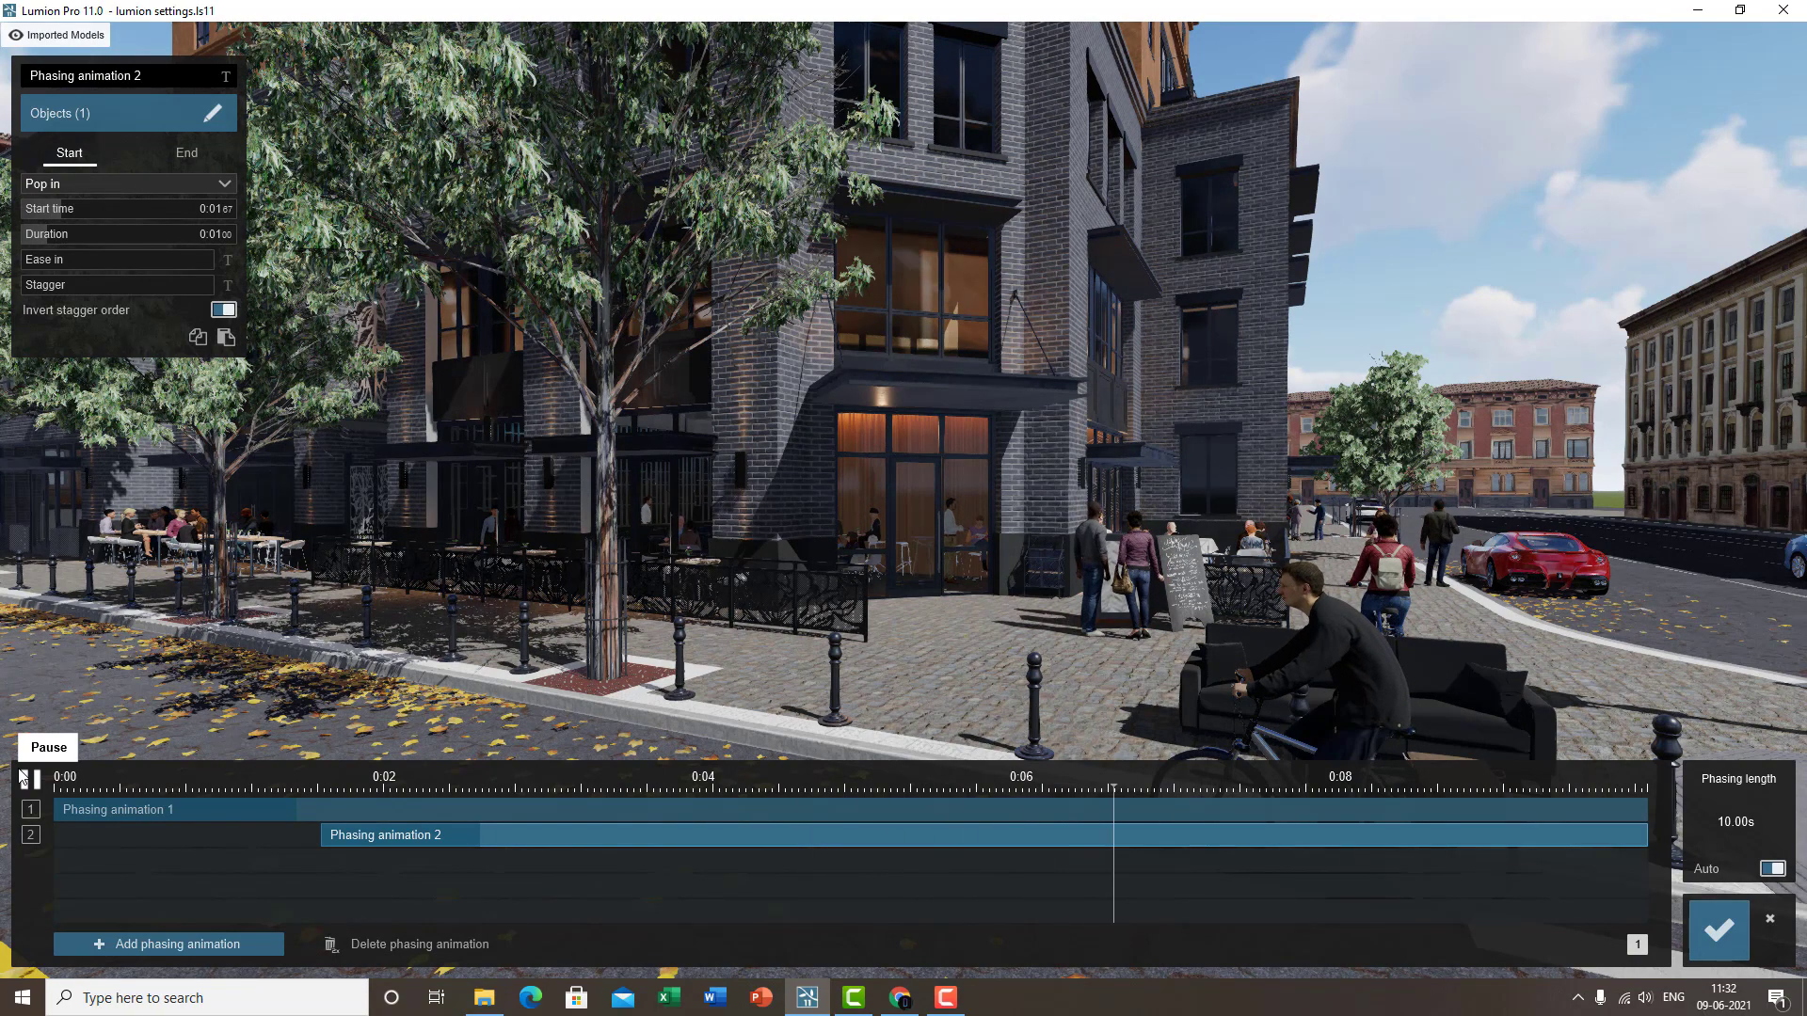
left_click(1722, 936)
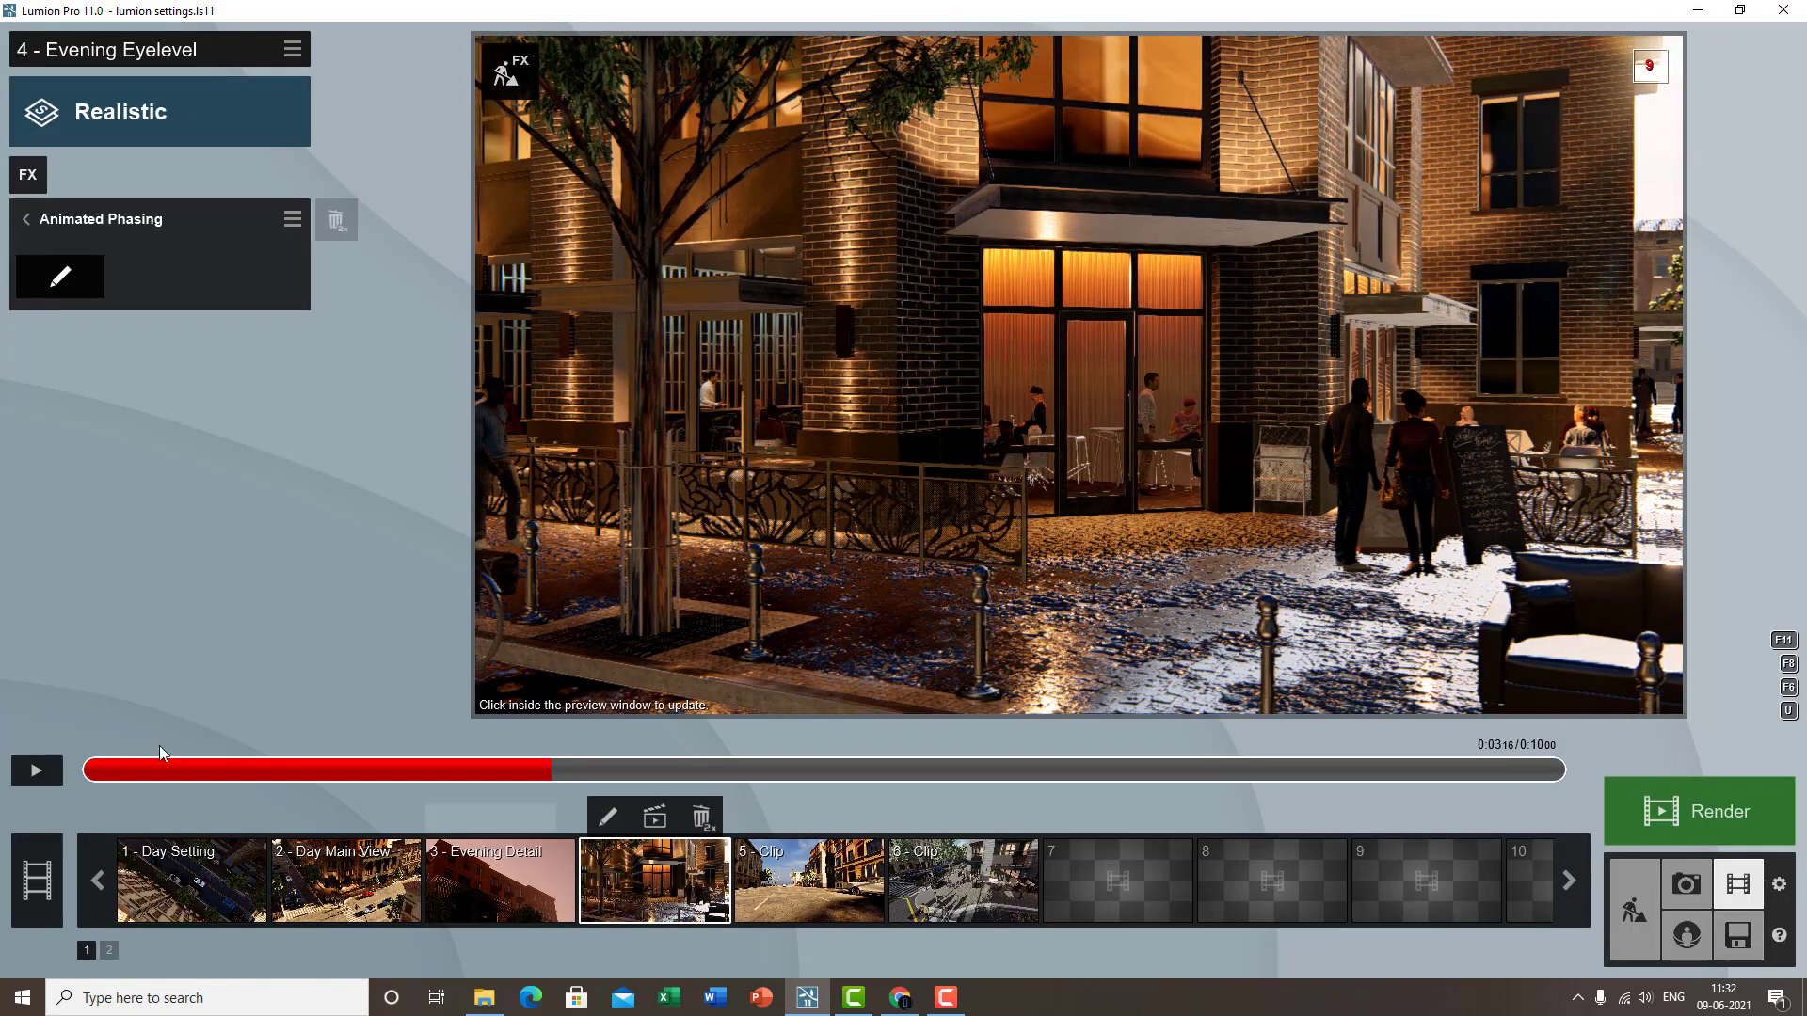
left_click(109, 223)
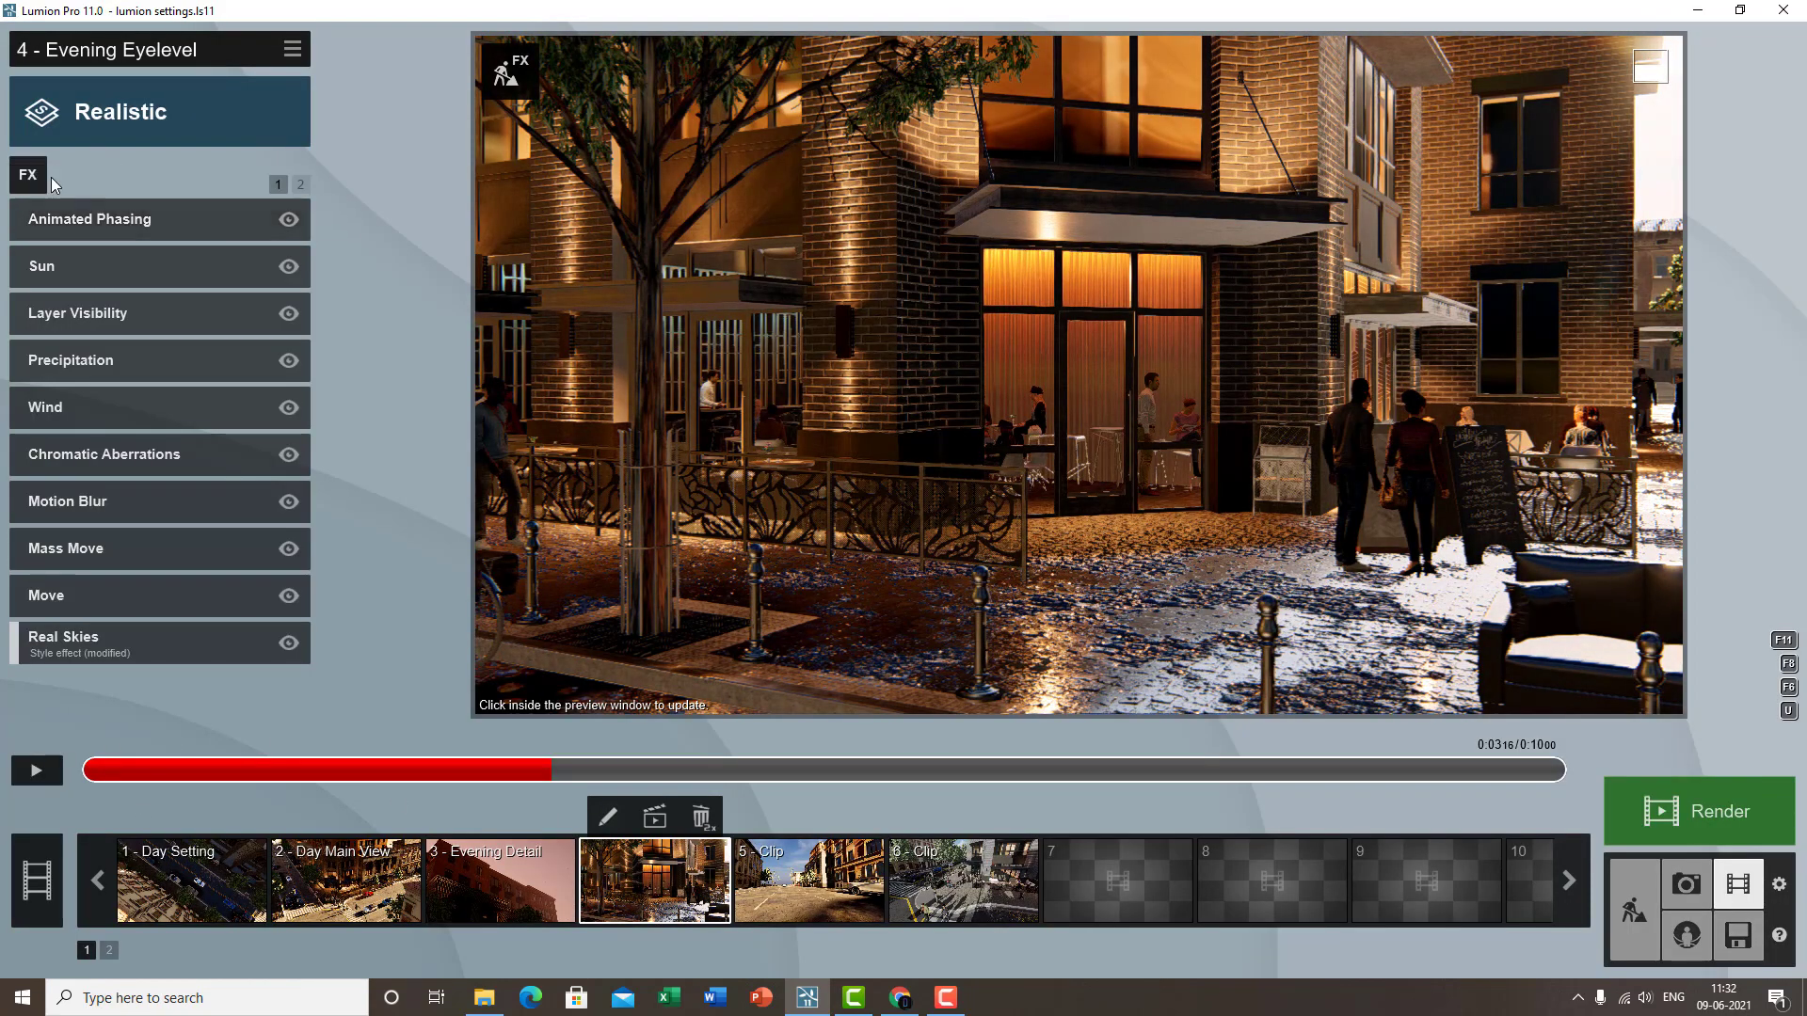
- Add the Outlines effect from the Artistic 1 category to clip 5
left_click(795, 879)
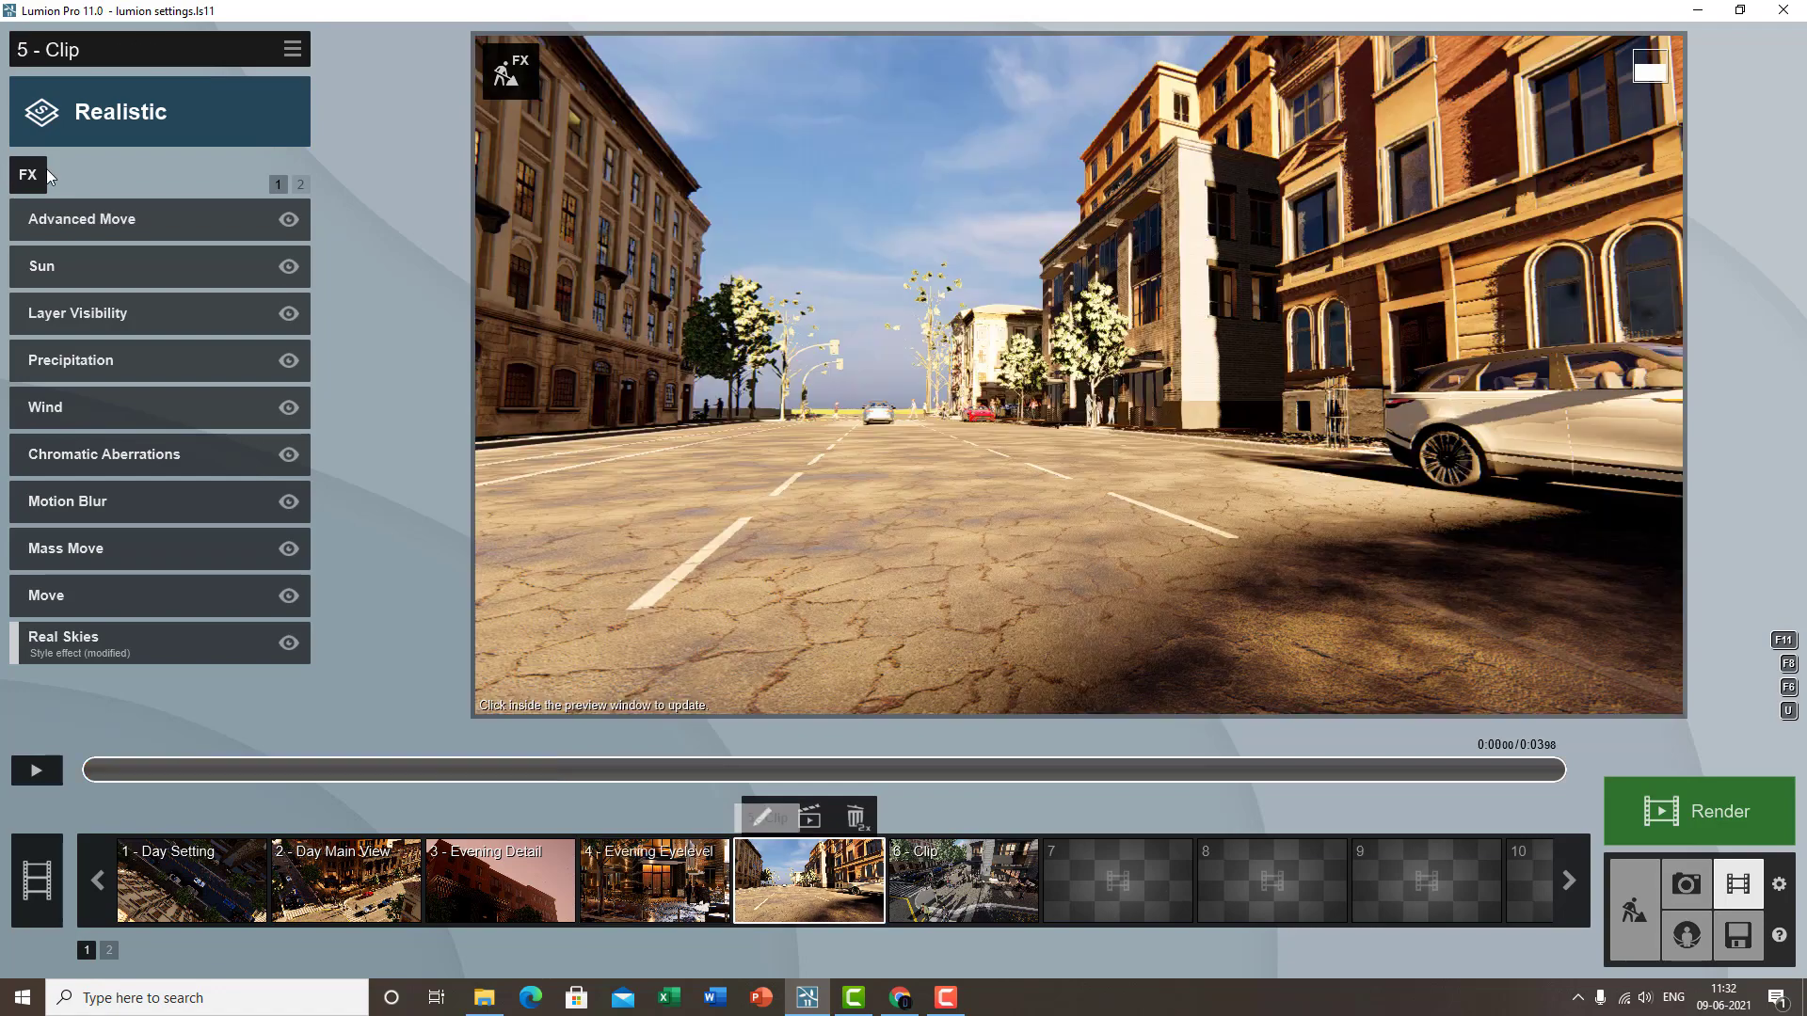
left_click(42, 171)
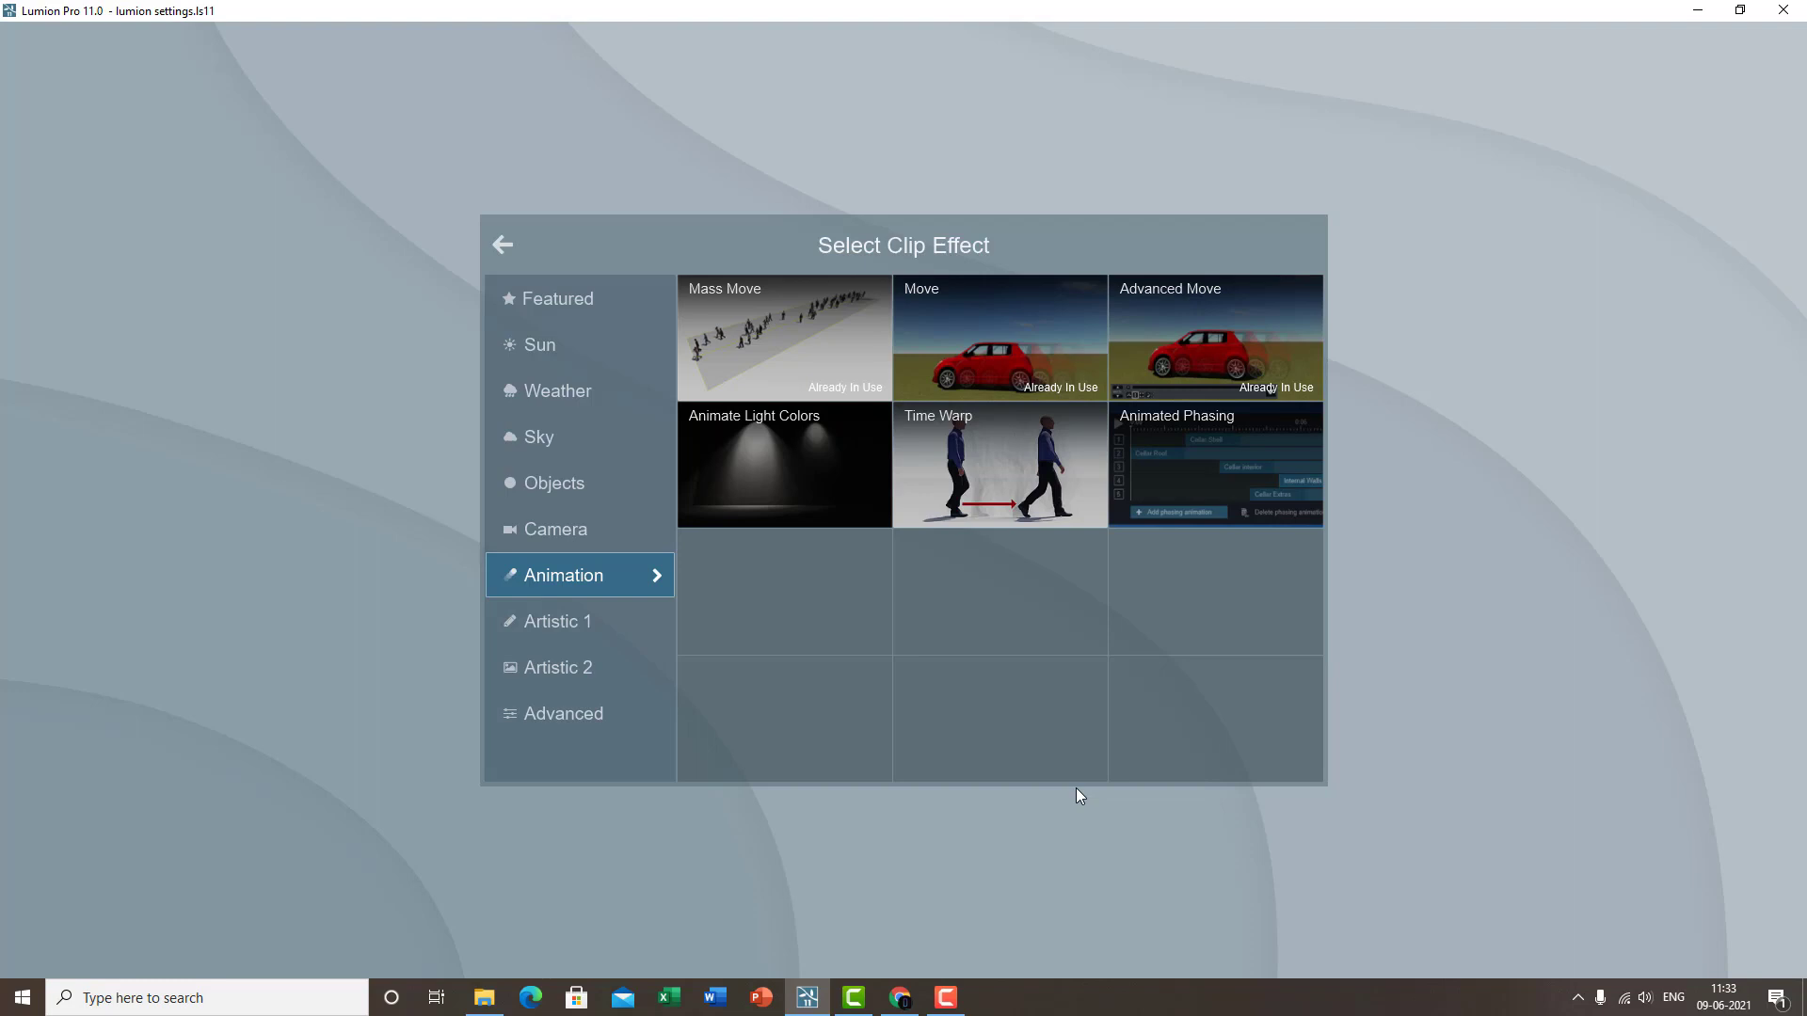
left_click(595, 621)
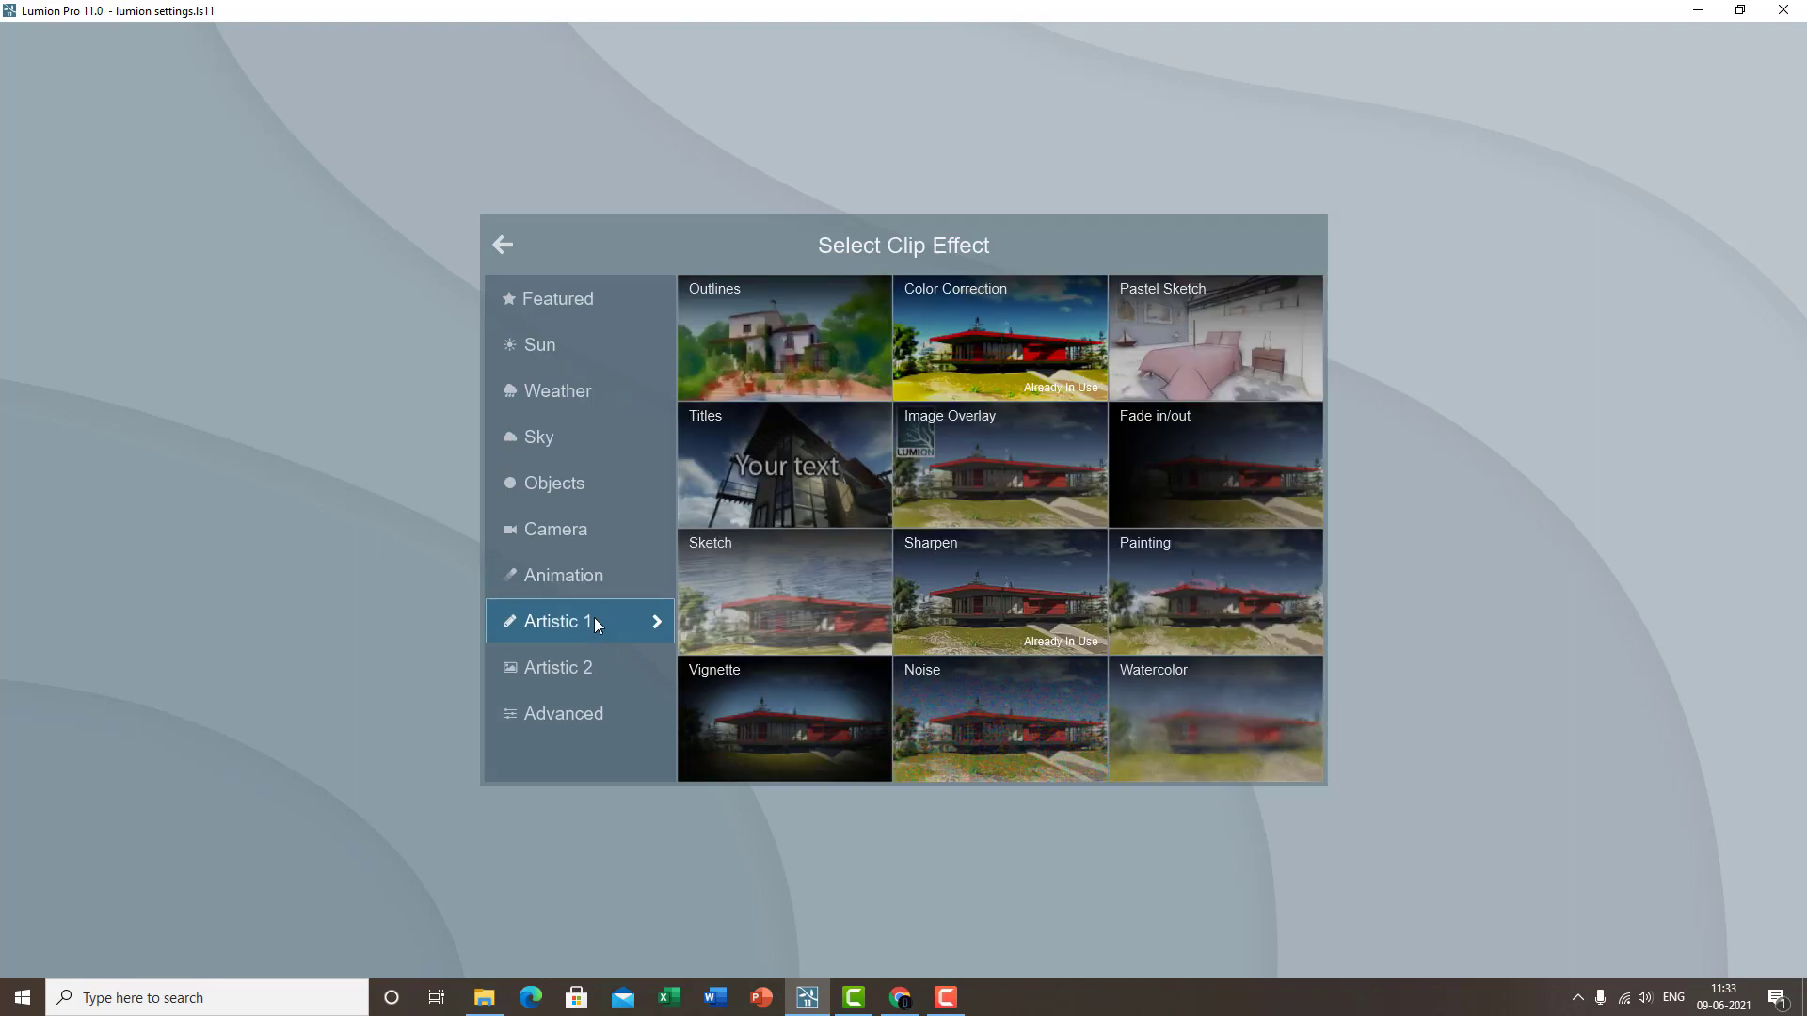
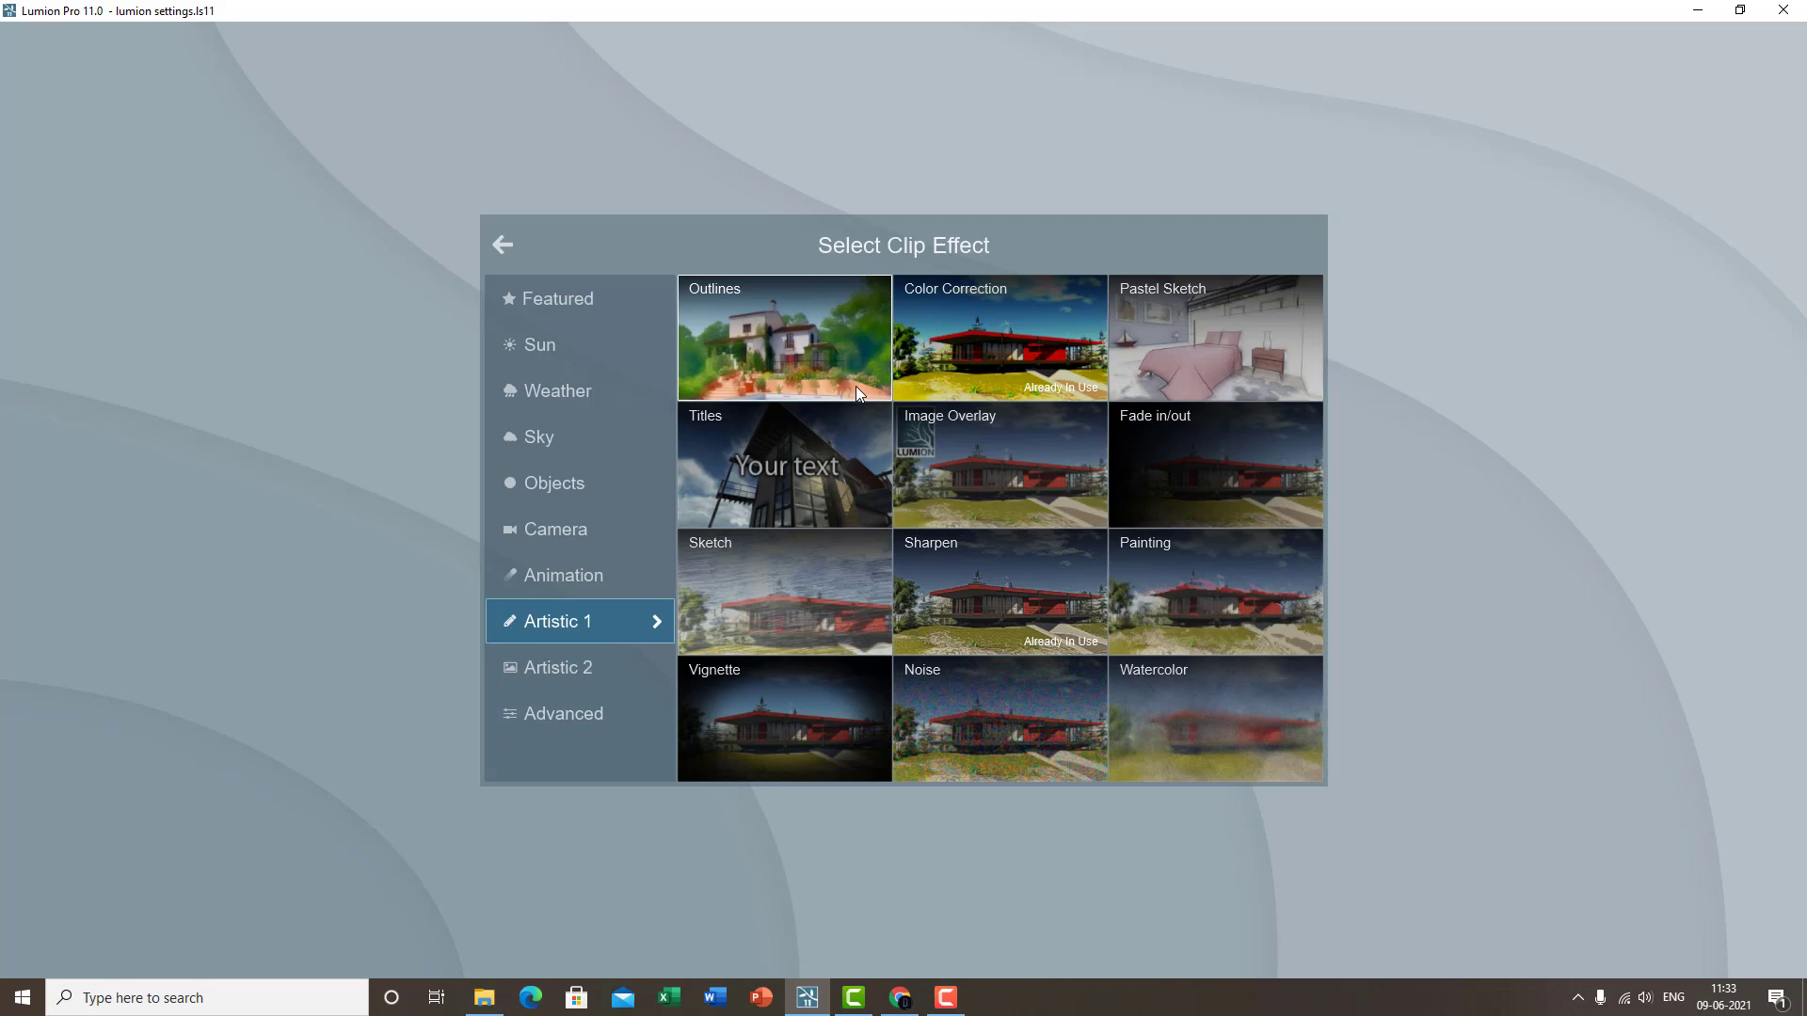
left_click(856, 393)
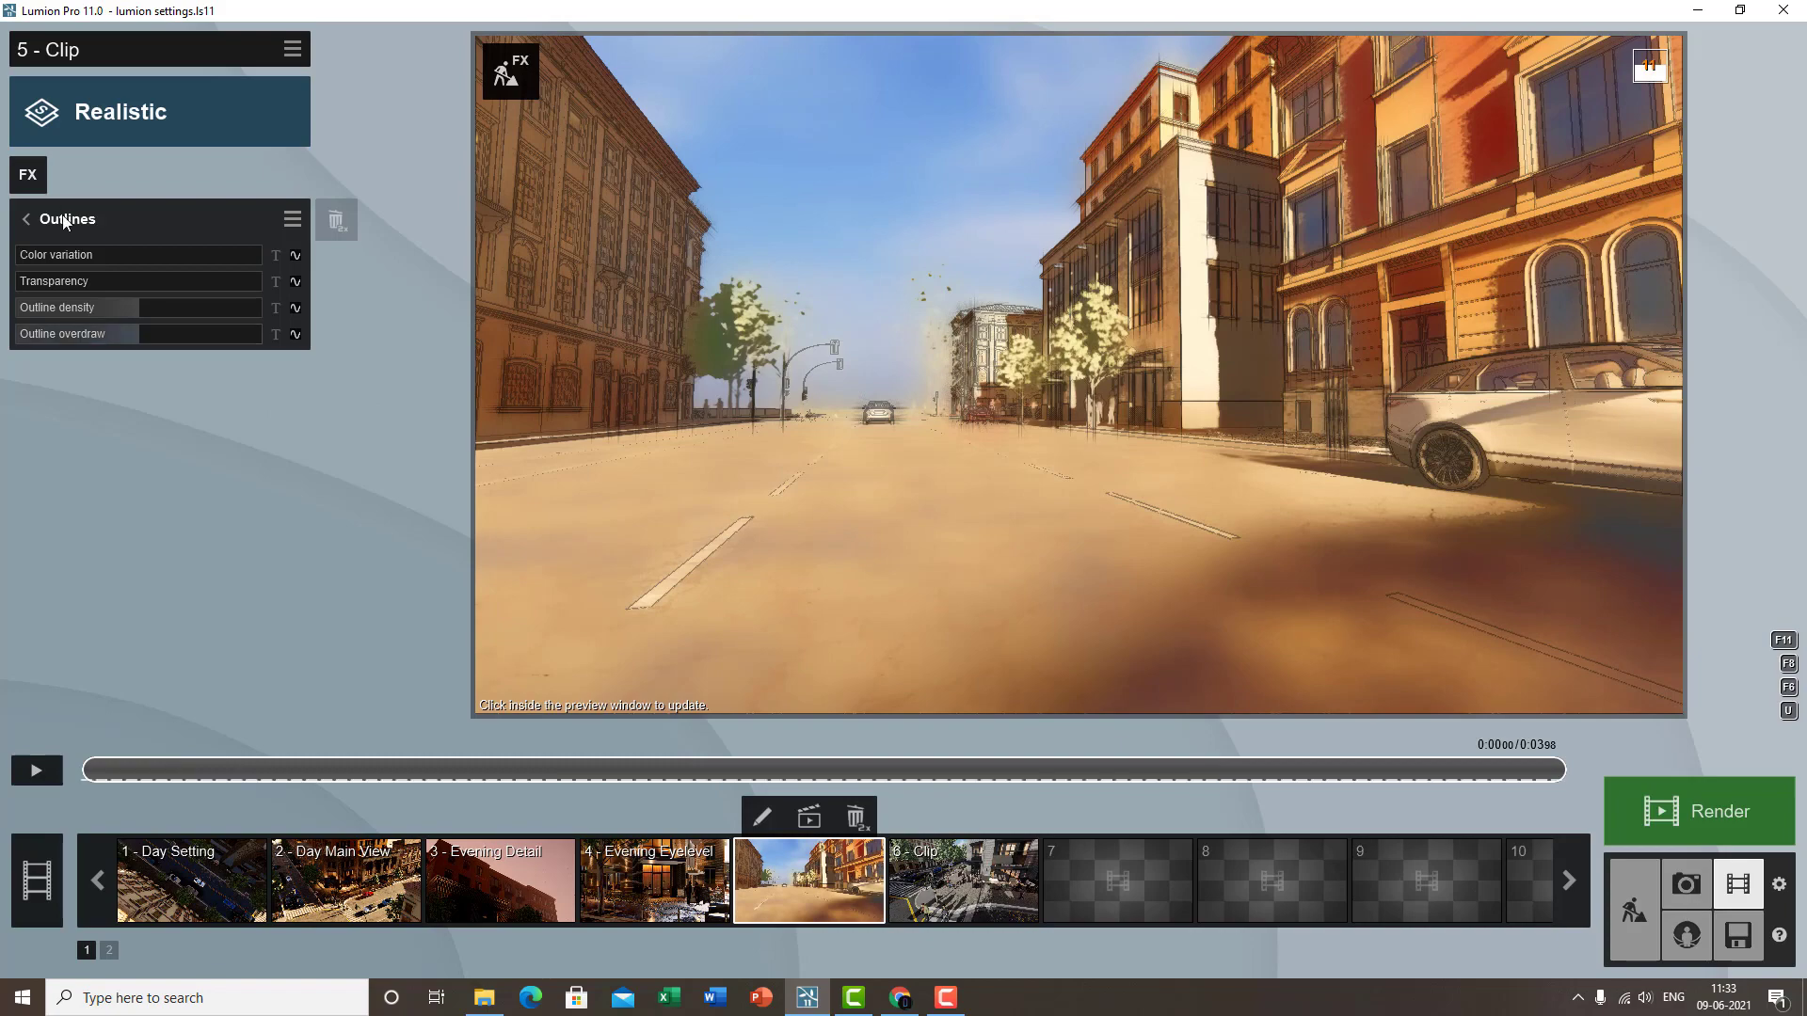
- Try different color variation, transparency, outline density and overdraw values on the Outlines effect, and delete the effect from clip 5
mouse_move(83, 260)
mouse_move(167, 254)
left_mouse_down()
mouse_move(89, 263)
mouse_move(226, 262)
mouse_move(66, 258)
mouse_move(320, 297)
mouse_move(206, 303)
mouse_move(295, 302)
left_mouse_up()
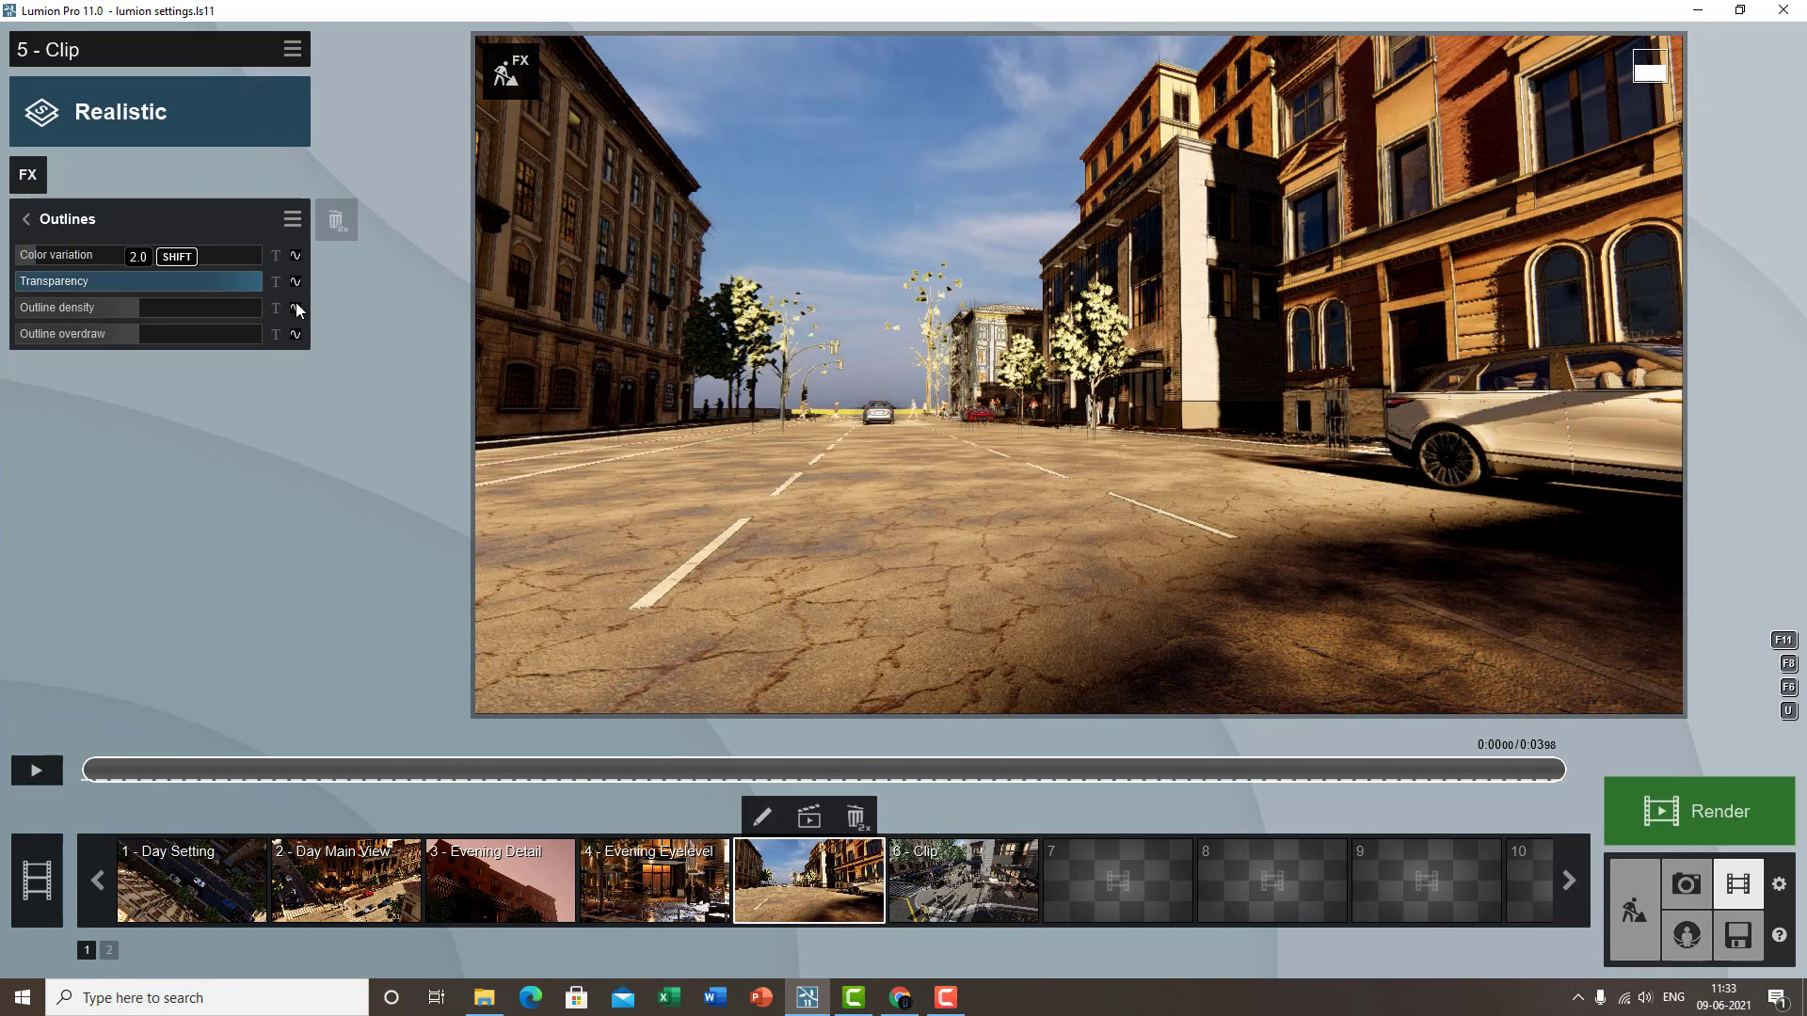
left_click_drag(93, 306, 336, 322)
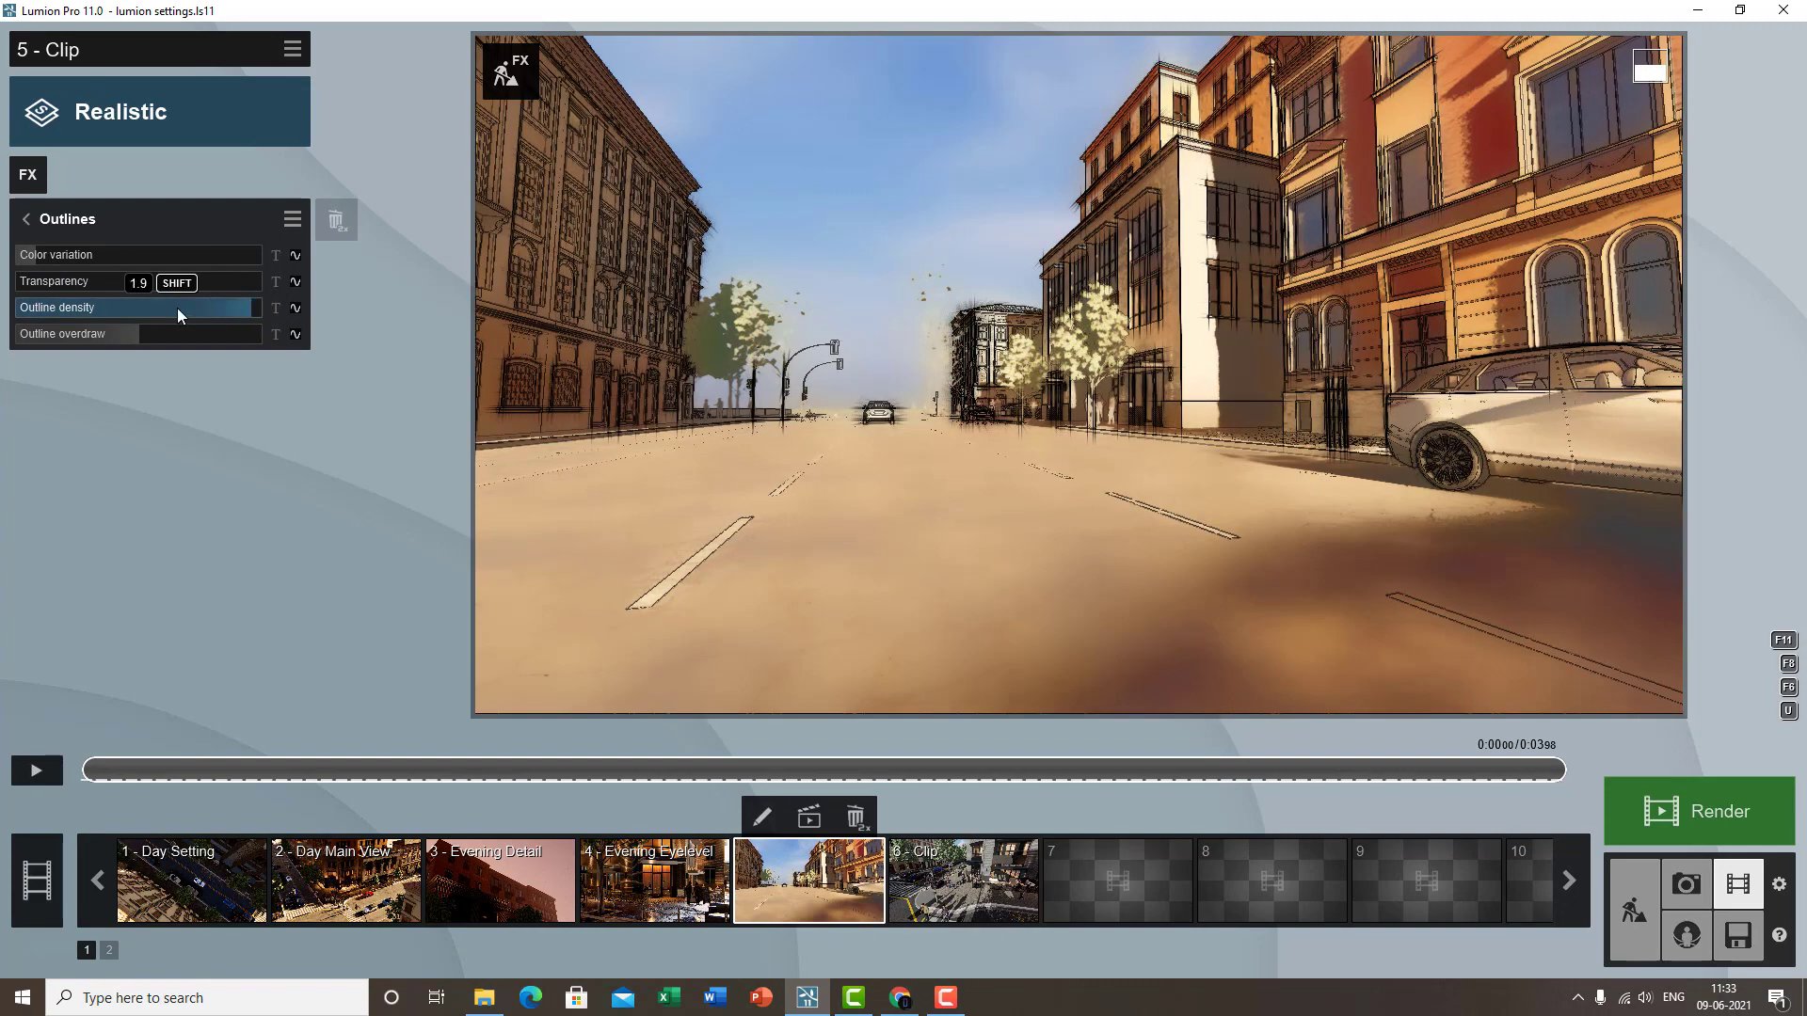
left_click_drag(177, 308, 2, 320)
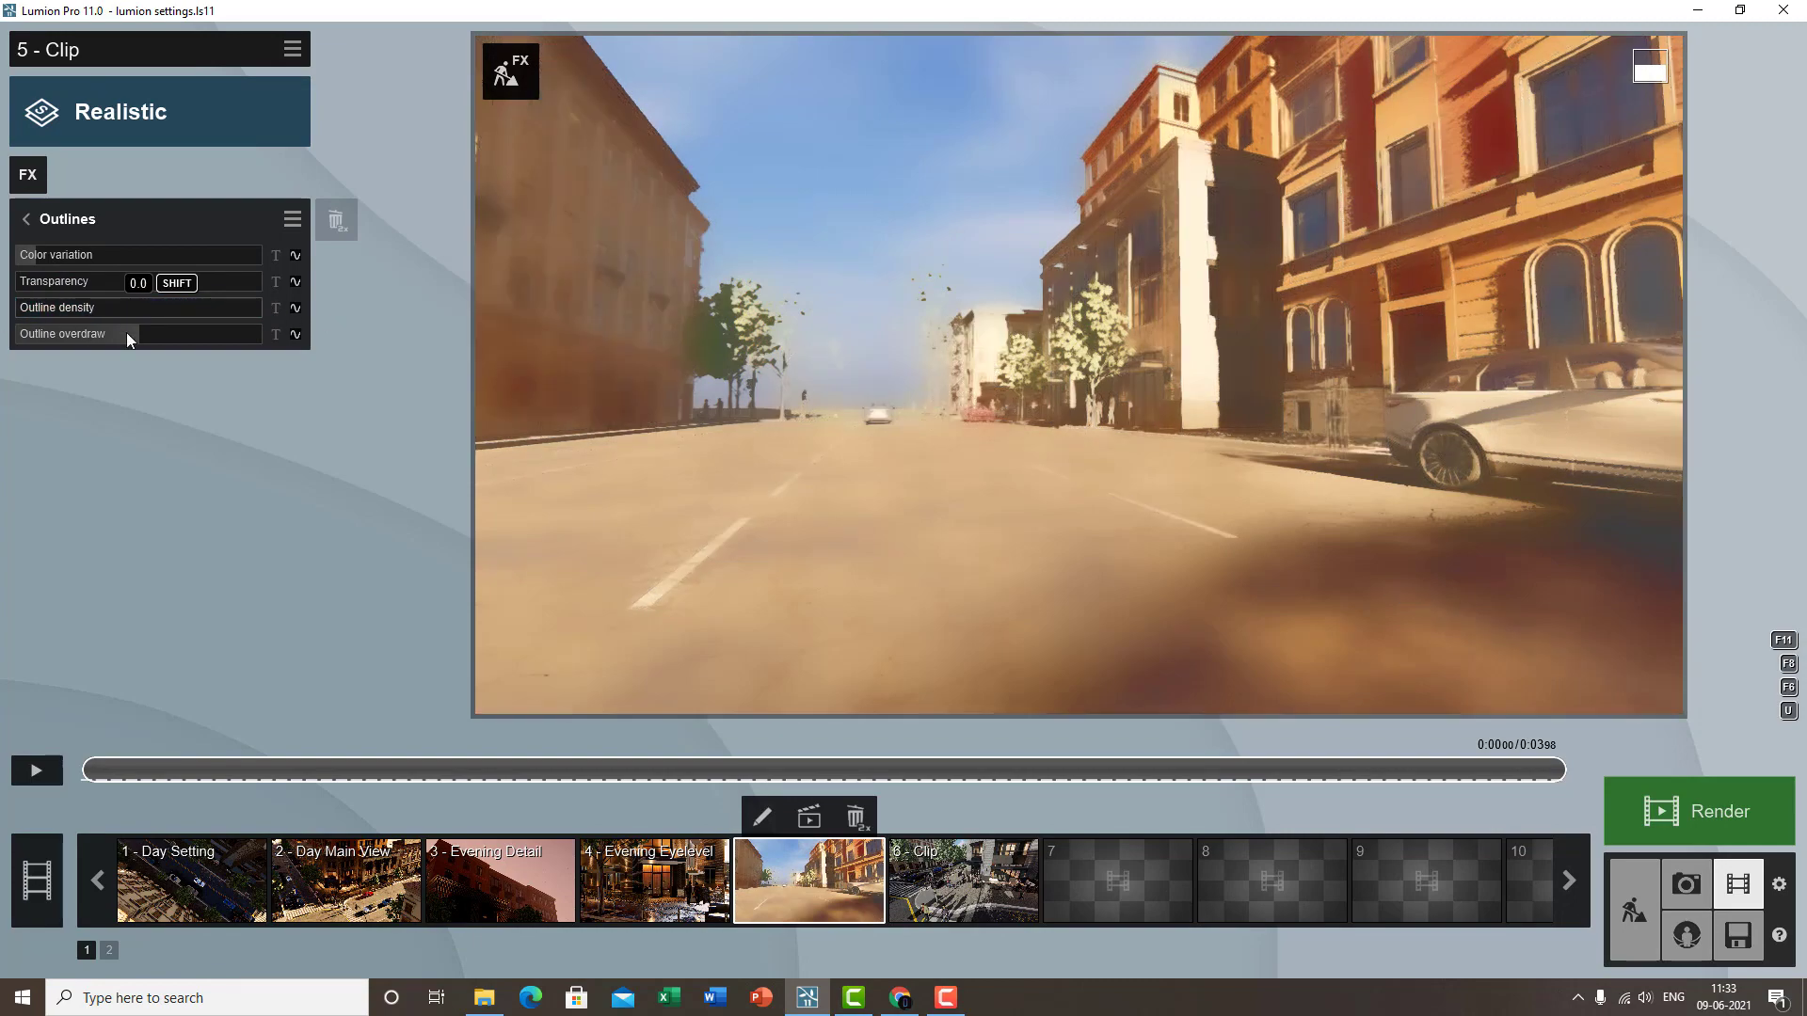
mouse_move(141, 307)
left_mouse_down()
mouse_move(358, 301)
mouse_move(32, 354)
mouse_move(263, 347)
mouse_move(103, 361)
mouse_move(250, 355)
mouse_move(41, 403)
mouse_move(389, 404)
left_mouse_up()
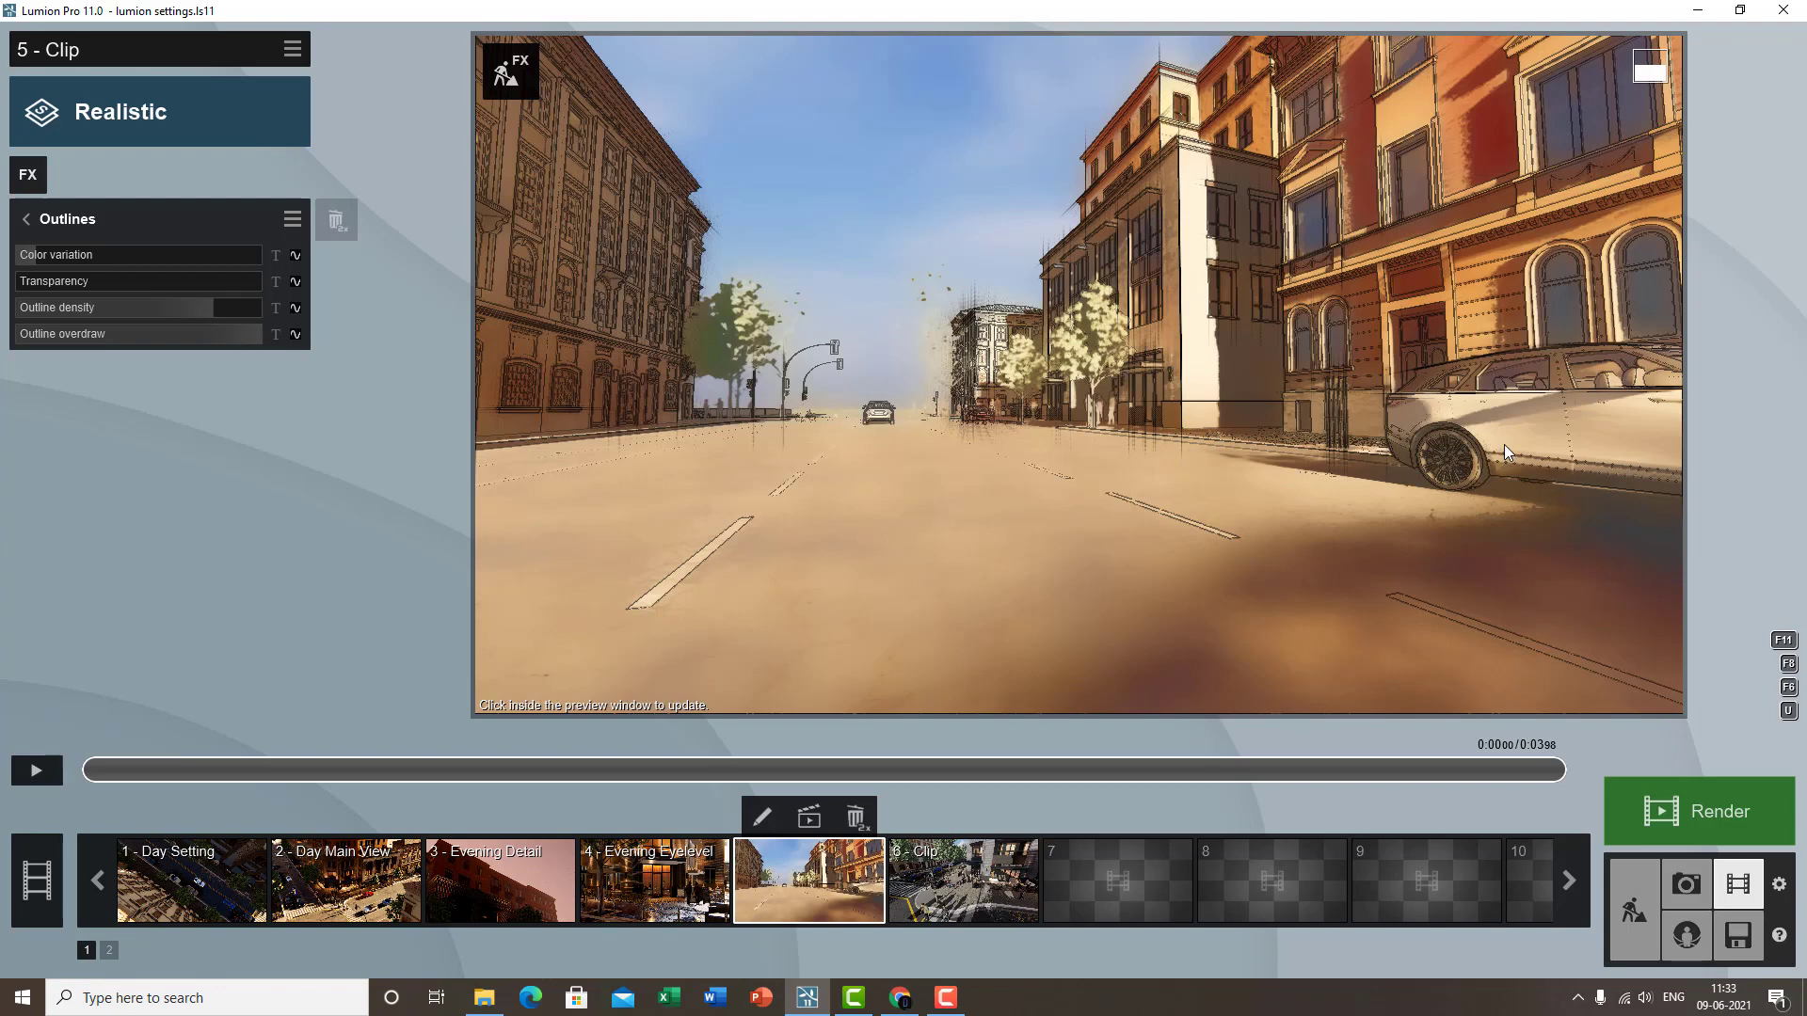
left_click(28, 220)
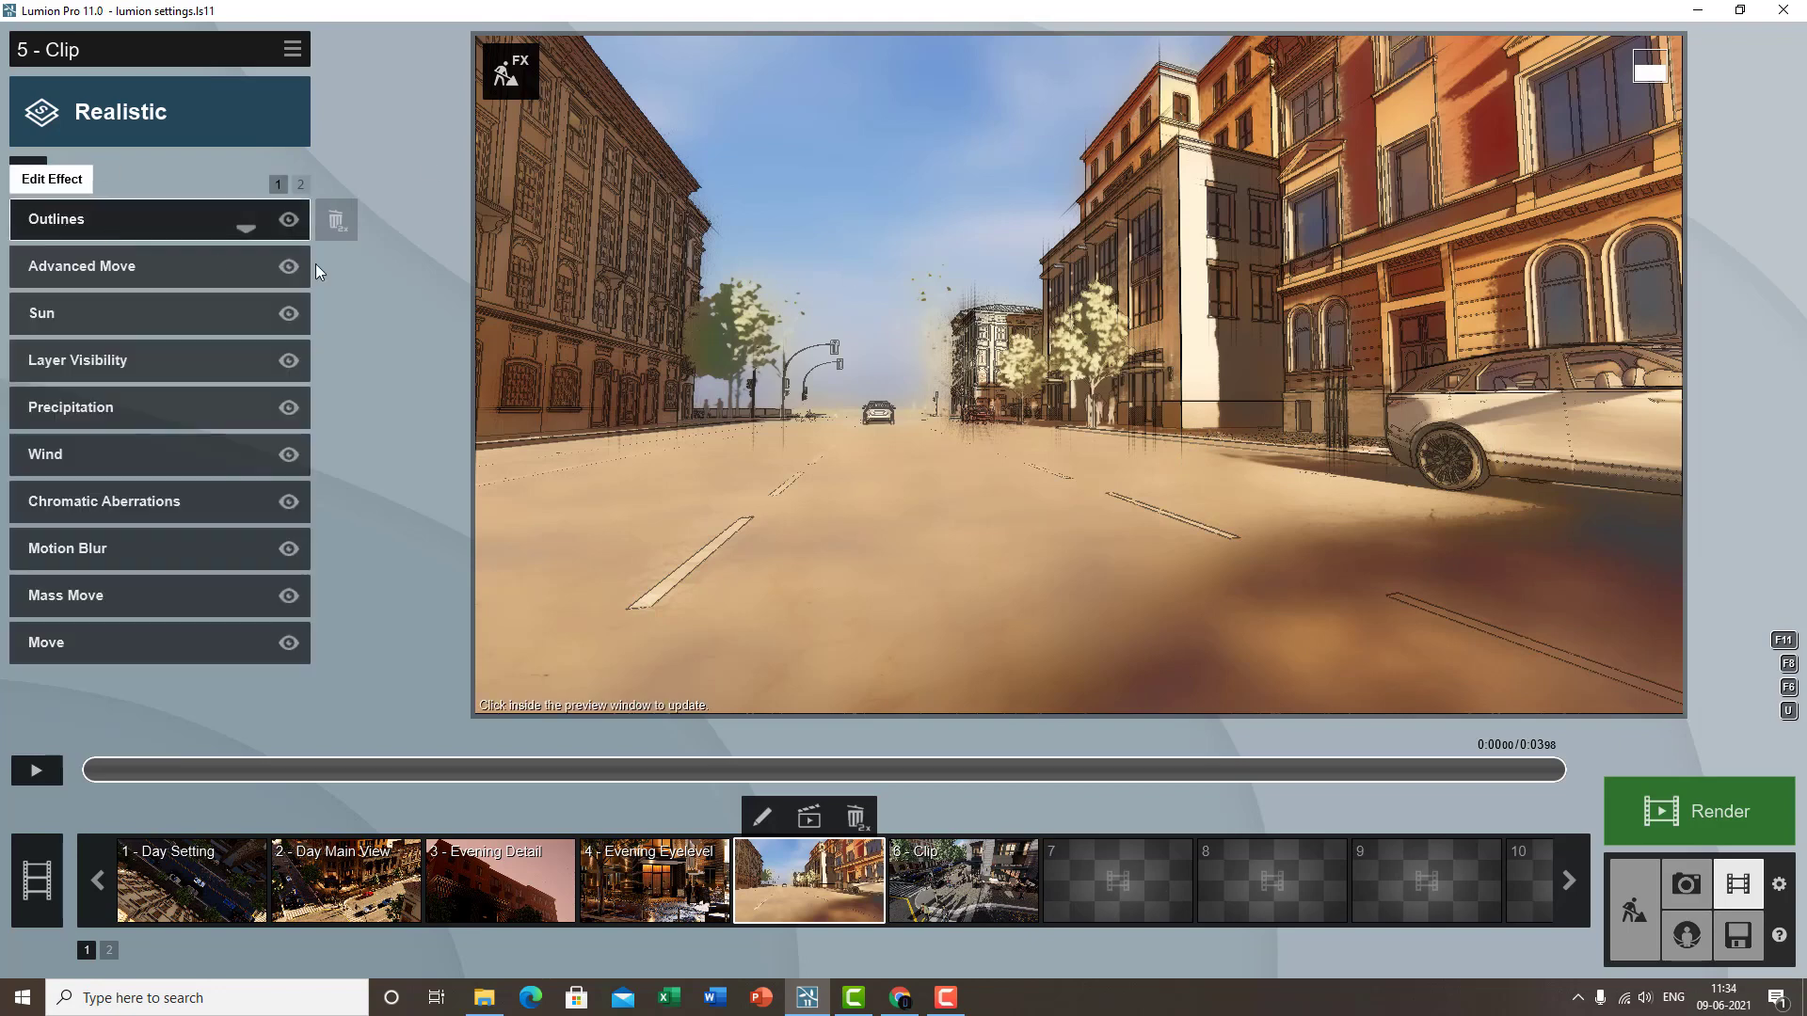
double_click(335, 220)
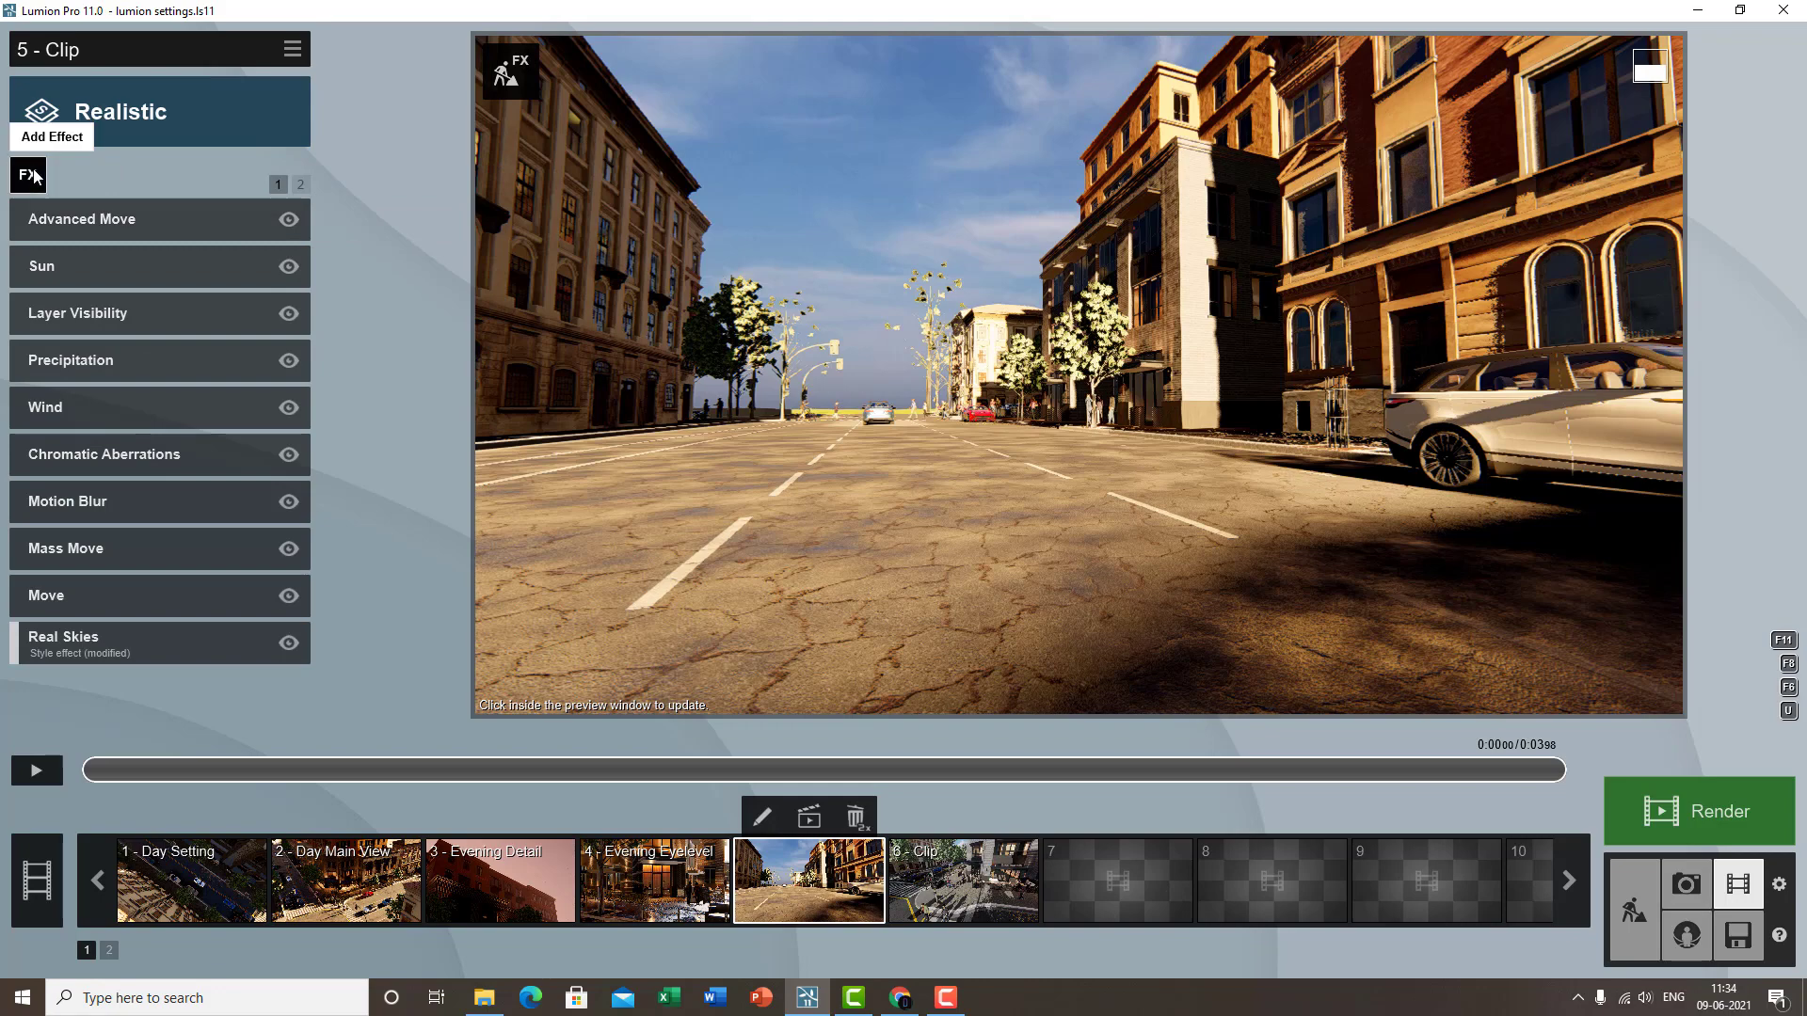
- Open clip 5's Color Correction effect, refresh the preview, lower the temperature and raise the tint to 1.0
left_click(28, 174)
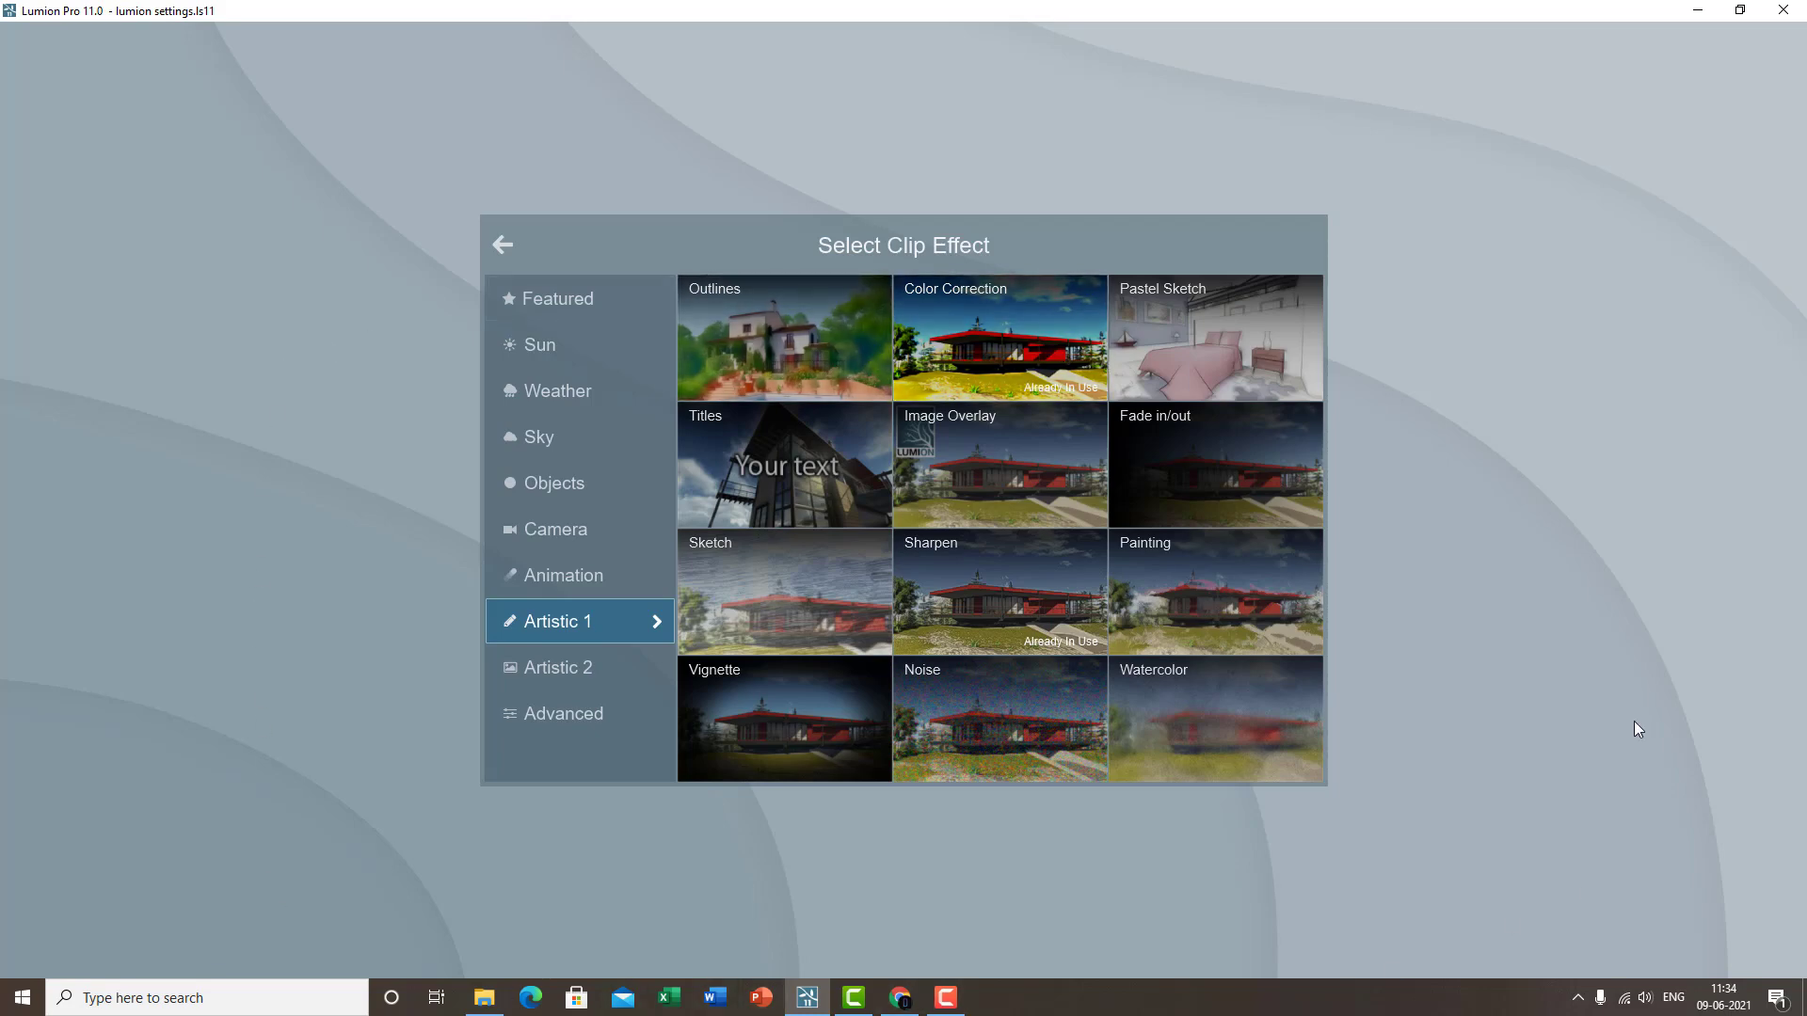
left_click(1009, 365)
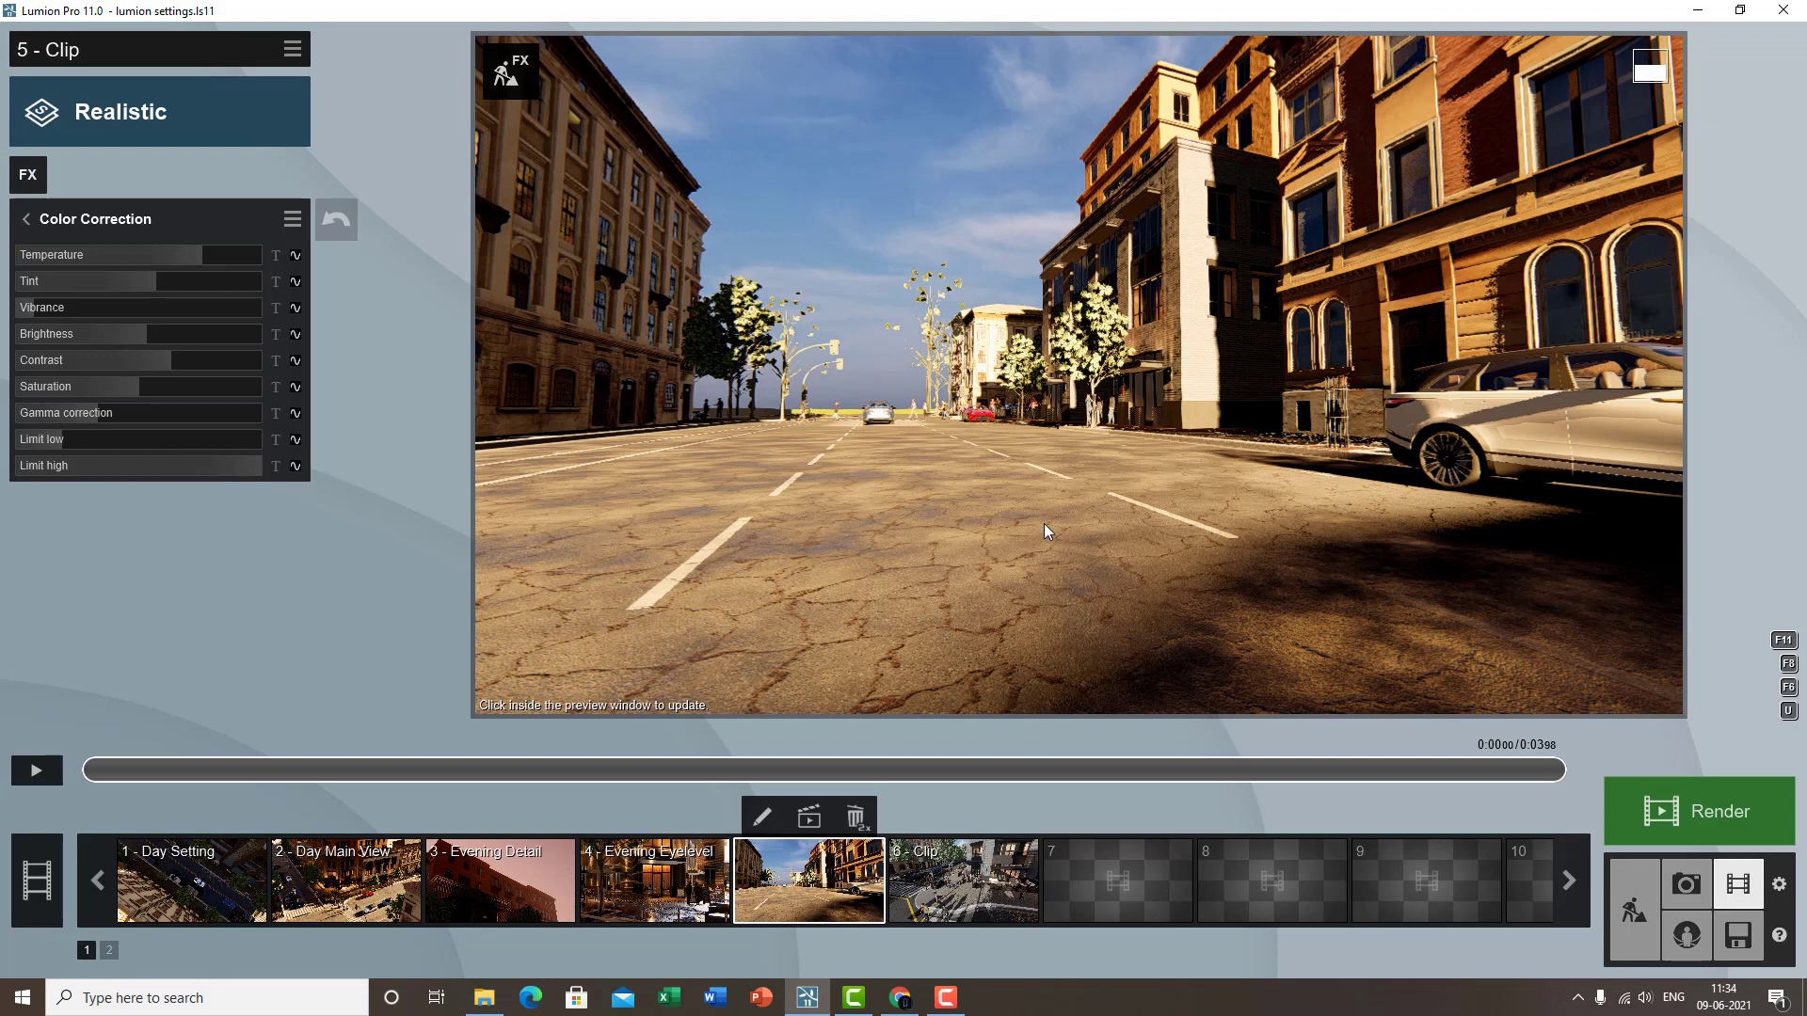
left_click(1009, 537)
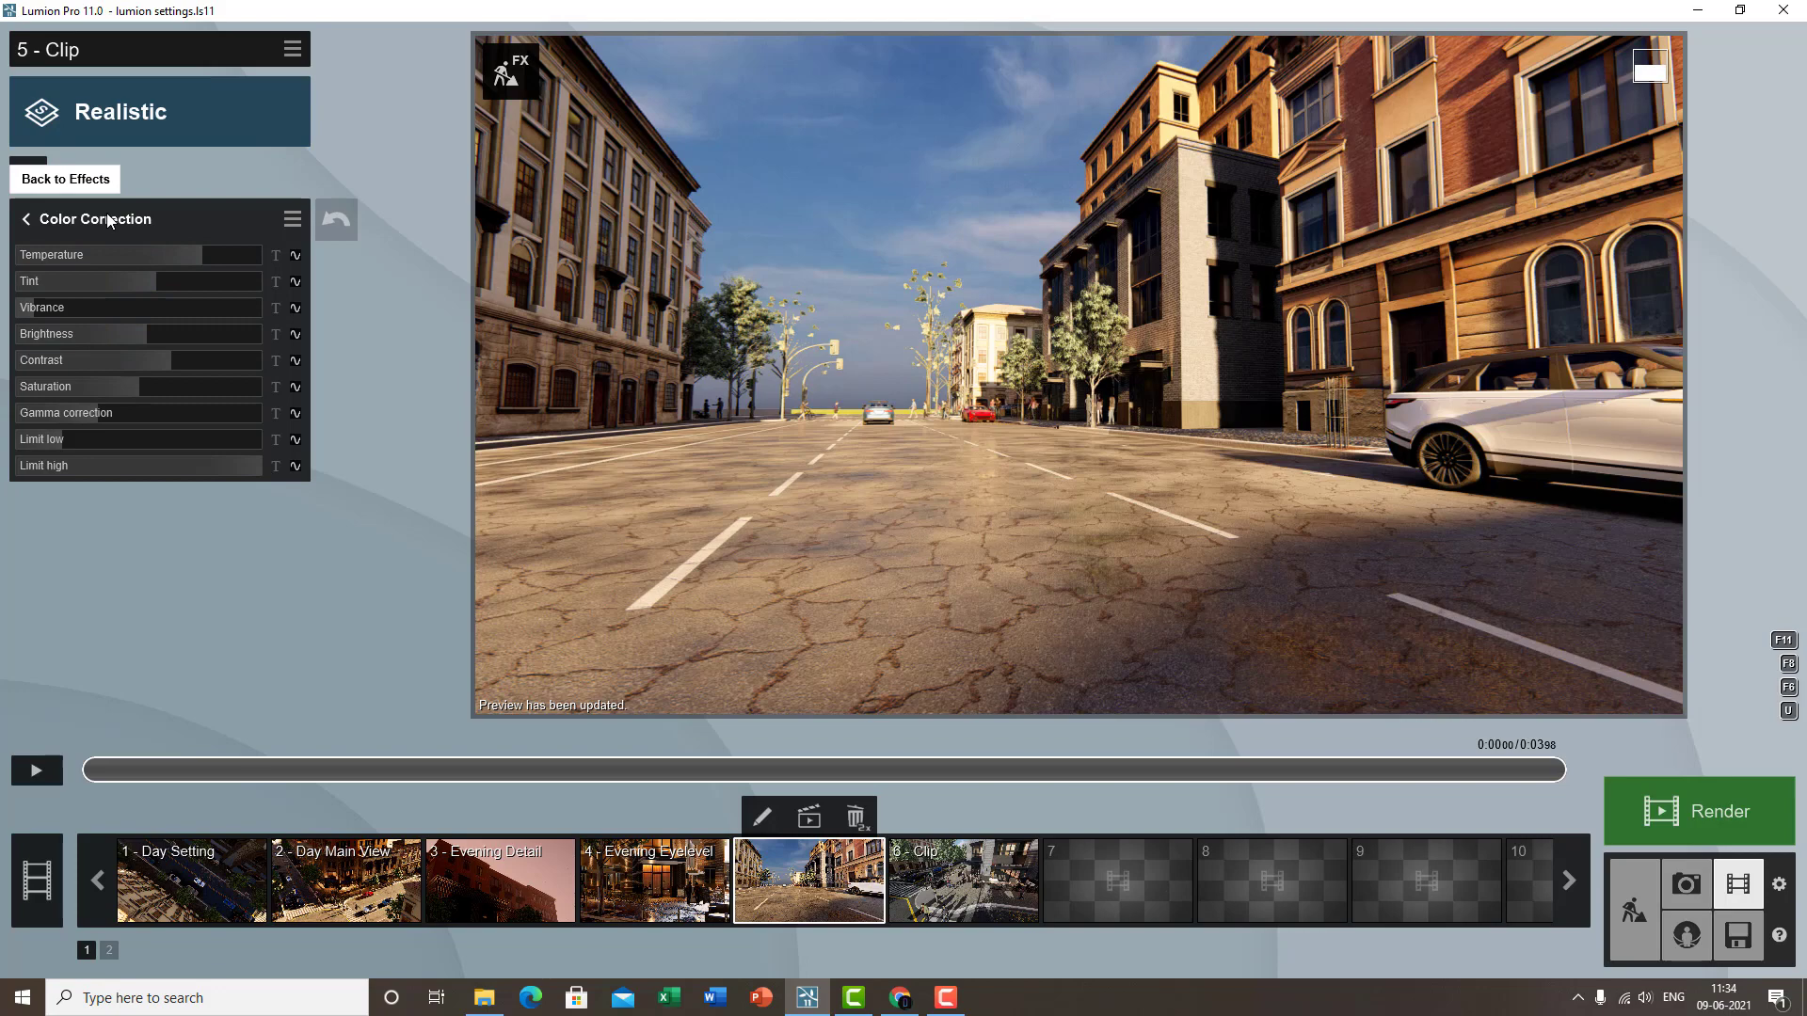
left_click_drag(192, 258, 154, 252)
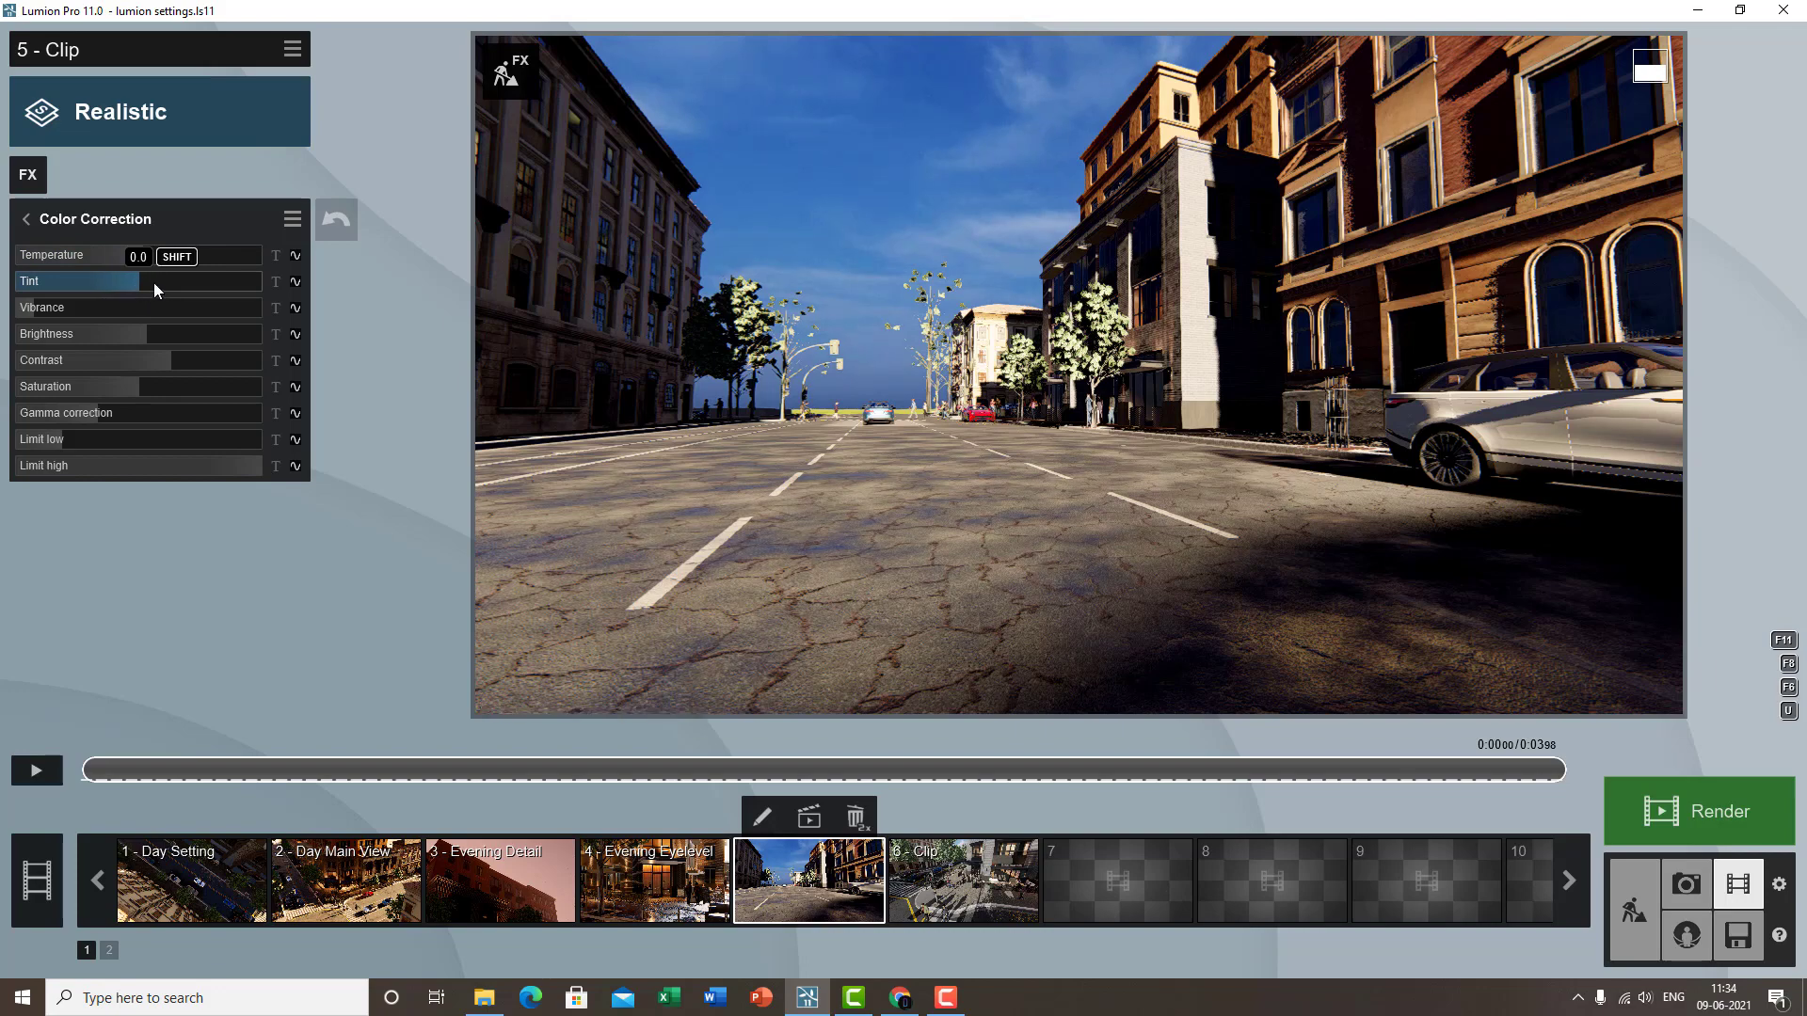
left_click_drag(154, 282, 297, 277)
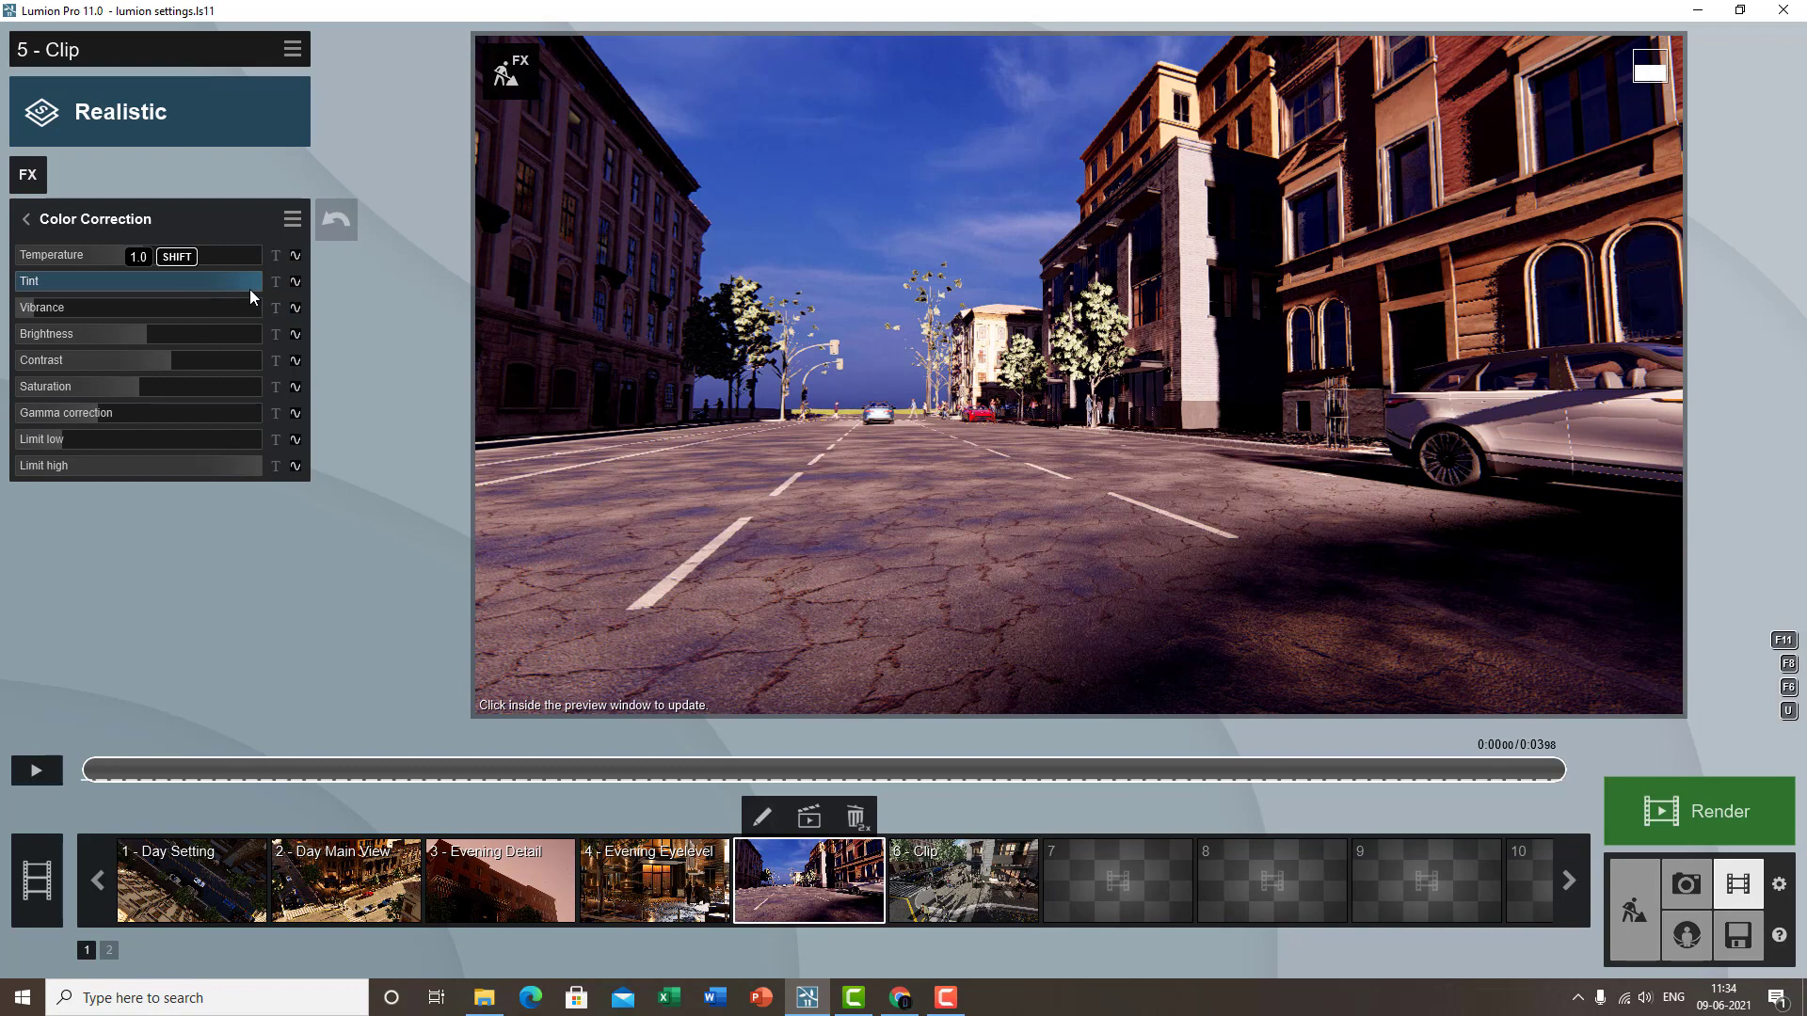
- Return the Color Correction tint to mid-range, test the vibrance up to its maximum, and bring it back down near zero
left_click_drag(251, 287, 134, 275)
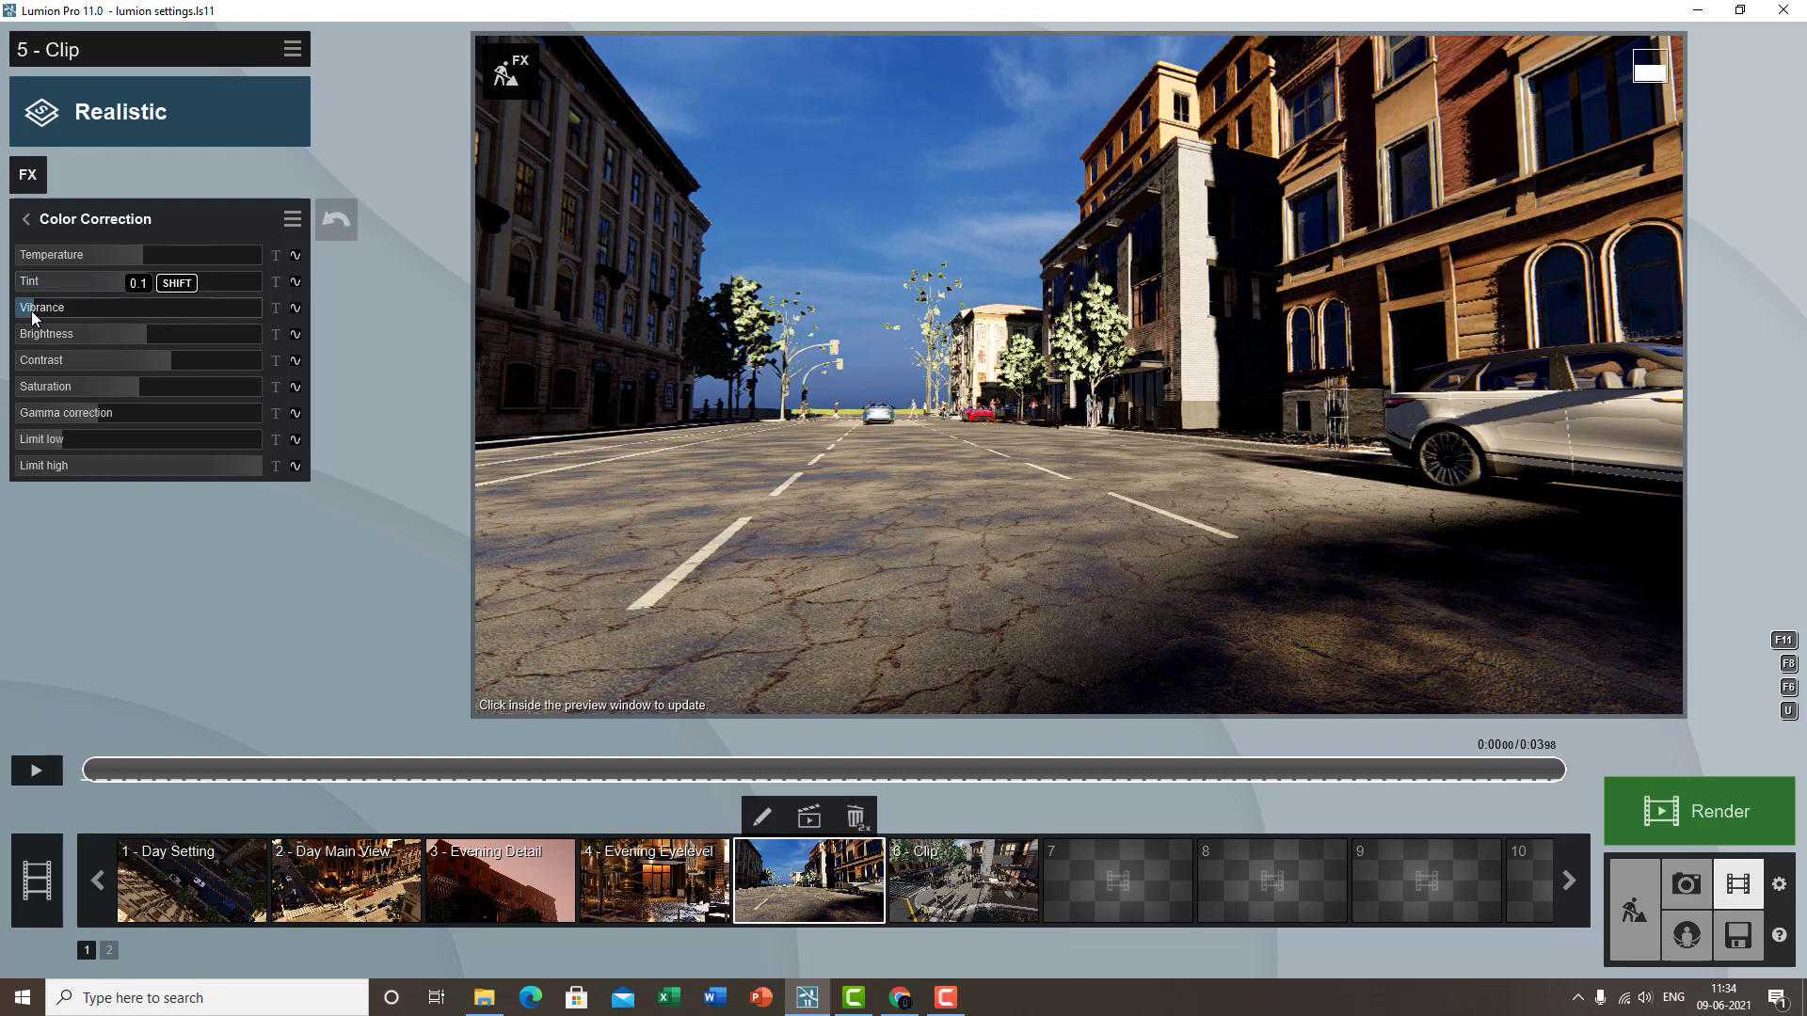
mouse_move(31, 310)
left_mouse_down()
mouse_move(378, 332)
mouse_move(31, 329)
left_mouse_up()
left_click_drag(88, 309, 262, 308)
left_click_drag(32, 301, 24, 315)
left_click(26, 310)
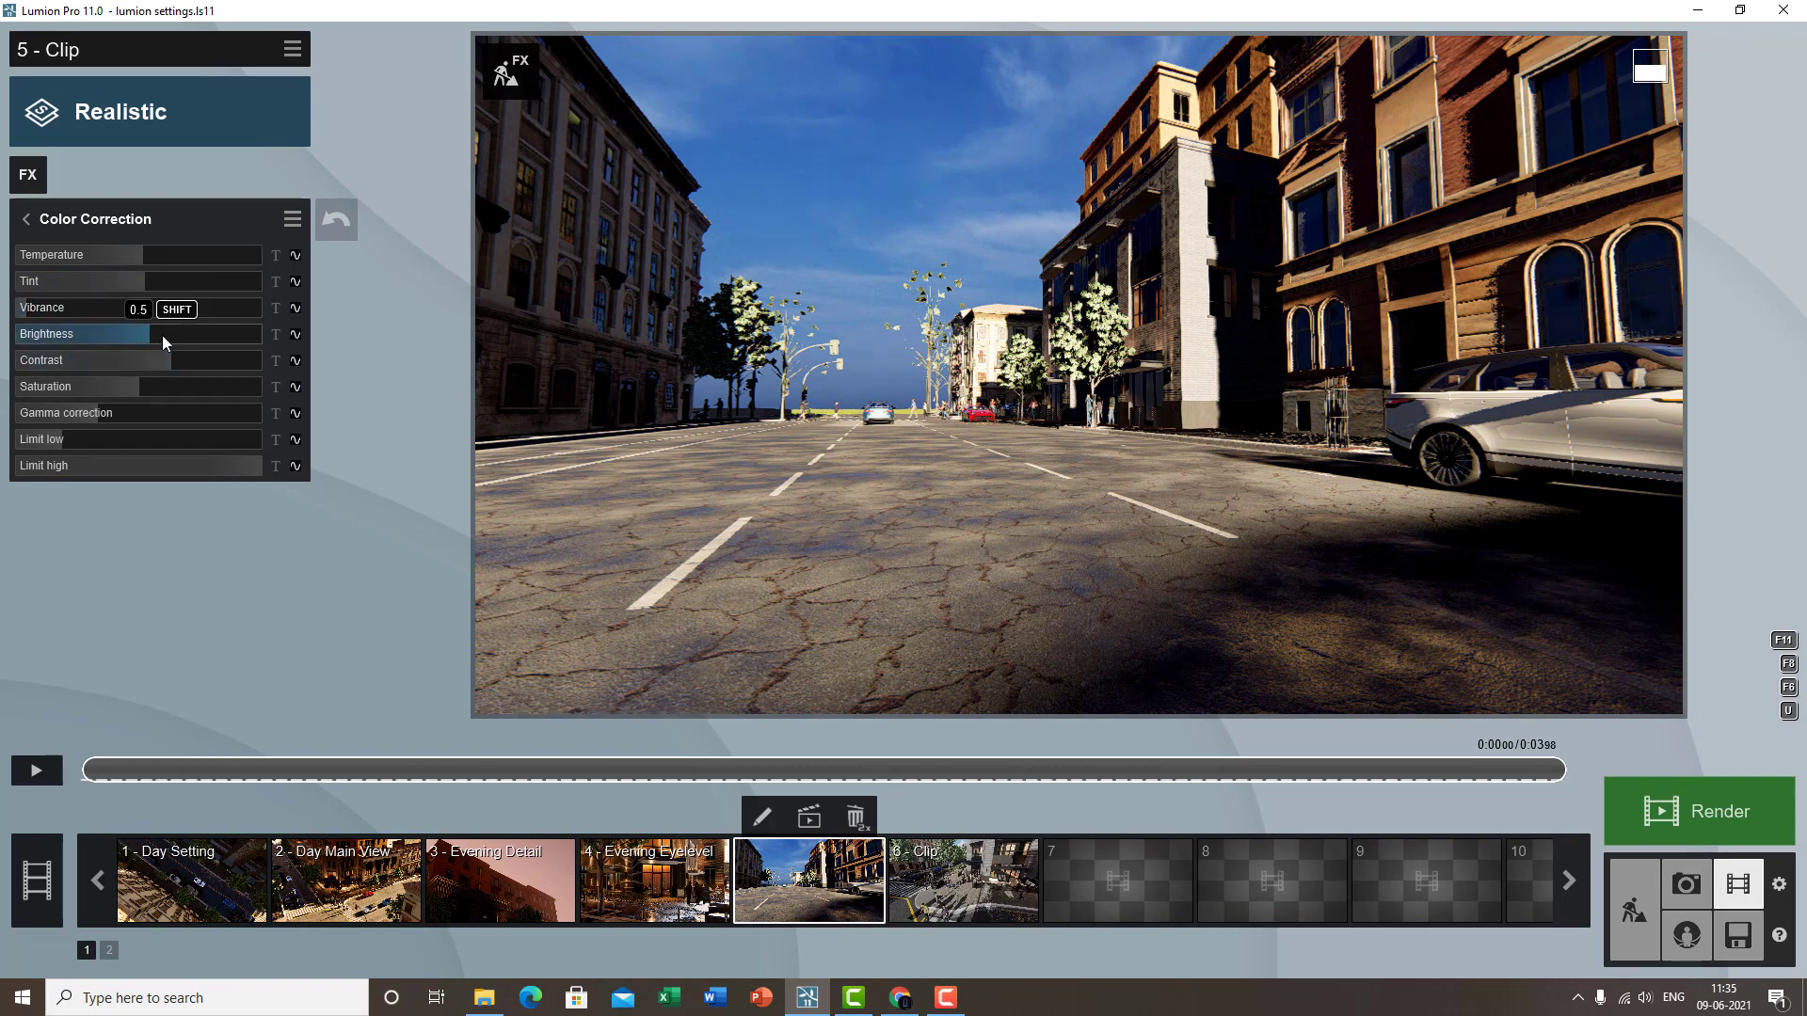
- Raise the brightness and contrast slightly, adjust the saturation, test gamma correction at 1.5 and settle it at 1.2
mouse_move(161, 335)
left_mouse_down()
mouse_move(269, 331)
mouse_move(28, 342)
mouse_move(264, 341)
mouse_move(94, 359)
mouse_move(210, 361)
mouse_move(116, 363)
mouse_move(187, 359)
mouse_move(169, 363)
left_mouse_up()
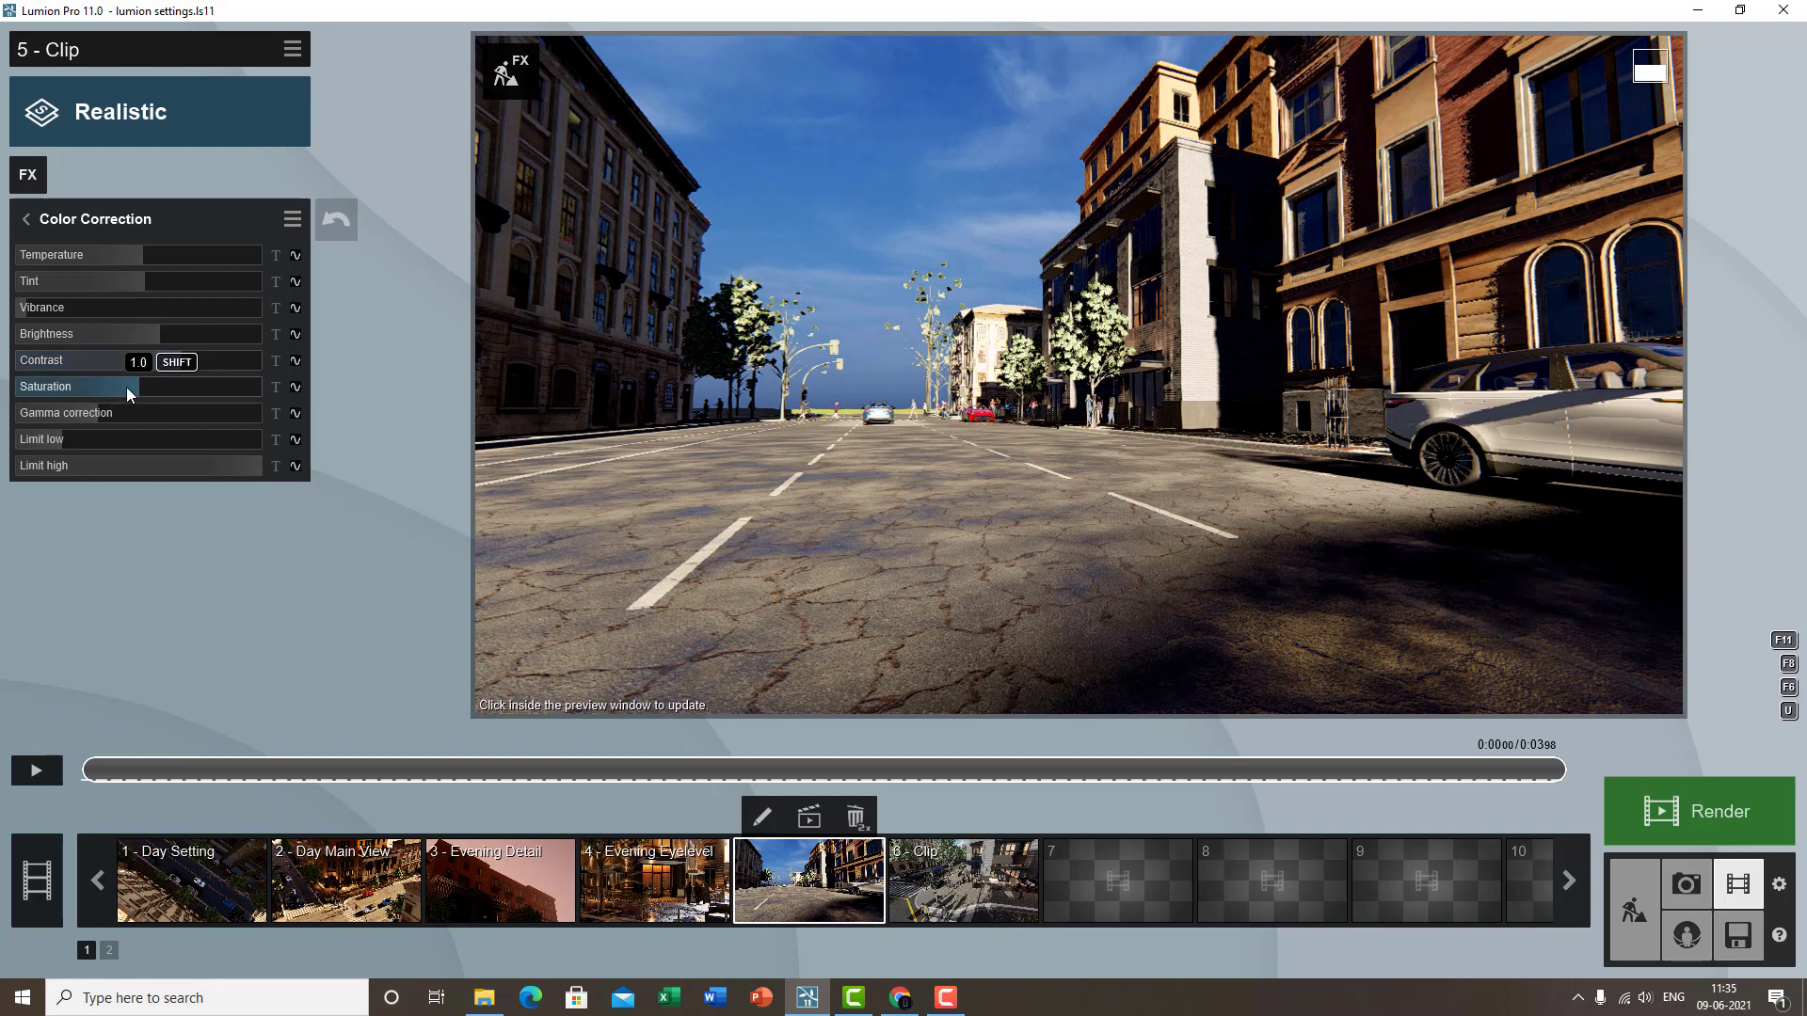
mouse_move(132, 387)
left_mouse_down()
mouse_move(213, 391)
mouse_move(121, 414)
mouse_move(155, 409)
mouse_move(139, 399)
left_mouse_up()
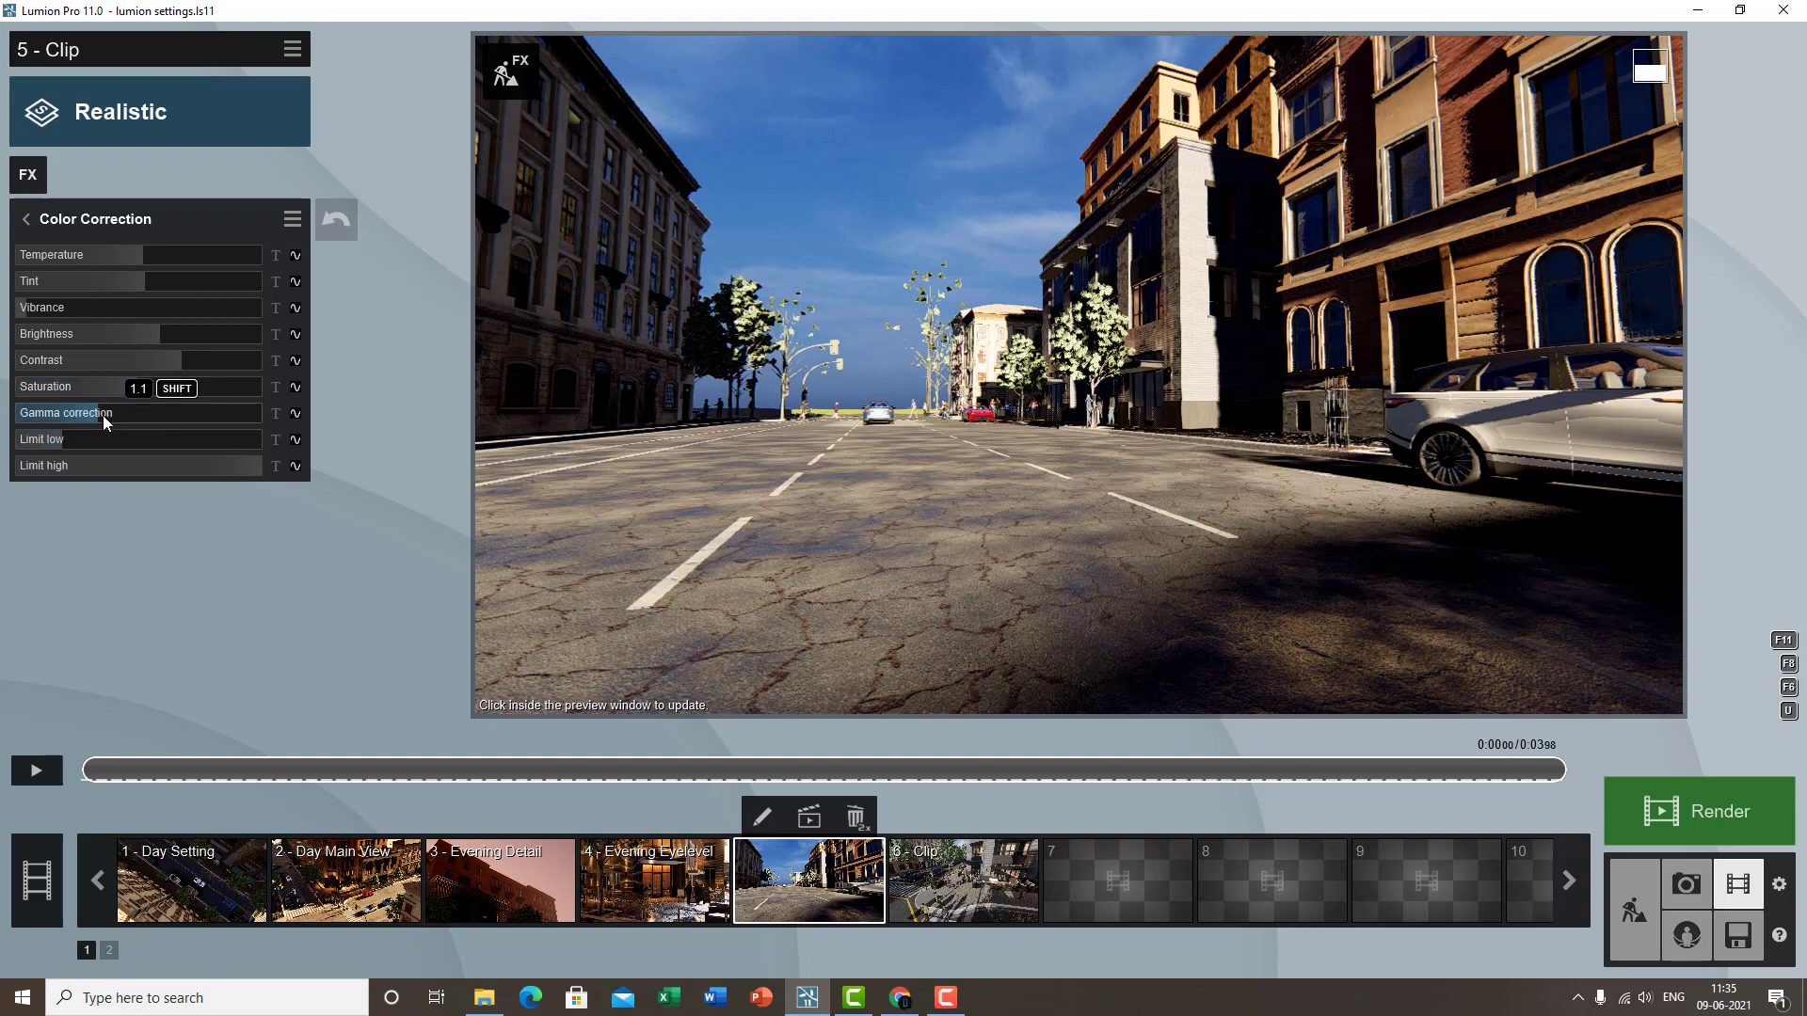
left_click_drag(103, 416, 139, 430)
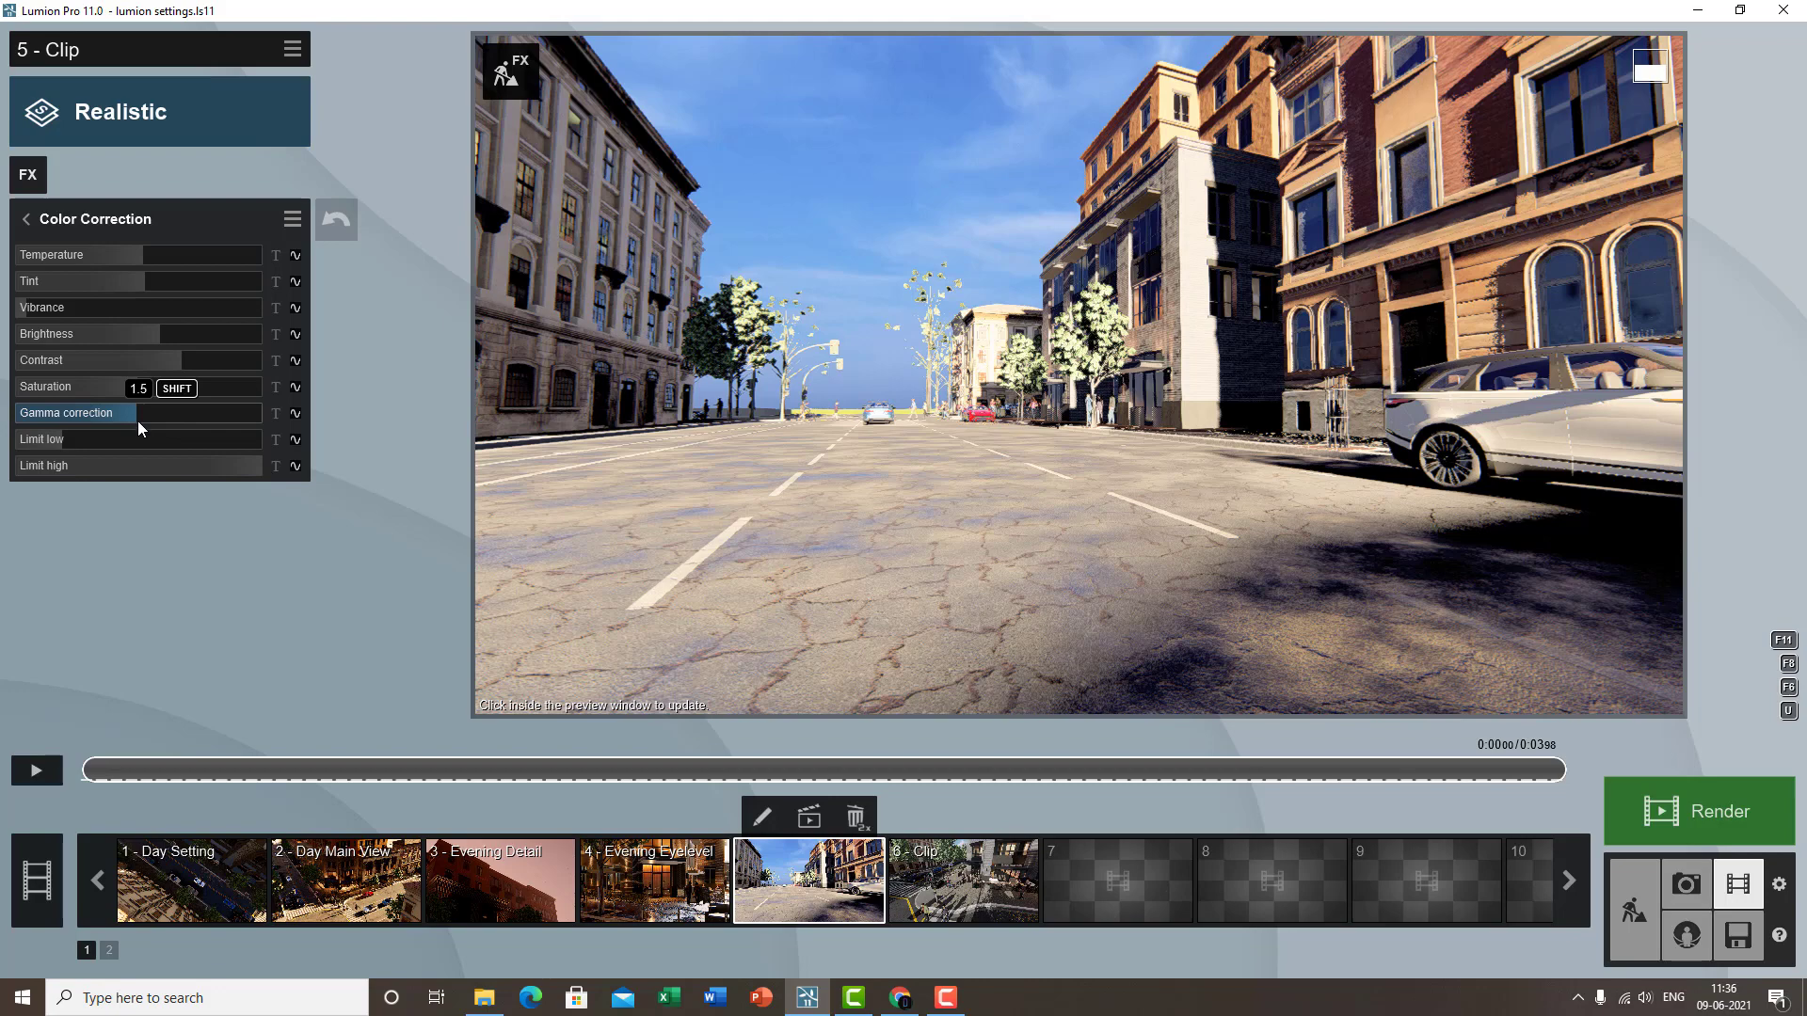
mouse_move(137, 421)
left_mouse_down()
mouse_move(94, 410)
mouse_move(126, 422)
mouse_move(110, 416)
left_mouse_up()
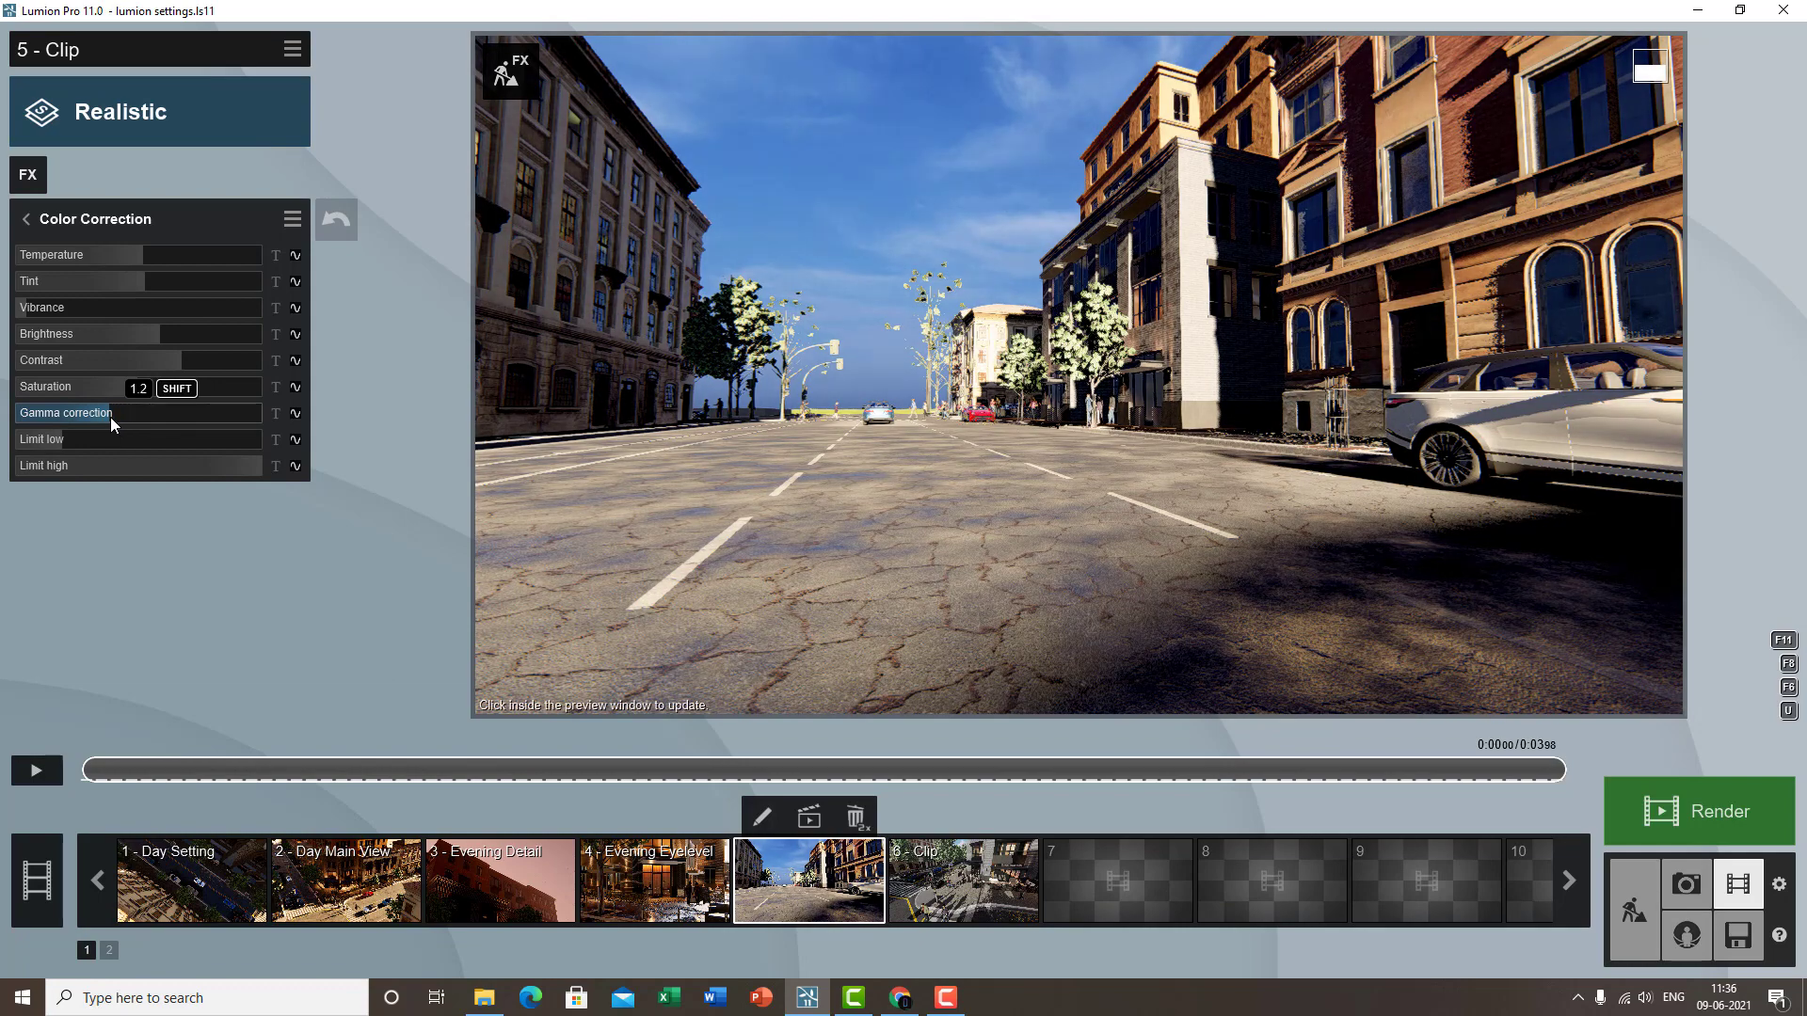
- Test limit low at 1.0 and bring it back near zero, and lower limit high slightly
left_click_drag(57, 445, 460, 471)
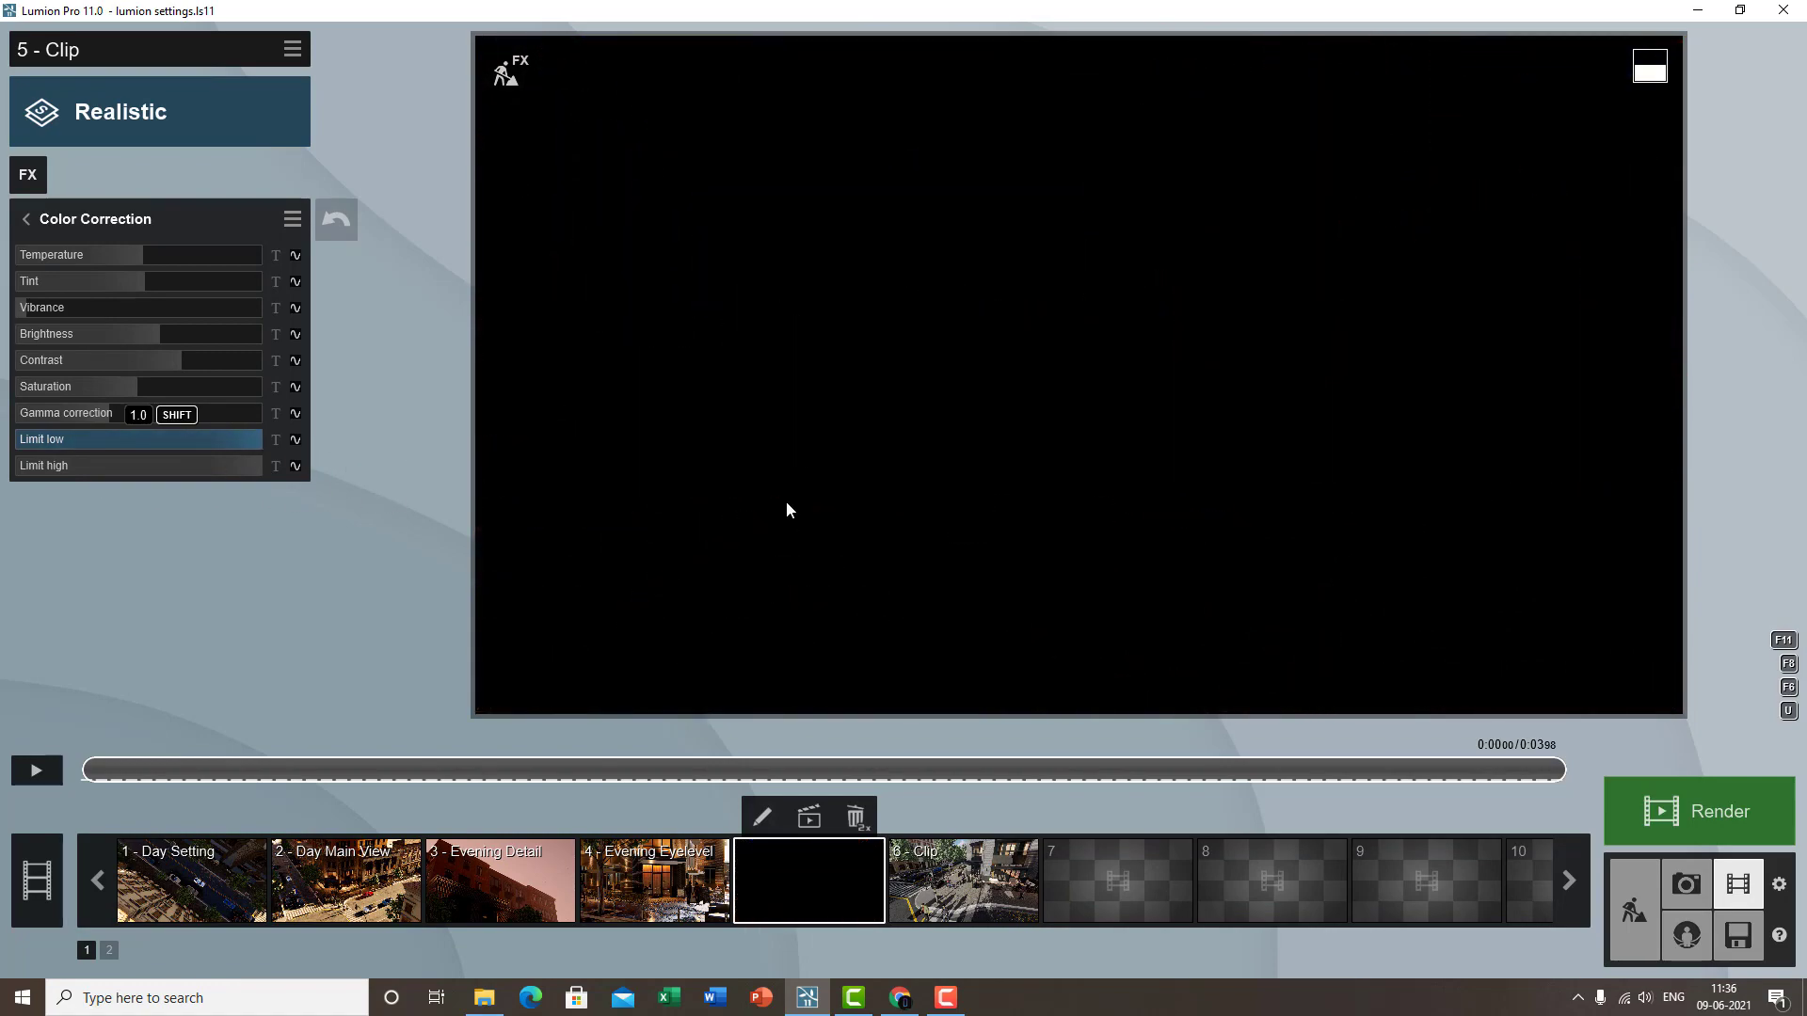
left_click_drag(256, 442, 35, 446)
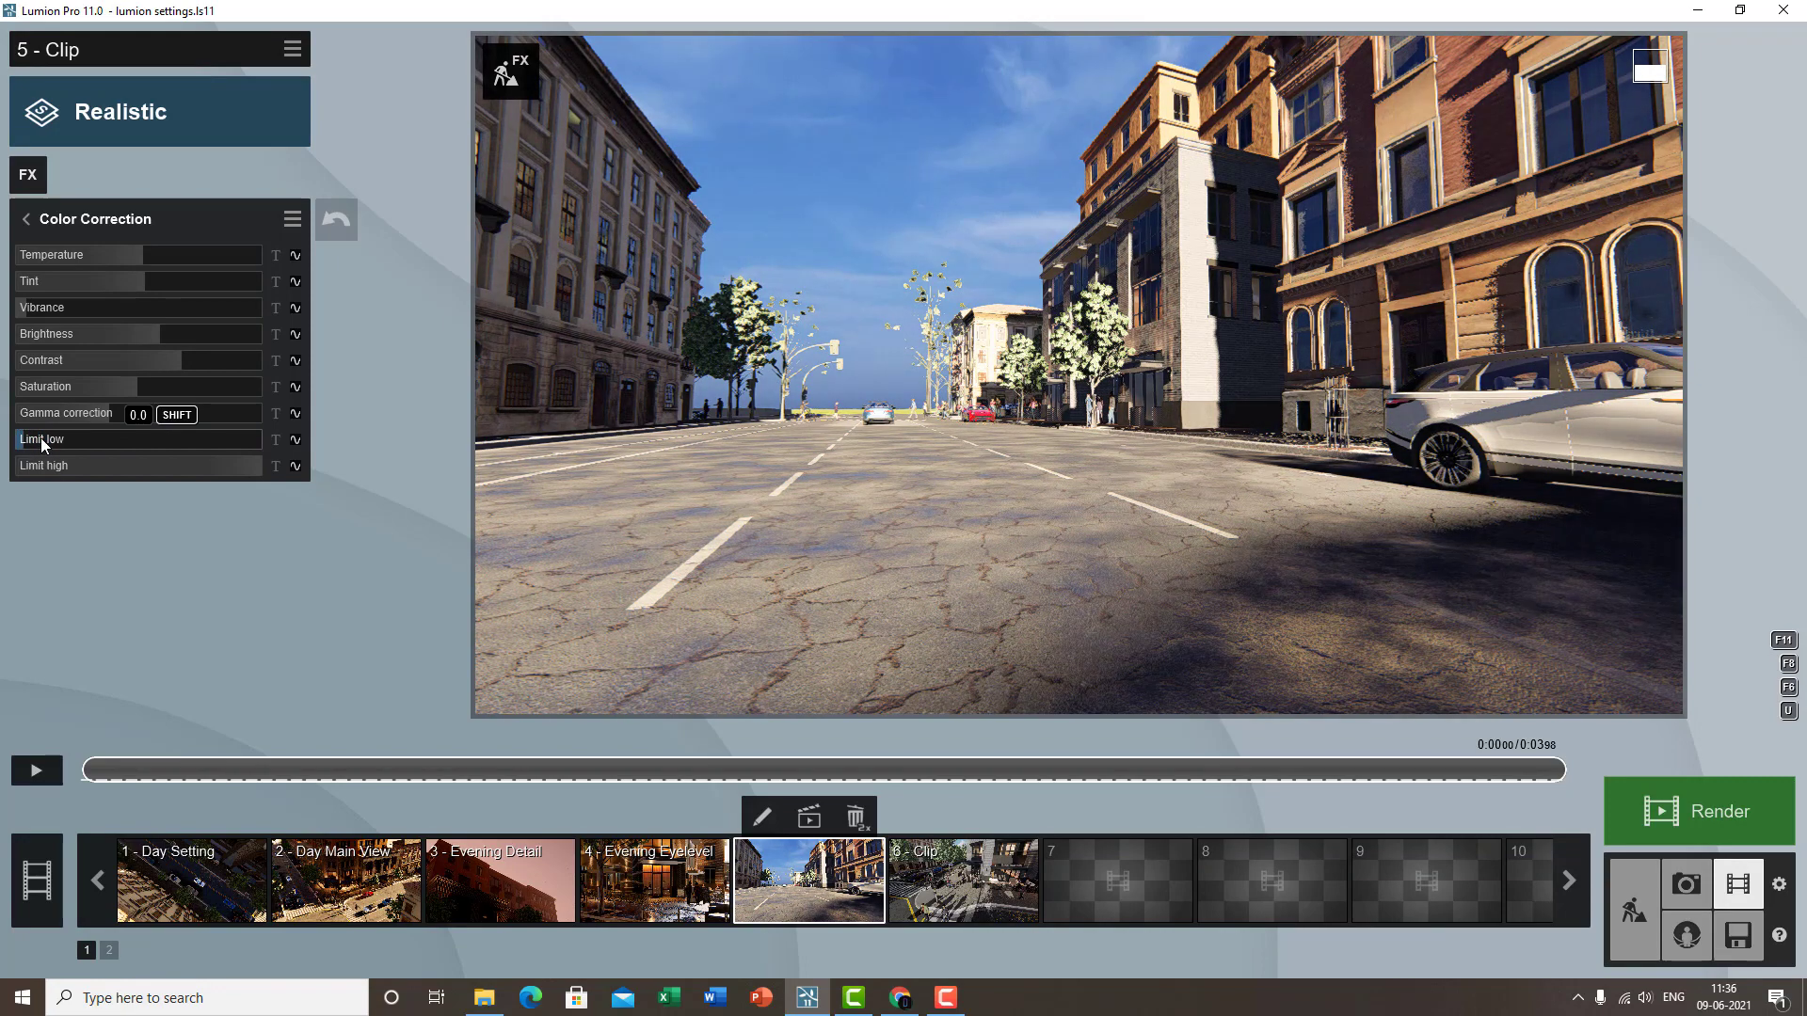
left_click_drag(43, 437, 11, 442)
left_click(35, 442)
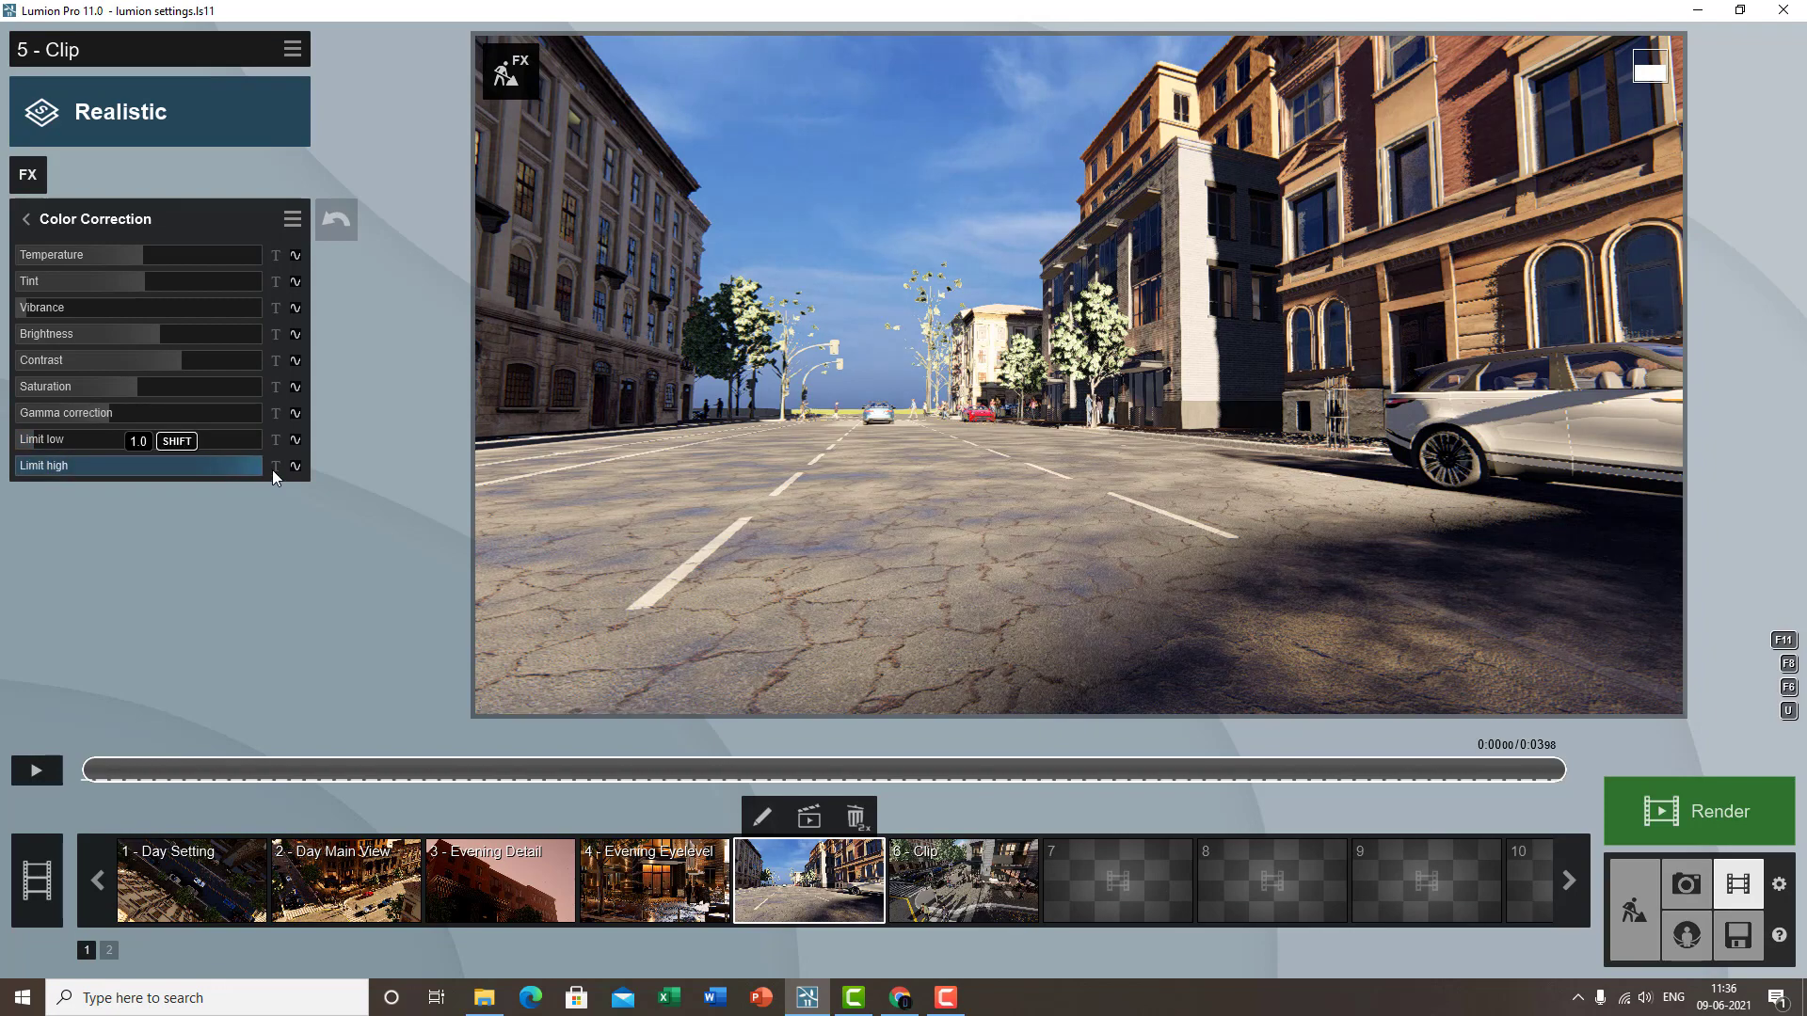
left_click(248, 465)
mouse_move(229, 468)
left_mouse_down()
mouse_move(155, 466)
mouse_move(222, 461)
mouse_move(185, 454)
mouse_move(166, 454)
mouse_move(196, 463)
mouse_move(25, 468)
mouse_move(218, 463)
left_mouse_up()
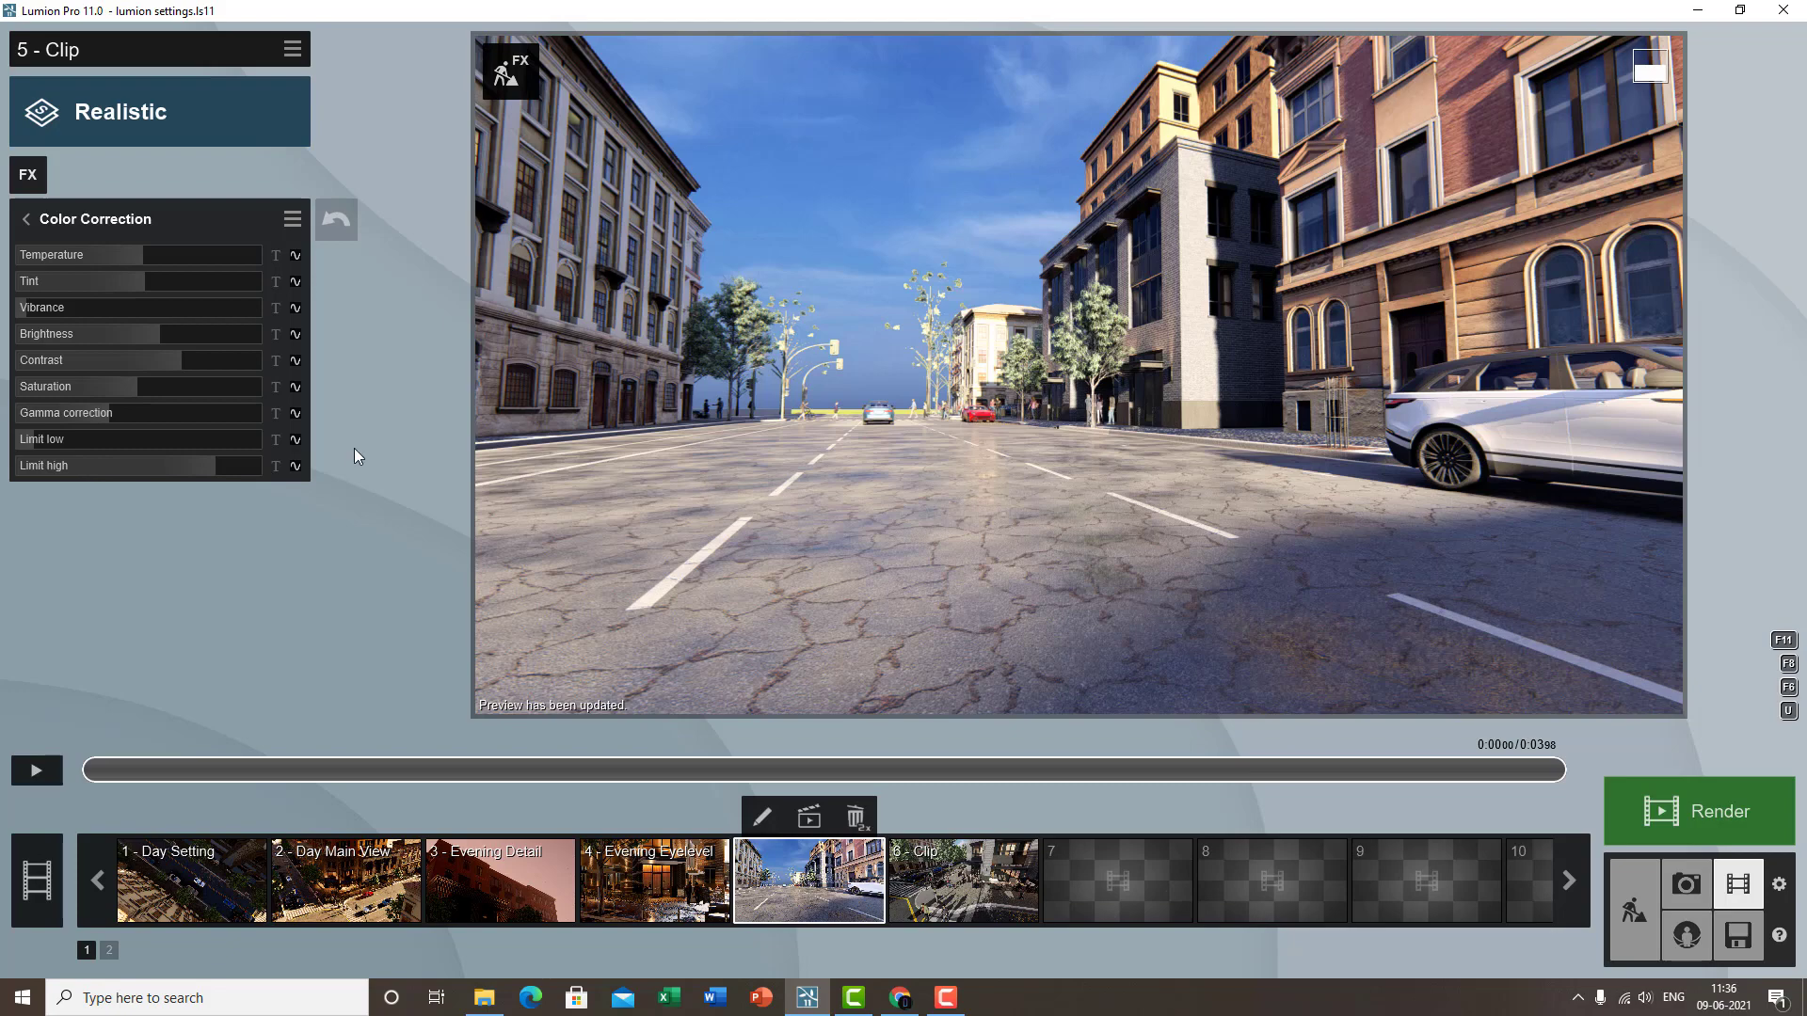
mouse_move(158, 250)
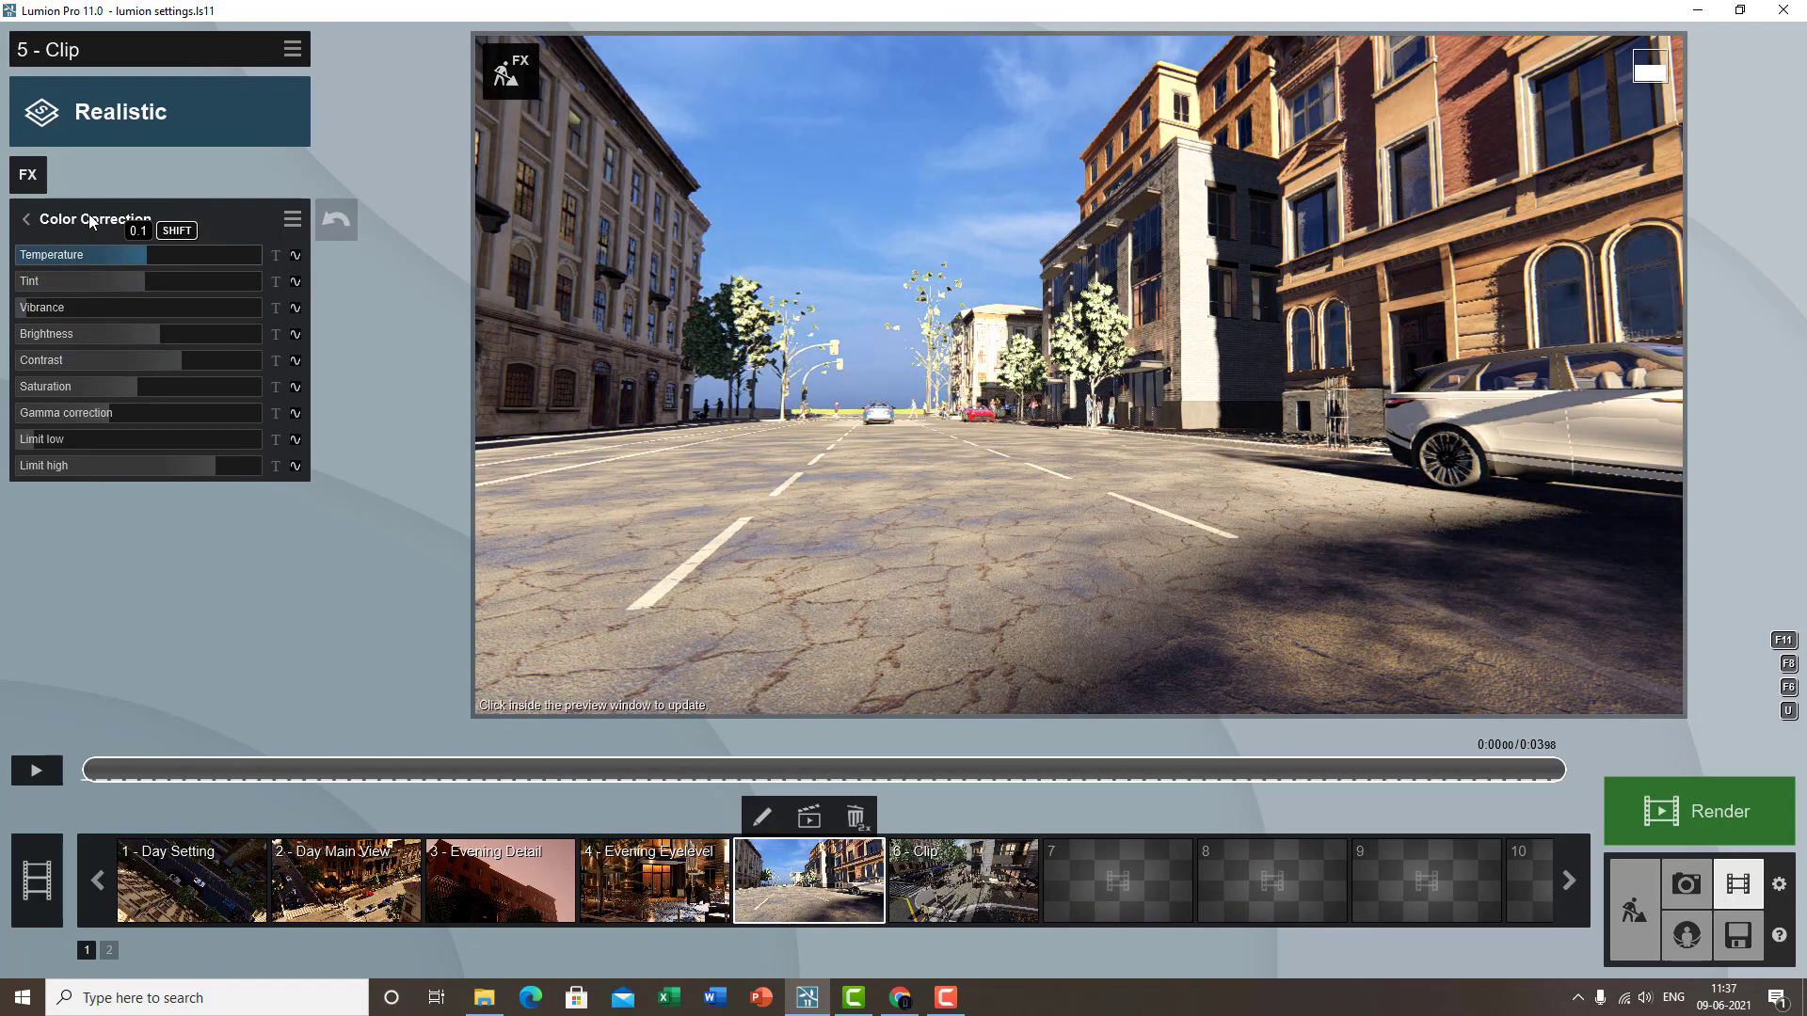
- Add the Pastel Sketch effect from the Artistic 1 category to clip 5
left_click(25, 219)
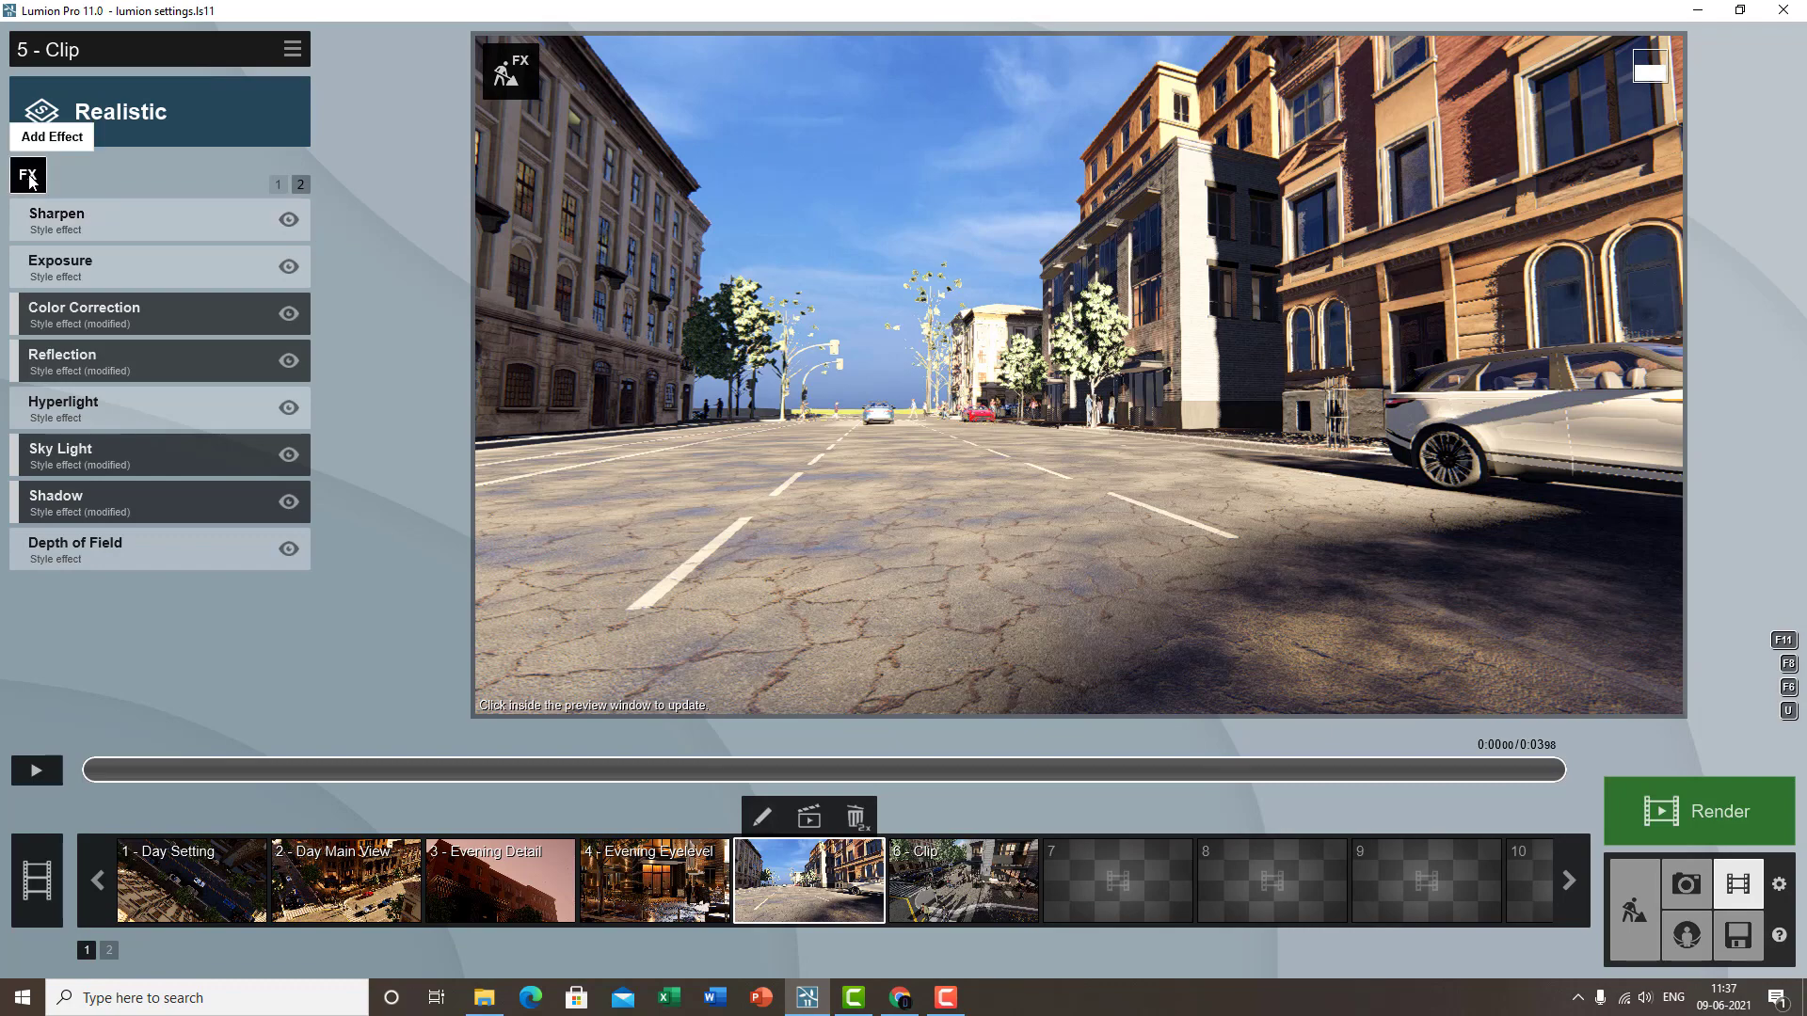
left_click(28, 172)
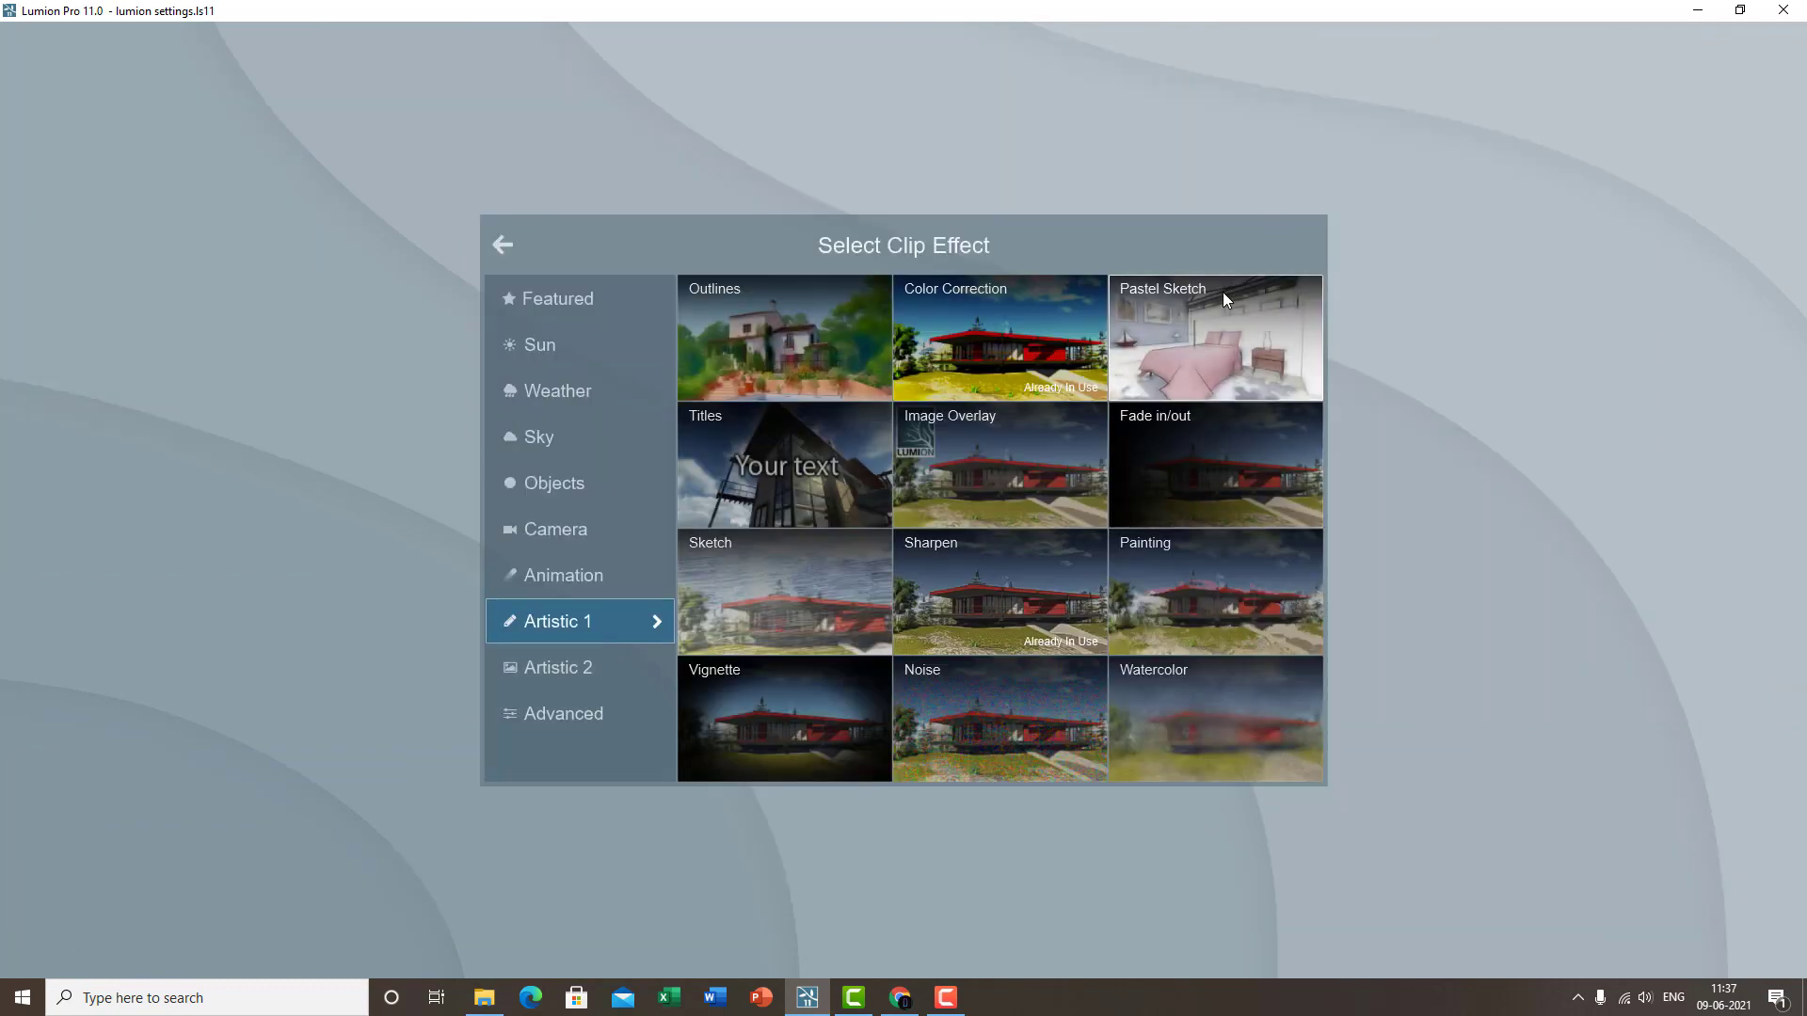
left_click(1228, 350)
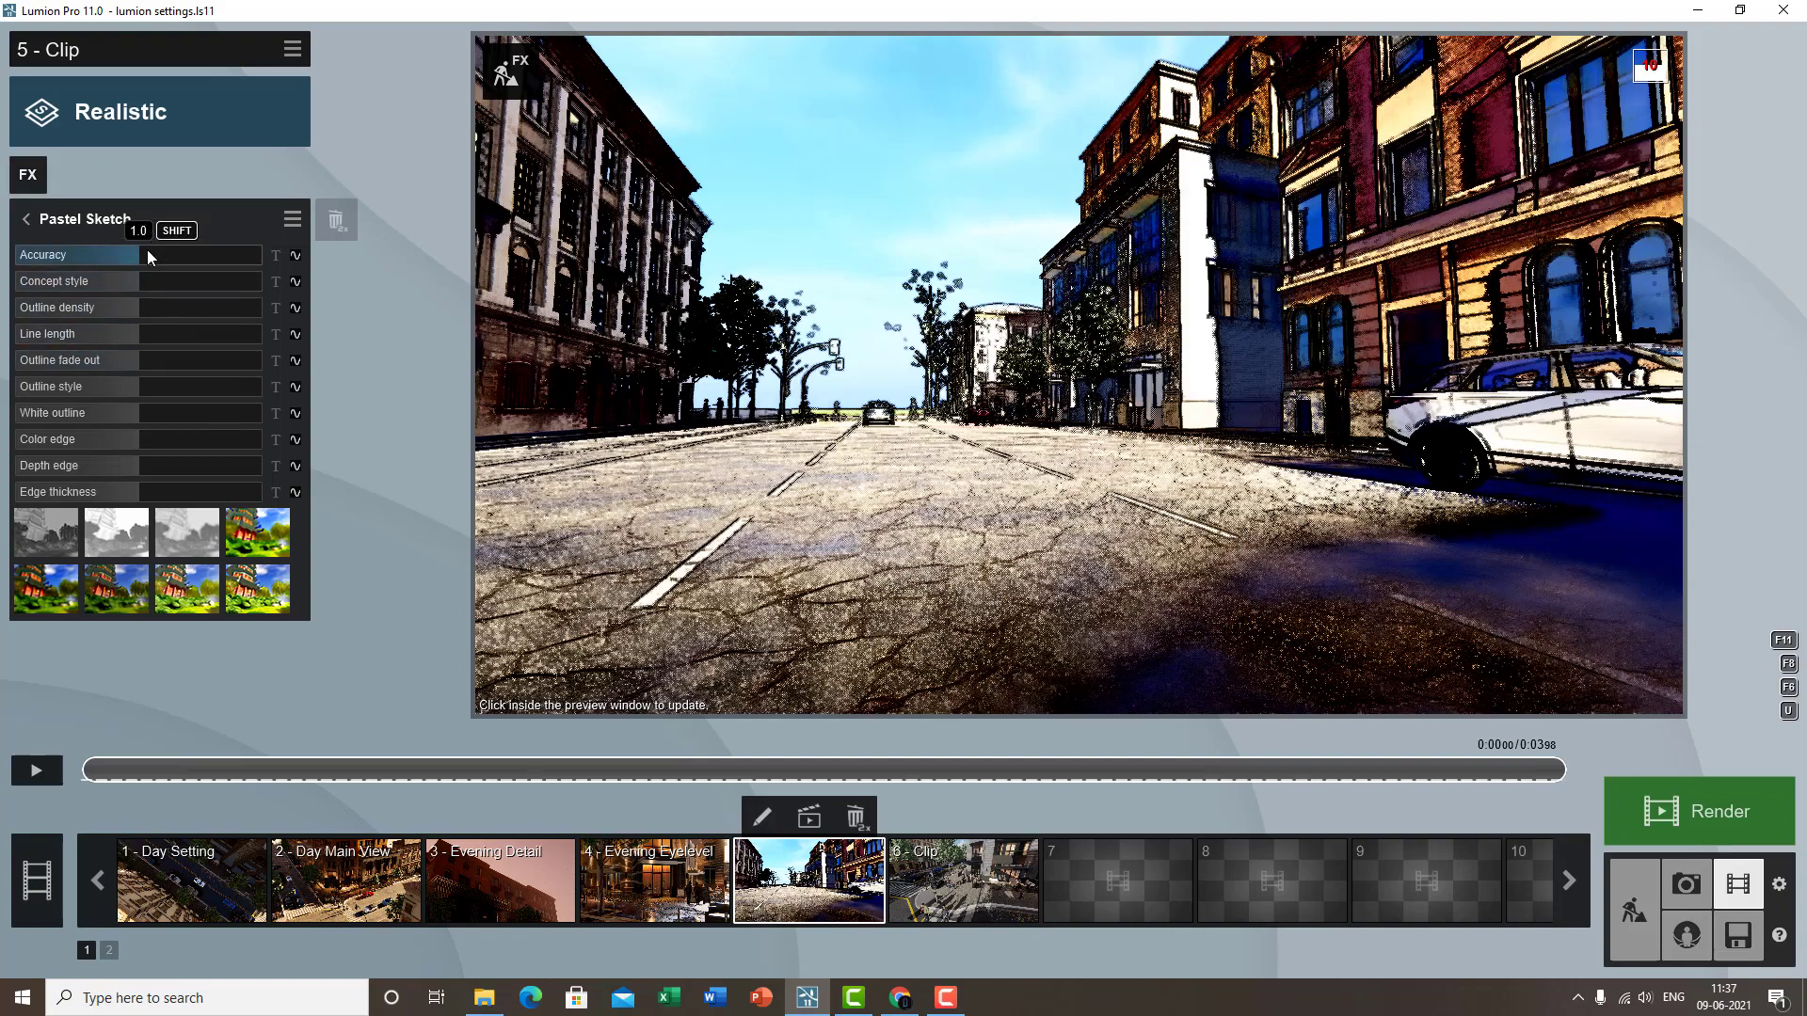
- Try different accuracy, concept style, outline density, line length and outline fade out values on the Pastel Sketch effect
mouse_move(147, 250)
left_mouse_down()
mouse_move(256, 254)
mouse_move(7, 268)
left_mouse_up()
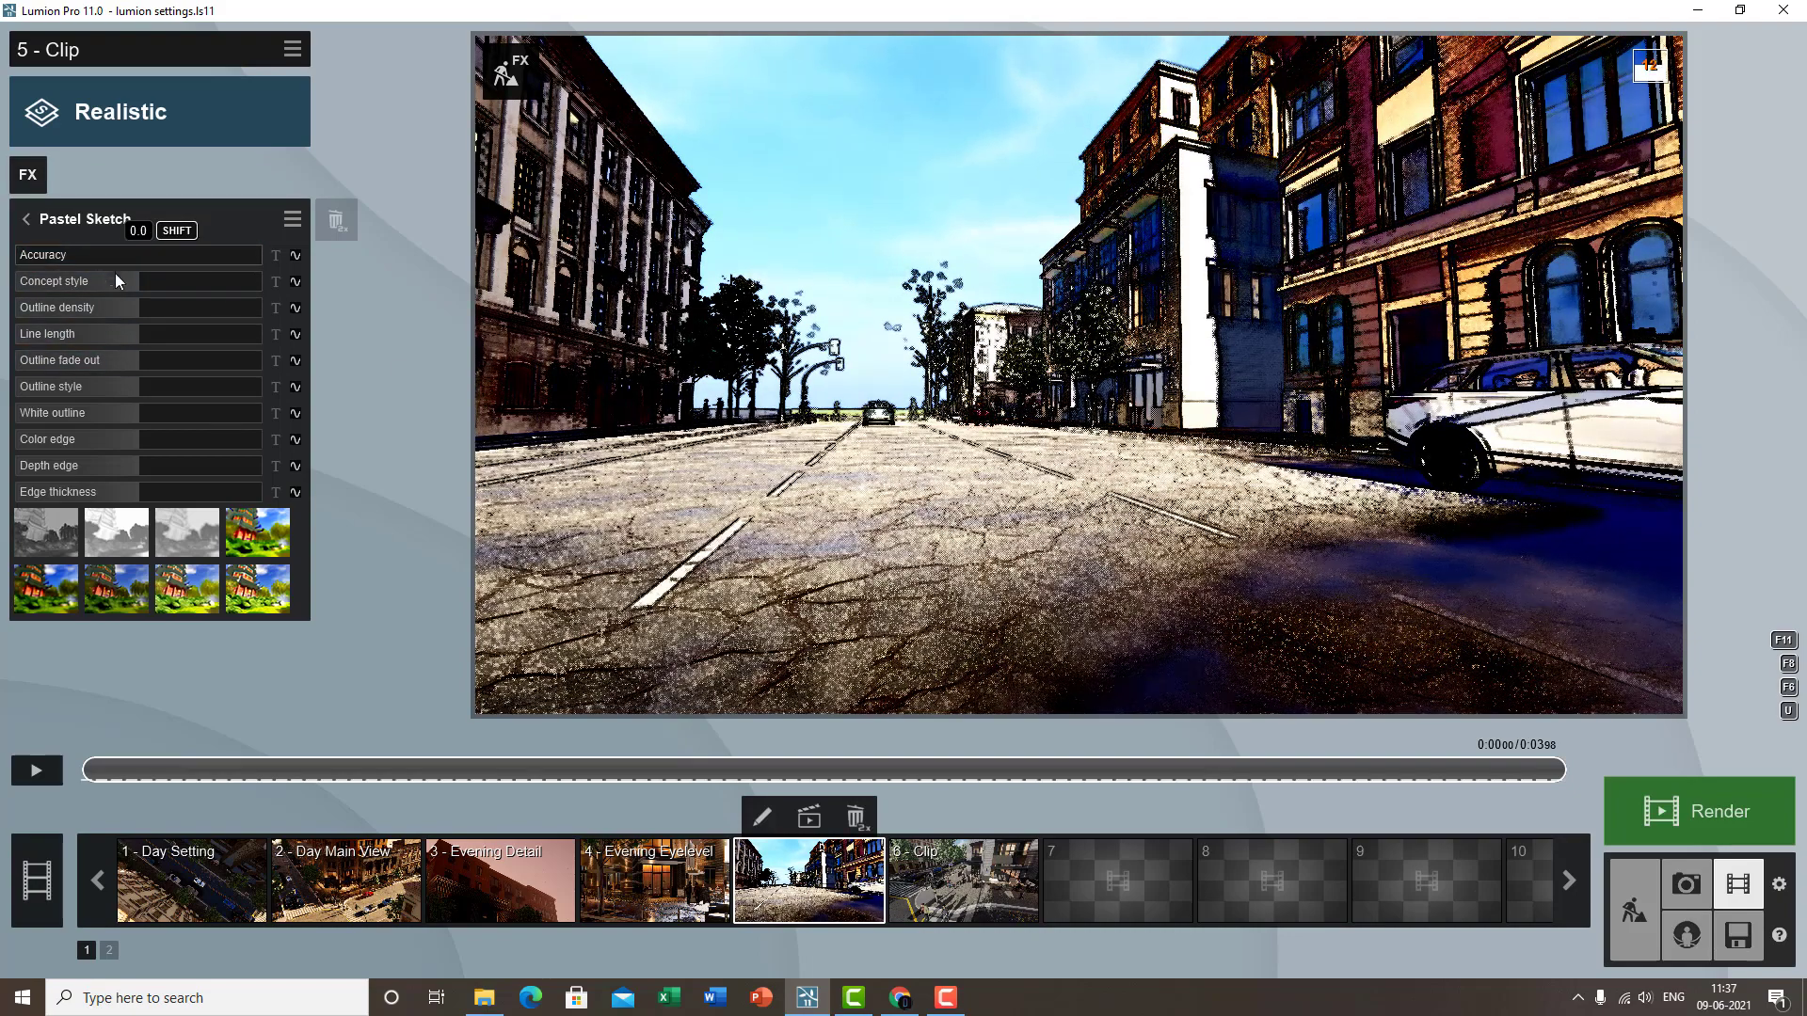
mouse_move(160, 275)
left_mouse_down()
mouse_move(75, 284)
mouse_move(206, 296)
mouse_move(33, 311)
mouse_move(363, 335)
left_mouse_up()
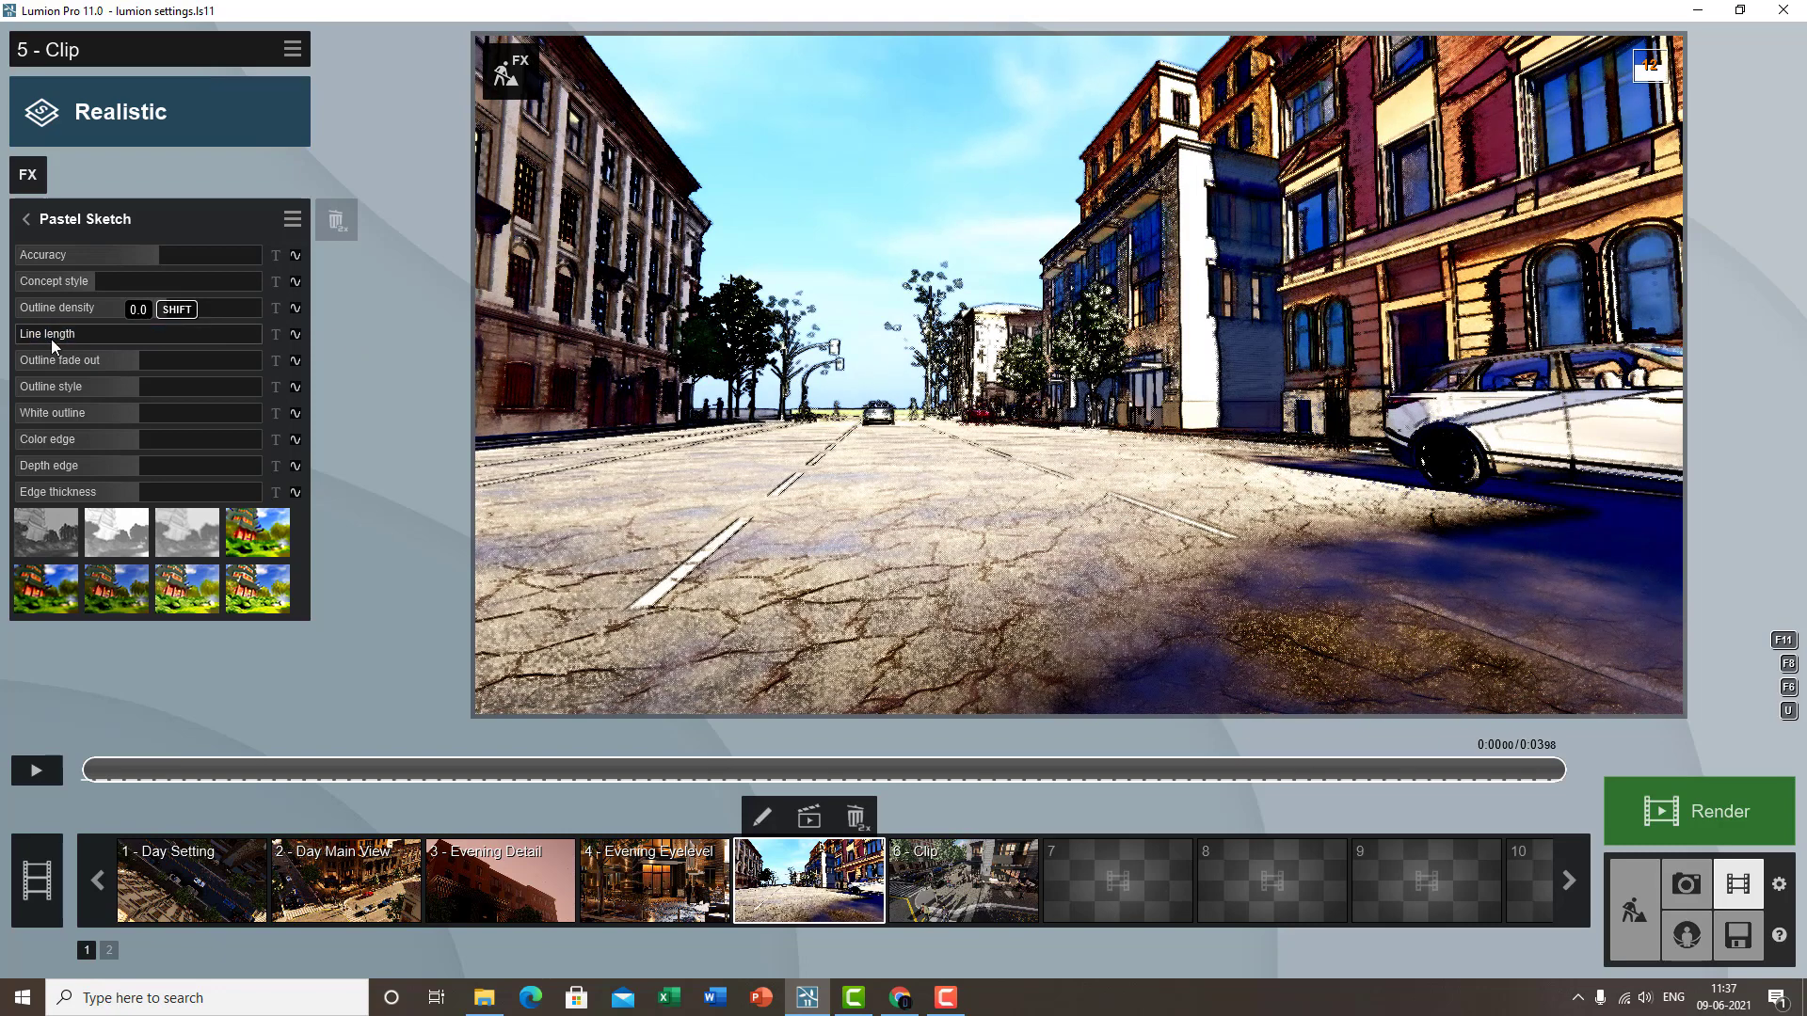
left_click_drag(162, 360, 358, 370)
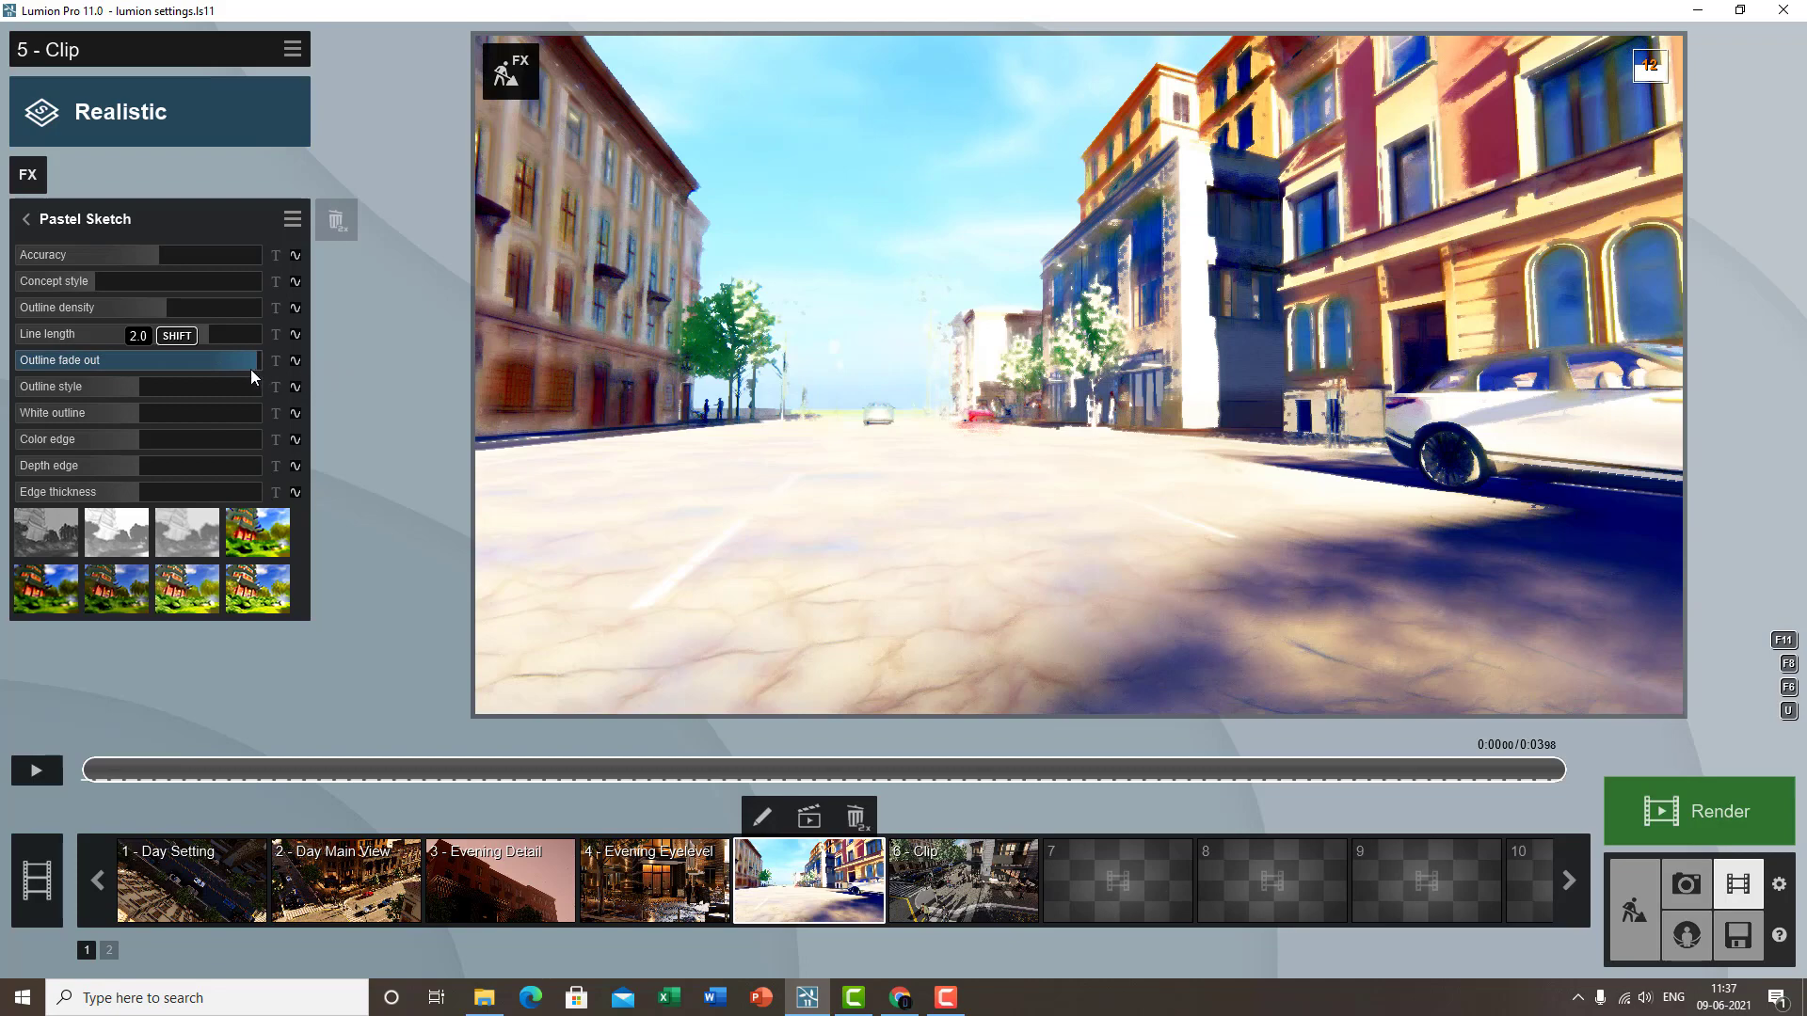
left_click_drag(250, 371, 239, 369)
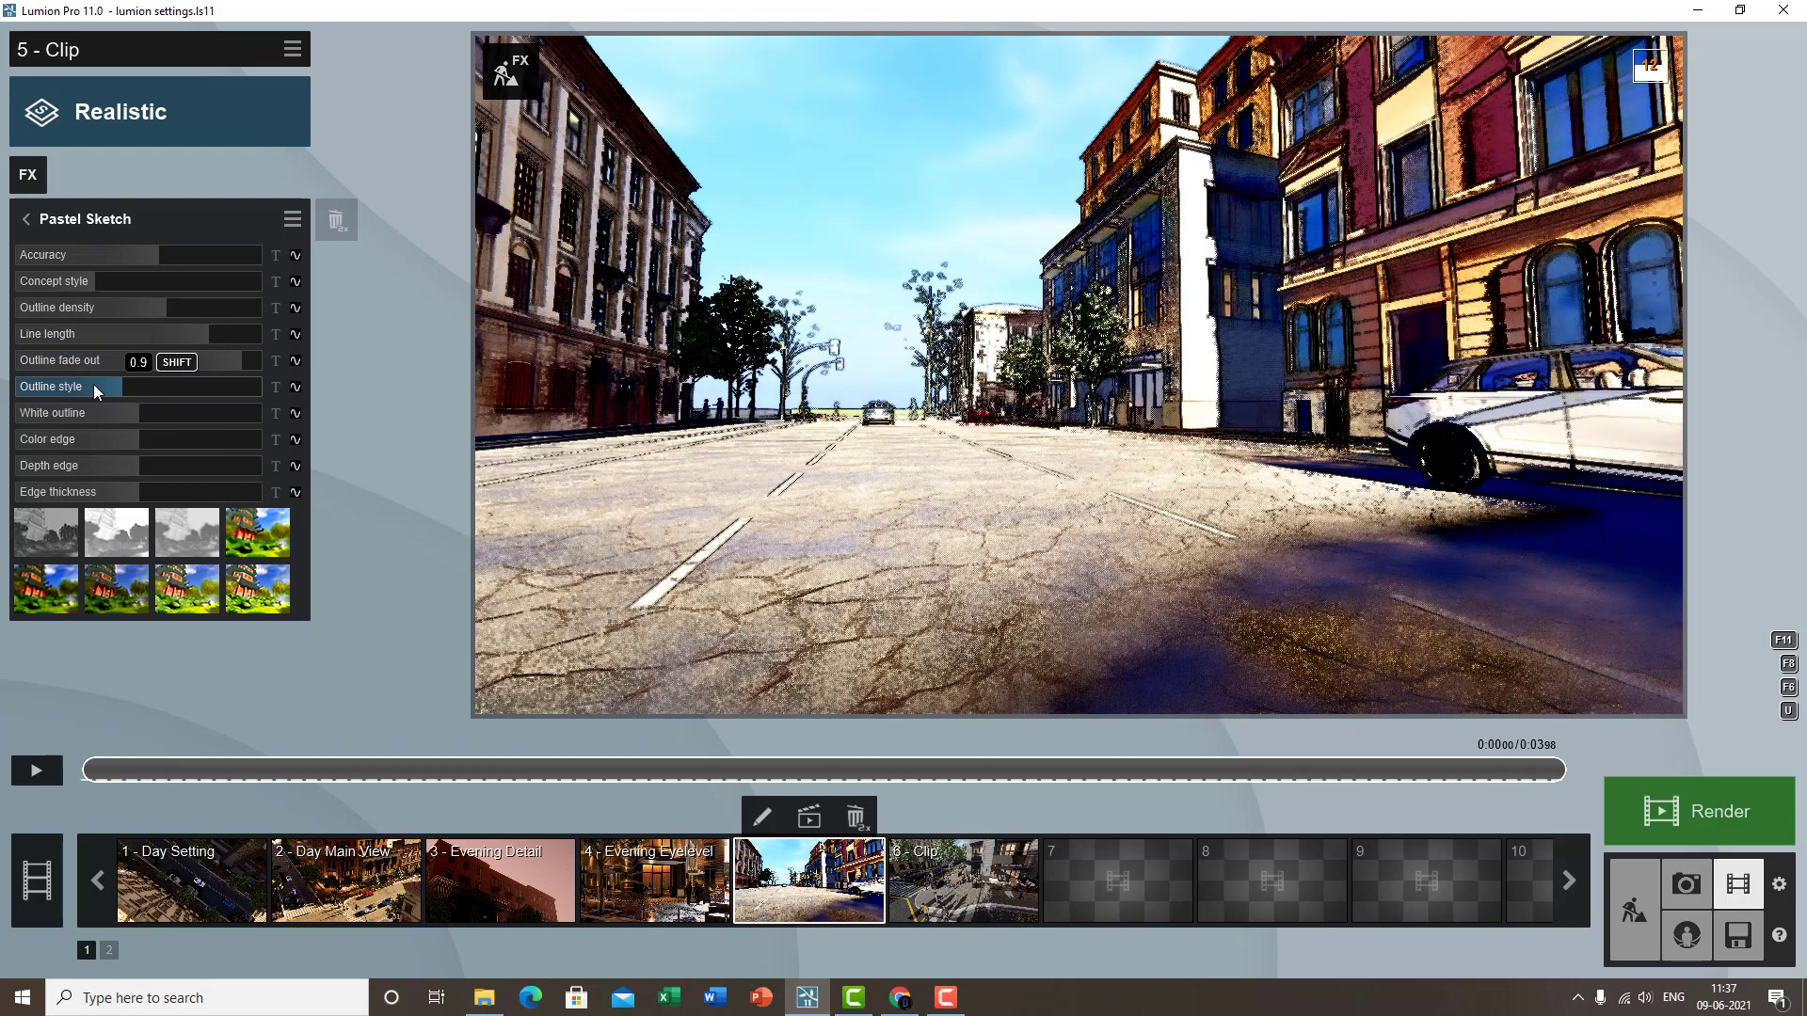
- Try several Pastel Sketch presets, including Draft Gray, Draft Color and Pastel Mix, and update the preview
left_click(96, 523)
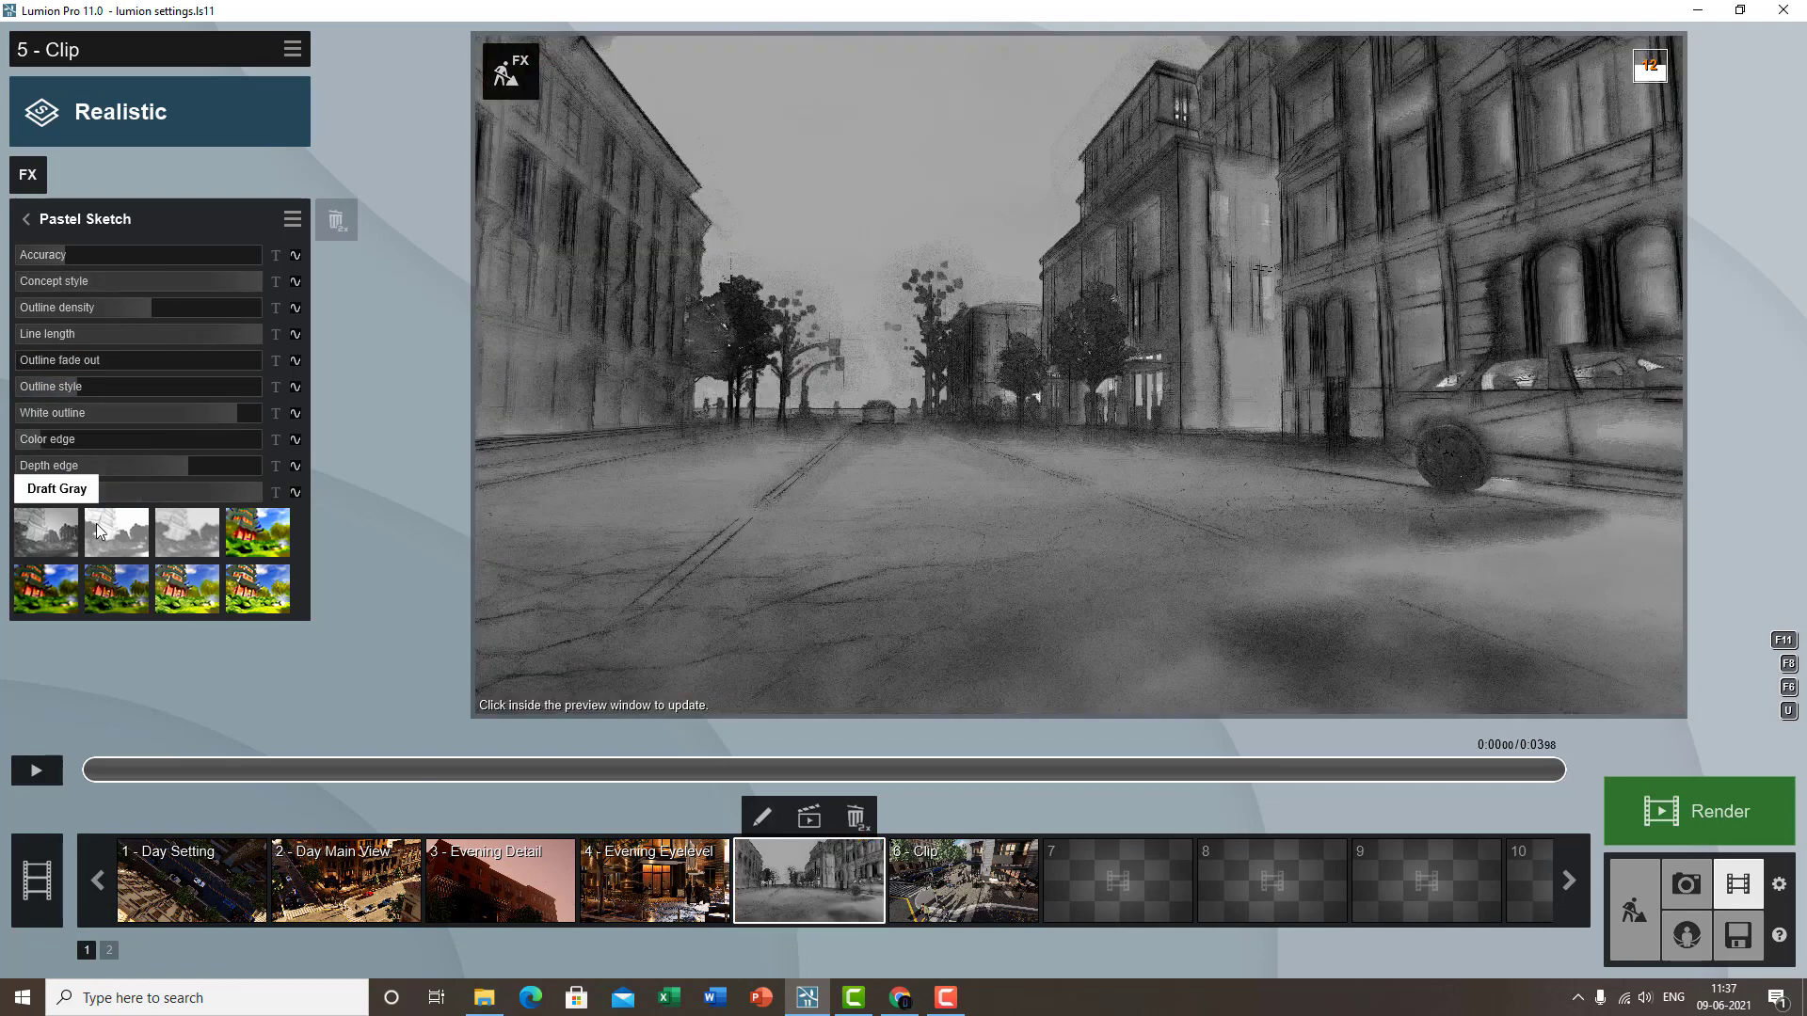
left_click(165, 533)
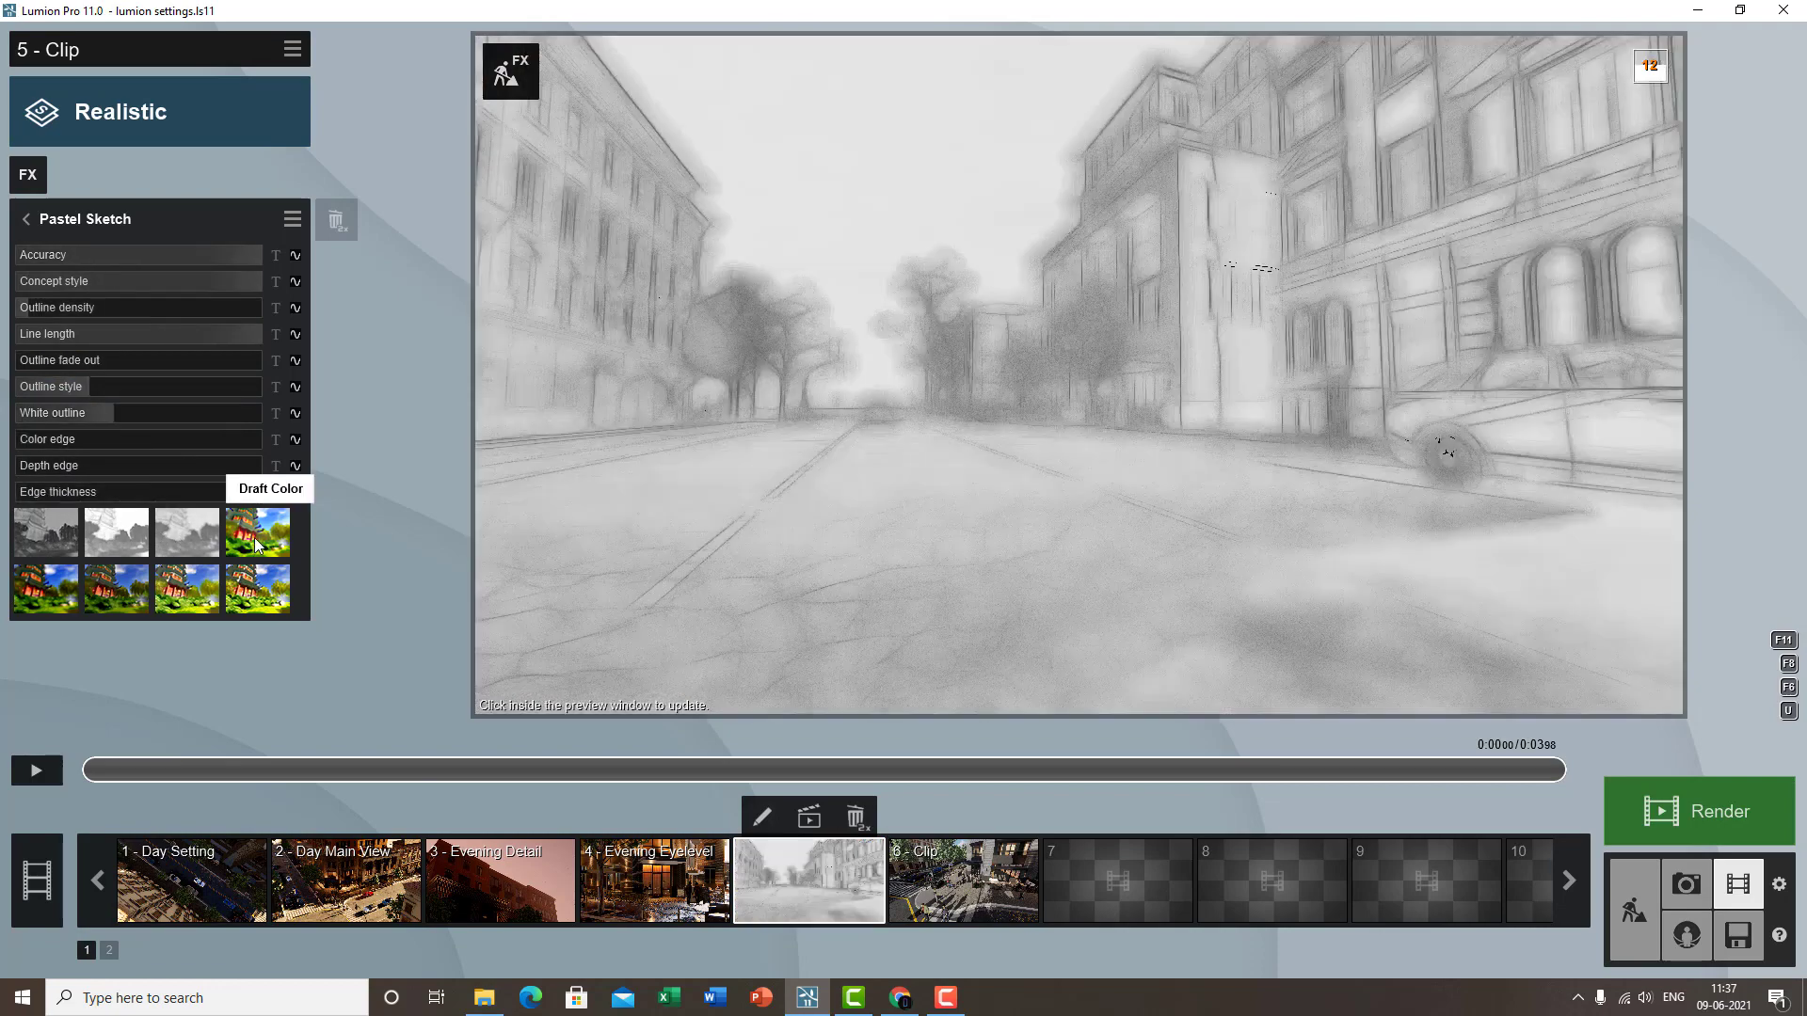
left_click(254, 538)
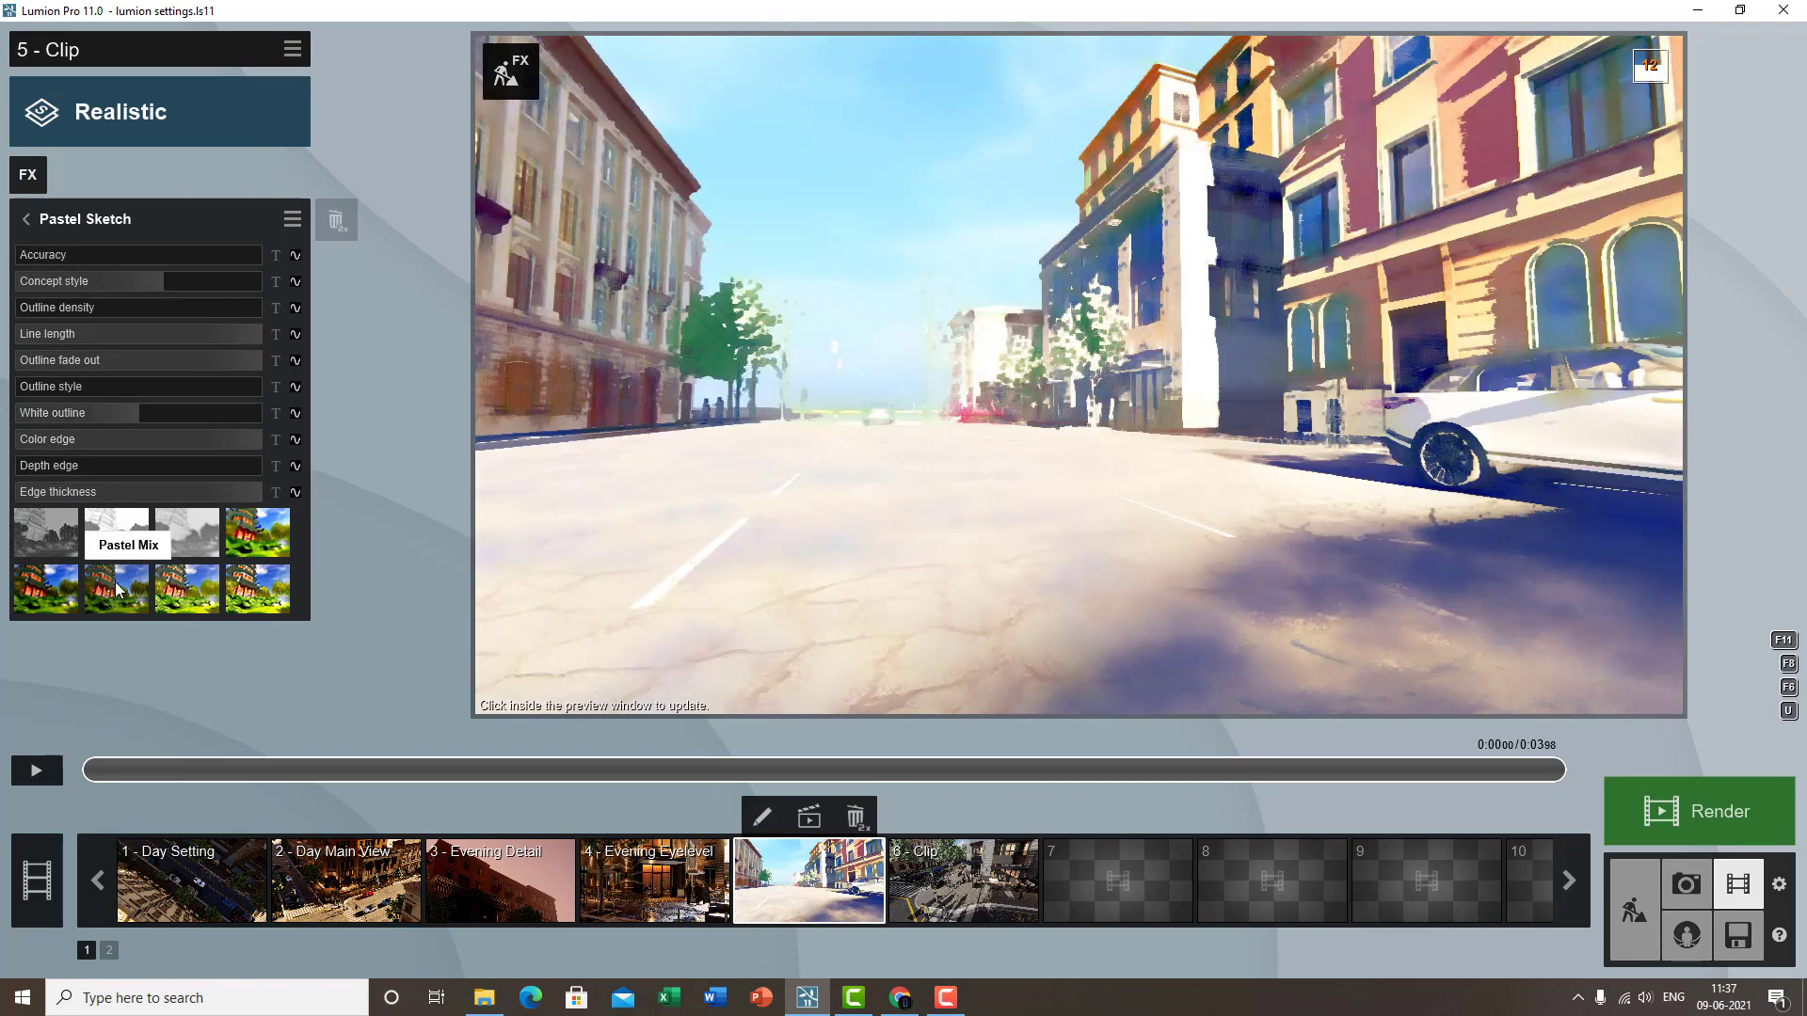
left_click(115, 582)
left_click(589, 491)
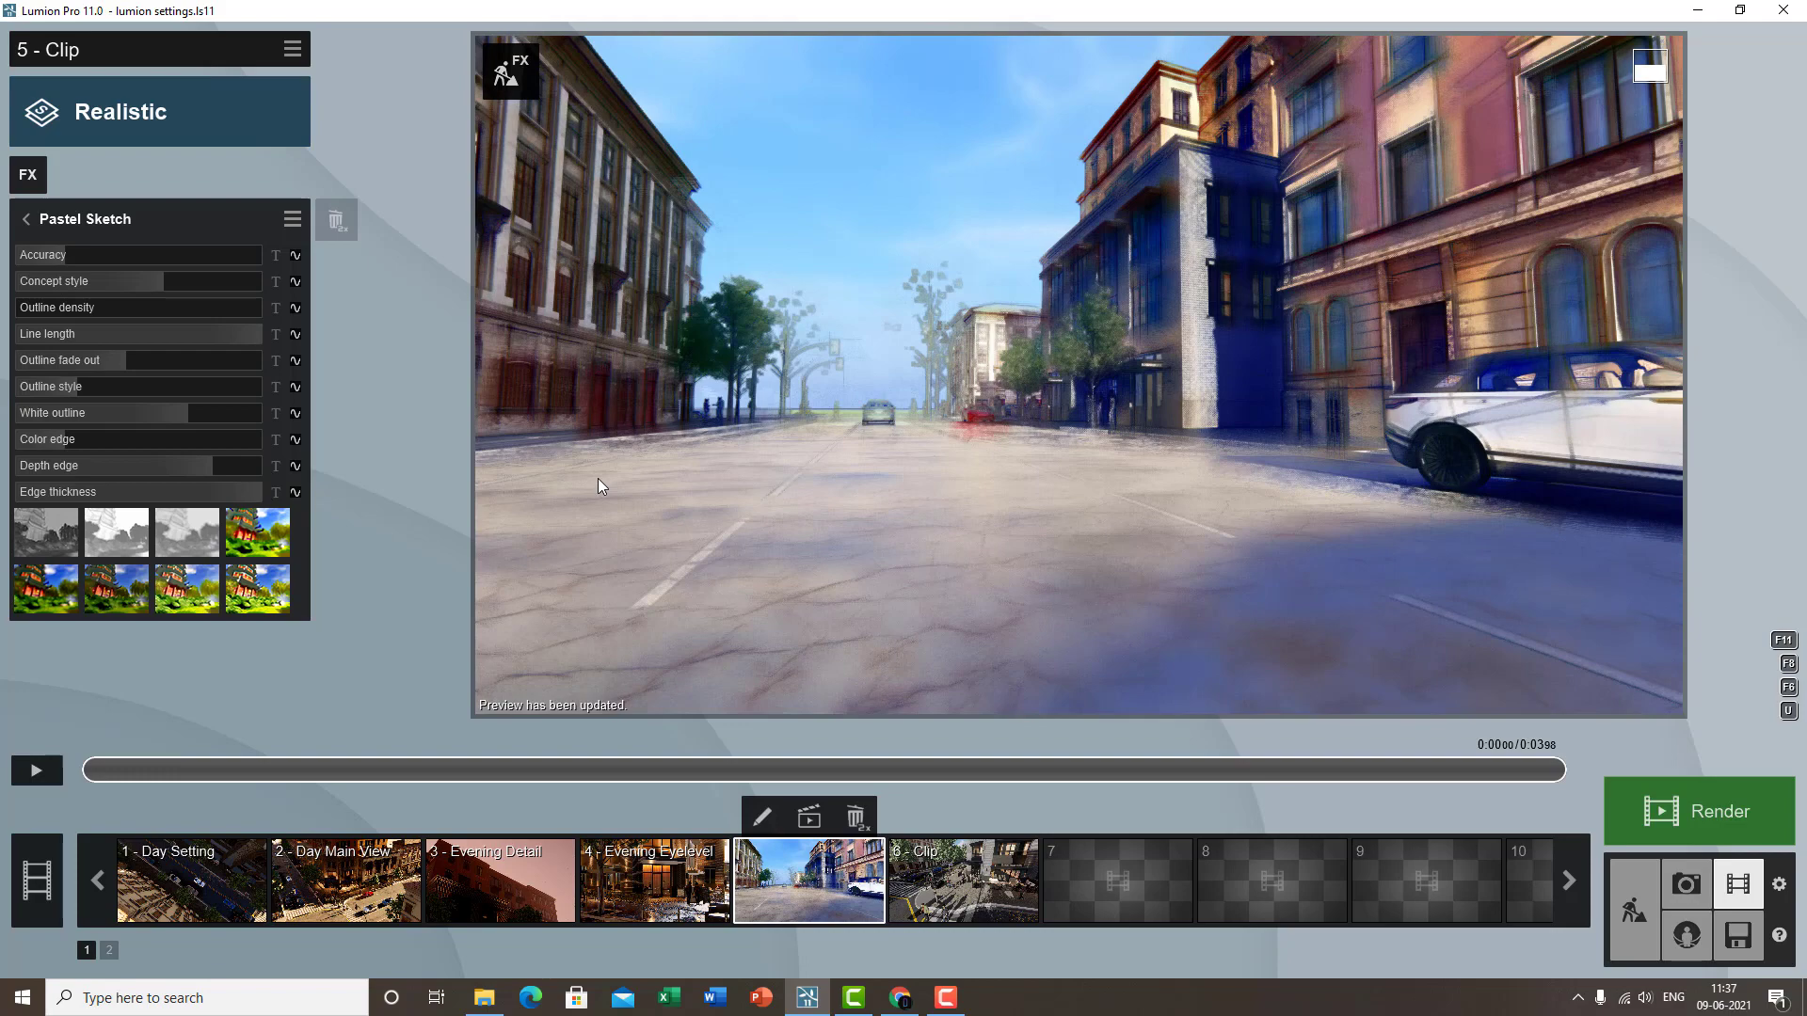
- Set the Pastel Sketch color edge to 0.3 and depth edge to 0.9, and remove the effect from clip 5
left_click_drag(187, 413, 53, 439)
left_click(99, 448)
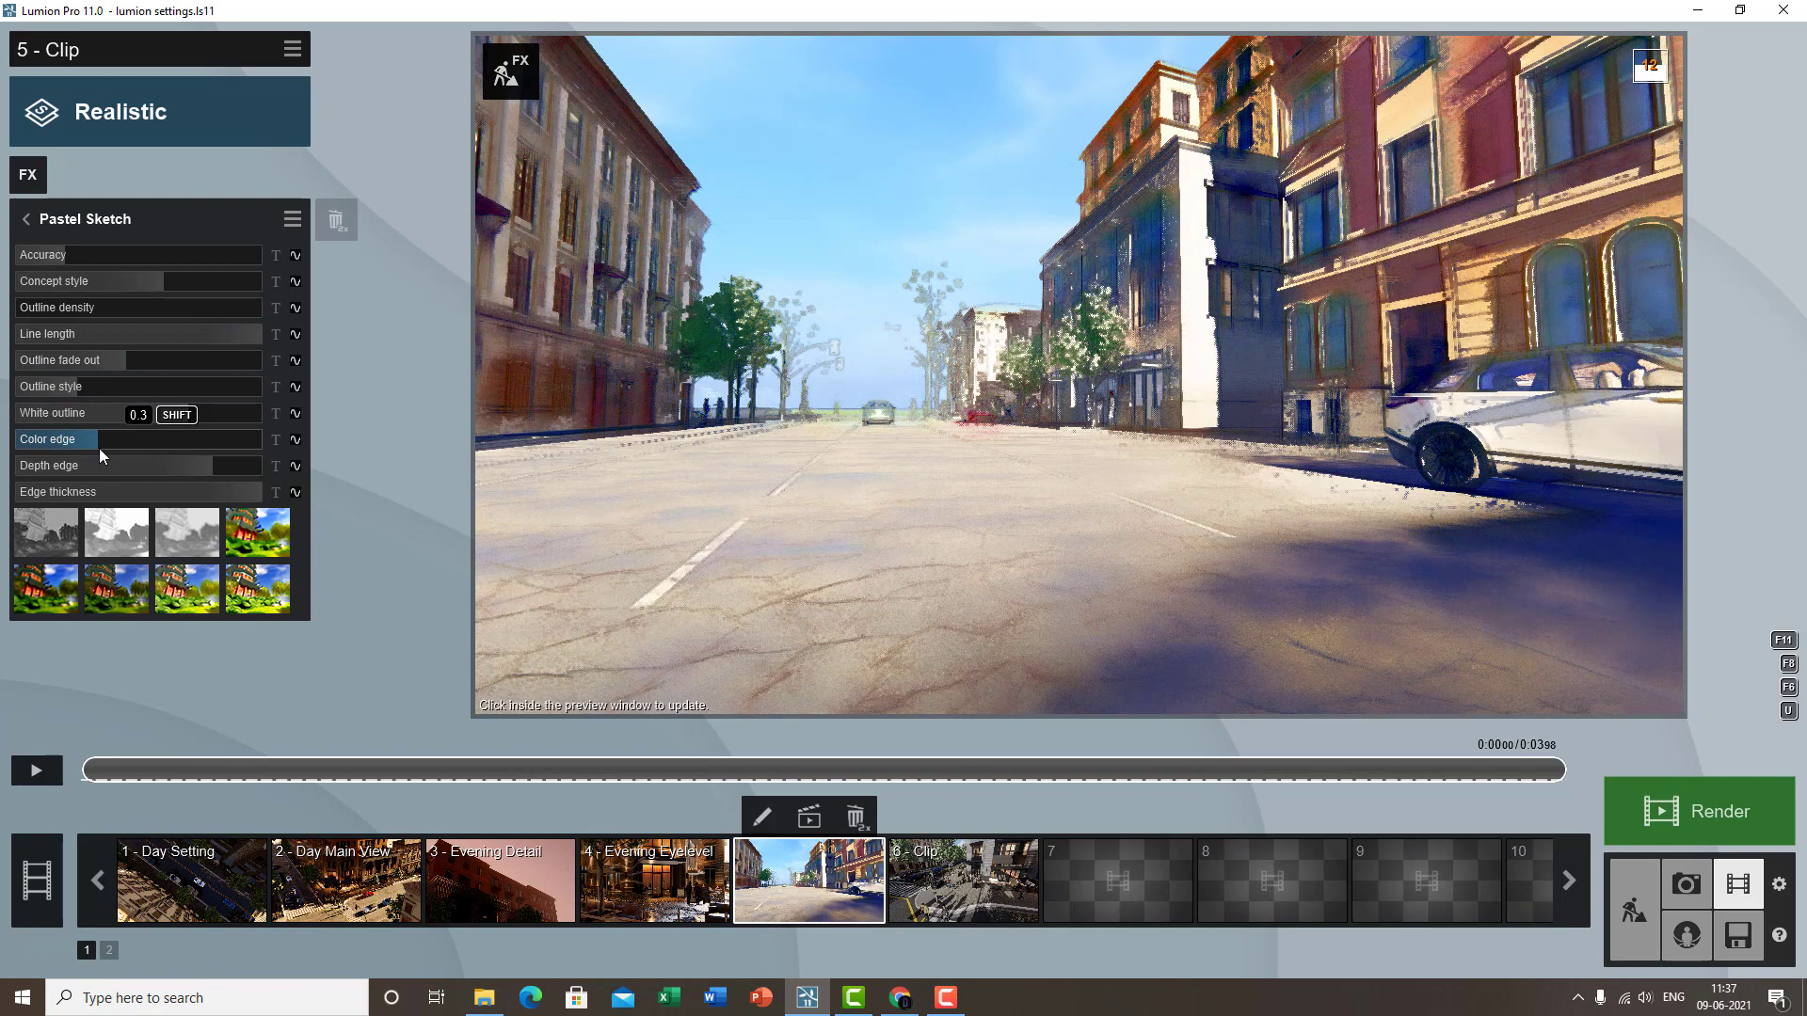
left_click_drag(64, 466, 229, 469)
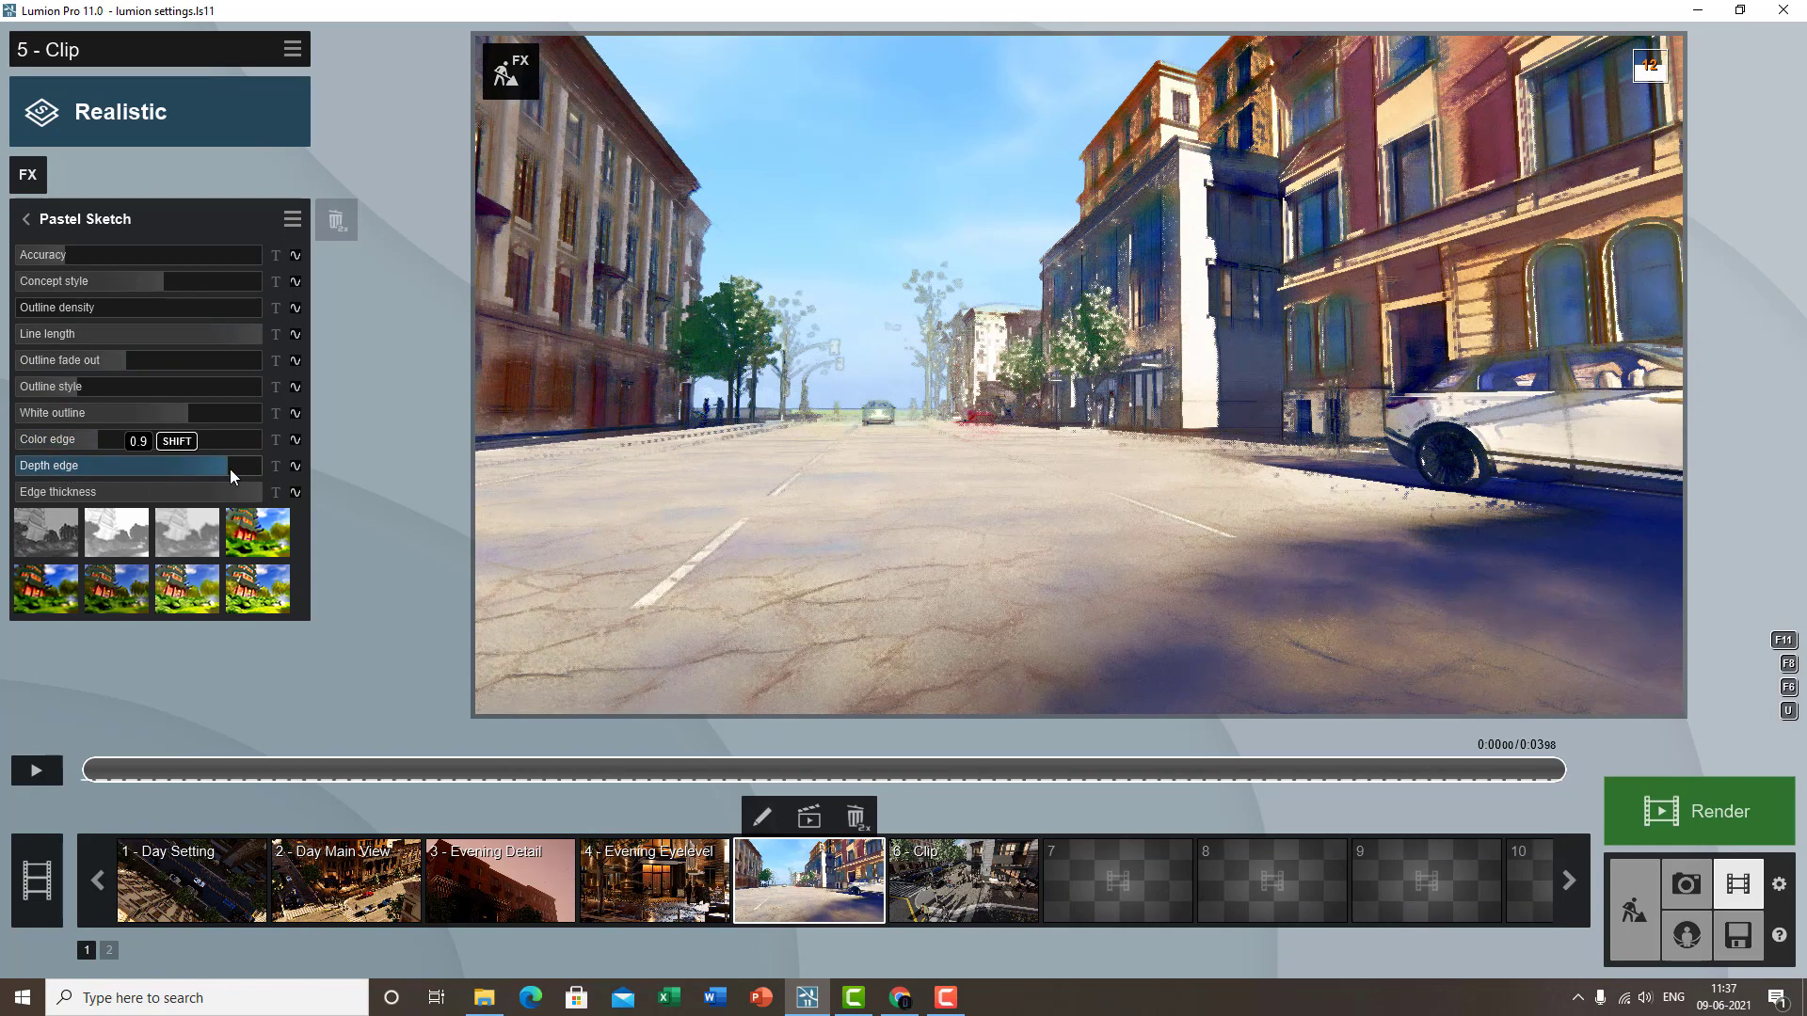
left_click(37, 215)
double_click(336, 220)
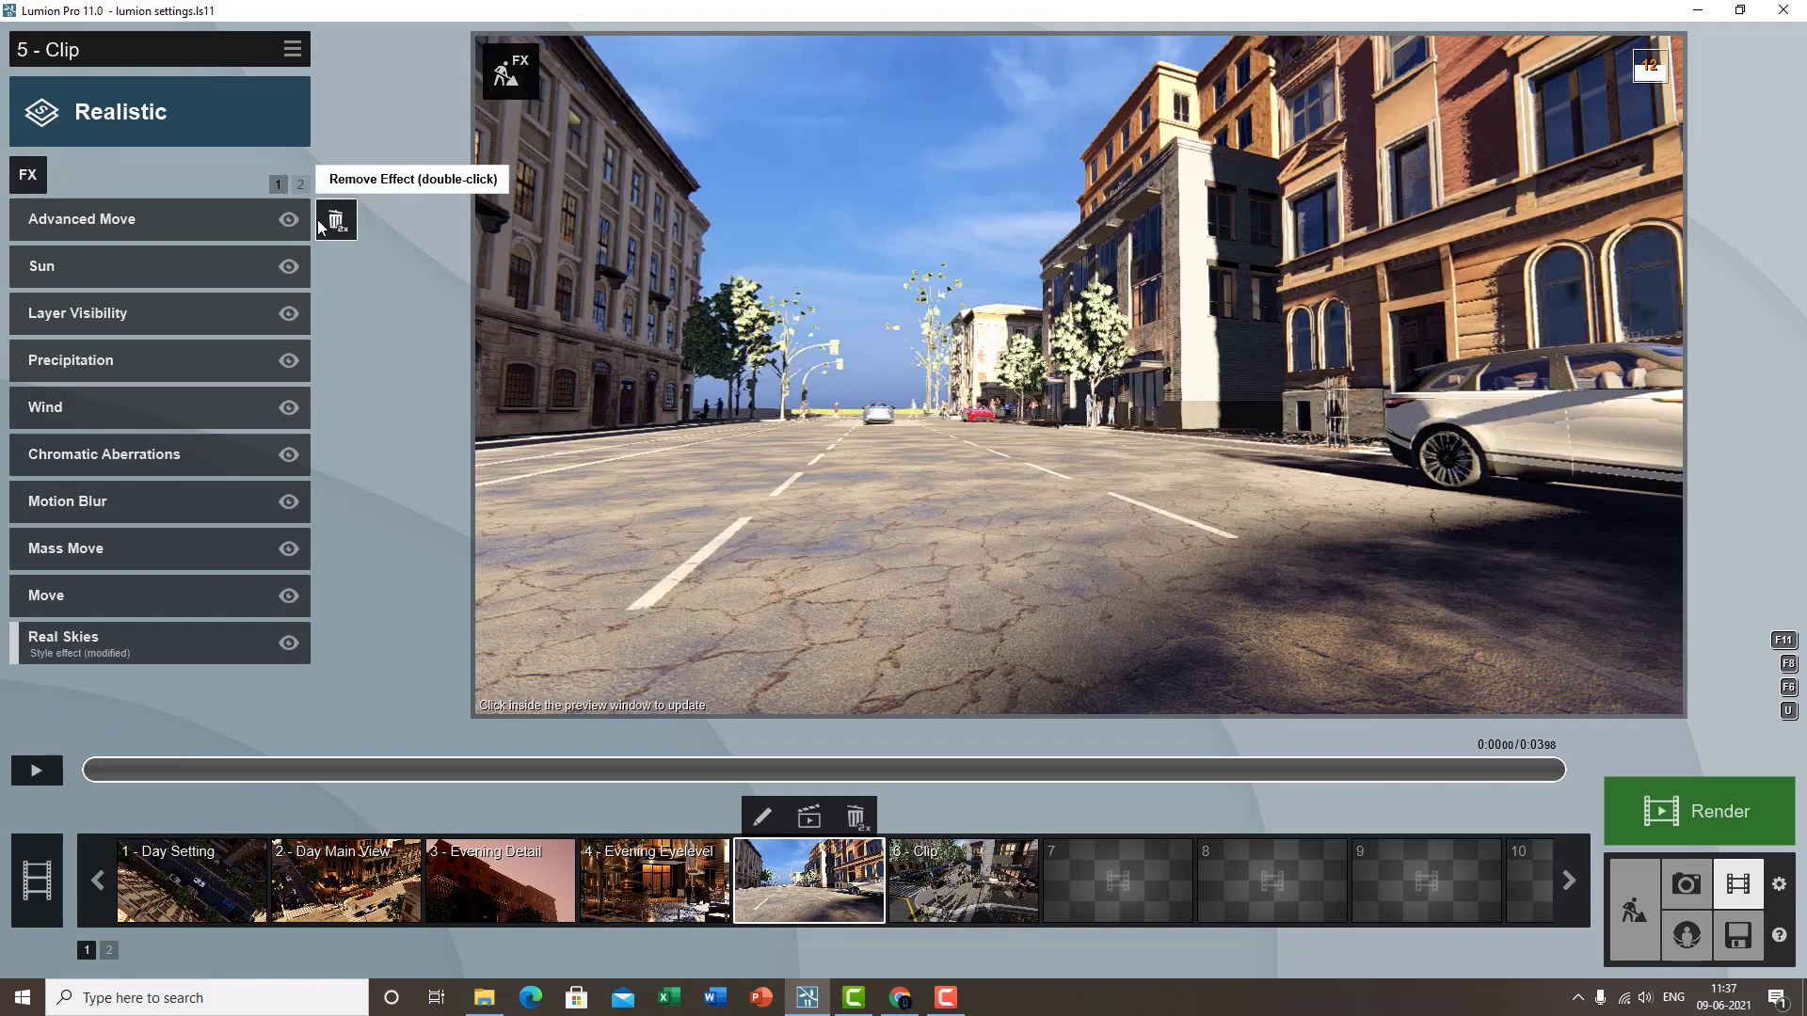
- Add the Titles effect from the Artistic 1 category to clip 5 and enter the title text "MY FAST"
left_click(26, 179)
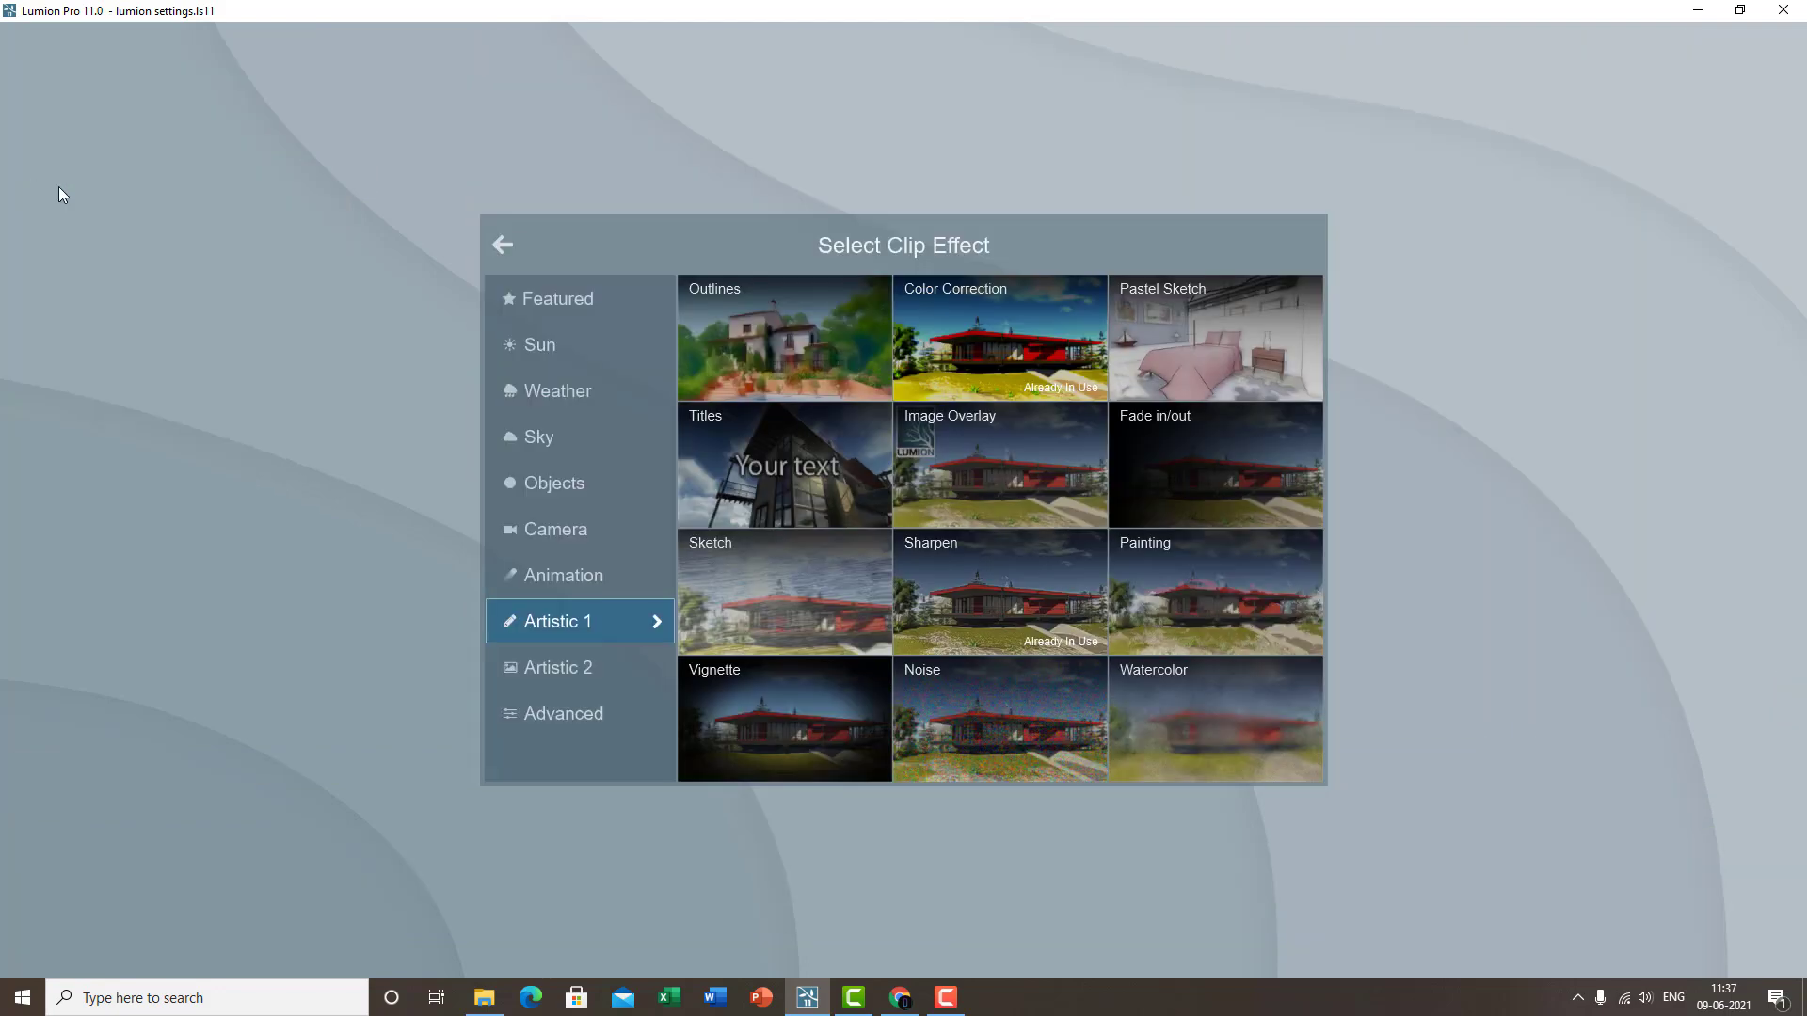
left_click(809, 493)
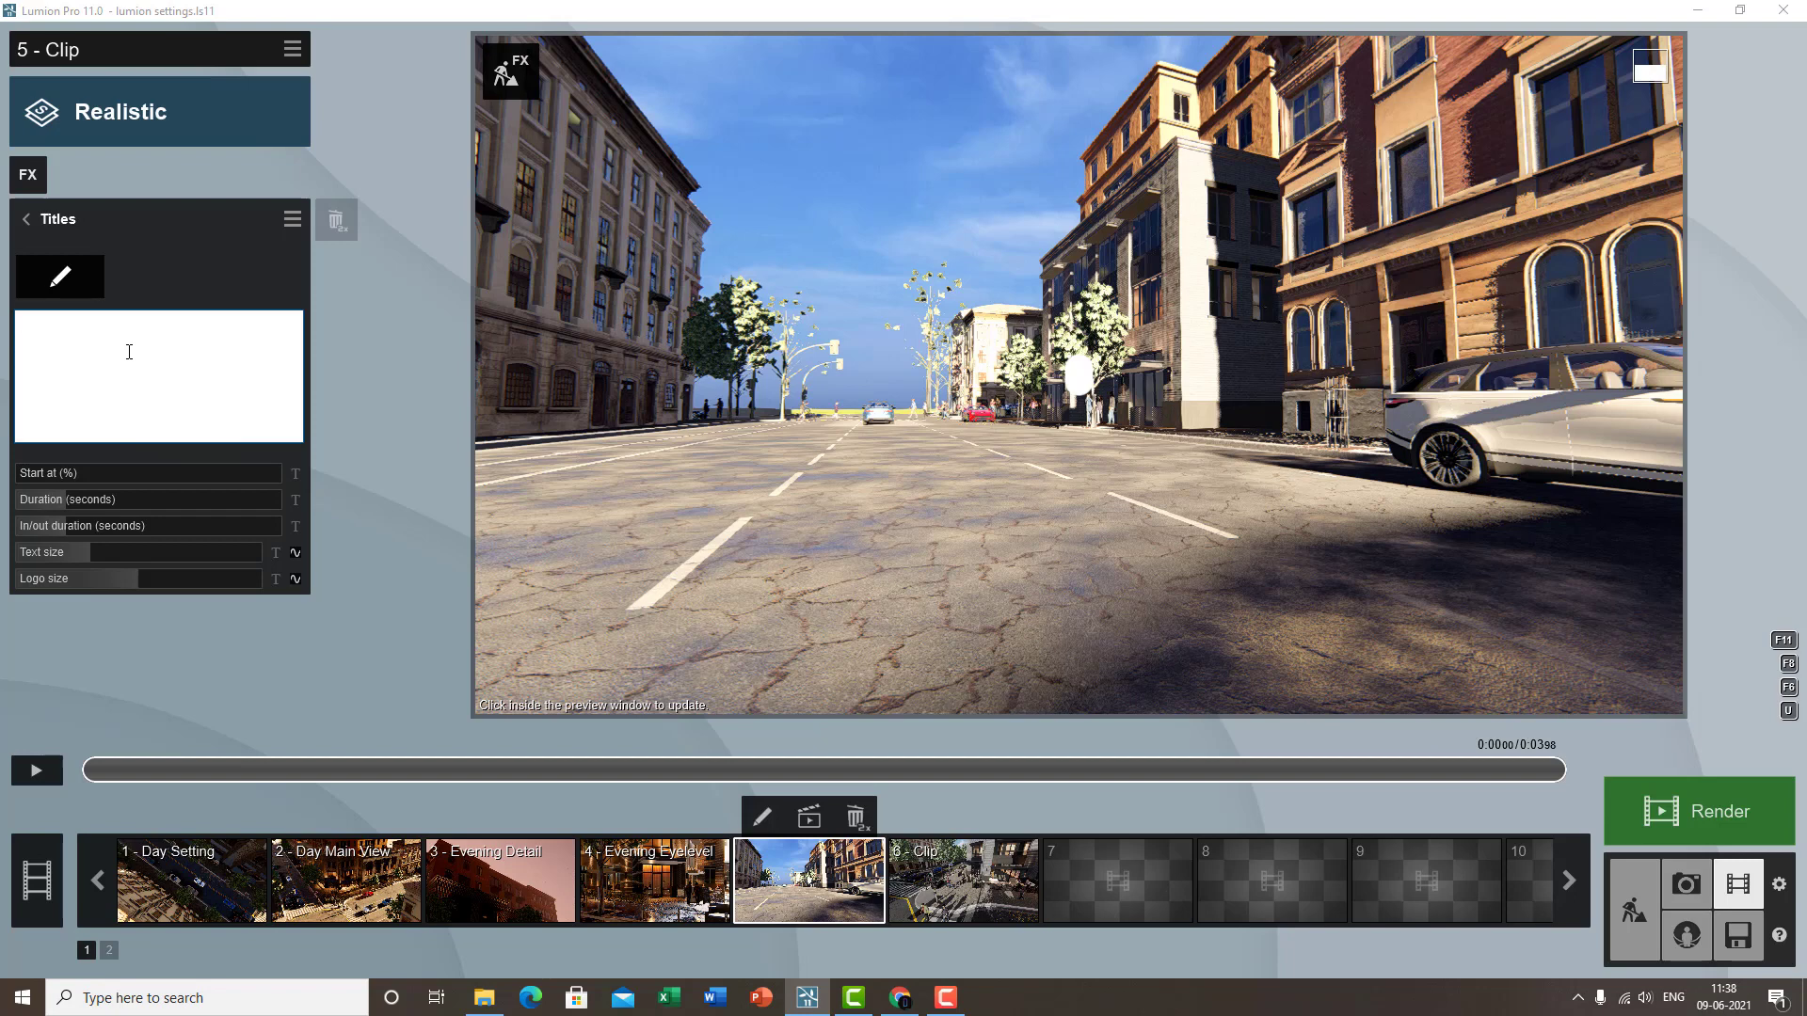
type("My")
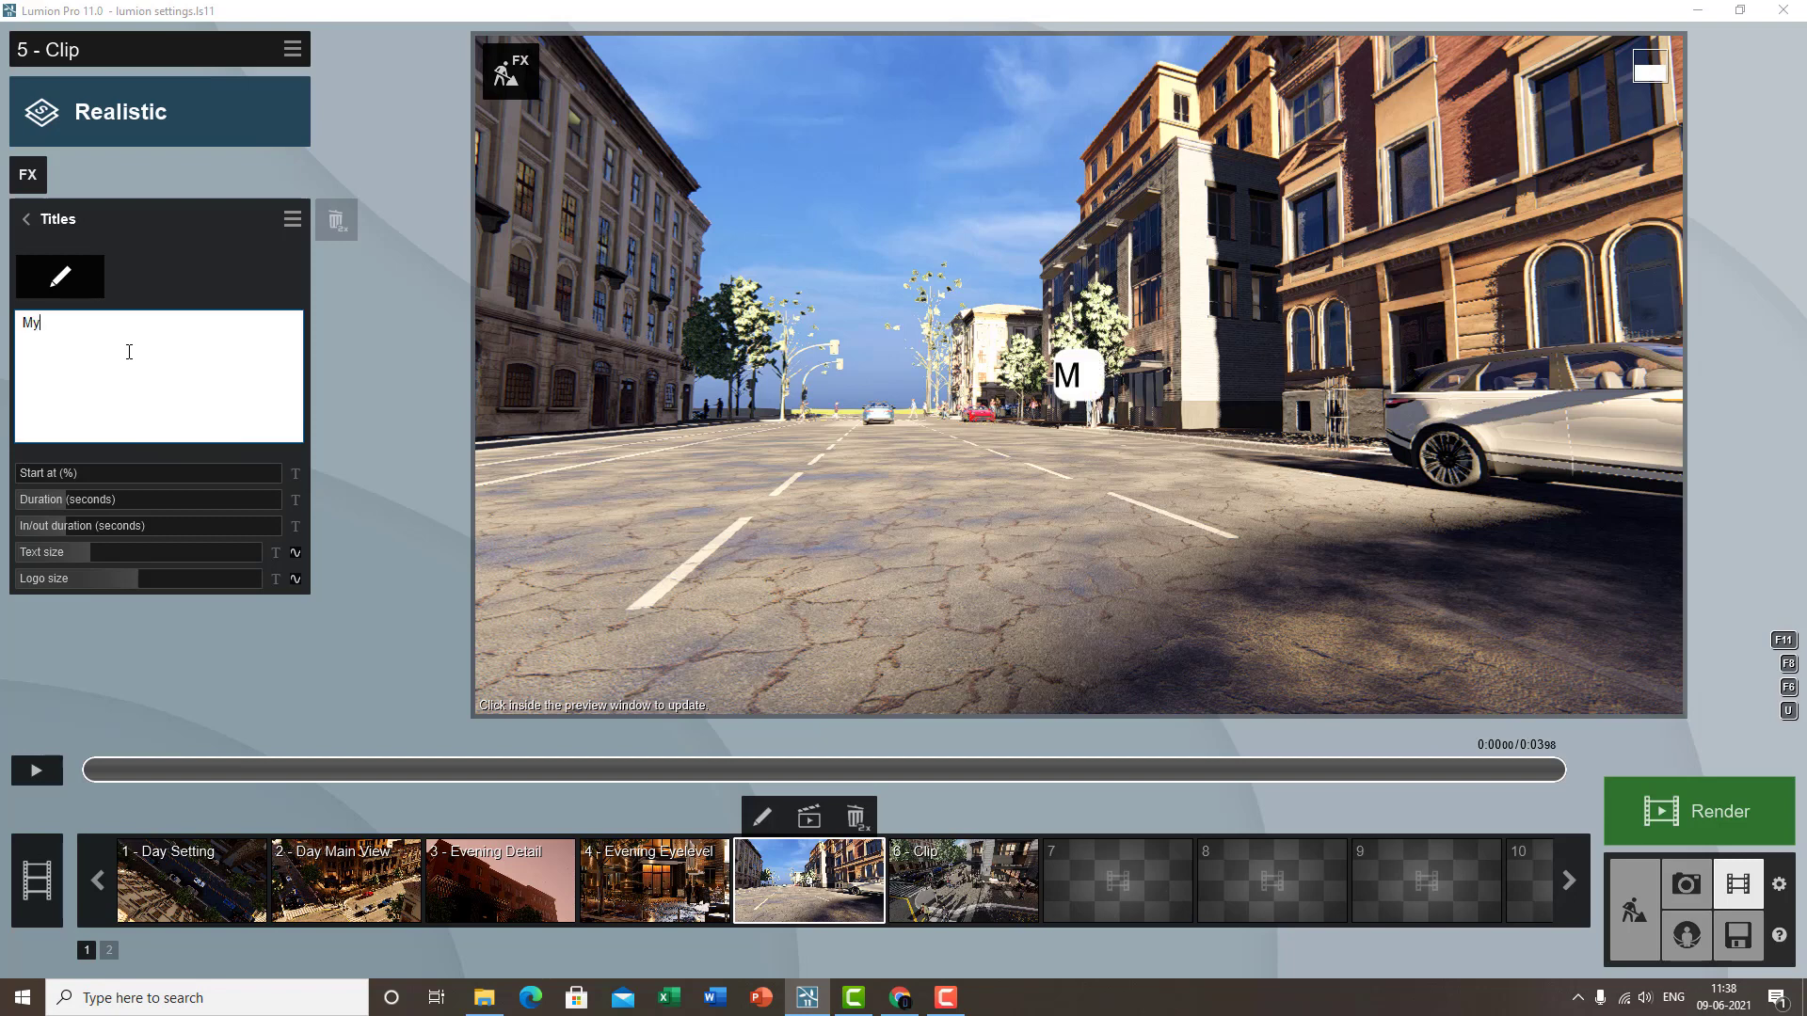
key("BackSpace")
key("BackSpace")
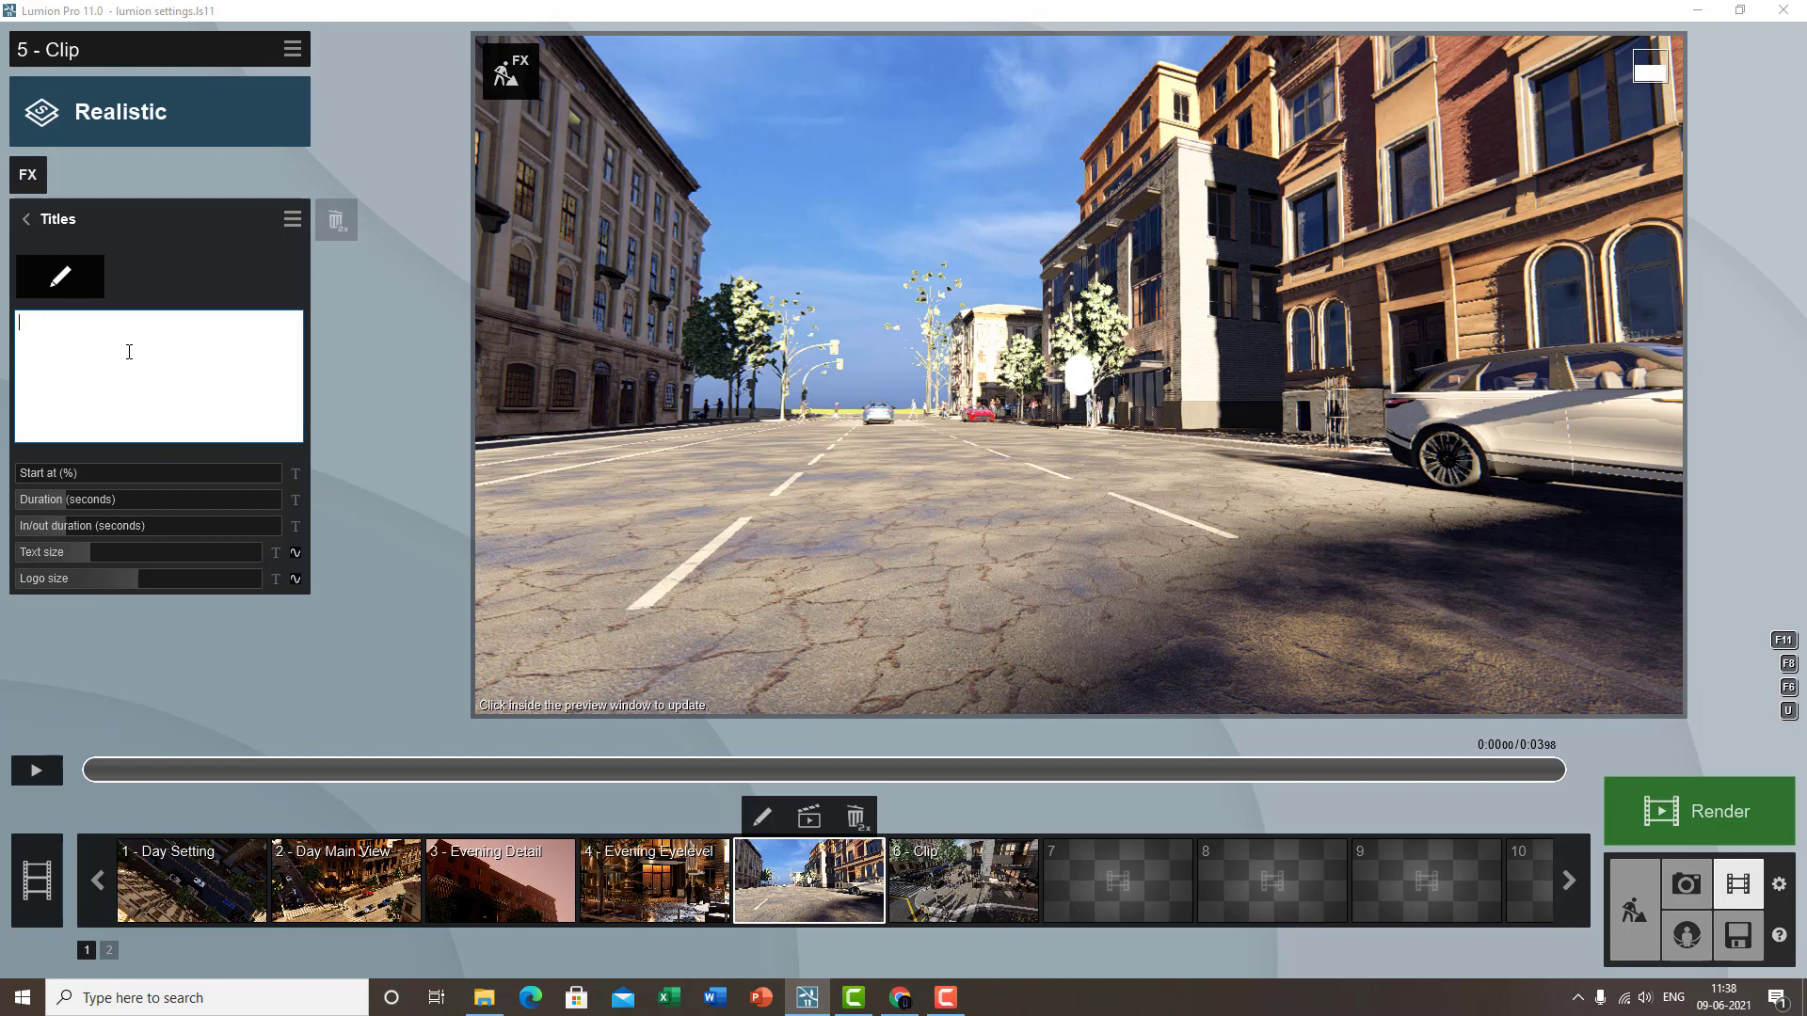
type("MY FAST")
- Choose the title style with striped "Lorem consec" lettering, try several fonts, and set the Great Vibes font with a very dark teal color
left_click(63, 275)
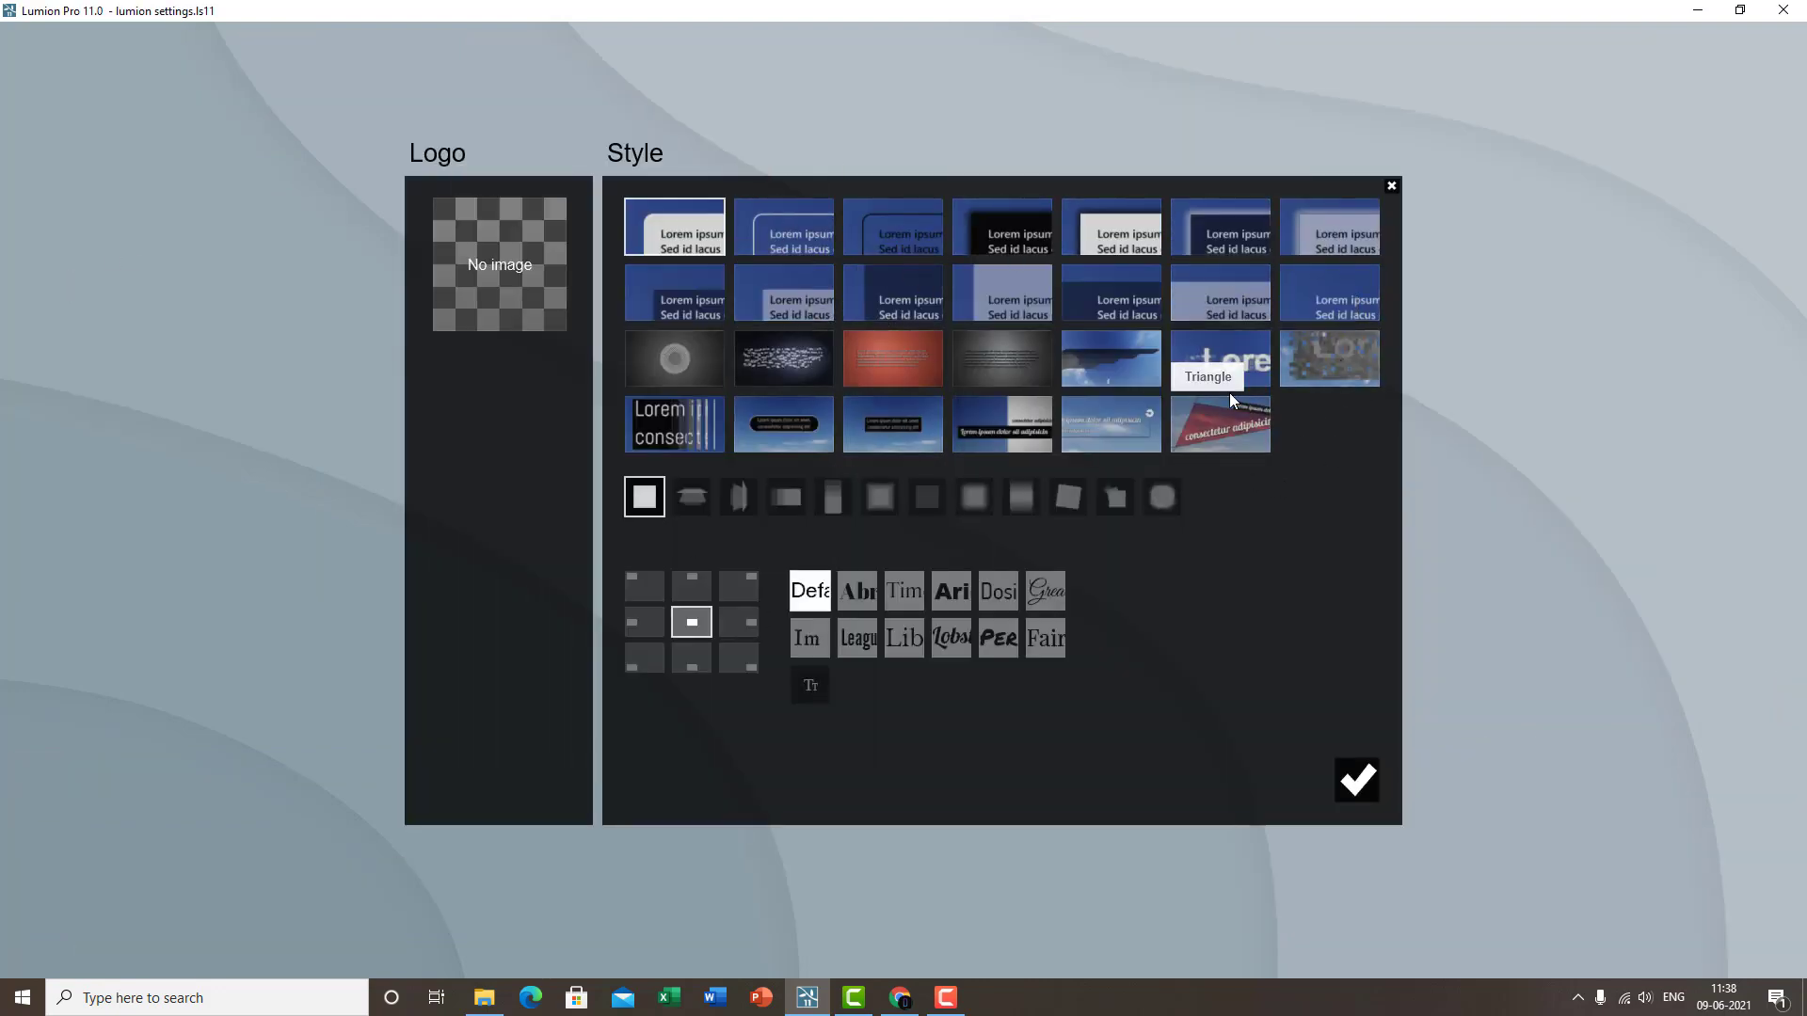
left_click(677, 429)
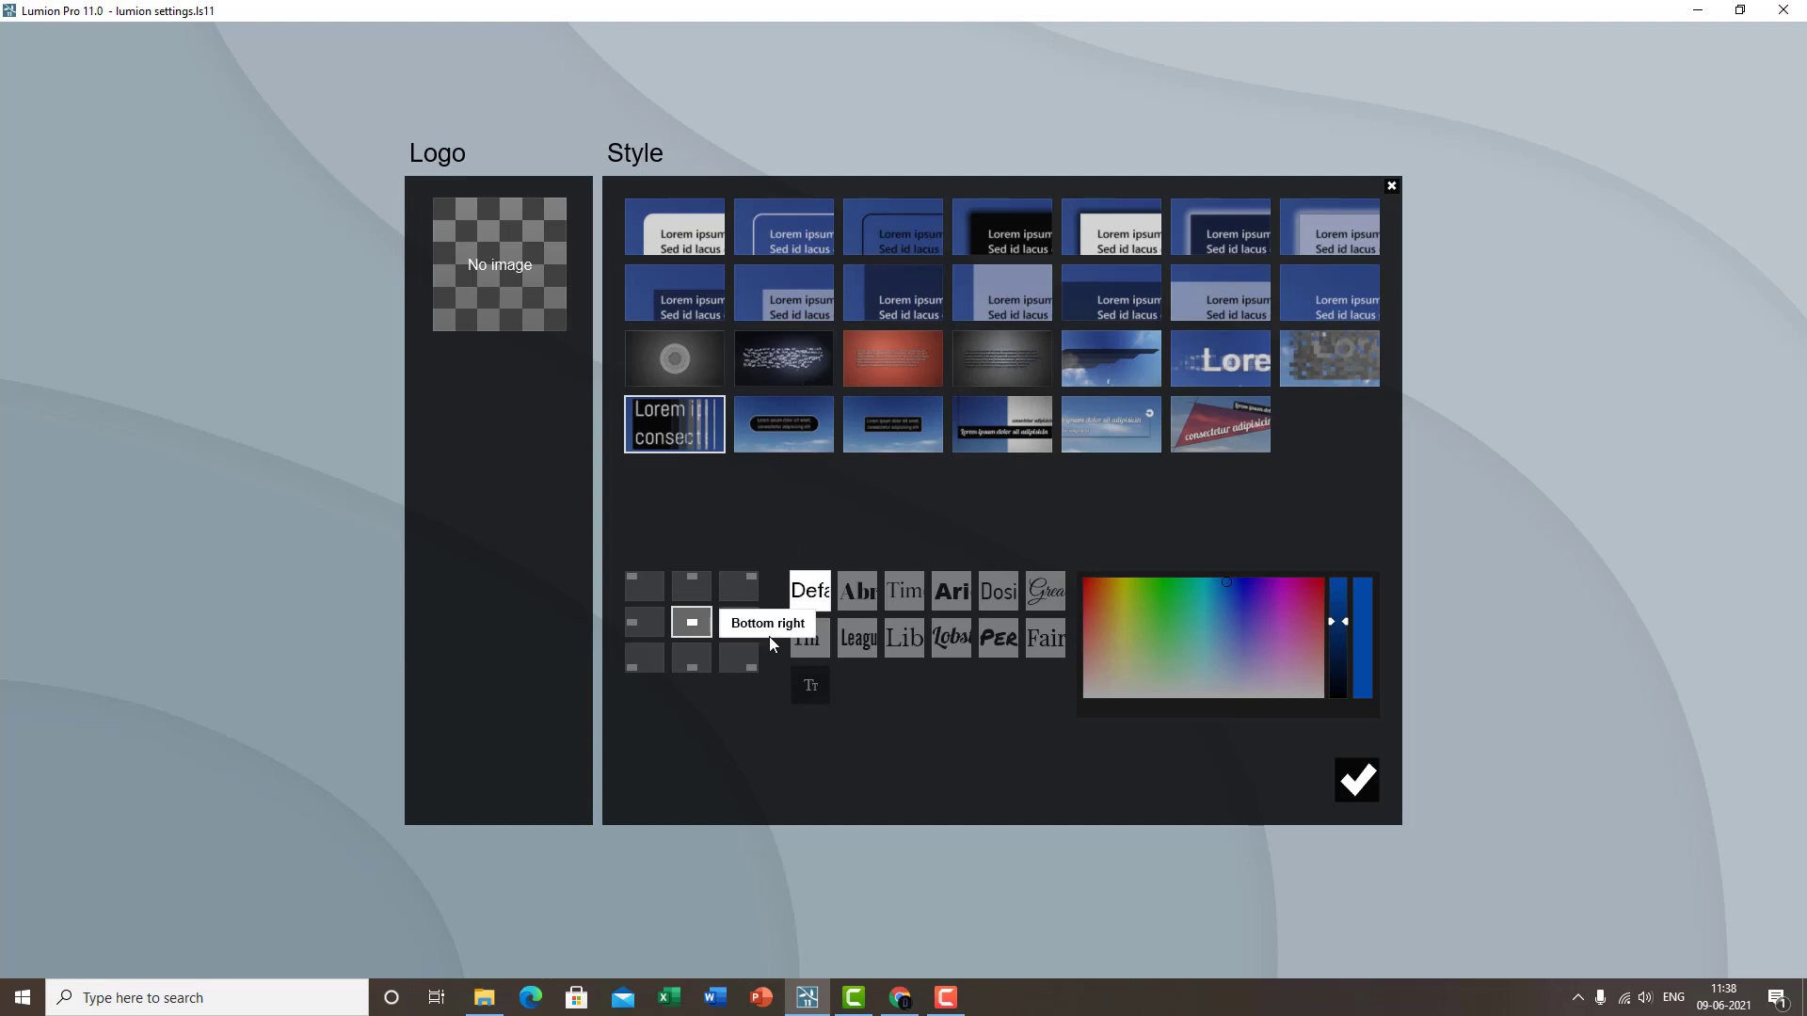
left_click(846, 590)
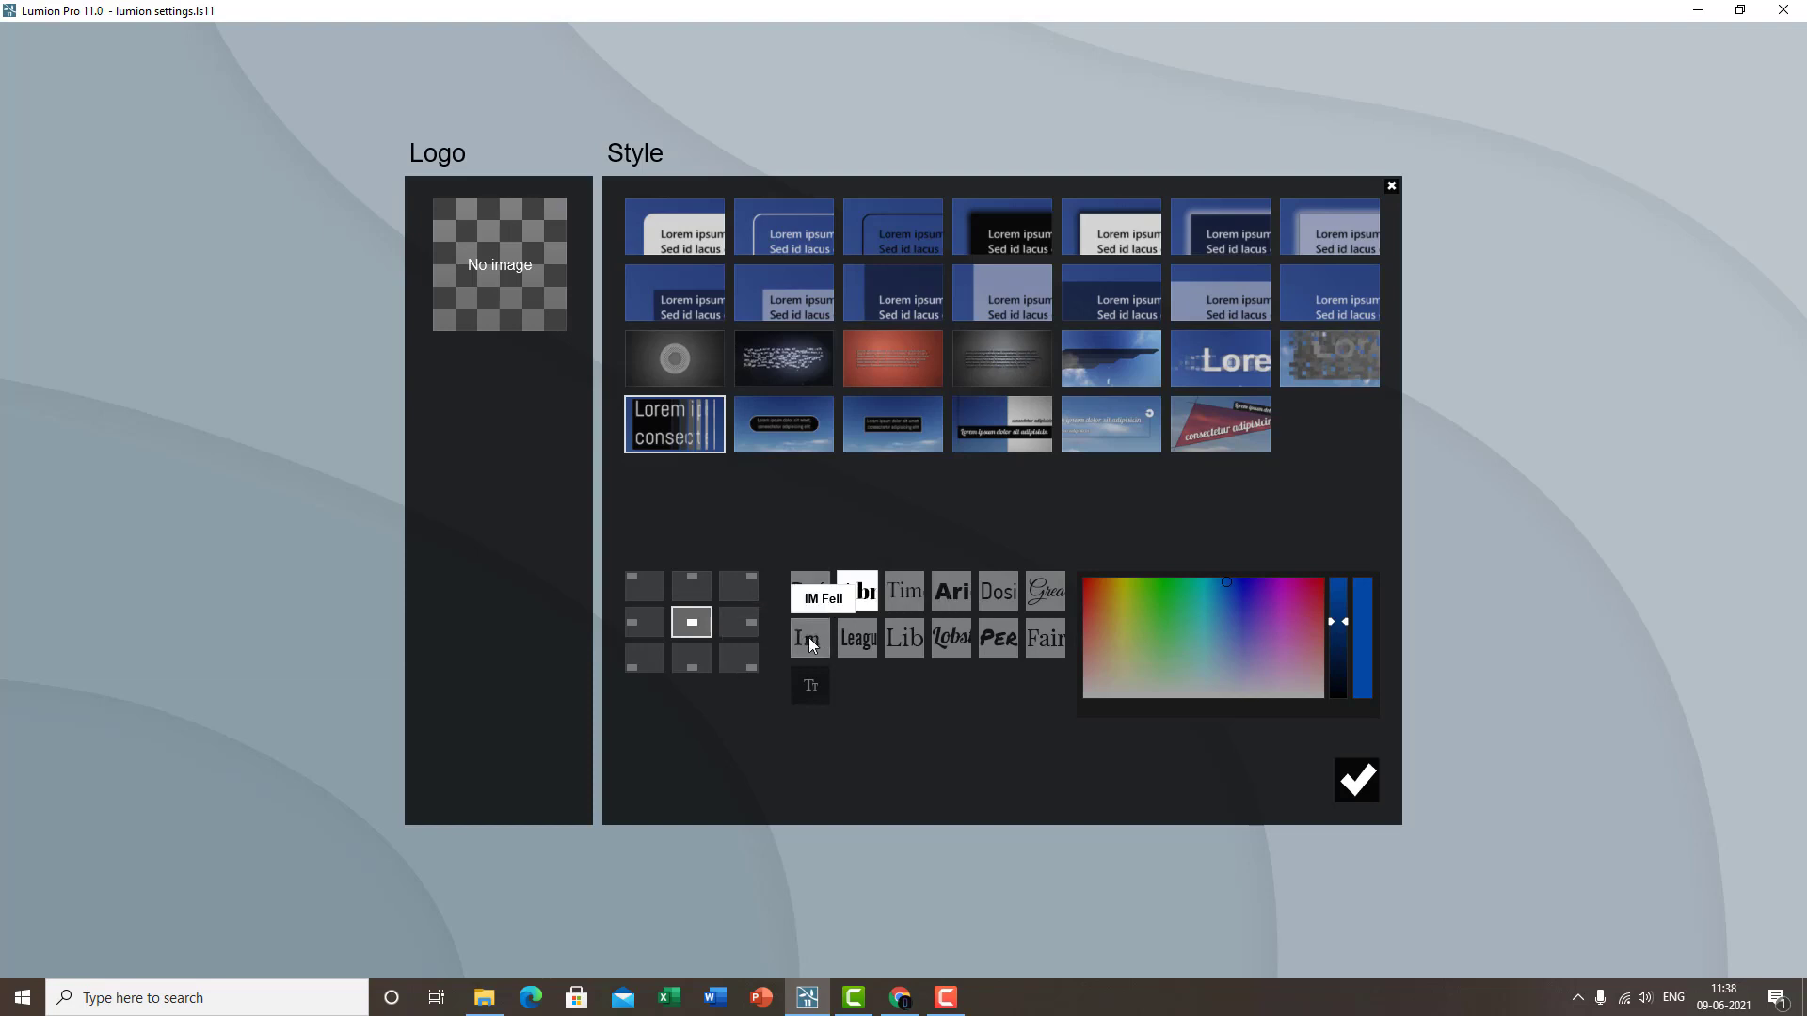
left_click(951, 593)
left_click(1046, 591)
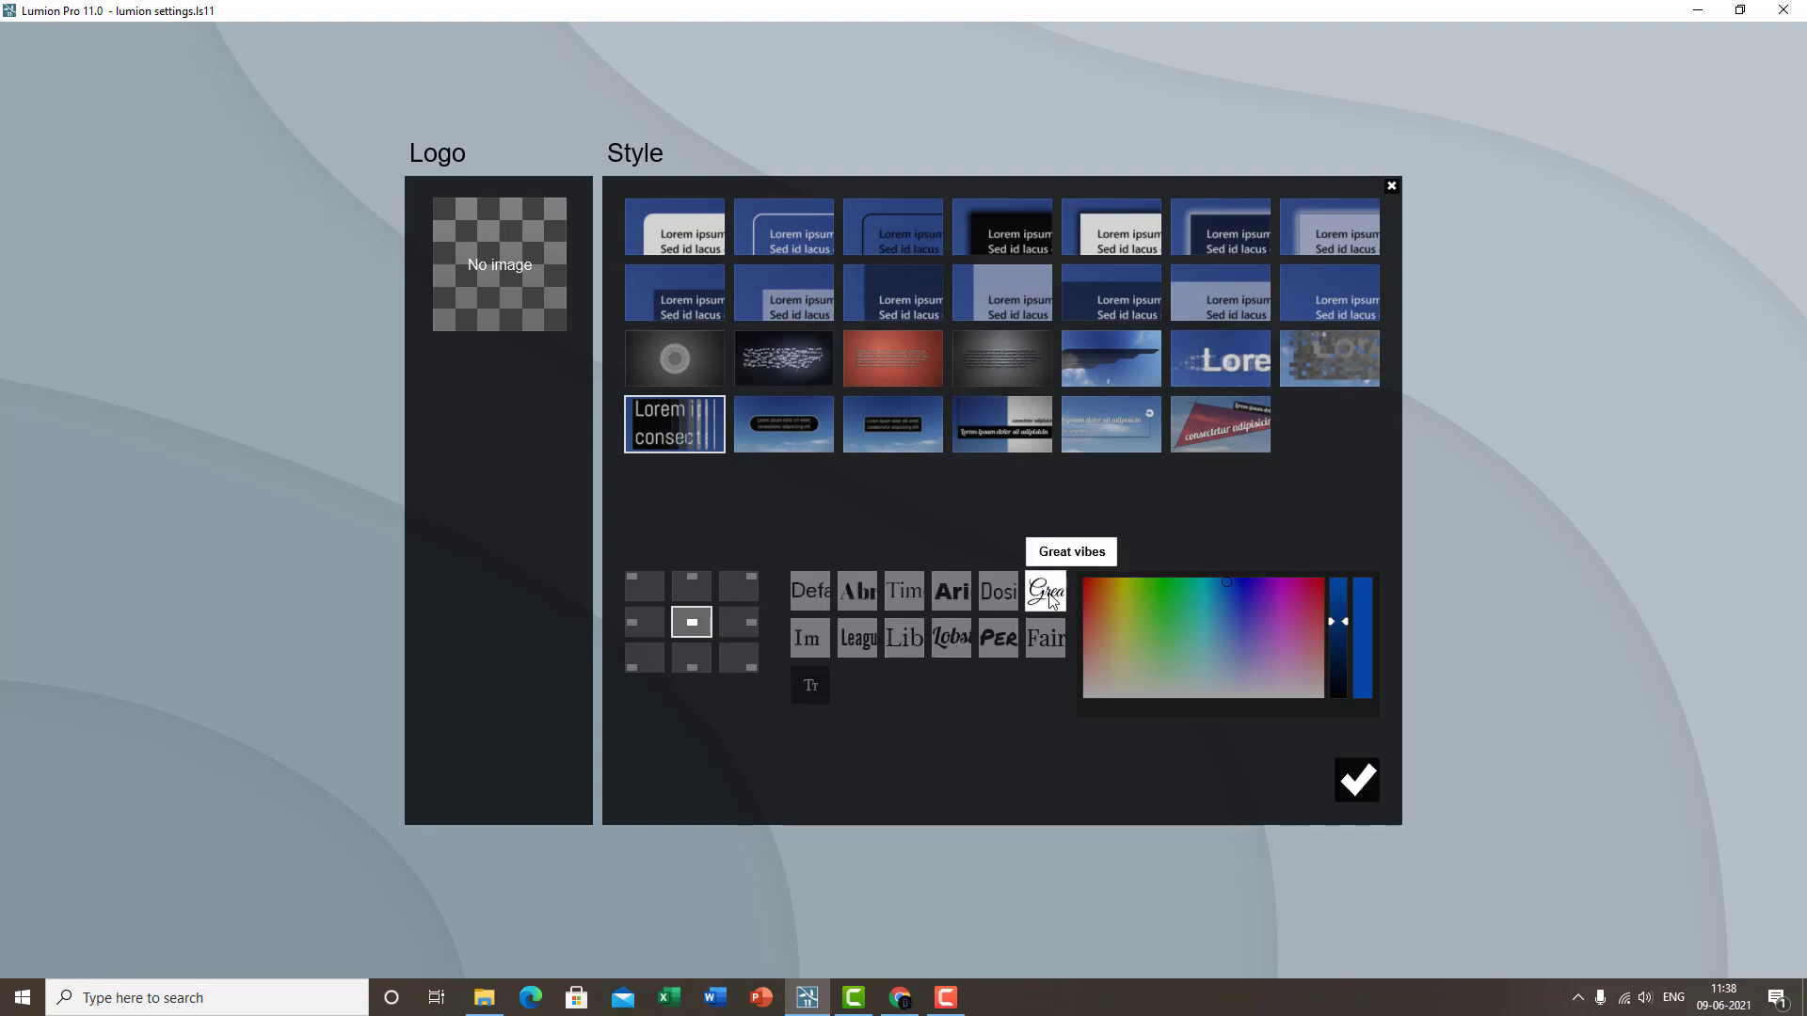
mouse_move(1195, 602)
left_mouse_down()
mouse_move(1159, 555)
mouse_move(1231, 567)
mouse_move(1148, 753)
mouse_move(1202, 603)
mouse_move(1203, 624)
left_mouse_up()
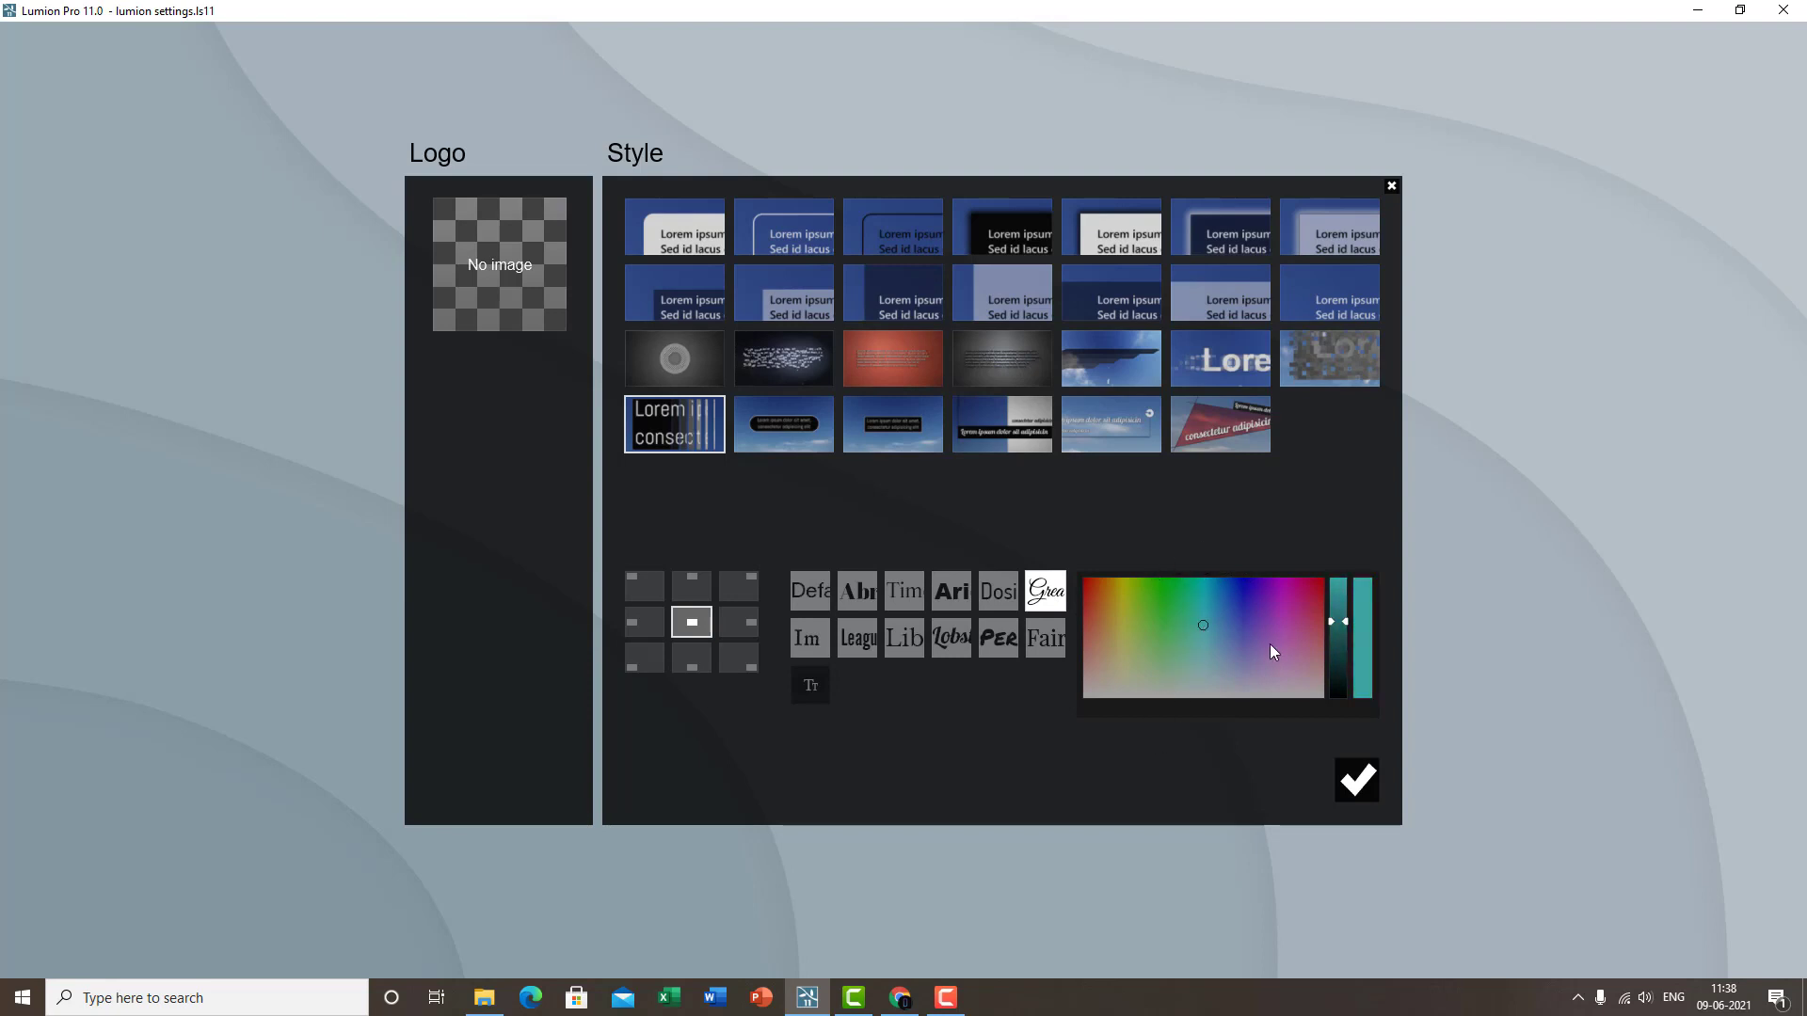
left_click_drag(1341, 661, 1342, 684)
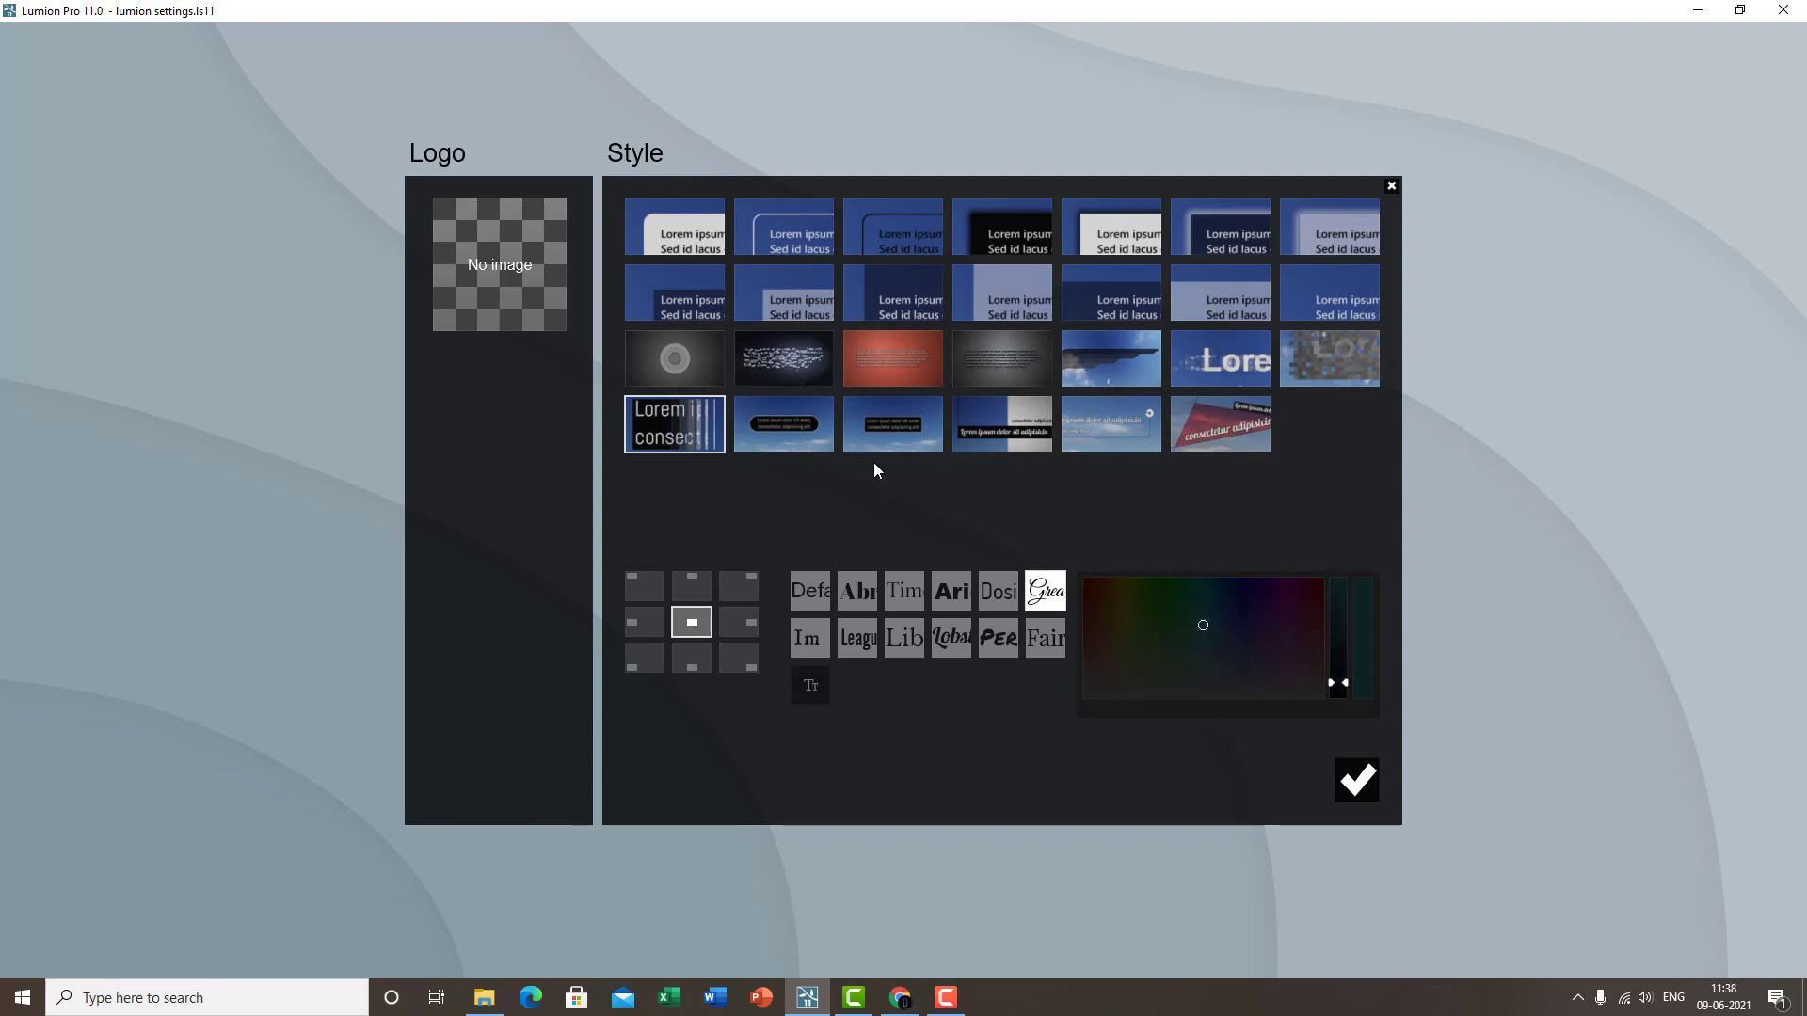
- Load asasa.jpg from the Downloads folder as the title logo, set it to Image left, and apply the title style
left_click(509, 256)
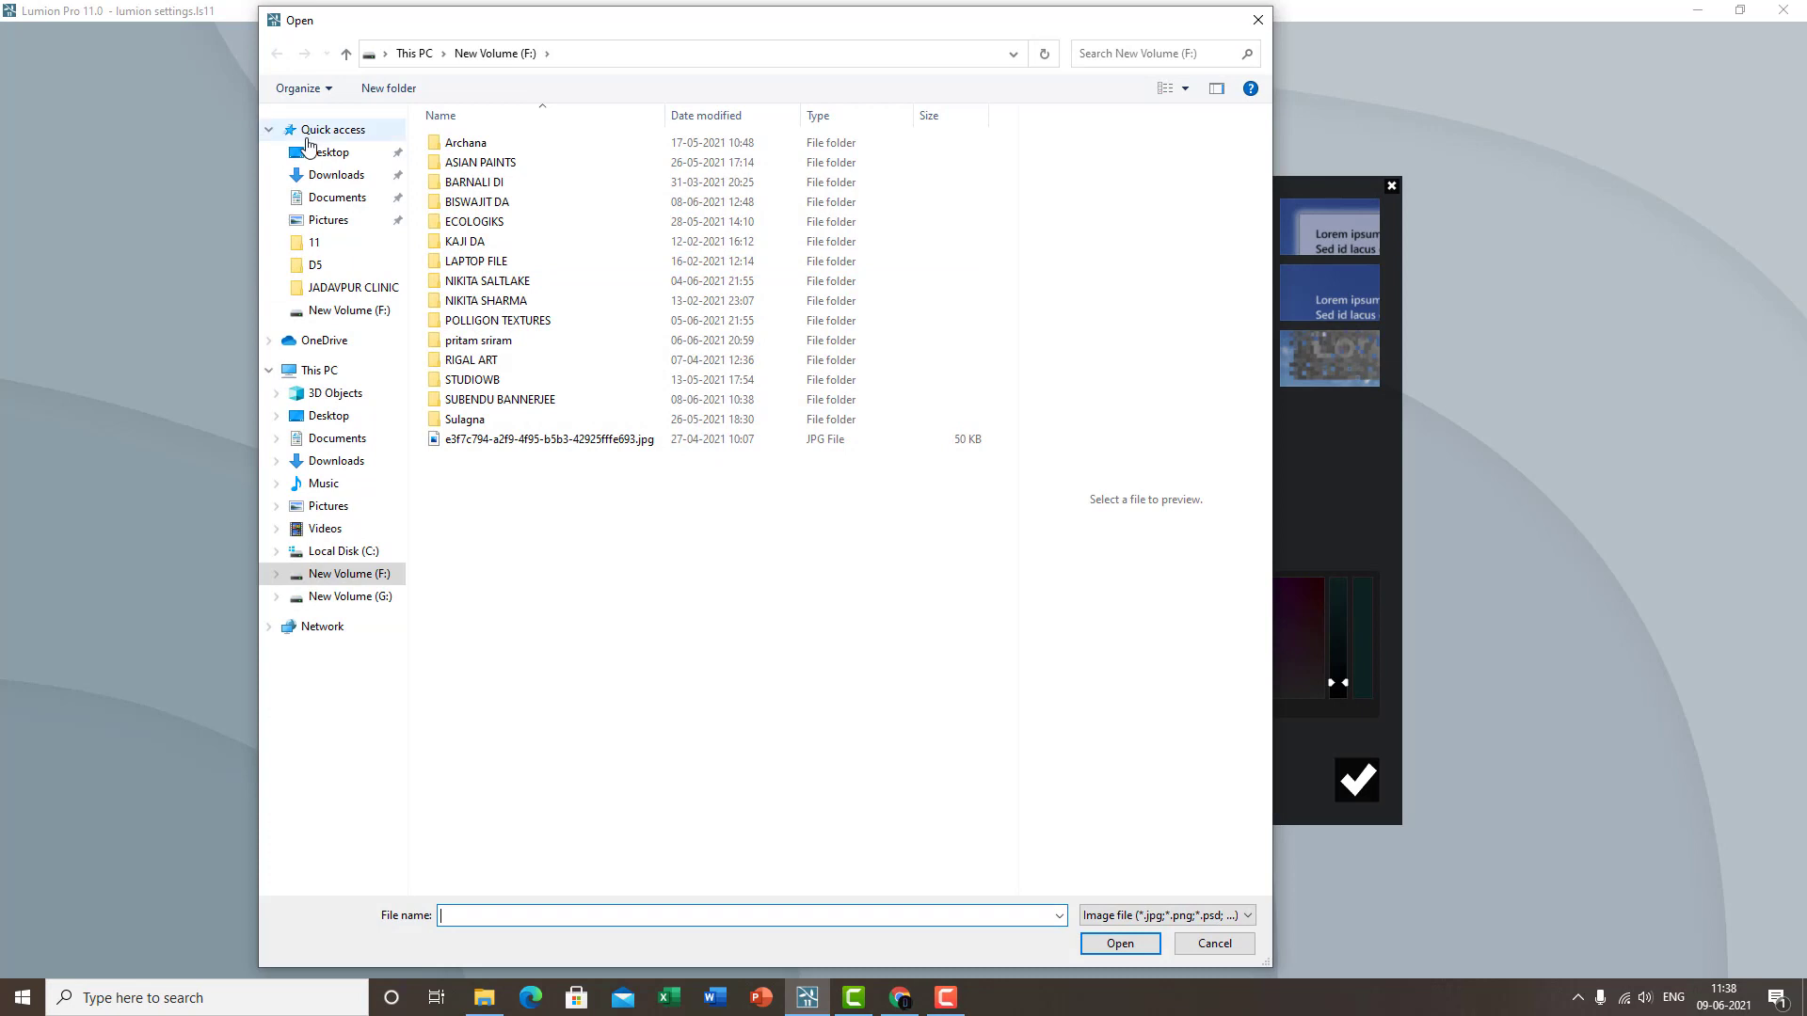
left_click(336, 175)
left_click(494, 219)
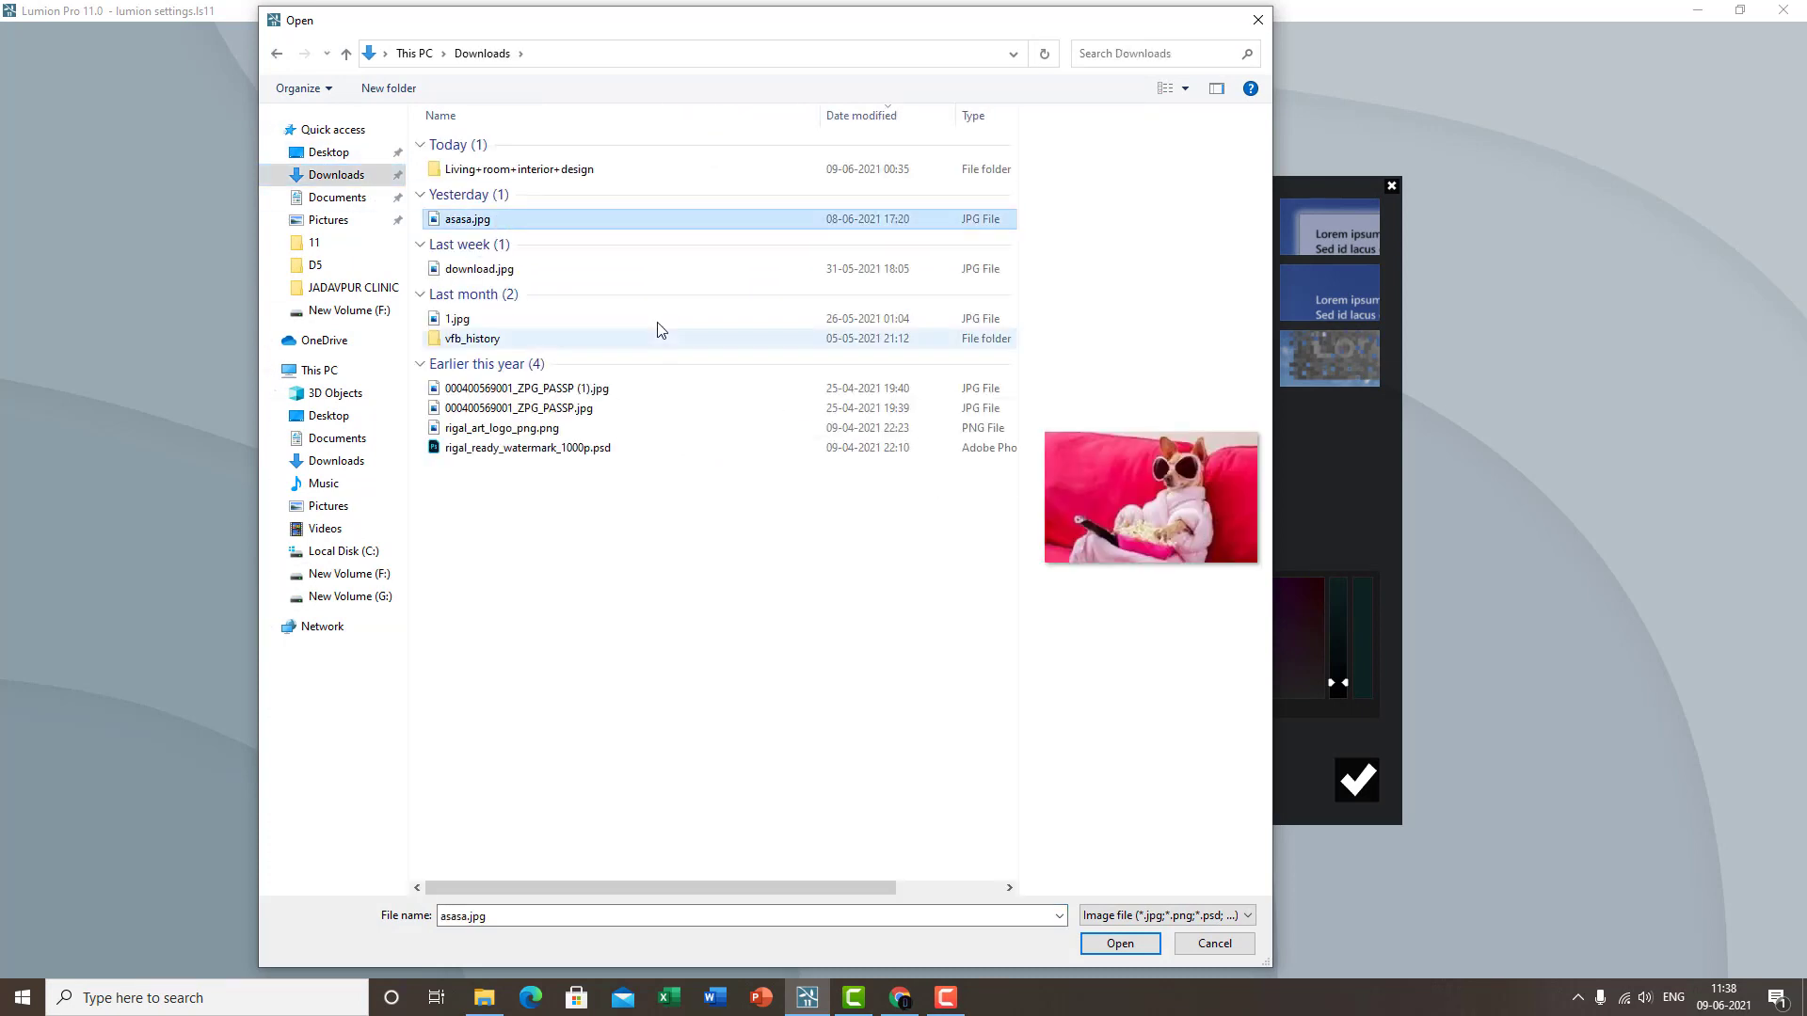
left_click(1120, 944)
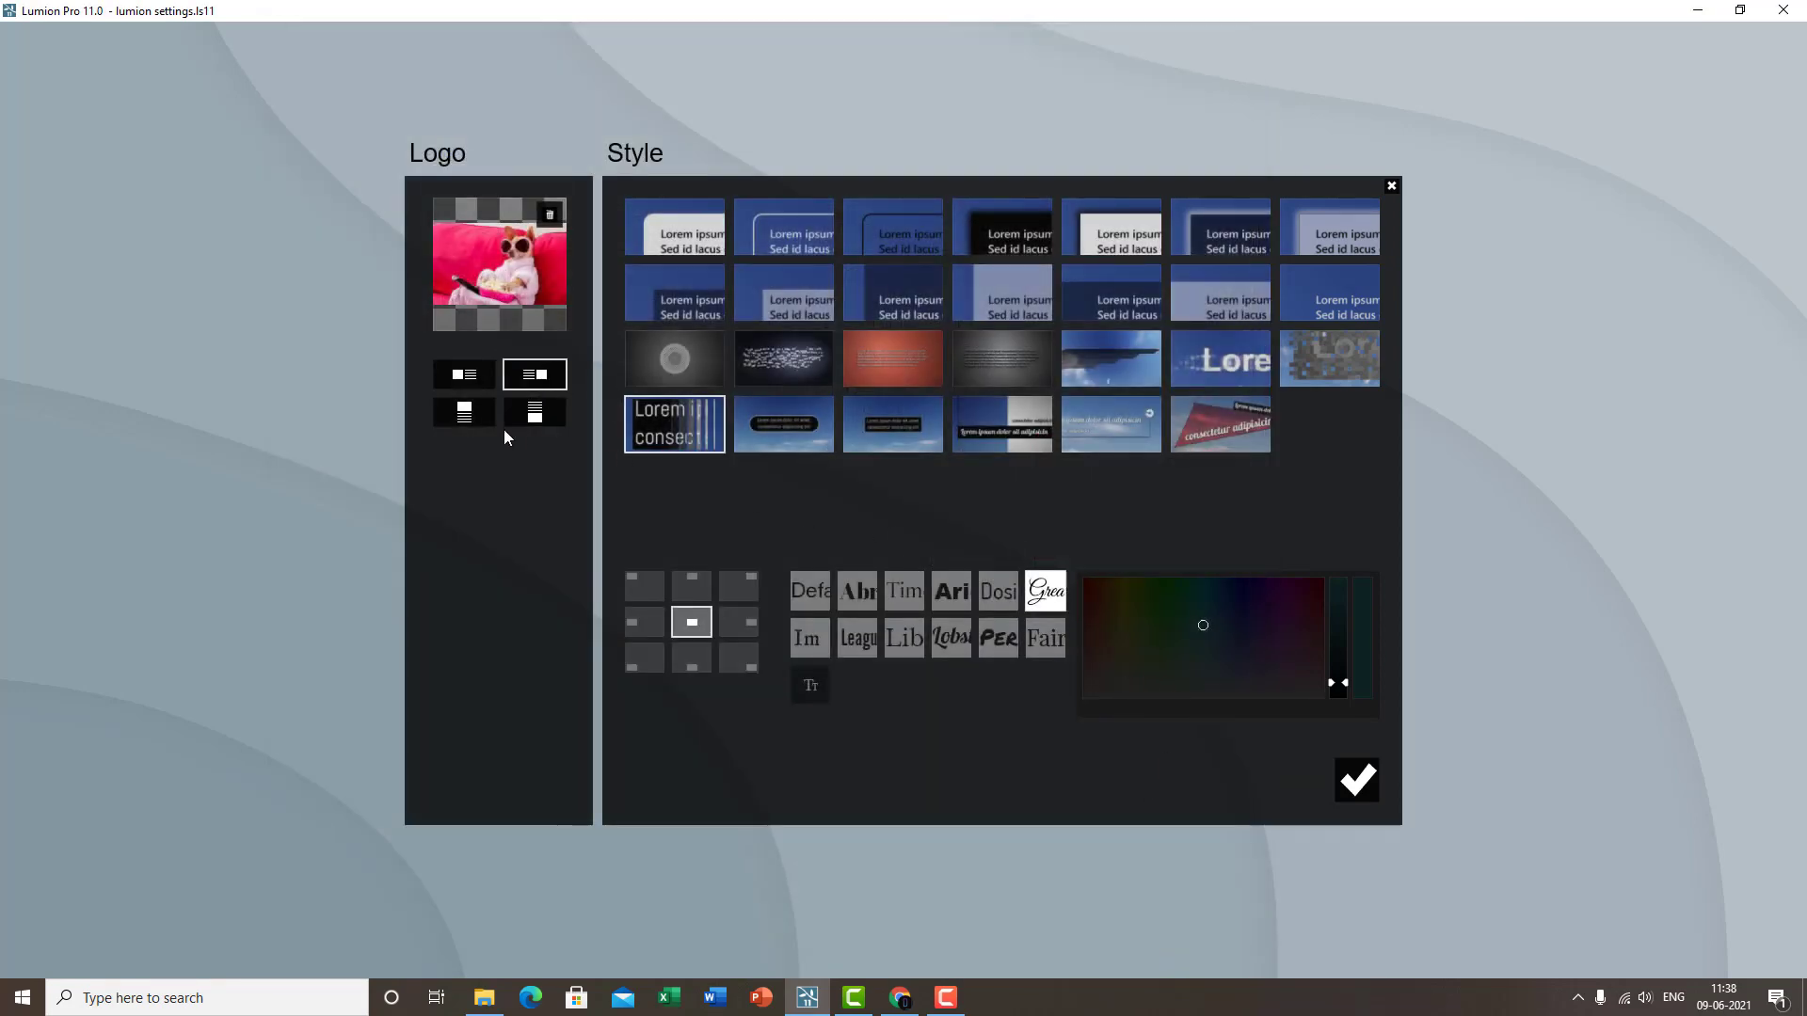
left_click(463, 377)
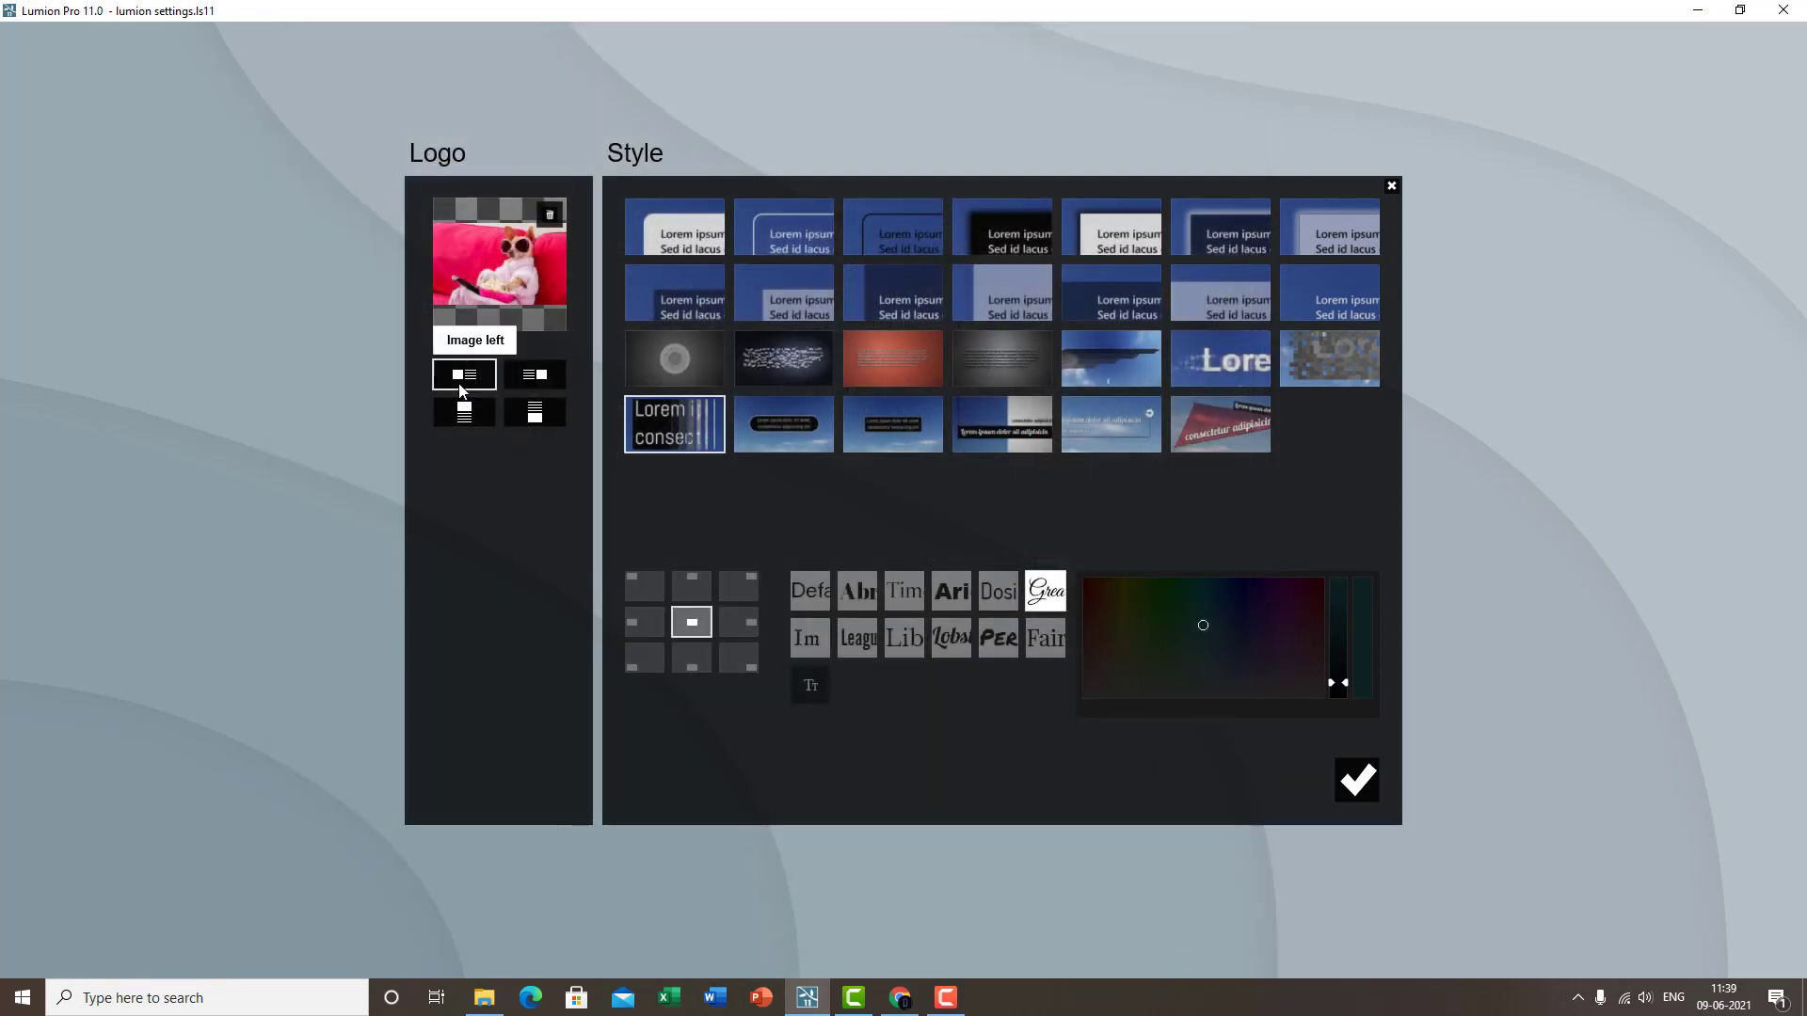
left_click(1352, 780)
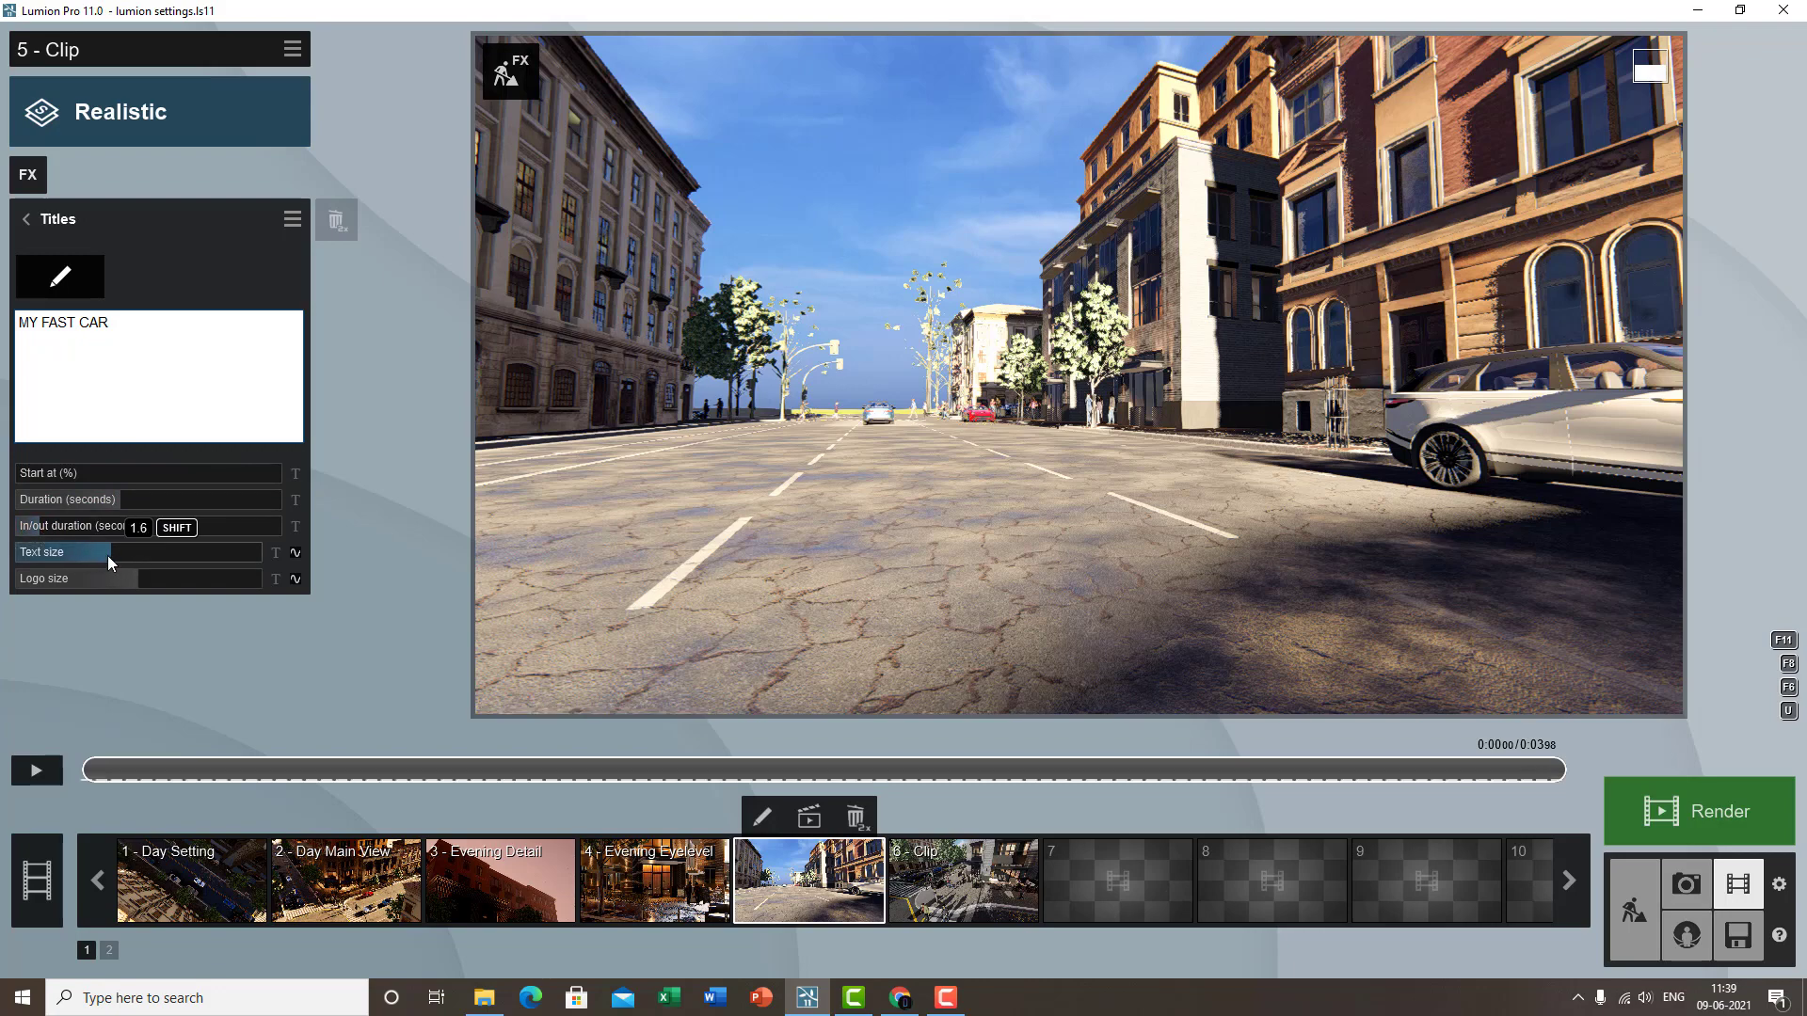
- Complete the title text as "MY FAST CAR!!", enlarge the logo, and play clip 5 briefly to preview the title
left_click(99, 355)
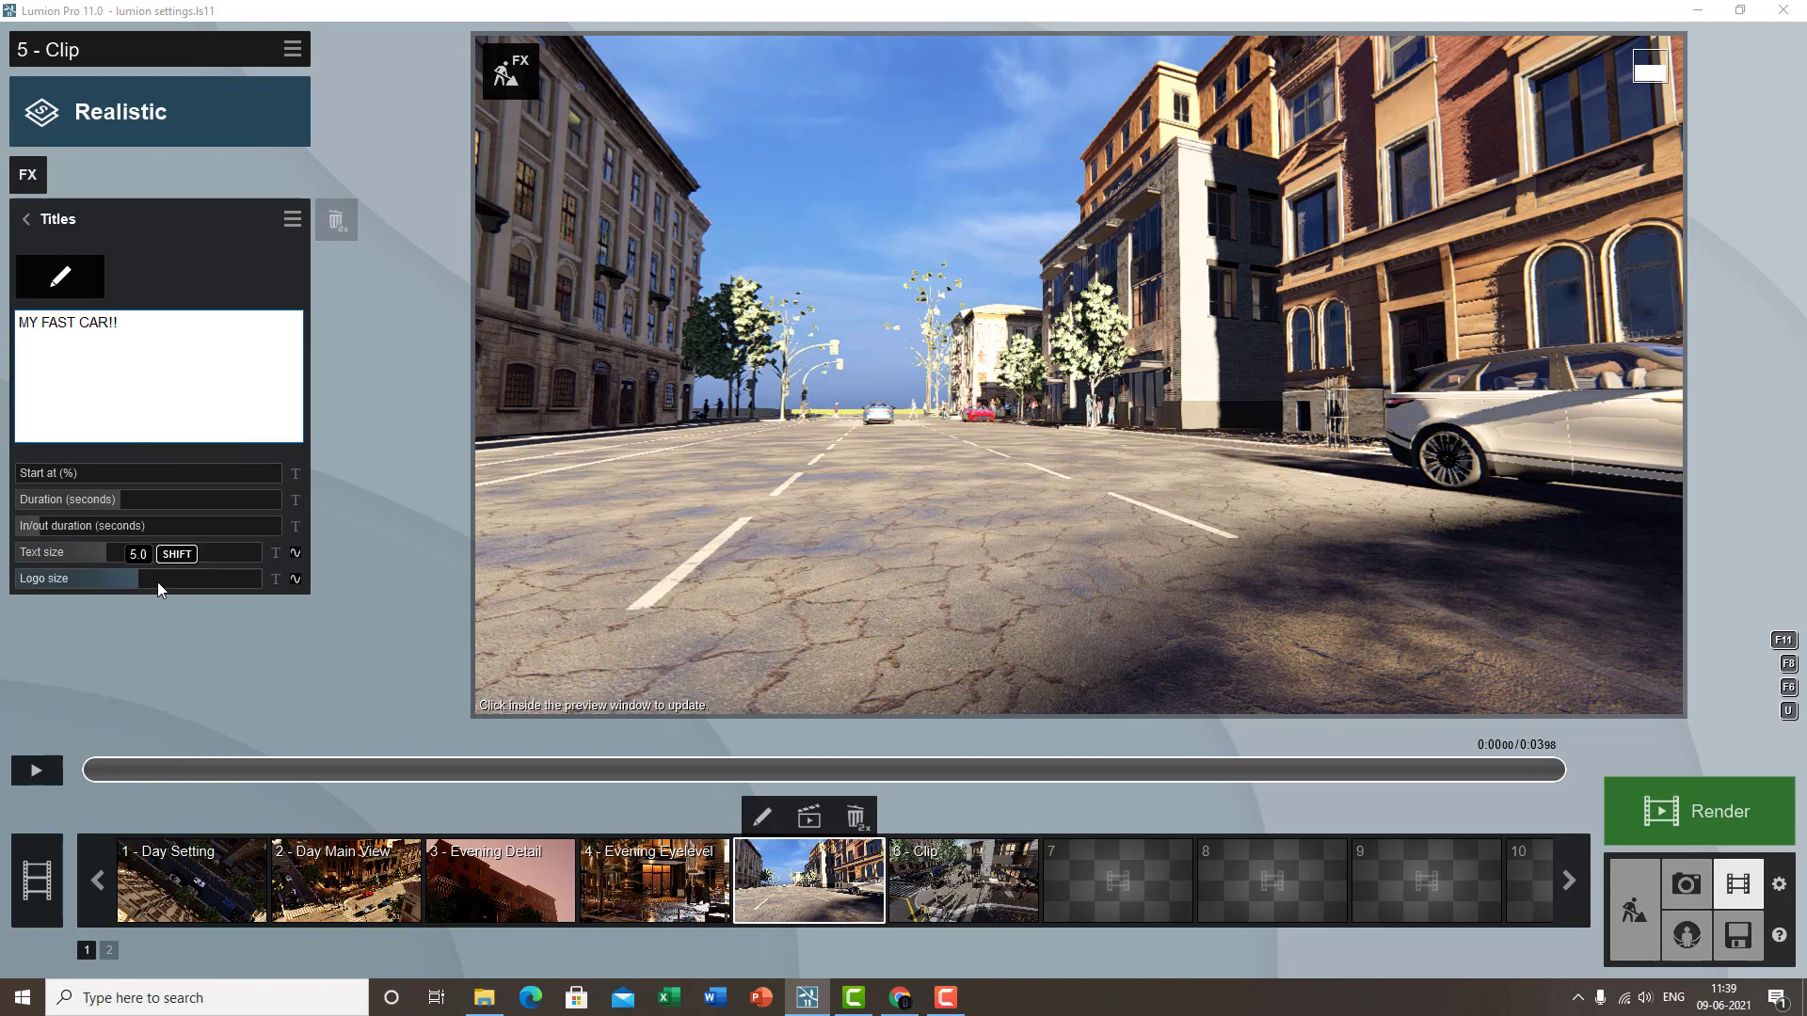
left_click(27, 780)
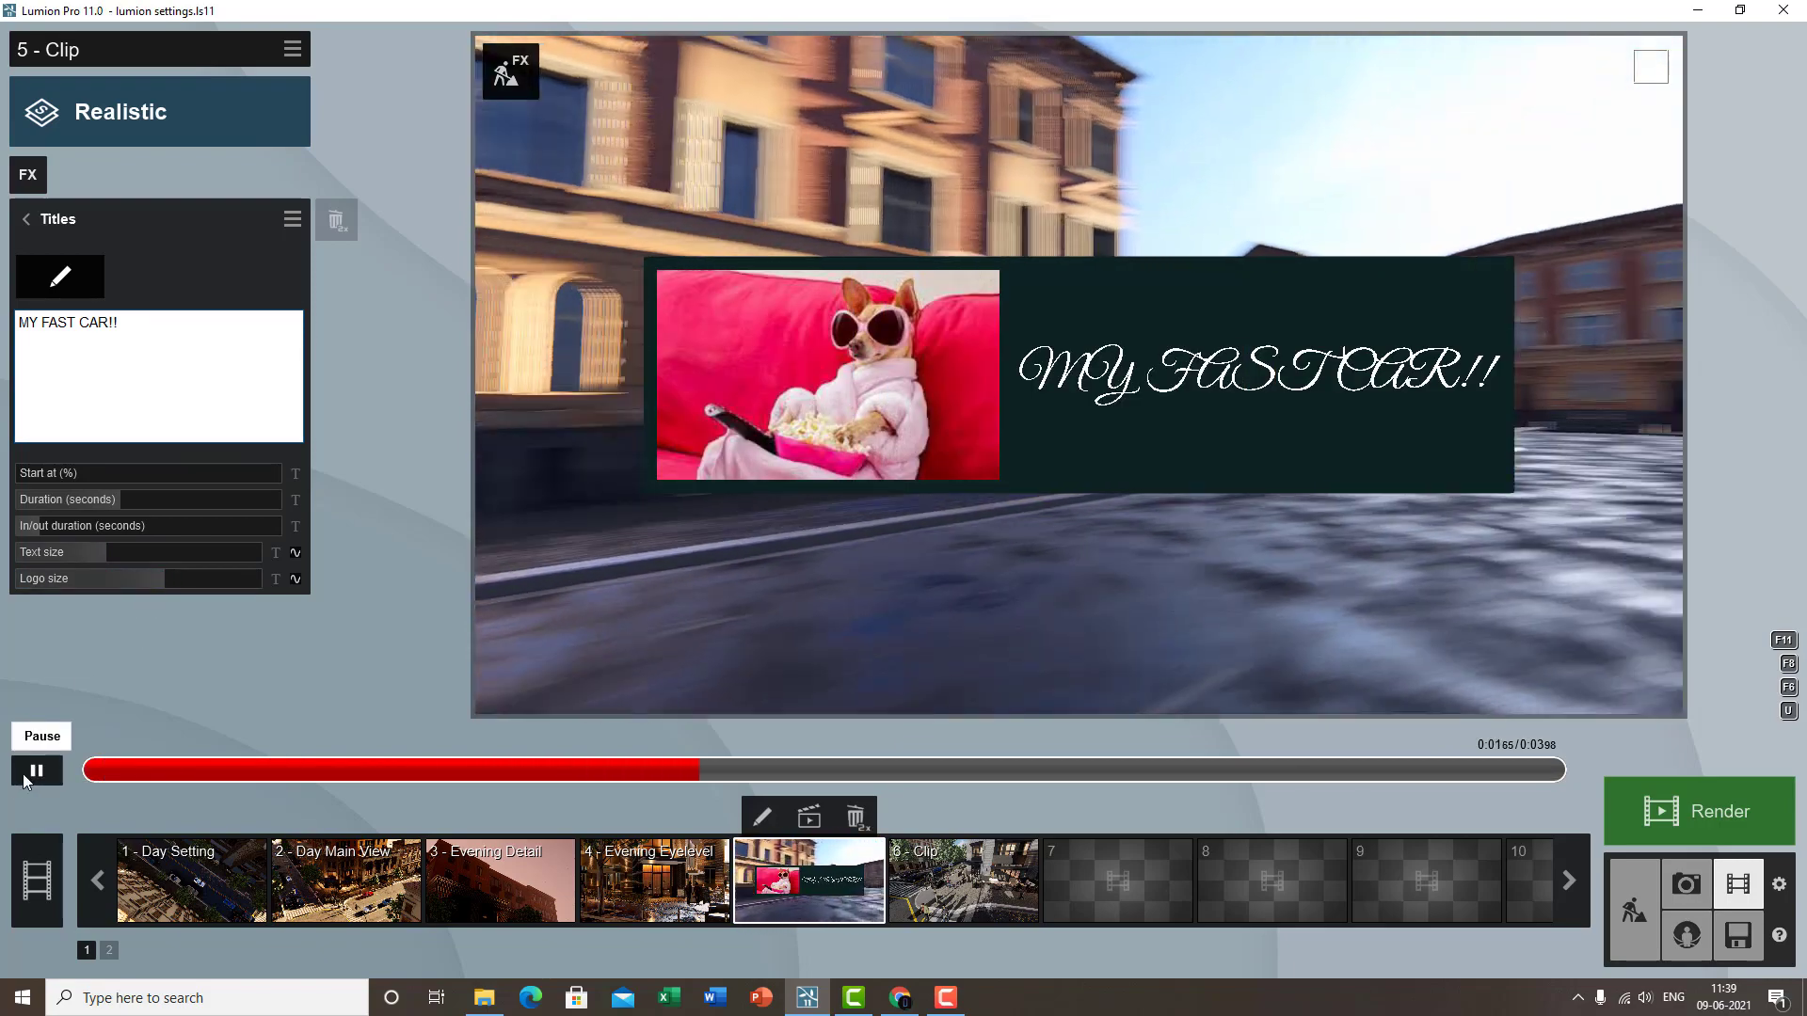
left_click(26, 780)
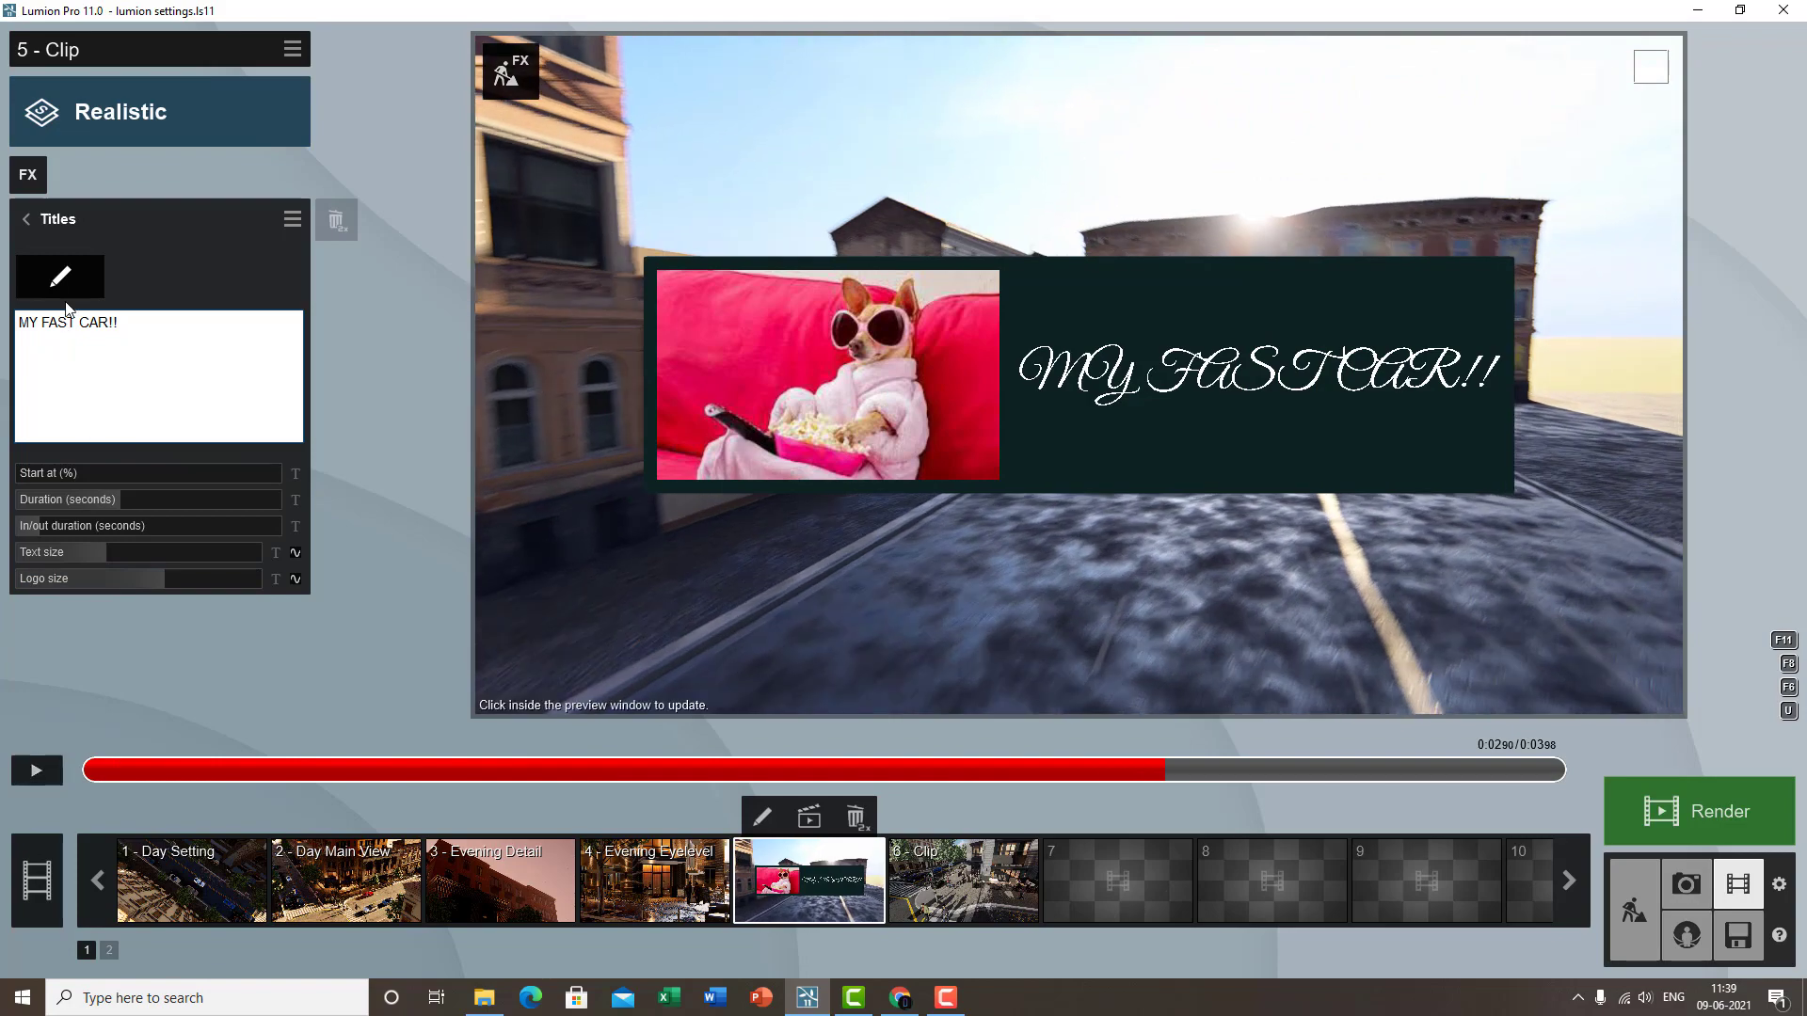
- Change the title font to the heavy serif "Abr" typeface and reduce both the text size and the logo size
left_click(76, 276)
left_click(821, 593)
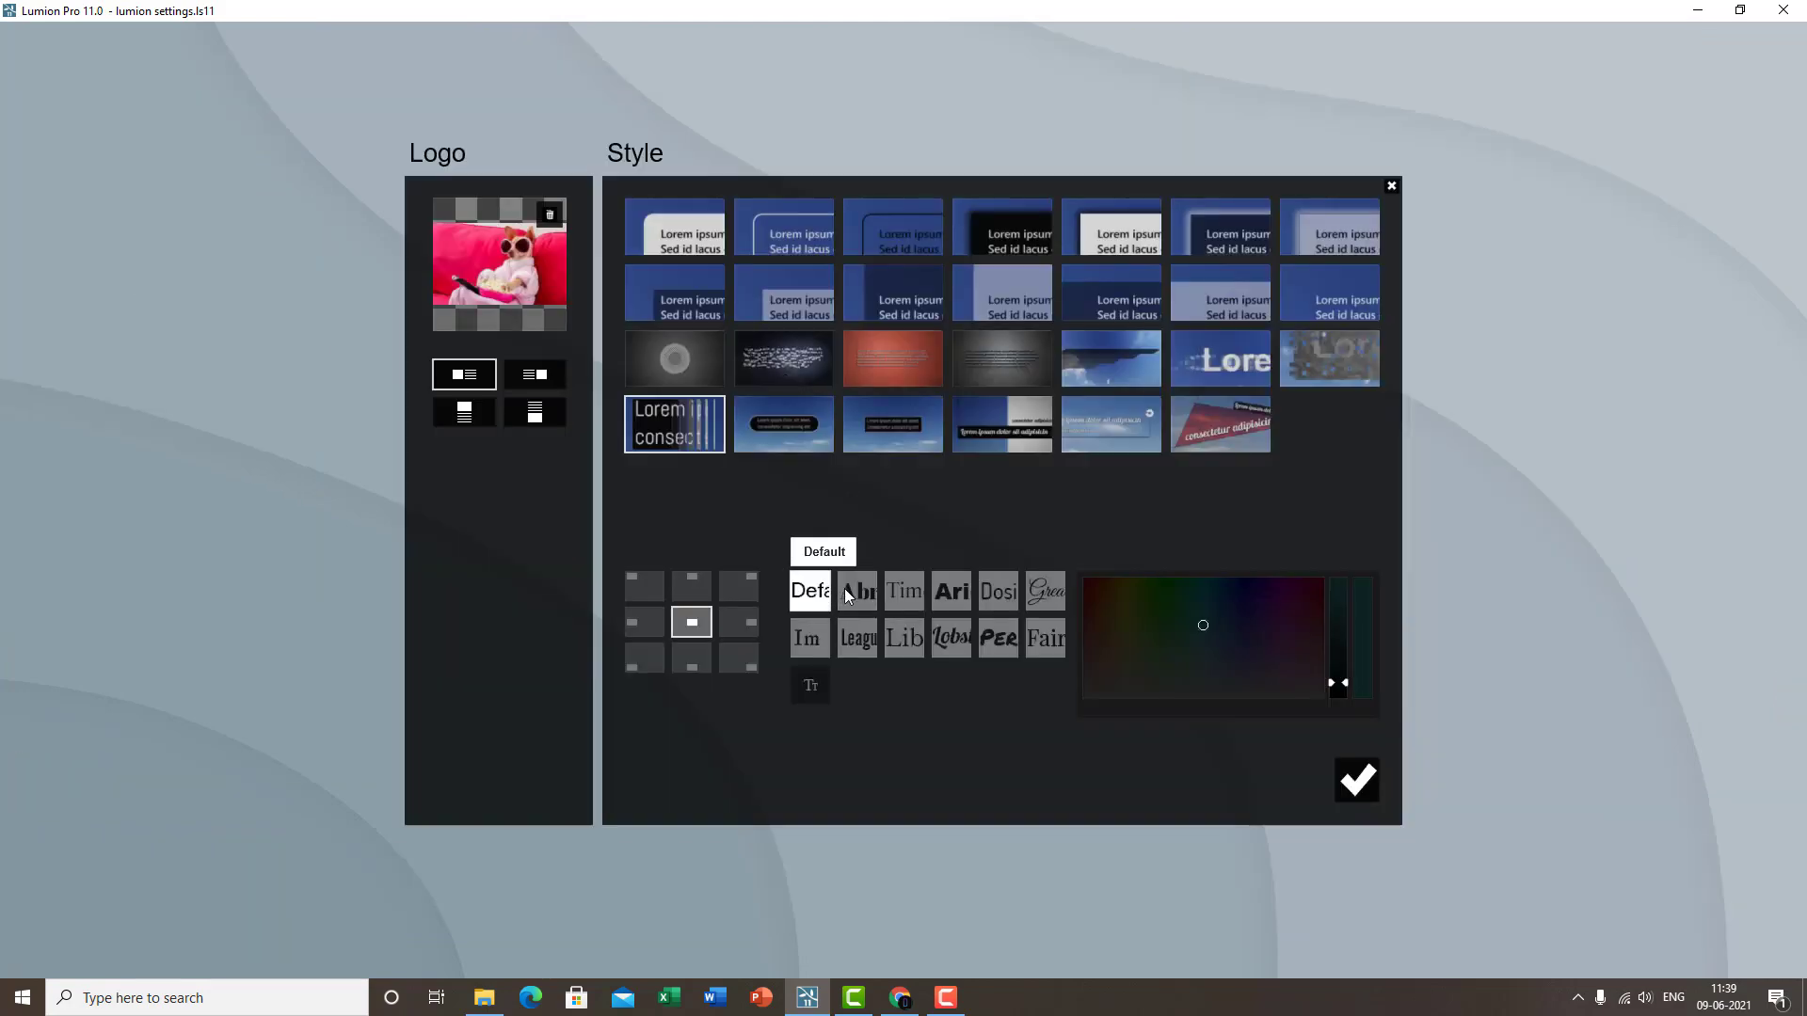
left_click(856, 591)
left_click(1356, 780)
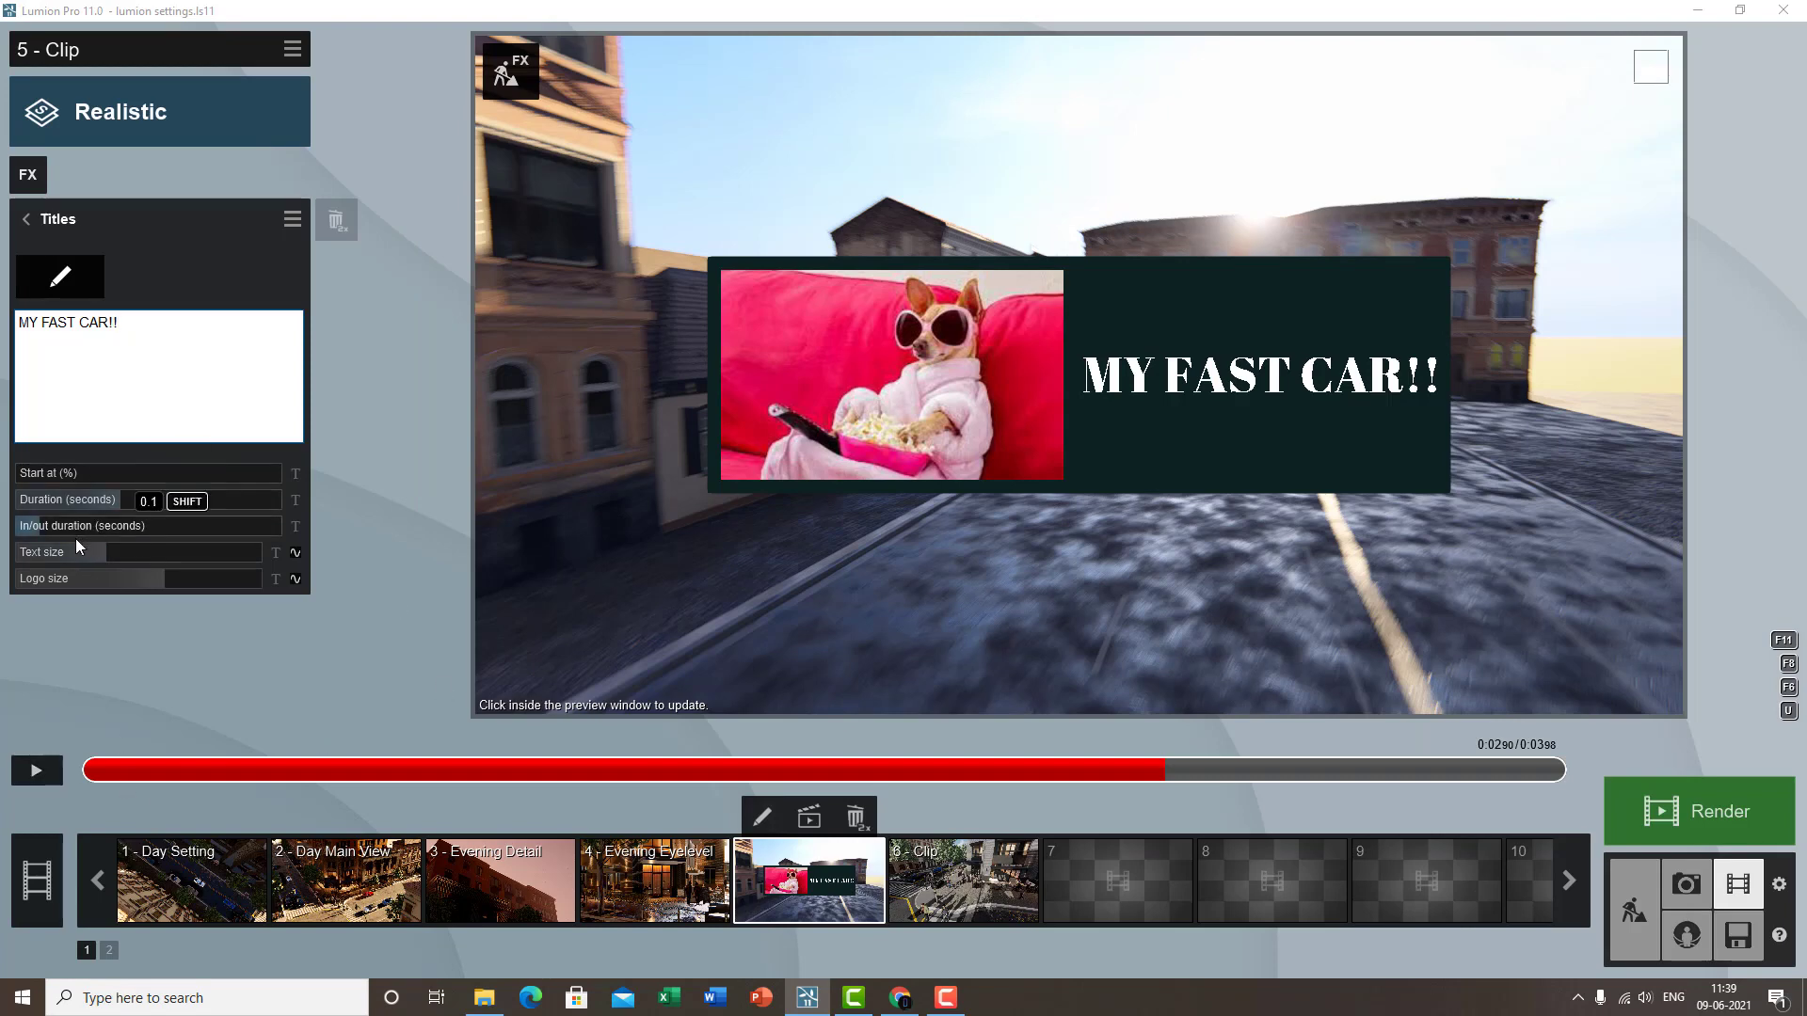
mouse_move(91, 554)
left_mouse_down()
mouse_move(71, 552)
mouse_move(109, 555)
mouse_move(122, 584)
mouse_move(94, 583)
mouse_move(122, 589)
mouse_move(94, 589)
mouse_move(67, 556)
mouse_move(73, 578)
left_mouse_up()
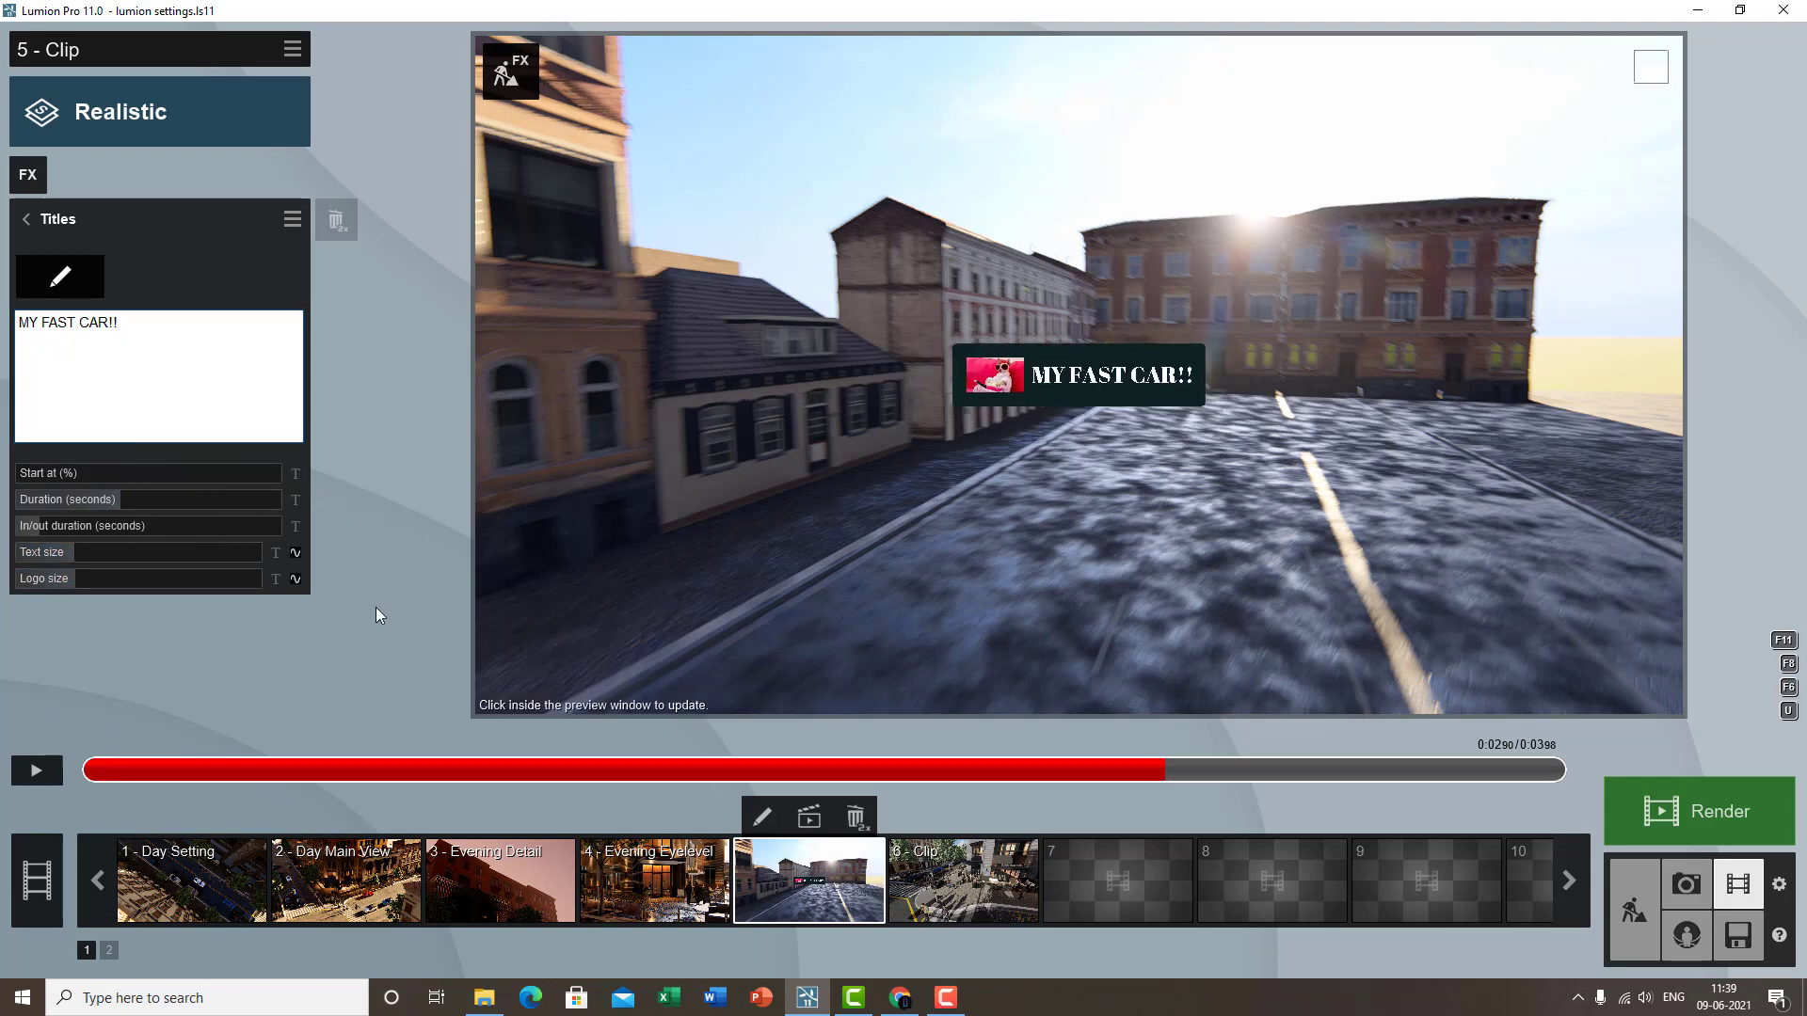
- Try the top left placement for the title, and settle on the middle left placement
left_click(58, 286)
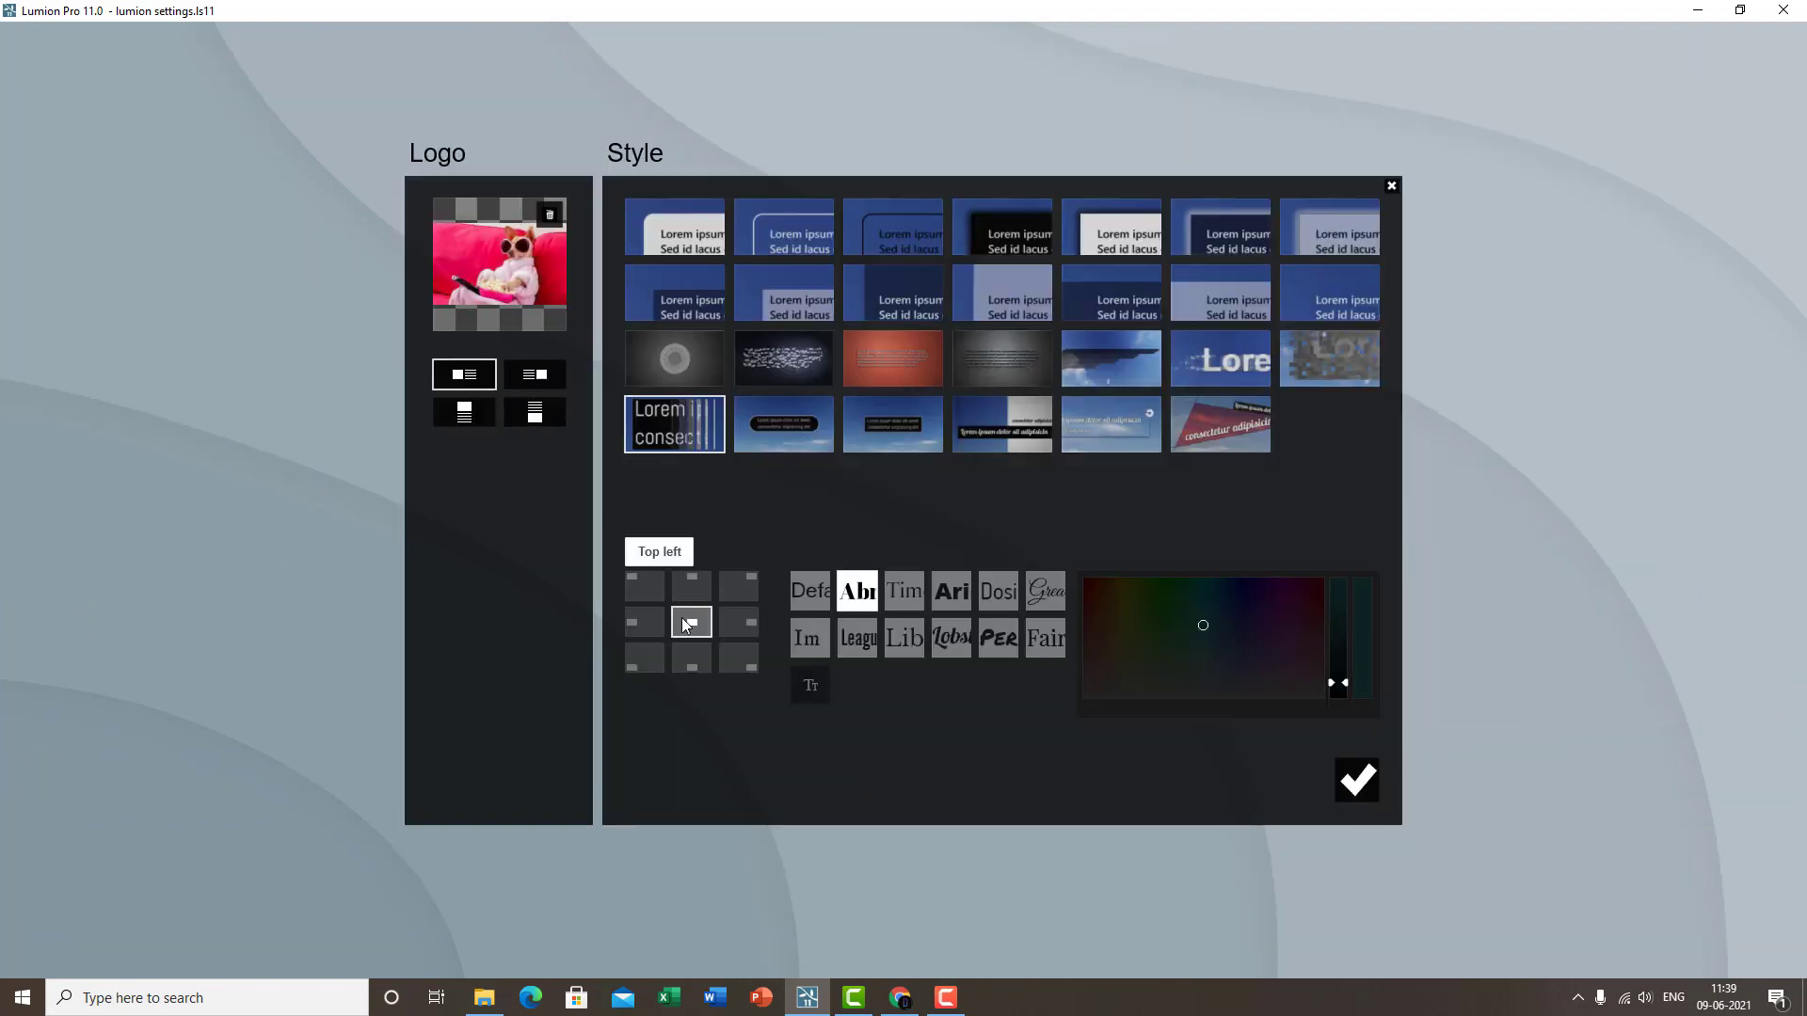
left_click(644, 588)
left_click(1351, 779)
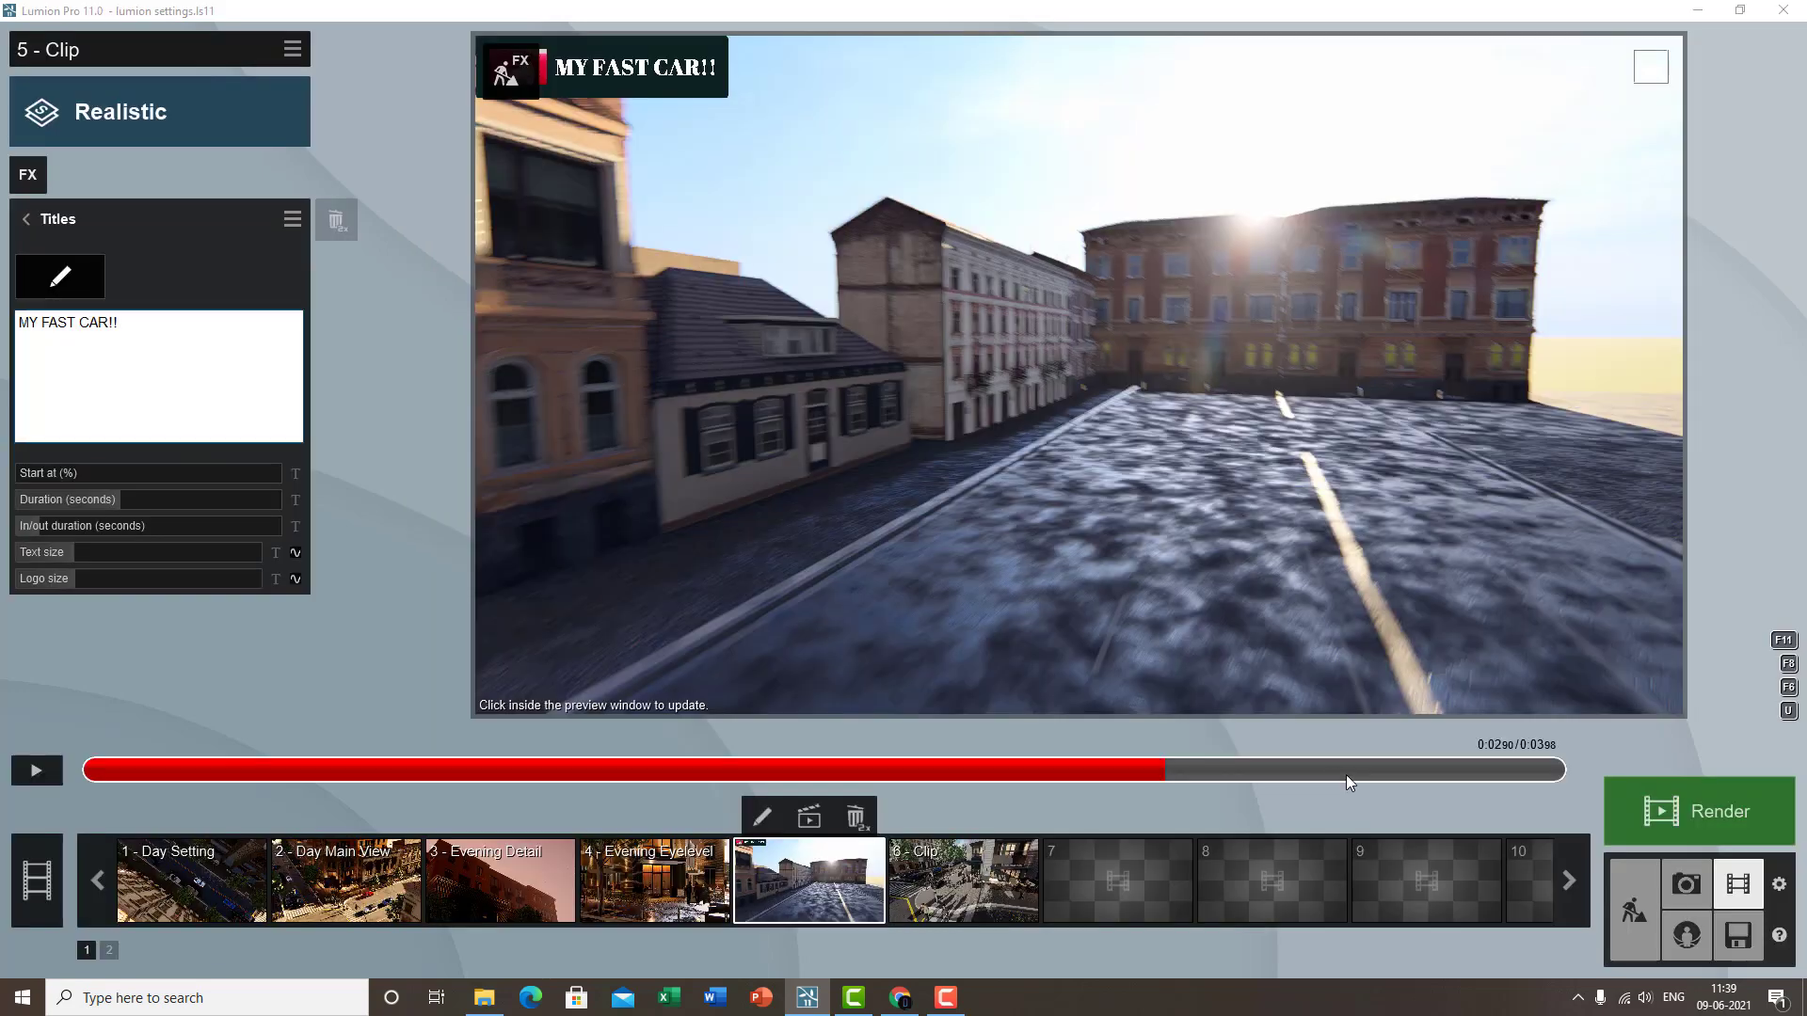
left_click(73, 273)
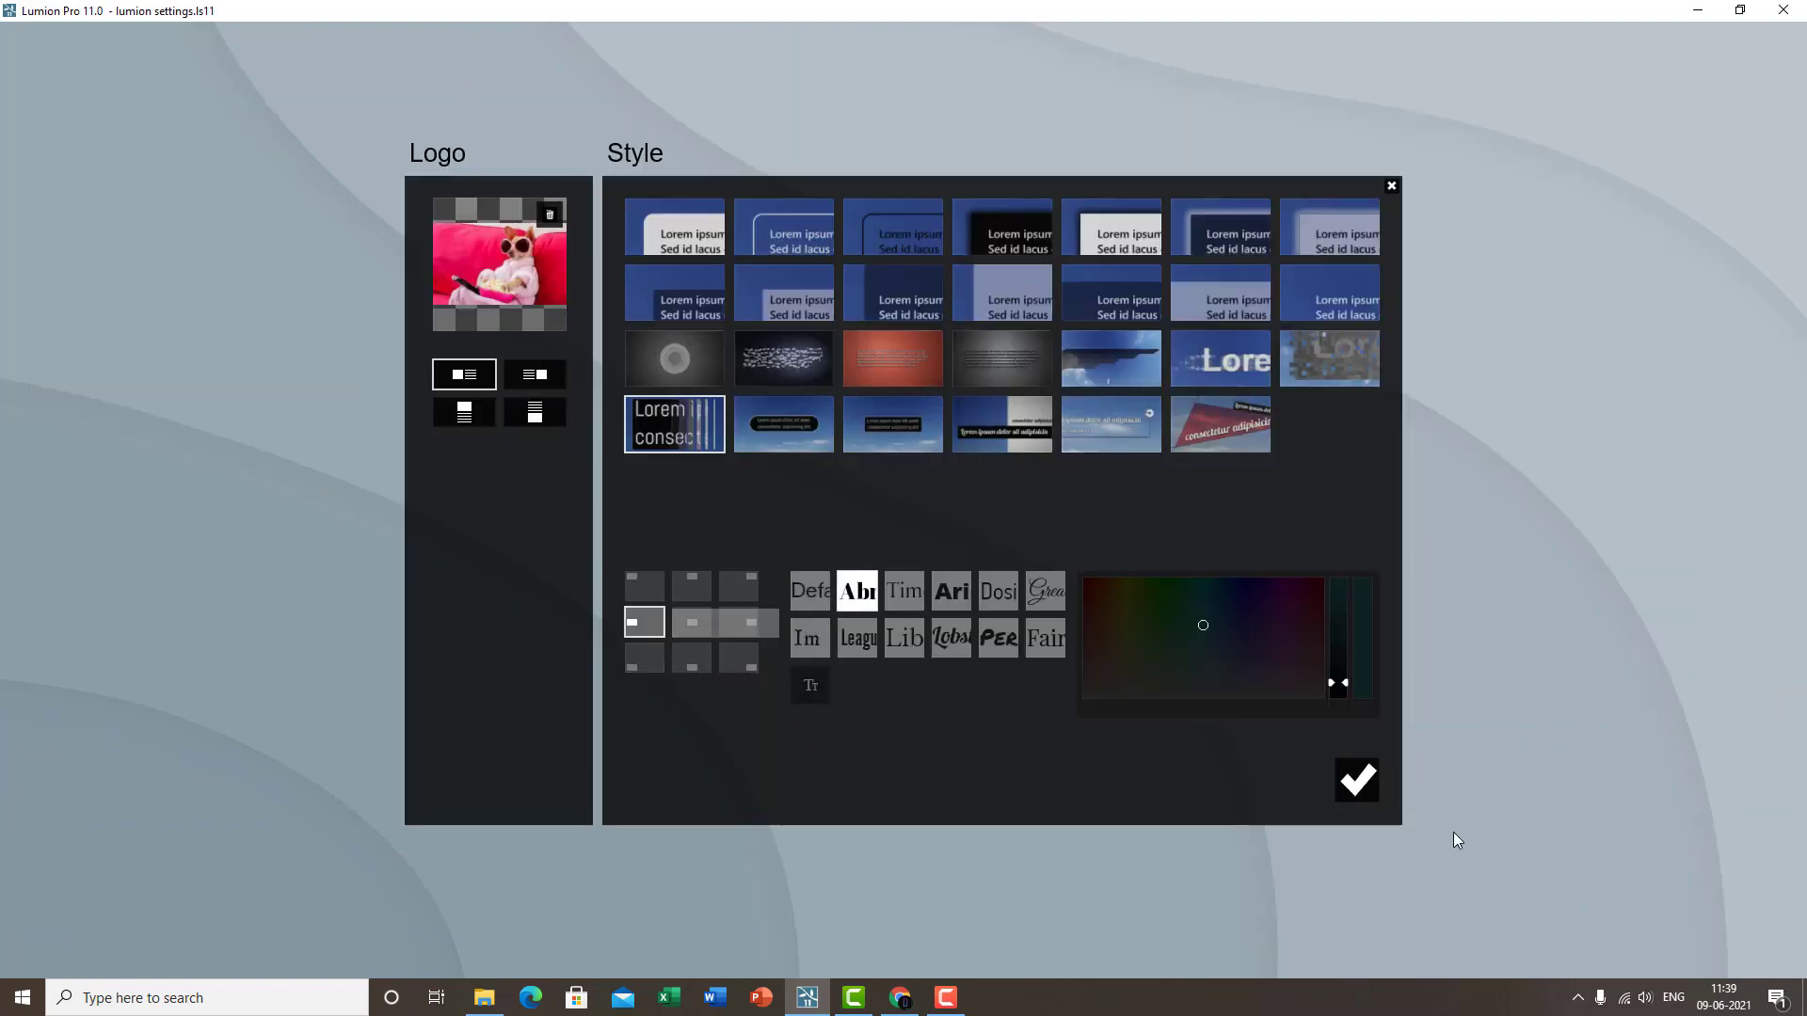
left_click(1353, 779)
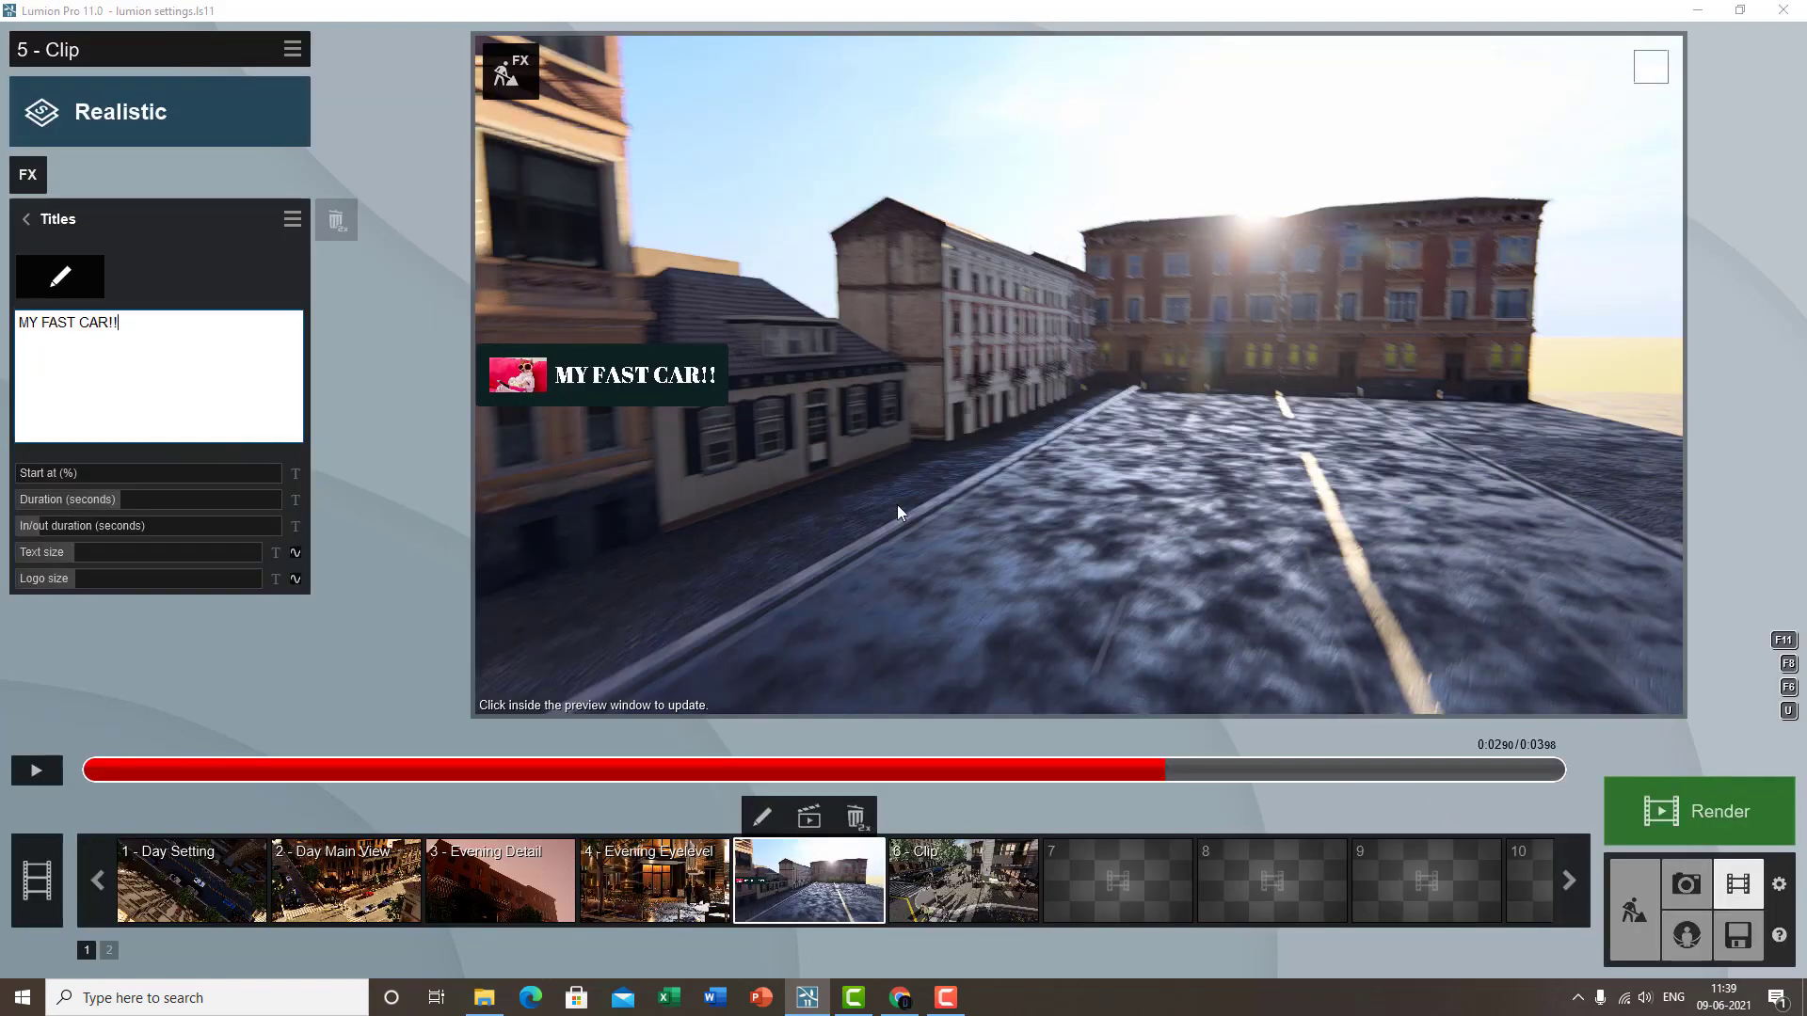
- Play clip 5 with the title and raise the title's Start at percentage
left_click(48, 770)
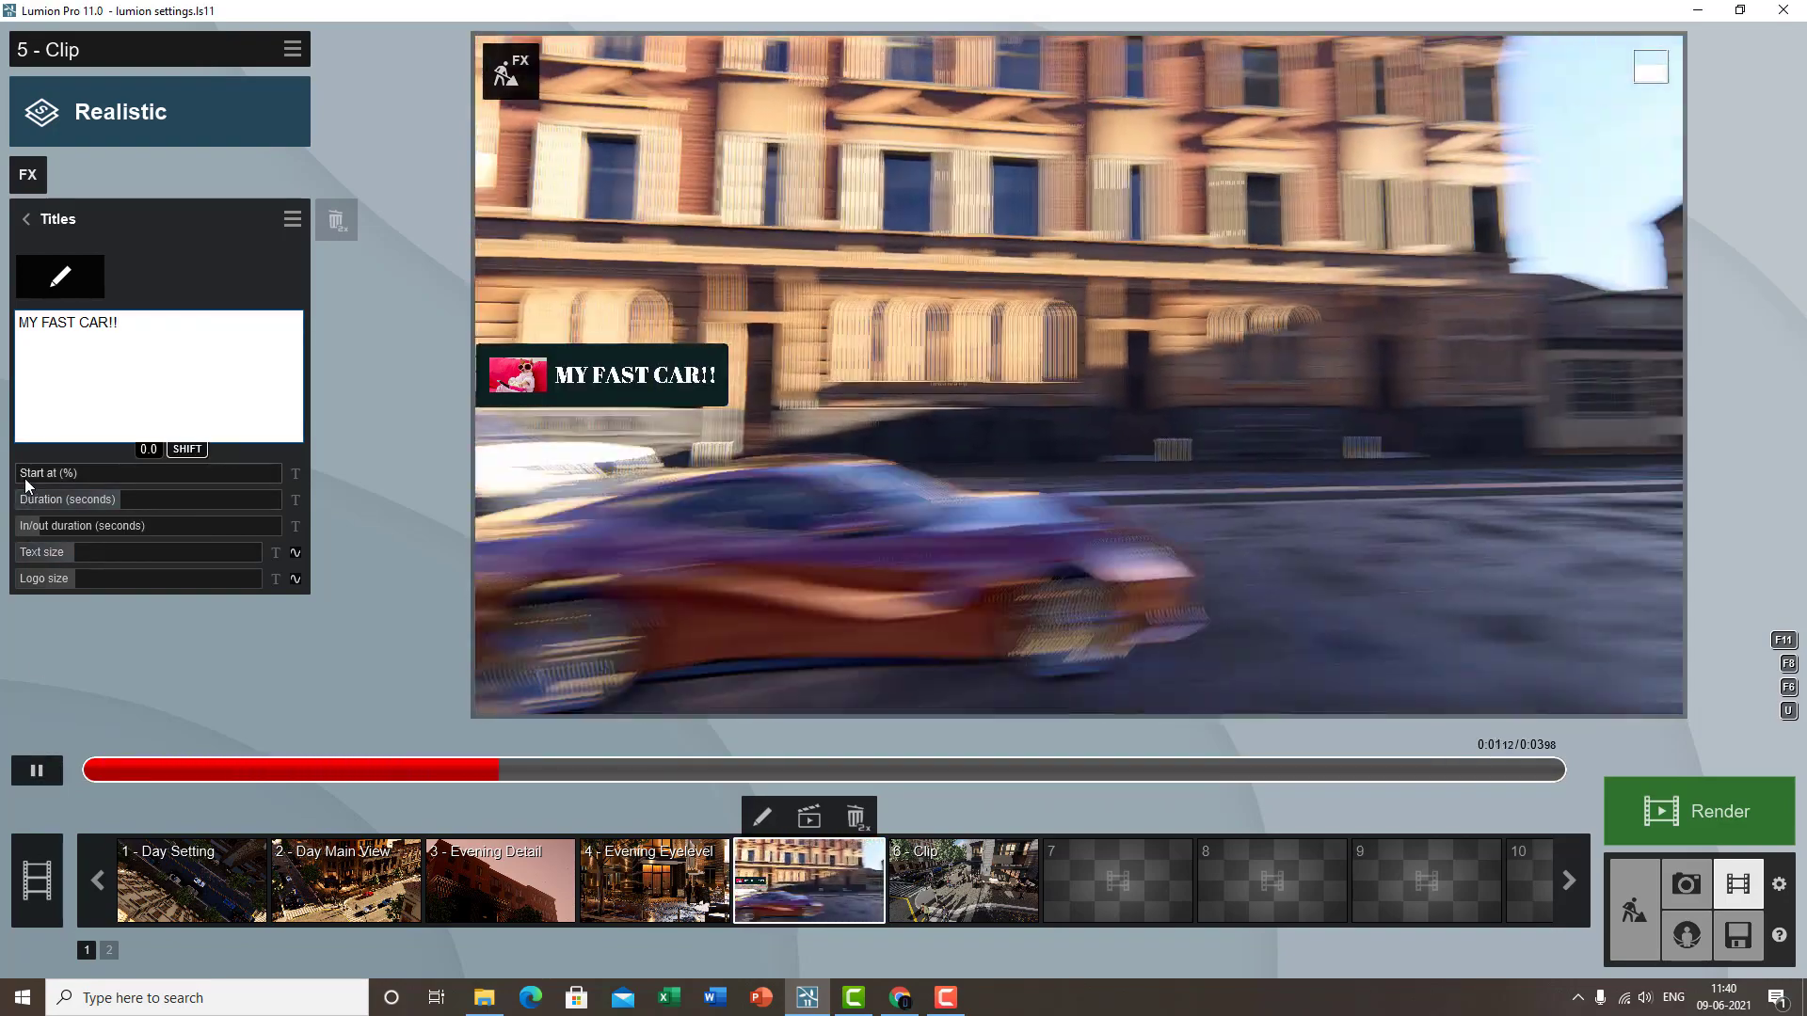
left_click_drag(25, 478, 56, 483)
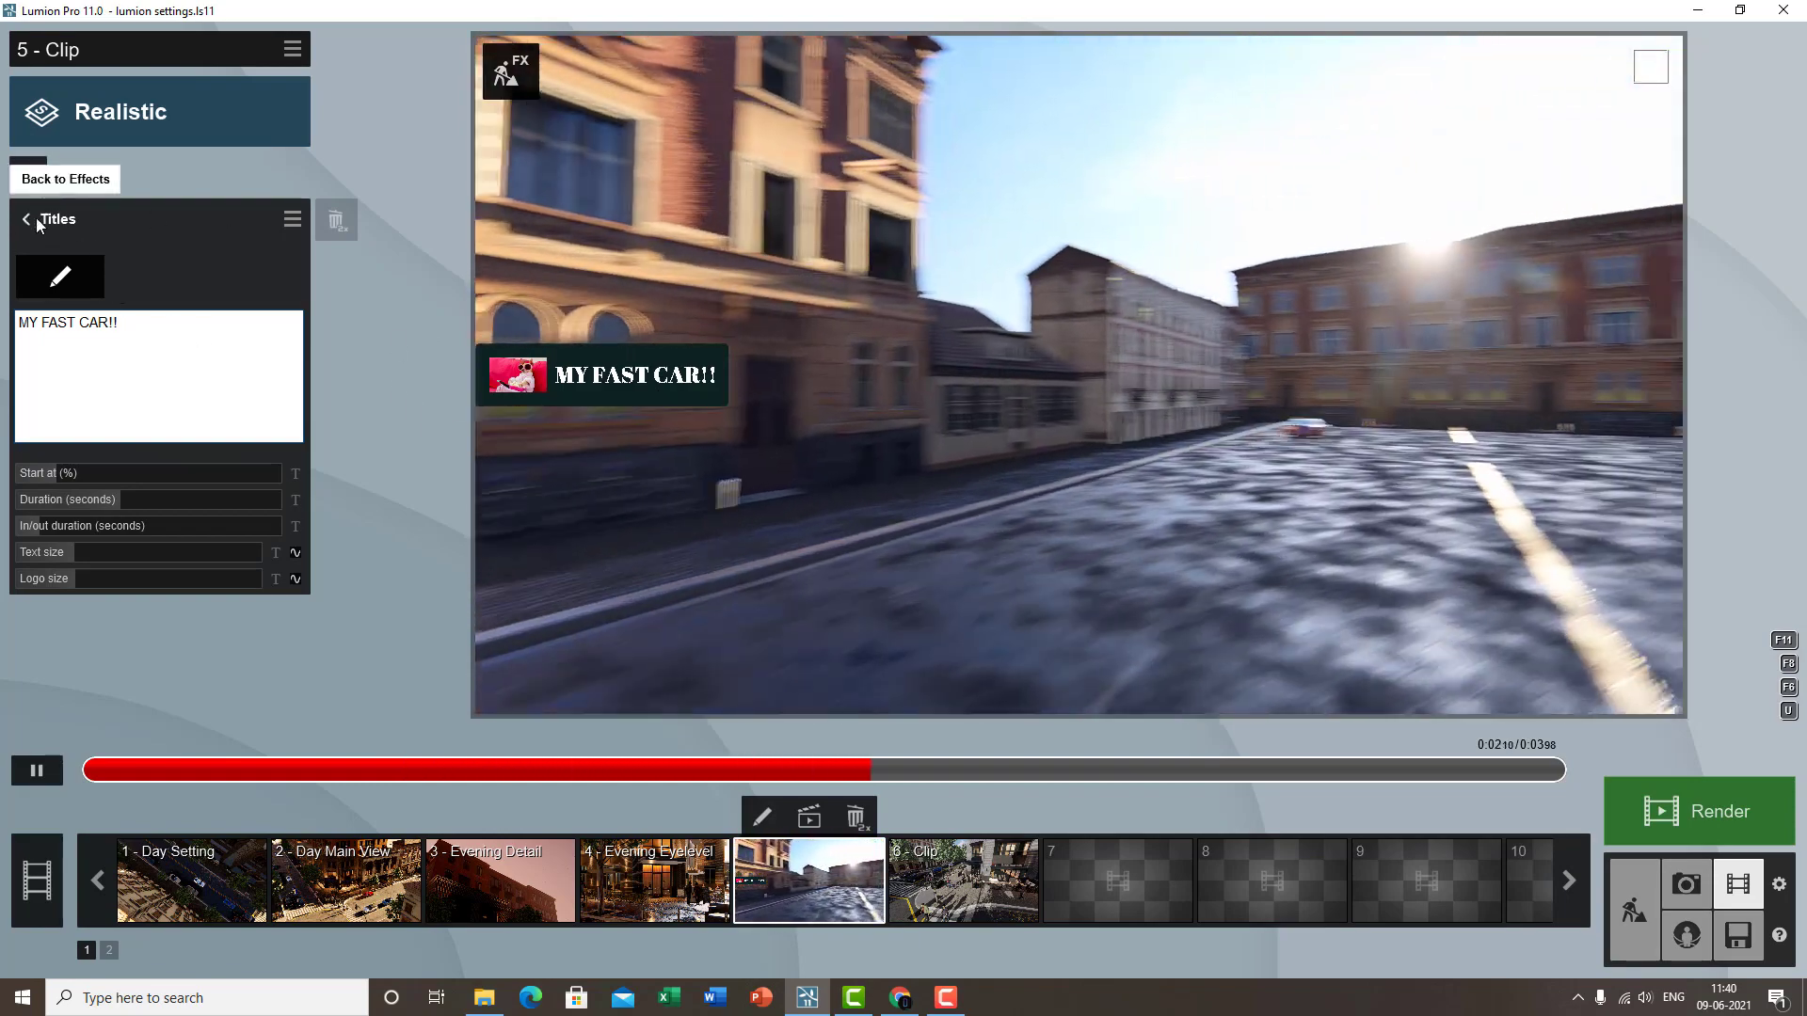
- Return to clip 5's effect list and add the Image Overlay effect from the Artistic 1 category
left_click(27, 218)
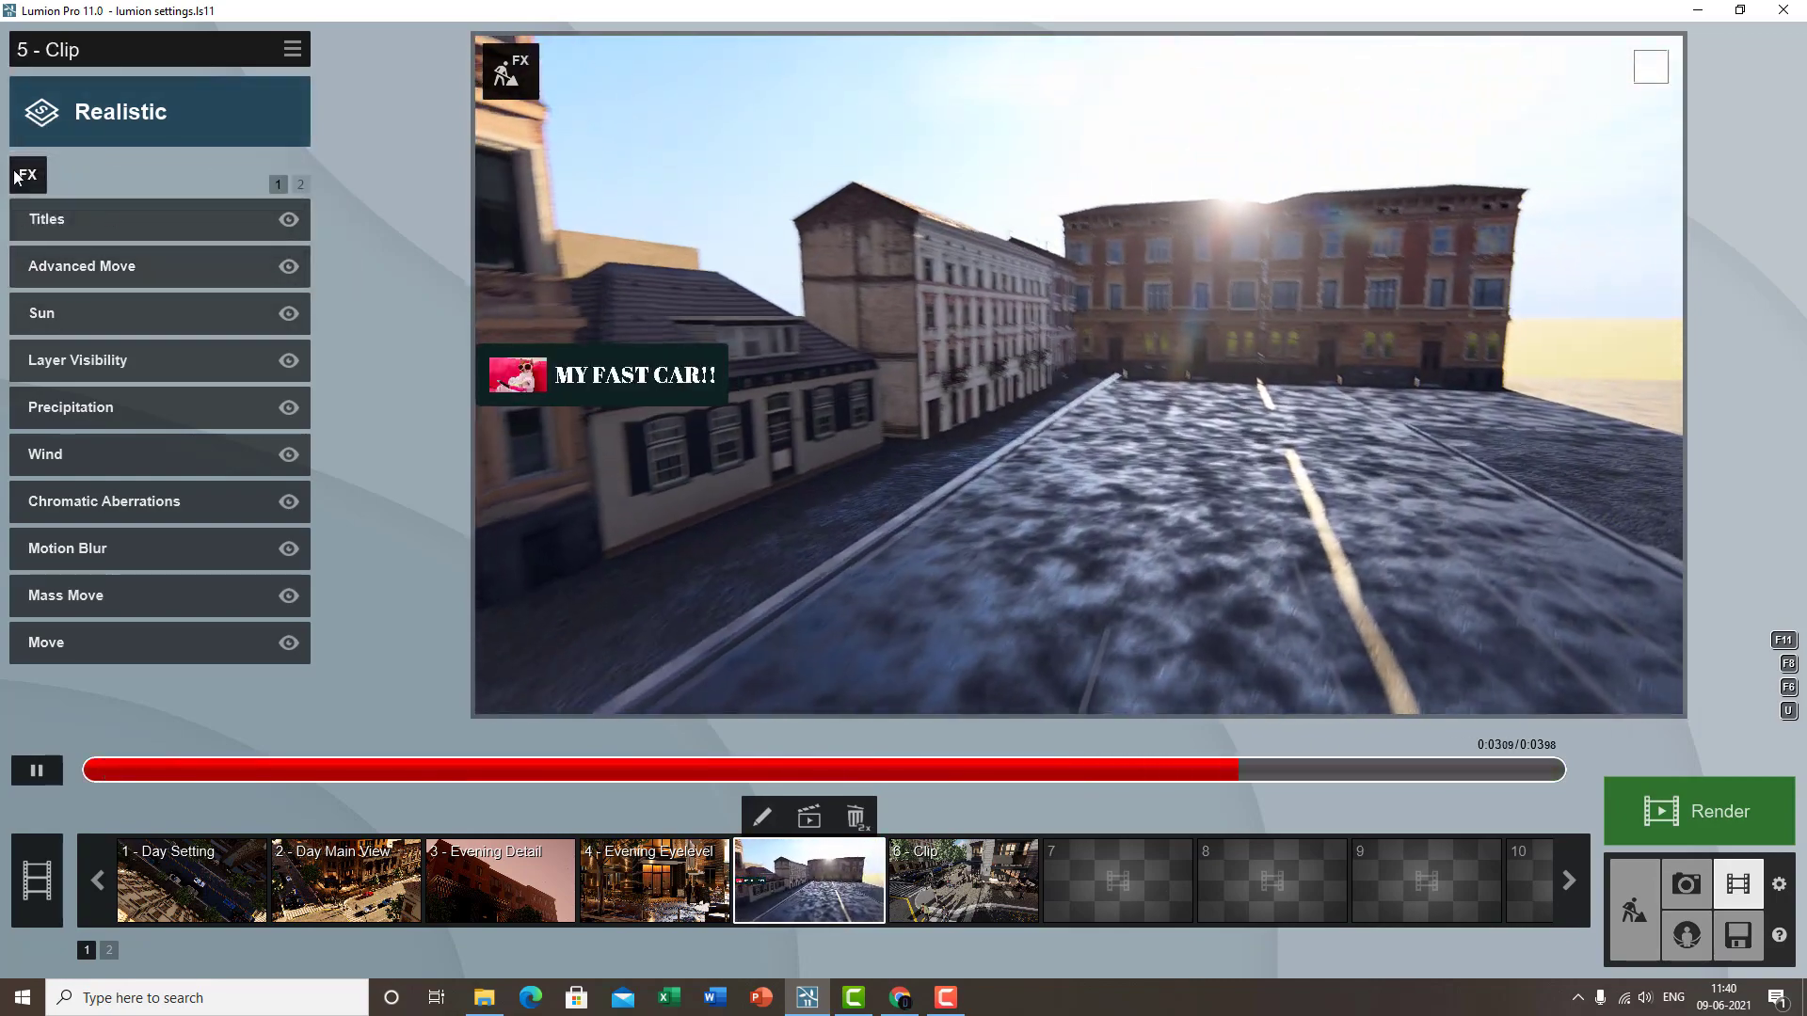
left_click(15, 172)
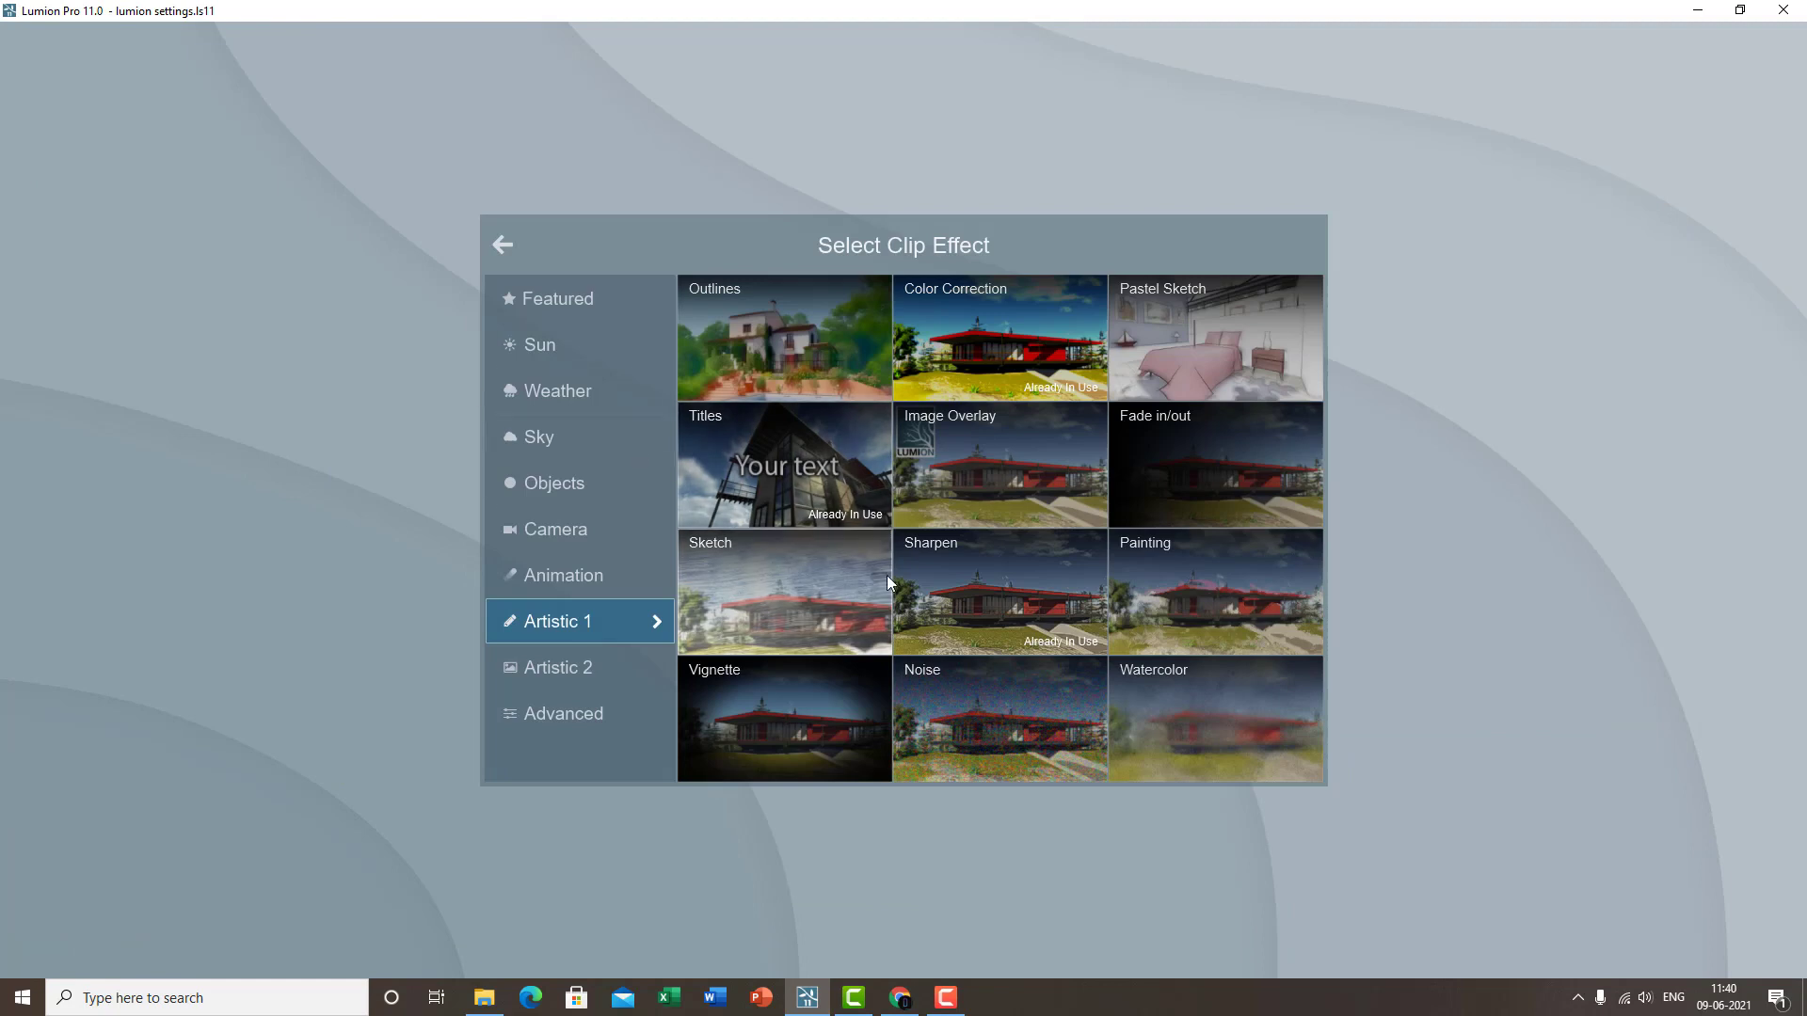
left_click(979, 481)
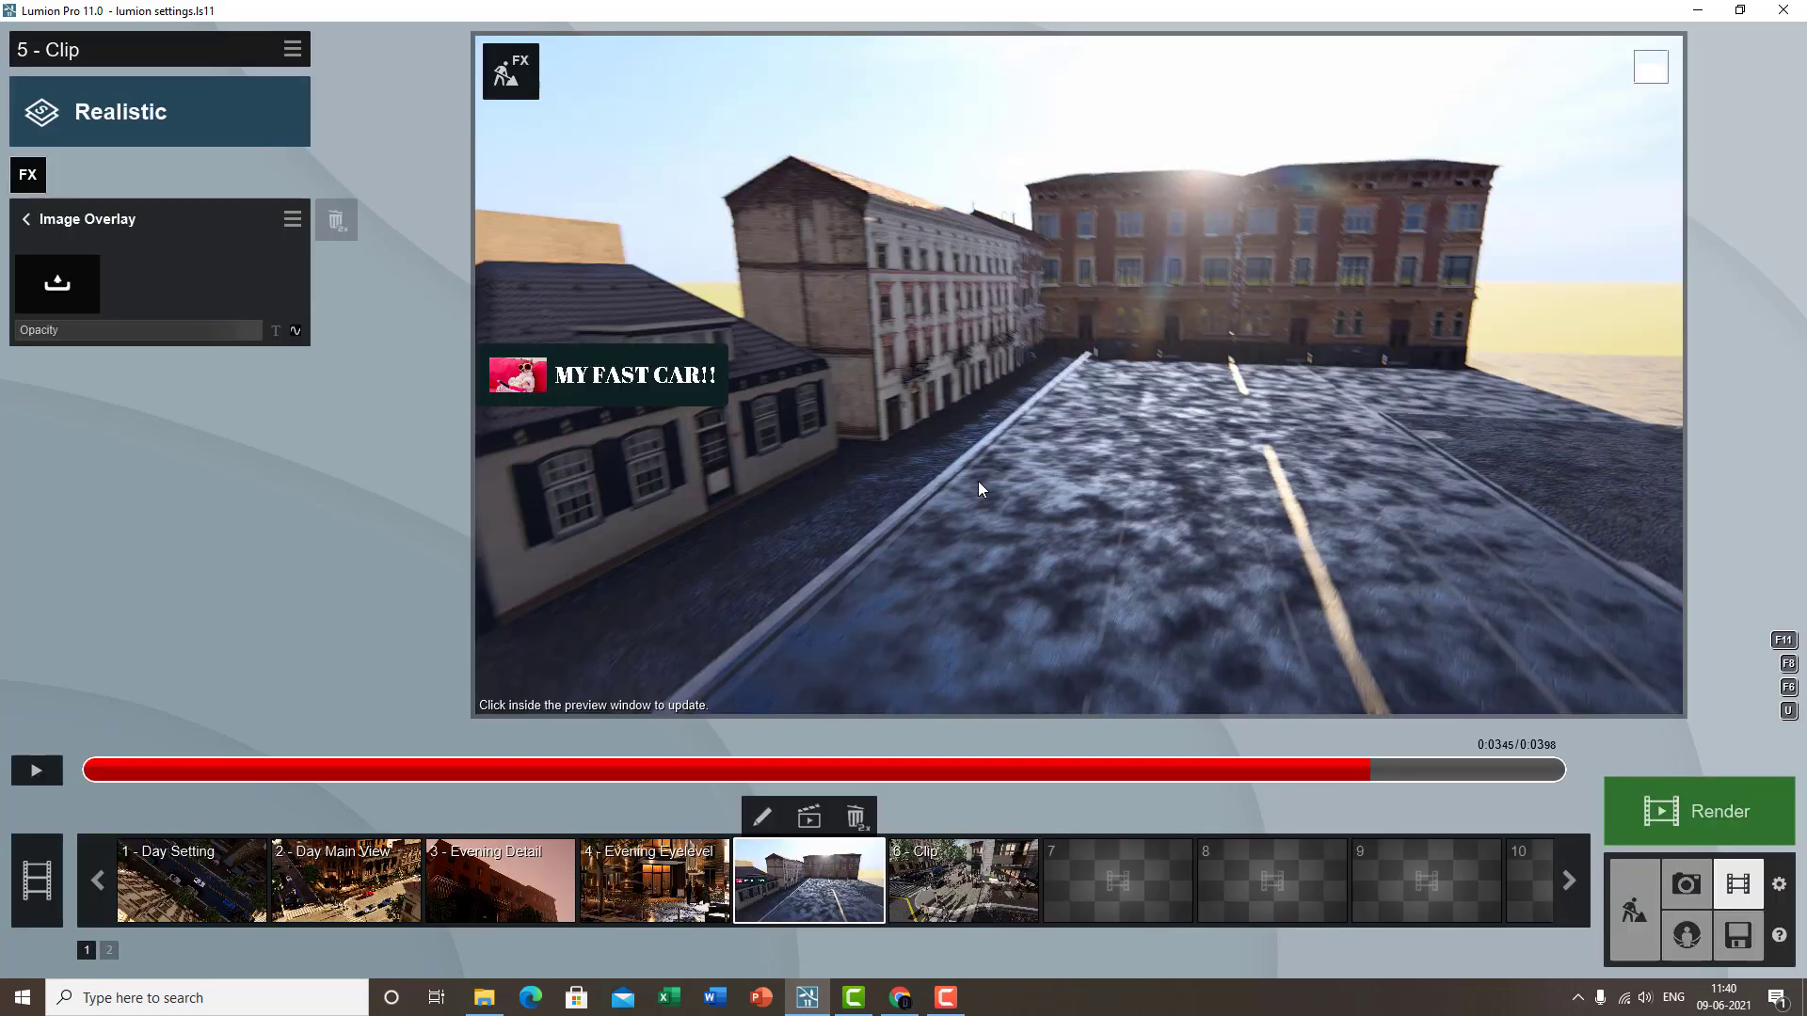
- Switch to Photo mode, load photo 8, and add the Image Overlay effect from the Artistic 1 category to it
left_click(1685, 883)
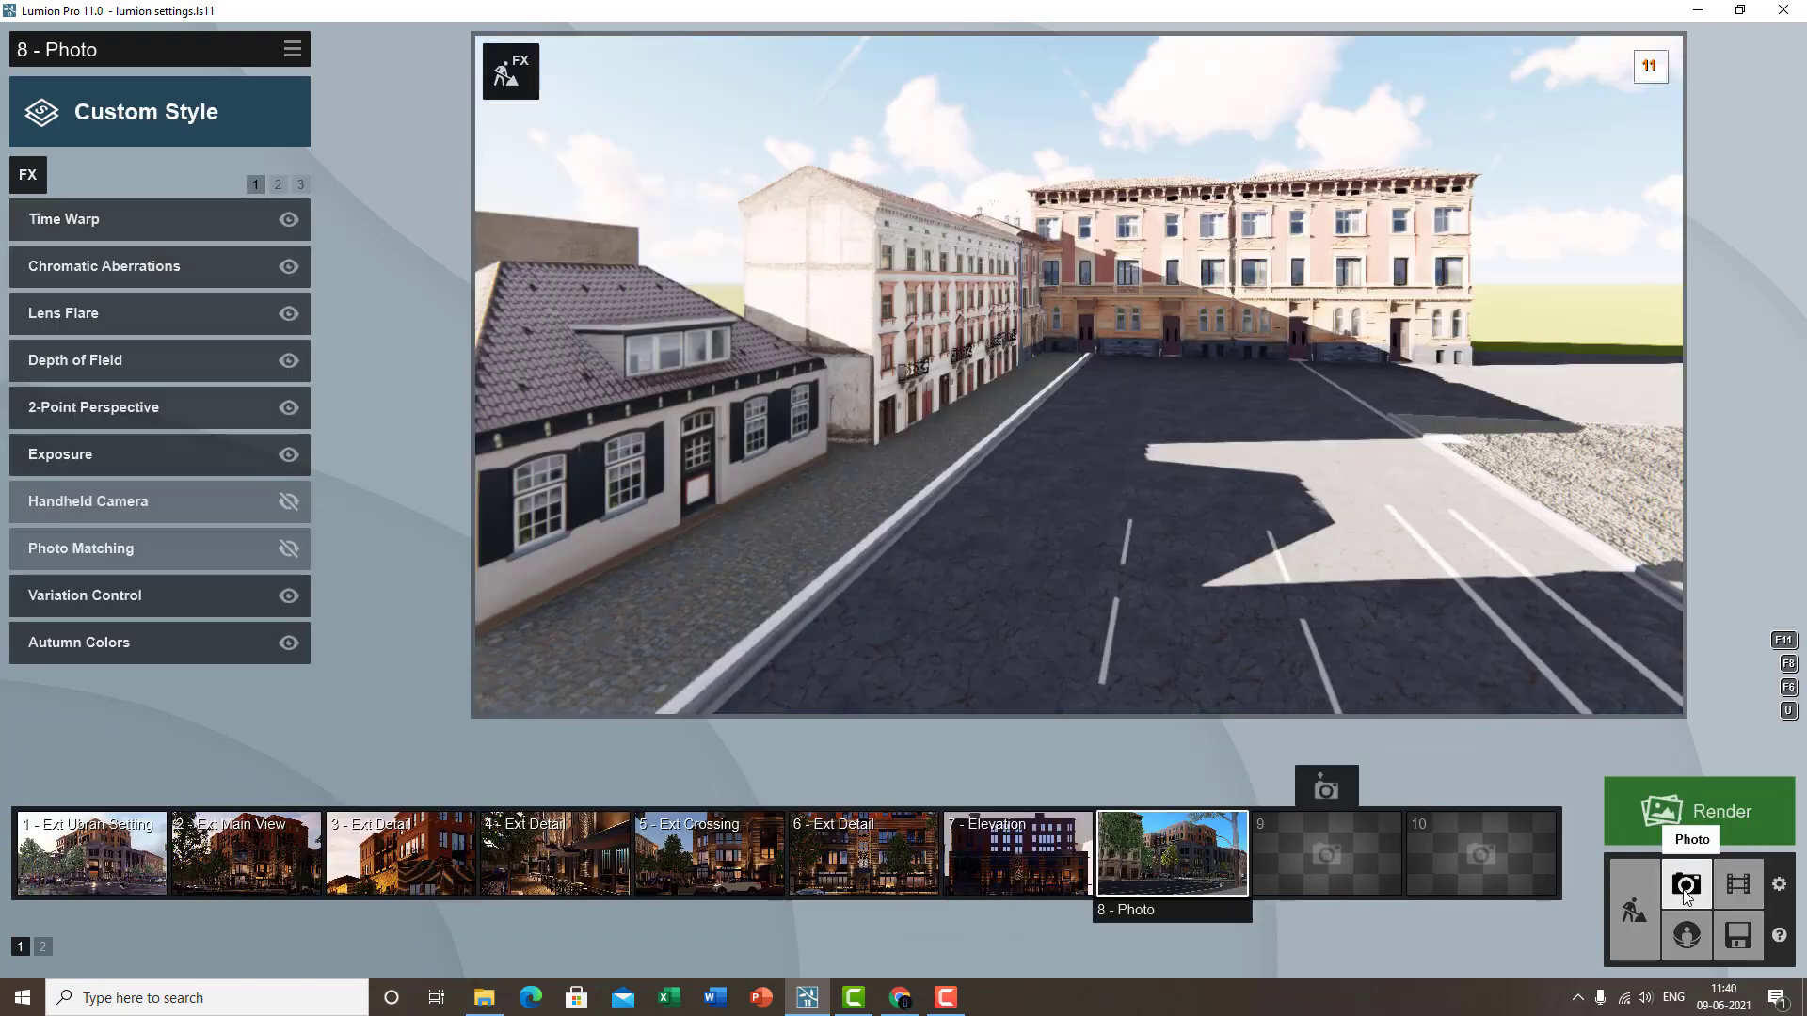
left_click(1156, 840)
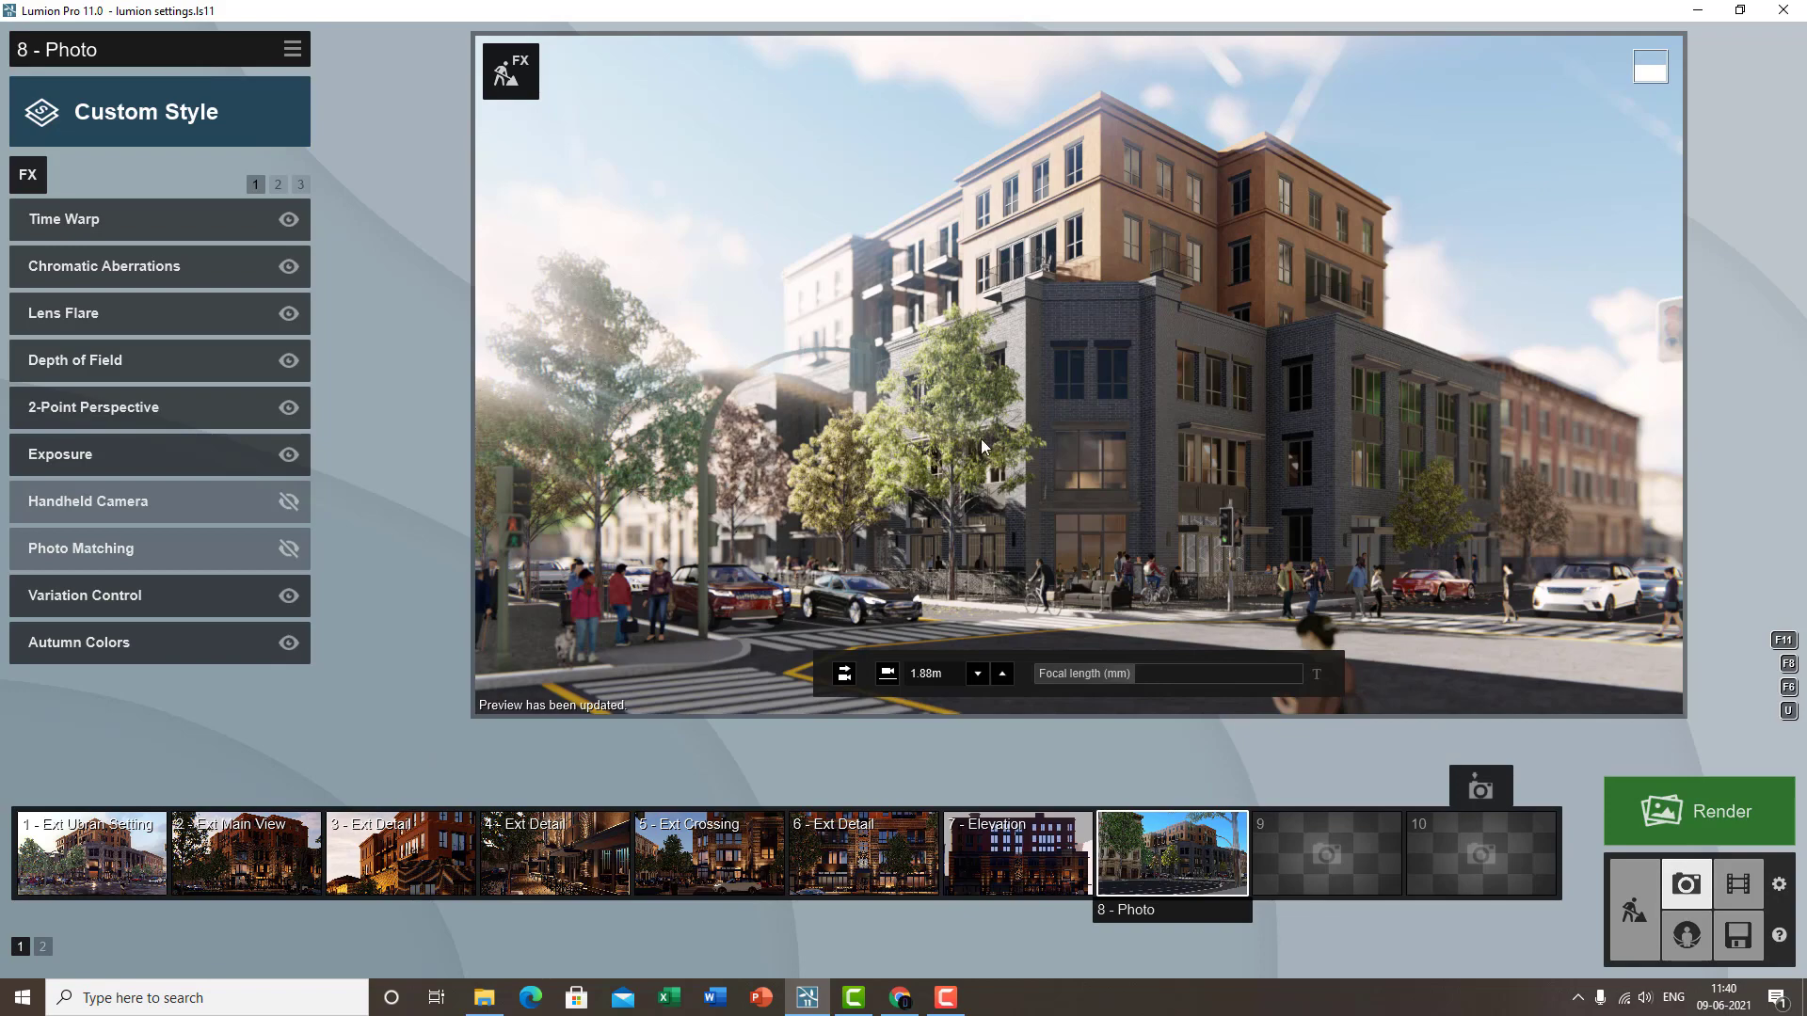
left_click(28, 174)
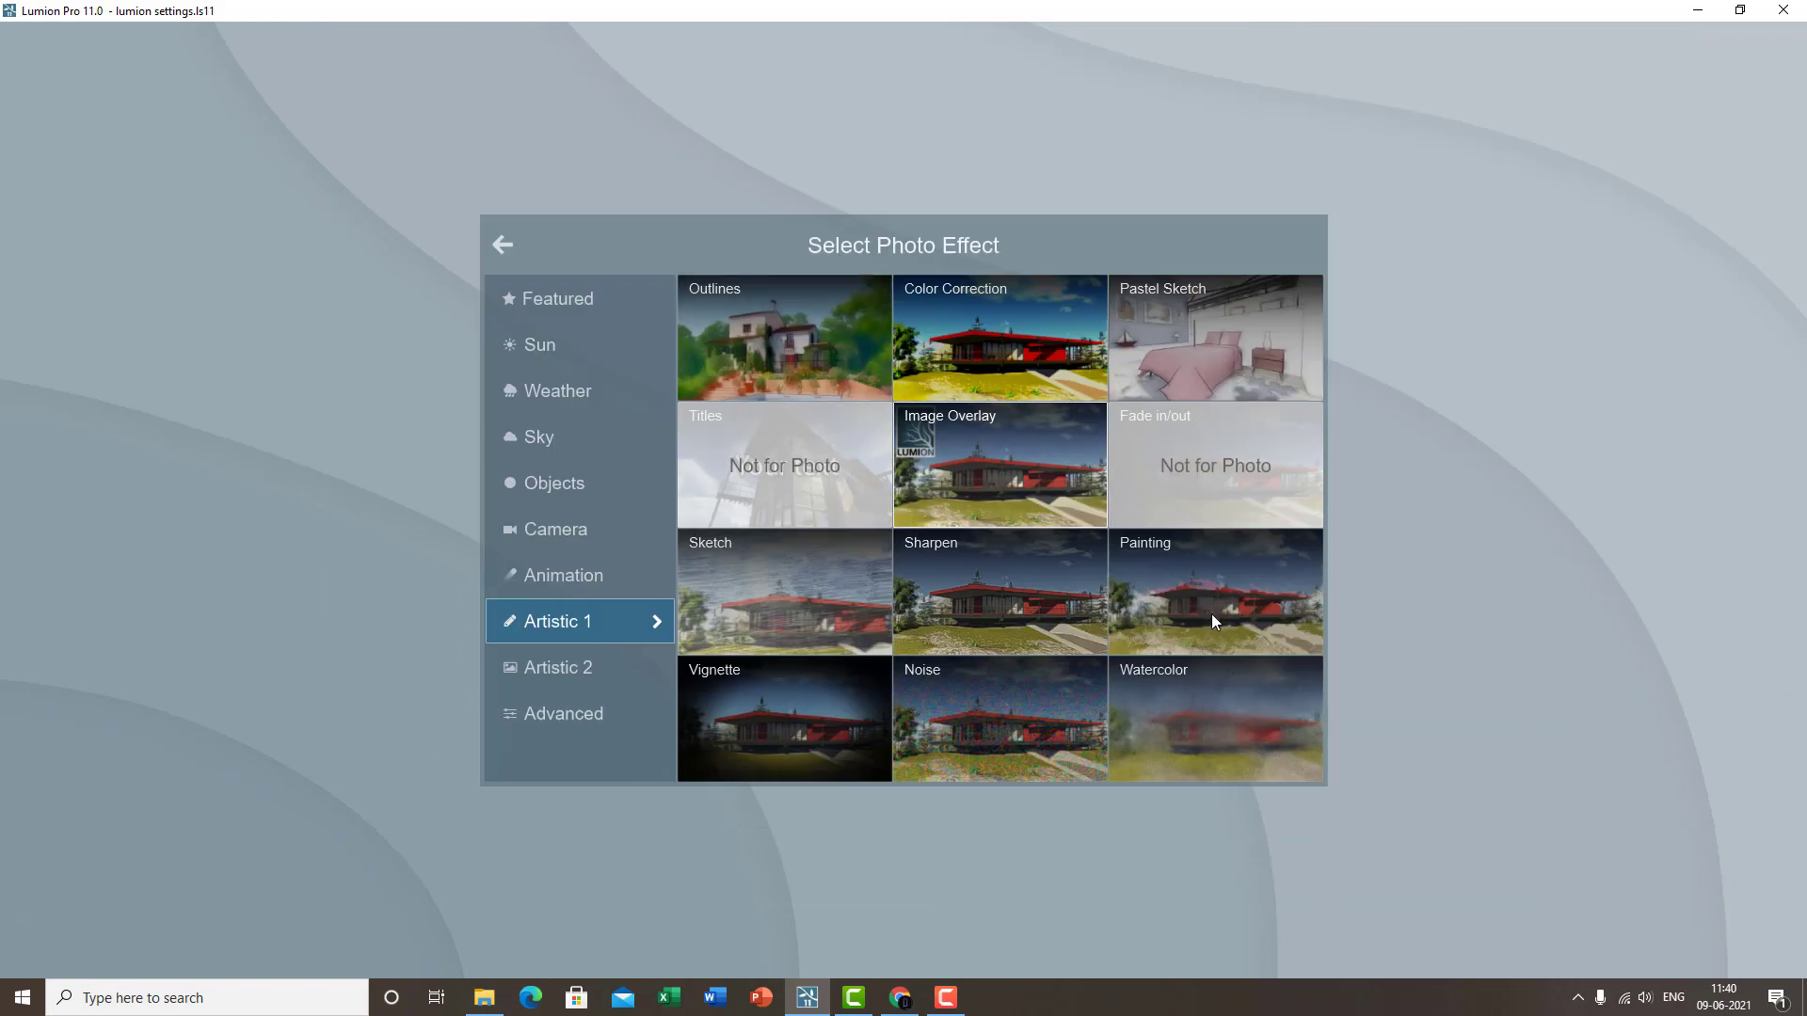
left_click(1033, 463)
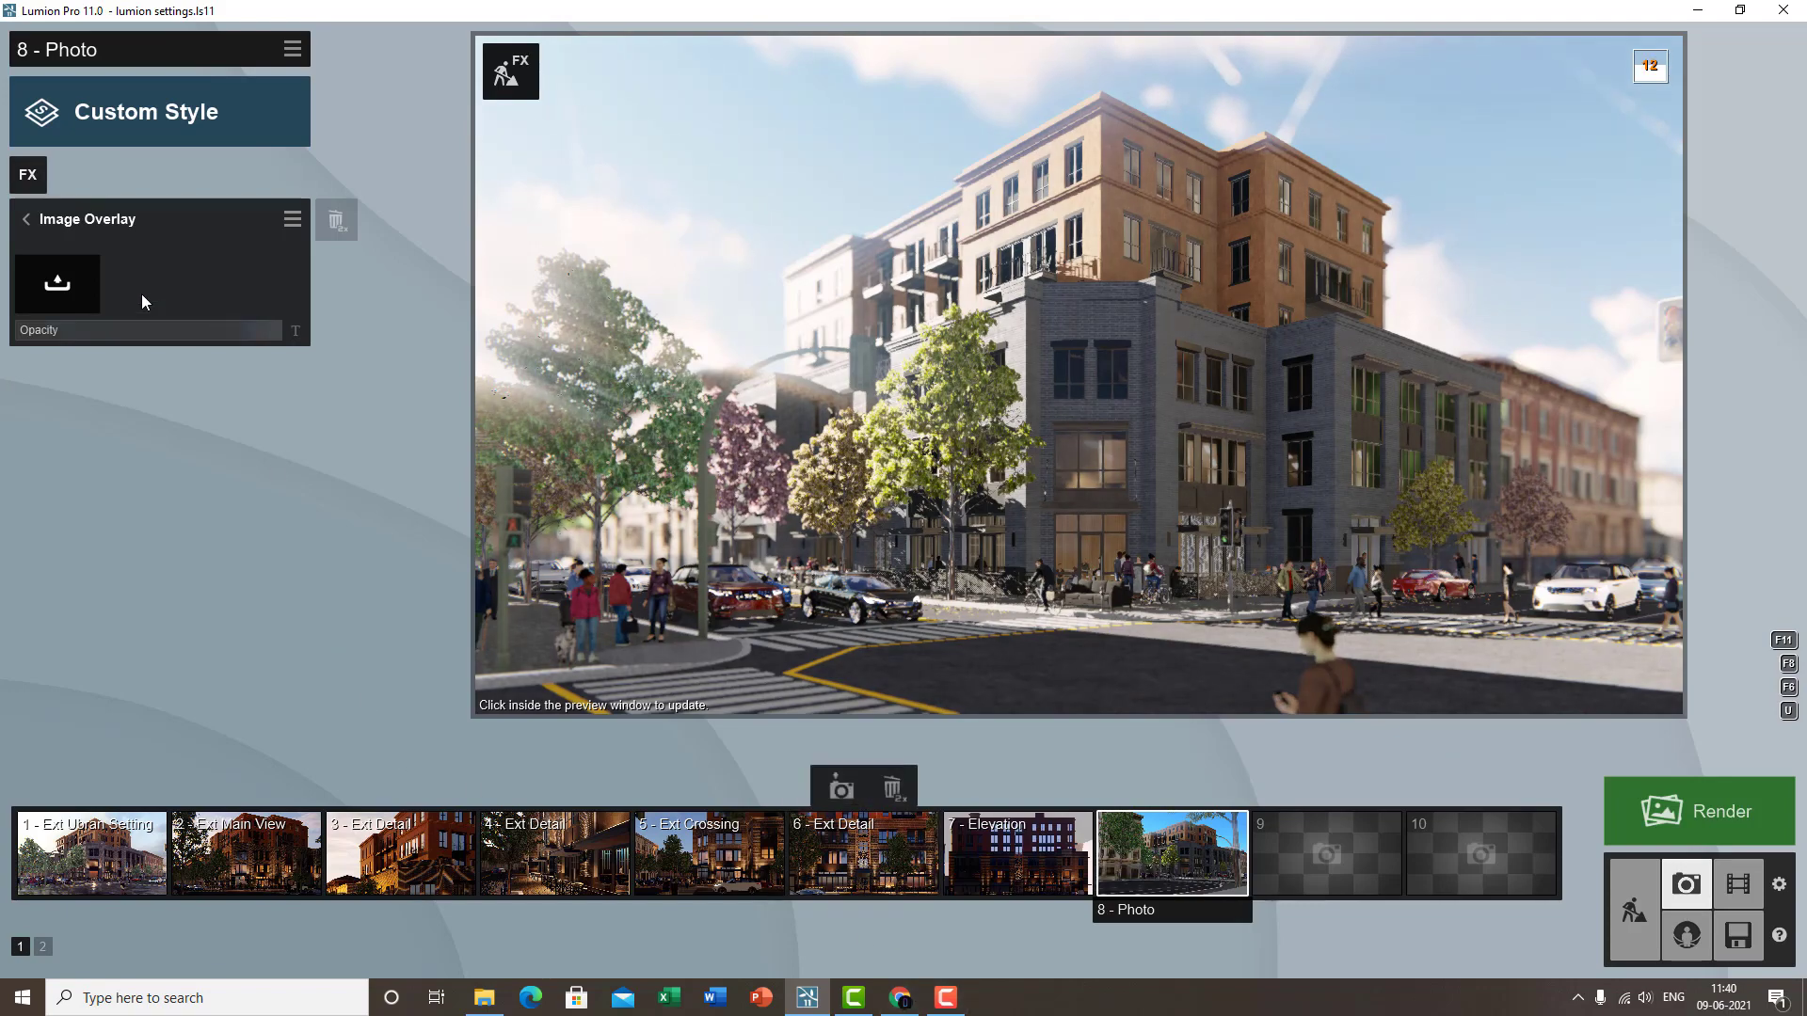
- Browse drive F: in File Explorer to RIGAL ART > Interior2 and view the image Img overlay.jpg.png, returning to Lumion
left_click(57, 284)
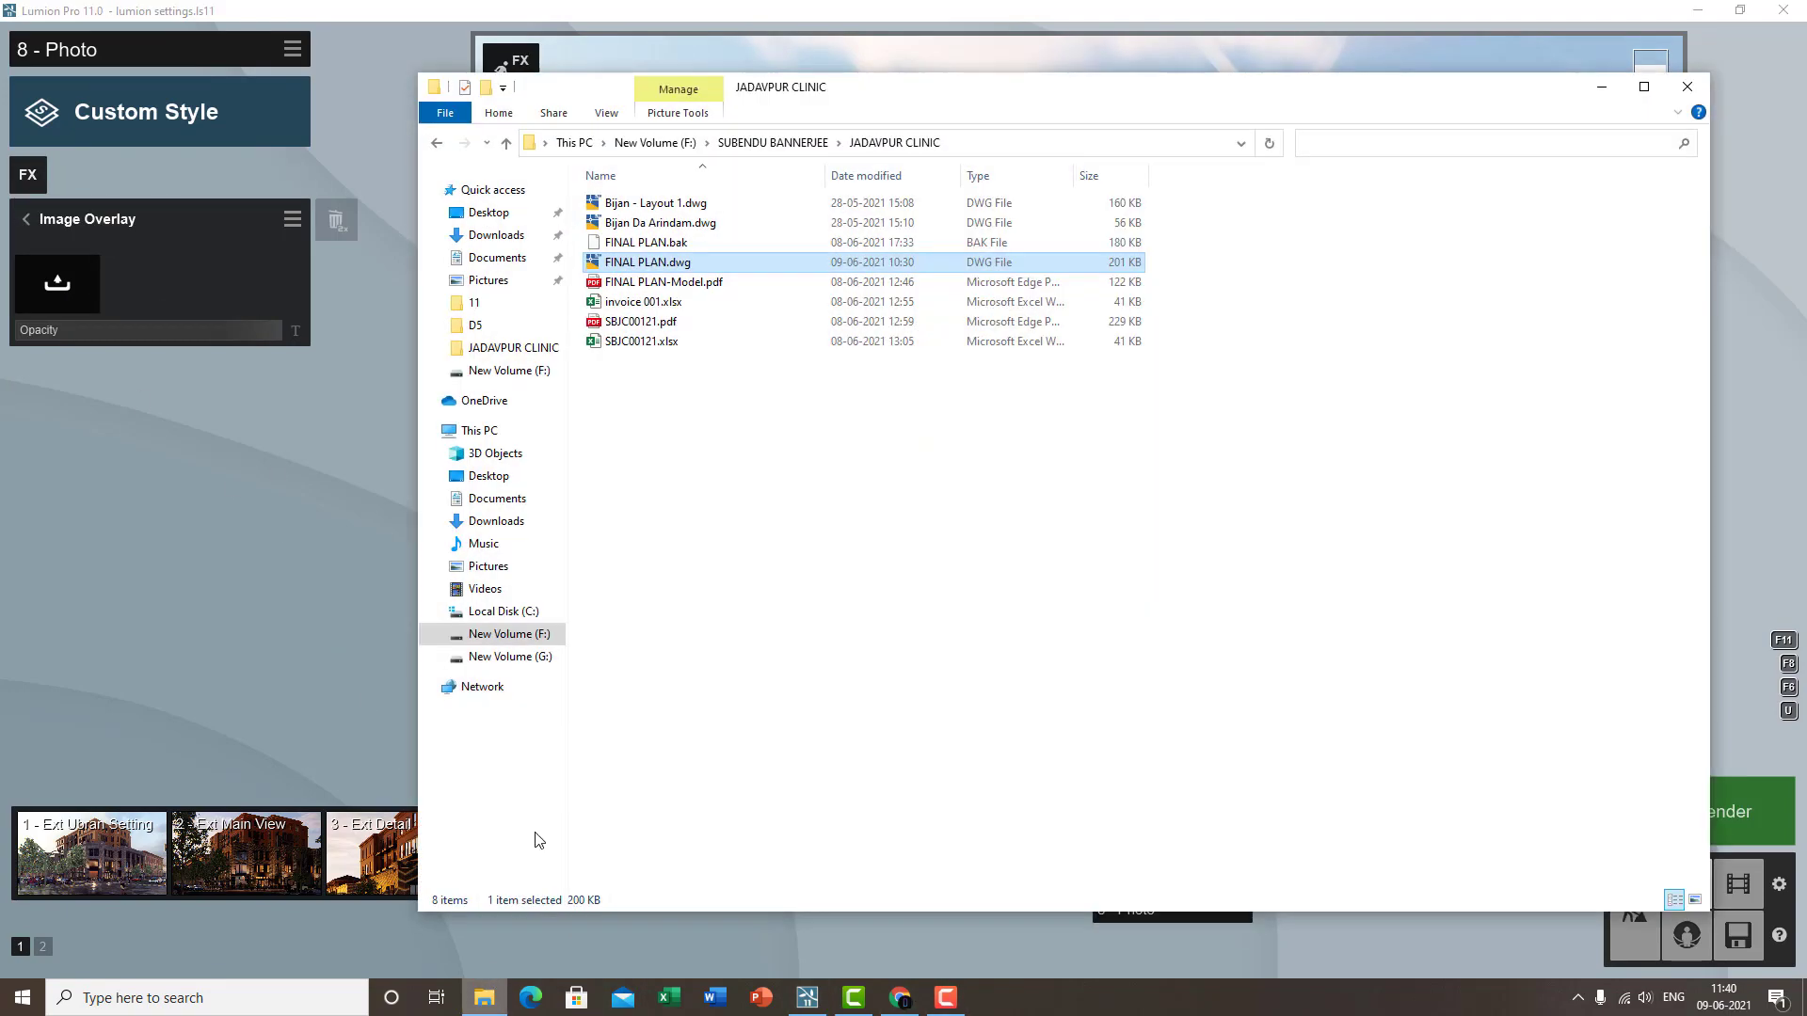
left_click(524, 640)
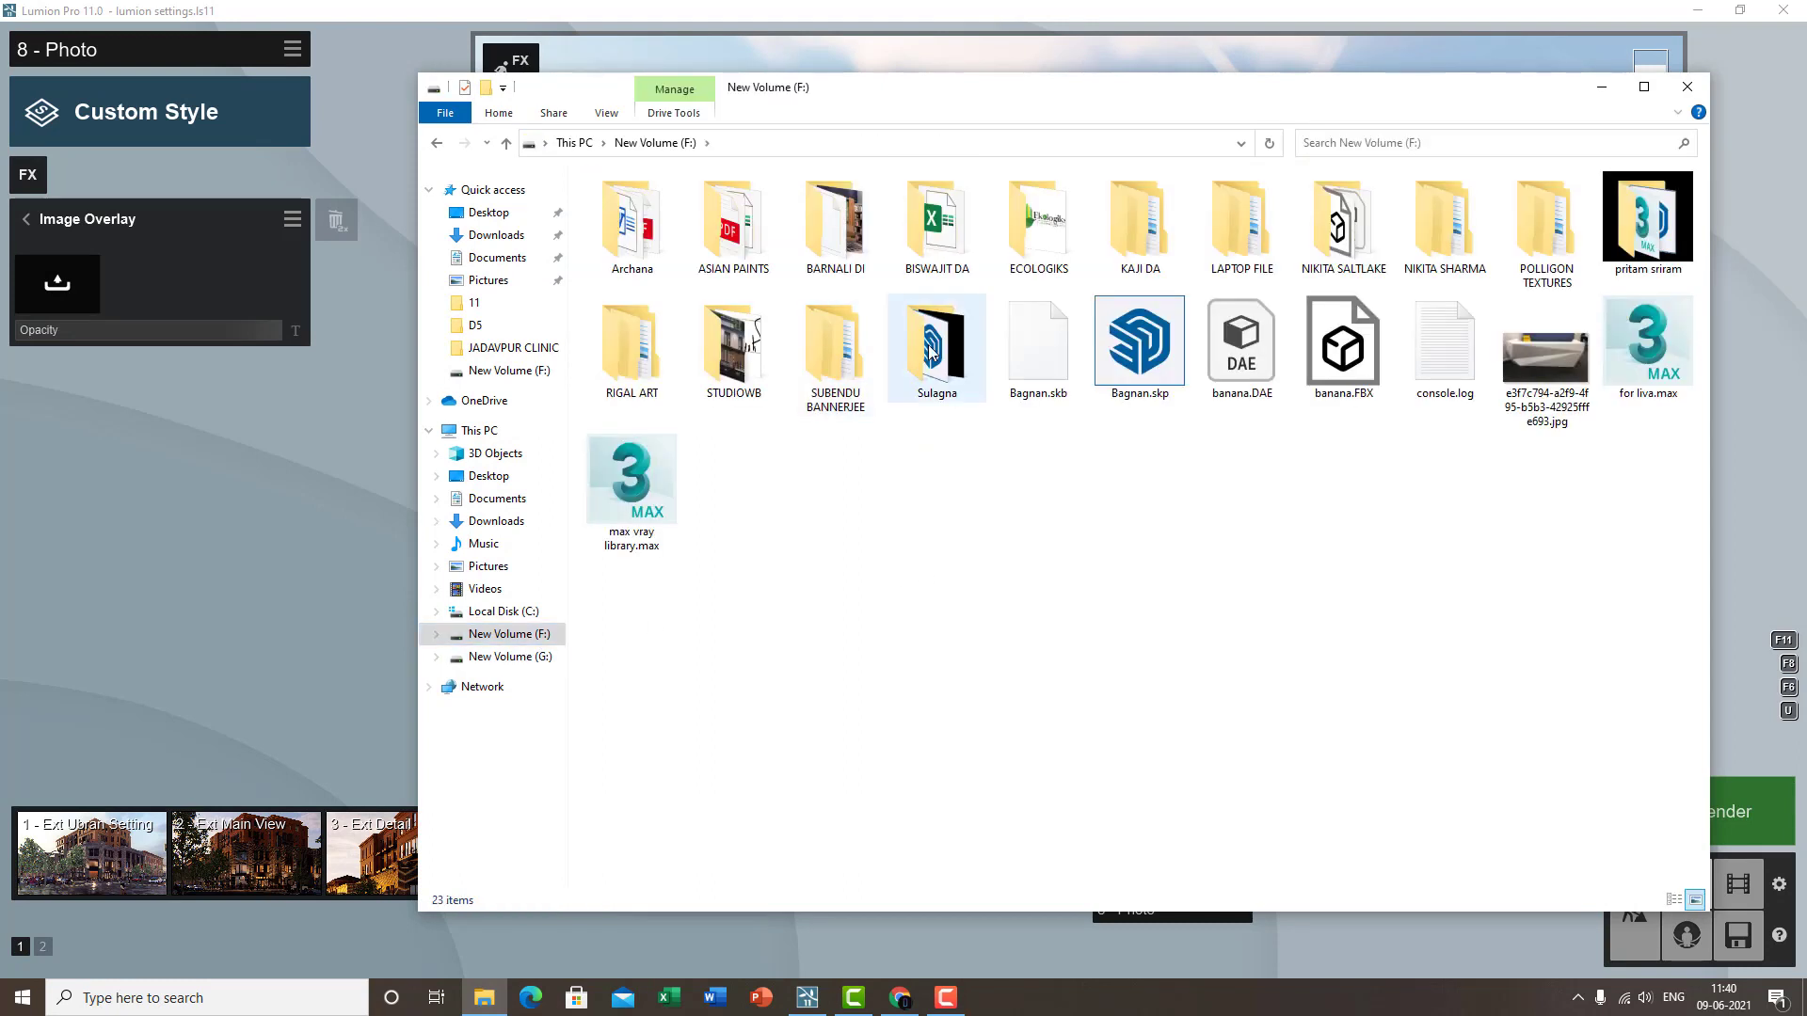
double_click(665, 363)
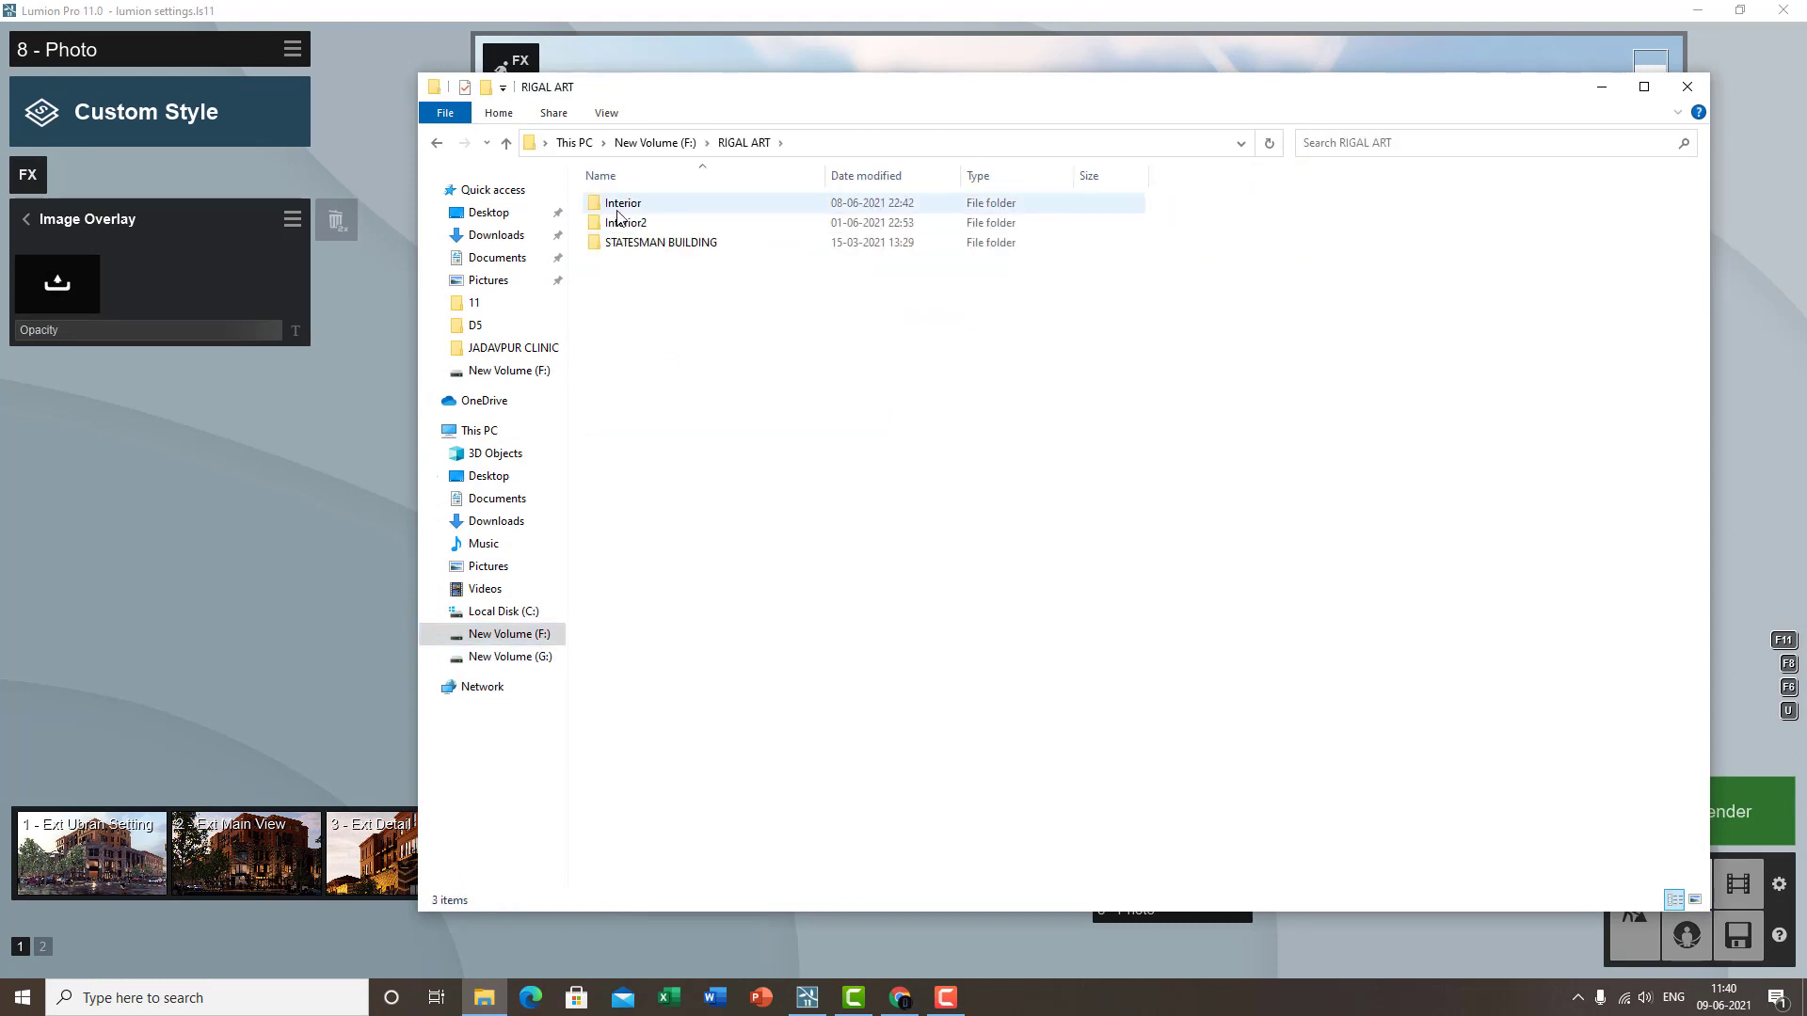
double_click(620, 207)
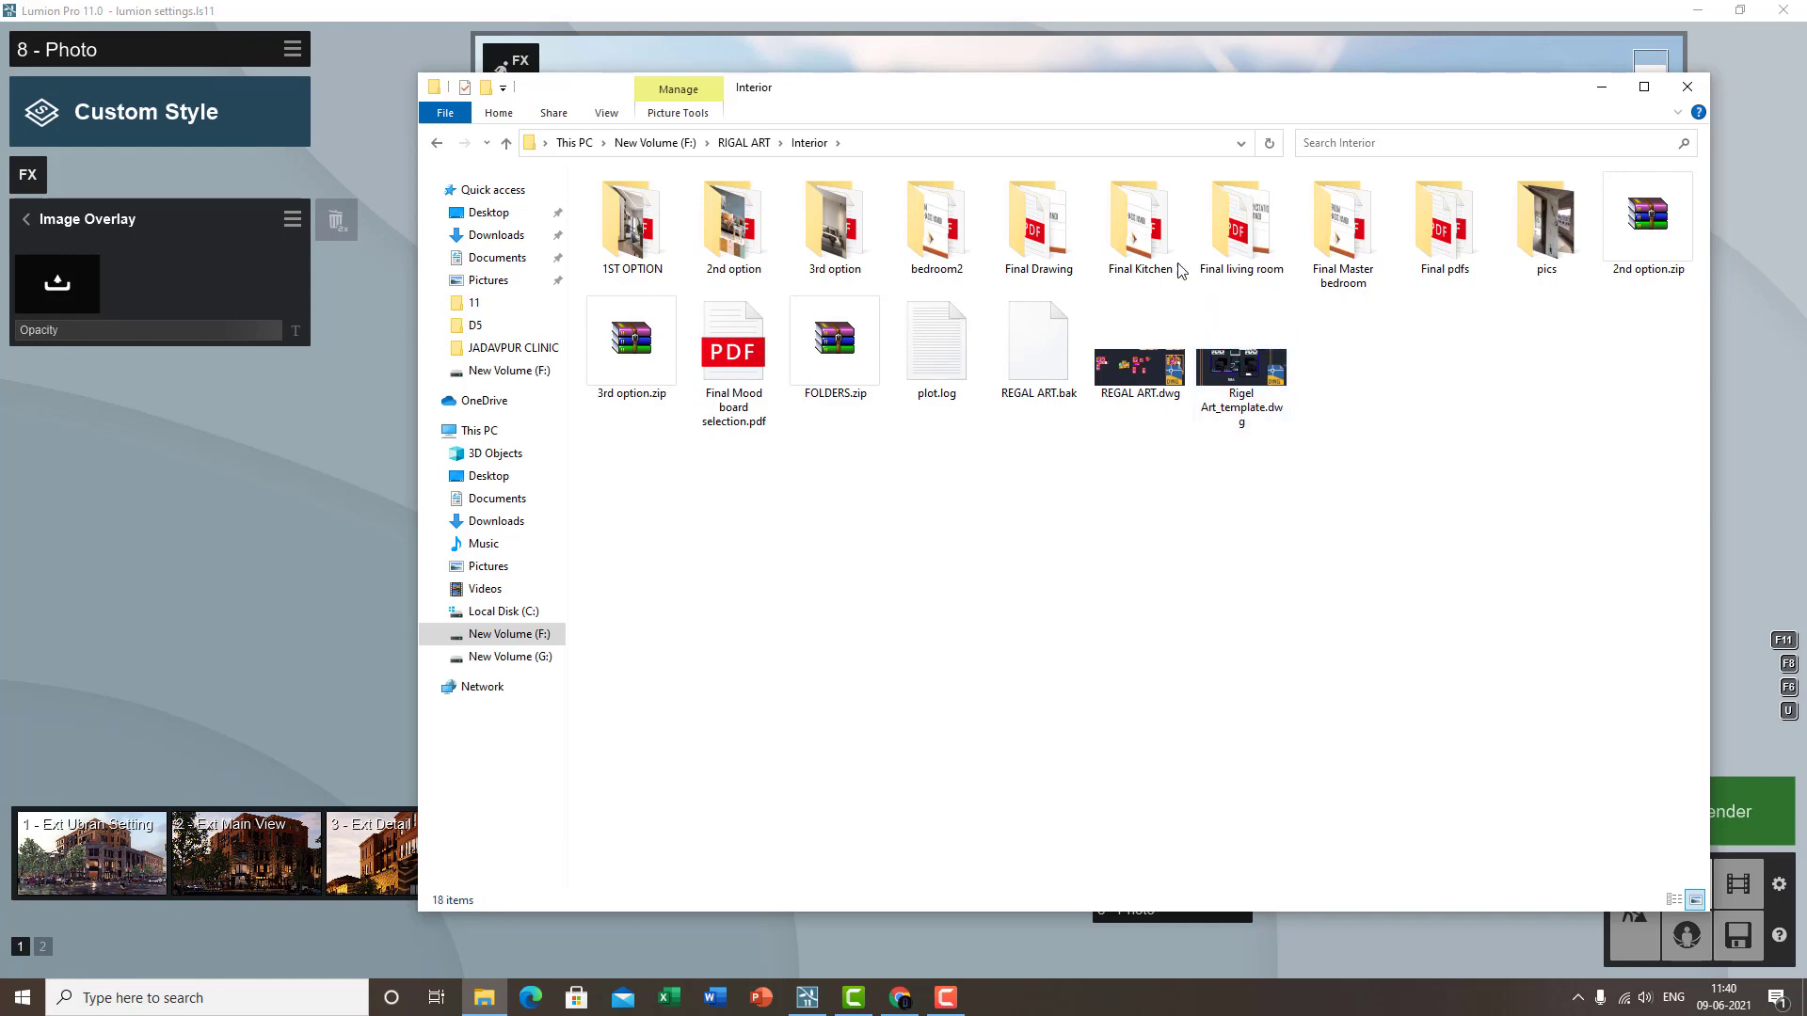
left_click(744, 142)
double_click(675, 230)
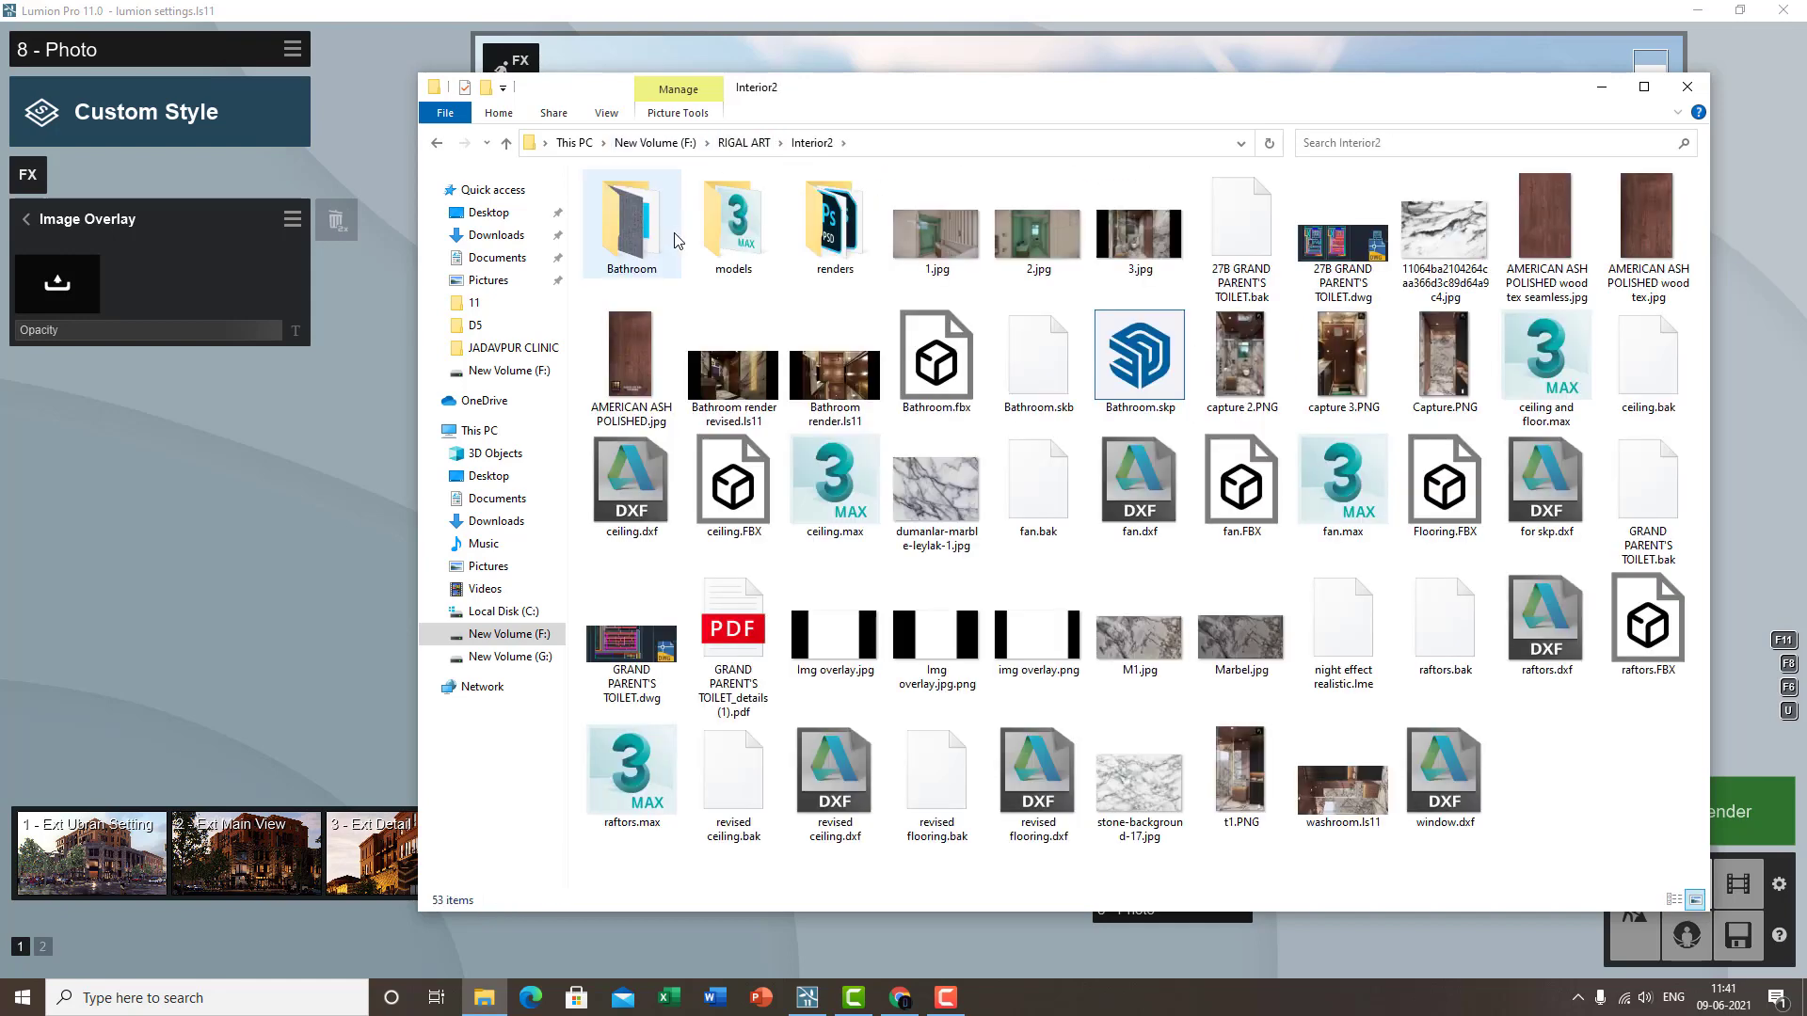
double_click(946, 650)
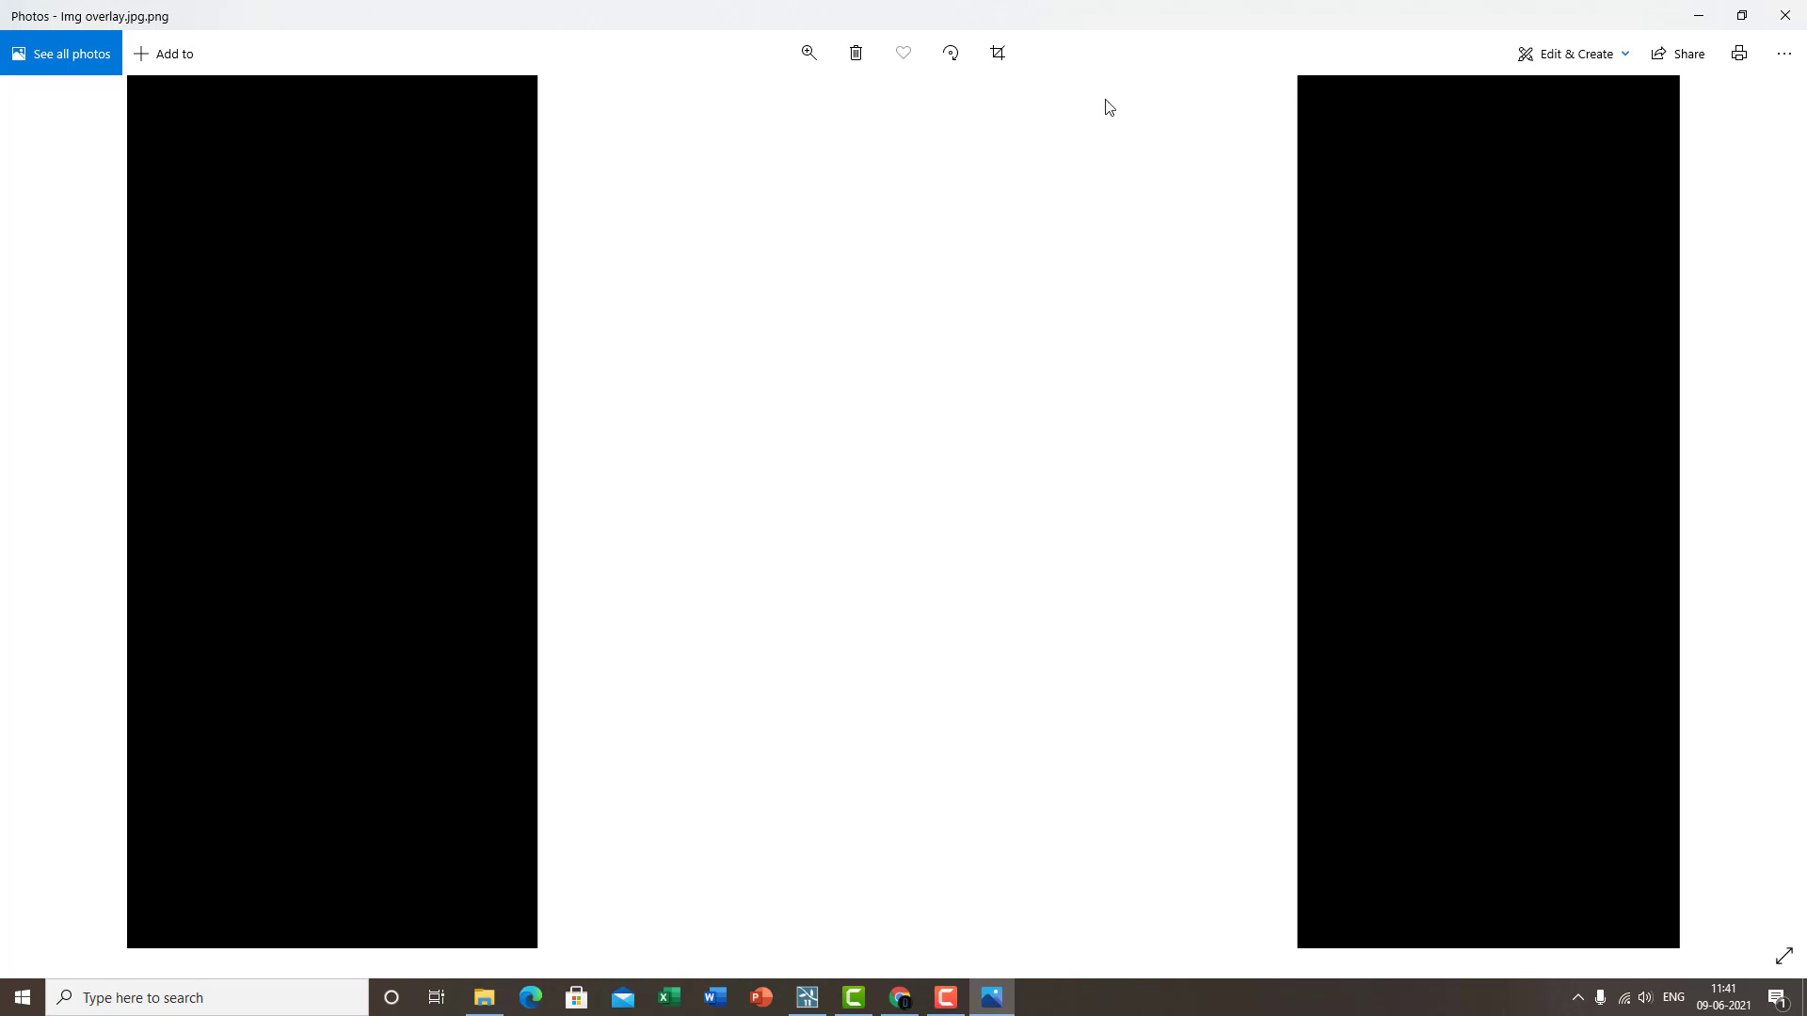
left_click(1785, 15)
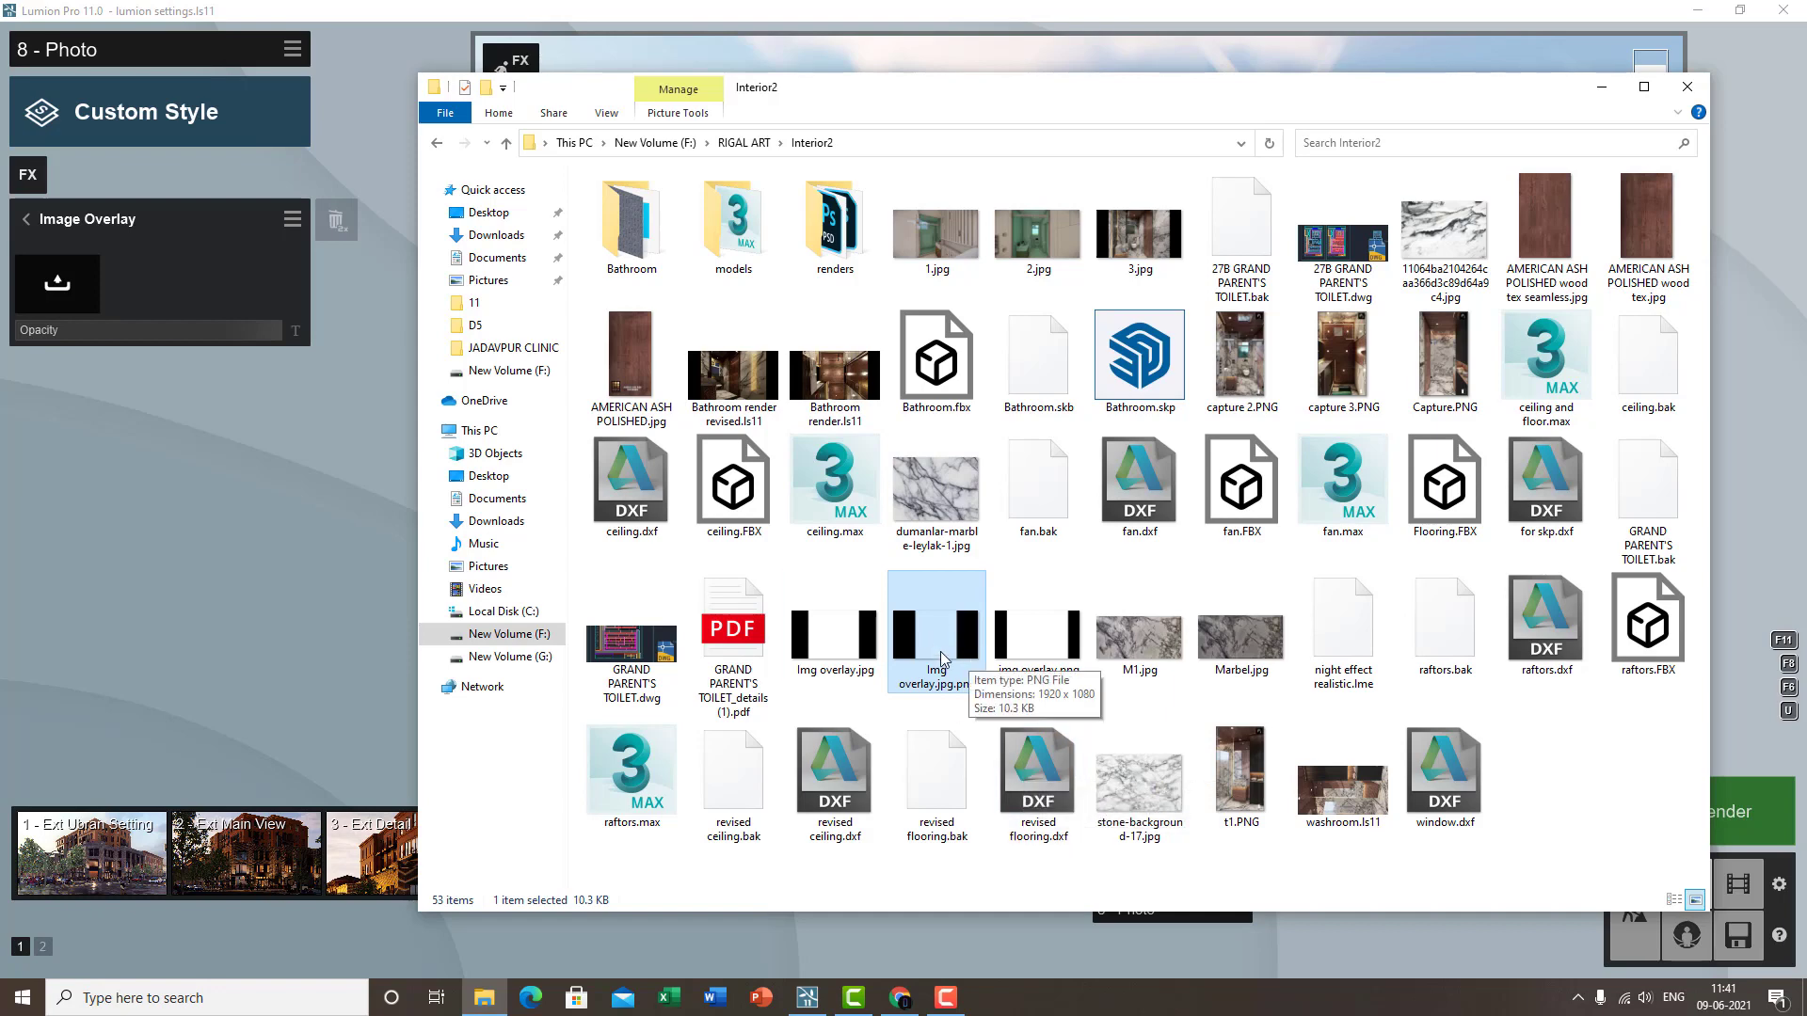
left_click(149, 447)
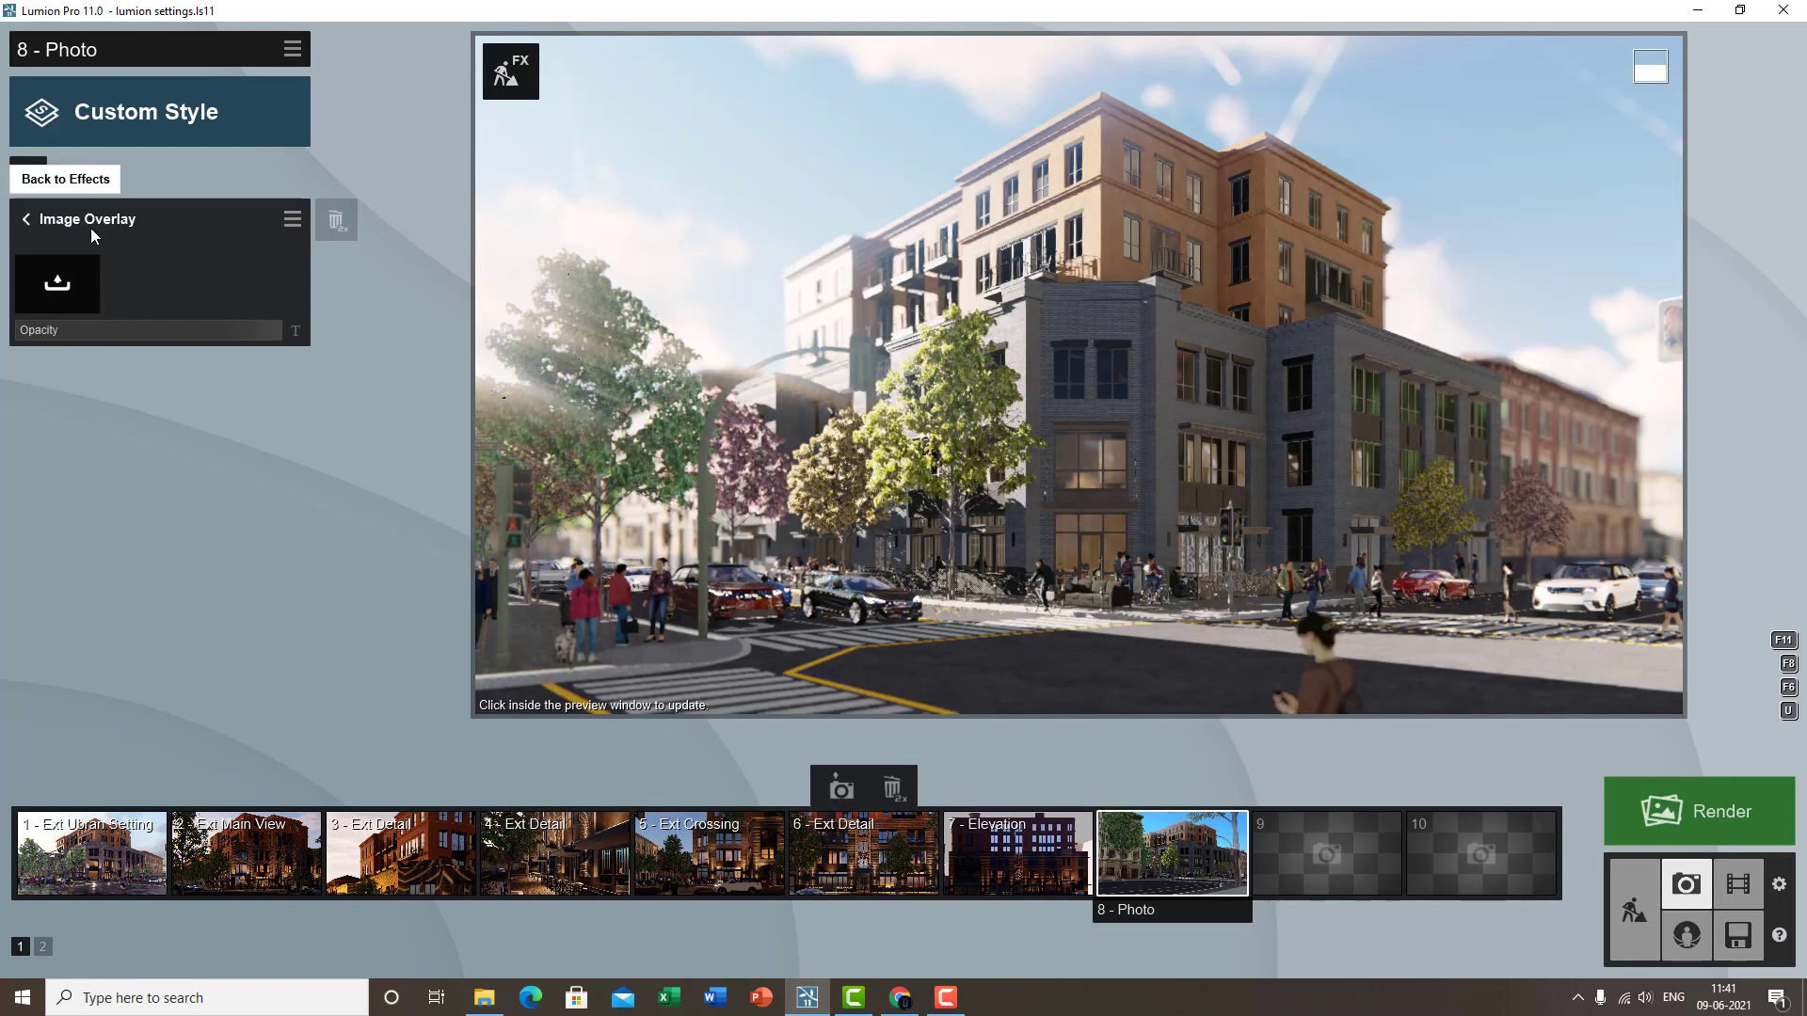
- Load Img overlay.jpg.png from F: > RIGAL ART > Interior2 as the image of photo 8's Image Overlay effect
left_click(56, 282)
left_click(341, 574)
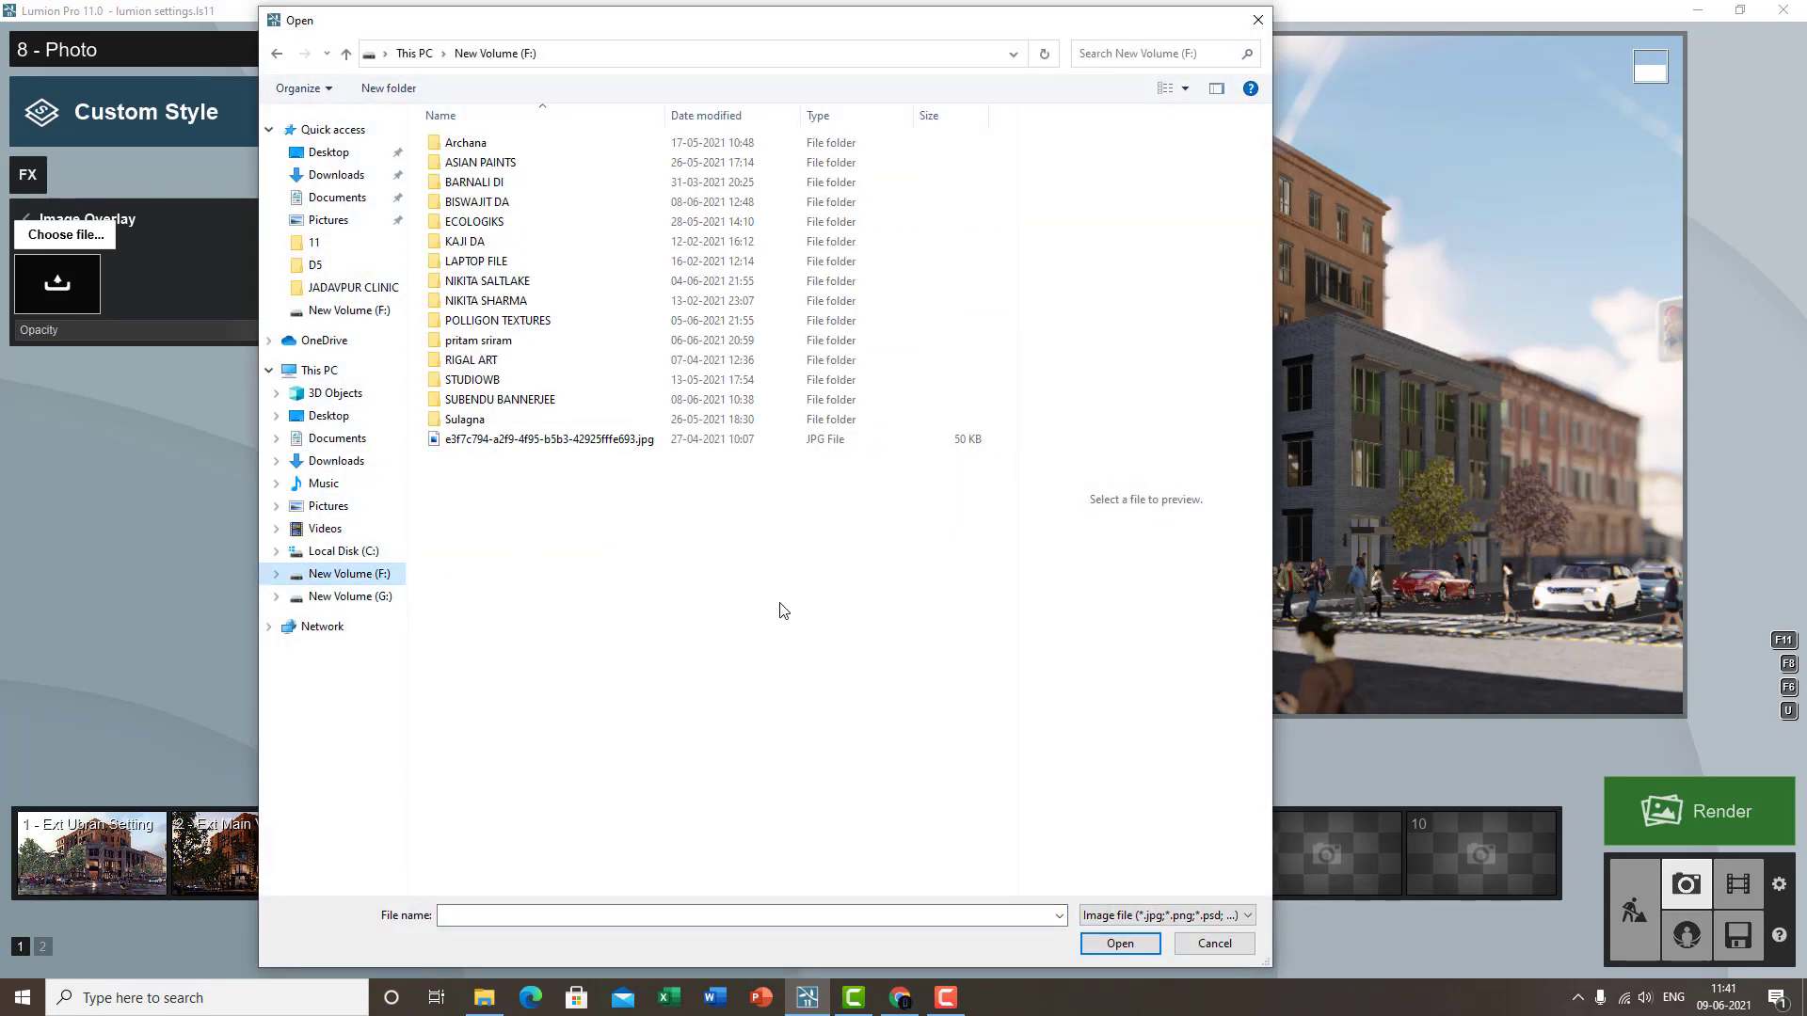
double_click(470, 359)
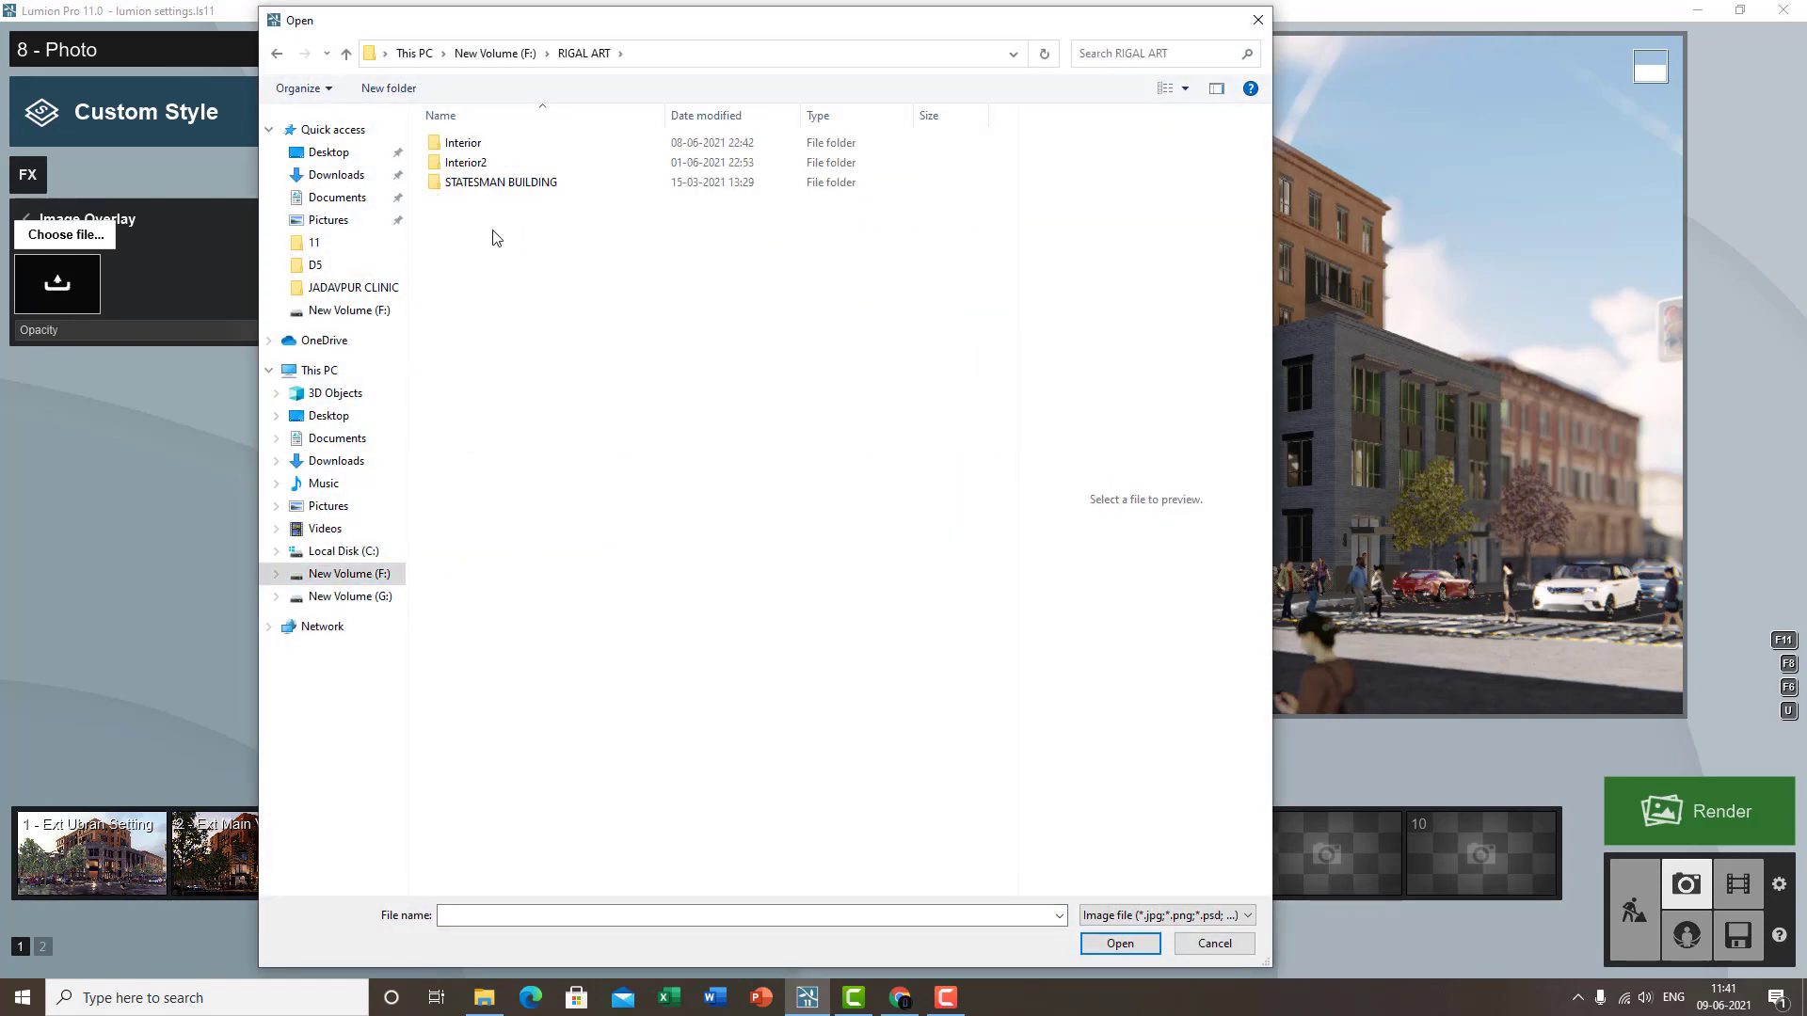
double_click(489, 163)
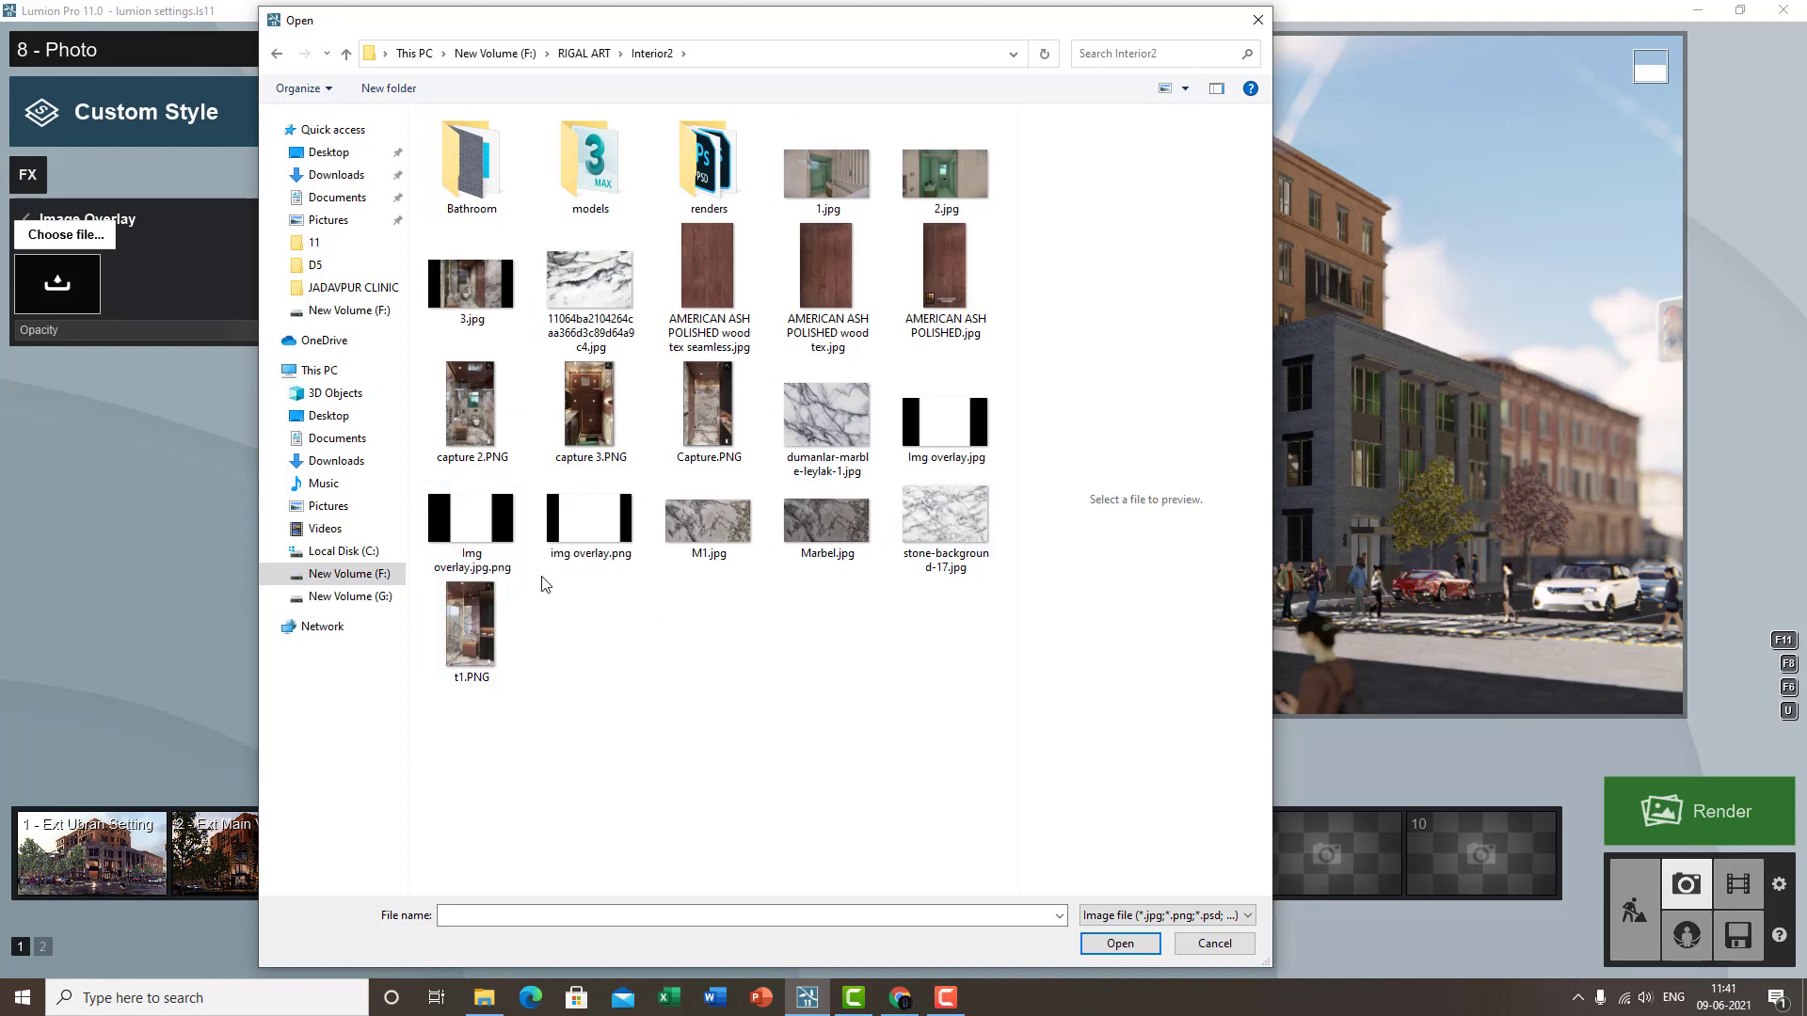
double_click(466, 521)
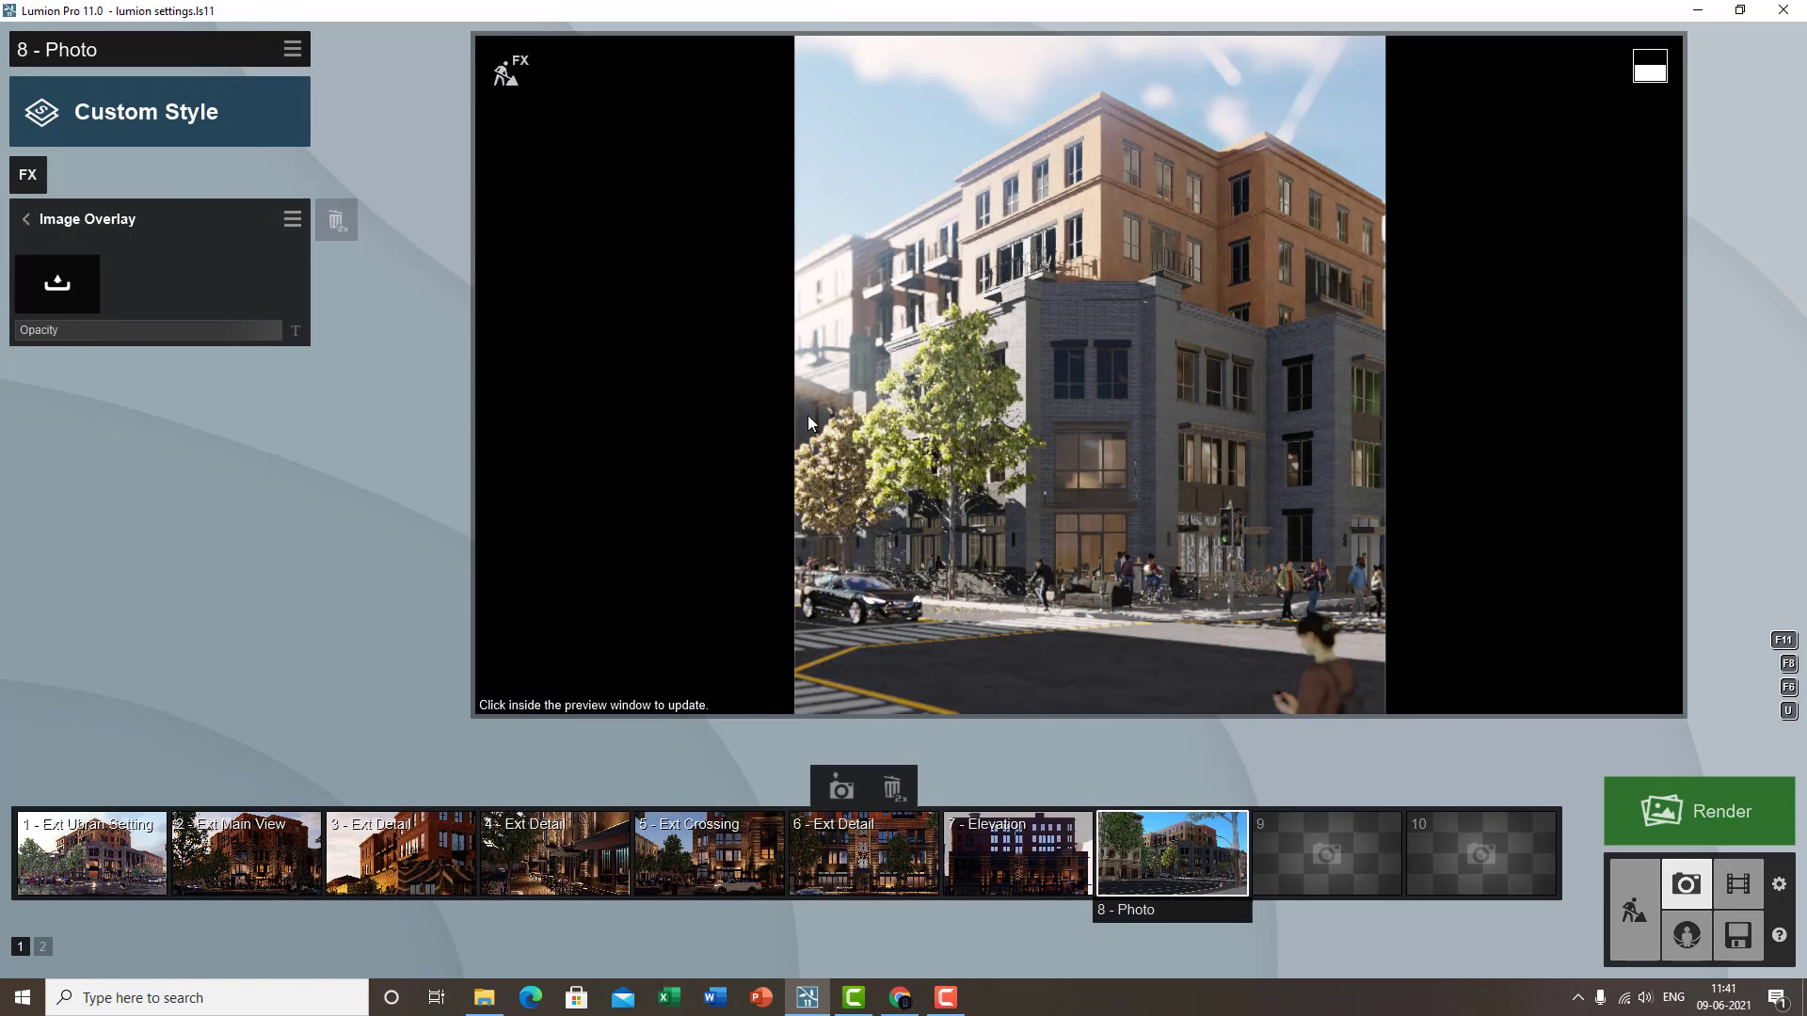
- Lower the Image Overlay opacity and raise it back to 1.0, and refresh photo 8's preview from the effect list
left_click_drag(228, 329, 0, 338)
left_click_drag(117, 348, 433, 340)
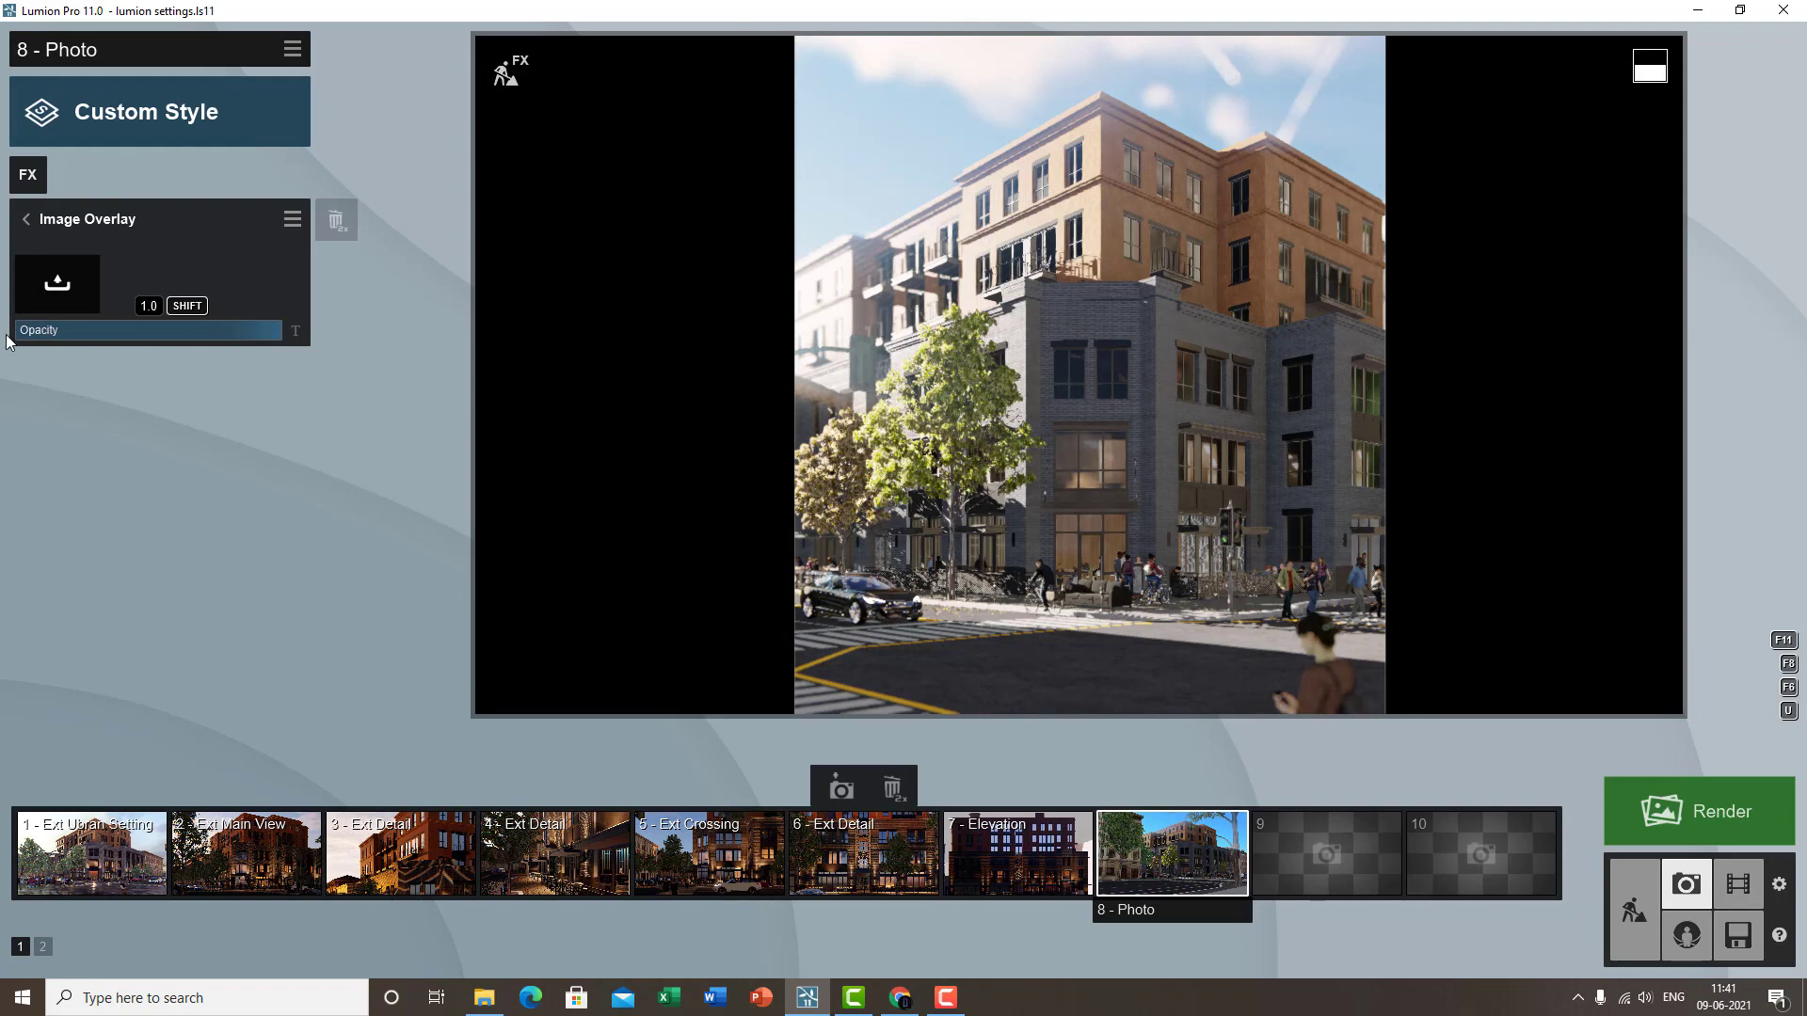
left_click_drag(4, 340, 471, 355)
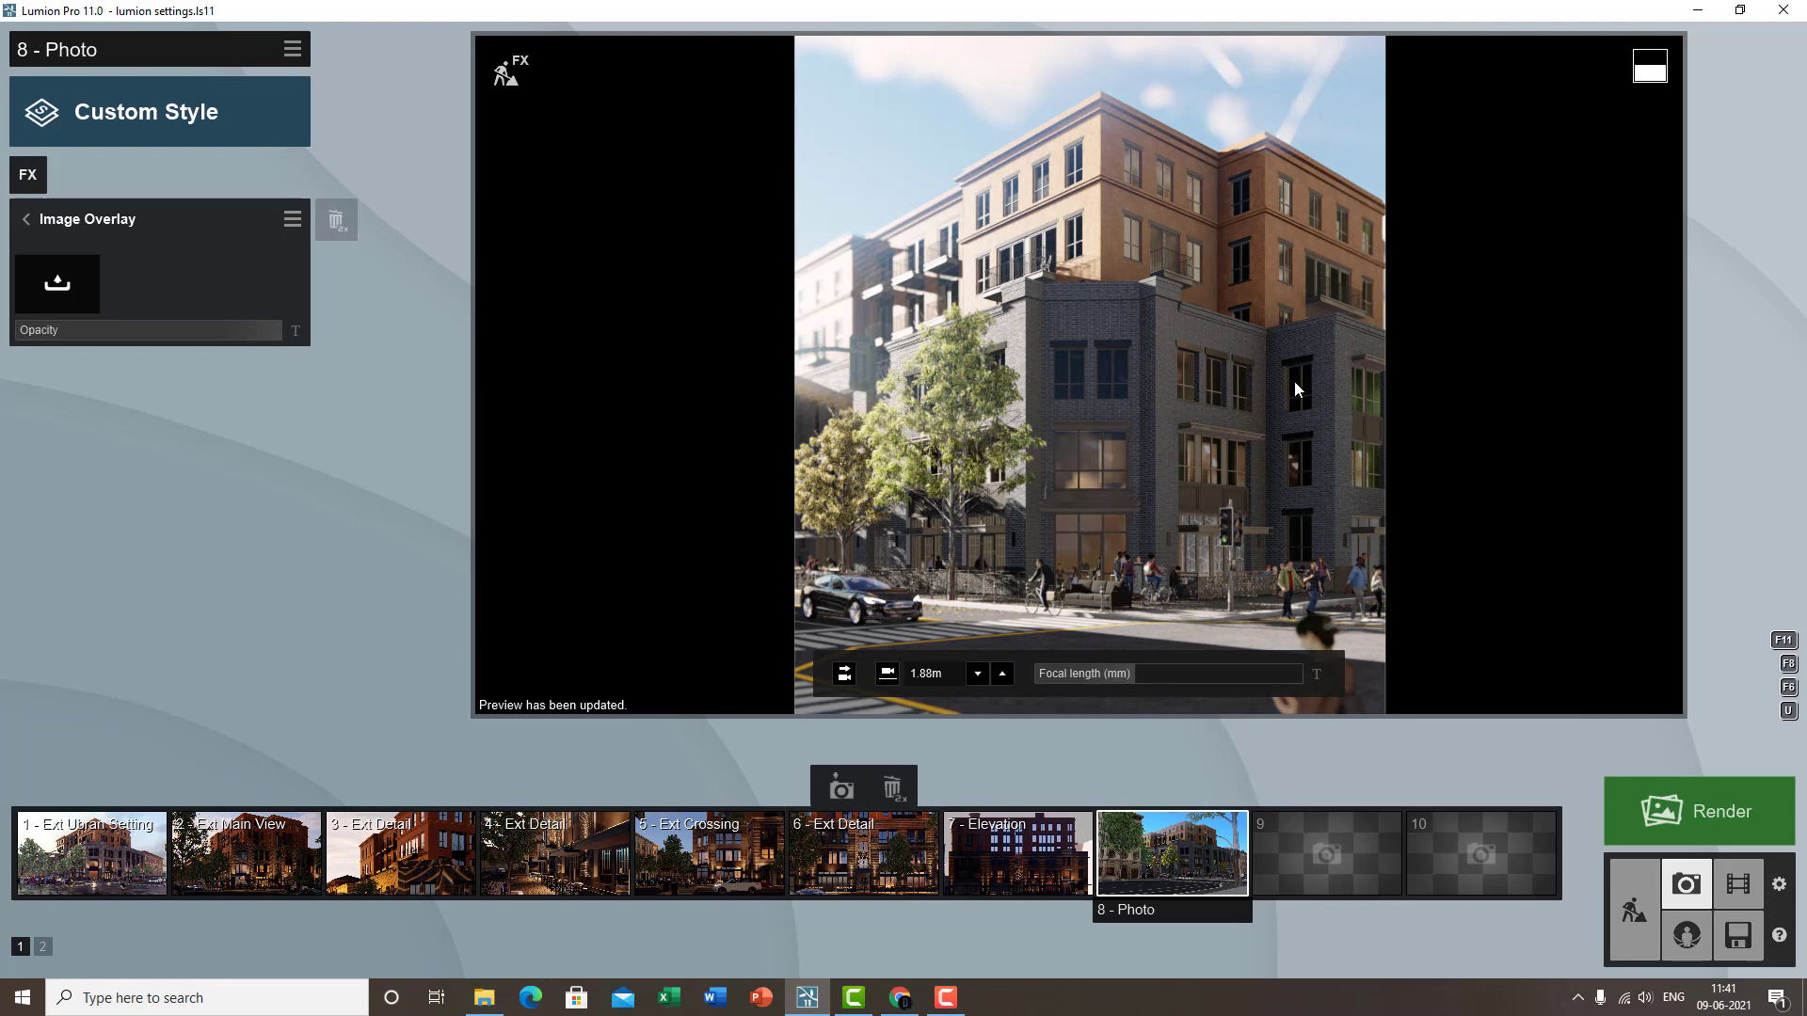
left_click(94, 235)
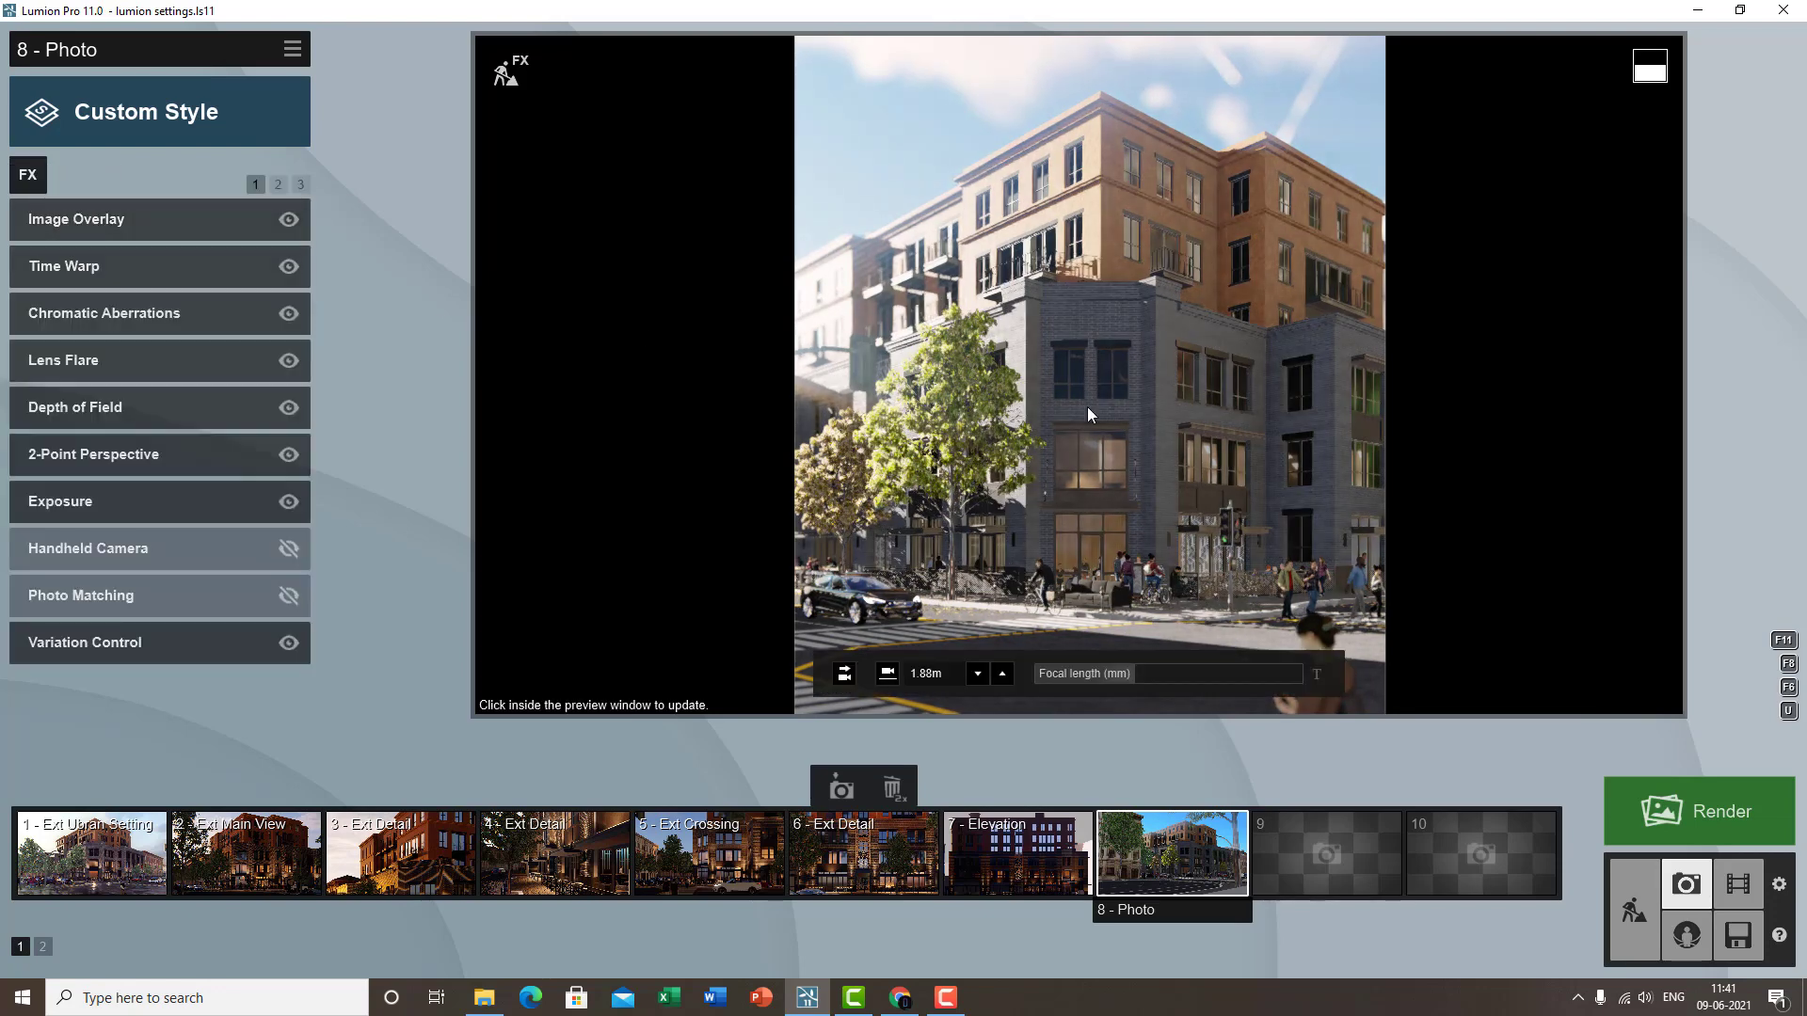
left_click(1294, 449)
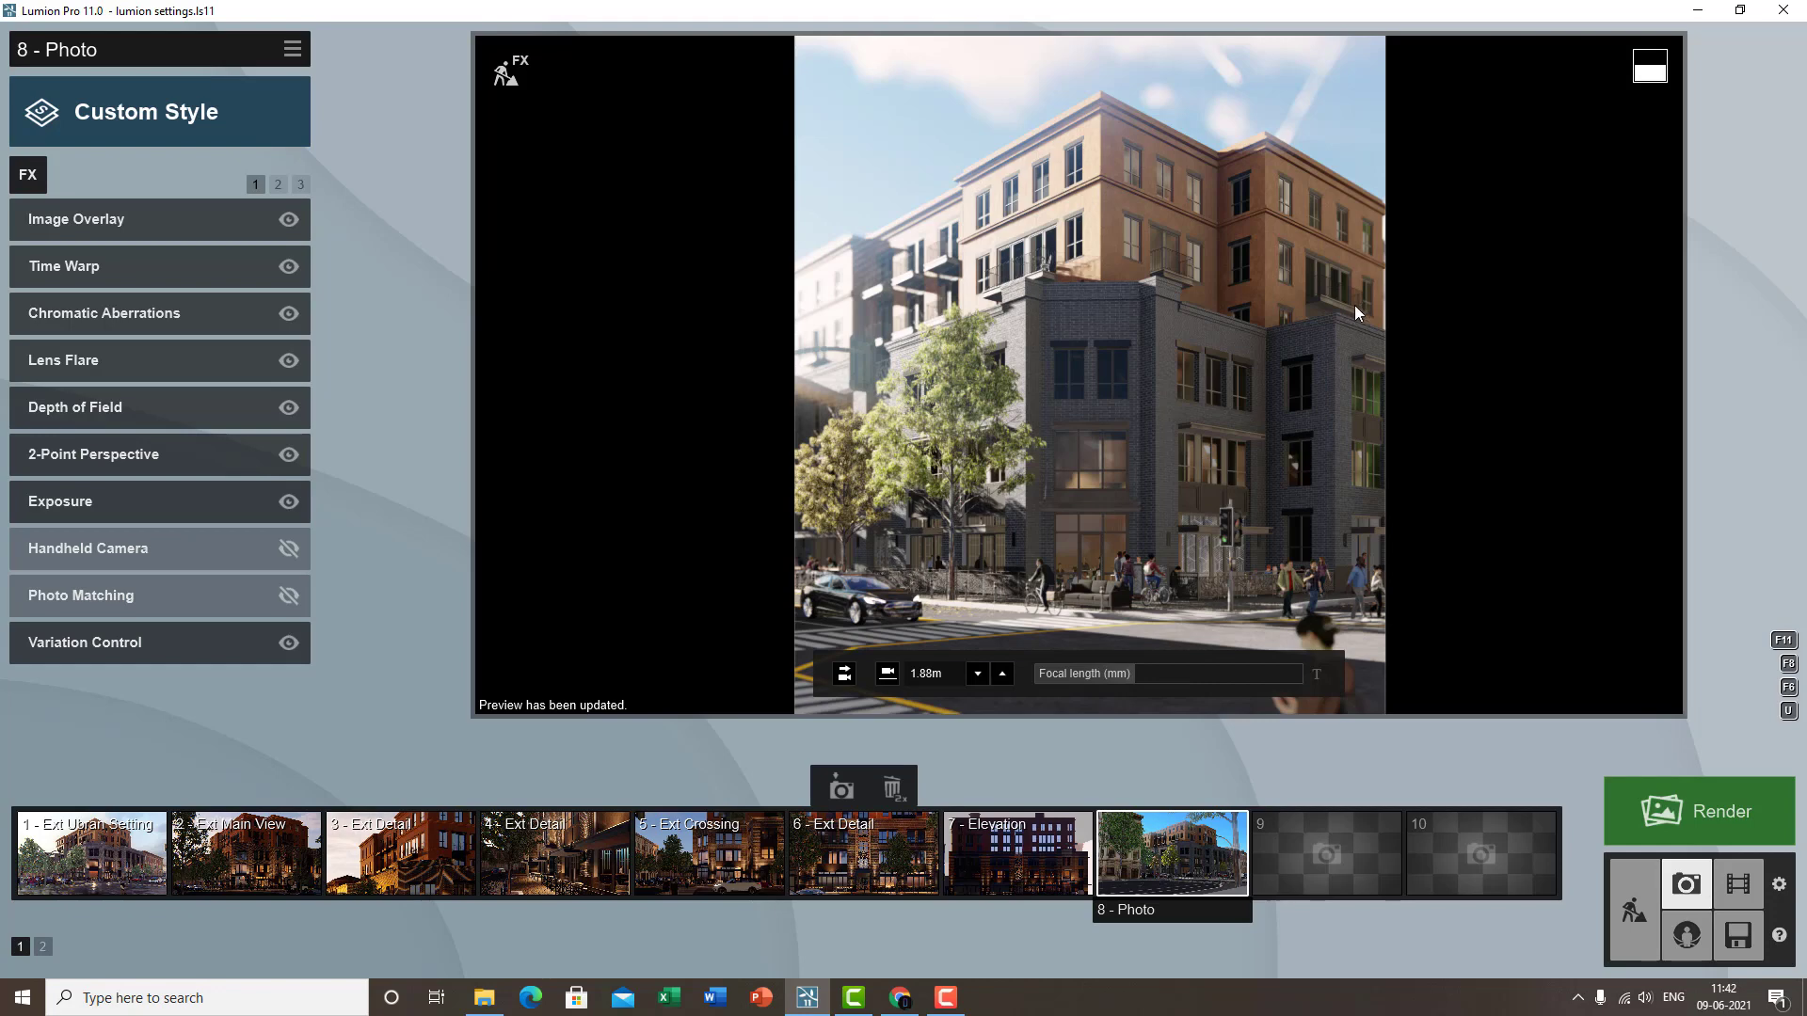
- Hide and remove the Image Overlay effect from photo 8, and add the Sketch effect from the Artistic 1 category
left_click(289, 219)
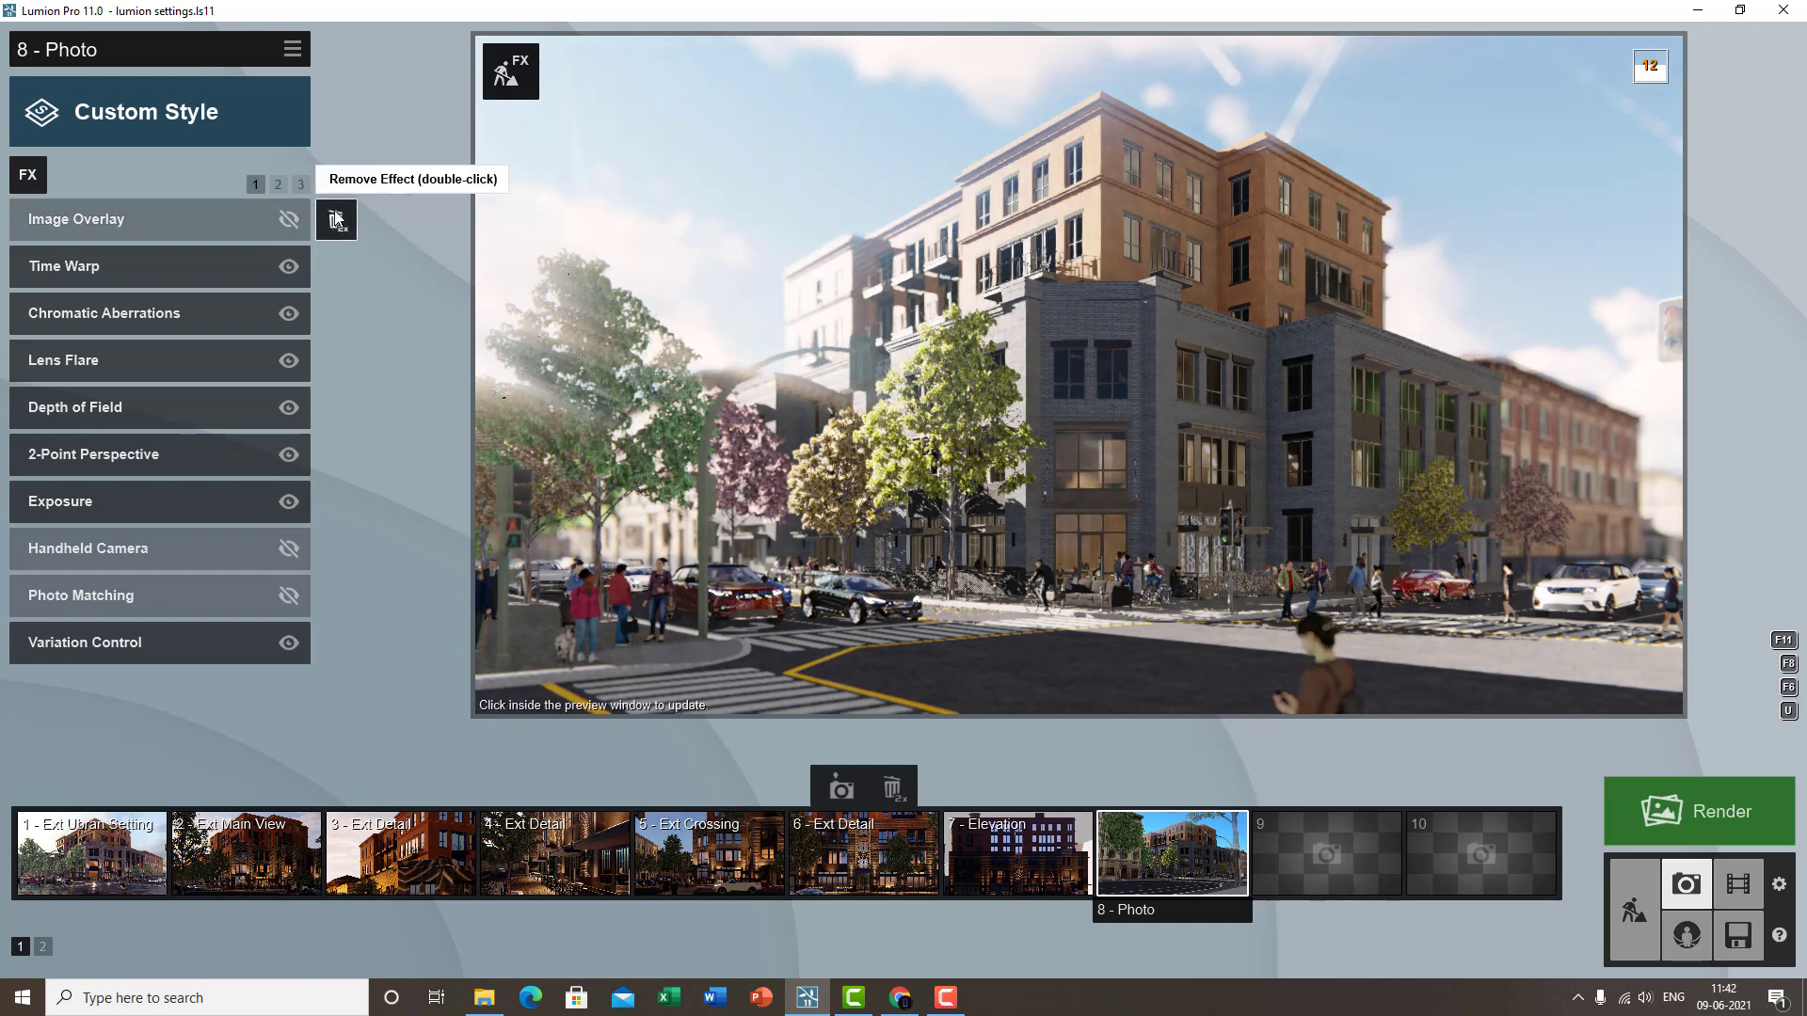
double_click(334, 222)
left_click(30, 173)
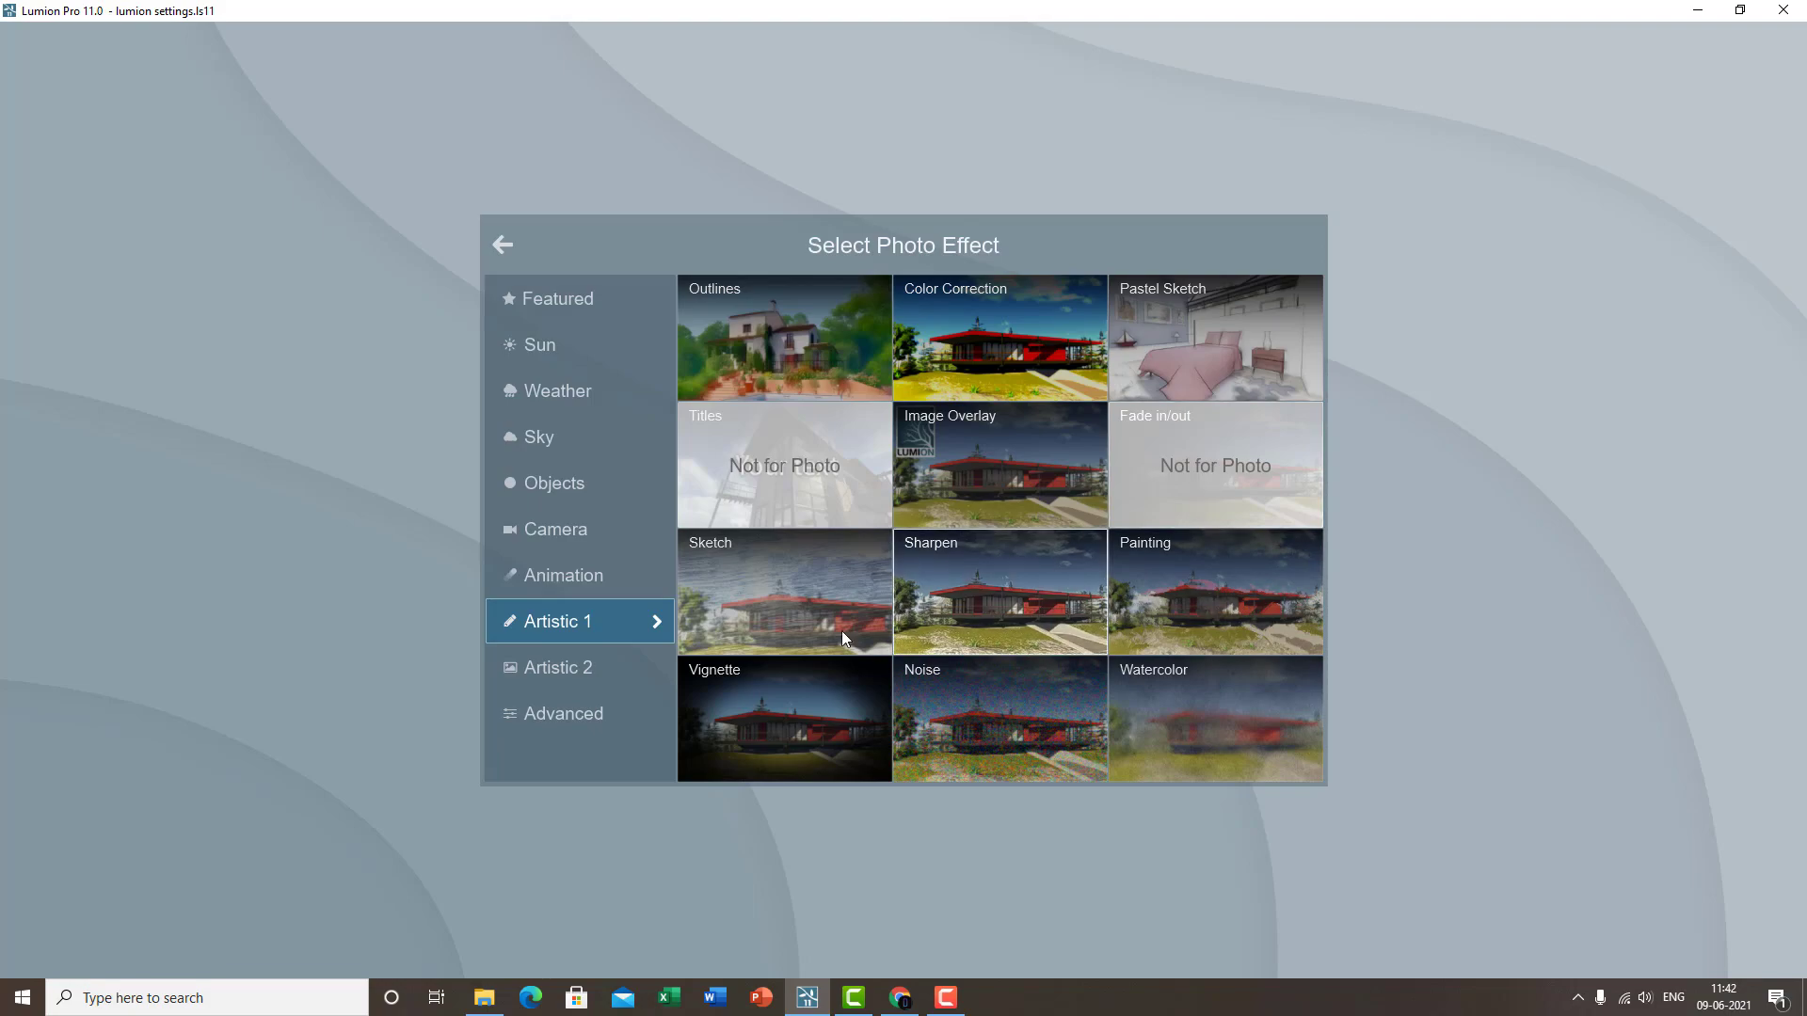
left_click(787, 589)
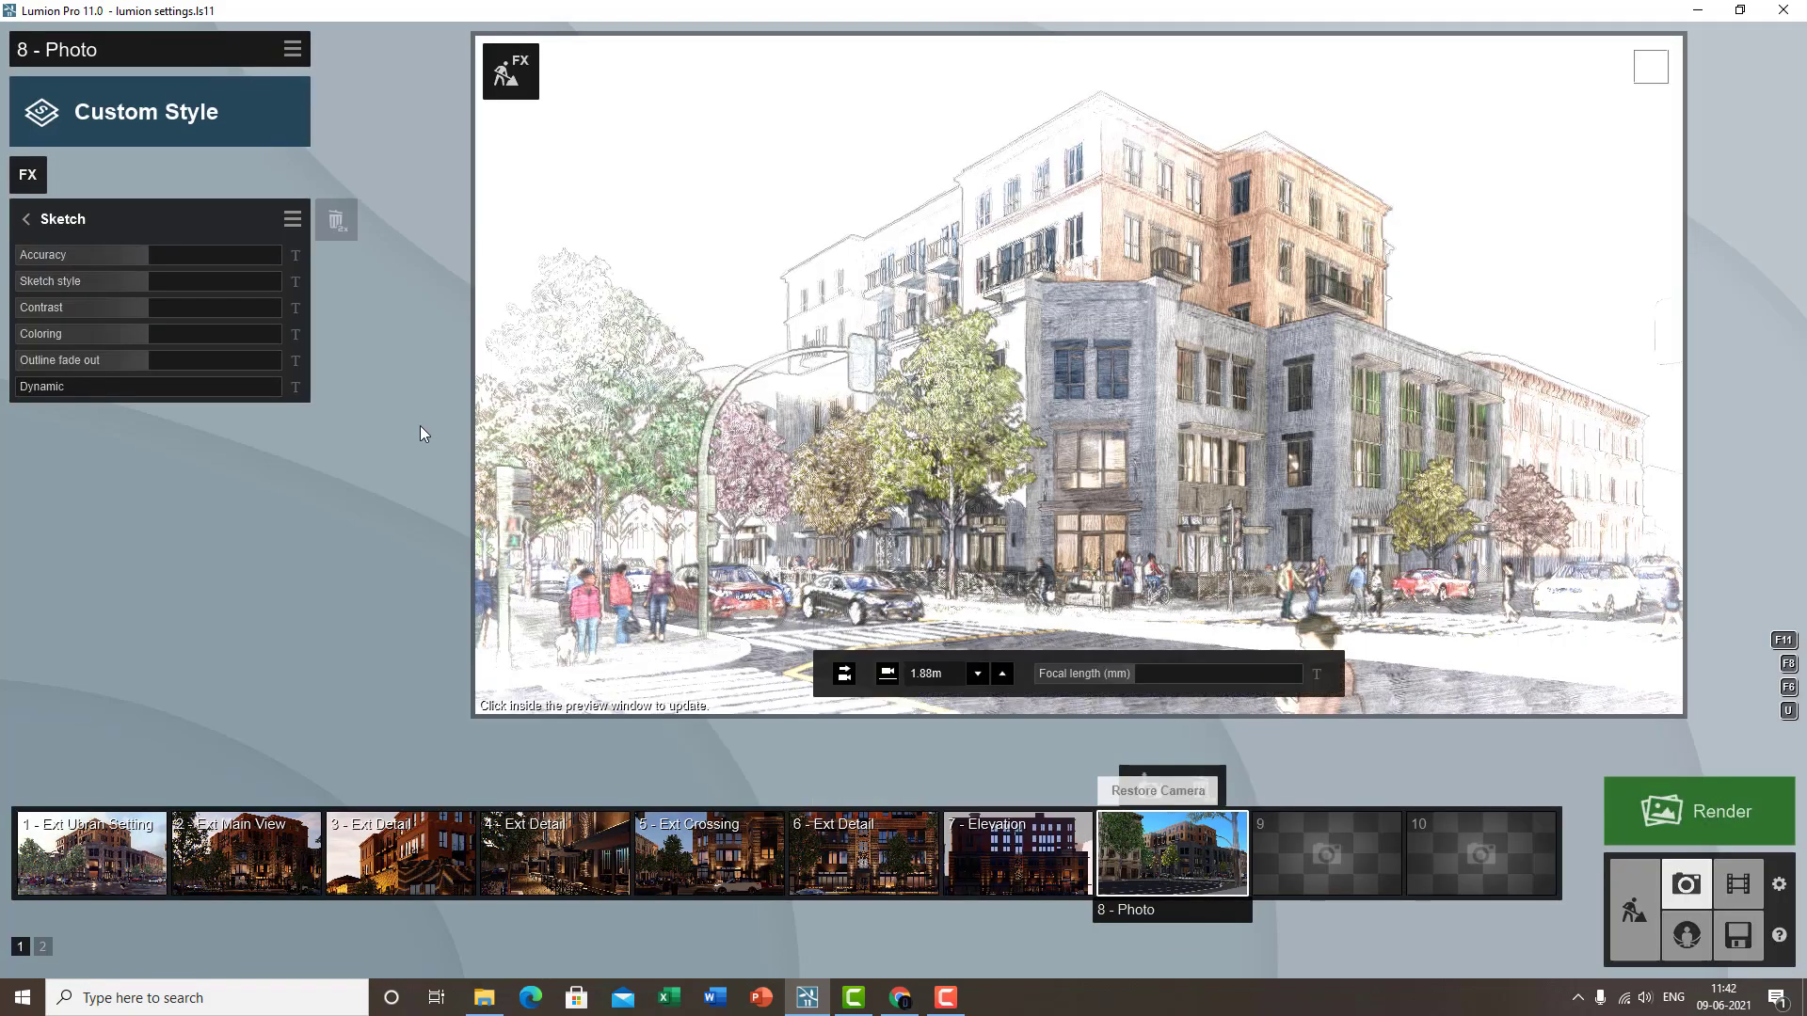
- Lower Sketch's accuracy, coloring and outline fade out, set sketch style to minimum and contrast to maximum, and set dynamic to 2.0
left_click_drag(245, 256, 88, 257)
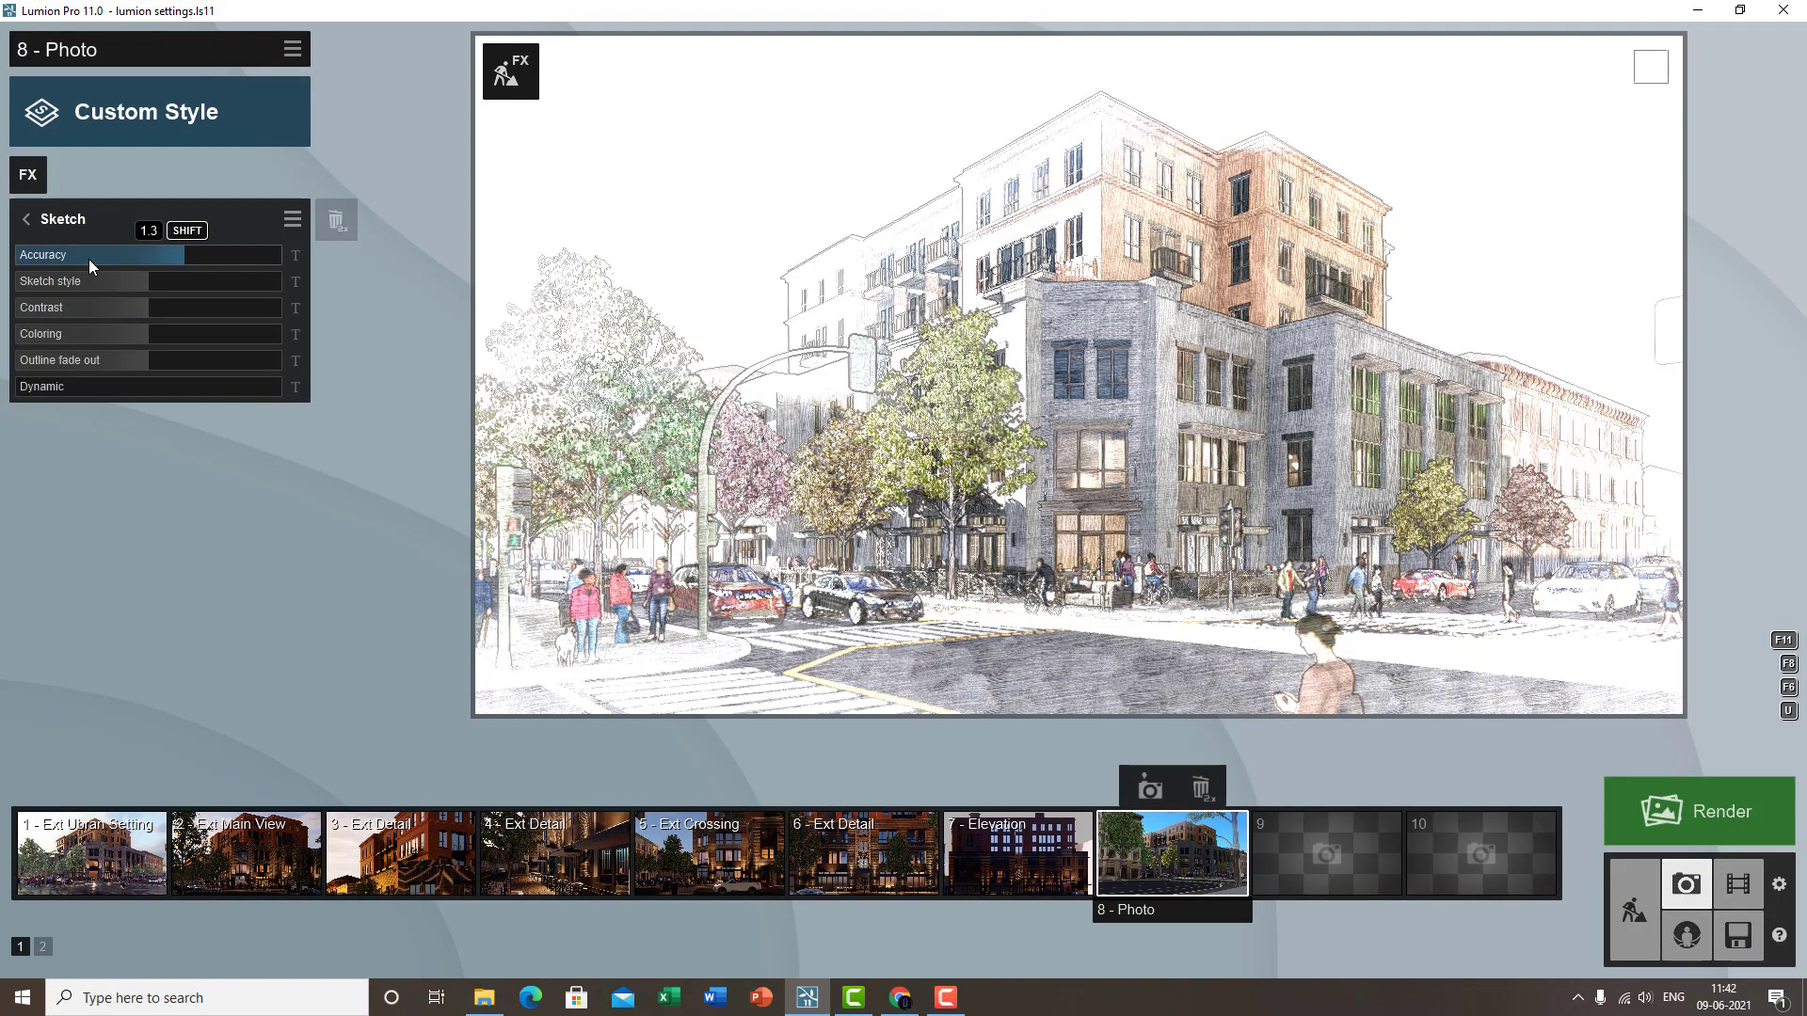
mouse_move(217, 280)
left_mouse_down()
mouse_move(124, 281)
mouse_move(319, 341)
mouse_move(60, 335)
mouse_move(186, 333)
mouse_move(98, 342)
left_mouse_up()
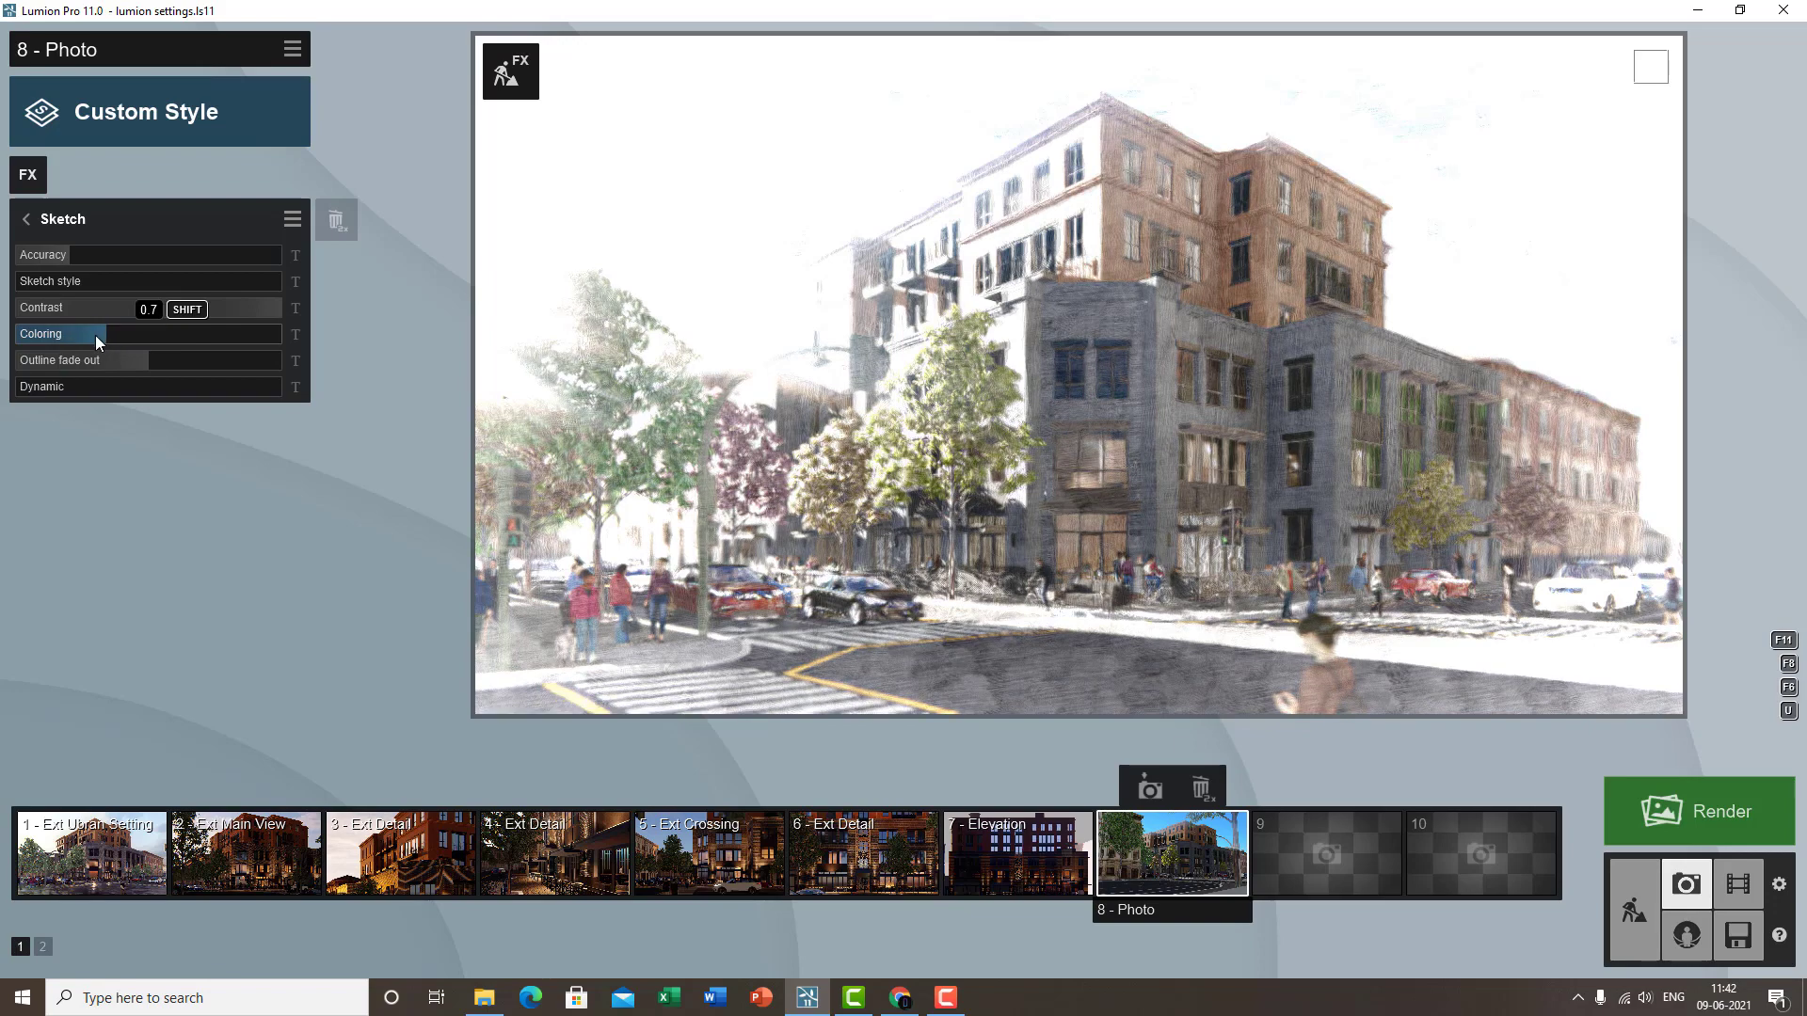
left_click(97, 339)
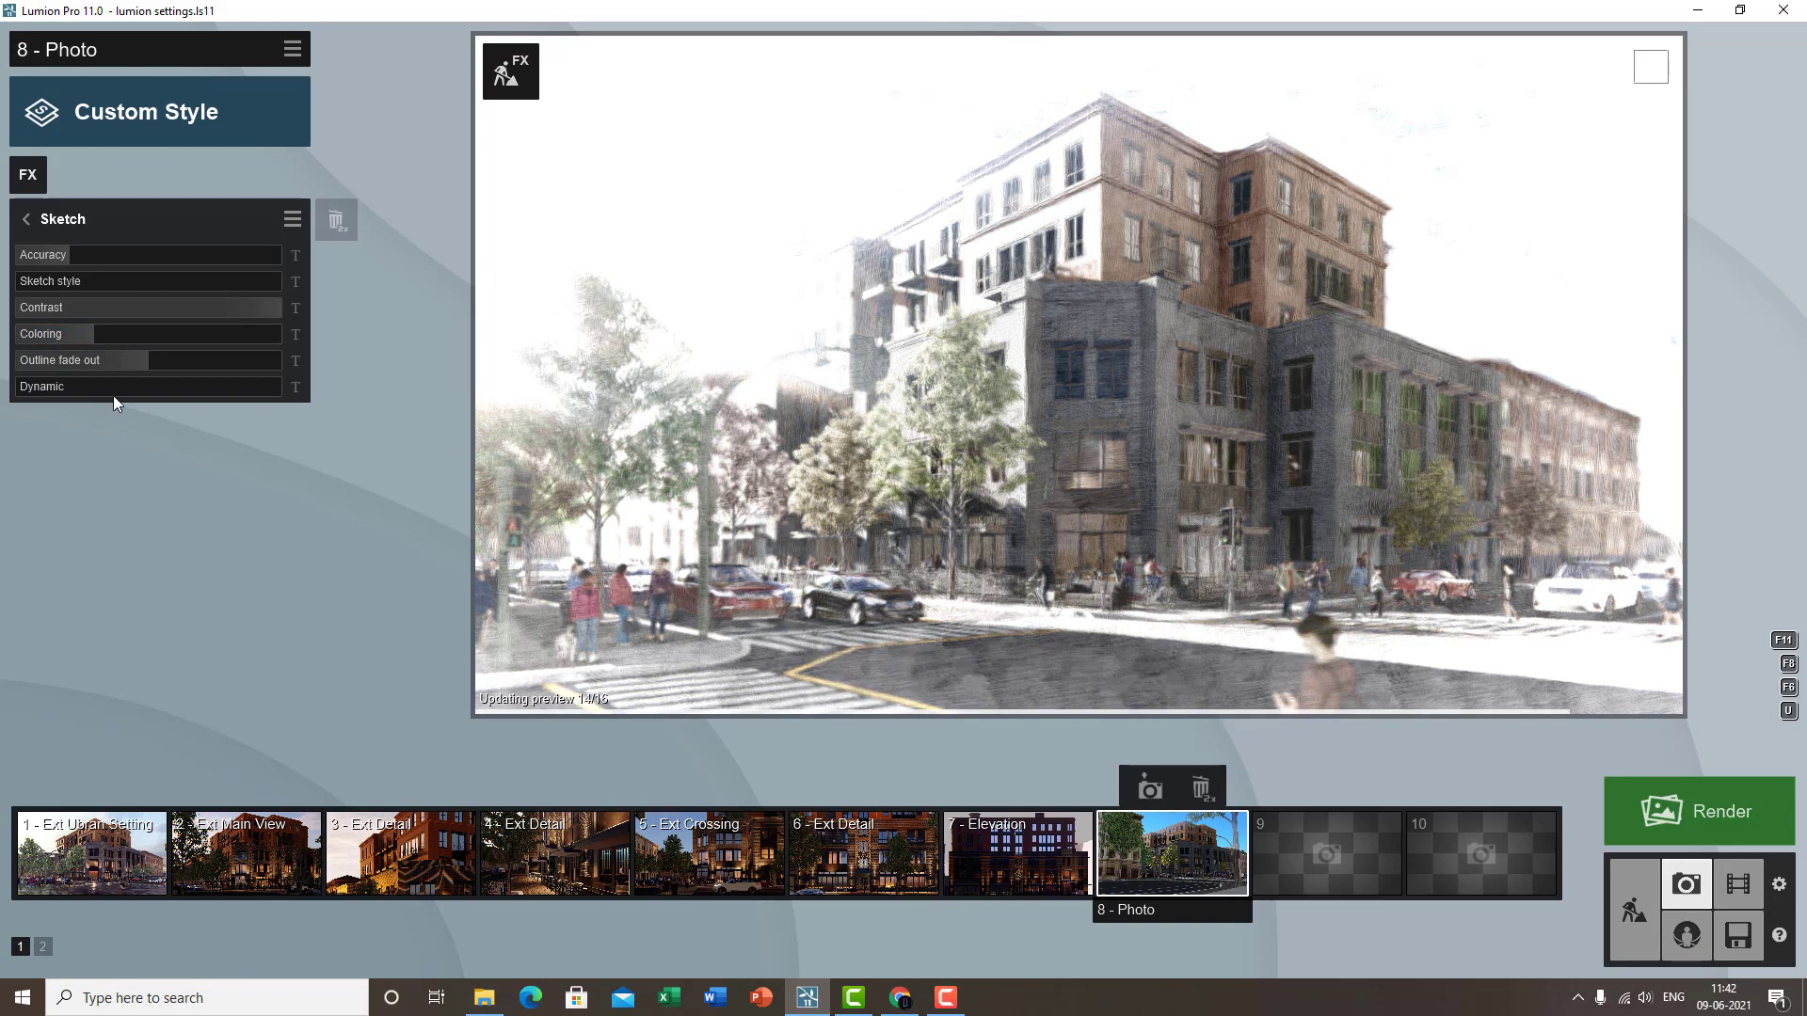
mouse_move(54, 365)
left_mouse_down()
mouse_move(387, 379)
mouse_move(87, 367)
left_mouse_up()
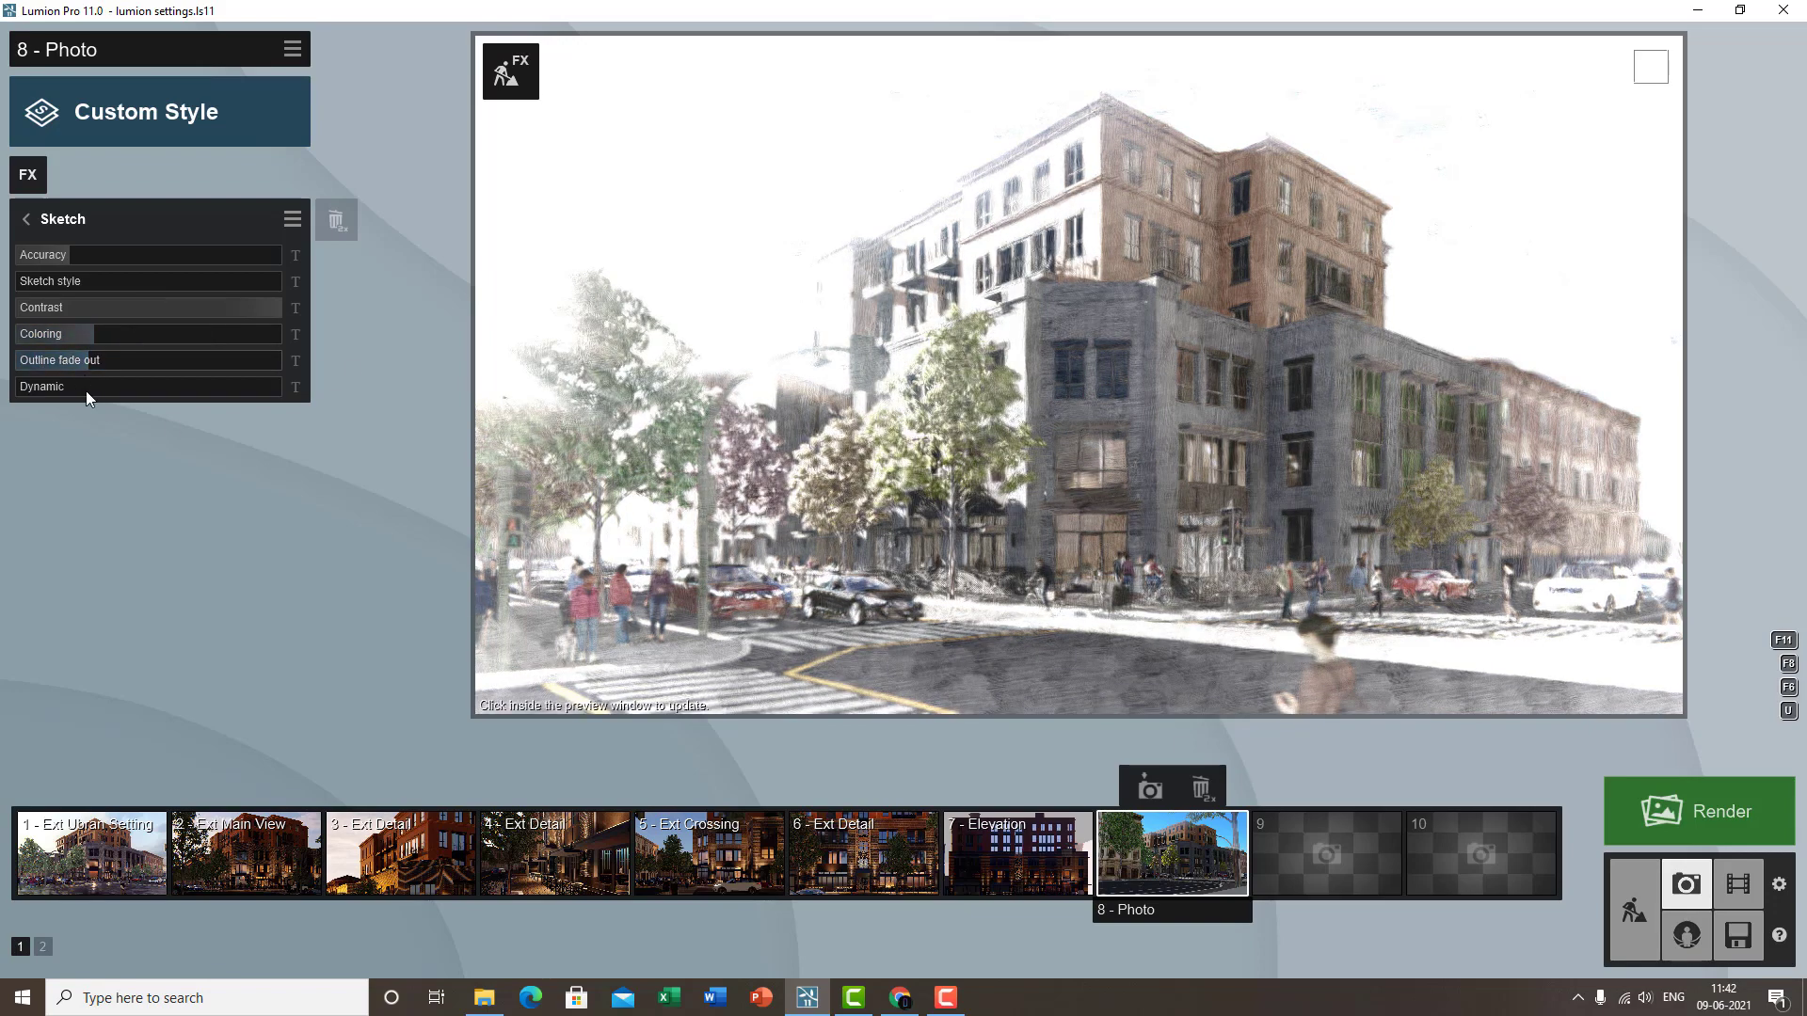
left_click_drag(201, 393, 431, 402)
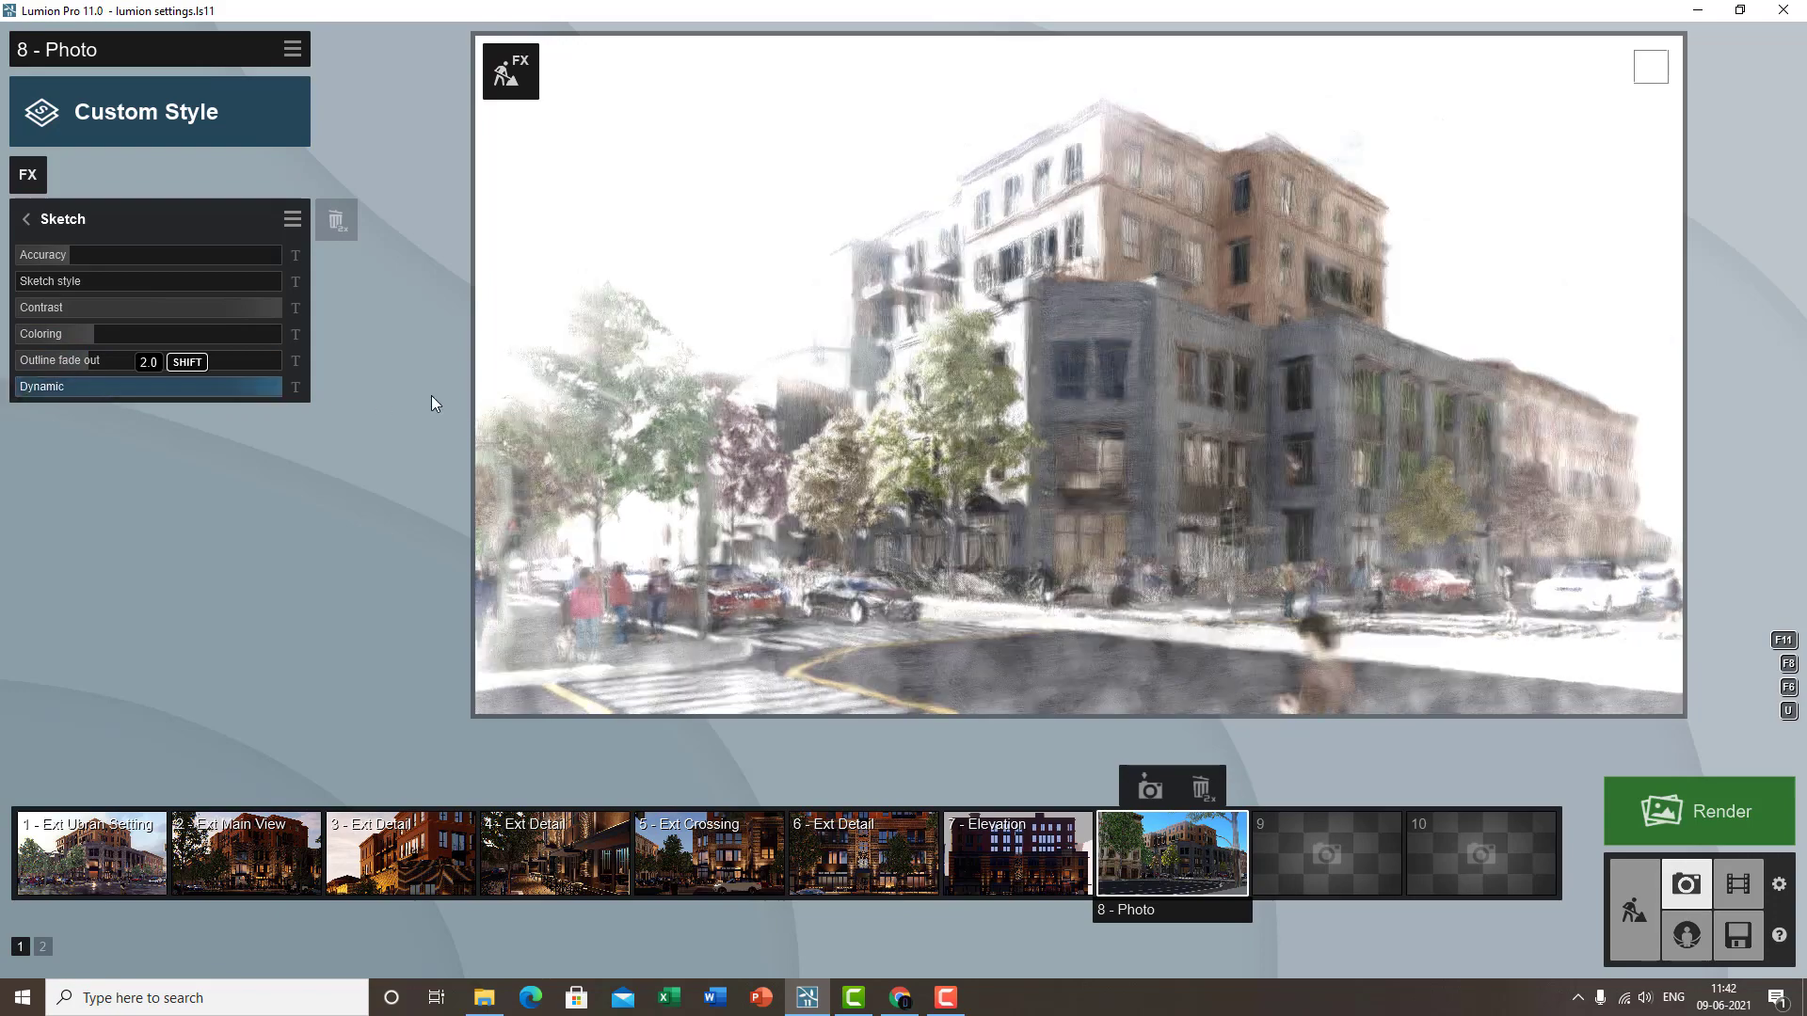
- Remove the Sketch effect from photo 8, add the Sharpen effect from the Artistic 1 category, and refresh the preview
left_click(80, 231)
double_click(342, 230)
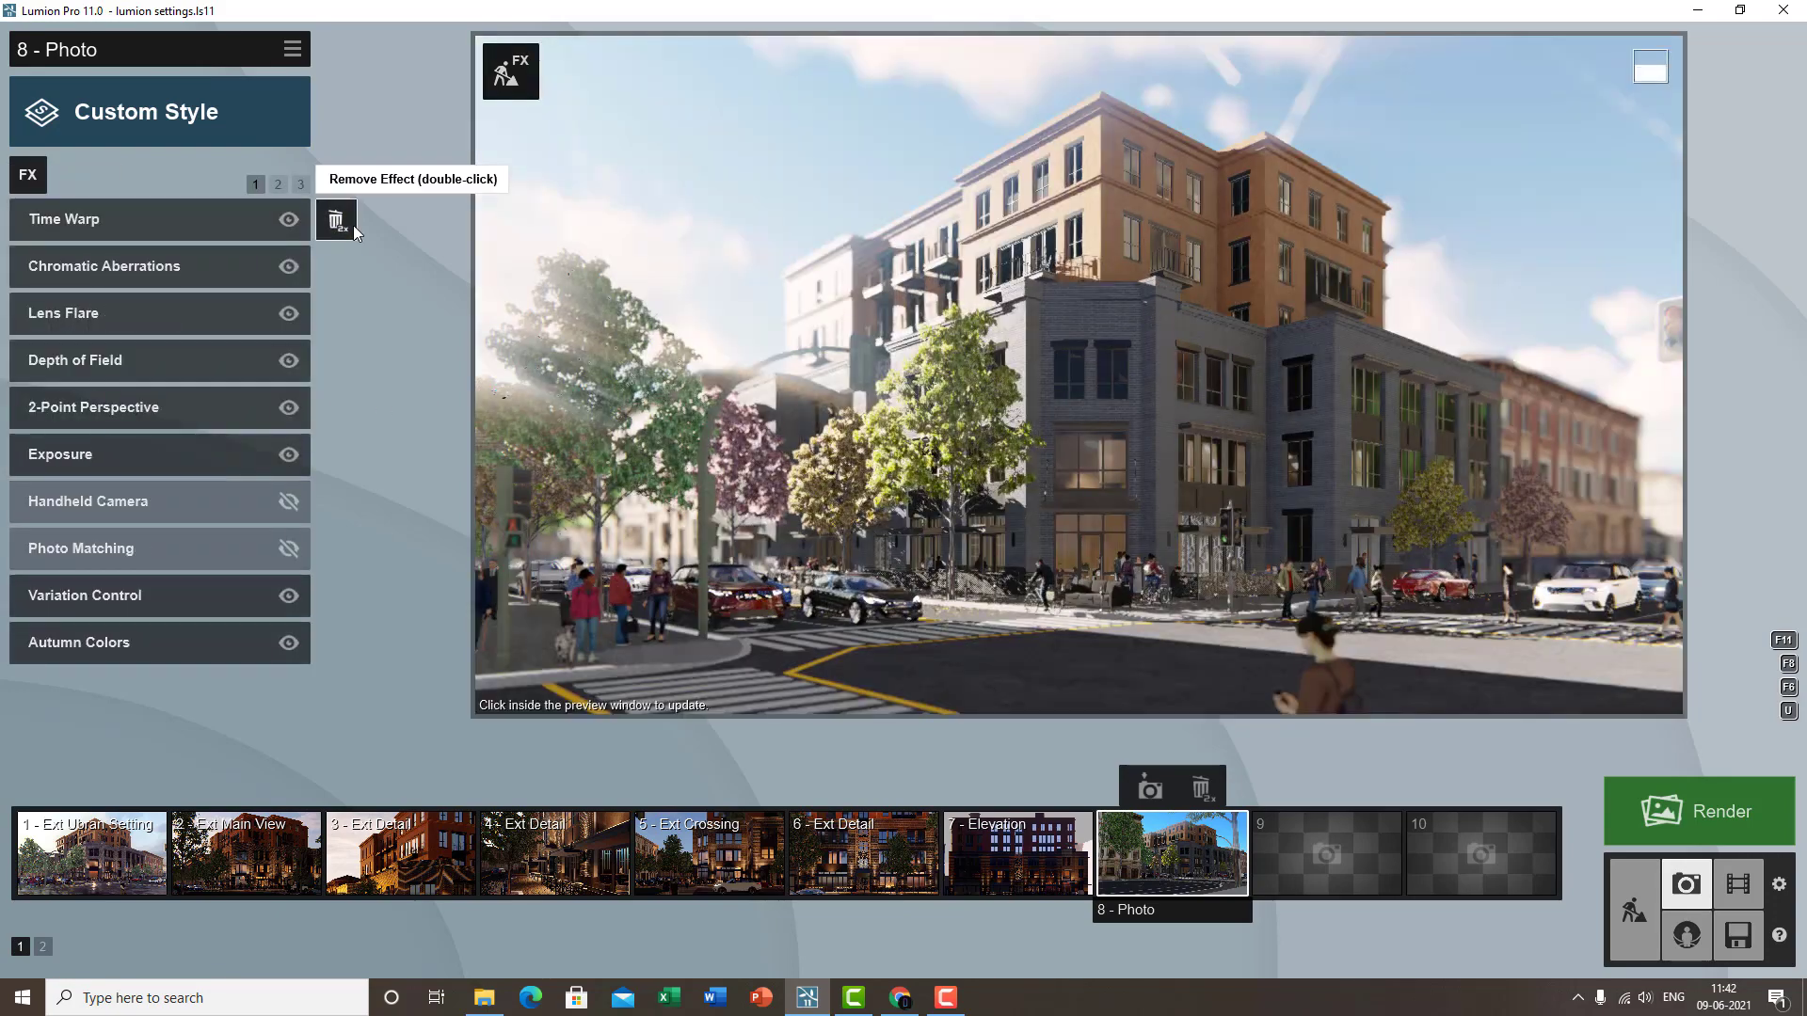
left_click(12, 178)
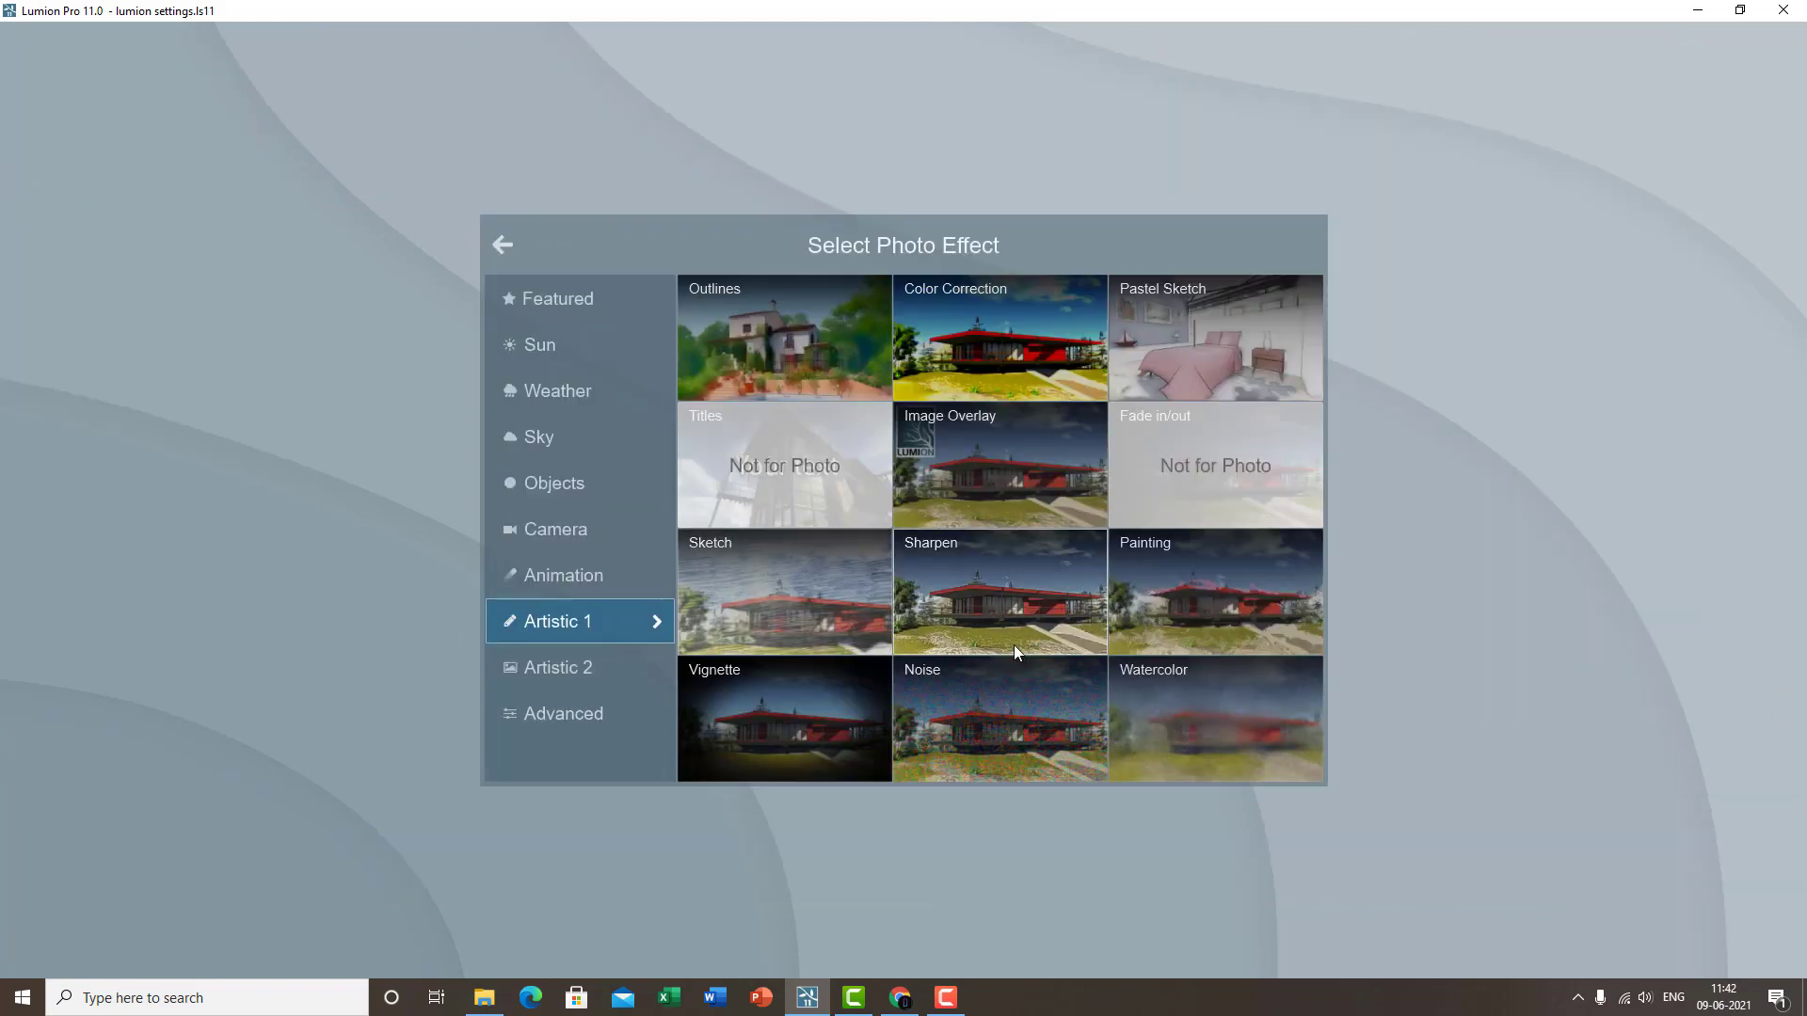
left_click(1014, 596)
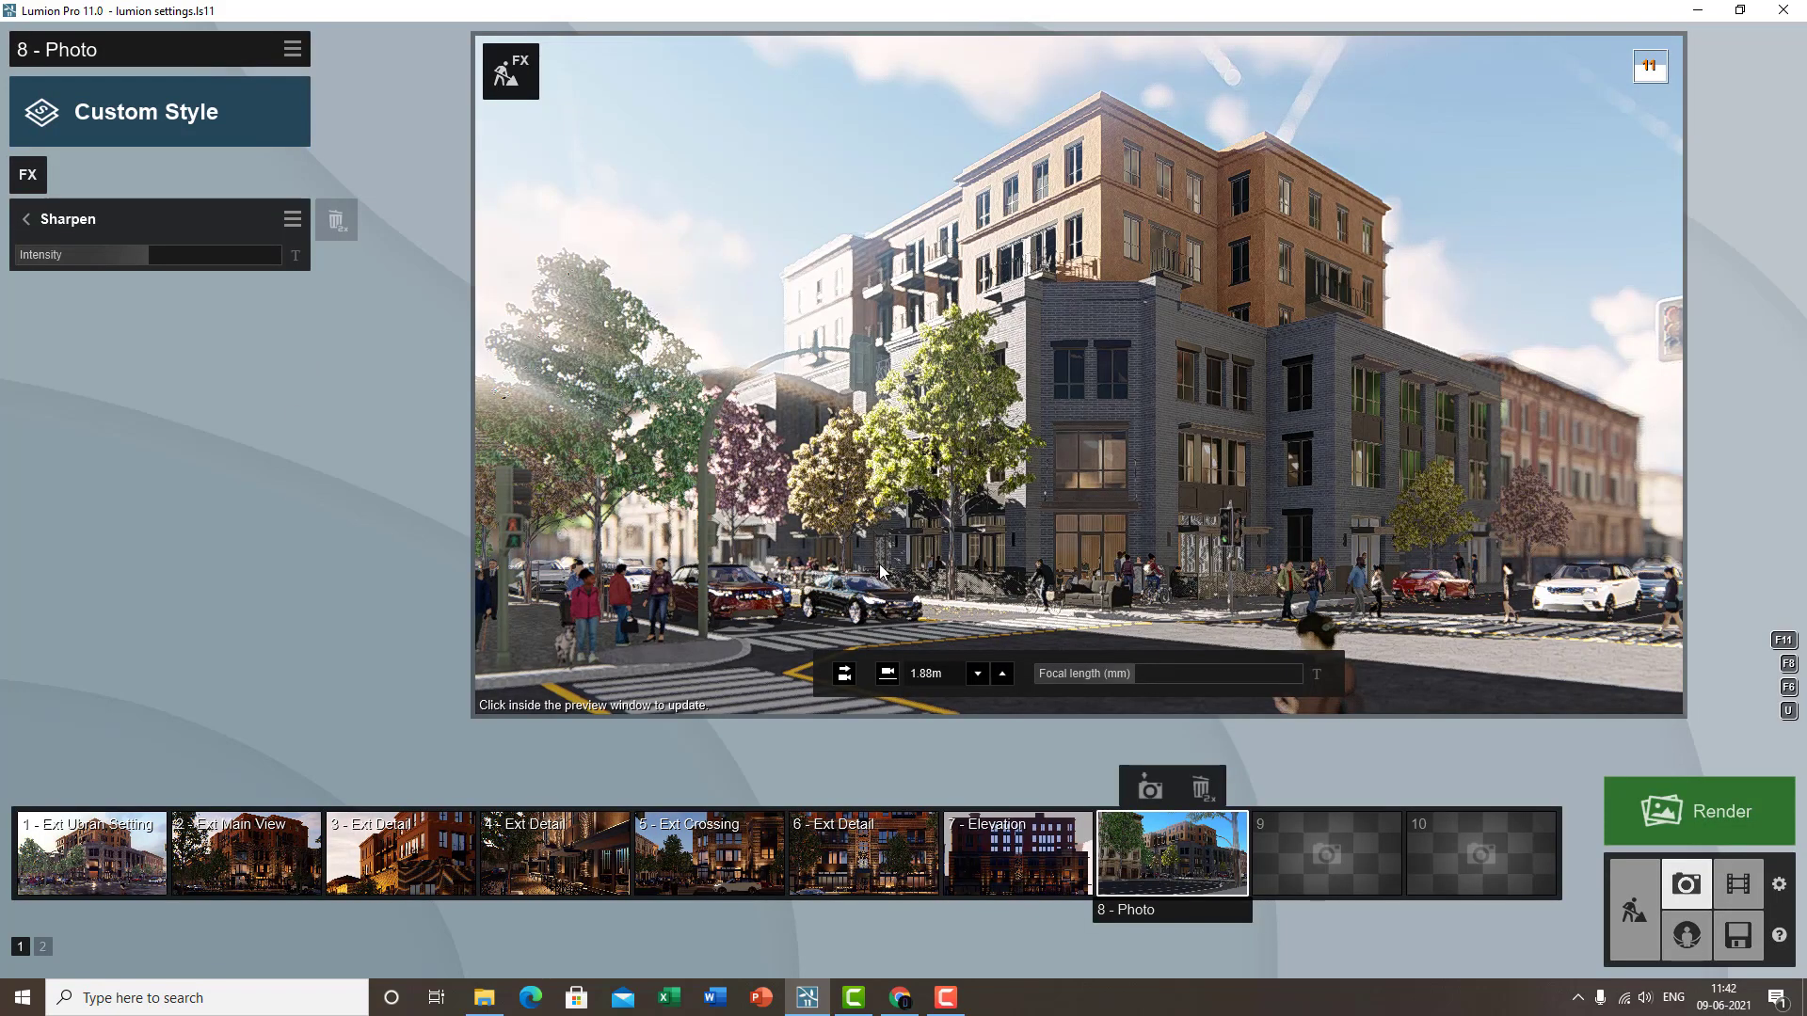
left_click(1041, 449)
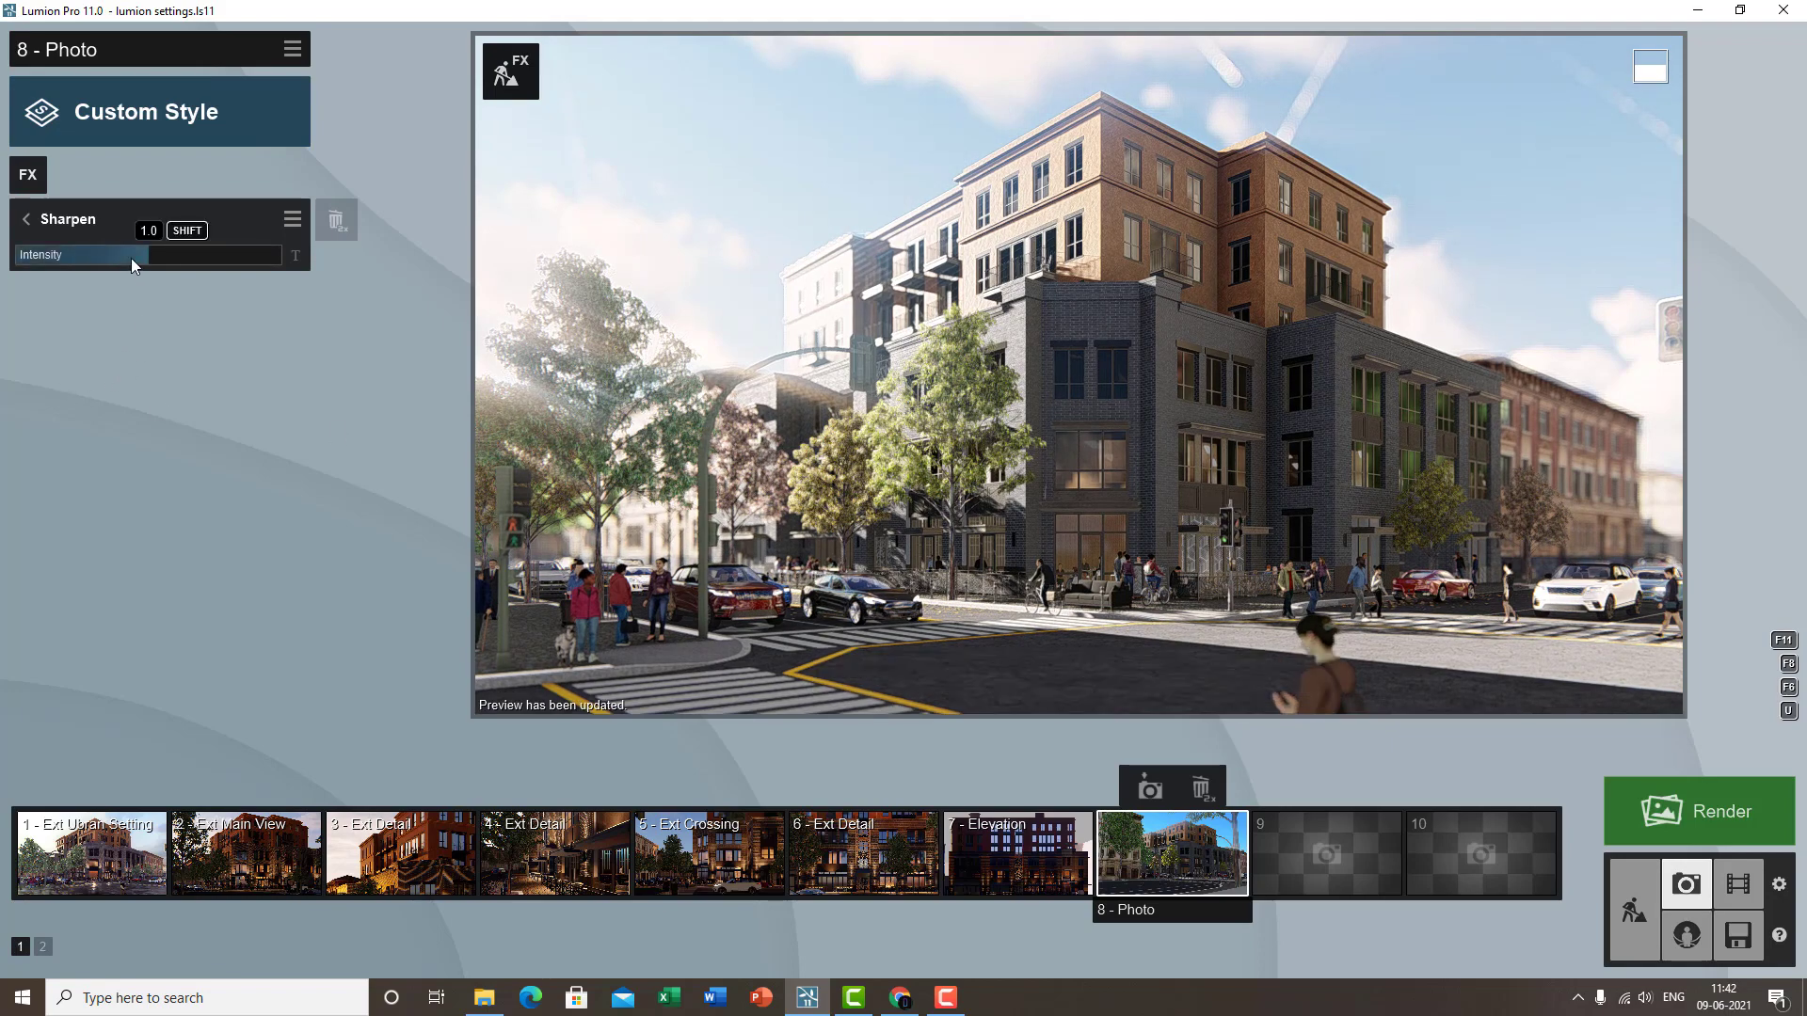
- Try Sharpen intensities such as 1.9 and 0.7, settle on 0.0, and refresh the preview from photo 8's saved camera
left_click_drag(132, 258, 273, 260)
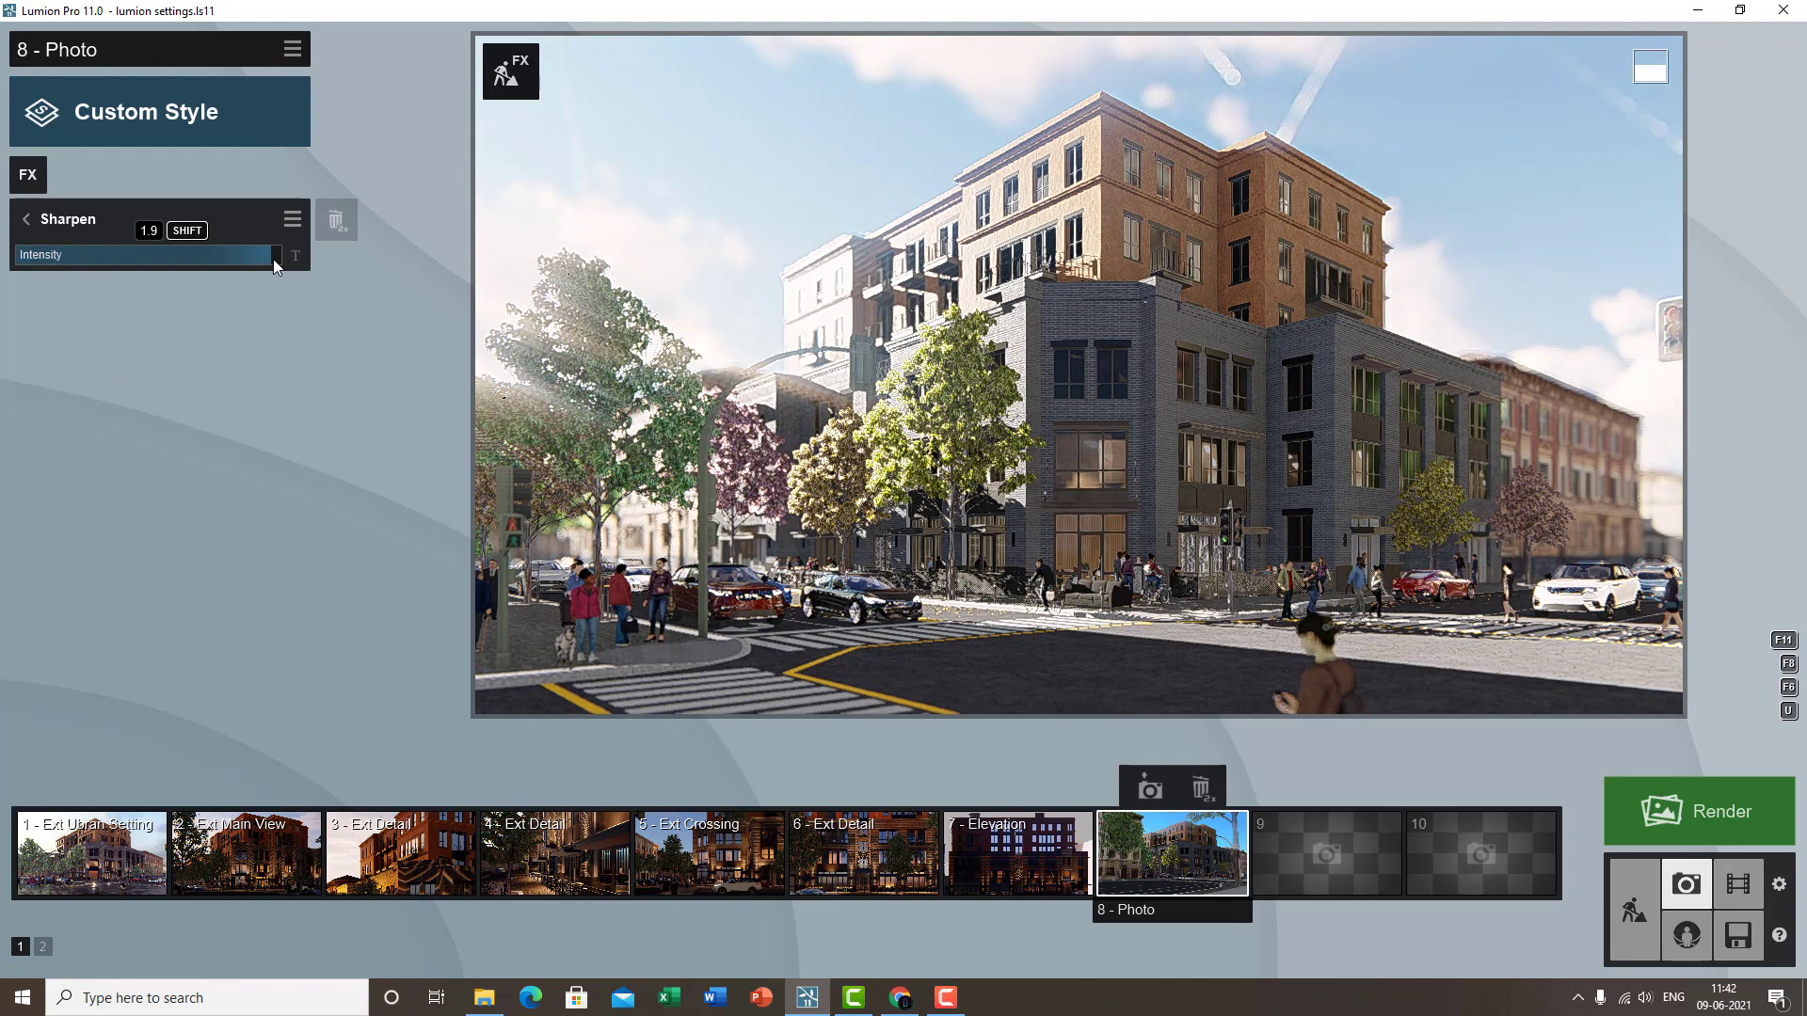
left_click_drag(142, 256, 312, 265)
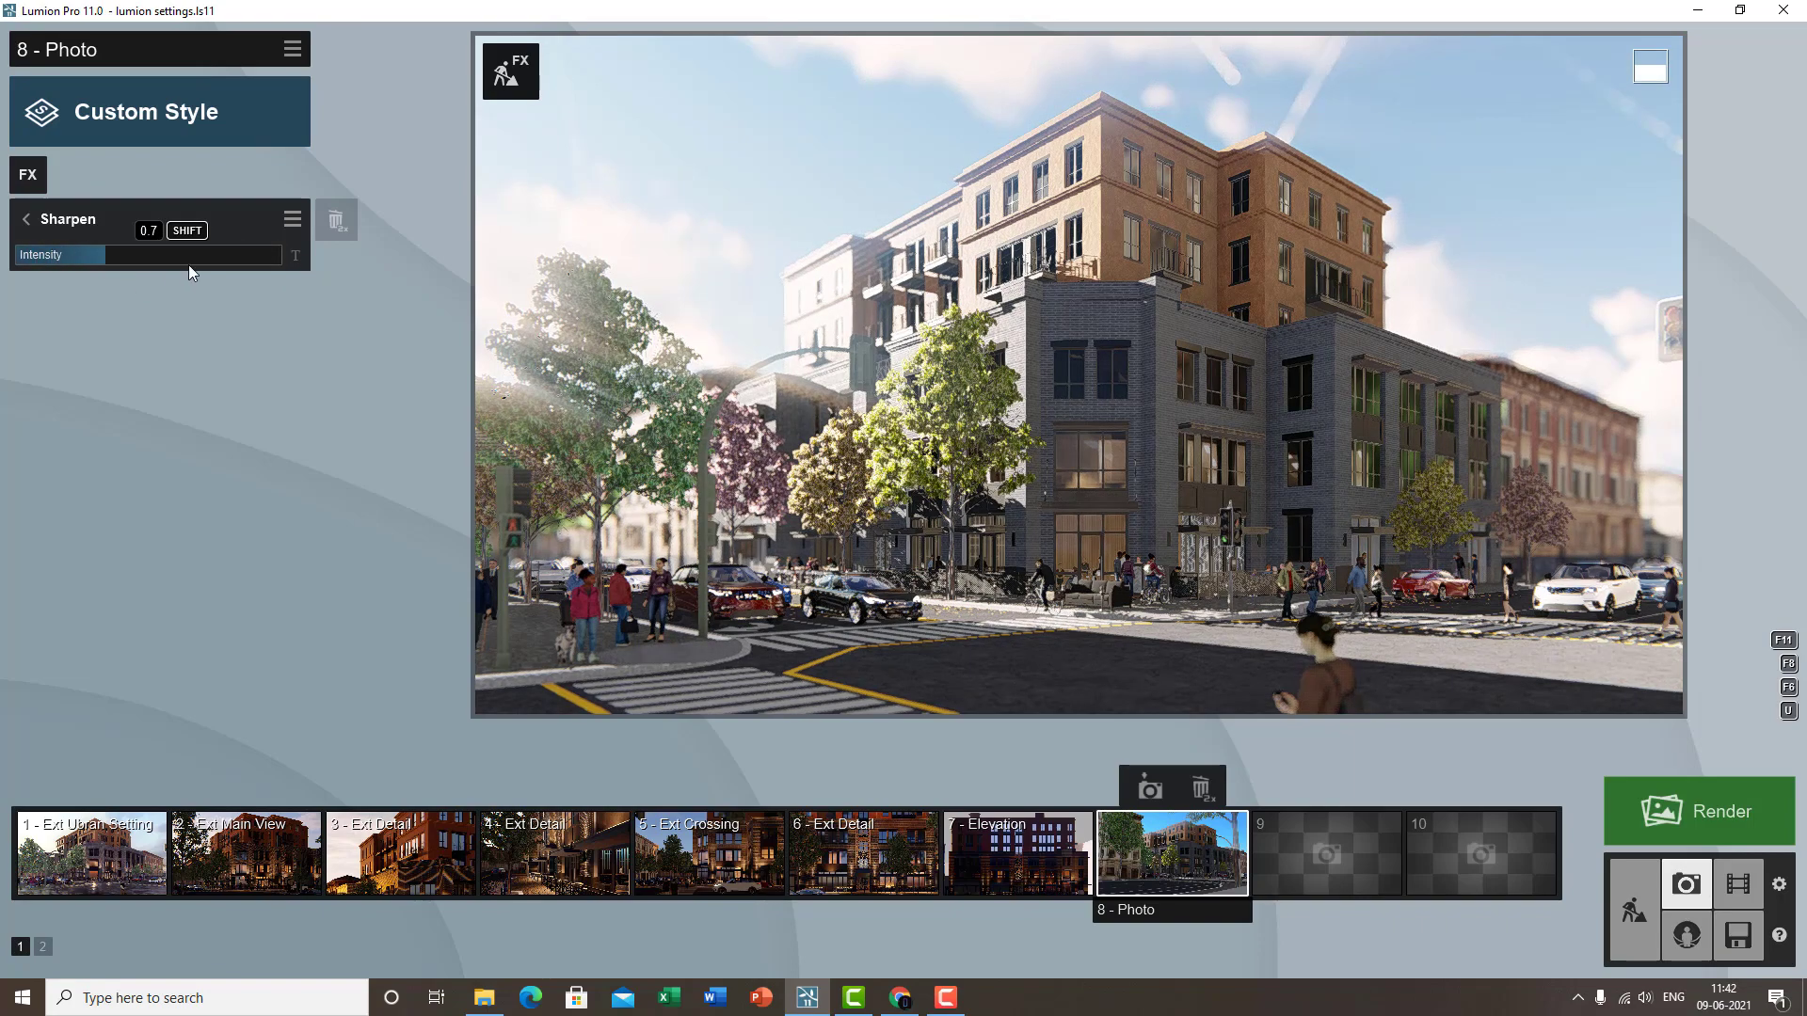
right_click_drag(555, 152, 1019, 624)
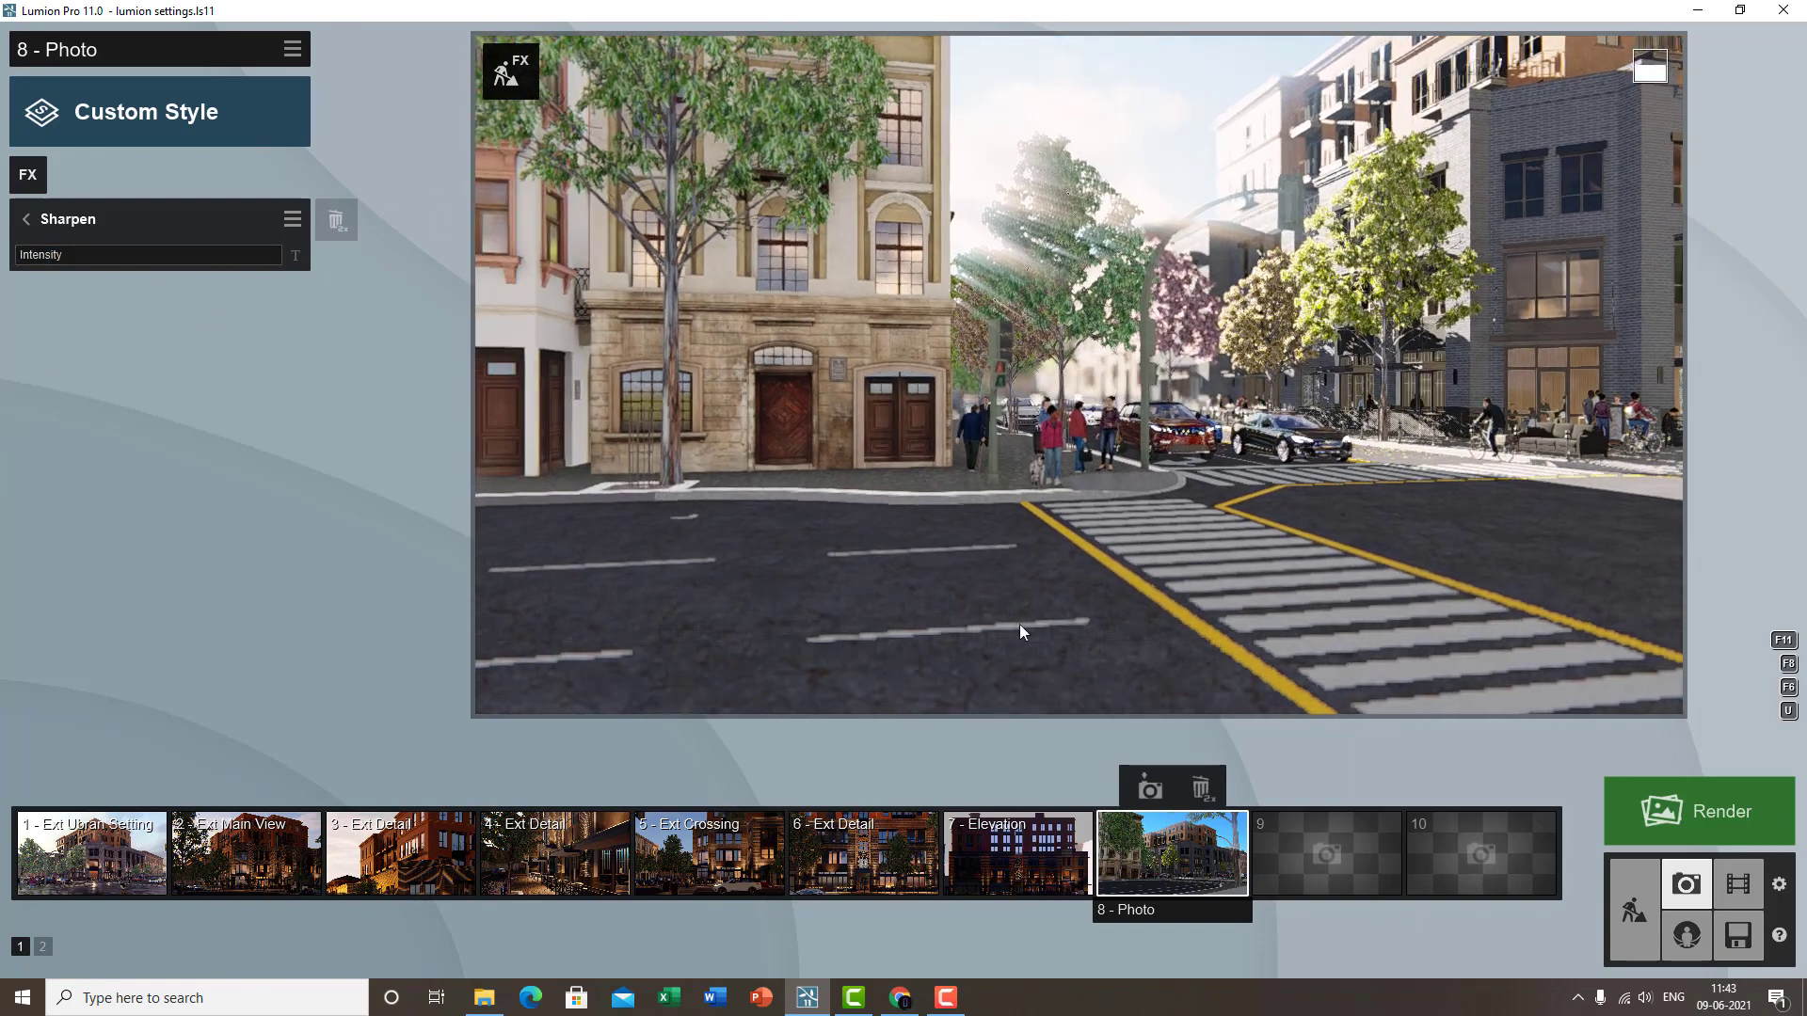
left_click(1193, 867)
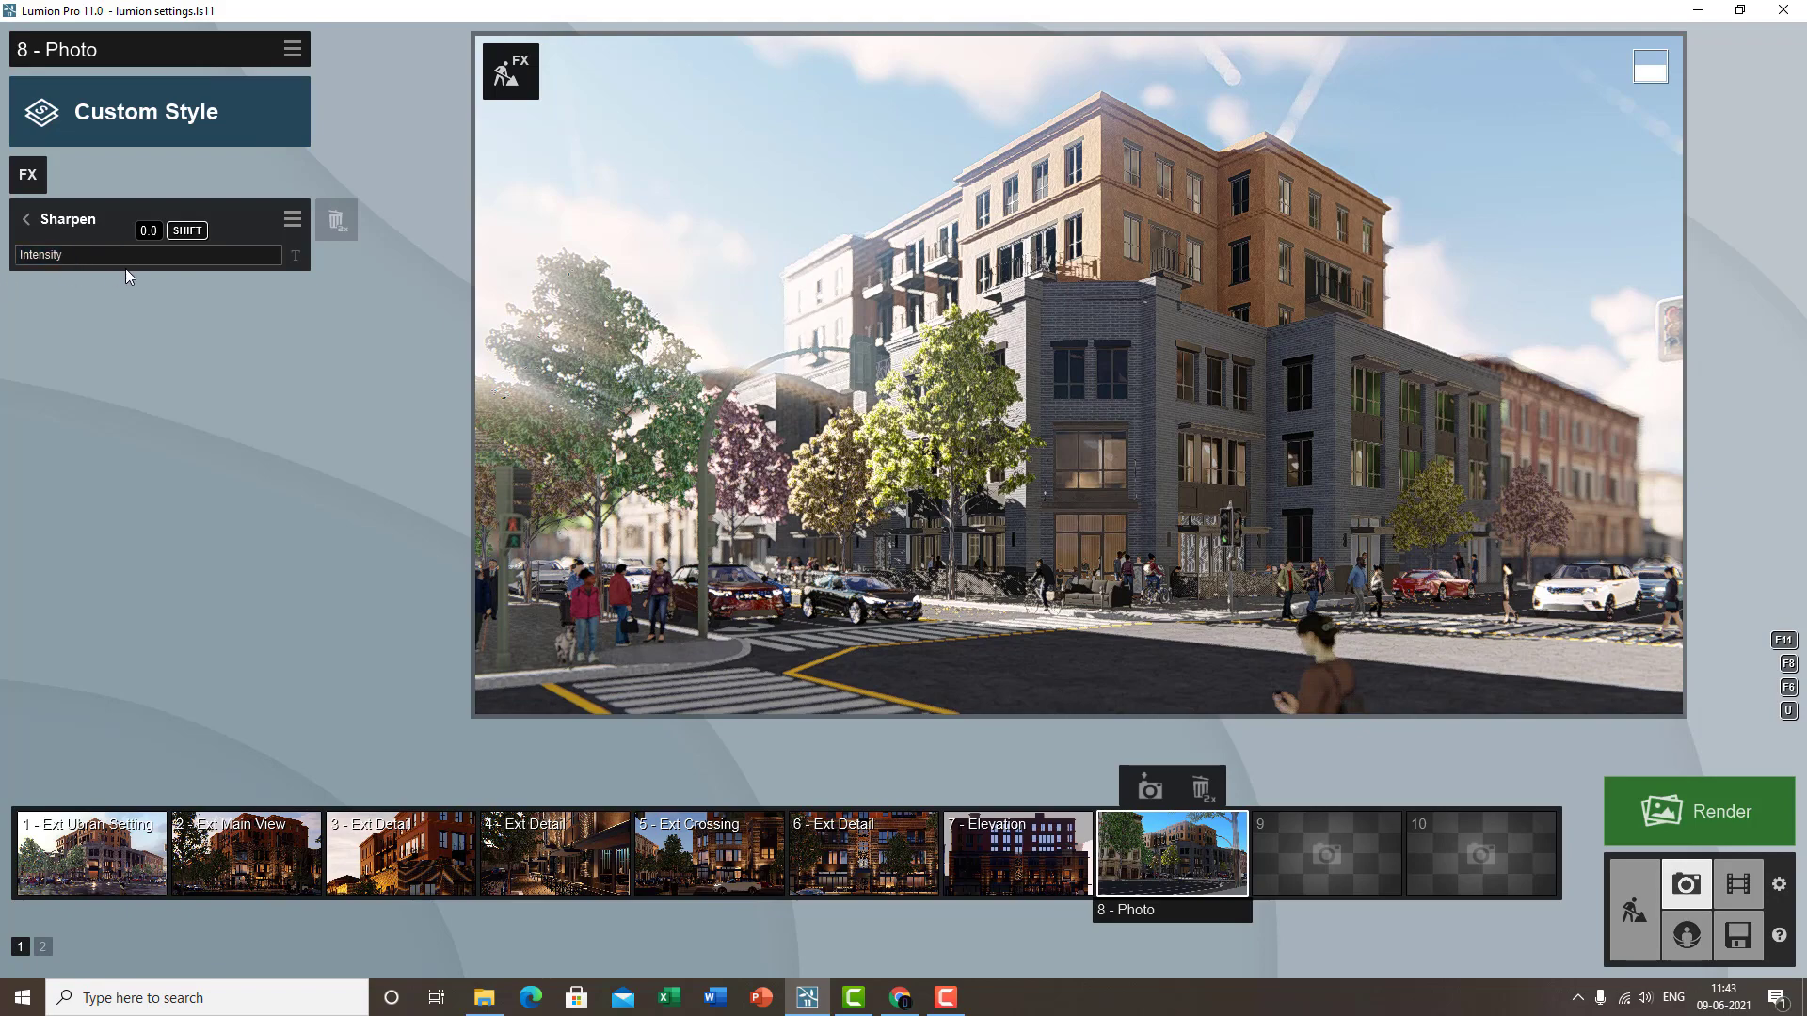
left_click(912, 379)
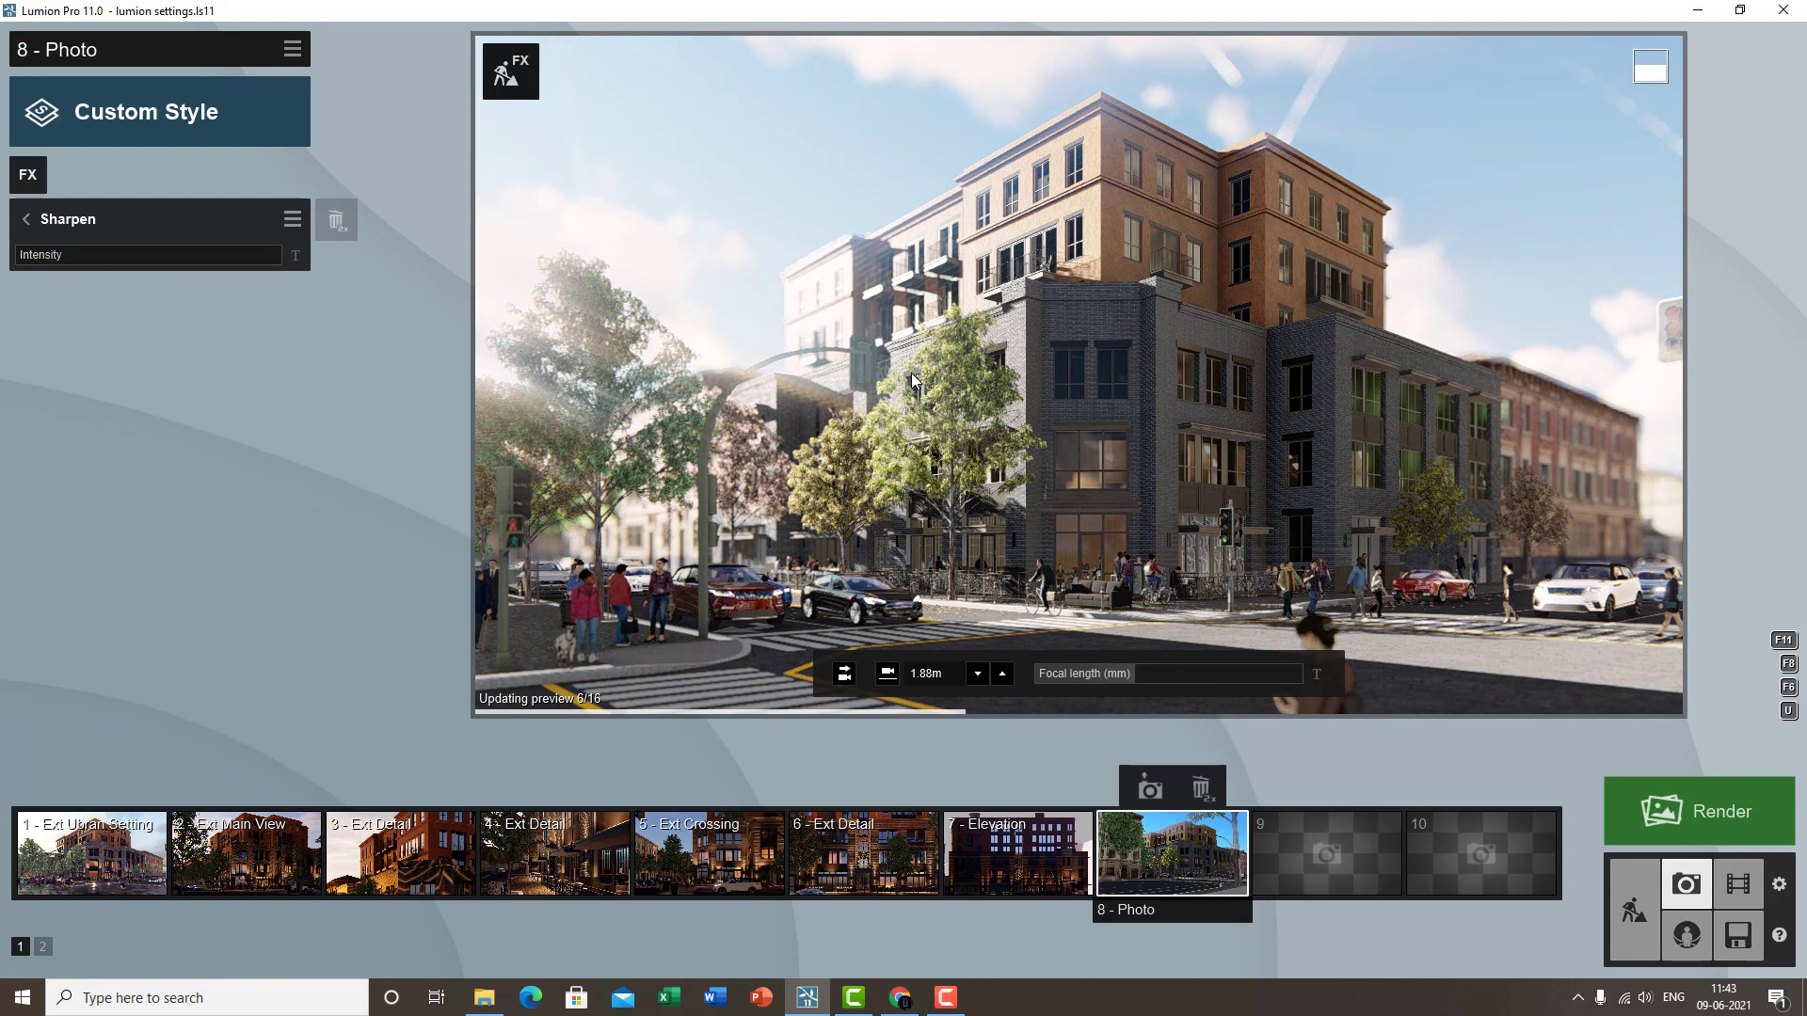
- Leave the Sharpen settings and add the Painting effect from the Artistic 1 category to photo 8
left_click(107, 216)
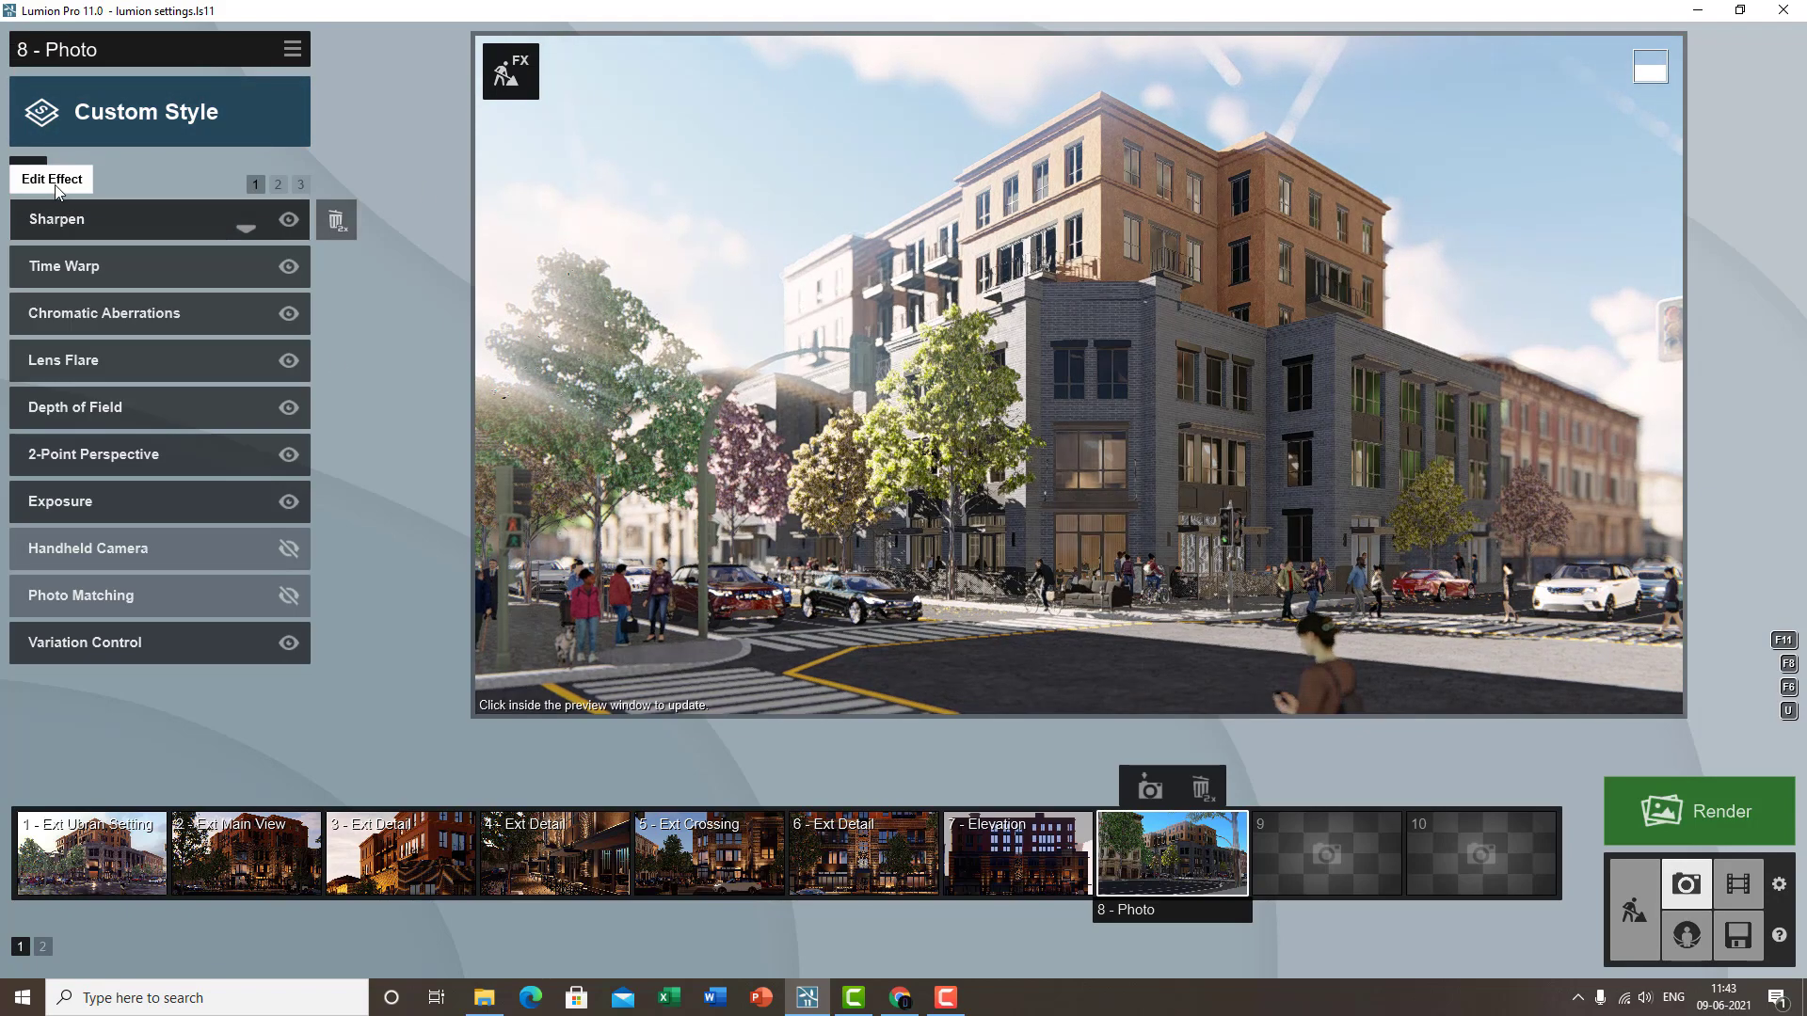
left_click(41, 177)
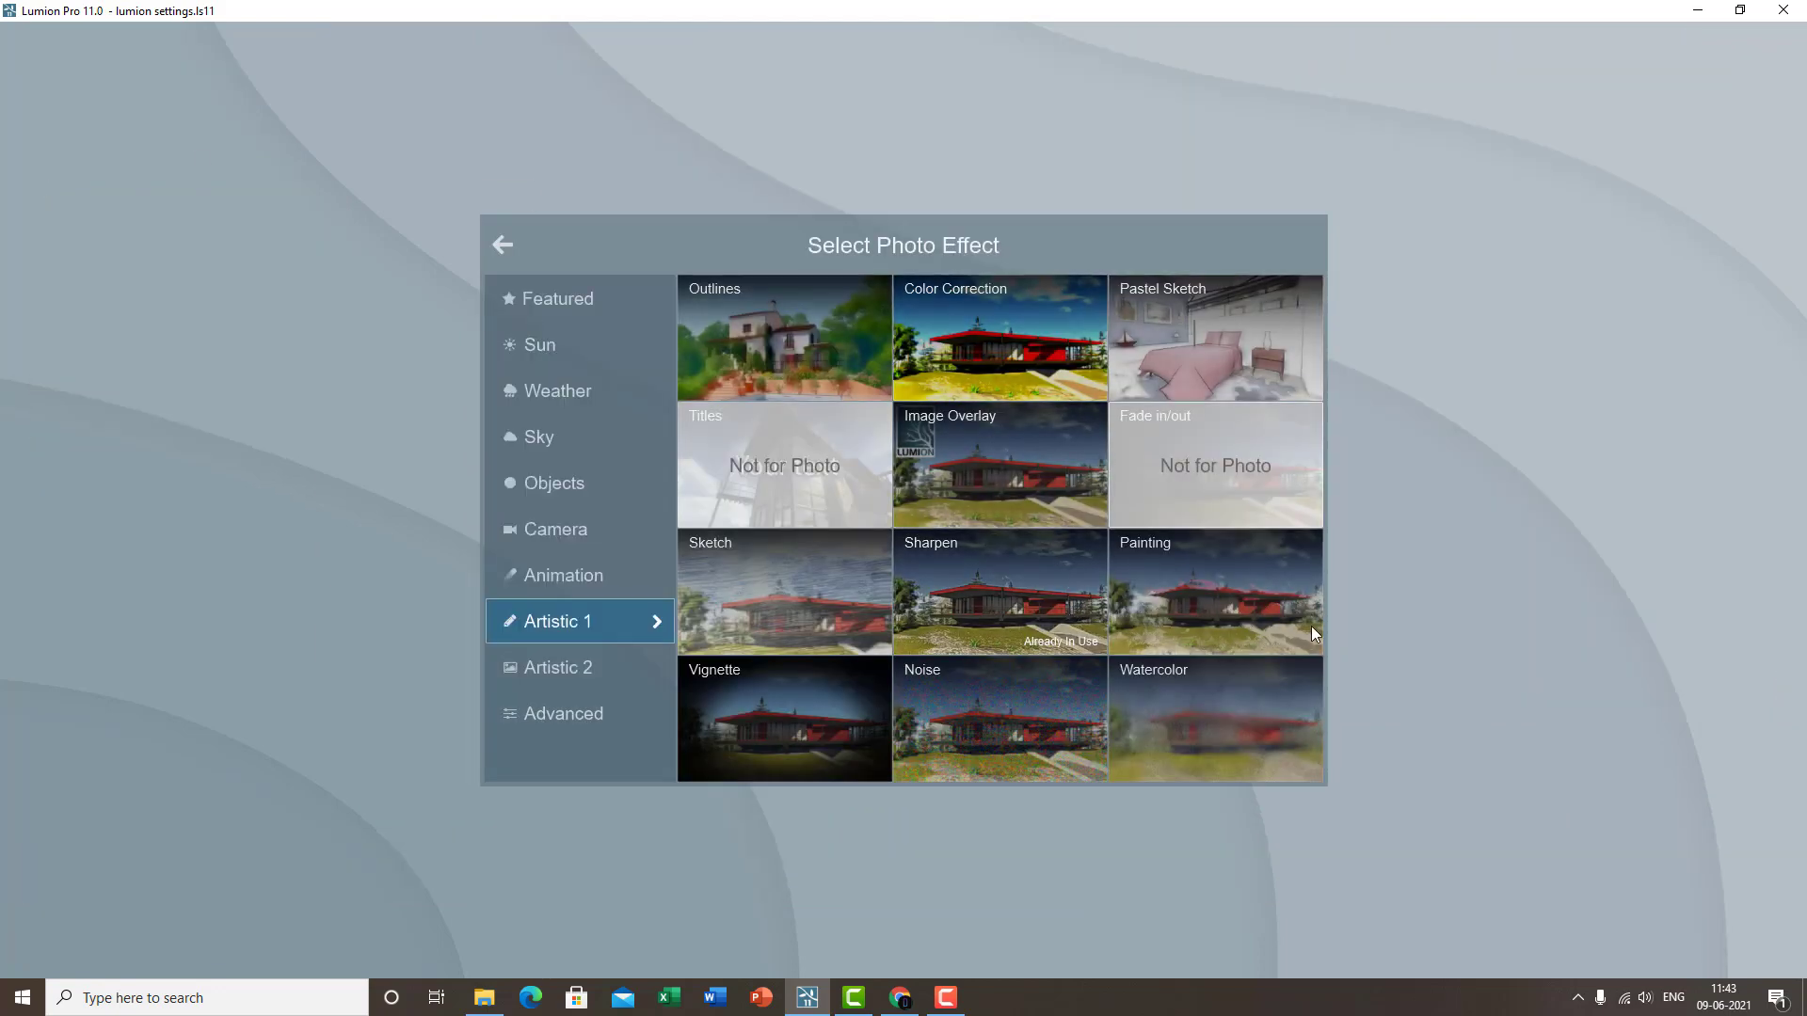
left_click(1193, 589)
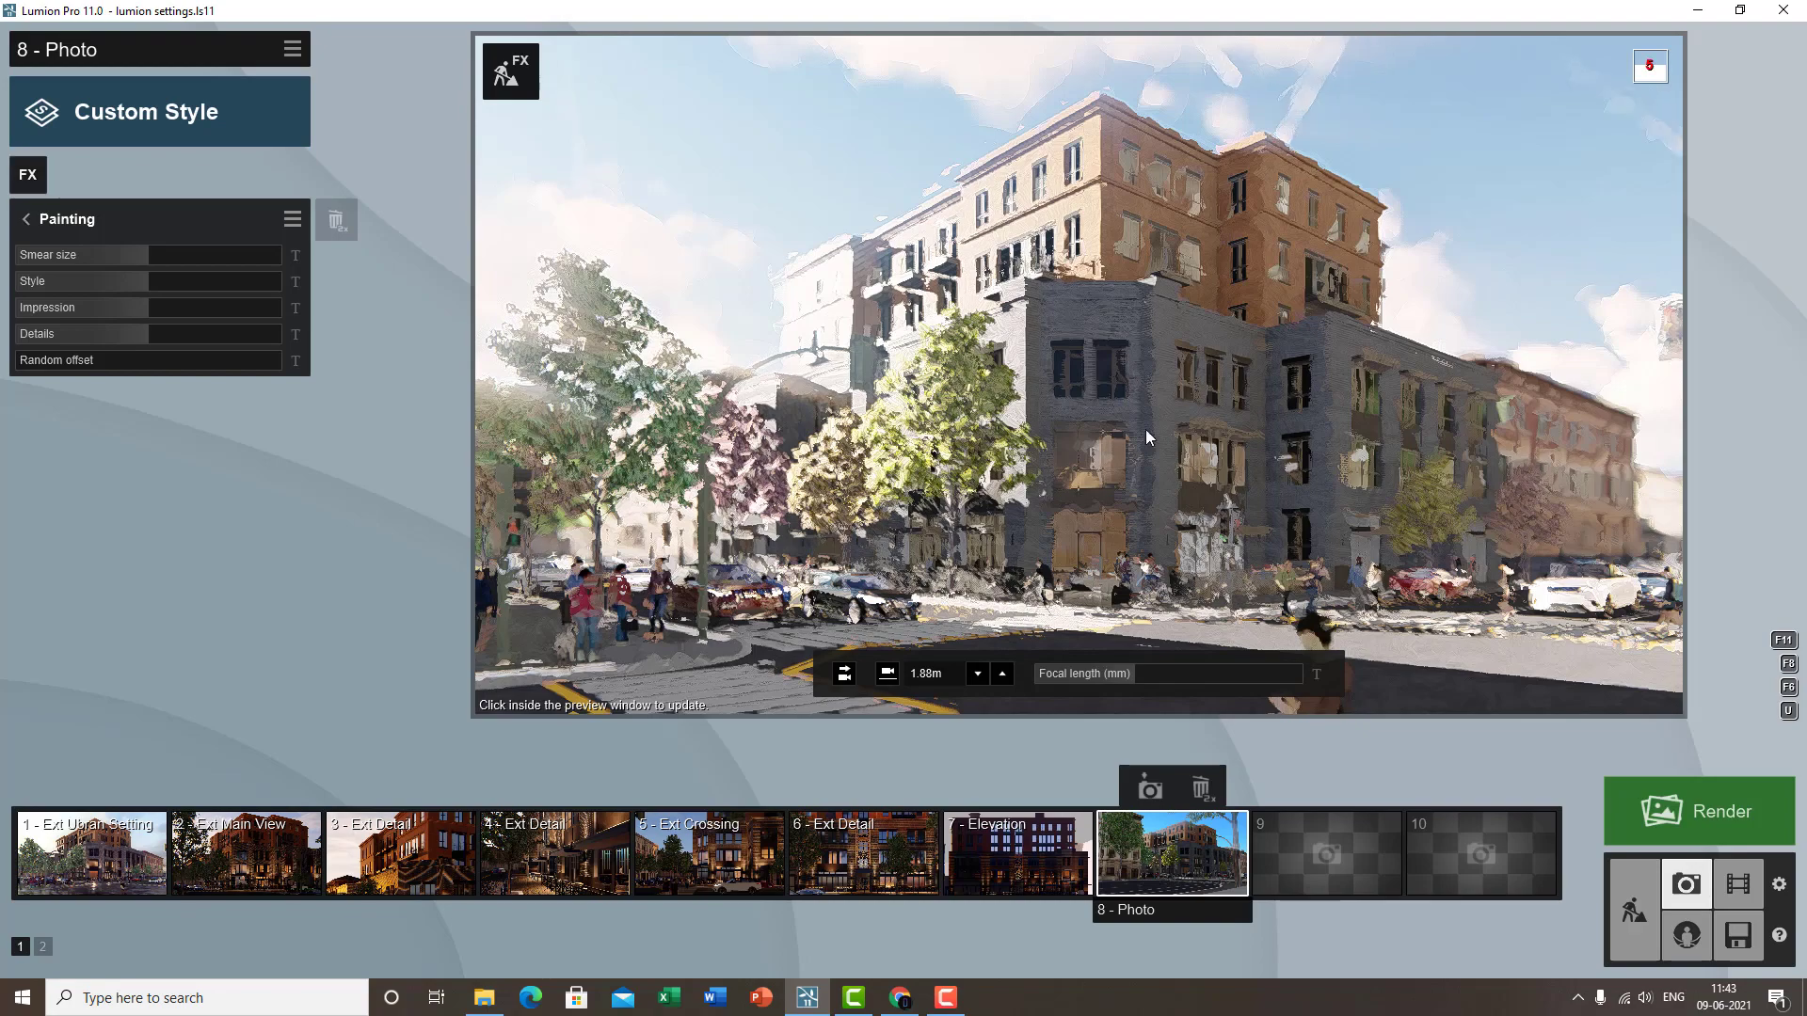
- Try Painting with smear size 0.0, style 2.0, maximum impression and high and low details, refreshing the preview, and remove the effect from photo 8
left_click(240, 282)
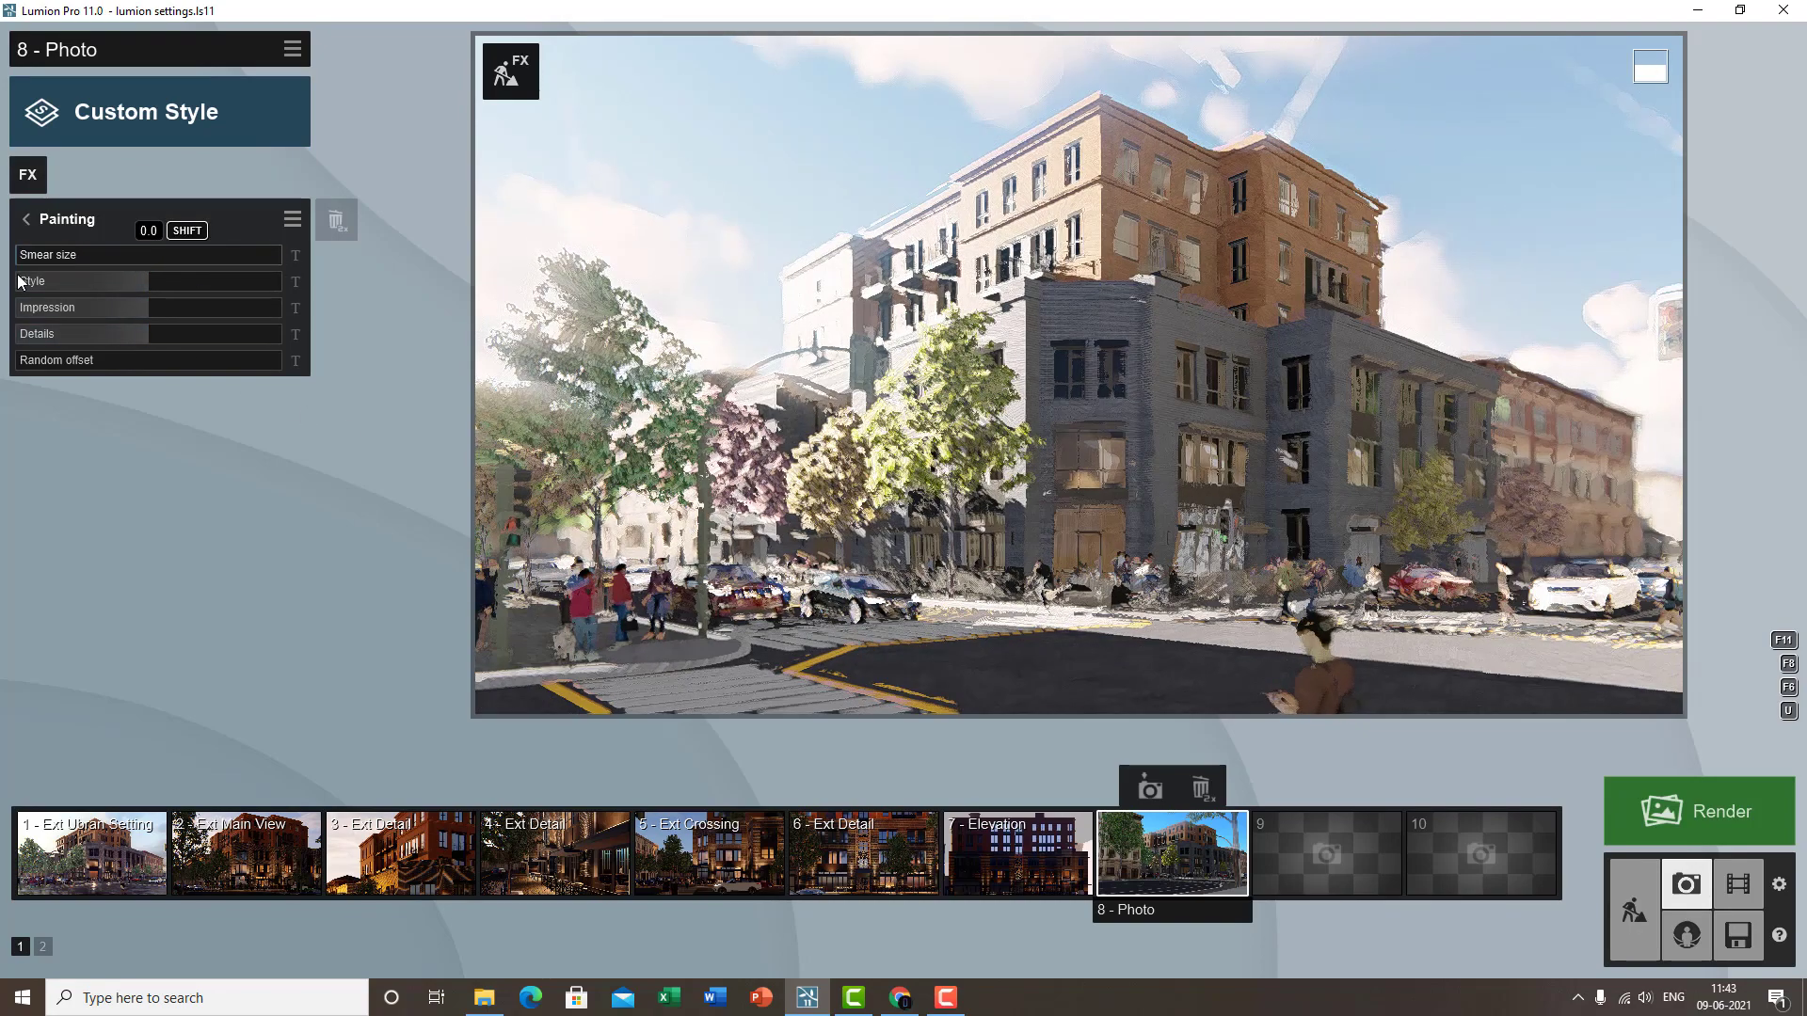
mouse_move(189, 282)
left_mouse_down()
mouse_move(81, 279)
mouse_move(284, 279)
left_mouse_up()
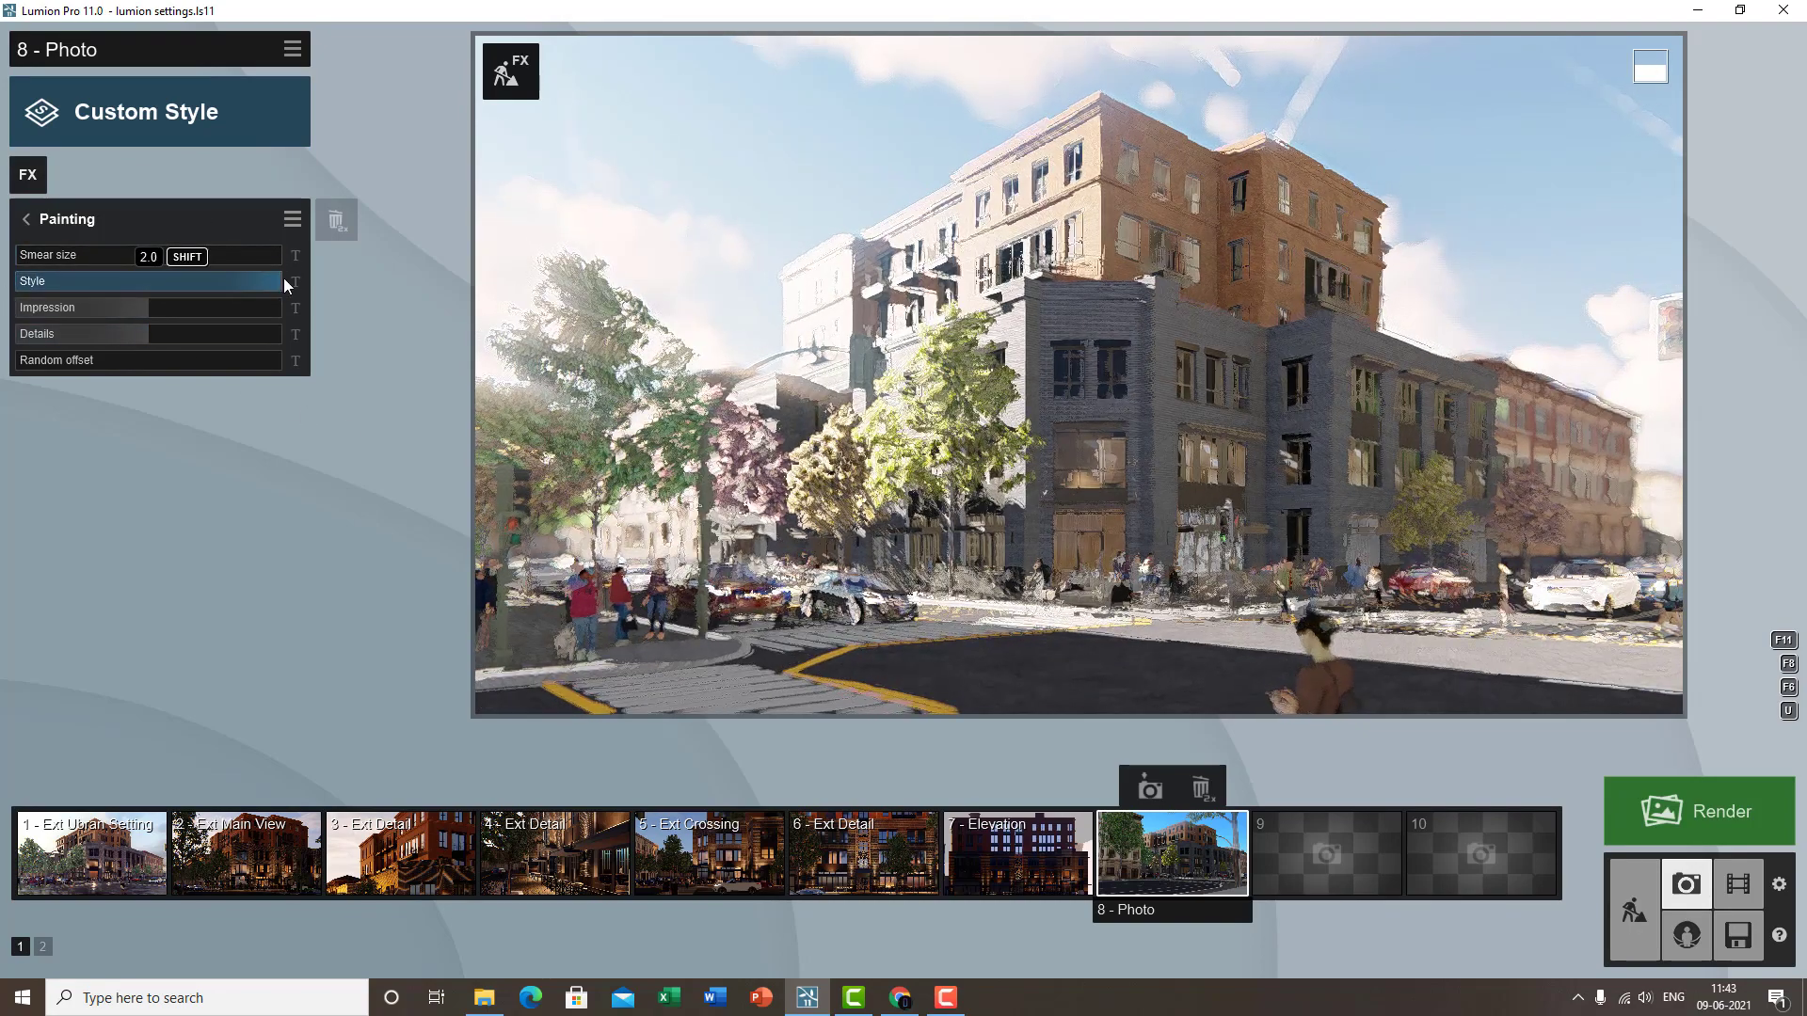
mouse_move(179, 308)
left_mouse_down()
mouse_move(337, 335)
mouse_move(69, 341)
mouse_move(411, 341)
left_mouse_up()
left_click(1172, 430)
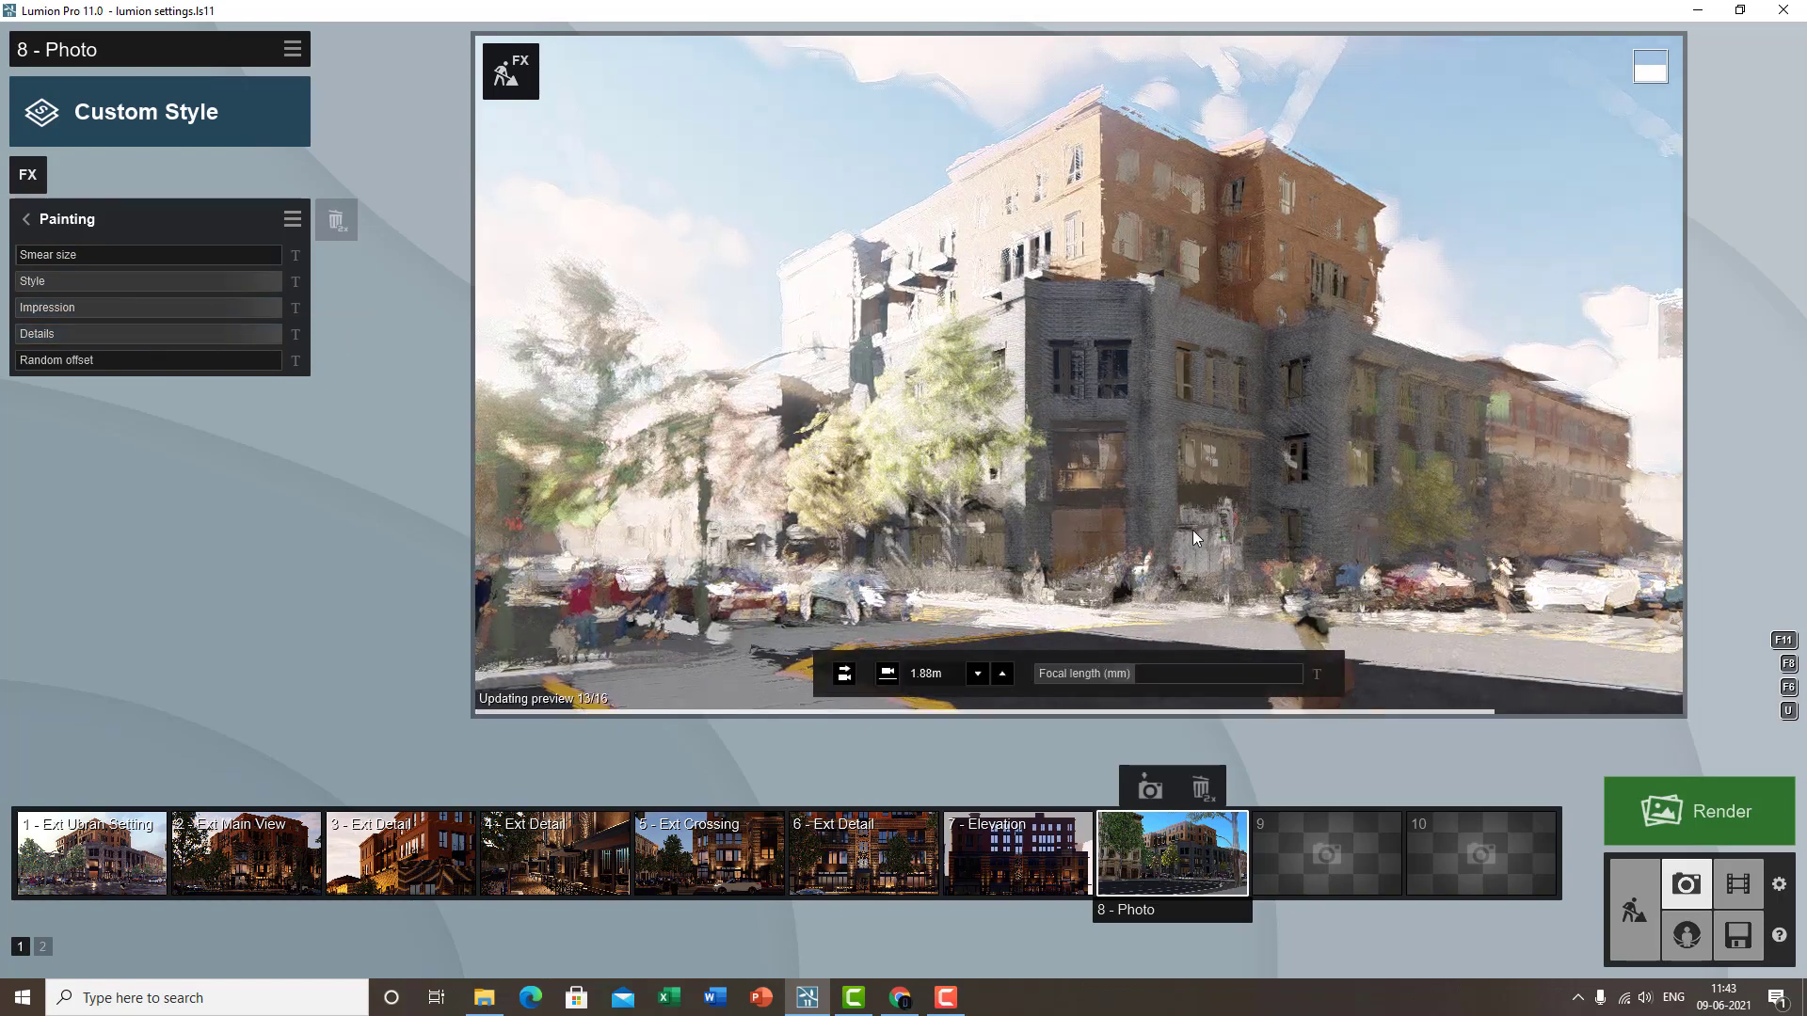
mouse_move(77, 334)
left_mouse_down()
mouse_move(47, 363)
mouse_move(282, 360)
mouse_move(5, 362)
left_mouse_up()
left_click(60, 222)
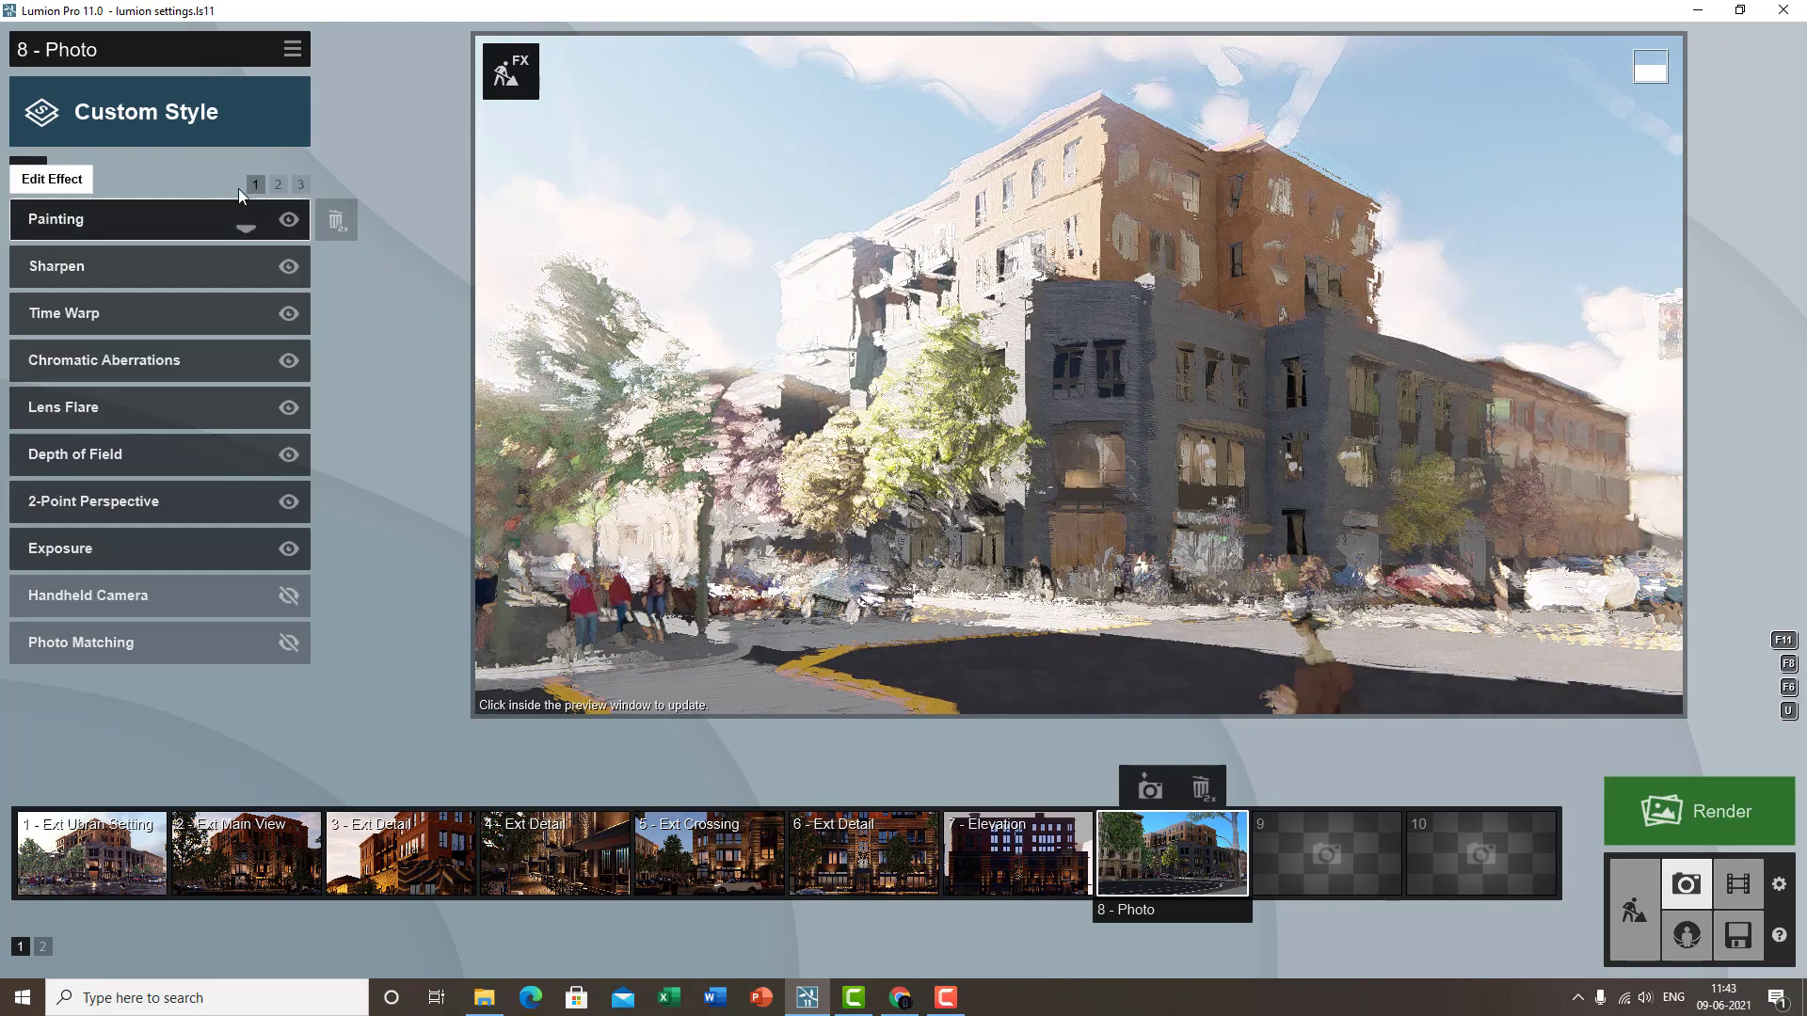
double_click(337, 223)
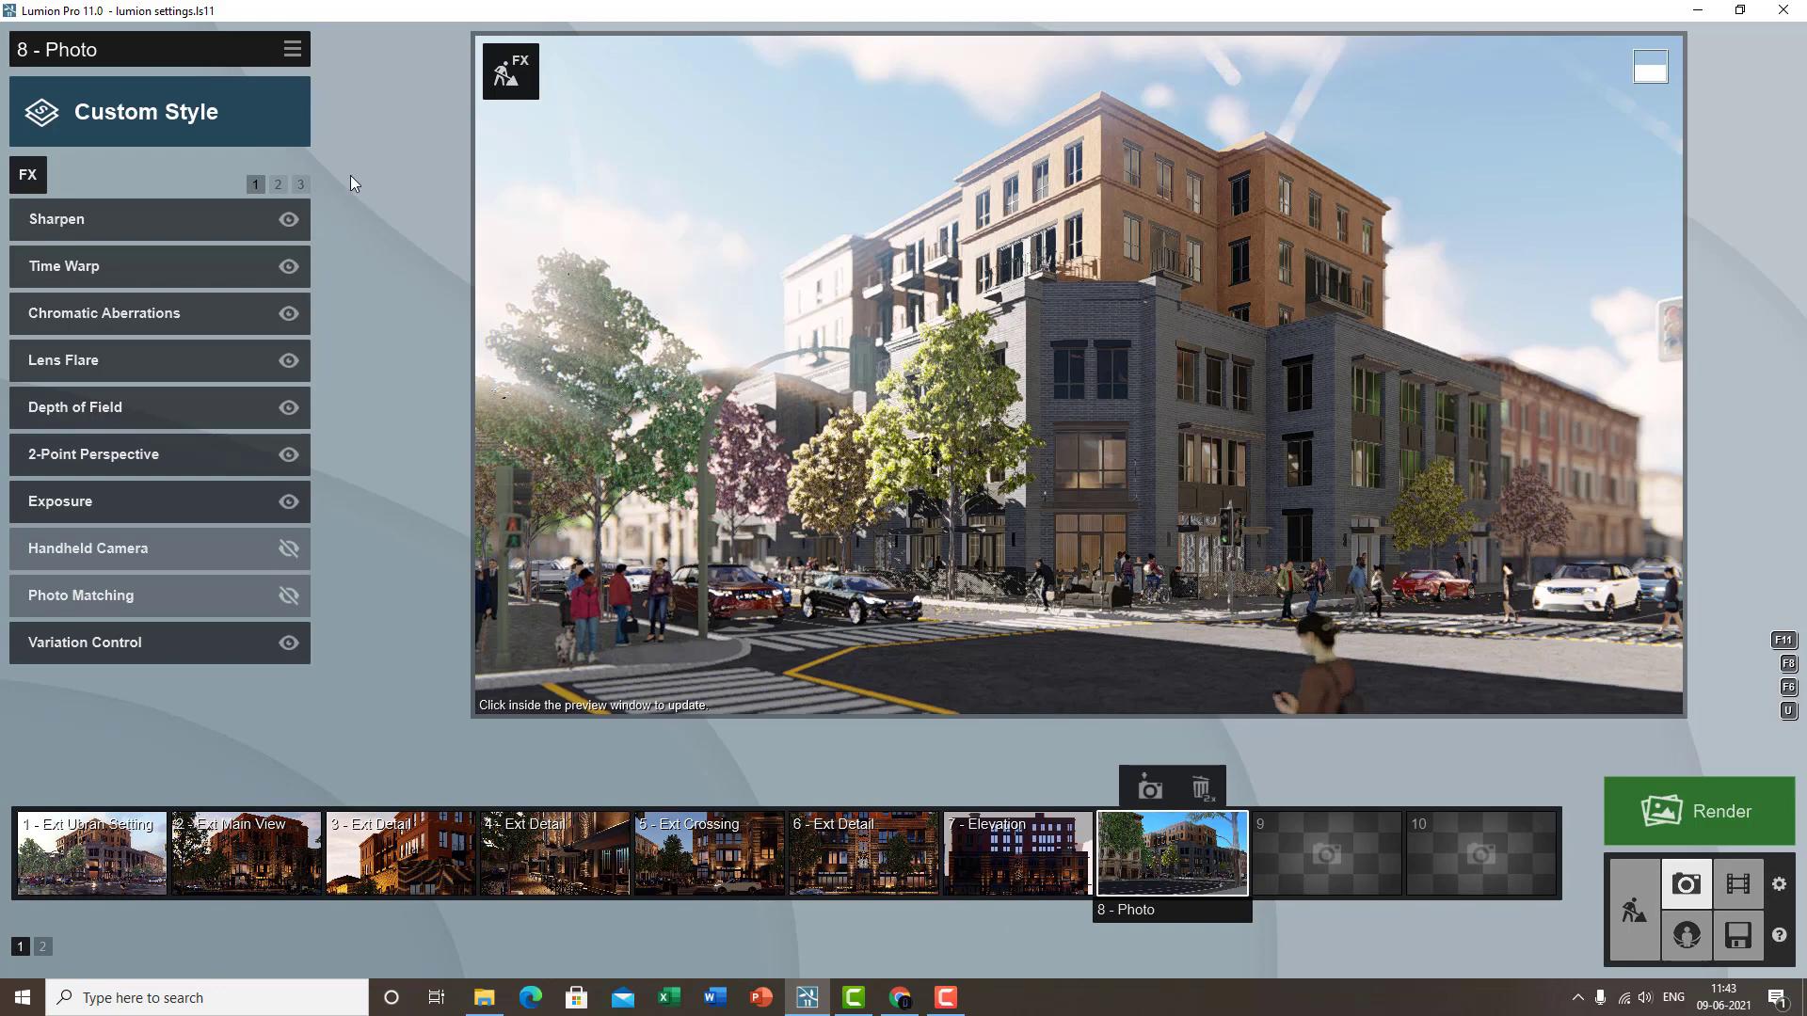
- Add the Vignette effect from the Artistic 1 category to photo 8, set its amount to 0.1, fine-tune the softness, and refresh the preview
left_click(27, 175)
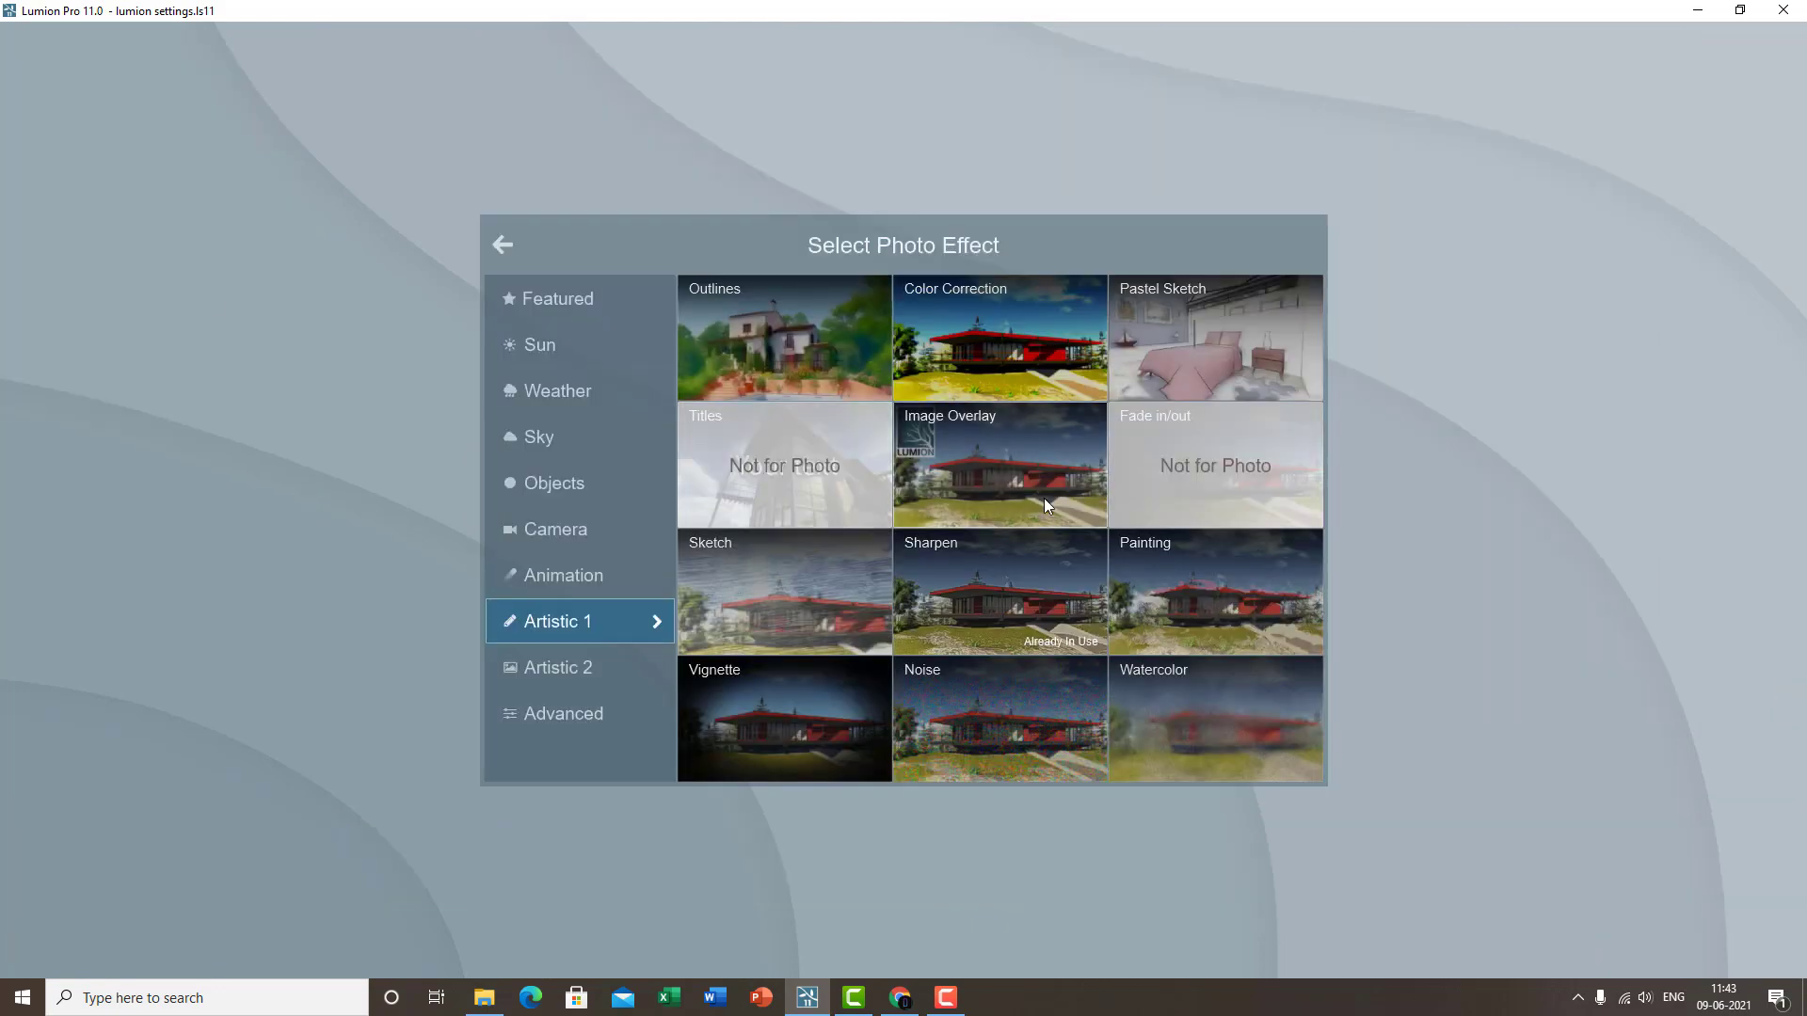
left_click(806, 707)
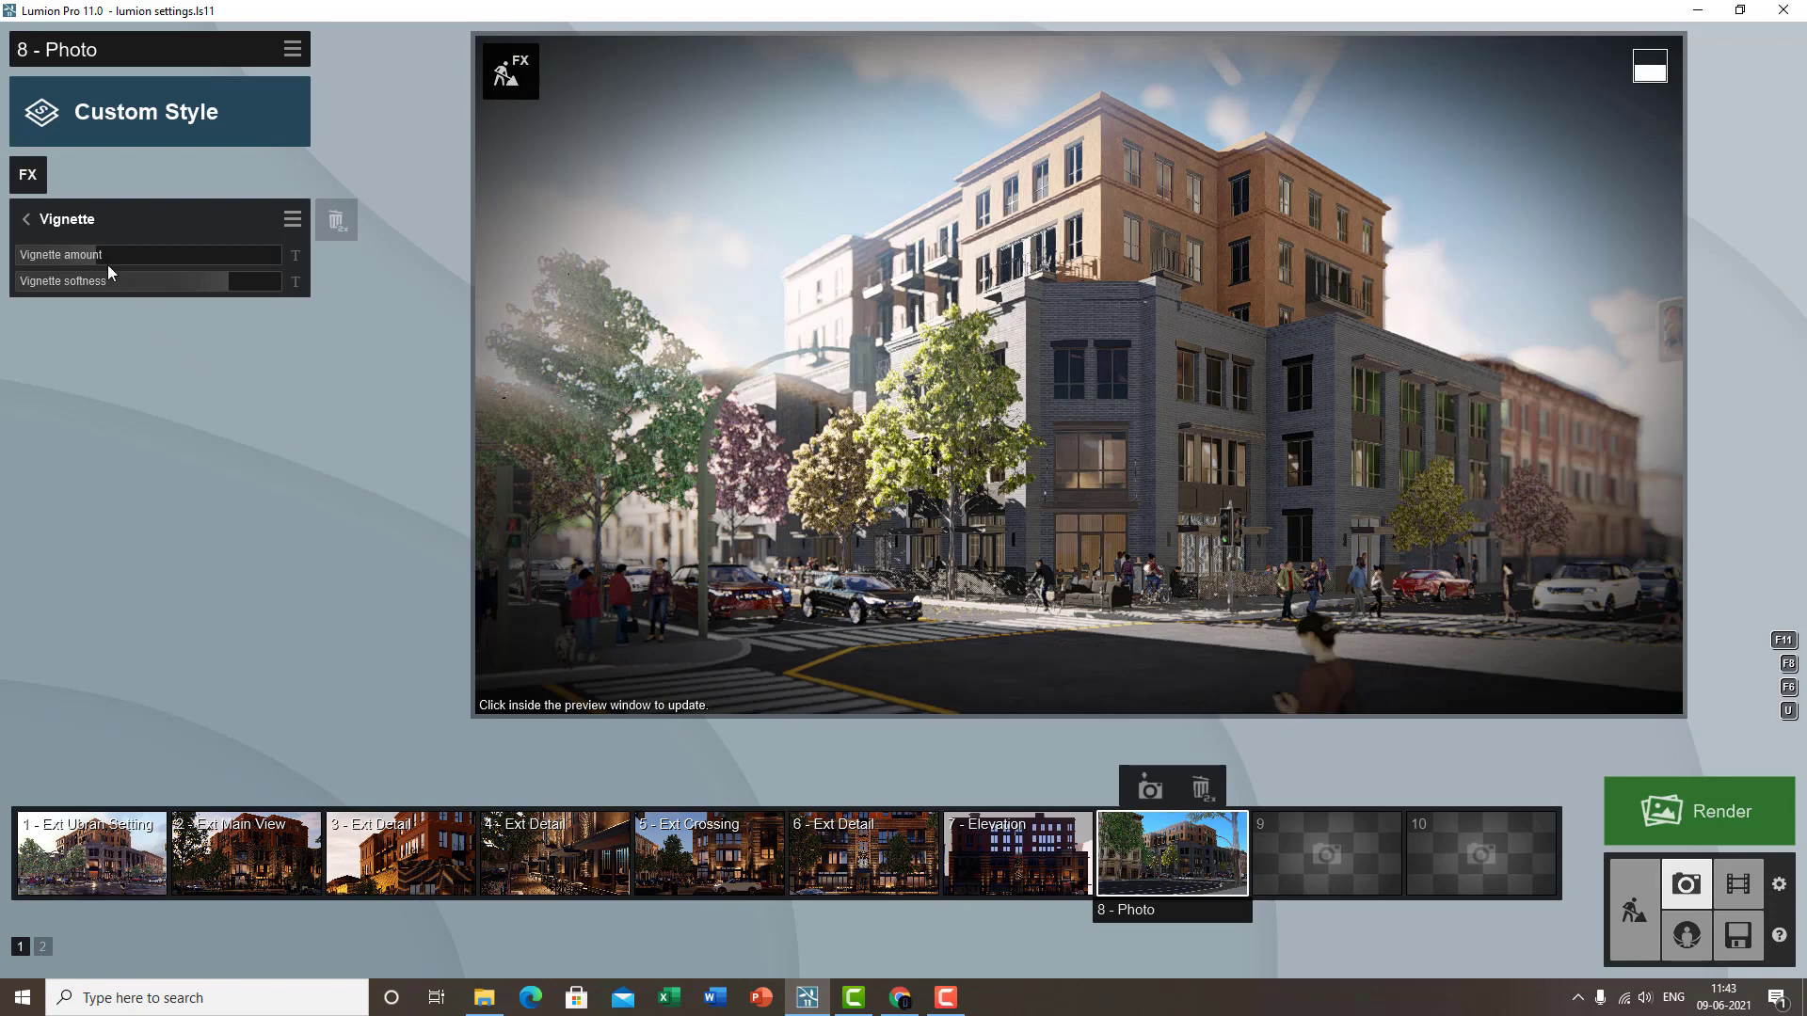
left_click(52, 259)
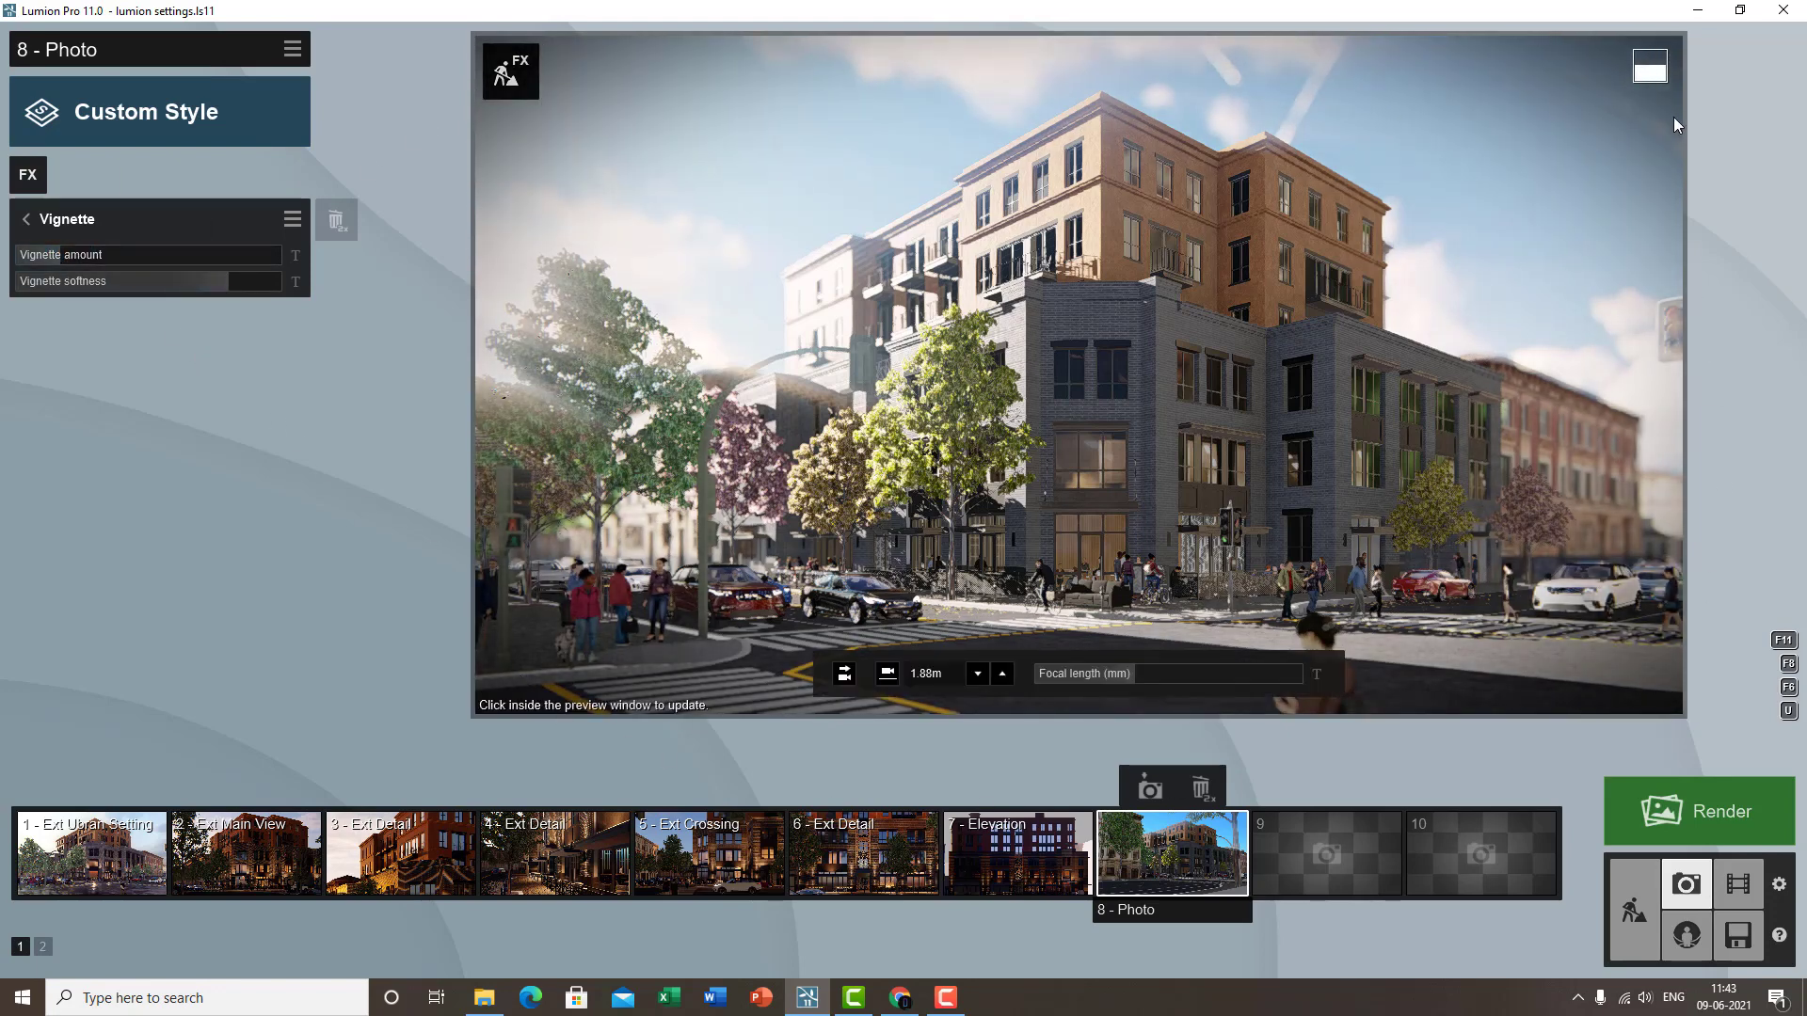
mouse_move(35, 258)
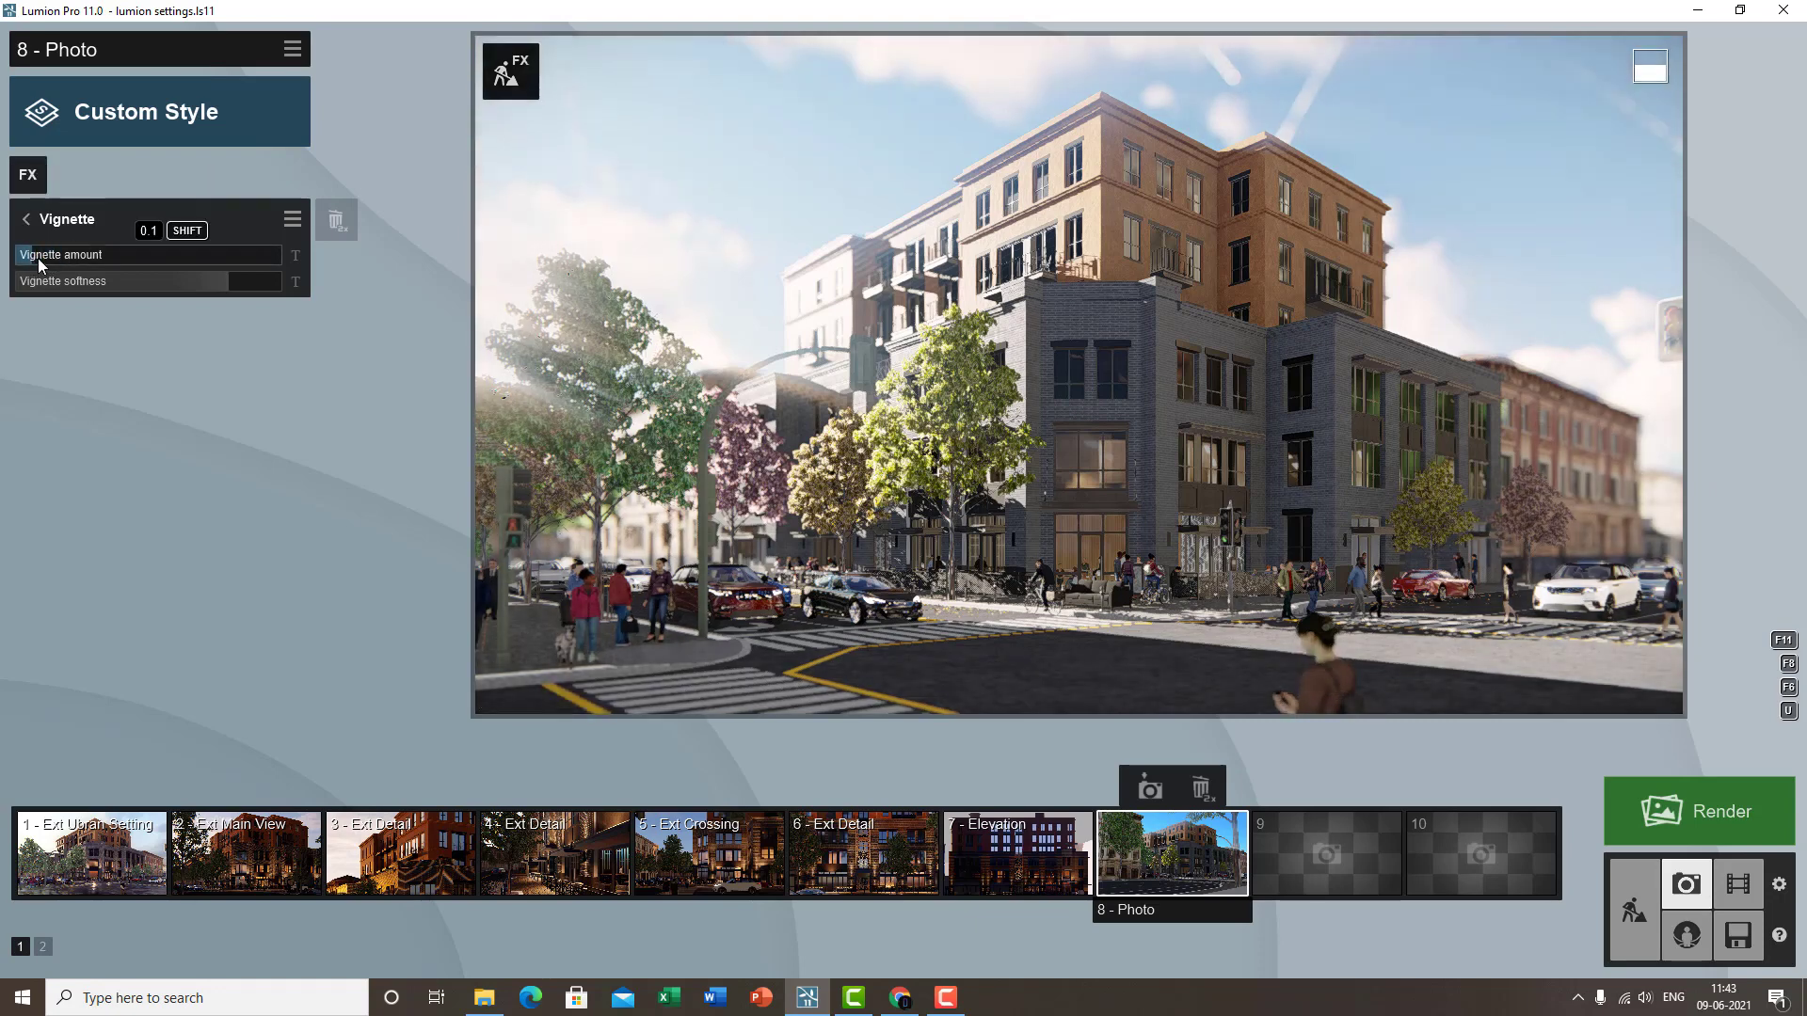
left_click_drag(52, 254, 39, 254)
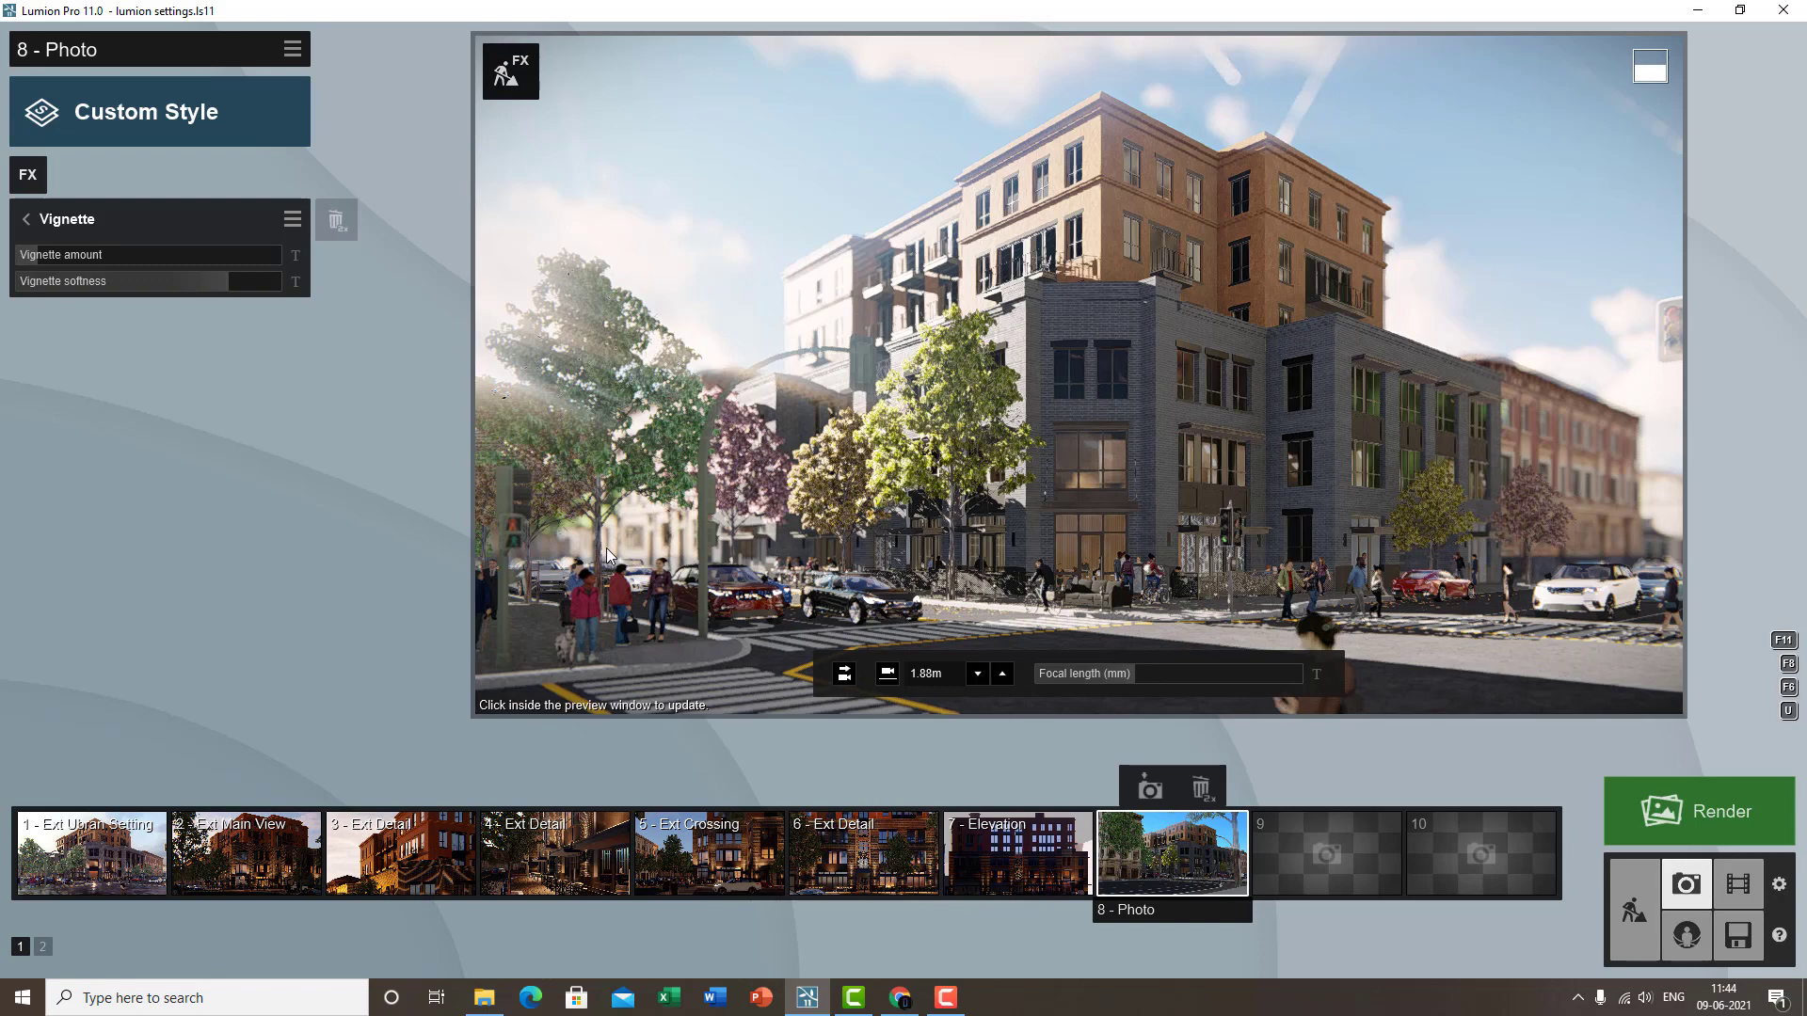
left_click(1044, 401)
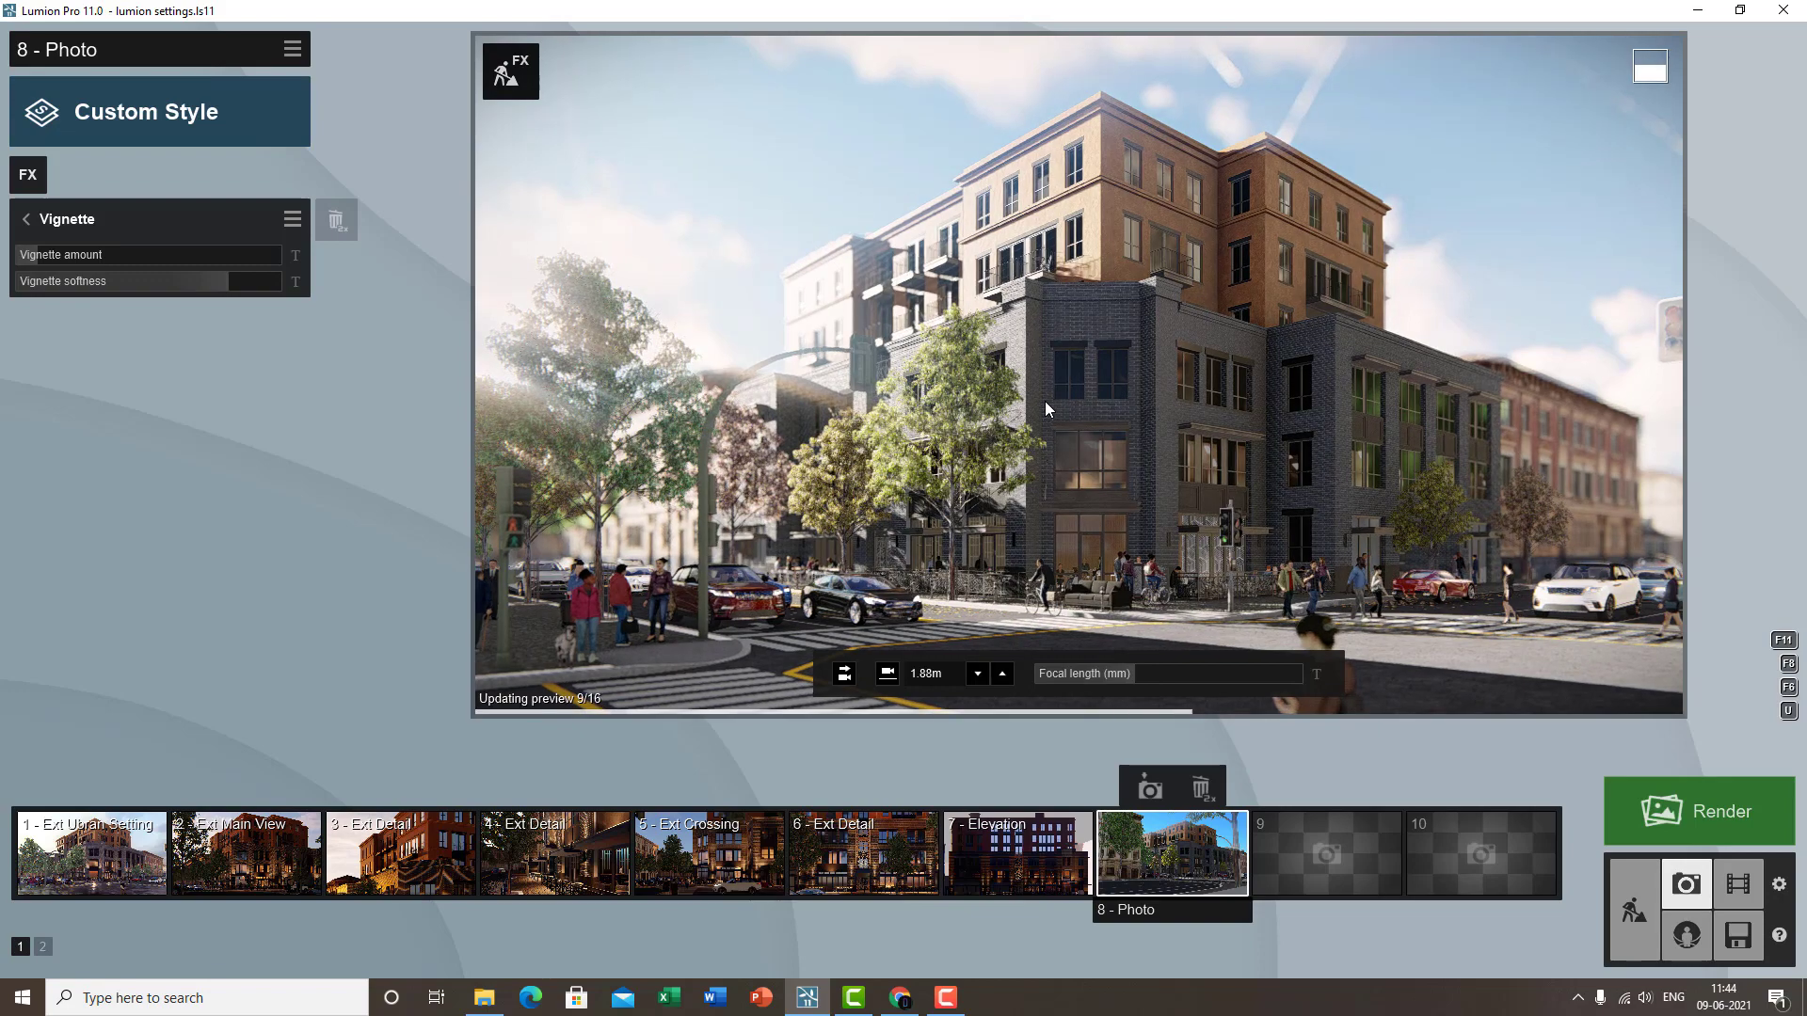
left_click_drag(169, 280, 226, 280)
left_click(1030, 375)
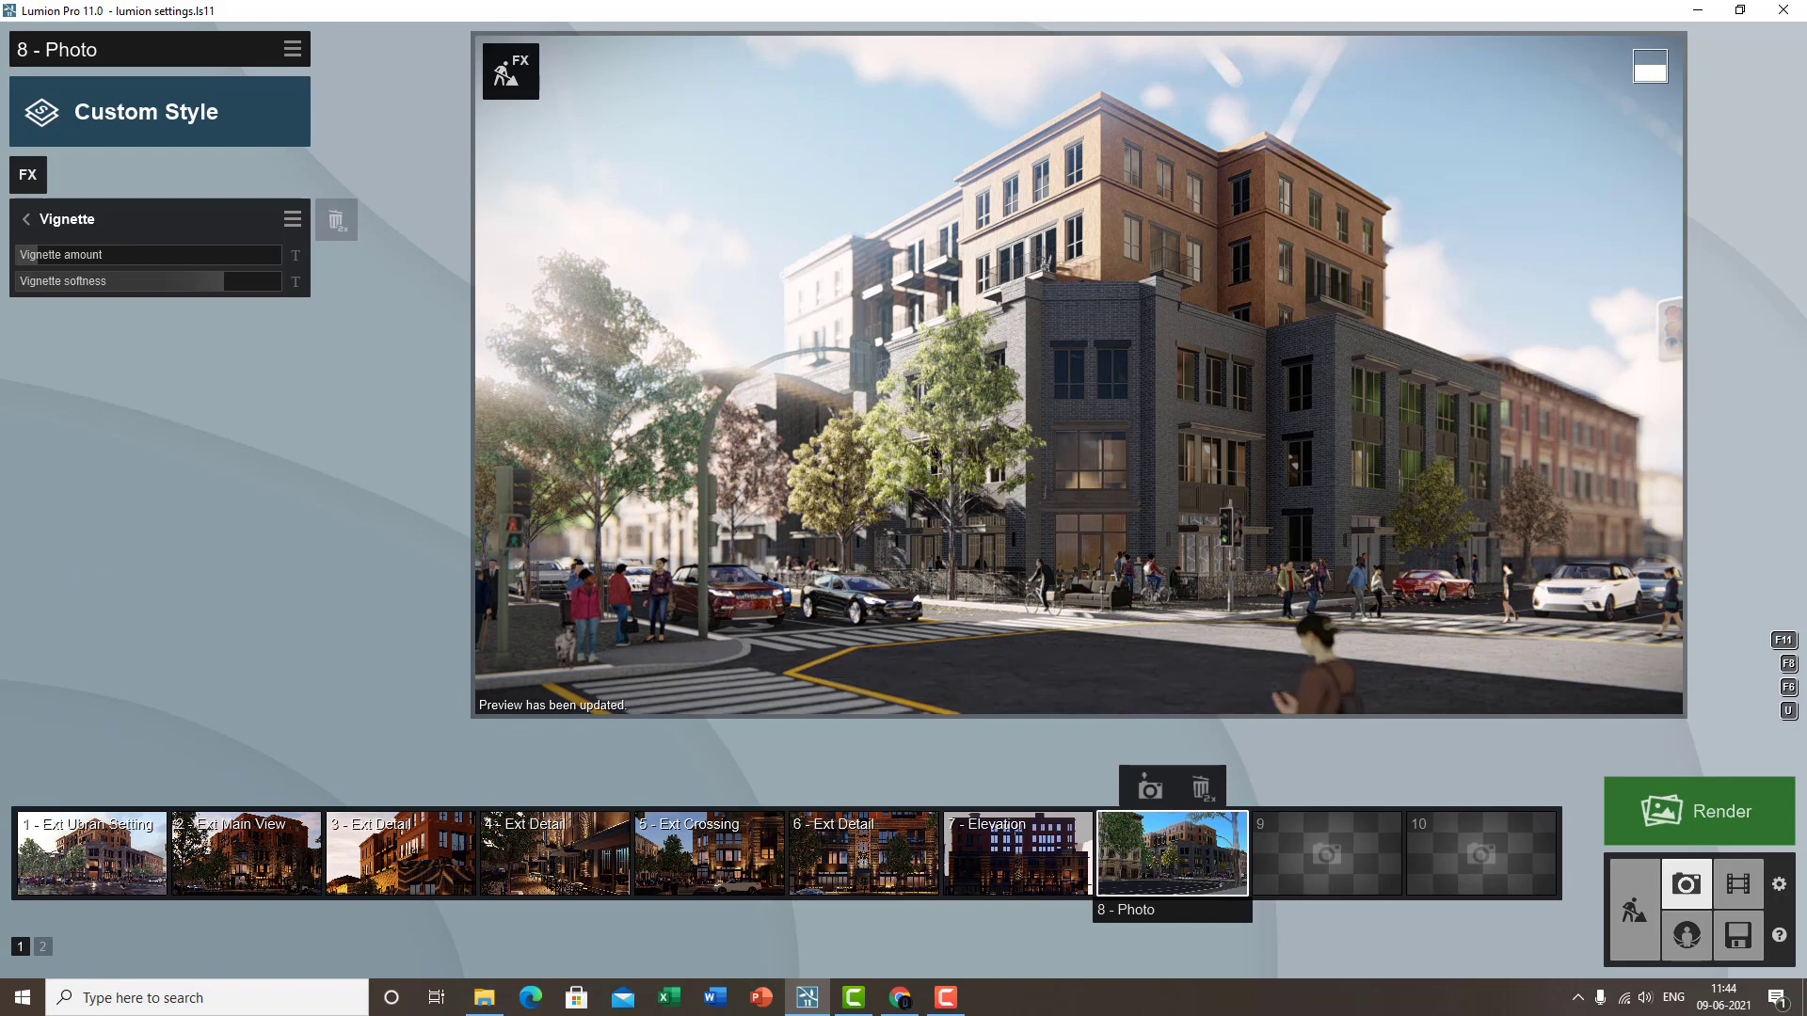
- Leave the Vignette settings and add the Noise effect from the Artistic 1 category to photo 8
left_click(51, 220)
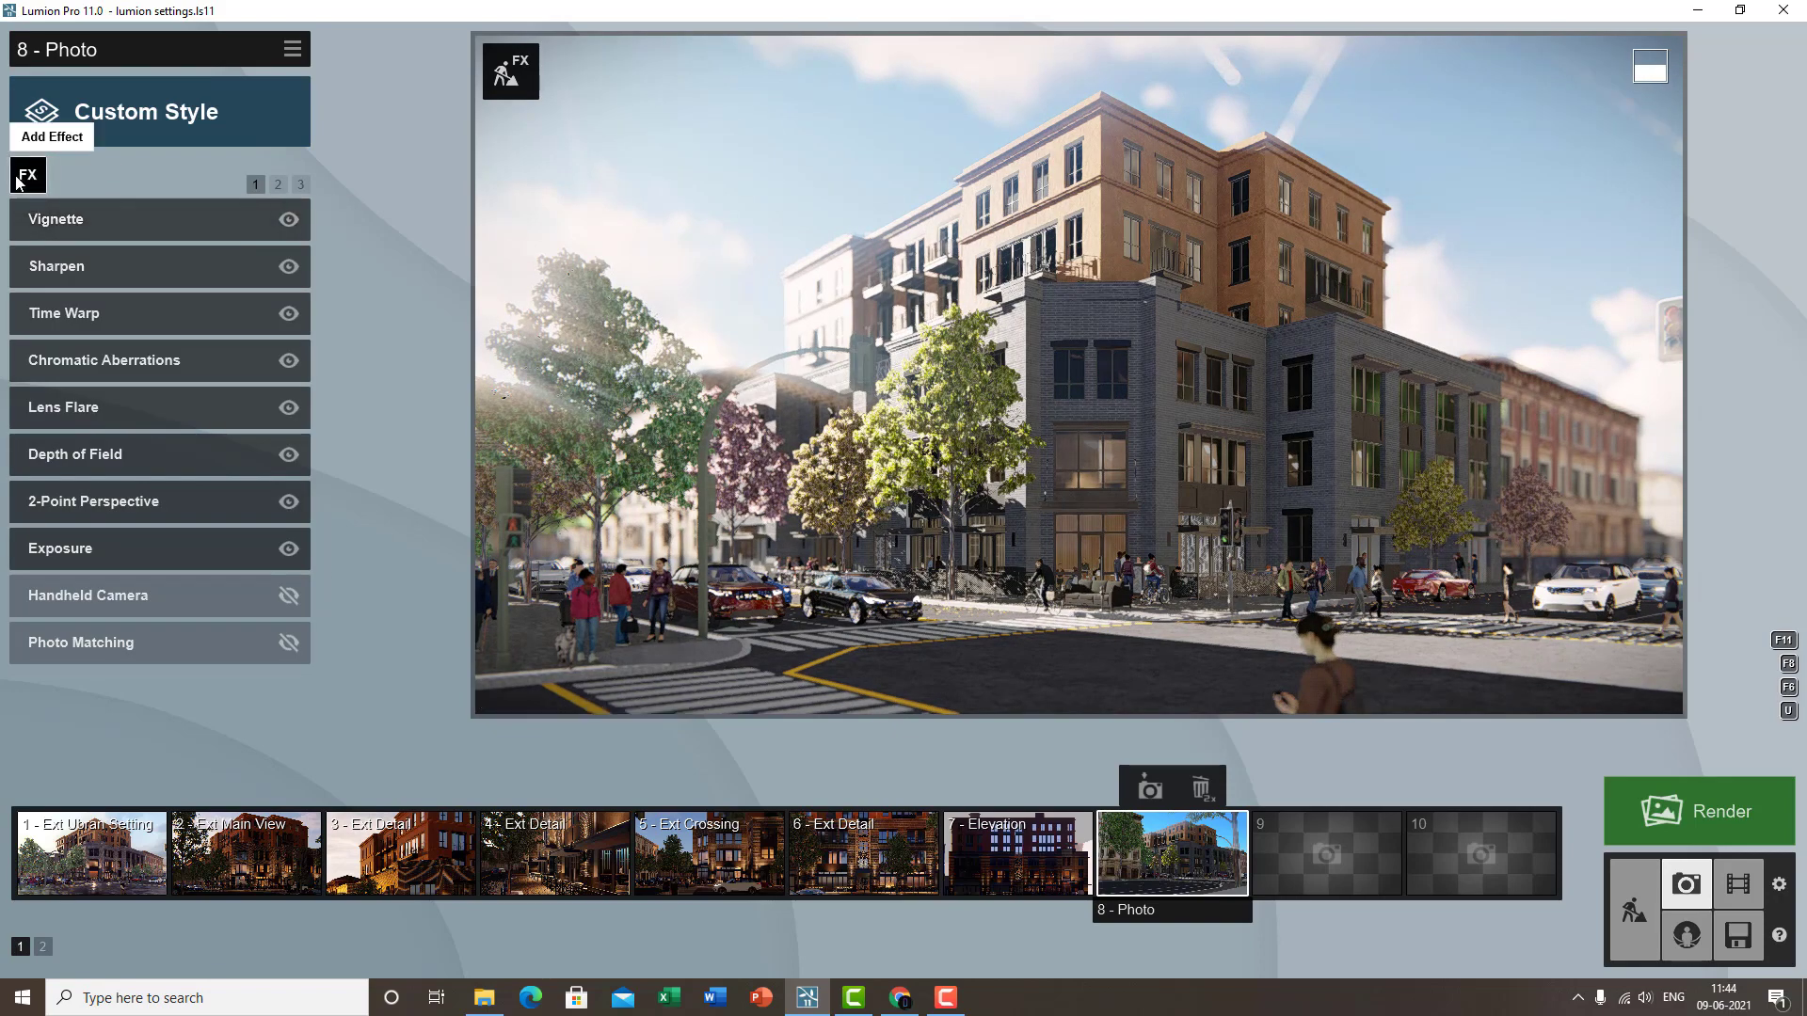
left_click(16, 176)
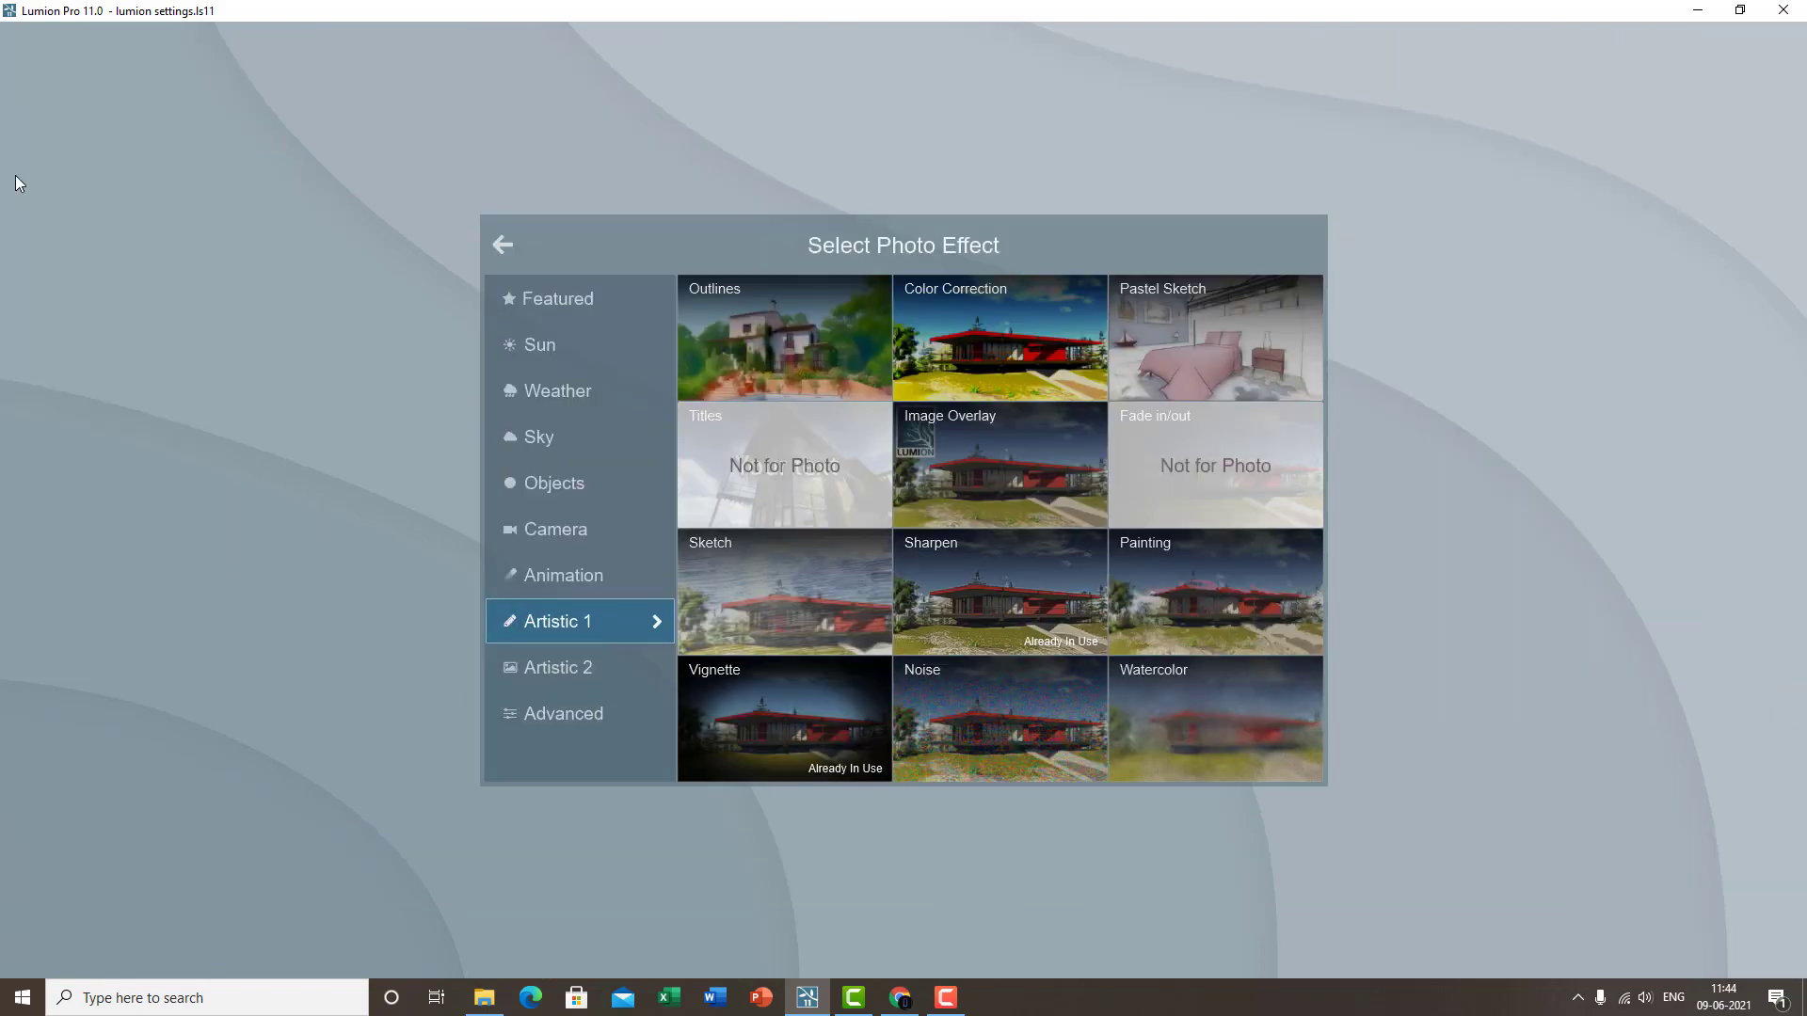
left_click(972, 718)
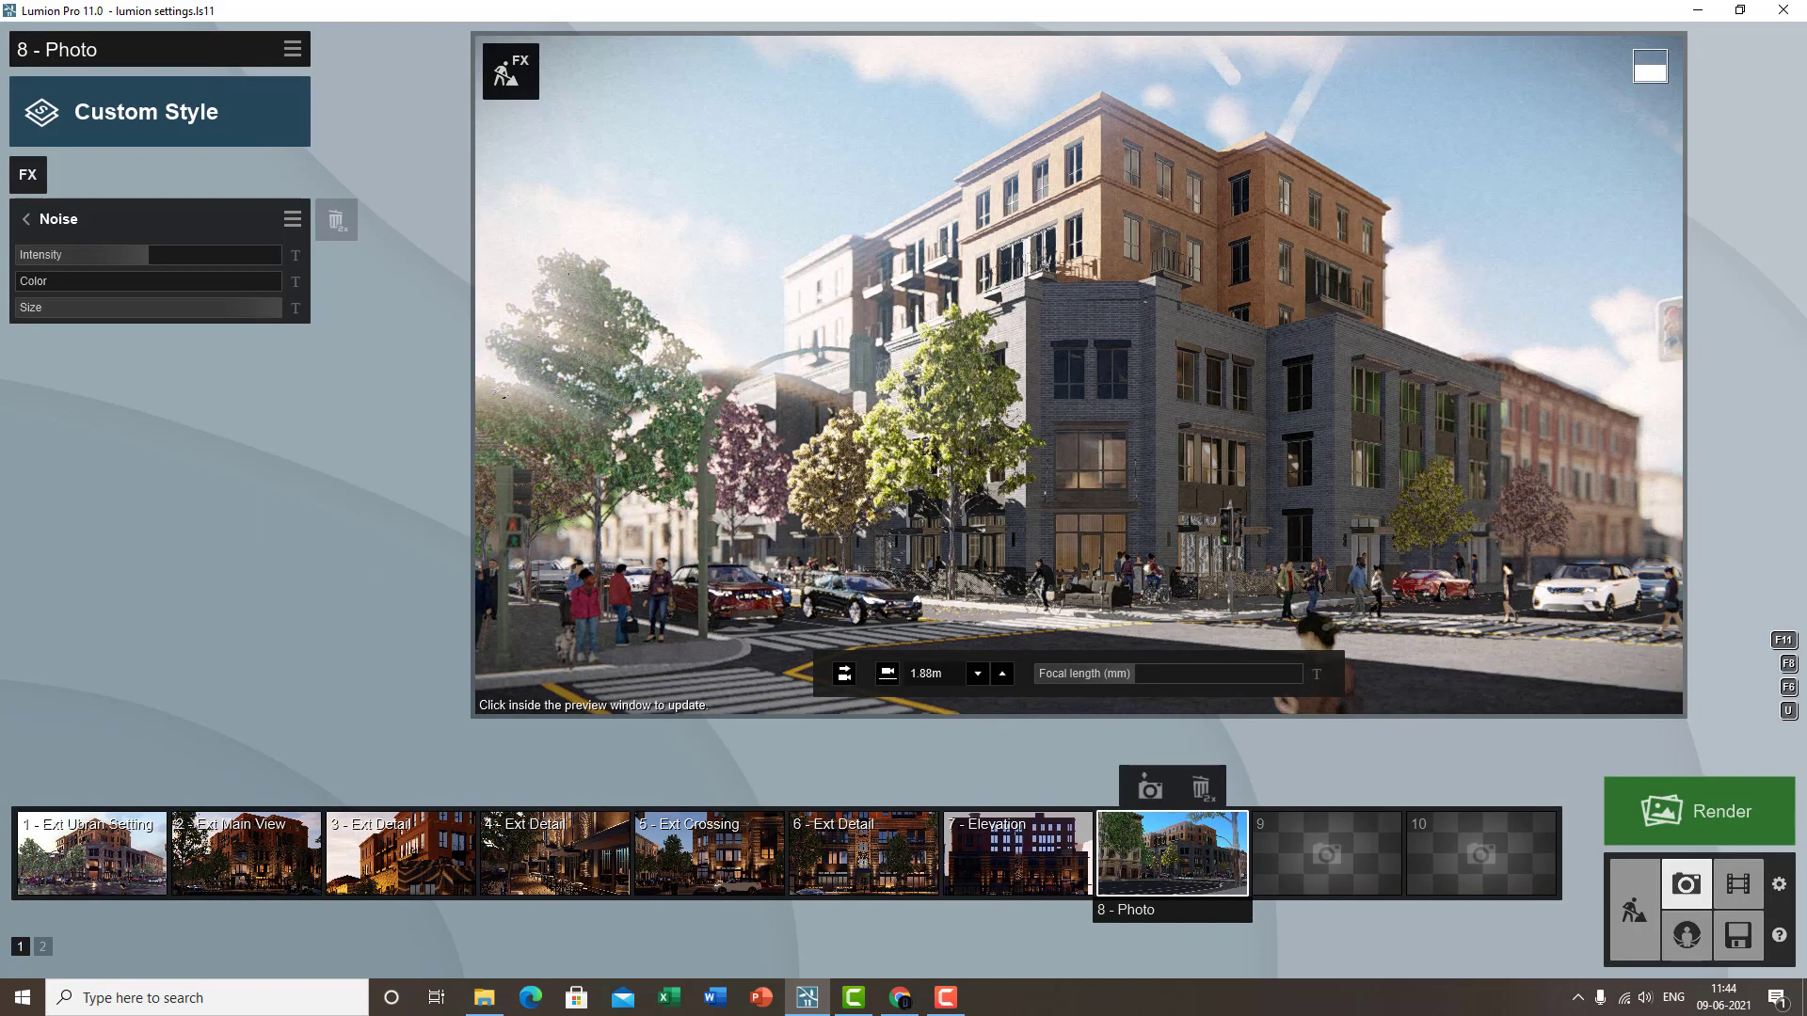
- Try Noise with intensity 0.6 and lower, color 0.9 and near minimum, and sizes 0.1 and 1.0, and remove the effect from photo 8
left_click_drag(290, 256, 133, 256)
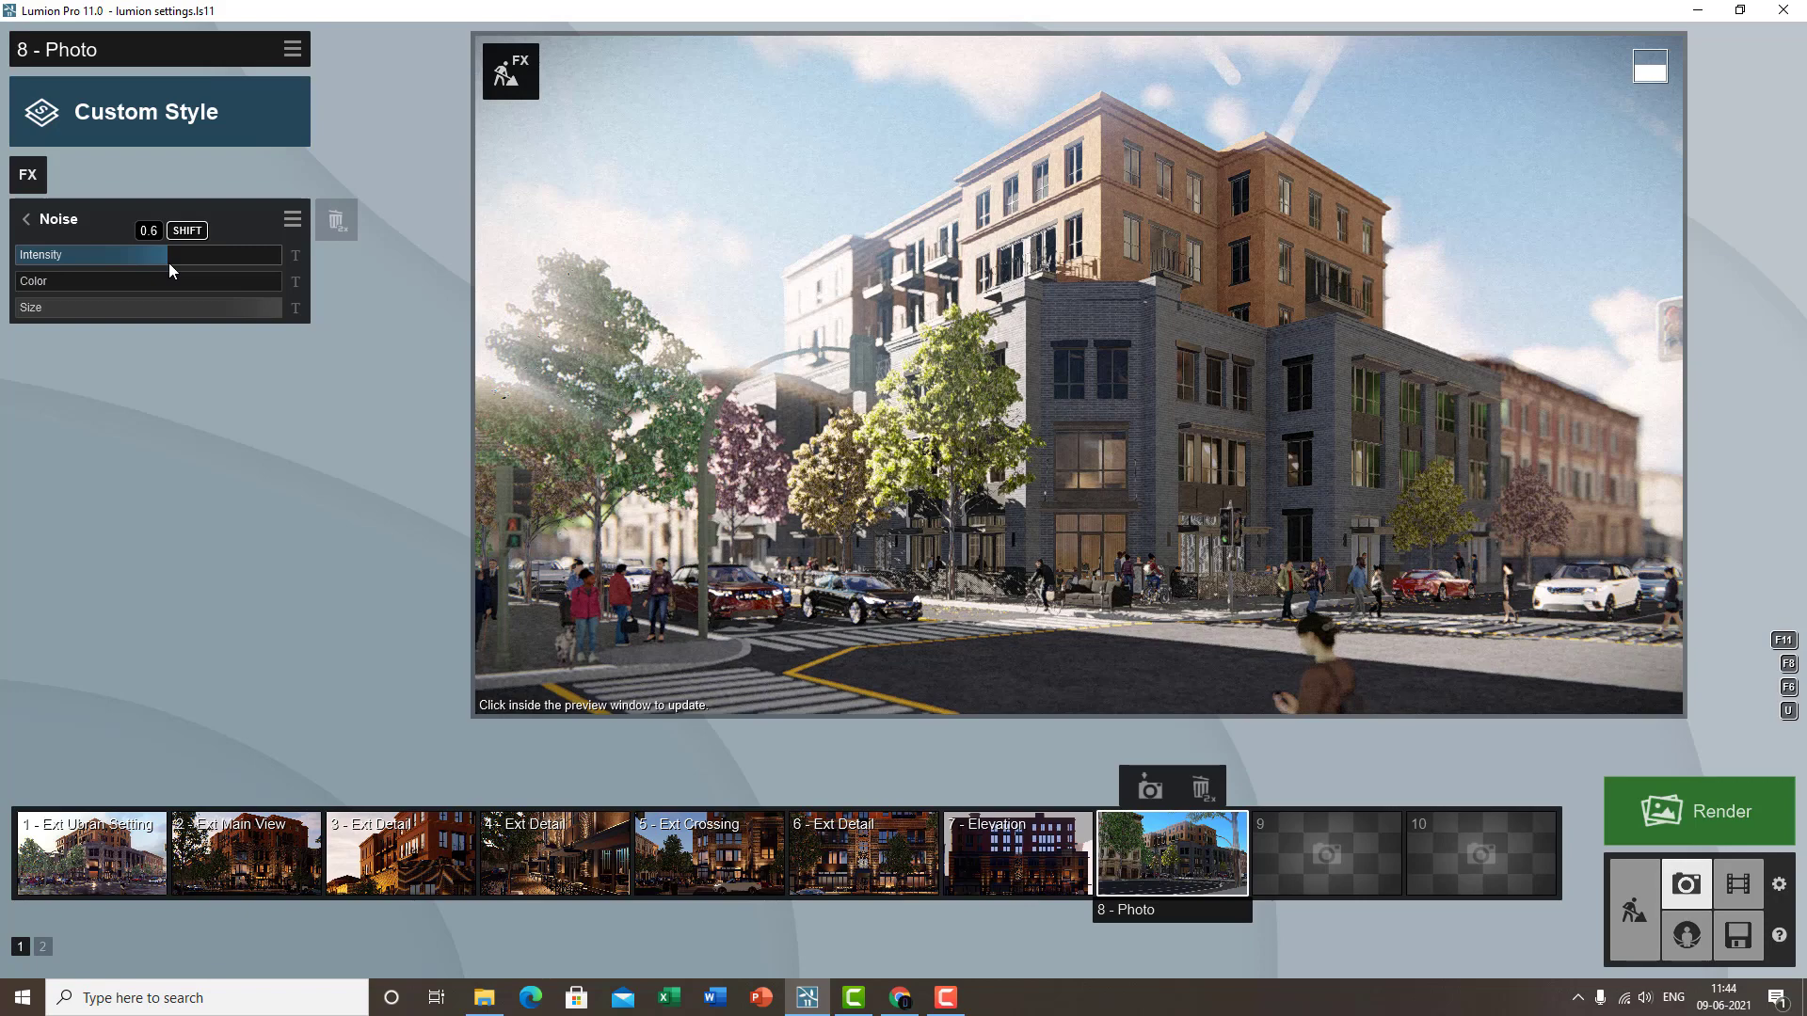
left_click_drag(168, 266, 38, 300)
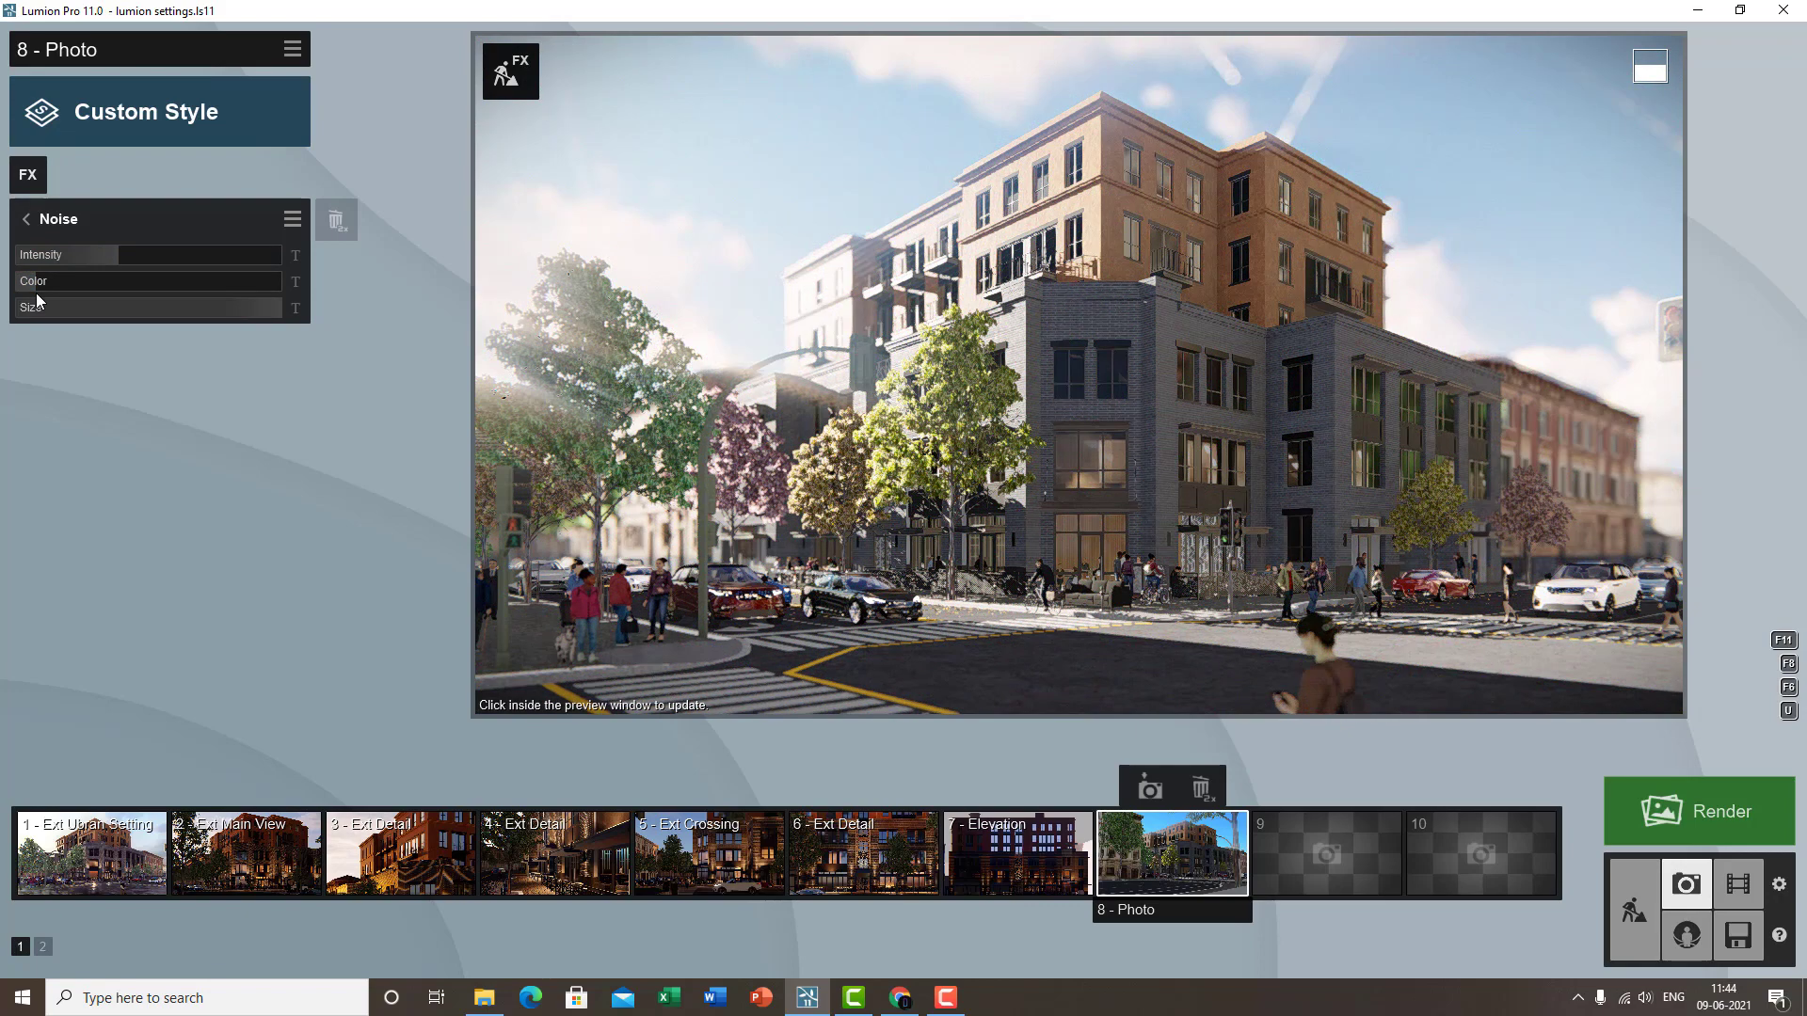
left_click_drag(37, 303, 246, 279)
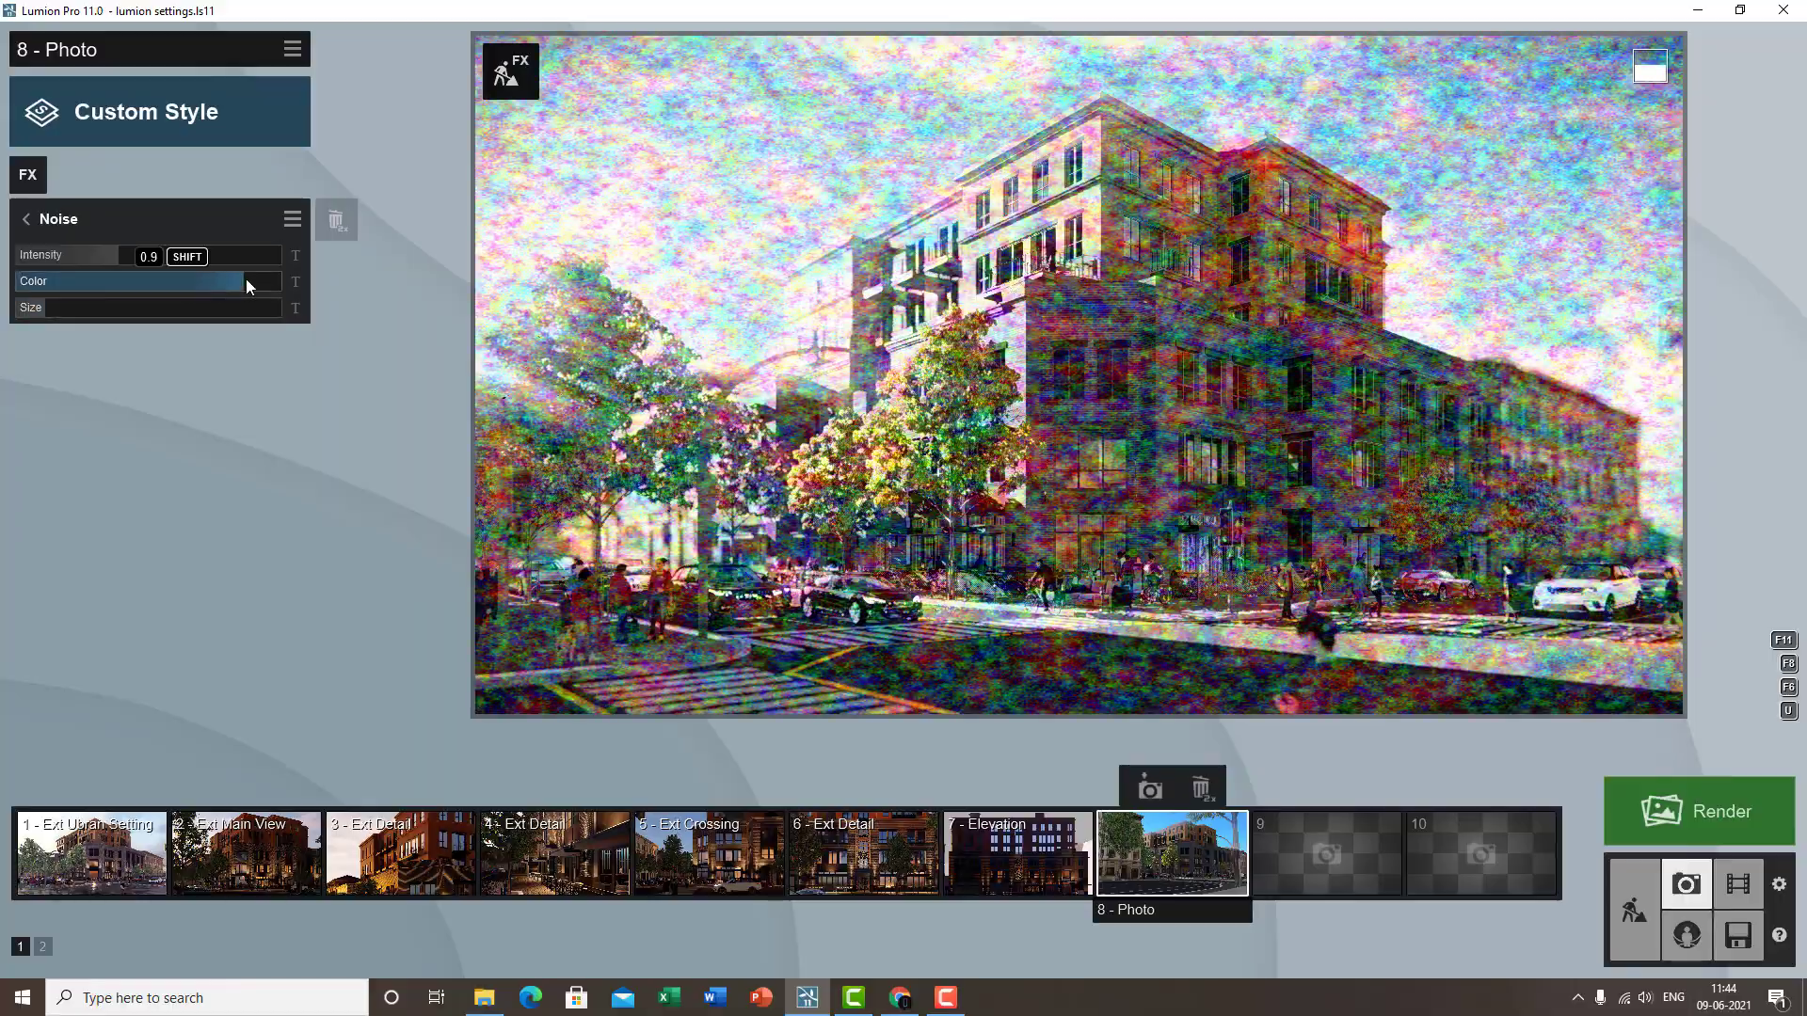
left_click(54, 312)
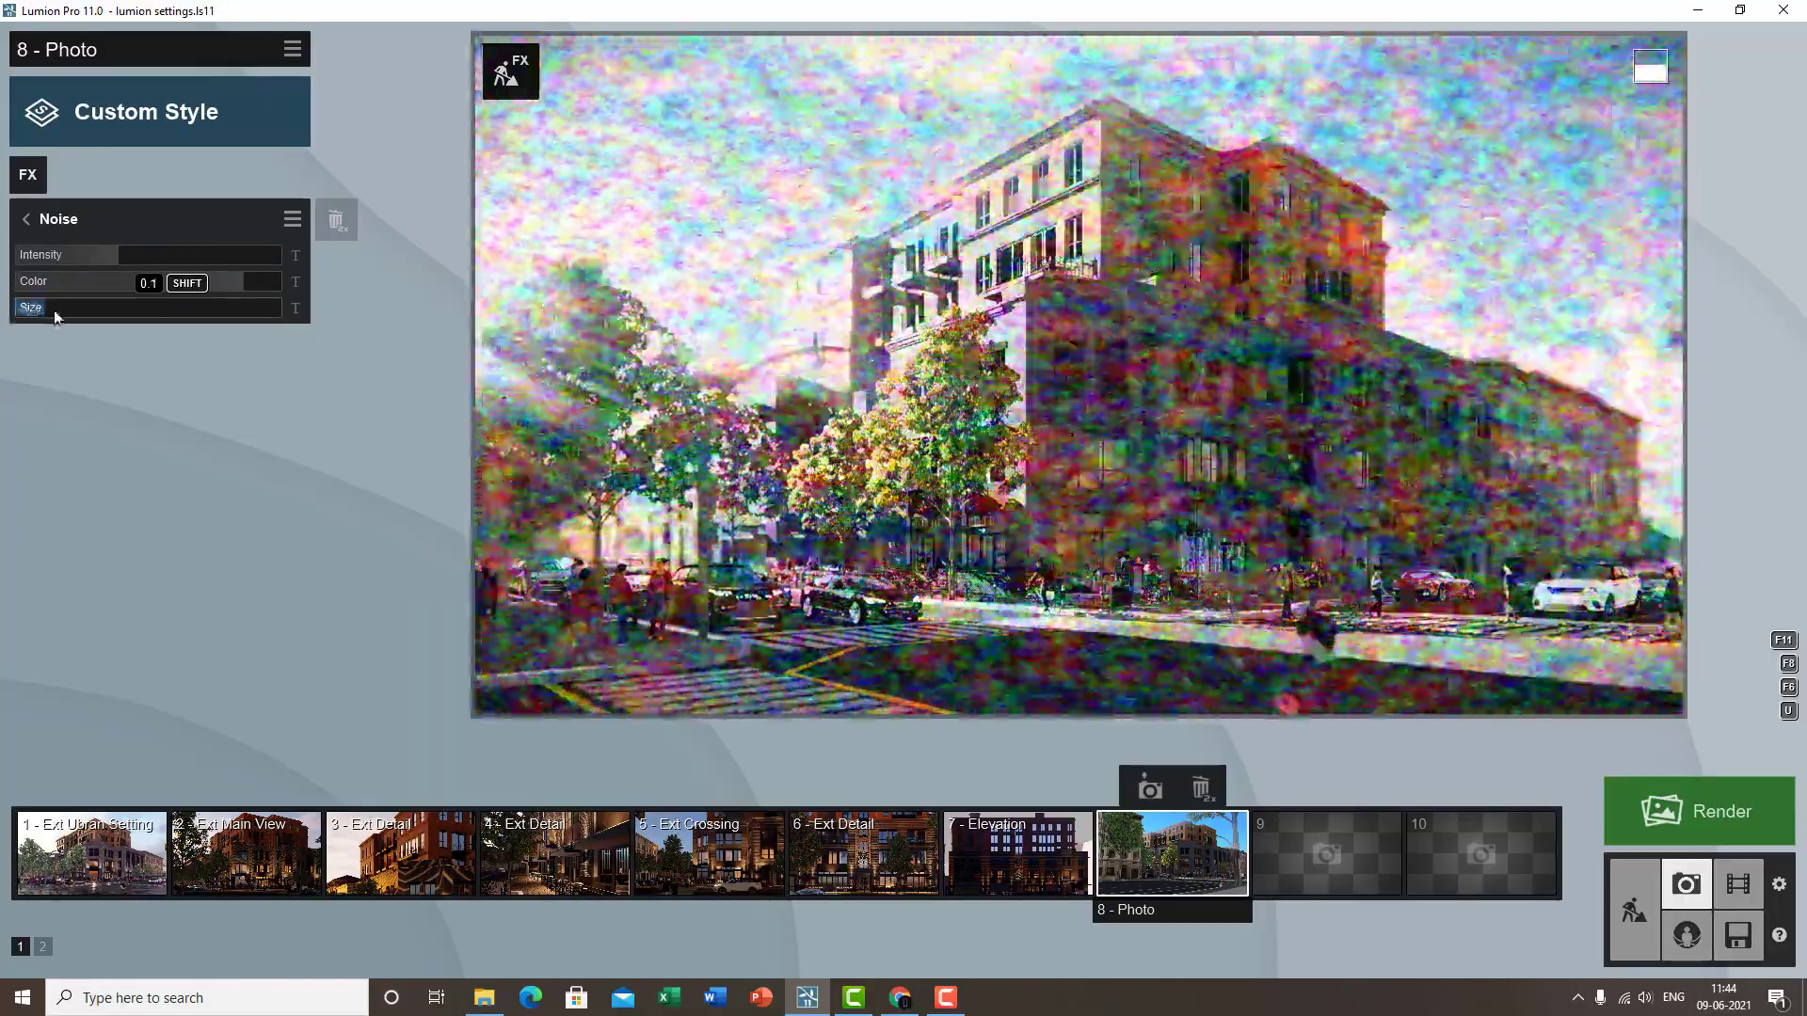
left_click_drag(53, 313, 387, 318)
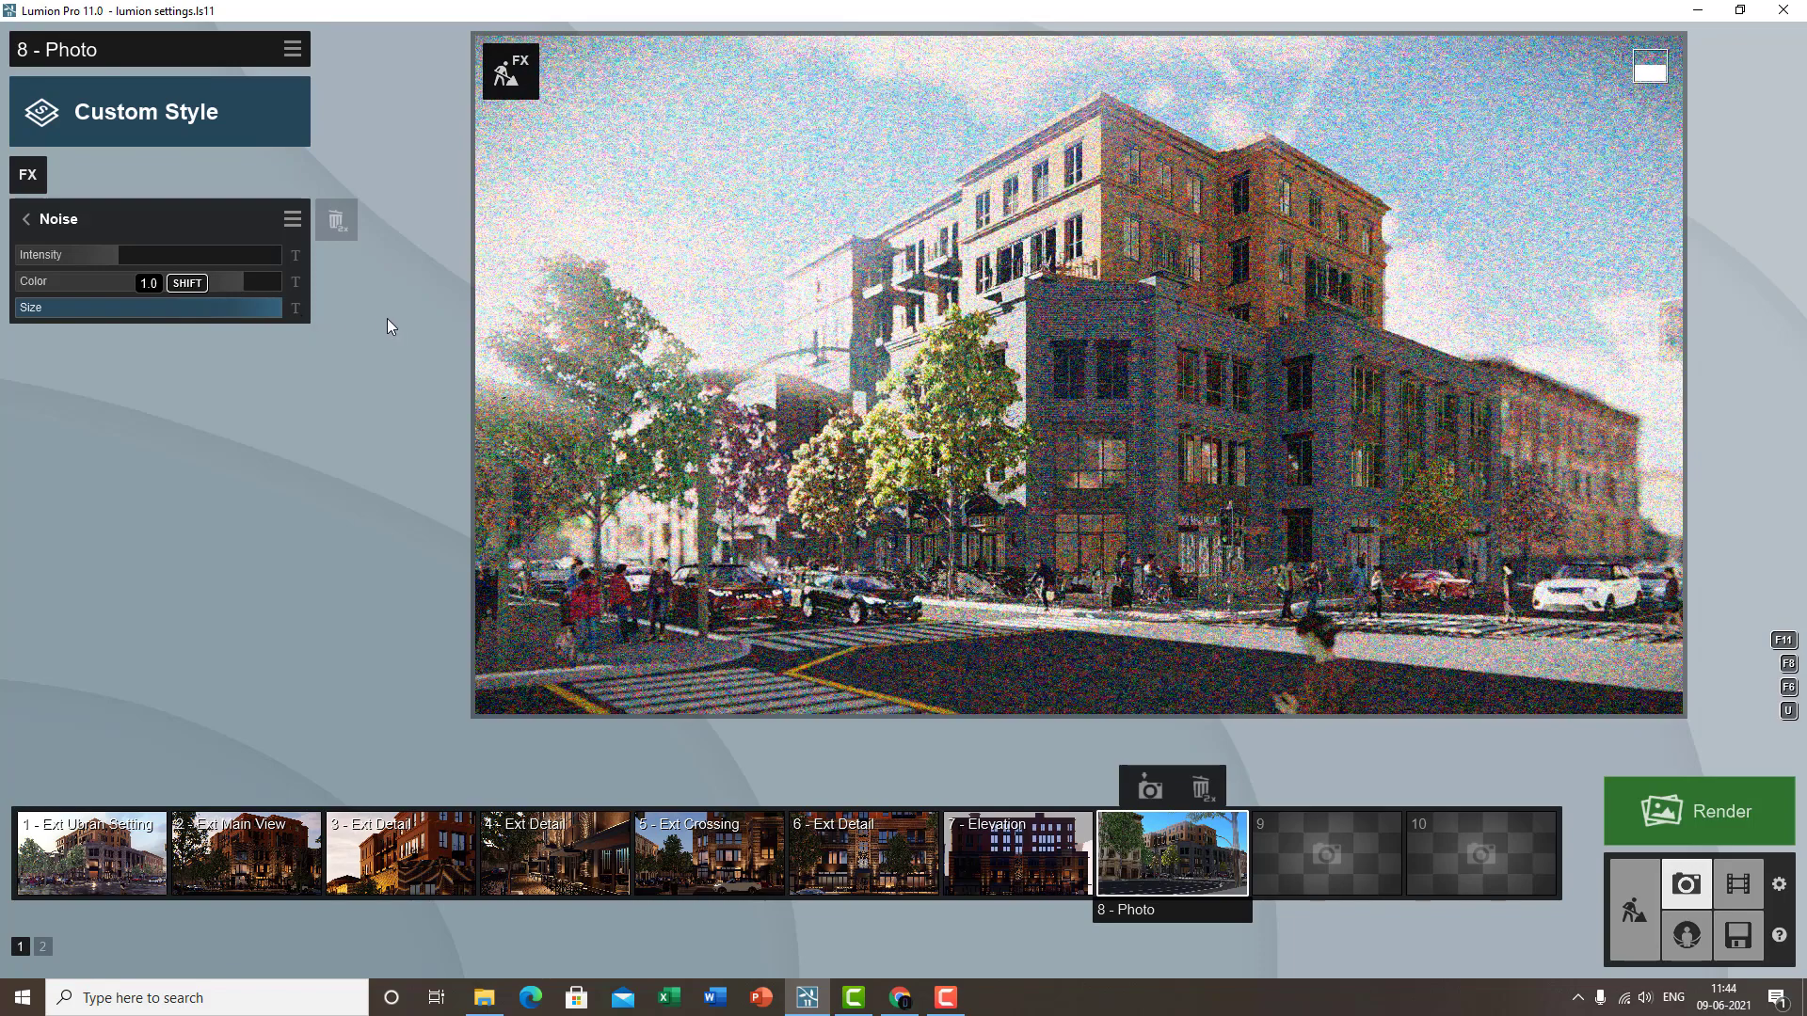
left_click(39, 283)
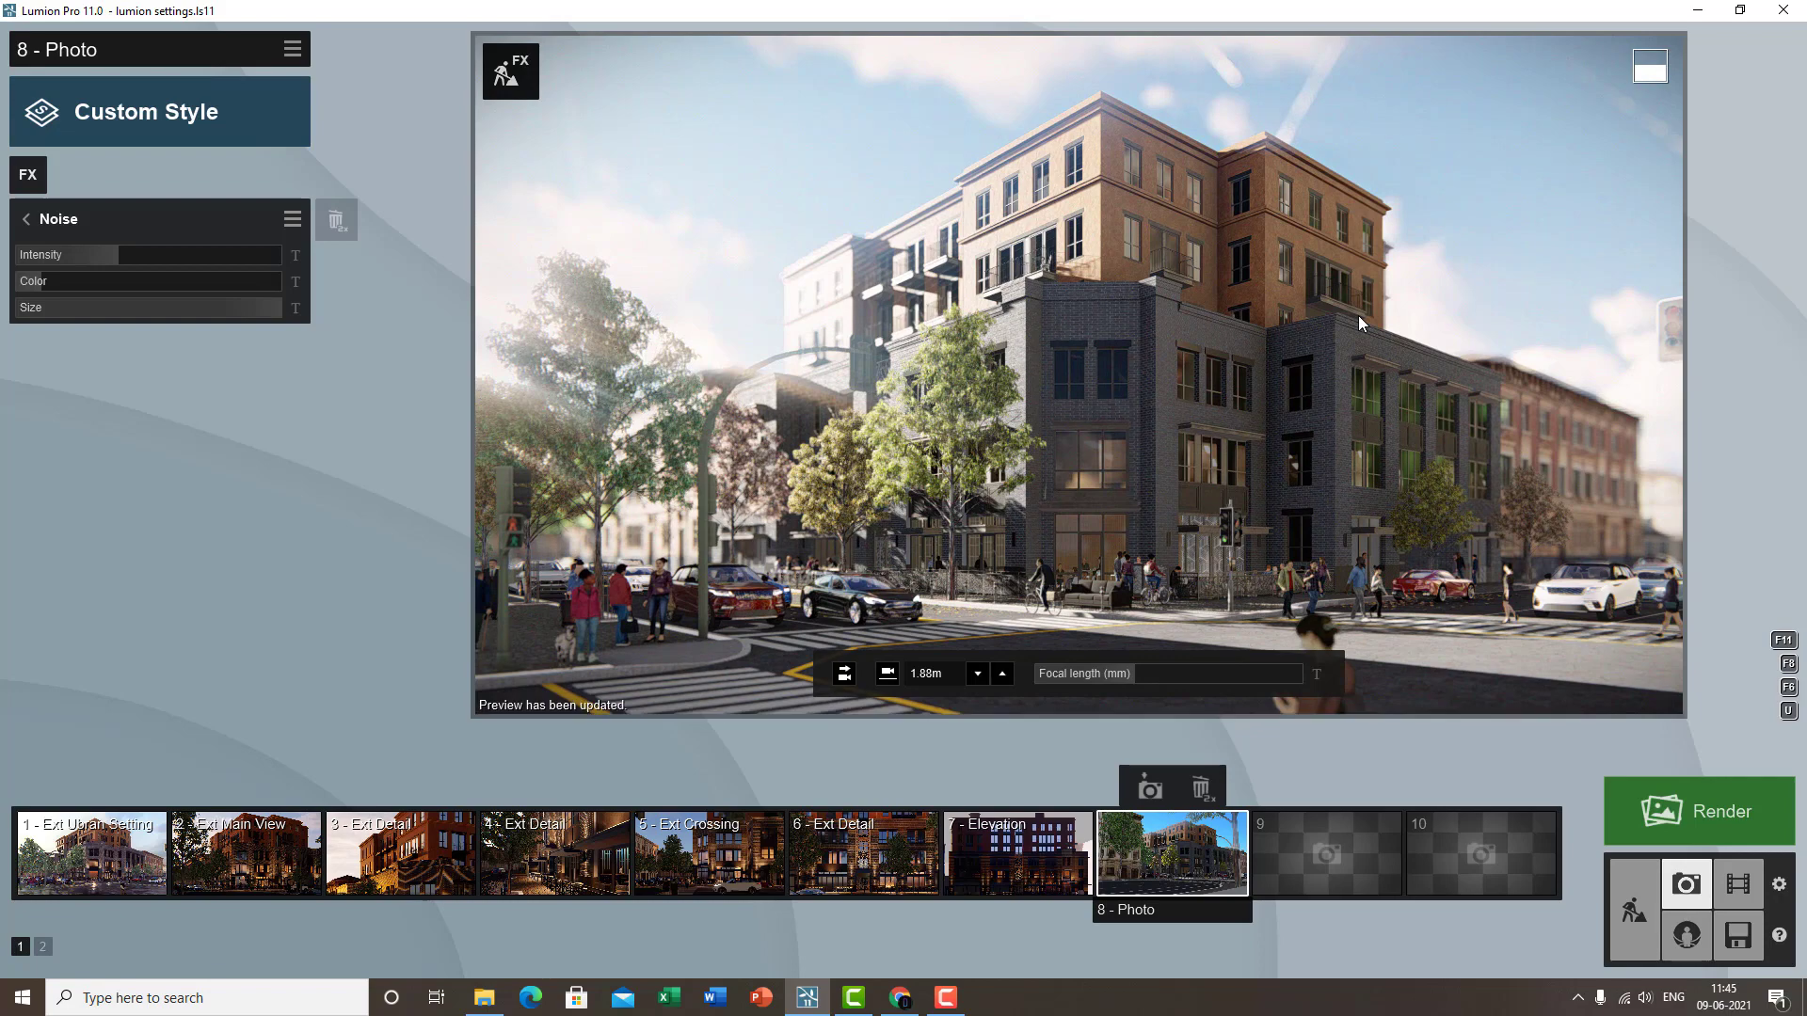
left_click(68, 223)
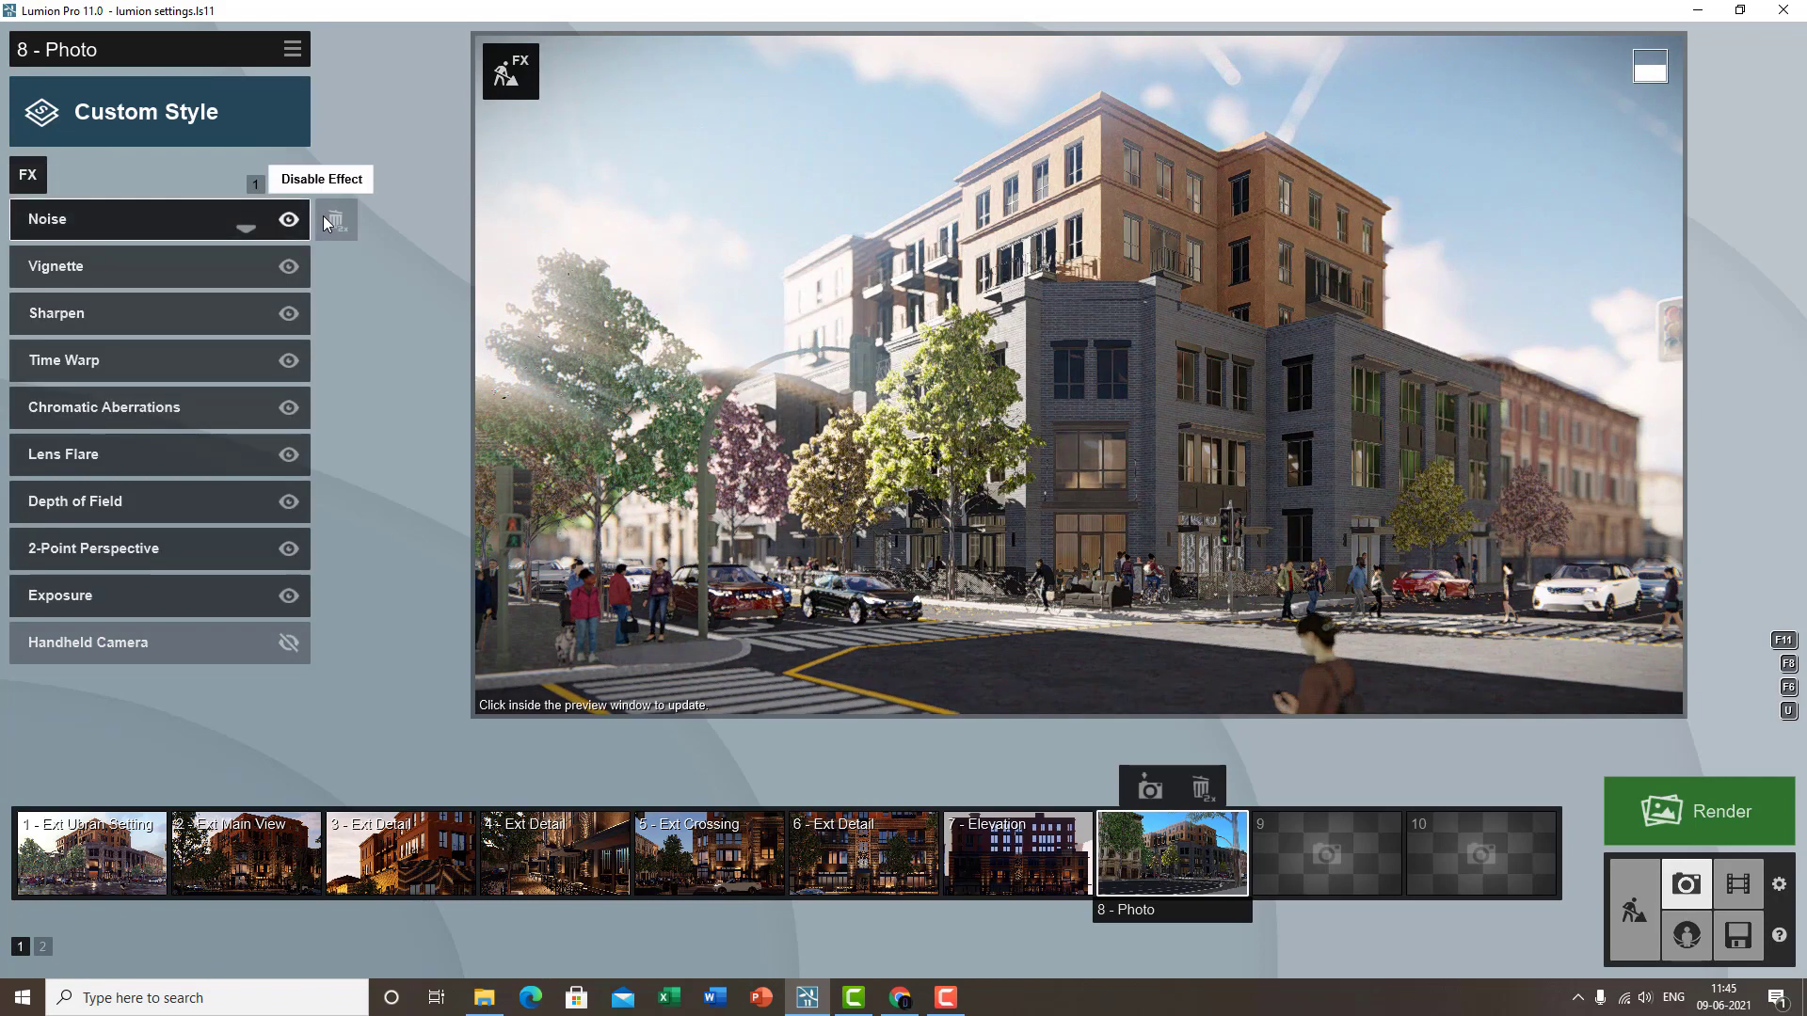
left_click(335, 218)
- Add the Watercolor effect from the Artistic 1 category to photo 8 and raise its accuracy to maximum
left_click(28, 175)
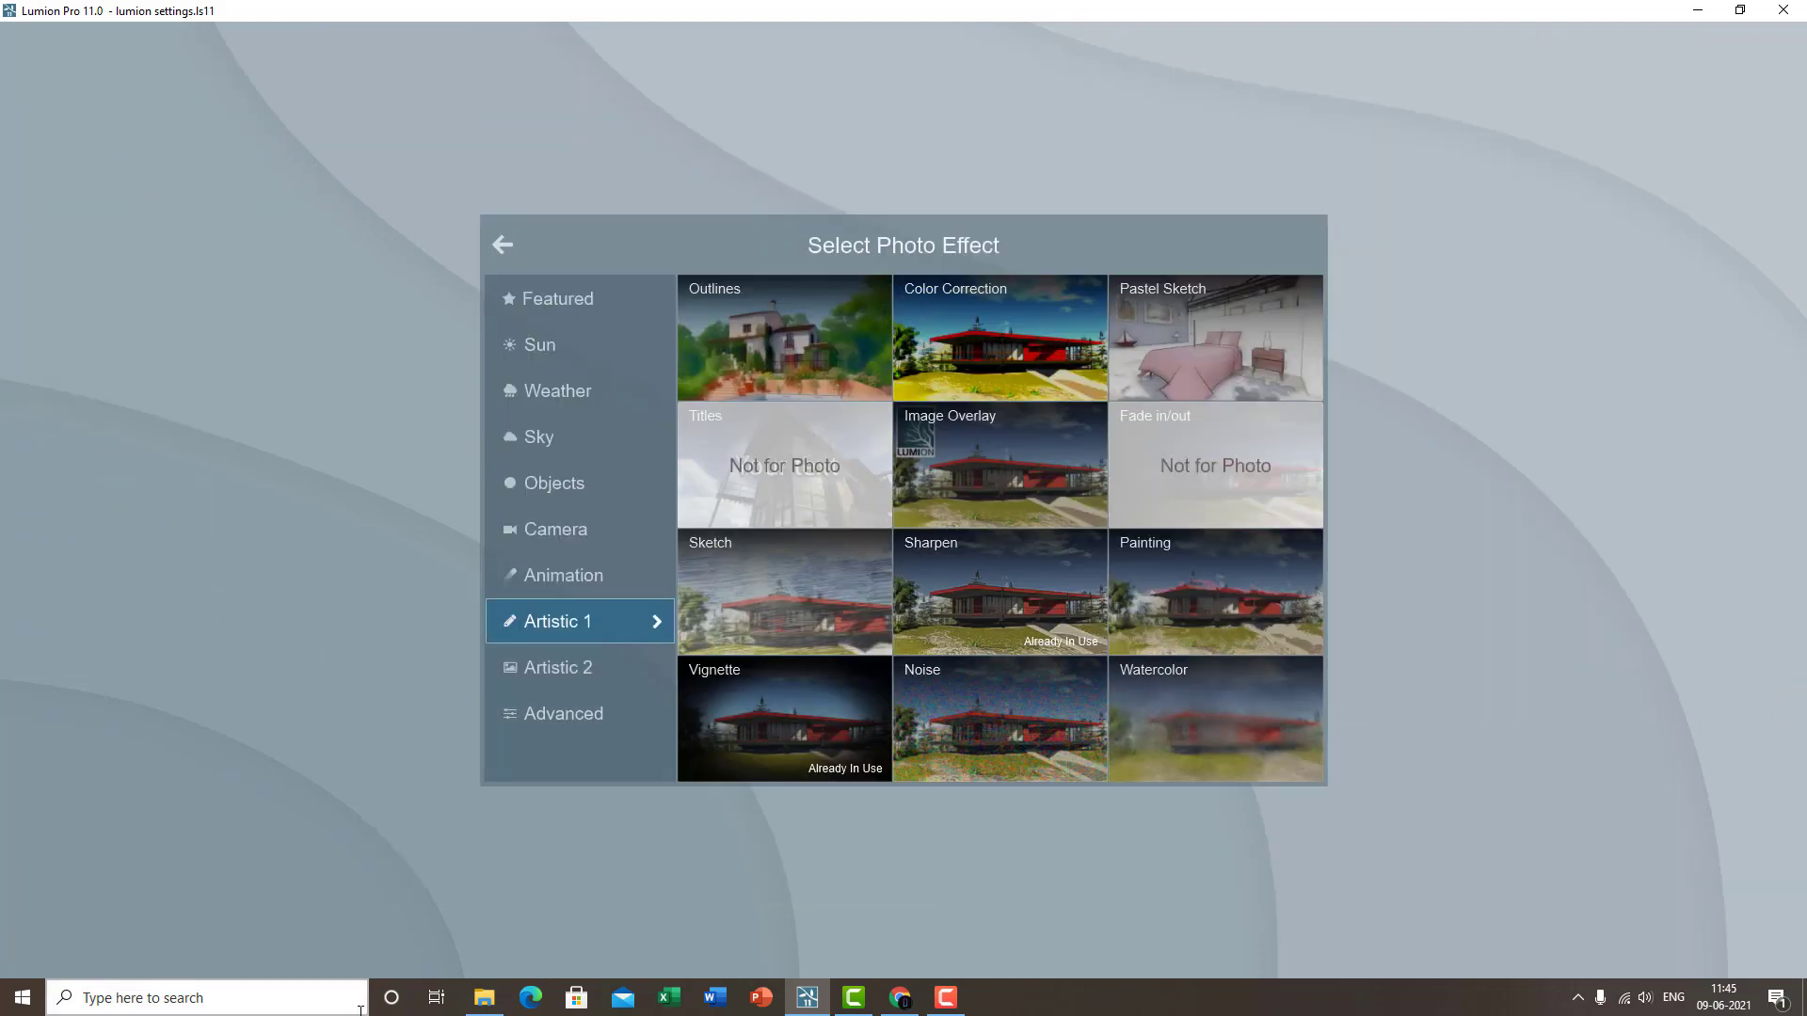
left_click(1284, 685)
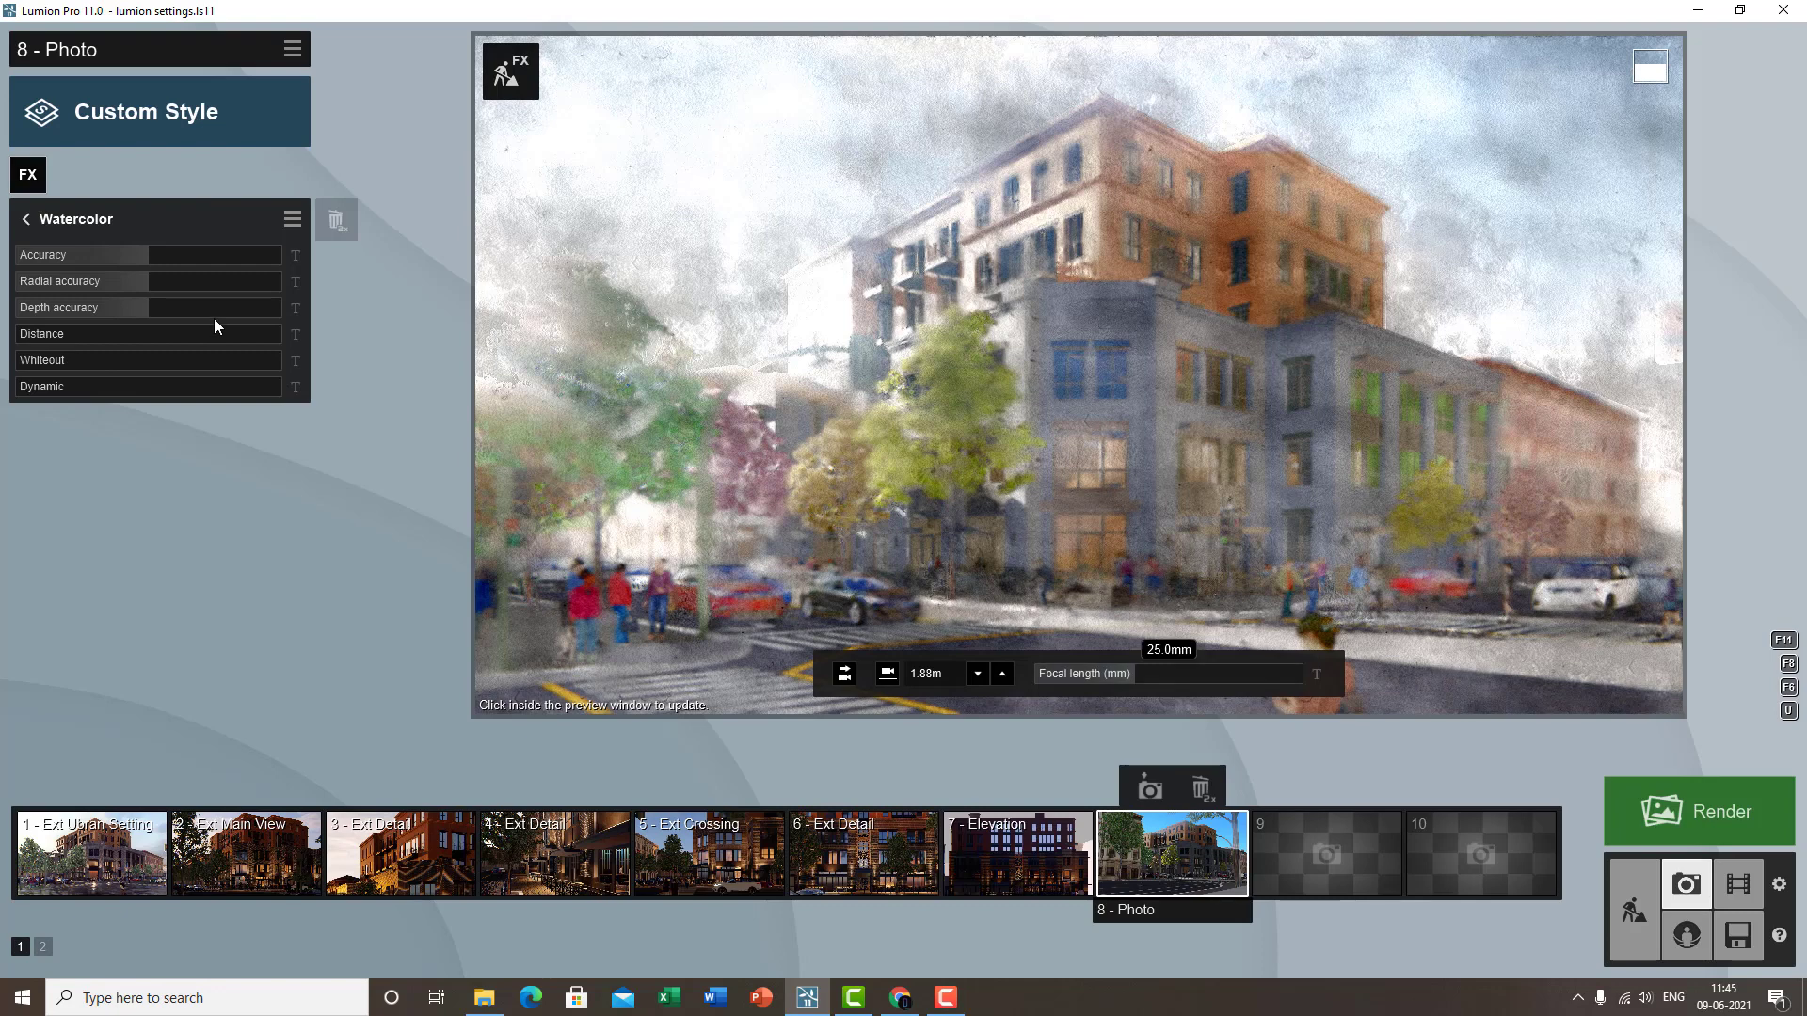
left_click_drag(202, 255, 314, 246)
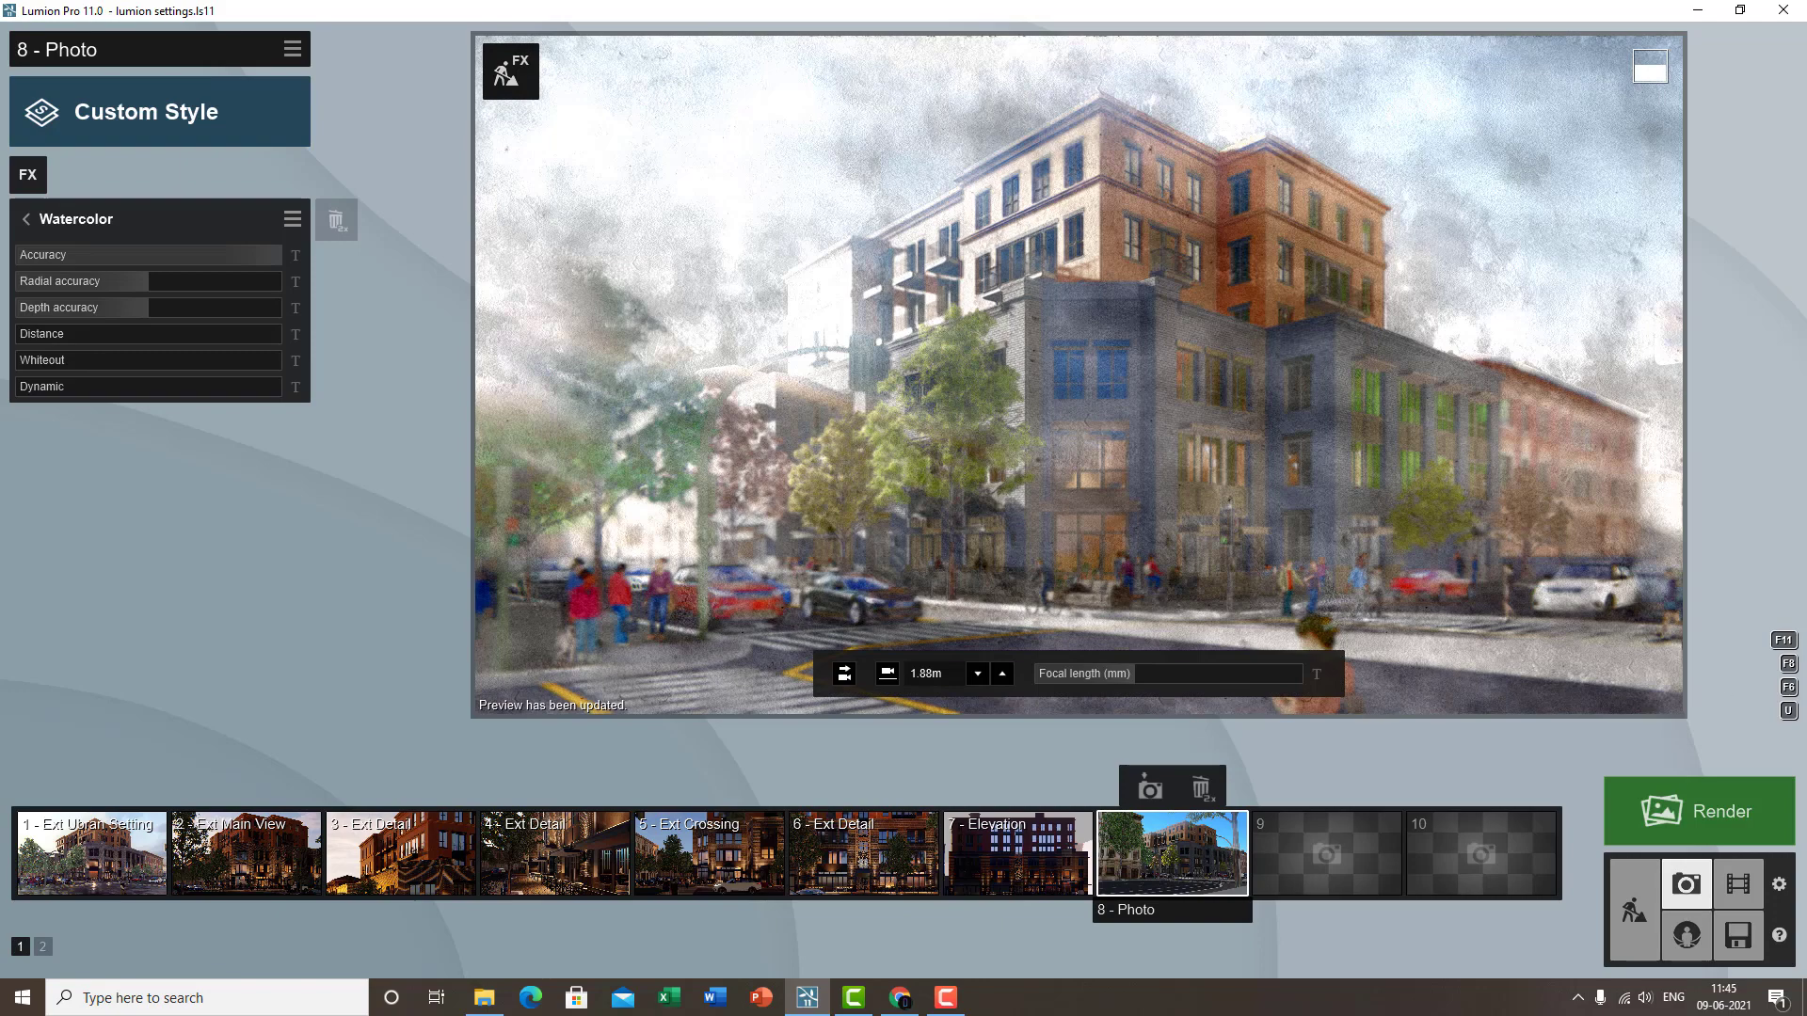
- Switch to movie mode and add the Watercolor effect from the Artistic 1 category to clip 5
left_click(1737, 883)
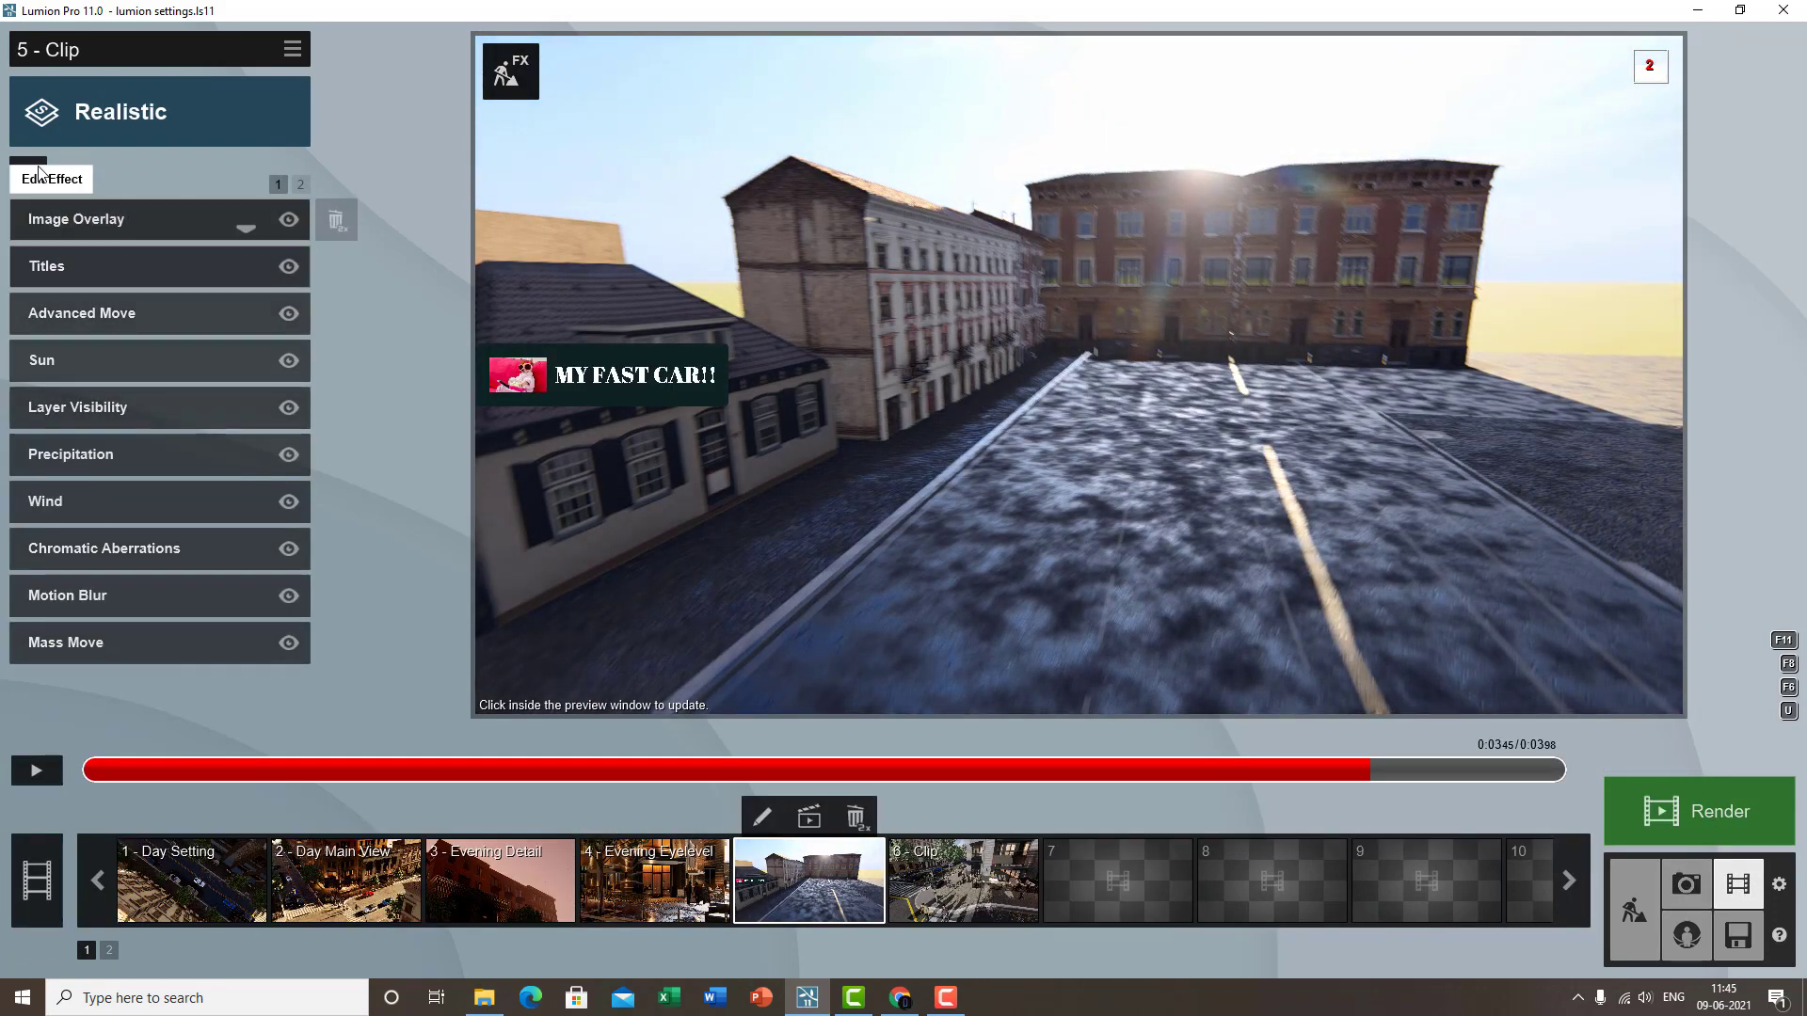
left_click(27, 174)
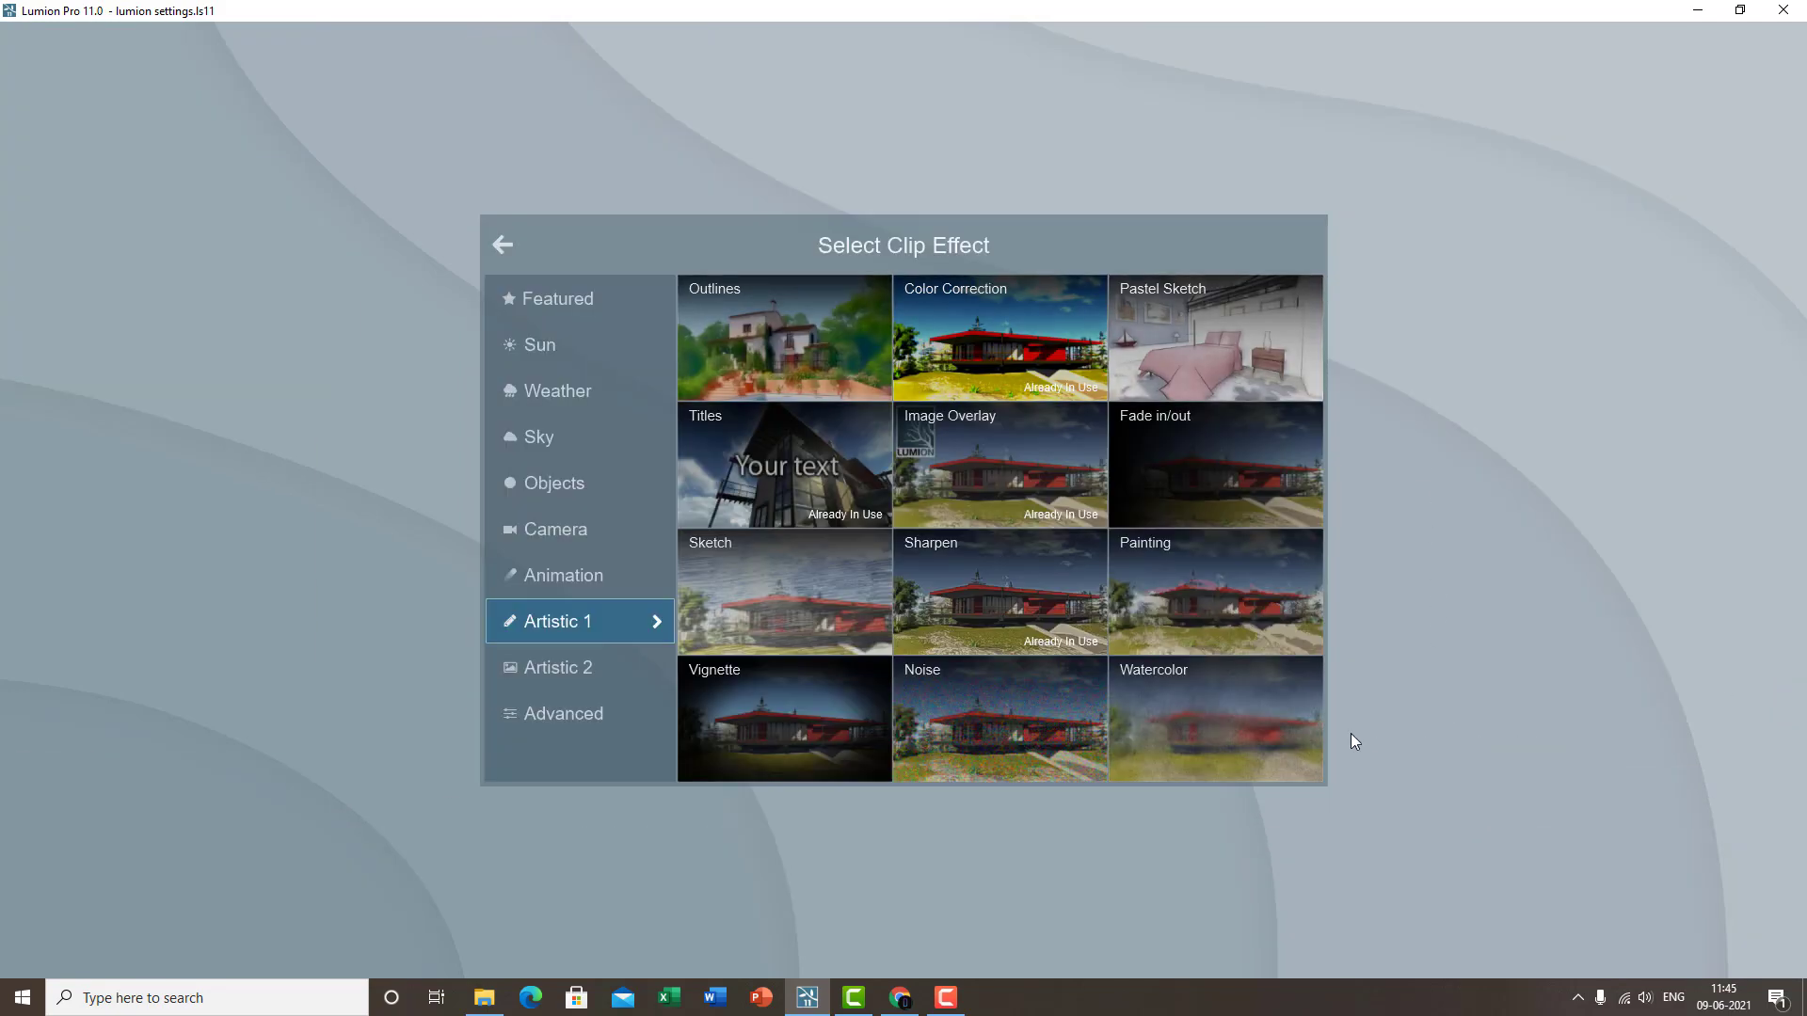
left_click(1308, 736)
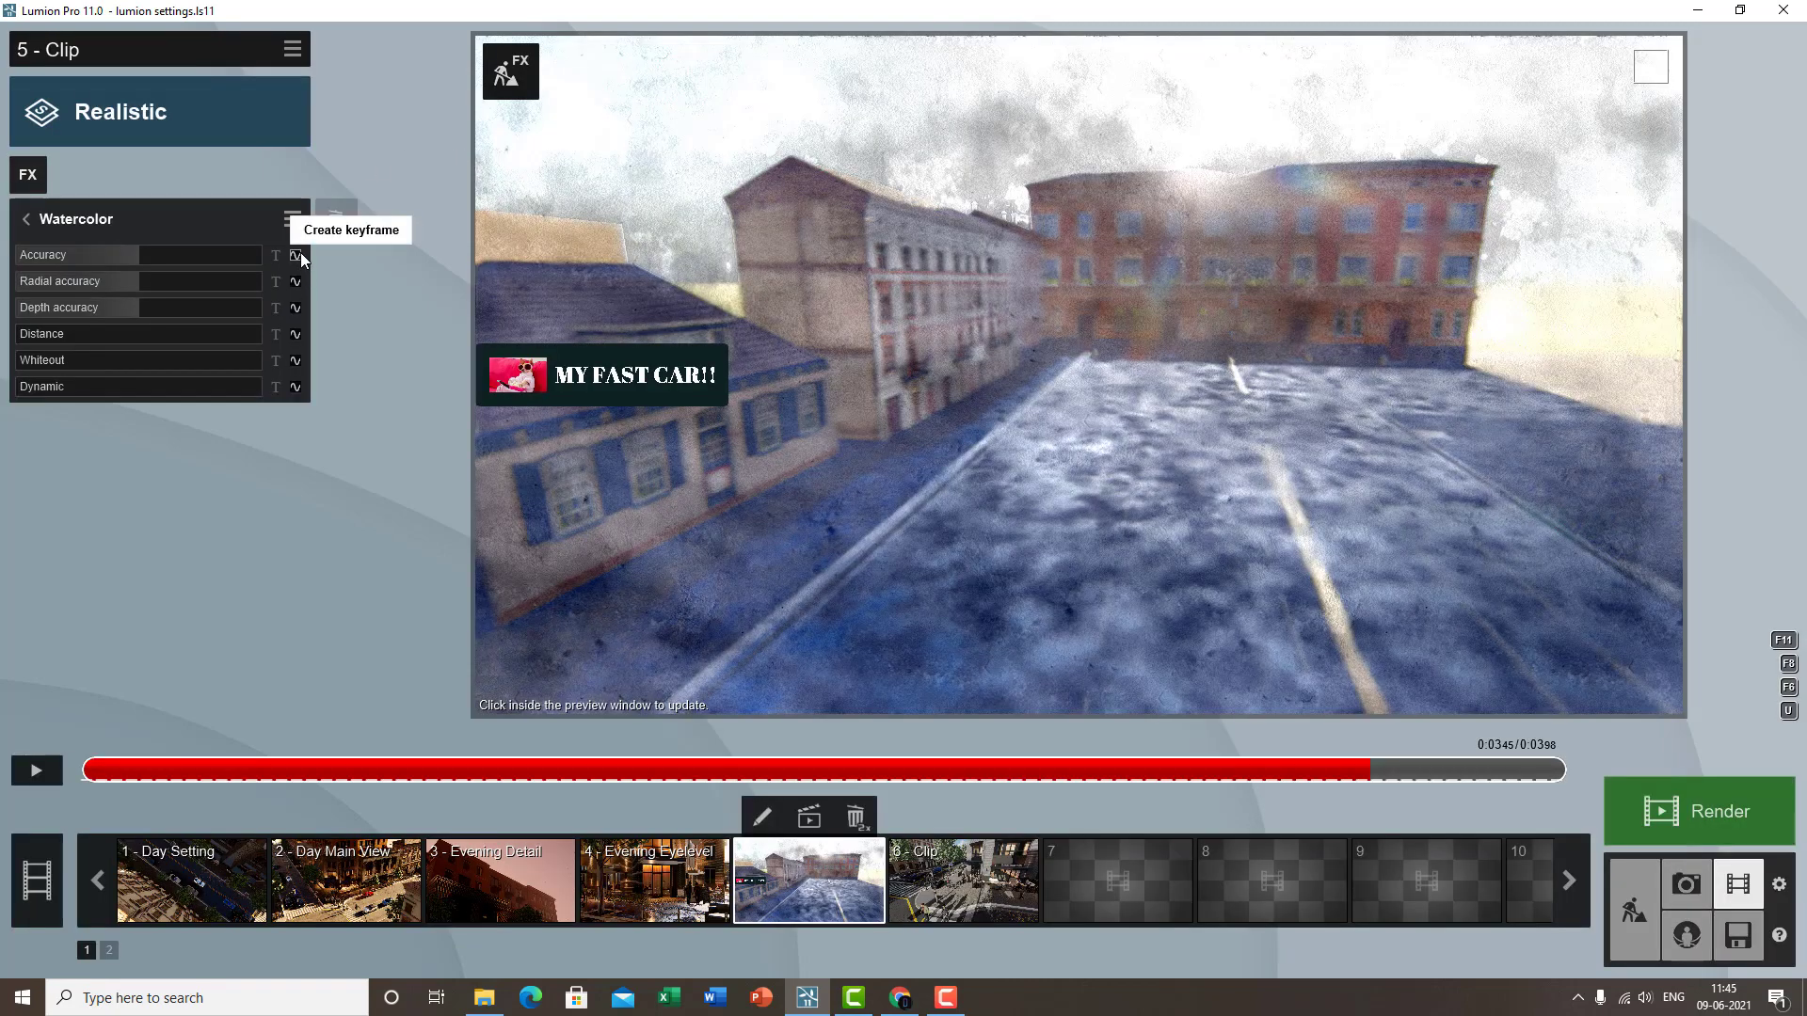
- Create Watercolor accuracy keyframes on clip 5 at about 0:03.46 and 0:01.57, playing the clip to reach the second time
left_click(301, 252)
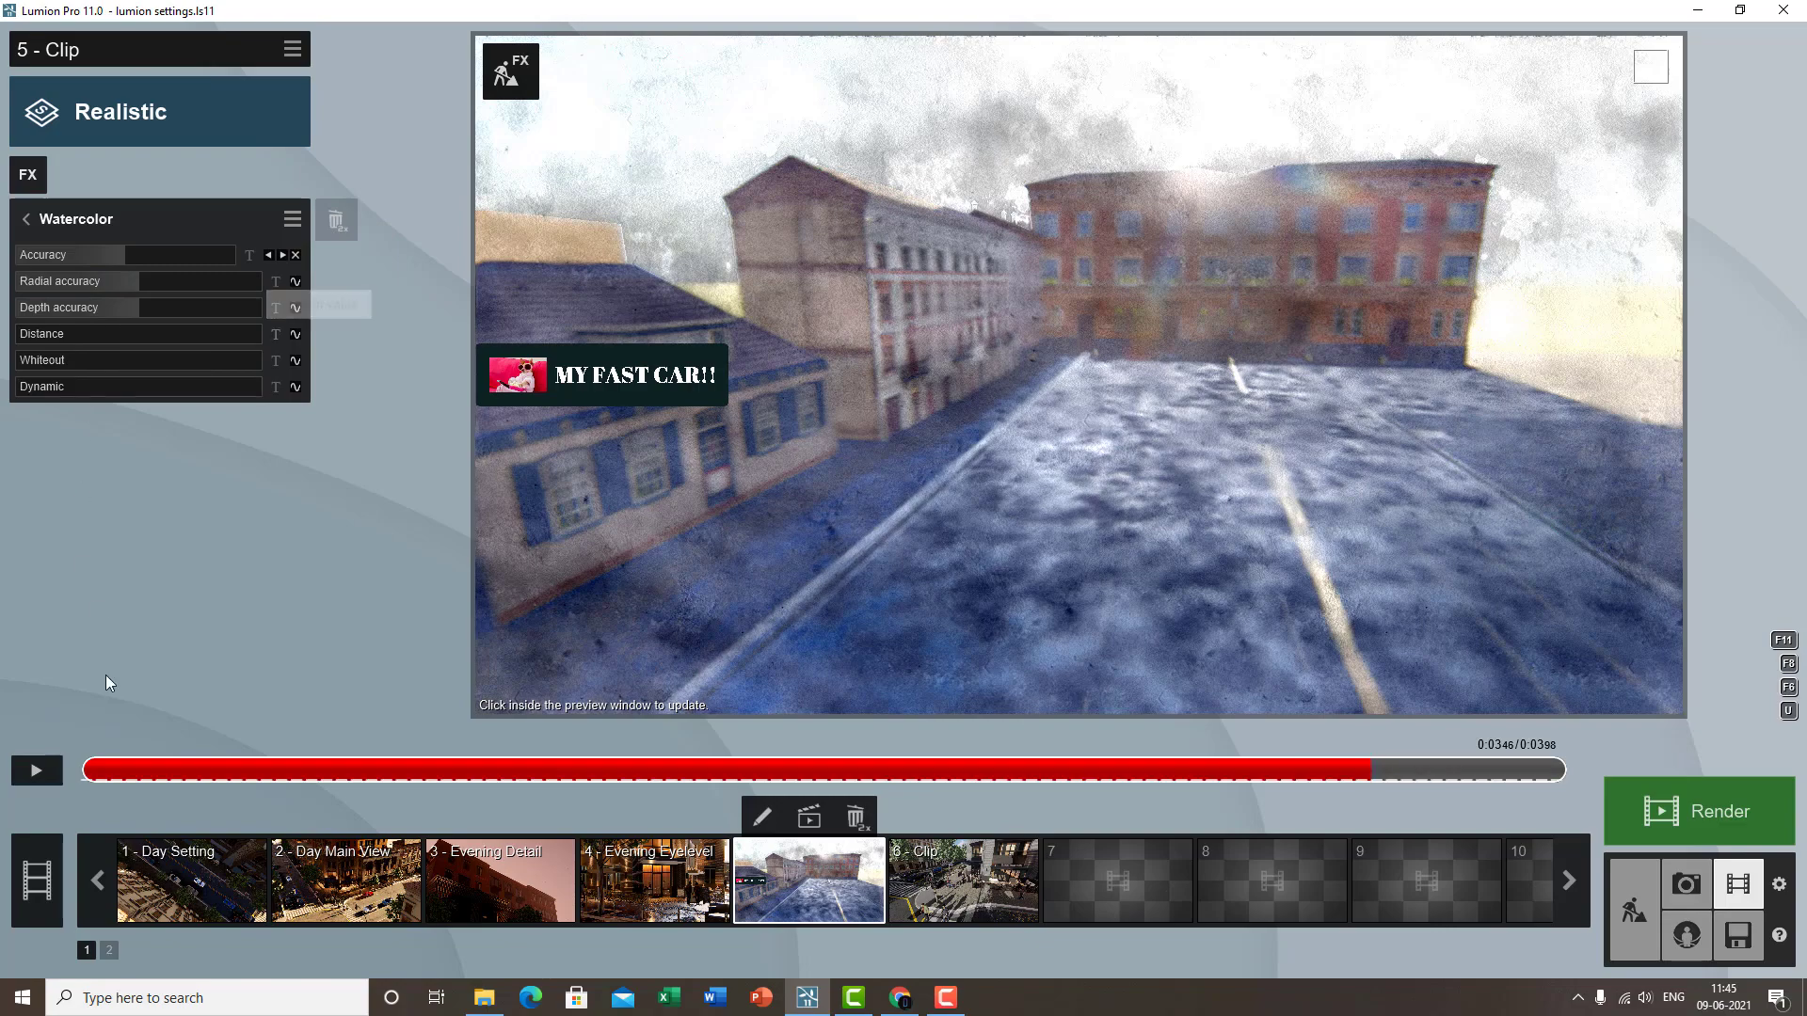
left_click(38, 770)
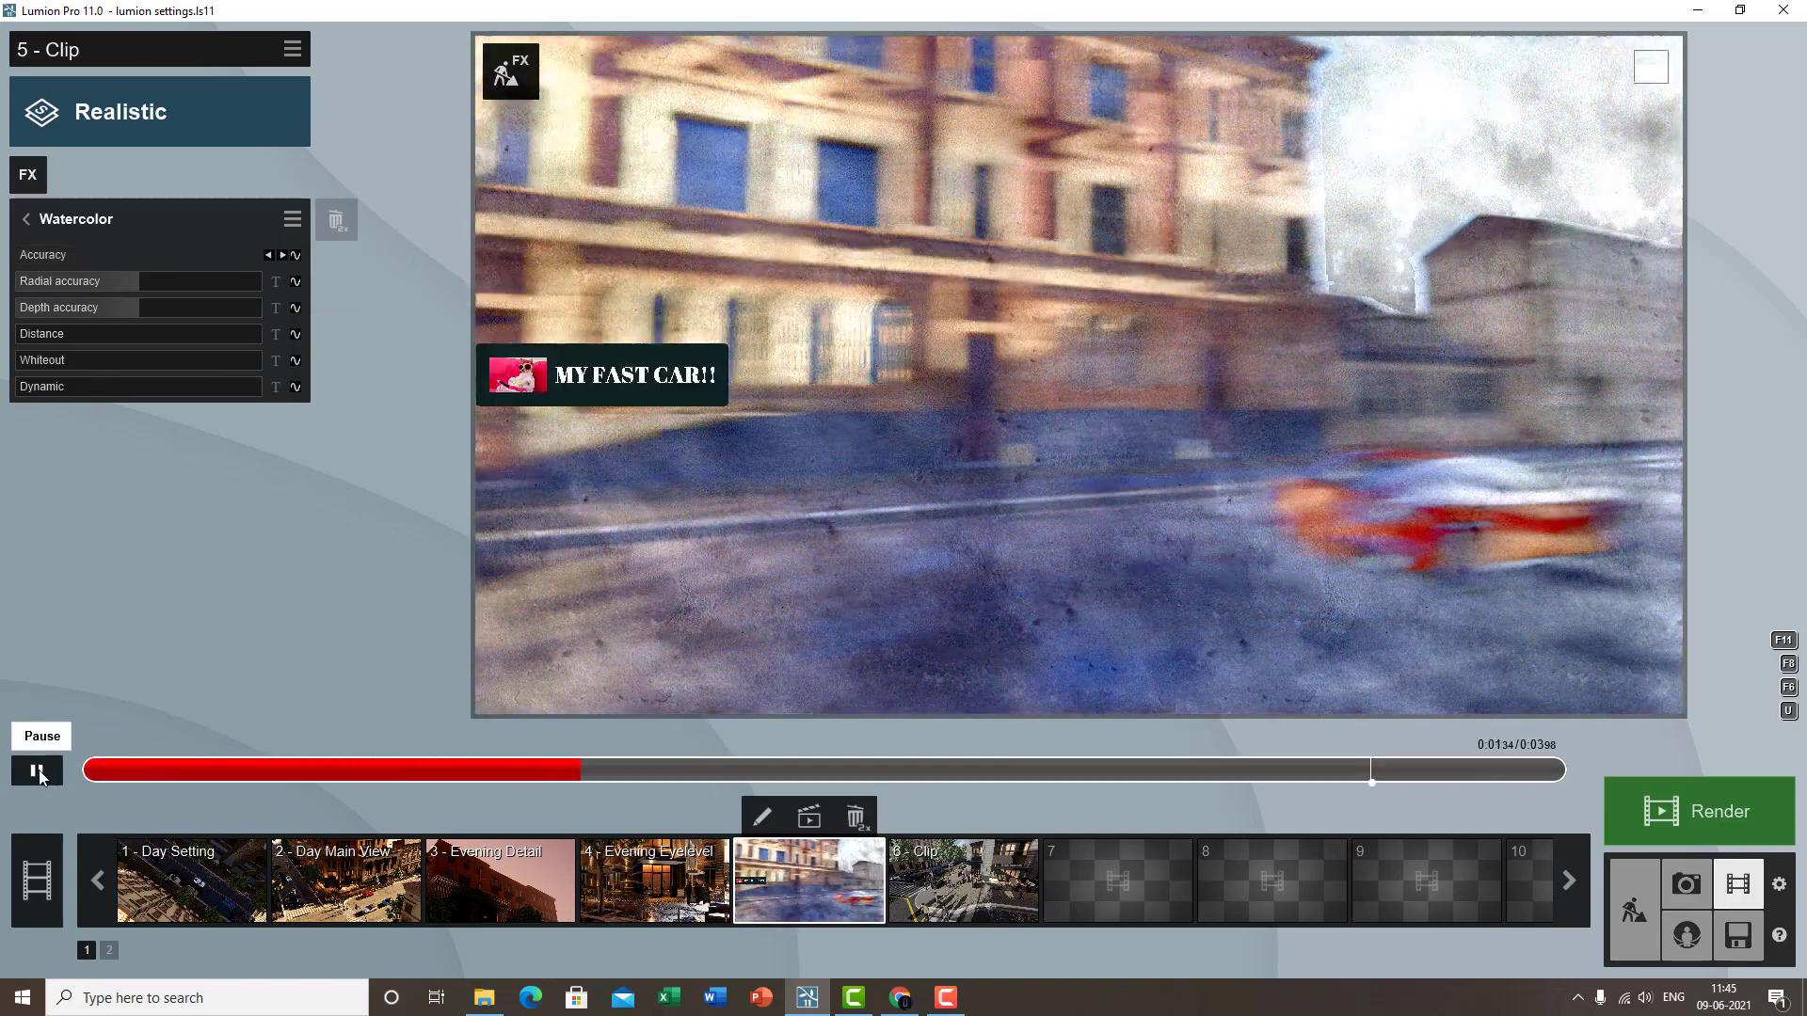
left_click(37, 770)
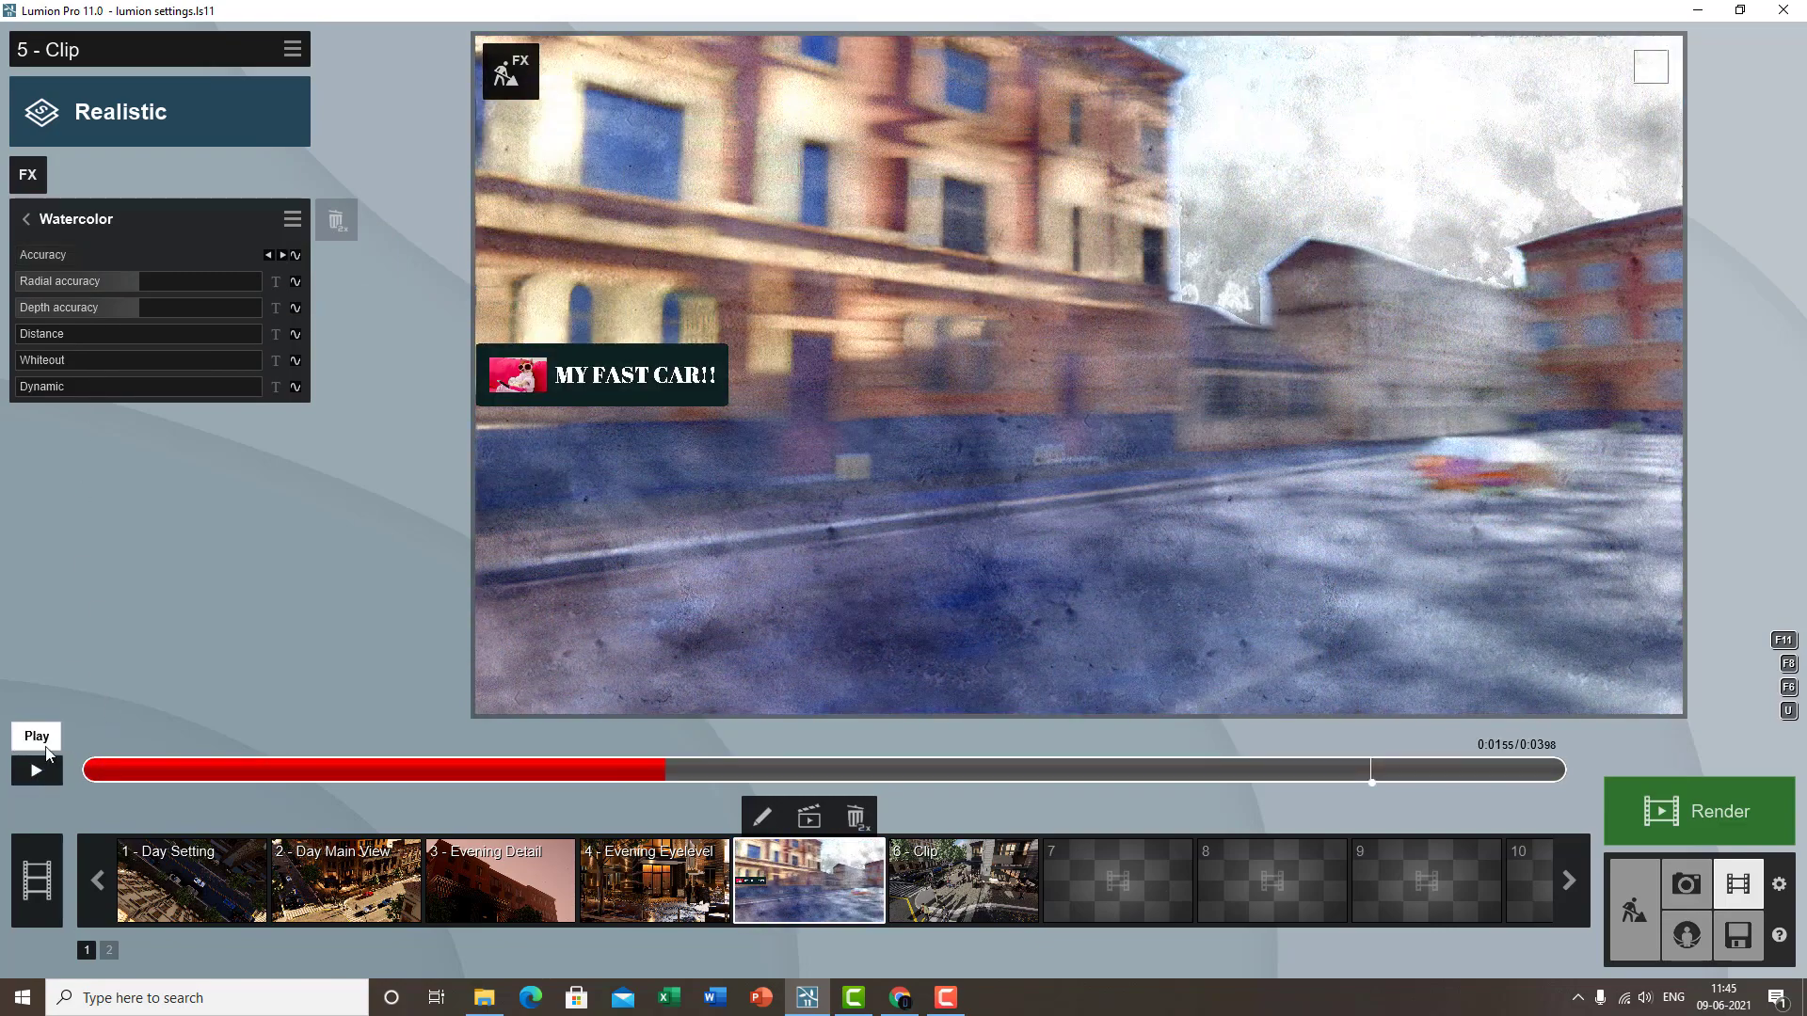
left_click(296, 254)
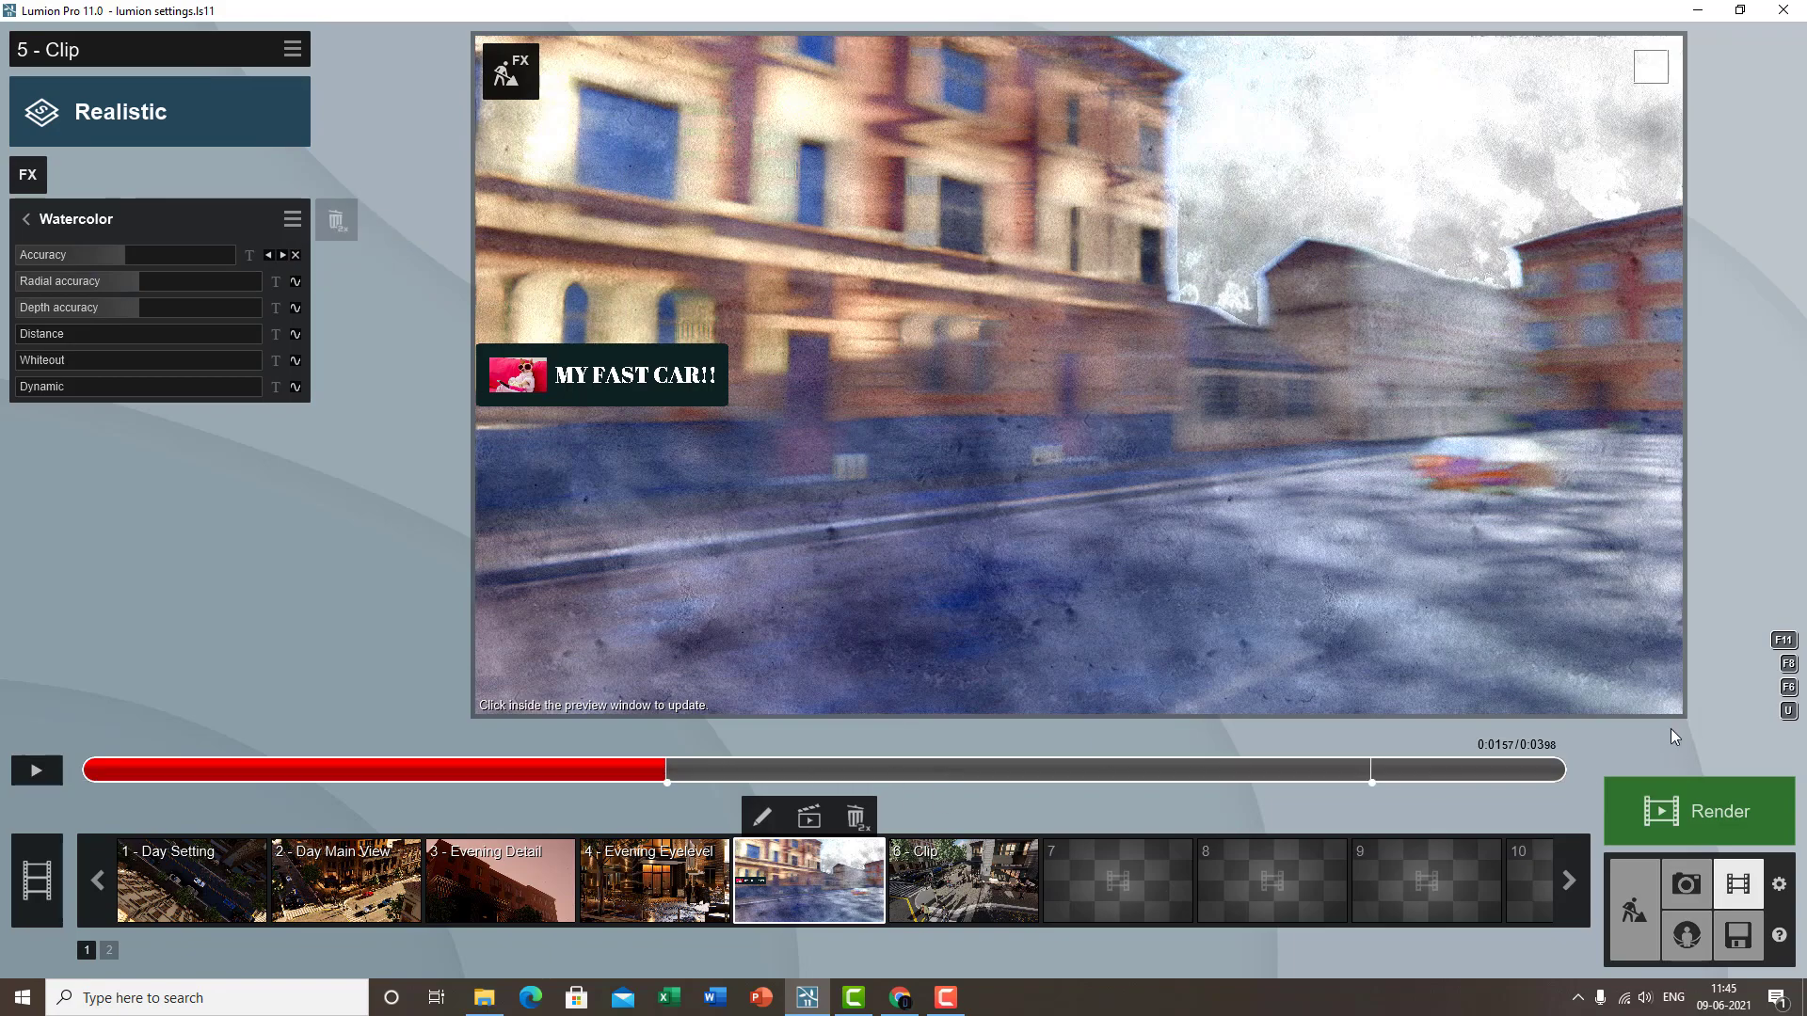
- Play clip 5, return to its start and create a Watercolor accuracy keyframe there with the accuracy at maximum
left_click(37, 771)
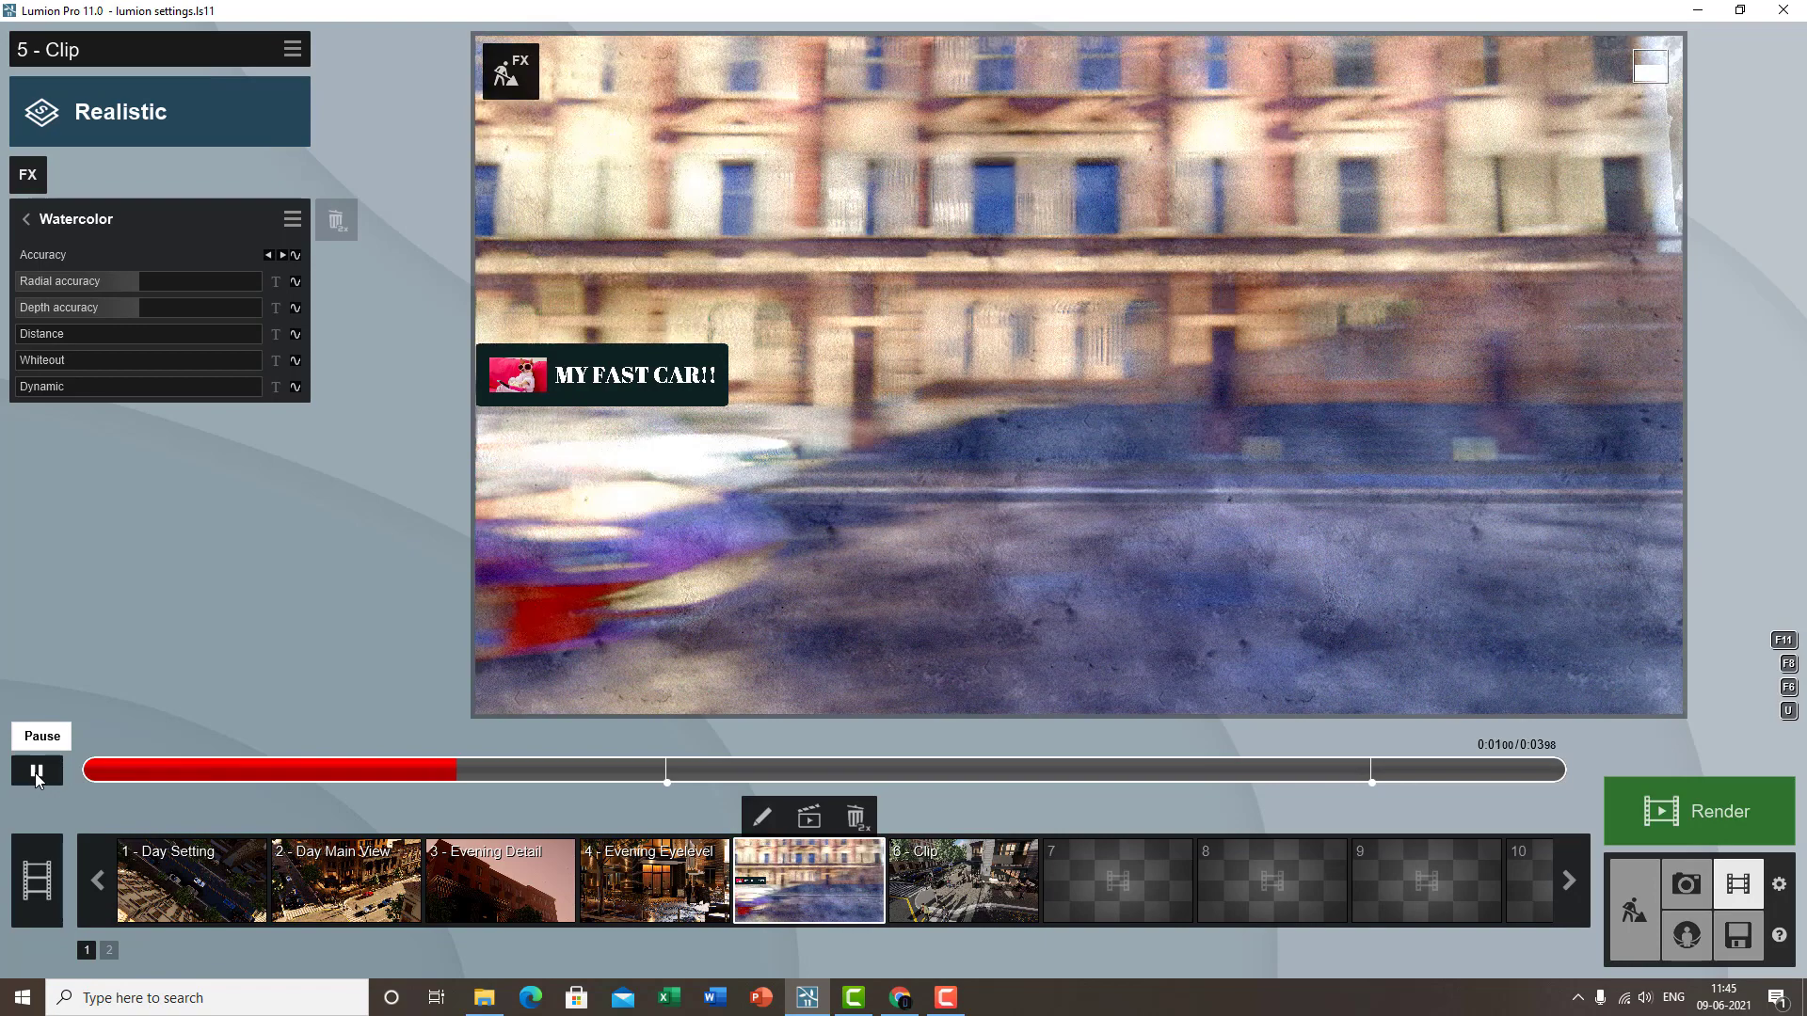
left_click(37, 771)
left_click(87, 769)
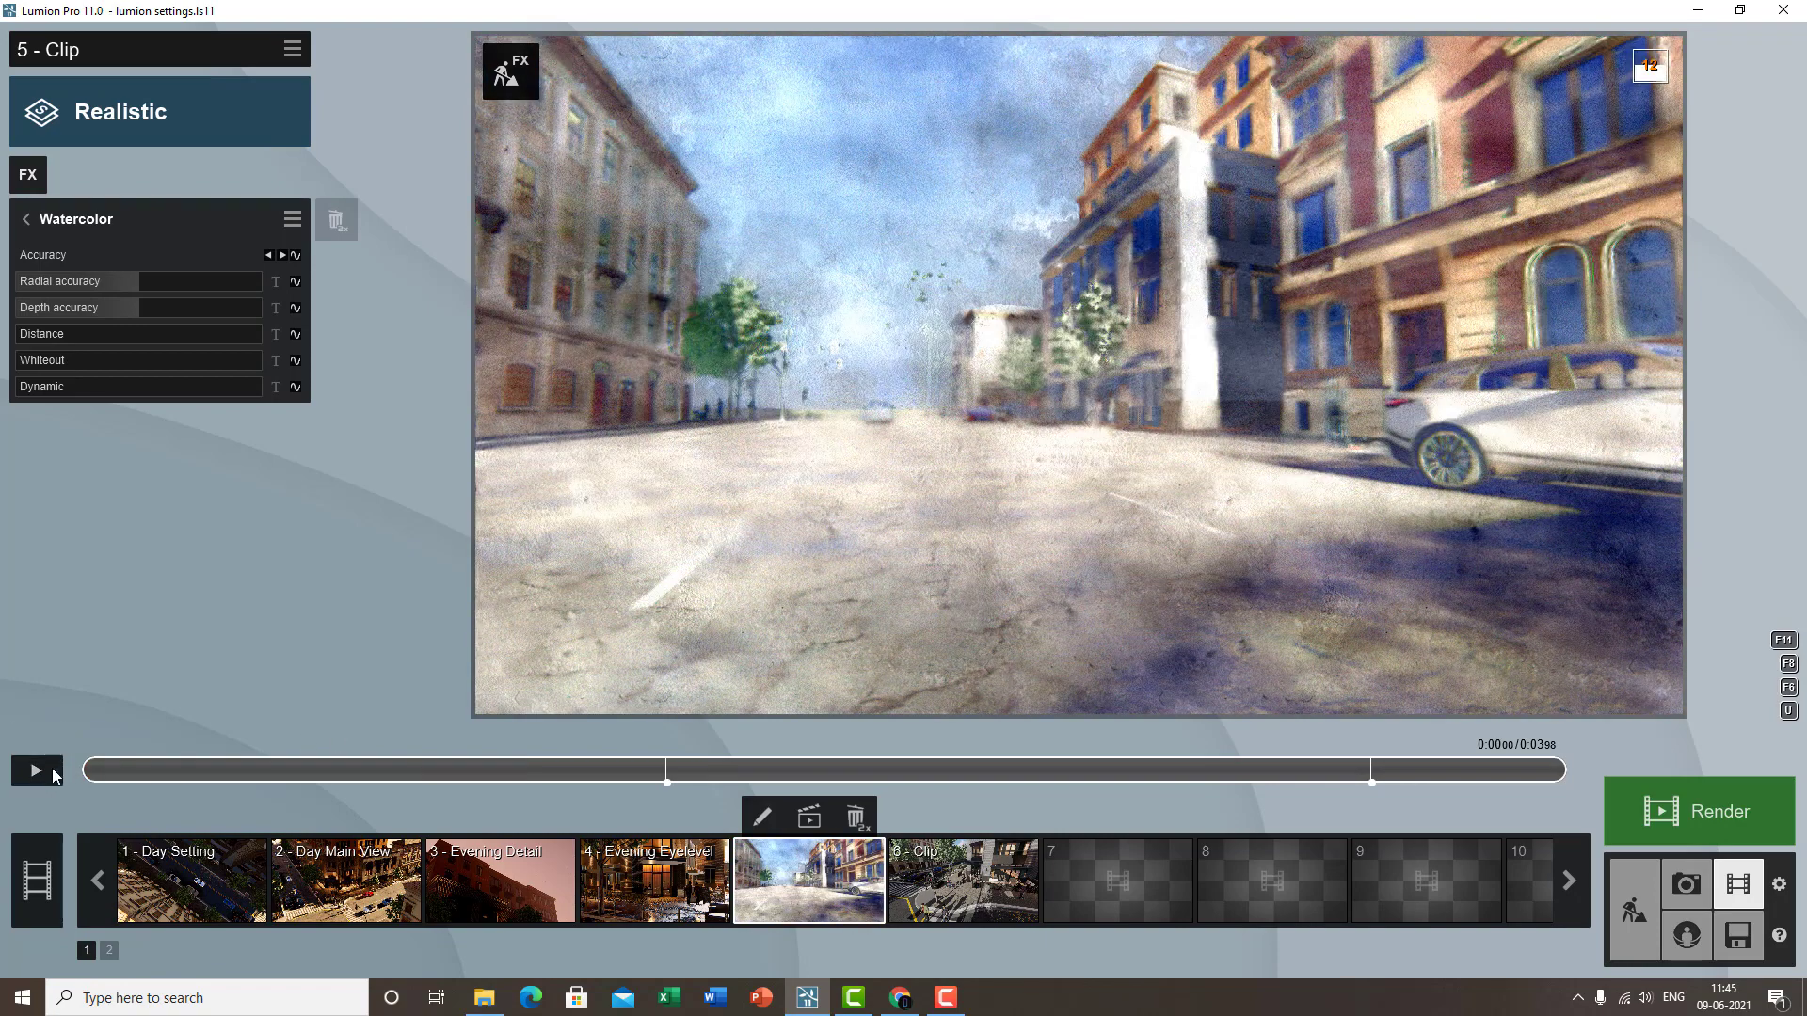
left_click(297, 254)
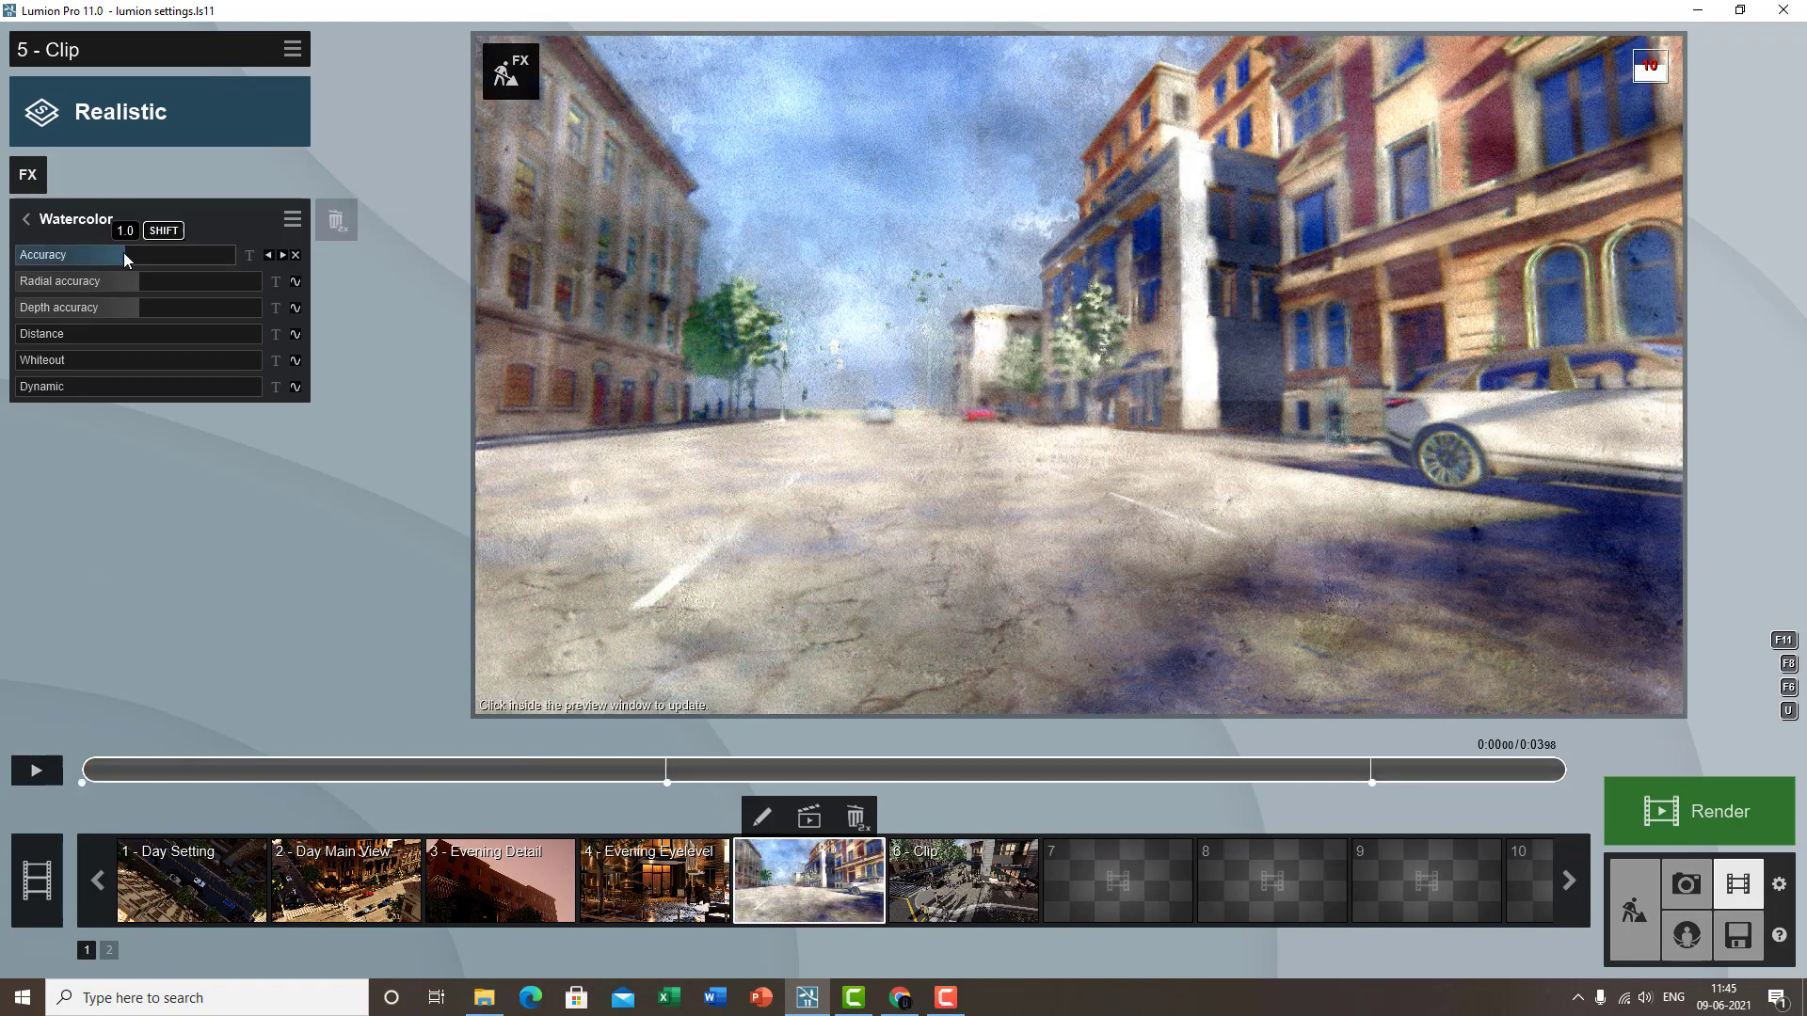
left_click_drag(123, 253, 604, 216)
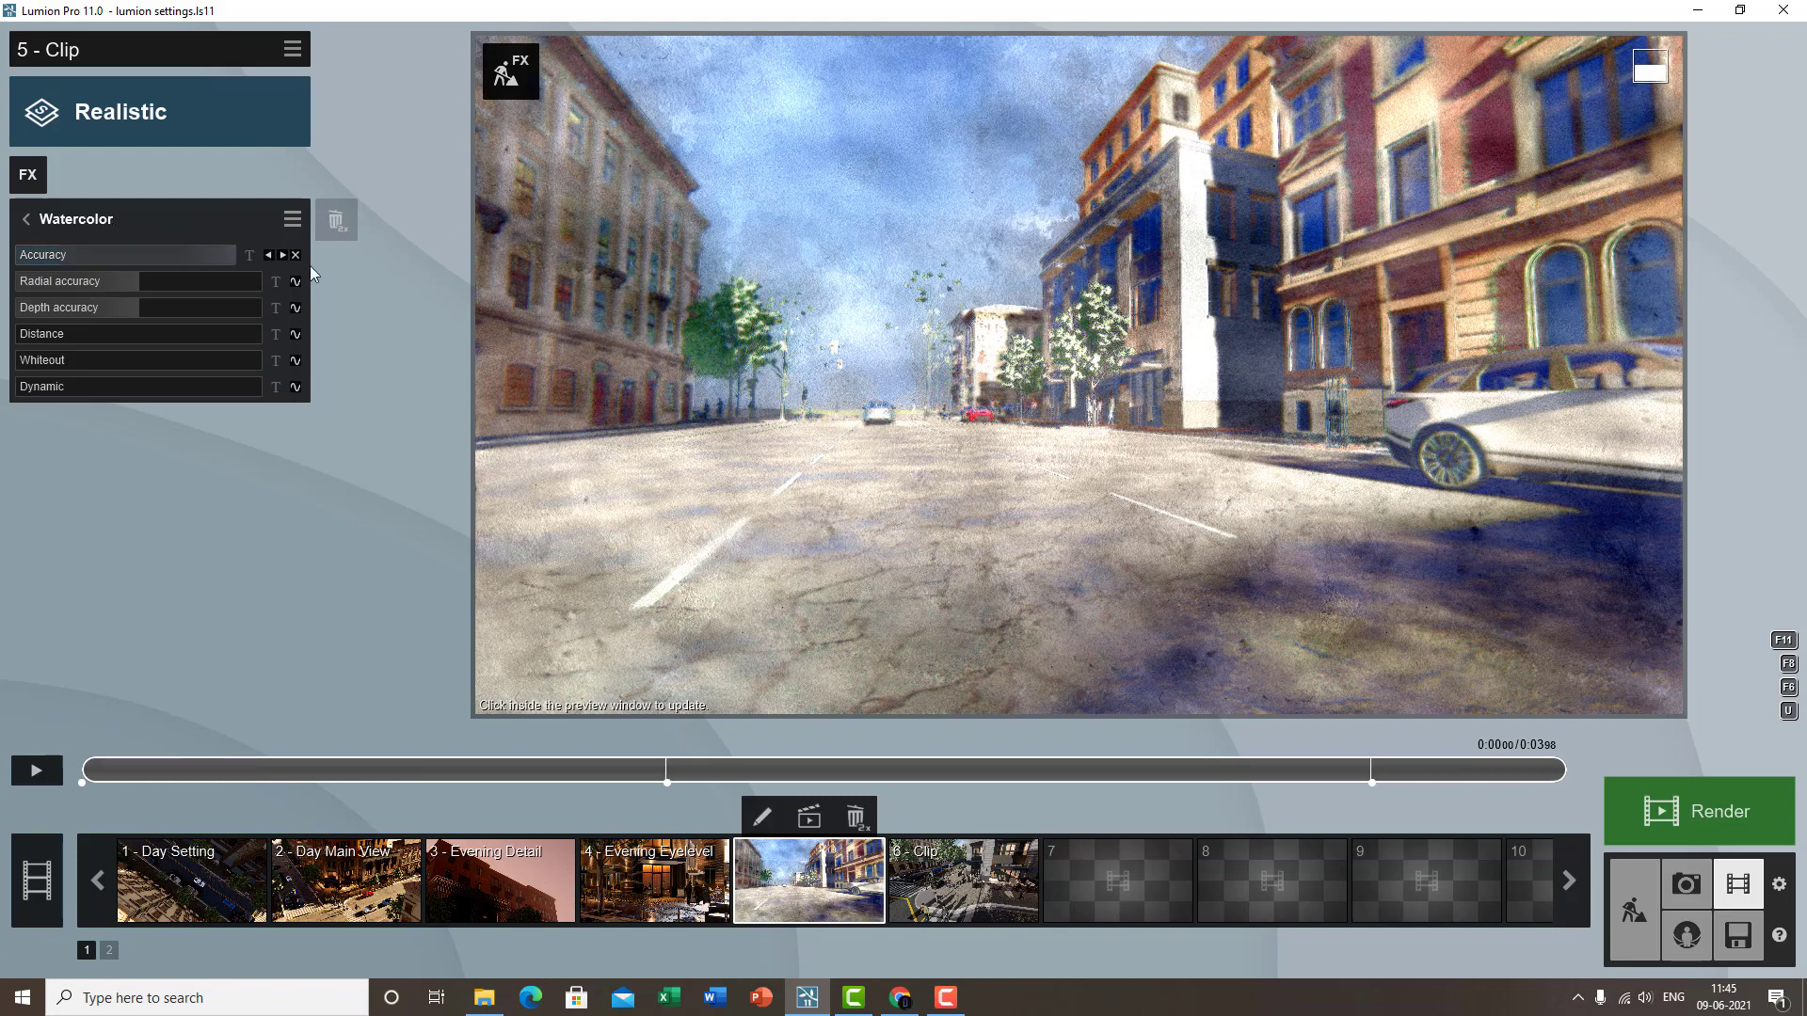
- Try Watercolor on clip 5 with minimum radial accuracy, maximum depth accuracy, higher distance and whiteout up to 2.0, and play the clip
left_click_drag(133, 307, 26, 308)
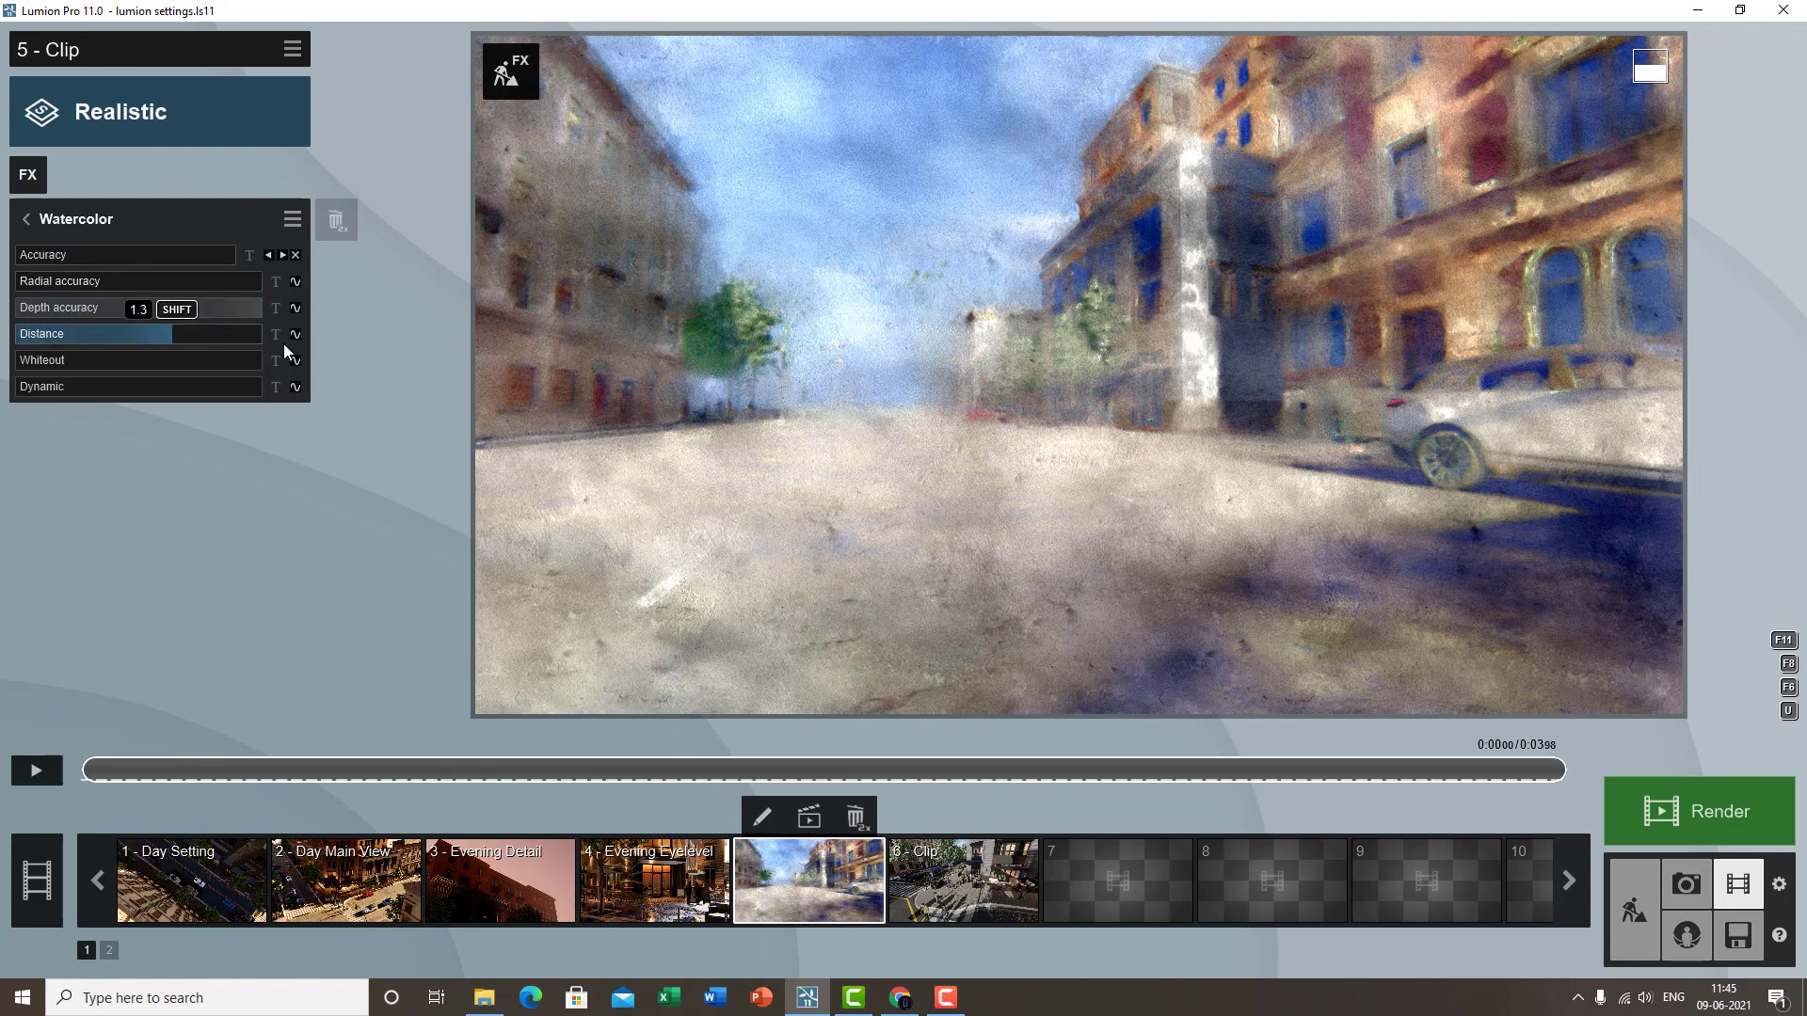
left_click(299, 362)
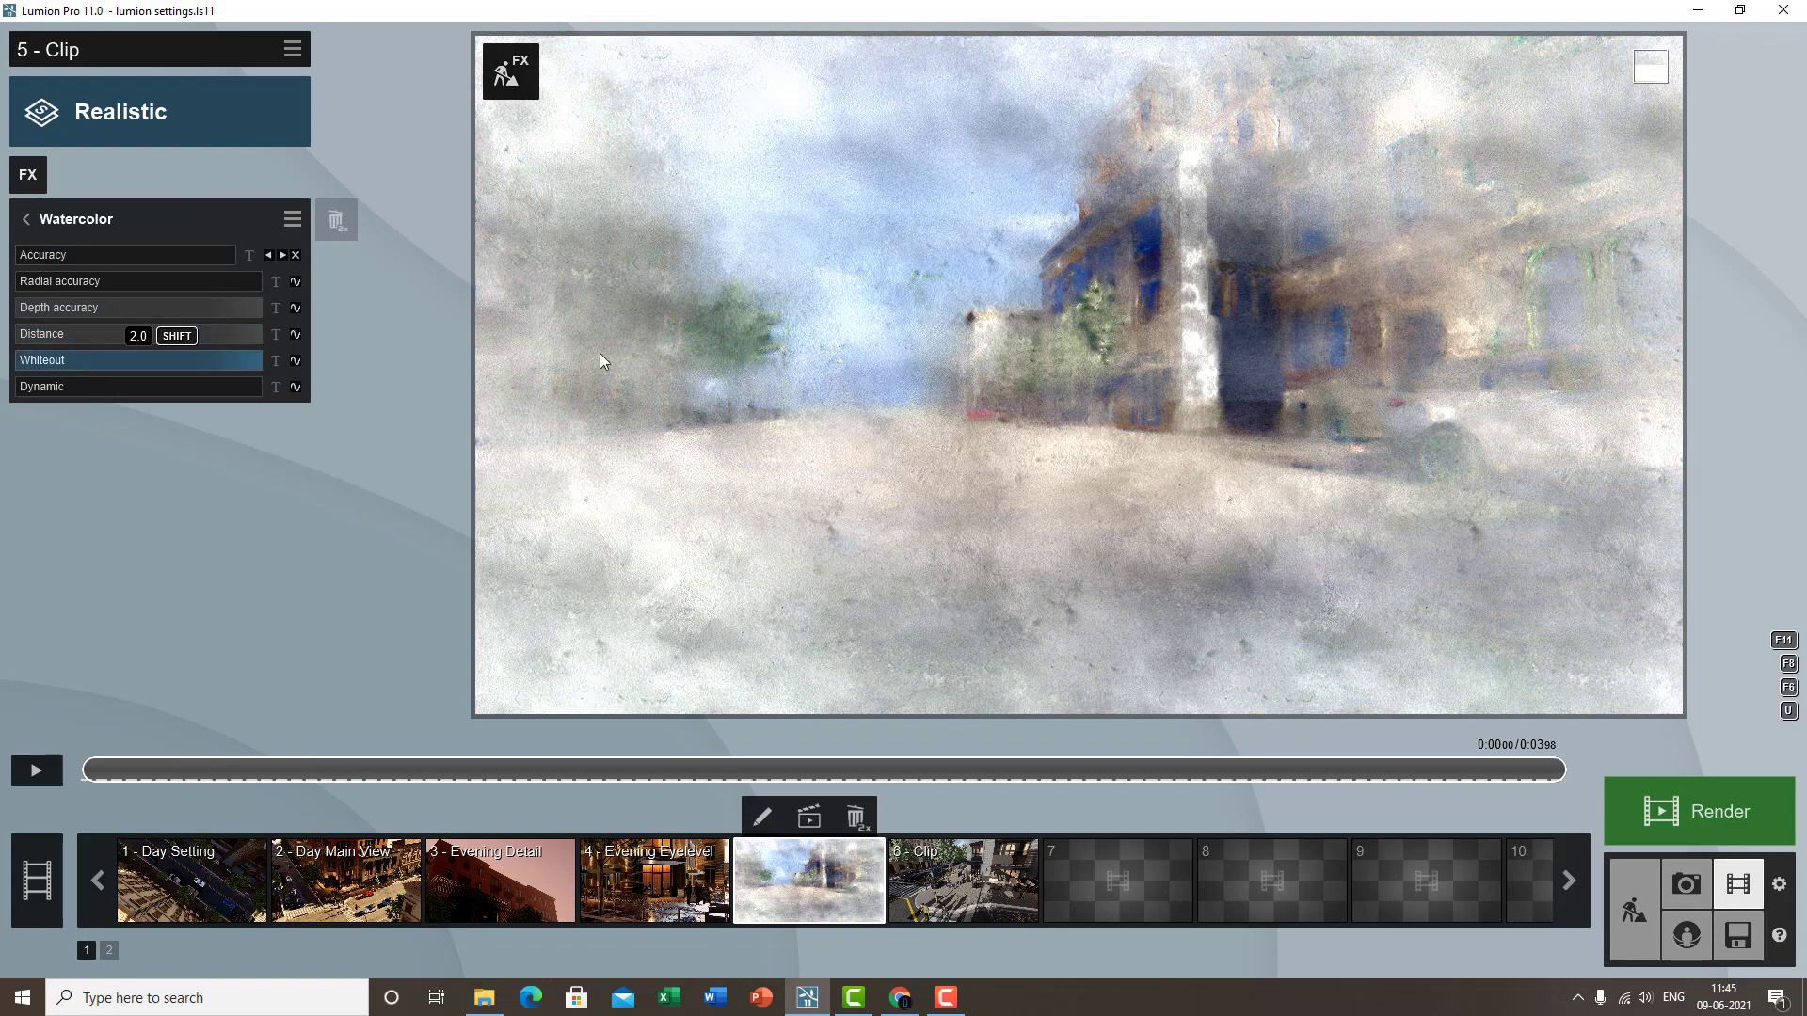
left_click(36, 770)
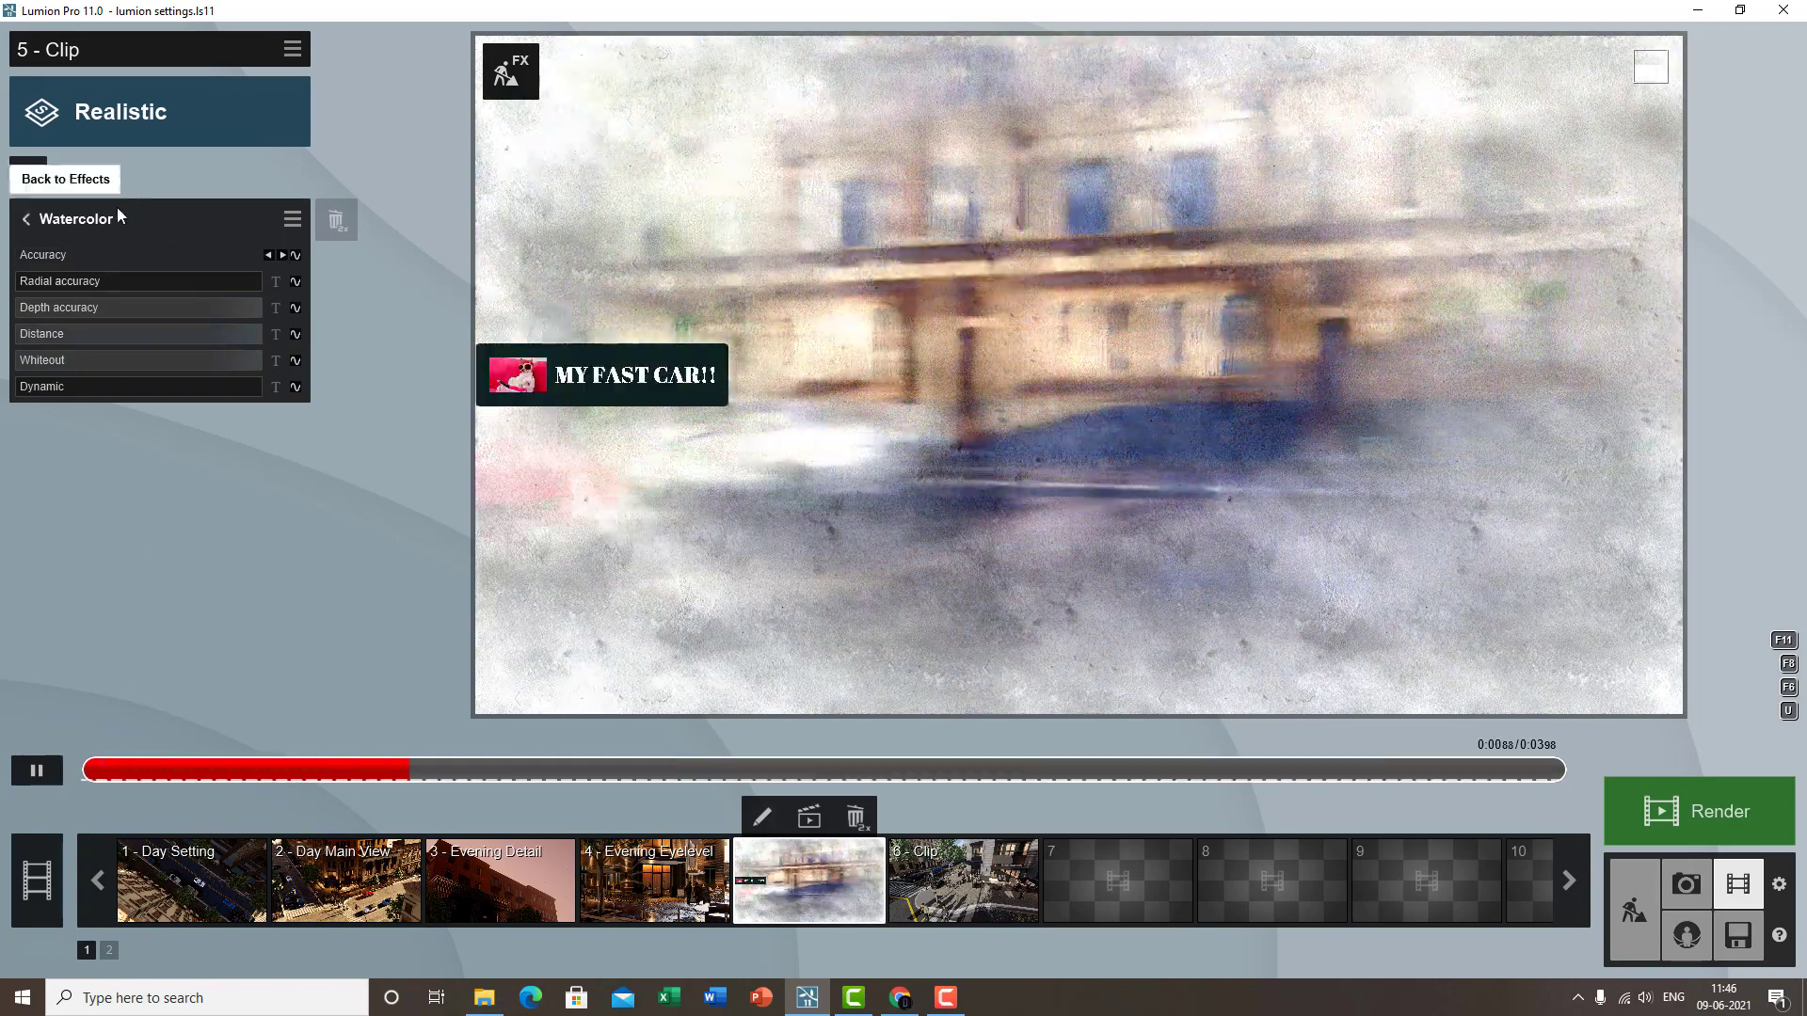
- Remove the Watercolor effect from clip 5 and from photo 8
left_click(65, 224)
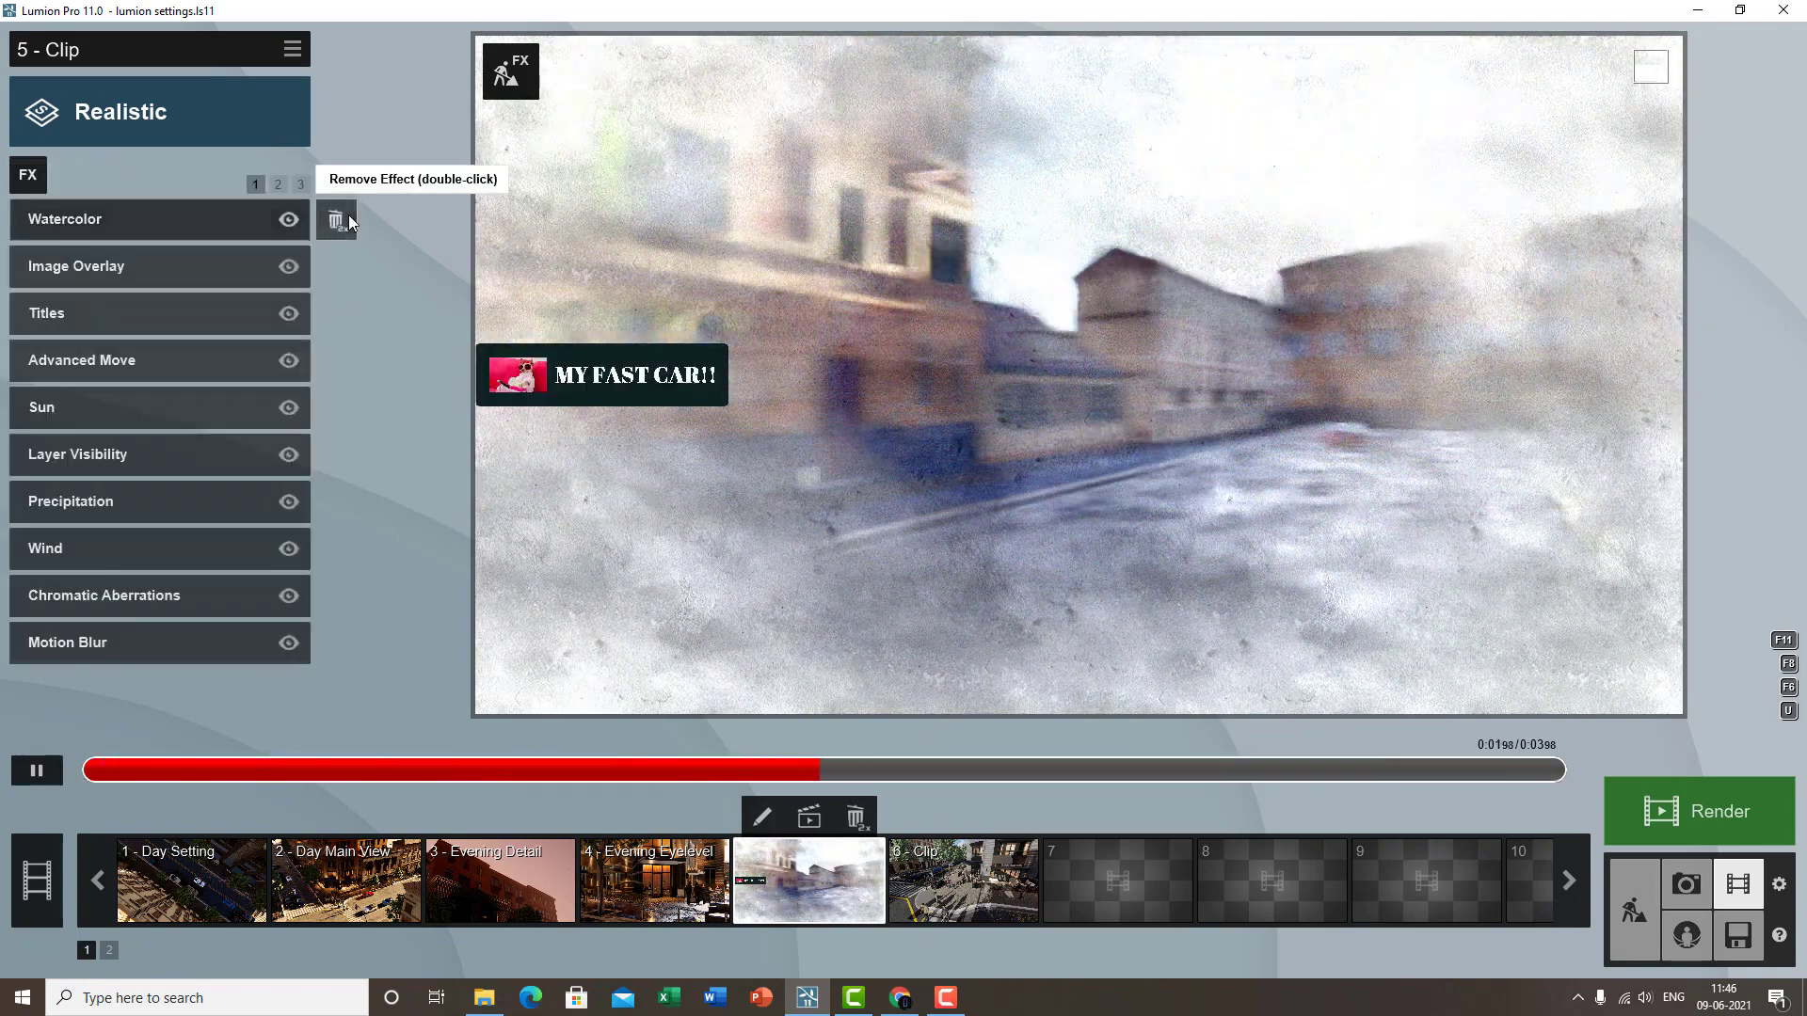
double_click(339, 218)
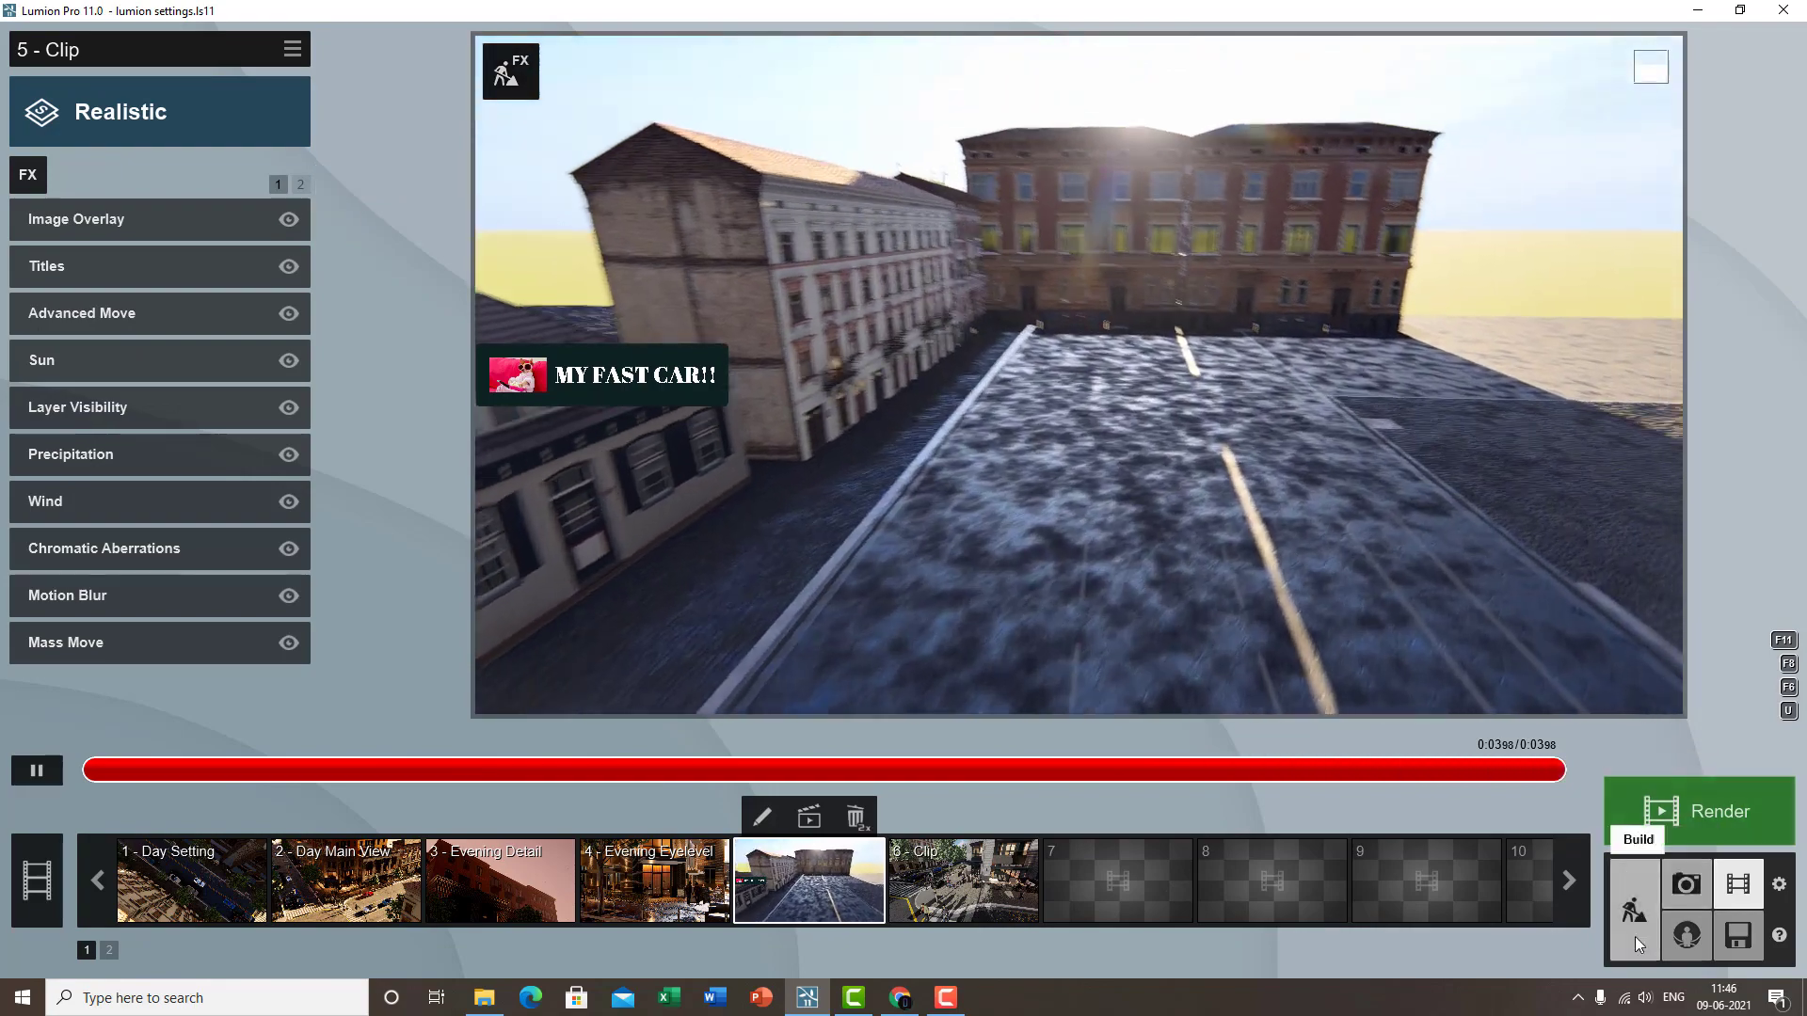
left_click(1686, 885)
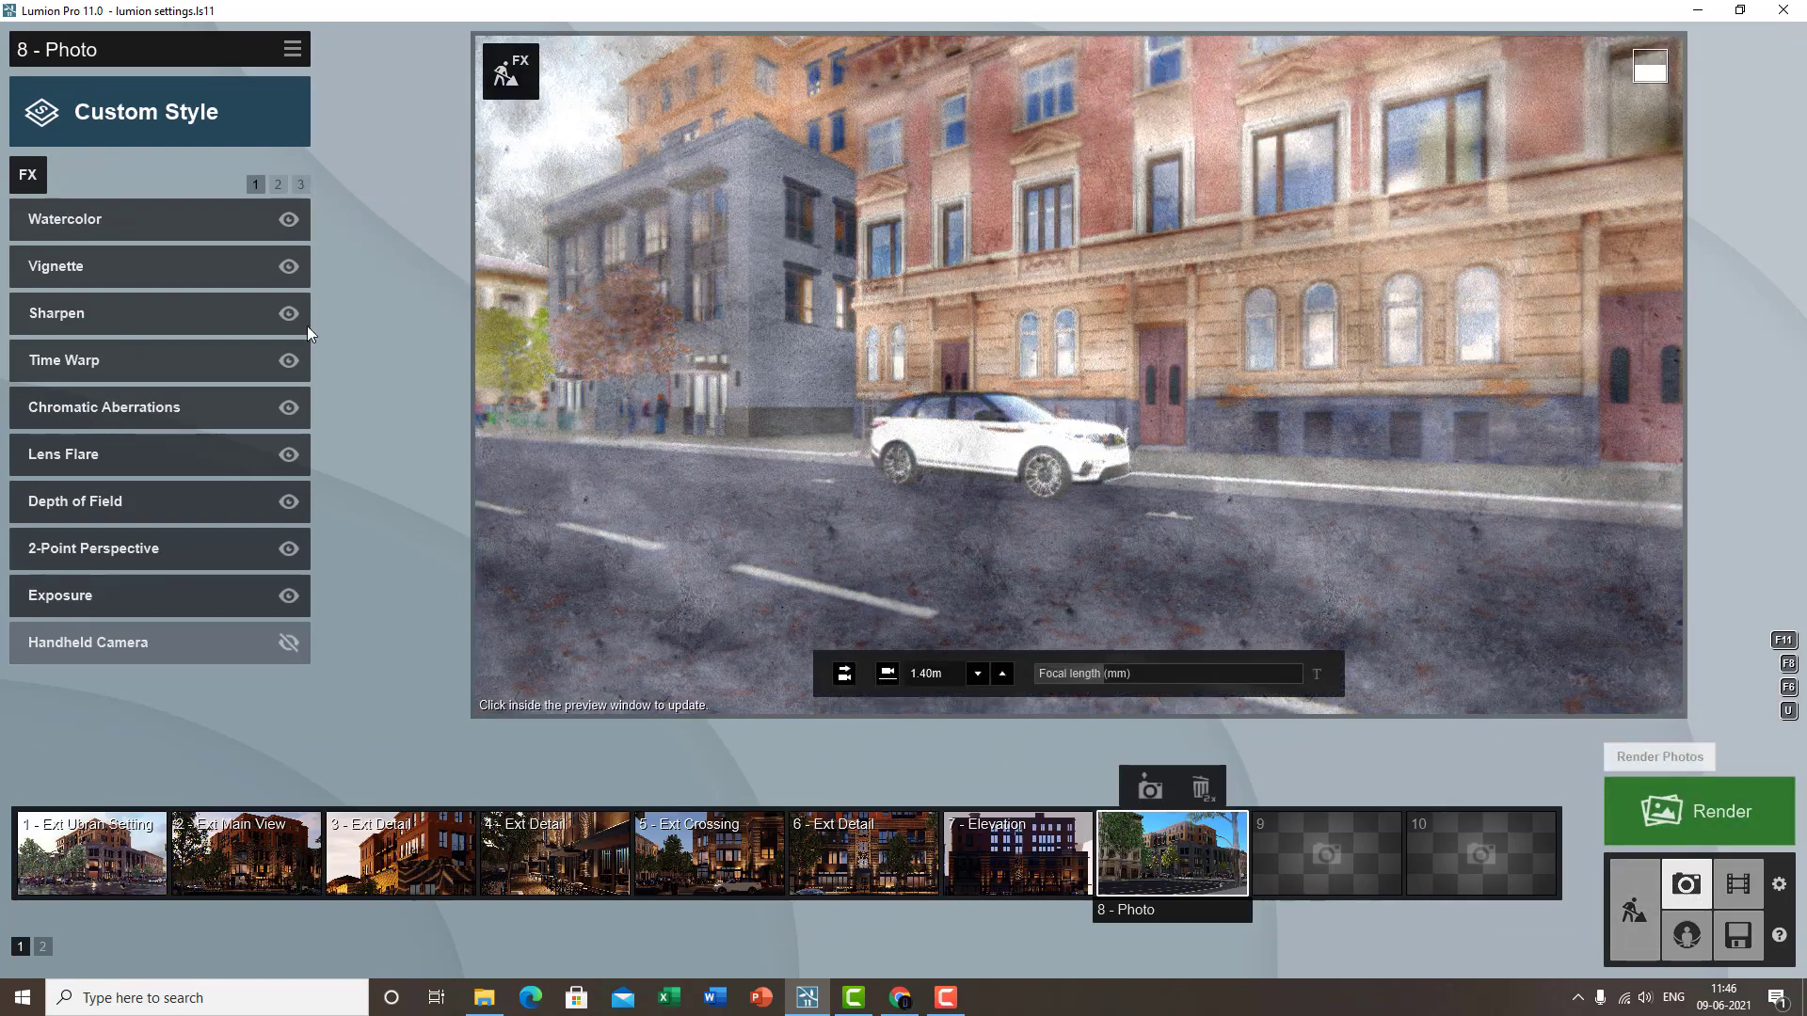
double_click(336, 221)
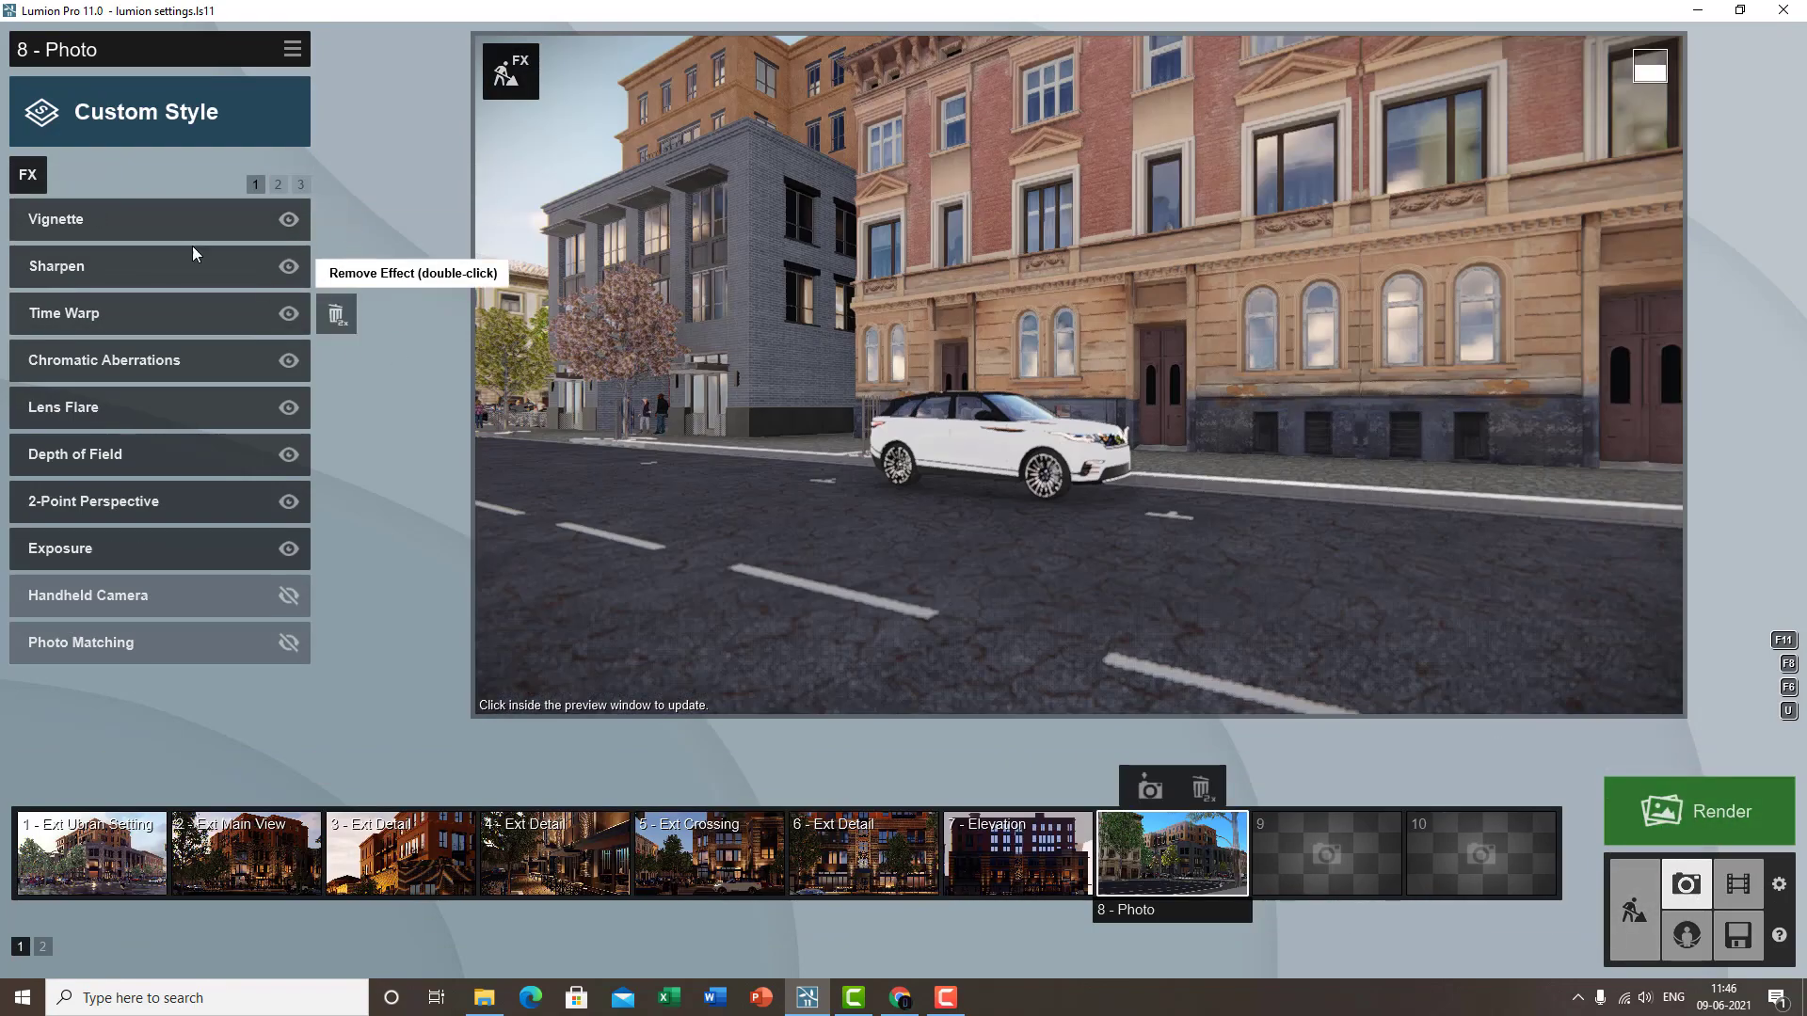
- Add the Bloom effect from the Artistic 2 category to photo 8 and lower its amount
left_click(28, 181)
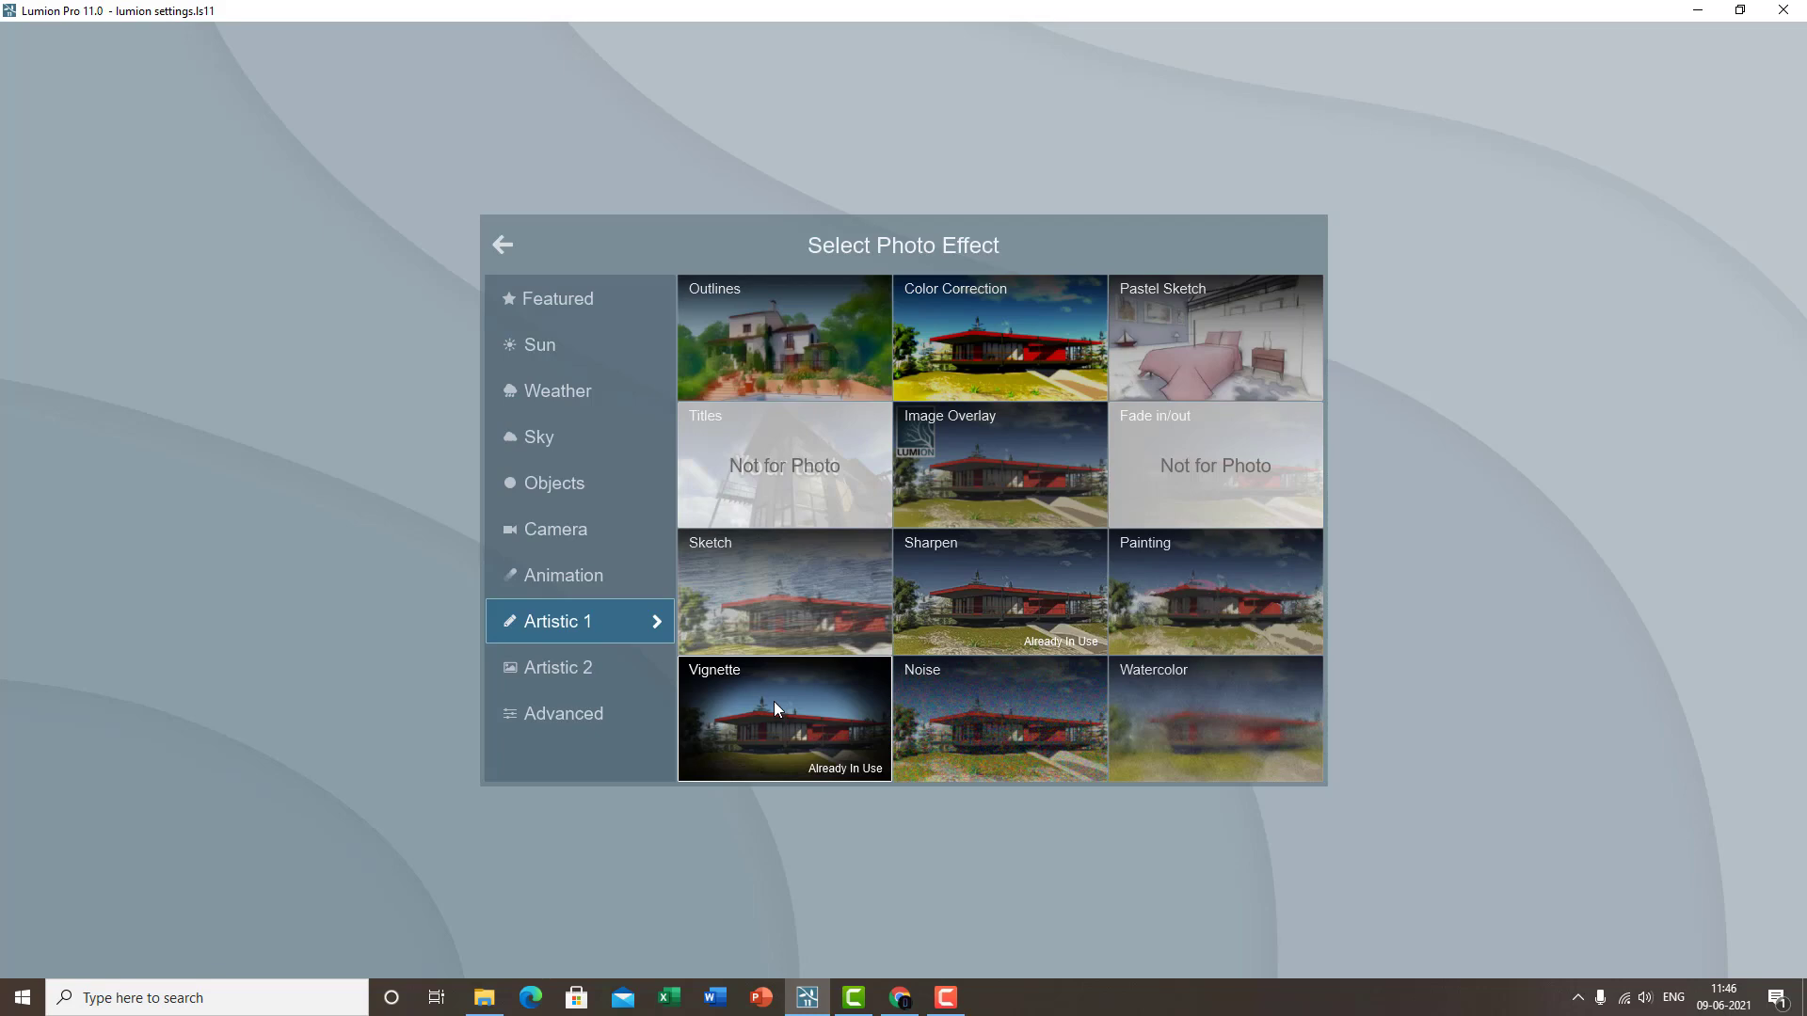
left_click(609, 668)
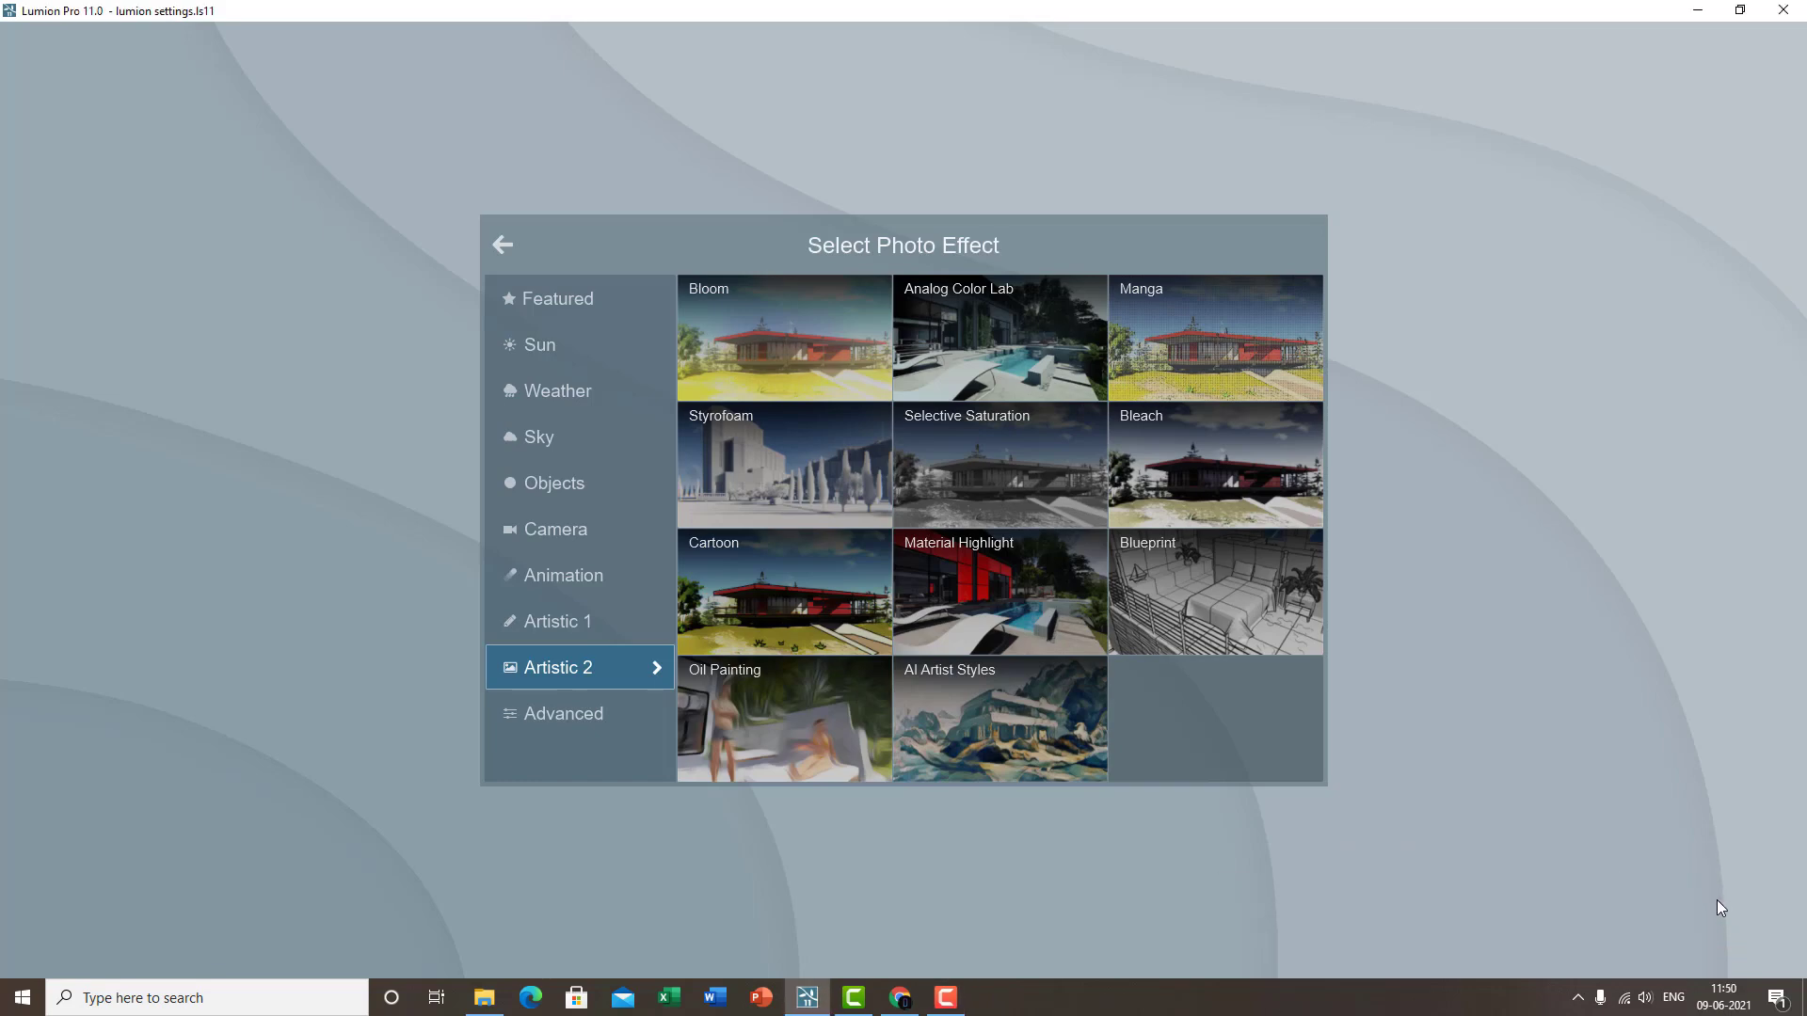
left_click(732, 335)
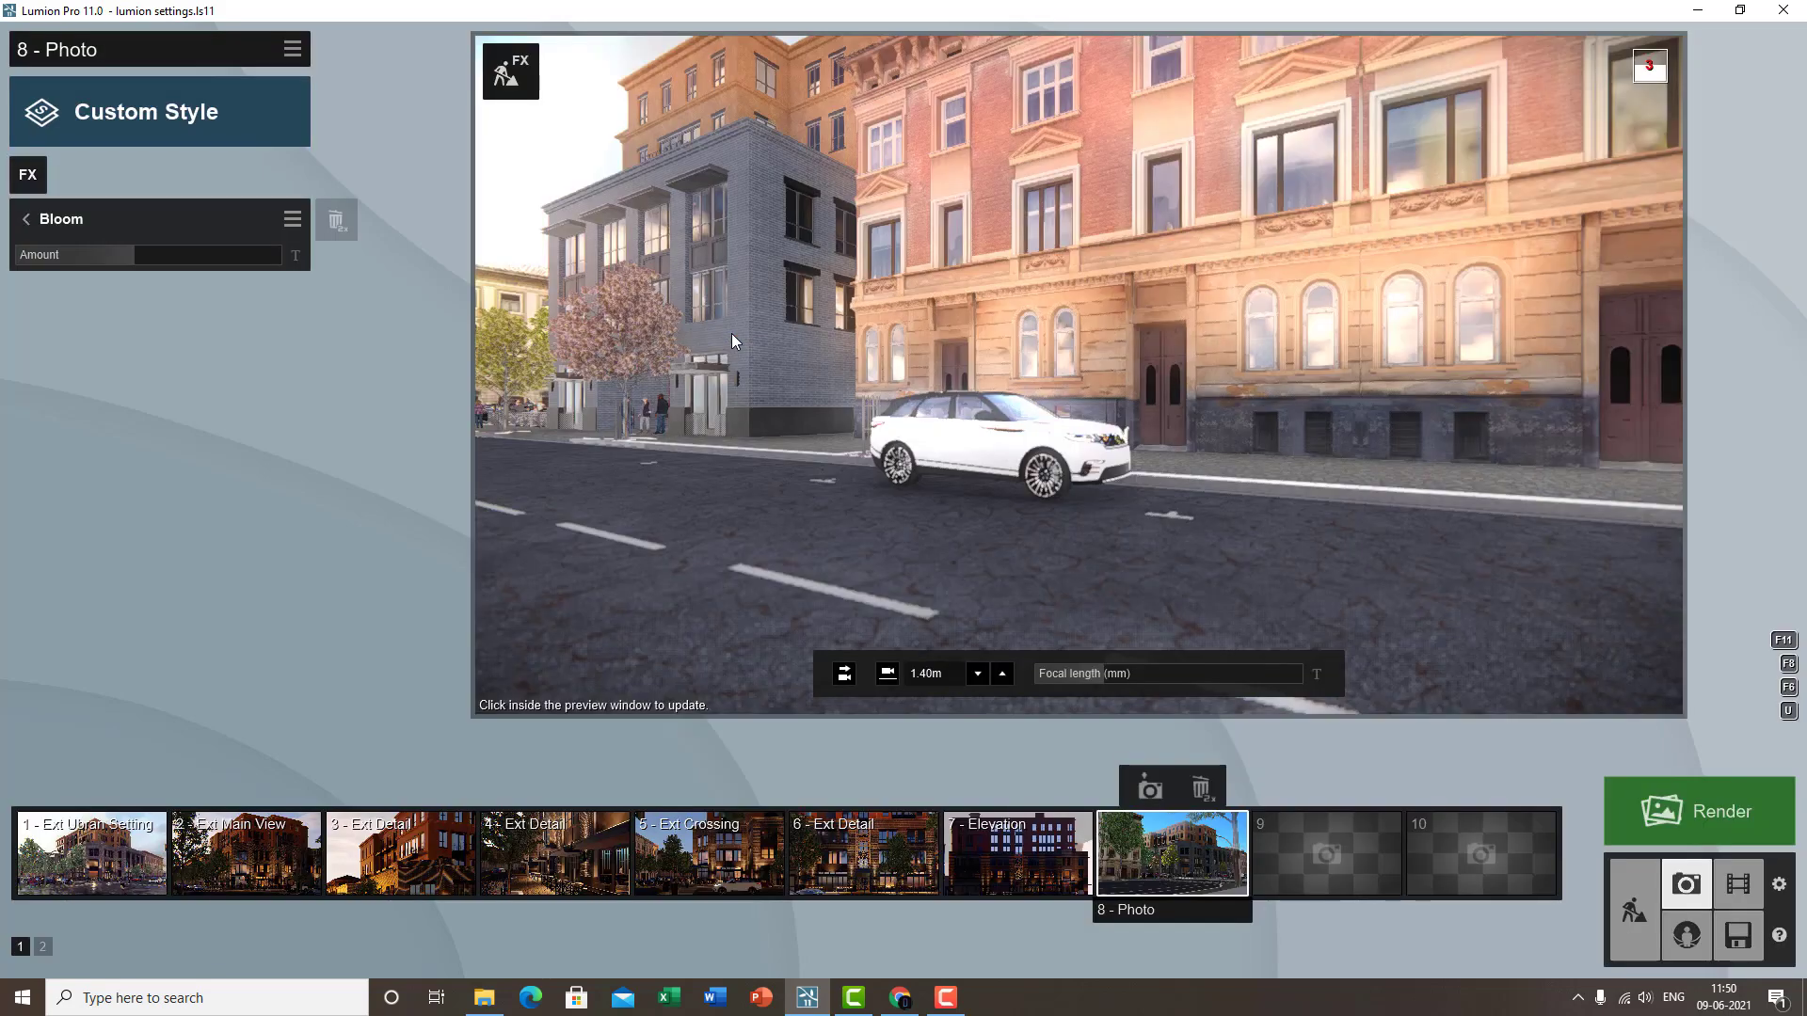
left_click(1210, 873)
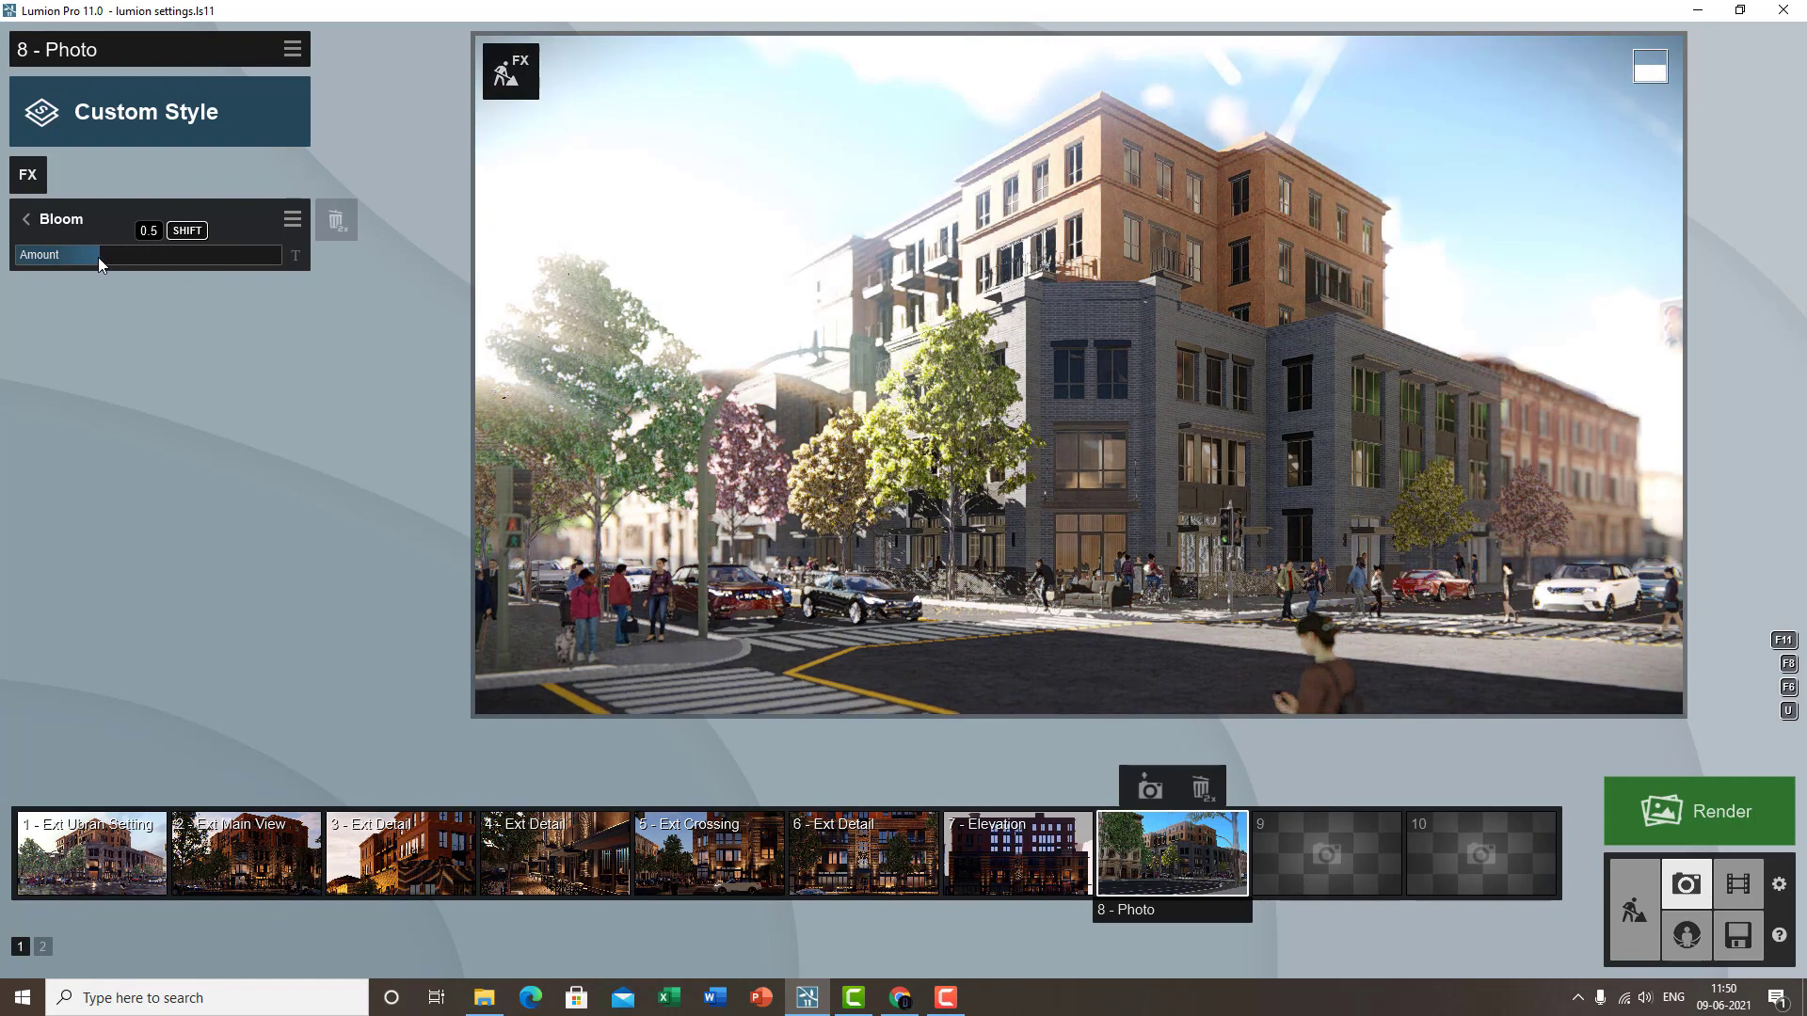
left_click_drag(152, 252, 37, 287)
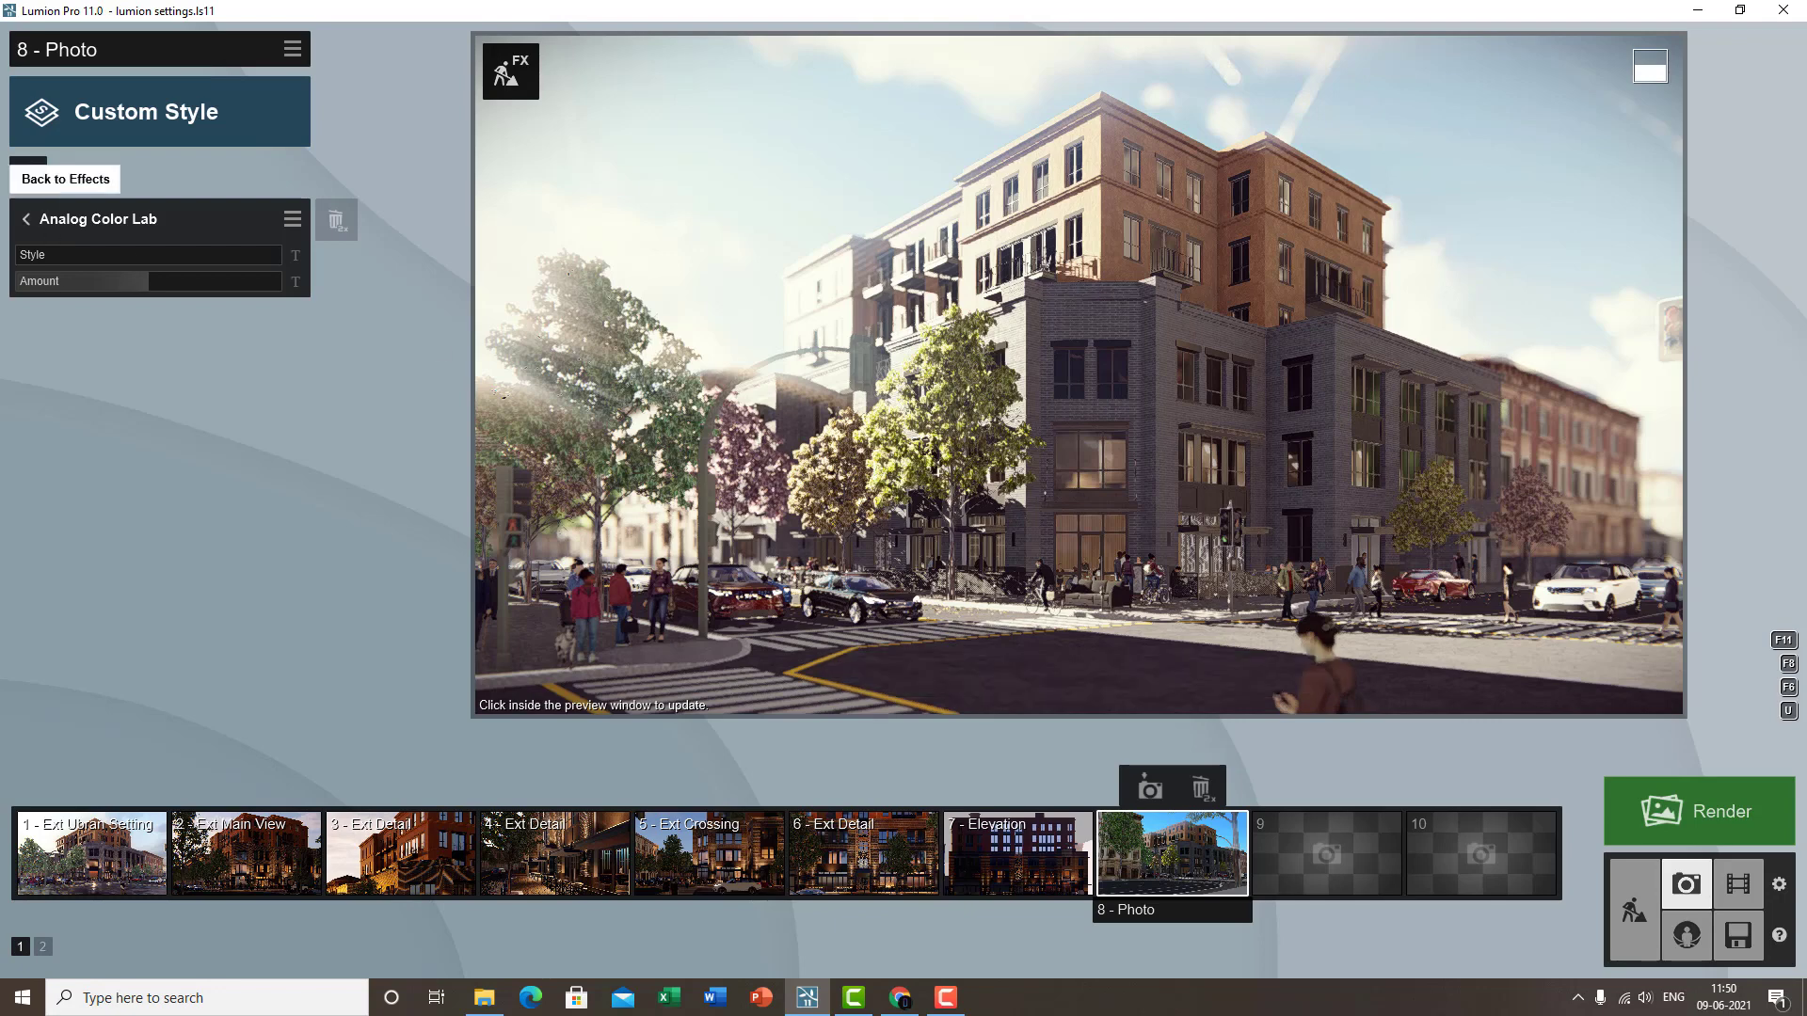
- Try the Analog Color Lab effect on photo 8 with style 0.9 at a low amount, and with the minimum style at a higher amount
left_click_drag(31, 261, 130, 284)
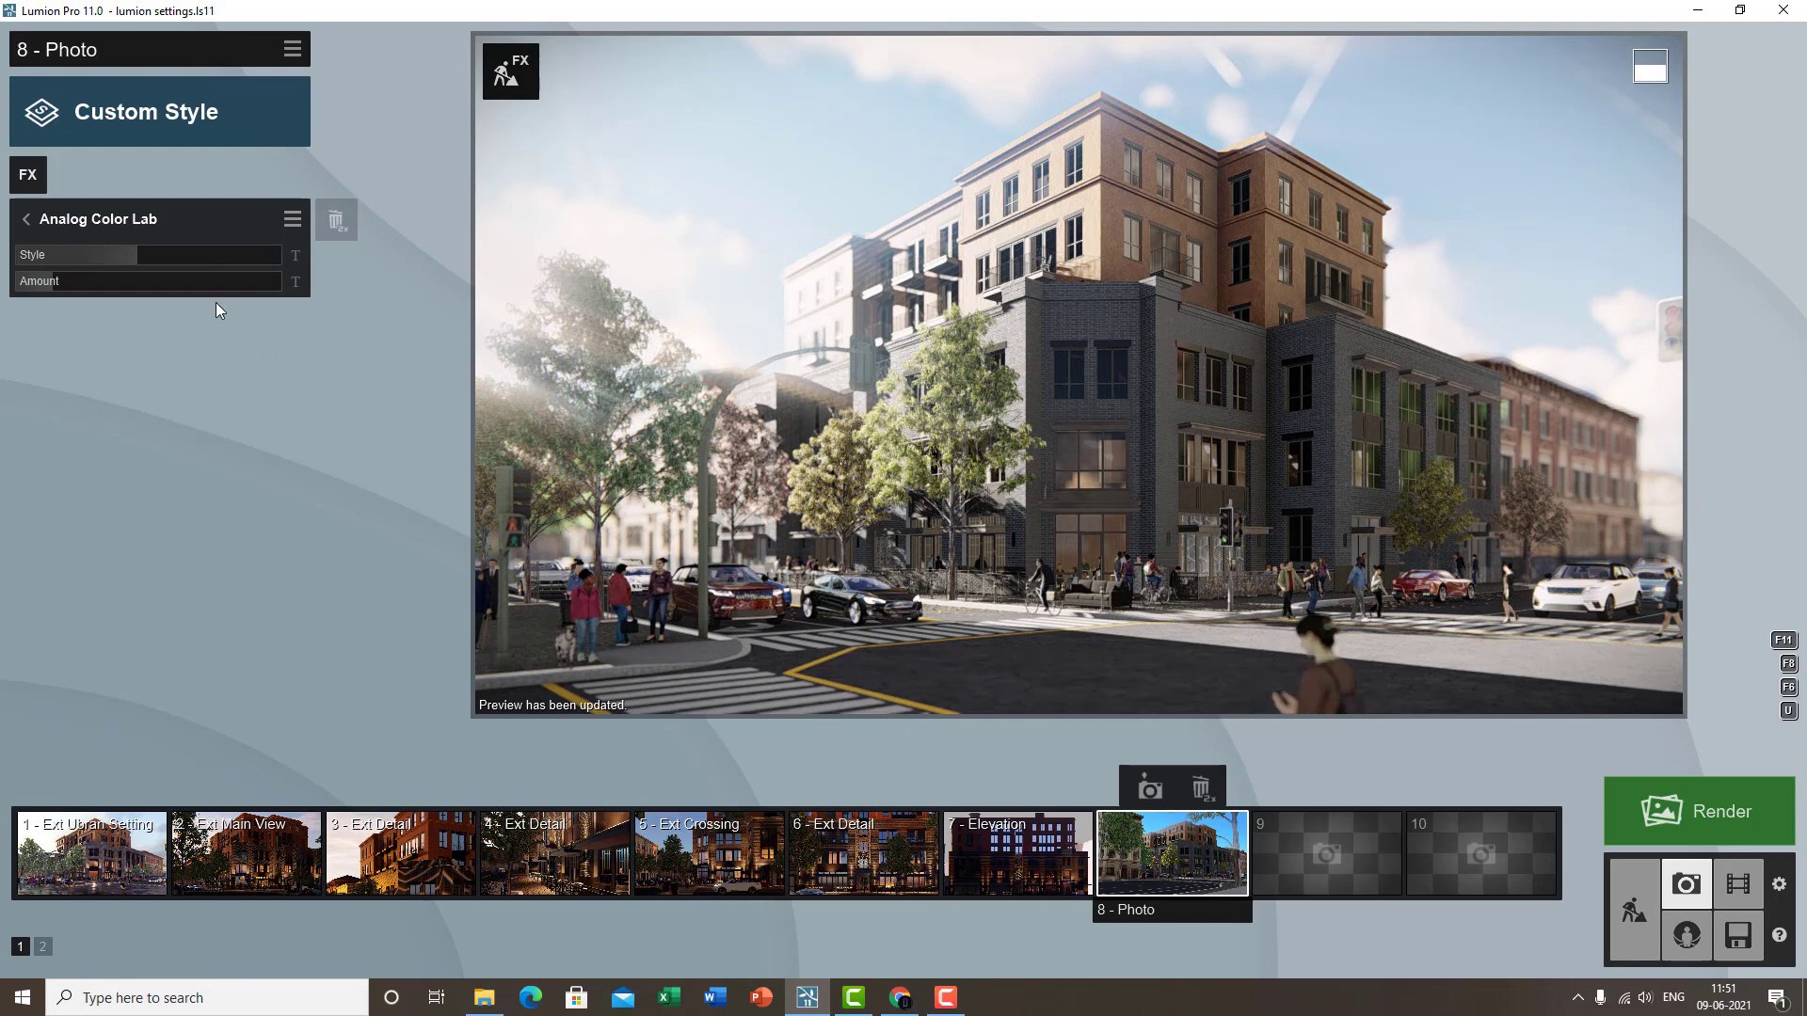
mouse_move(138, 256)
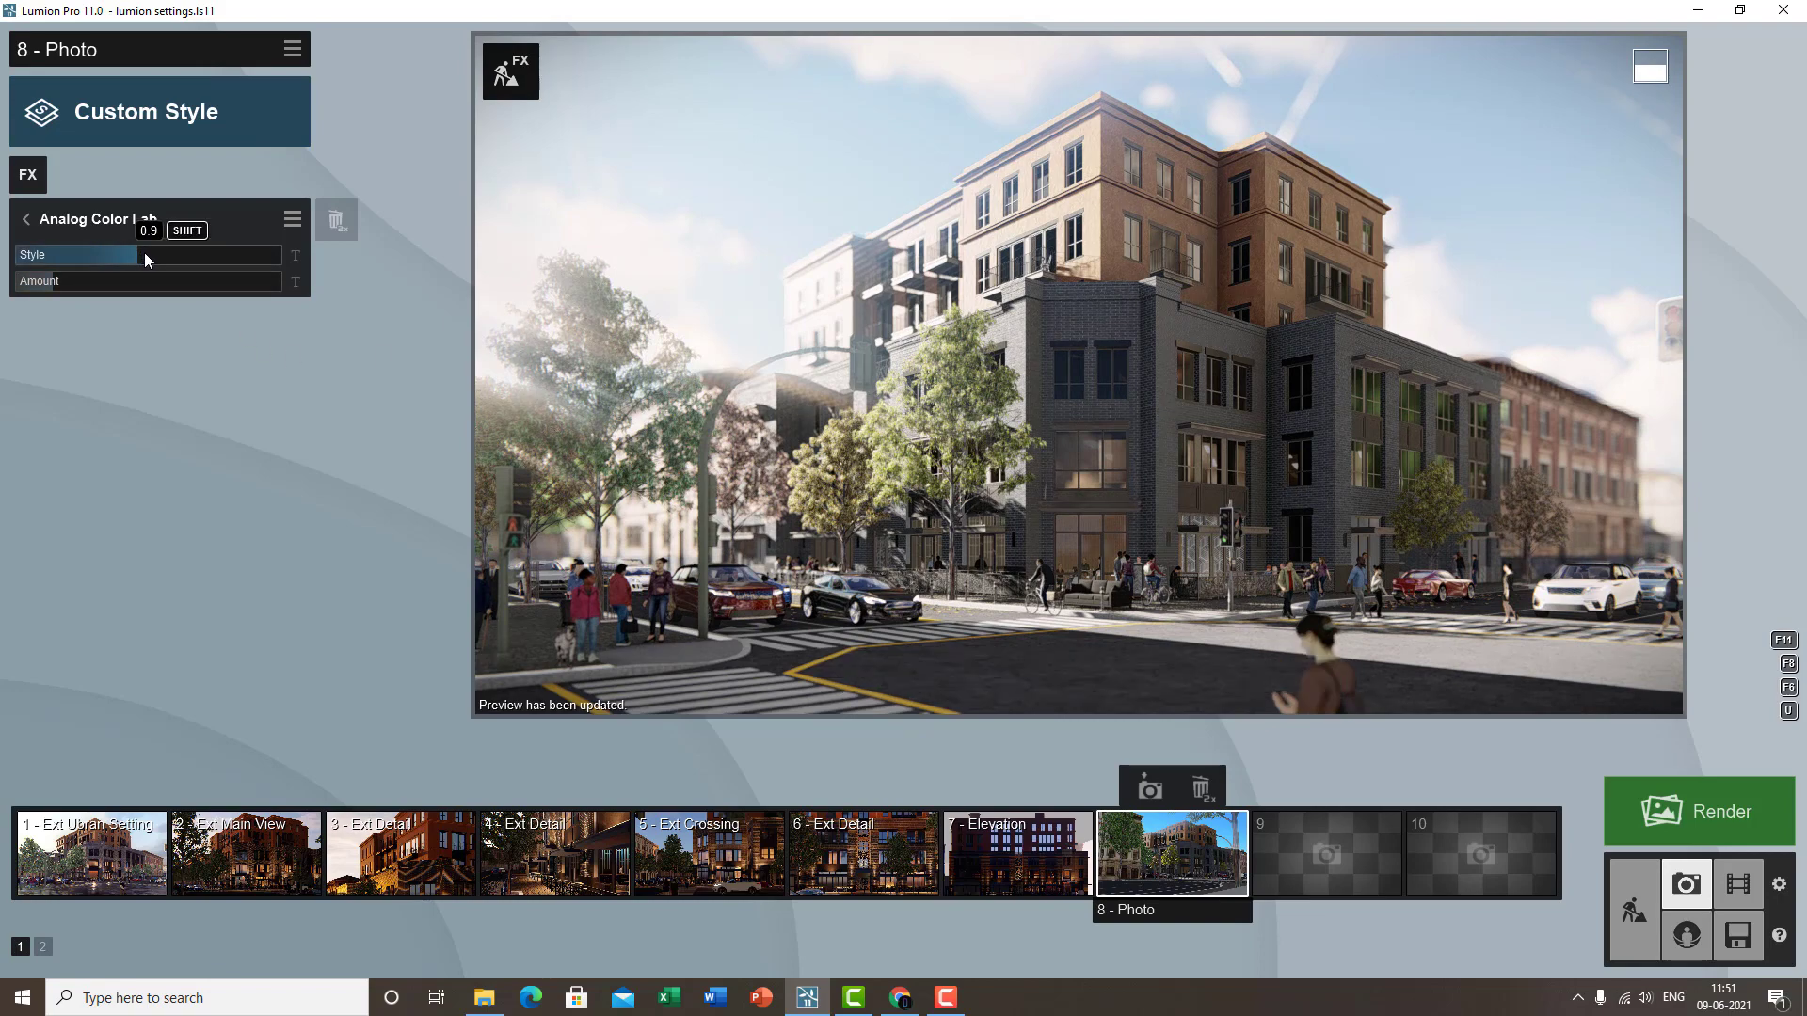
left_click_drag(144, 252, 118, 278)
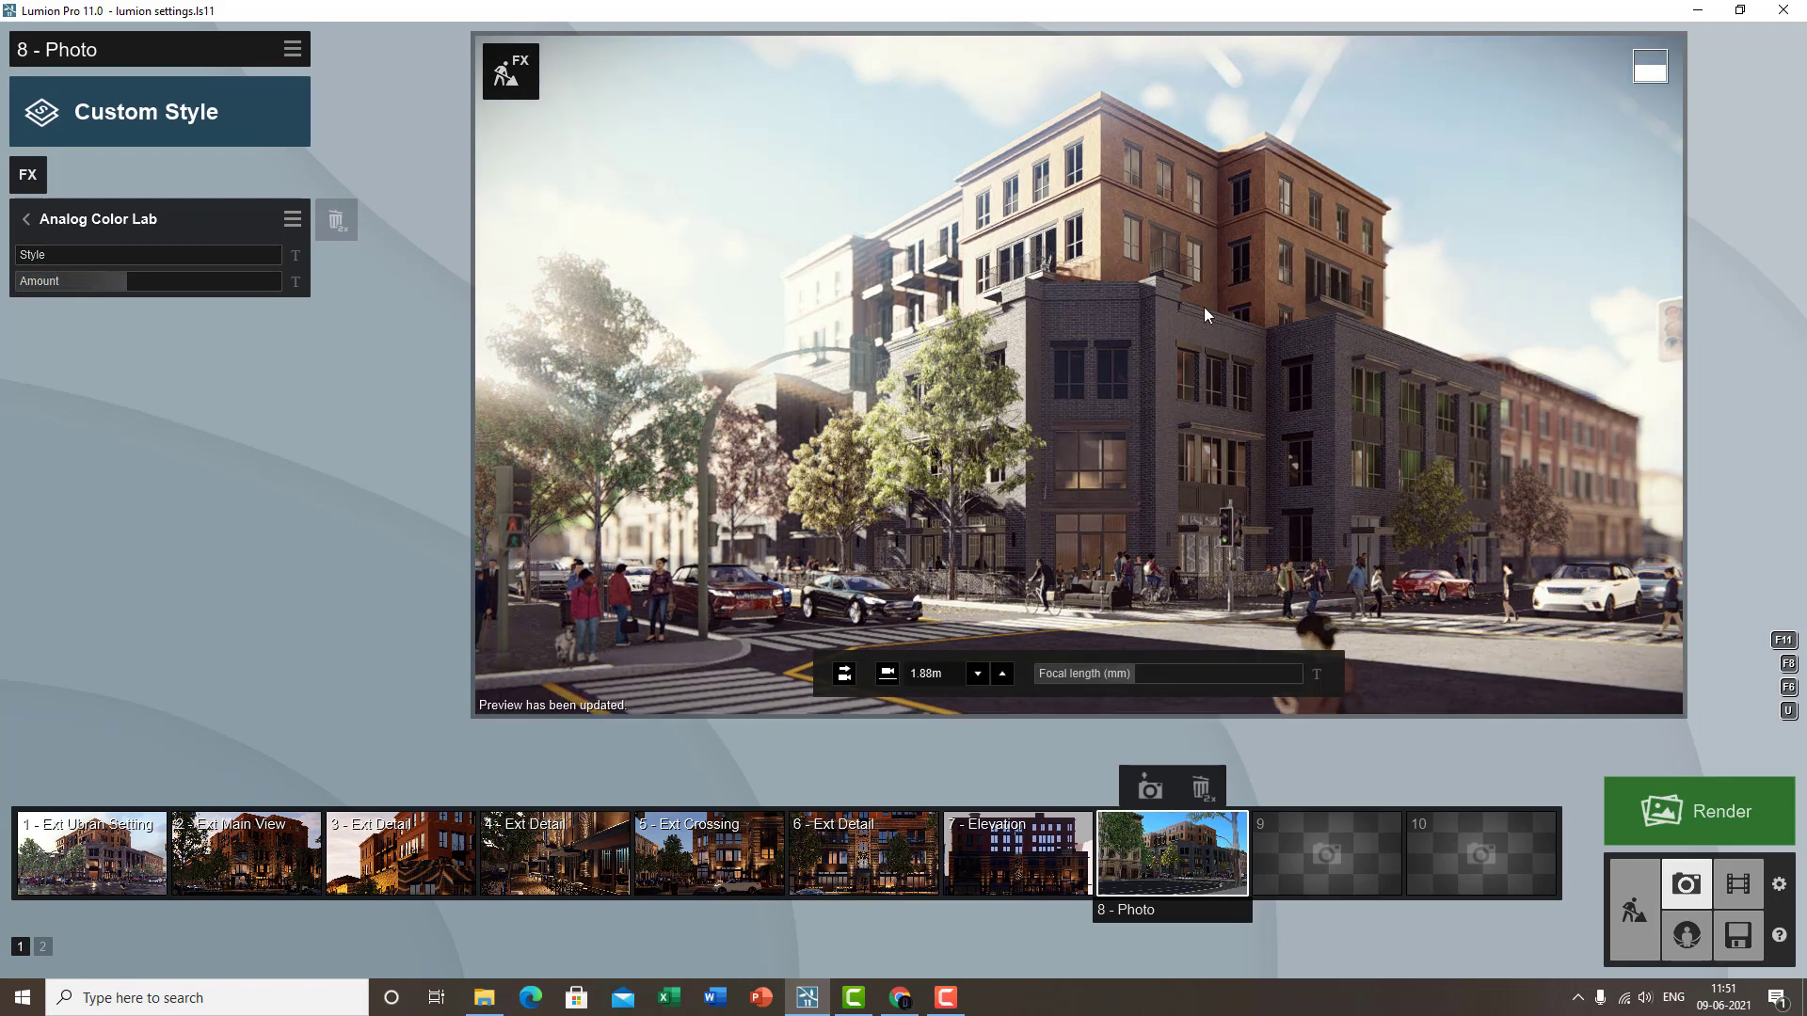
- Set the Analog Color Lab style of photo 1 - Ext Ubran Setting to 0.9 and lower its amount, updating the preview
left_click(91, 847)
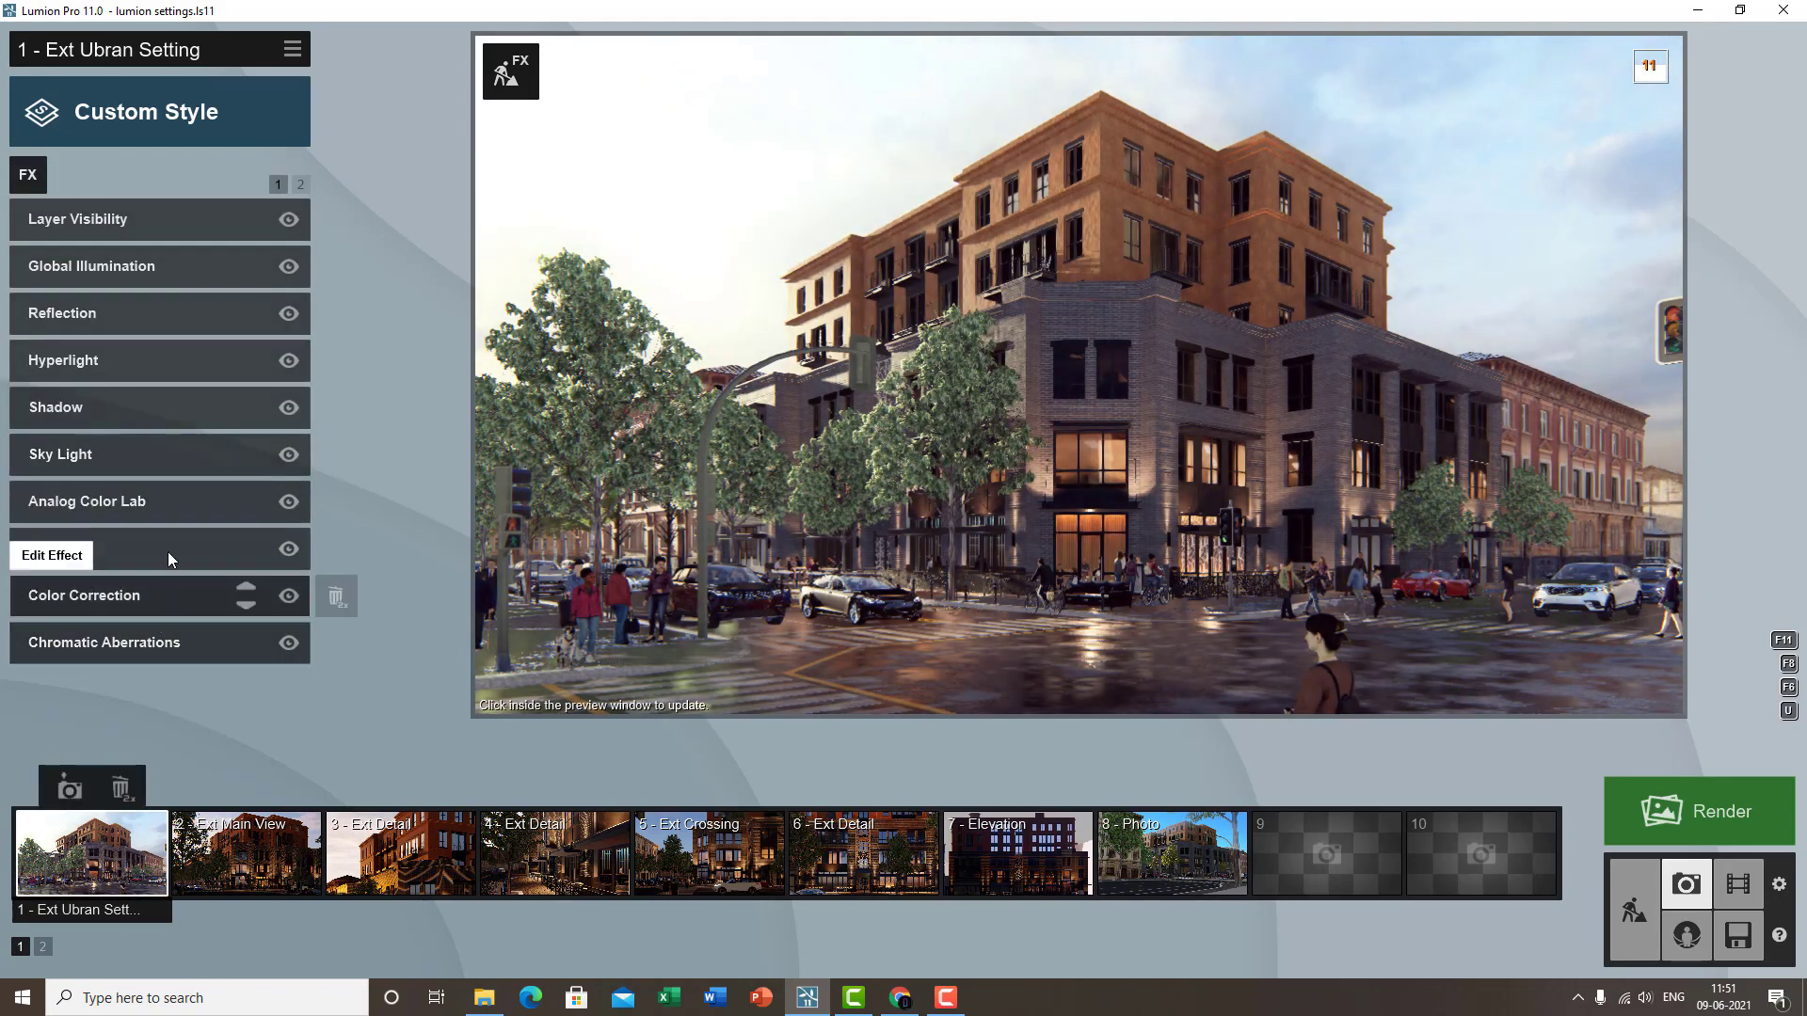
left_click(172, 510)
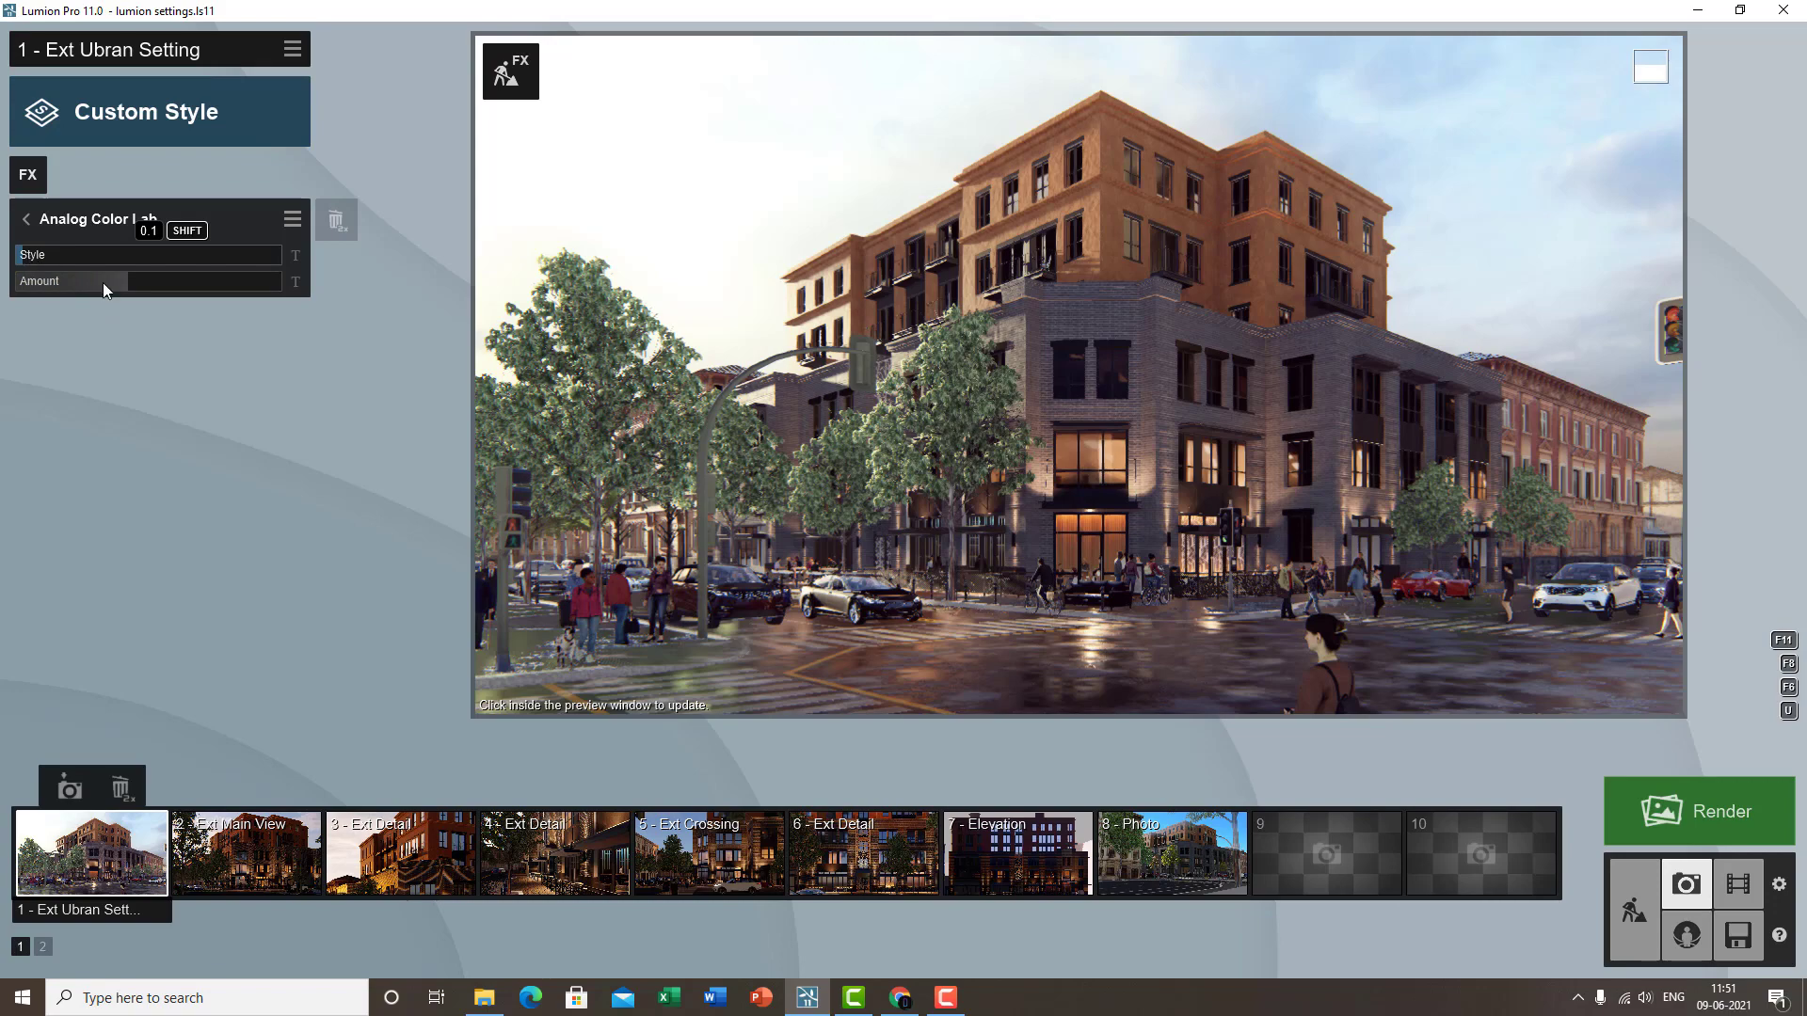
left_click(1101, 285)
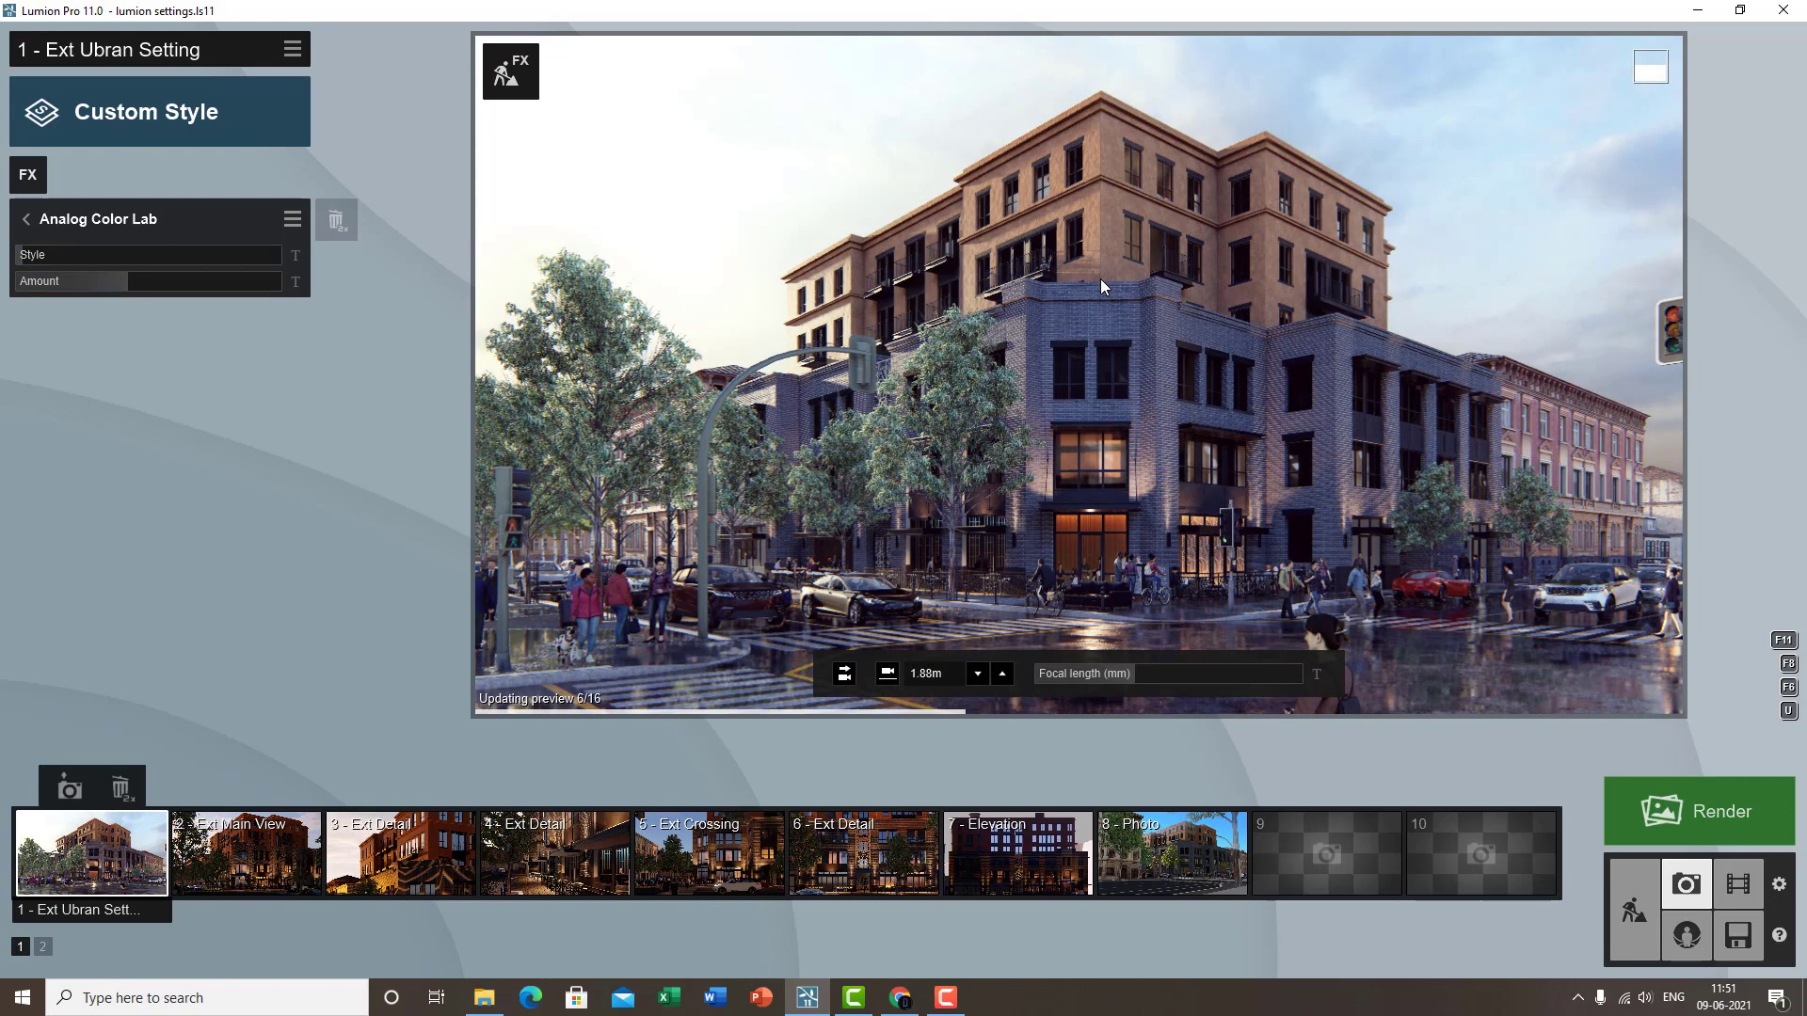
left_click_drag(18, 260, 116, 262)
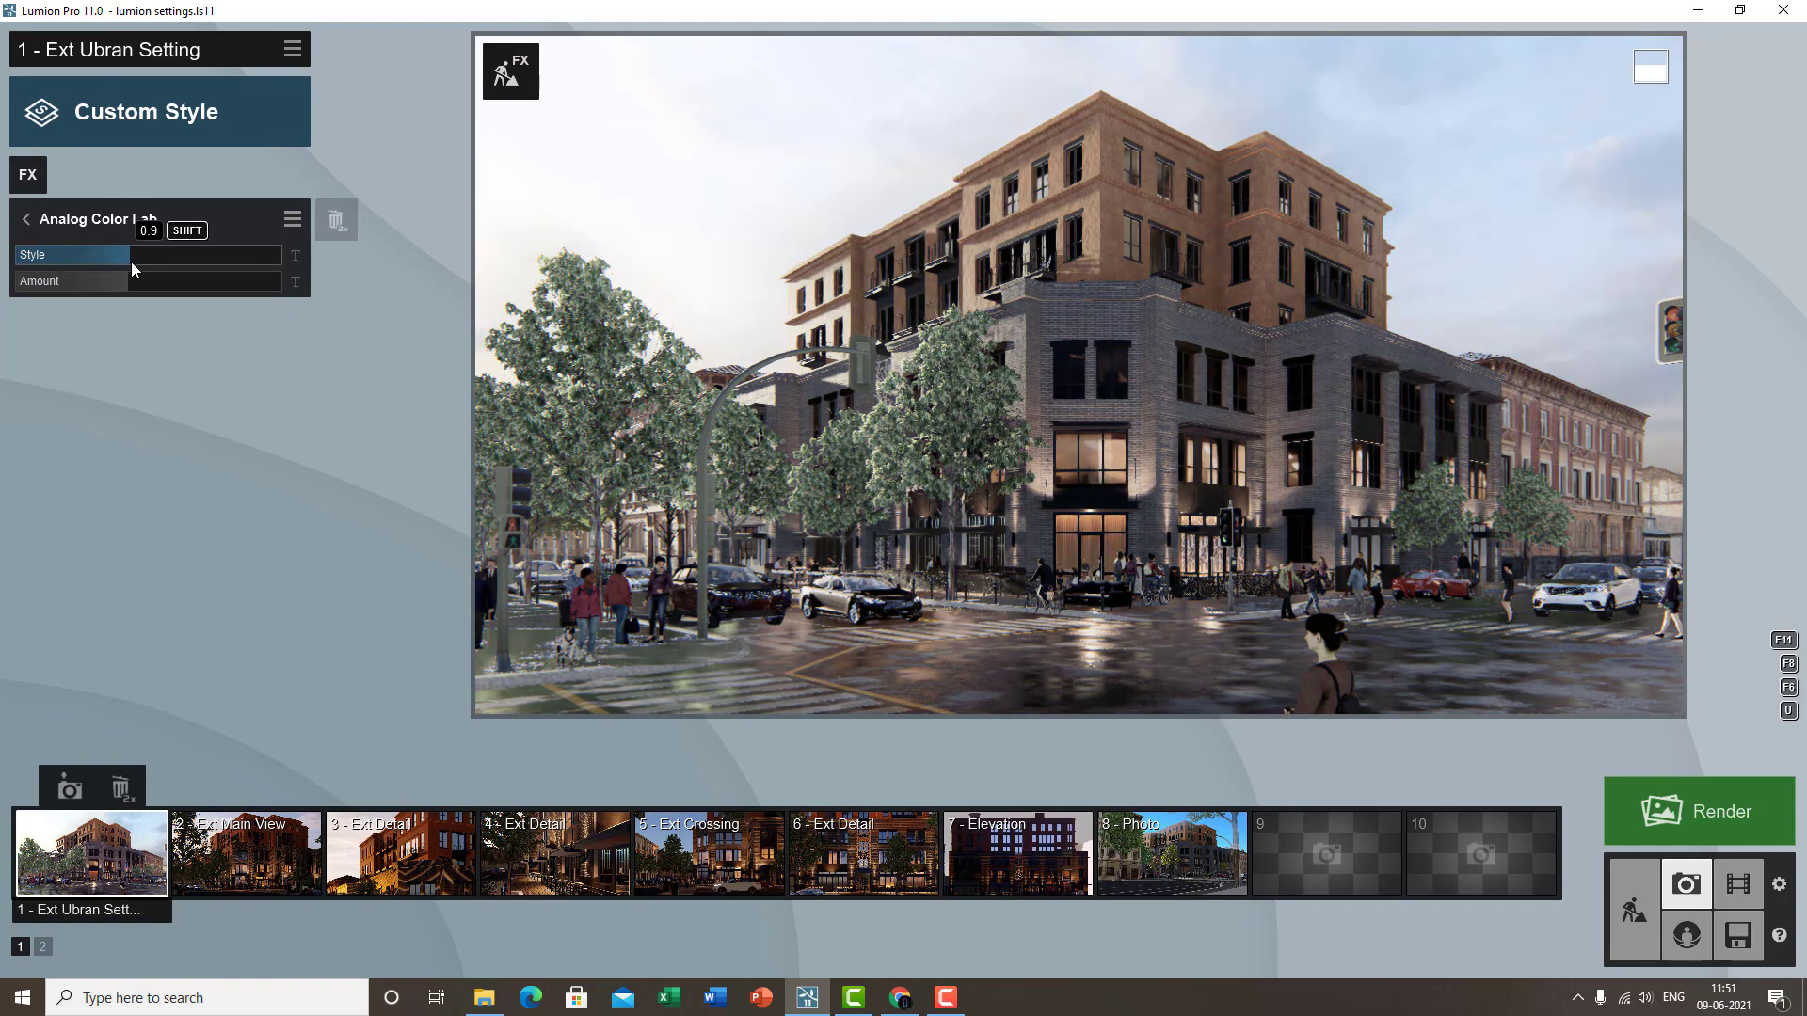
left_click_drag(122, 285, 99, 285)
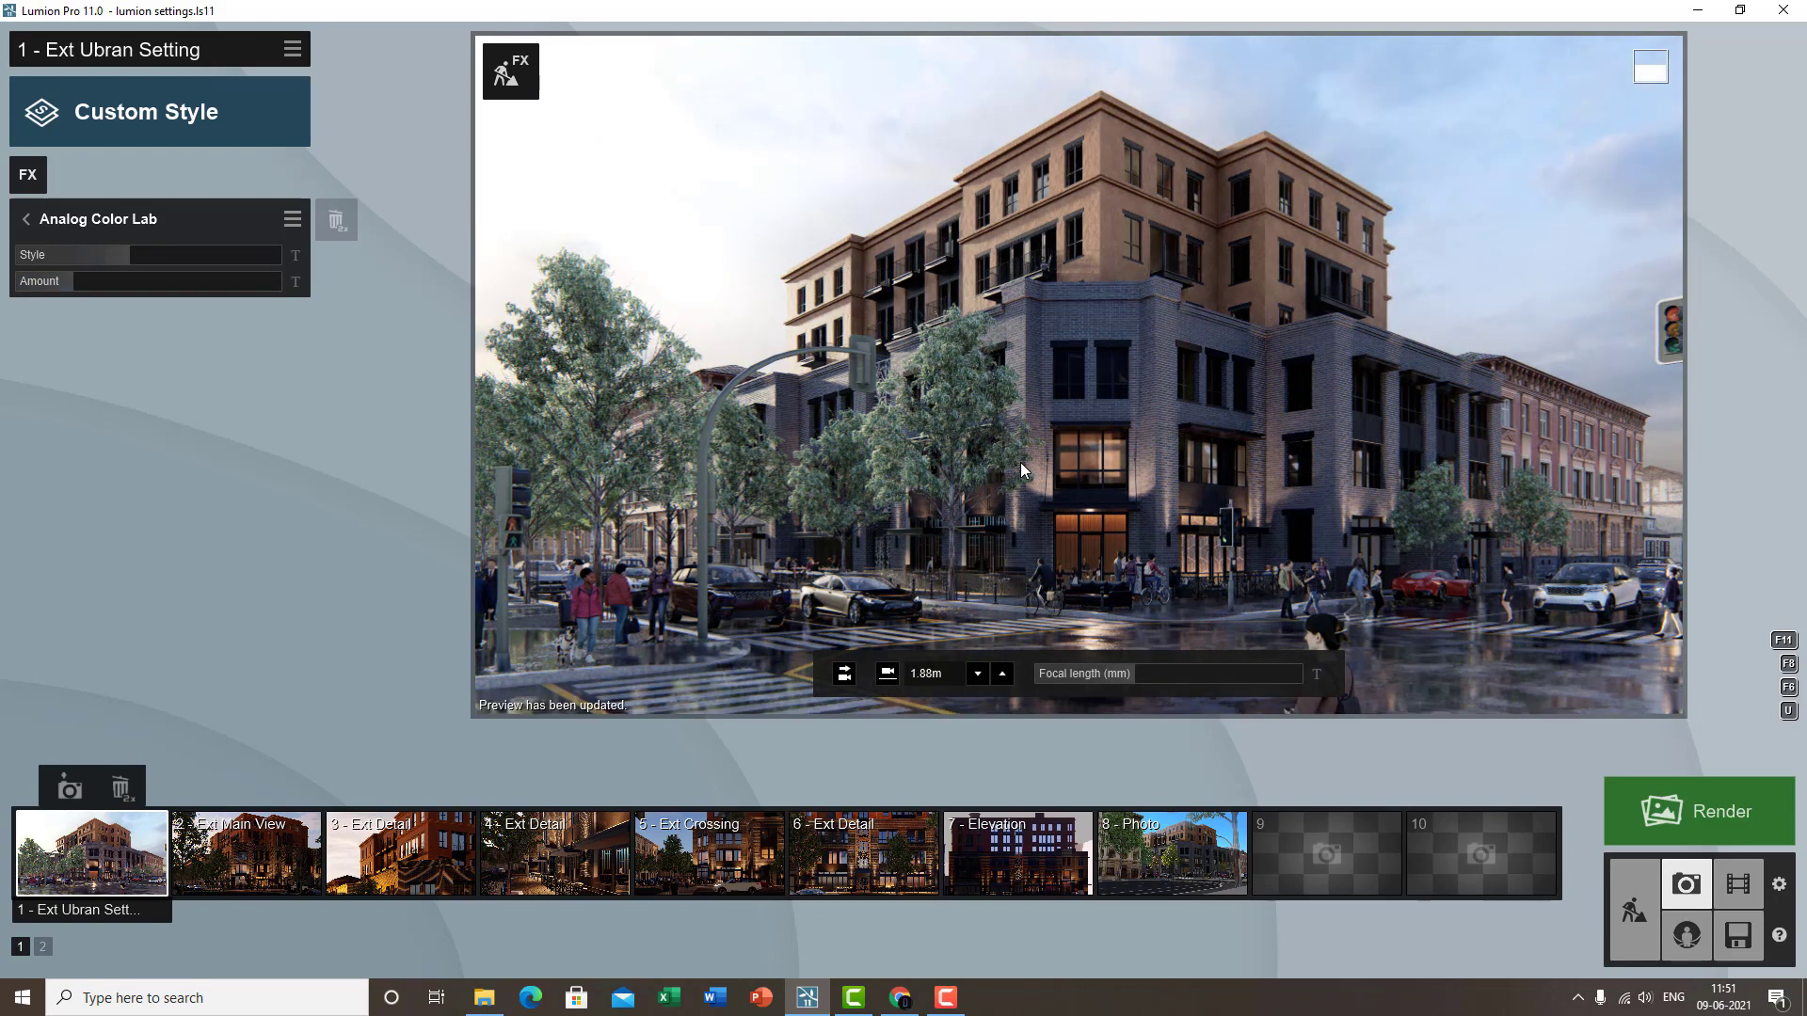
- Set photo 8's Analog Color Lab style to about 0.9 and reduce the amount to a low value
left_click(1170, 882)
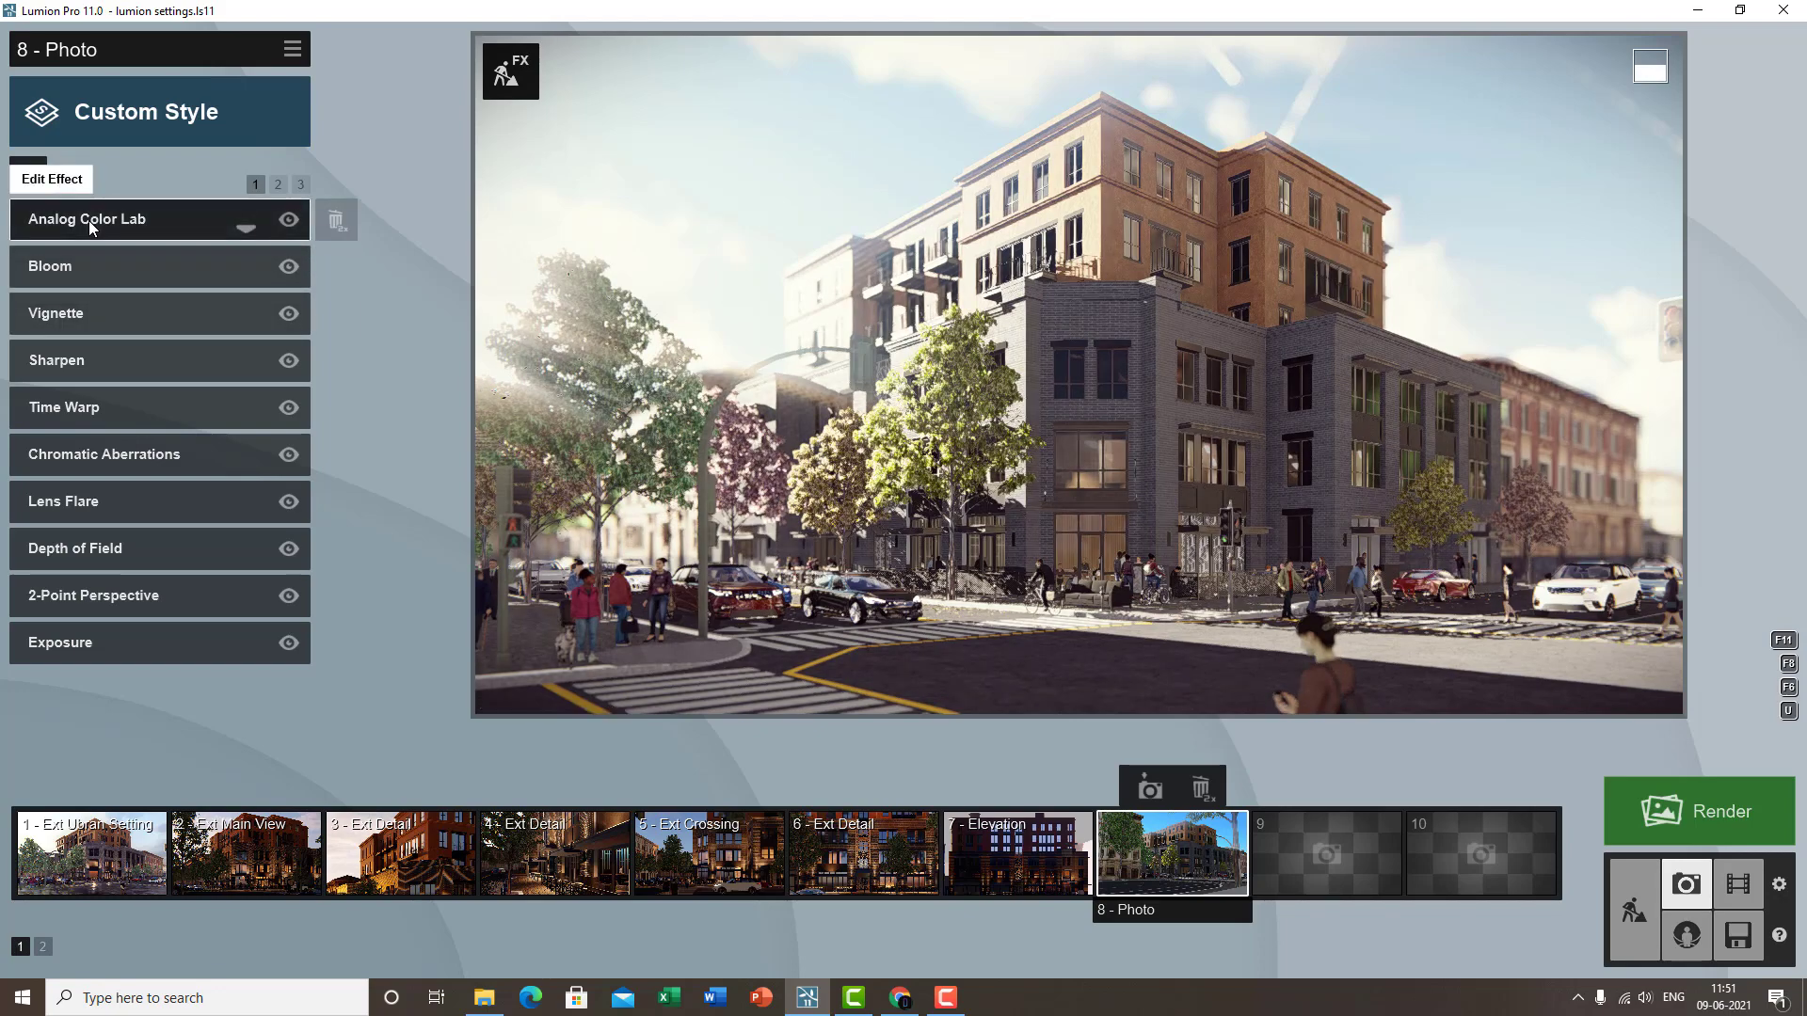
left_click(88, 220)
left_click_drag(130, 291, 312, 282)
left_click(129, 251)
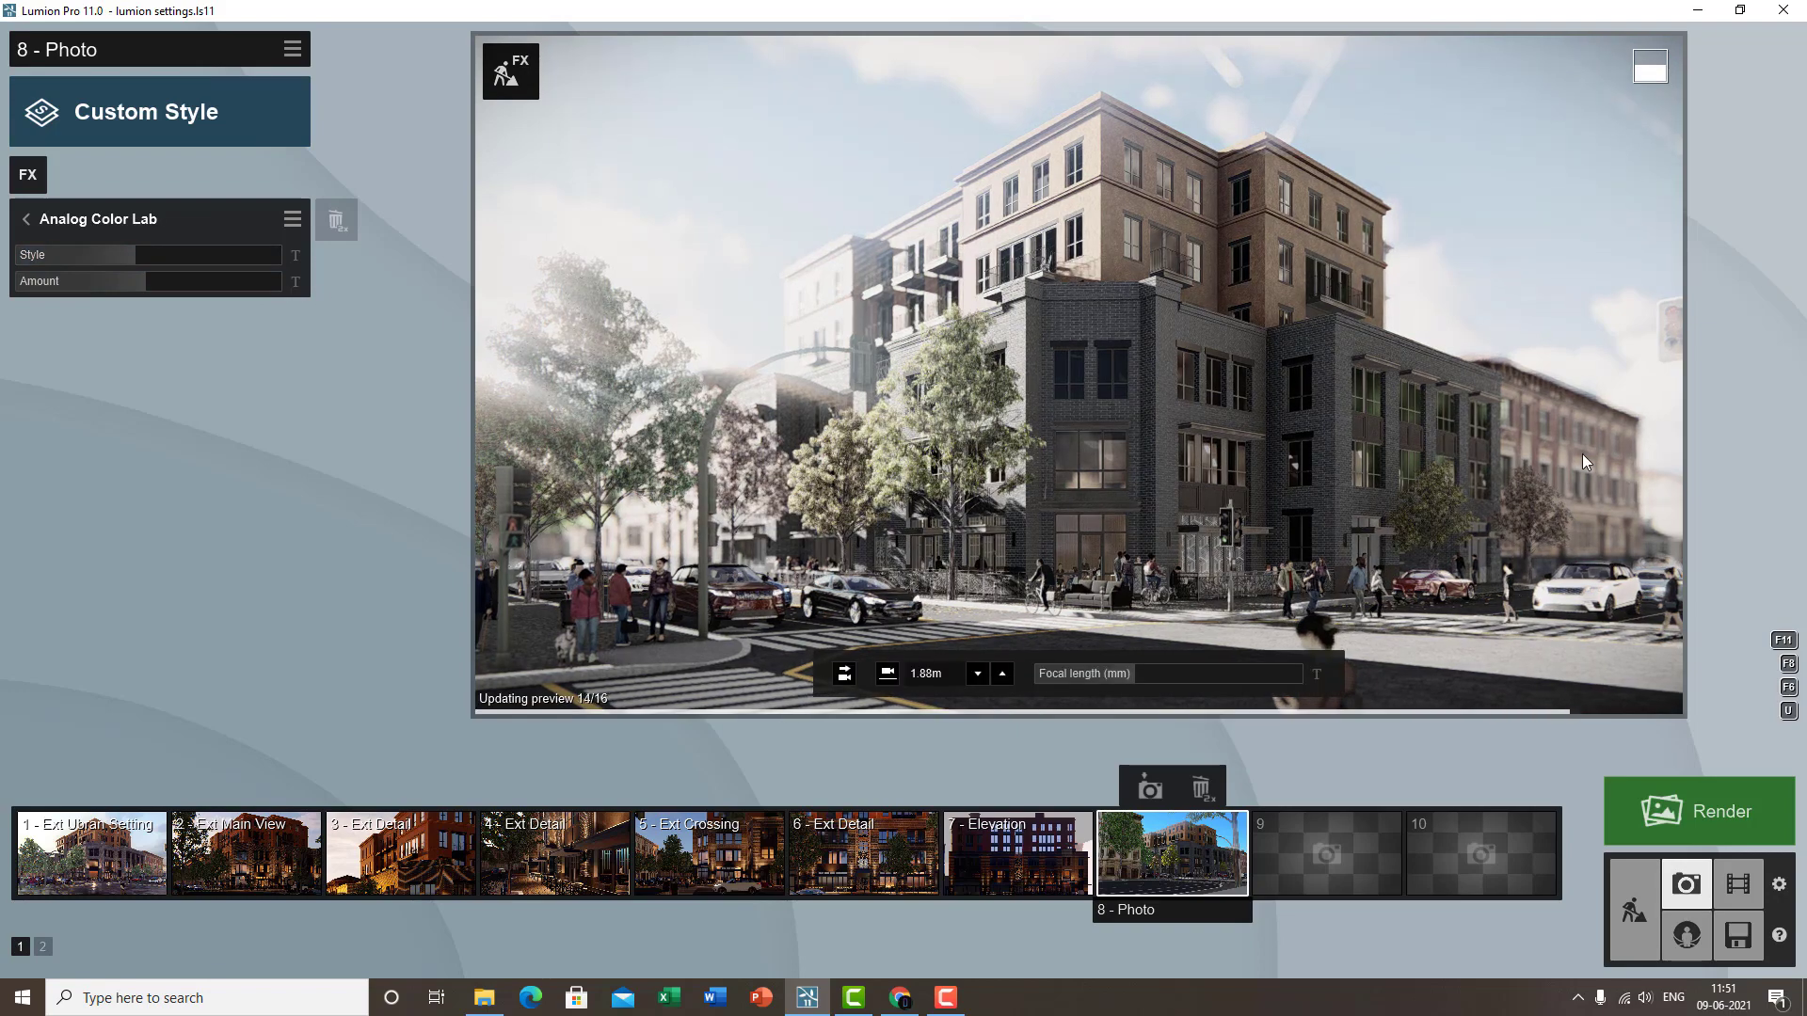
left_click_drag(99, 281, 71, 286)
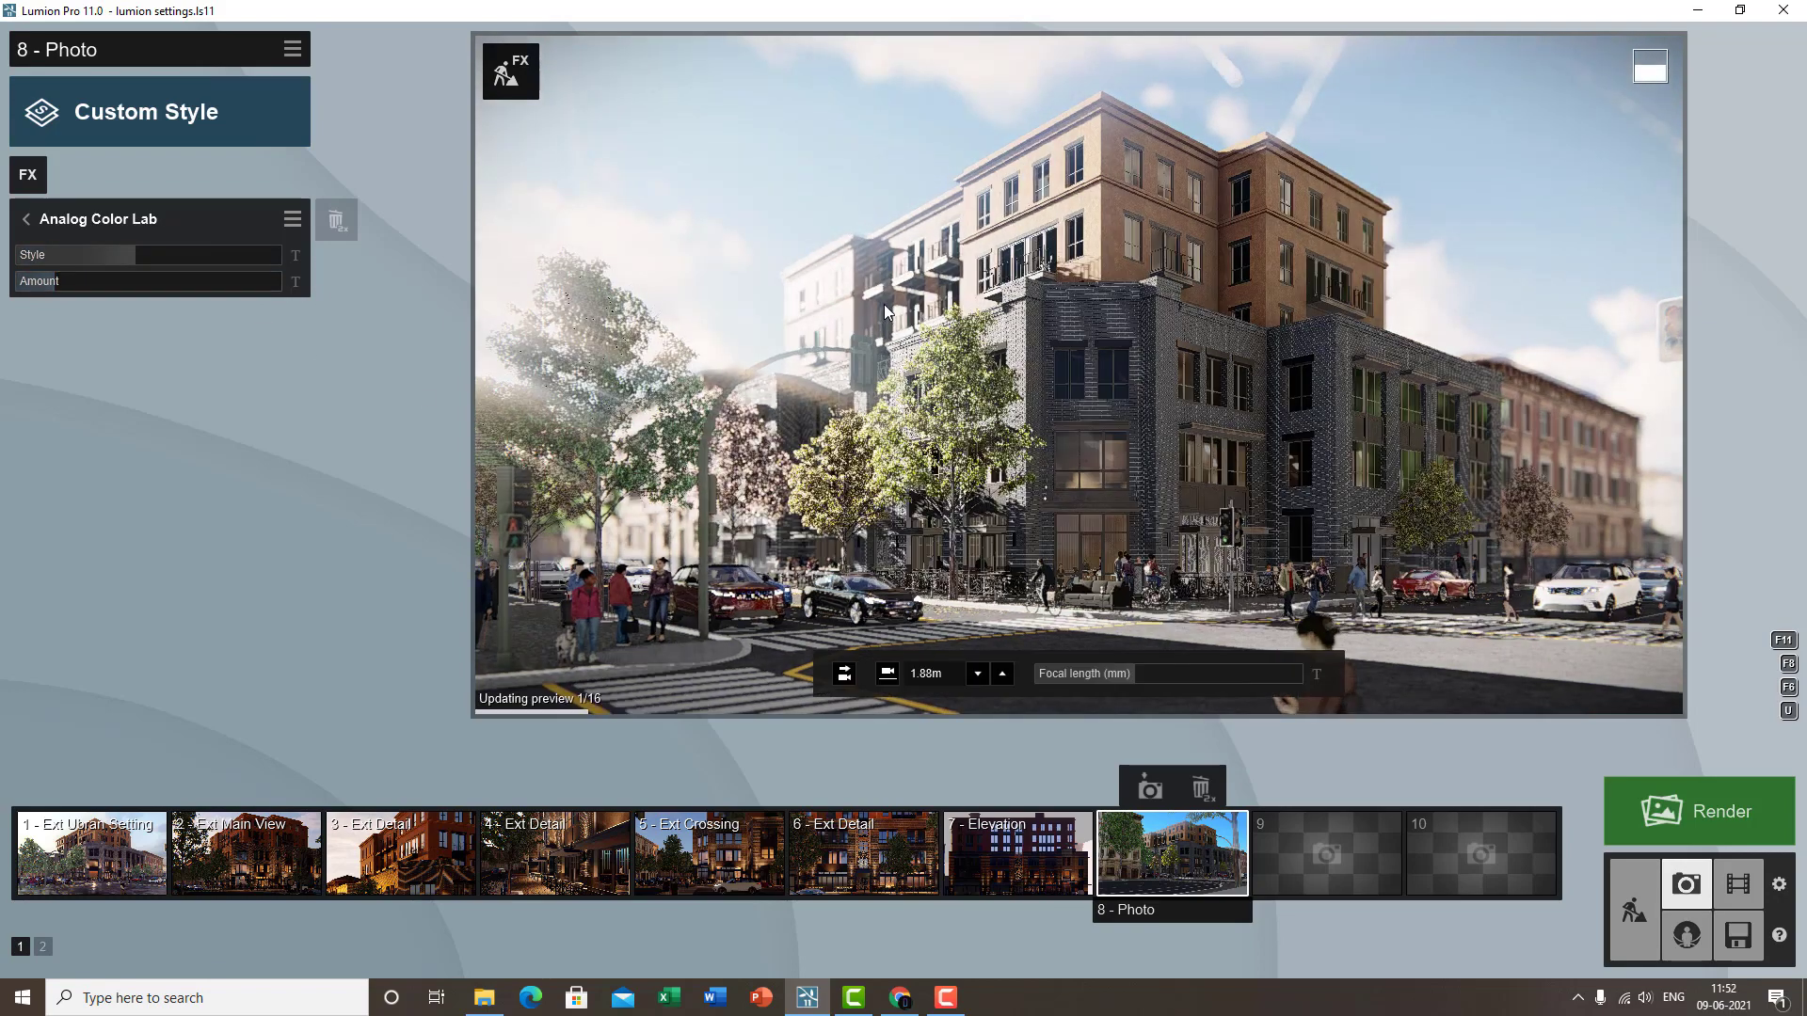
left_click_drag(43, 281, 36, 280)
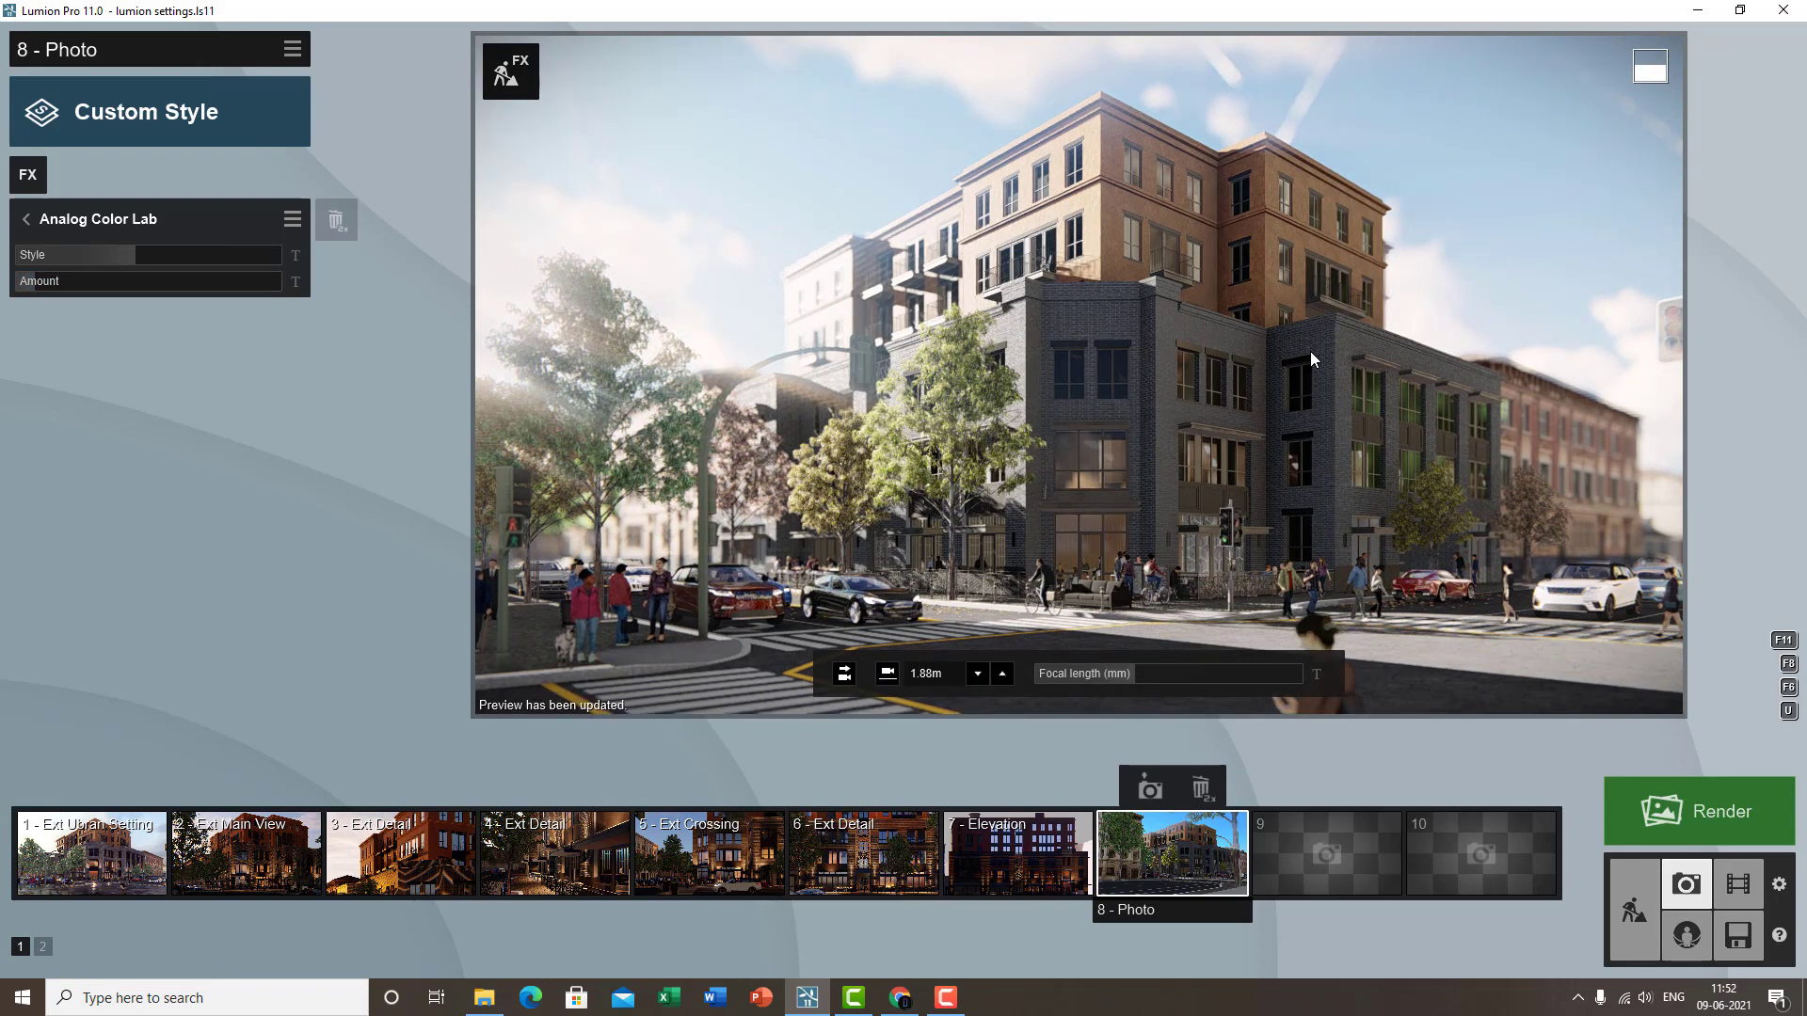
- Add the Manga effect from the Artistic 2 category to photo 8 and raise its fill method slightly above the middle
left_click(28, 219)
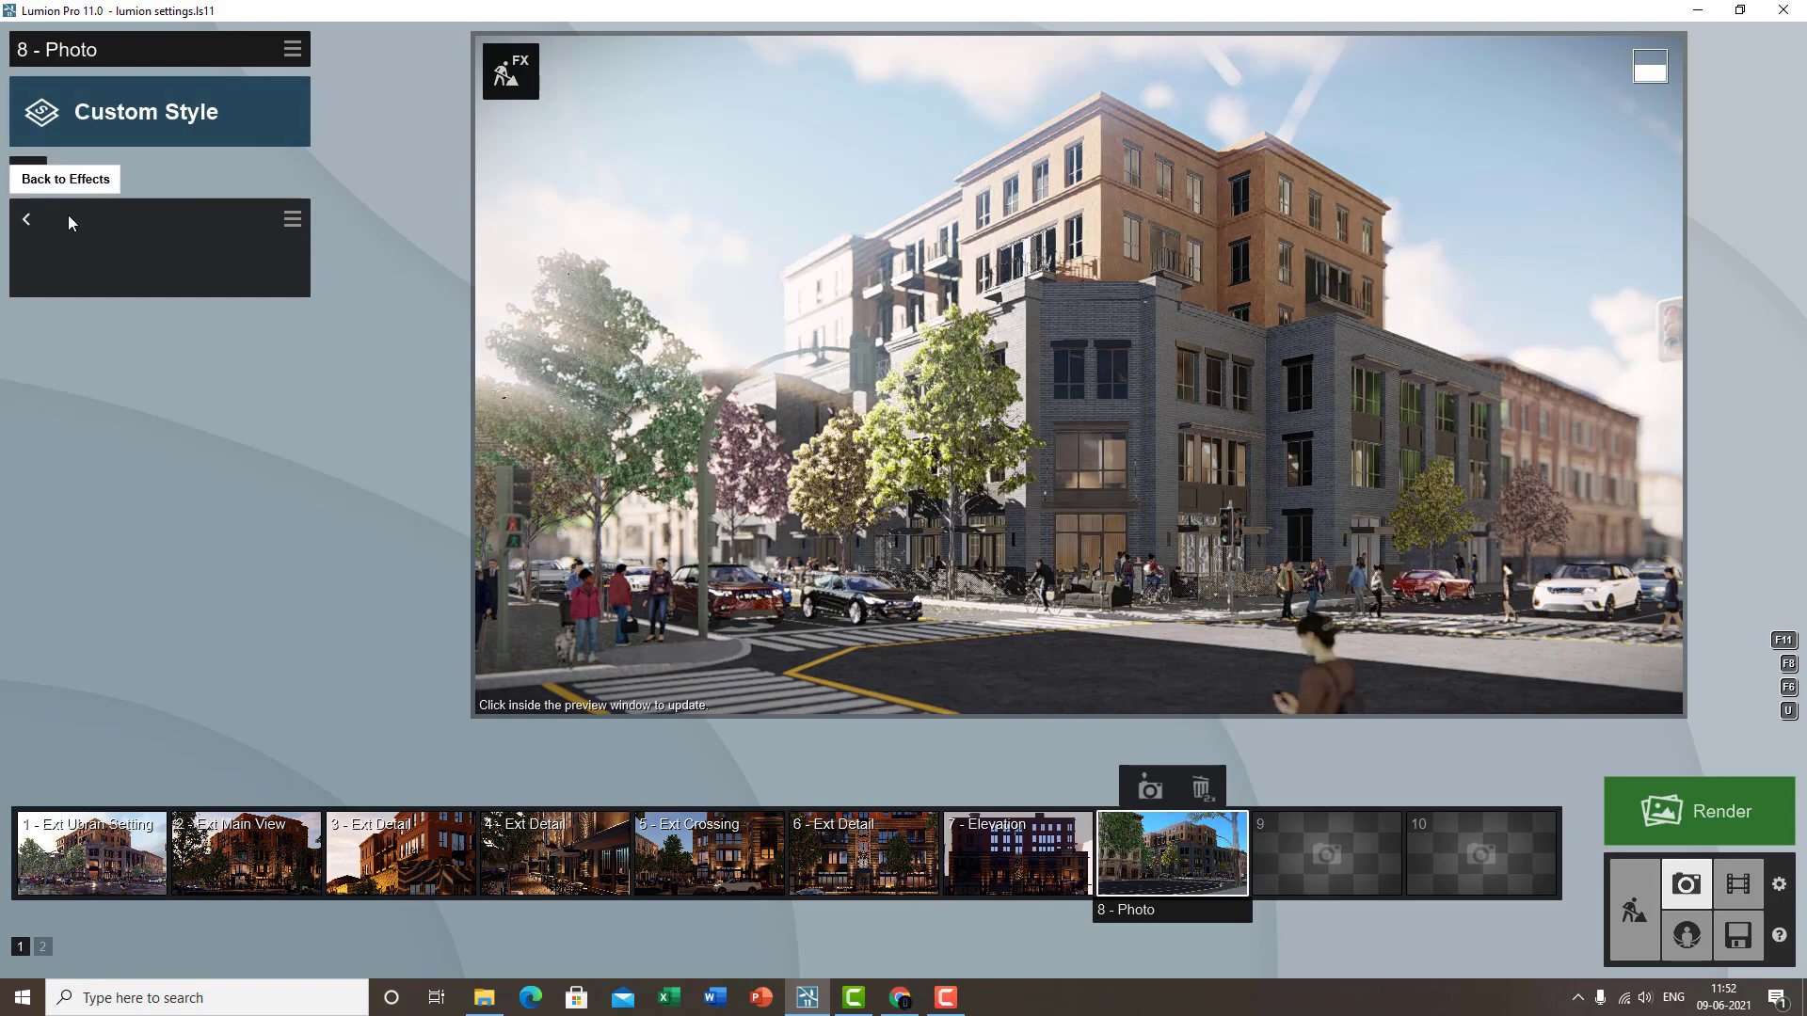
left_click(33, 172)
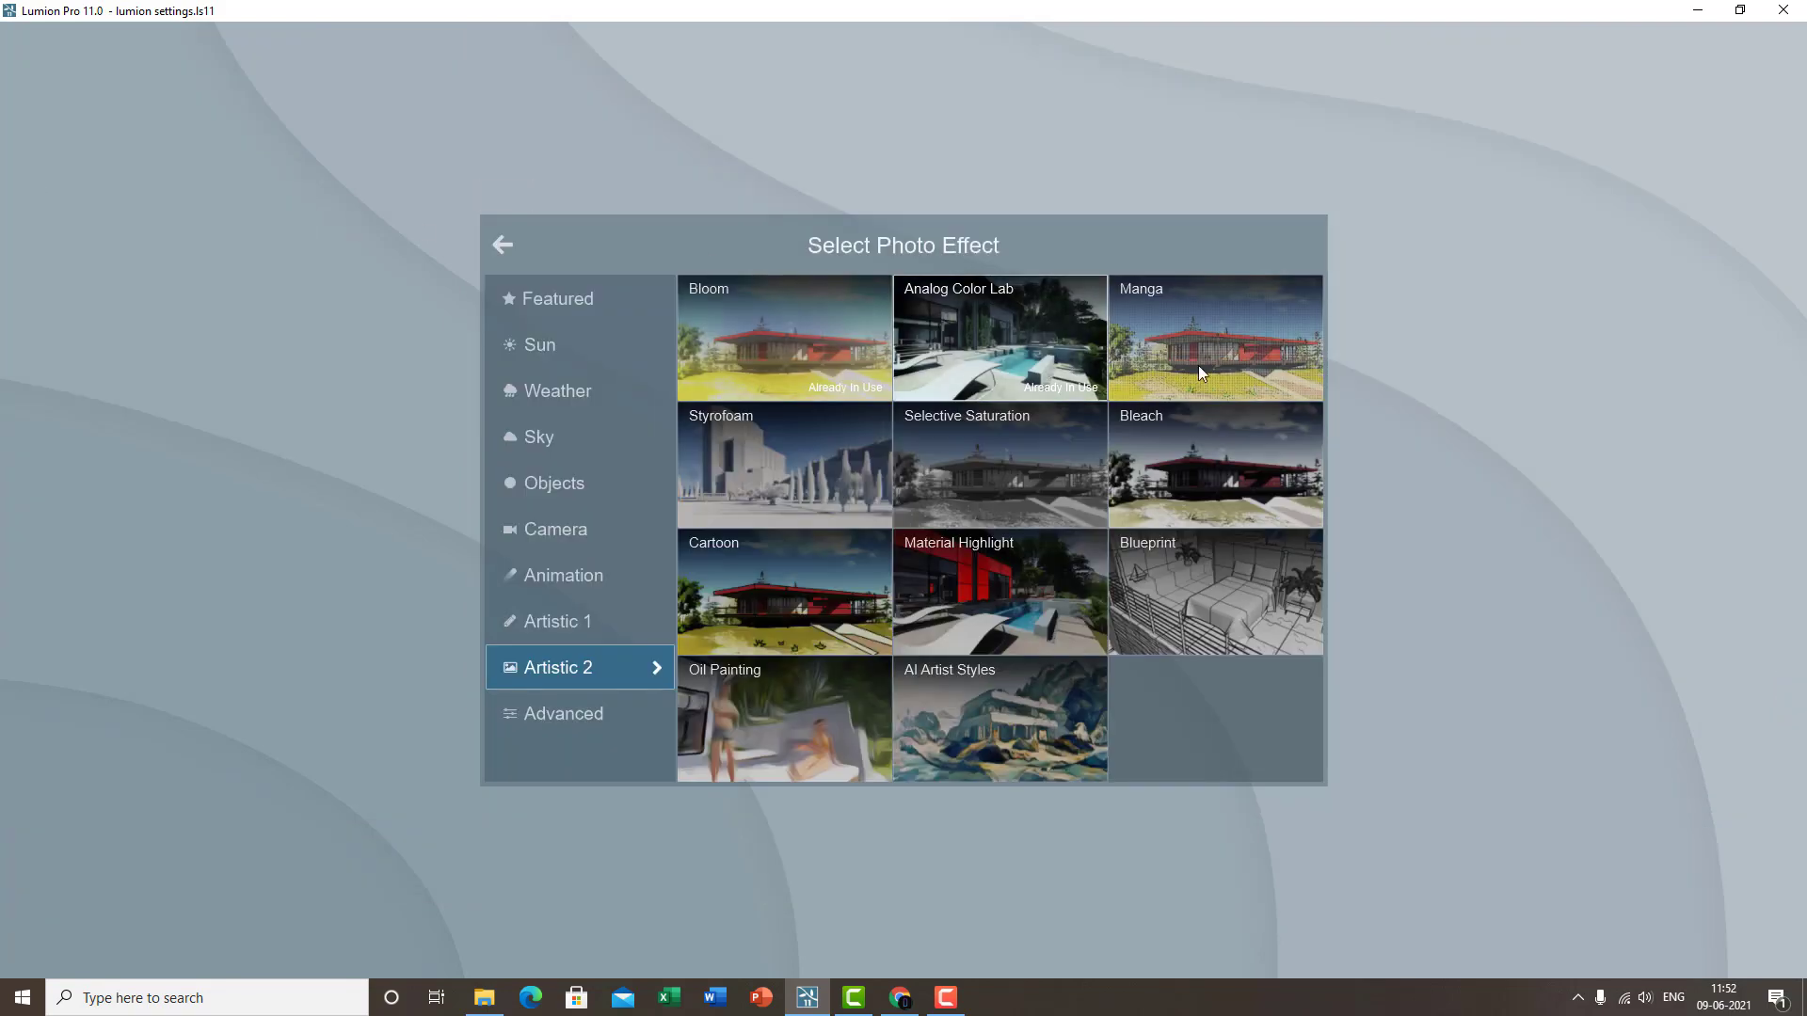
left_click(1272, 321)
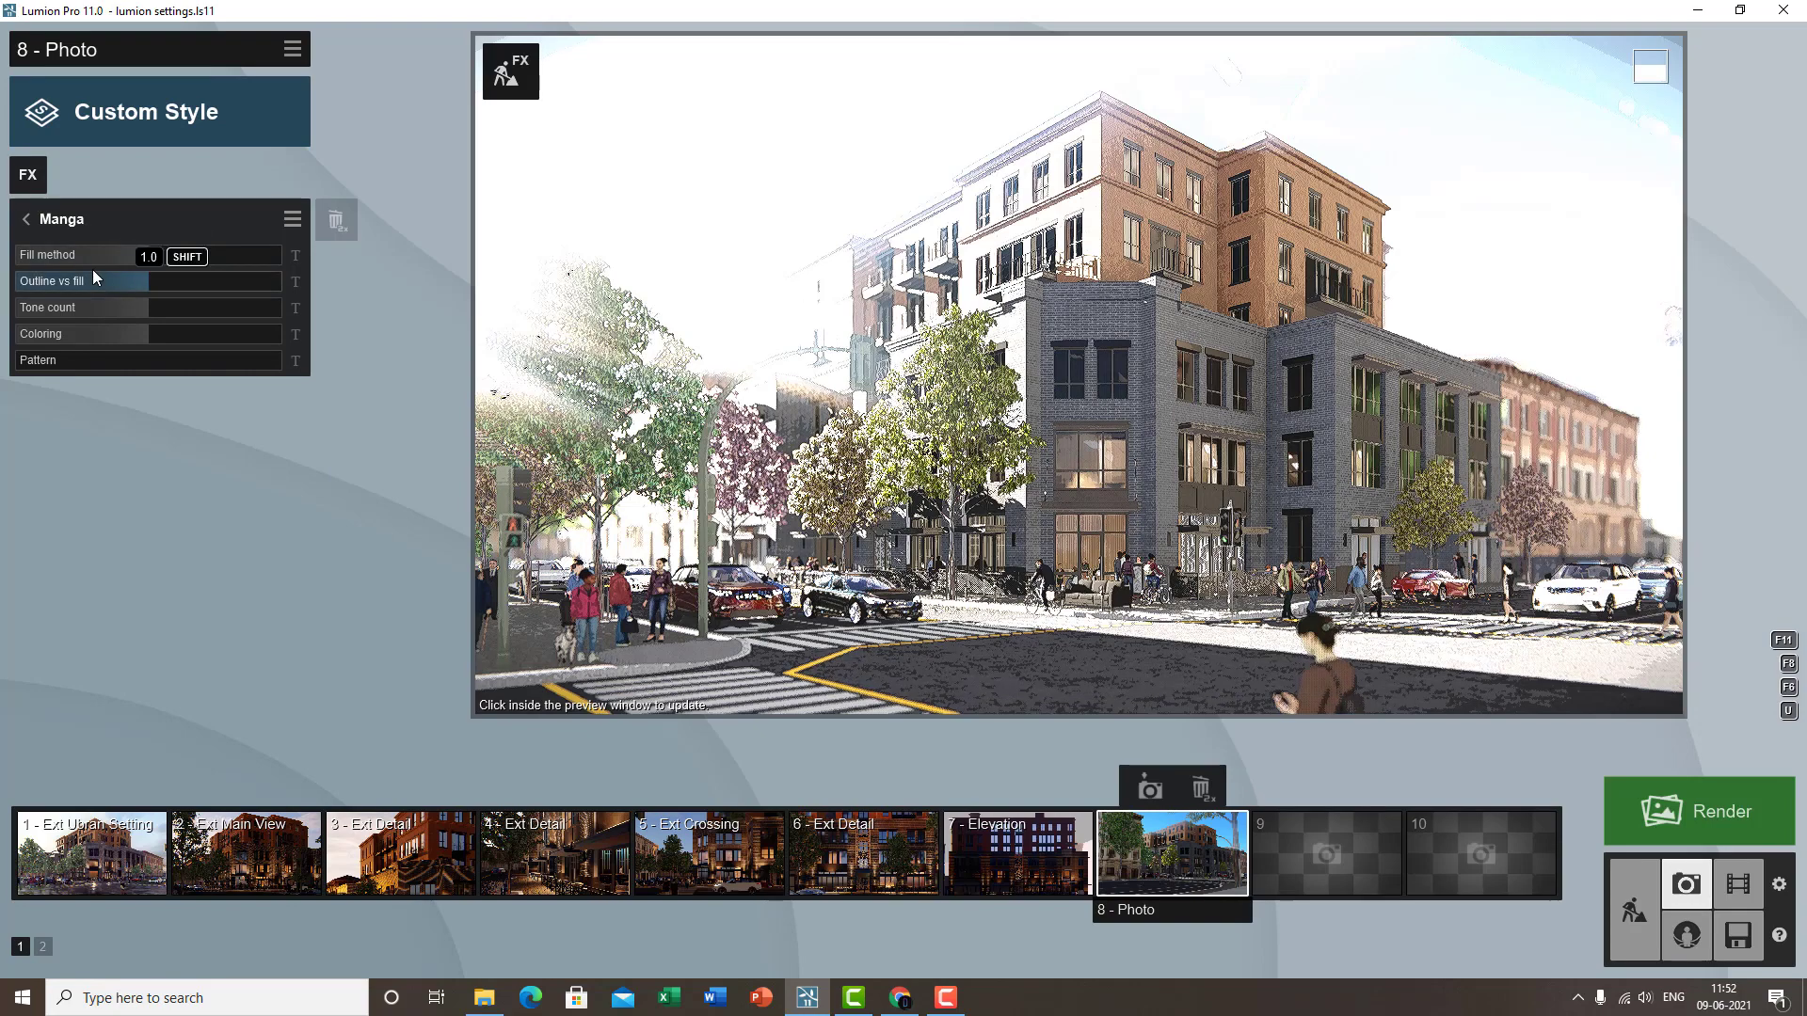
left_click_drag(4, 247, 228, 274)
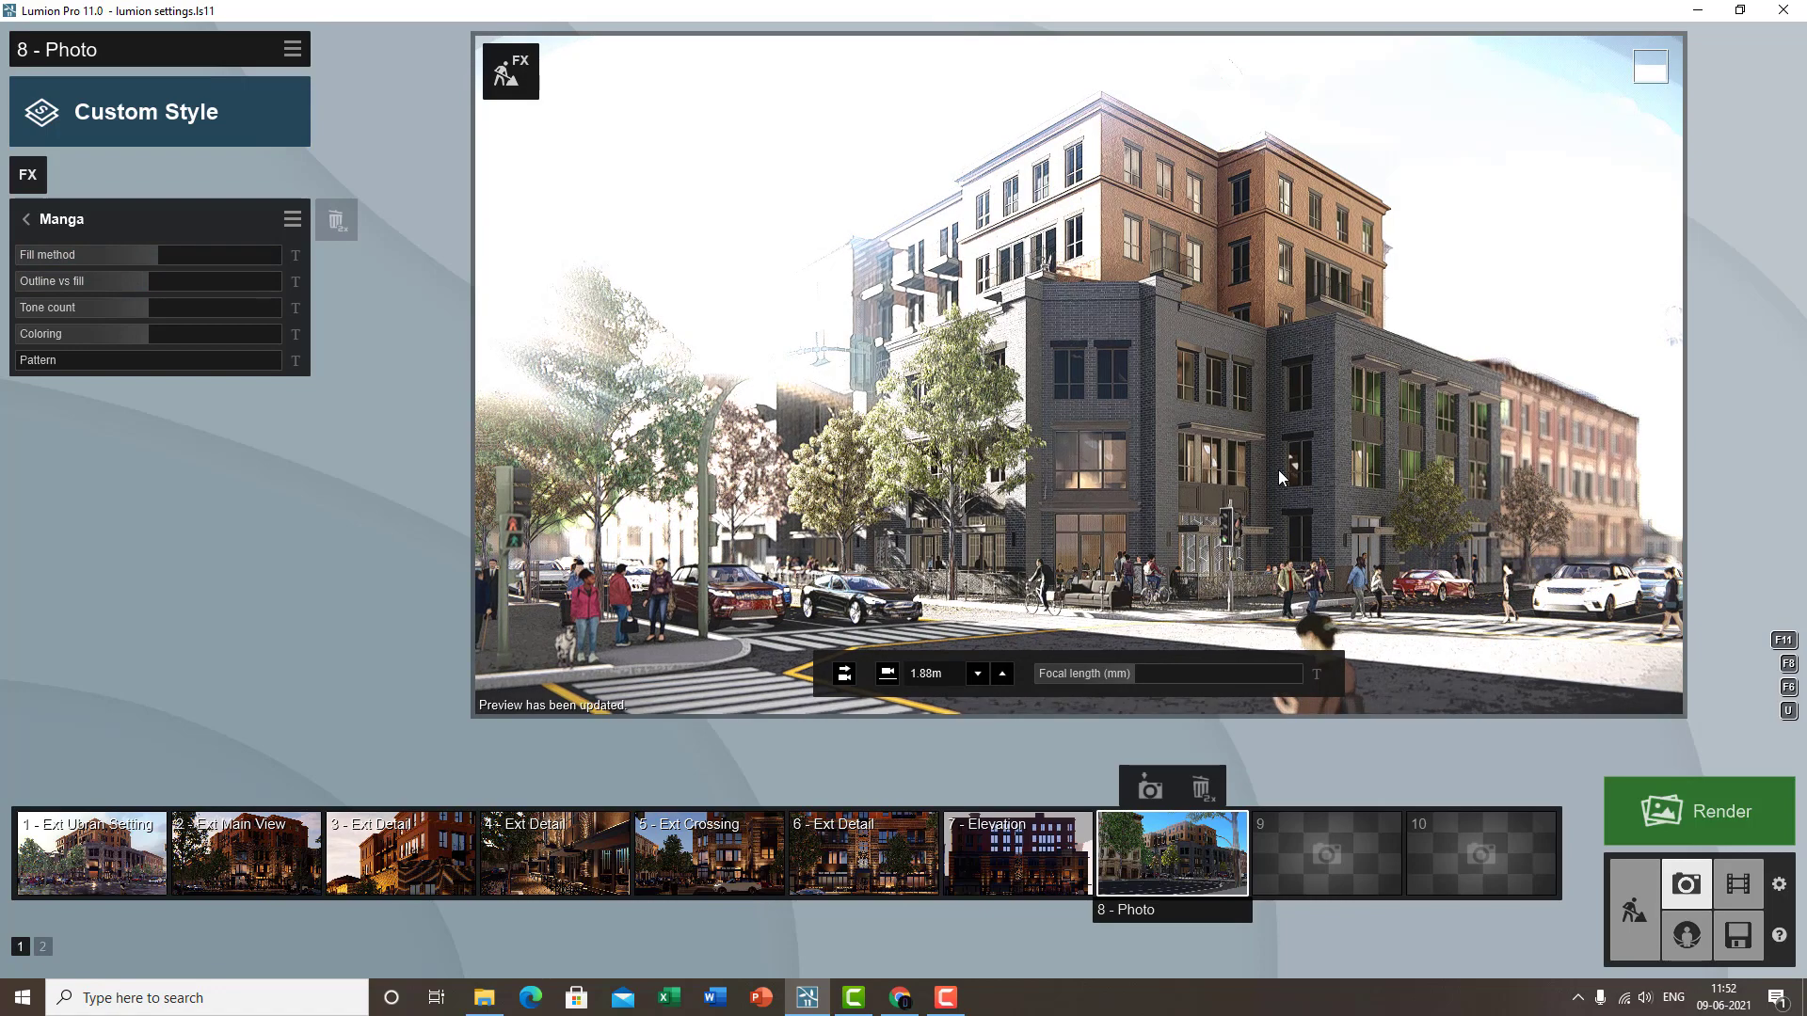
- Adjust Manga on photo 8 with higher outline vs fill, a low tone count, slightly raised coloring and maximum pattern
left_click(116, 285)
mouse_move(109, 272)
left_mouse_down()
mouse_move(375, 279)
mouse_move(104, 286)
mouse_move(234, 290)
mouse_move(200, 285)
mouse_move(155, 314)
mouse_move(218, 294)
left_mouse_up()
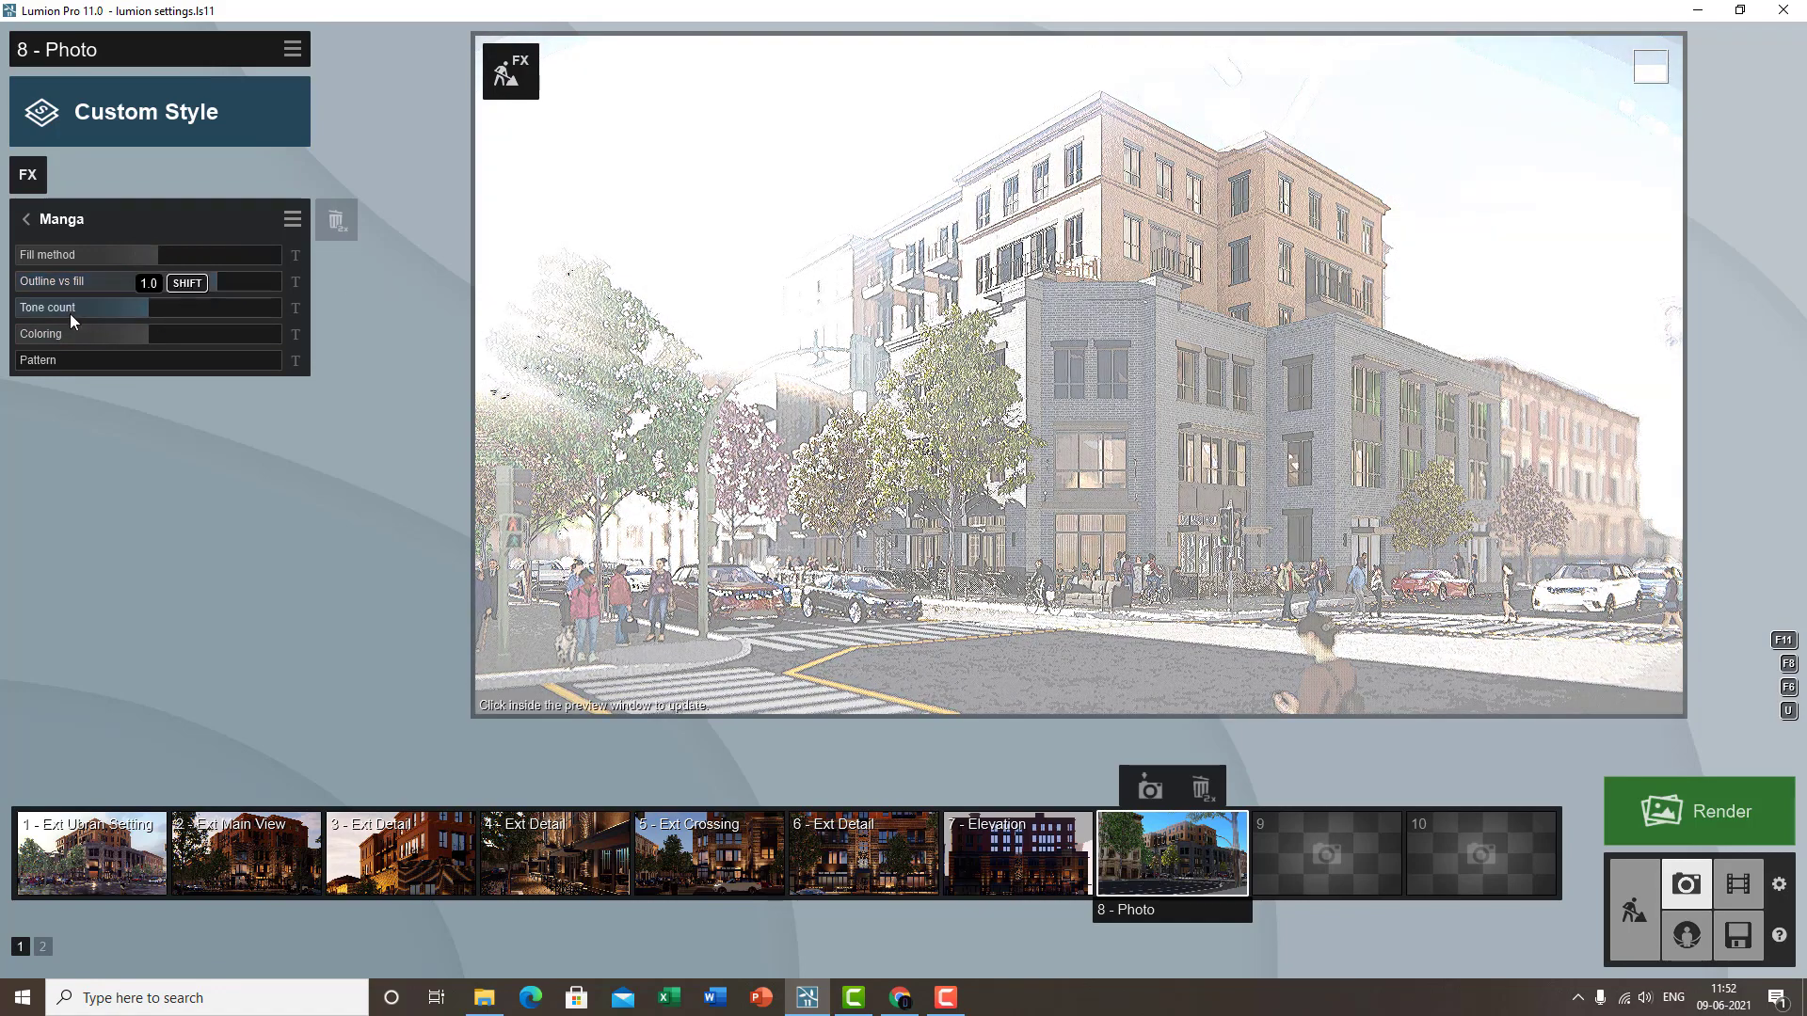
left_click_drag(115, 316, 189, 320)
left_click_drag(68, 343, 297, 347)
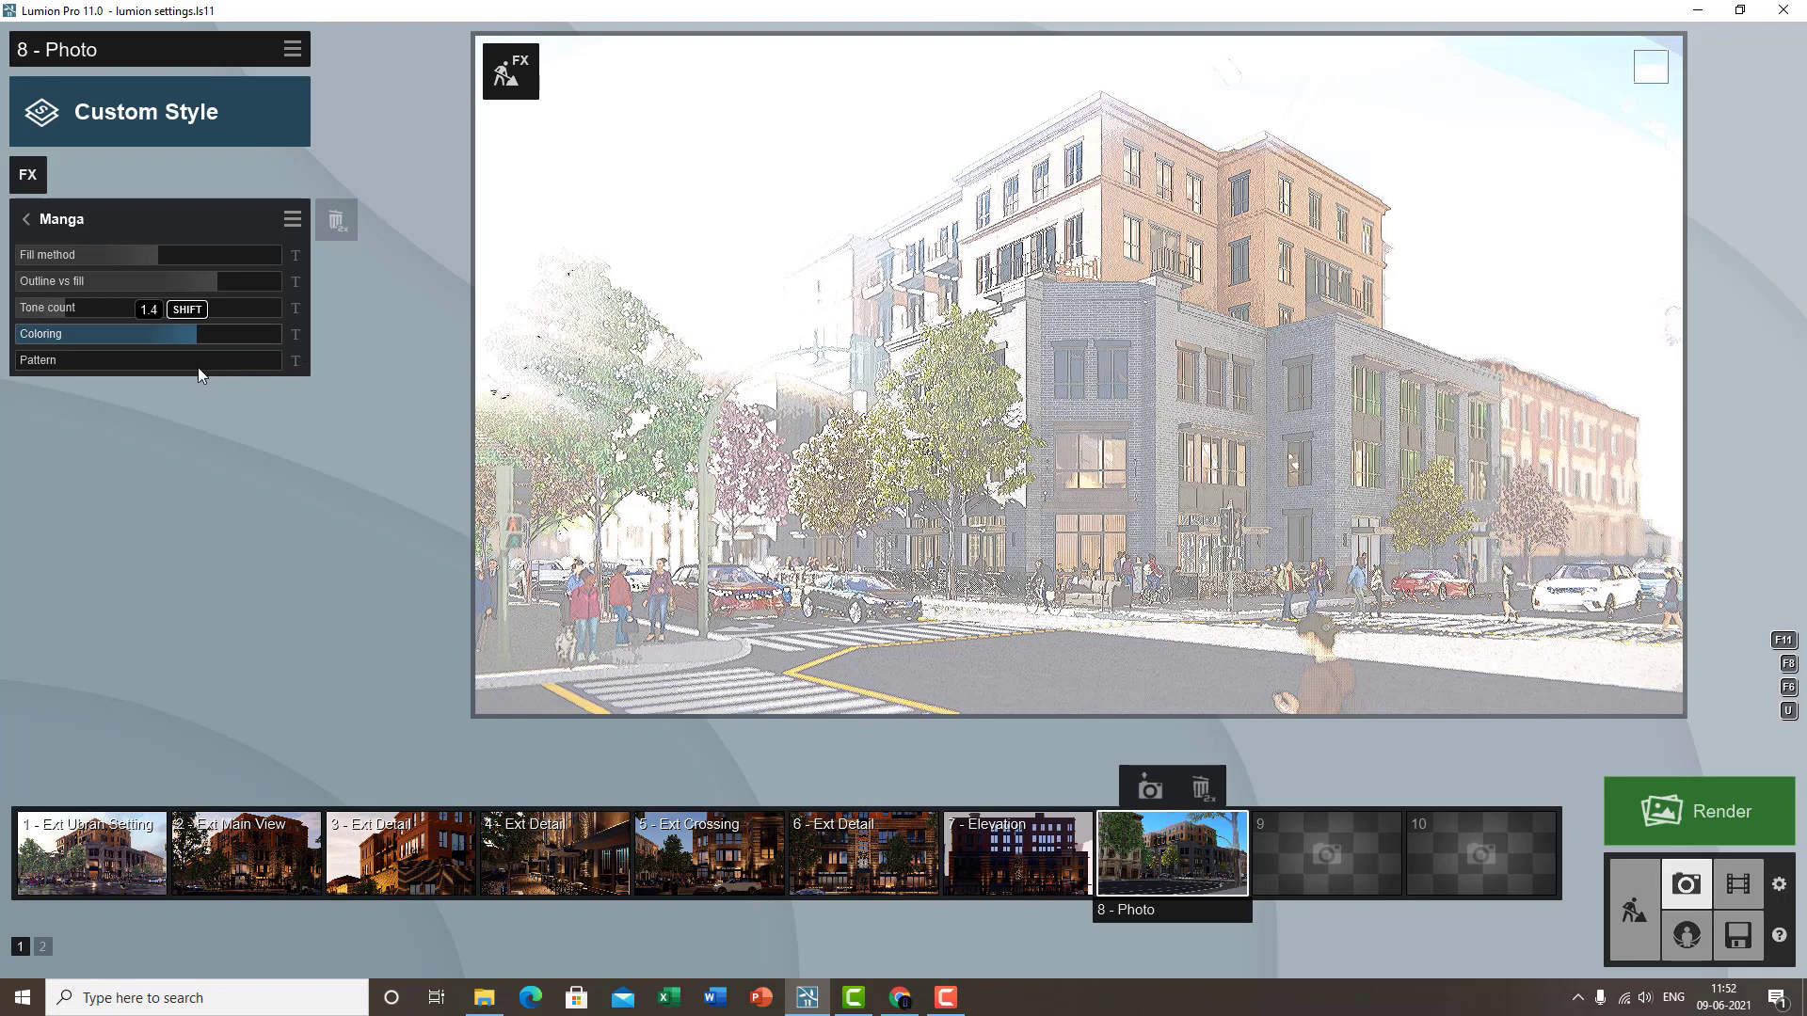
left_click_drag(182, 368, 329, 386)
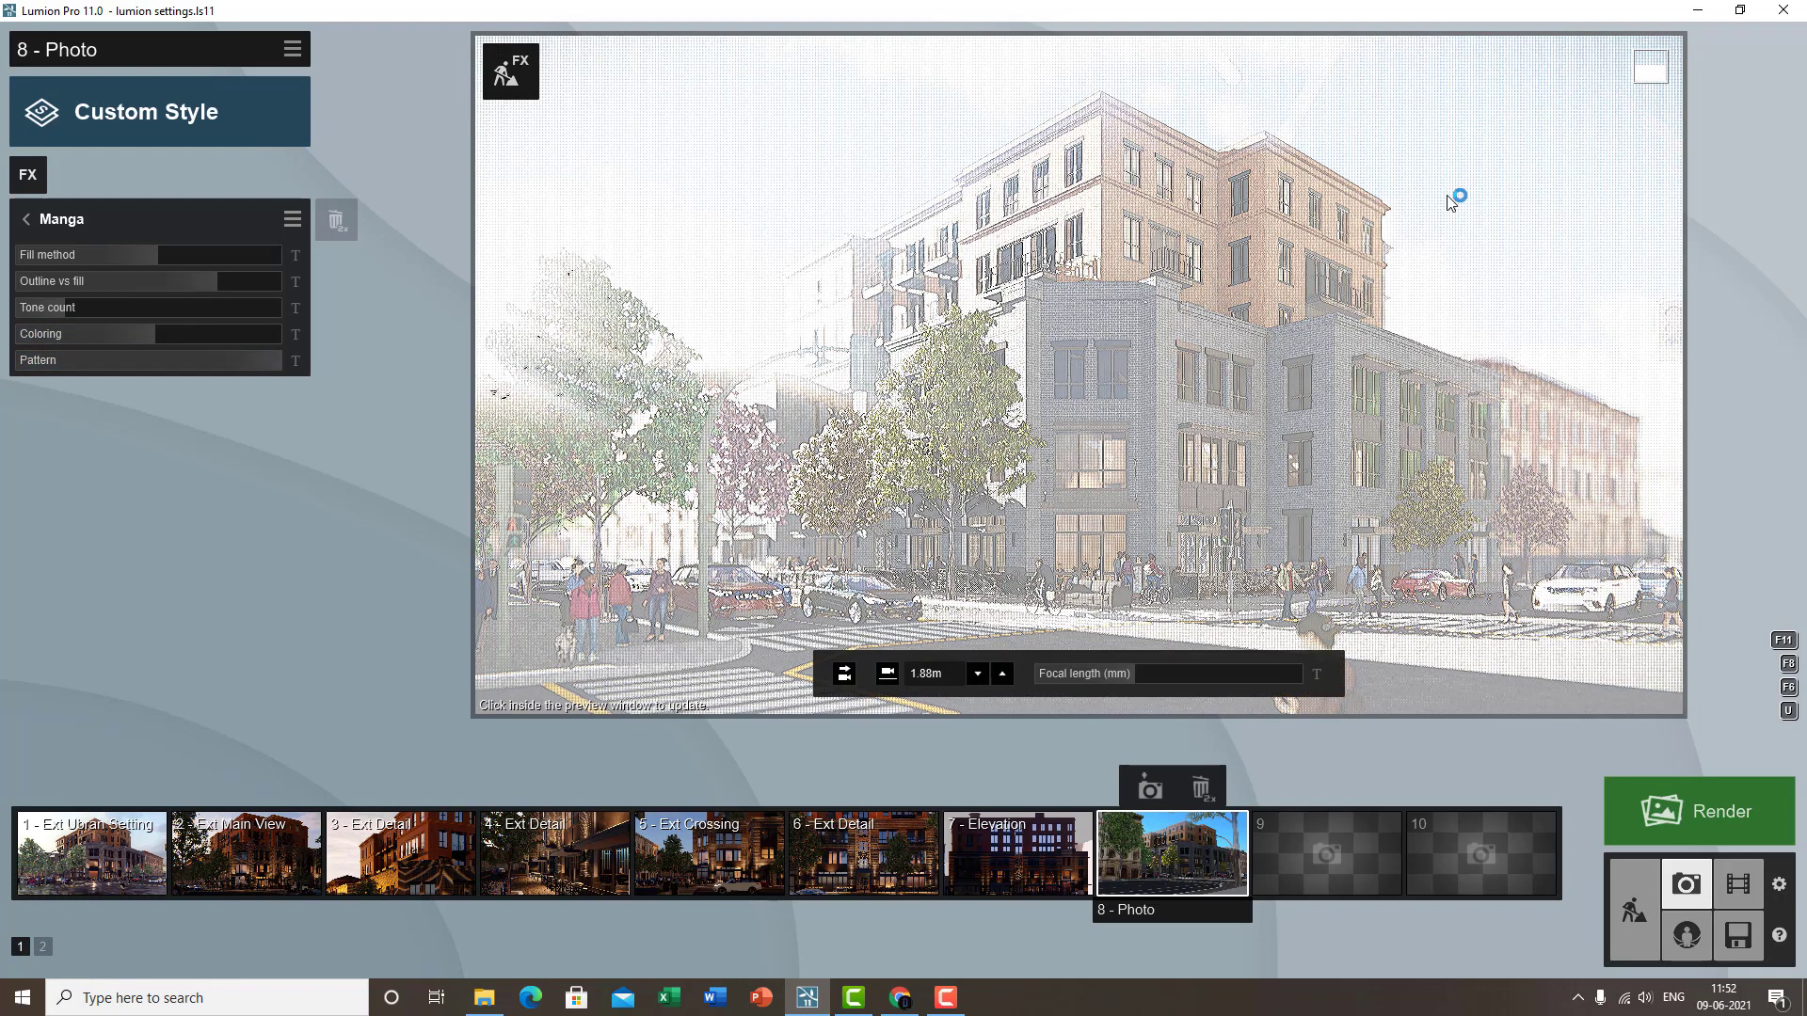
- Update the preview of photo 8 and replace its Manga effect with Styrofoam from the Artistic 2 category
left_click(1486, 283)
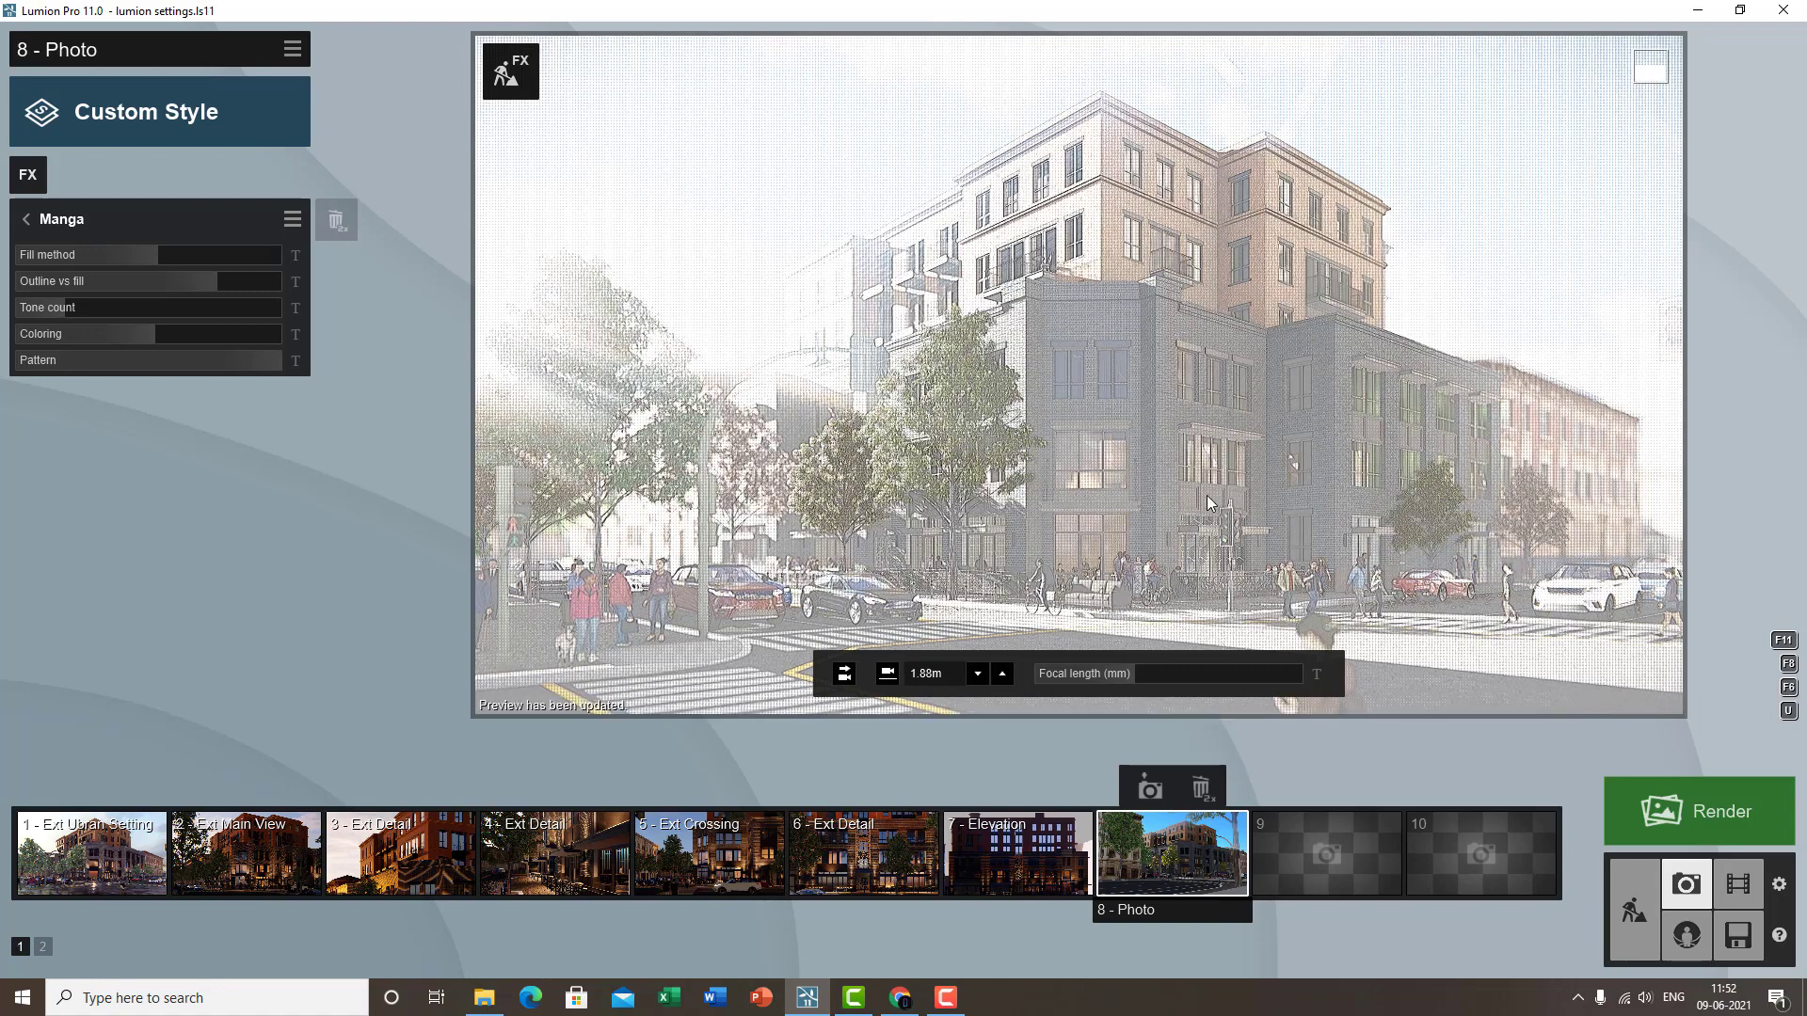
left_click(45, 219)
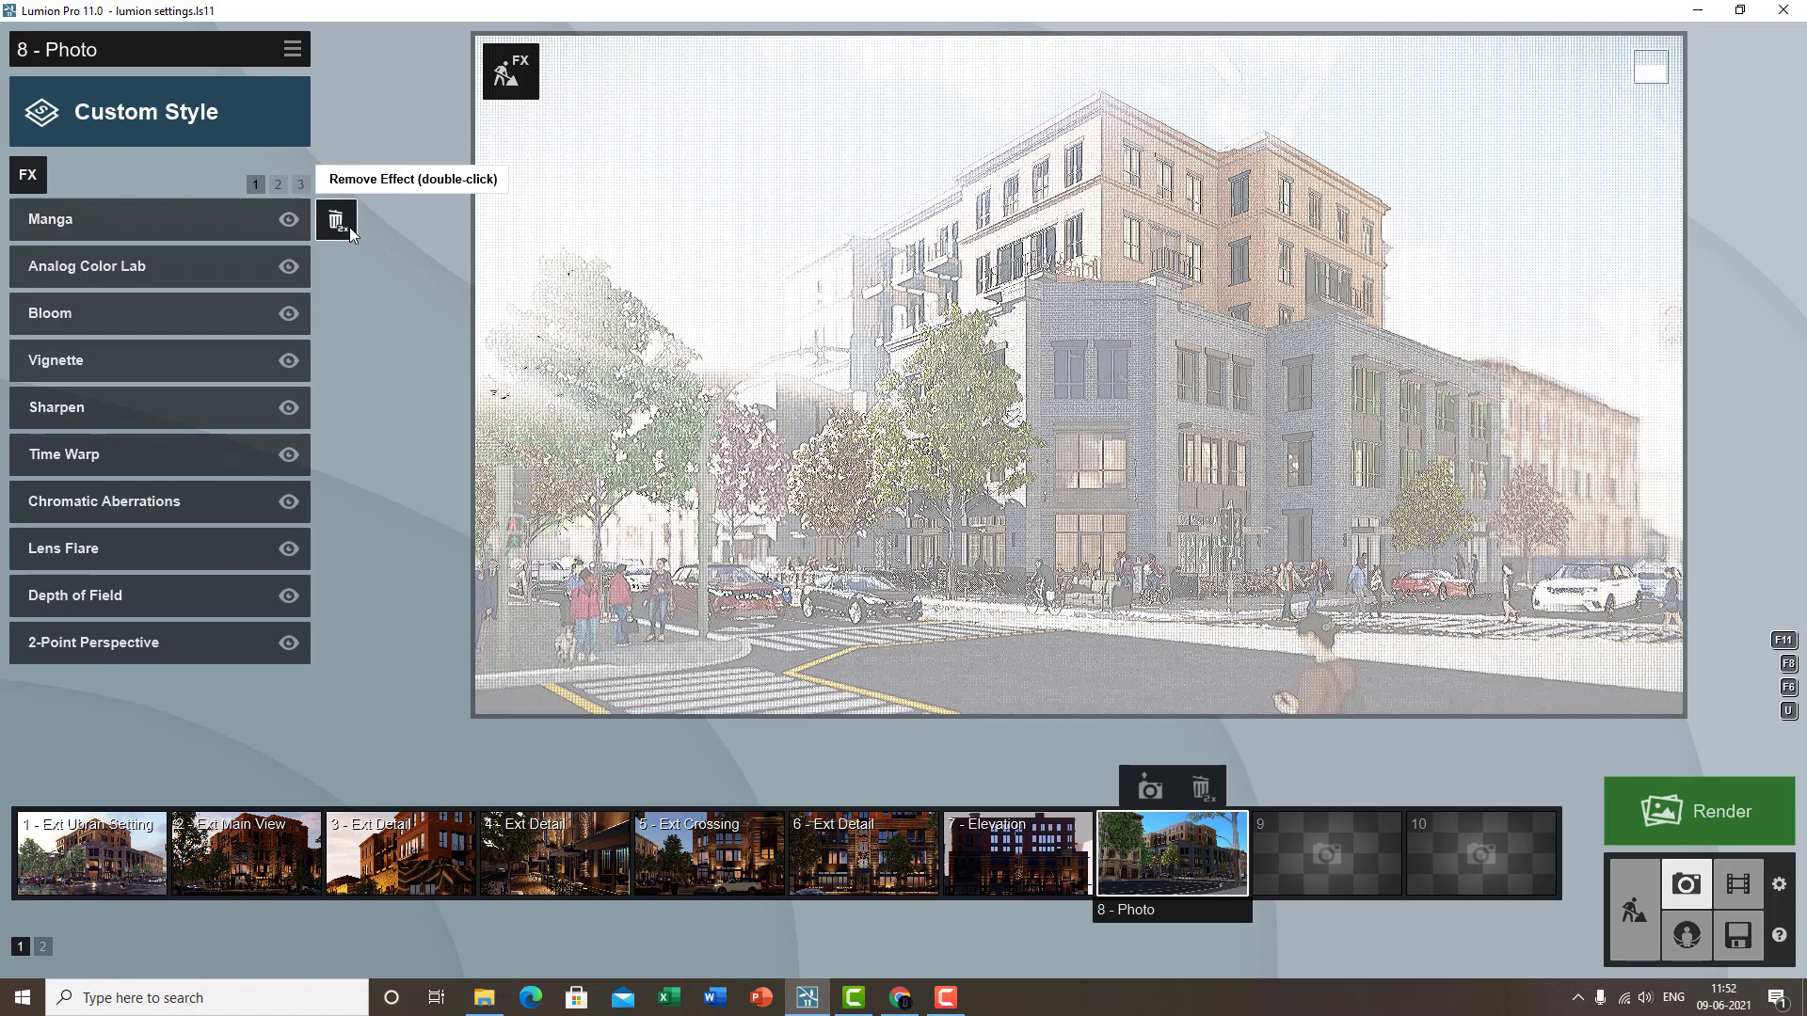
double_click(349, 228)
left_click(36, 184)
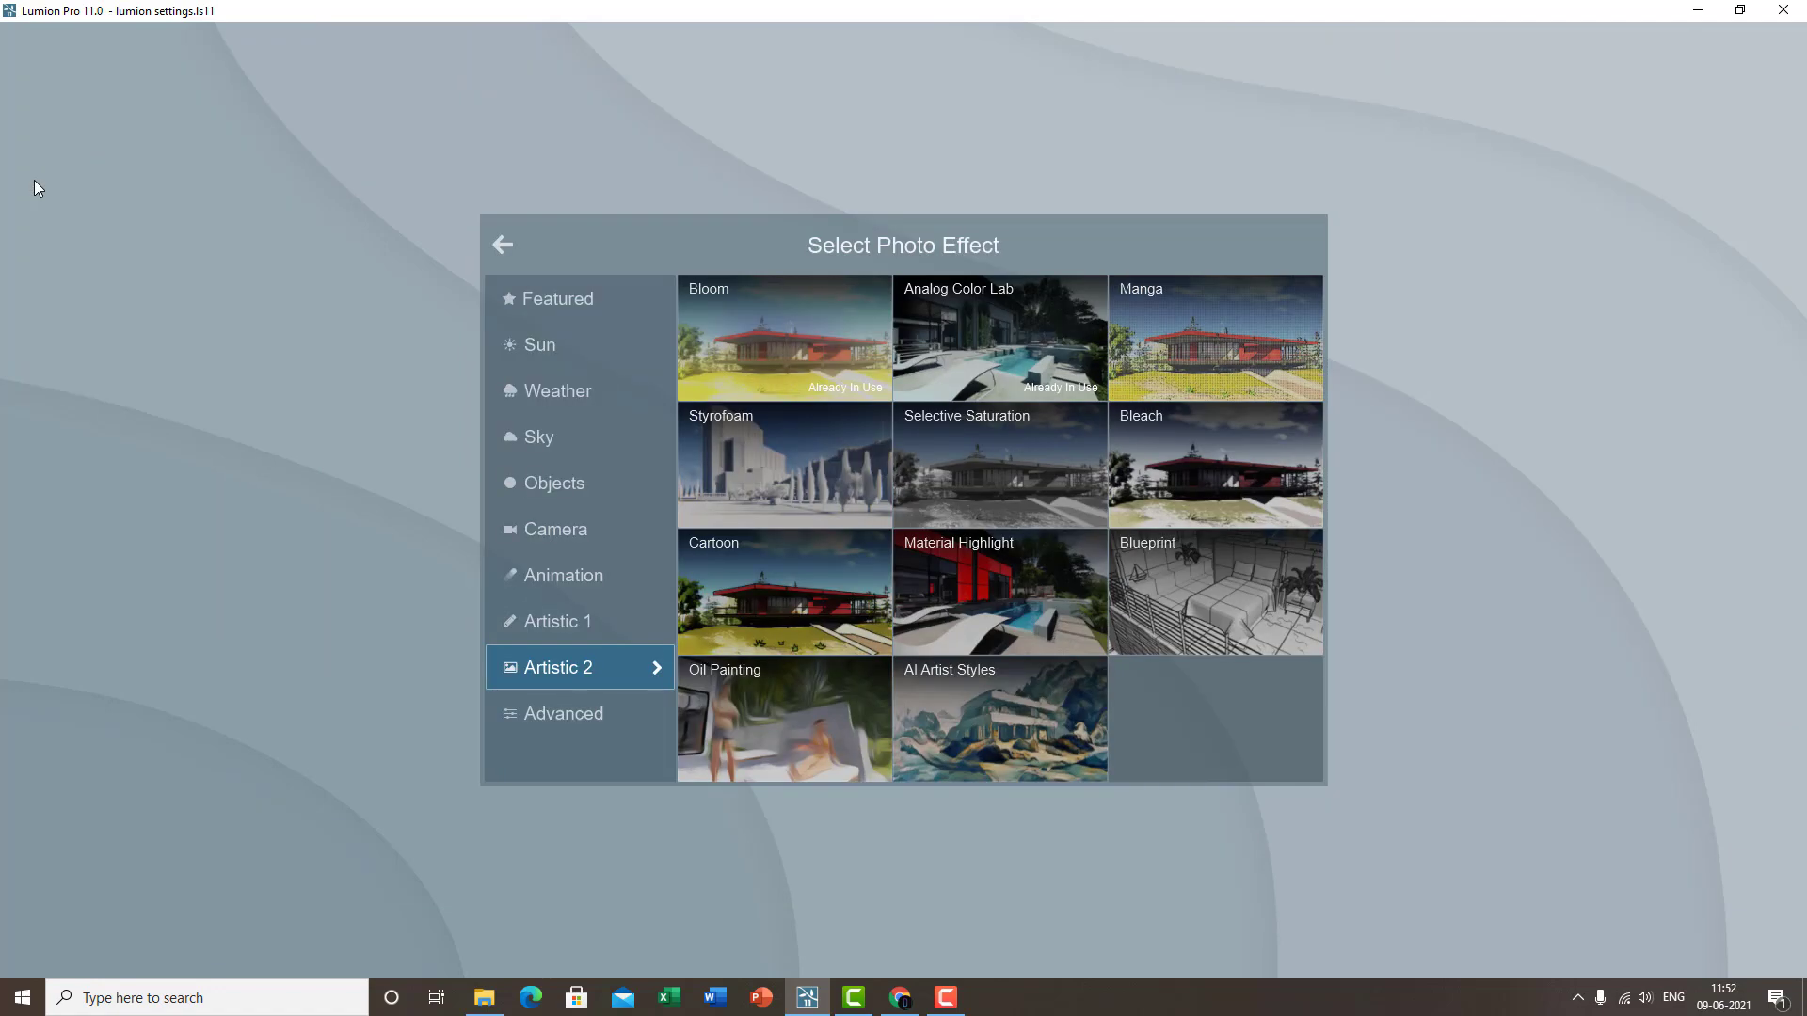
left_click(759, 455)
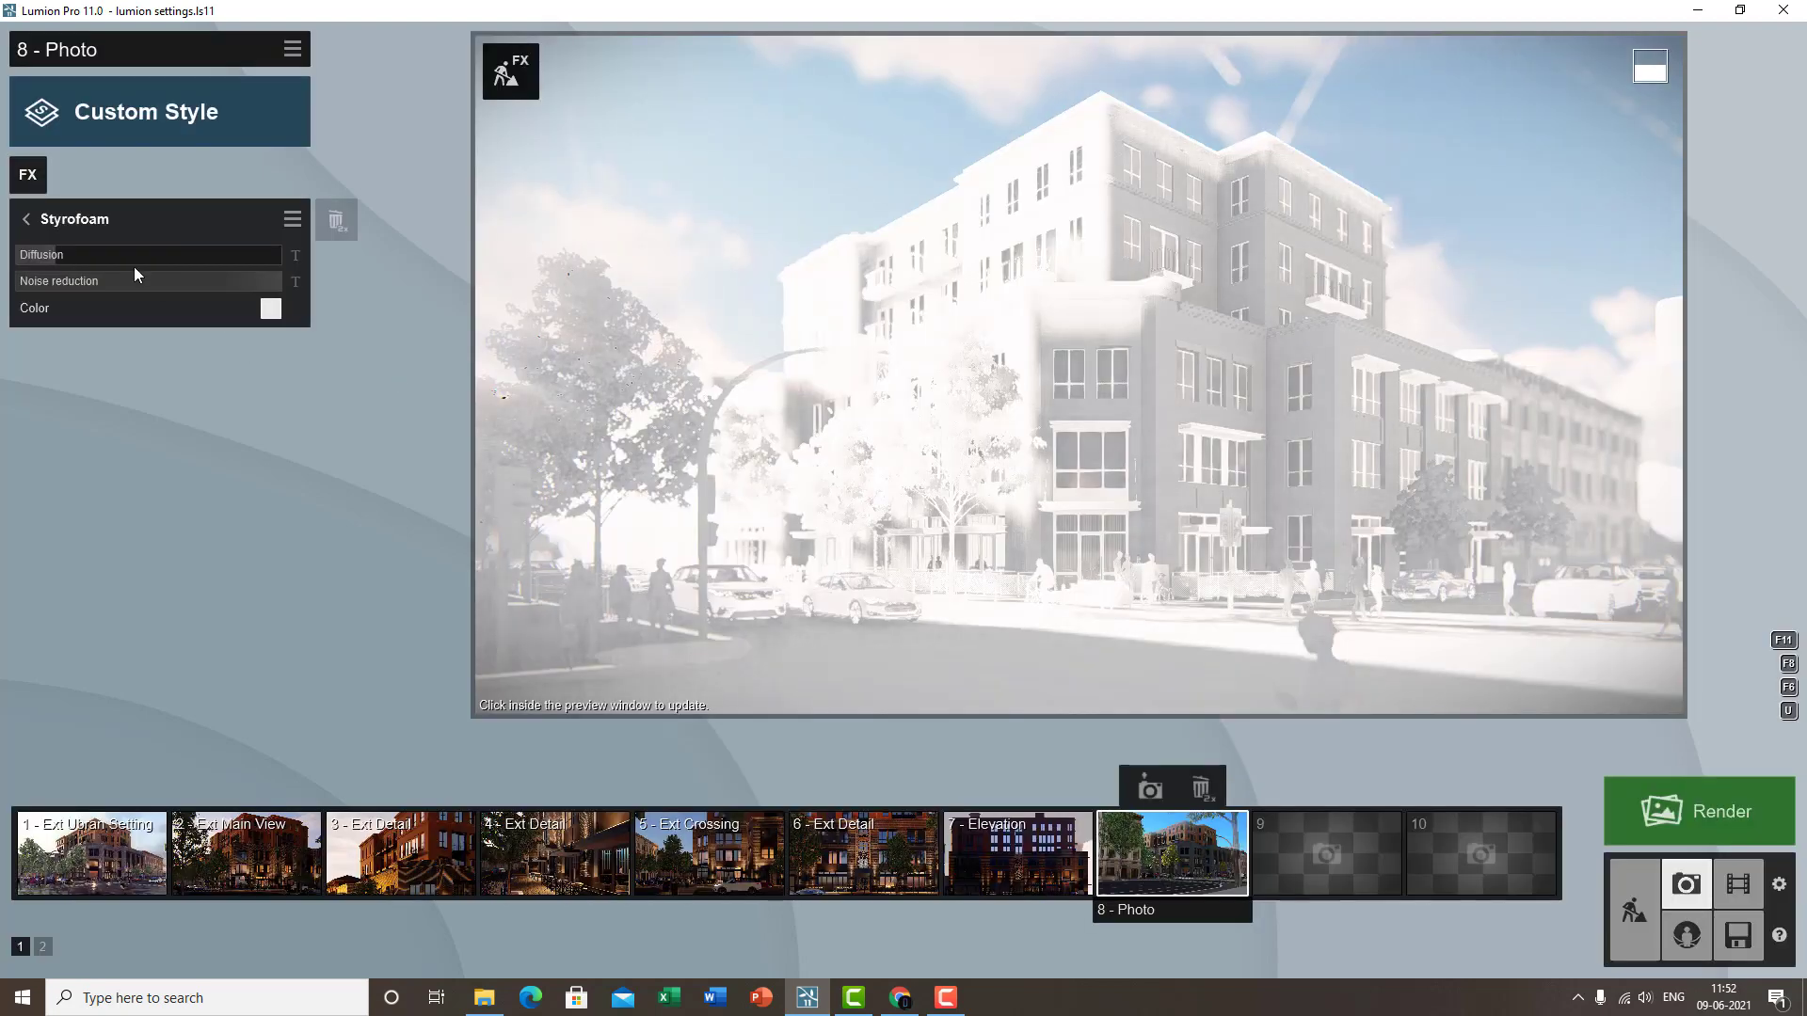
- Set Styrofoam's diffusion on photo 8 to 0.0 and its noise reduction to a low value, updating the preview
left_click_drag(56, 256, 8, 271)
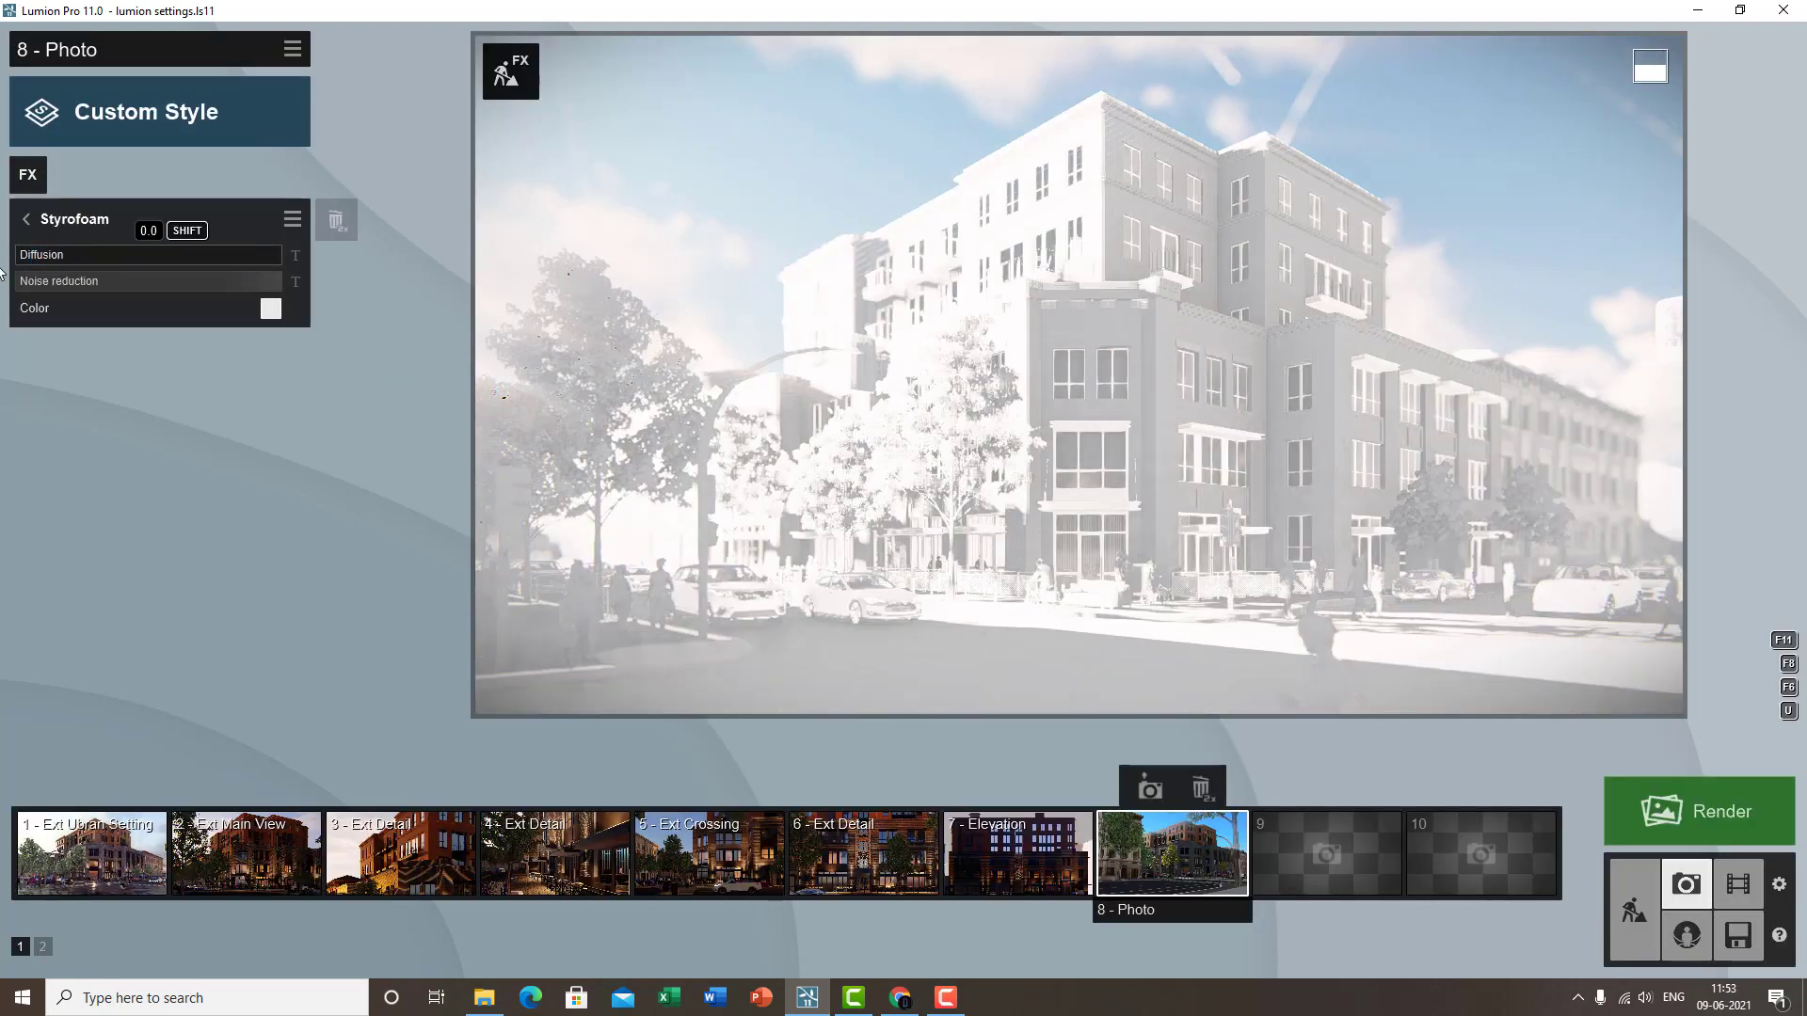
left_click(1369, 442)
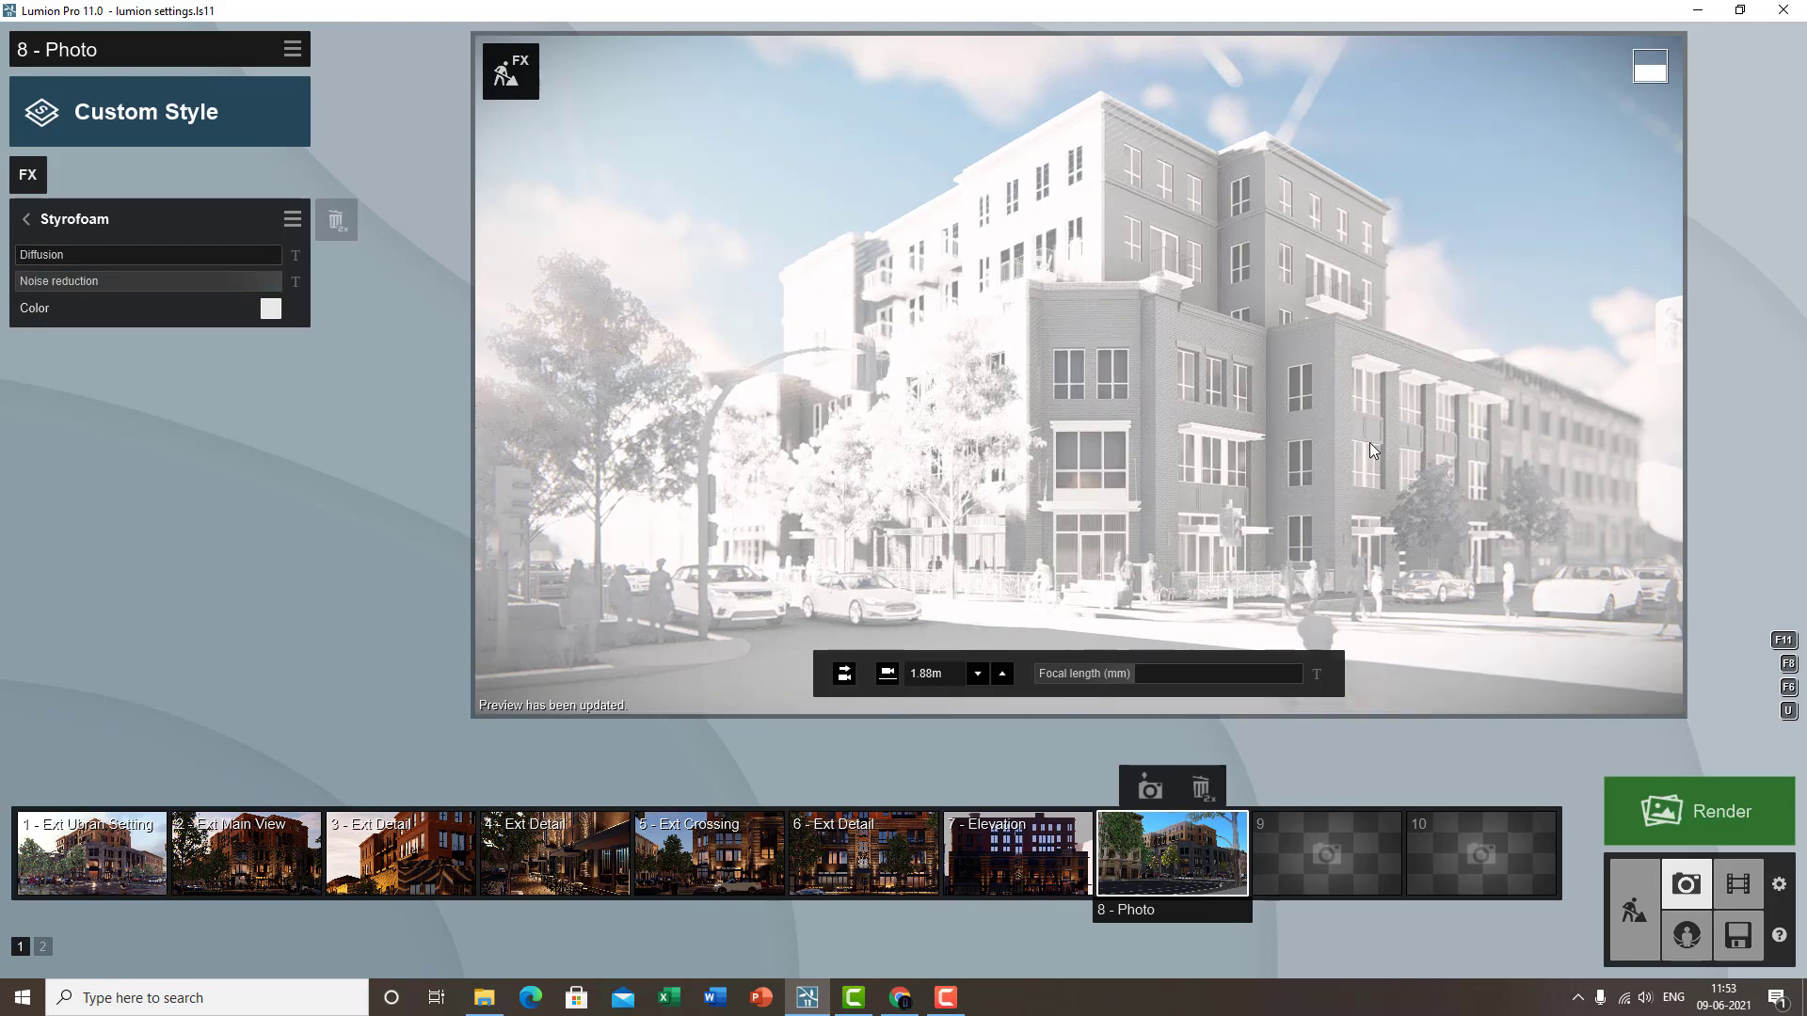
left_click(23, 266)
left_click(8, 256)
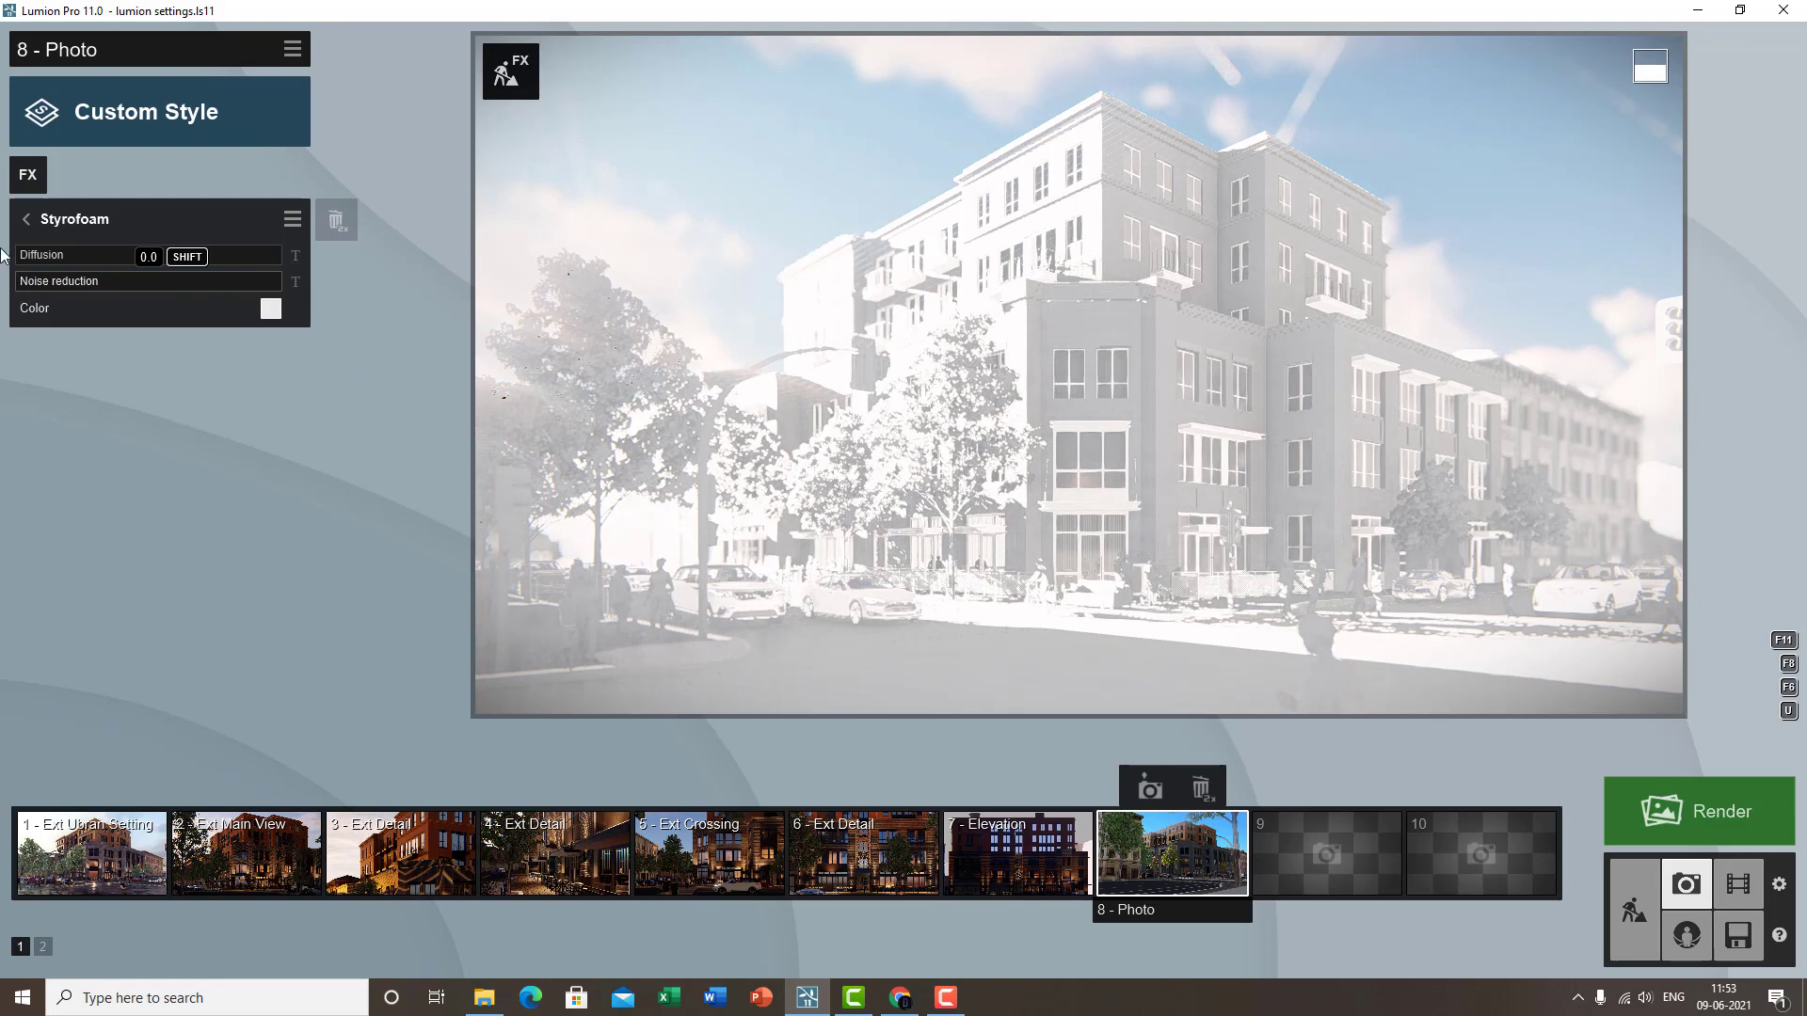
left_click(53, 281)
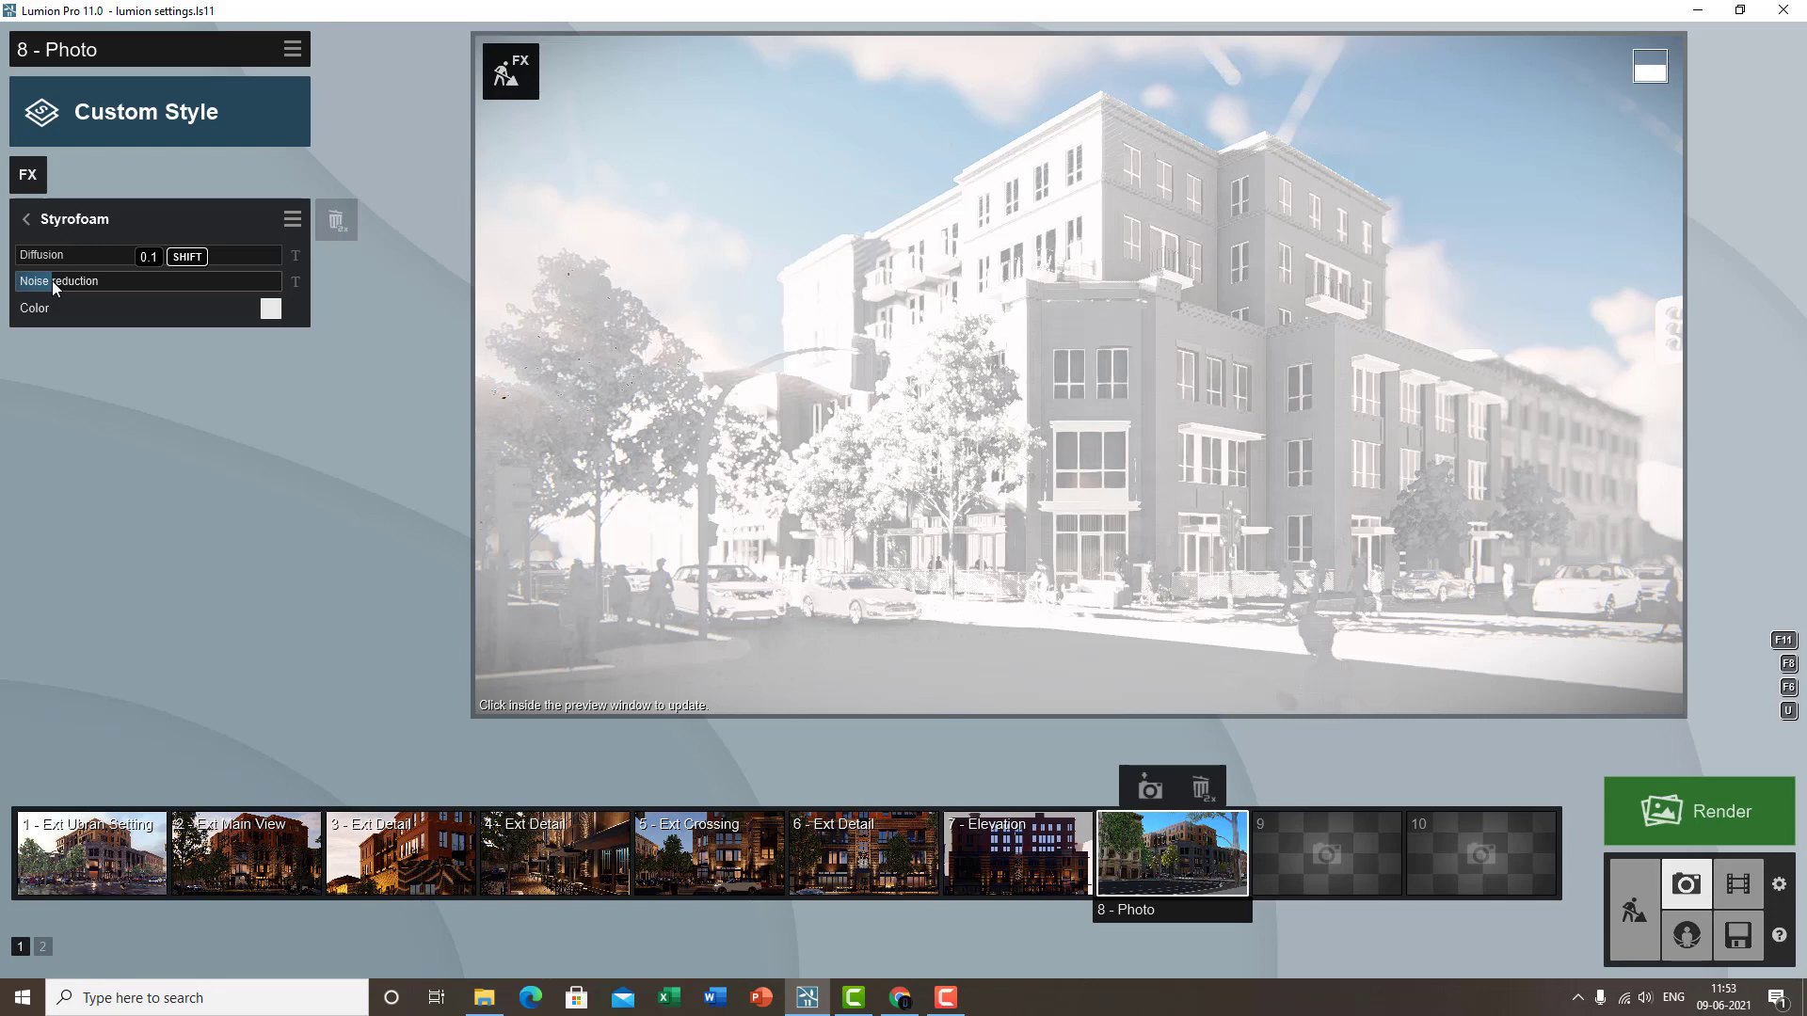
mouse_move(39, 282)
left_mouse_down()
mouse_move(23, 292)
mouse_move(60, 295)
left_mouse_up()
left_click(638, 128)
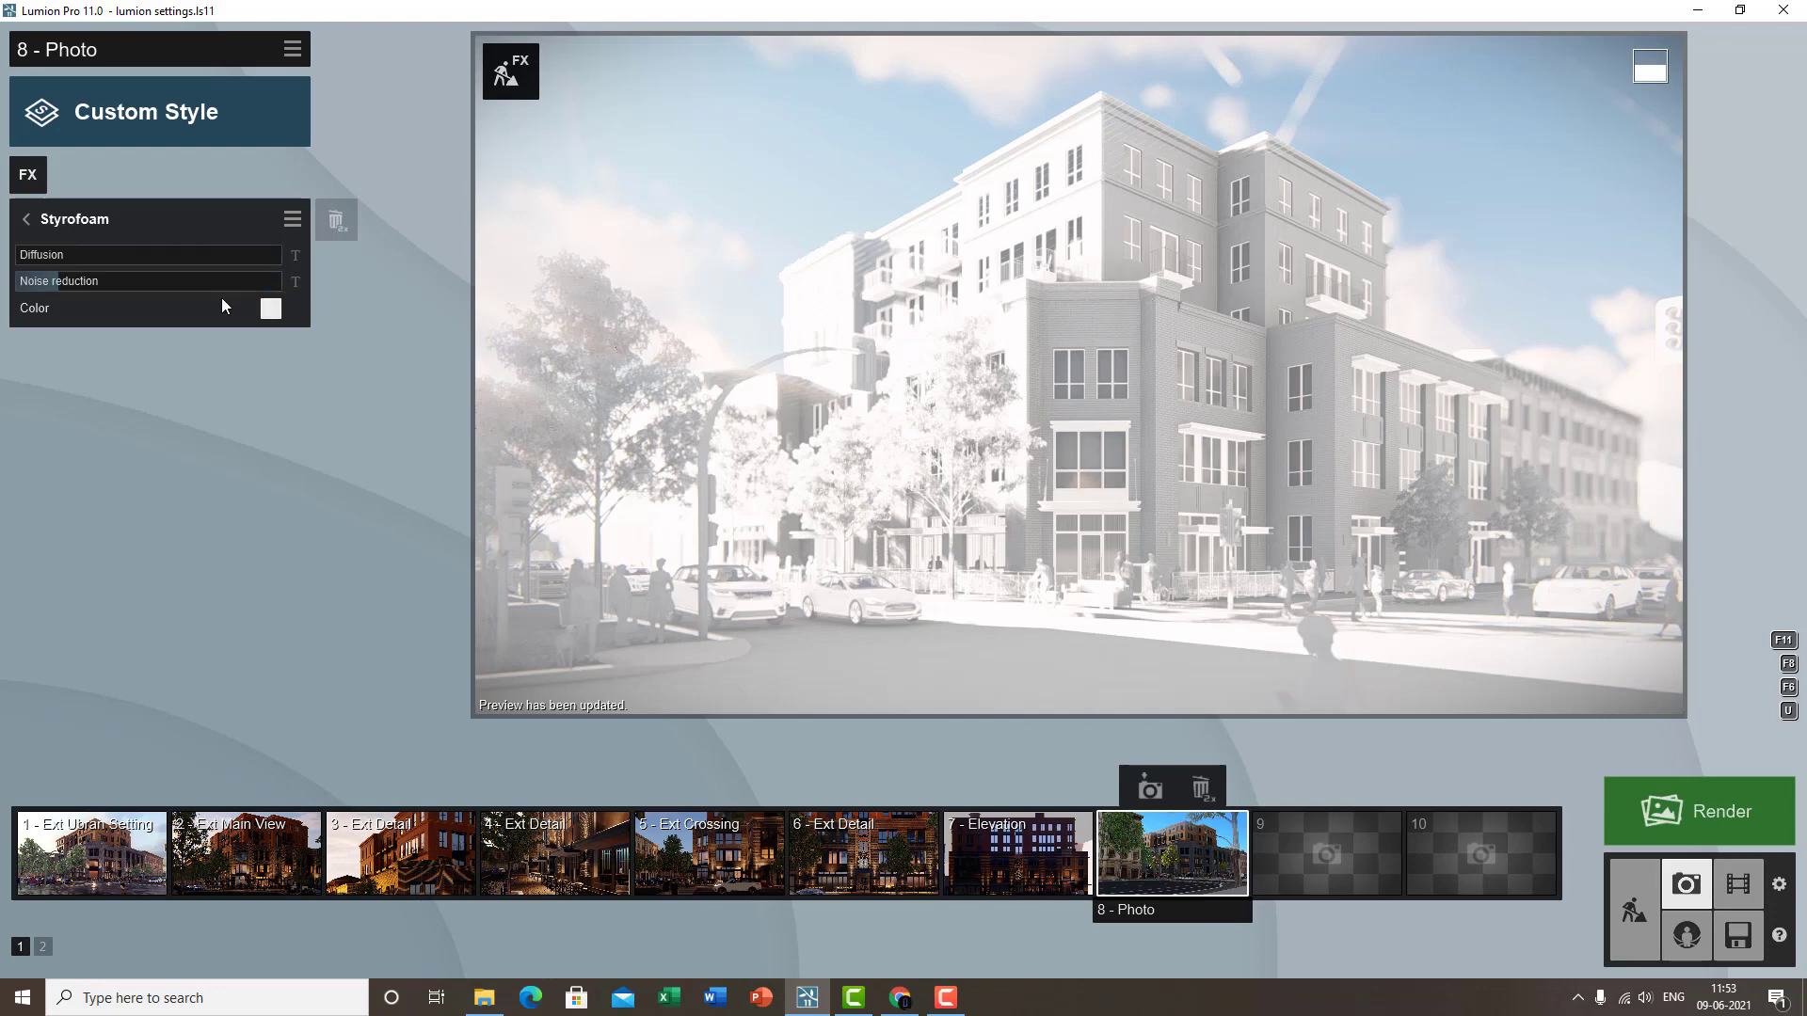
- Change the Styrofoam color to red and raise diffusion and noise reduction to maximum, updating the preview
left_click(270, 308)
left_click(374, 200)
left_click_drag(374, 201, 450, 178)
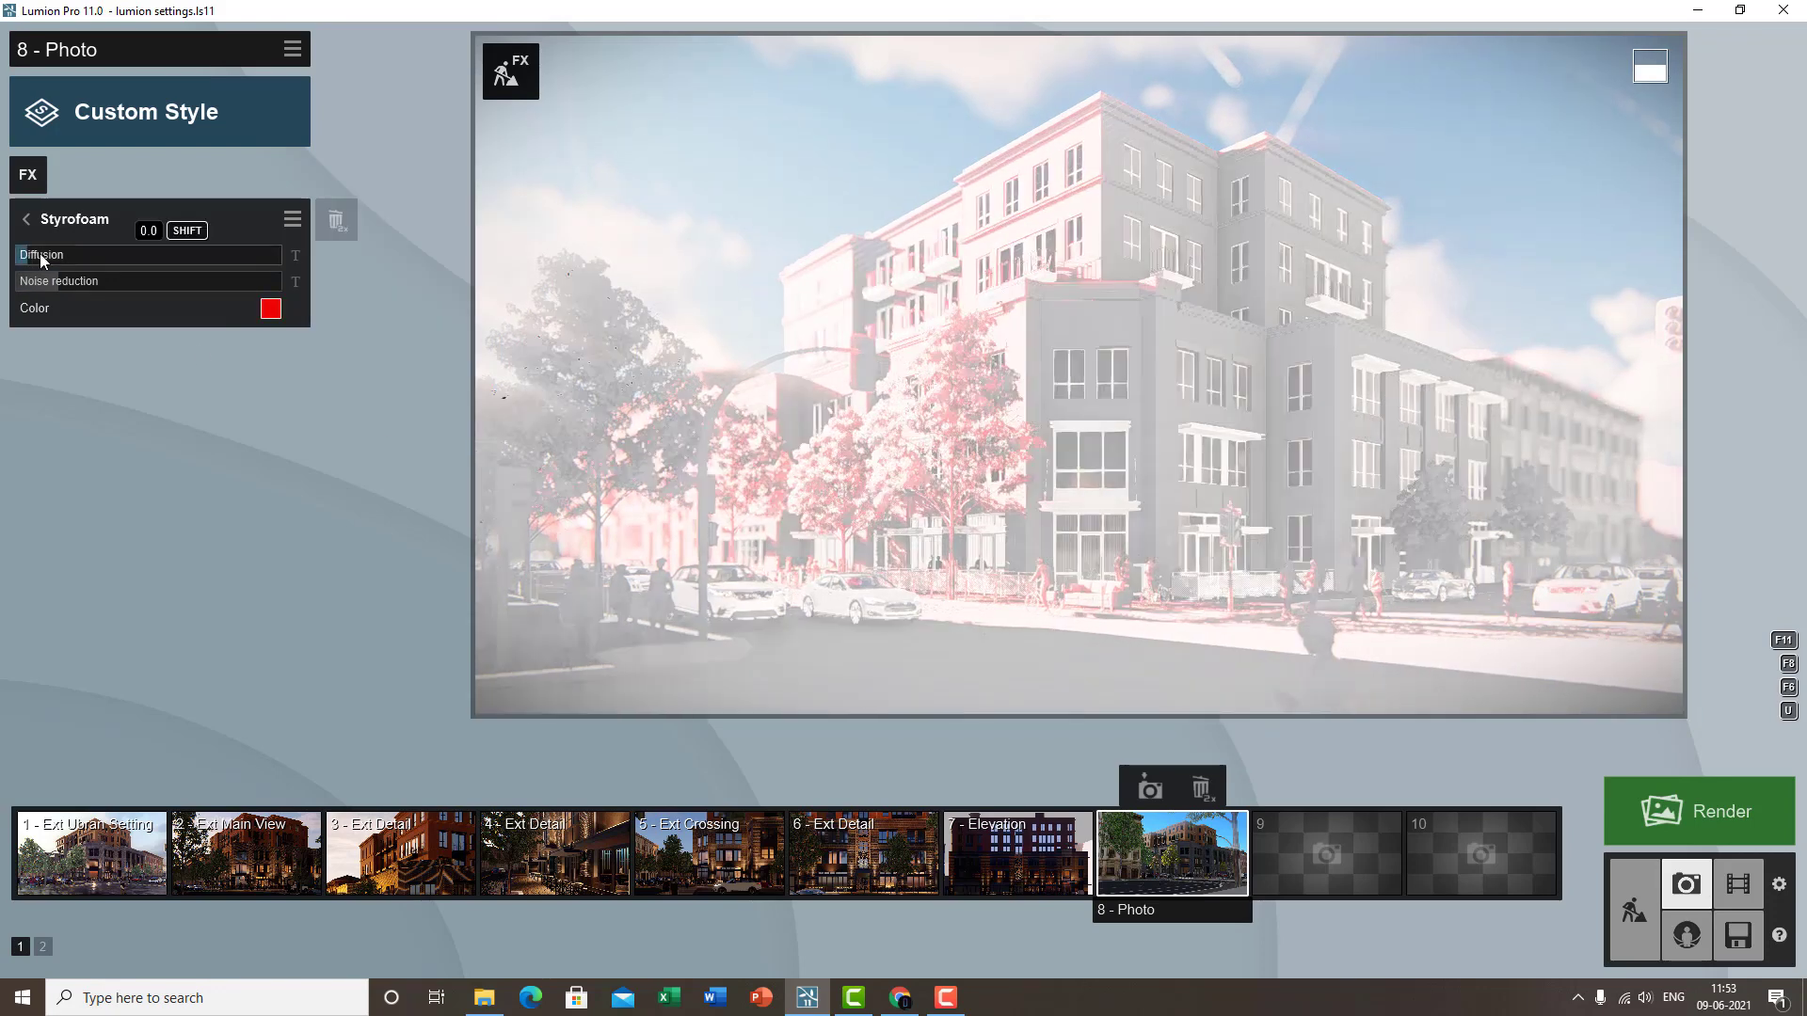
left_click_drag(39, 252, 540, 255)
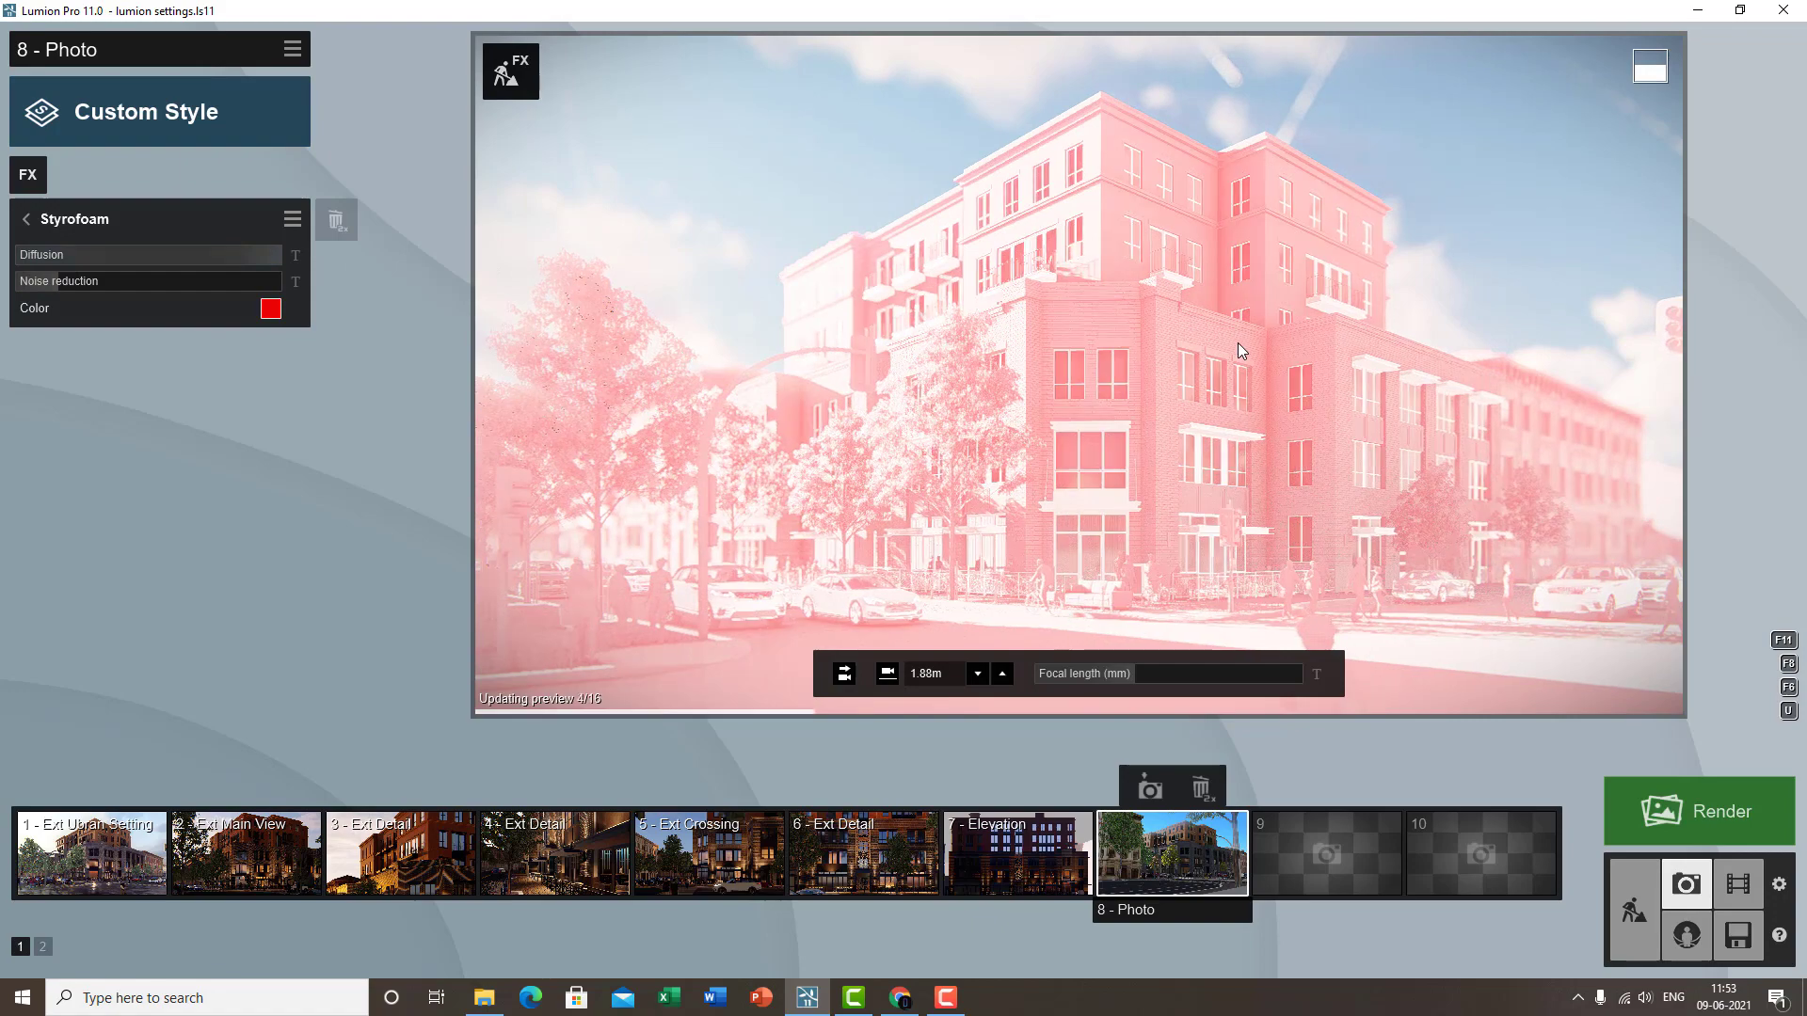
left_click_drag(128, 261, 471, 295)
left_click(1262, 343)
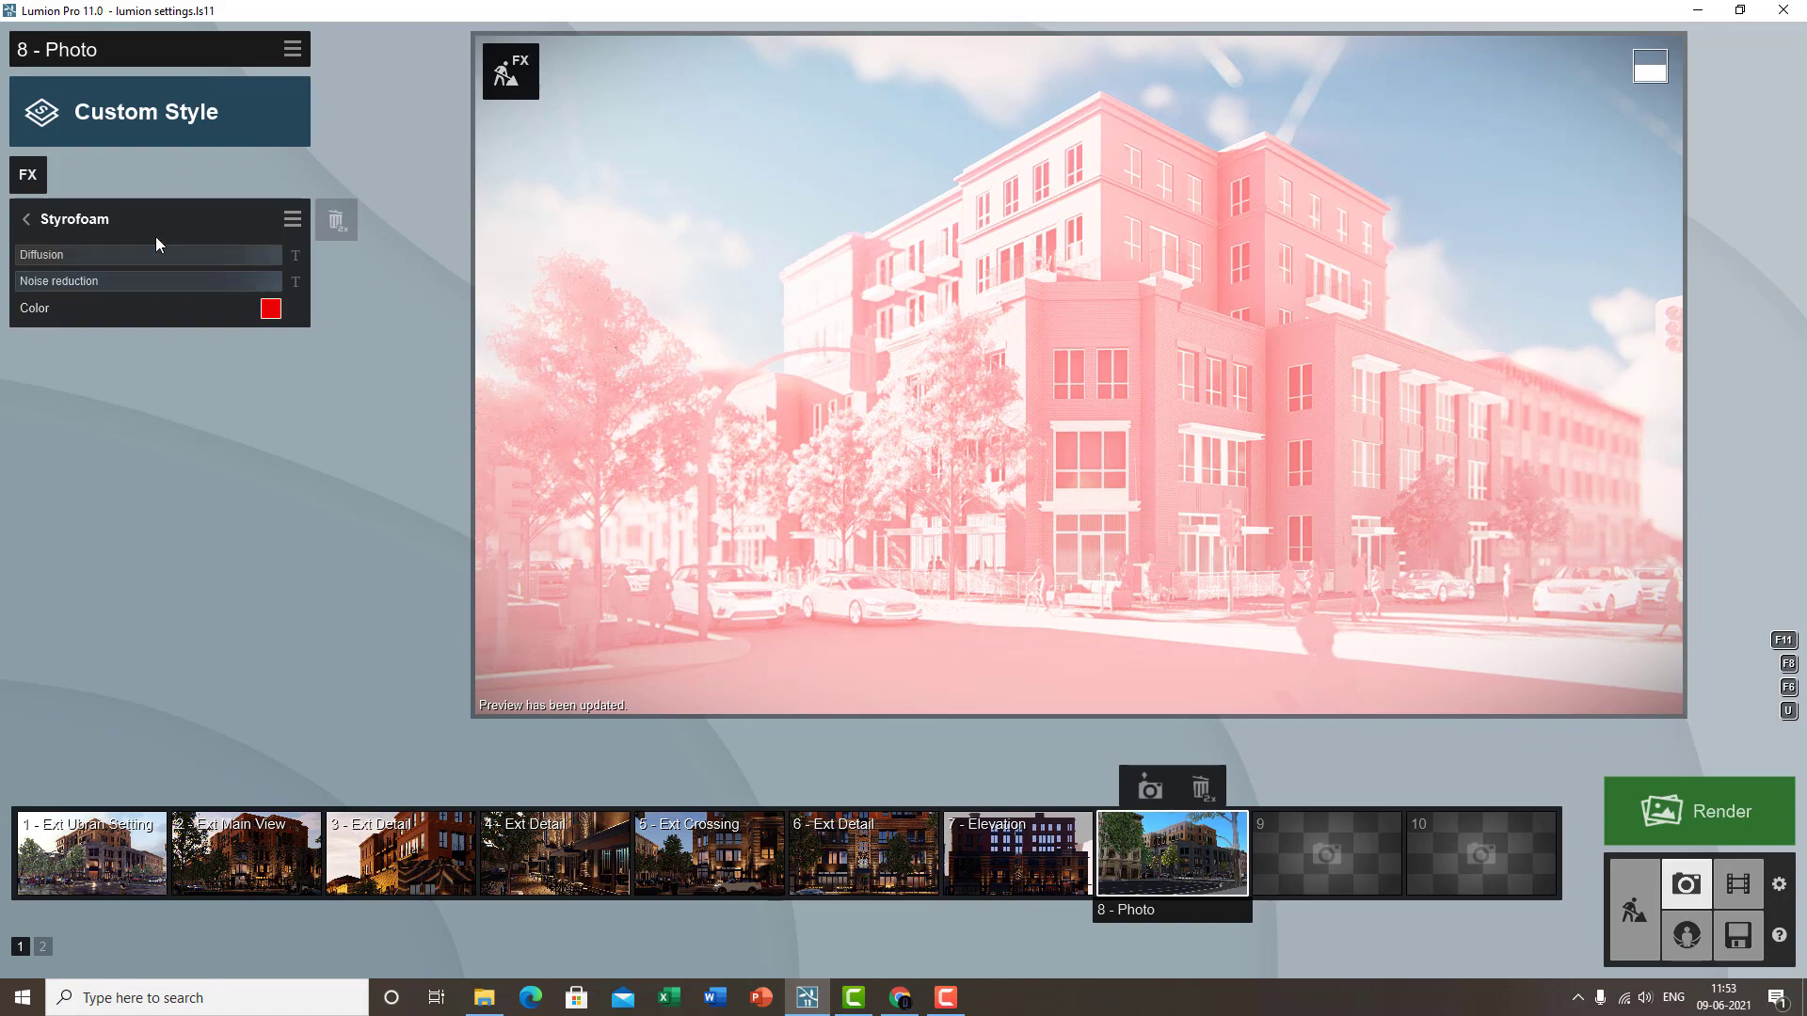
- Replace the Styrofoam effect on photo 8 with Selective Saturation from the Artistic 2 category
left_click(91, 225)
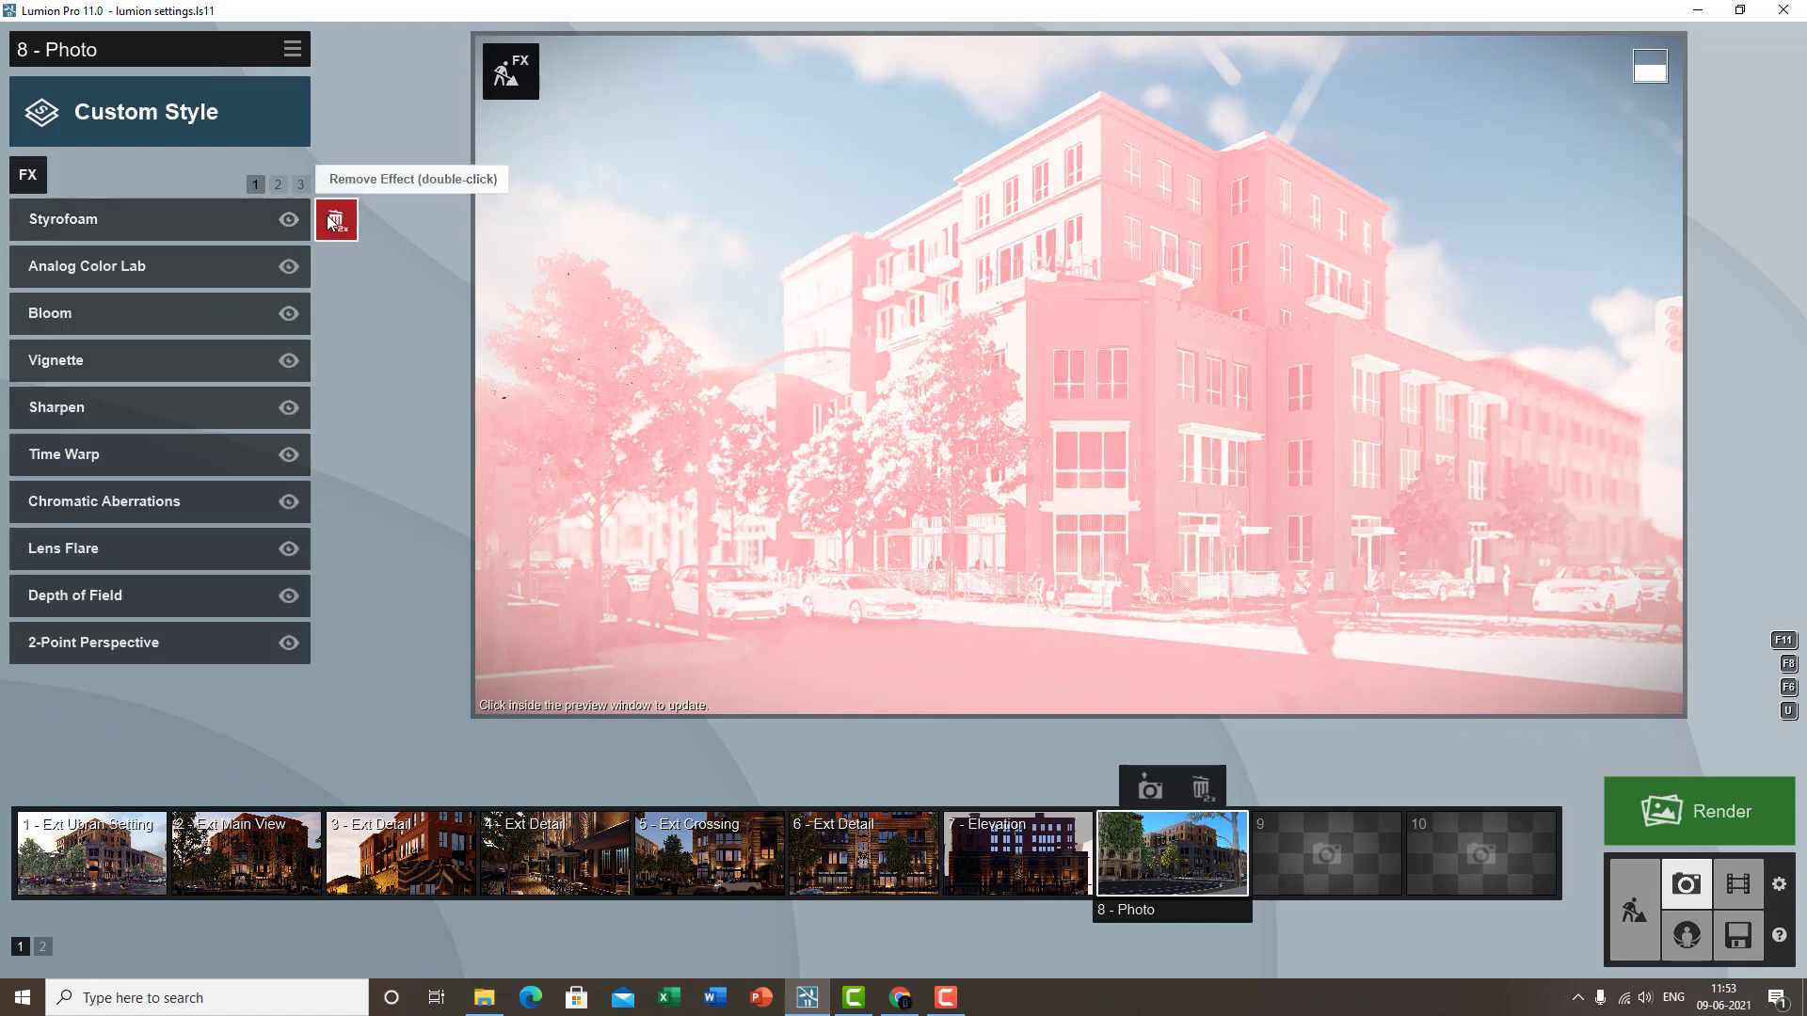
double_click(332, 221)
left_click(37, 177)
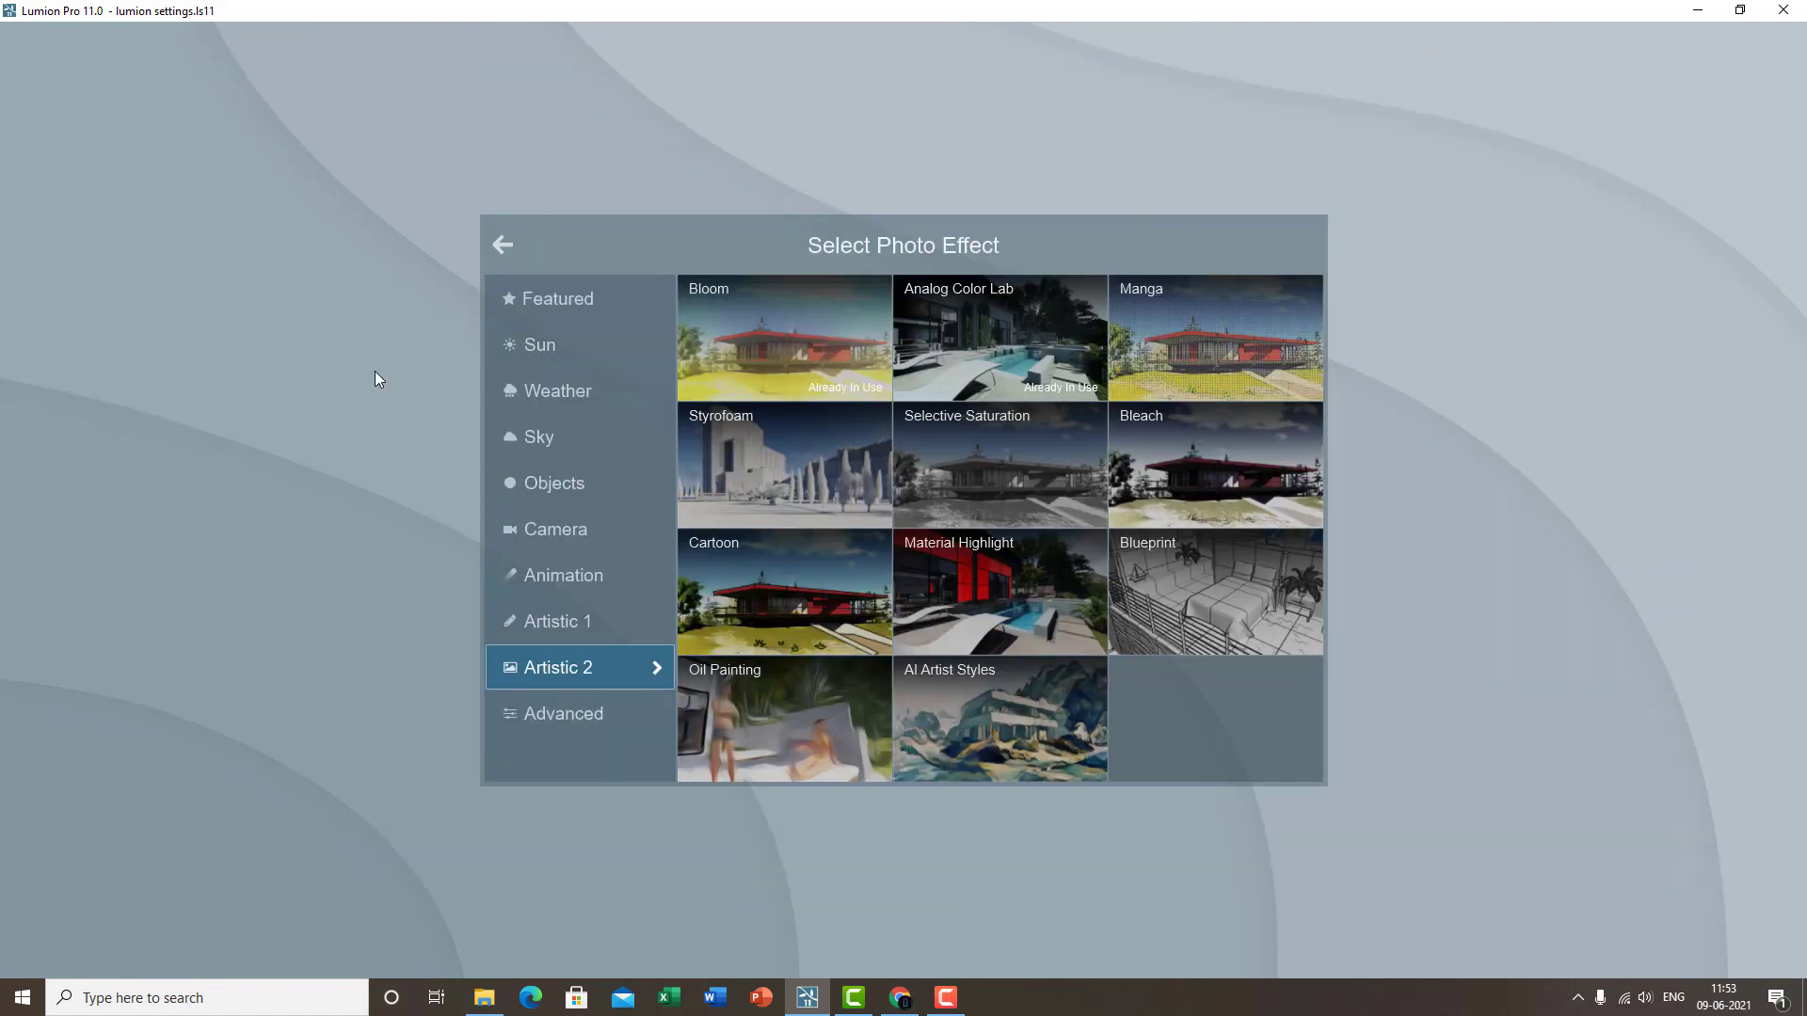
left_click(1035, 492)
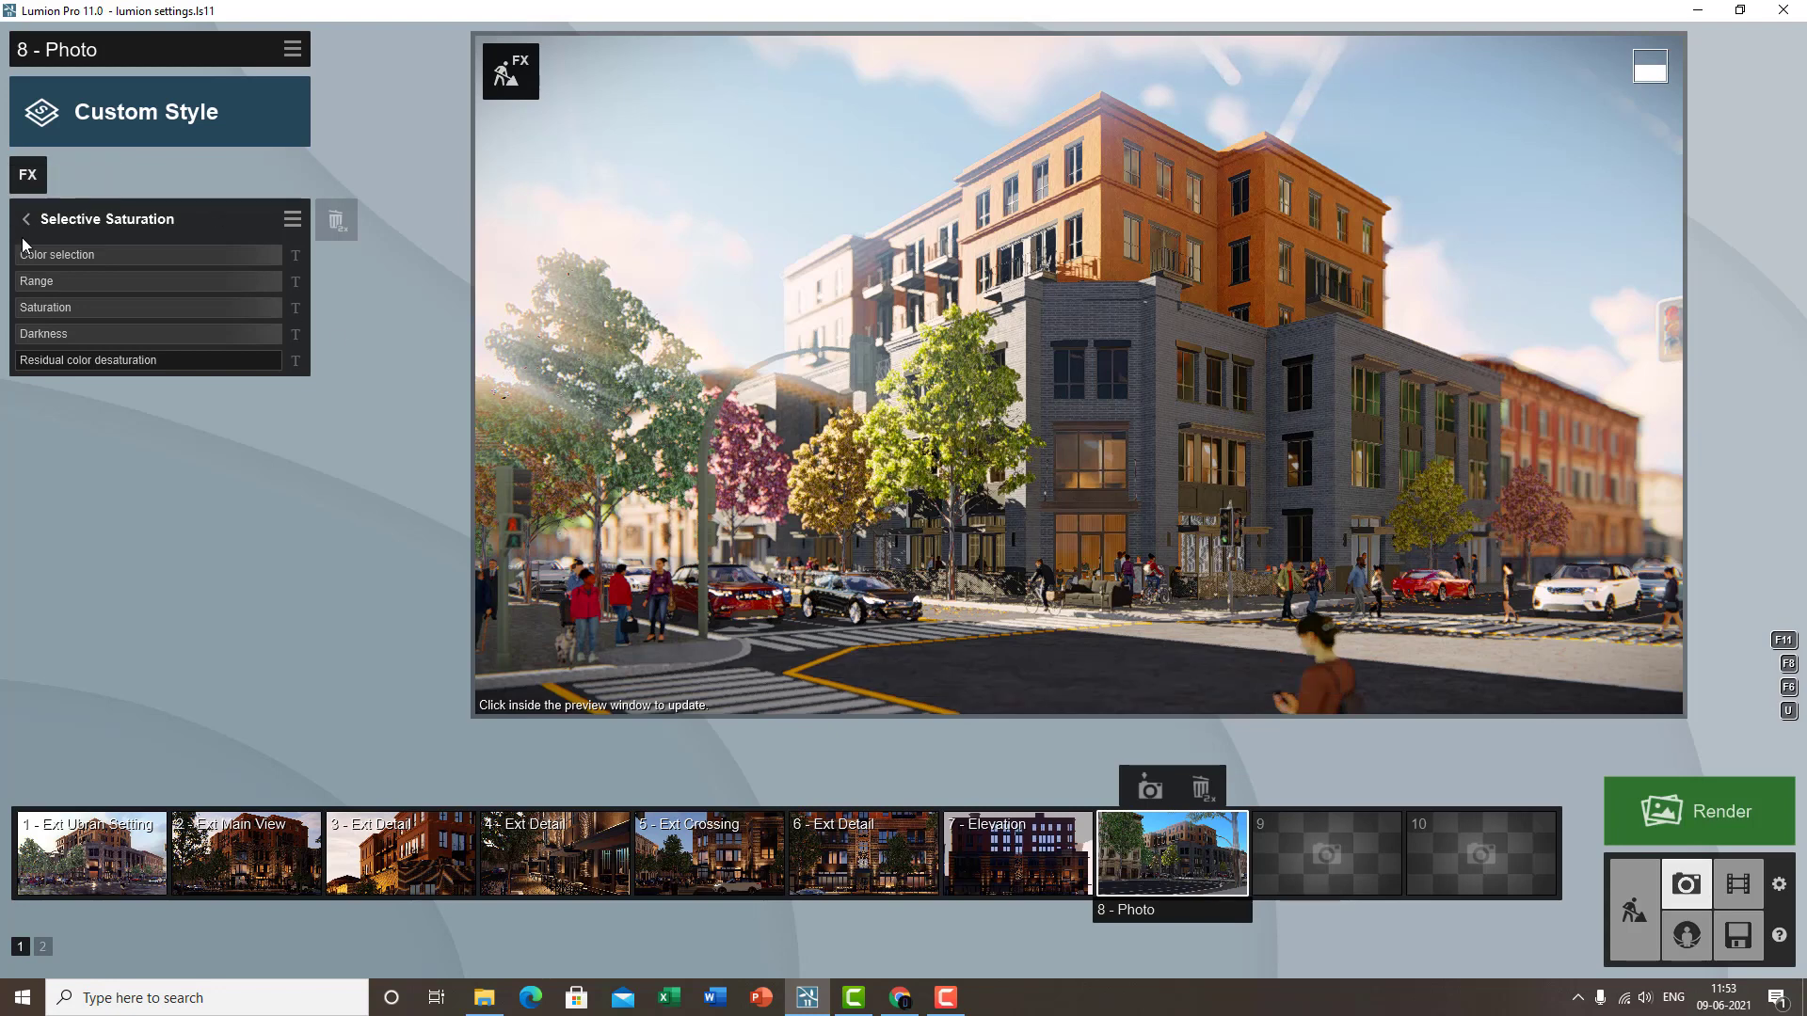
- Set Selective Saturation's color selection to maximum, its range slightly above the middle and its saturation slightly below the middle
left_click_drag(106, 256, 63, 254)
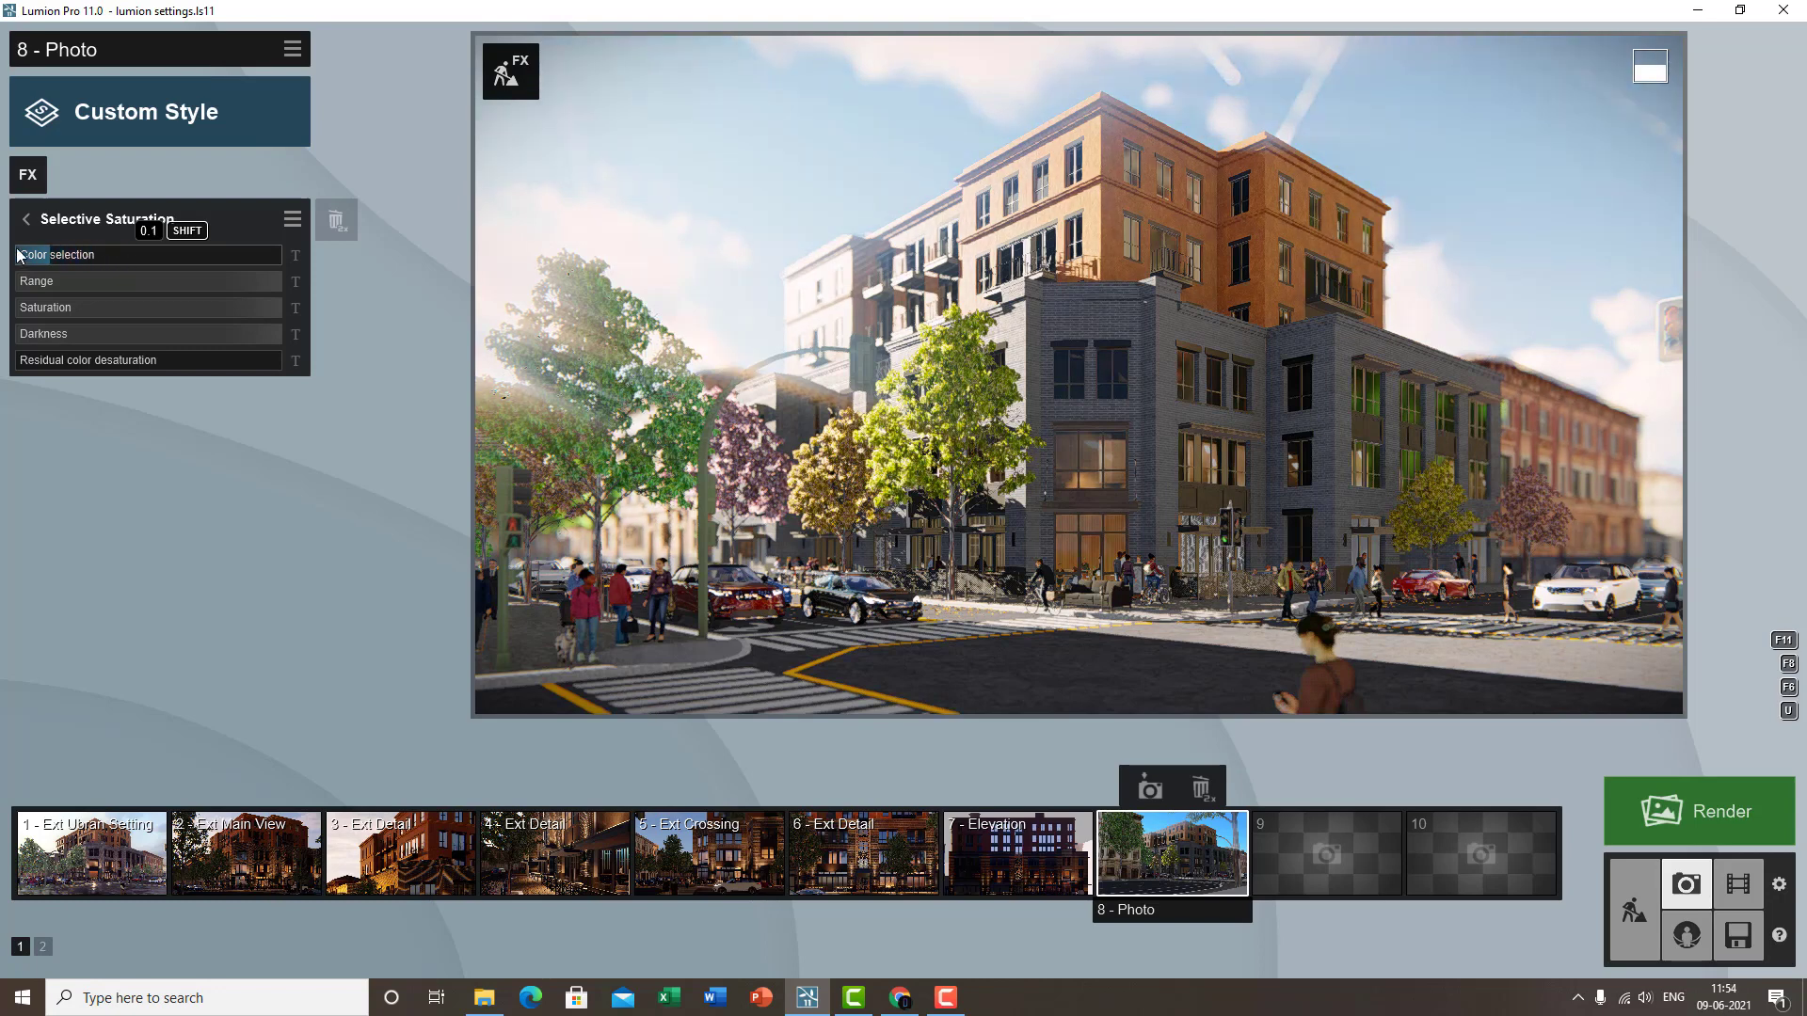
left_click_drag(134, 252, 382, 247)
left_click_drag(245, 248, 369, 226)
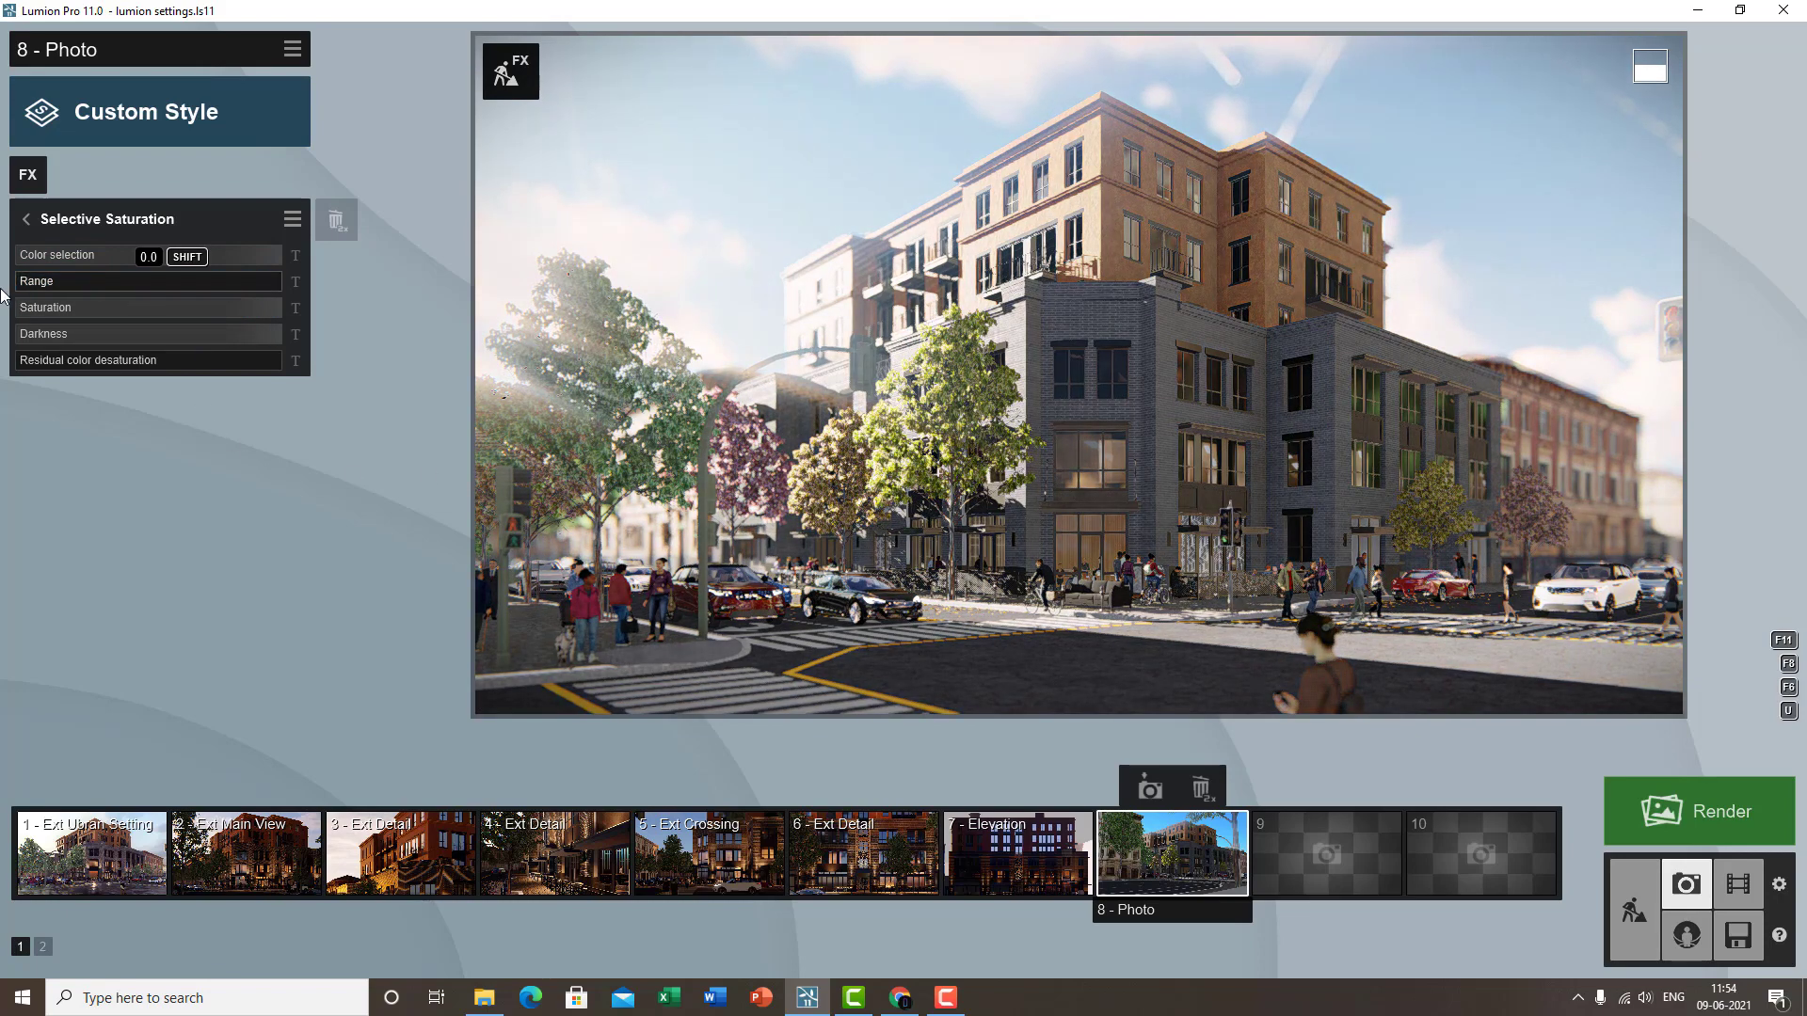
left_click_drag(15, 283, 304, 280)
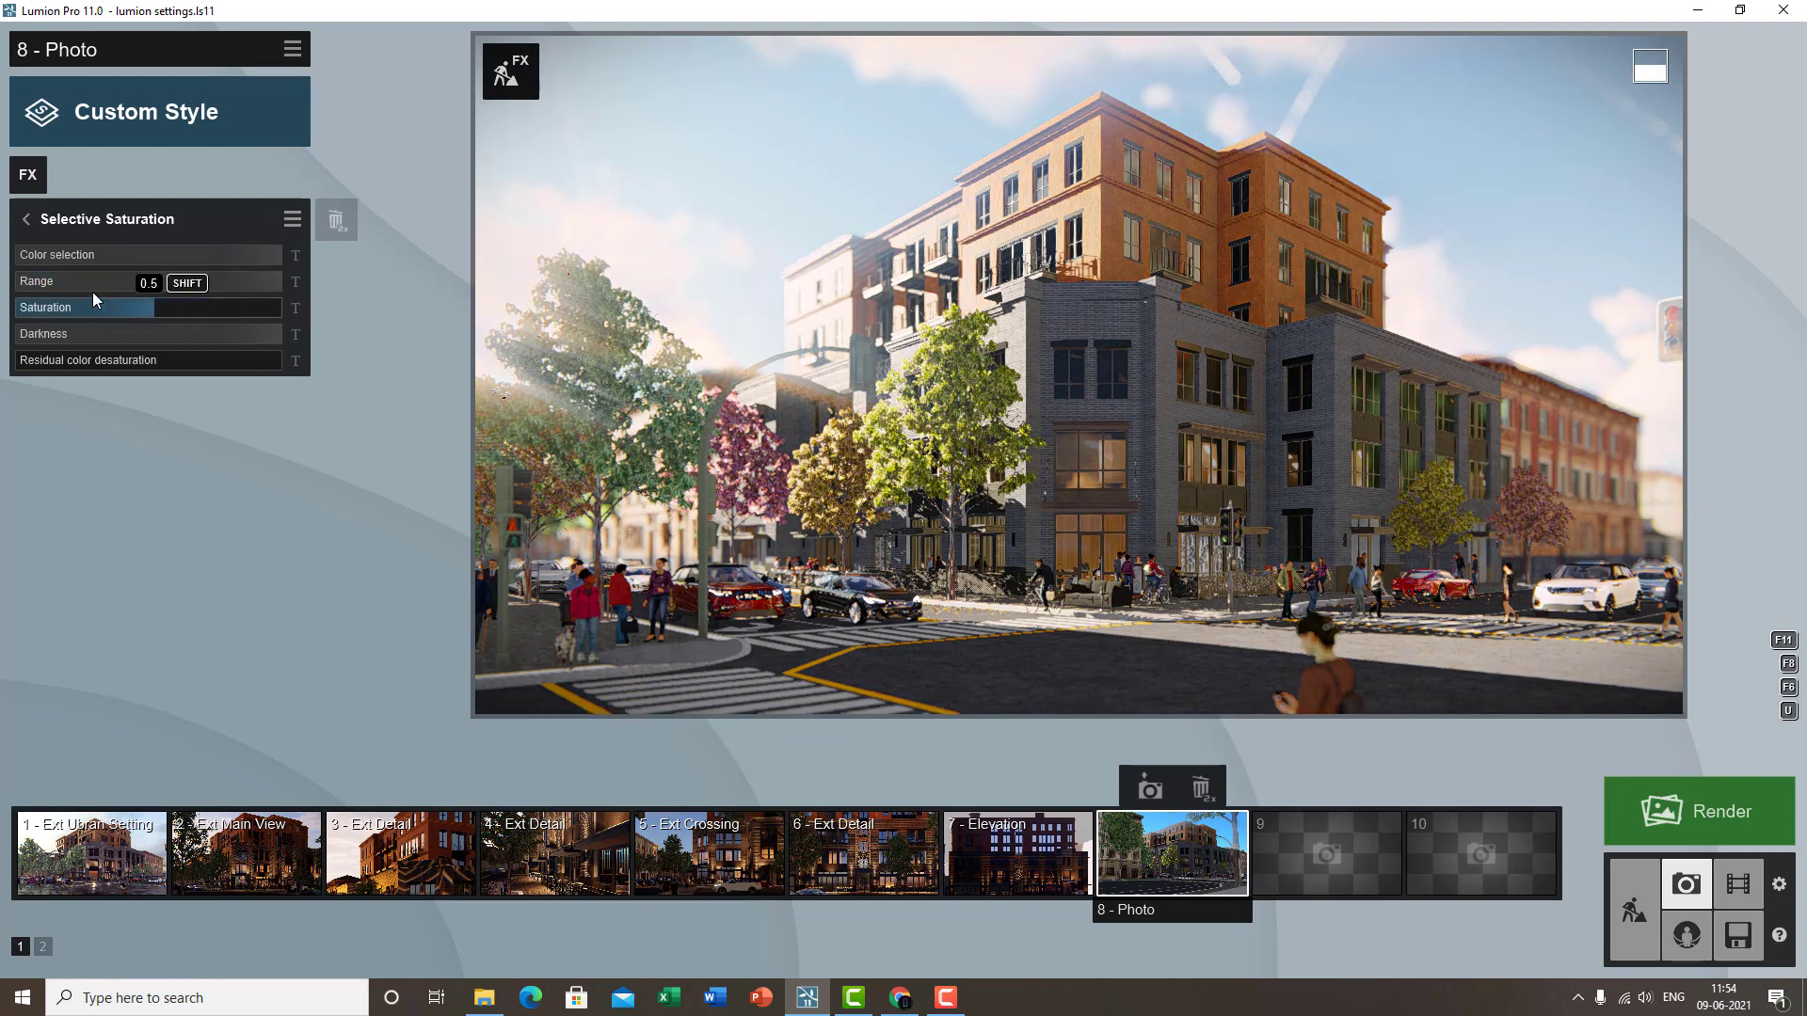
left_click_drag(160, 306, 282, 335)
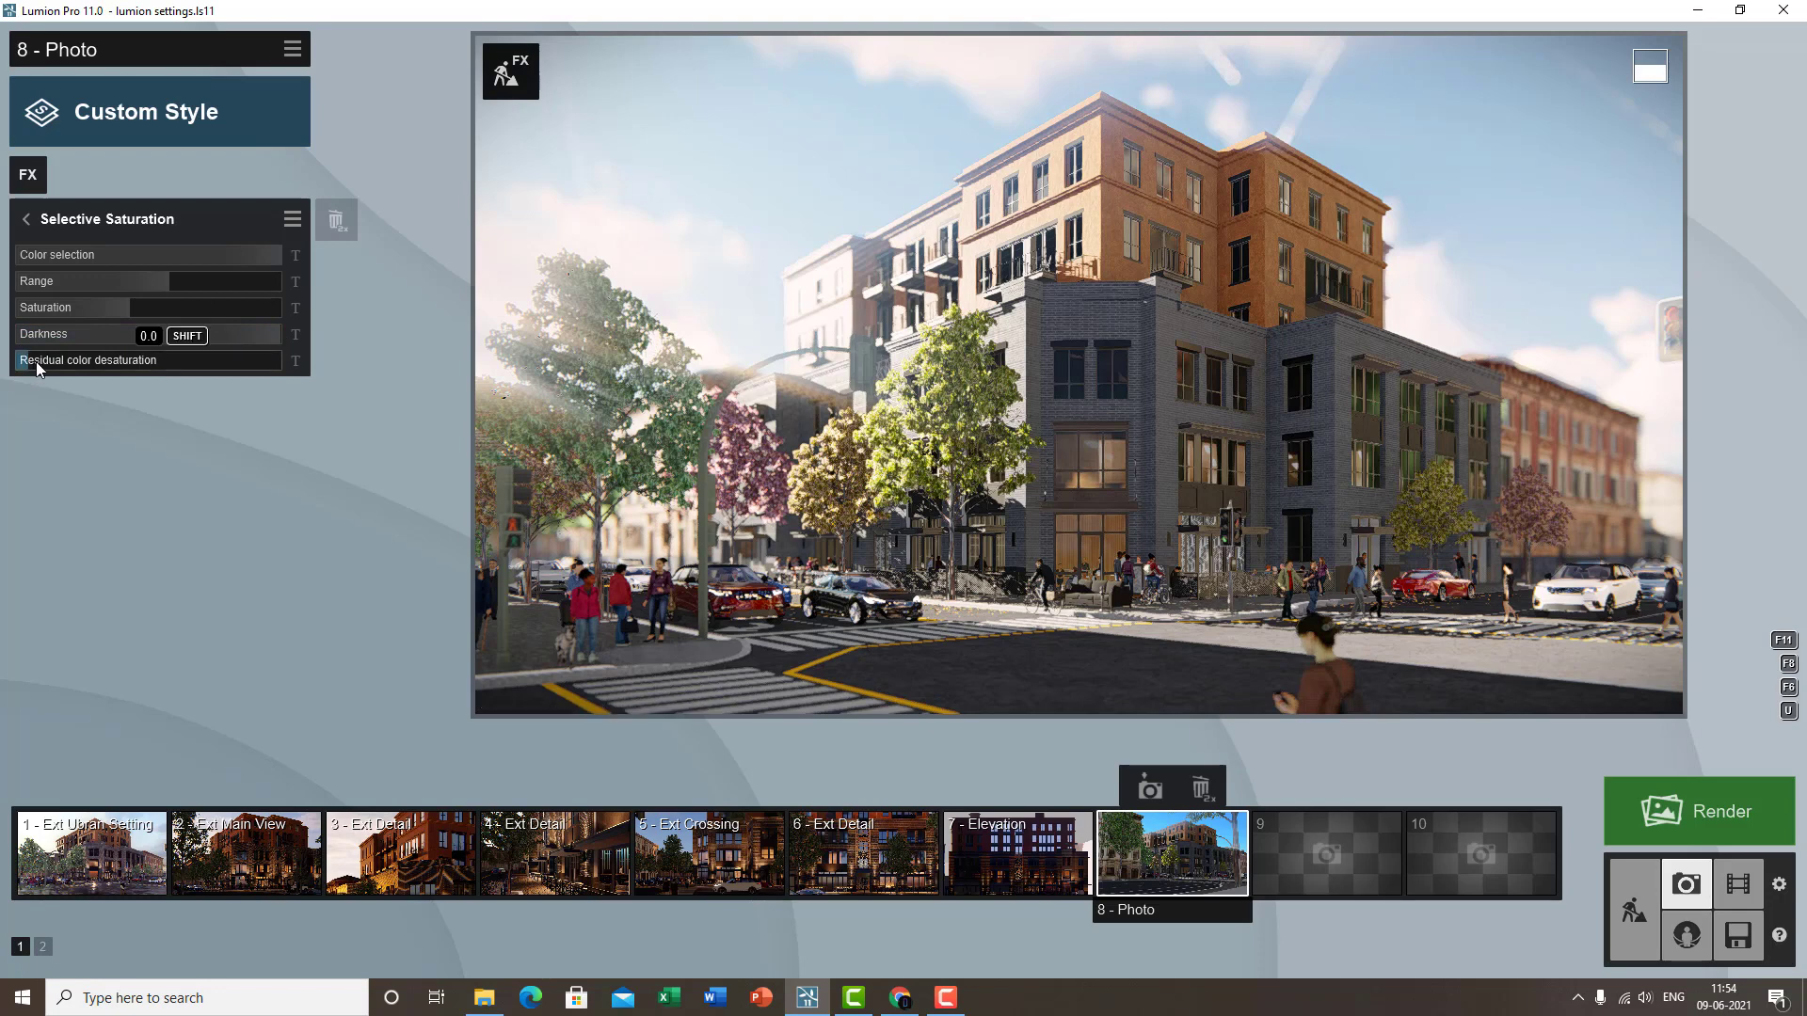
- Set Selective Saturation to 0.5 saturation, try high residual color desaturation in the preview, and reduce the desaturation to about 0.3
left_click_drag(150, 363, 273, 378)
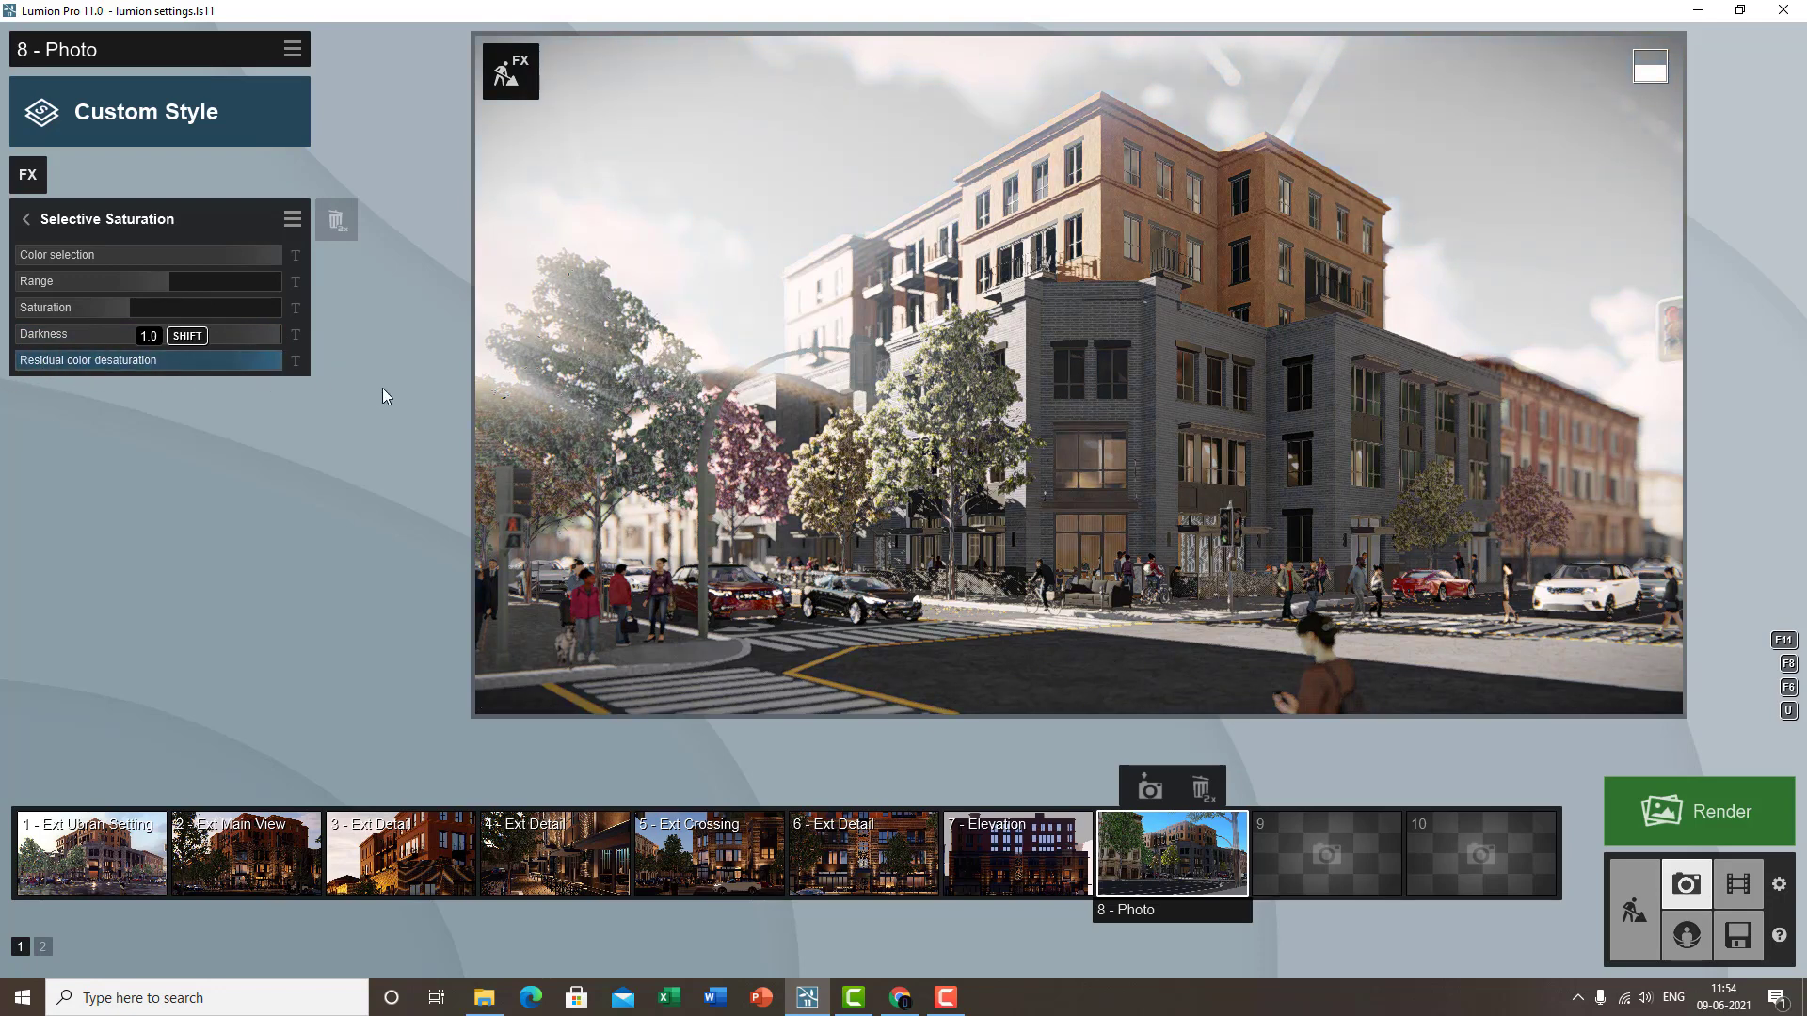
left_click_drag(382, 396, 262, 396)
left_click(149, 314)
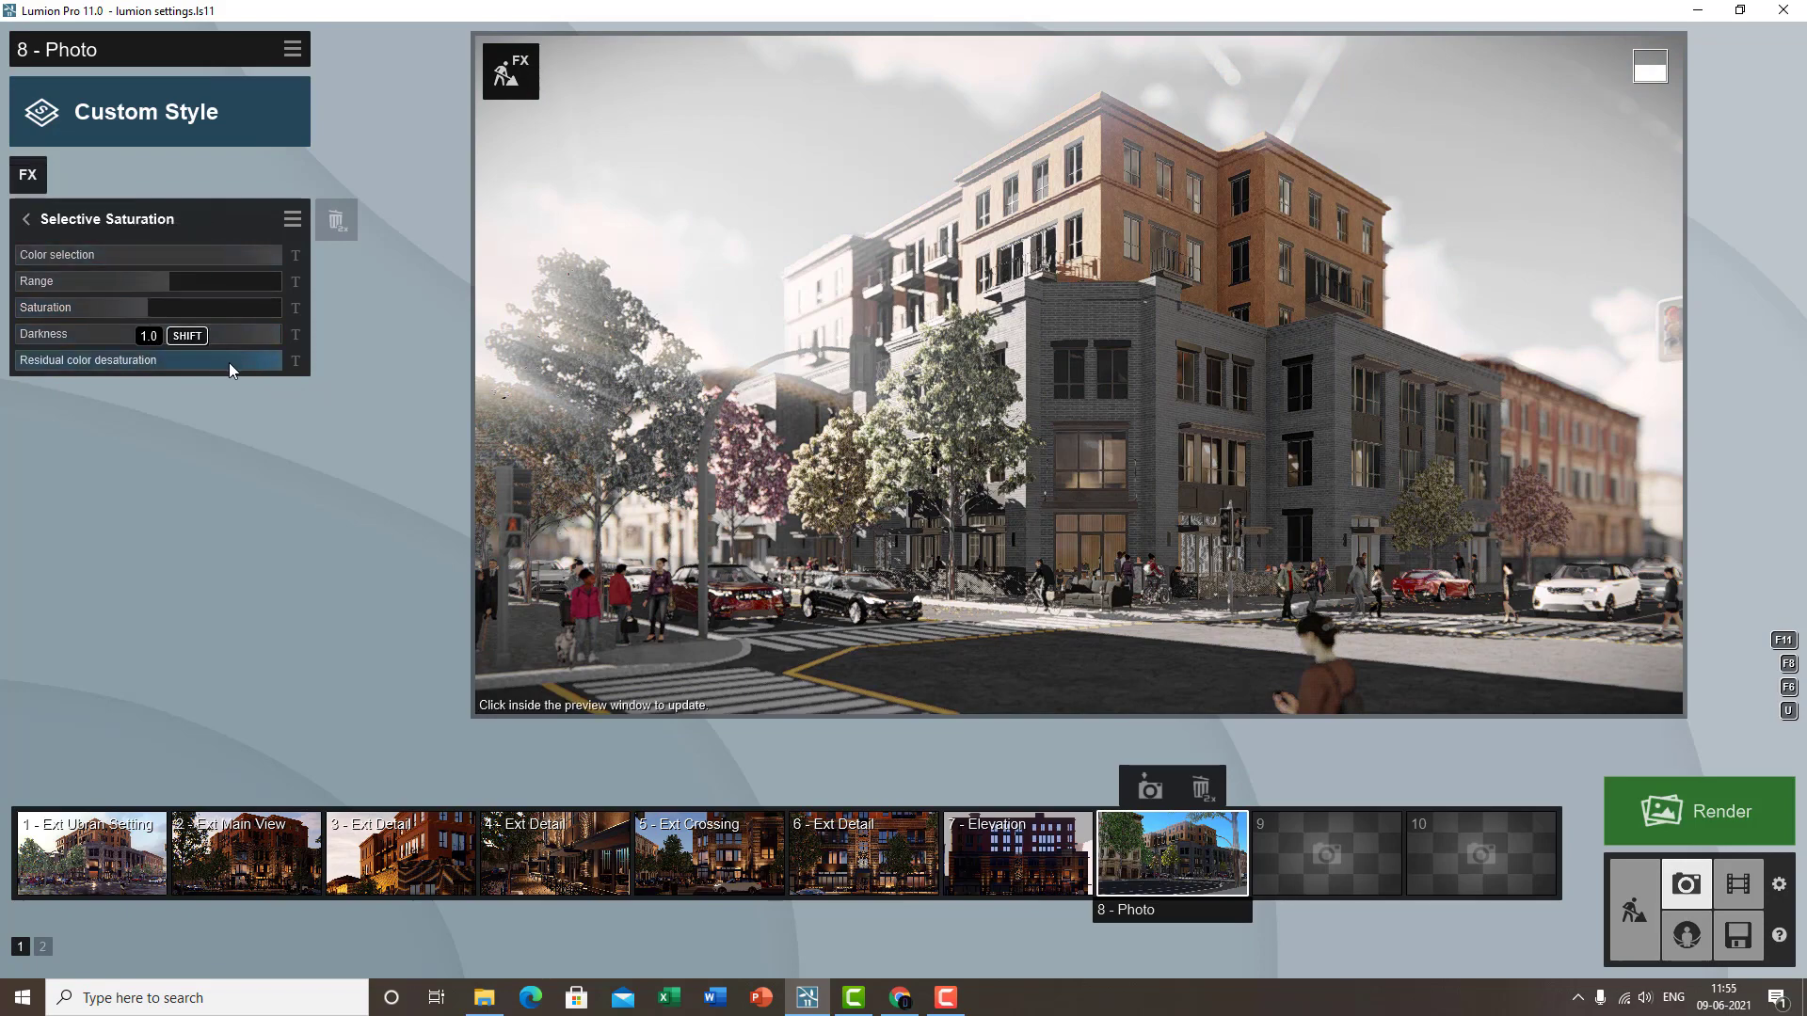
left_click(159, 365)
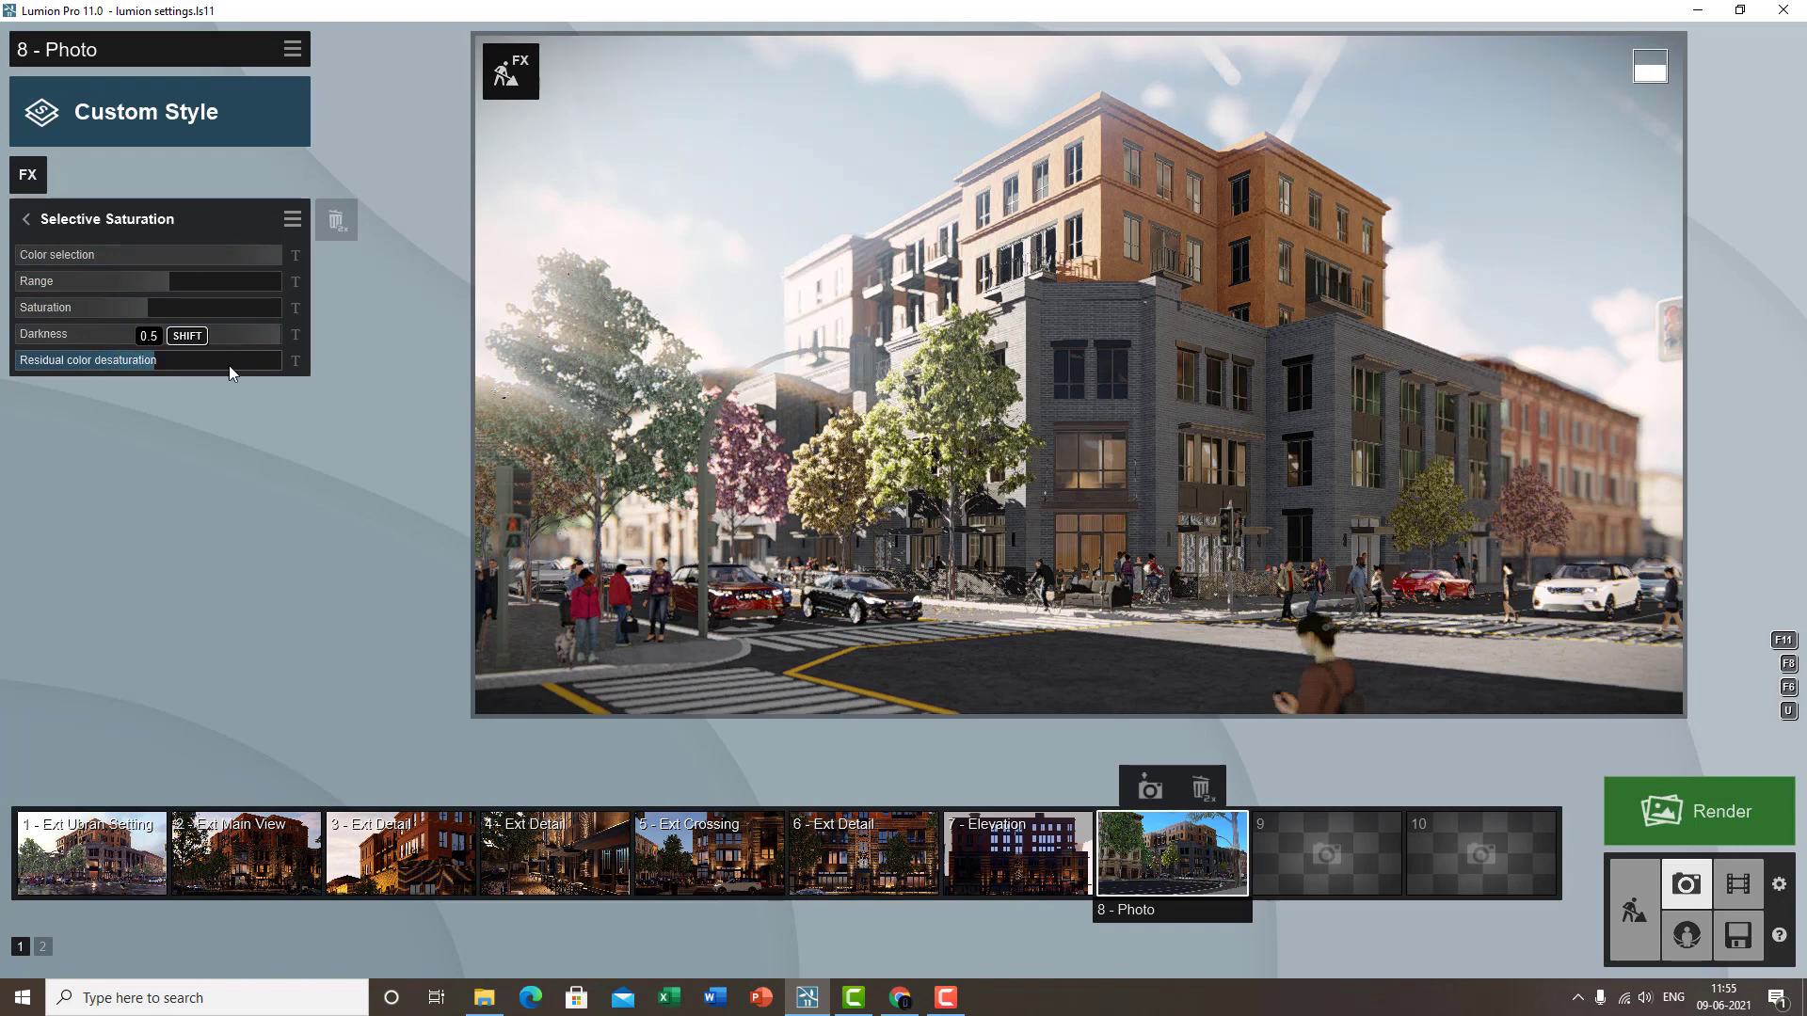
left_click_drag(94, 369, 279, 377)
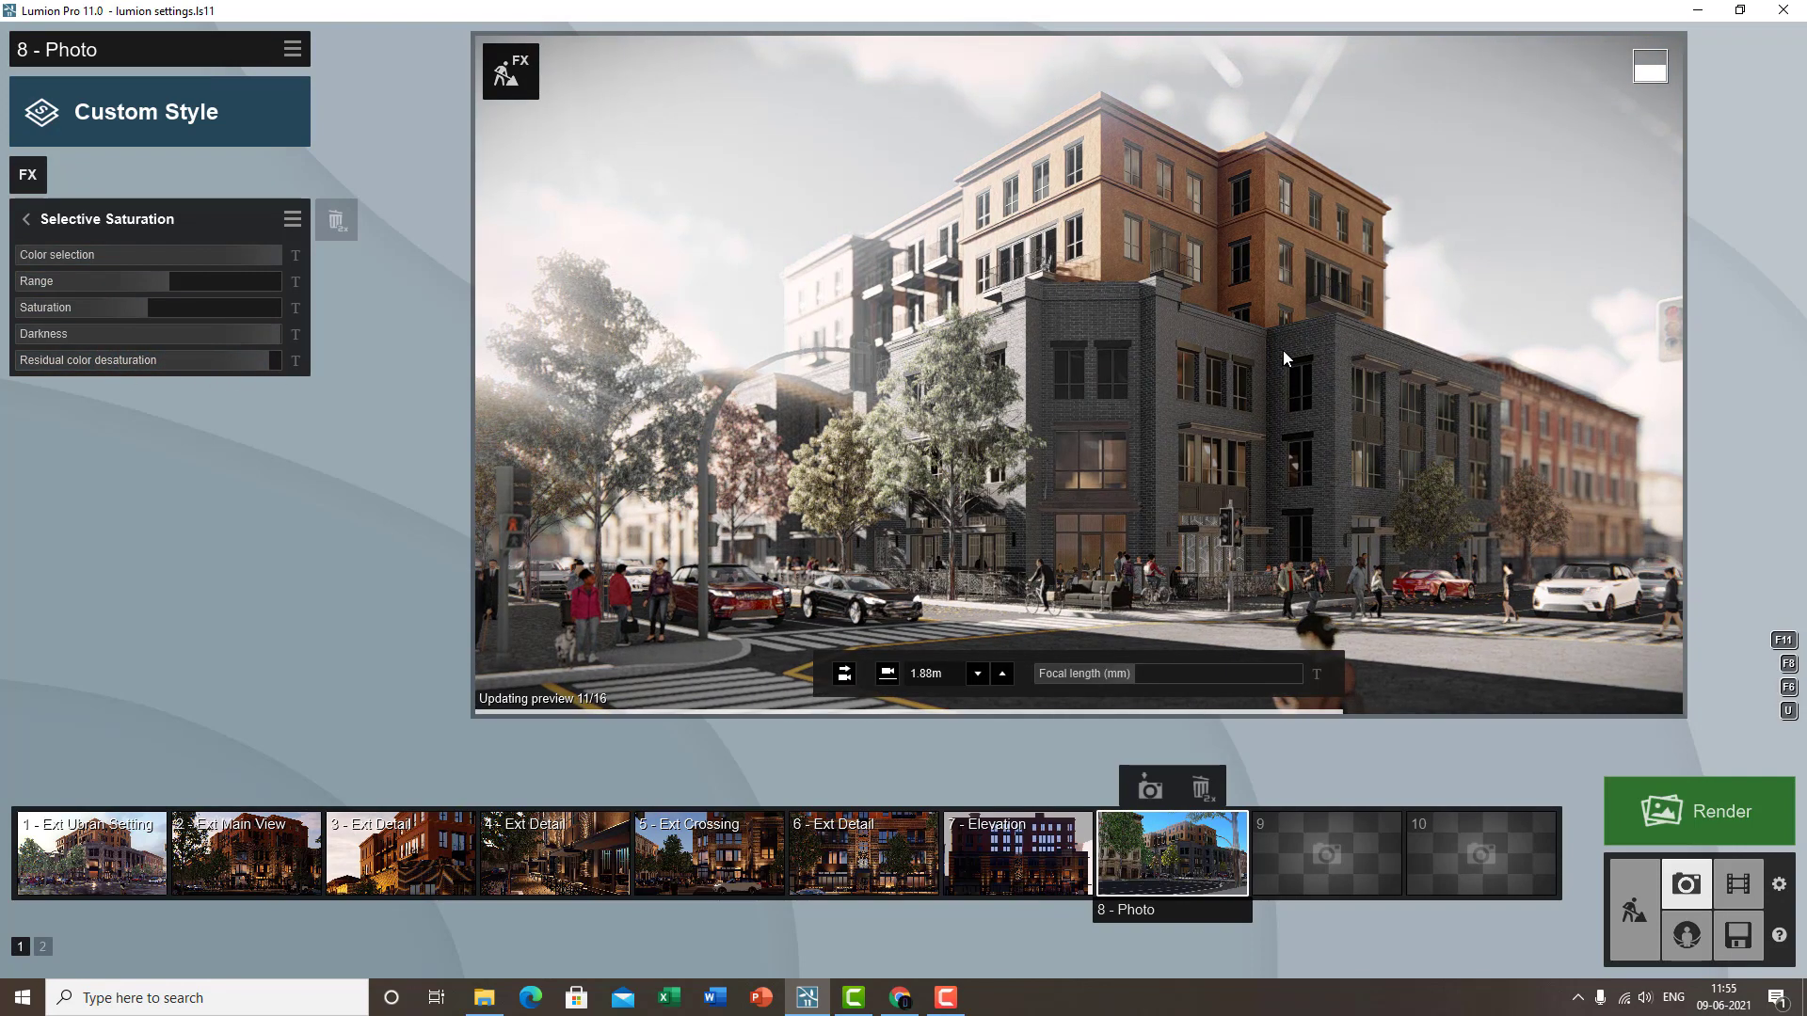
left_click(105, 362)
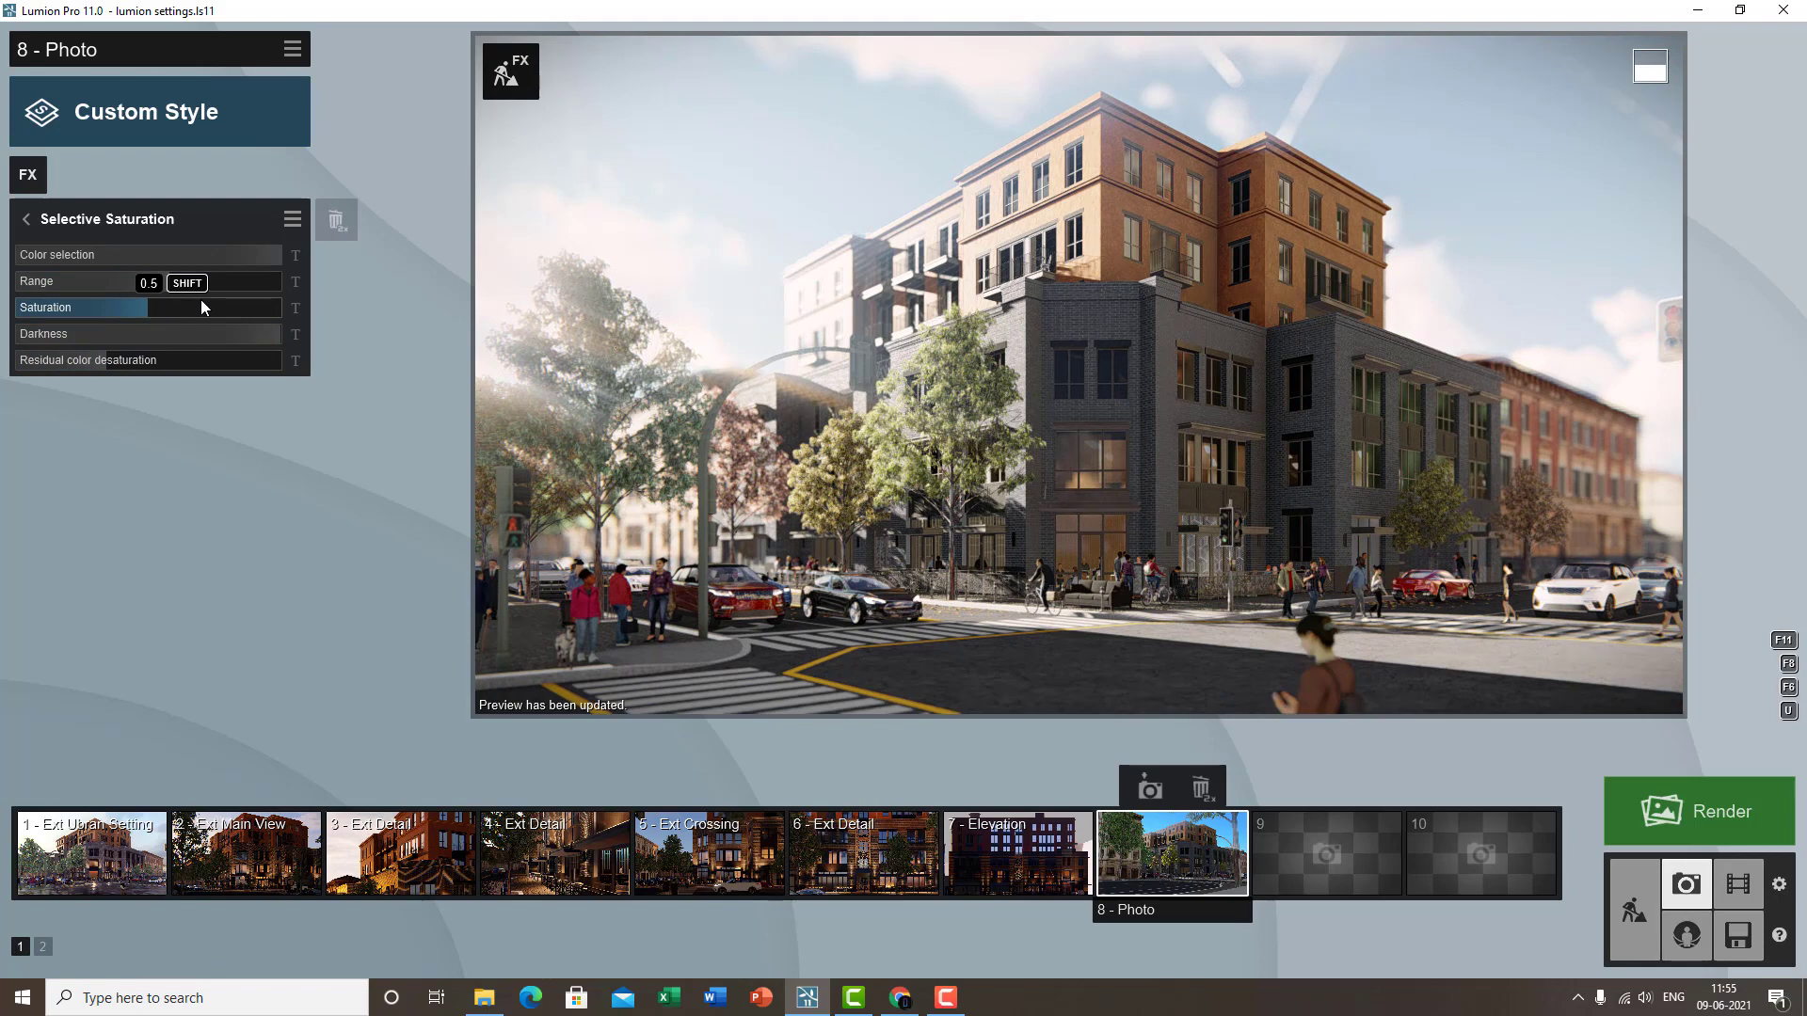
- Add the Bleach effect to photo 8 and lower its amount to almost zero
left_click(42, 218)
left_click(28, 167)
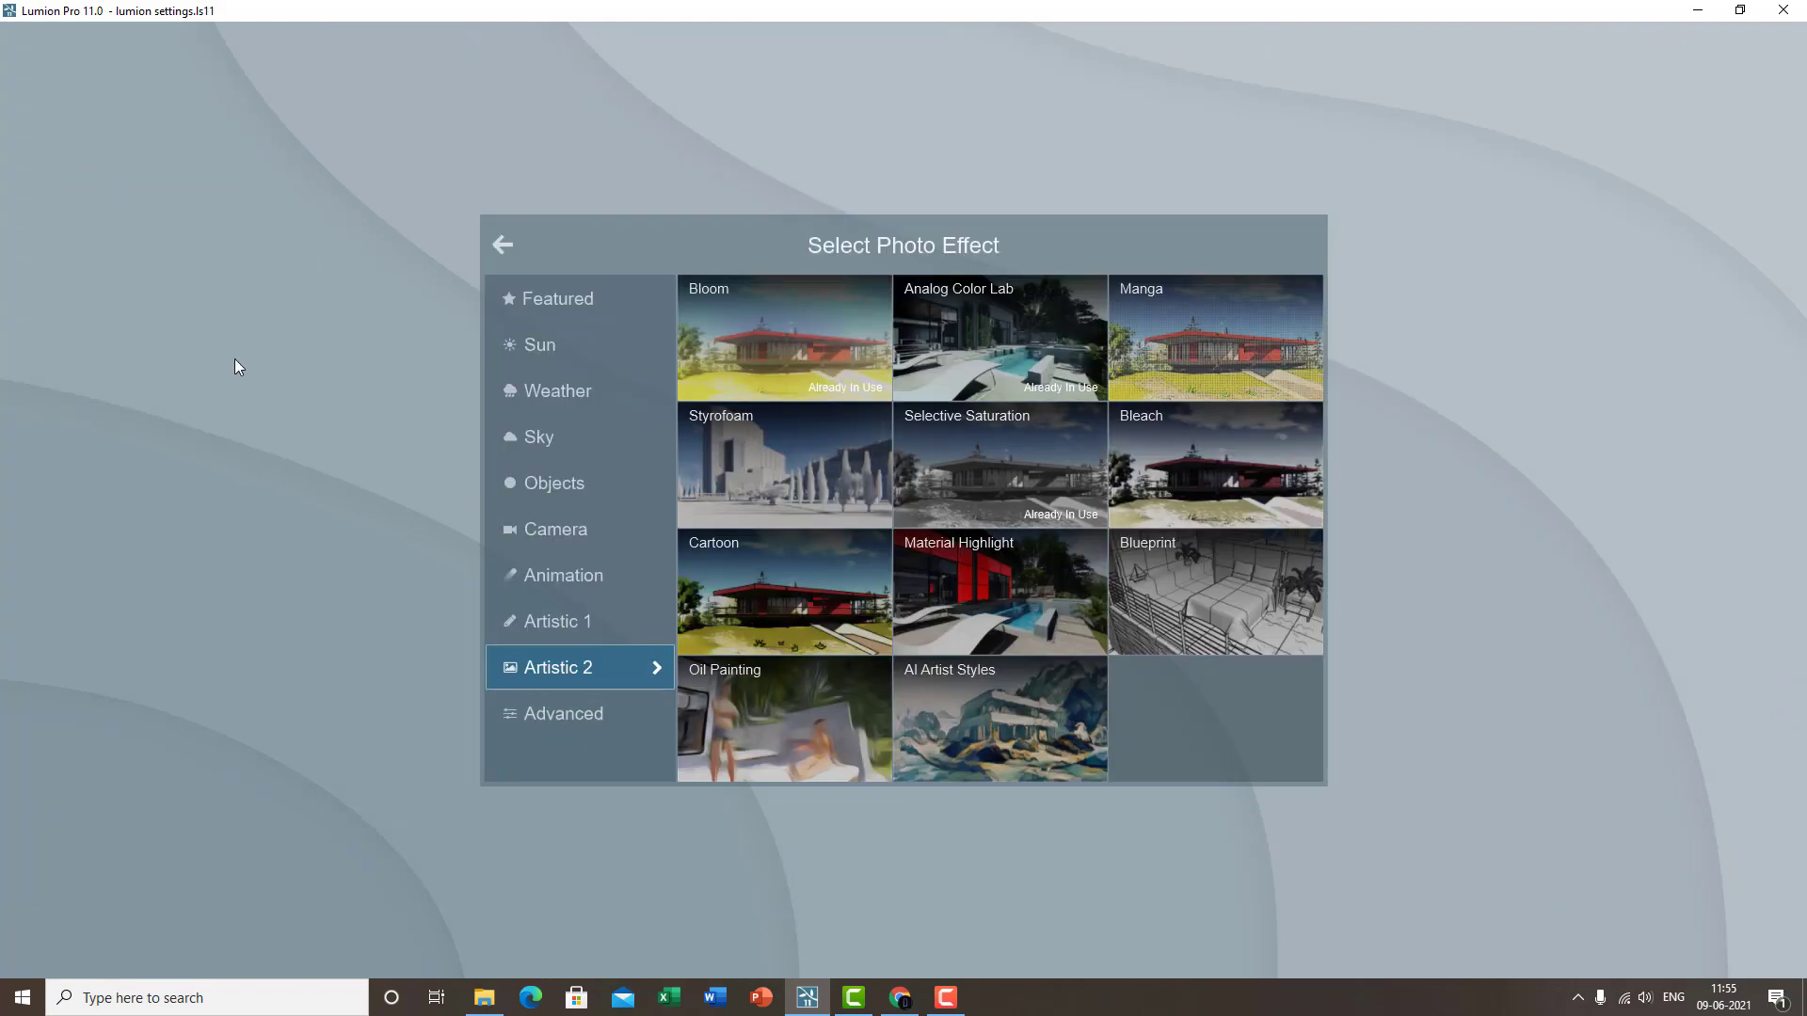
left_click(1193, 450)
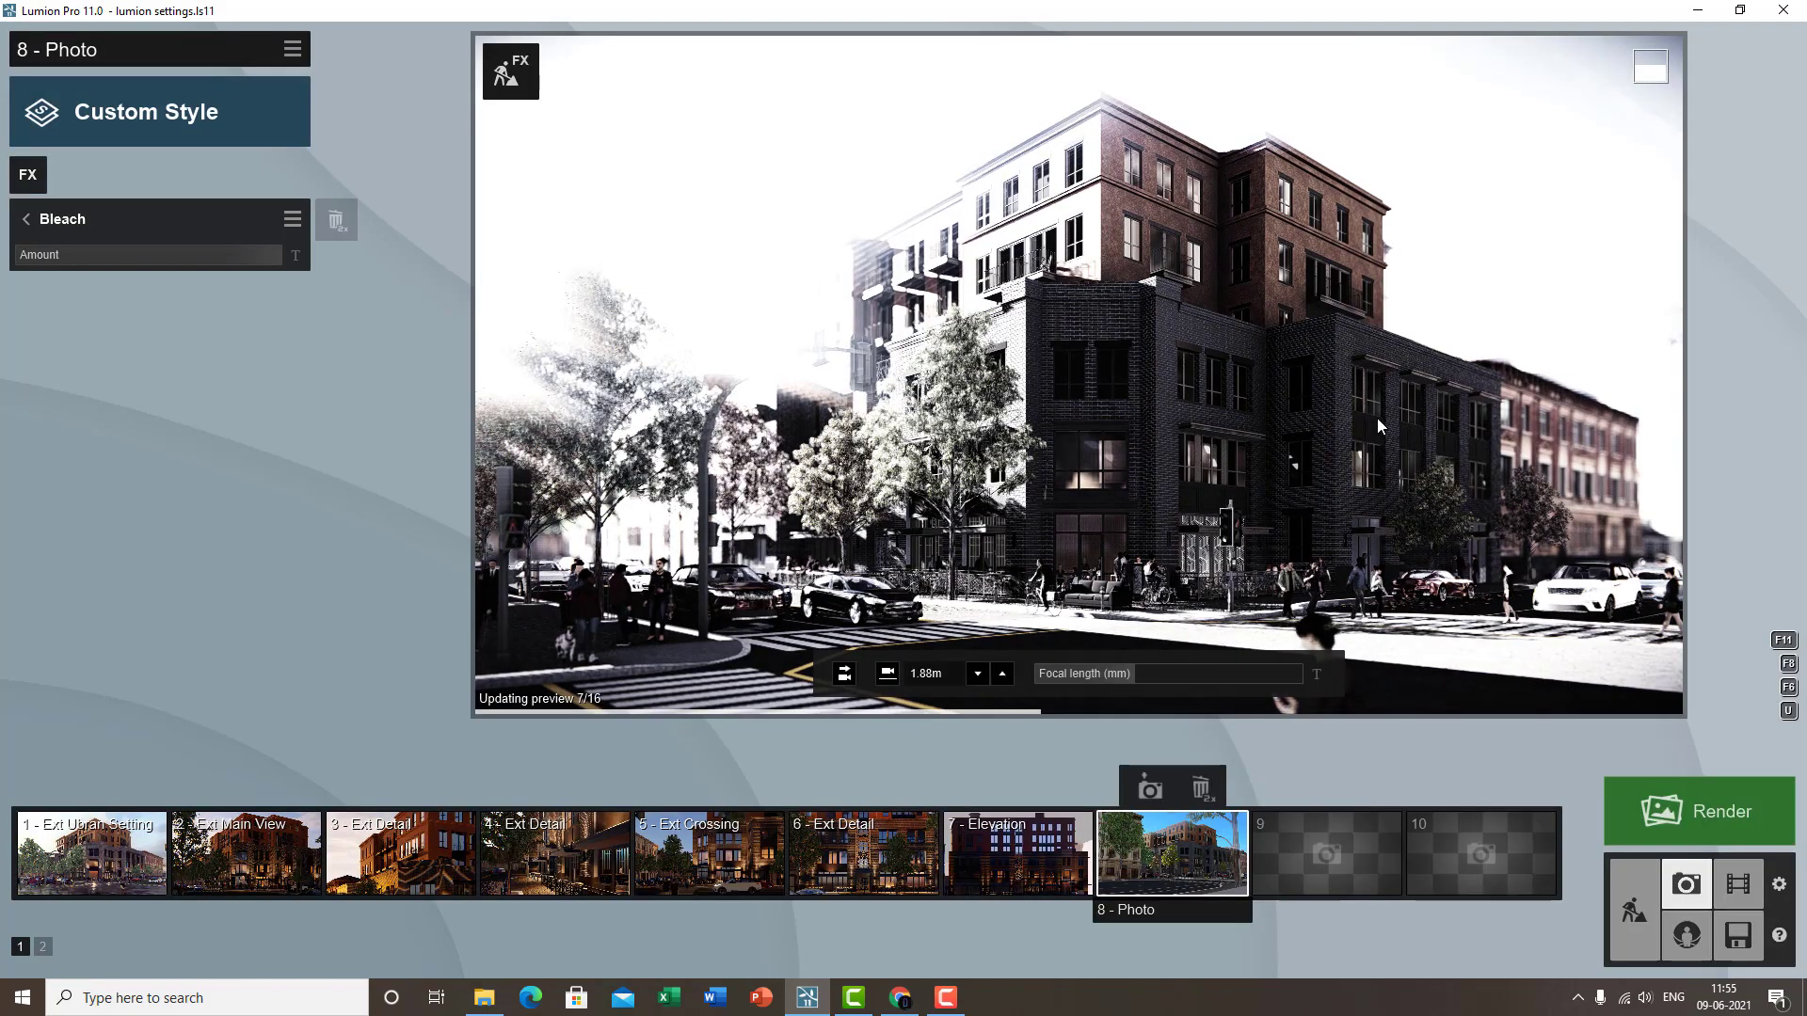
left_click_drag(241, 258, 54, 303)
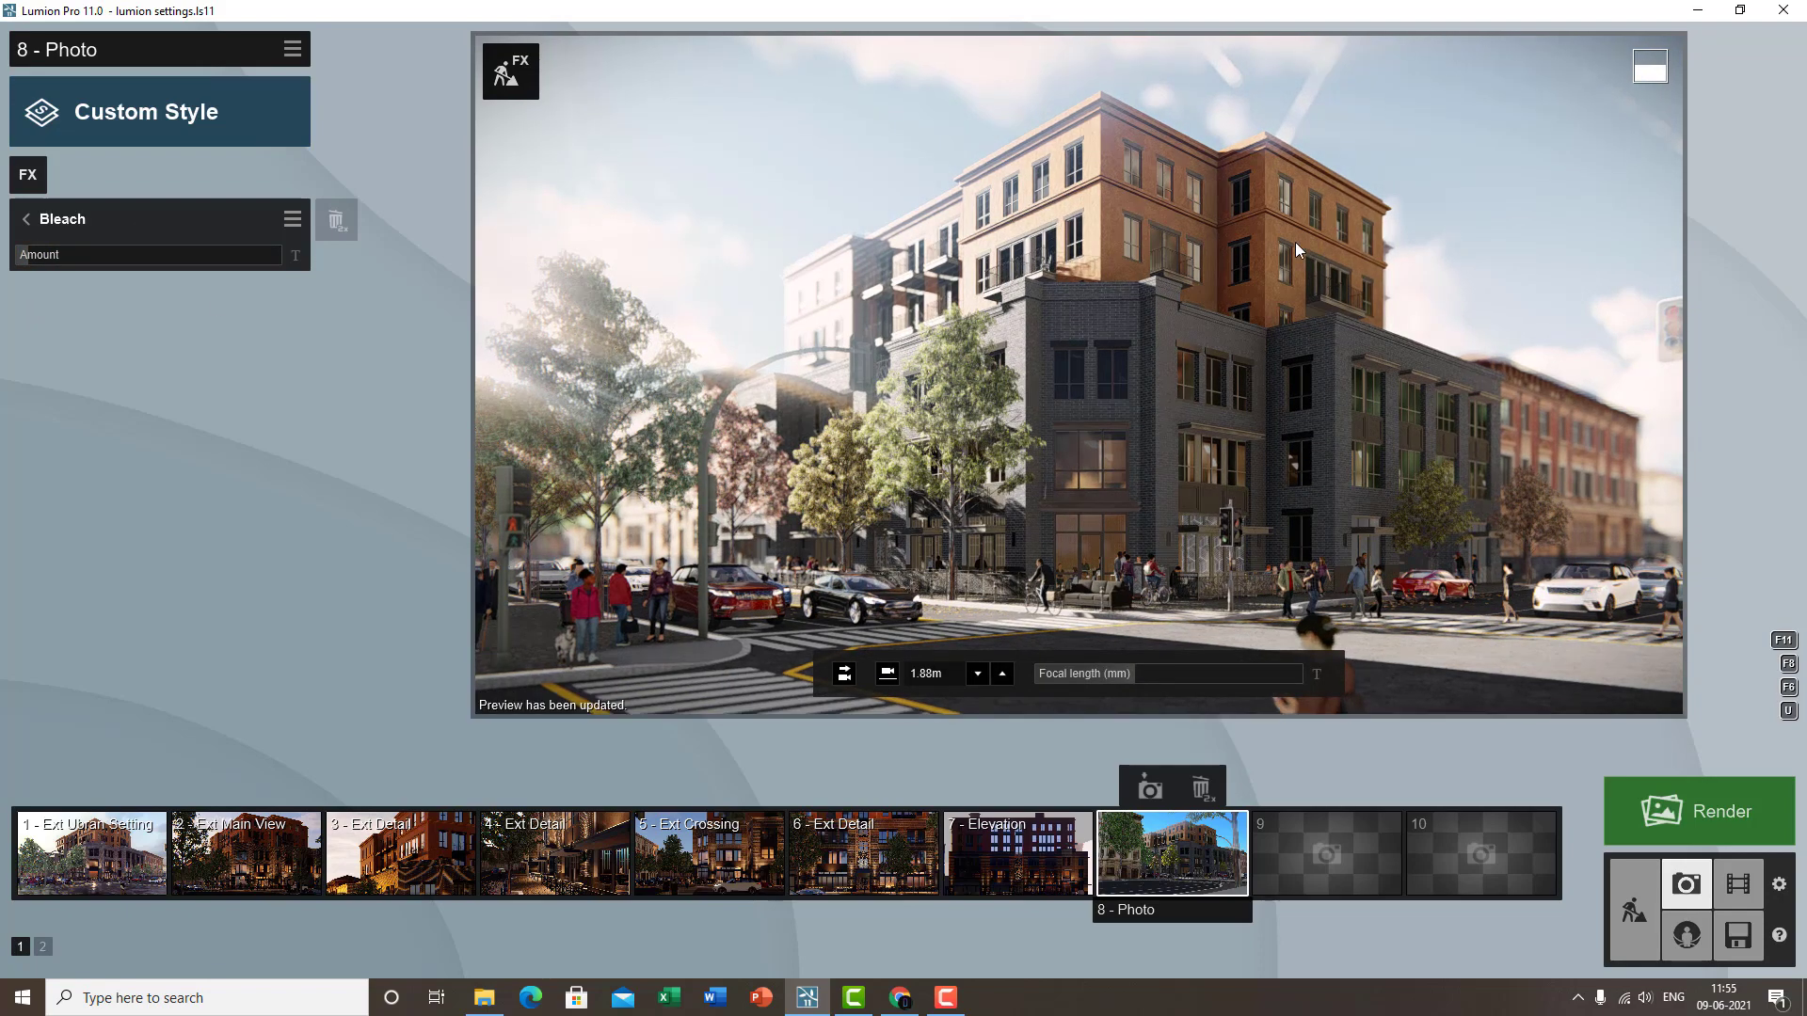
left_click(25, 218)
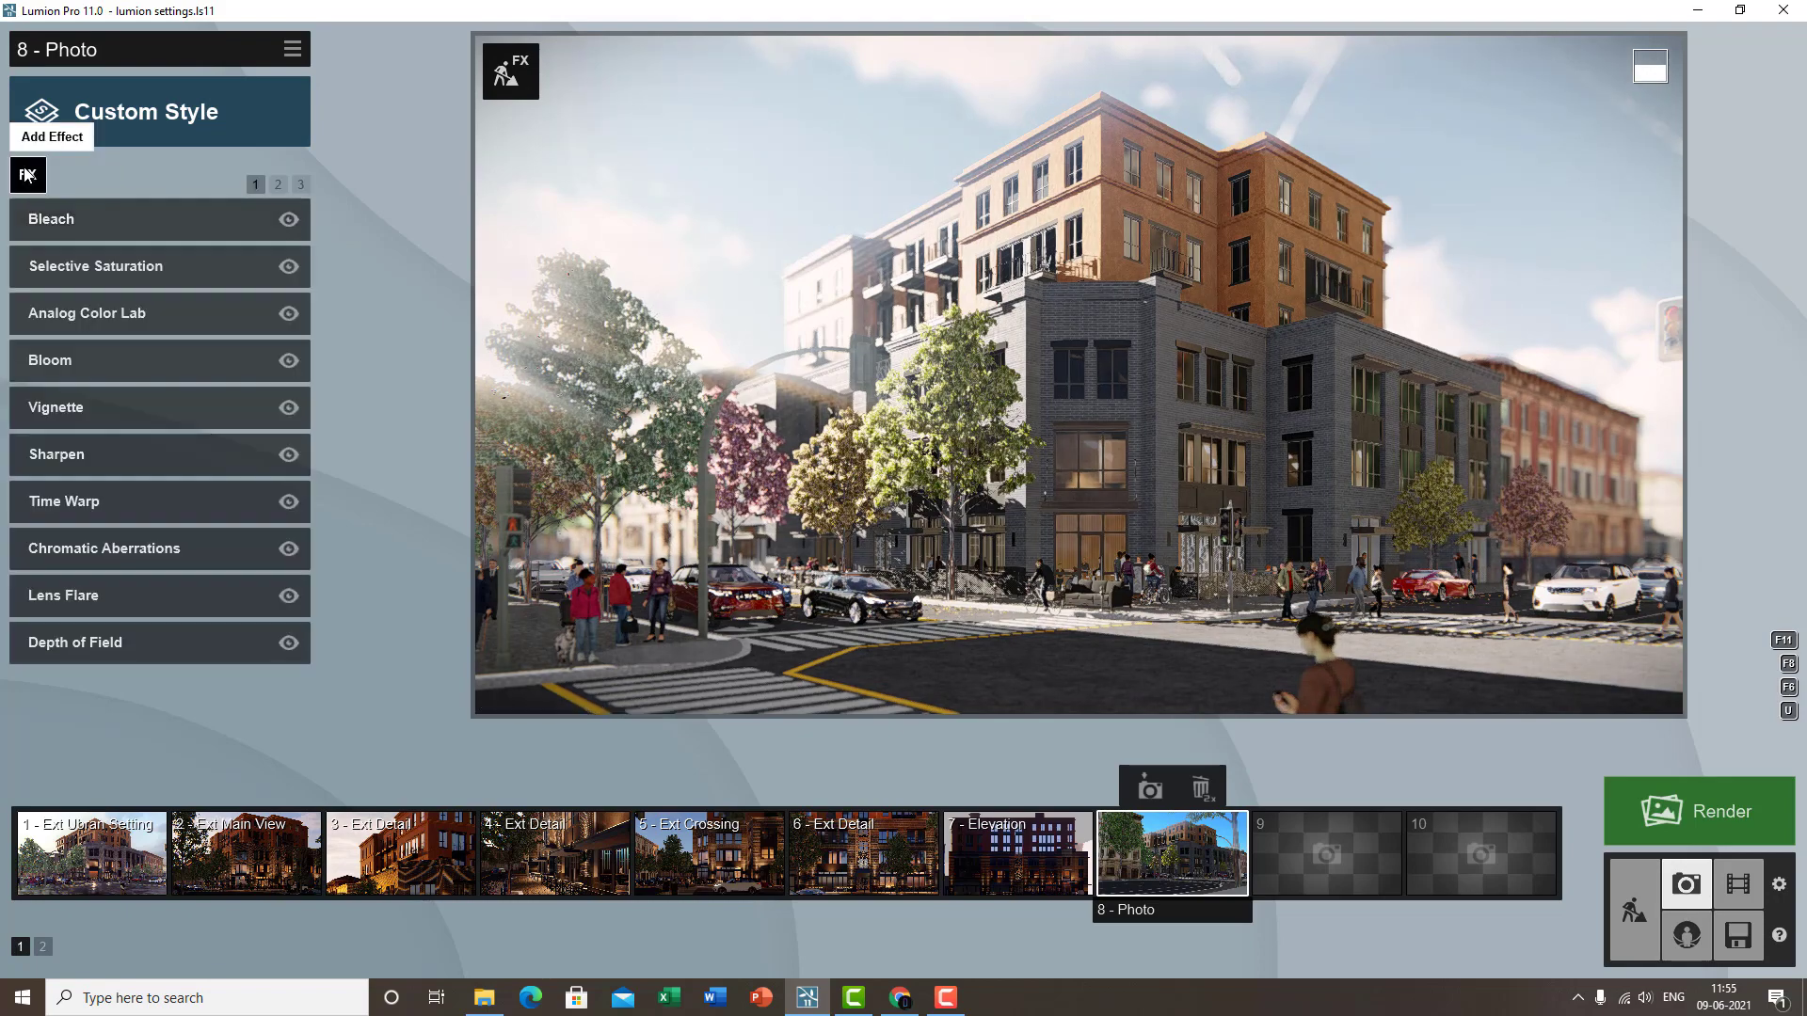
- Add the Cartoon effect to photo 8 with maximum outline width, zero outline transparency and zero posterize amount
left_click(27, 176)
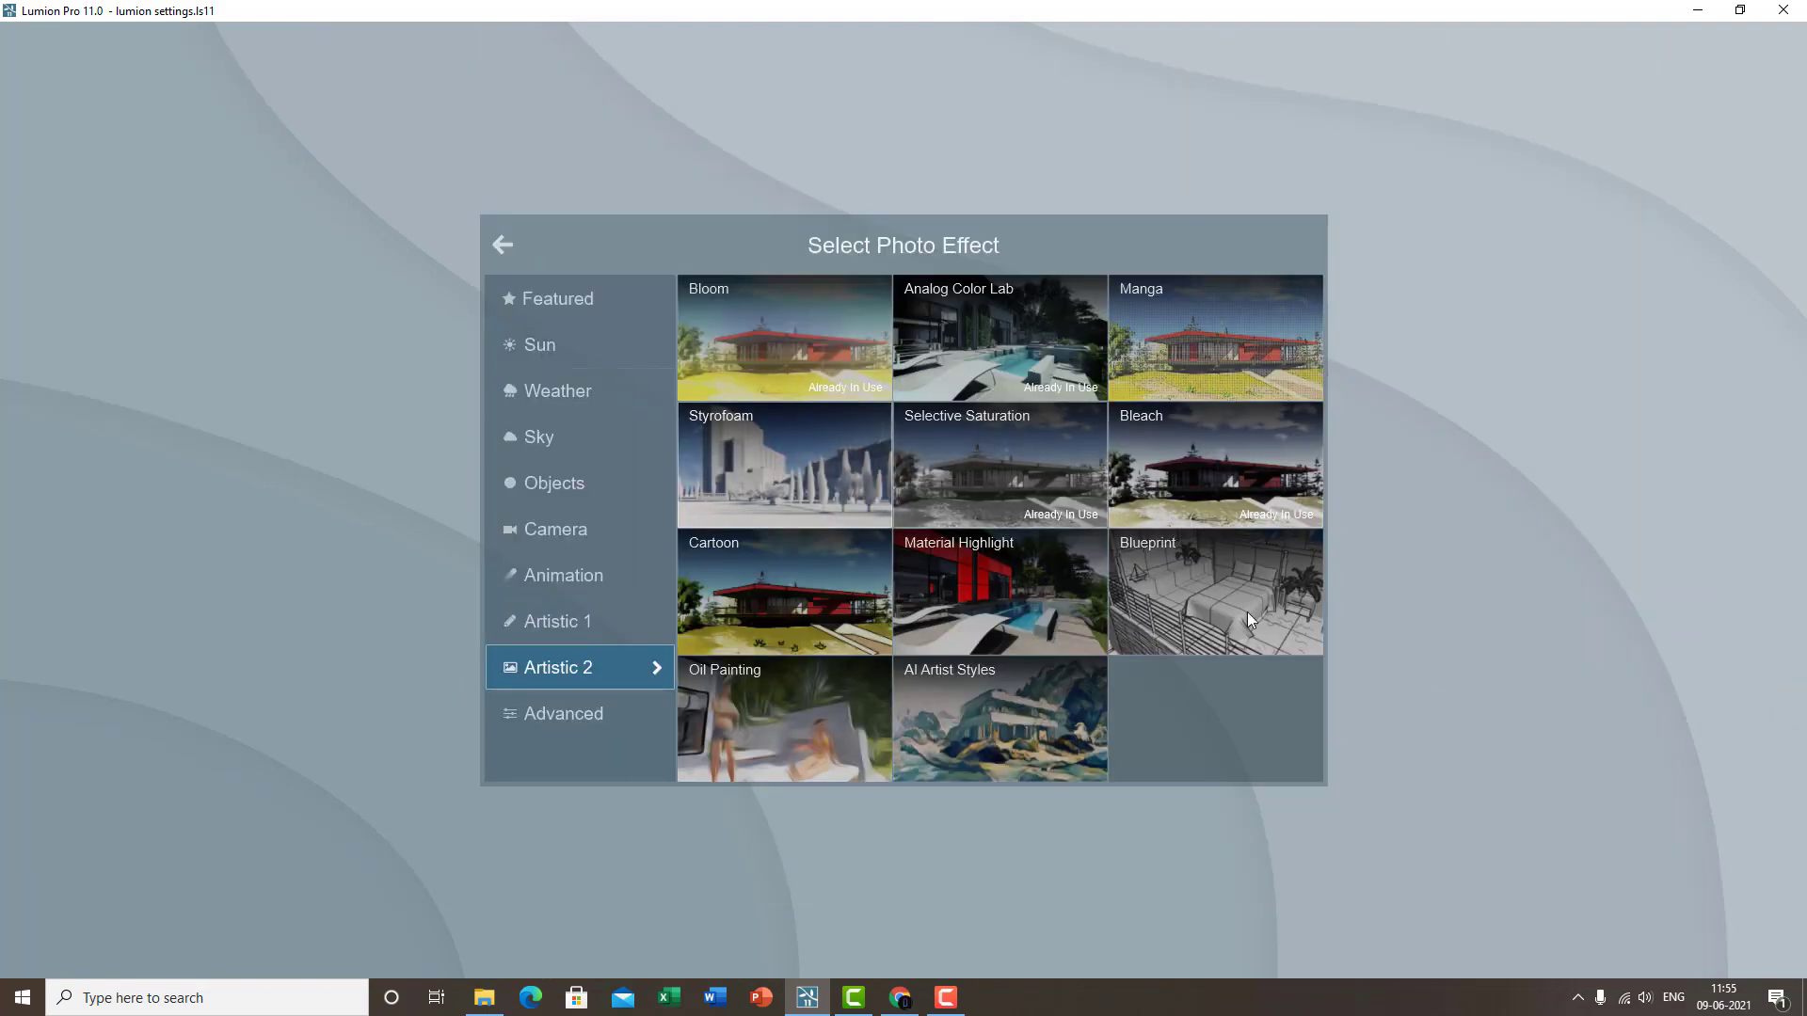
left_click(787, 629)
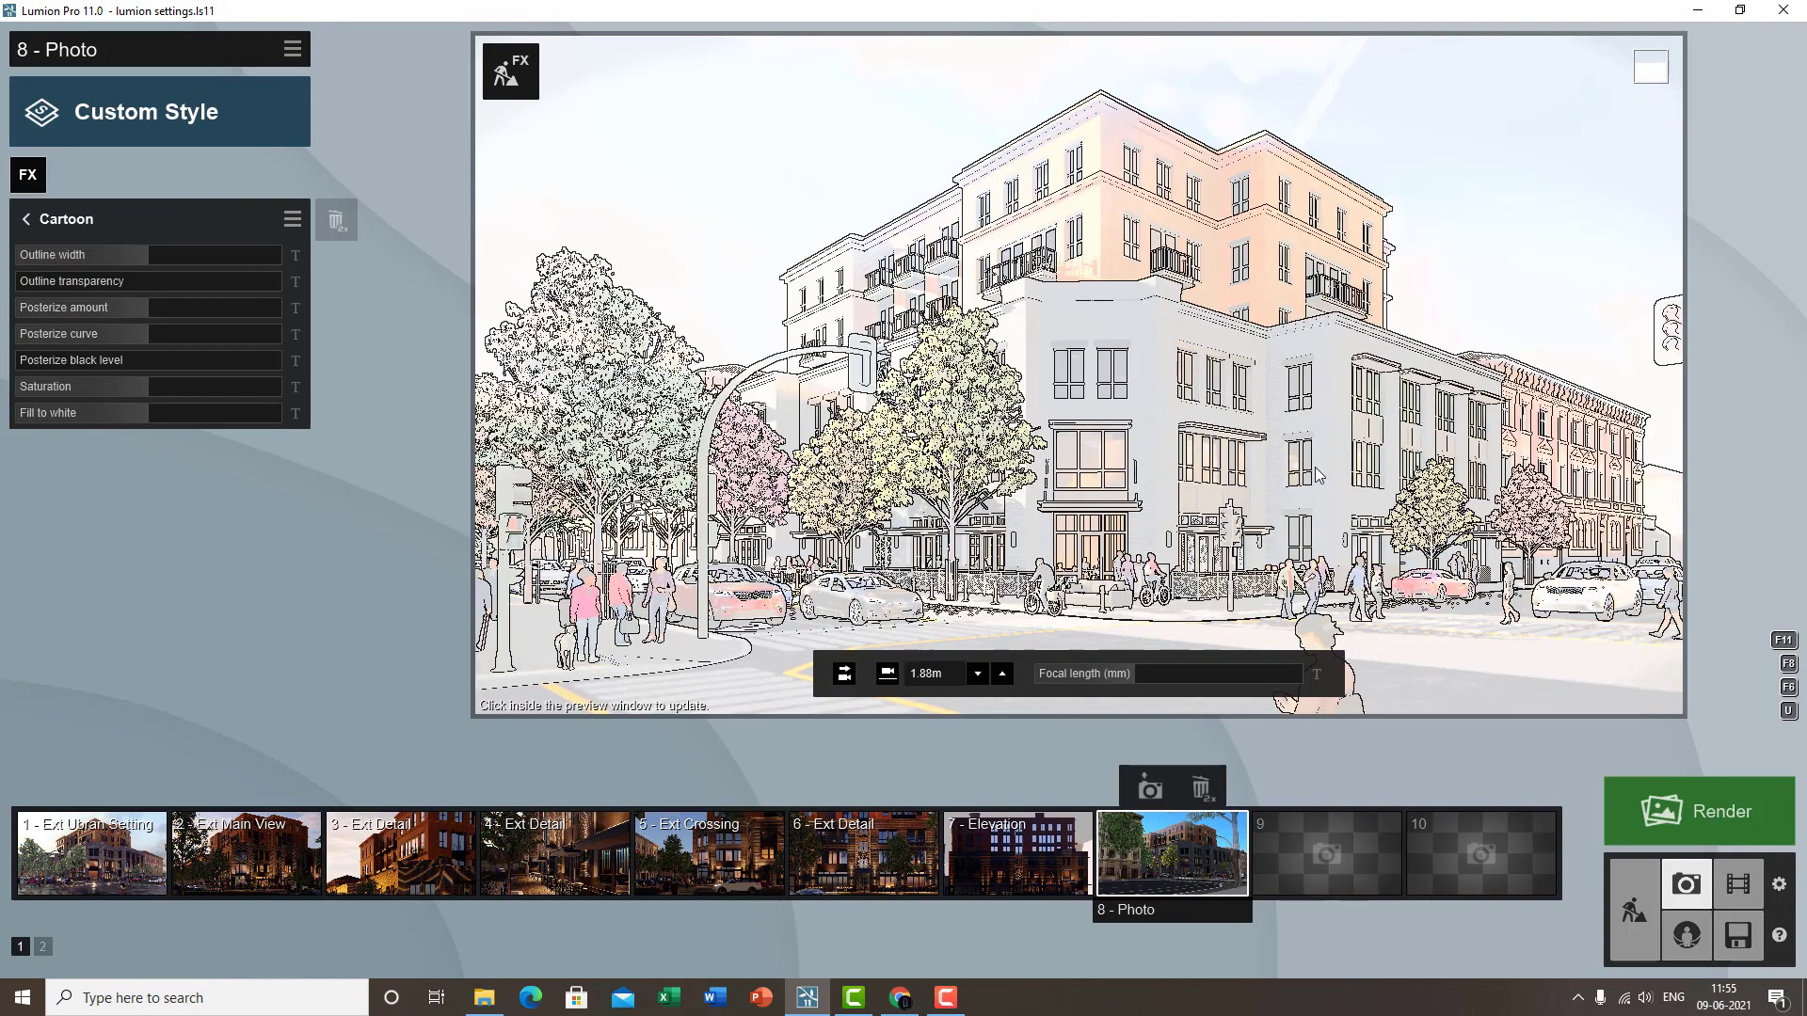
mouse_move(151, 254)
left_click_drag(151, 254, 324, 285)
left_click_drag(39, 281, 2, 306)
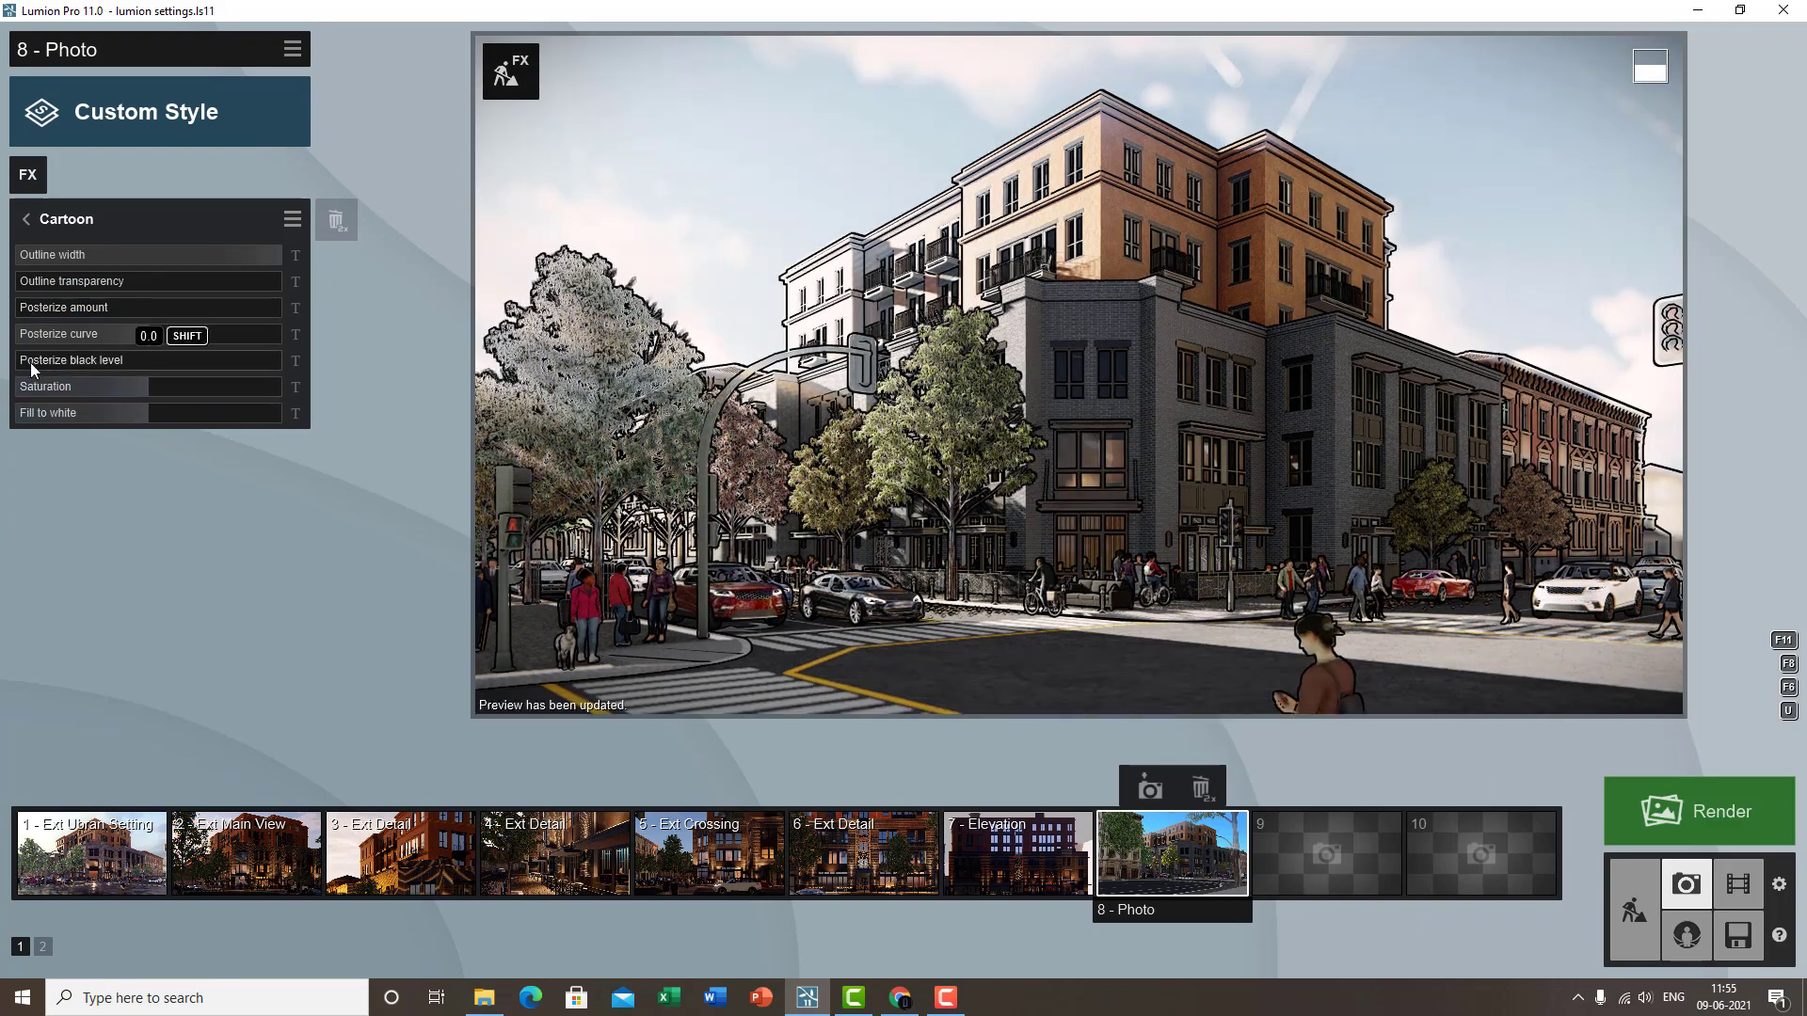
- Keep the photo's Cartoon posterize black level at zero, lower saturation slightly and raise fill to white slightly
left_click_drag(30, 363, 419, 359)
left_click_drag(301, 376, 7, 387)
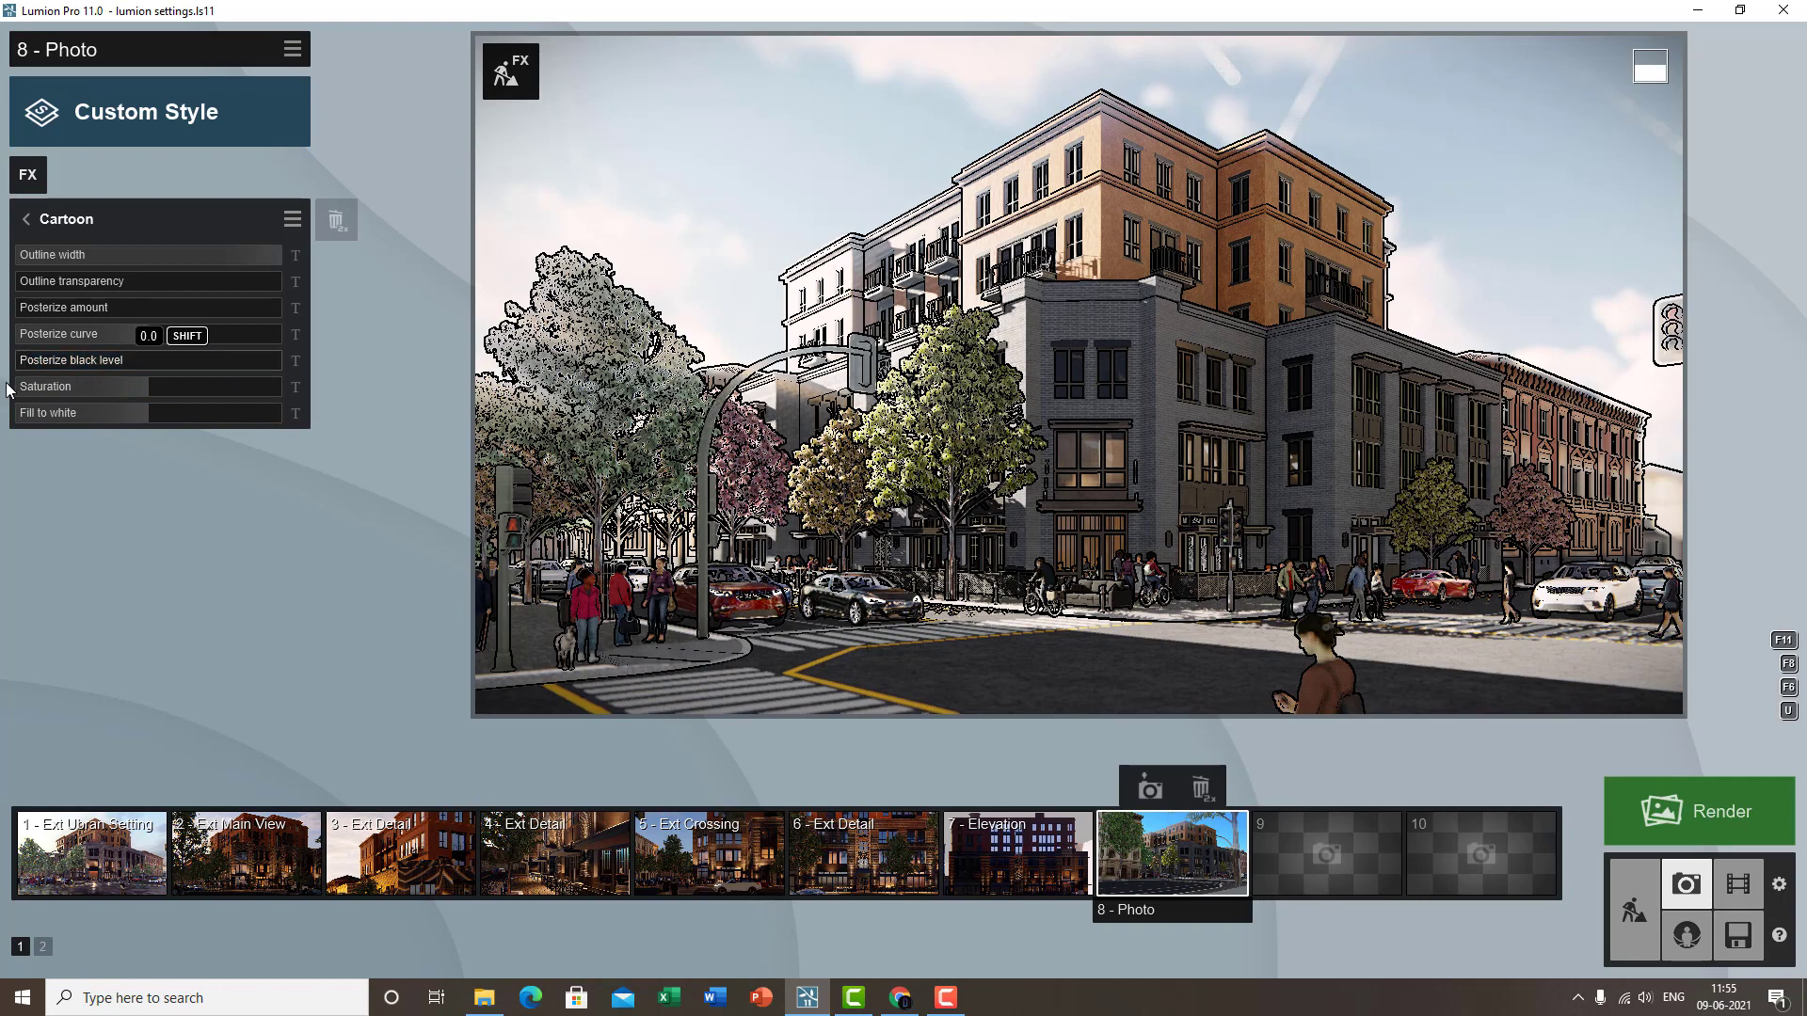
left_click_drag(189, 388, 168, 419)
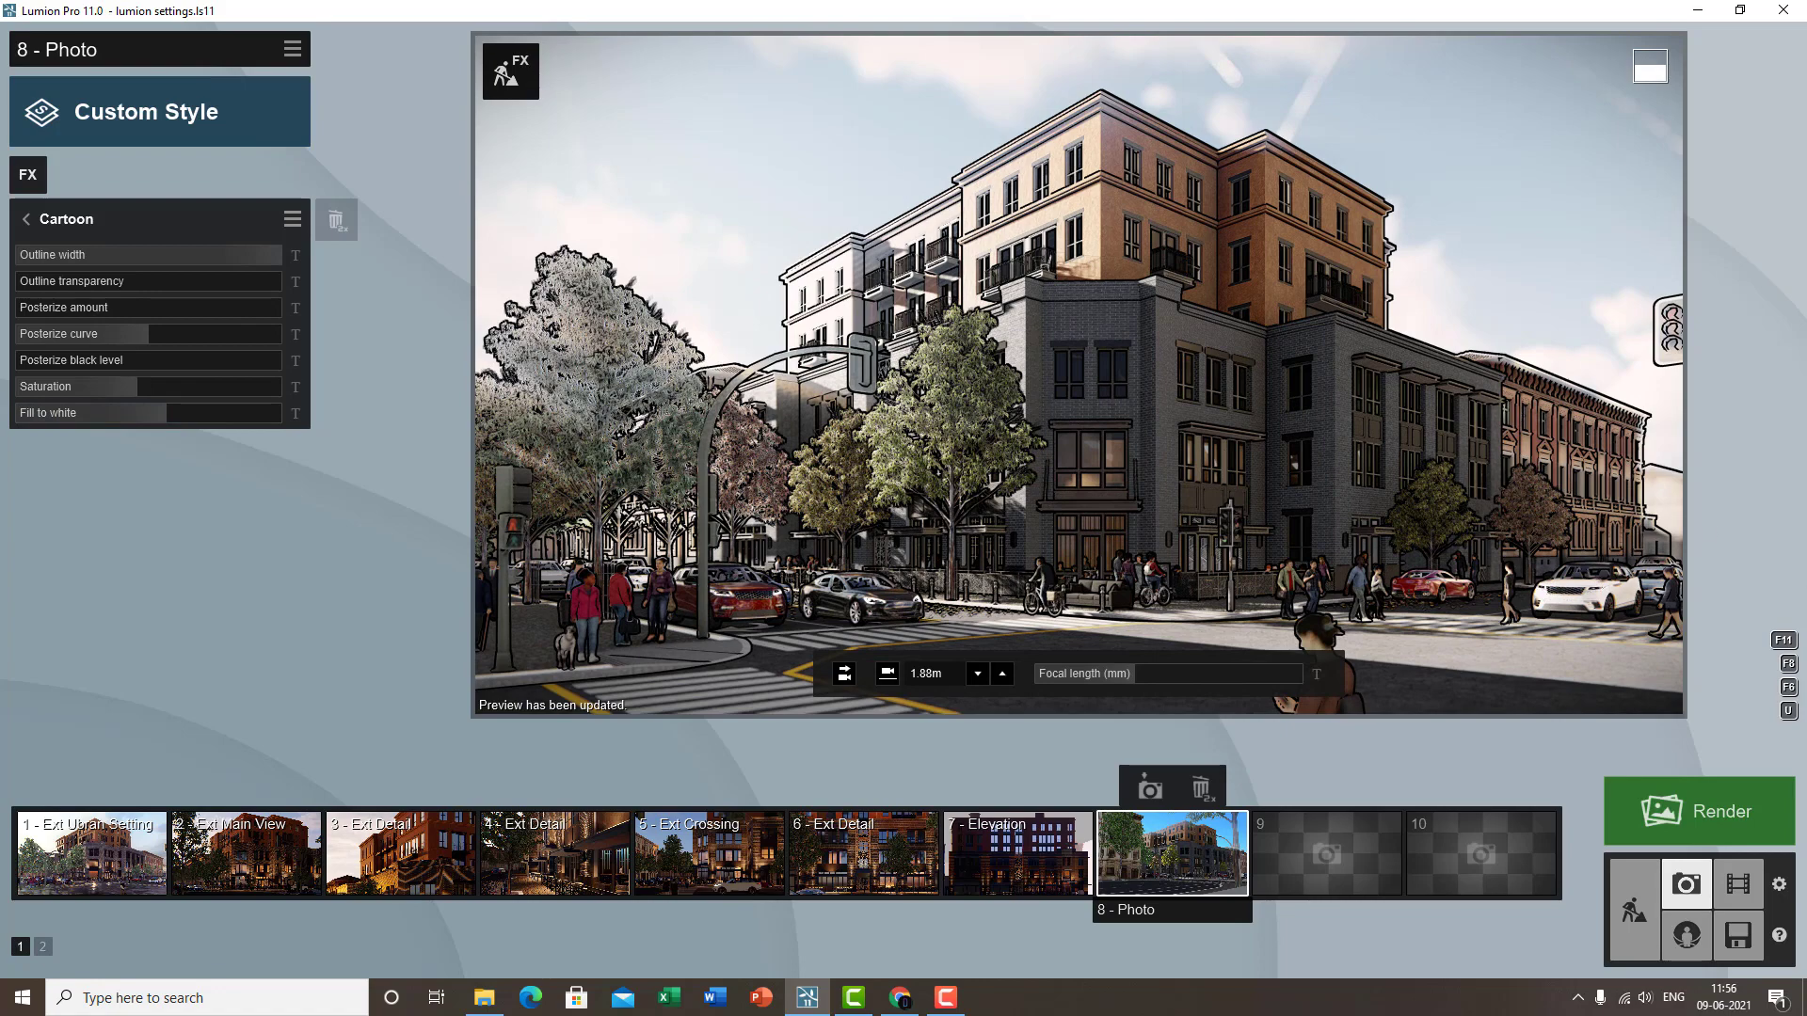
- Switch to movie mode and add the Cartoon effect to clip 5 with an outline width of 2.0
left_click(1741, 889)
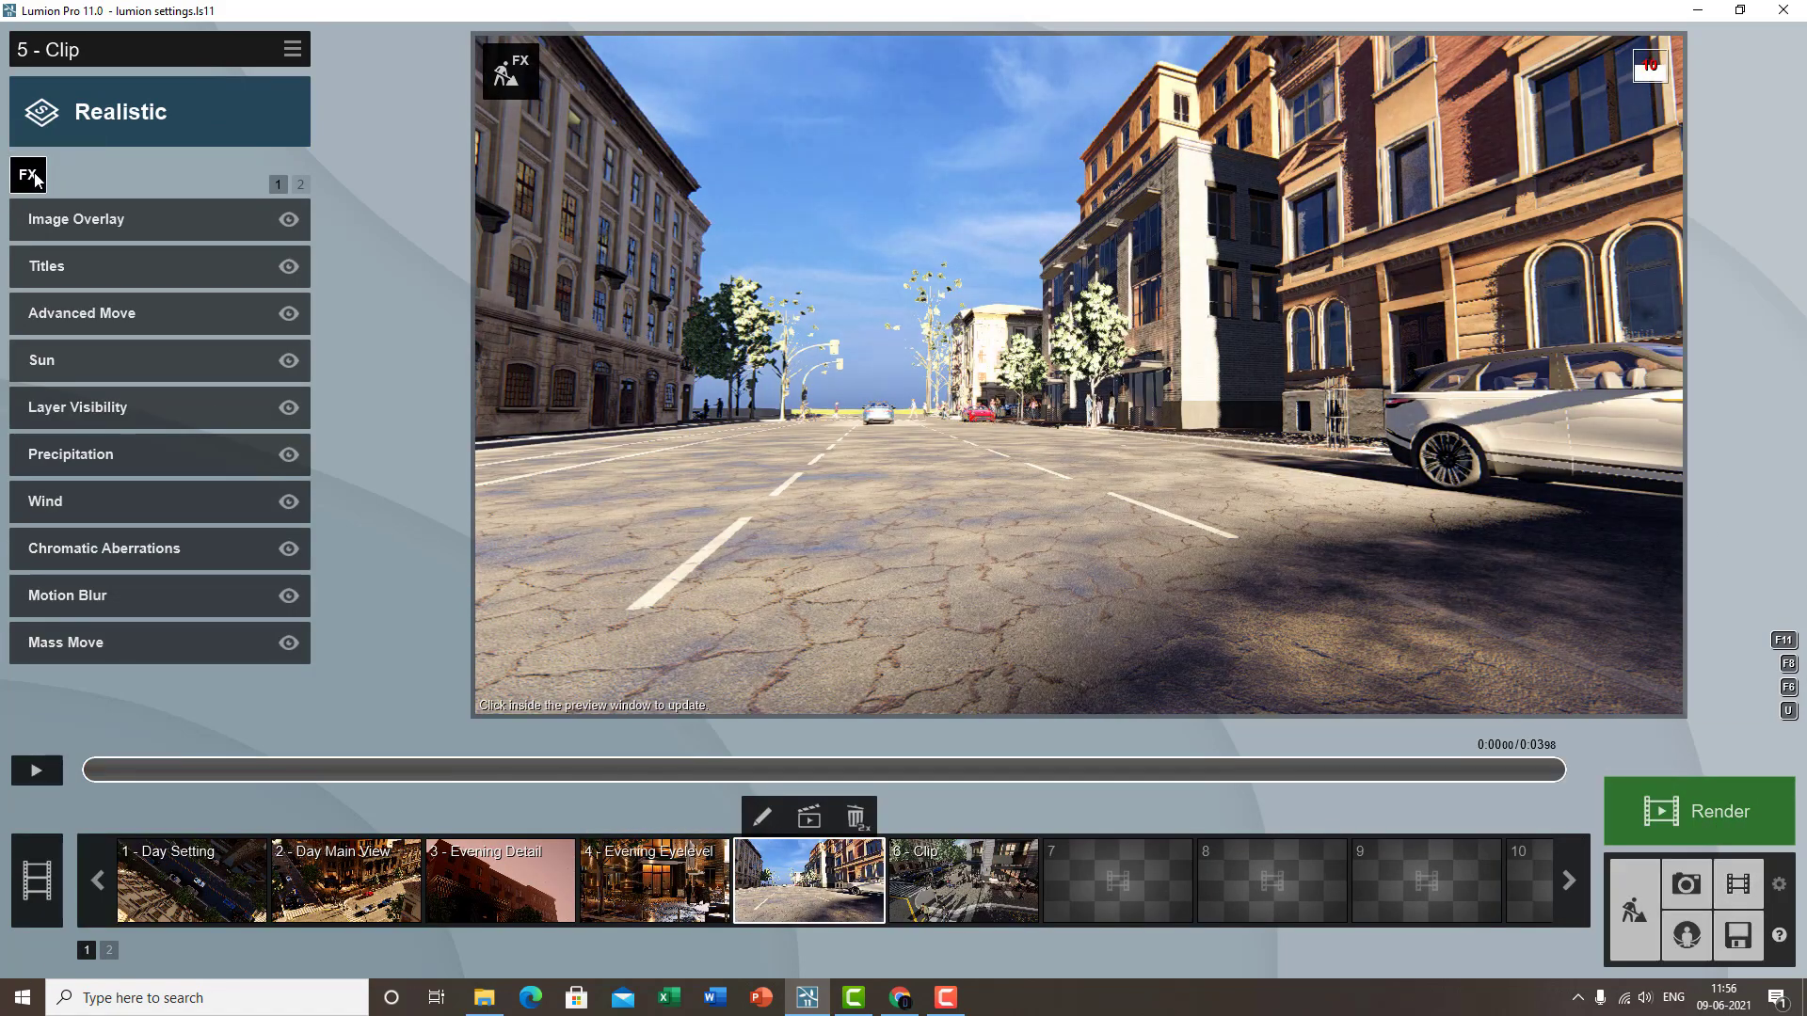
left_click(28, 174)
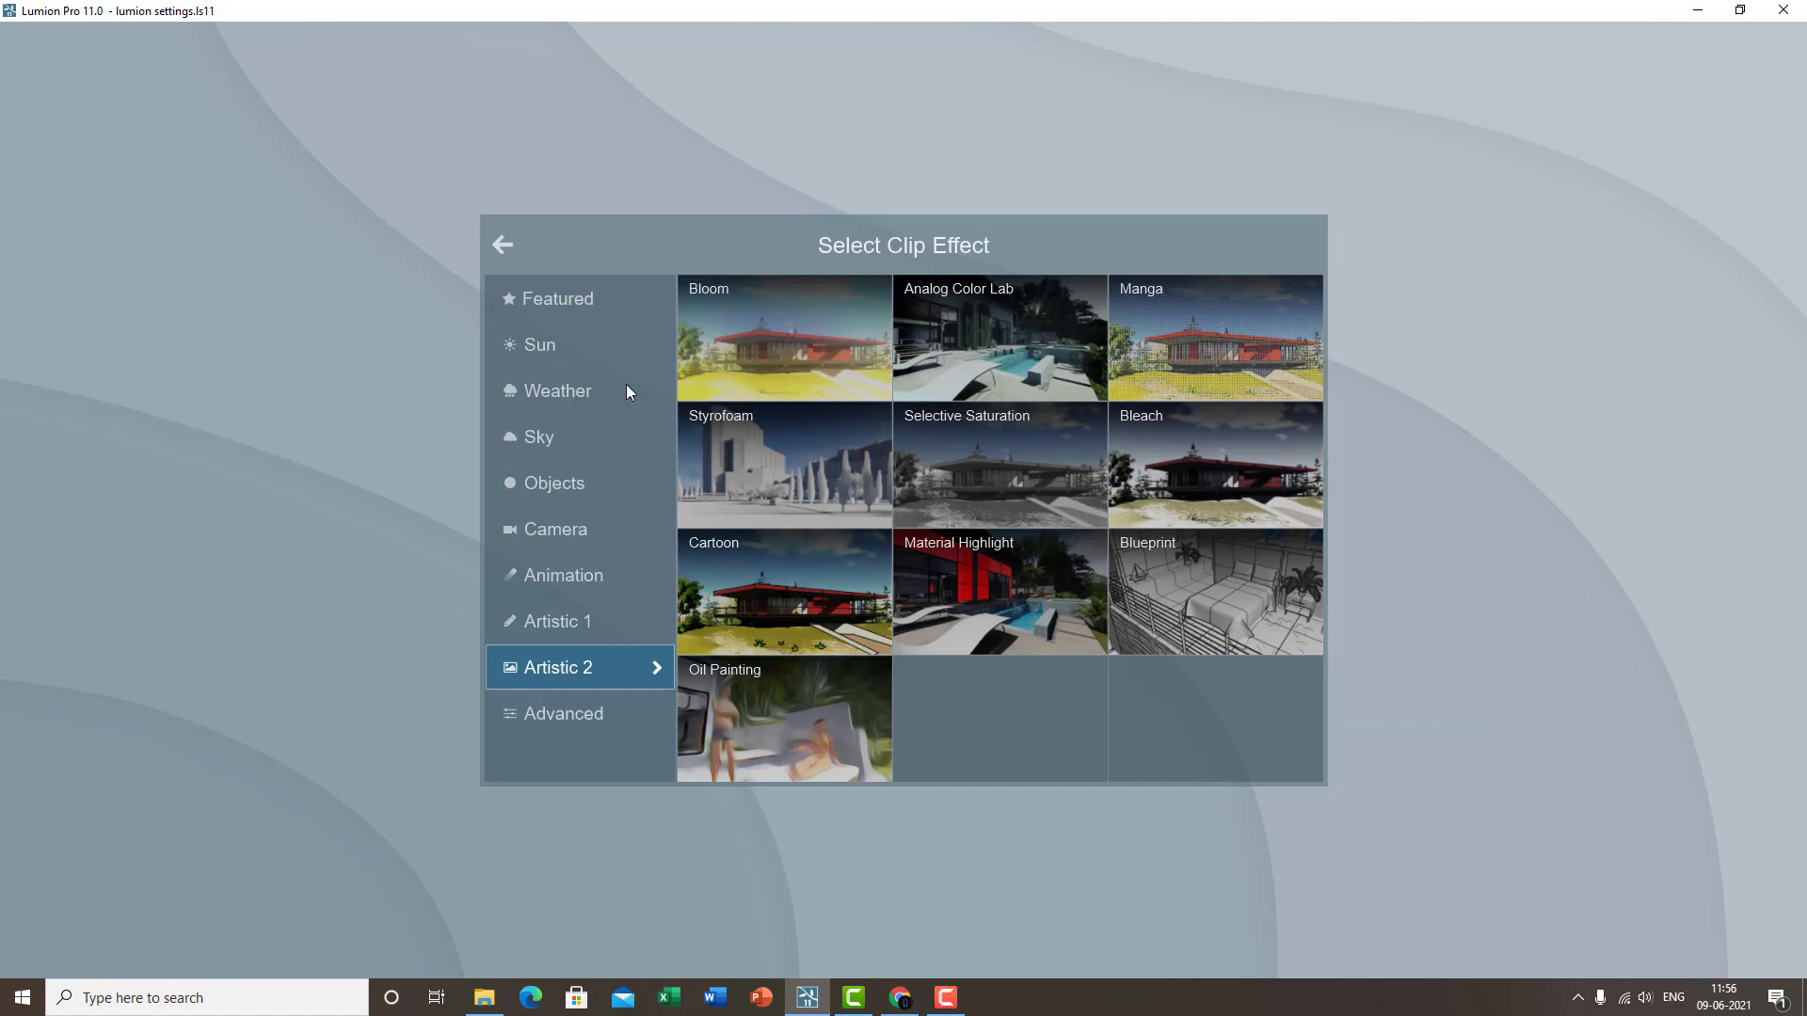
left_click(800, 572)
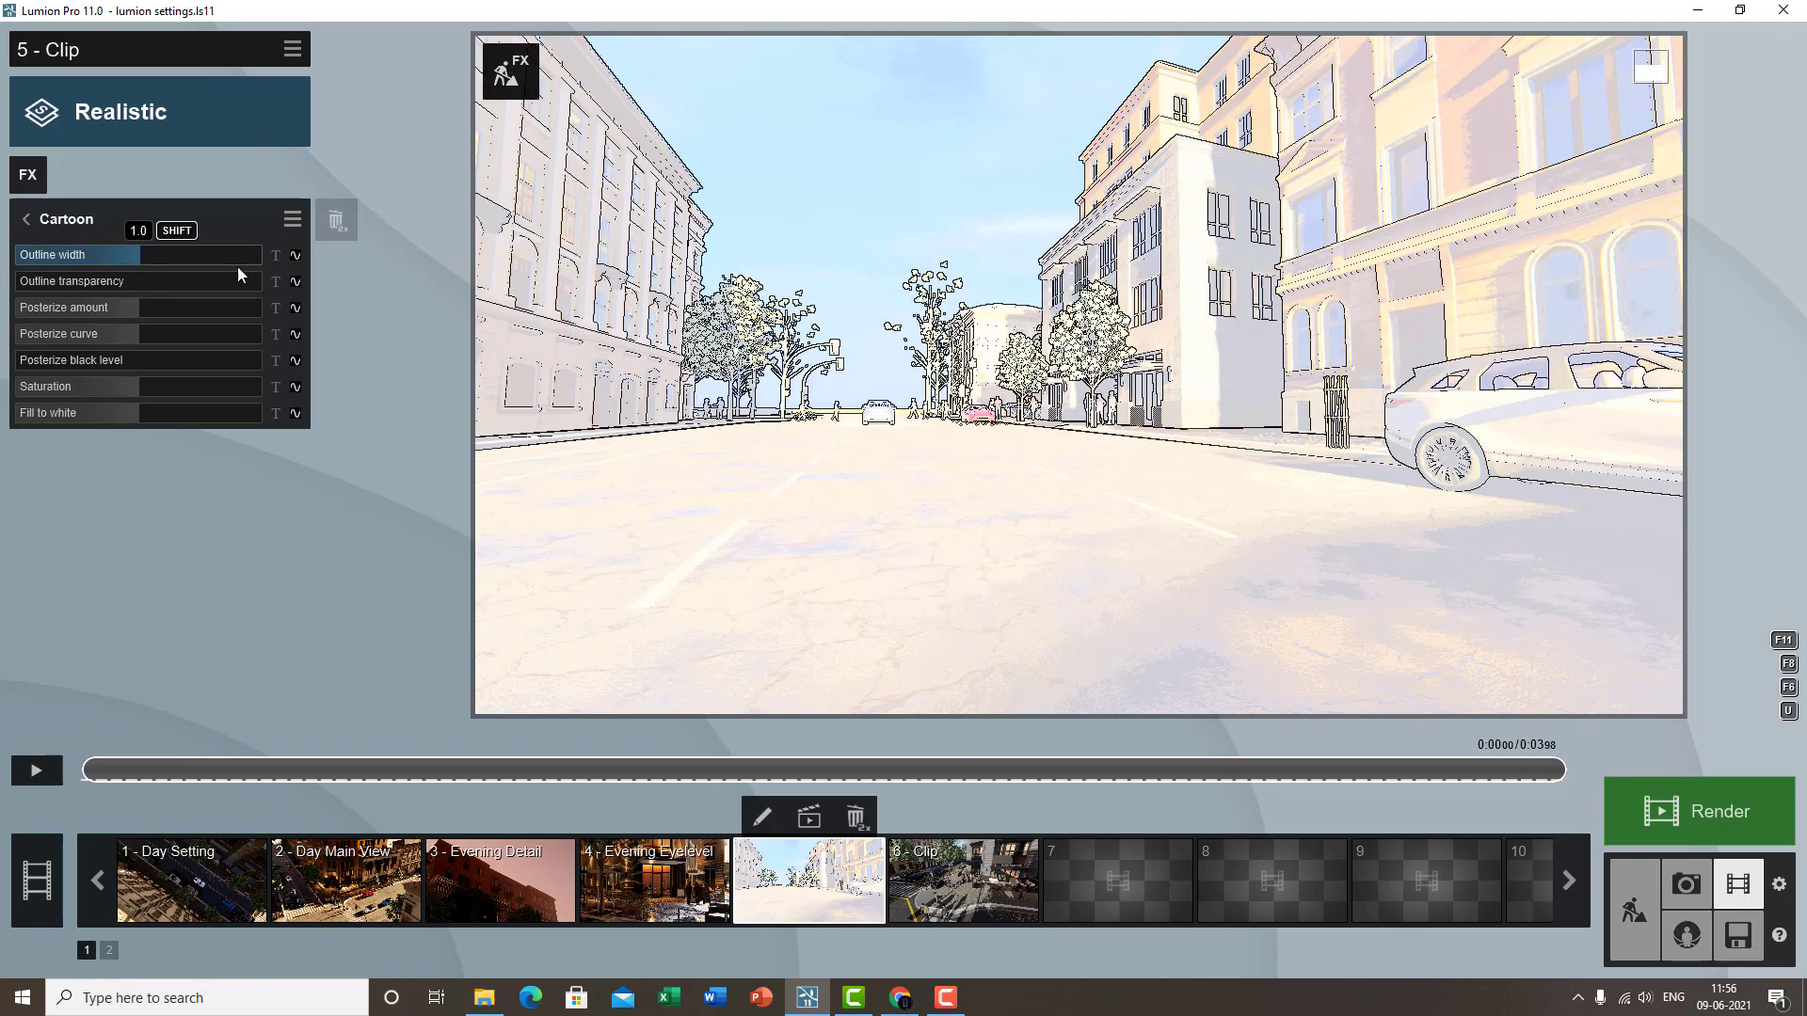
left_click_drag(237, 267, 361, 264)
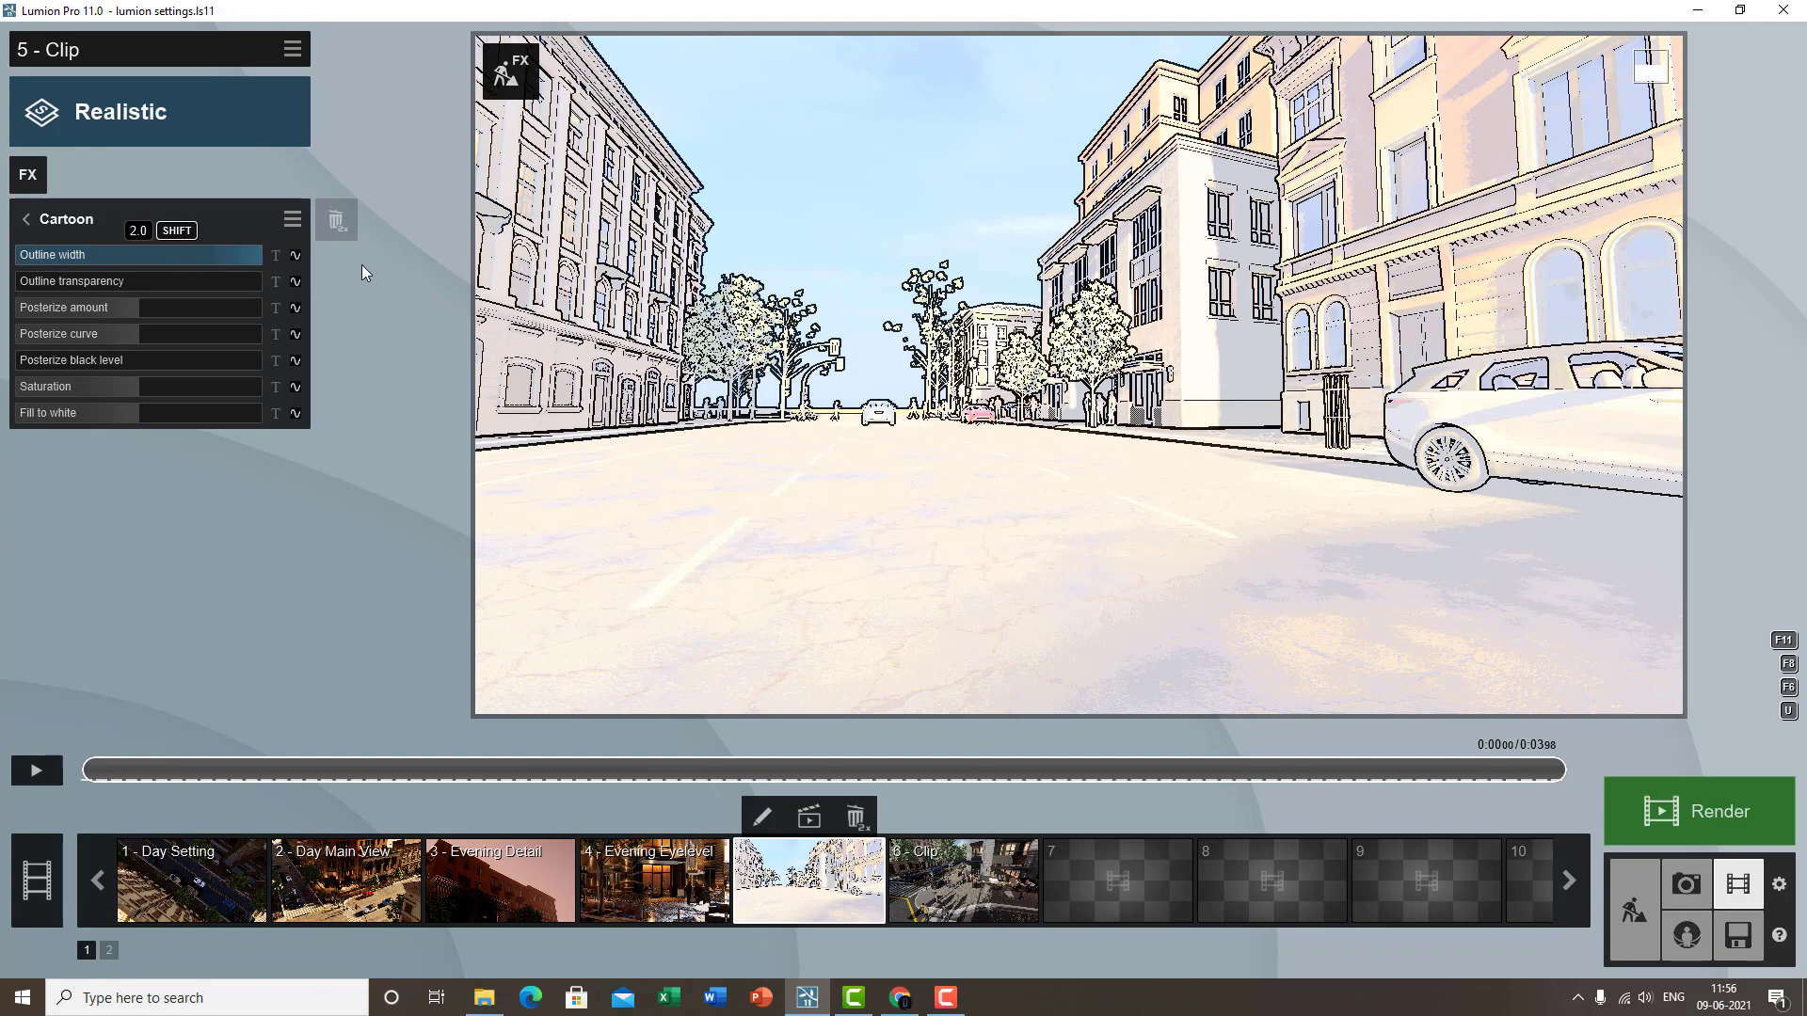
- Keyframe the Cartoon outline width from 2.0 at the clip's start to 0.0 at about 0:00.88
left_click(296, 254)
left_click(420, 772)
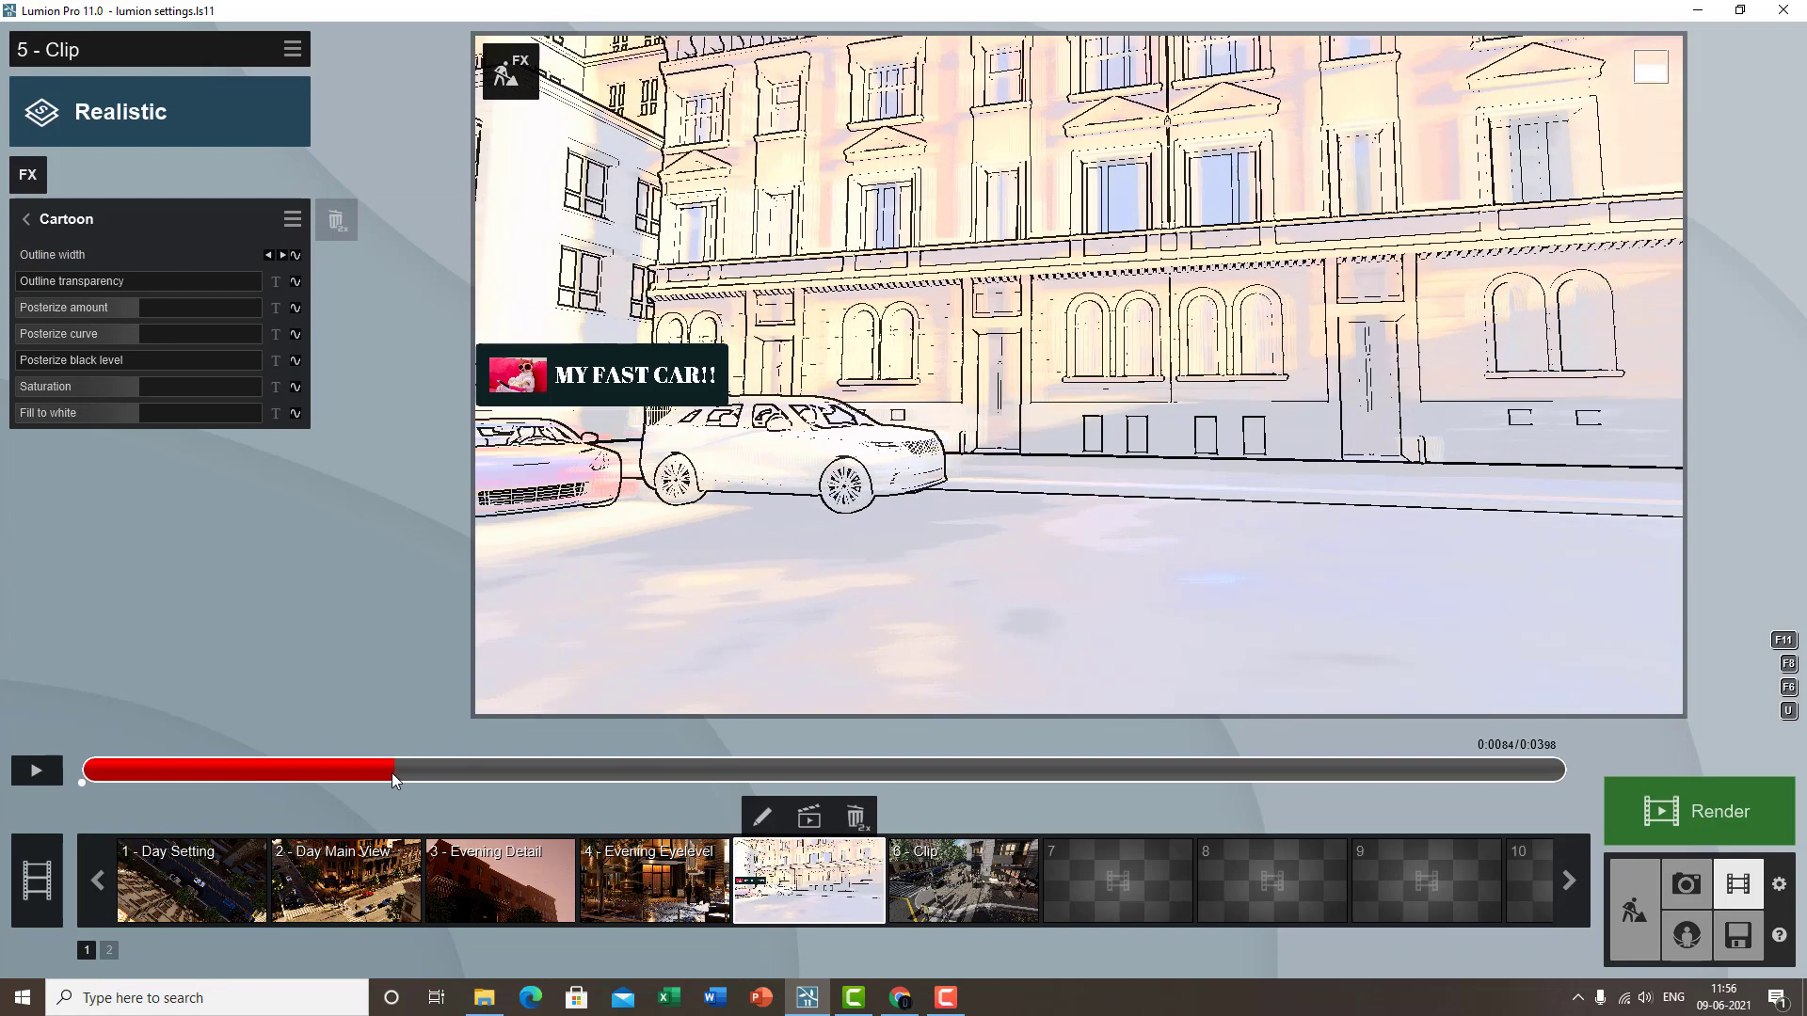
left_click(295, 254)
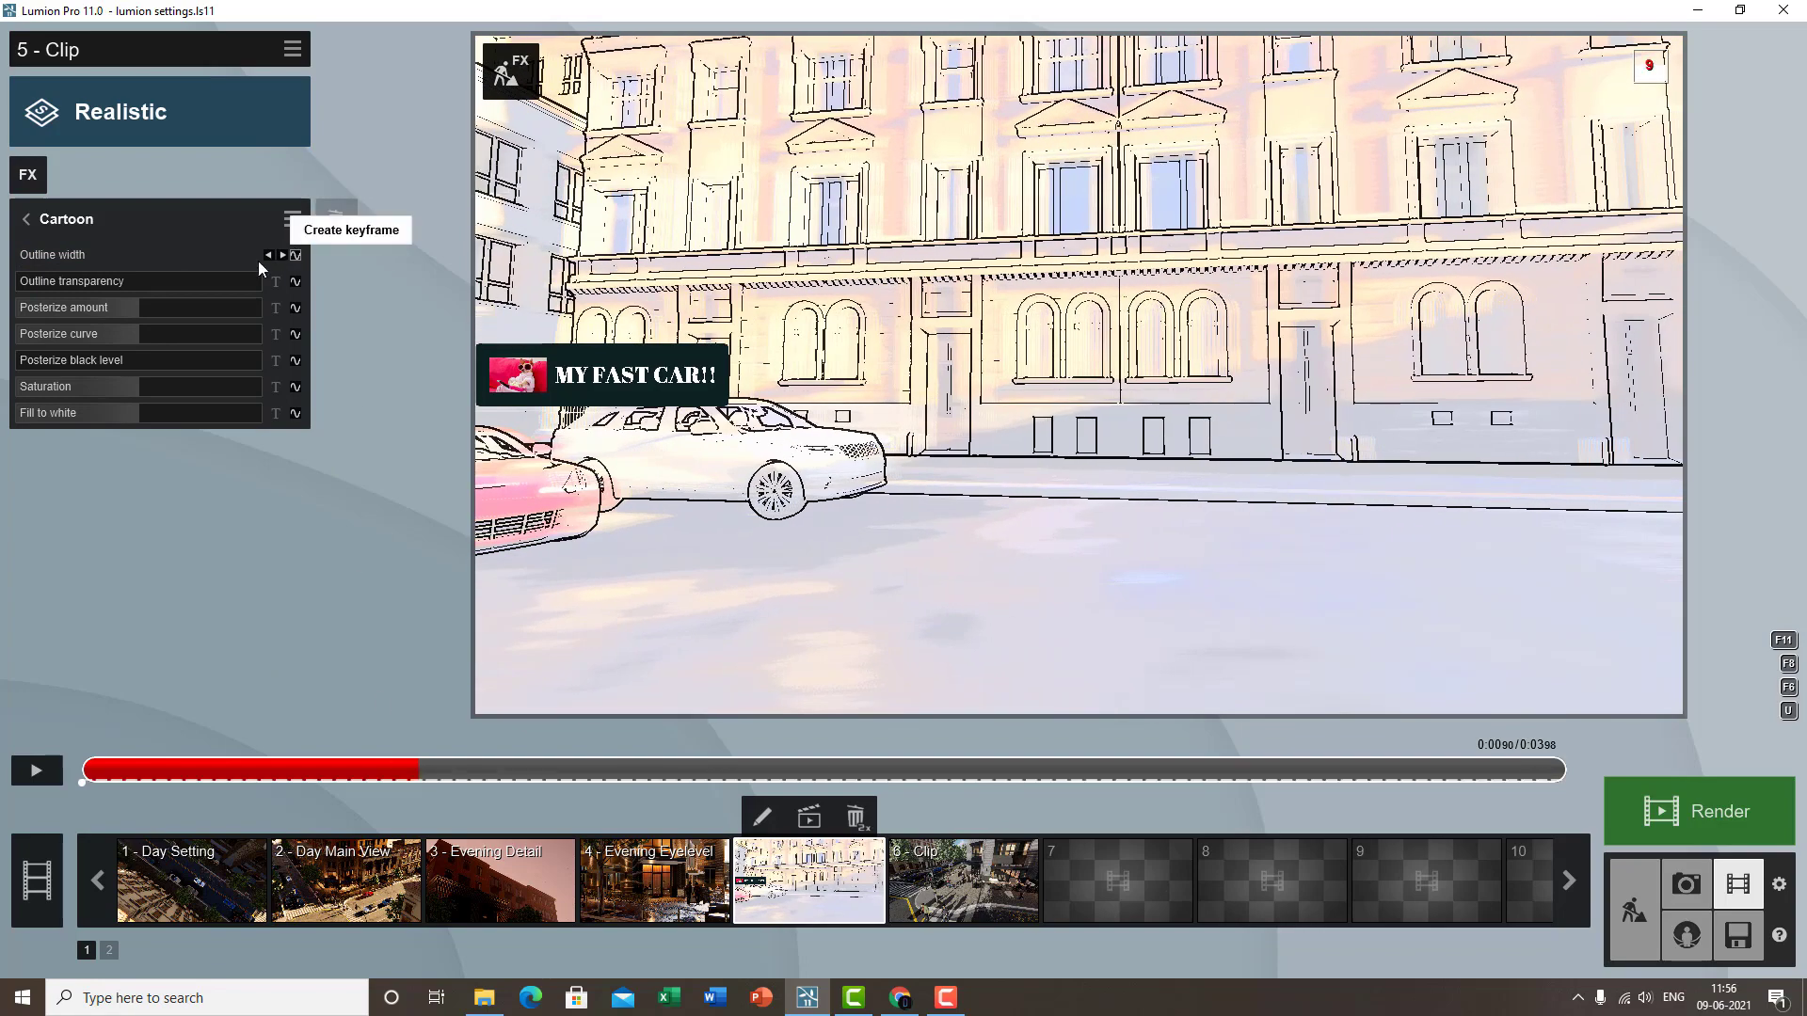
left_click_drag(105, 256, 5, 262)
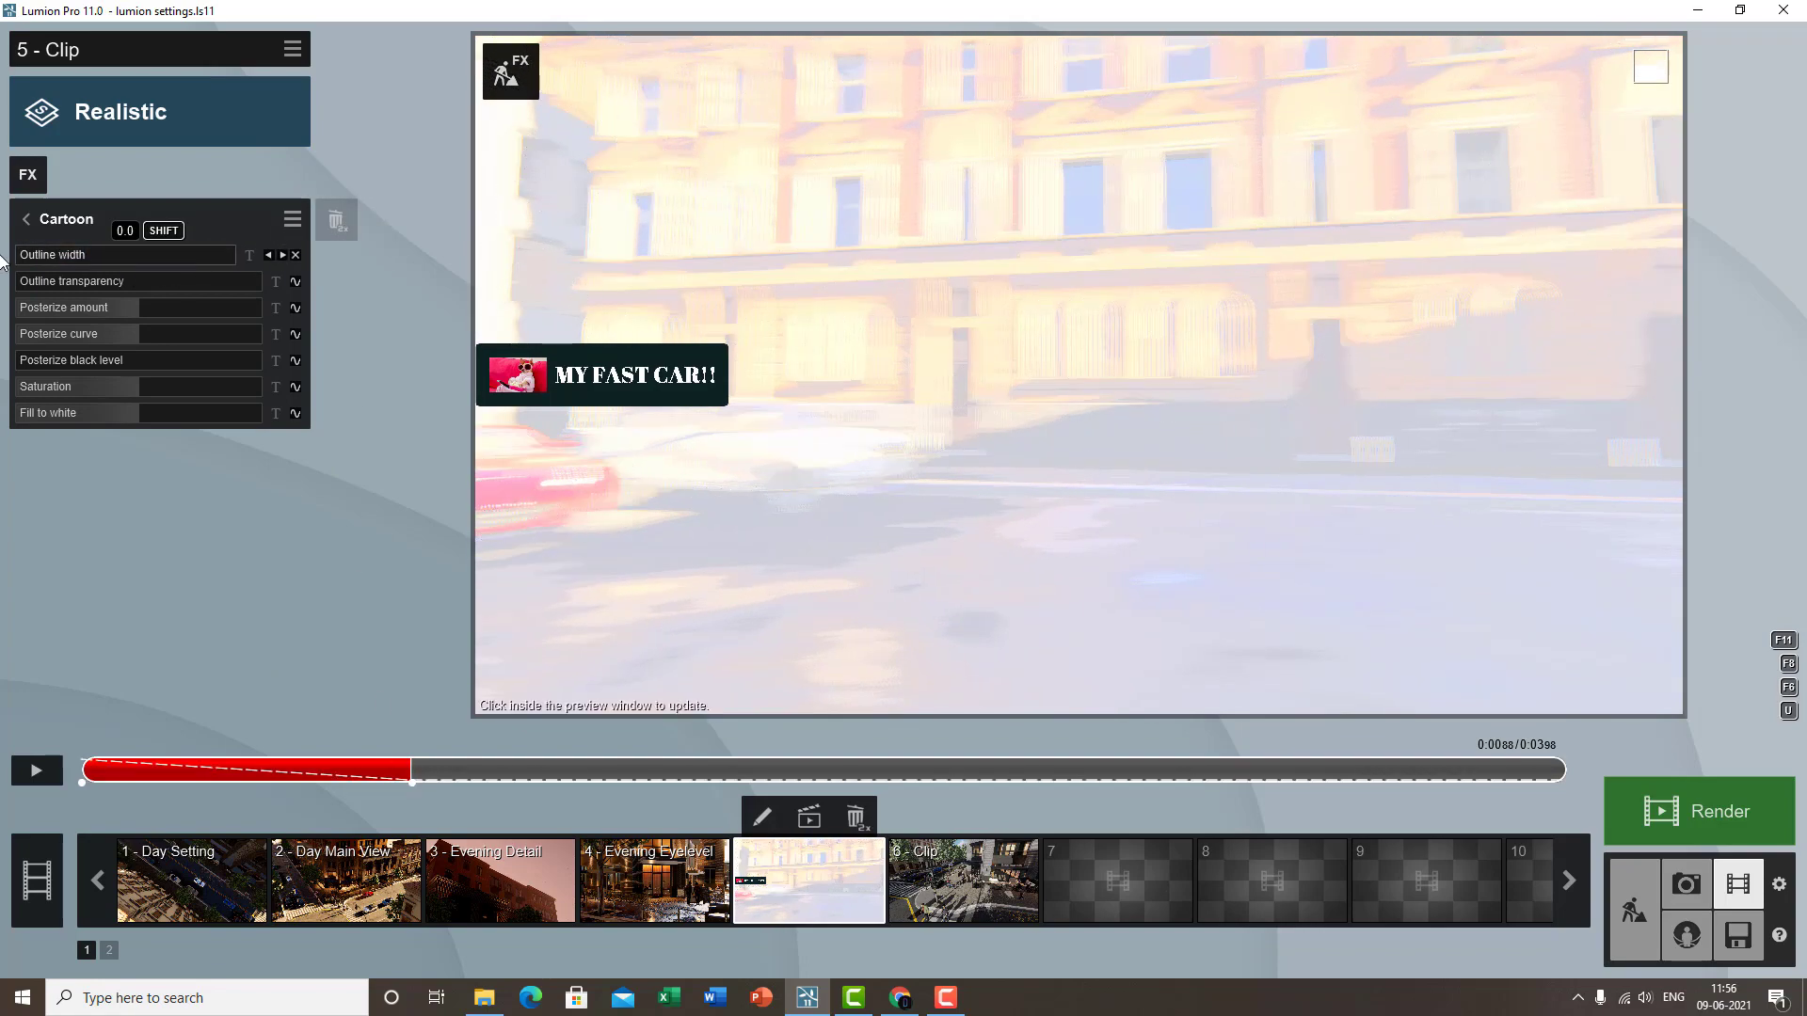
- Reduce the clip's Cartoon posterize amount and posterize curve to zero and set saturation to about 0.9
left_click_drag(138, 309, 2, 334)
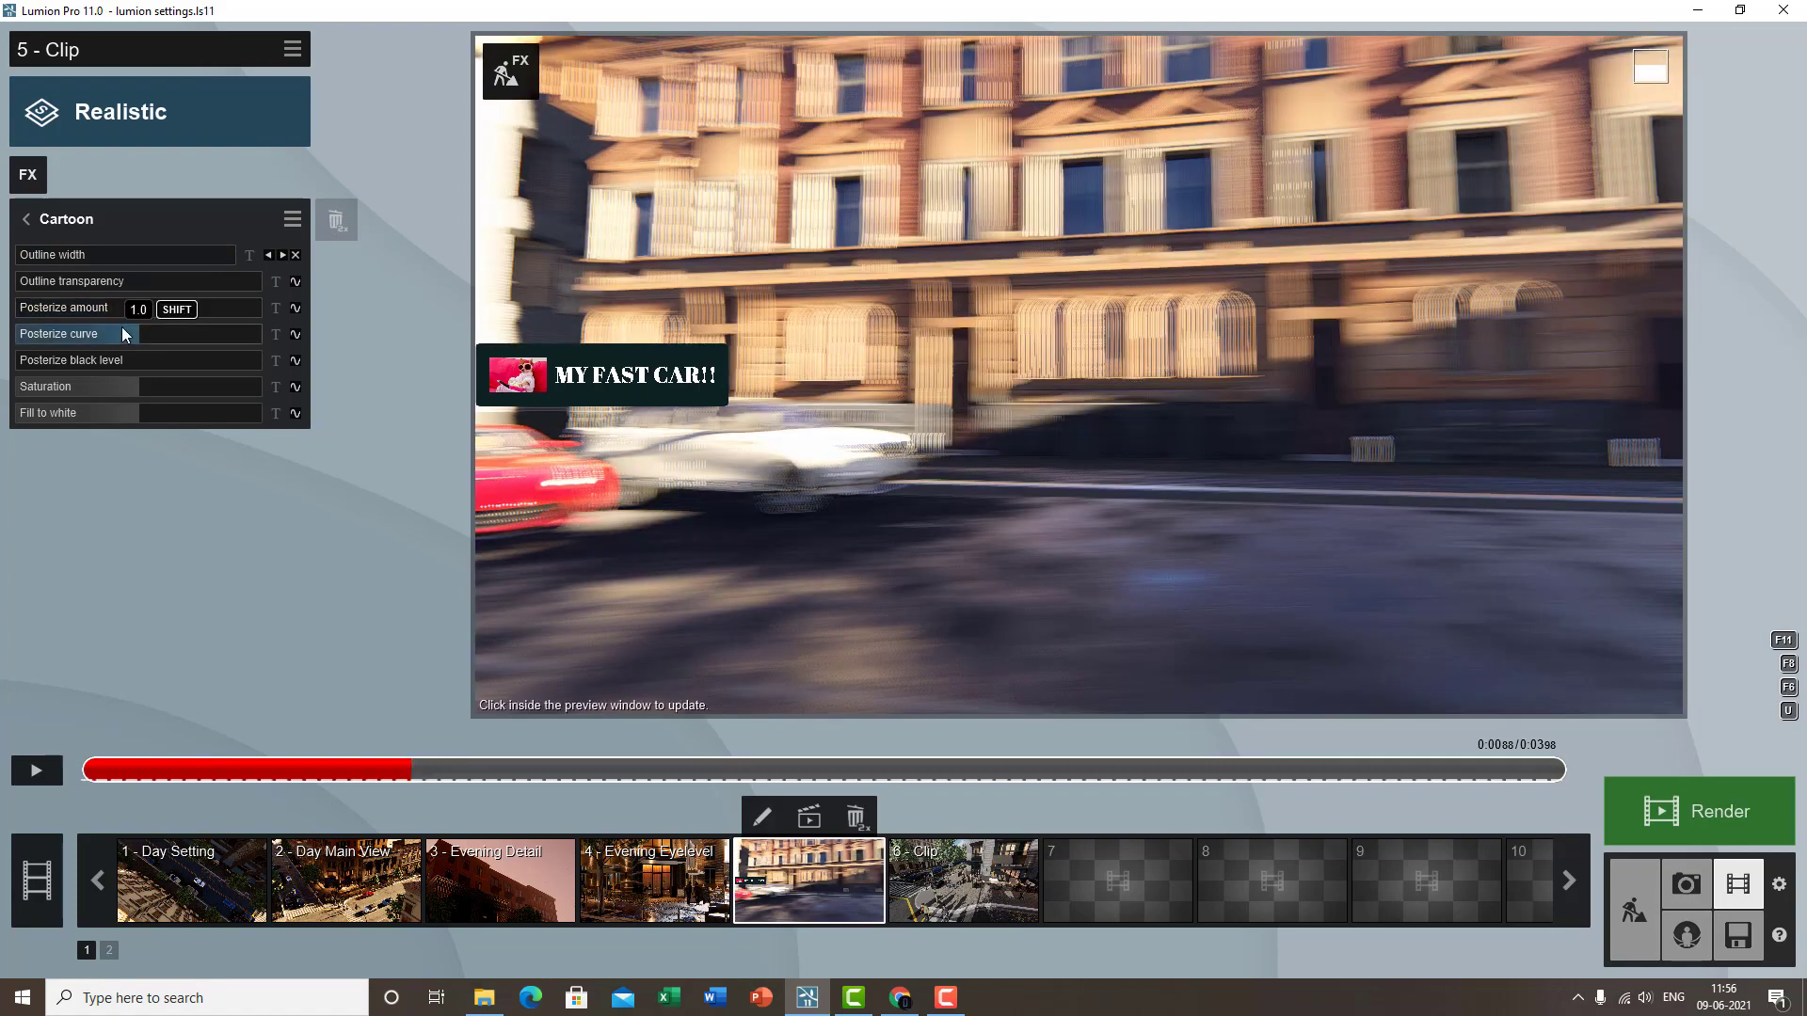
left_click_drag(121, 333, 3, 341)
mouse_move(139, 387)
left_mouse_down()
mouse_move(3, 392)
mouse_move(175, 387)
mouse_move(144, 387)
left_mouse_up()
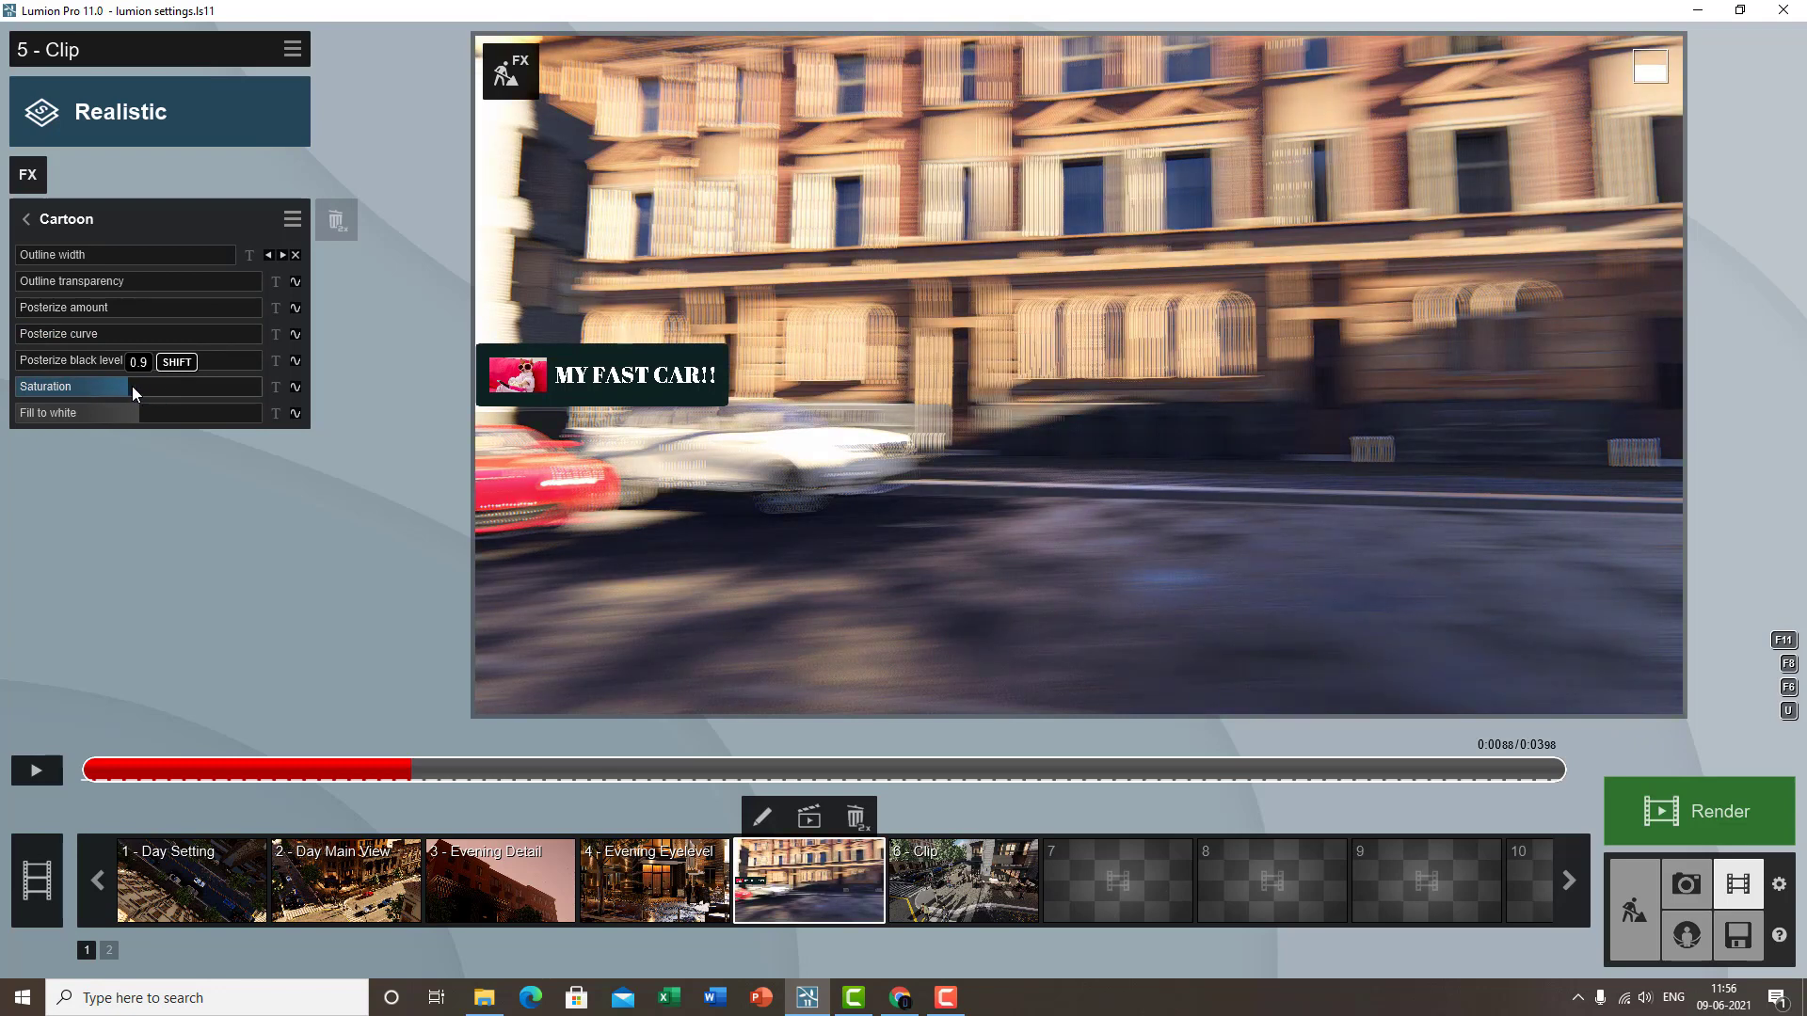
- Create keyframes at 0:00.88 for saturation, the three posterize settings and outline transparency, and raise fill to white slightly
left_click(296, 388)
left_click(294, 362)
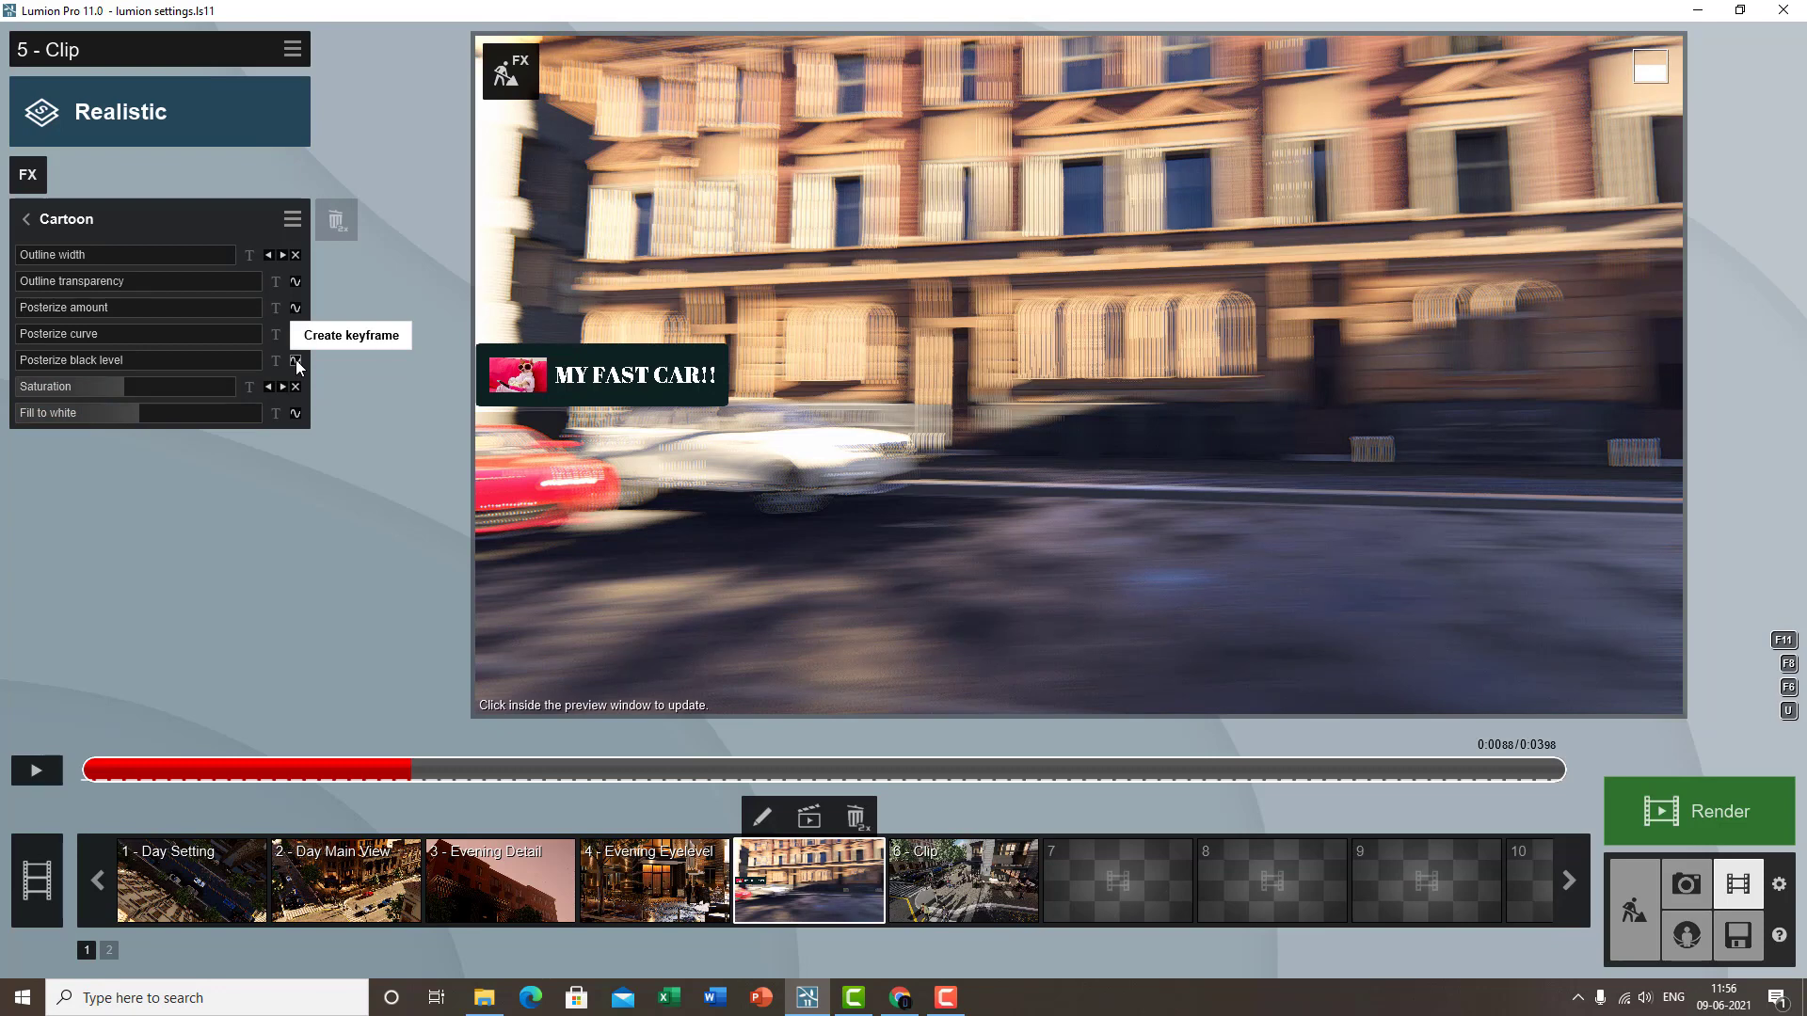
left_click(295, 334)
left_click(297, 308)
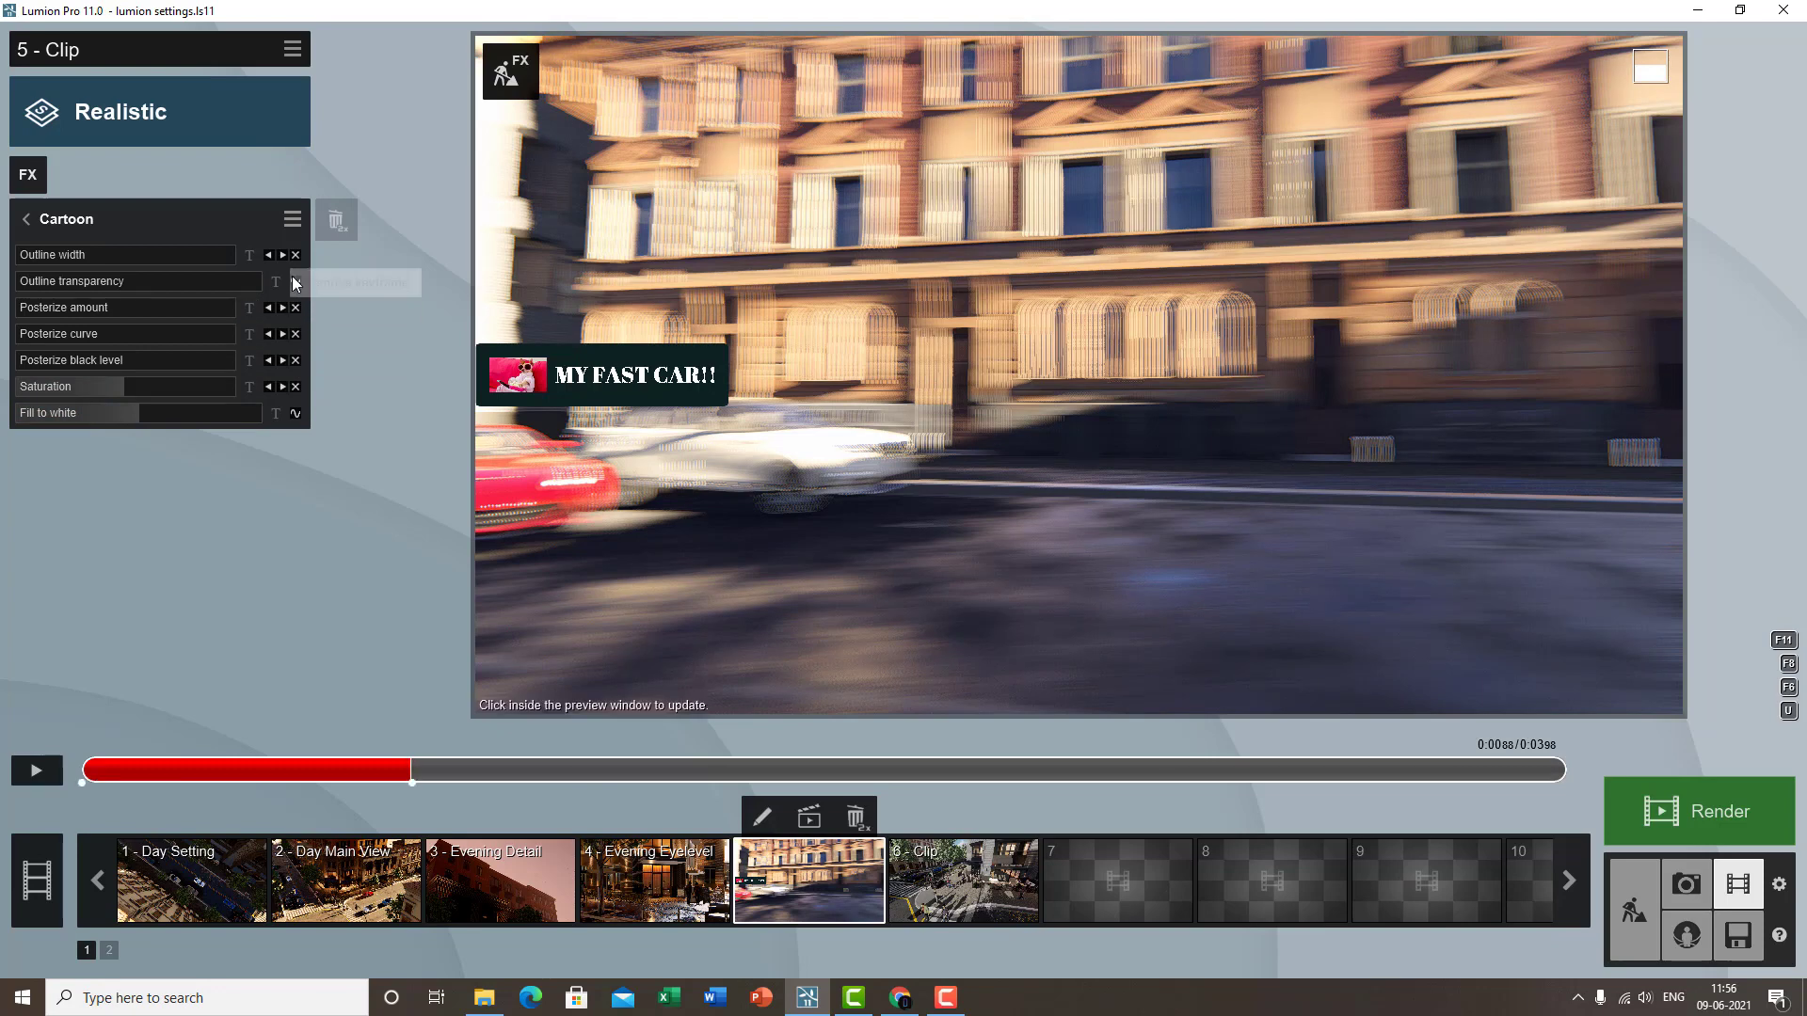
left_click(293, 278)
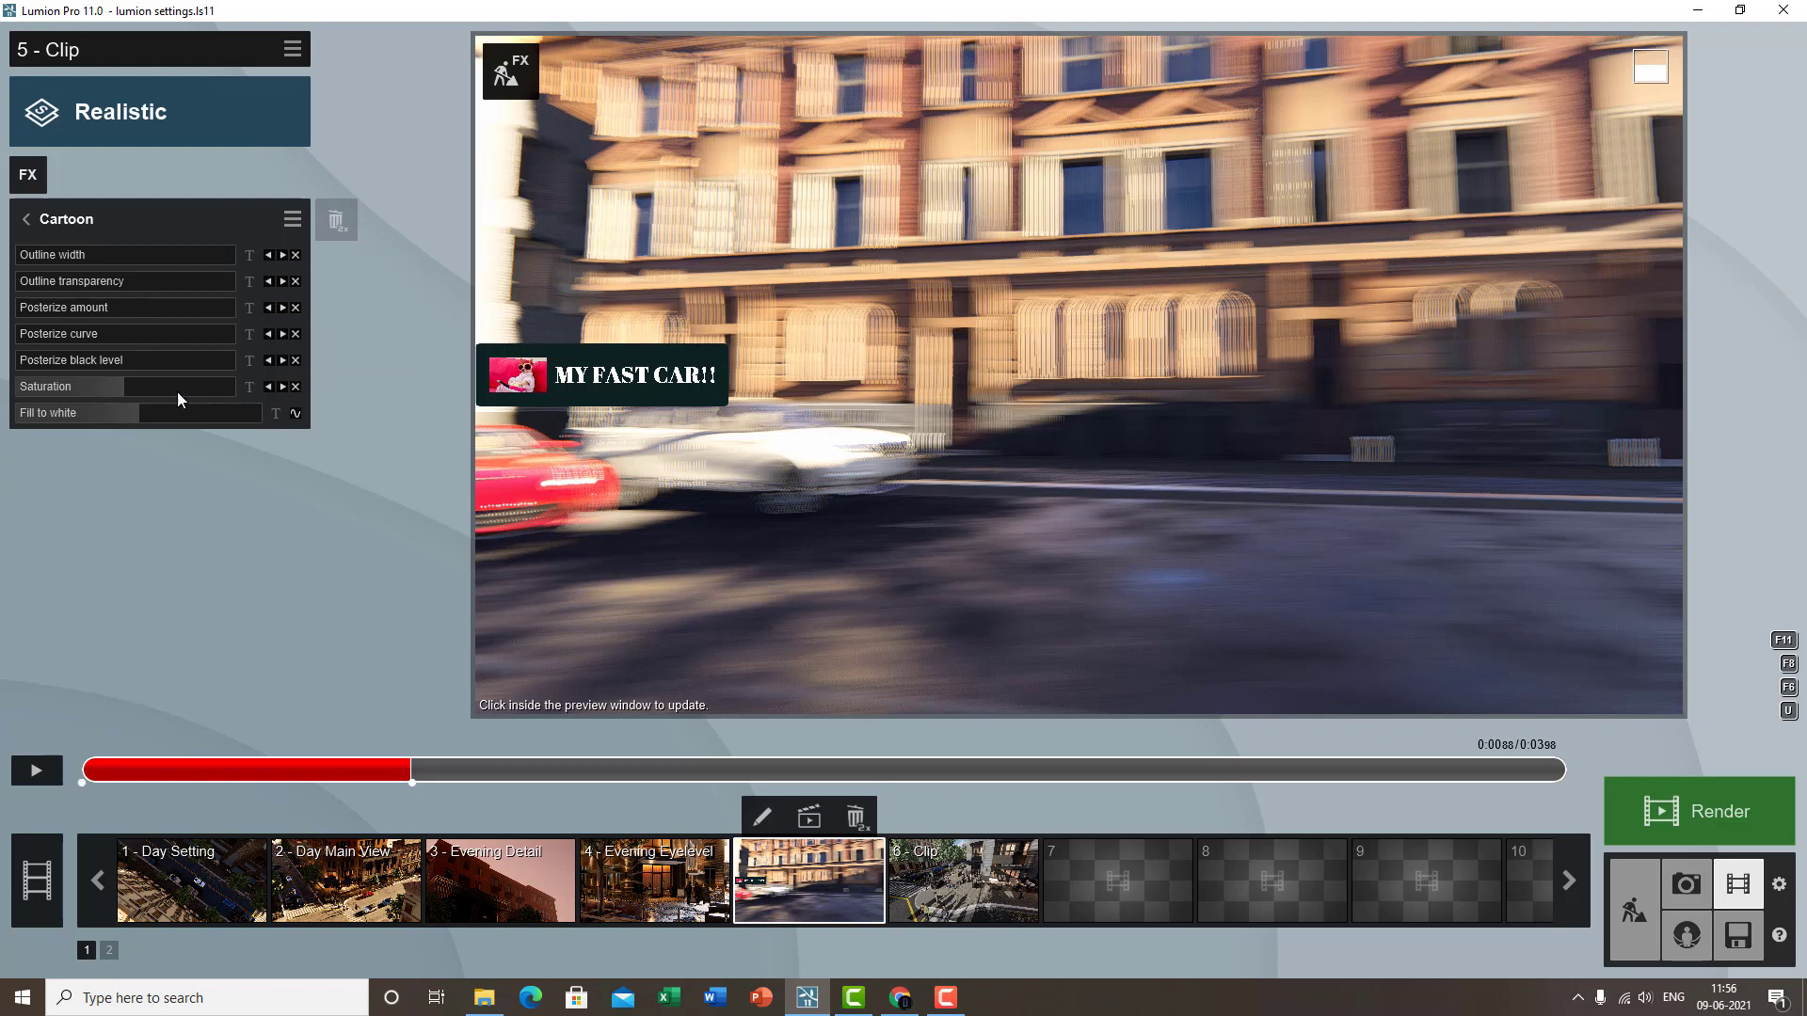
left_click_drag(115, 410, 123, 412)
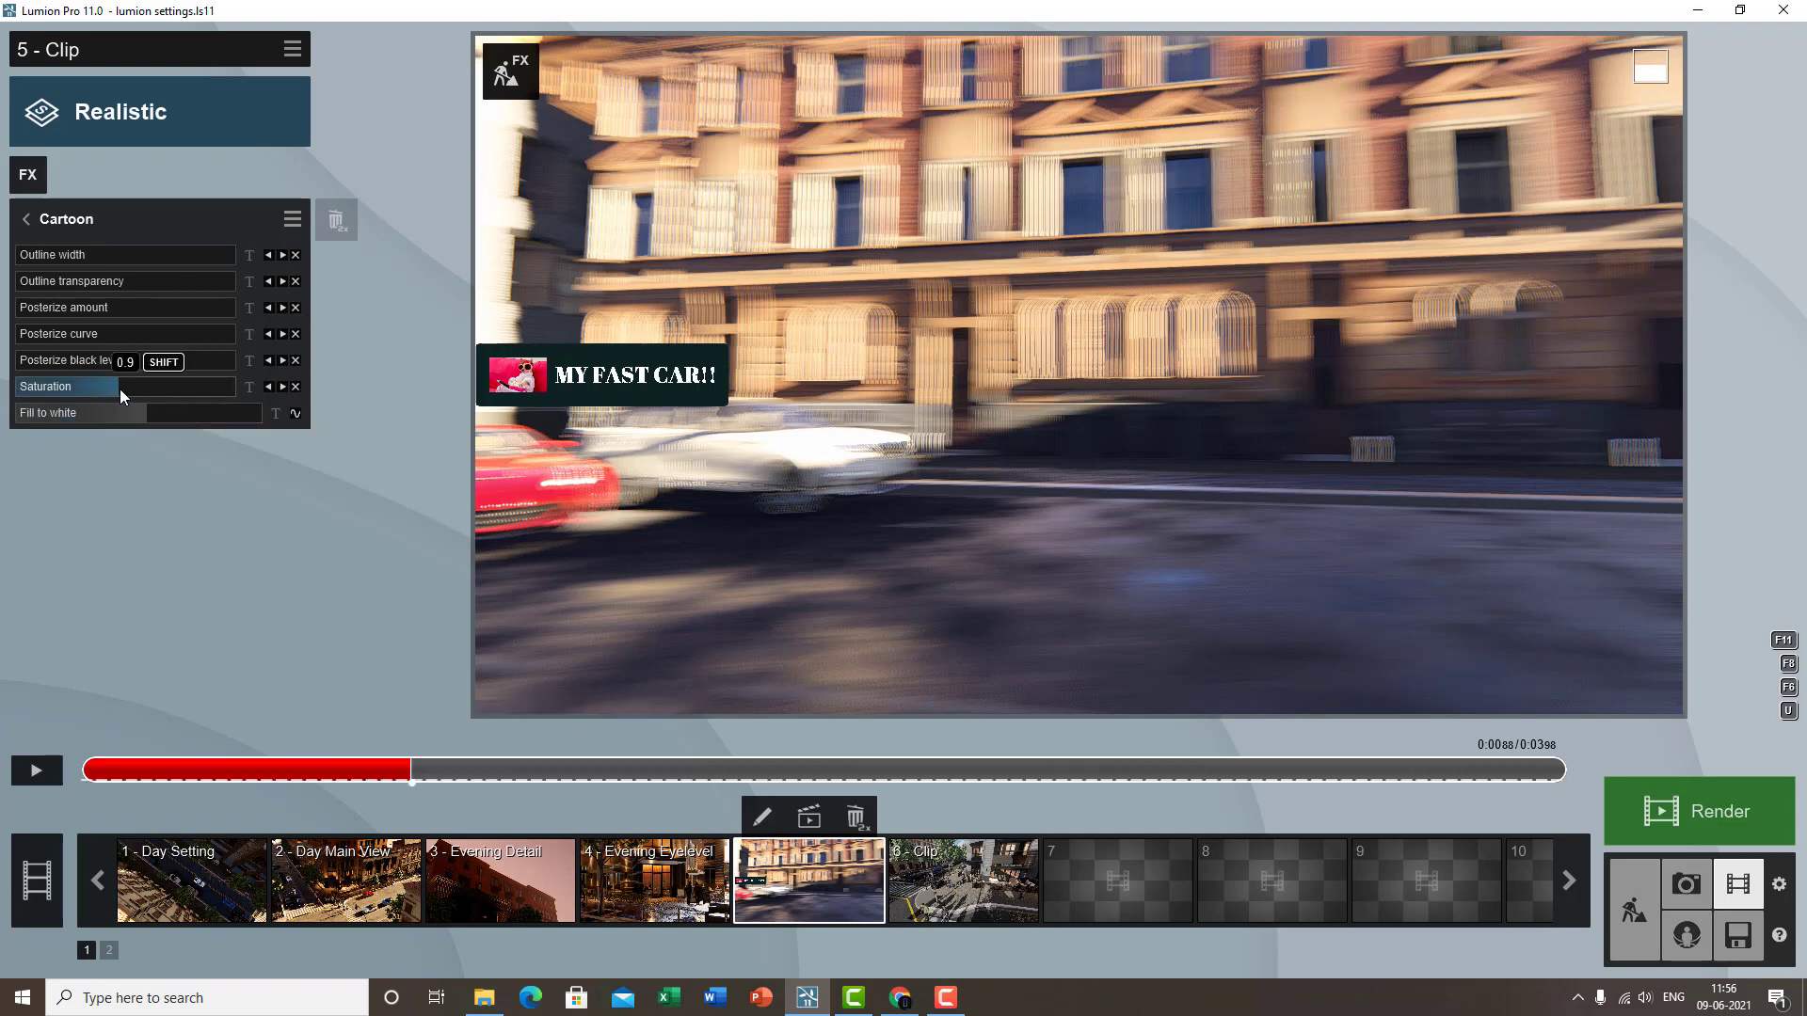
- Play clip 5 to check the animated Cartoon effect, and remove the effect from the clip
left_click(53, 772)
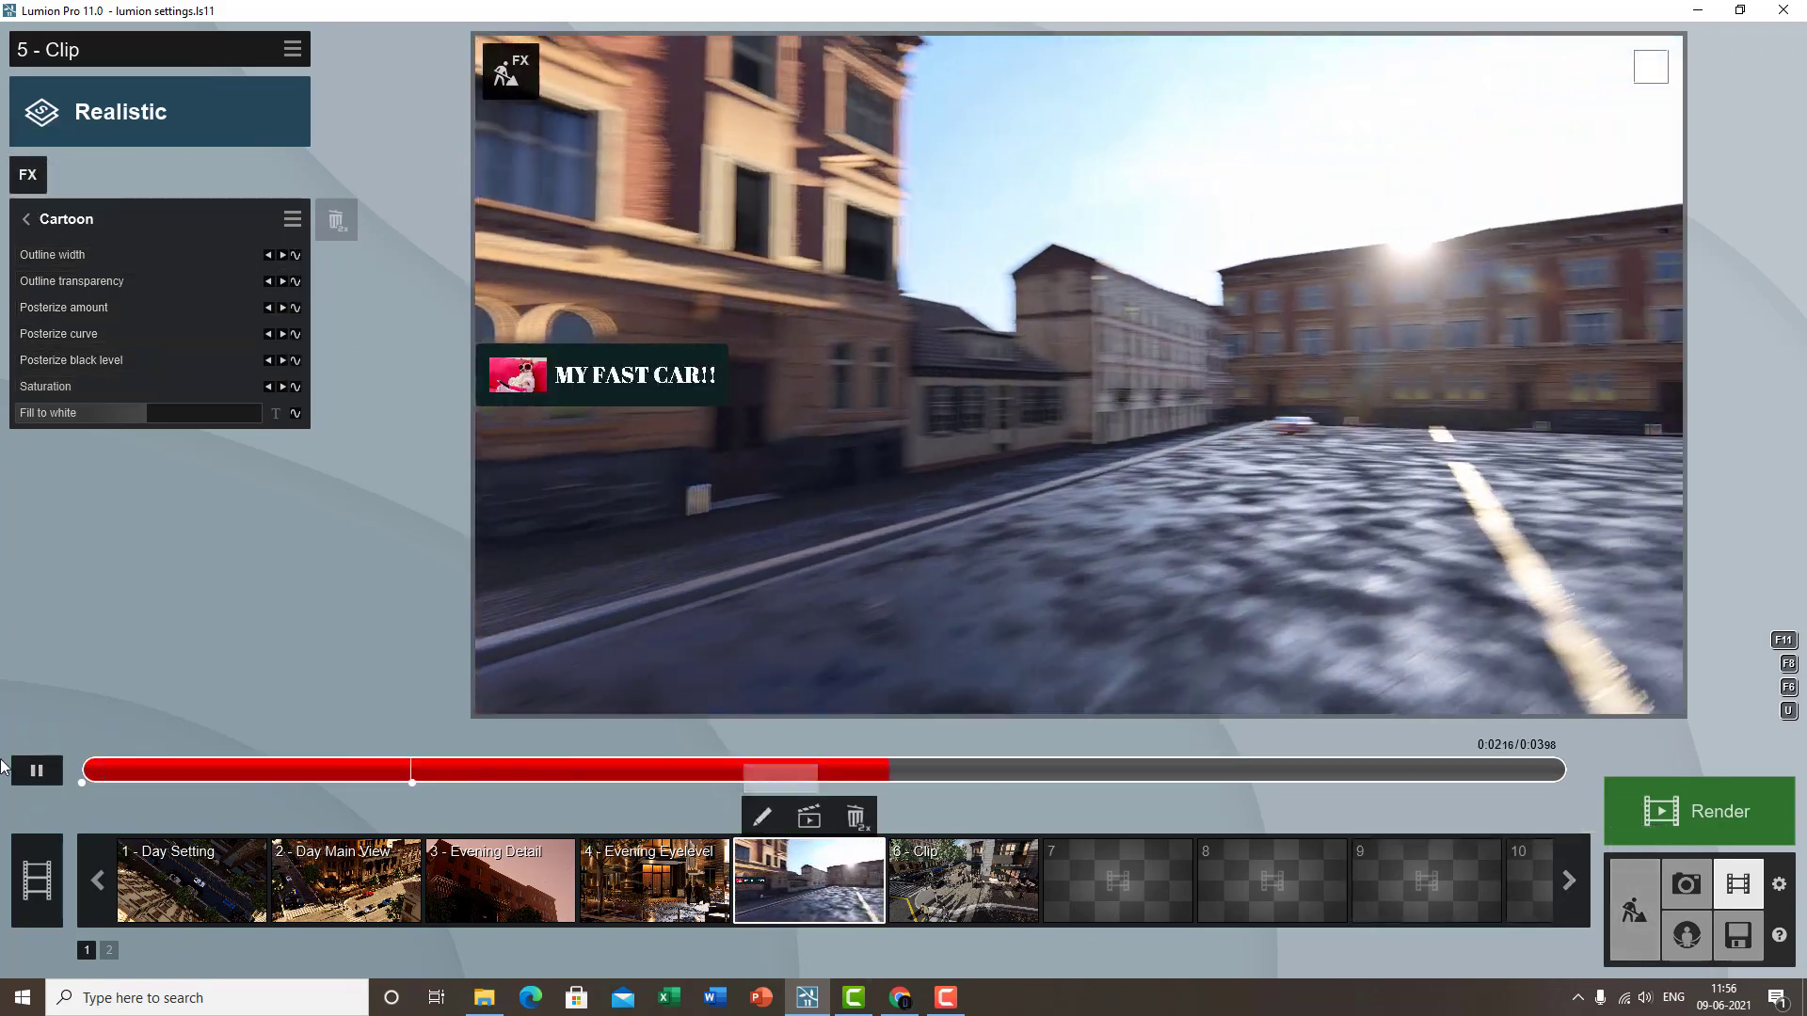
left_click(34, 766)
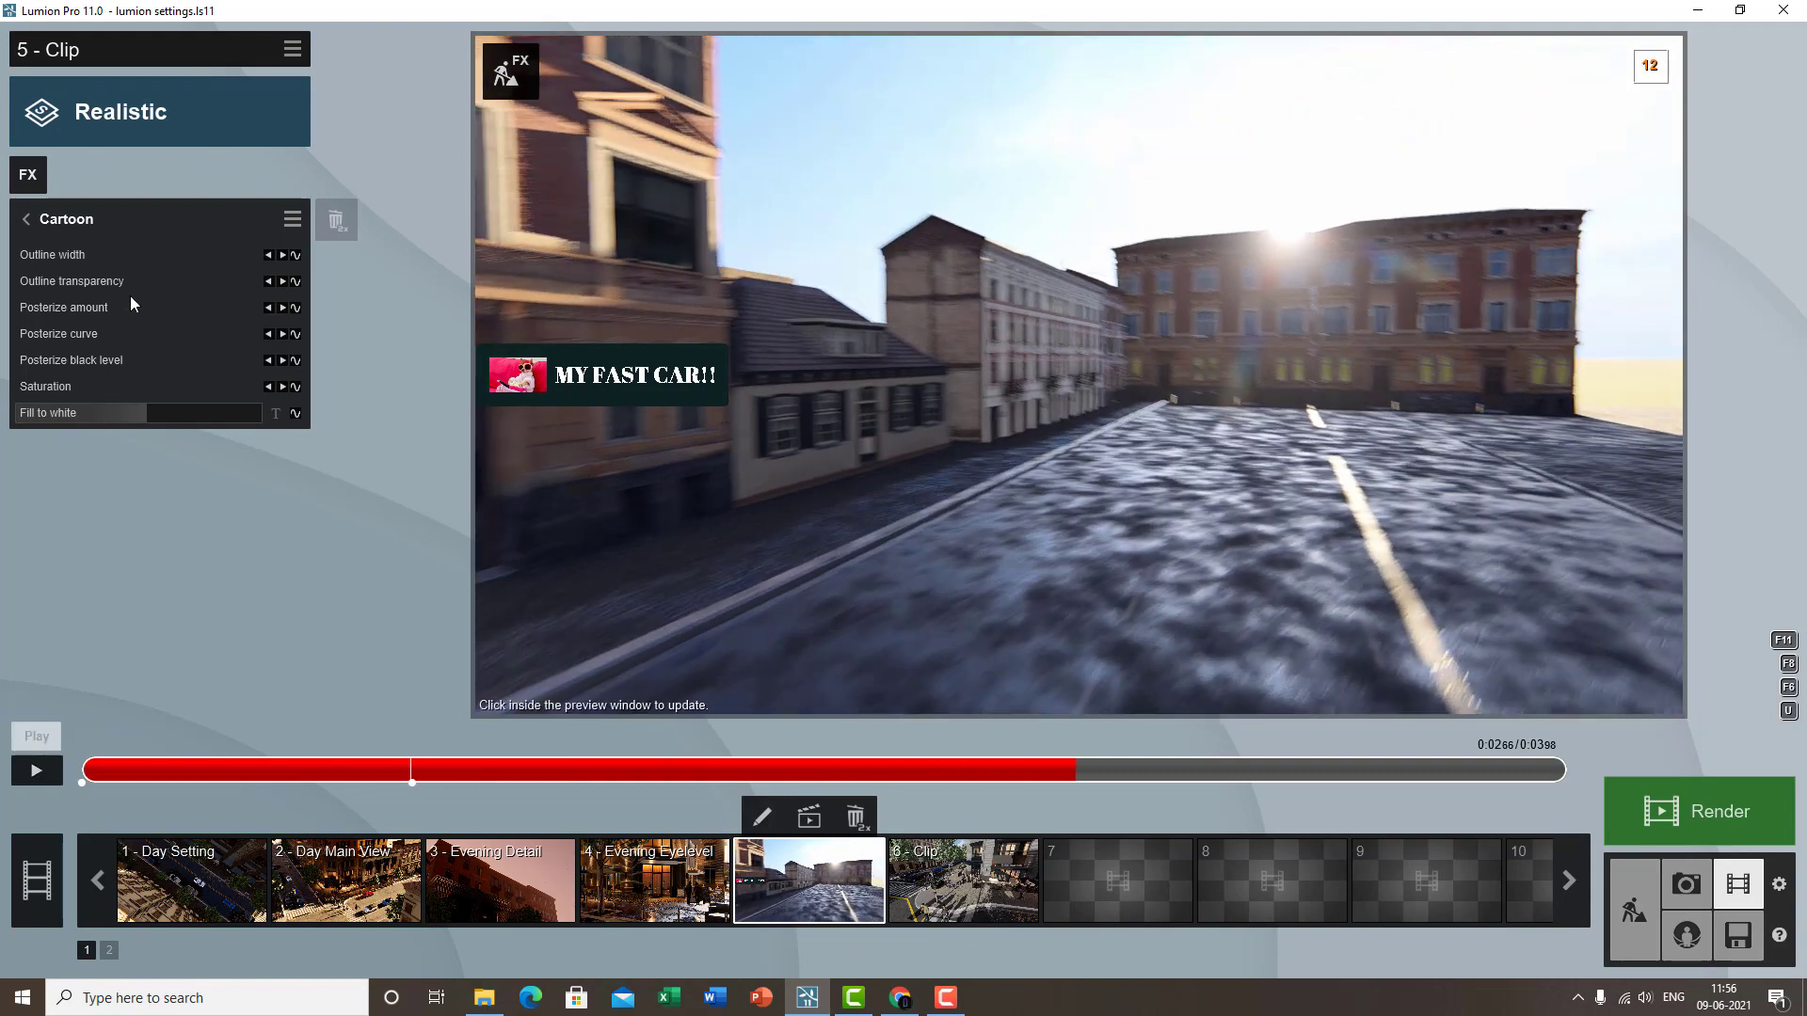
left_click(79, 223)
left_click(339, 219)
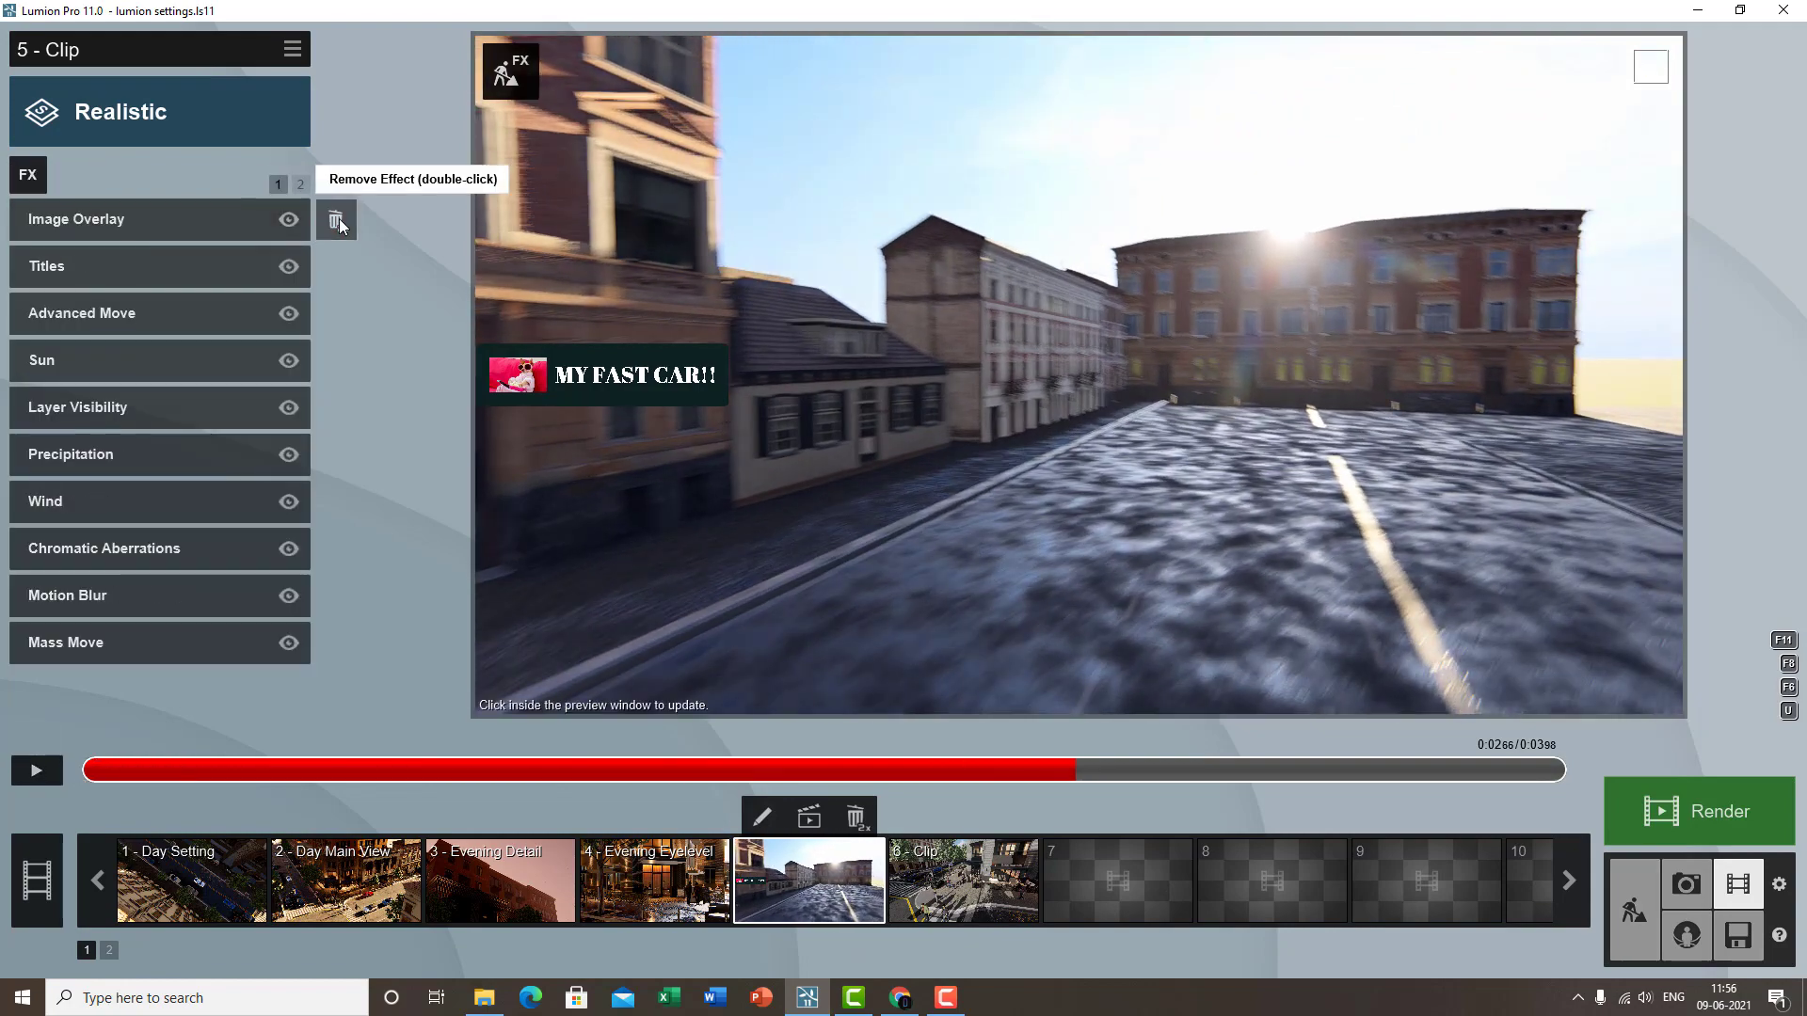
- Add the Material Highlight effect to clip 5 and move the playhead back to about 0:01.12
left_click(44, 184)
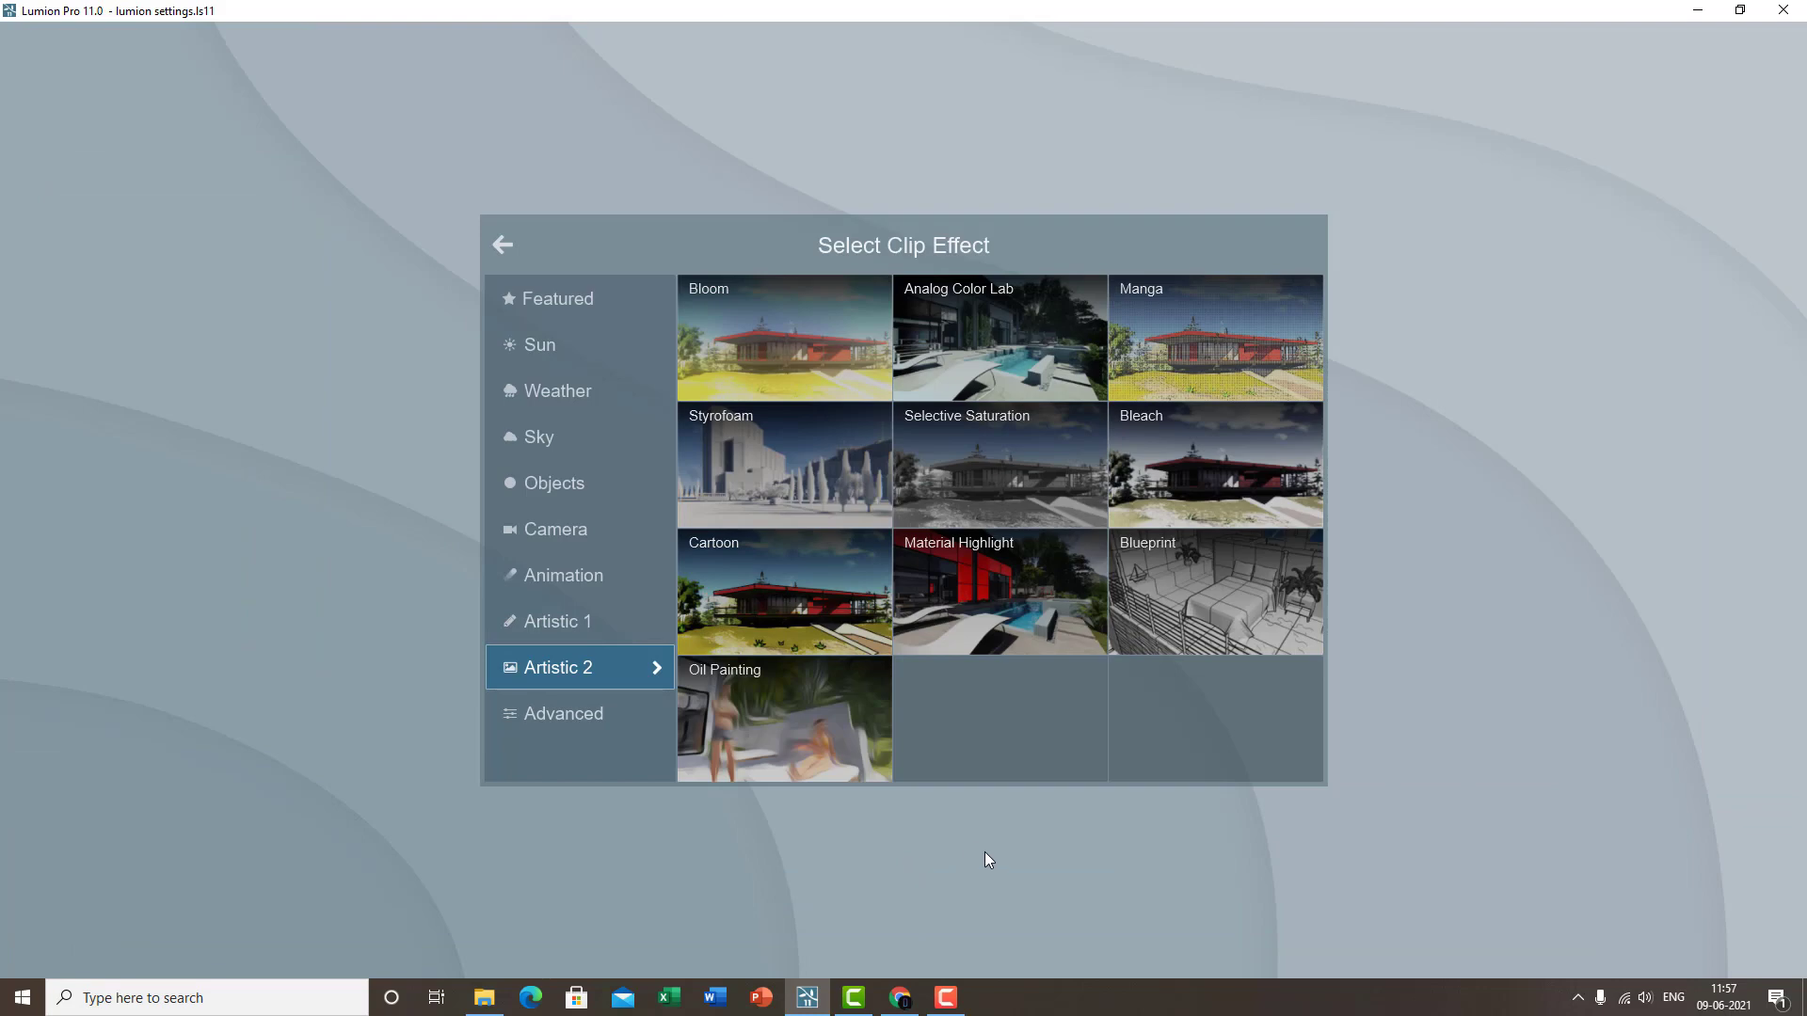
left_click(1009, 589)
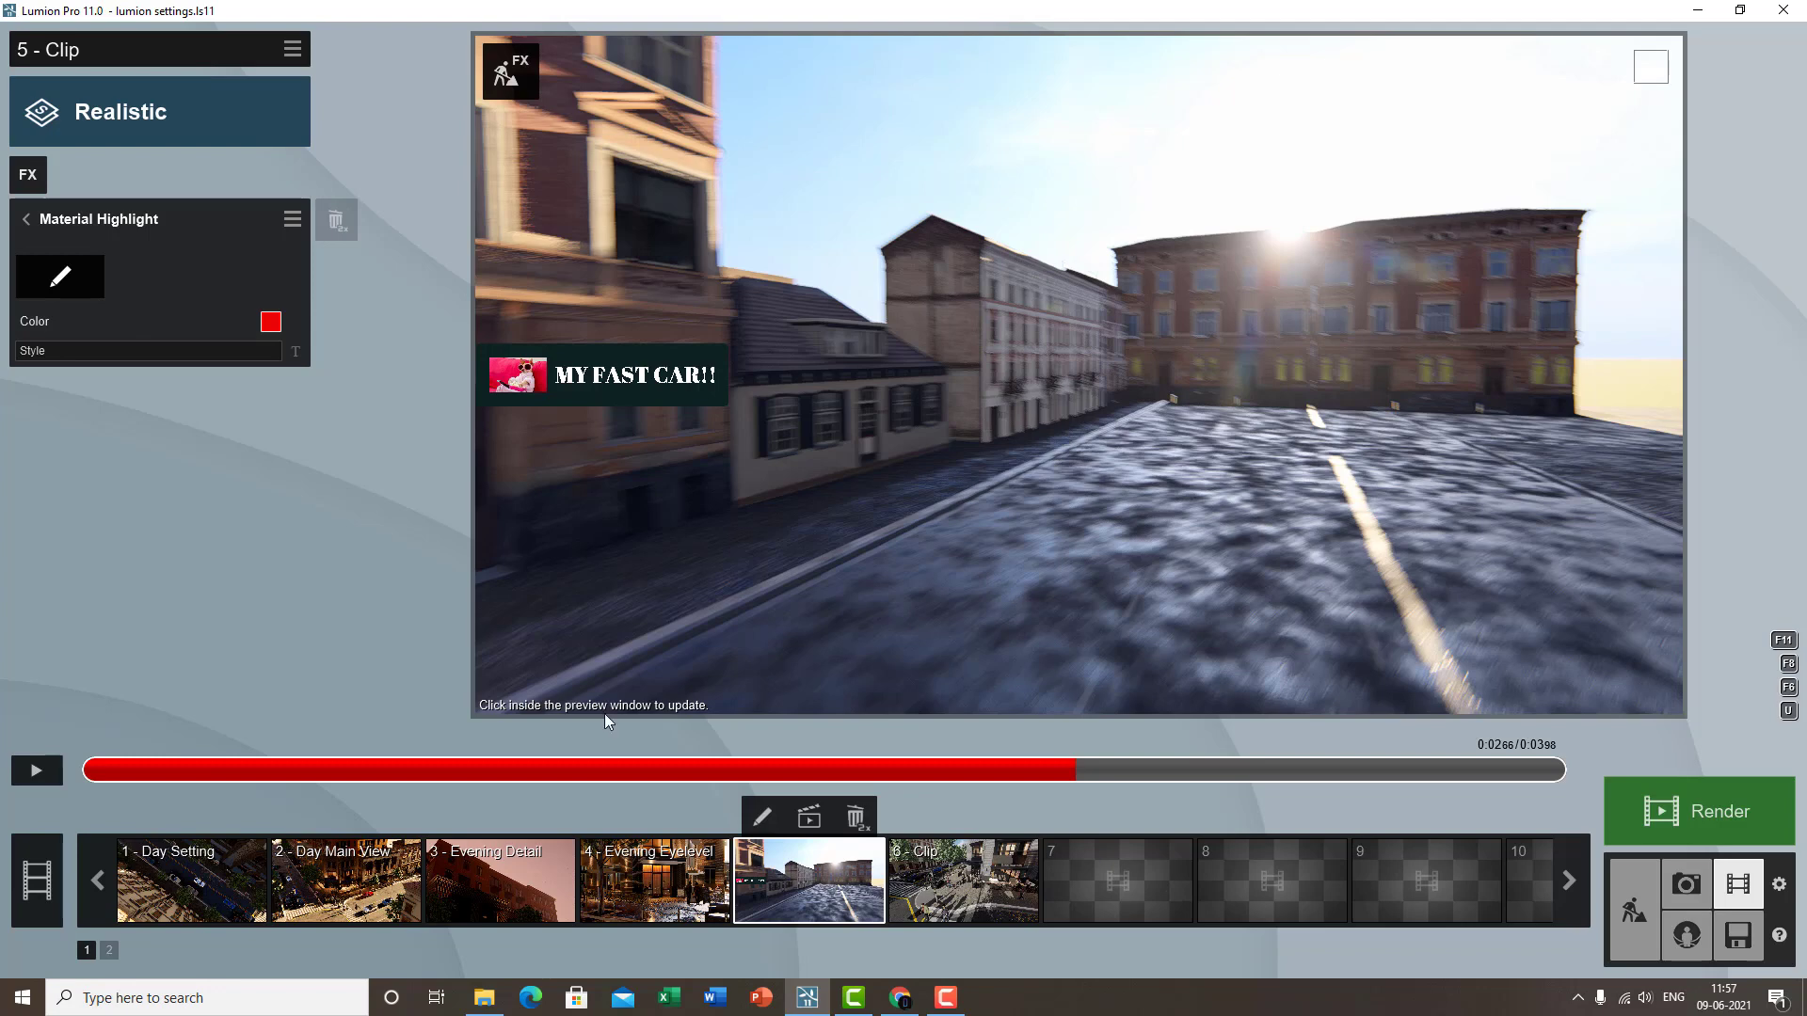
left_click_drag(621, 770, 501, 785)
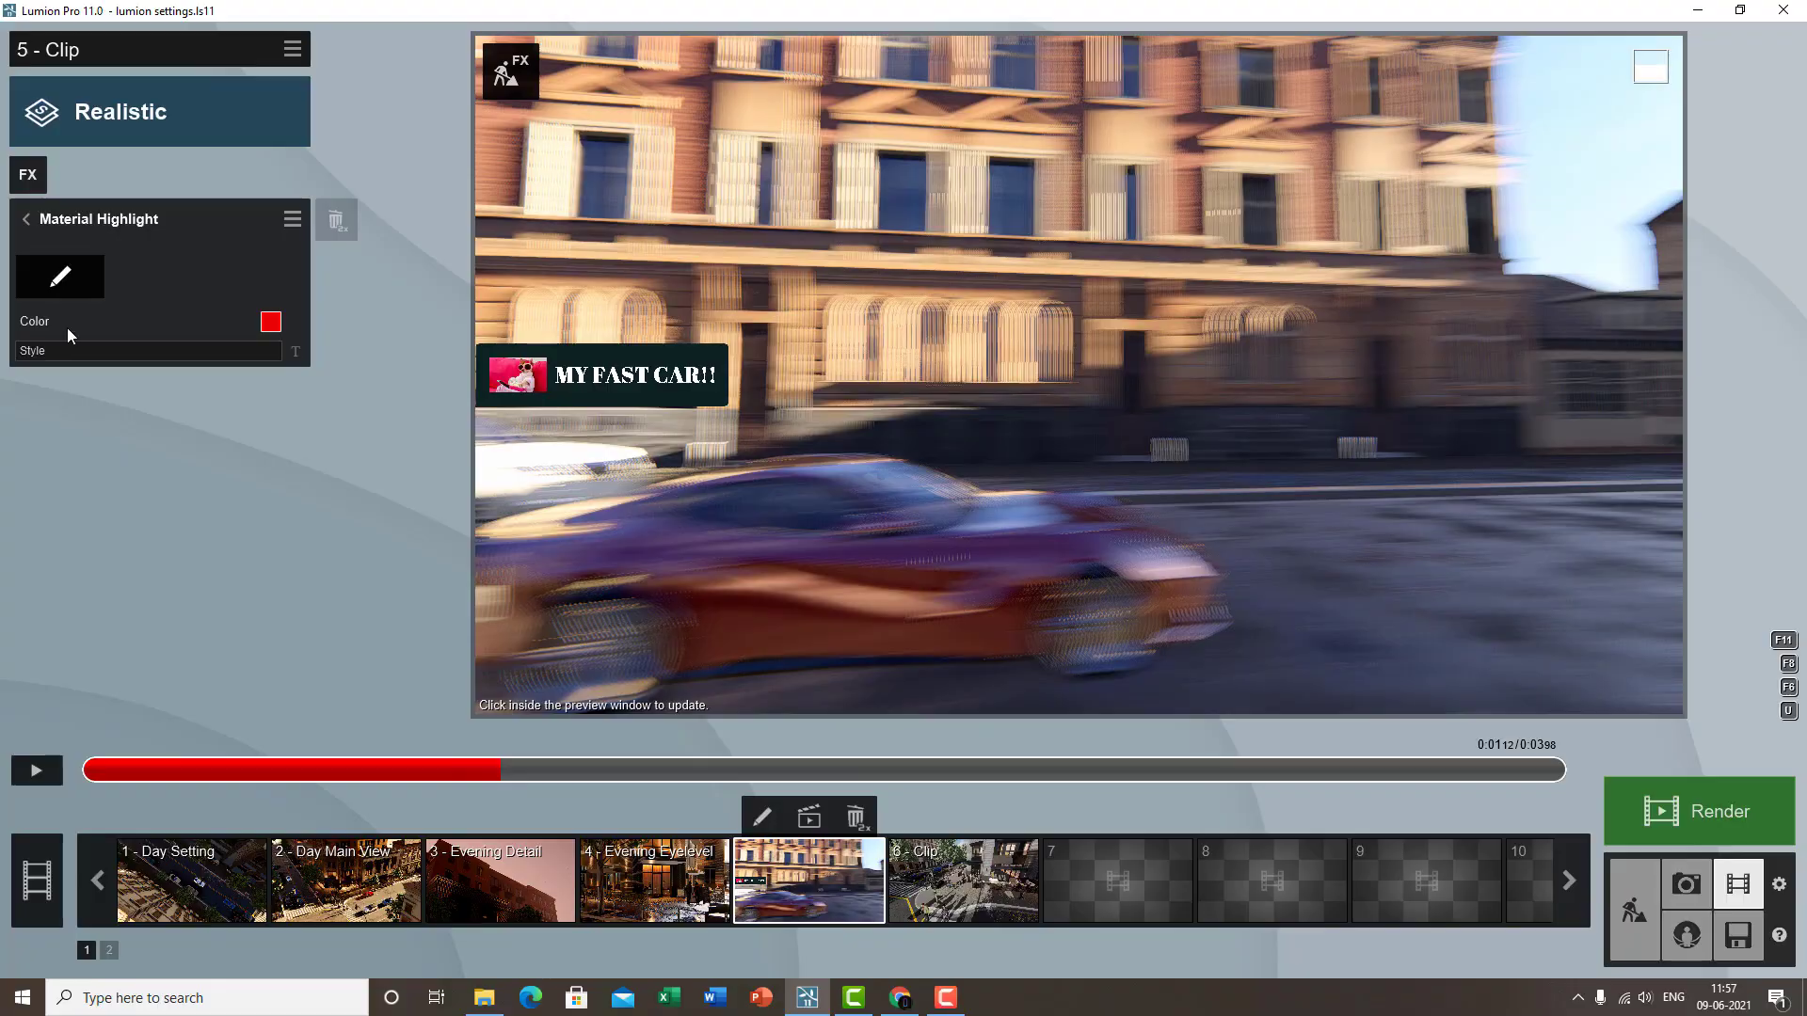
- Choose the body paint of the red sports car on the street as the material to highlight
left_click(69, 286)
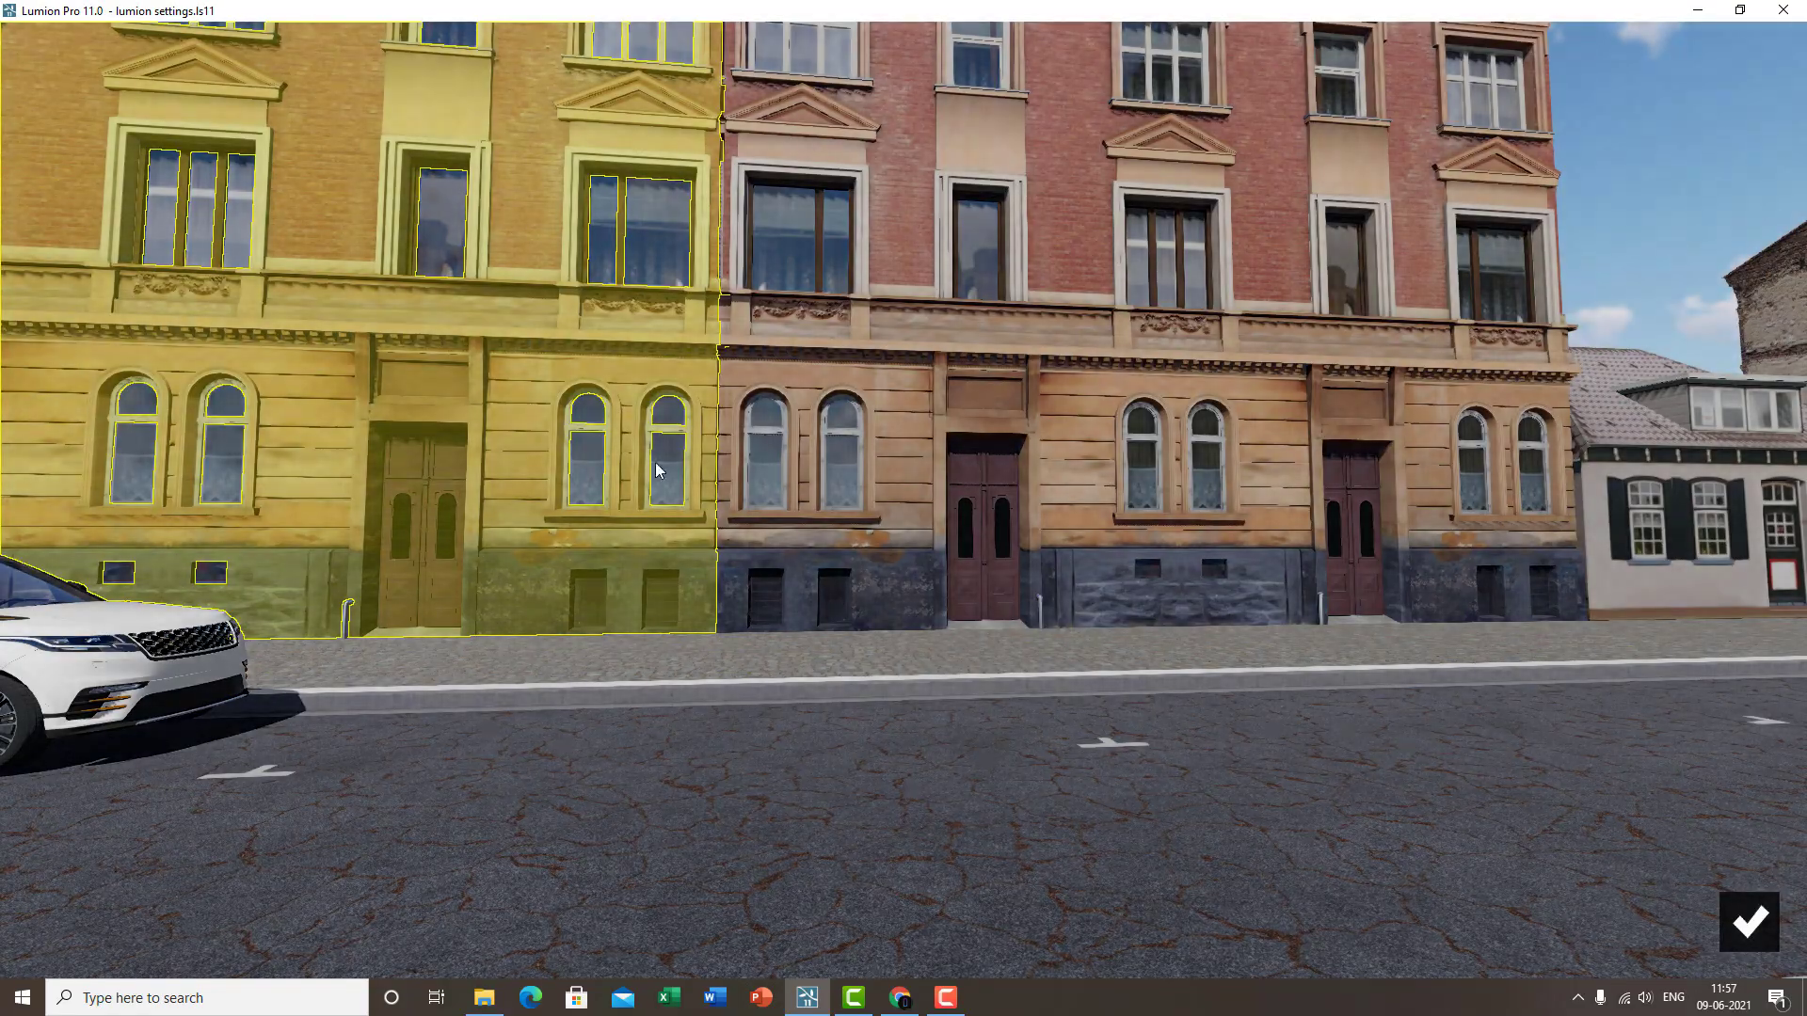
right_click_drag(656, 463, 993, 580)
key("w")
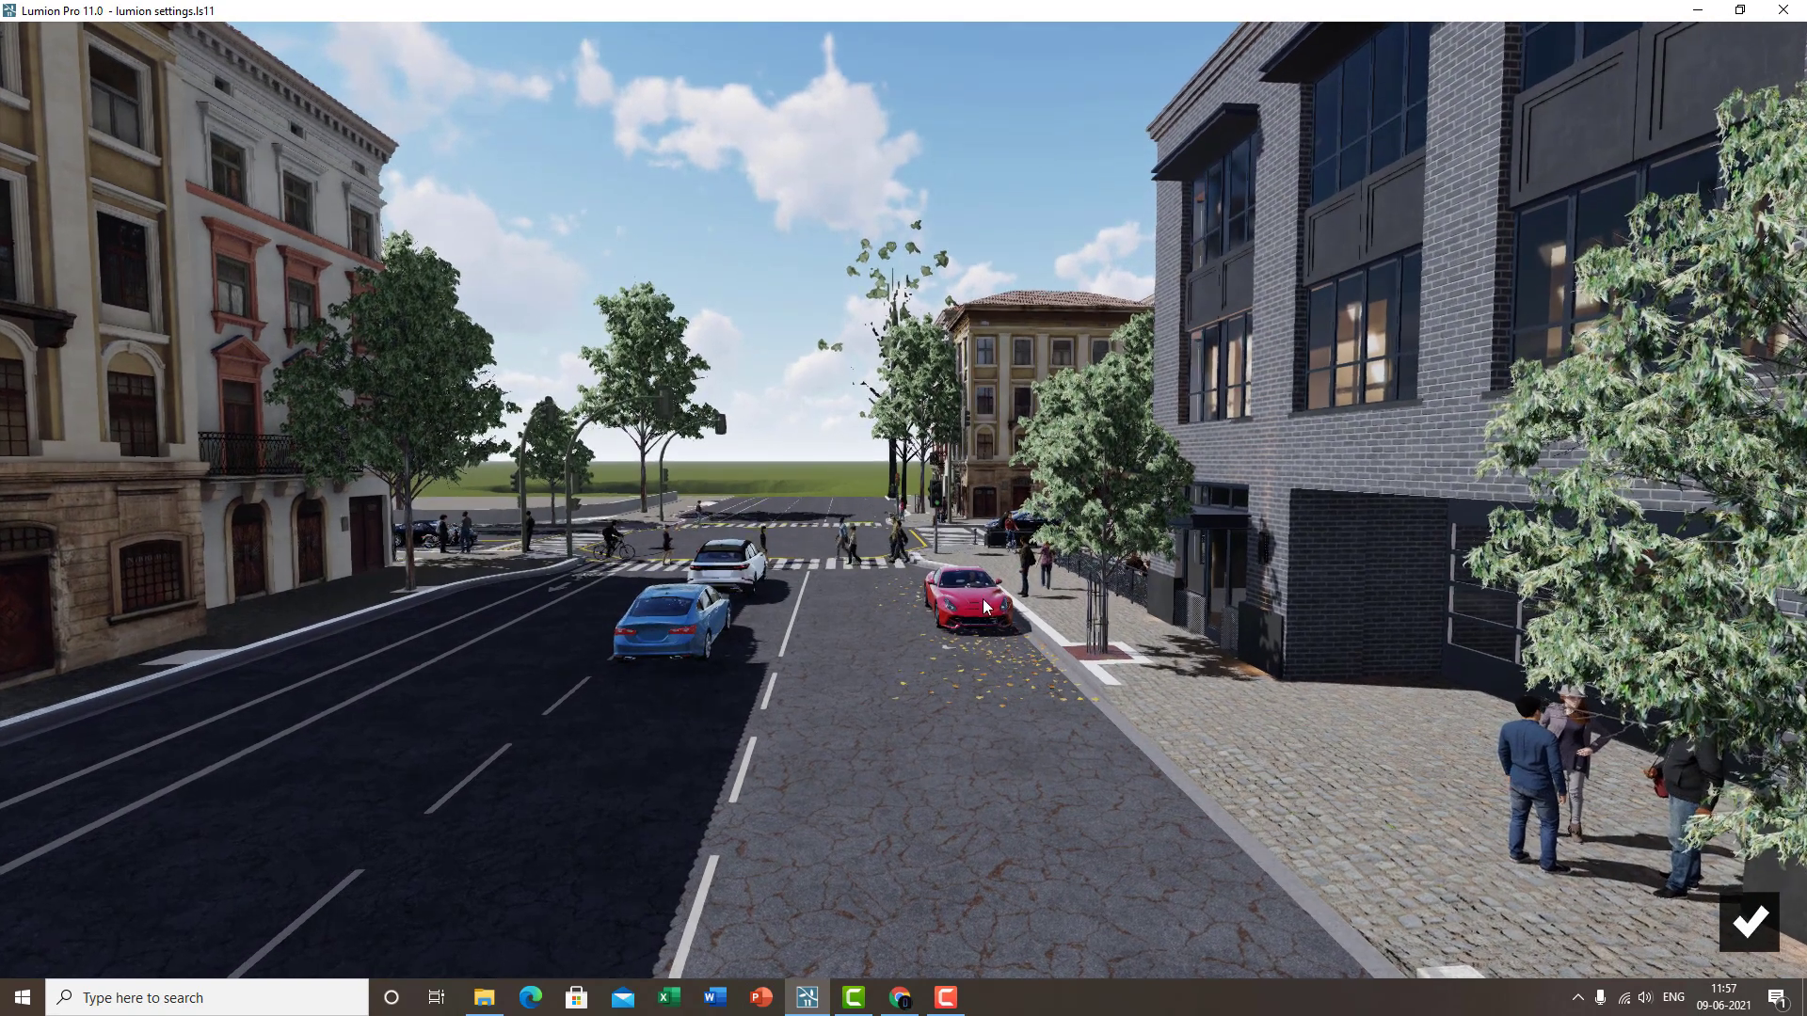
left_click(983, 598)
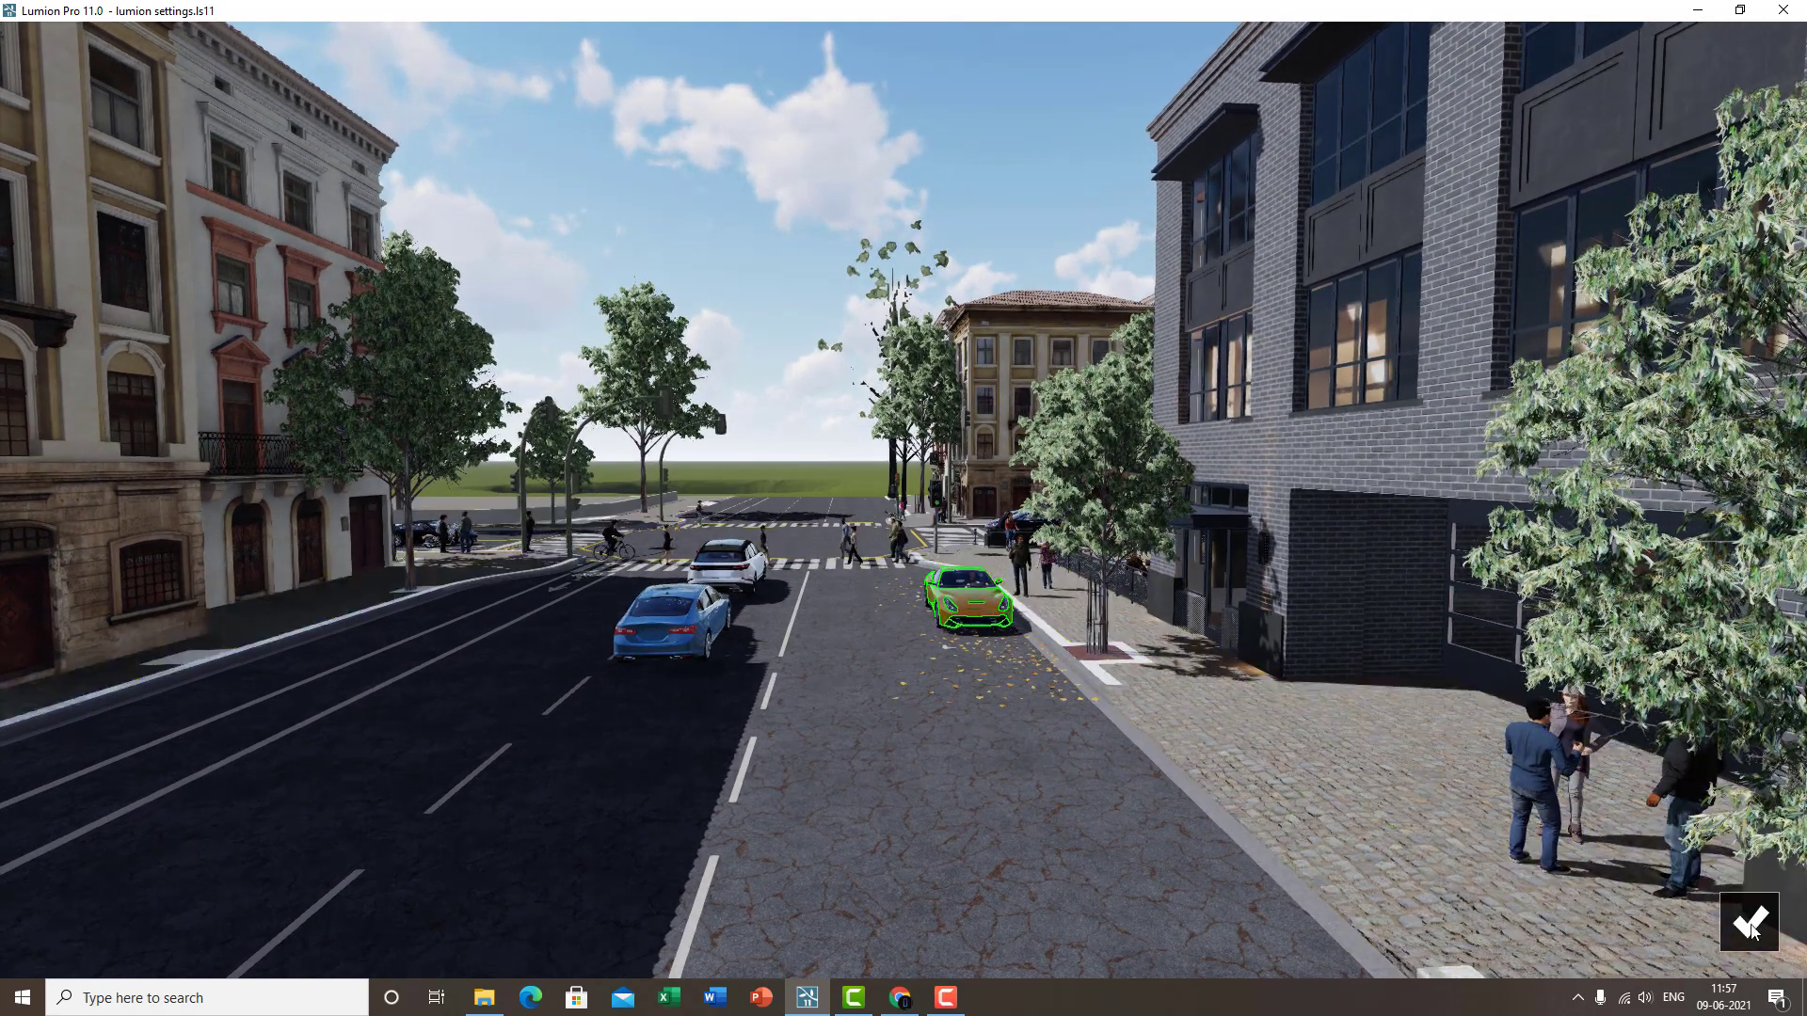
left_click(1750, 926)
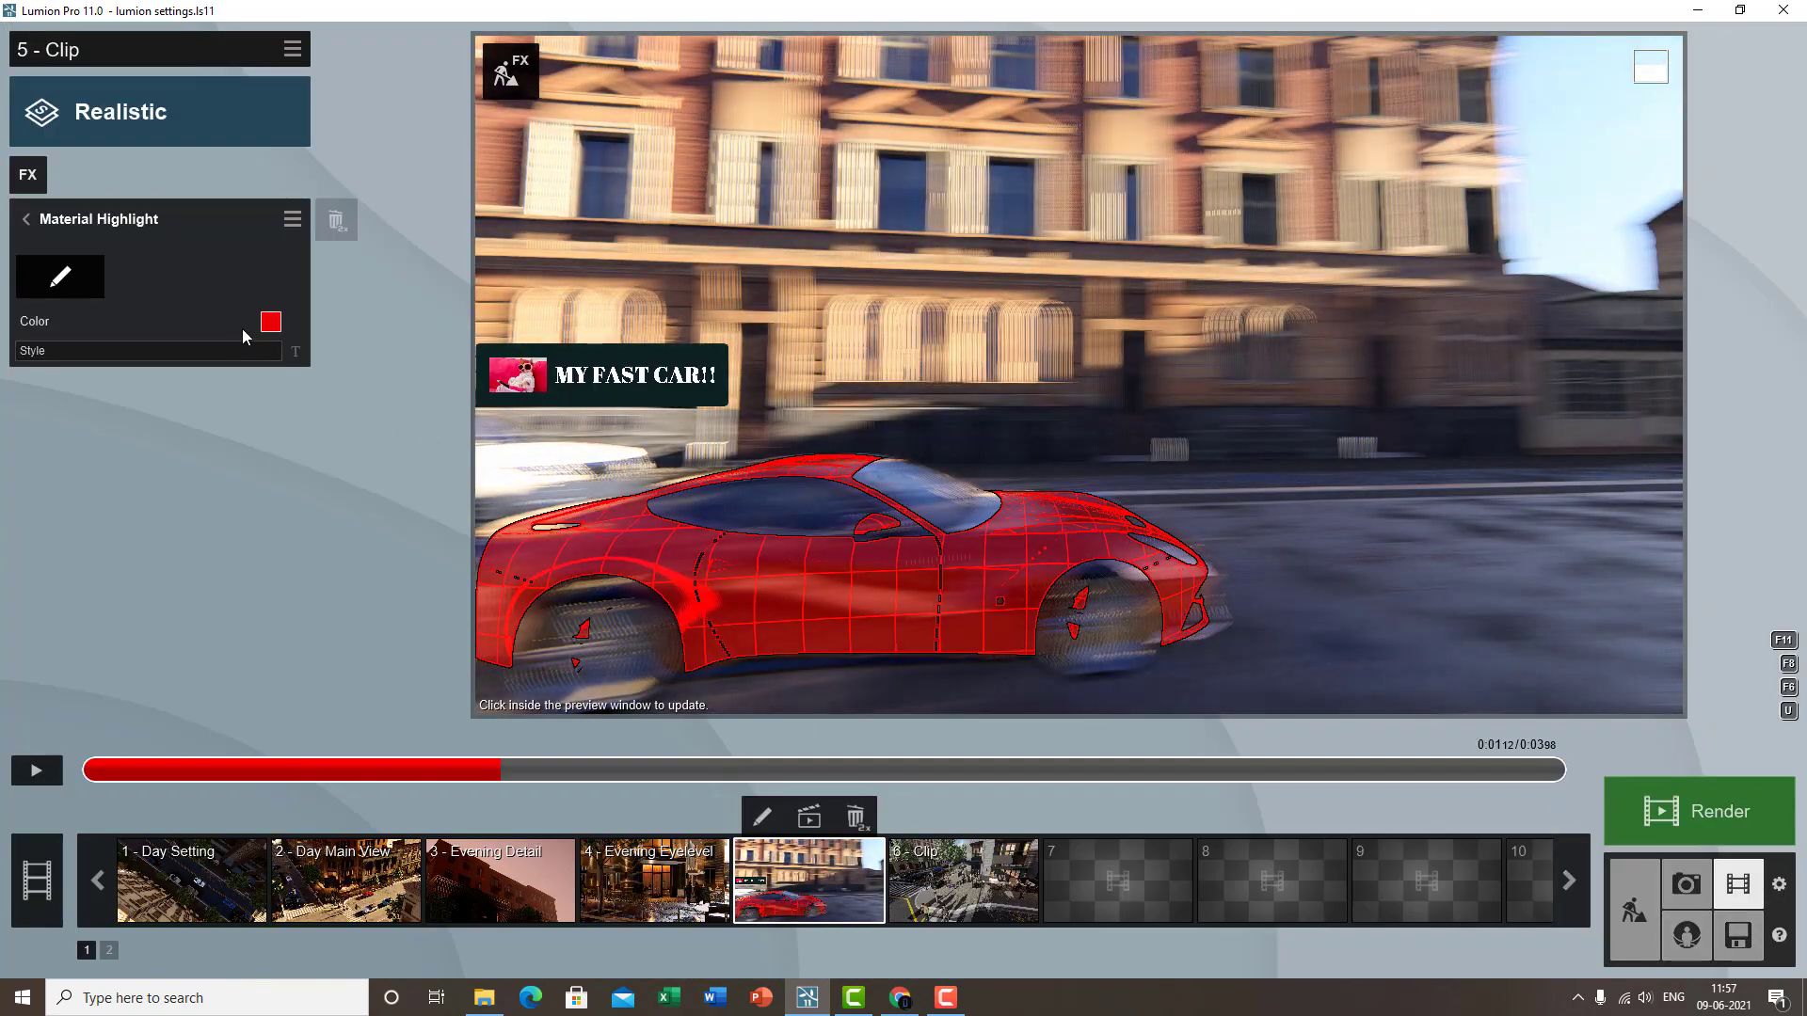
- Set the highlight color to orange and its style to the maximum for diagonal stripes, and play the clip
left_click(270, 322)
left_click_drag(493, 351, 489, 353)
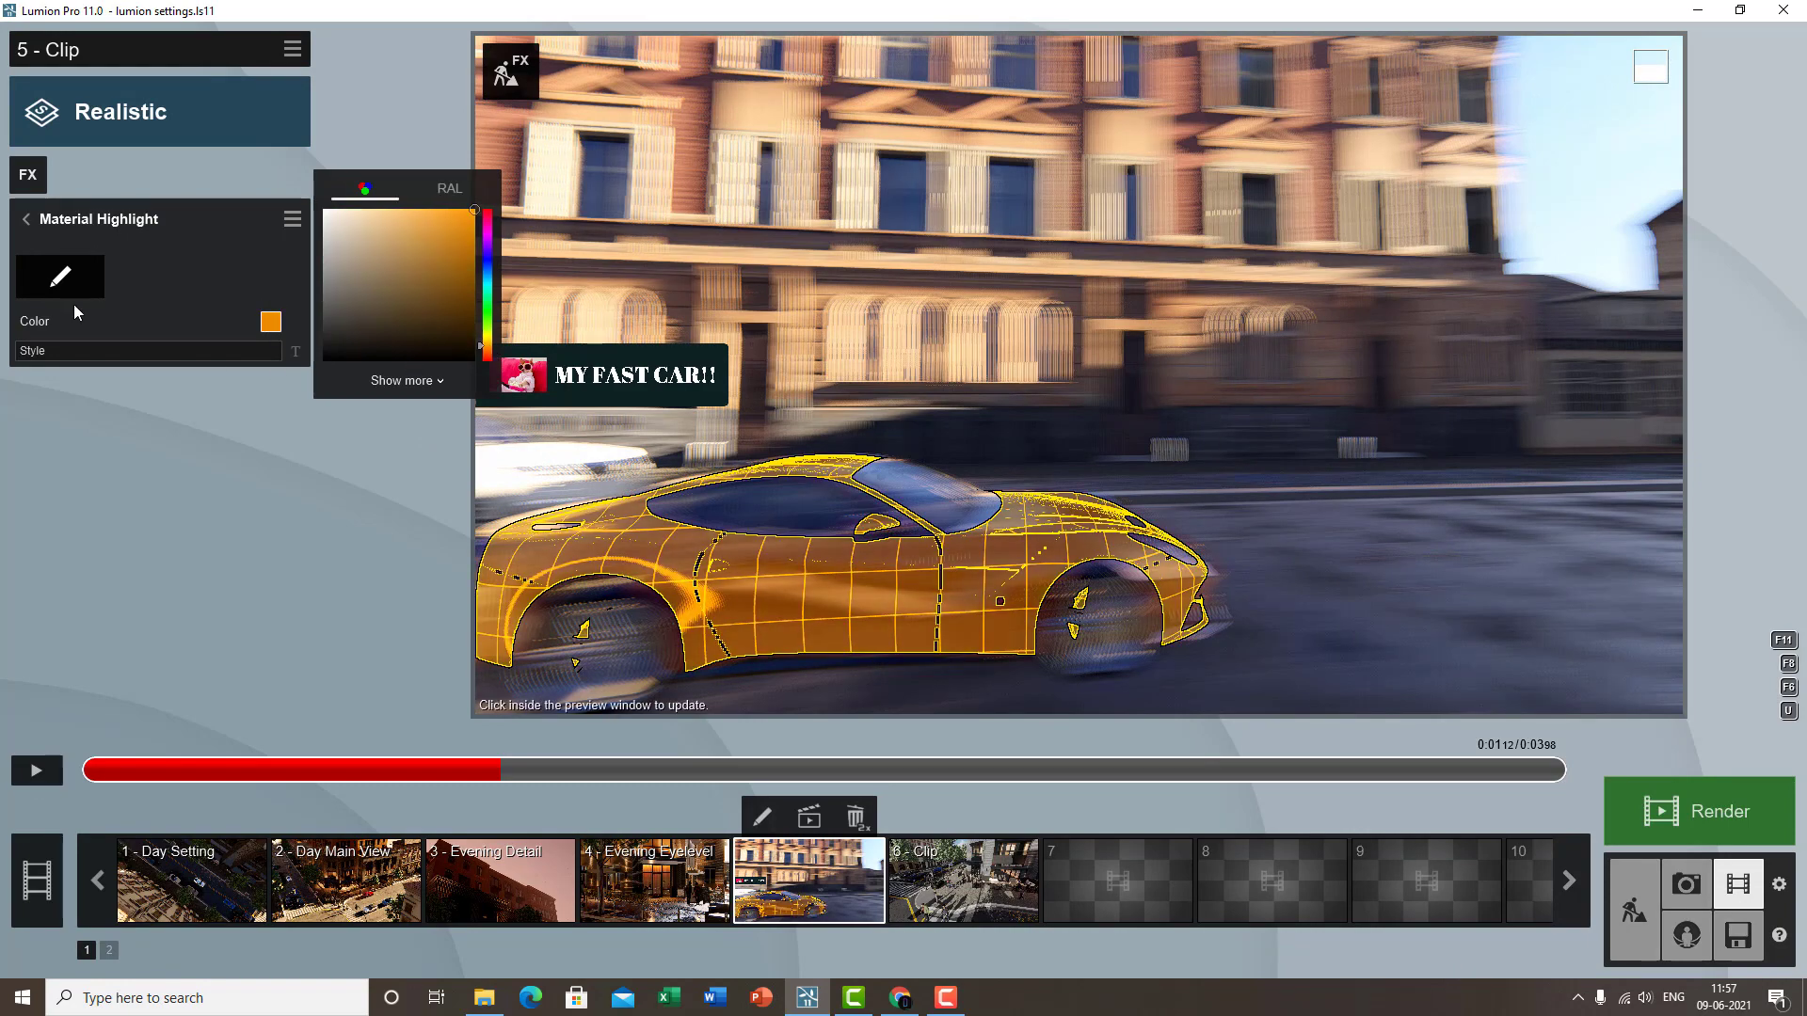
mouse_move(39, 353)
left_click_drag(183, 348, 297, 360)
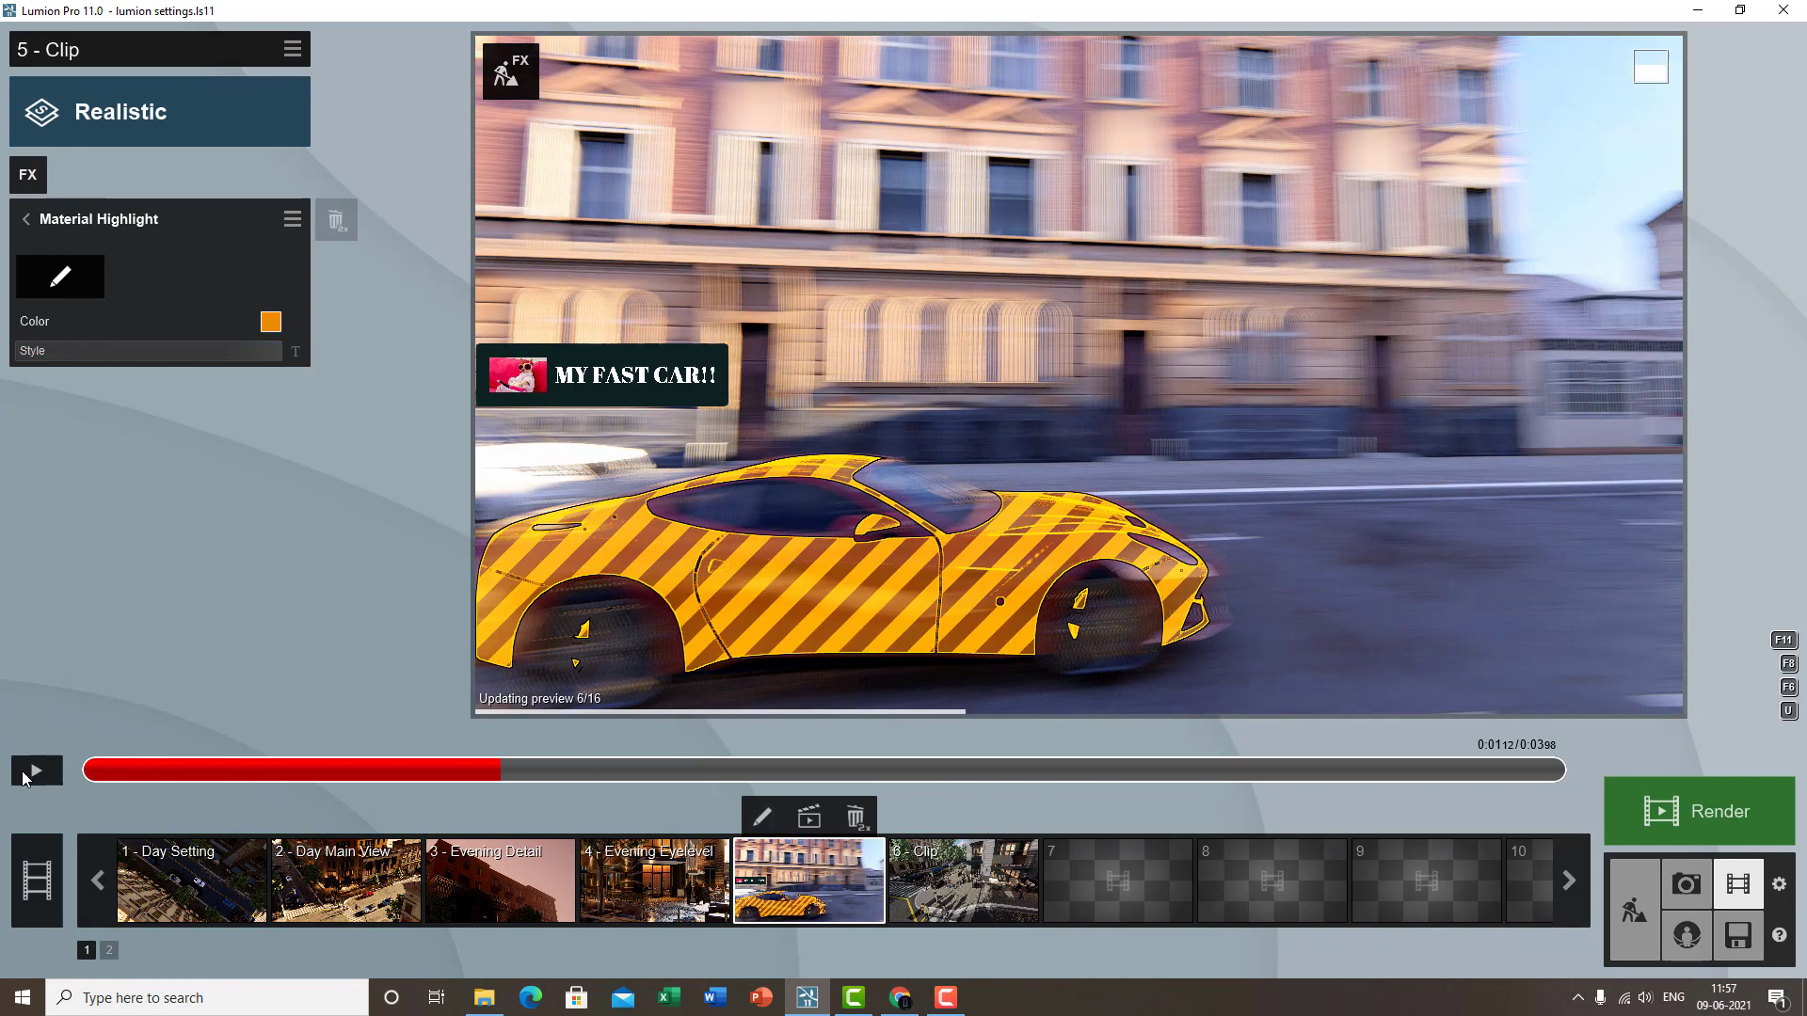
left_click(36, 770)
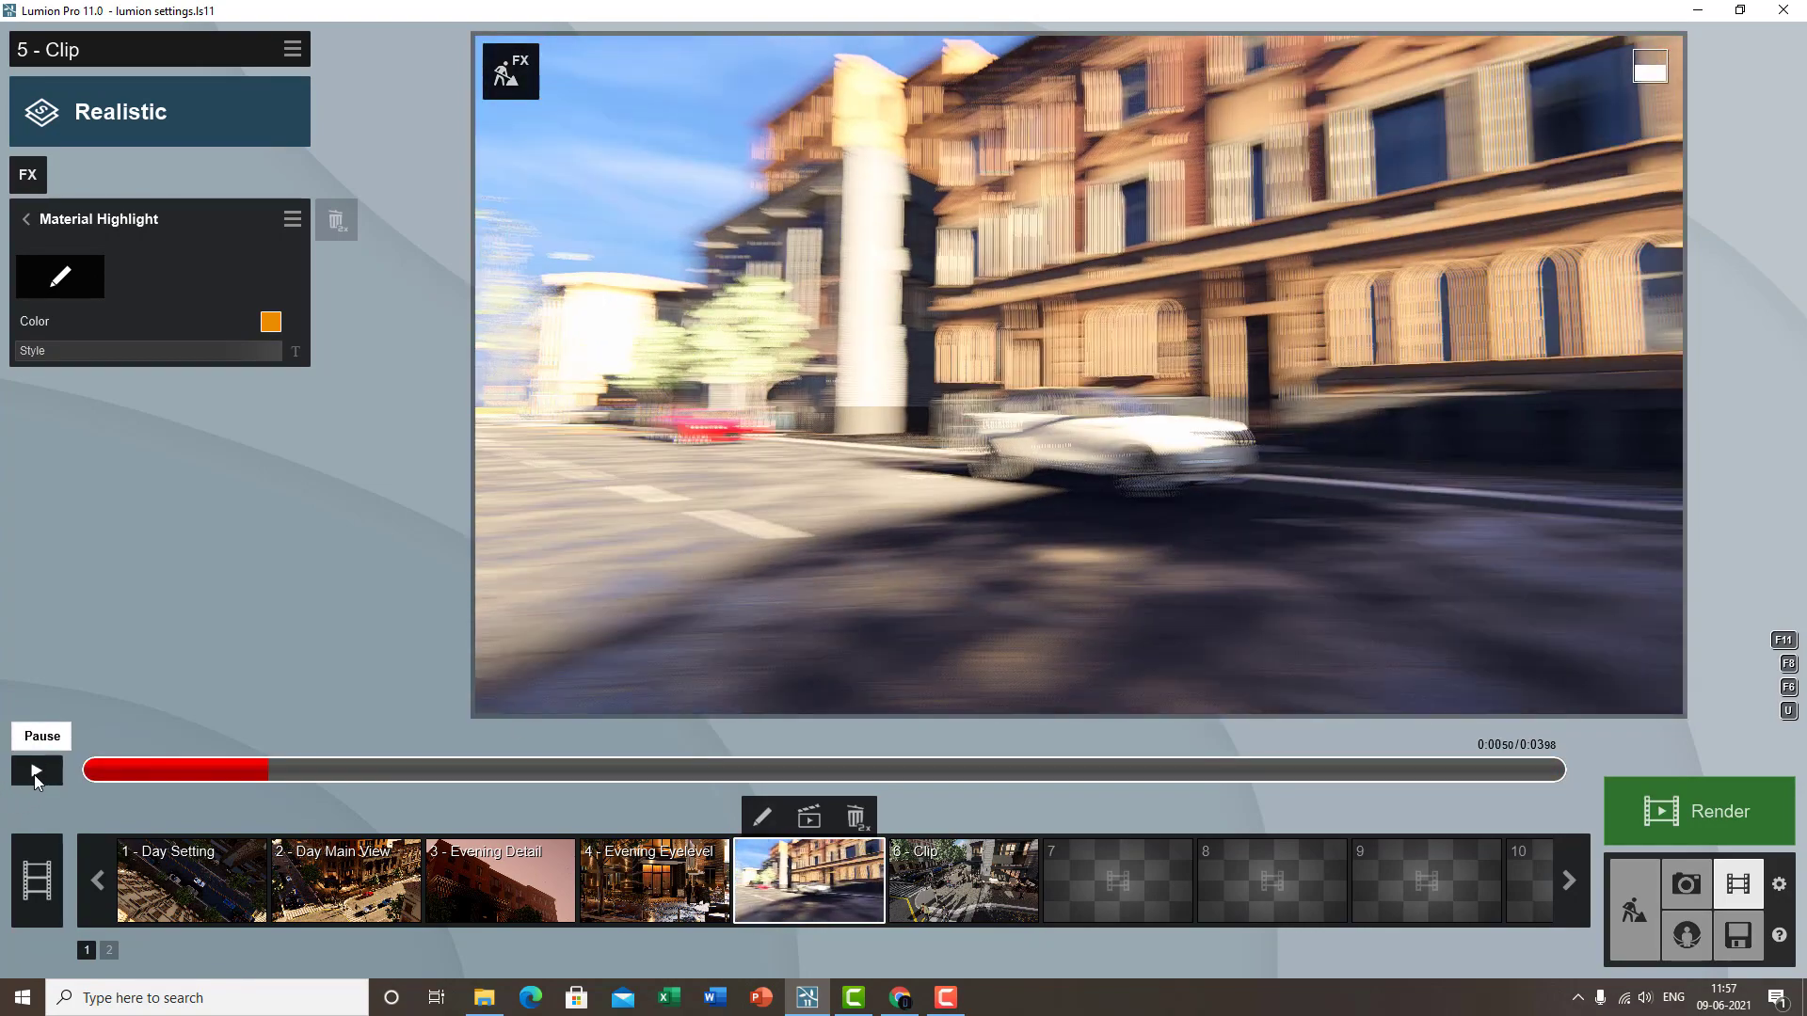
- Play and pause clip 5 repeatedly to check the striped orange highlight on the moving sports car
left_click(34, 775)
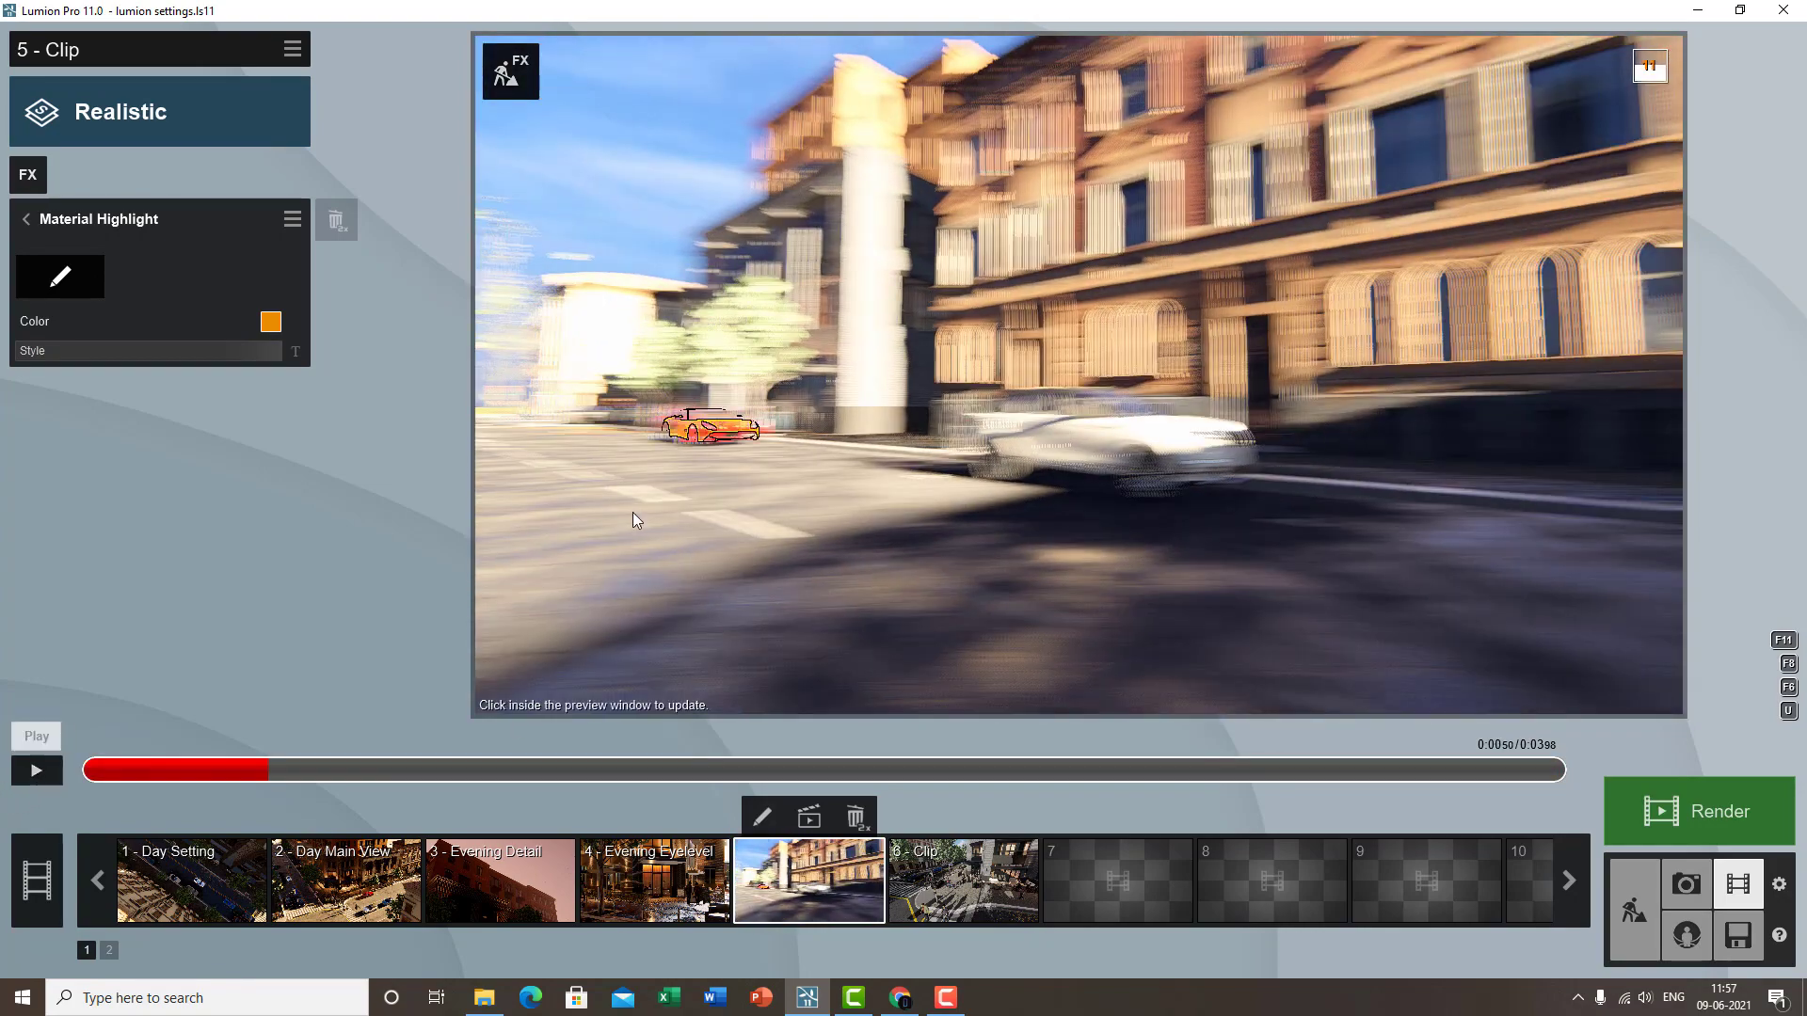
left_click(42, 771)
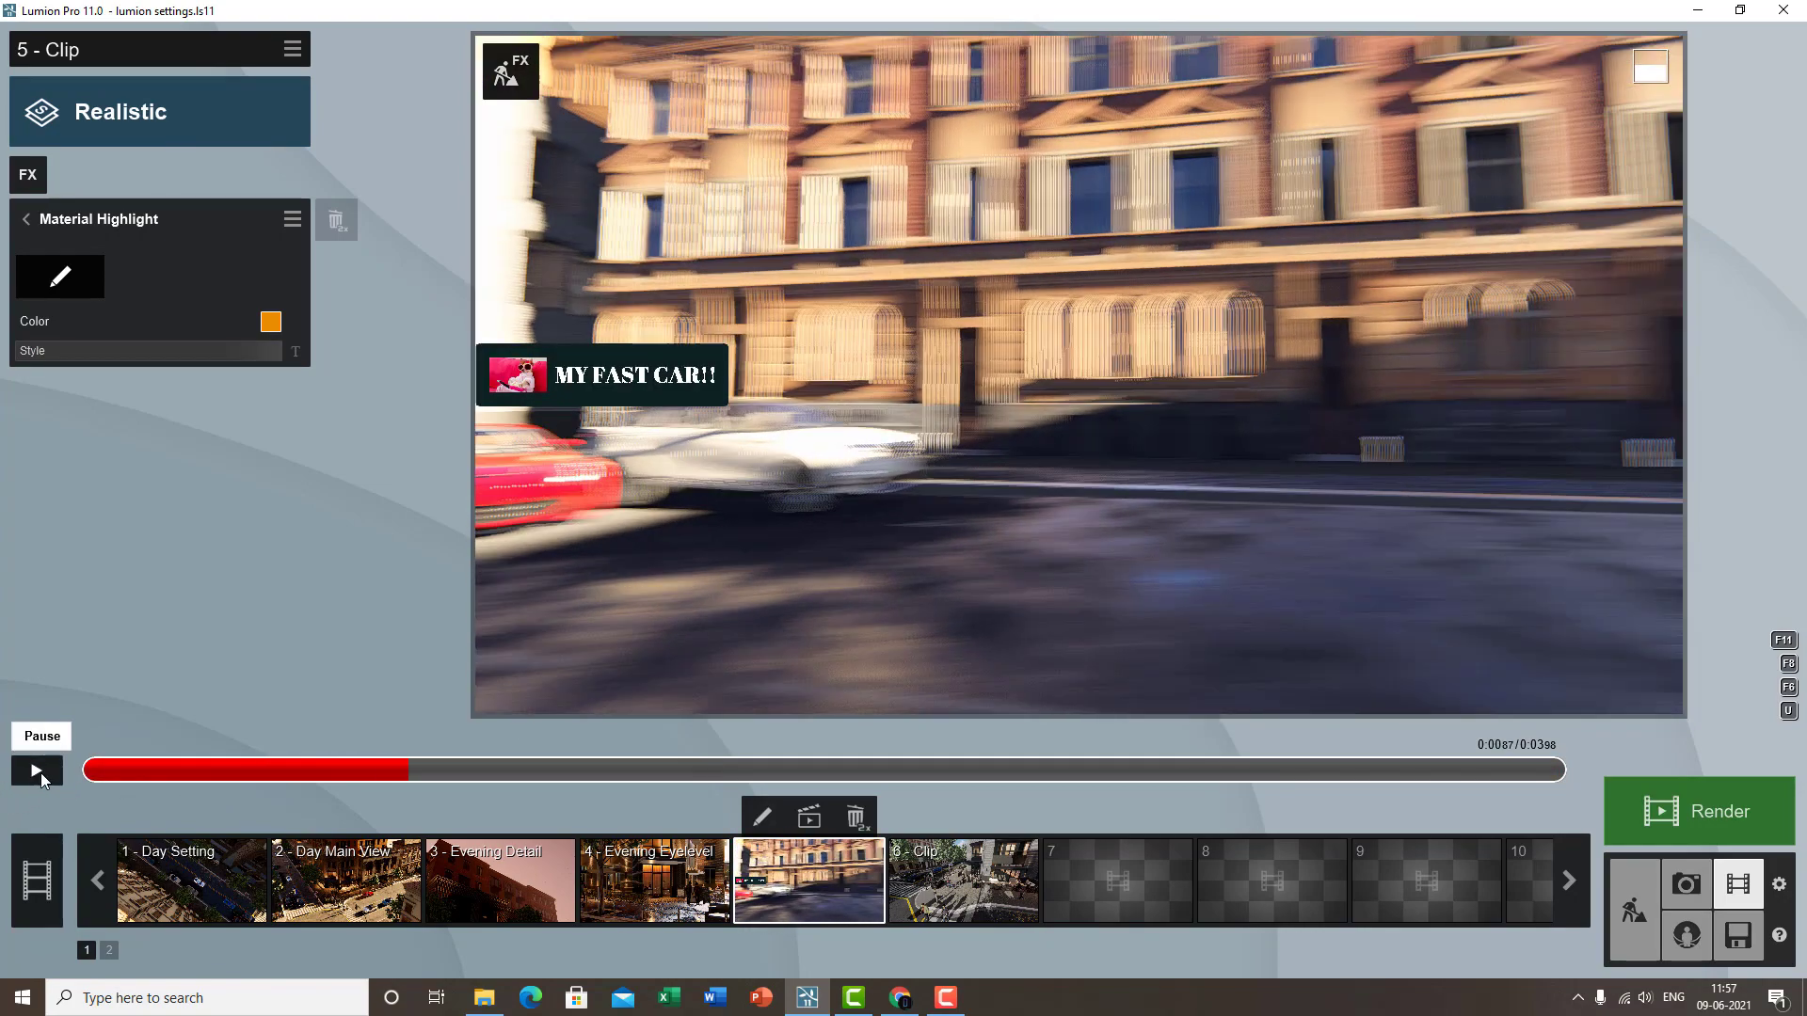
left_click(41, 772)
left_click(41, 772)
left_click(42, 771)
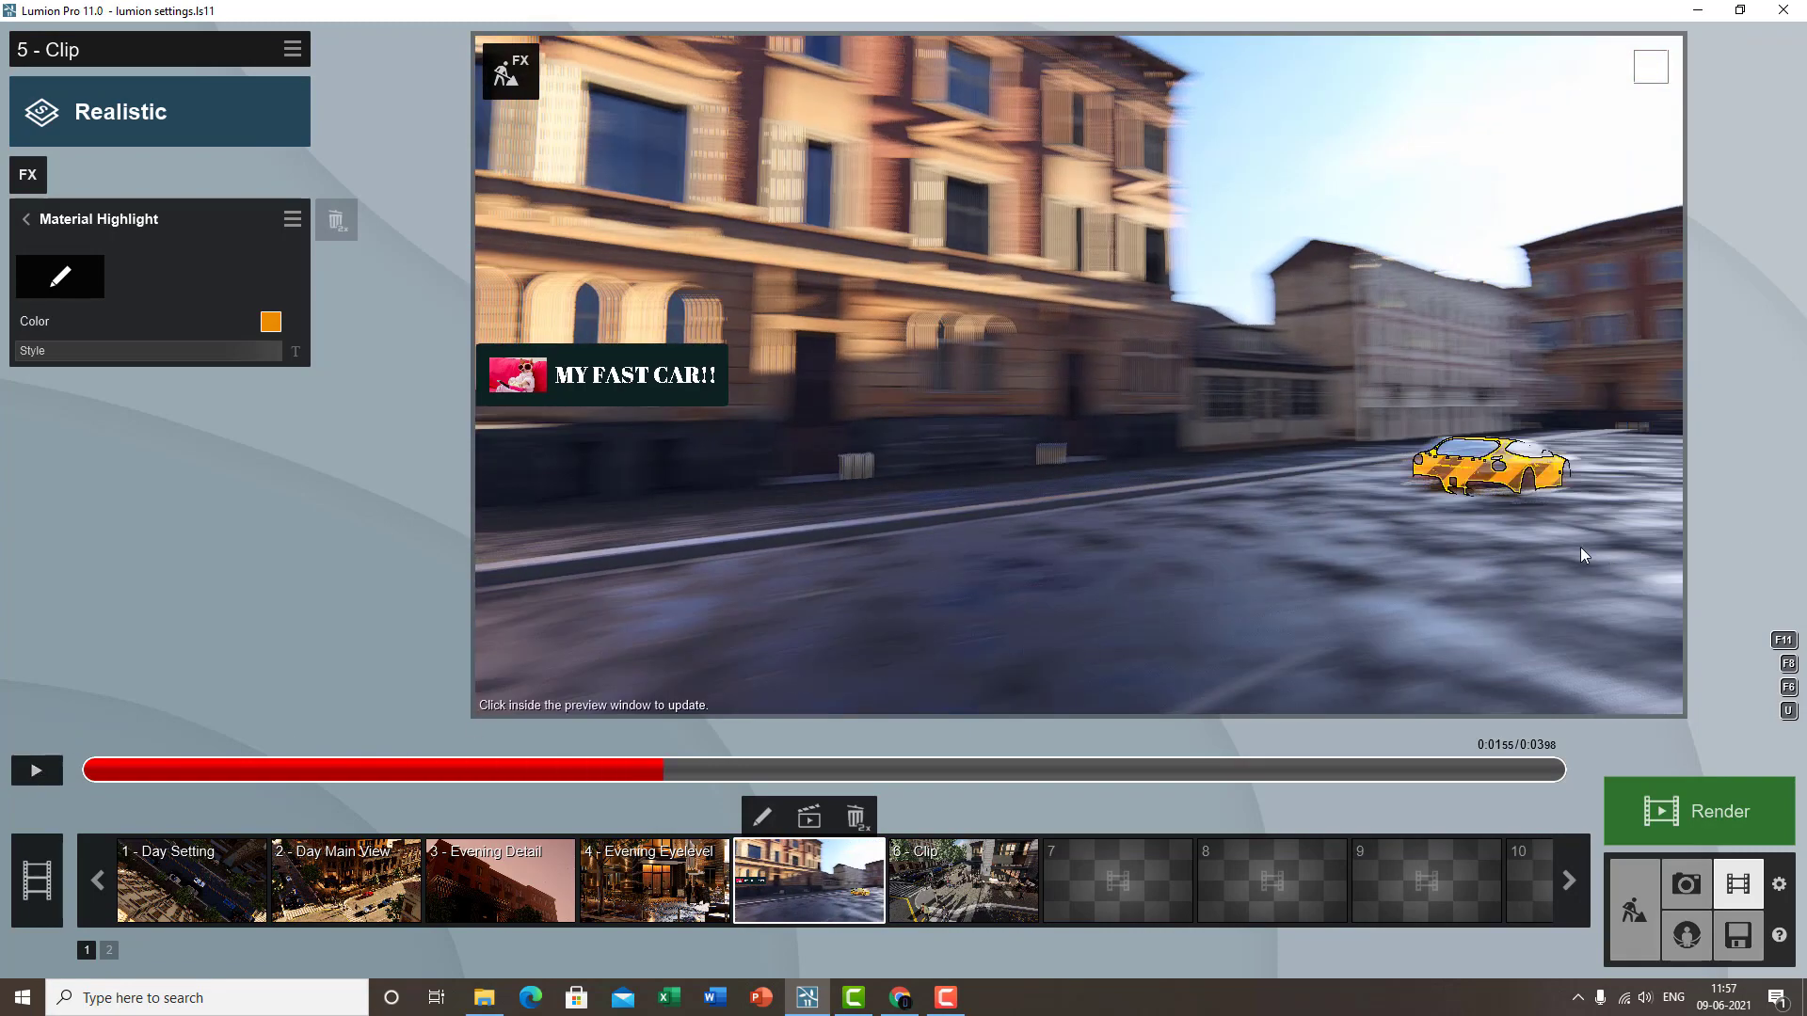
- Add the Blueprint effect from Artistic 2 to clip 5 and raise its phase to about one third
left_click(98, 218)
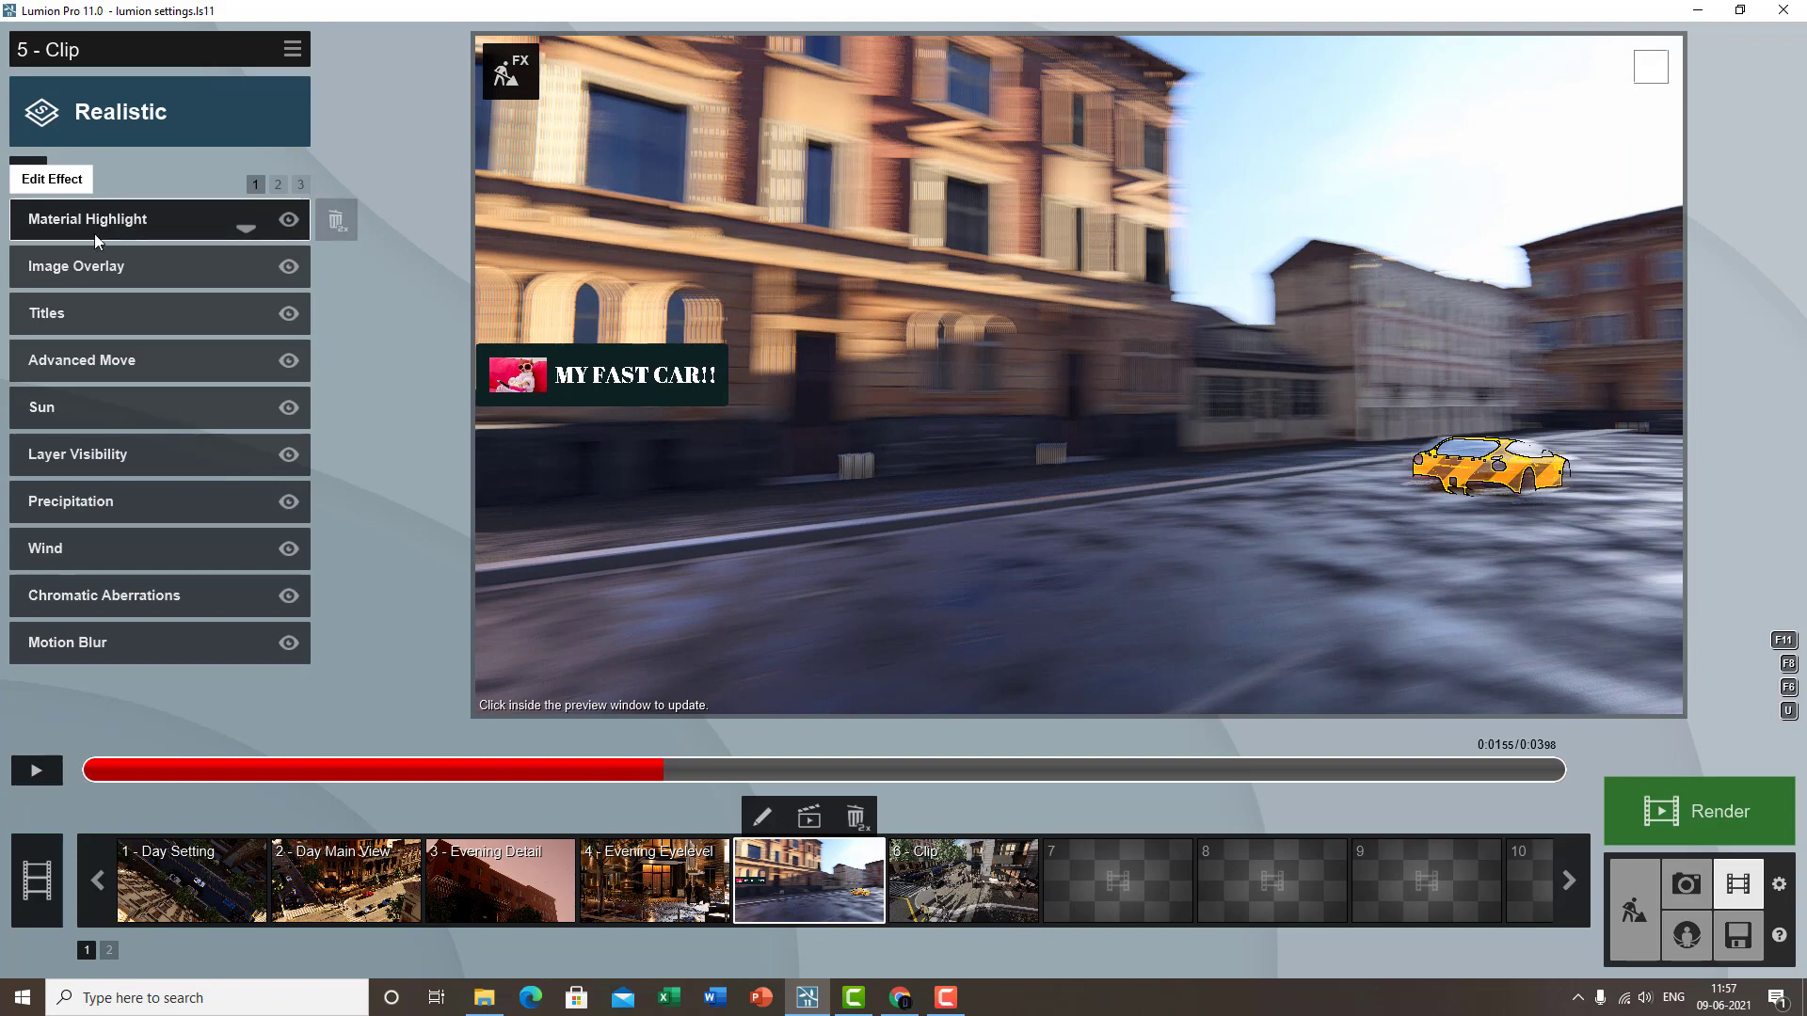
left_click(28, 176)
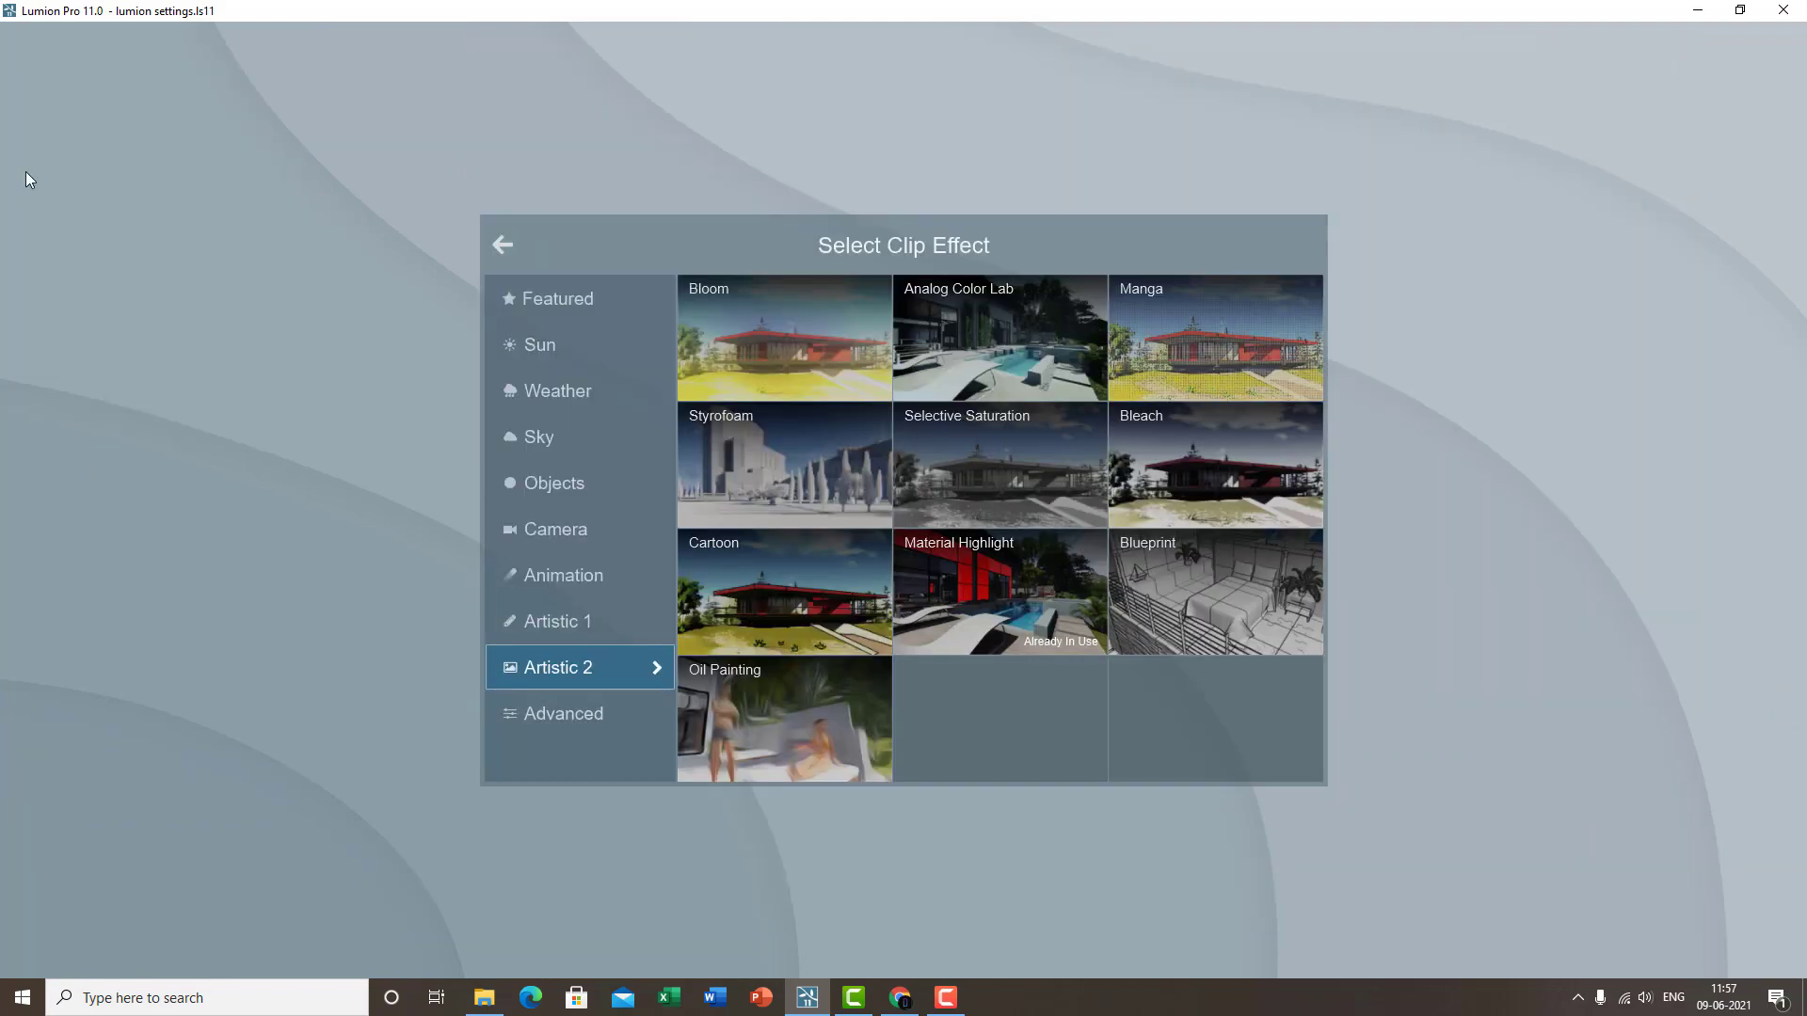
left_click(1182, 599)
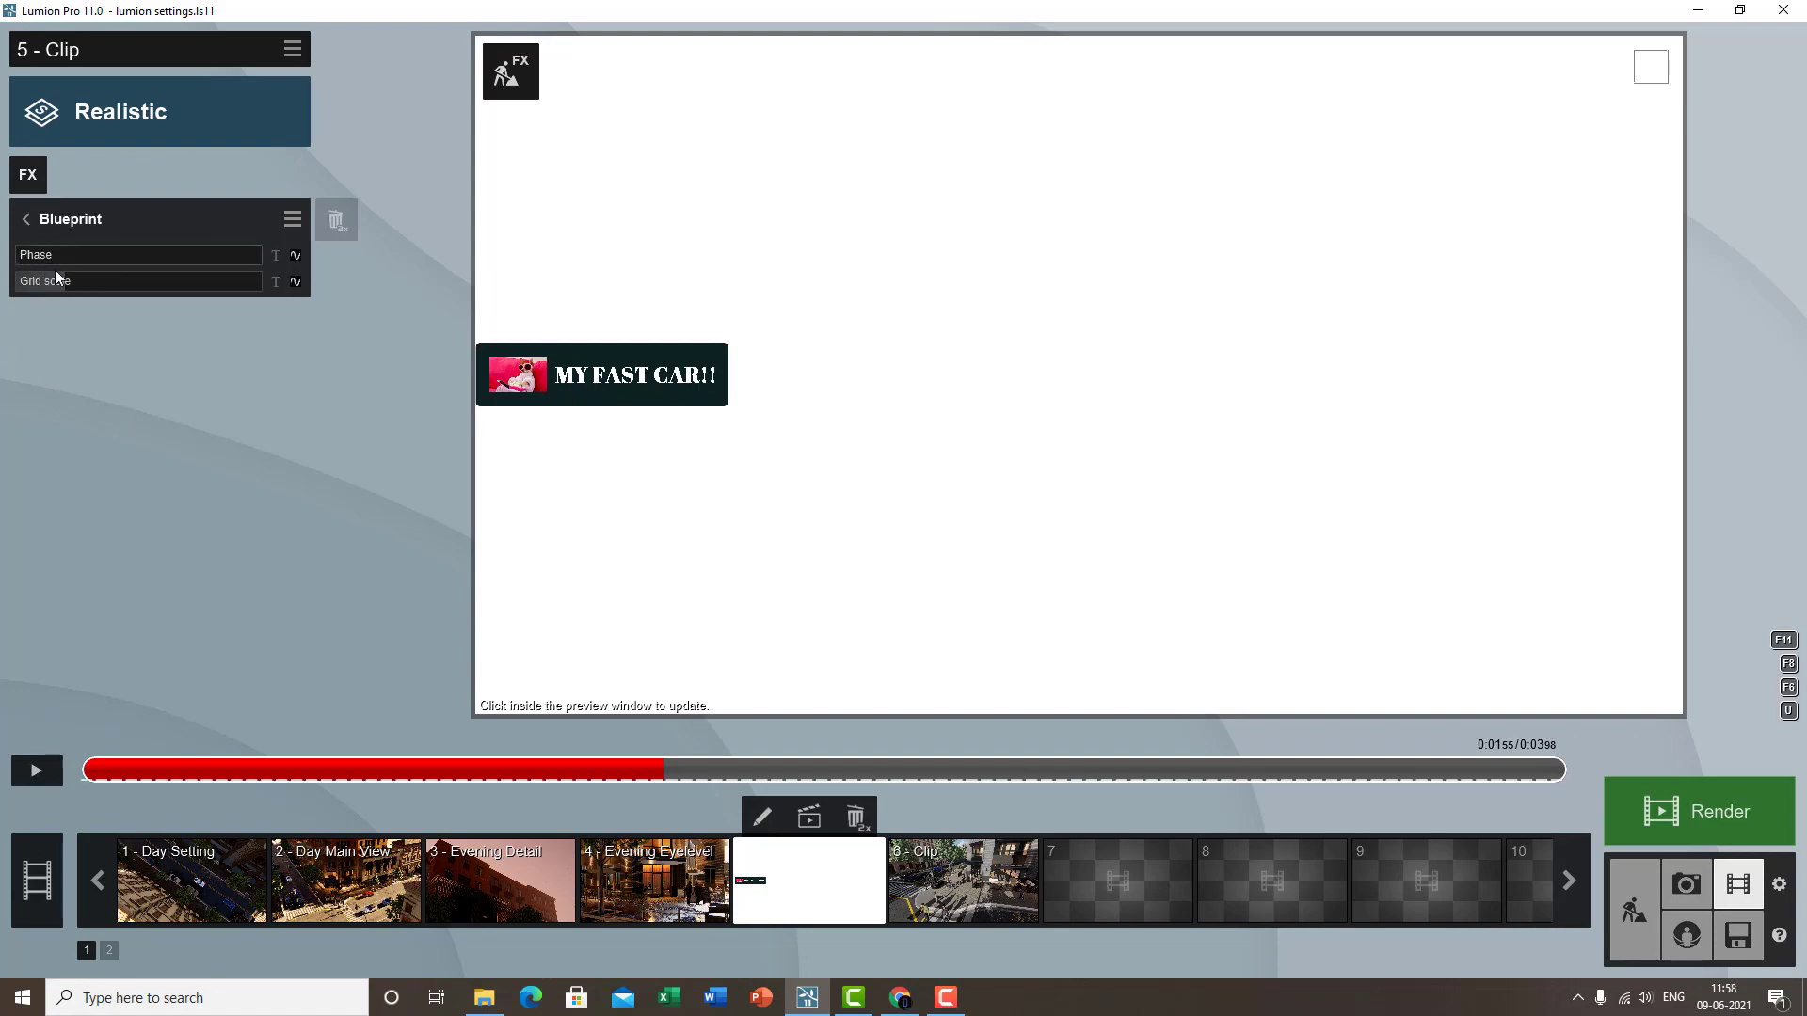
mouse_move(139, 287)
mouse_move(99, 255)
left_mouse_down()
mouse_move(242, 255)
mouse_move(86, 264)
mouse_move(120, 266)
mouse_move(99, 268)
left_mouse_up()
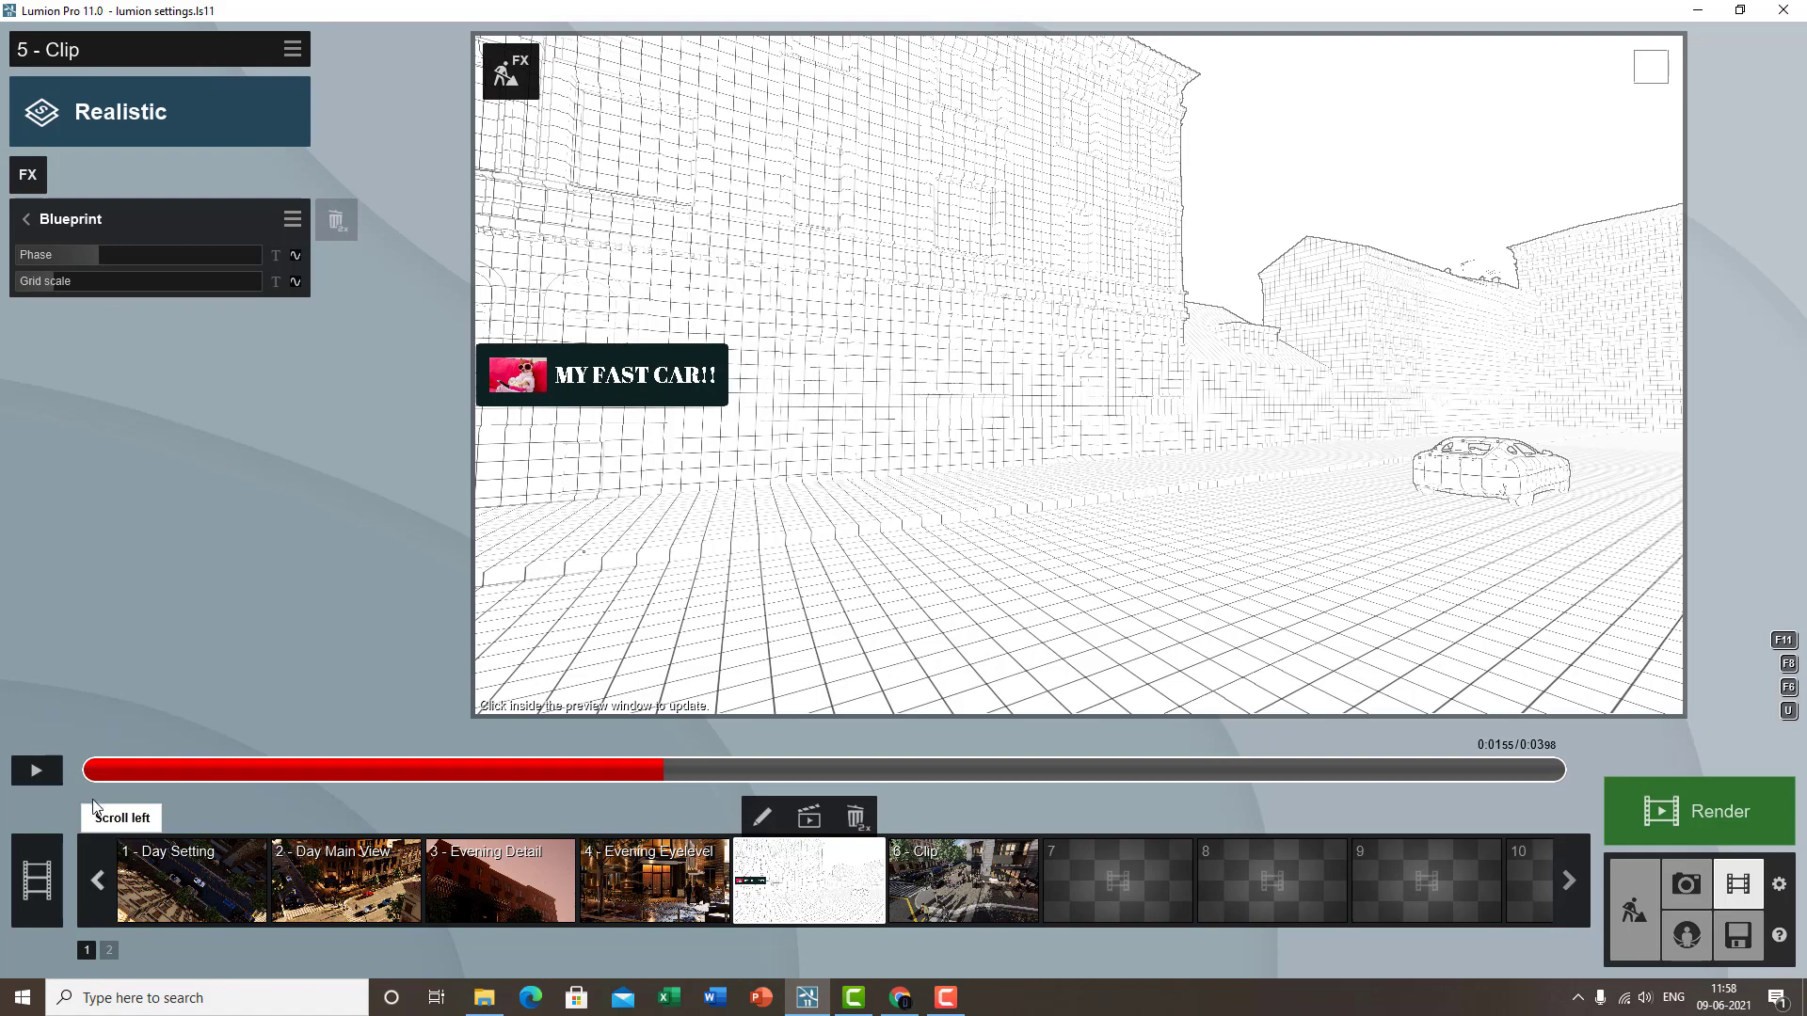
- Keyframe the Blueprint effect at the start of the clip with a slightly reduced grid scale and the phase at minimum
left_click(85, 770)
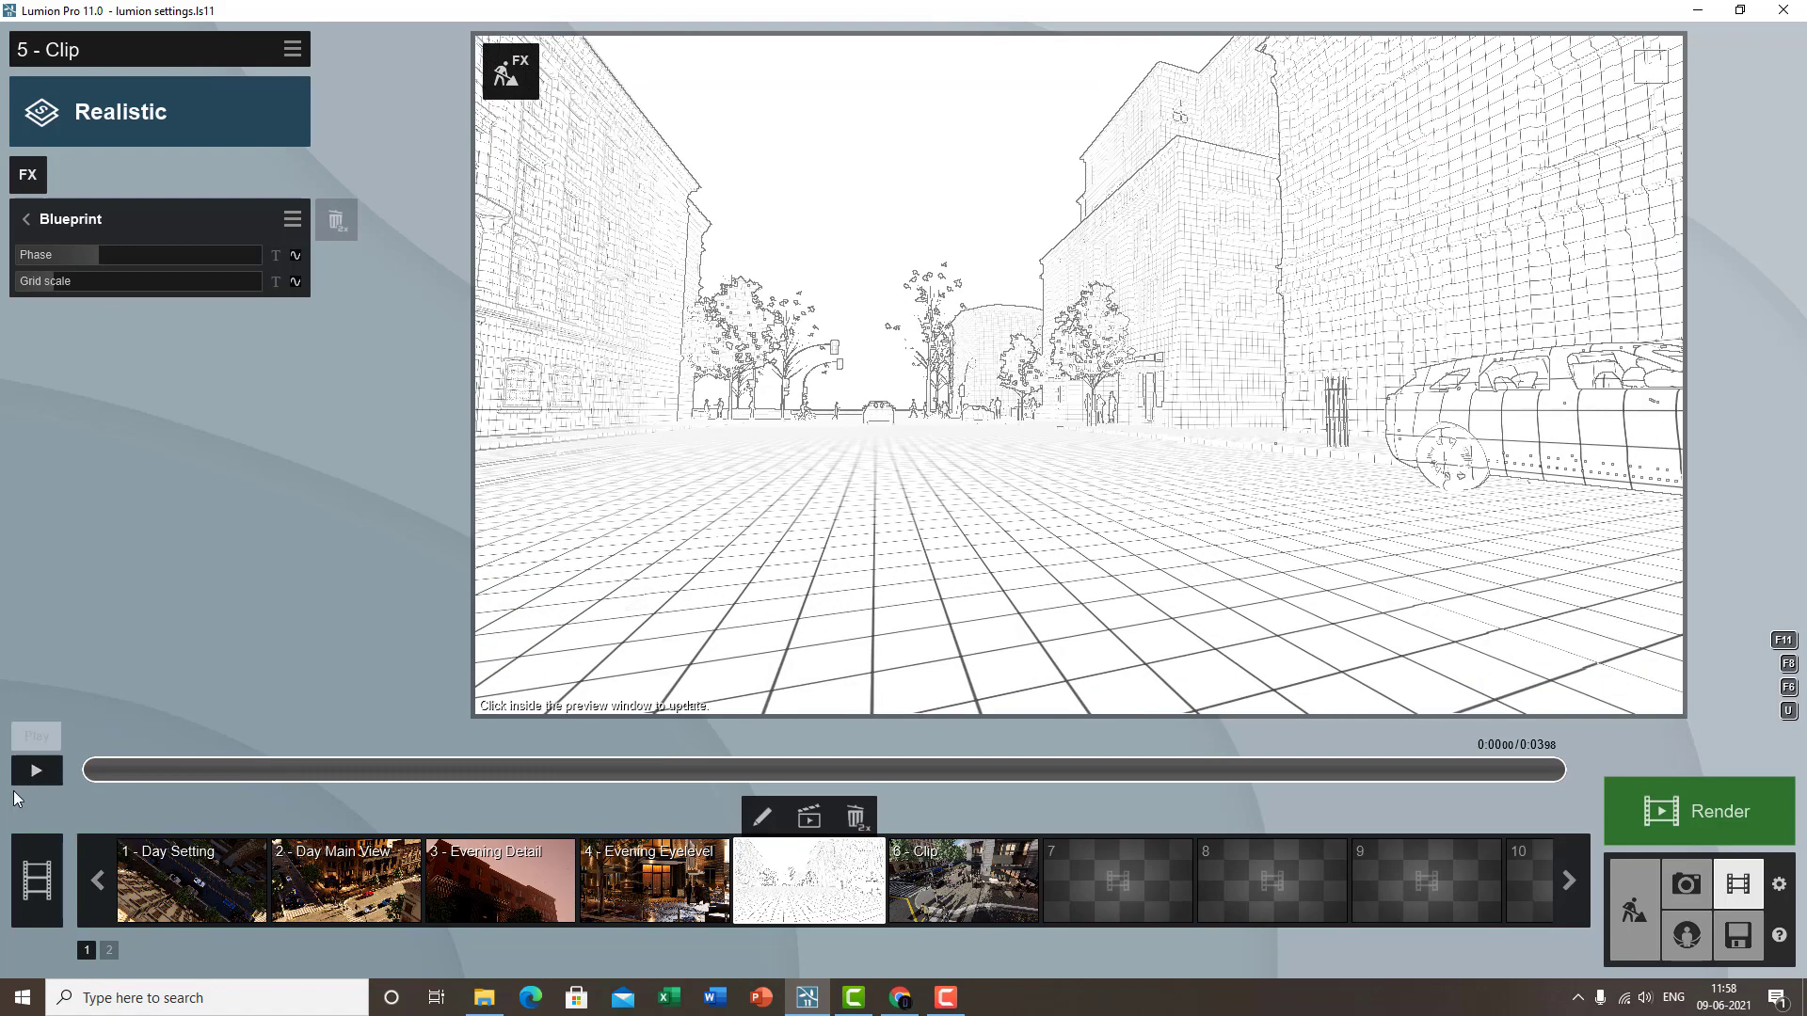
left_click(295, 281)
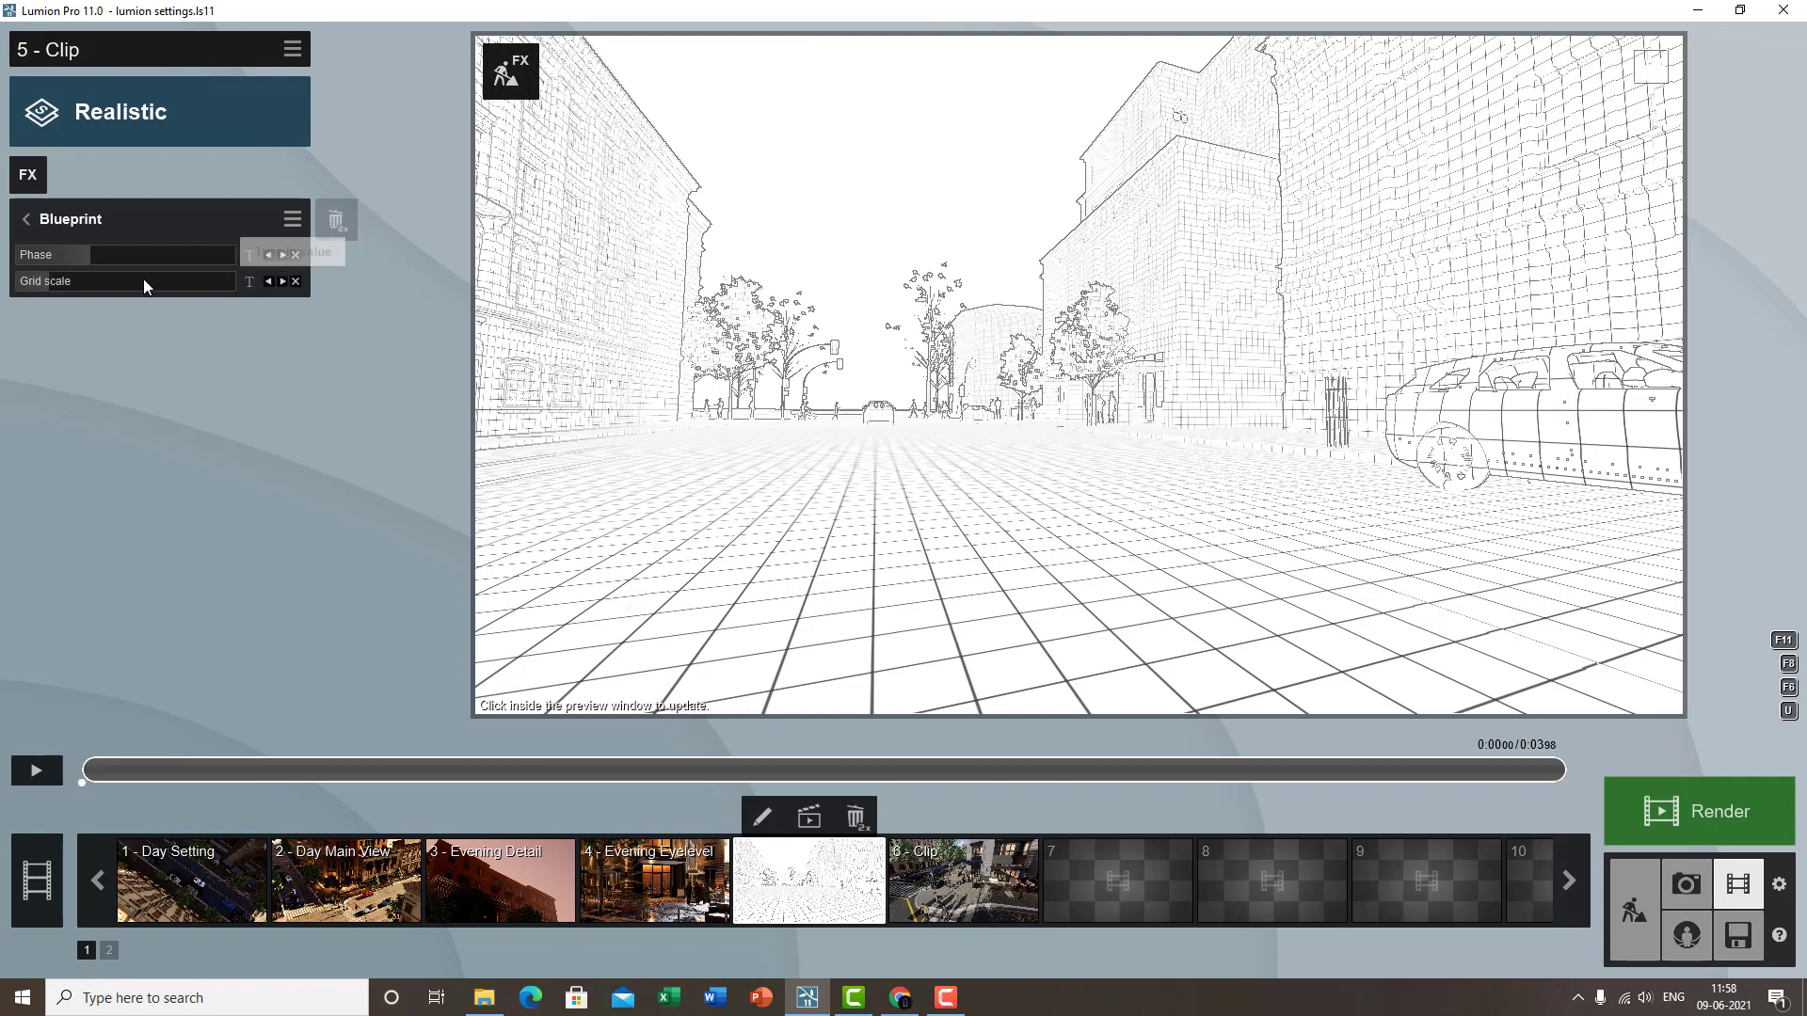
left_click_drag(60, 281, 49, 280)
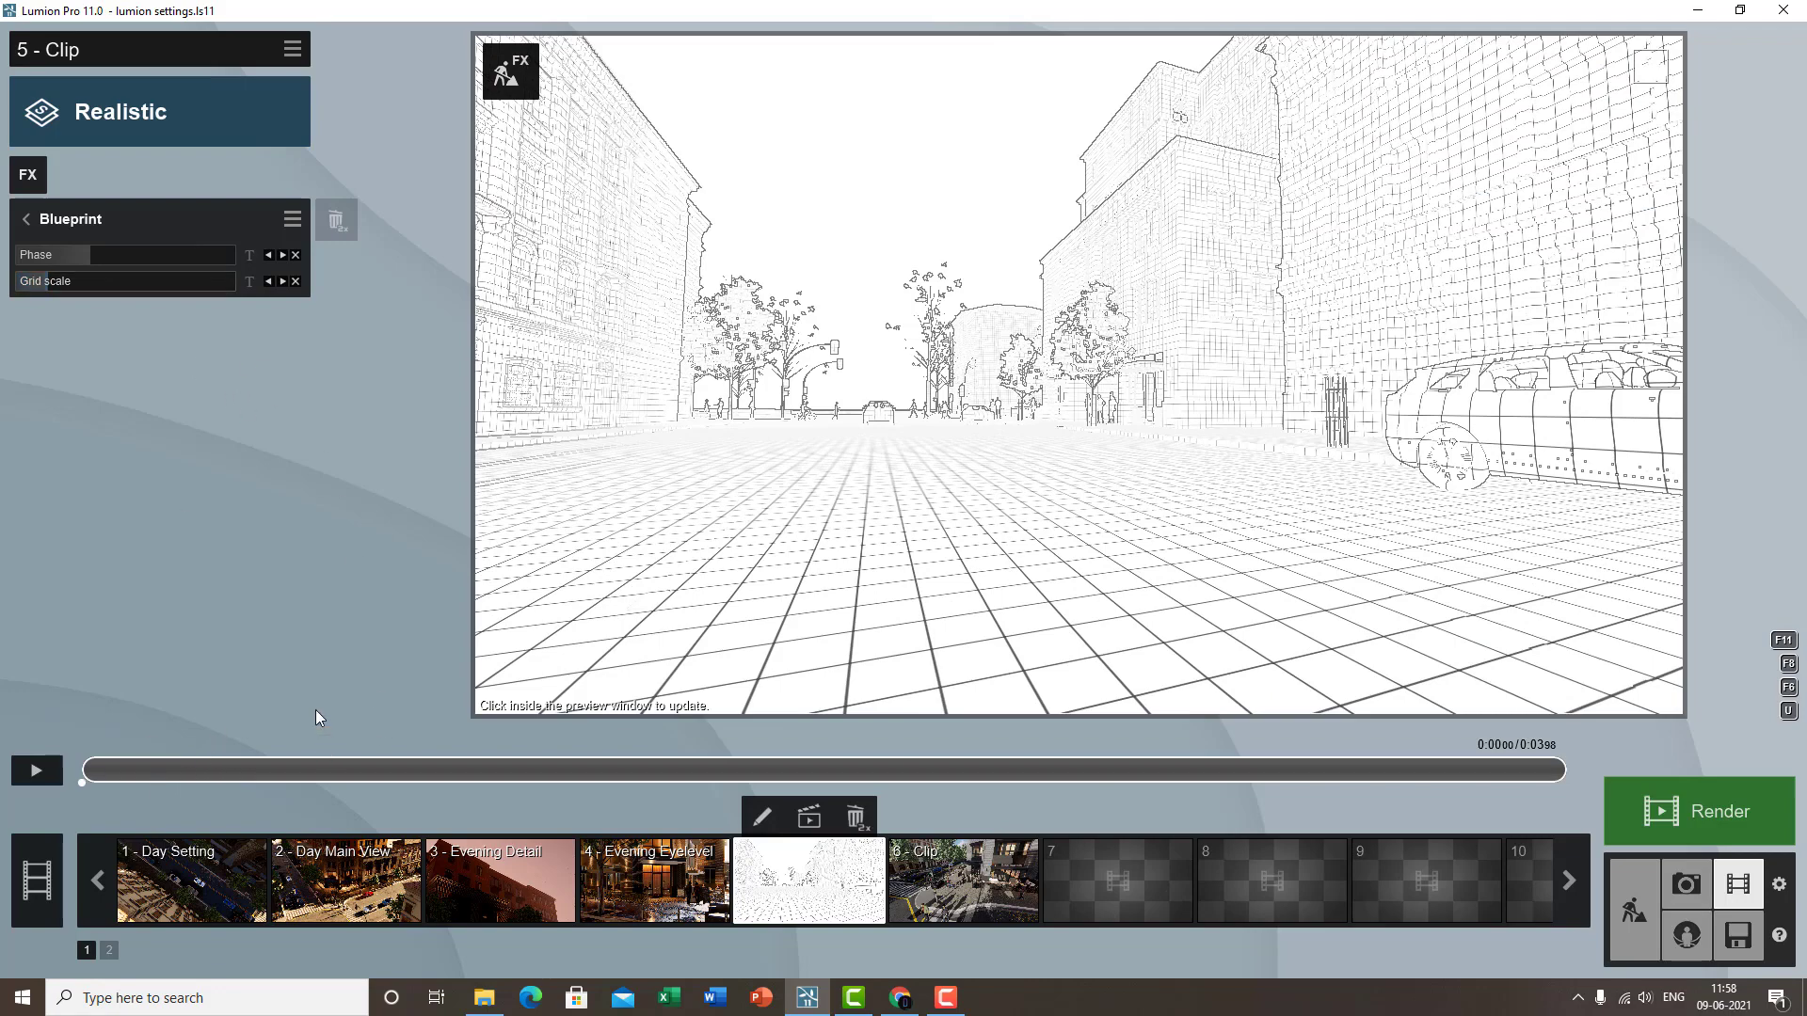
left_click_drag(76, 256, 3, 243)
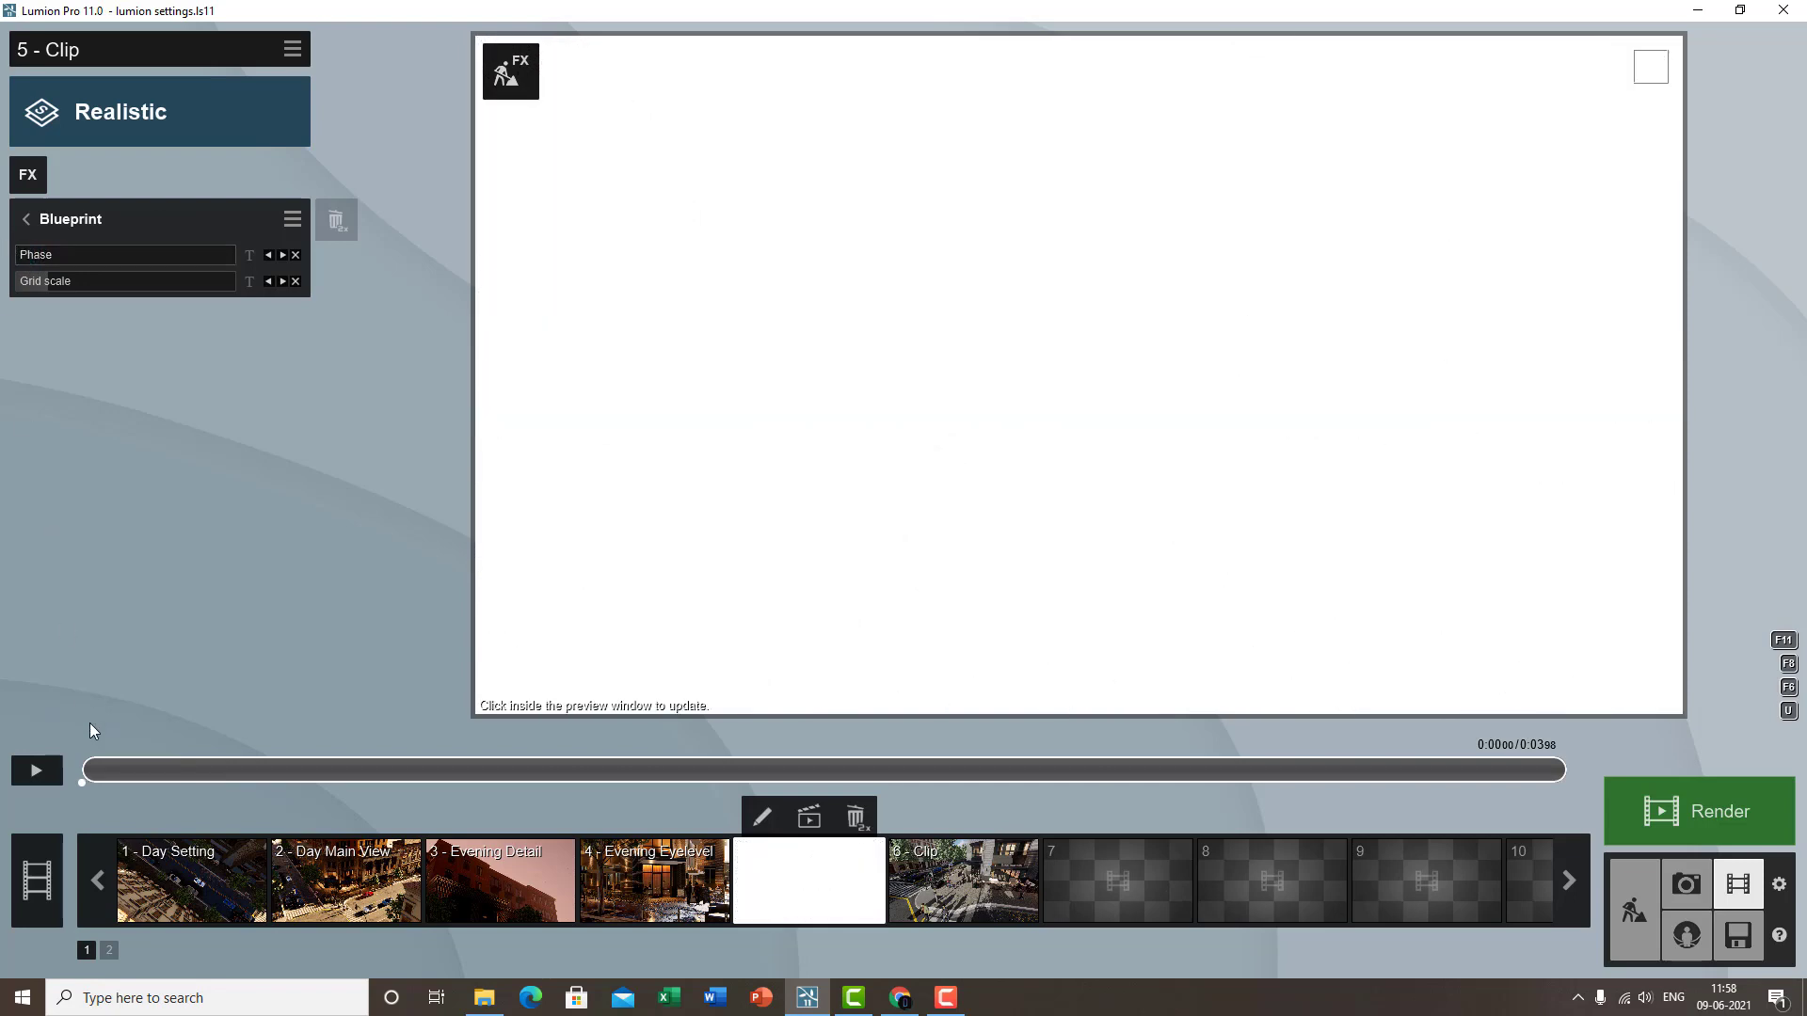
- Add a Blueprint phase keyframe of 0.4 at about 0:00.20 in the clip
left_click(161, 768)
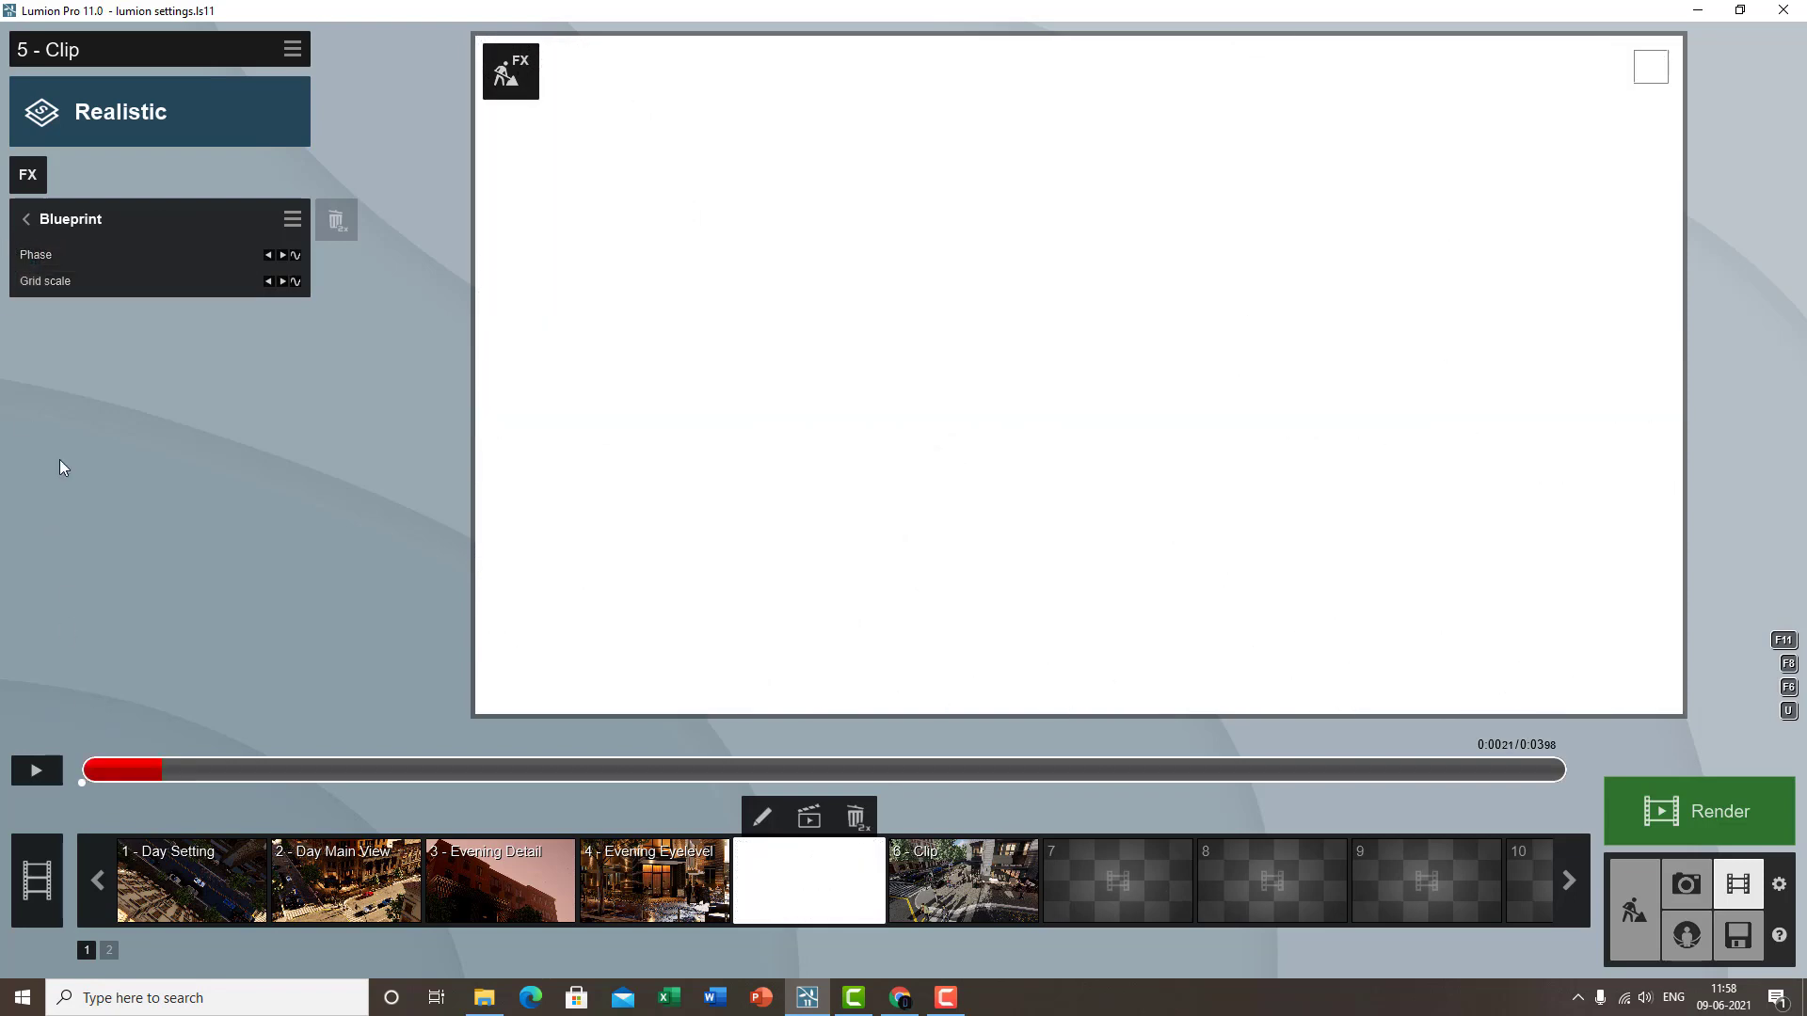
left_click(94, 255)
left_click_drag(100, 256, 105, 257)
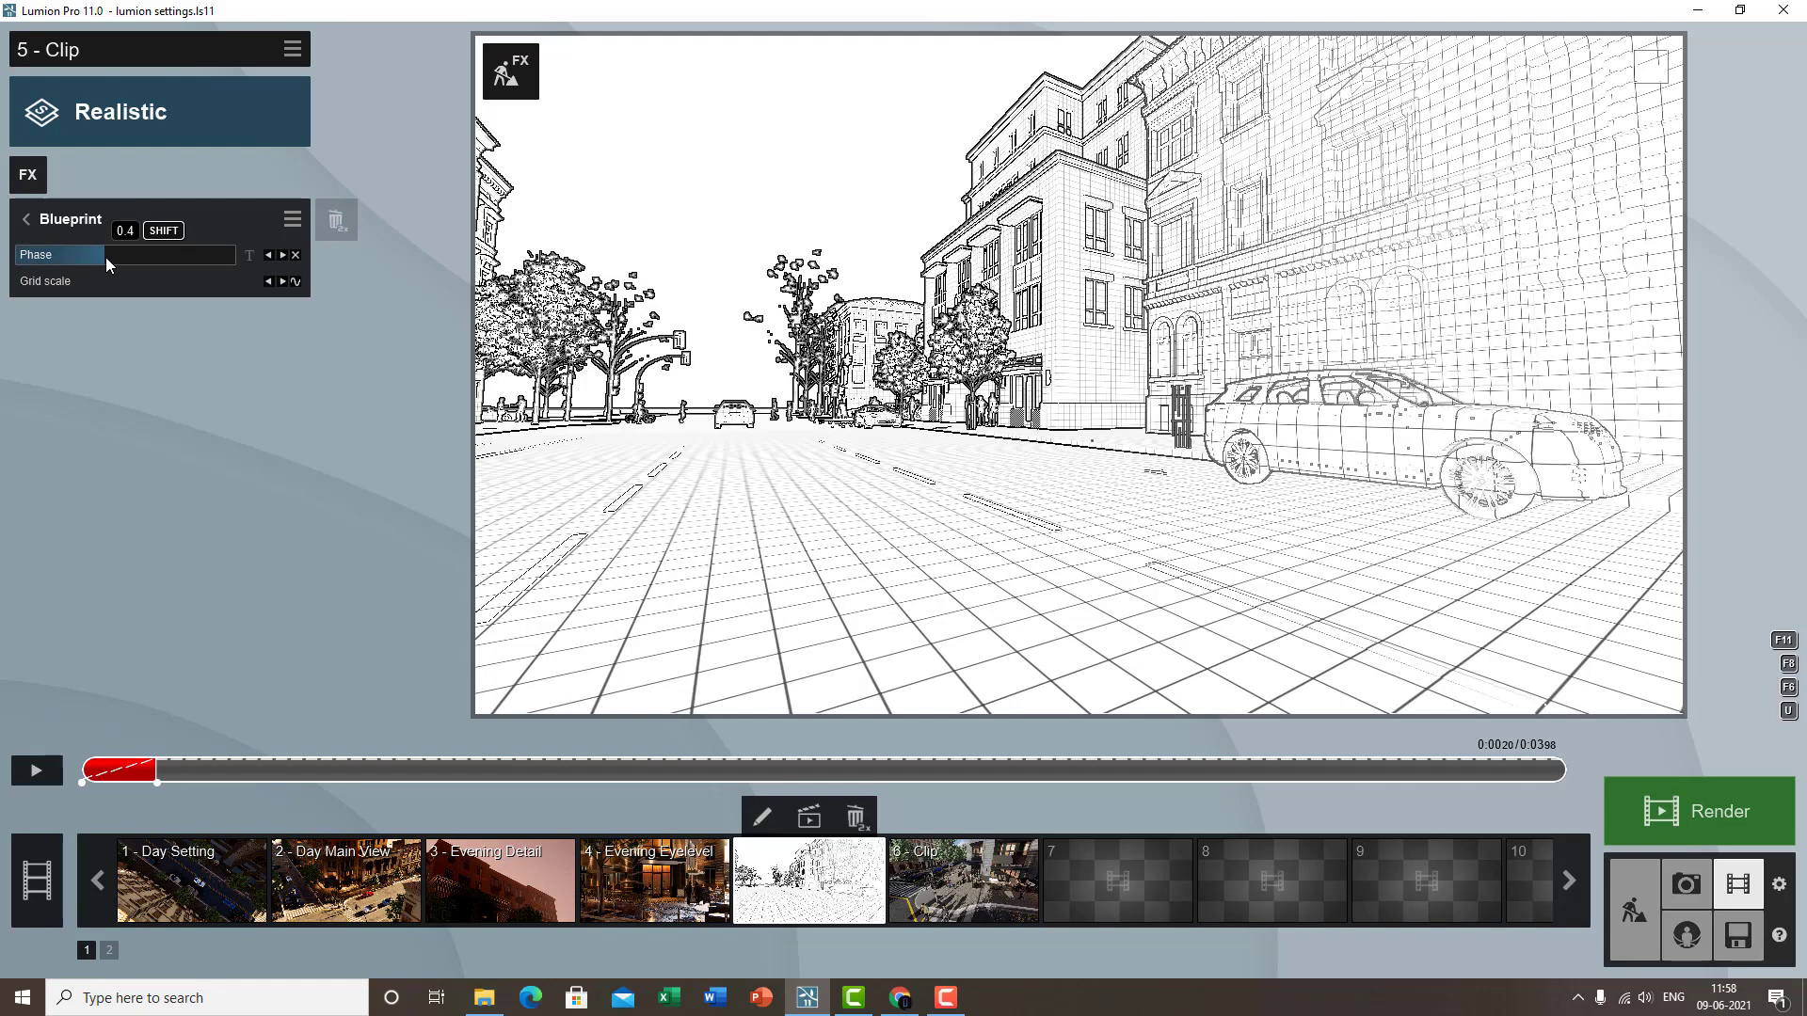
- Add a Blueprint phase keyframe at about 0:00.72 with the phase at roughly three quarters
left_click(345, 766)
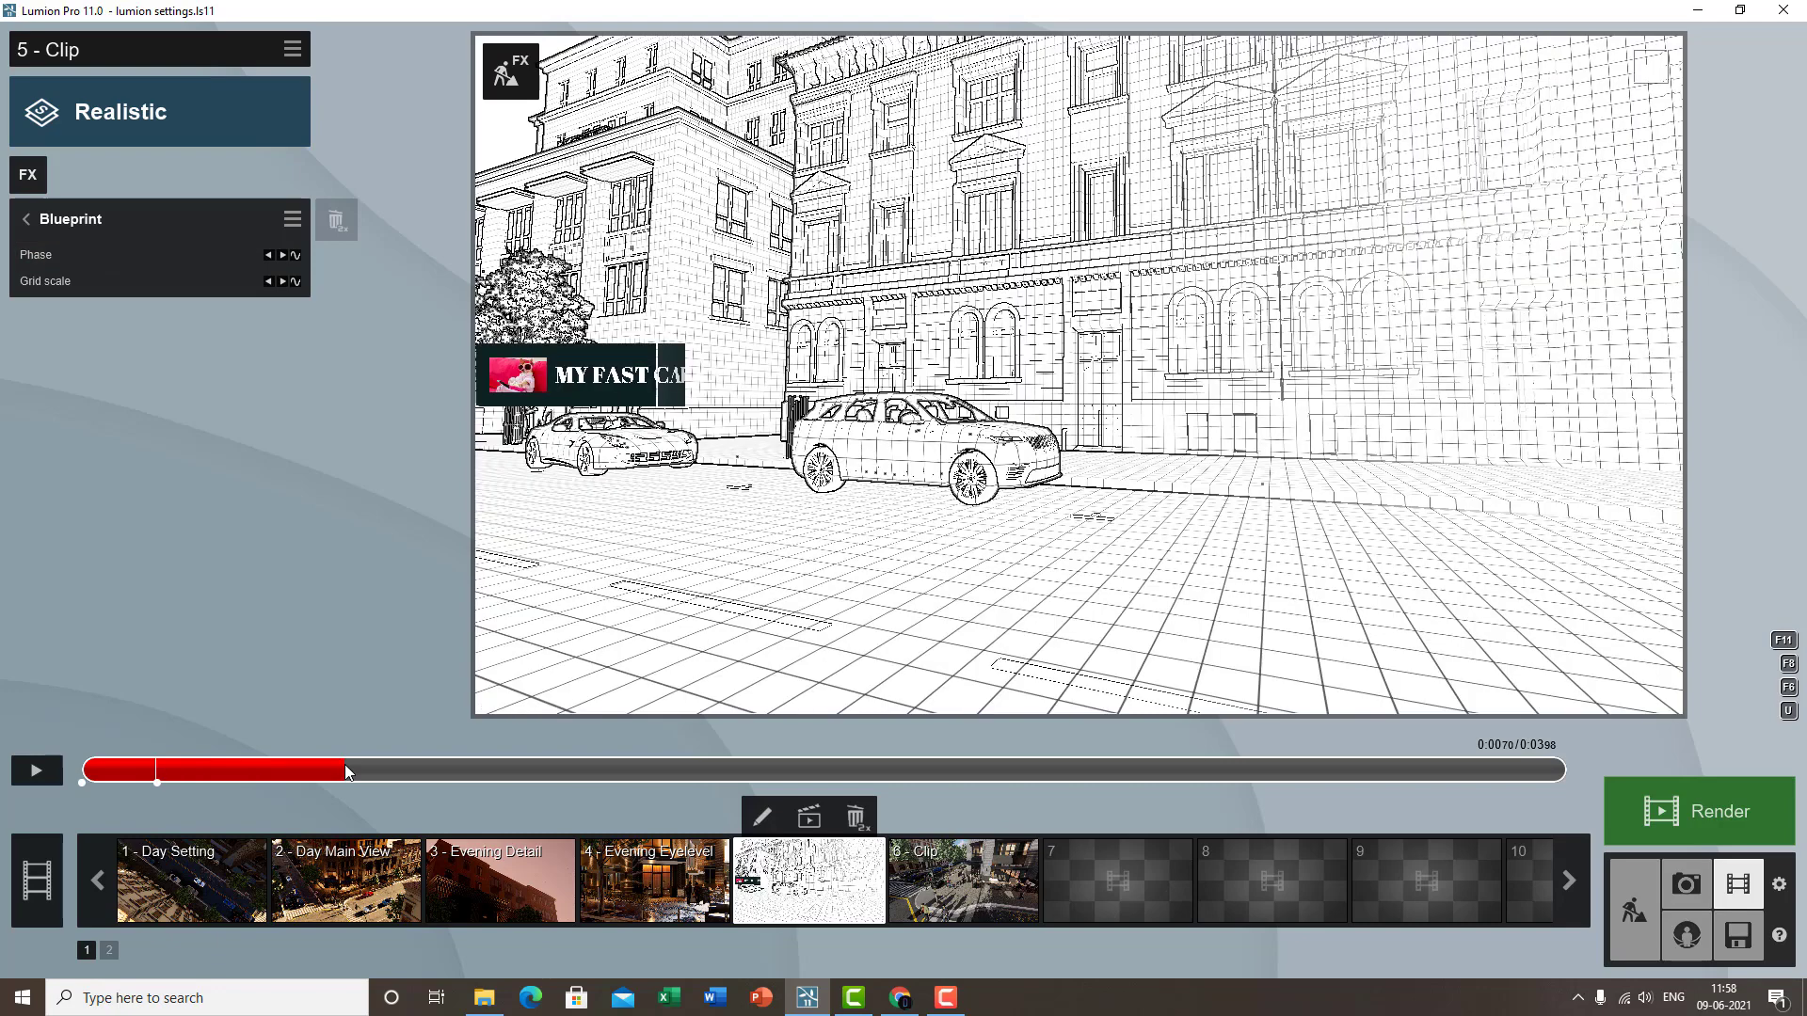
left_click(112, 262)
left_click_drag(111, 261, 180, 263)
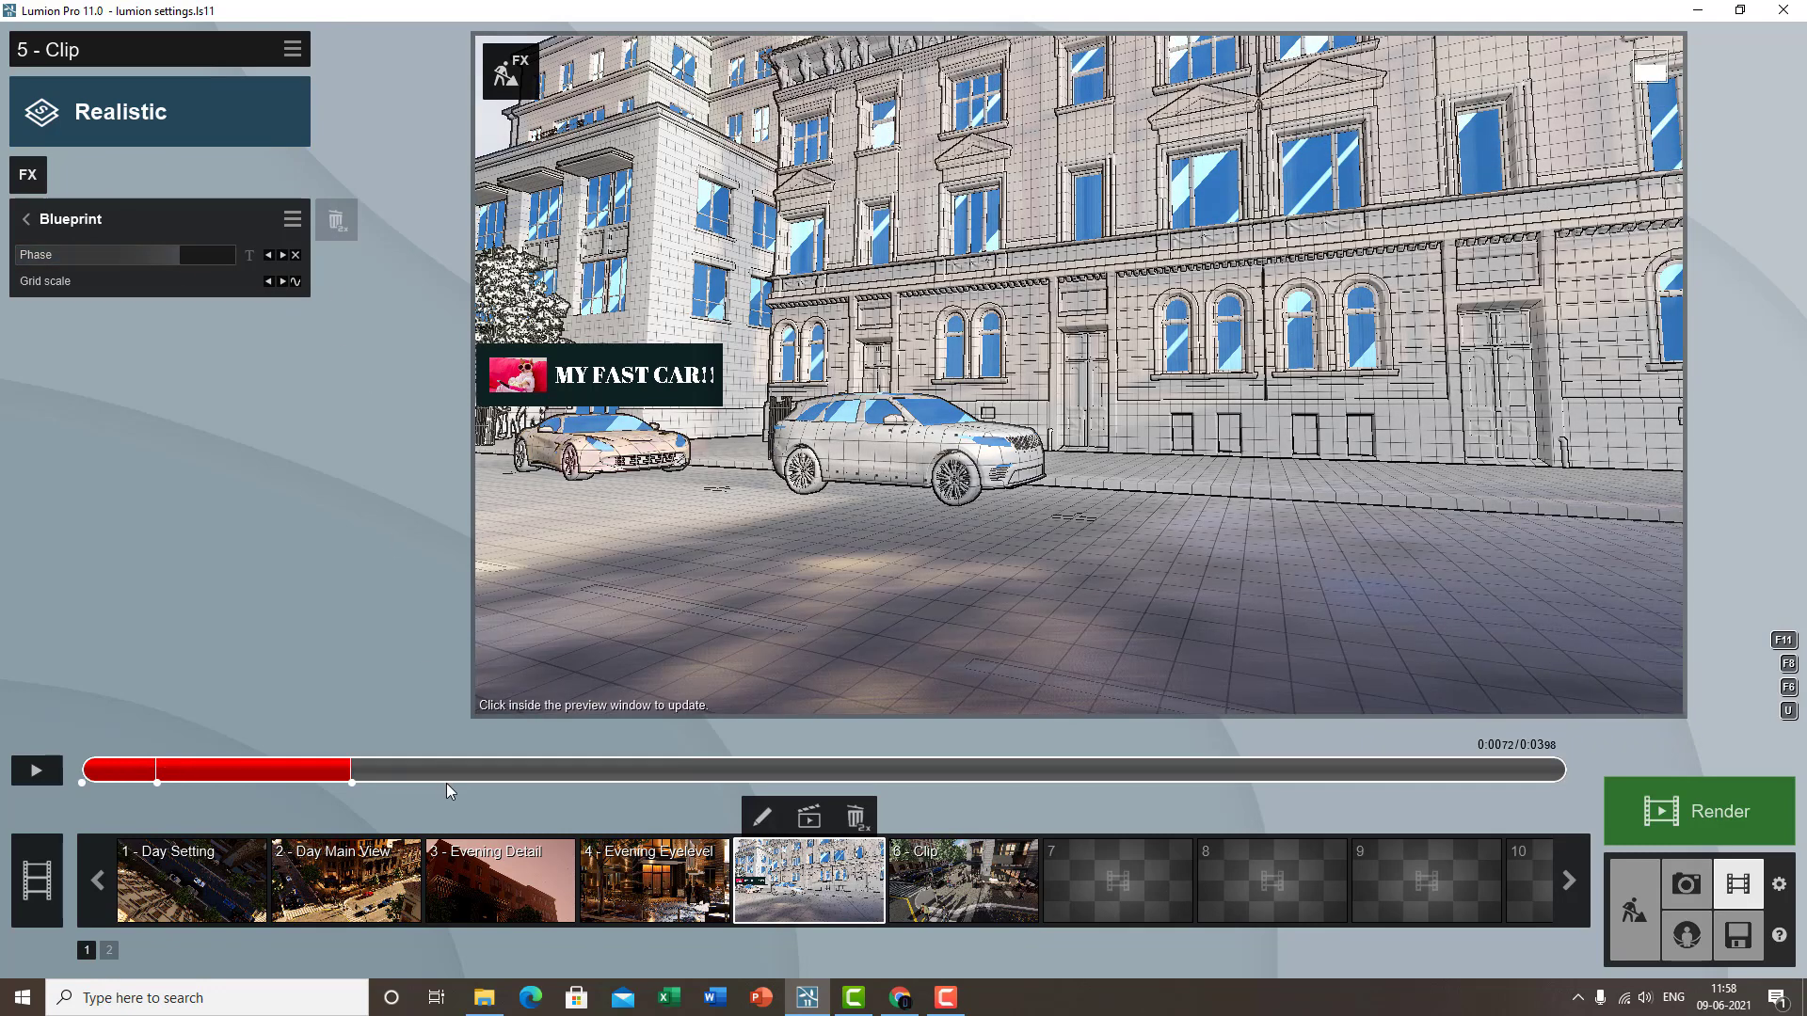
- Add a Blueprint phase keyframe at about 0:01.15 with the phase at roughly 0.8
left_click_drag(600, 771, 517, 760)
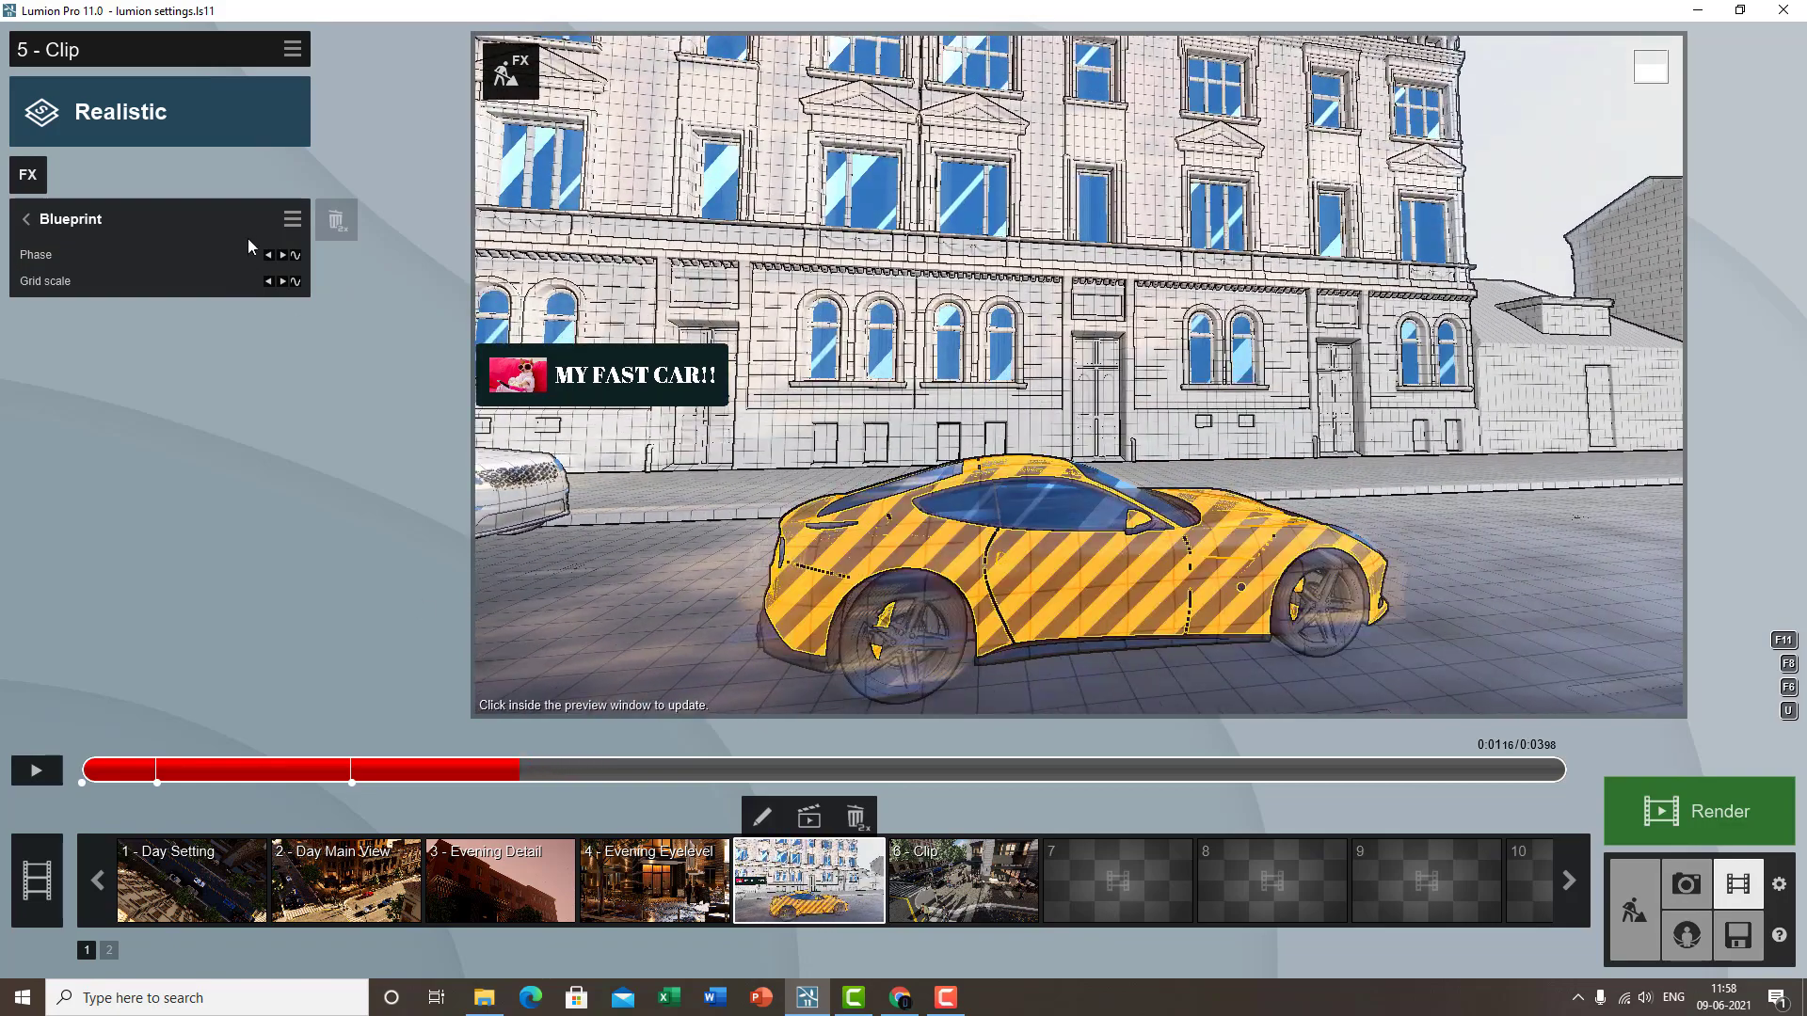
left_click(295, 256)
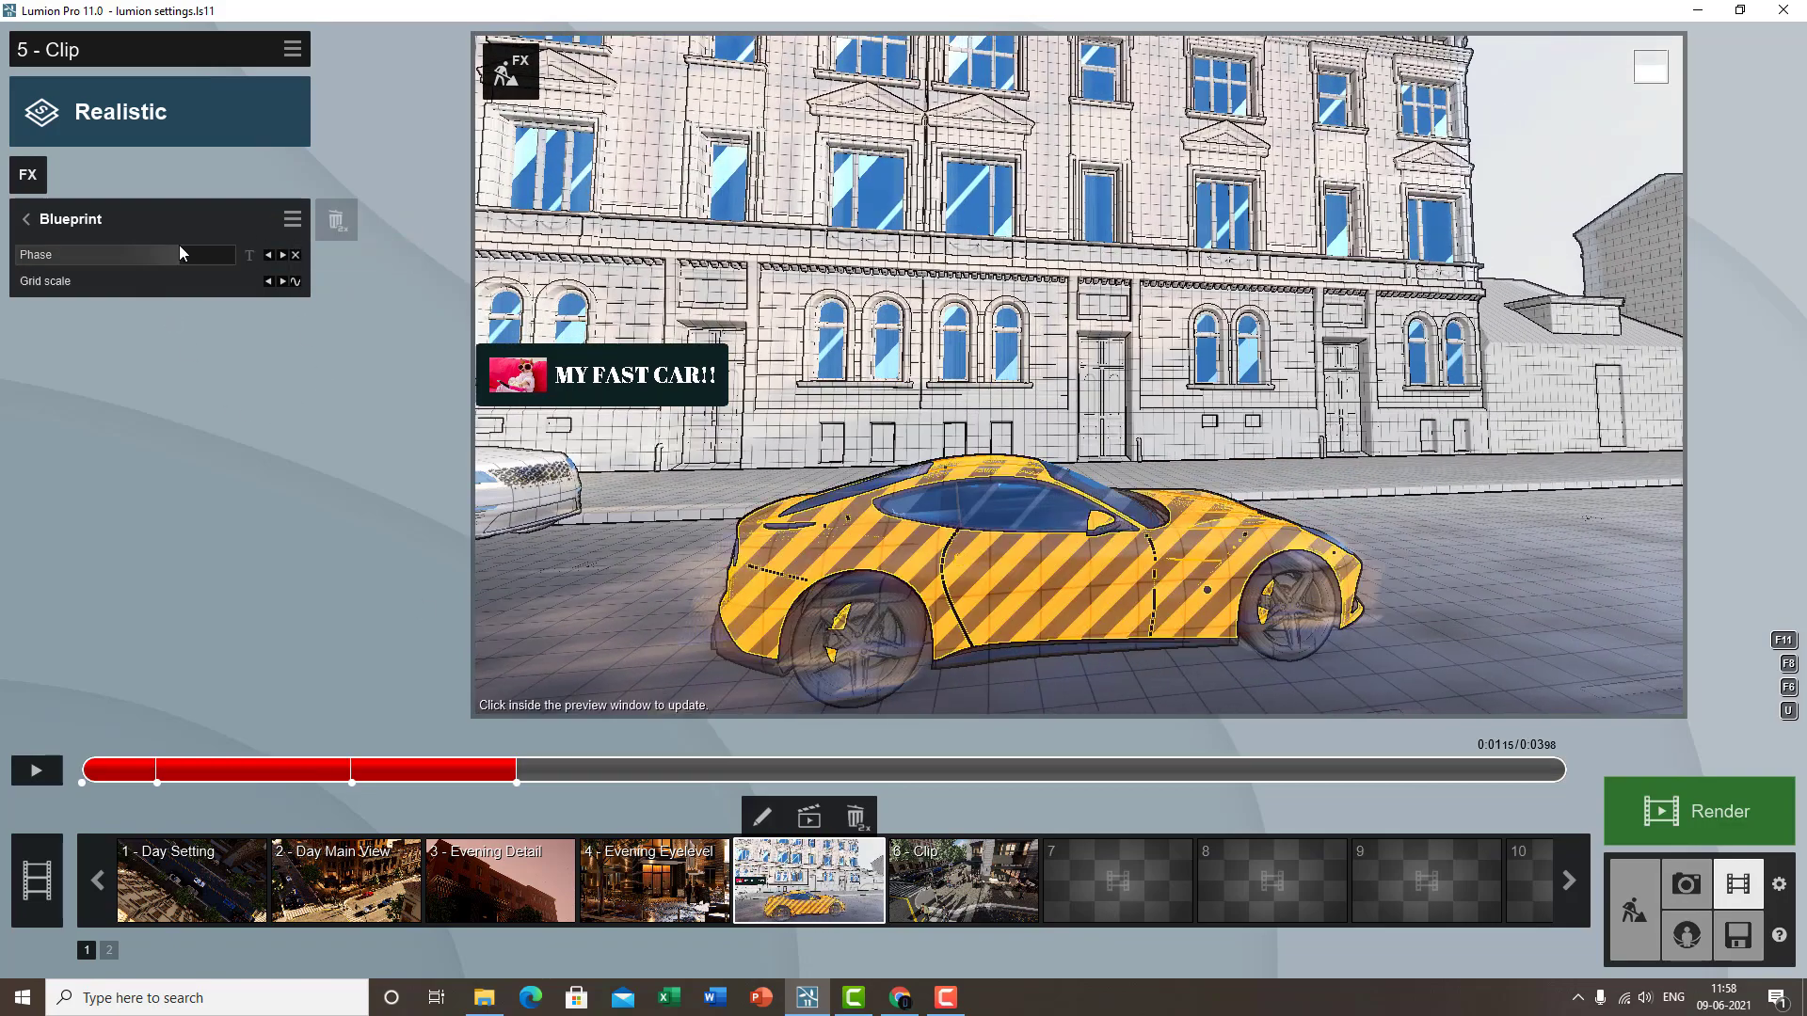
mouse_move(179, 247)
left_mouse_down()
mouse_move(211, 257)
mouse_move(194, 254)
left_mouse_up()
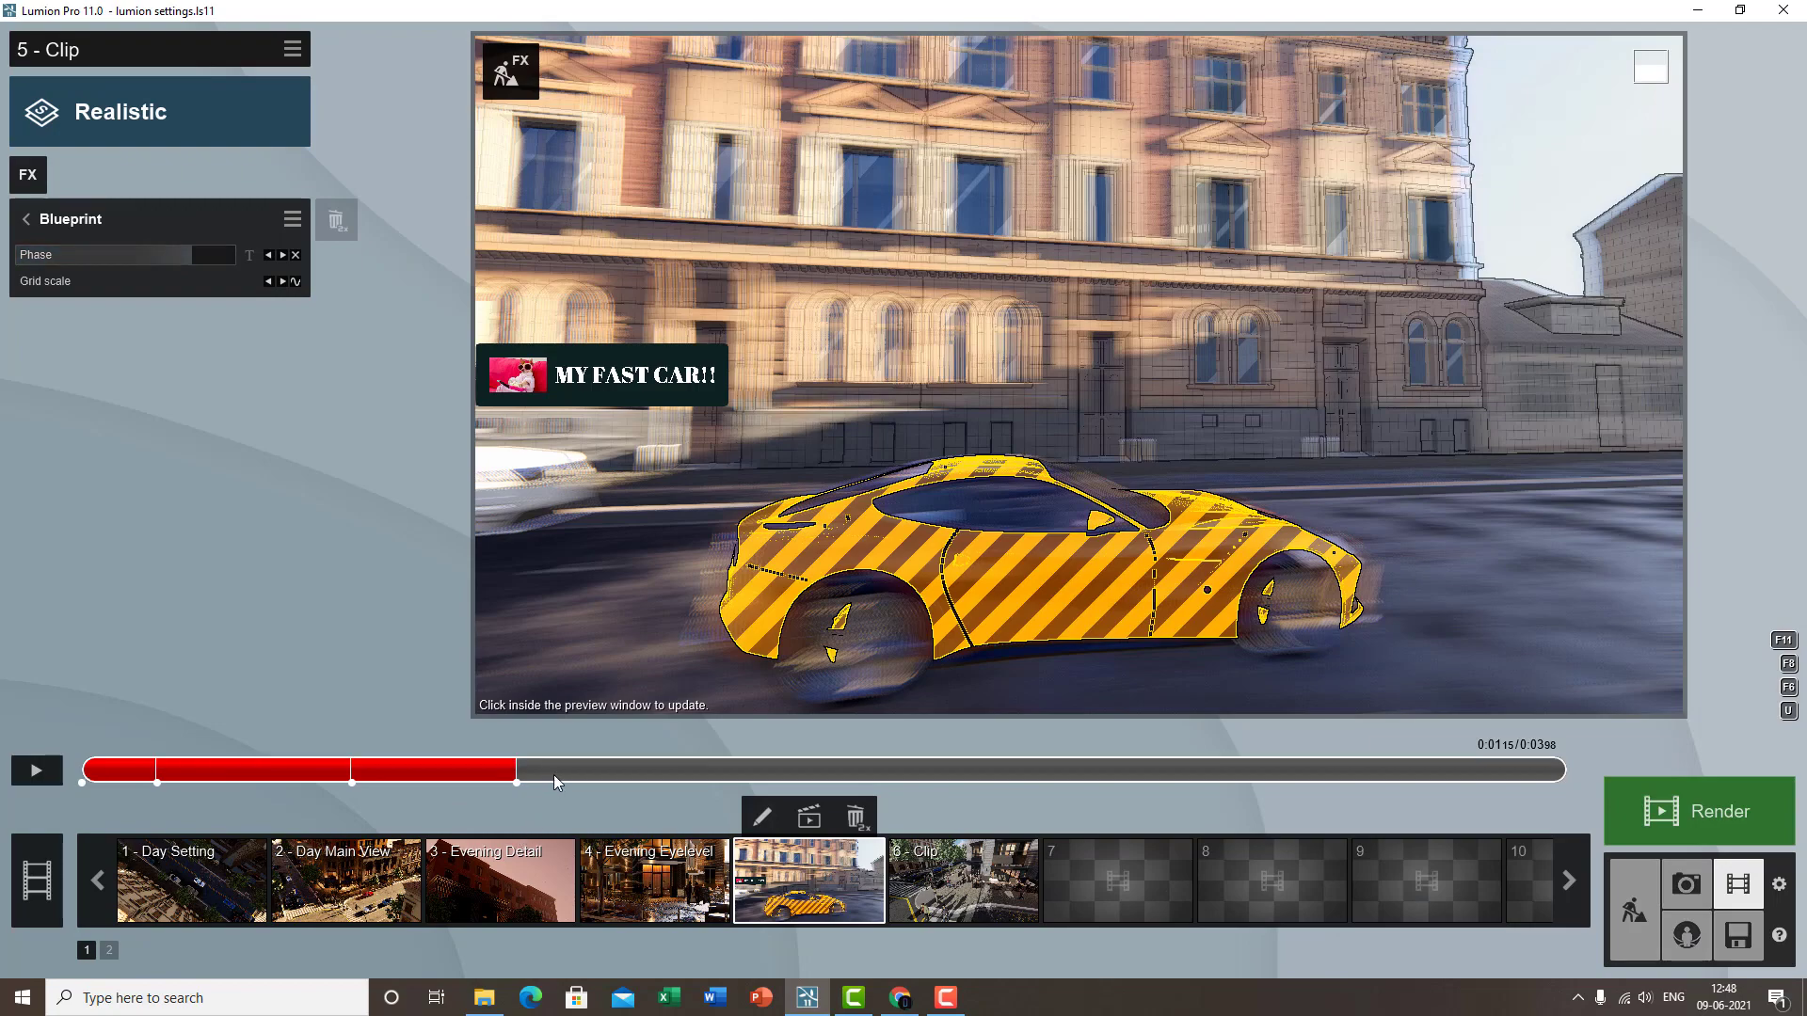
- Add a Blueprint phase keyframe at about 0:01.45 with the phase at its maximum
left_click_drag(561, 773, 615, 773)
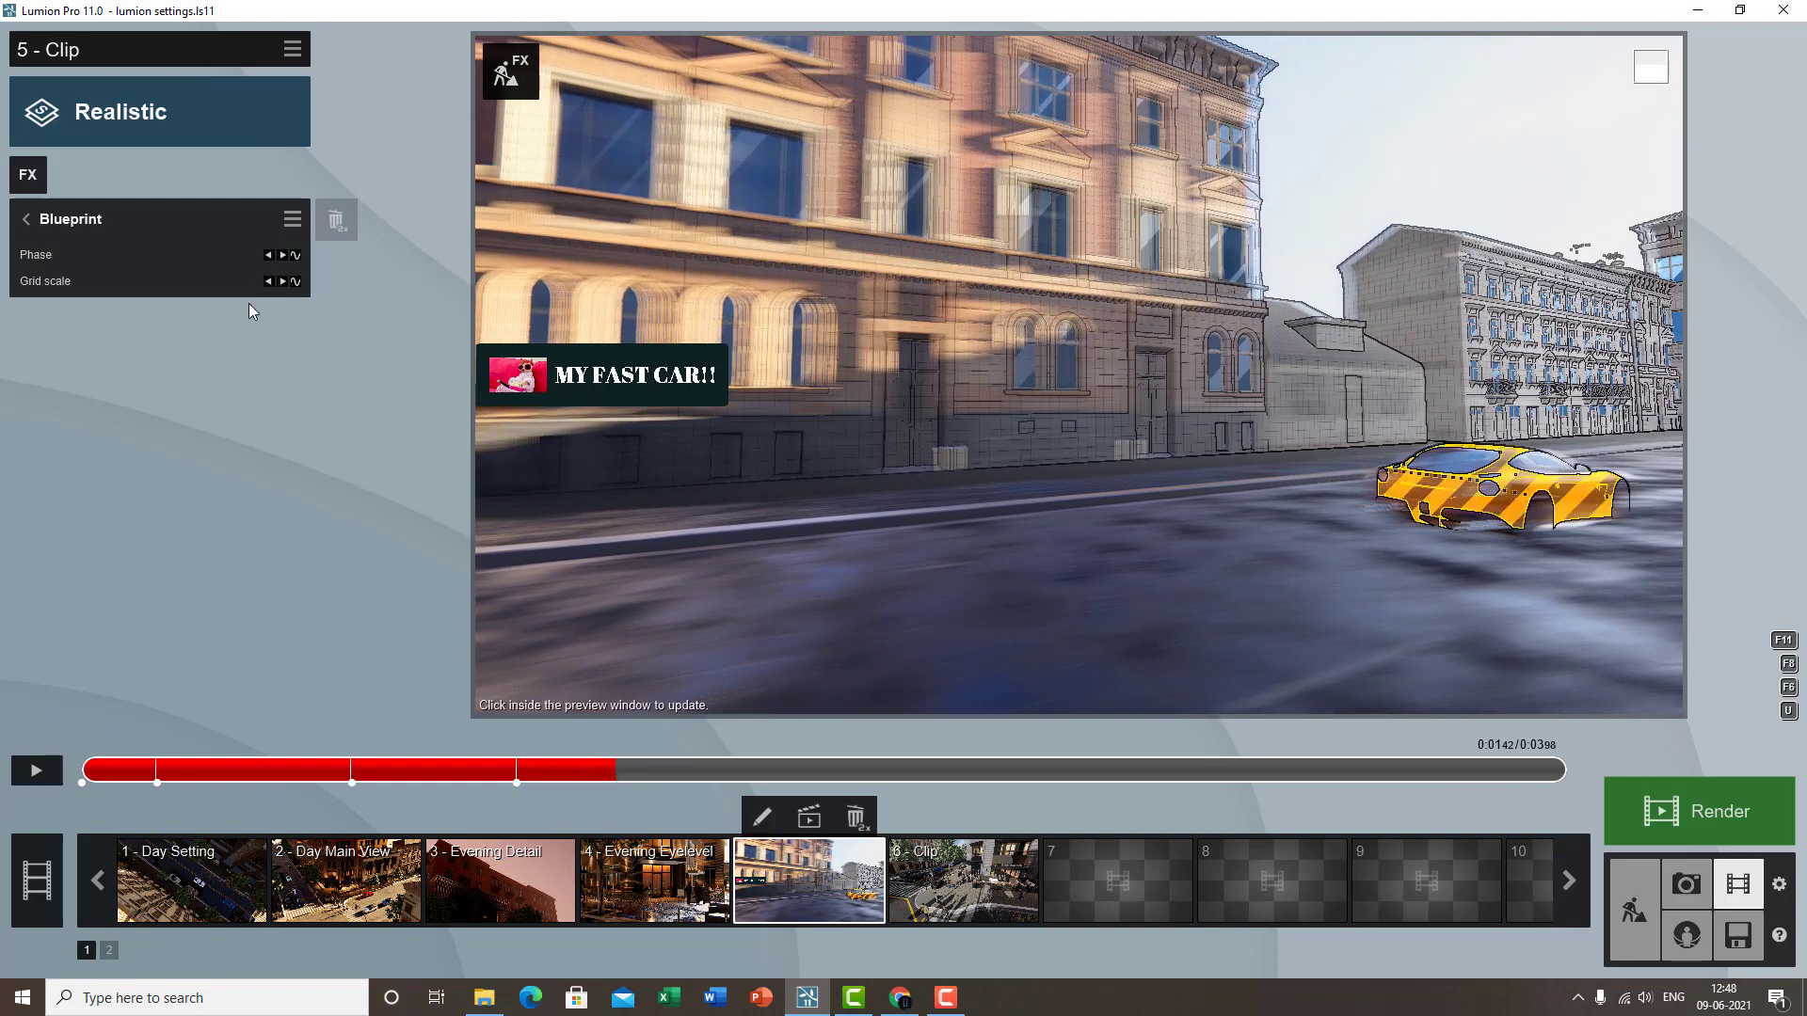
left_click(296, 257)
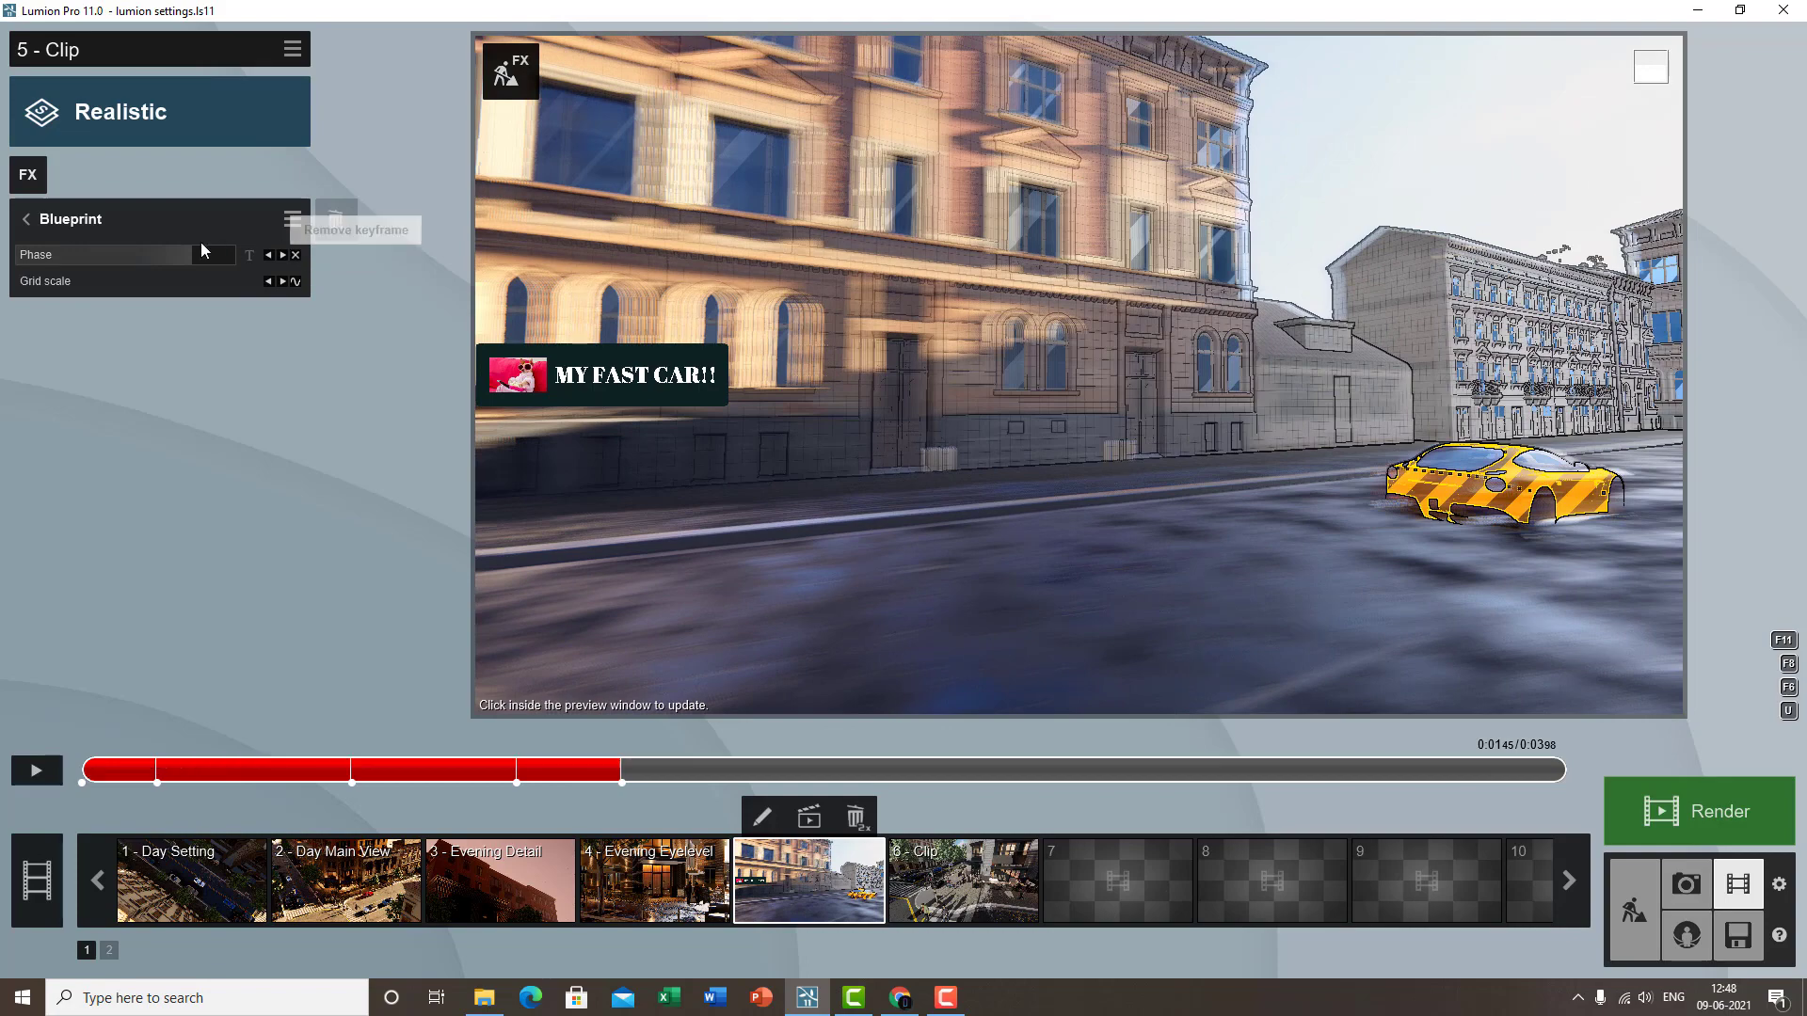
left_click_drag(203, 264, 242, 267)
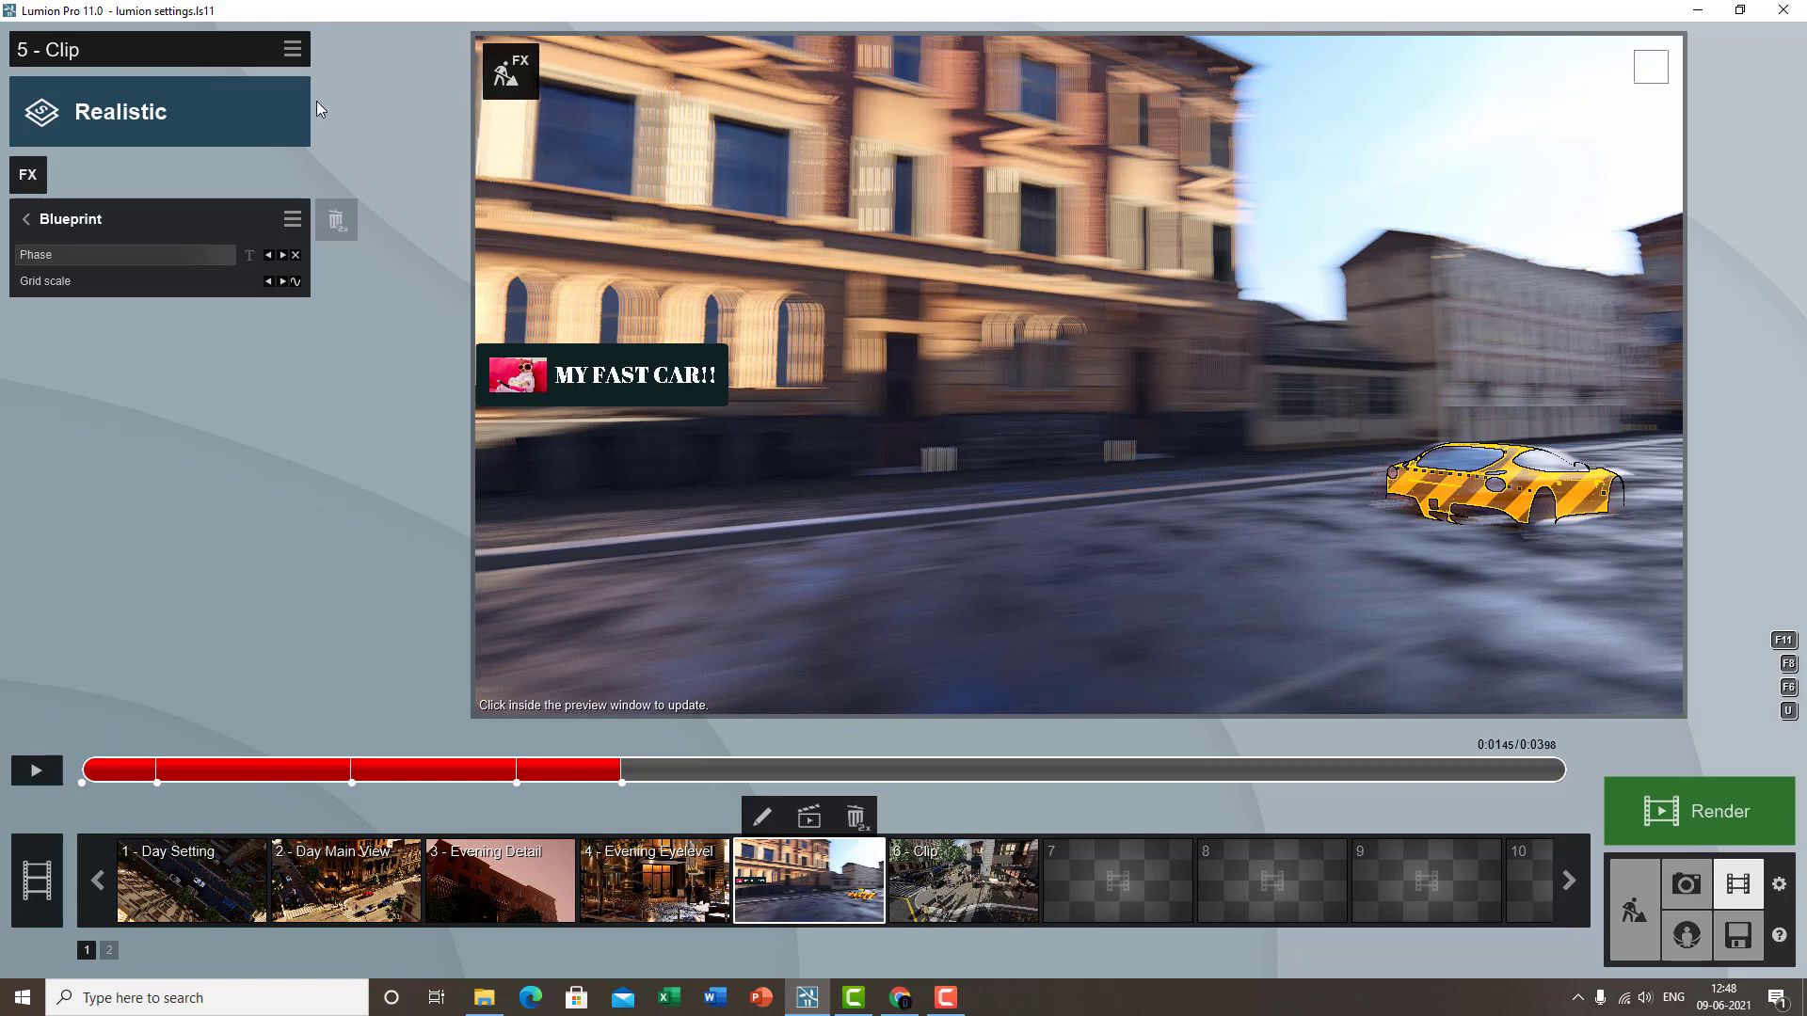
- Scrub to the end of clip 5 and play it to check the animated Blueprint effect
left_click_drag(673, 766, 1620, 700)
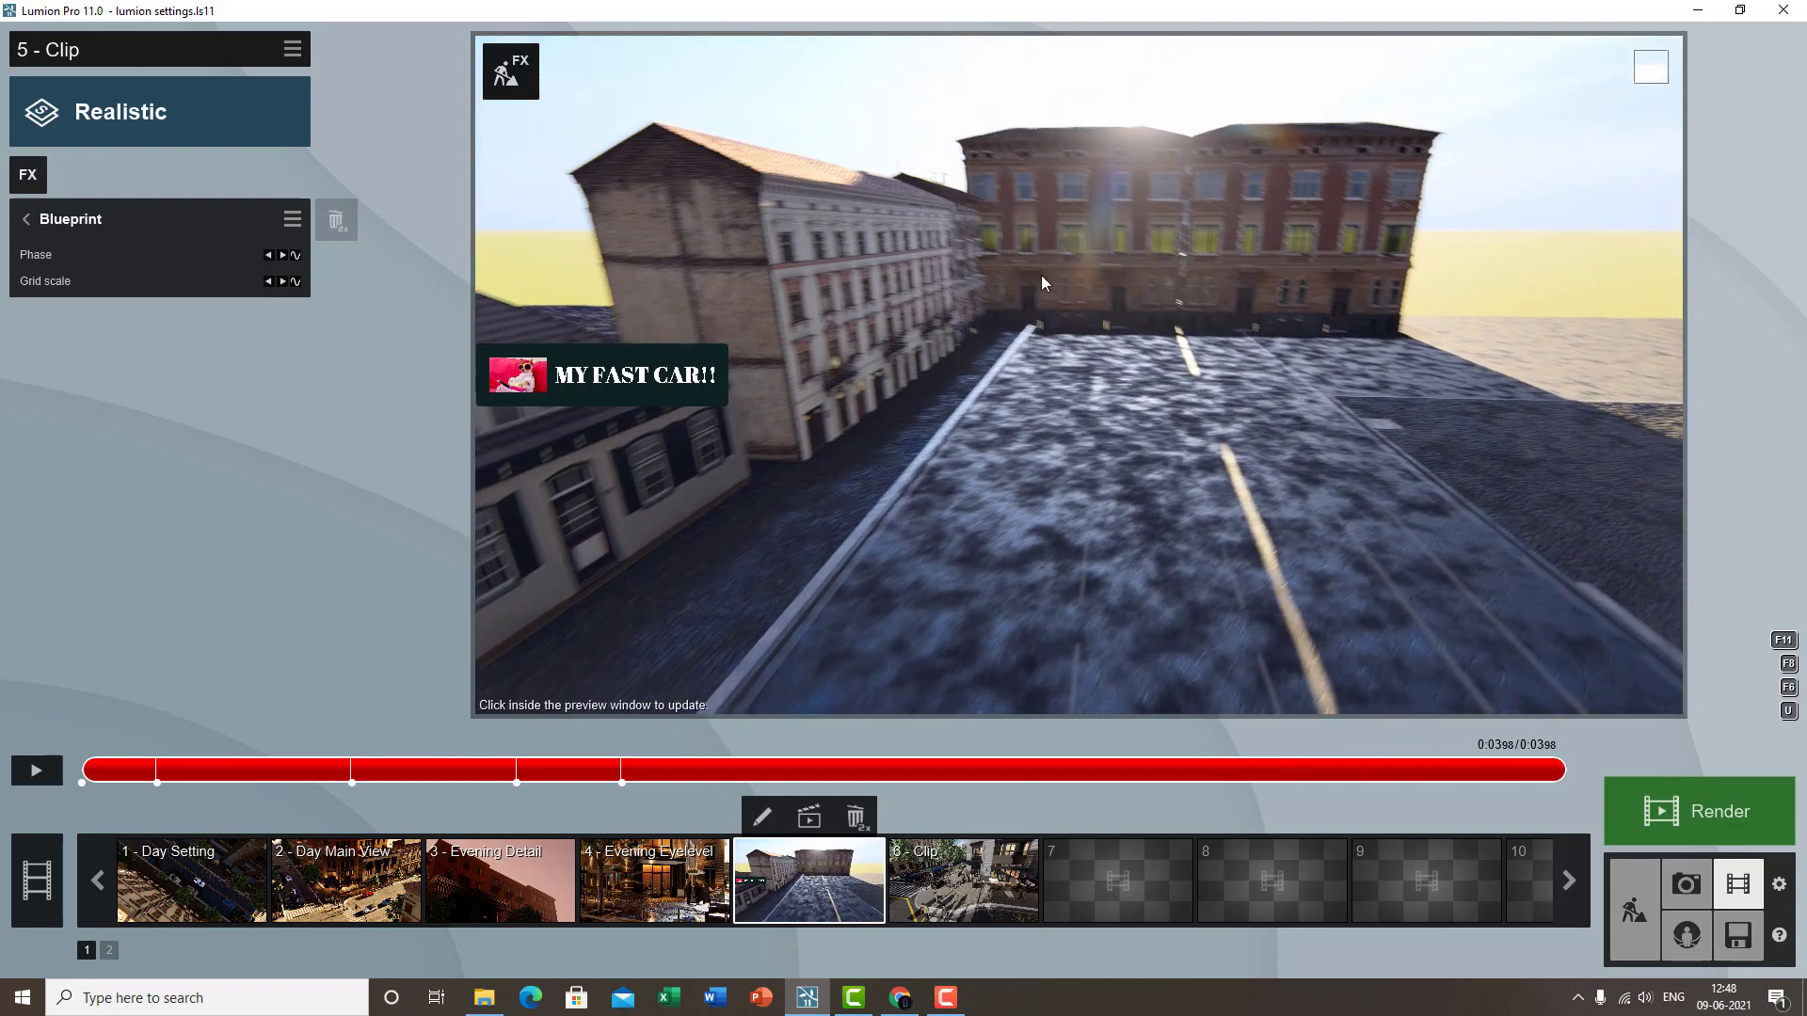
left_click(50, 768)
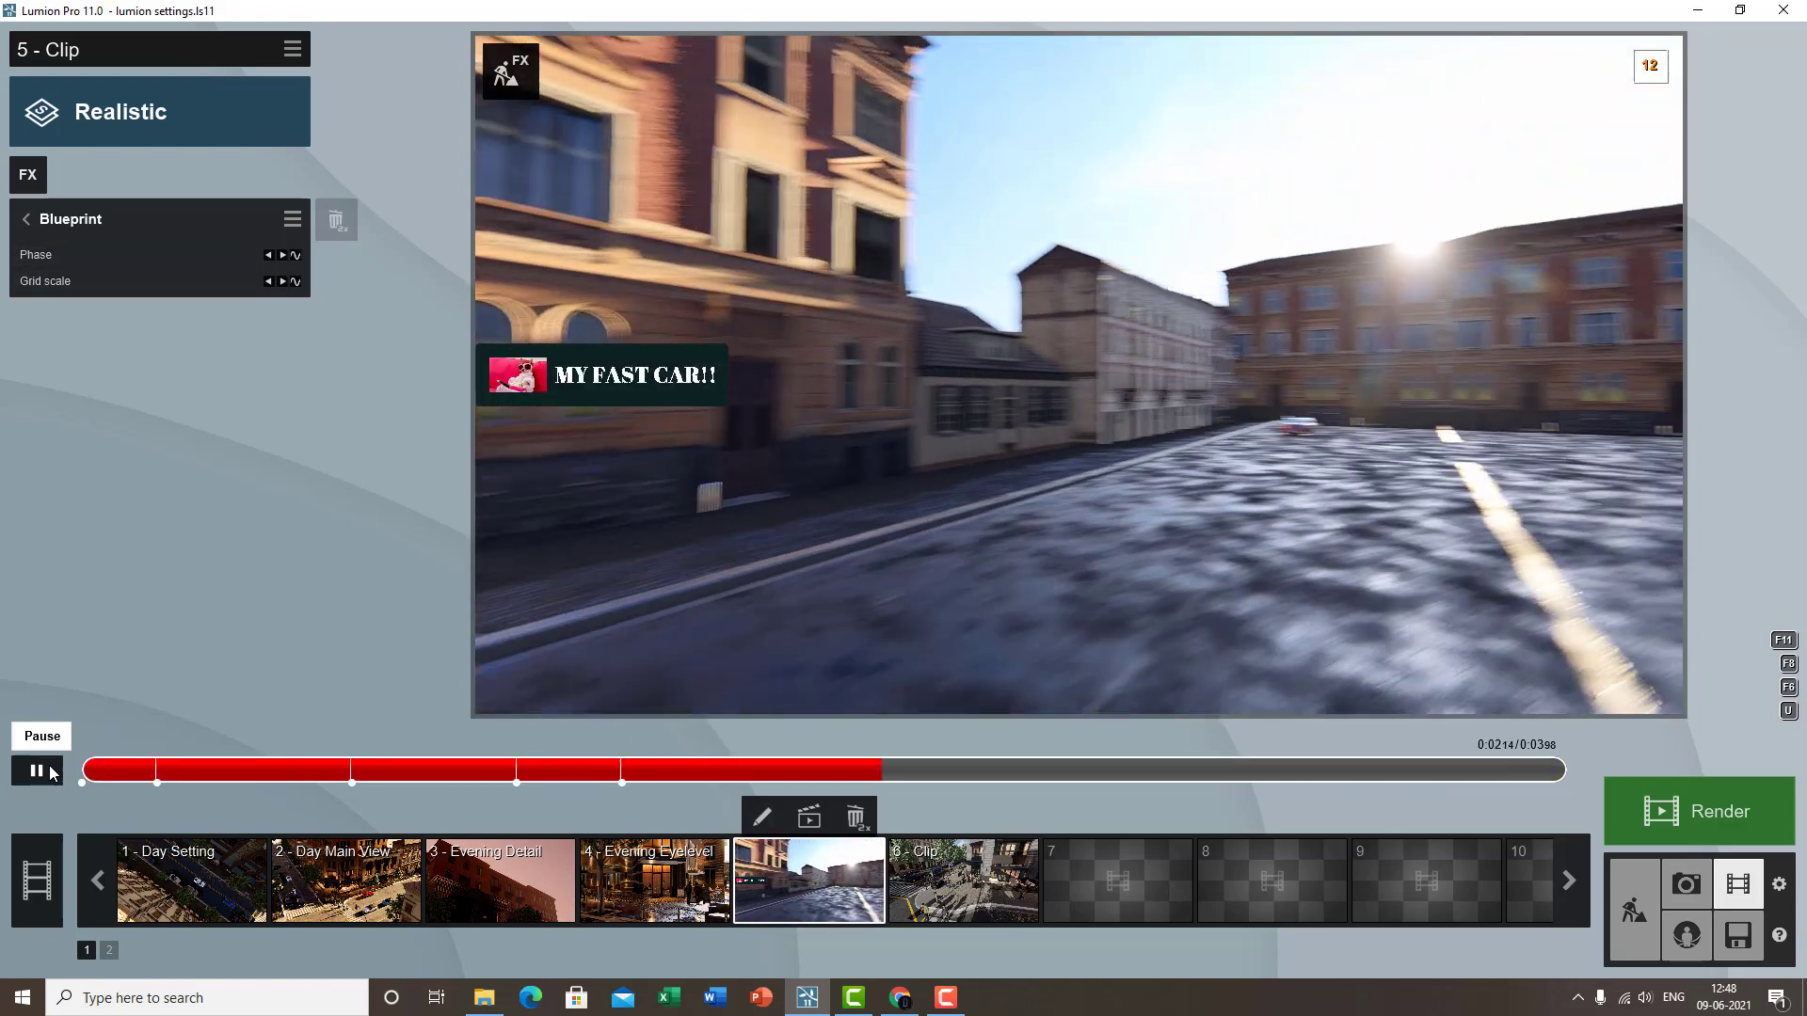
left_click(37, 771)
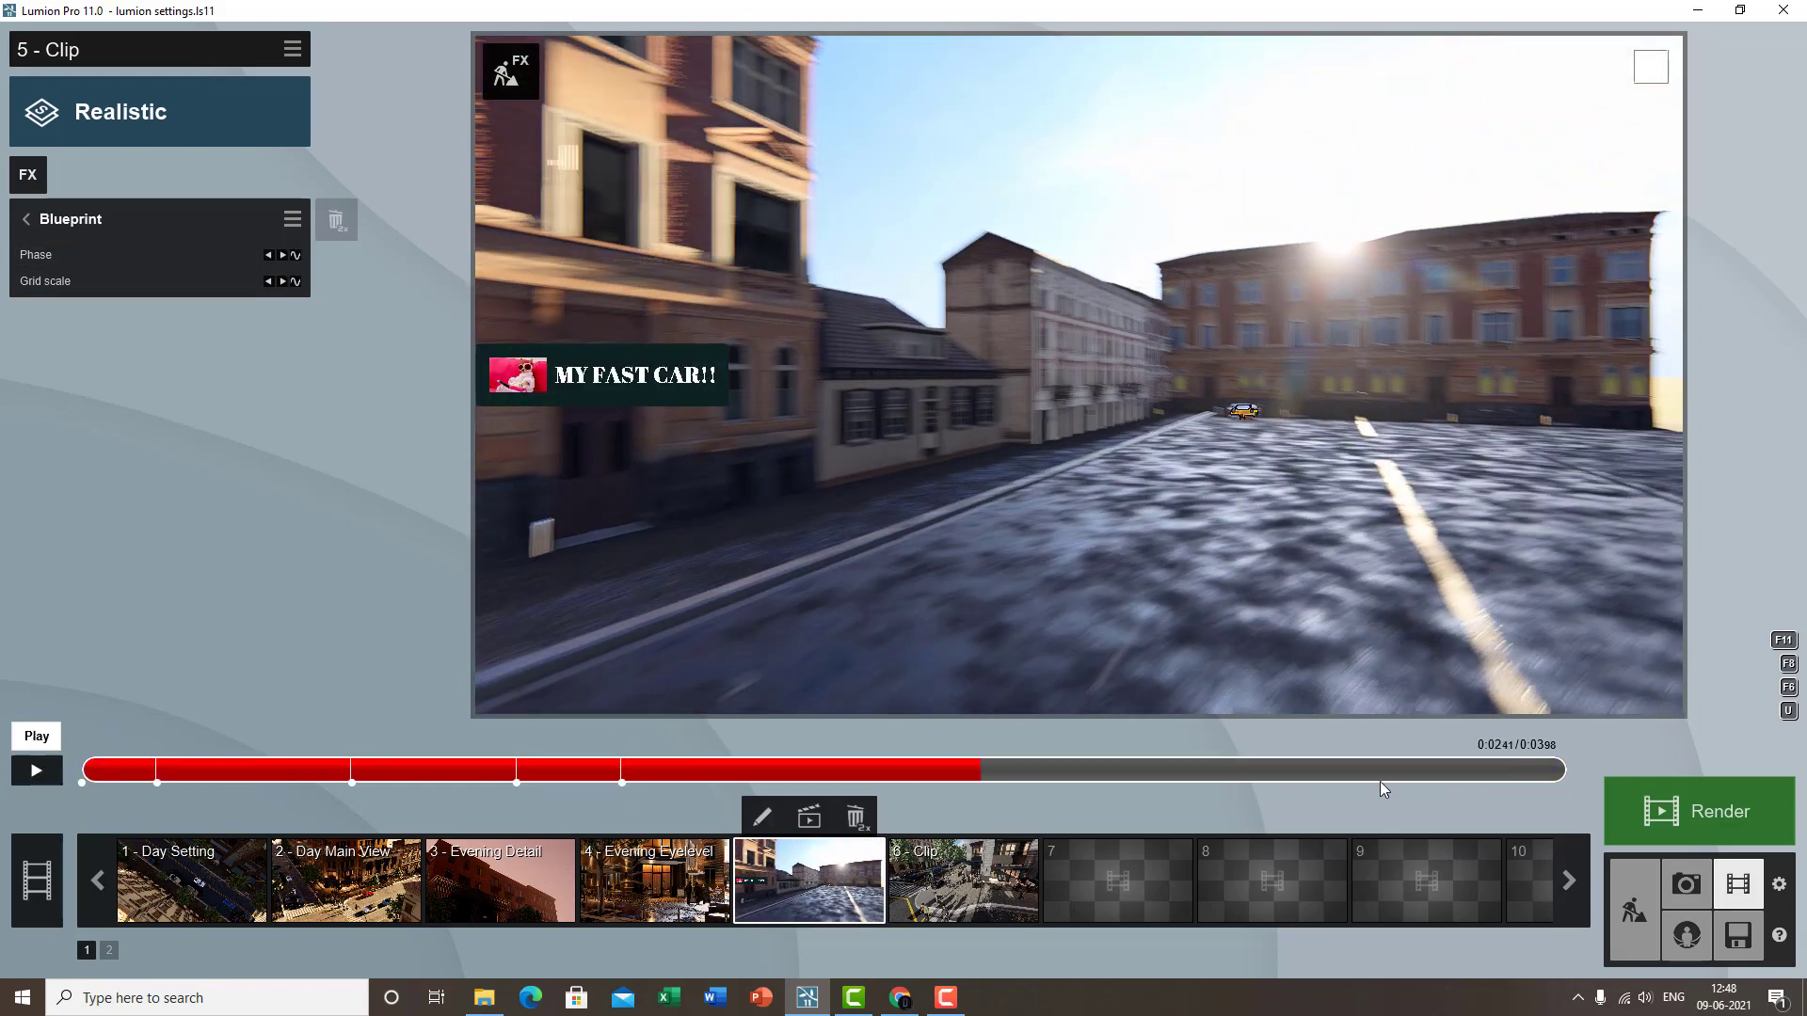
- Switch to the scene editor and delete the two apartment blocks closing off the far end of the street
left_click(1633, 909)
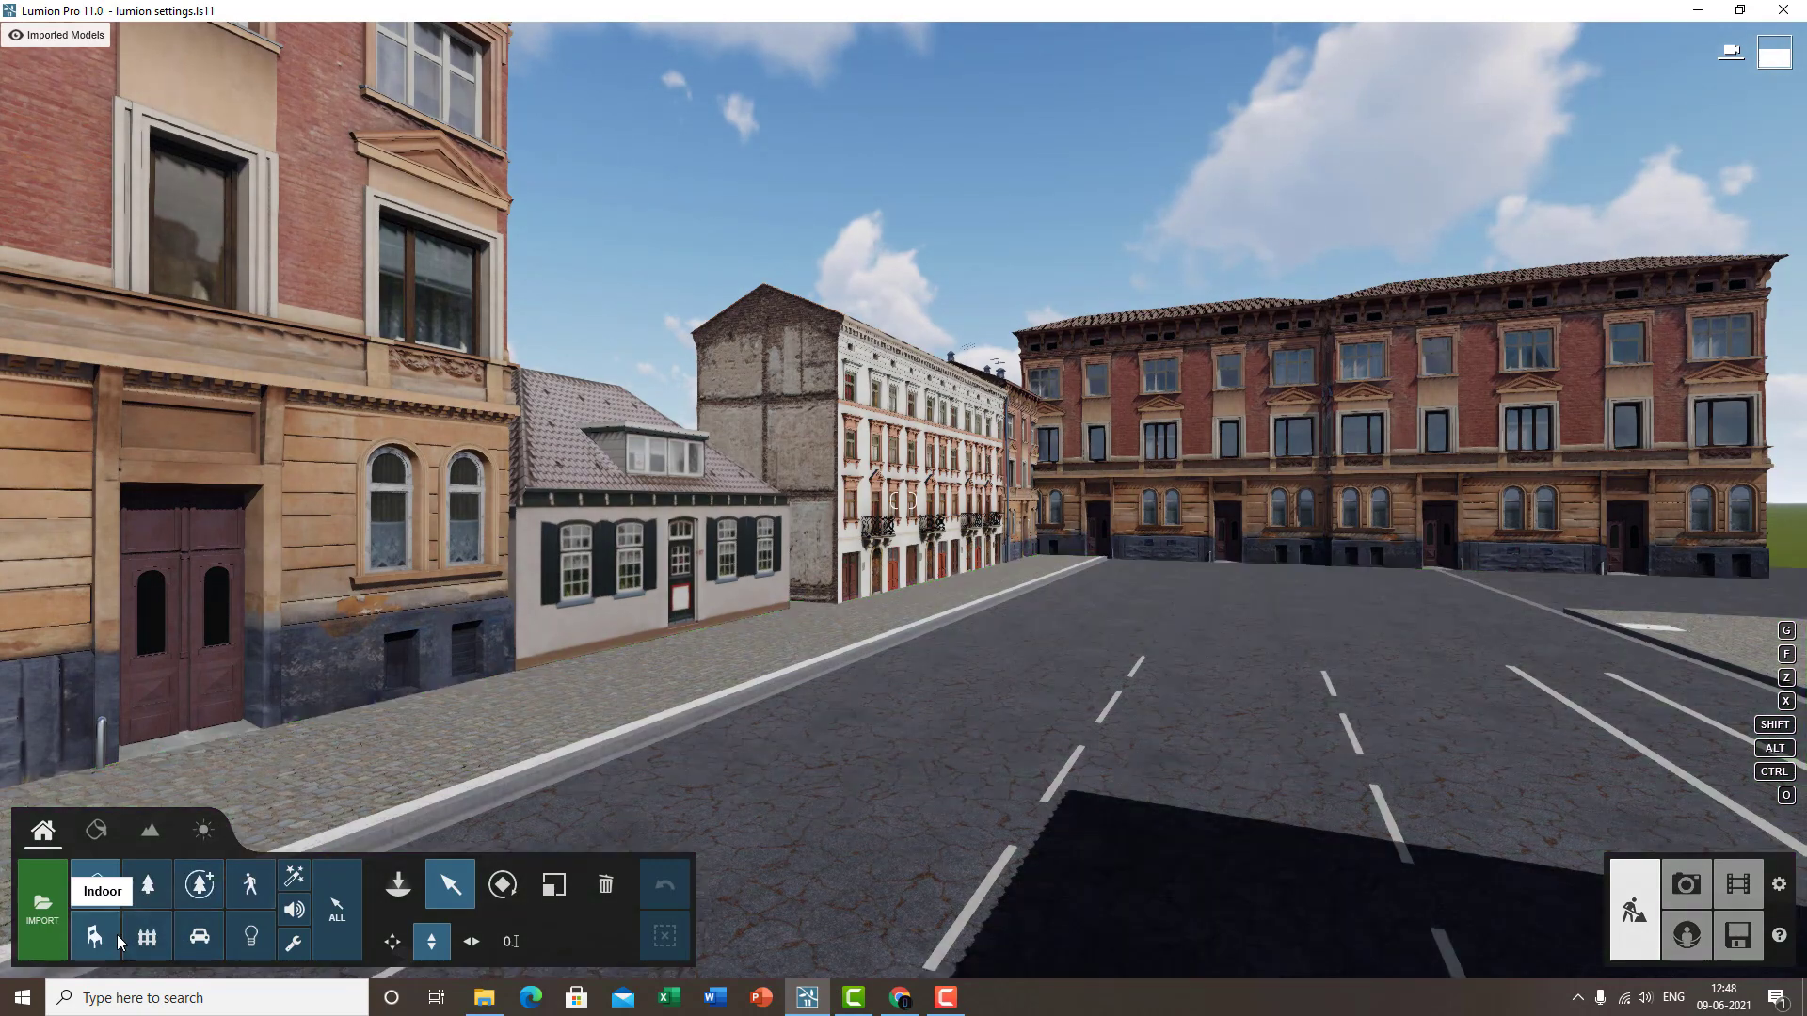
left_click(138, 938)
left_click(1172, 433)
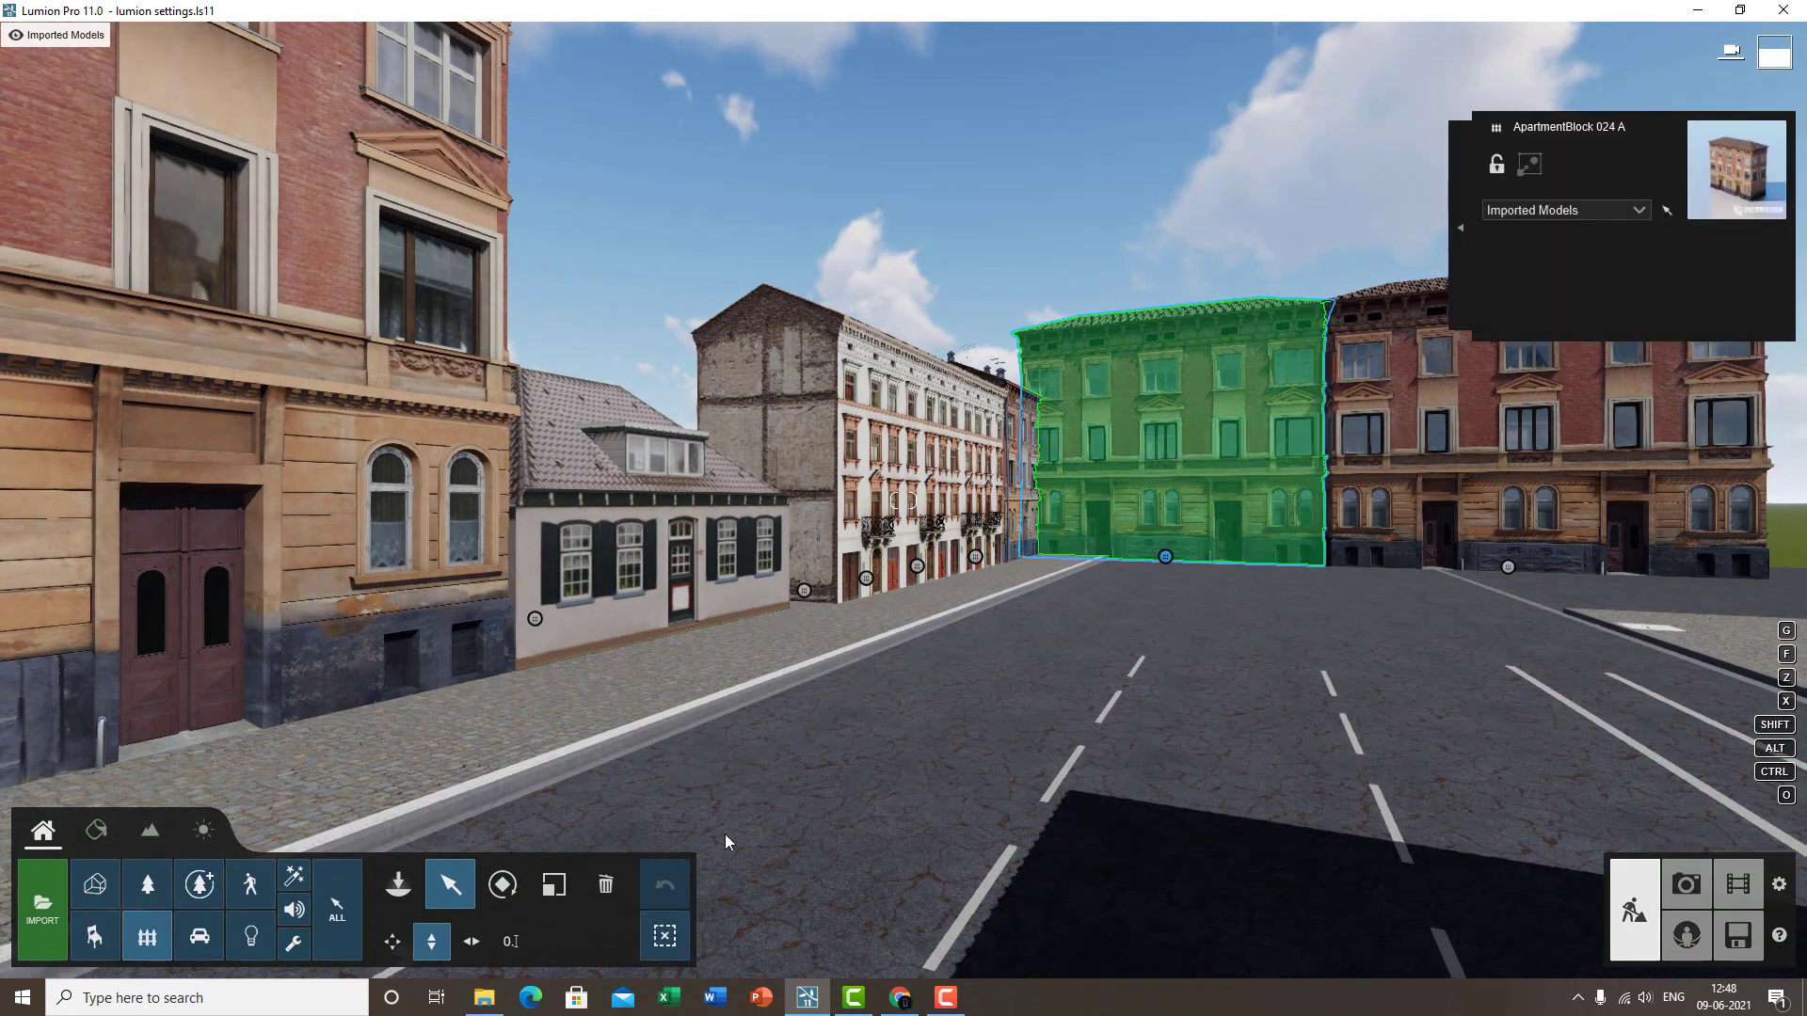
left_click(605, 885)
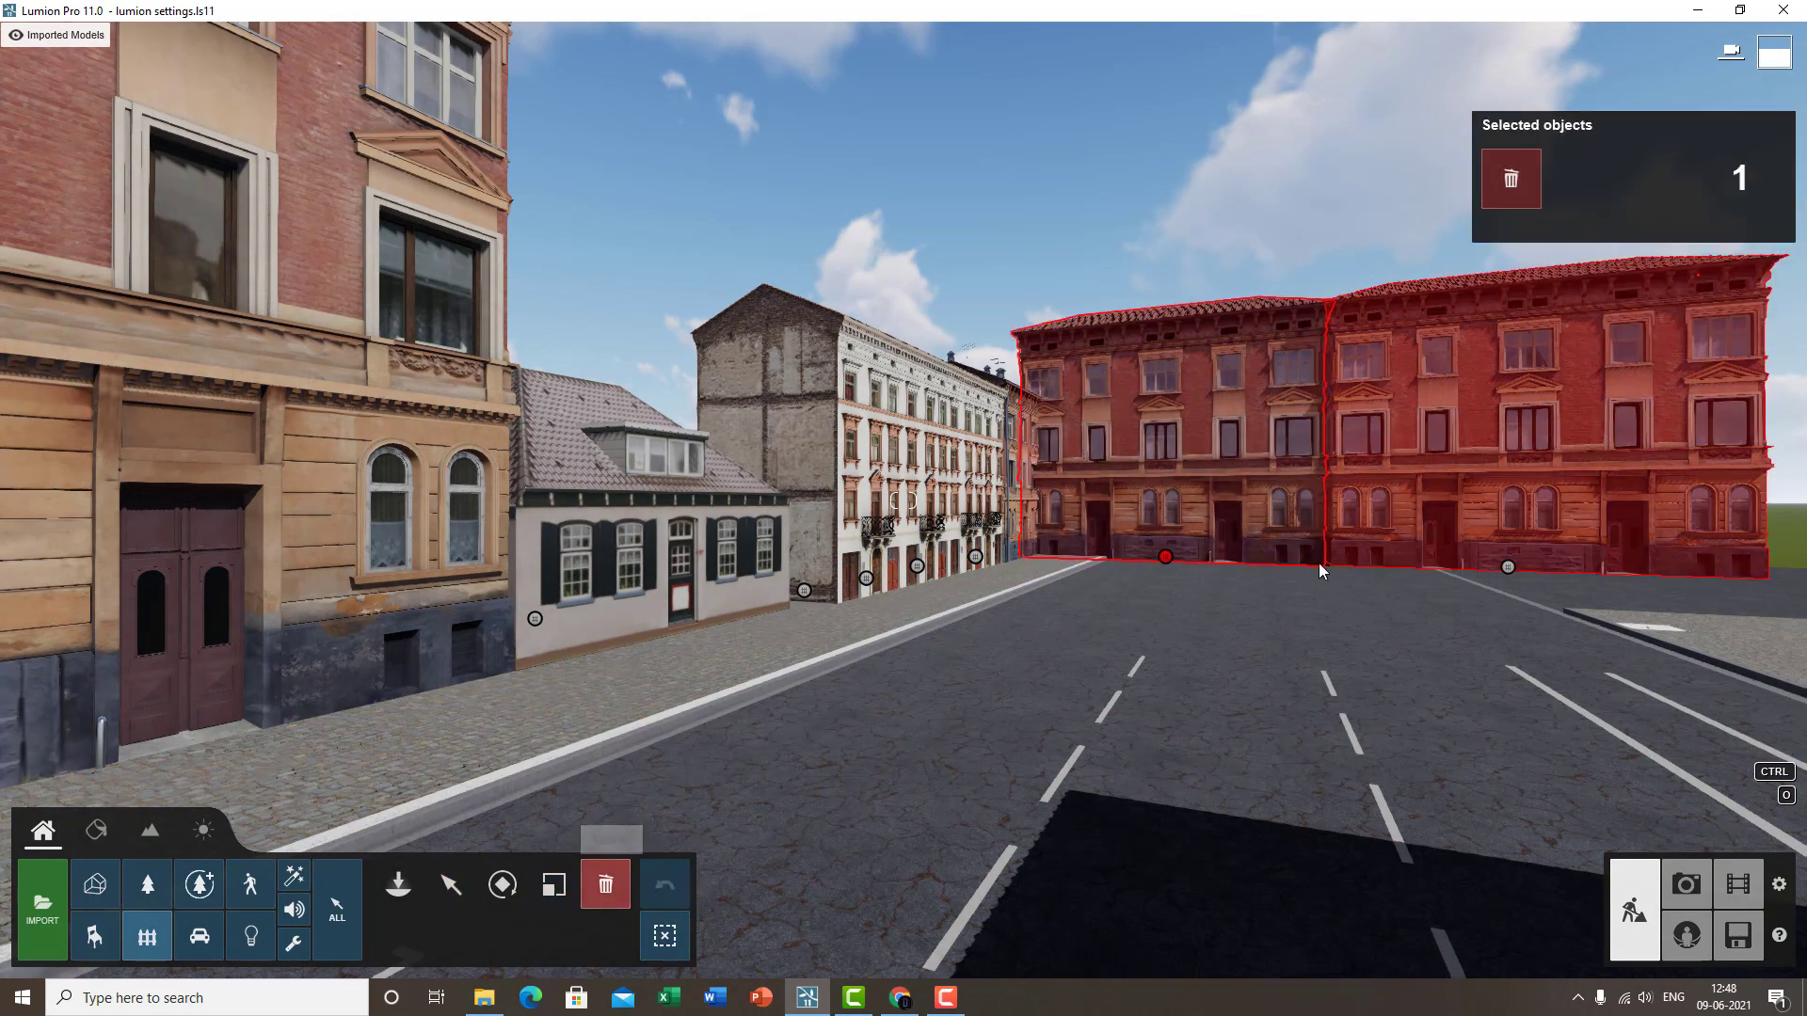
left_click(1168, 559)
left_click(1508, 571)
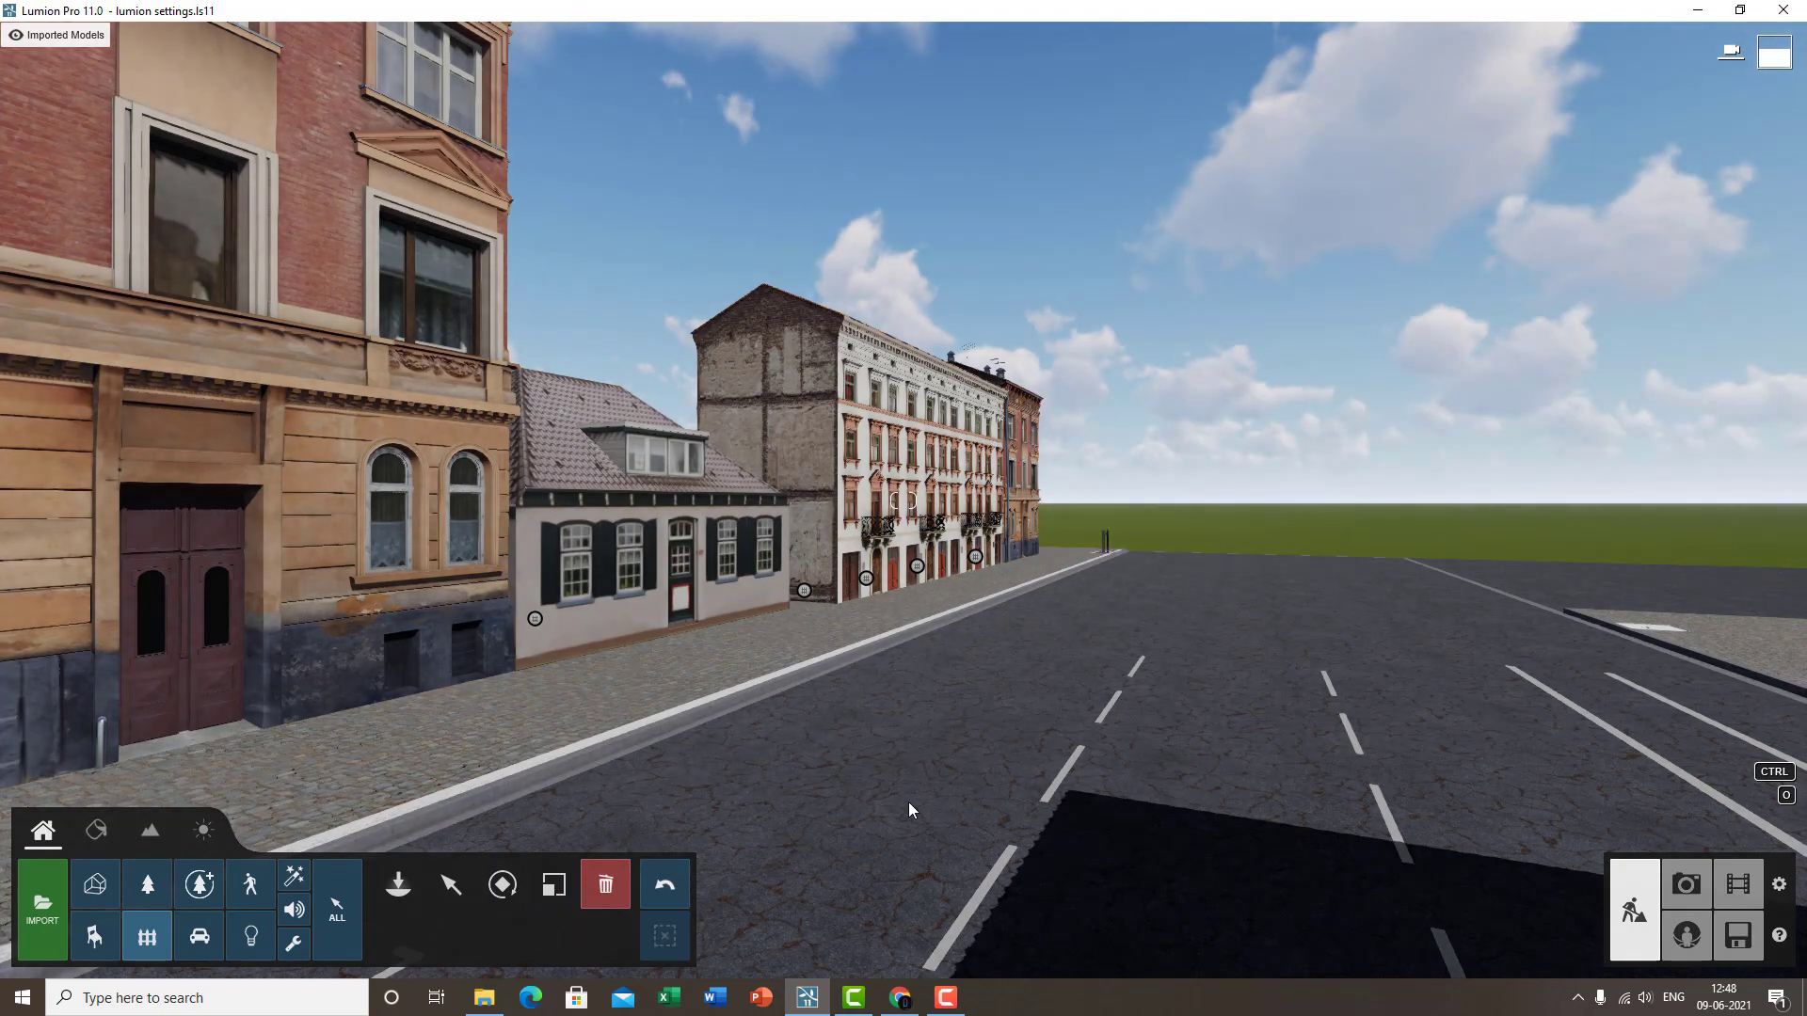
- Return to movie clip 5, play it to check the open street end, and show the second page of its effects
left_click(1694, 890)
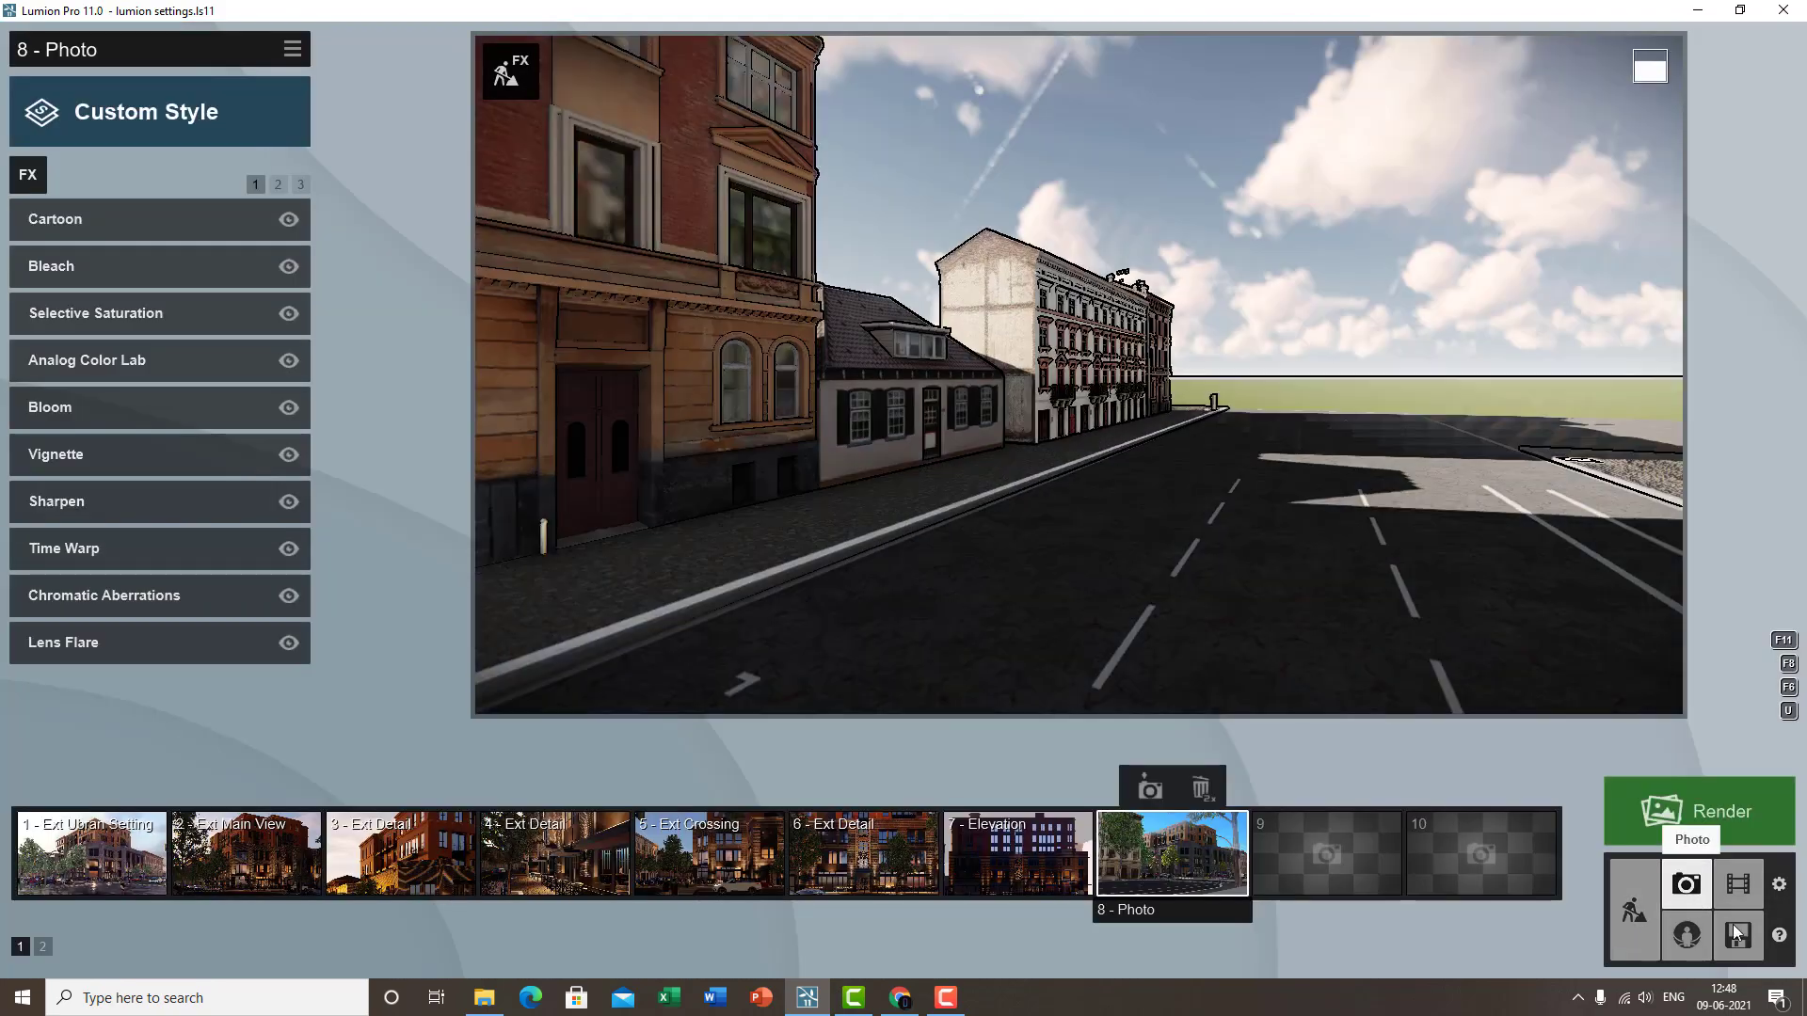
left_click(1748, 898)
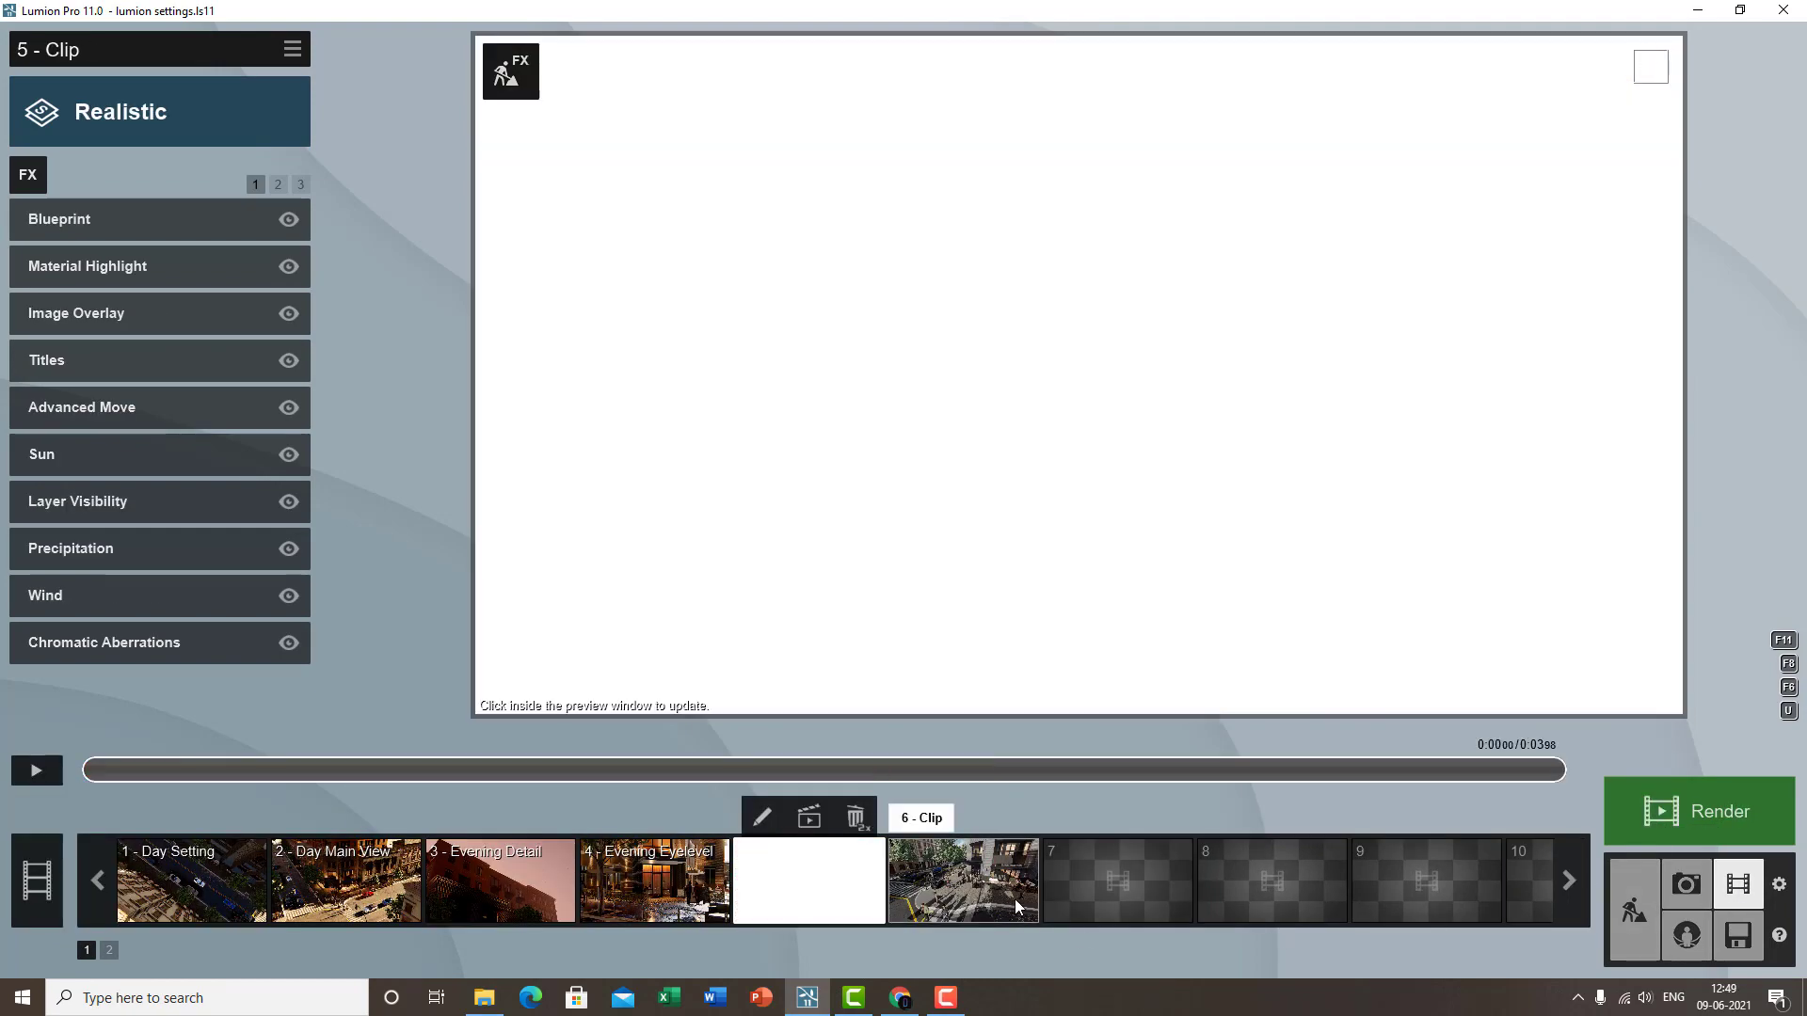
left_click(1014, 900)
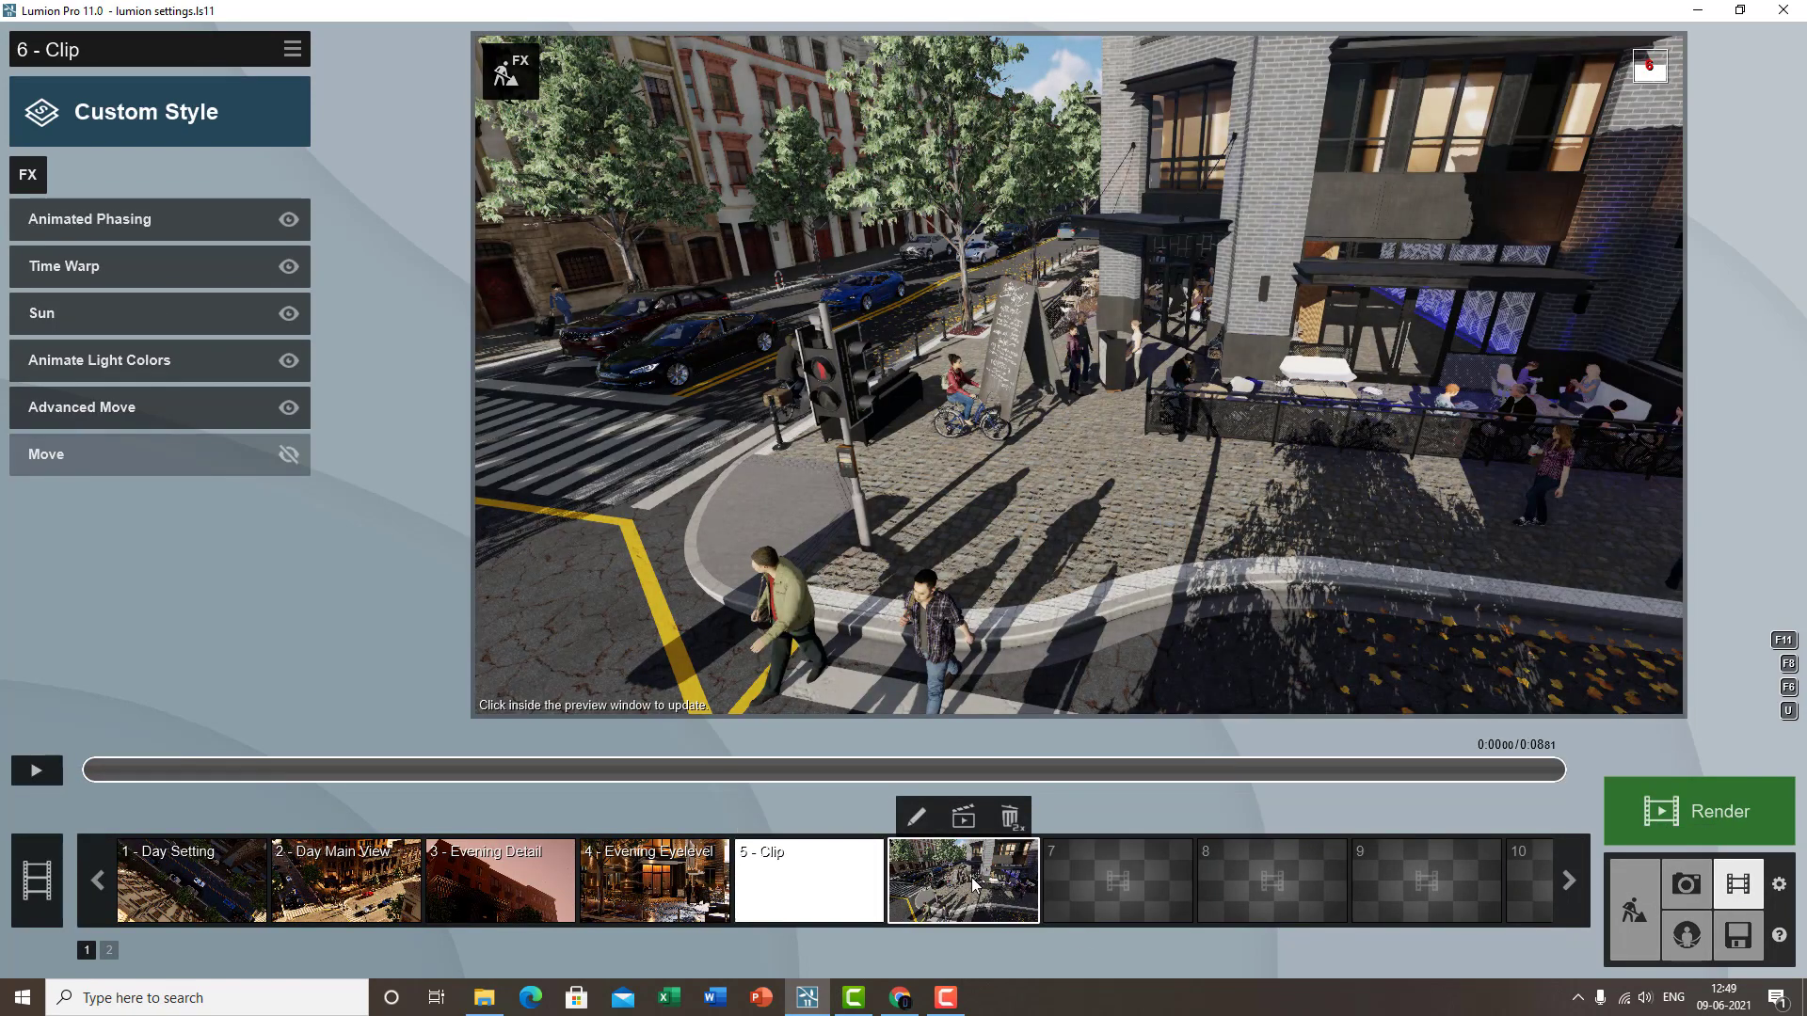
left_click(826, 881)
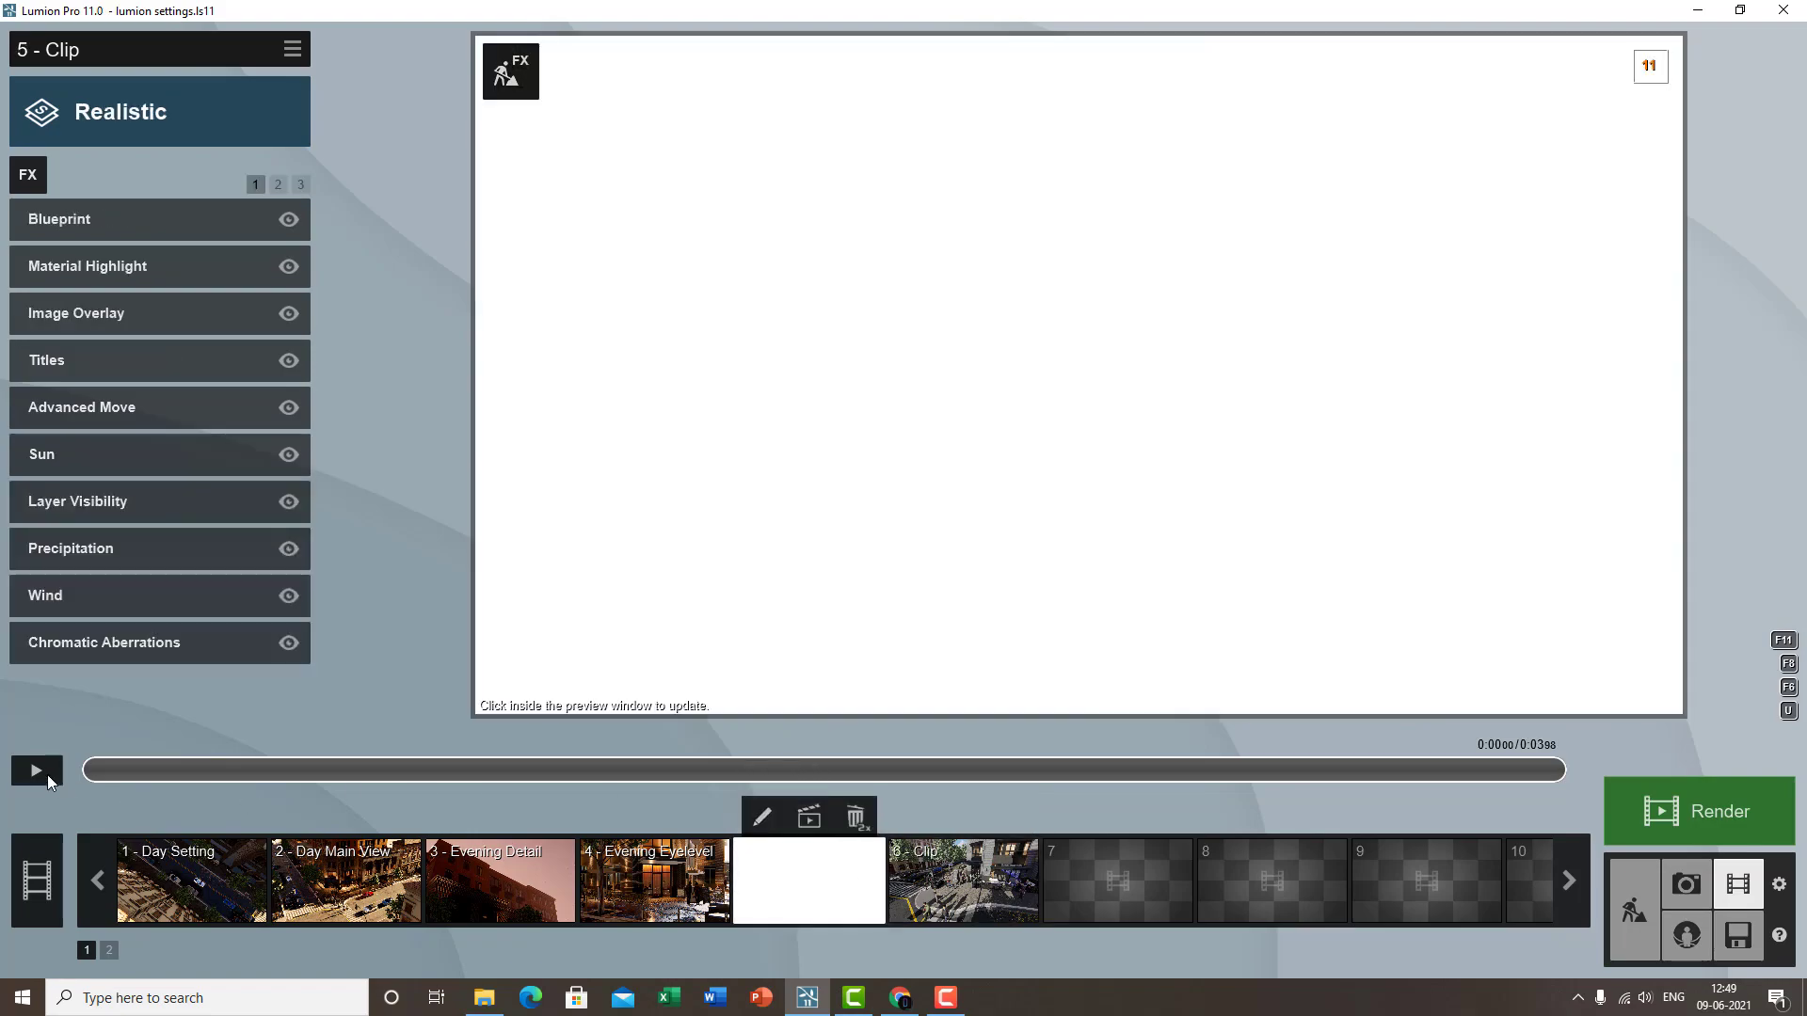
left_click(38, 771)
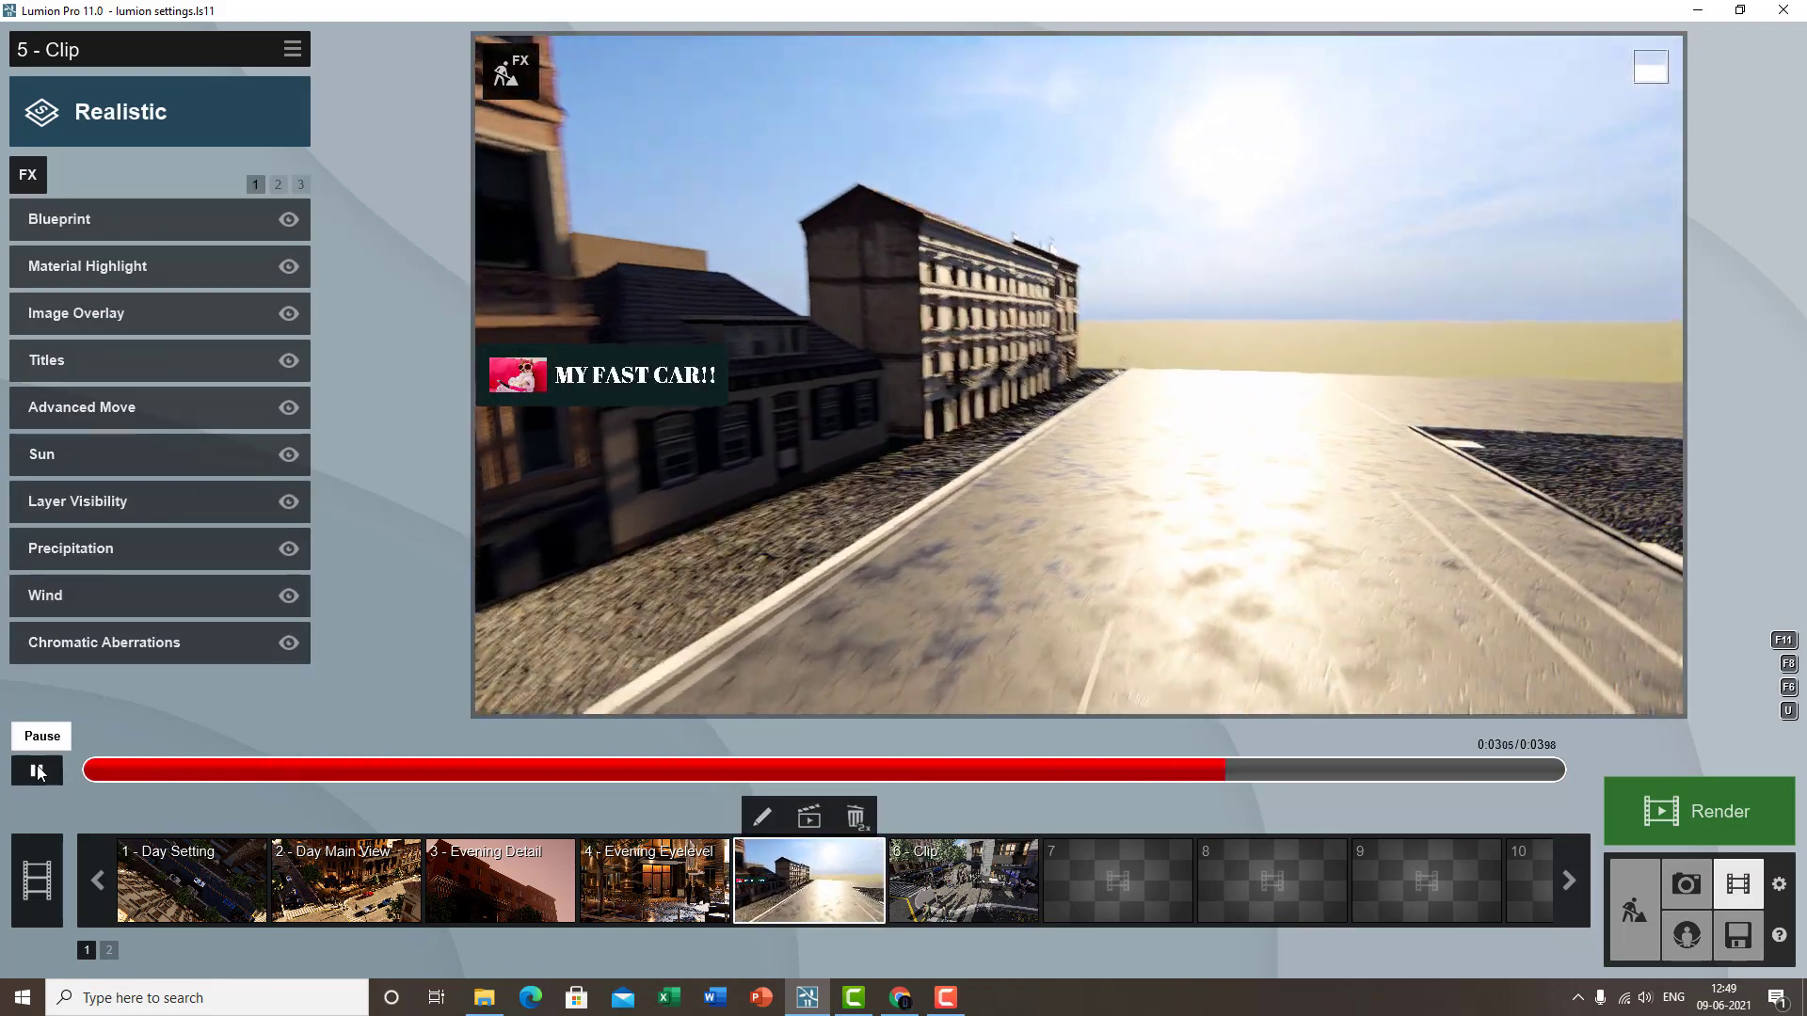
left_click(38, 772)
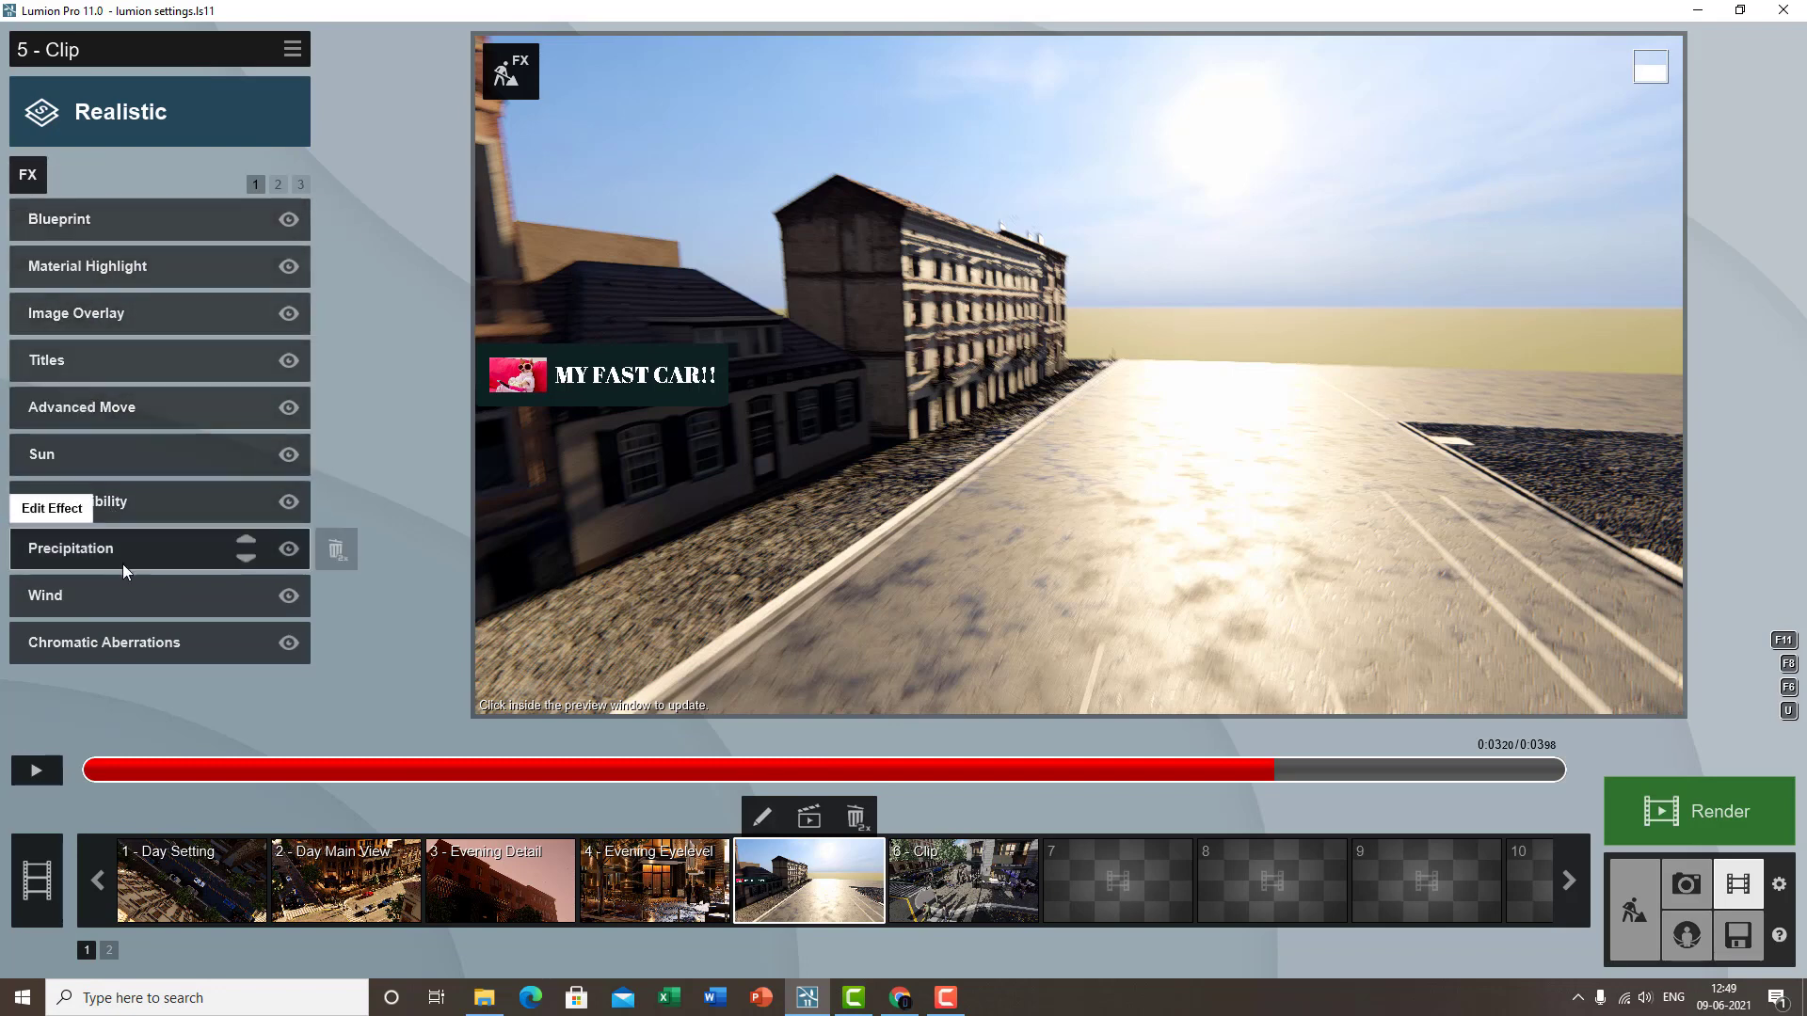
left_click(277, 184)
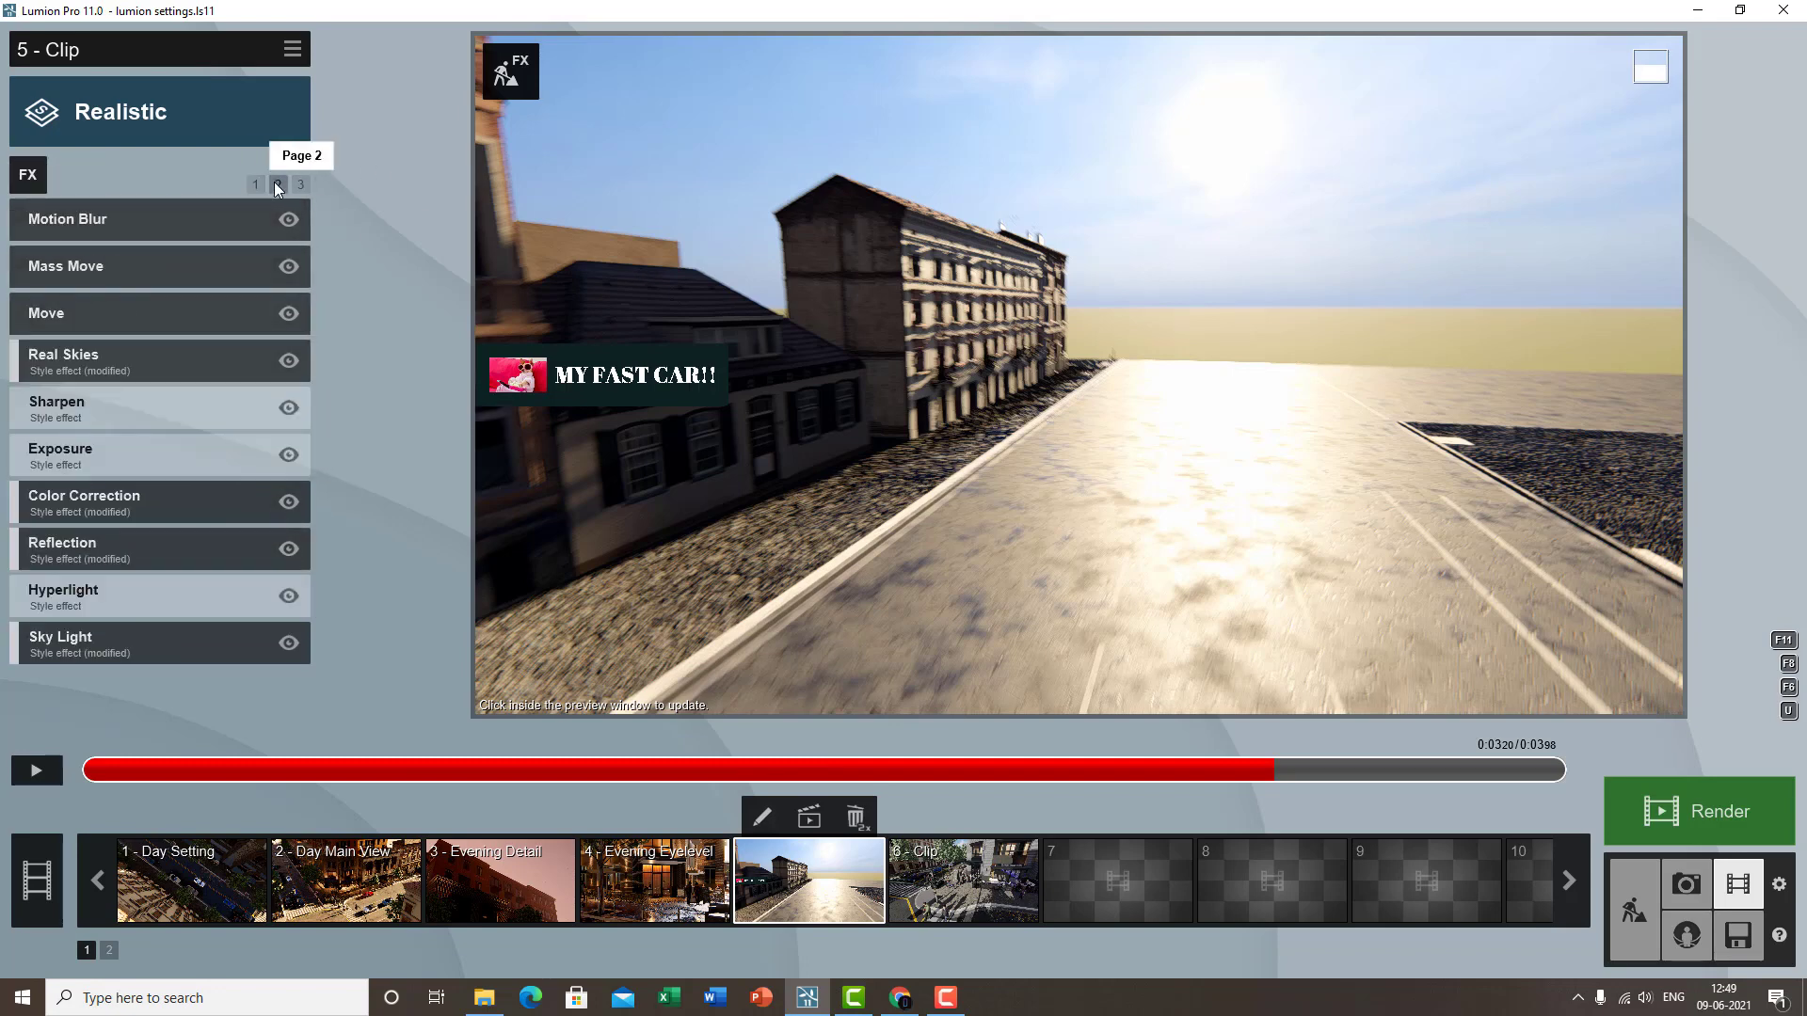
- Extend the car's Mass Move path in clip 5 straight past the end of the road and far out onto the grass
left_click(98, 268)
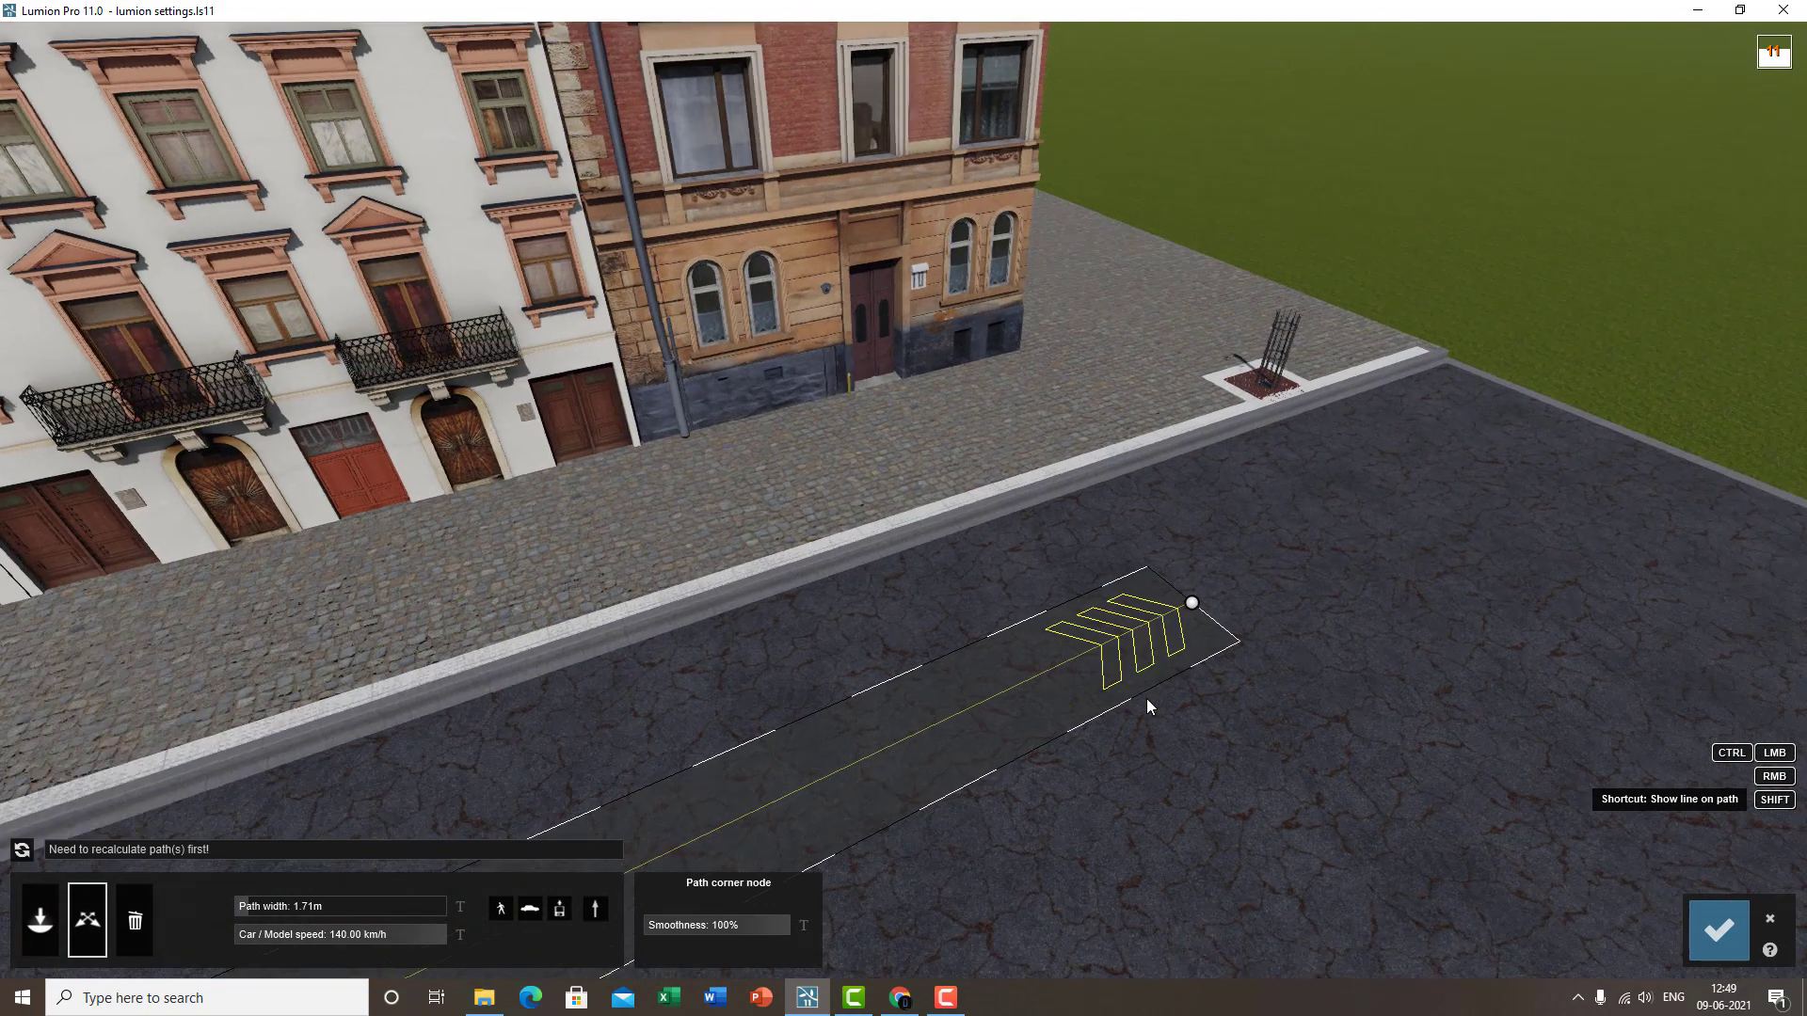
scroll(1146, 699, "down", 5)
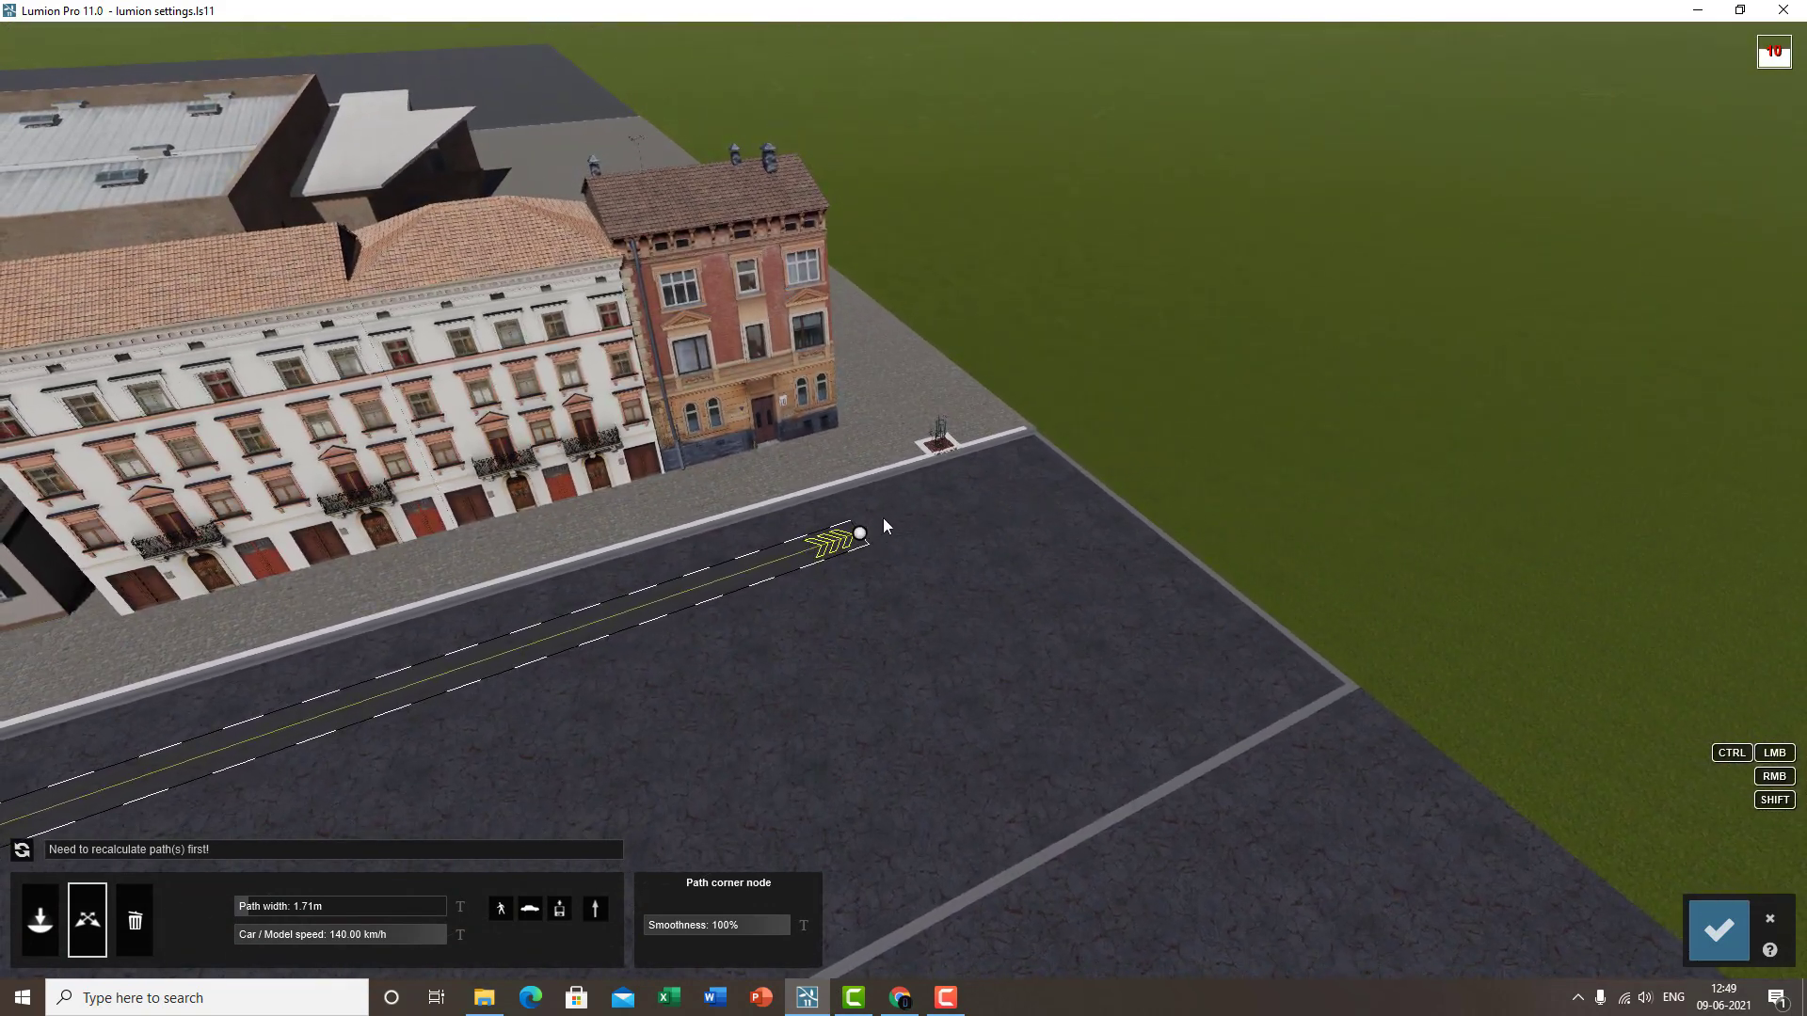
left_click_drag(859, 534, 1632, 295)
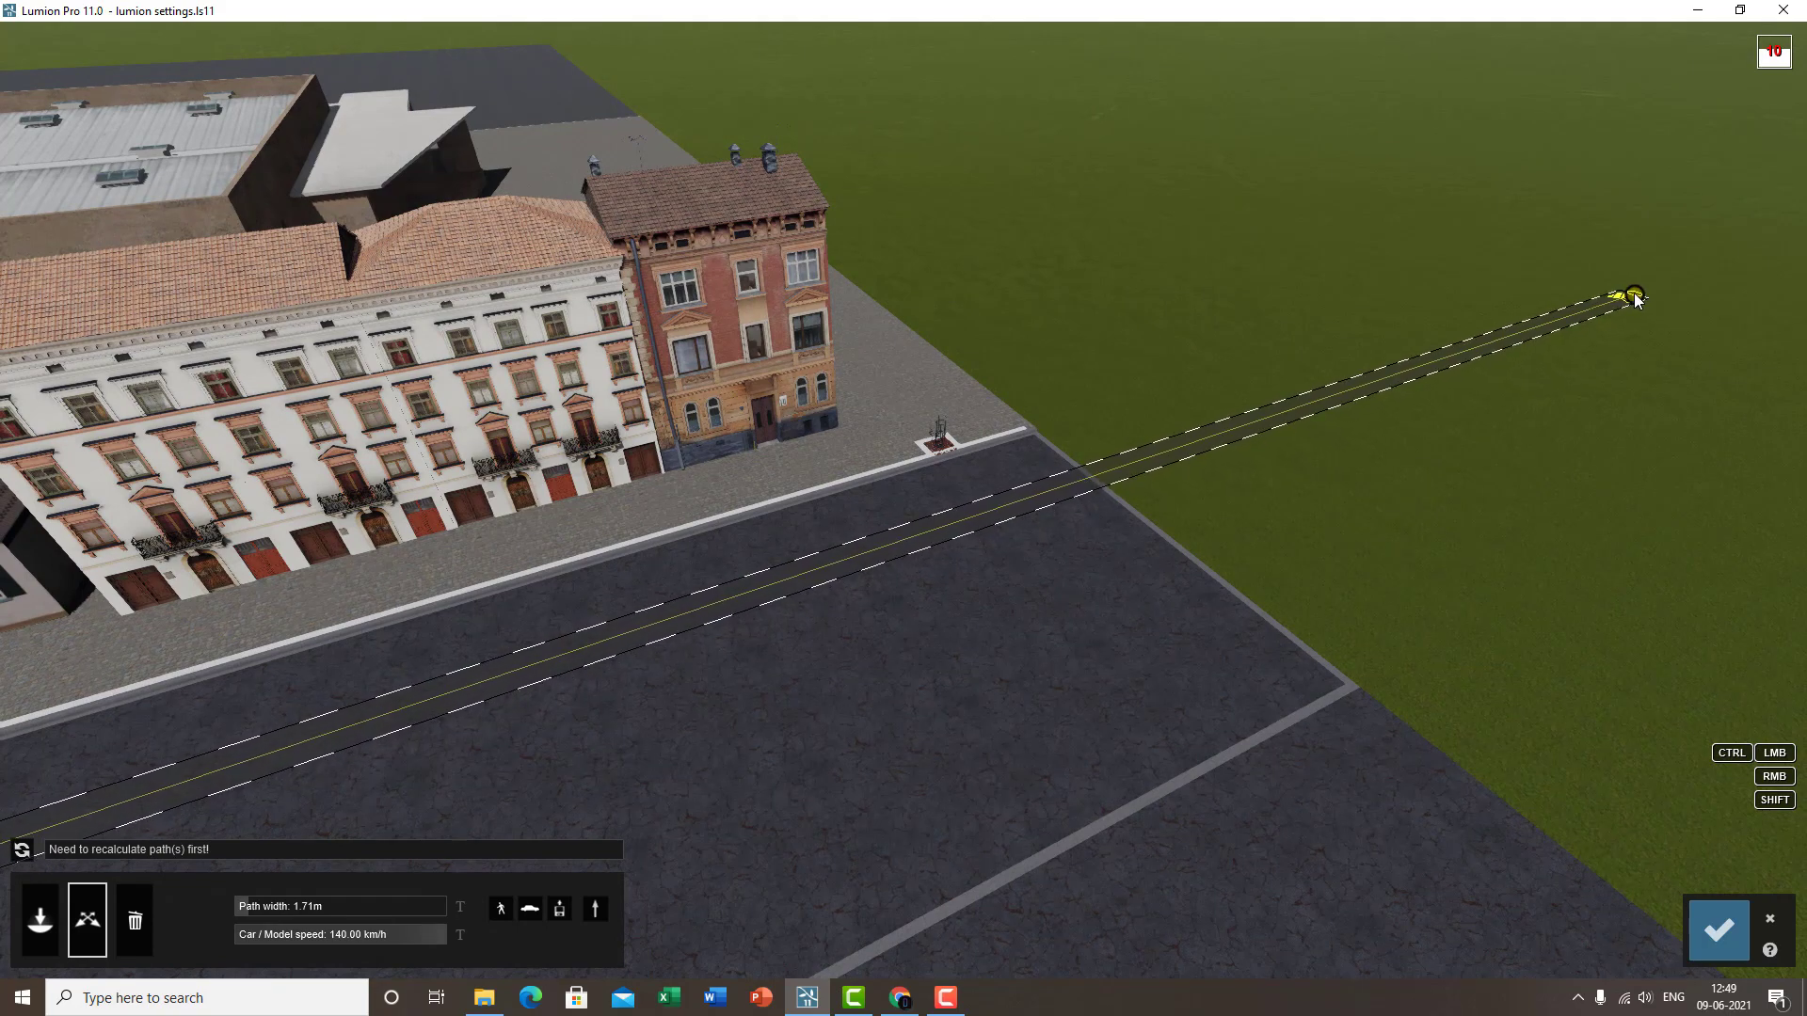
left_click(1716, 927)
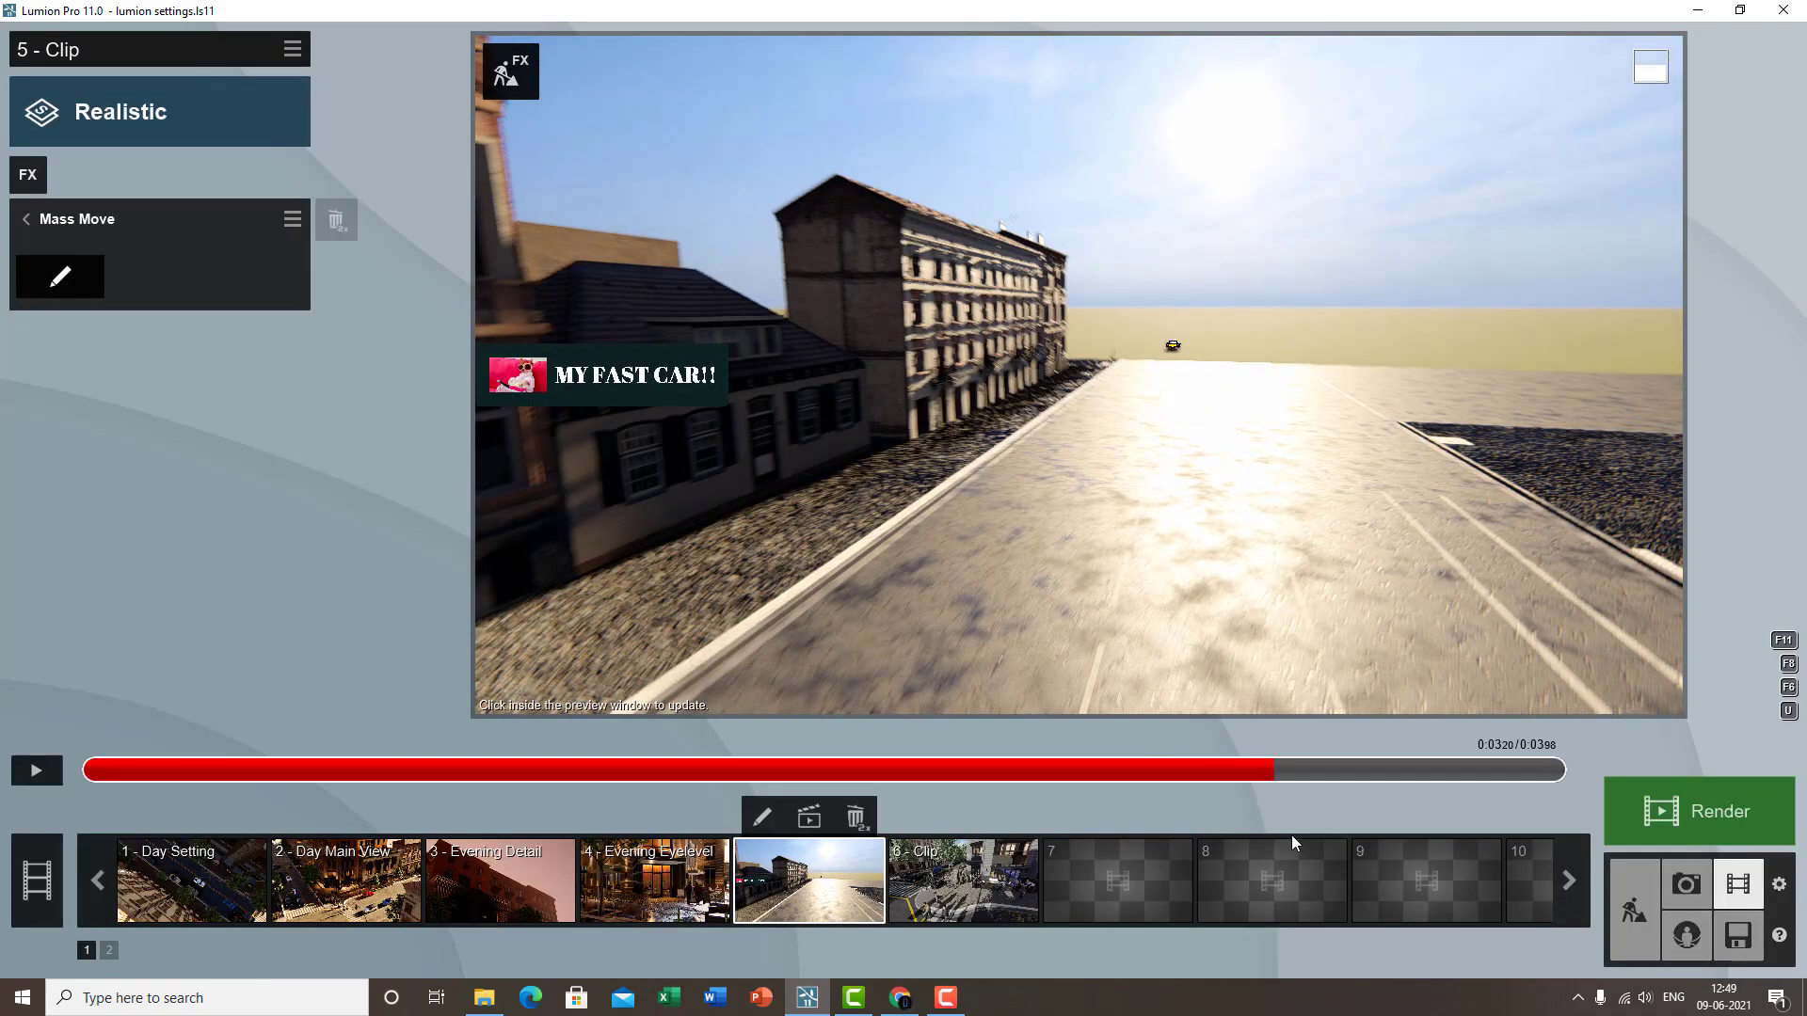
- Play clip 5 to check the car's motion, pause at about 0:01.21 and update the preview
left_click(40, 770)
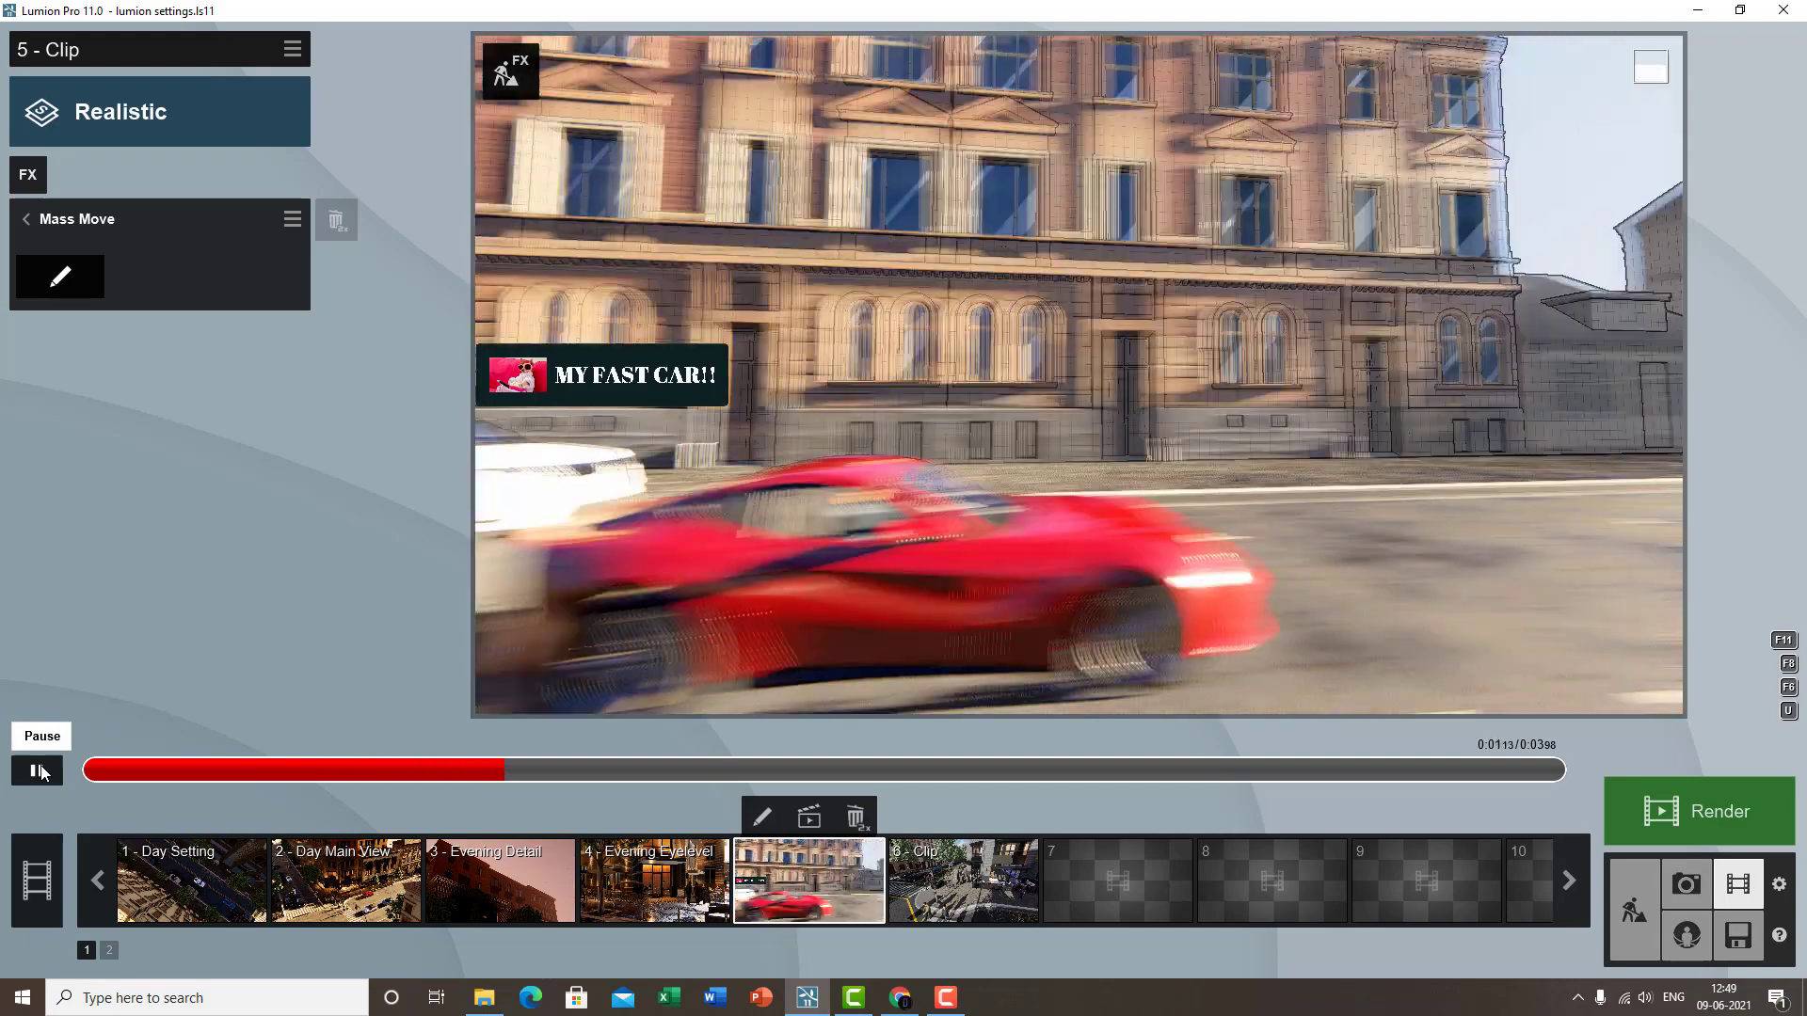
left_click(39, 771)
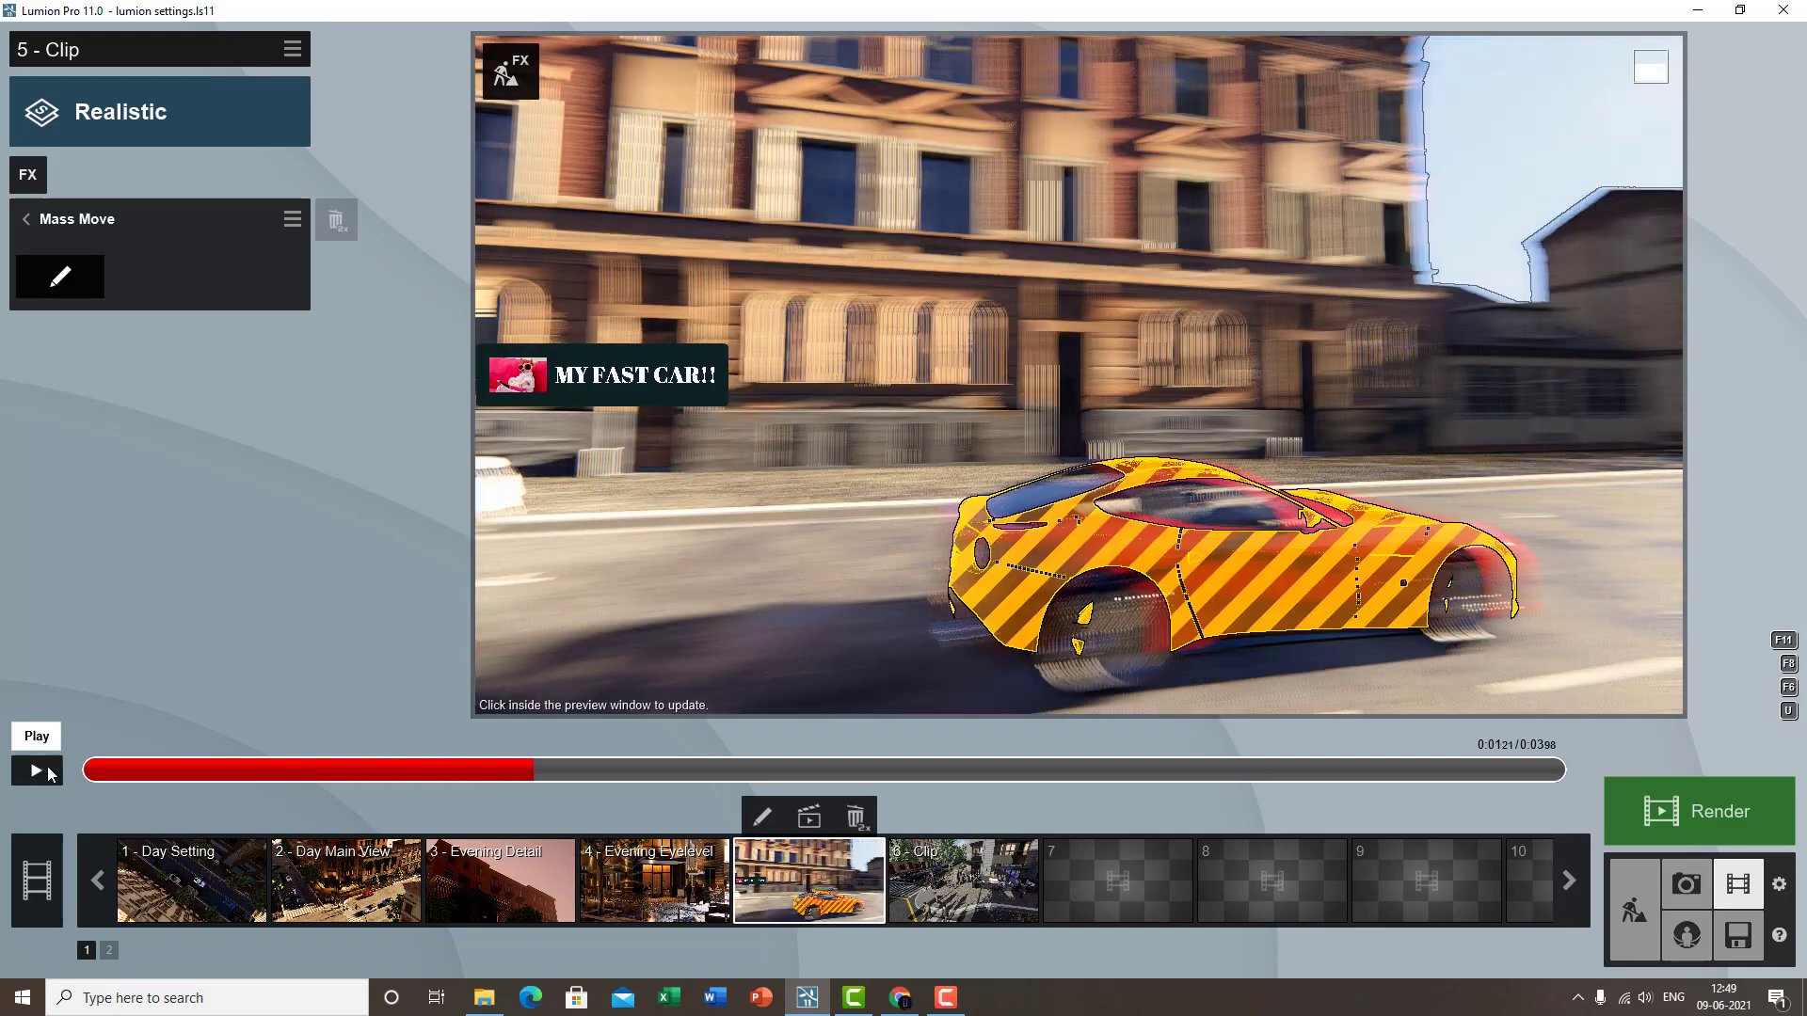
left_click(961, 523)
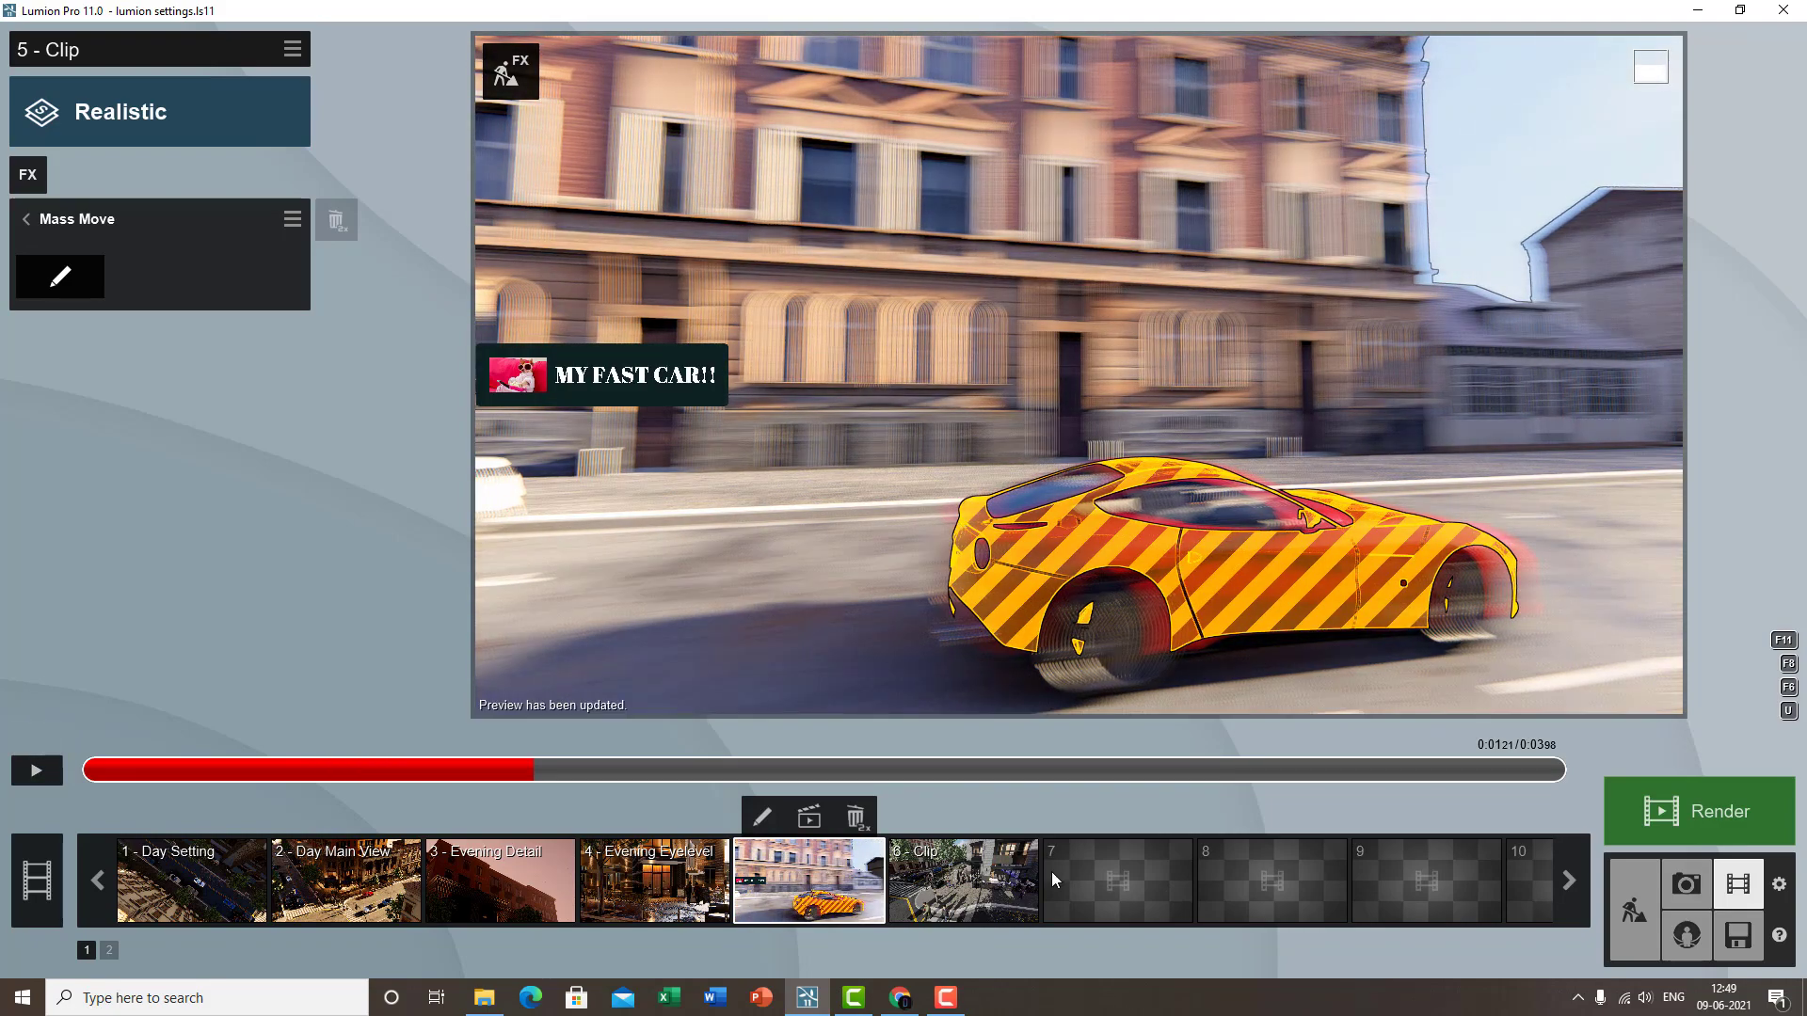
- Try the Oil Painting effect on clip 5 with paint style at minimum and brush detail and hard edges at maximum, and remove the effect
left_click(64, 230)
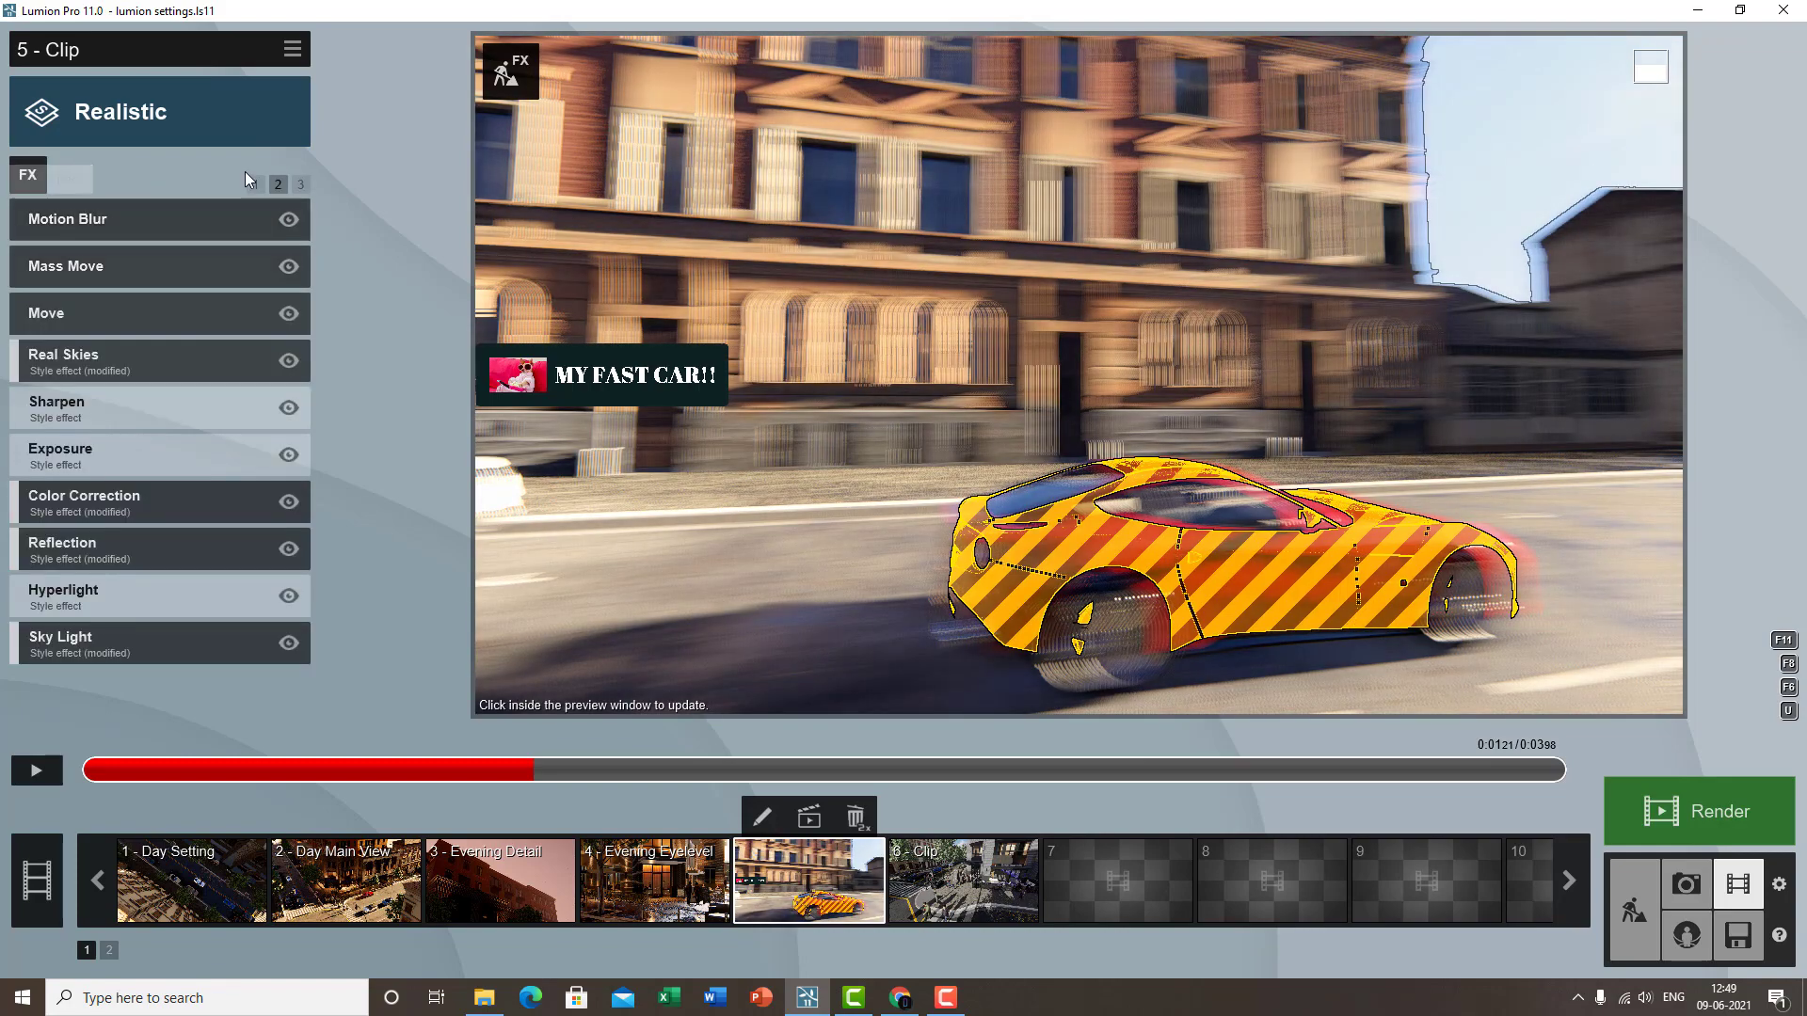
left_click(257, 182)
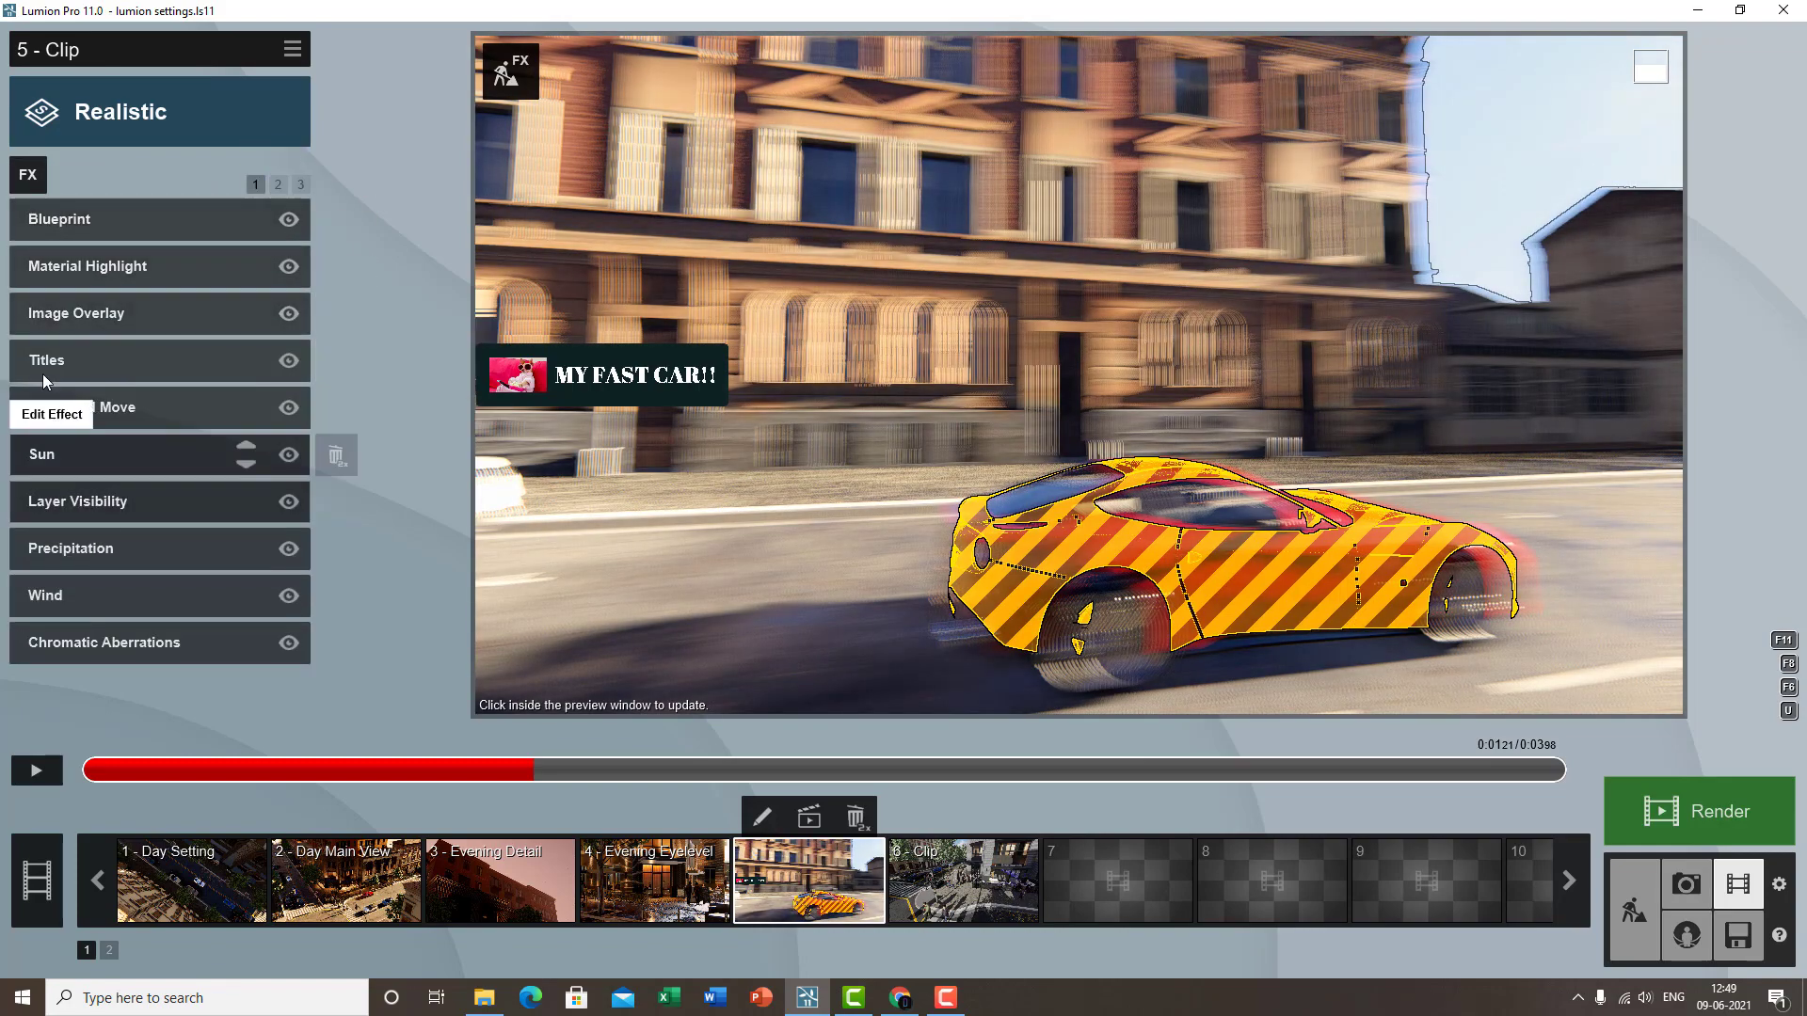
left_click(34, 184)
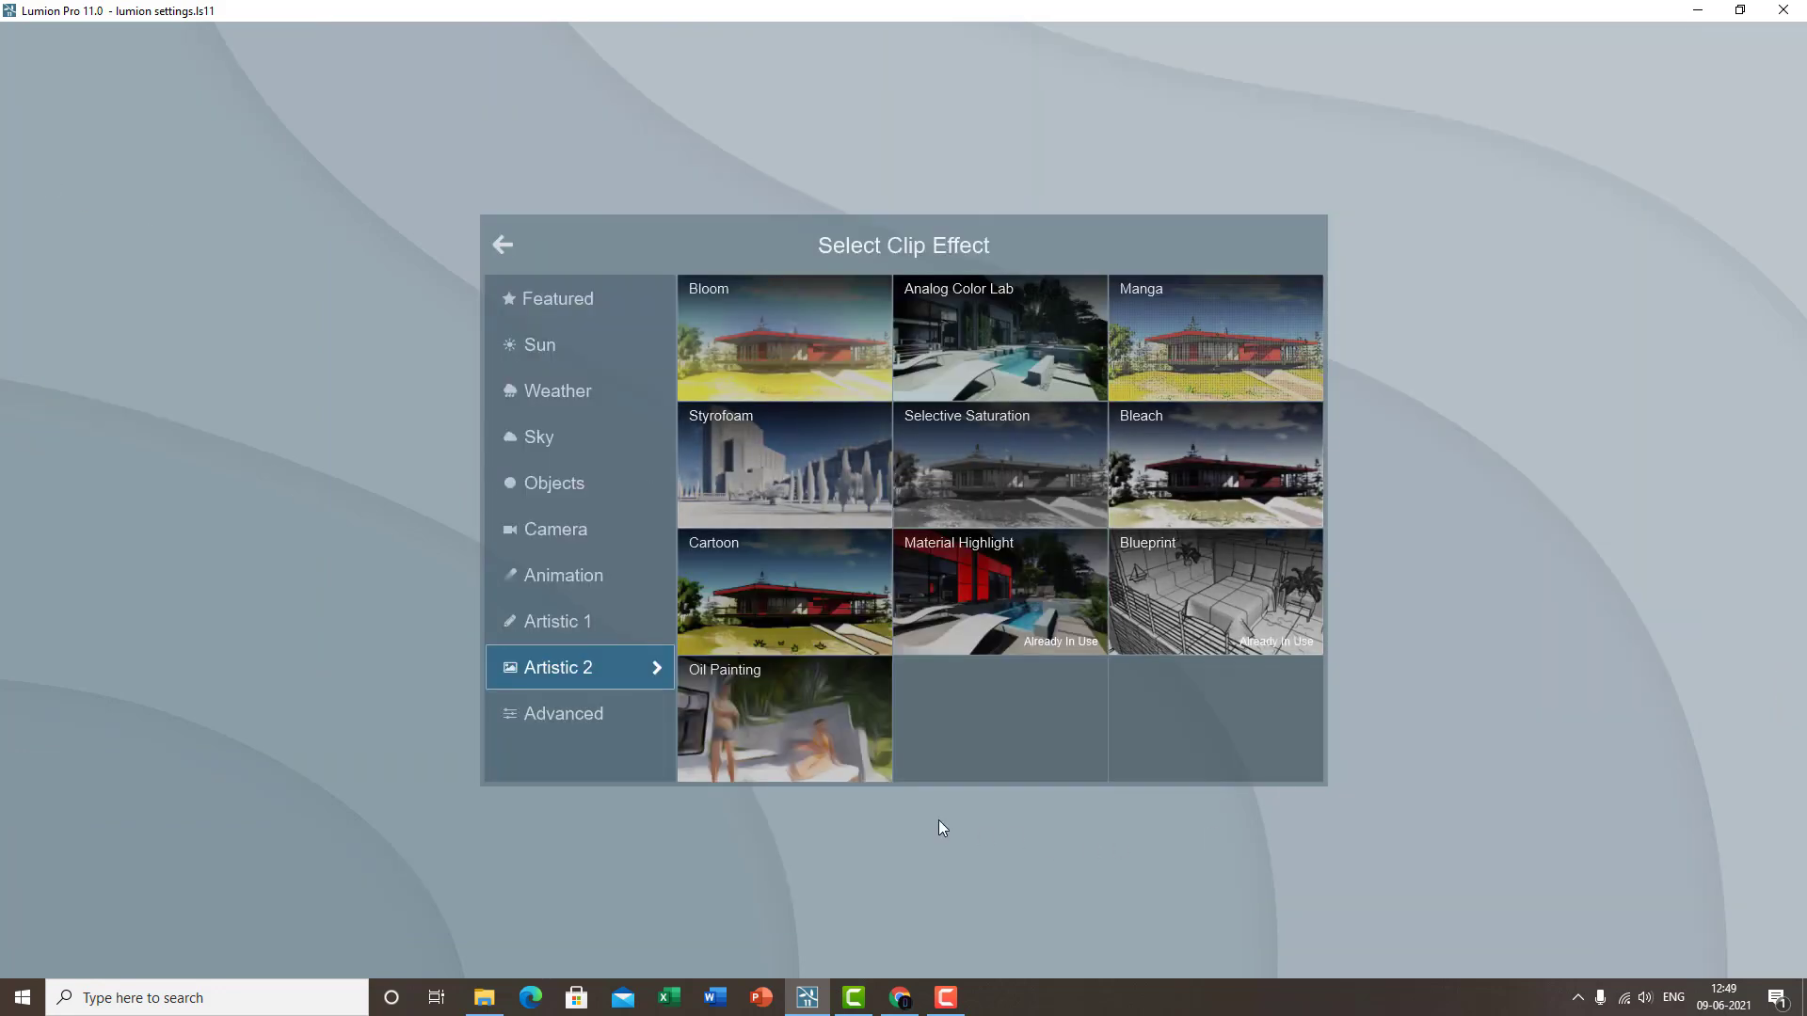
left_click(794, 741)
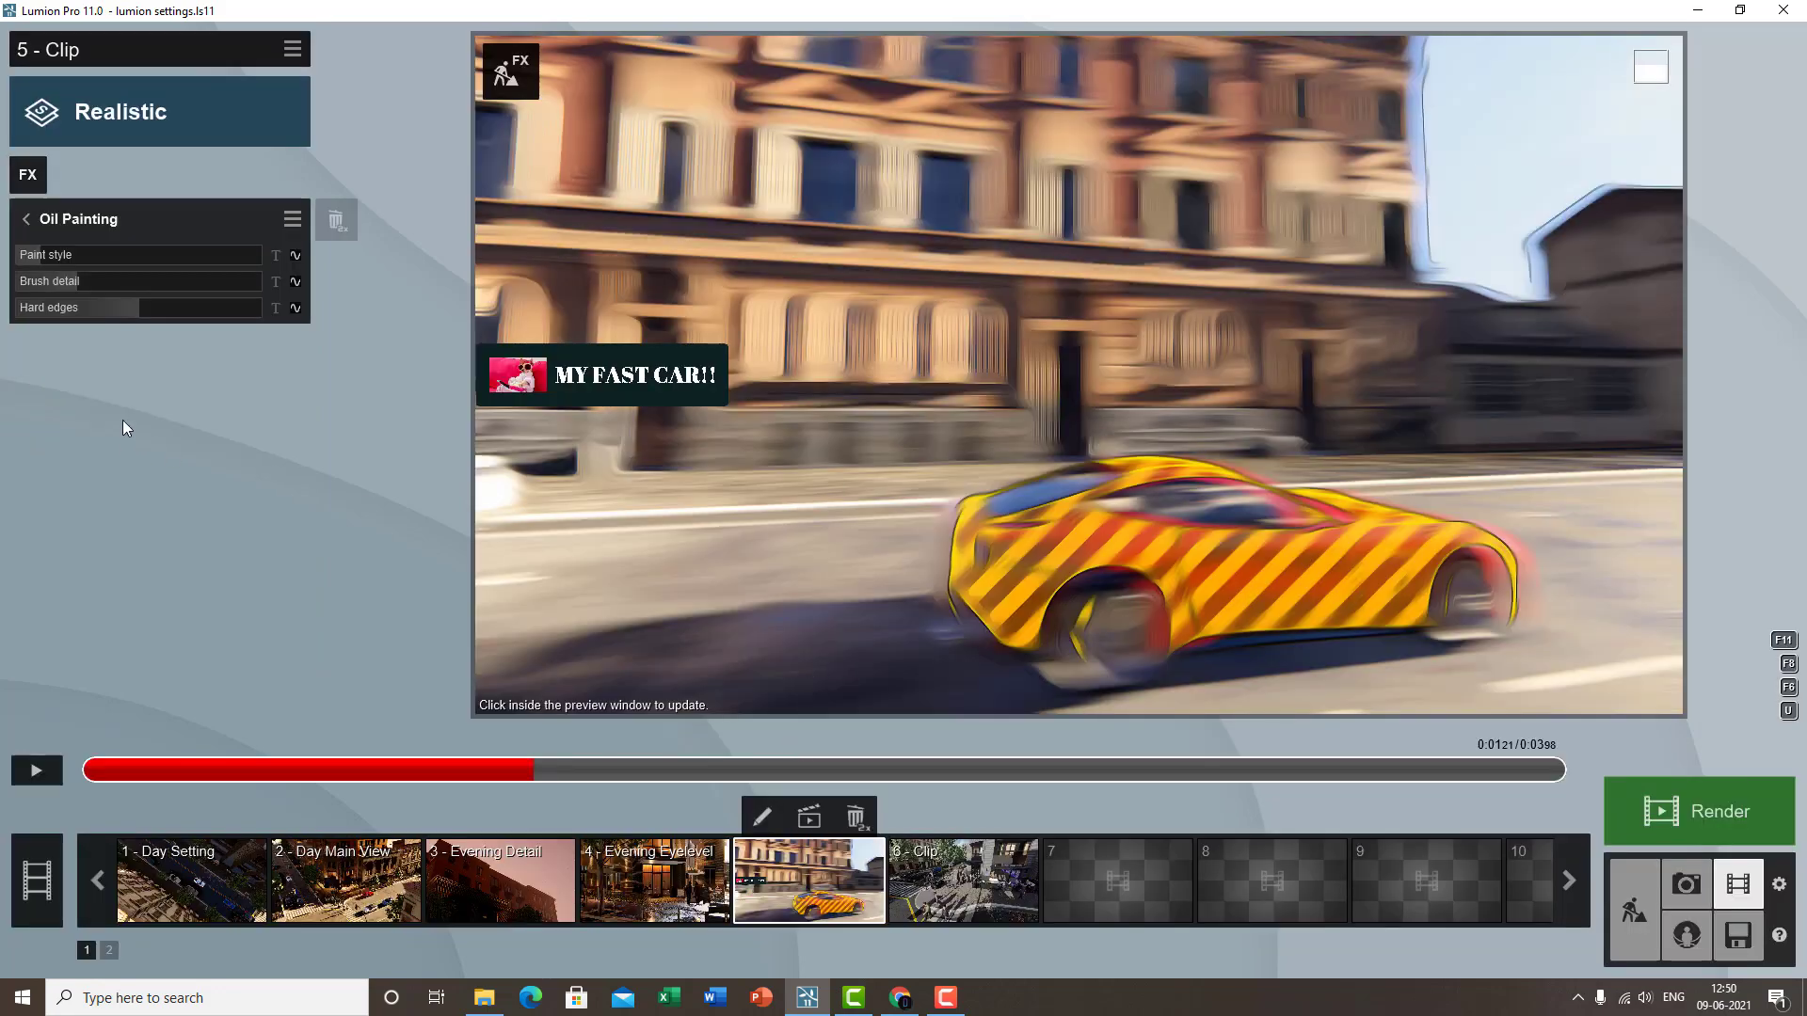
mouse_move(113, 252)
left_mouse_down()
mouse_move(295, 251)
mouse_move(43, 273)
mouse_move(420, 297)
left_mouse_up()
left_click_drag(534, 289, 310, 286)
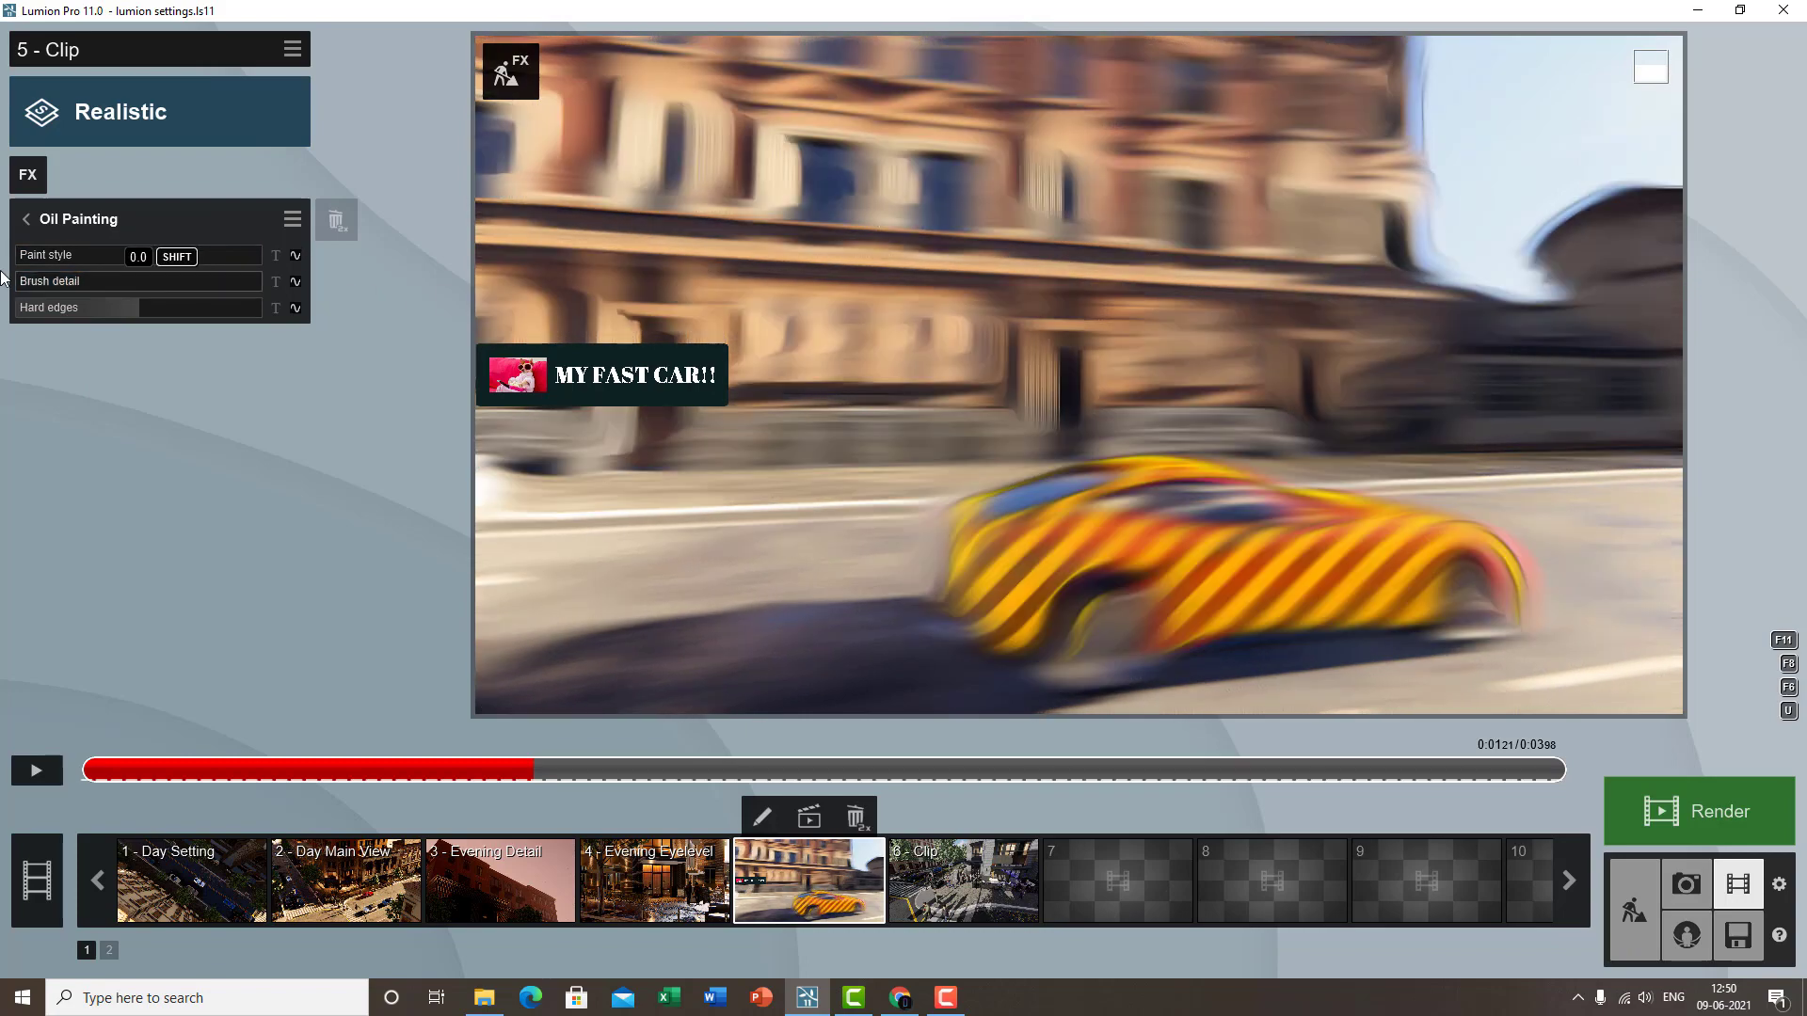
left_click_drag(138, 302, 588, 311)
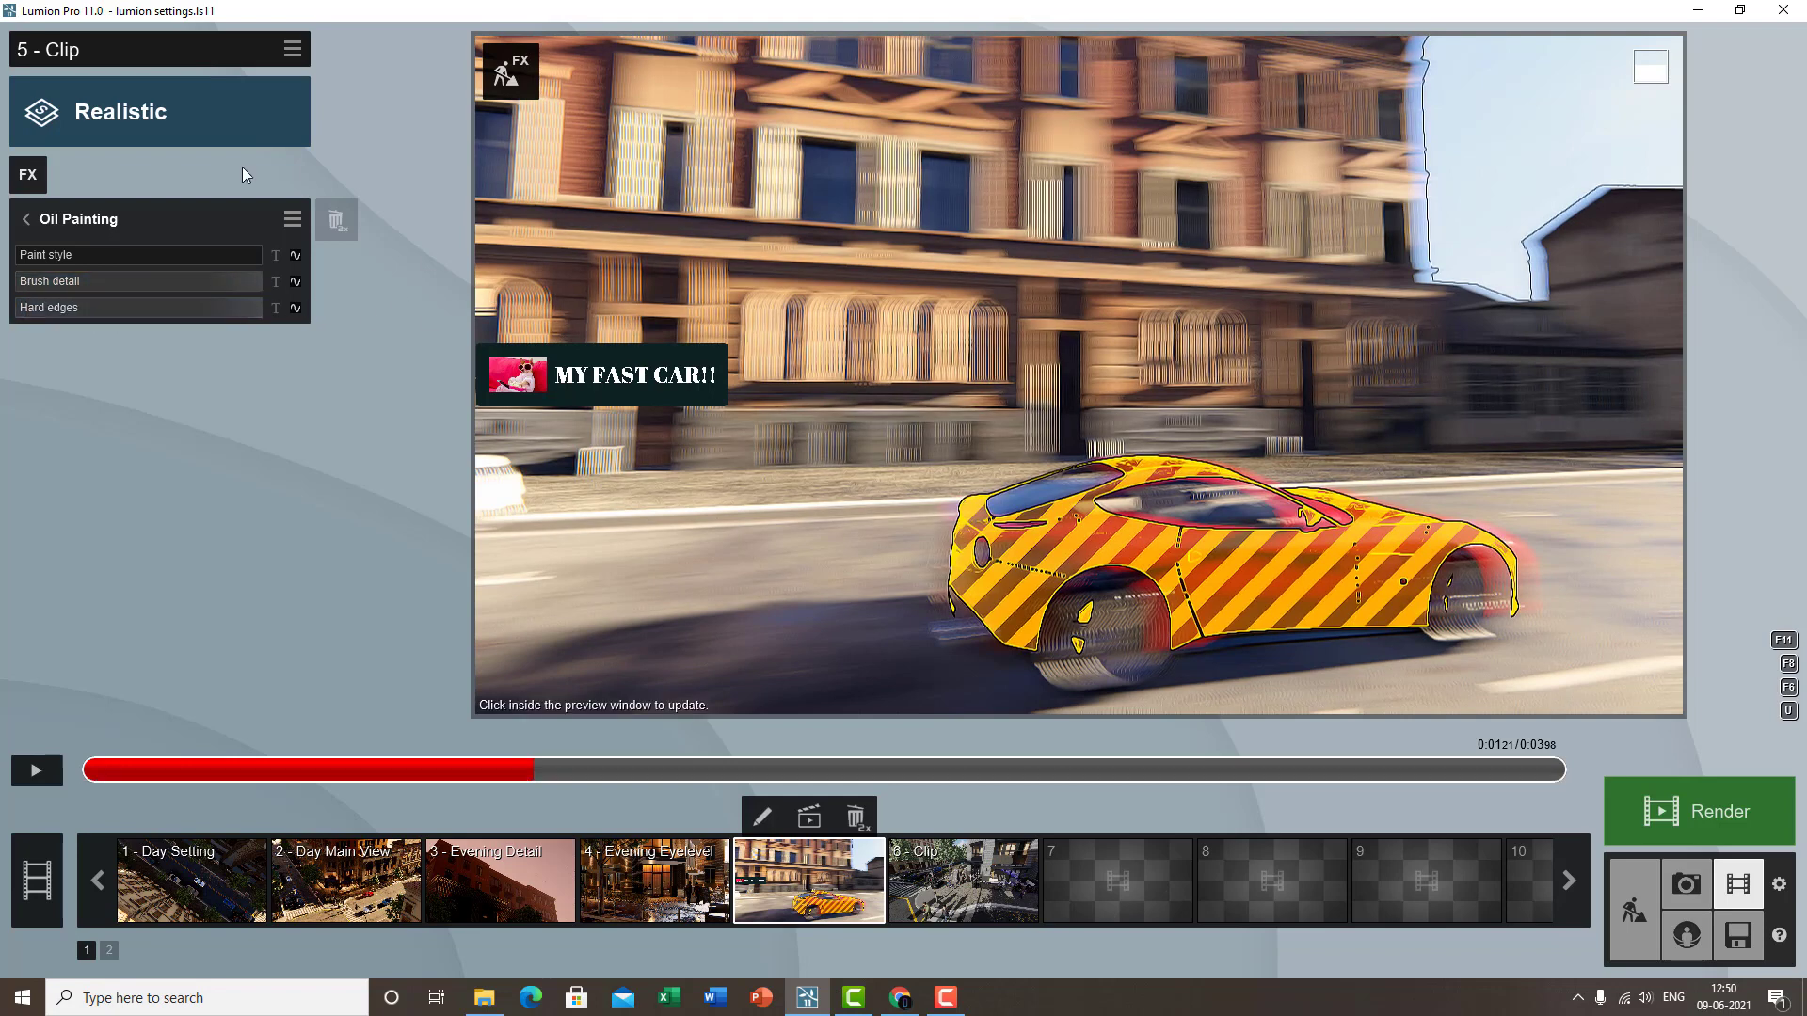
left_click(93, 228)
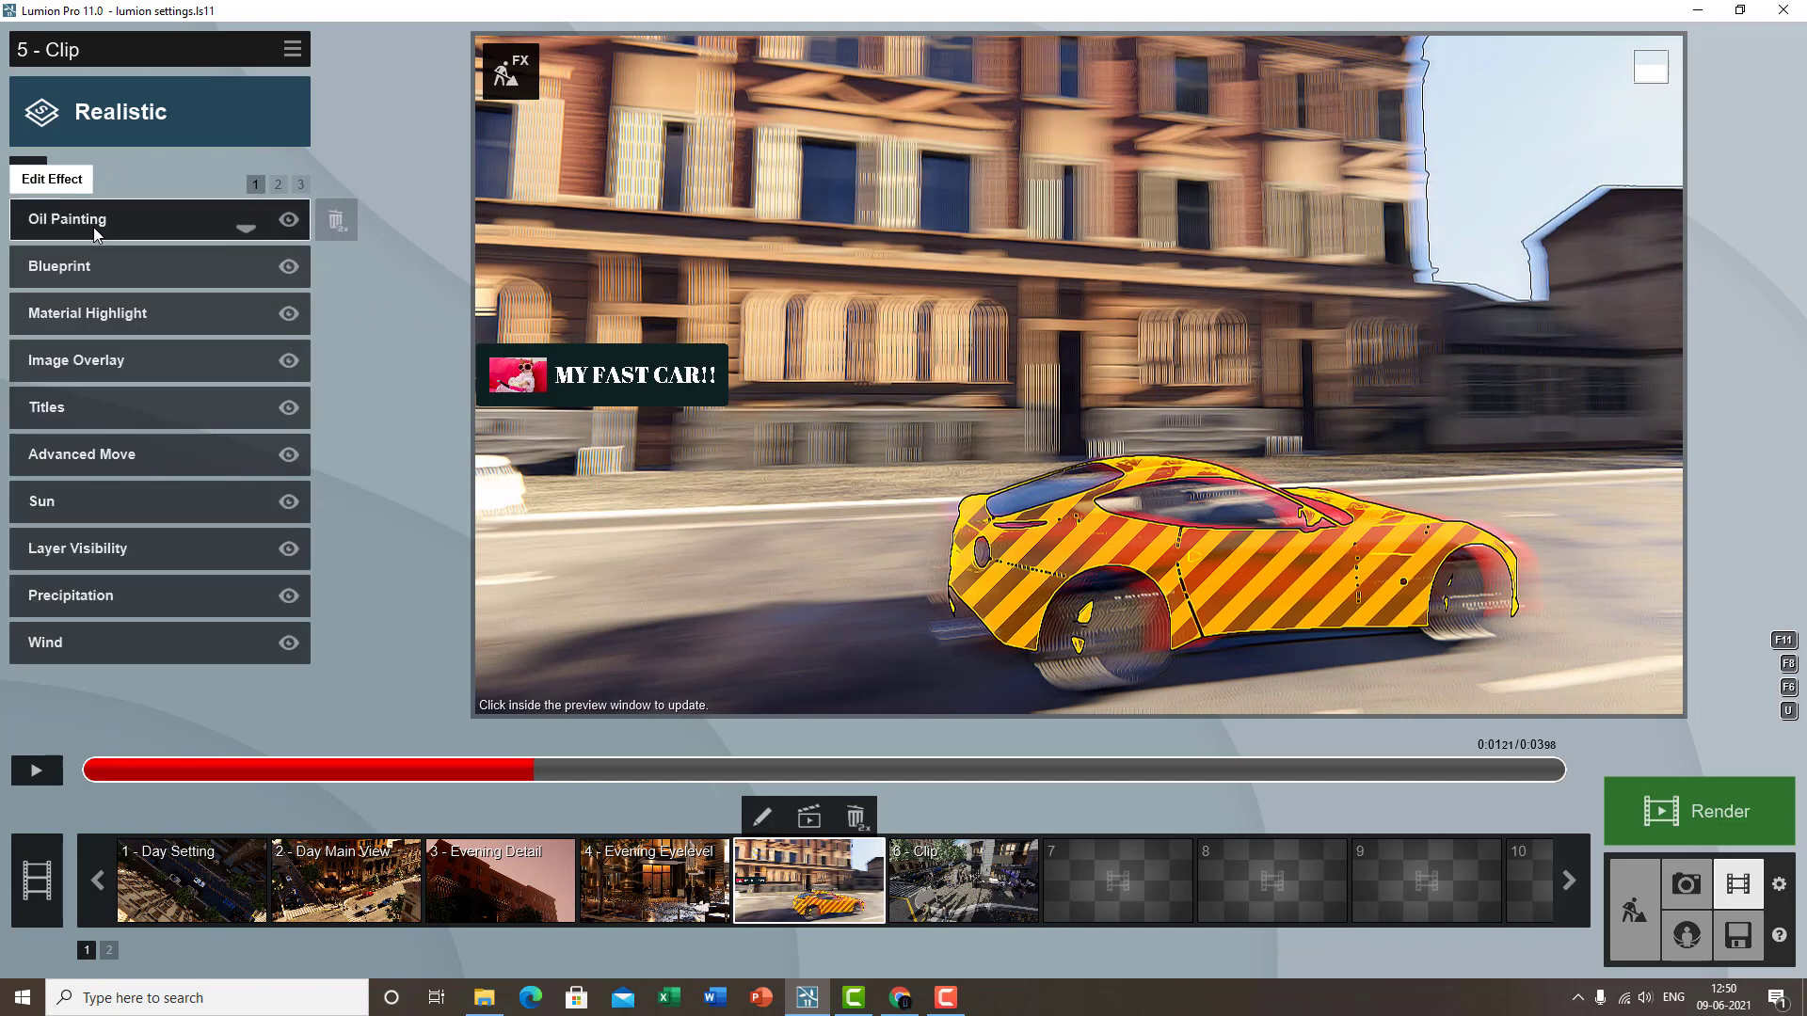
double_click(336, 222)
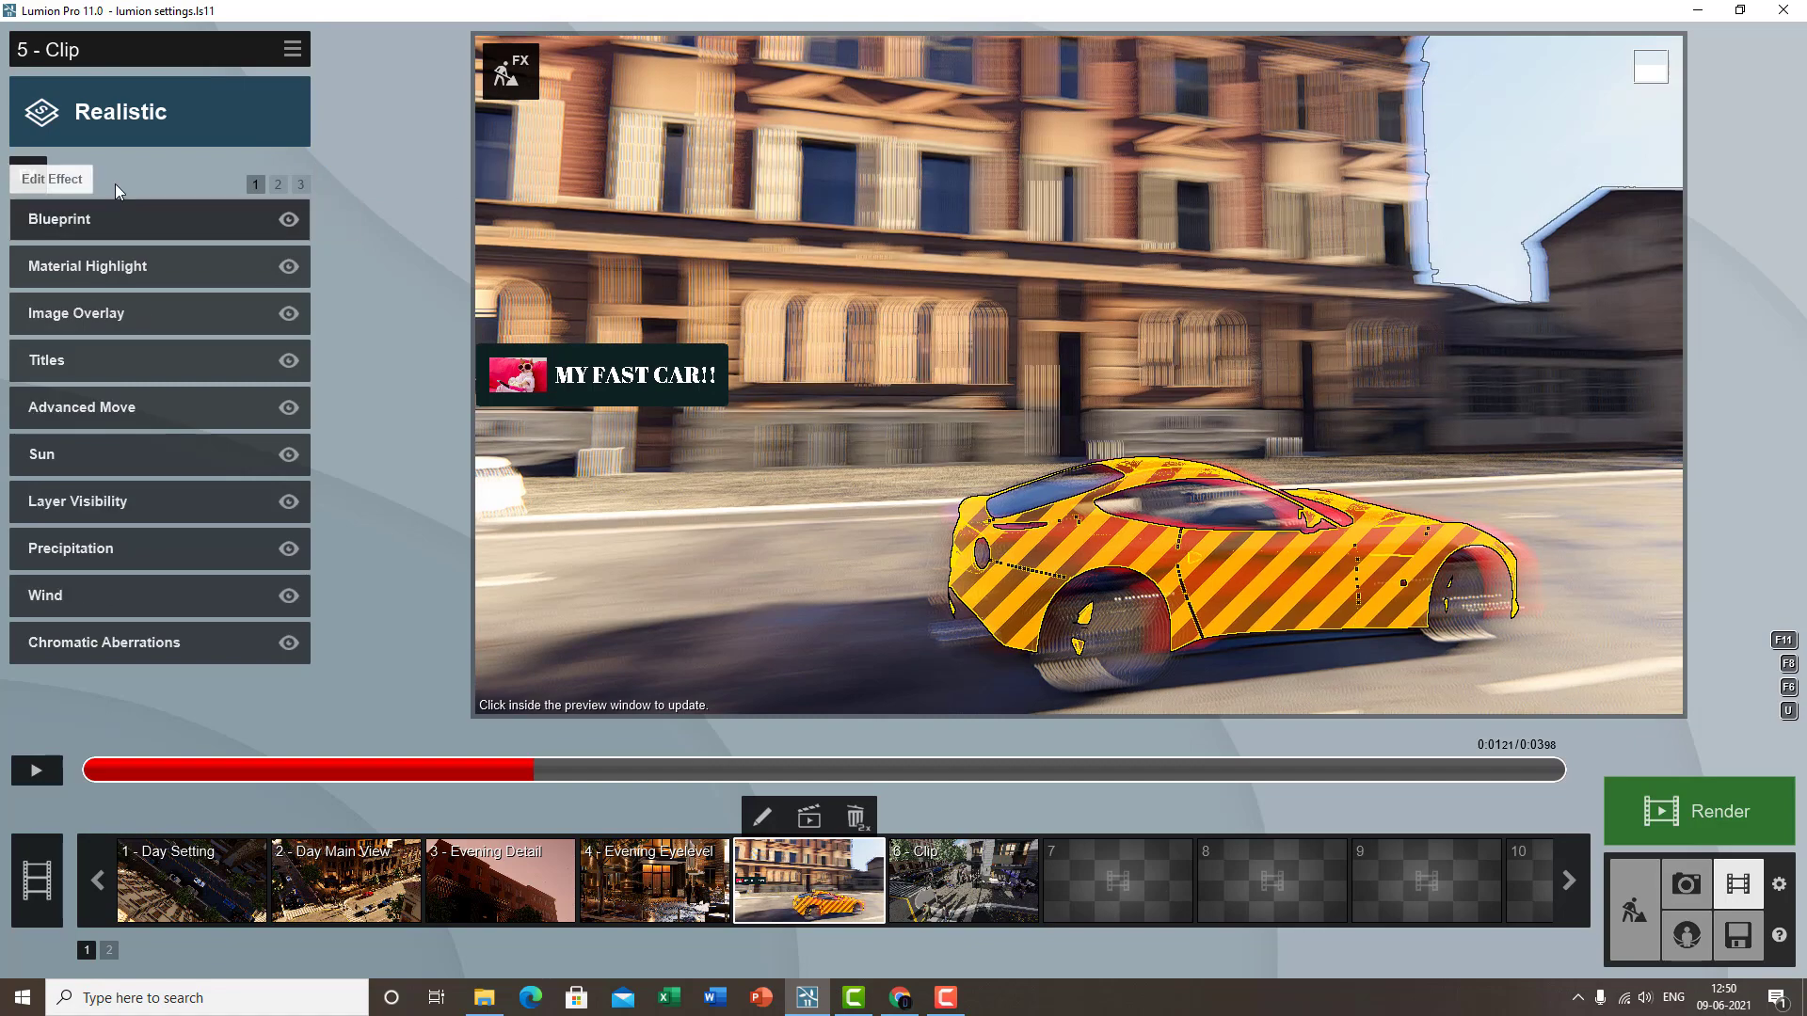
- Reduce the clip's Motion Blur amount to almost zero and play the clip to about 0:03.11 to check it
left_click(27, 174)
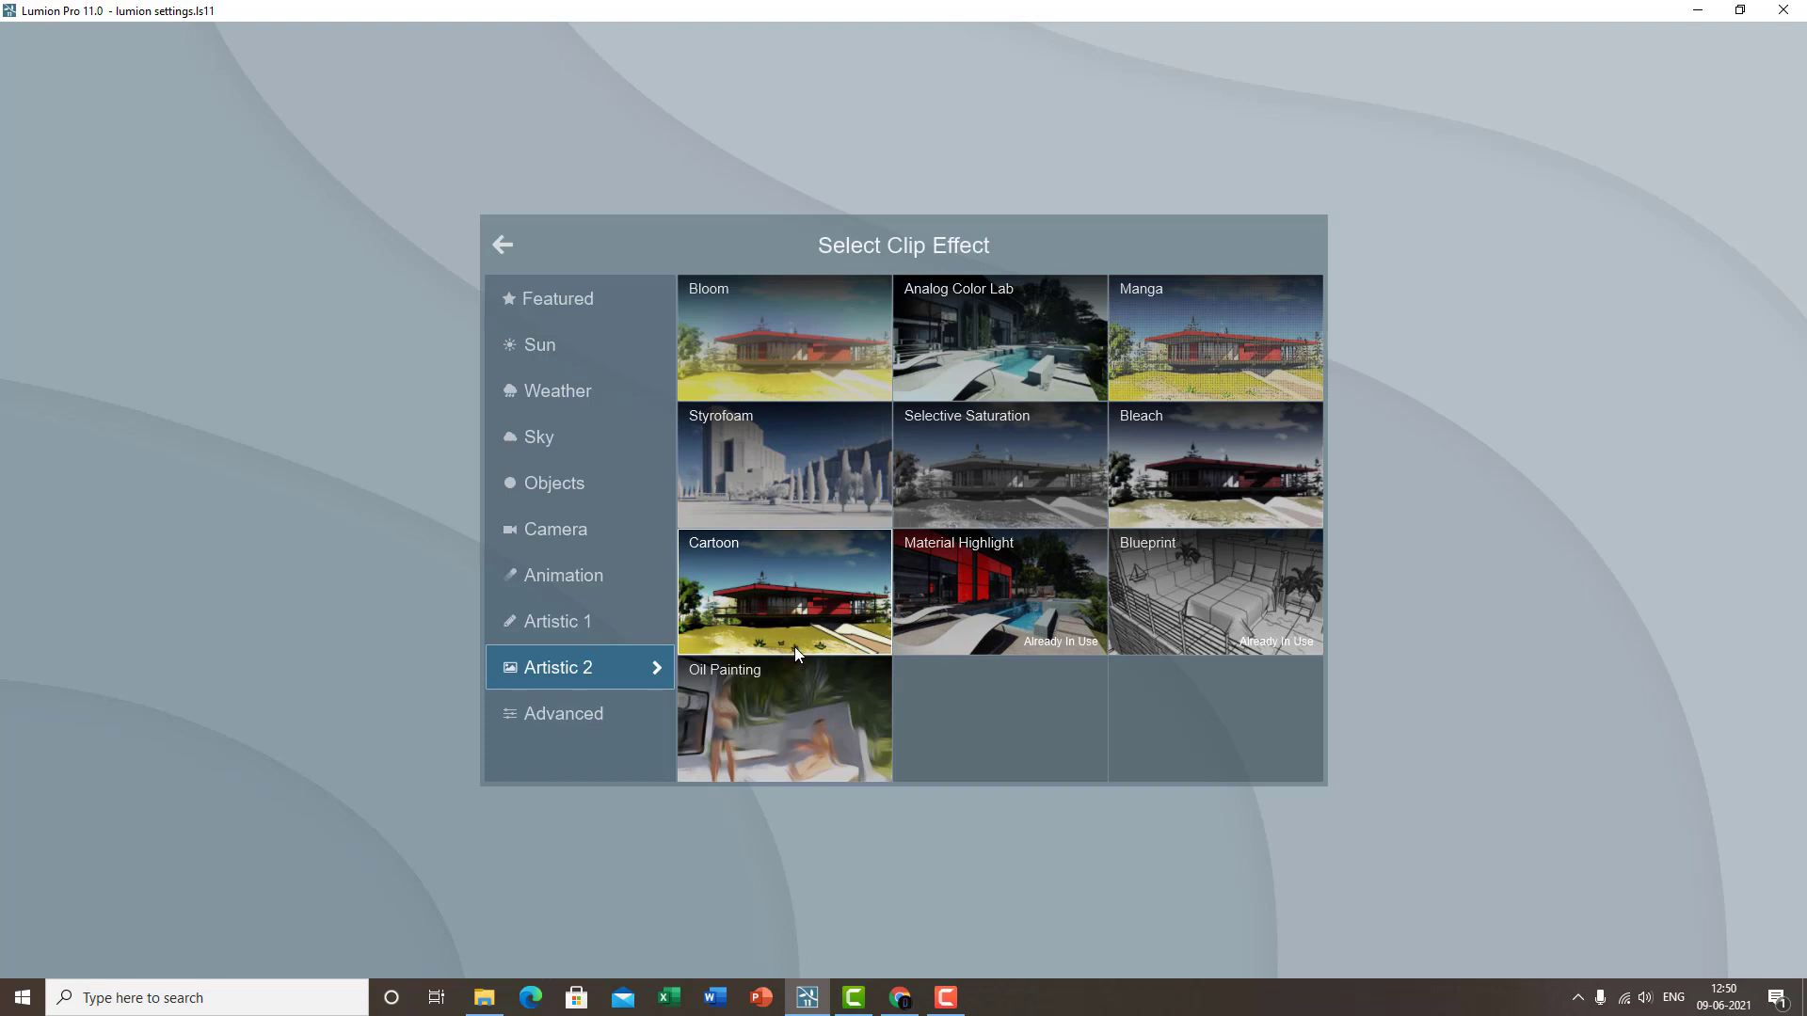
left_click(631, 721)
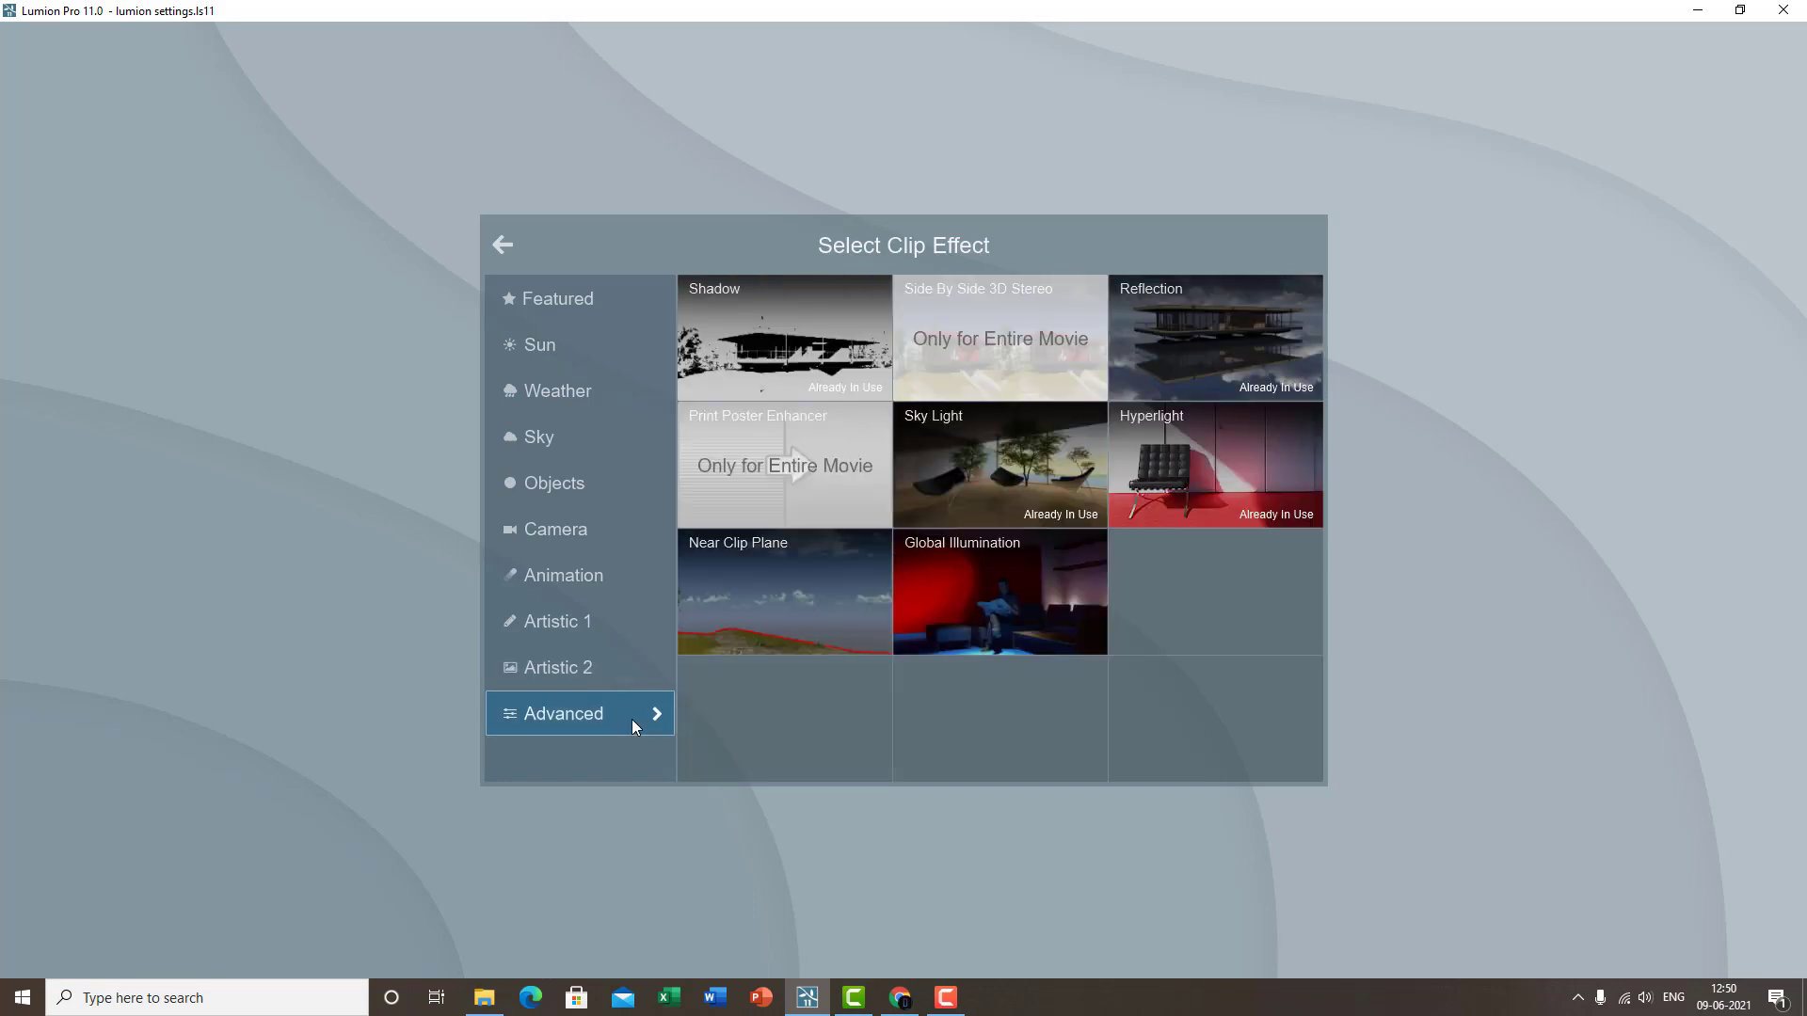
left_click(571, 522)
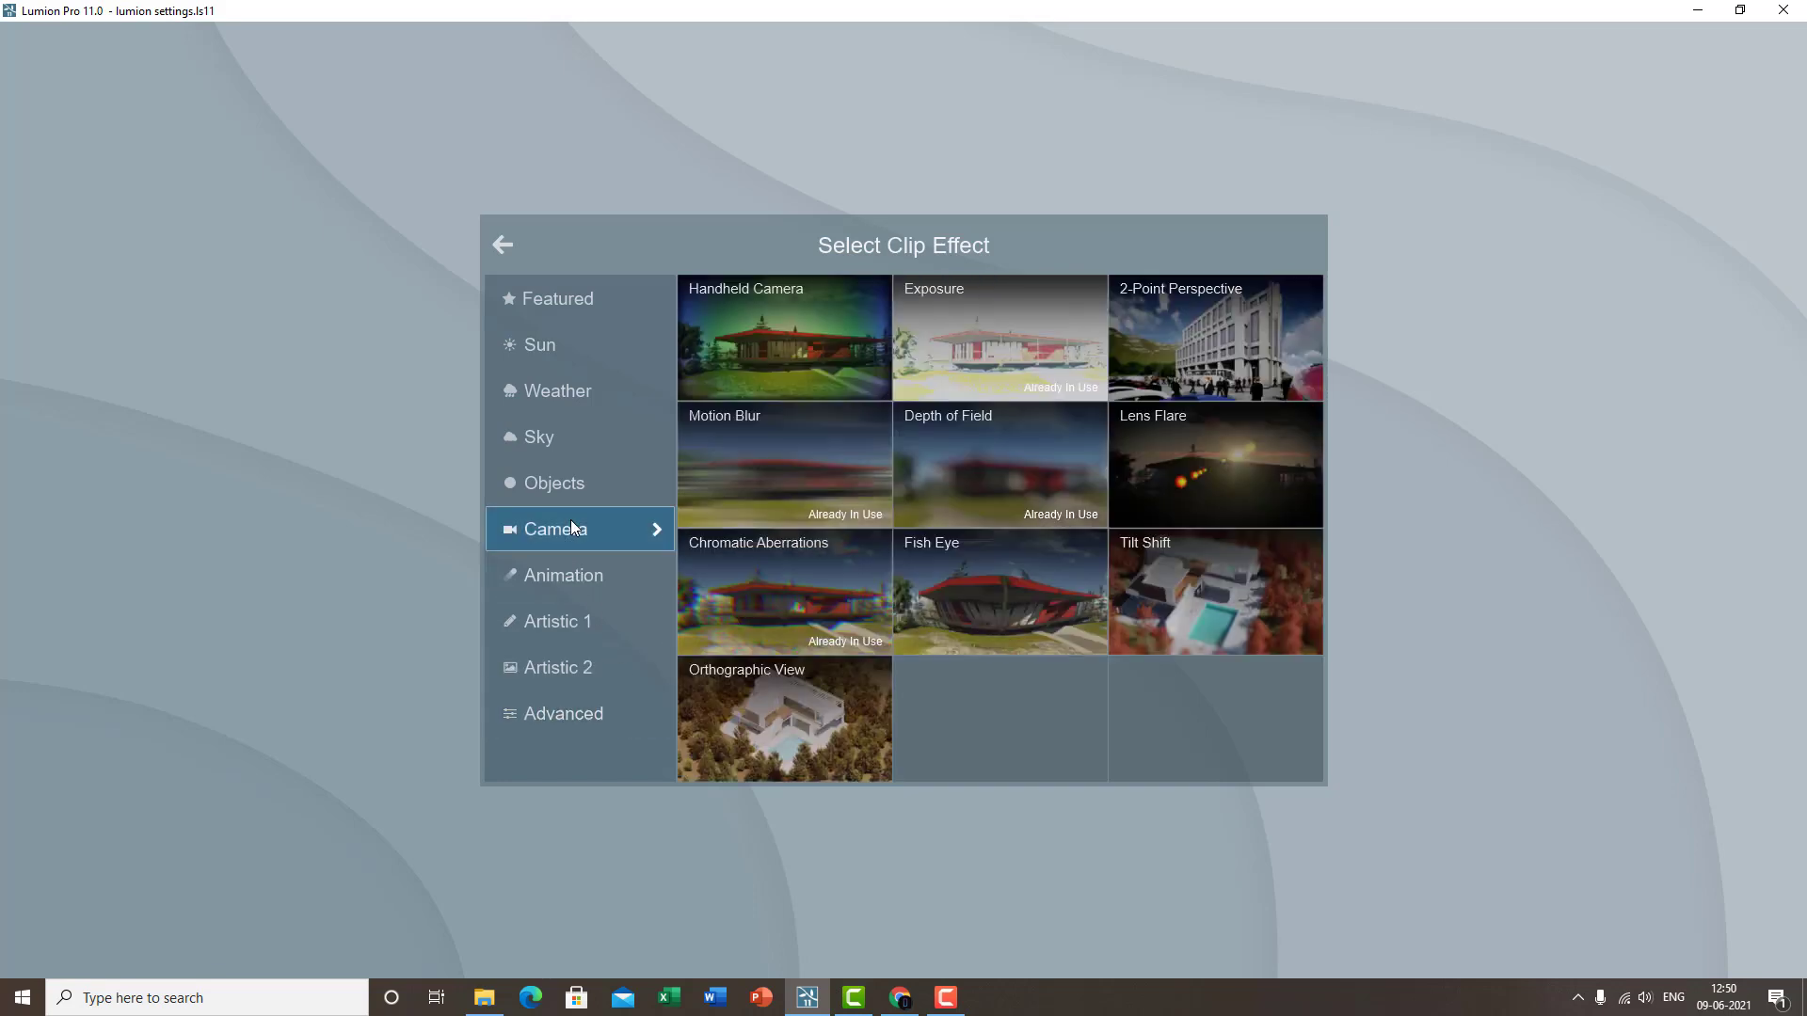
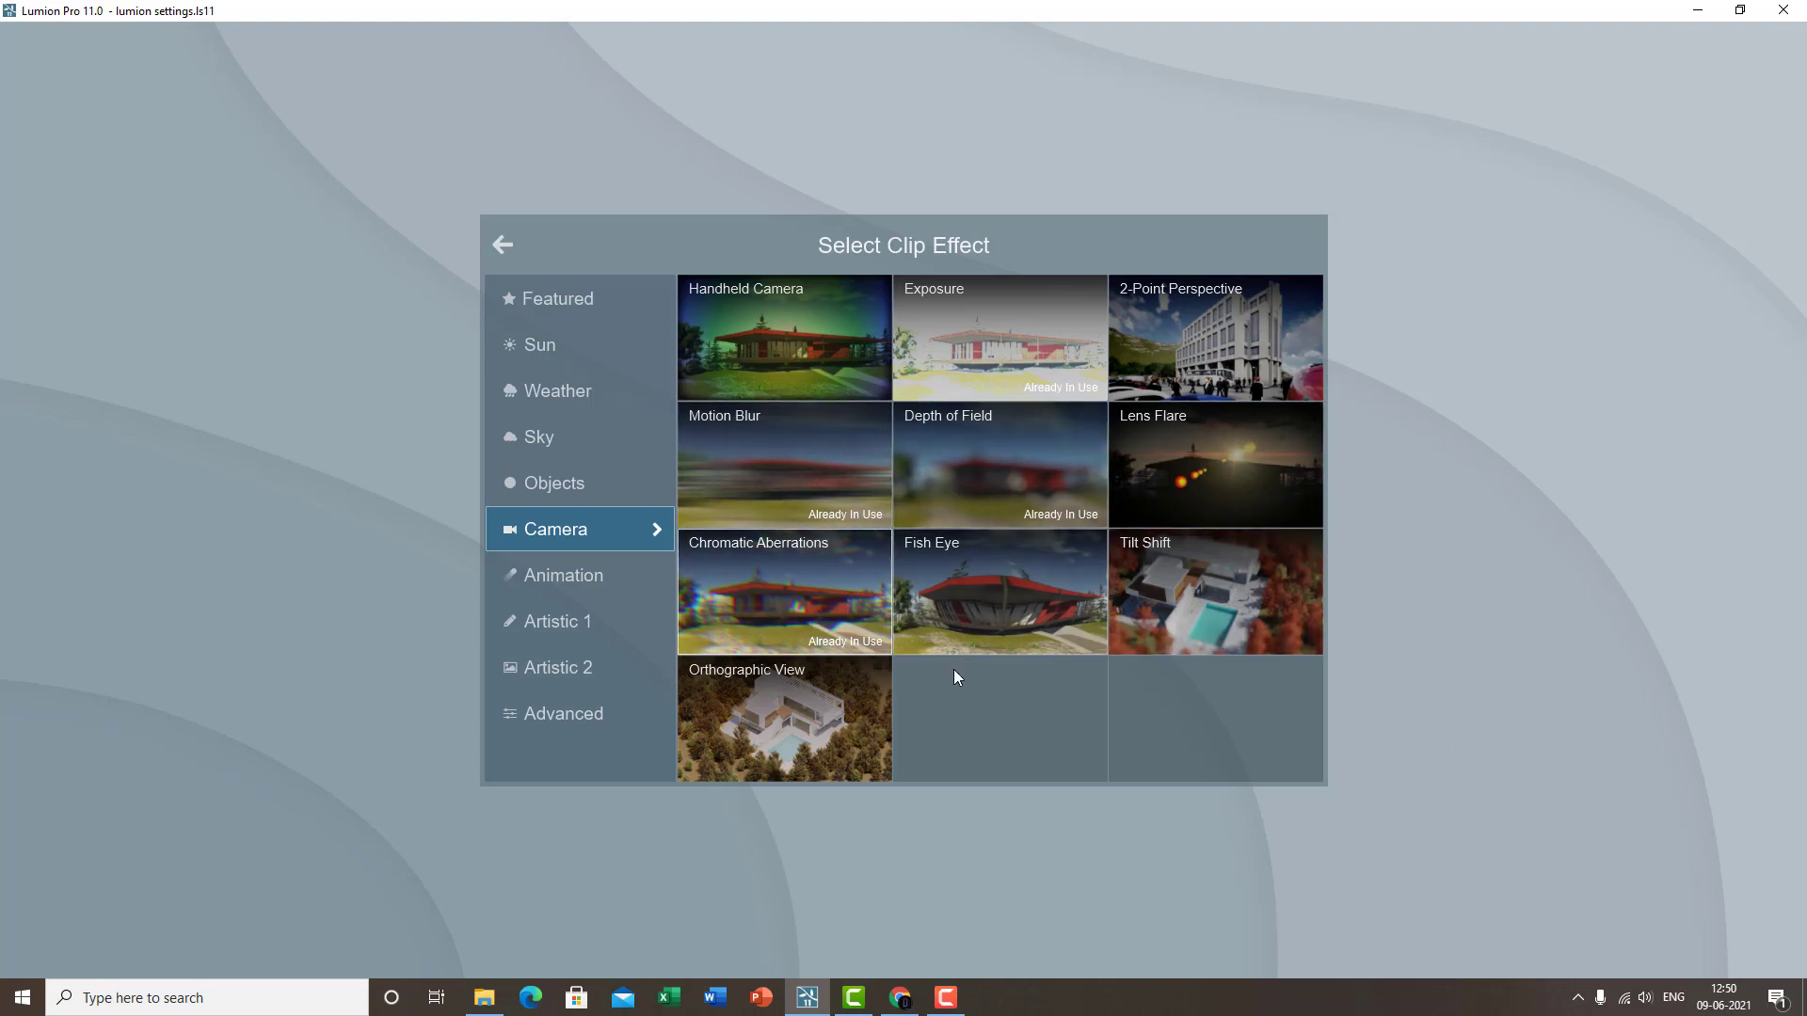
left_click(787, 483)
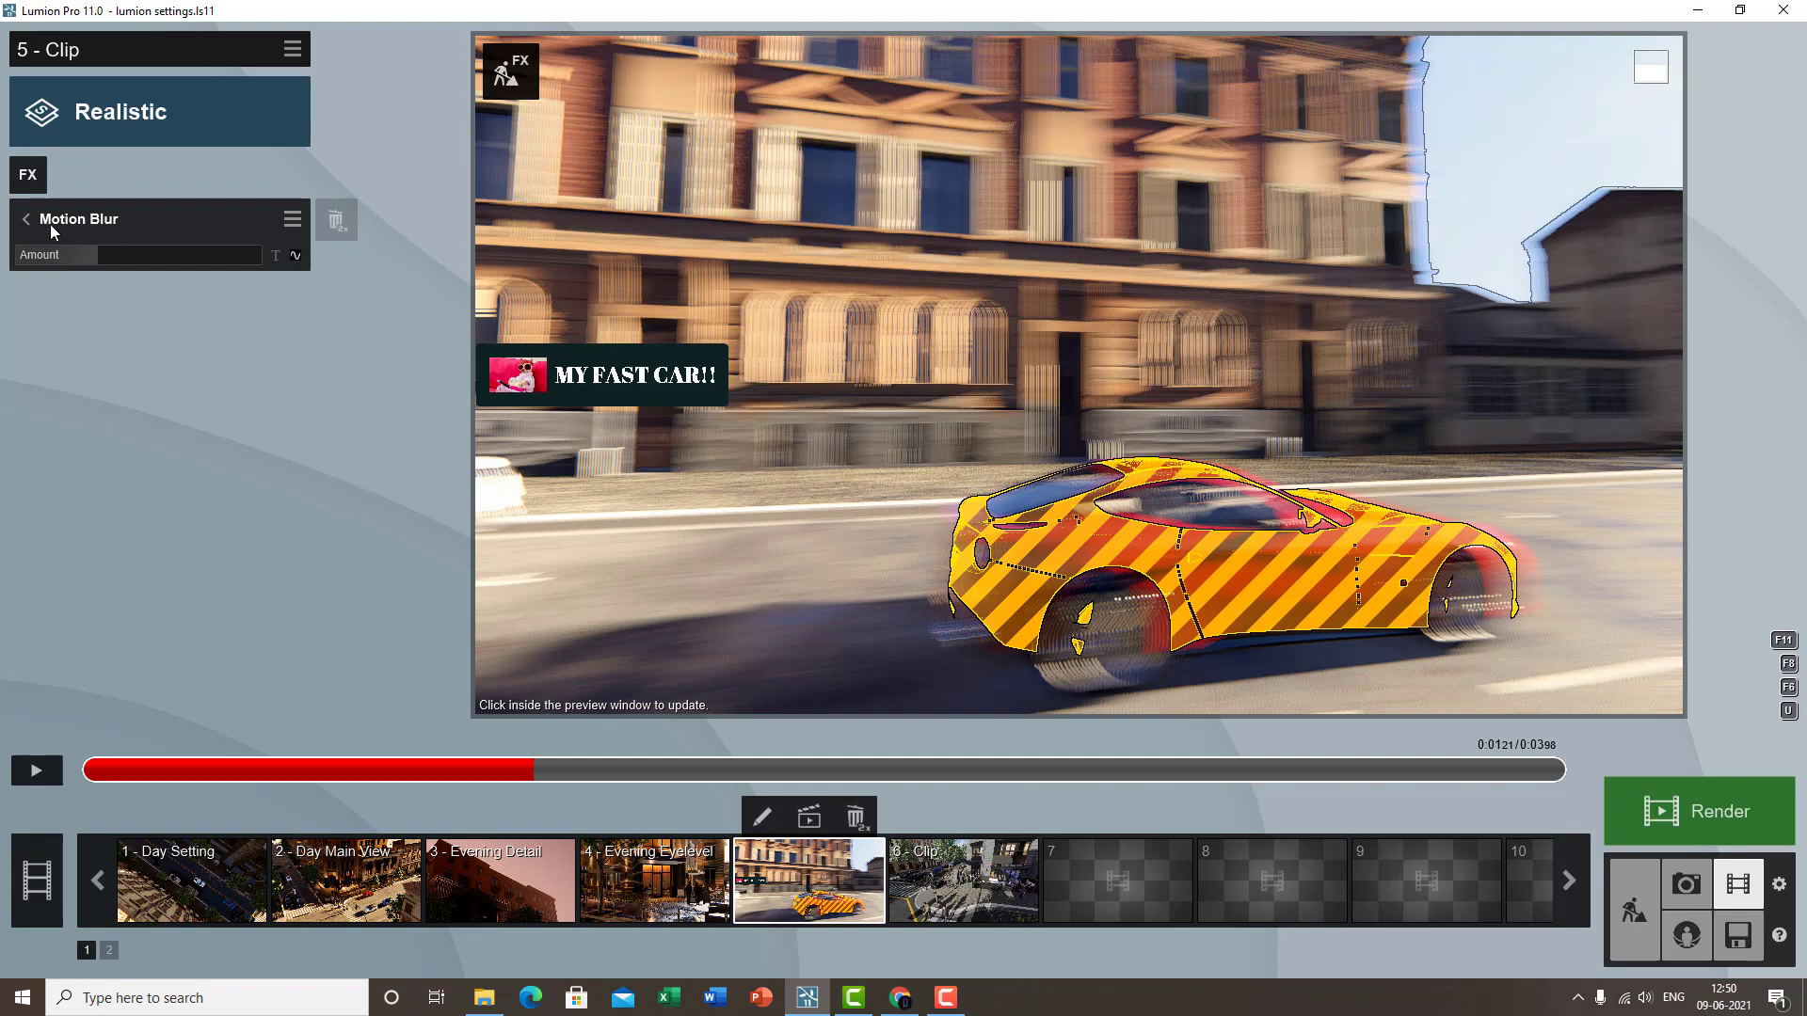
left_click_drag(100, 262, 26, 309)
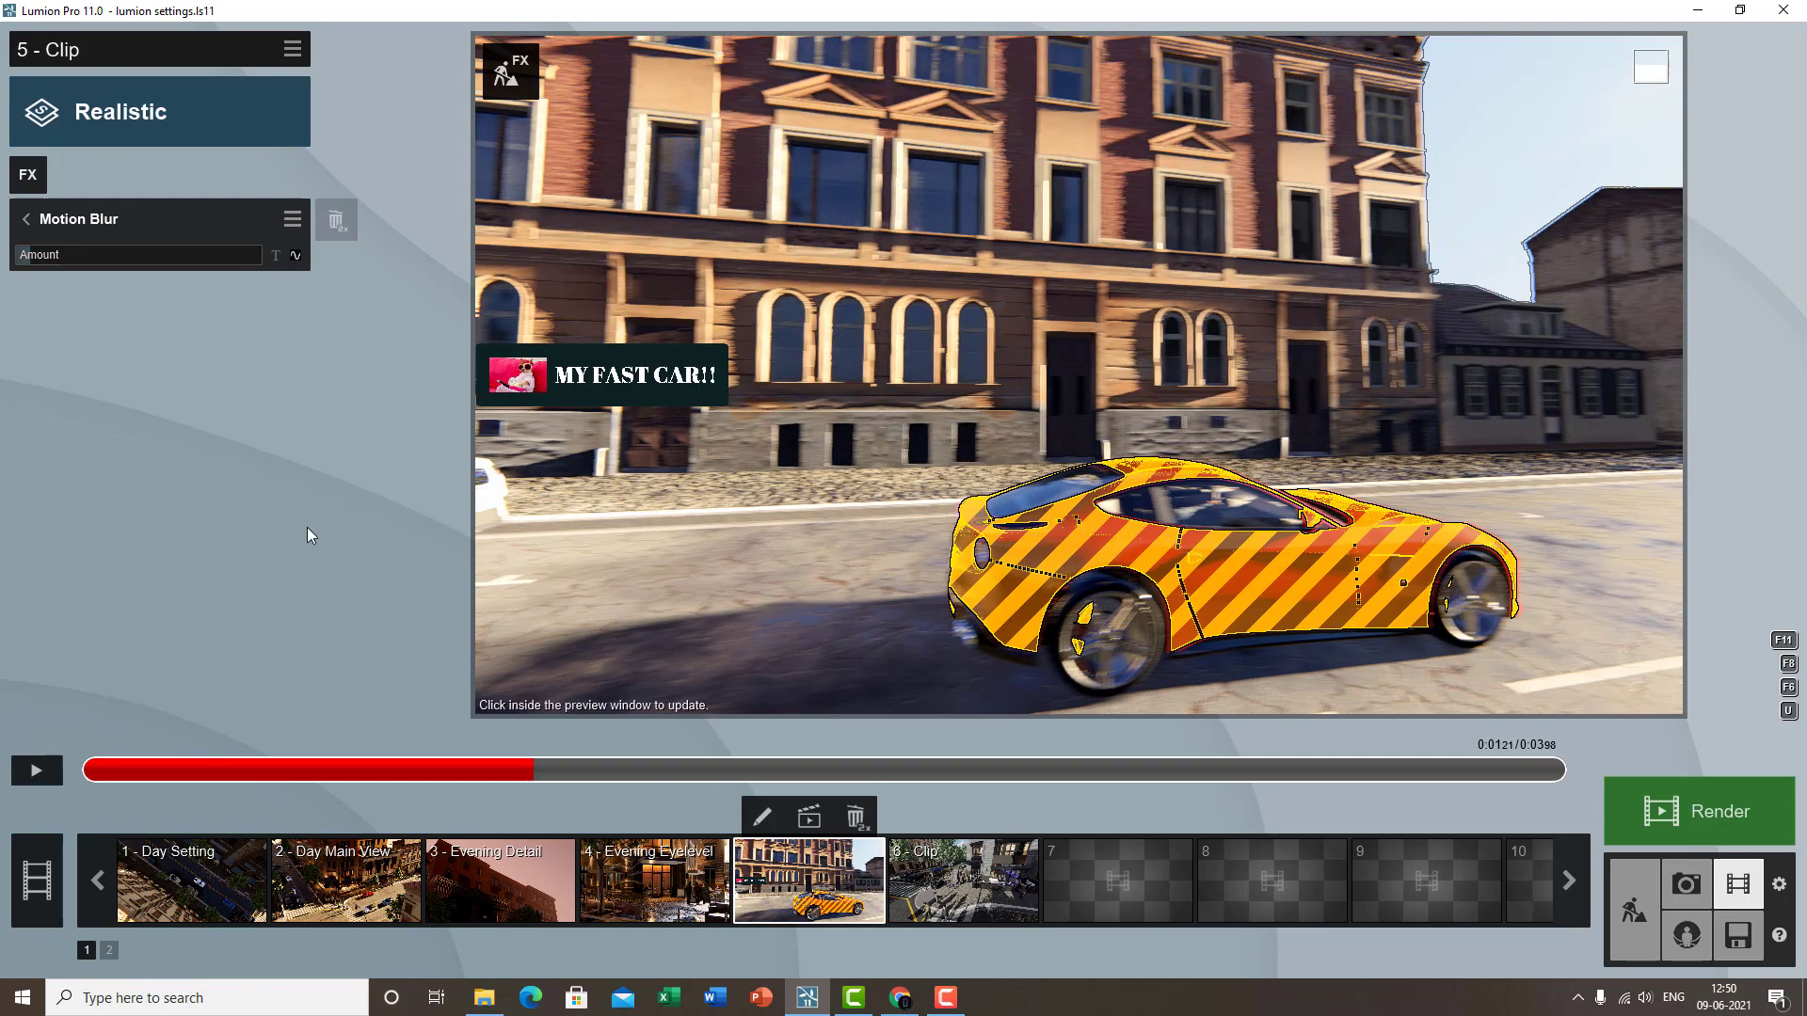
left_click(40, 769)
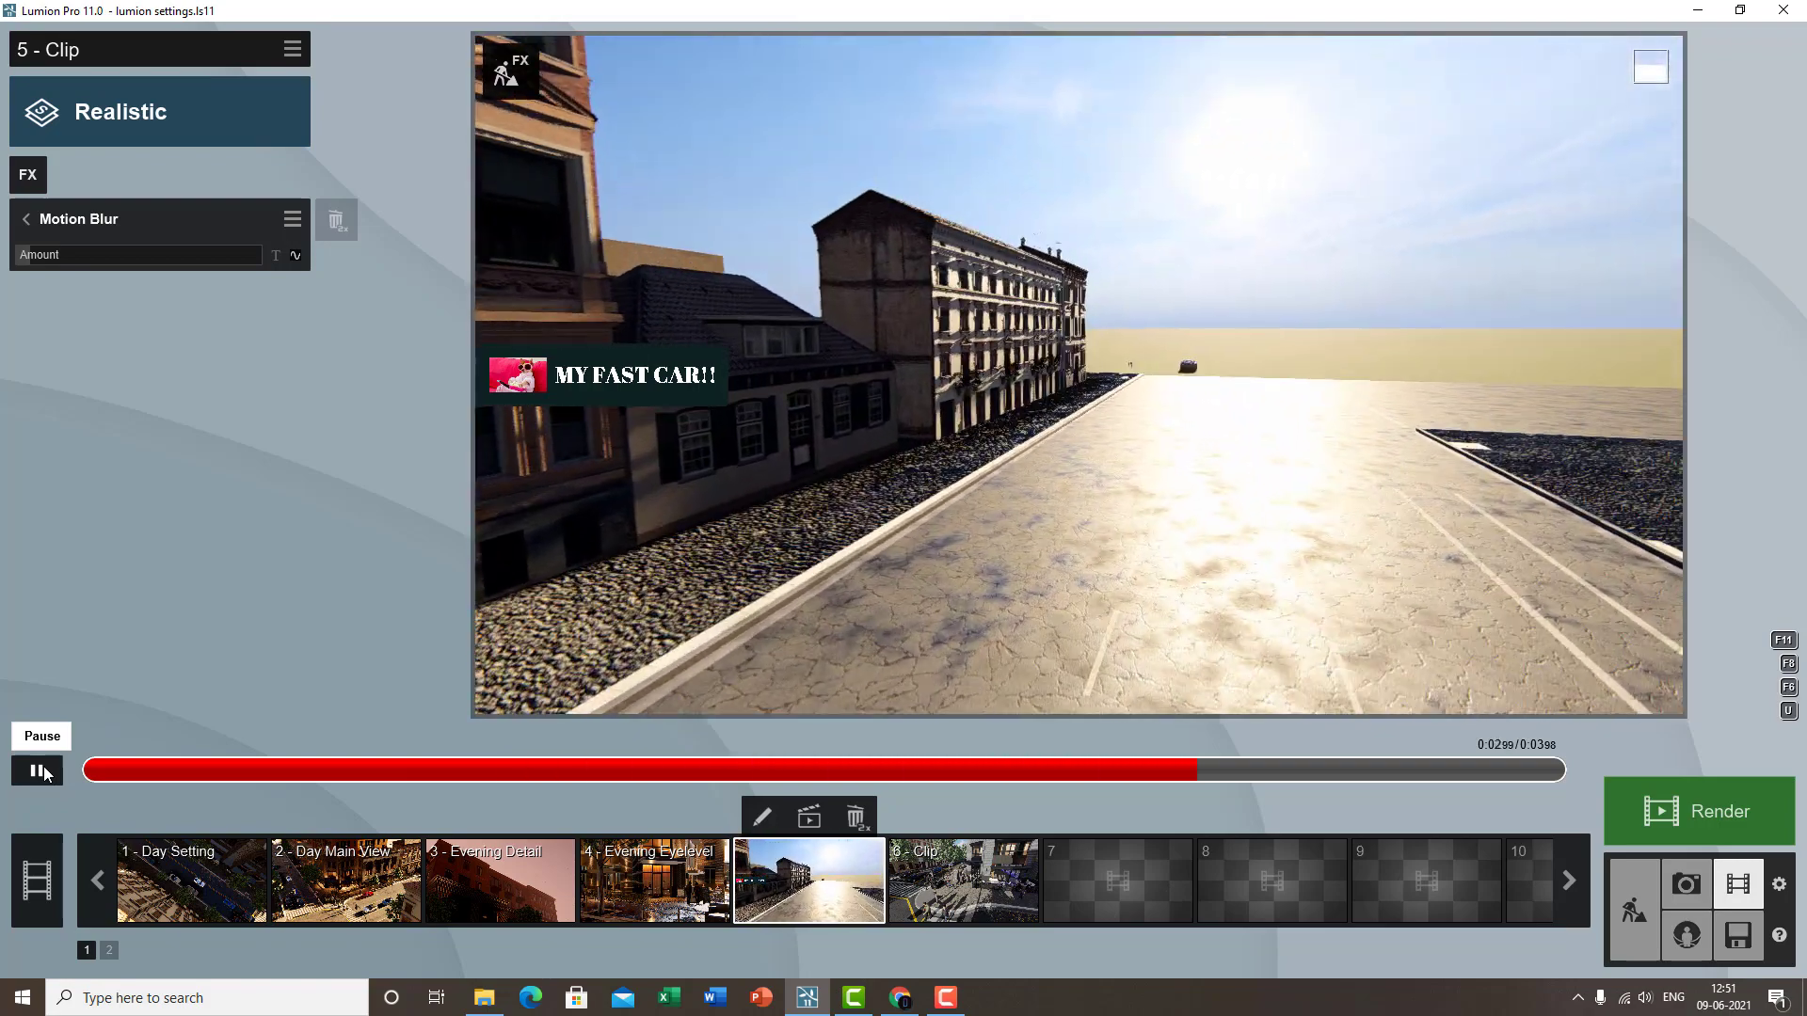
left_click(37, 772)
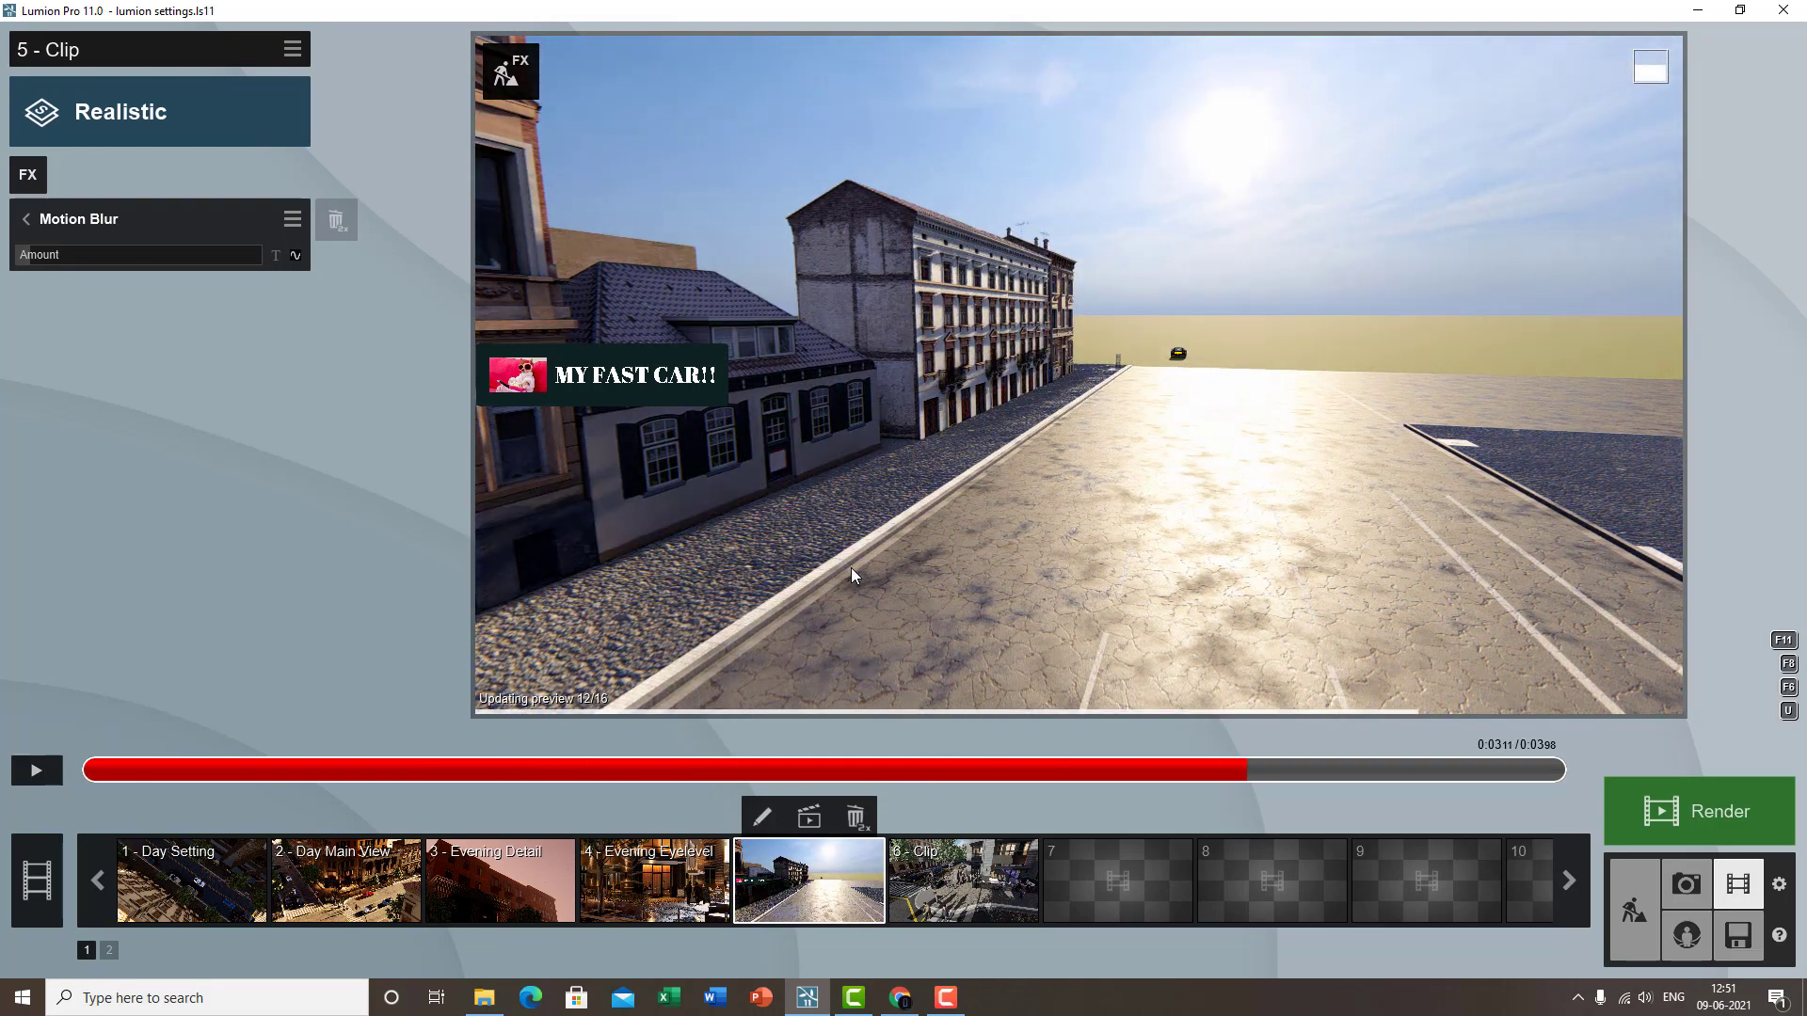
left_click(99, 220)
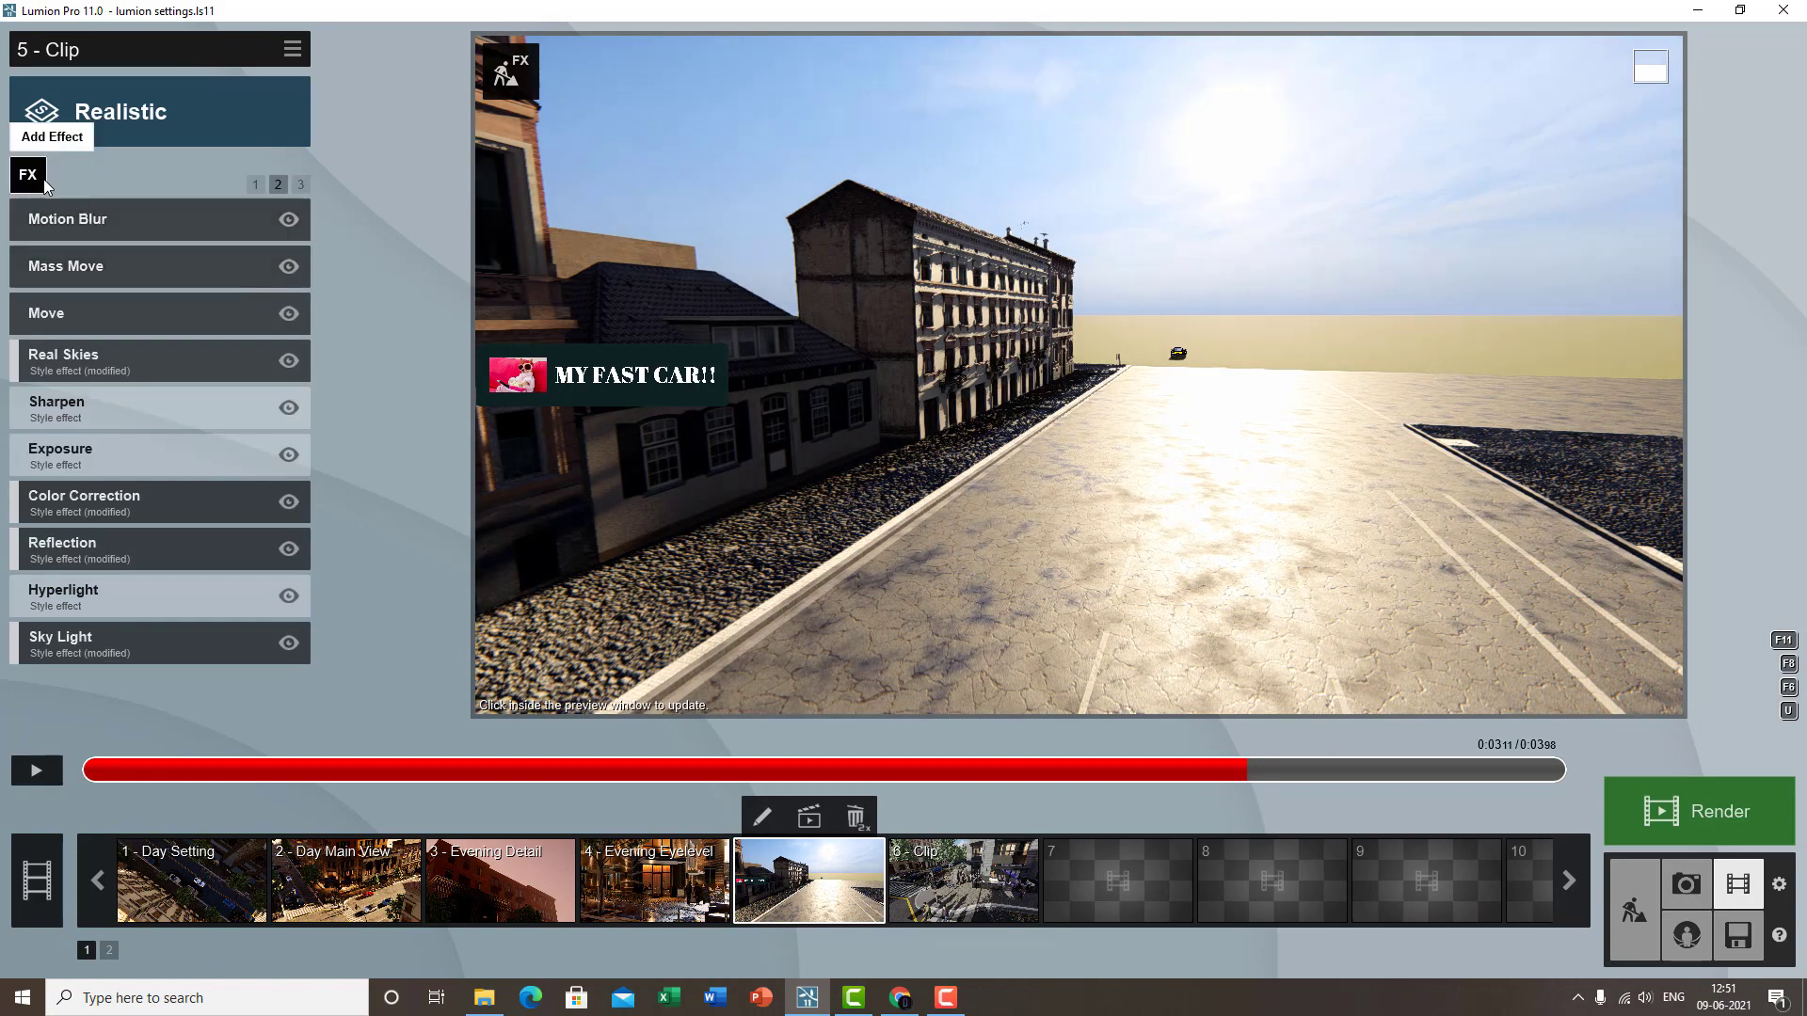
left_click(41, 177)
left_click(604, 669)
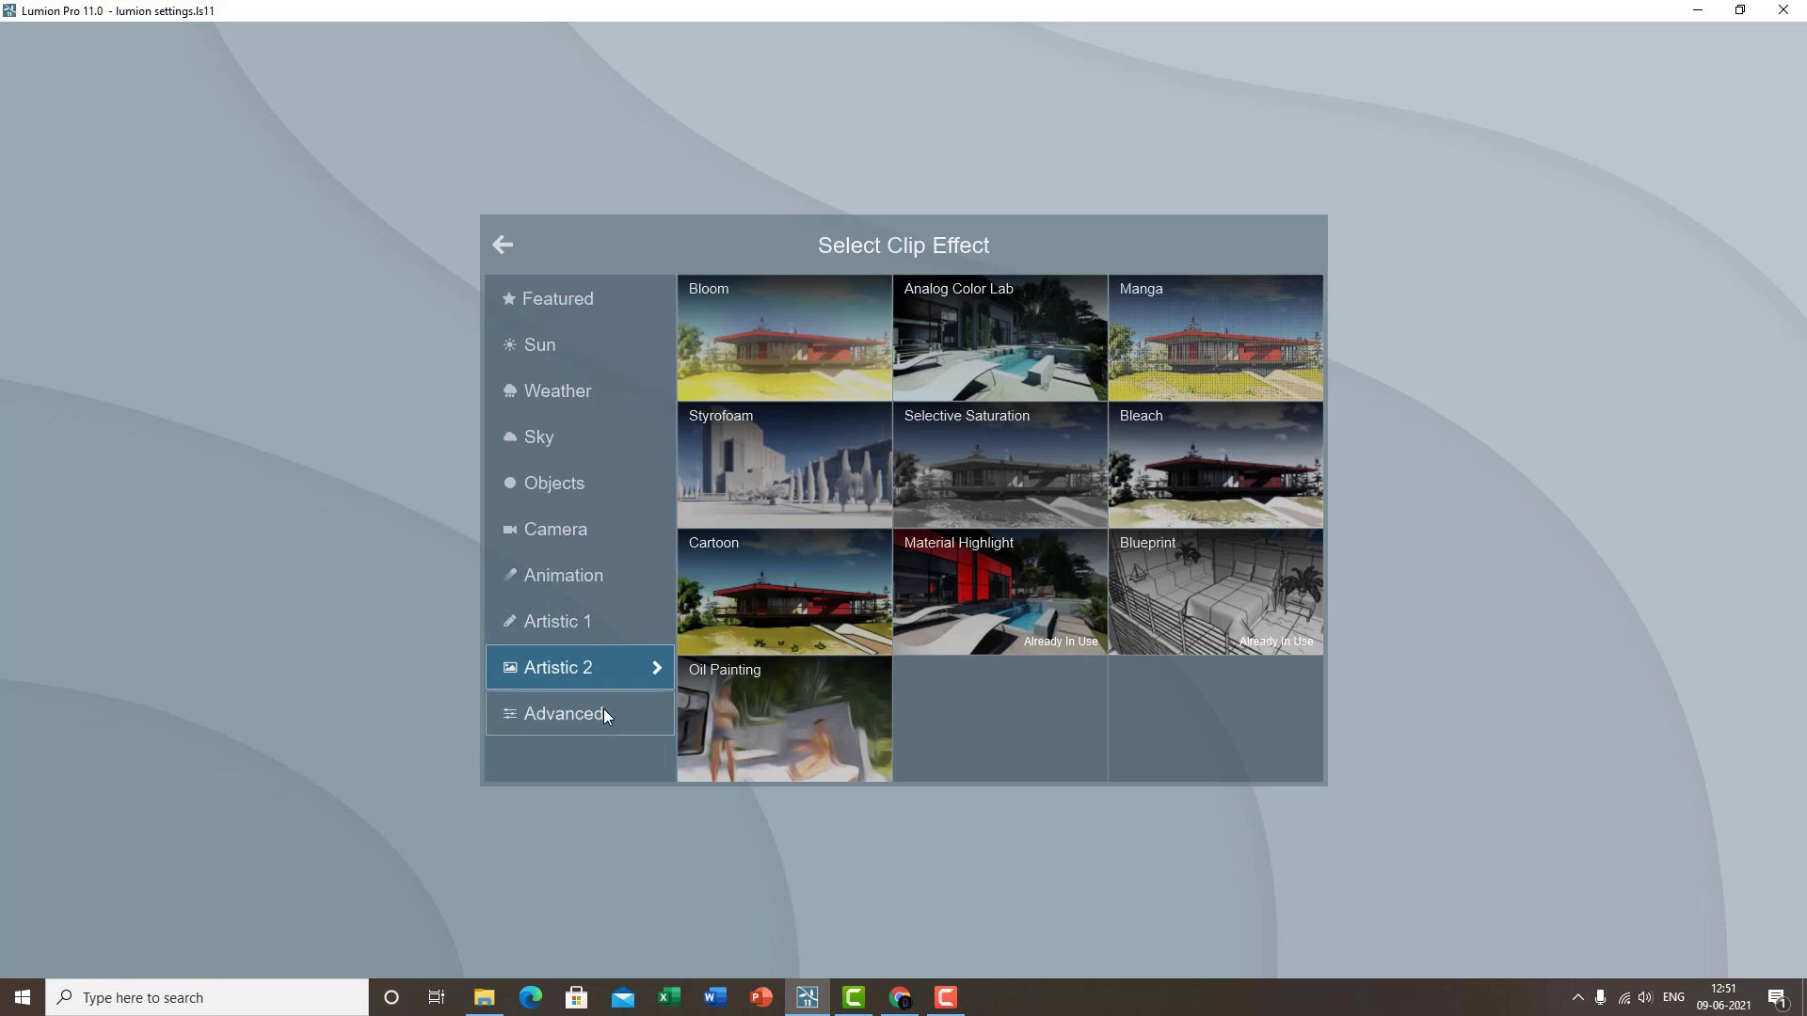
left_click(603, 713)
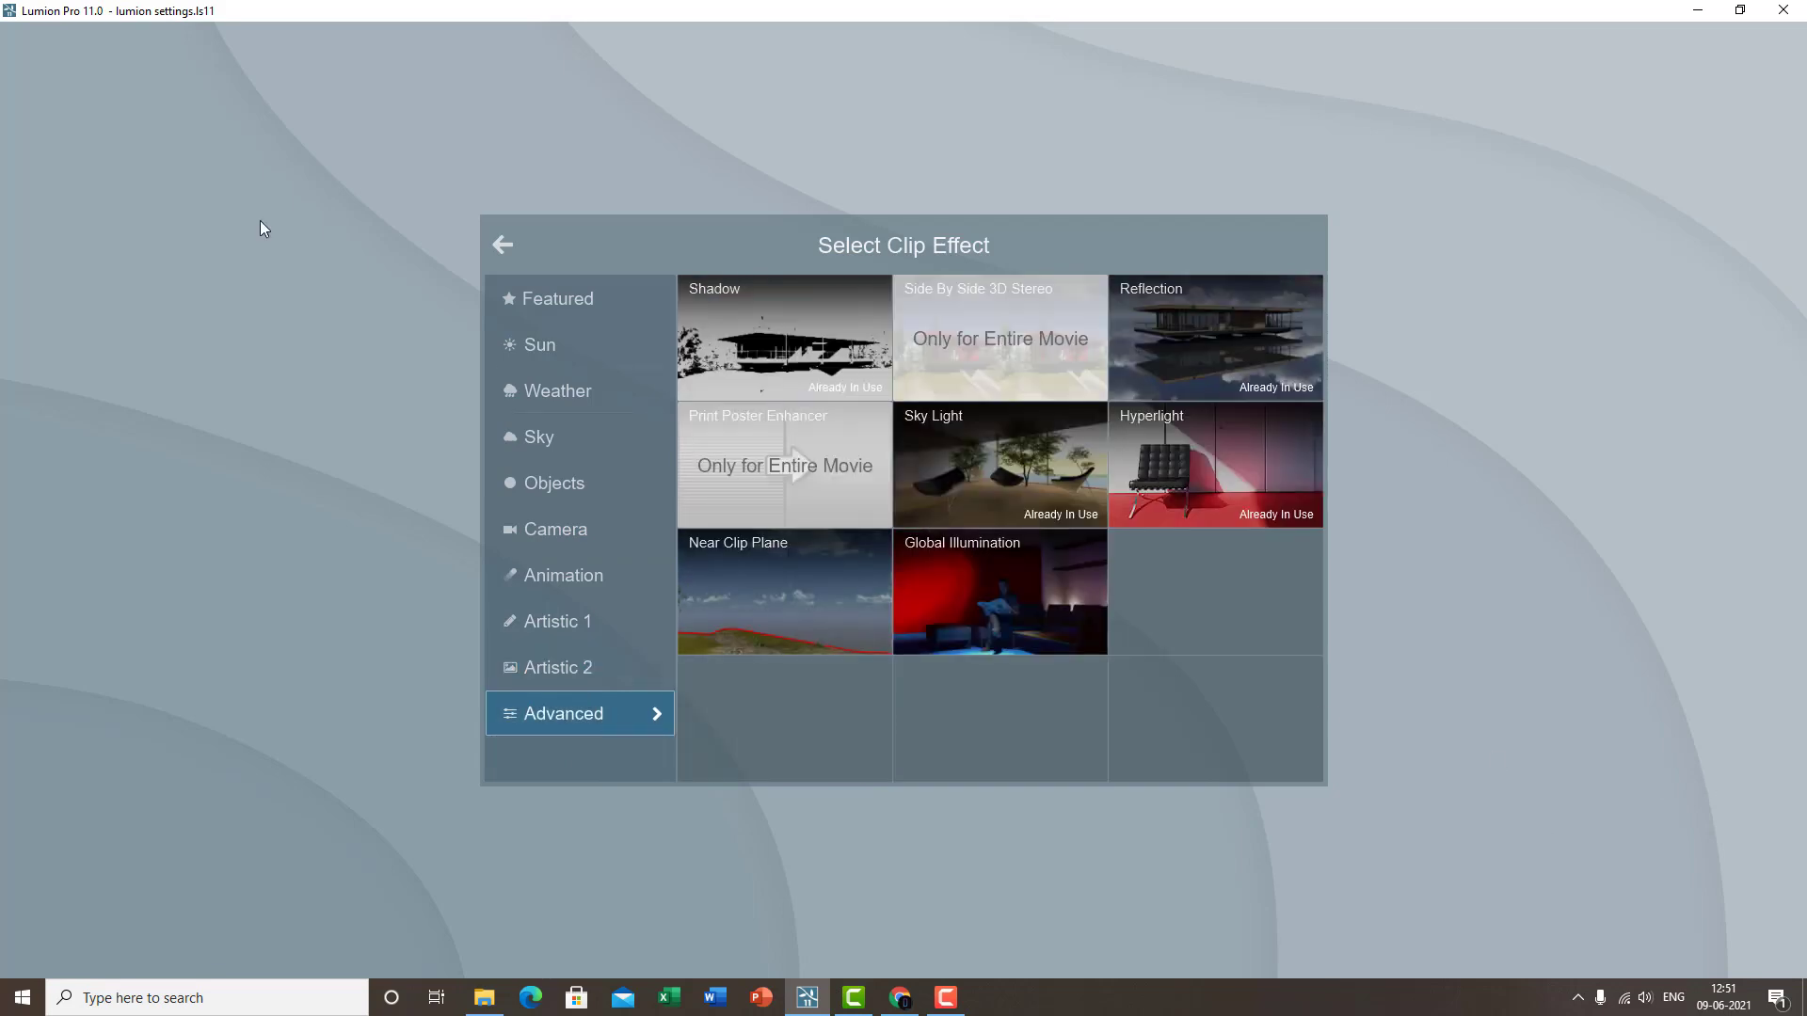
left_click(1600, 696)
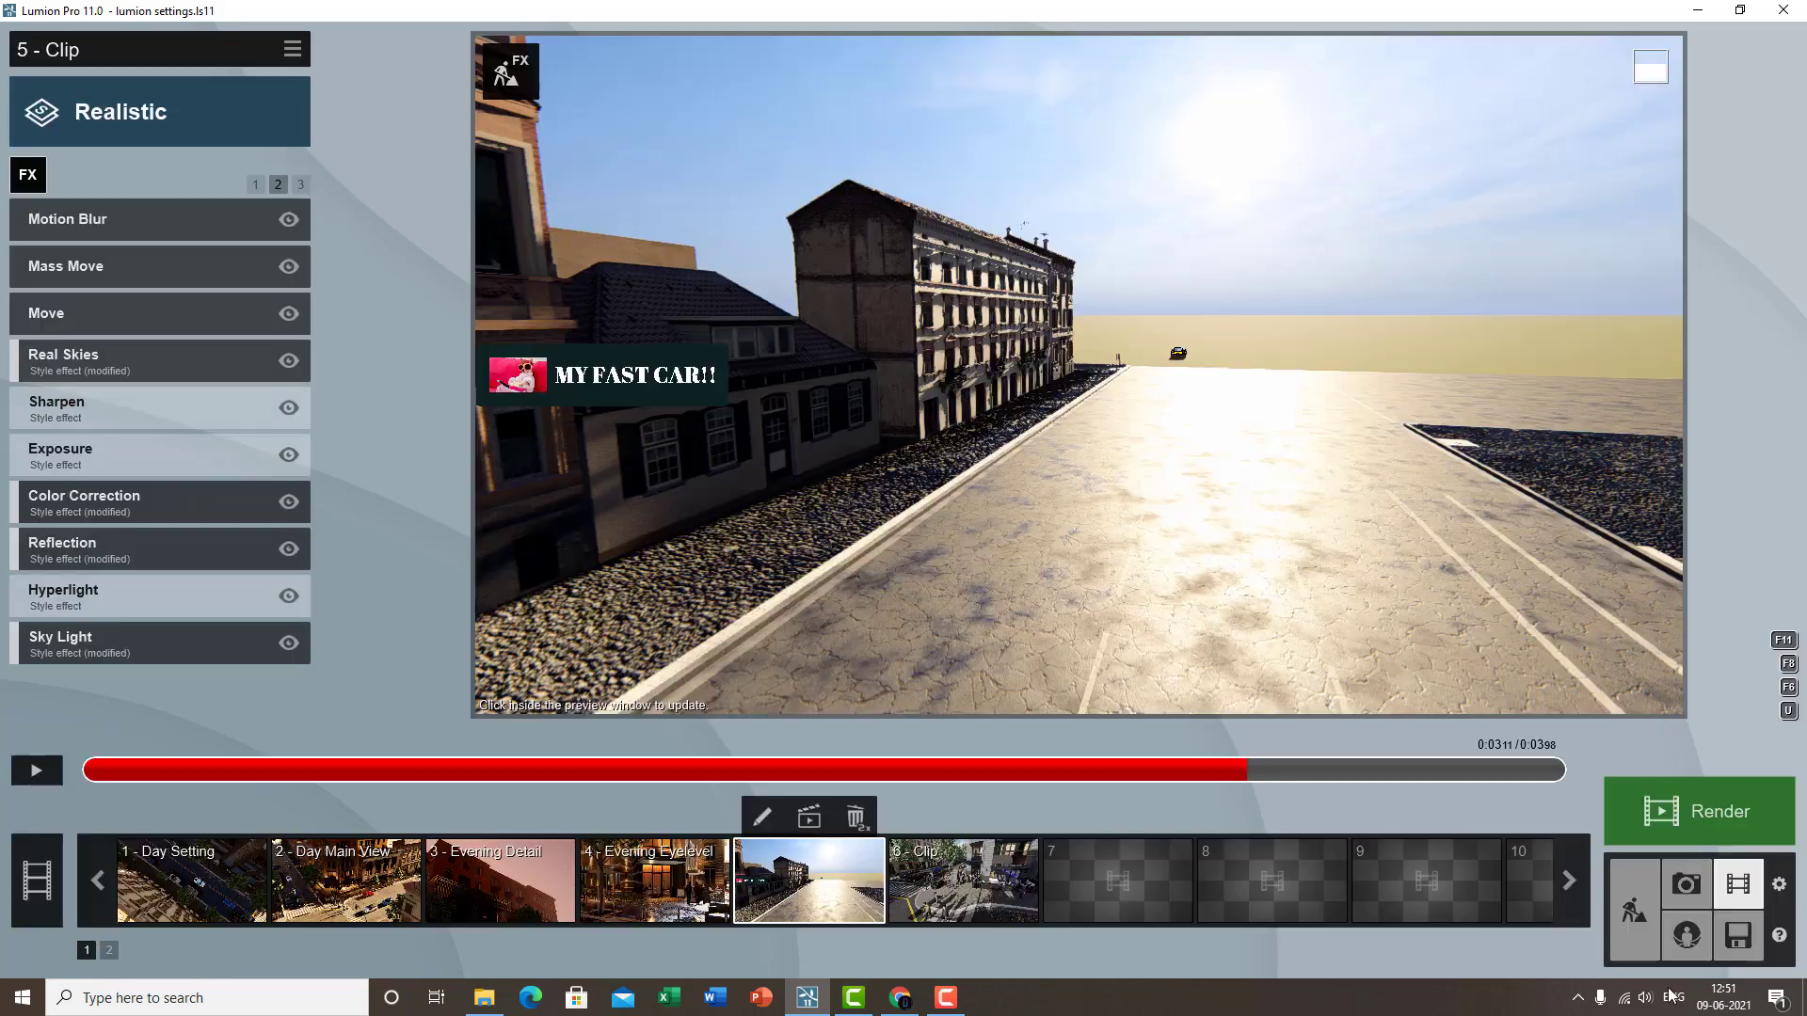
- Switch to photo 8, restore its saved camera view, disable the Cartoon effect and update the preview
left_click(1686, 884)
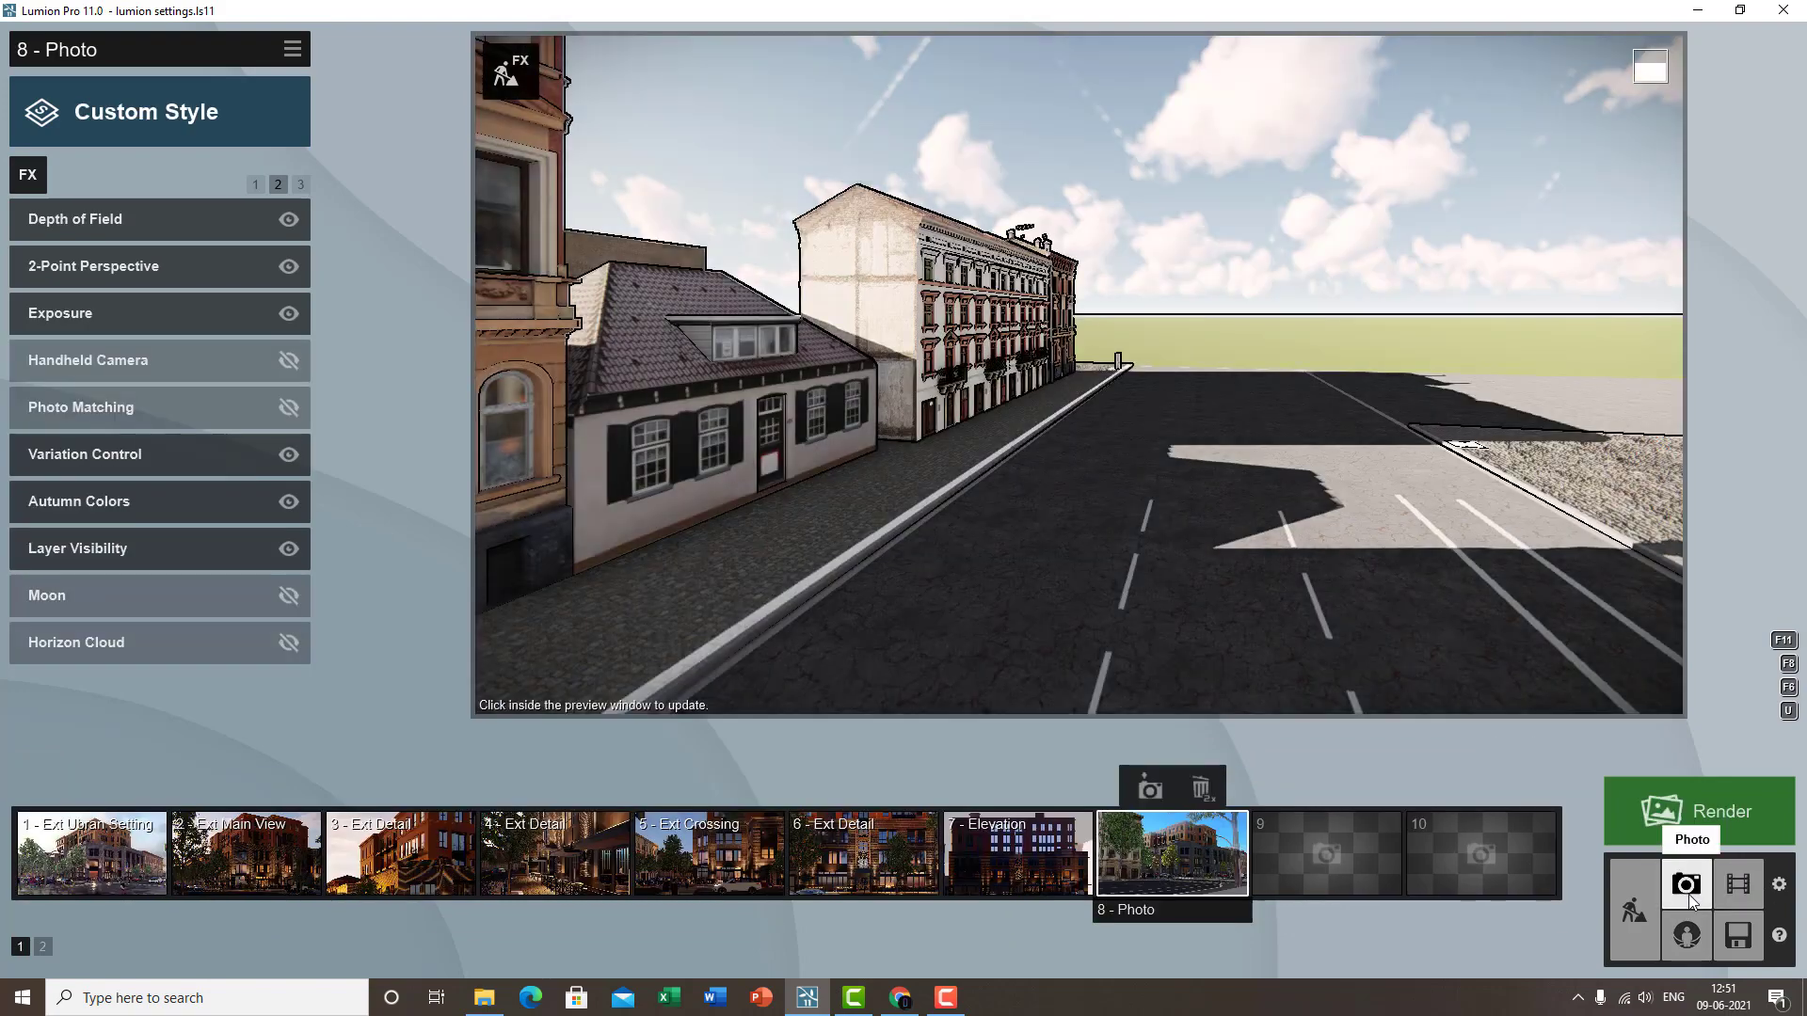
left_click(1208, 864)
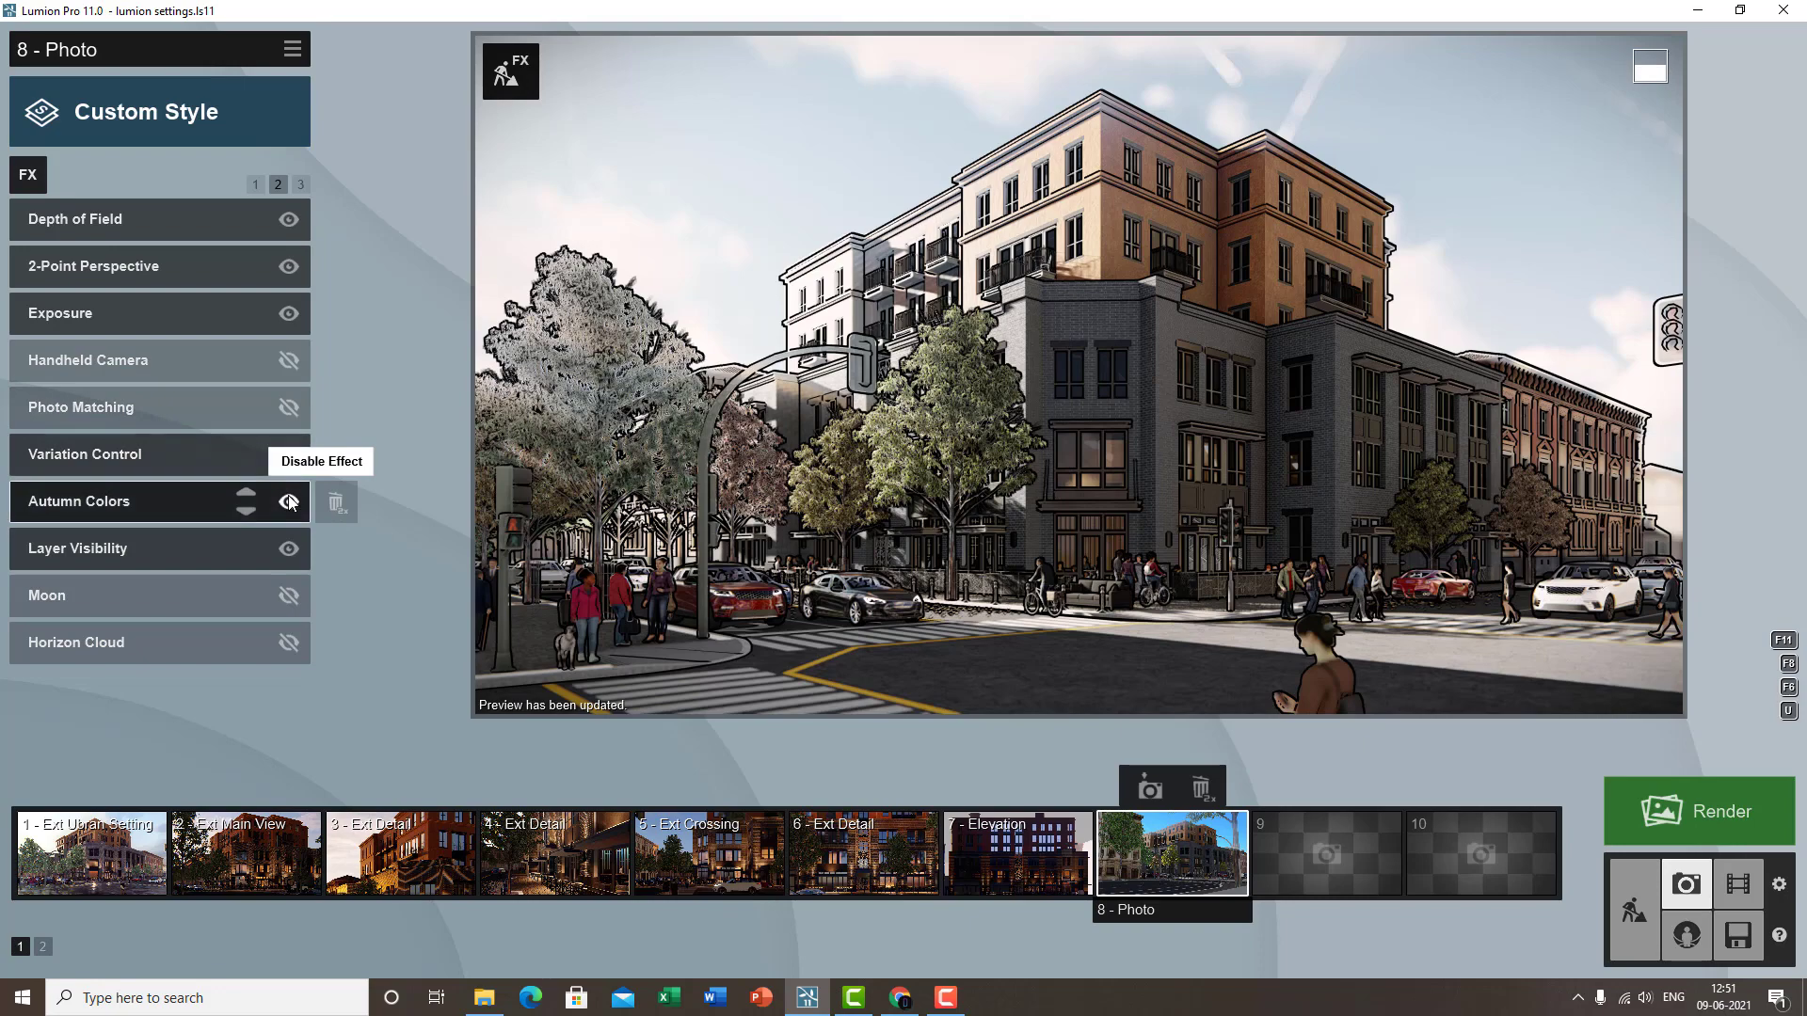
left_click(257, 183)
left_click(288, 218)
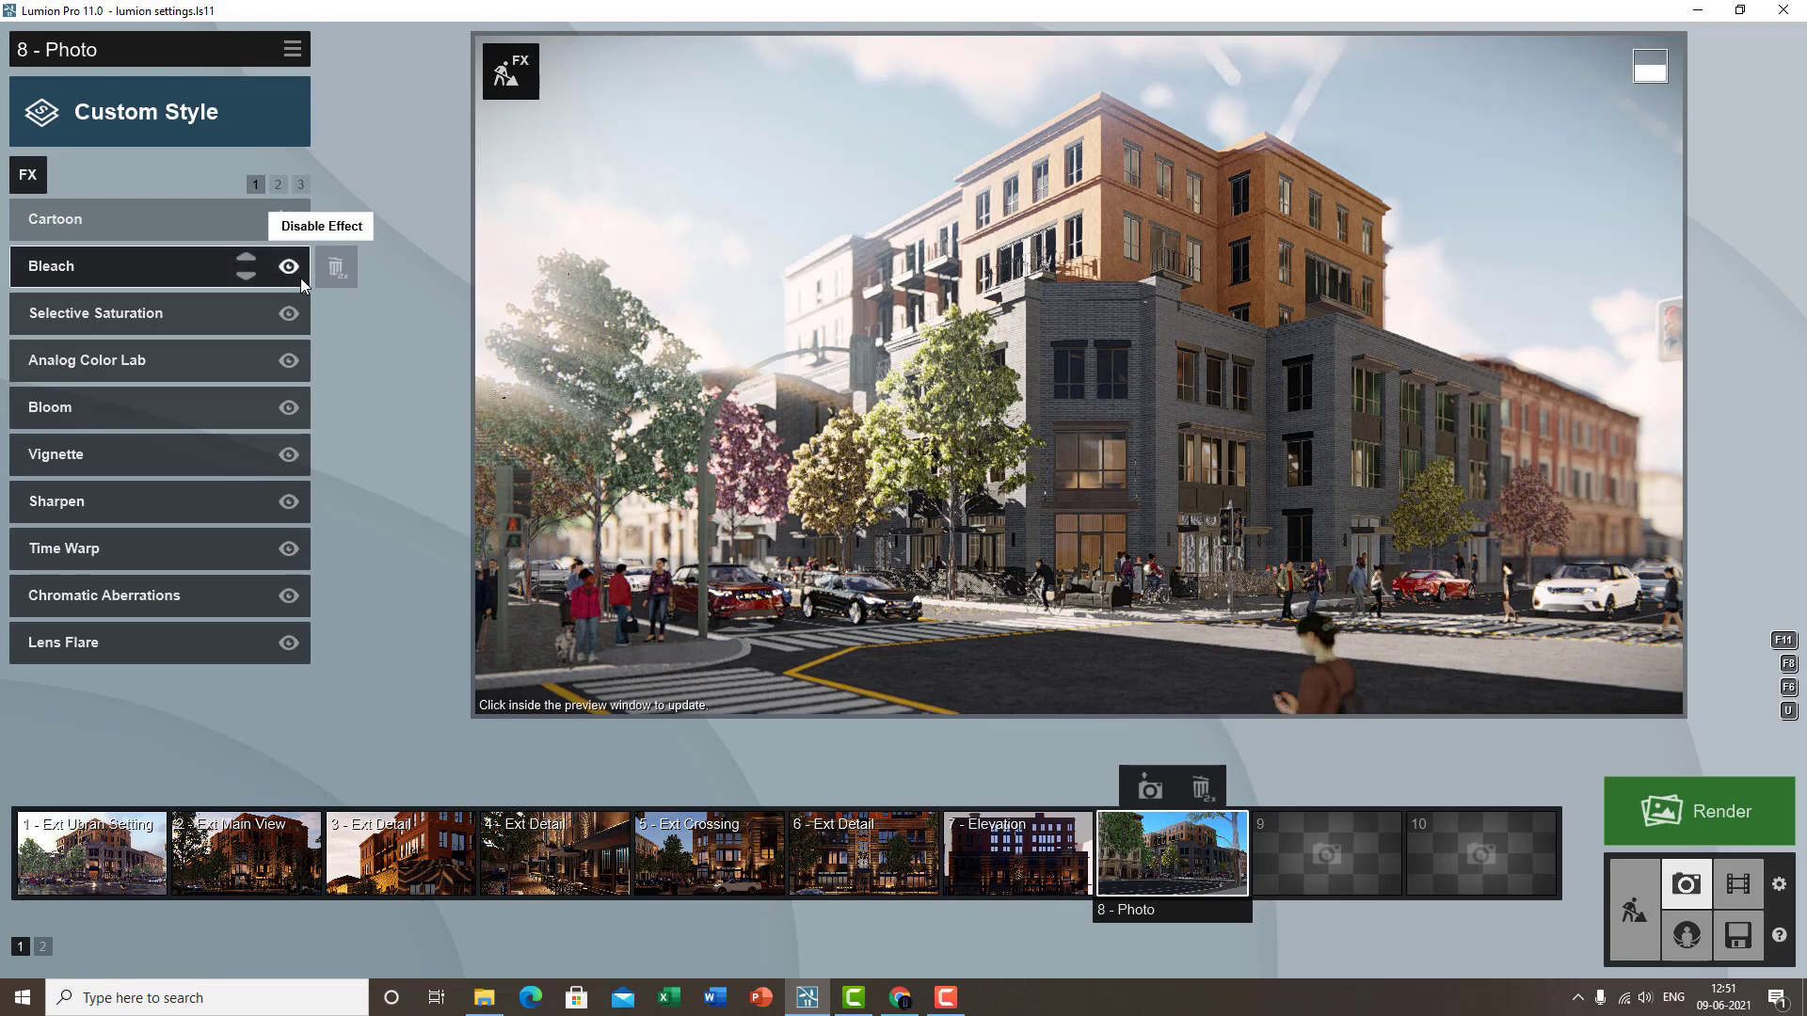
left_click(1018, 351)
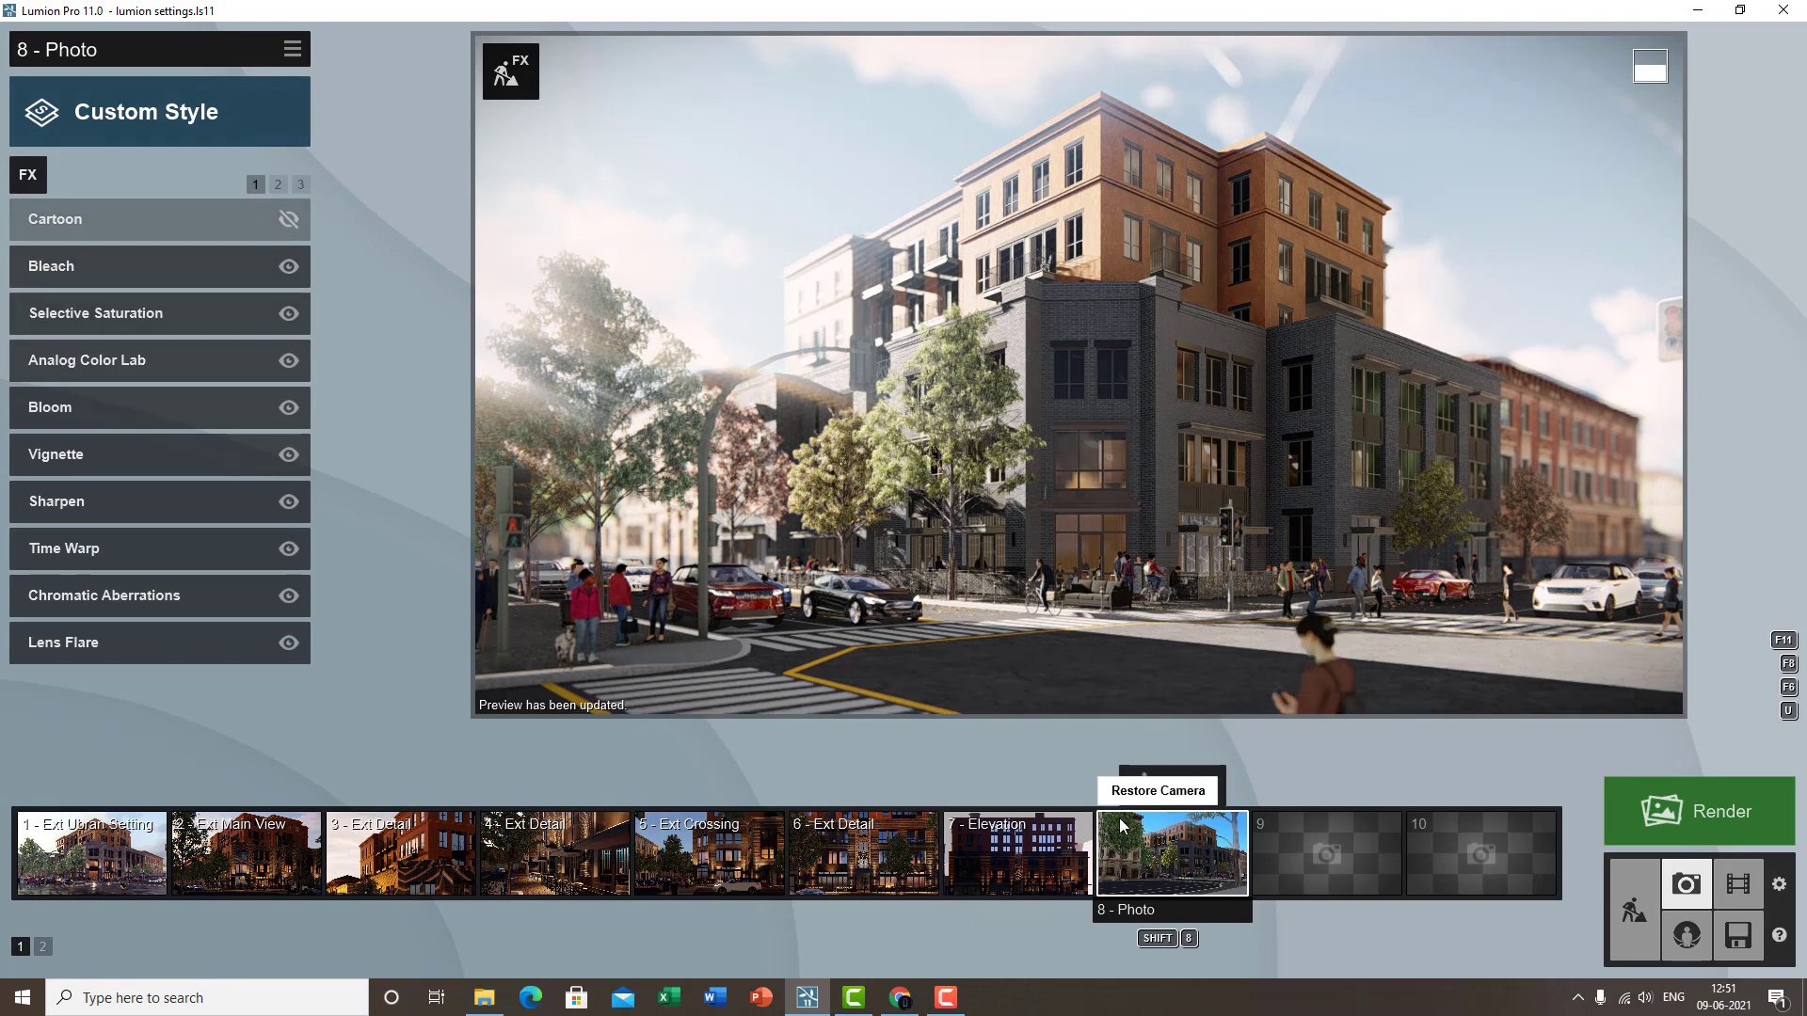
- Add the Advanced Shadow effect to photo 8 and raise its sun shadow range to near the upper end of the scale
left_click(30, 174)
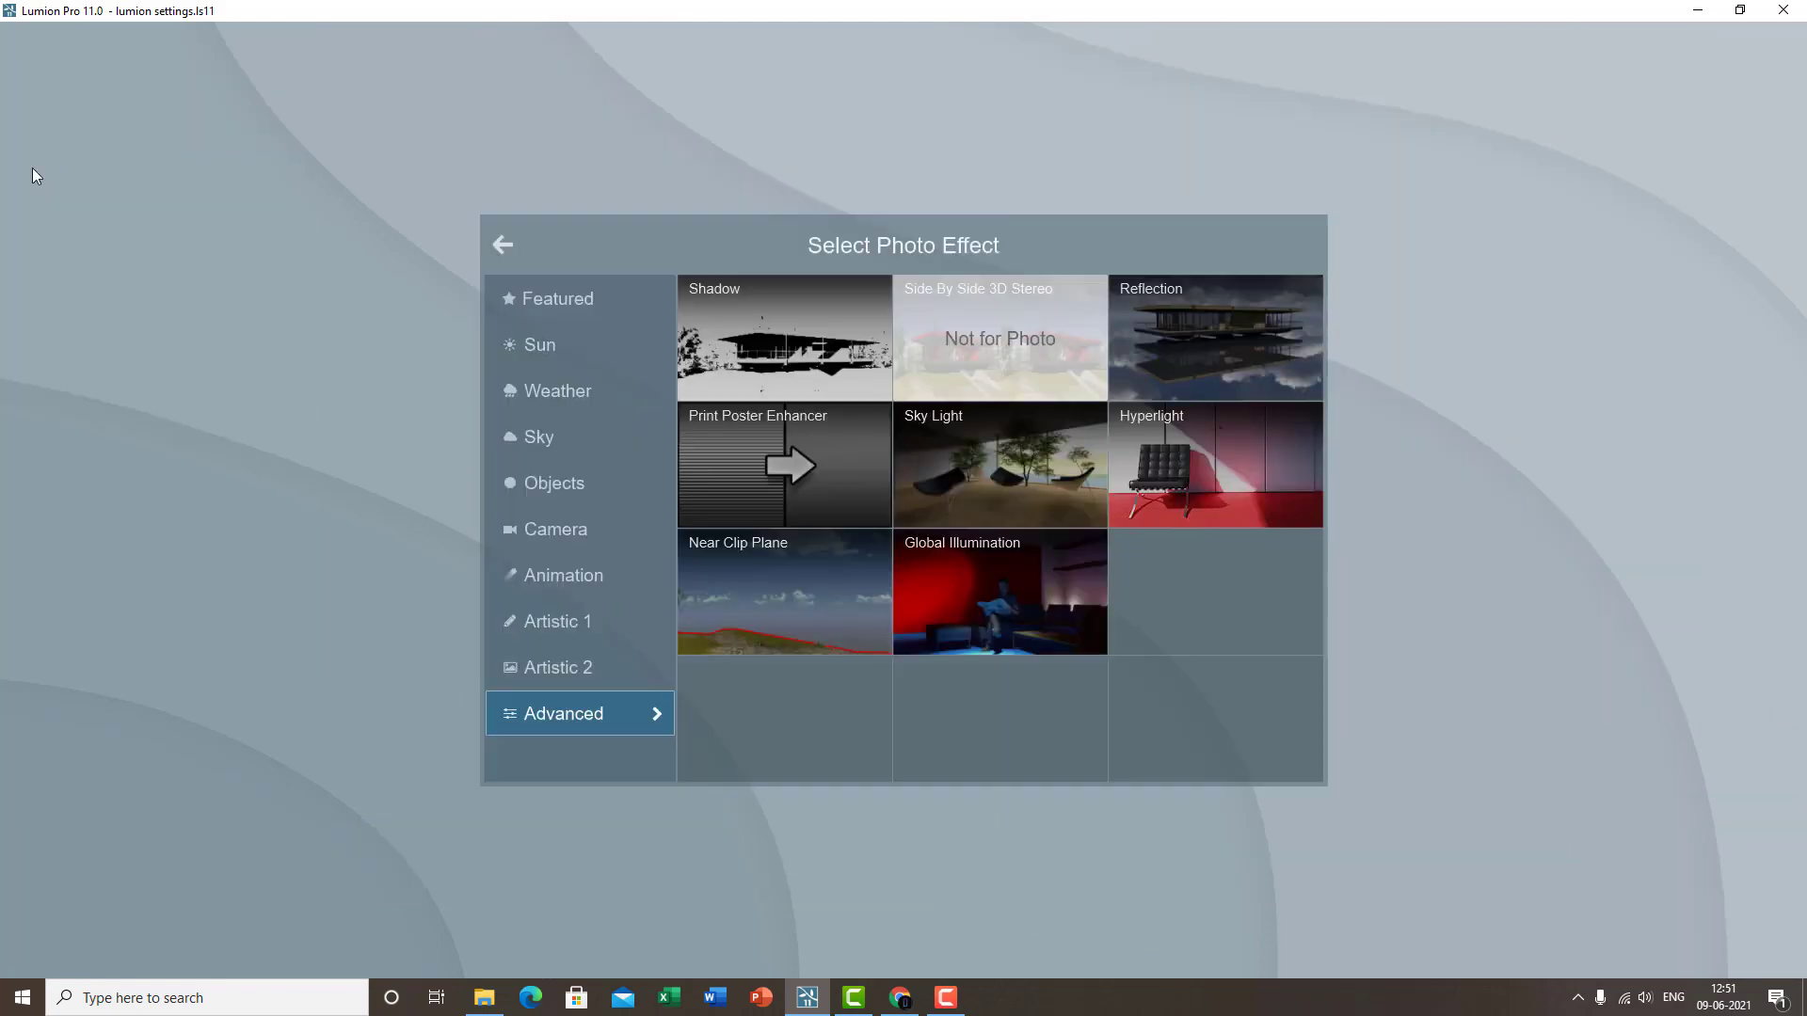
left_click(793, 339)
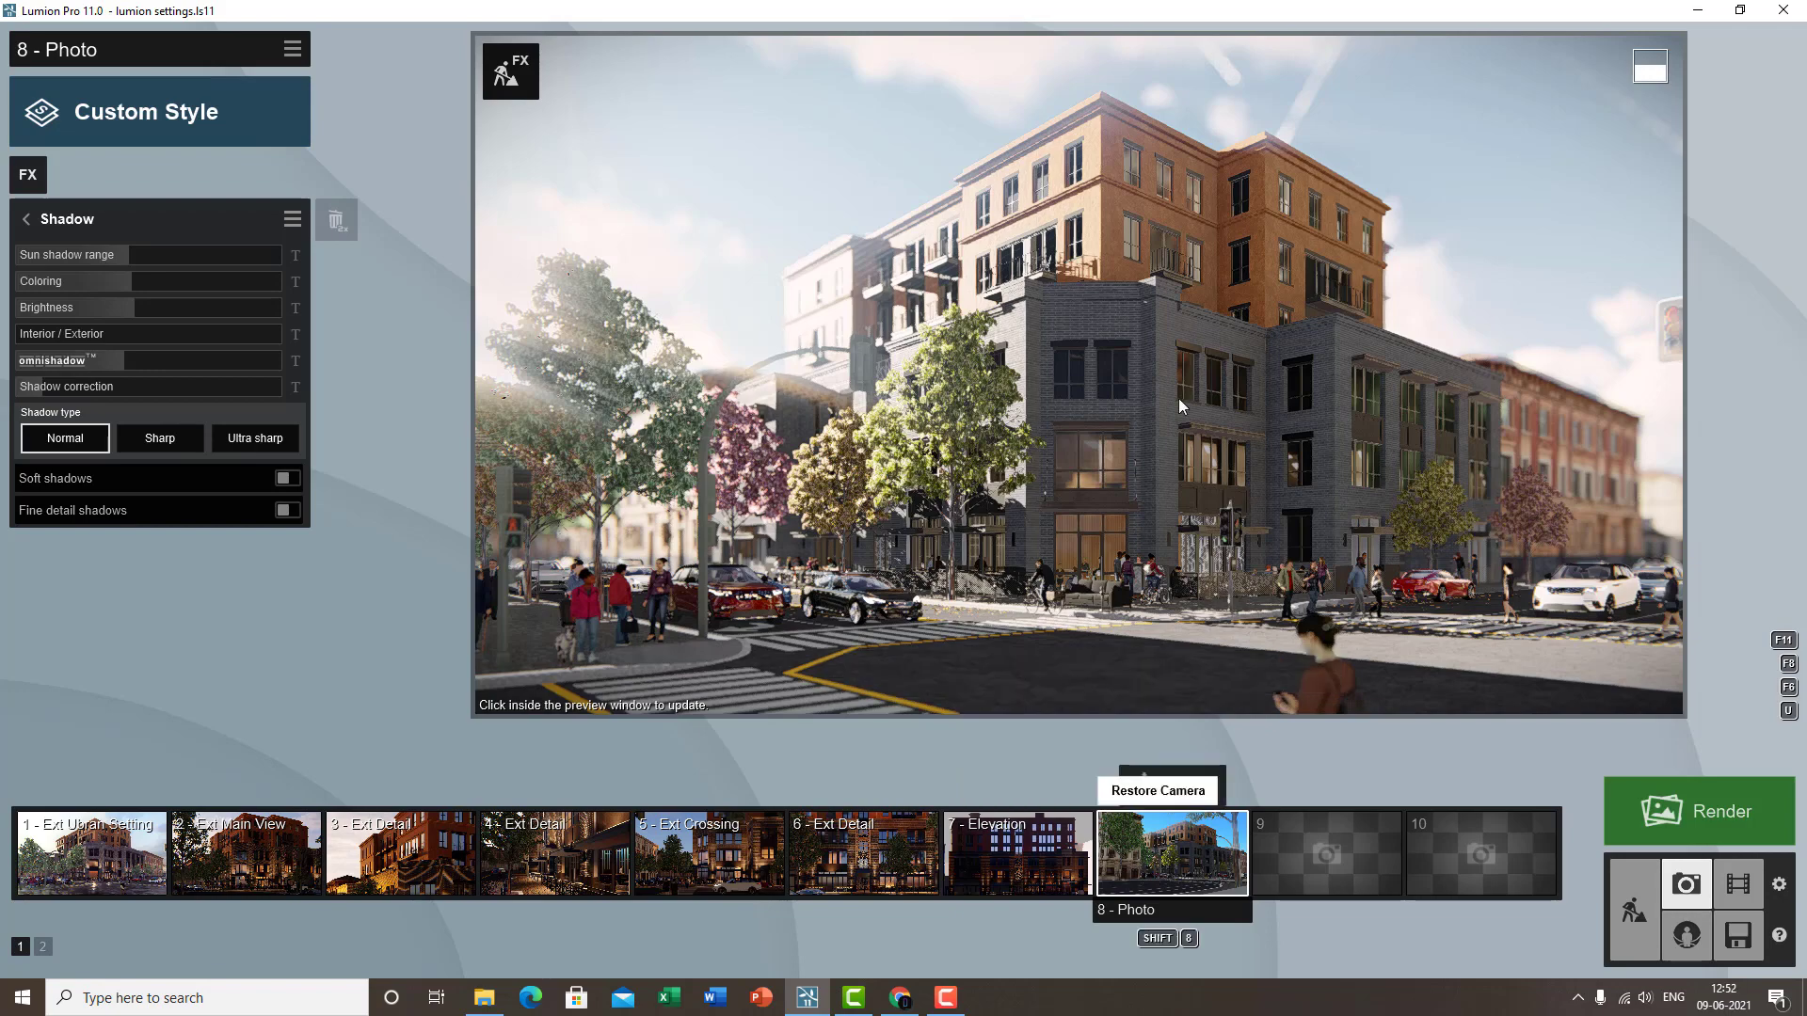
left_click(1163, 365)
mouse_move(91, 261)
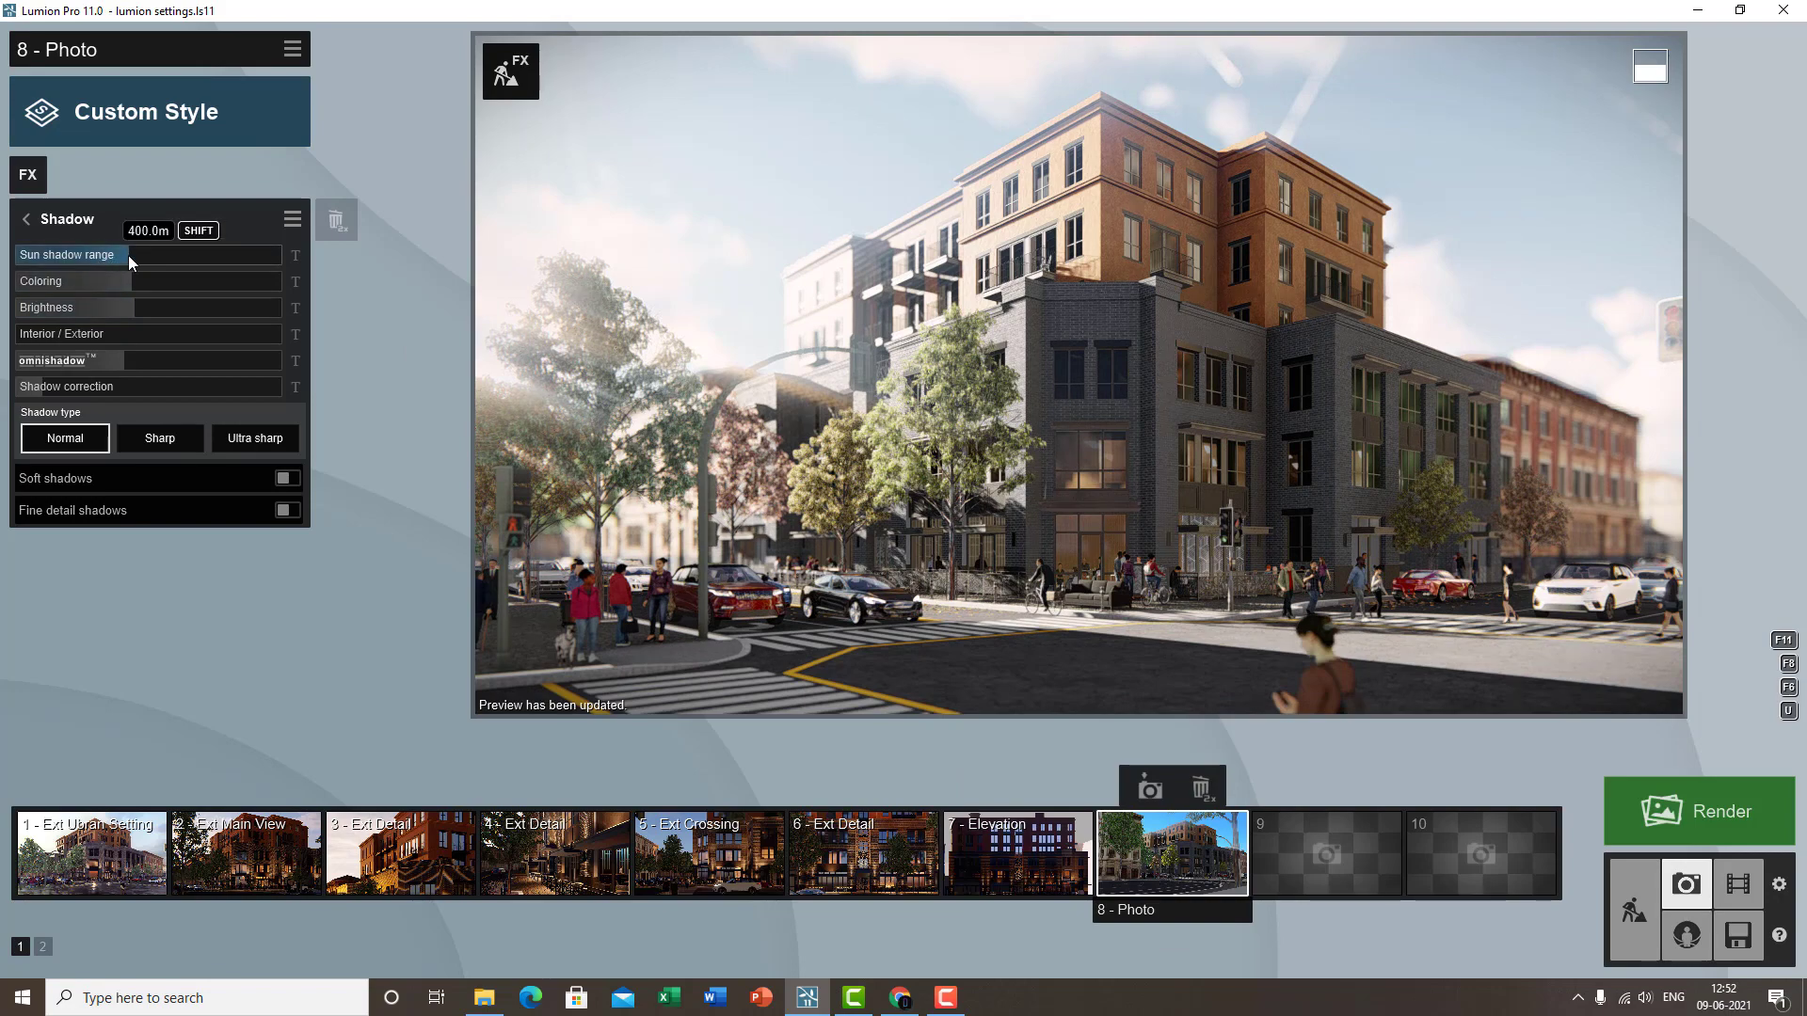
left_click_drag(133, 252, 247, 263)
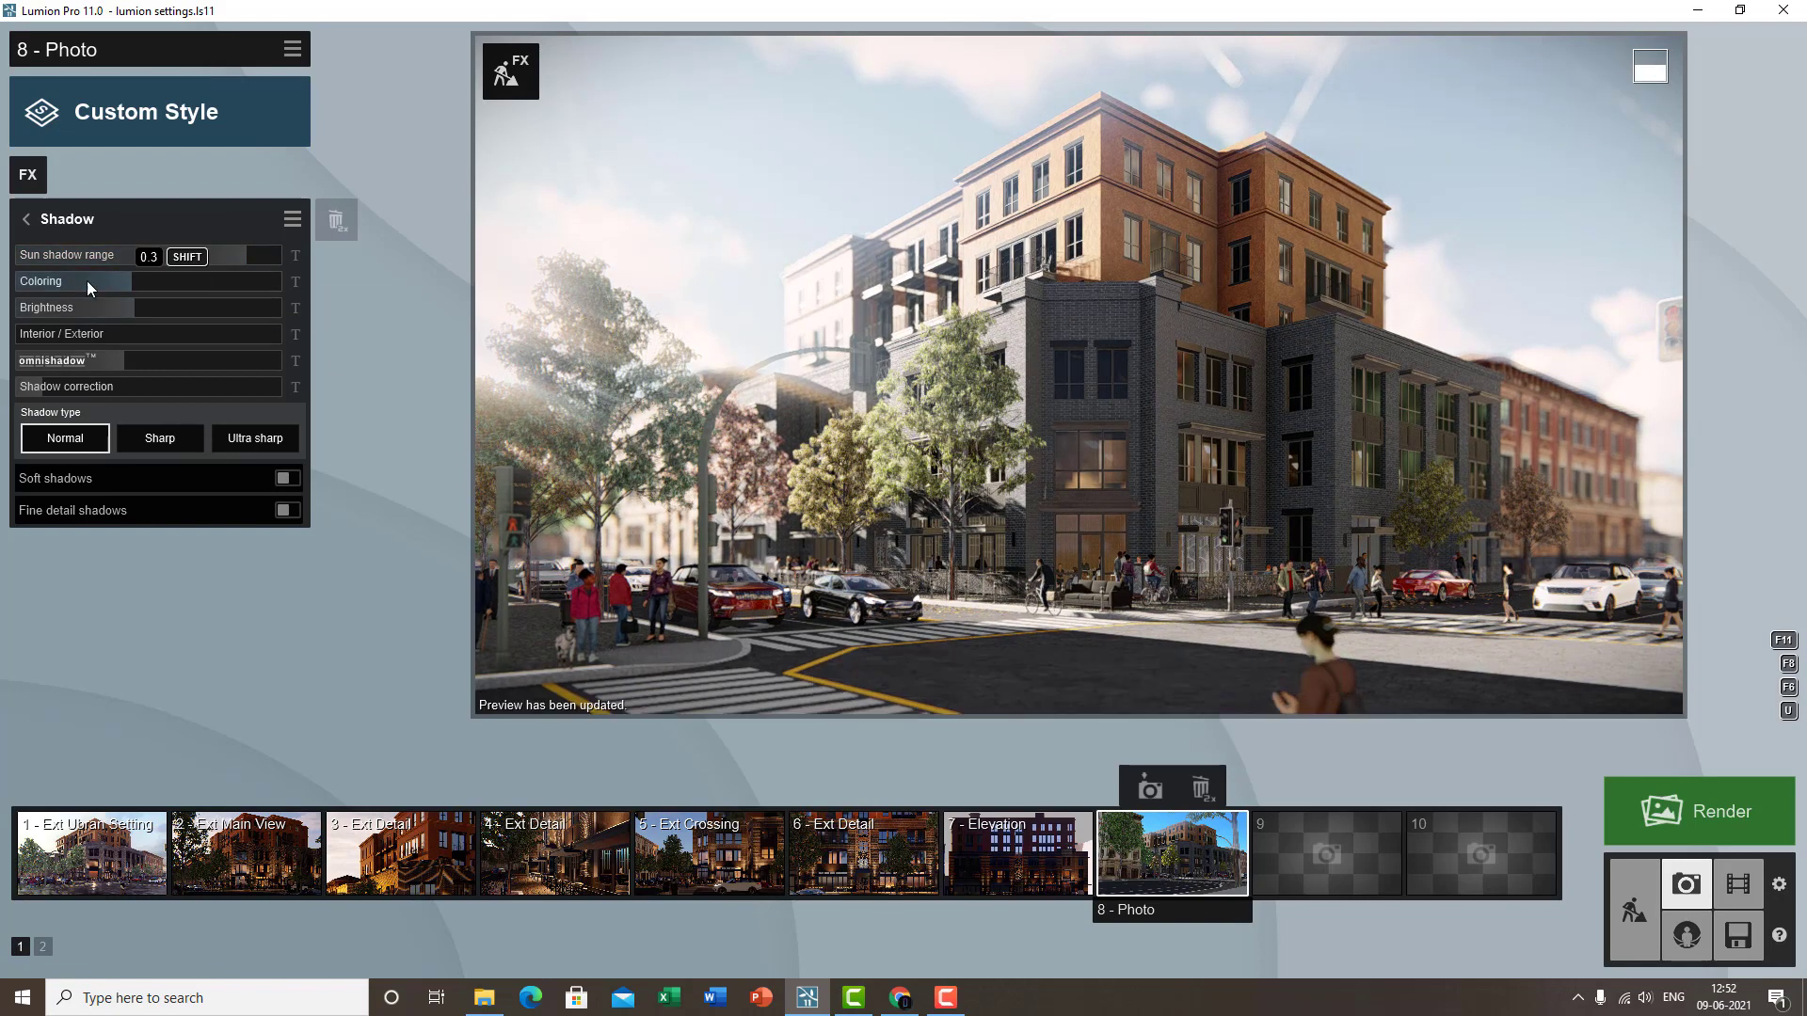
- Lower the Shadow effect's coloring slightly and raise its brightness to about the middle of the scale
mouse_move(126, 282)
left_mouse_down()
mouse_move(77, 284)
mouse_move(466, 290)
mouse_move(3, 288)
mouse_move(369, 269)
mouse_move(4, 266)
mouse_move(261, 284)
mouse_move(16, 285)
mouse_move(387, 290)
mouse_move(4, 301)
mouse_move(116, 302)
left_mouse_up()
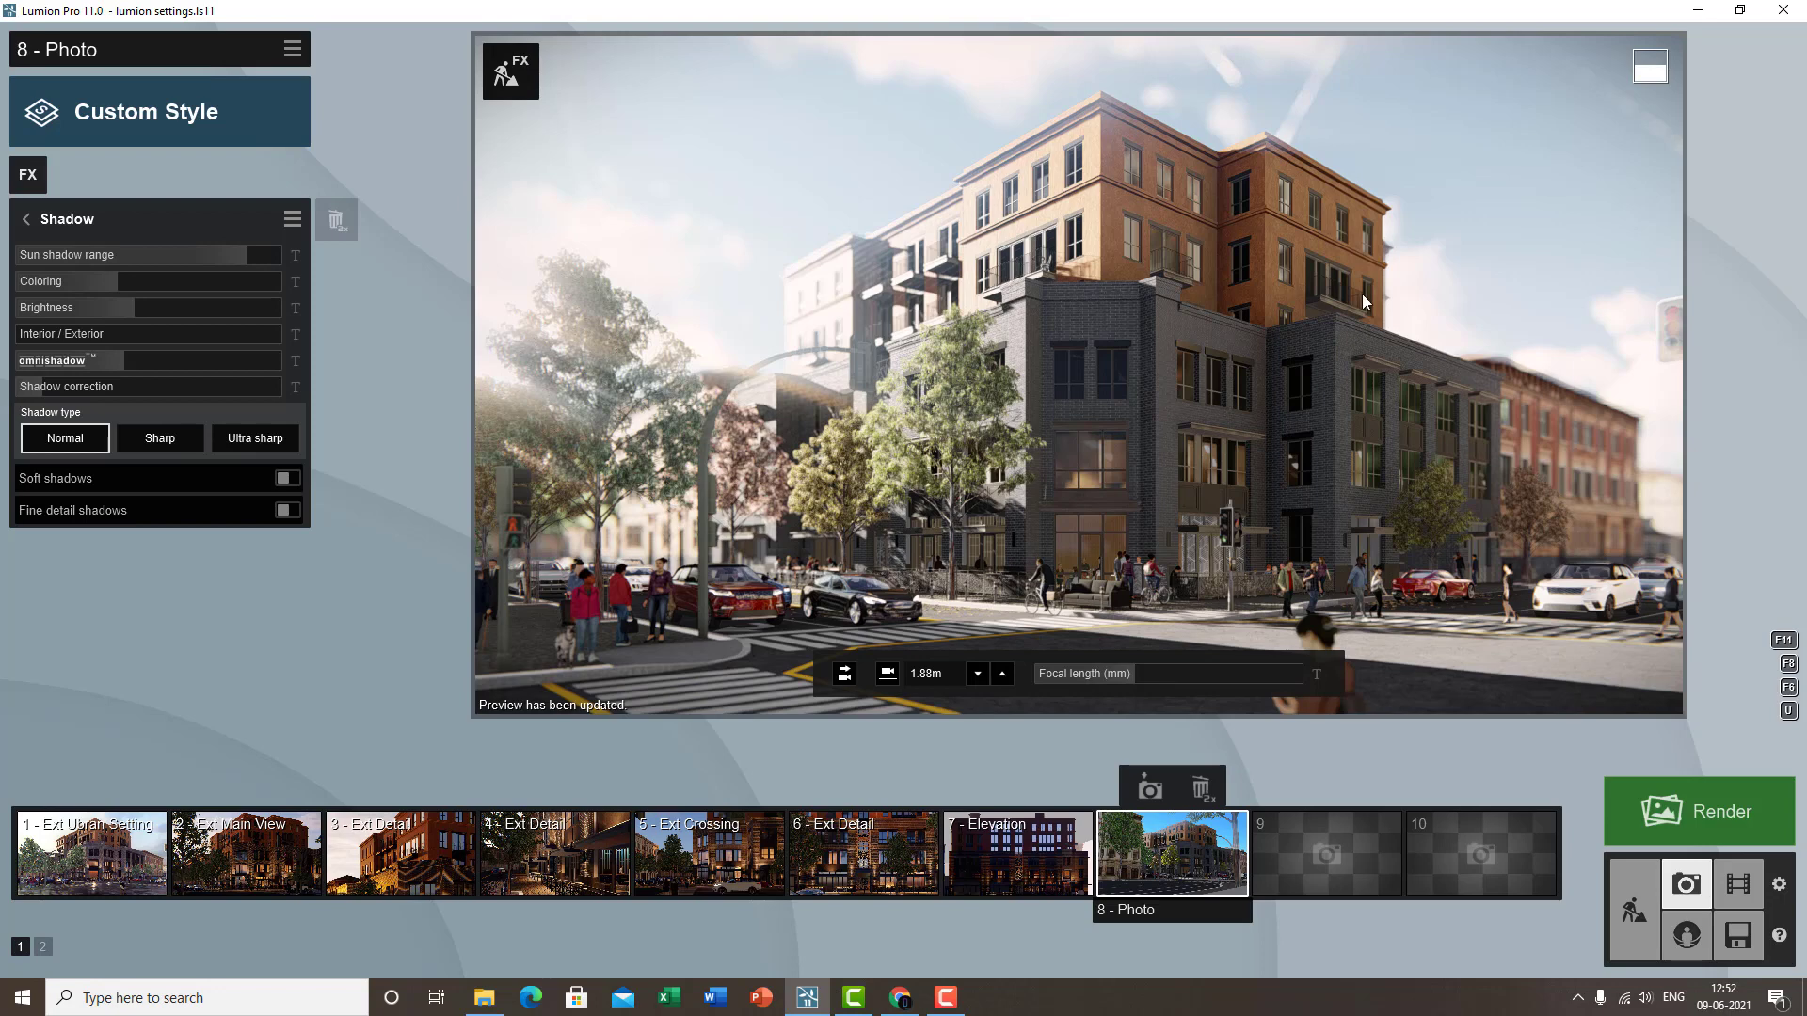
left_click_drag(119, 310, 171, 360)
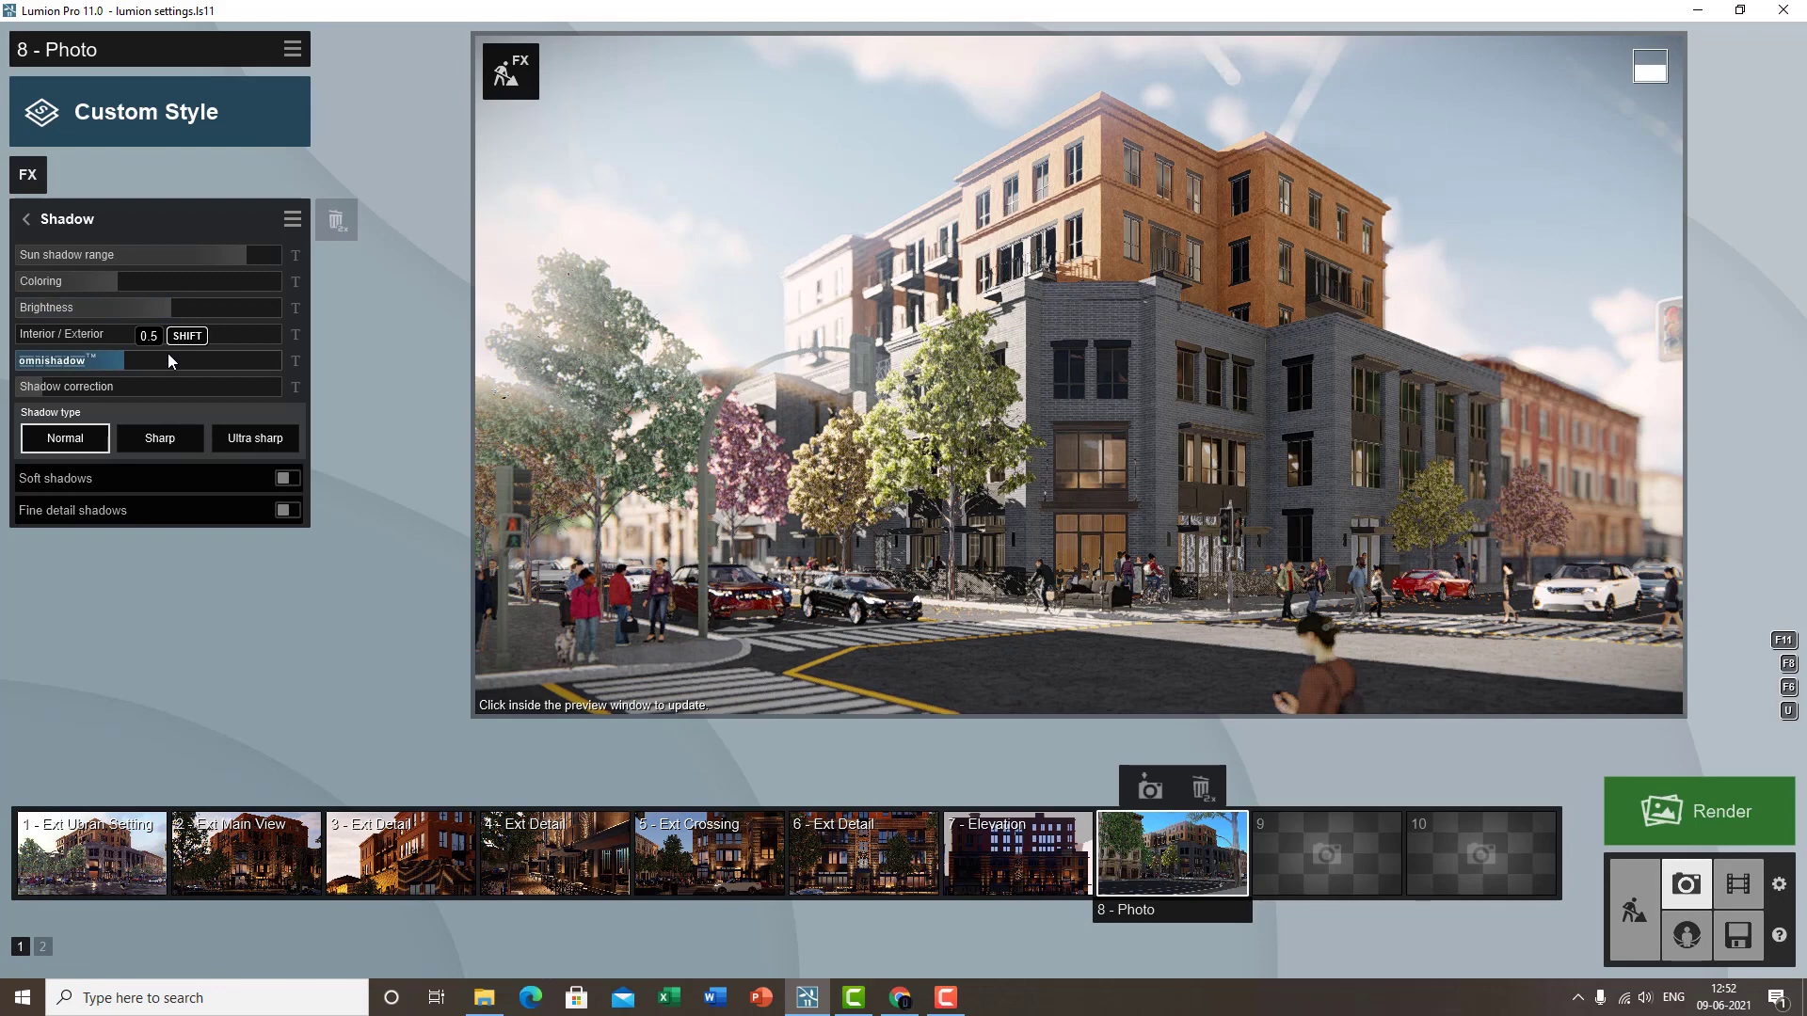
mouse_move(143, 308)
left_mouse_down()
mouse_move(83, 297)
mouse_move(151, 305)
left_mouse_up()
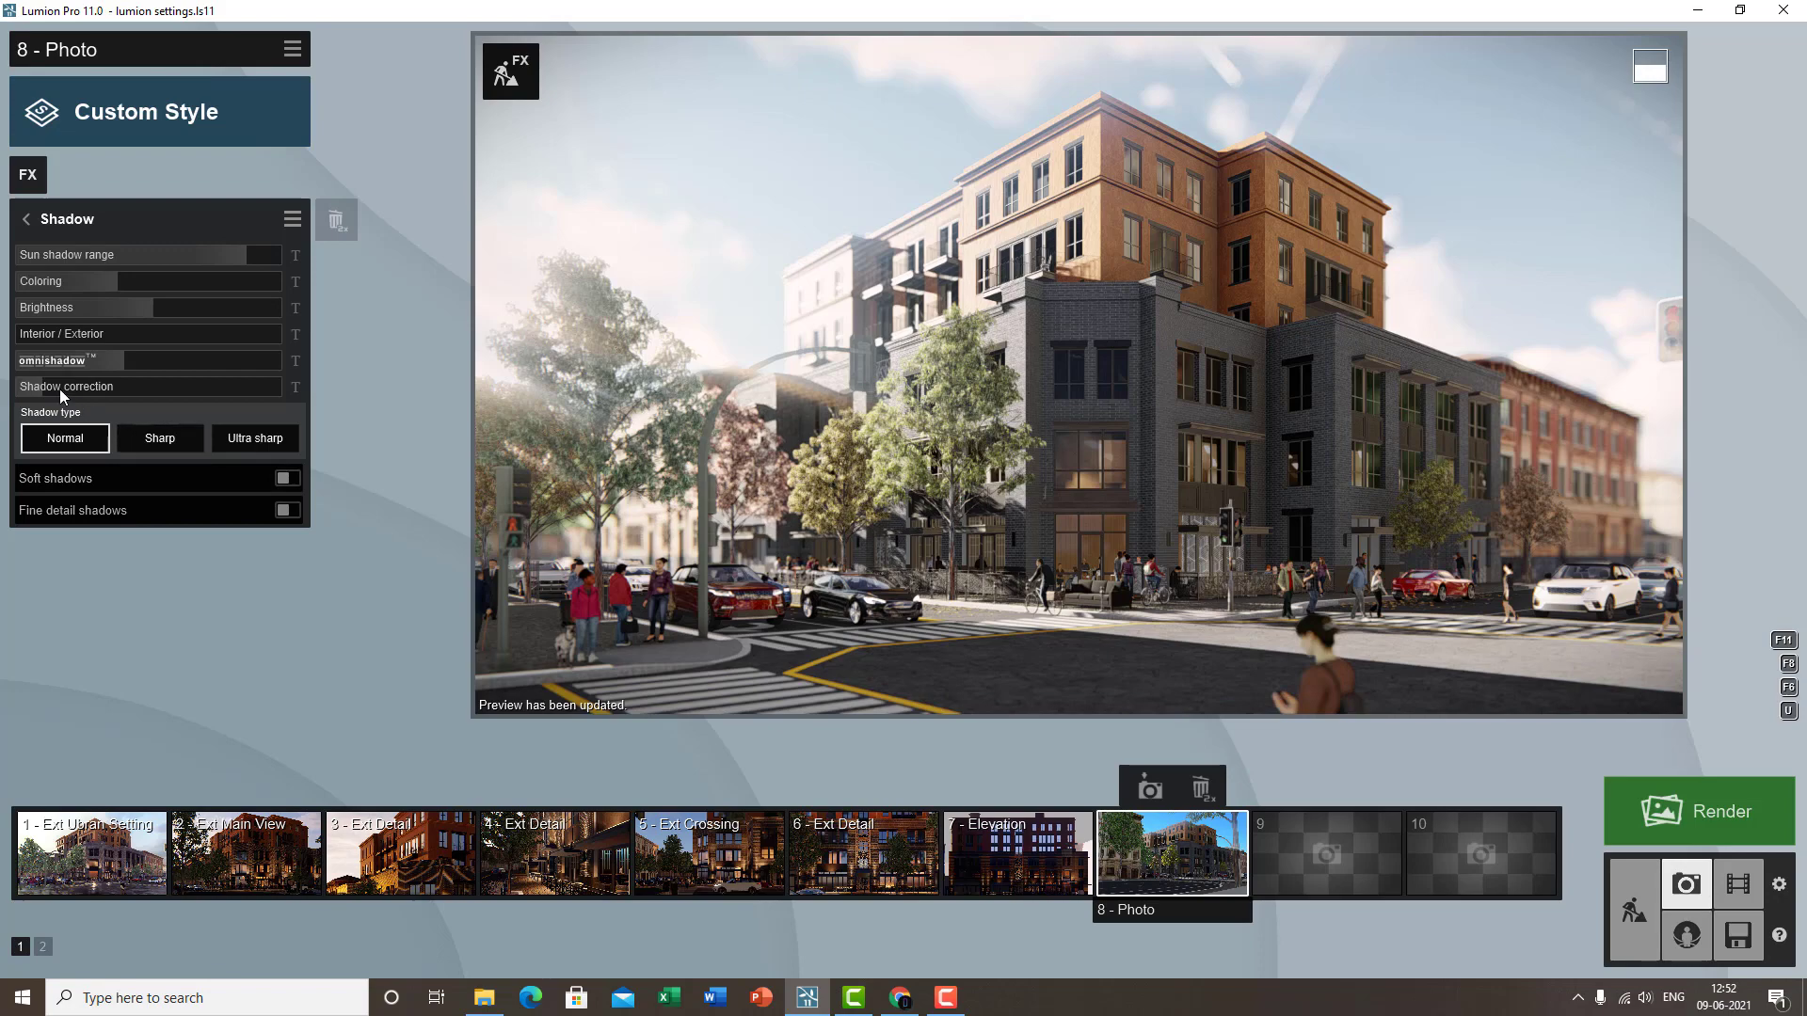
- Compare the shadow's Interior / Exterior setting at its minimum and at 1.0, and leave it near the lower end
left_click(23, 331)
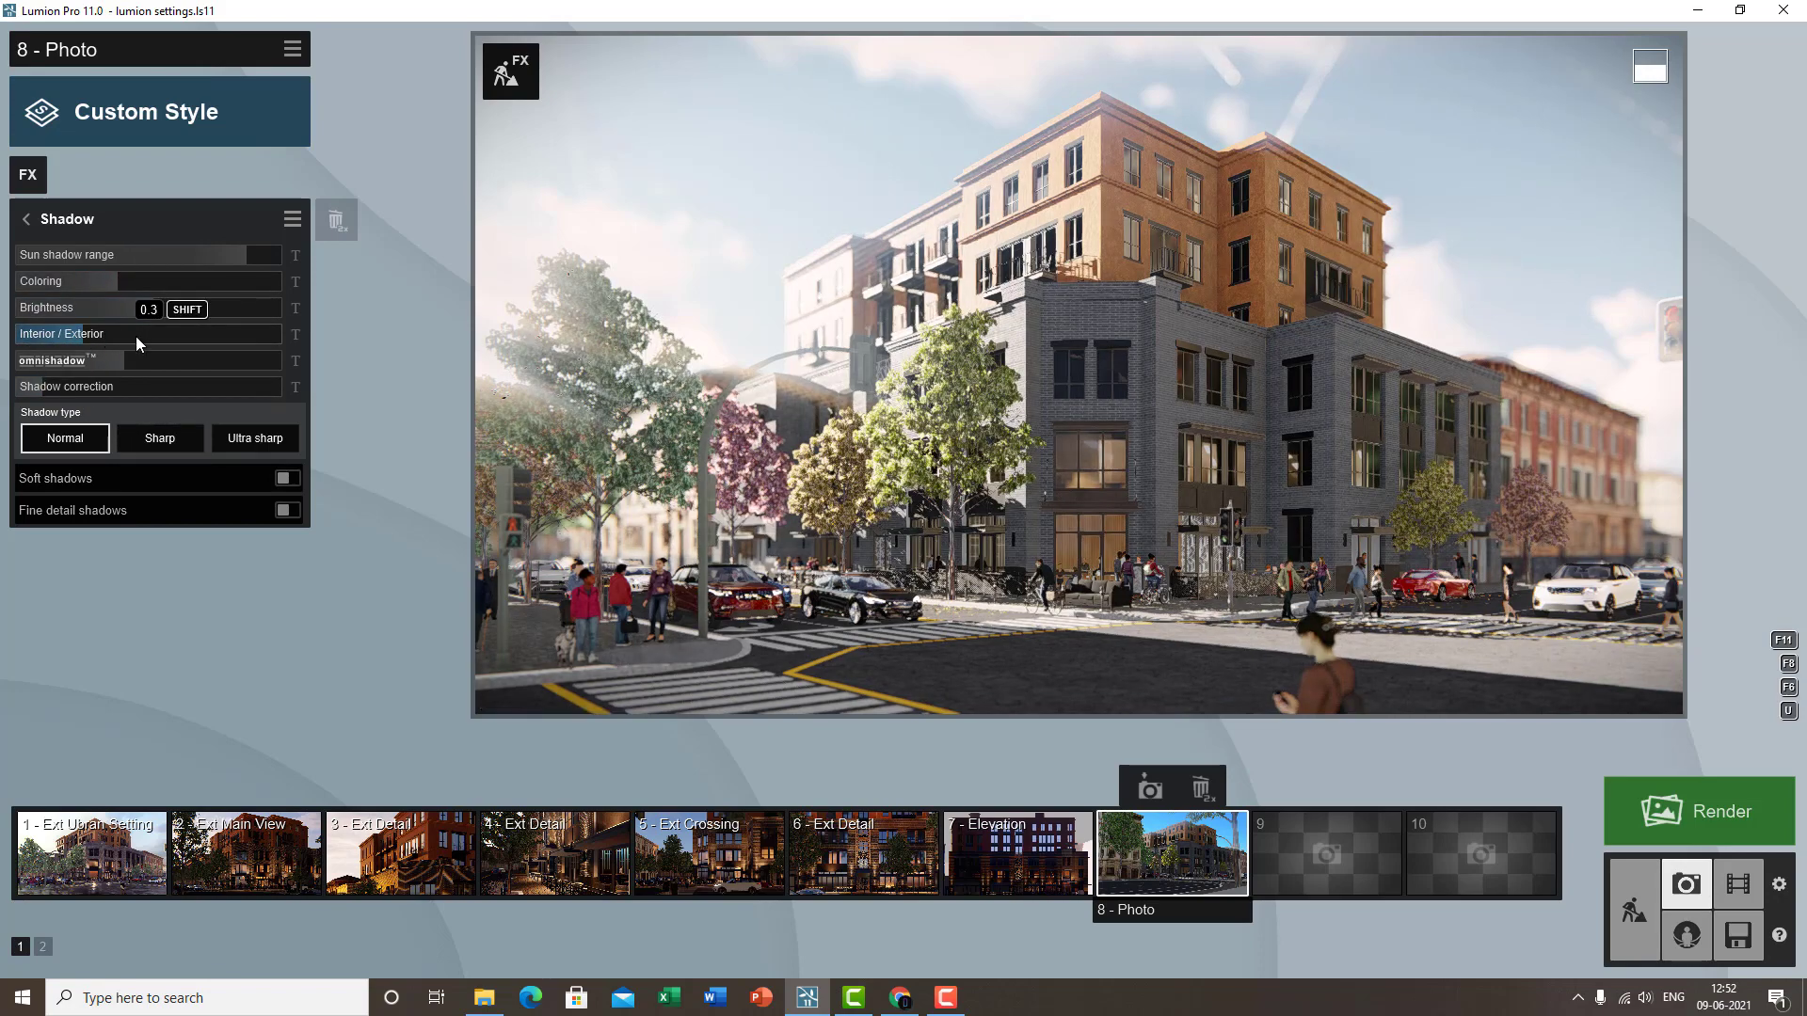
left_click_drag(353, 342, 339, 414)
left_click_drag(72, 353, 176, 367)
left_click_drag(375, 370, 443, 363)
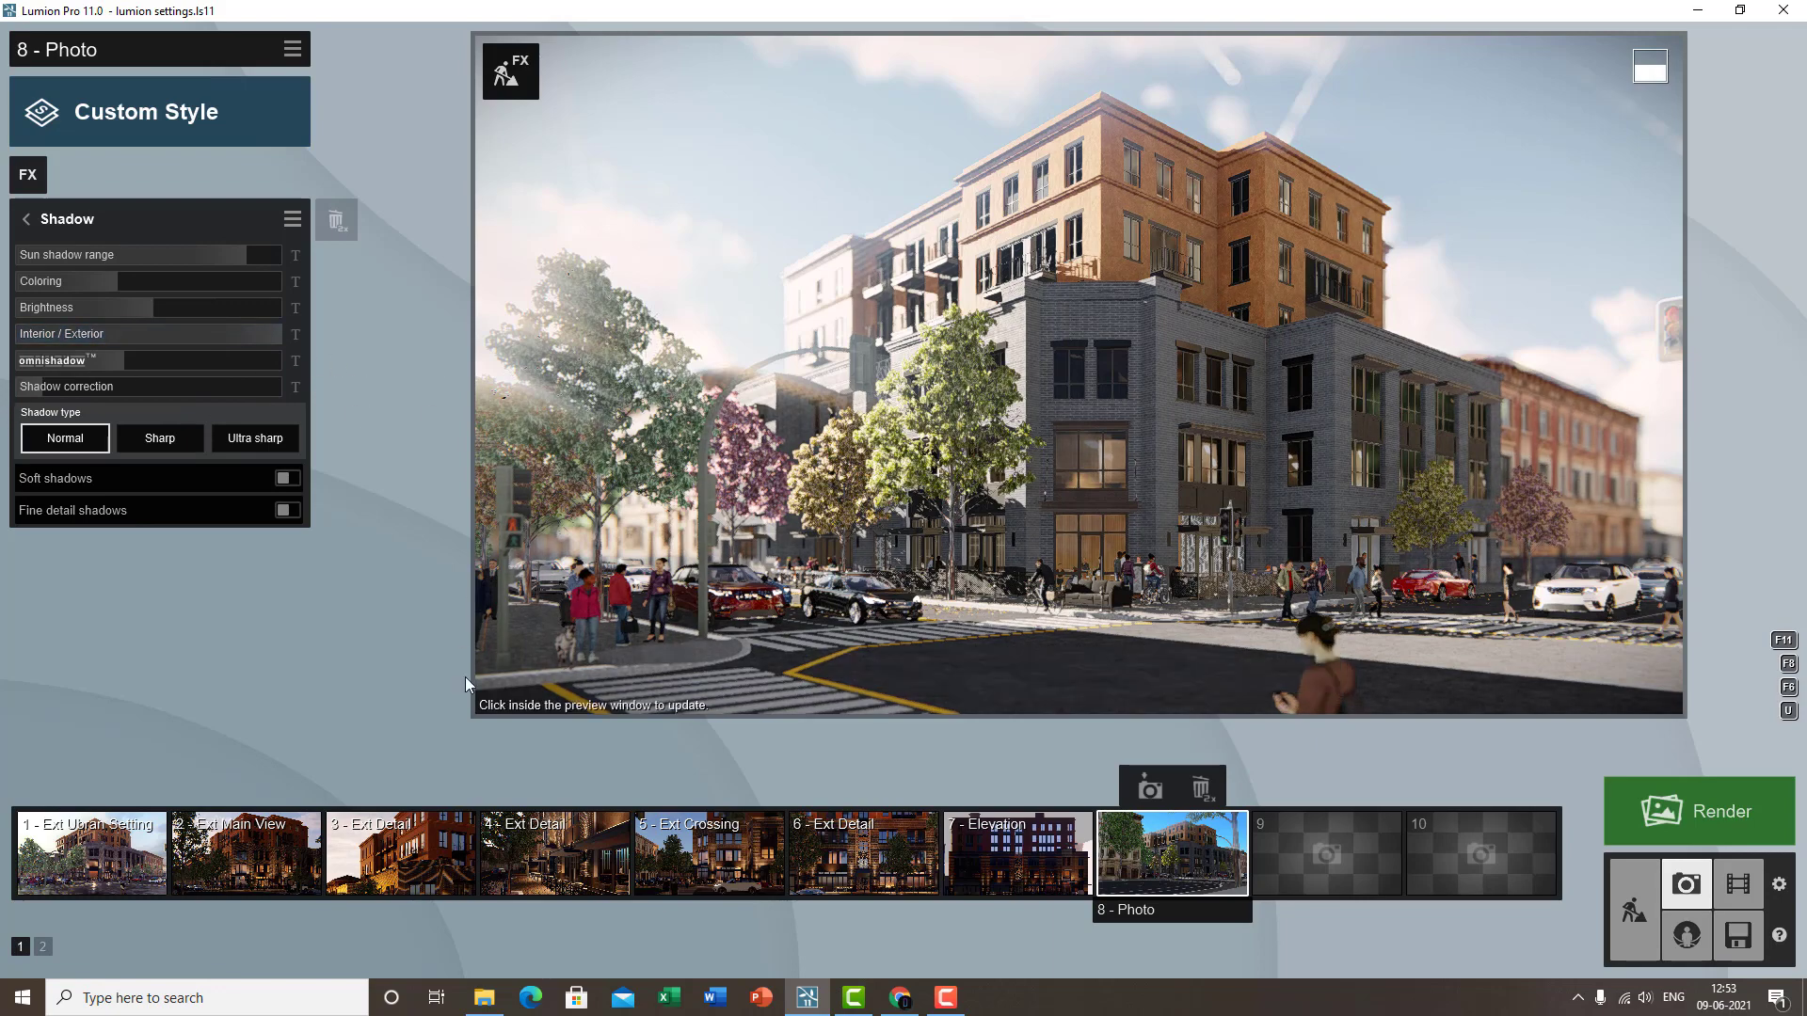
left_click(1223, 489)
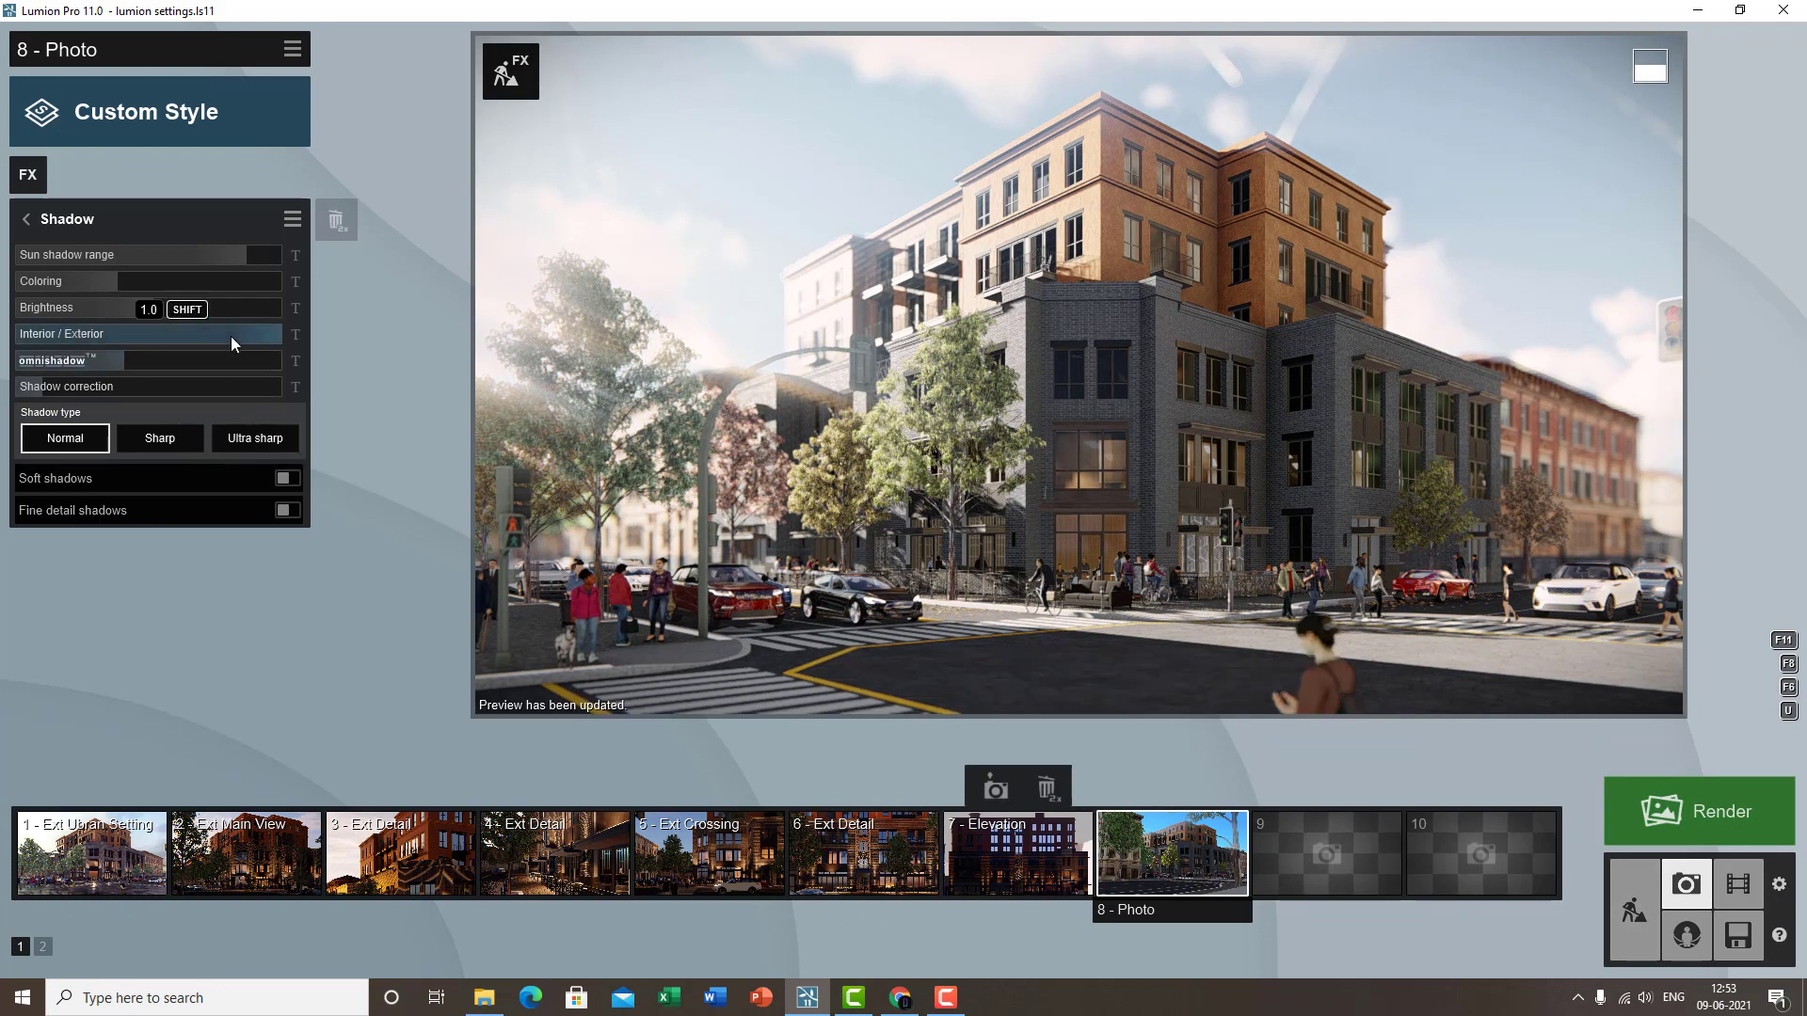
left_click_drag(230, 336, 19, 337)
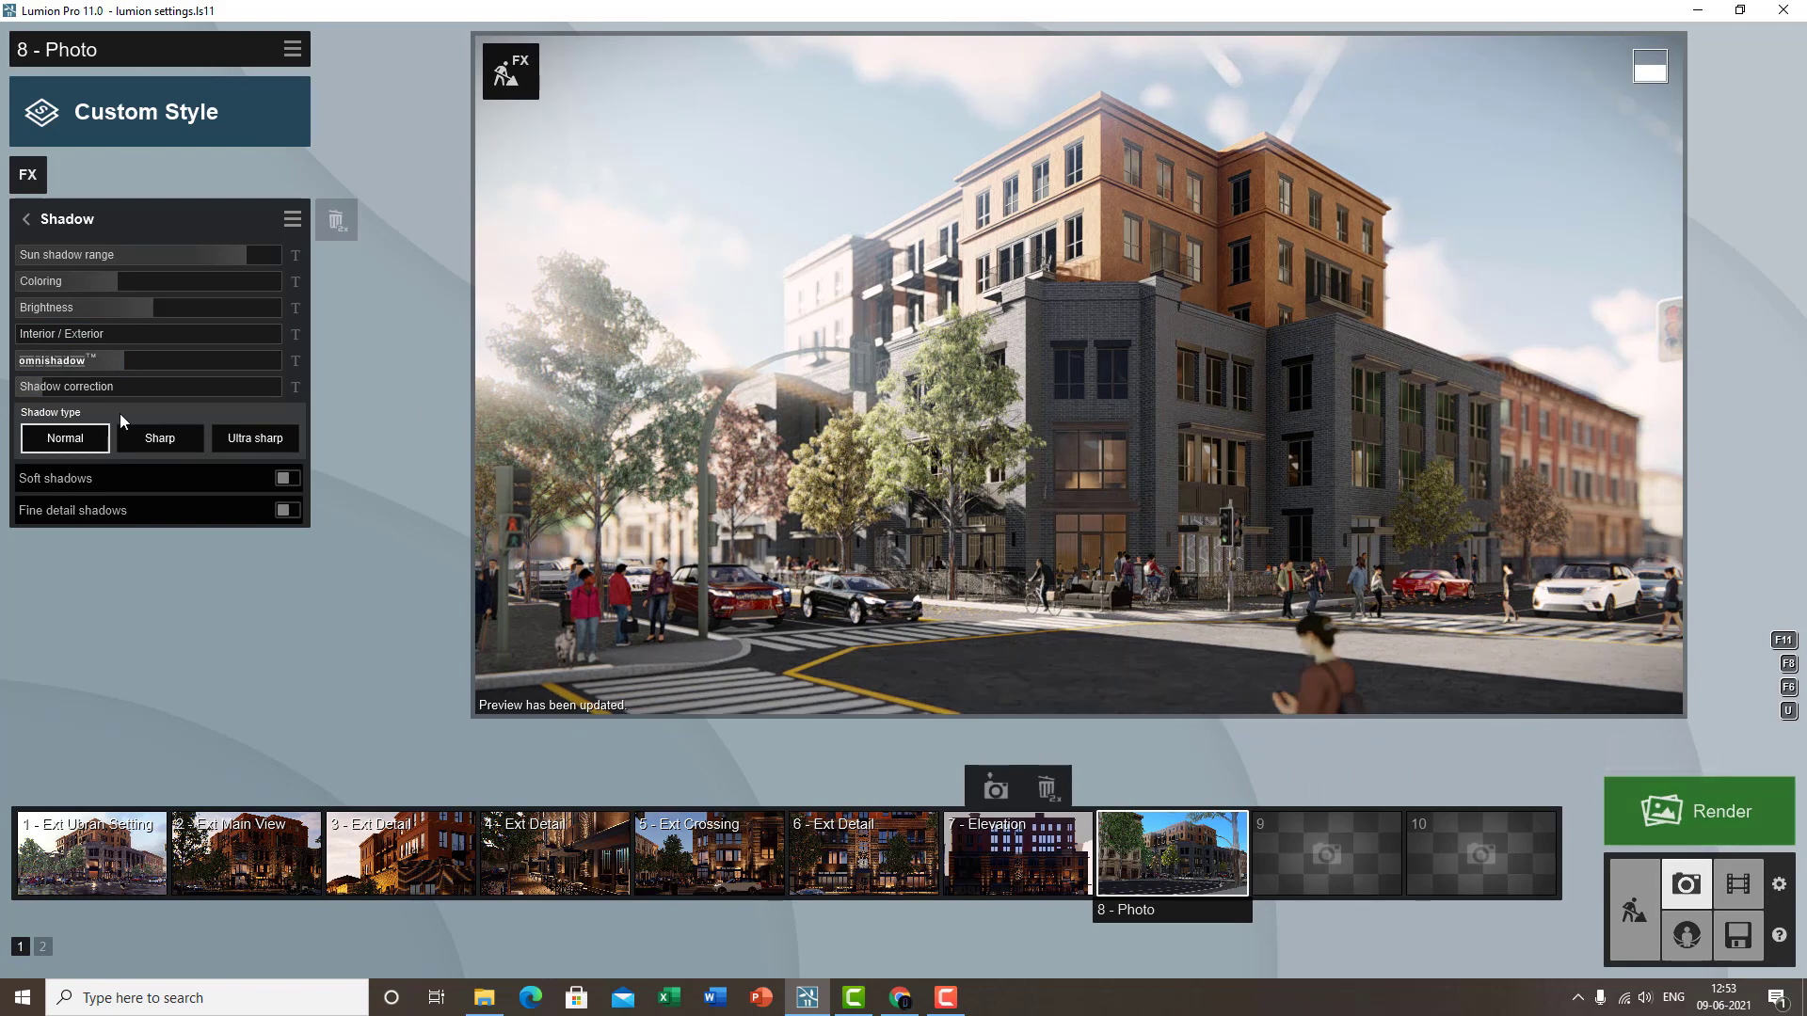
left_click_drag(96, 331, 550, 358)
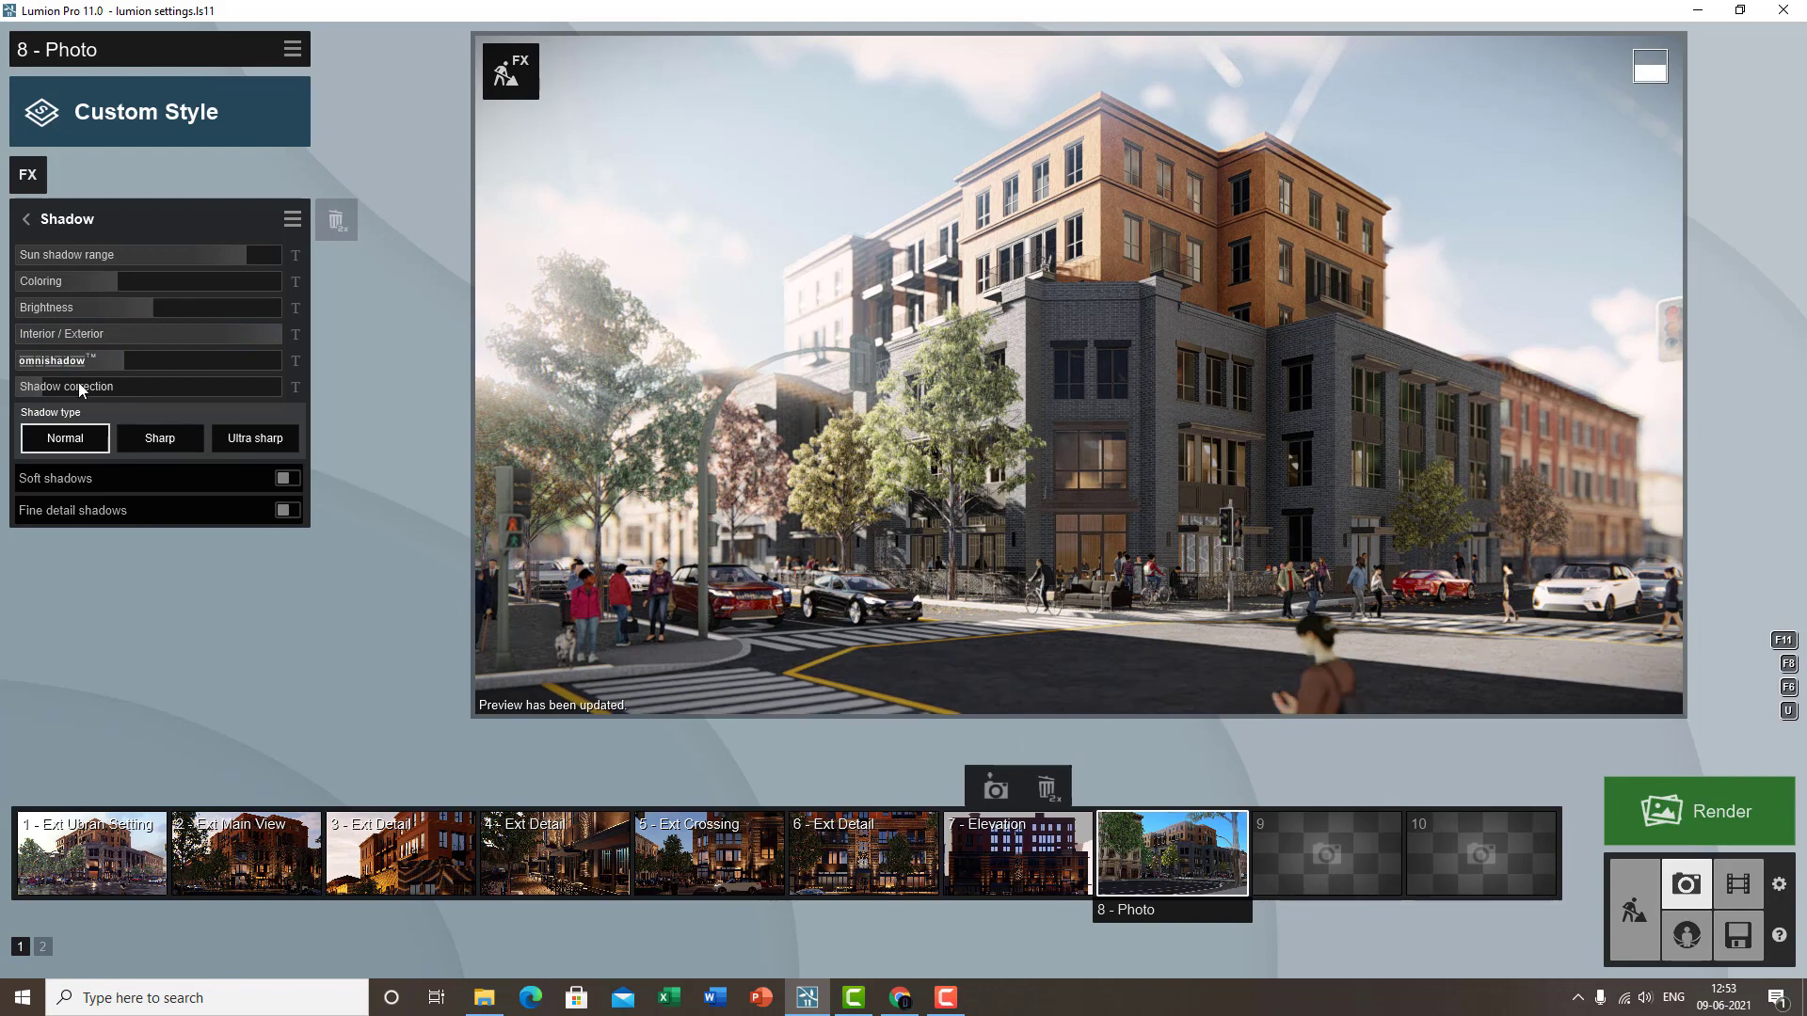
left_click_drag(113, 337, 62, 336)
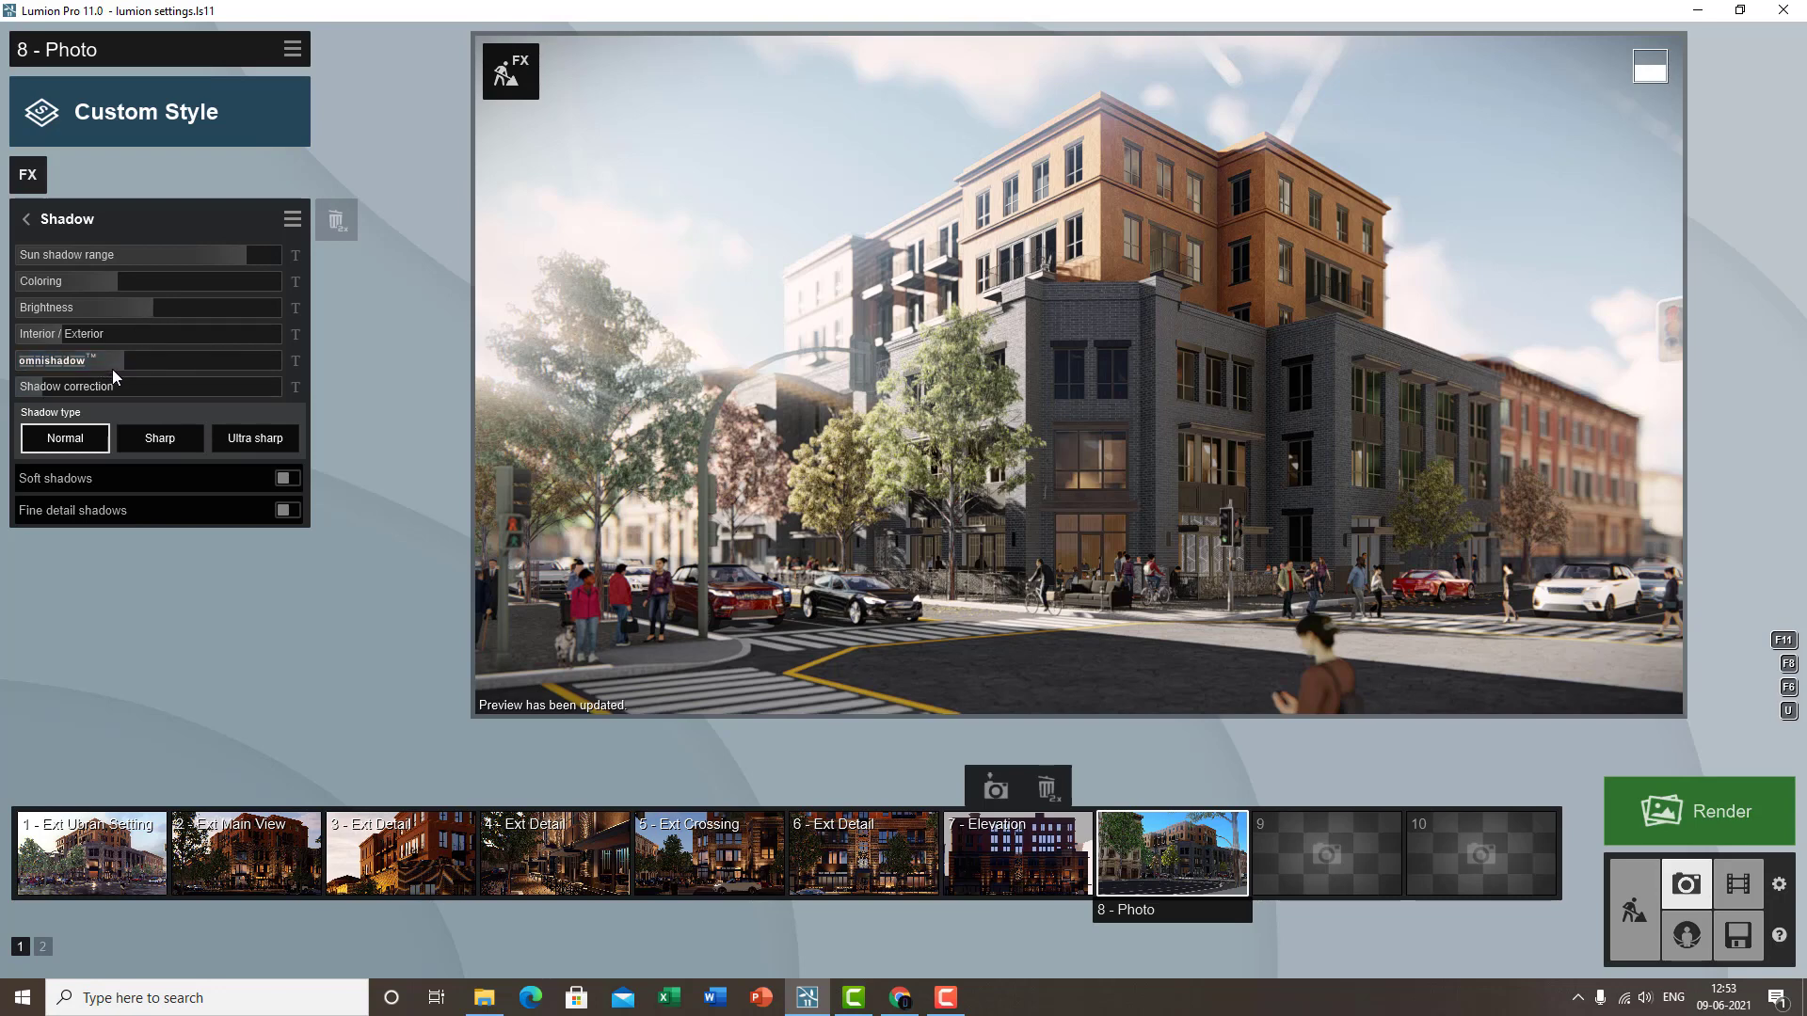
- Compare omnishadow at its minimum and maximum in the preview, and leave it at about 0.7
left_click_drag(160, 363, 25, 367)
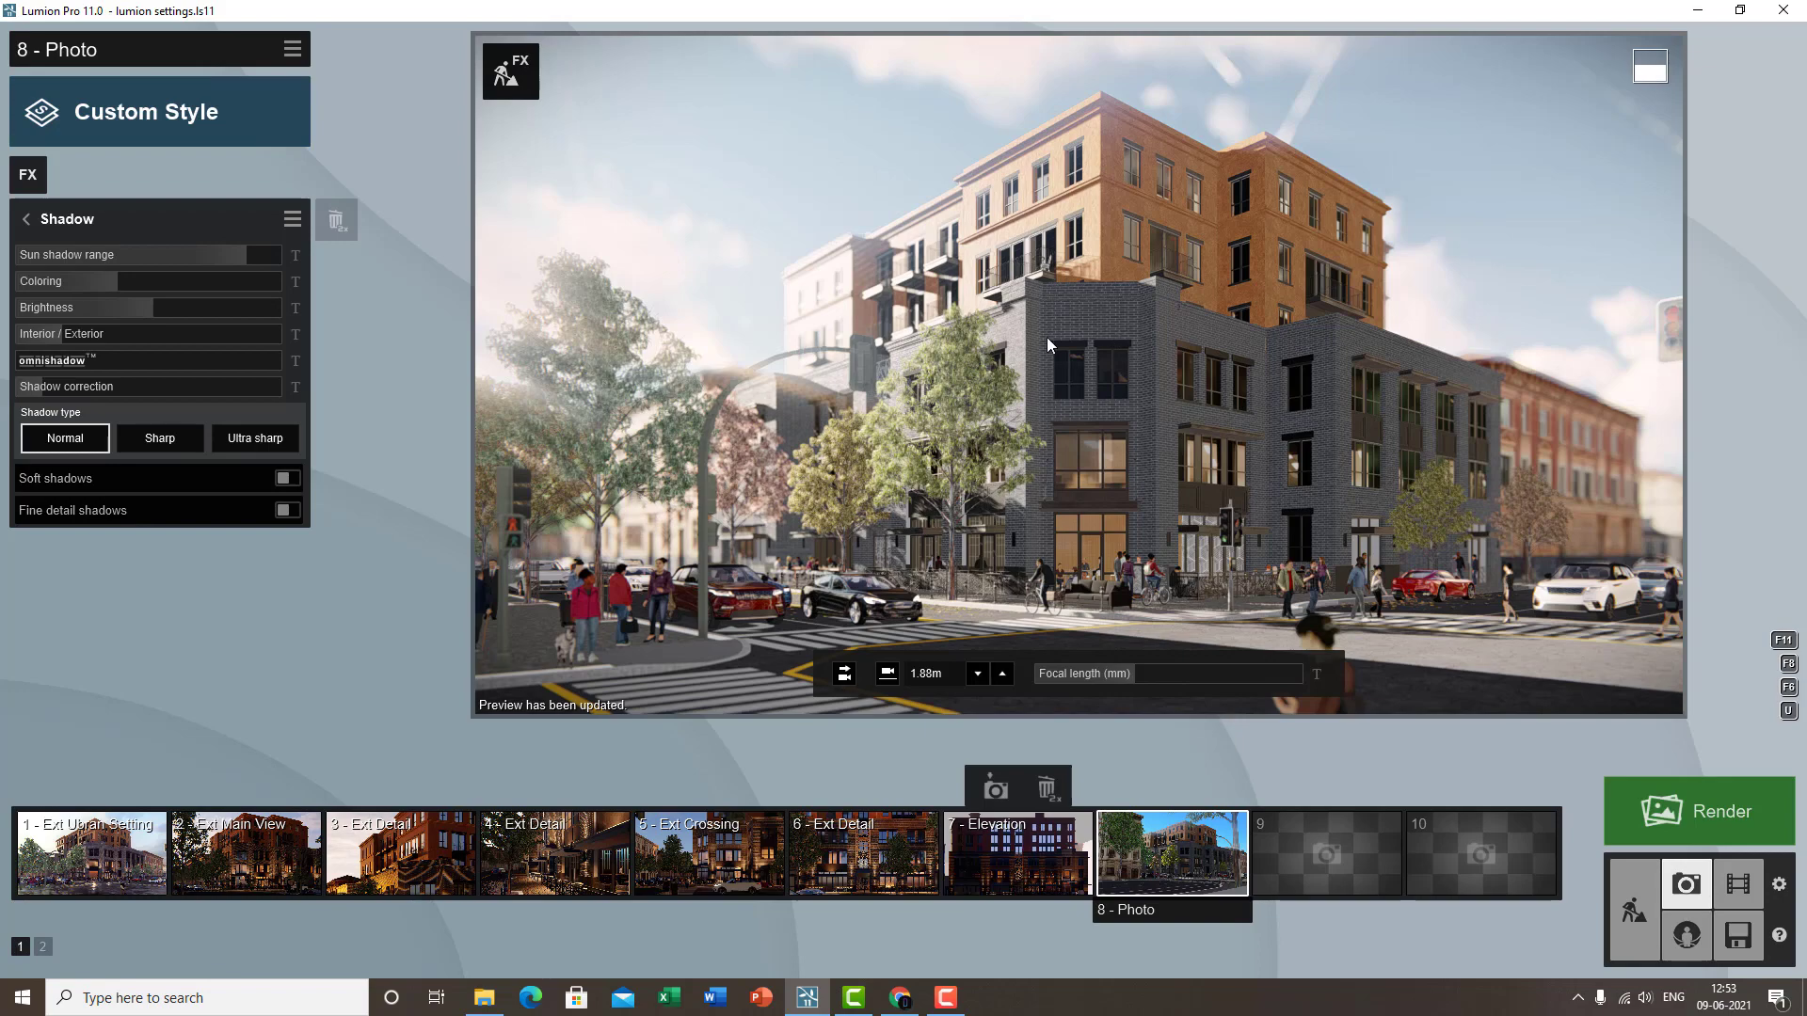
left_click_drag(64, 367, 151, 378)
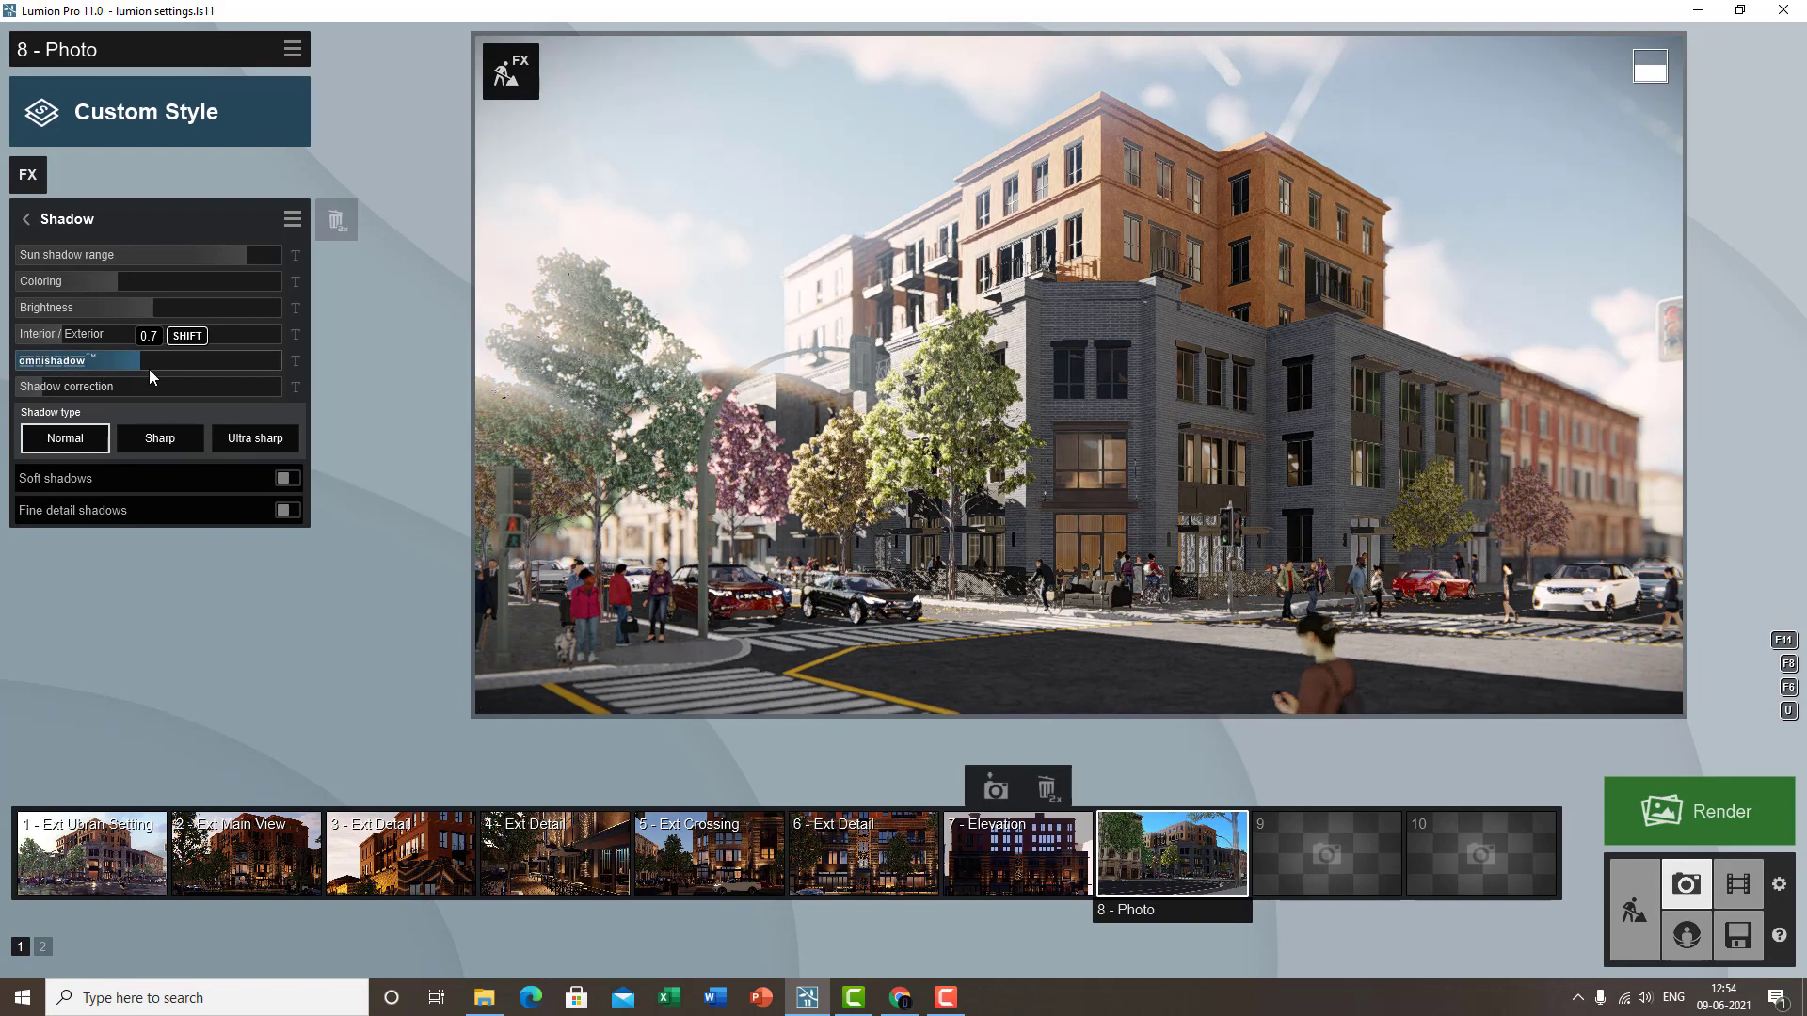
left_click_drag(26, 373, 160, 383)
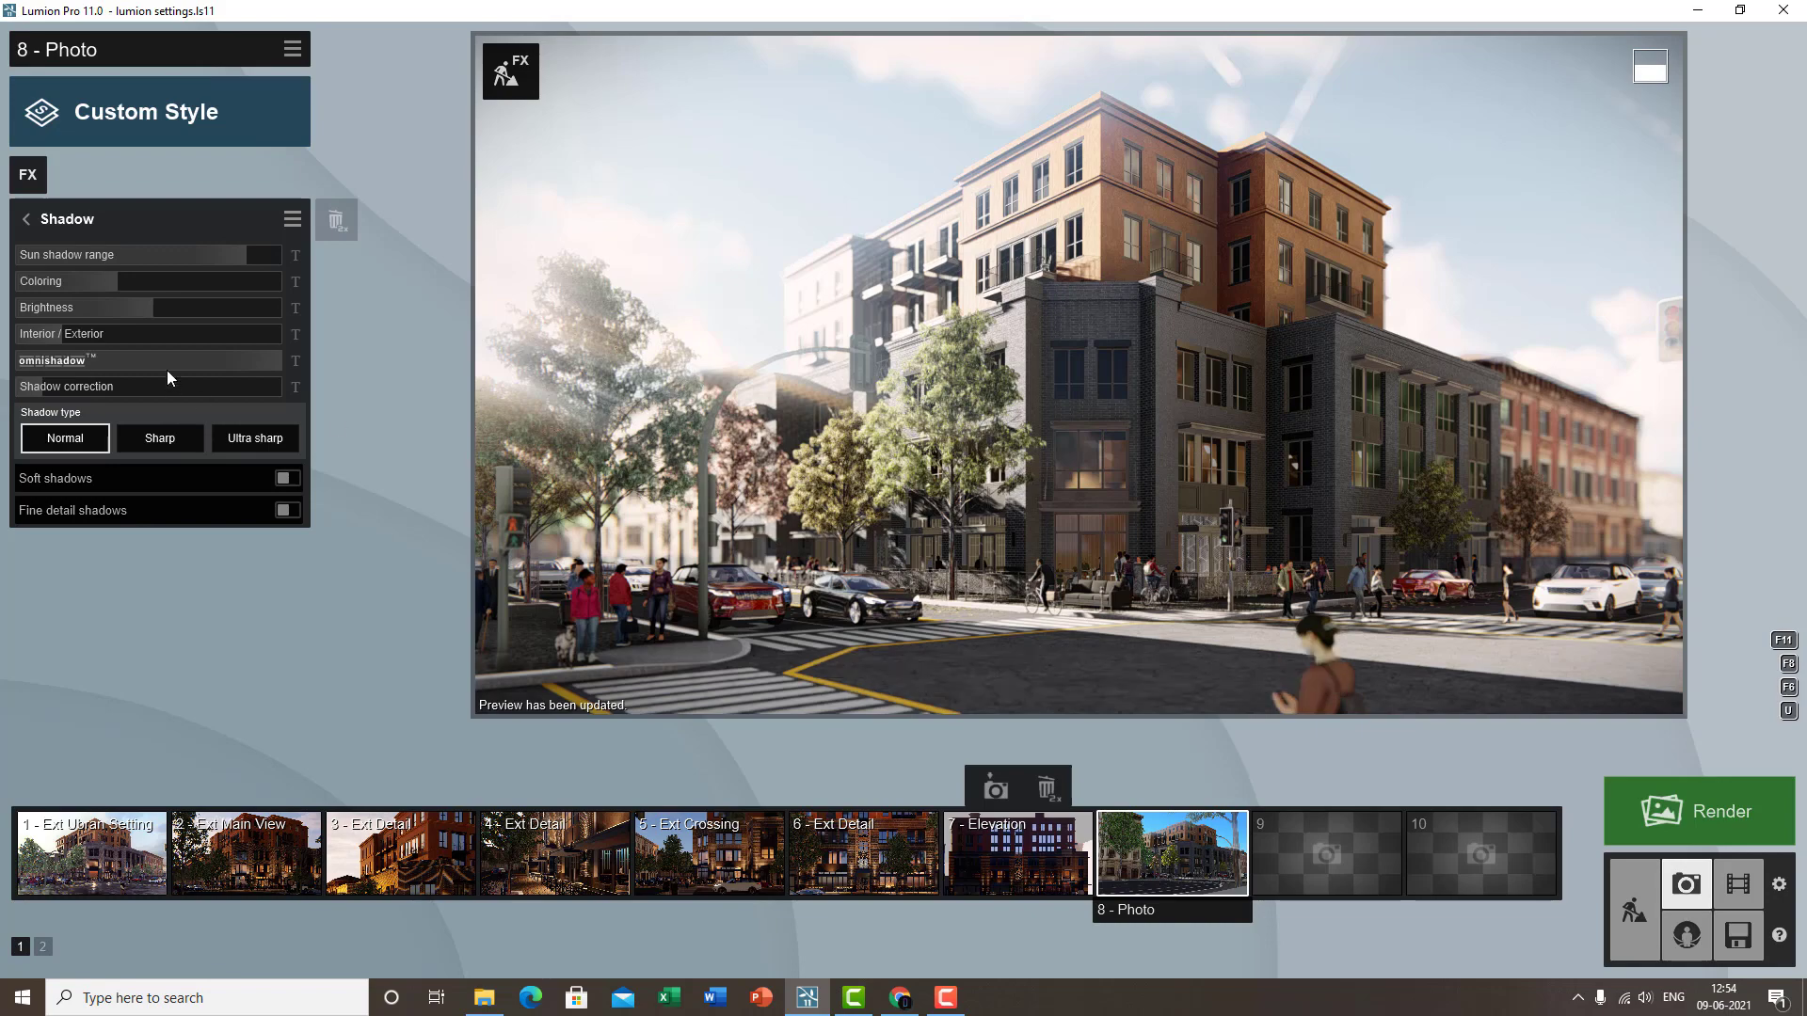
left_click_drag(267, 359, 160, 359)
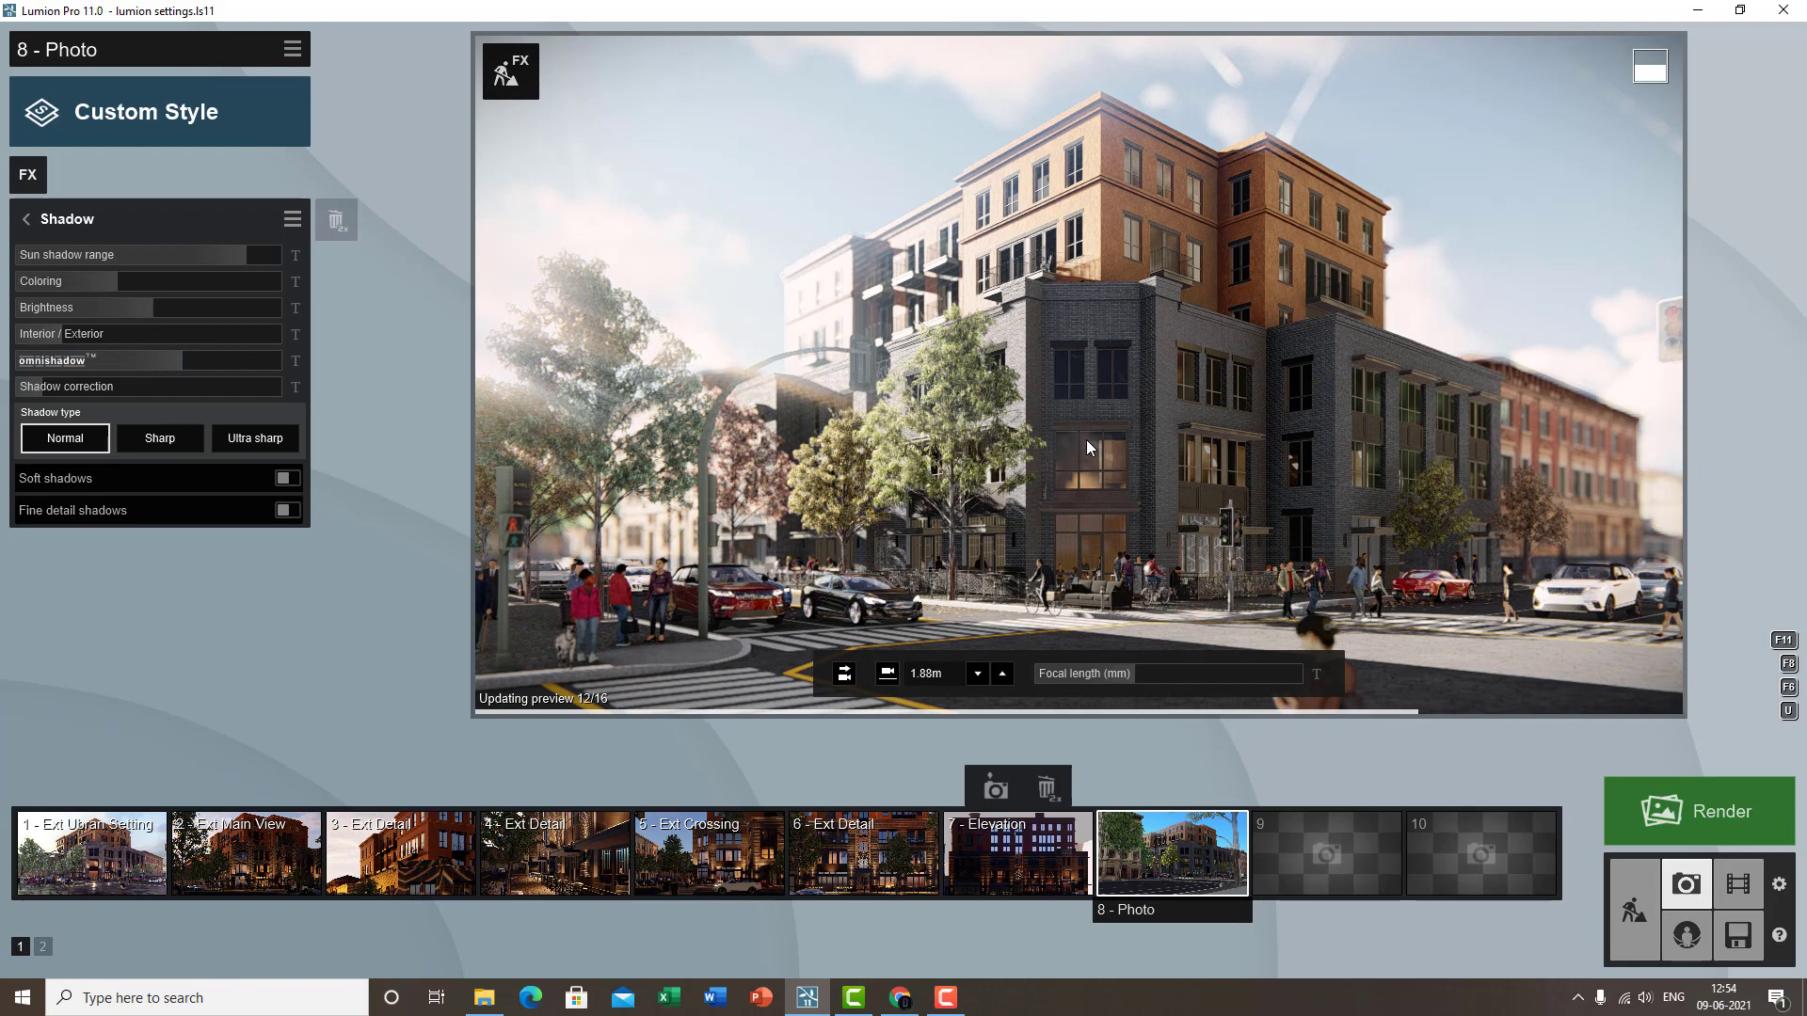
left_click(144, 361)
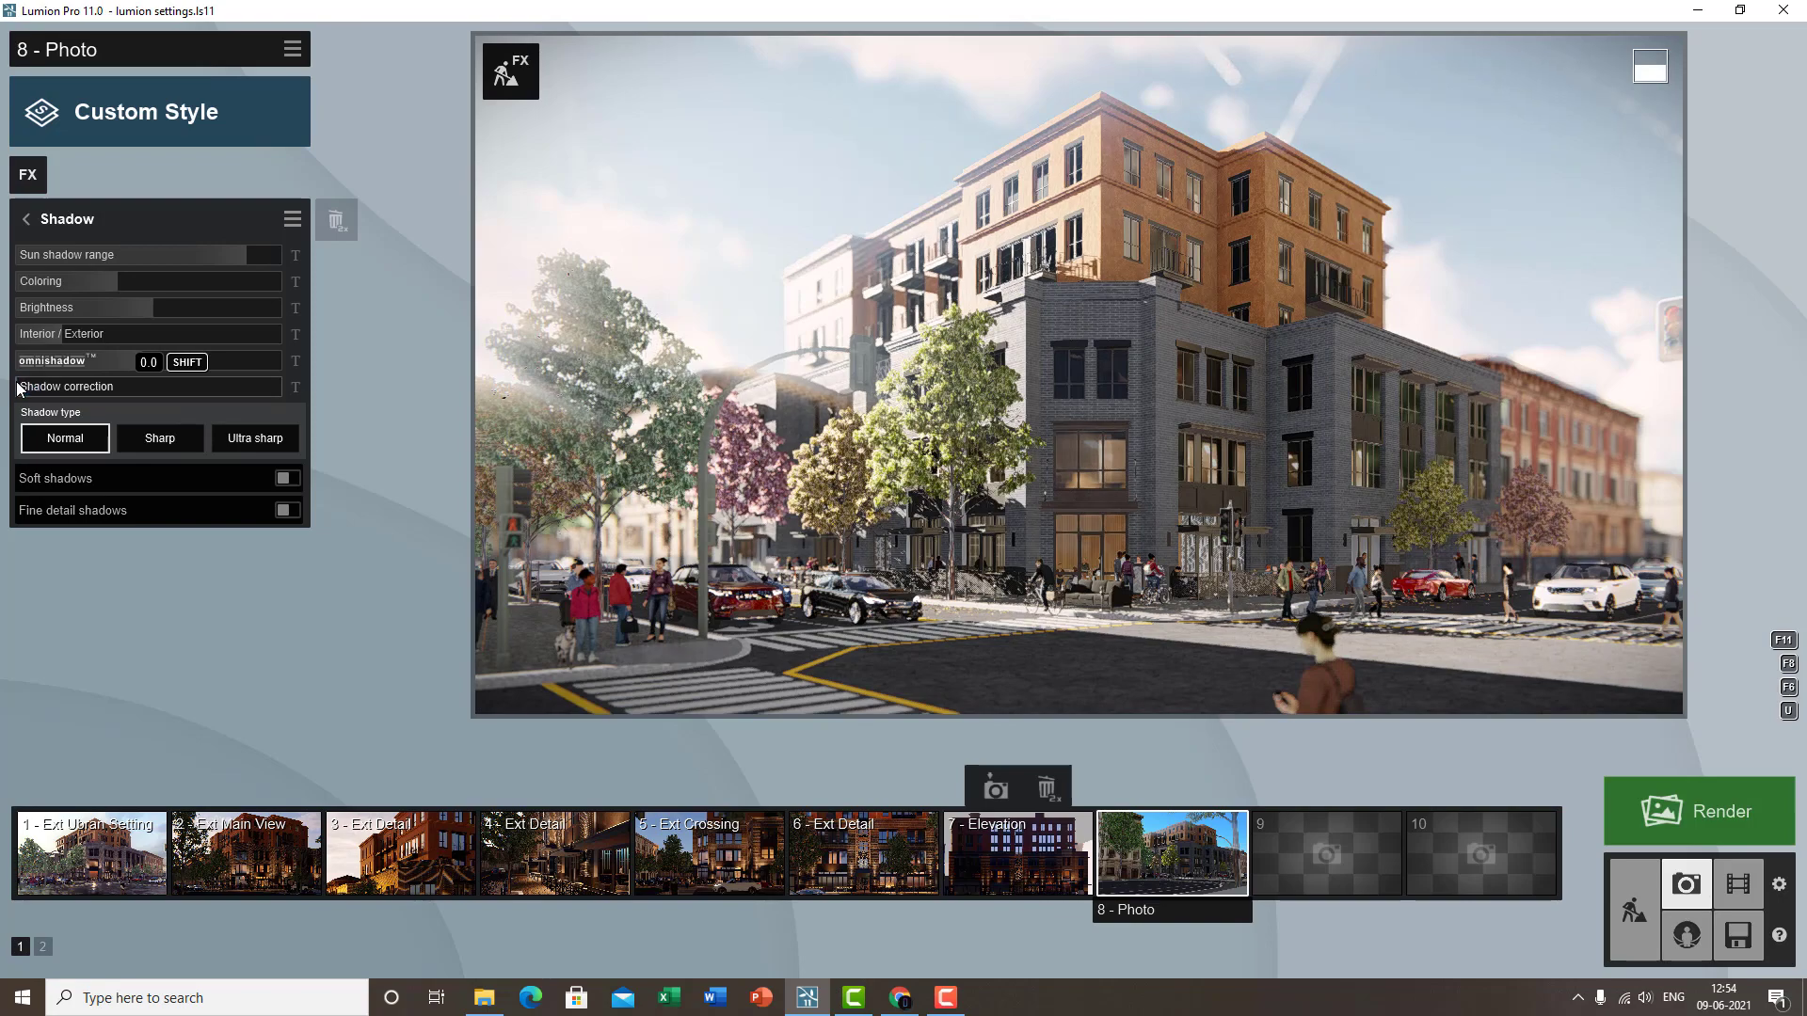
- Raise shadow correction to 1.0 and check the tree shadows on the cobbled pavement by the café entrance in an updated preview
left_click(224, 385)
left_click_drag(280, 386, 374, 382)
right_click_drag(1072, 555, 1179, 522)
scroll(1180, 522, "up", 8)
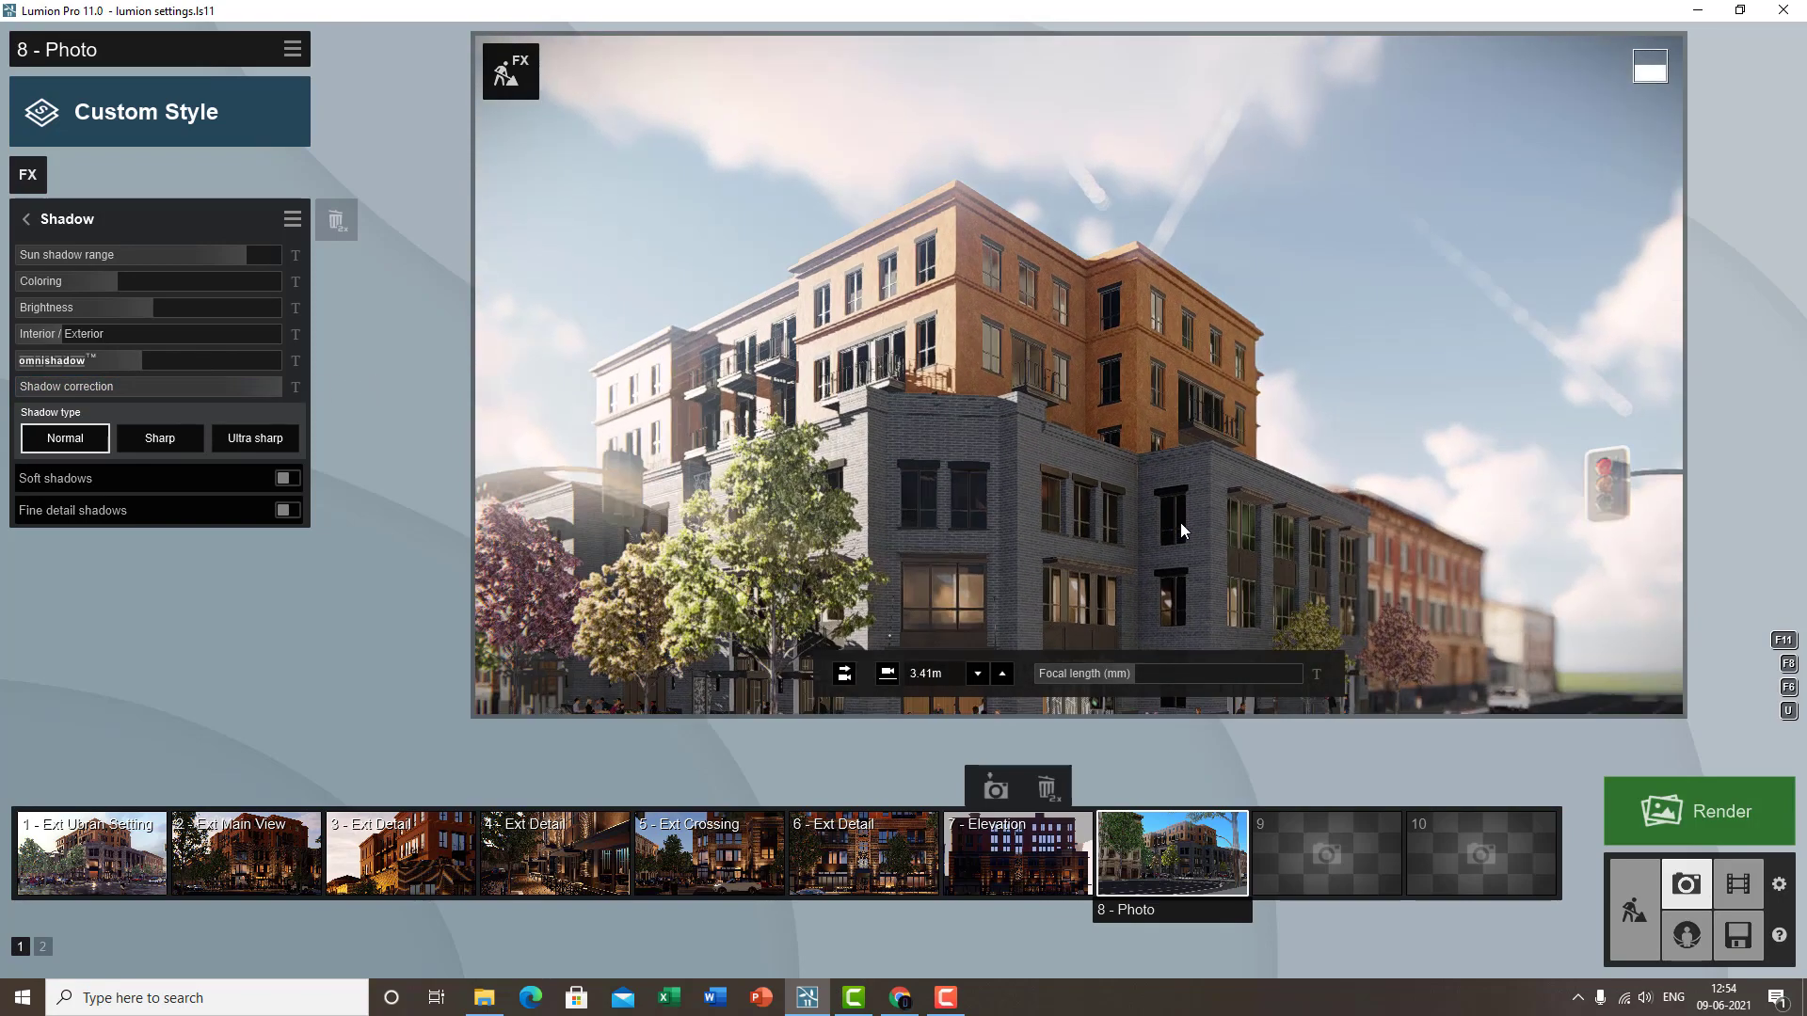
right_click_drag(1187, 395, 1238, 461)
scroll(1194, 296, "up", 5)
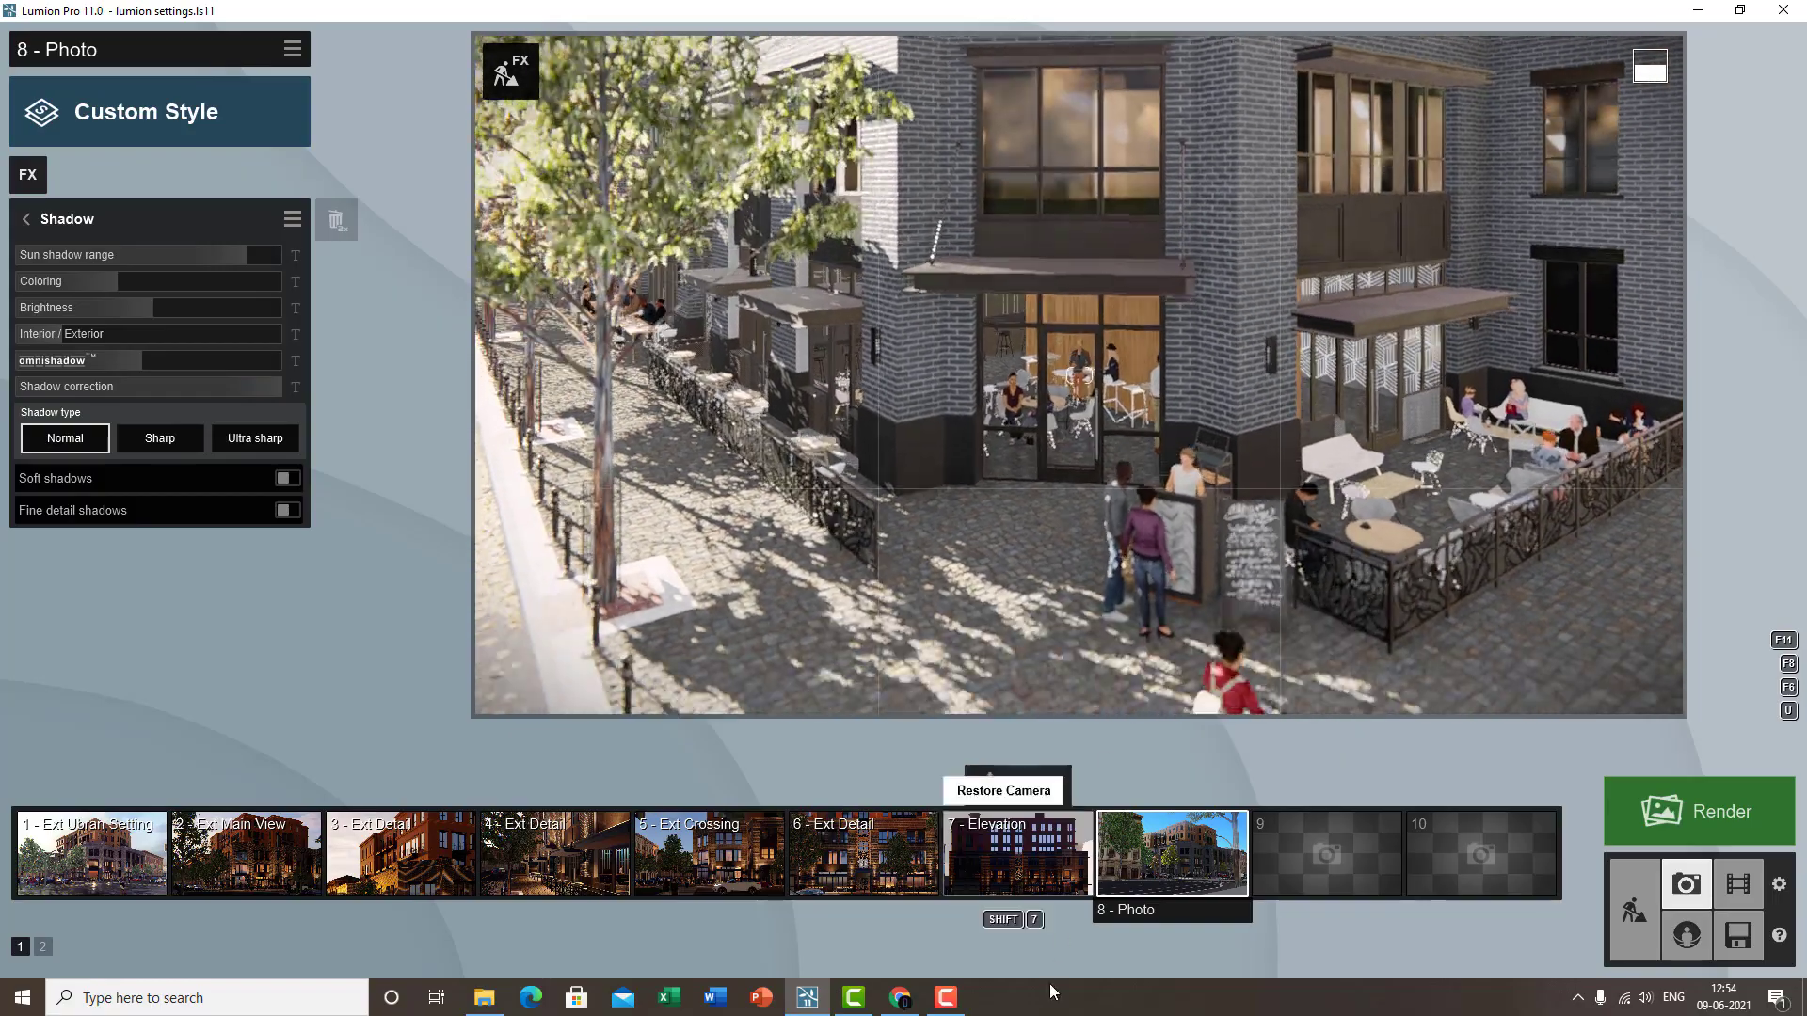
mouse_move(1194, 295)
right_mouse_down()
mouse_move(1176, 419)
mouse_move(1202, 387)
mouse_move(1220, 271)
right_mouse_up()
scroll(1176, 419, "up", 5)
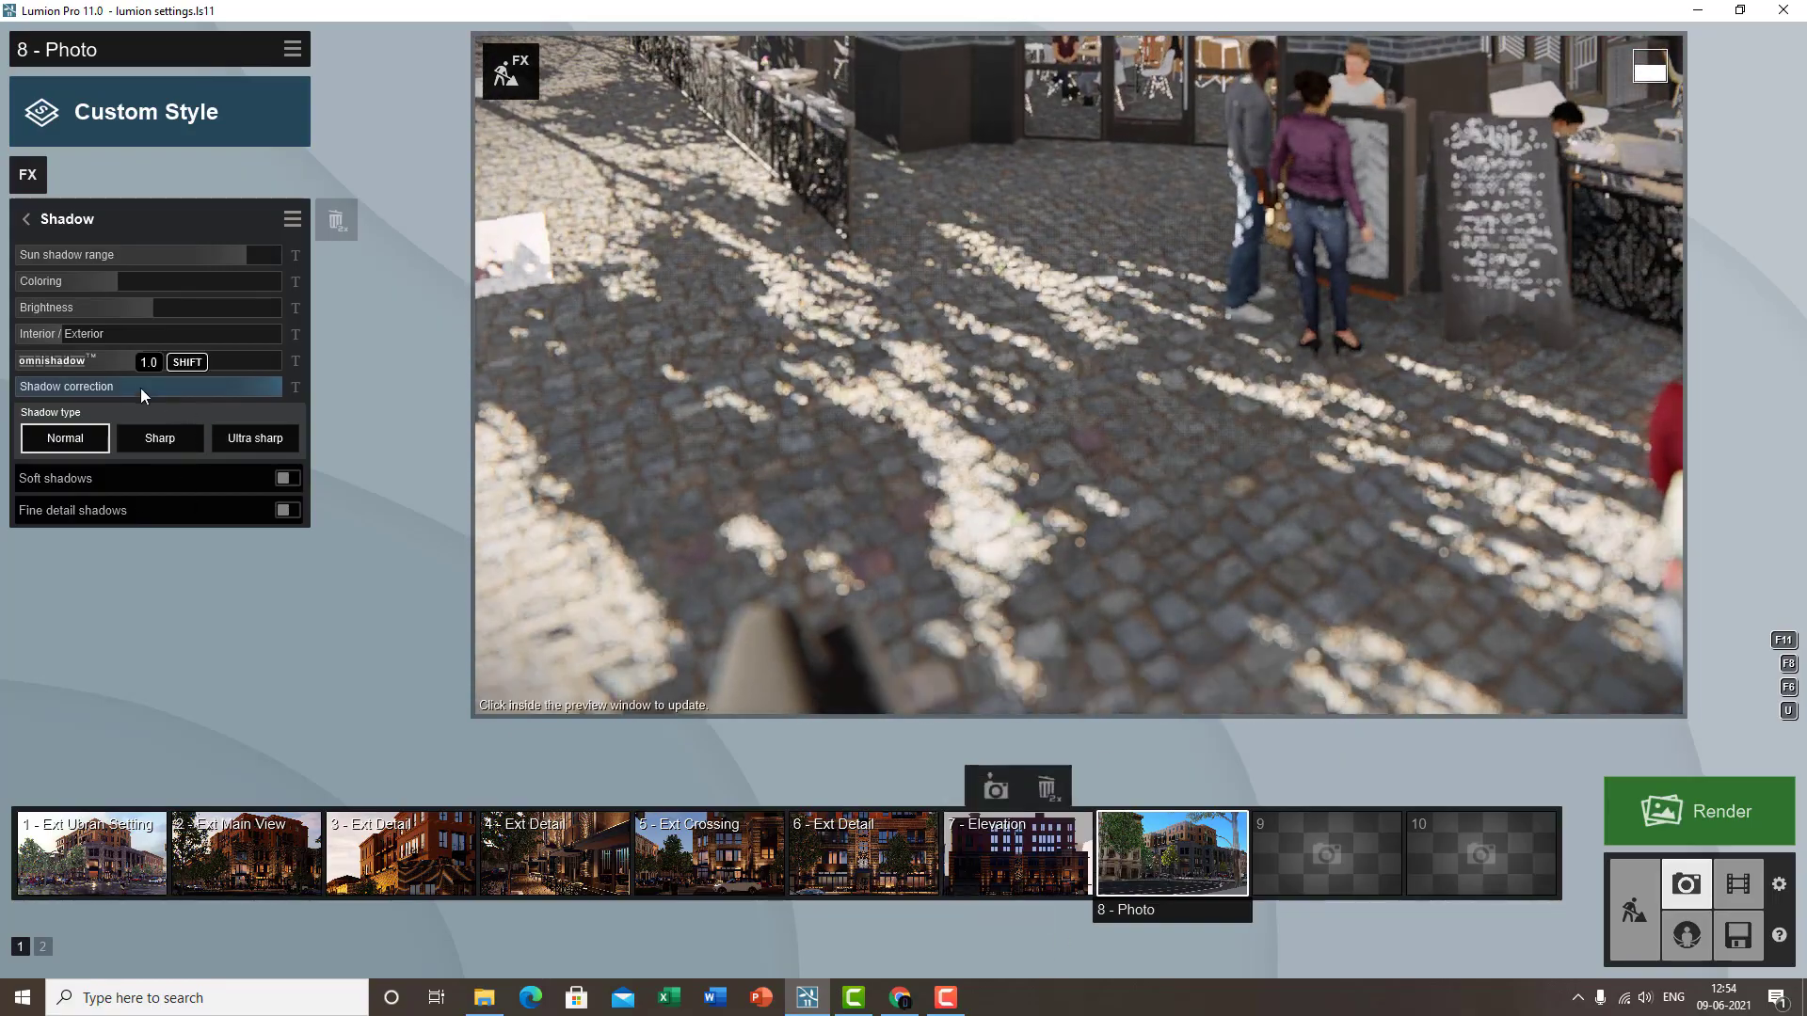
left_click_drag(528, 401, 753, 391)
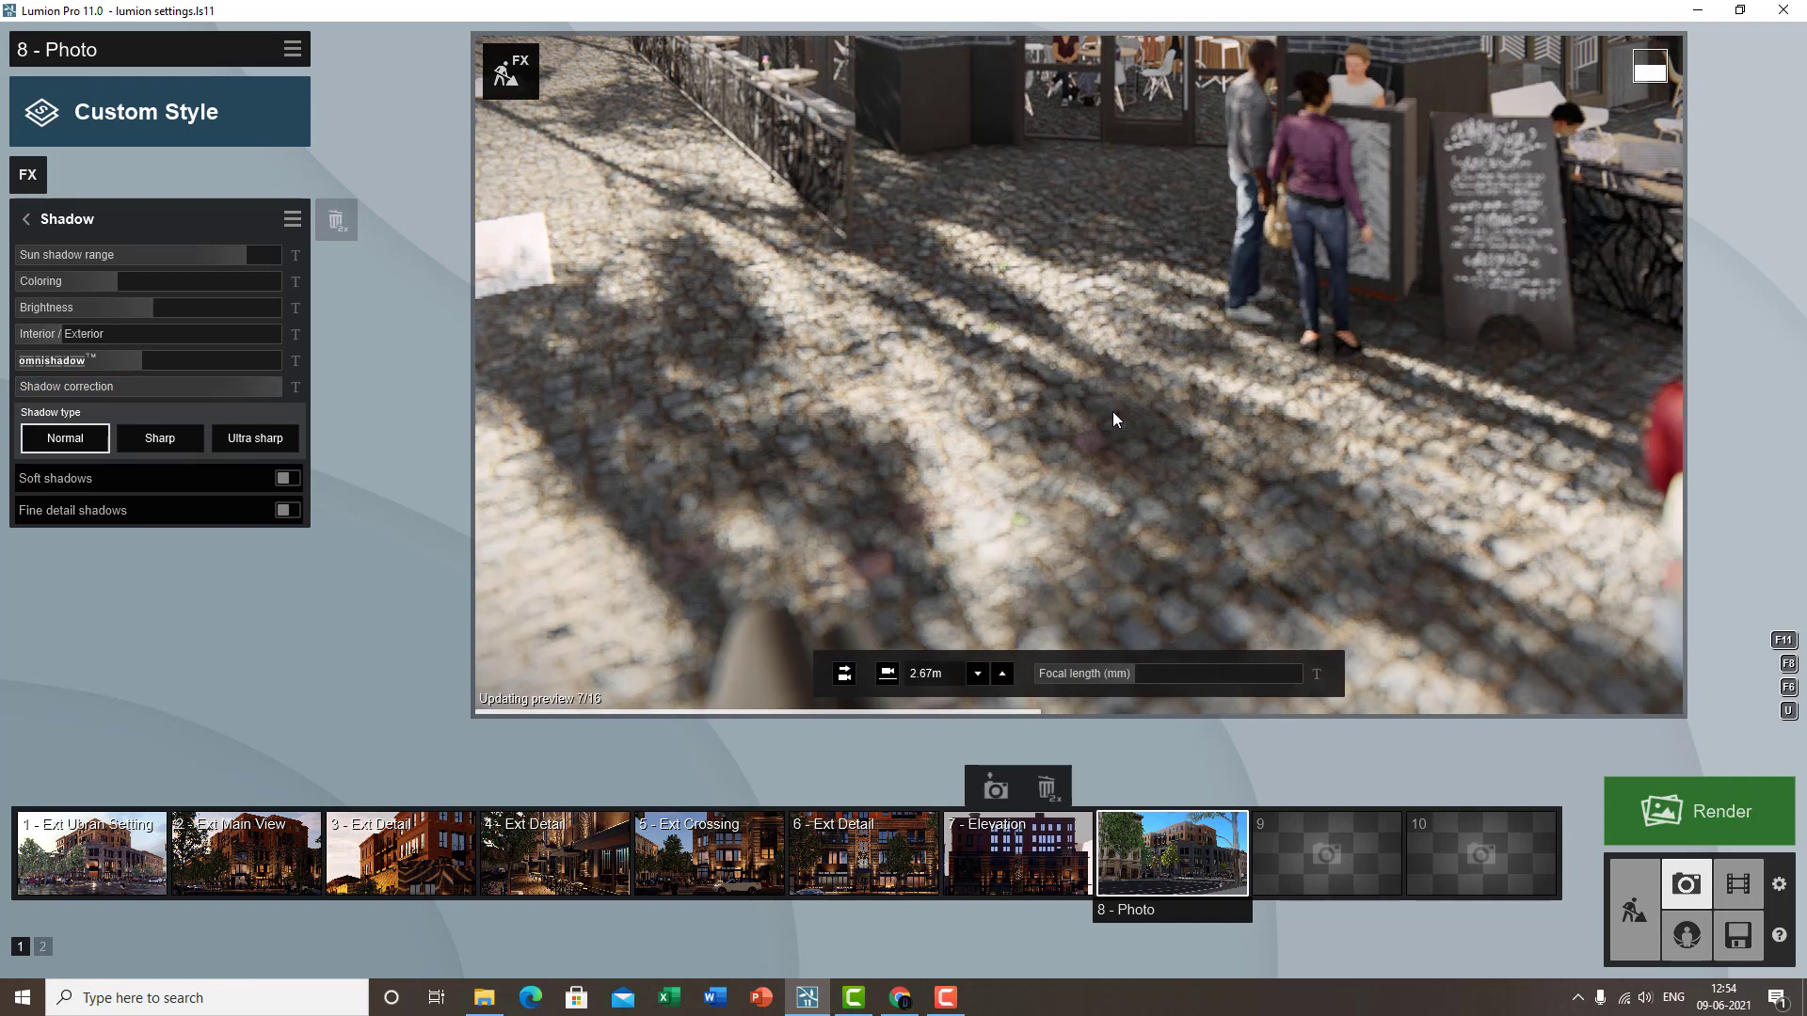
- Try the Sharp shadow type and switch to Ultra sharp, looking towards the corner café entrance
left_click(158, 442)
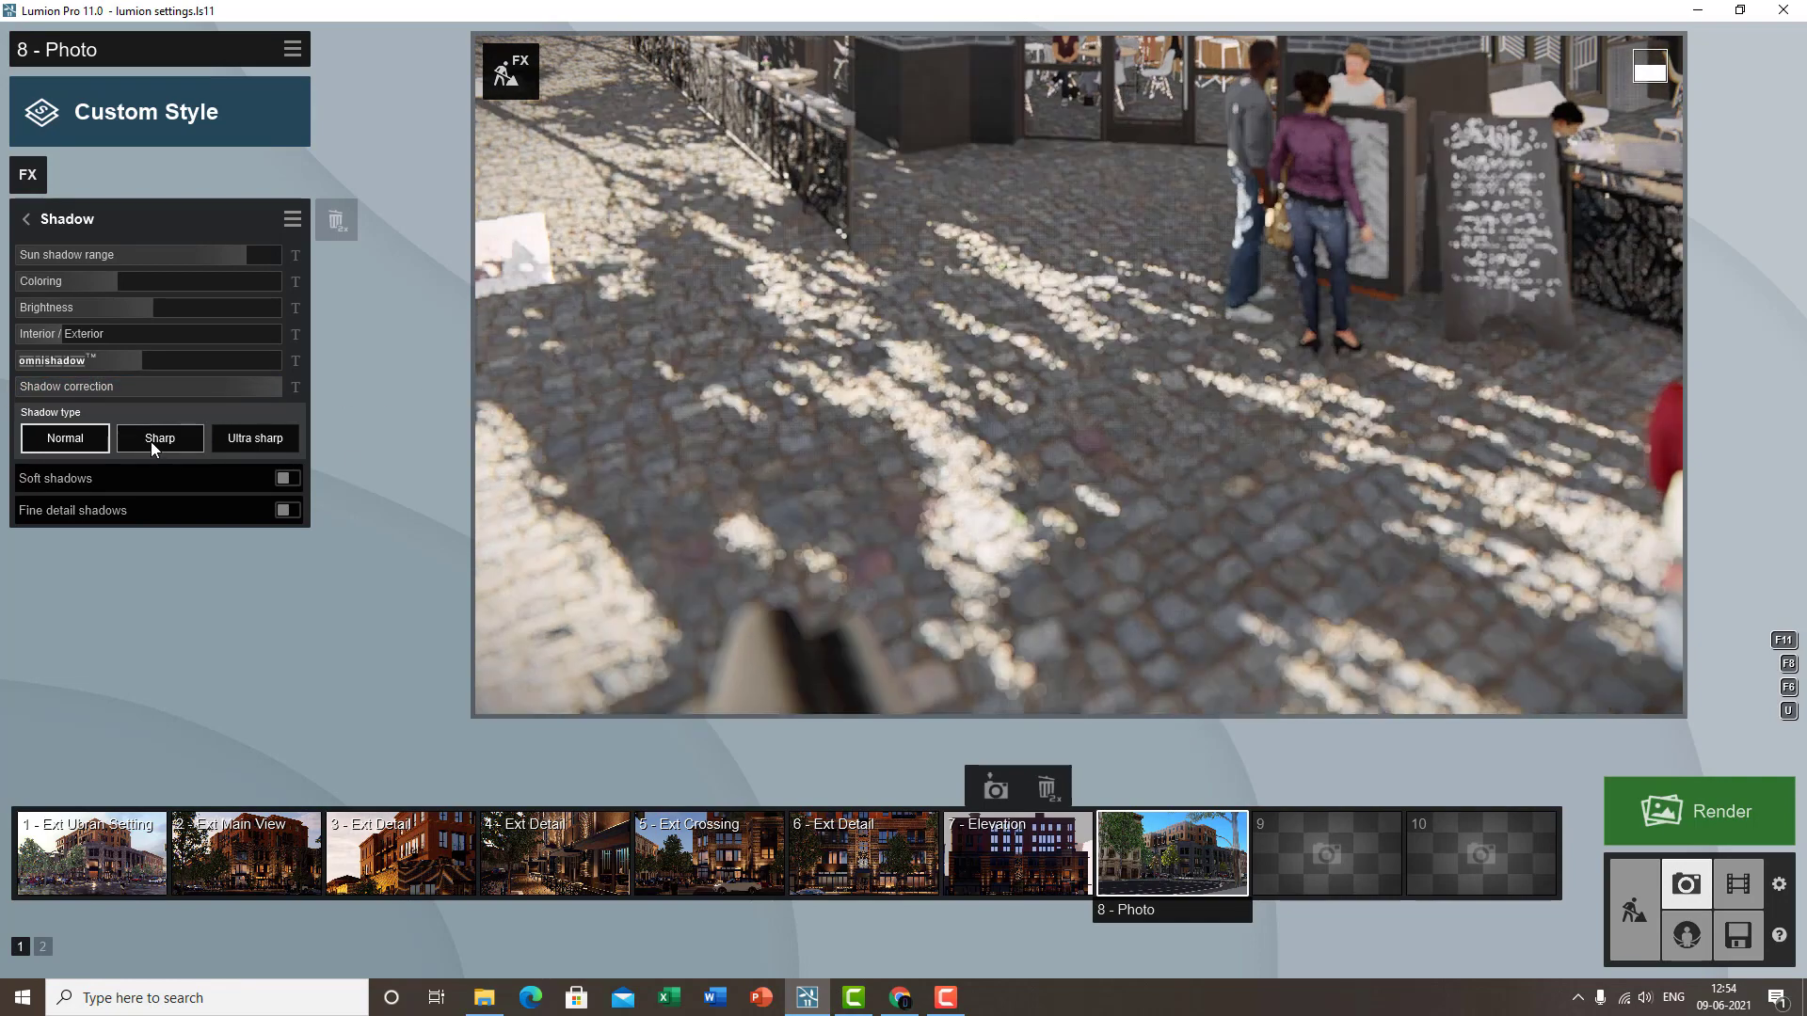
left_click(252, 442)
right_click_drag(1044, 411, 1273, 286)
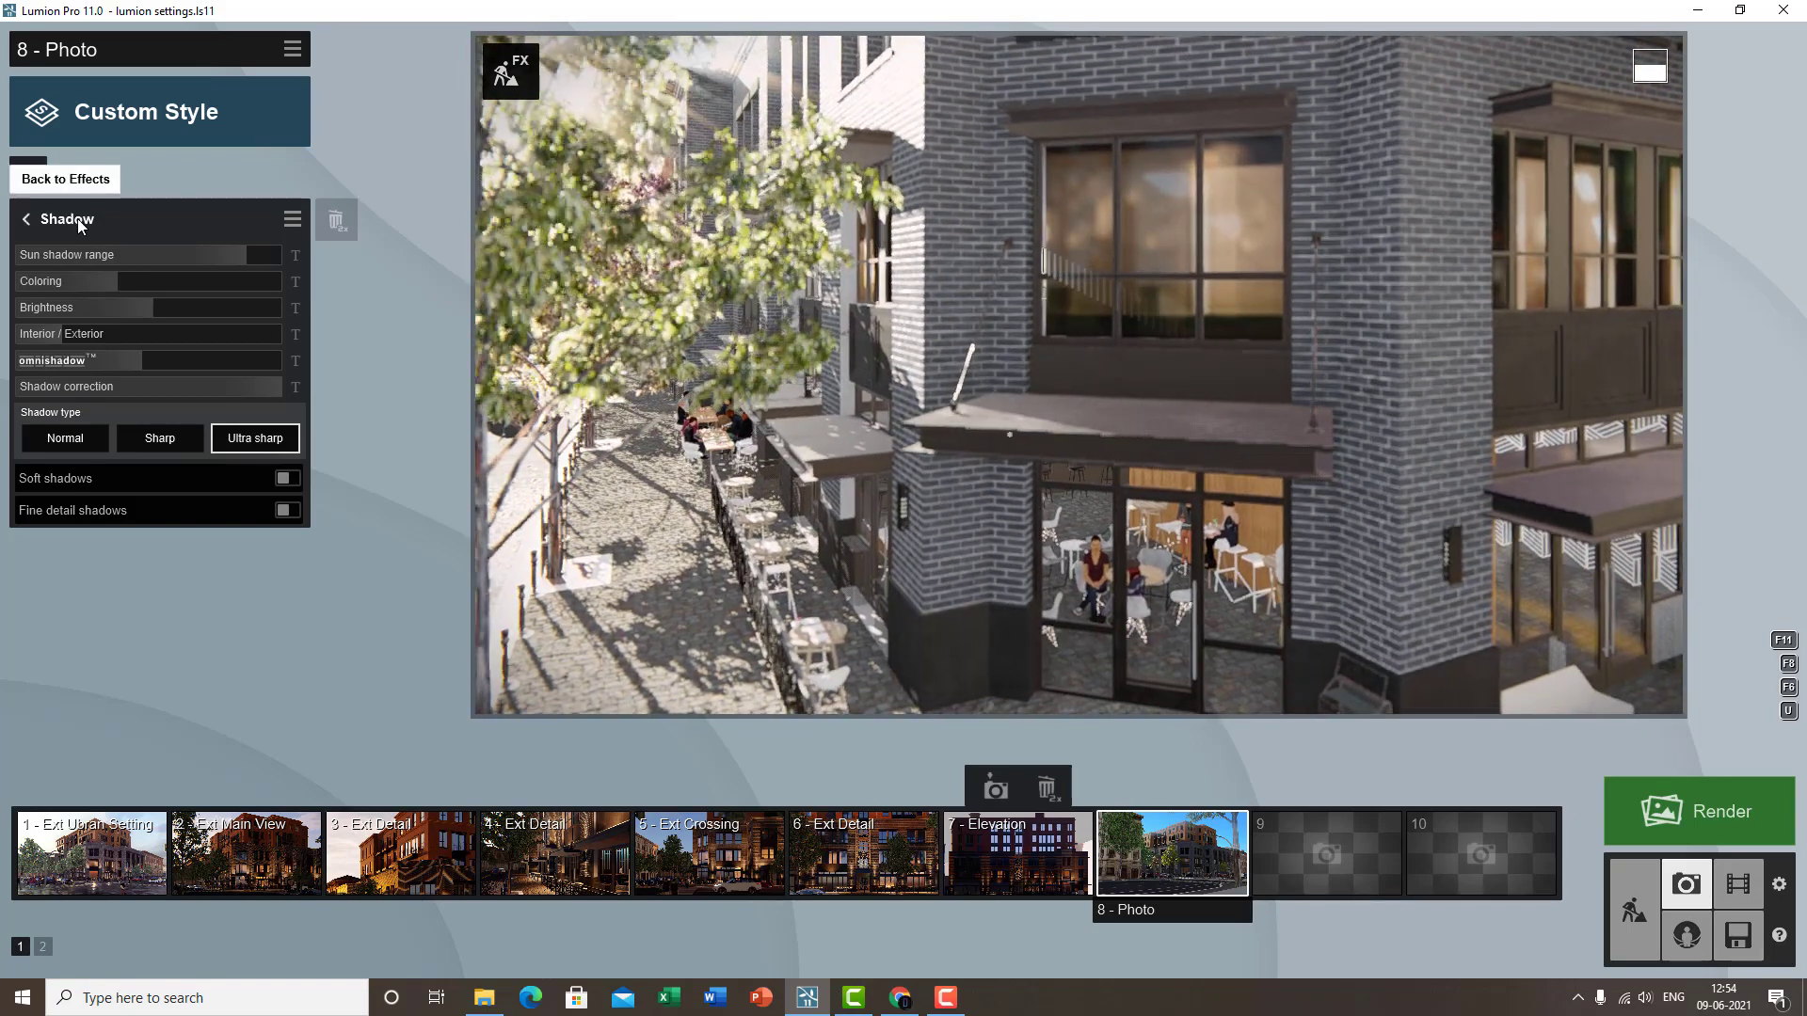
- Disable the photo's Depth of Field effect and frame the tree shadows on the pavement beside the bollards
left_click(77, 218)
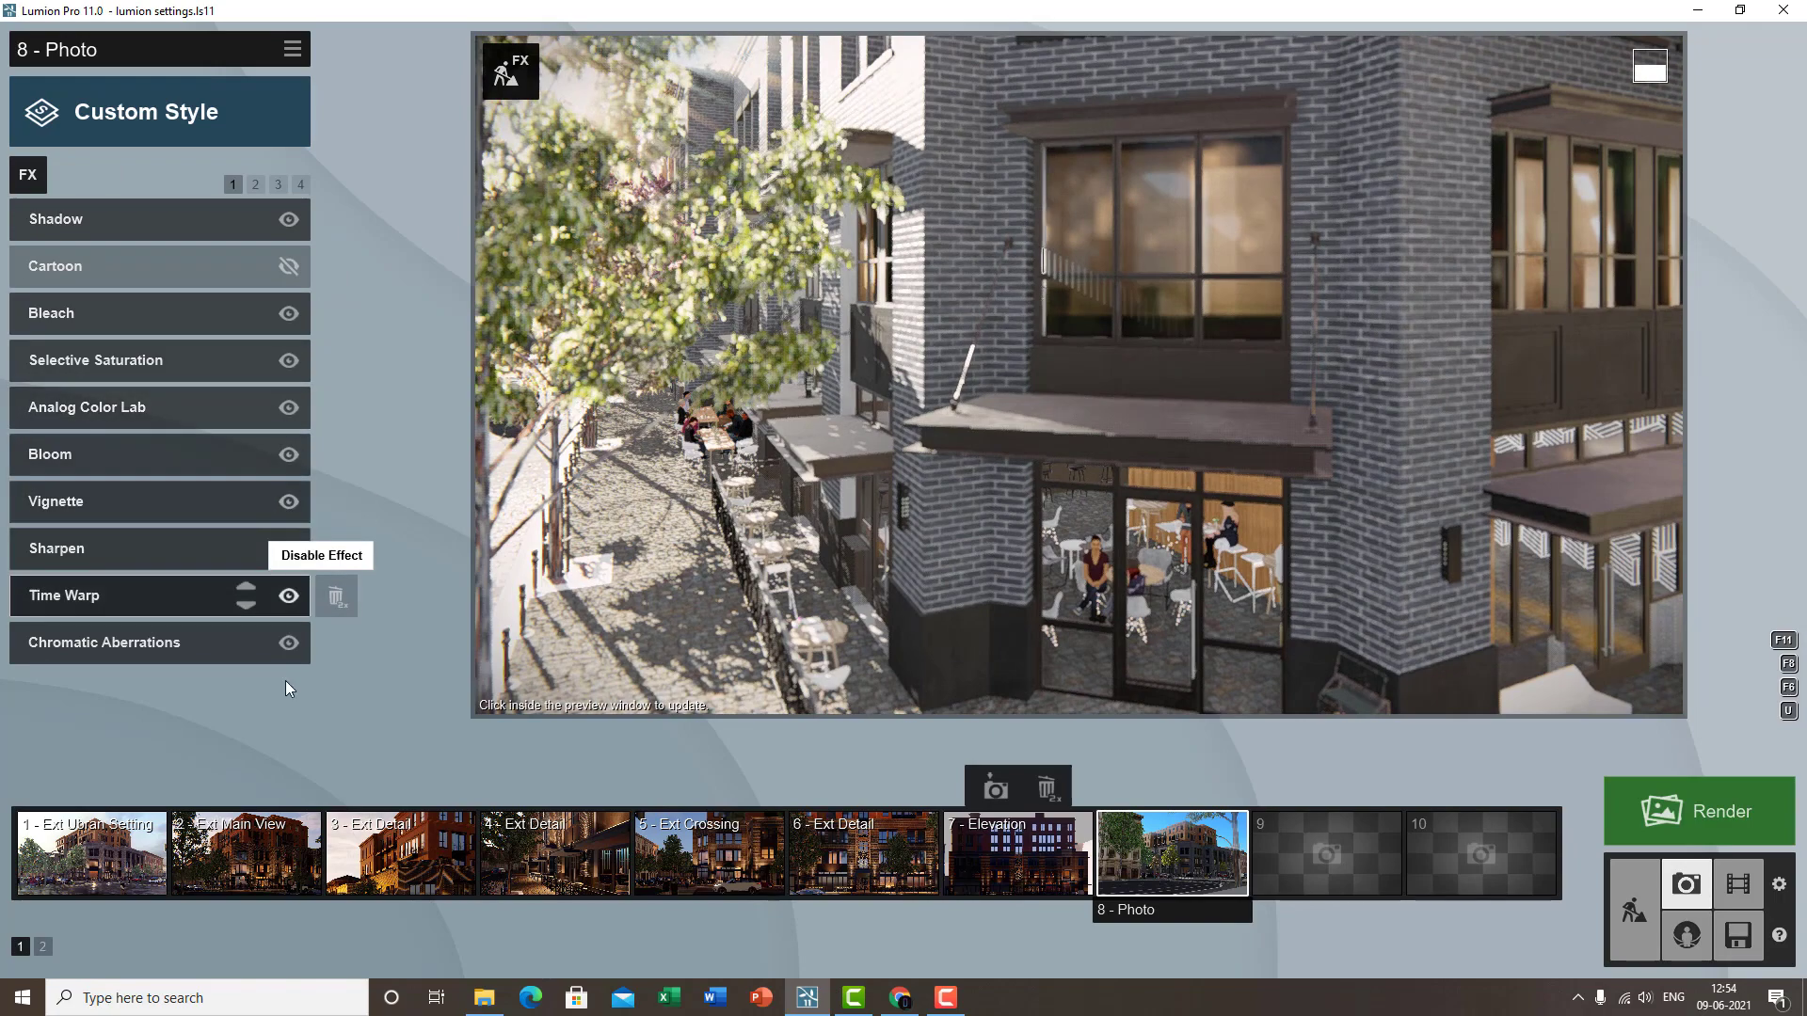
left_click(255, 182)
left_click(289, 267)
key("s")
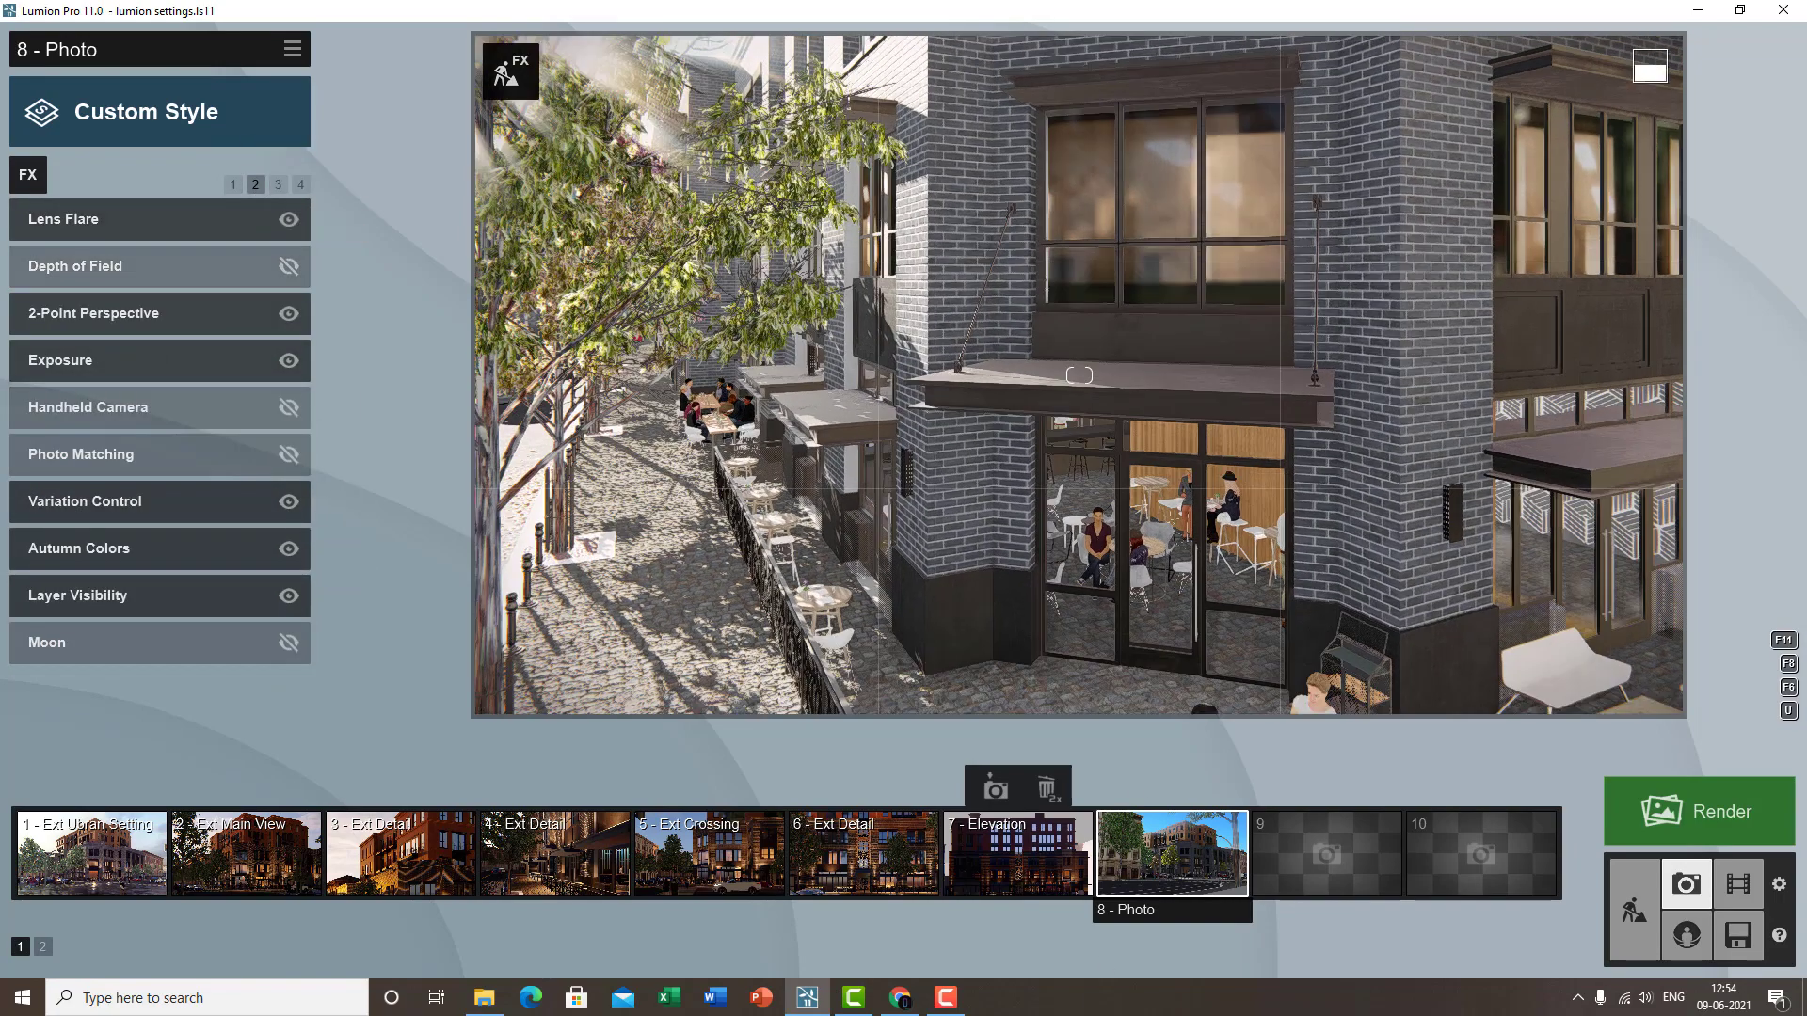
right_click_drag(1080, 371, 1194, 342)
key("w")
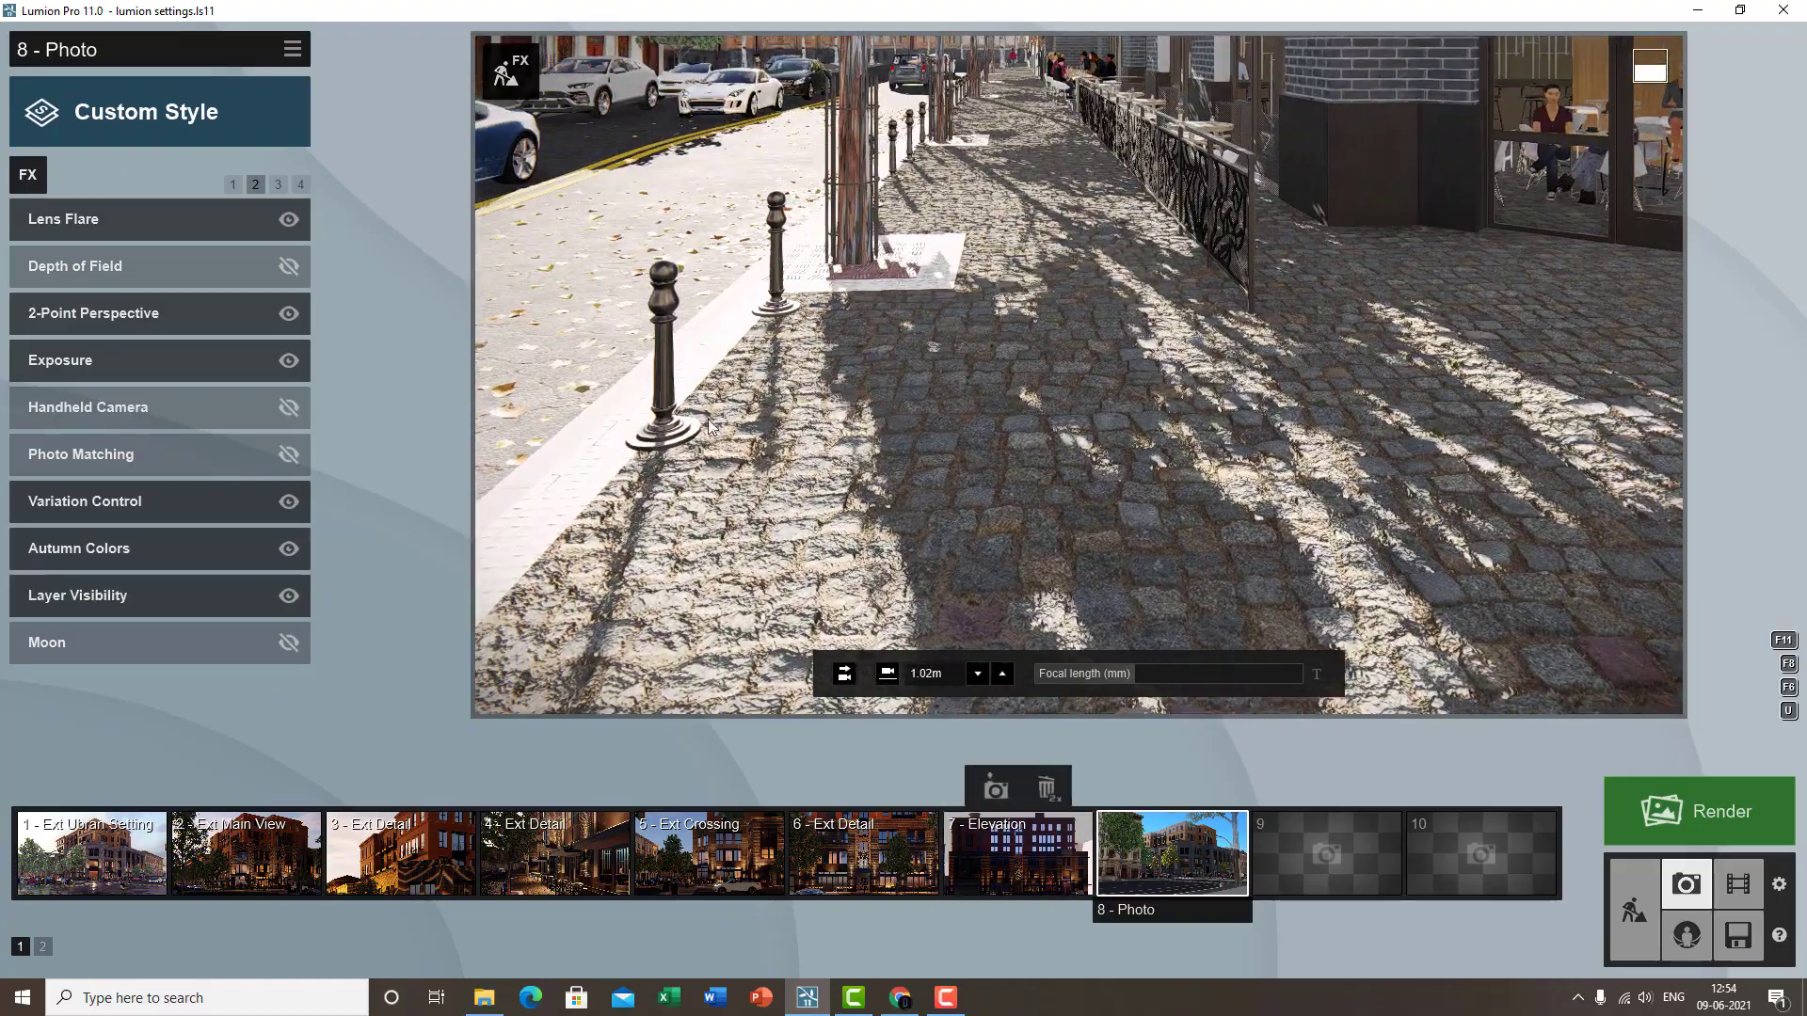
- Reopen the Shadow effect, lower shadow correction to its minimum and update the preview
left_click(255, 183)
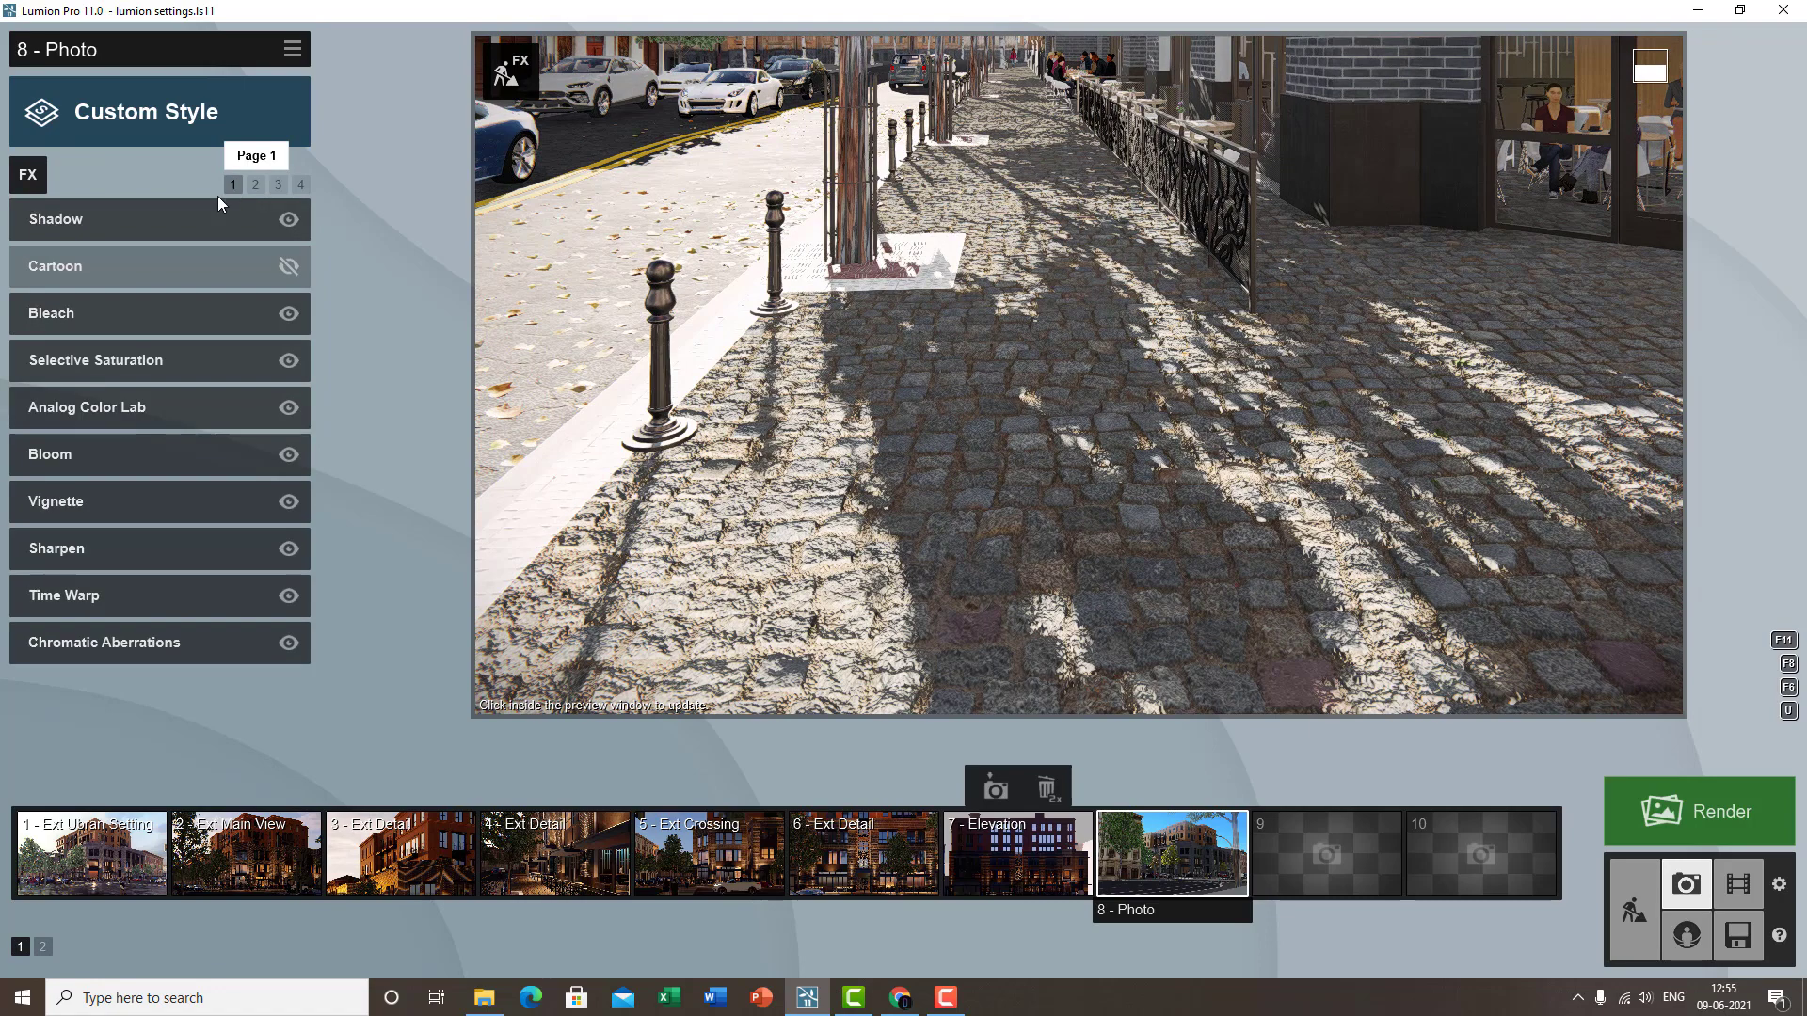
left_click(151, 219)
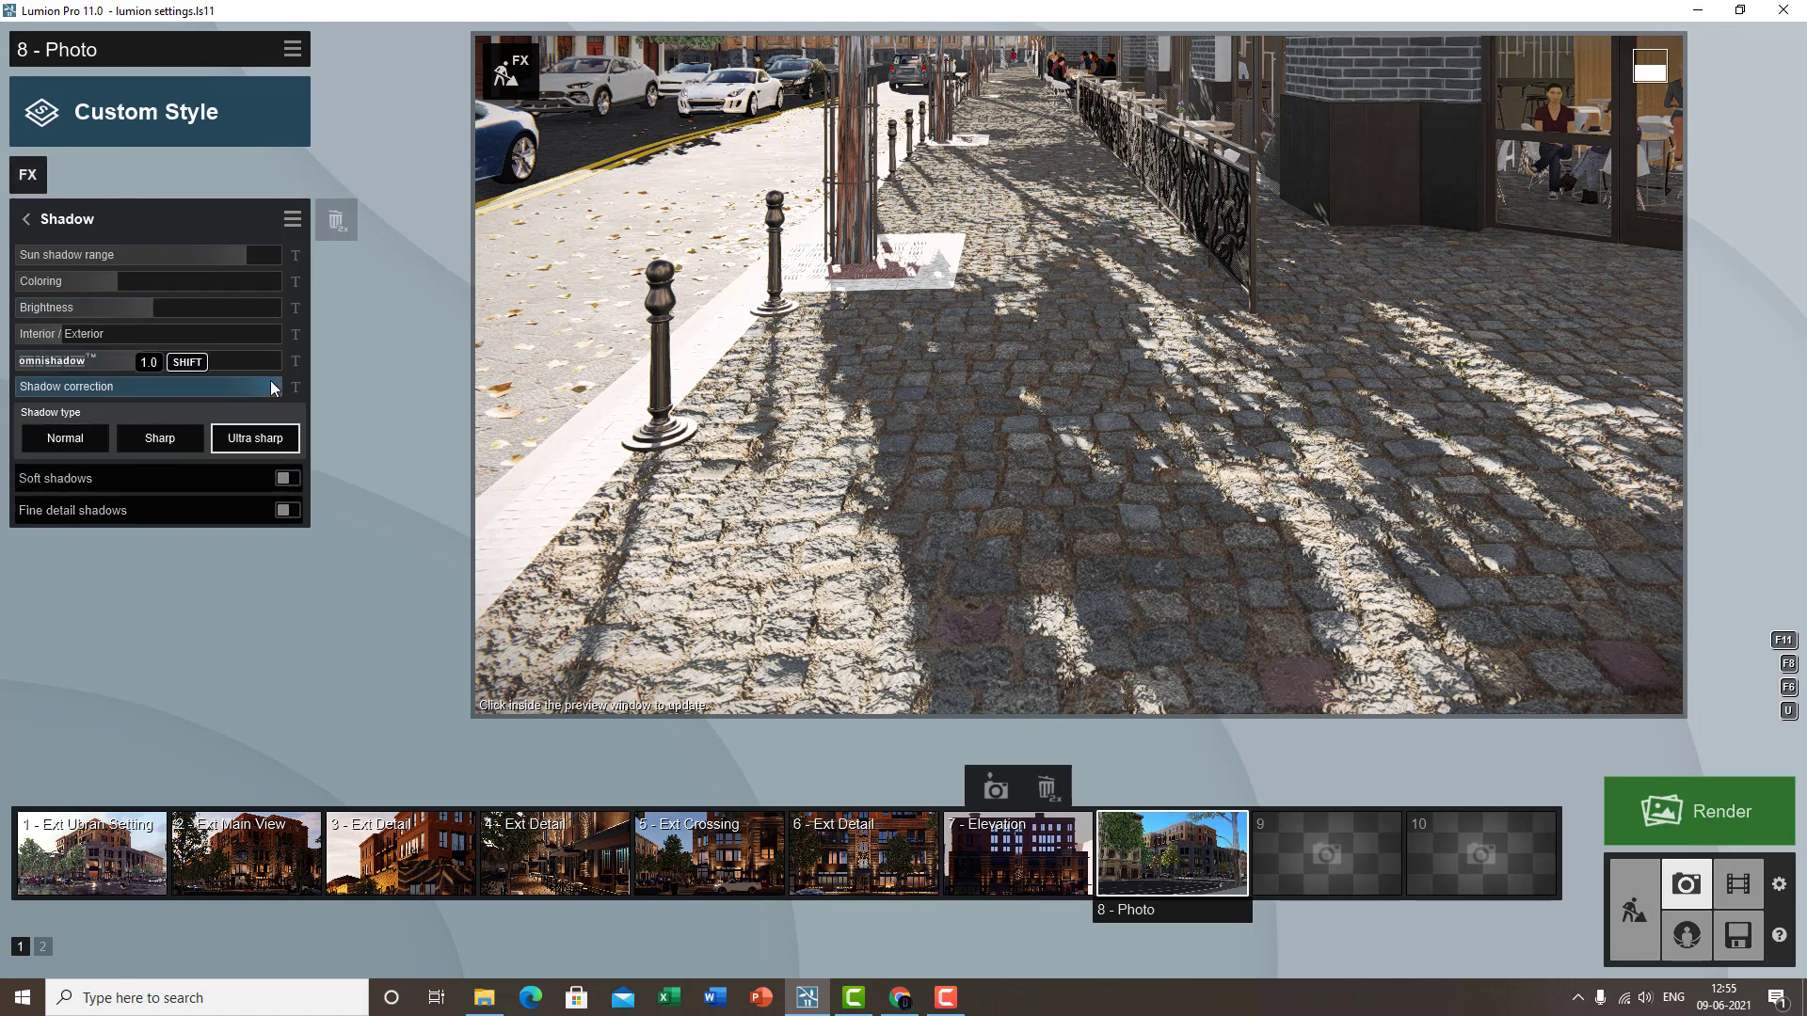
left_click(1063, 420)
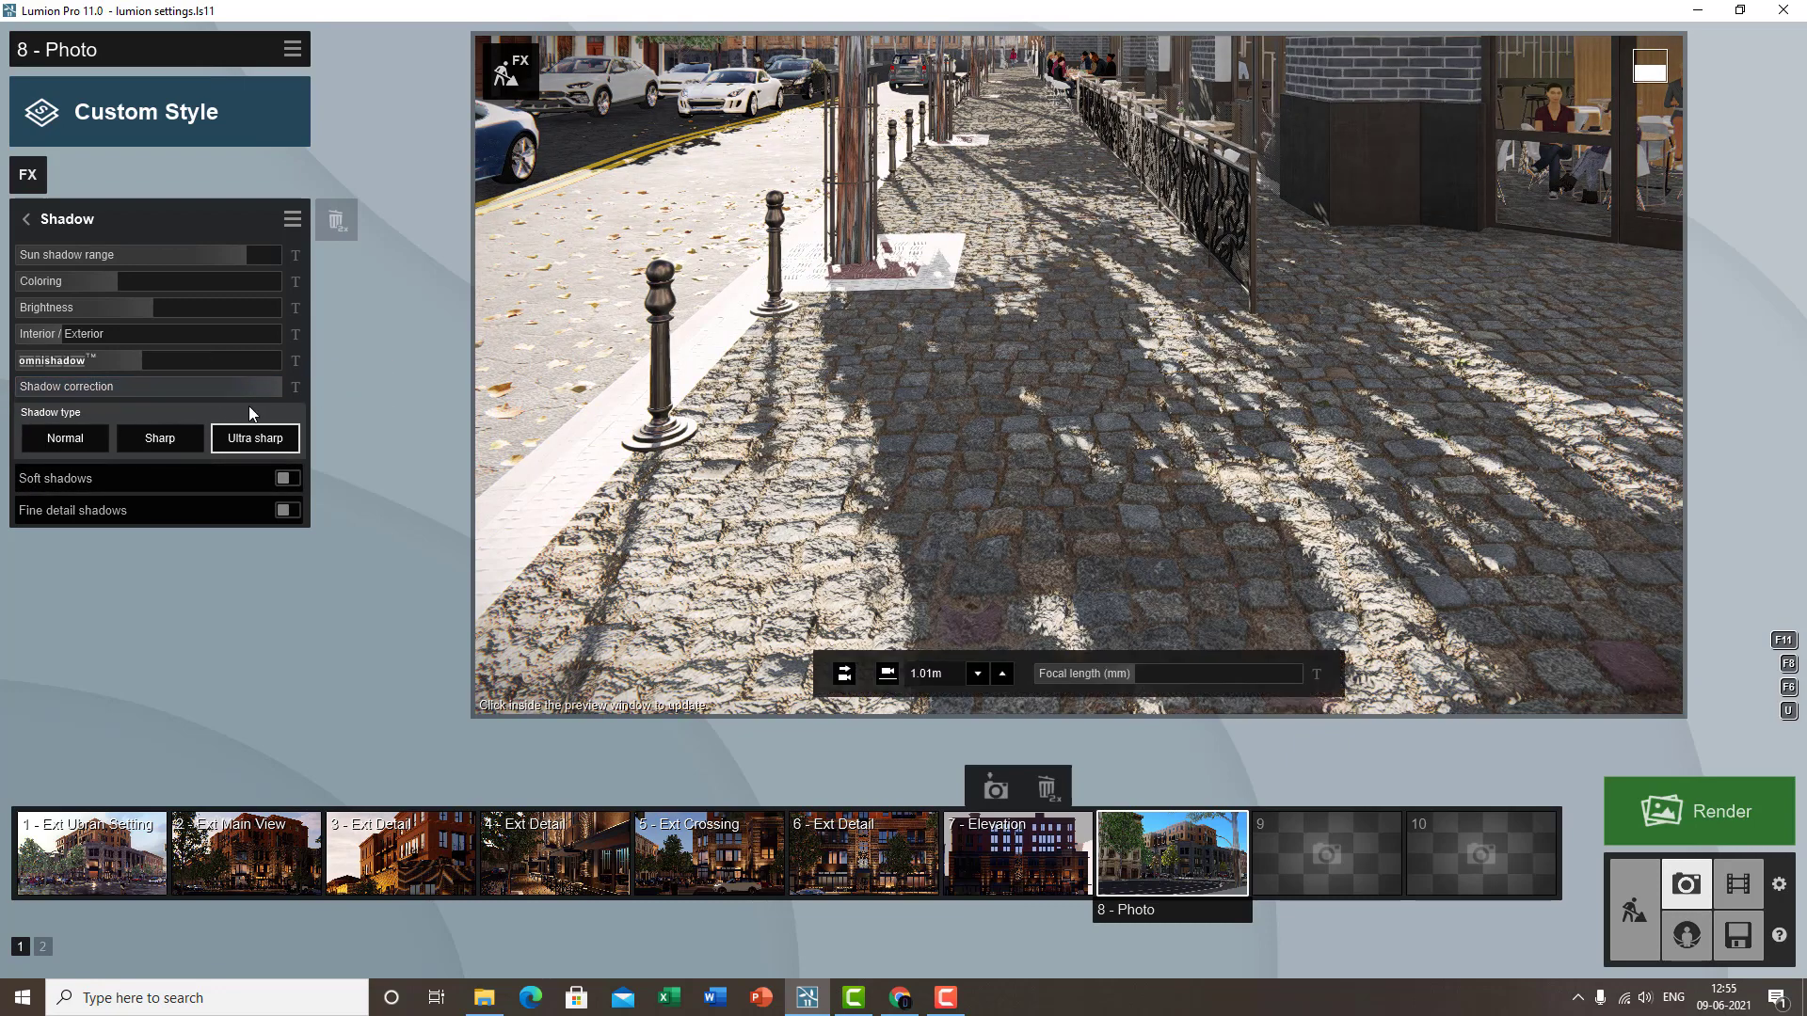
left_click(894, 395)
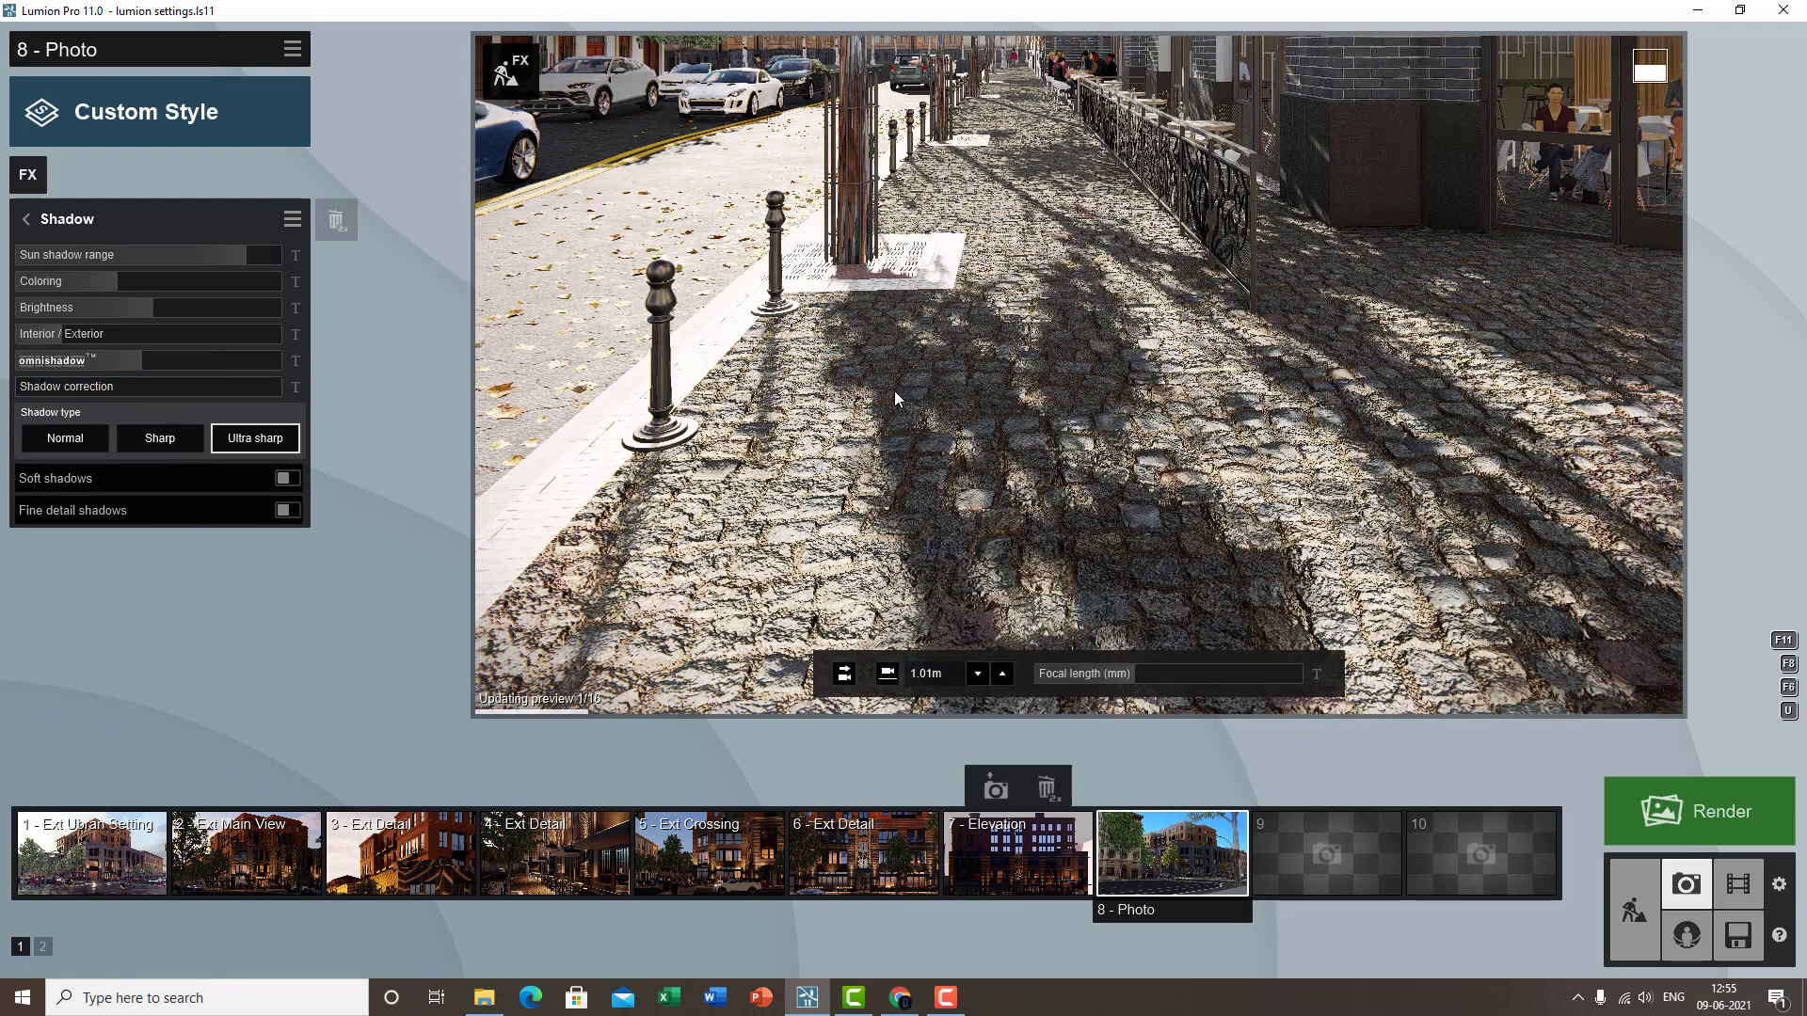
- Compare the Normal and Ultra sharp shadow types in updated previews of the pavement, and choose Sharp
left_click(80, 438)
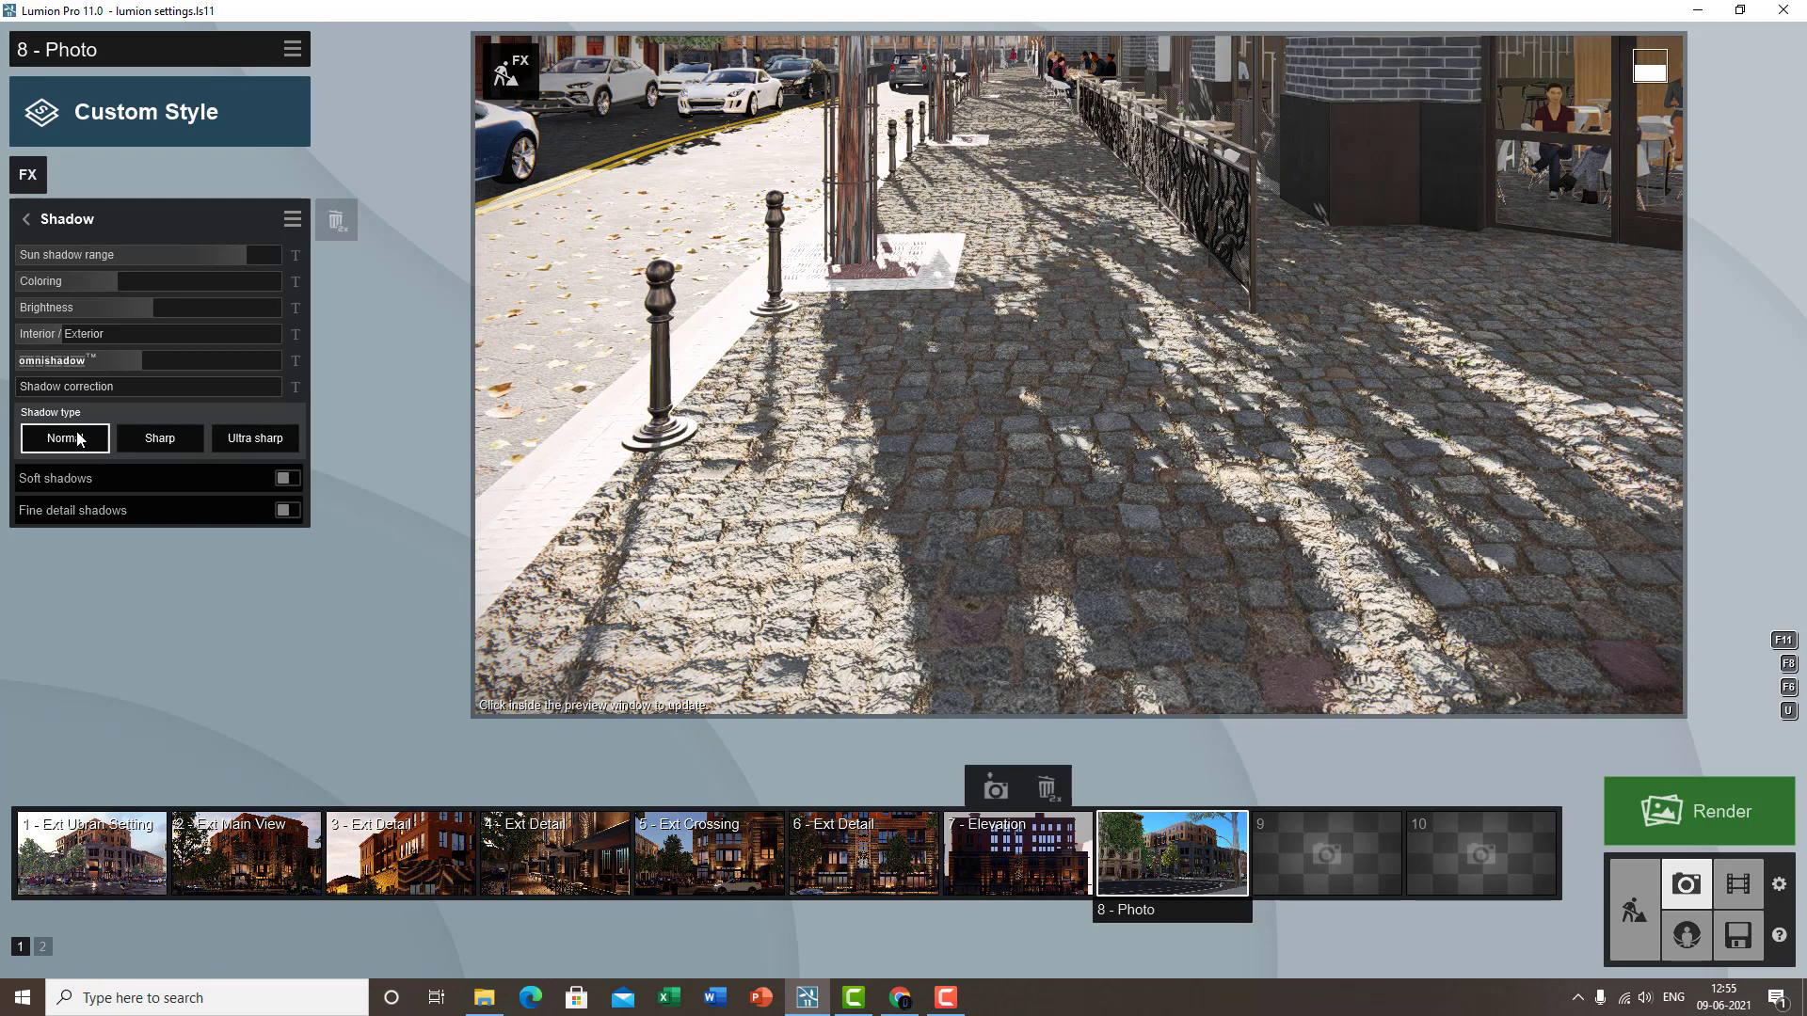
left_click(939, 414)
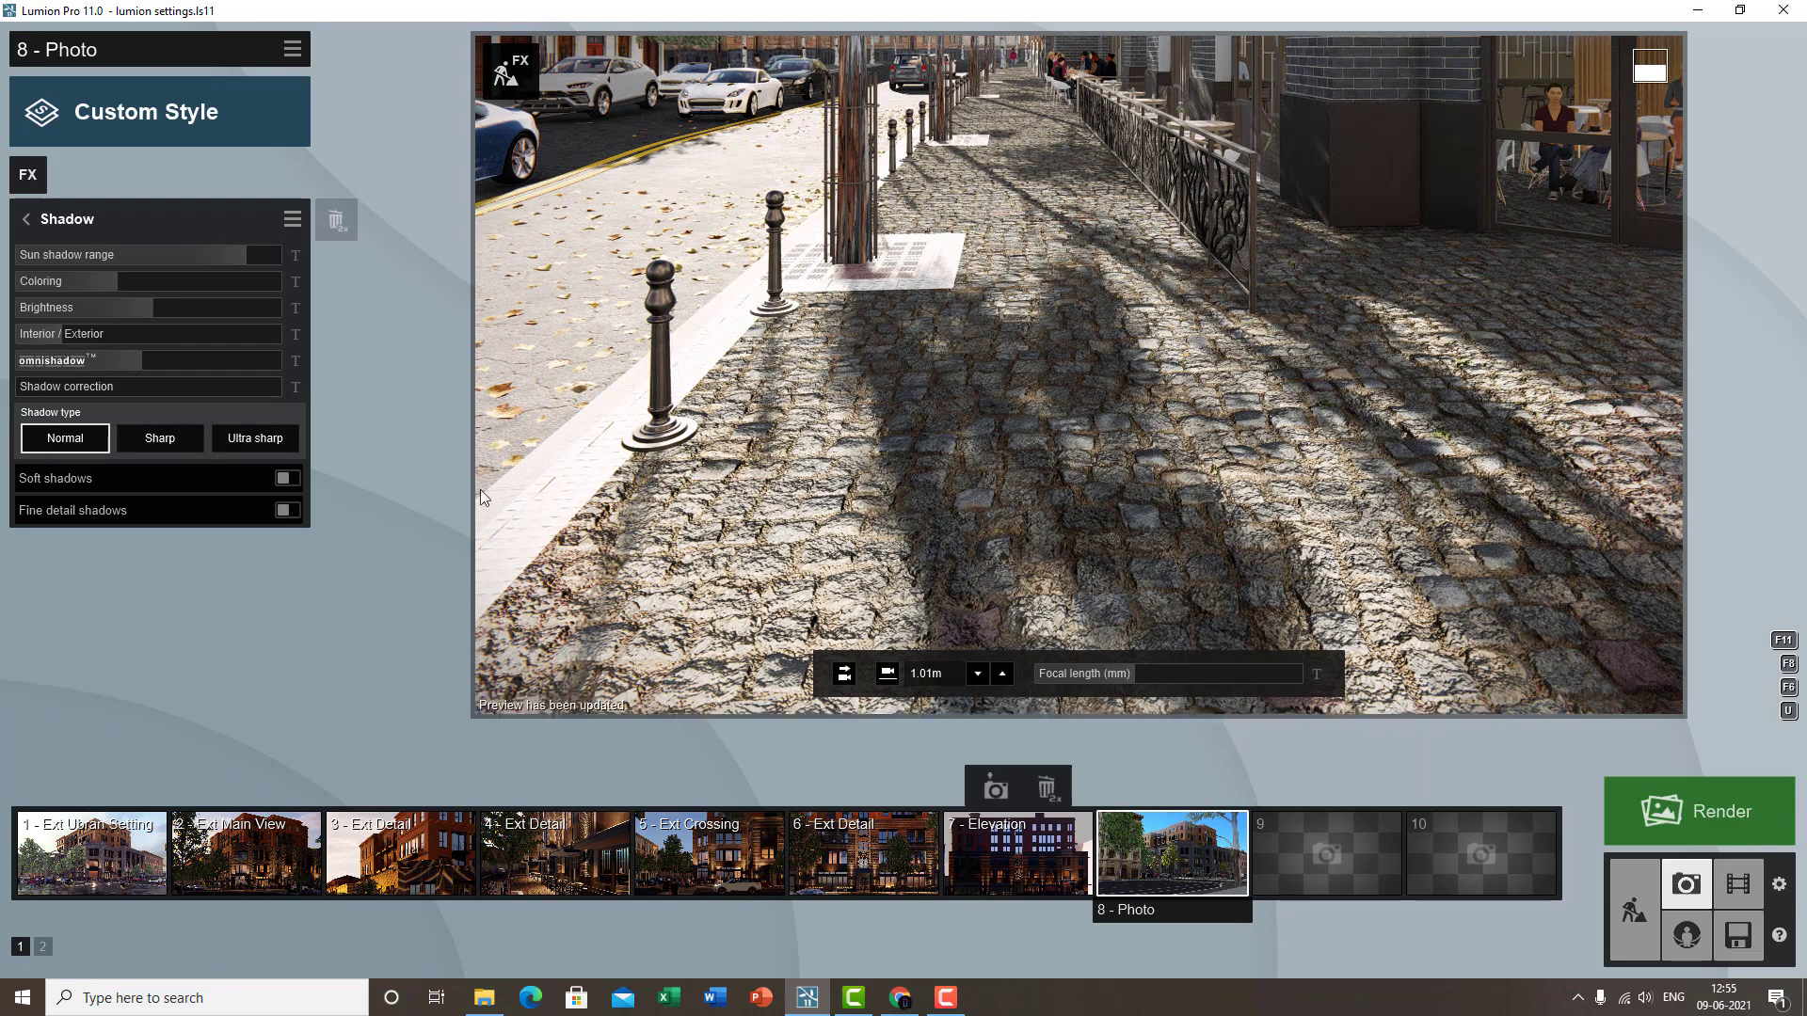
left_click(162, 442)
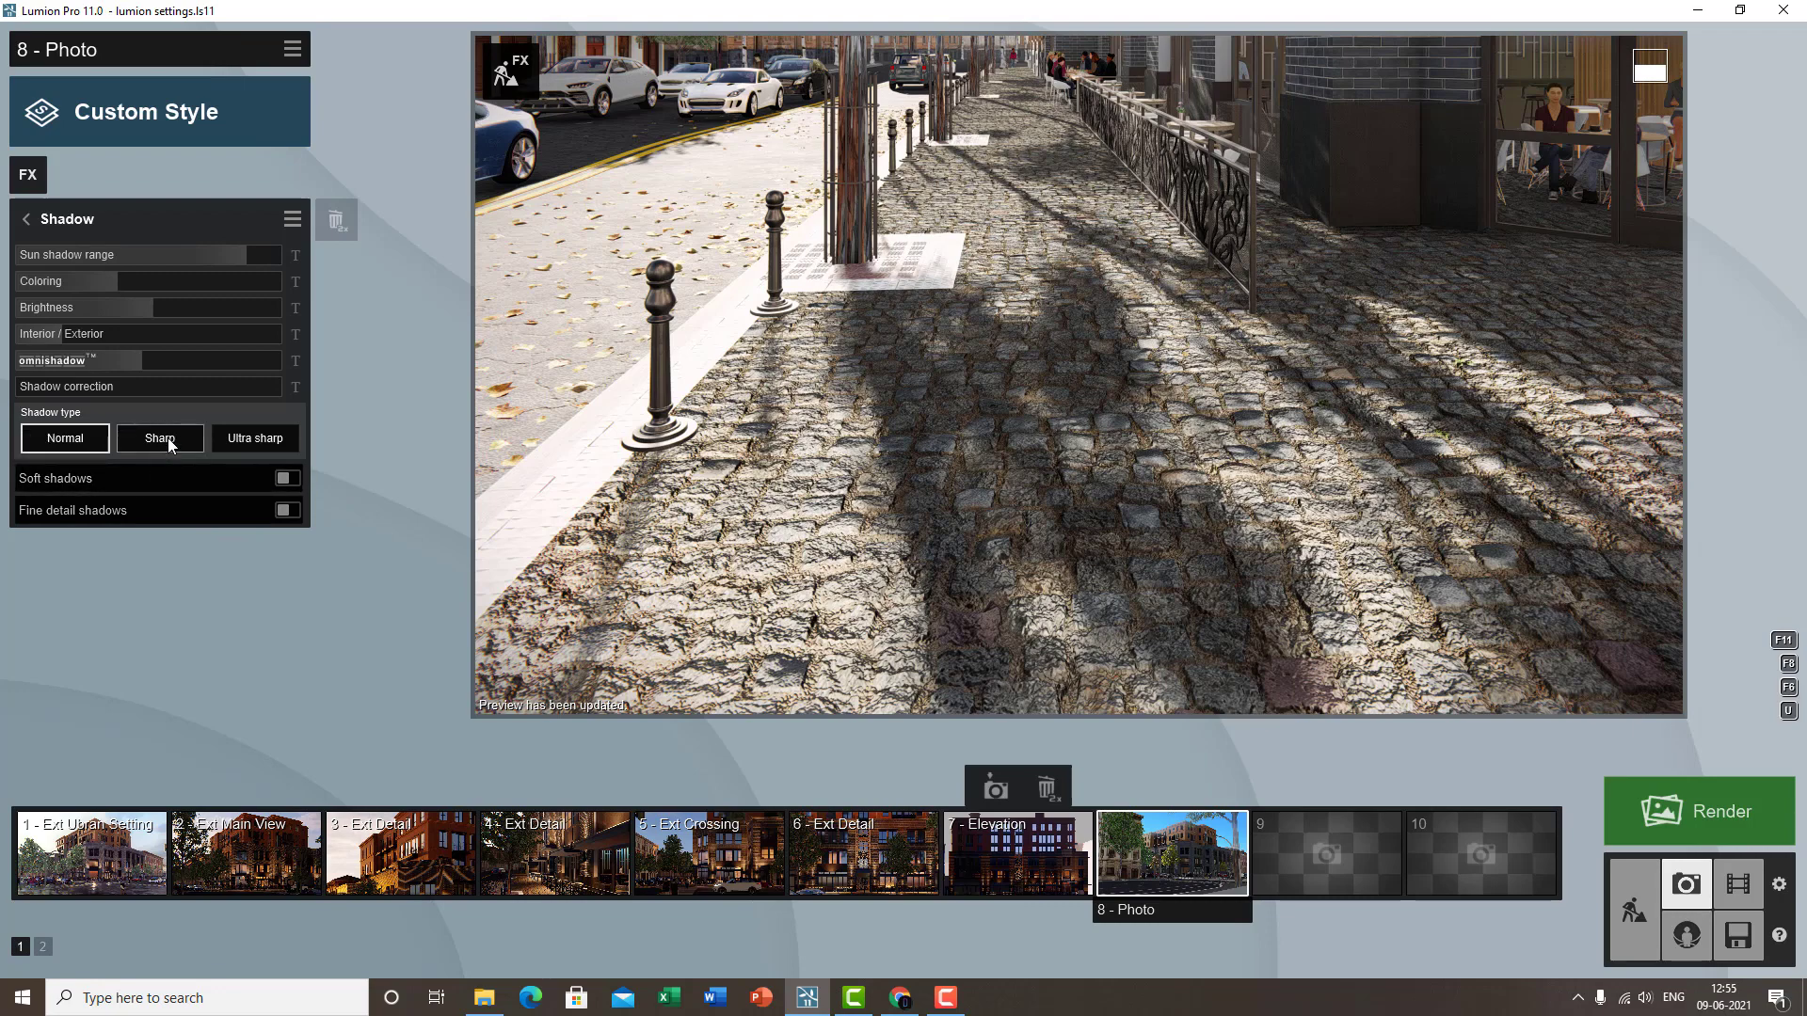
left_click(255, 439)
left_click(996, 402)
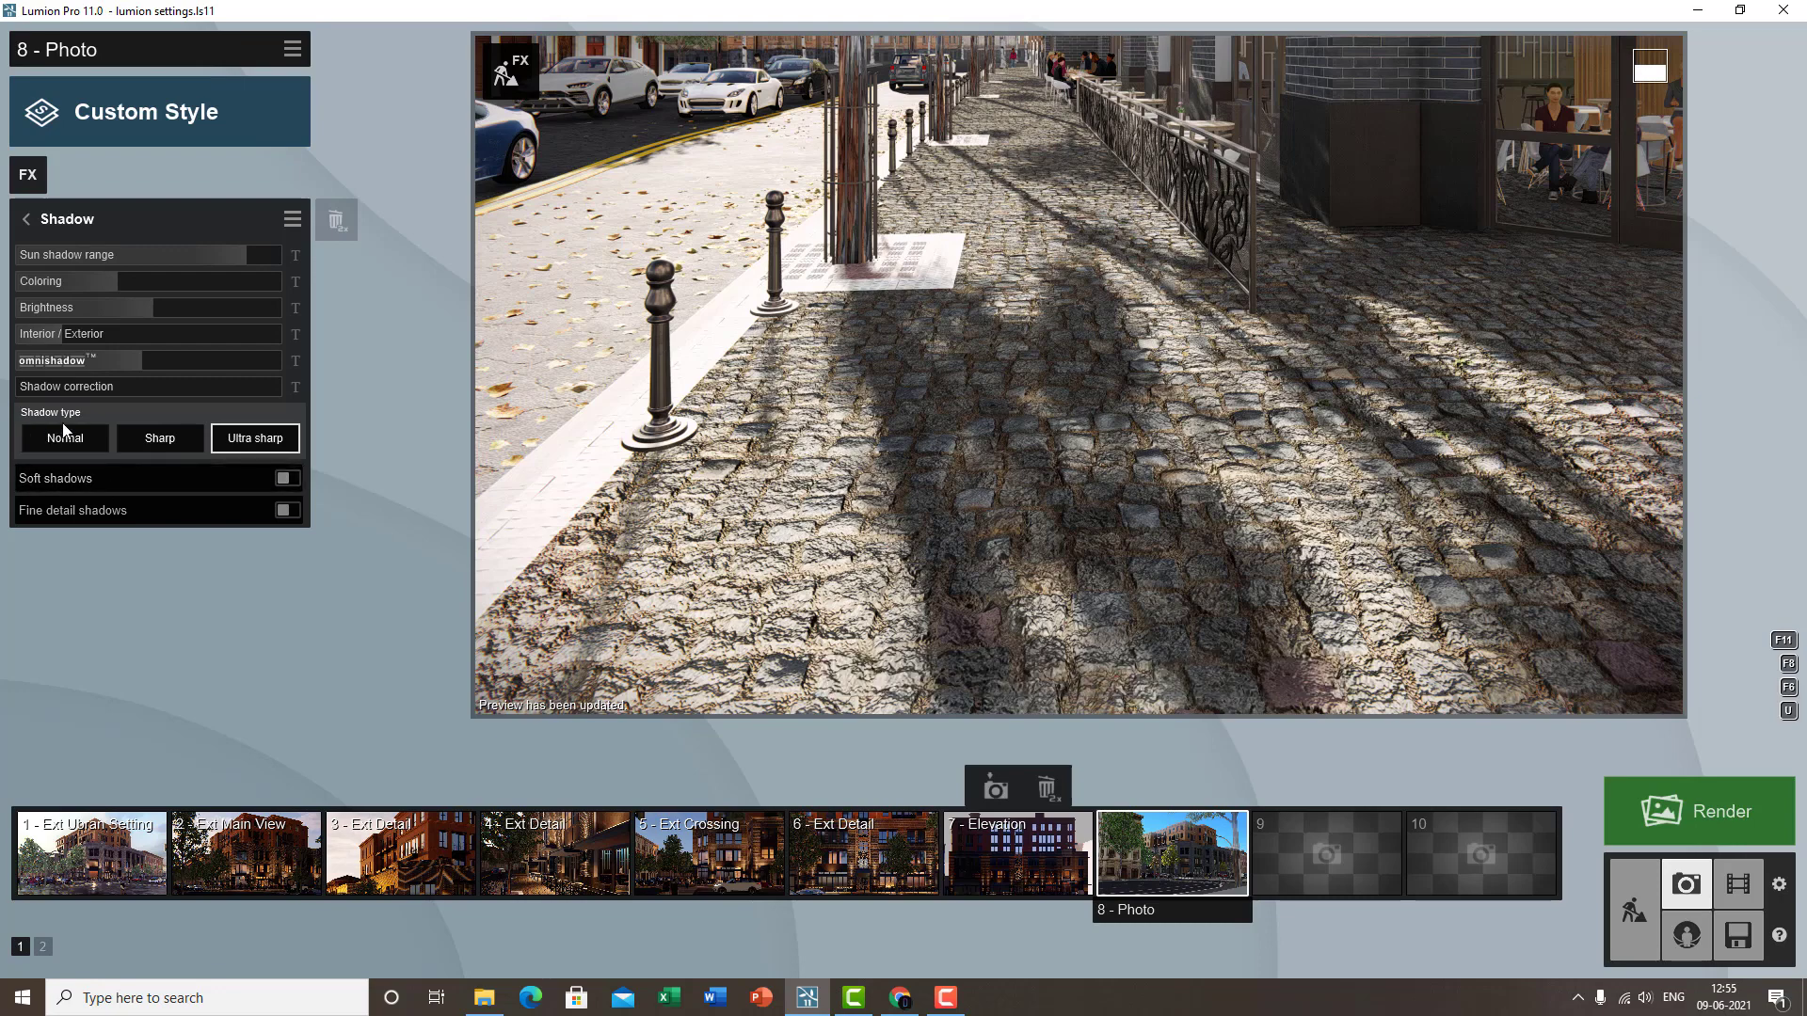
left_click(160, 441)
left_click(107, 438)
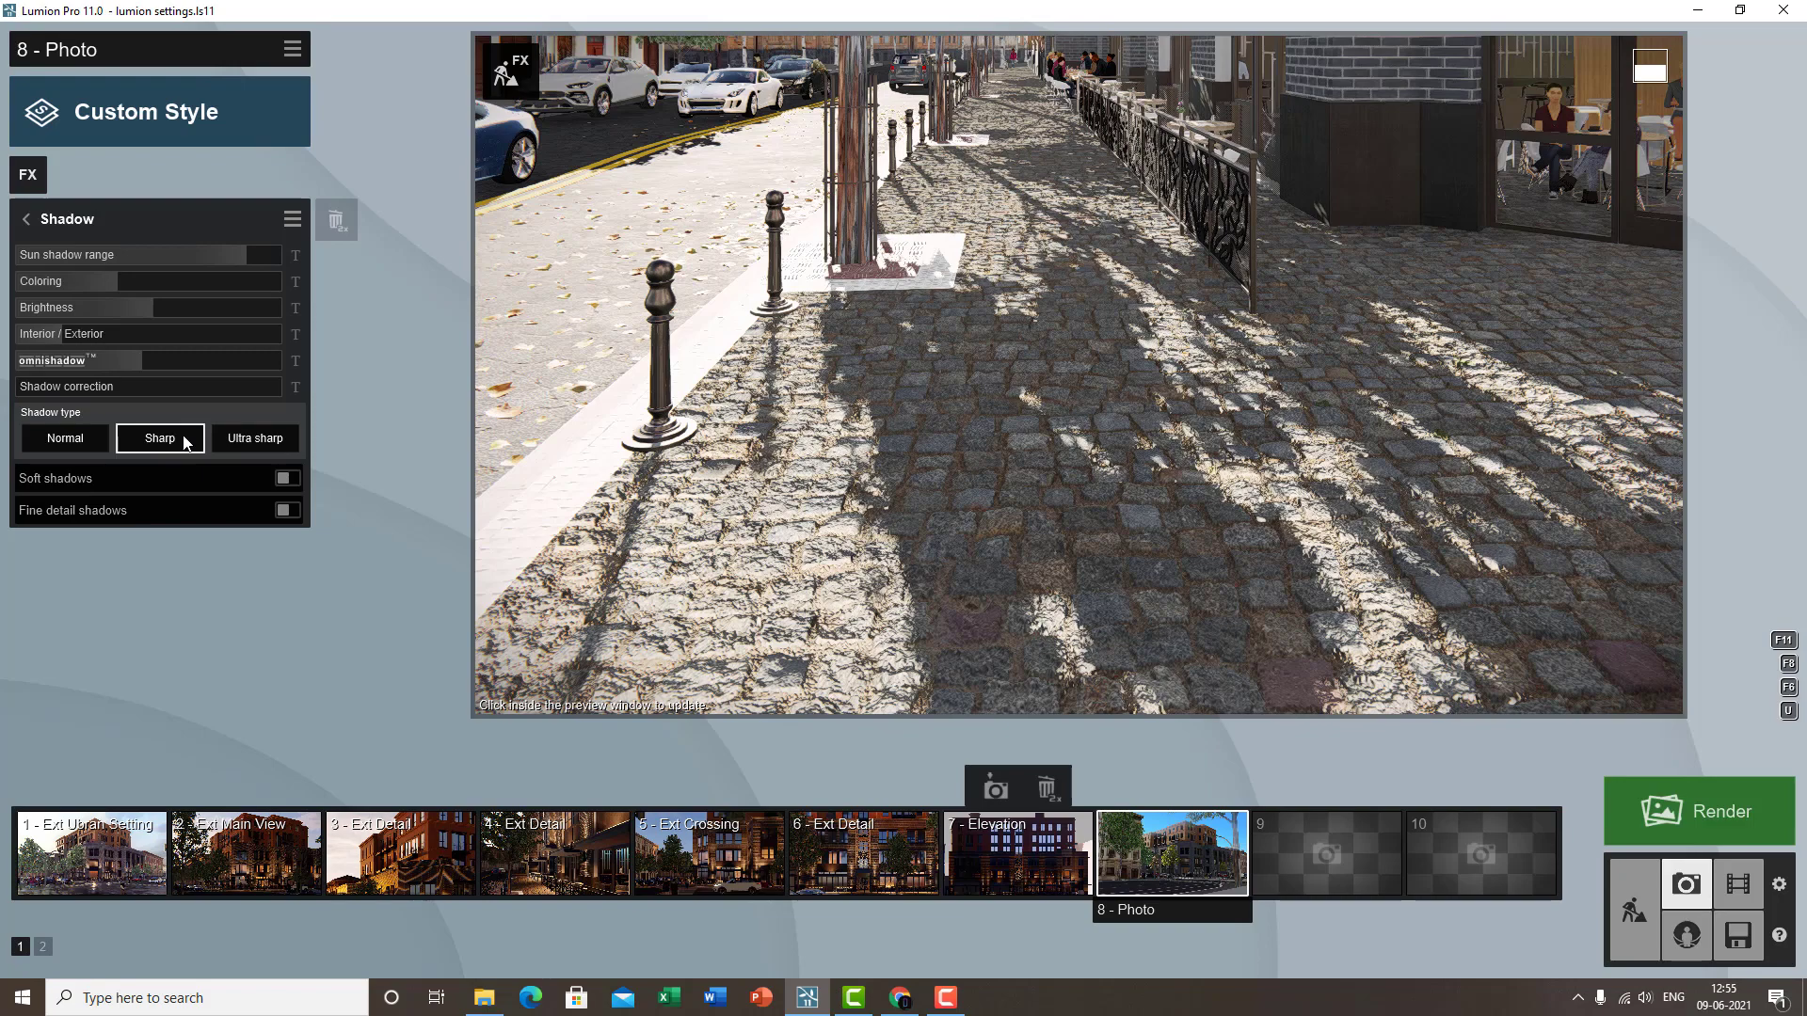
- Raise the sun shadow range slightly, update the preview and set the shadow type to Normal
mouse_move(237, 263)
left_mouse_down()
mouse_move(32, 263)
mouse_move(260, 268)
left_mouse_up()
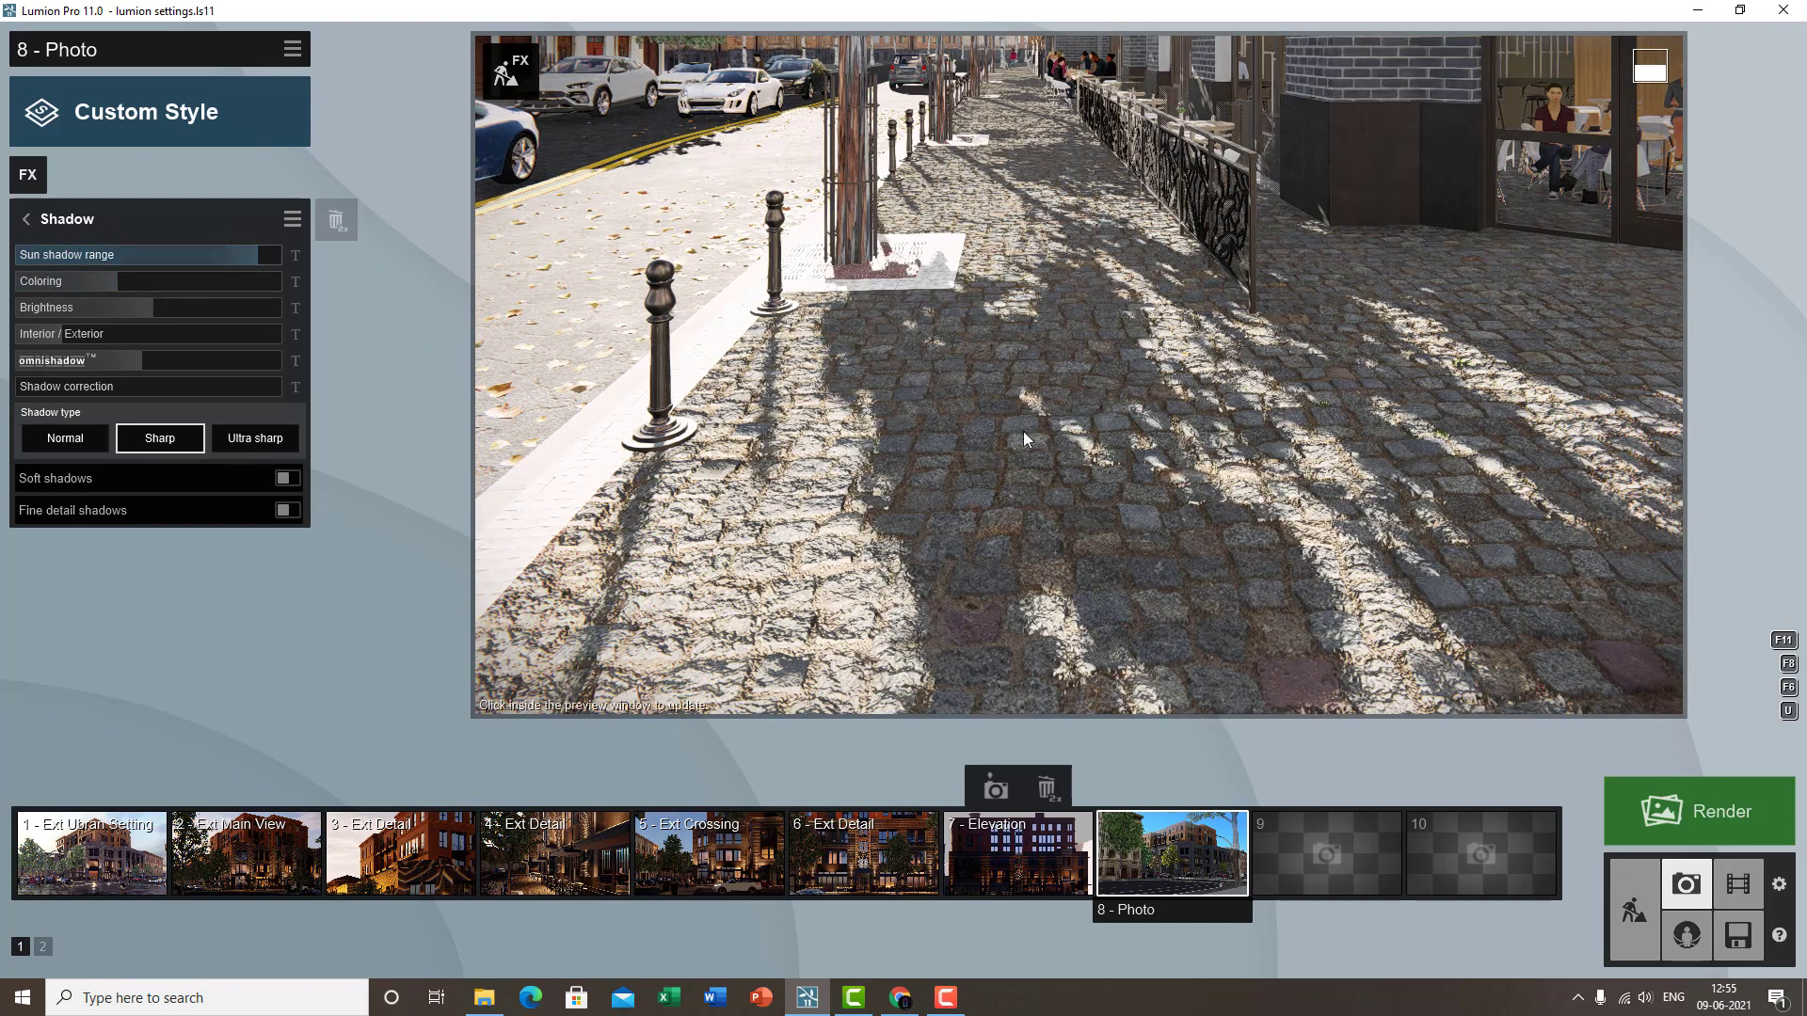
left_click(1024, 432)
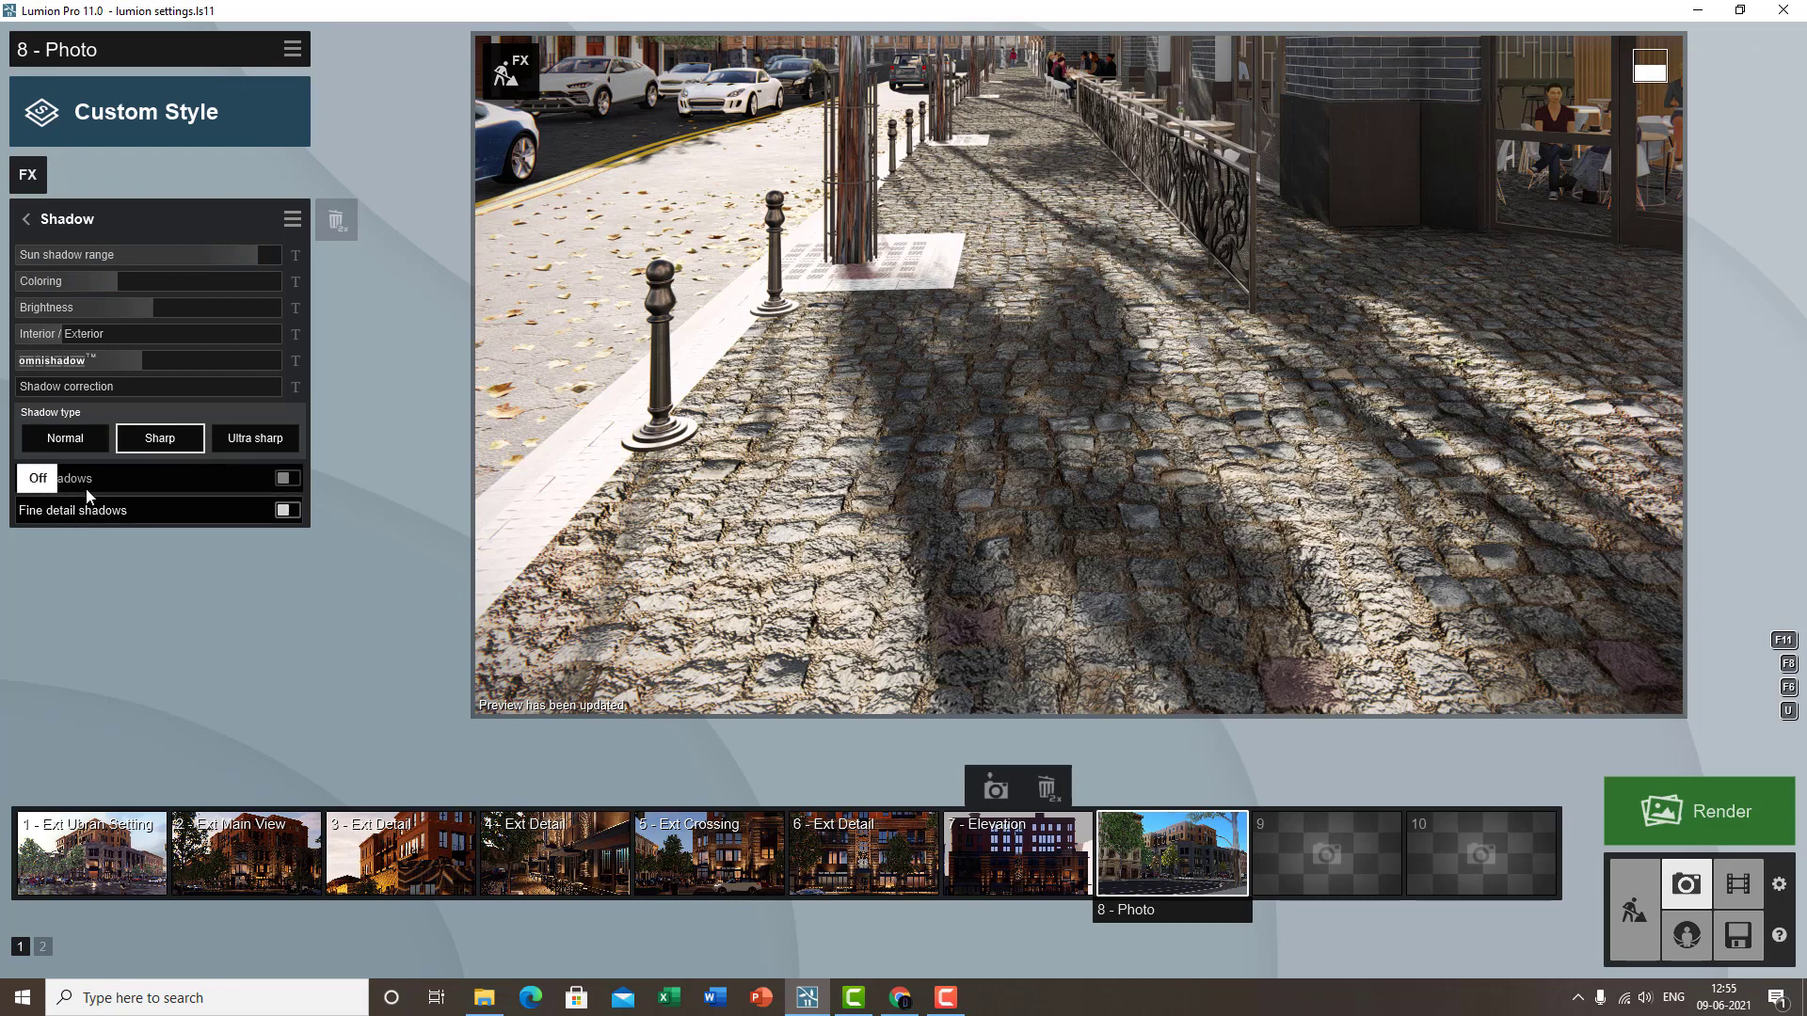
left_click(61, 438)
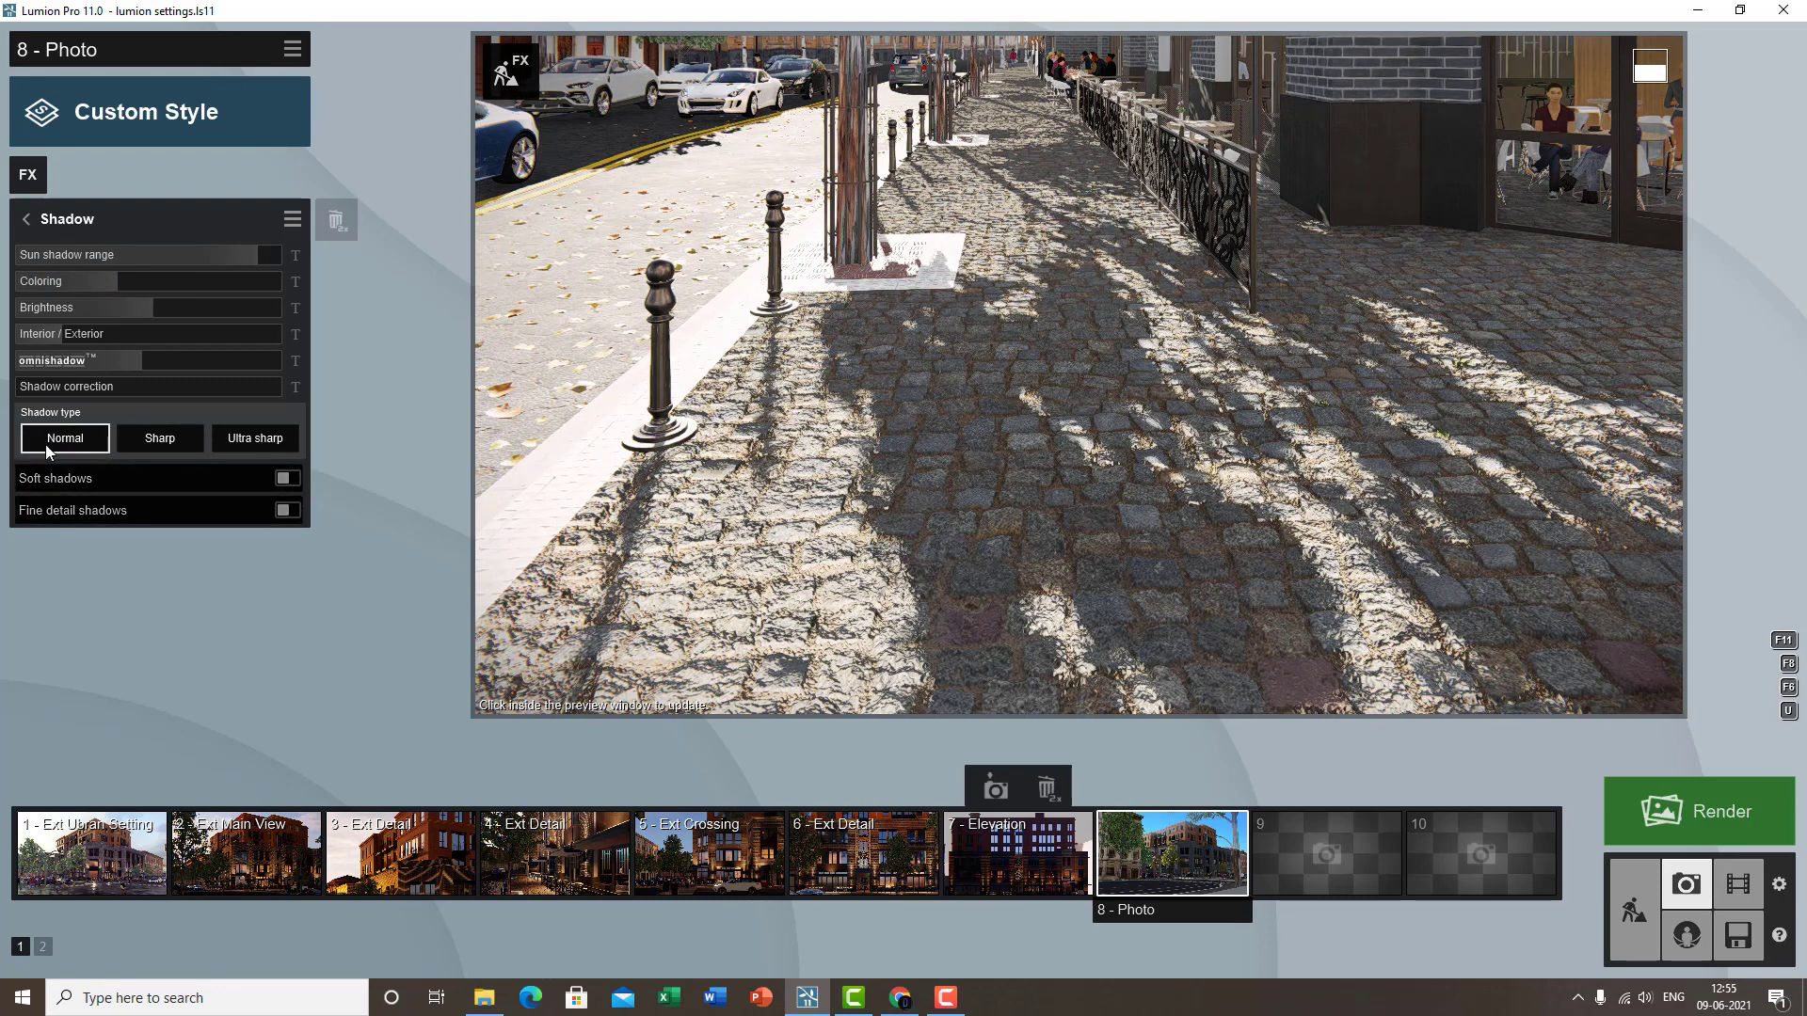
- Turn on soft shadows and fine detail shadows, restore photo 8's camera view and update the preview
left_click(287, 479)
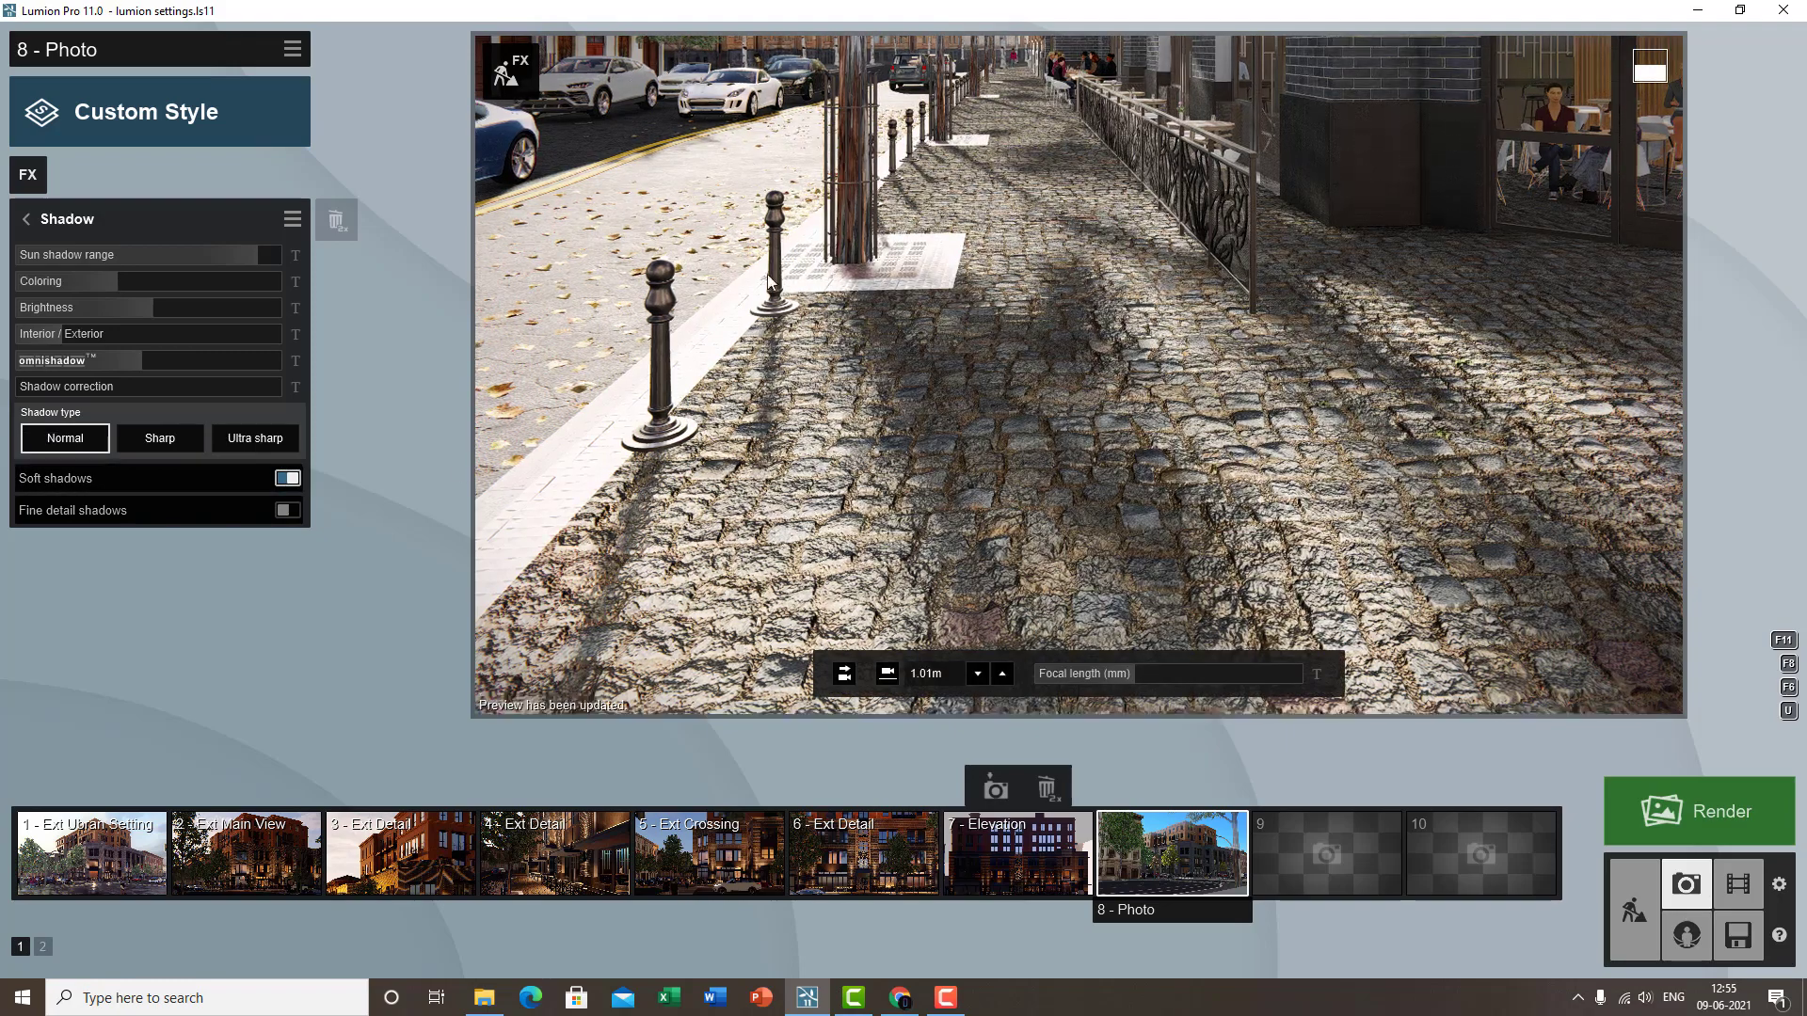
scroll(1080, 565, "down", 2)
left_click(1181, 861)
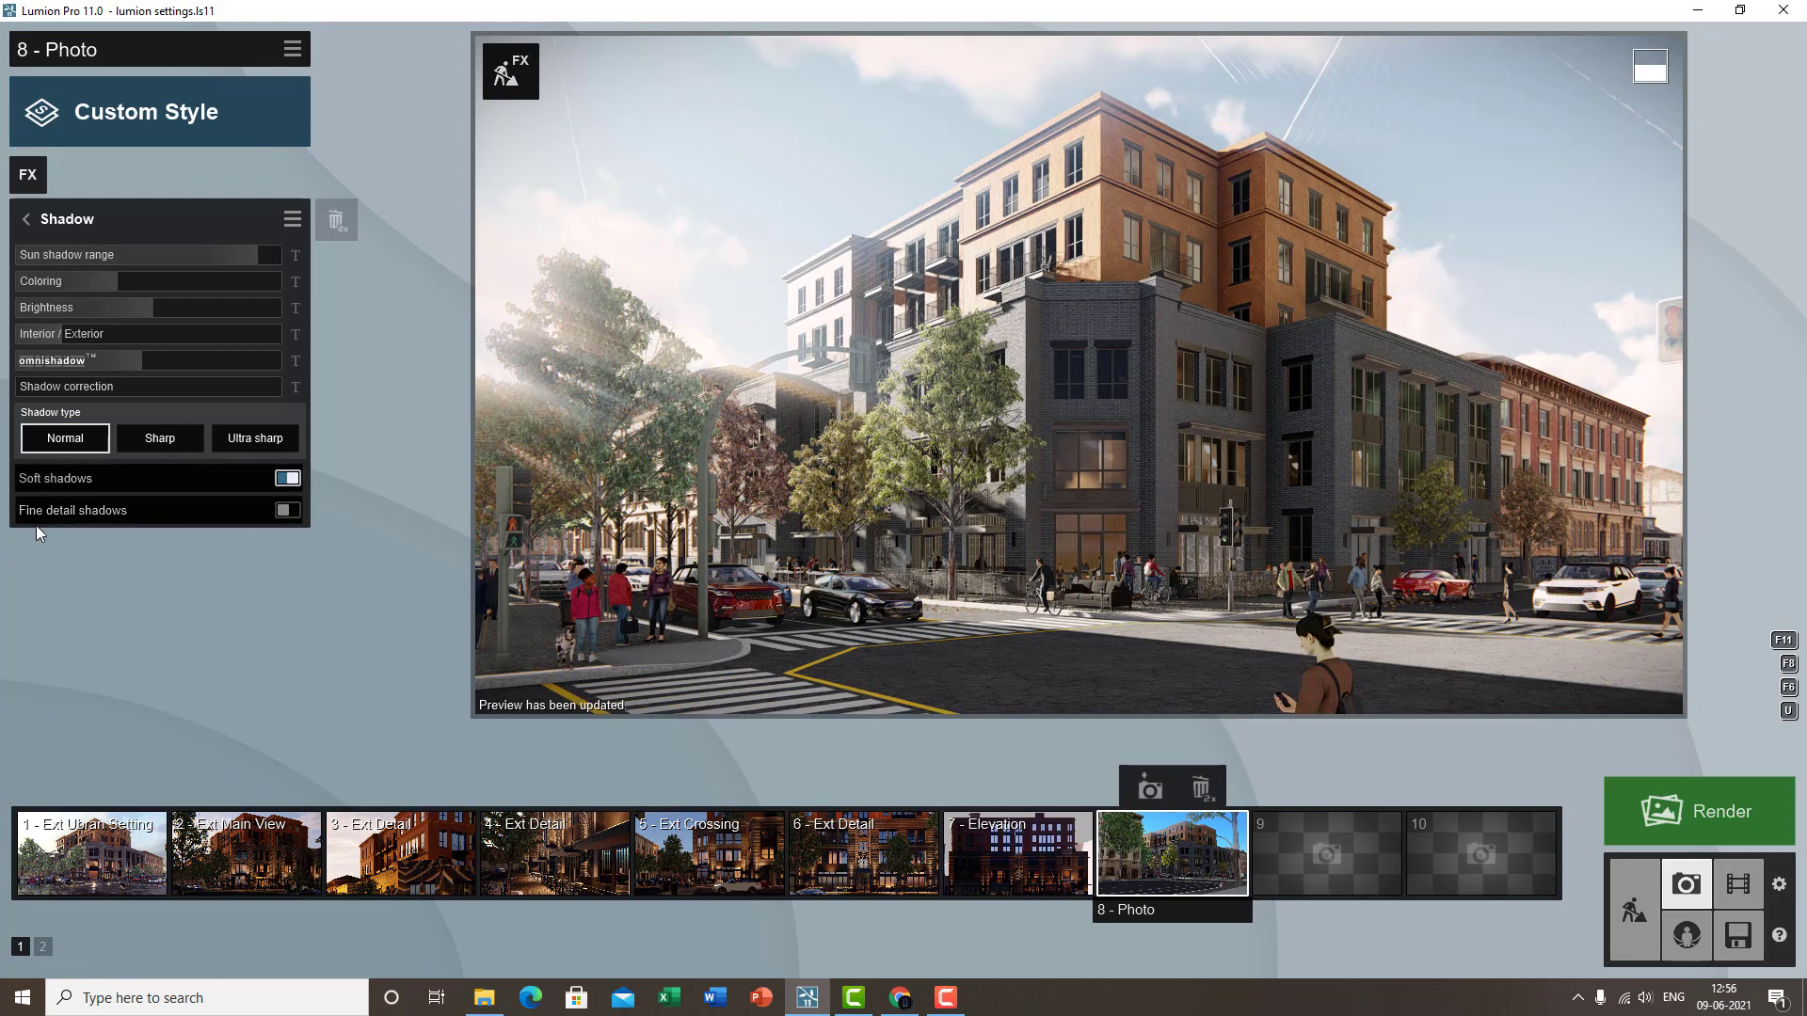
left_click(286, 511)
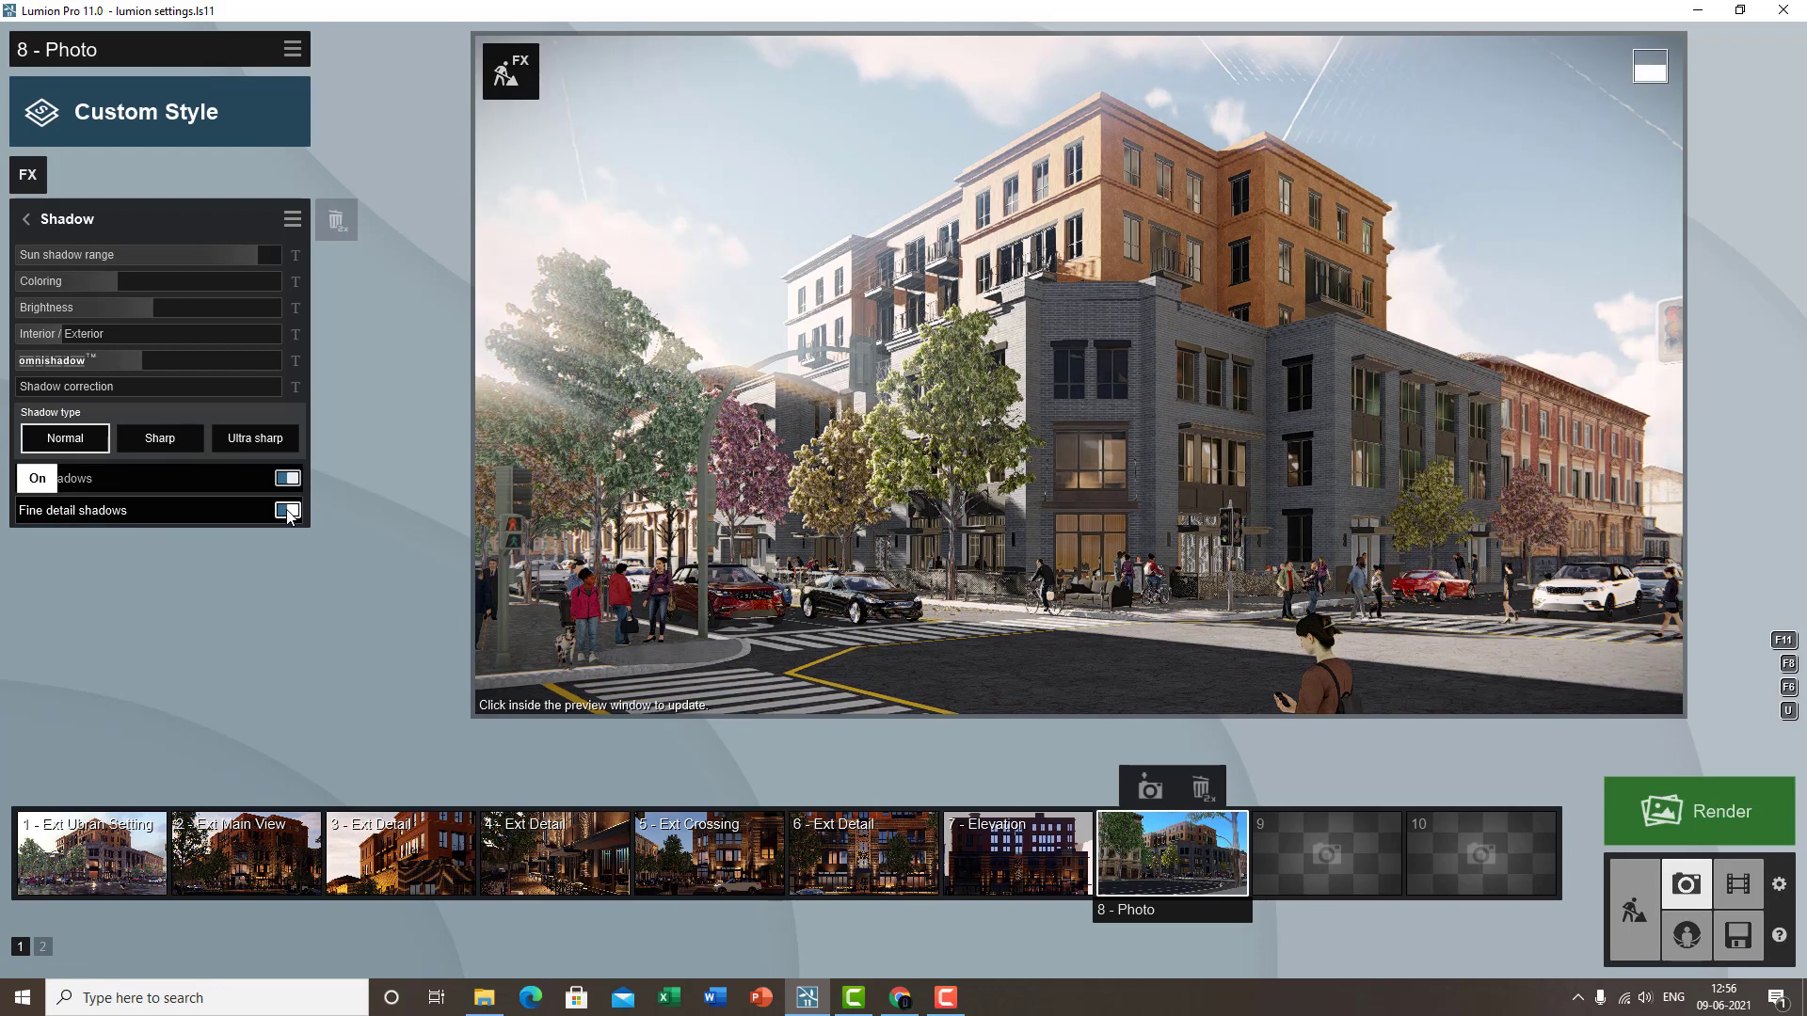
left_click(1007, 316)
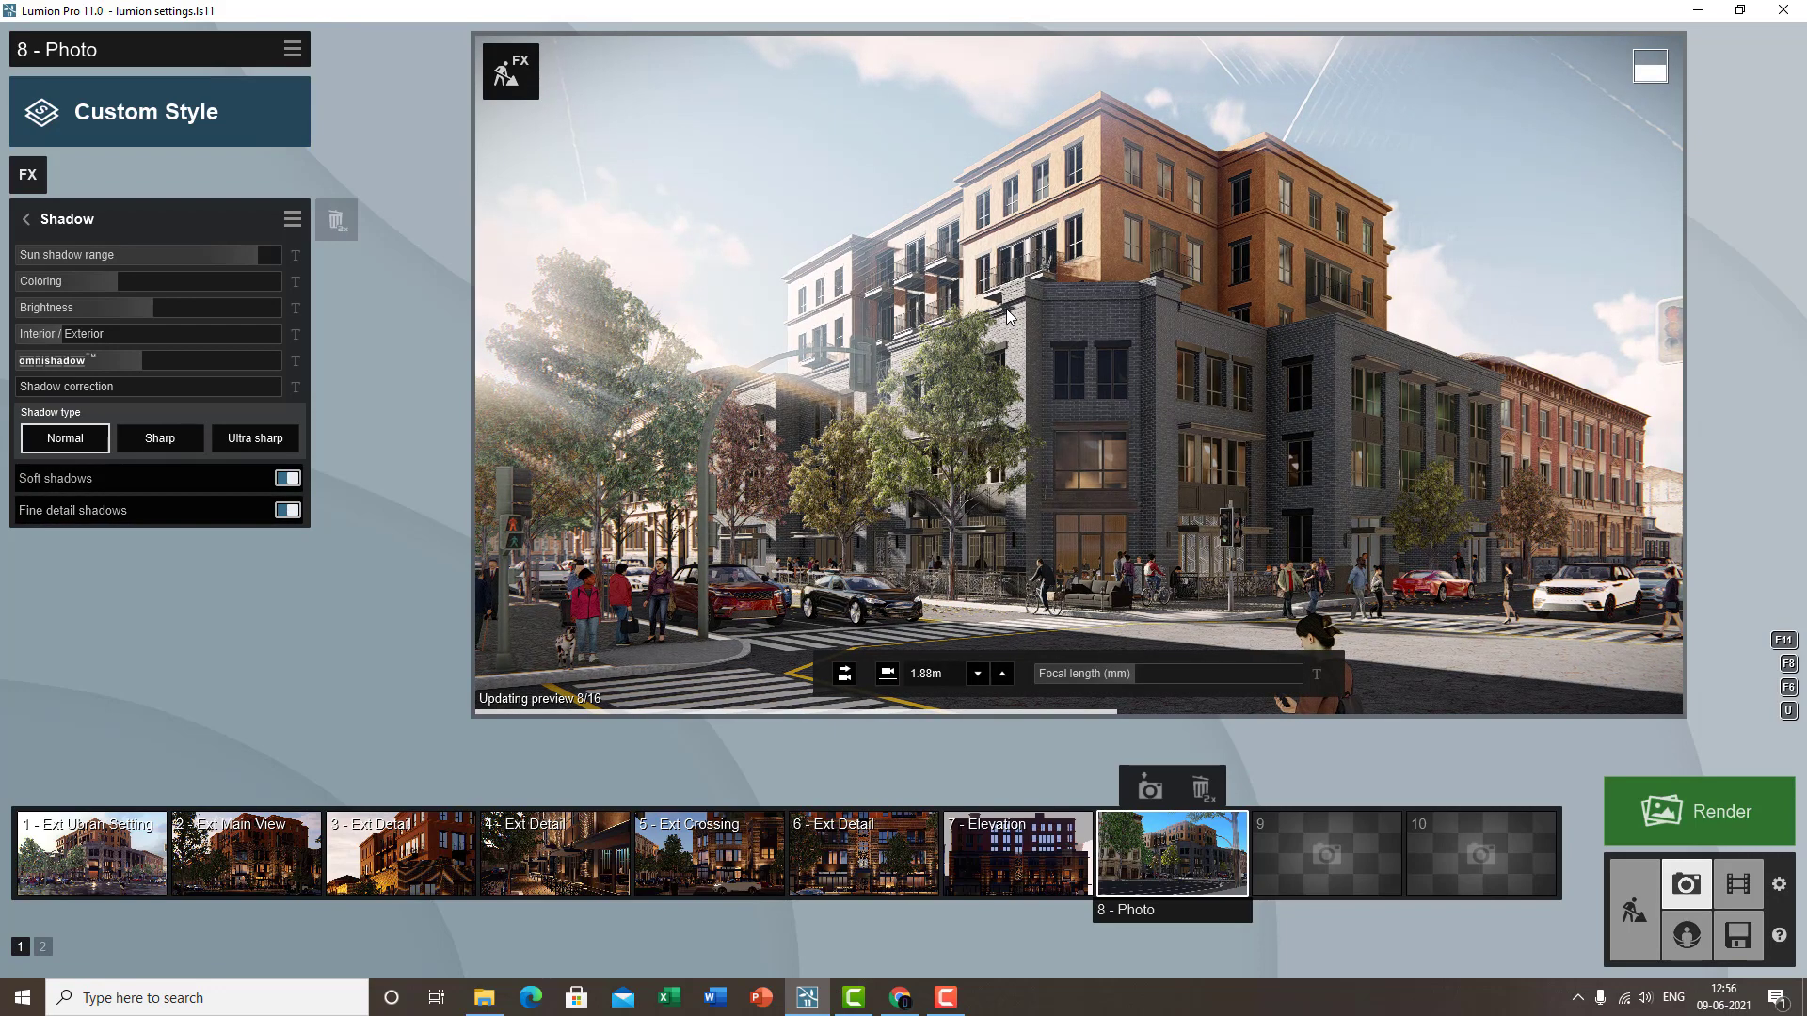
- Try a shadow correction of 1.0 on the balcony's wall shadows, reset it to minimum and restore photo 8's camera view
scroll(1008, 316, "up", 6)
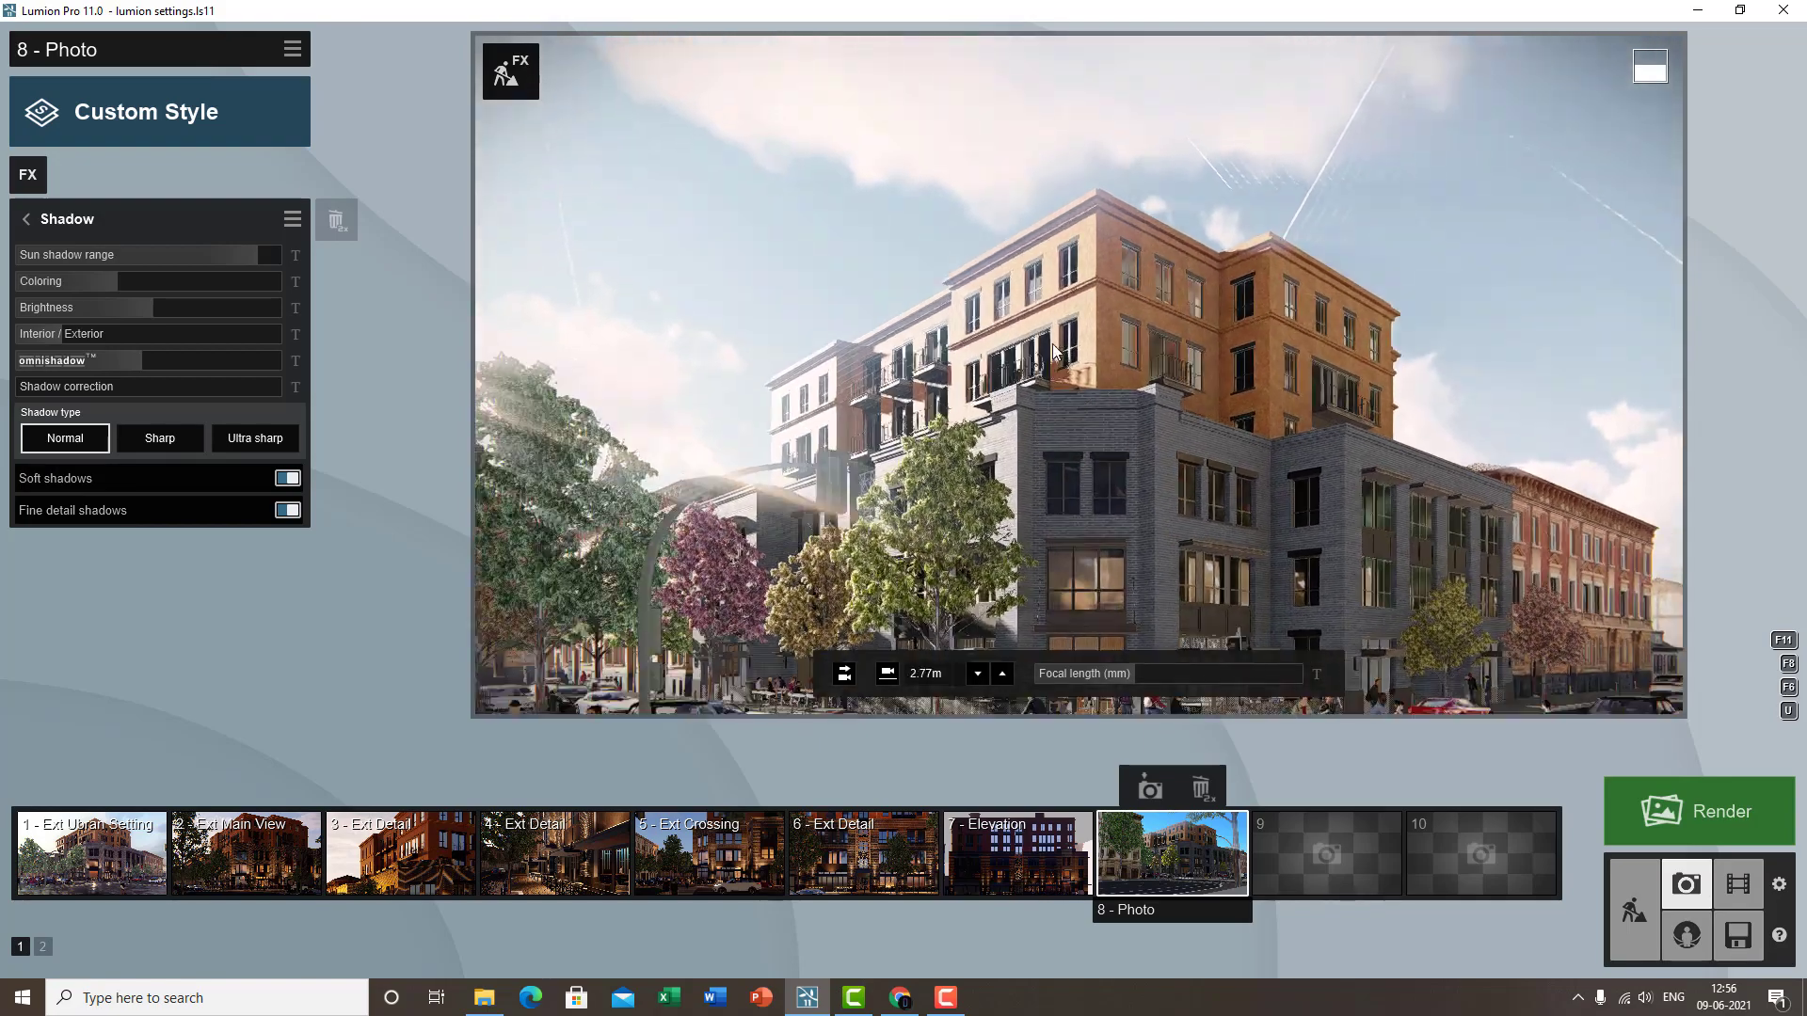
scroll(1052, 374, "up", 8)
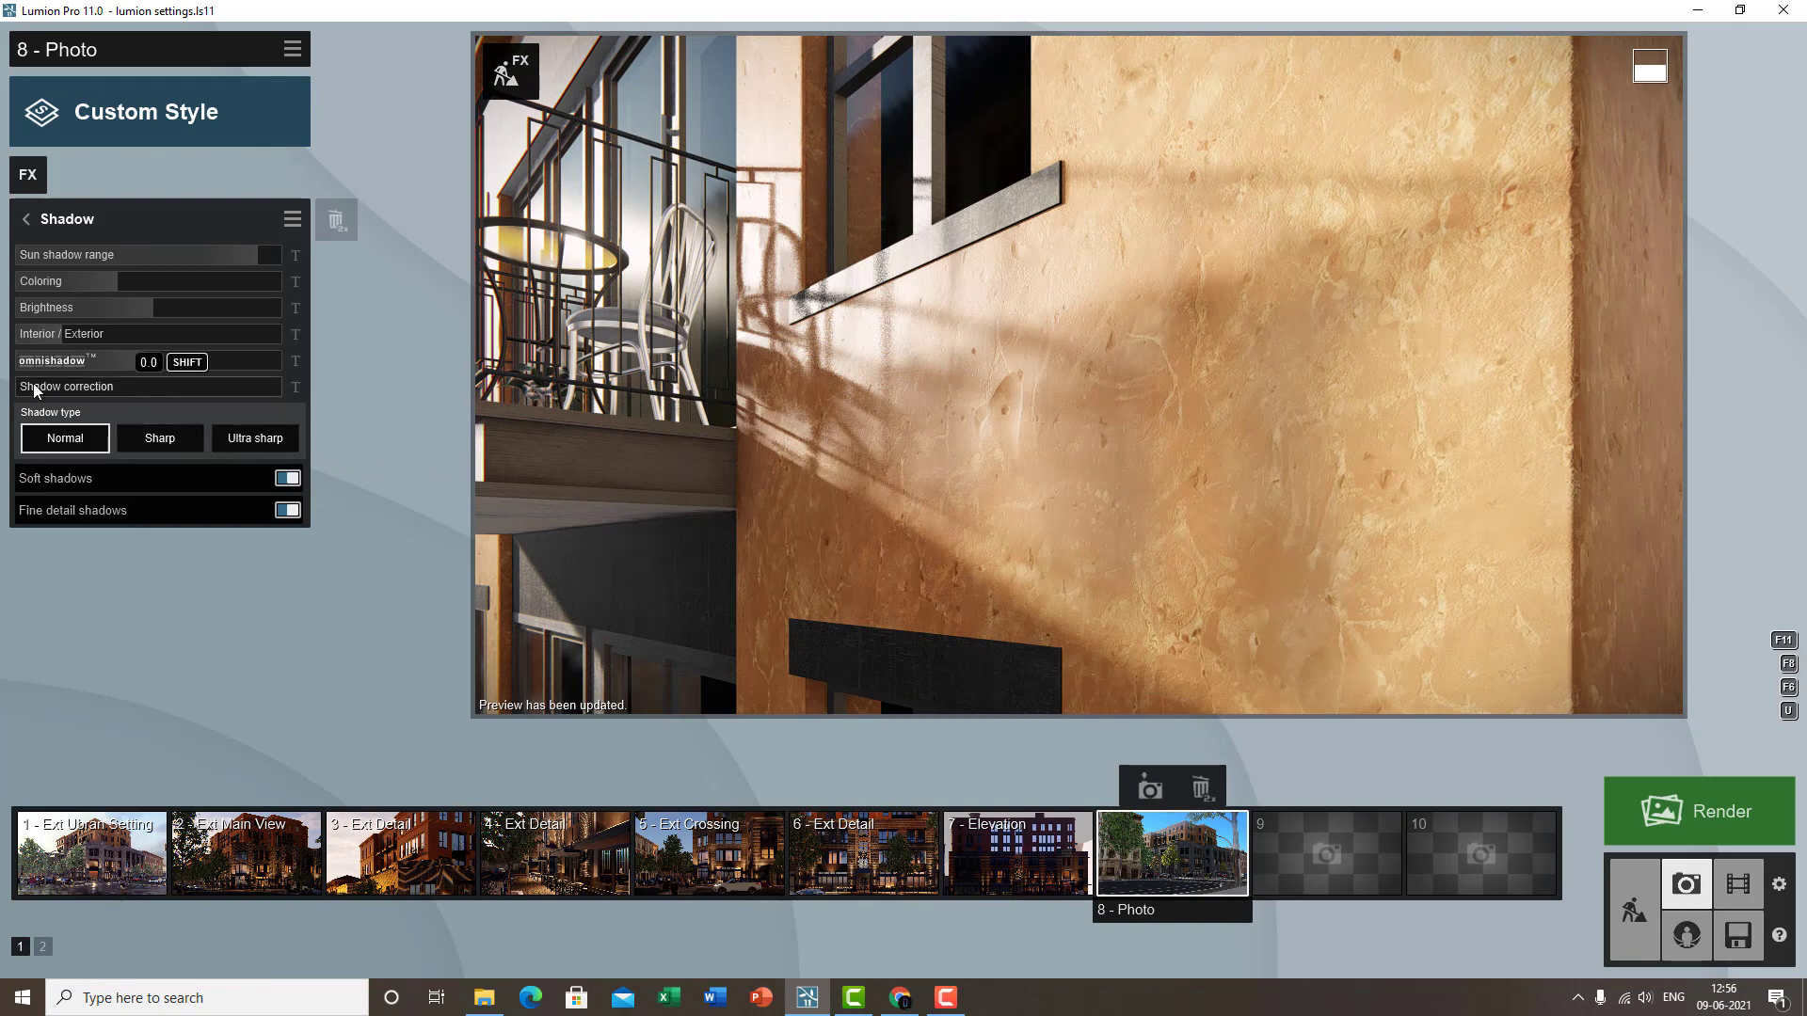
left_click(143, 361)
left_click_drag(0, 431, 141, 361)
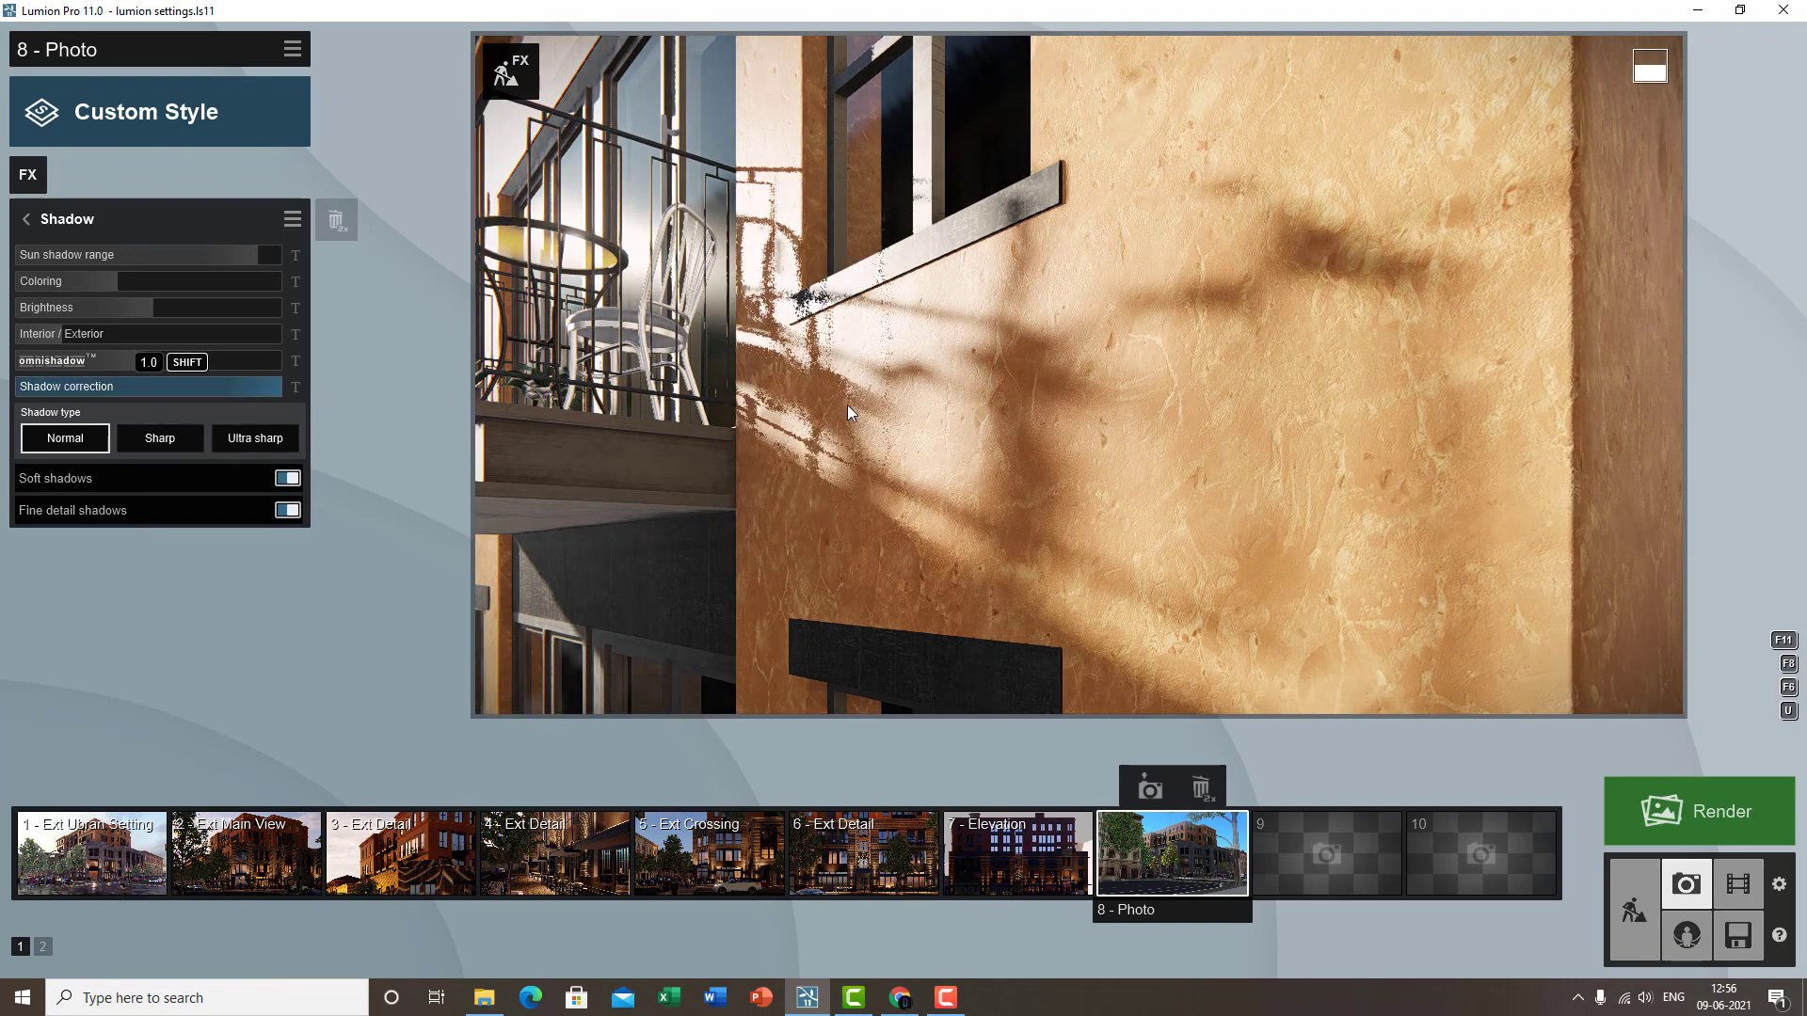
key("s")
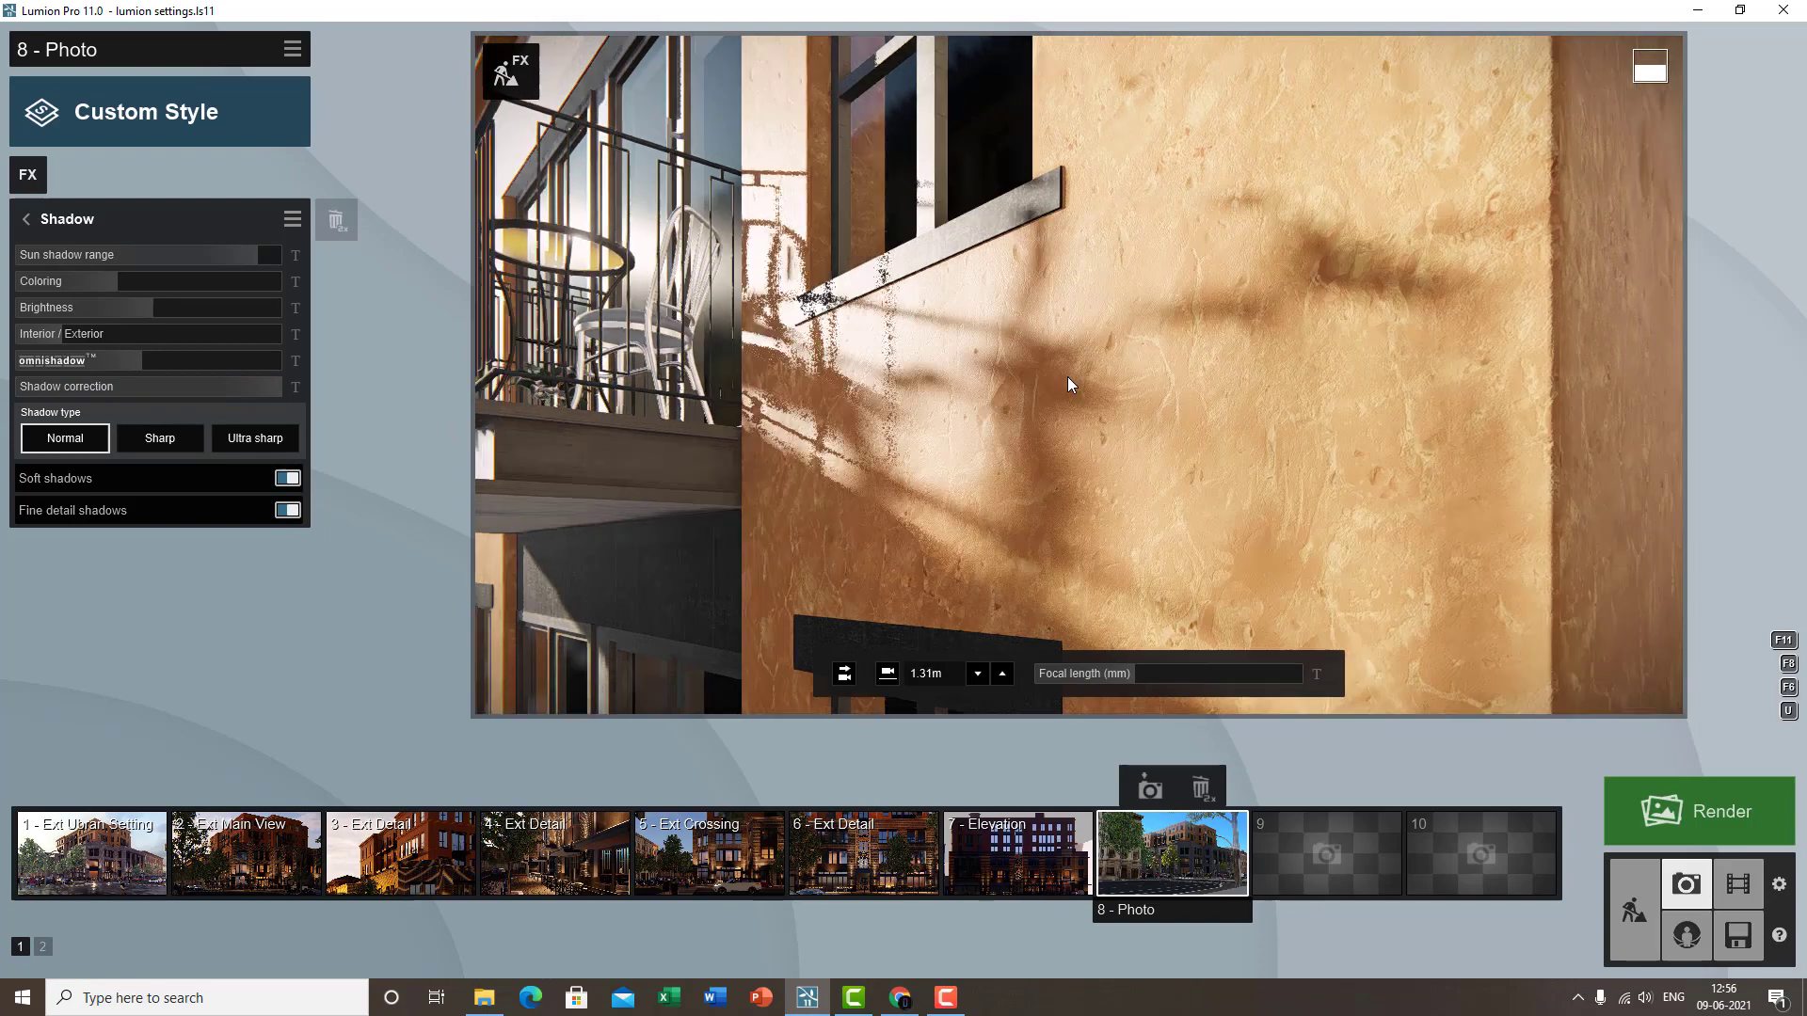
right_click_drag(1067, 377, 1205, 268)
key("s")
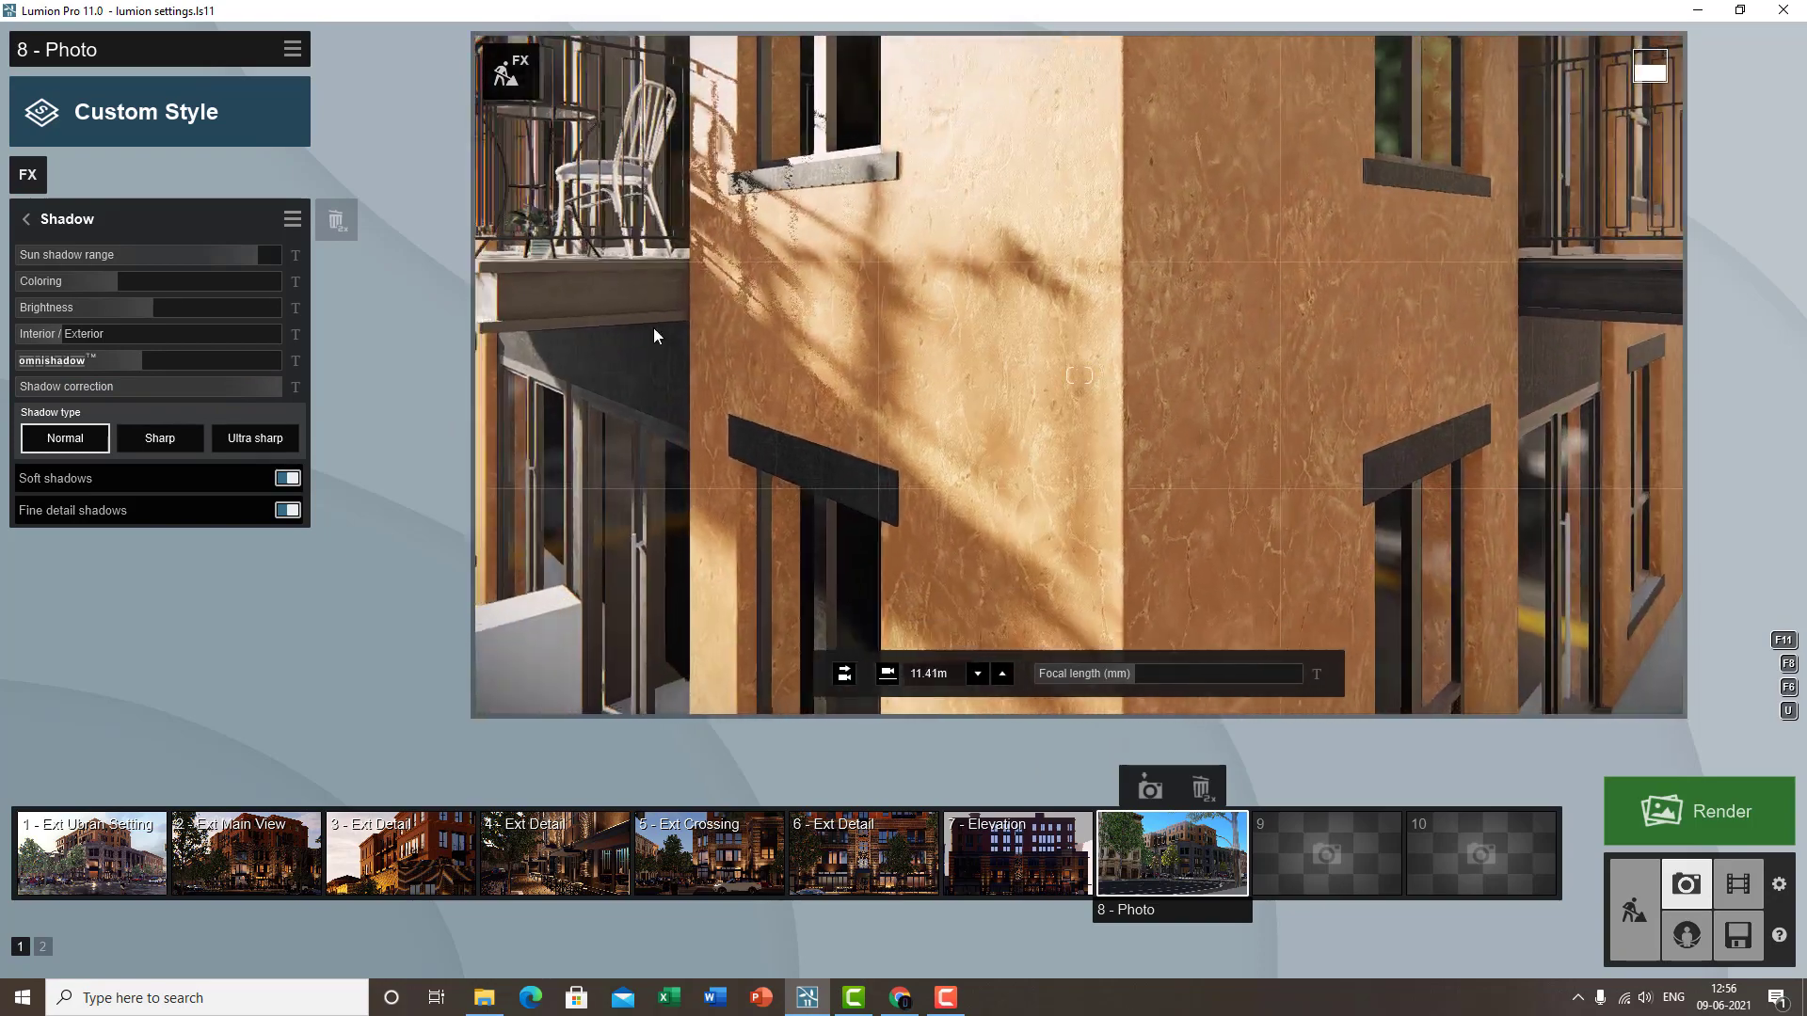
key("a")
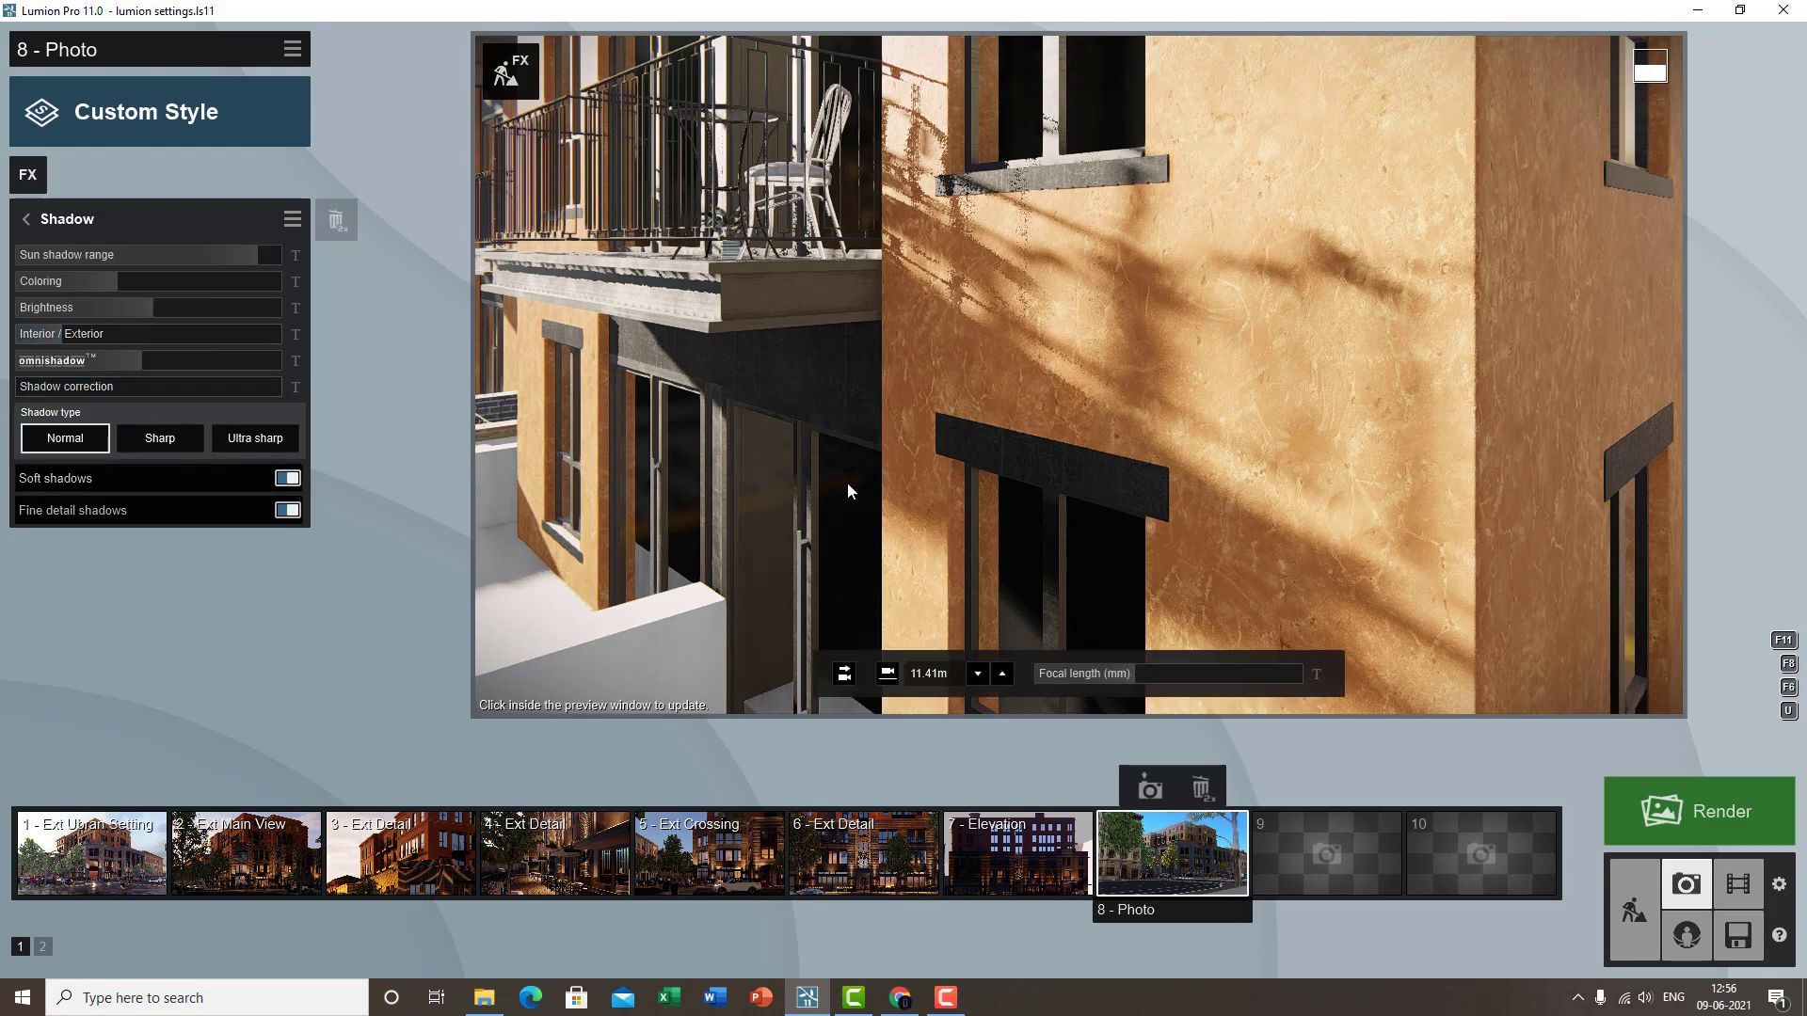
key("s")
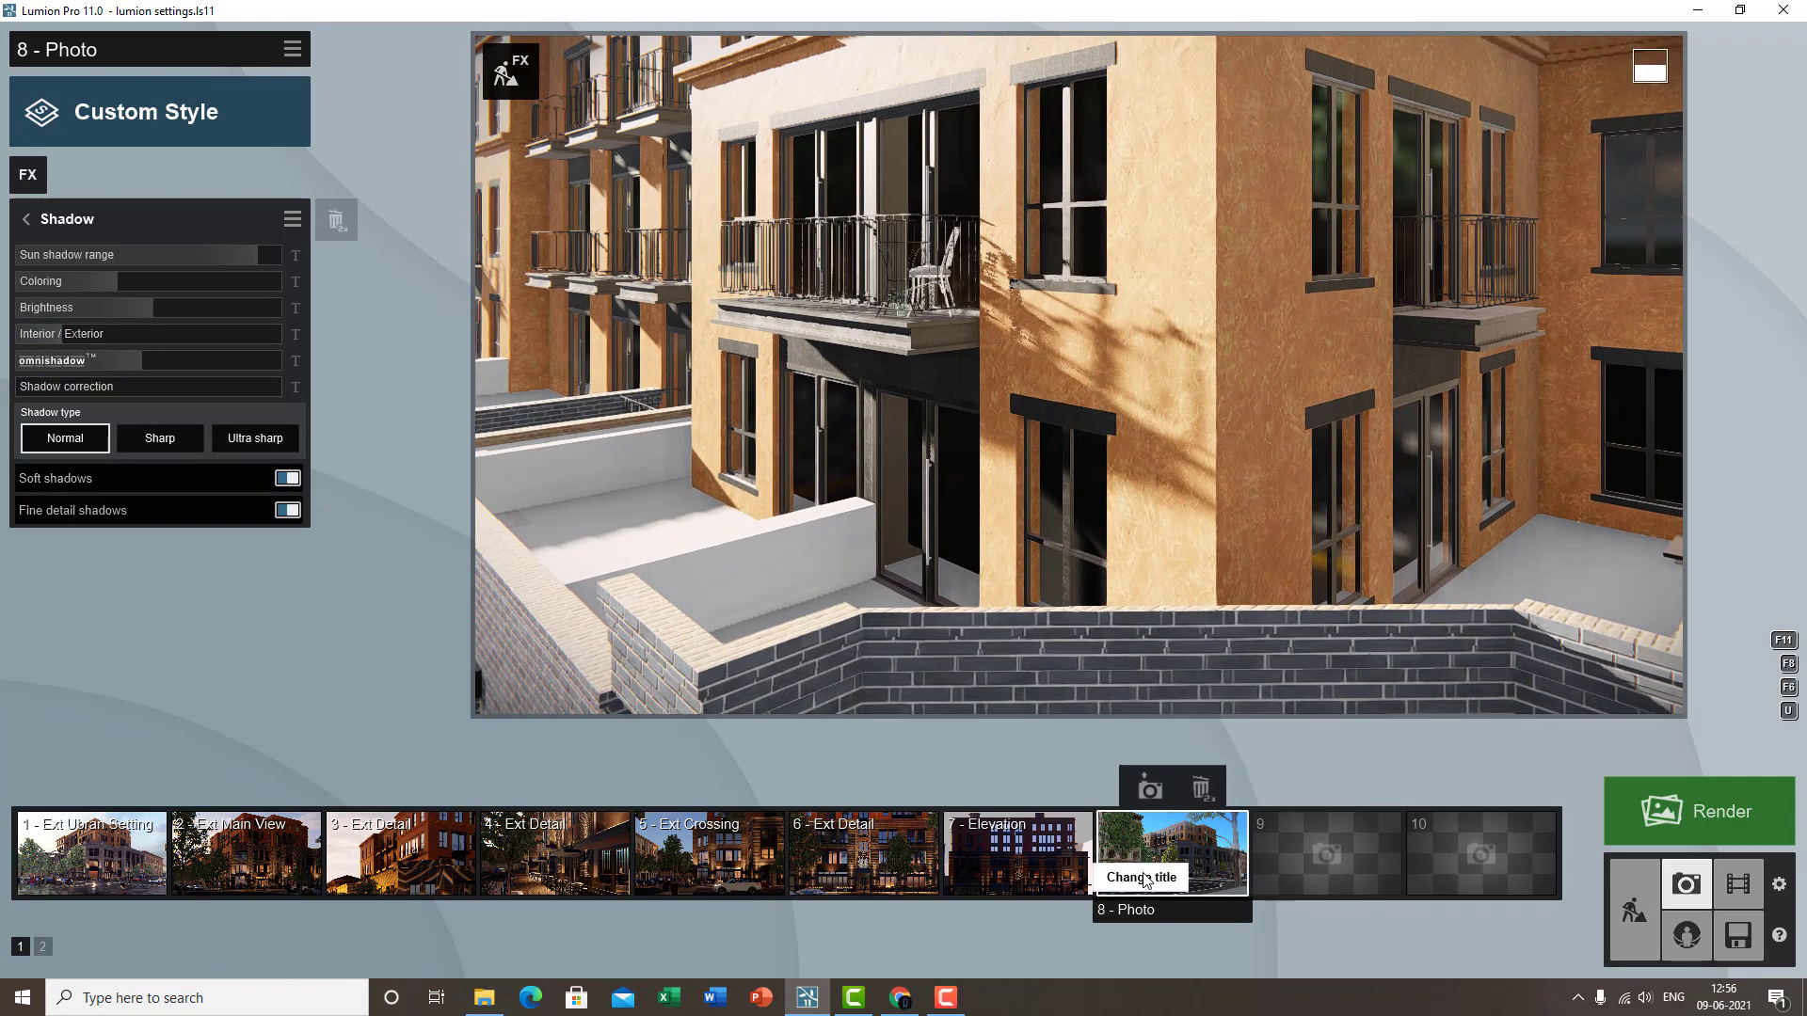
left_click(1159, 866)
left_click(1194, 367)
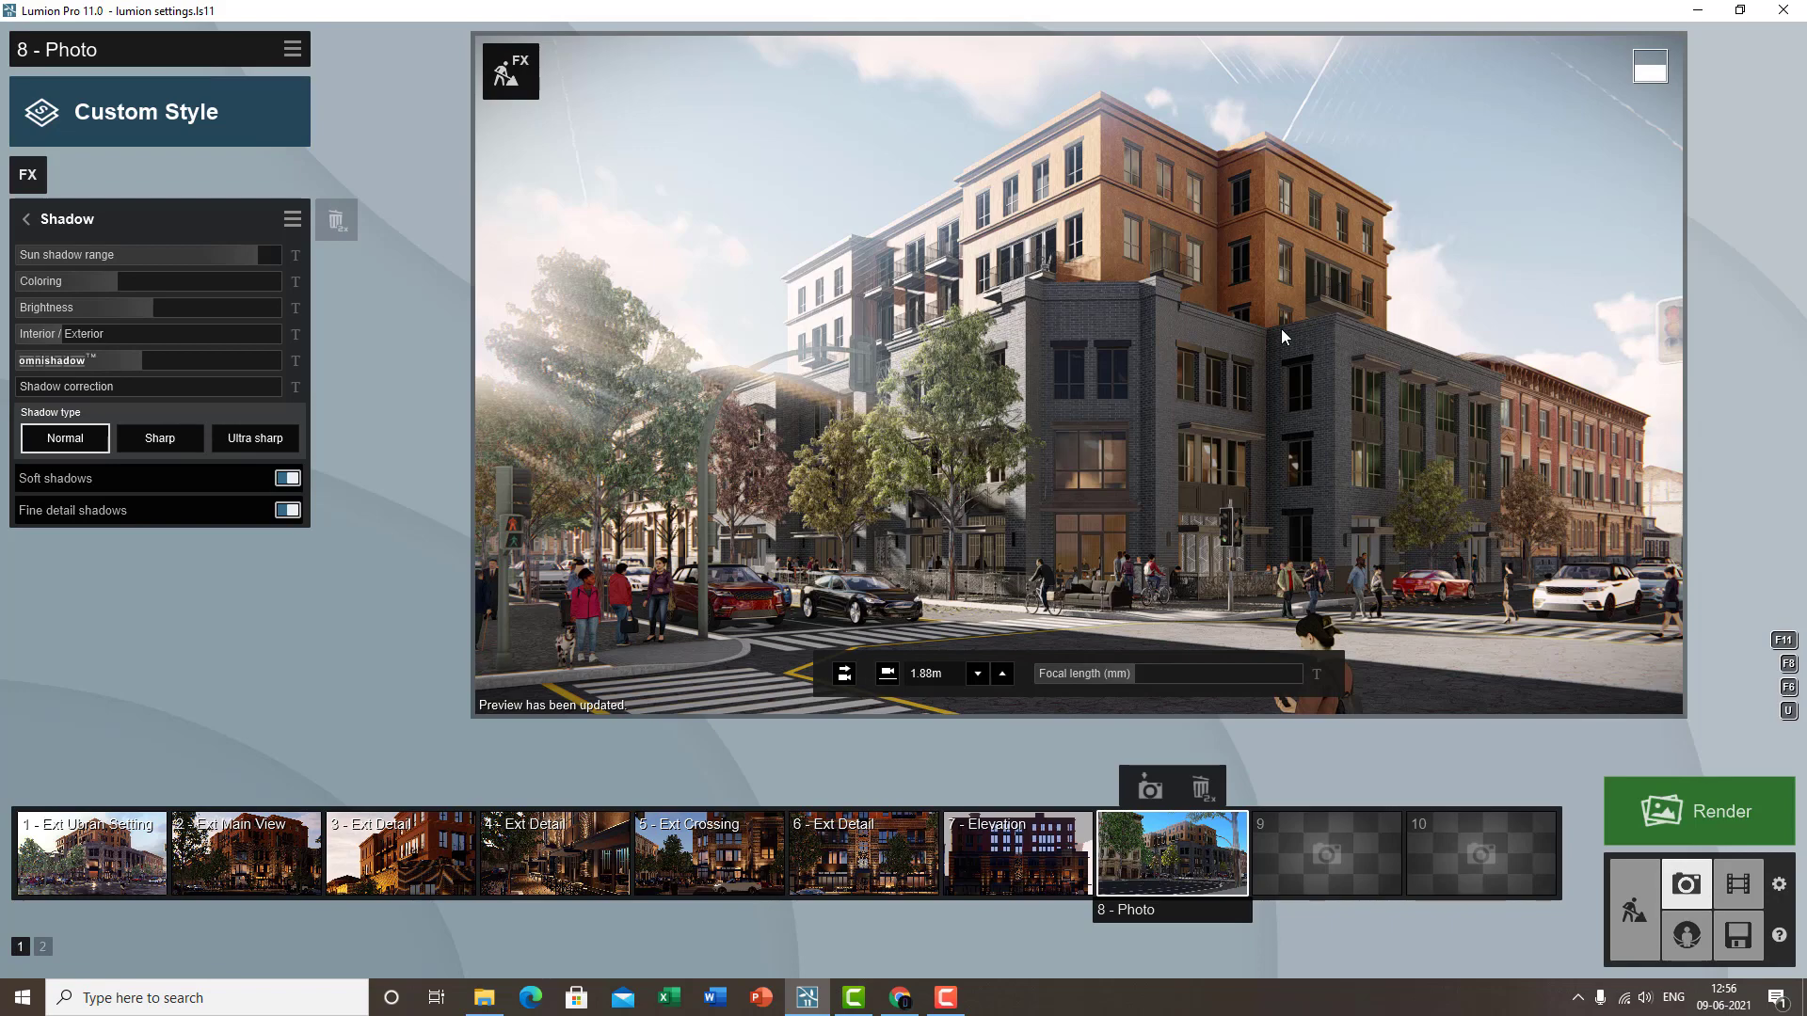
- Leave the Shadow settings and check the Advanced photo effects for Side By Side 3D Stereo
left_click(71, 222)
left_click(36, 172)
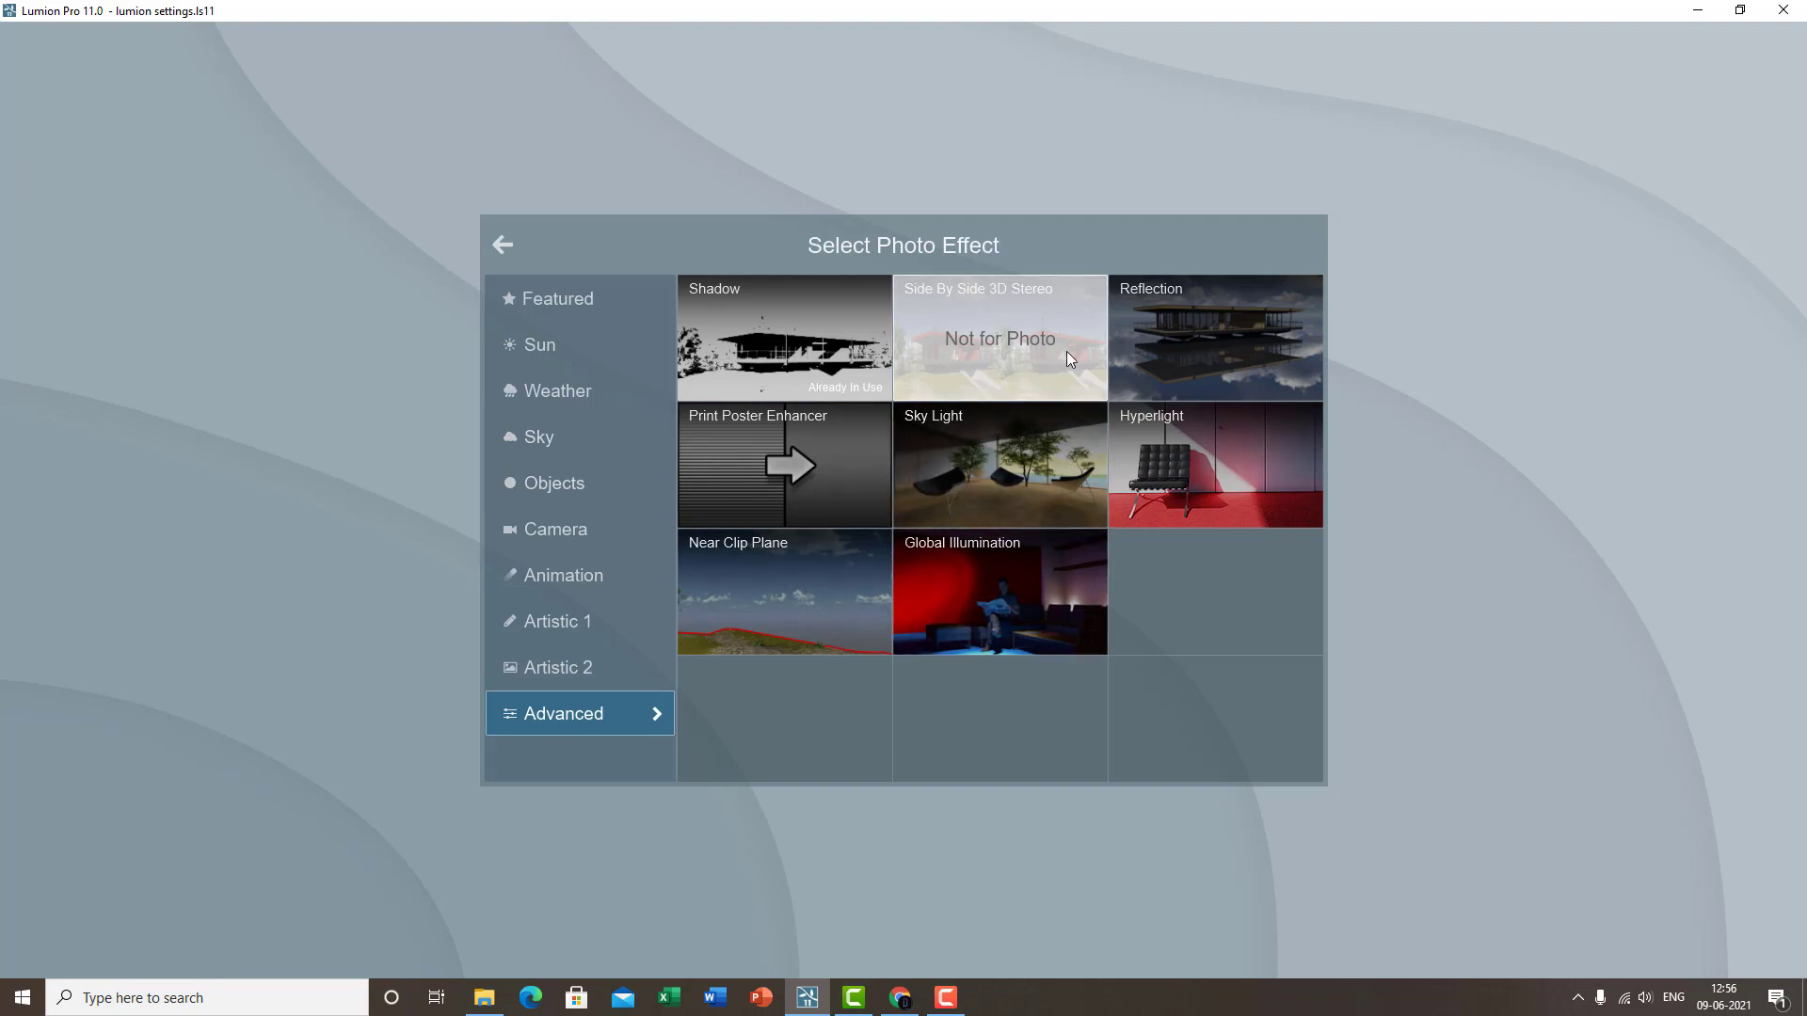
left_click(497, 242)
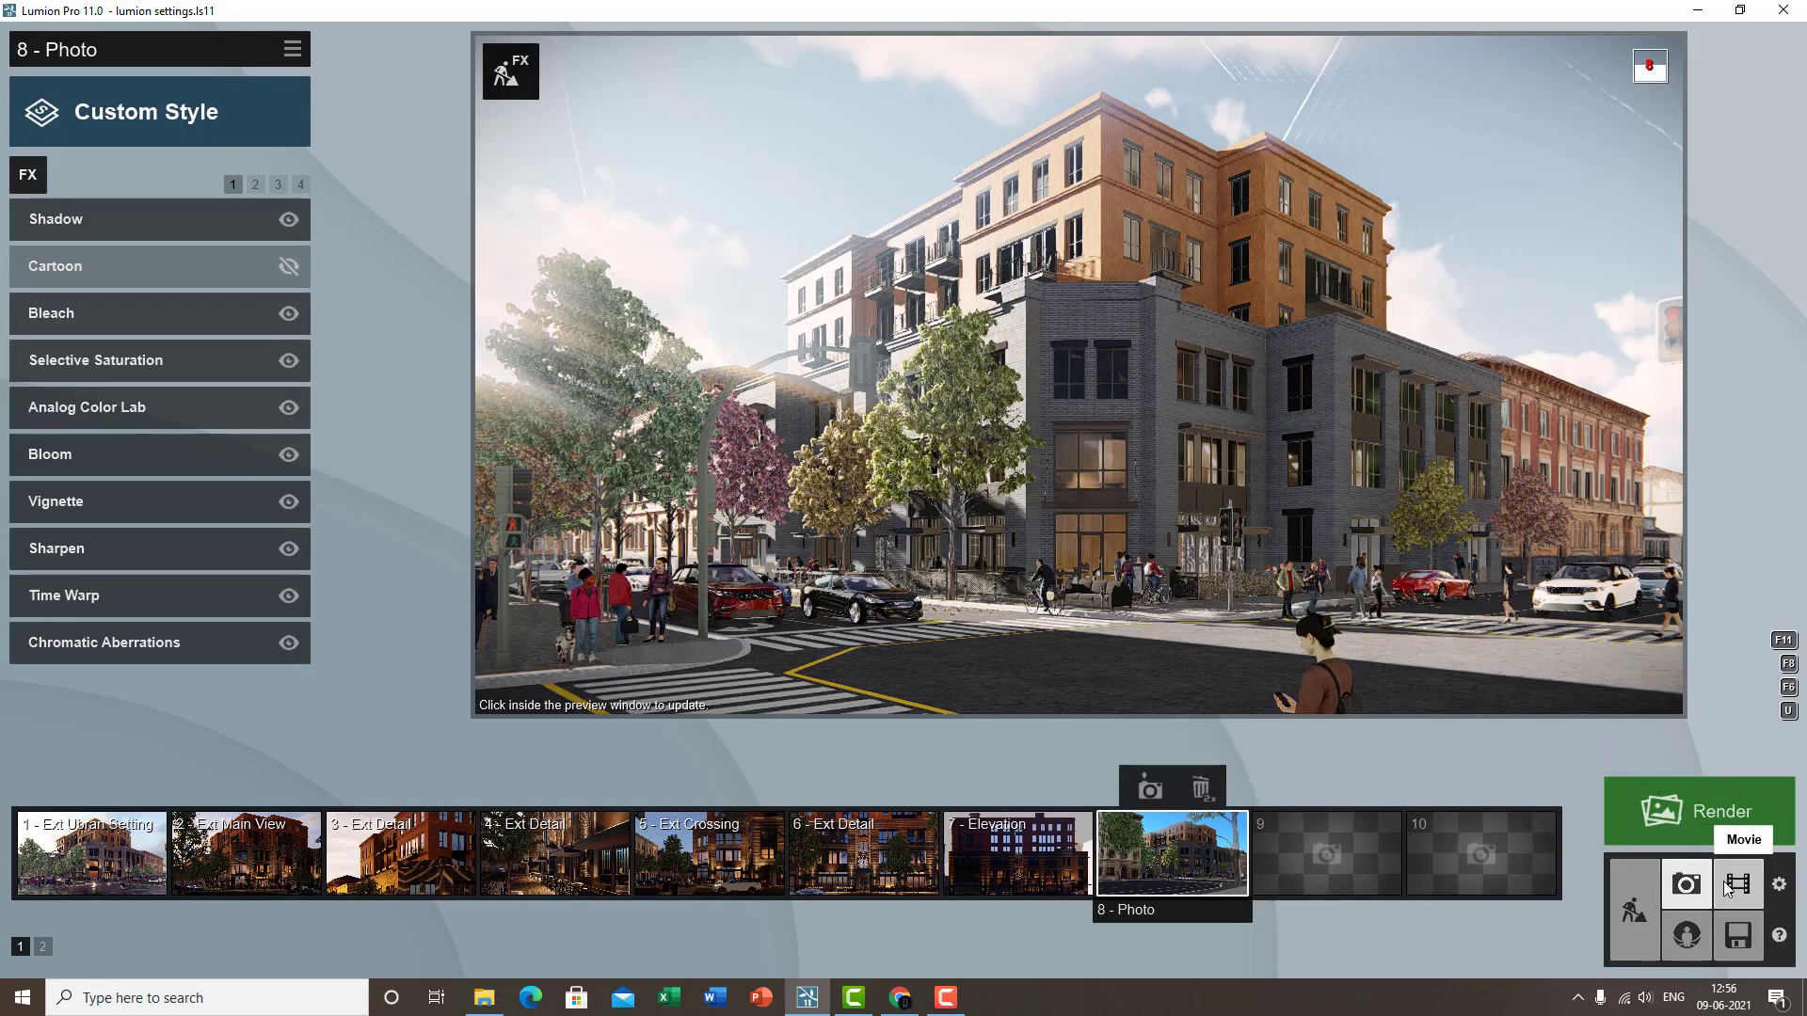
- Switch to movie mode, move clip 5 to about one second and disable its Material Highlight effect
left_click(1737, 884)
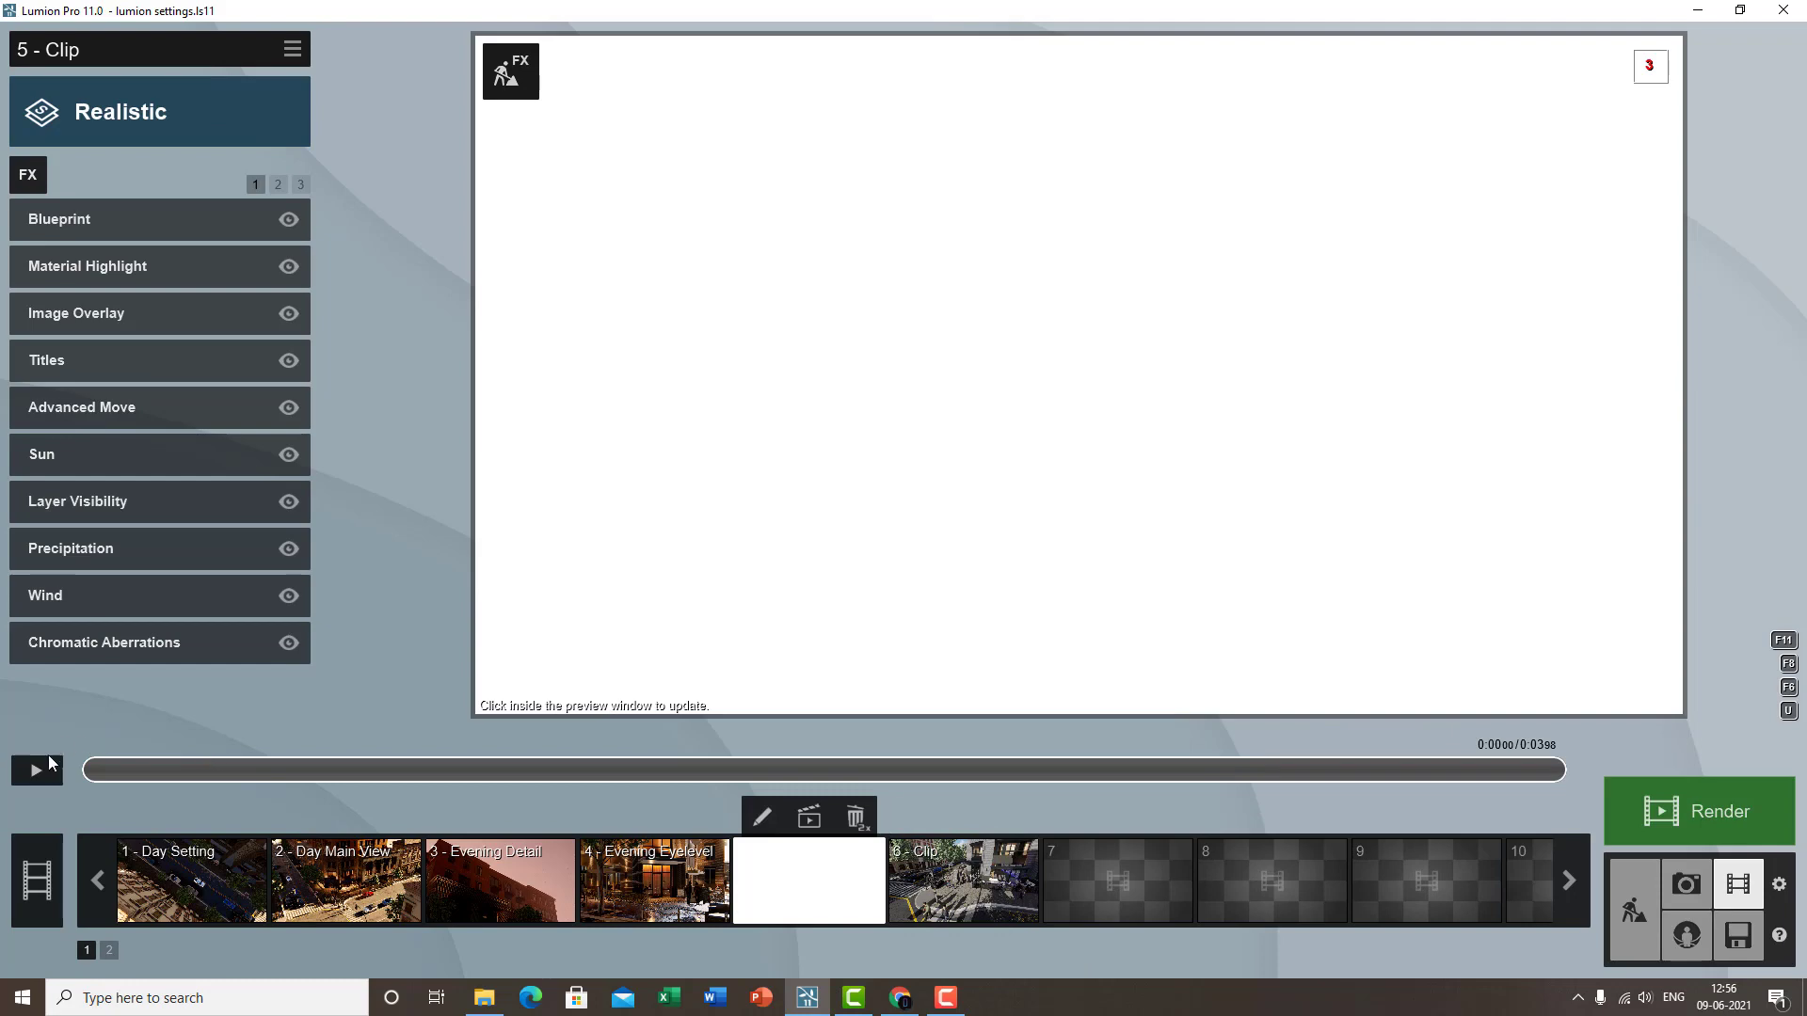
left_click_drag(99, 765, 477, 776)
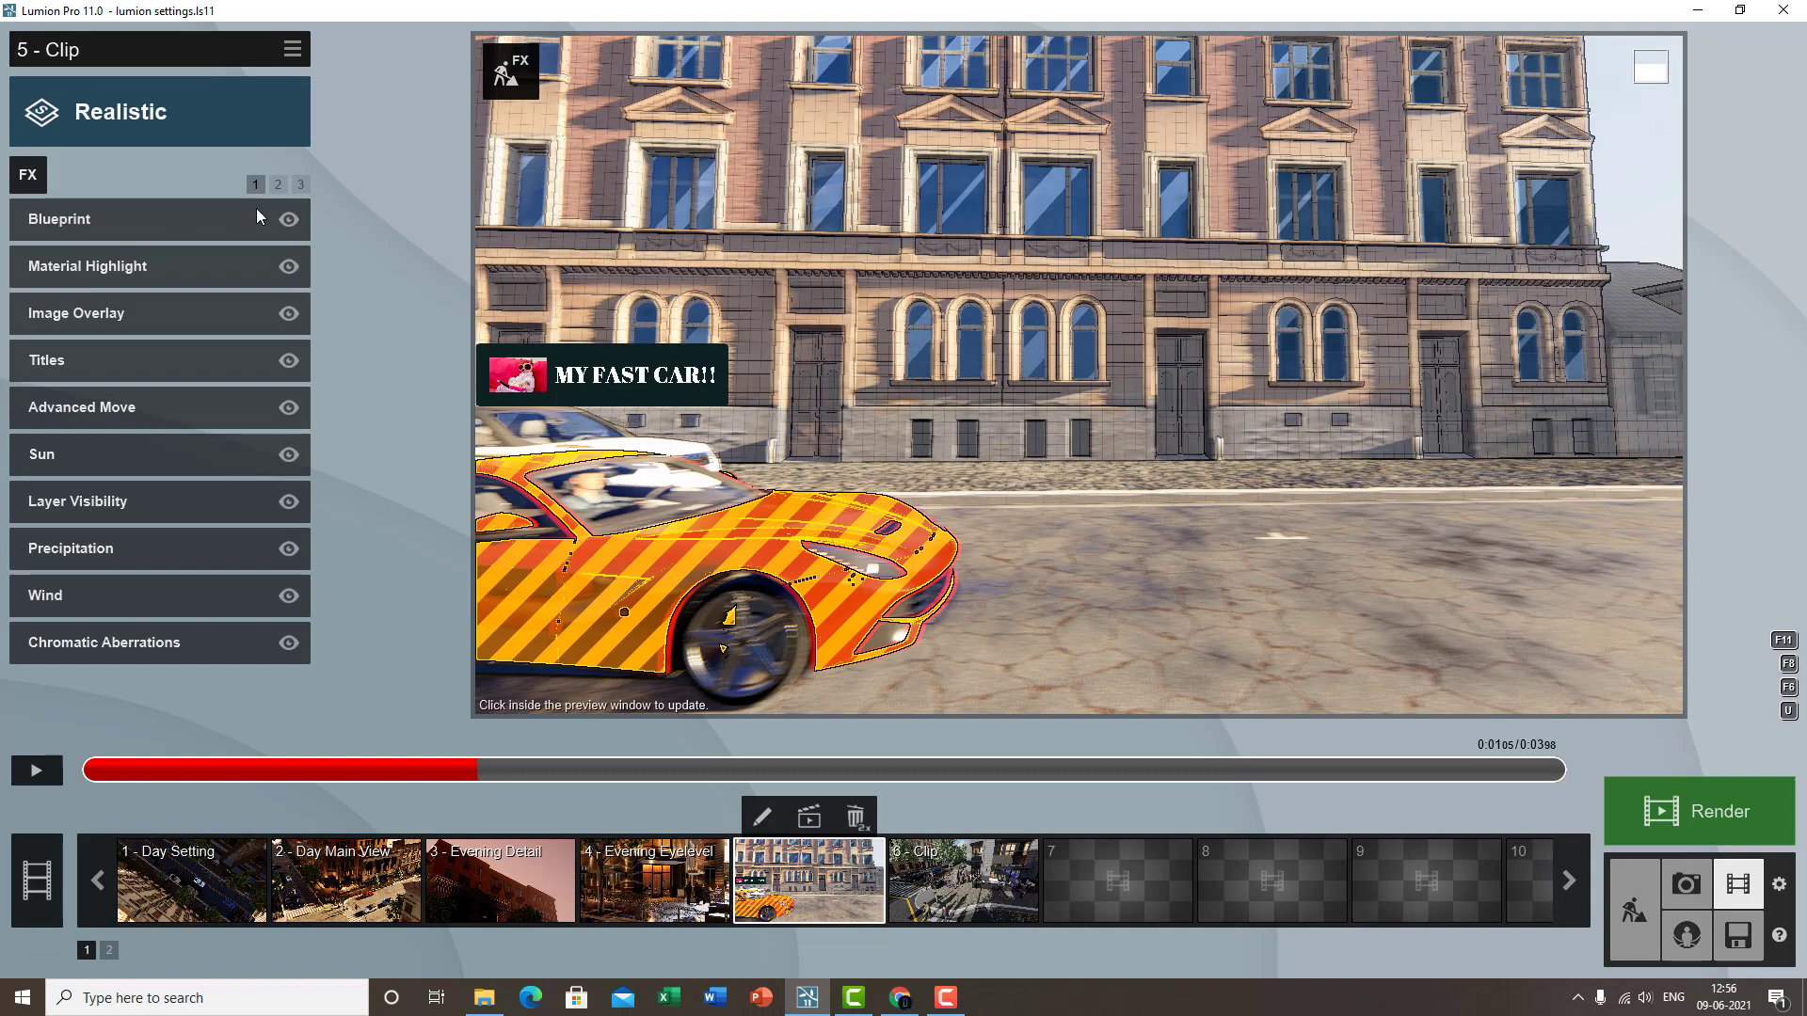
left_click(289, 268)
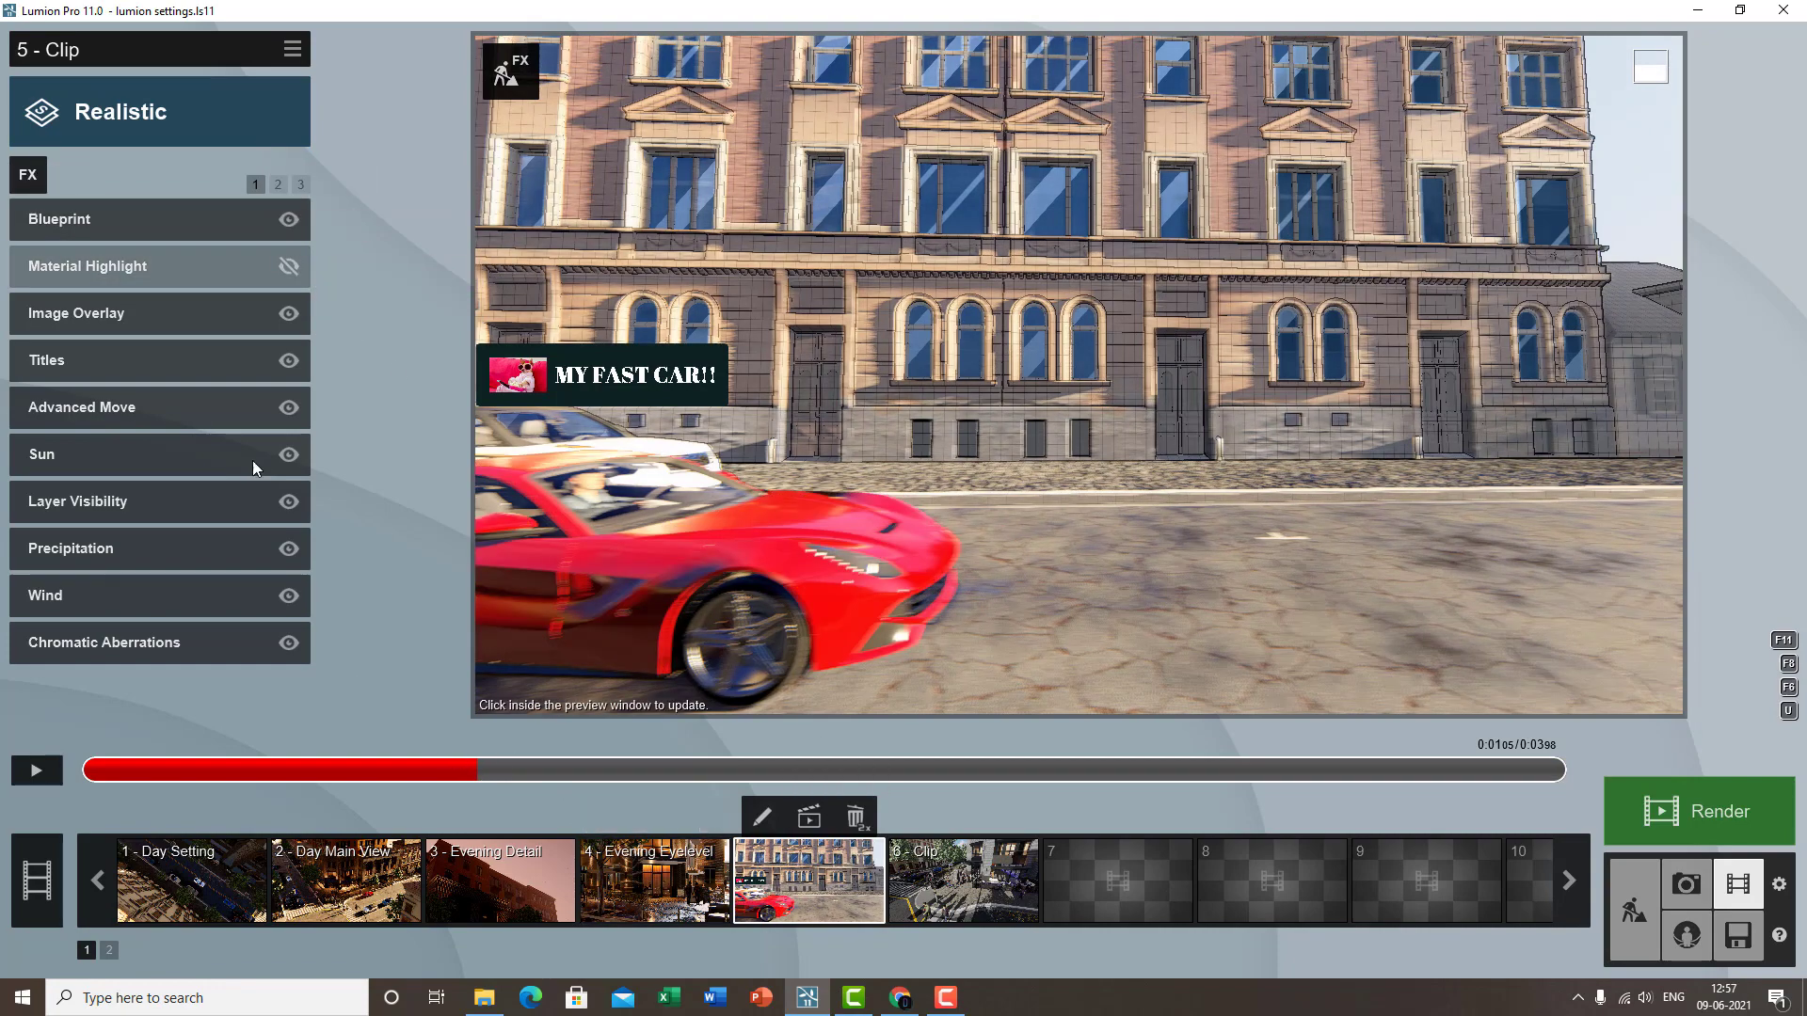
- Check the Advanced effects for clip 5, and add Side By Side 3D Stereo to the entire movie
left_click(28, 174)
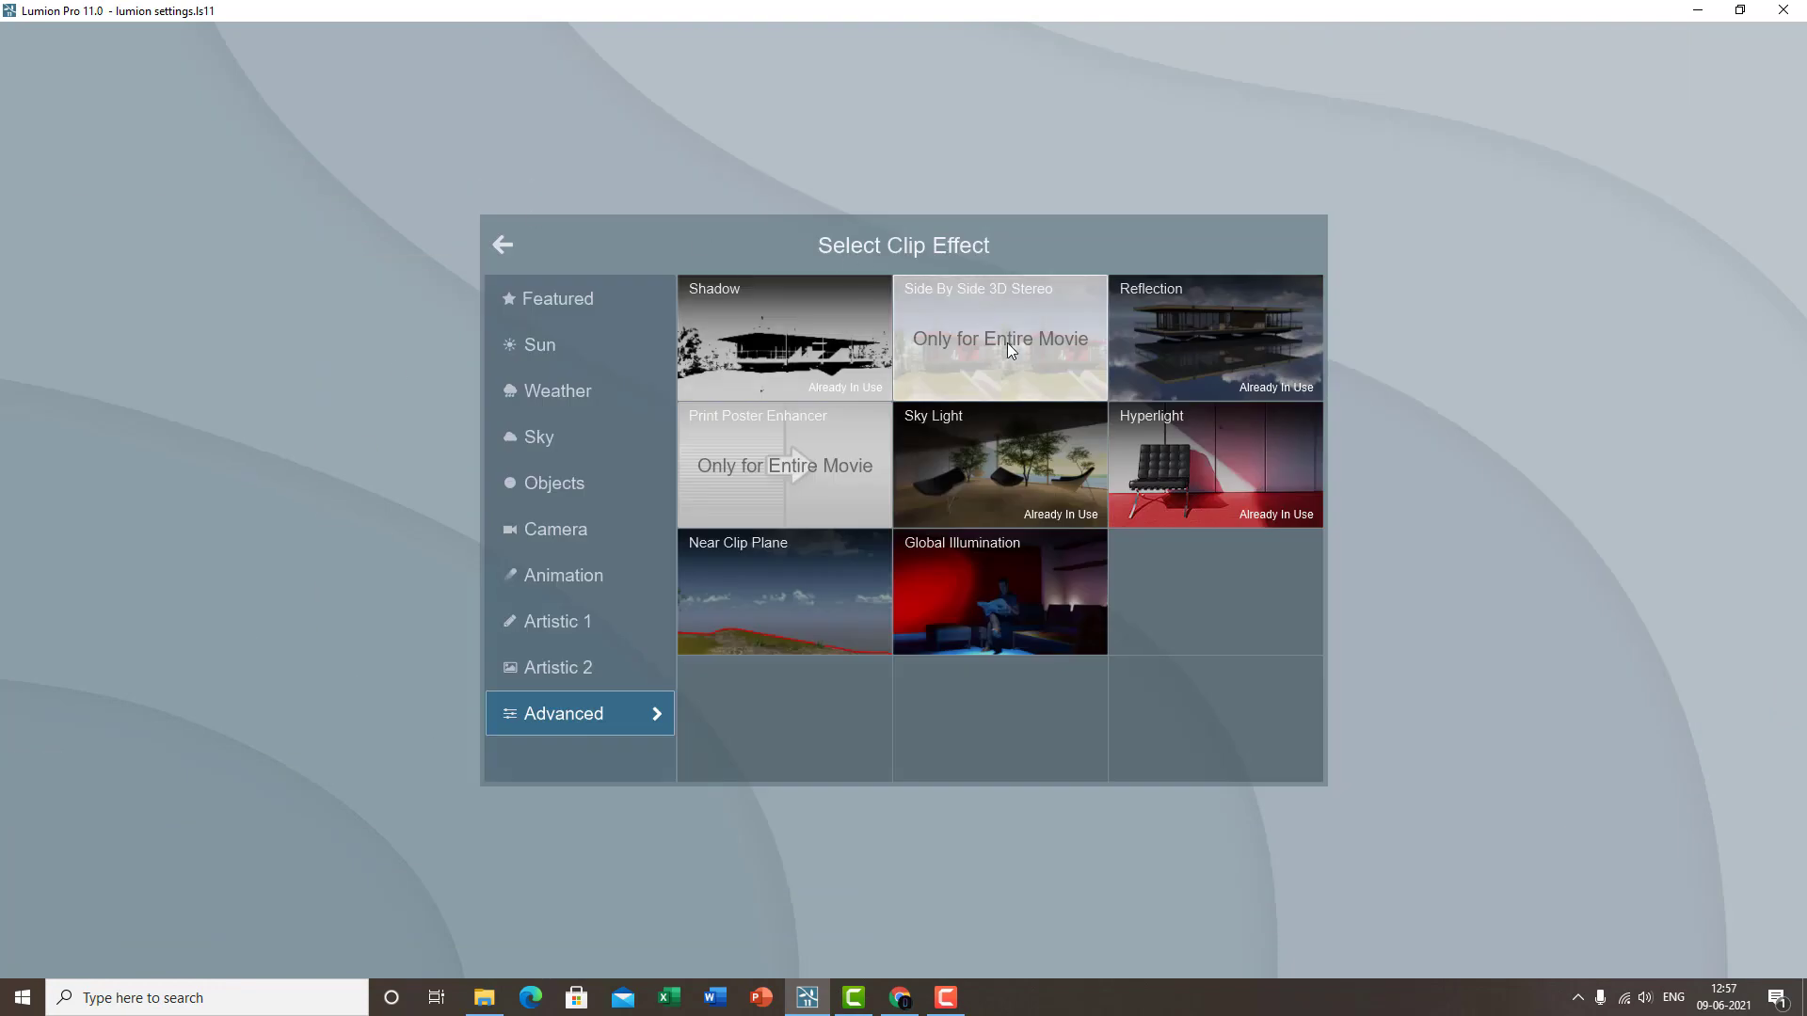
left_click(250, 624)
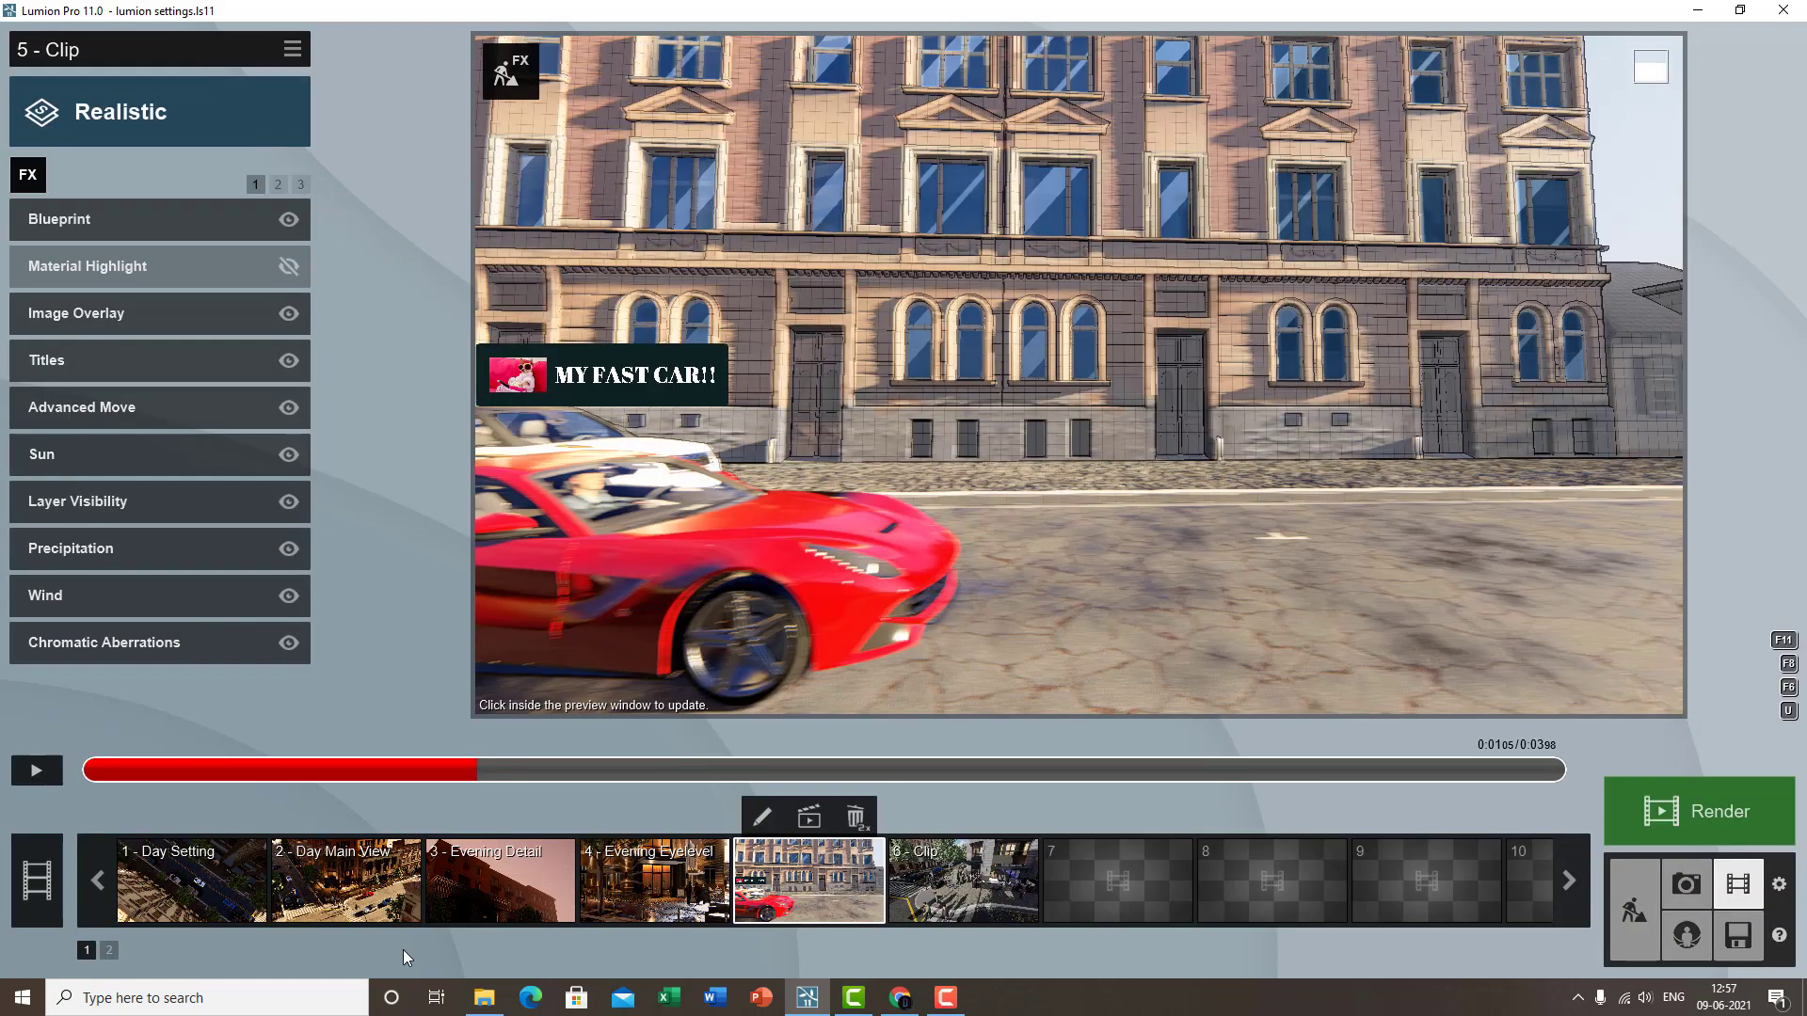
left_click(60, 814)
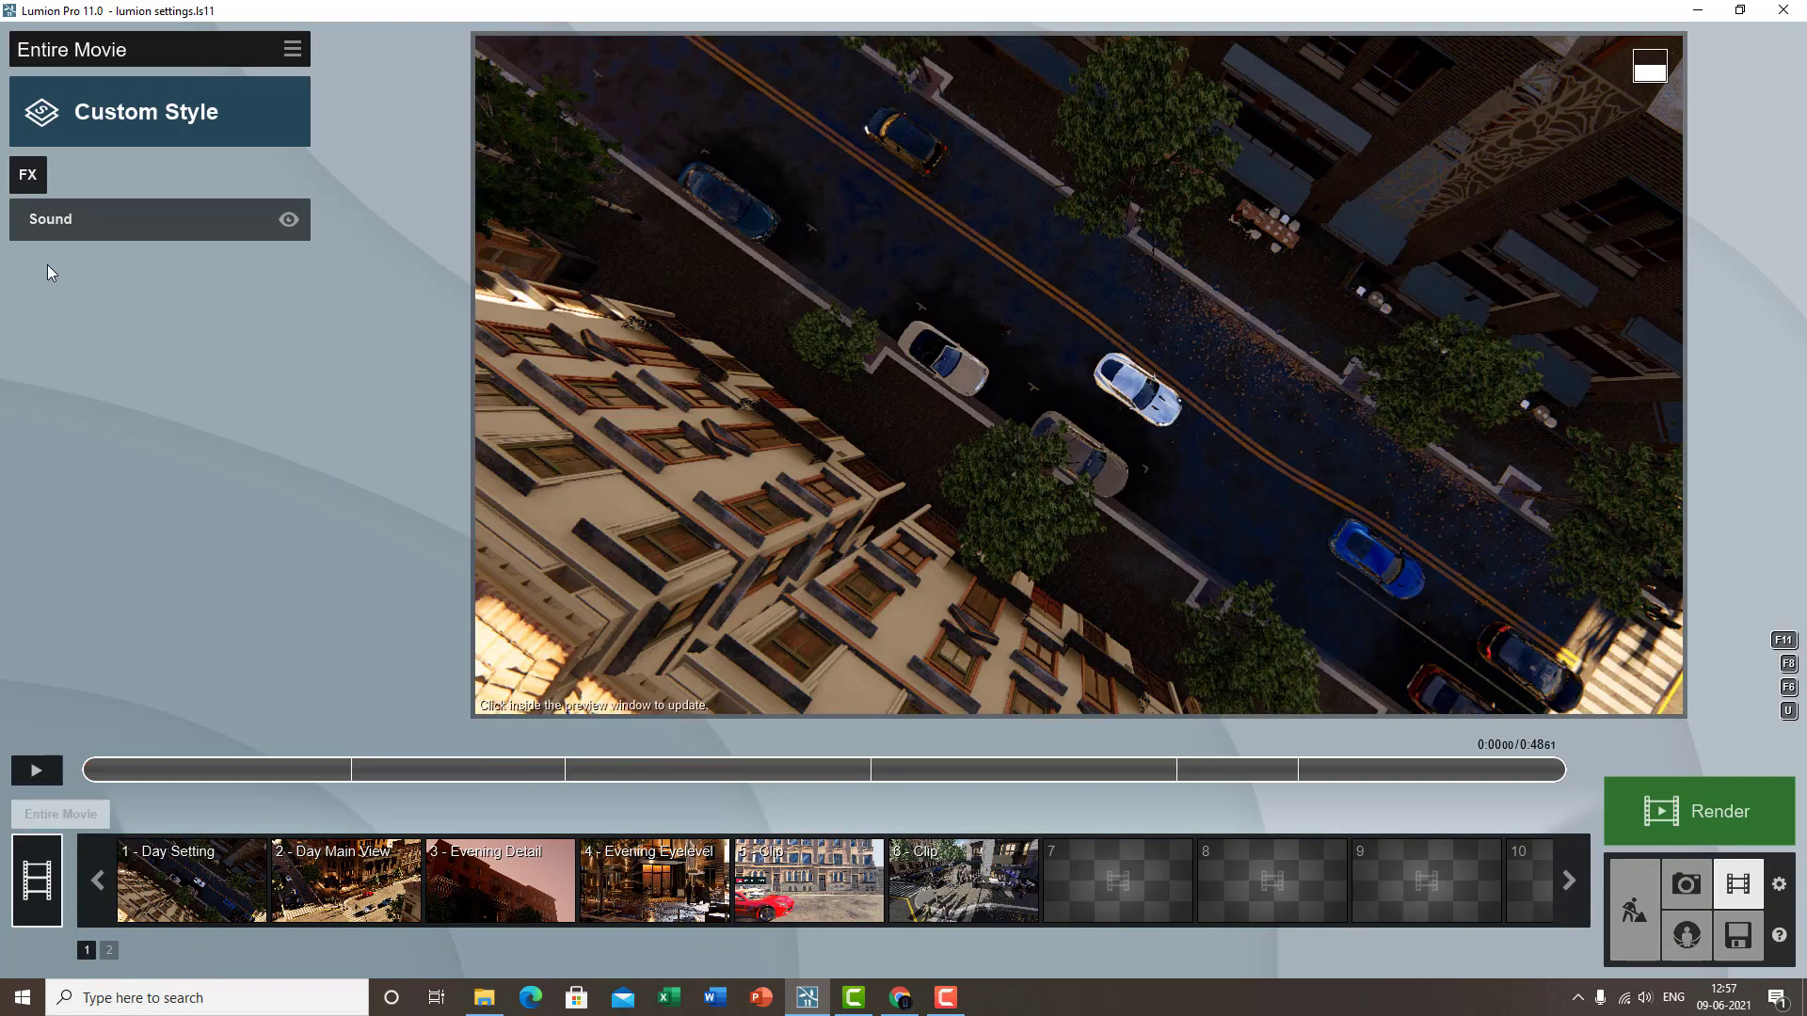
left_click(28, 174)
left_click(935, 363)
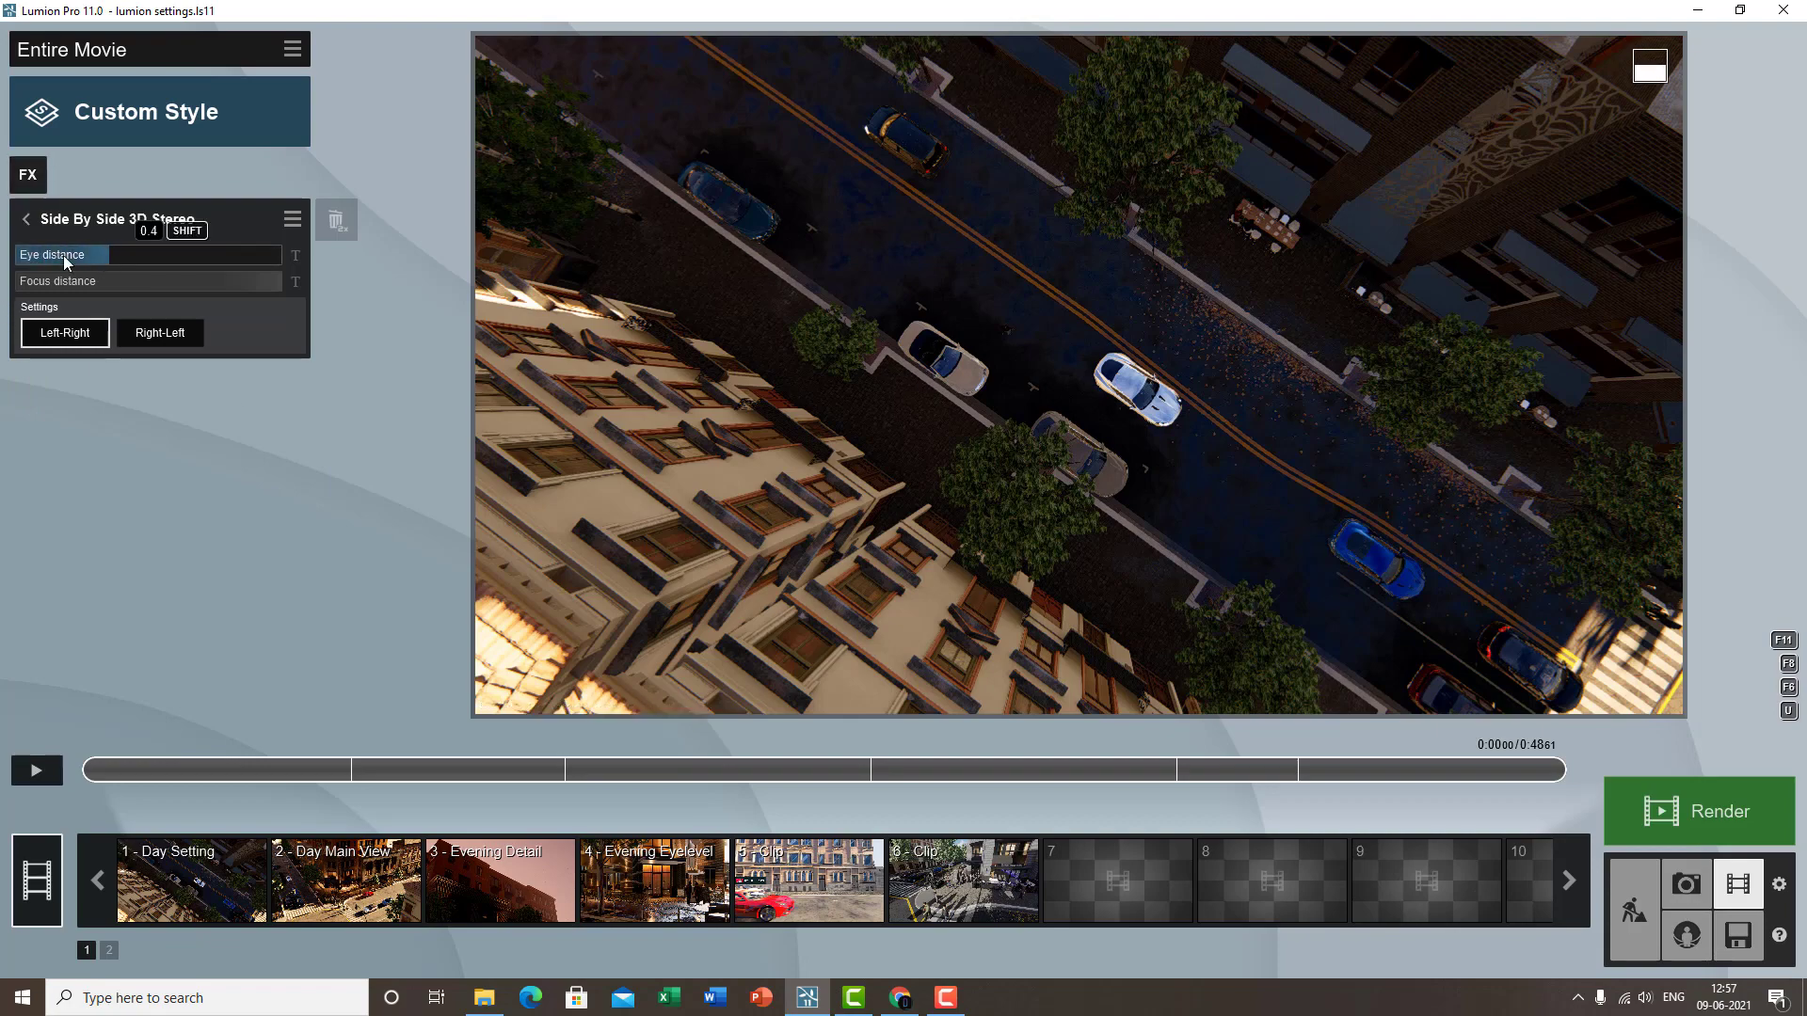
- Lower the stereo effect's eye distance, try out the focus distance, update the preview and set the order to Right-Left
left_click_drag(49, 252, 173, 285)
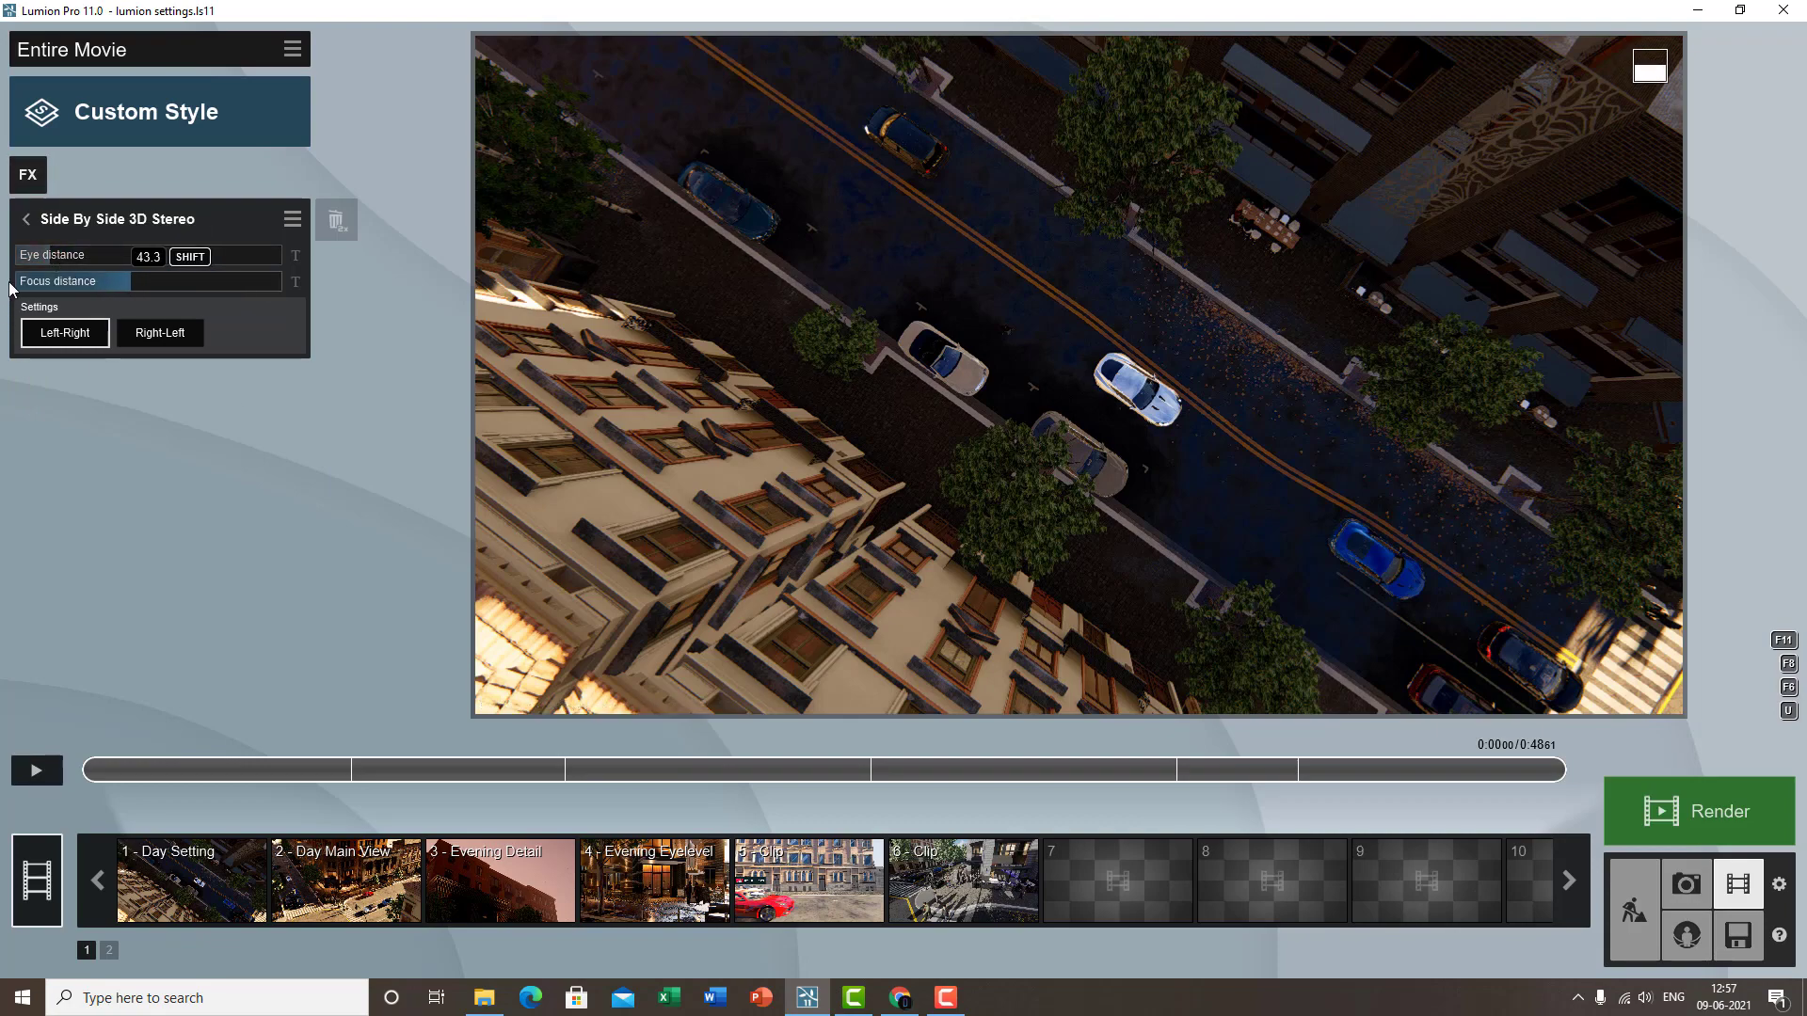
left_click(1108, 362)
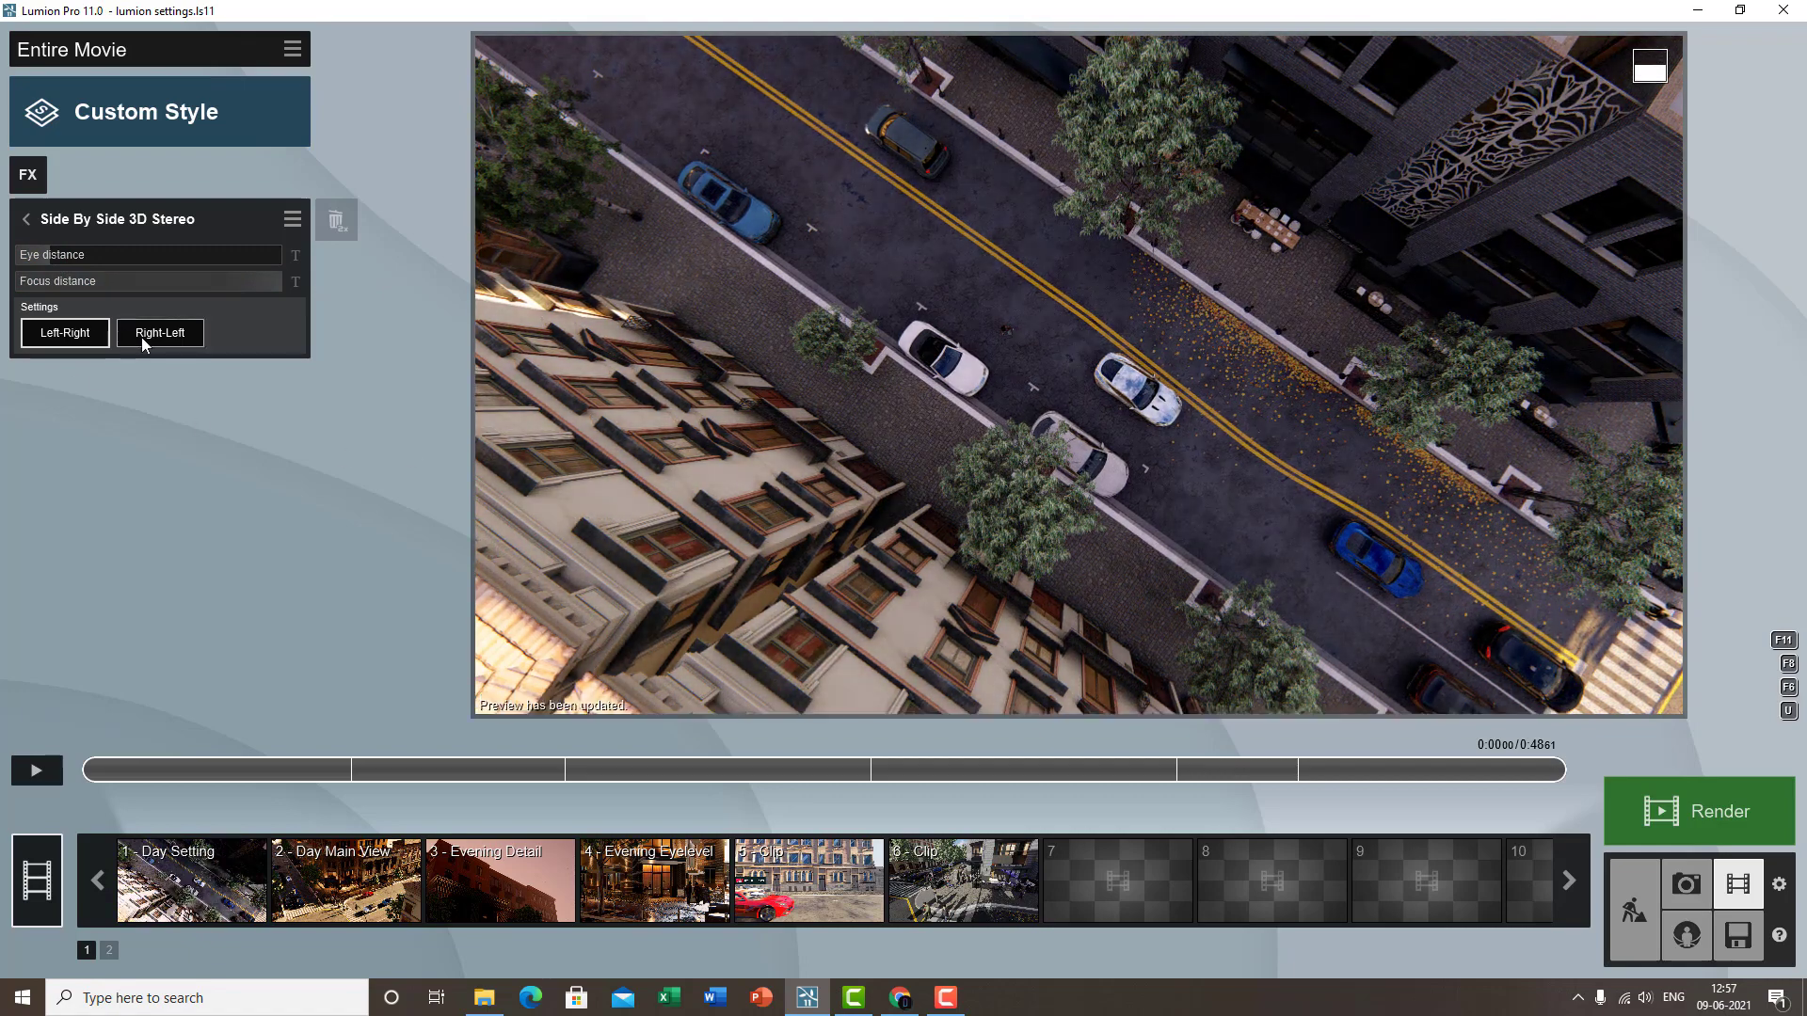
left_click(143, 337)
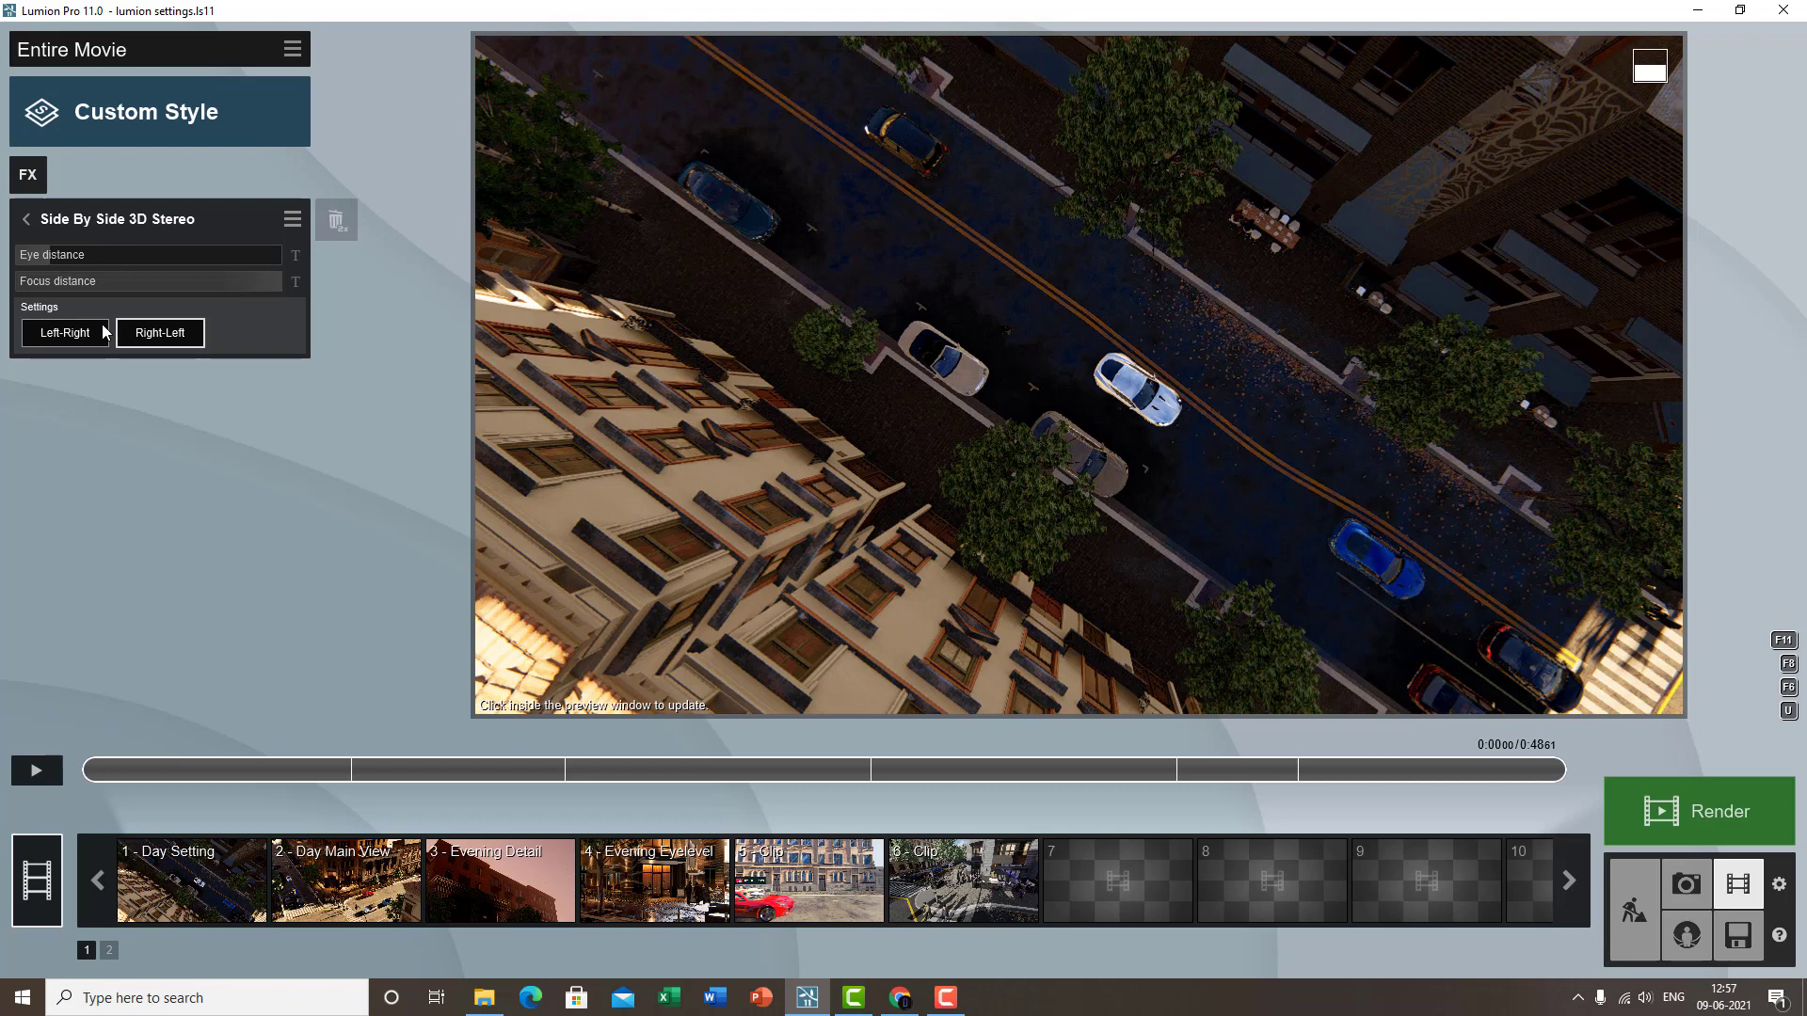
left_click(38, 219)
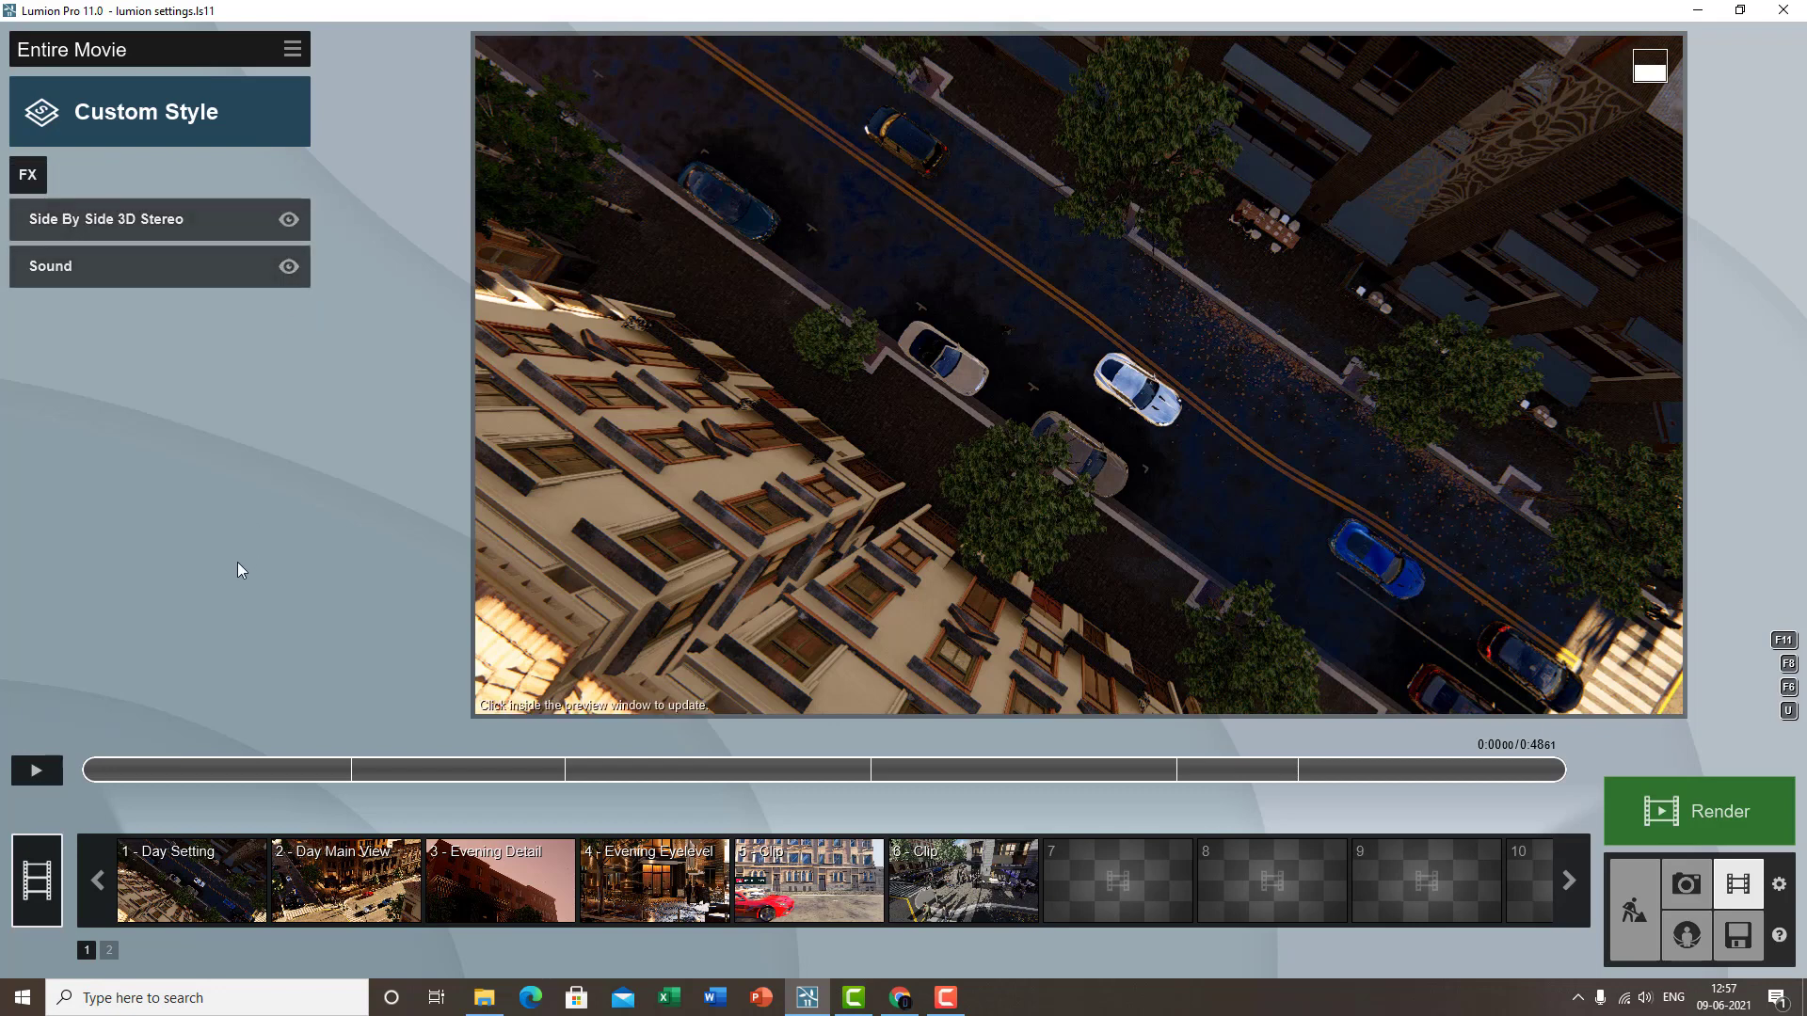
- Return to photo 8 in photo mode and add the Advanced Reflection effect
left_click(949, 882)
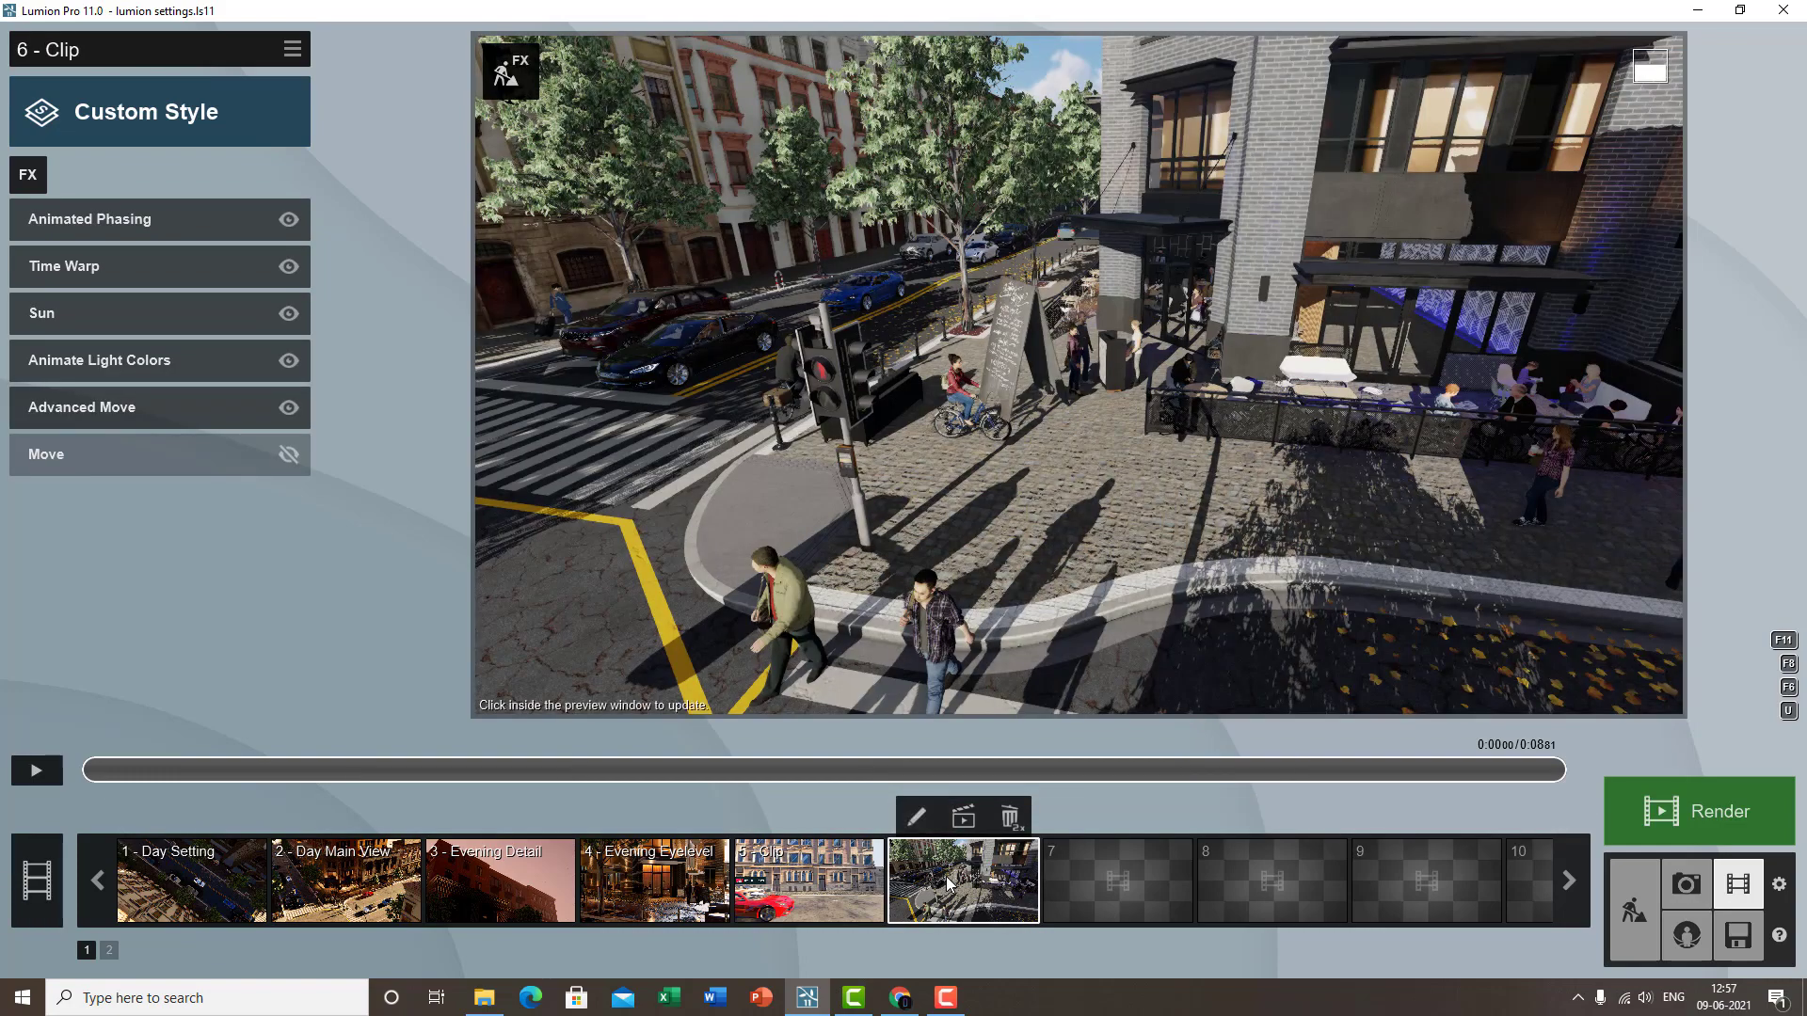
left_click(1686, 884)
left_click(1171, 855)
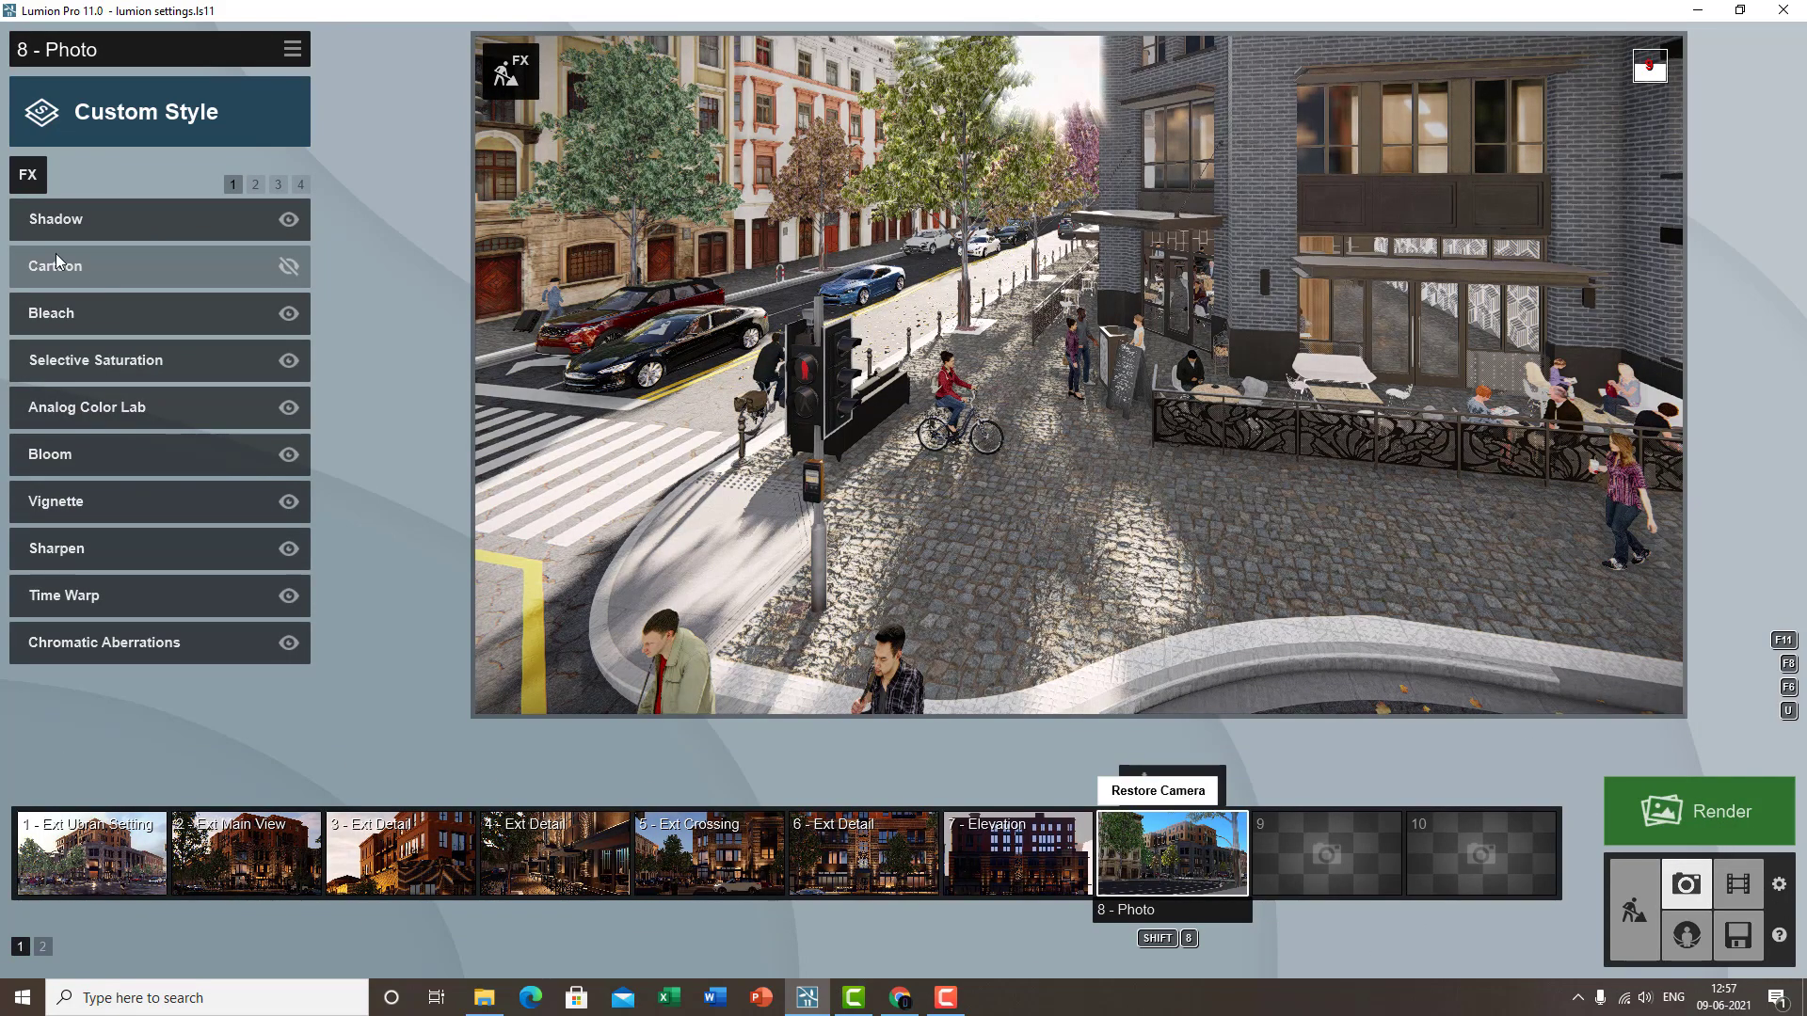
left_click(28, 176)
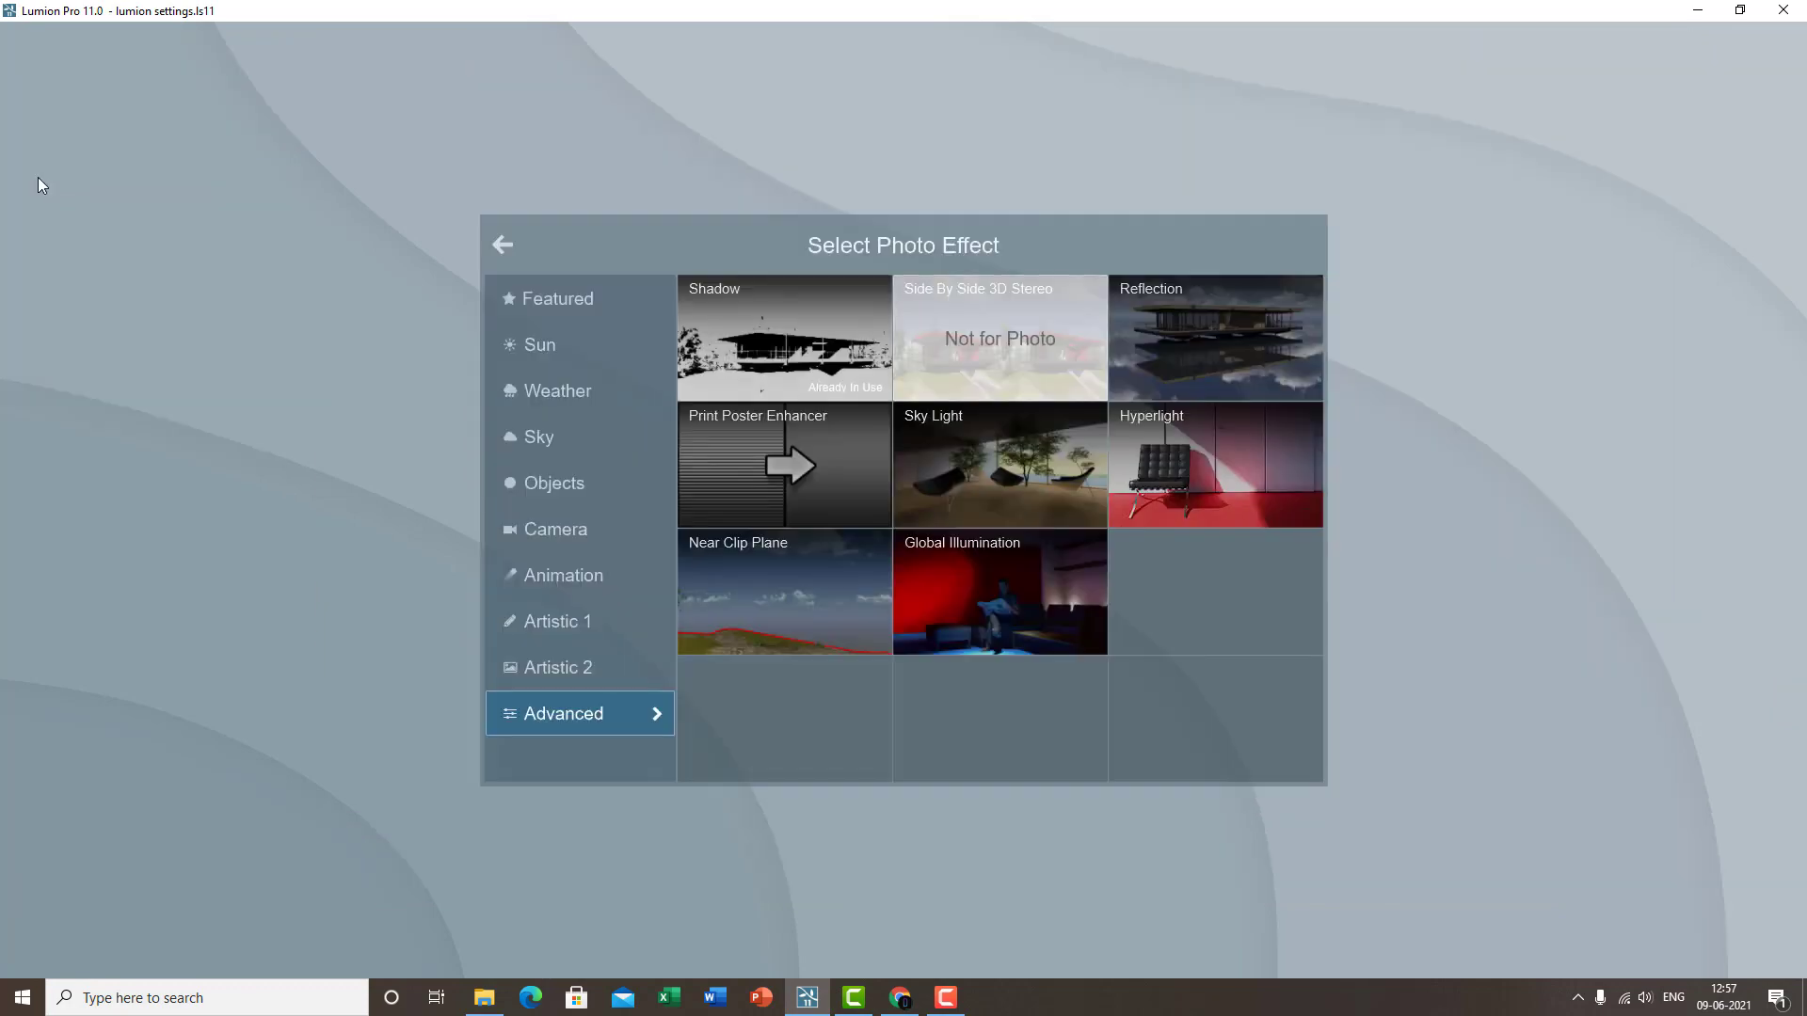
left_click(1279, 350)
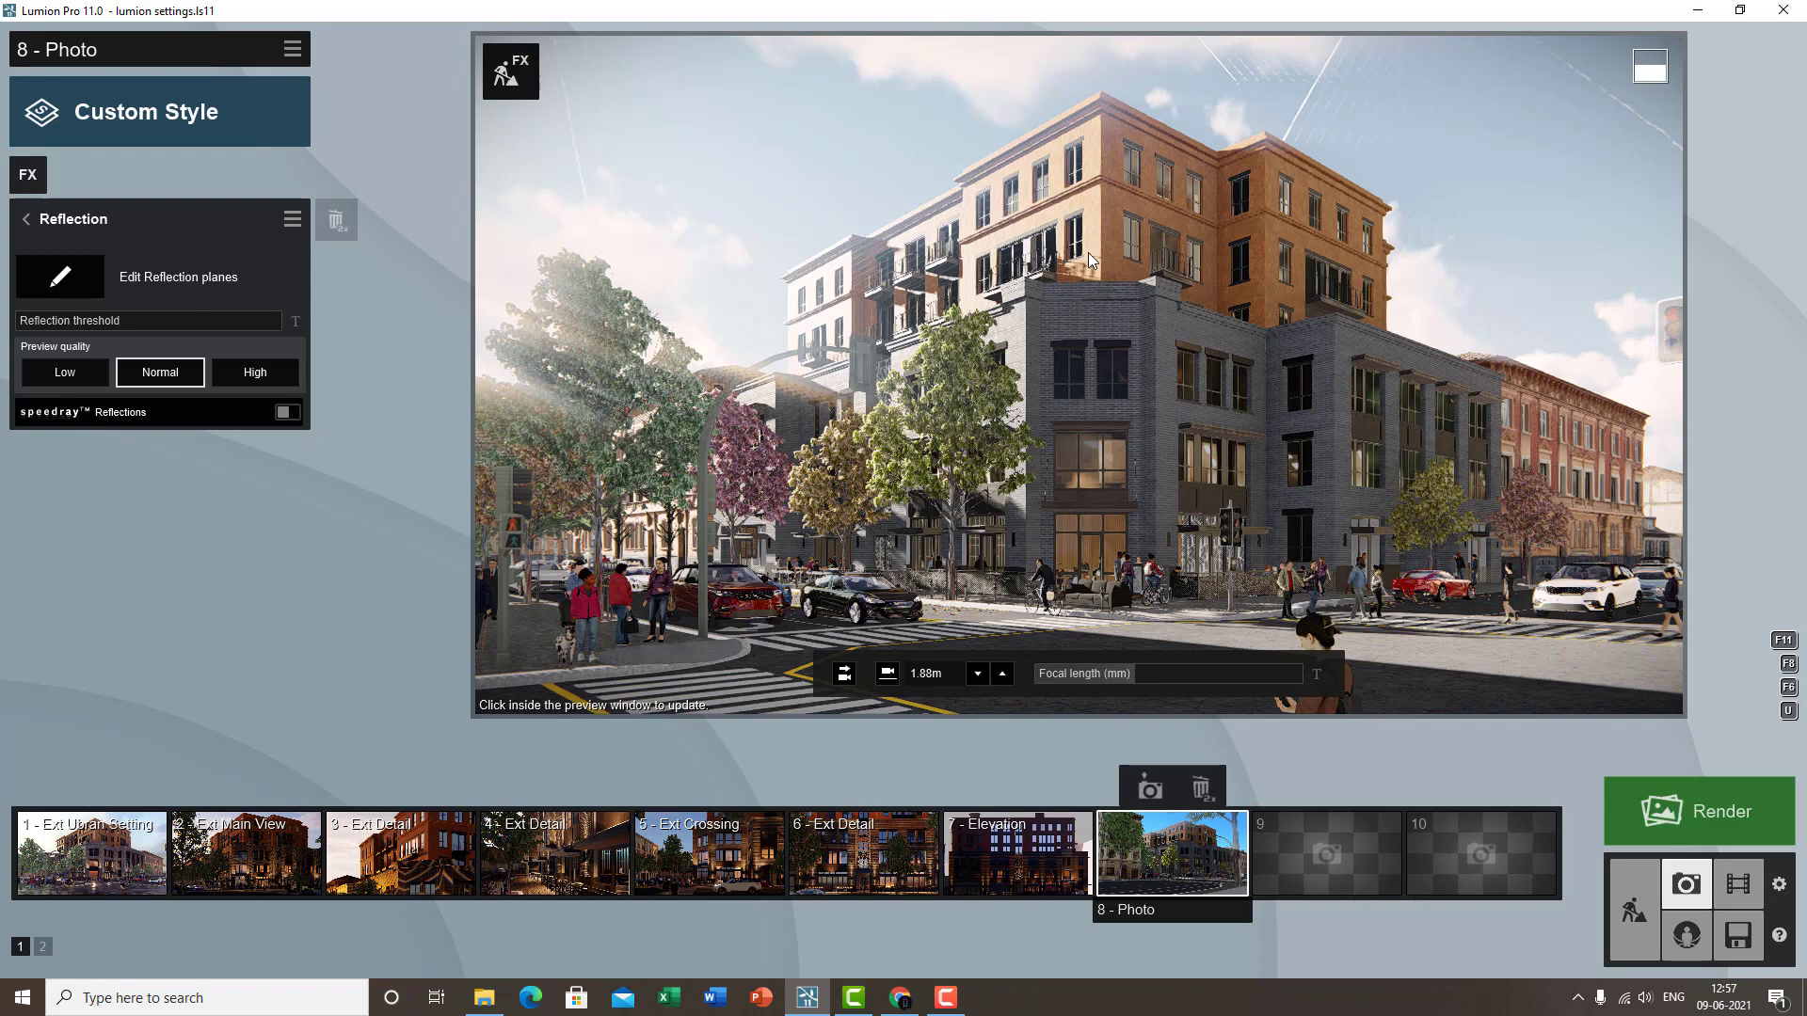
- Open reflection plane editing, frame the corner entrance and add a reflection plane on its glass door
left_click(56, 280)
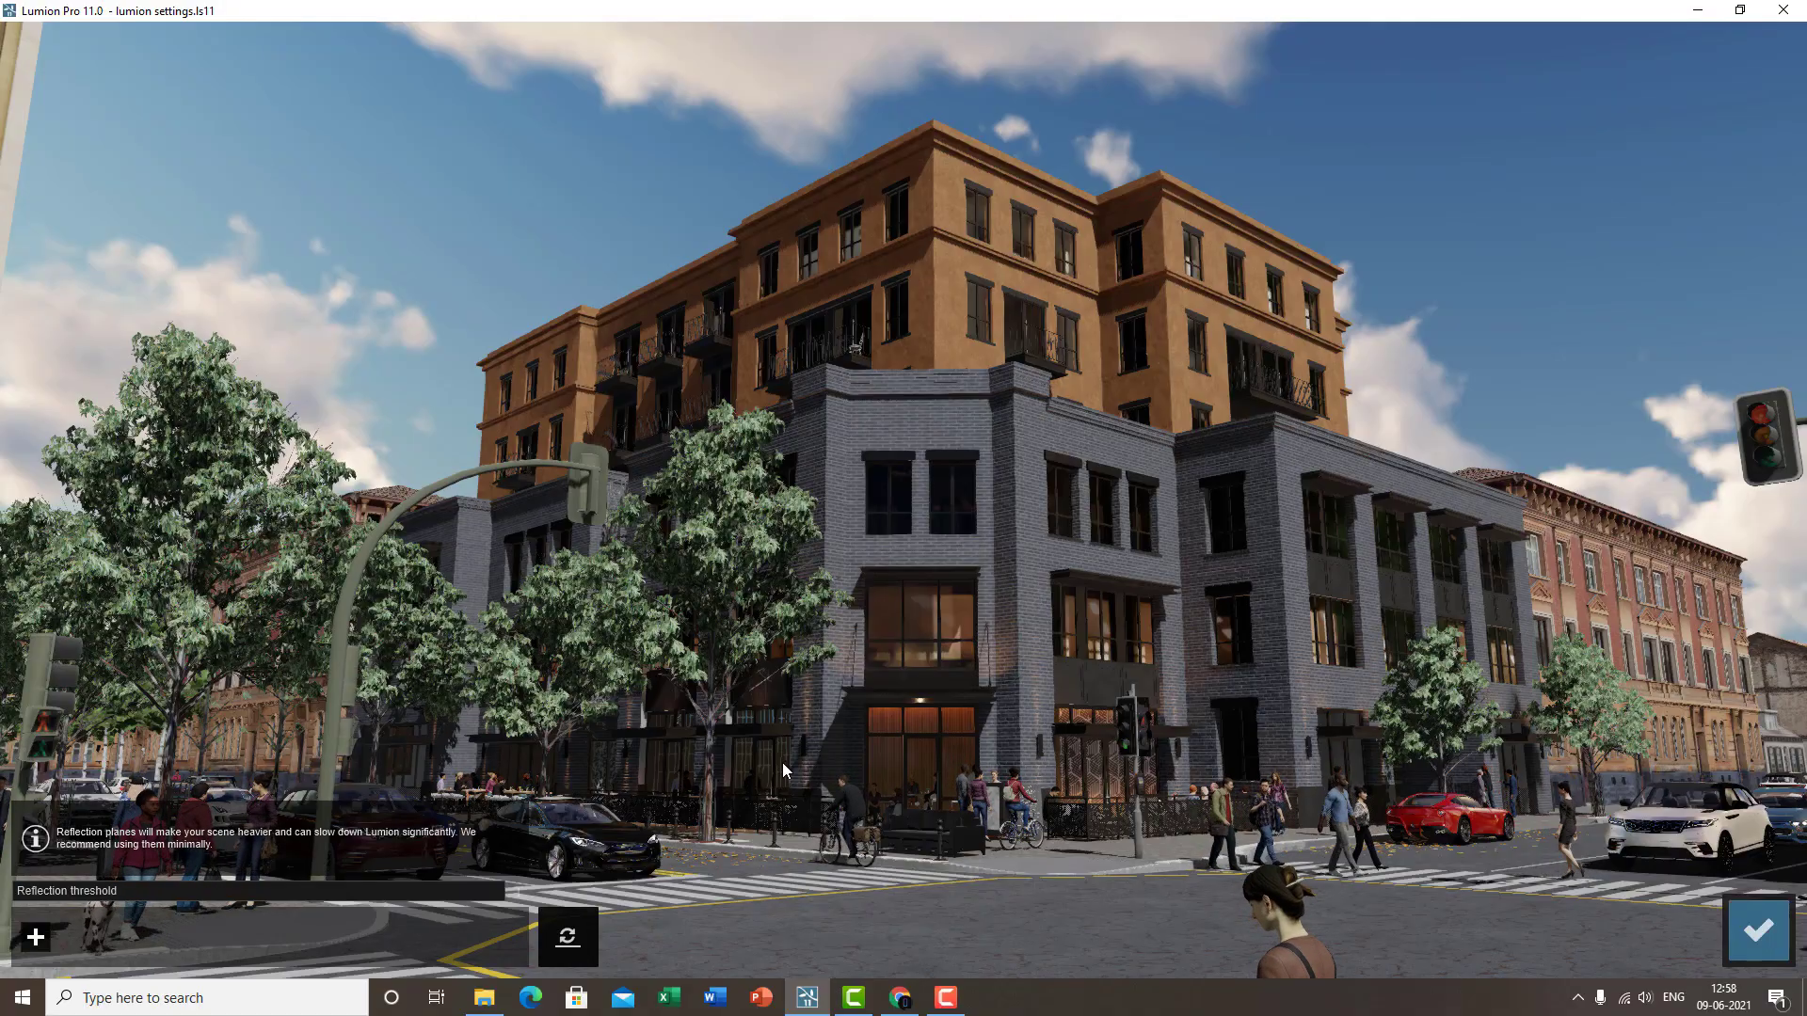
right_click_drag(782, 762, 800, 743)
key("w")
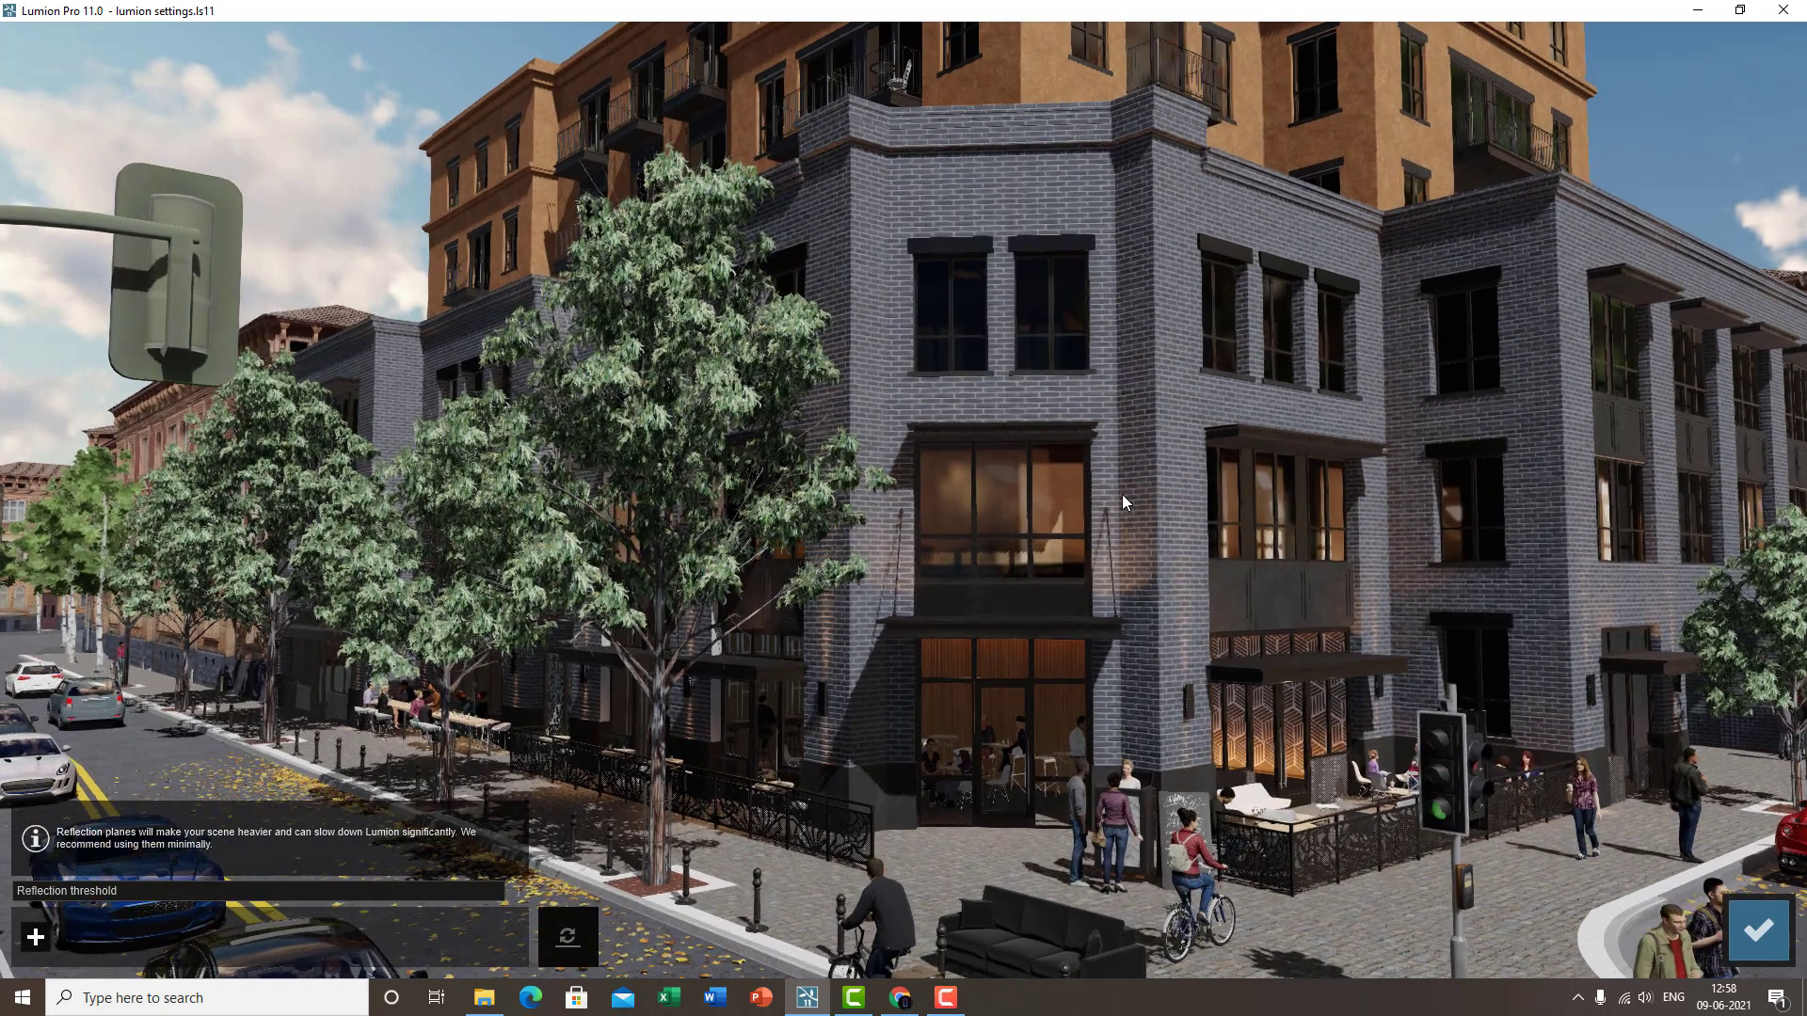
right_click_drag(1122, 494, 1121, 522)
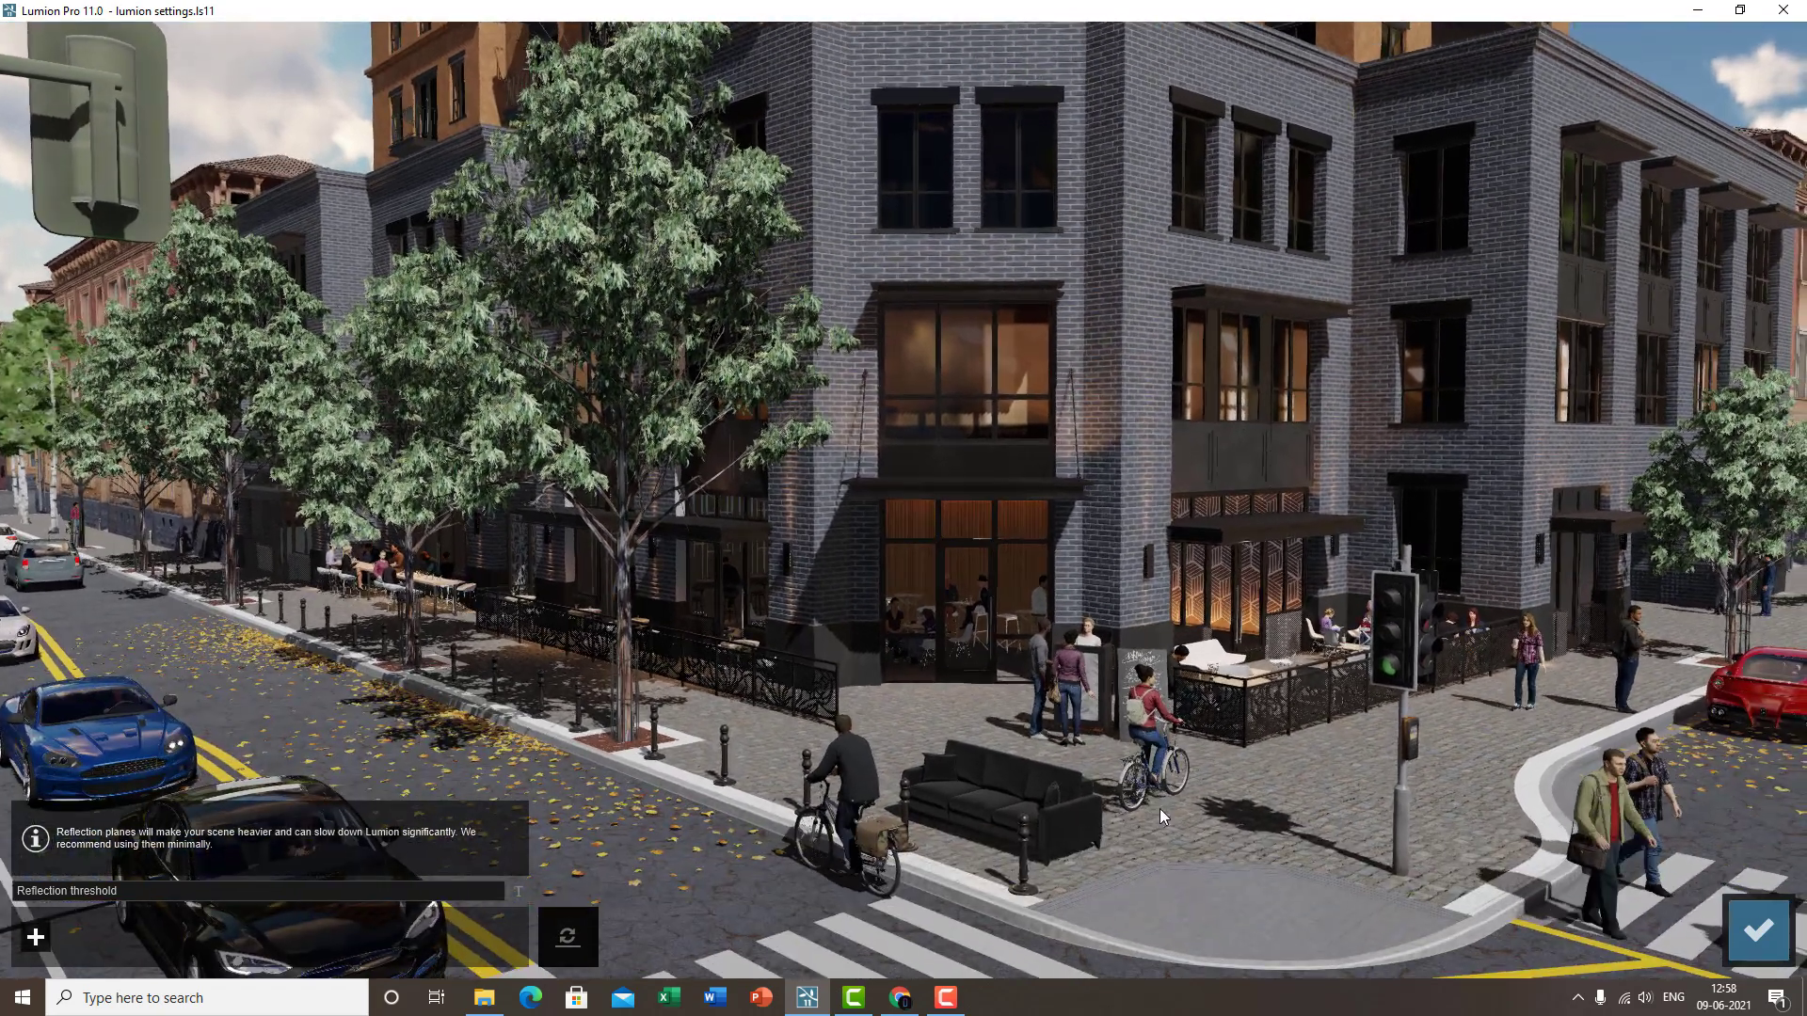
left_click(35, 938)
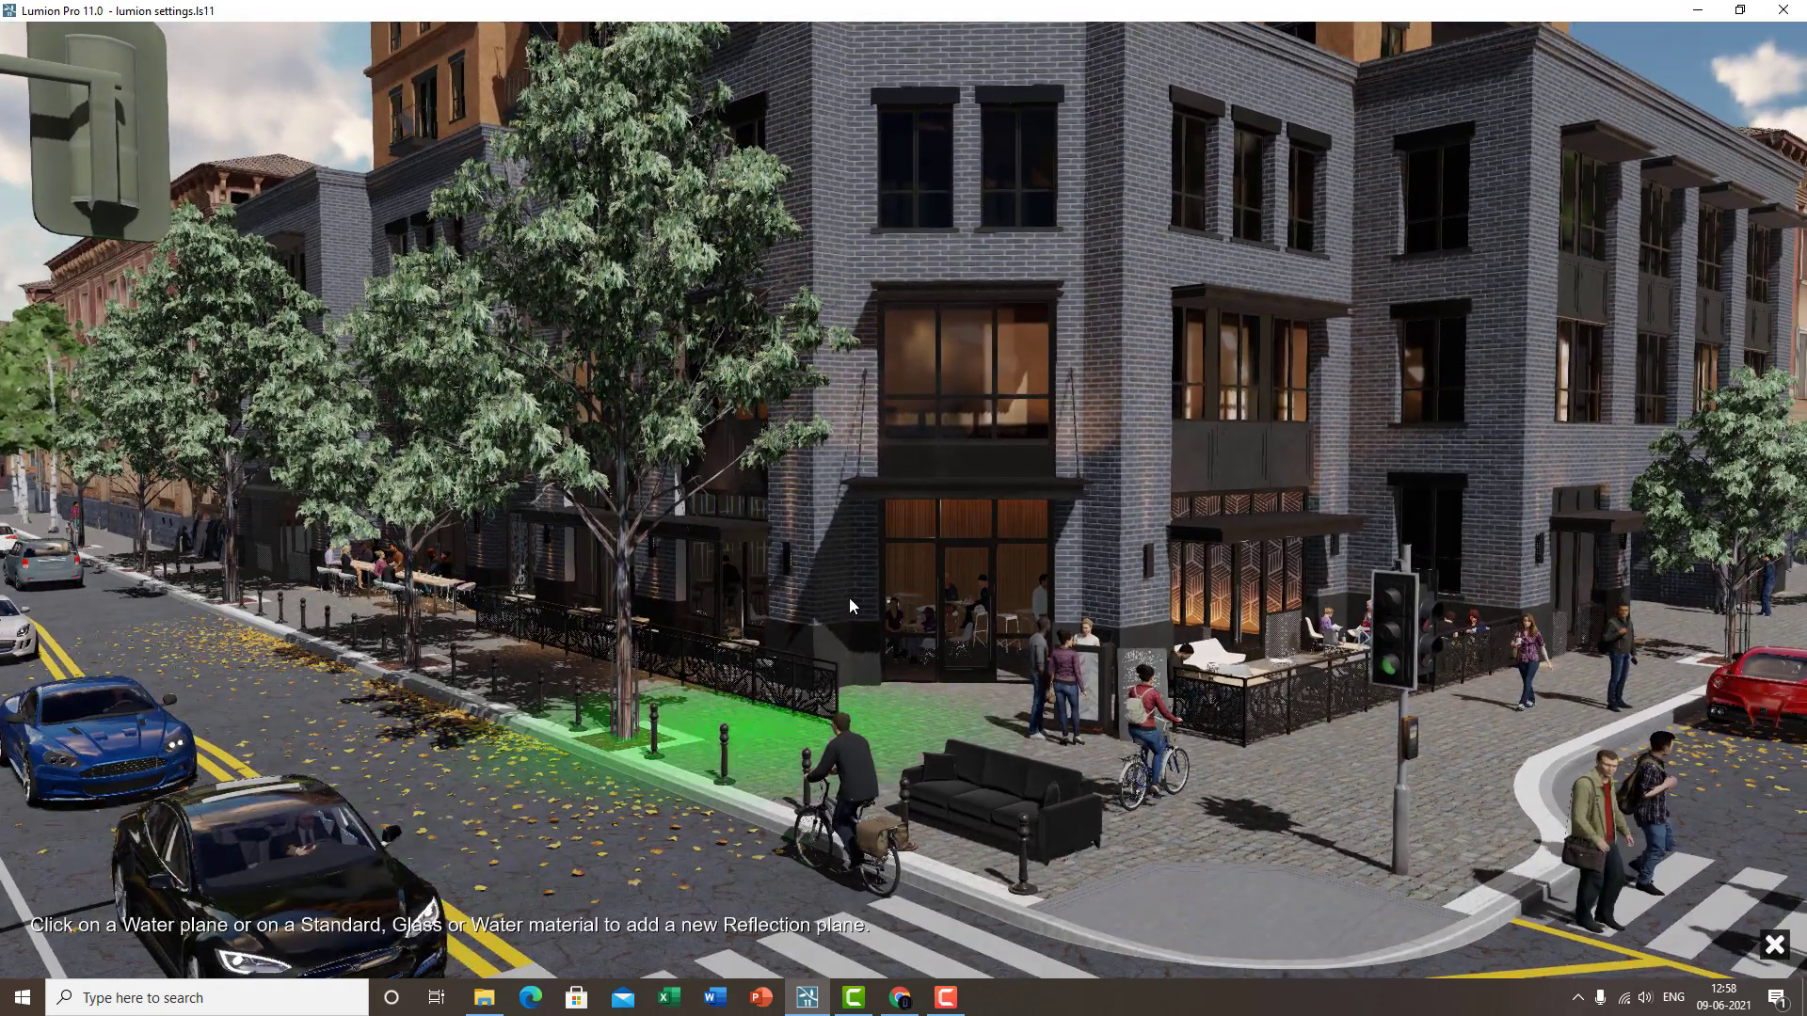
left_click(956, 589)
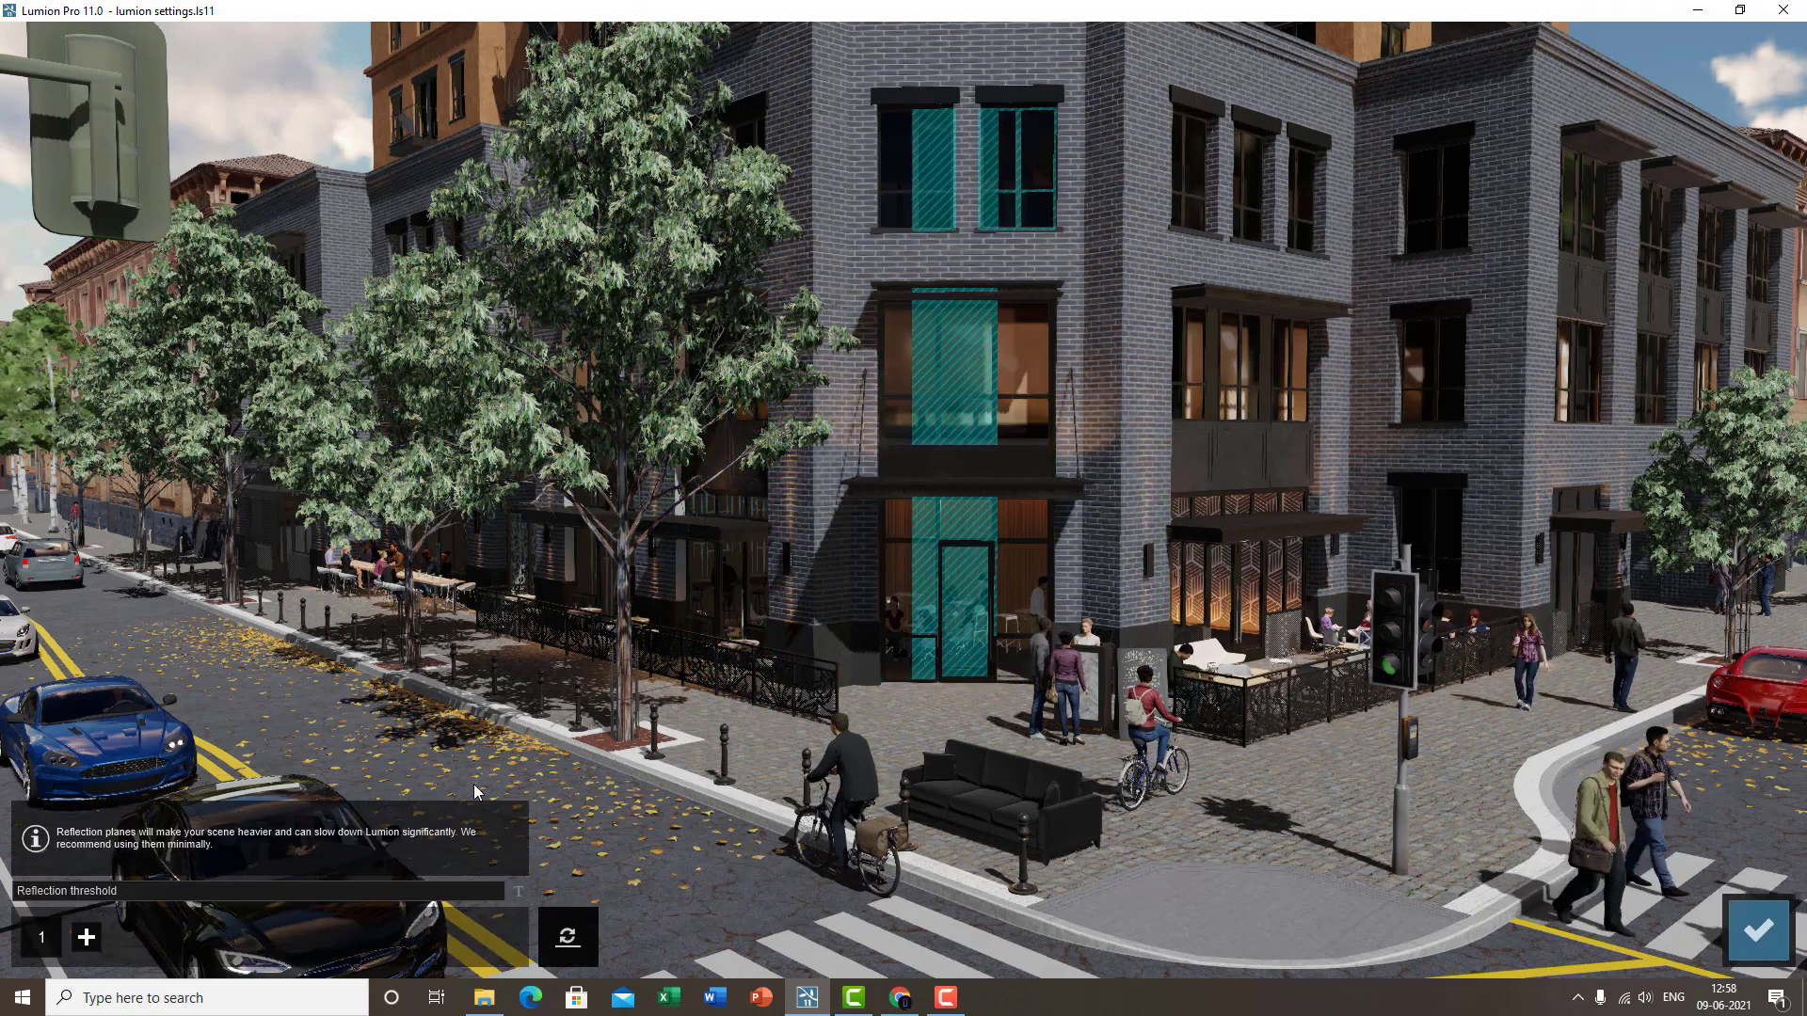
- Add three more reflection planes: on the corner entrance glass and on the windows of the two facades flanking it
left_click(86, 936)
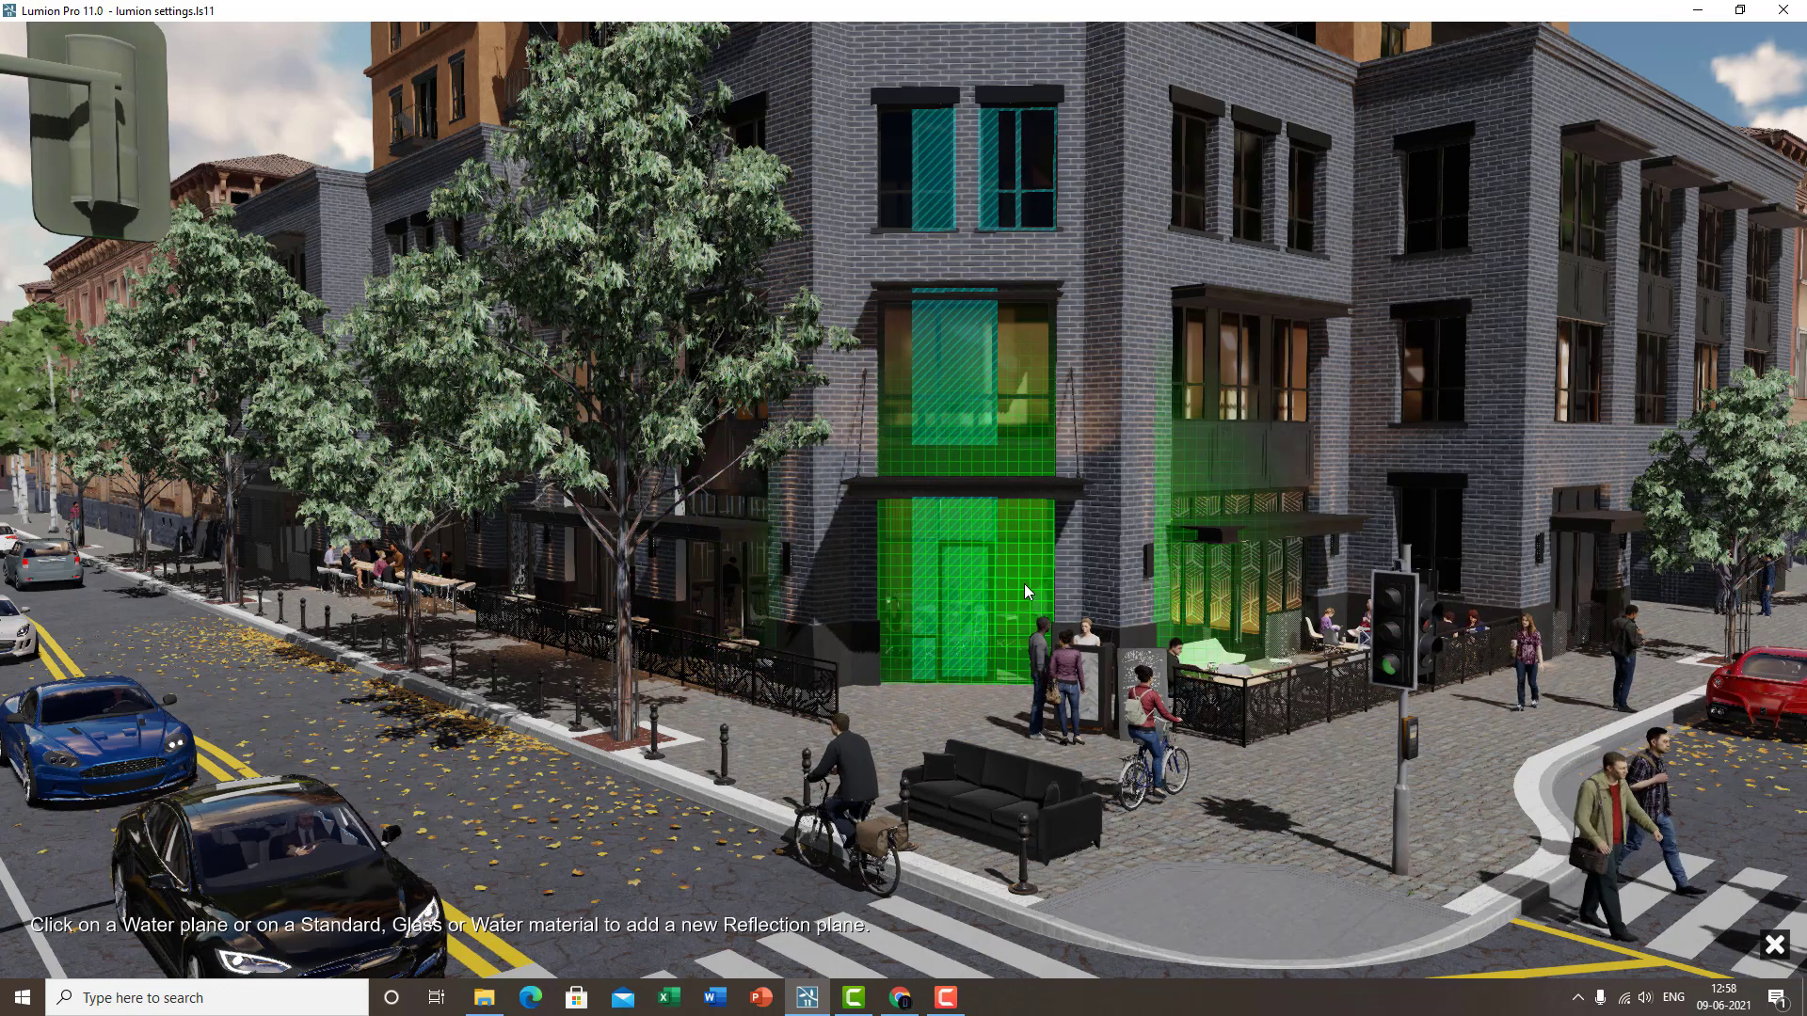
left_click(1024, 583)
left_click(136, 937)
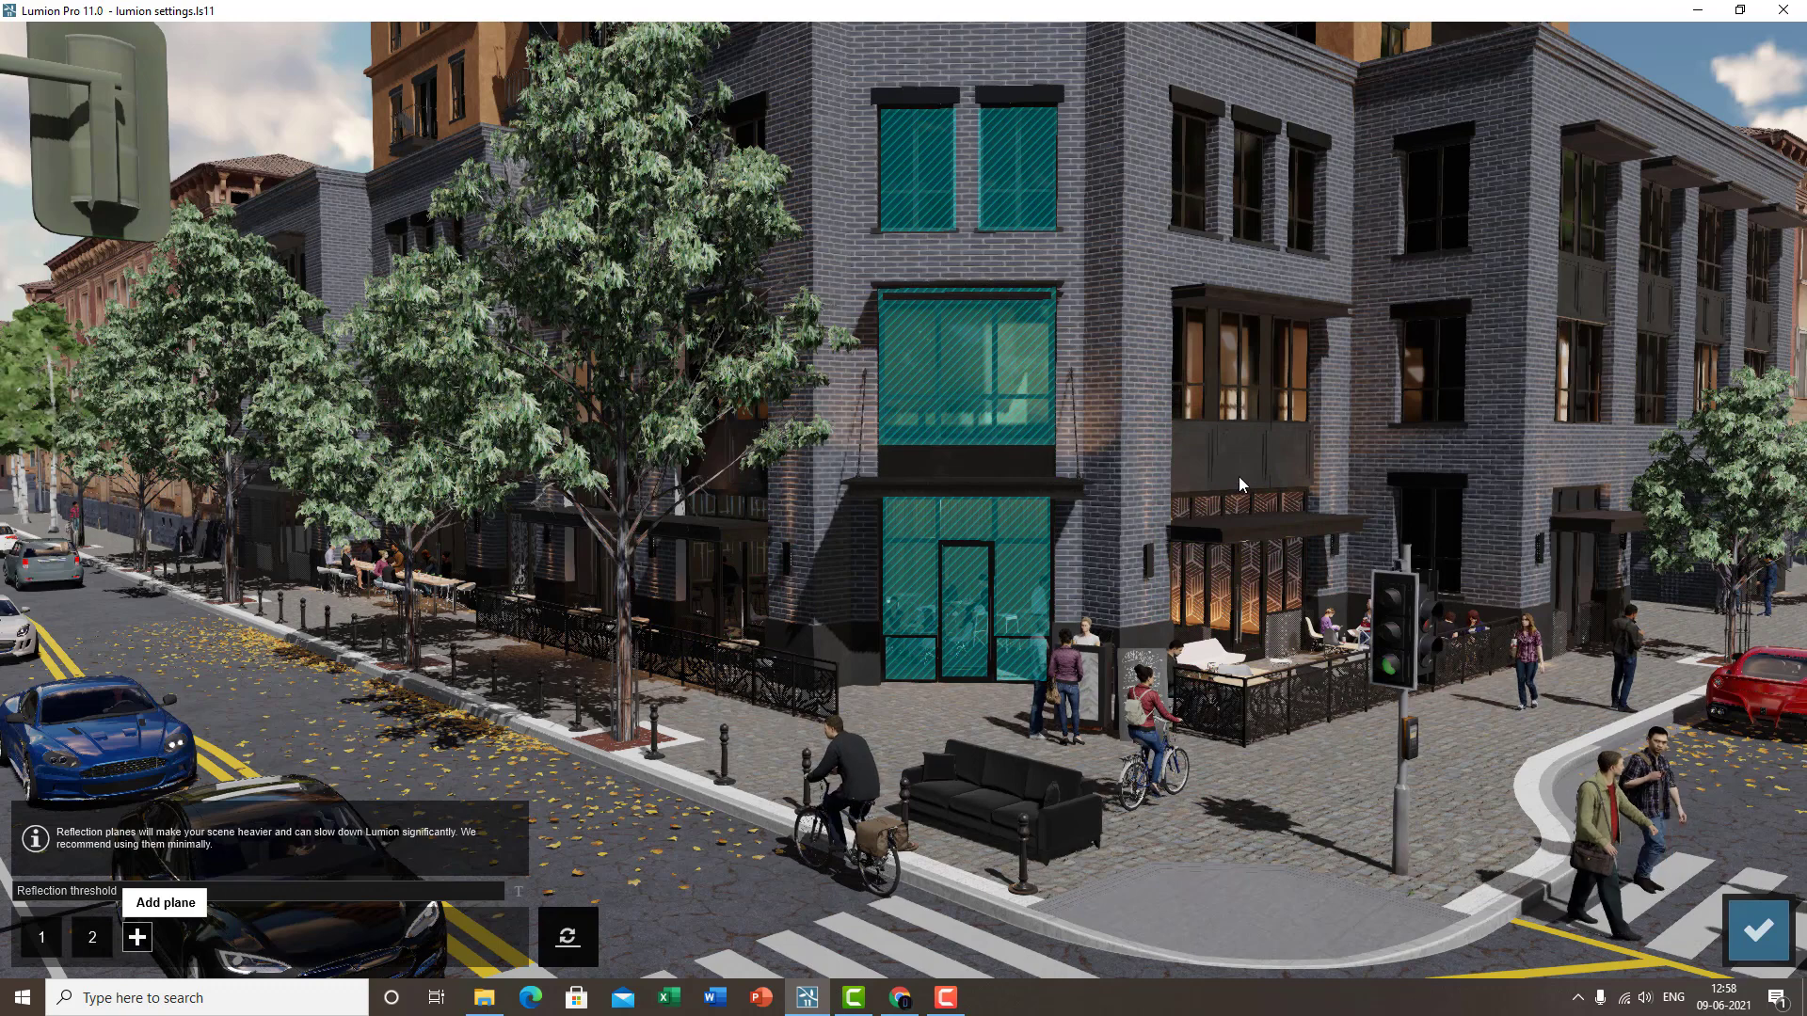
left_click(1240, 371)
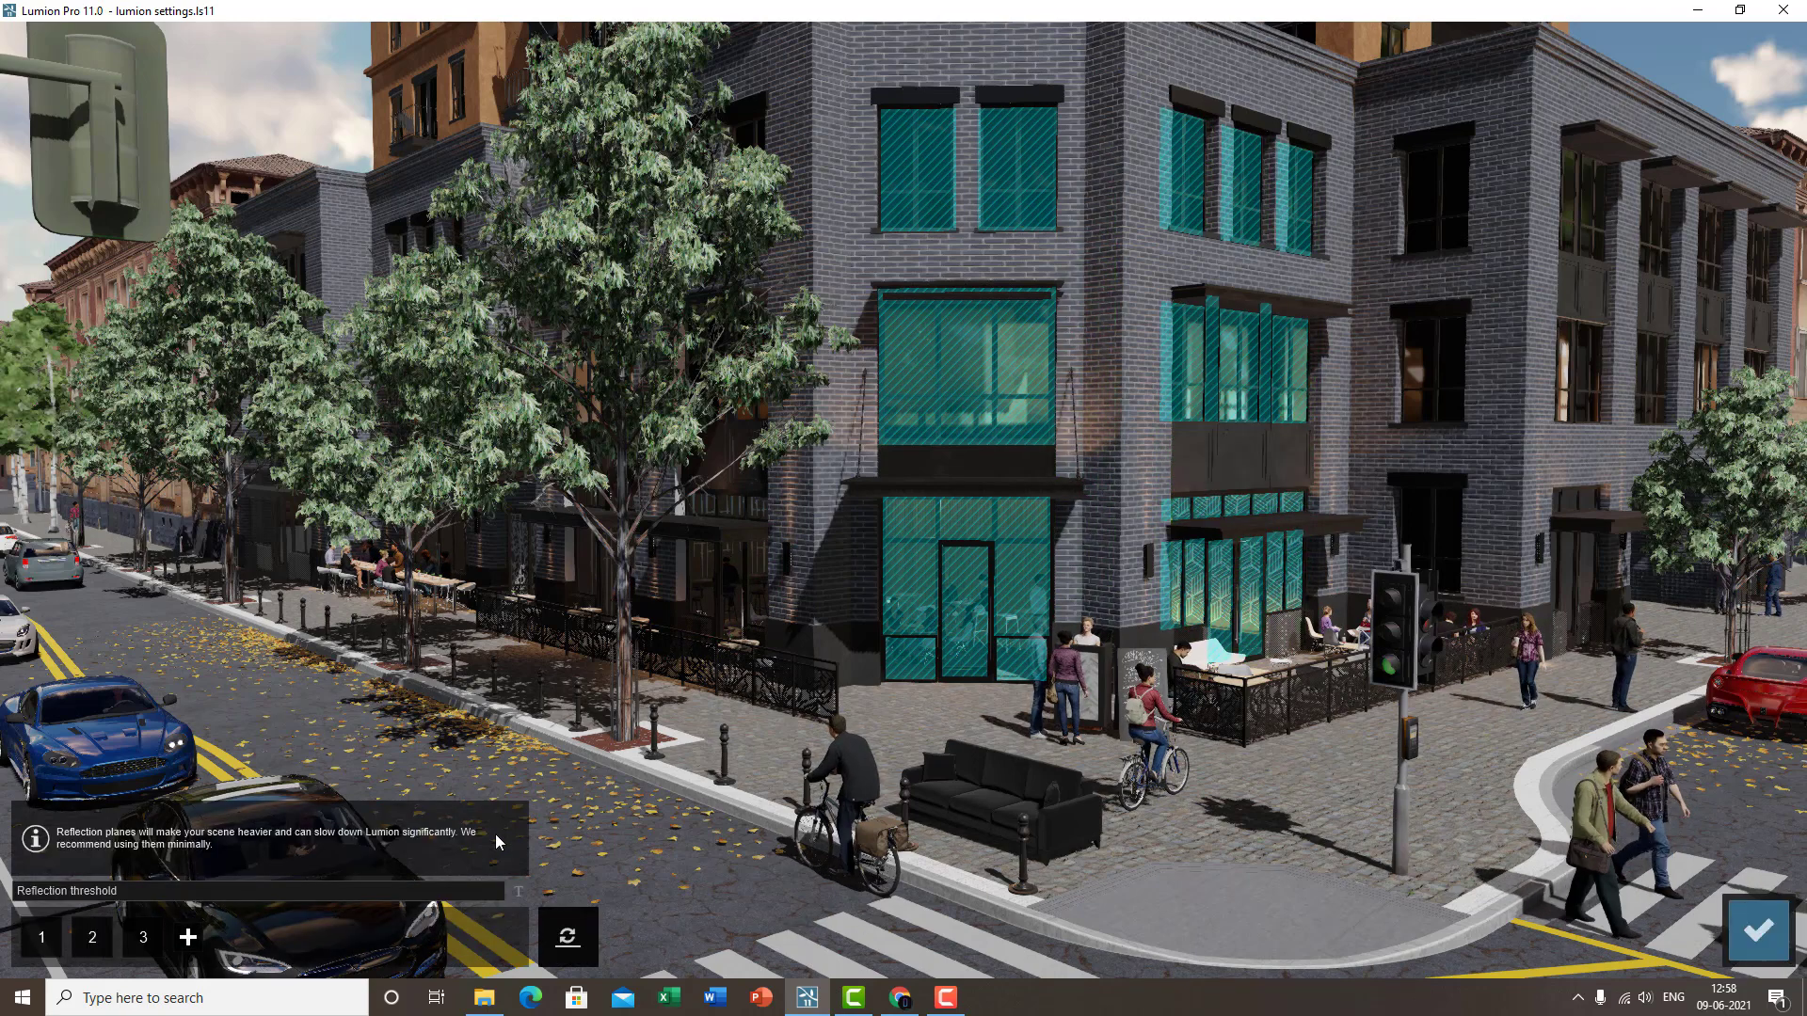
left_click(187, 936)
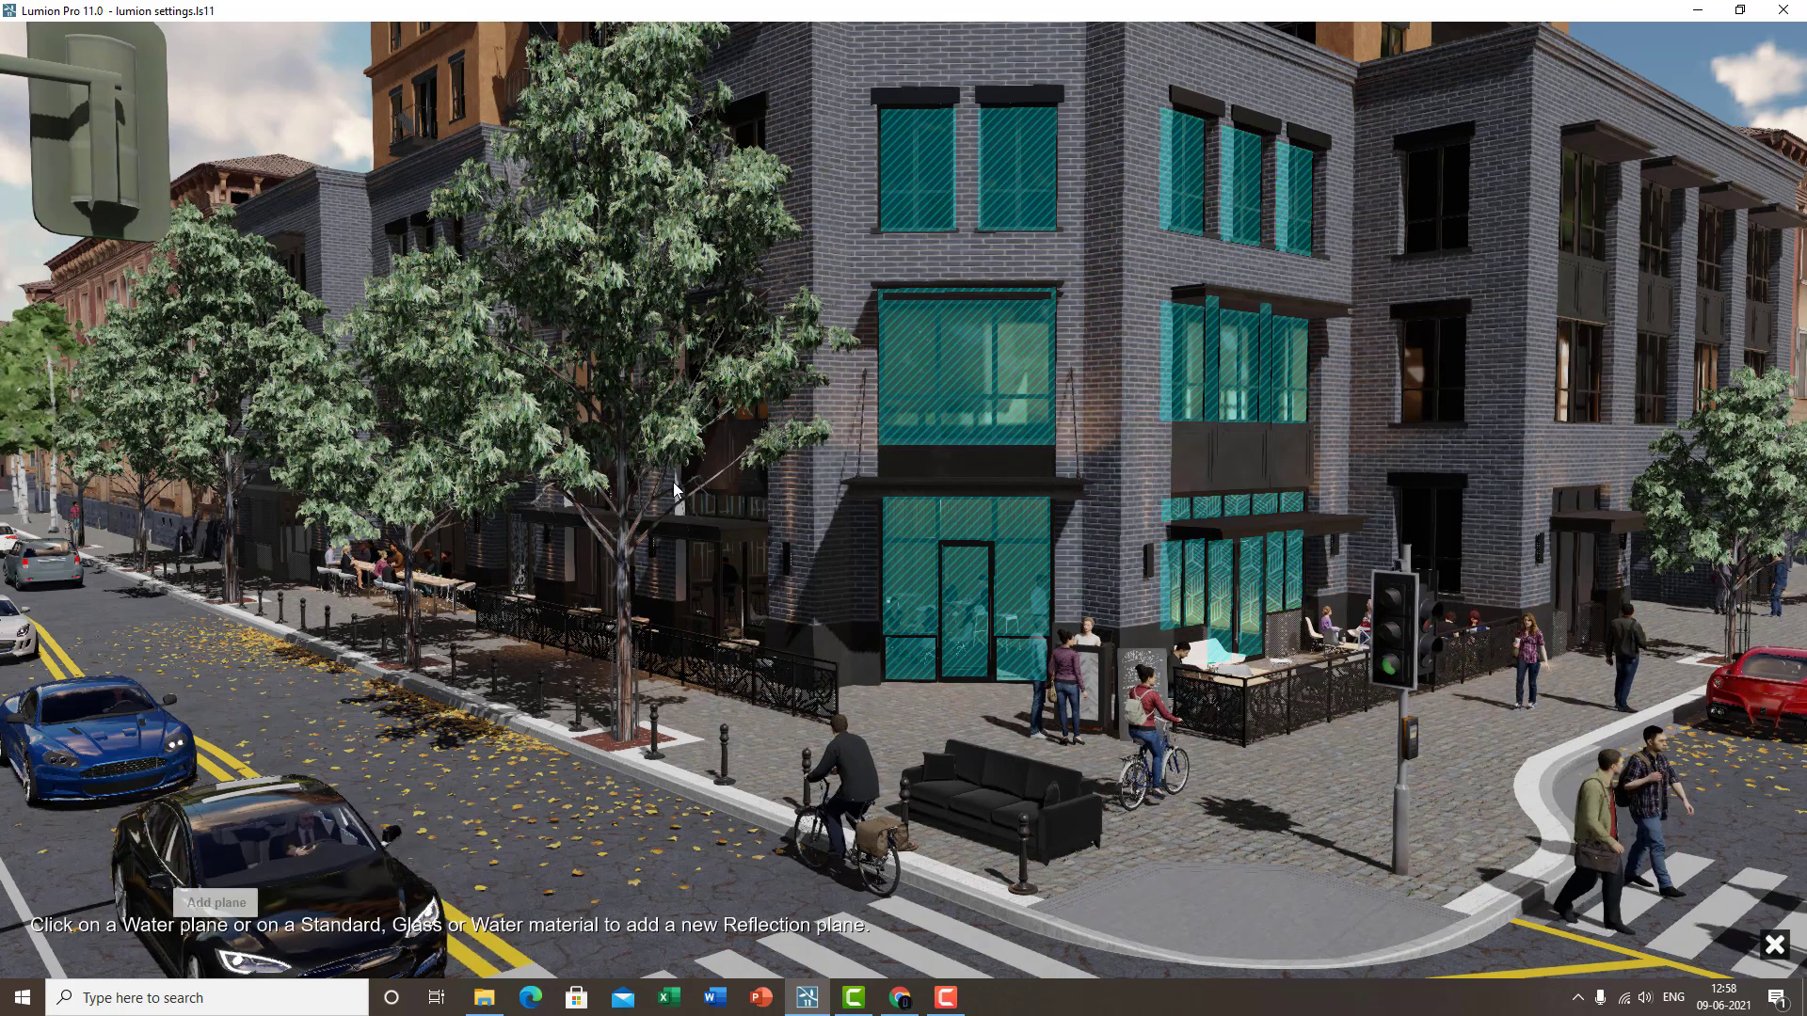
left_click(739, 580)
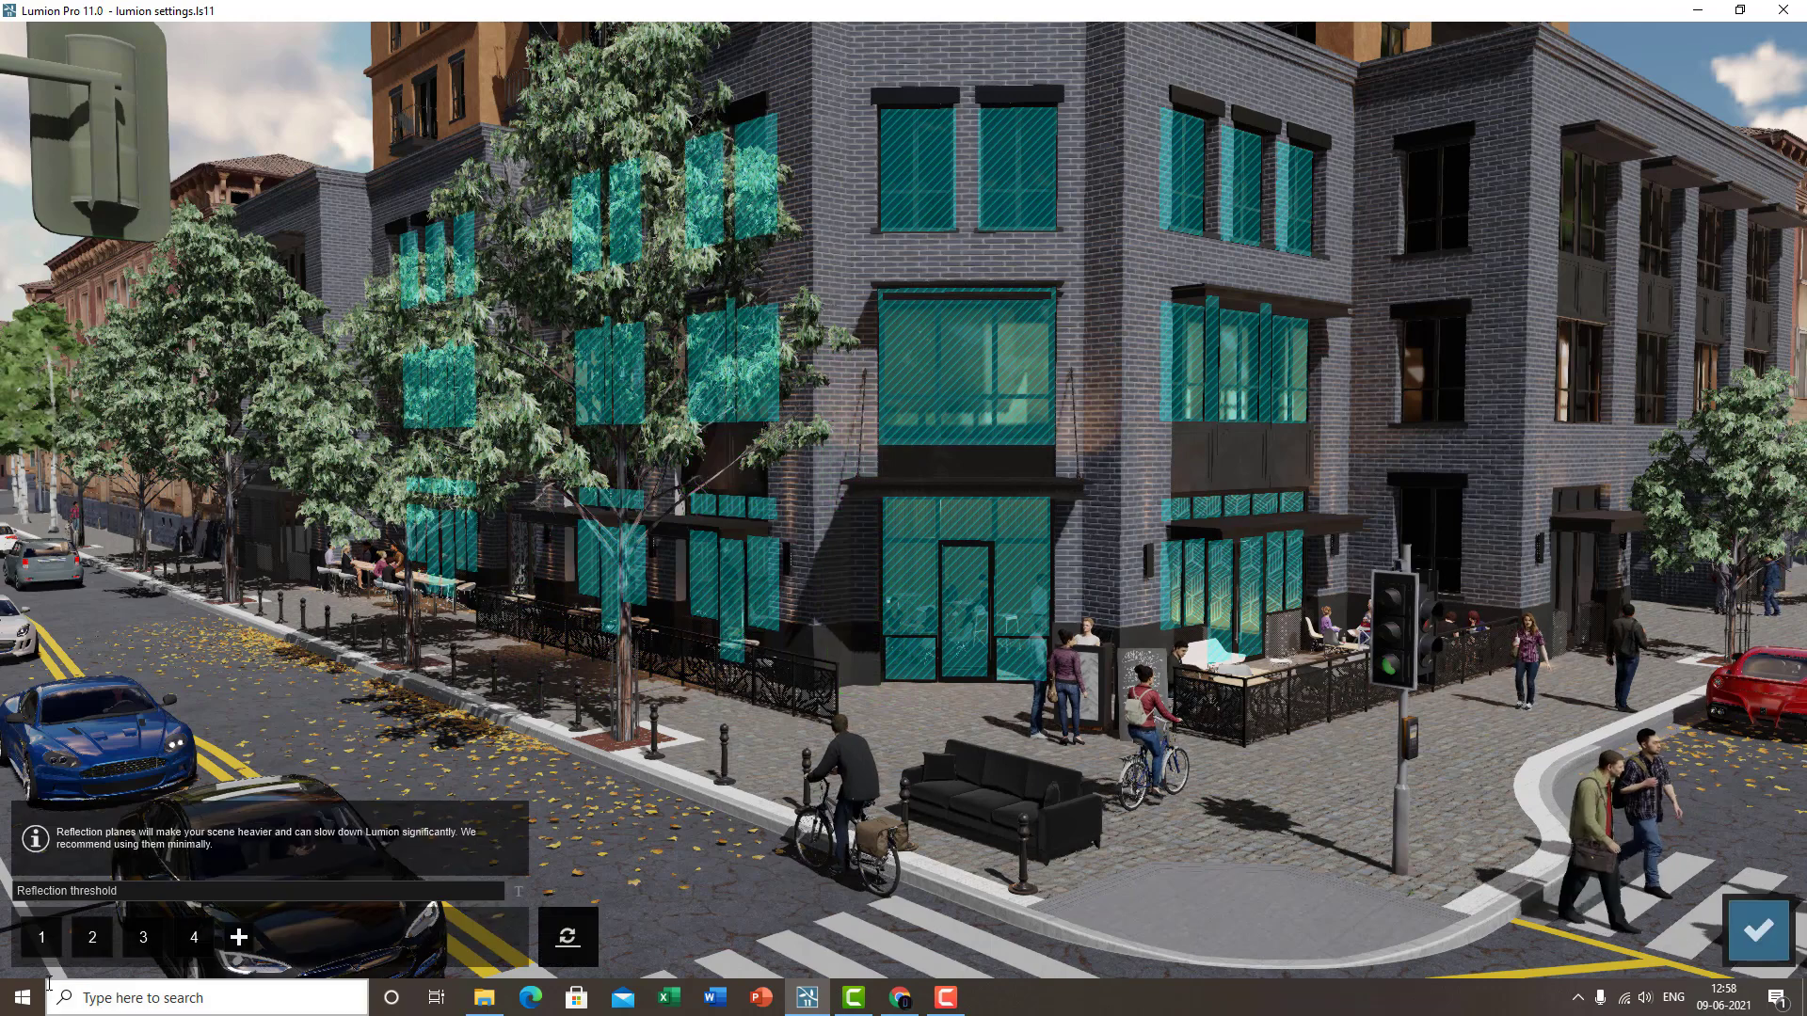
- Highlight the existing reflection planes to identify them, and add a fifth plane on the single-column windows beyond the dining terrace
left_click(92, 937)
left_click(156, 937)
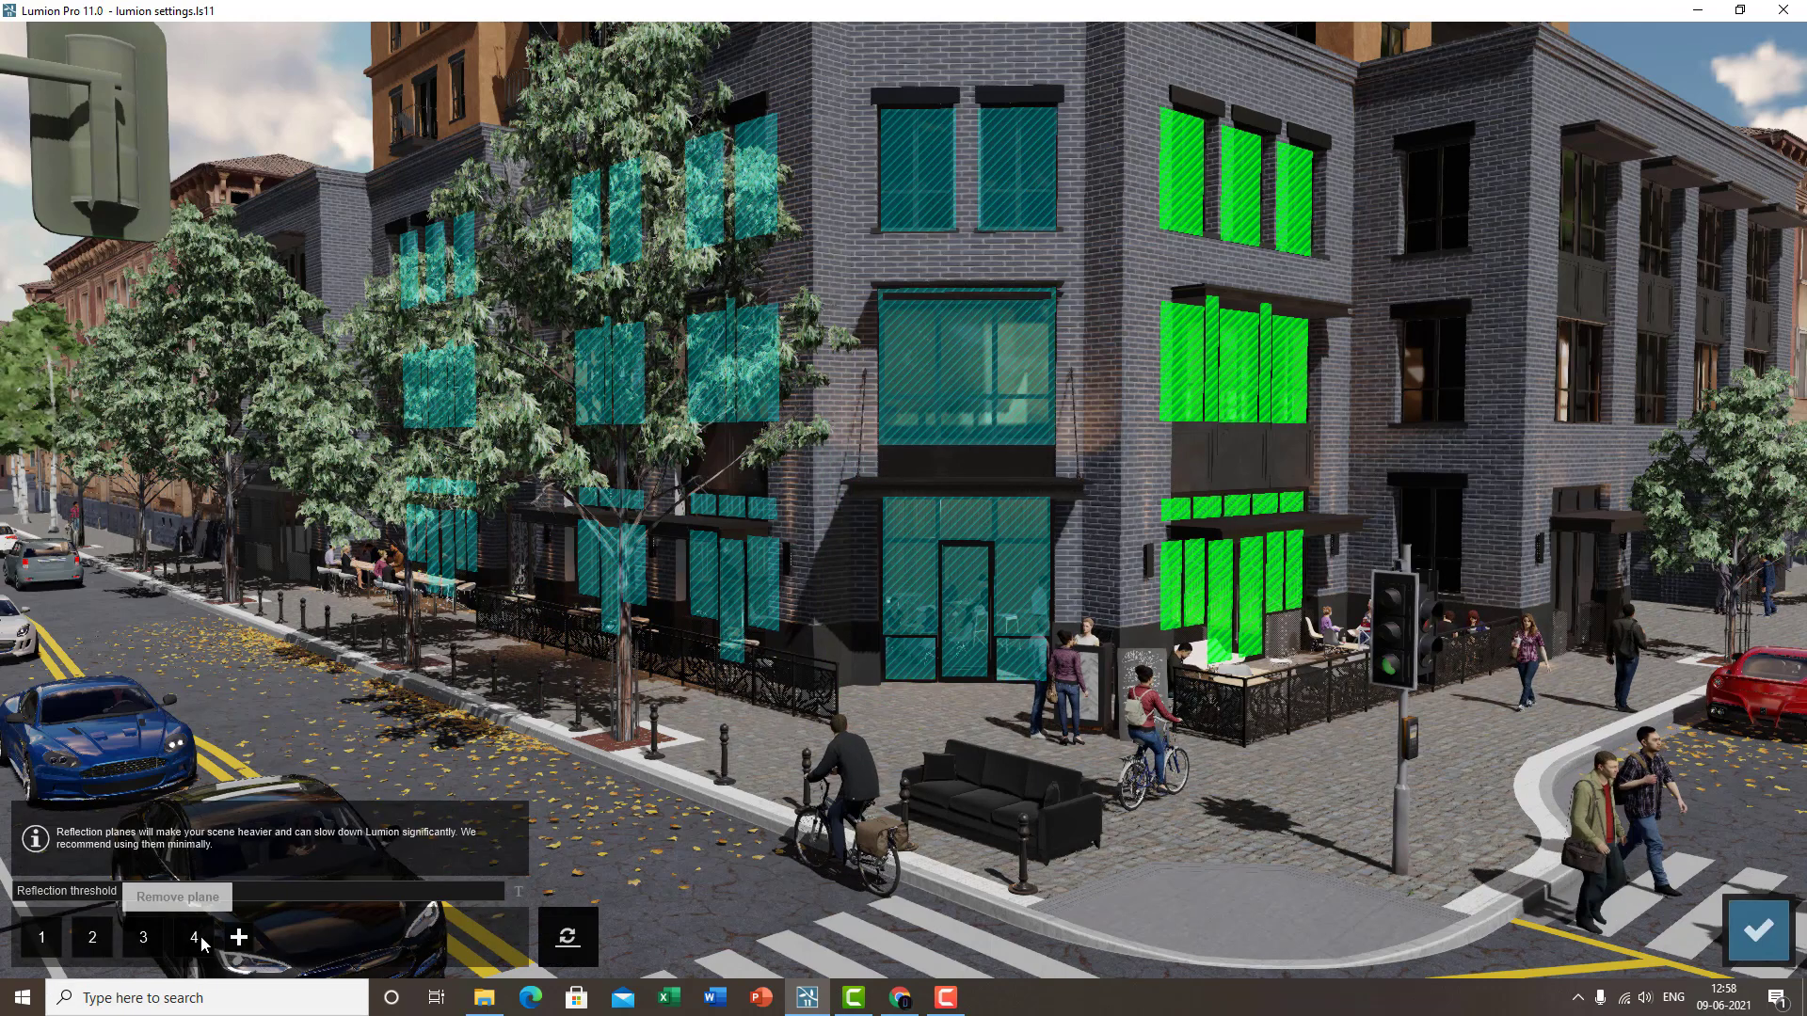
left_click(198, 936)
left_click(617, 554)
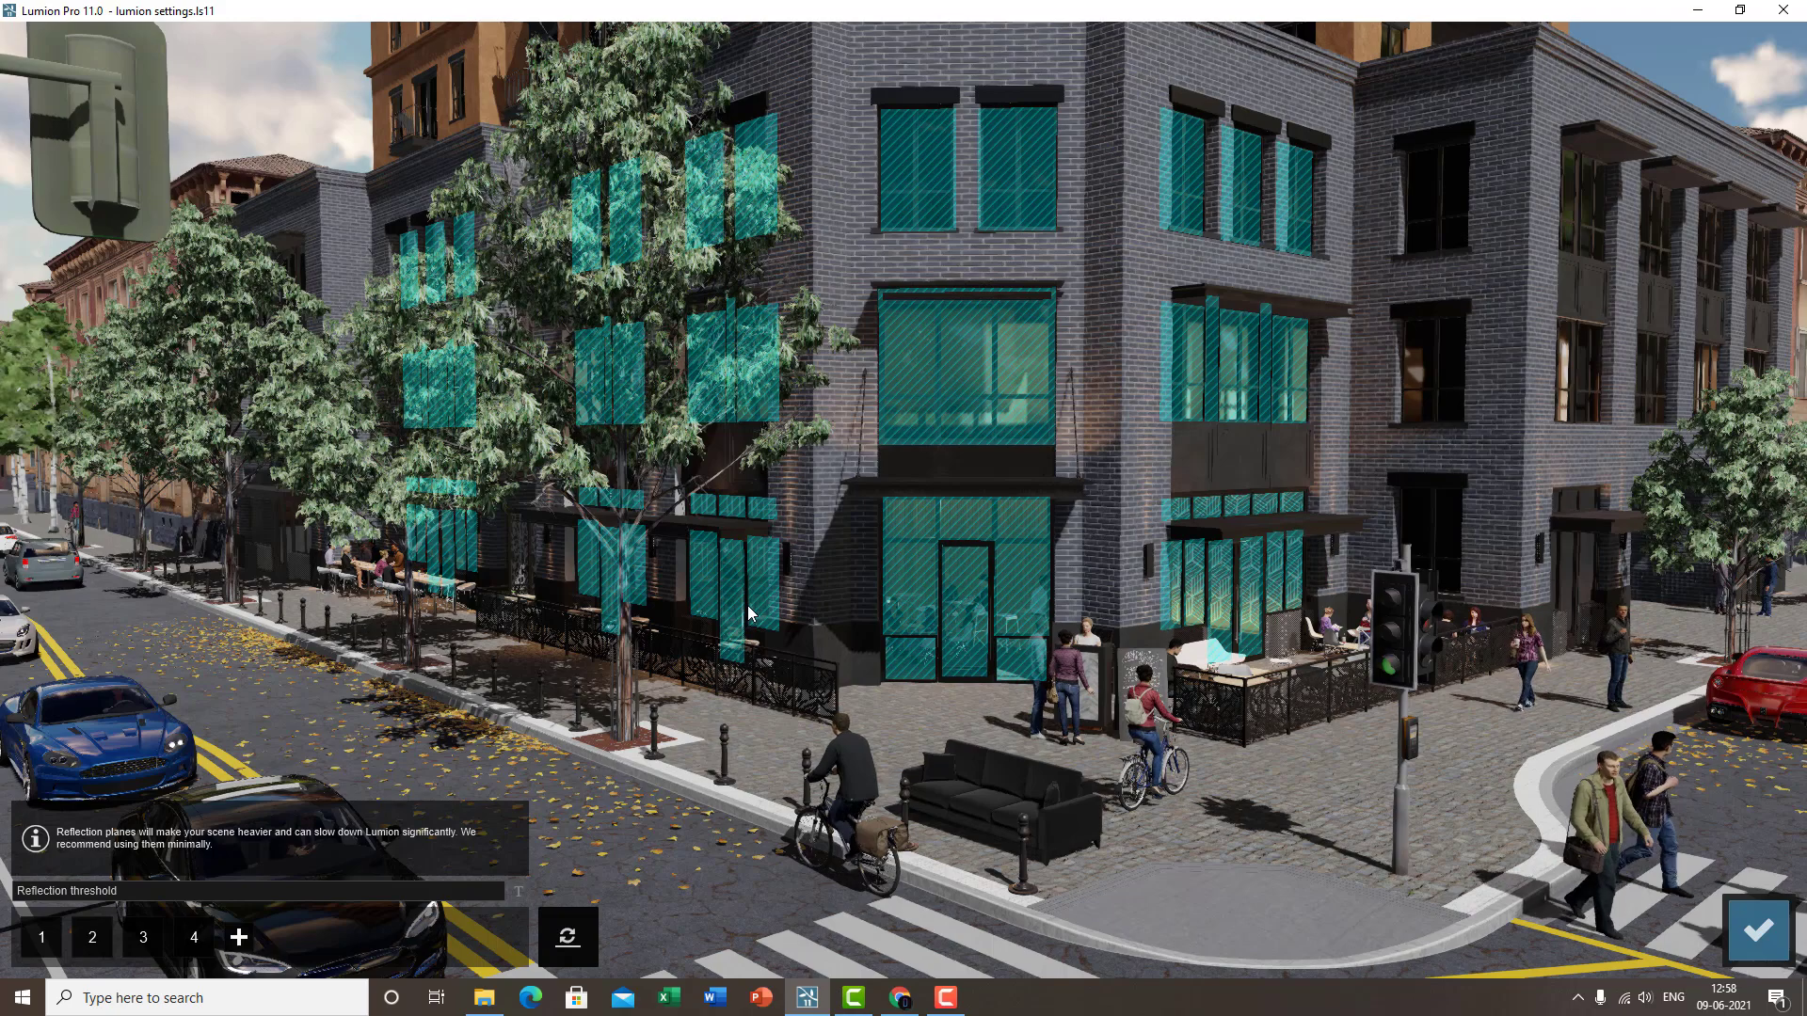
middle_click_drag(1242, 608, 1240, 626)
scroll(1240, 625, "down", 5)
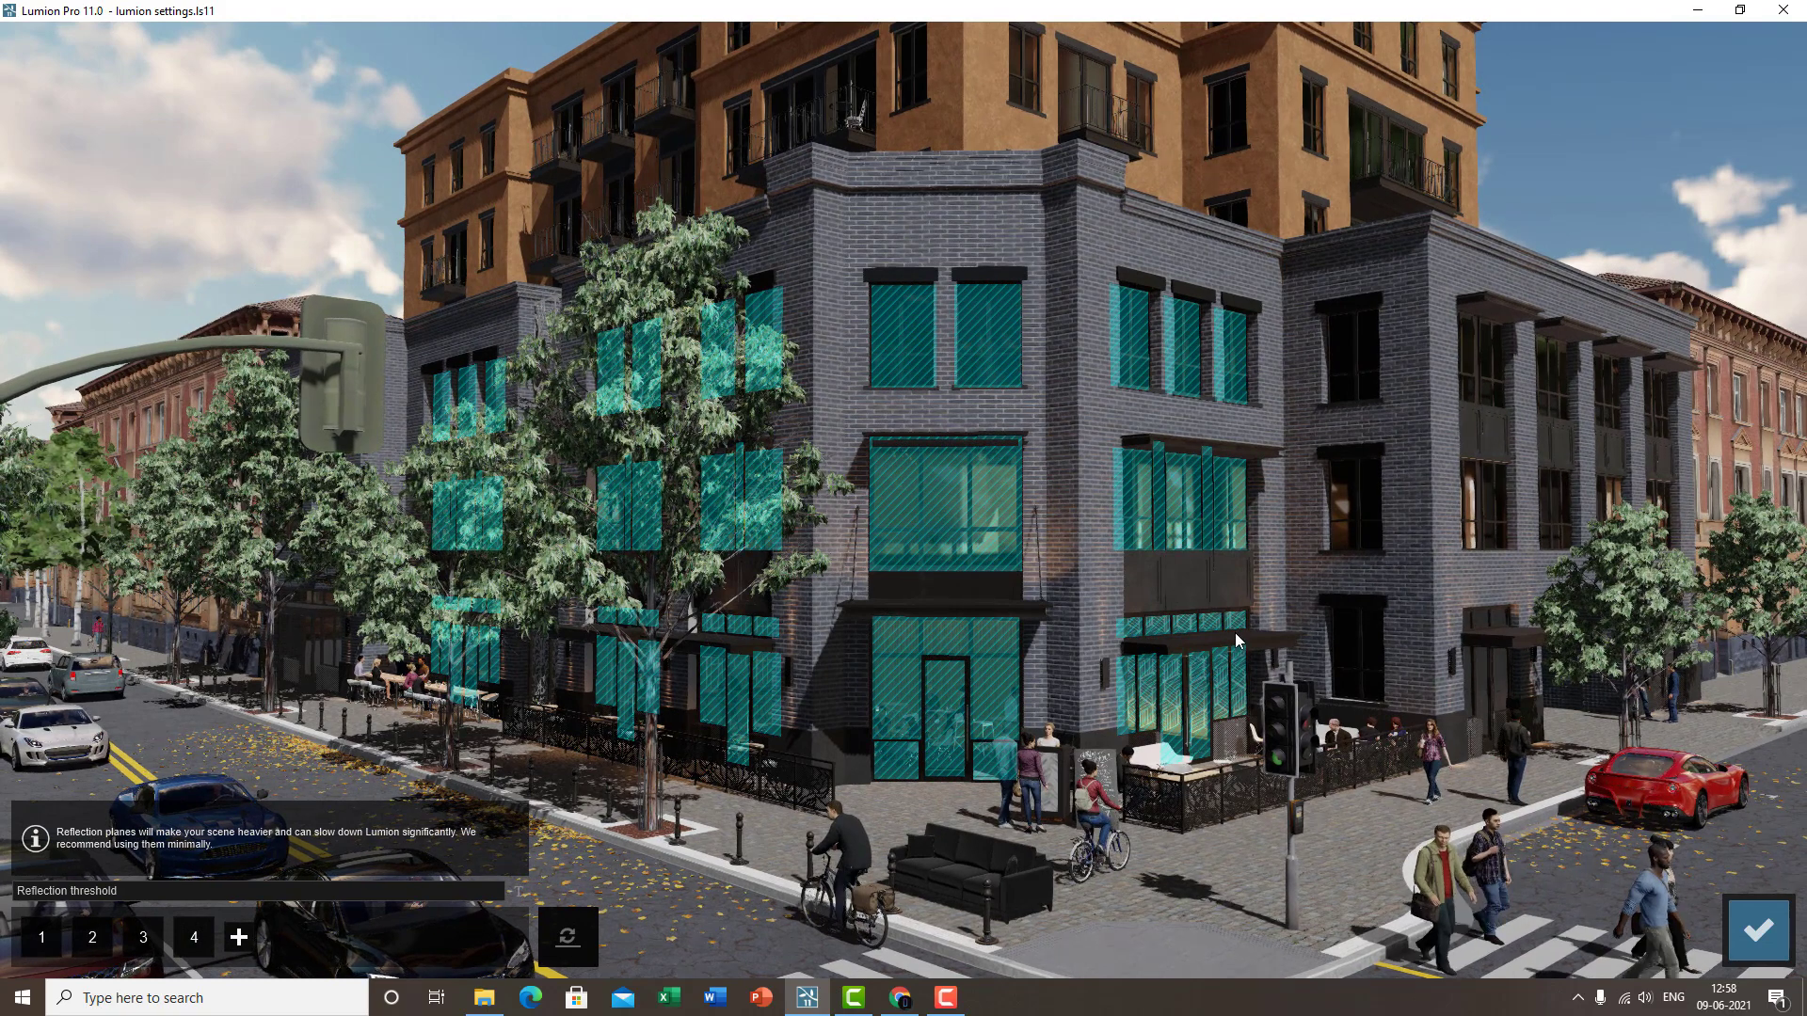
left_click(235, 938)
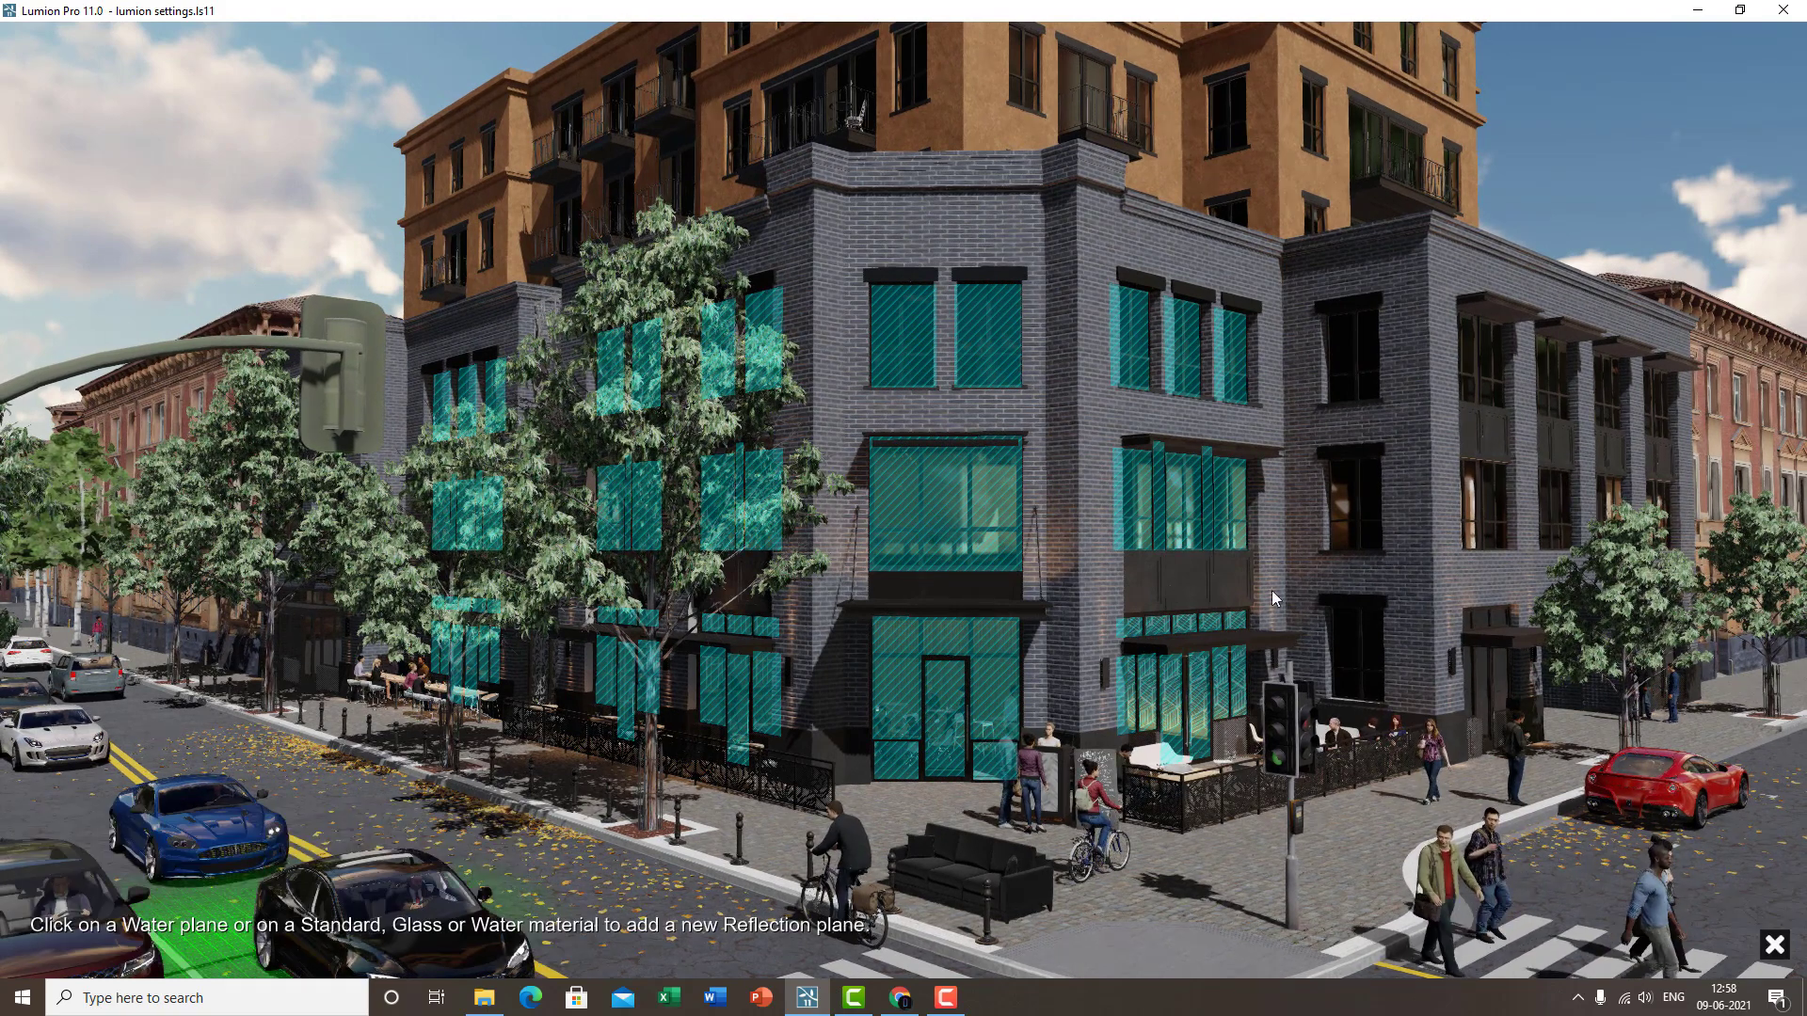
left_click(1342, 520)
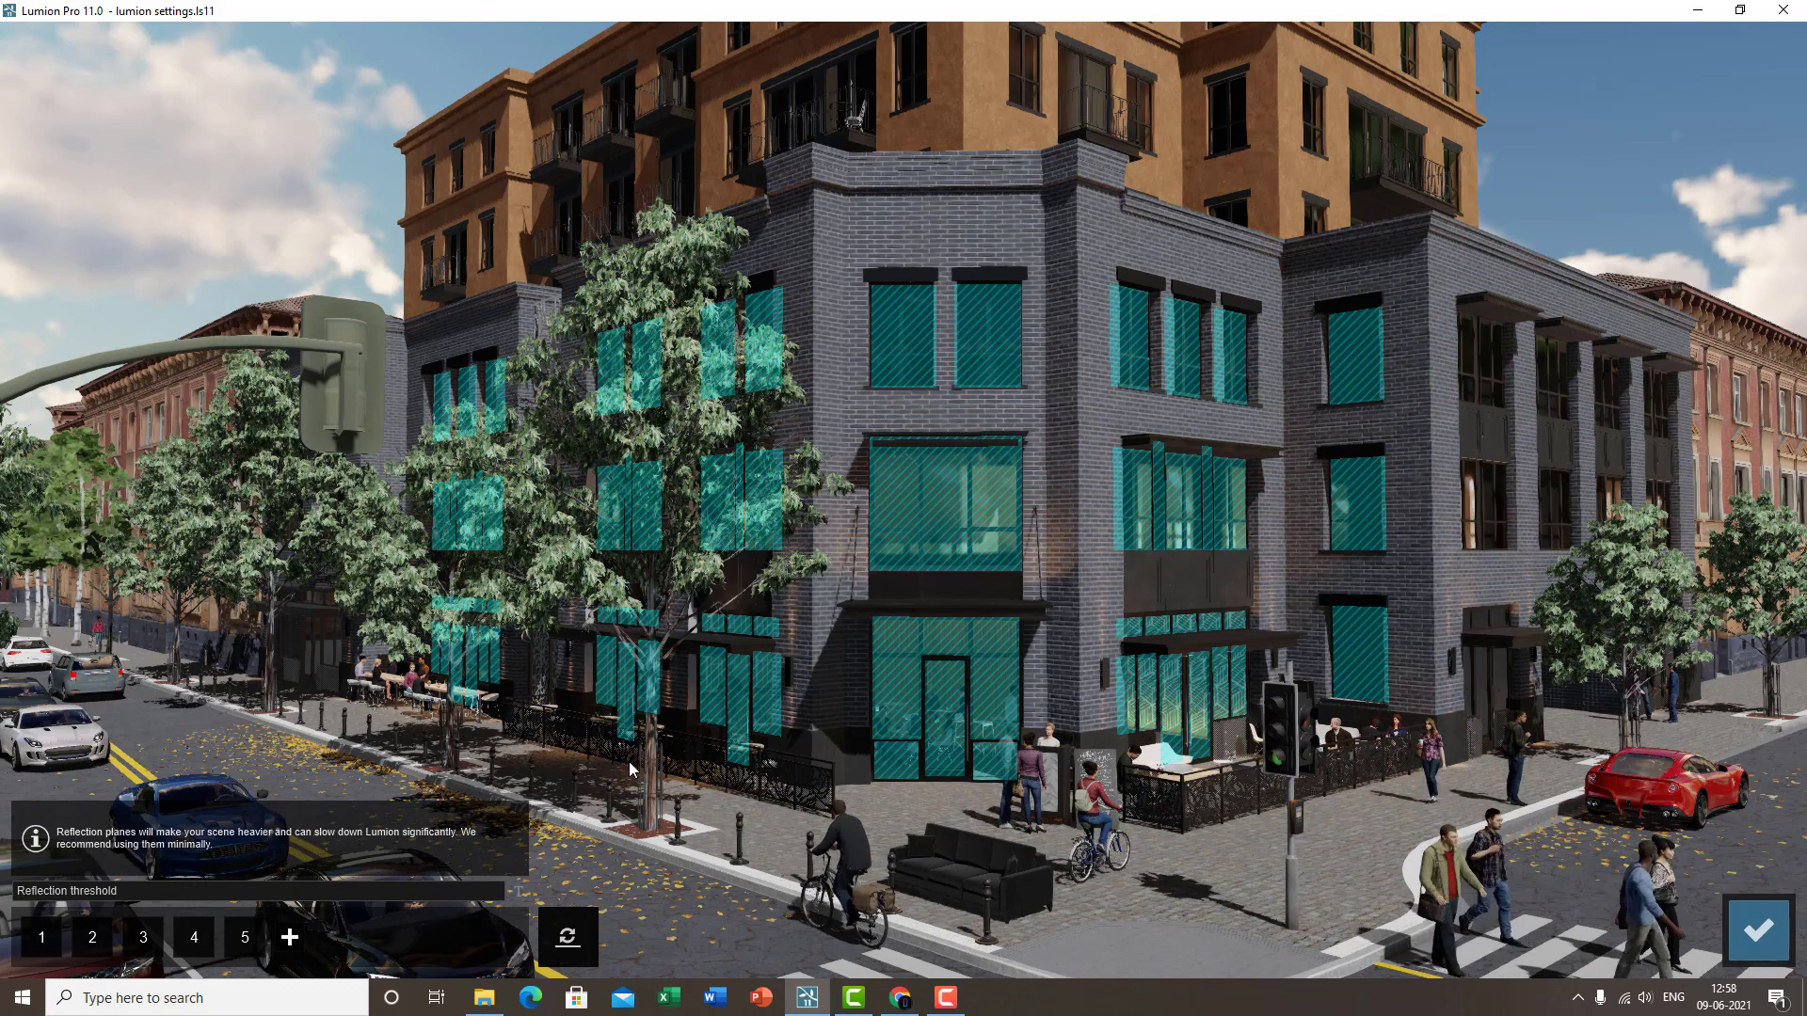
- Raise the reflection threshold to its maximum, accept the reflection planes and turn on Speedray reflections
mouse_move(33, 898)
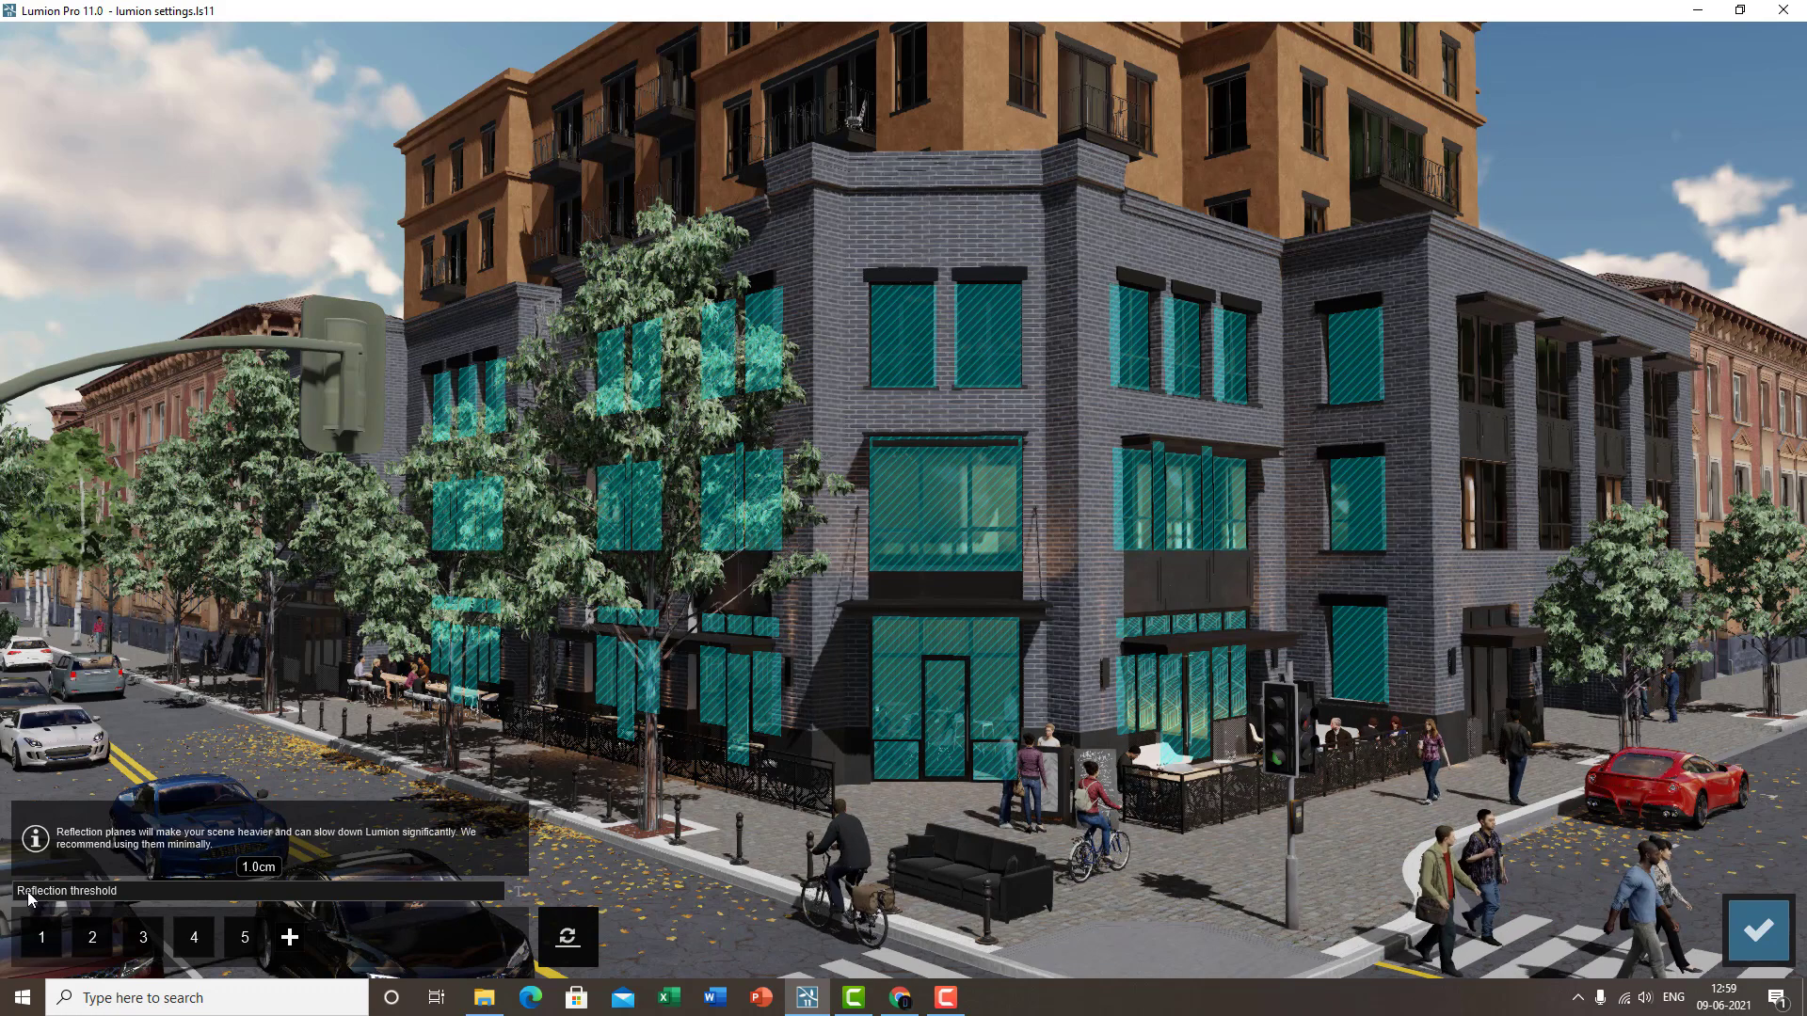
left_click_drag(31, 902, 628, 895)
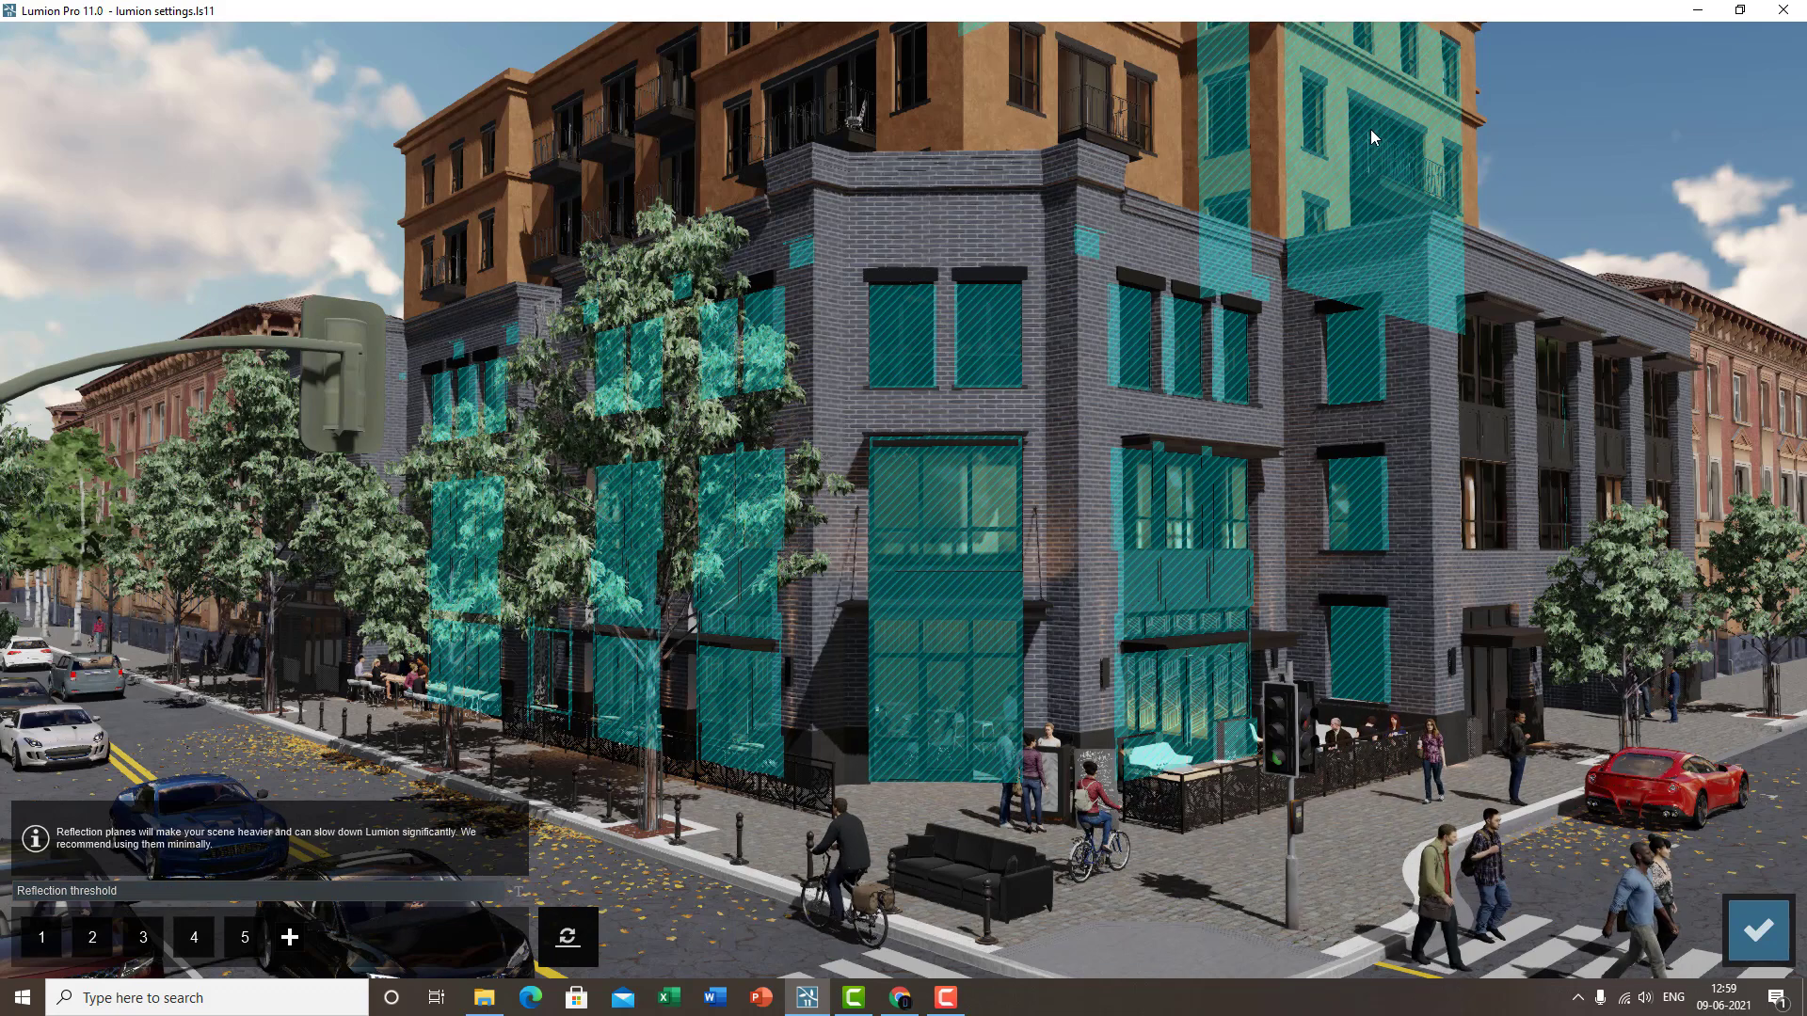
right_click_drag(1209, 91, 1178, 872)
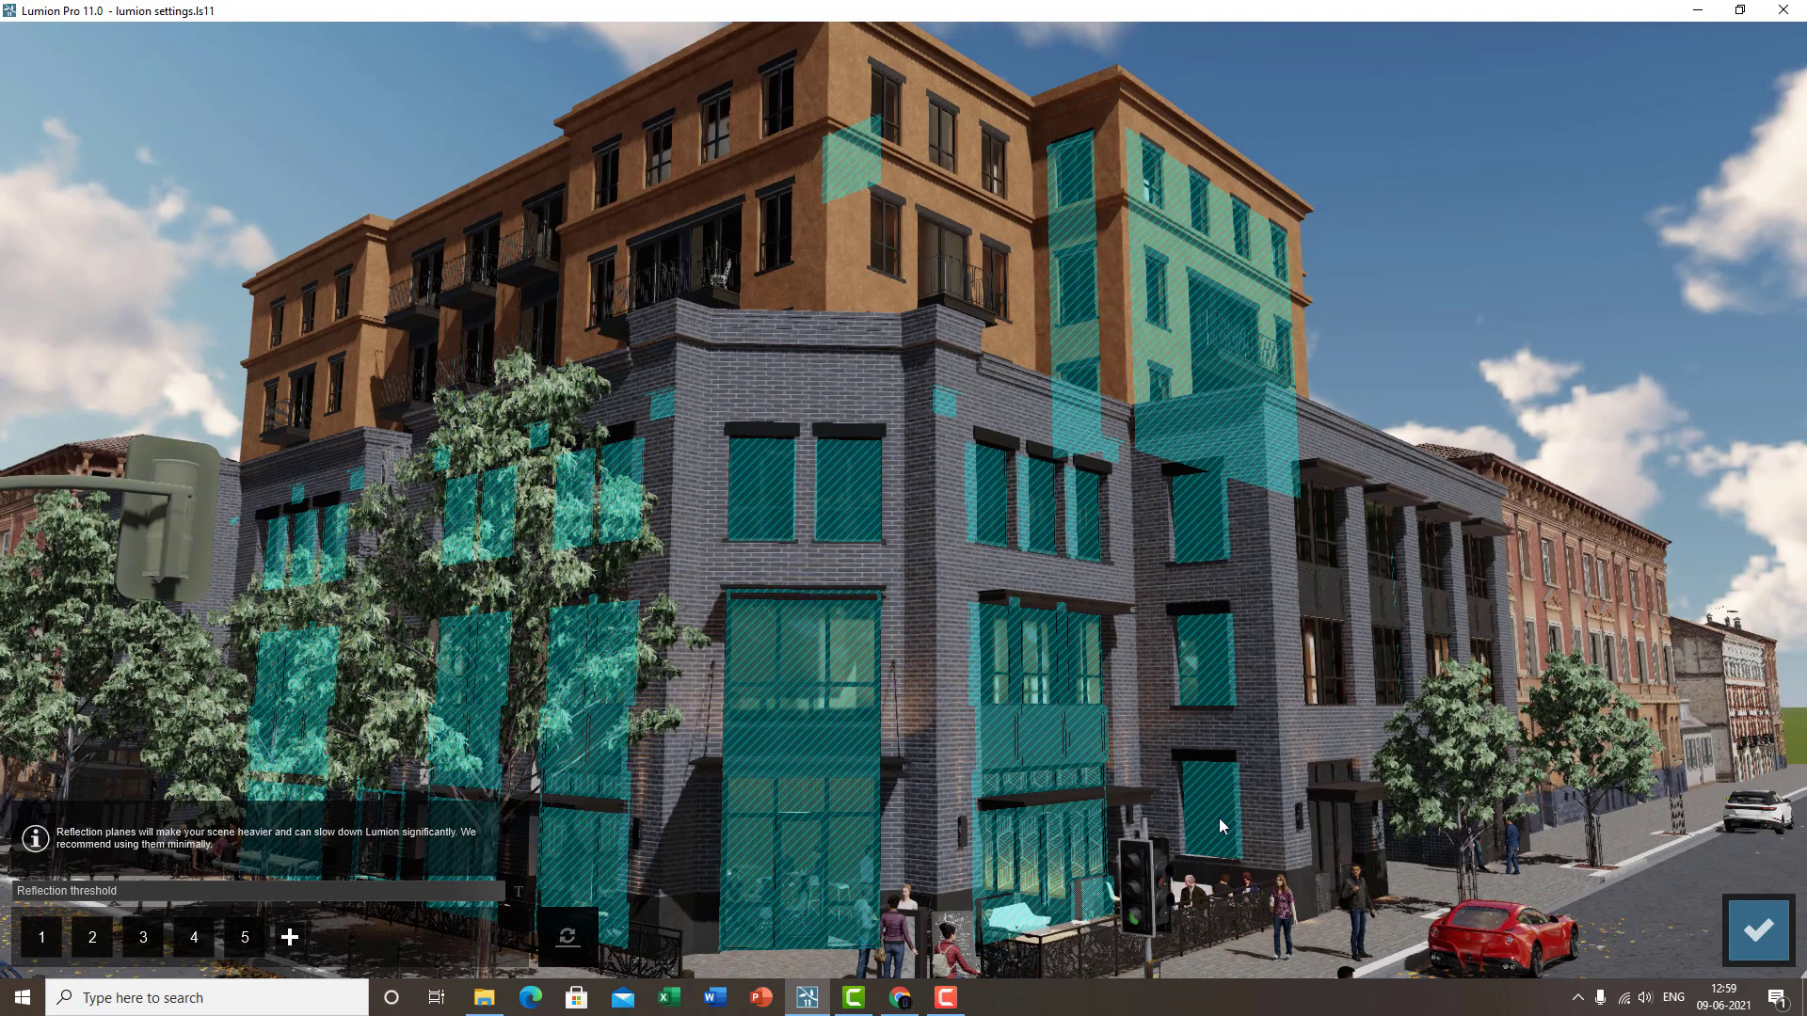
left_click_drag(369, 886, 623, 877)
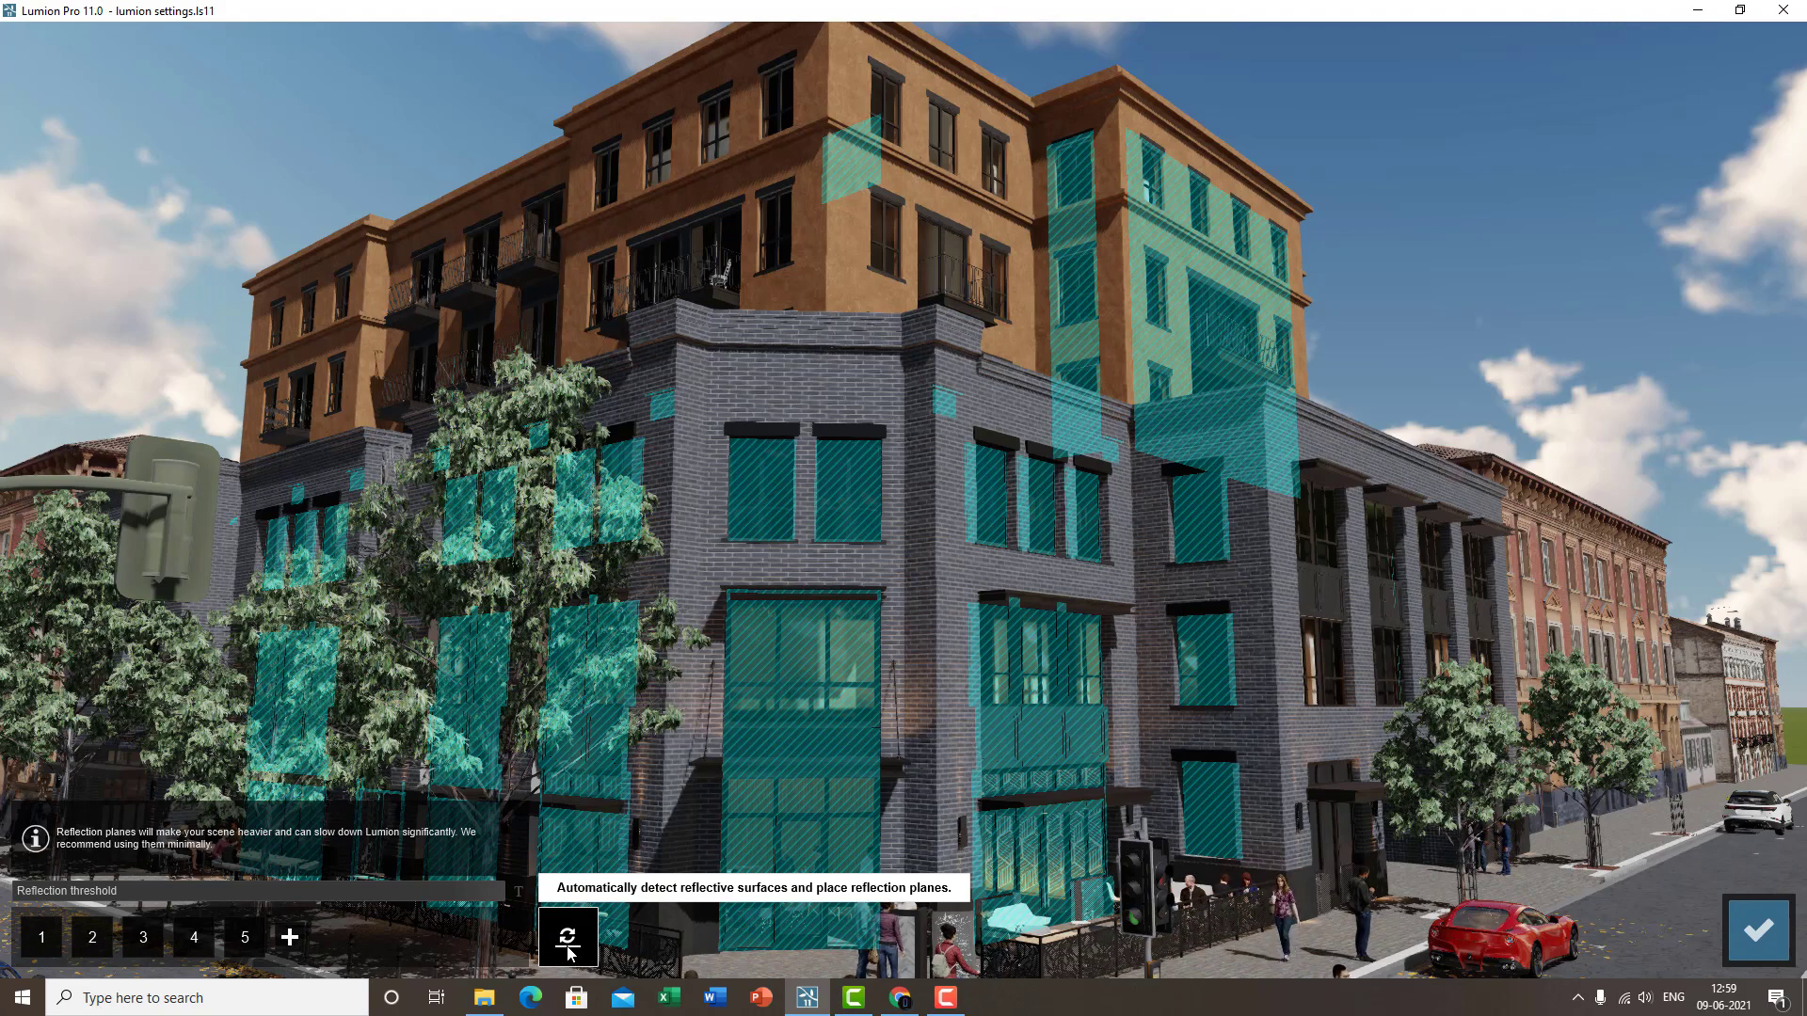
left_click(1757, 929)
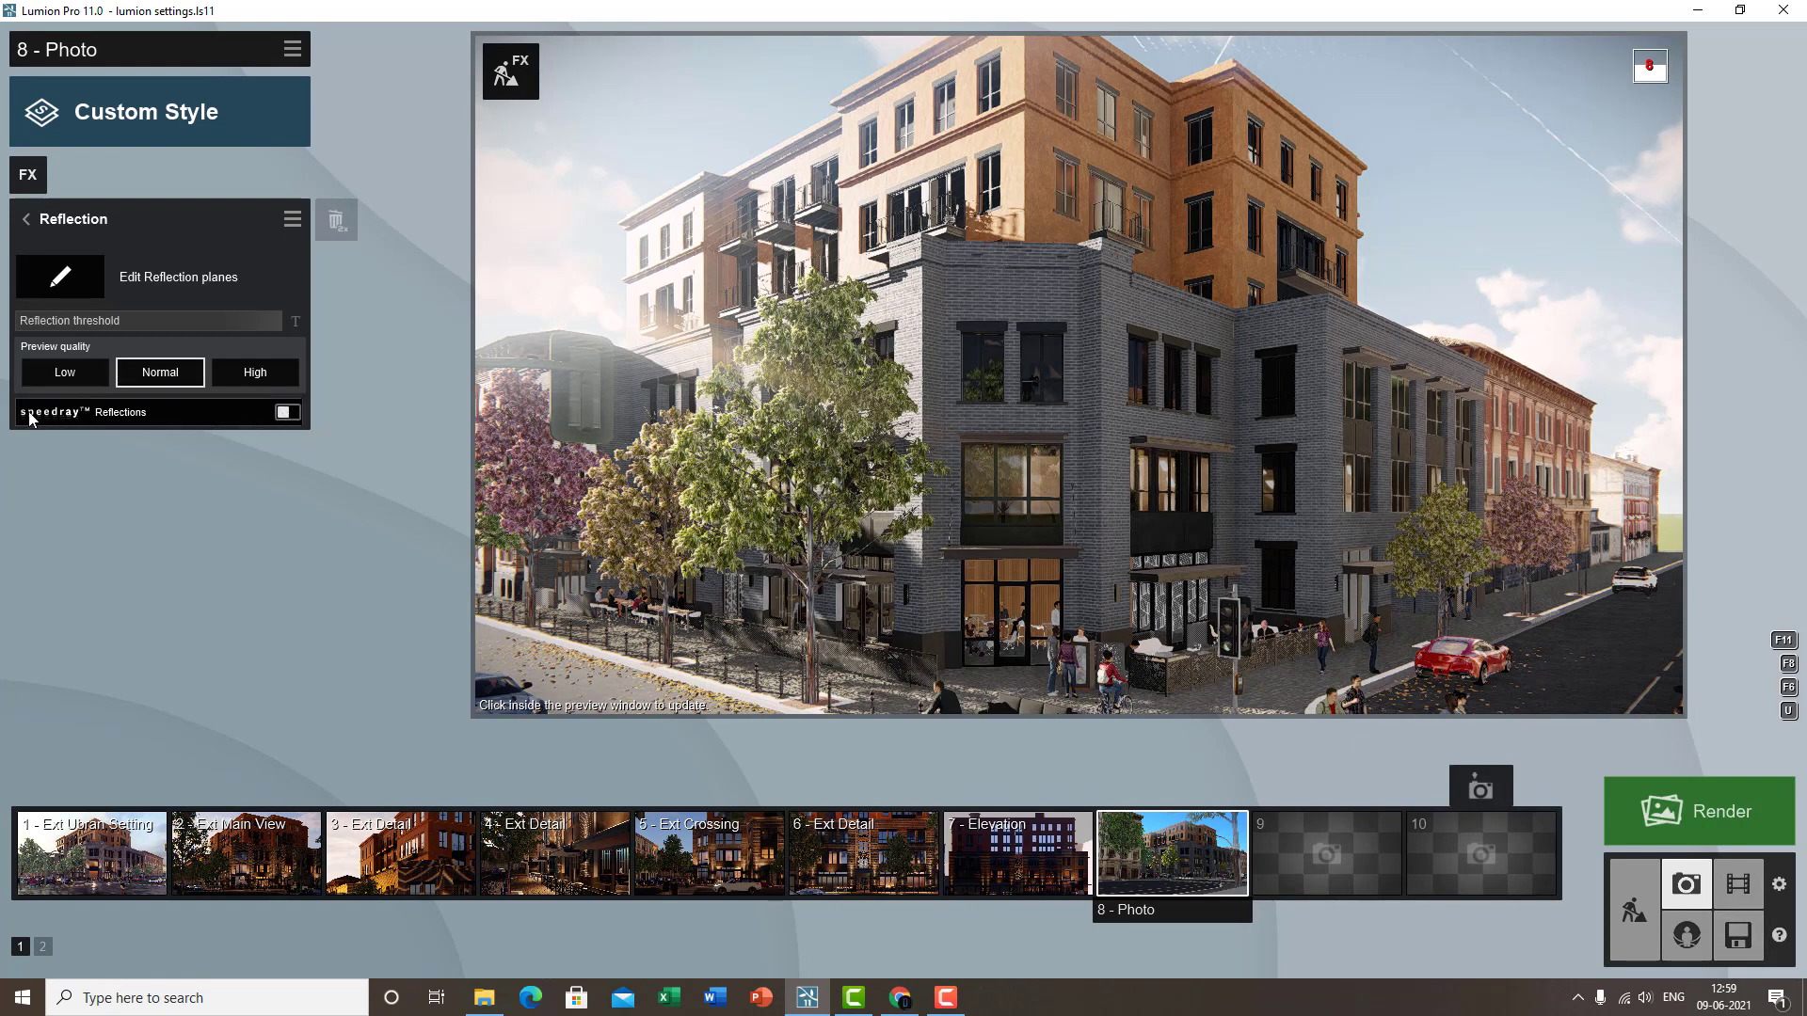
left_click(291, 413)
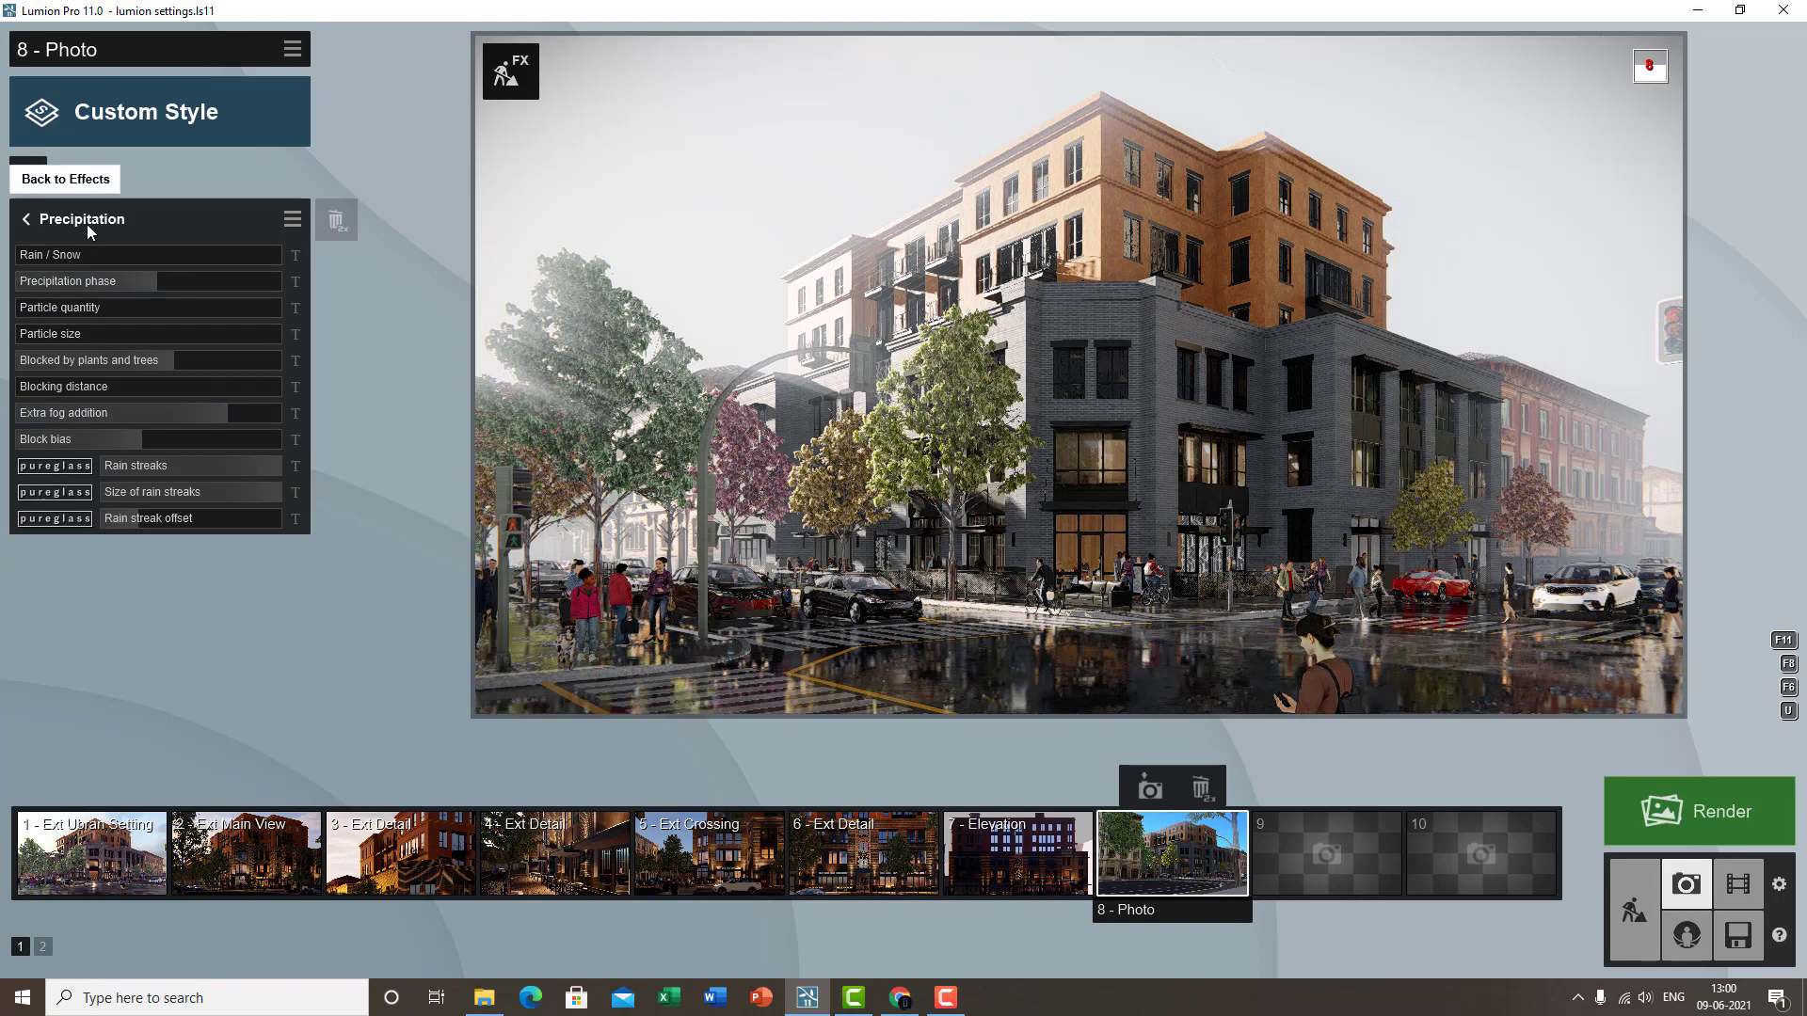
- Leave the Precipitation settings, reopen the Reflection effect and turn off Speedray reflections for comparison
left_click(87, 224)
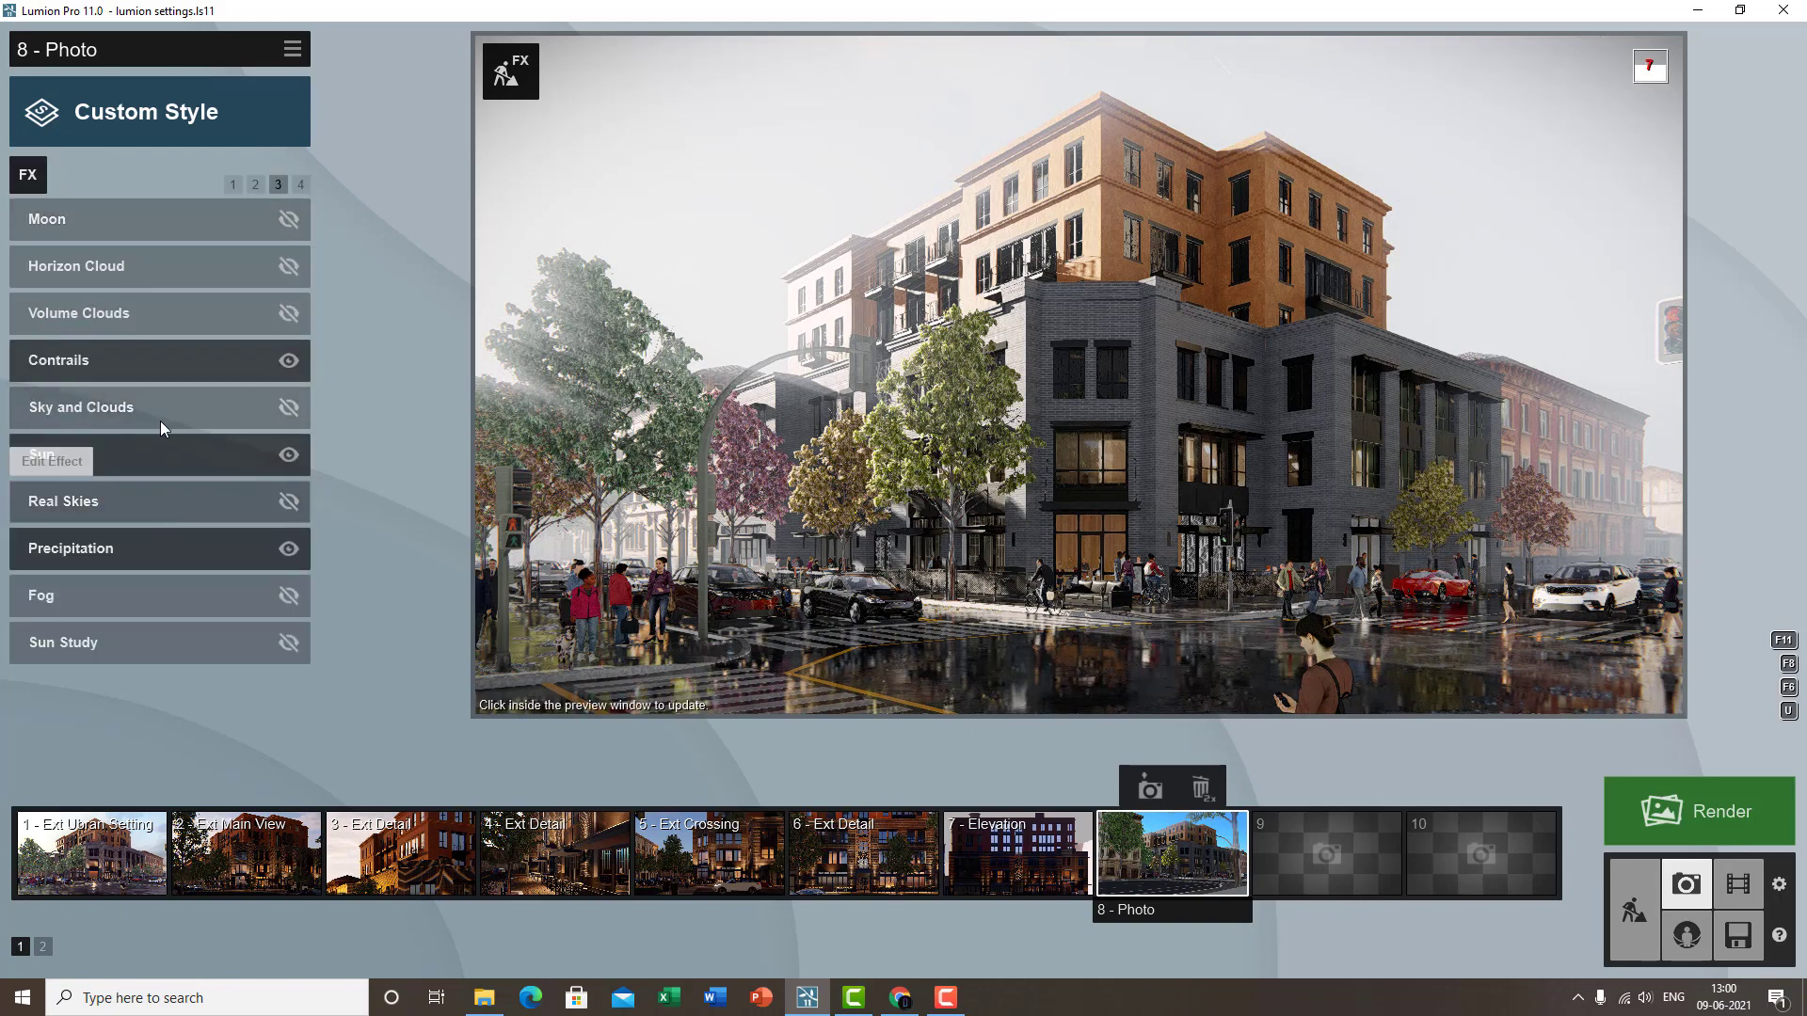
left_click(235, 185)
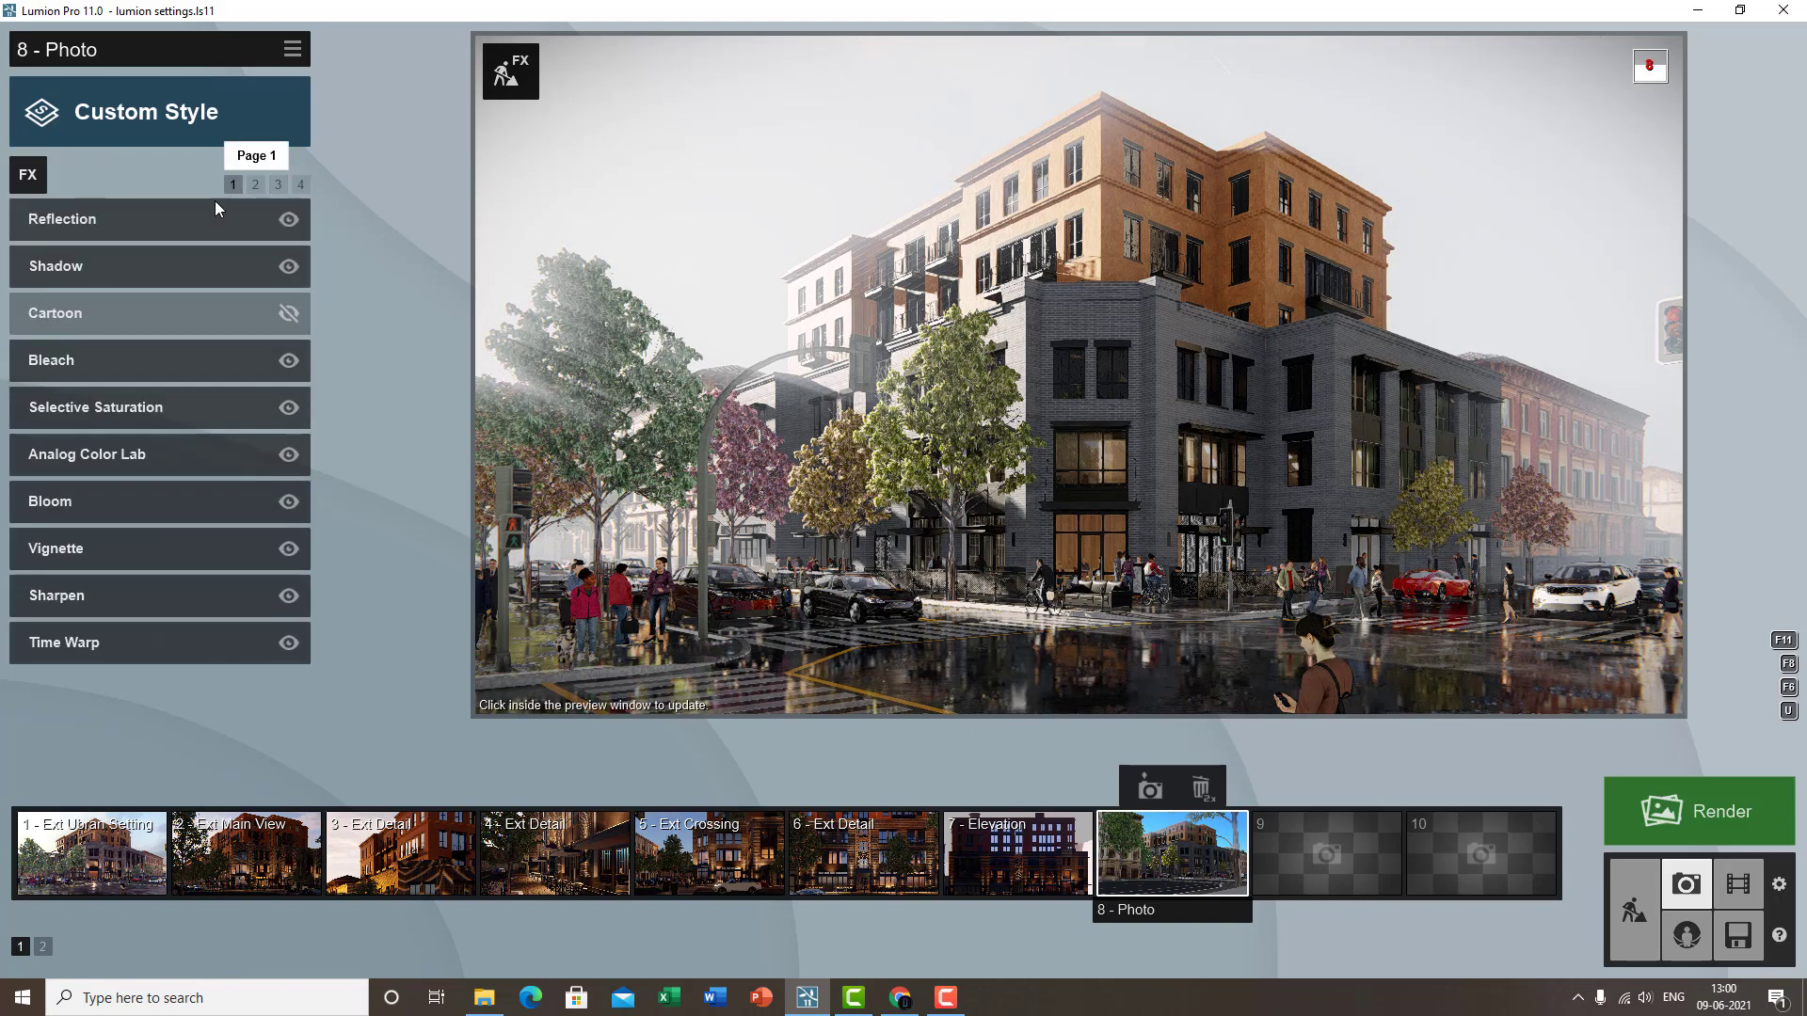
left_click(156, 235)
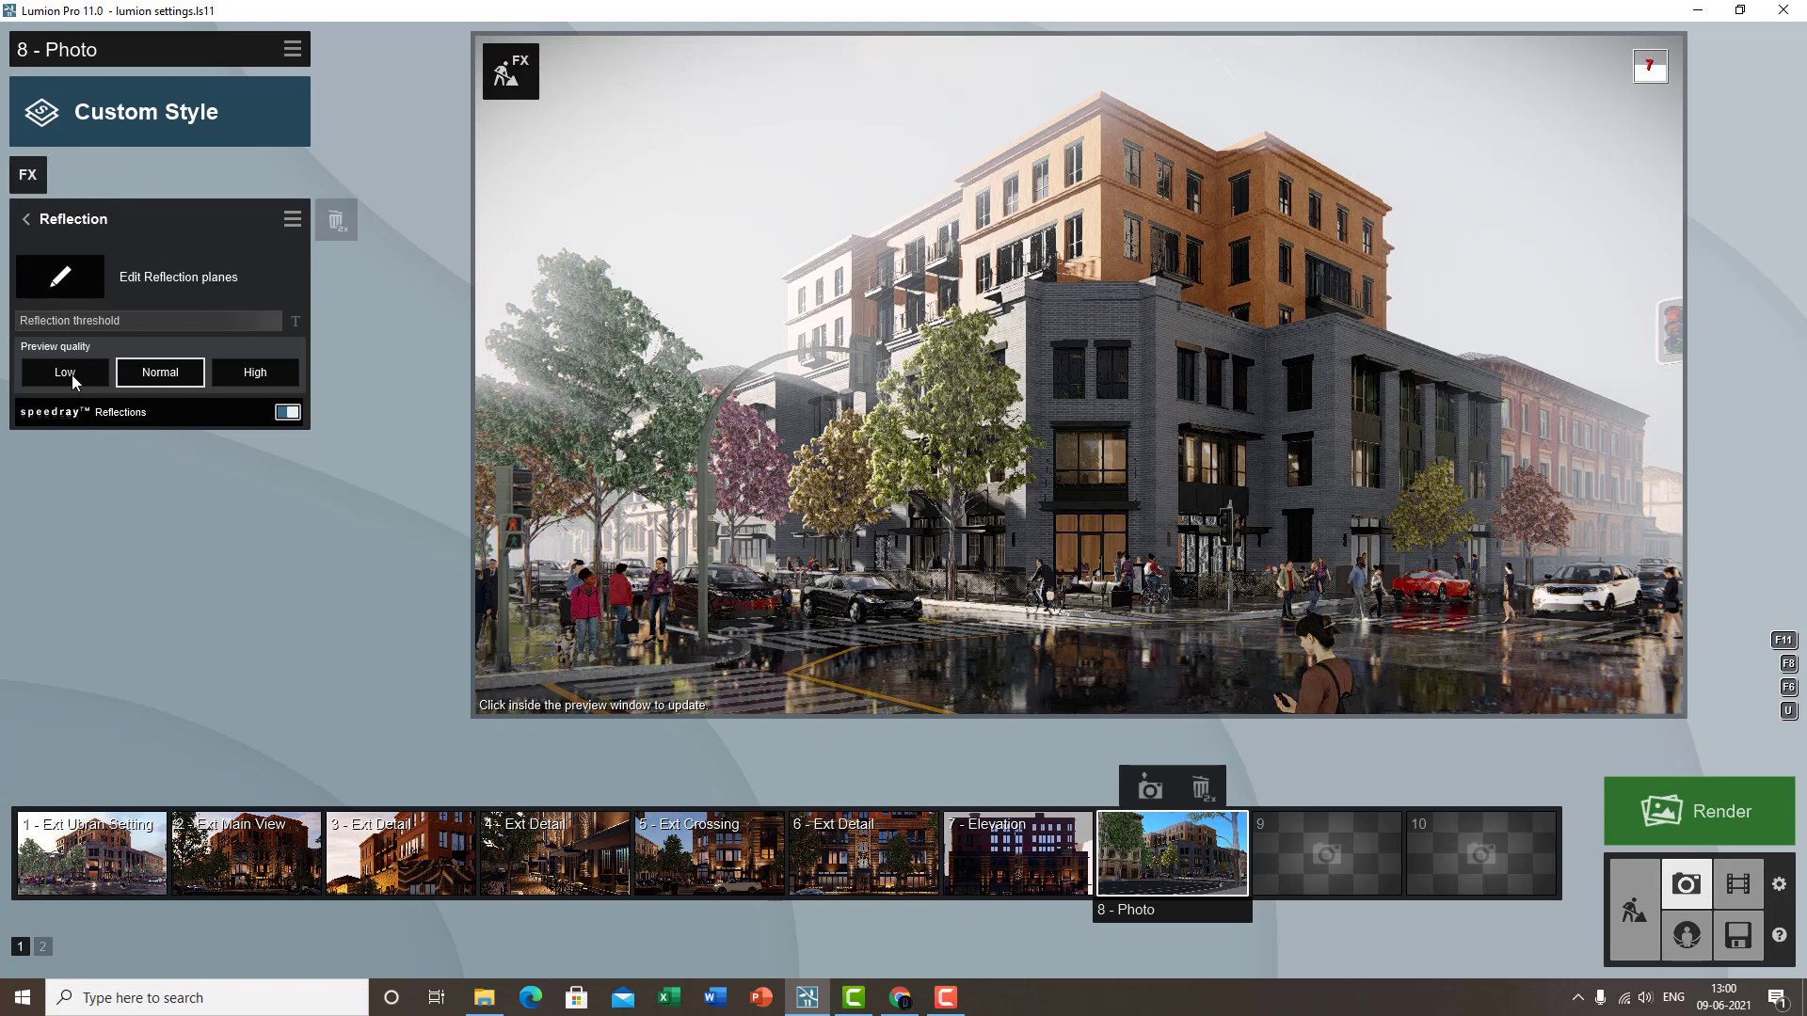
left_click(285, 413)
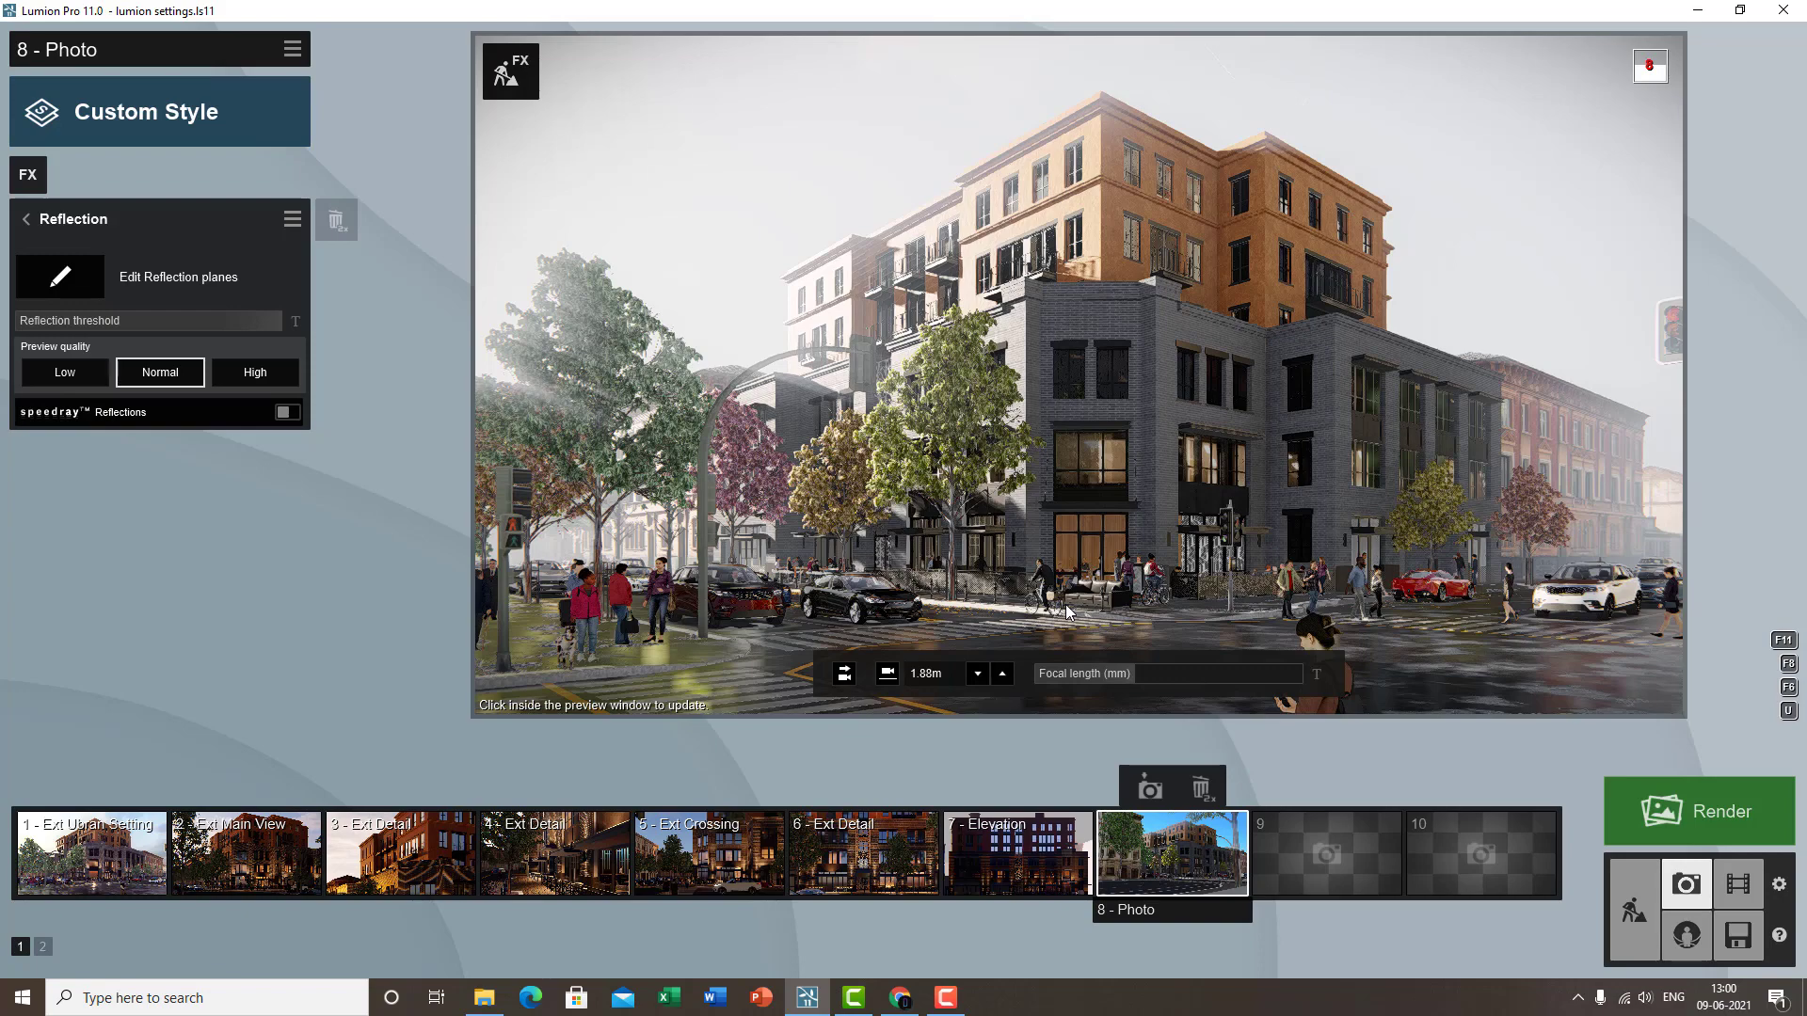
left_click(1119, 705)
- Update the preview at High quality without Speedray reflections, and again with Speedray turned back on
left_click(255, 372)
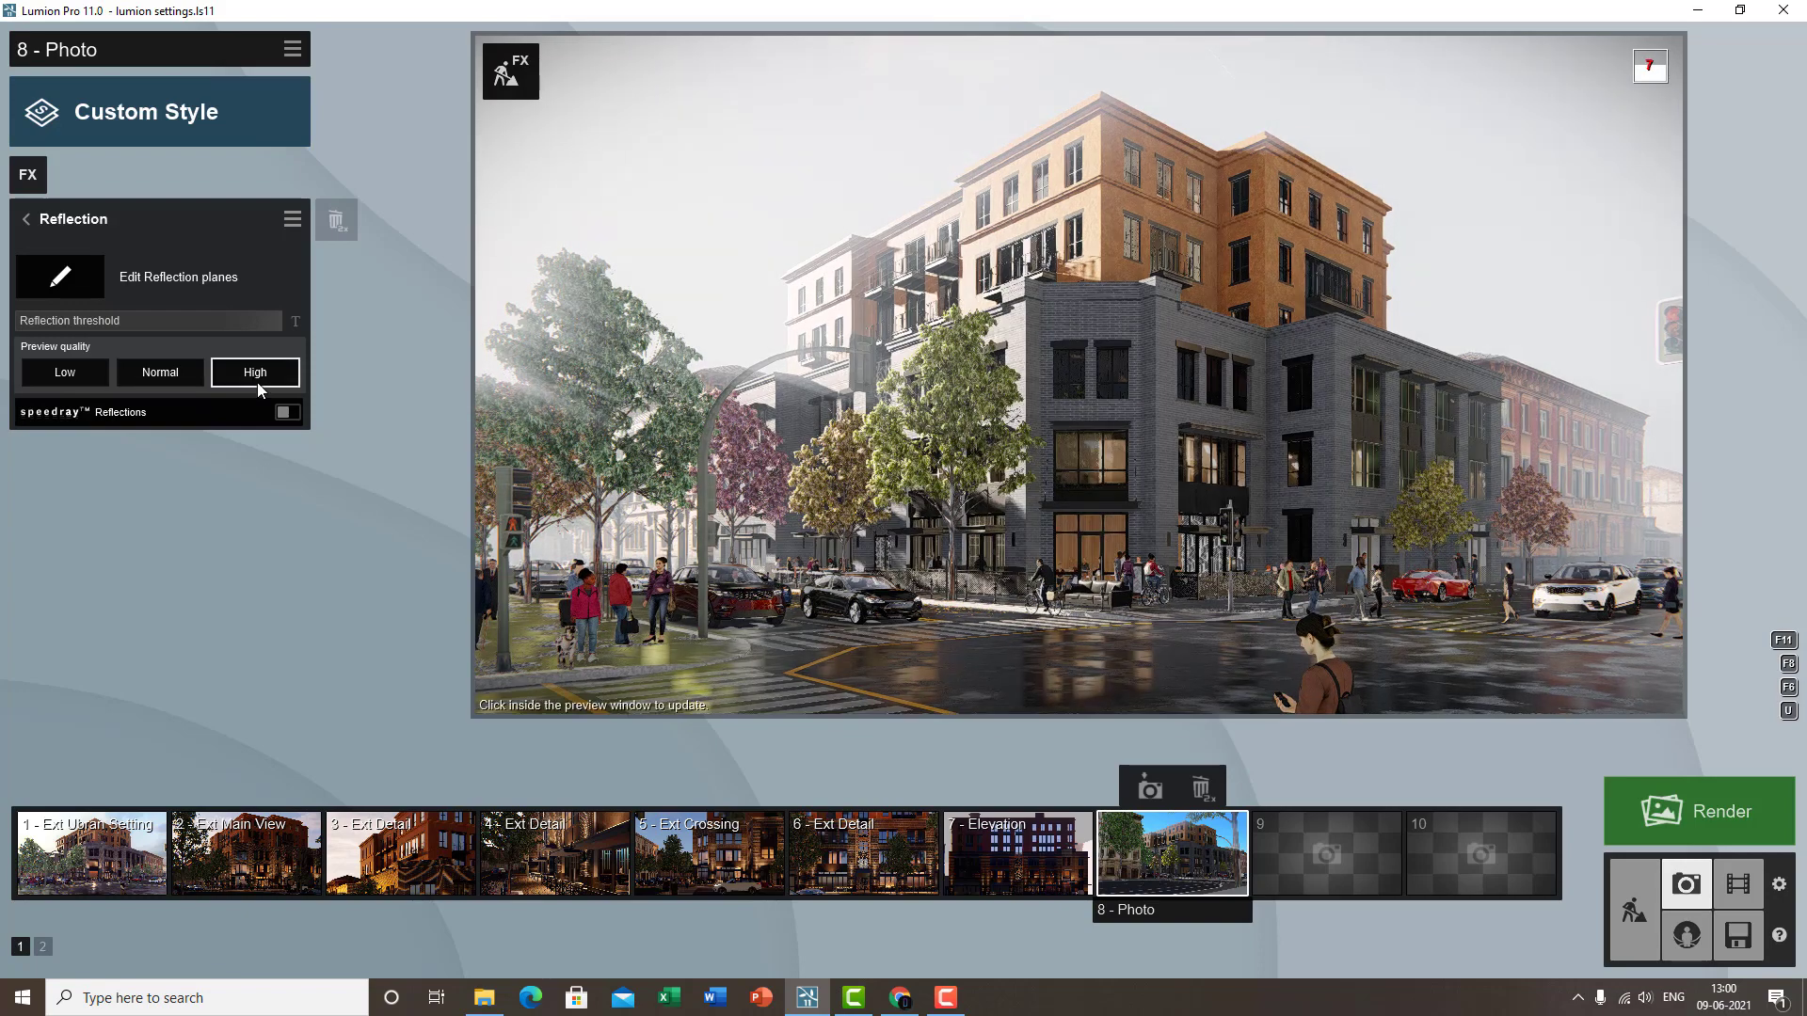
left_click(1206, 533)
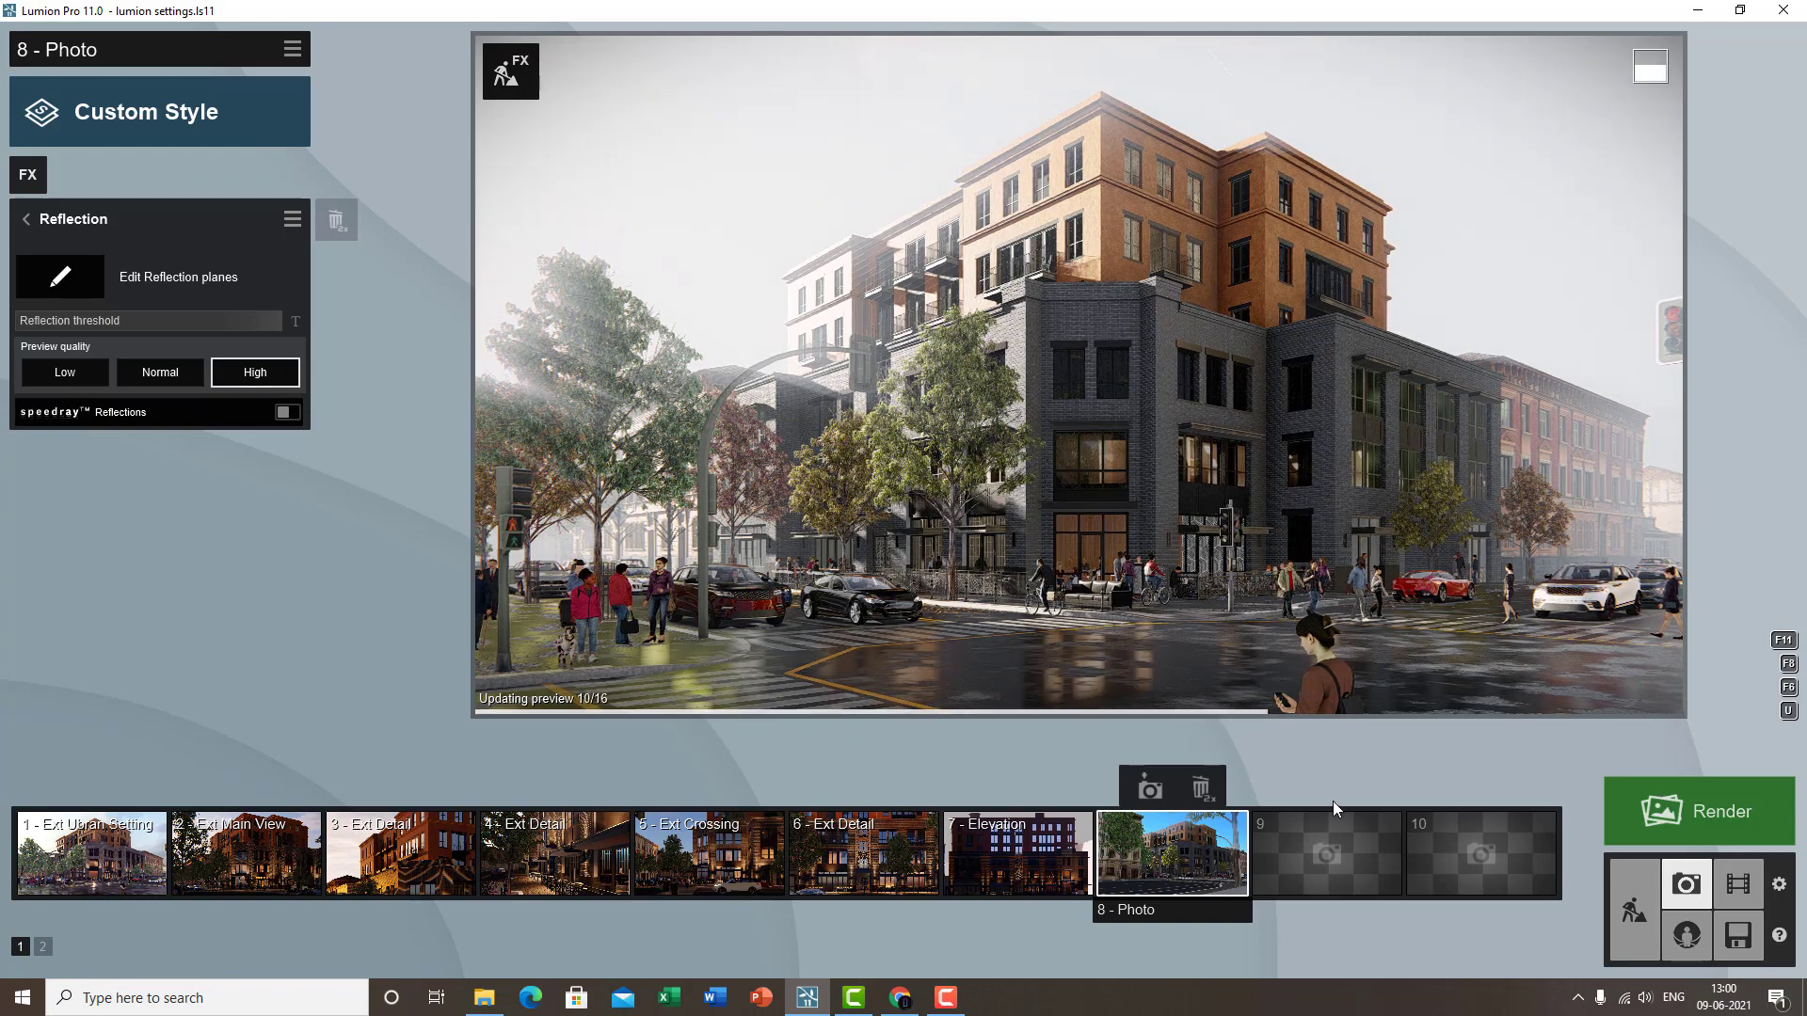
left_click(294, 413)
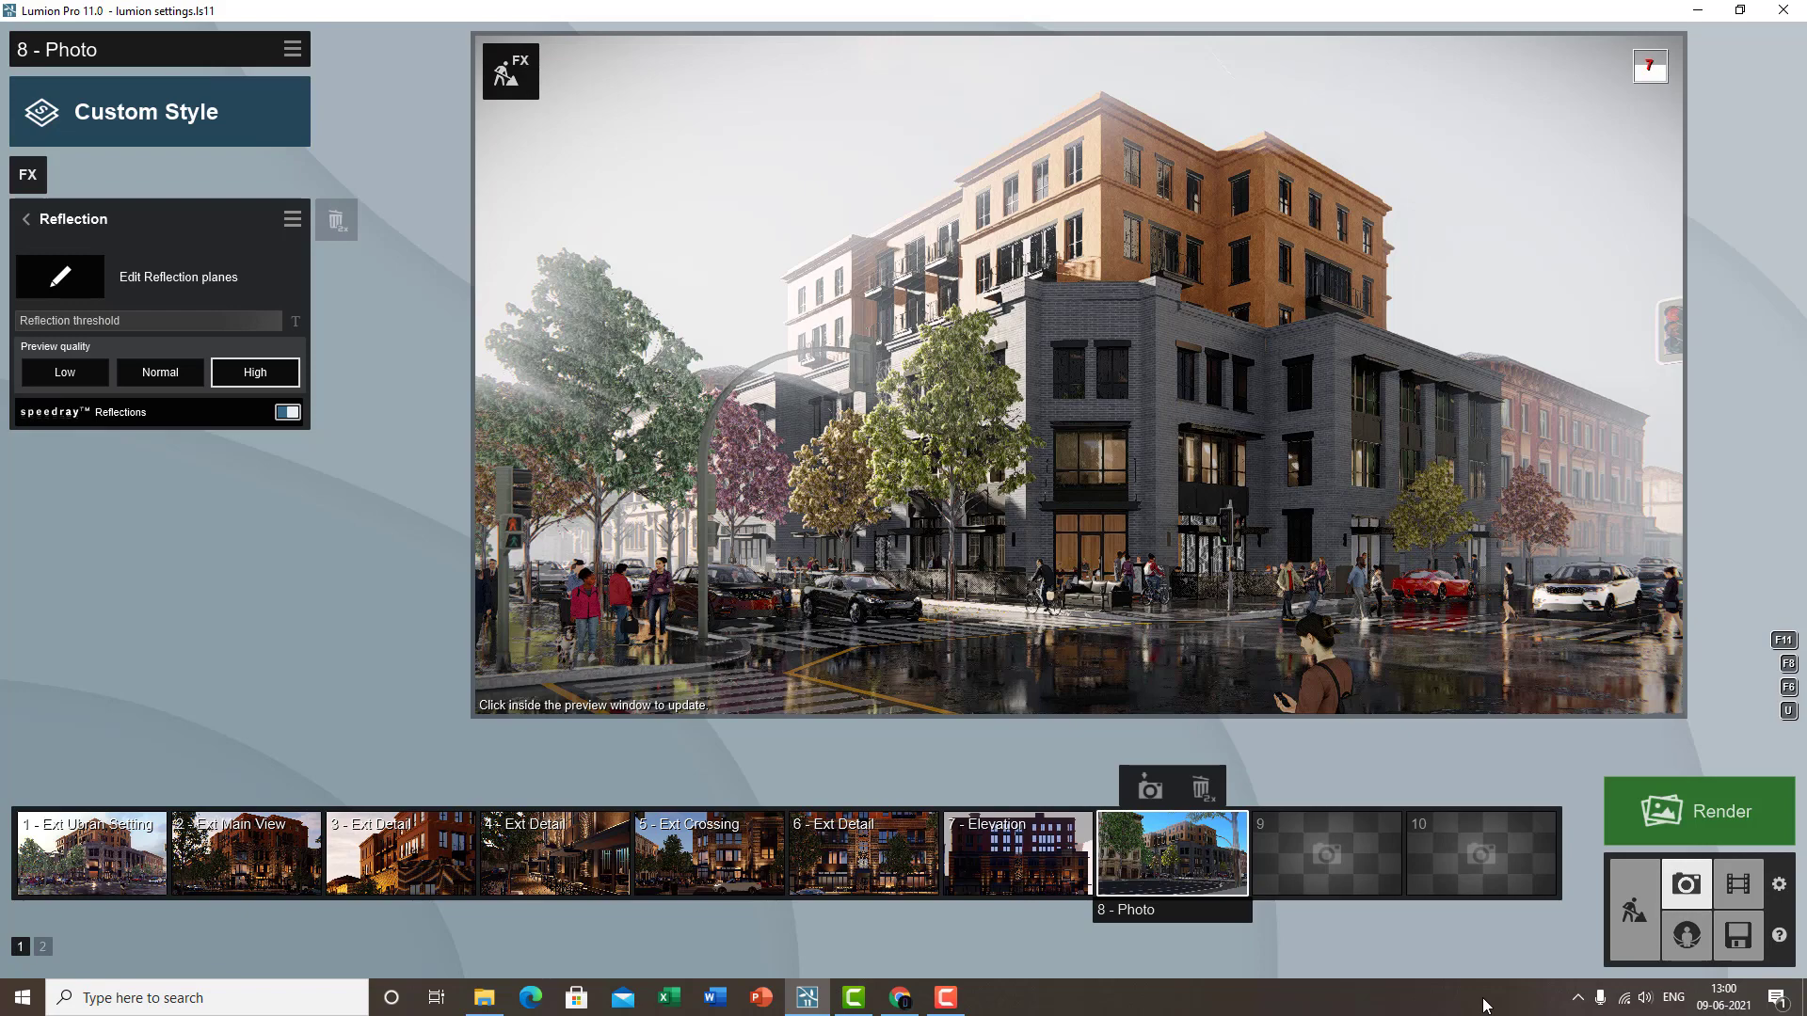
left_click(1215, 474)
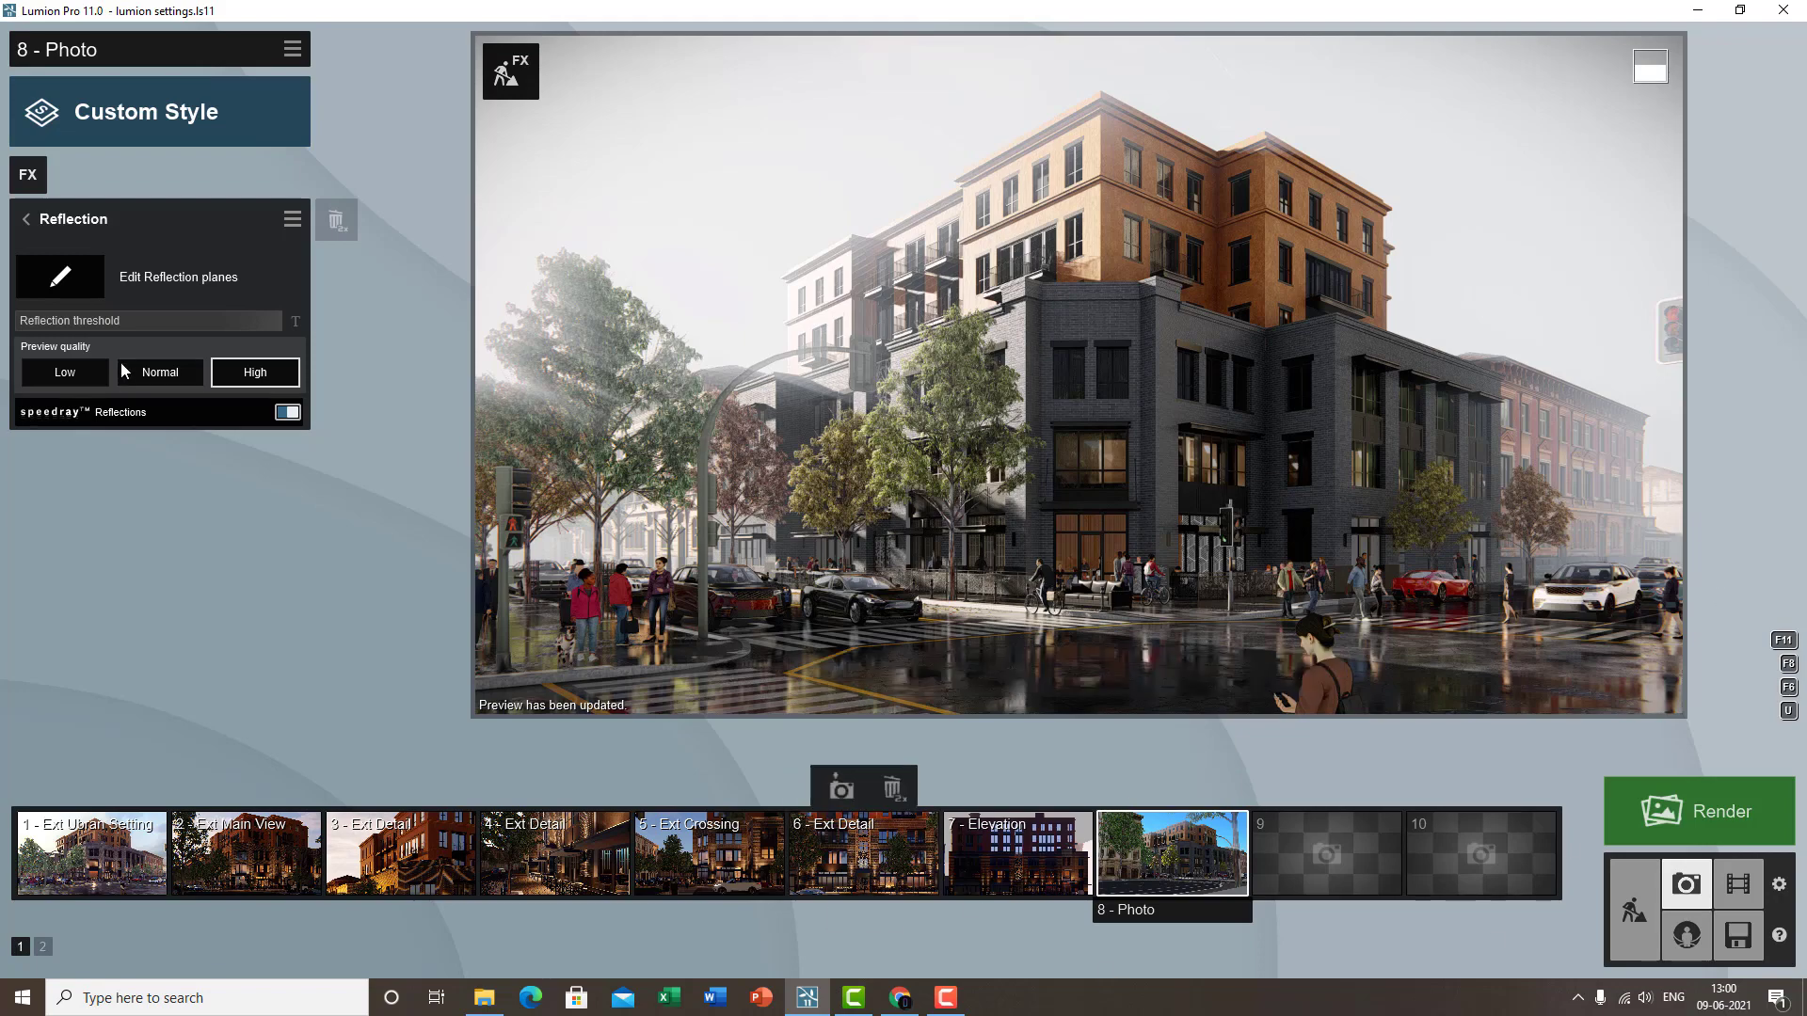
- Set the reflection preview quality to Low and reopen the Reflection effect from the Advanced photo effects
left_click(75, 224)
left_click(94, 226)
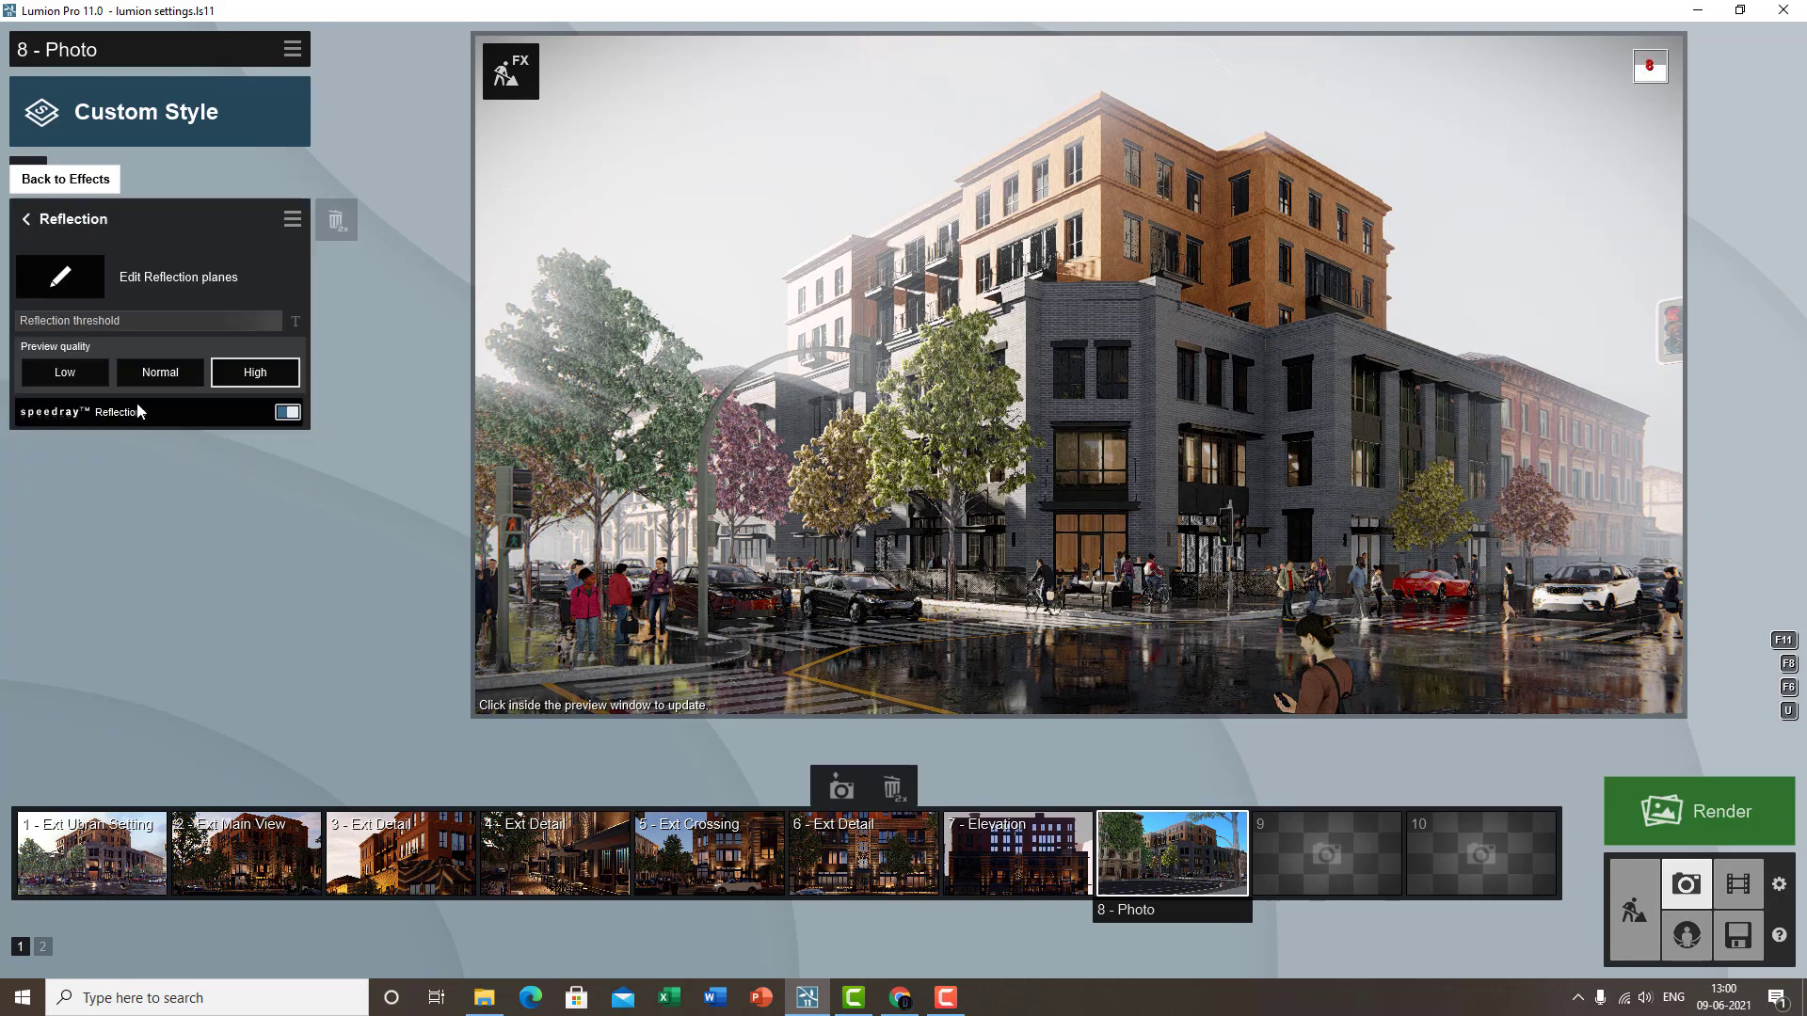
left_click(65, 374)
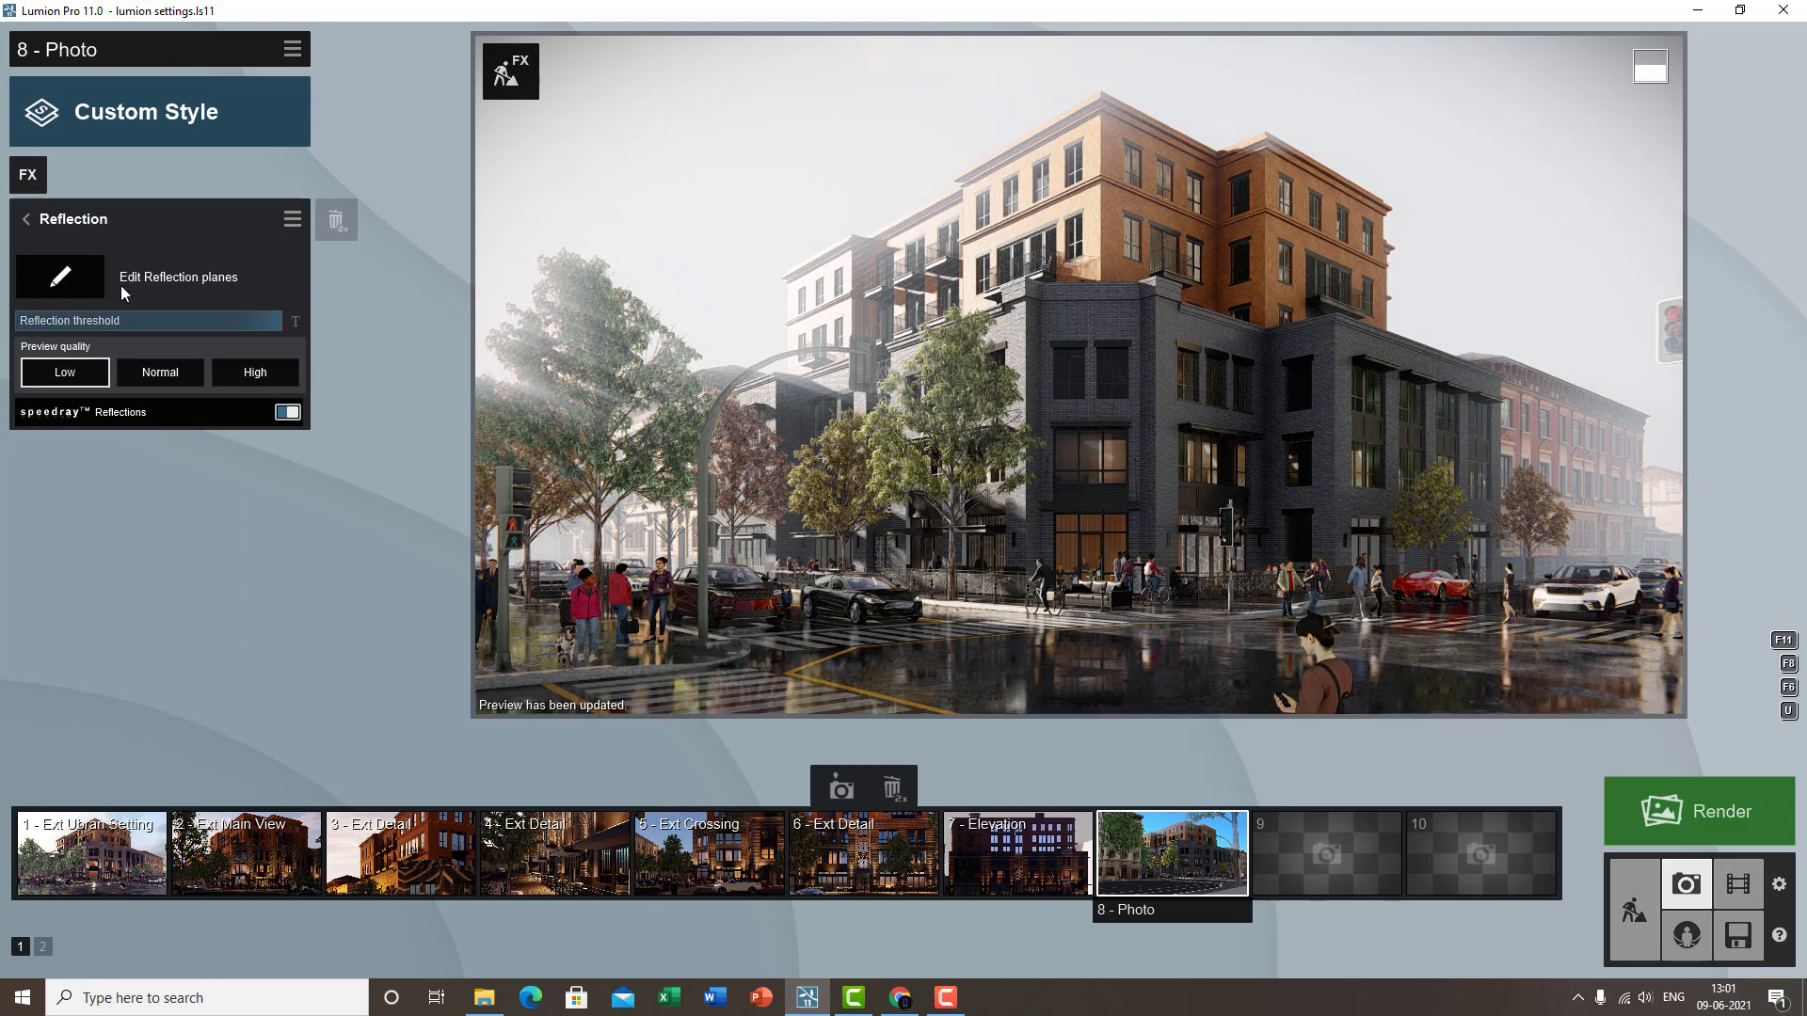
left_click(28, 220)
left_click(32, 169)
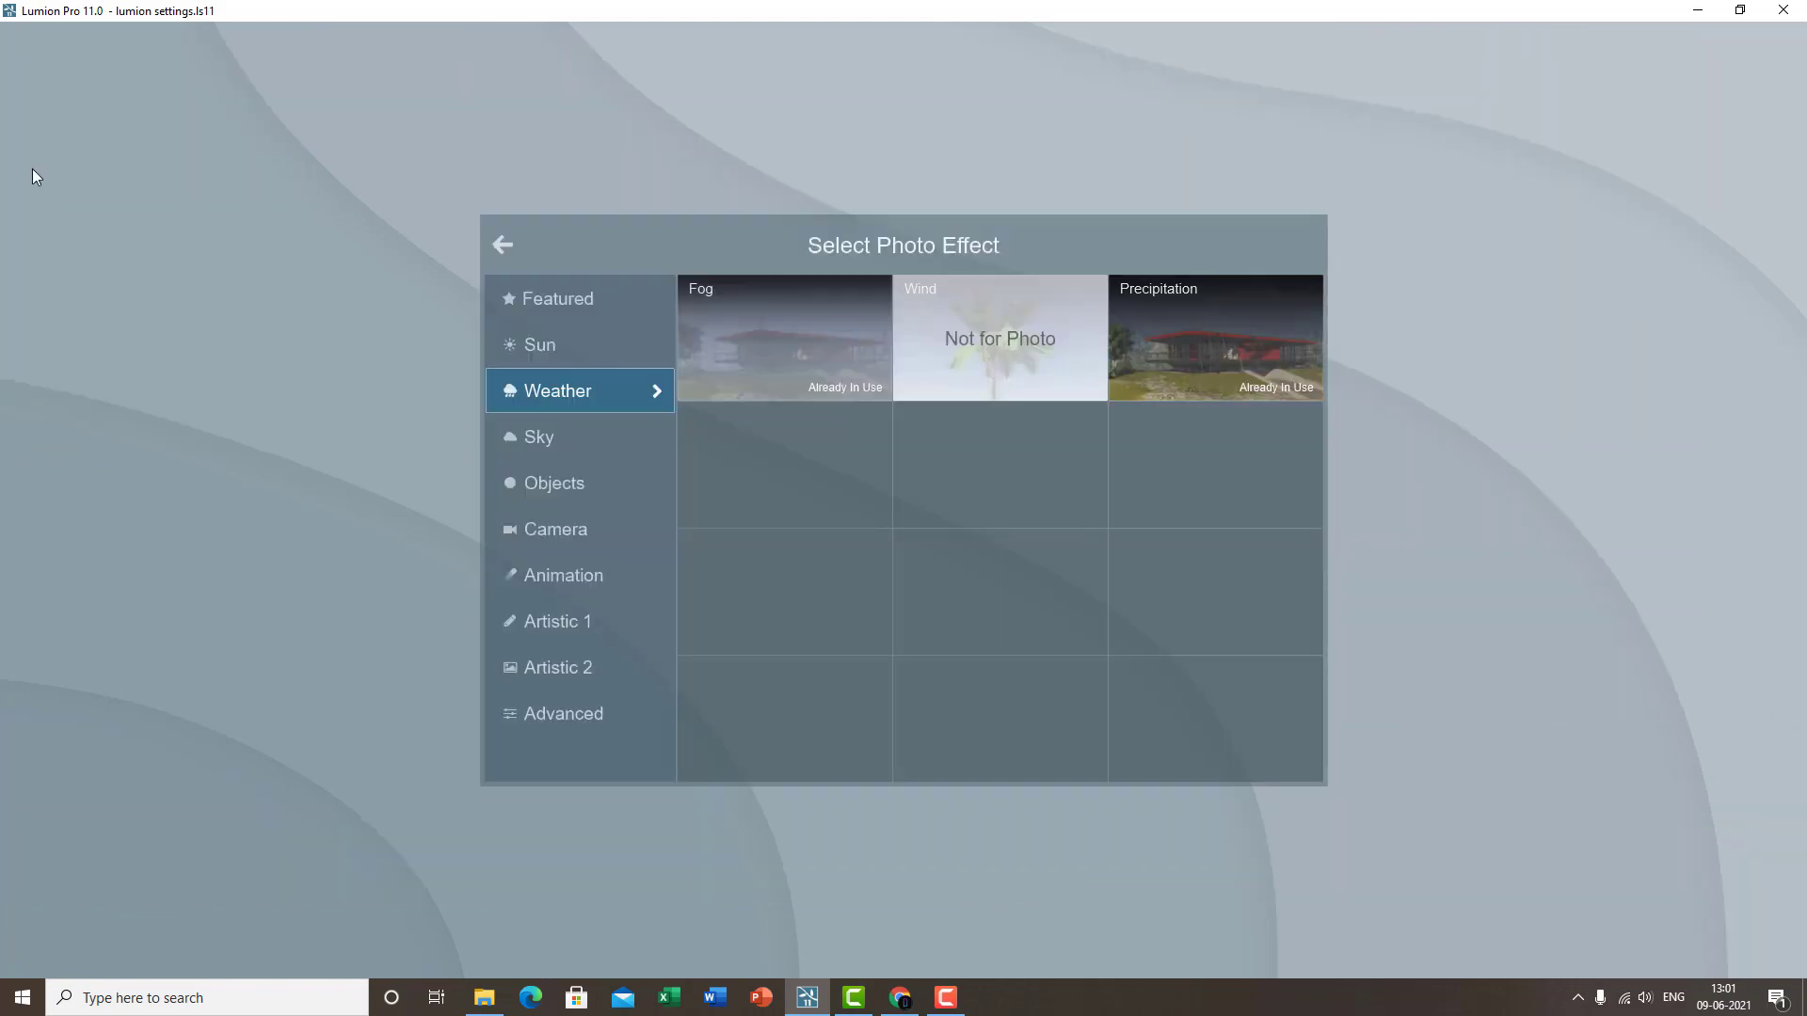
left_click(569, 713)
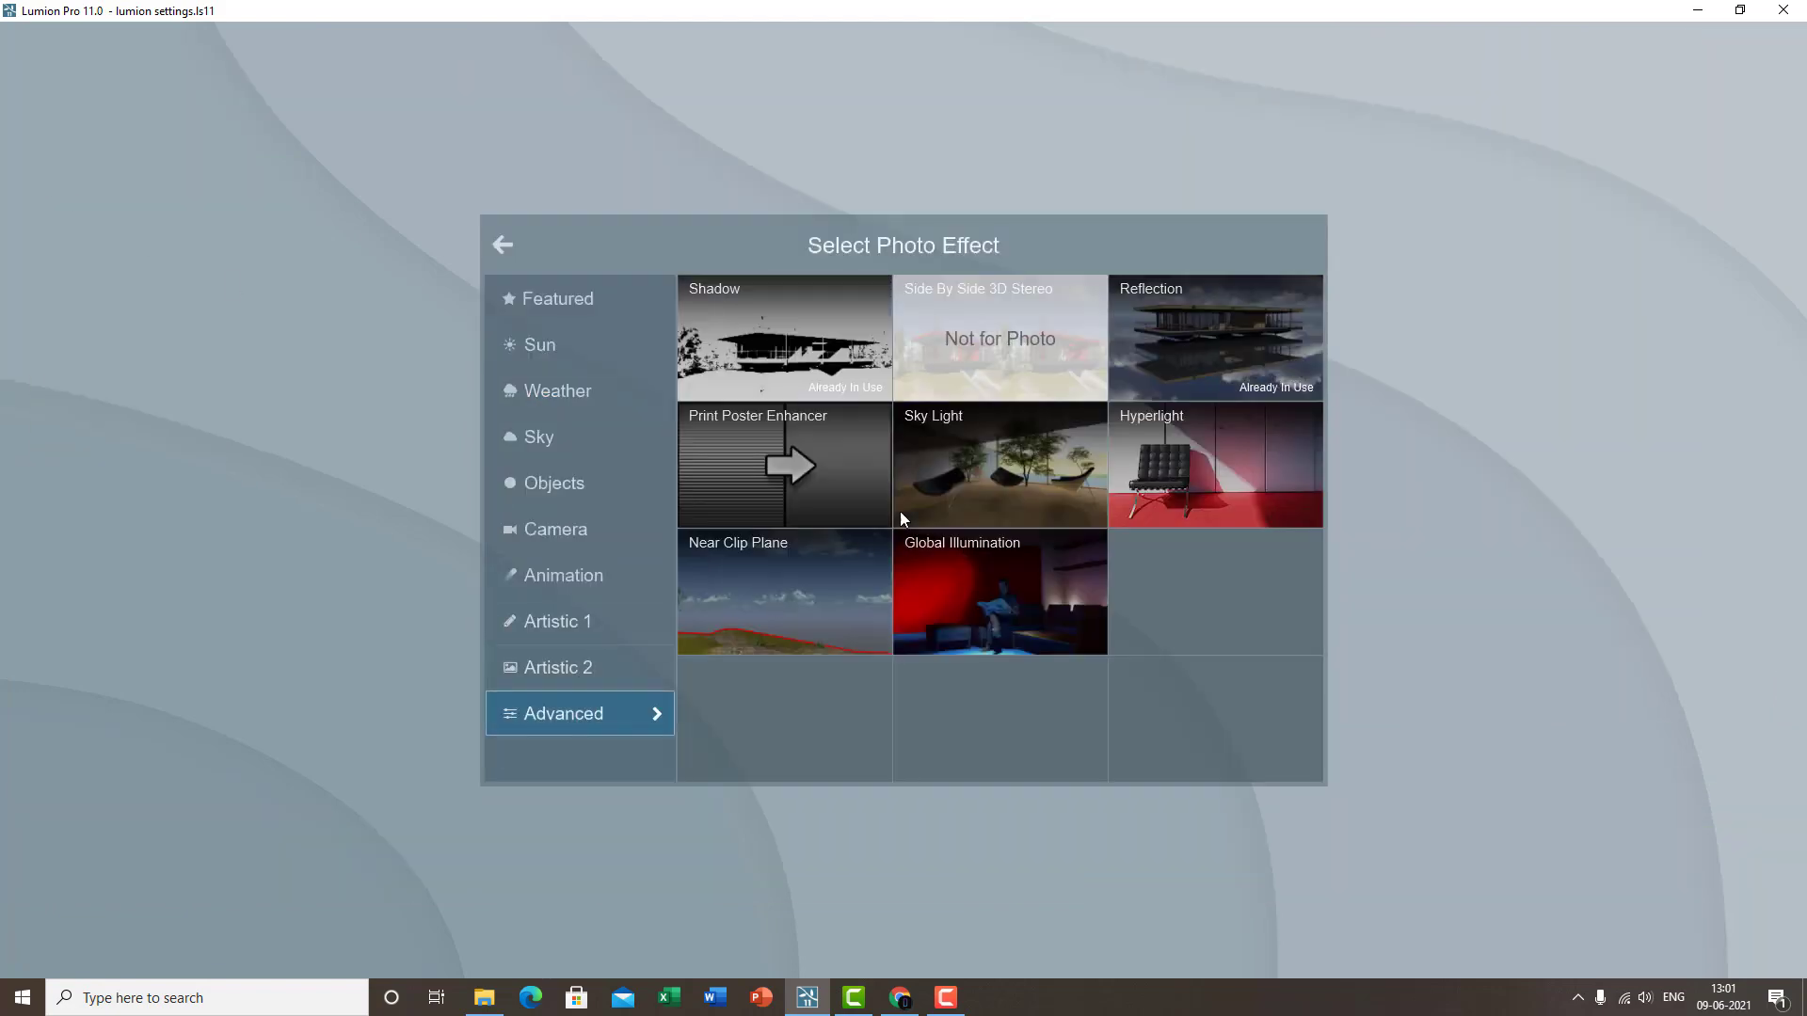
left_click(1181, 362)
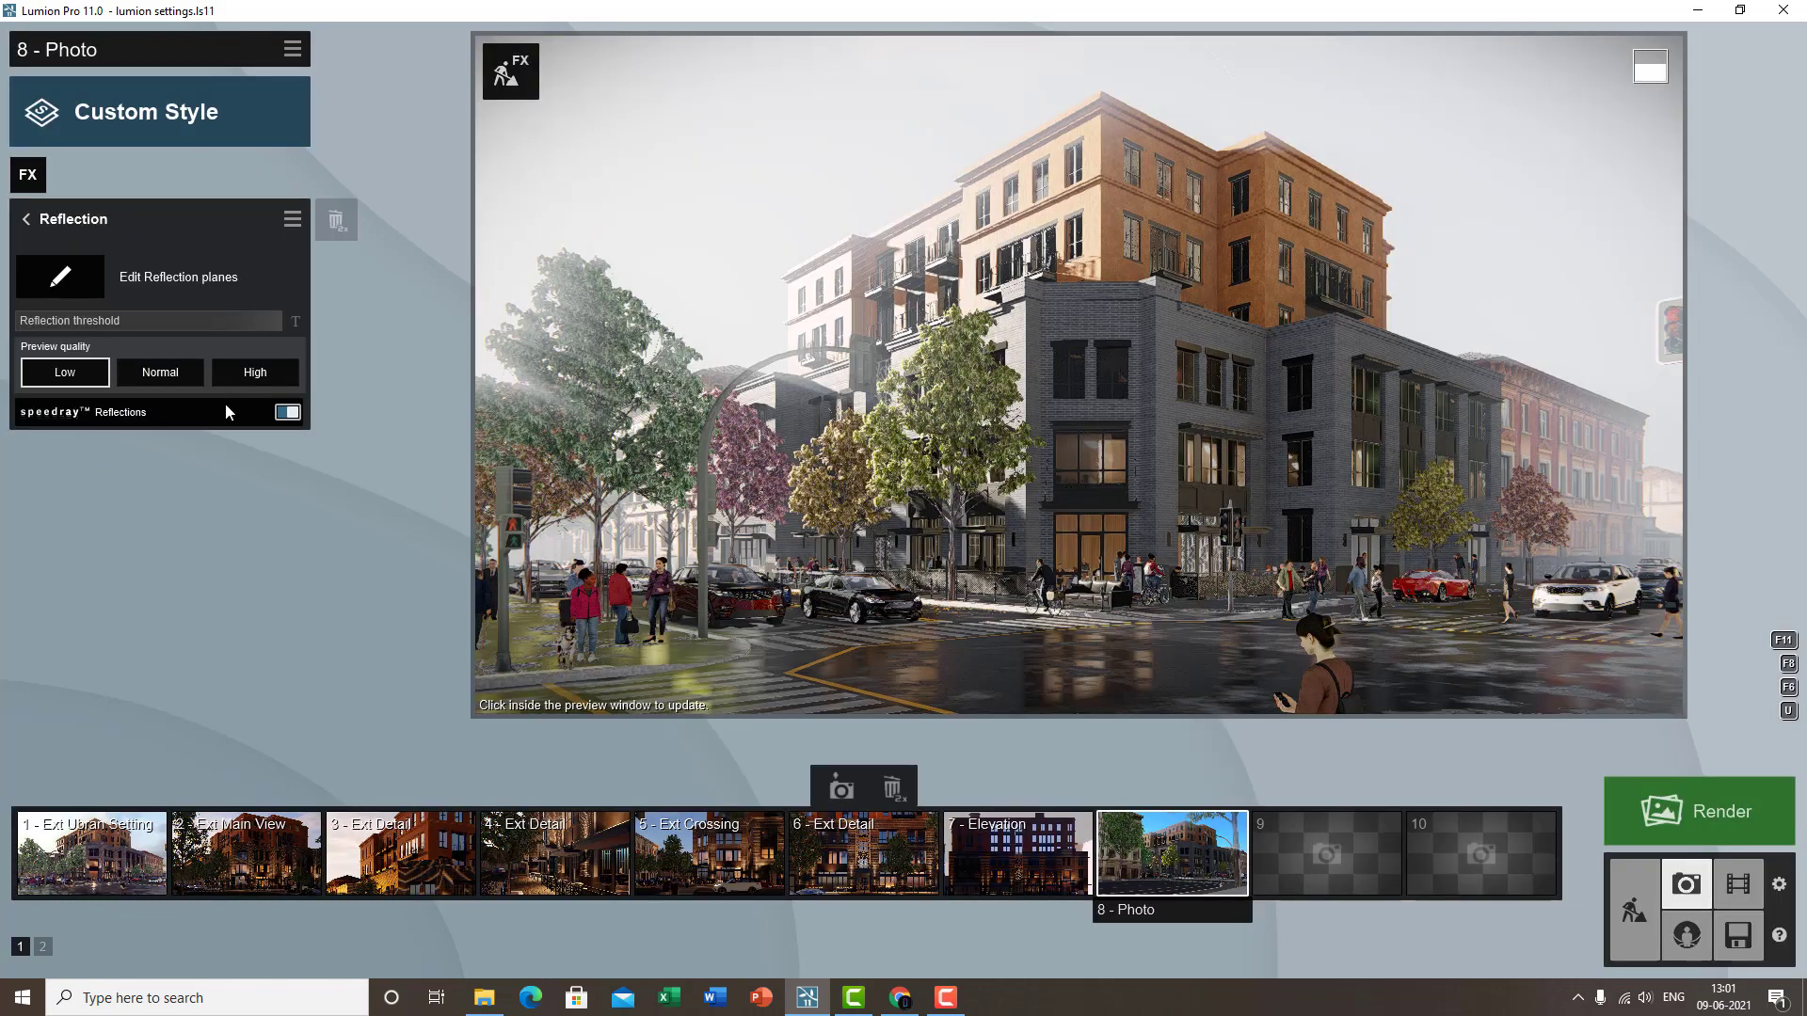
- Add the Advanced Print Poster Enhancer effect to photo 8 and check the available photo render sizes
left_click(29, 174)
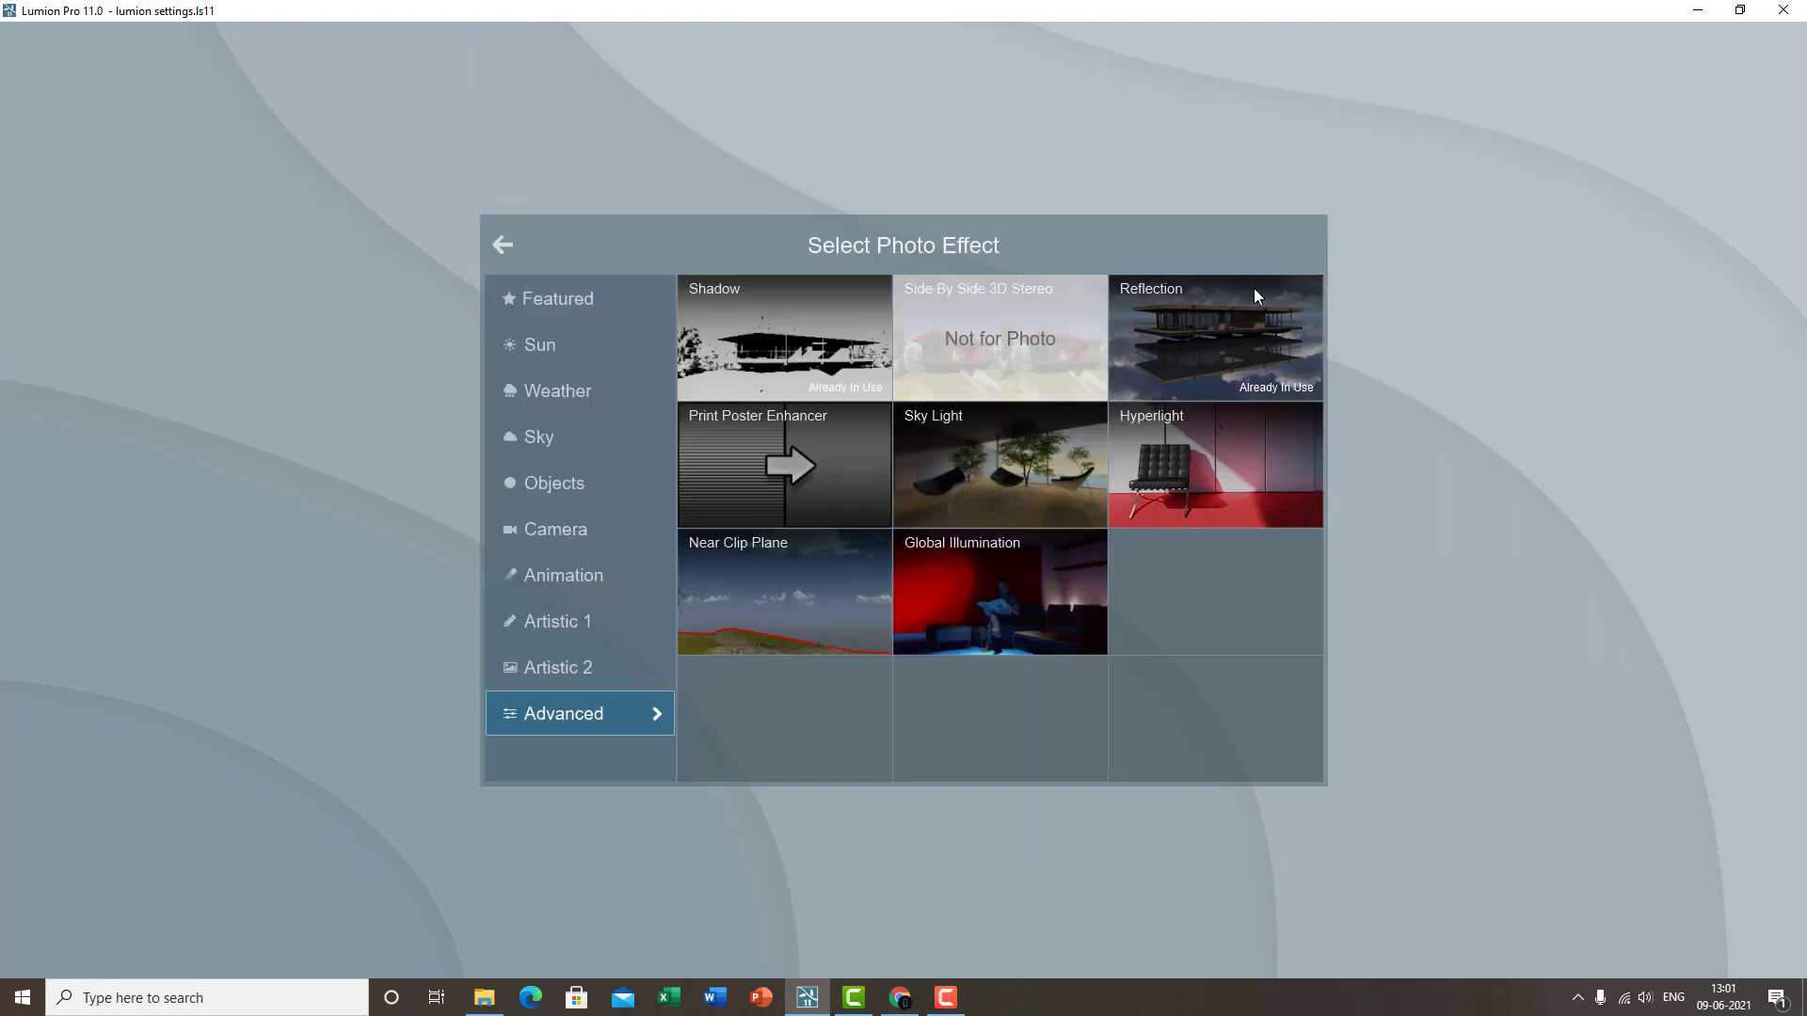
left_click(766, 468)
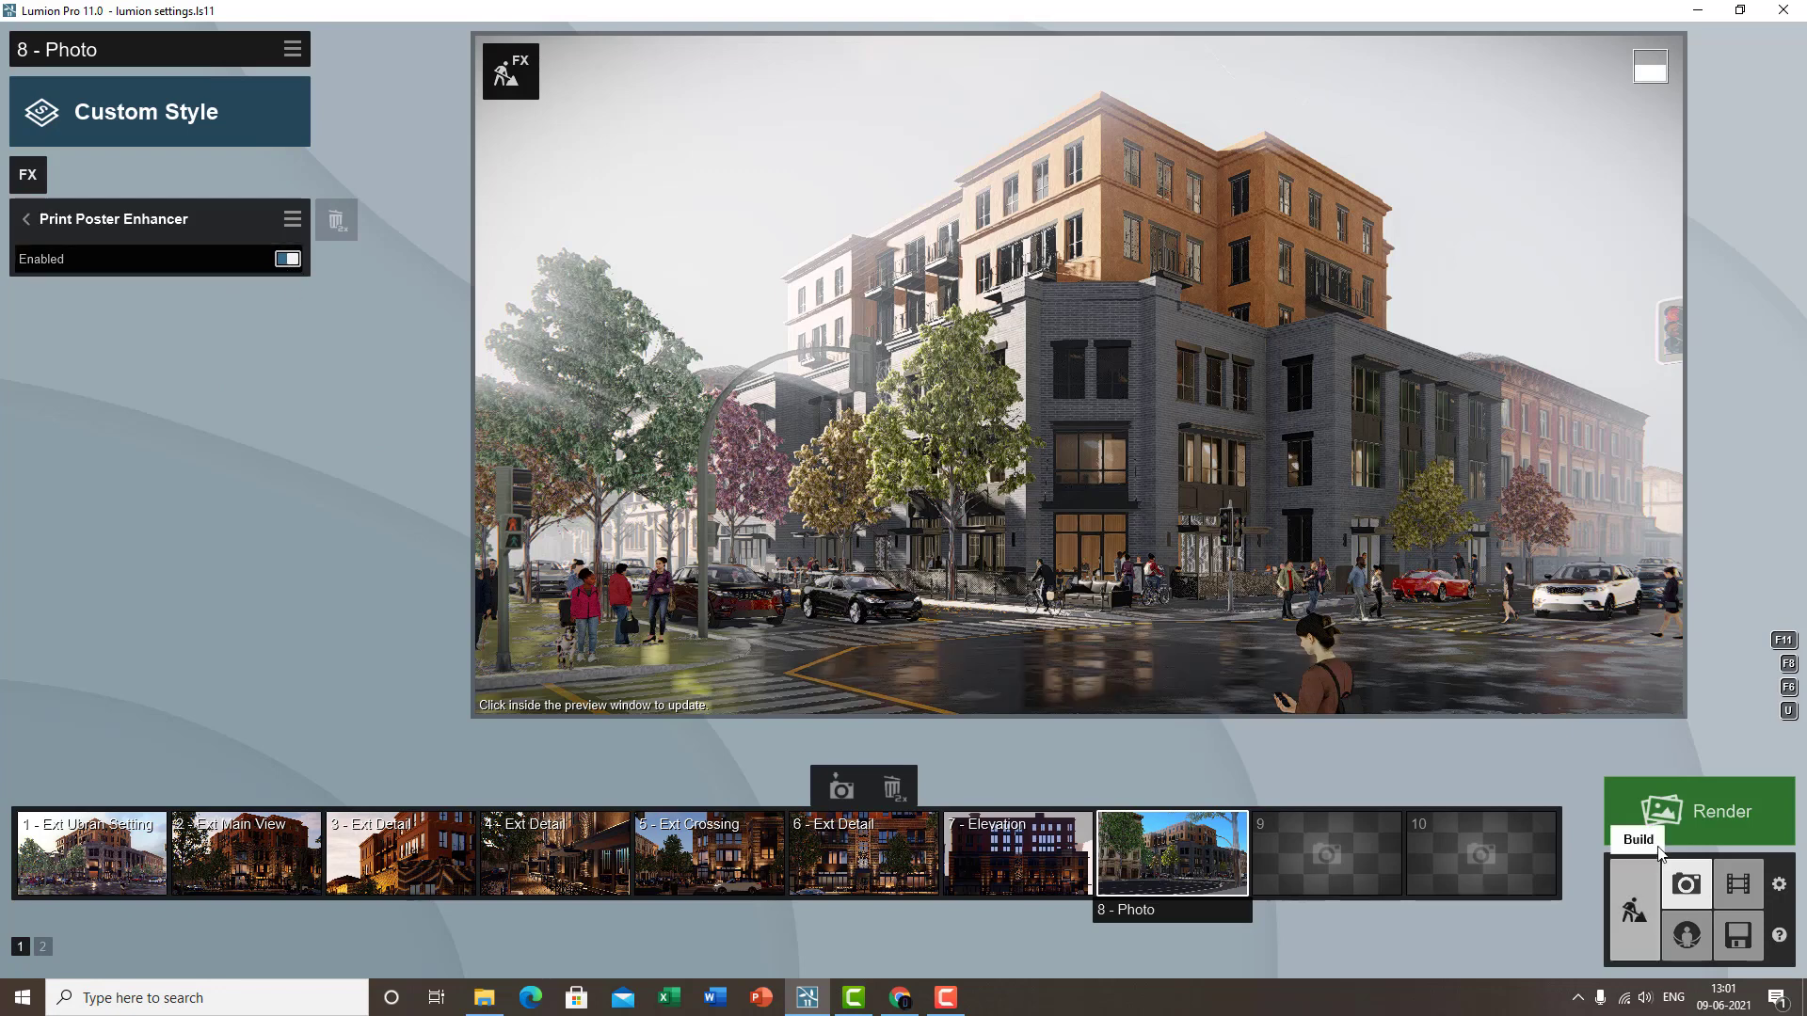
left_click(1714, 822)
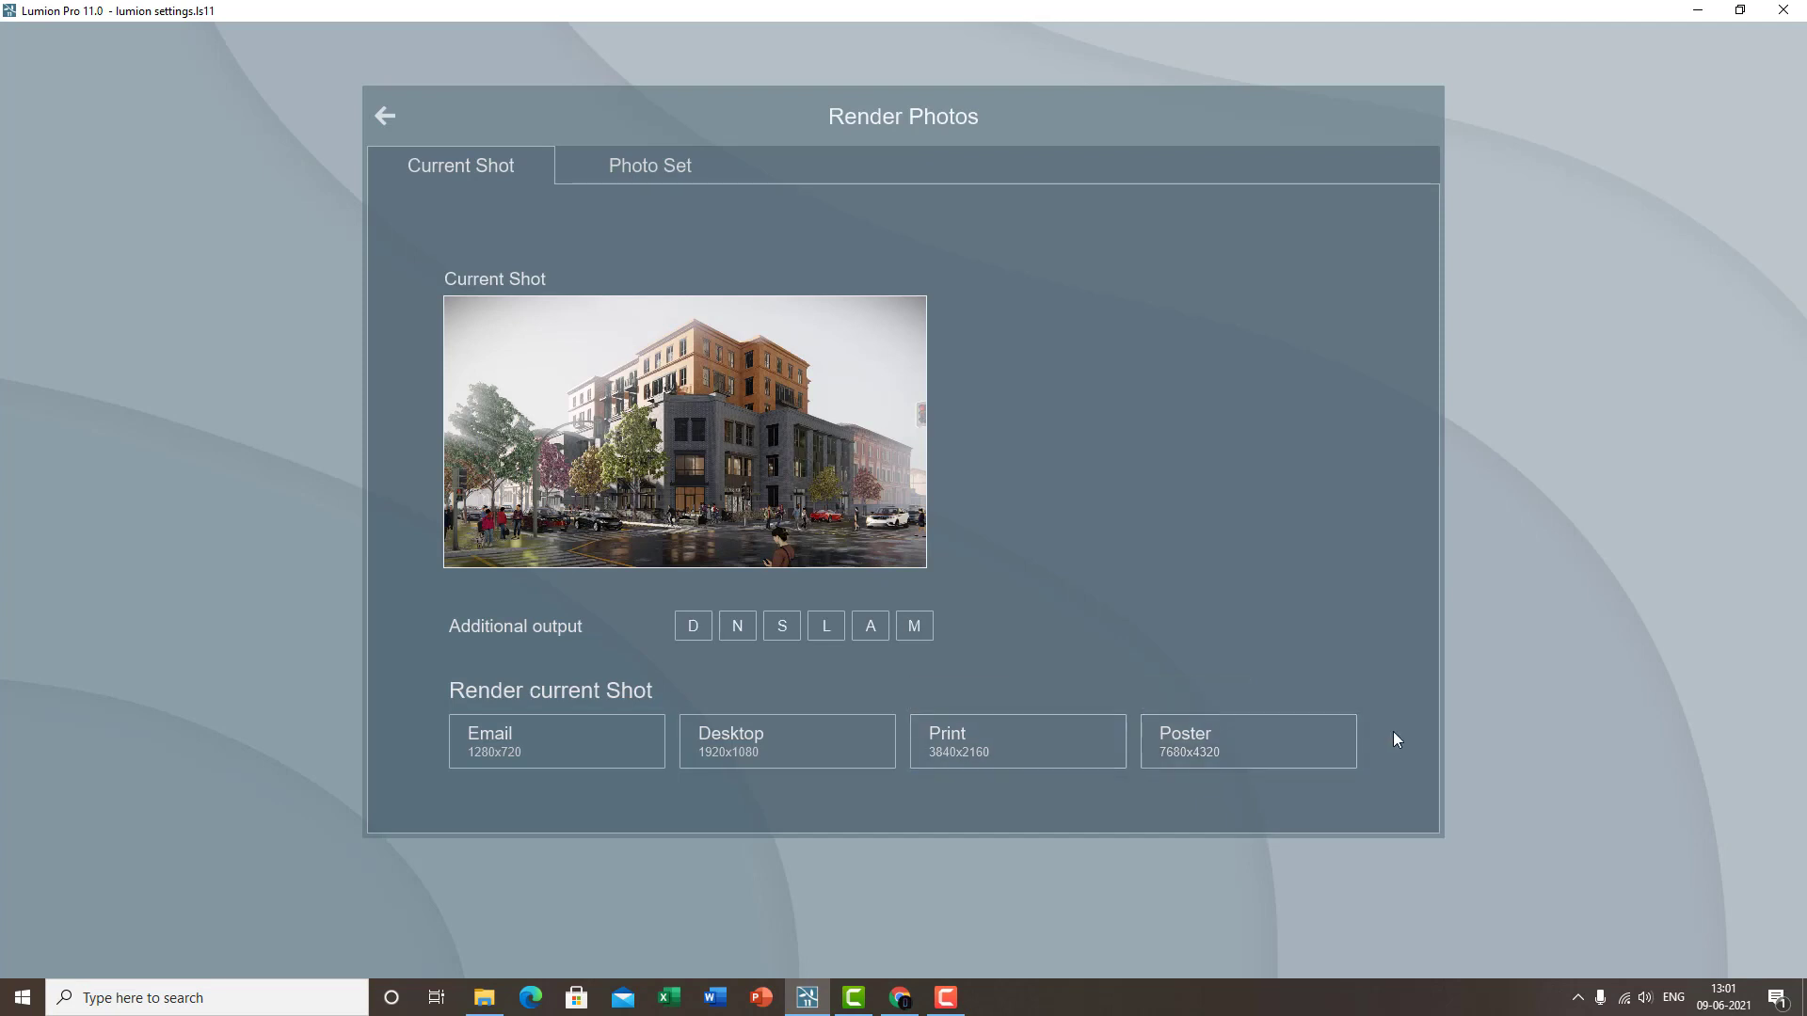
left_click(383, 115)
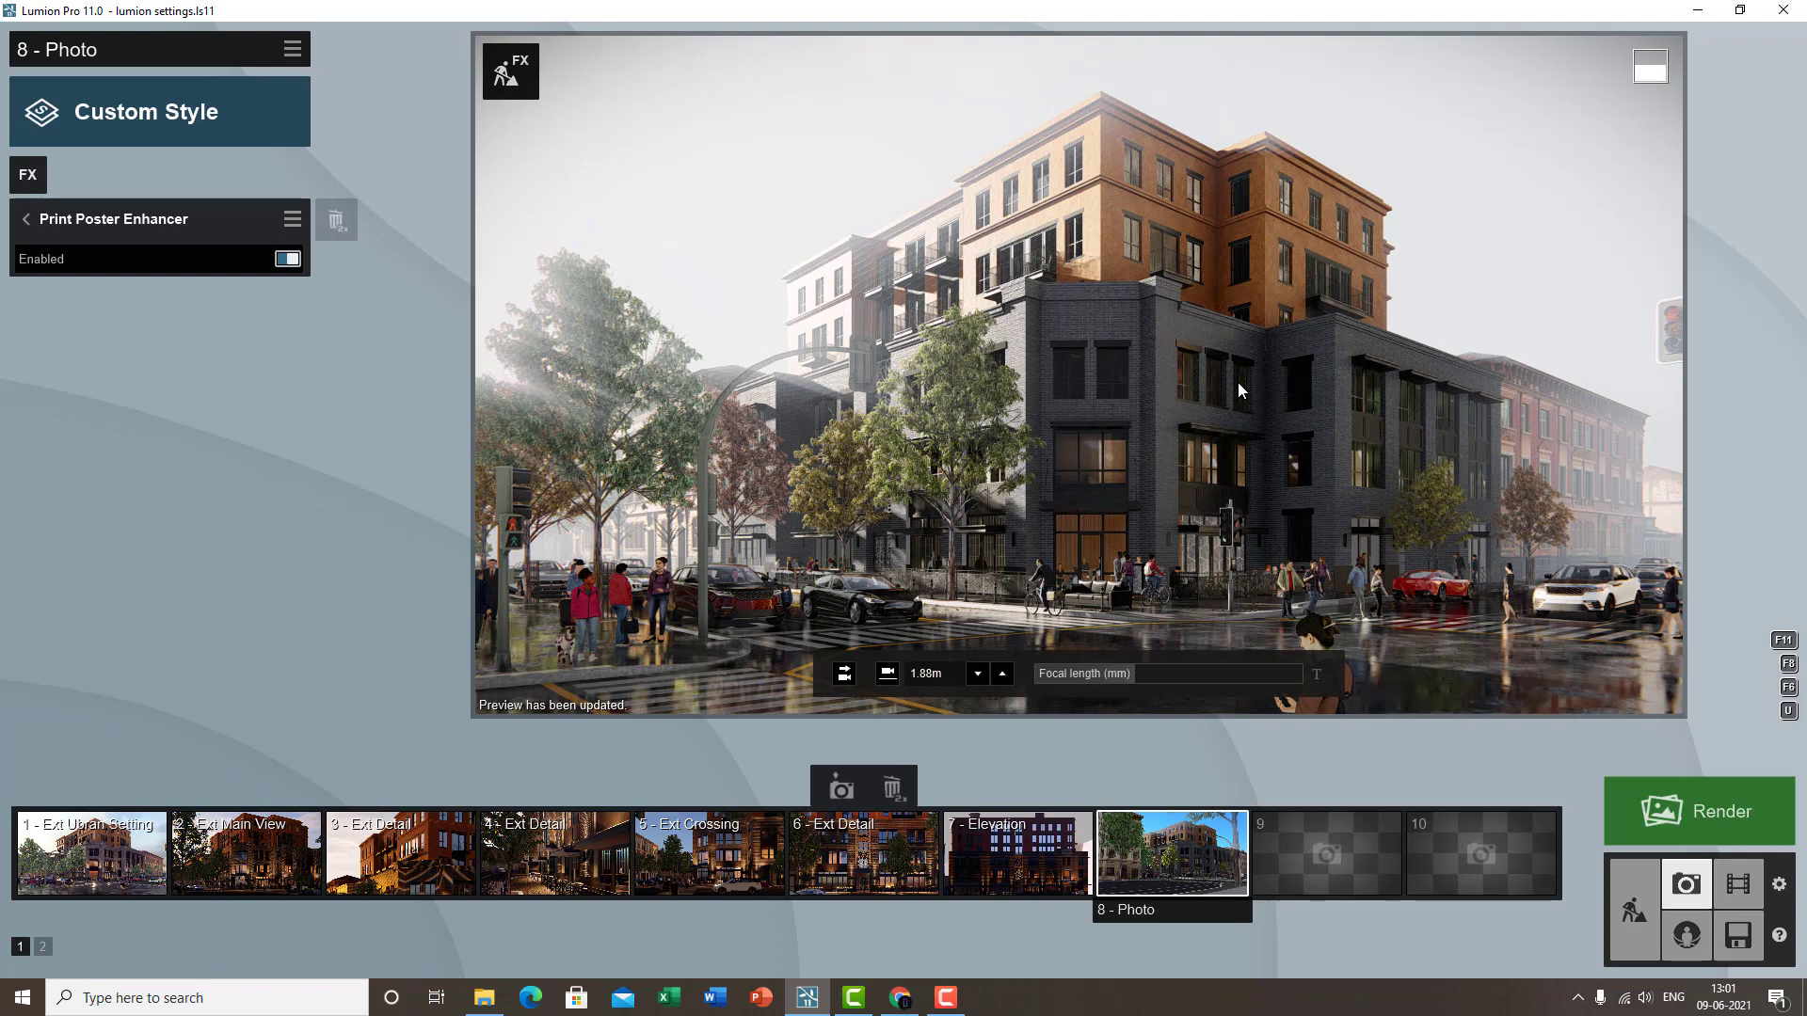
- Switch to File Explorer, browse the F: drive to the temple project folder and open the rendered image p2.jpg
left_click(484, 1001)
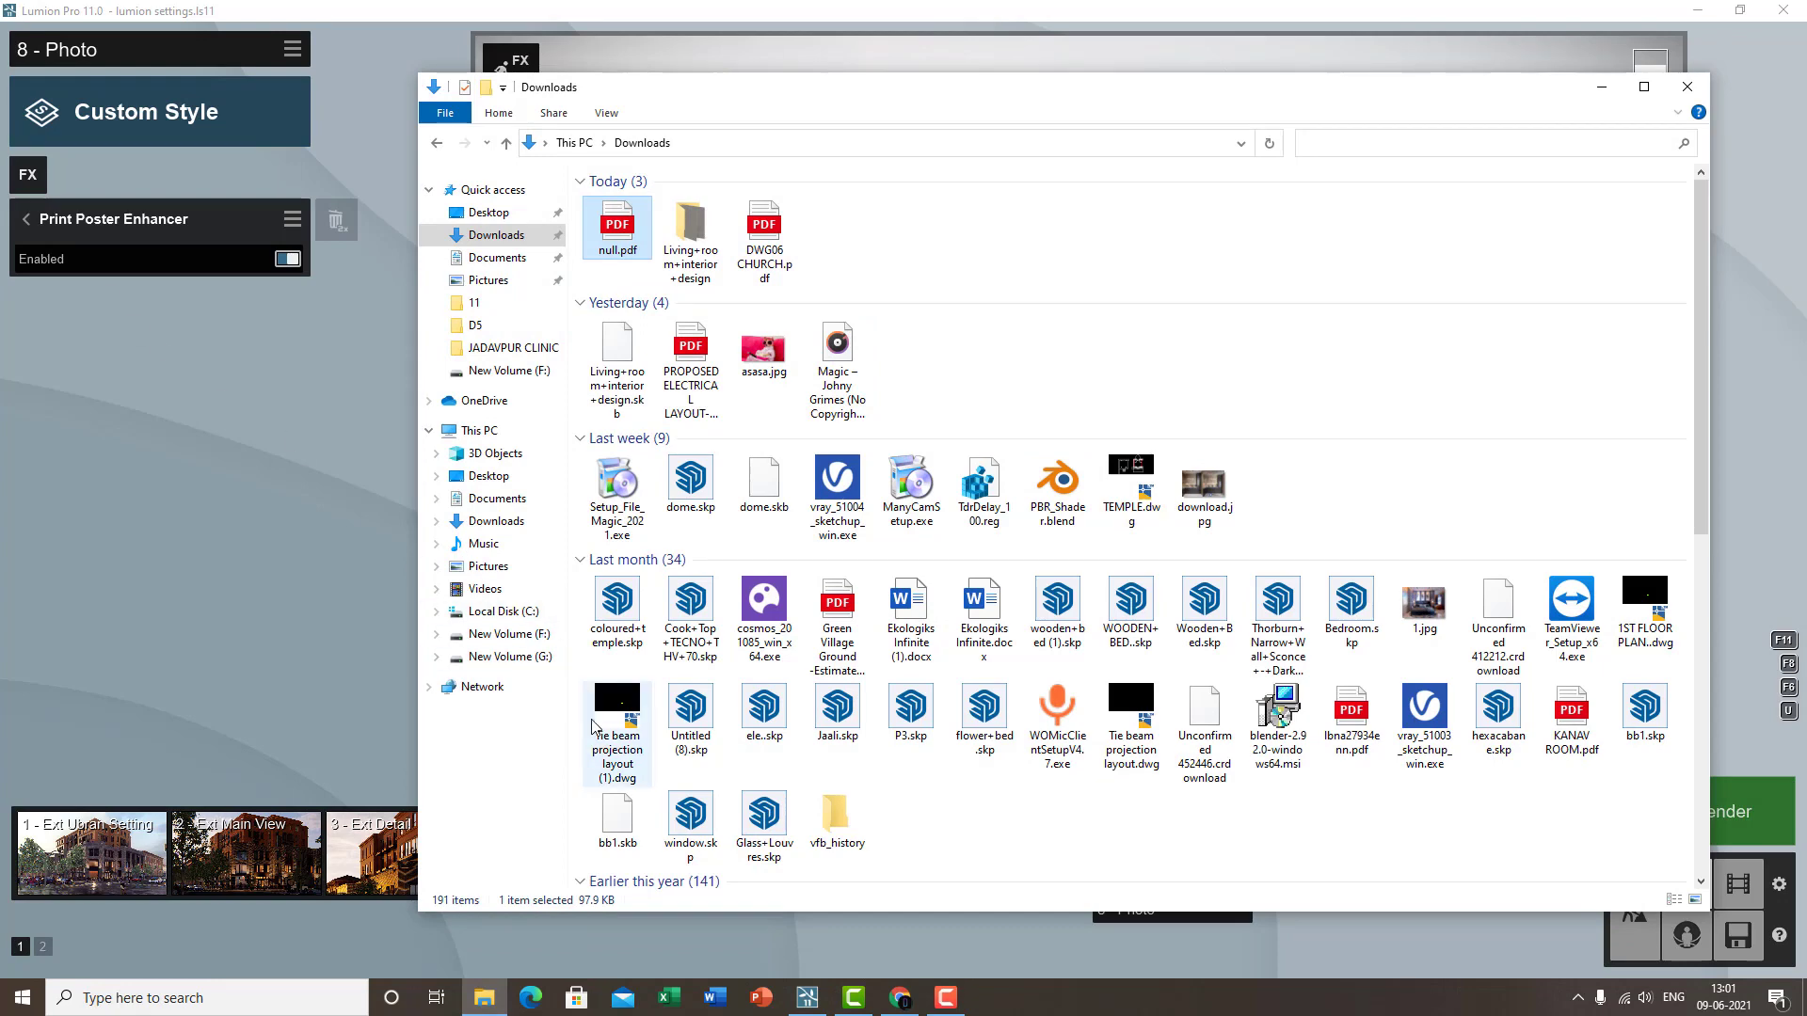
left_click(513, 634)
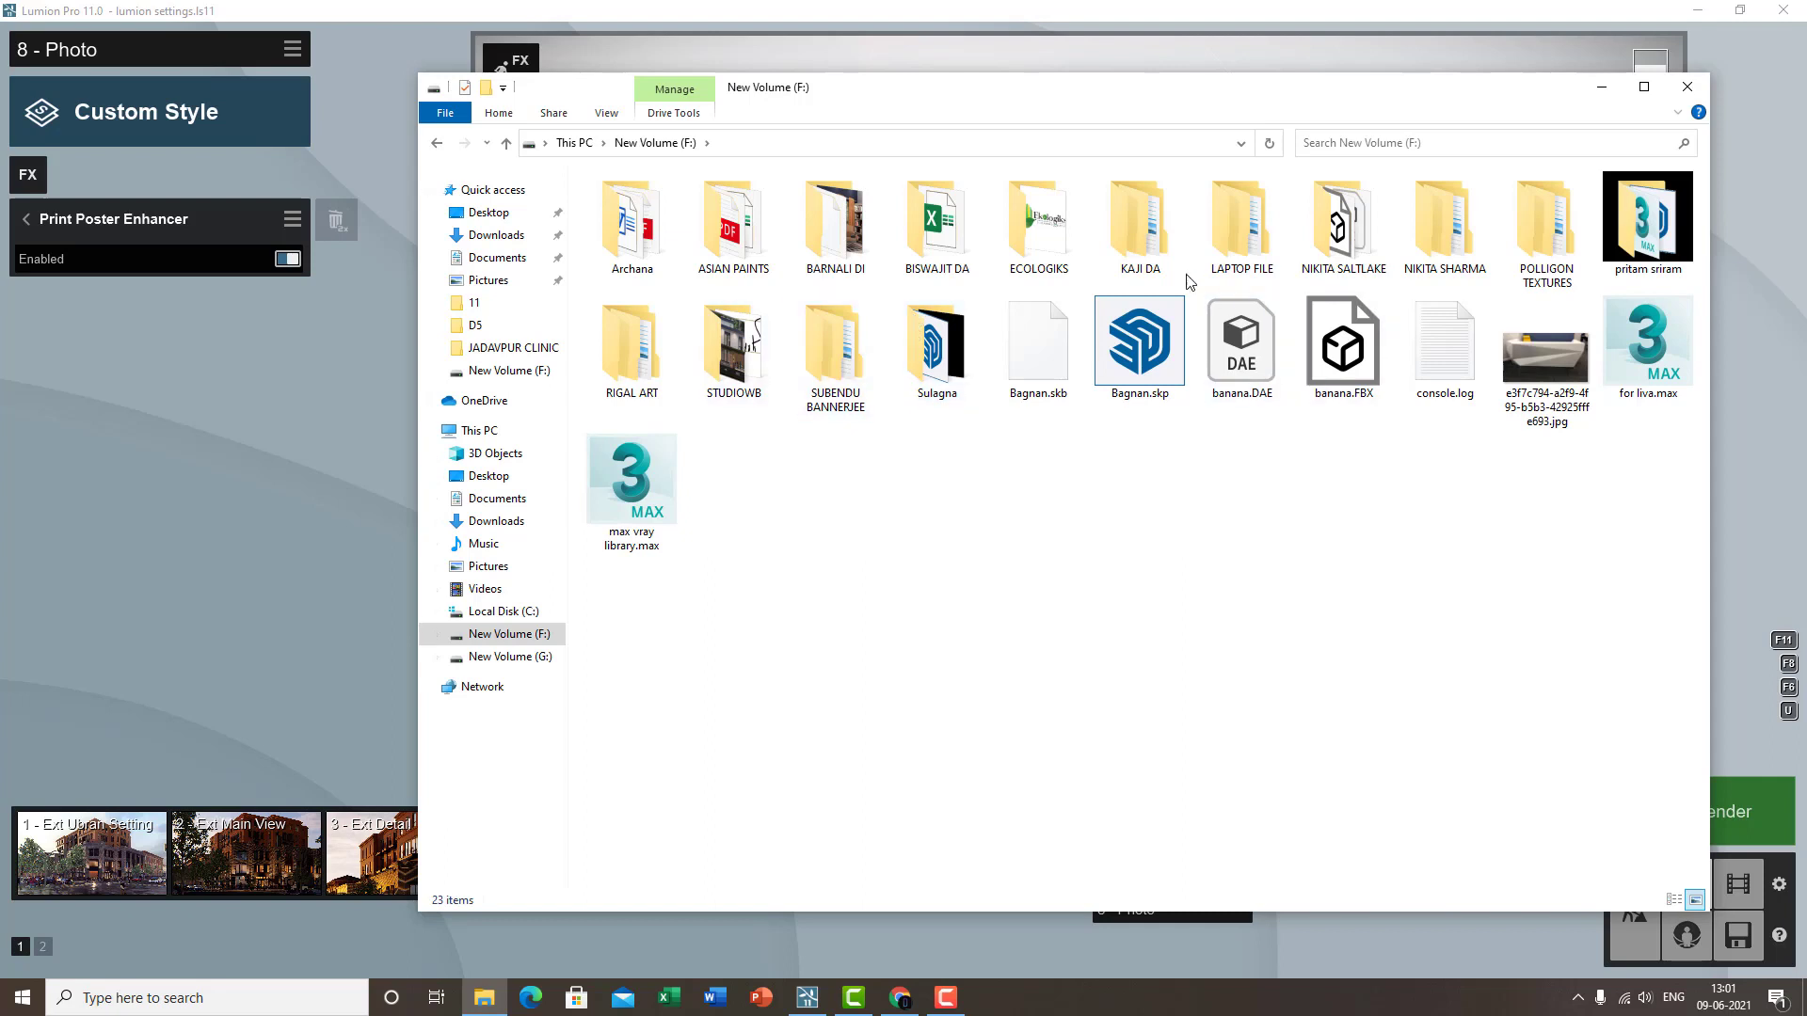
left_click(751, 365)
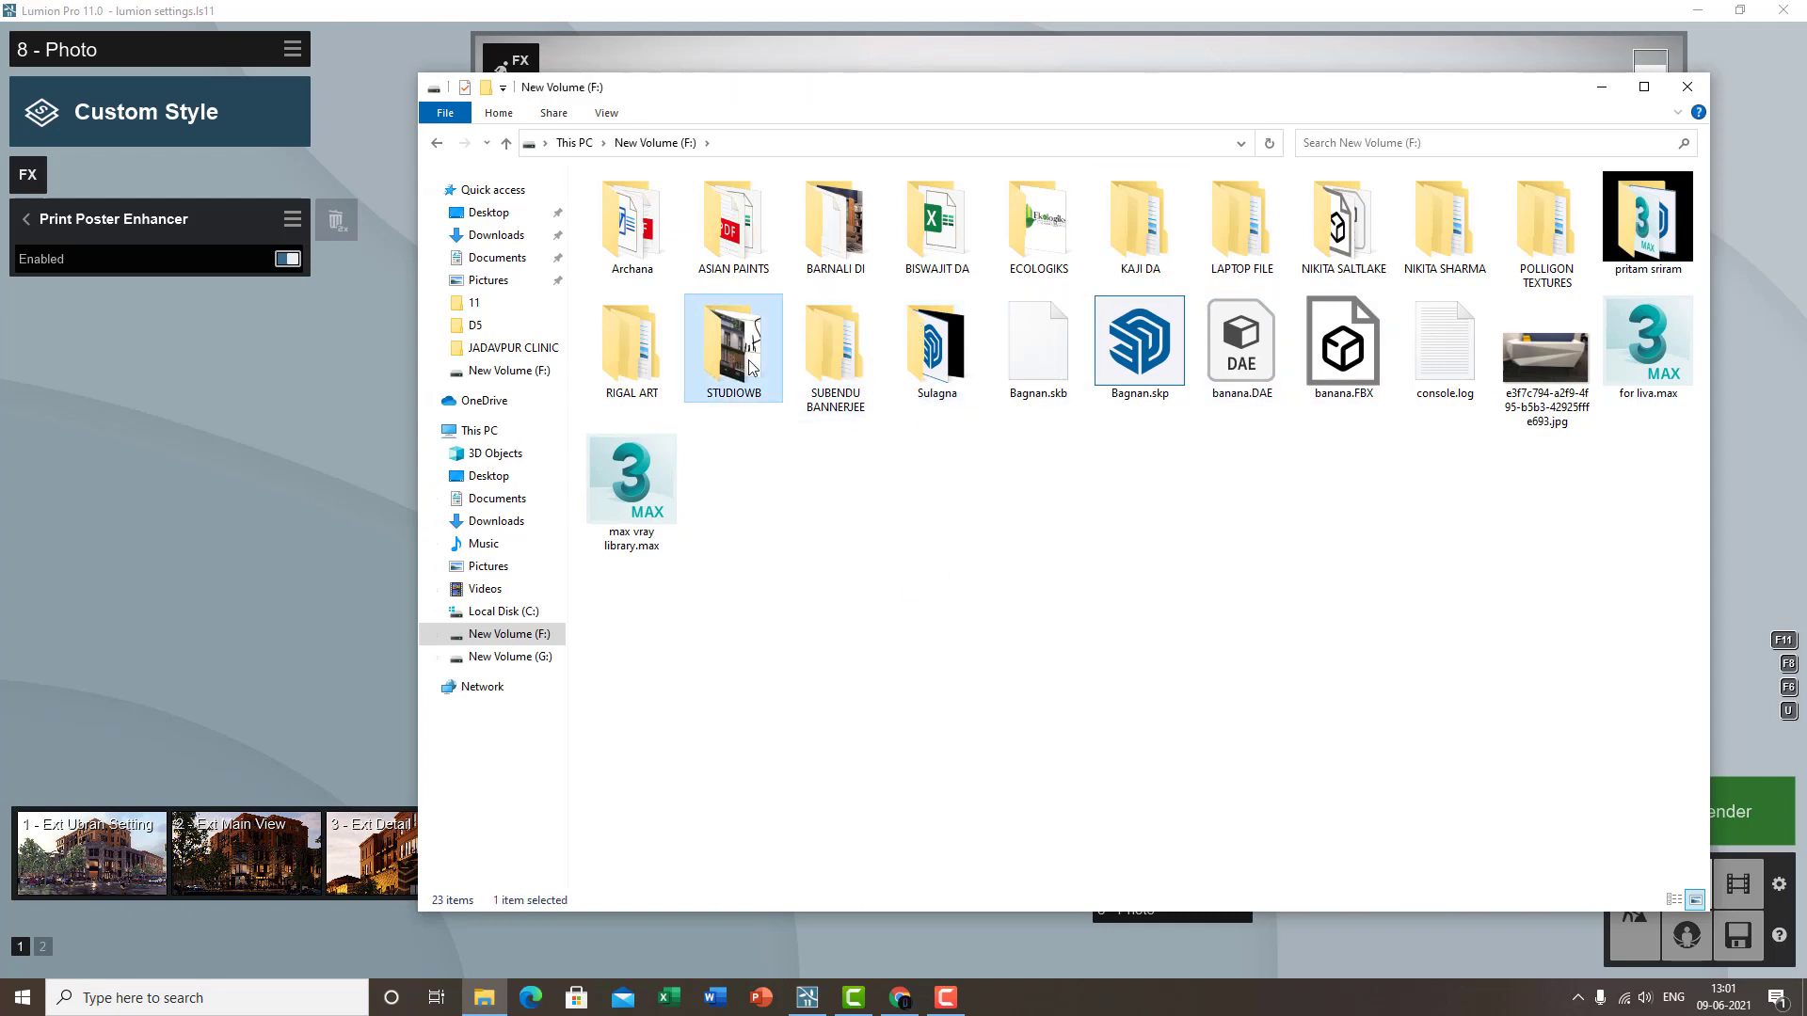
left_click(654, 368)
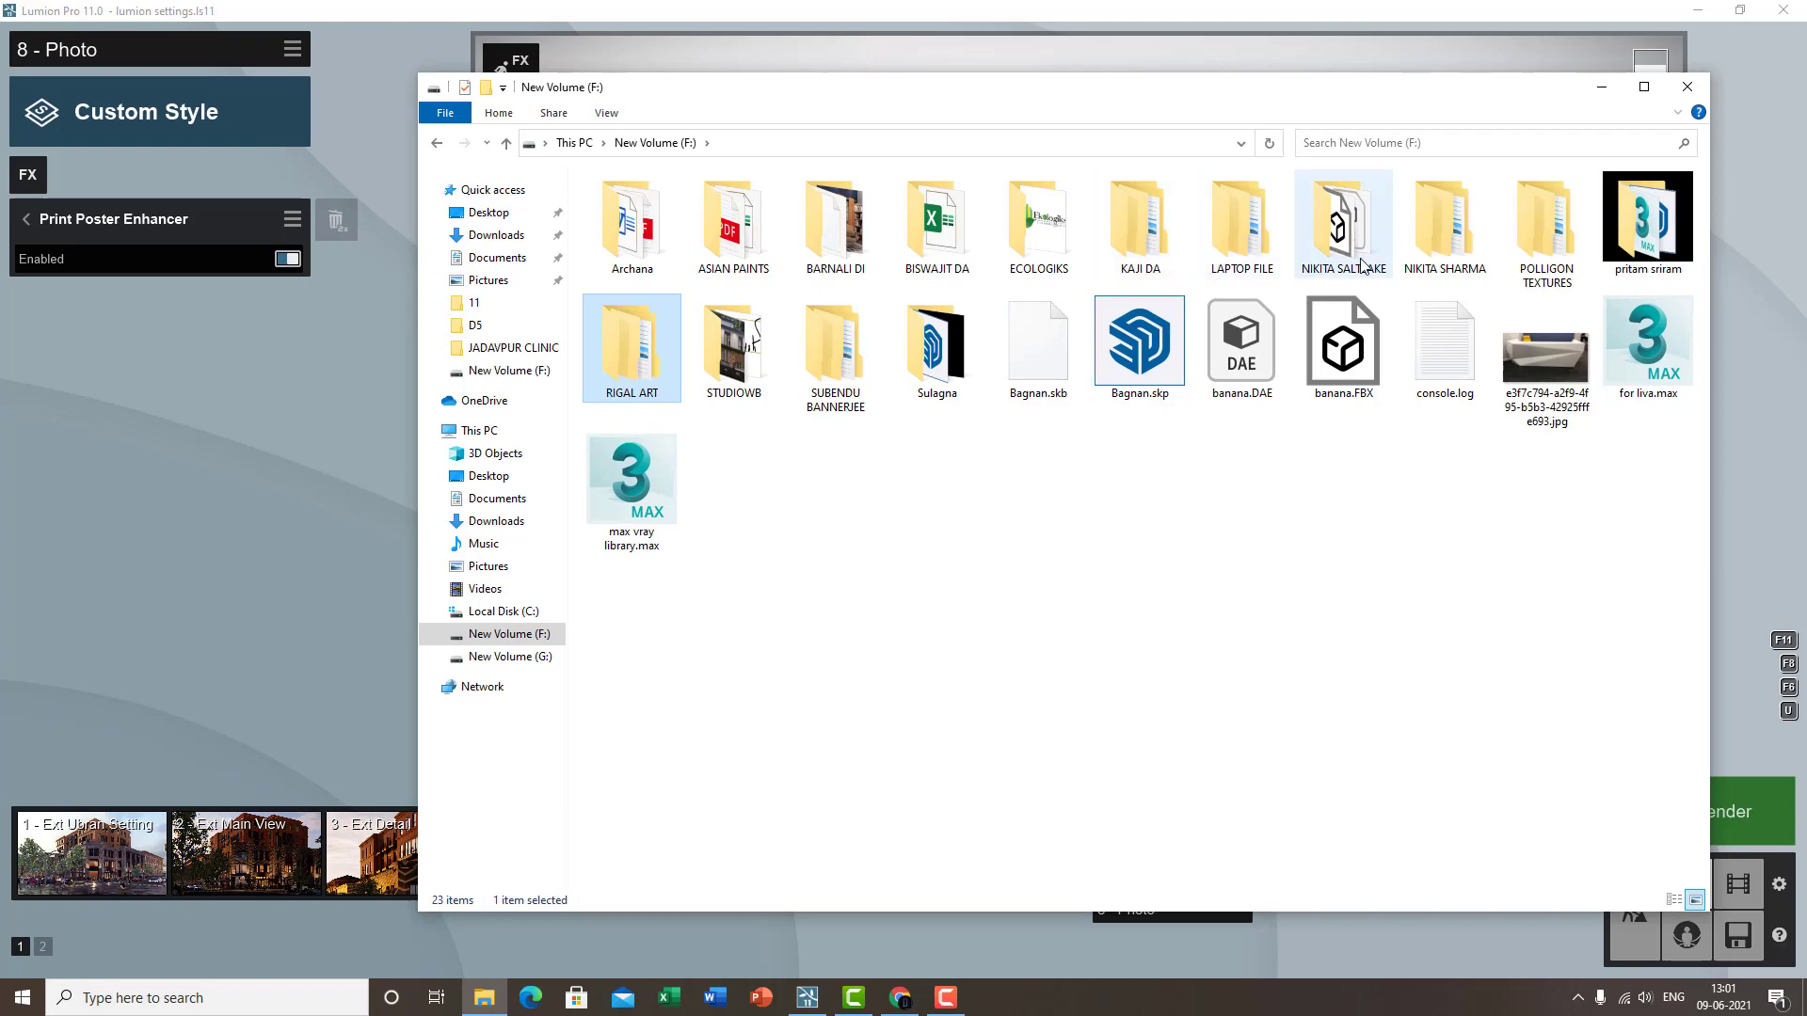
double_click(1646, 224)
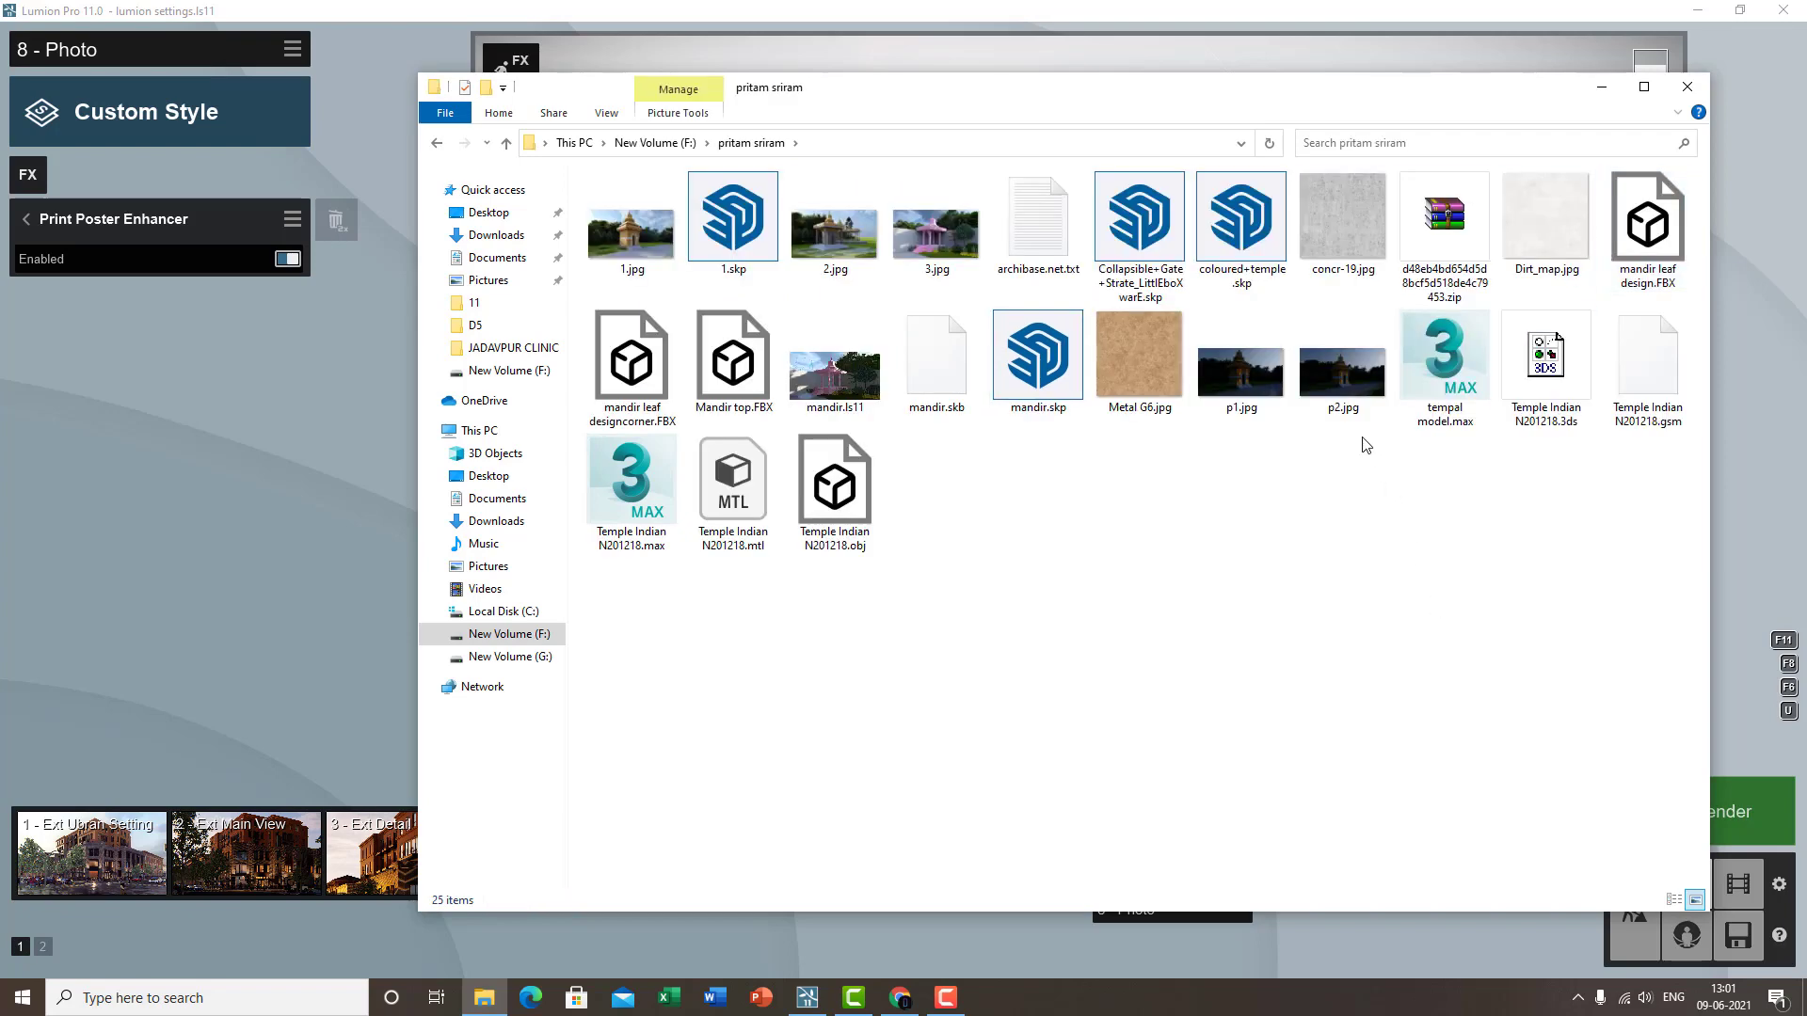
double_click(1355, 402)
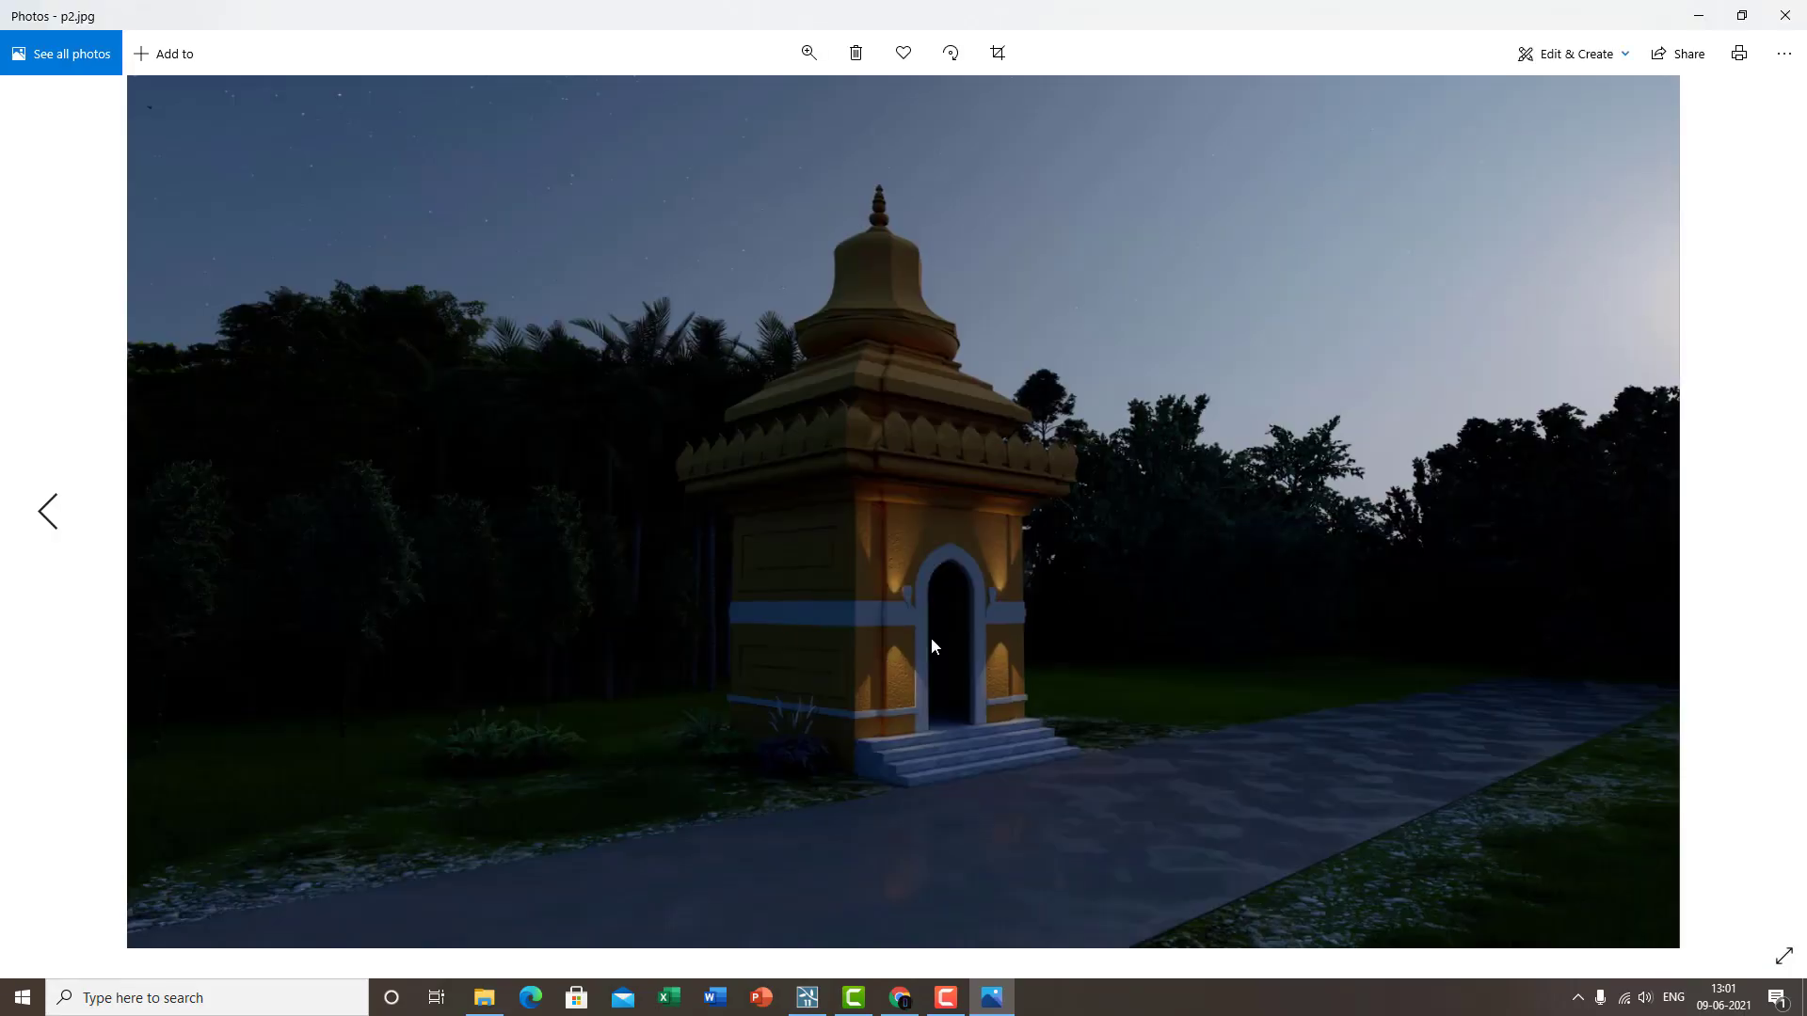
- Examine the lit wall texture above and below the temple doorway's wall lamps at high magnification
scroll(913, 647, "up", 3)
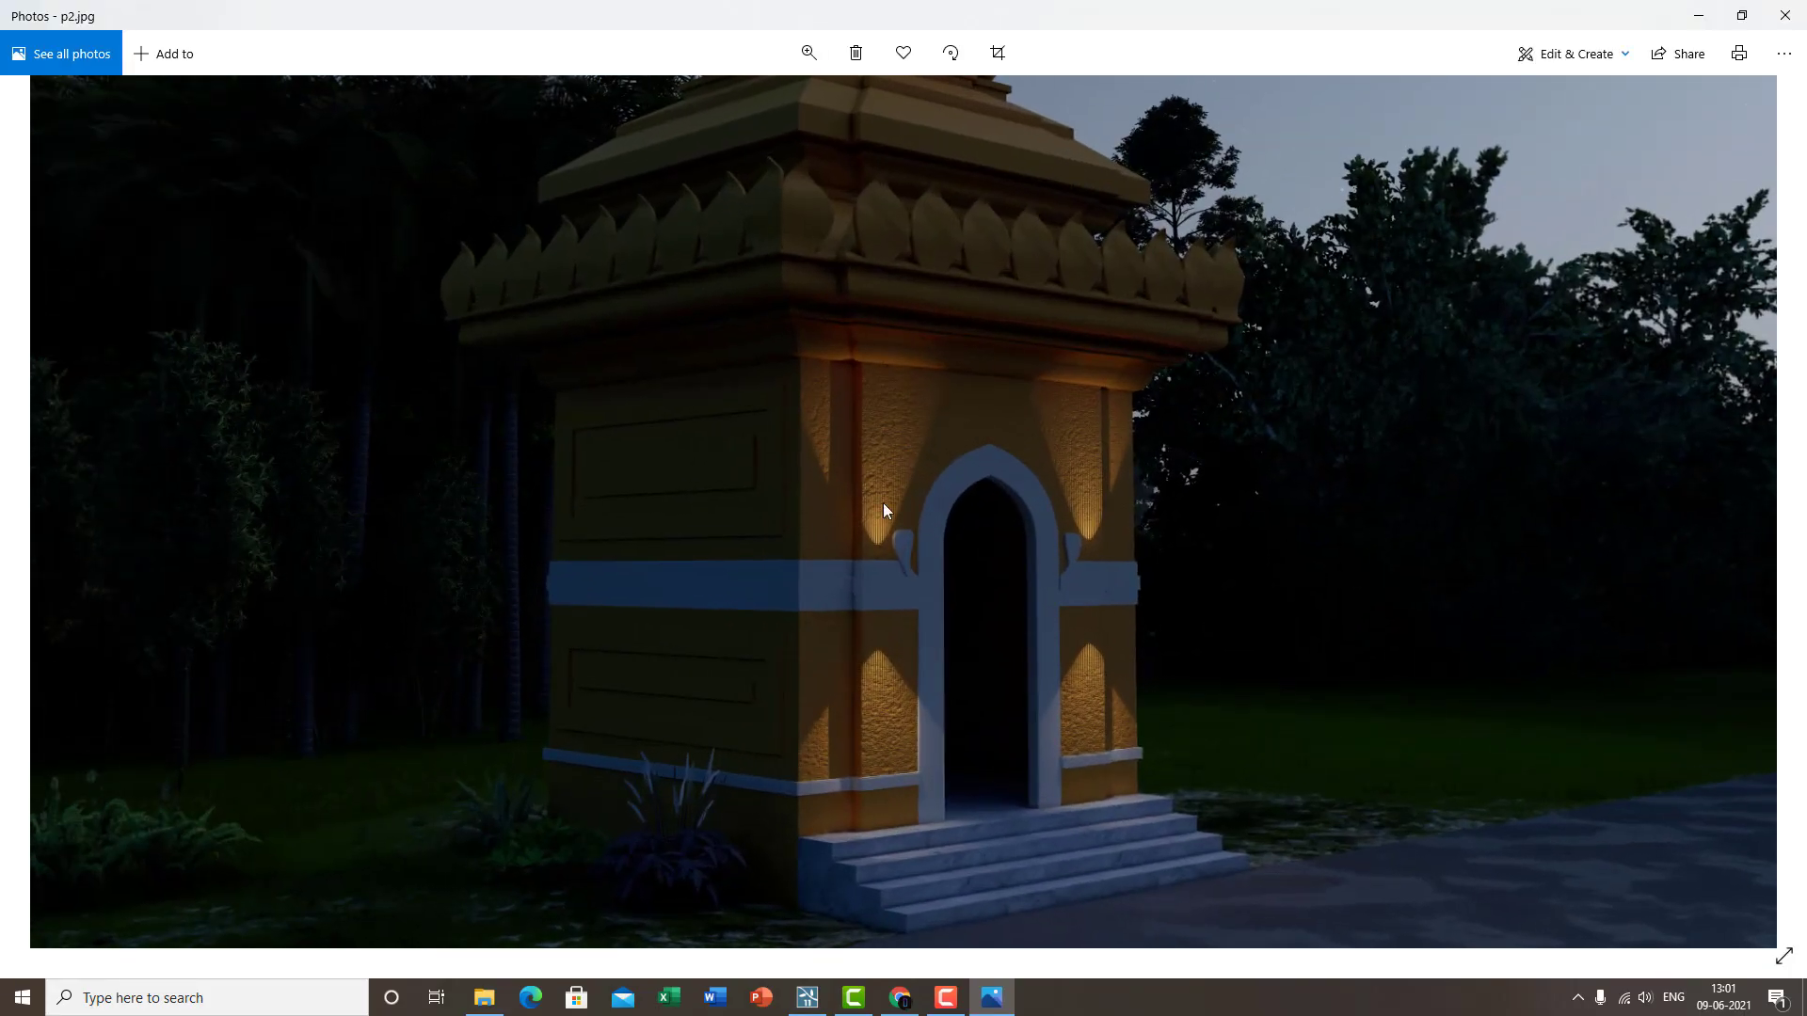
left_click(809, 53)
left_click_drag(826, 105, 838, 107)
left_click_drag(839, 511, 679, 544)
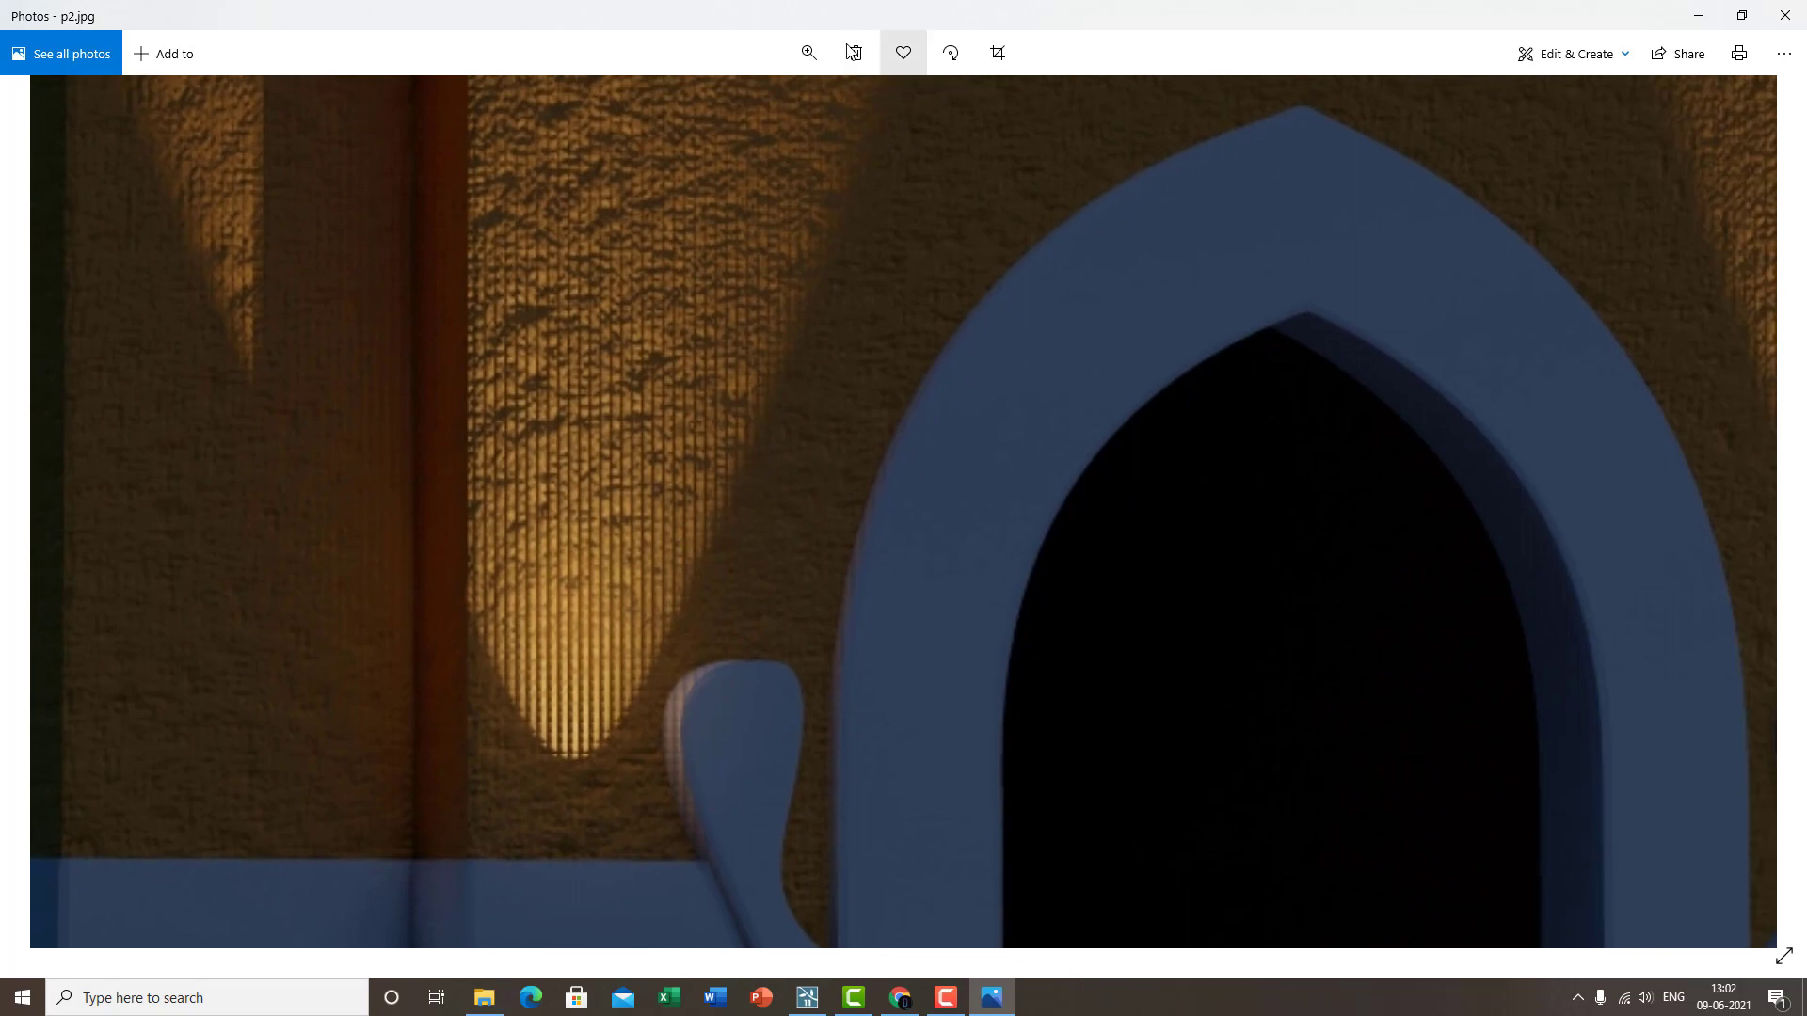
left_click(808, 52)
mouse_move(817, 105)
left_mouse_down()
mouse_move(800, 106)
mouse_move(825, 105)
left_mouse_up()
left_click_drag(1114, 421, 1382, 638)
left_click_drag(825, 102, 802, 145)
left_click_drag(1058, 235, 988, 165)
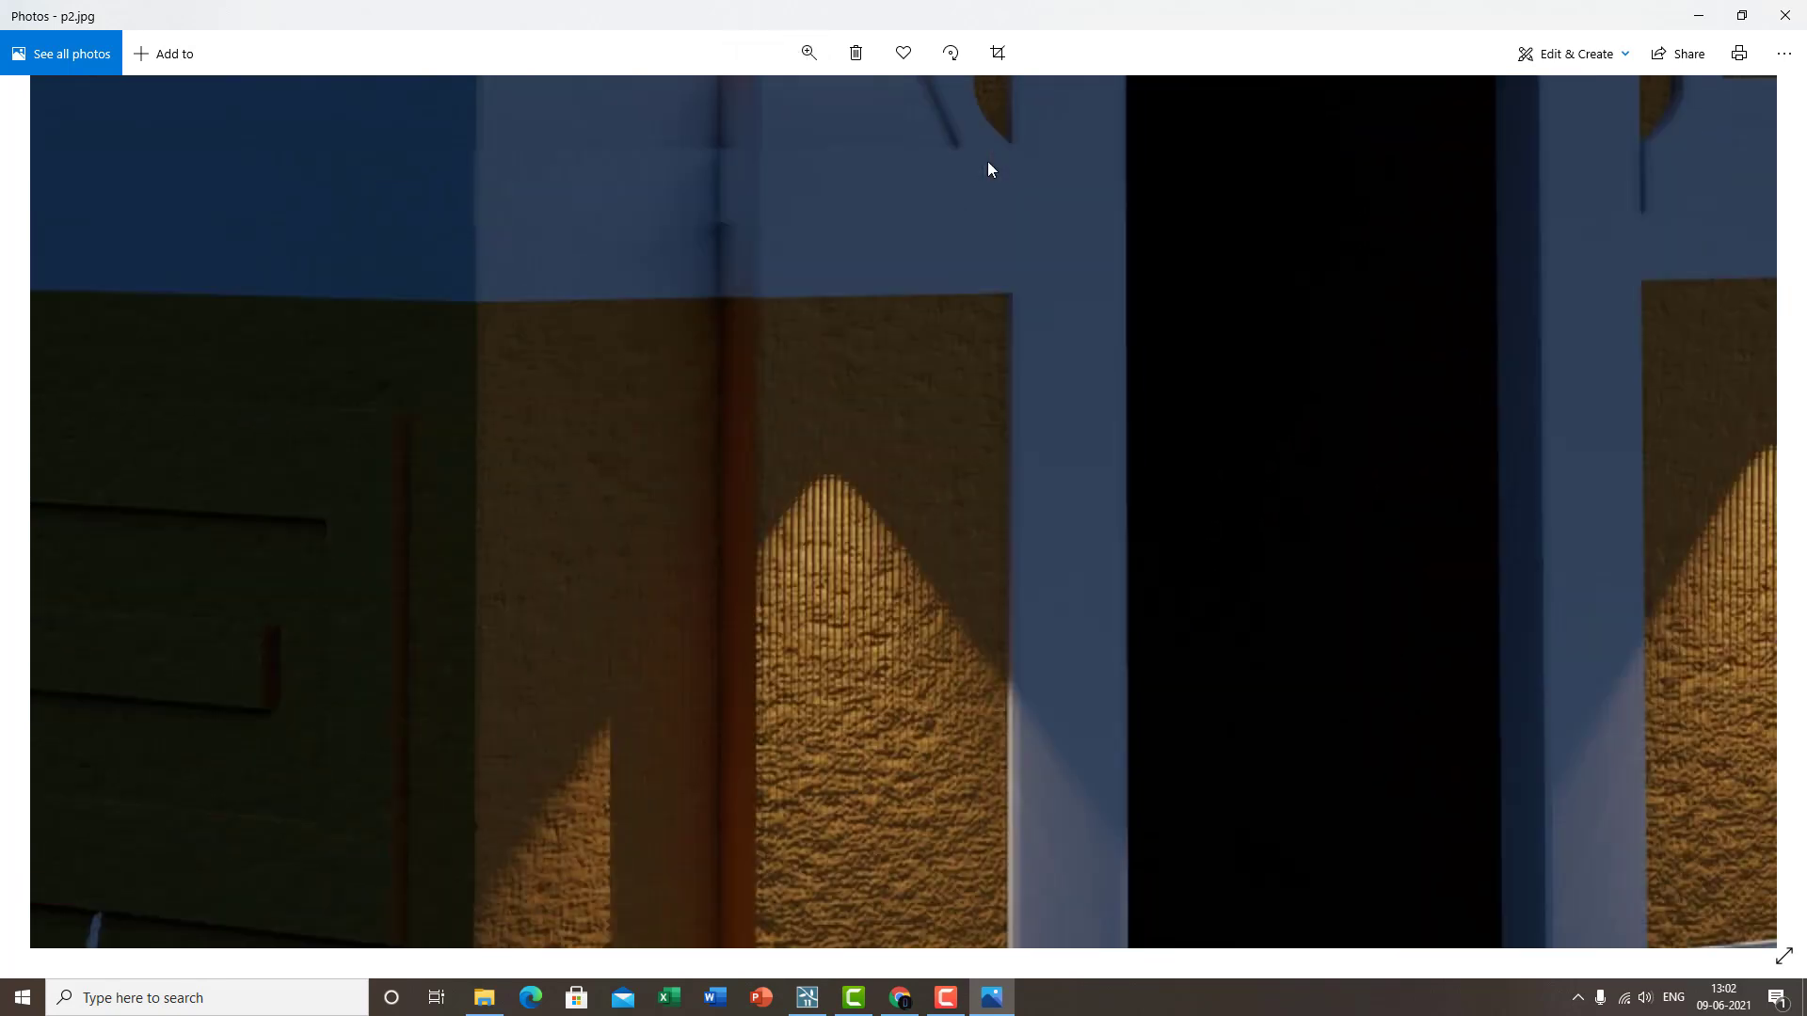
left_click_drag(894, 613, 1464, 826)
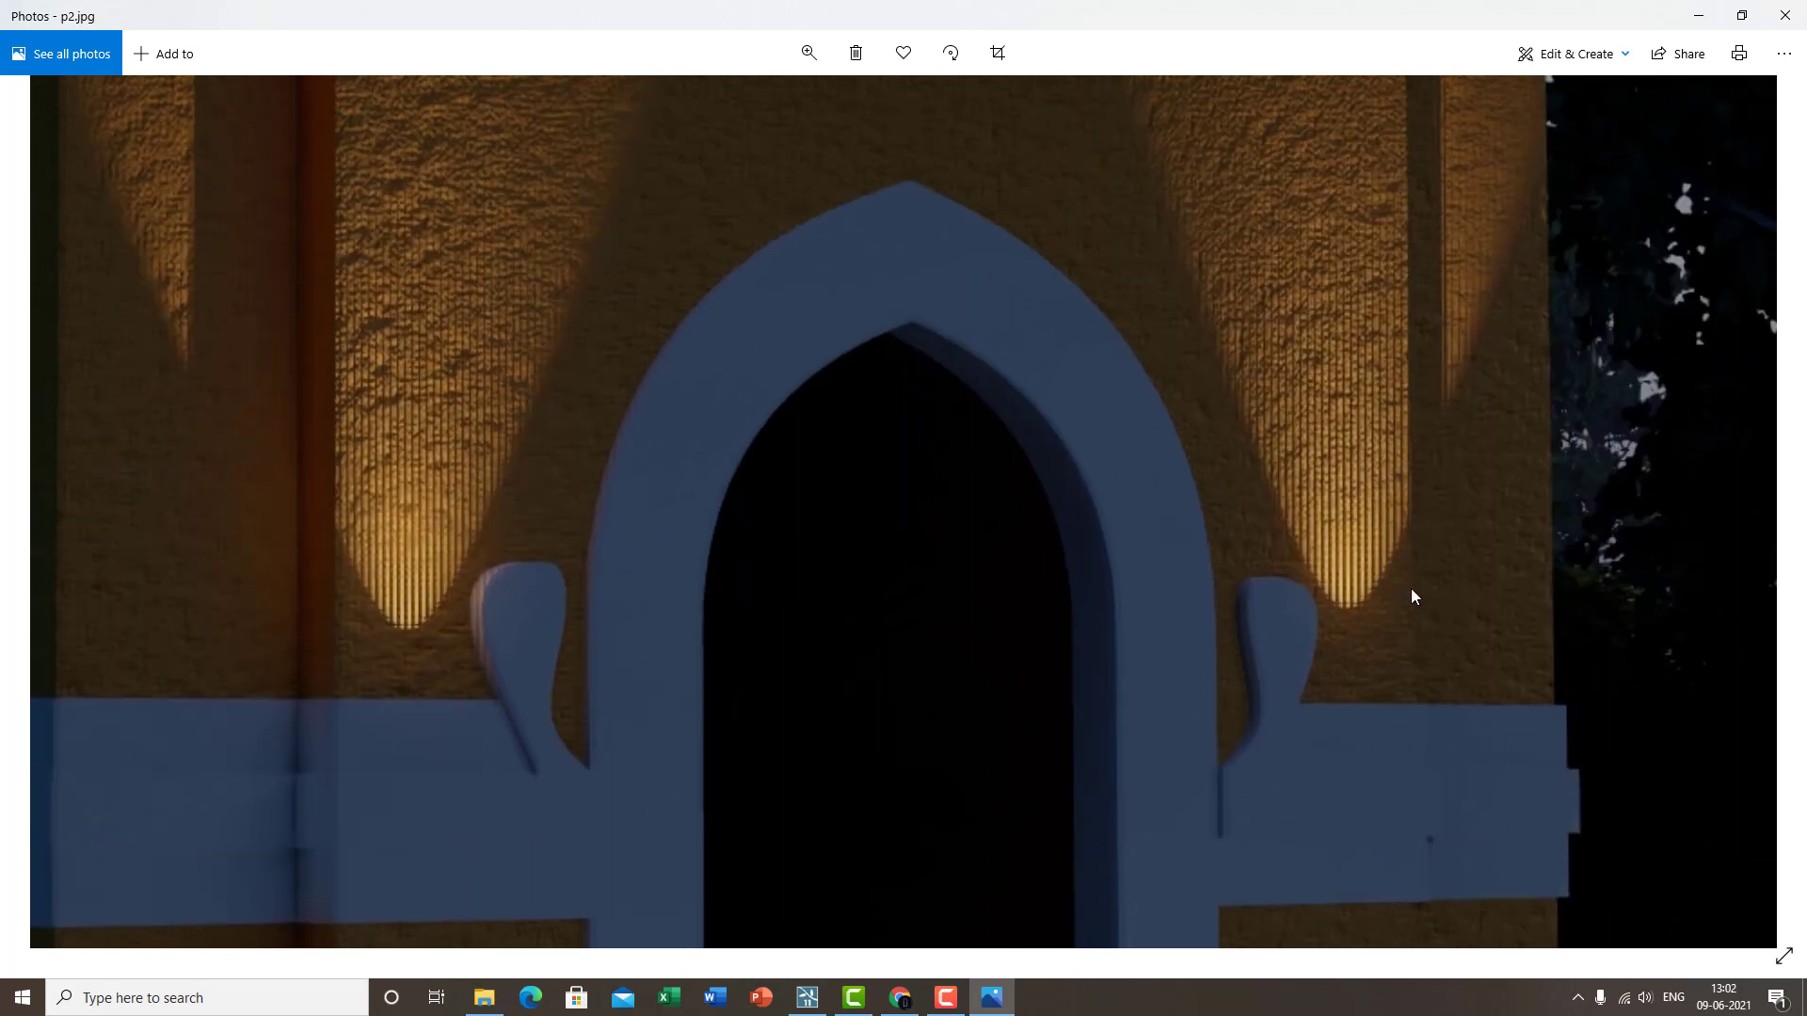
left_click_drag(1379, 448, 1371, 605)
mouse_move(809, 53)
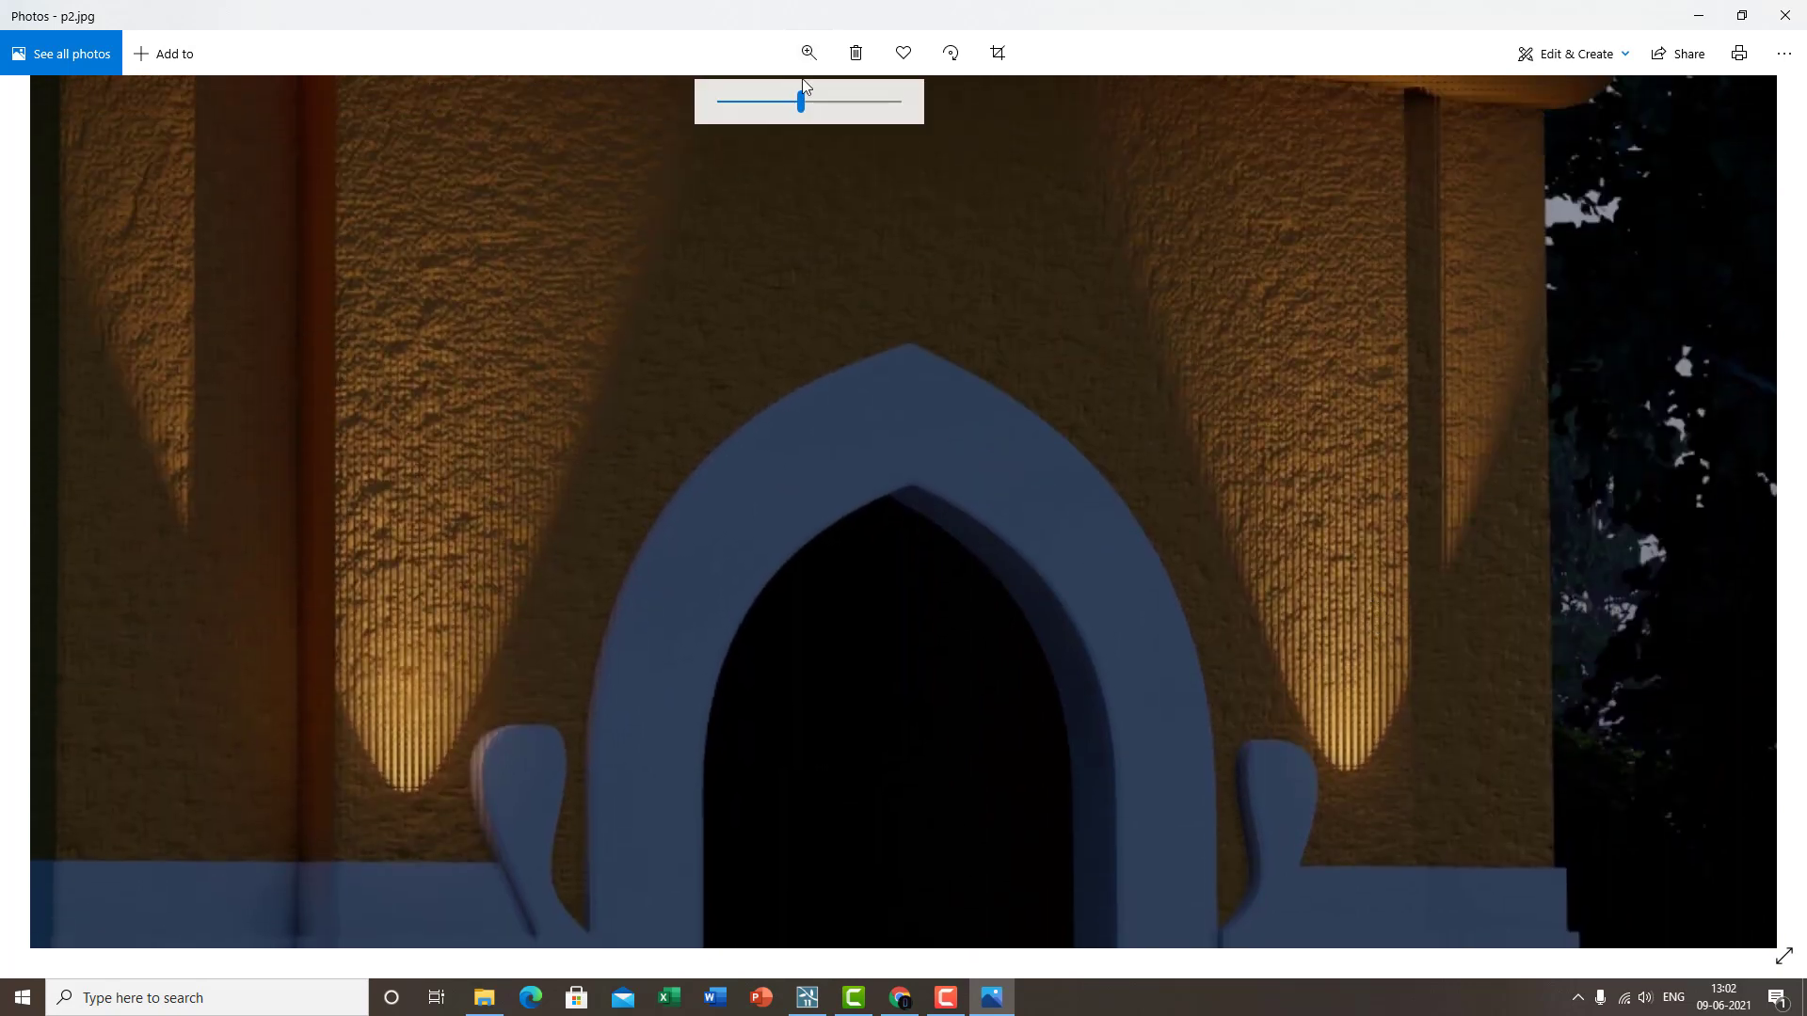
left_click_drag(803, 102, 747, 139)
scroll(898, 630, "down", 3)
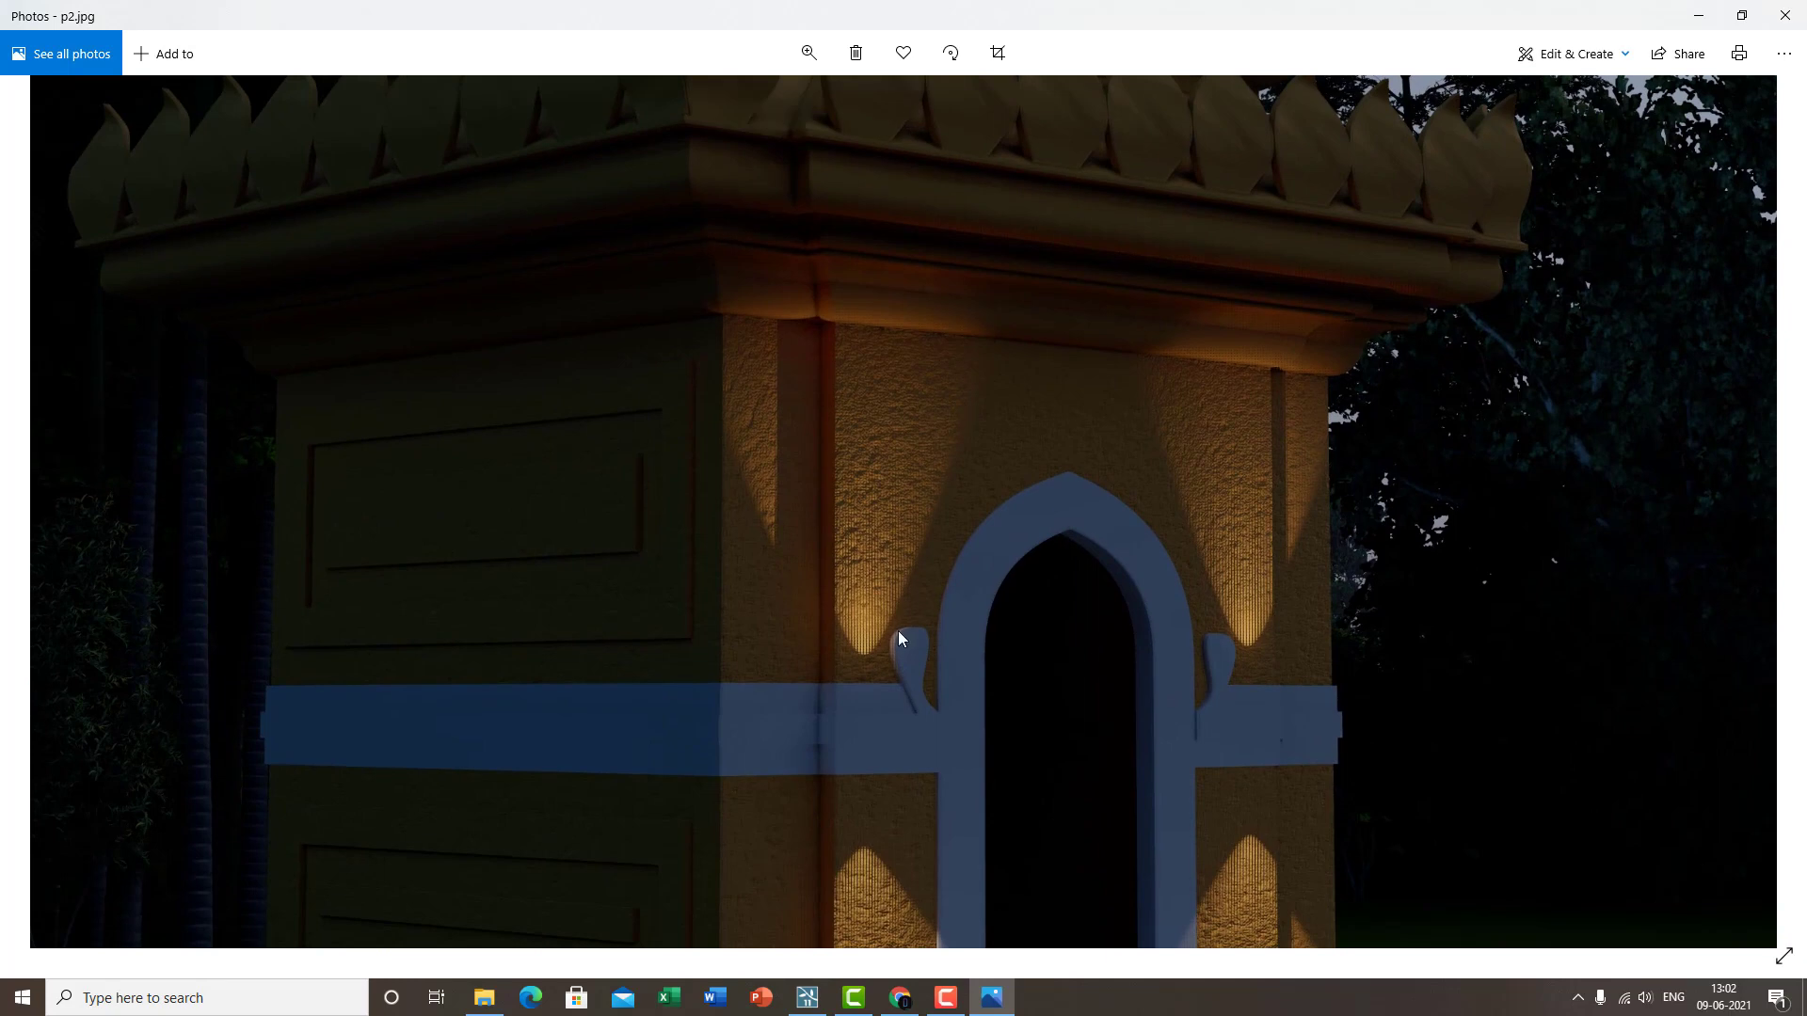
- Compare the lamp light patches beside the temple doorway at close-up and full-view scale, and close the image
left_click(805, 71)
left_click(798, 101)
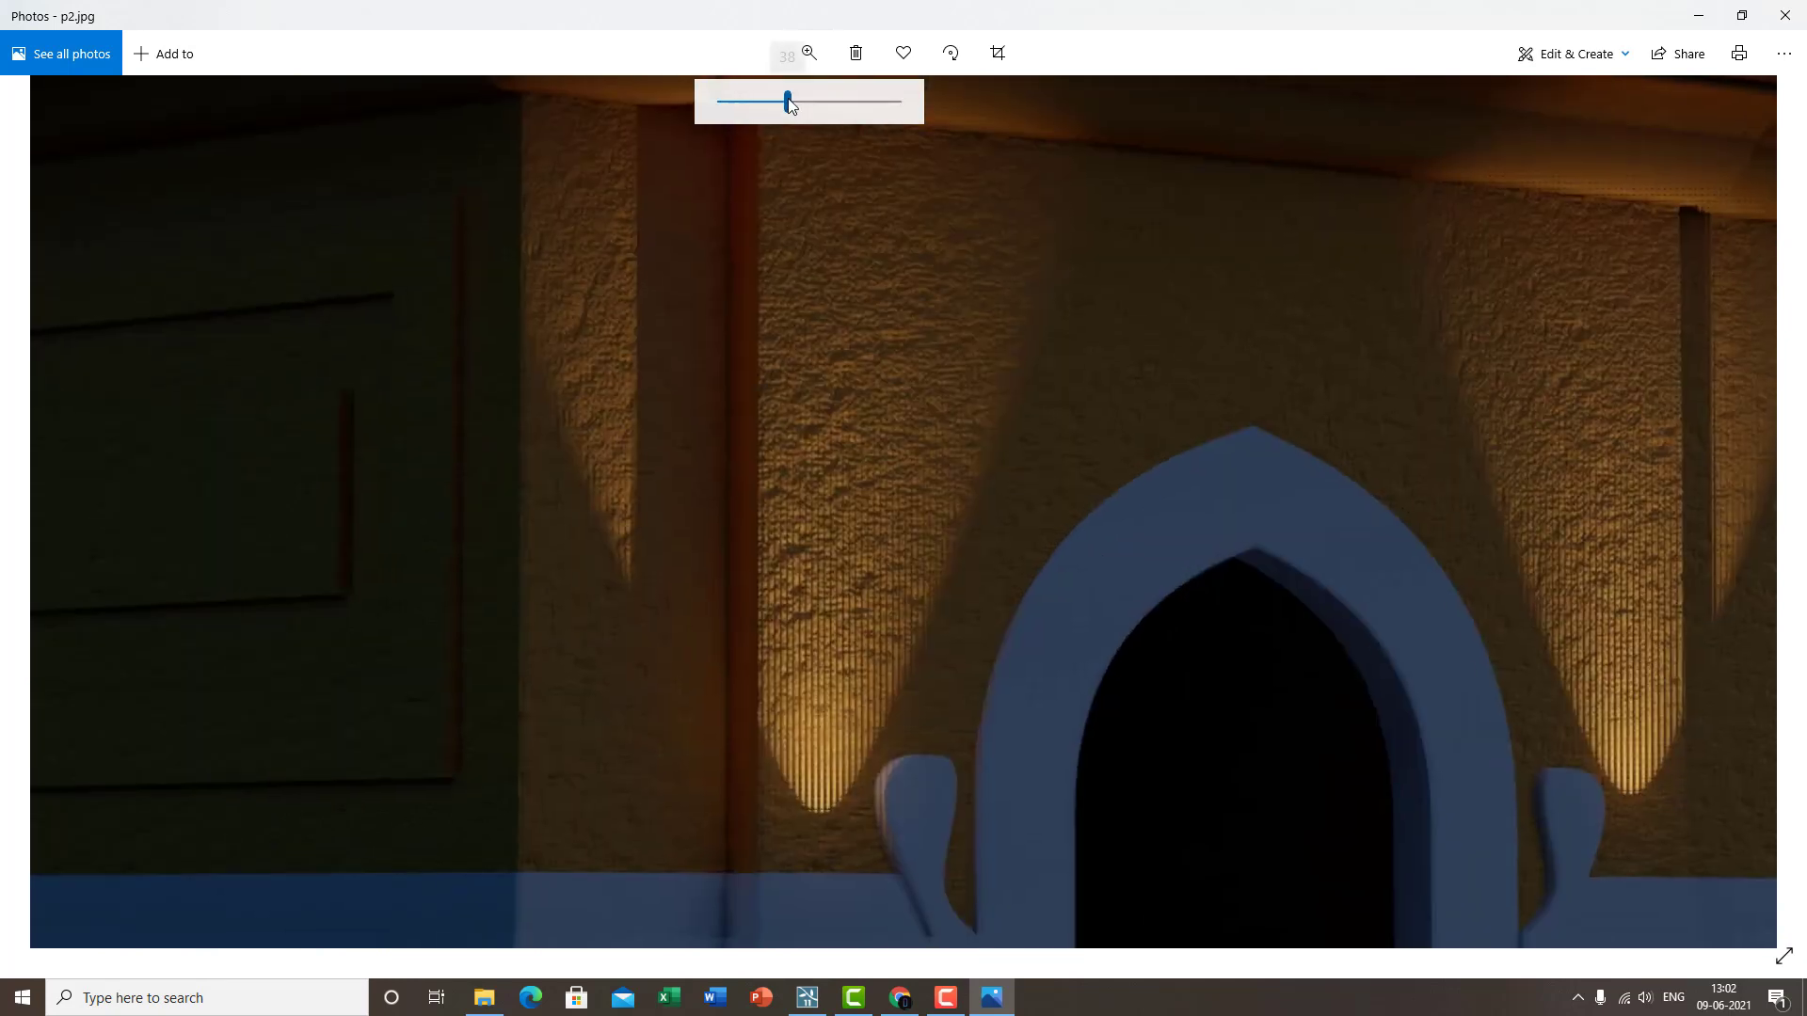
left_click_drag(797, 101, 808, 101)
left_click_drag(891, 646, 993, 448)
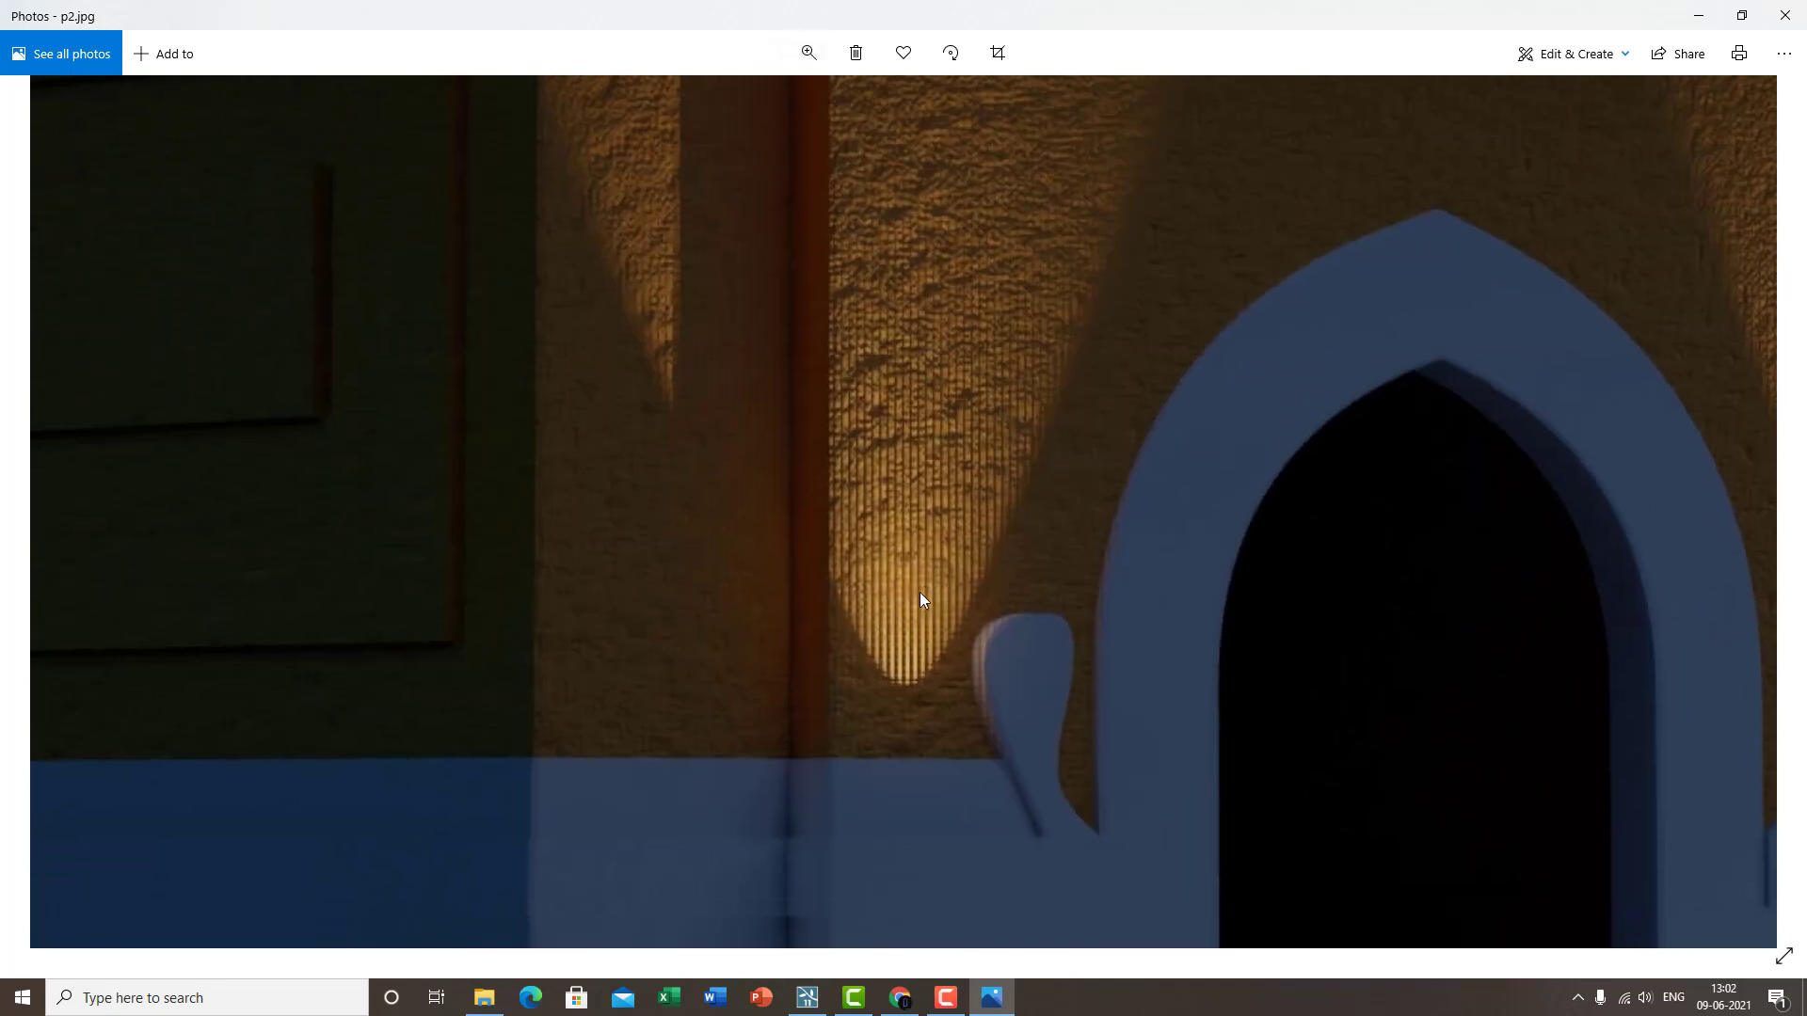
left_click_drag(918, 591, 743, 698)
left_click(806, 56)
left_click_drag(791, 101, 726, 111)
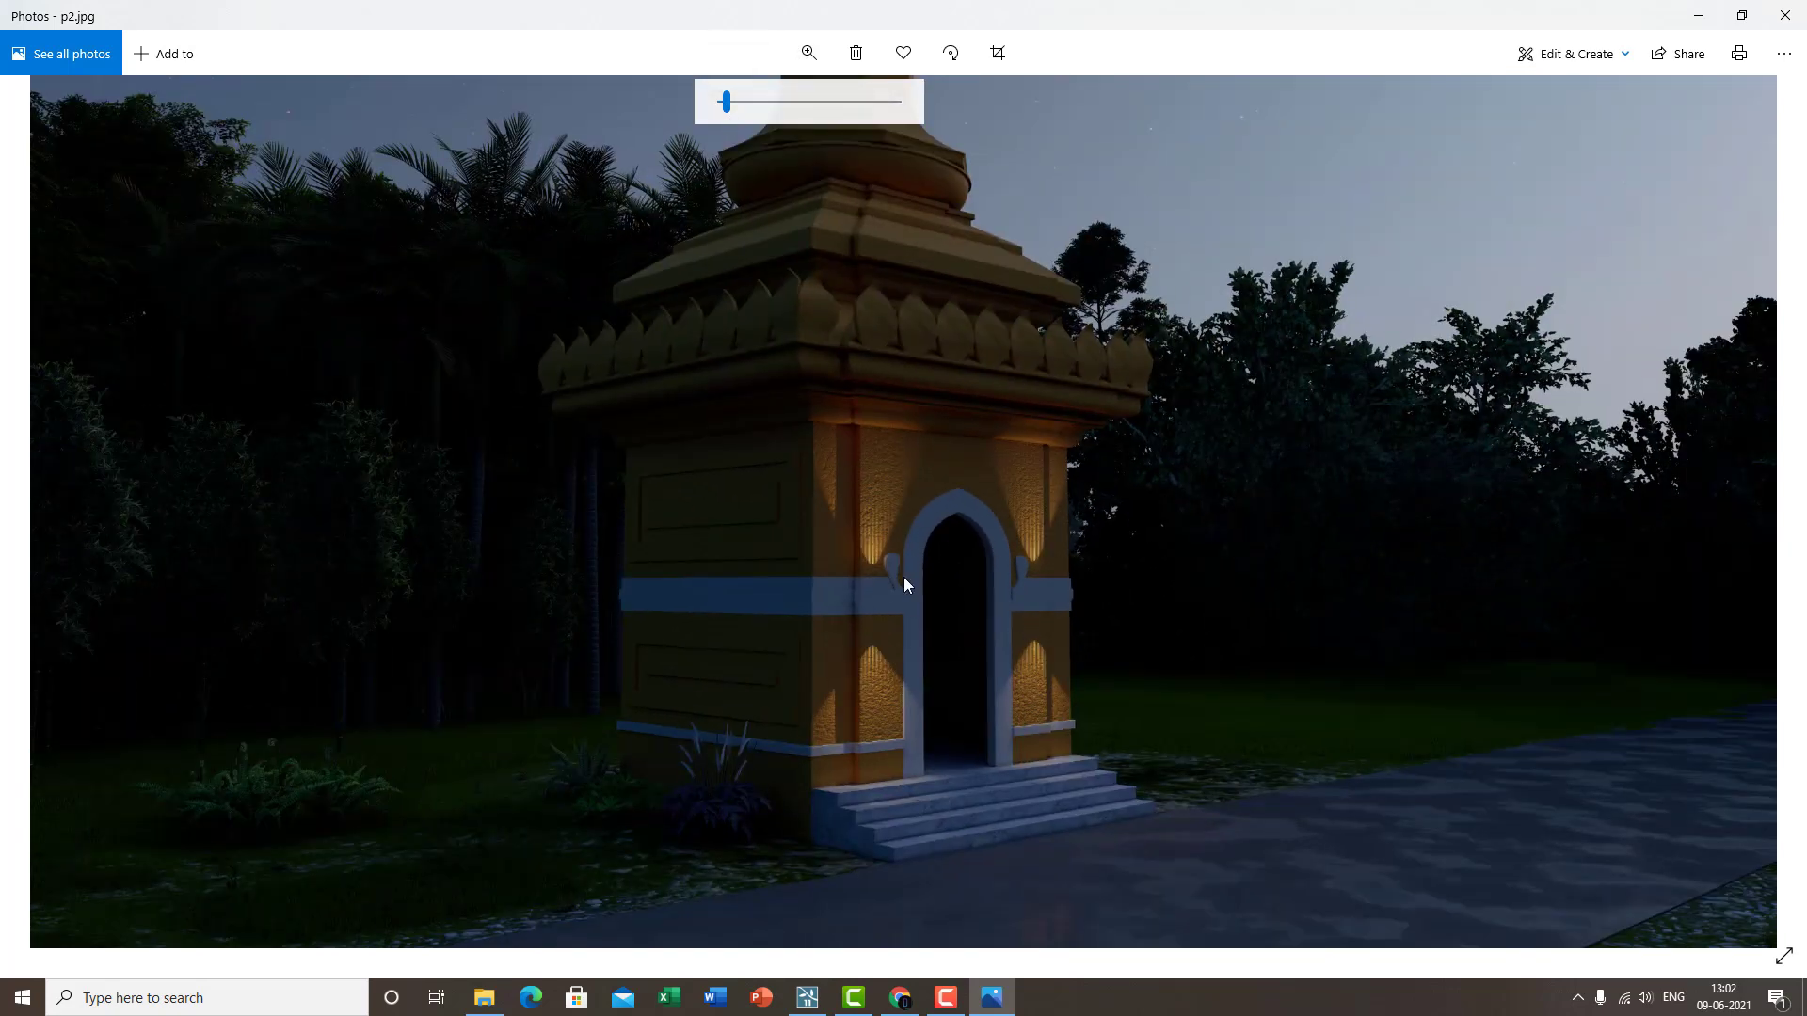
left_click(1479, 273)
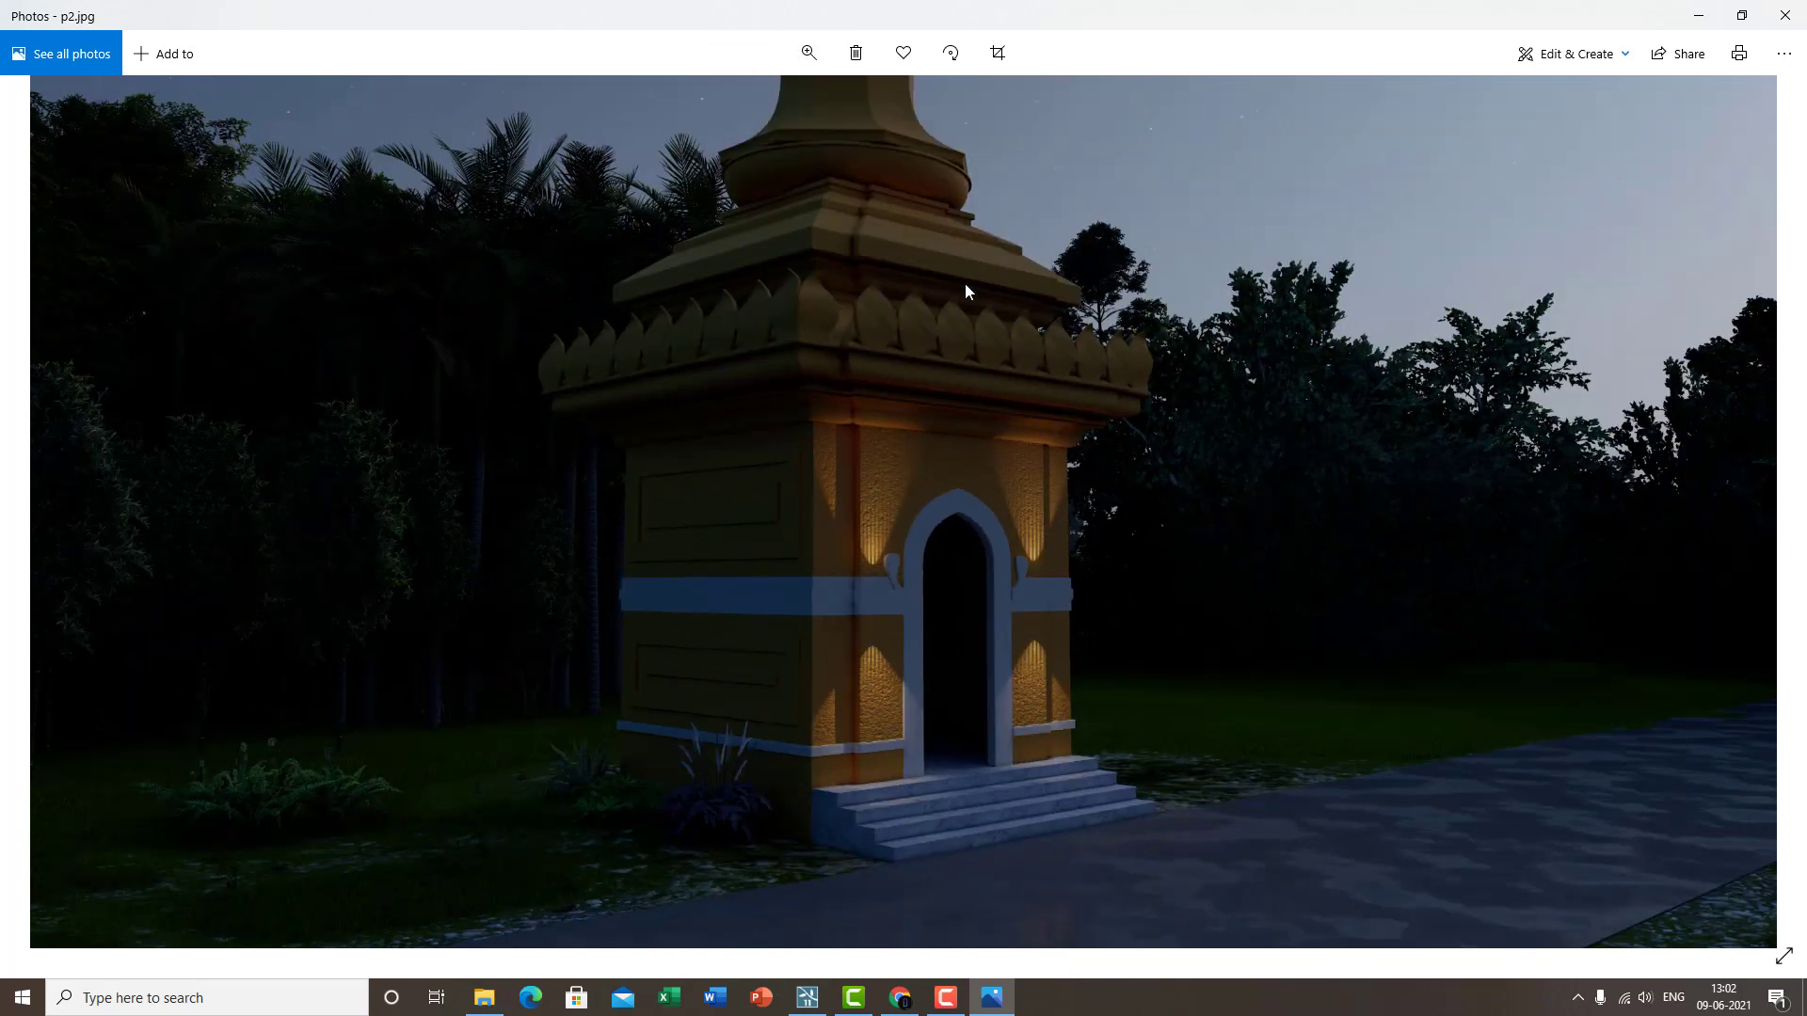
left_click(808, 53)
left_click_drag(794, 101, 770, 133)
left_click_drag(956, 653, 1002, 456)
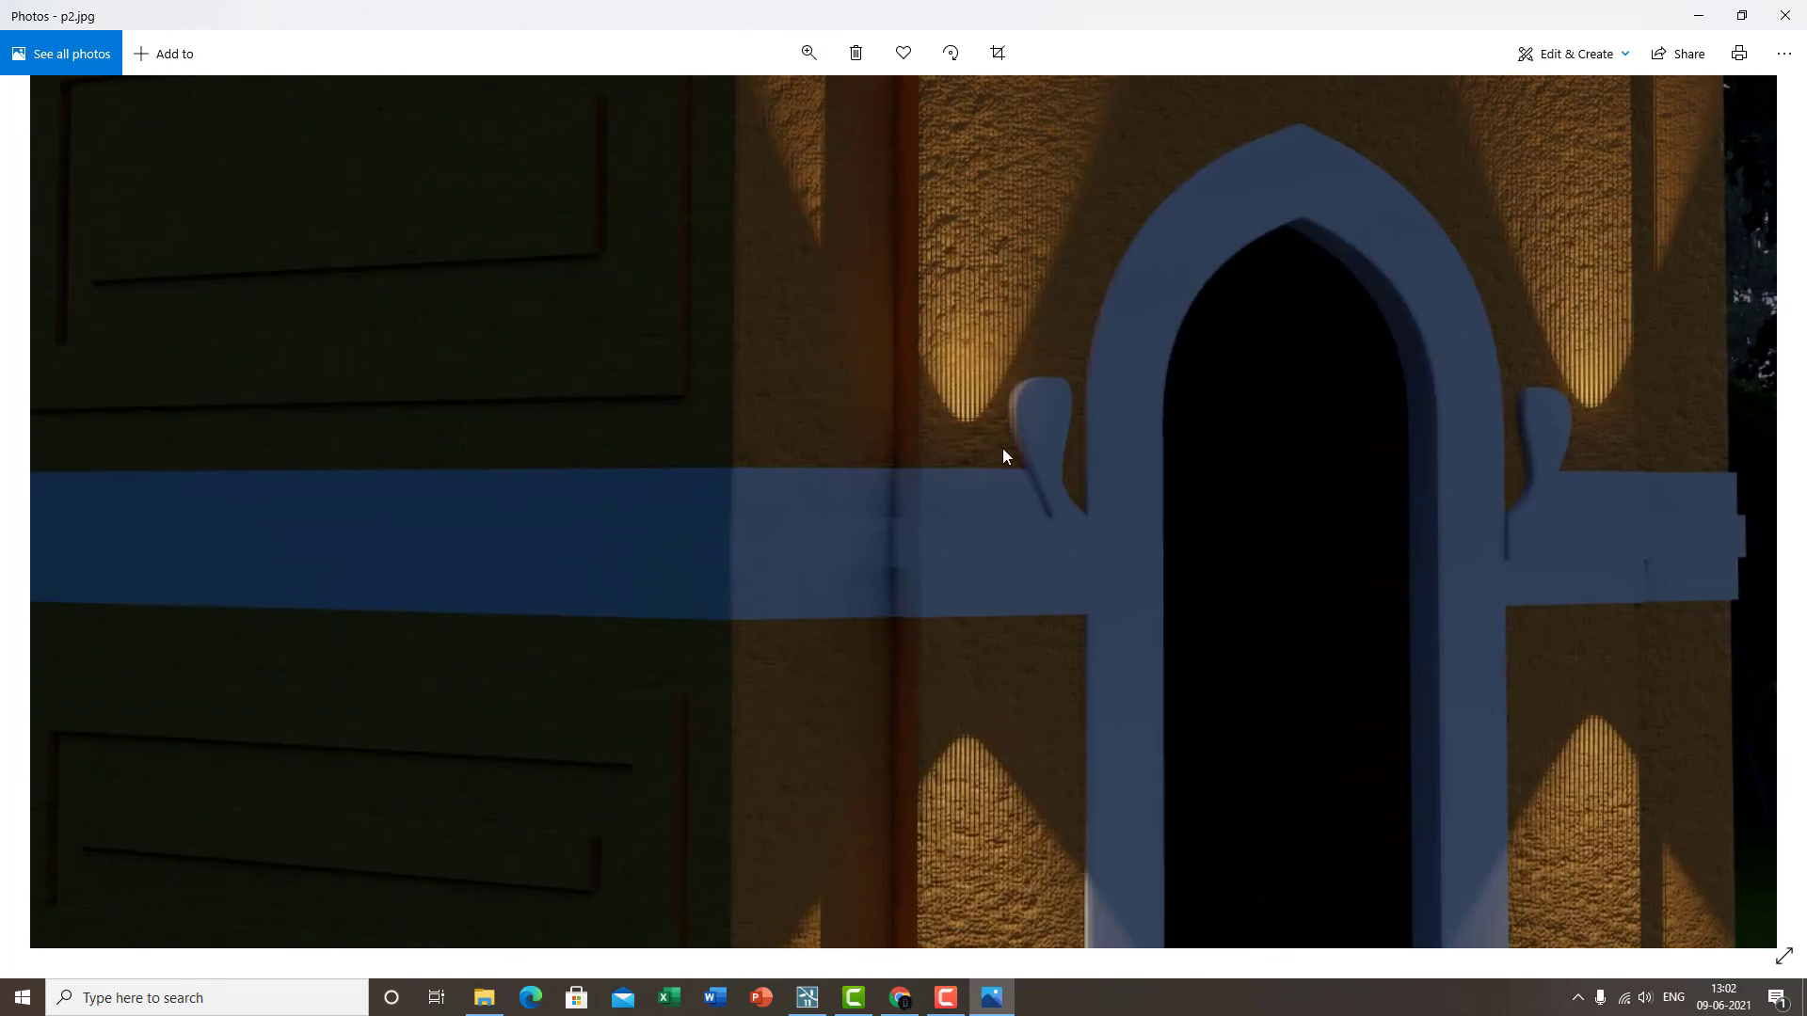
left_click(1785, 15)
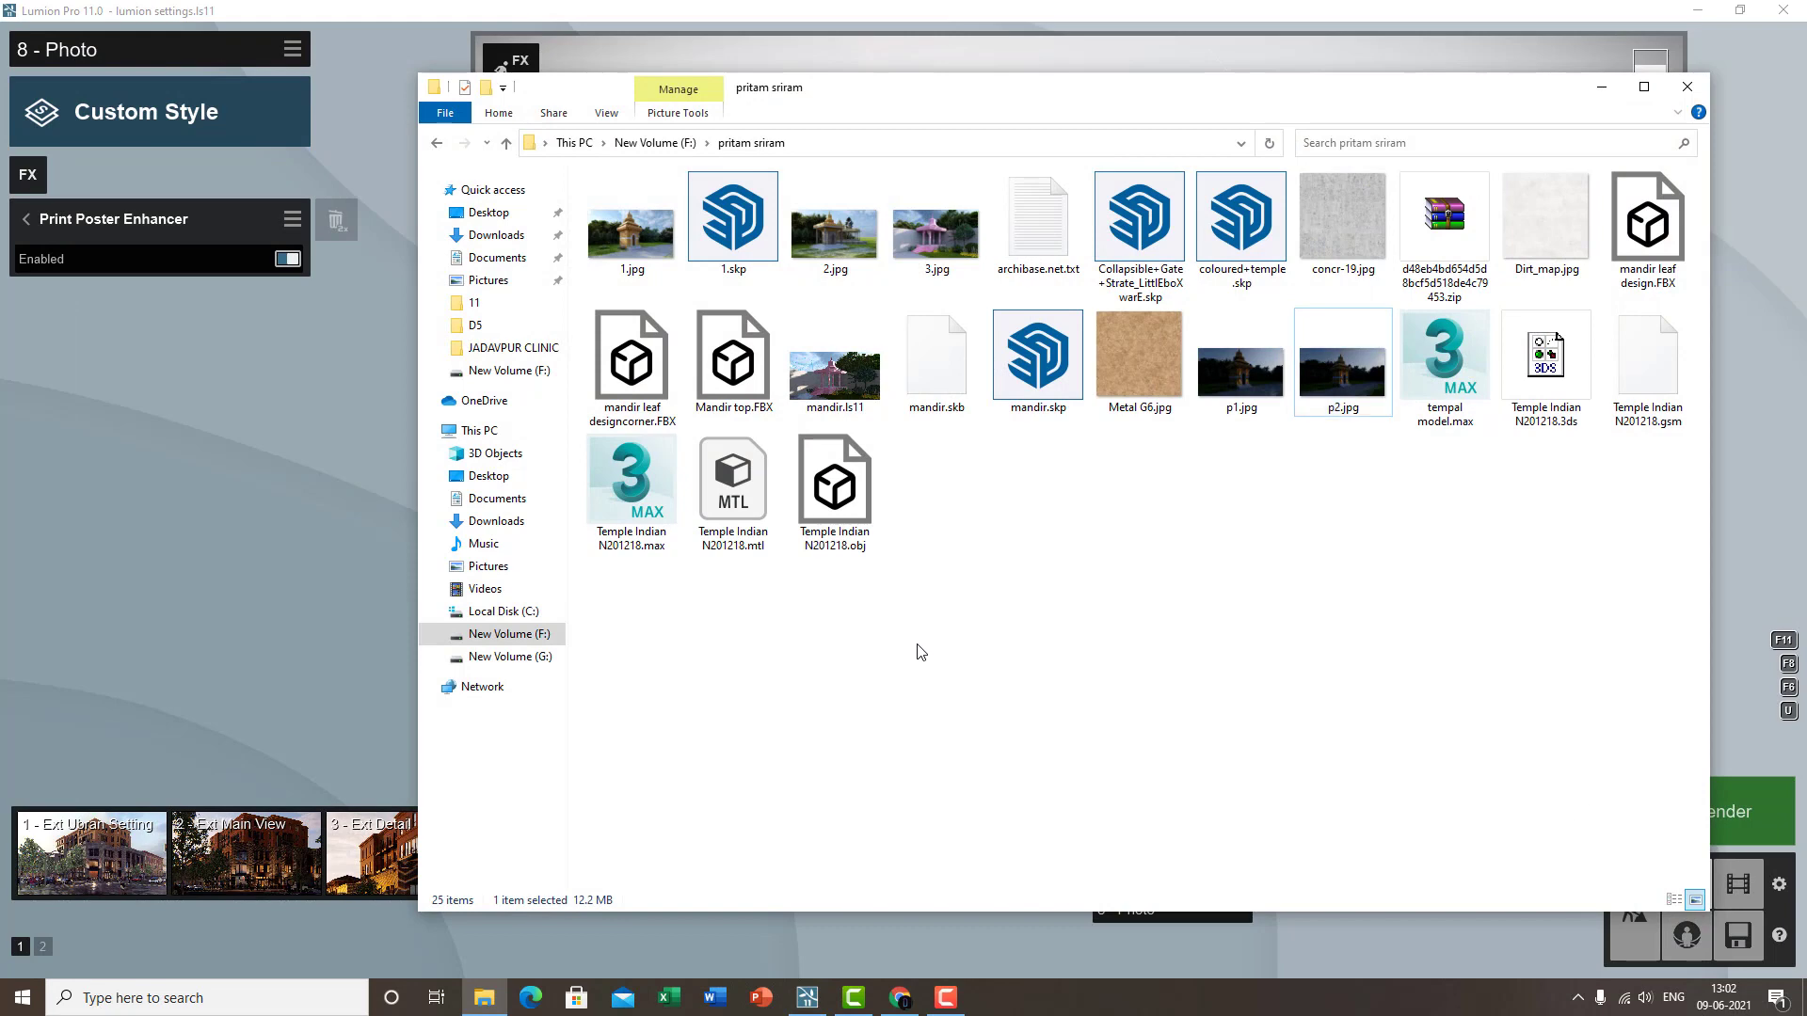
- Return to Lumion, review the photo render sizes for photo 8 and leave the Print Poster Enhancer settings
left_click(1602, 87)
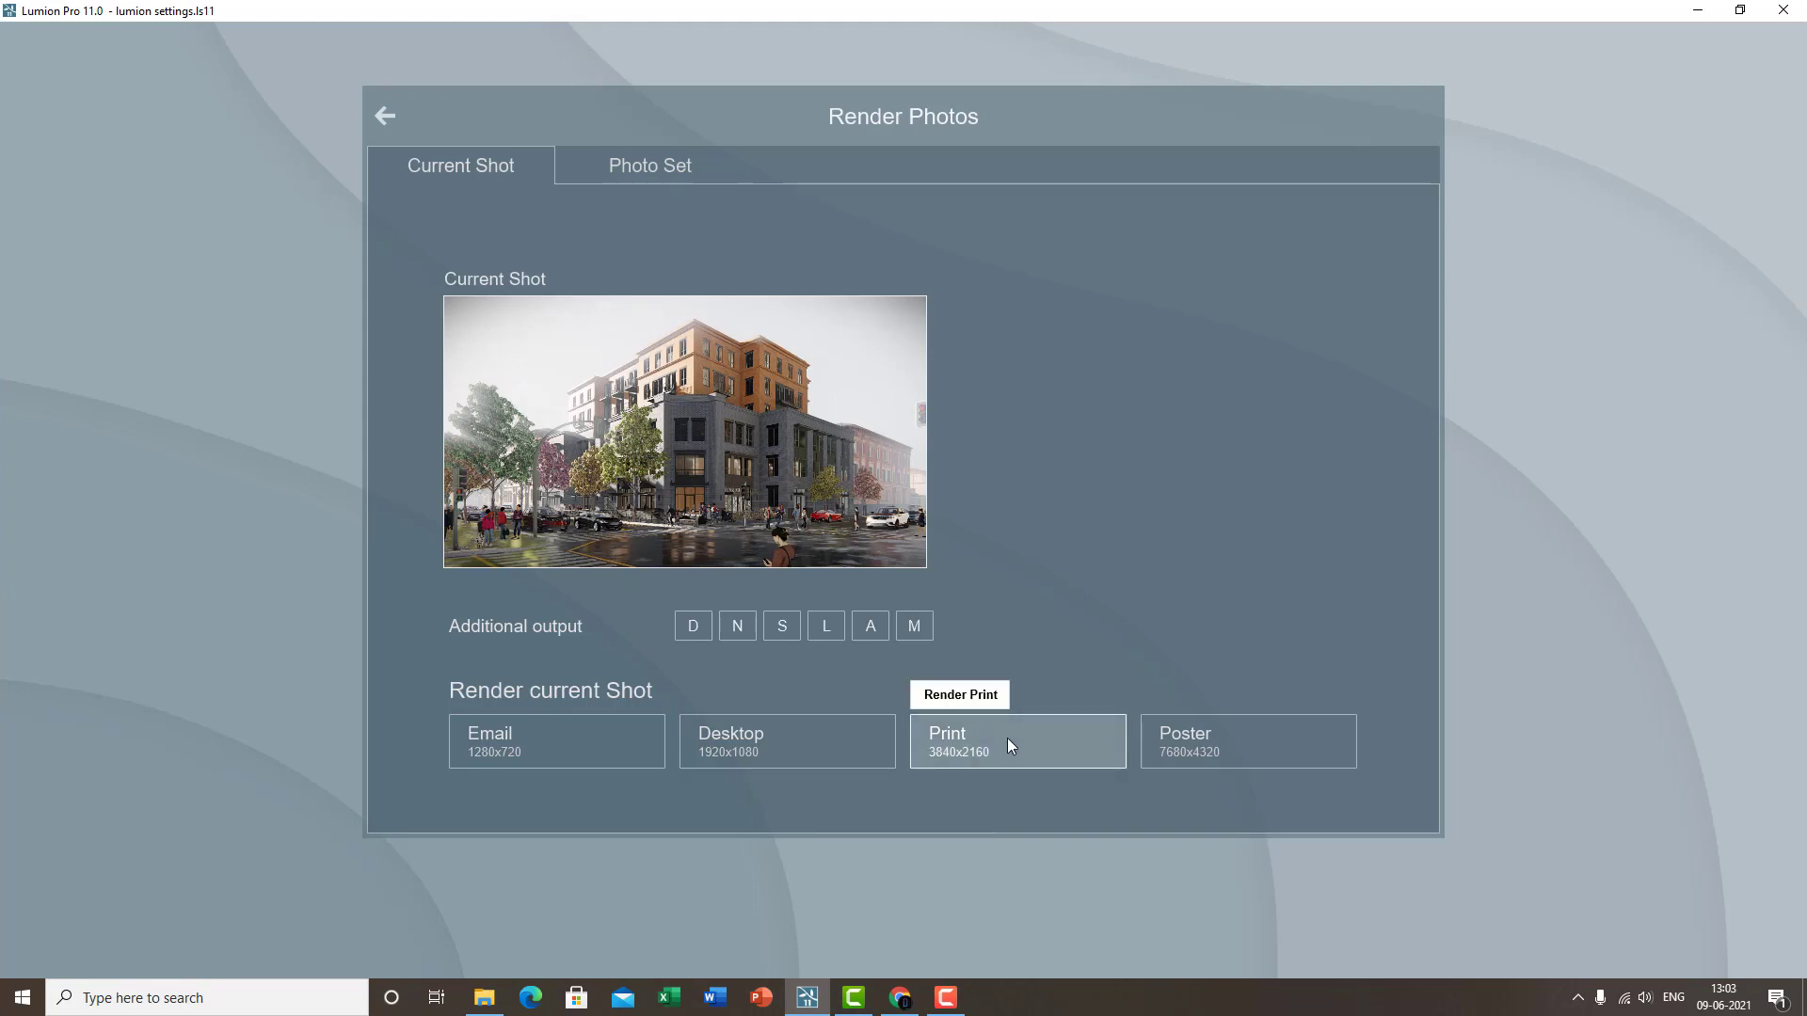
left_click(403, 125)
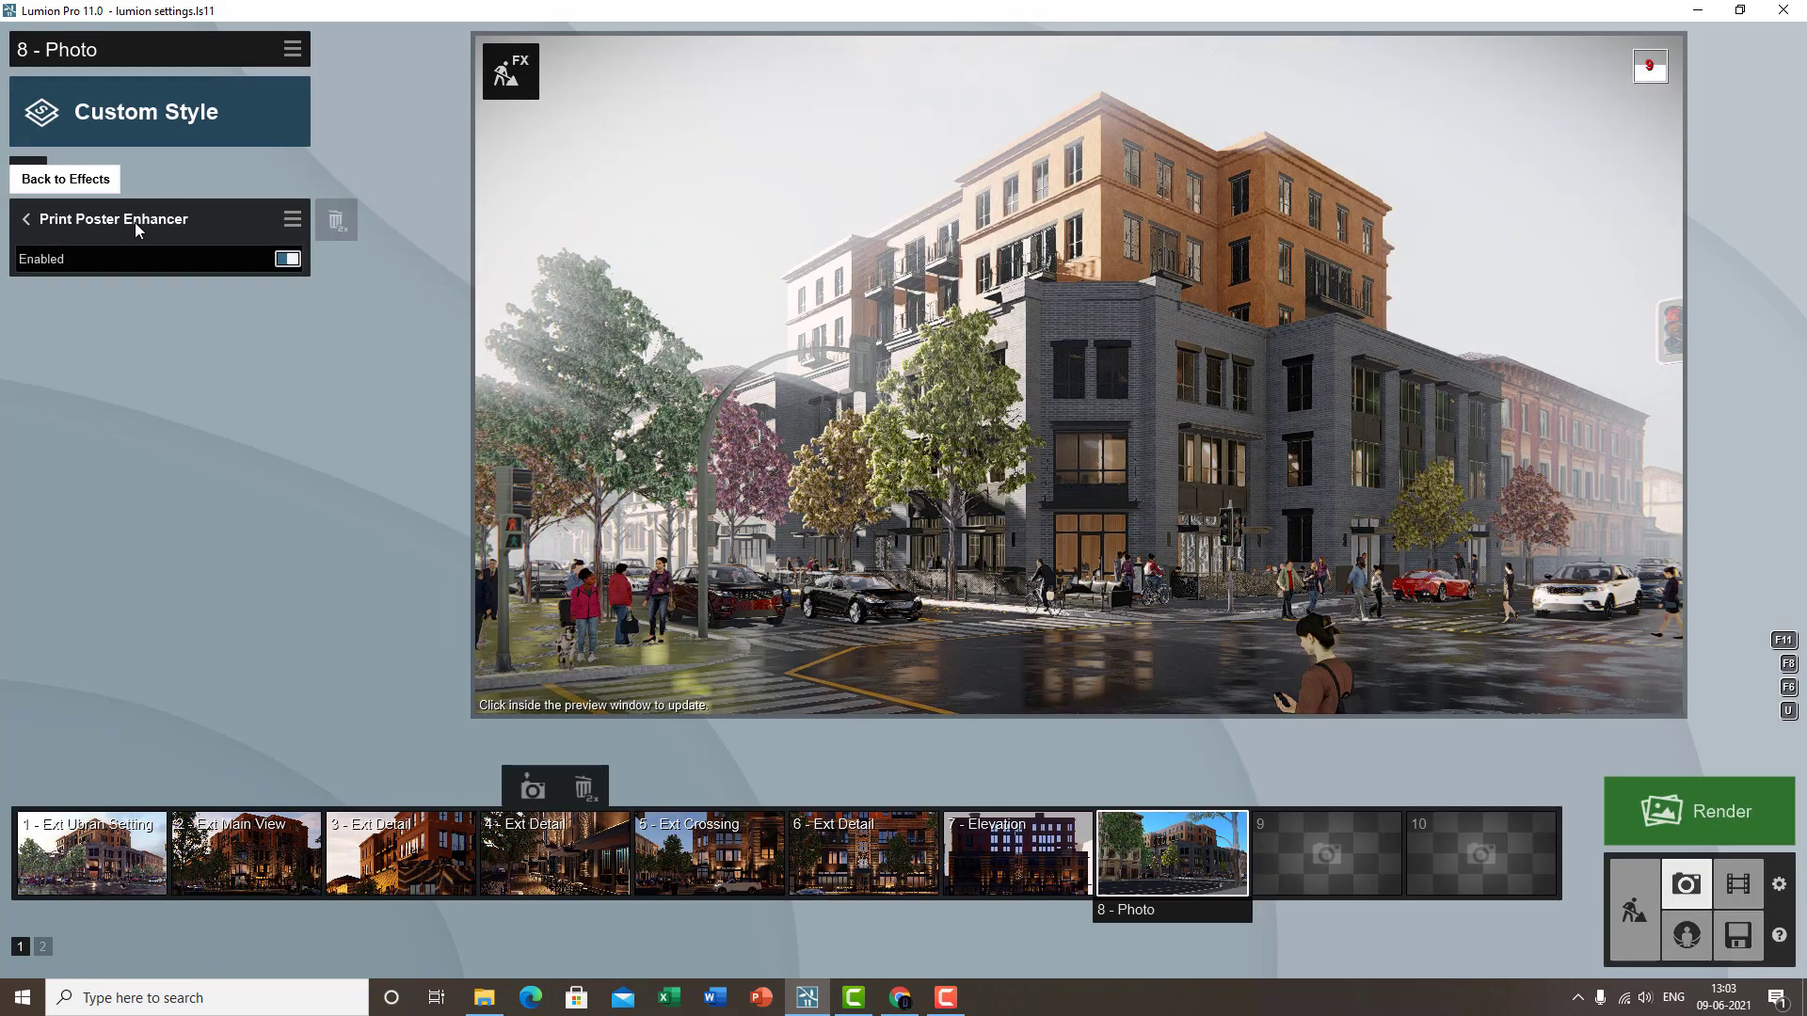
left_click(133, 220)
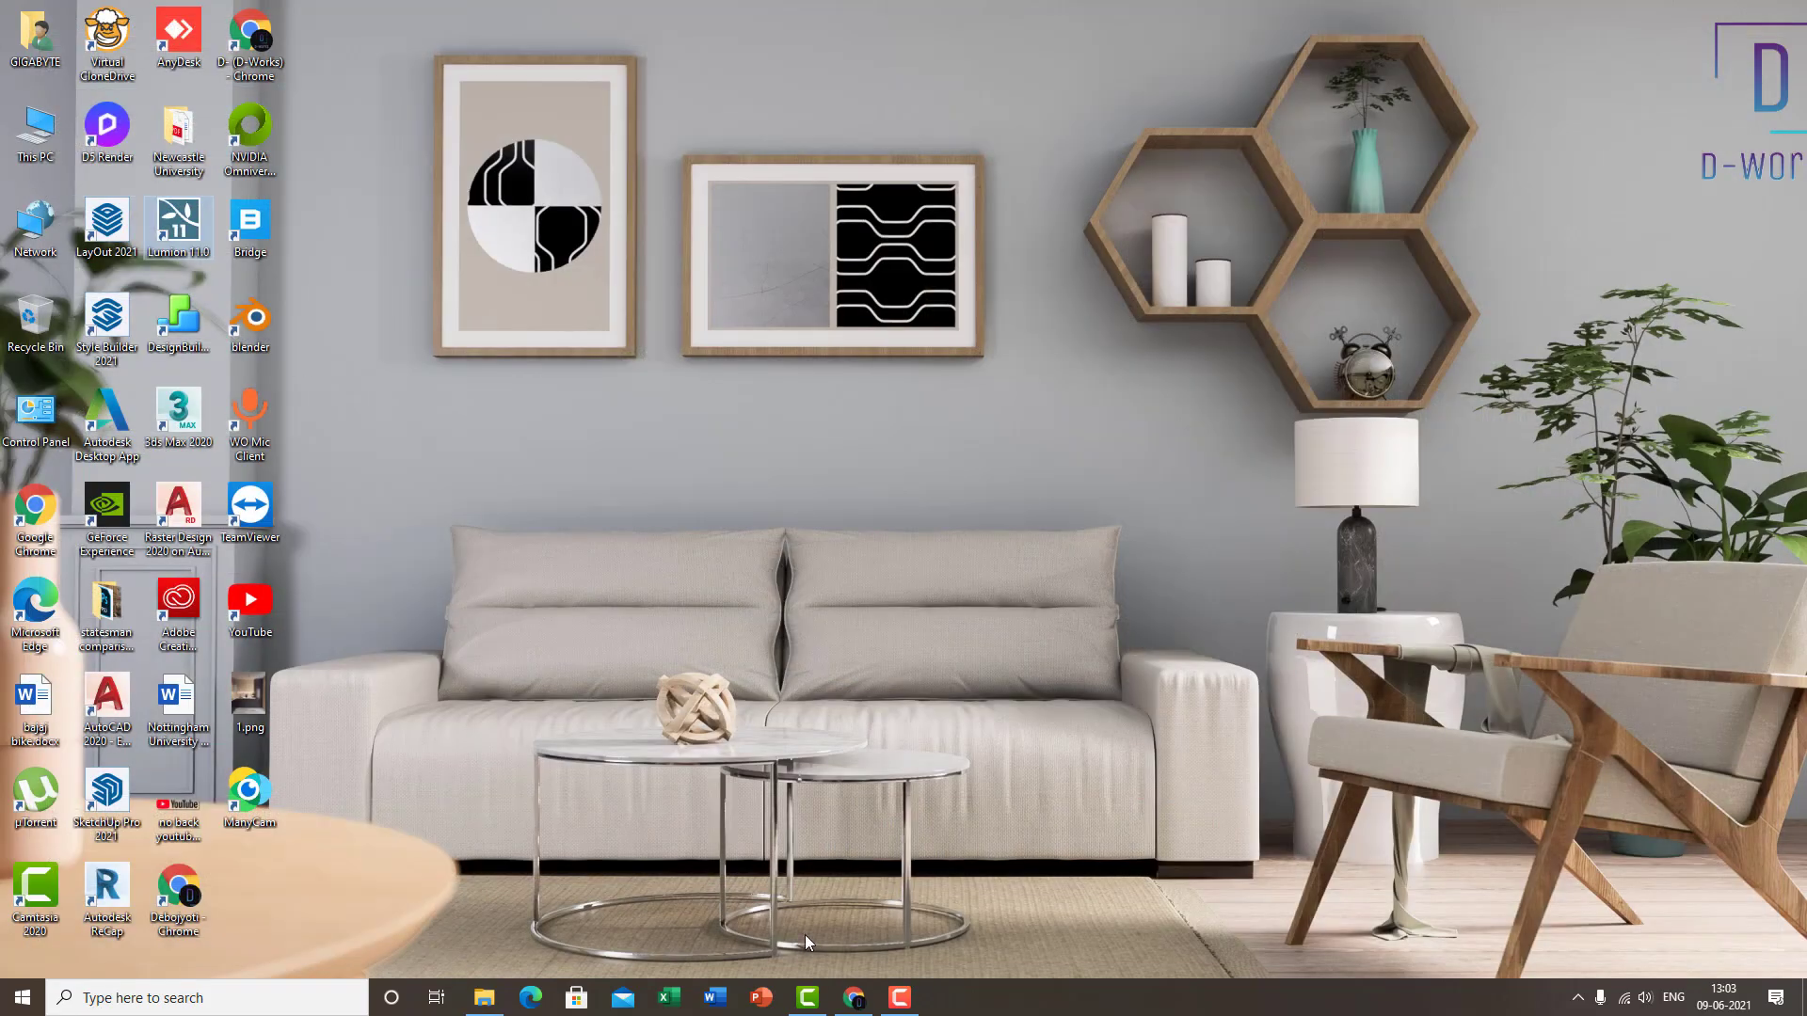
left_click(898, 997)
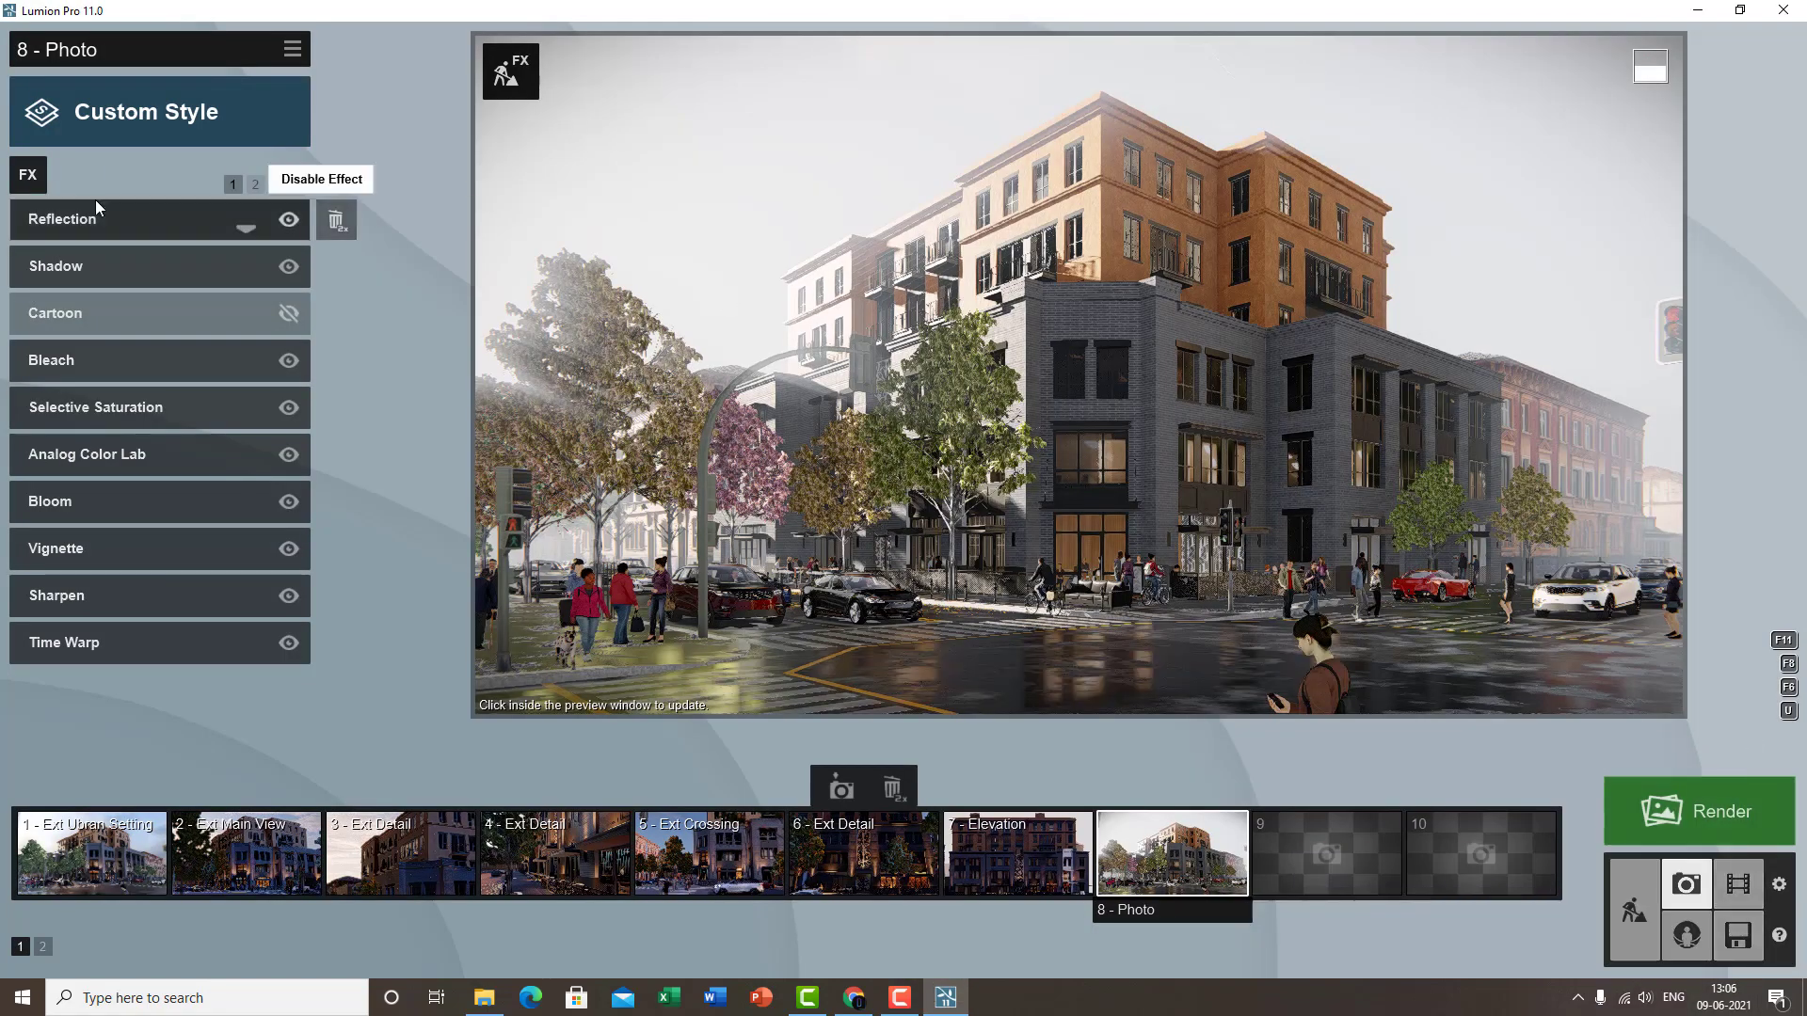
- Add the Advanced Sky Light effect to photo 8, raise its brightness and saturation, and update the preview
left_click(27, 174)
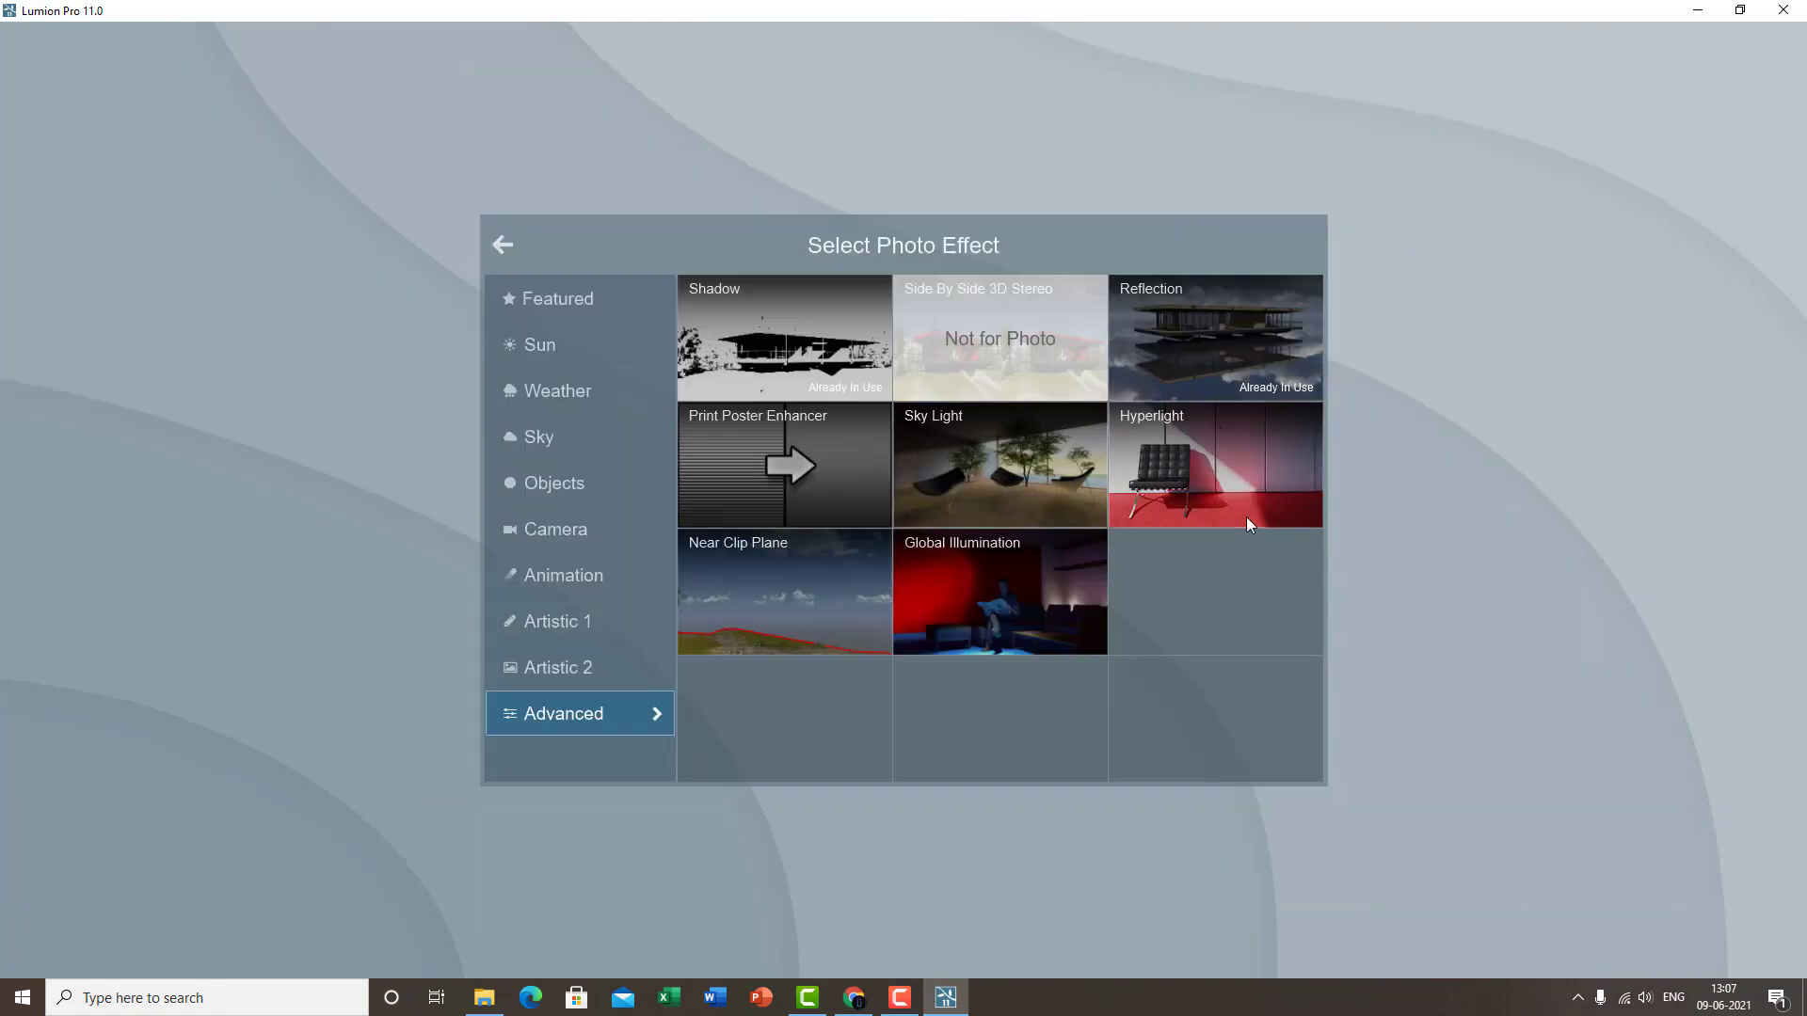
left_click(974, 448)
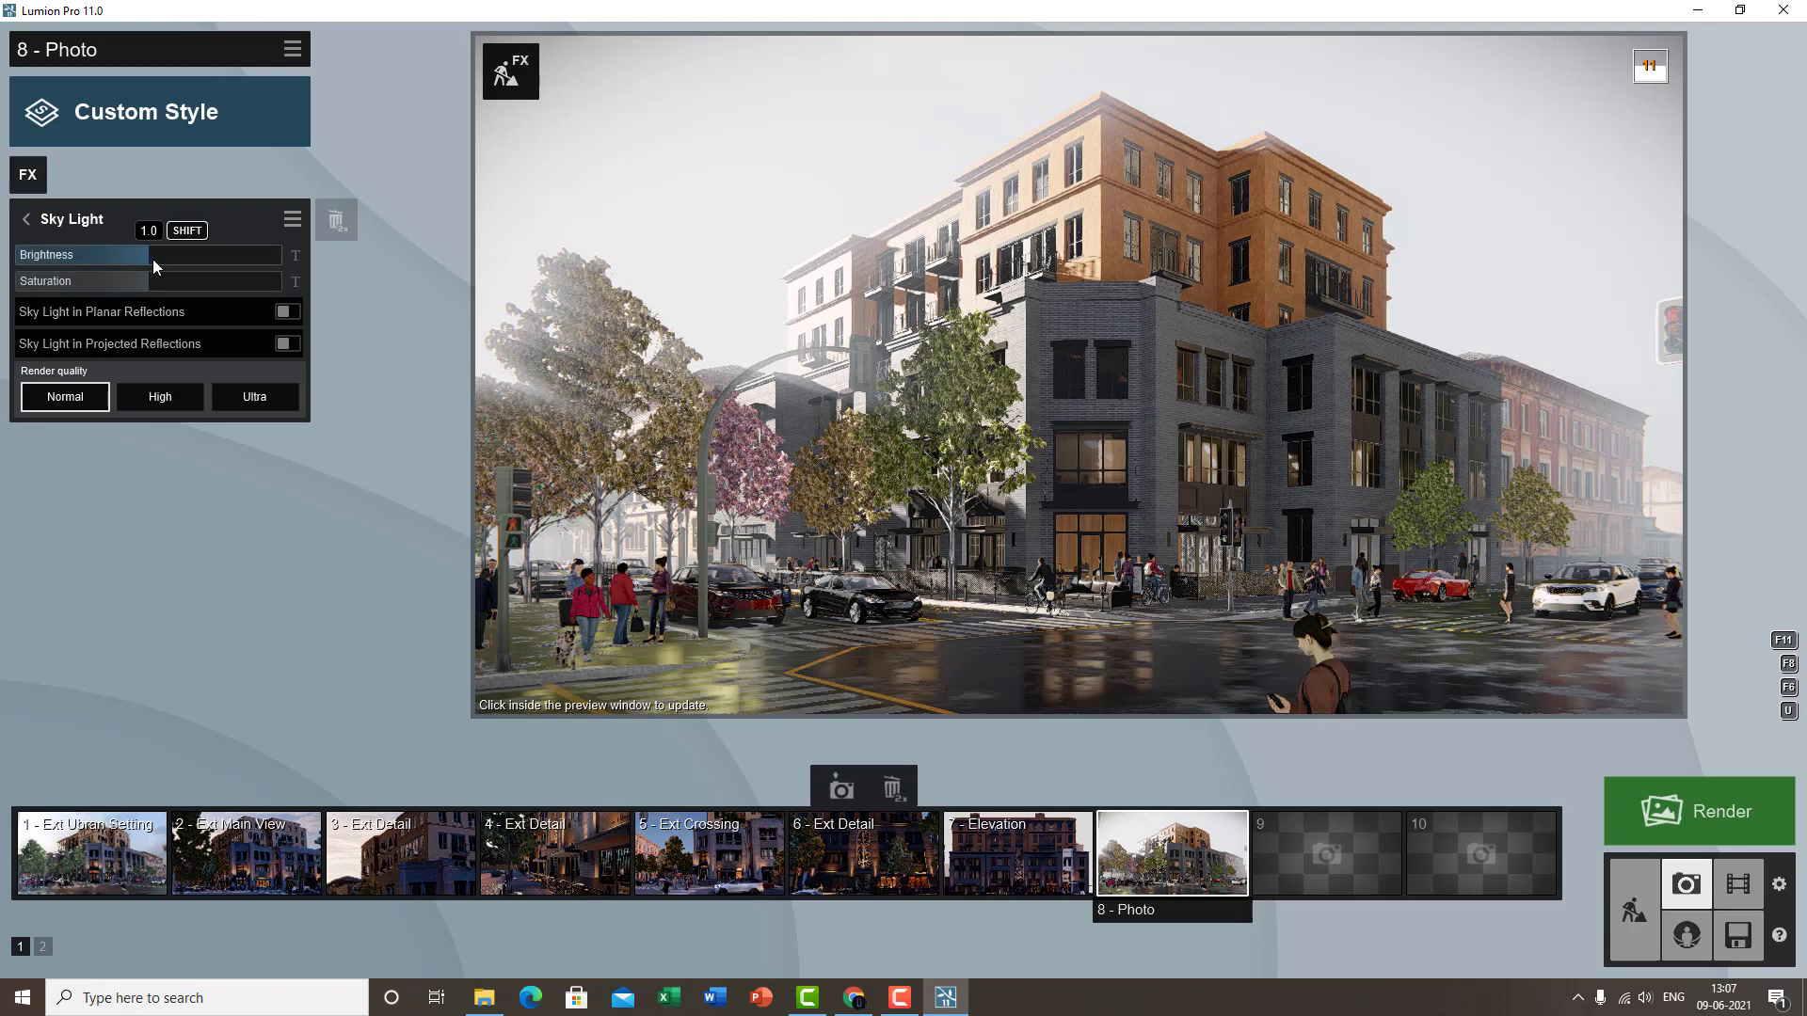
left_click_drag(152, 258, 211, 257)
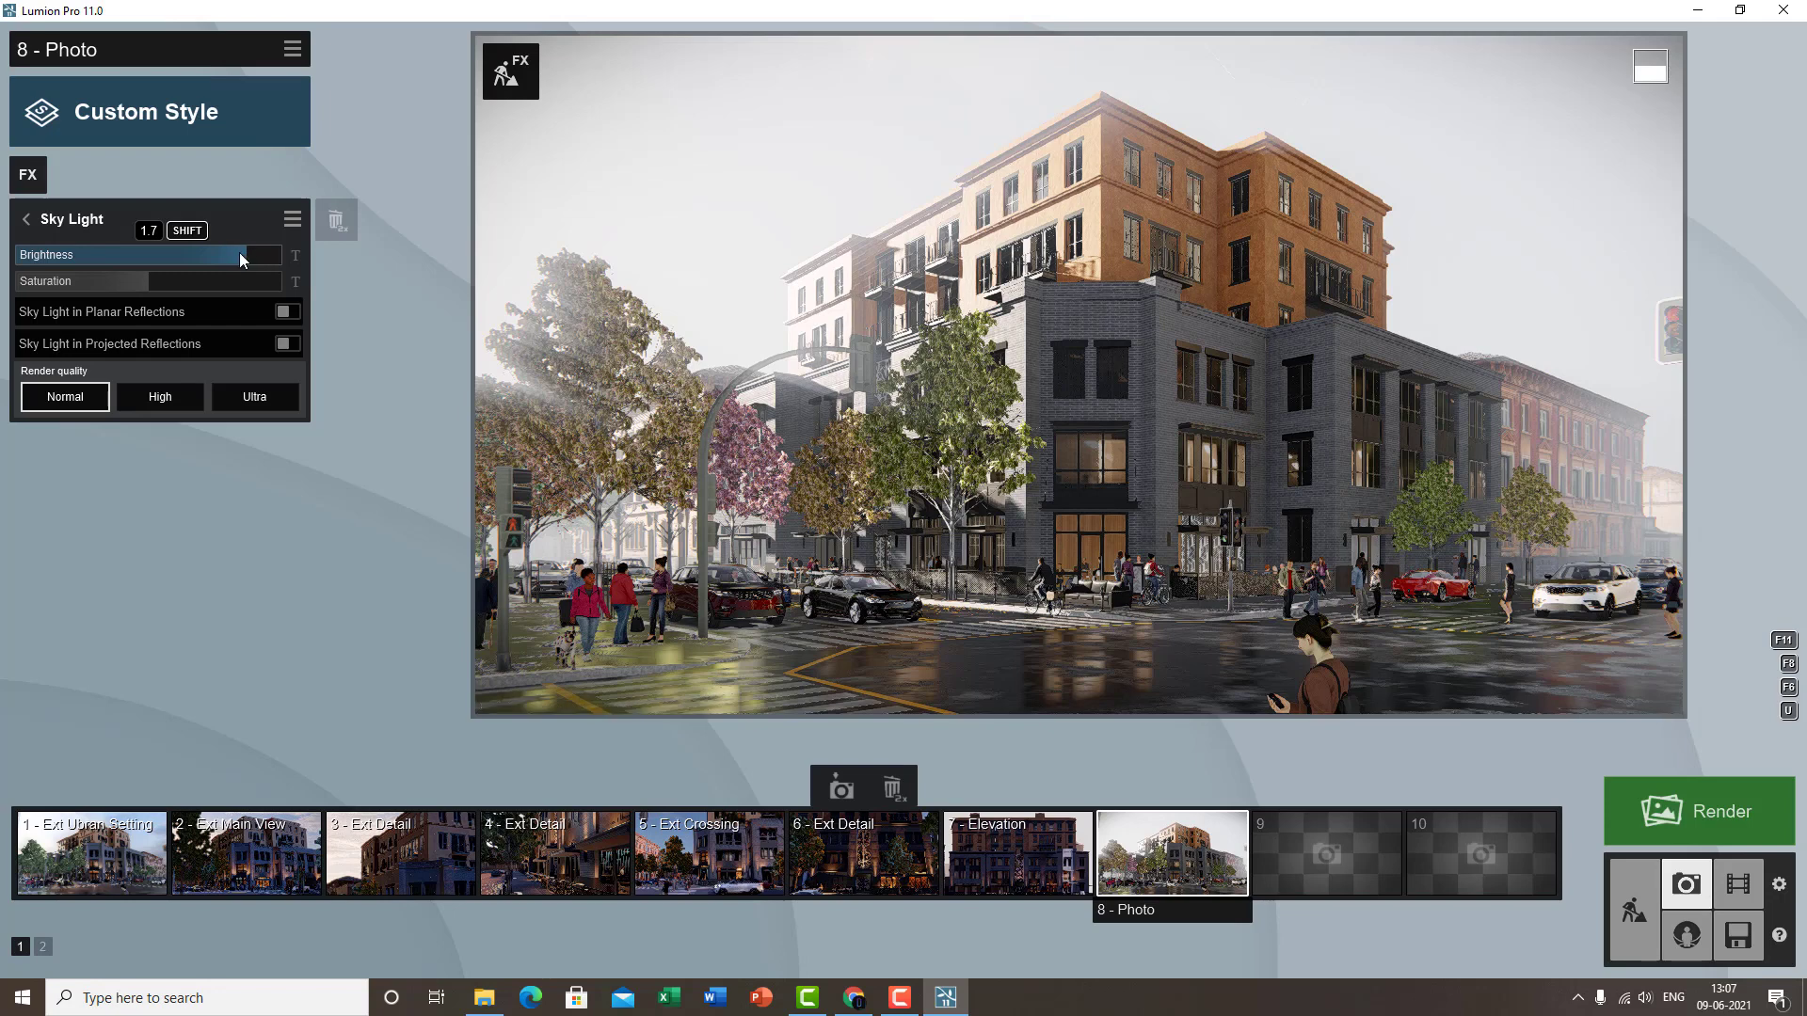
left_click_drag(238, 252, 200, 278)
left_click(1415, 501)
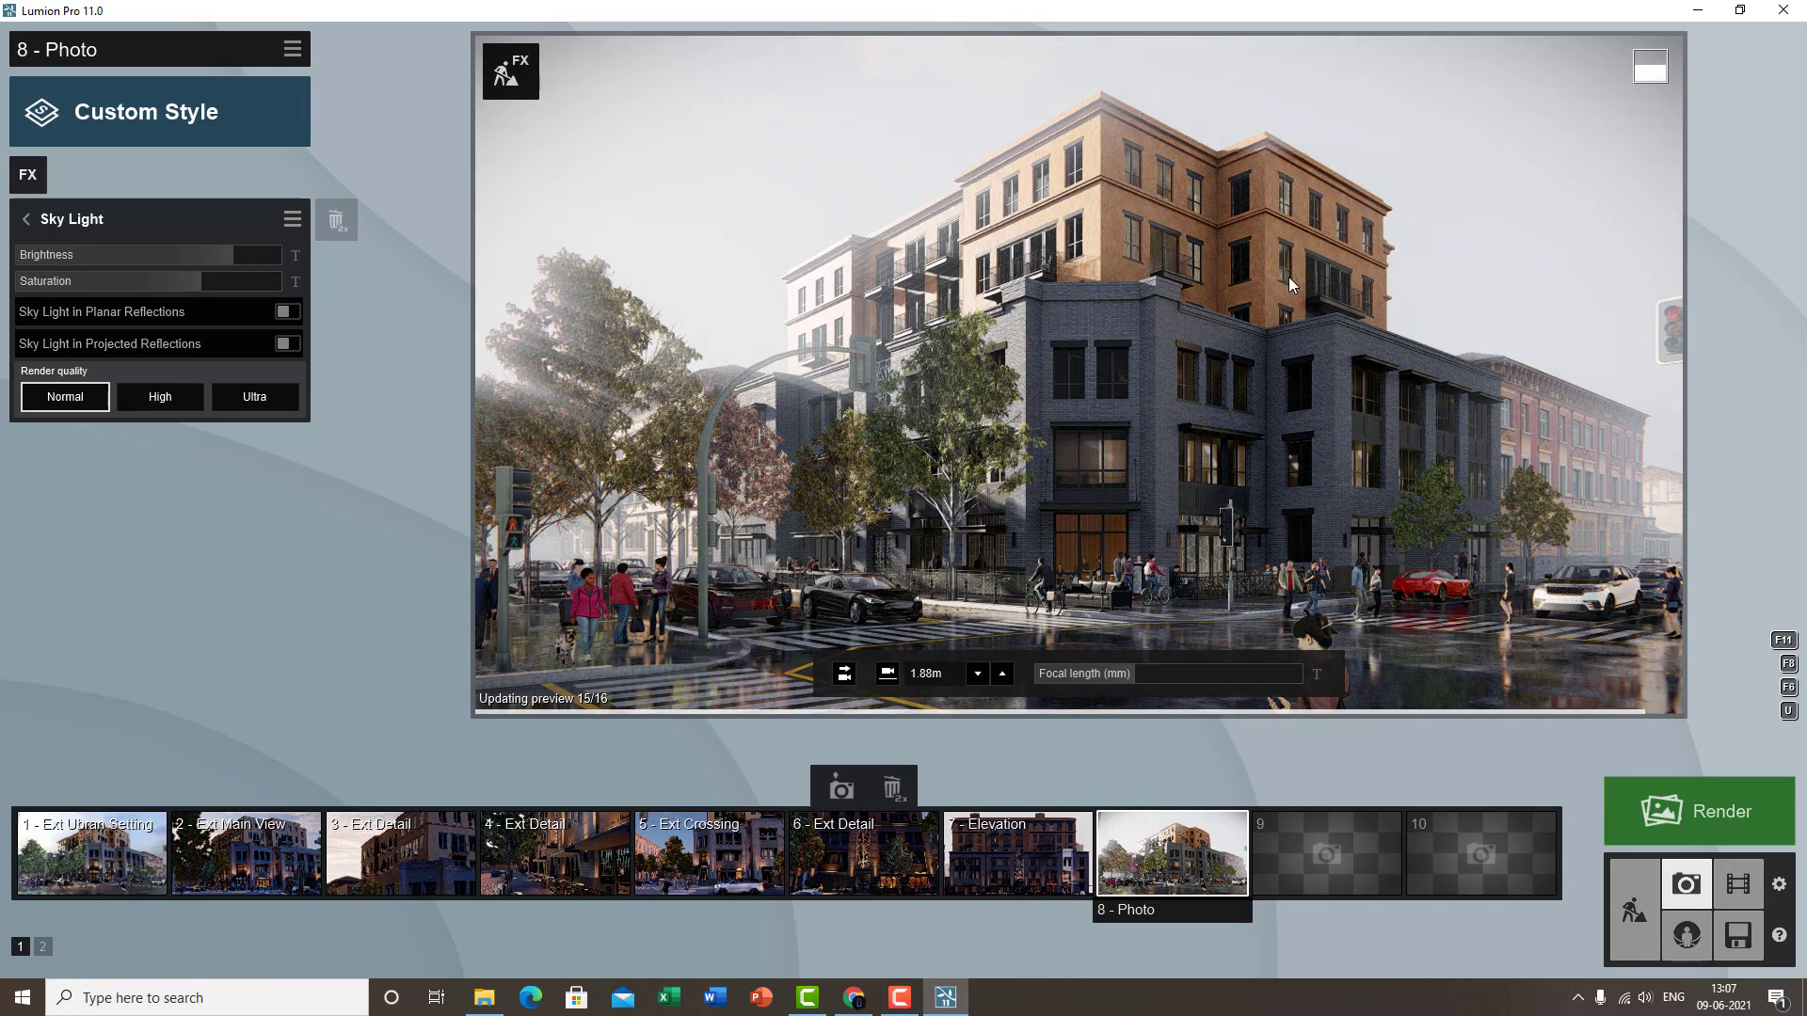
- Preview Sky Light with reduced saturation, and again with saturation at 1.0 and brightness at about 1.8
left_click_drag(183, 283, 109, 287)
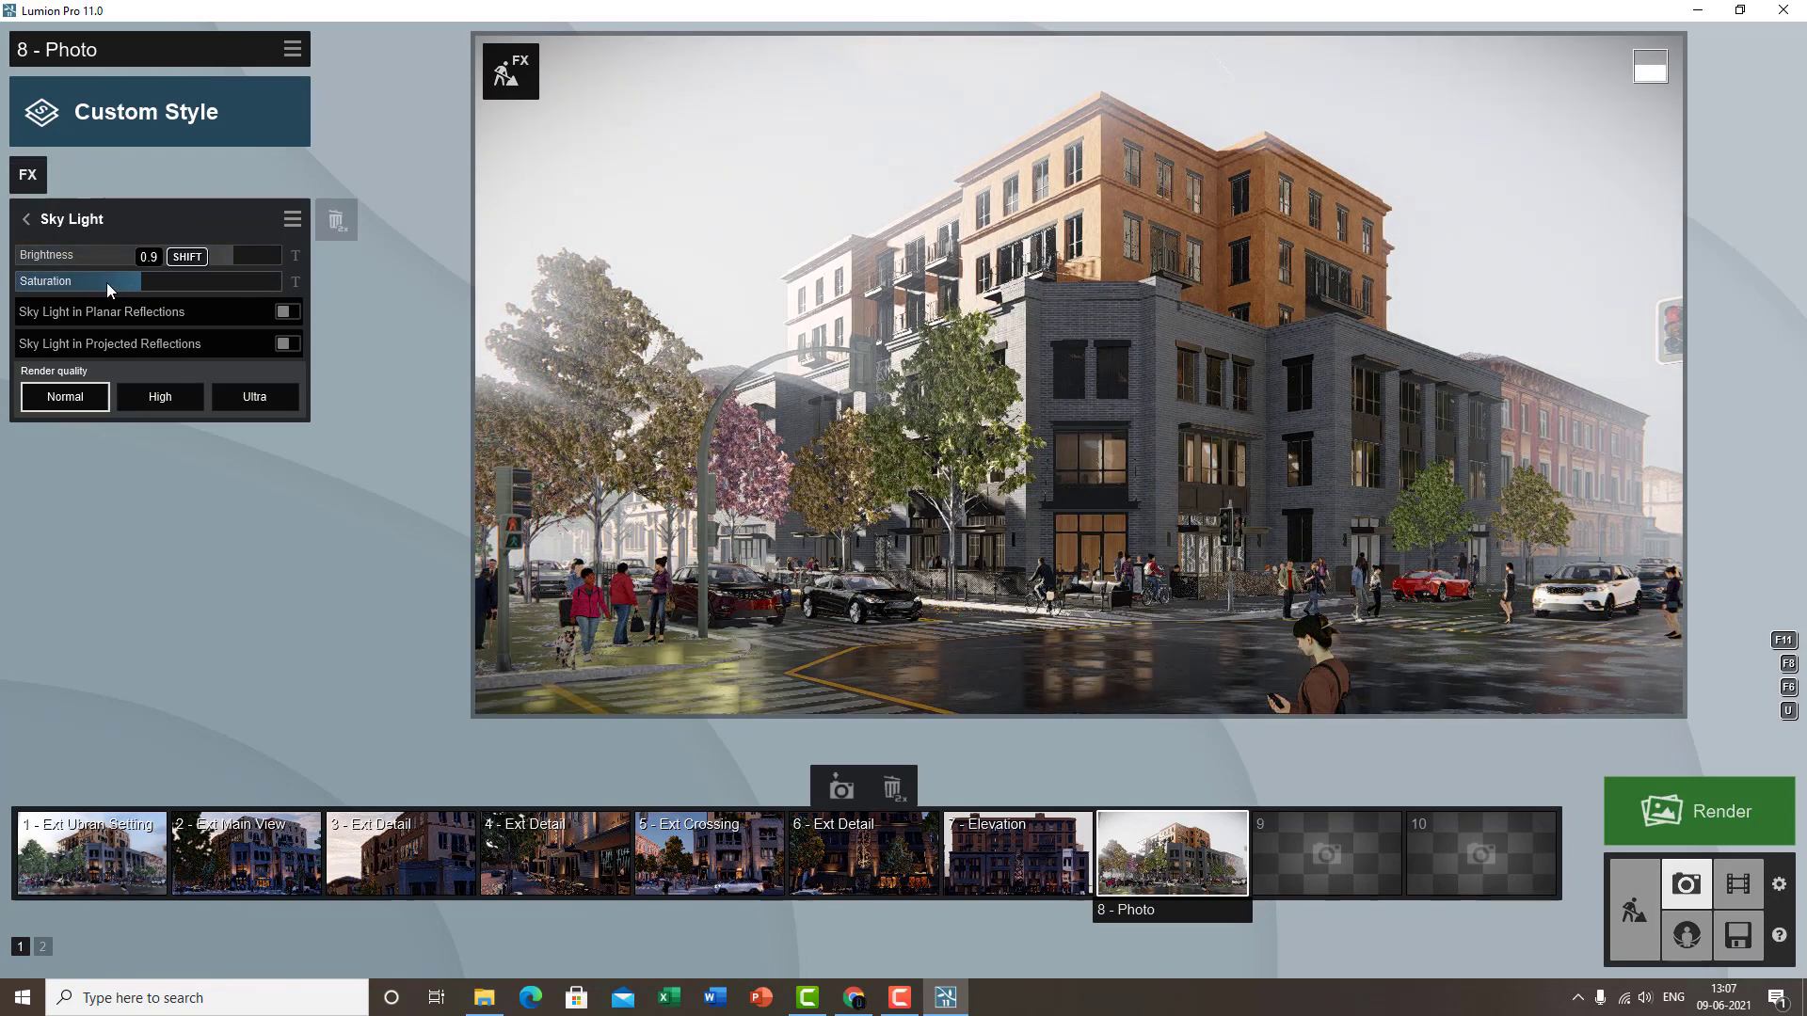
left_click(1080, 448)
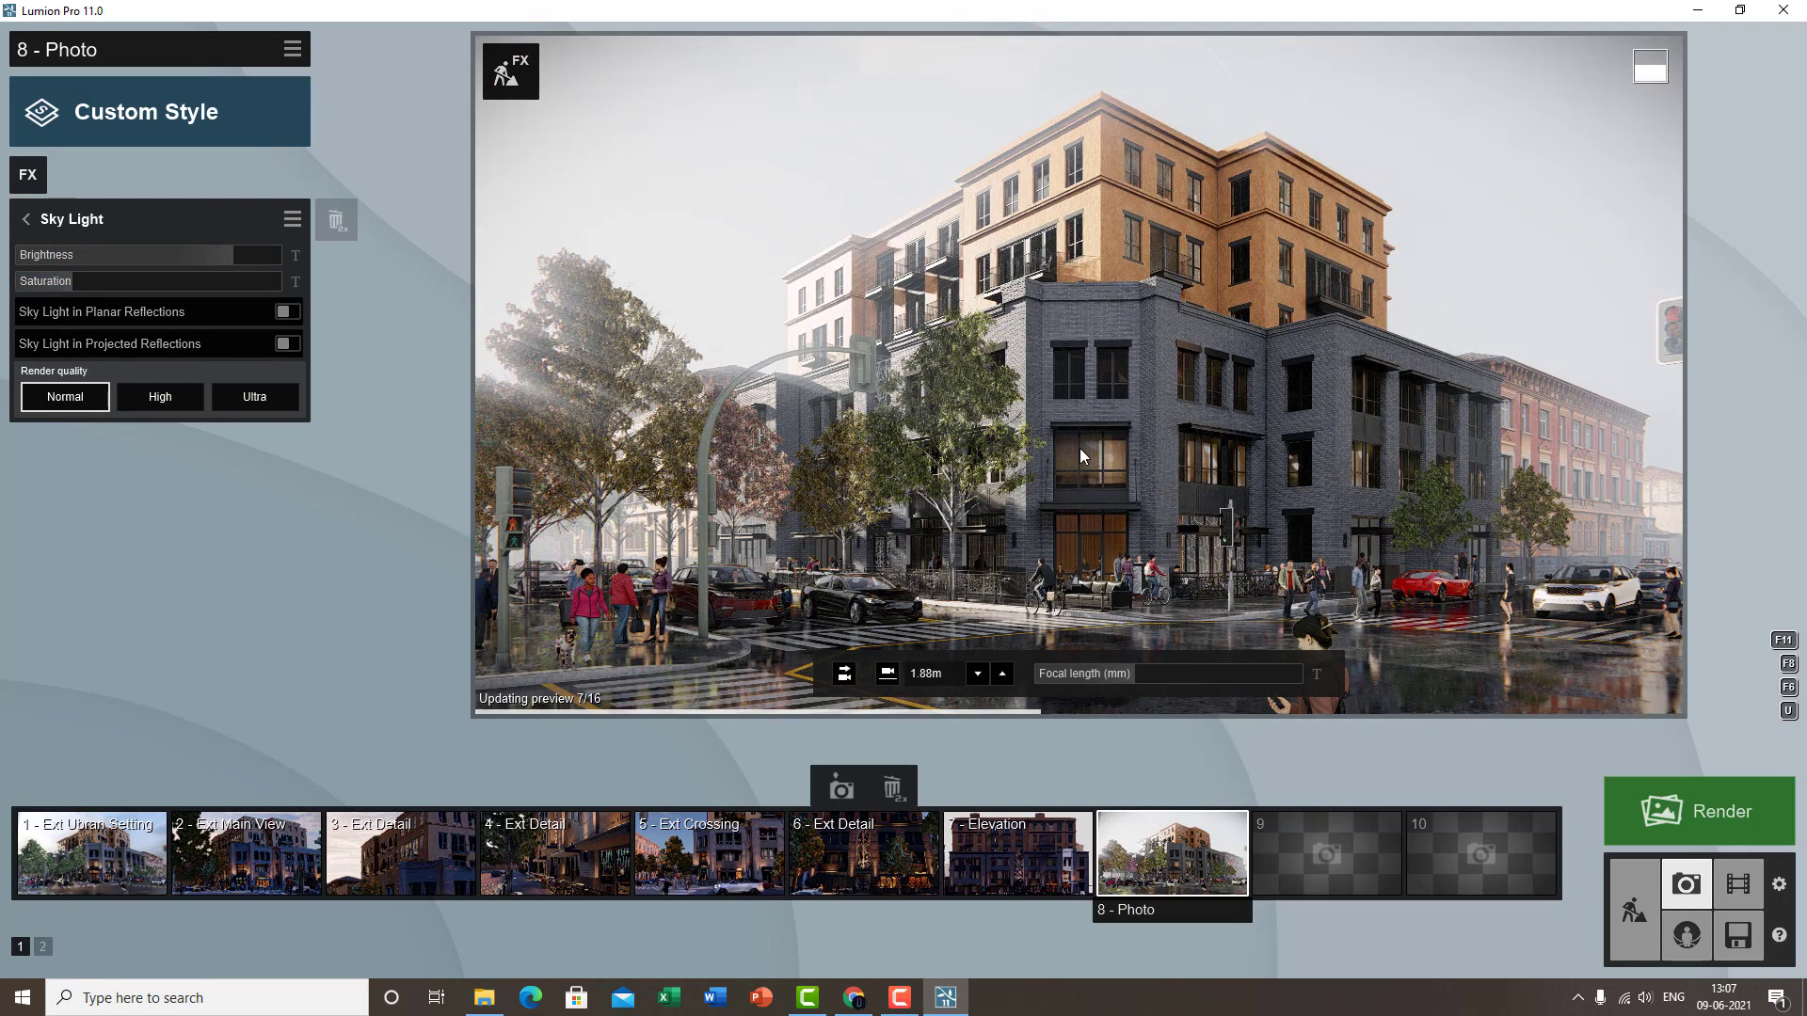
mouse_move(115, 279)
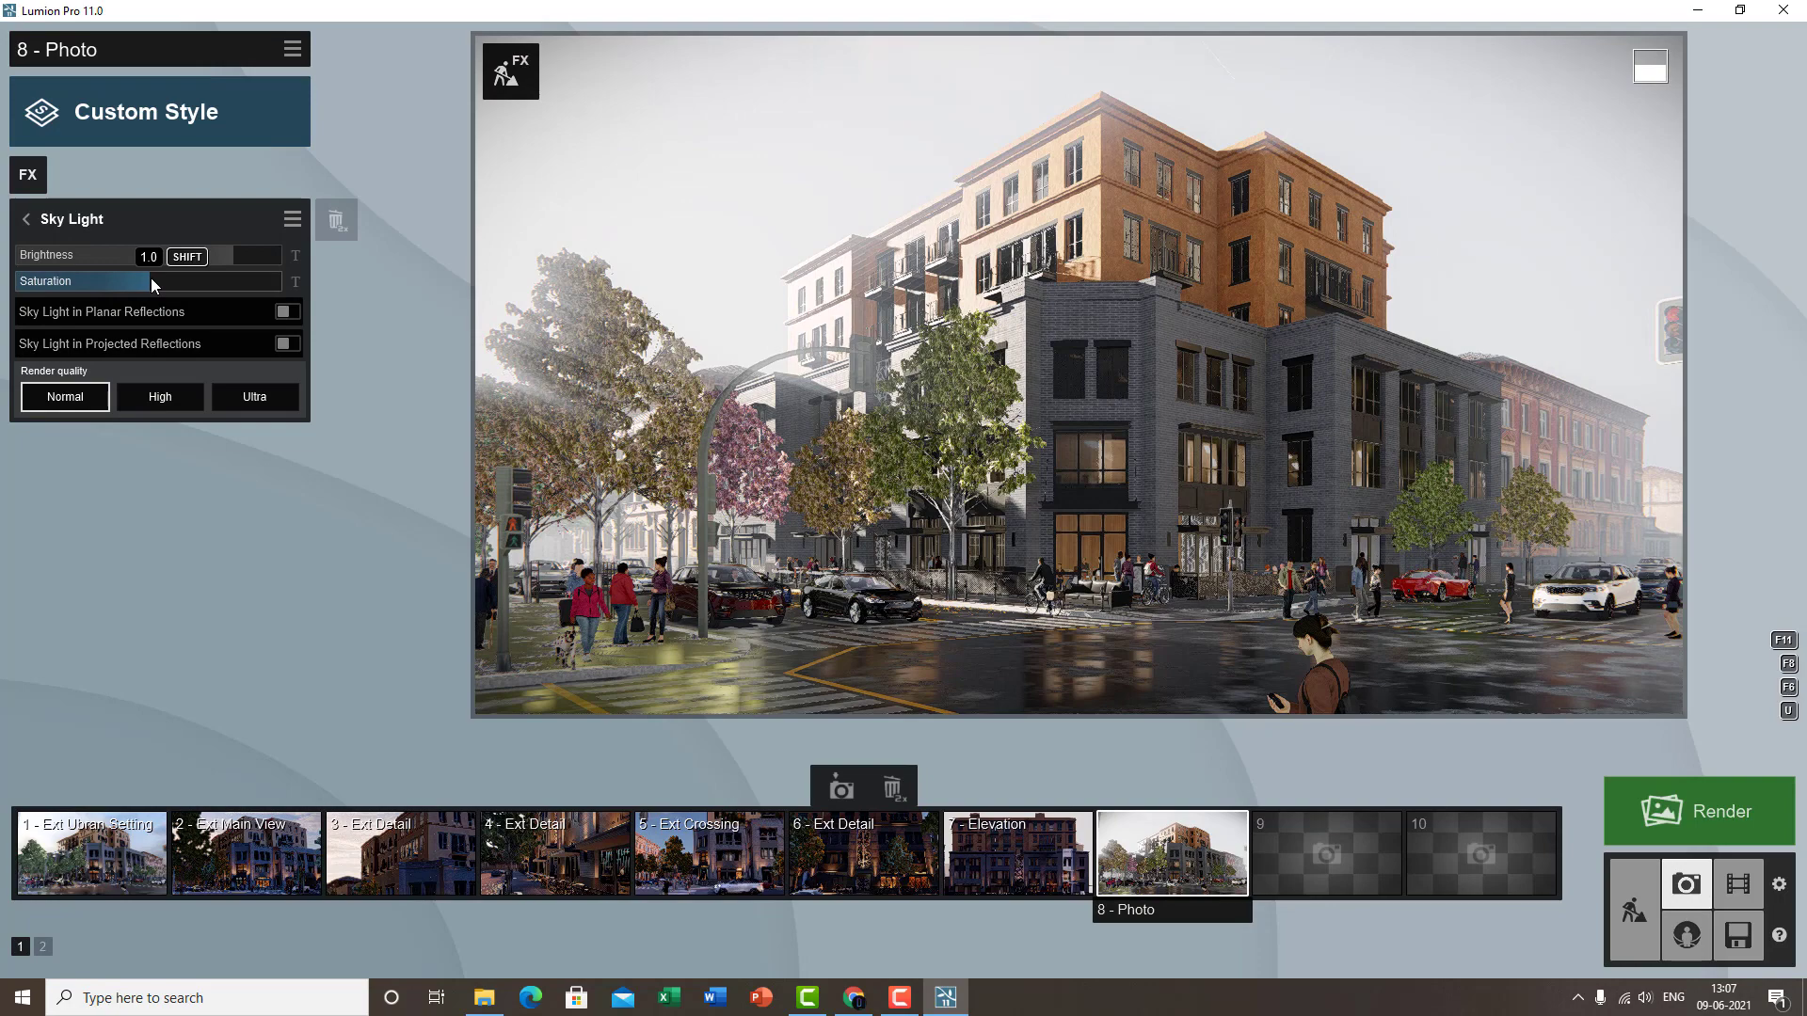
left_click(243, 255)
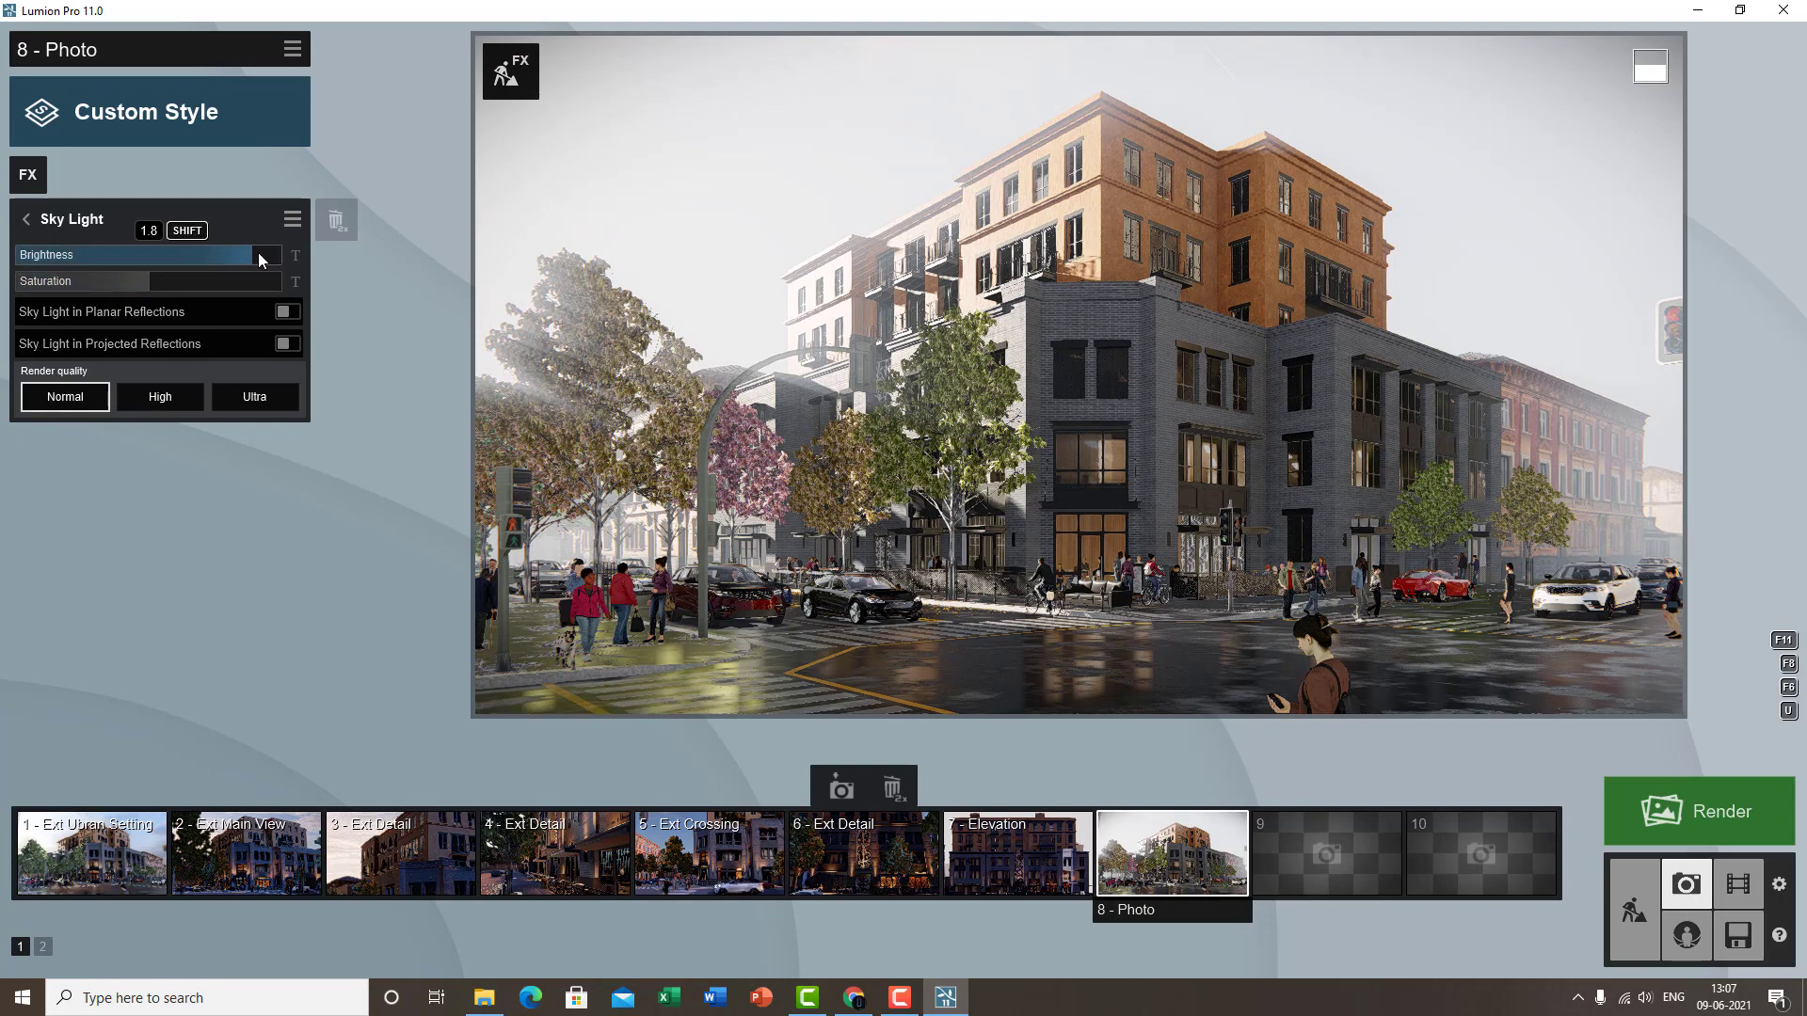
left_click(659, 377)
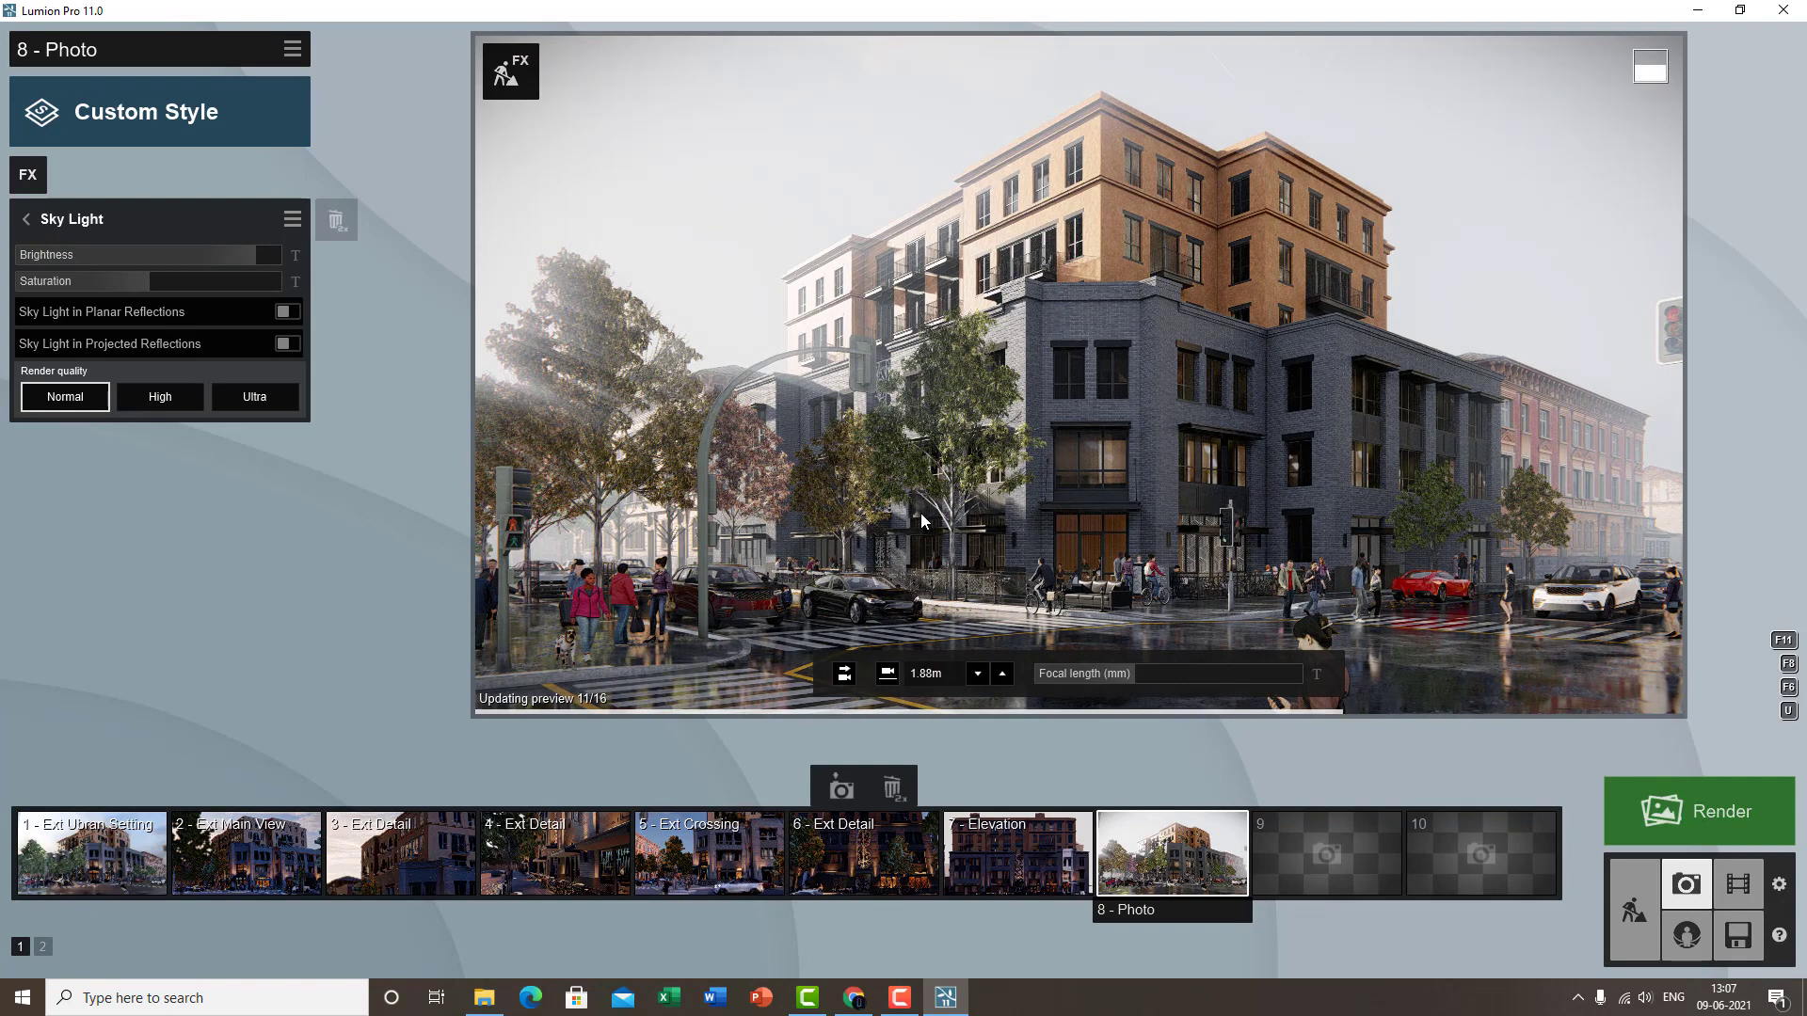
- Leave the Sky Light settings and check the Bleach effect's settings in photo 8's effect stack
left_click(54, 223)
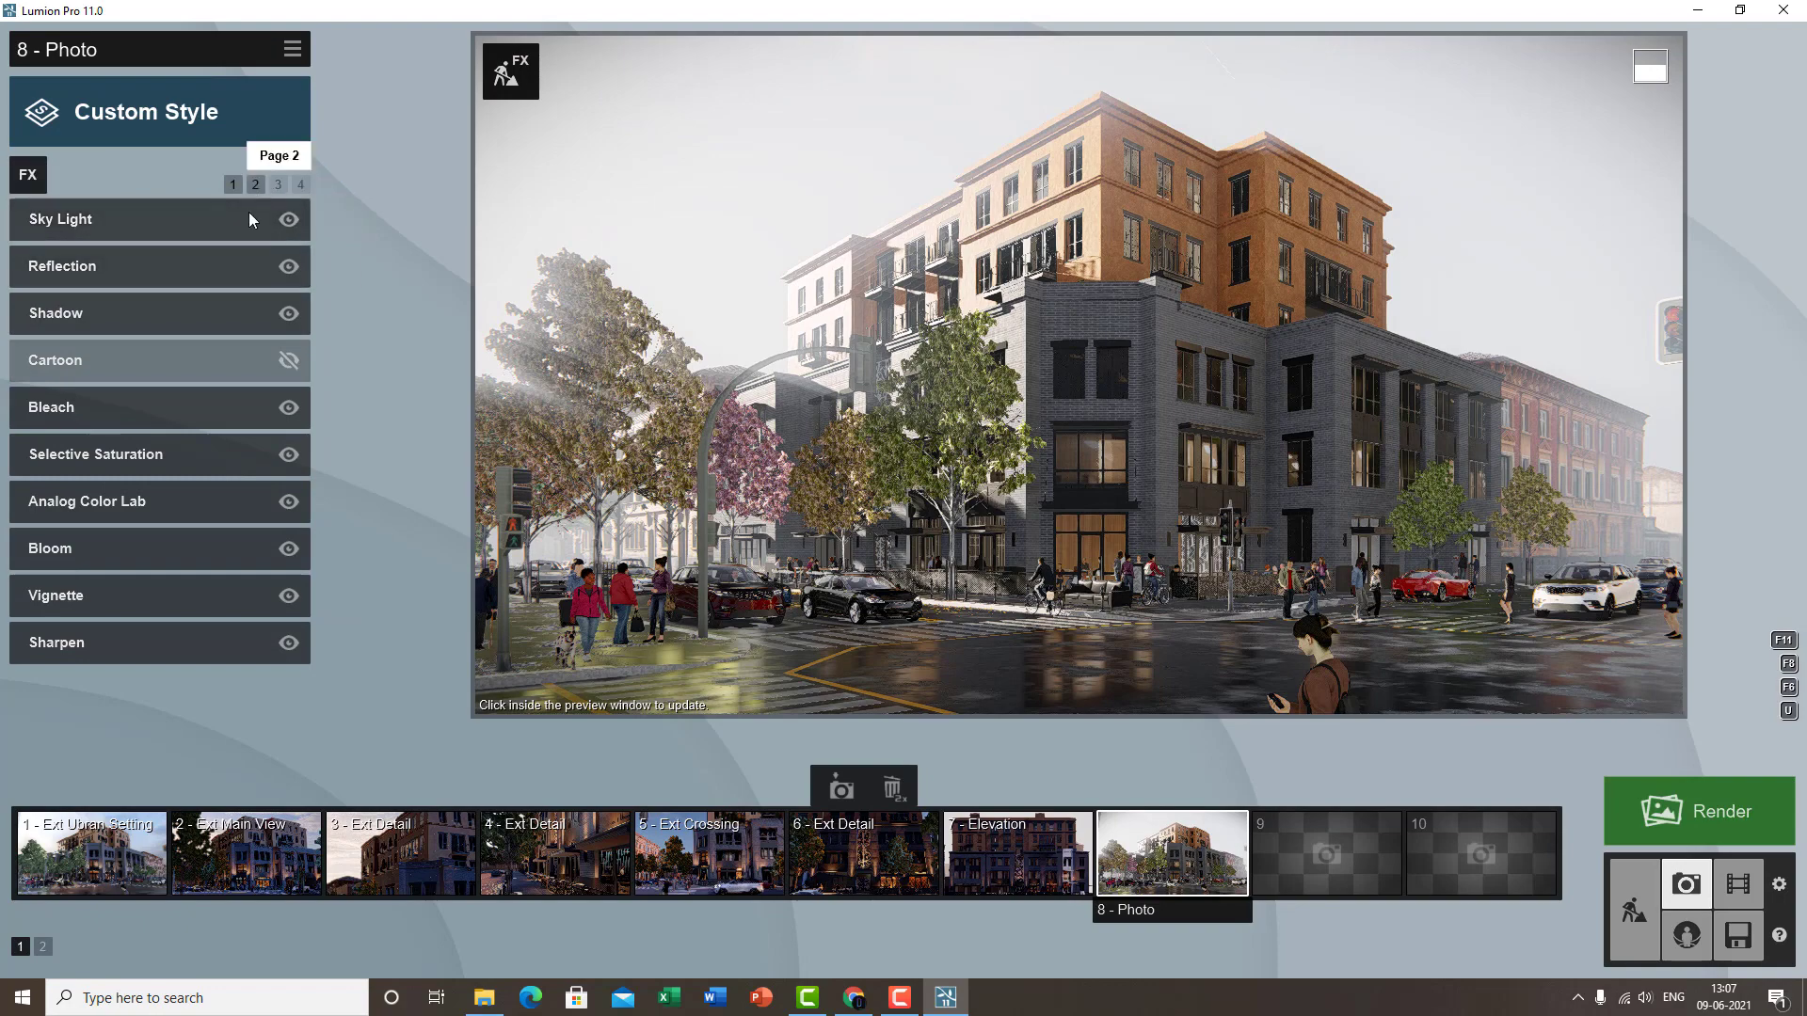
left_click(195, 408)
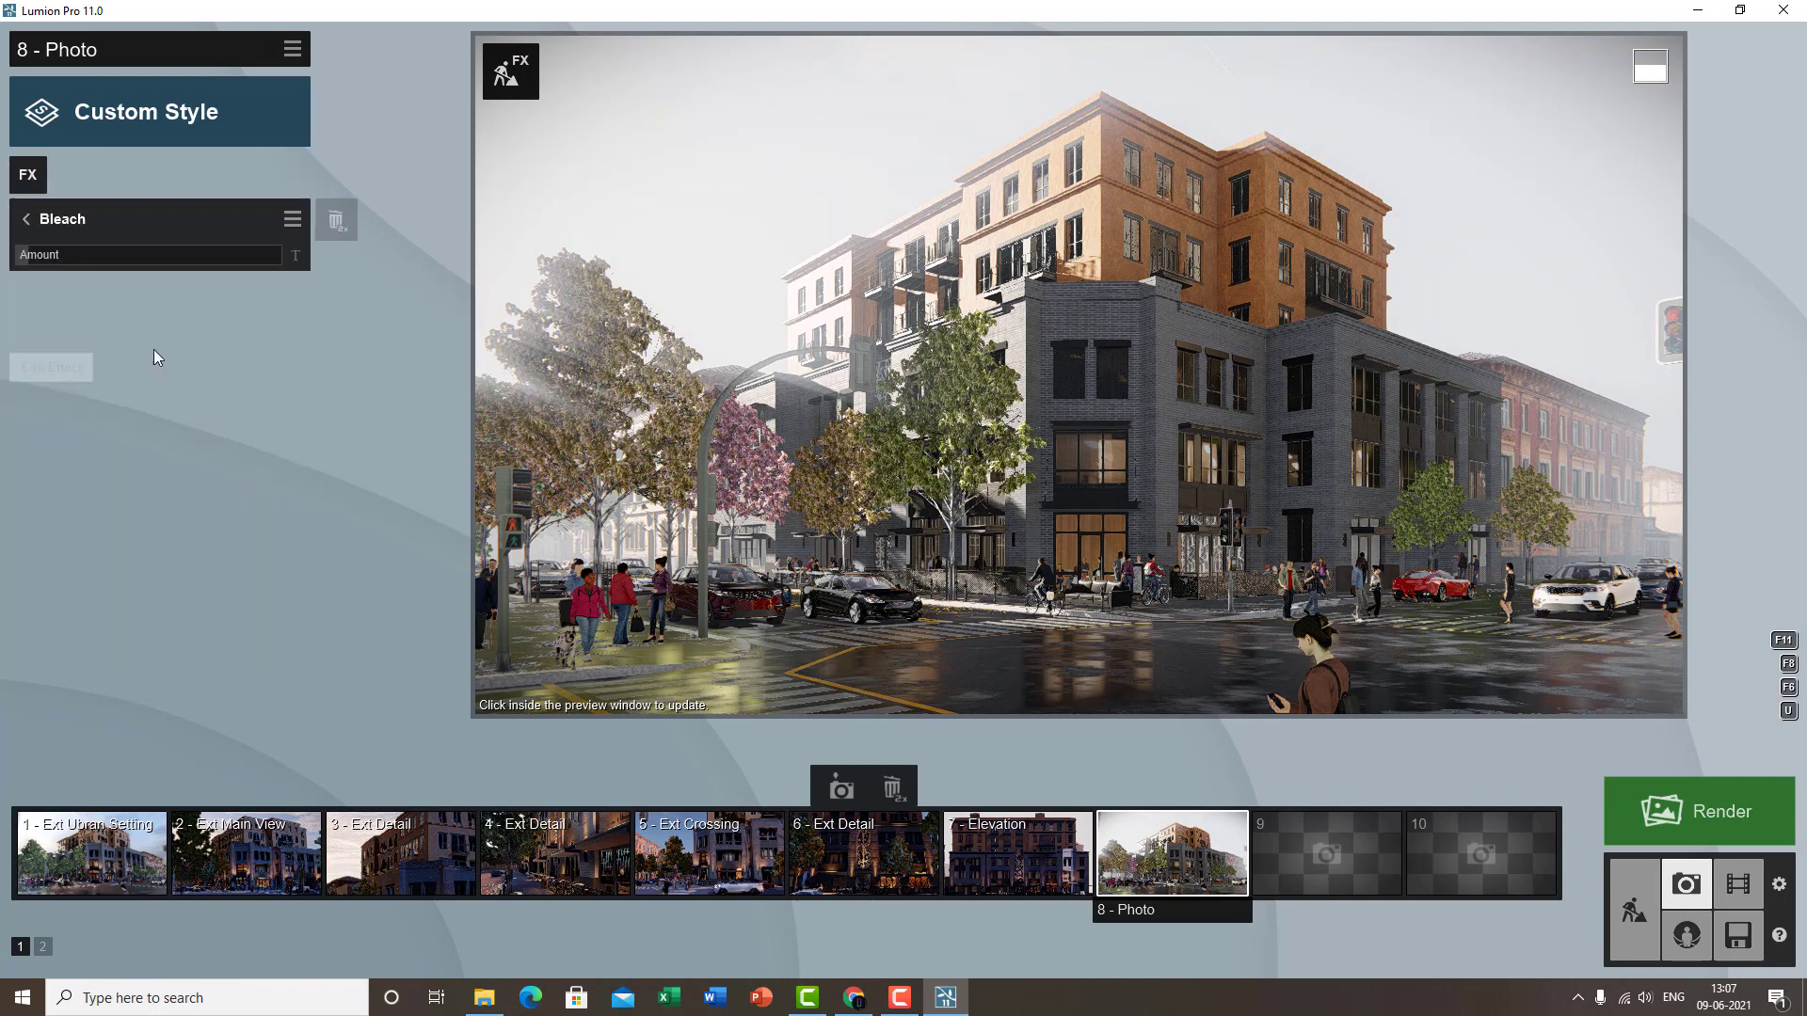
left_click(26, 219)
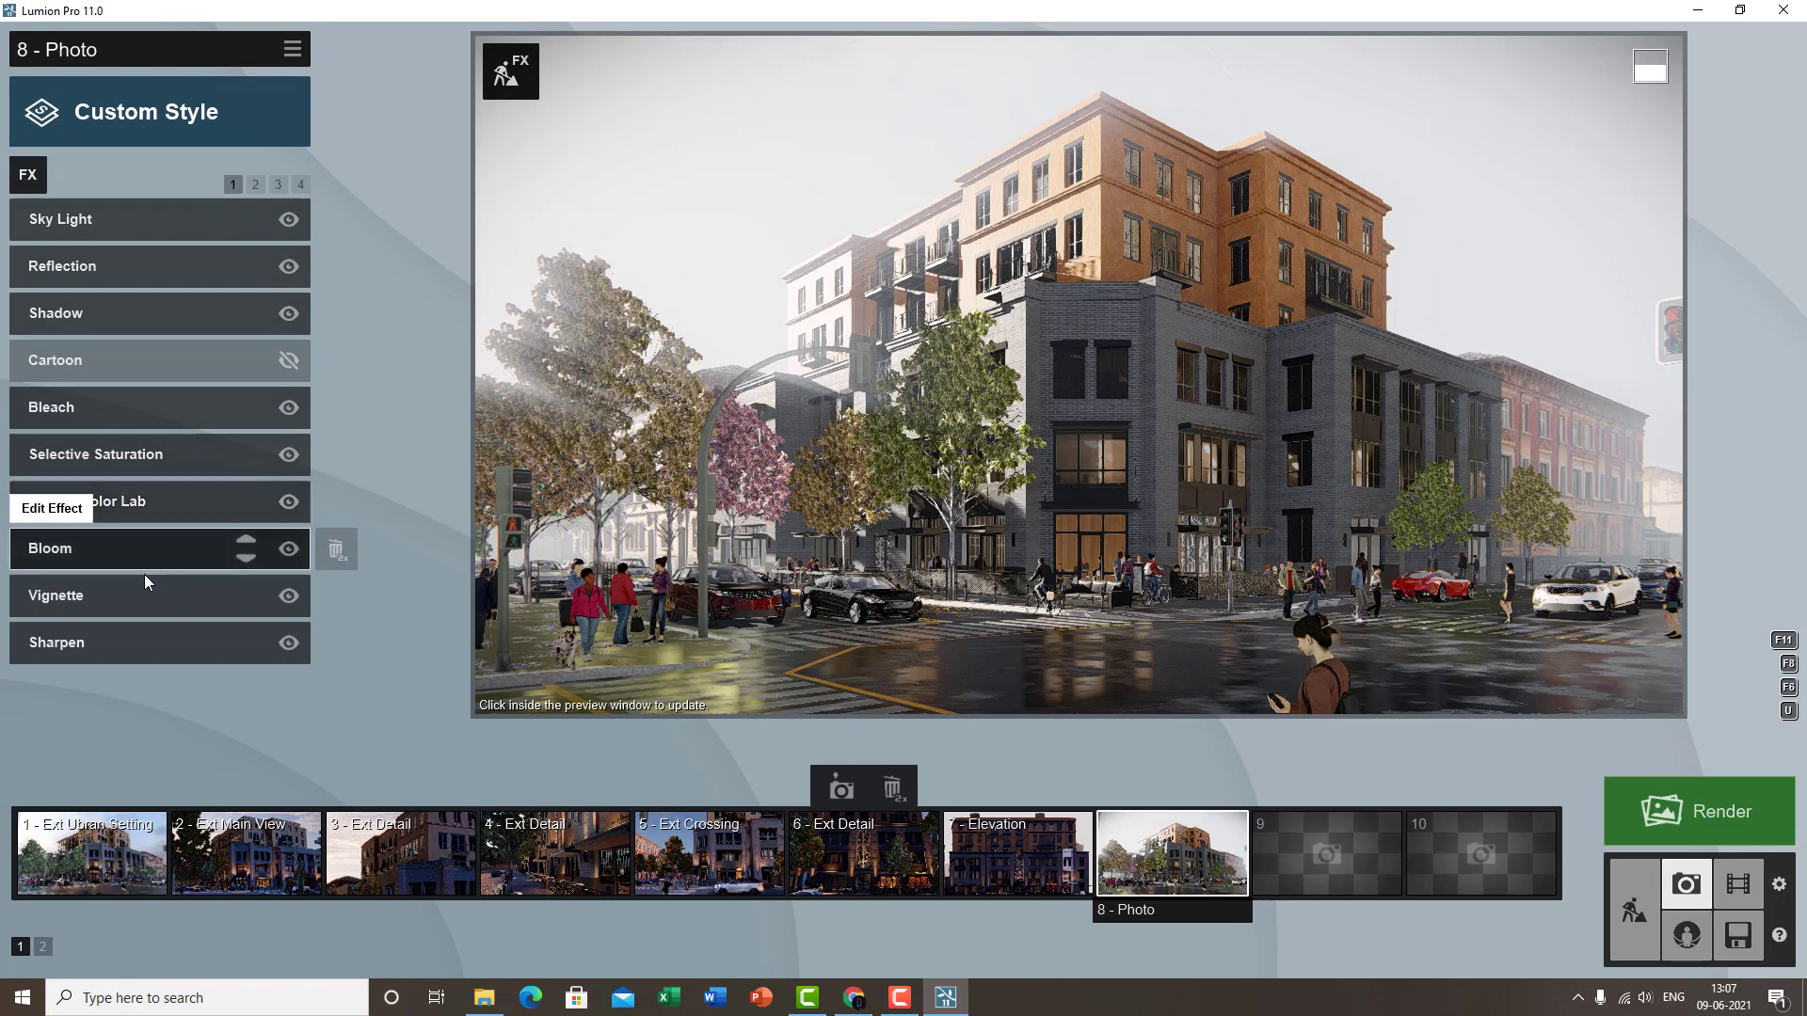
- Raise photo 8's Exposure effect slightly to about 0.6 and return to the effect list
left_click(256, 184)
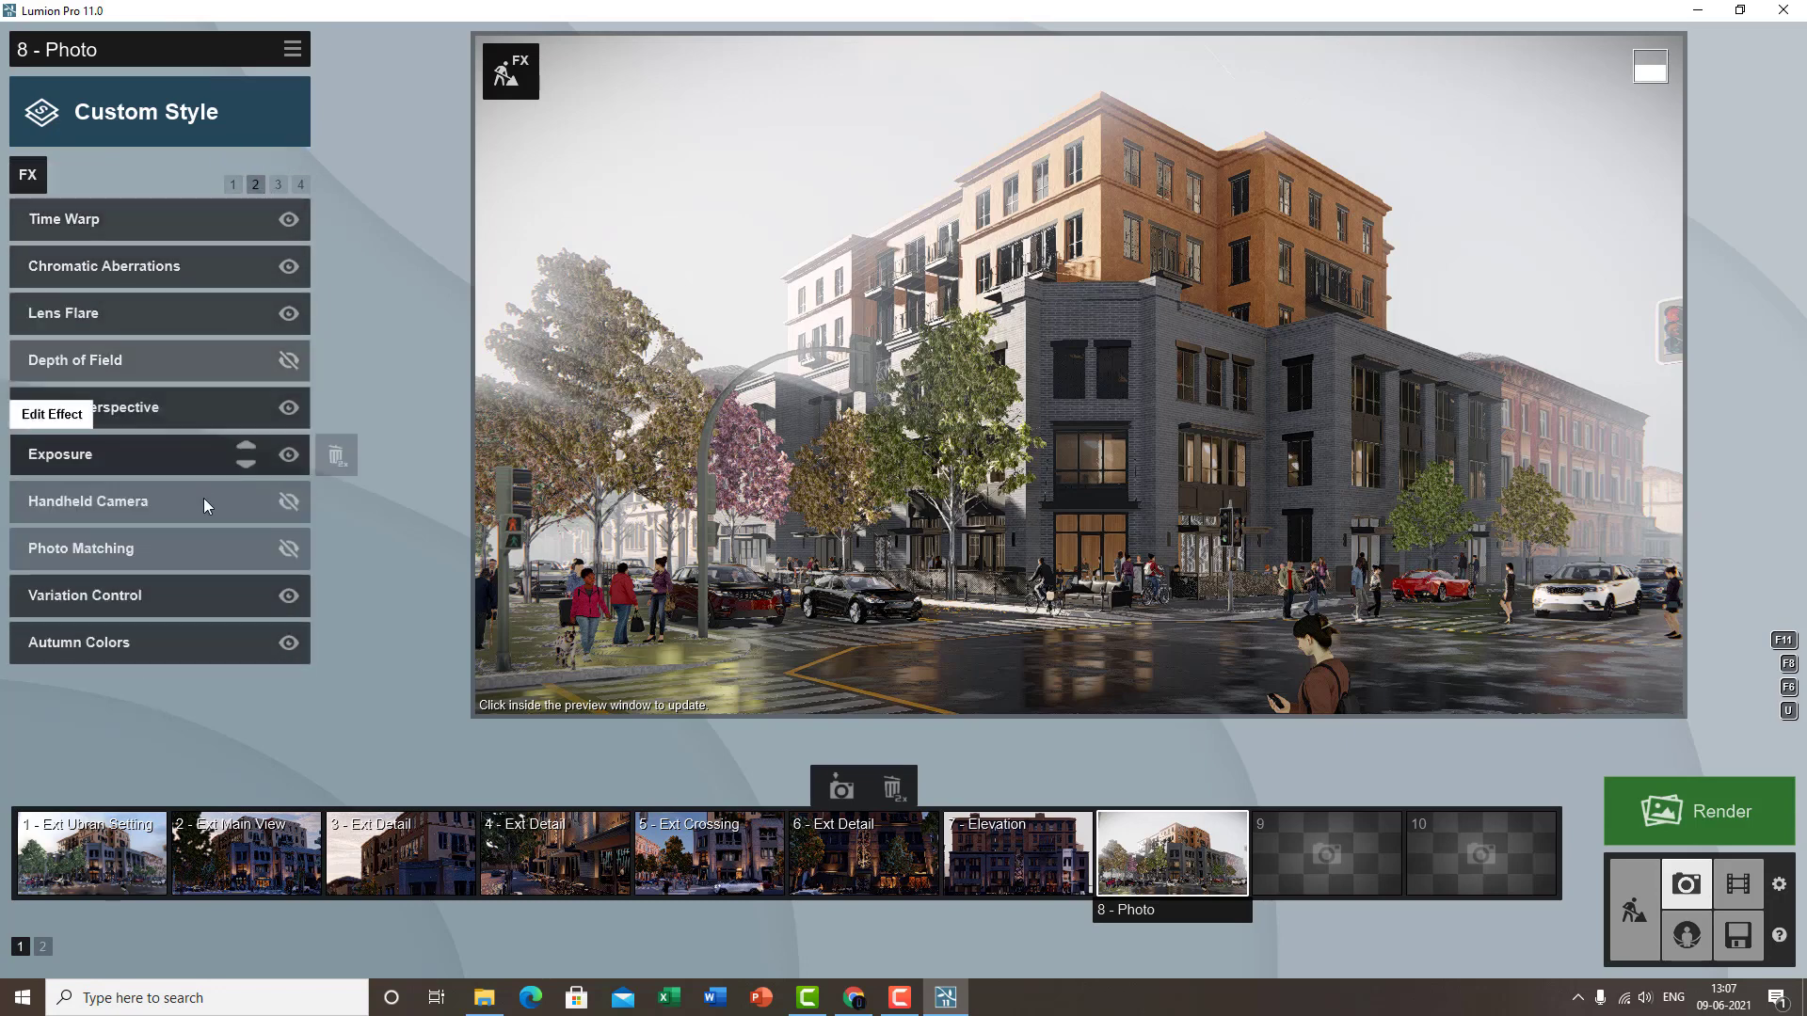
left_click(160, 465)
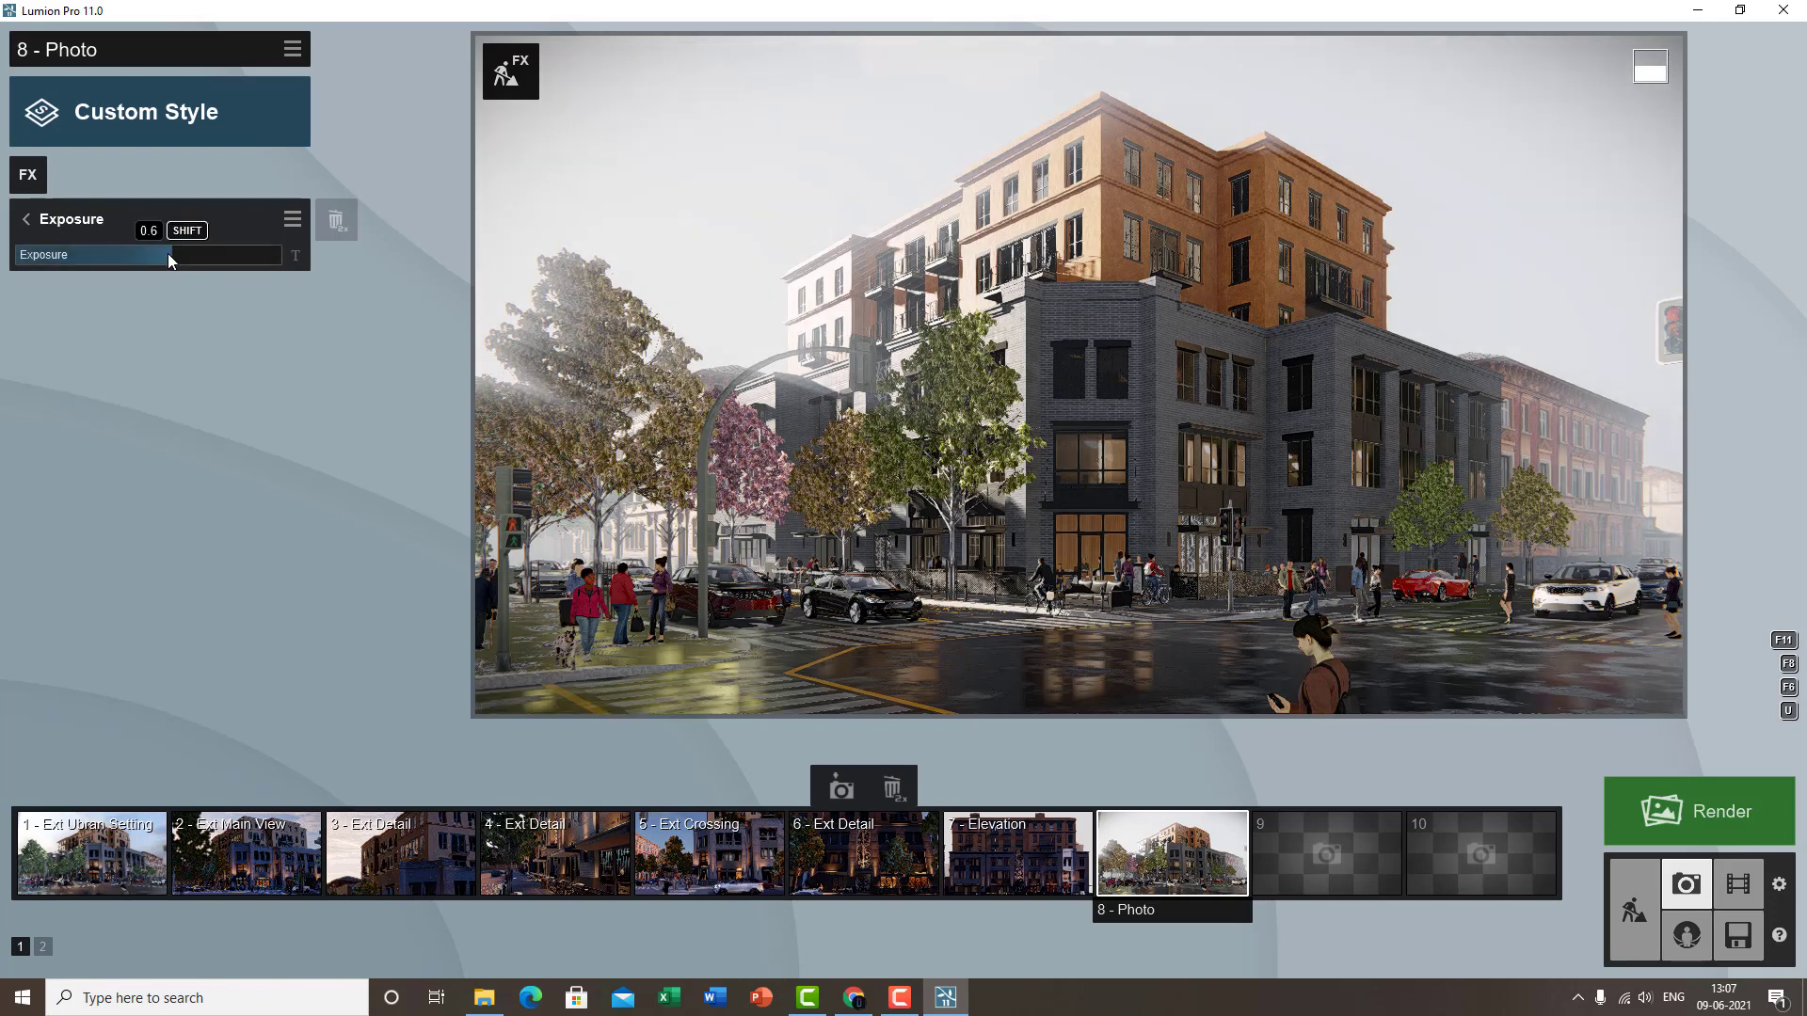
left_click_drag(164, 252, 186, 256)
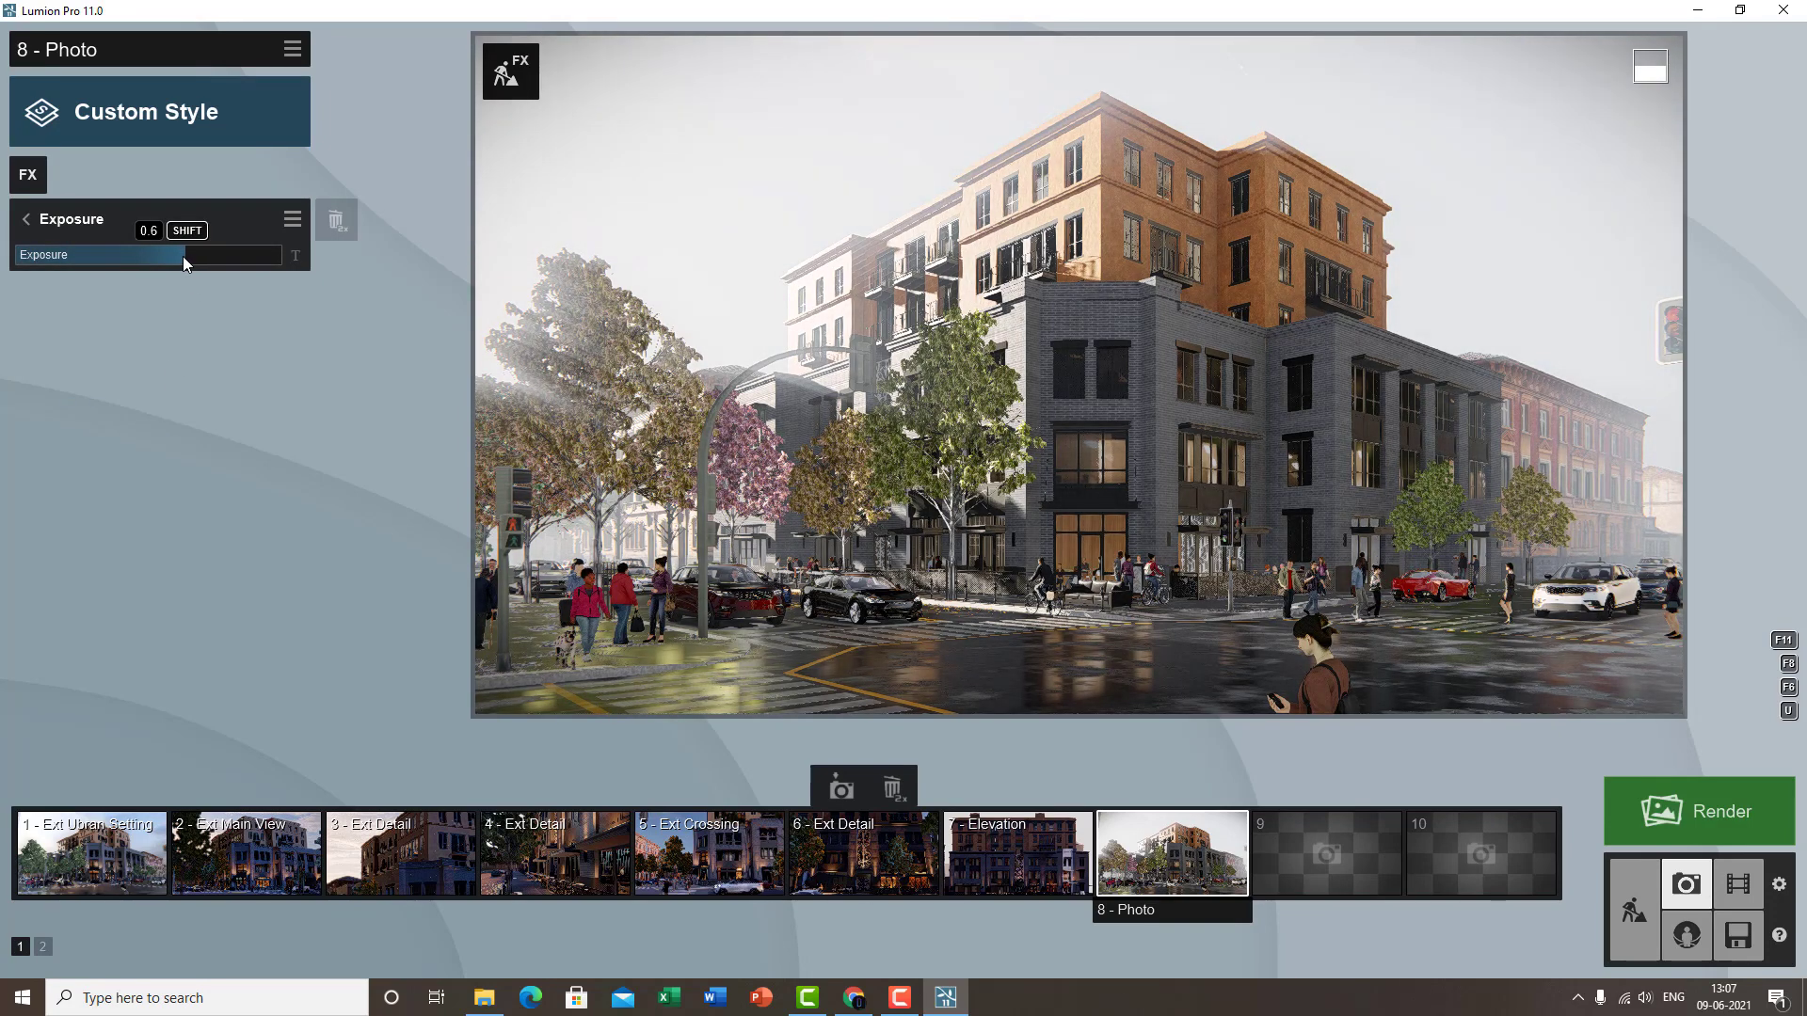
left_click(66, 217)
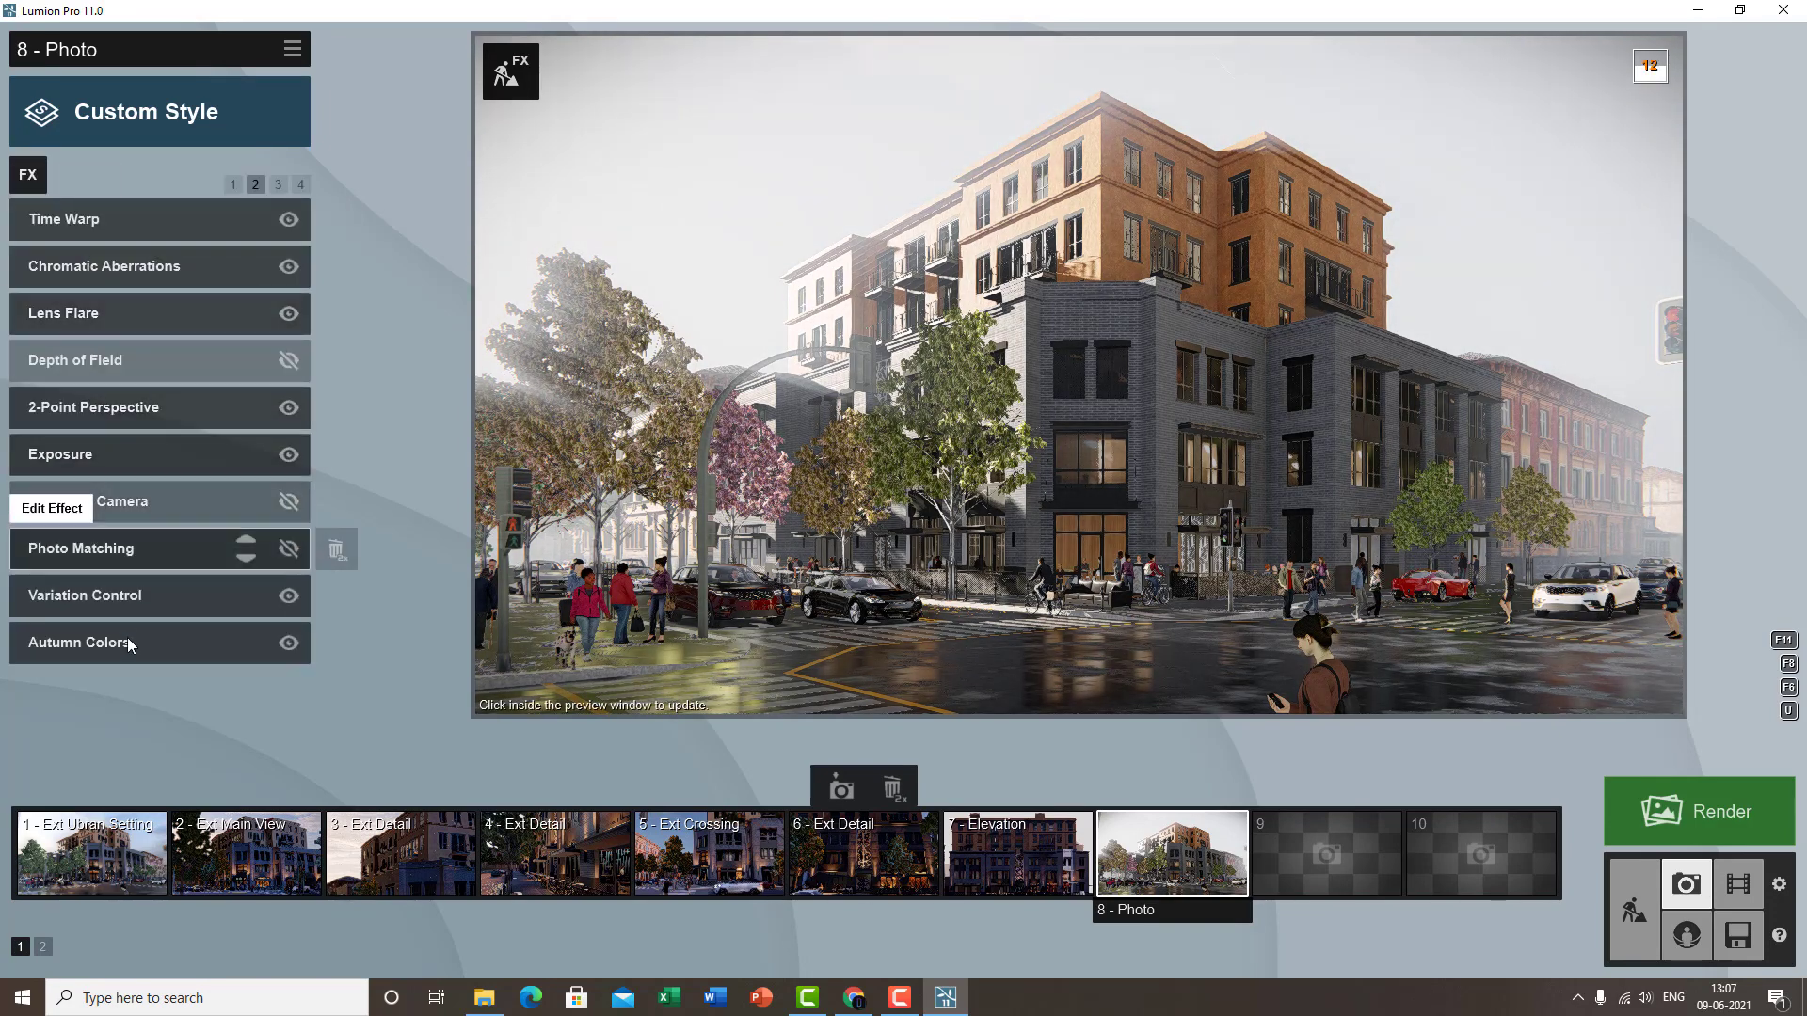
- Set the Sun effect's brightness on photo 8 to 0.7 and return to the effects on page 2
left_click(279, 184)
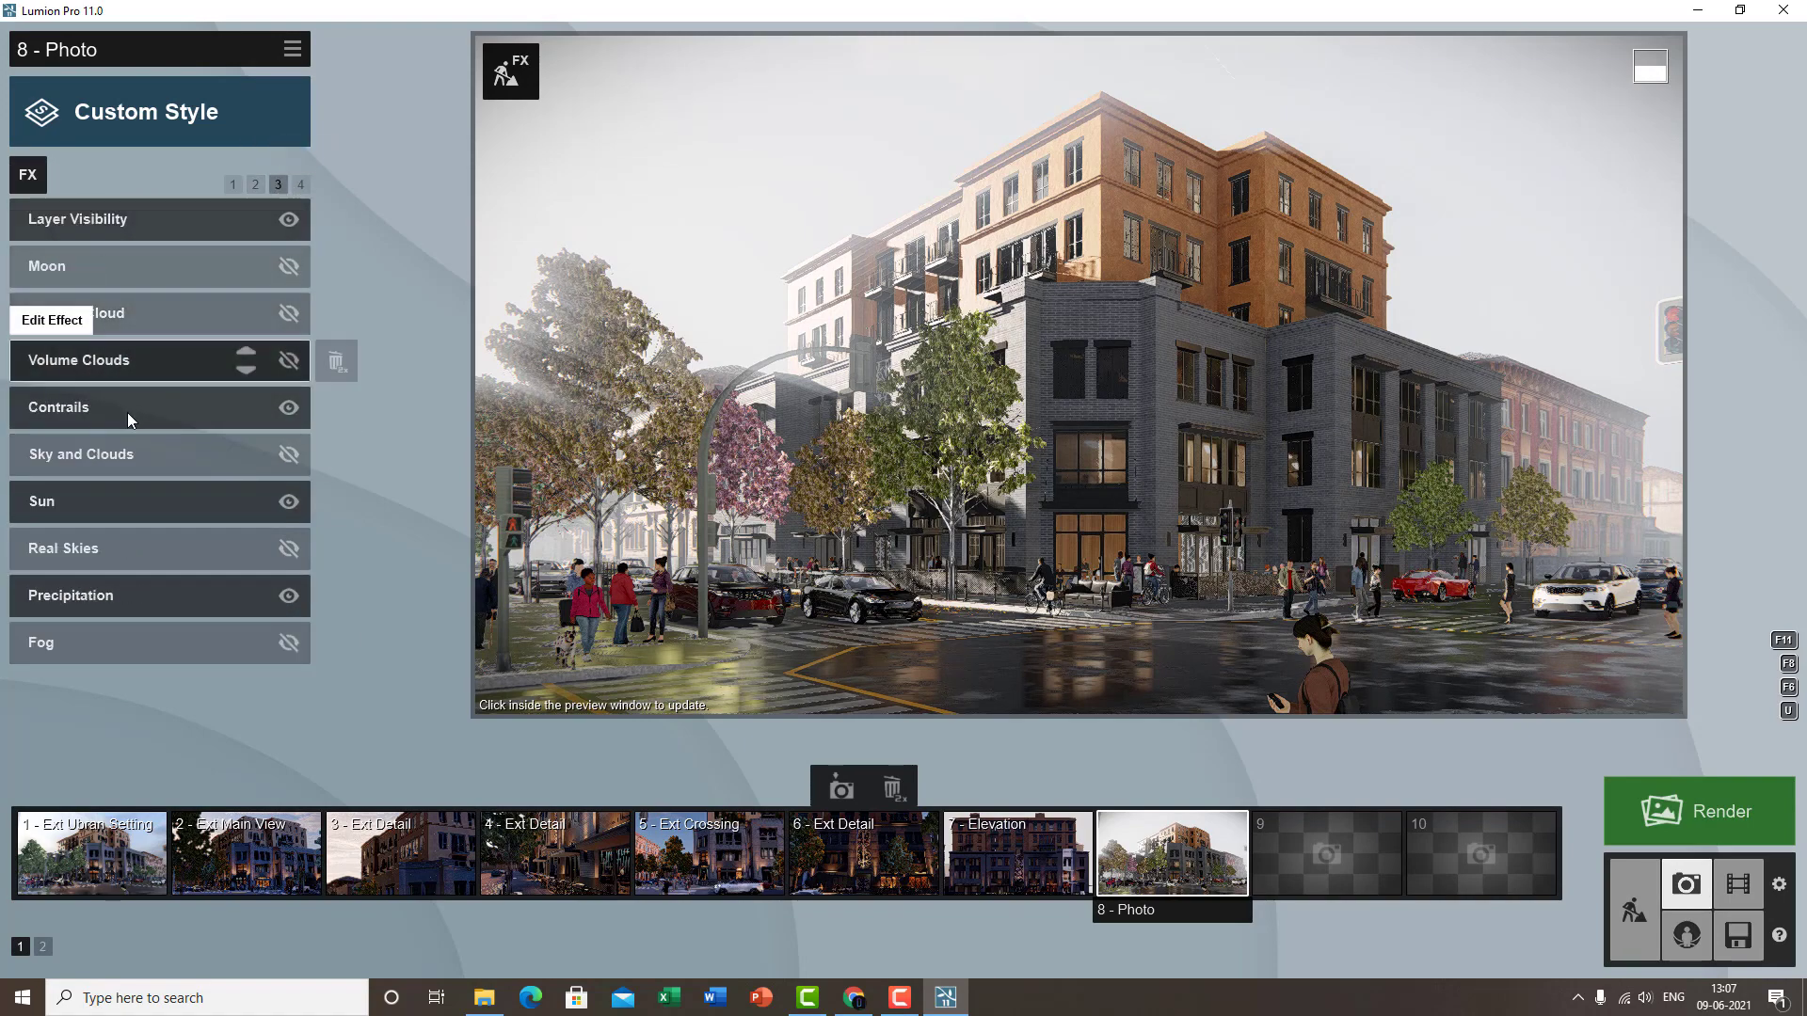
left_click(117, 499)
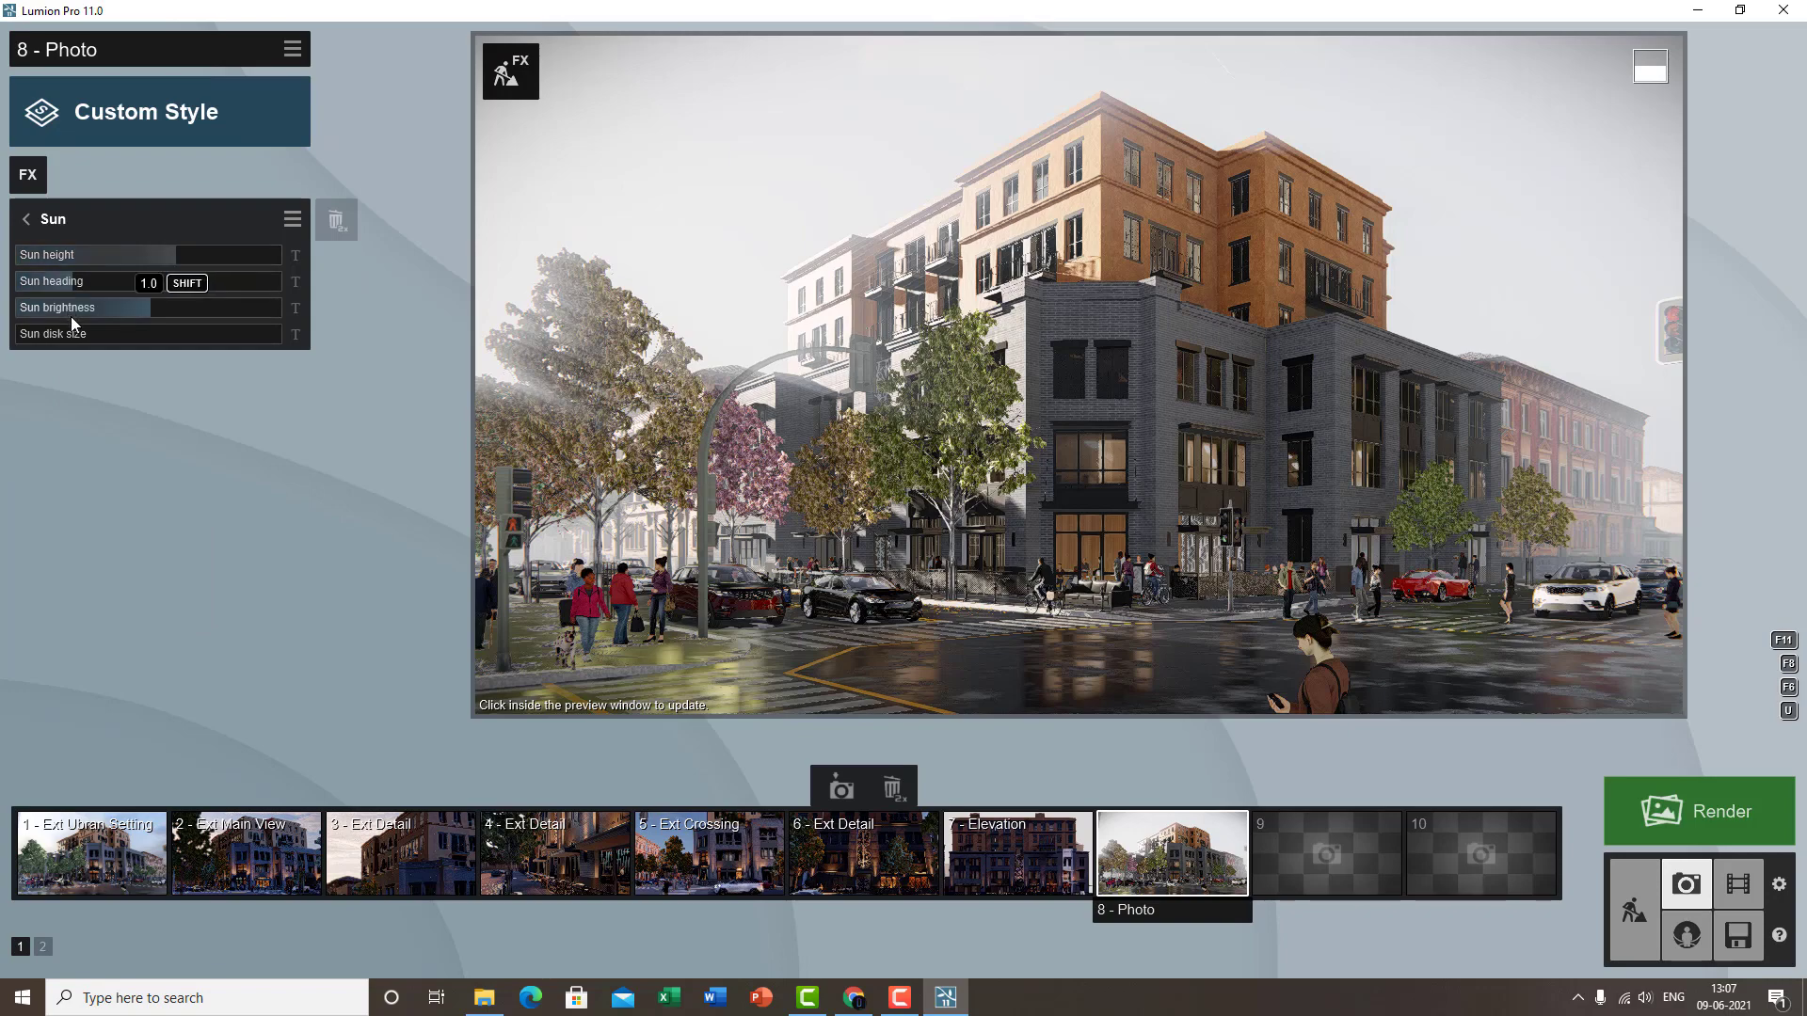
left_click(111, 311)
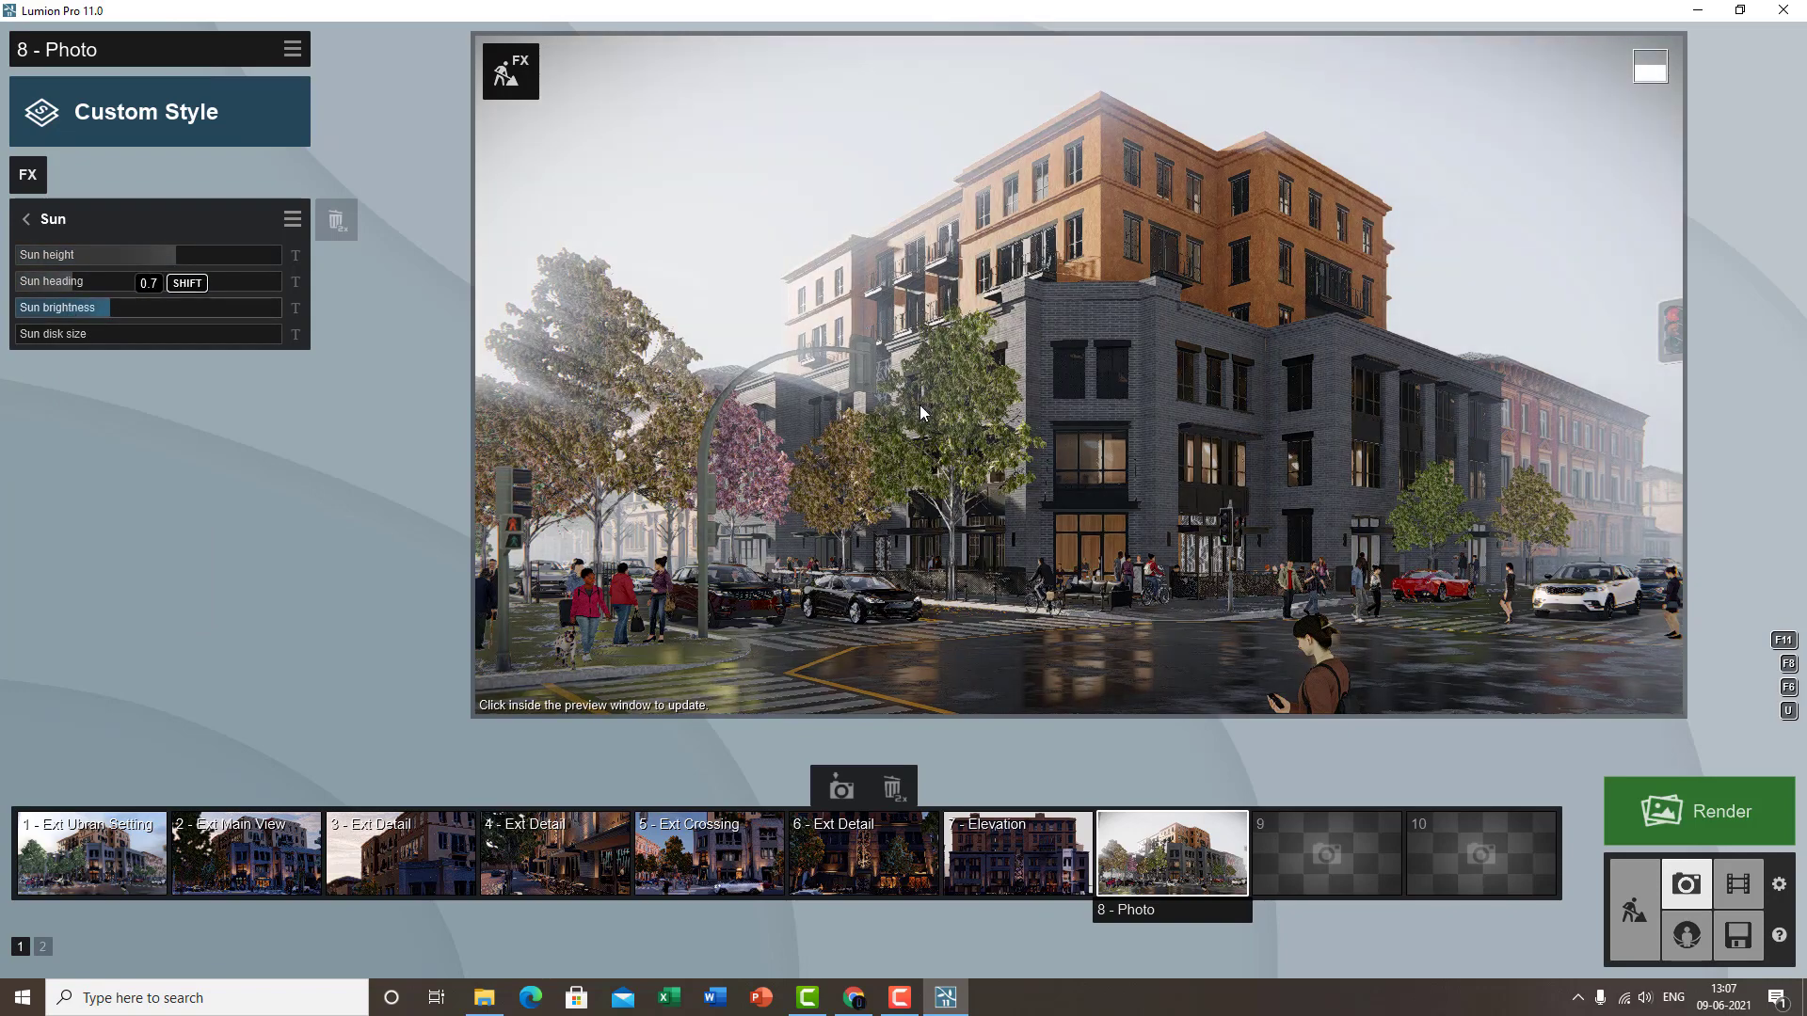
left_click(26, 218)
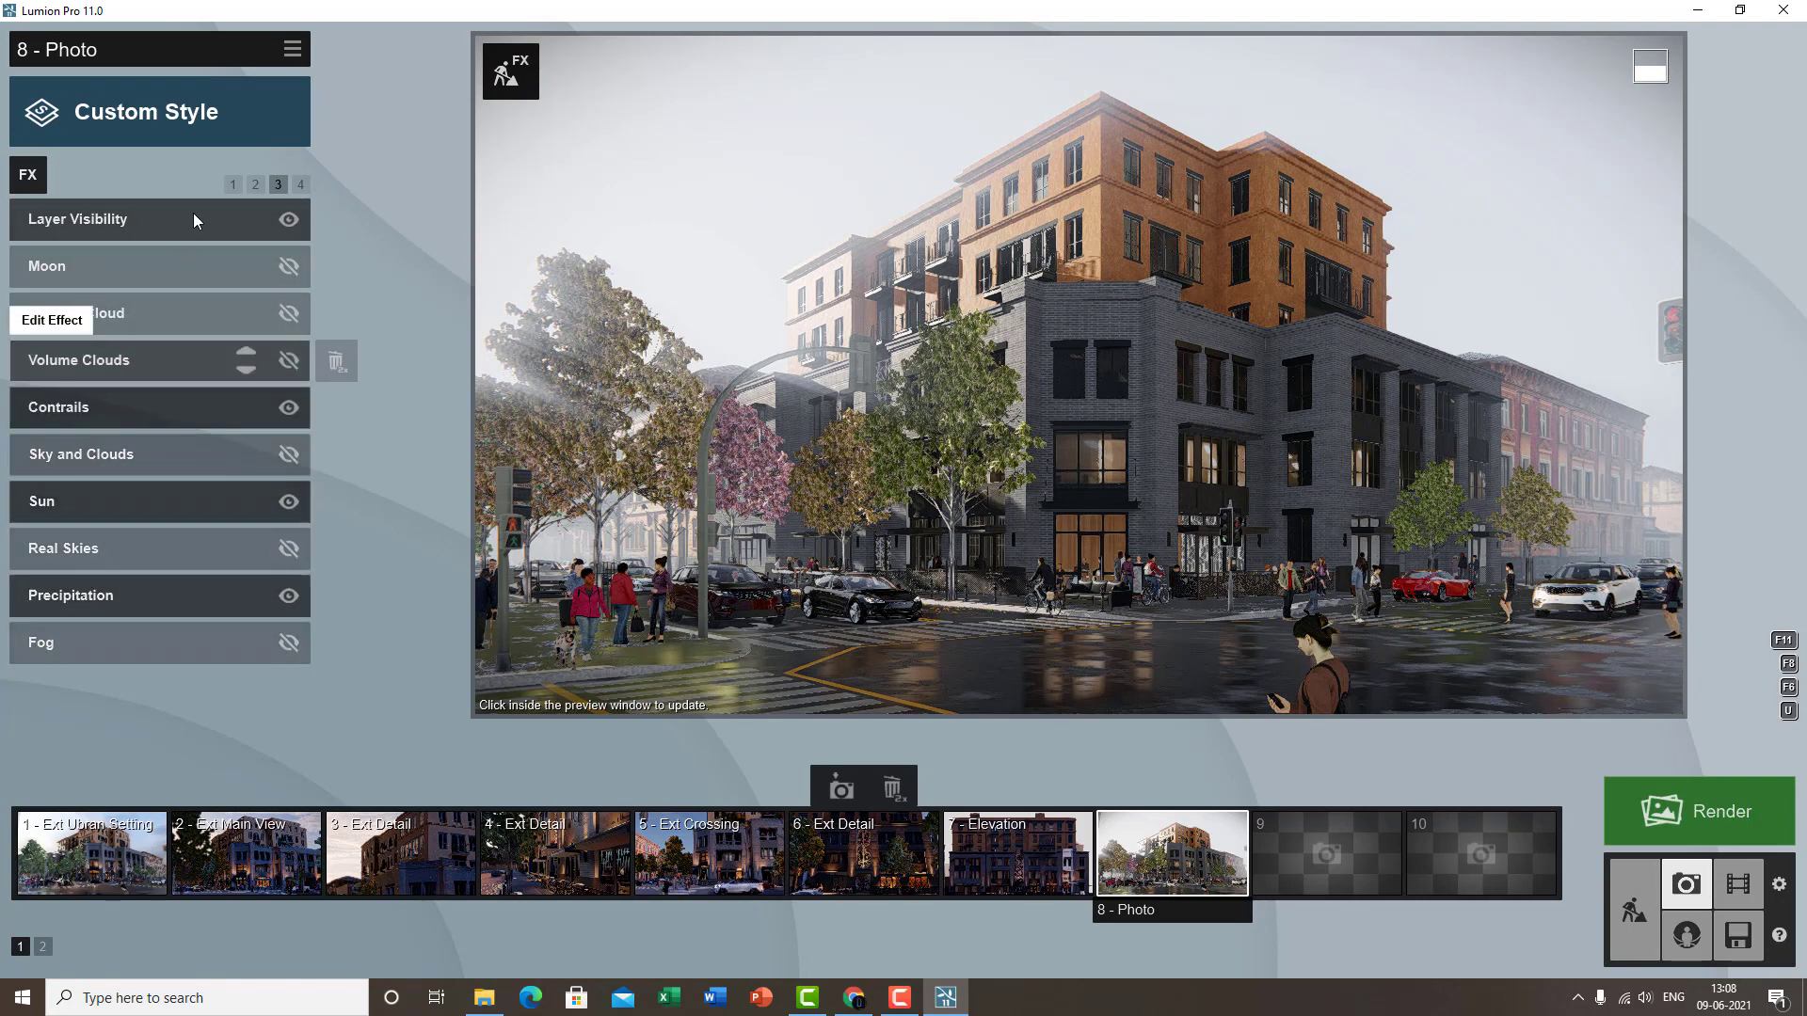
left_click(254, 184)
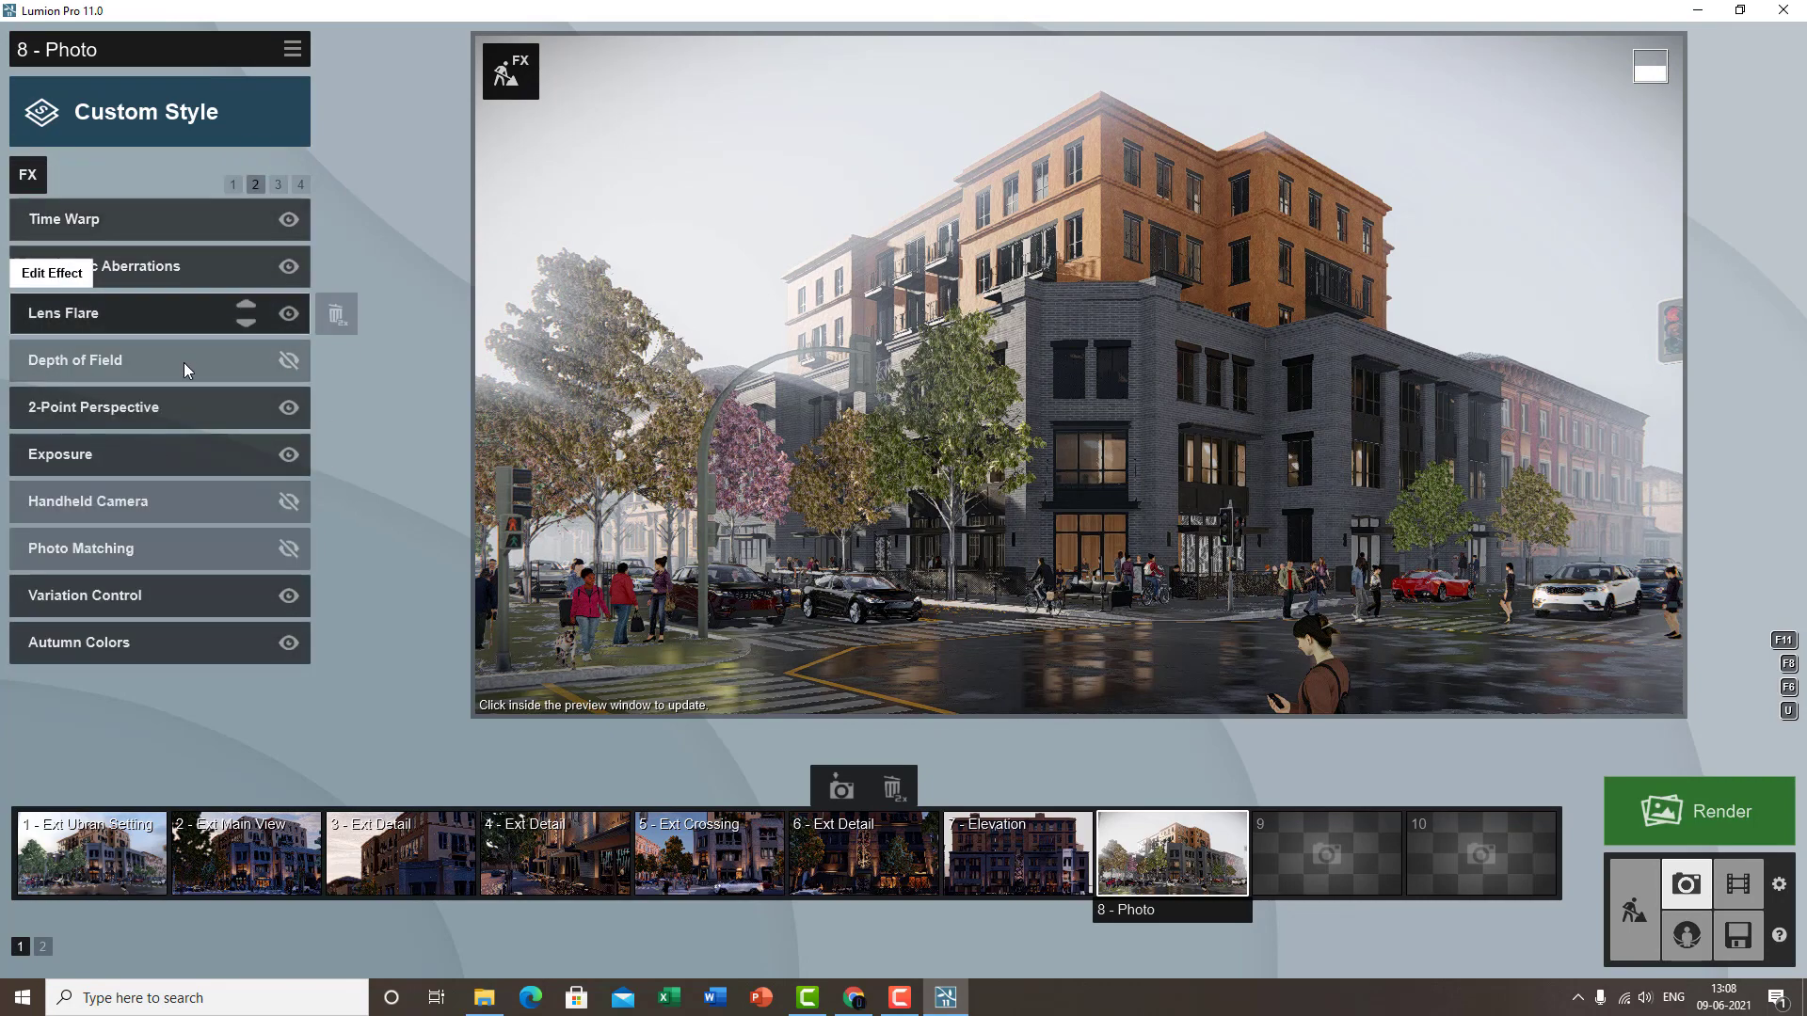
left_click(899, 997)
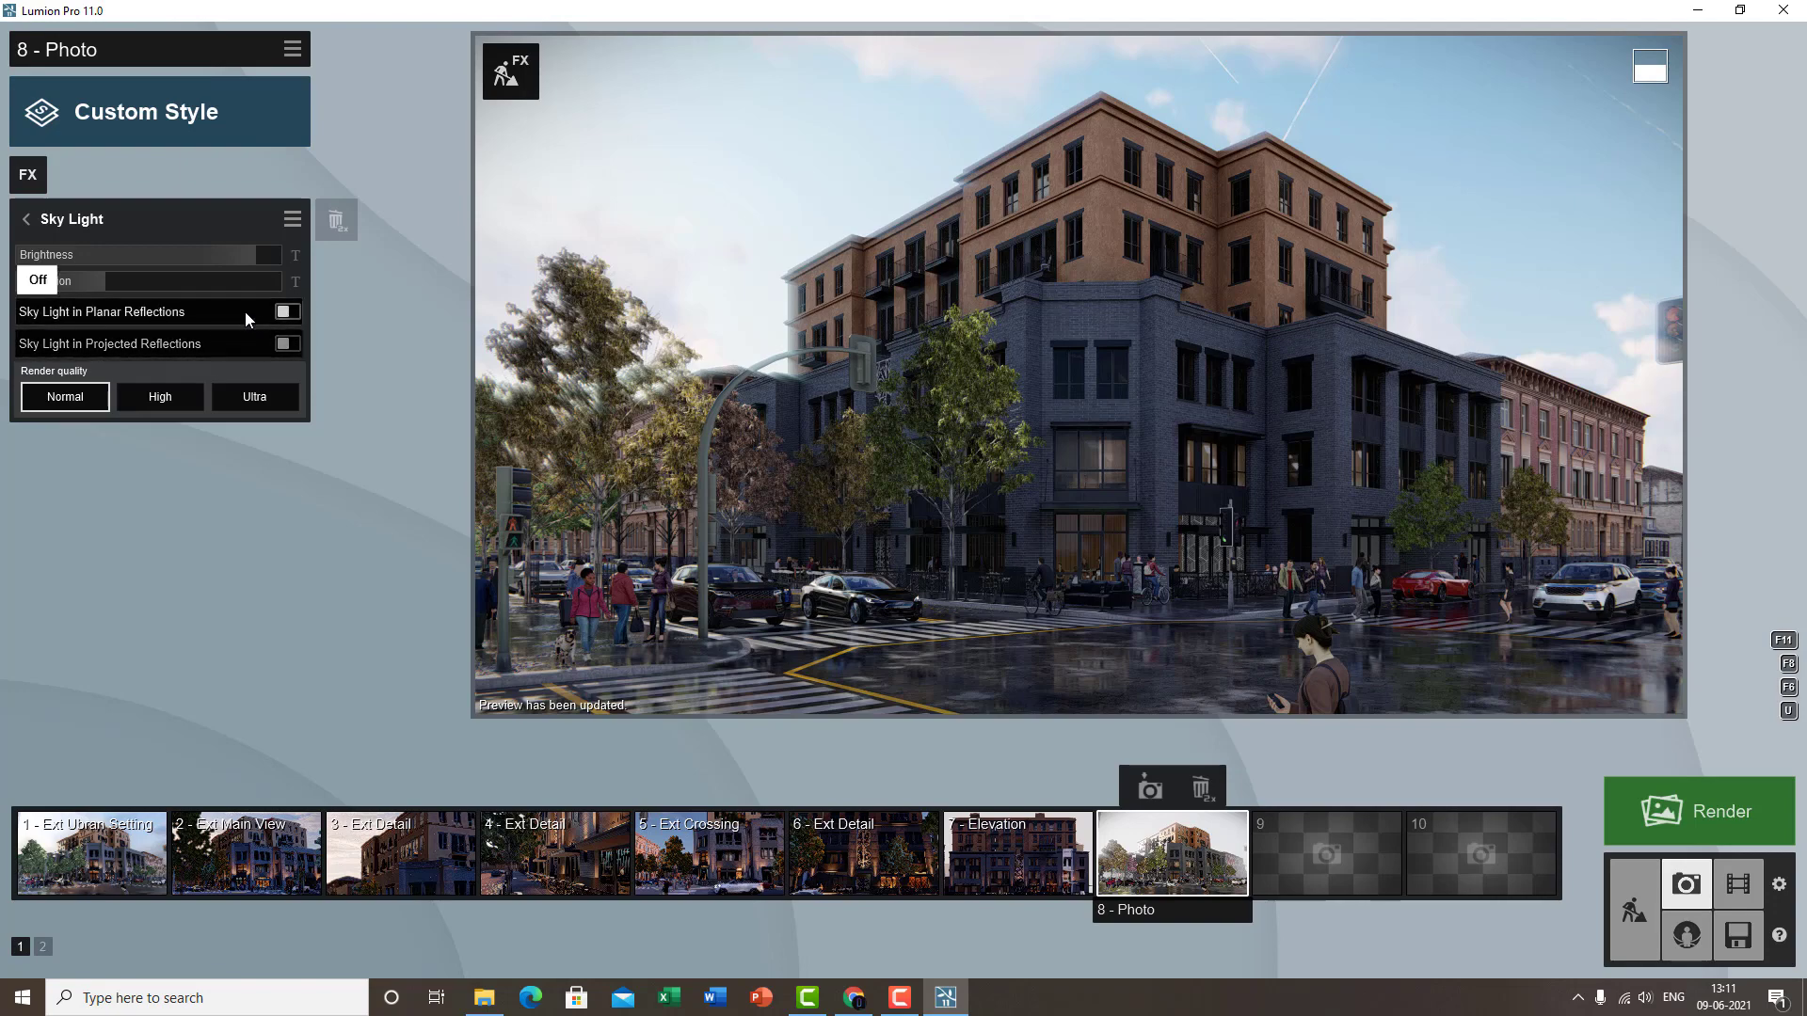
- Enable Sky Light in both Planar Reflections and Projected Reflections for photo 8
left_click(287, 312)
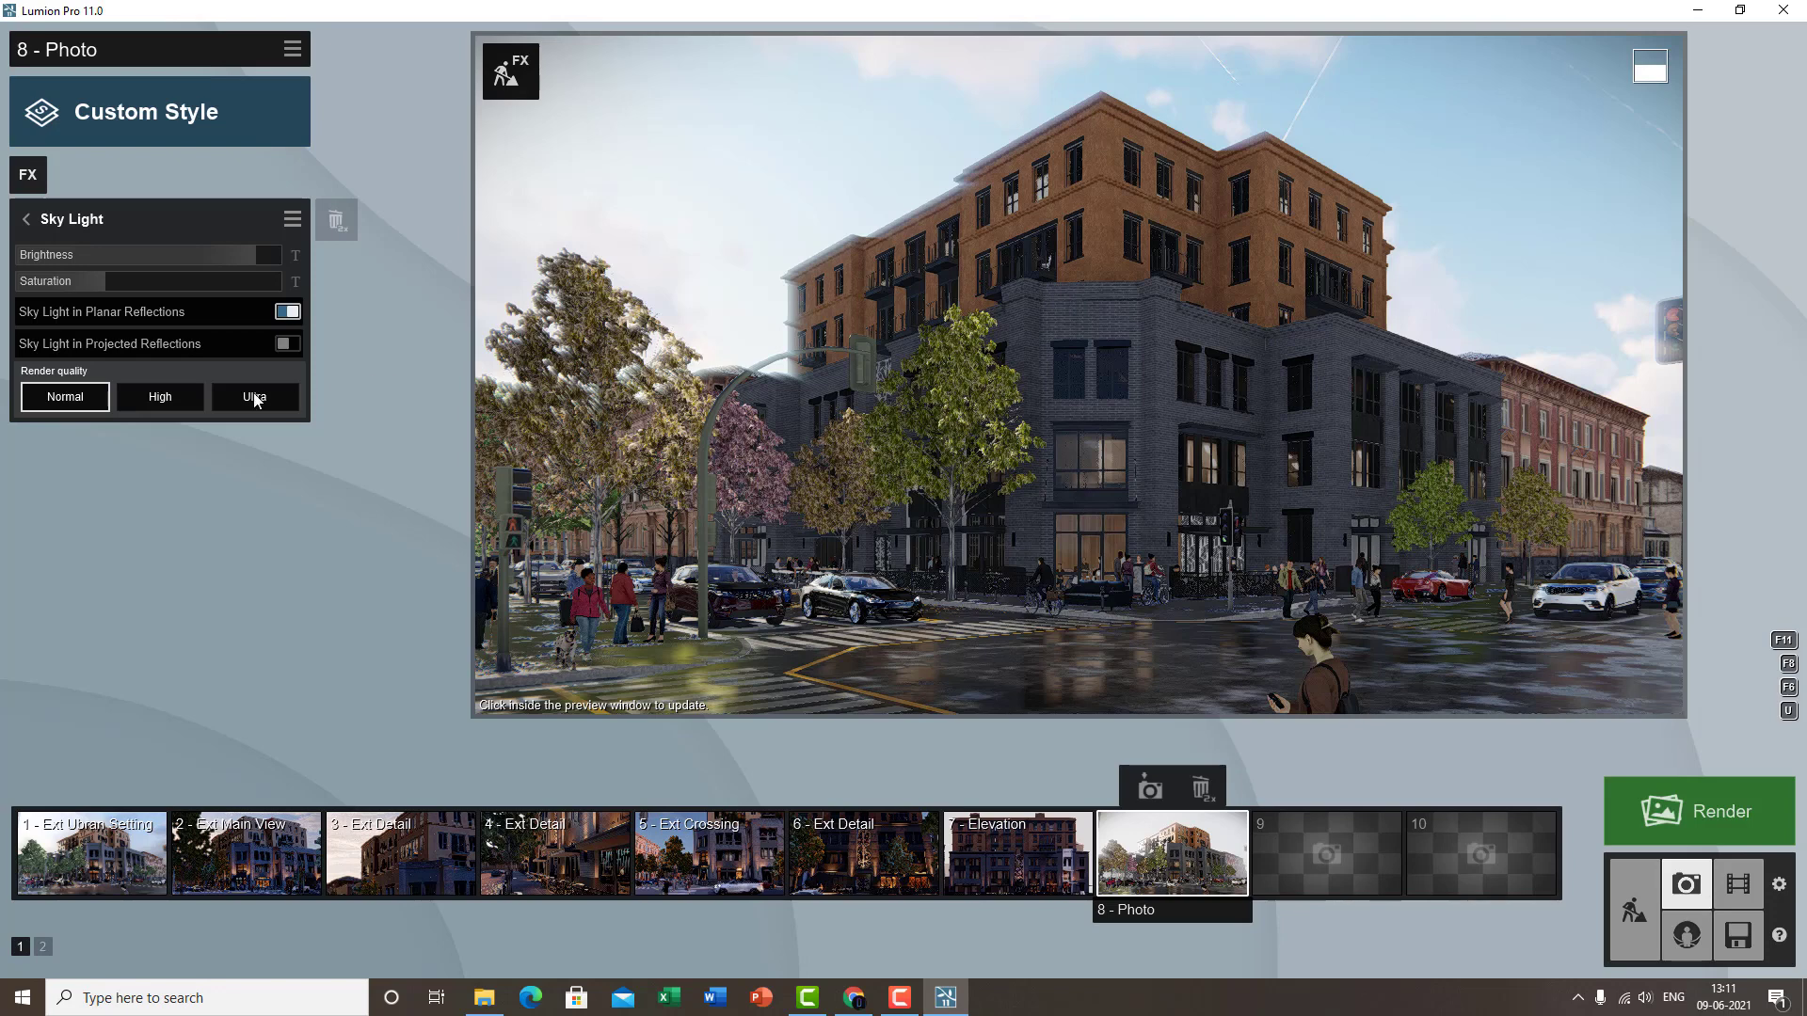
left_click(287, 344)
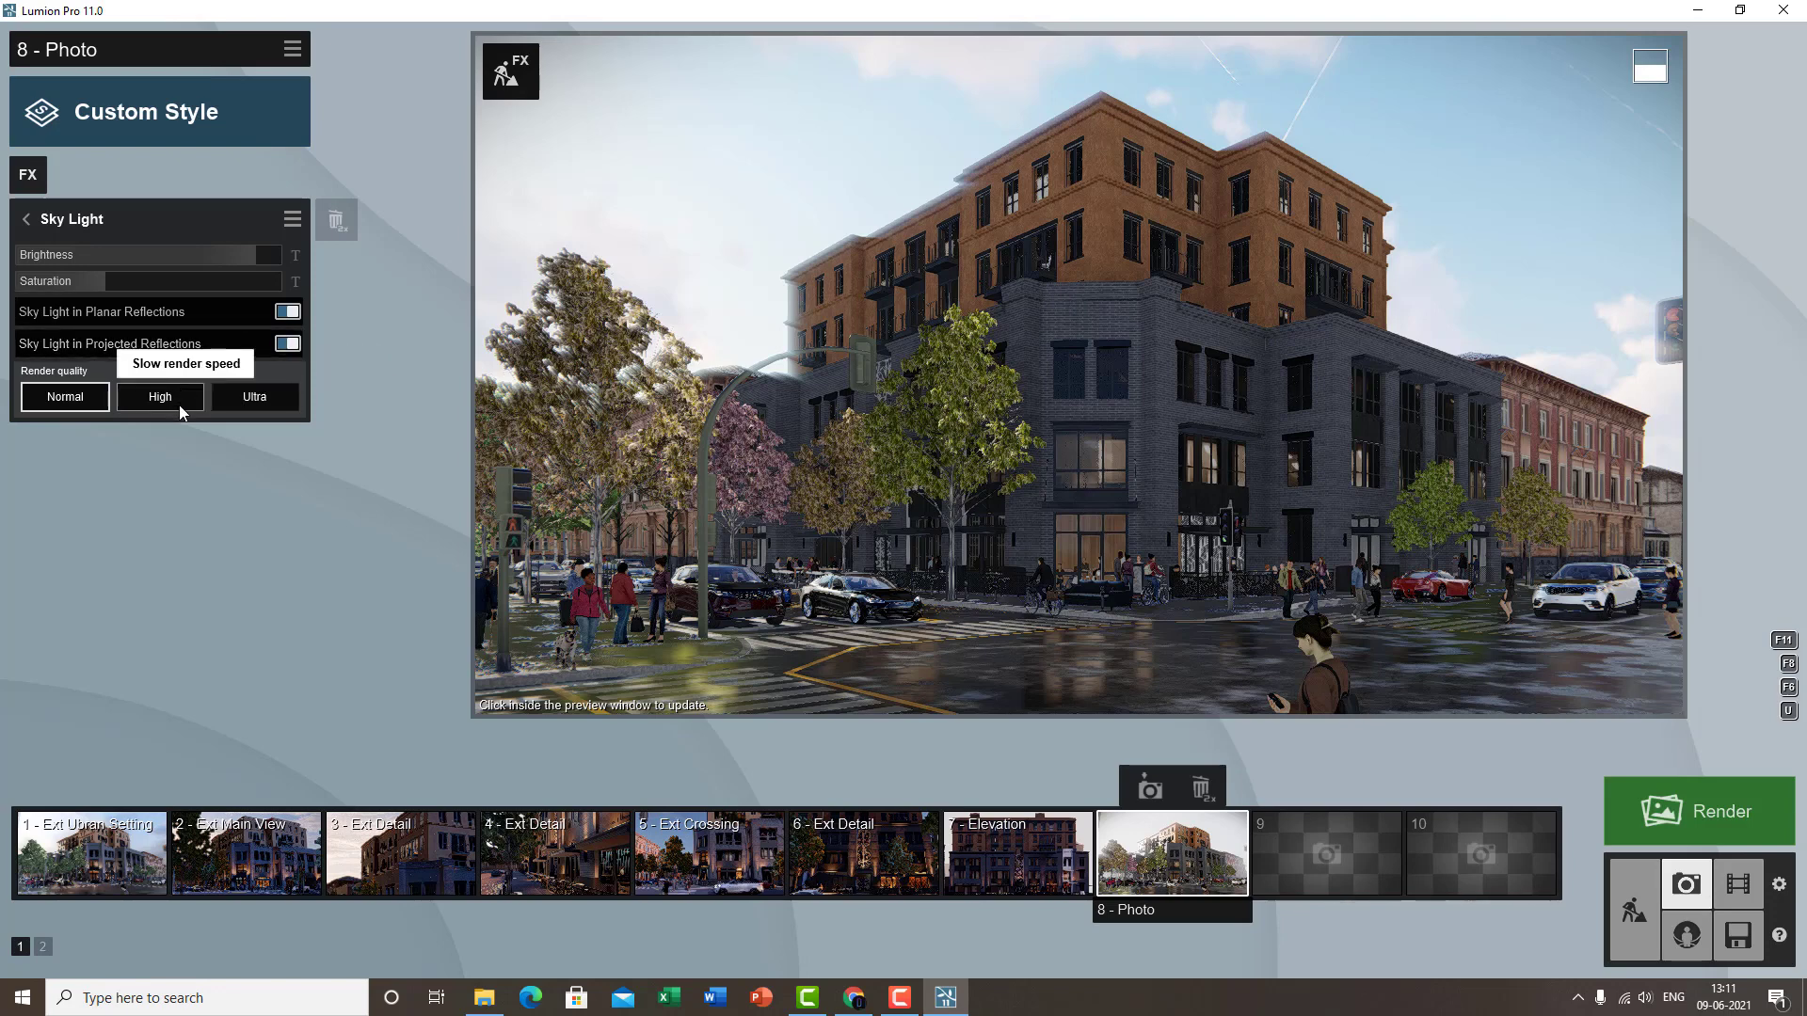
- Switch to Chrome and look through the Lumion support article "How do Planar Reflections work?" down to its related links
left_click(857, 999)
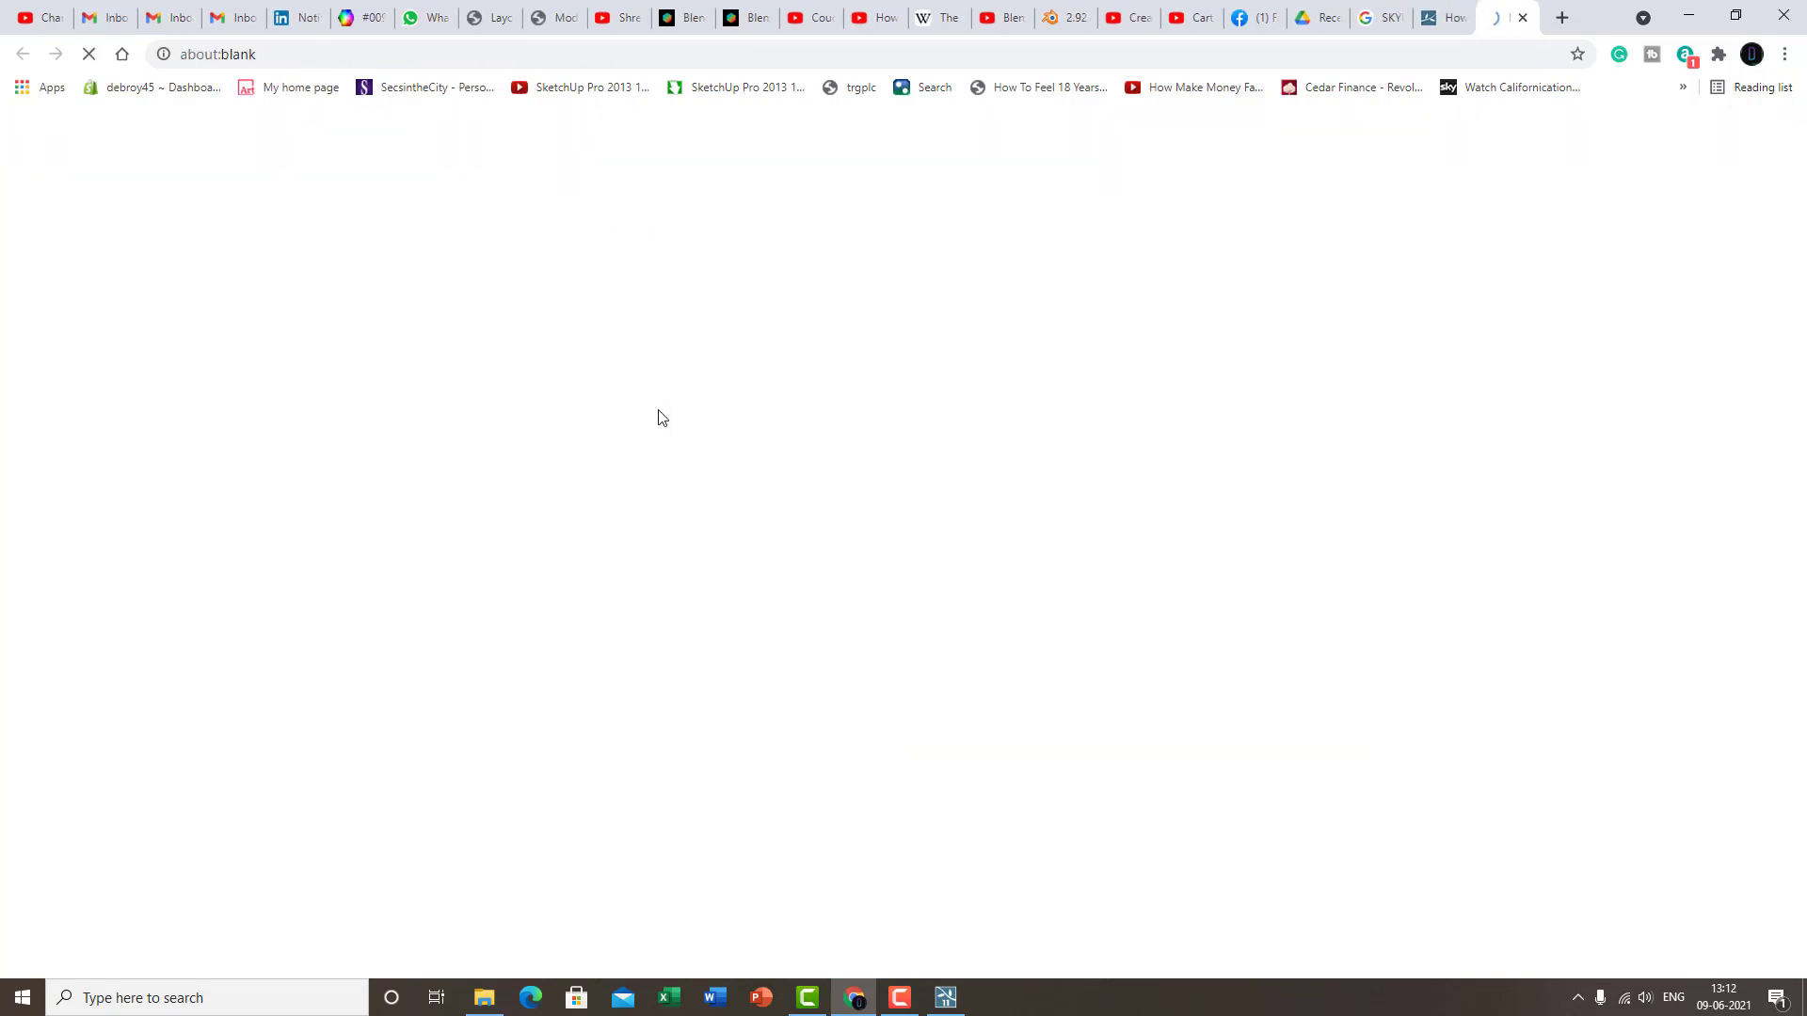
left_click(1438, 18)
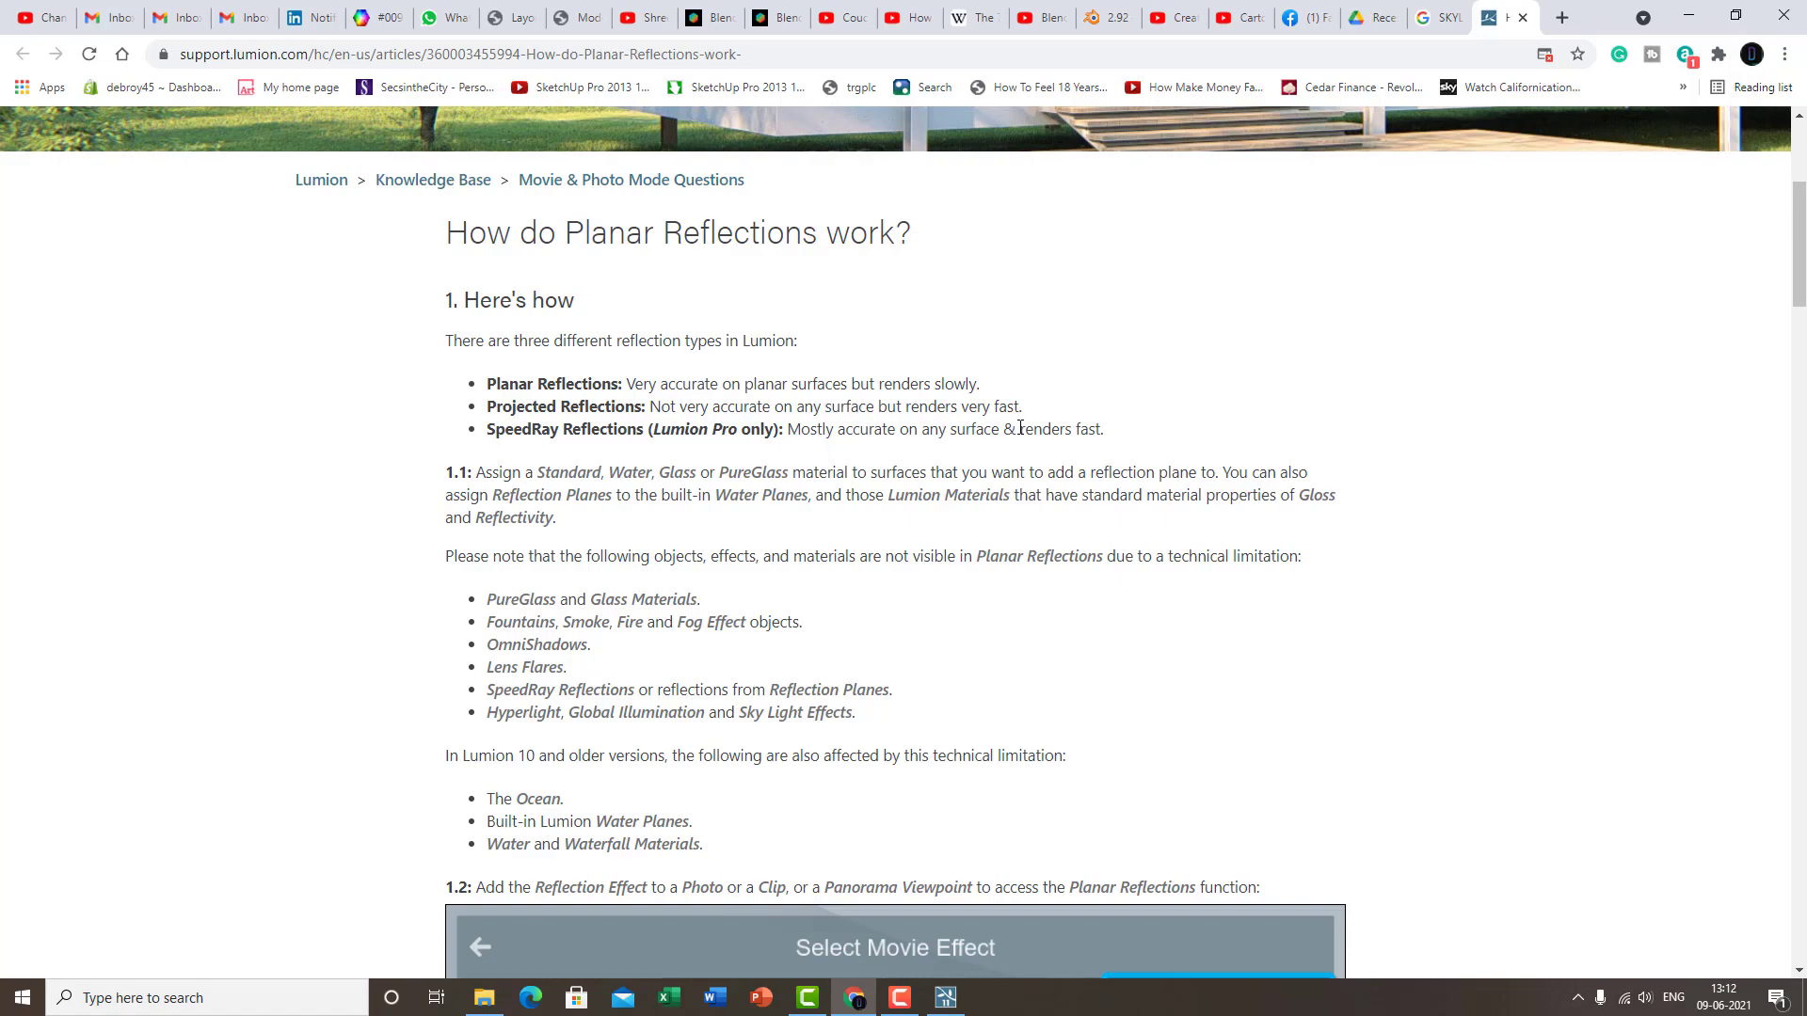
scroll(1152, 496, "down", 4)
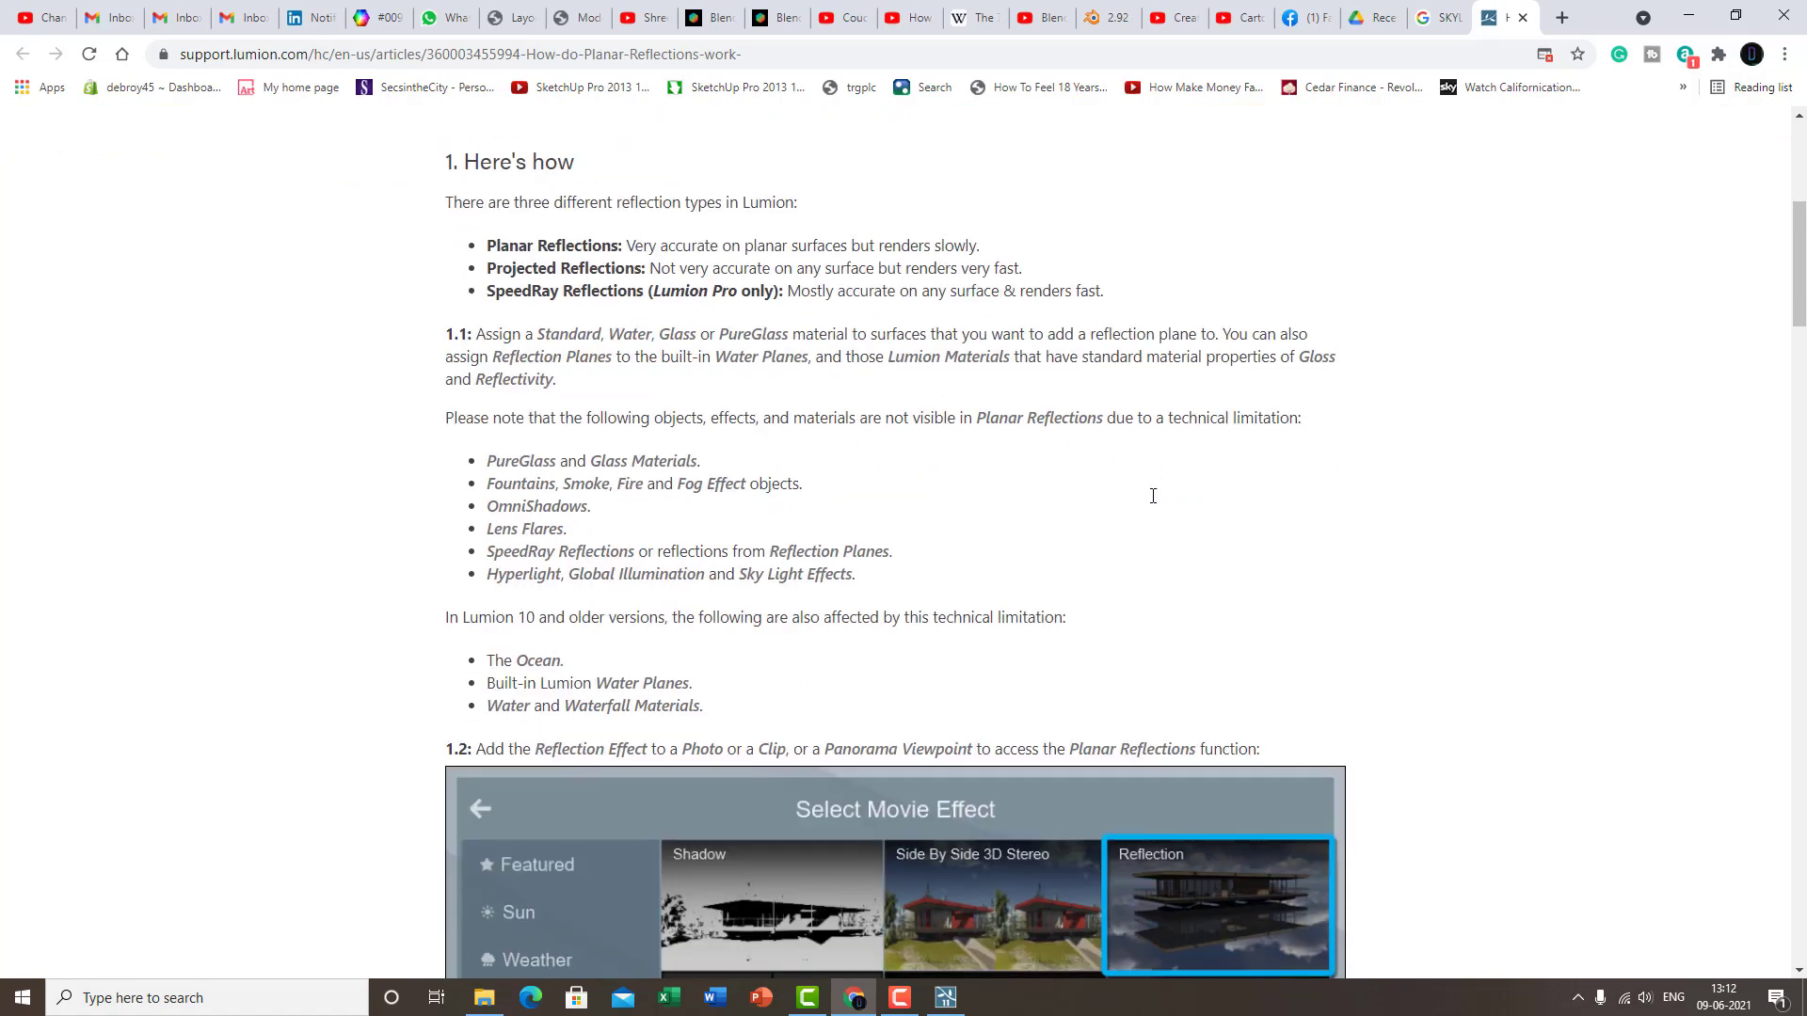
scroll(1449, 560, "down", 3)
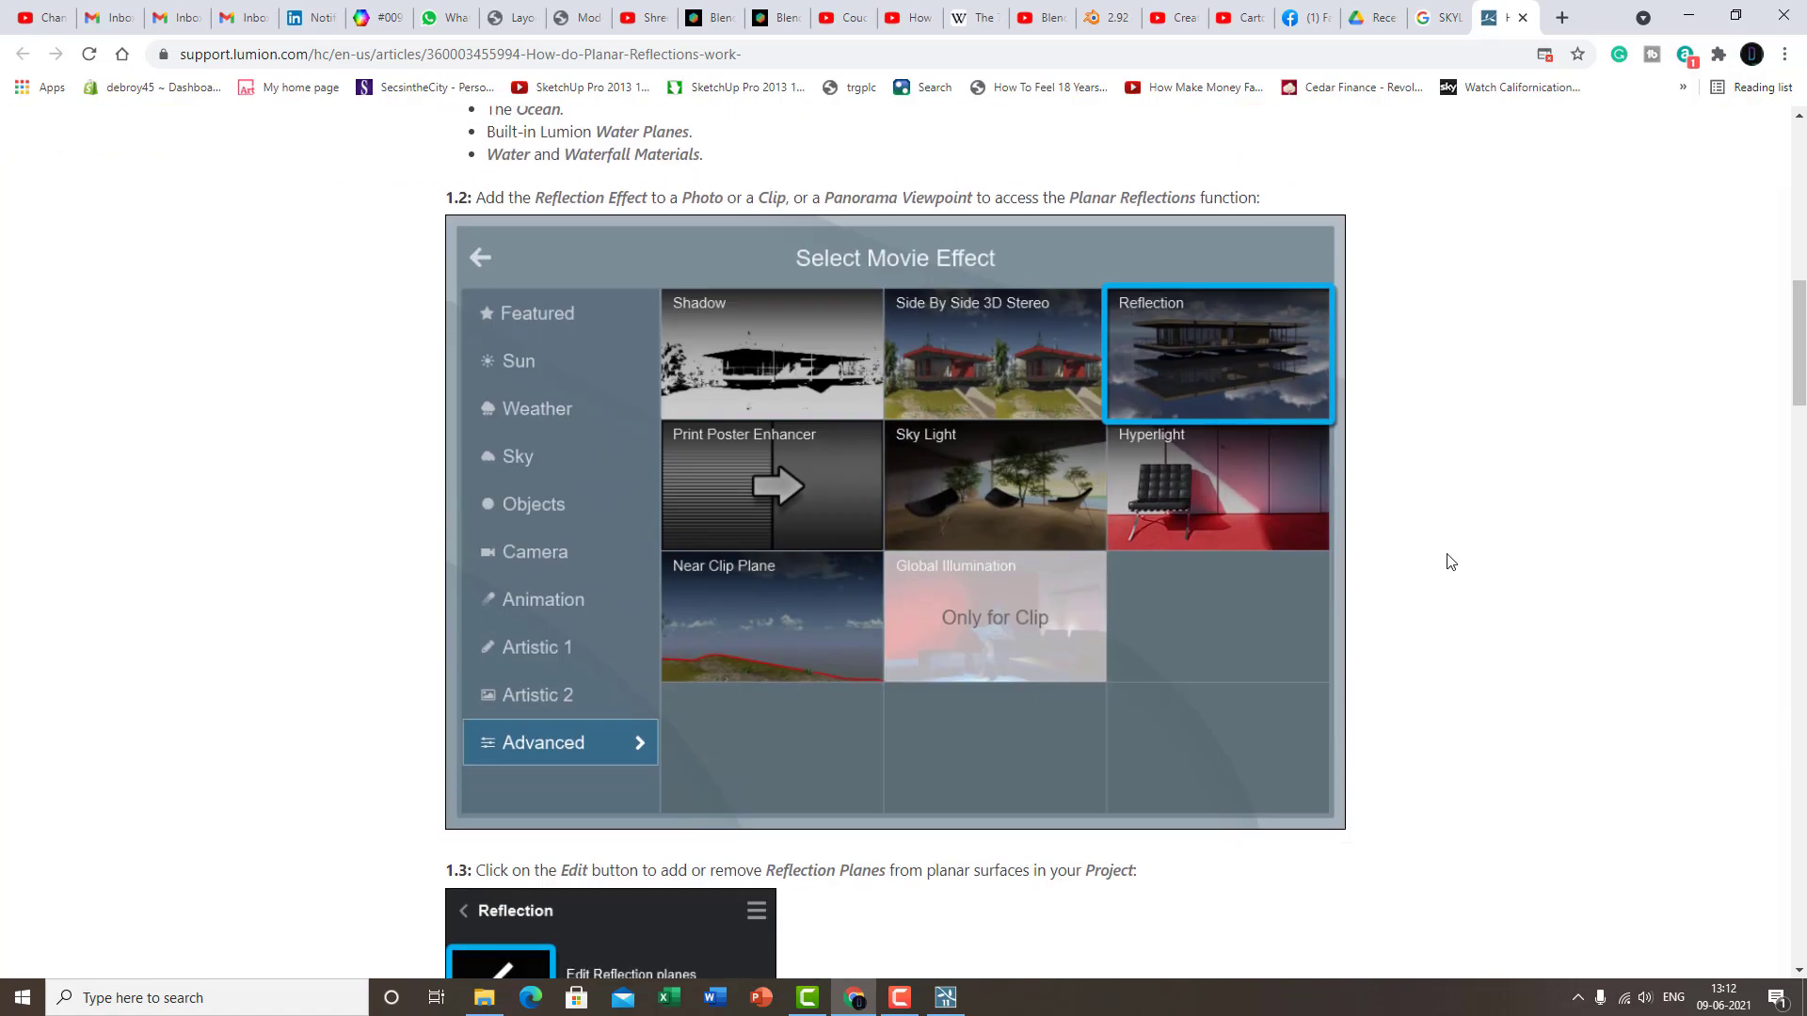
scroll(1450, 561, "down", 10)
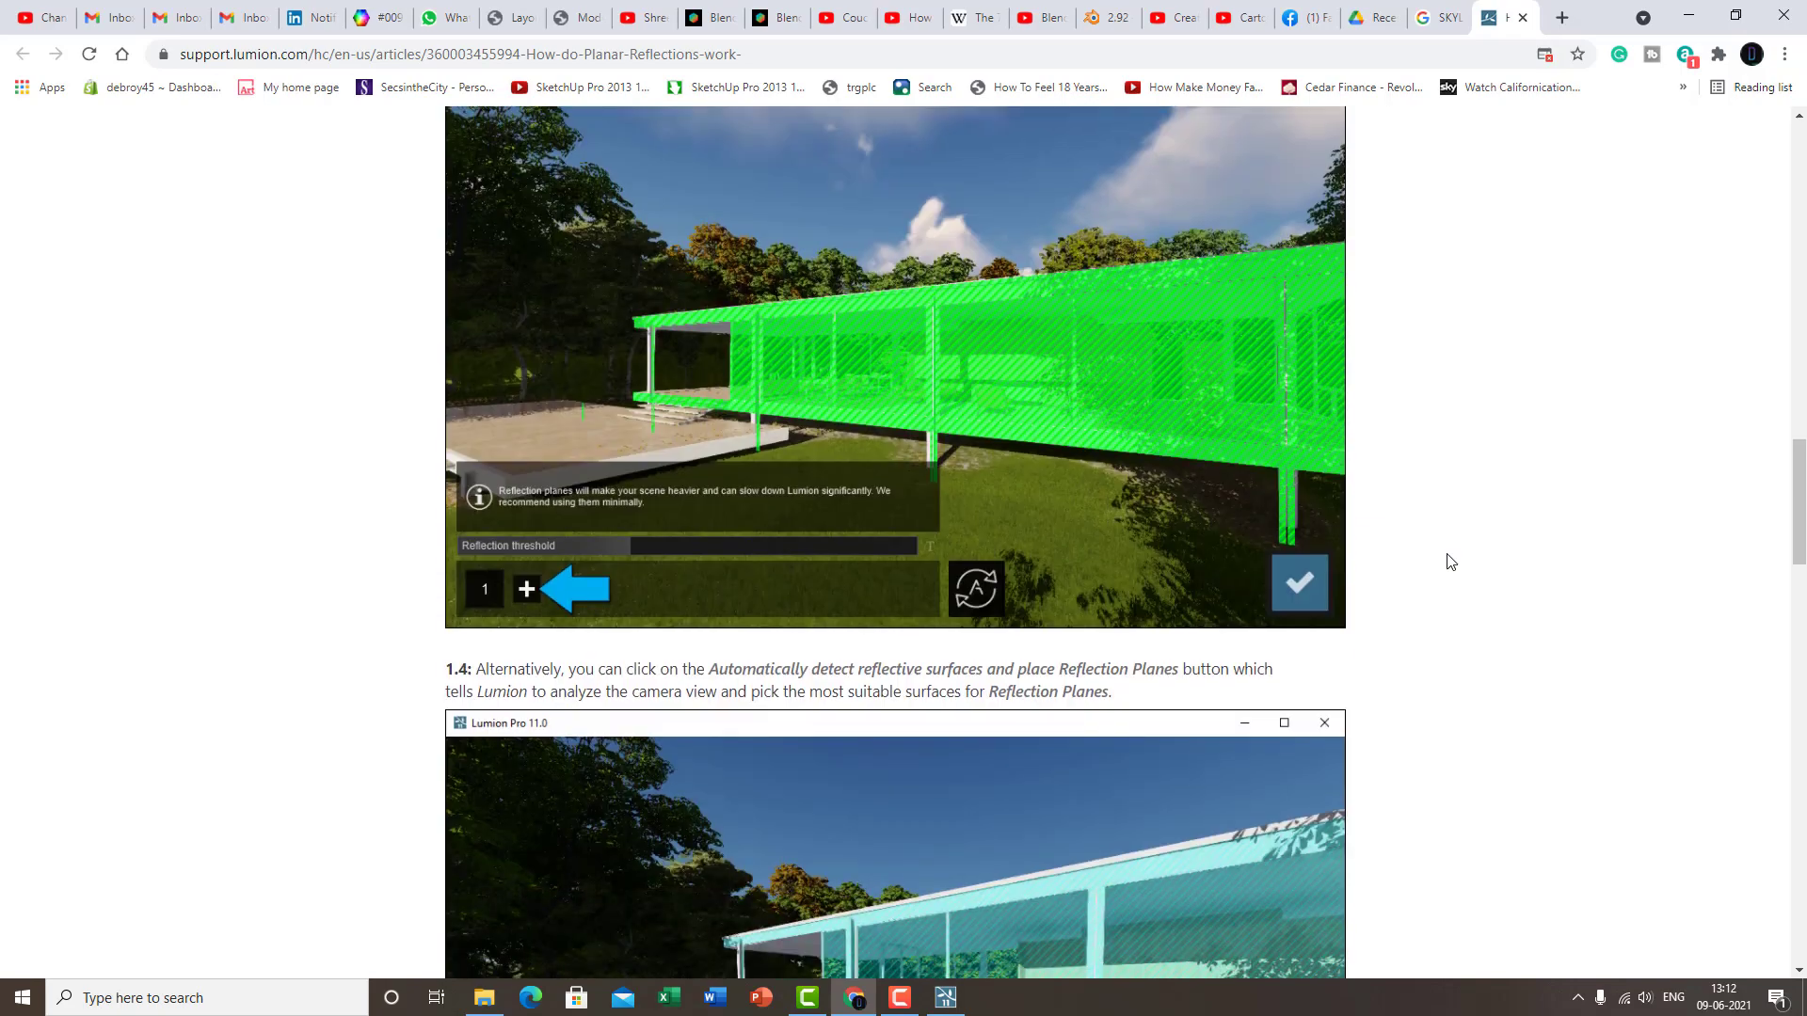
scroll(1450, 562, "down", 20)
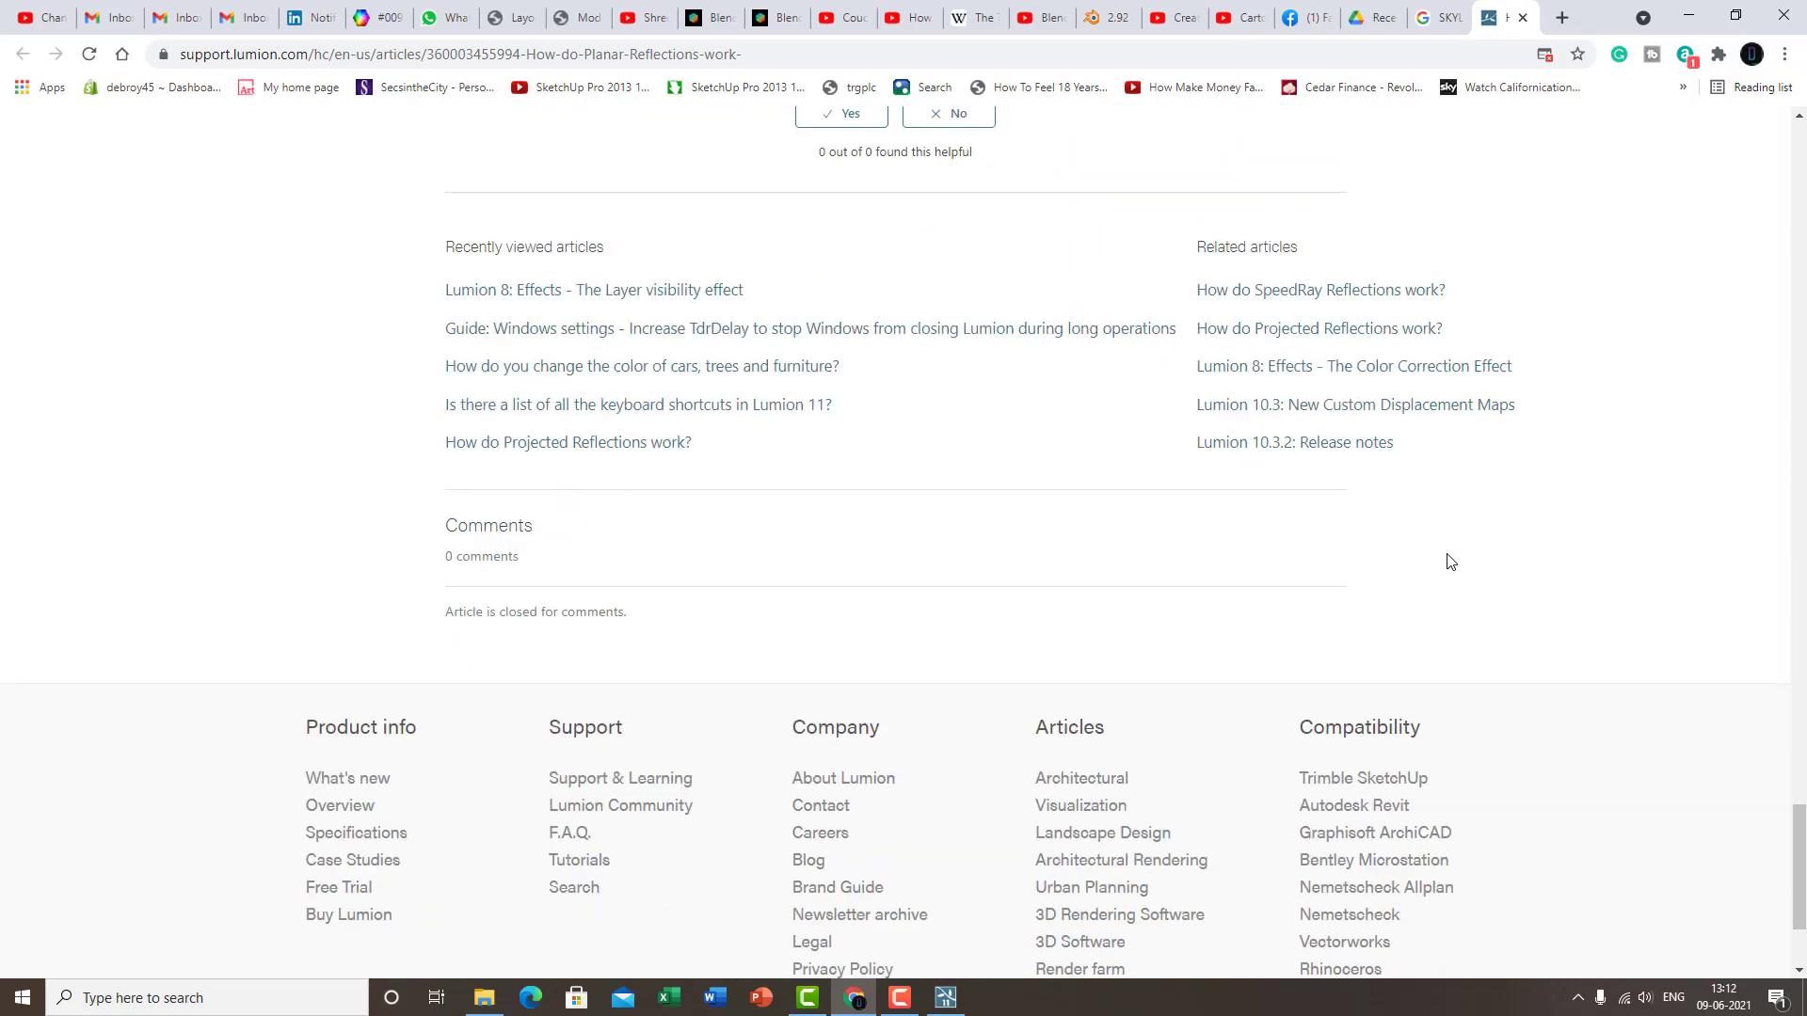
scroll(1450, 562, "up", 10)
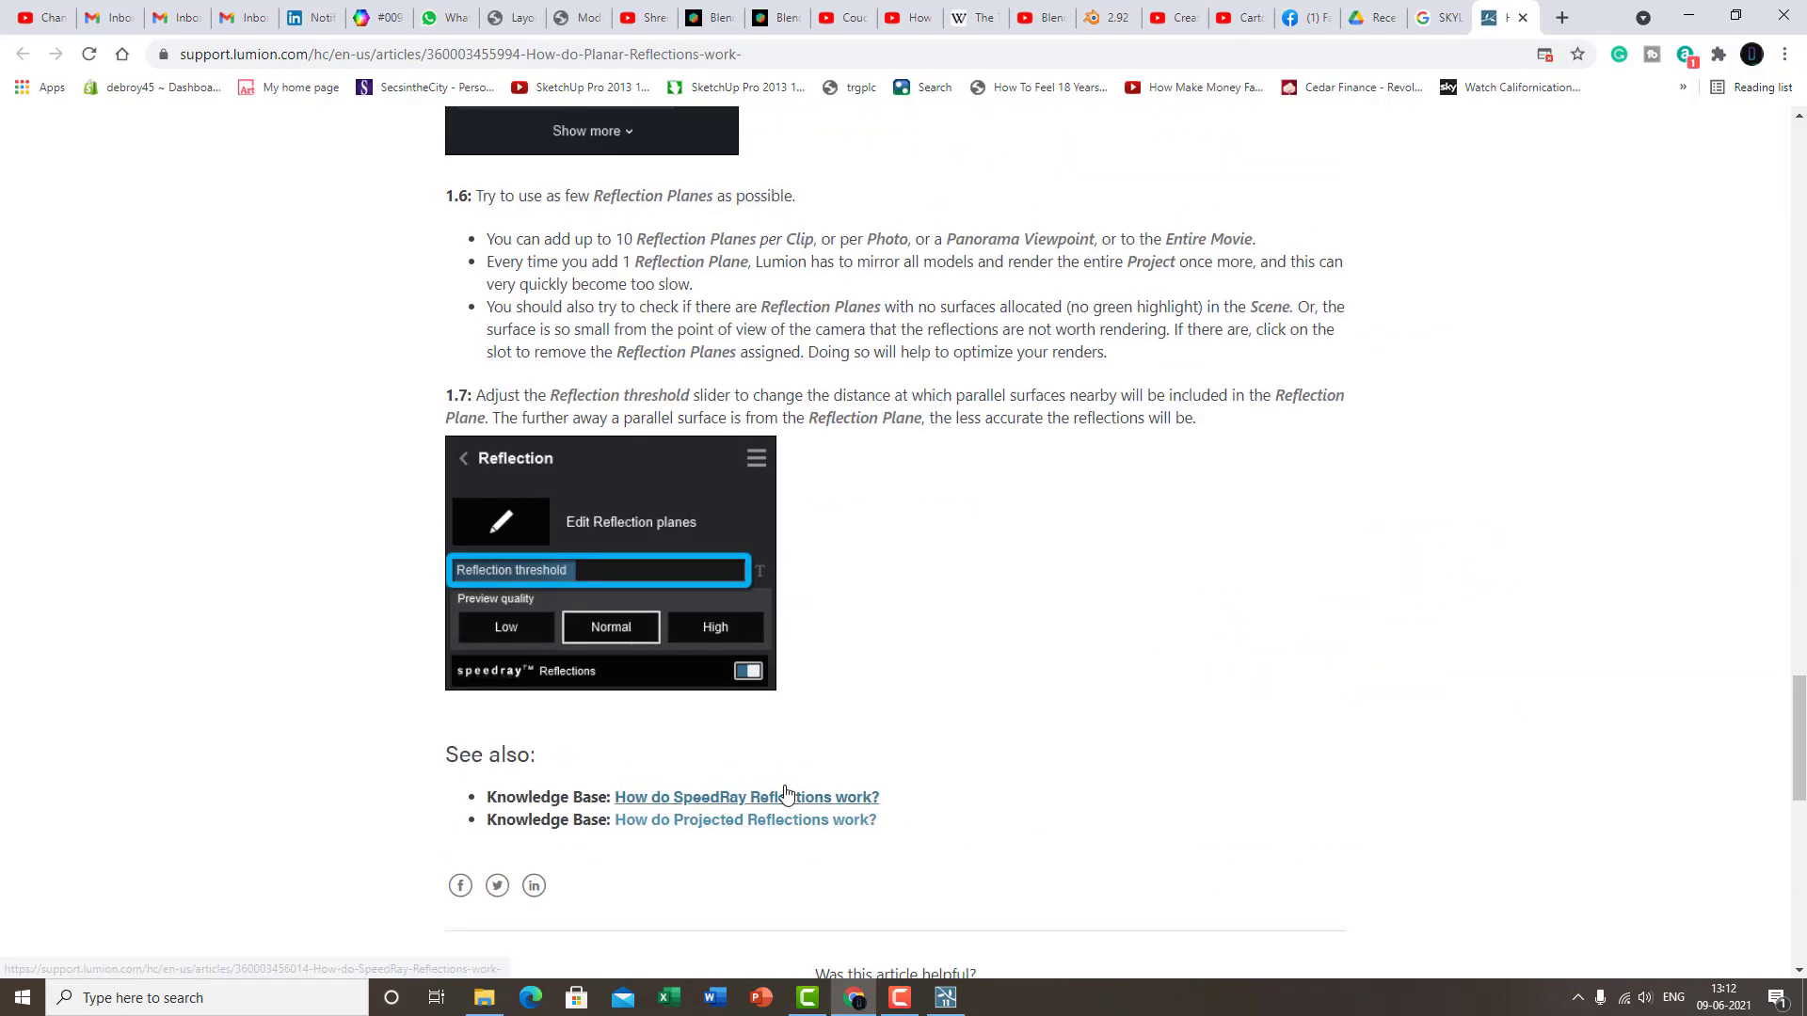
- Open and read the "How do Projected Reflections work?" support article, then return to Lumion
left_click(815, 826)
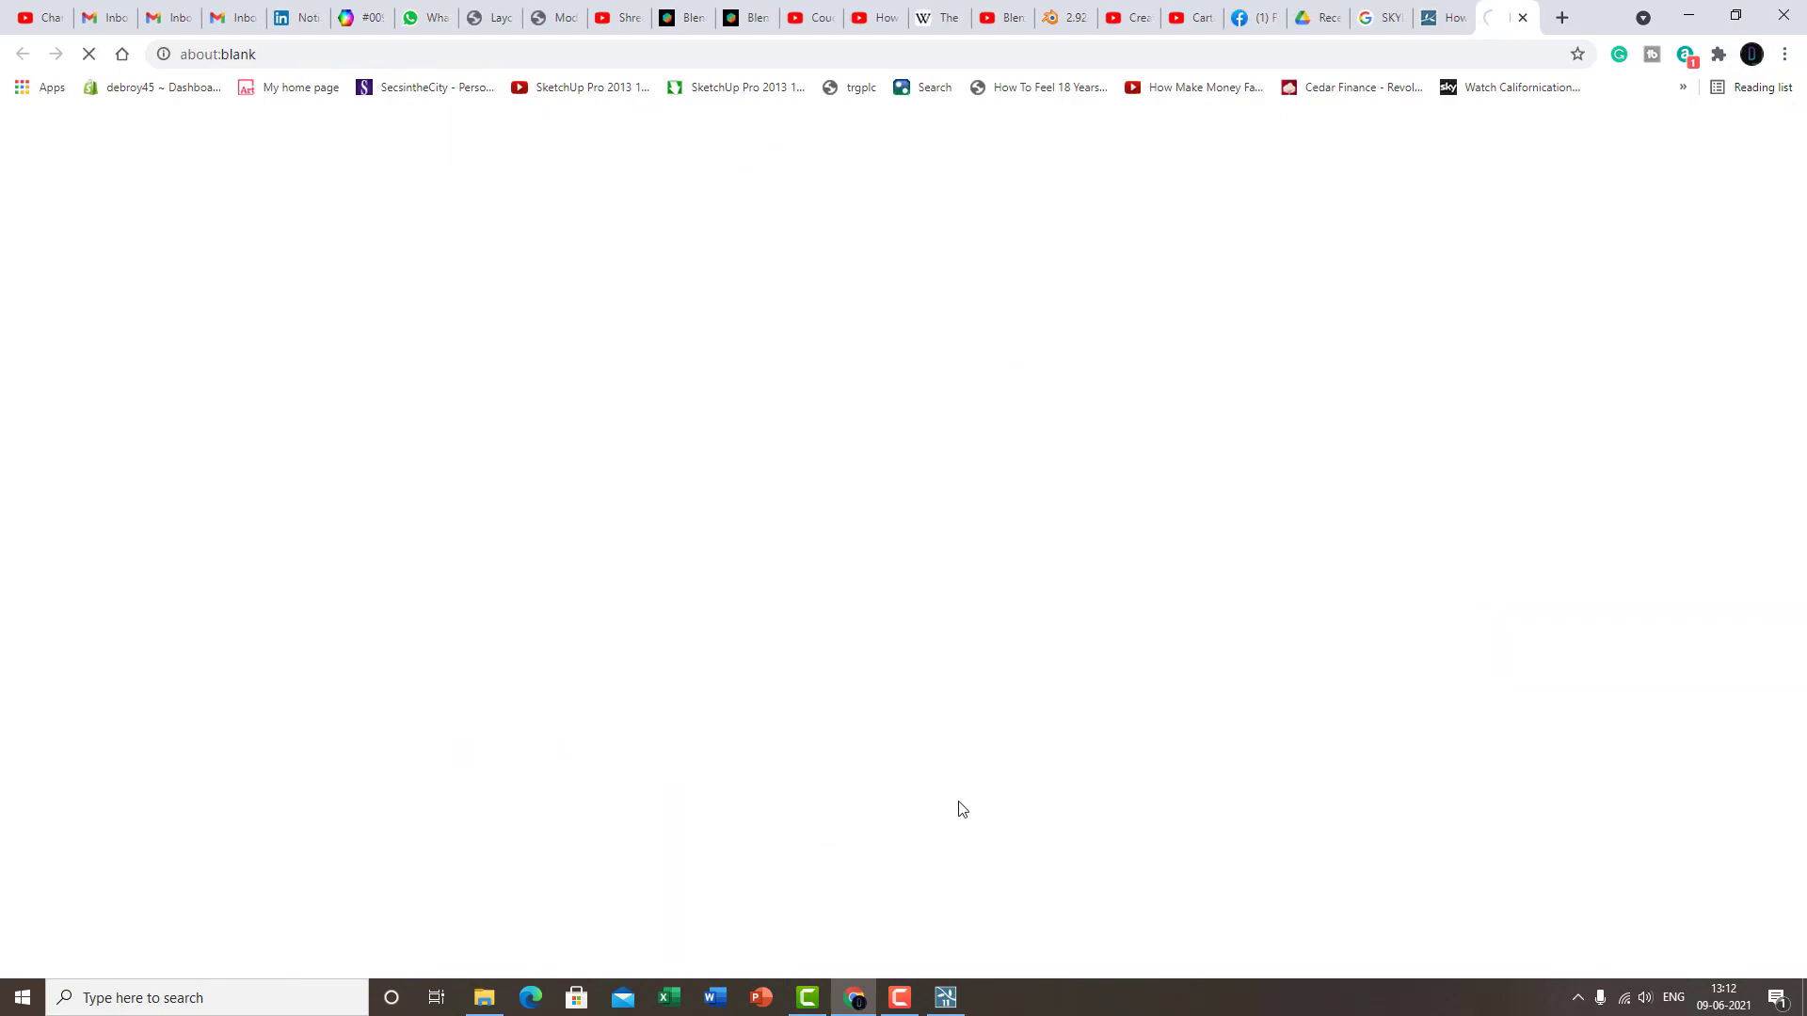
scroll(960, 802, "down", 5)
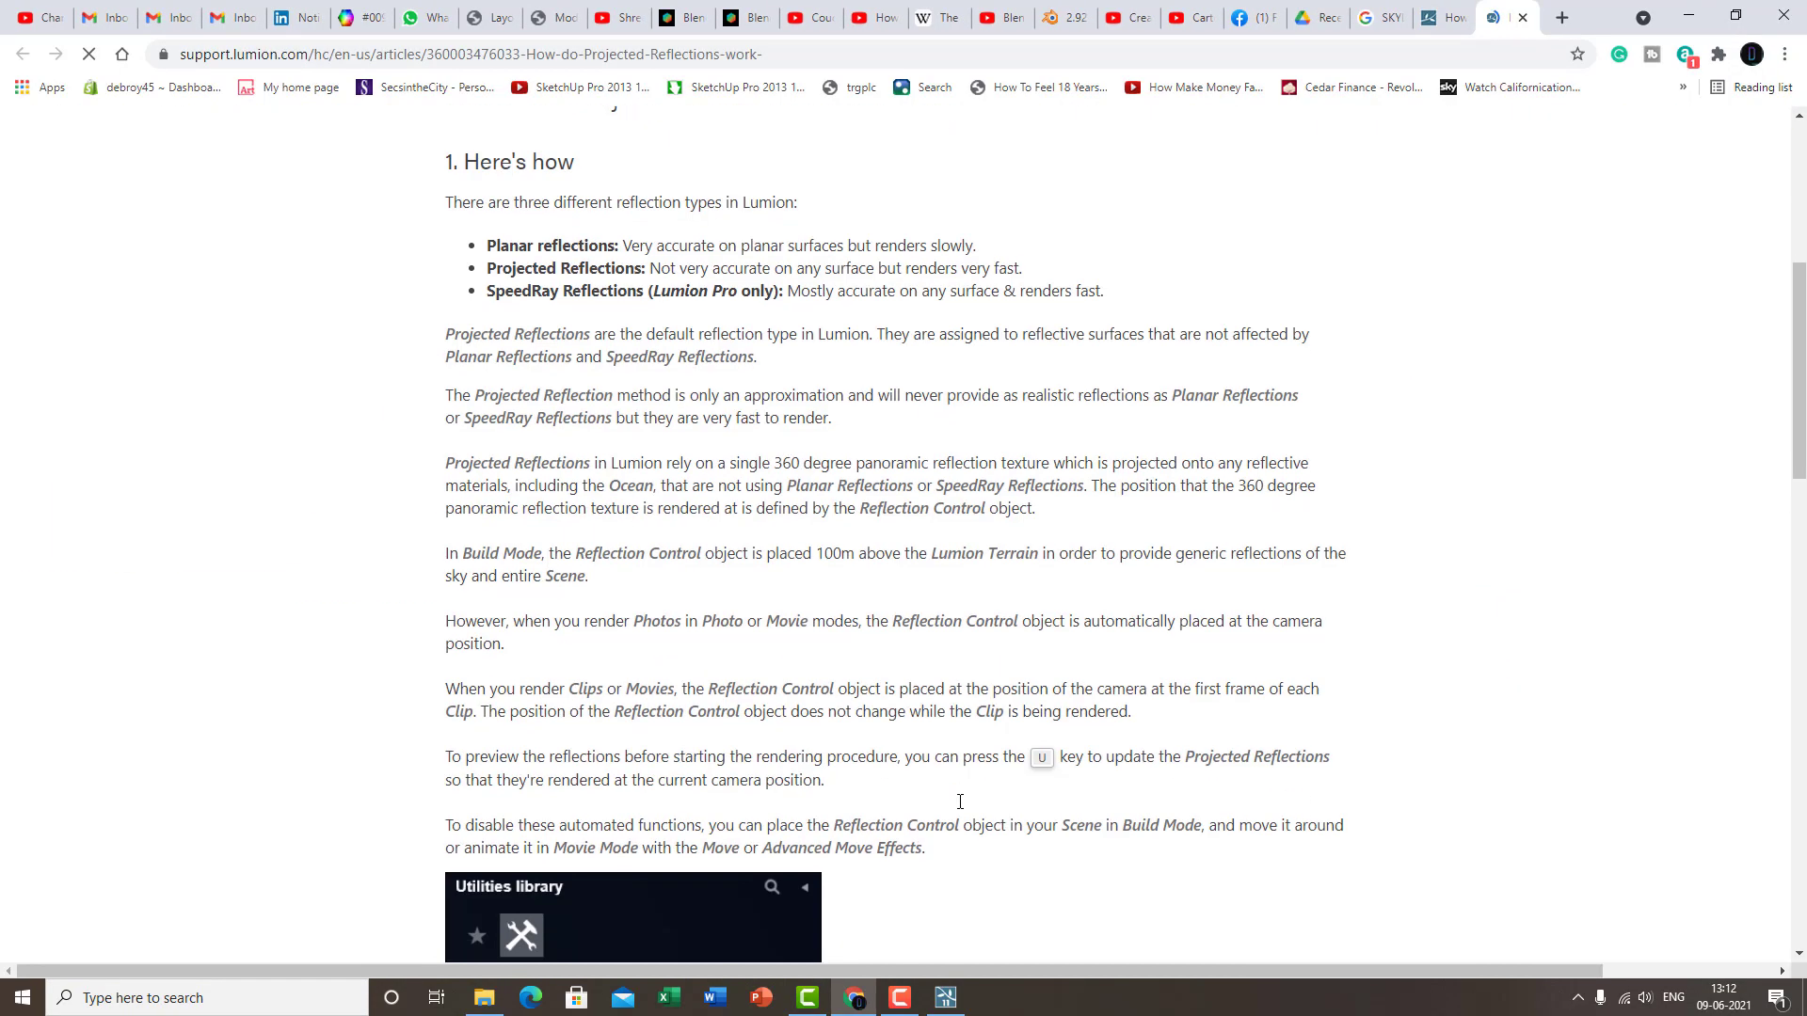
scroll(959, 801, "down", 10)
scroll(959, 804, "up", 4)
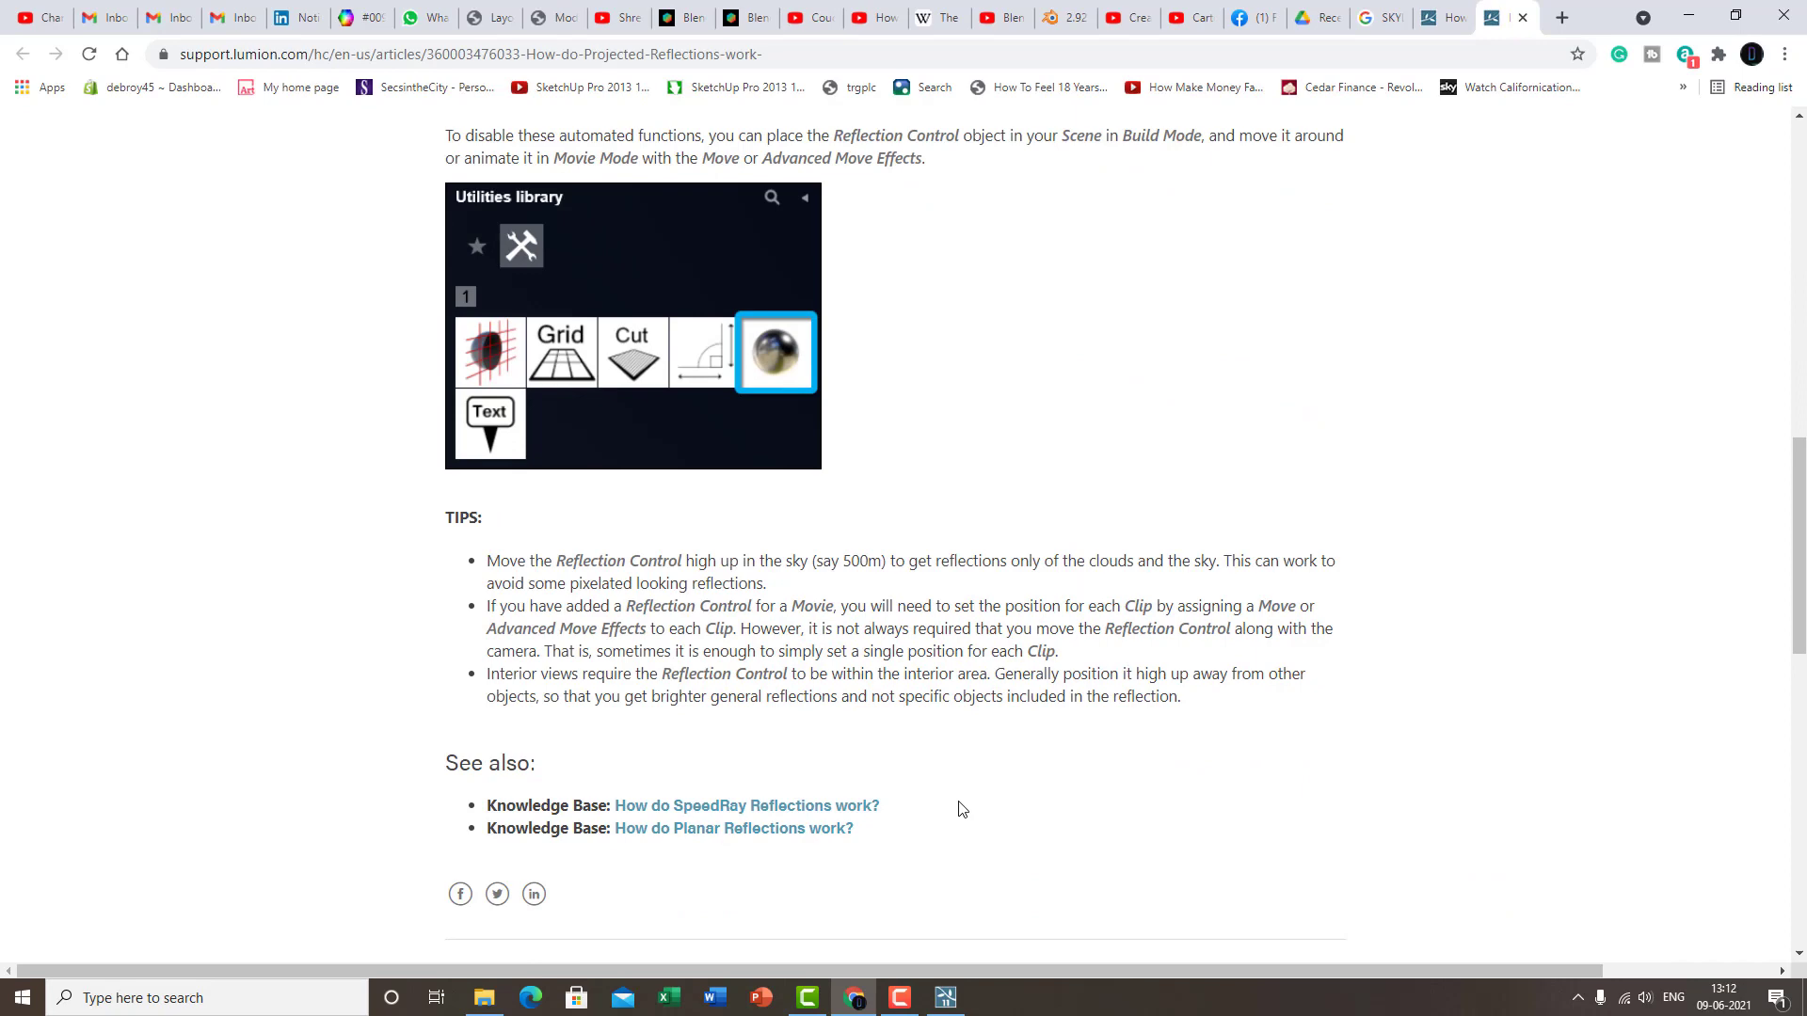
scroll(961, 808, "up", 8)
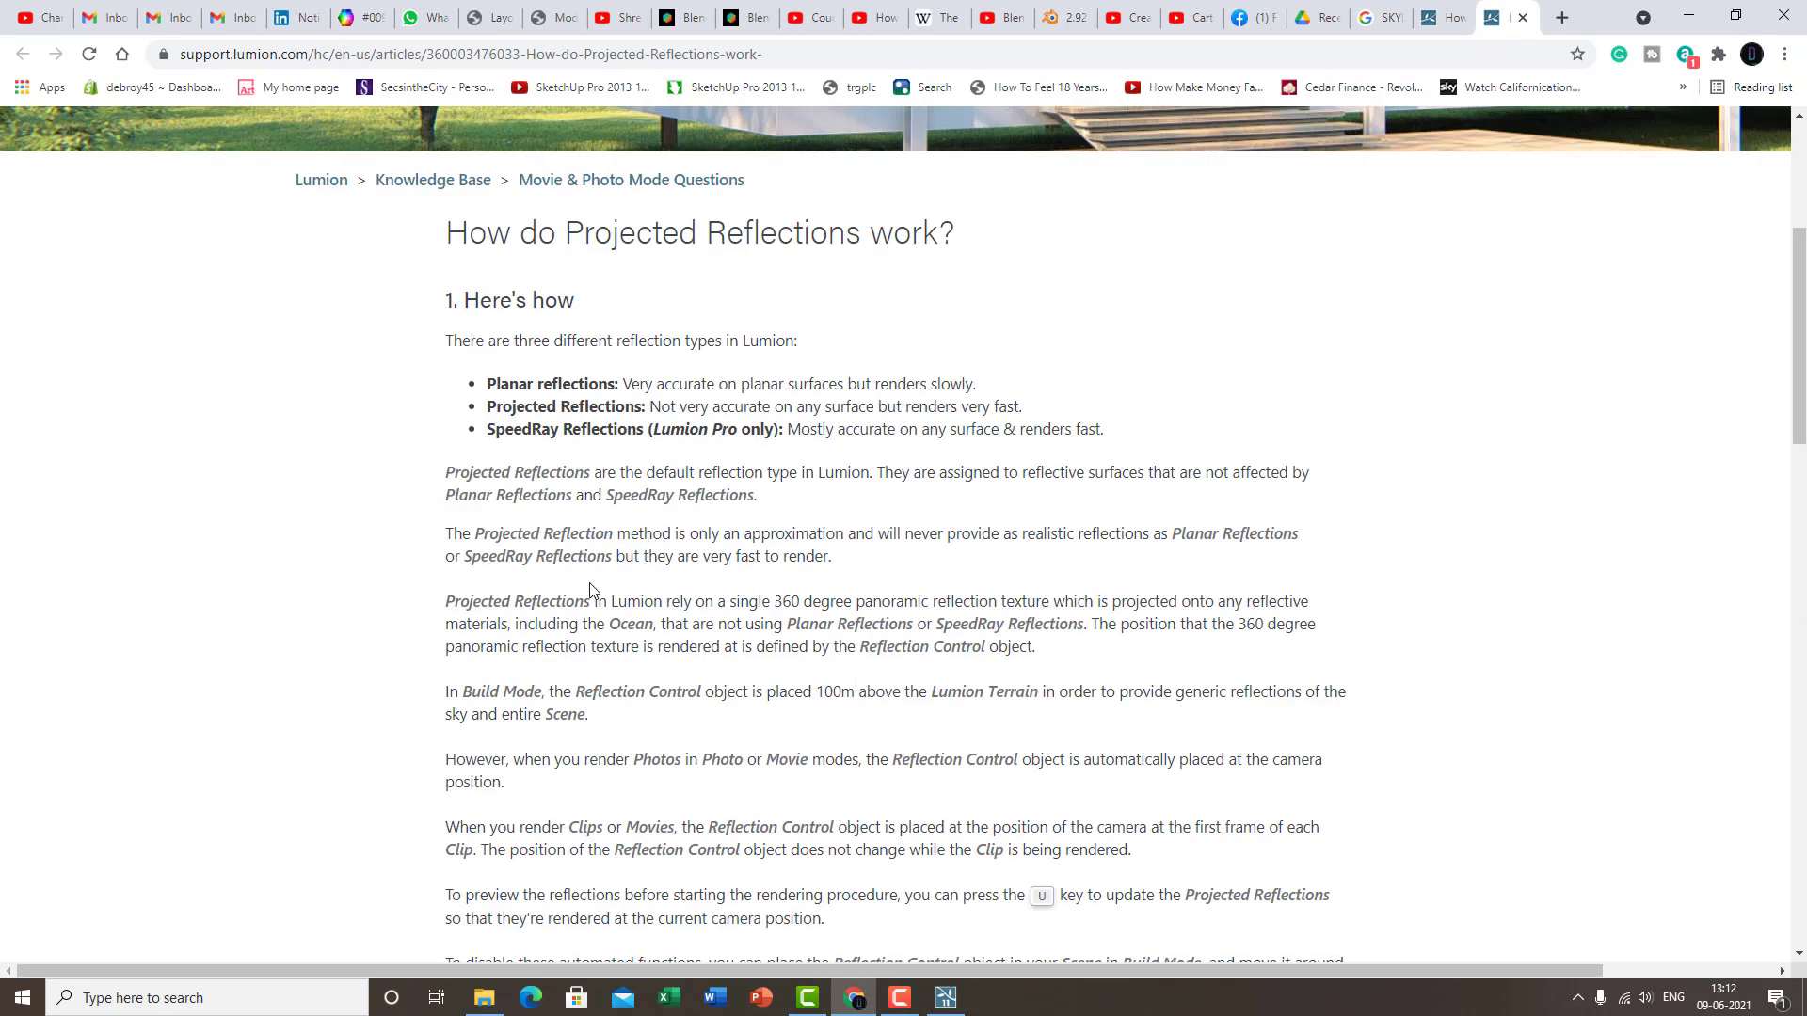
scroll(631, 331, "down", 1)
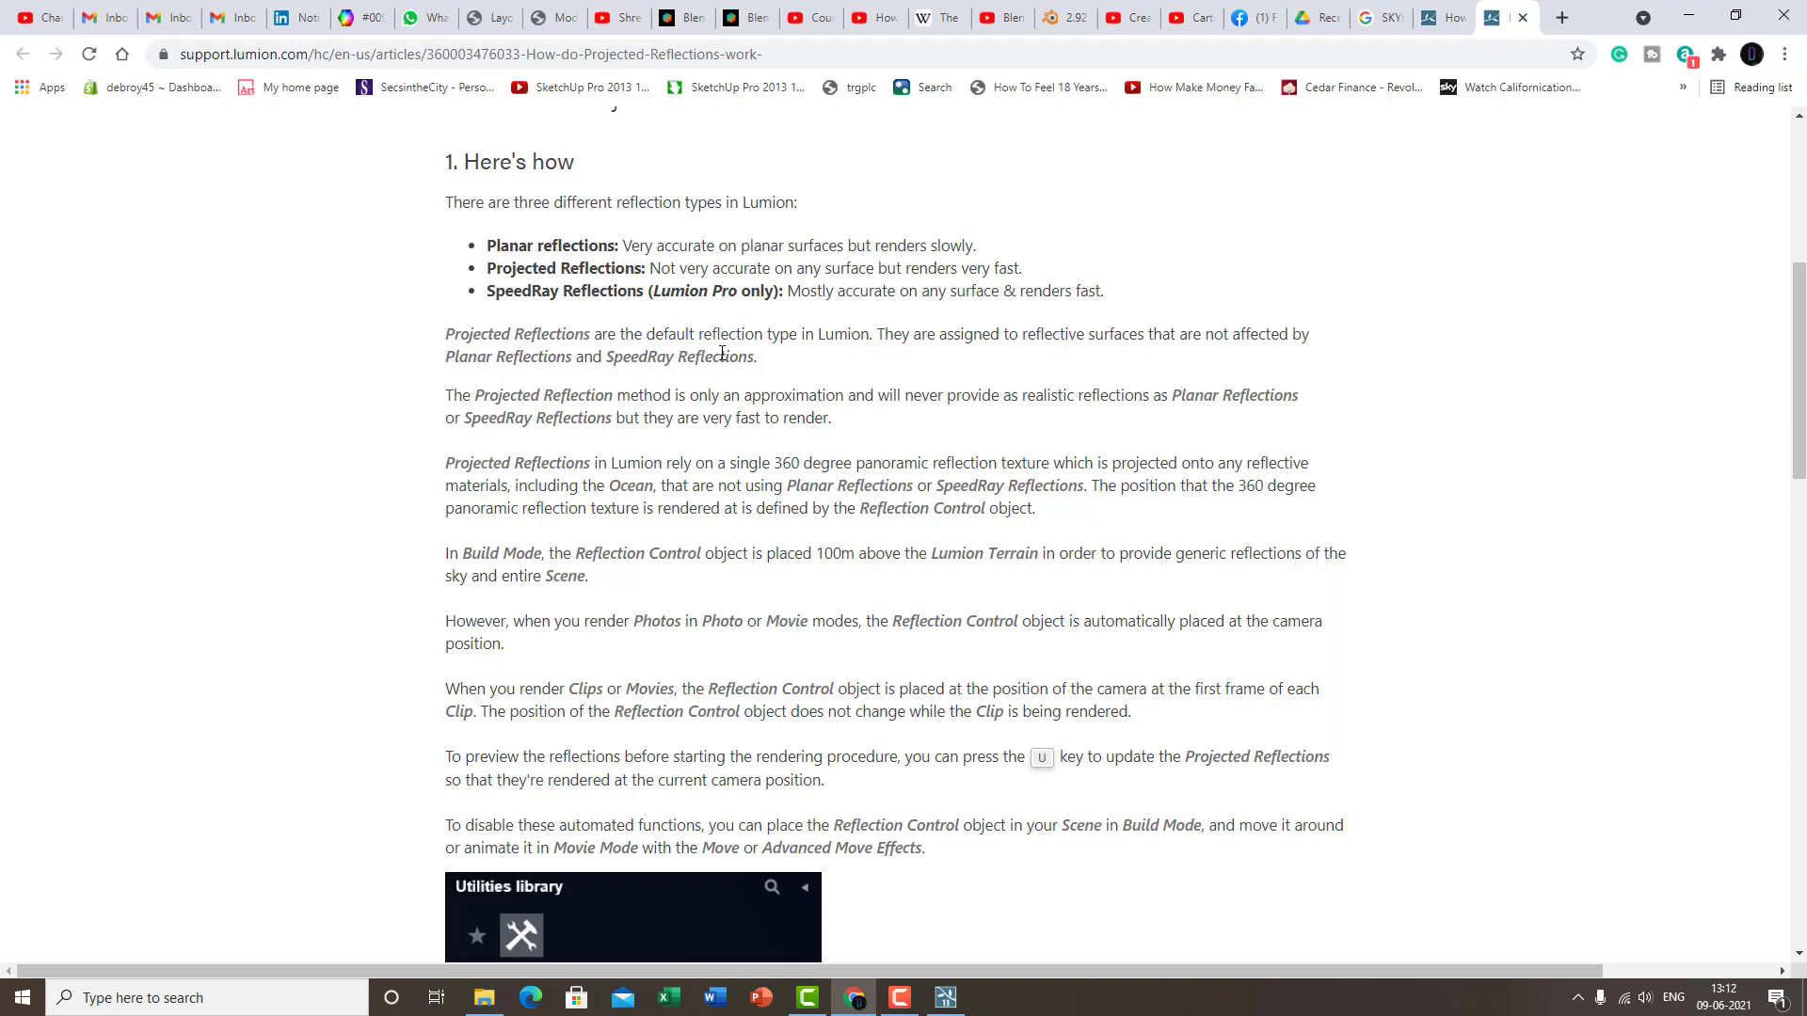
left_click(1688, 15)
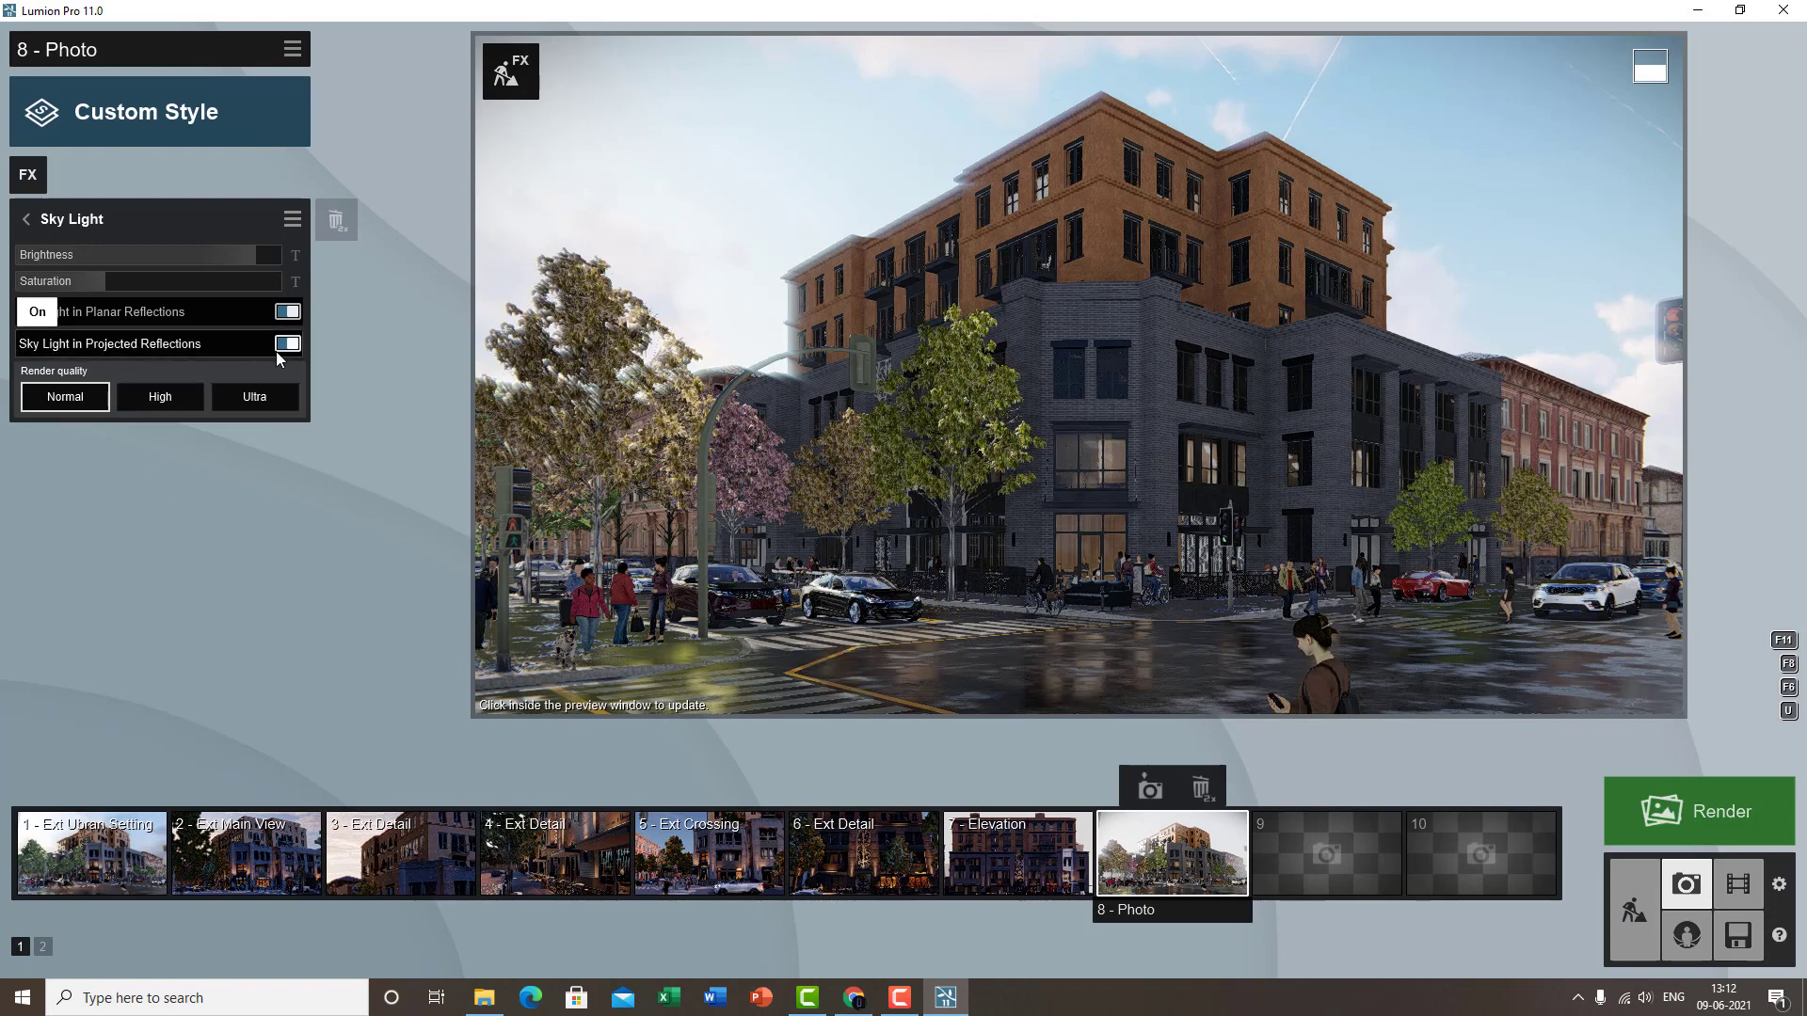
- Update the preview with both Sky Light reflection options on, and again with Sky Light in Planar Reflections turned off
mouse_move(990, 517)
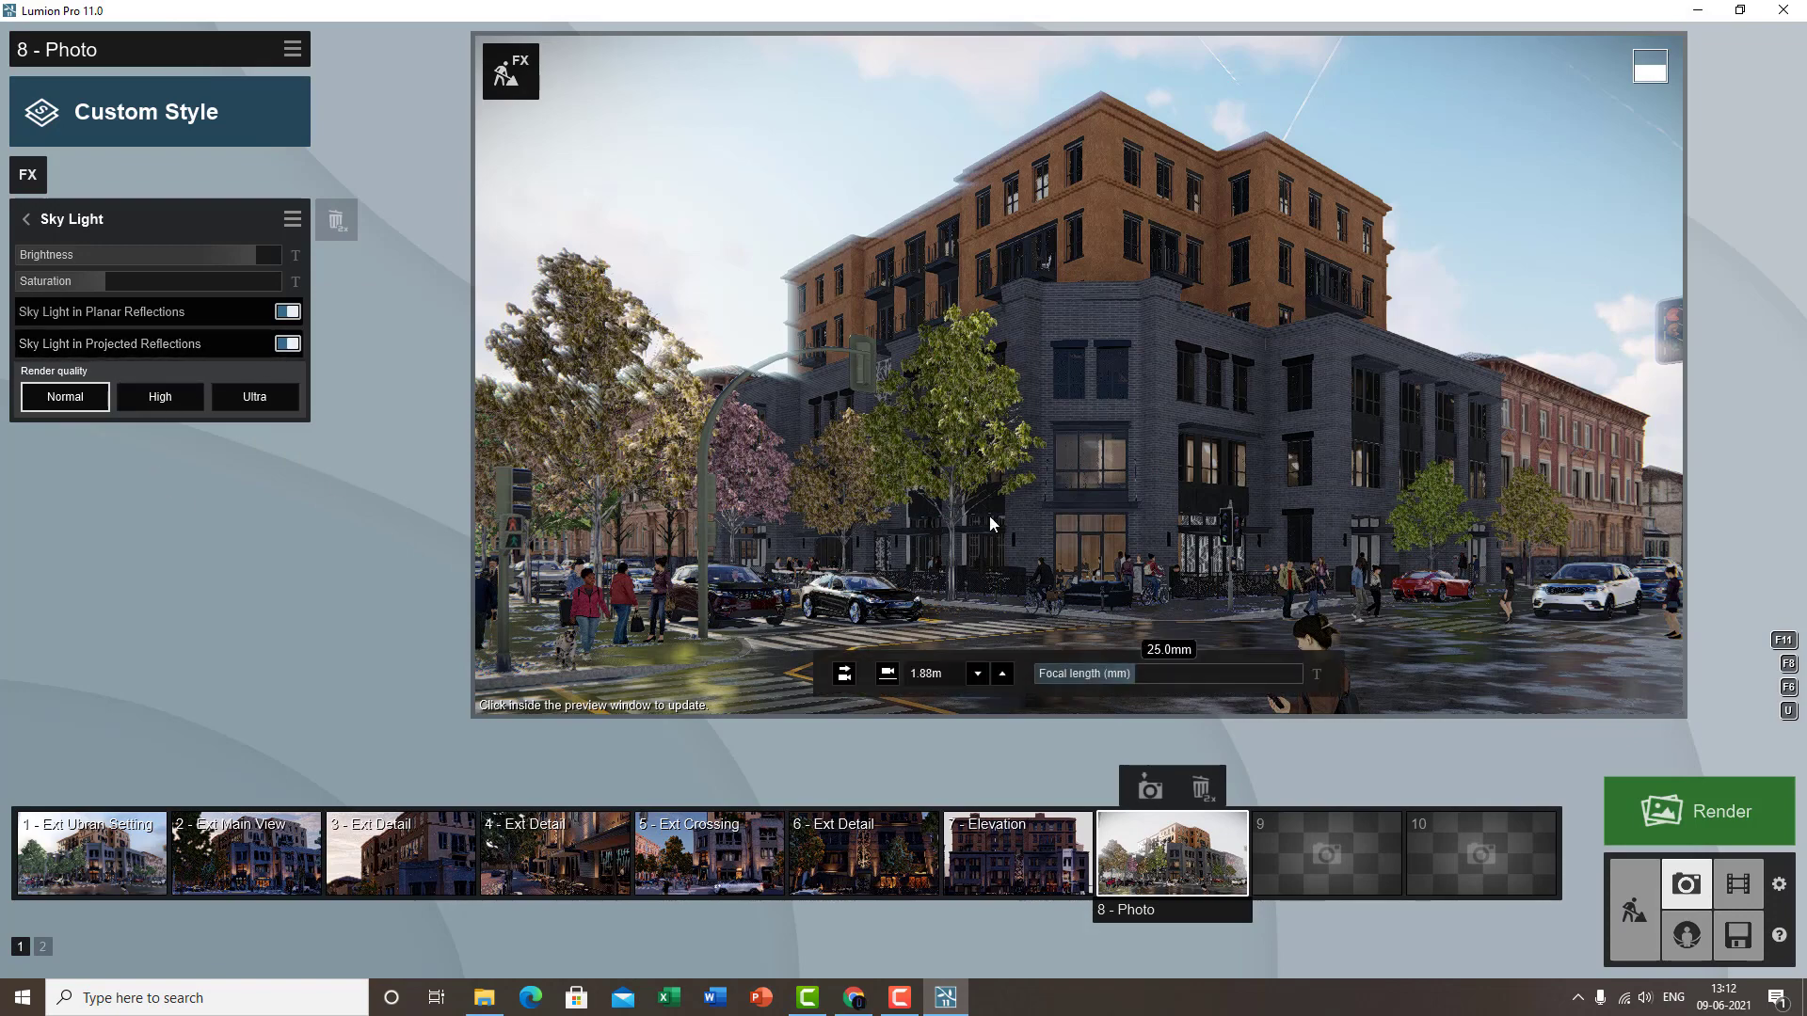
left_click(1295, 416)
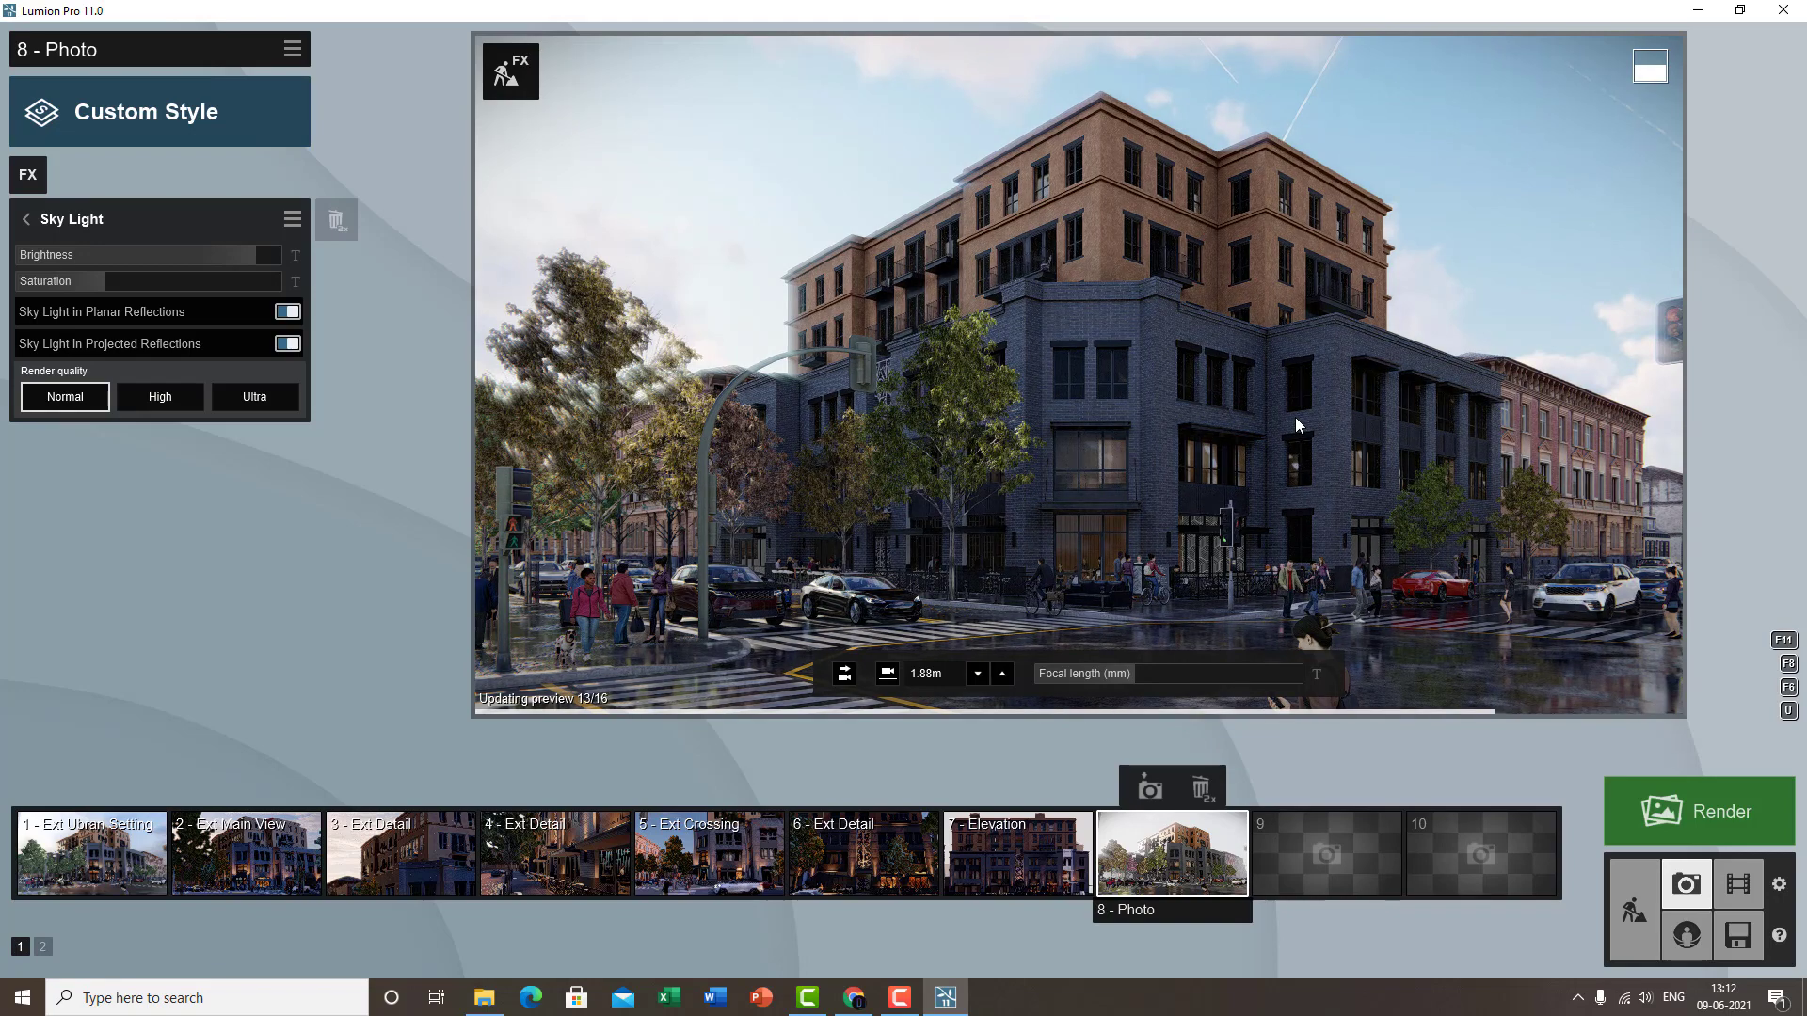
left_click(286, 312)
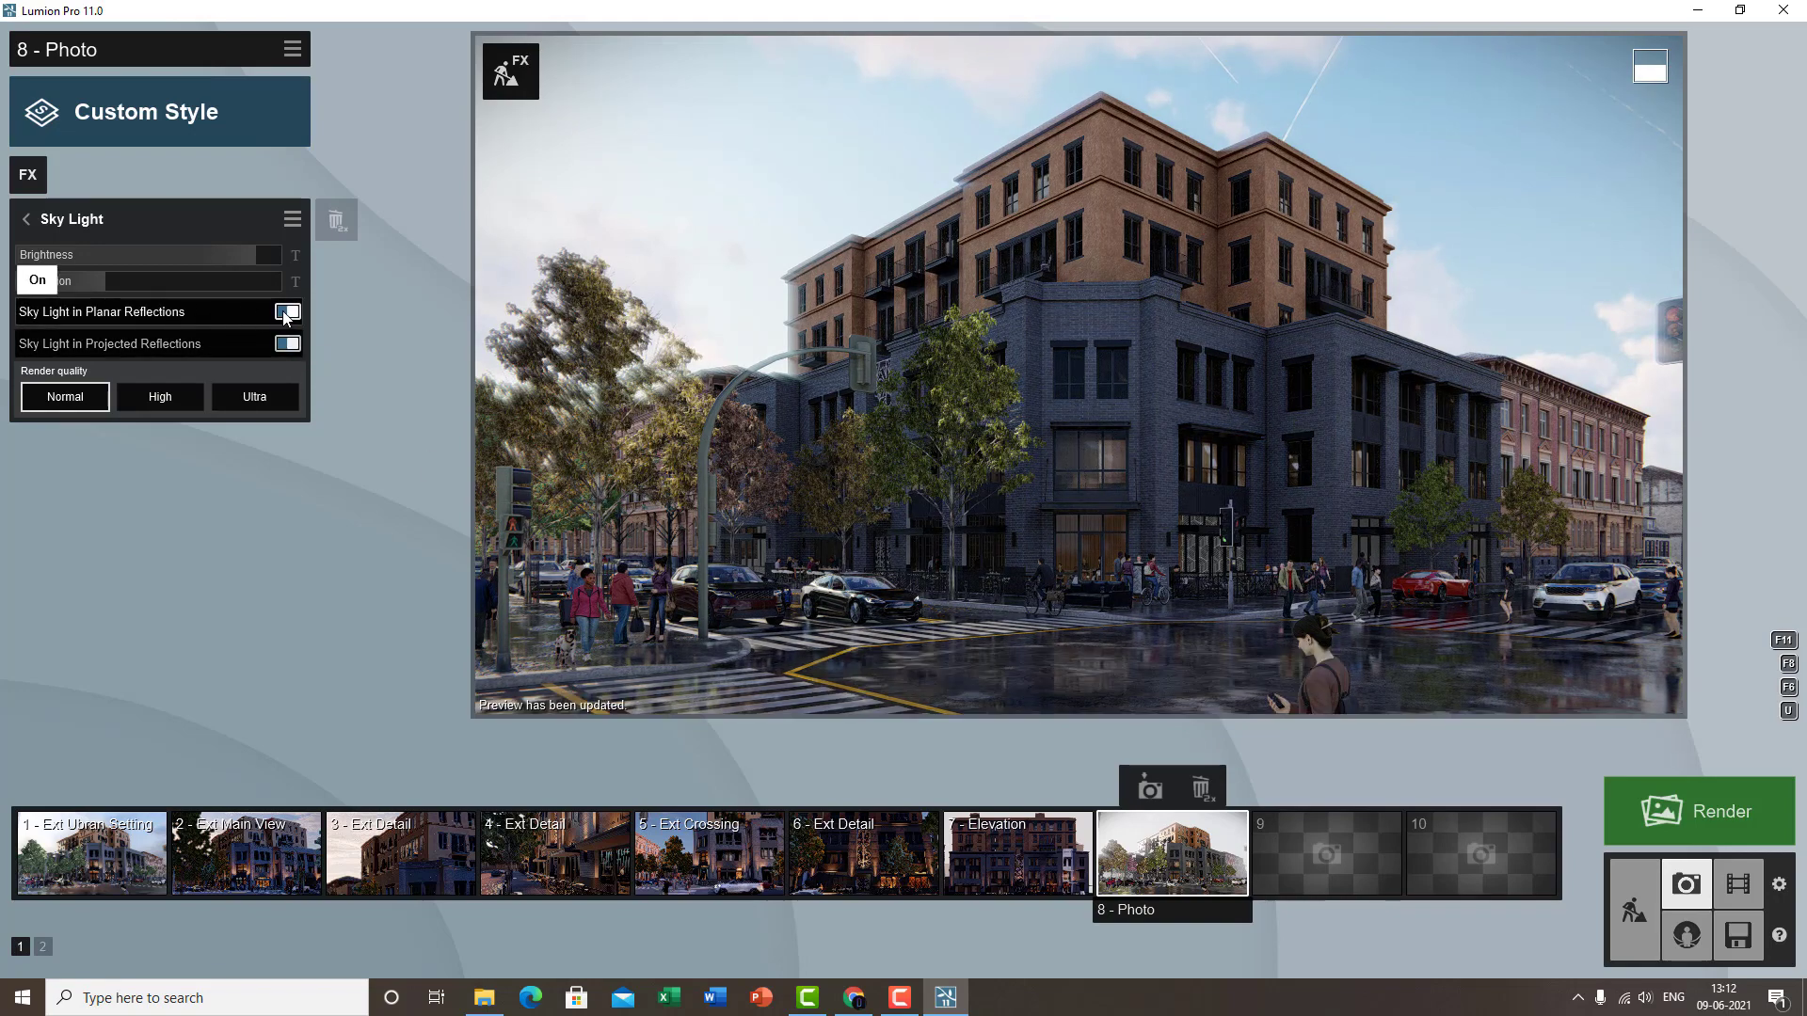
left_click(1137, 433)
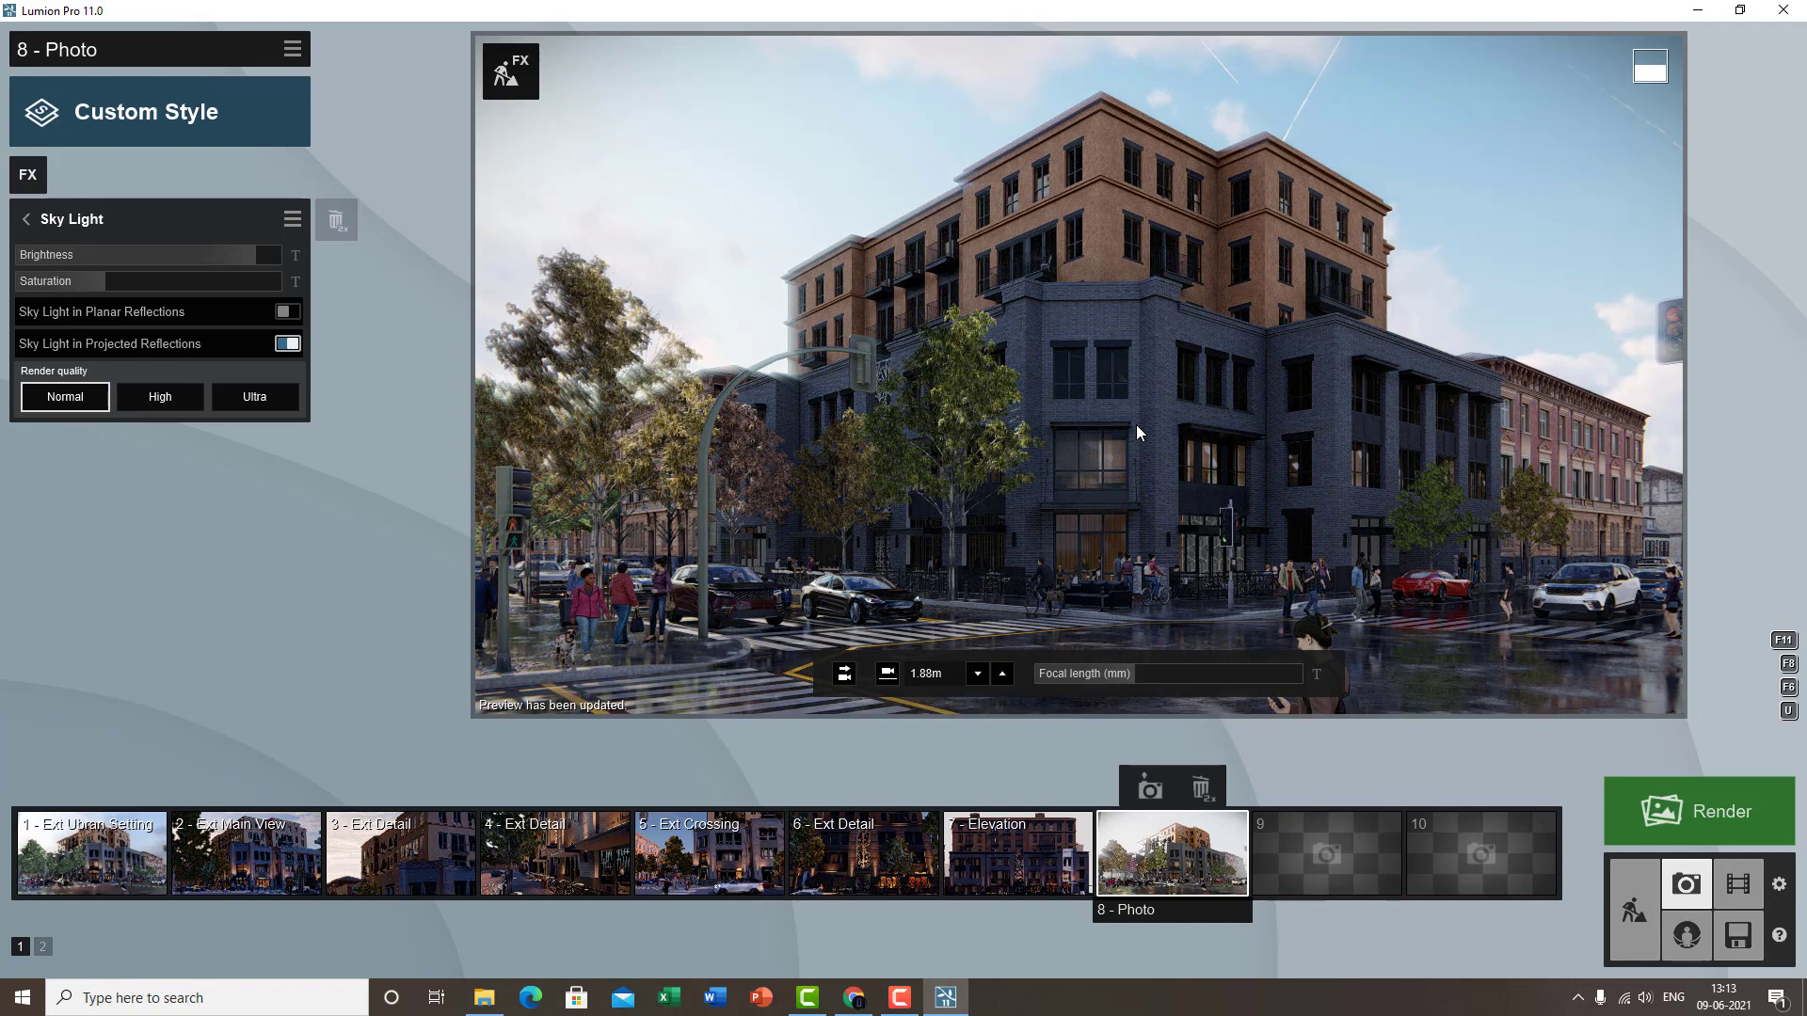
- Set the Sky Light render quality to Ultra, raise its saturation to the maximum, and update the preview
left_click(153, 406)
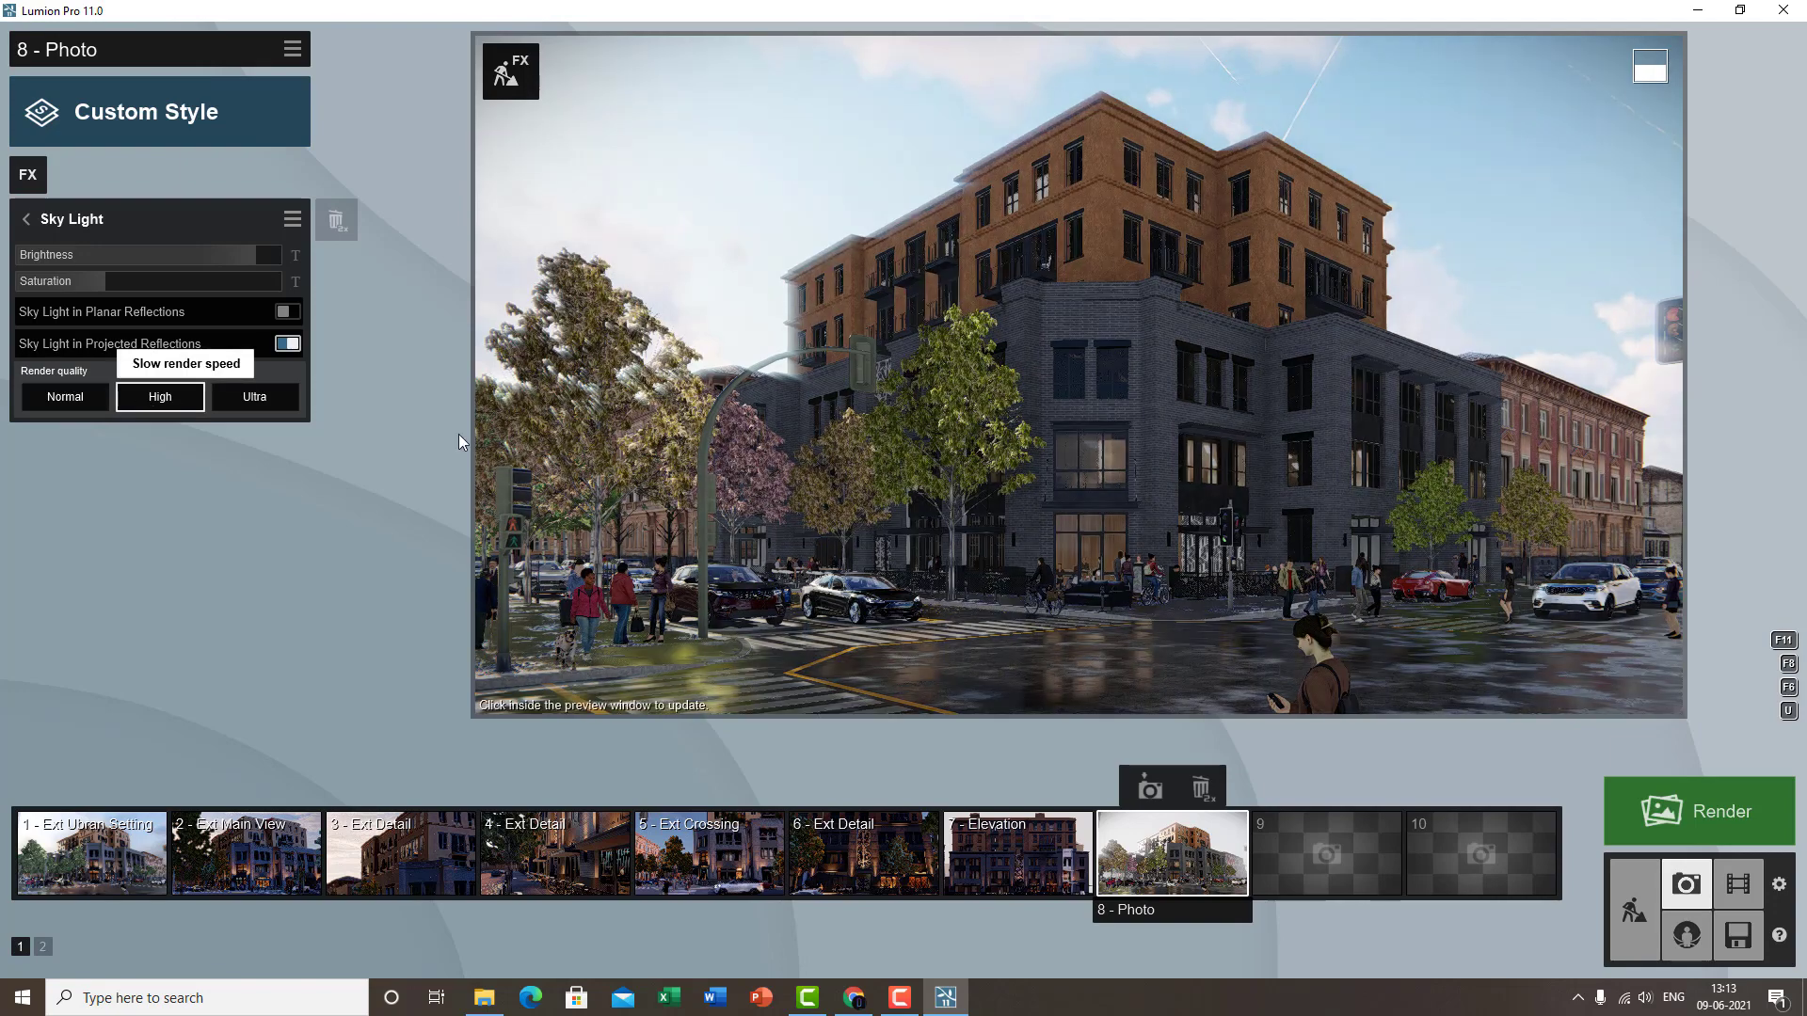
left_click(252, 400)
left_click(1074, 491)
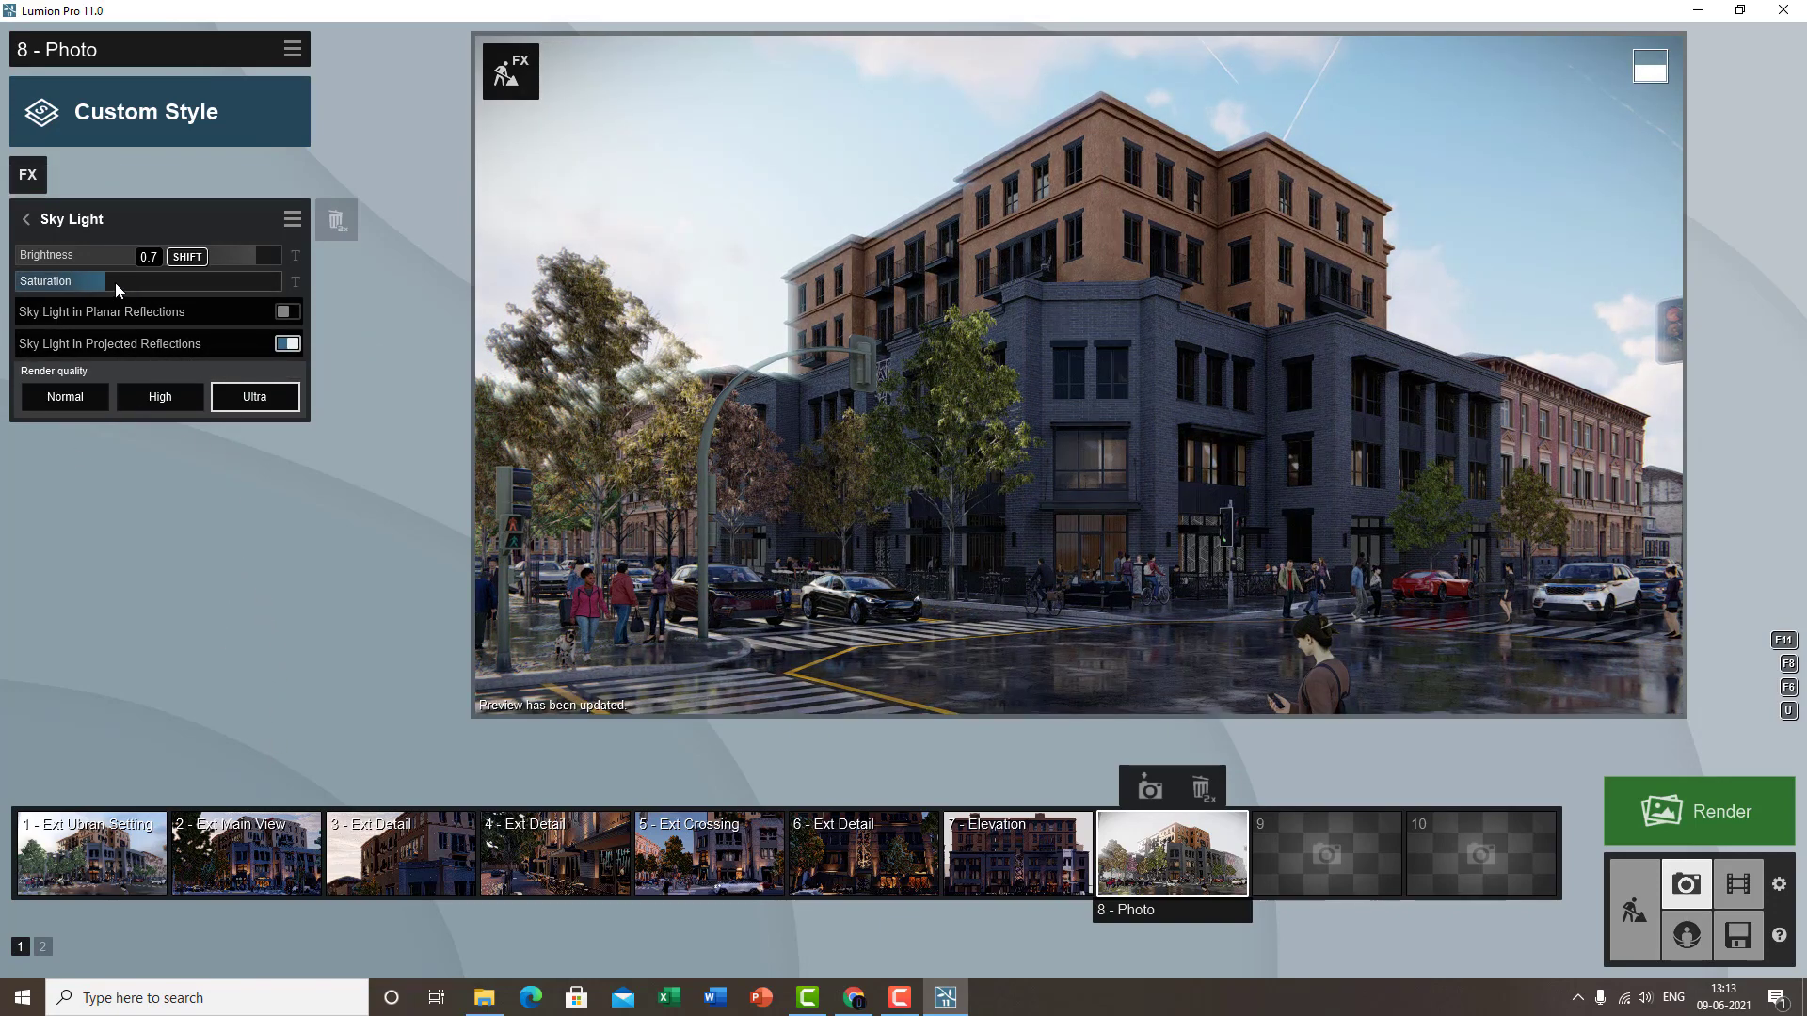
left_click_drag(140, 281, 281, 281)
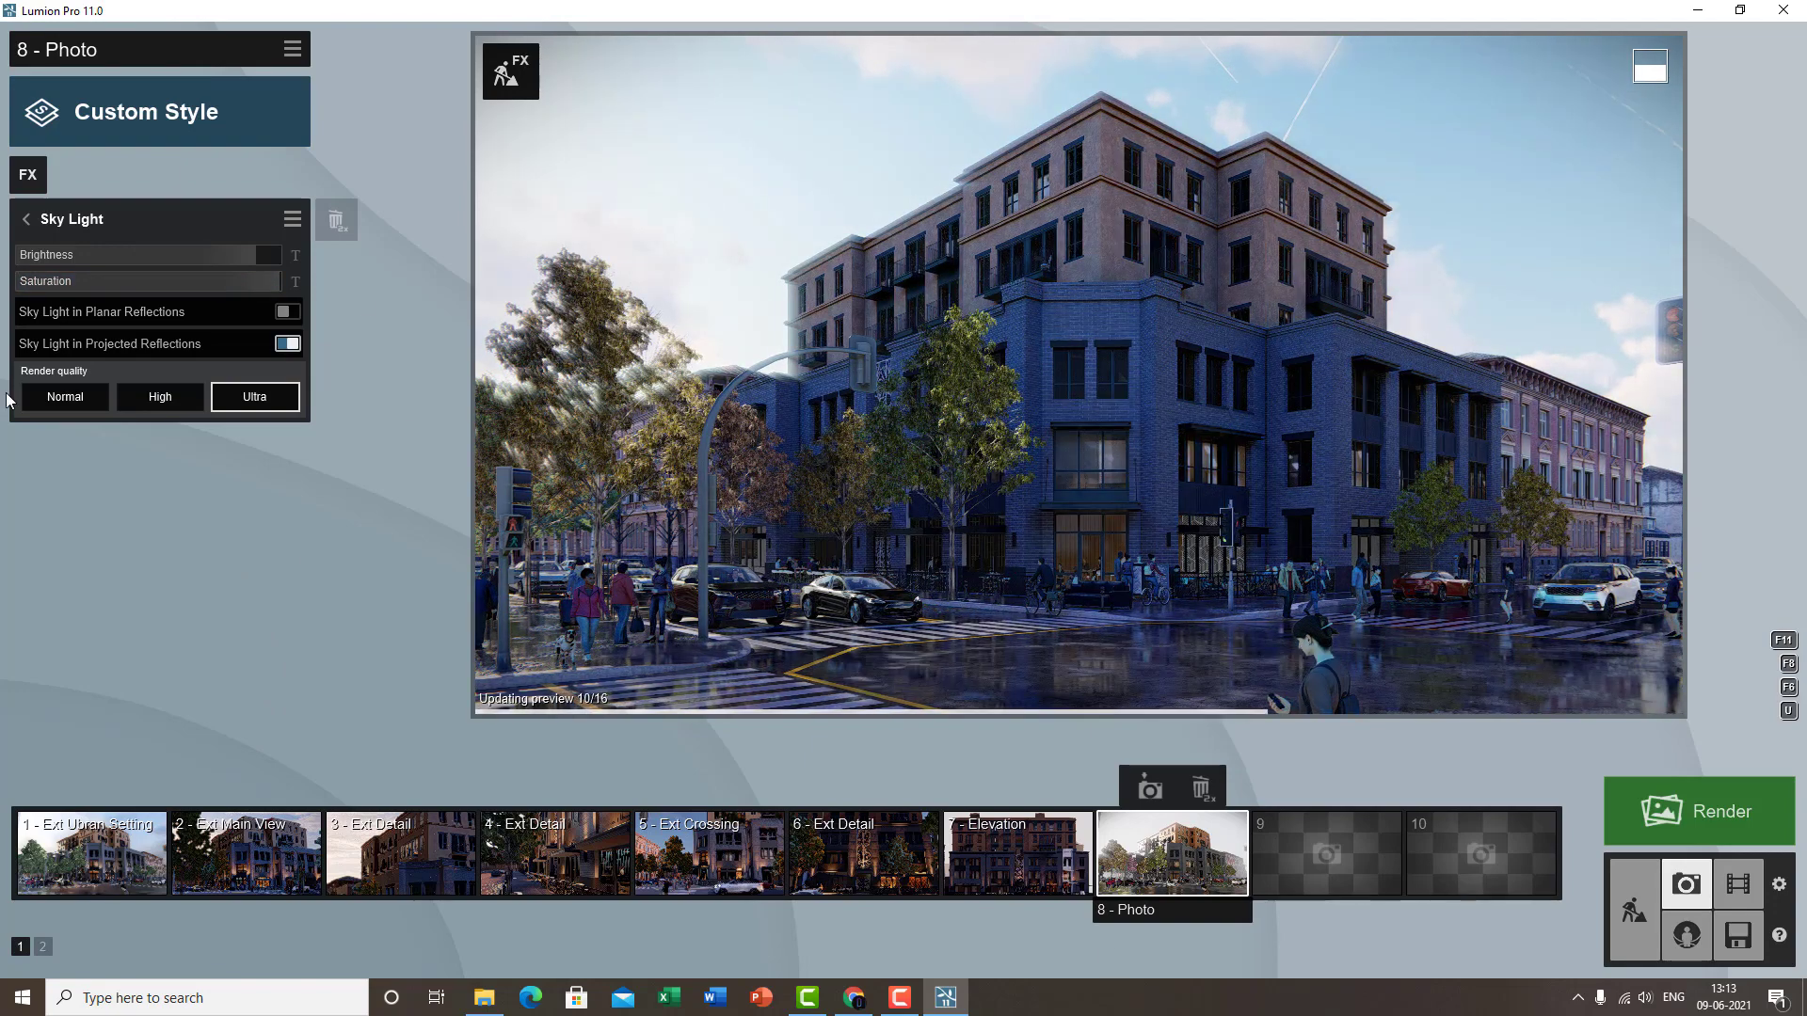
- Lower the Sky Light saturation to its minimum, set it to about a quarter, and update the preview
left_click_drag(171, 280, 83, 276)
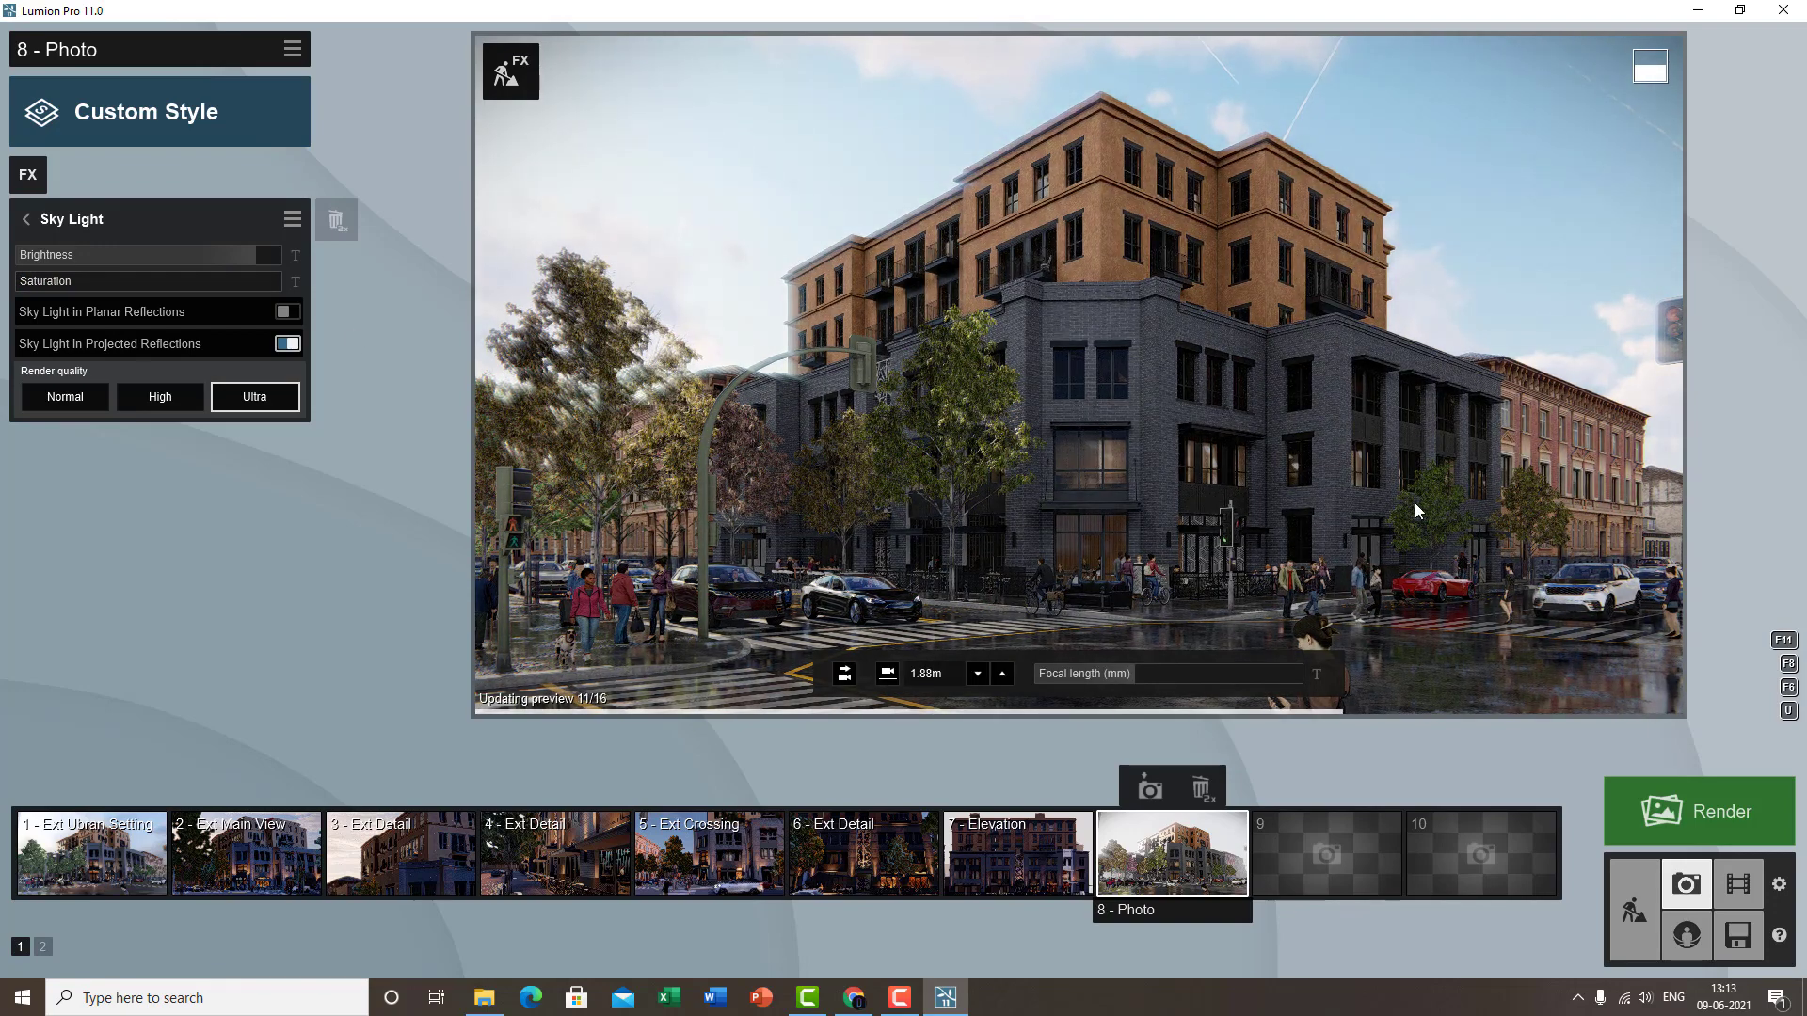
left_click(82, 282)
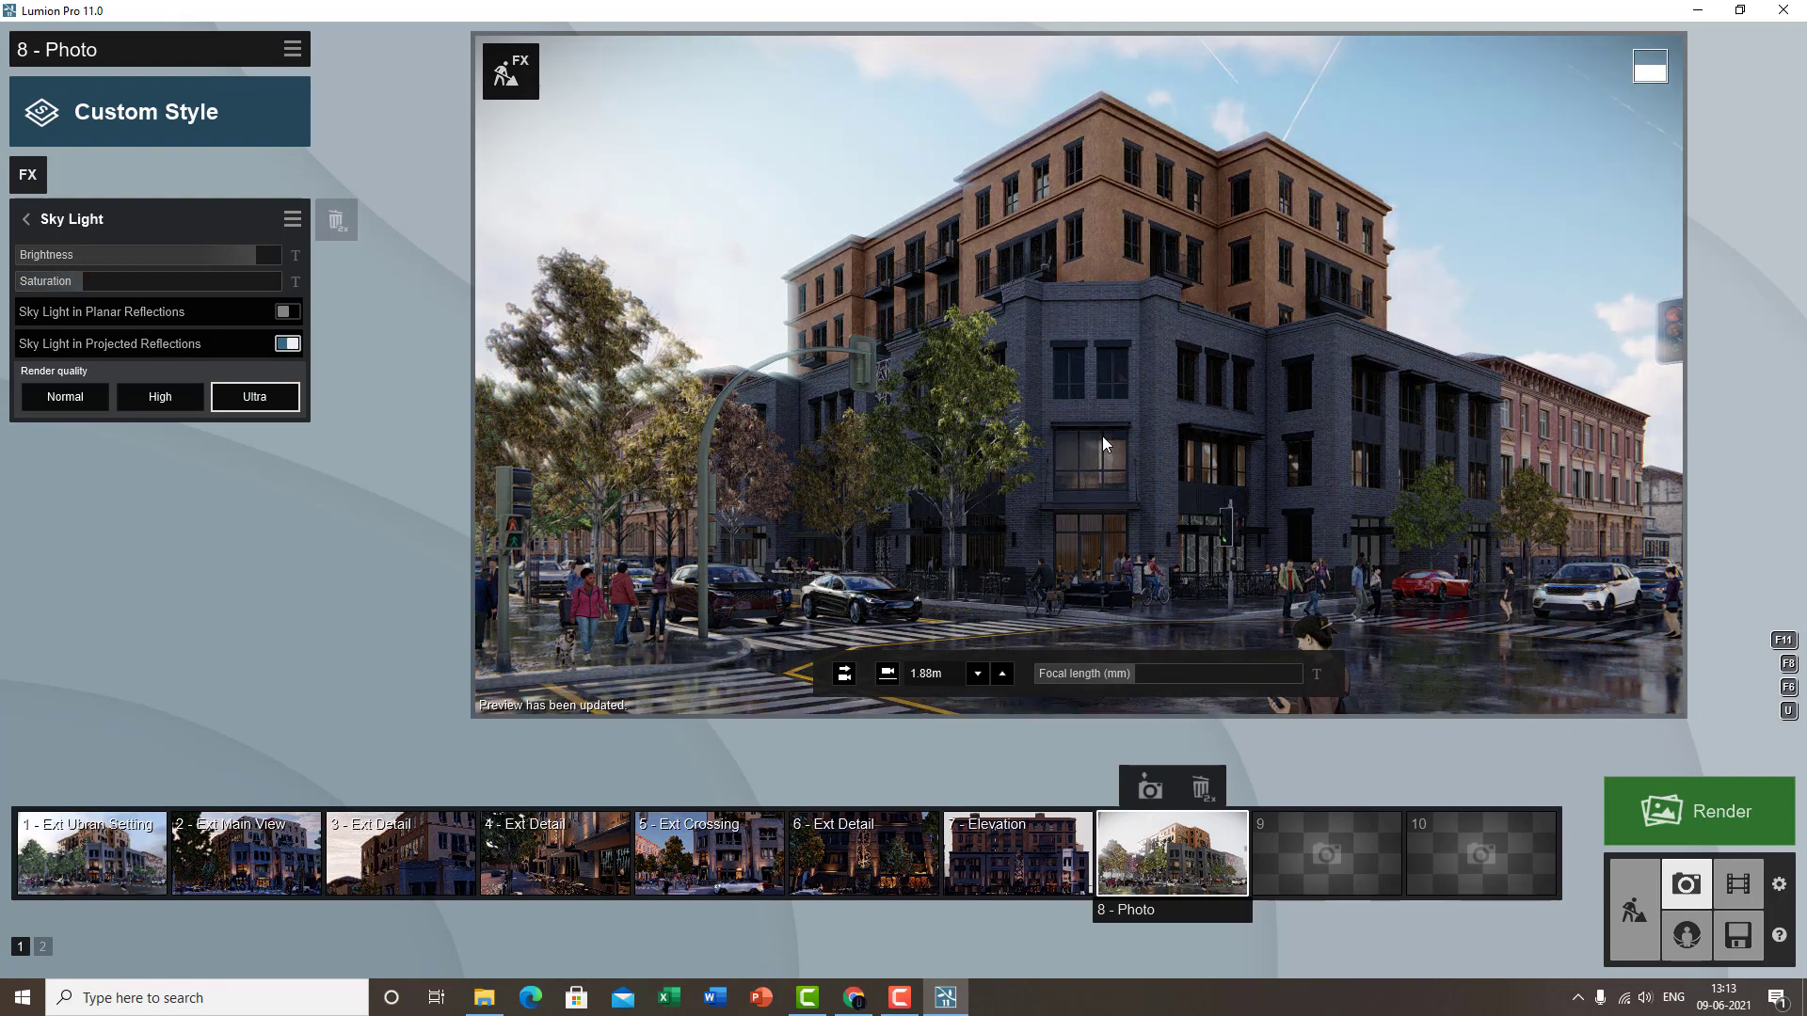
left_click(26, 218)
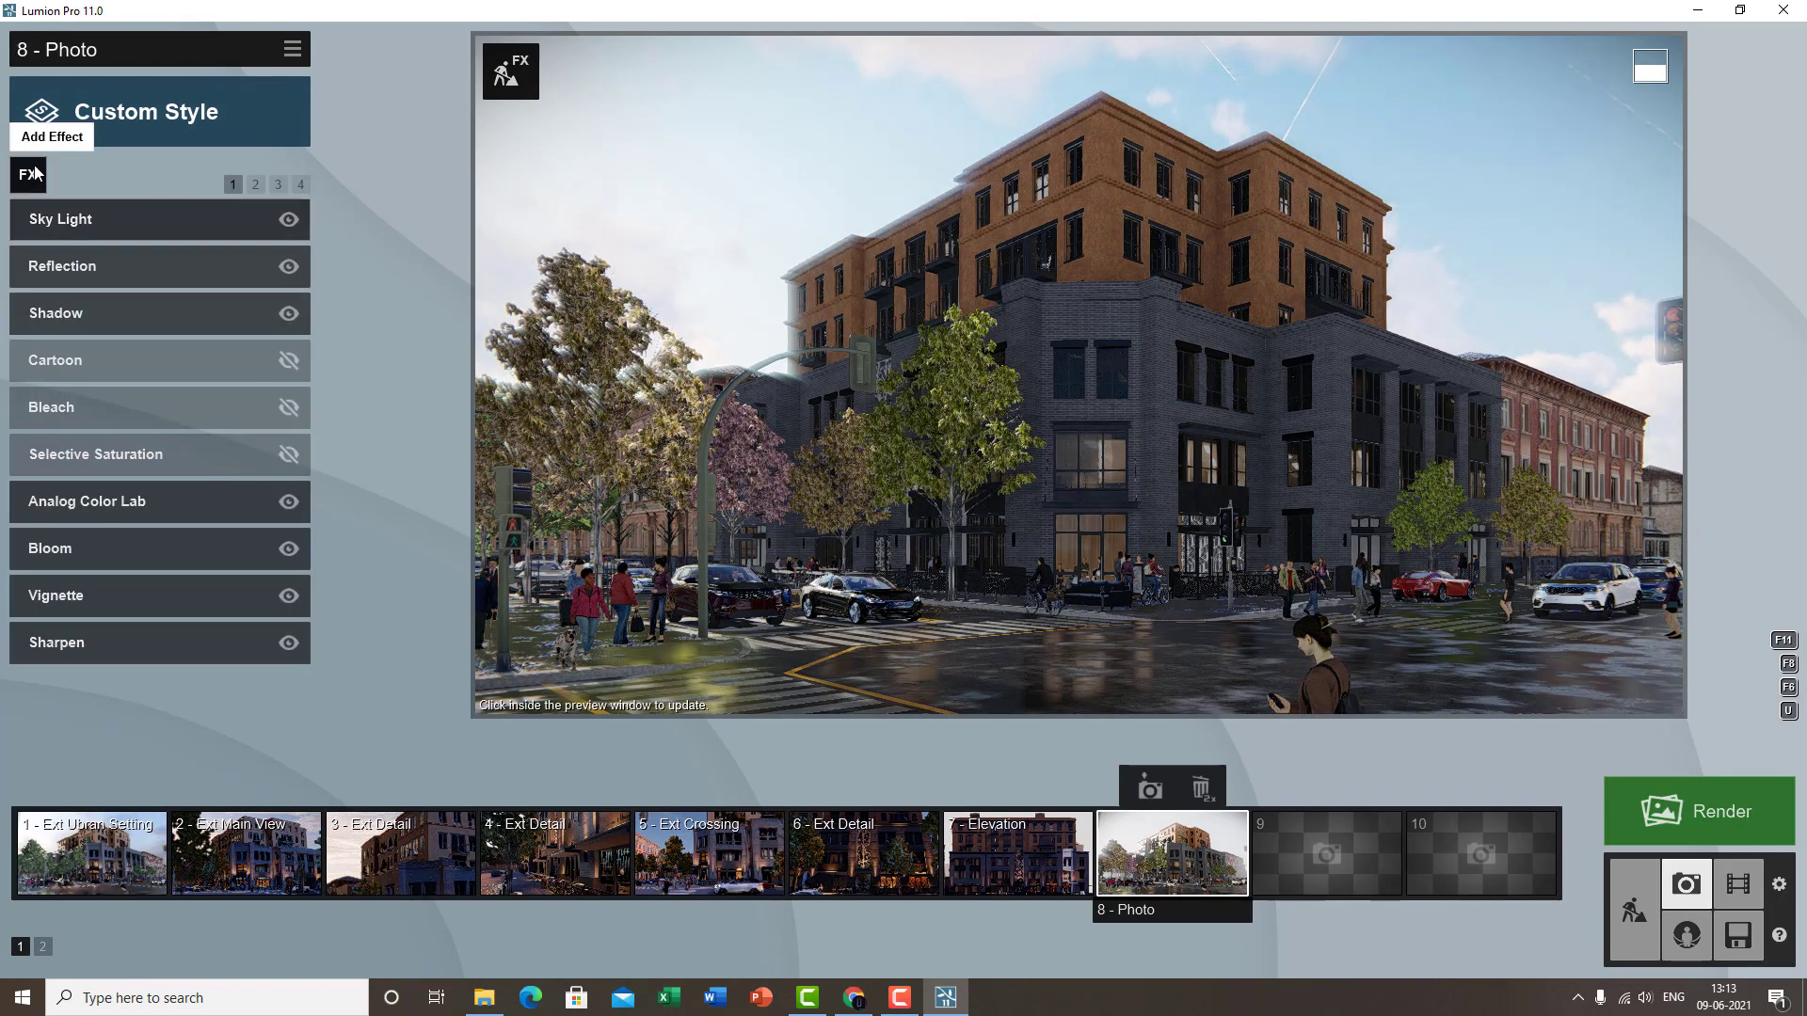
- Add the Hyperlight effect from the Advanced category, enable it in preview, and raise its amount to the maximum
left_click(28, 174)
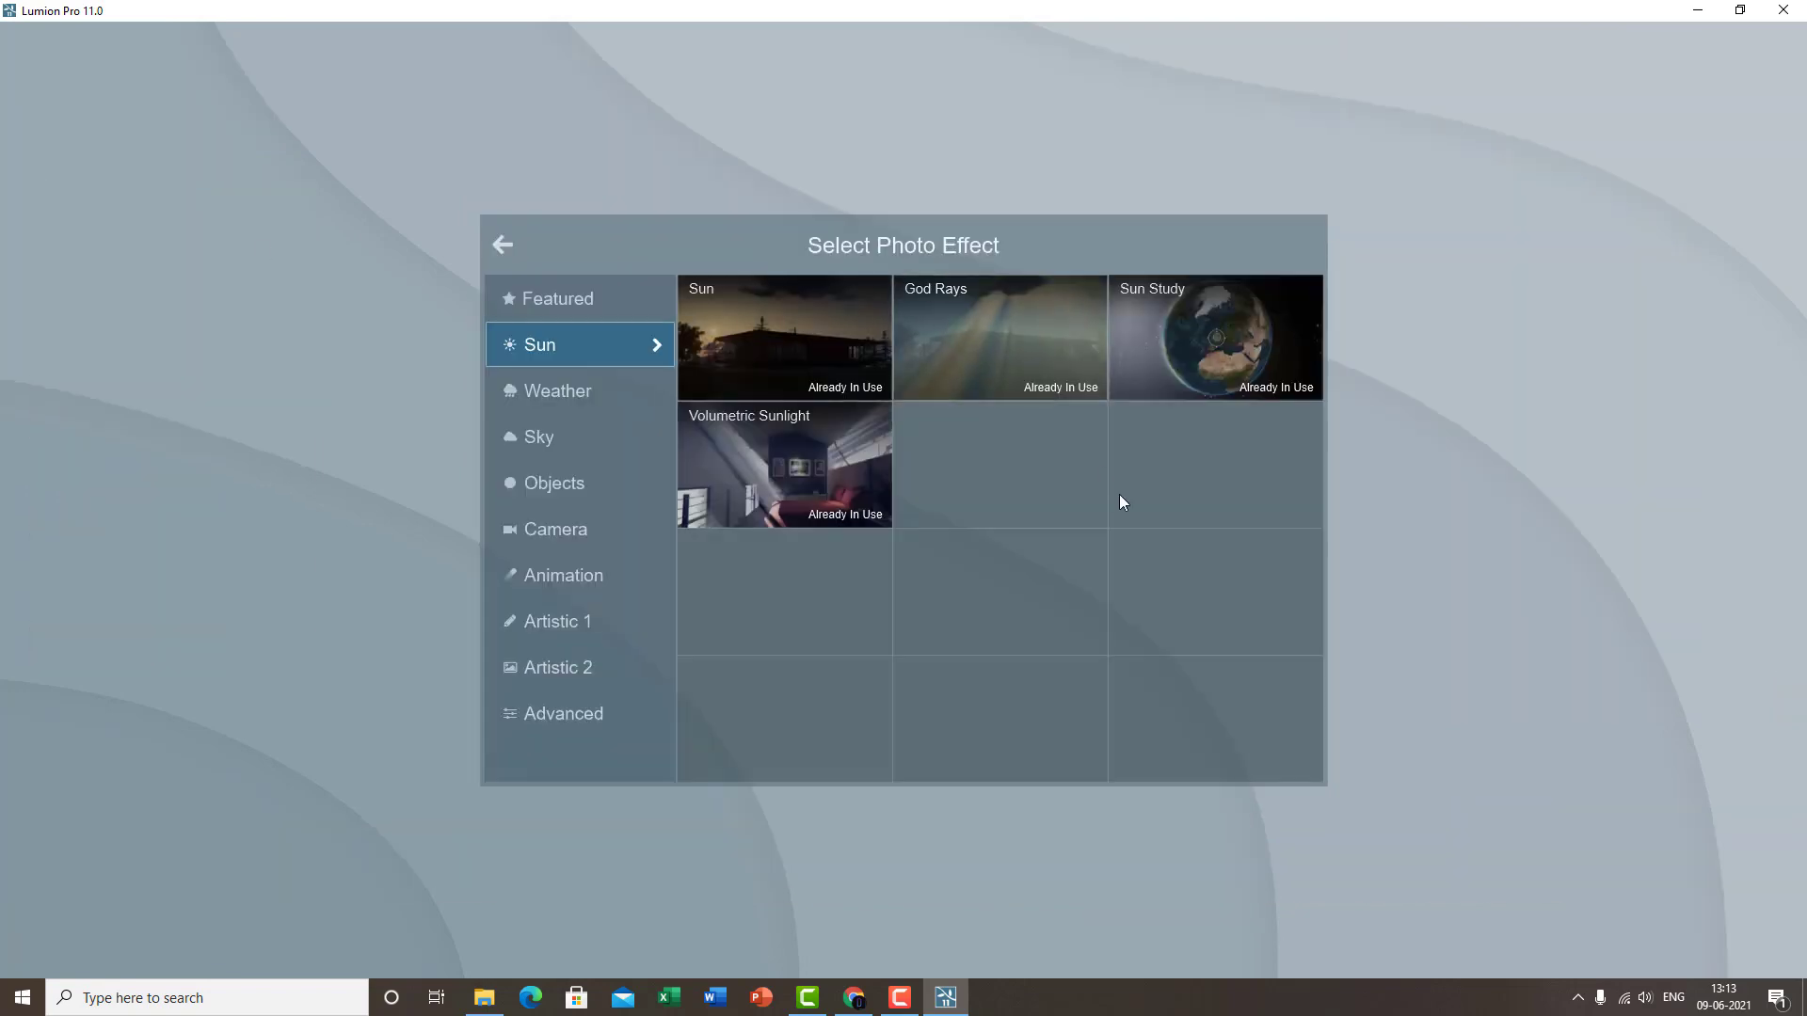
left_click(584, 712)
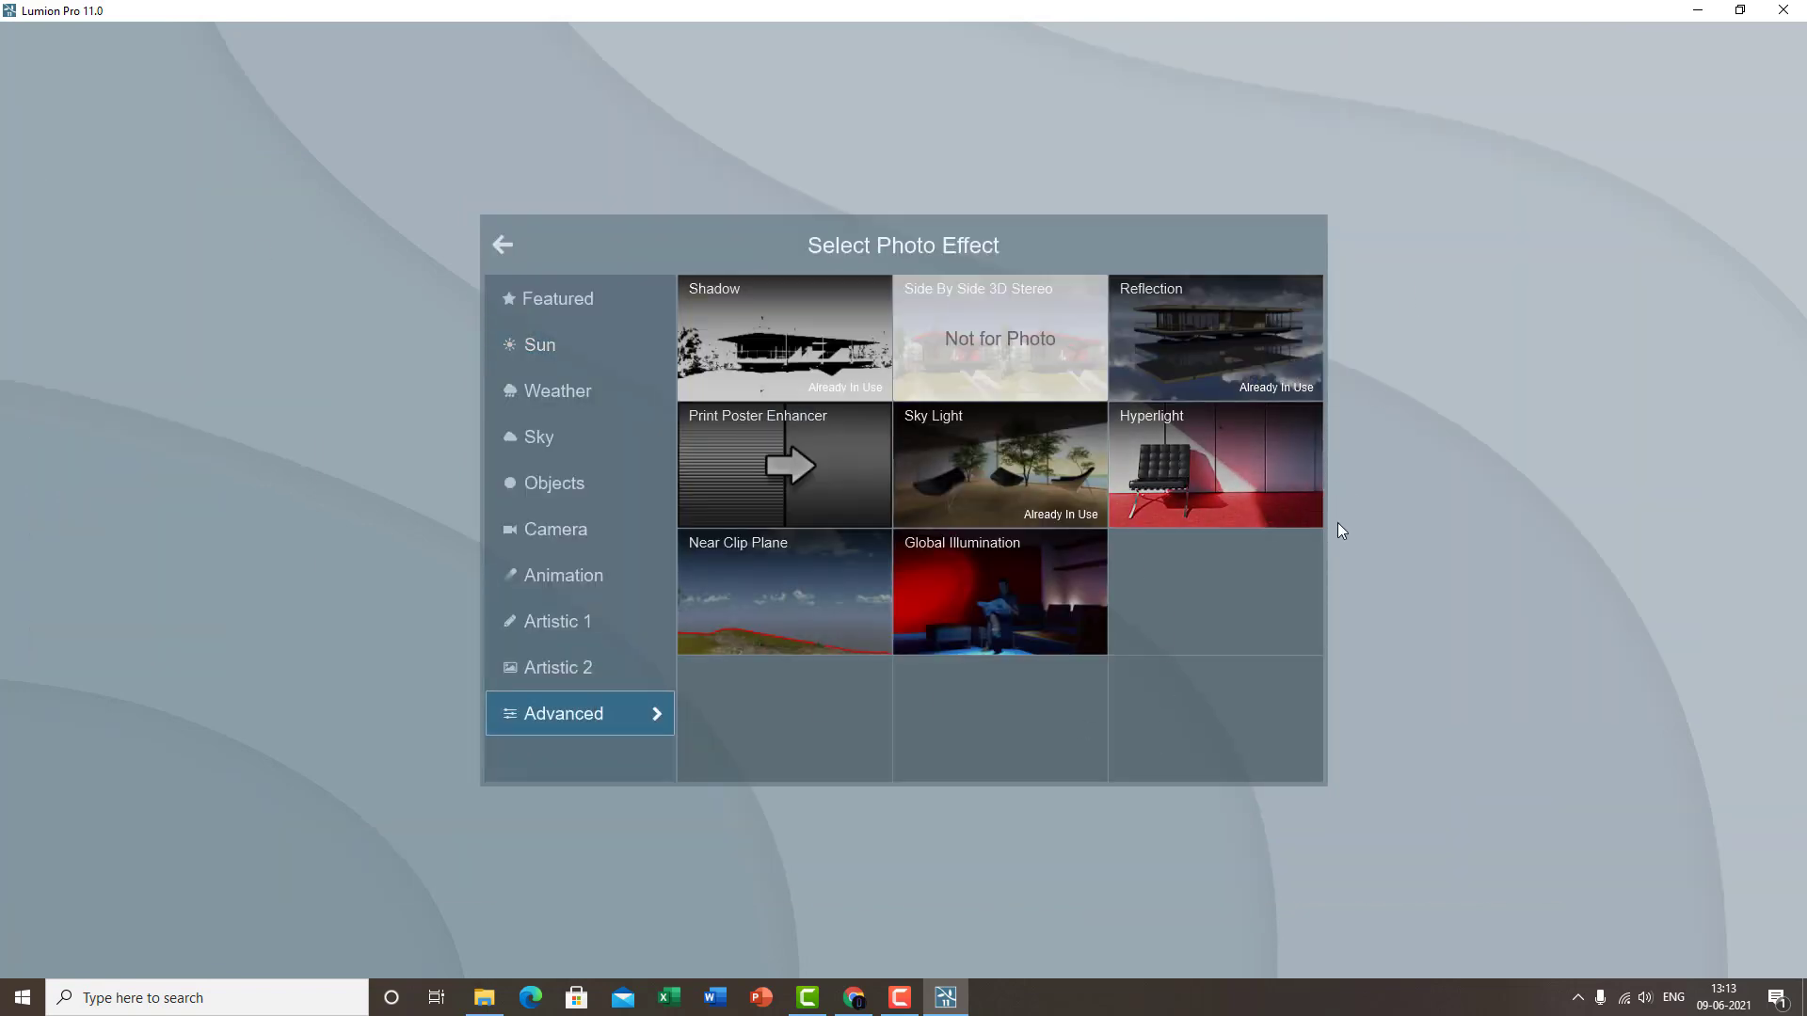
left_click(1251, 482)
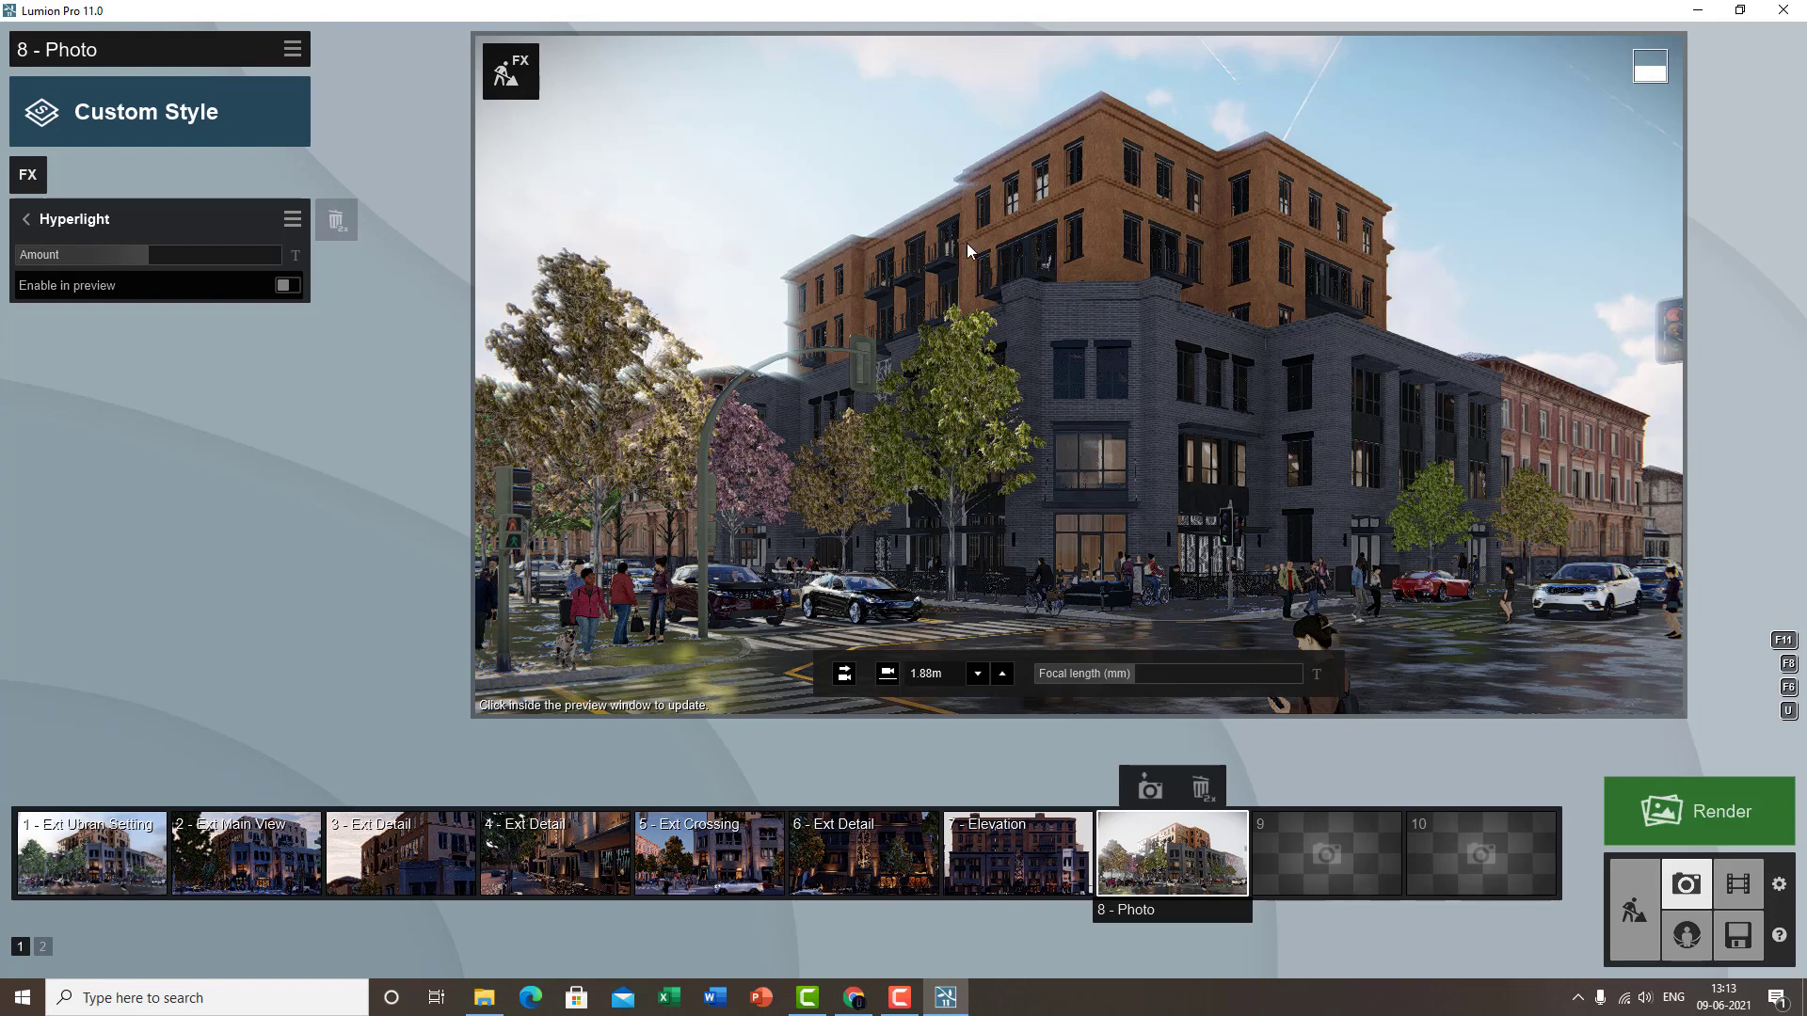
left_click(285, 290)
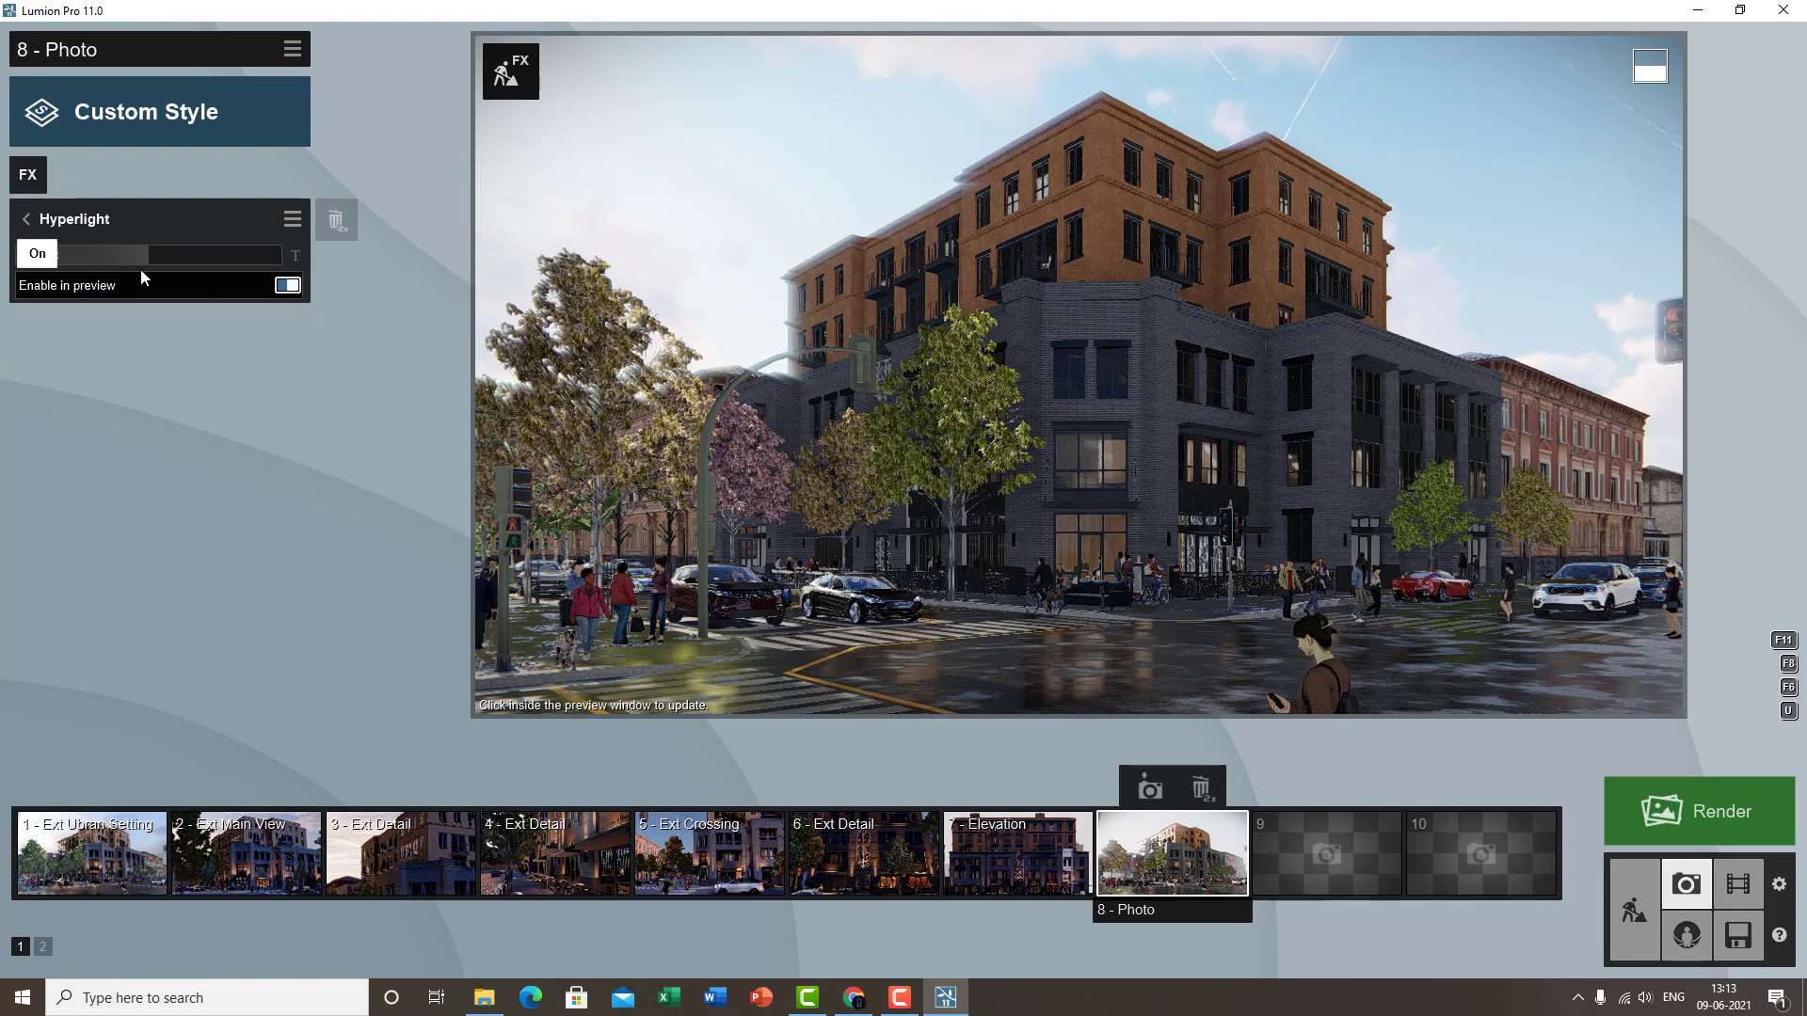
left_click_drag(150, 263, 207, 250)
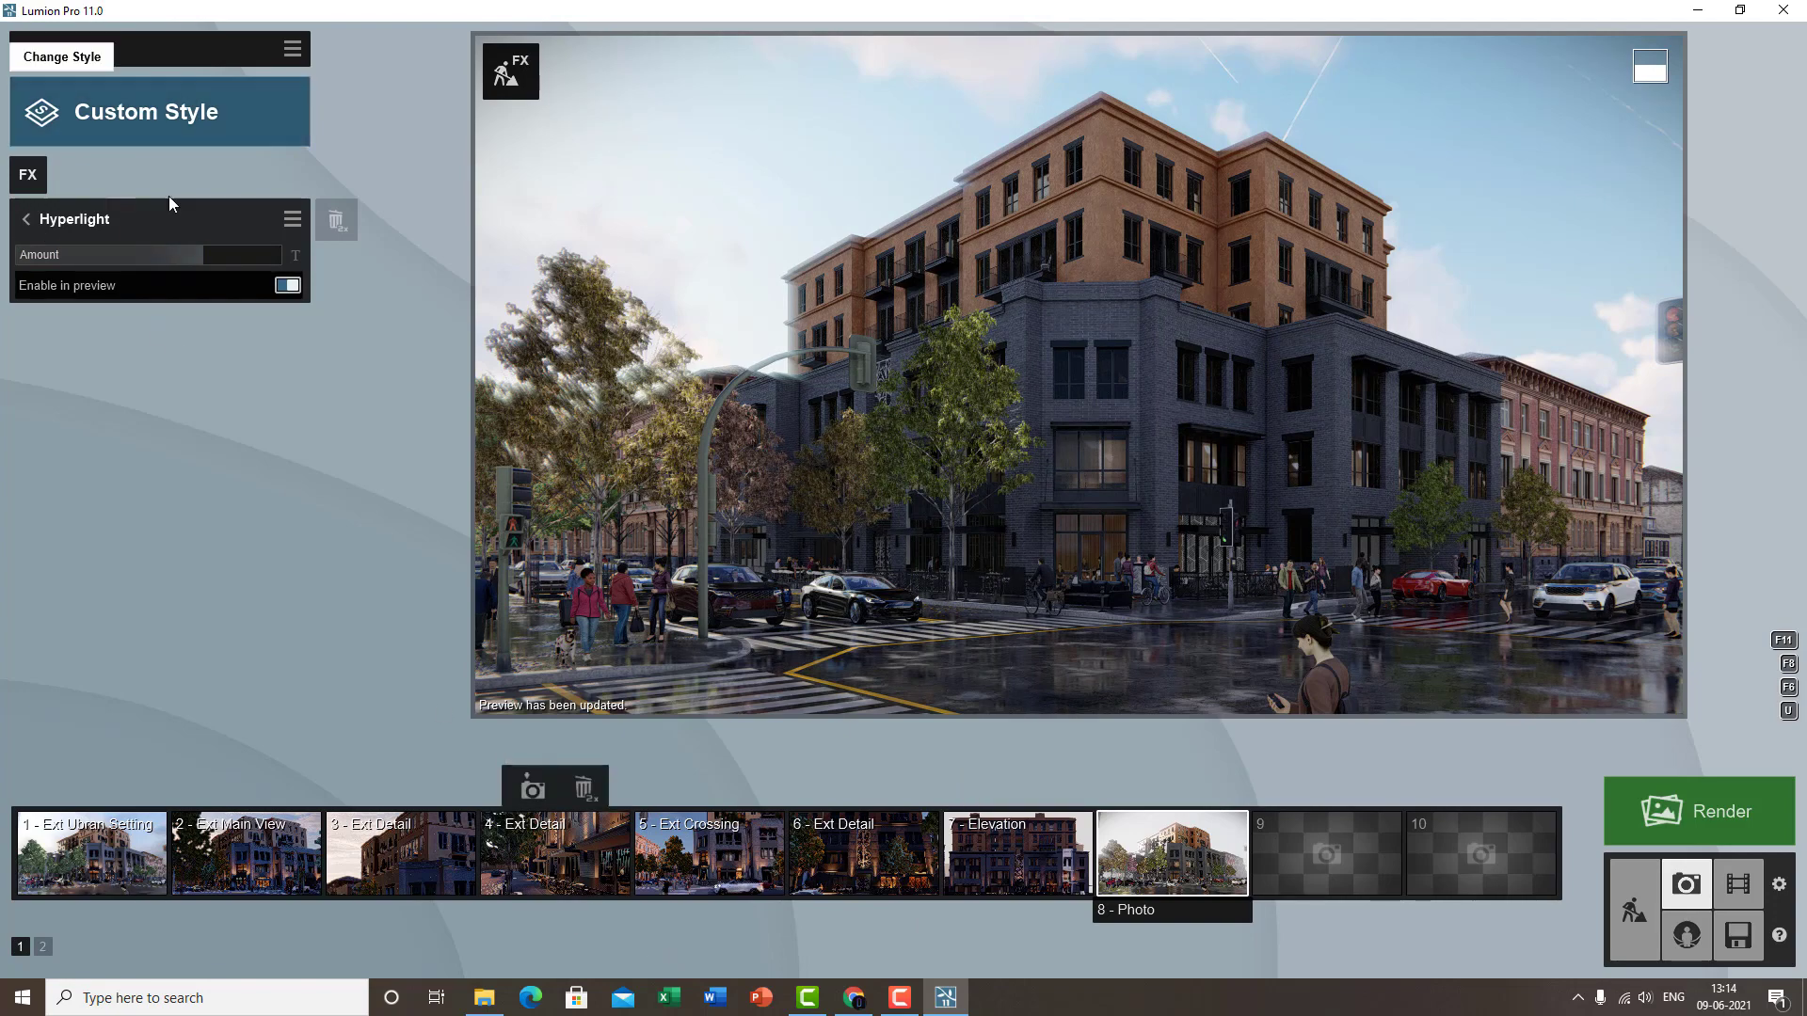
left_click_drag(215, 256, 245, 257)
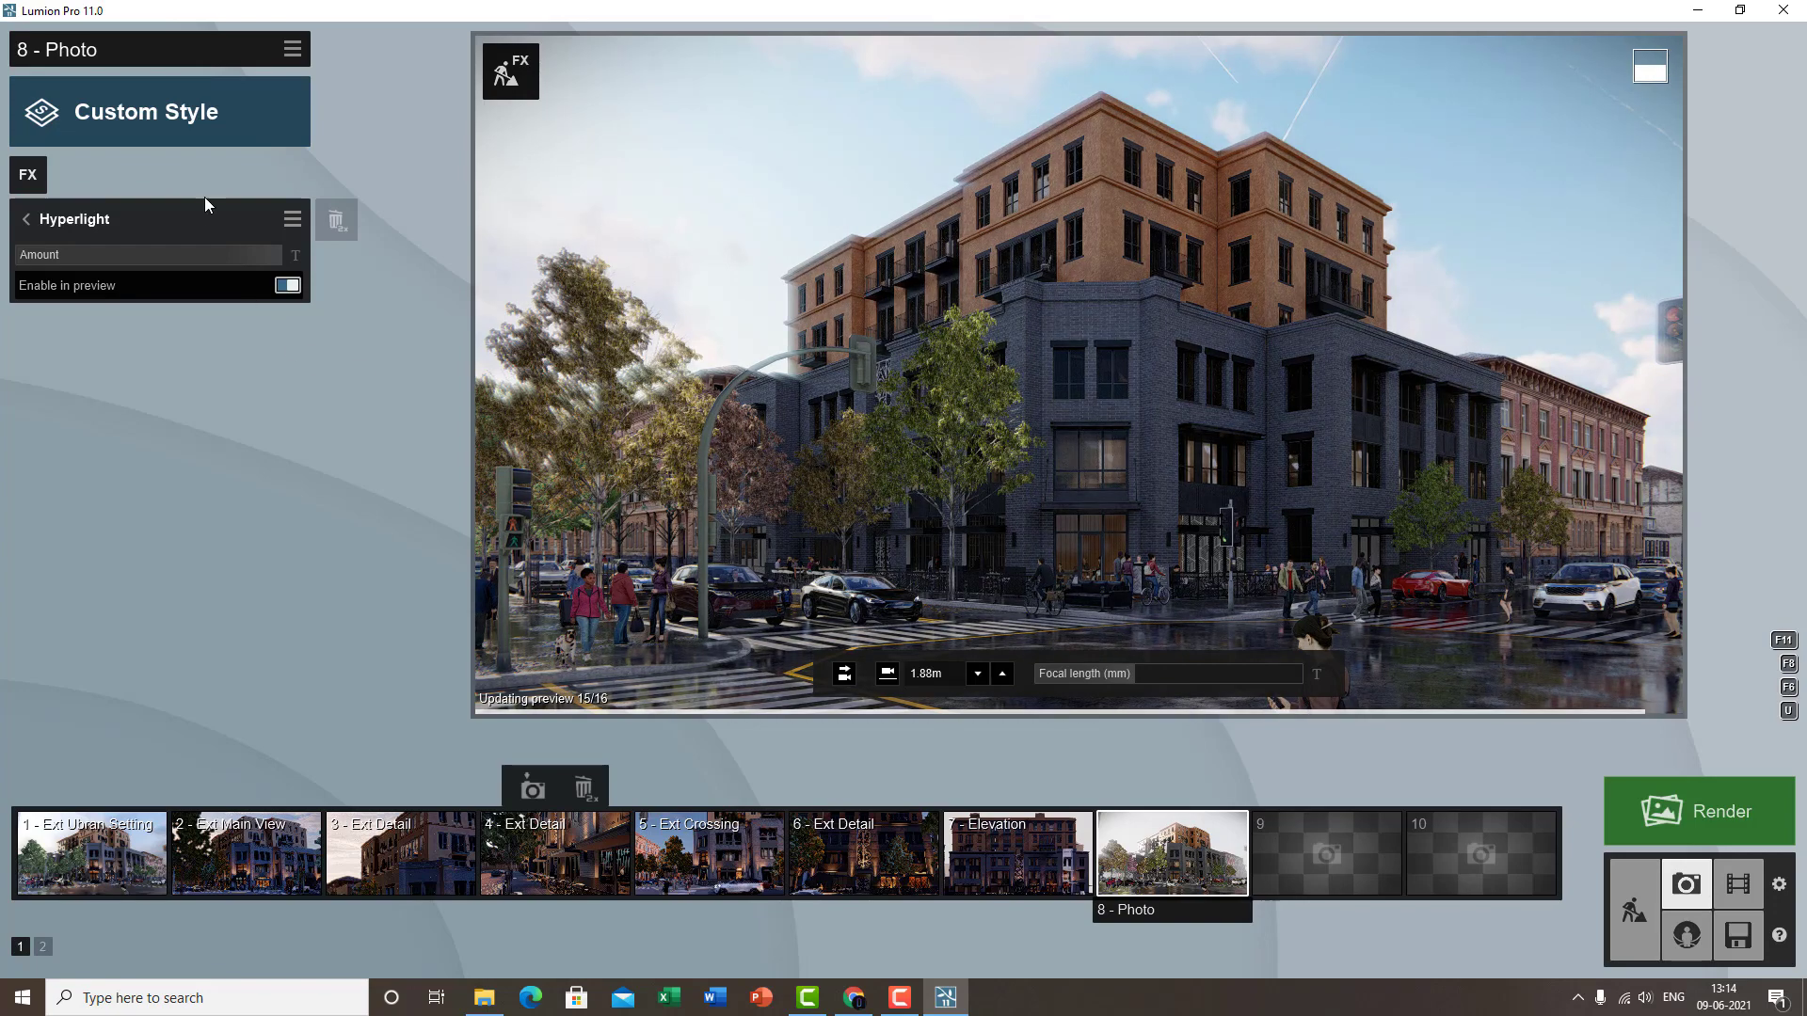
left_click(60, 222)
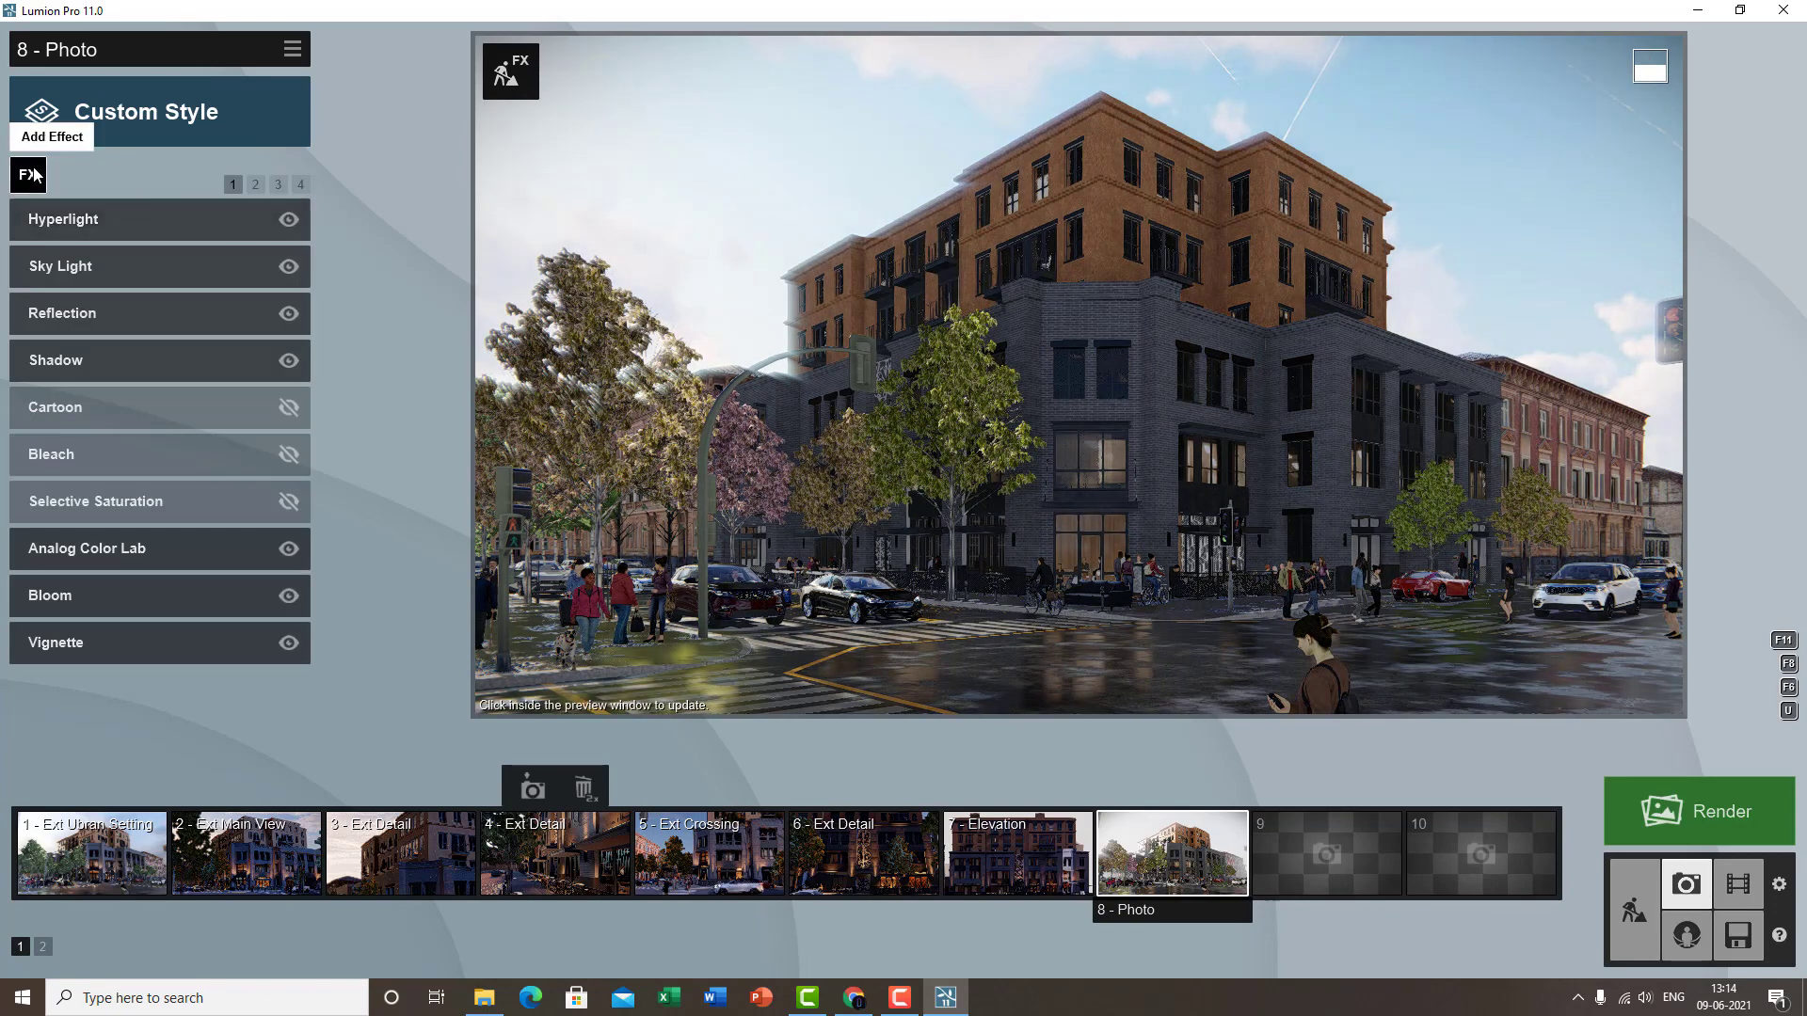
- Add the Near Clip Plane effect, raise its distance to nearly the maximum, and update the preview
left_click(32, 167)
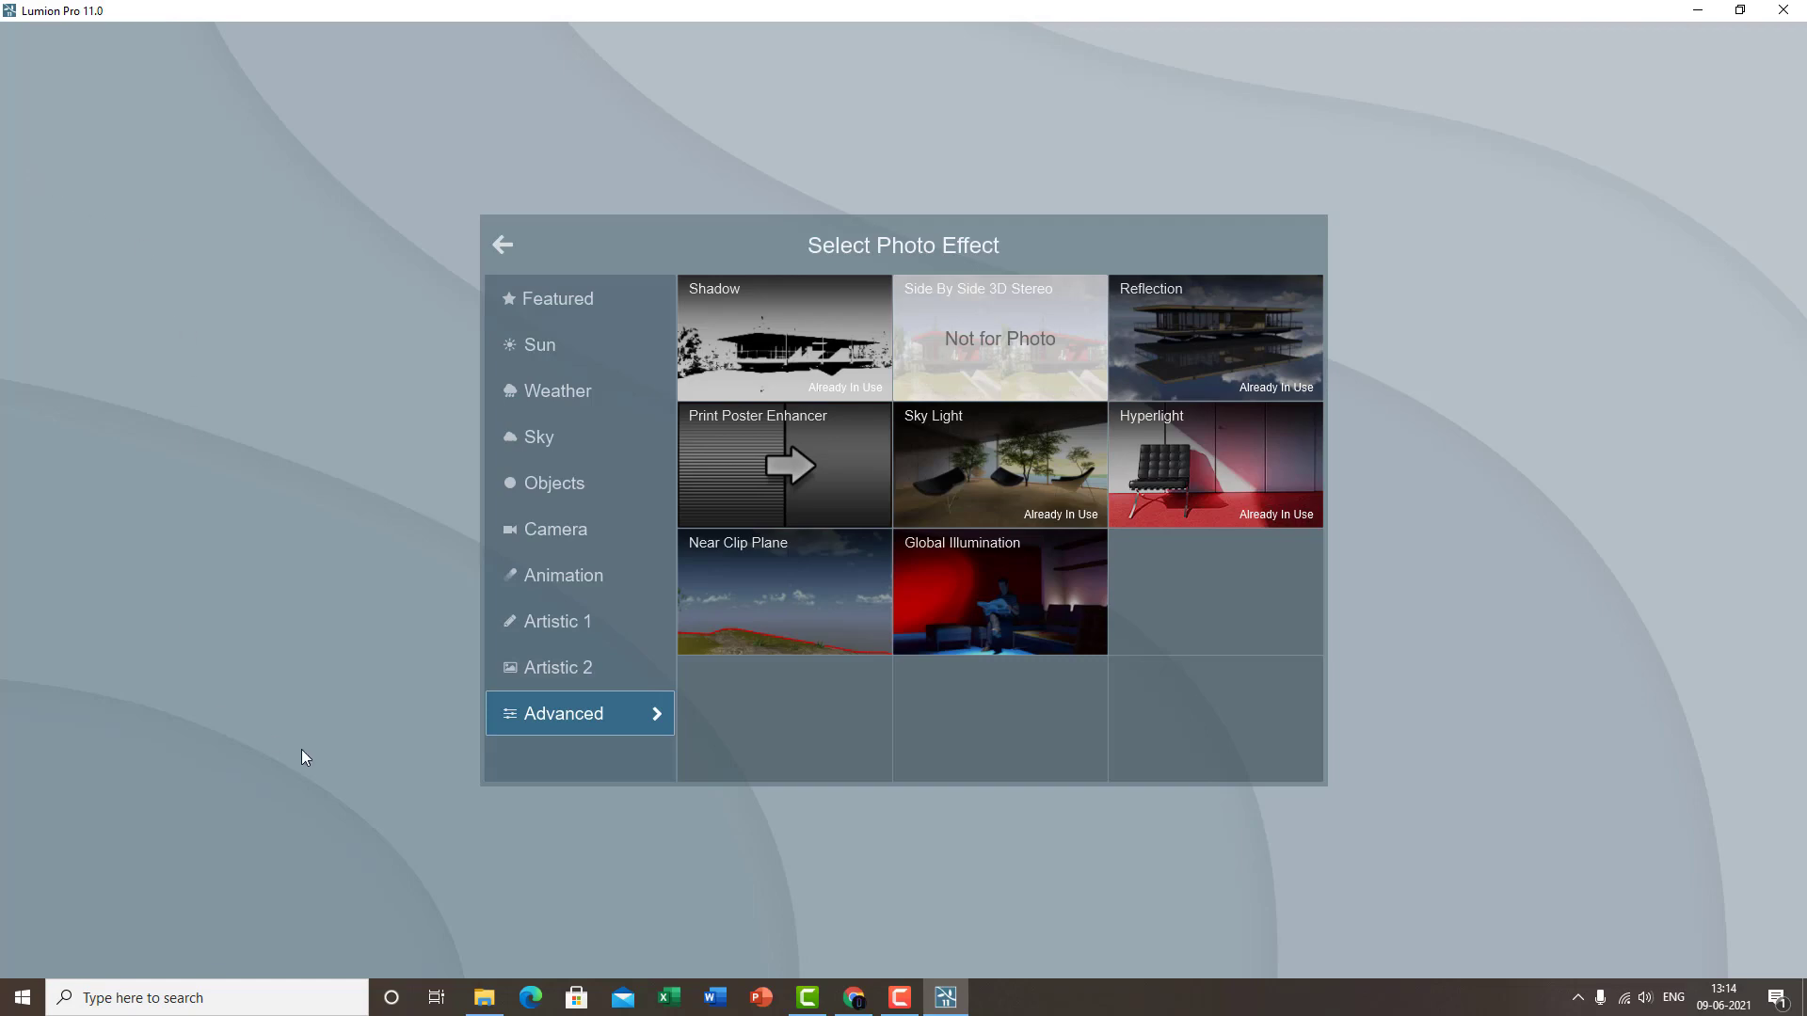
left_click(833, 580)
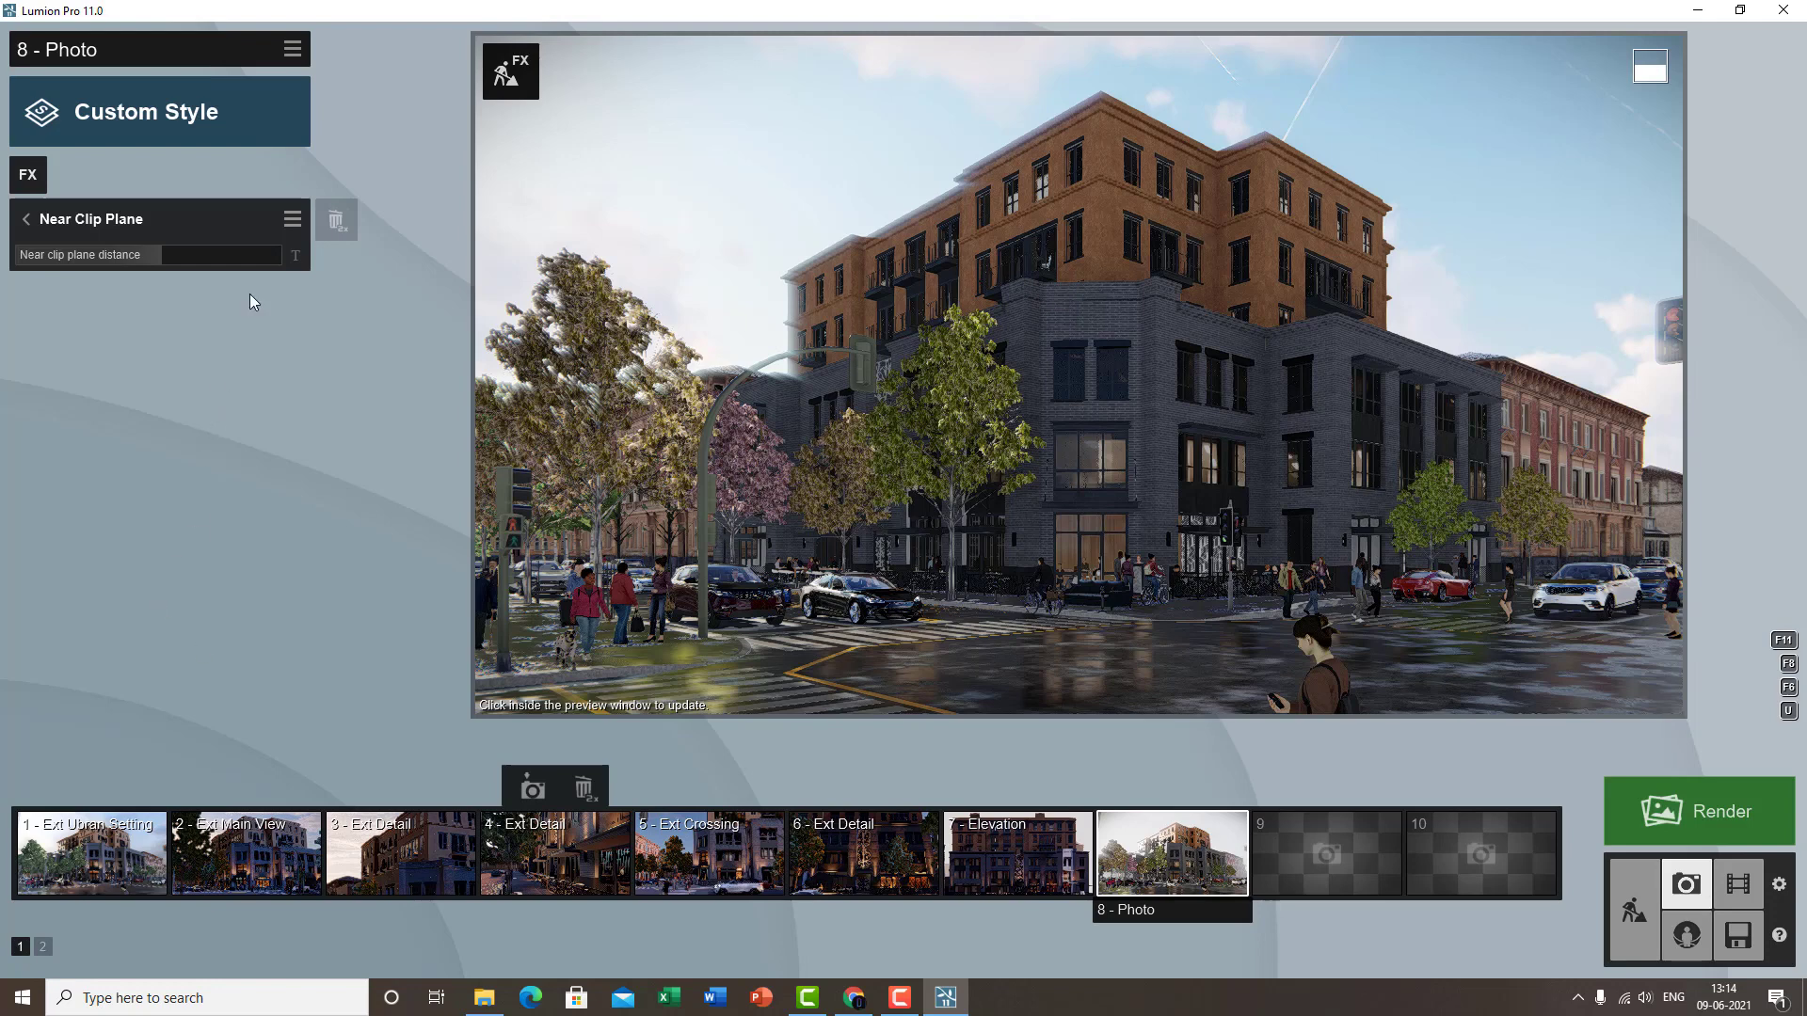
left_click_drag(156, 252, 271, 295)
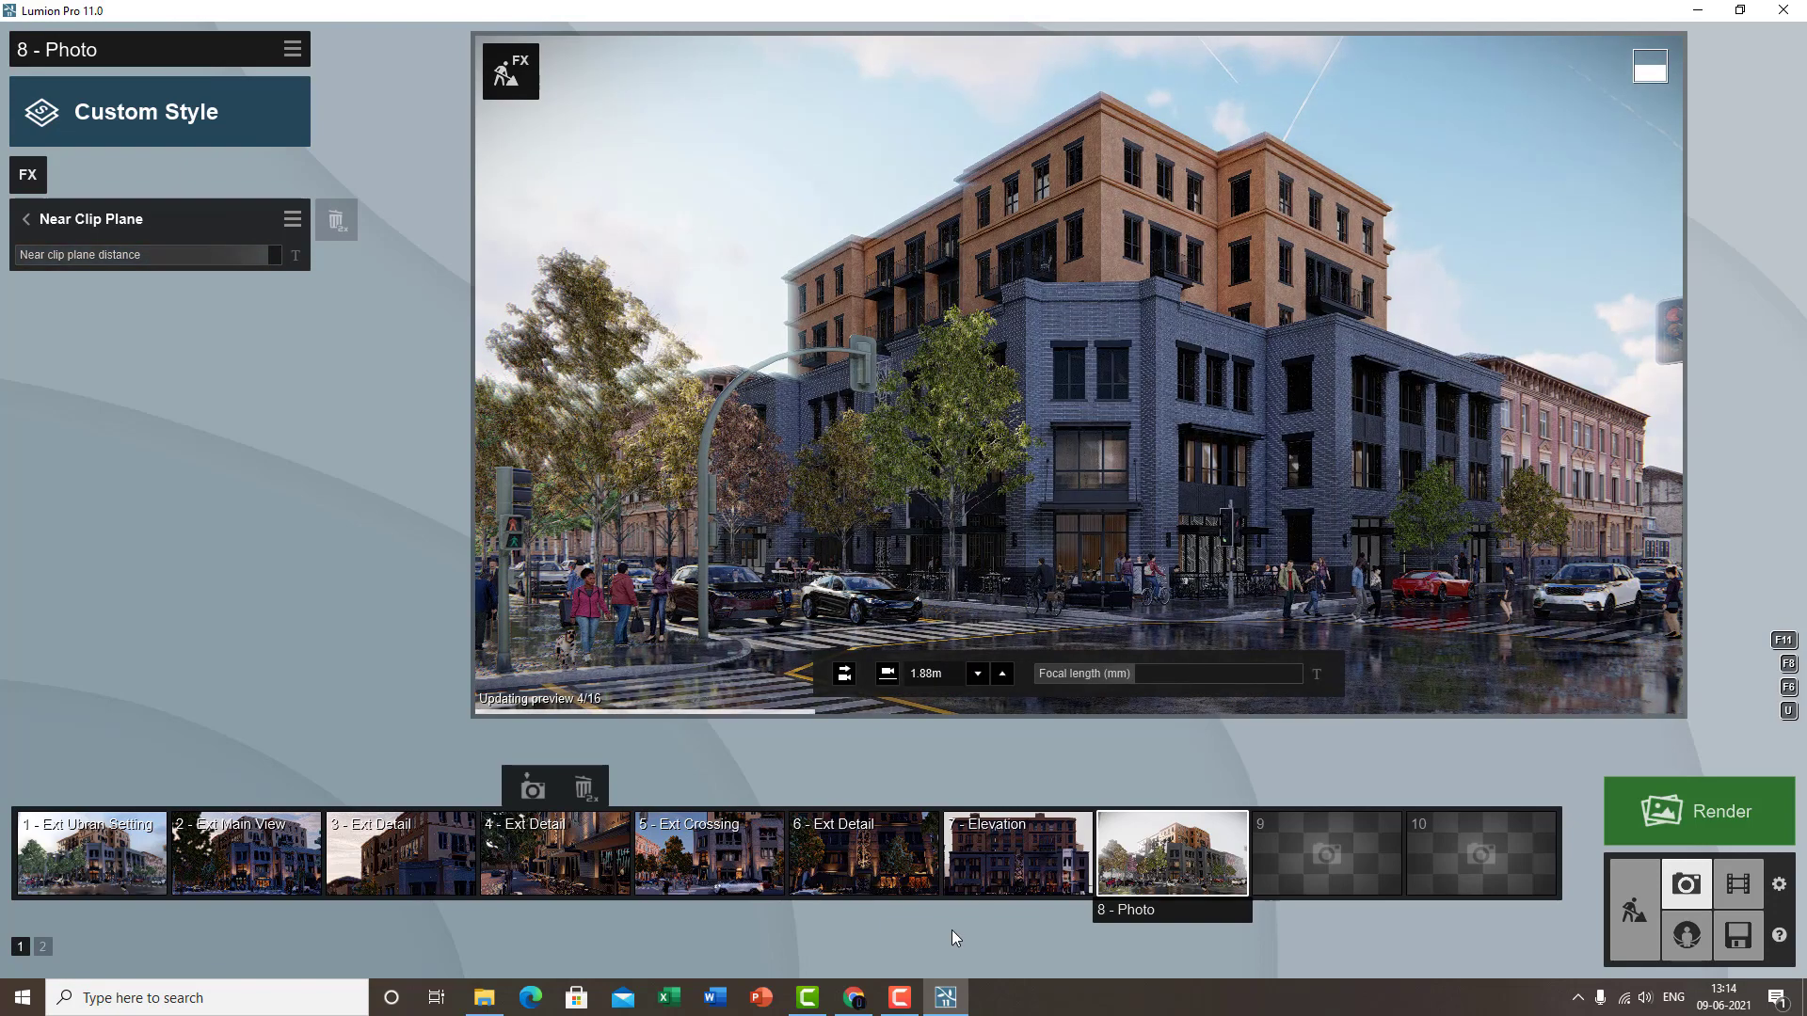
left_click(93, 228)
- Add the Global Illumination effect to the photo and start editing its light selection
left_click(25, 169)
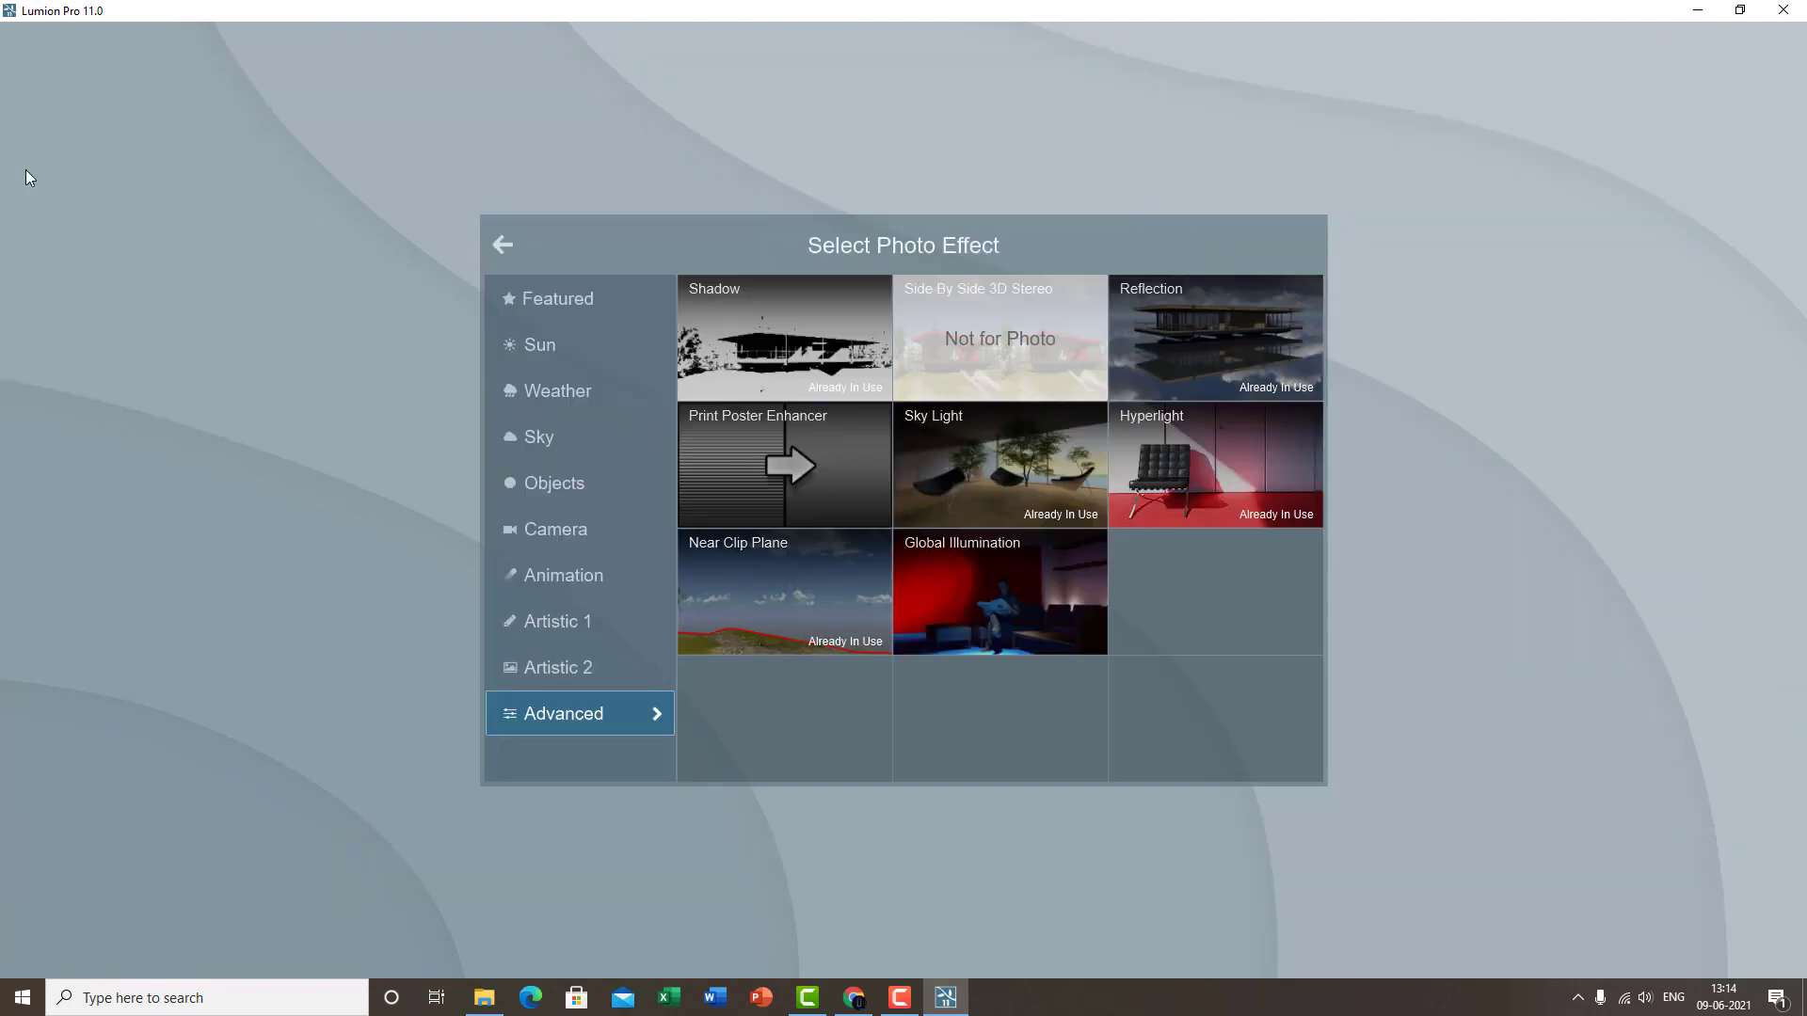
left_click(1027, 640)
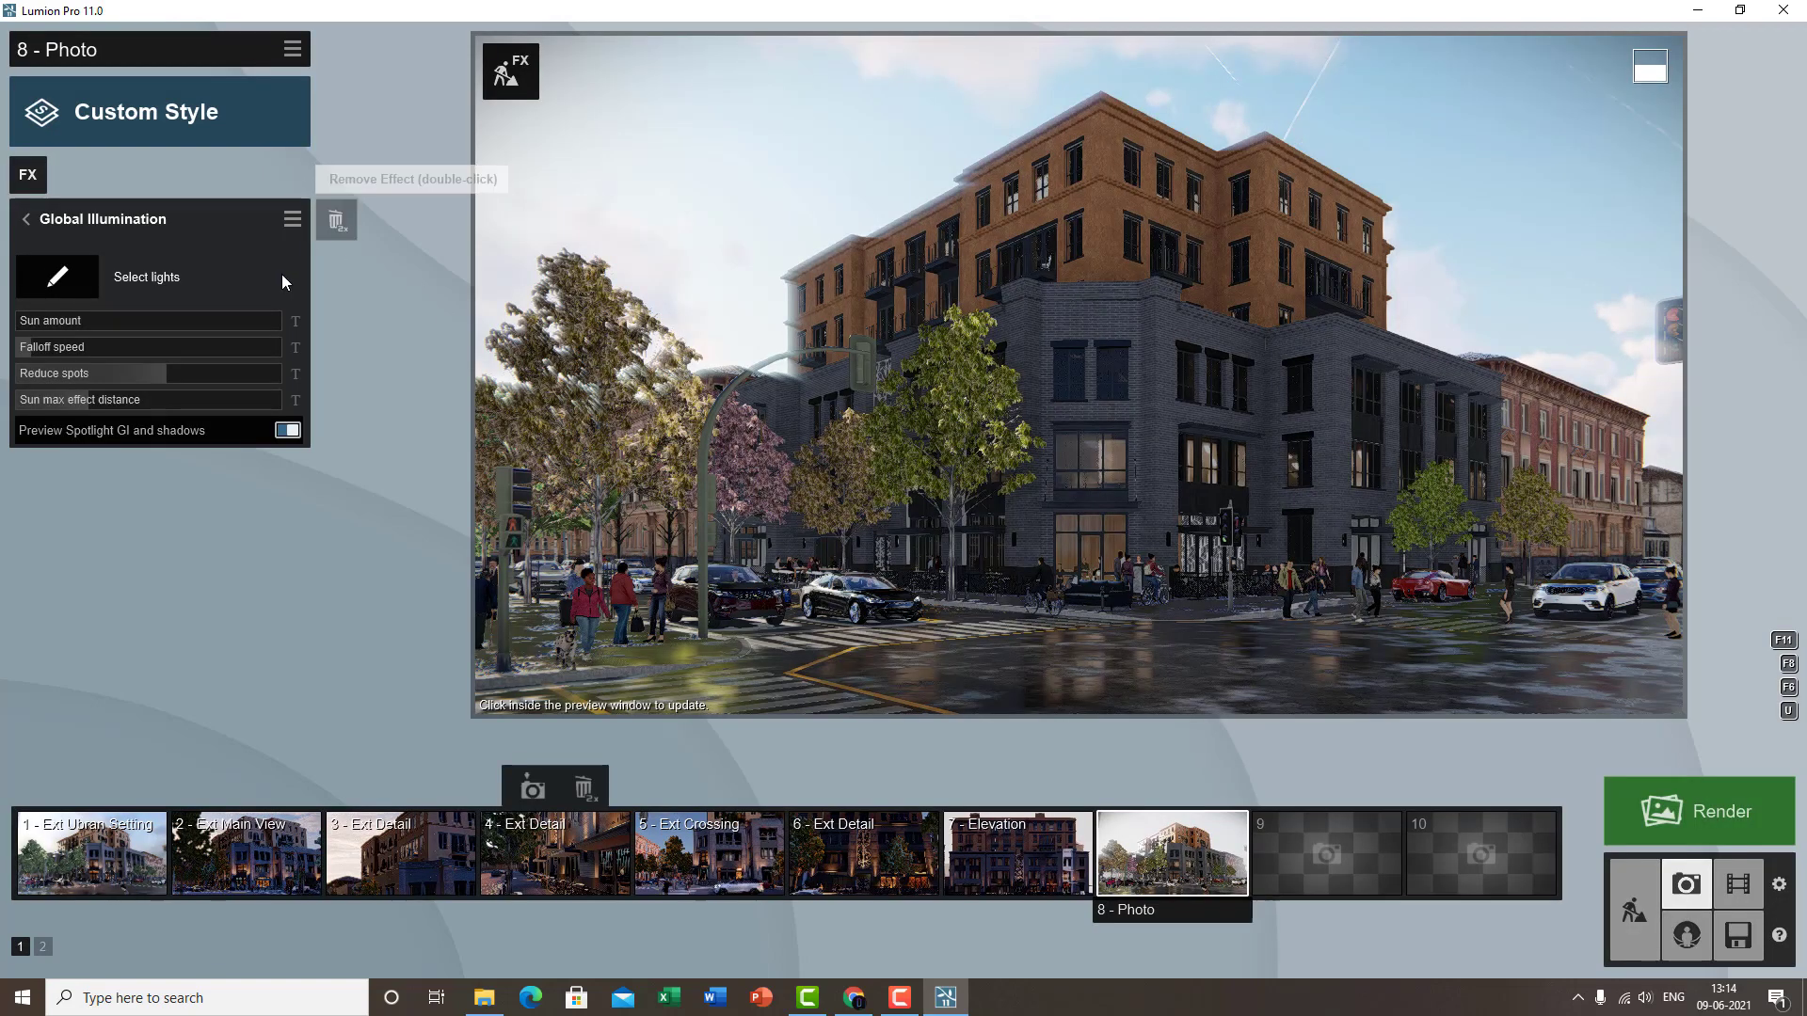
mouse_move(644, 671)
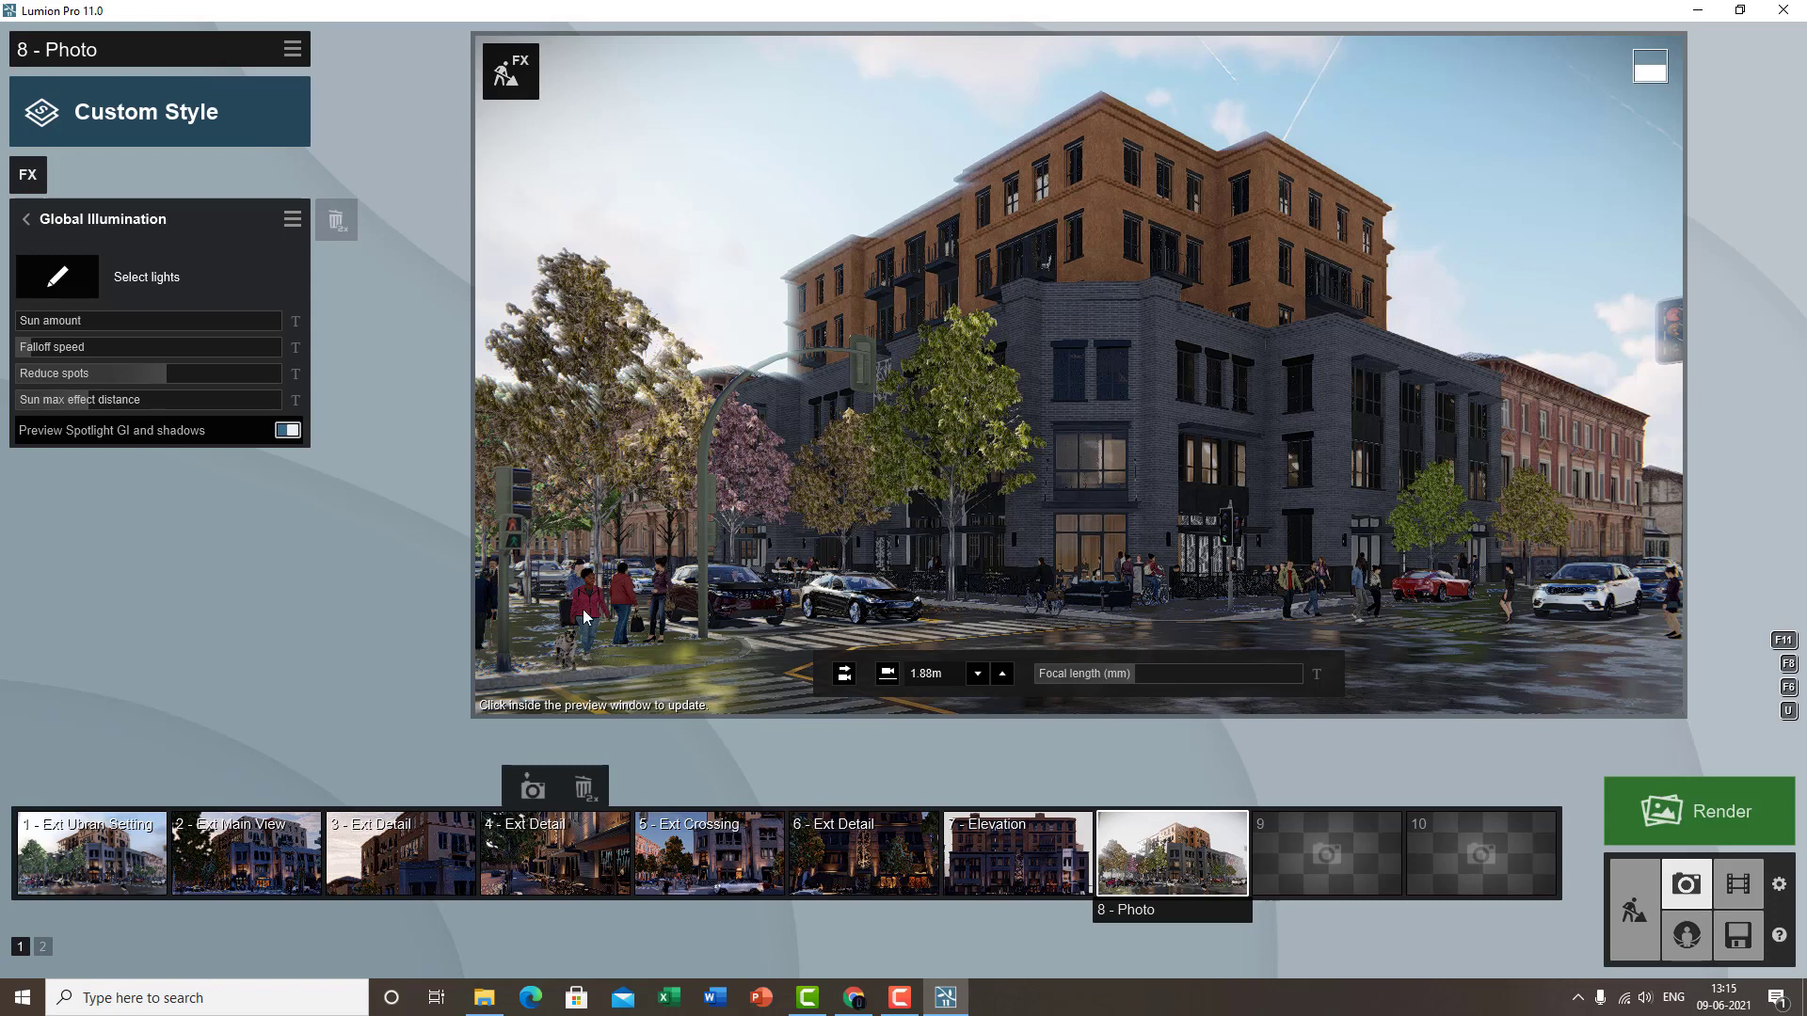
left_click(74, 276)
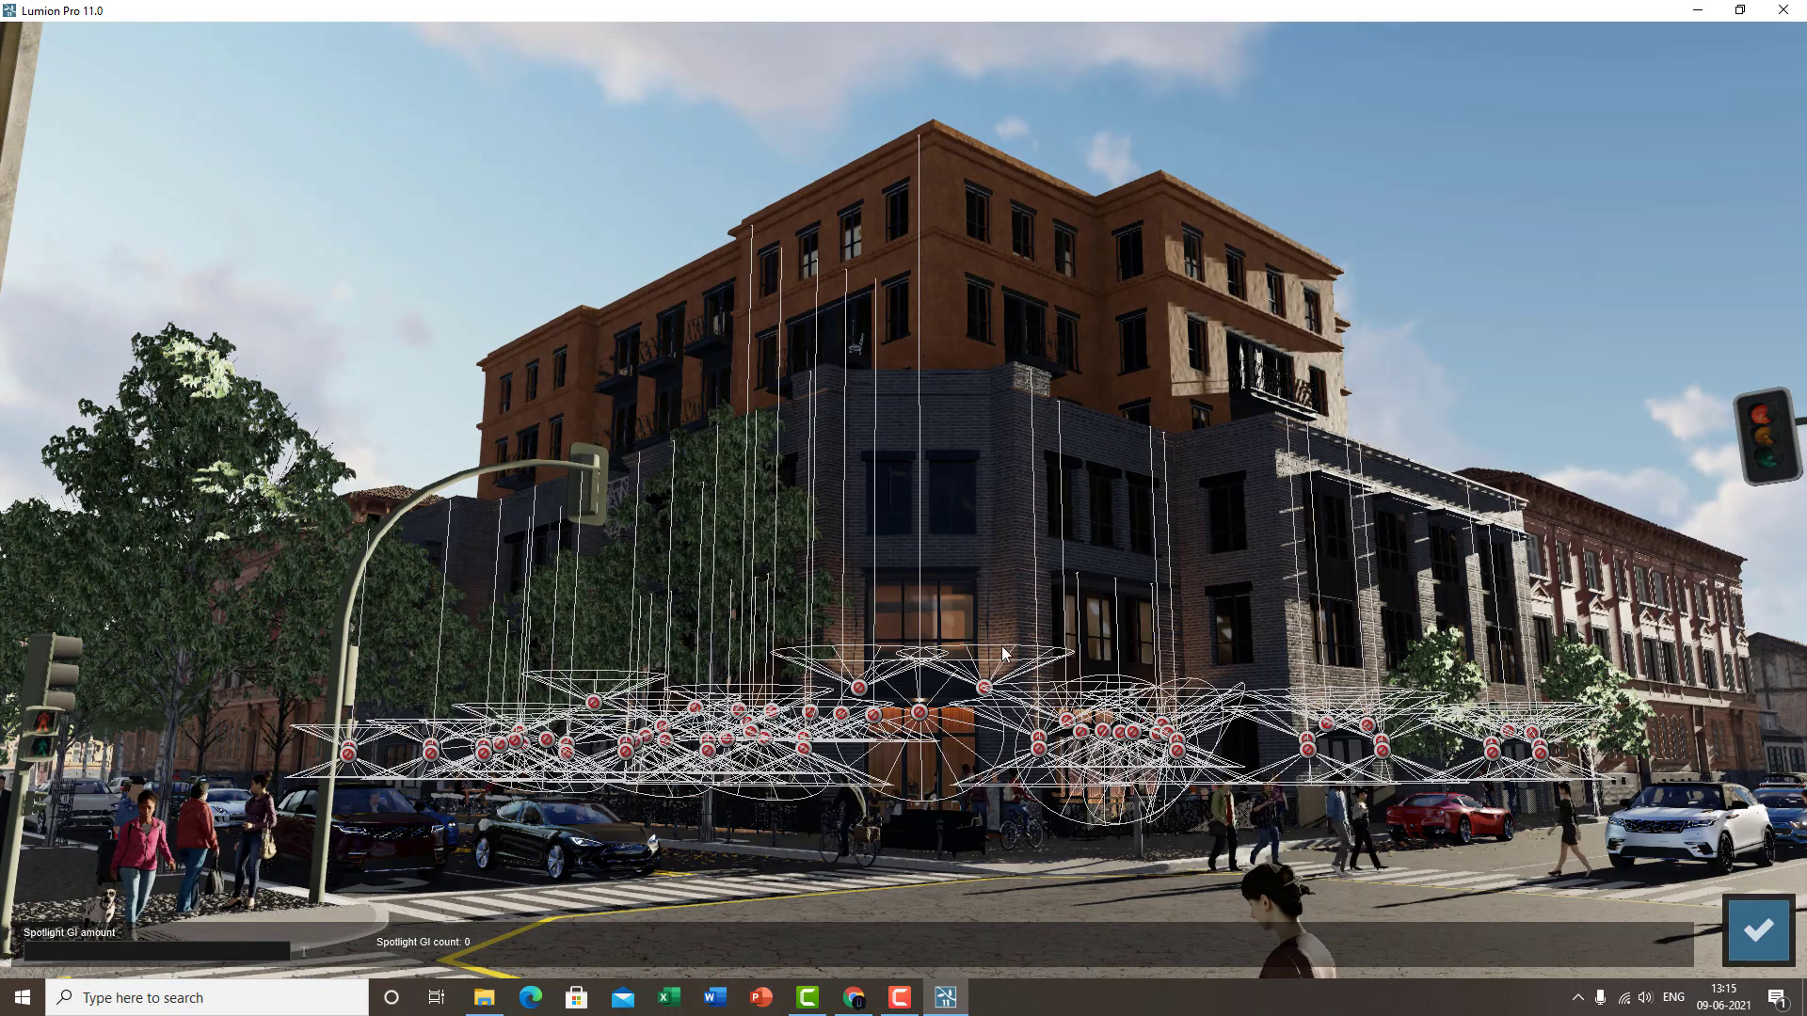
- Select the spotlights around the building's corner entrance and along the adjacent facades for Global Illumination
left_click(920, 713)
left_click(919, 714)
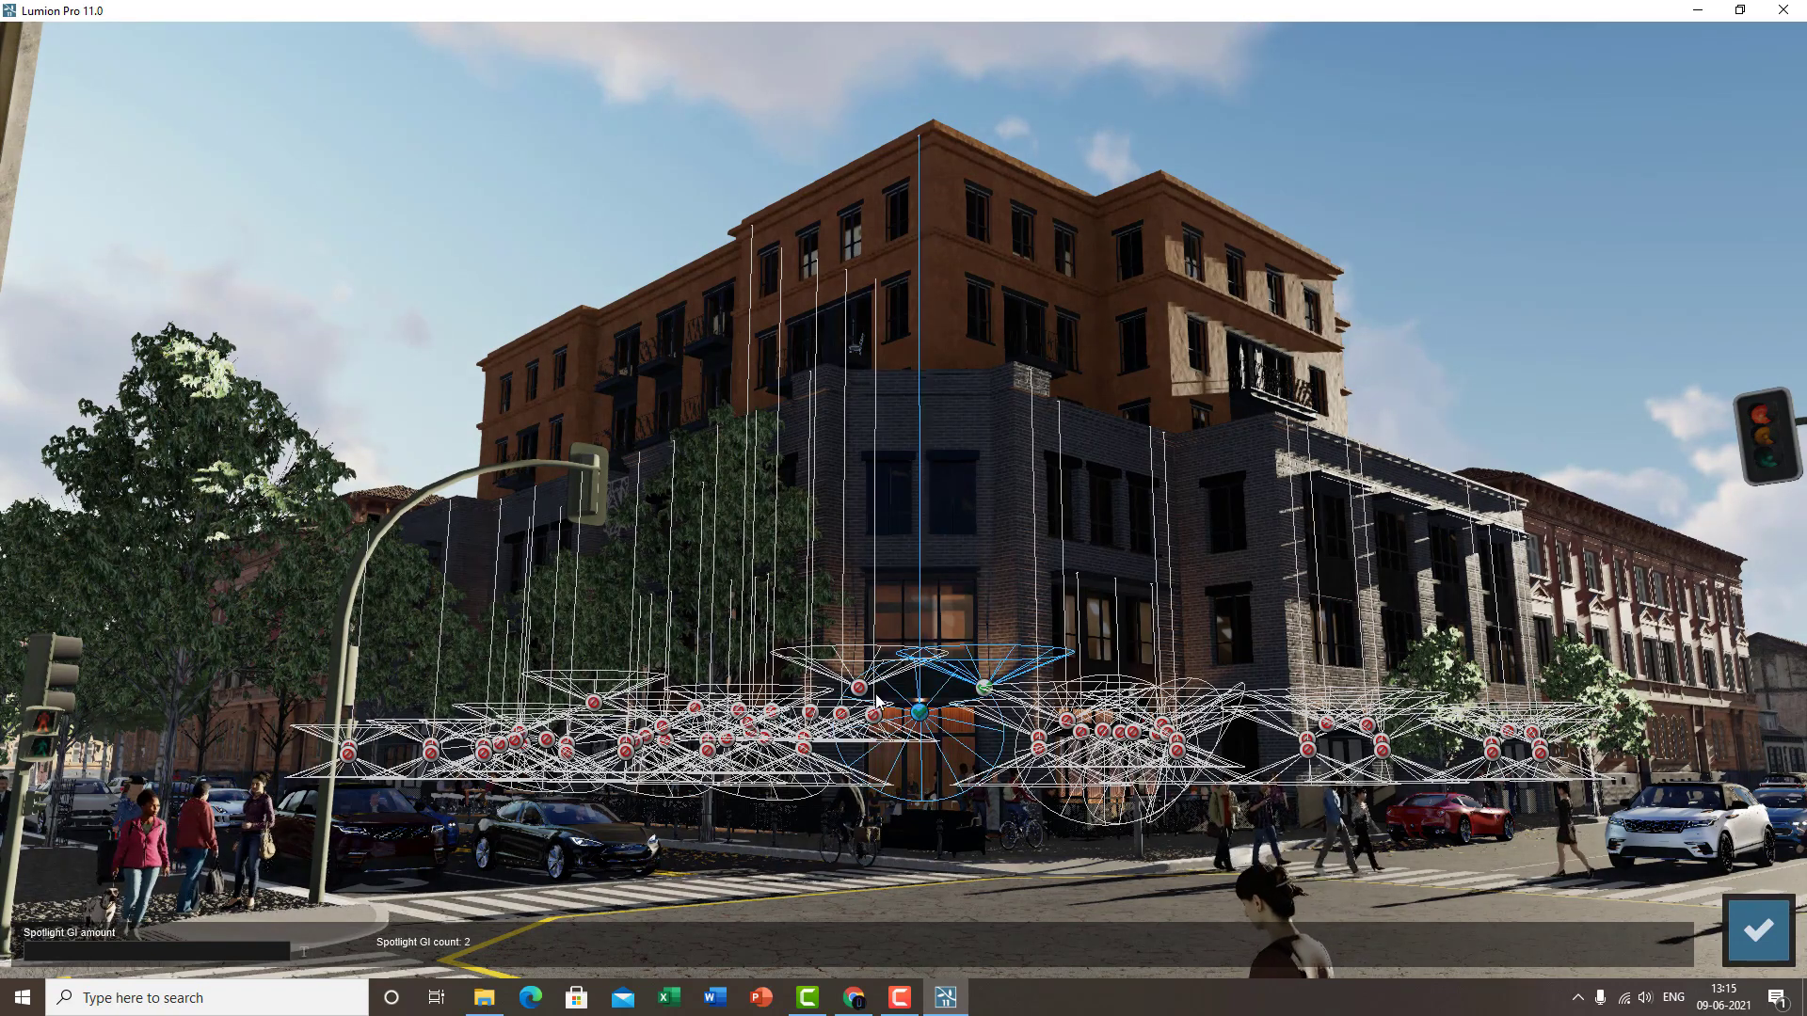
left_click(859, 688)
left_click(873, 715)
left_click(1037, 749)
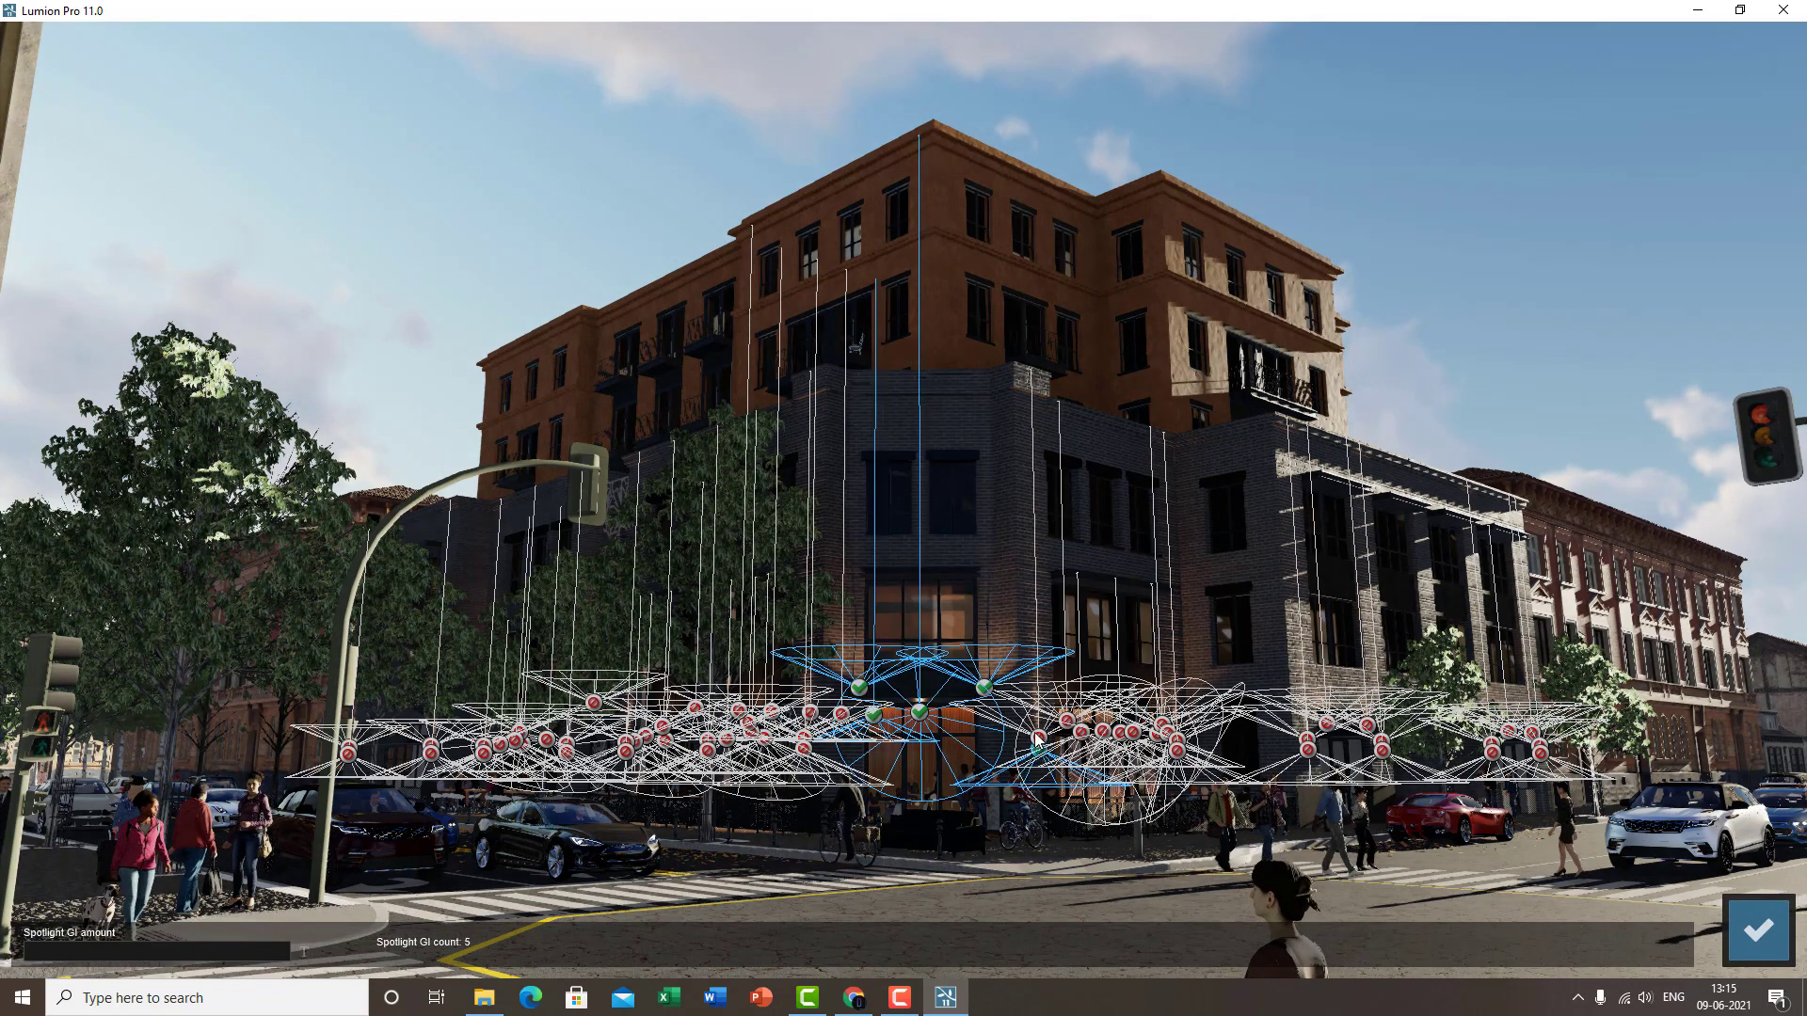
left_click(1039, 736)
left_click(840, 714)
left_click(805, 748)
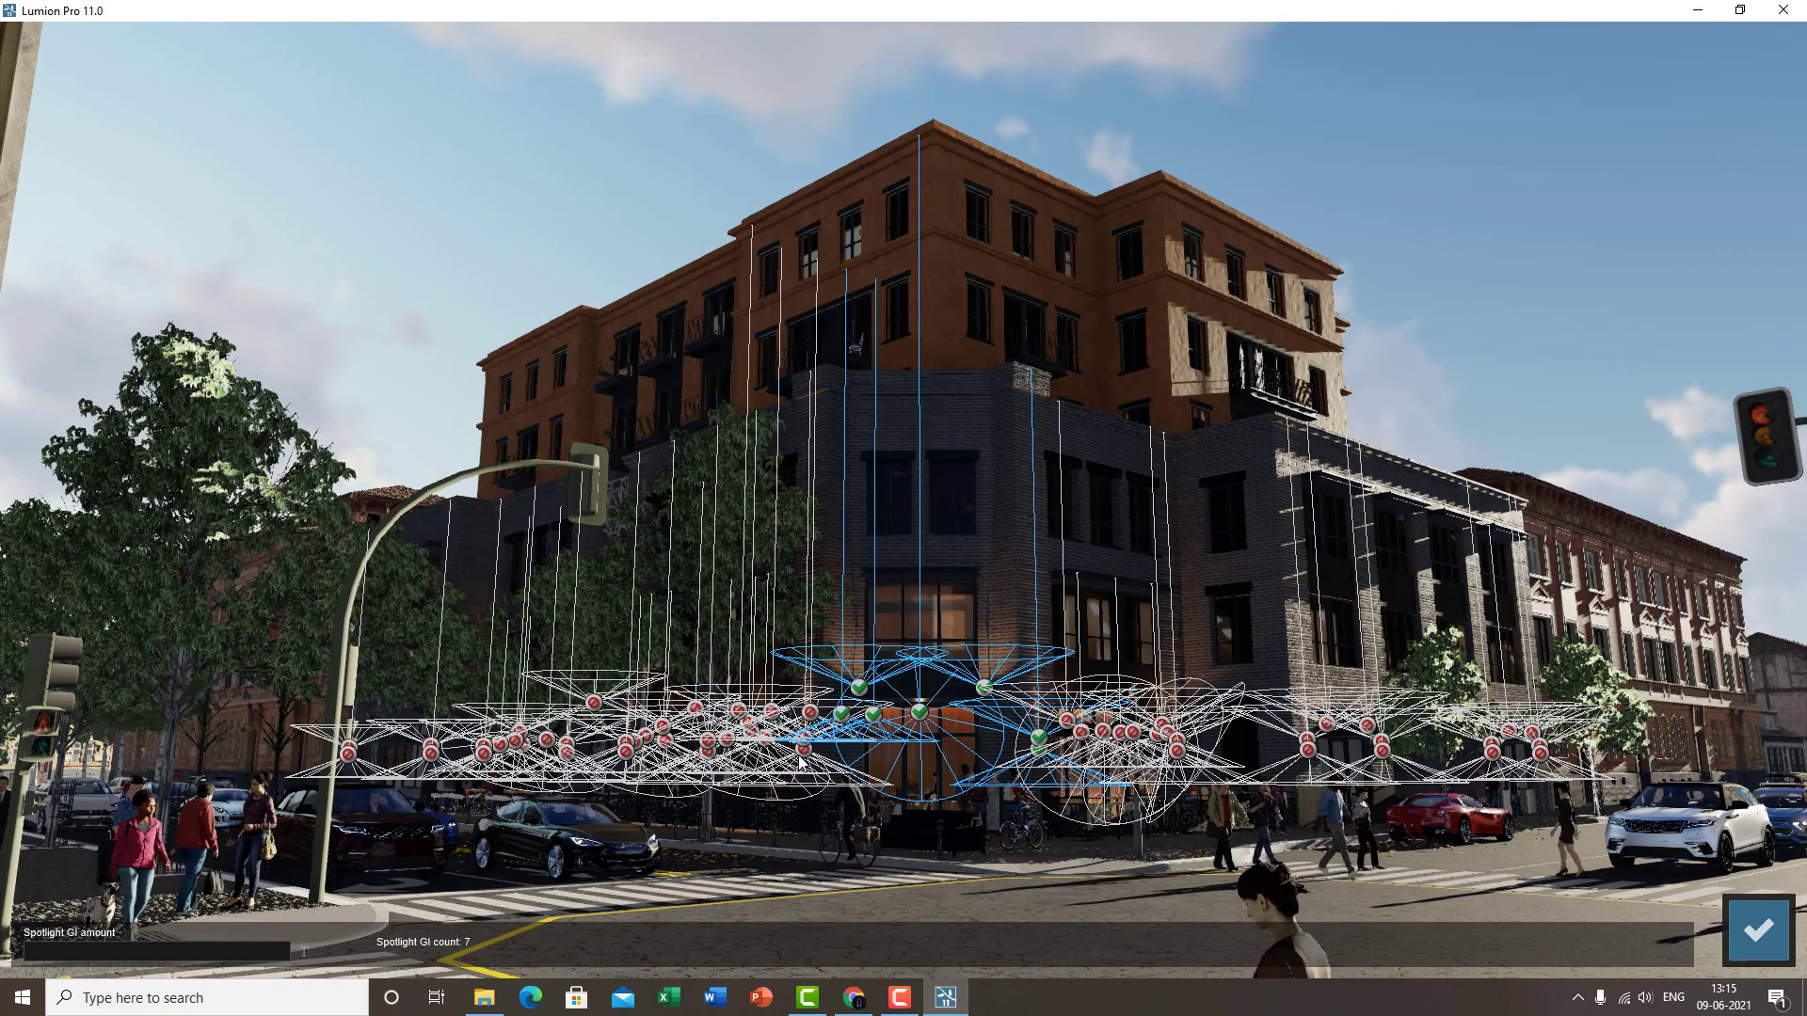
left_click(810, 713)
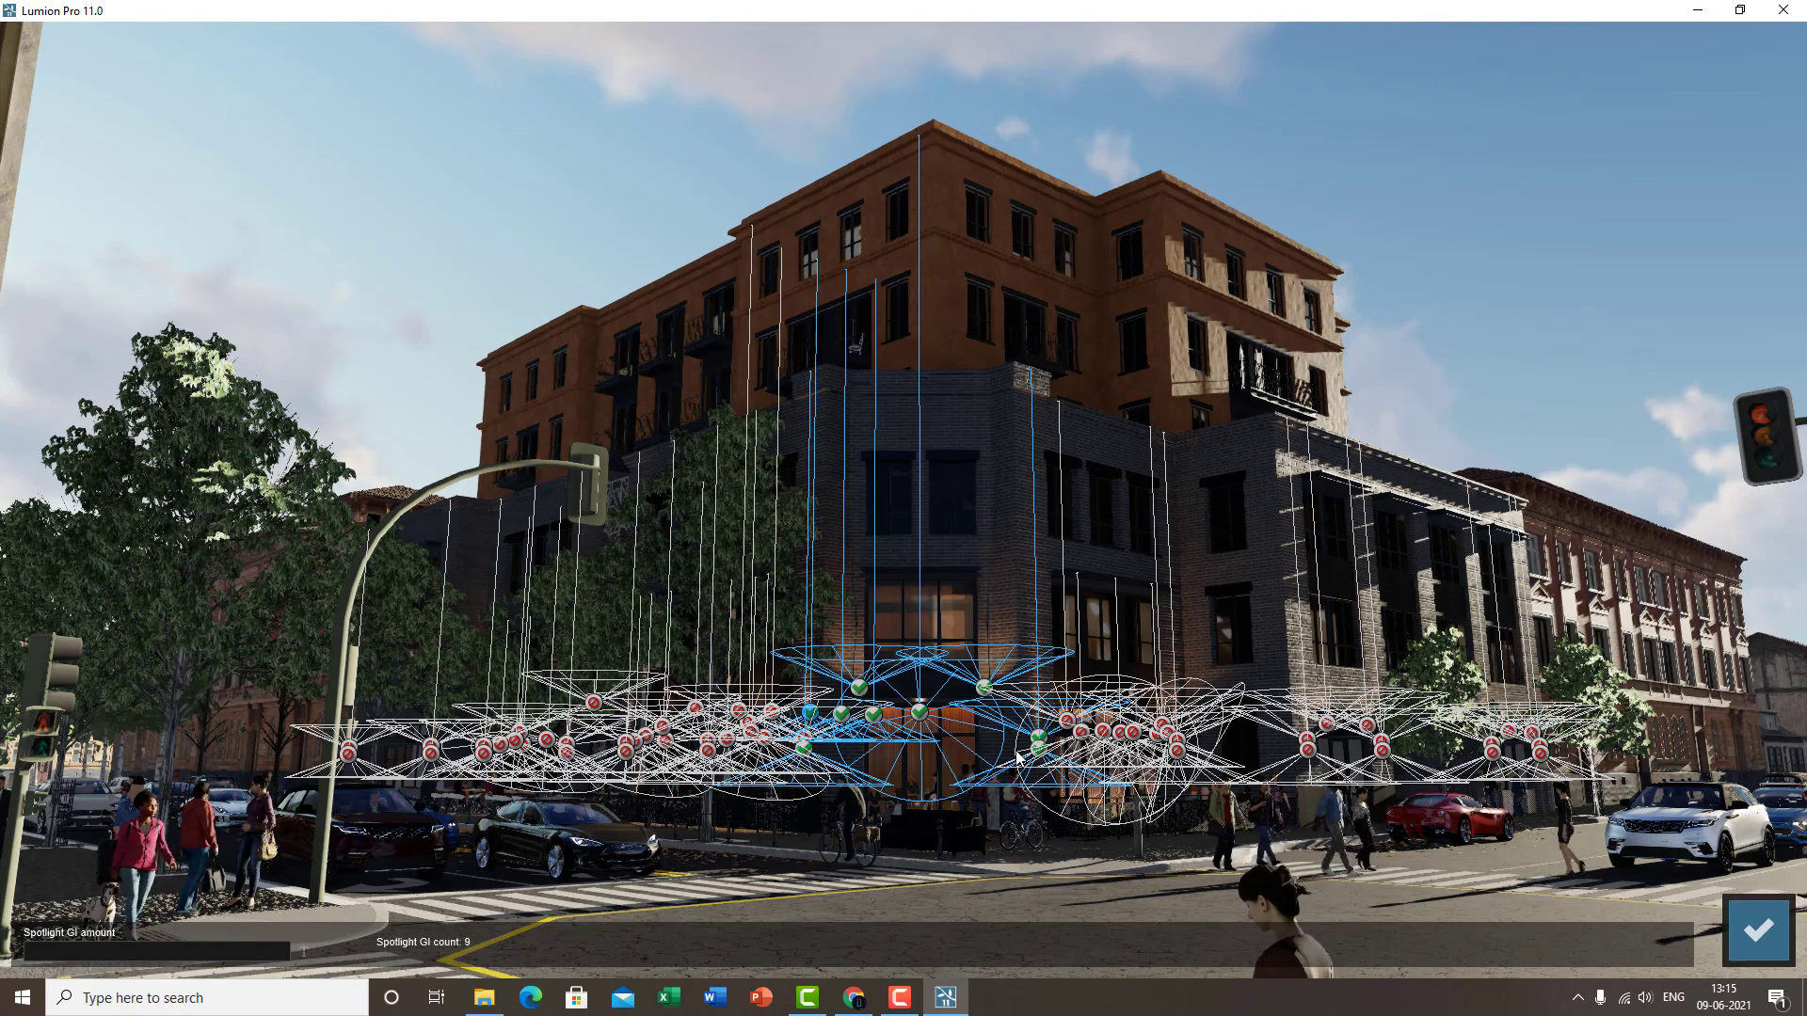
left_click(1081, 731)
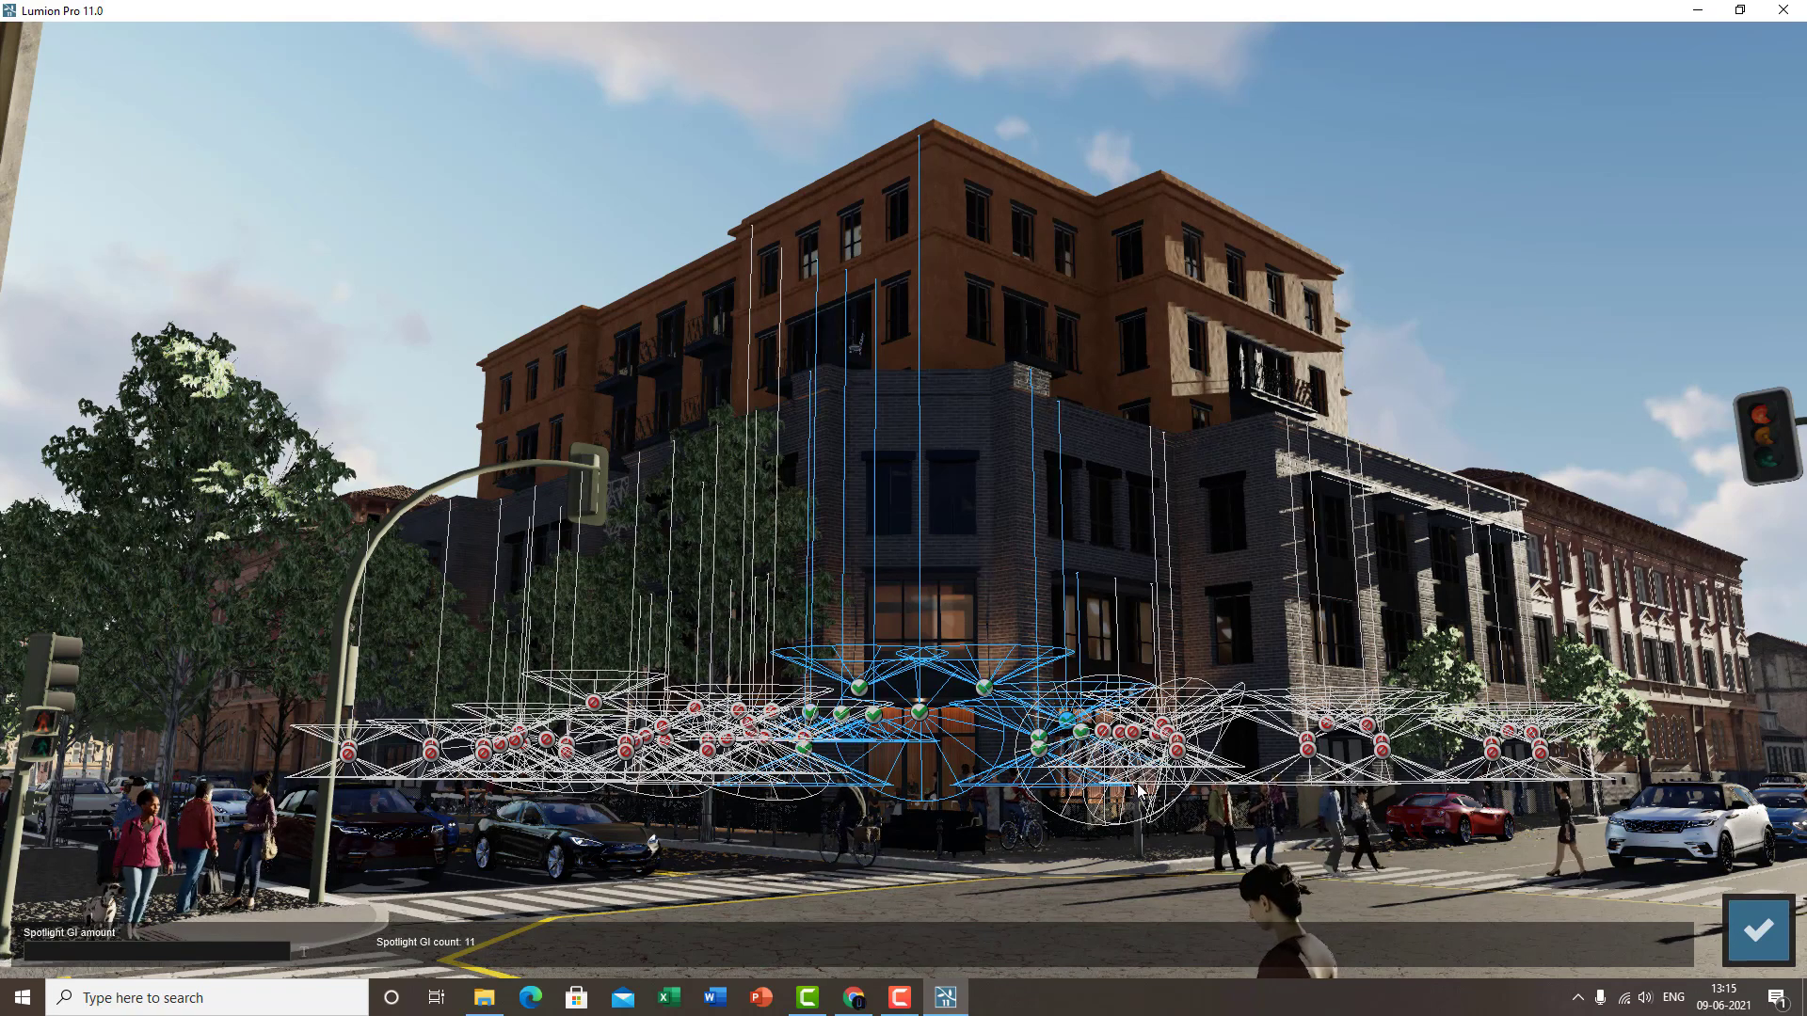
left_click(1066, 720)
left_click(1176, 743)
left_click(1163, 726)
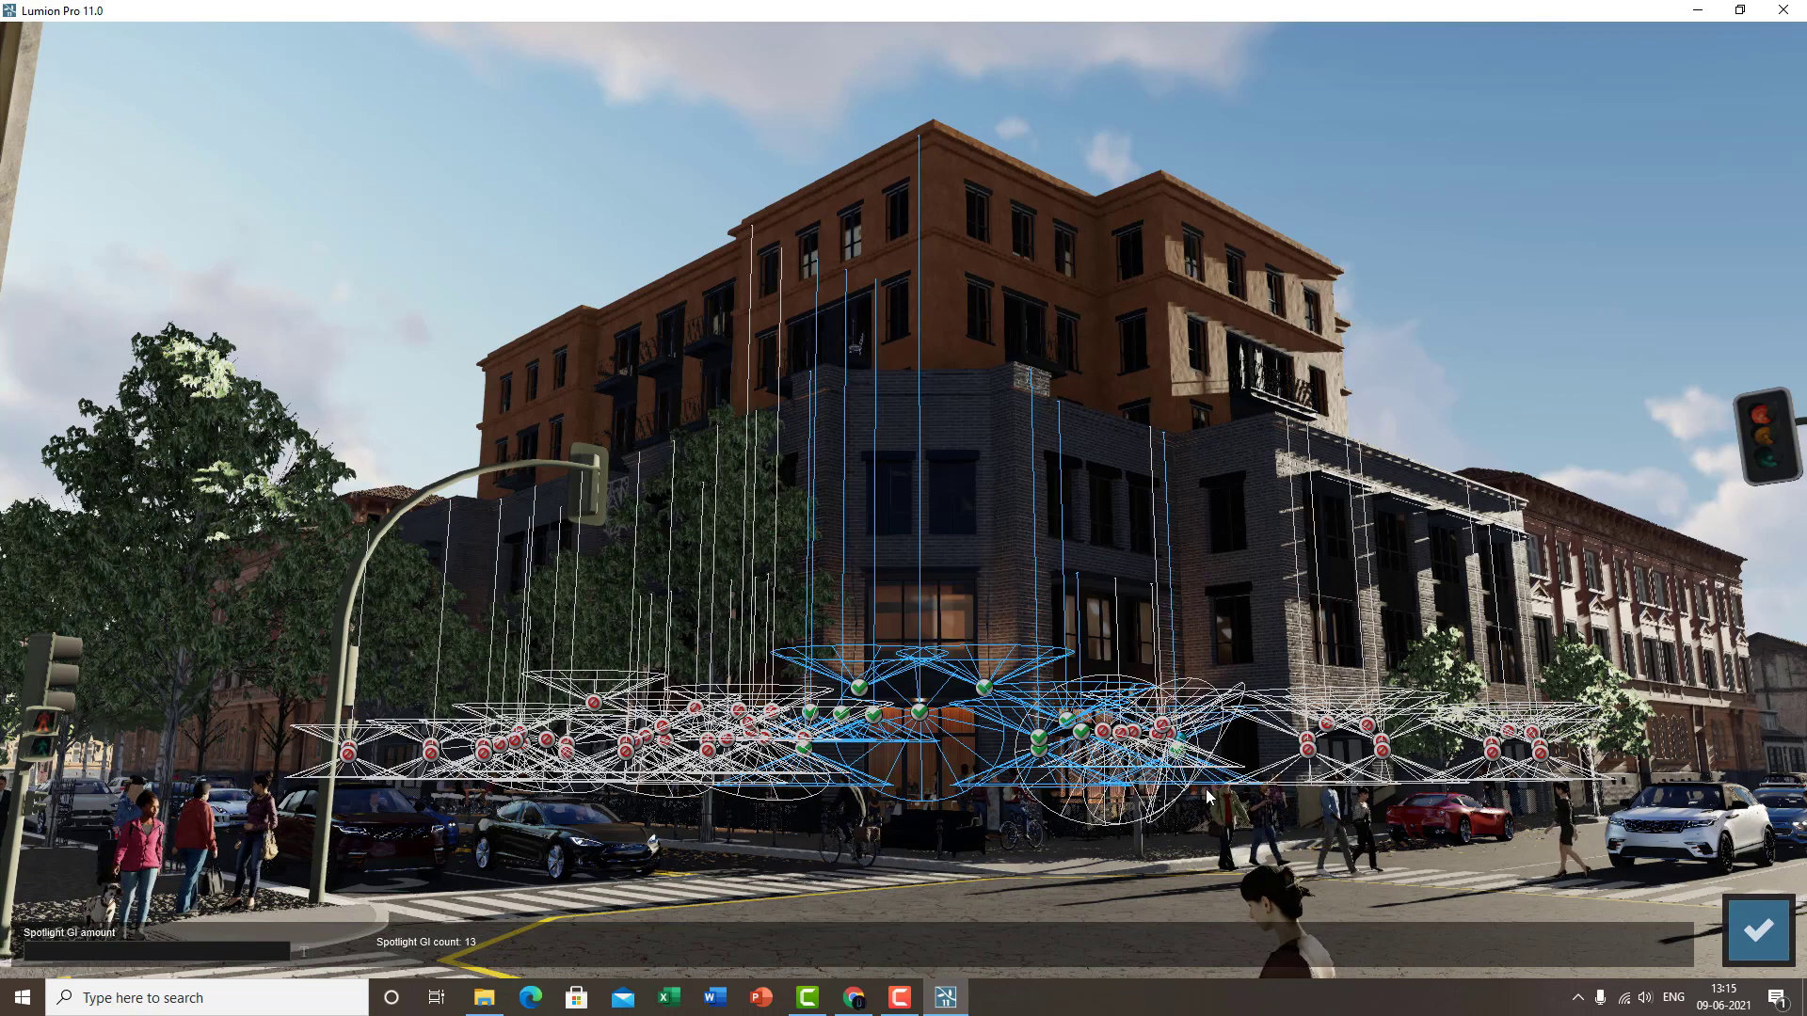
- Set the Spotlight GI amount to 5000, select more spotlights along the facade, and confirm the selection
left_click_drag(36, 954, 350, 952)
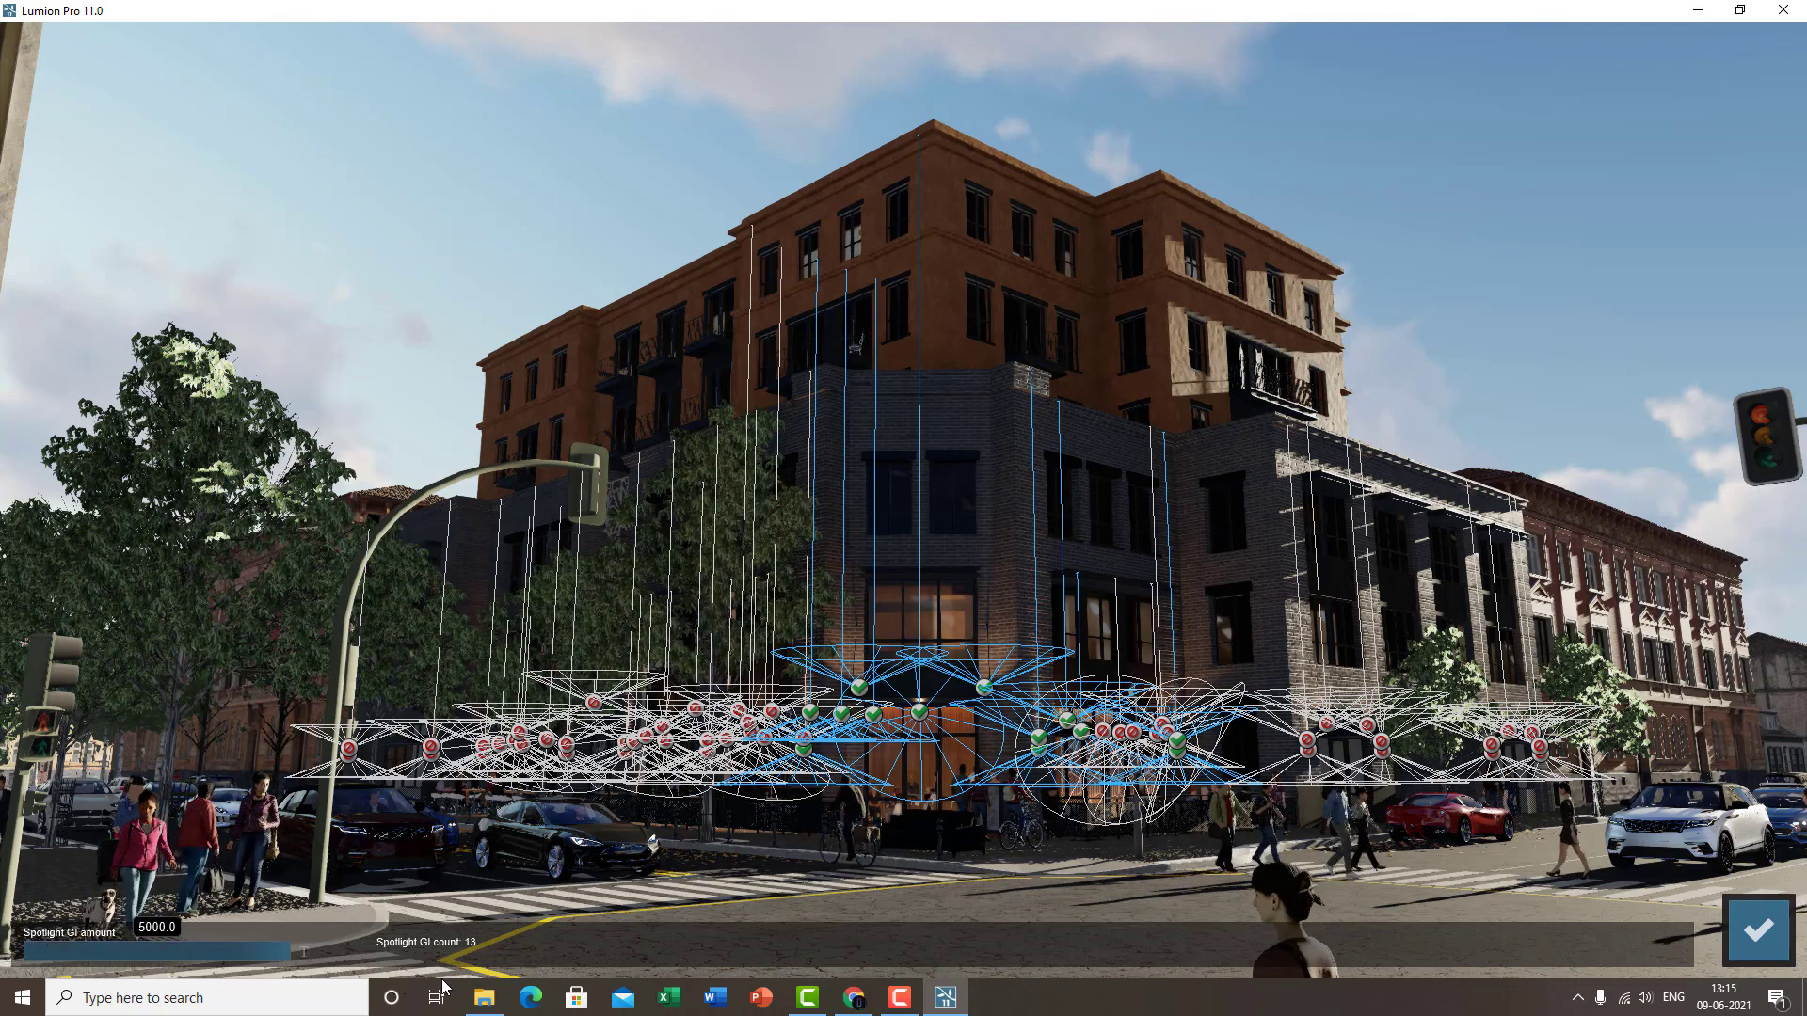
left_click(1102, 732)
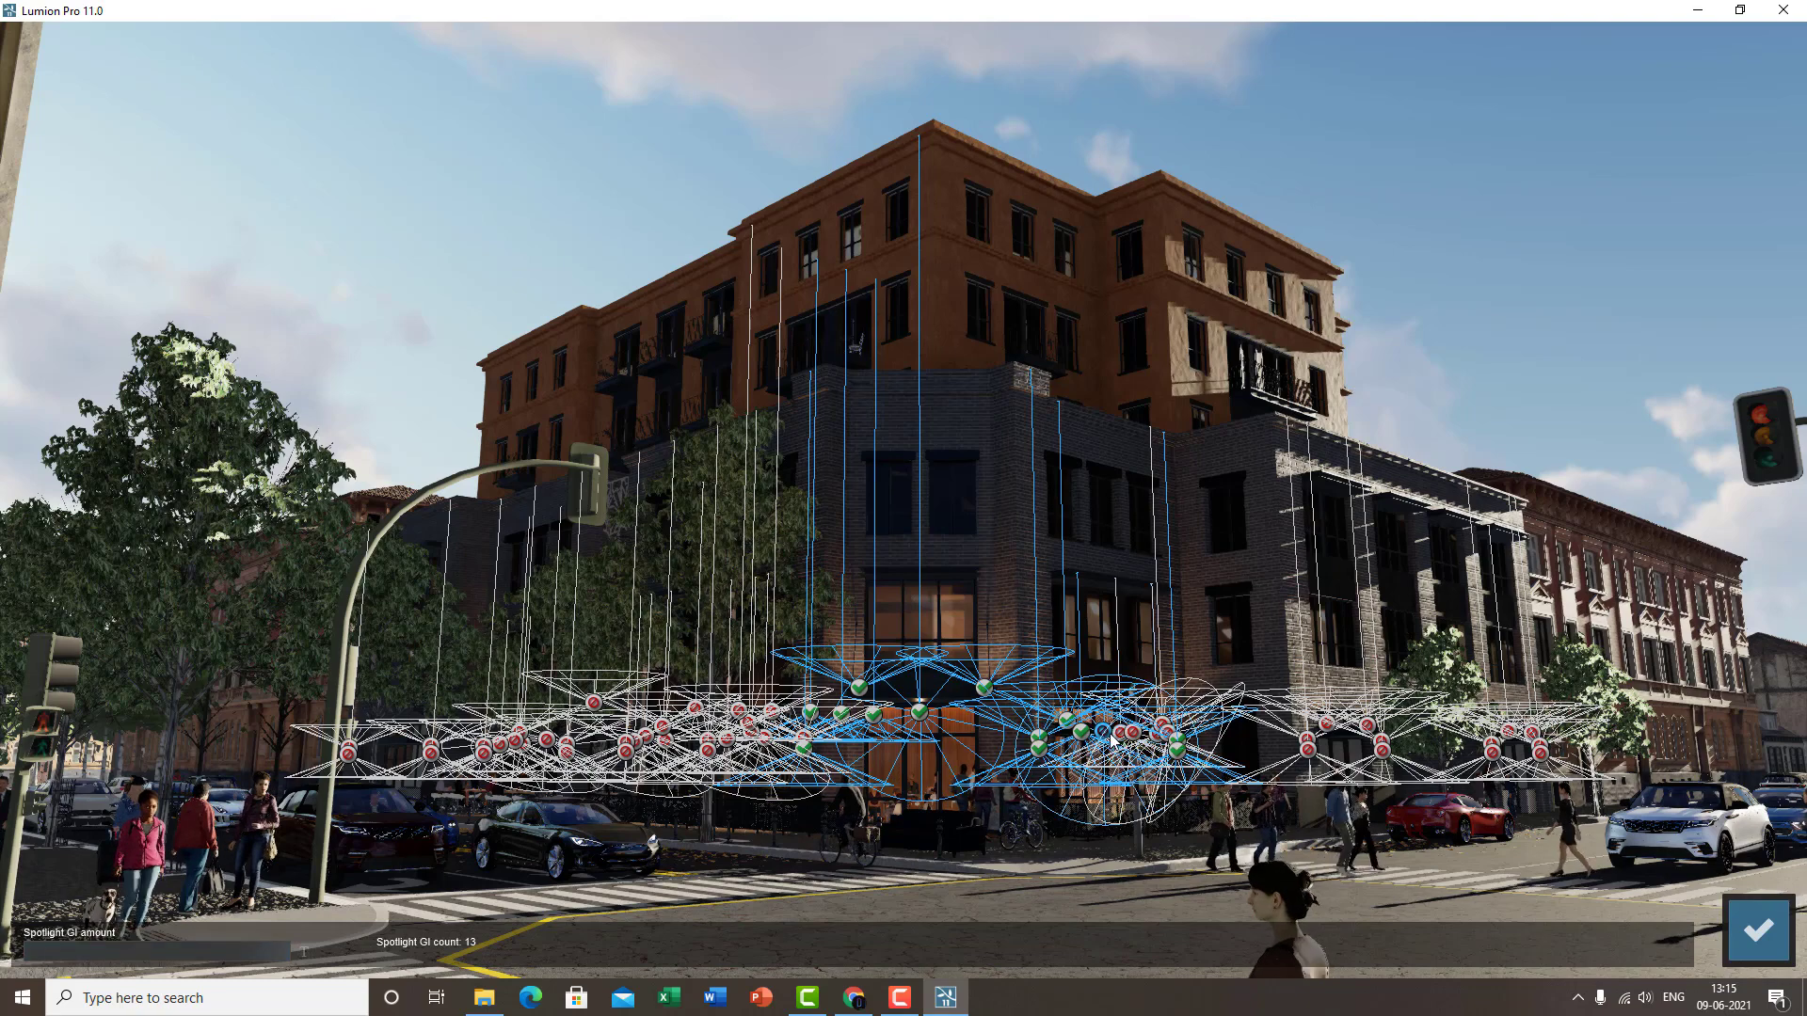
left_click(1119, 732)
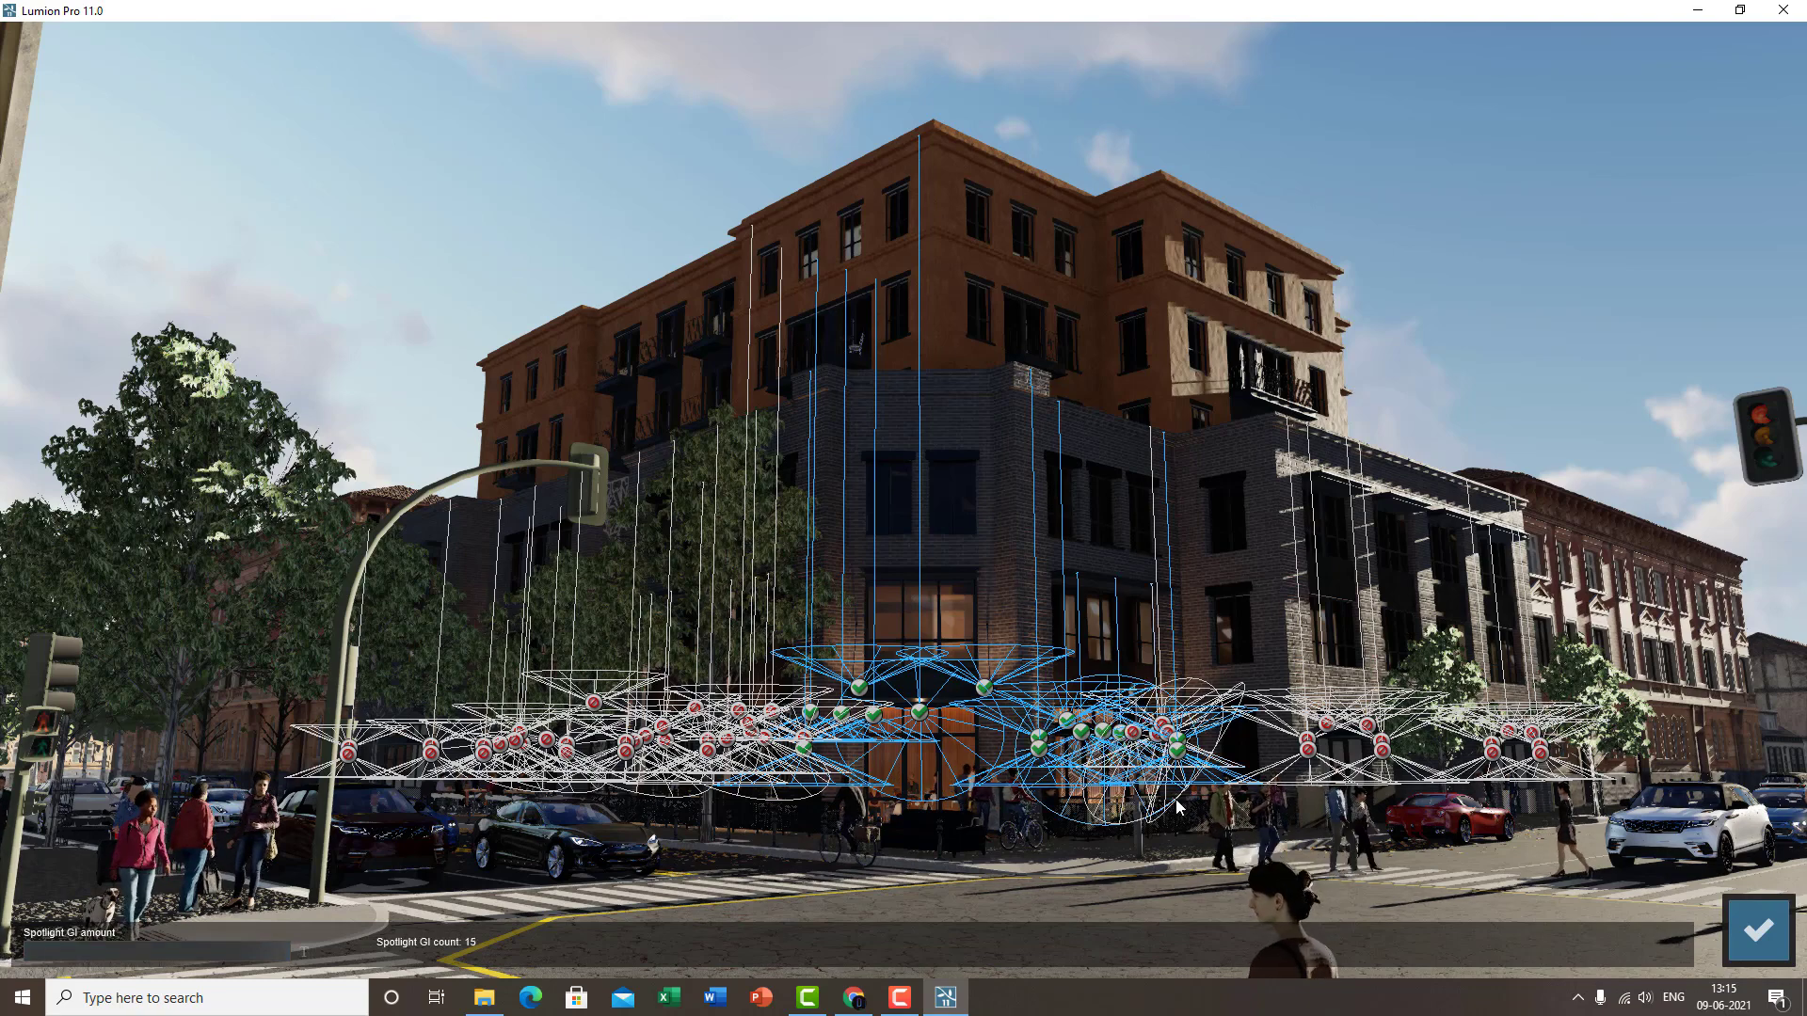
left_click(1307, 750)
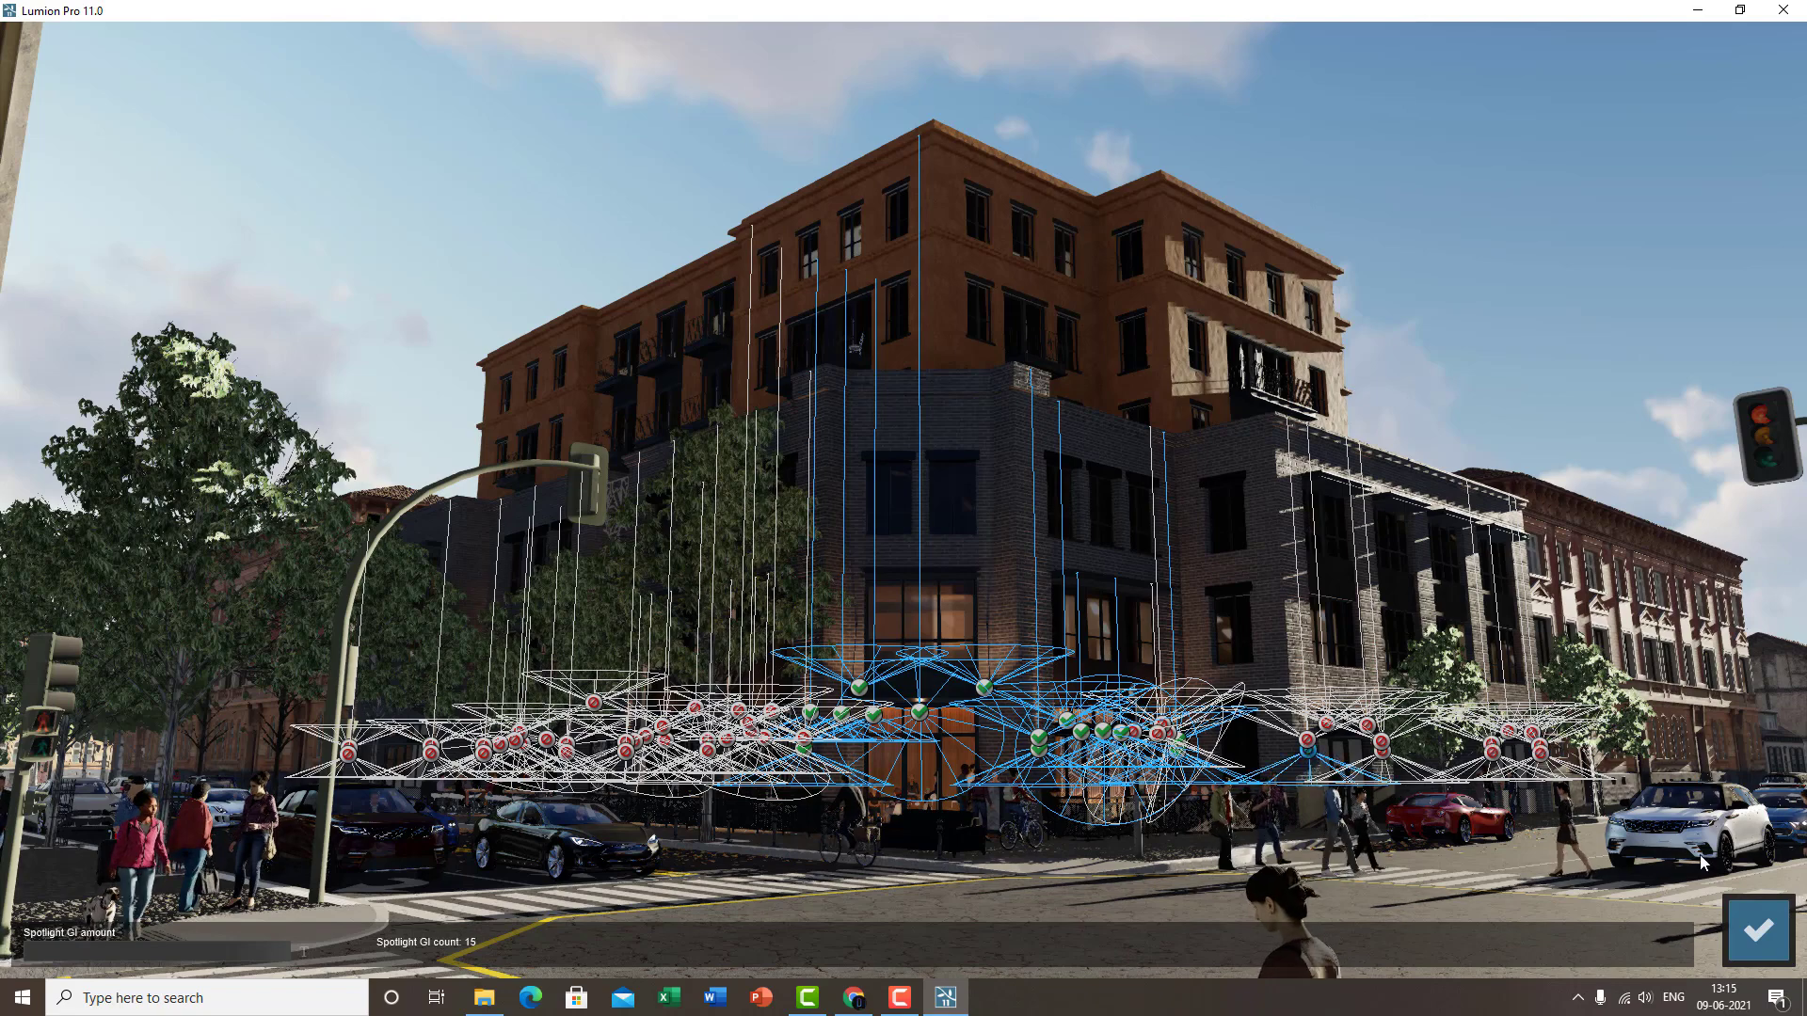
left_click(1307, 741)
key("Return")
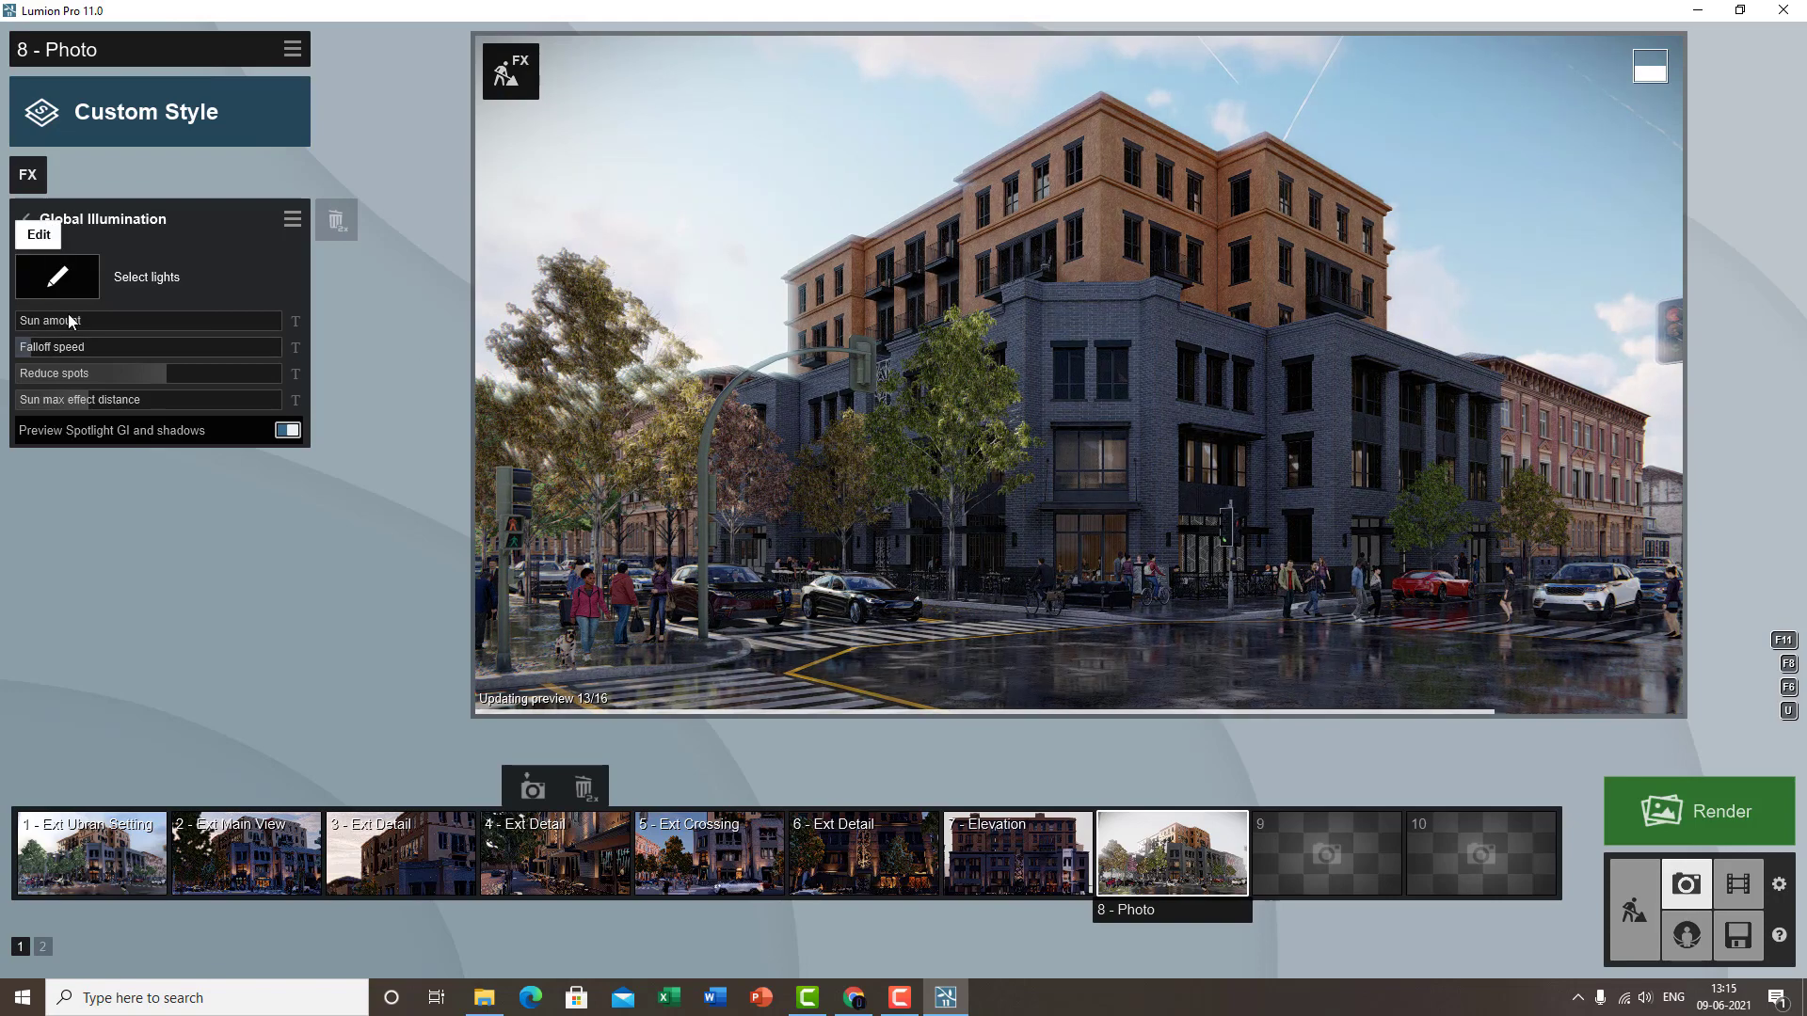
left_click(72, 218)
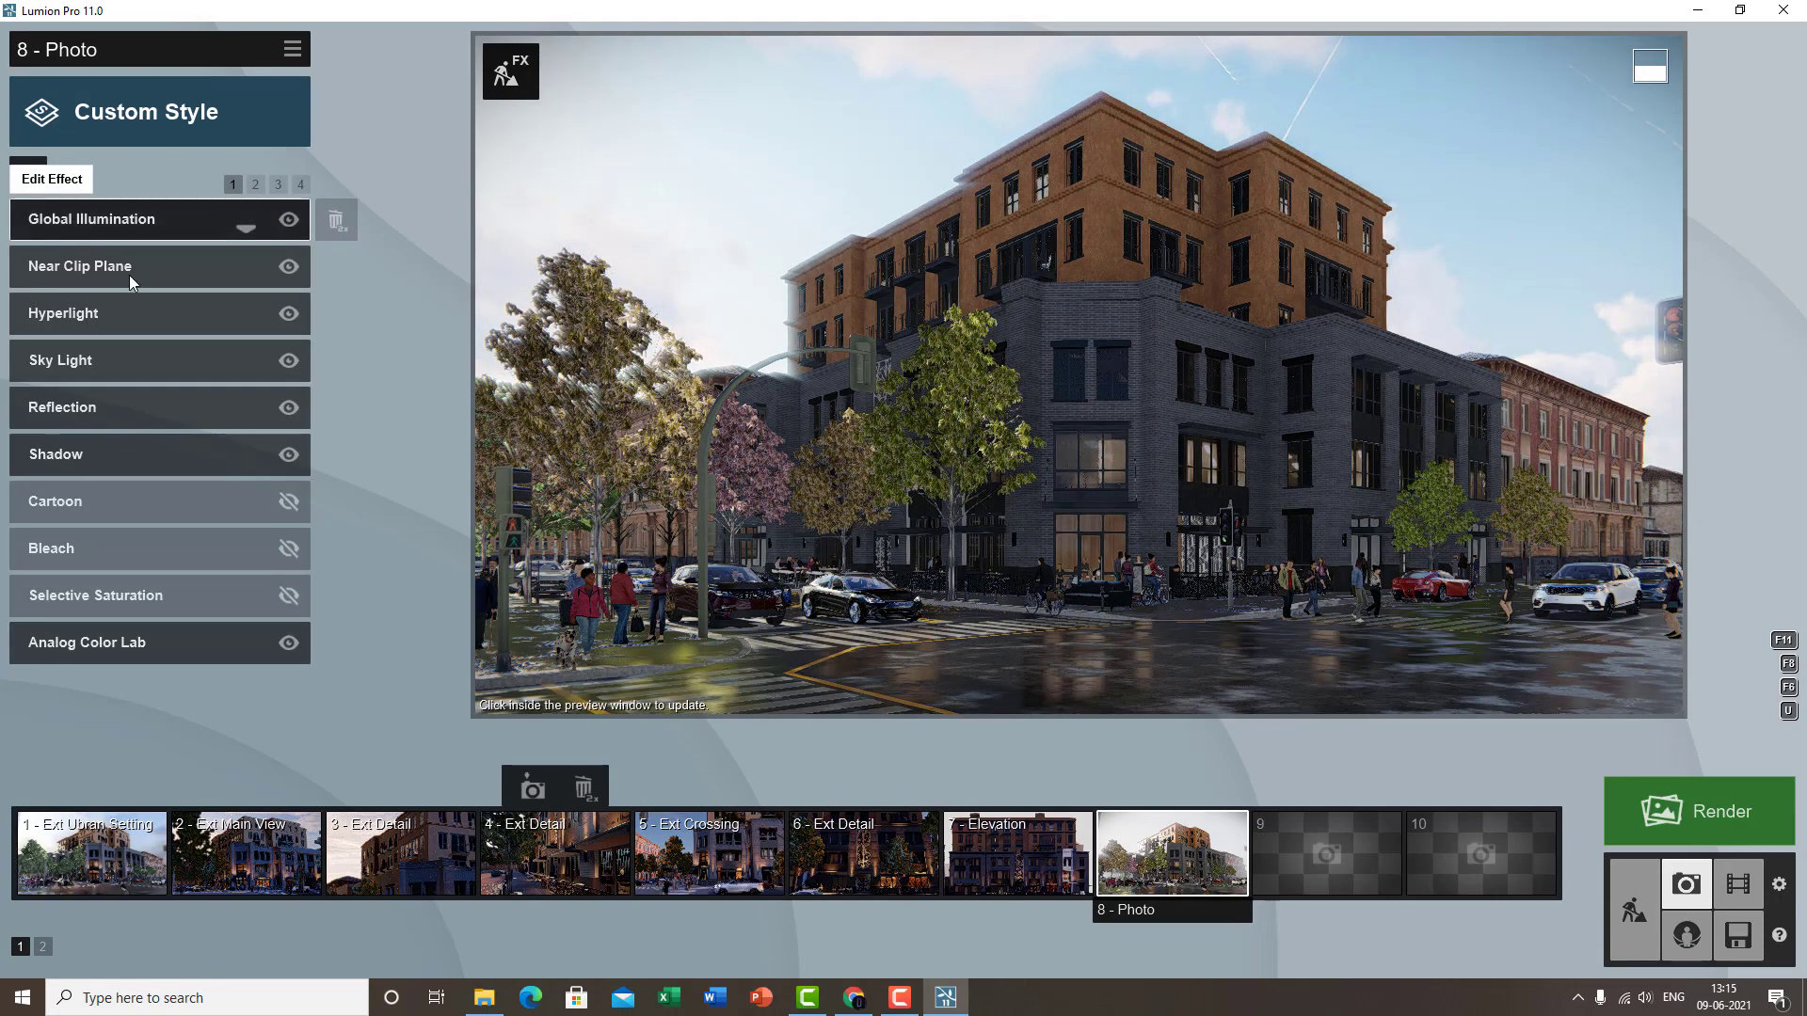
- Open the existing Sun effect, lower the sun height to a night setting, and update the preview
left_click(28, 165)
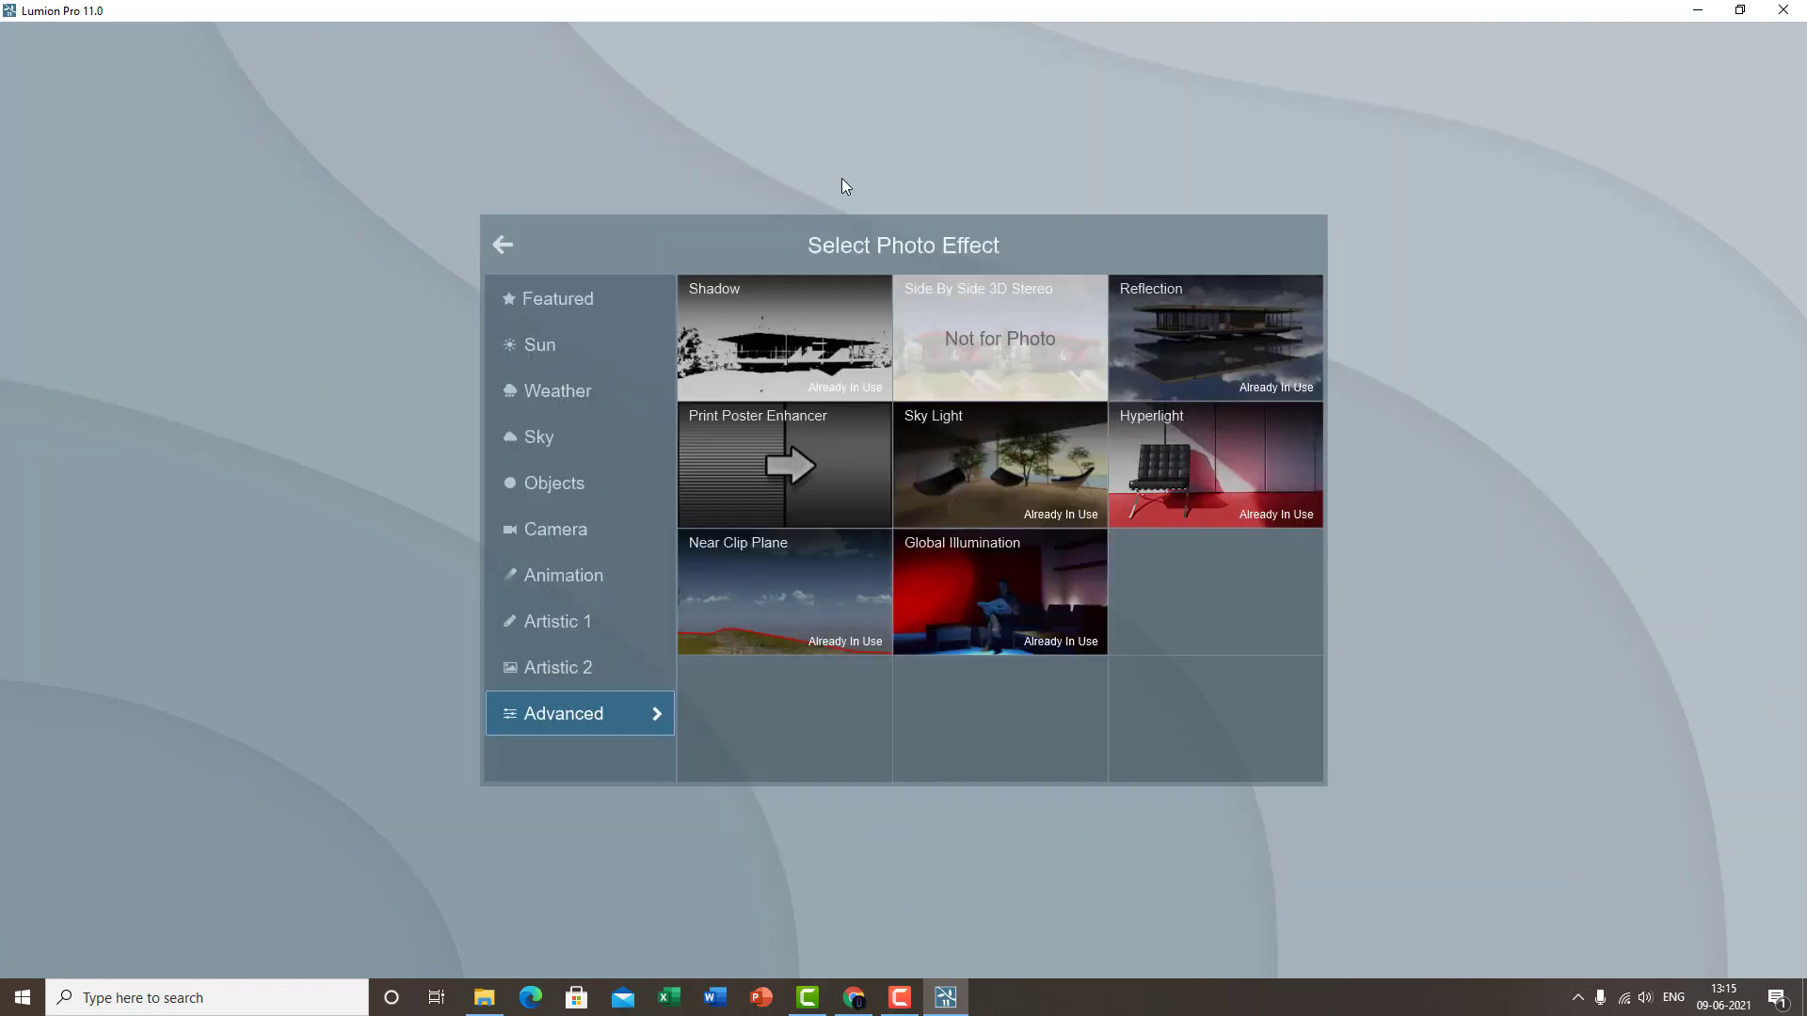
left_click(572, 343)
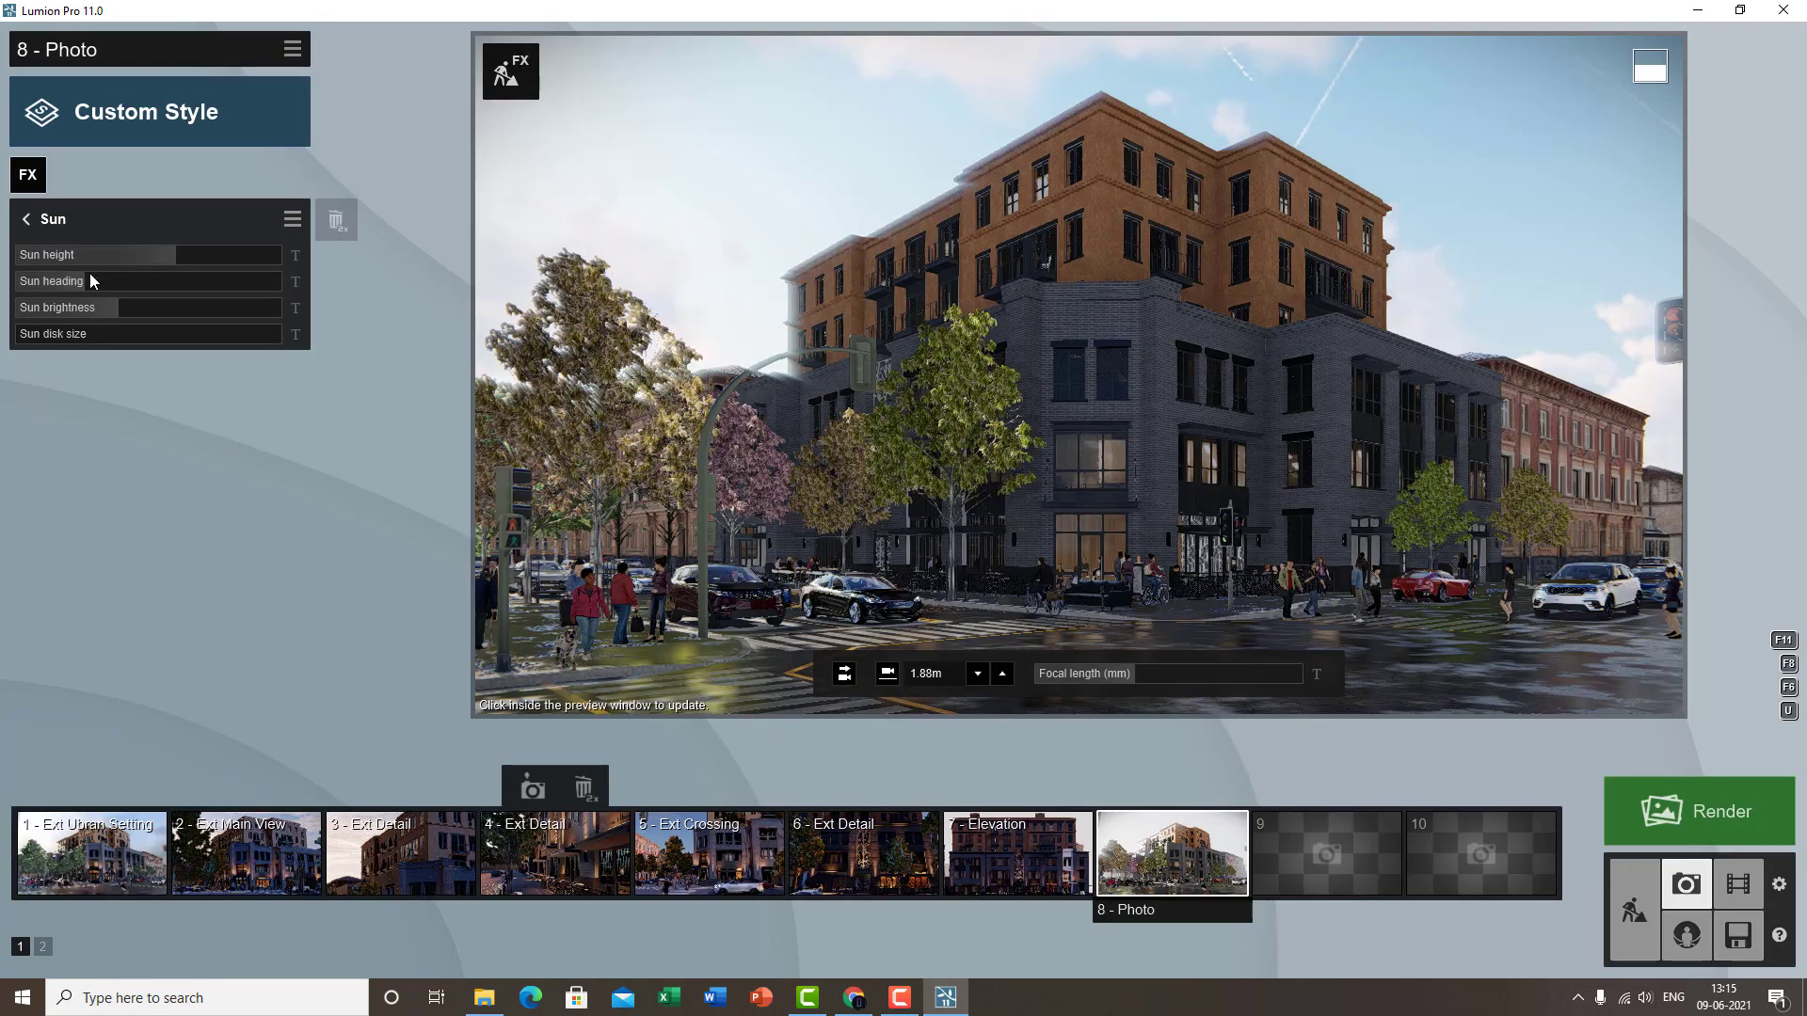
left_click(124, 256)
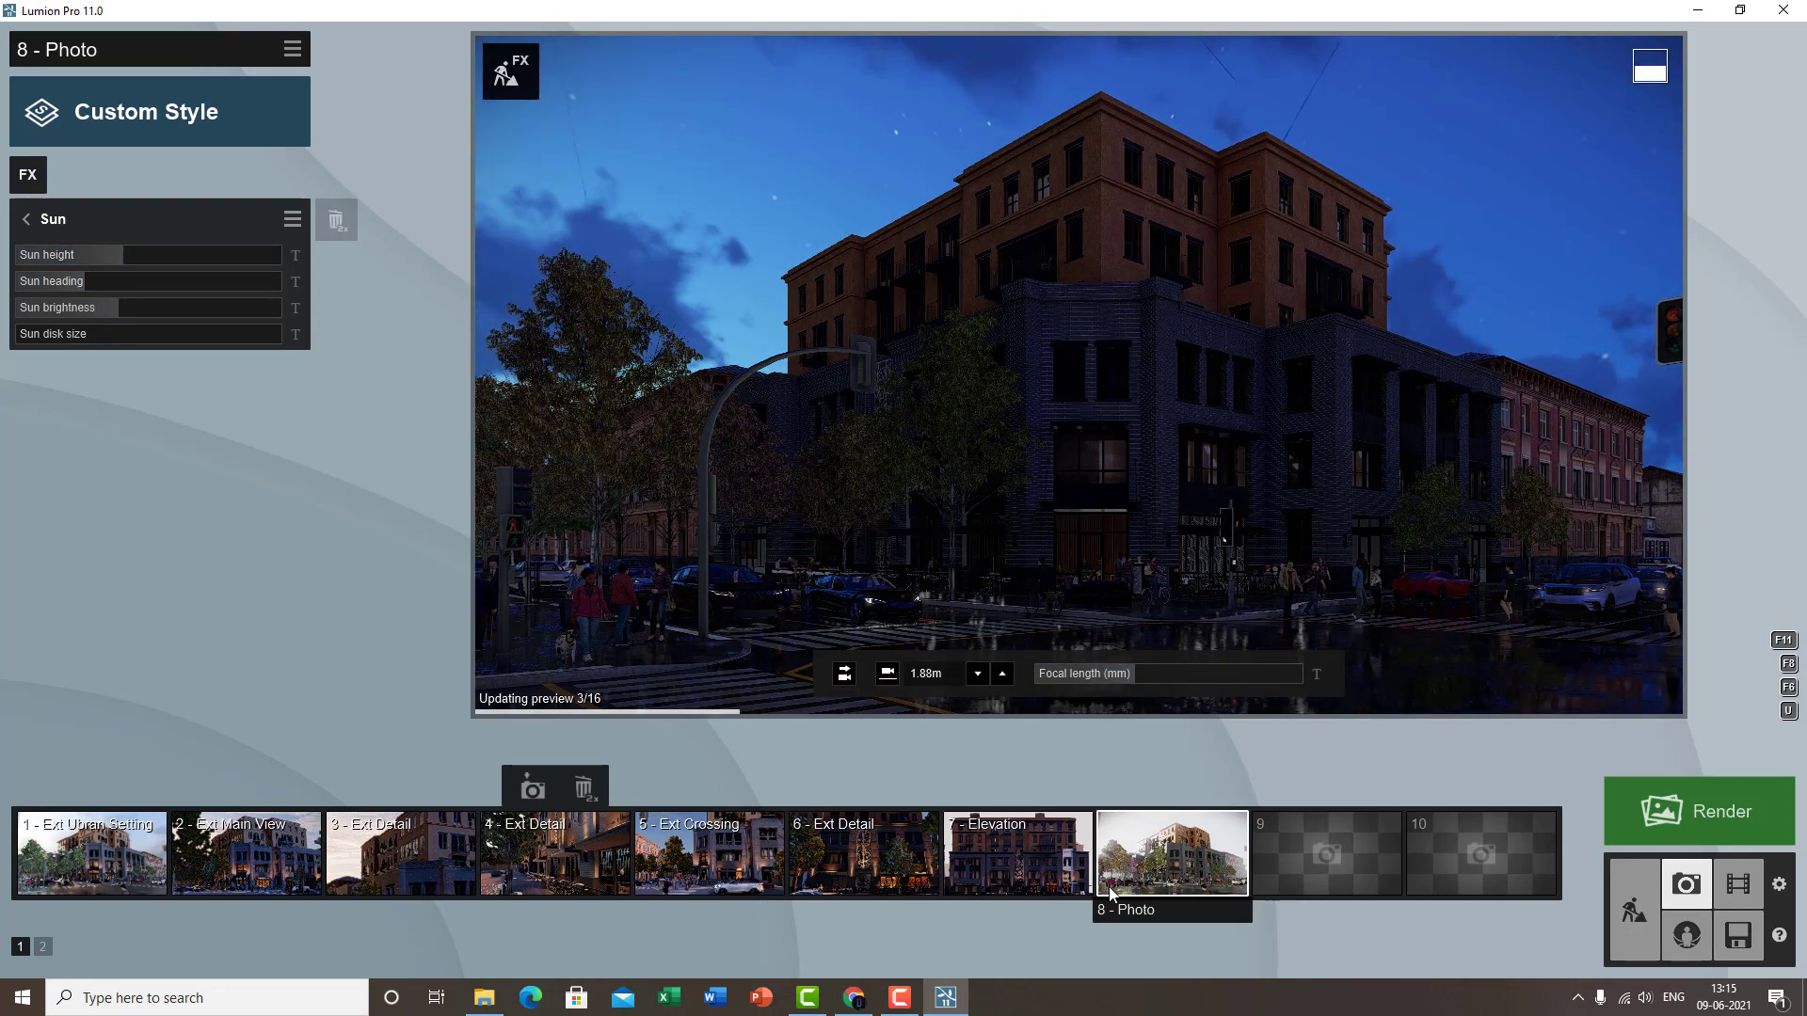
- Open the existing Layer Visibility effect and turn on layer 2, Spotlights, for the photo
left_click(28, 174)
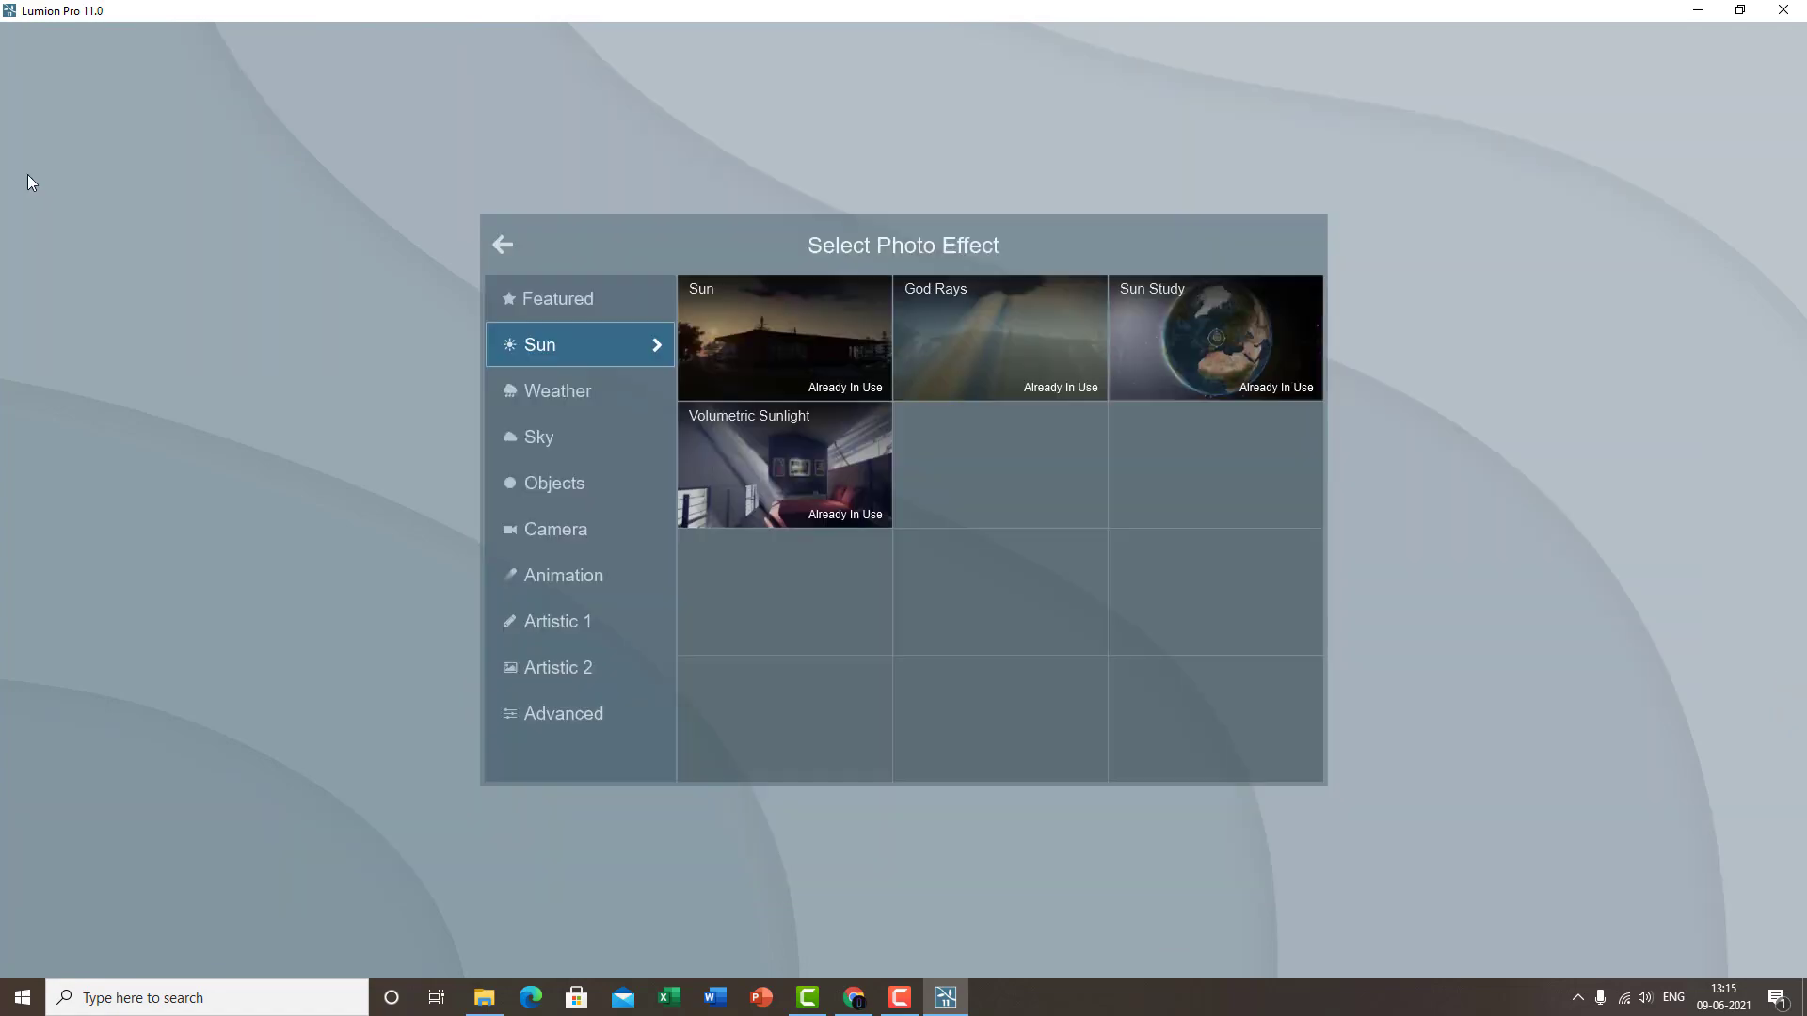
left_click(595, 538)
left_click(602, 393)
left_click(596, 433)
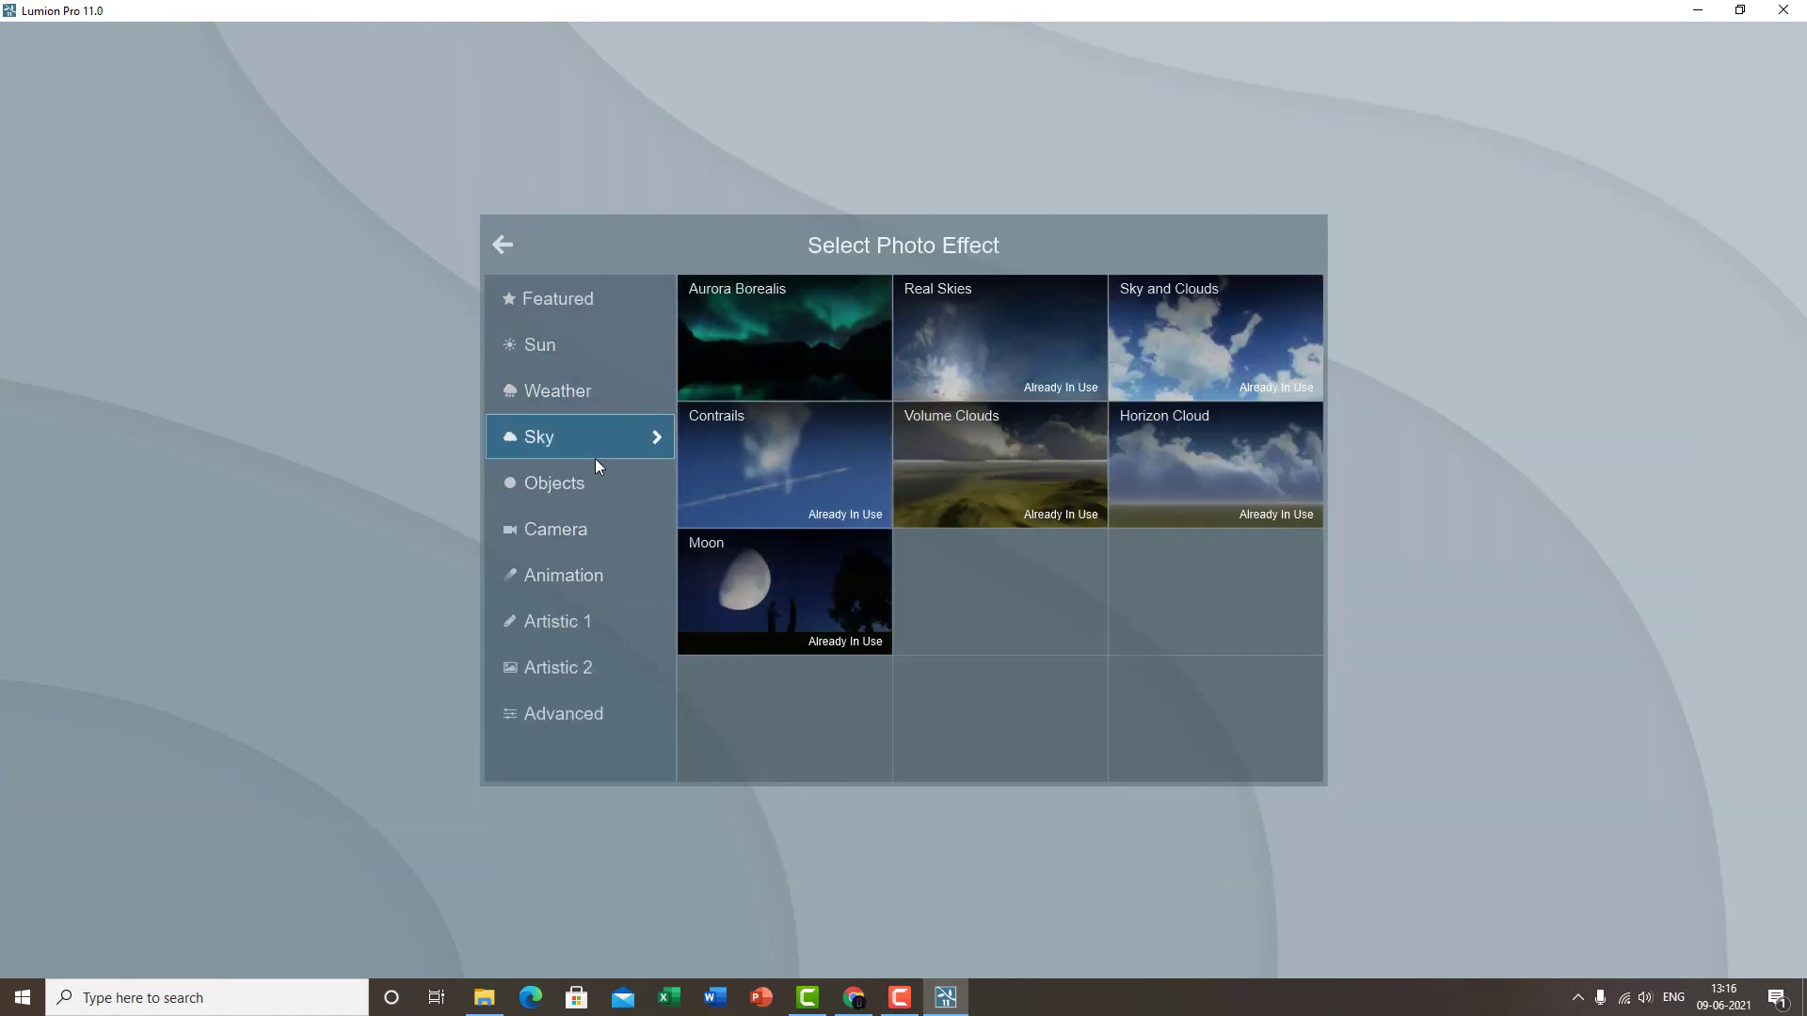
left_click(627, 481)
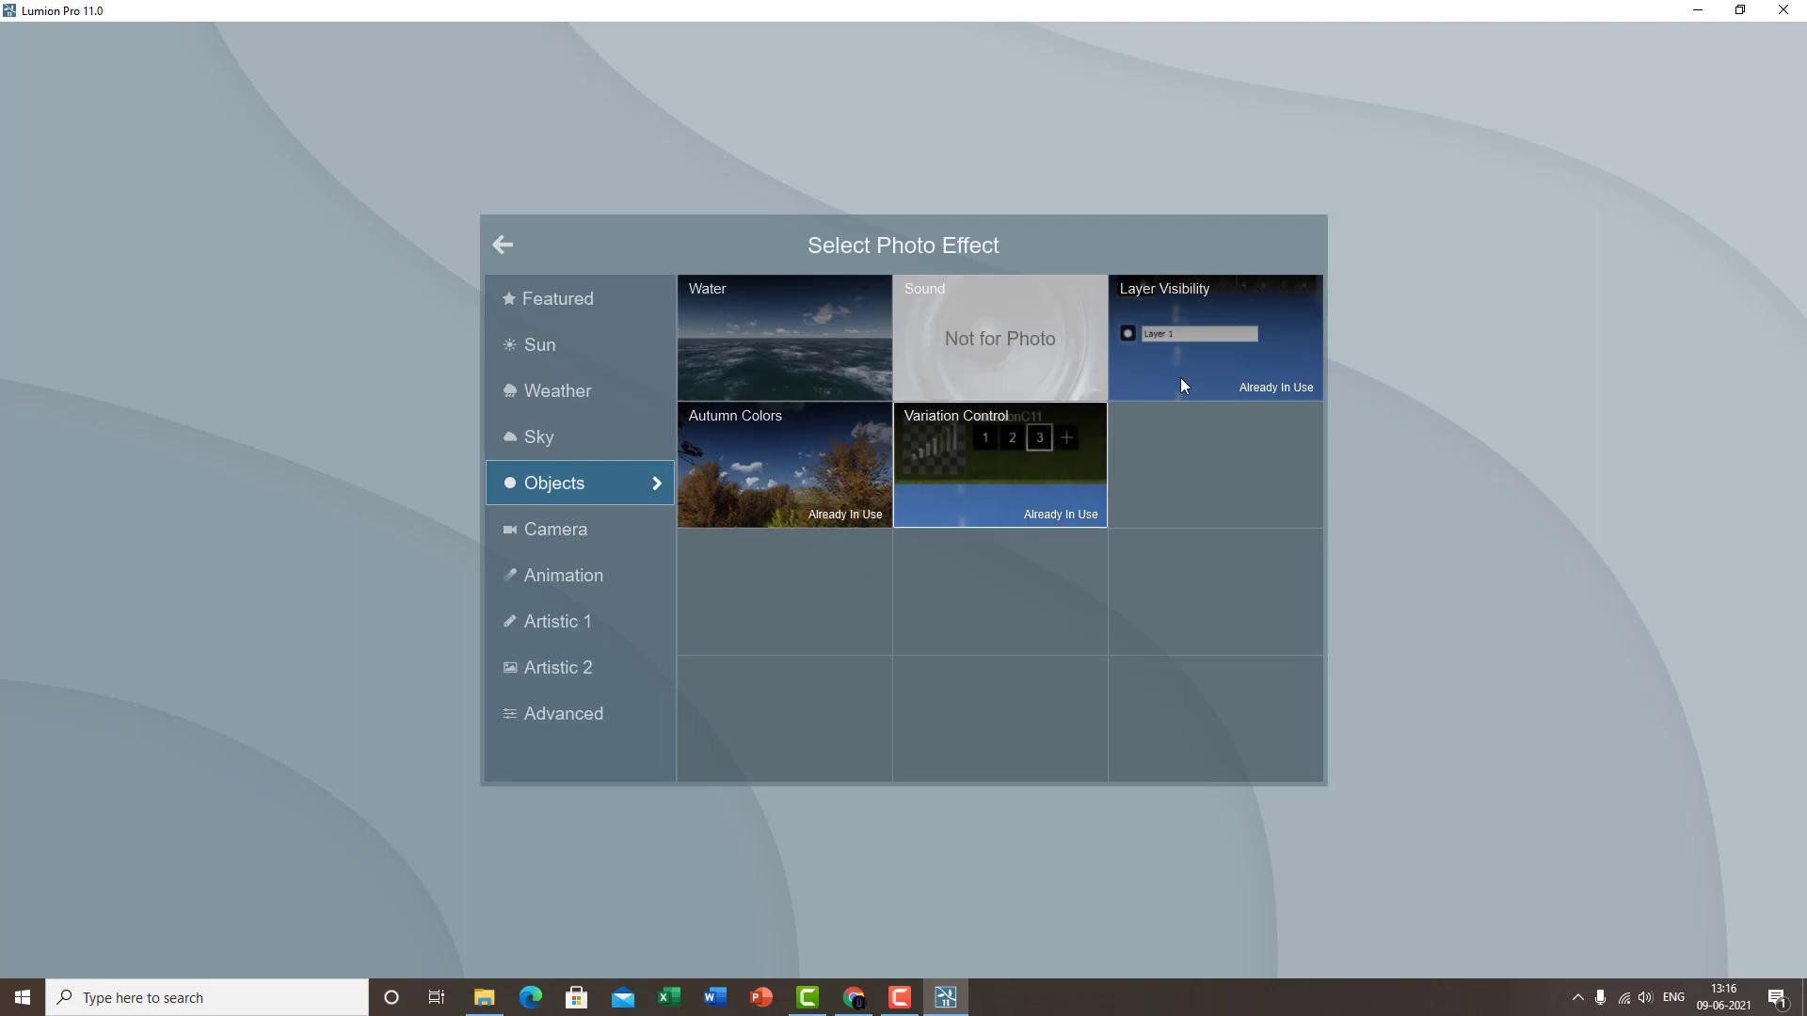
left_click(1214, 333)
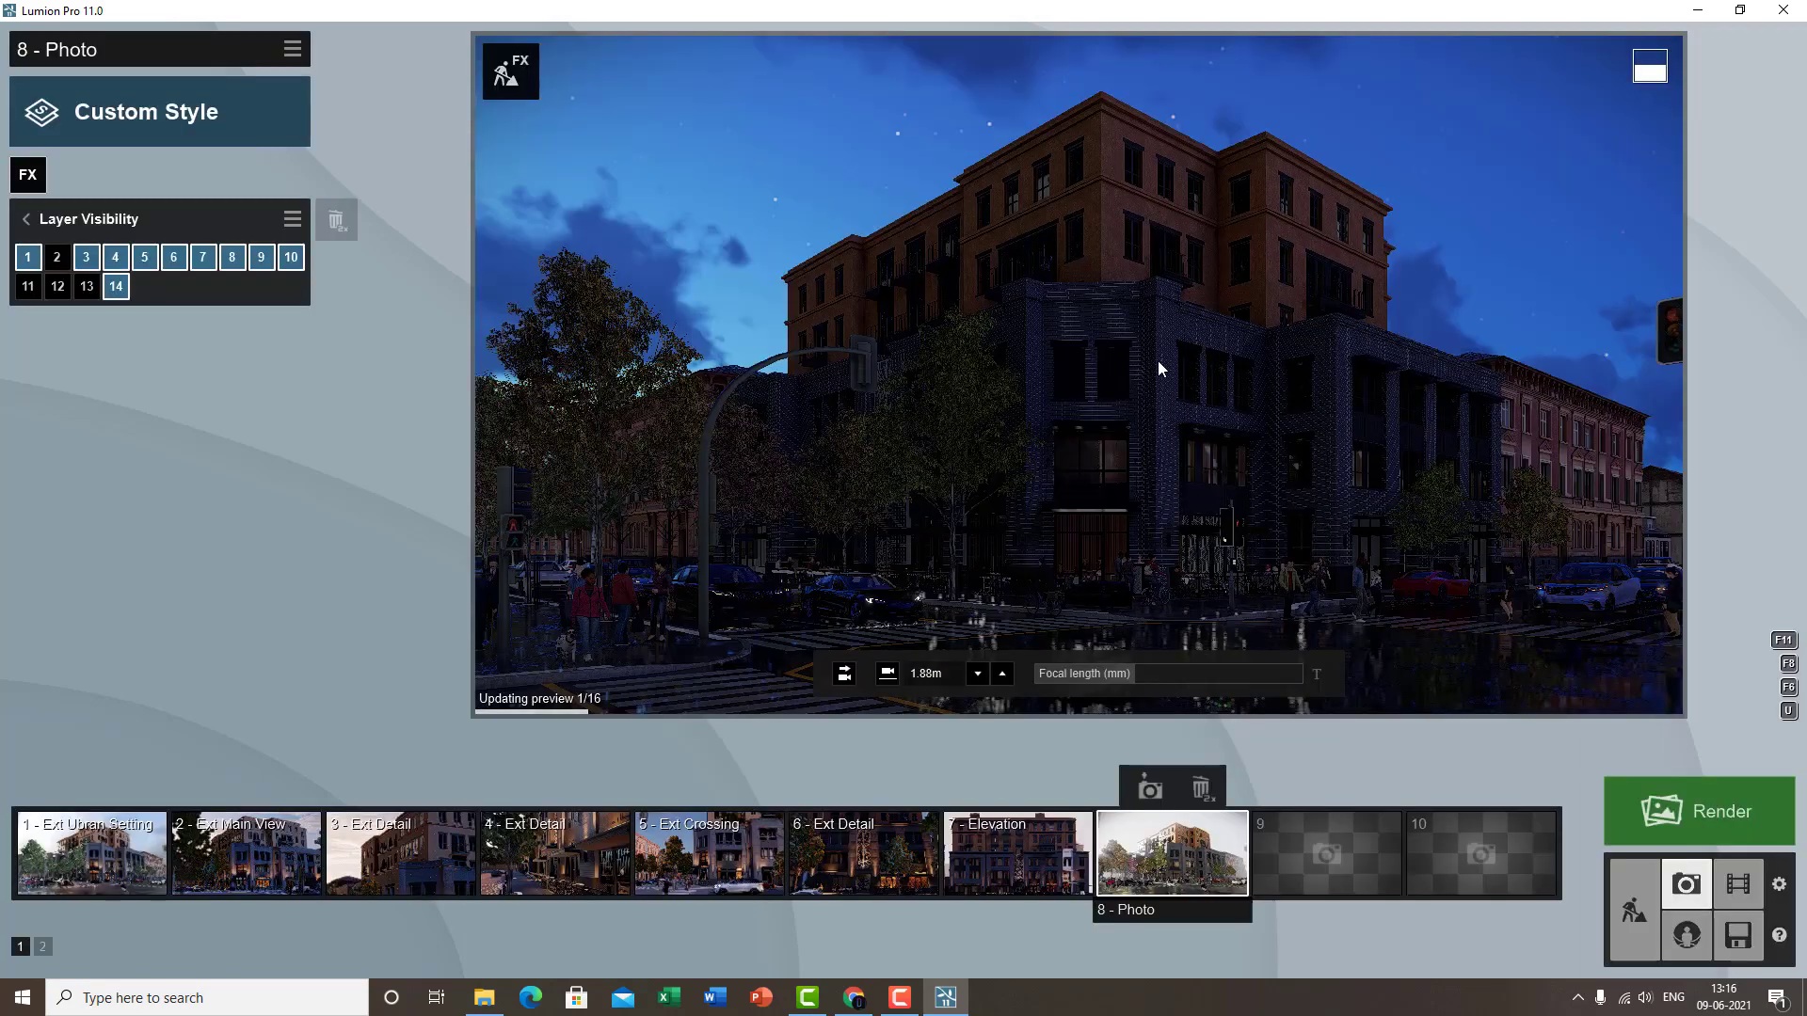
left_click(62, 261)
left_click(64, 262)
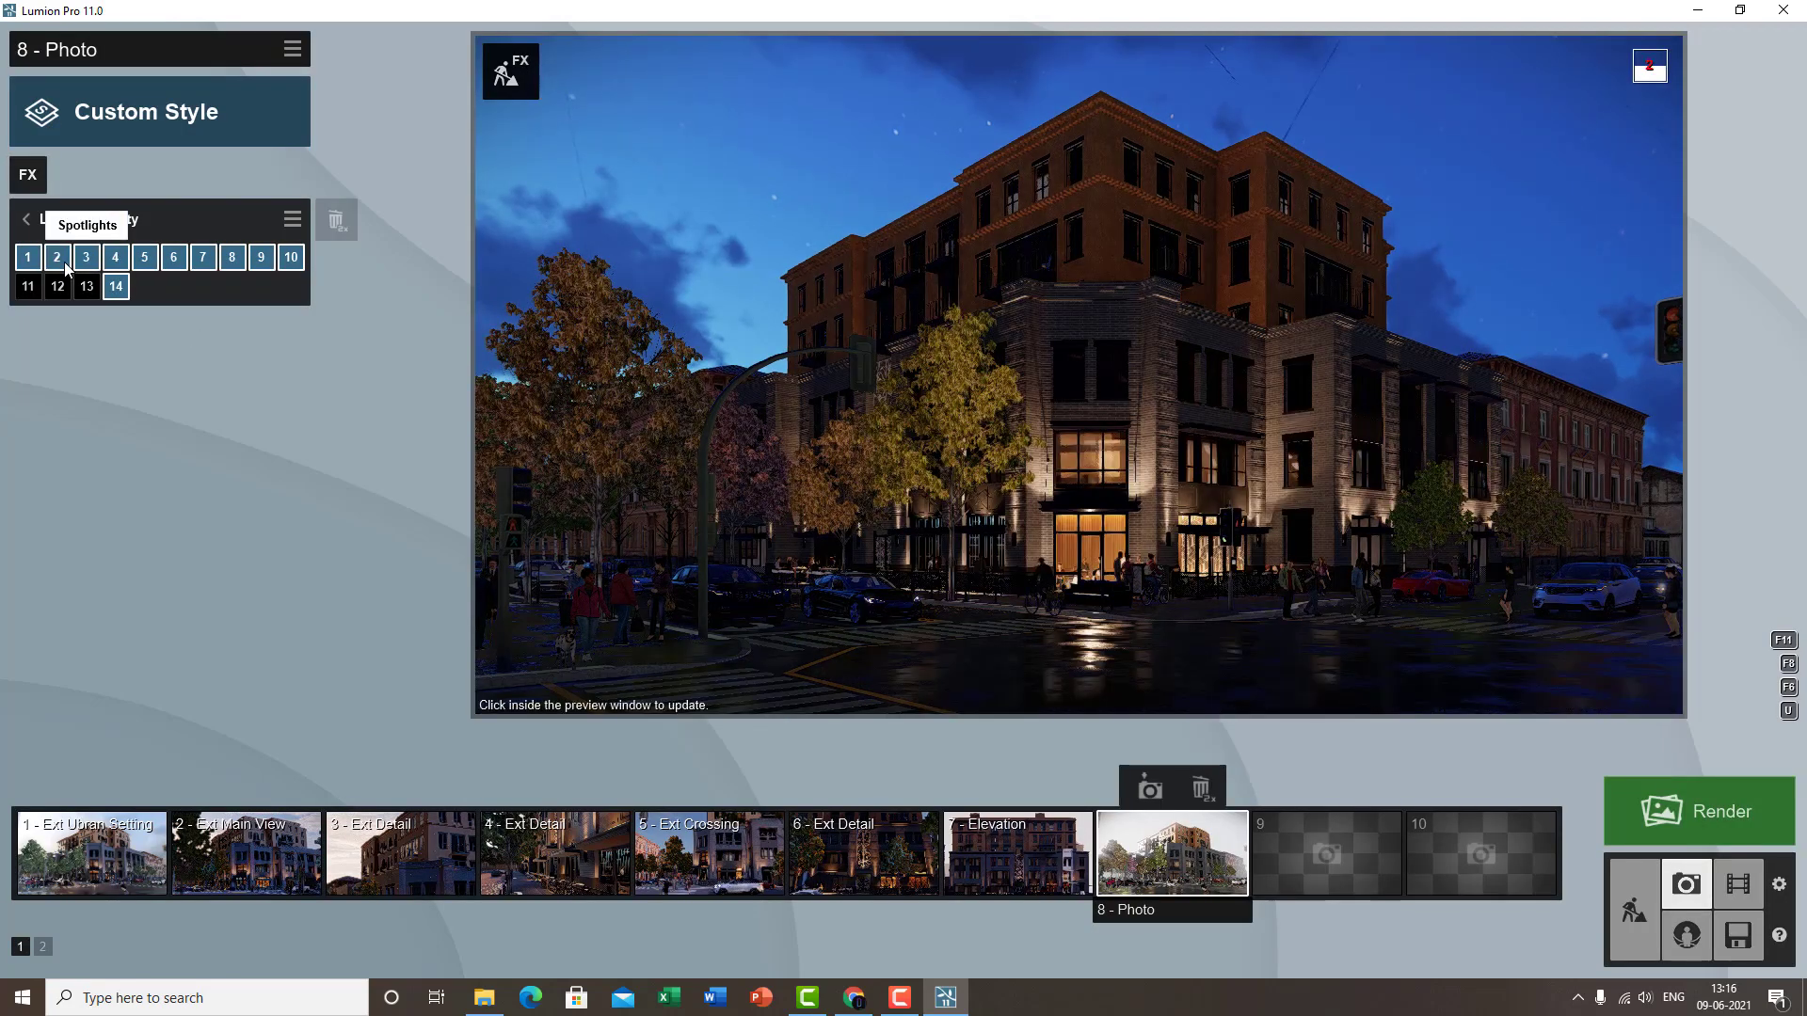
left_click(62, 262)
- Return to the effects list, reopen the Global Illumination effect and start editing its light selection
left_click(29, 218)
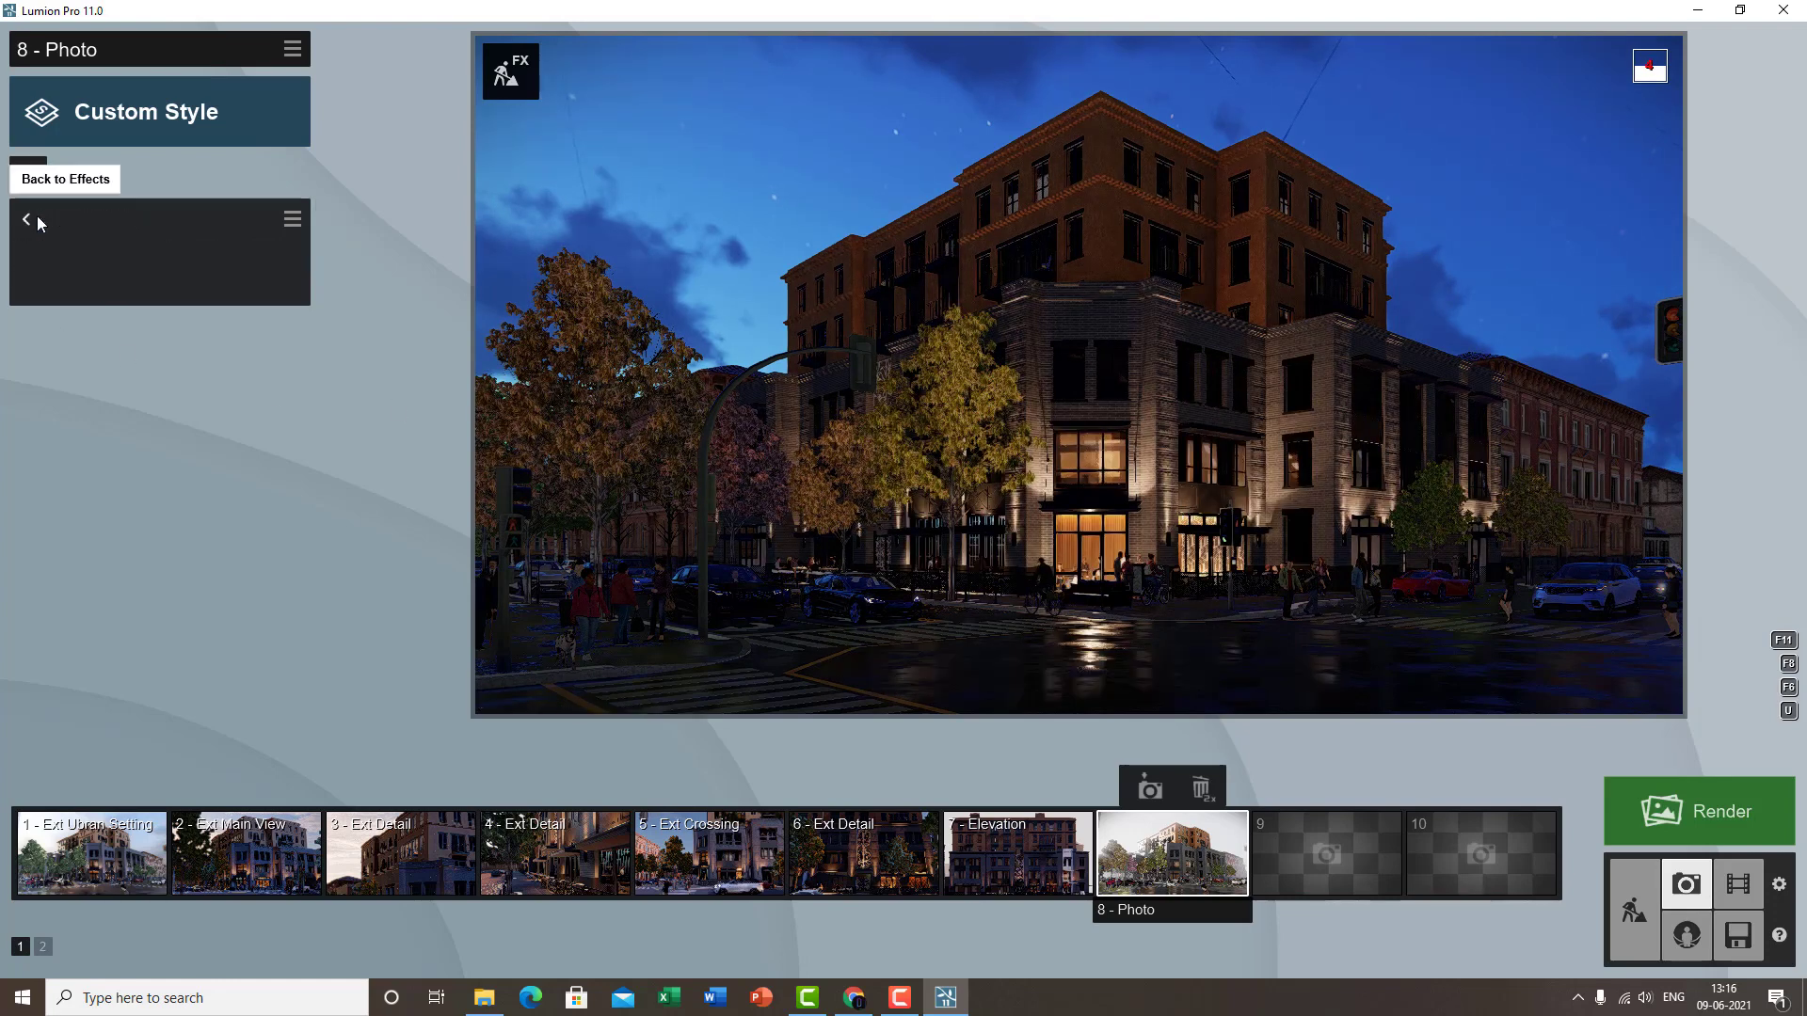
left_click(145, 277)
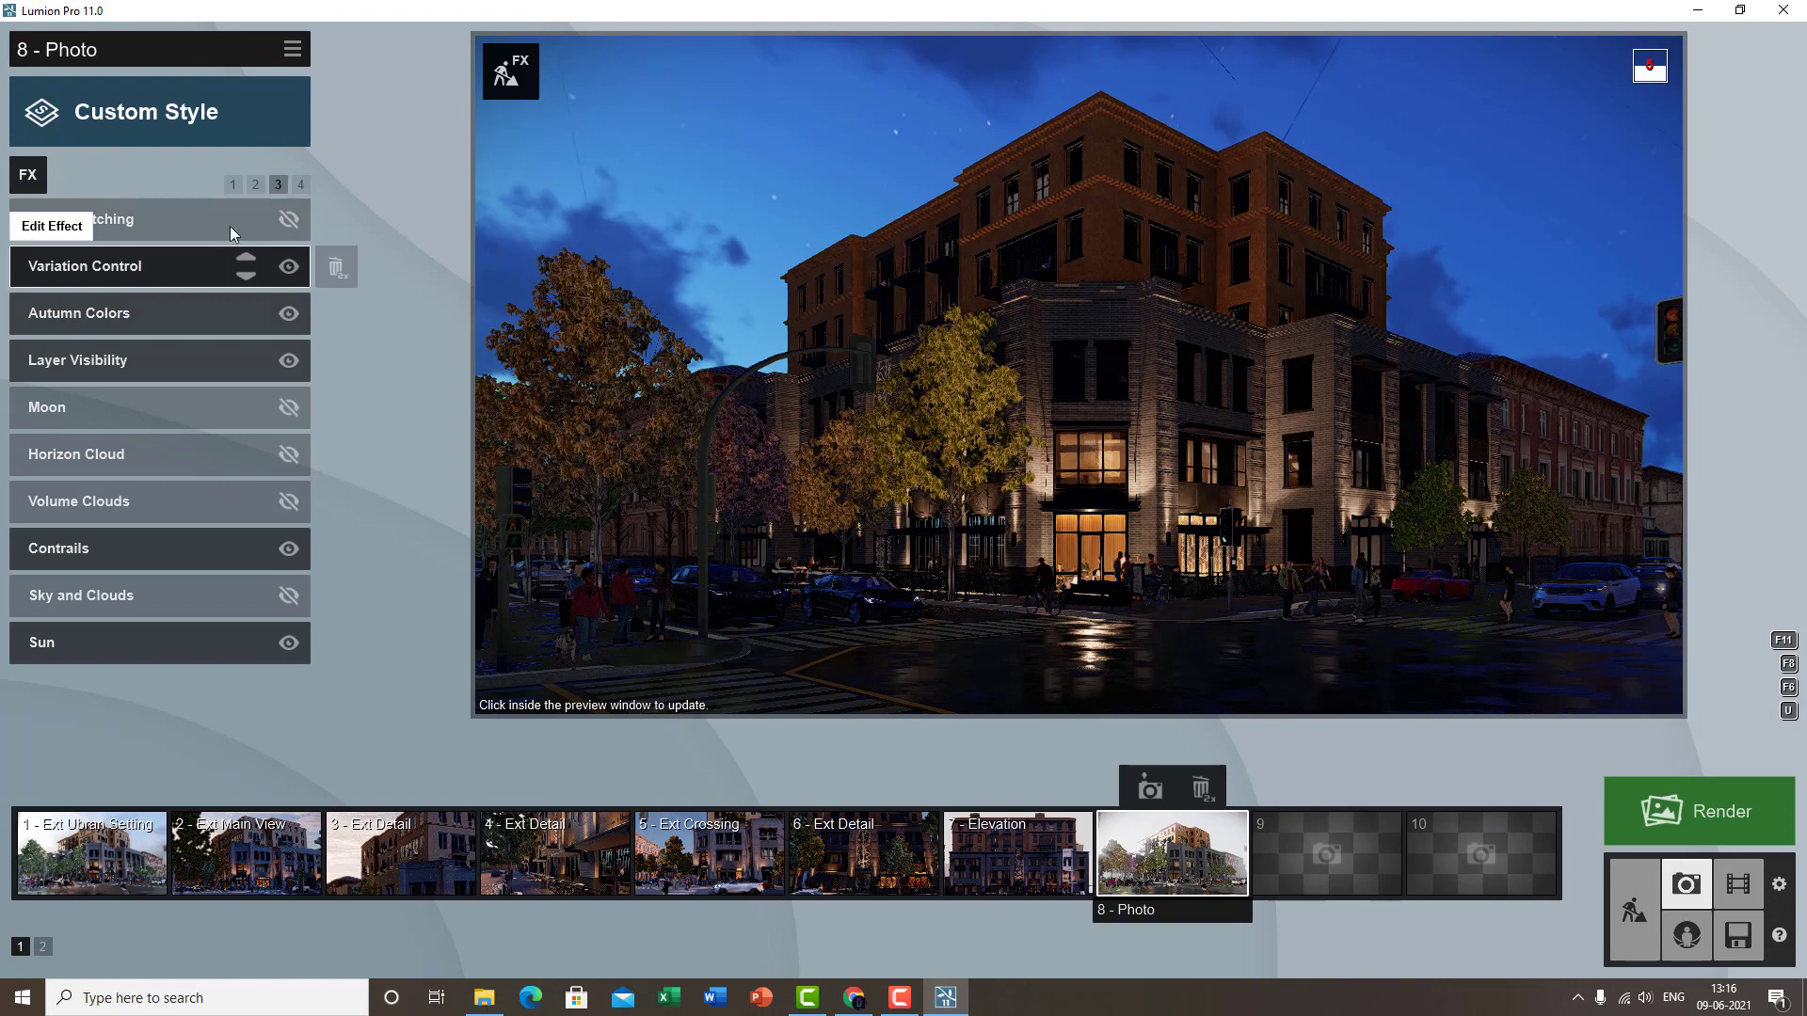
left_click(236, 186)
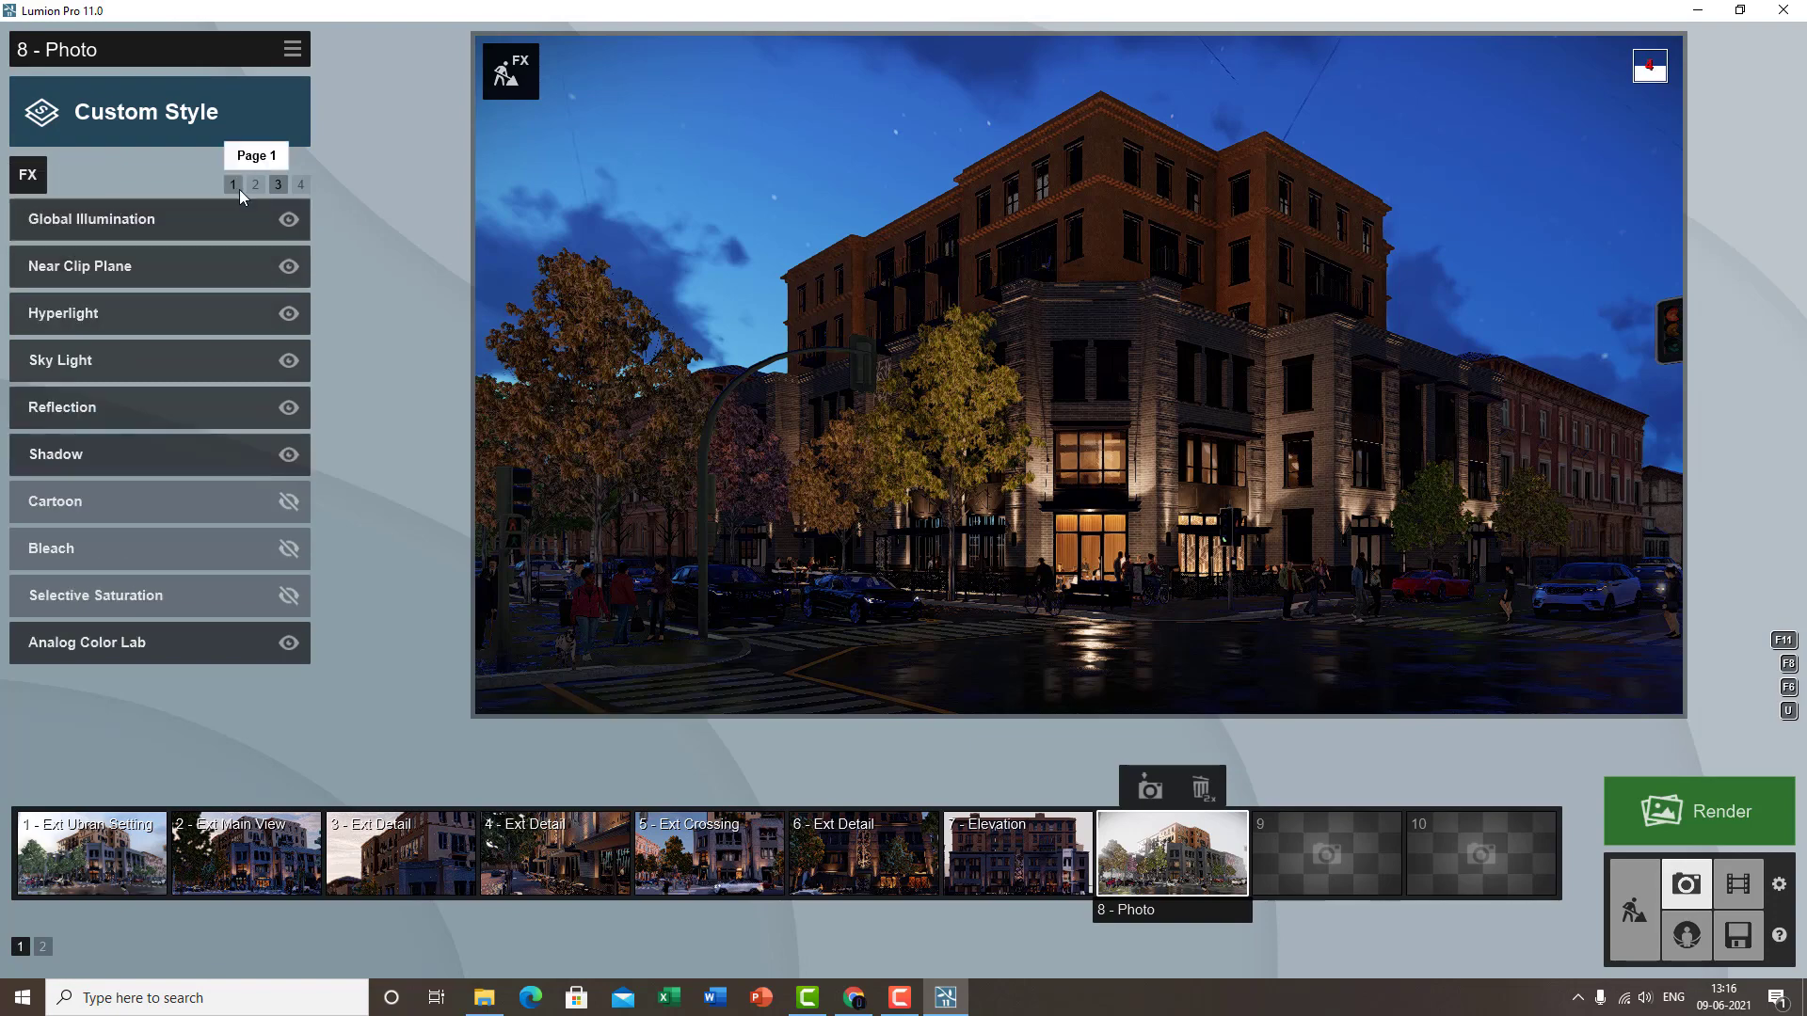
left_click(162, 223)
left_click(162, 223)
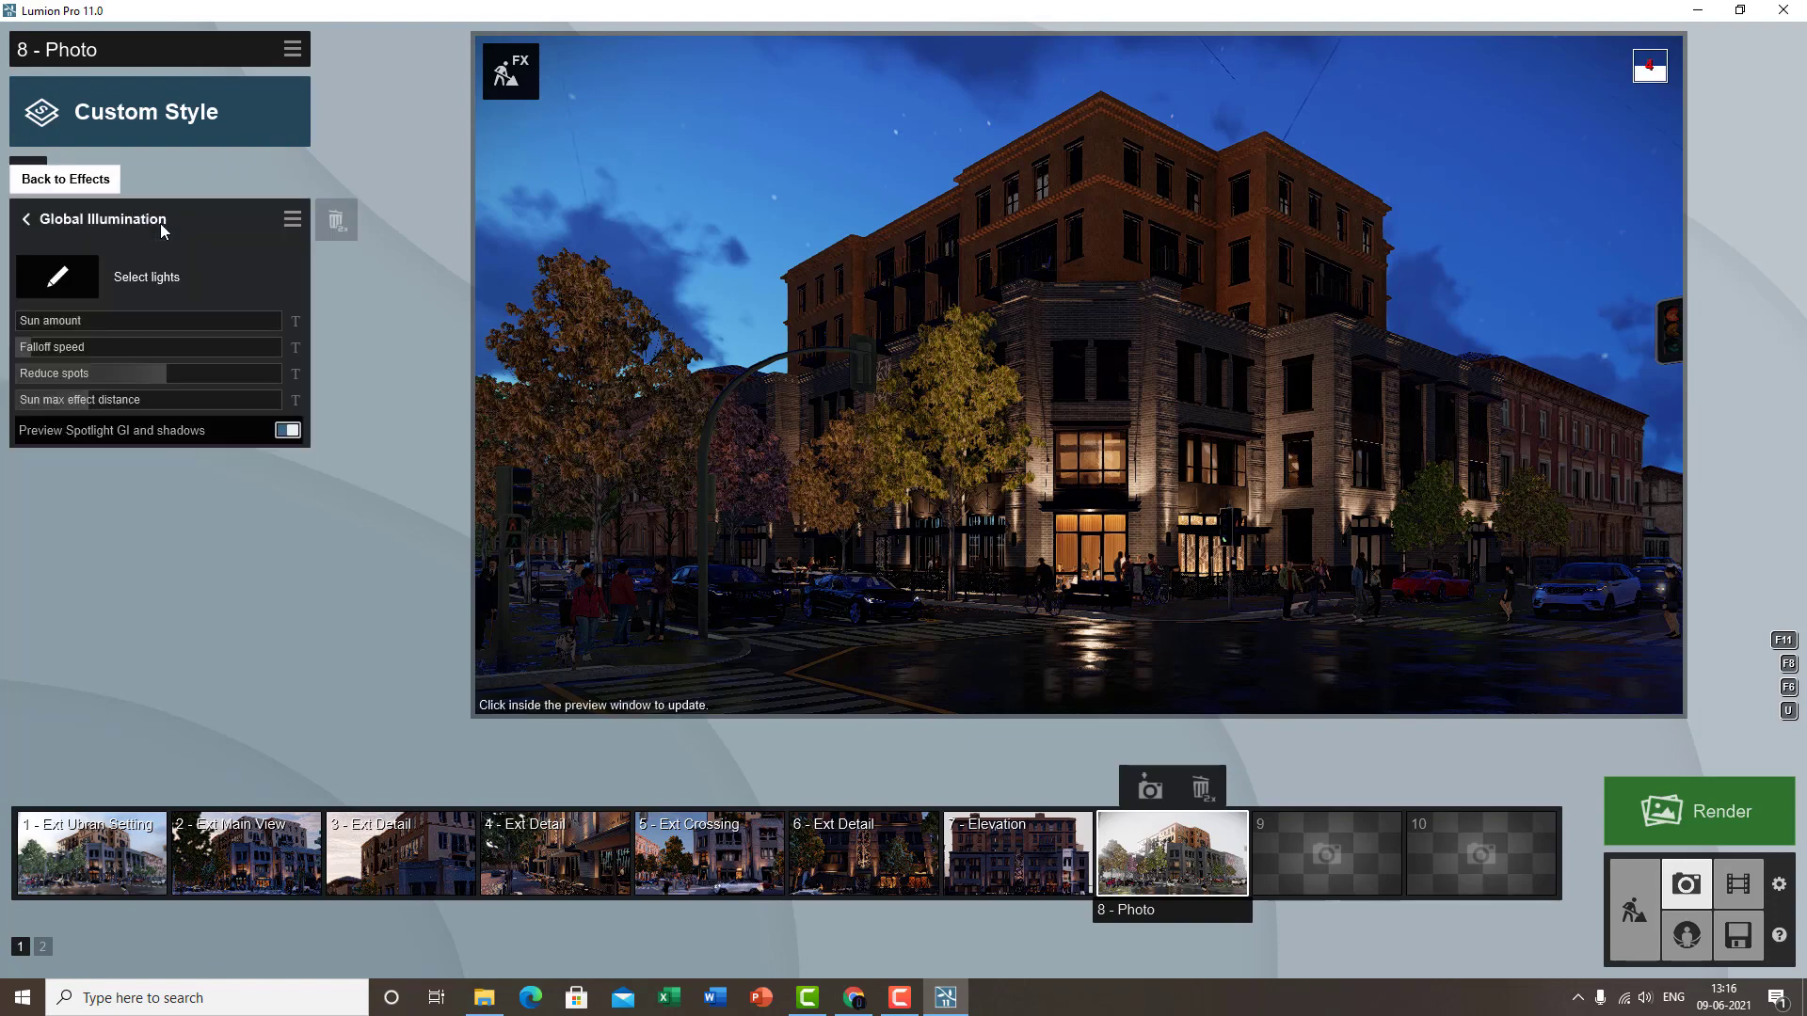
left_click(64, 280)
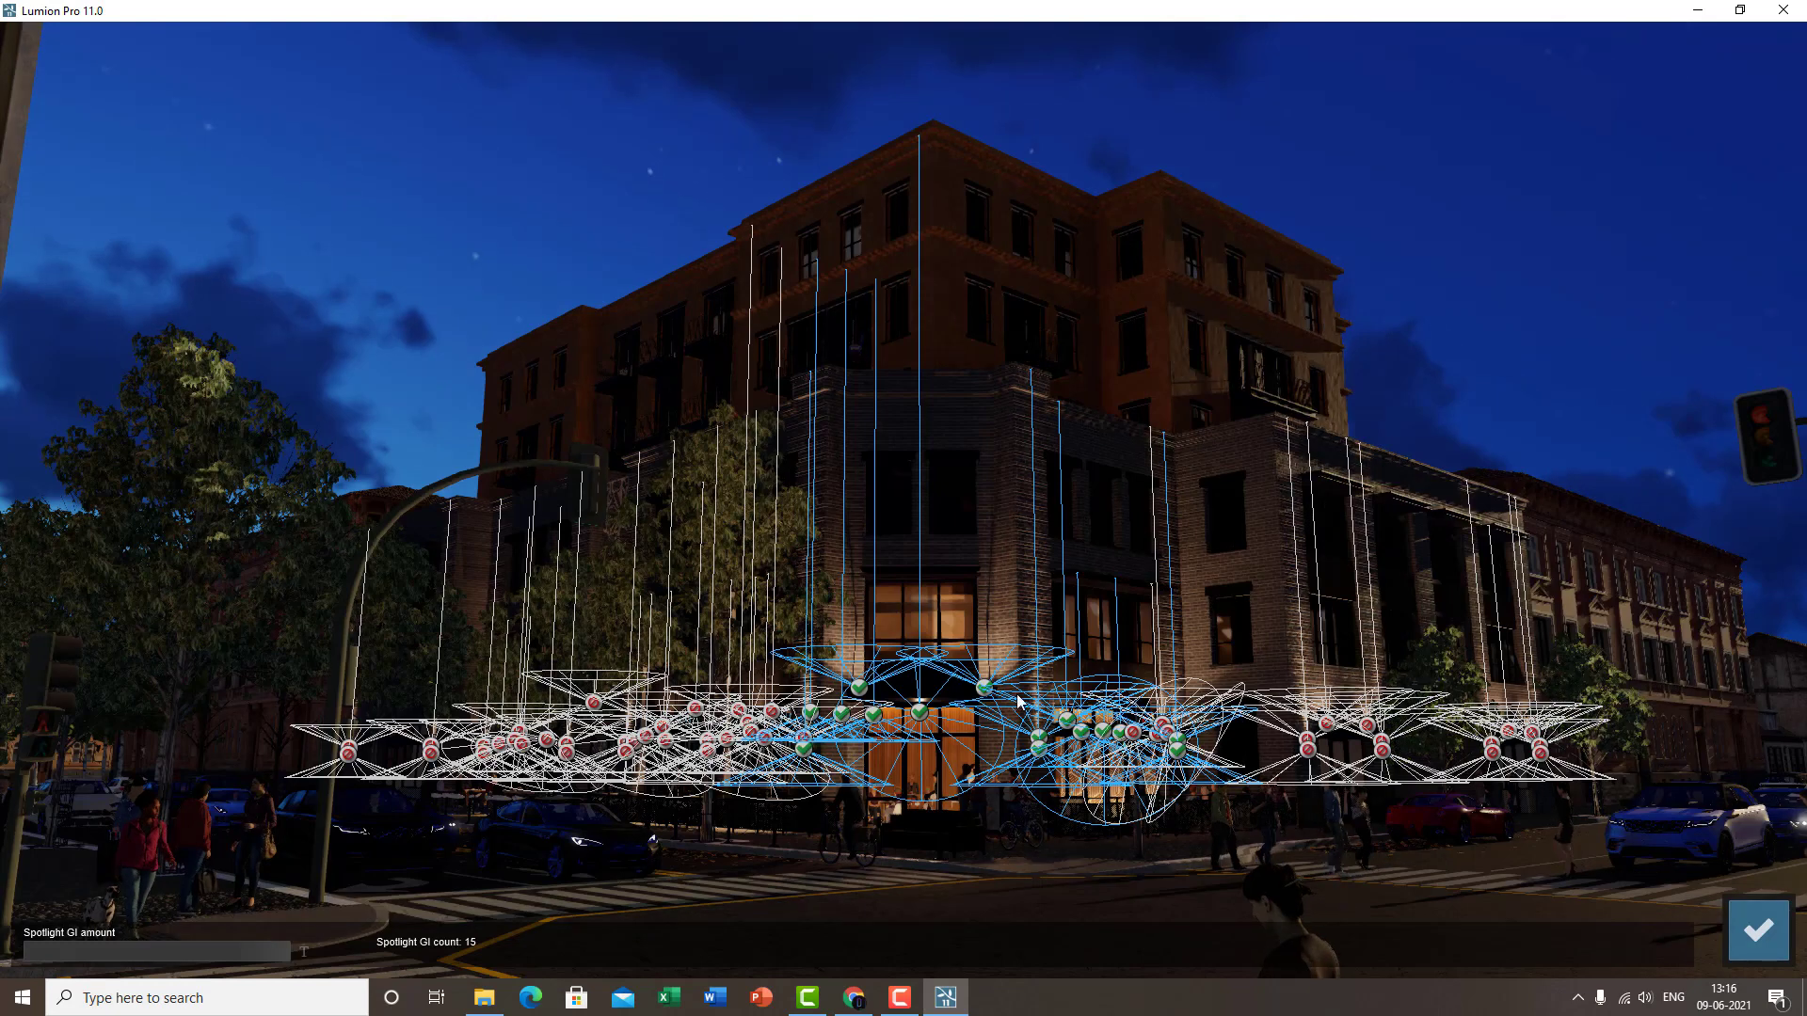
- Adjust the Spotlight GI amount and select more spotlights for Global Illumination on the facade left of the corner entrance
mouse_move(262, 951)
left_mouse_down()
mouse_move(3, 945)
mouse_move(277, 951)
left_mouse_up()
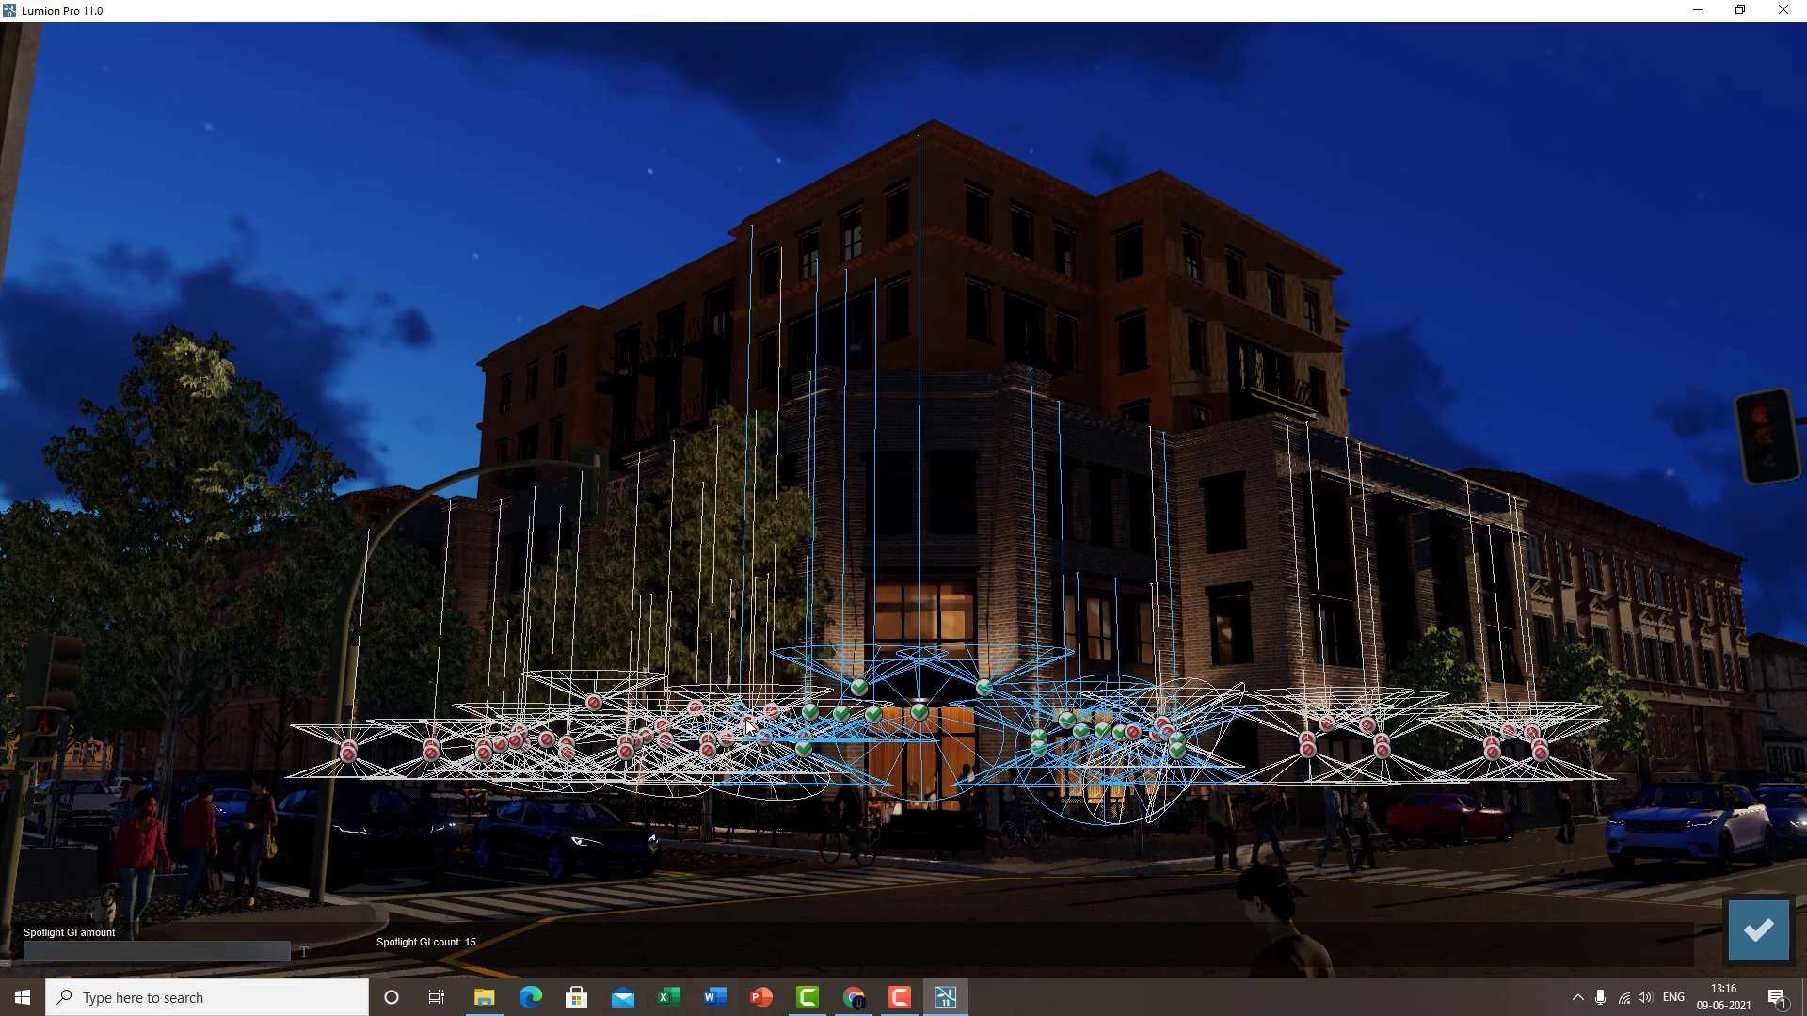
left_click(761, 739)
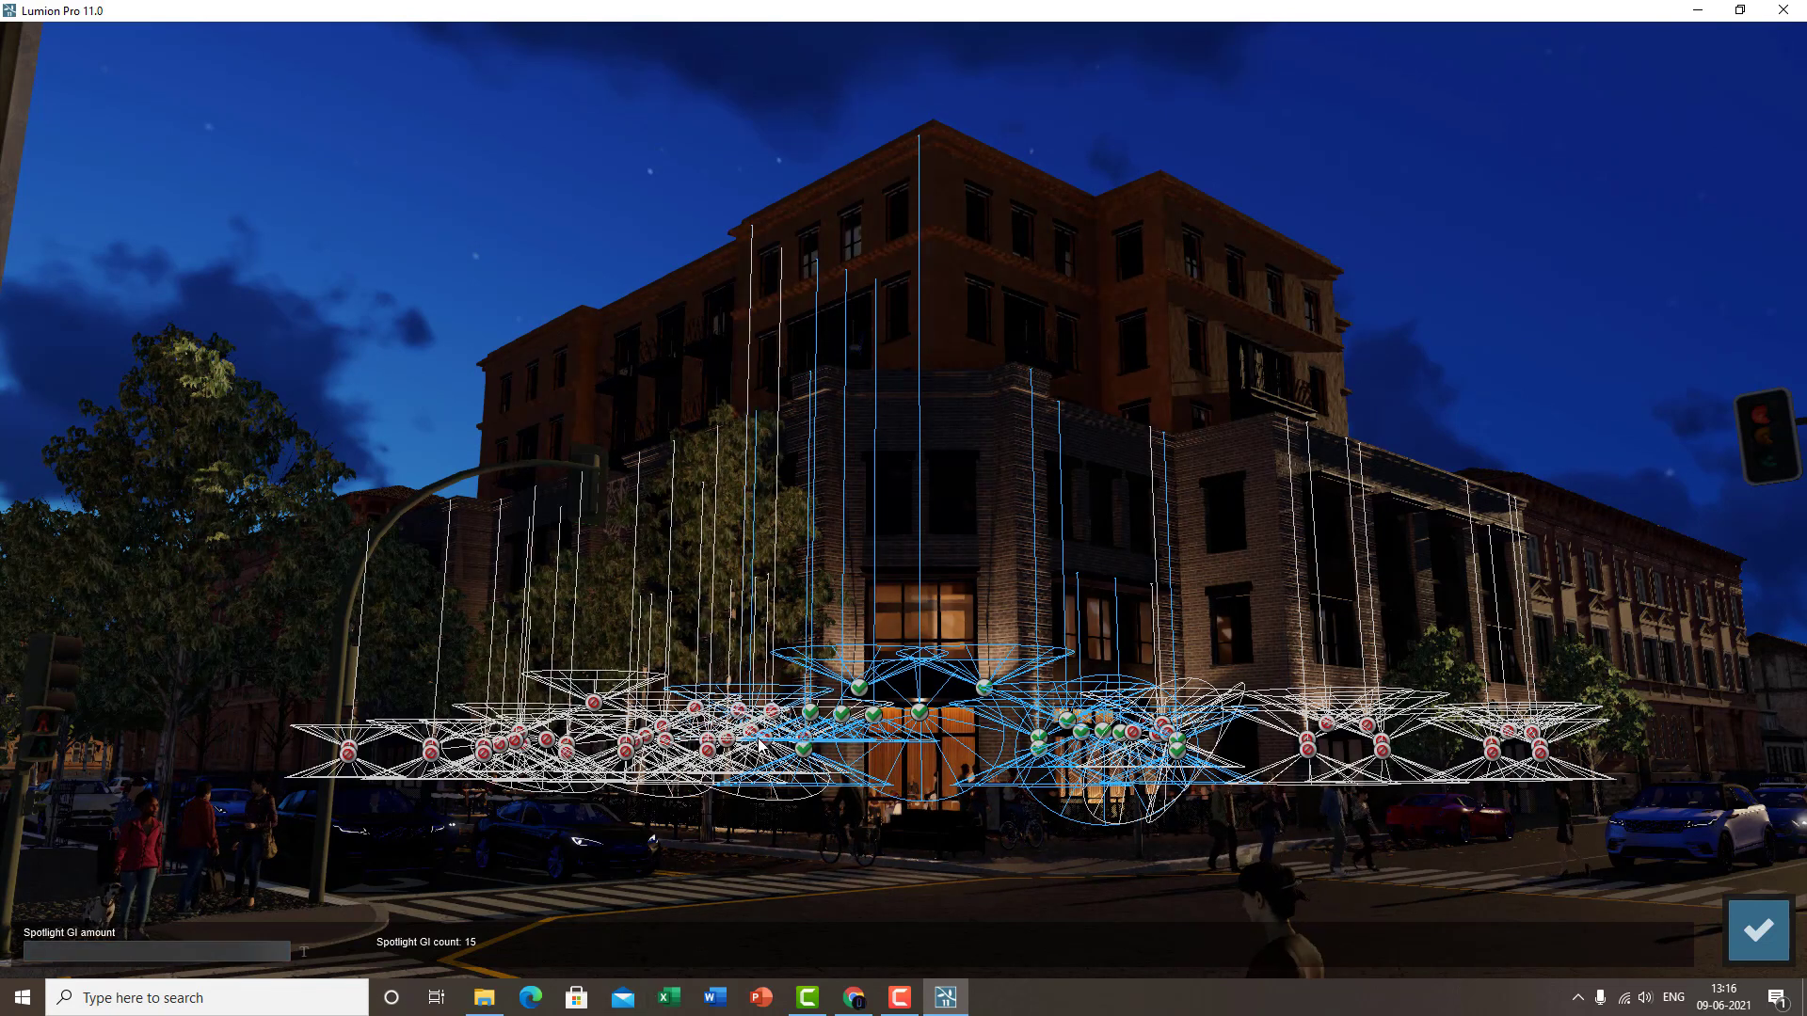
left_click(594, 703)
left_click(565, 750)
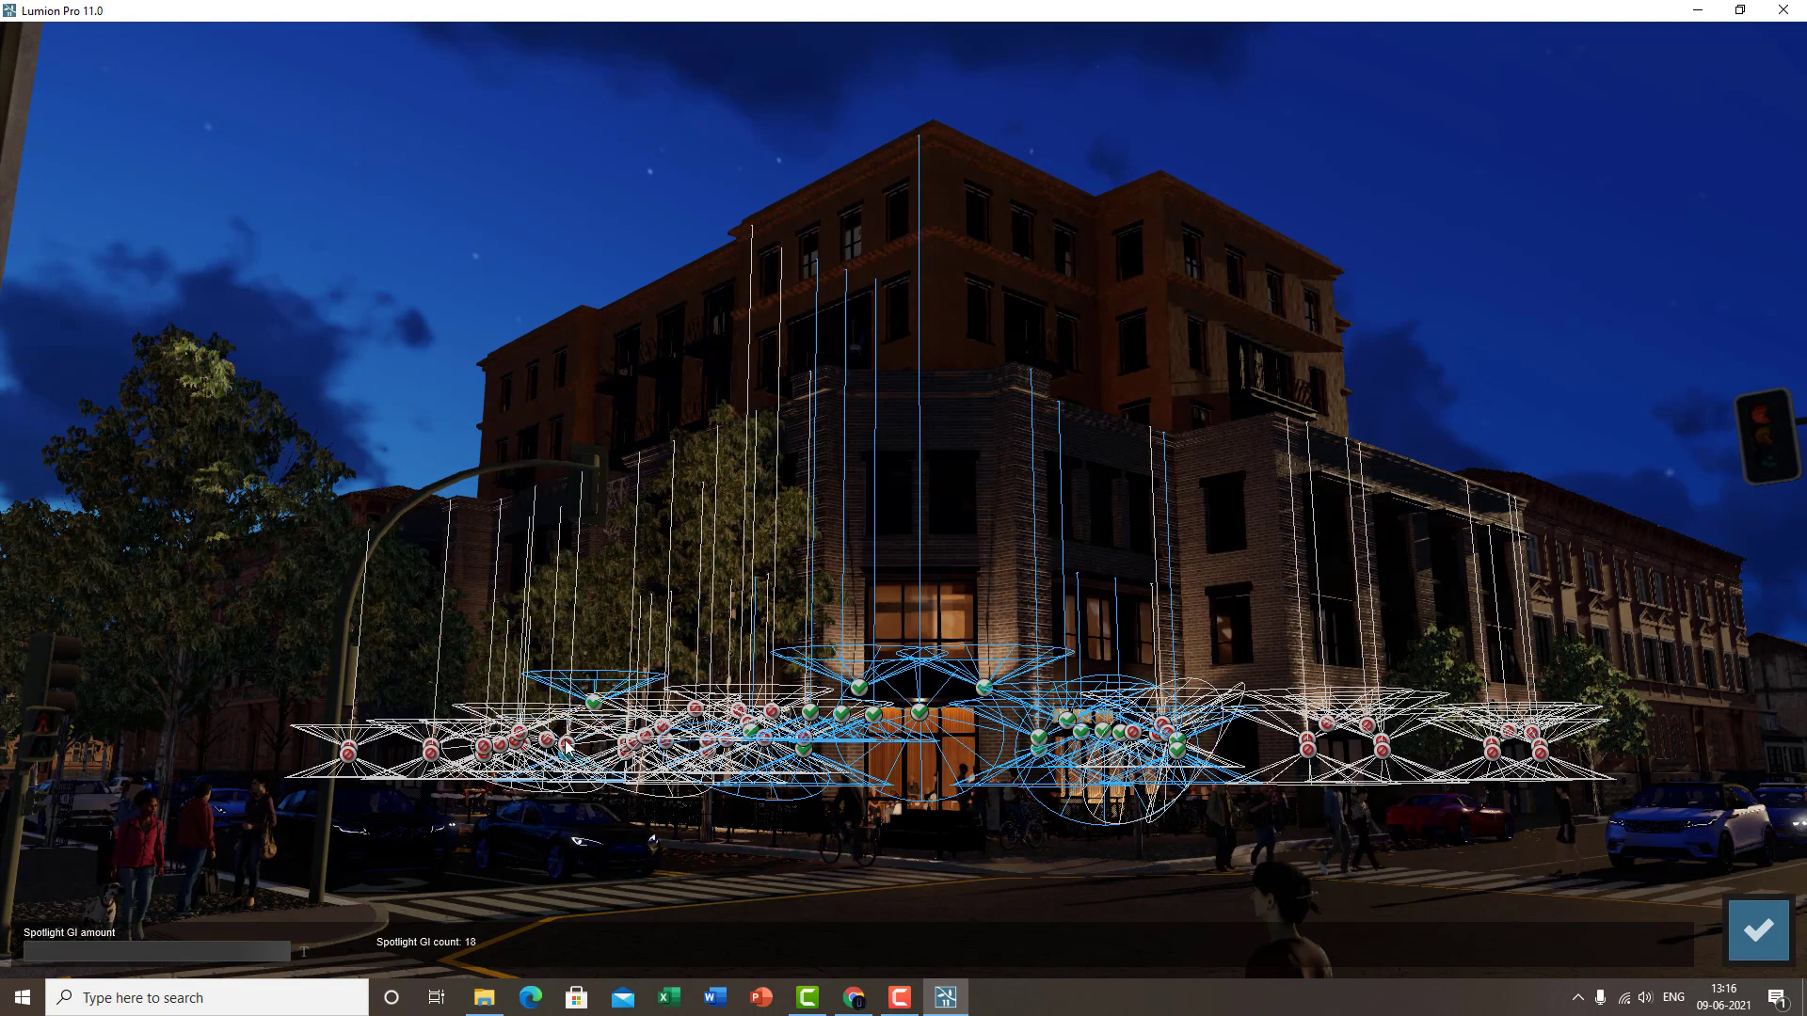
left_click(560, 748)
left_click(548, 742)
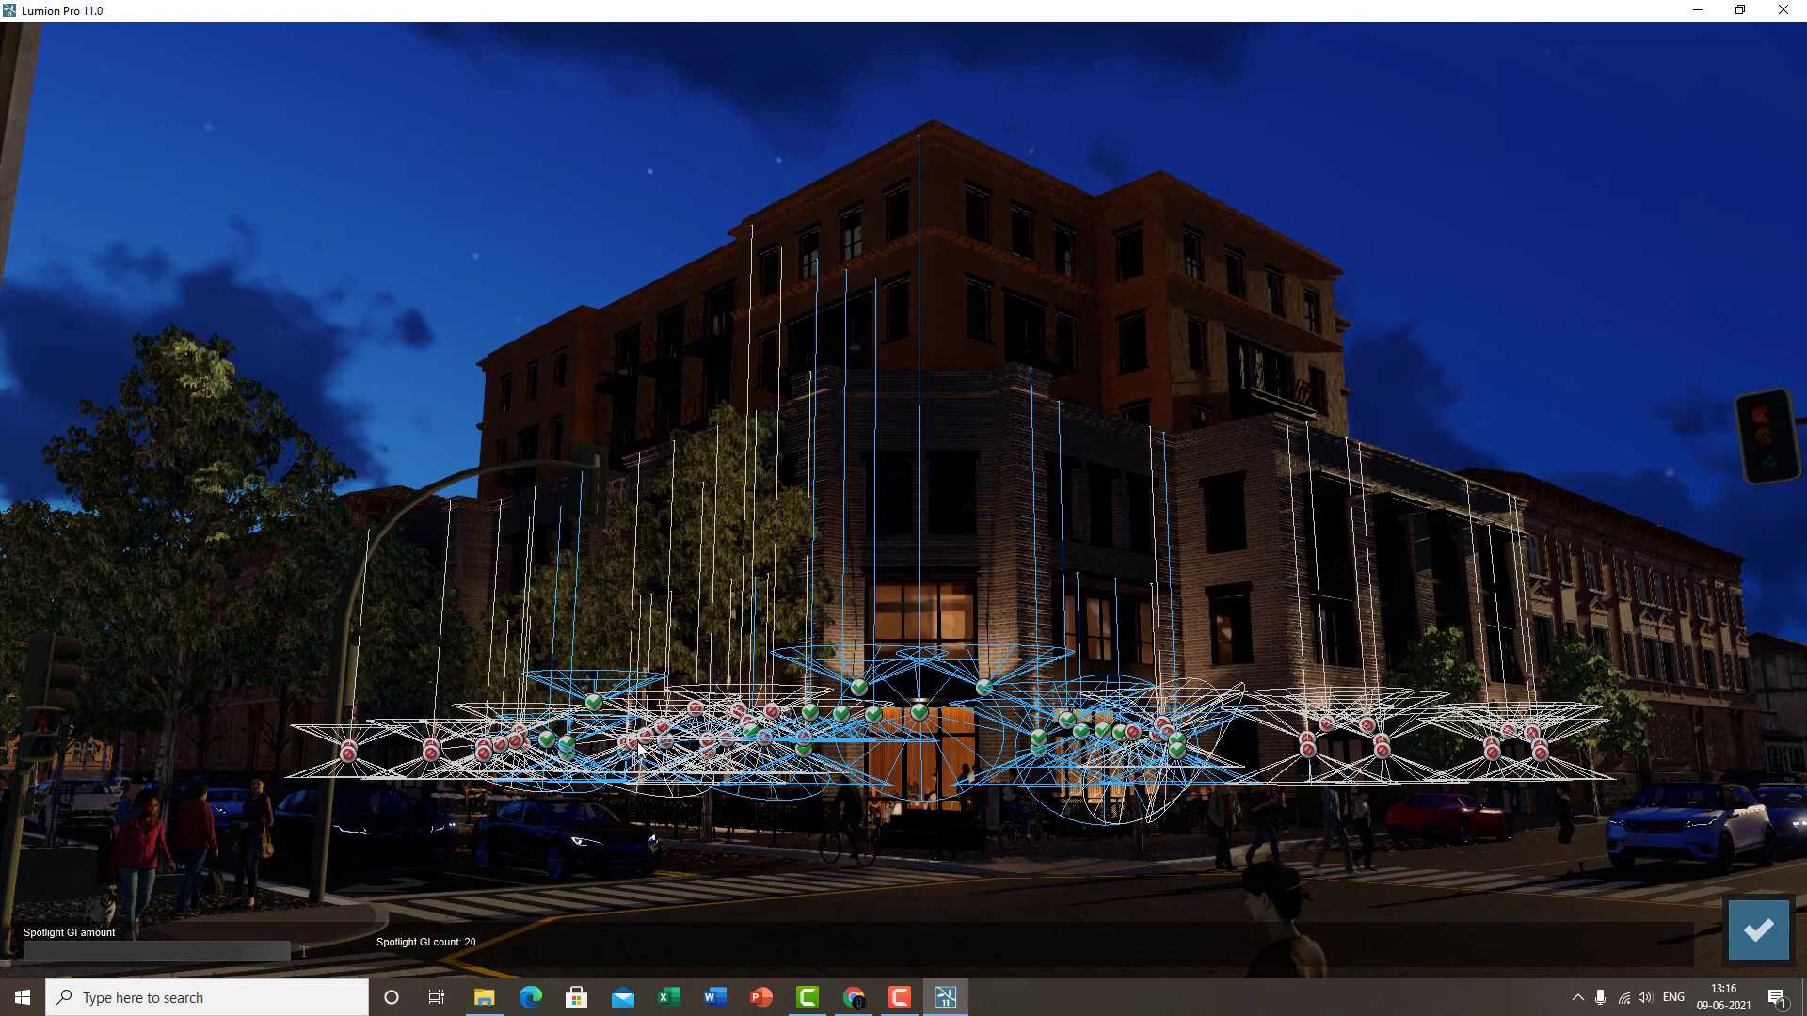
left_click(629, 740)
left_click(638, 744)
left_click(664, 743)
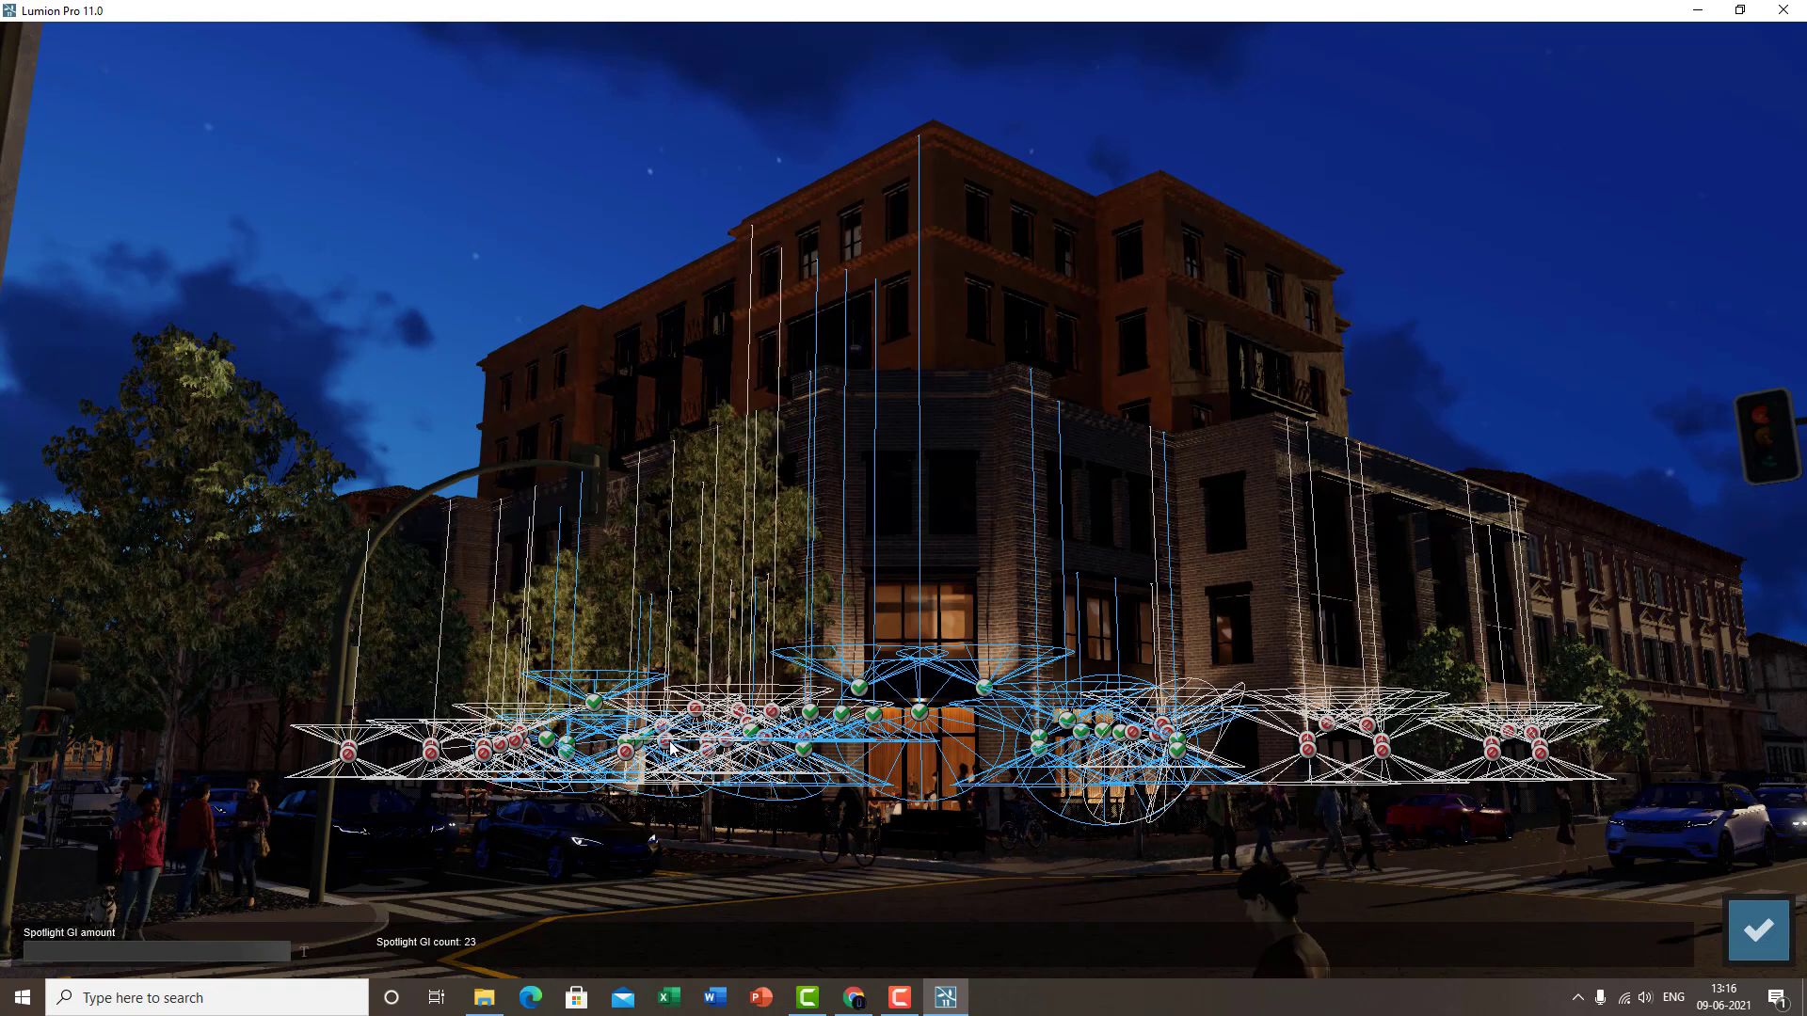
- Extend the Global Illumination selection to further spotlights behind the trees, out to the far end of the left facade
left_click(666, 740)
left_click(645, 735)
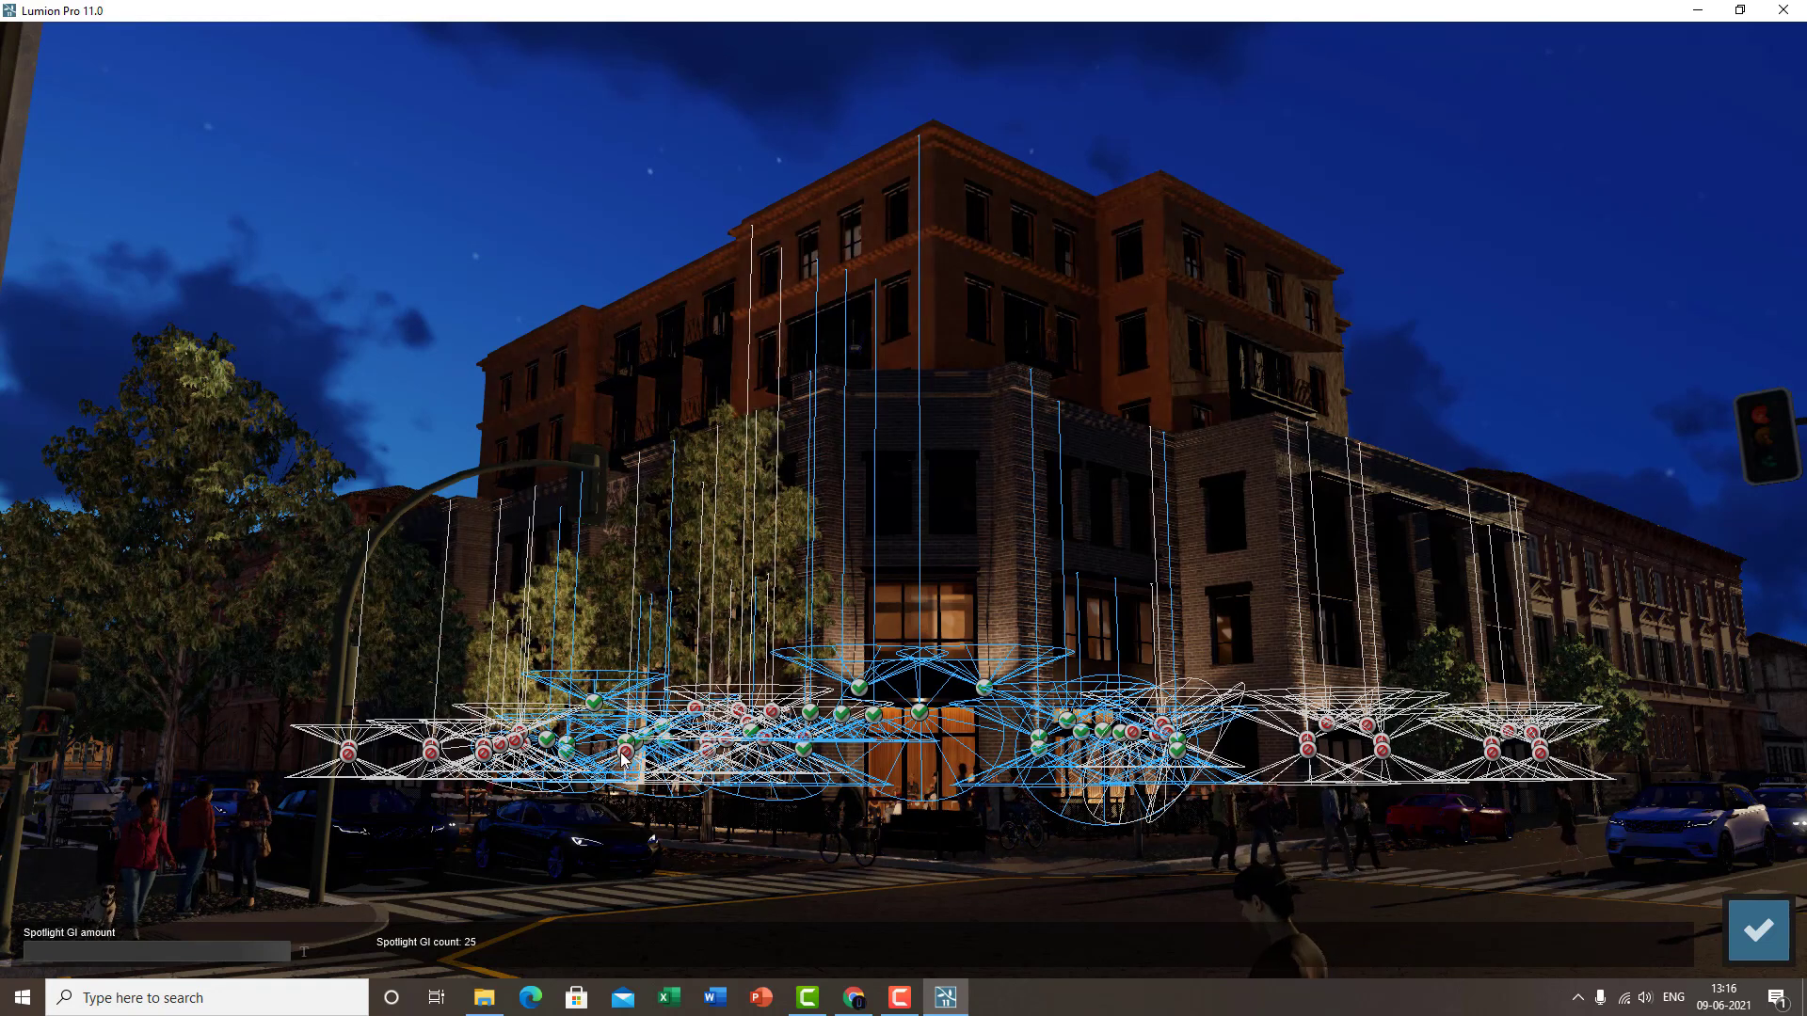
left_click(625, 751)
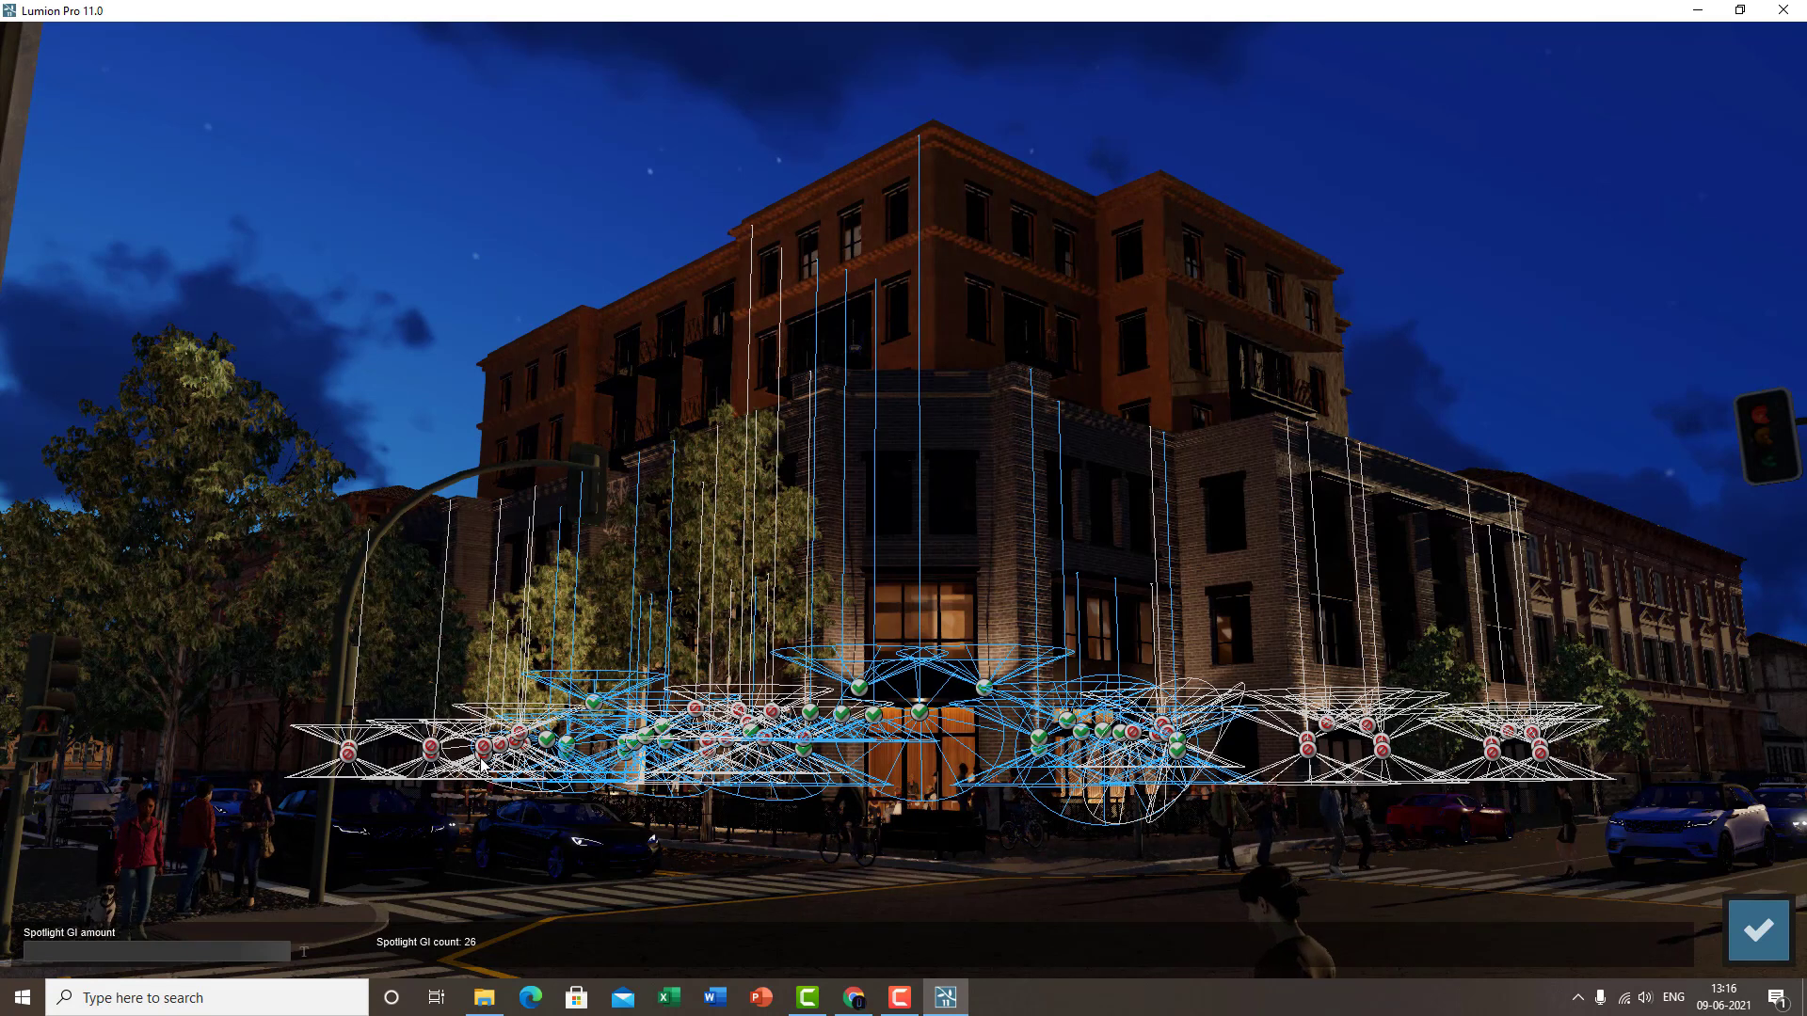
left_click(500, 743)
left_click(430, 750)
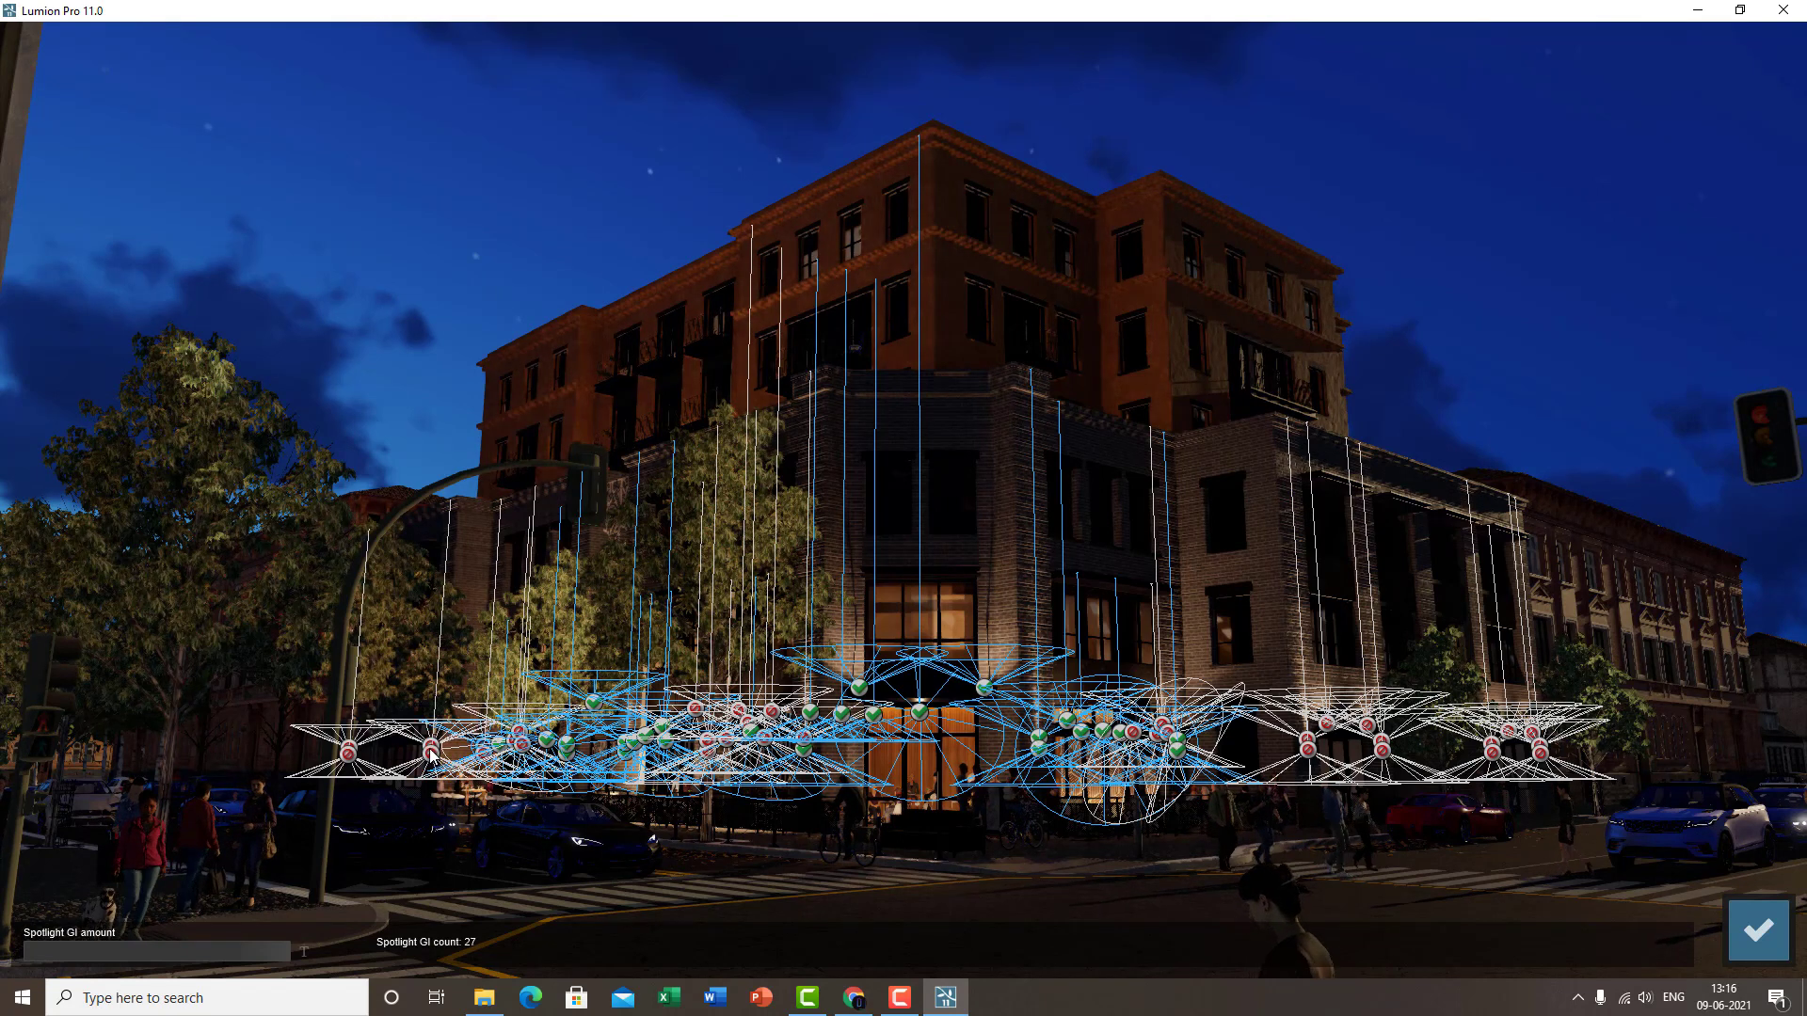
left_click(483, 744)
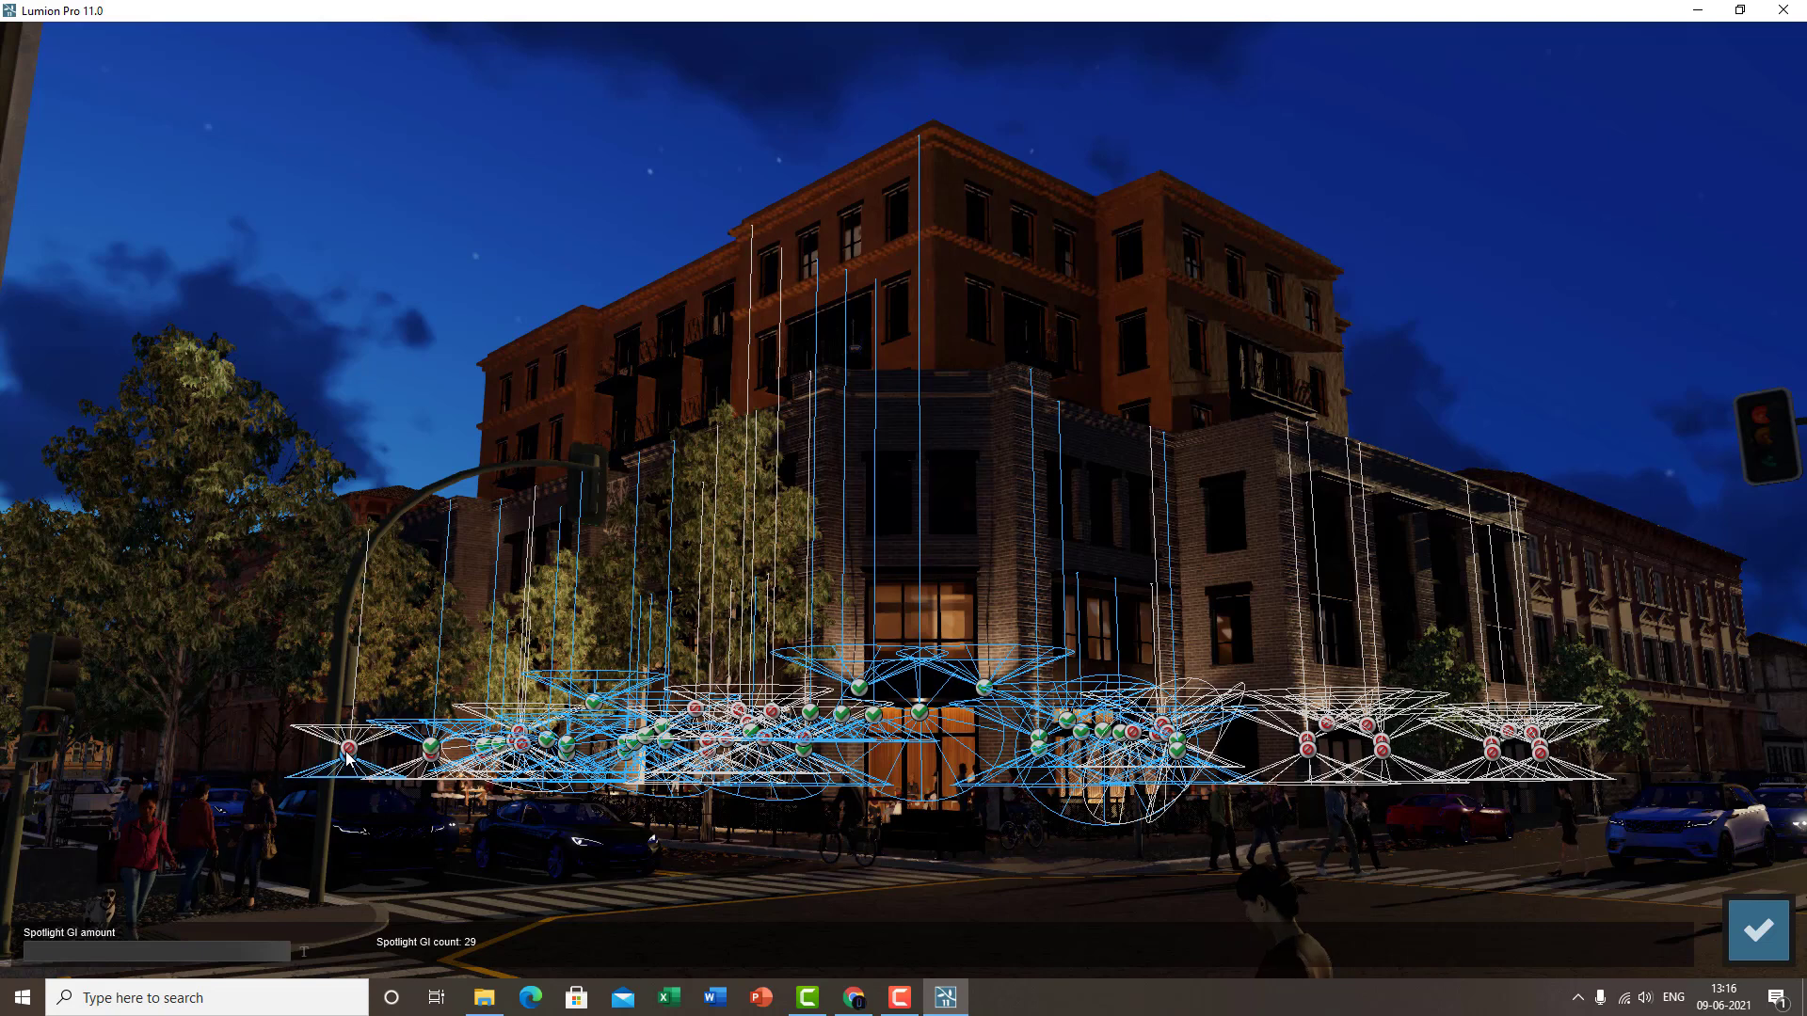
left_click(432, 753)
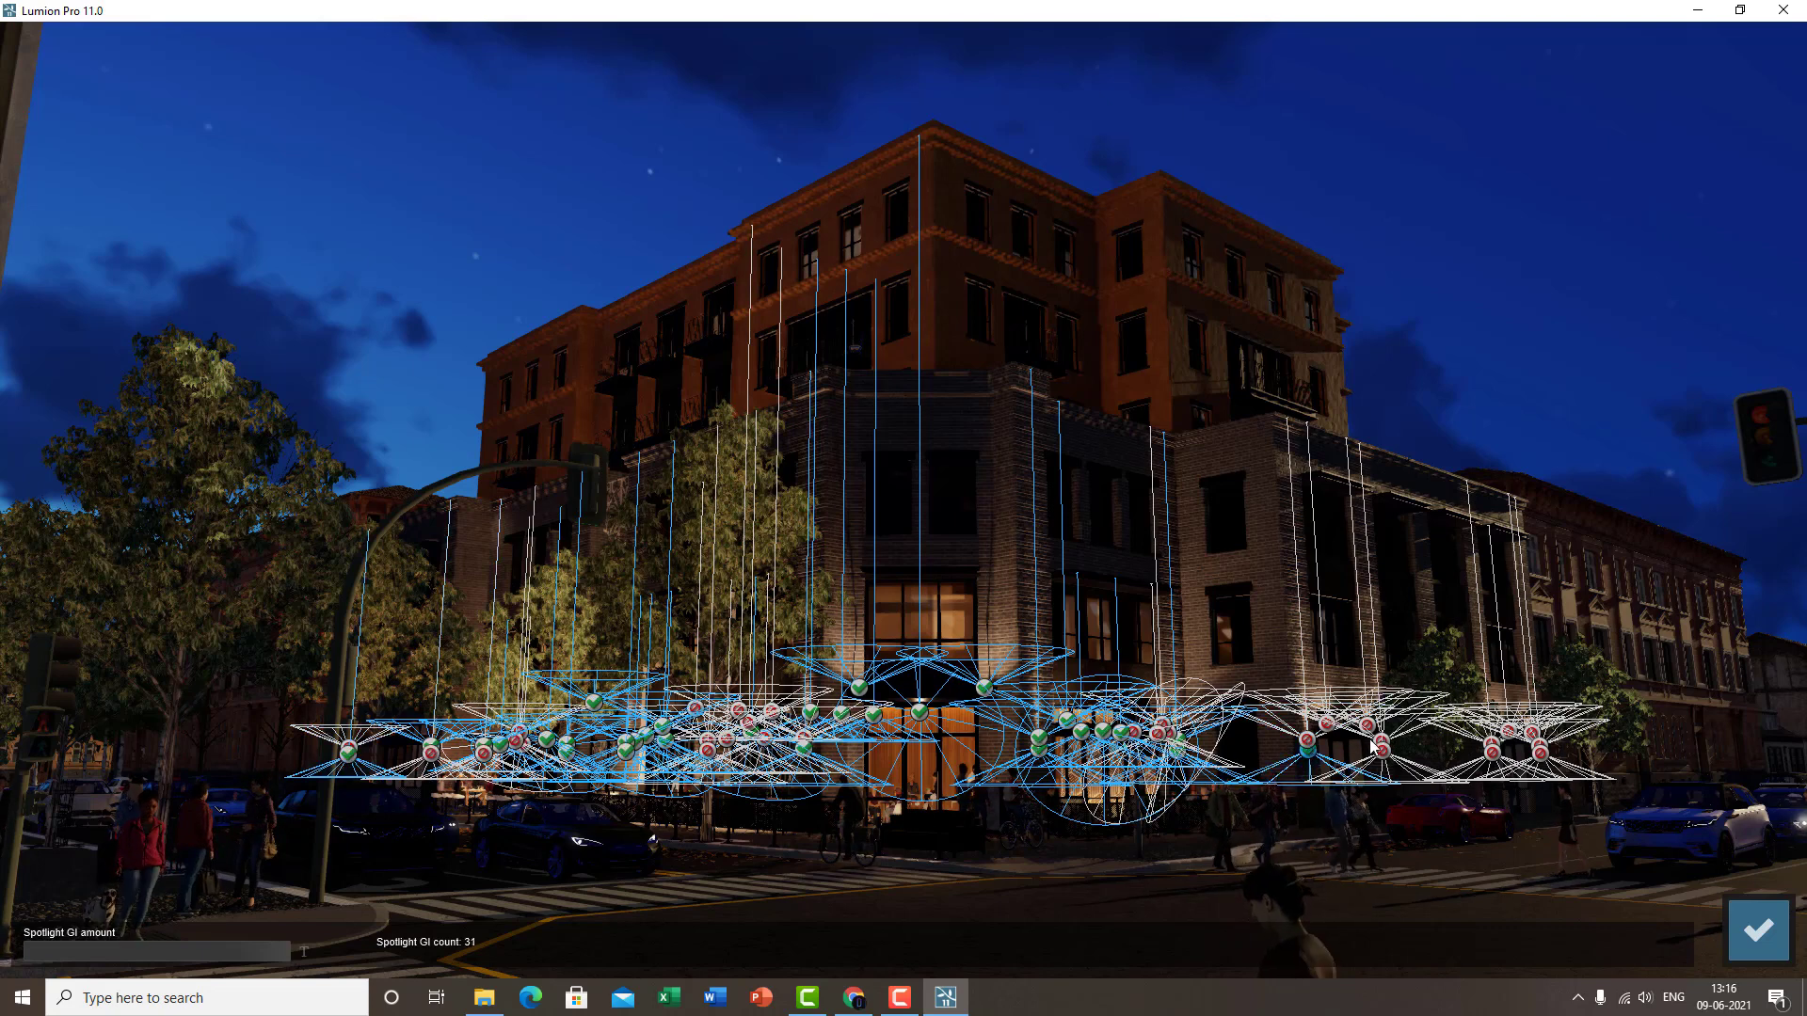
- Select the spotlights along the right facade for Global Illumination, confirm the selection, and update the photo preview
left_click(1309, 742)
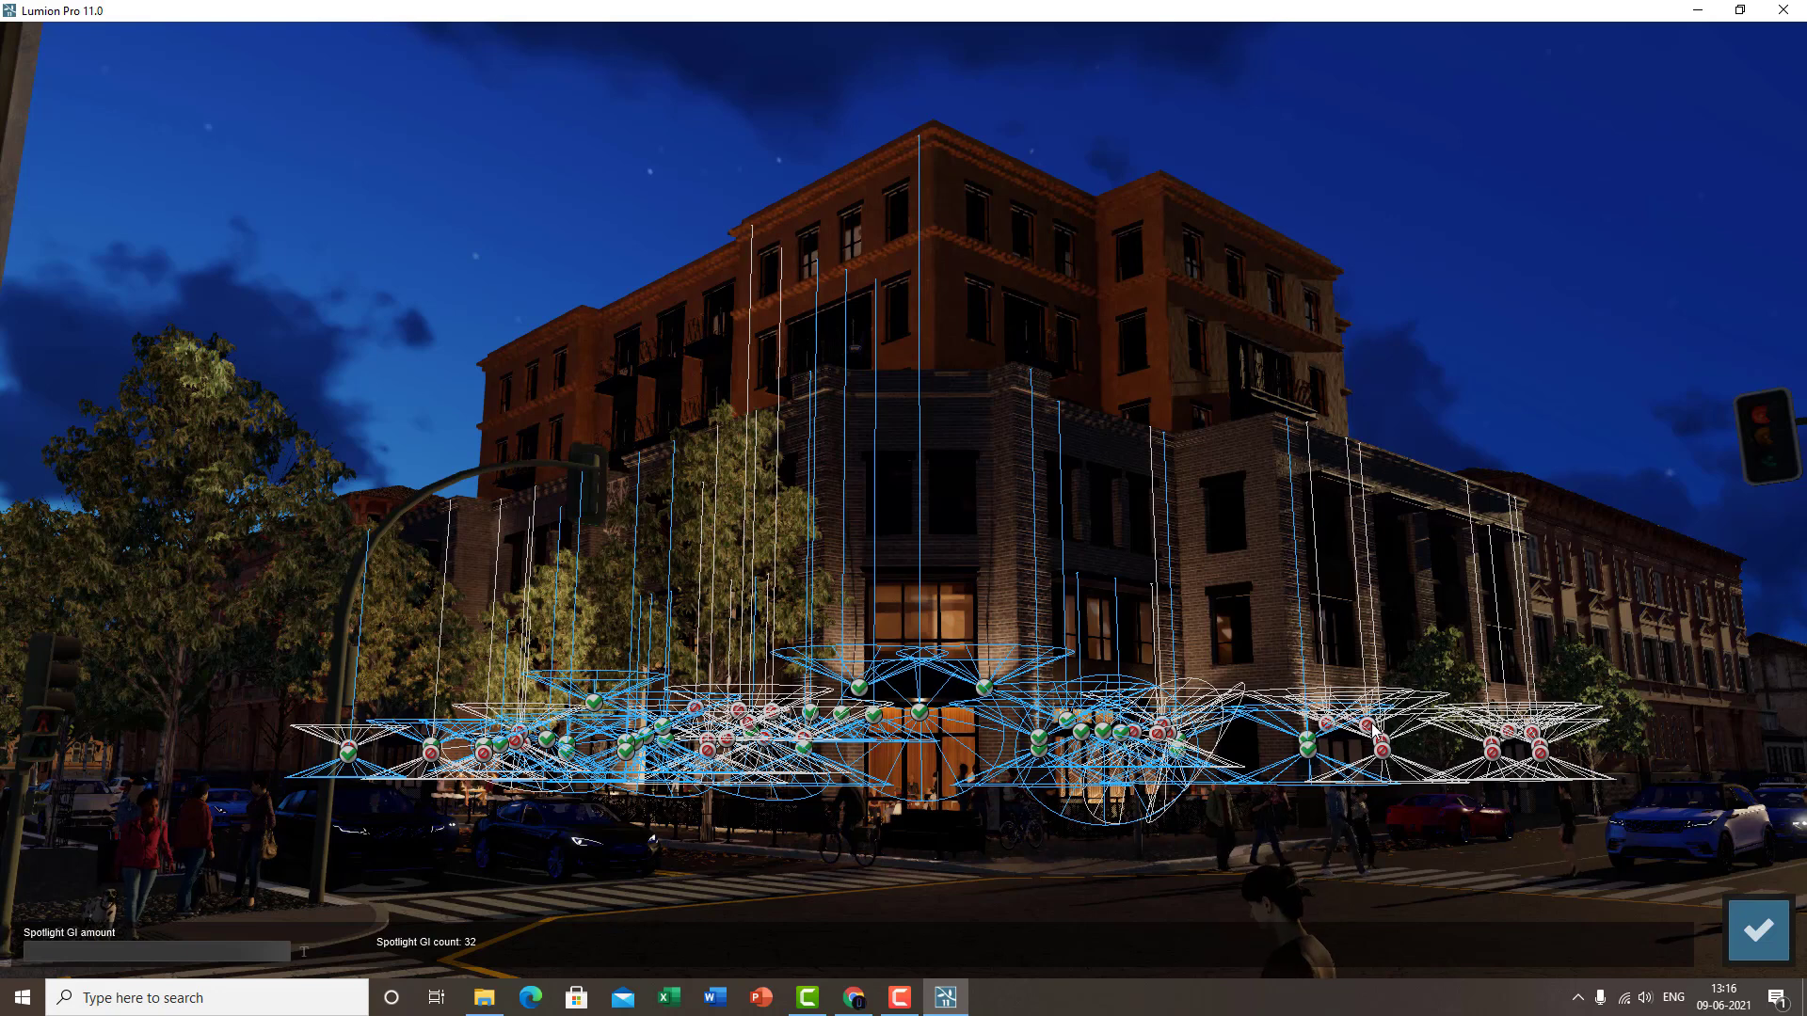
left_click(1371, 729)
left_click(1369, 726)
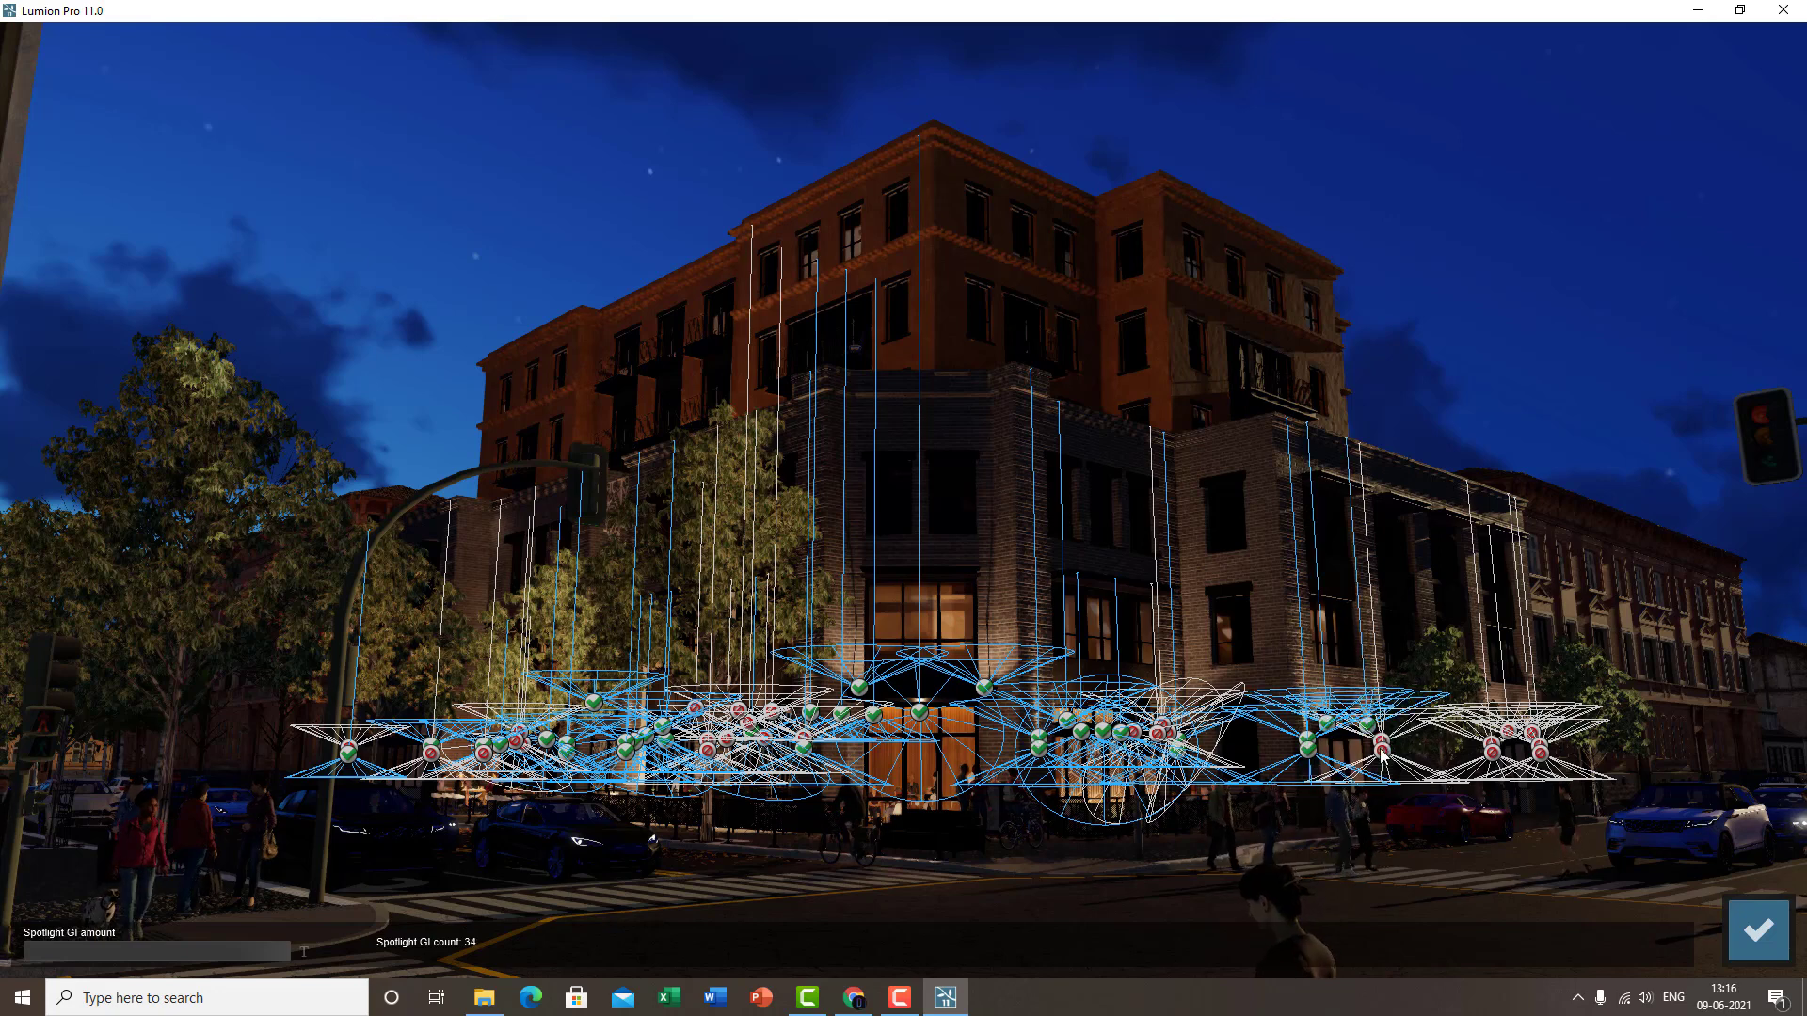
left_click(1381, 750)
left_click(1380, 741)
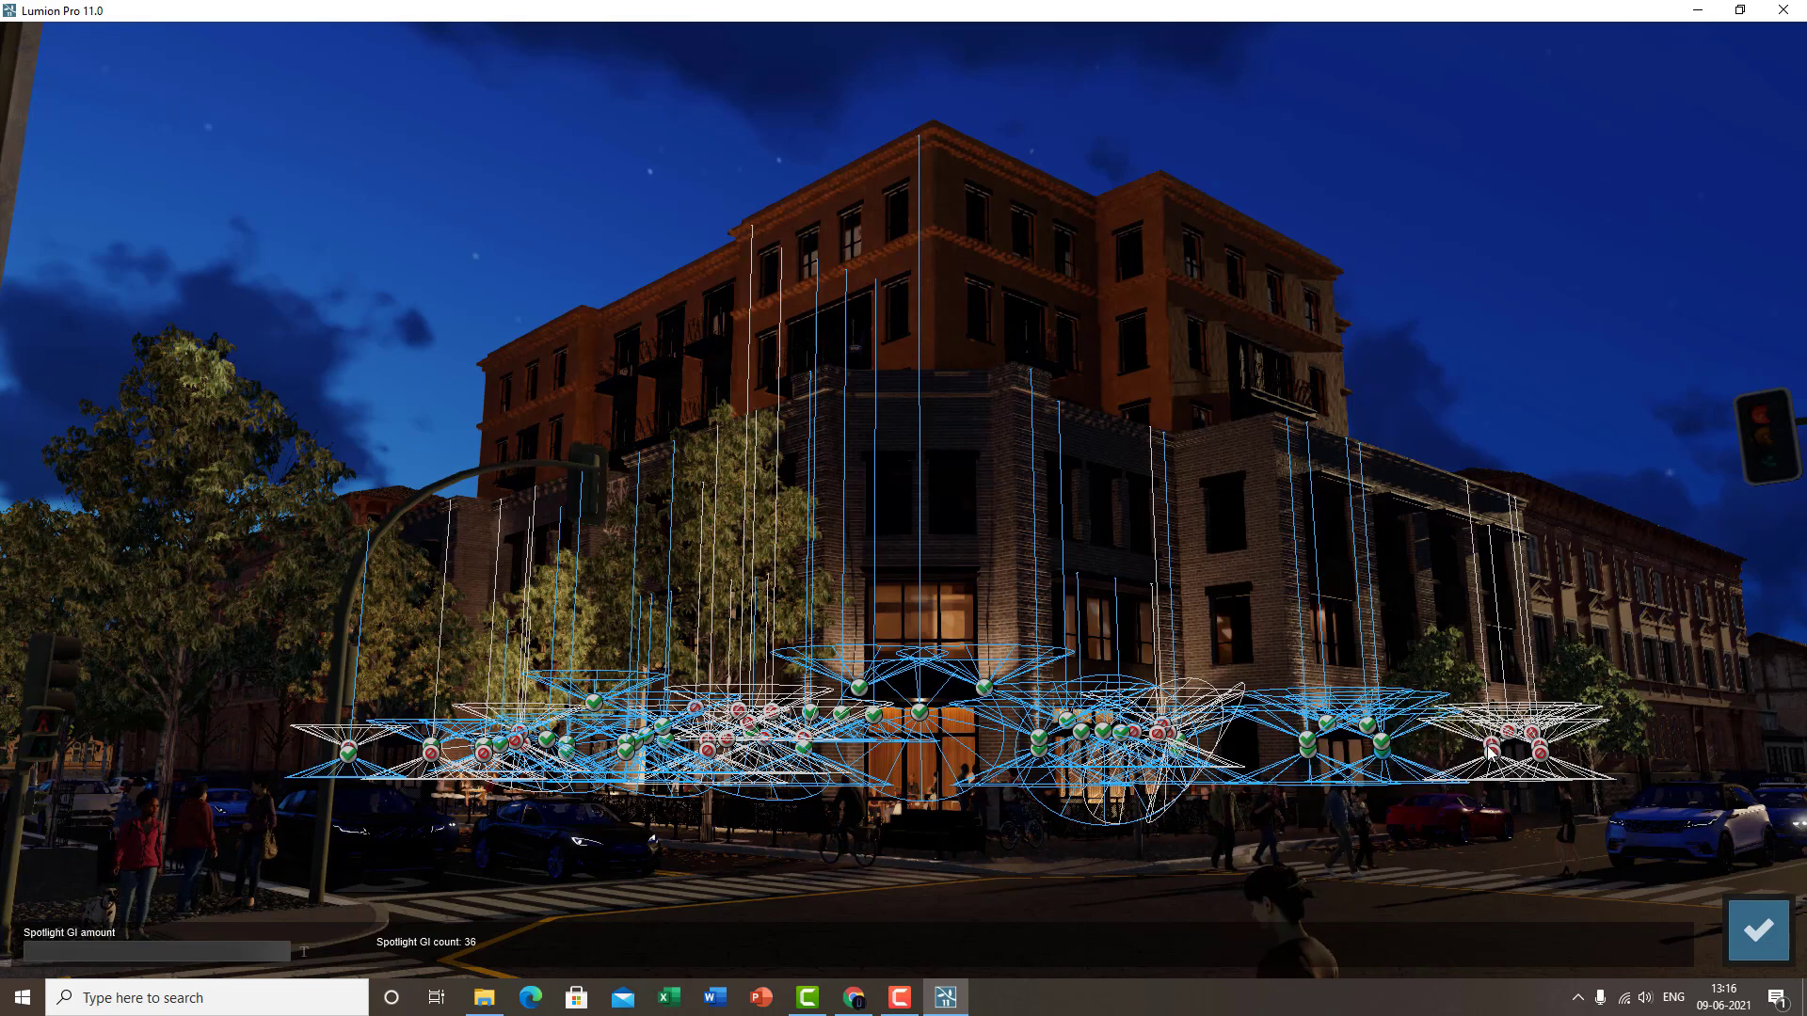
left_click(1491, 750)
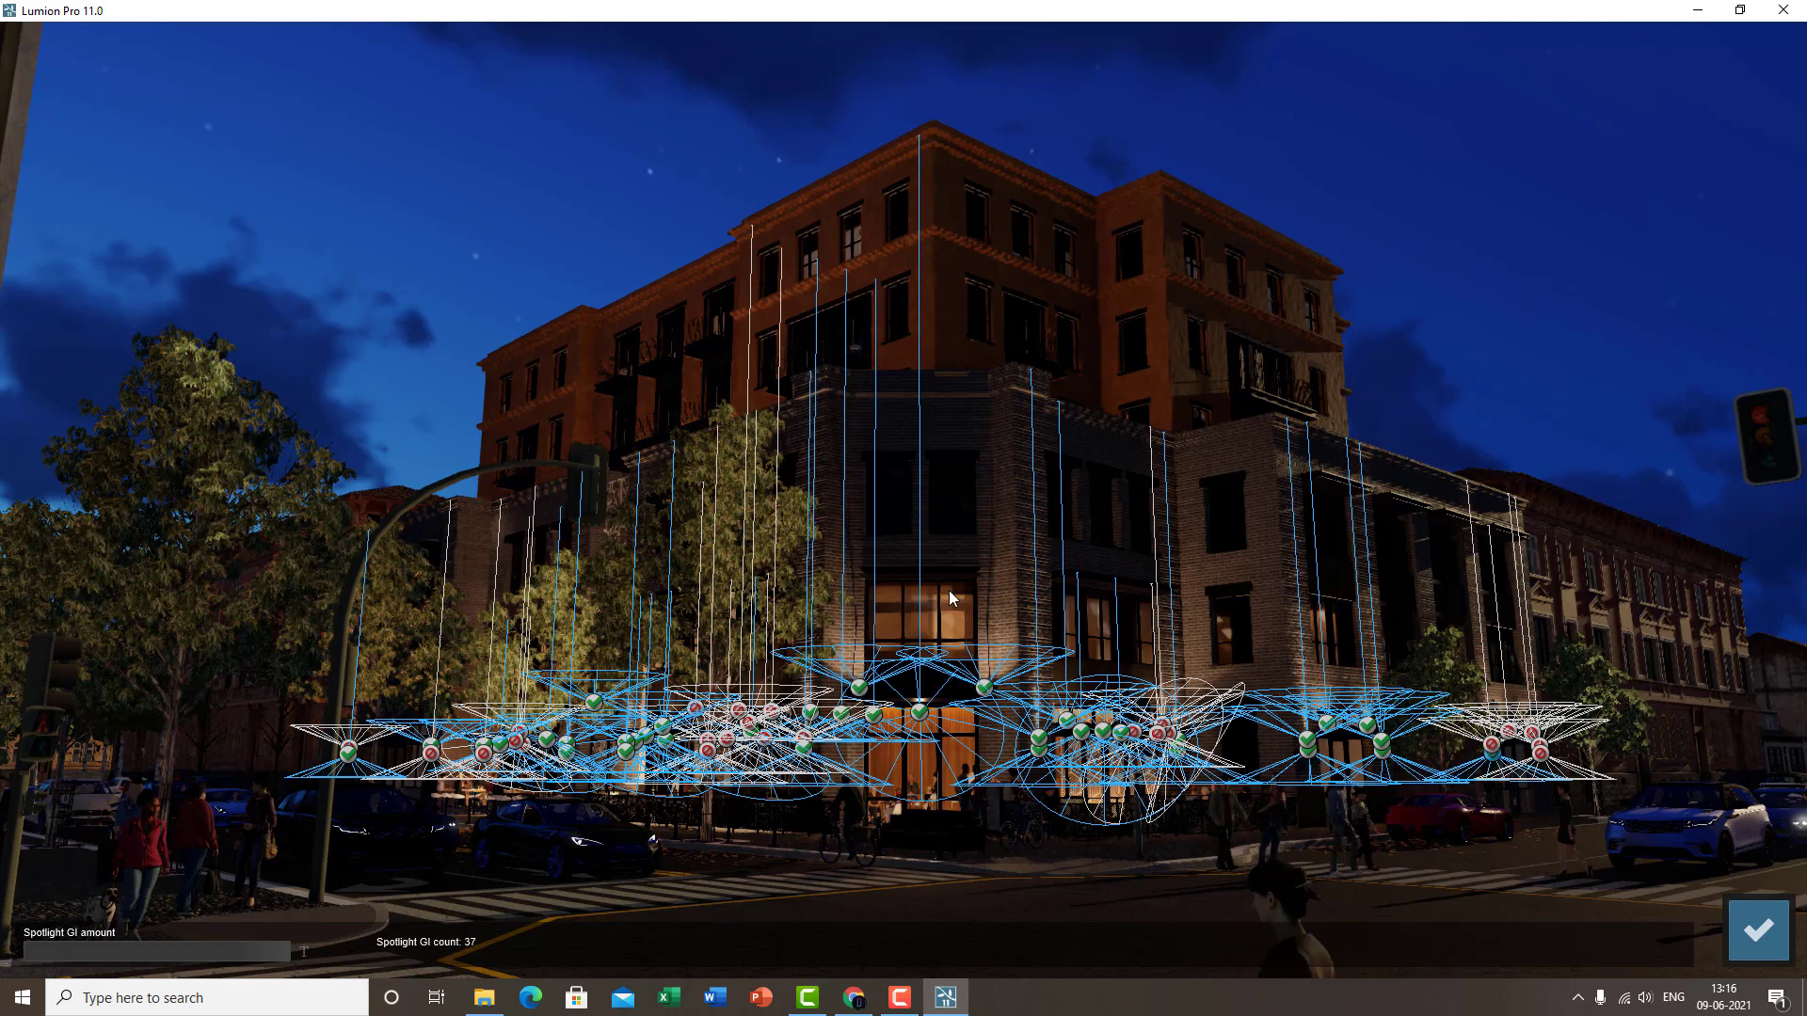
left_click(1176, 748)
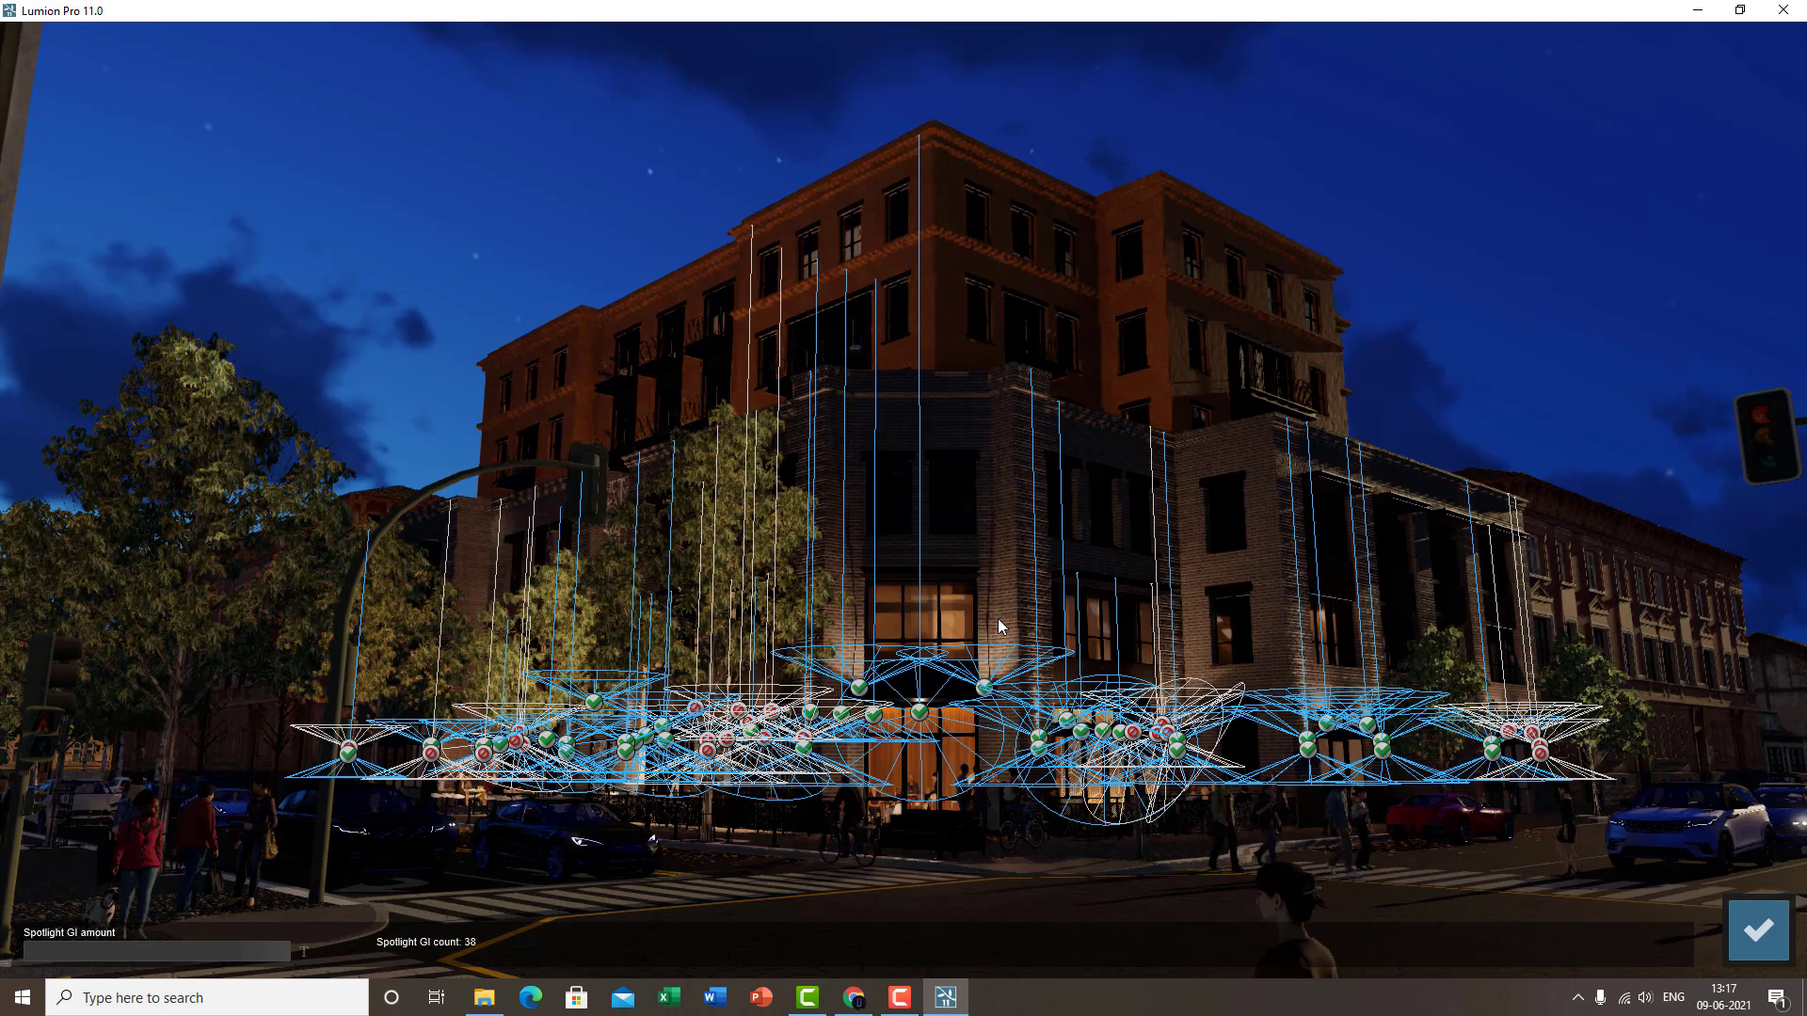
left_click(1757, 936)
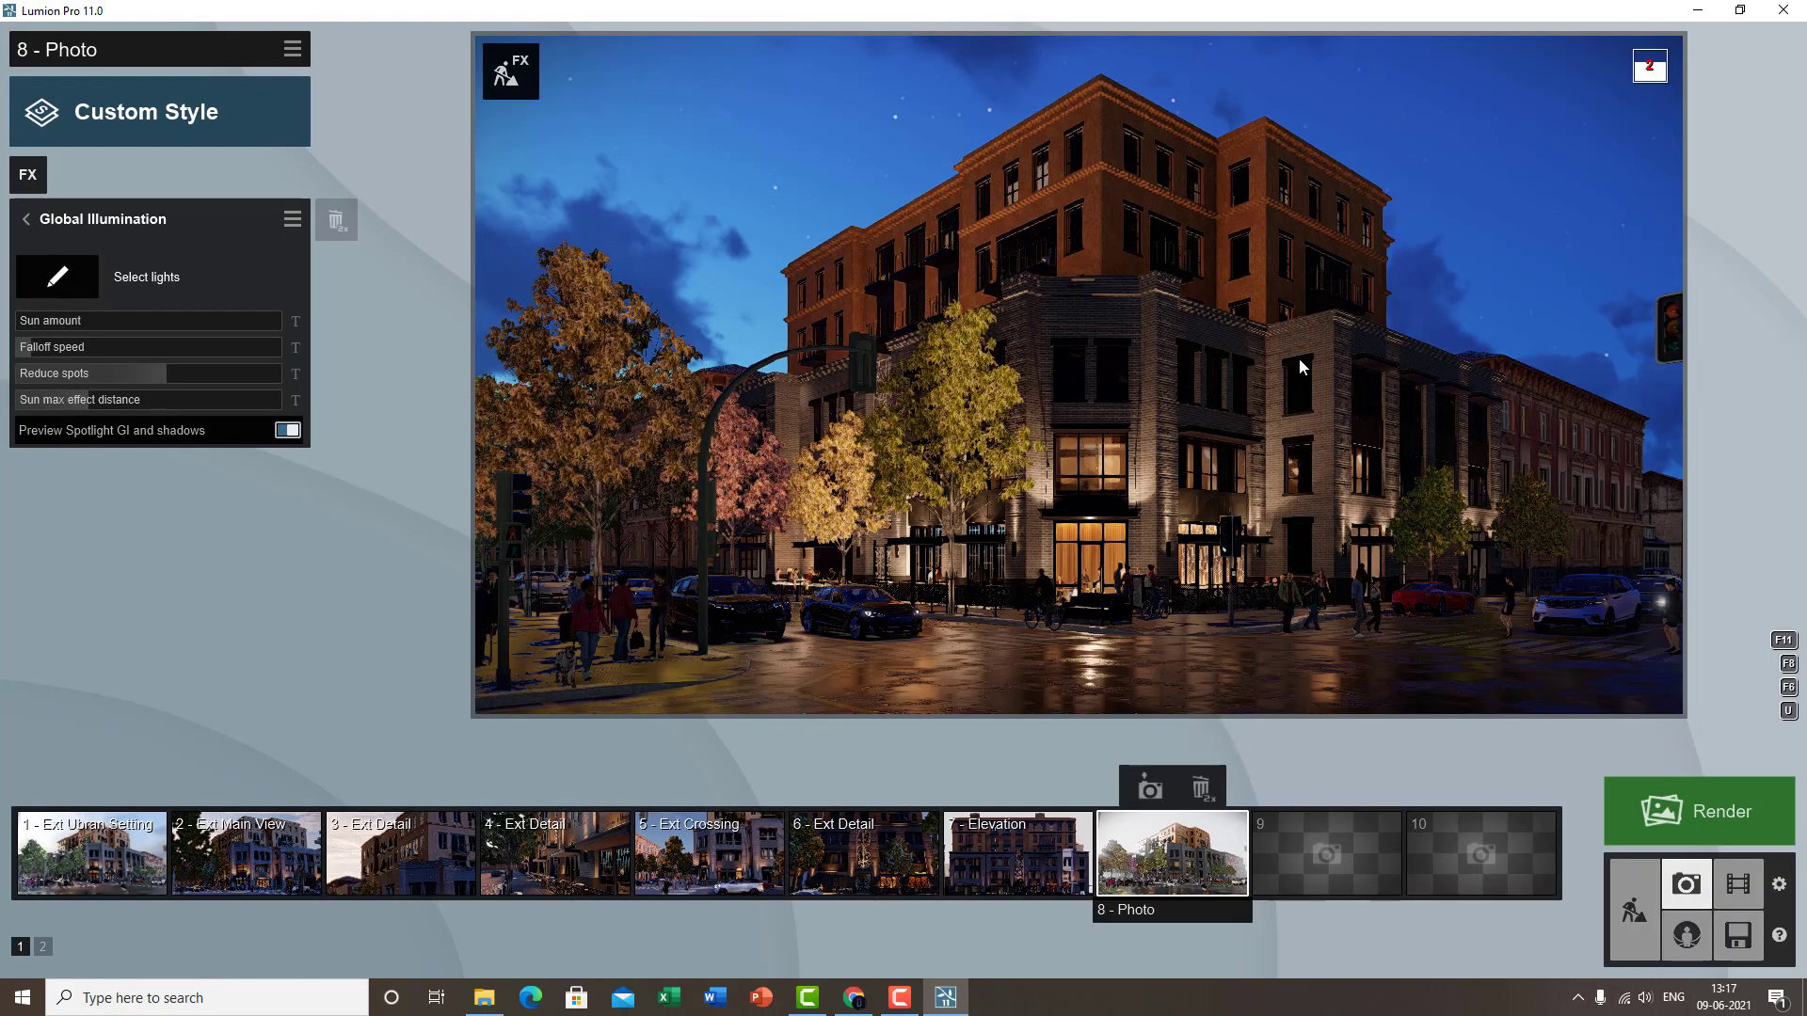
left_click(1656, 74)
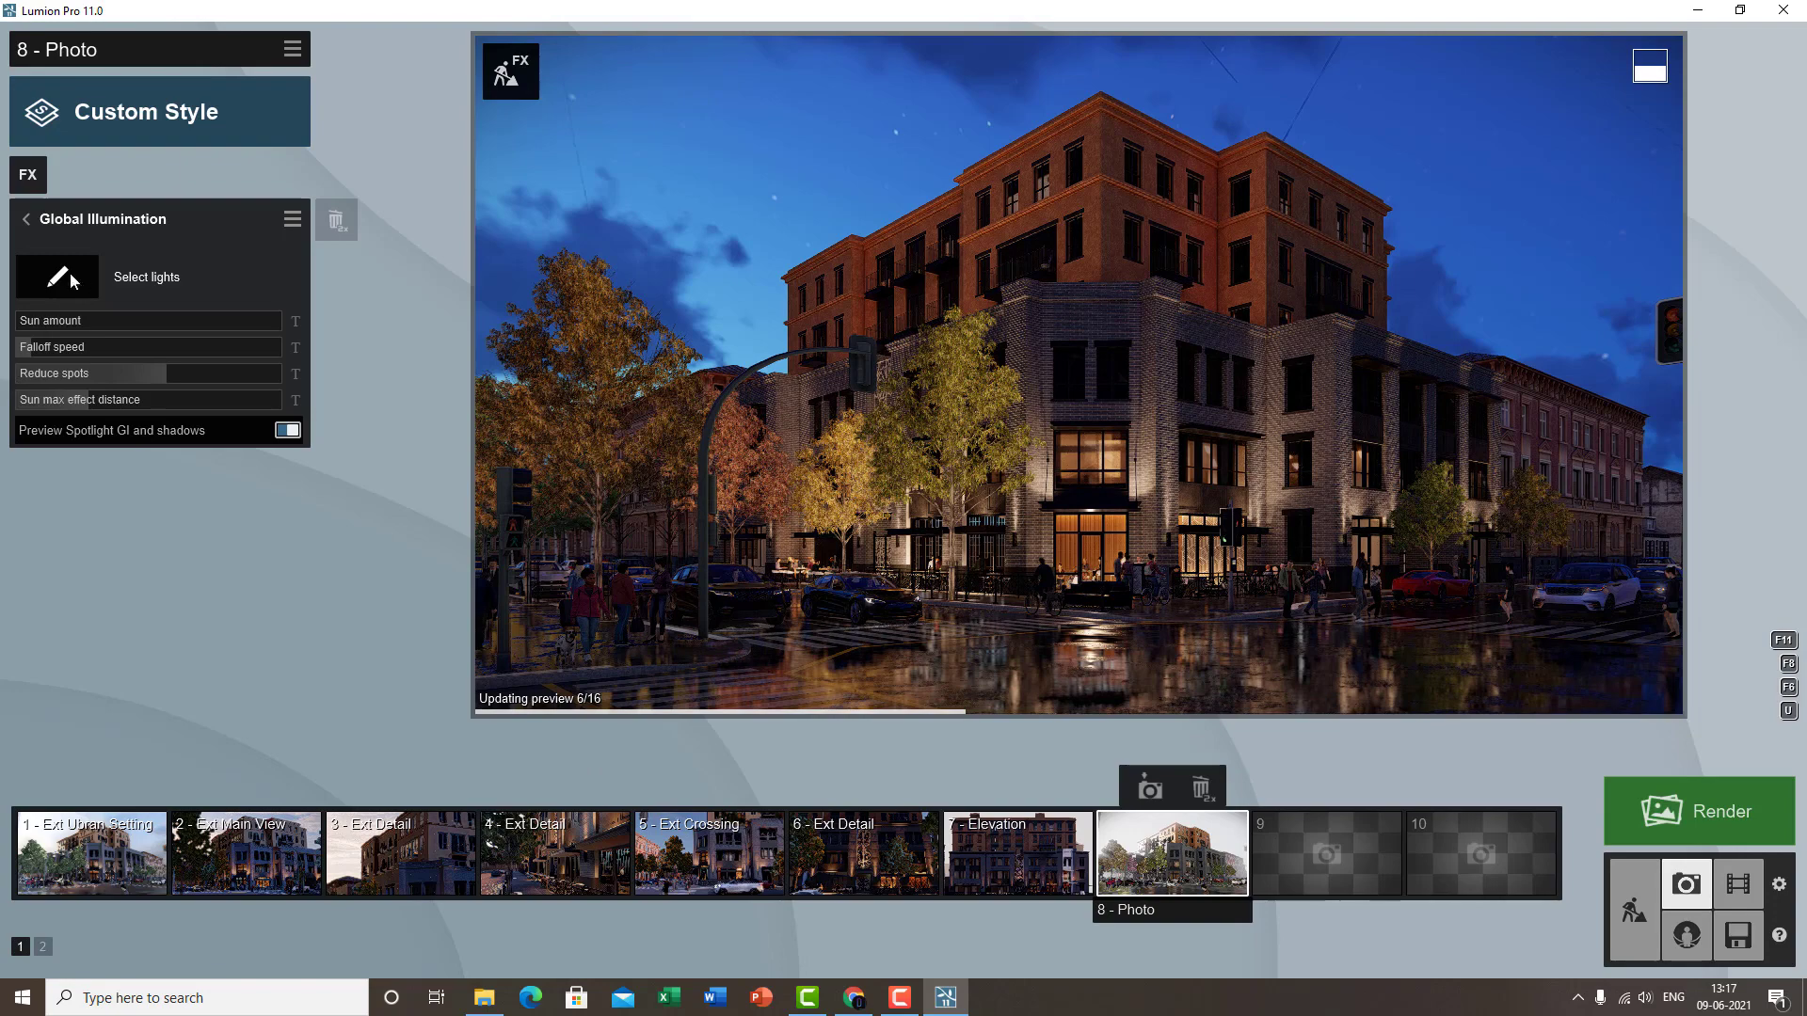
- Set the Global Illumination sun amount to 0.0, try a falloff speed of 68.6, and lower the falloff speed again
left_click(212, 321)
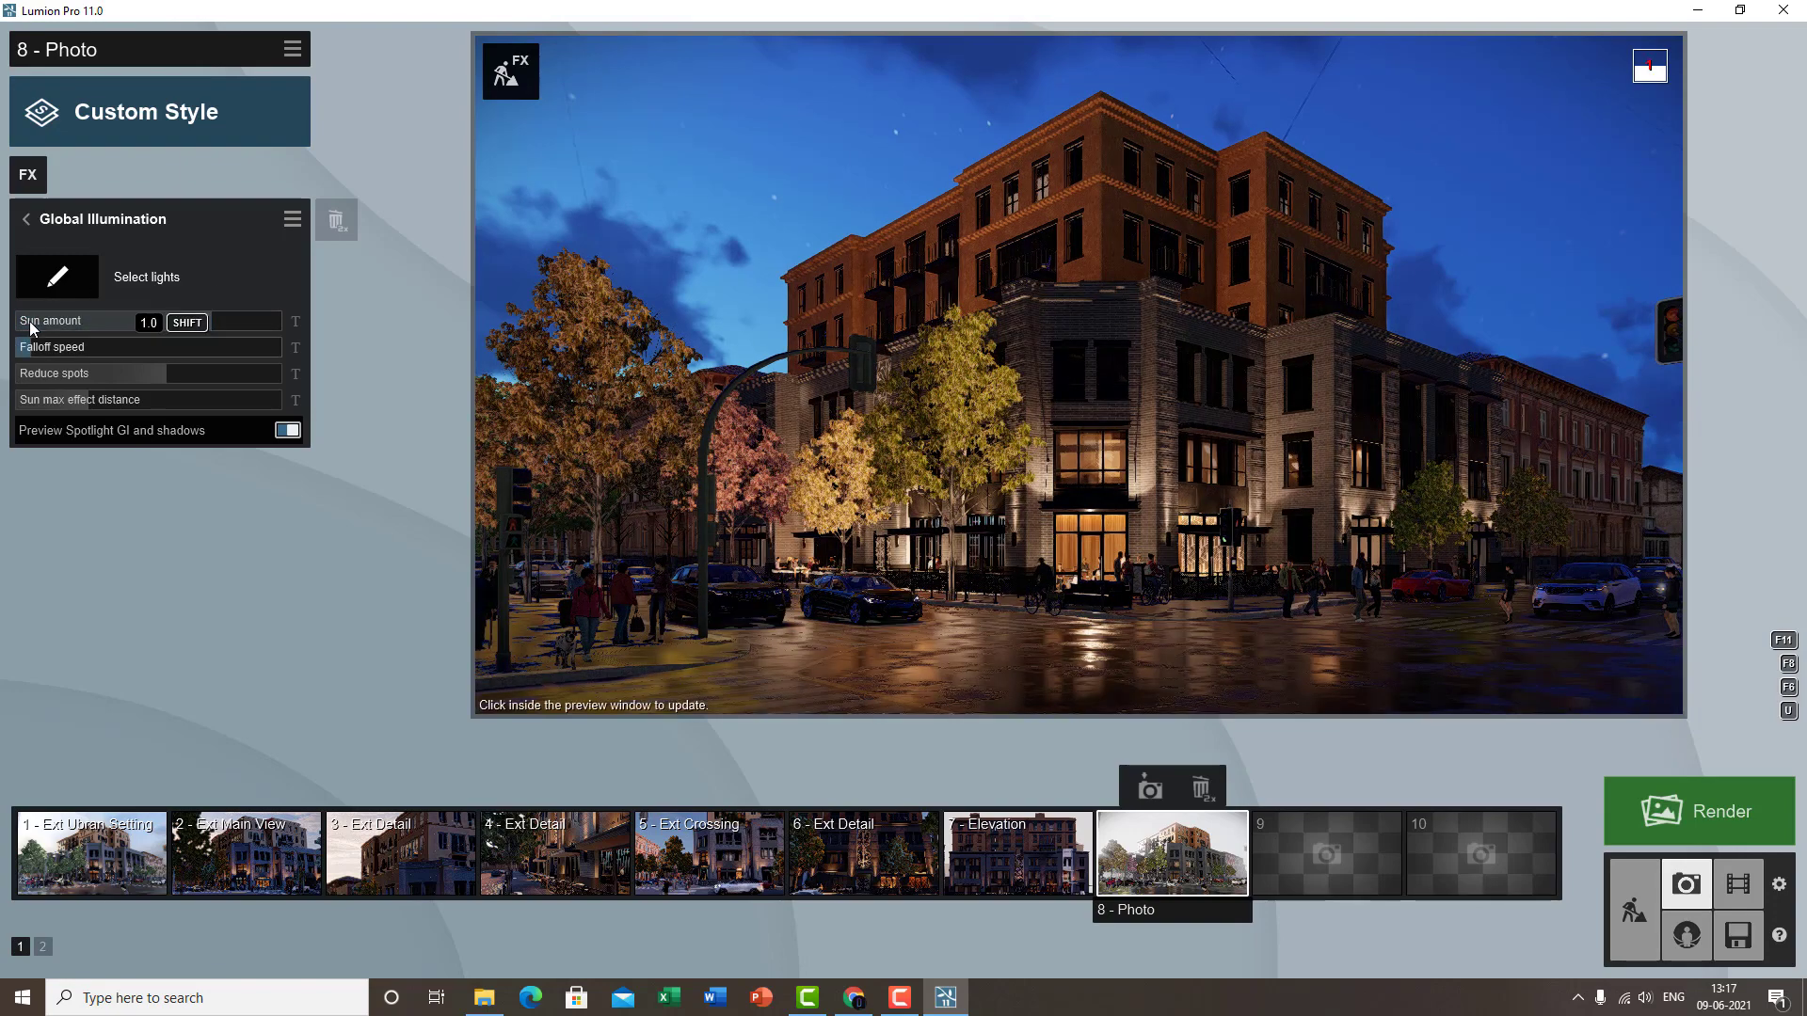
left_click(2, 329)
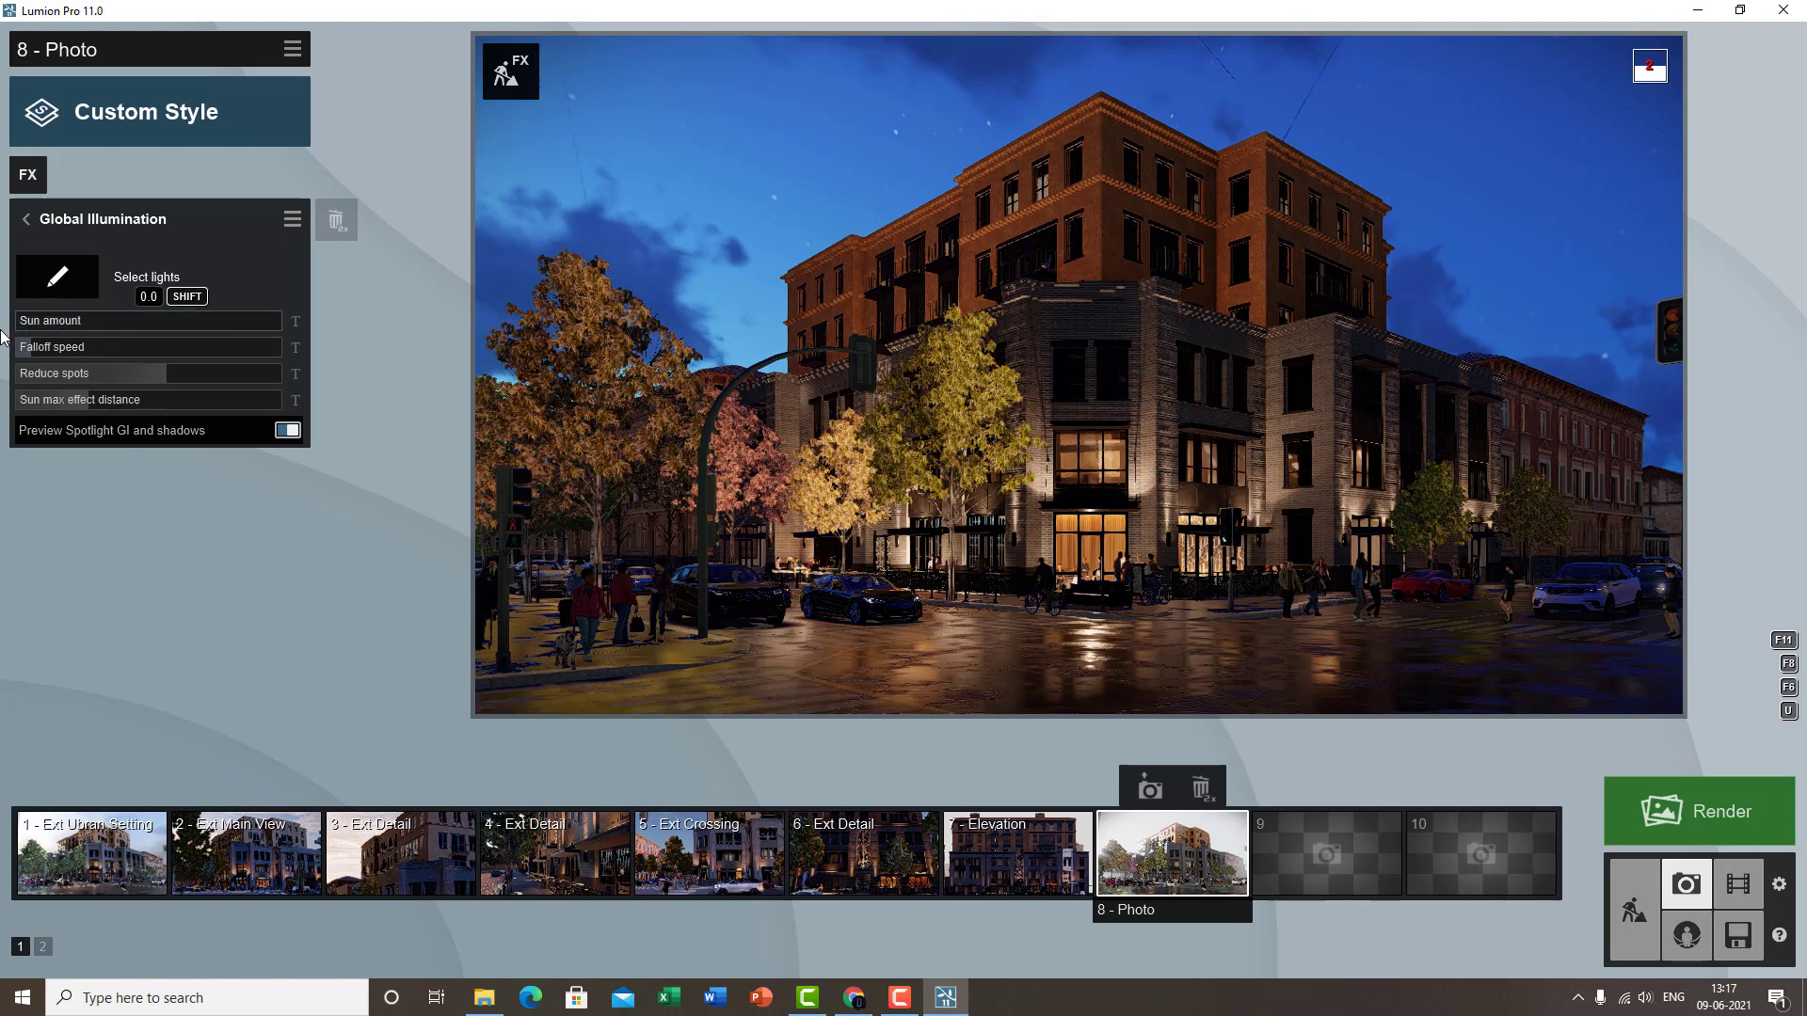
mouse_move(54, 345)
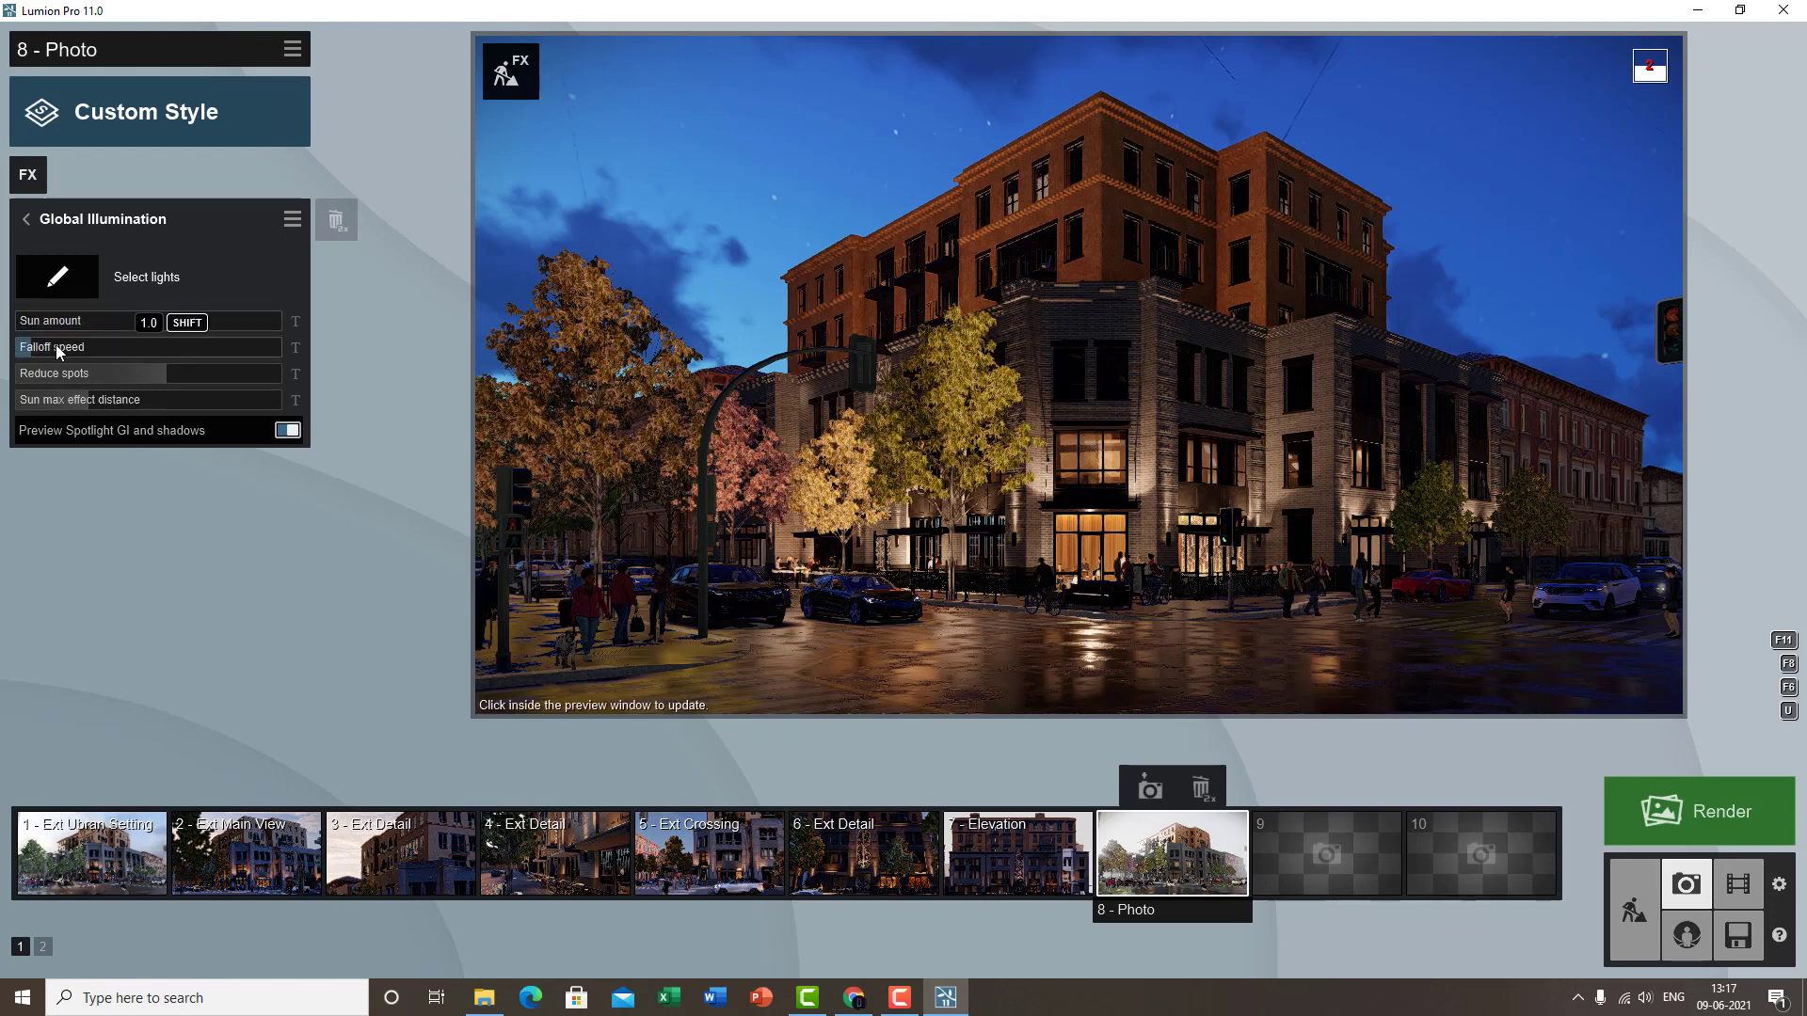
left_click_drag(78, 345, 139, 344)
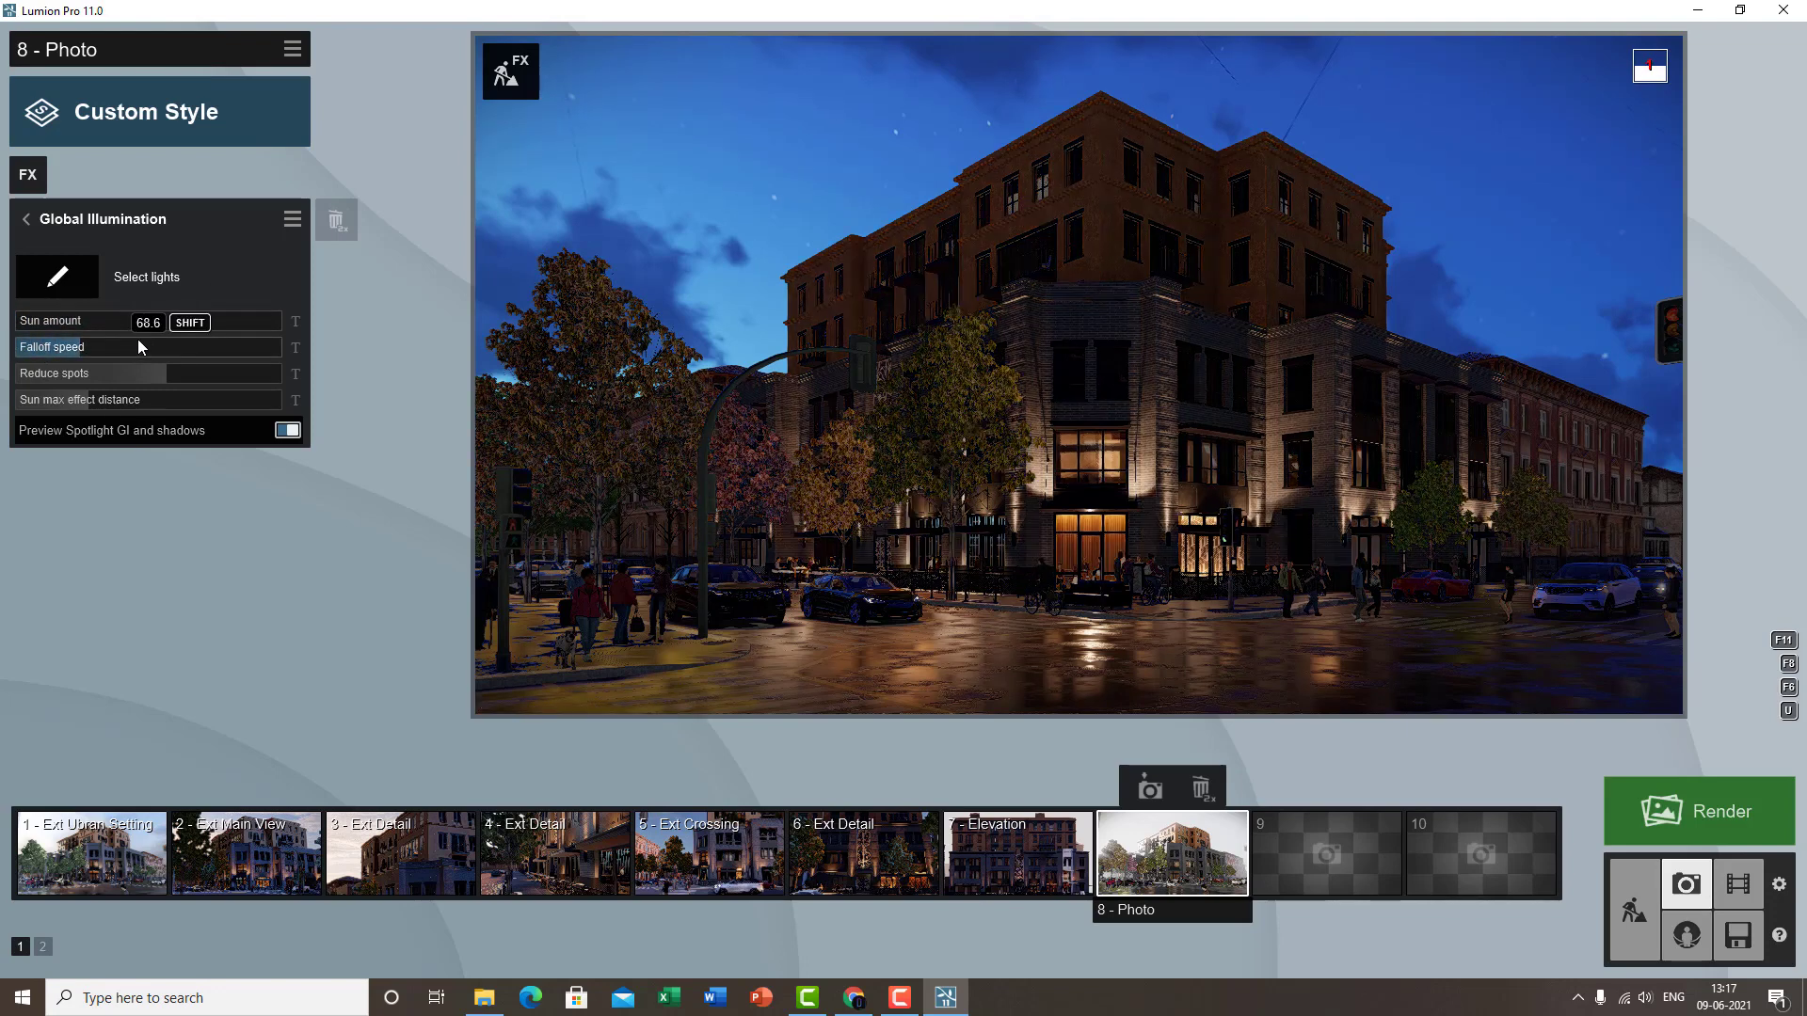
left_click(47, 336)
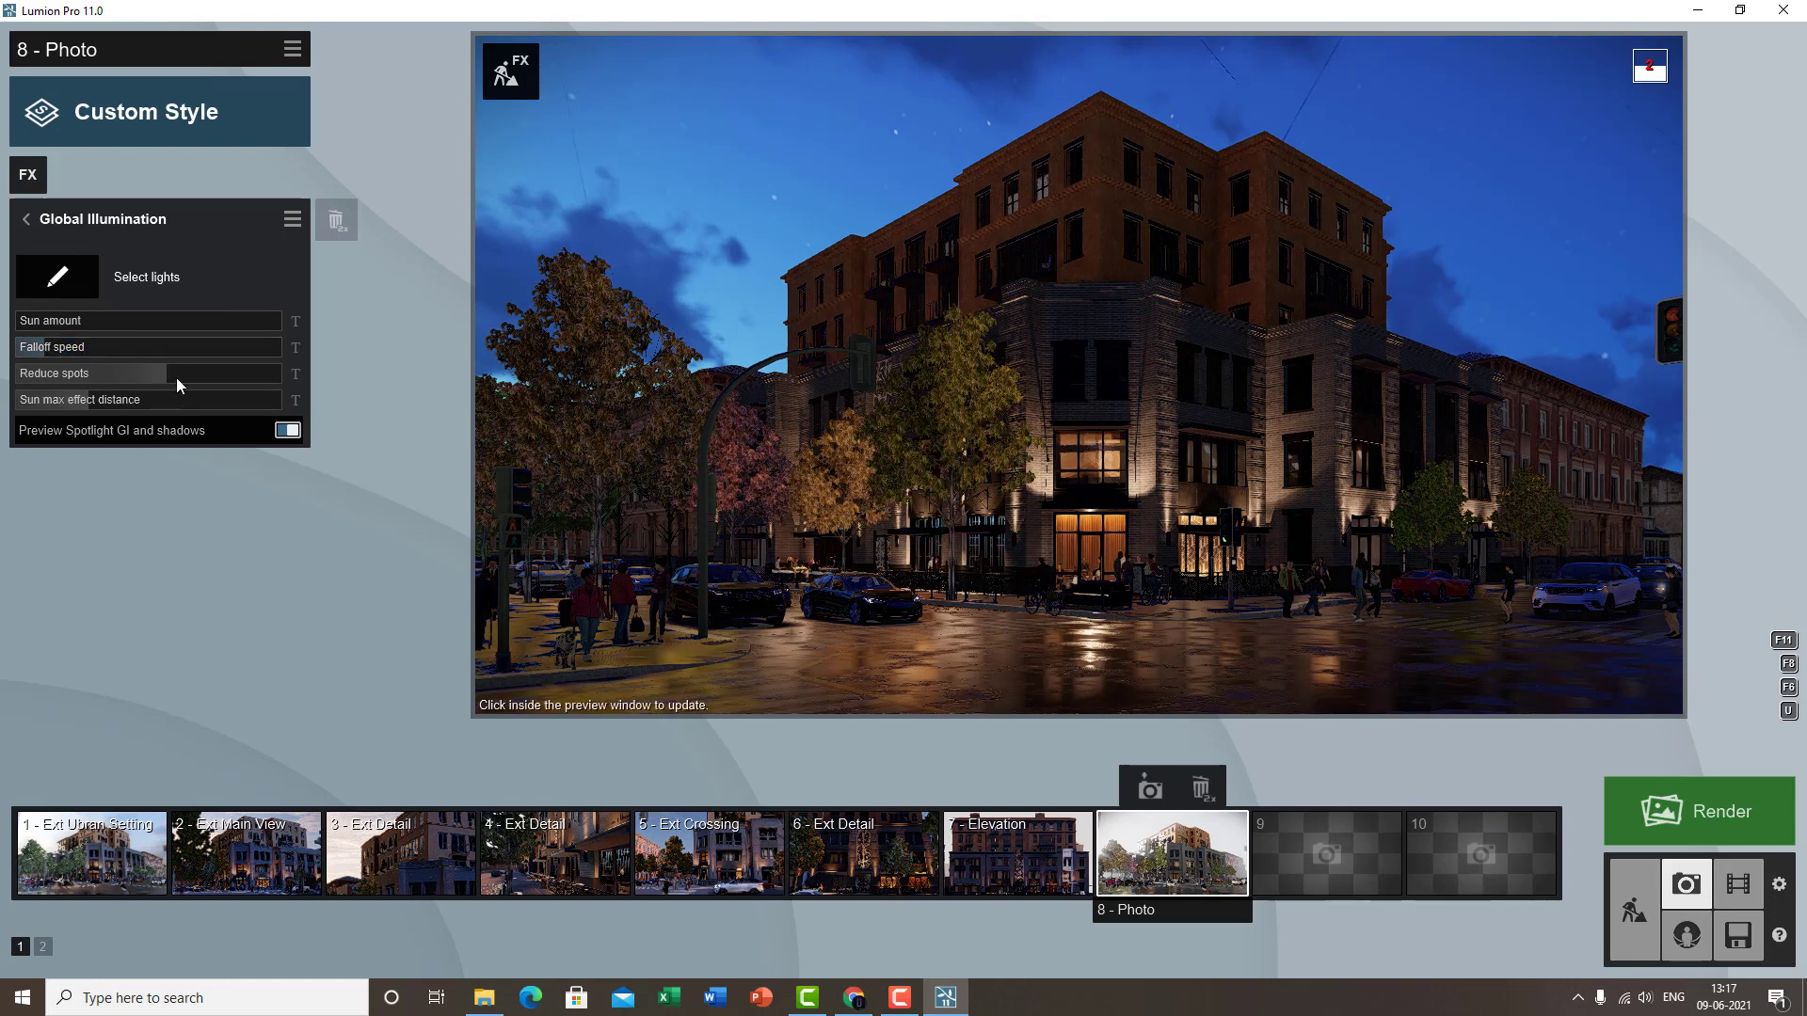
- Raise the Reduce spots value of the Global Illumination effect to 2.8
left_click(89, 373)
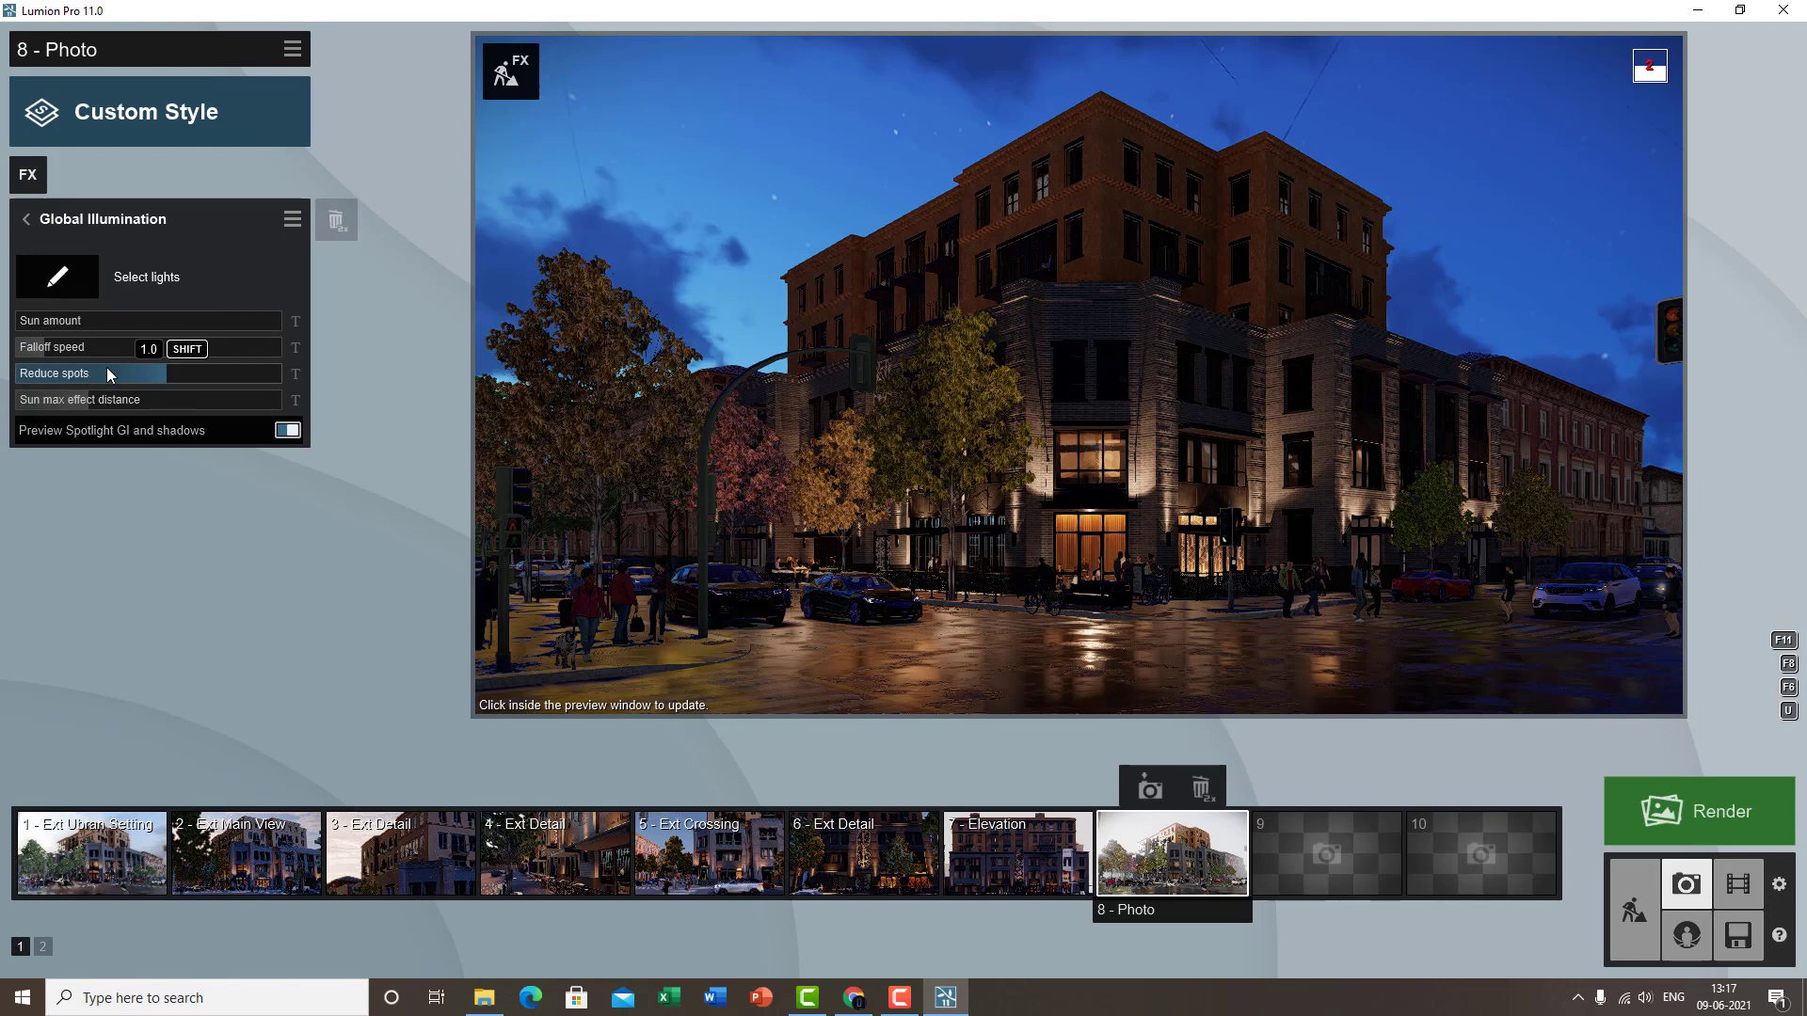
left_click(238, 373)
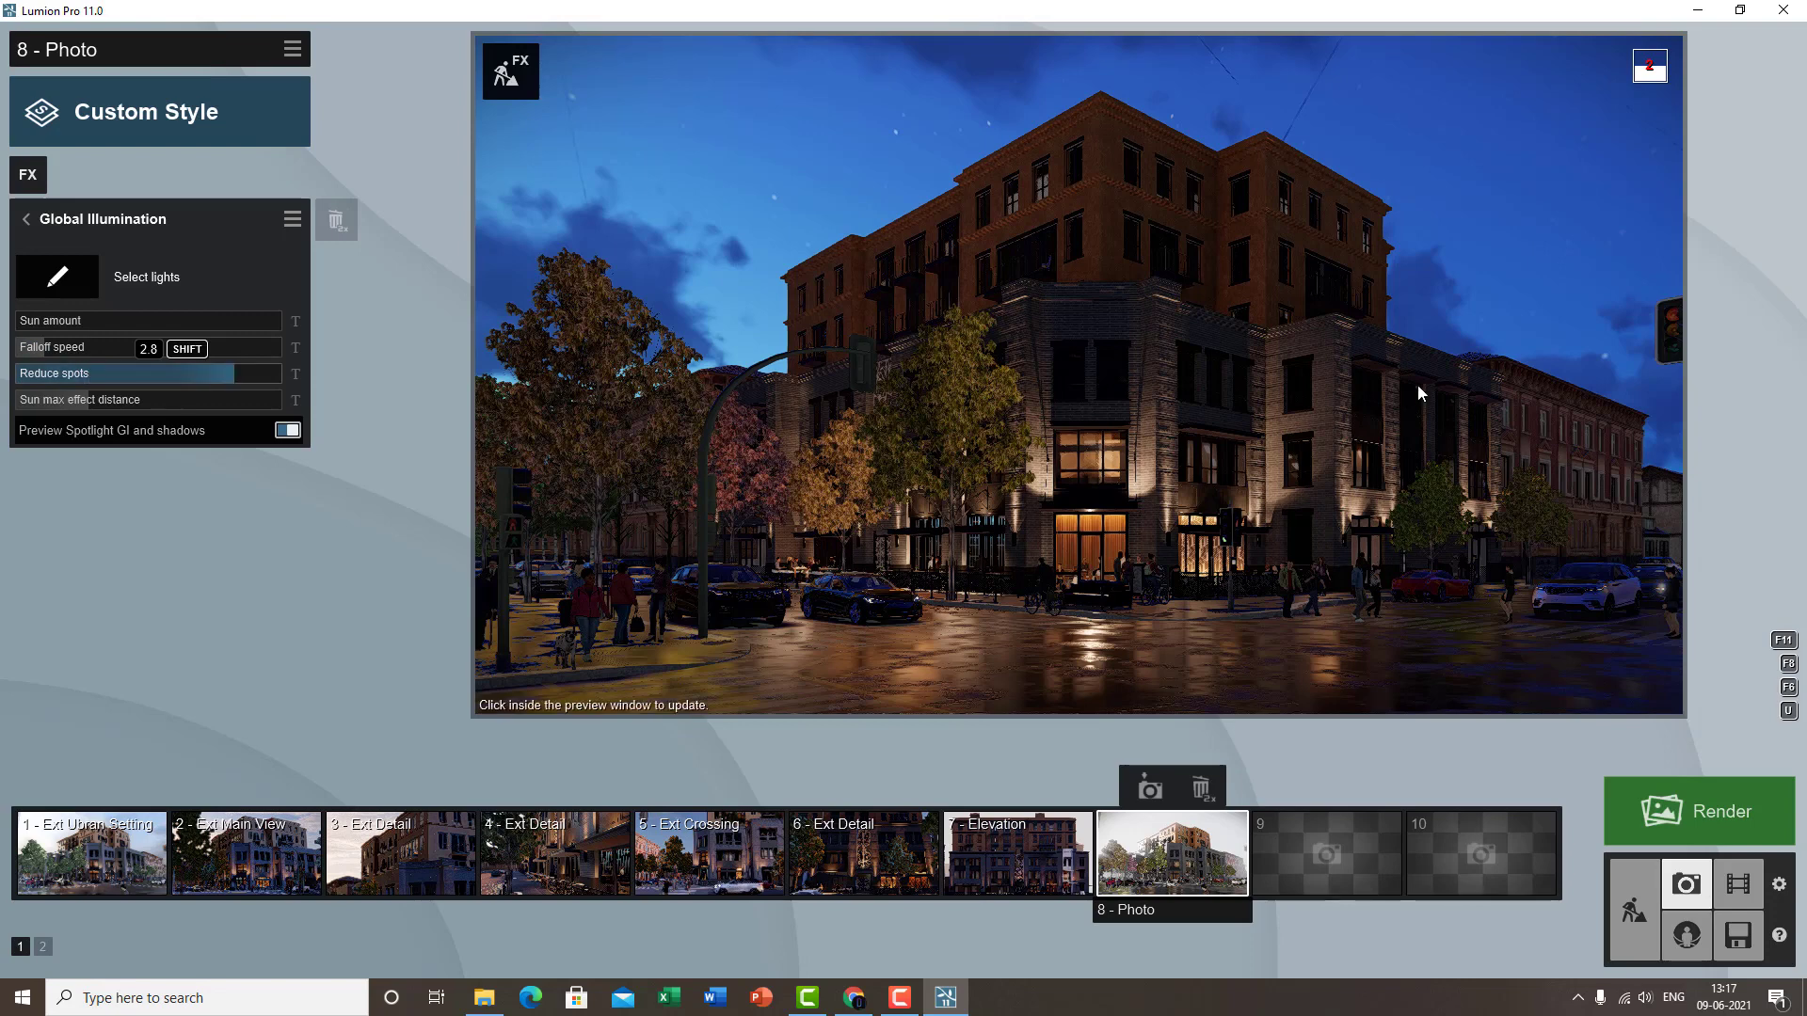
mouse_move(1417, 384)
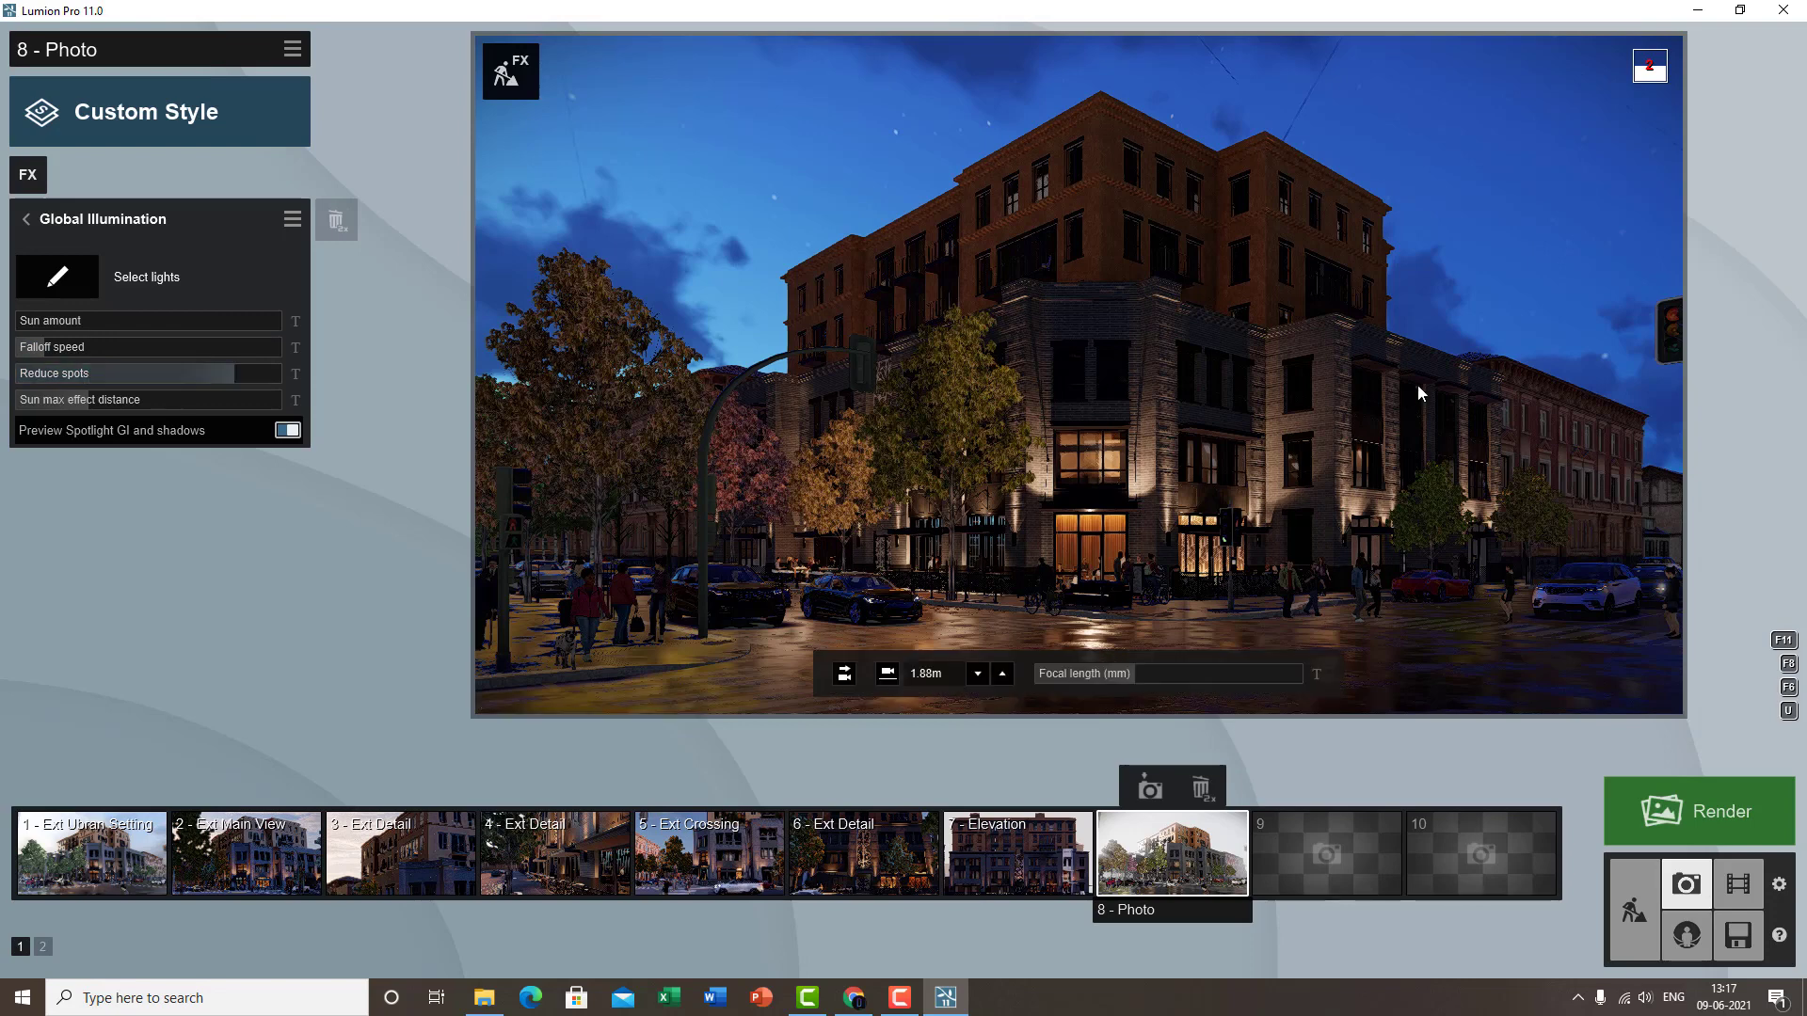
- Raise the Sun max effect distance of the Global Illumination effect and update the photo preview
left_click(931, 450)
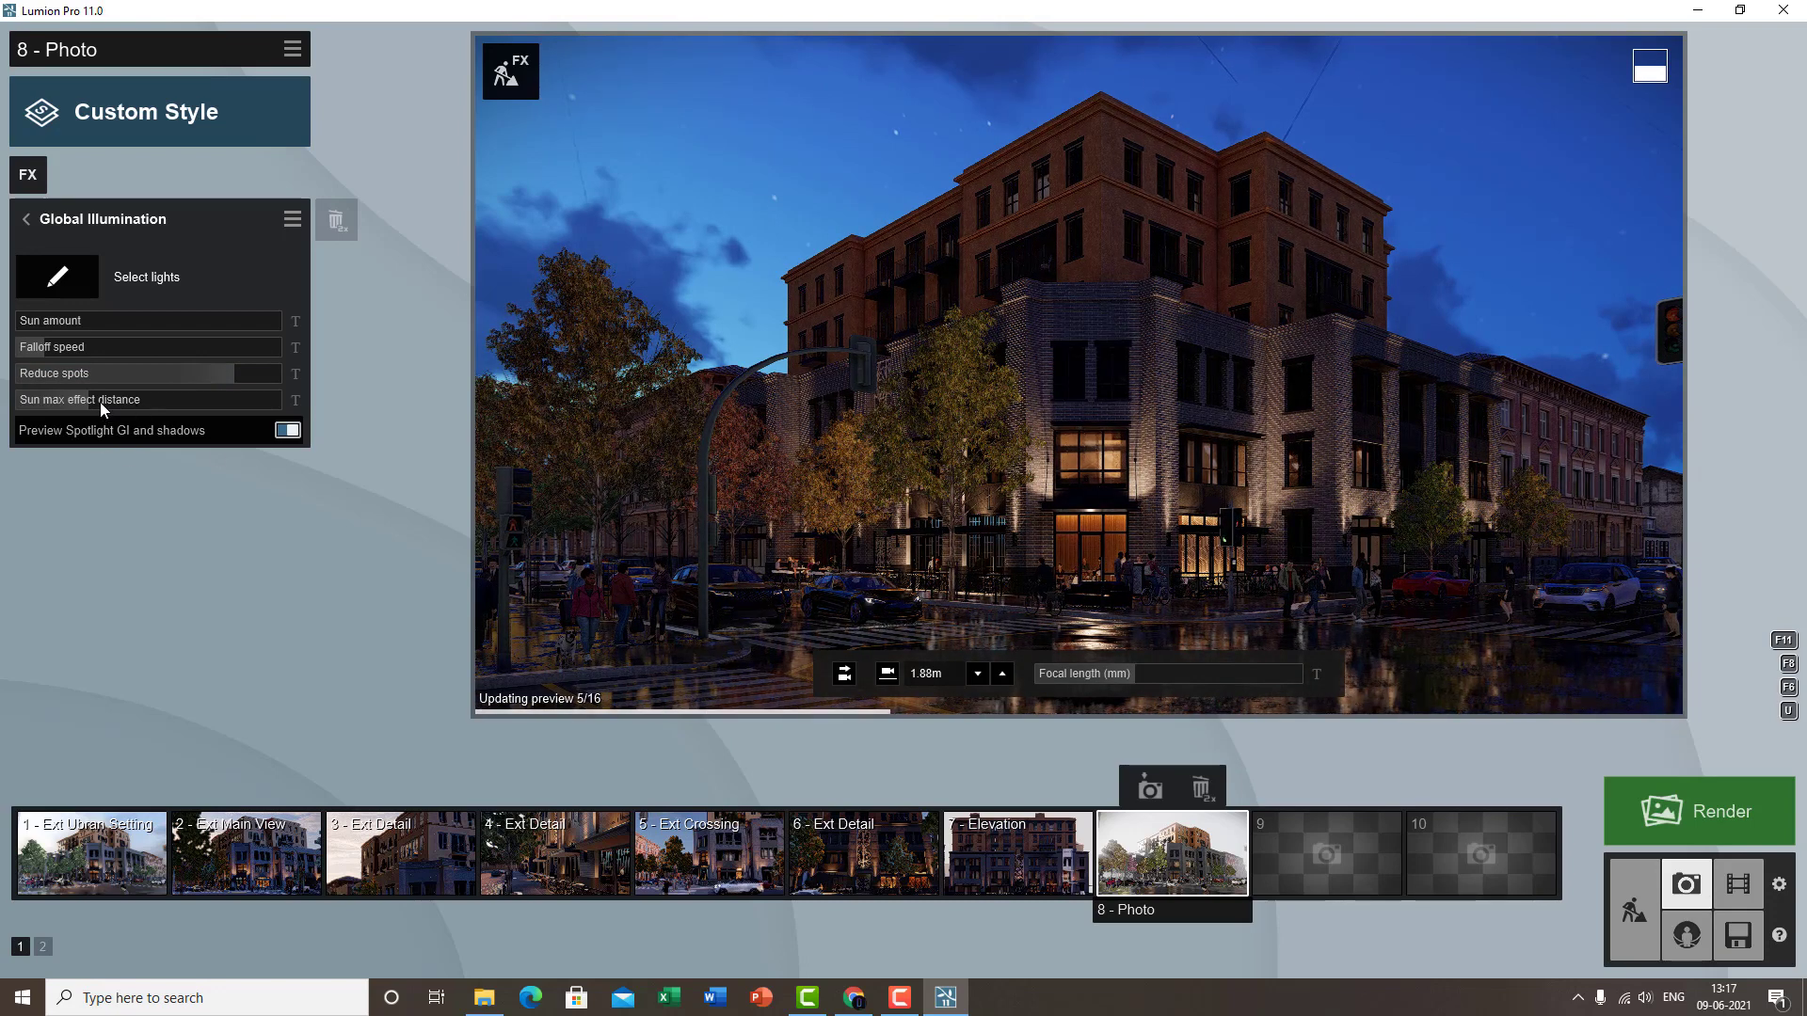
mouse_move(99, 402)
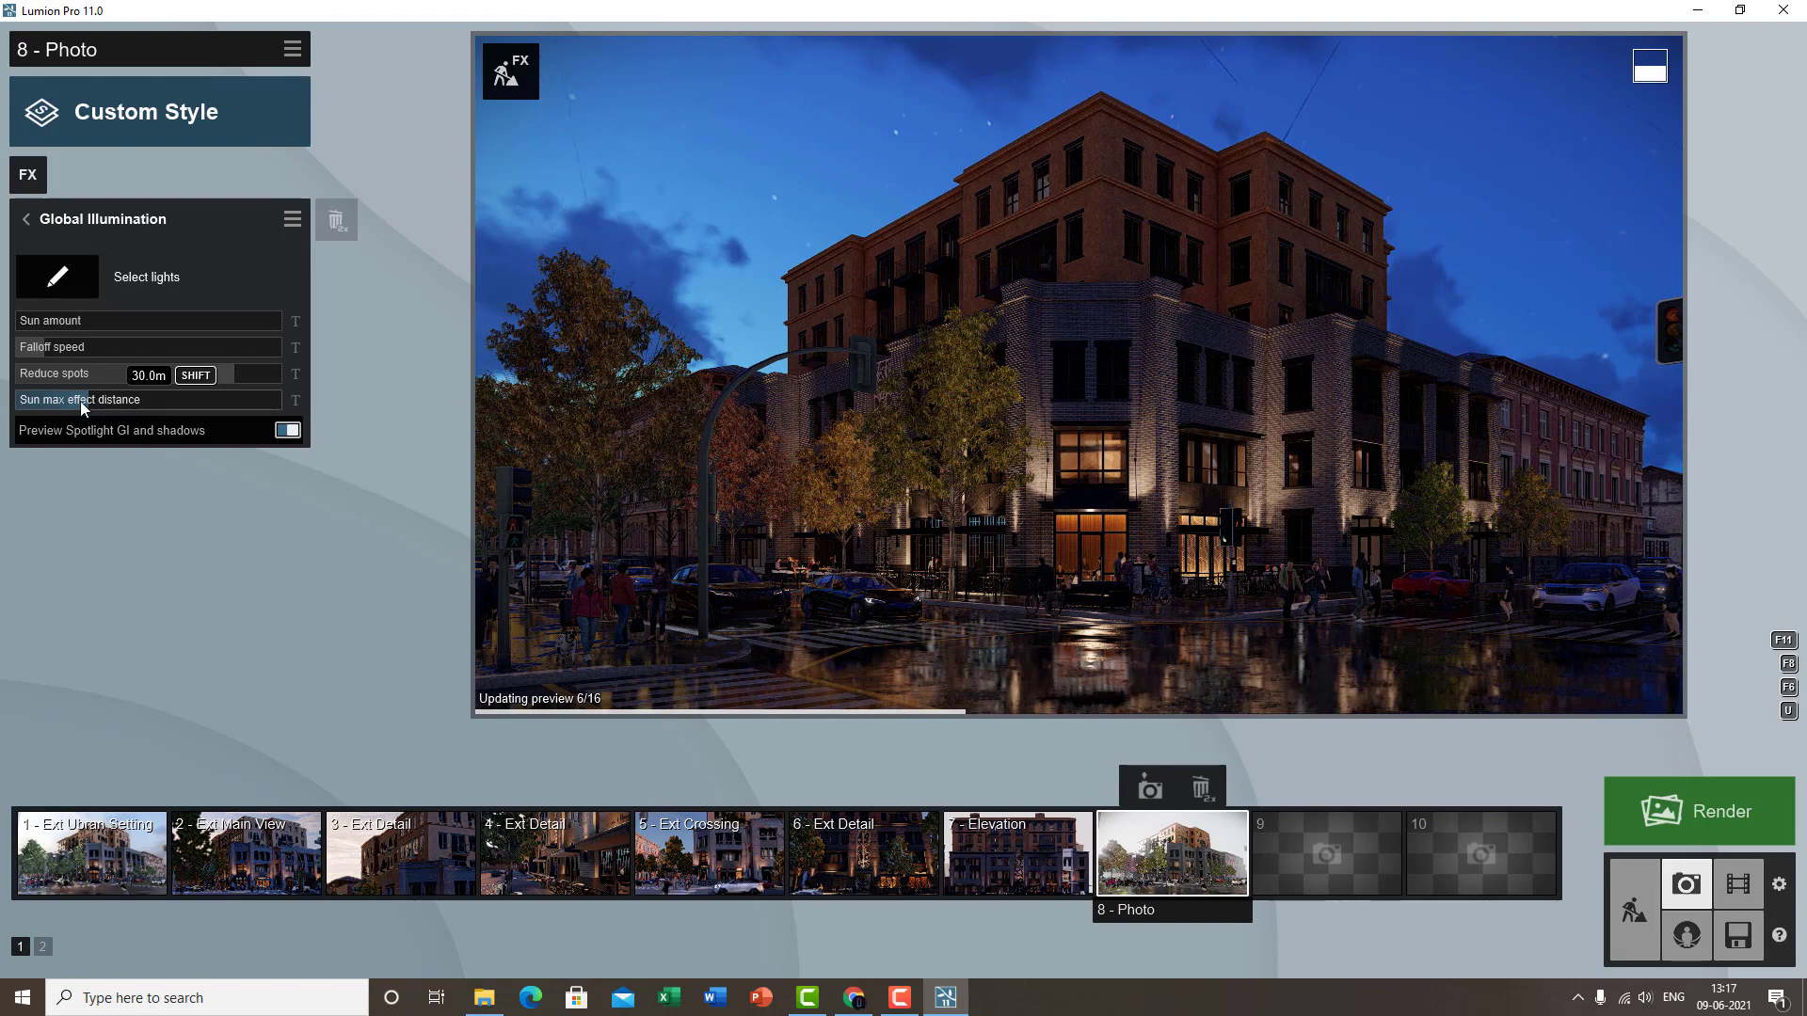
left_click(210, 398)
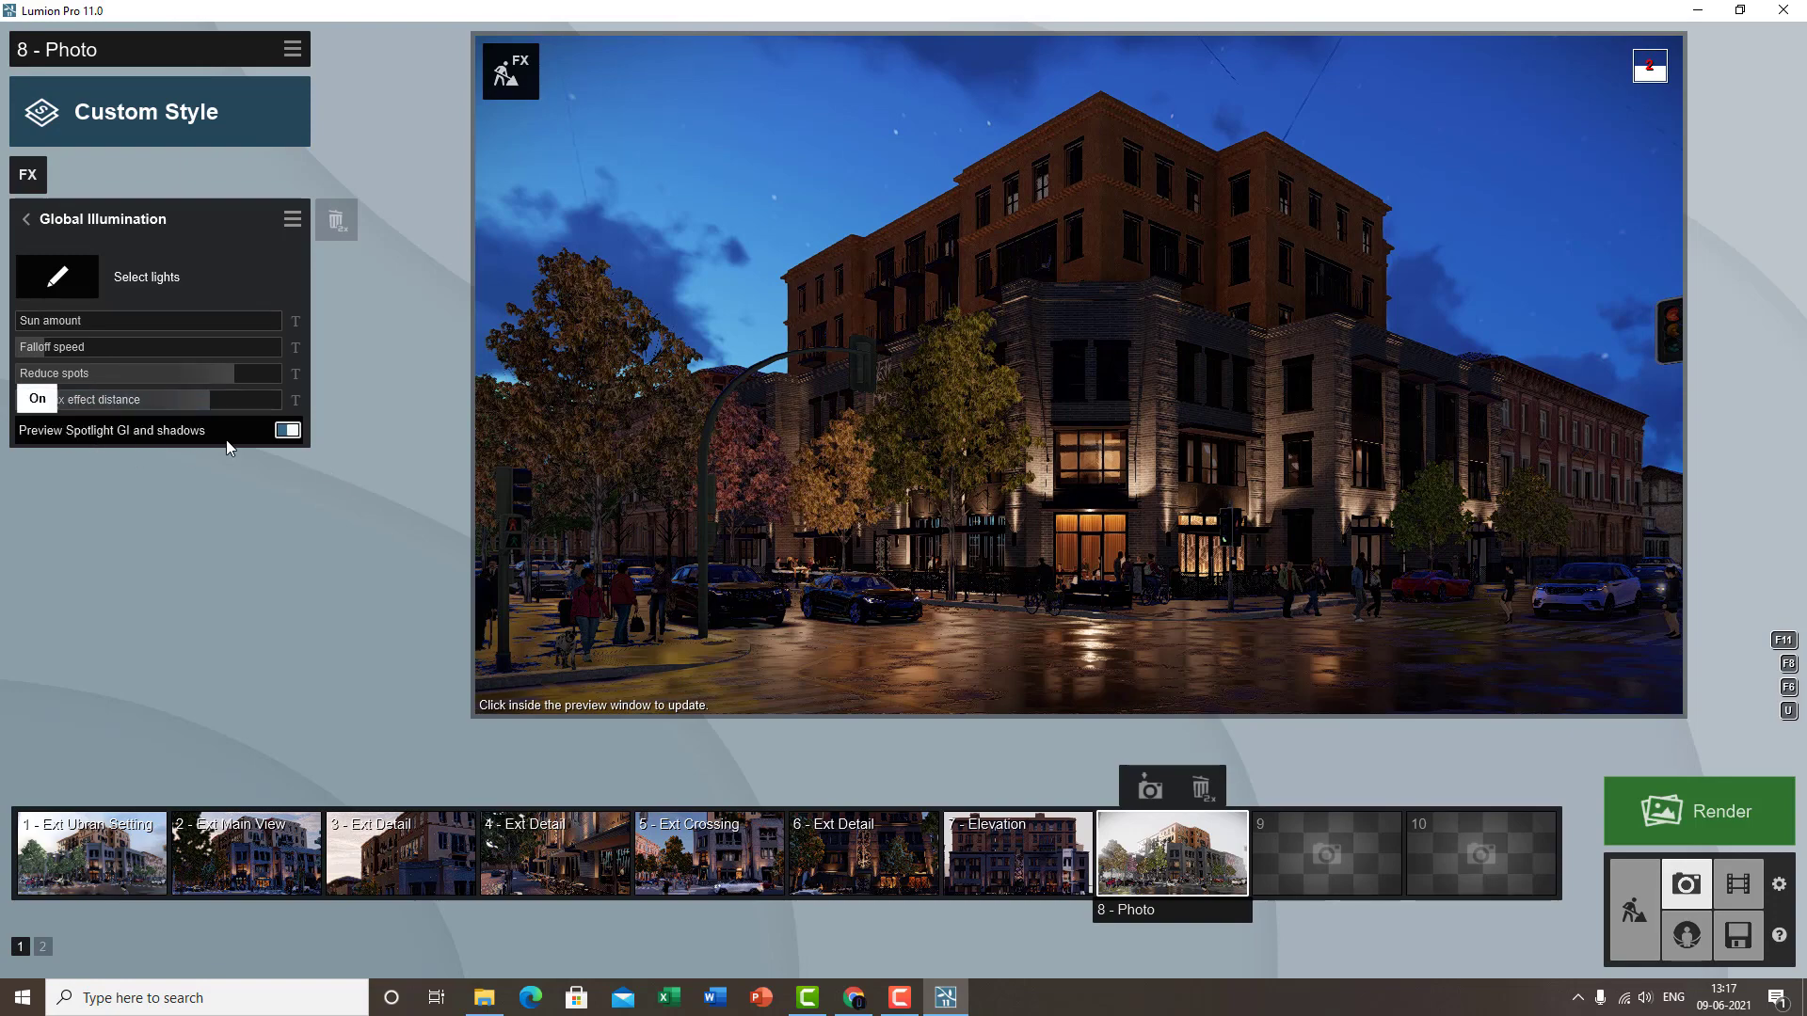
left_click(1219, 331)
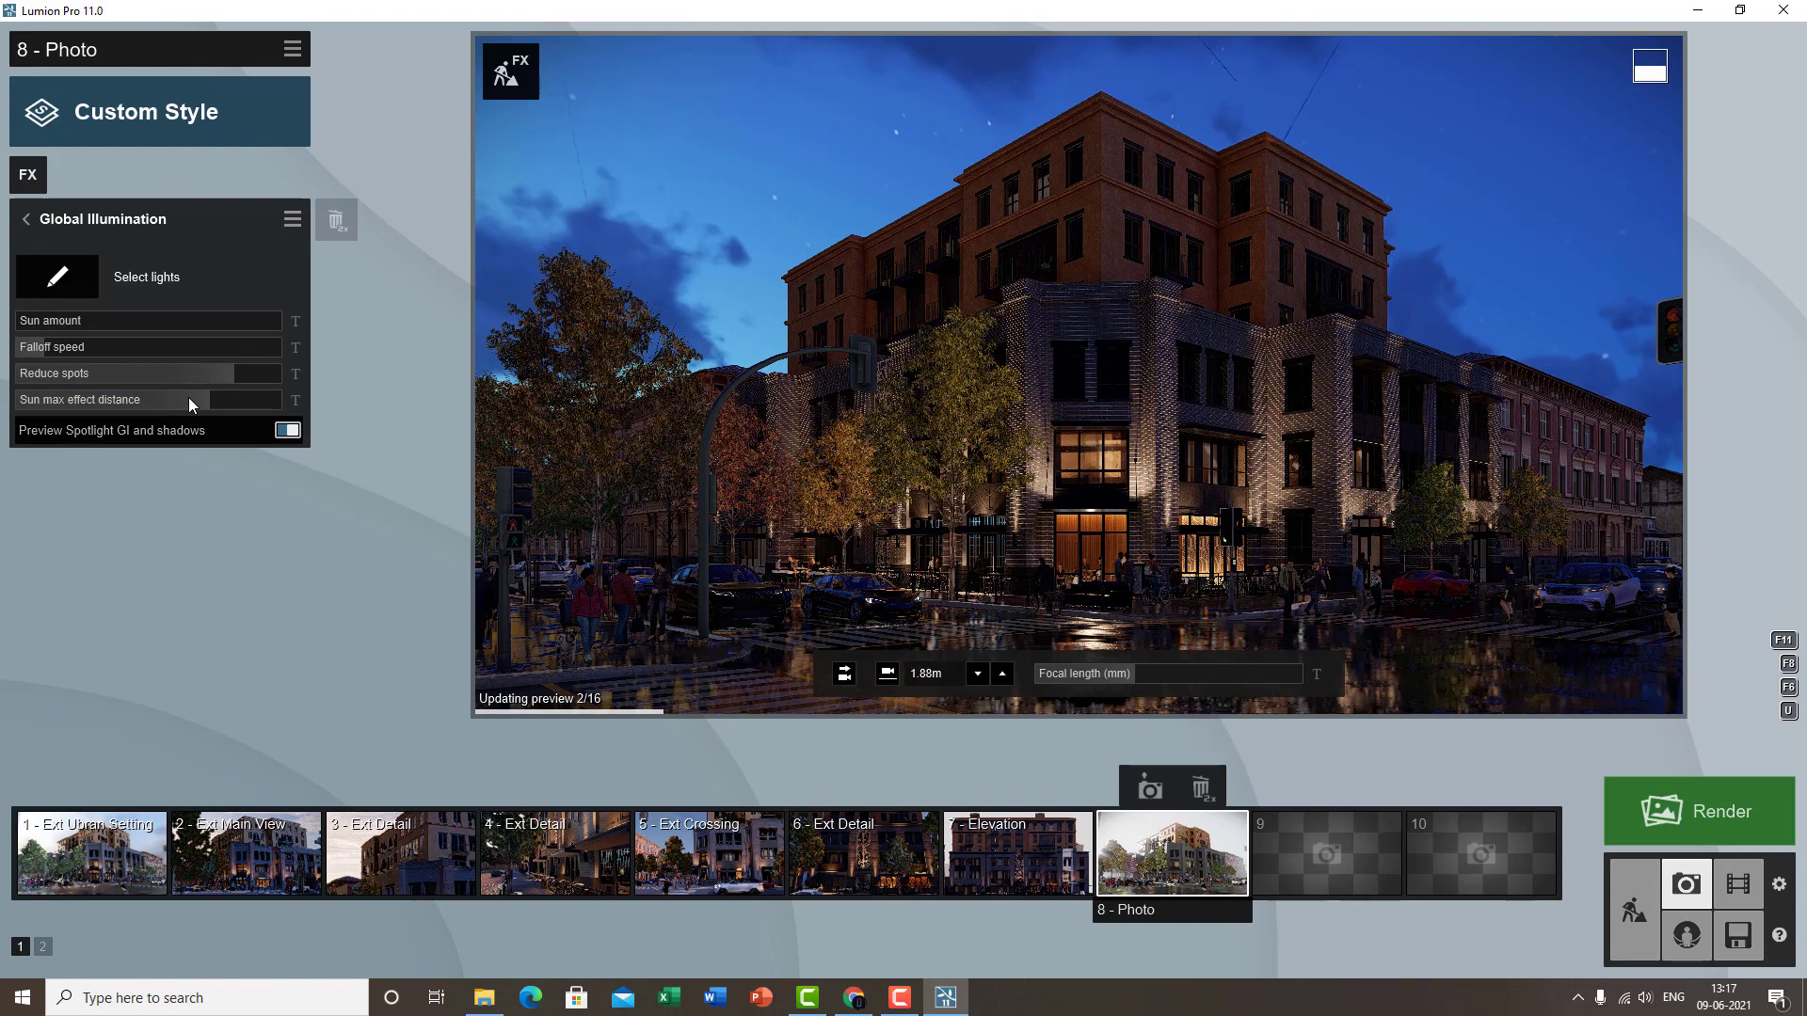
- Turn off Preview Spotlight GI and shadows, refresh the preview to compare, and turn the option back on
left_click(287, 431)
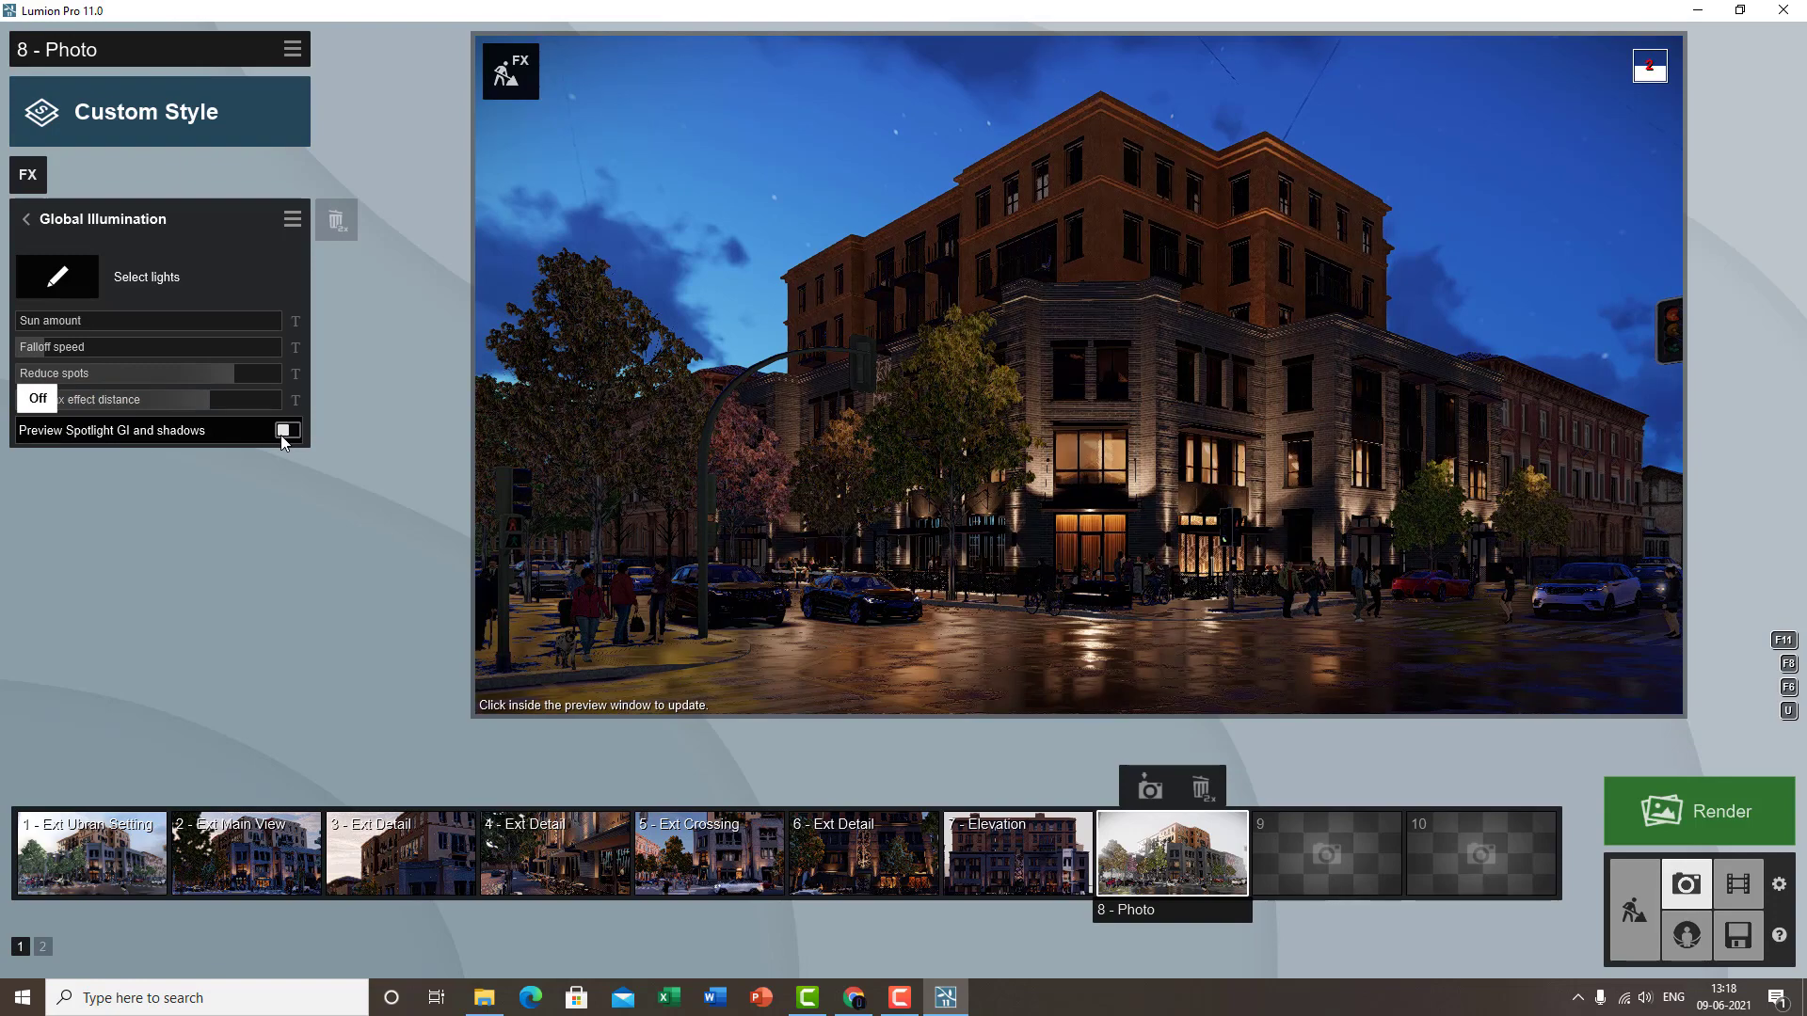
left_click(1233, 451)
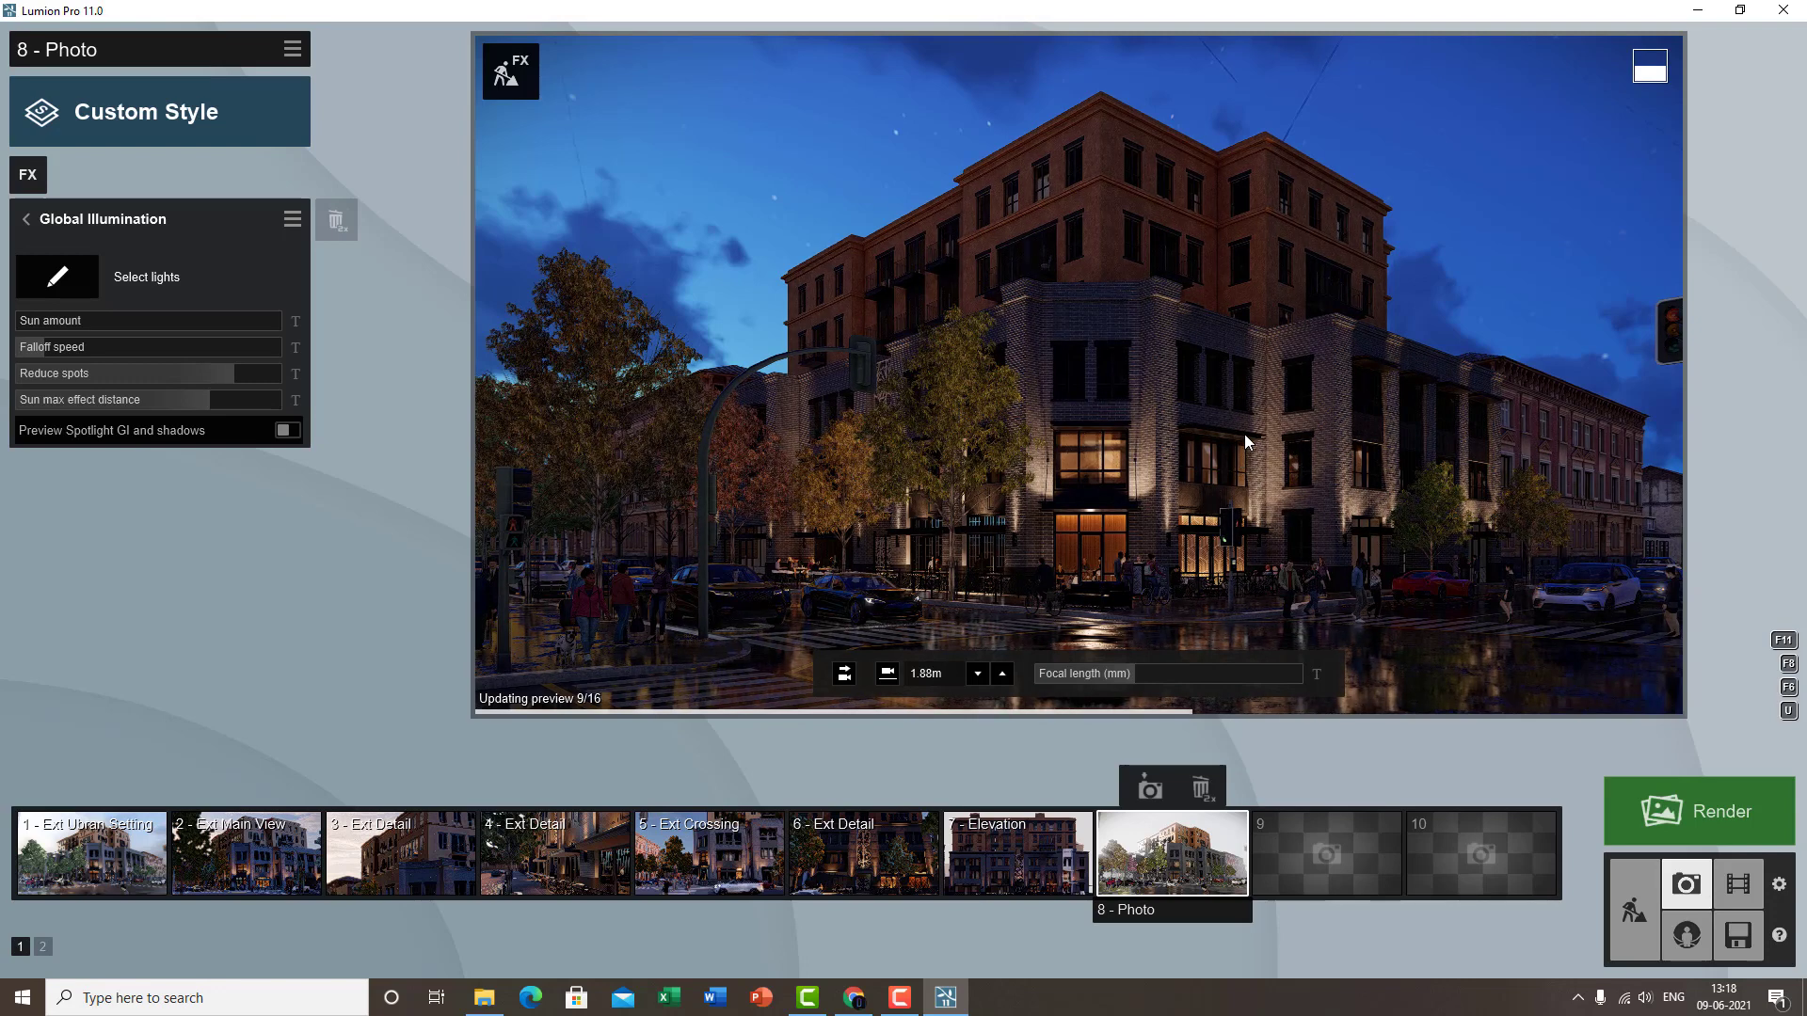
left_click(60, 221)
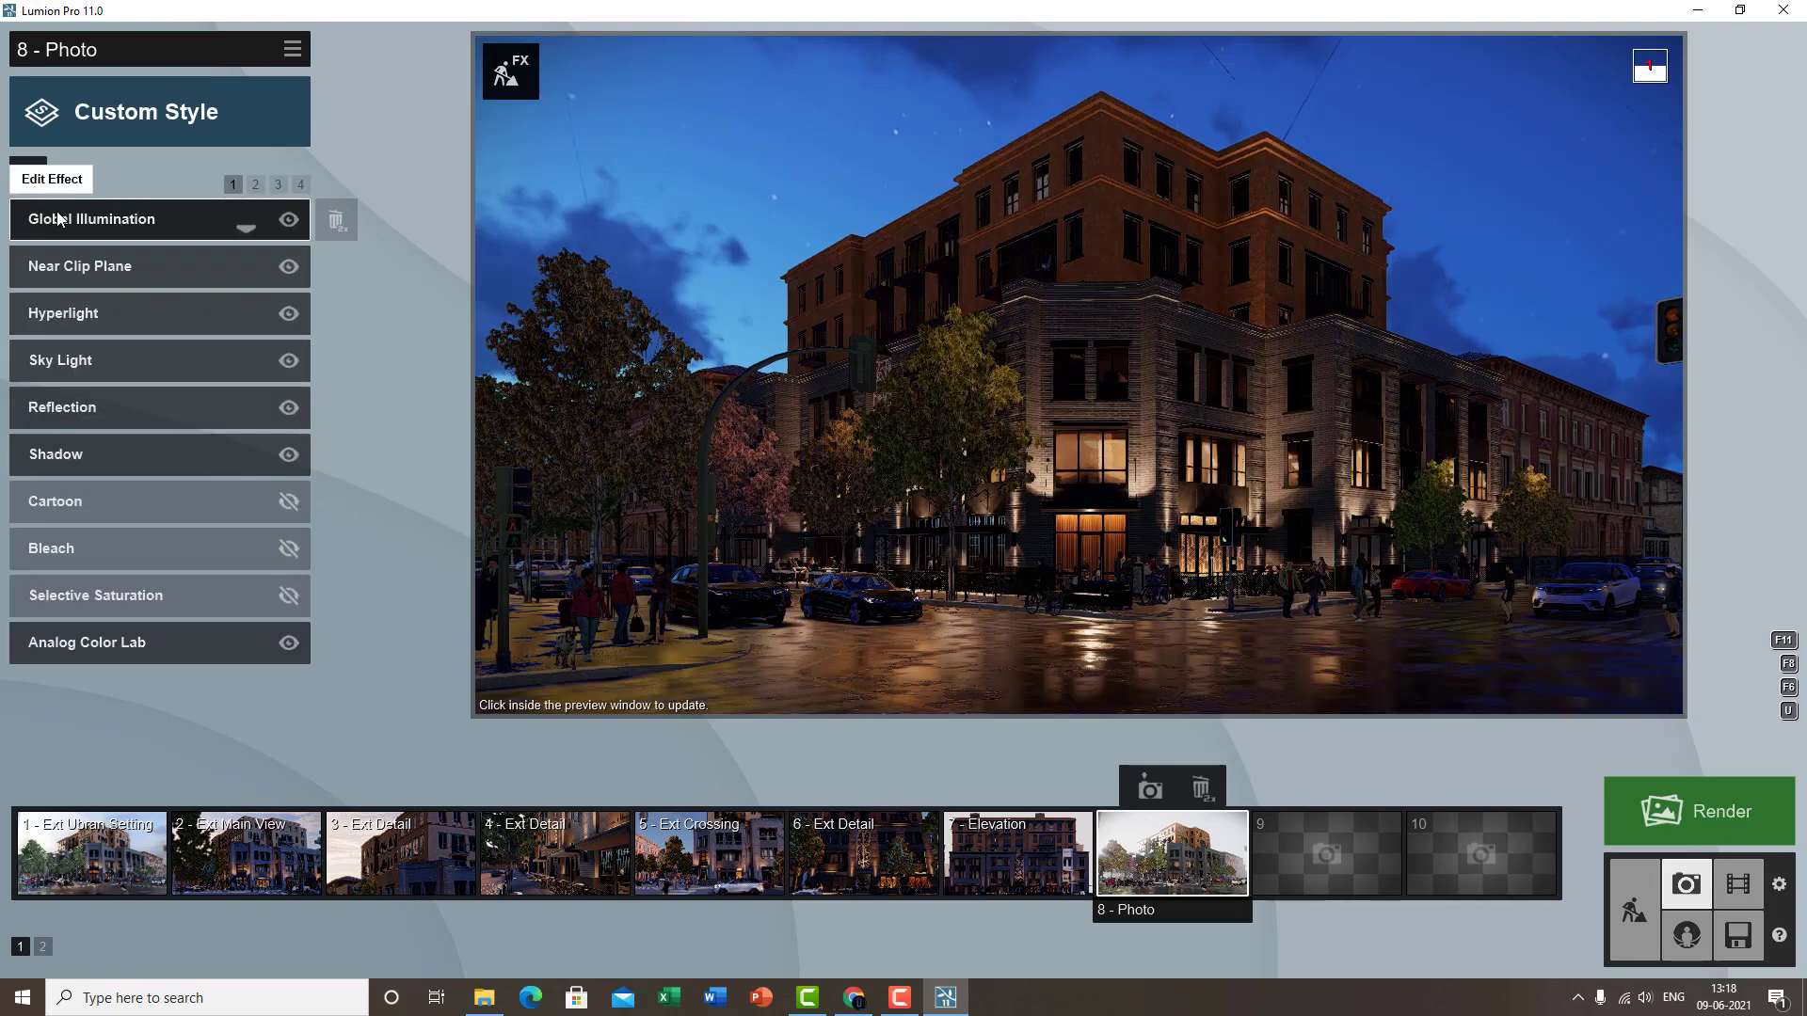
mouse_move(334, 229)
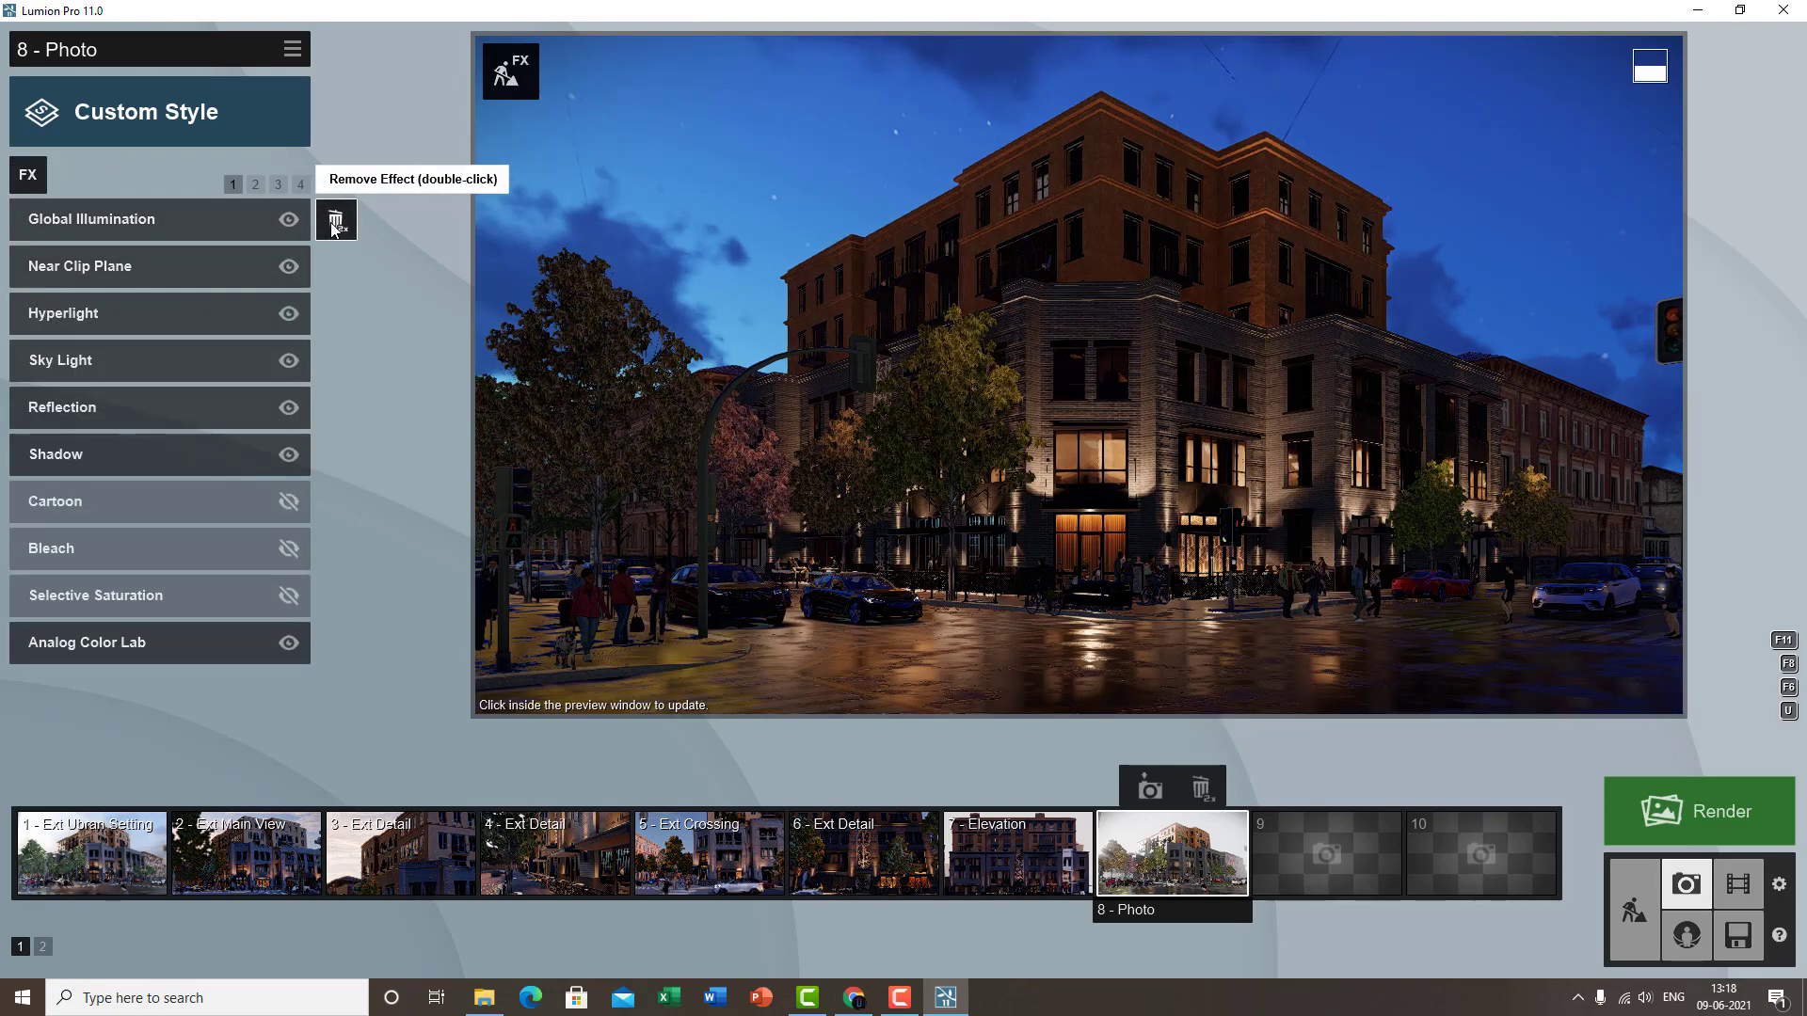
left_click(71, 223)
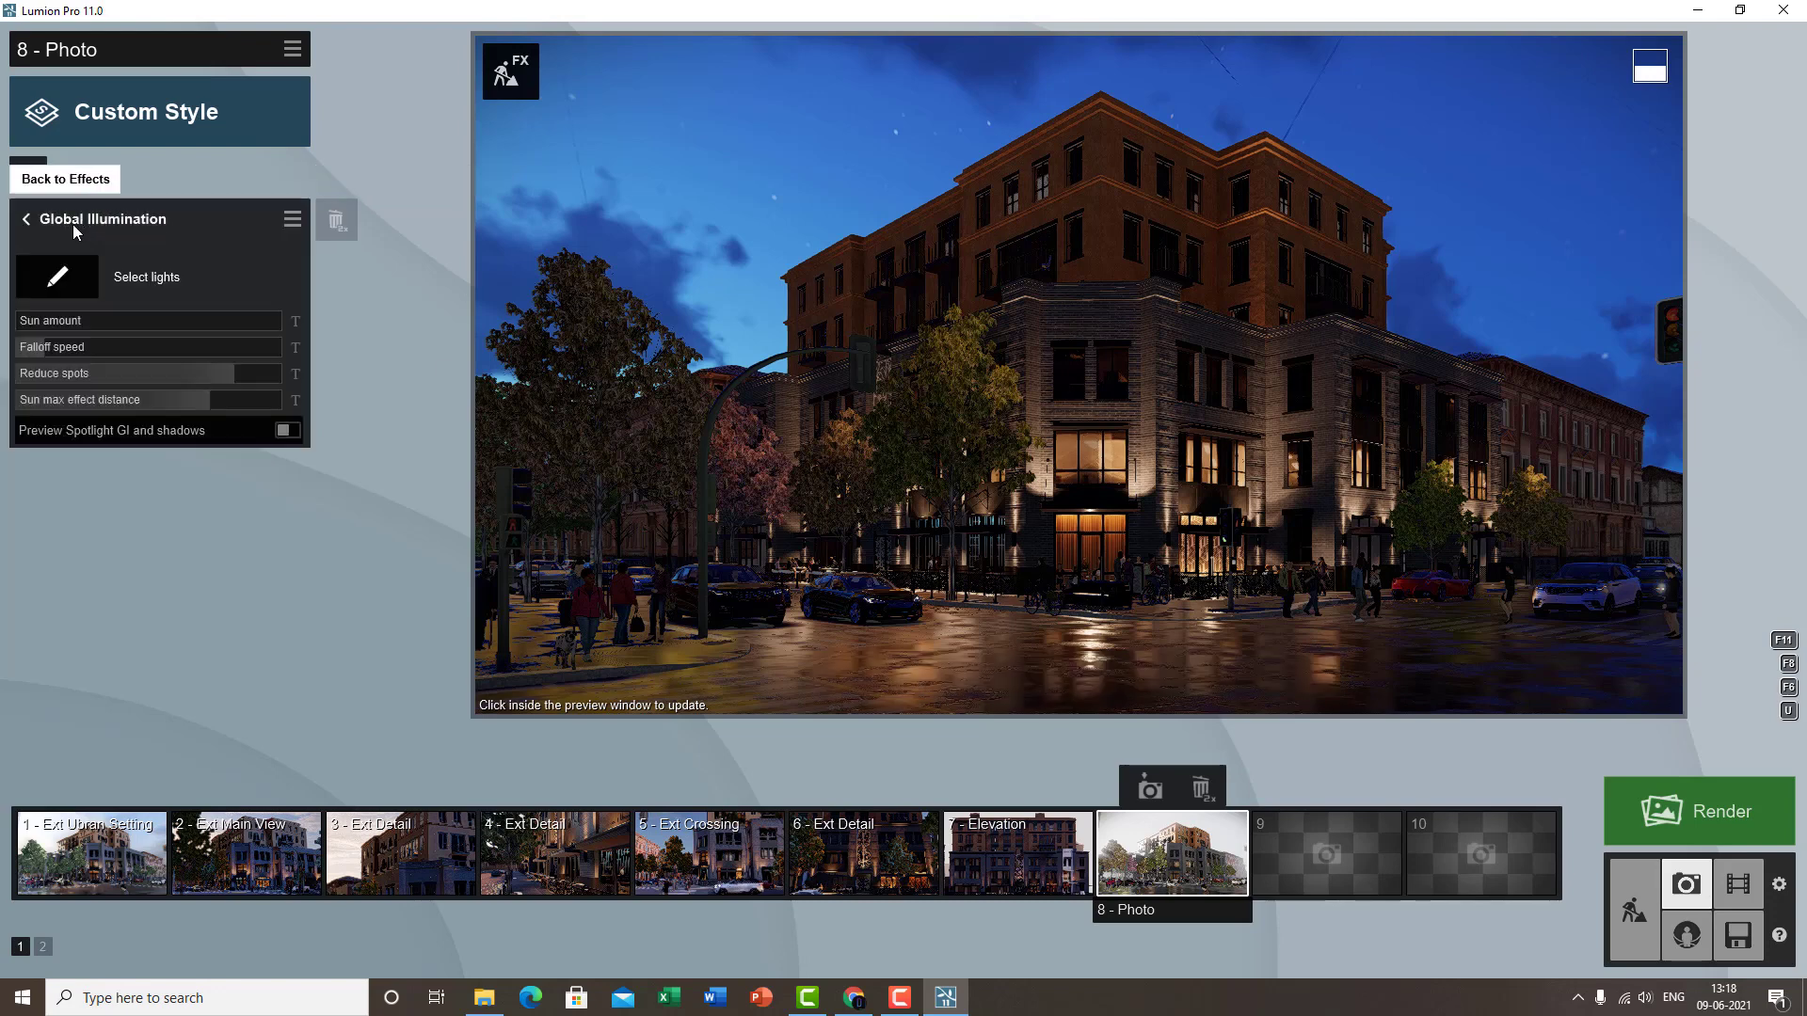
left_click(296, 432)
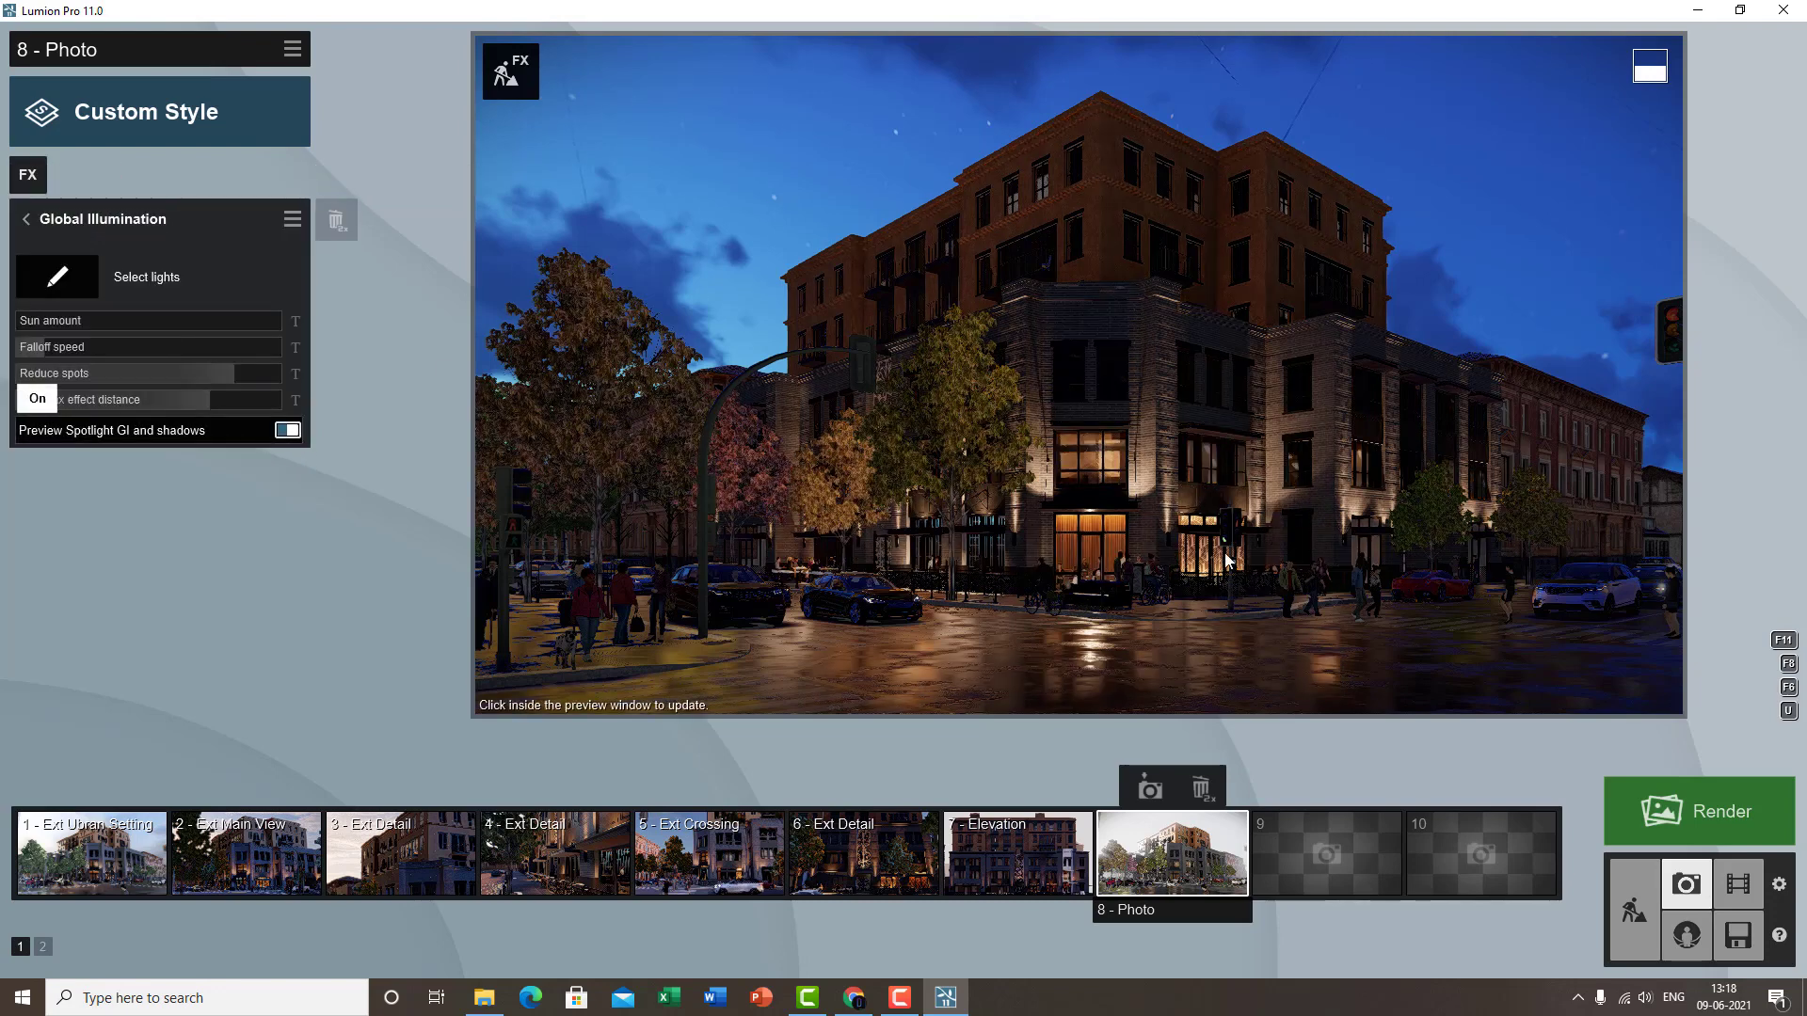
- Remove the Global Illumination effect from photo 8
left_click(92, 219)
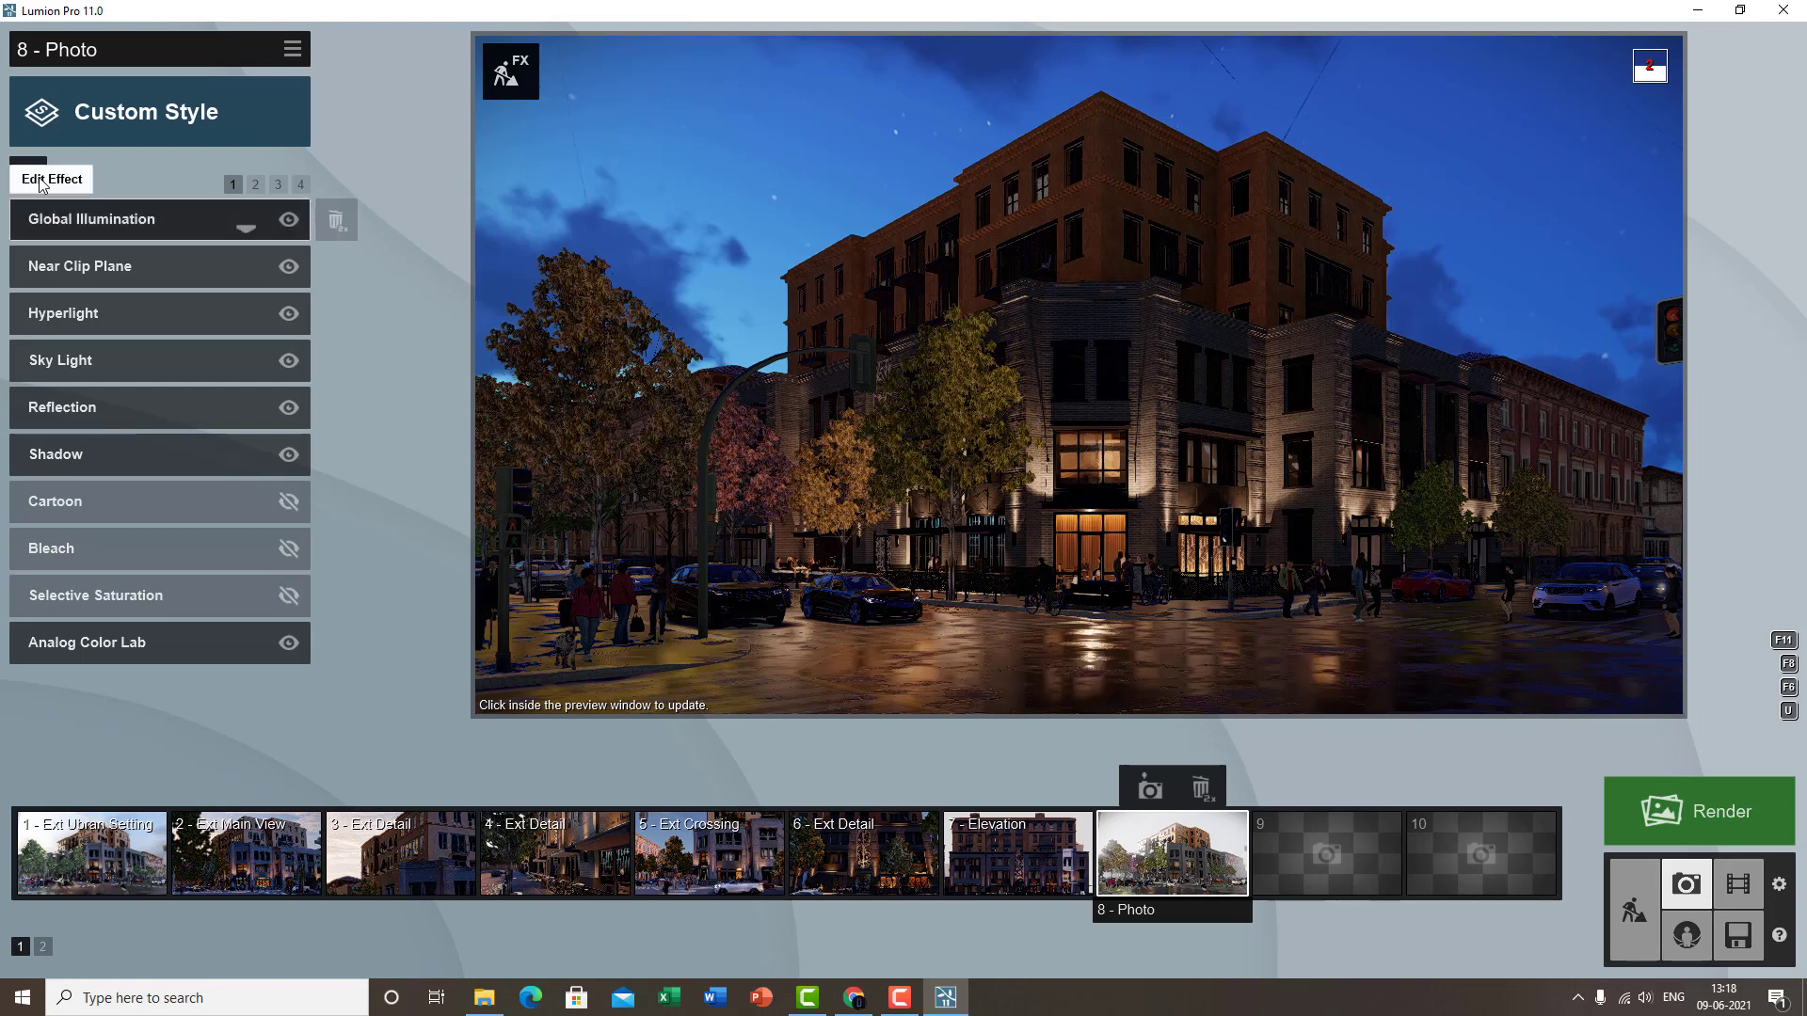
double_click(346, 228)
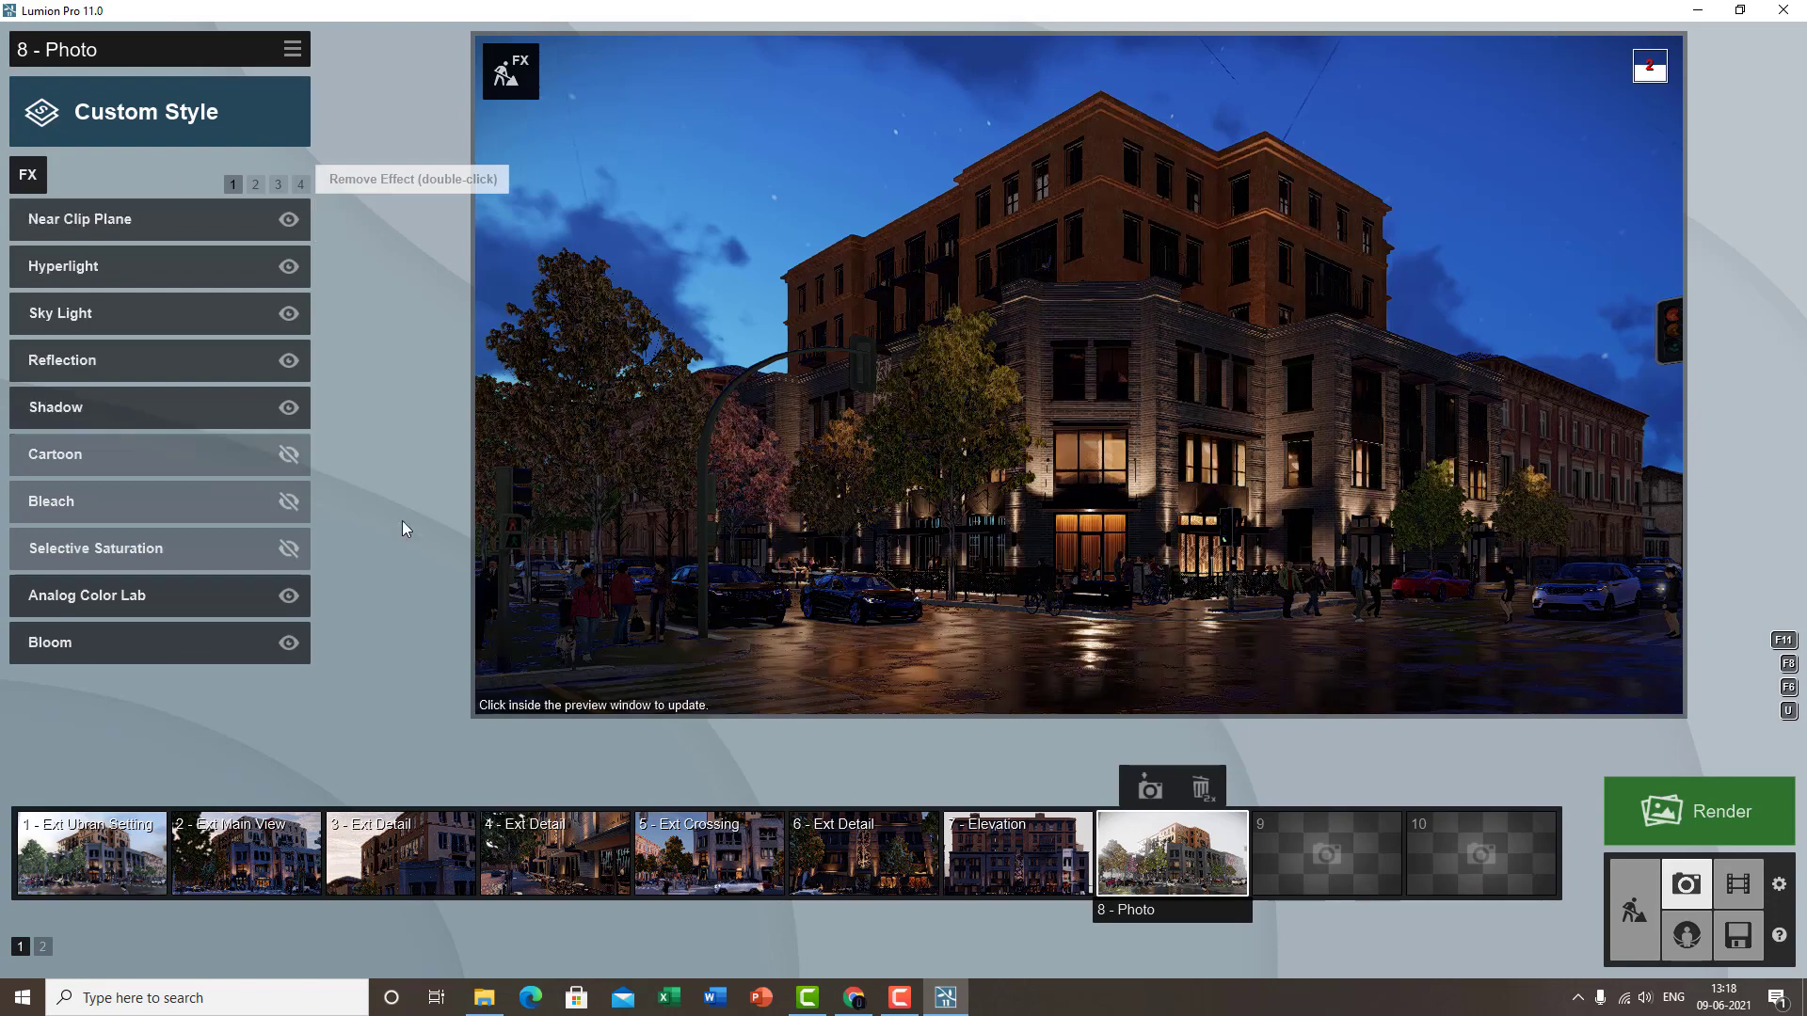
- Raise the sun height in photo 8's Sun effect to bring back daylight, update the preview, and return to the effects list
left_click(35, 169)
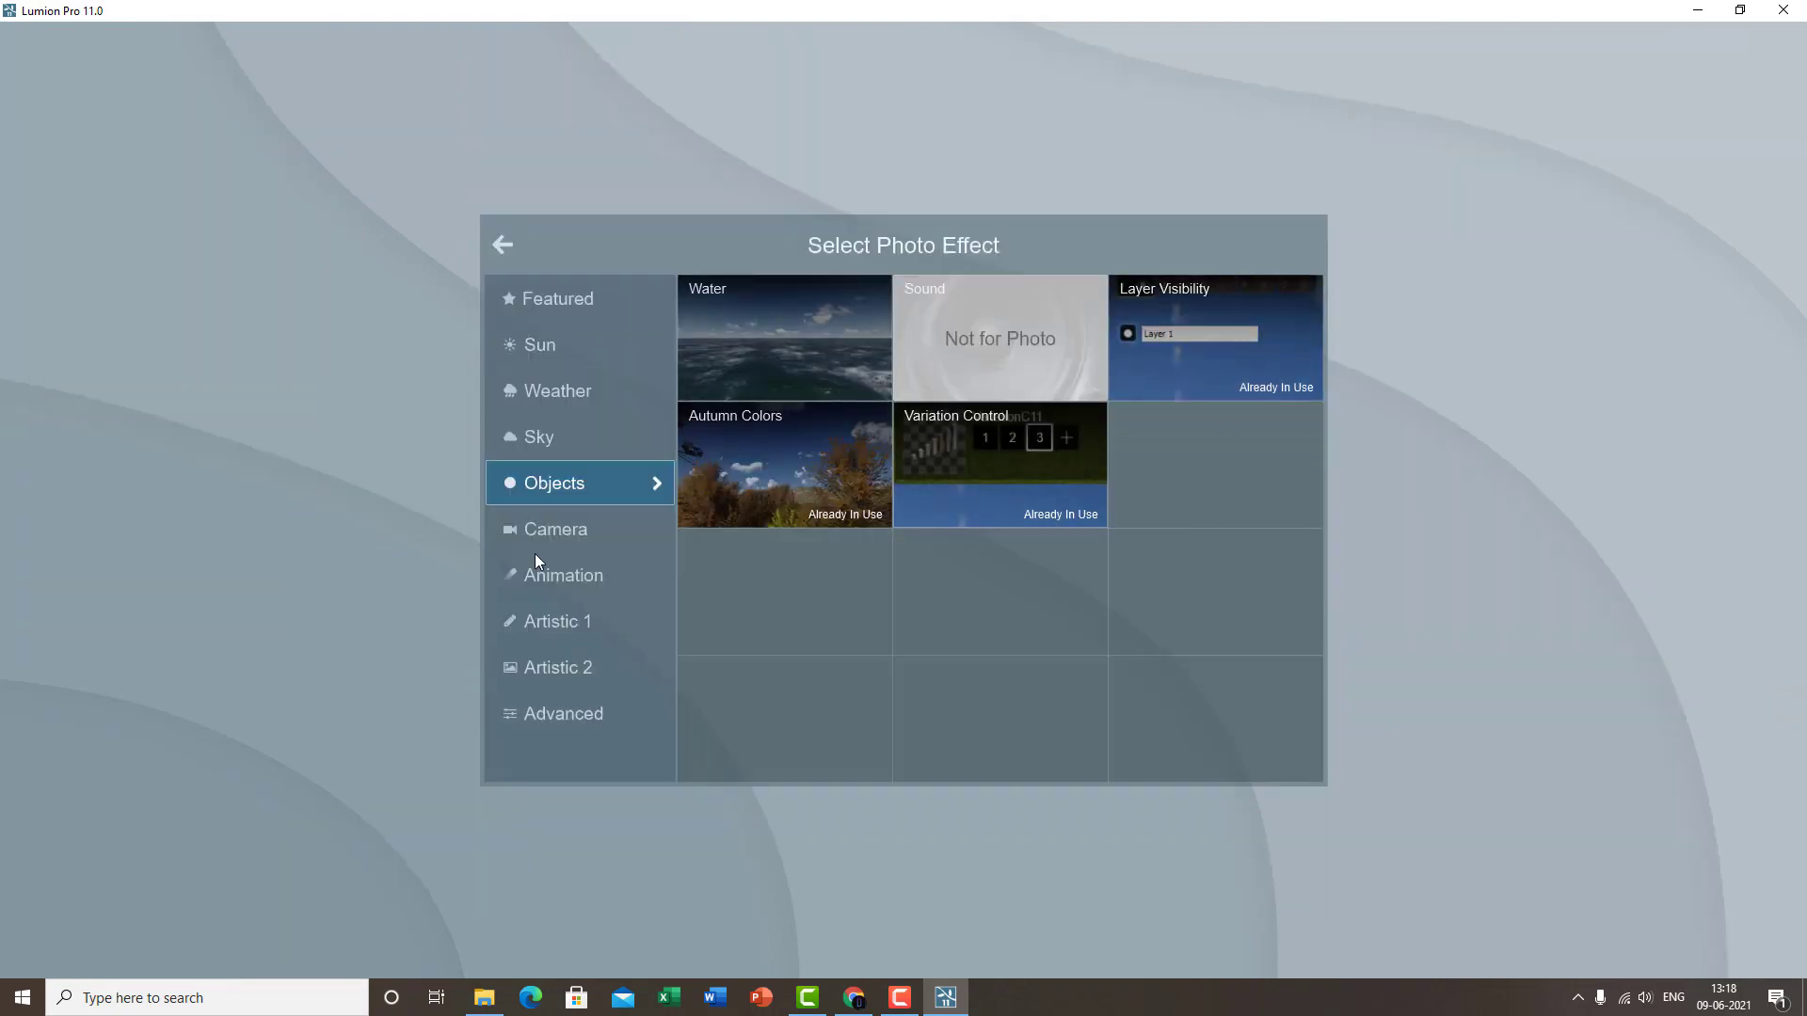
left_click(532, 345)
left_click(732, 357)
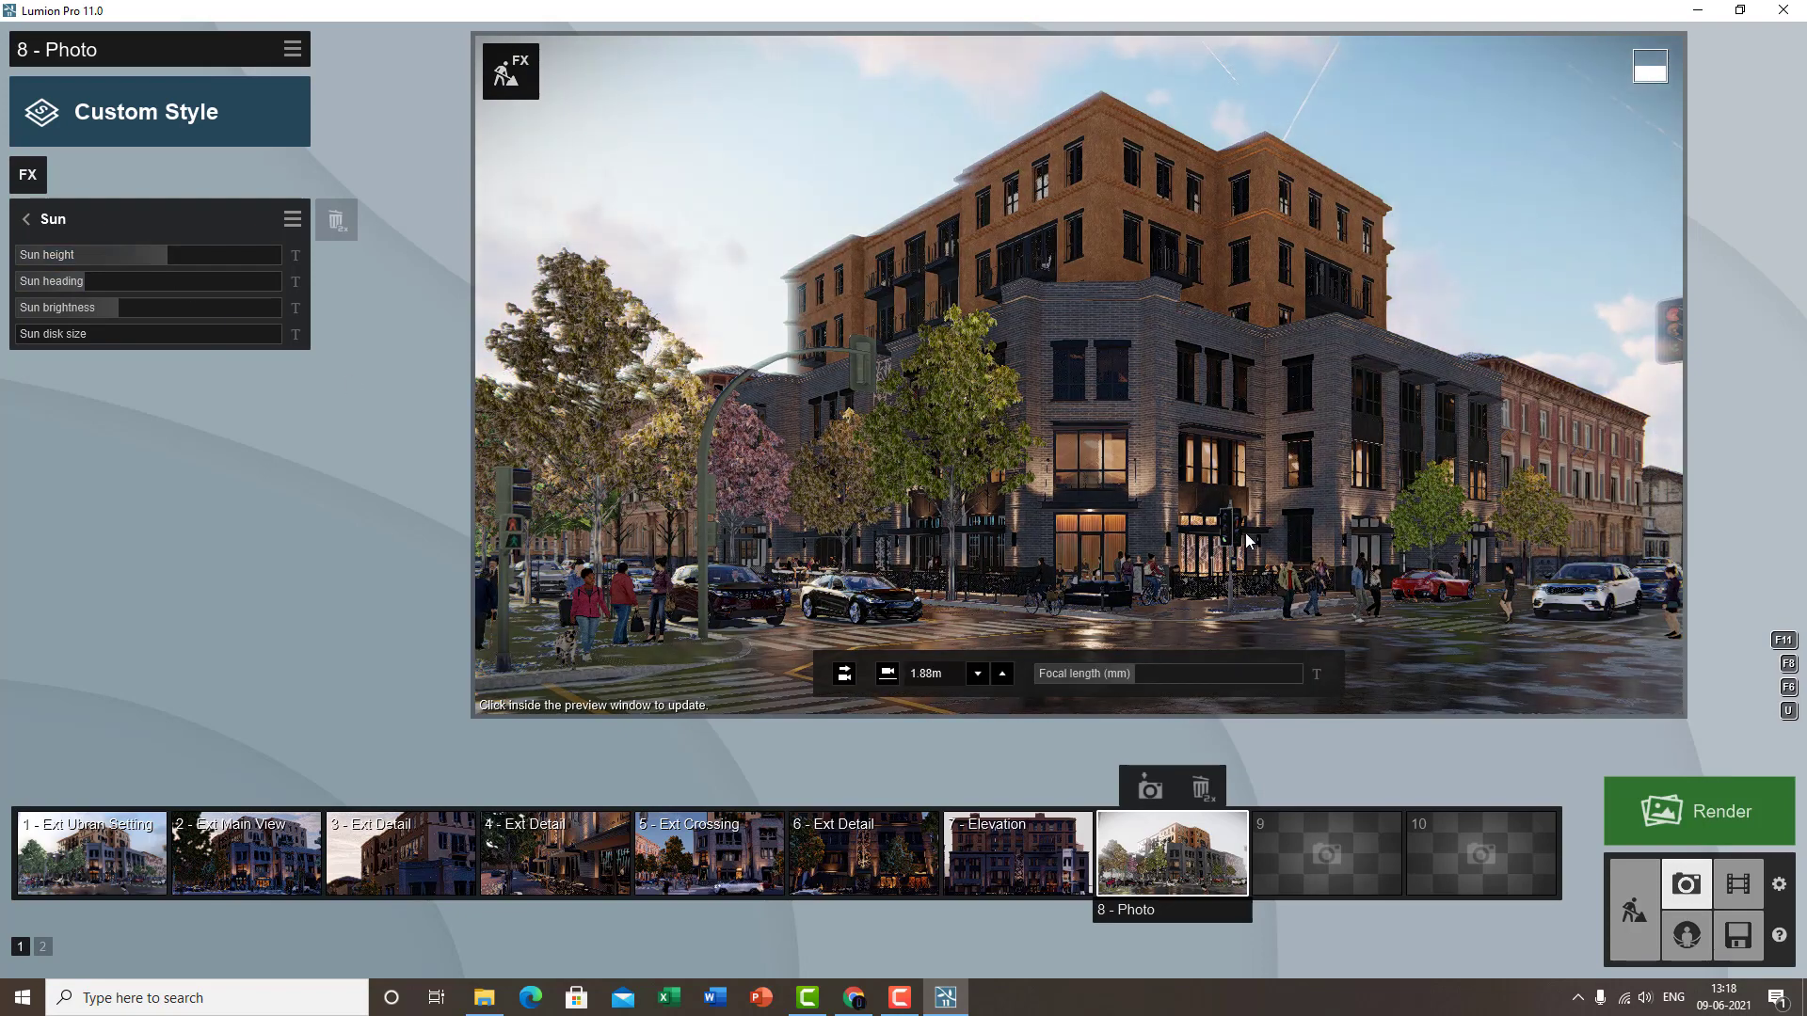
left_click(1245, 532)
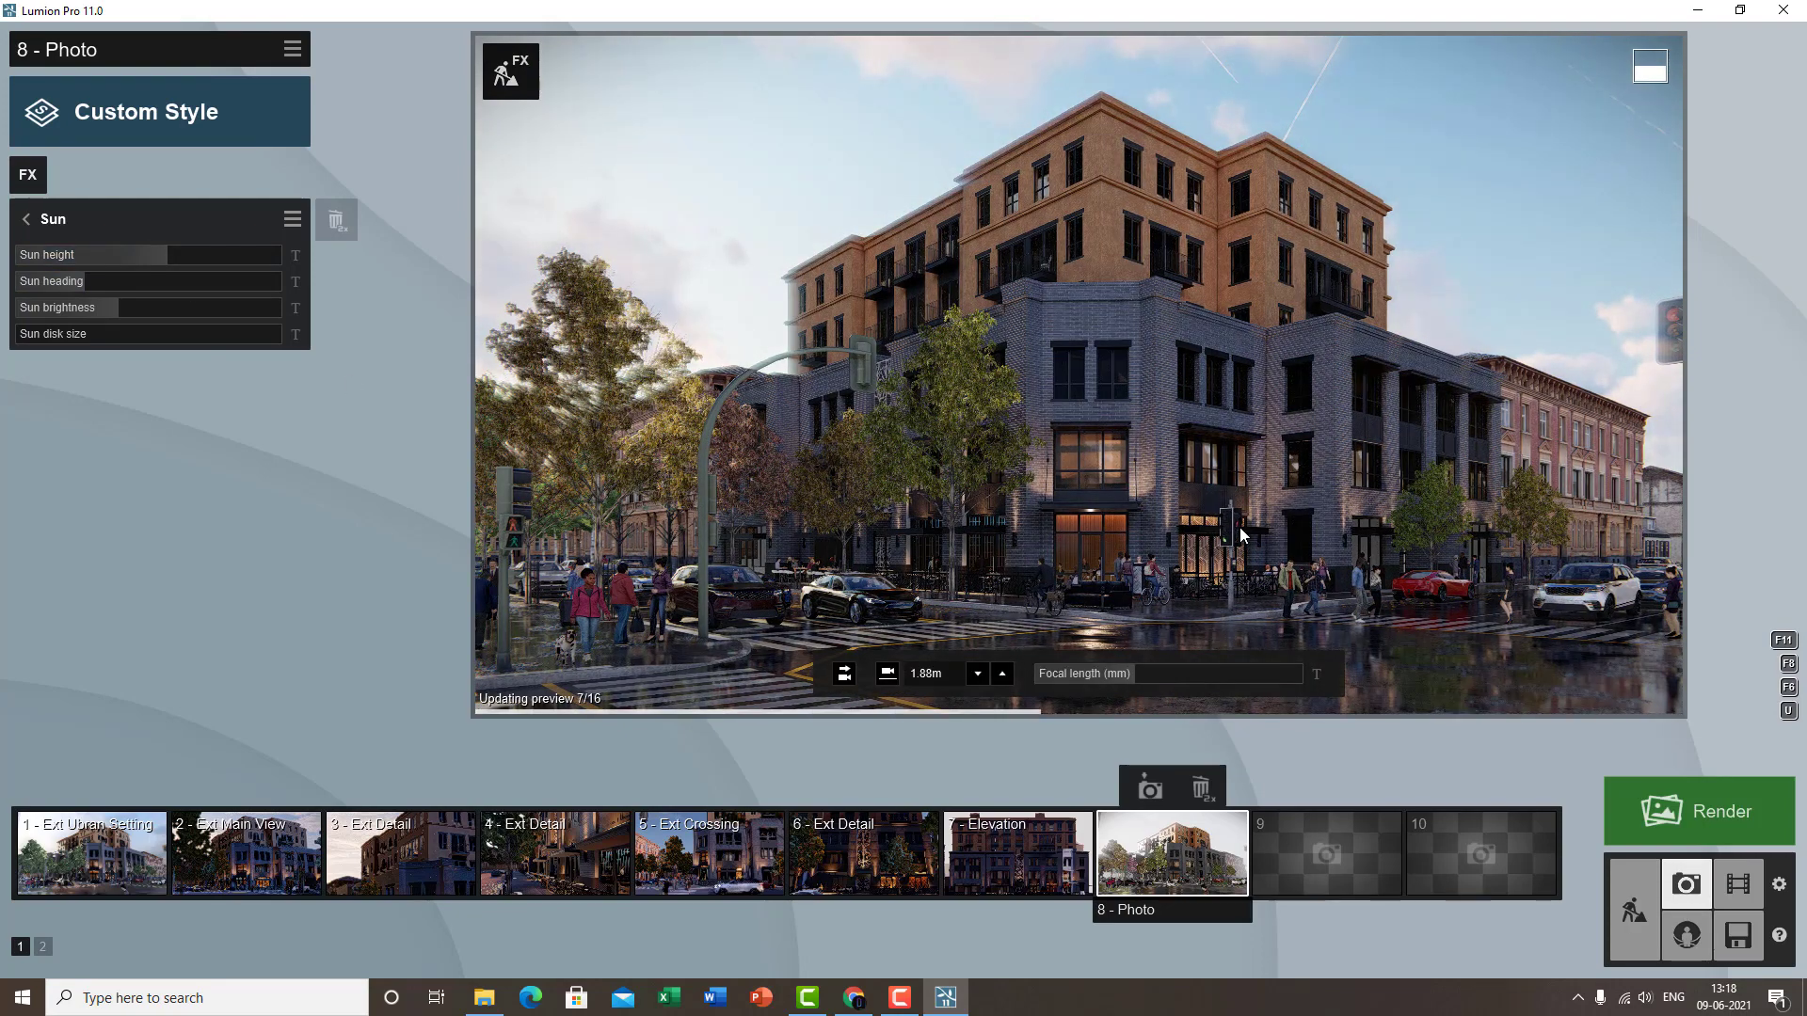
left_click(41, 217)
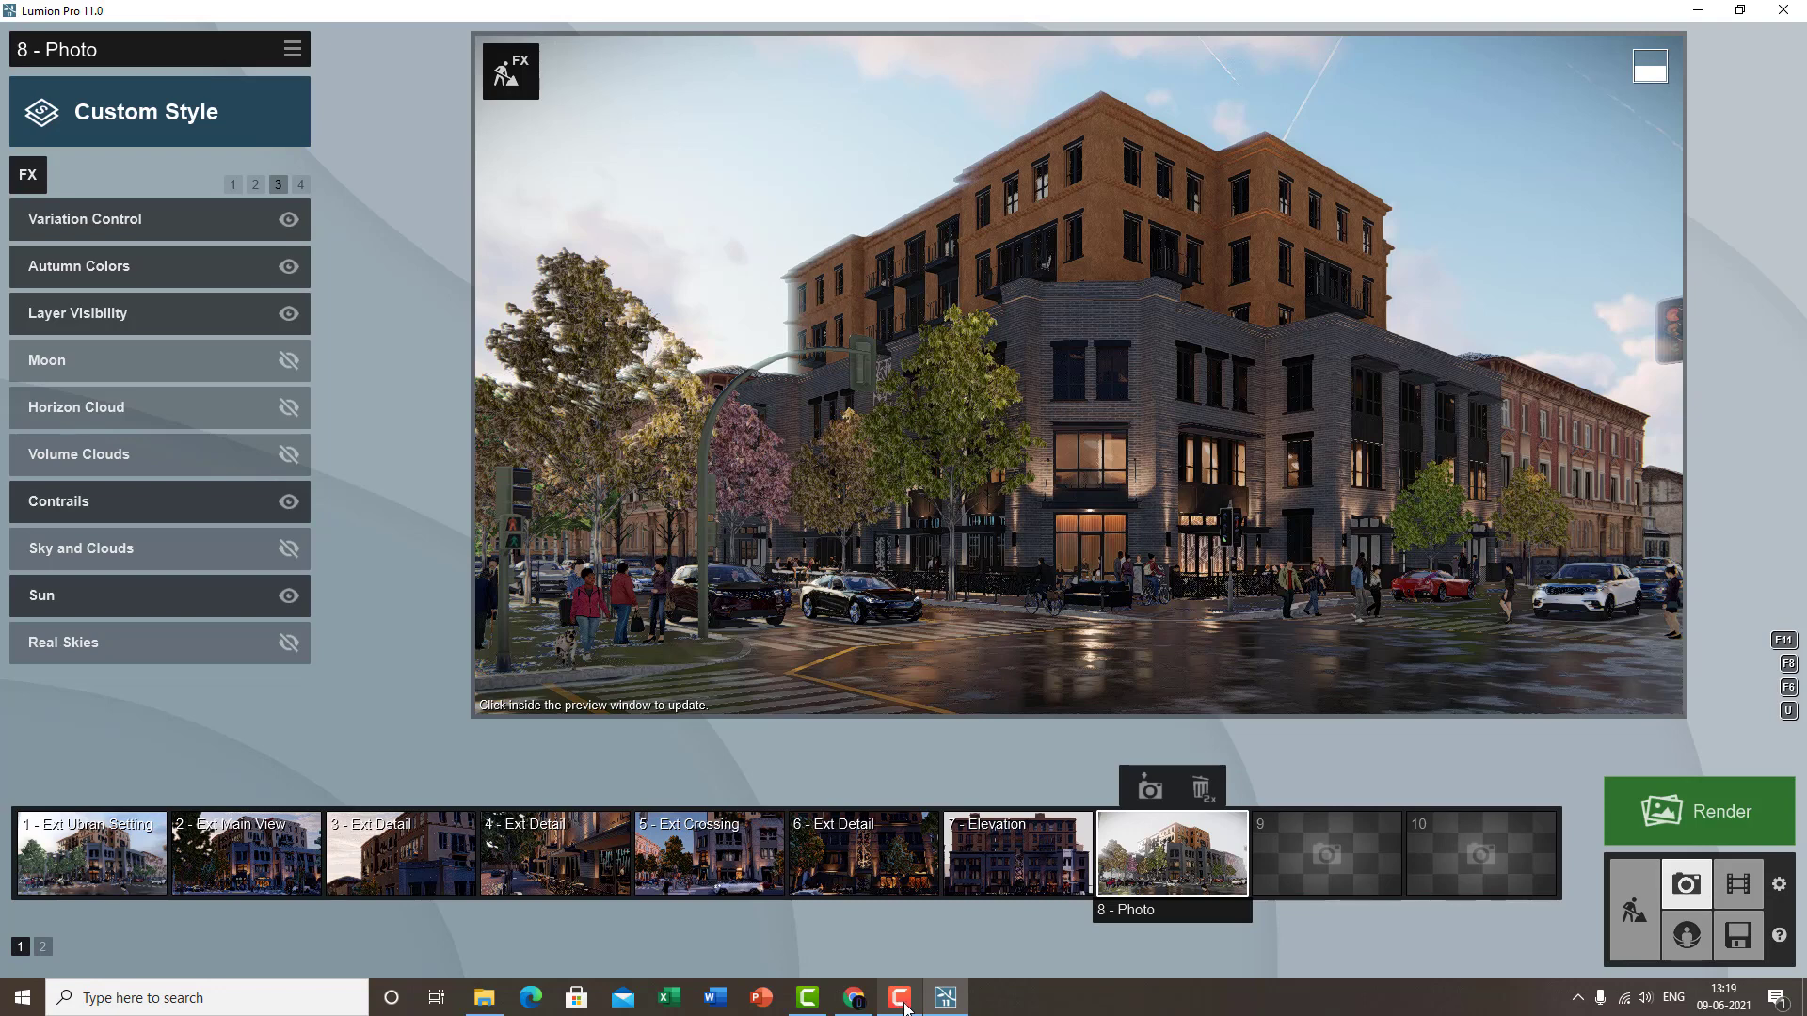
left_click(900, 999)
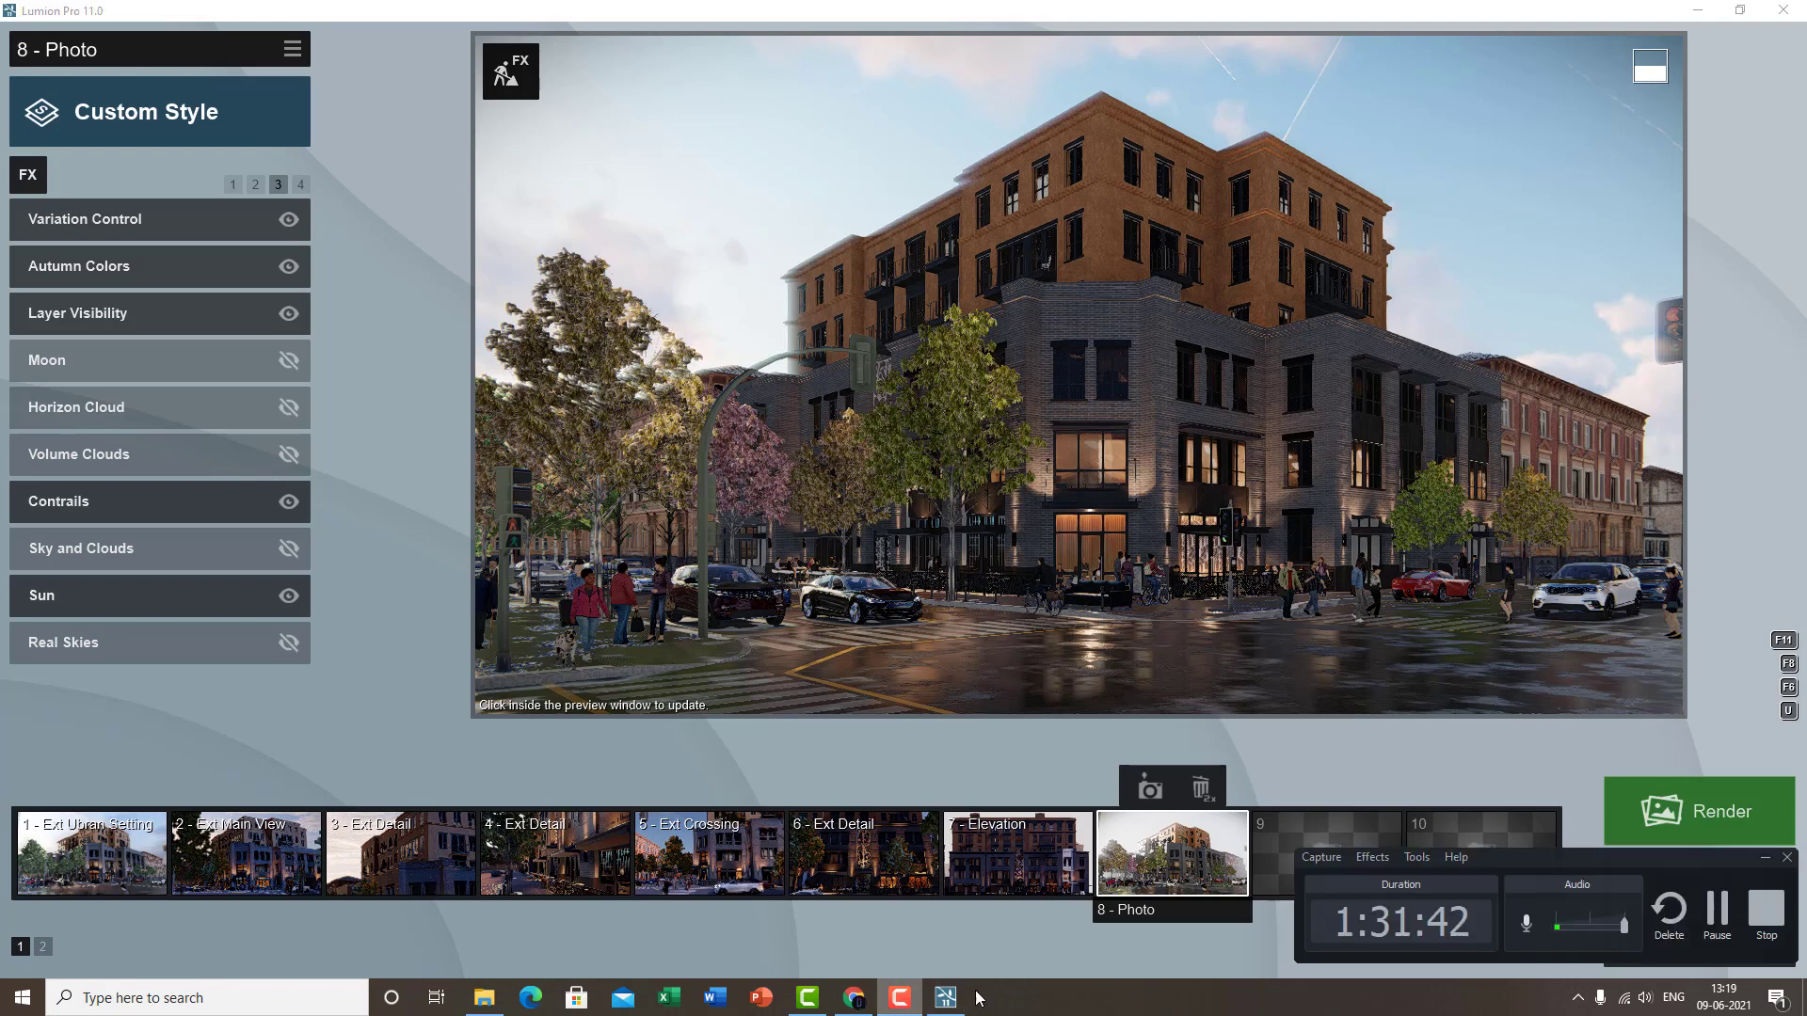
left_click(1717, 910)
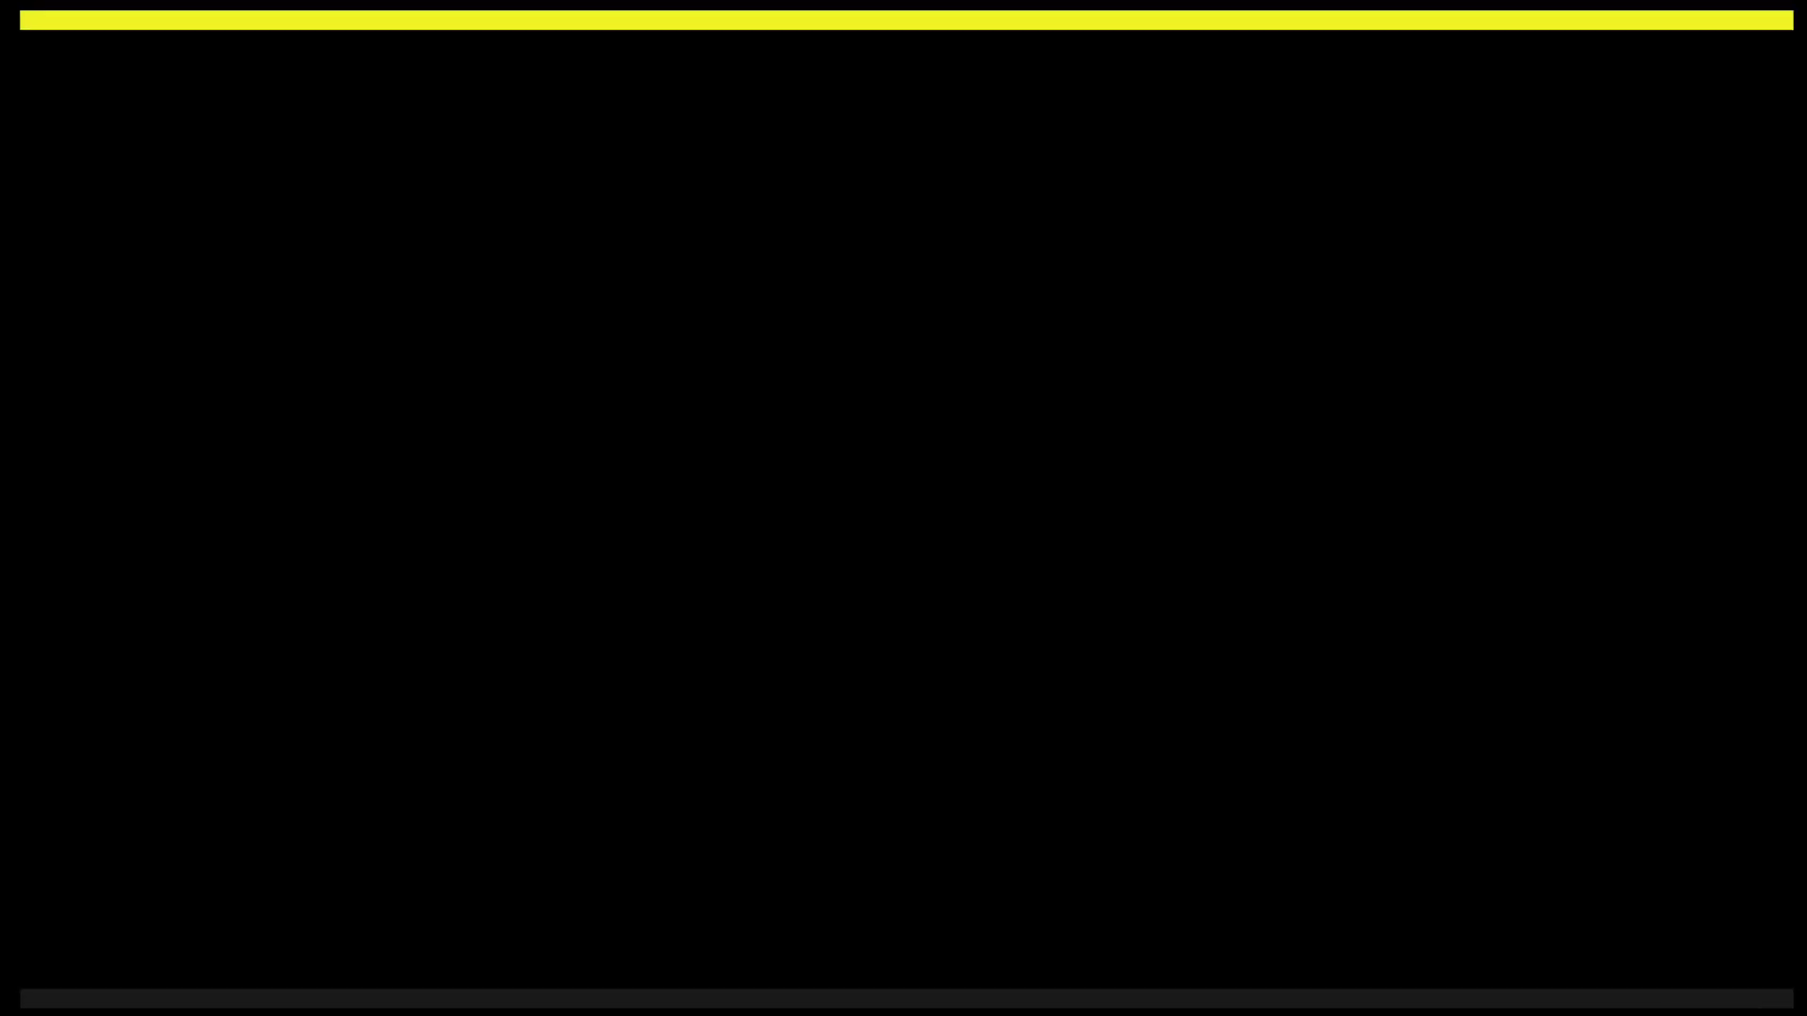